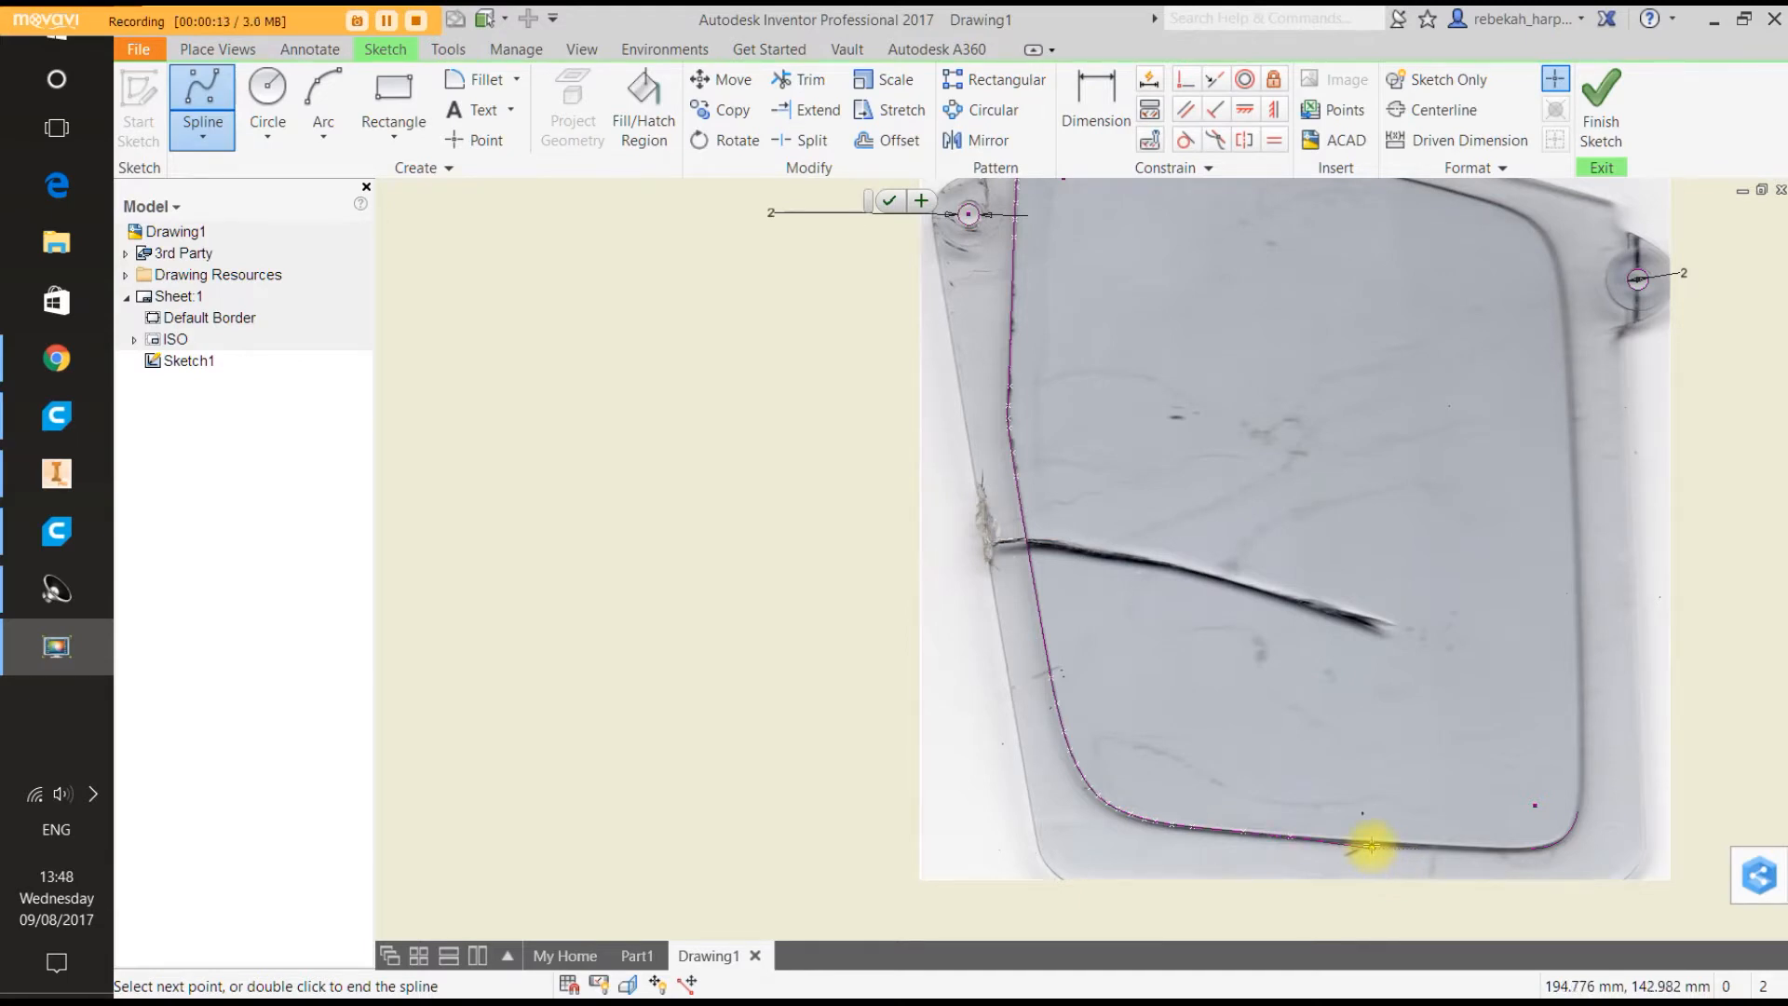
# Continue the control vertex spline along the scanned part's inner bottom edge and end it at the start of the lower-right corner.
pyautogui.scroll(-3, 1372, 845)
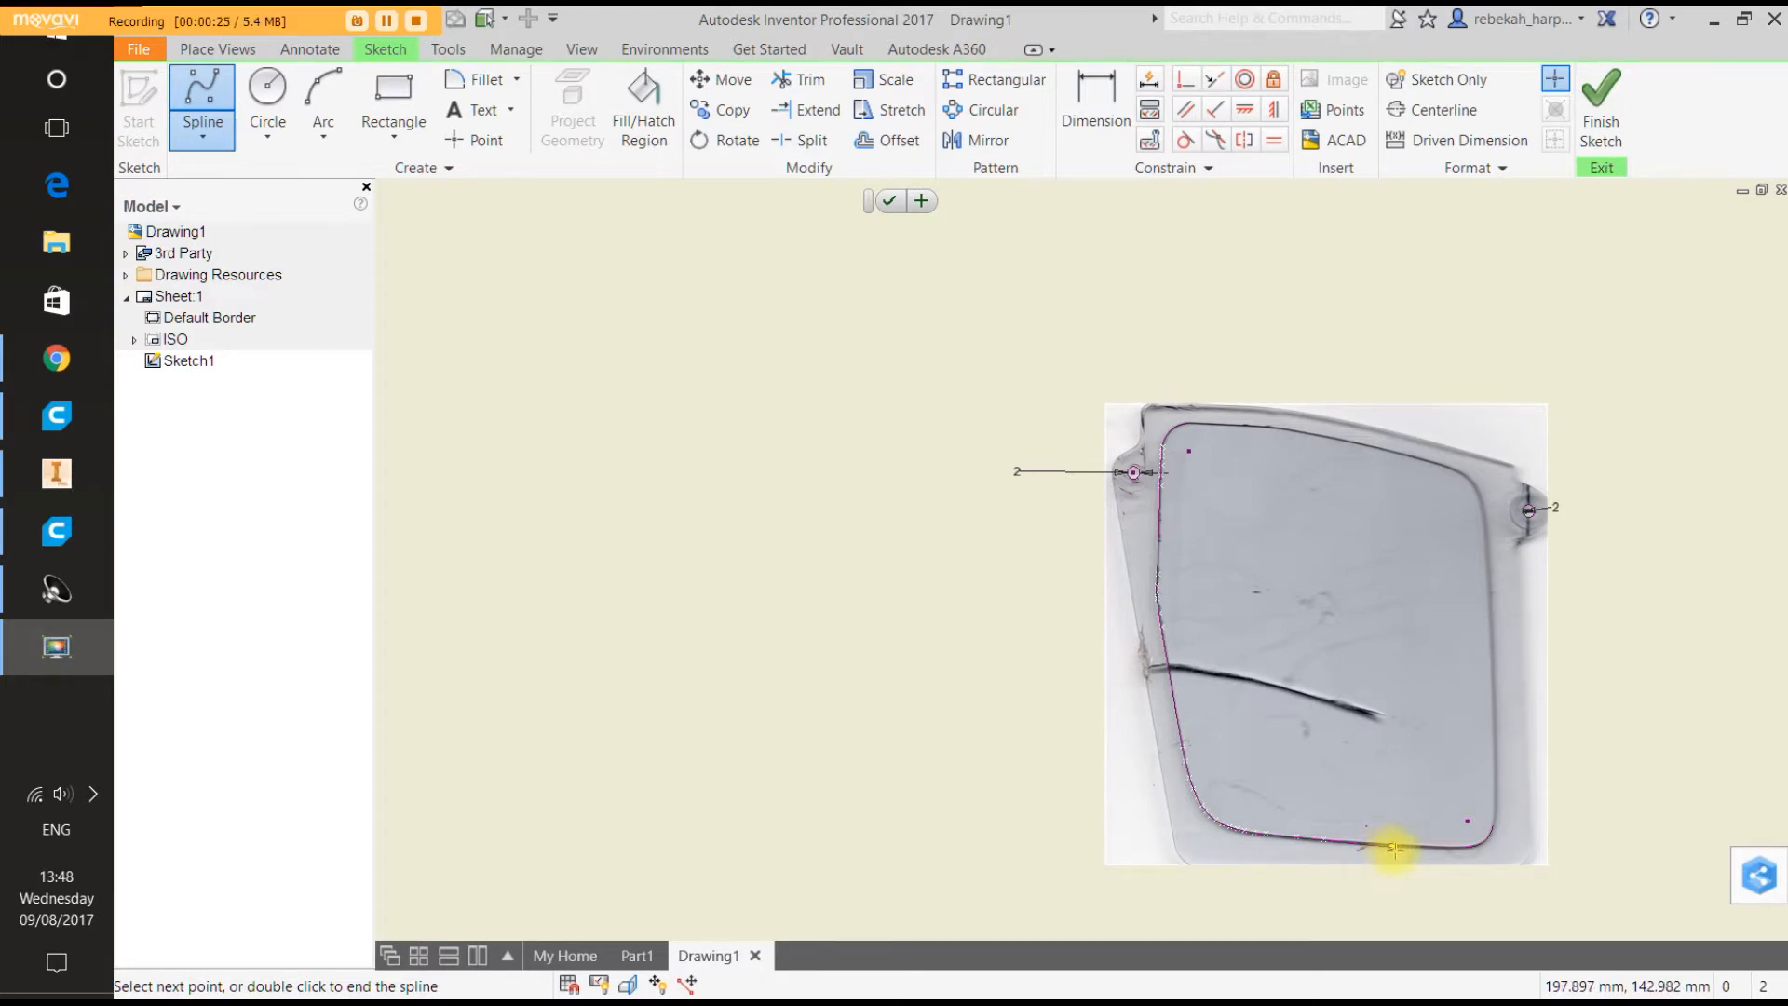
pyautogui.scroll(2, 1395, 848)
pyautogui.scroll(2, 1369, 850)
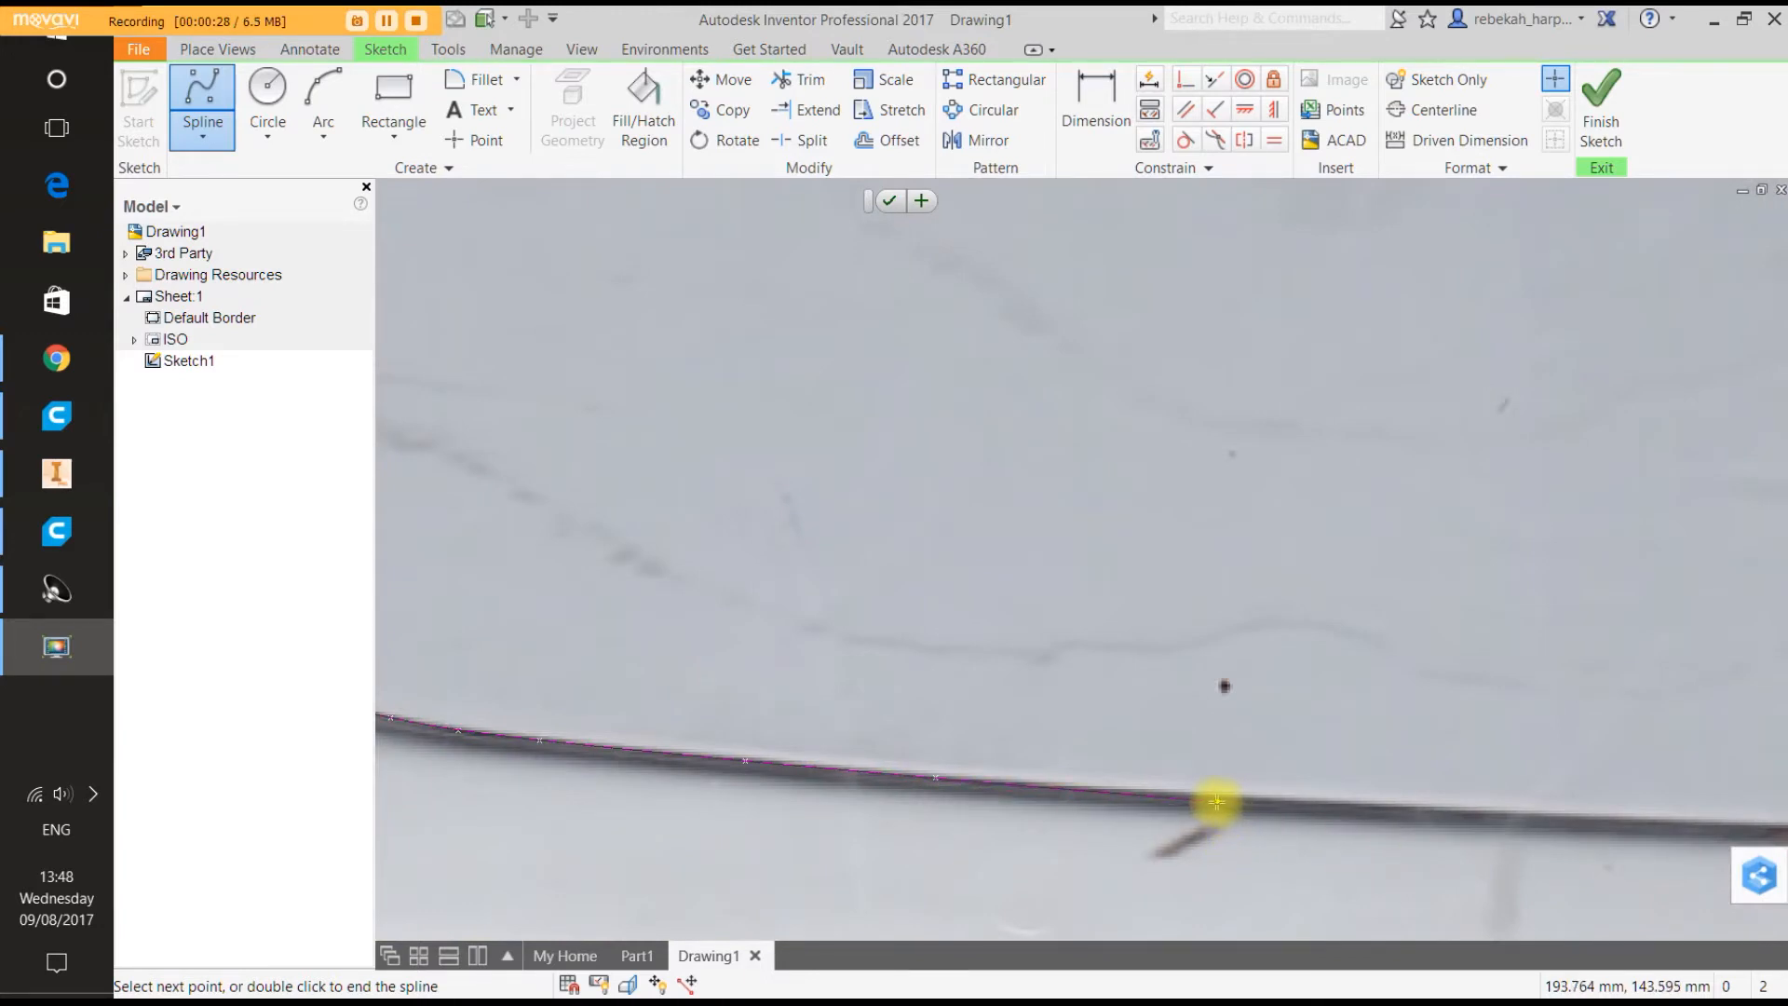
pyautogui.scroll(-5, 1207, 799)
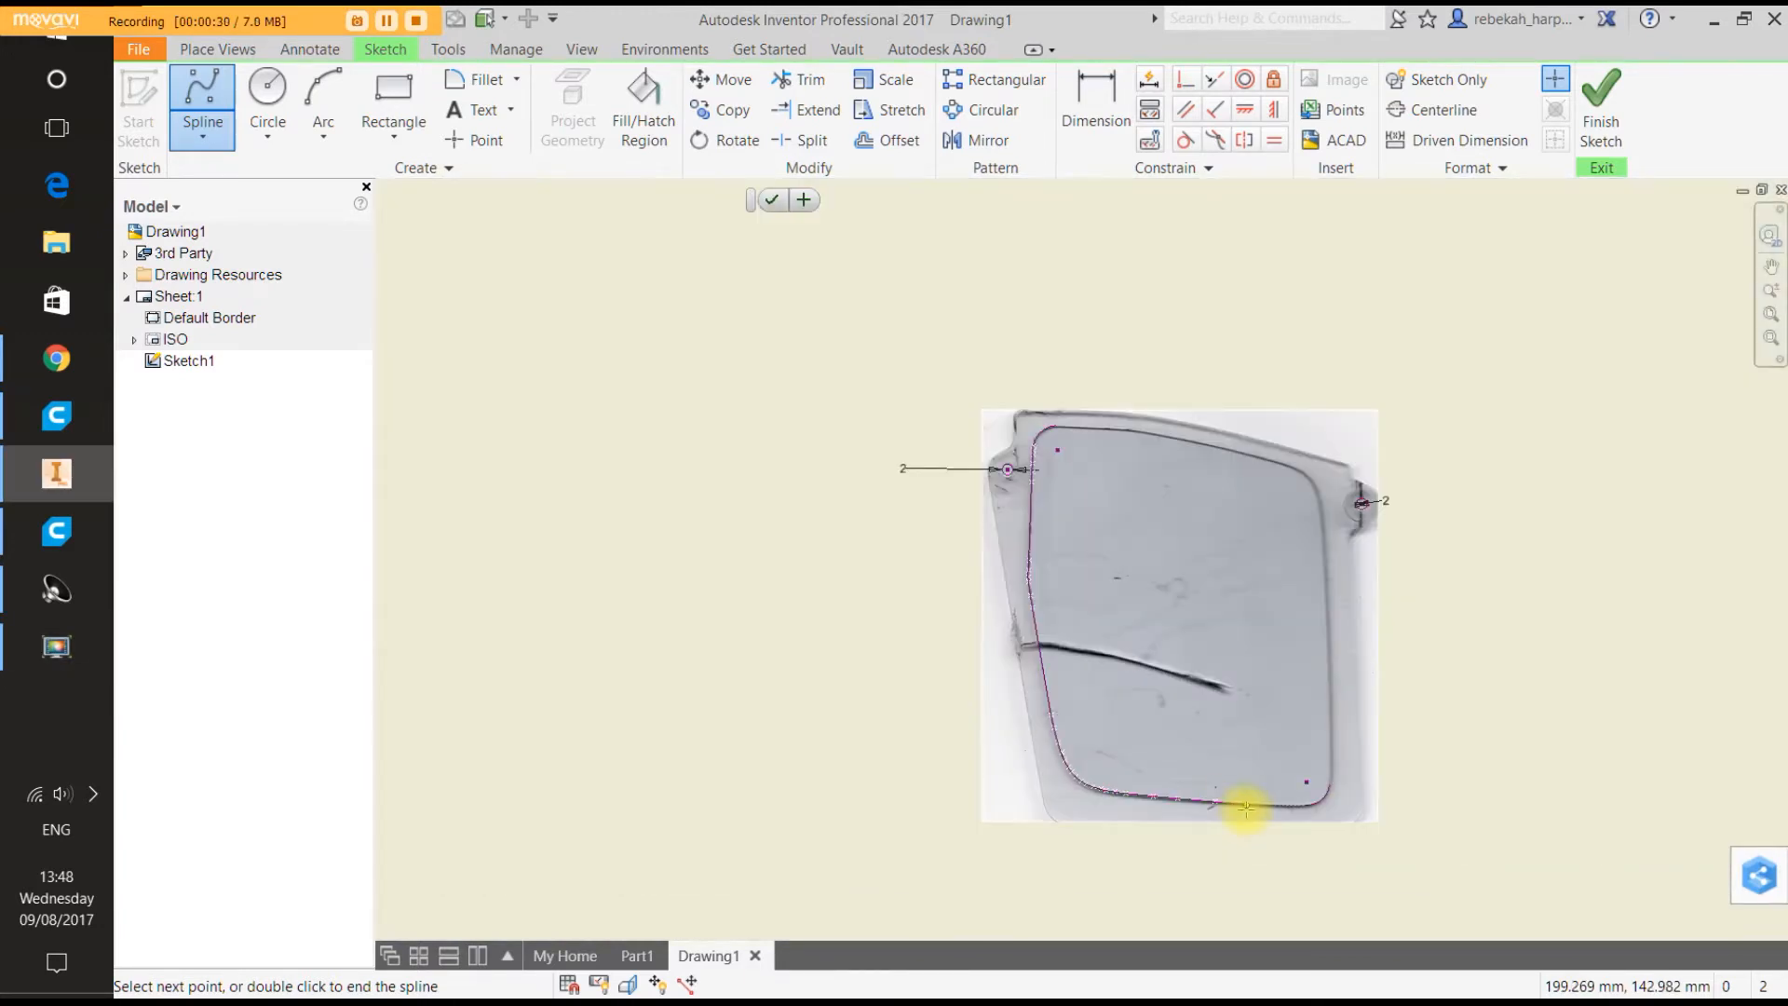
pyautogui.scroll(2, 1246, 808)
pyautogui.scroll(3, 1246, 808)
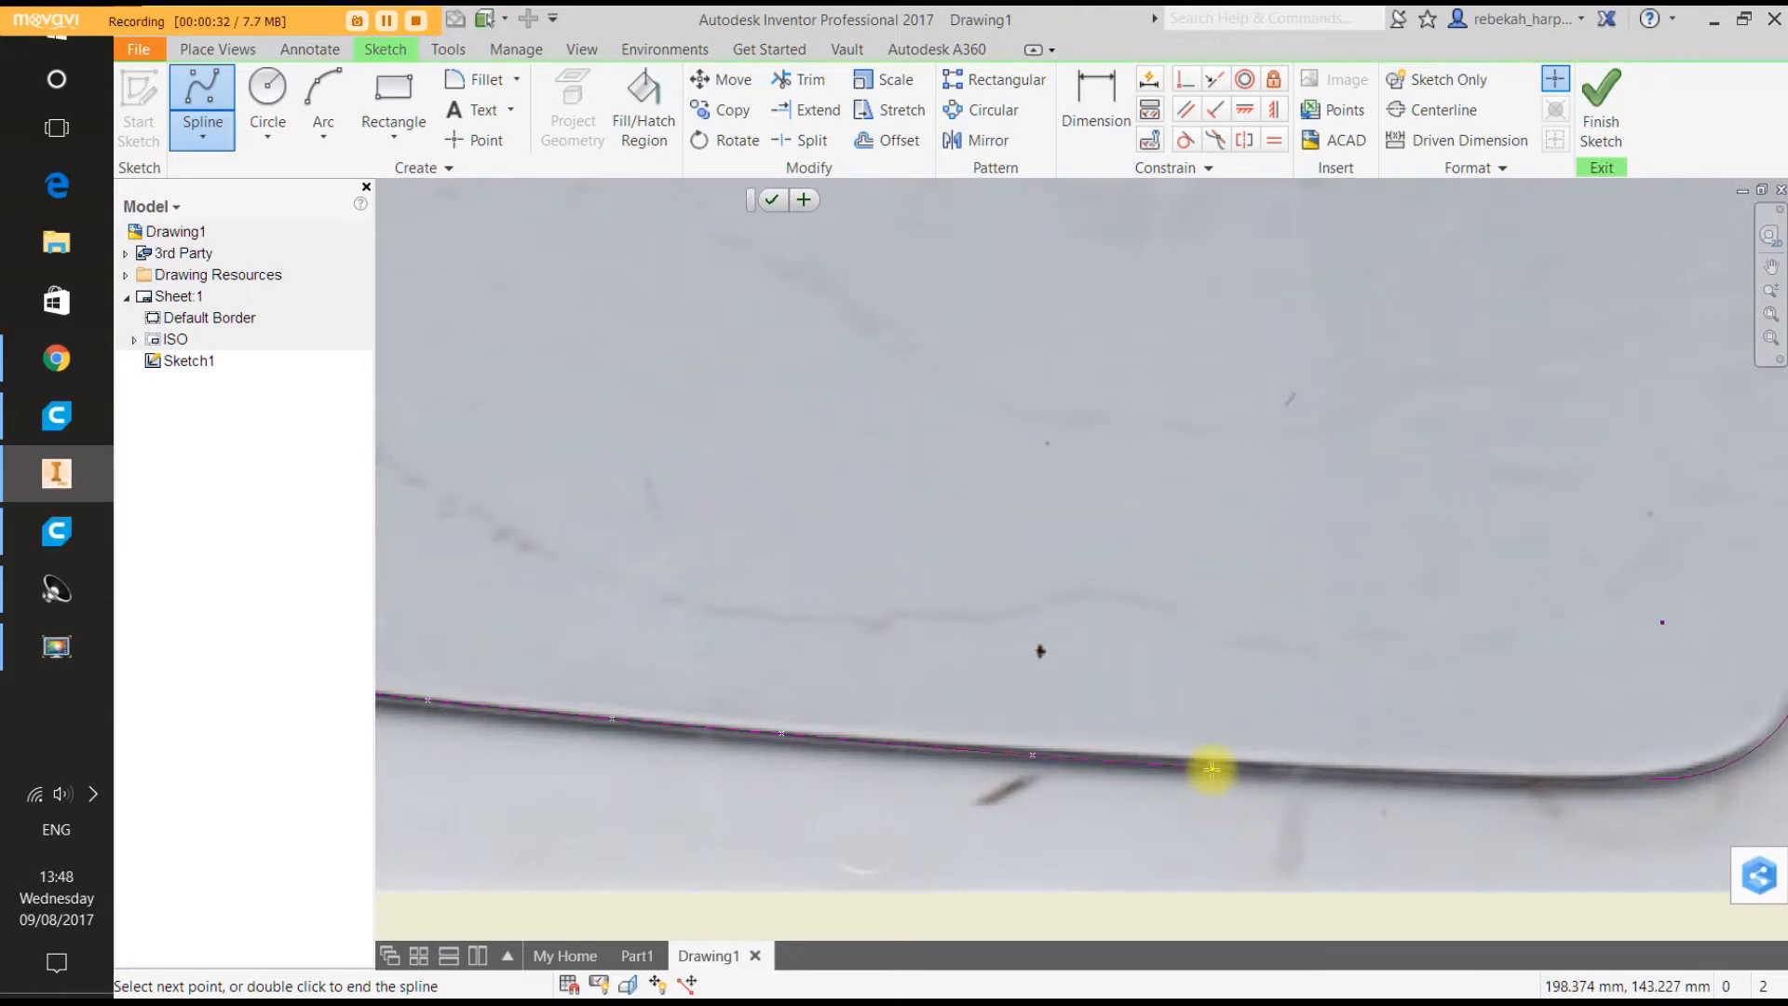
pyautogui.scroll(-4, 1211, 766)
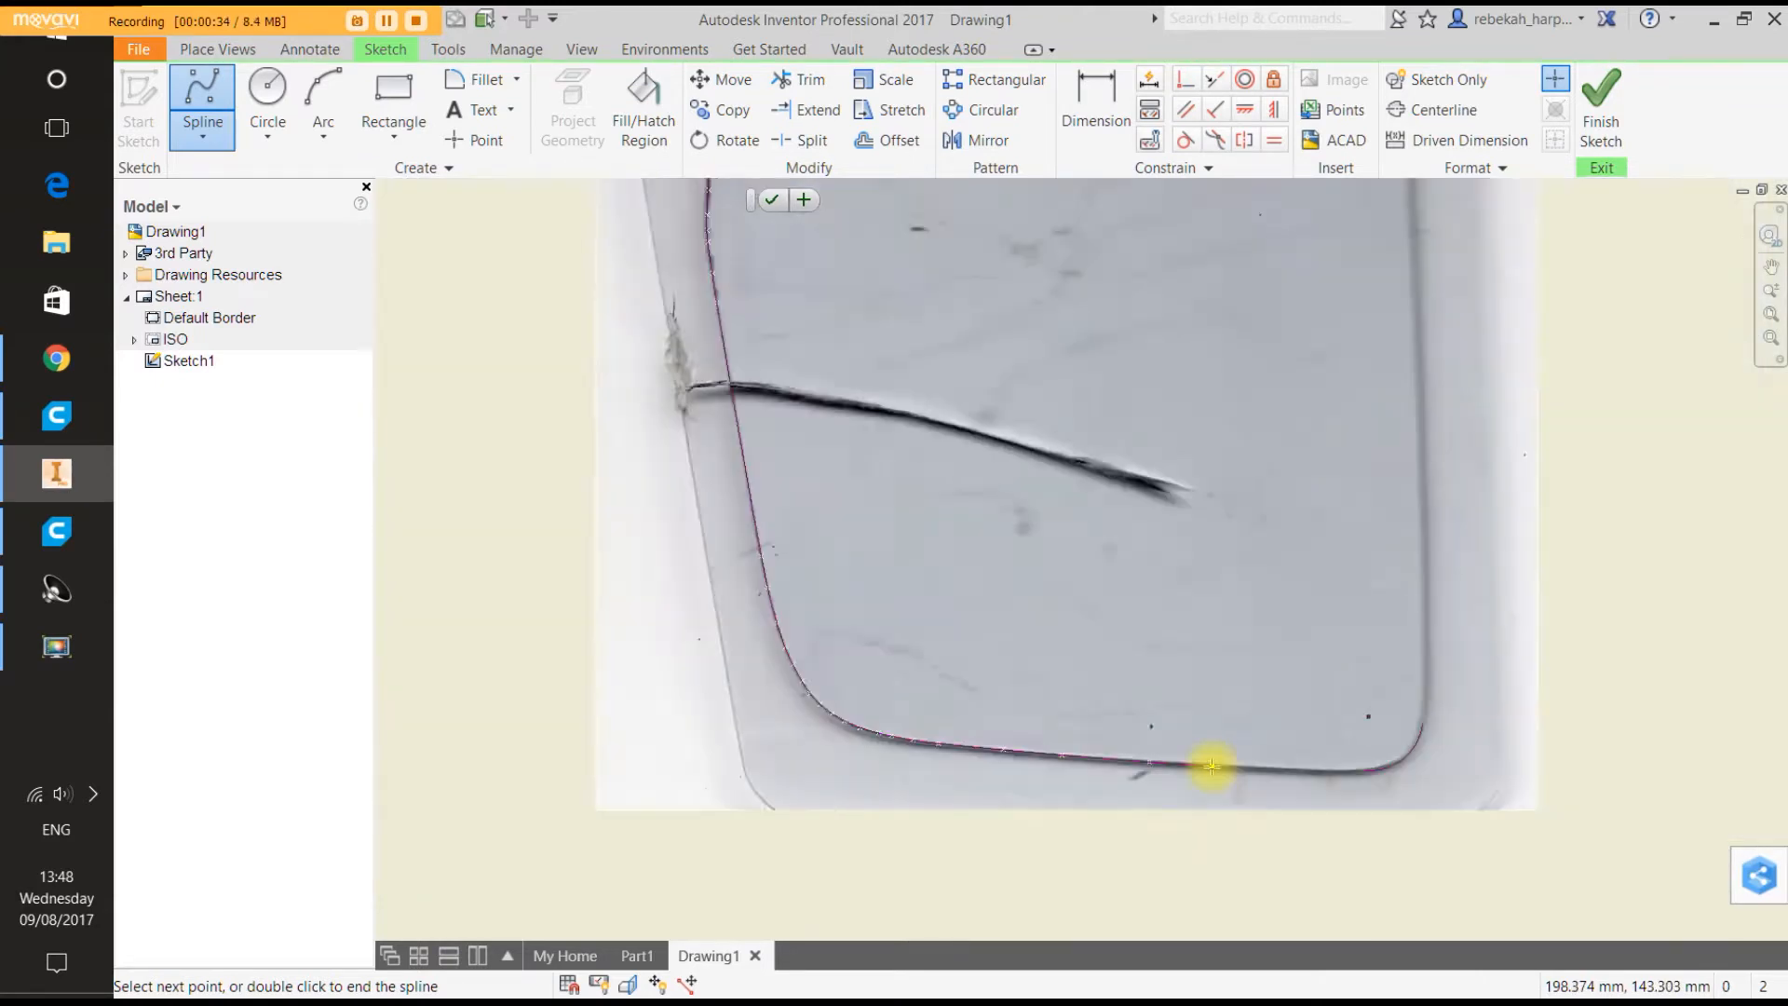
pyautogui.scroll(4, 1246, 772)
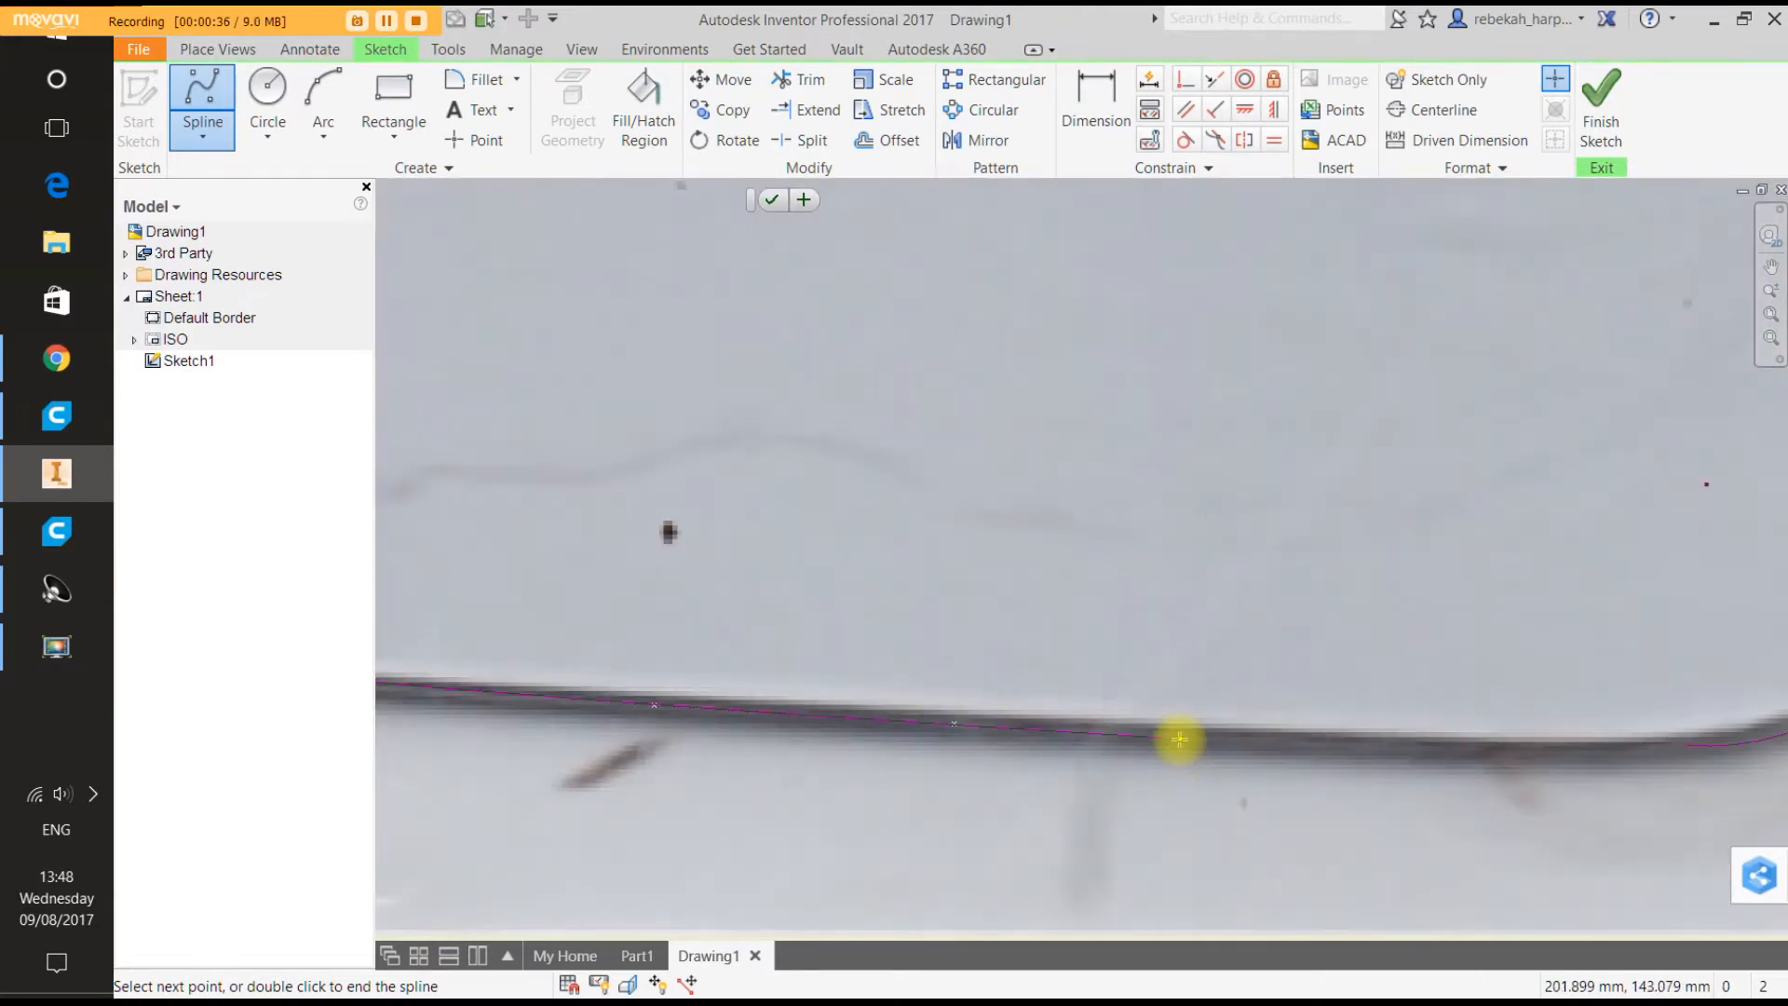
pyautogui.scroll(-3, 1181, 734)
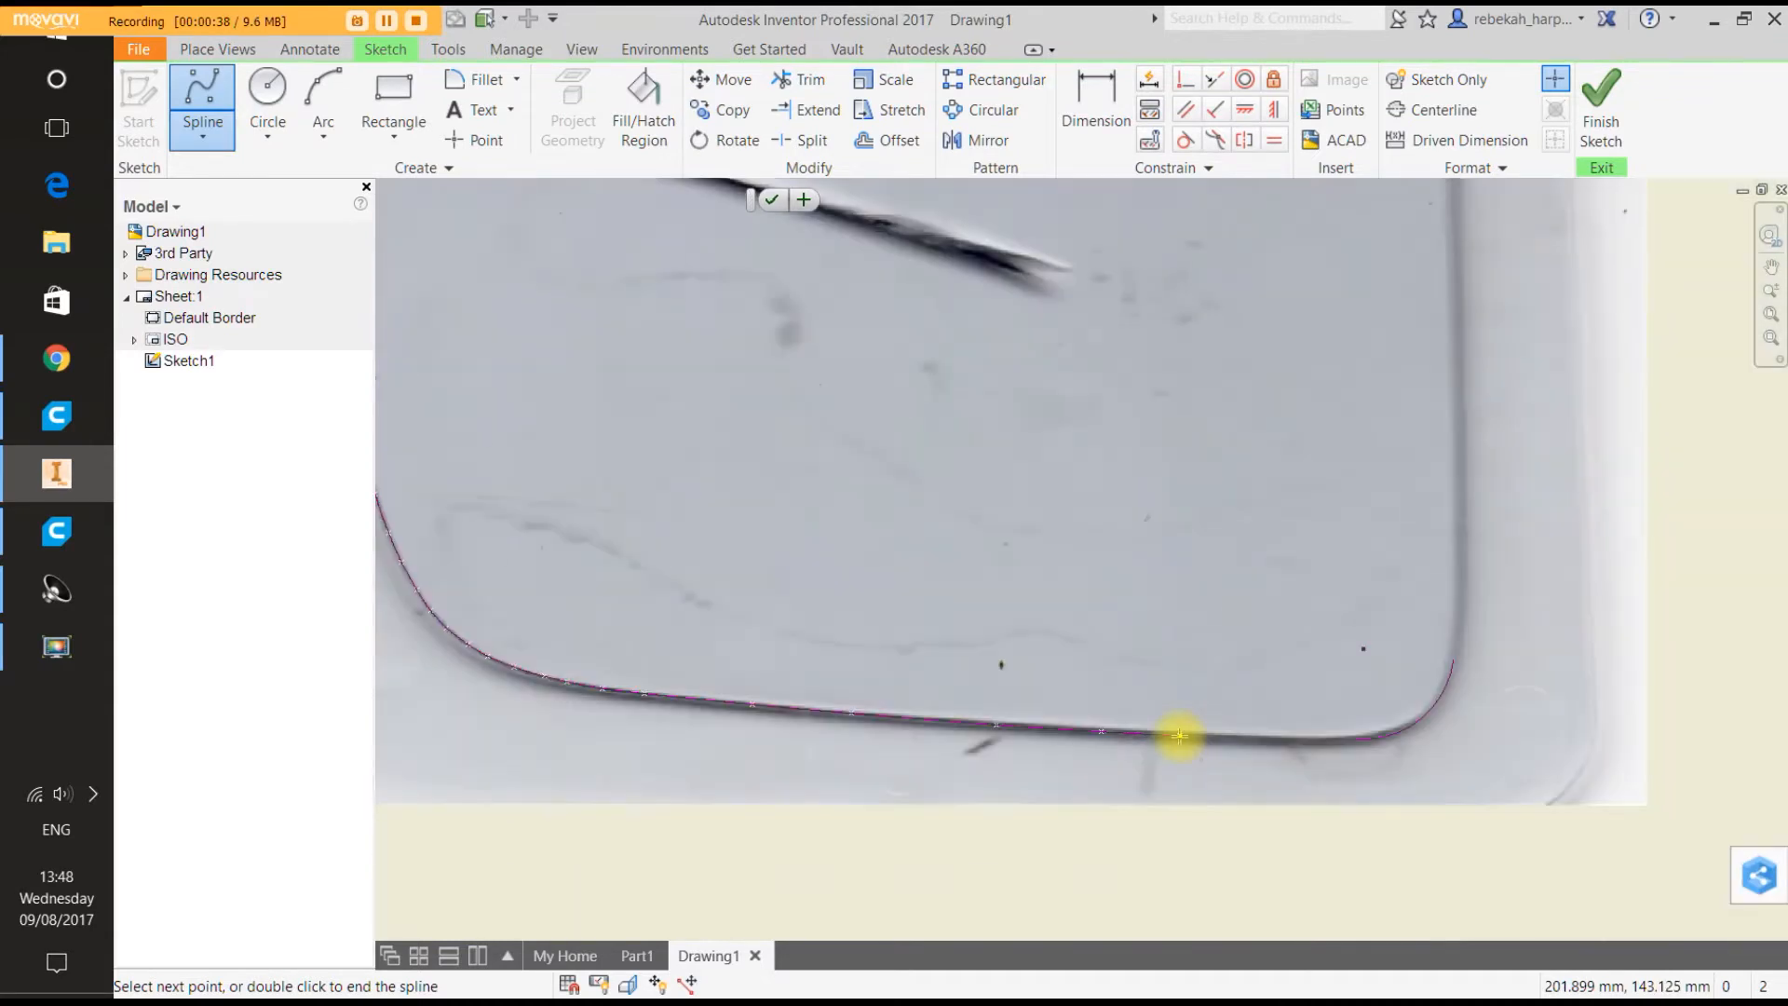
pyautogui.scroll(3, 1239, 738)
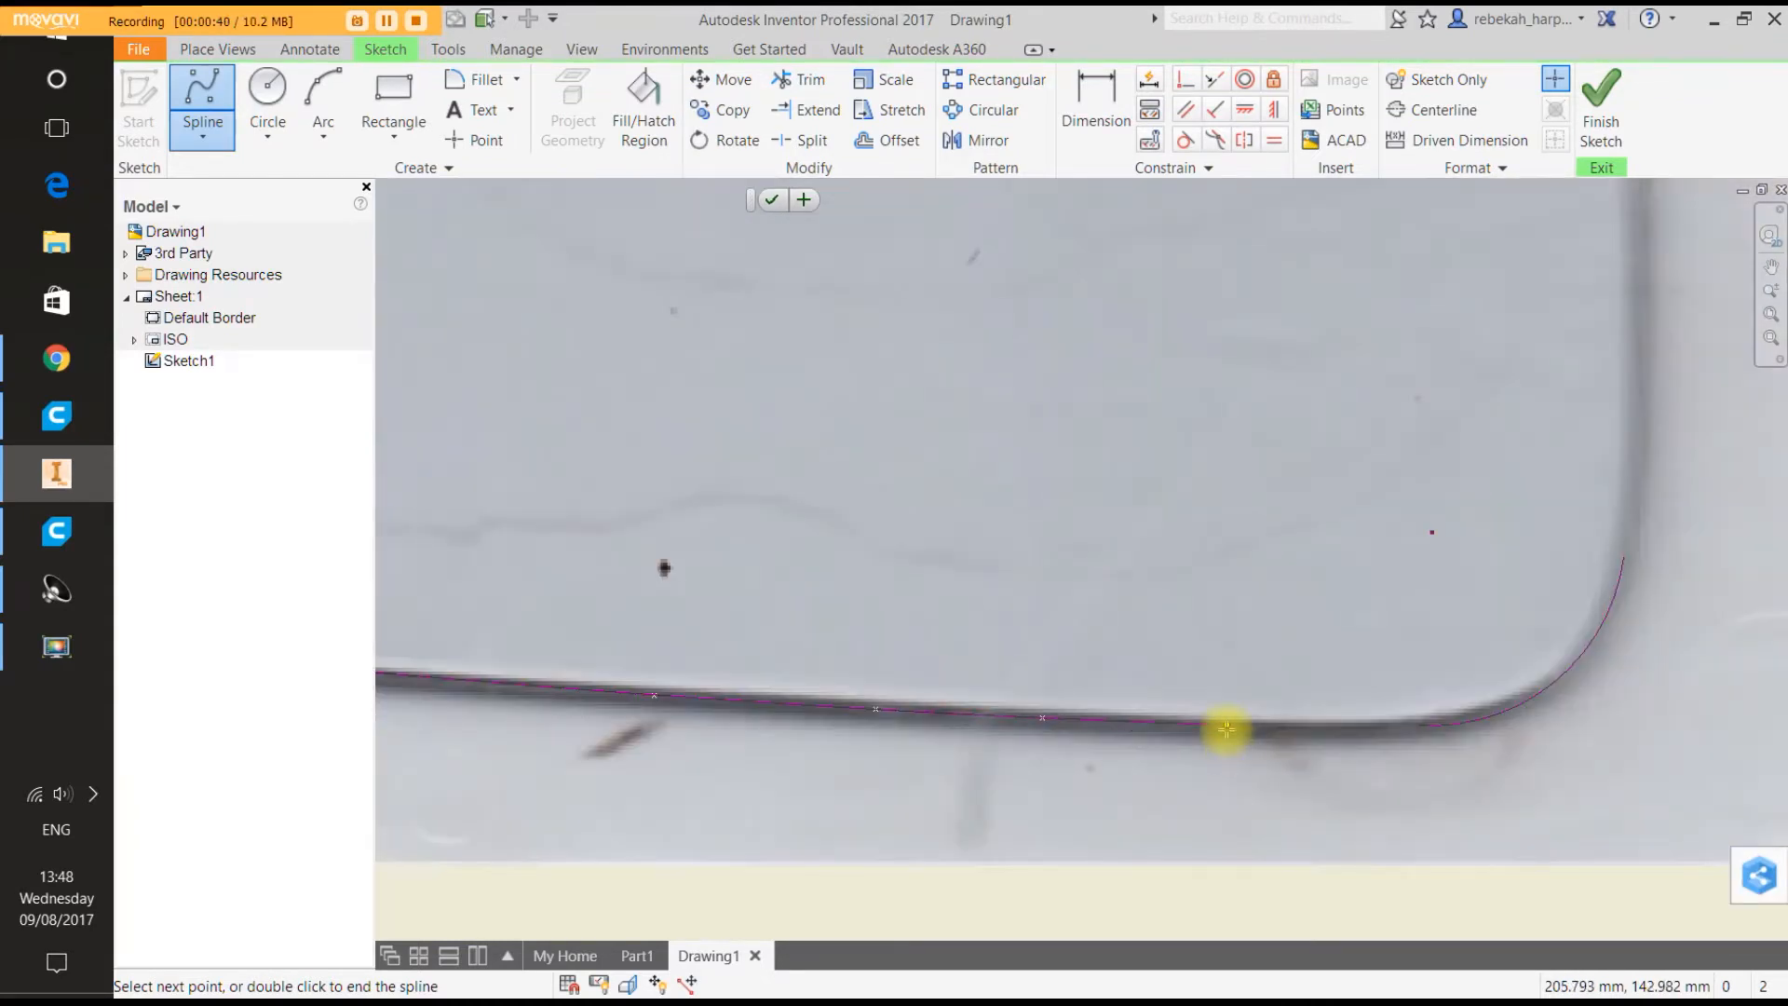
pyautogui.scroll(2, 1221, 732)
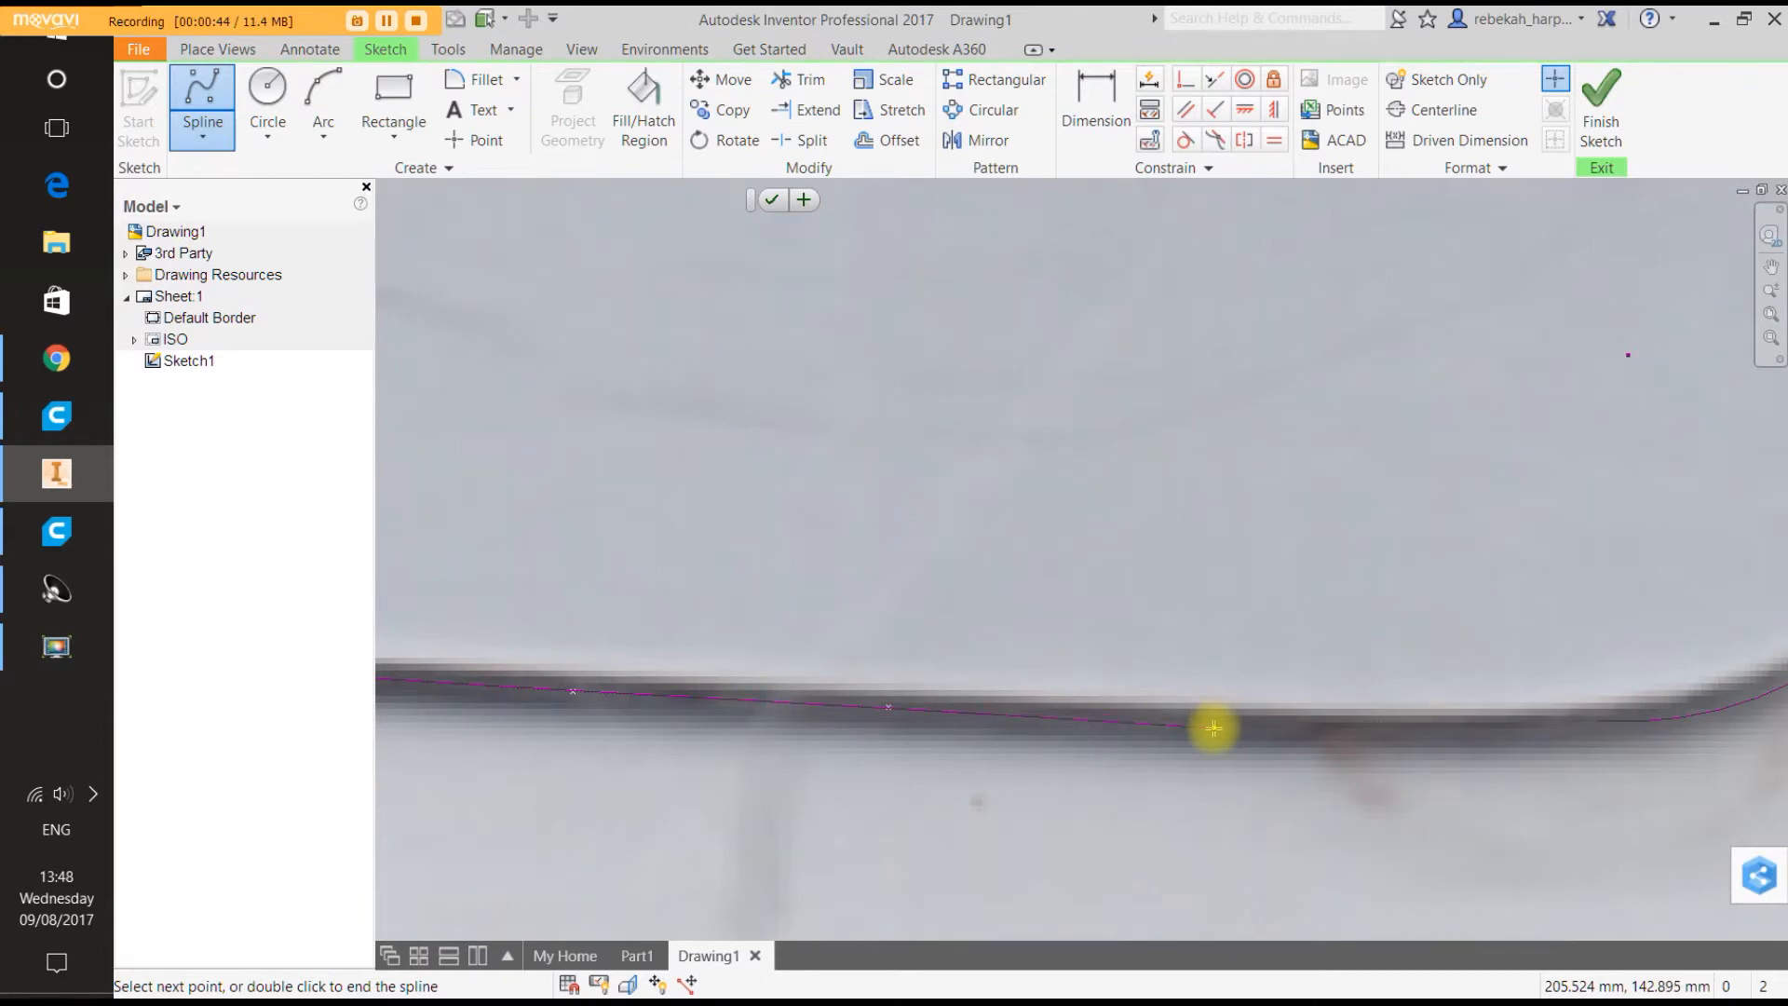
pyautogui.click(1214, 721)
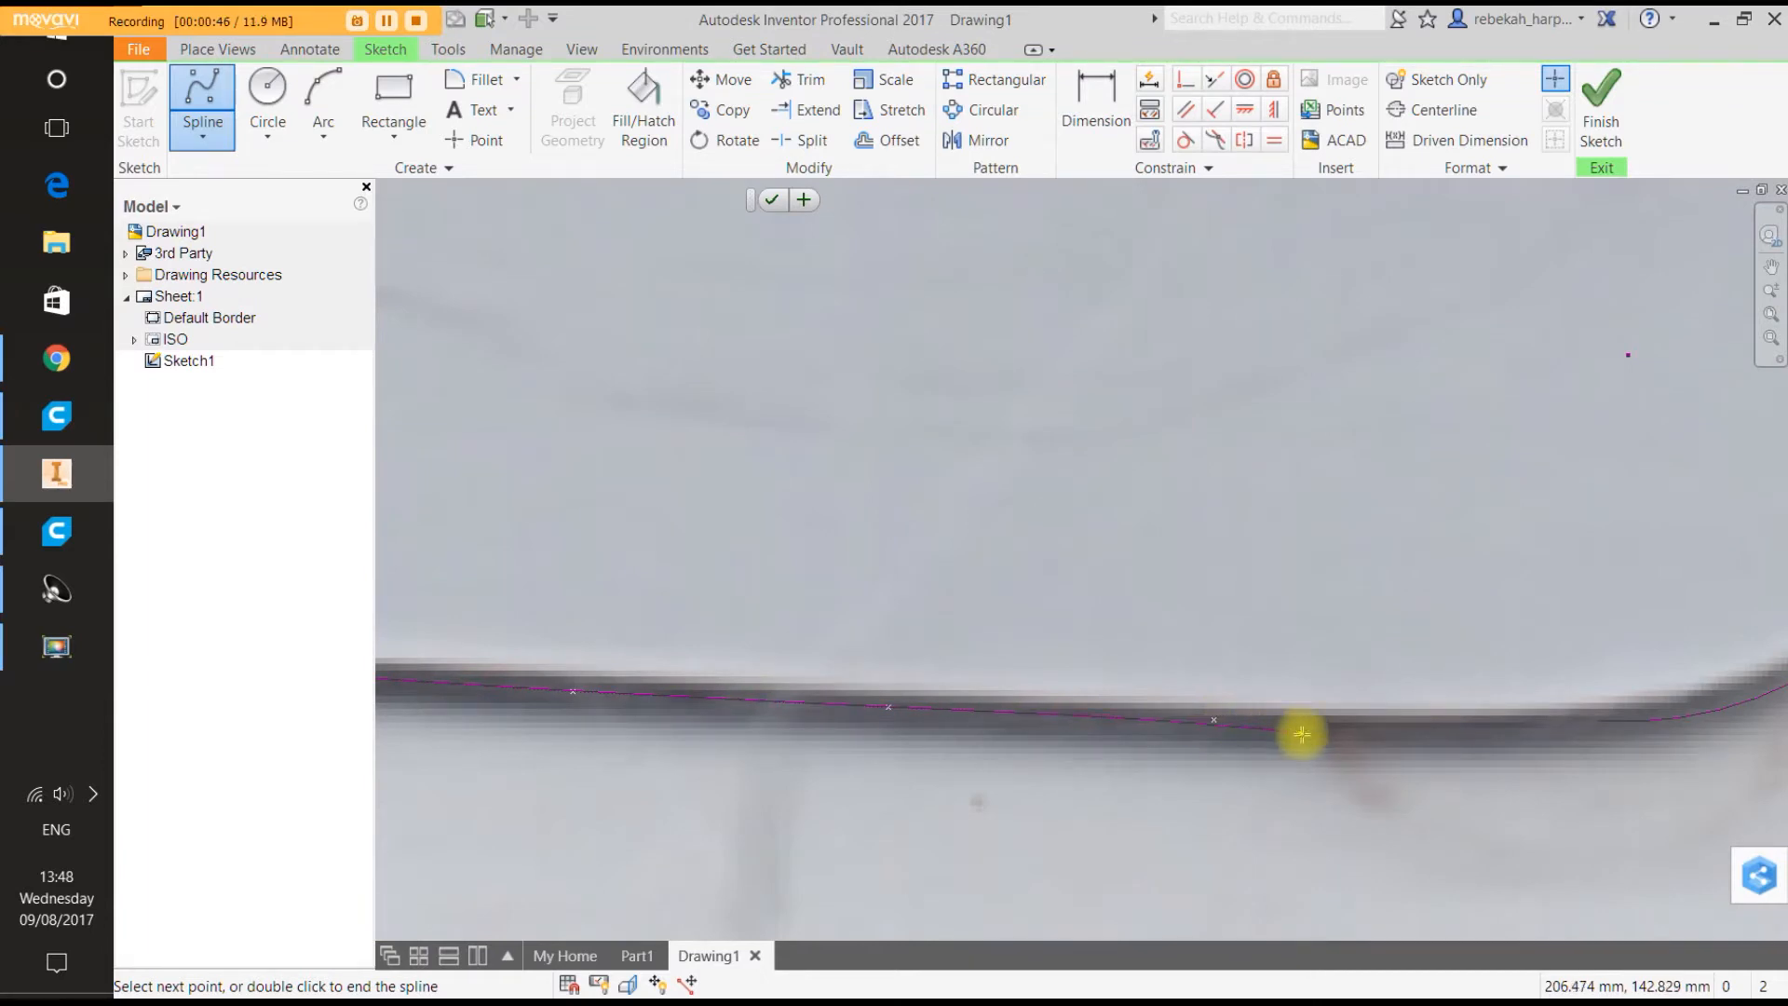
pyautogui.rightClick(1409, 728)
pyautogui.click(1469, 727)
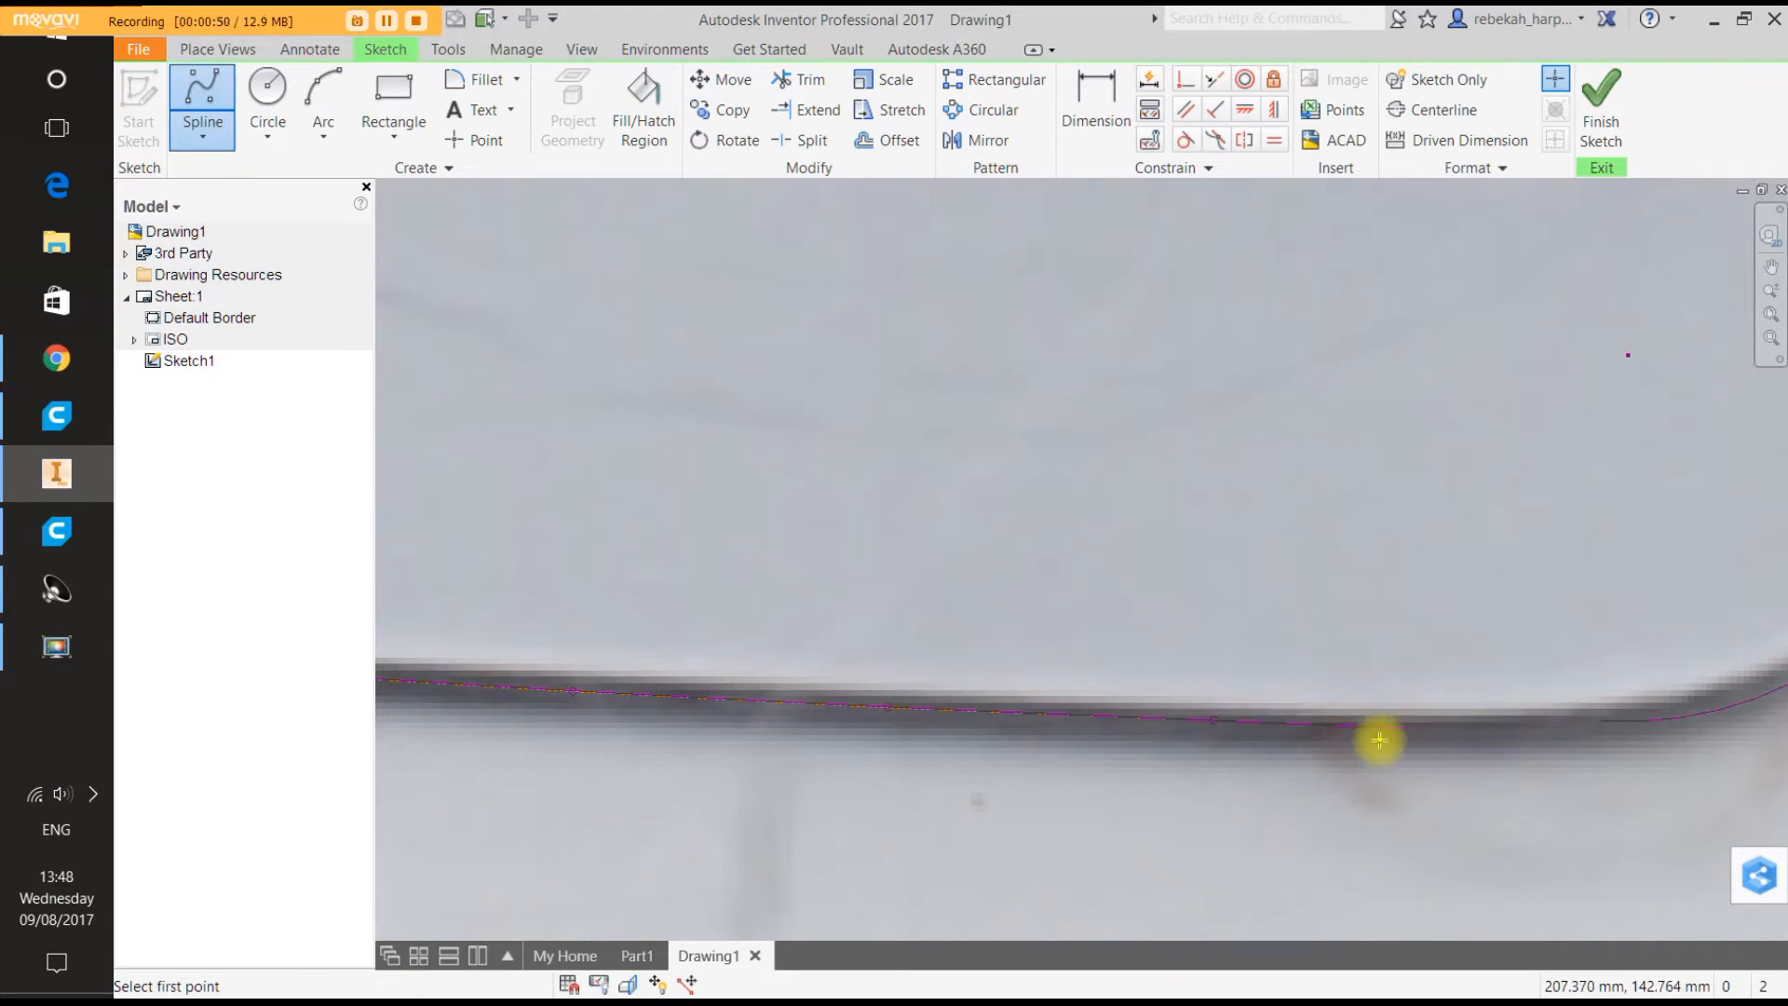
# Exit the spline command and delete the separate curve around the outline's lower-right corner.
pyautogui.rightClick(1495, 733)
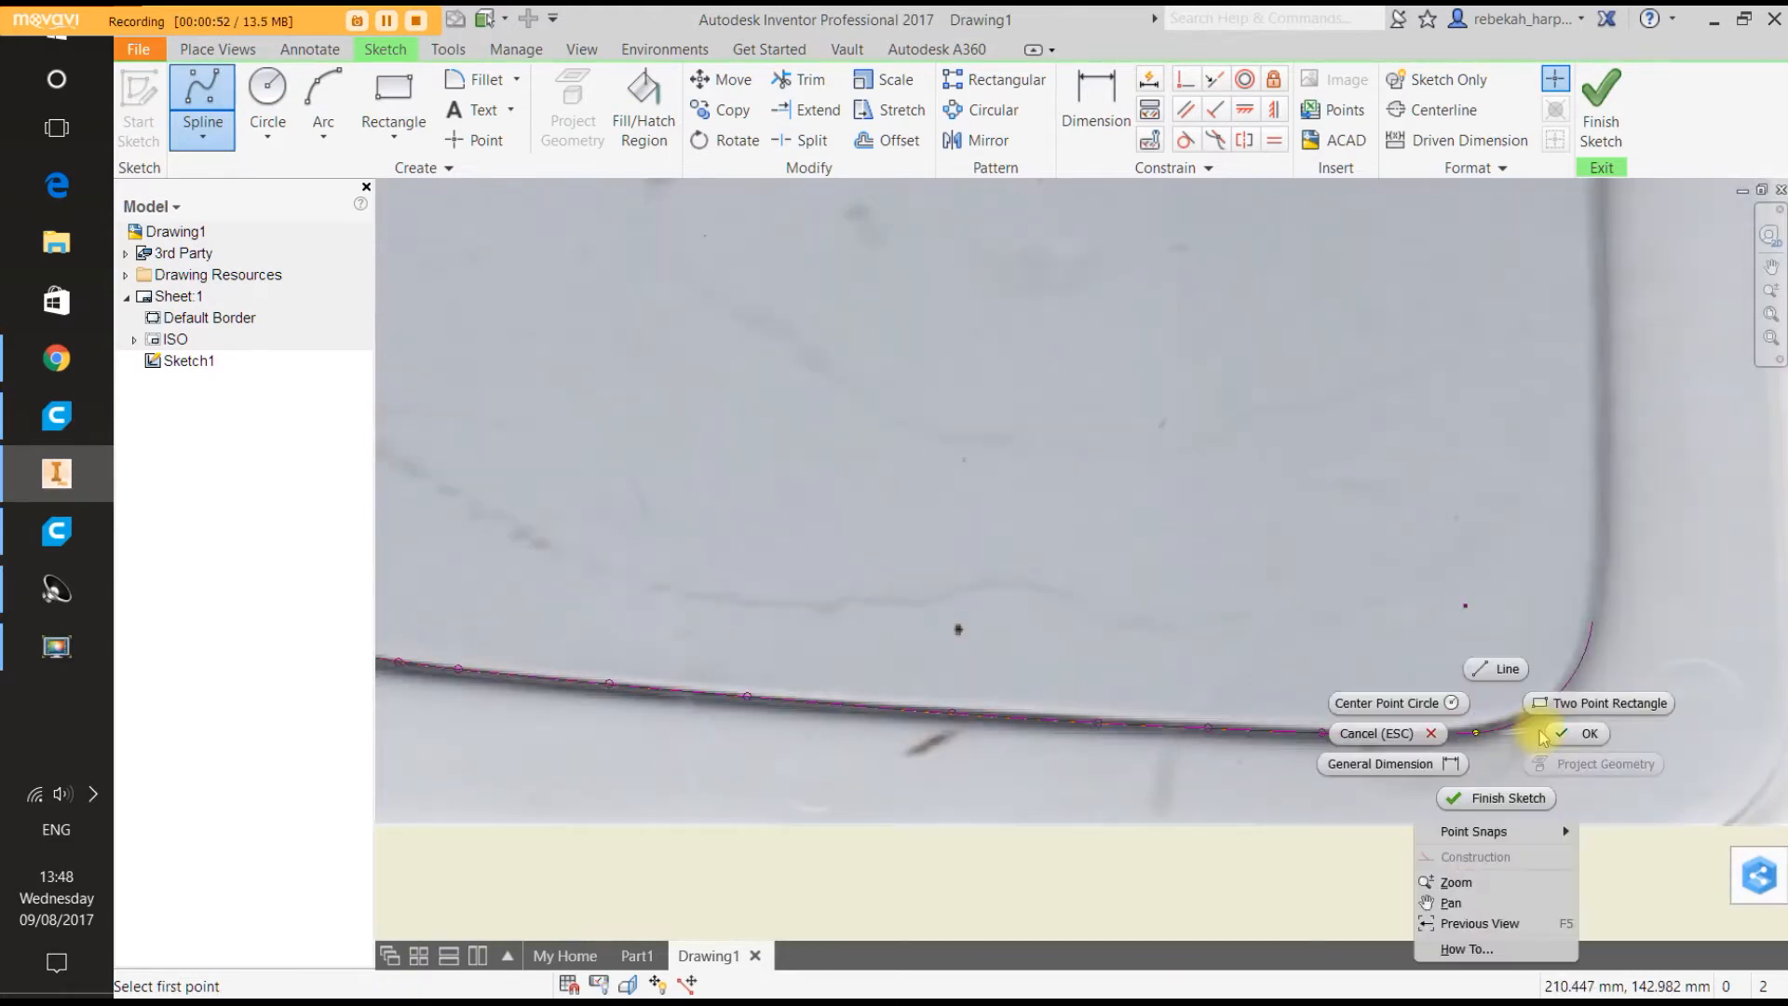
pyautogui.click(1541, 730)
pyautogui.rightClick(1507, 726)
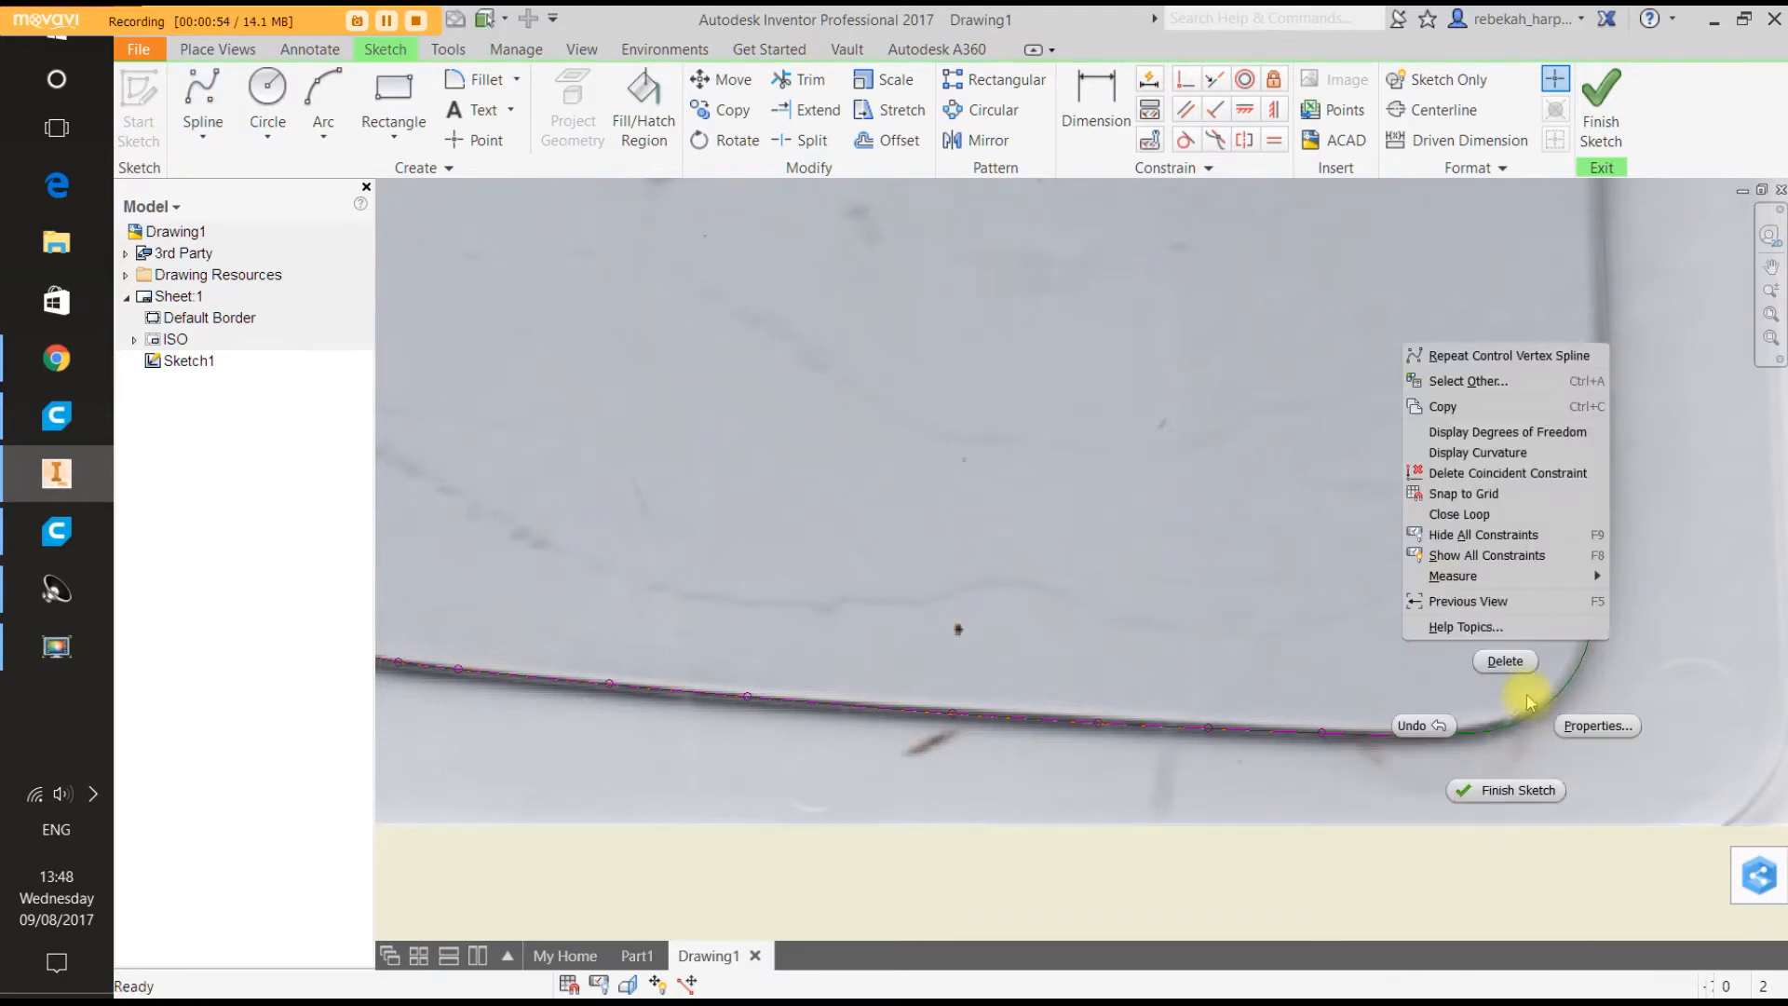
pyautogui.click(1509, 660)
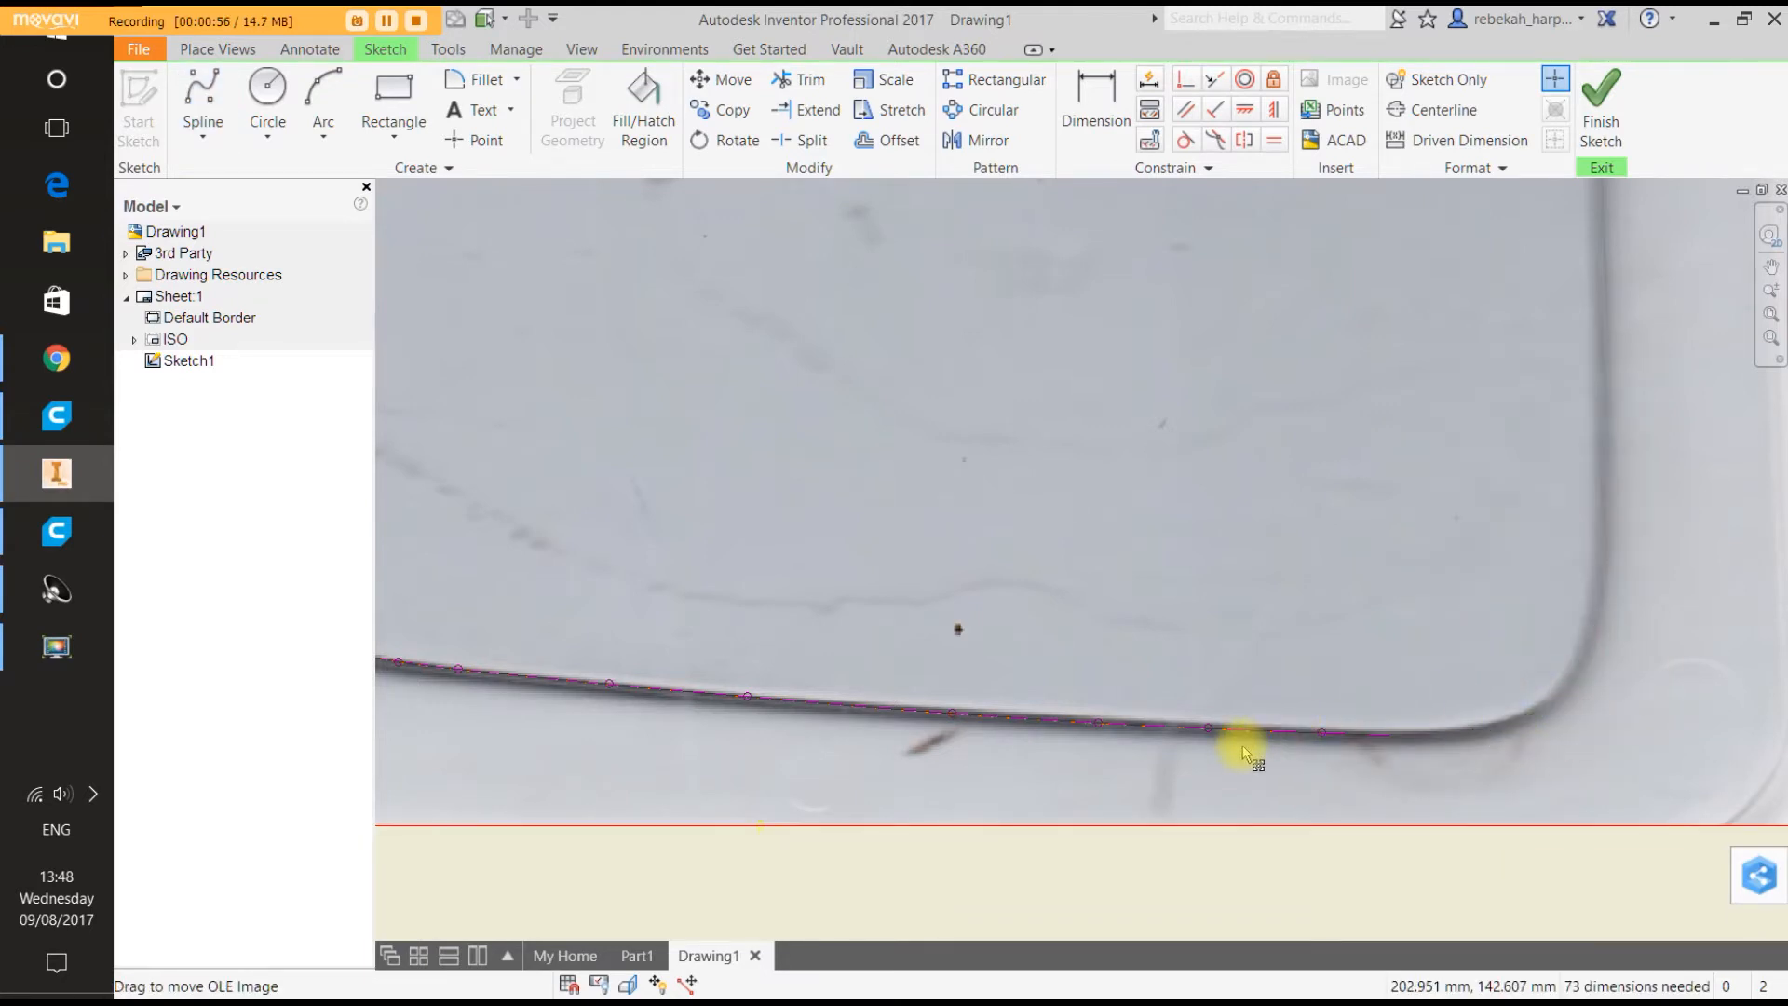
# Move a control vertex in the spline's lower-left bend slightly outward to follow the dark edge of the scan.
pyautogui.scroll(5, 1242, 745)
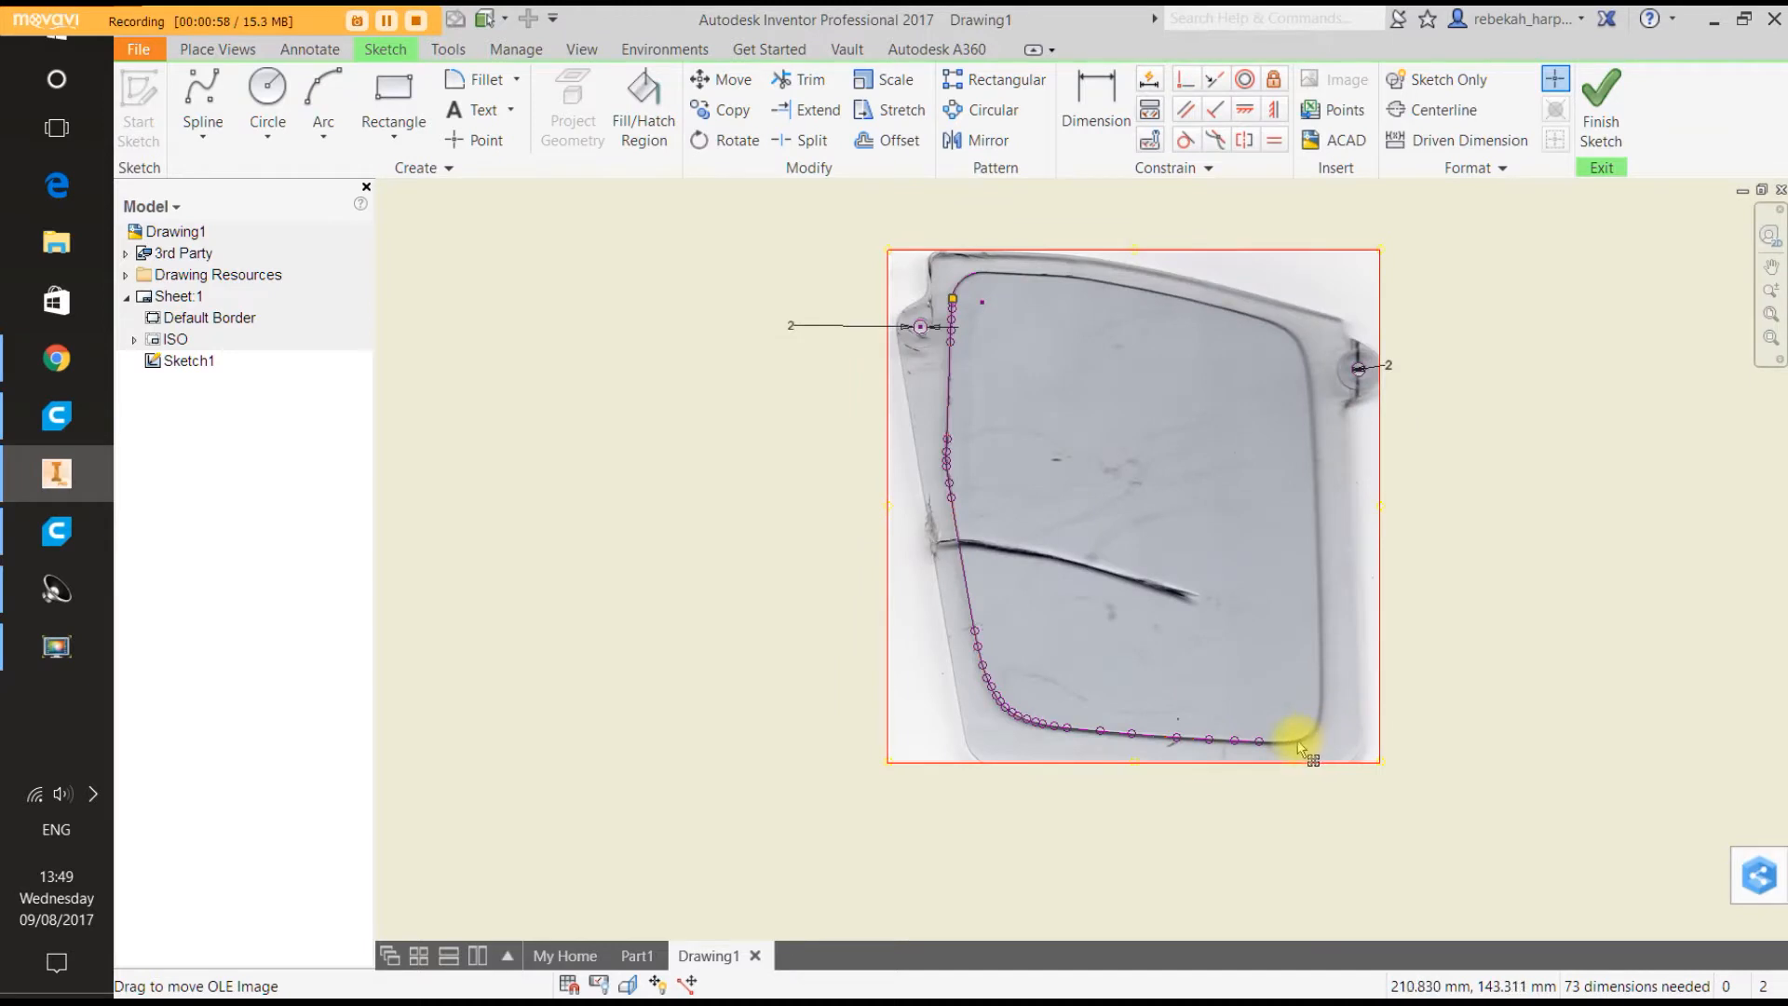
pyautogui.scroll(-5, 990, 711)
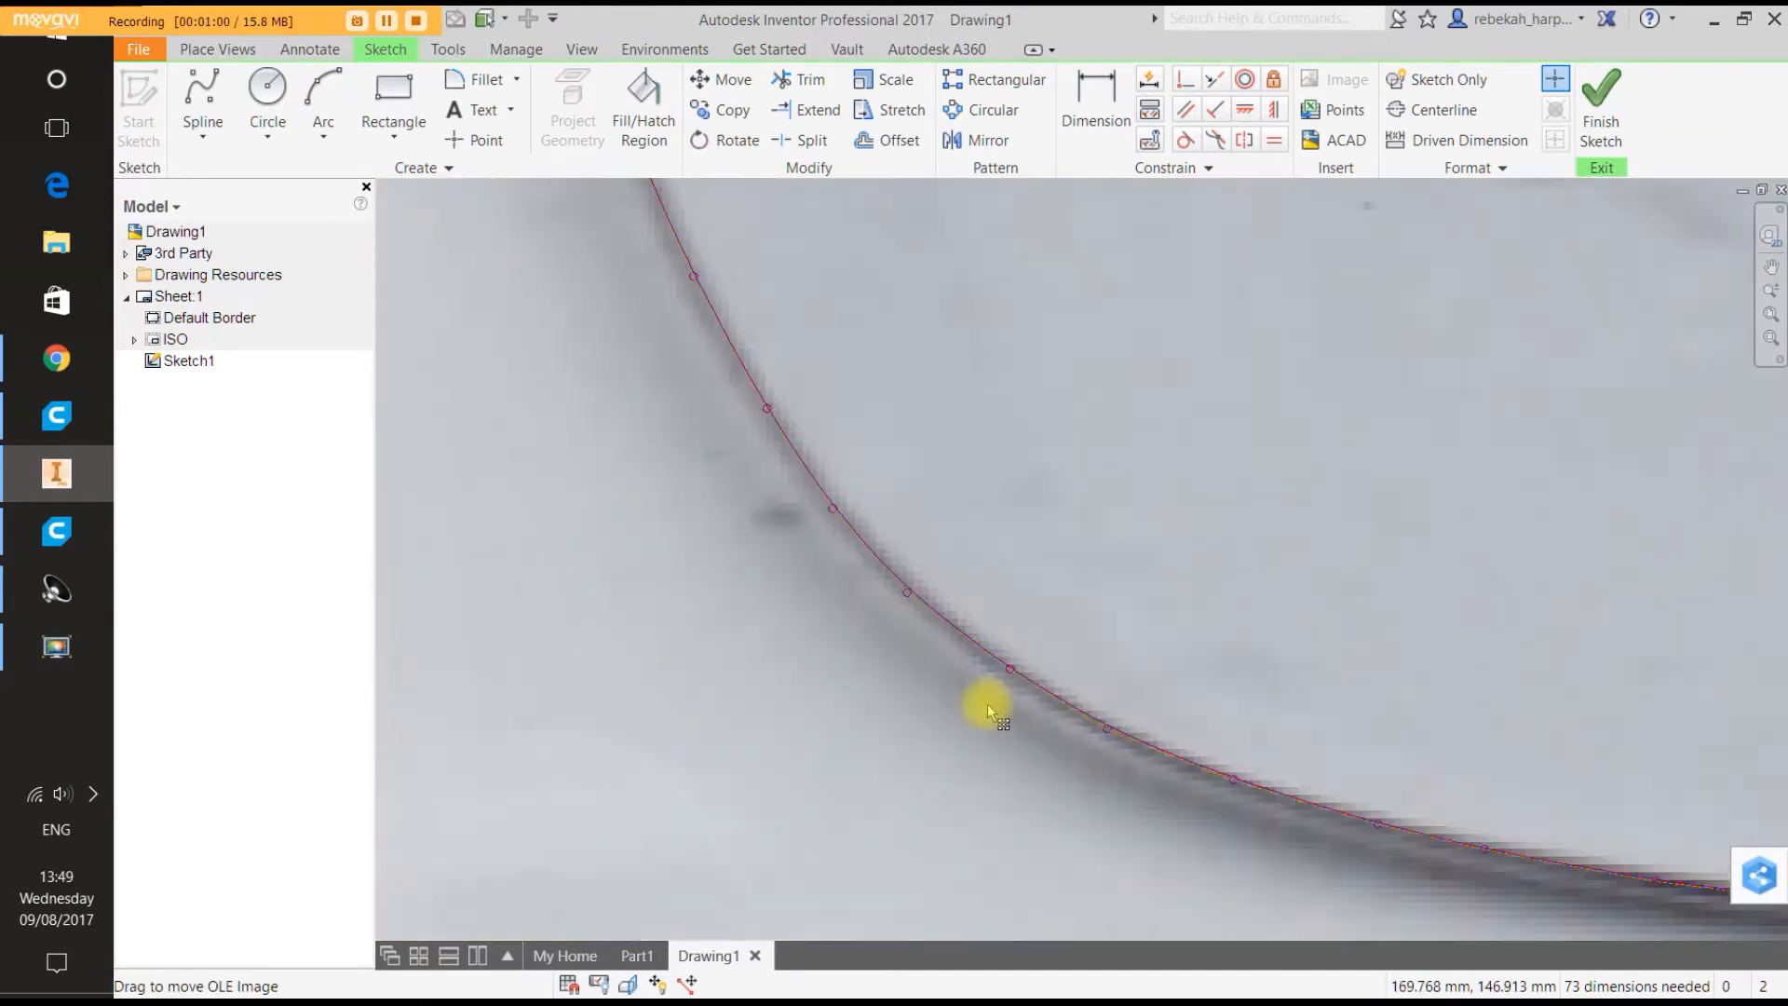
pyautogui.scroll(3, 997, 708)
pyautogui.scroll(-4, 1076, 757)
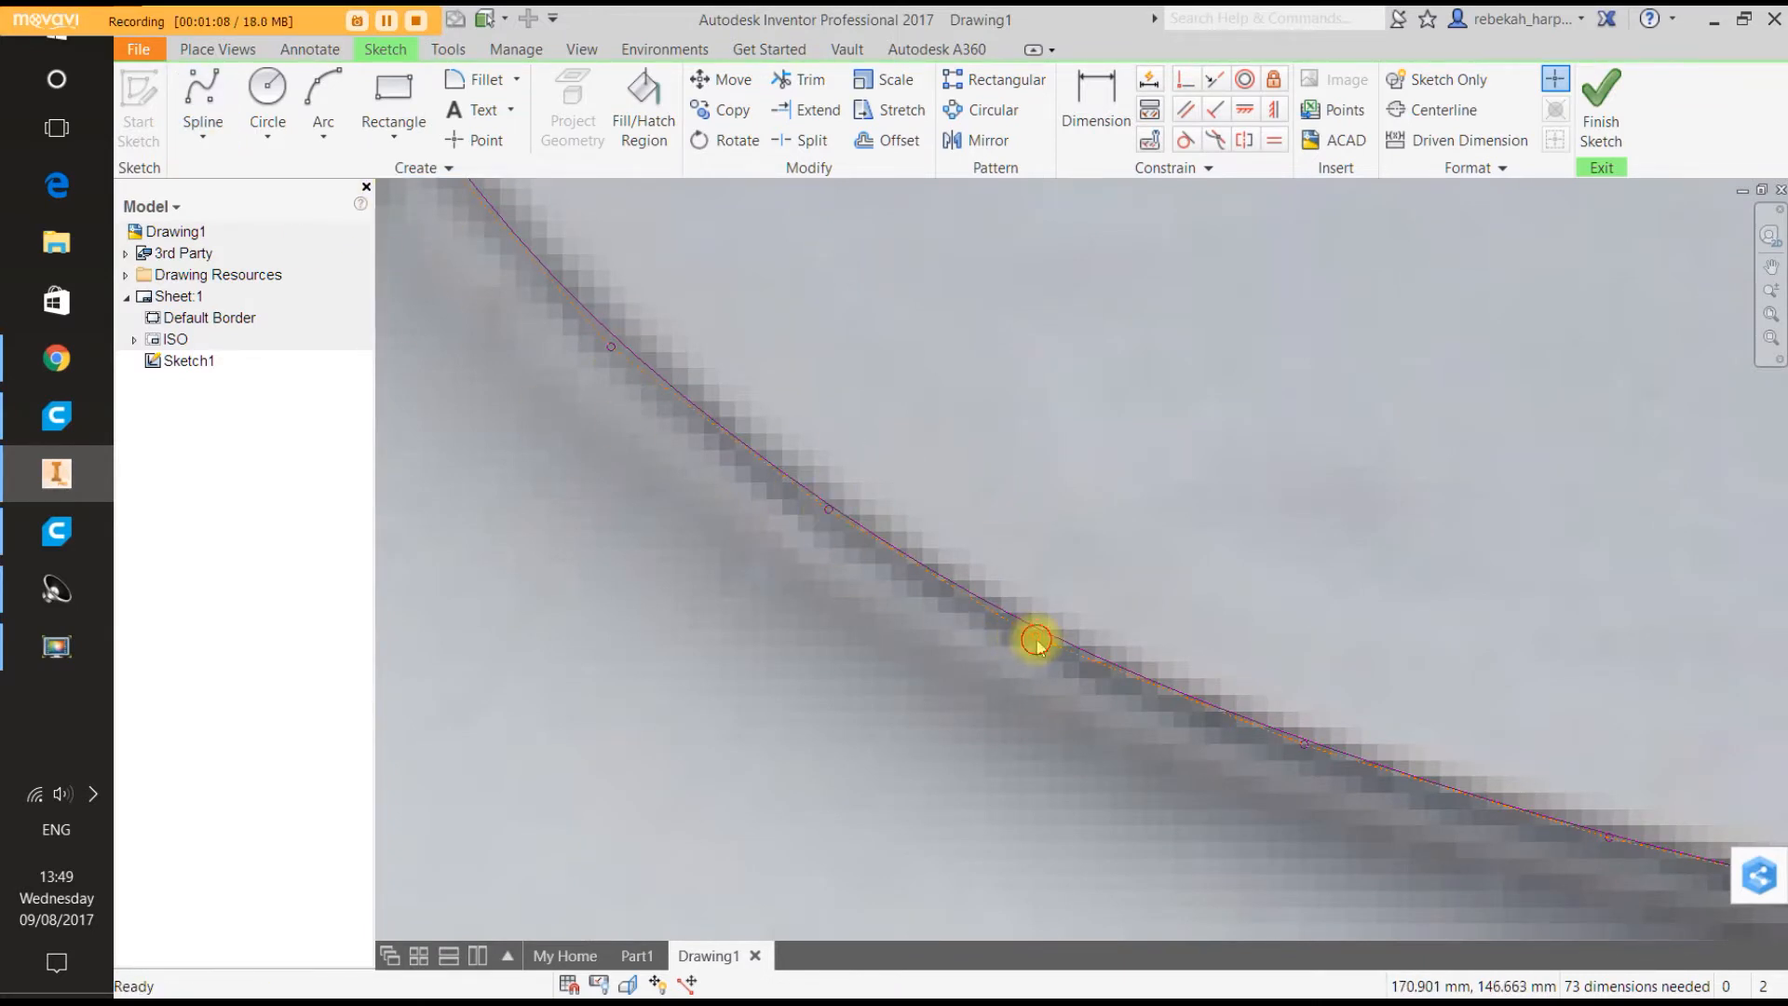
pyautogui.moveTo(1036, 642); pyautogui.dragTo(1030, 644)
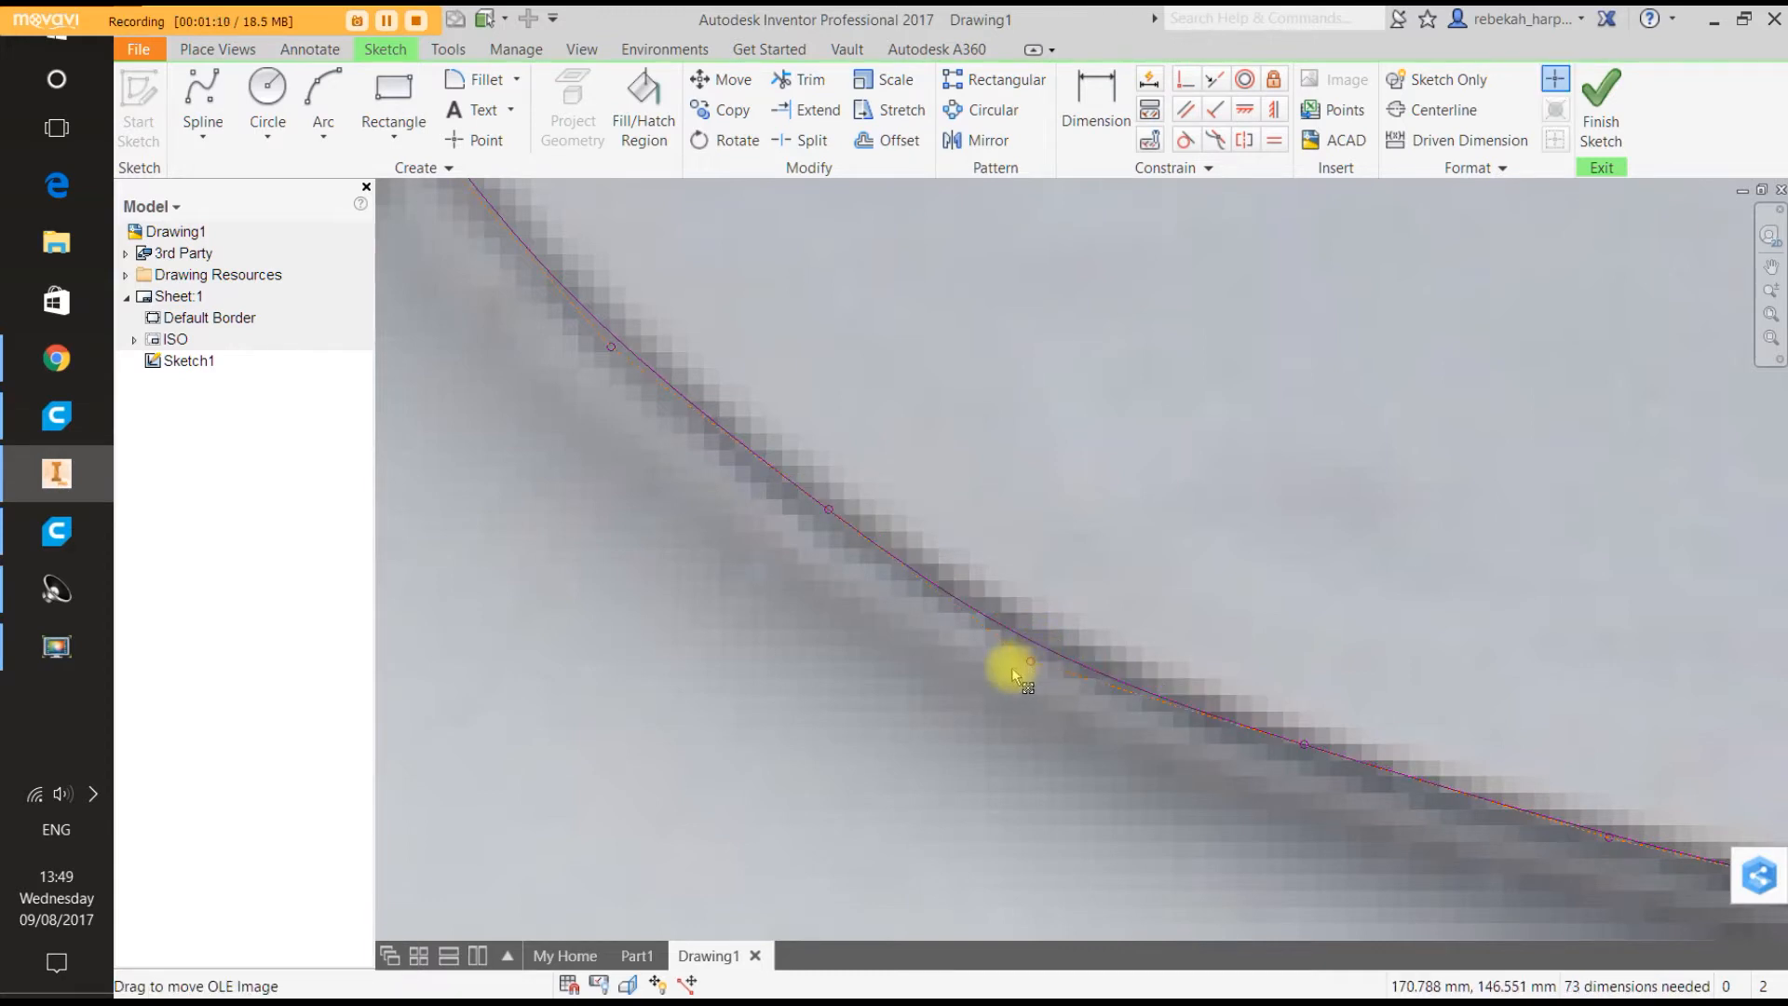
# Shift the next three control vertices after the lower-left bend slightly downward onto the dark edge line.
pyautogui.scroll(-4, 853, 582)
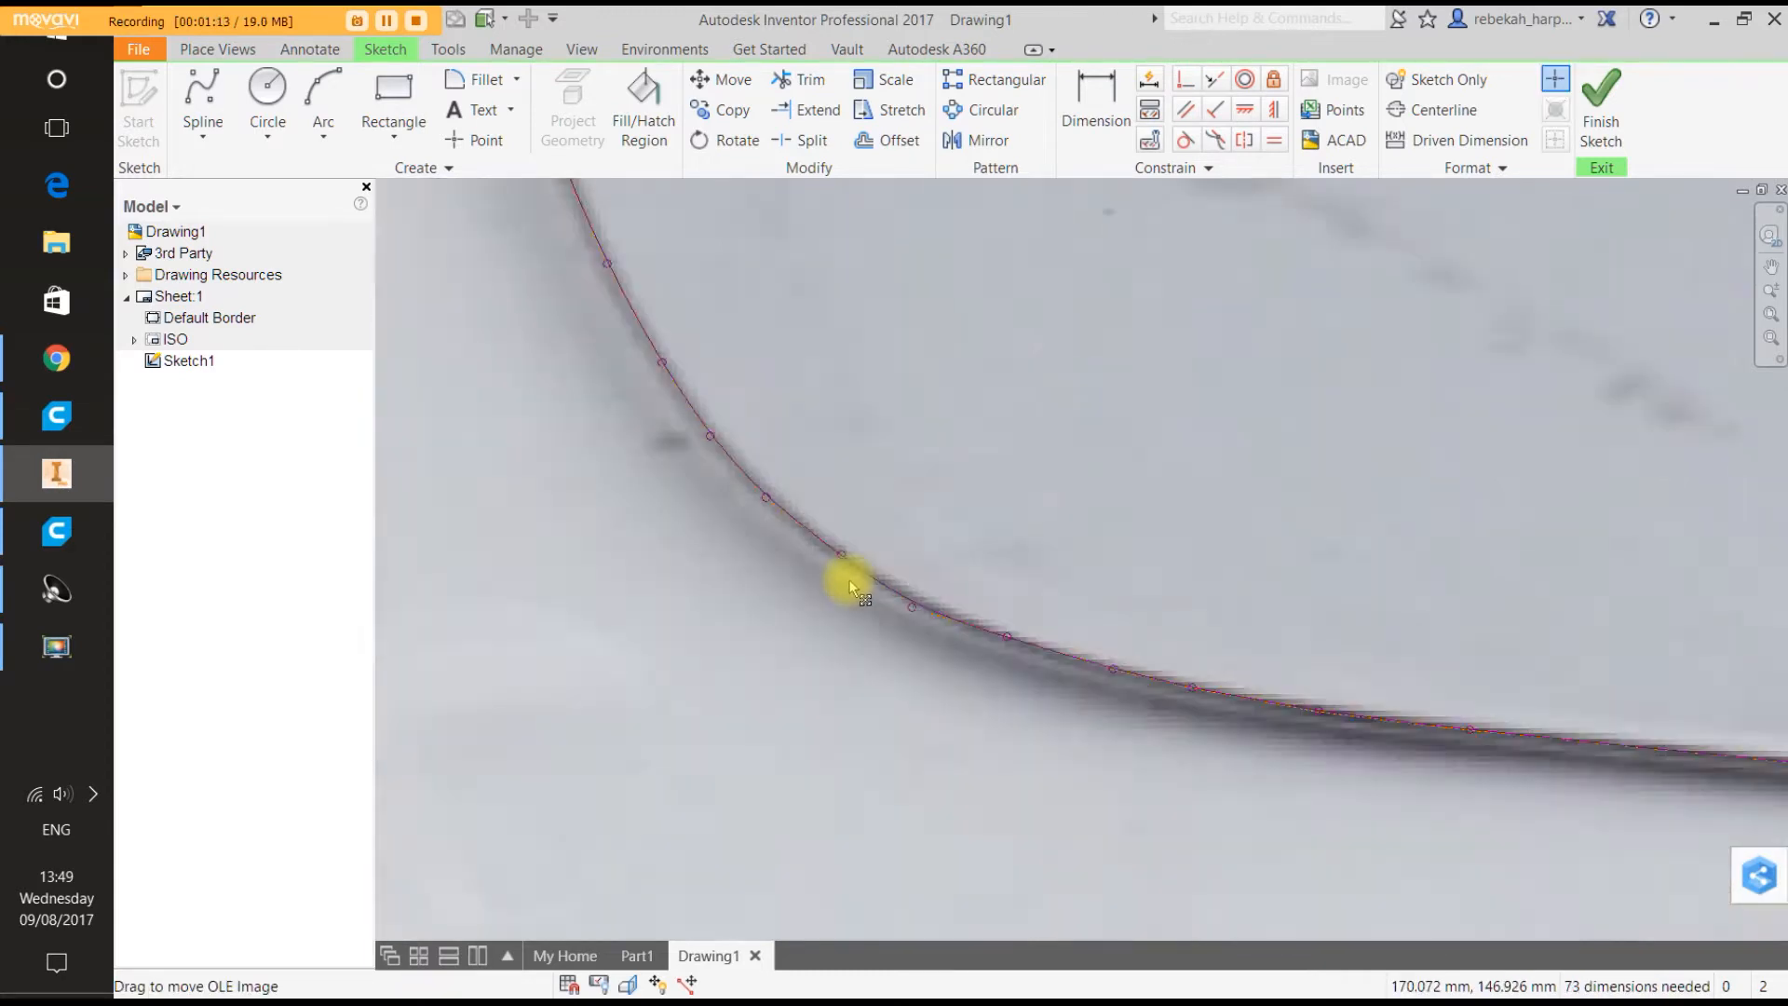
pyautogui.scroll(5, 971, 625)
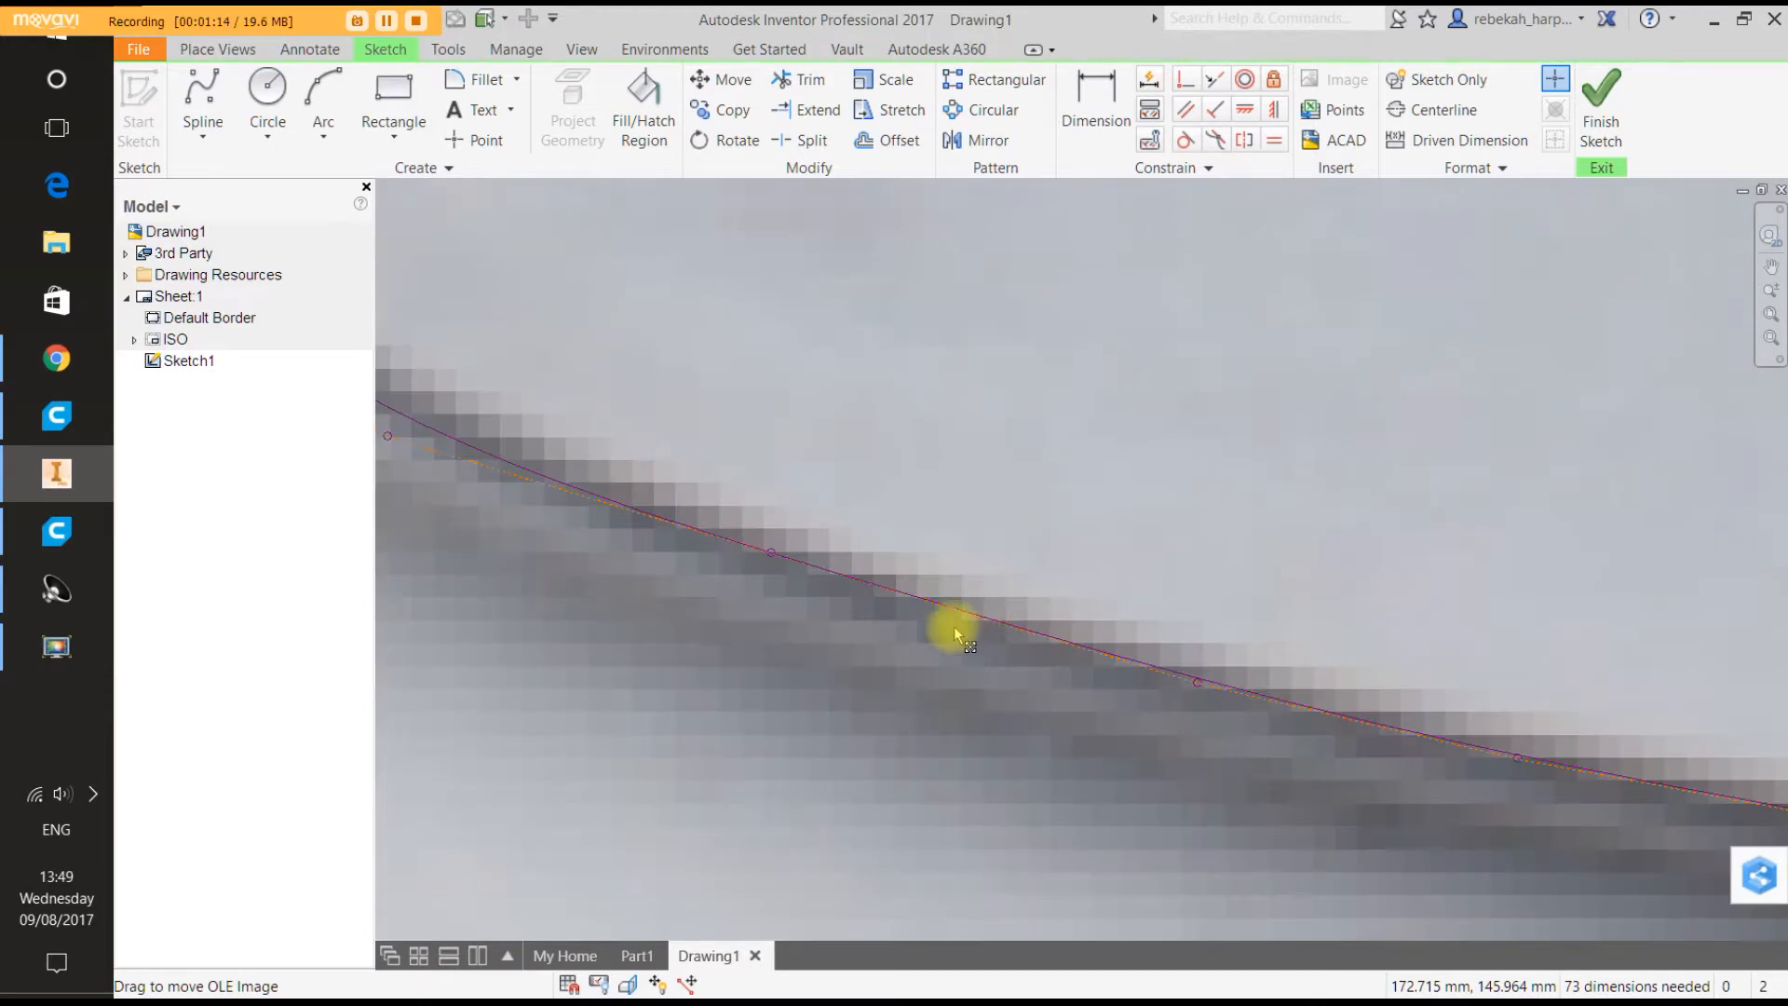
pyautogui.moveTo(769, 559); pyautogui.dragTo(767, 568)
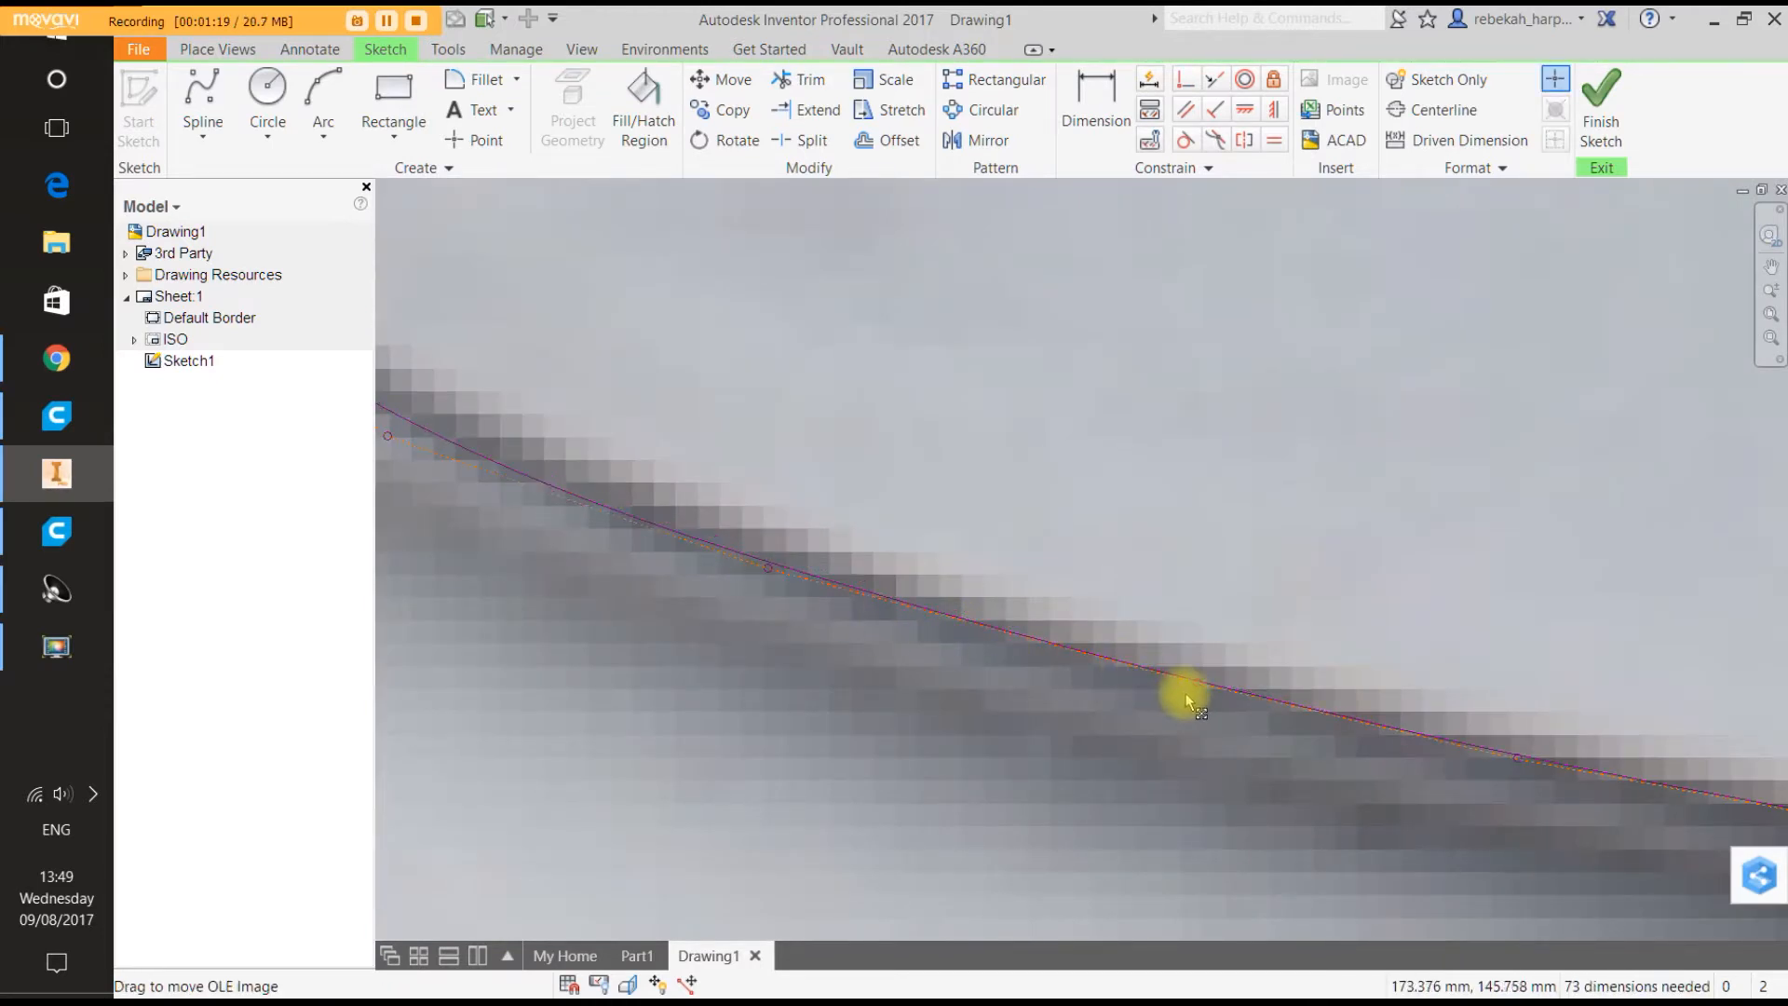
pyautogui.moveTo(1193, 687); pyautogui.dragTo(1189, 700)
pyautogui.scroll(5, 1187, 706)
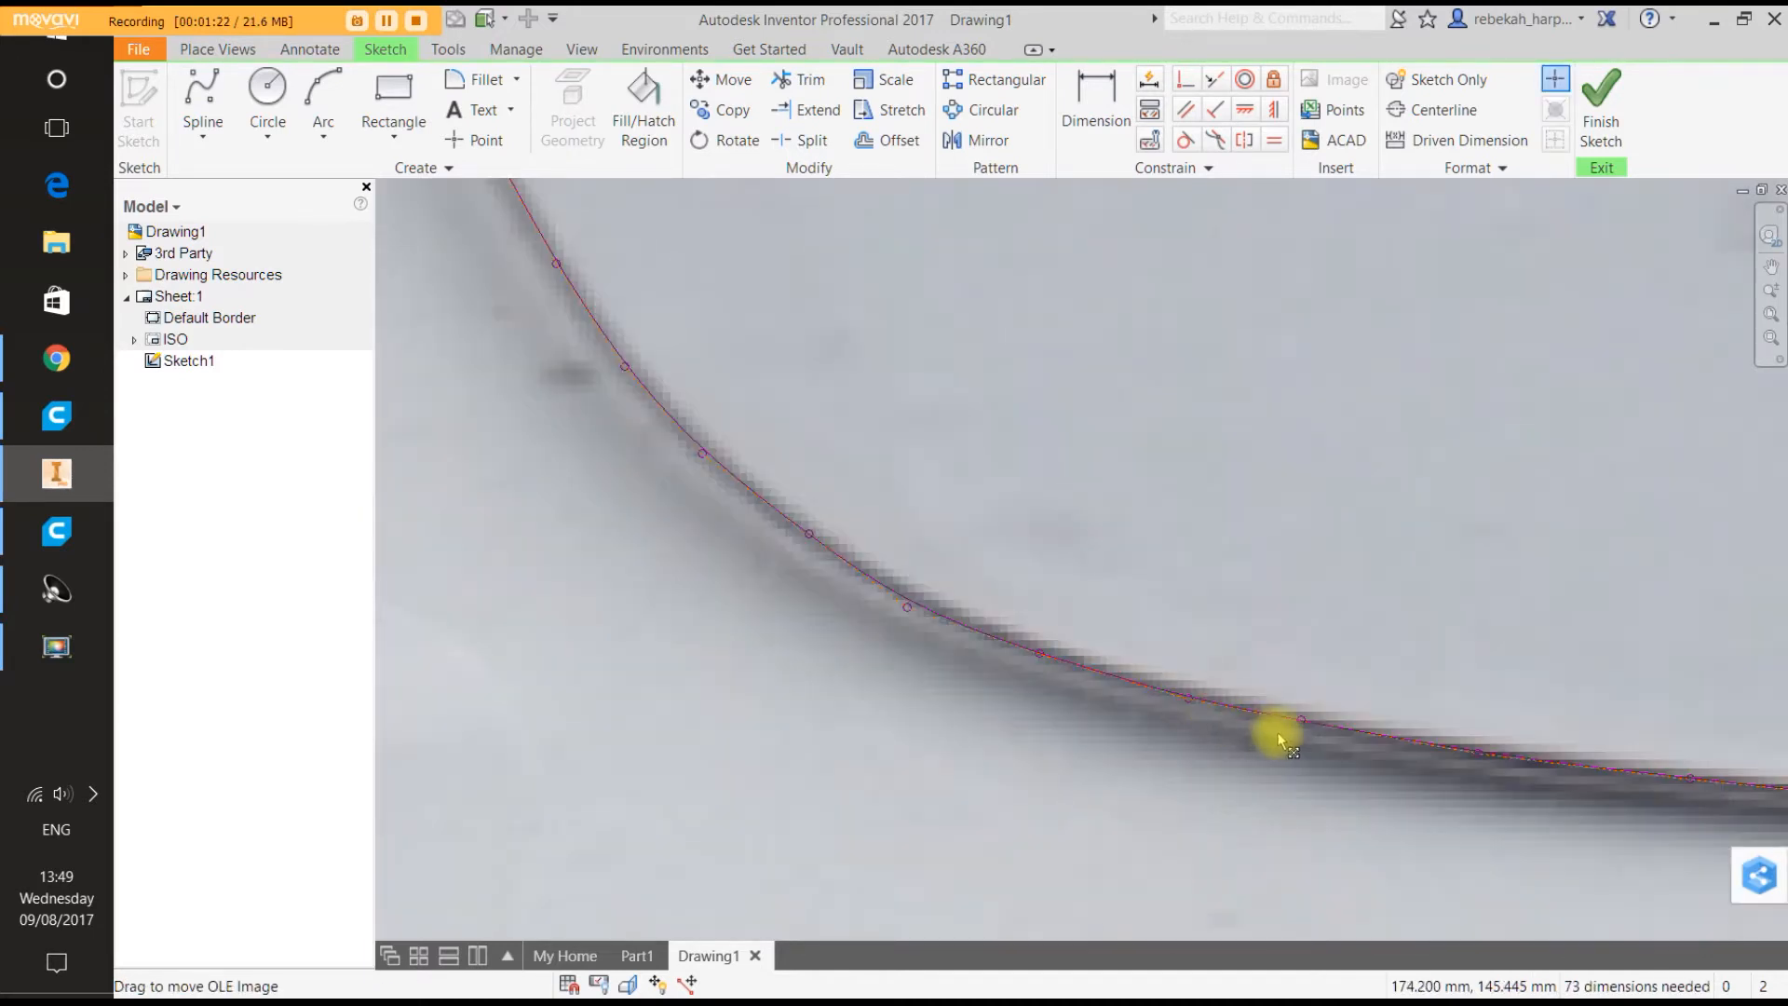
pyautogui.scroll(-5, 1304, 735)
pyautogui.moveTo(1326, 695); pyautogui.dragTo(1323, 703)
pyautogui.scroll(4, 1315, 719)
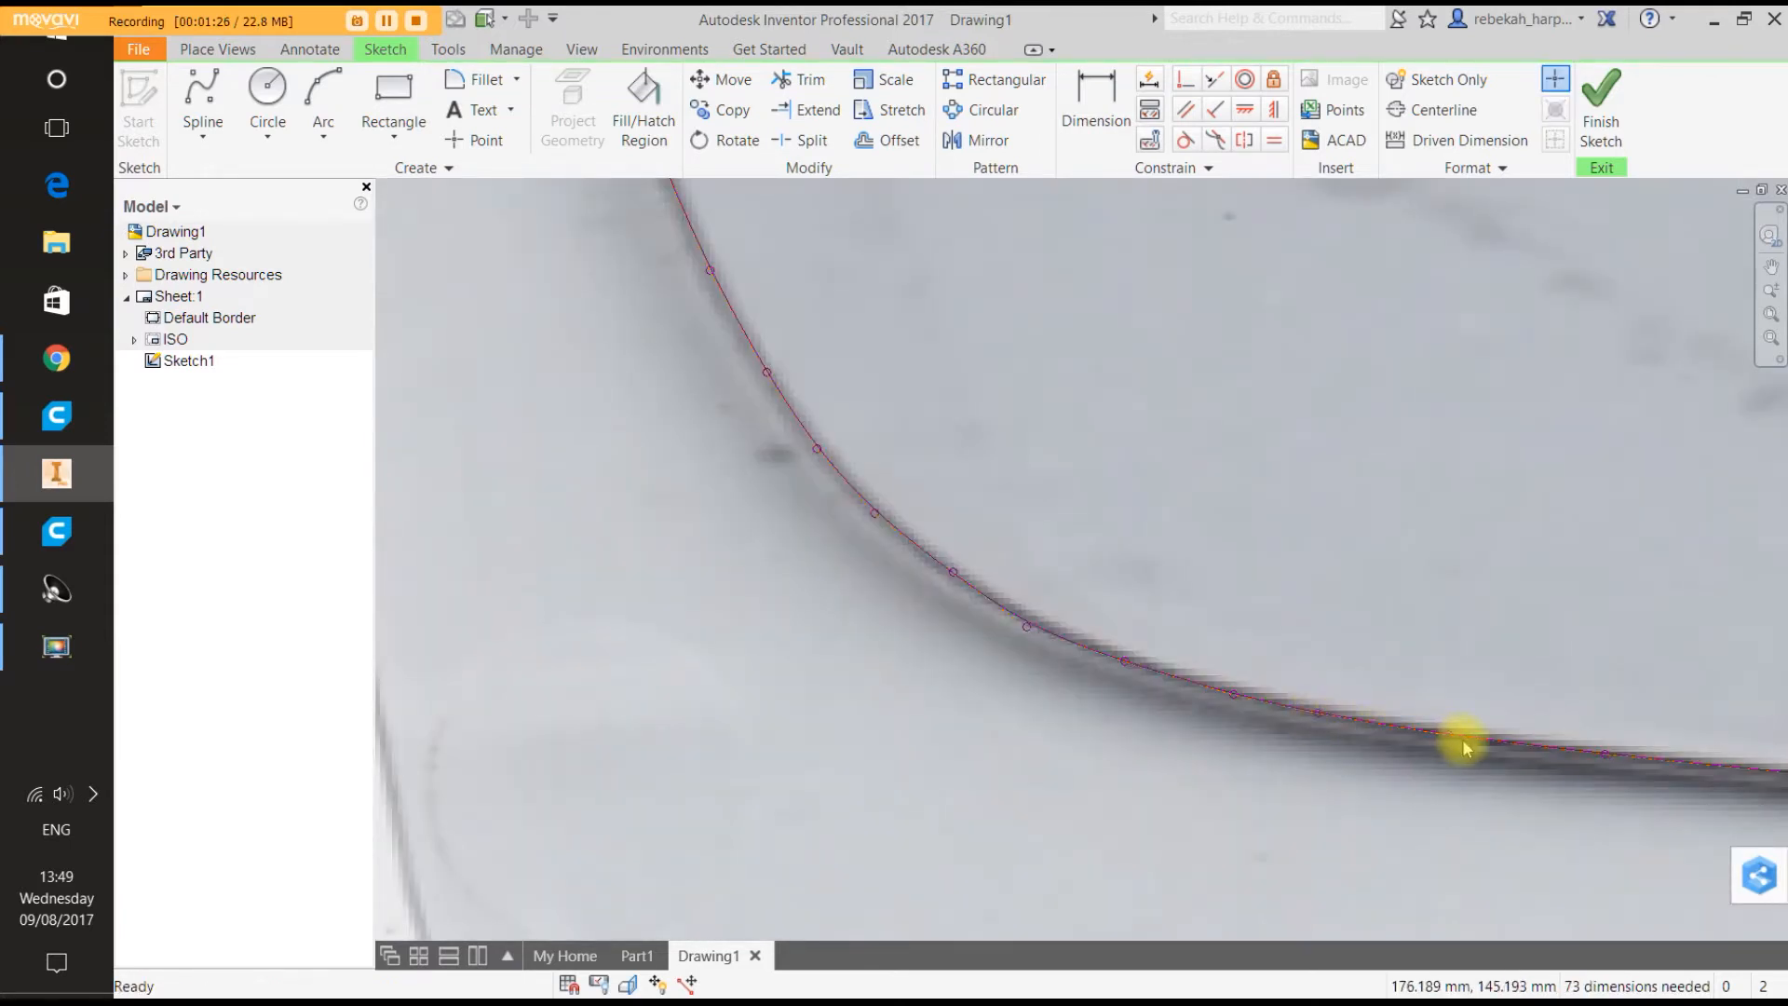
# Adjust two more control vertices where the lower-left bend runs into the bottom edge so the spline follows the scan.
pyautogui.scroll(-4, 1461, 739)
pyautogui.scroll(4, 1459, 747)
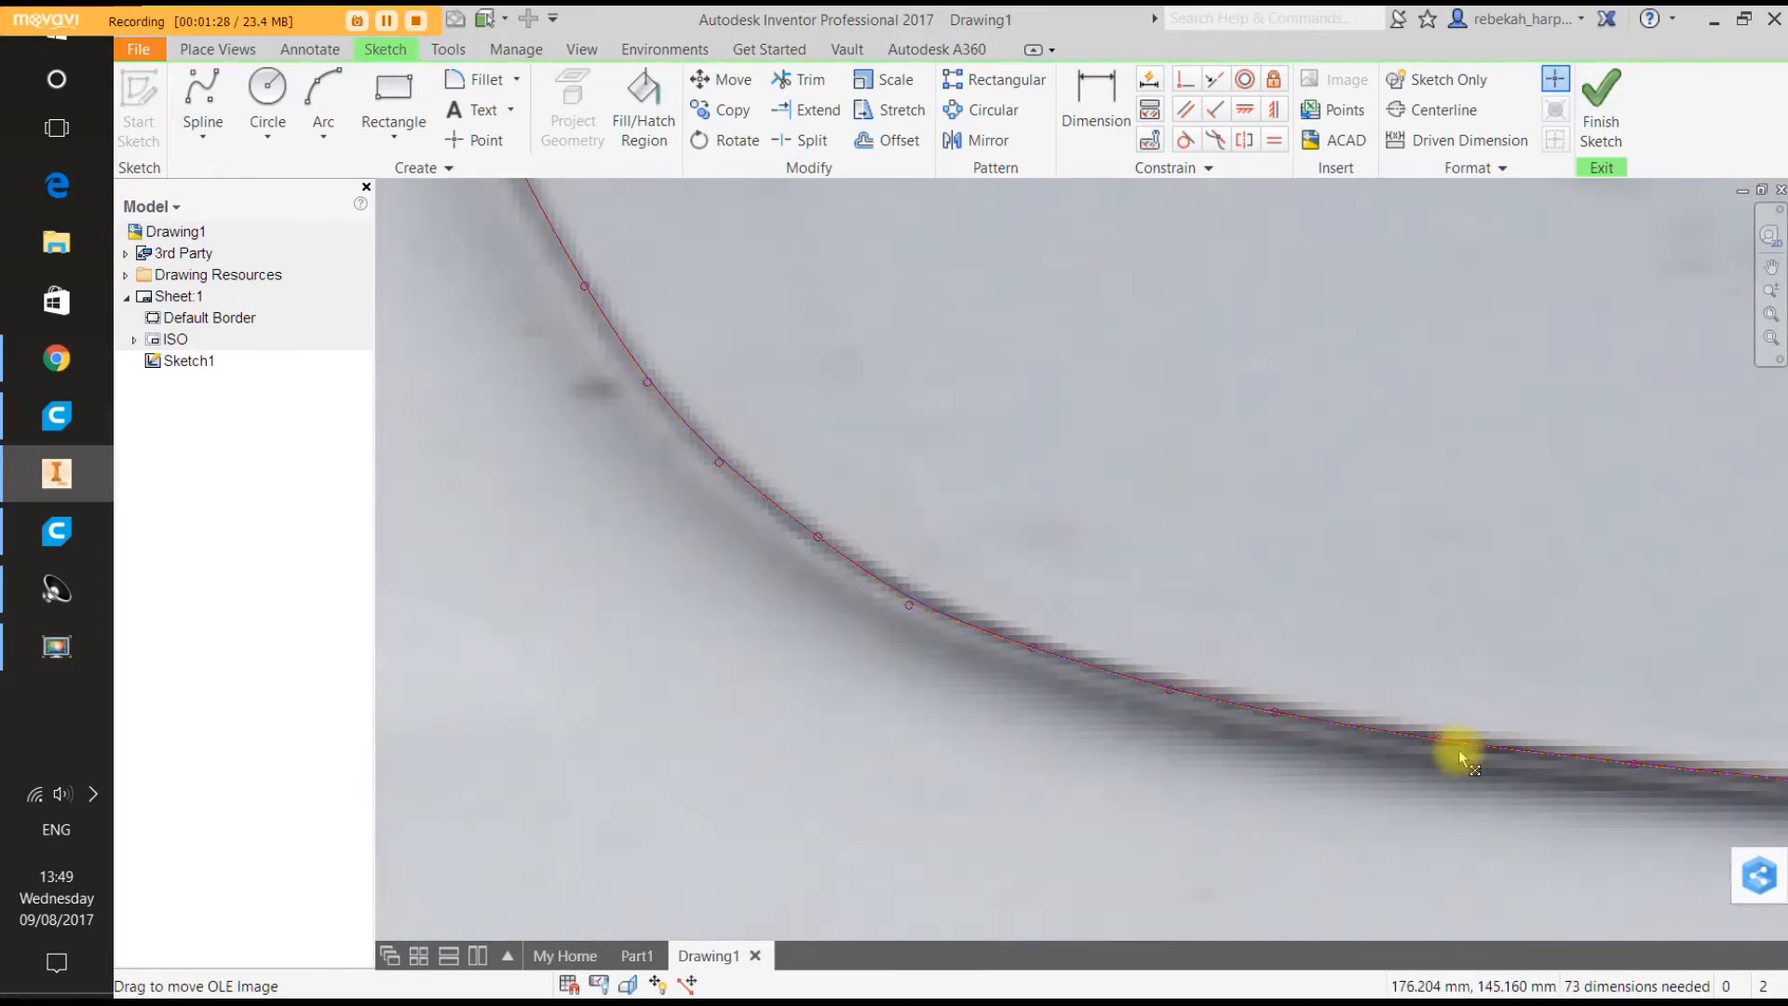
pyautogui.scroll(-4, 1473, 751)
pyautogui.scroll(-2, 1433, 752)
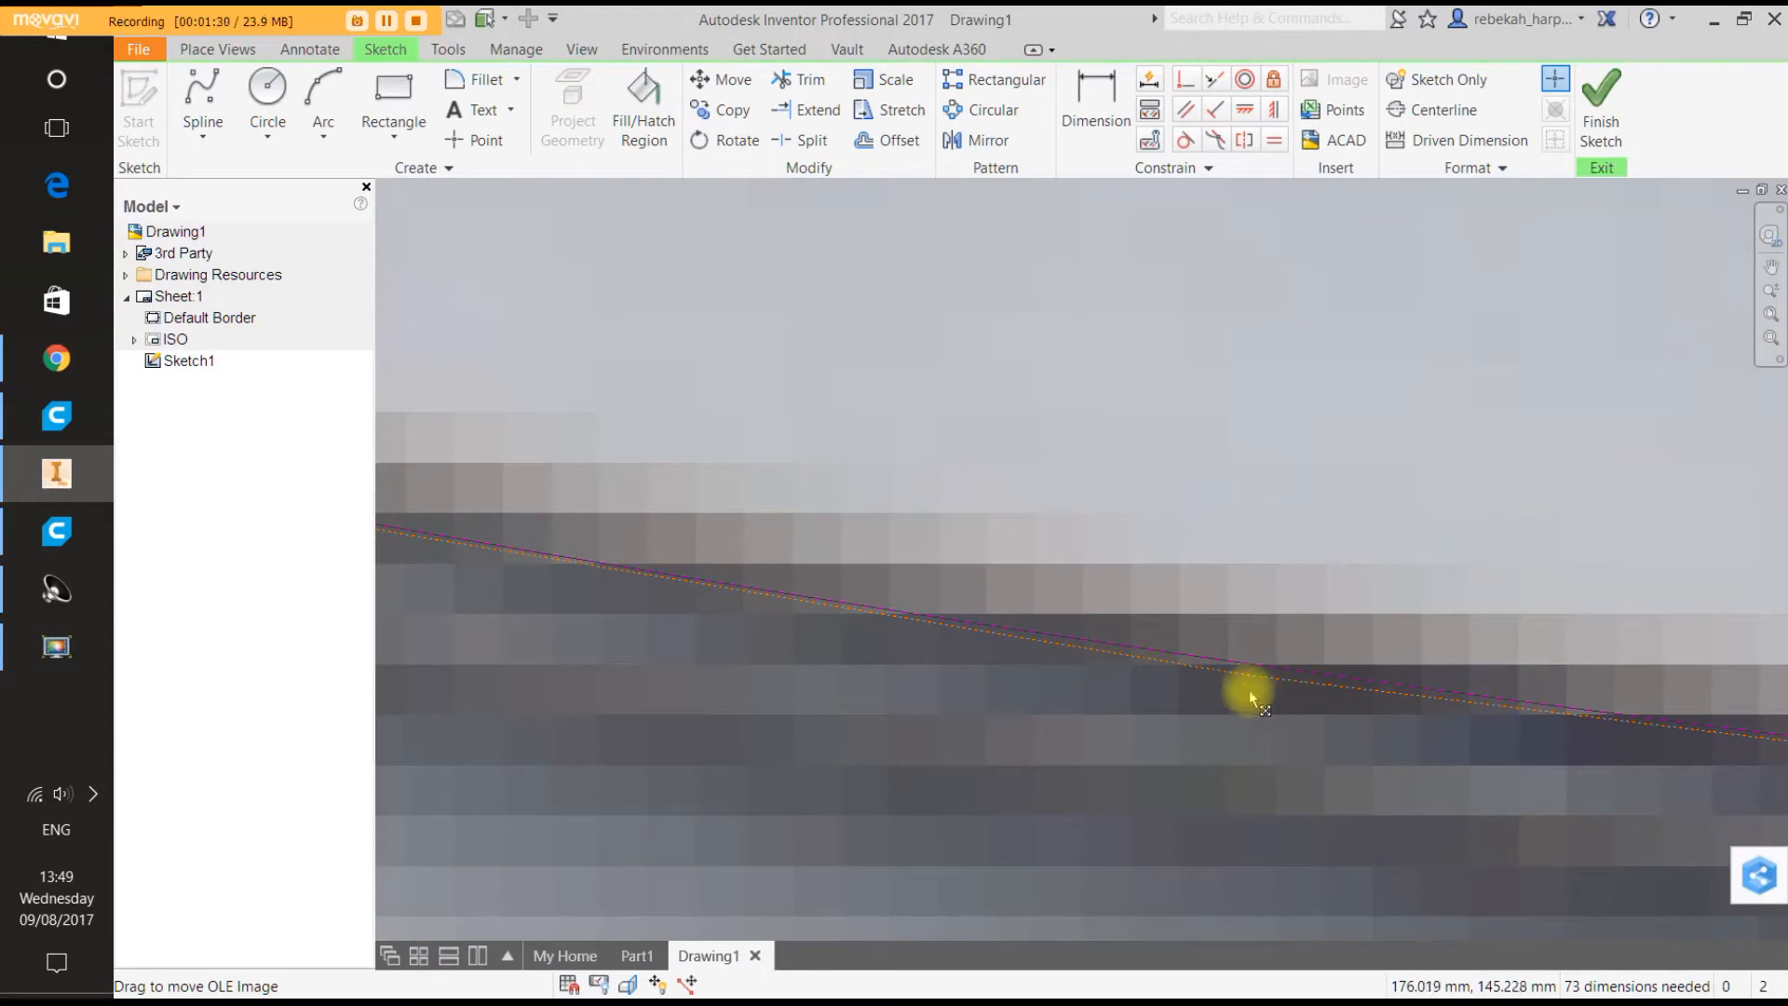
pyautogui.moveTo(1246, 680); pyautogui.dragTo(1245, 714)
pyautogui.scroll(2, 1247, 715)
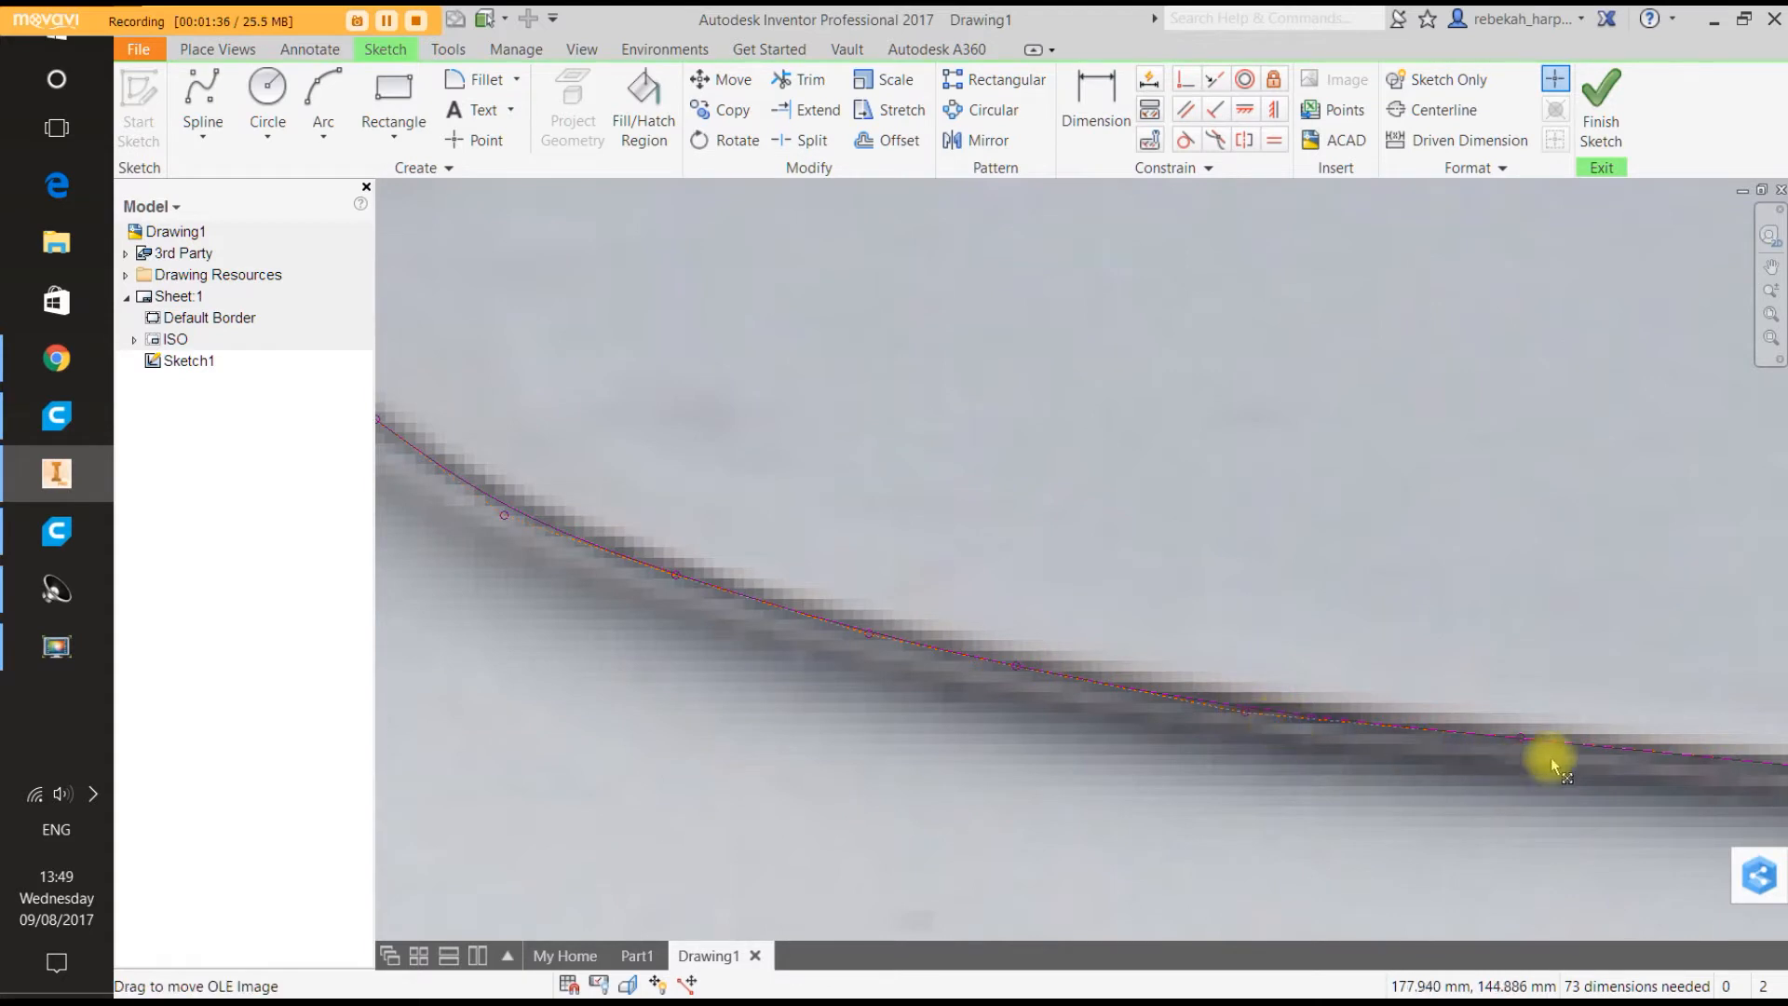
pyautogui.scroll(-2, 1550, 751)
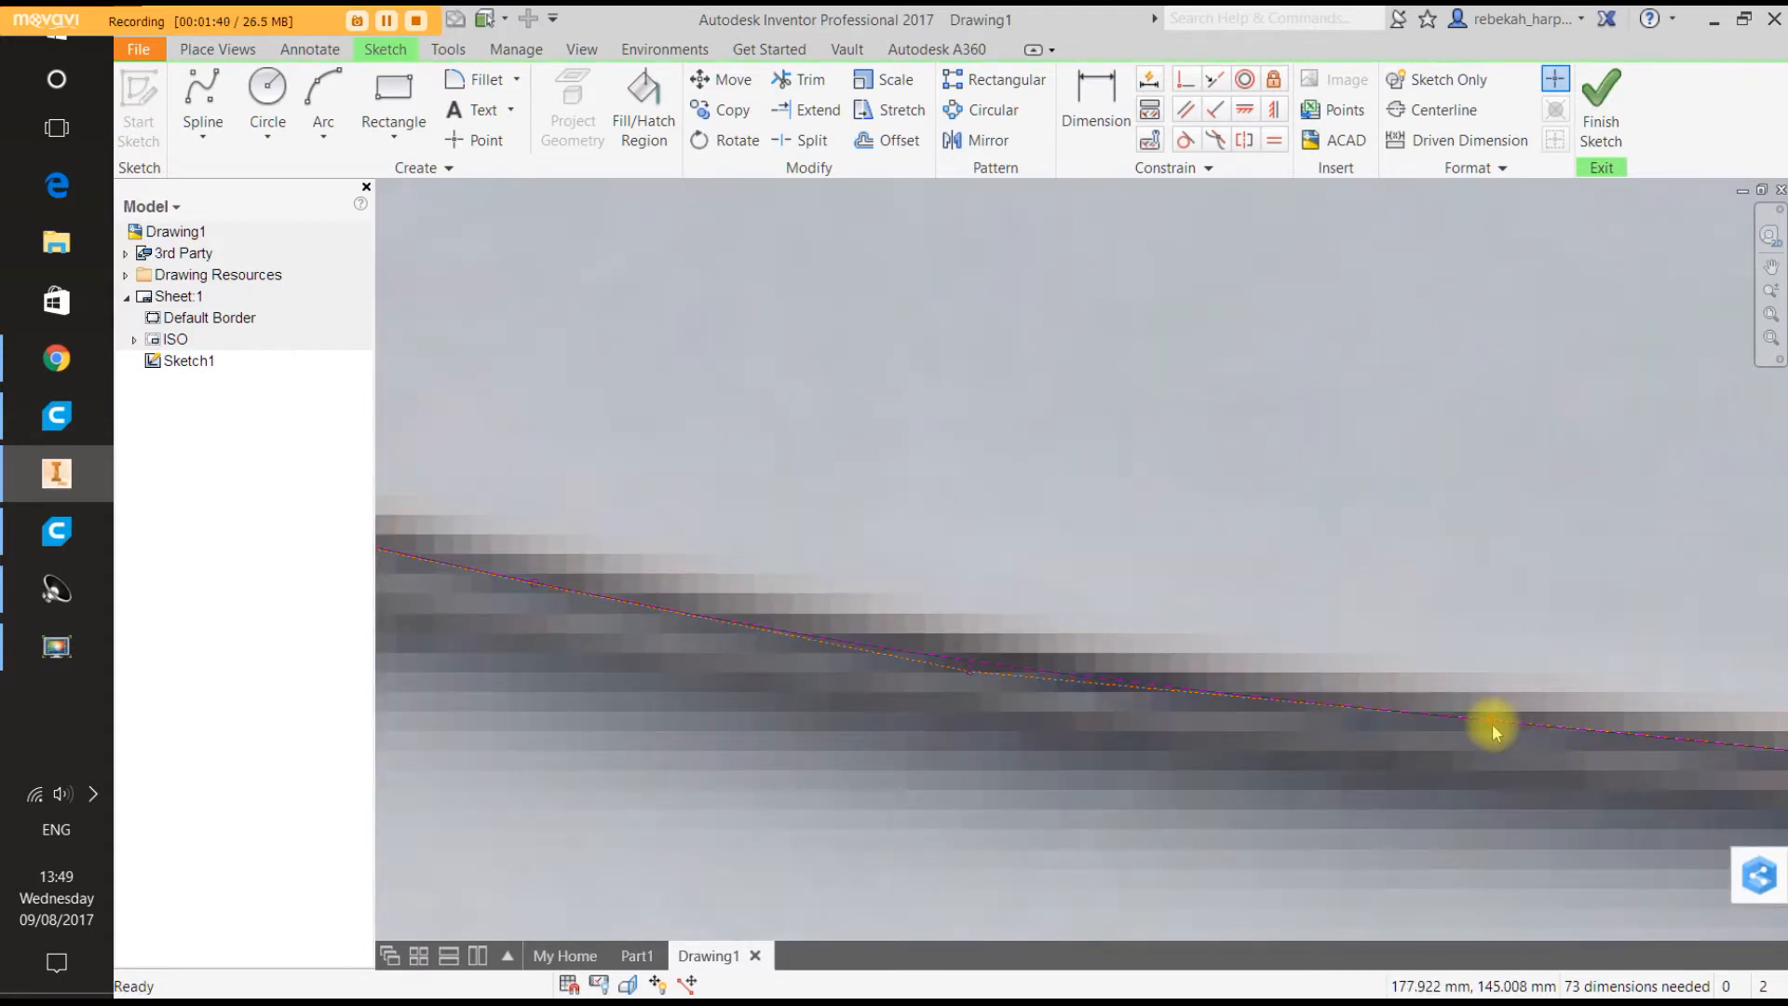
pyautogui.moveTo(1493, 729); pyautogui.dragTo(1487, 730)
pyautogui.scroll(3, 1487, 731)
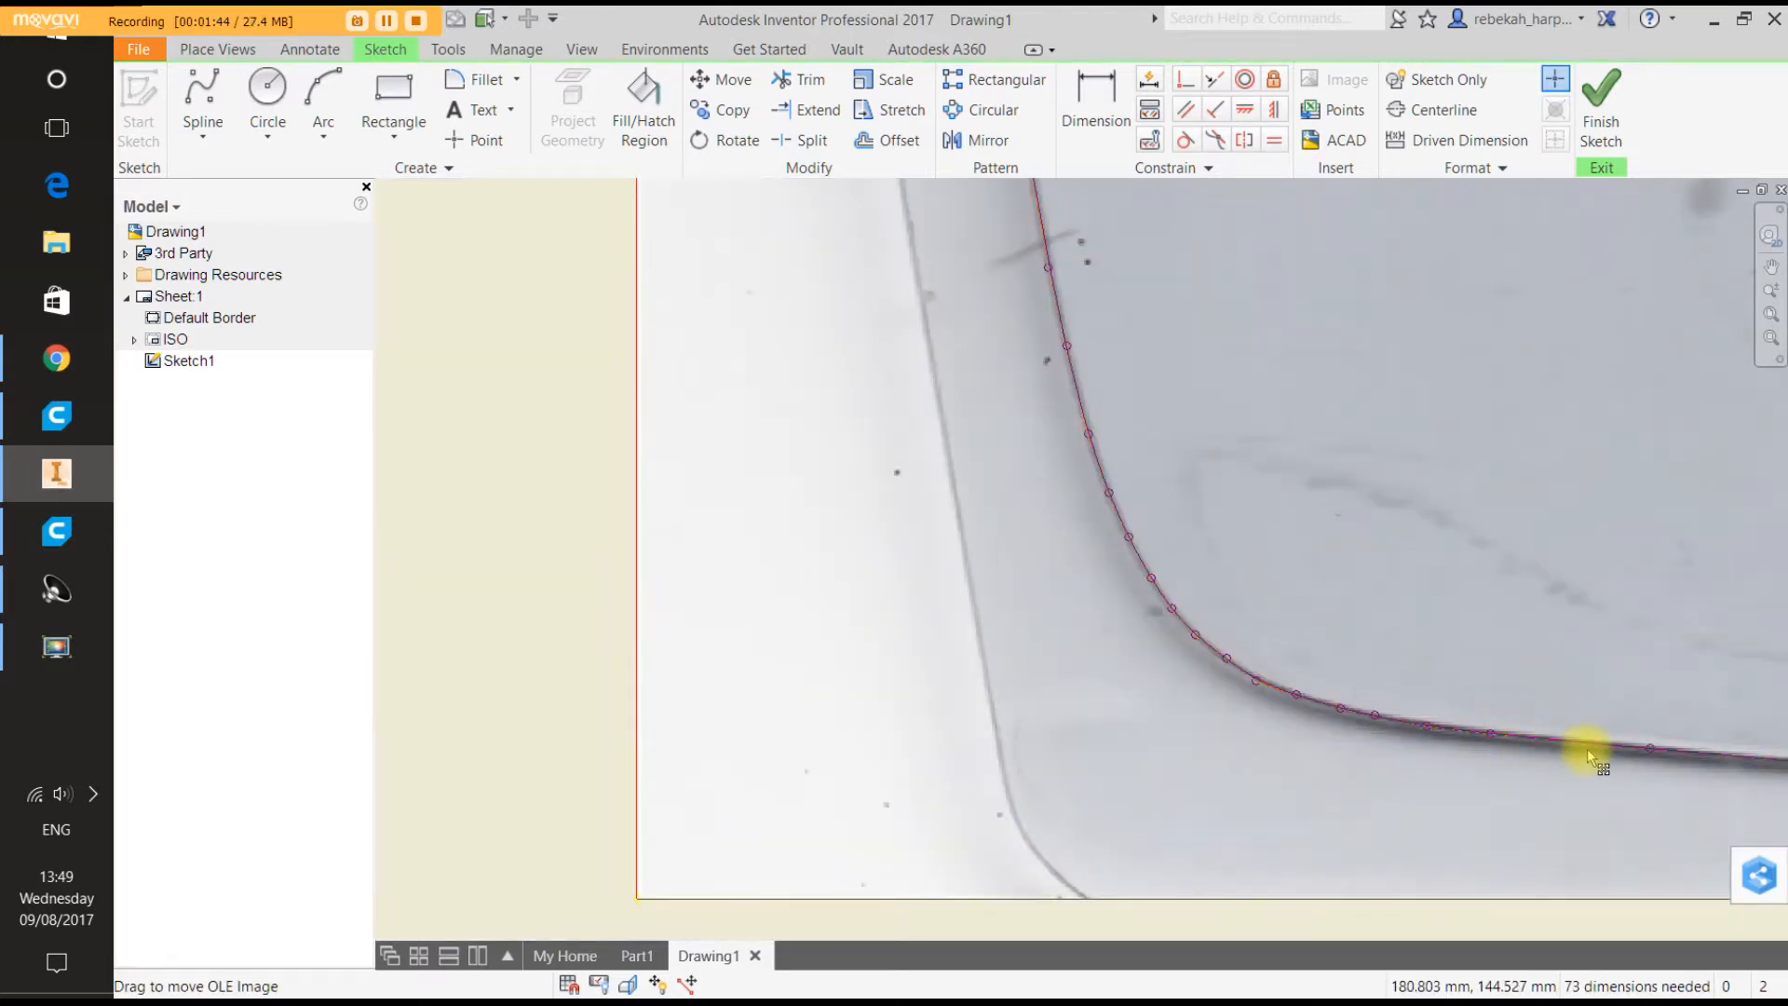
# Nudge a control vertex on the spline's bottom edge slightly so the curve follows the dark edge line.
pyautogui.scroll(2, 1587, 749)
pyautogui.scroll(2, 1697, 779)
pyautogui.scroll(3, 1705, 787)
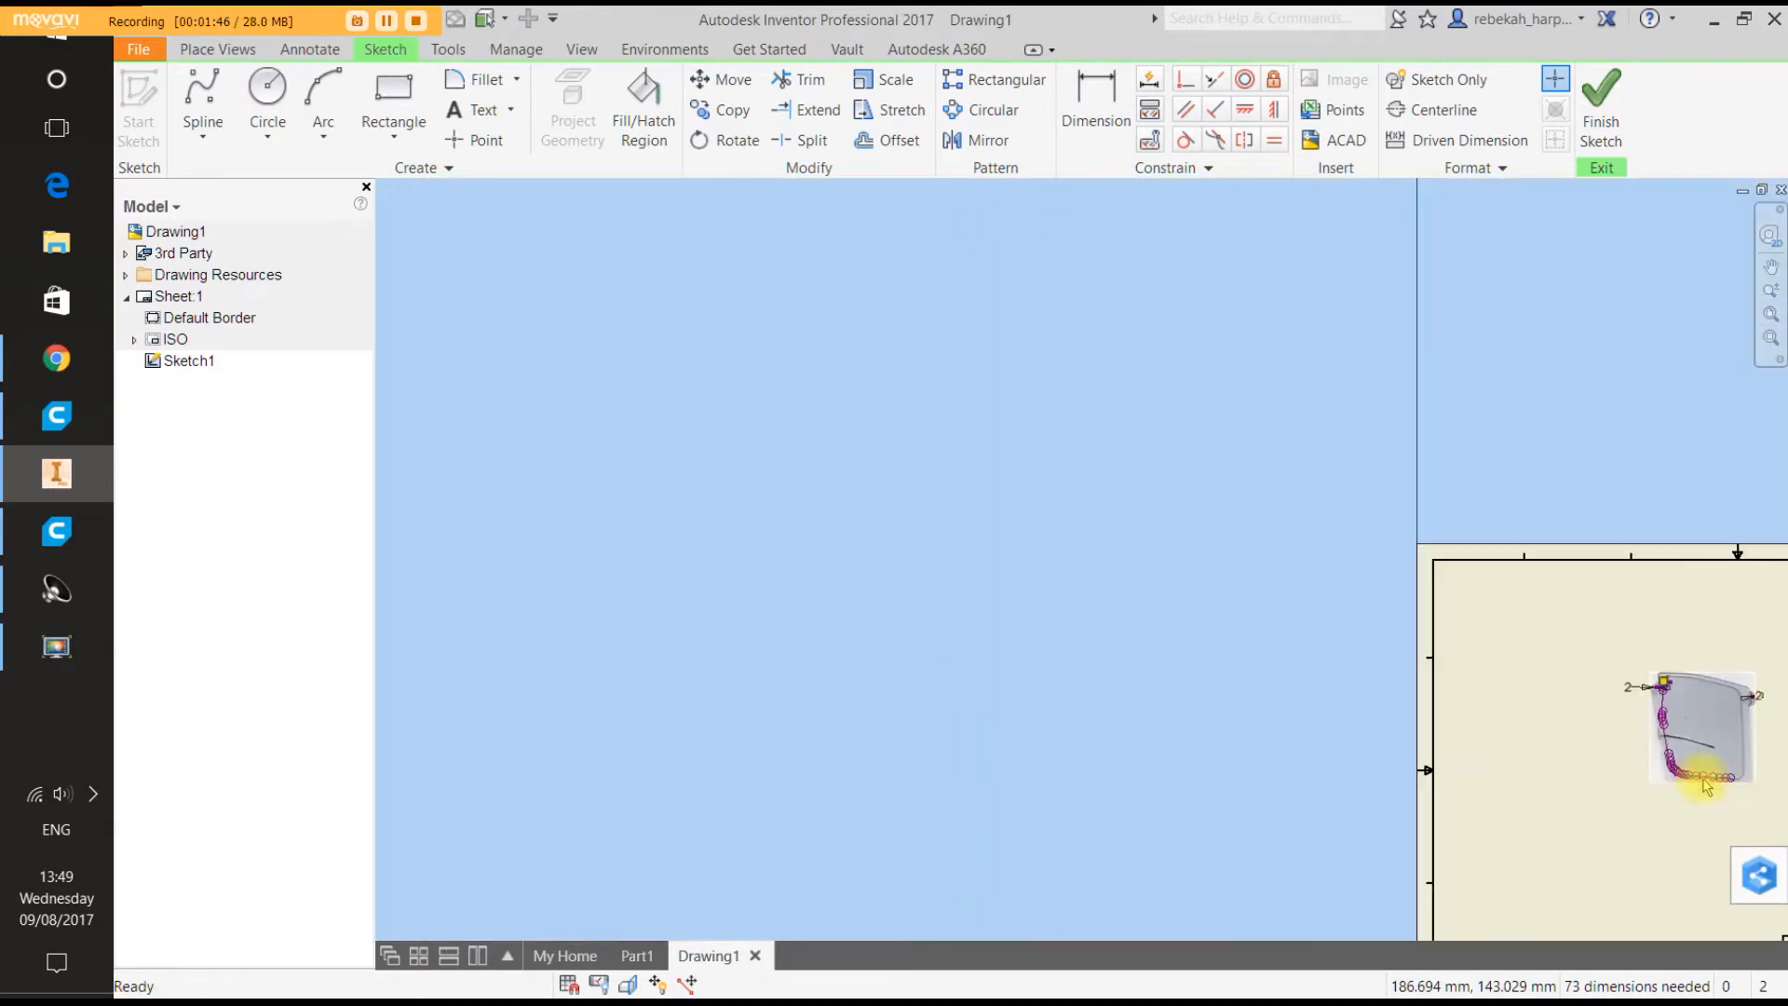
pyautogui.scroll(-2, 1741, 788)
pyautogui.scroll(-4, 1677, 789)
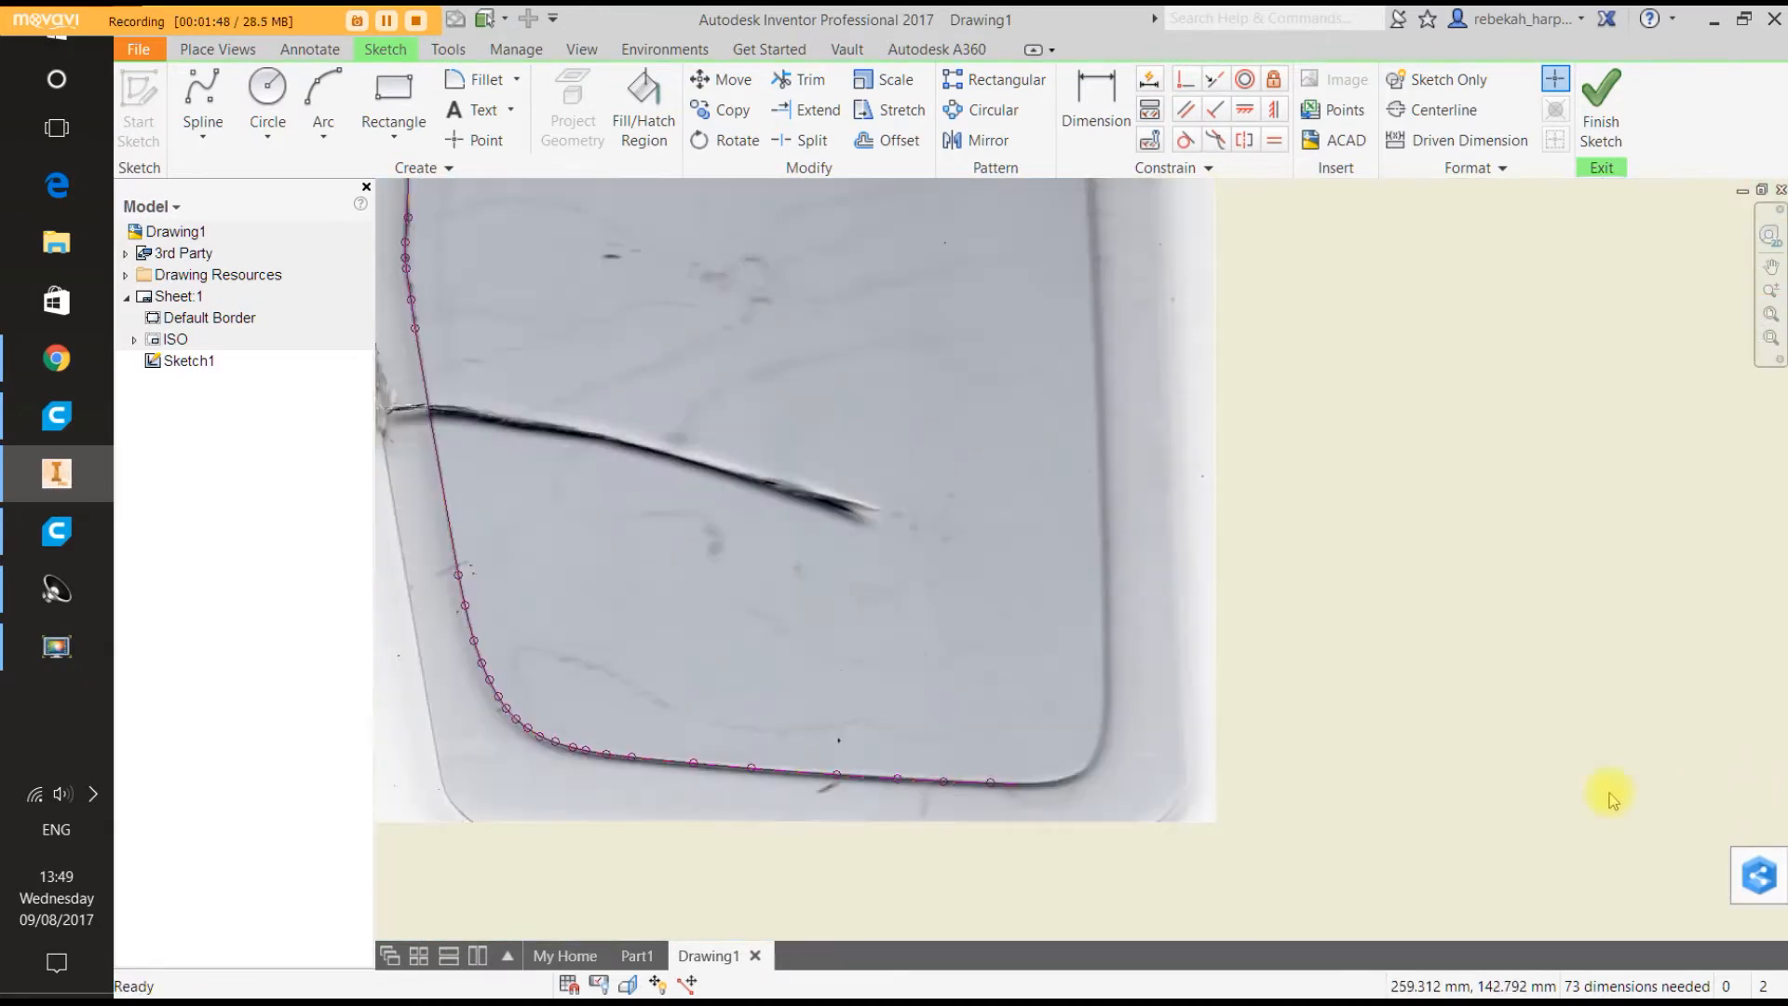
pyautogui.scroll(-3, 812, 812)
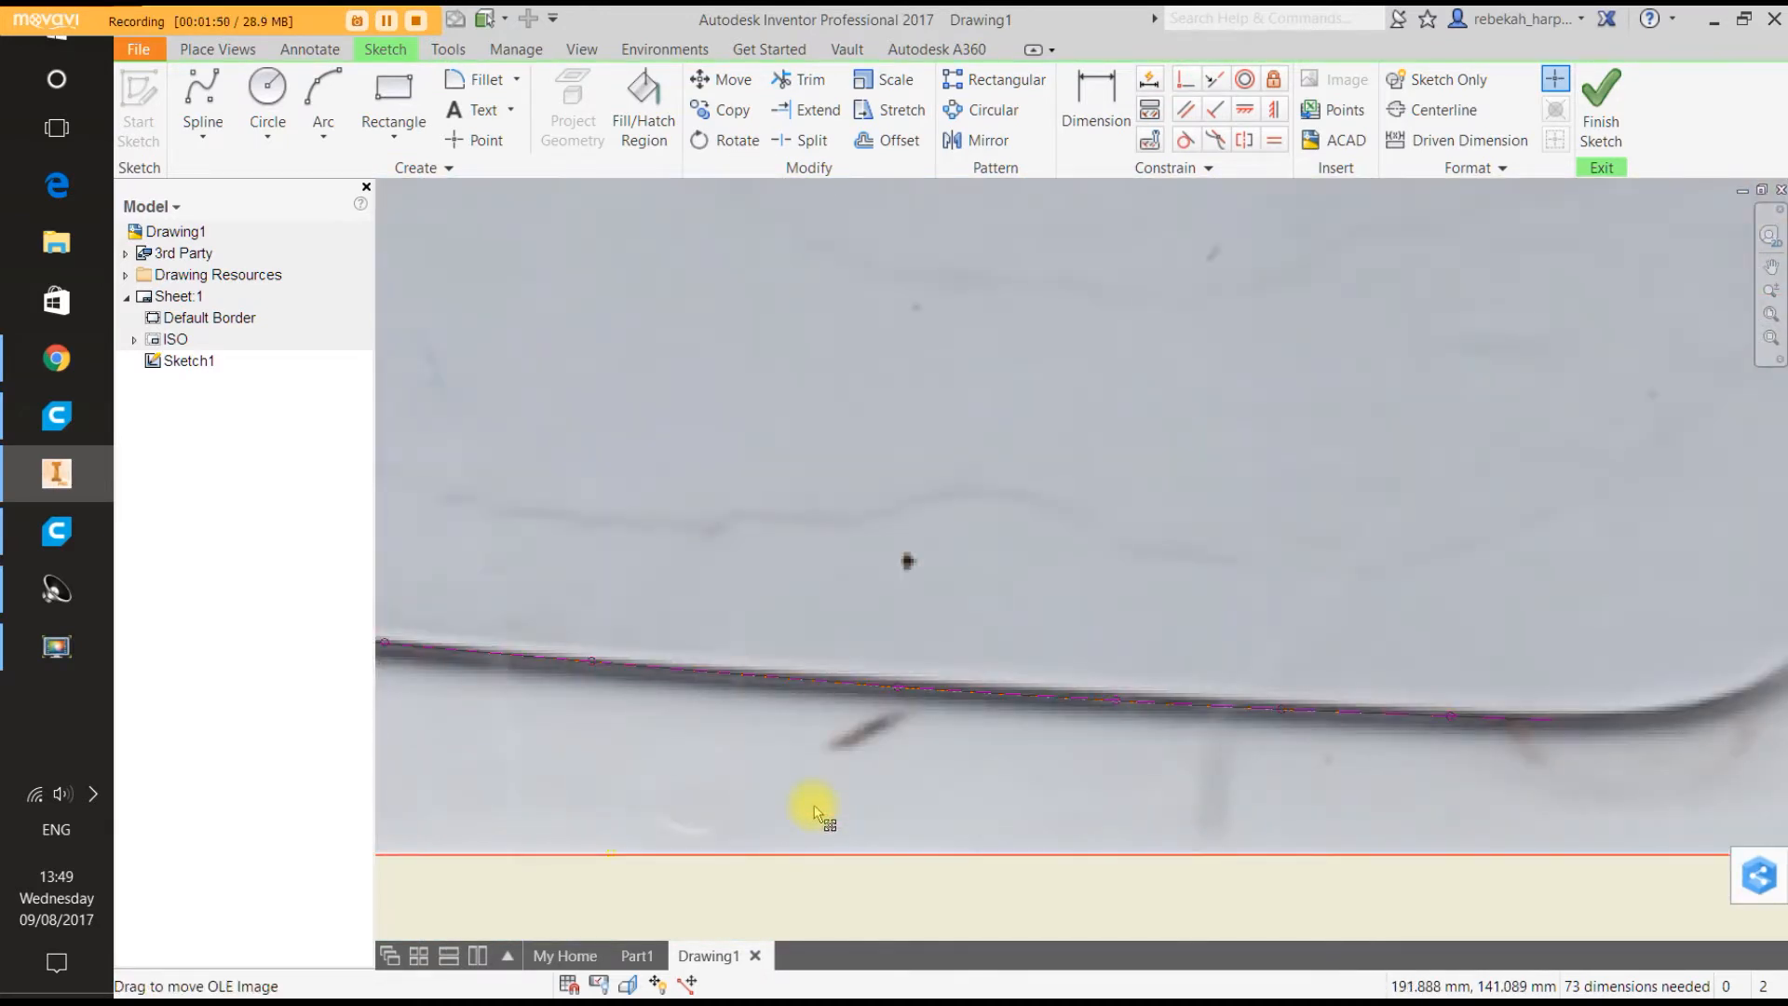
pyautogui.scroll(2, 814, 805)
pyautogui.scroll(1, 508, 790)
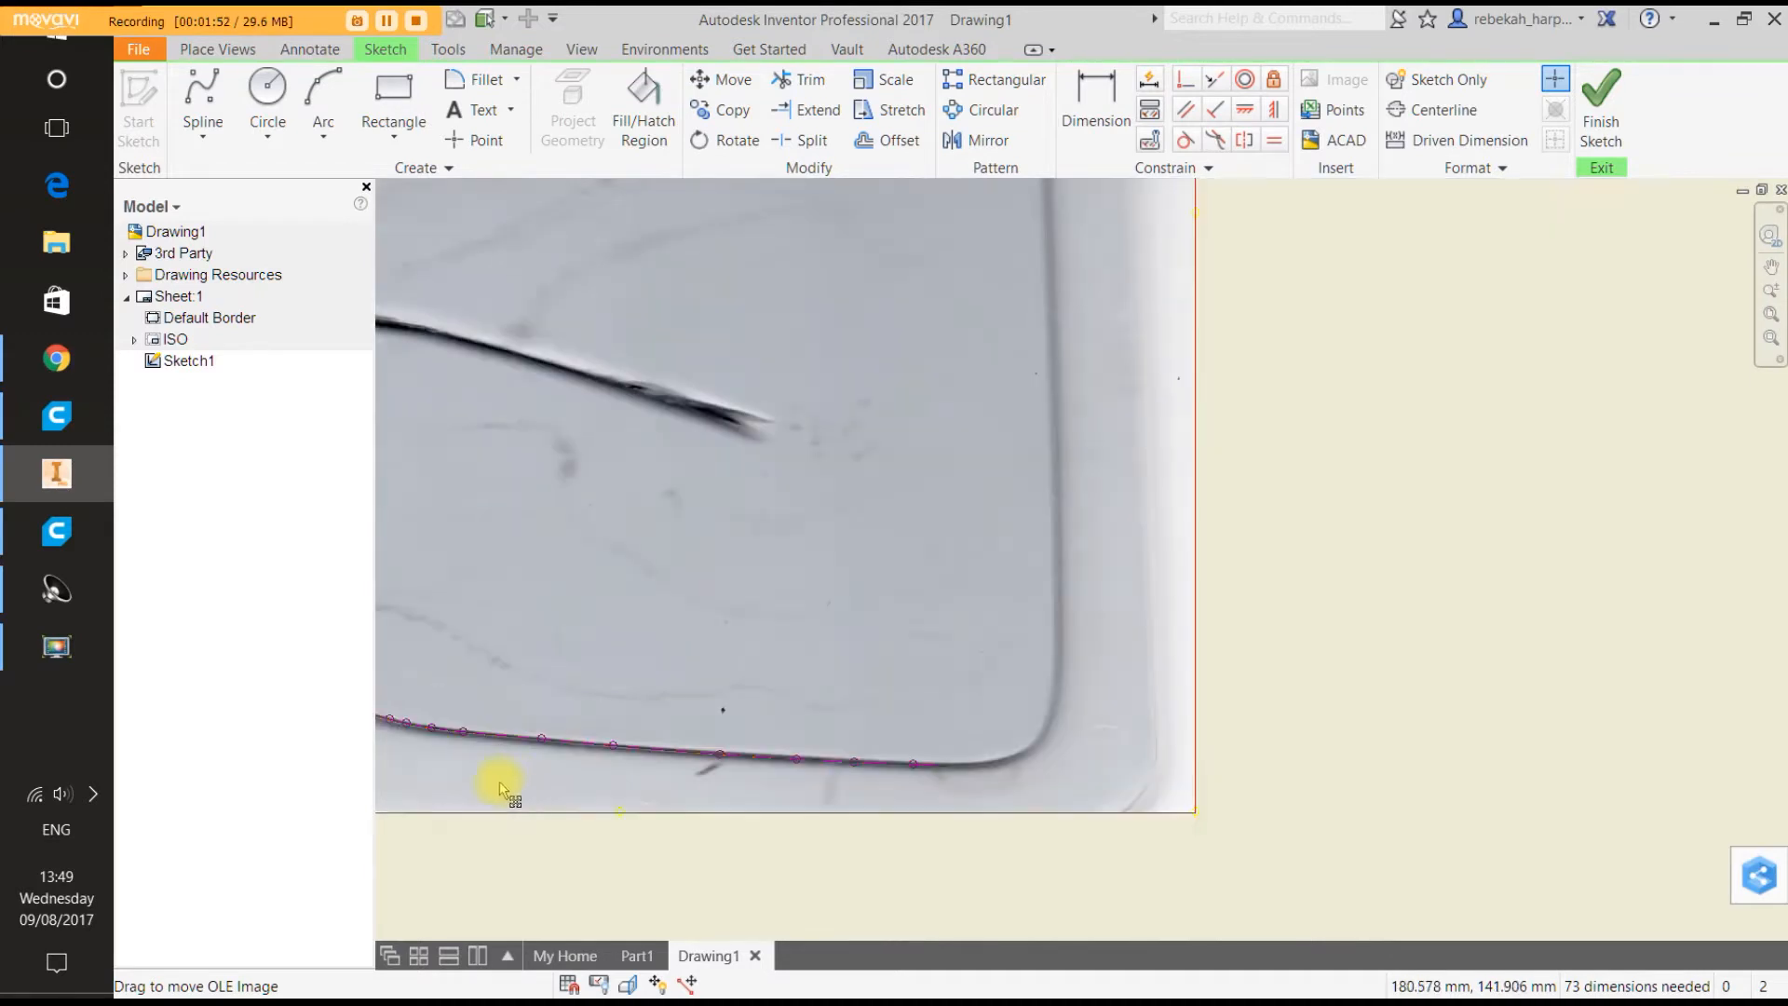
pyautogui.scroll(-3, 500, 789)
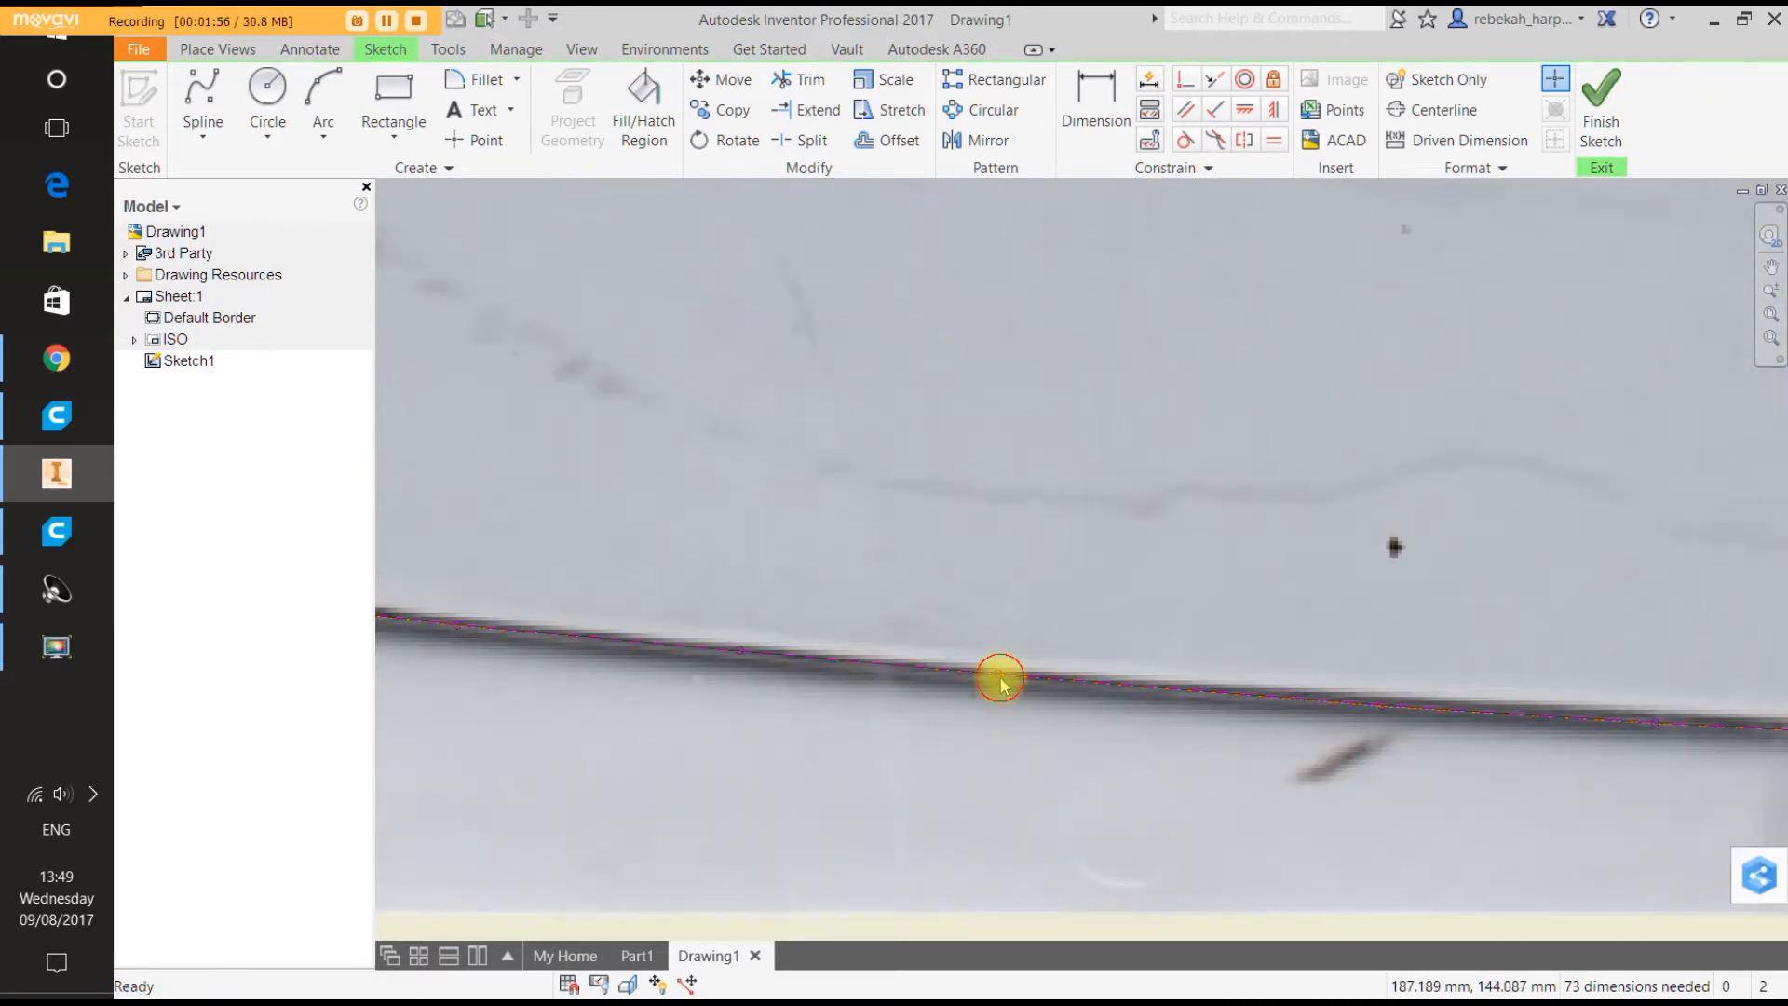
pyautogui.moveTo(999, 683); pyautogui.dragTo(998, 677)
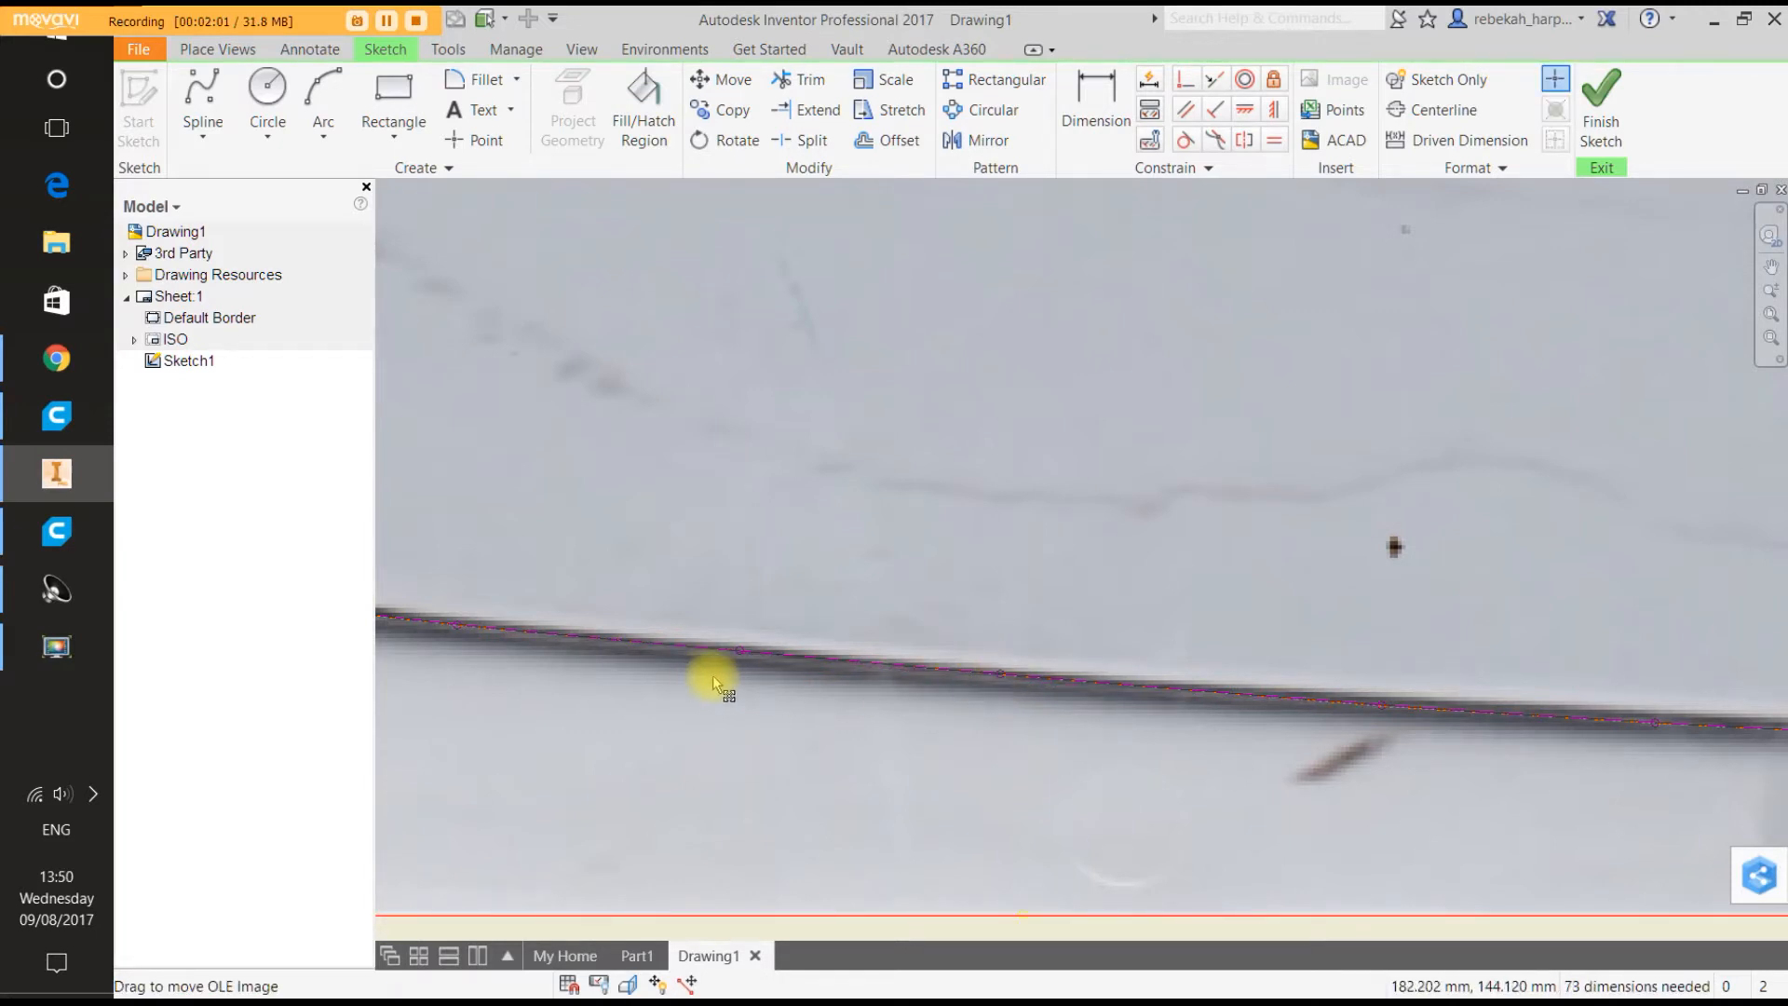
# Move two neighbouring control vertices on the bottom edge slightly downward into the middle of the dark edge line.
pyautogui.scroll(-2, 717, 683)
pyautogui.scroll(4, 740, 679)
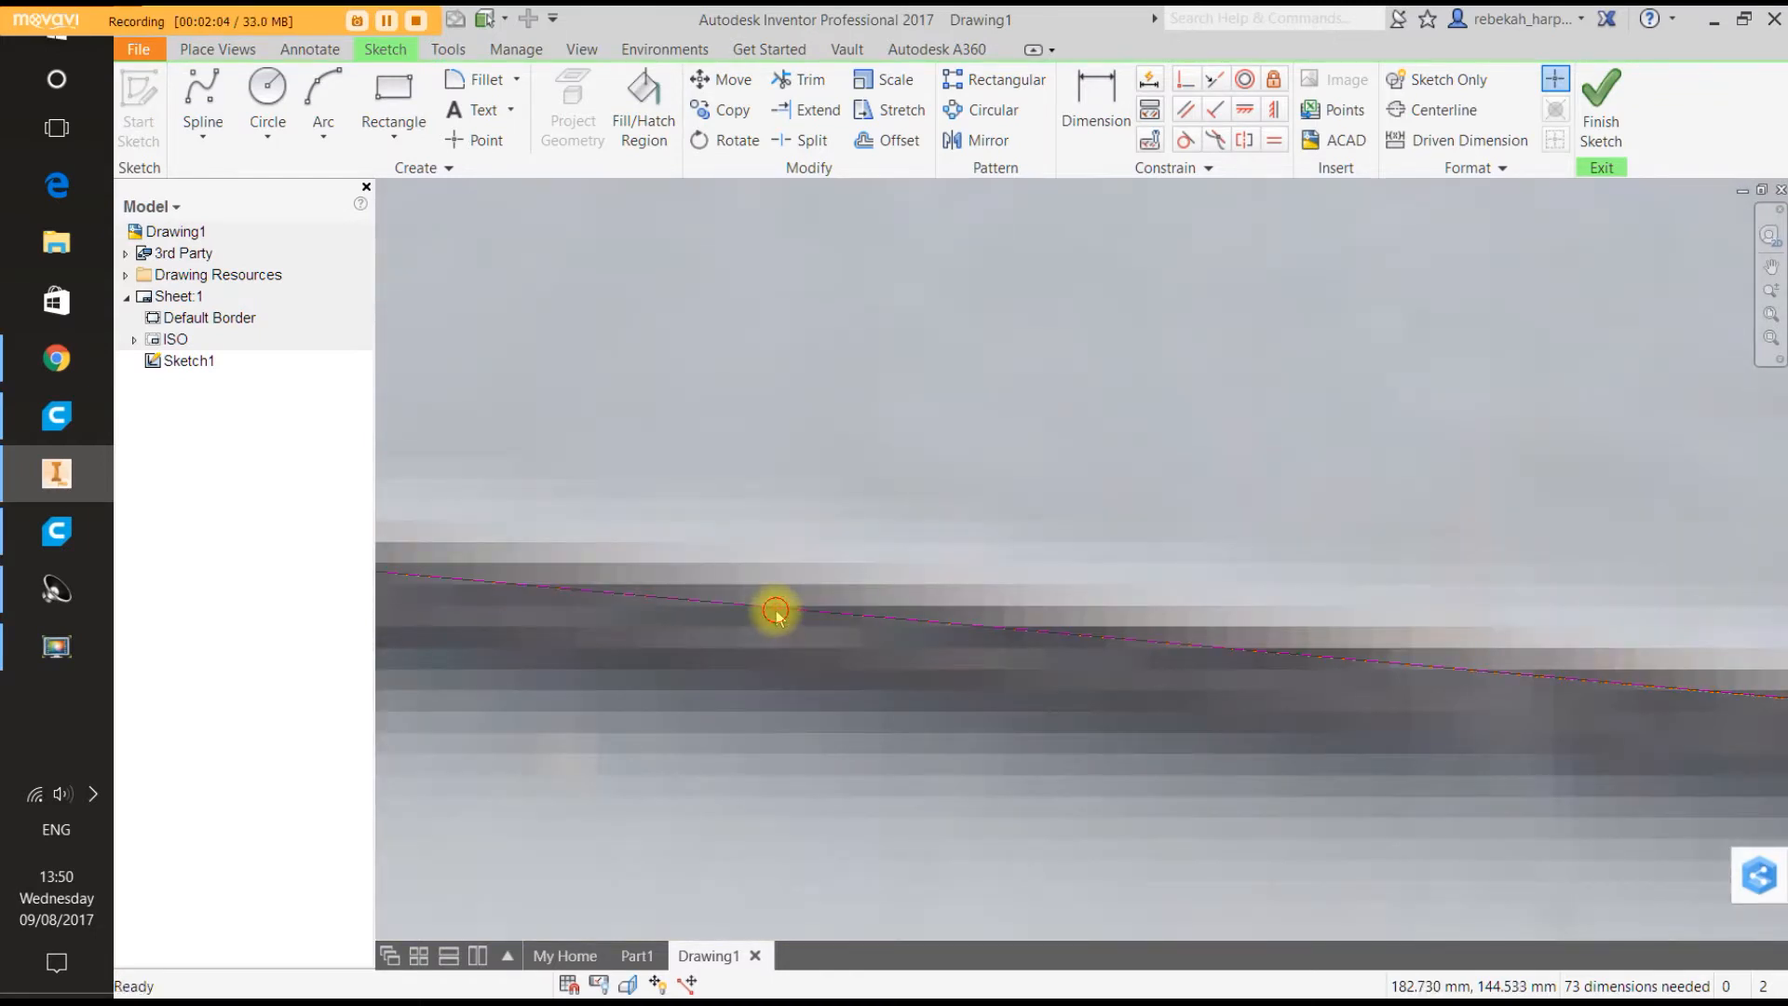
pyautogui.moveTo(776, 612); pyautogui.dragTo(776, 652)
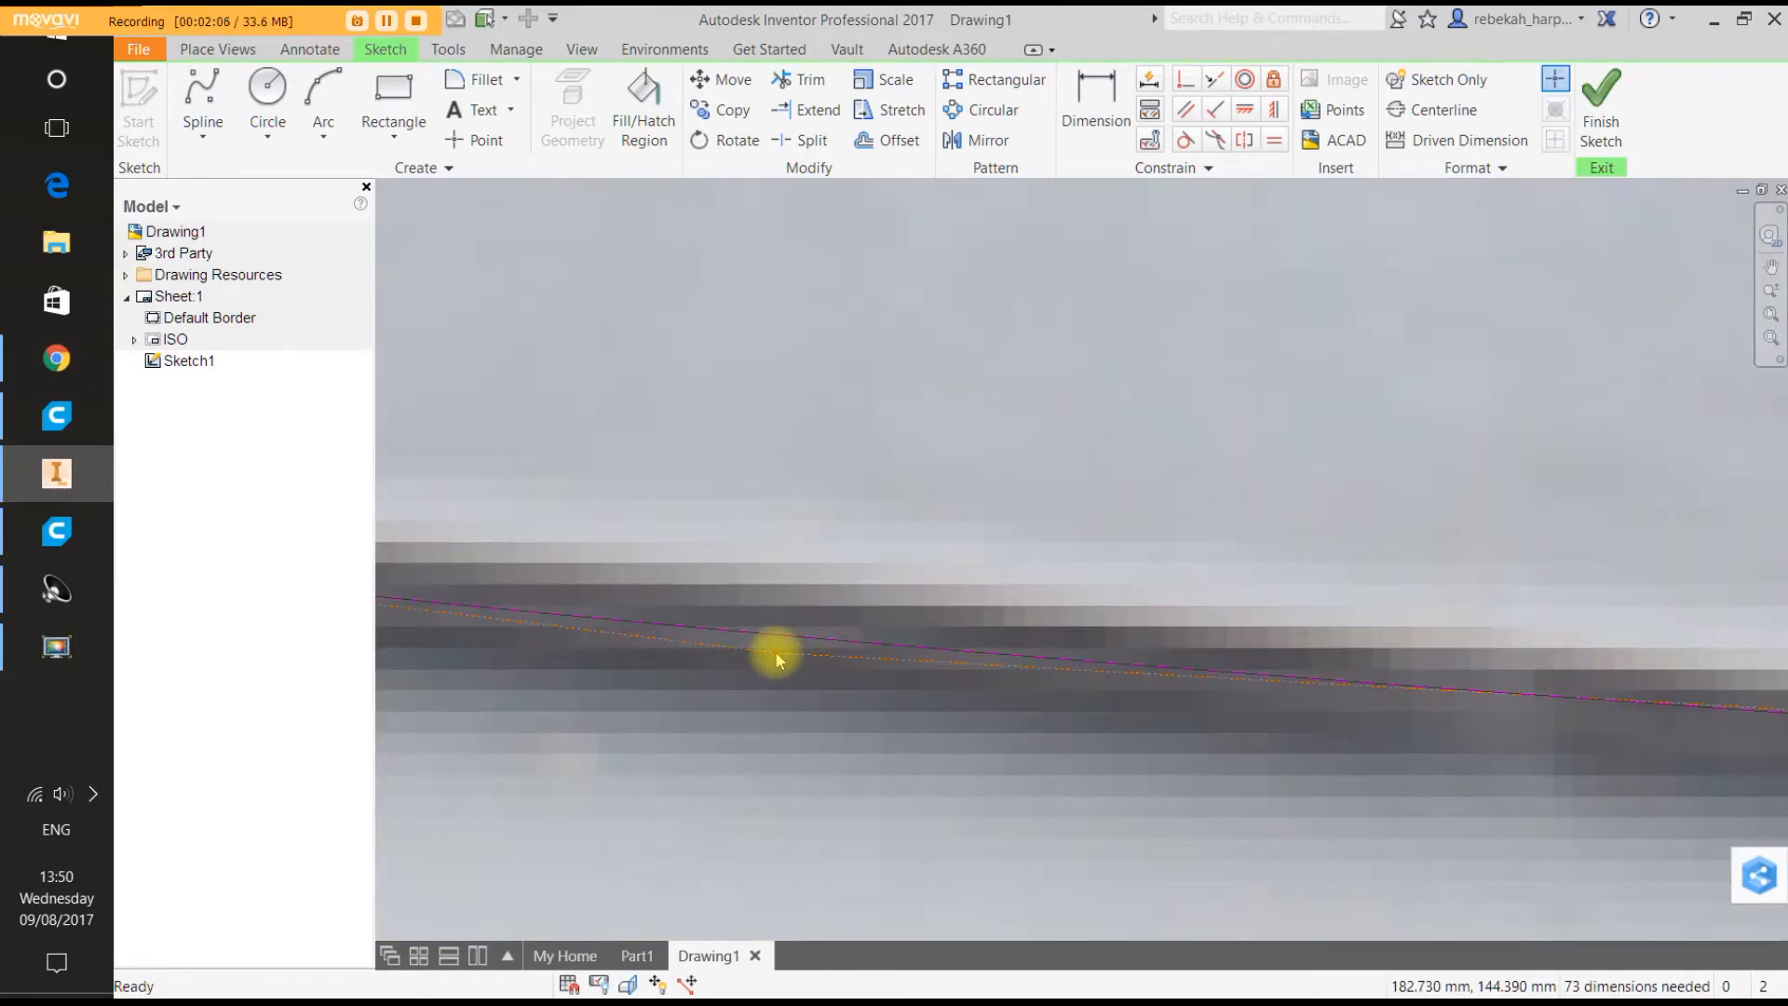
pyautogui.scroll(-5, 776, 652)
pyautogui.scroll(5, 916, 677)
pyautogui.scroll(-2, 916, 674)
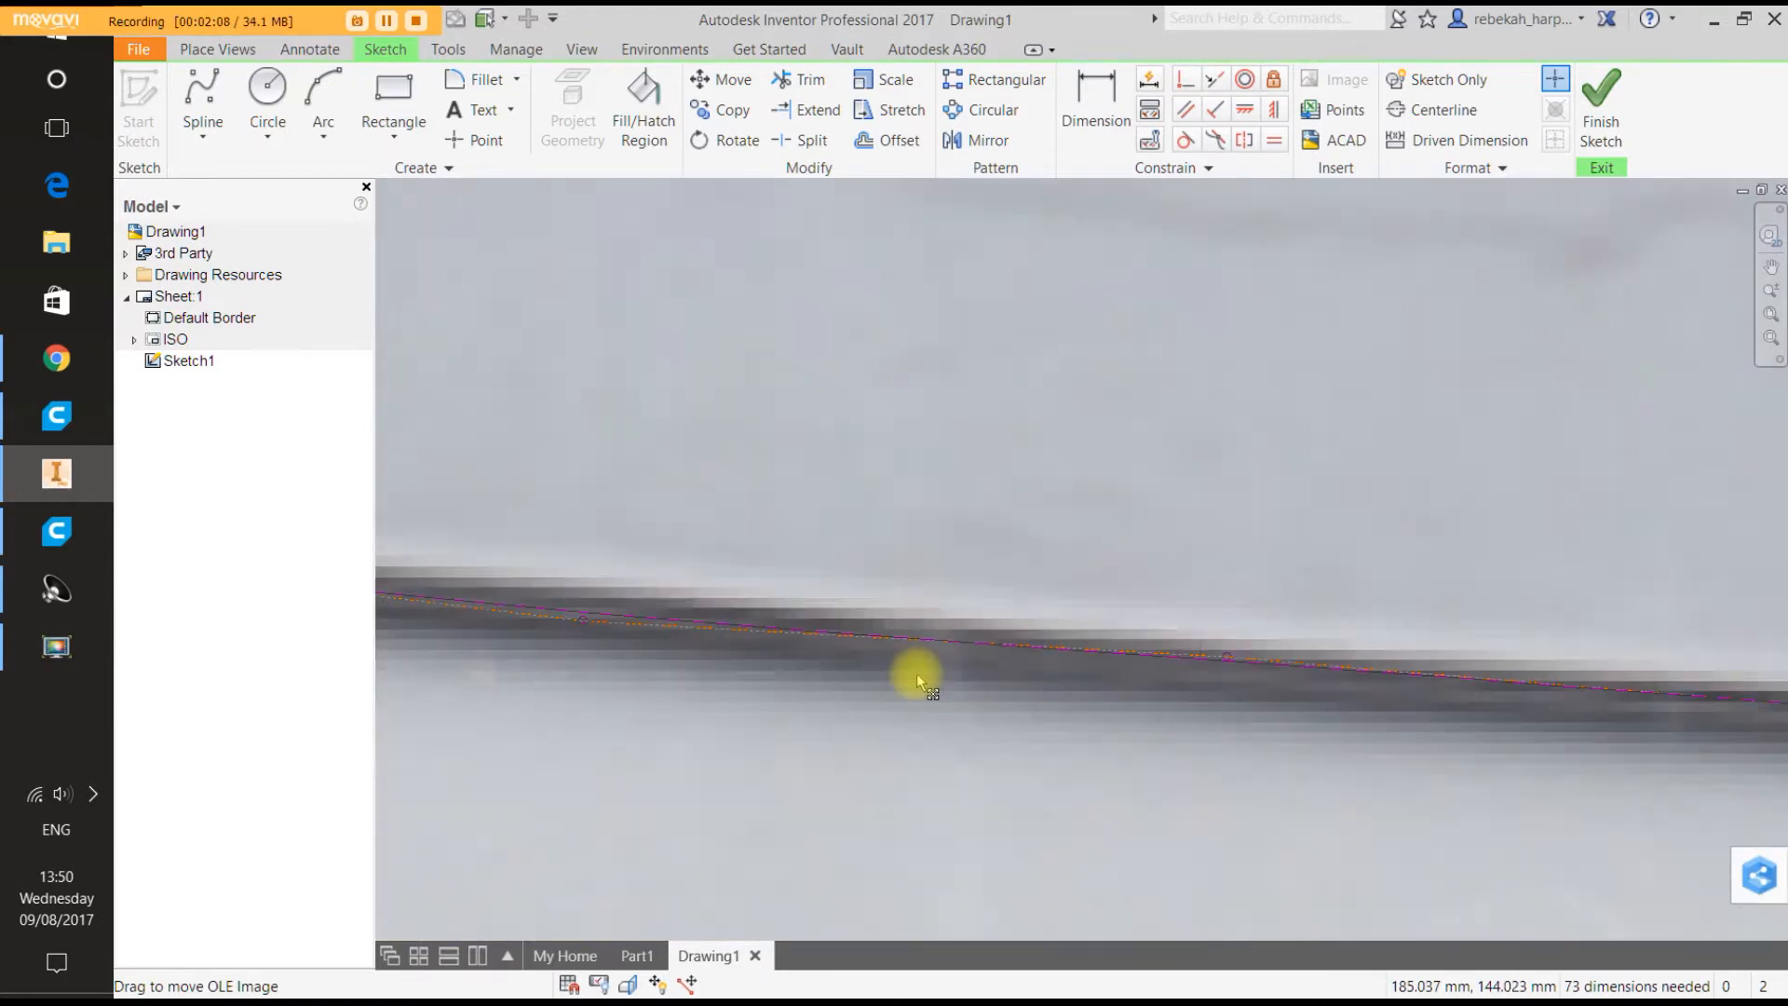
pyautogui.scroll(3, 1261, 687)
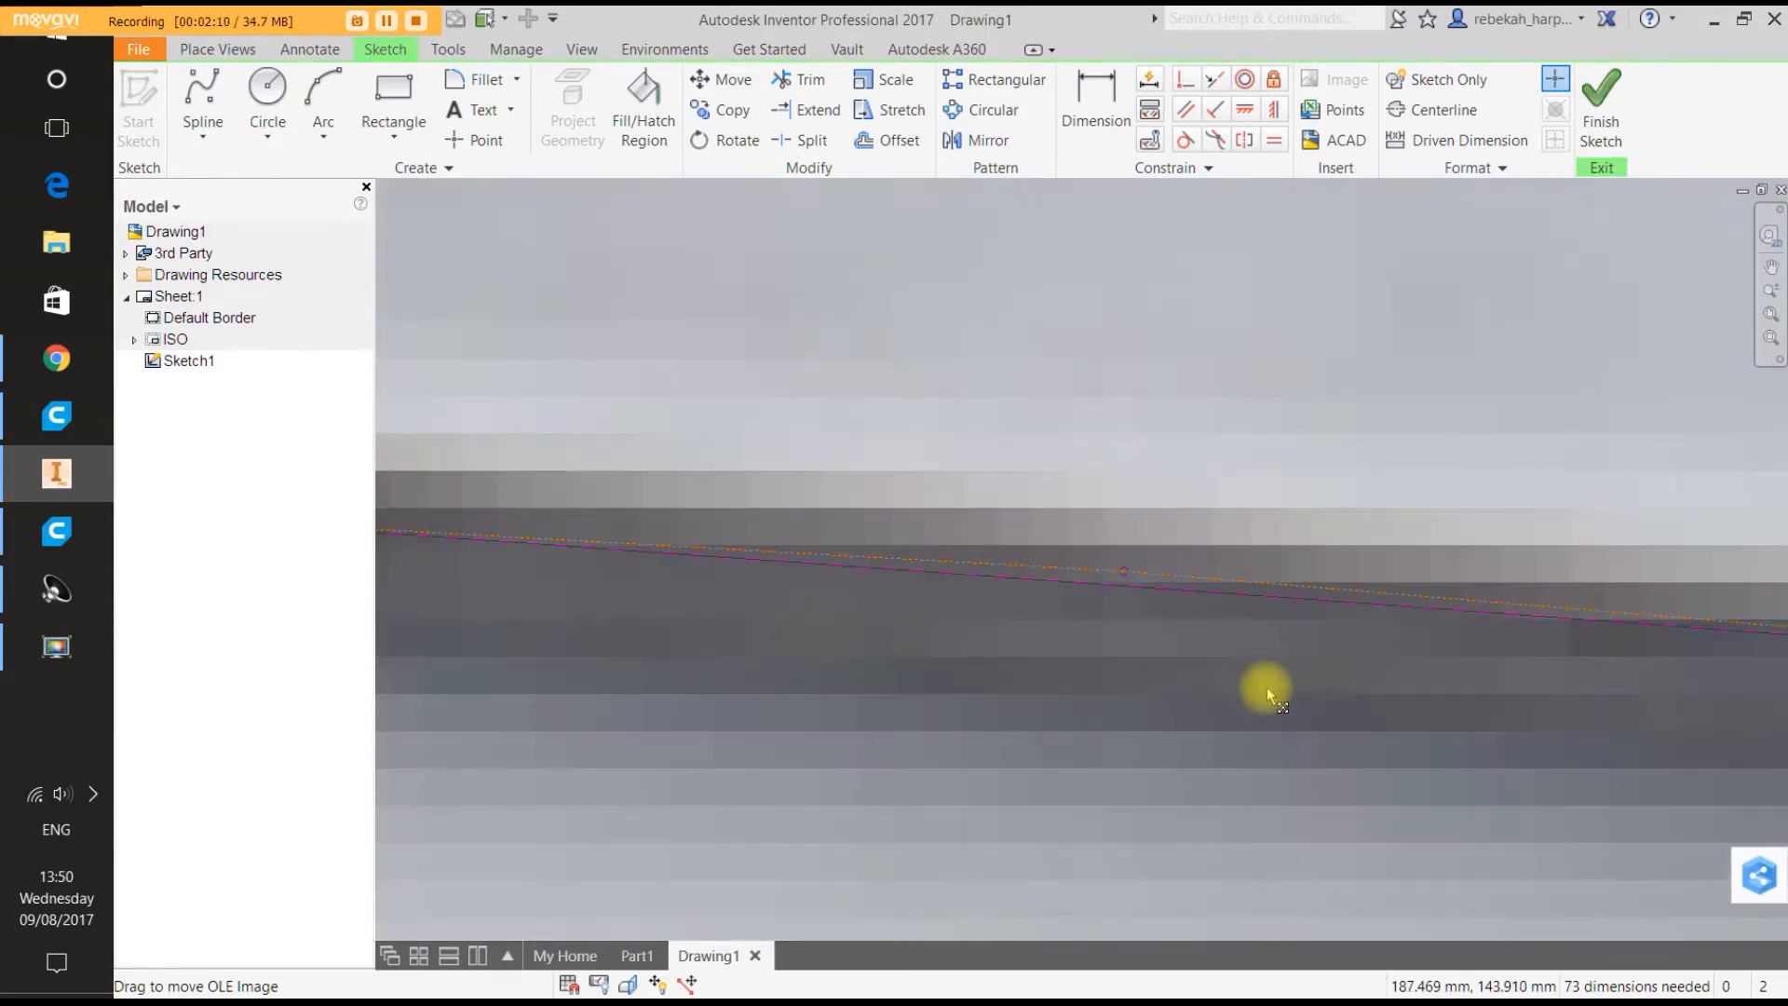
pyautogui.moveTo(1124, 581); pyautogui.dragTo(1121, 630)
pyautogui.scroll(-2, 1149, 643)
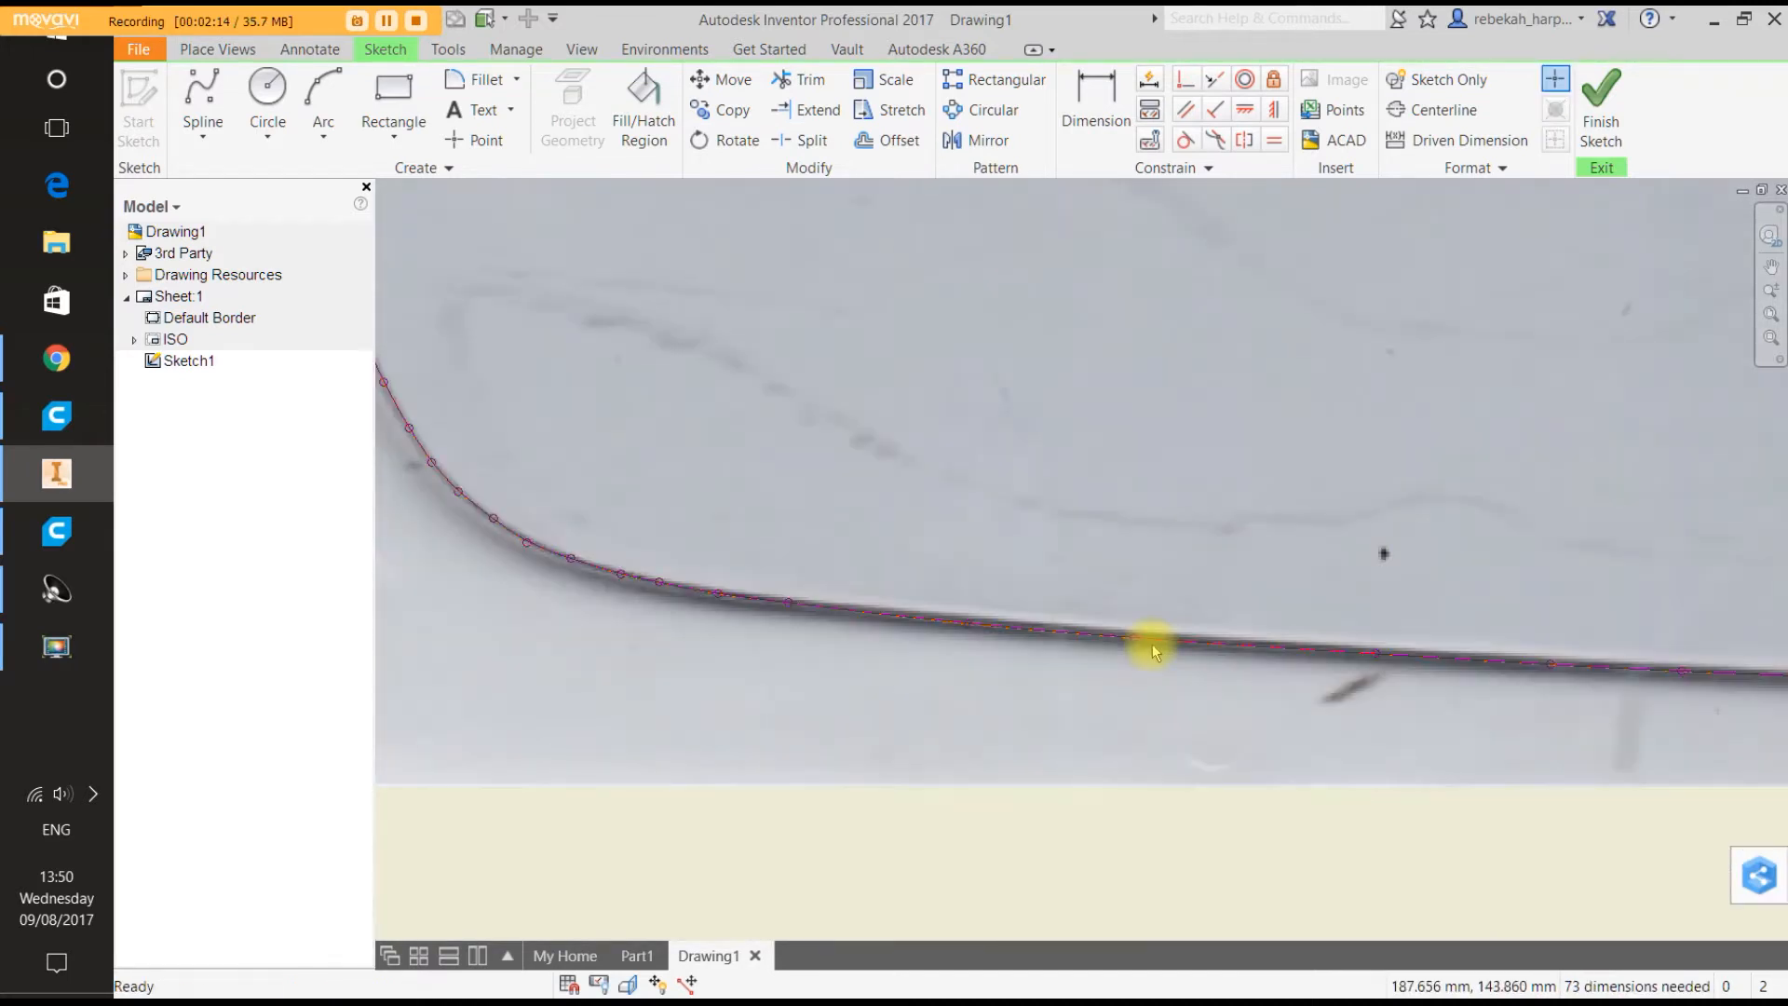
# Check how closely the spline follows the rest of the bottom edge toward the lower-right corner.
pyautogui.scroll(2, 1279, 669)
pyautogui.scroll(3, 1279, 668)
pyautogui.scroll(3, 1322, 650)
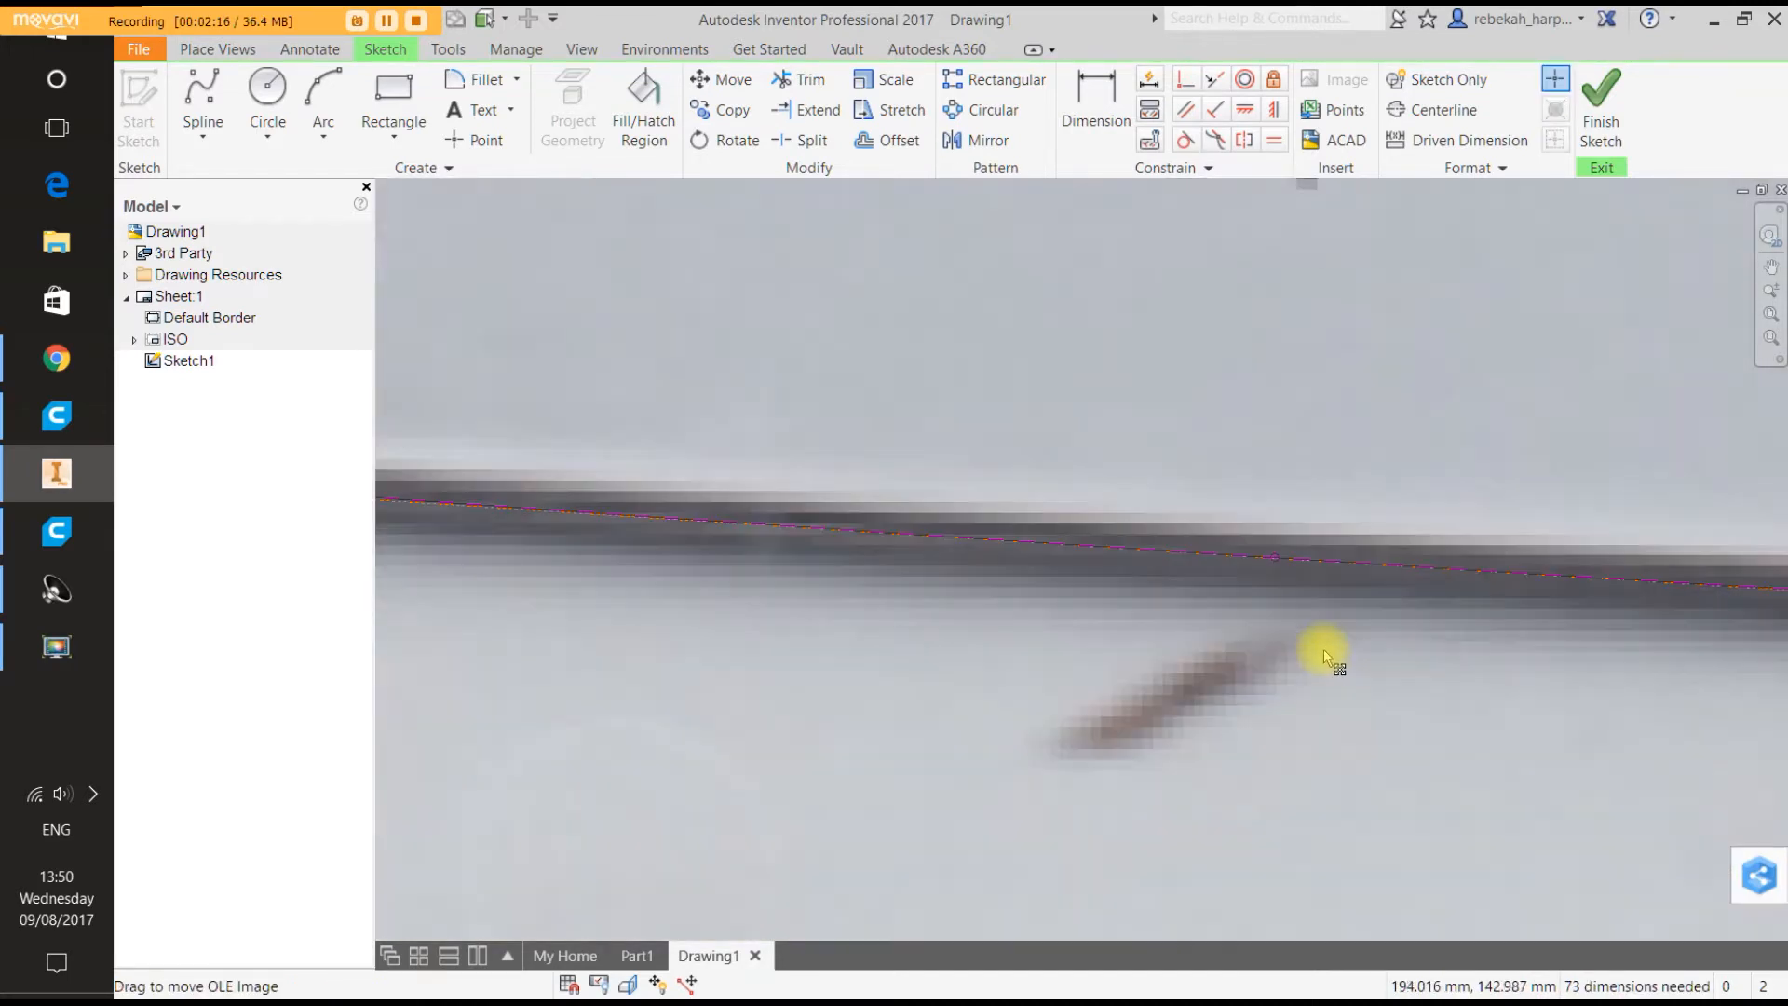
pyautogui.scroll(-5, 1322, 650)
pyautogui.scroll(-4, 1322, 650)
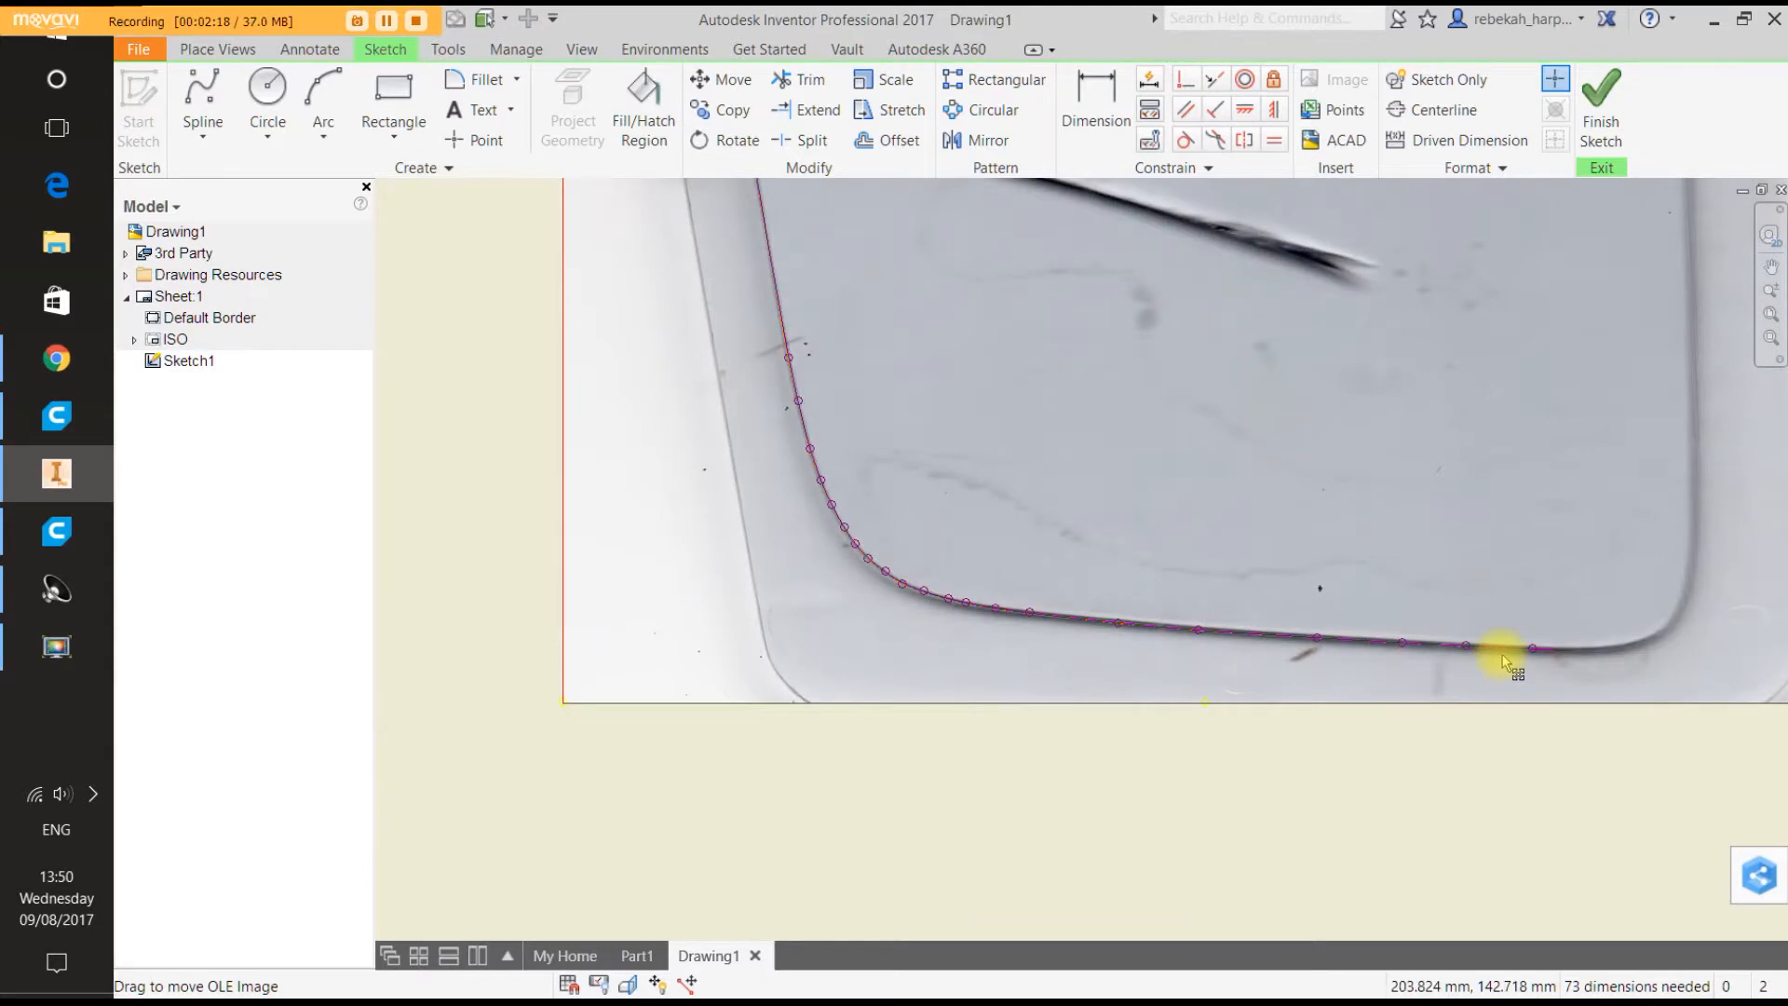
pyautogui.scroll(4, 1505, 657)
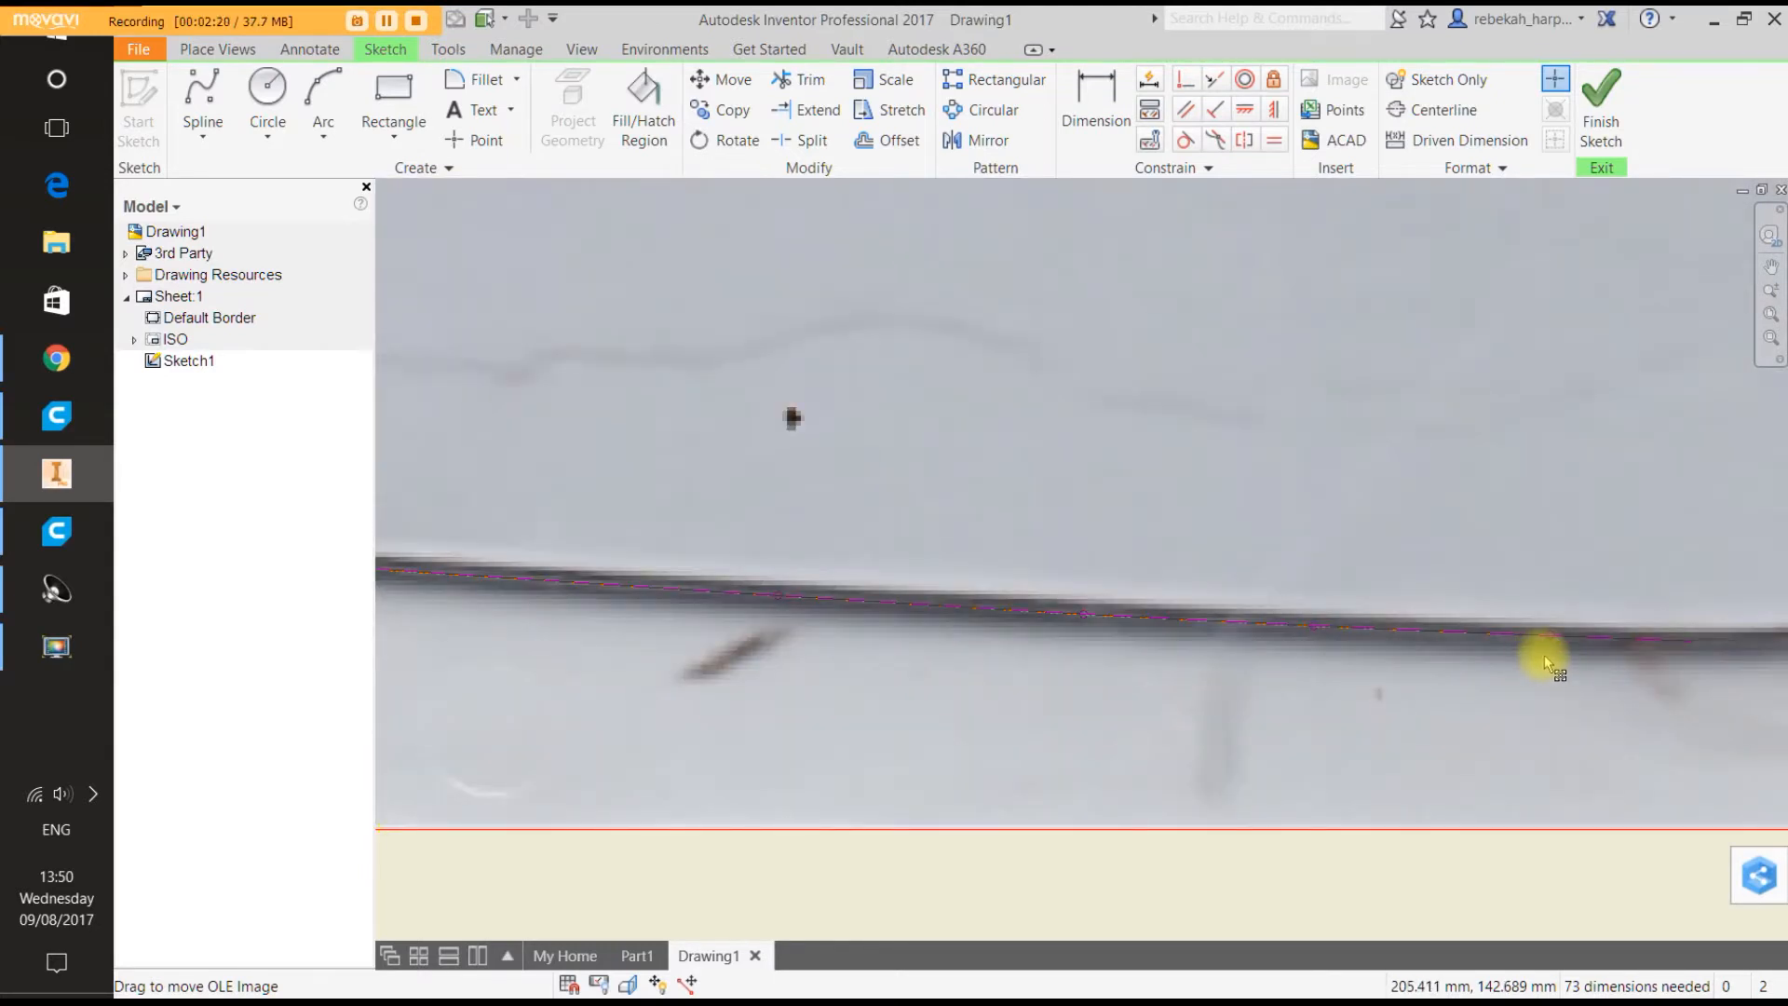
pyautogui.scroll(-6, 1566, 656)
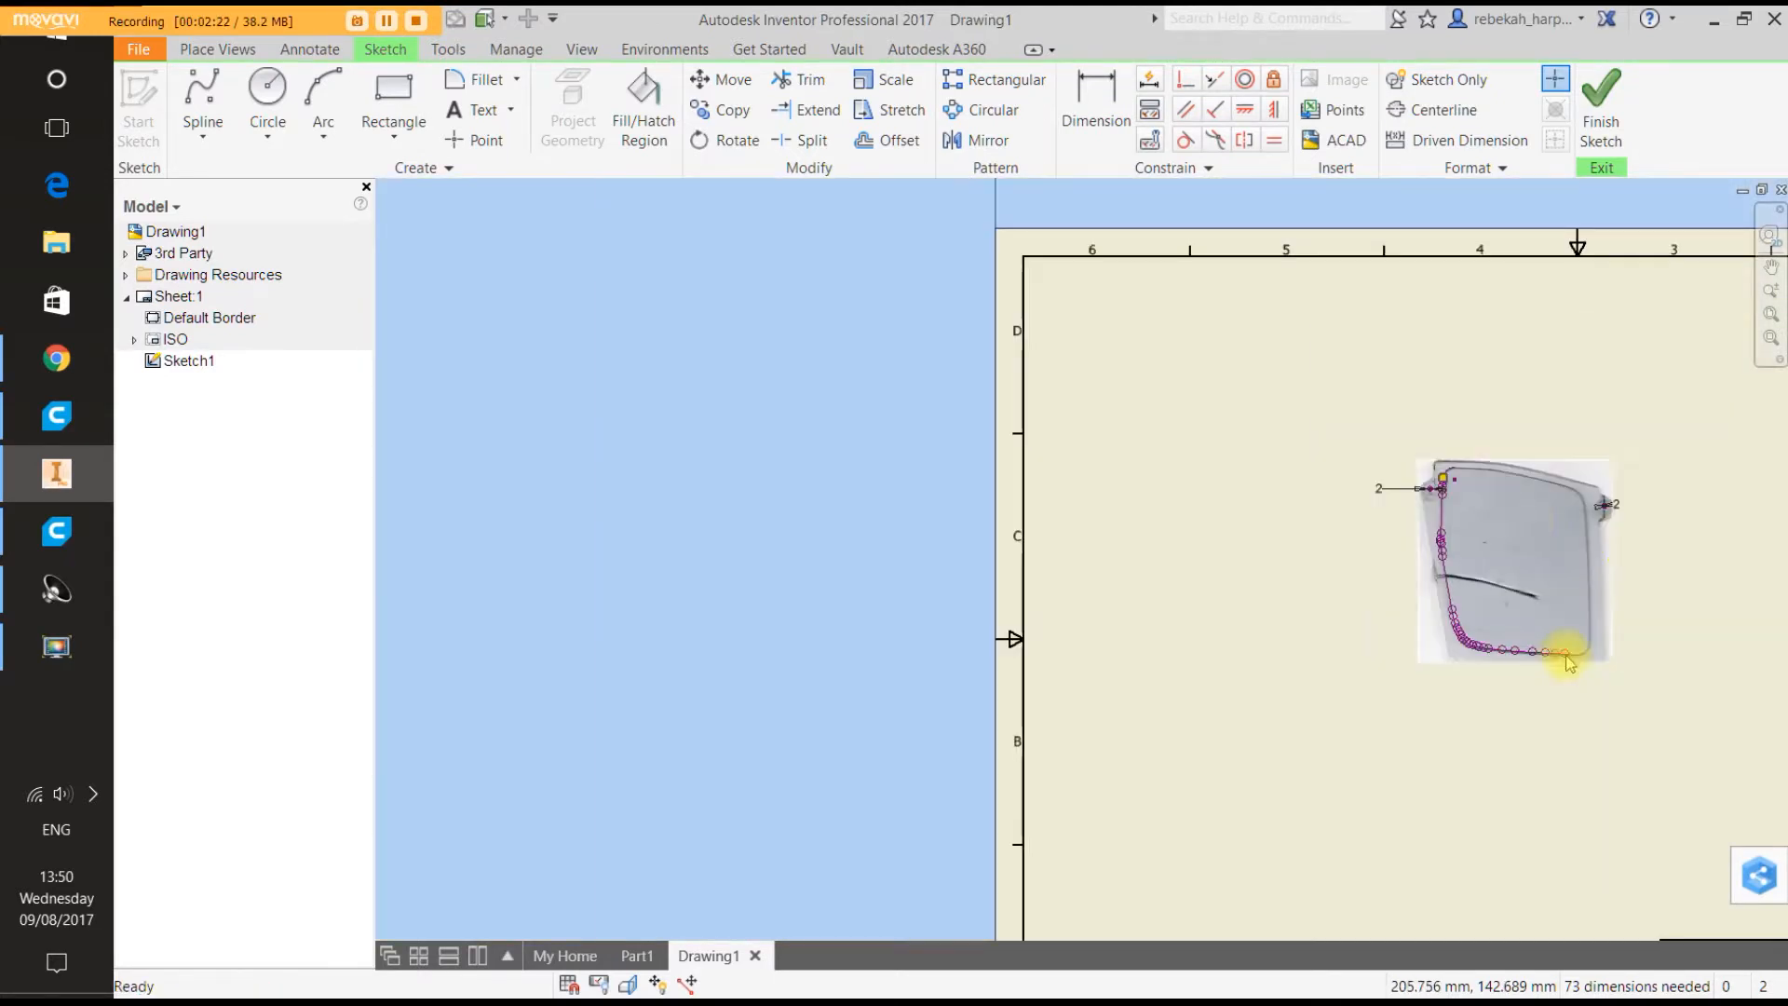
# Examine how the curves fit the scan around the upper-left corner arc and the upper part of the left edge.
pyautogui.scroll(6, 1472, 473)
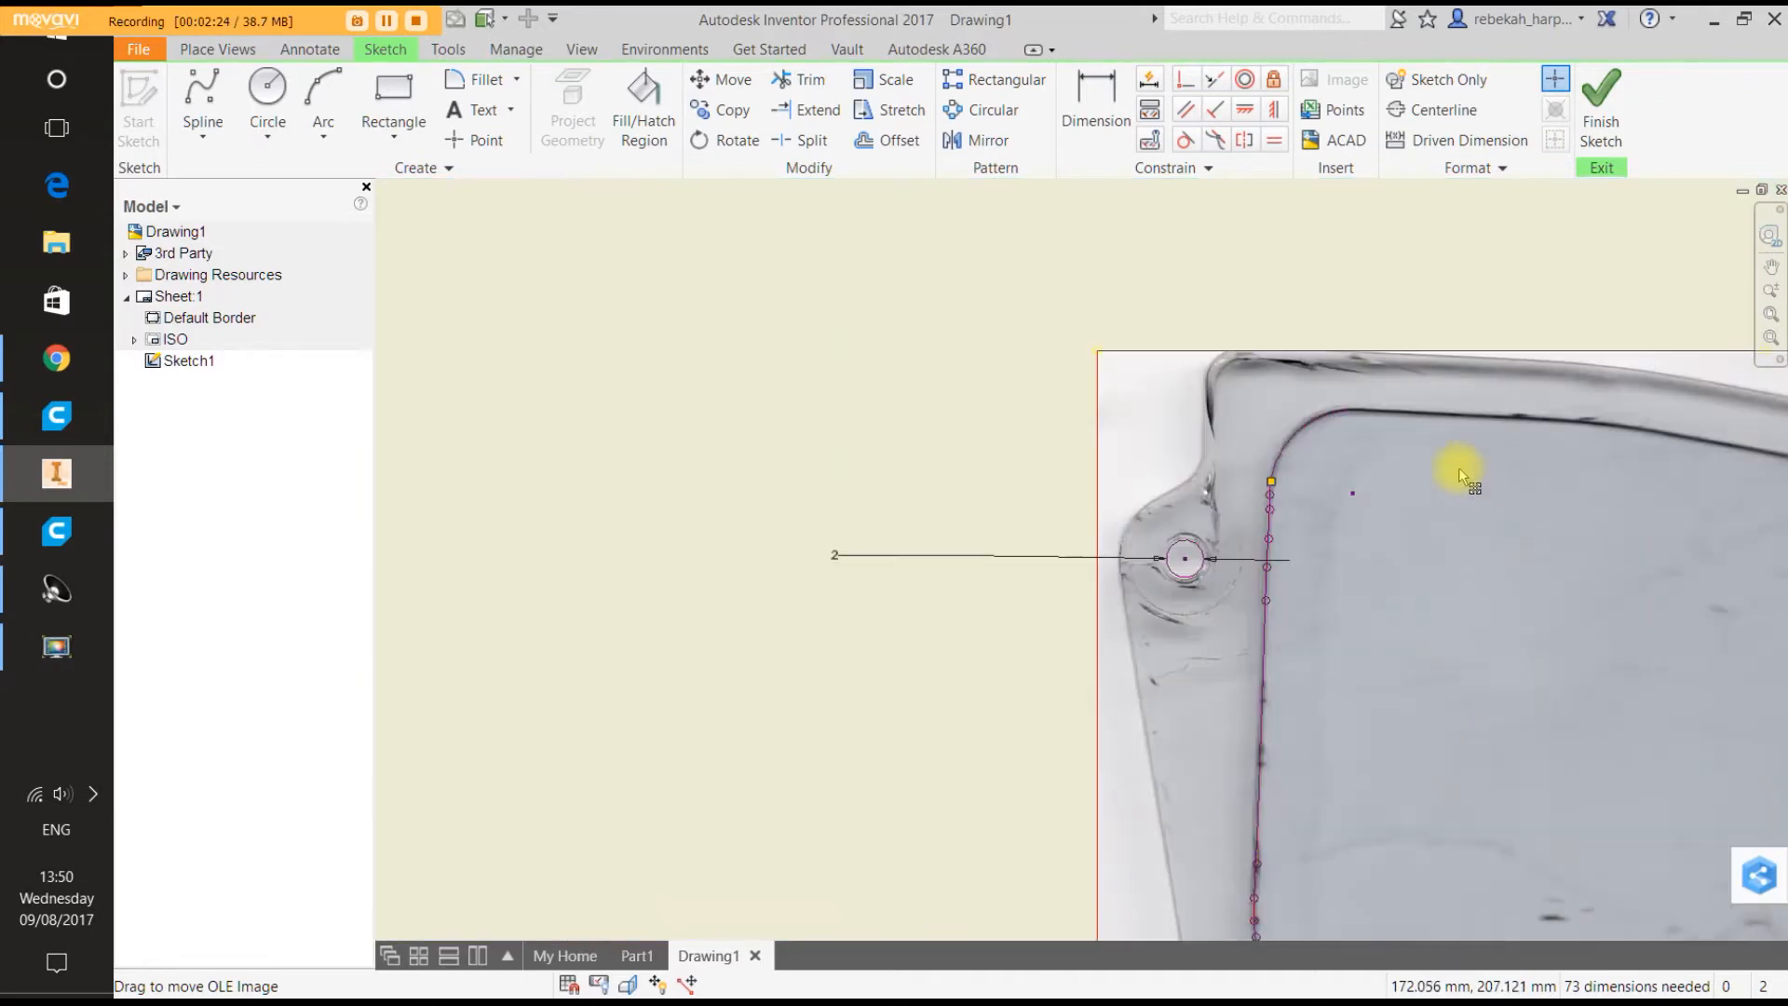
pyautogui.scroll(4, 1376, 421)
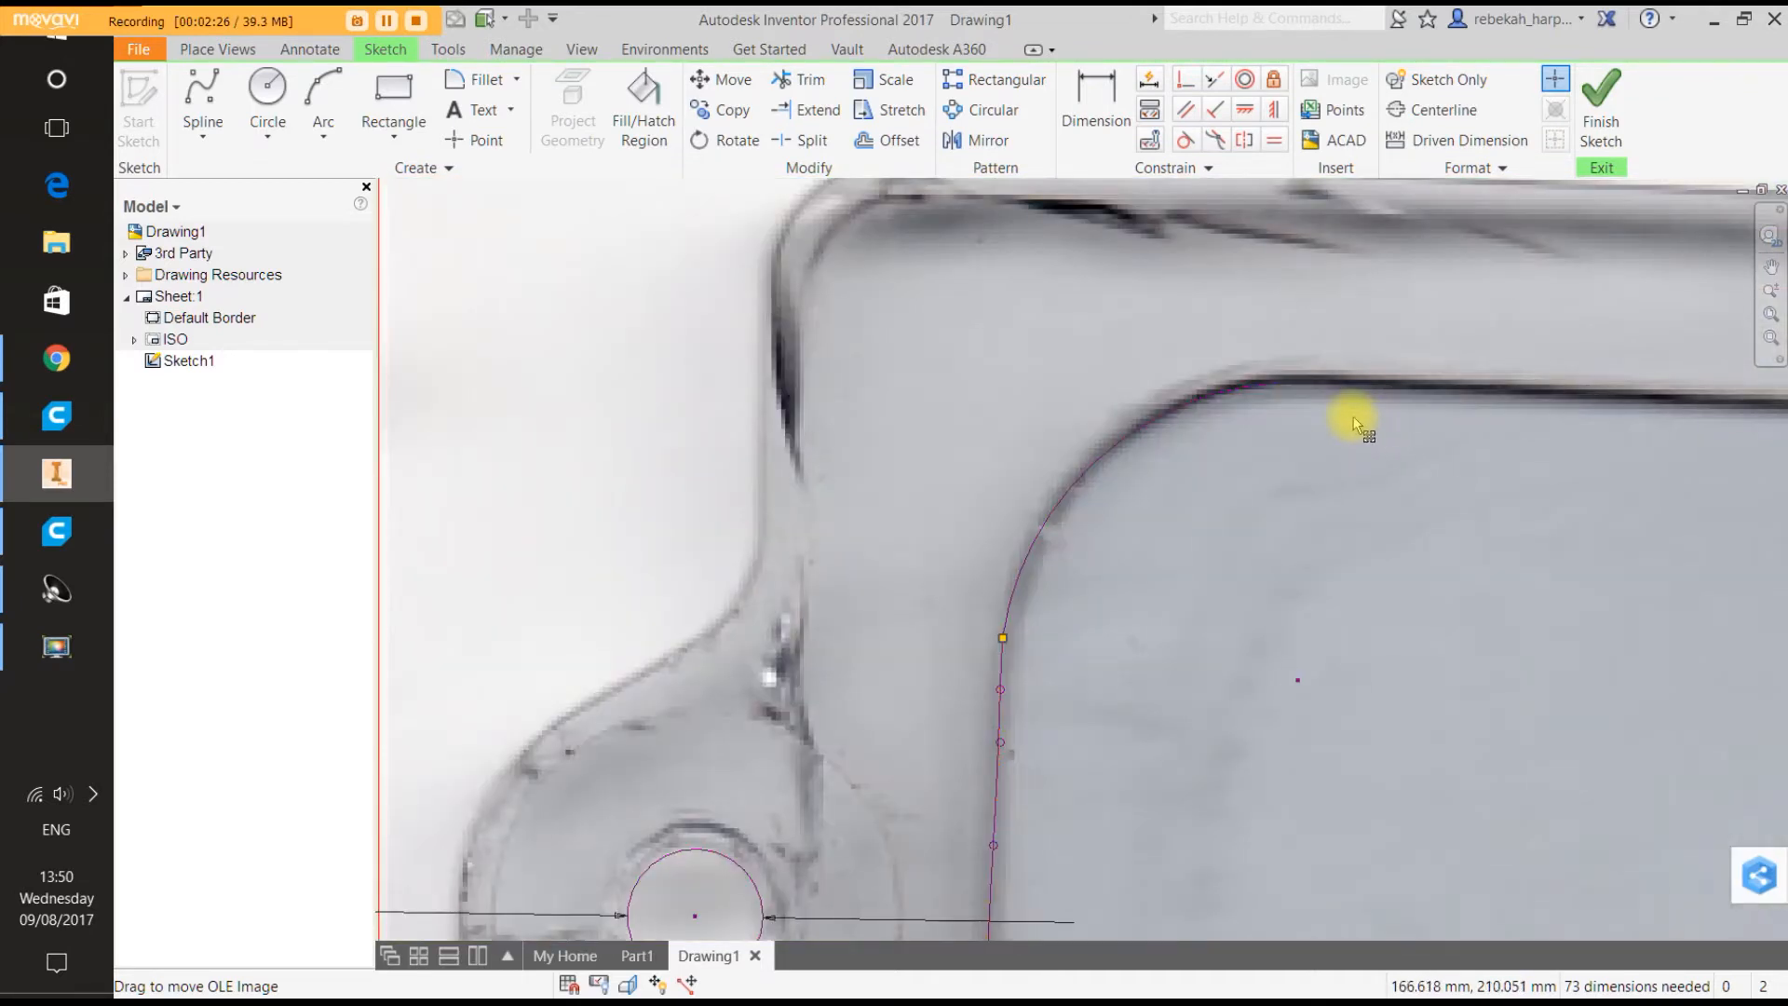
pyautogui.scroll(-2, 1354, 416)
pyautogui.scroll(5, 1375, 421)
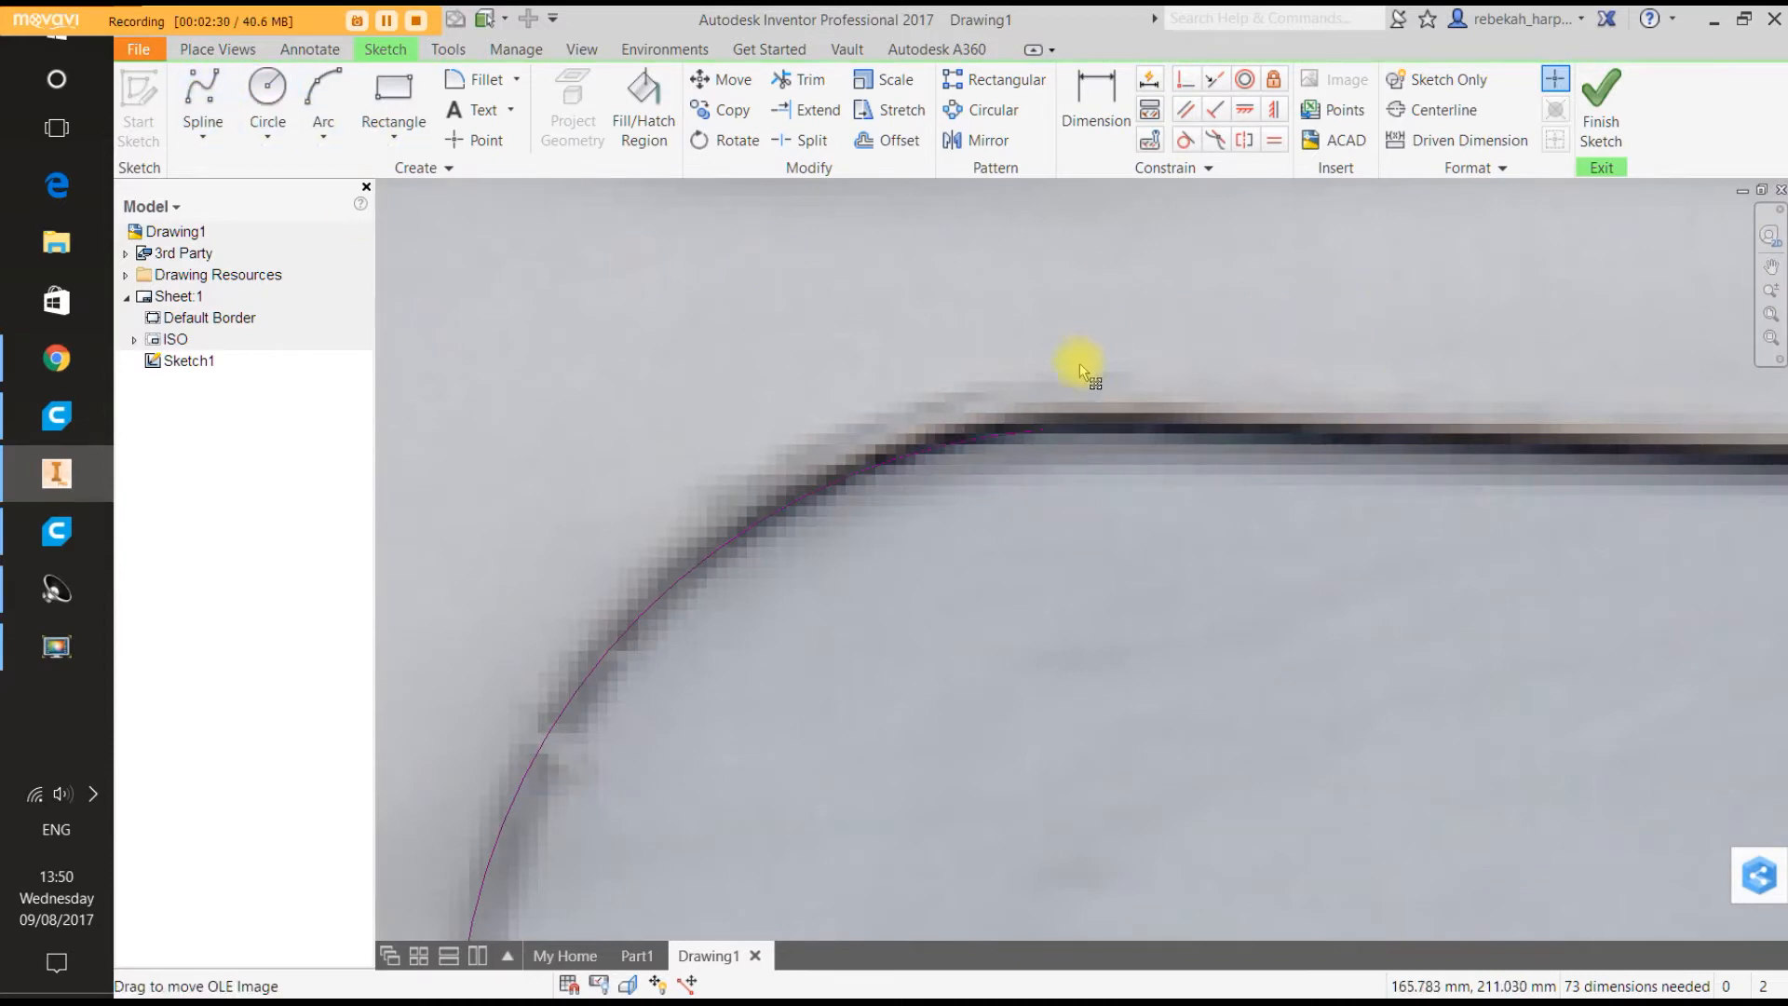
pyautogui.scroll(-4, 759, 182)
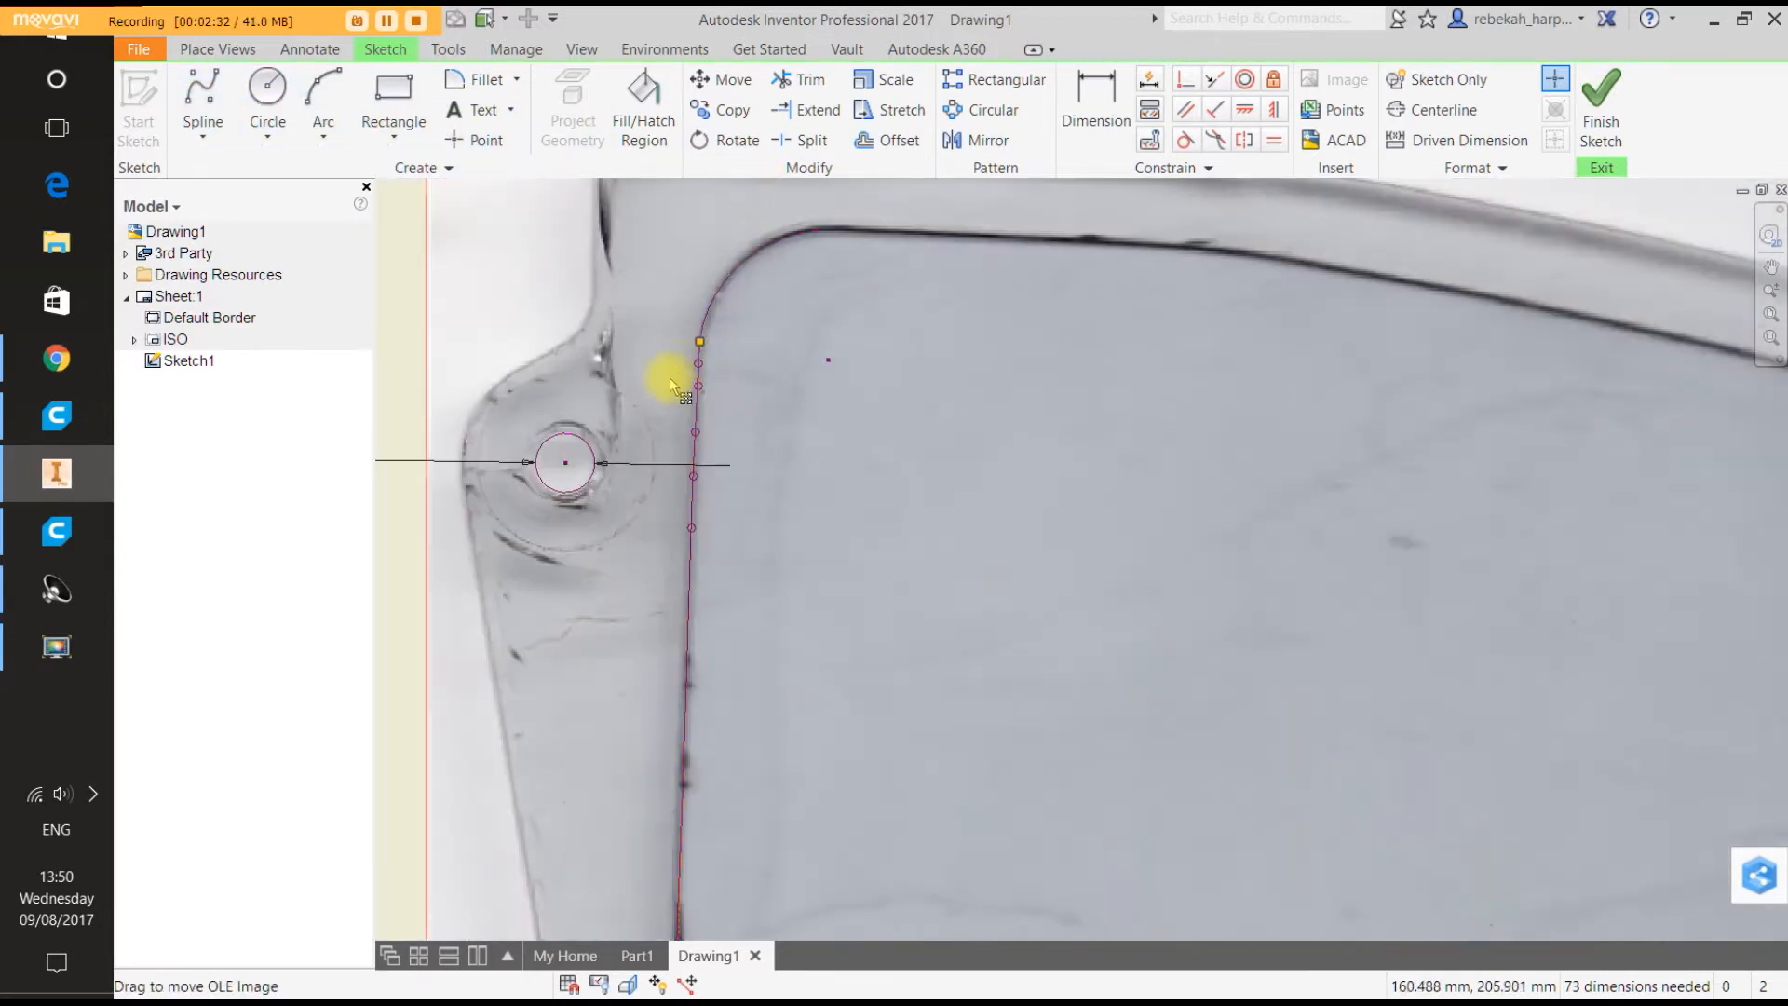
pyautogui.scroll(5, 686, 456)
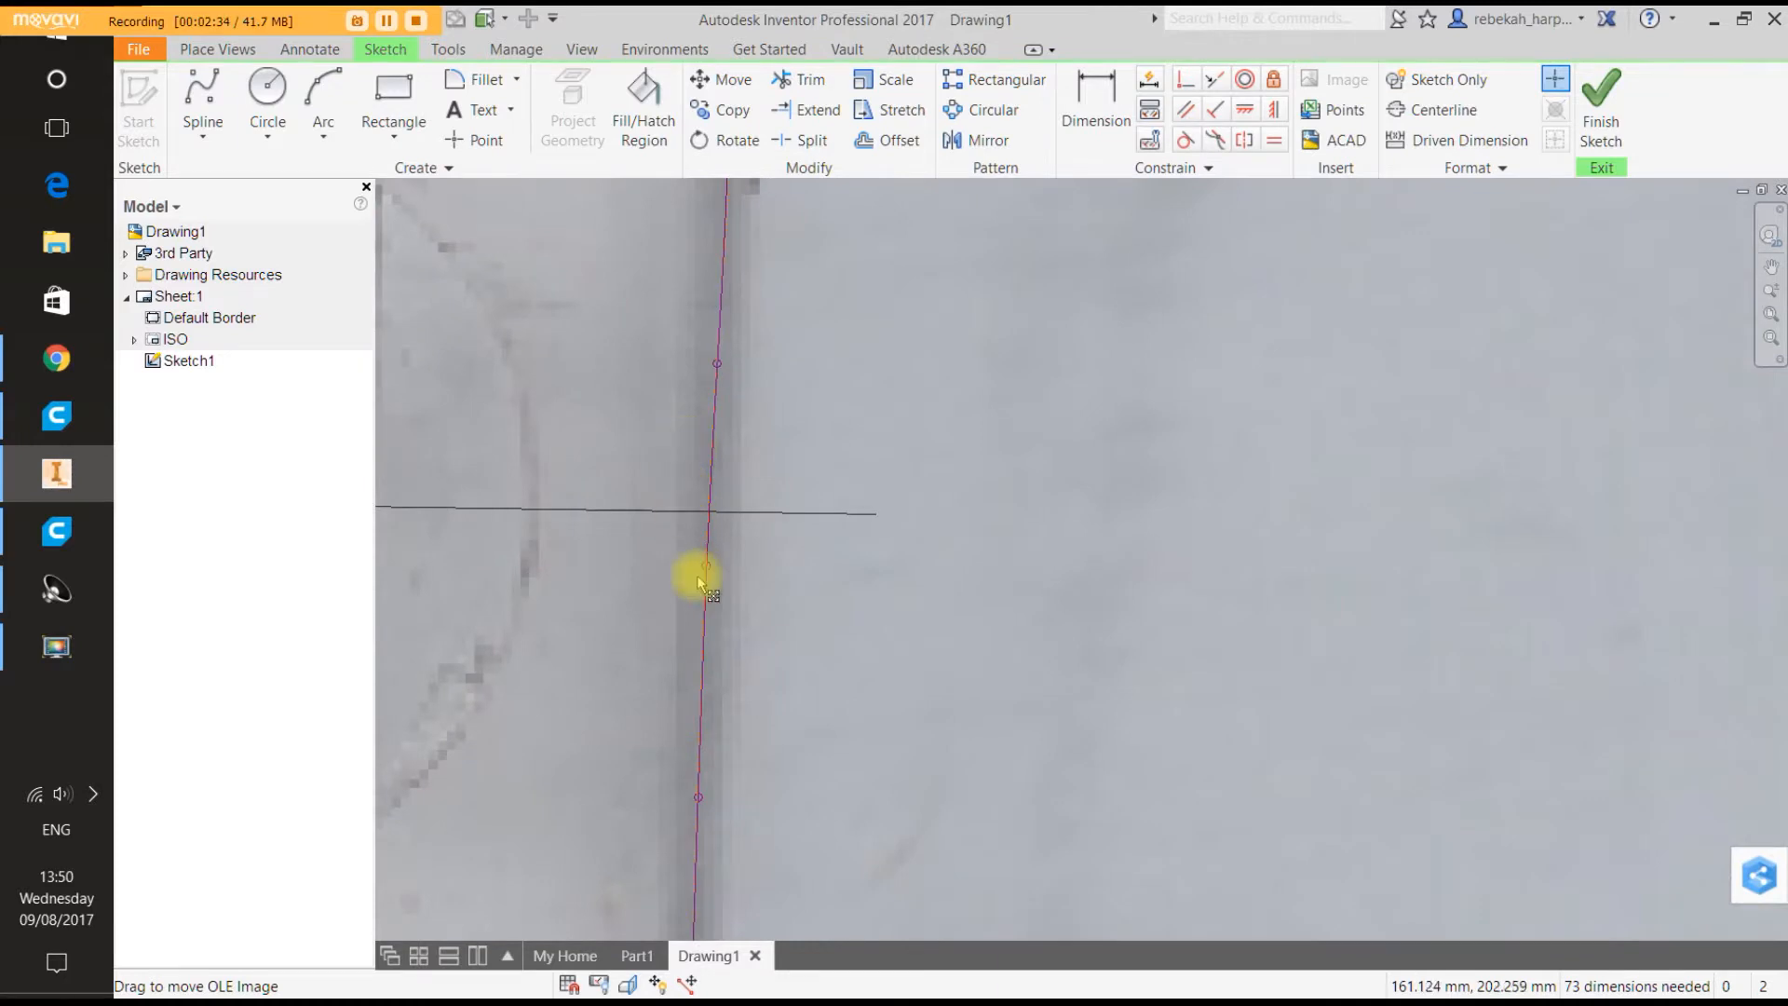
pyautogui.scroll(-3, 696, 570)
pyautogui.scroll(-2, 683, 796)
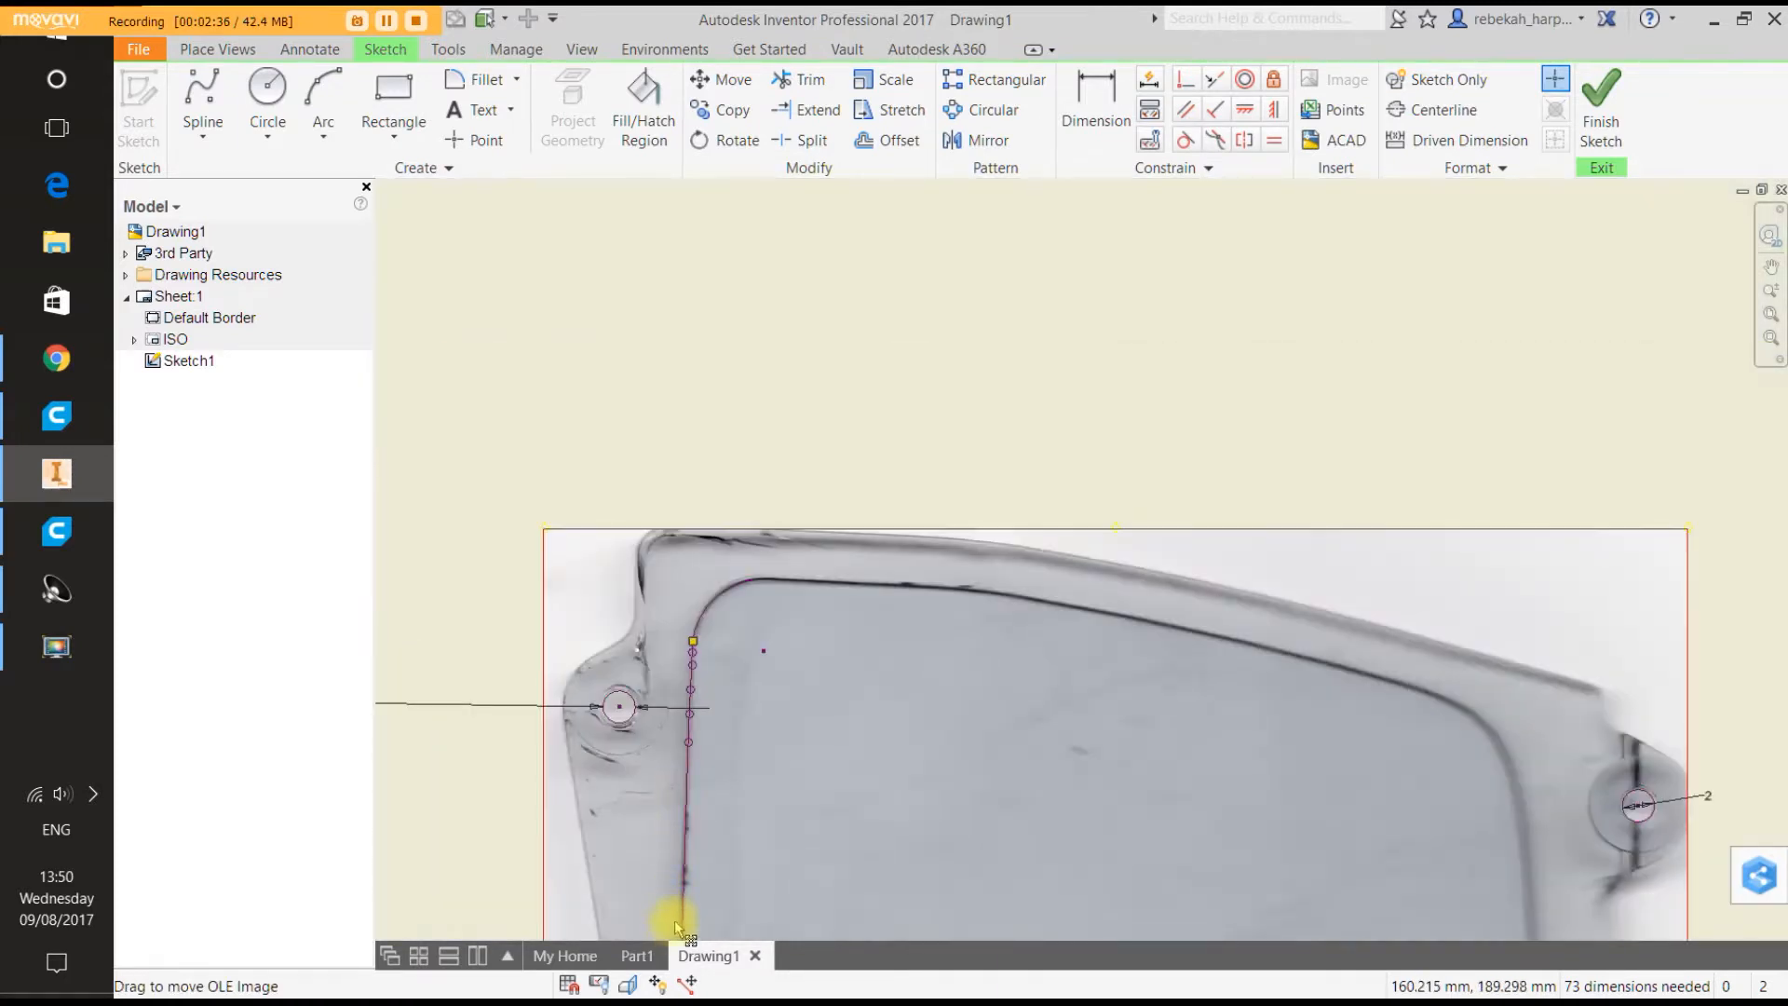
# Move the control vertex just above the left edge's bend slightly outward so the spline follows the dark edge line.
pyautogui.scroll(4, 678, 924)
pyautogui.scroll(-6, 677, 917)
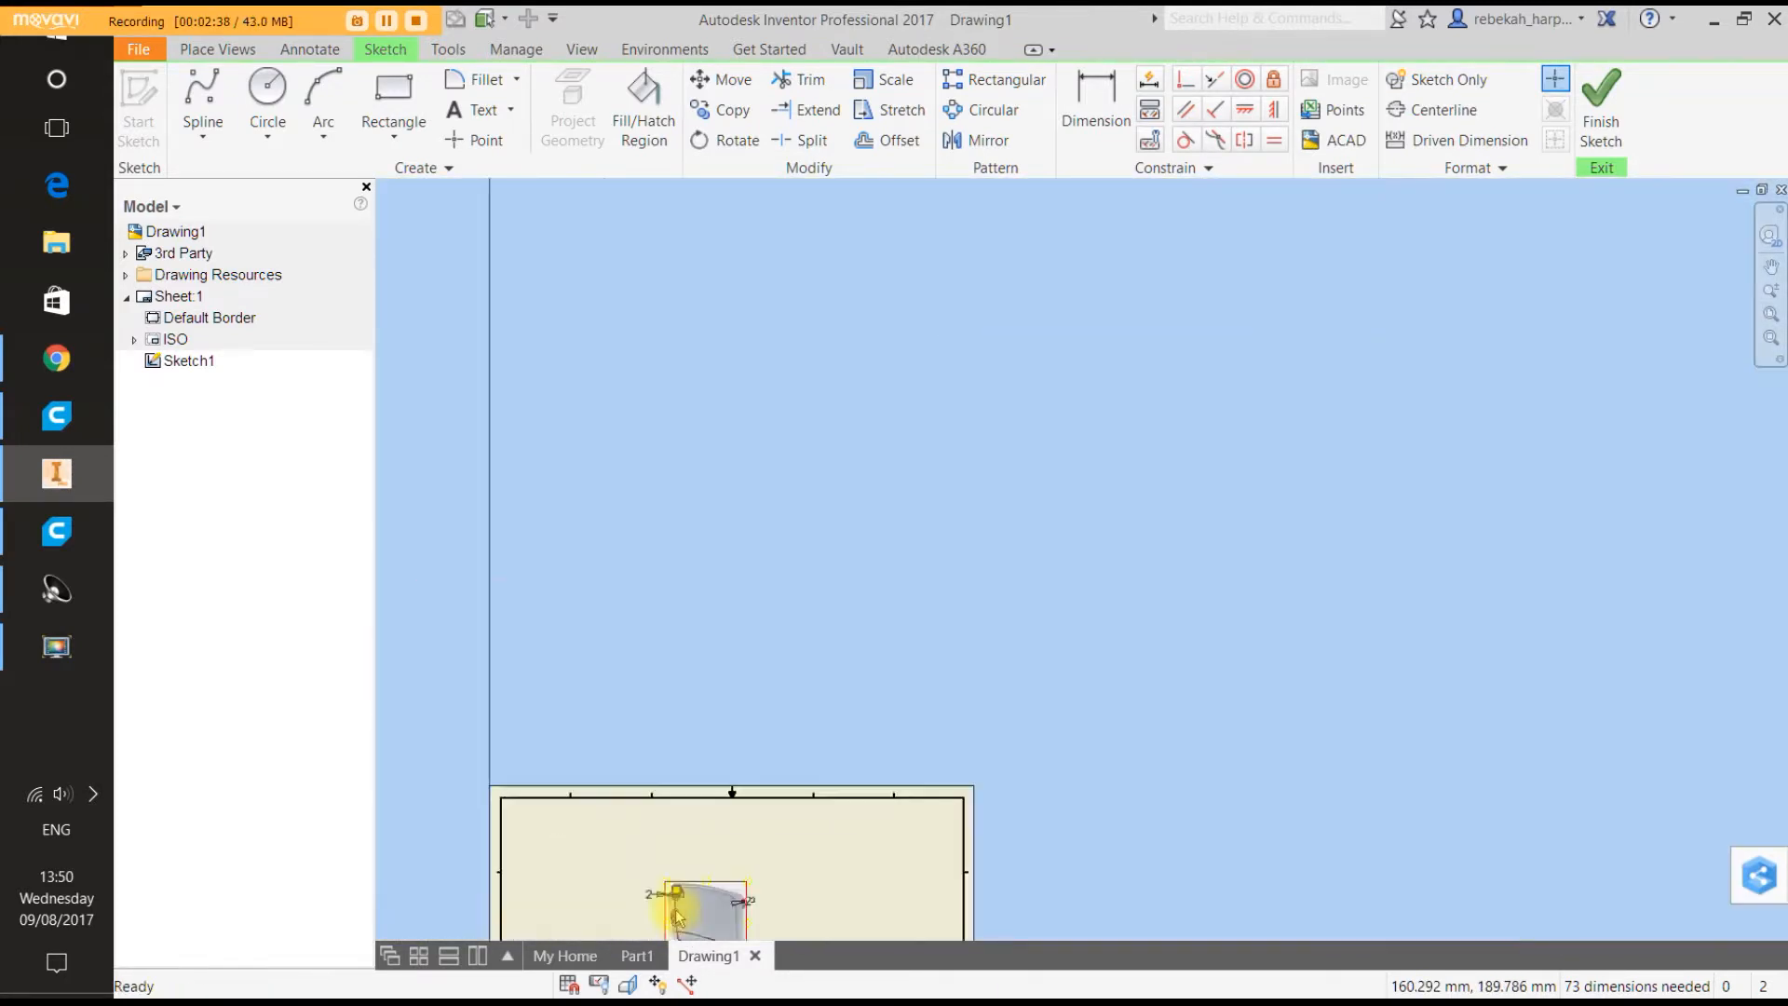
pyautogui.scroll(5, 677, 931)
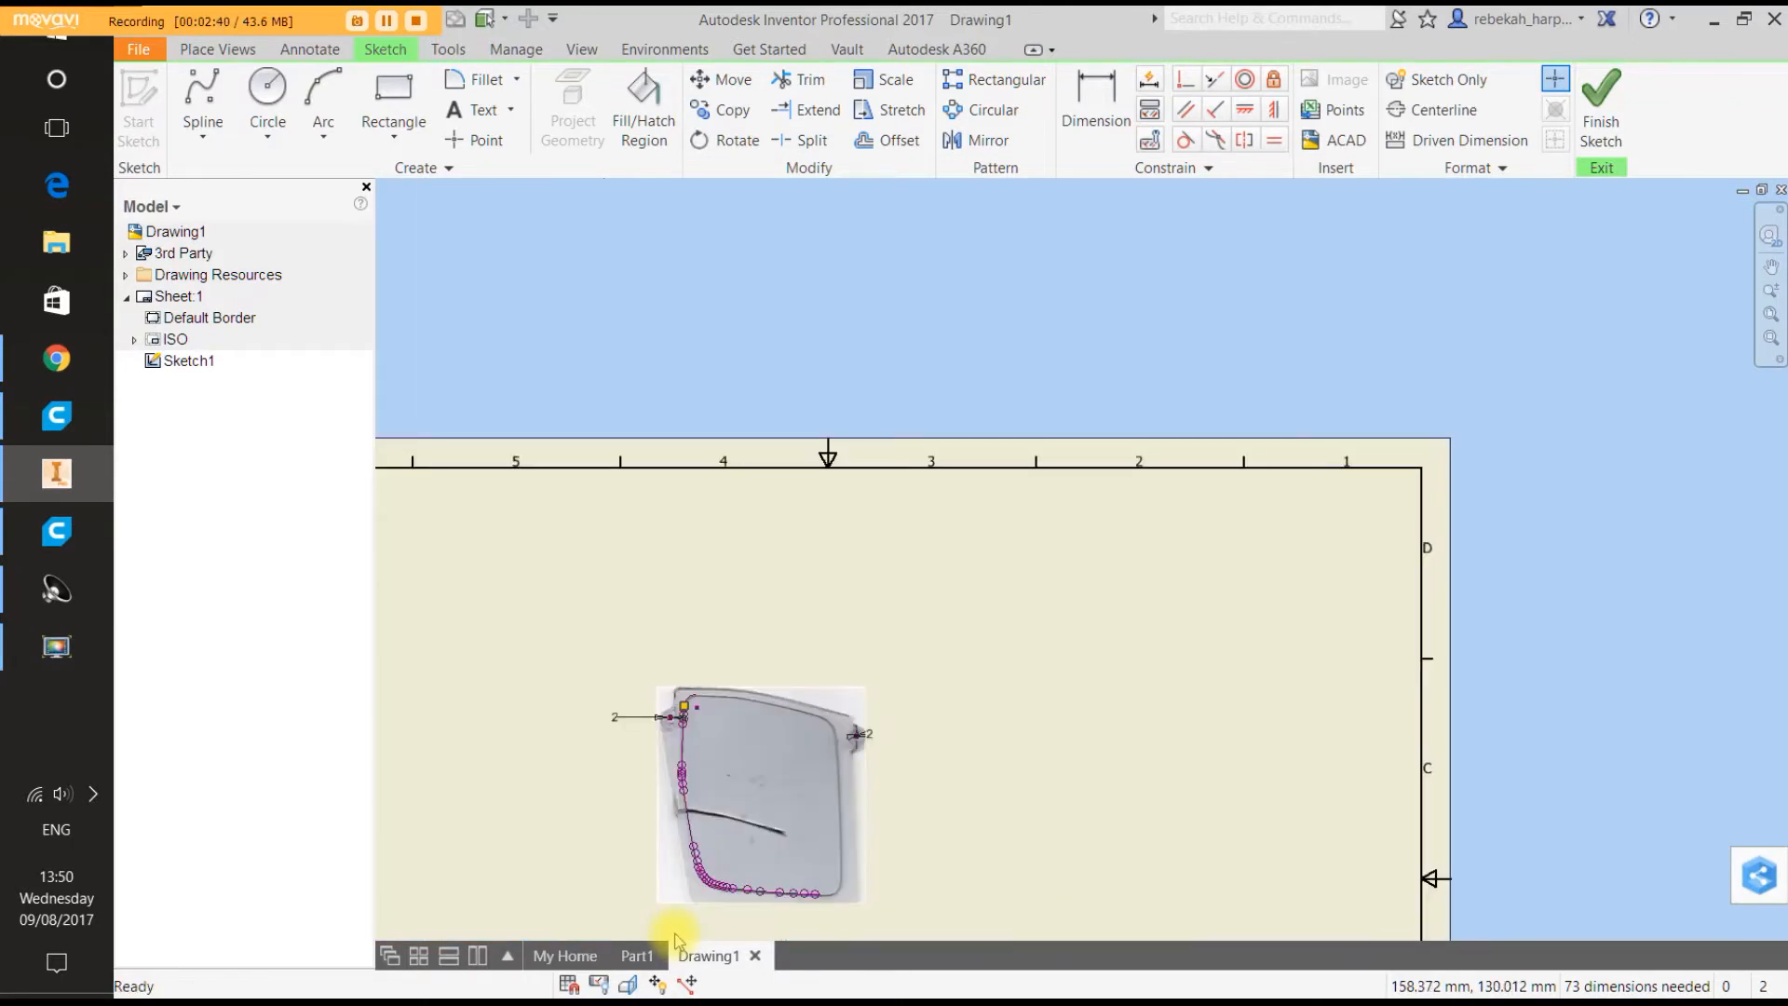
pyautogui.scroll(3, 692, 703)
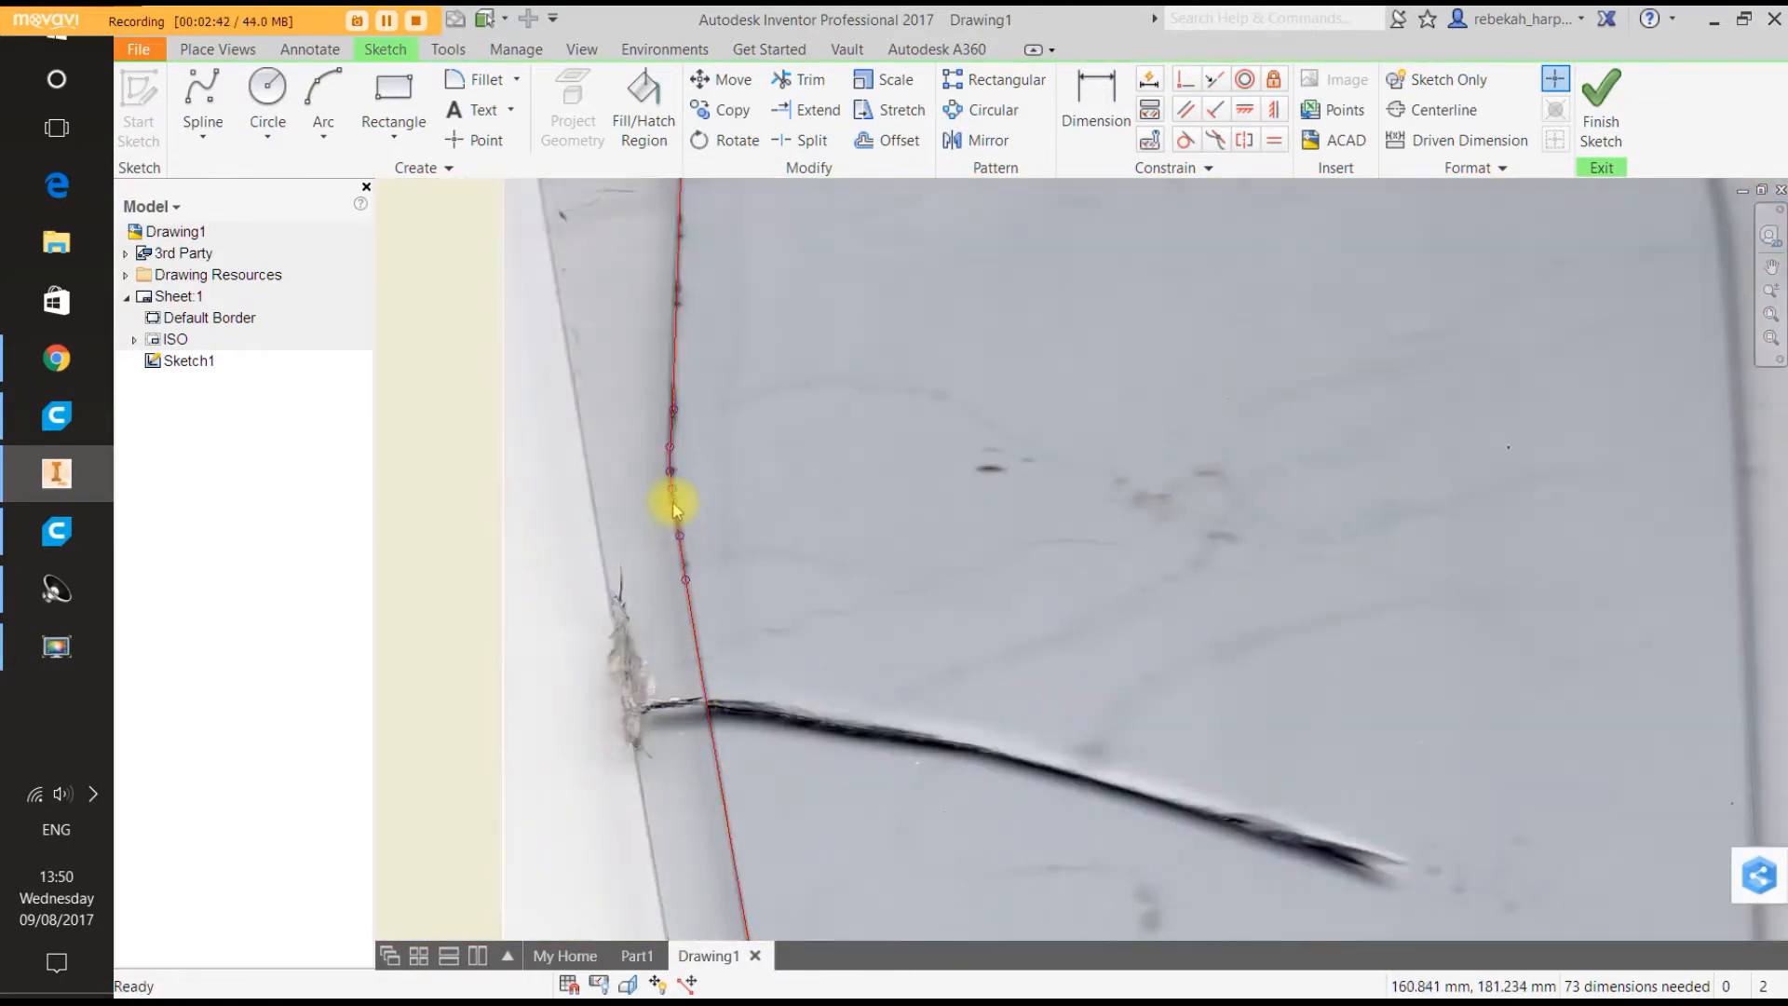
pyautogui.scroll(2, 671, 484)
pyautogui.scroll(1, 675, 465)
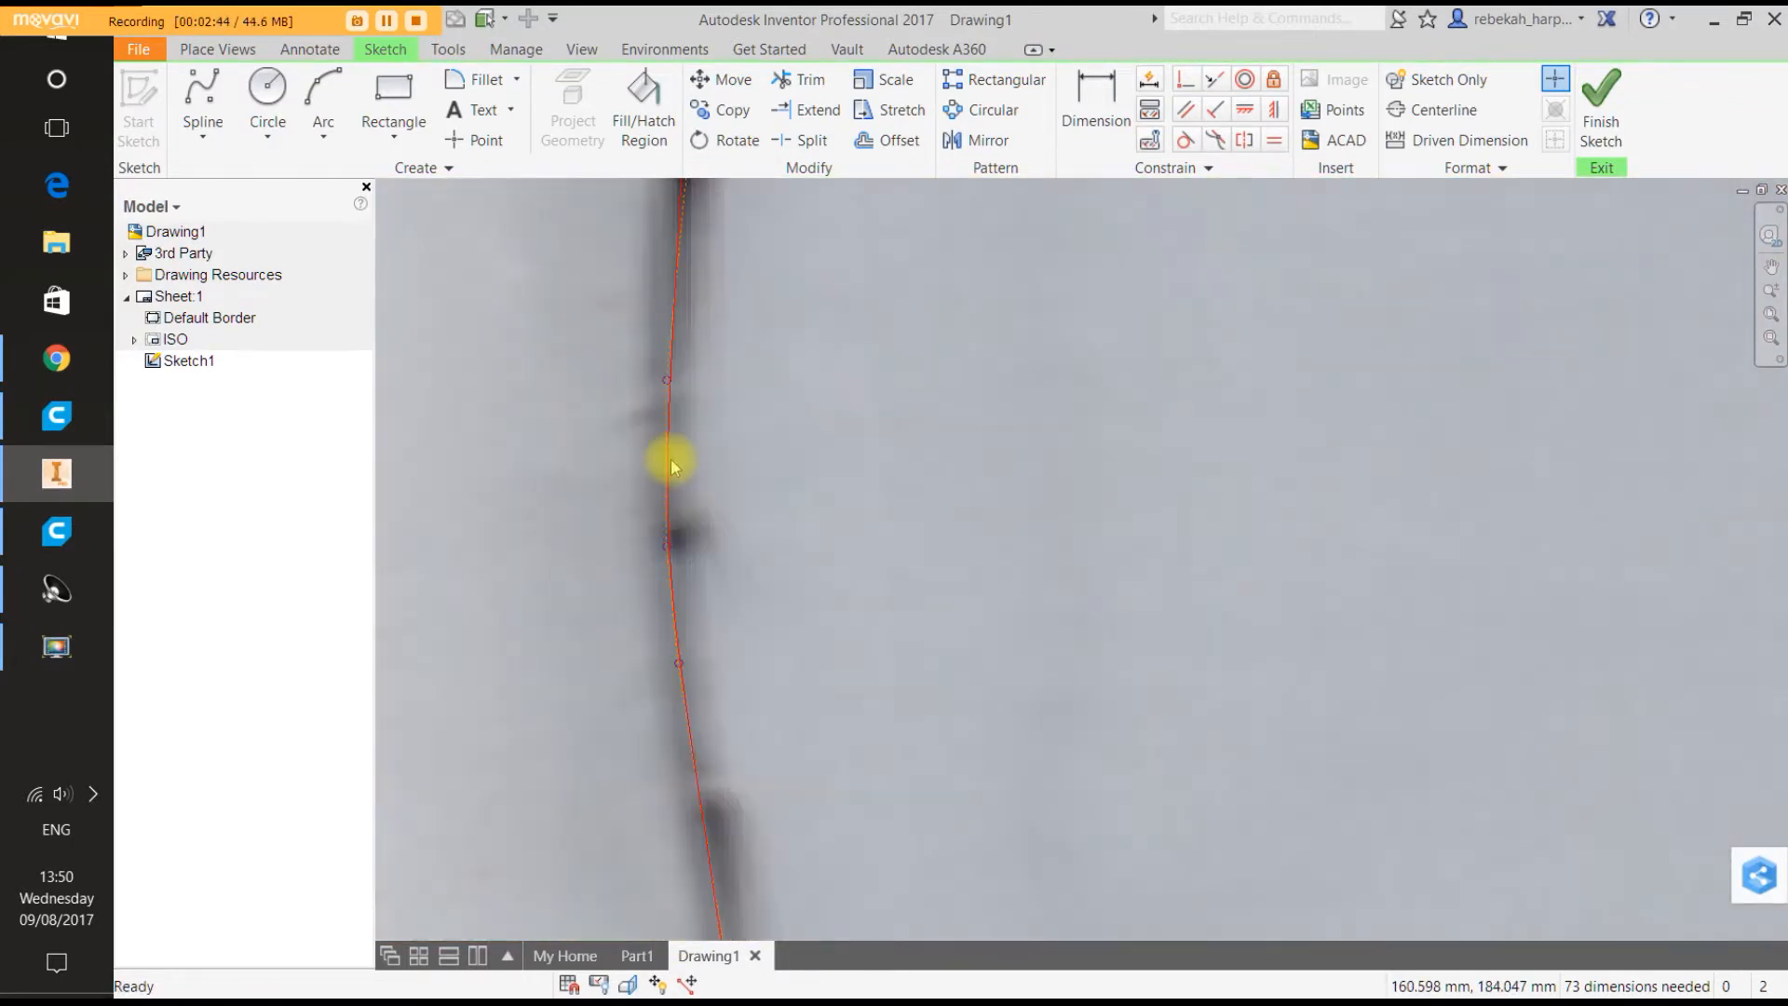
pyautogui.scroll(2, 684, 265)
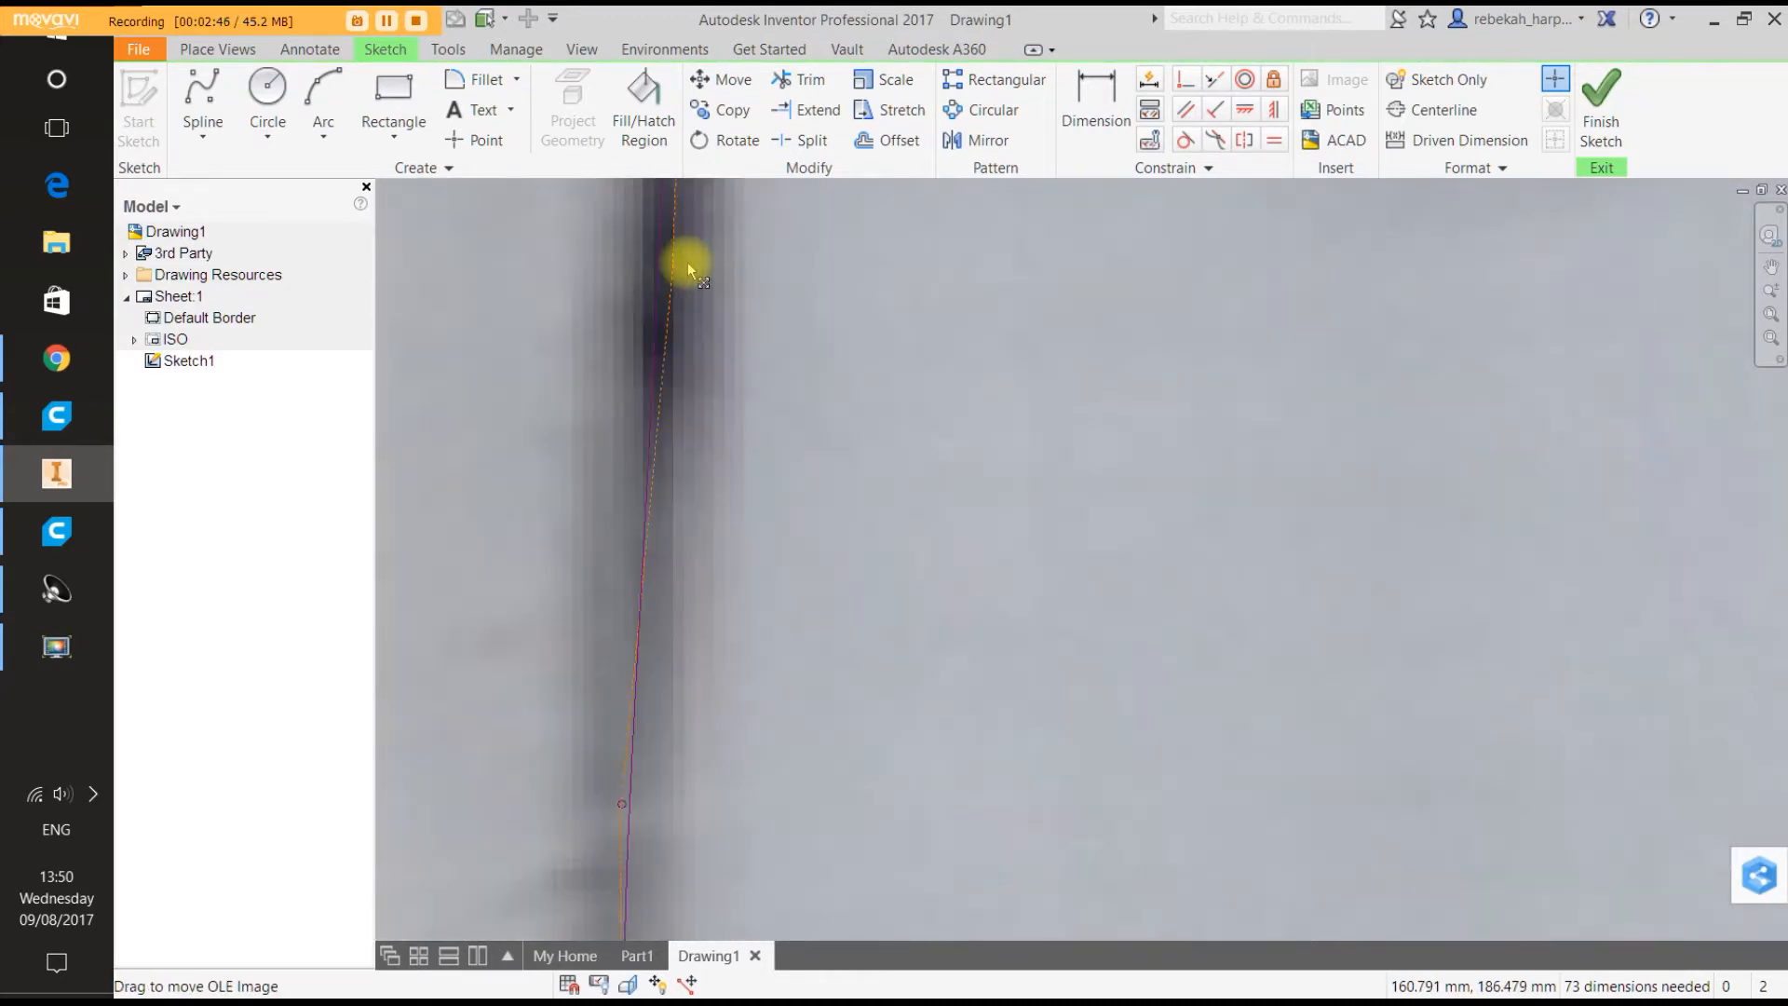
pyautogui.moveTo(671, 268); pyautogui.dragTo(651, 267)
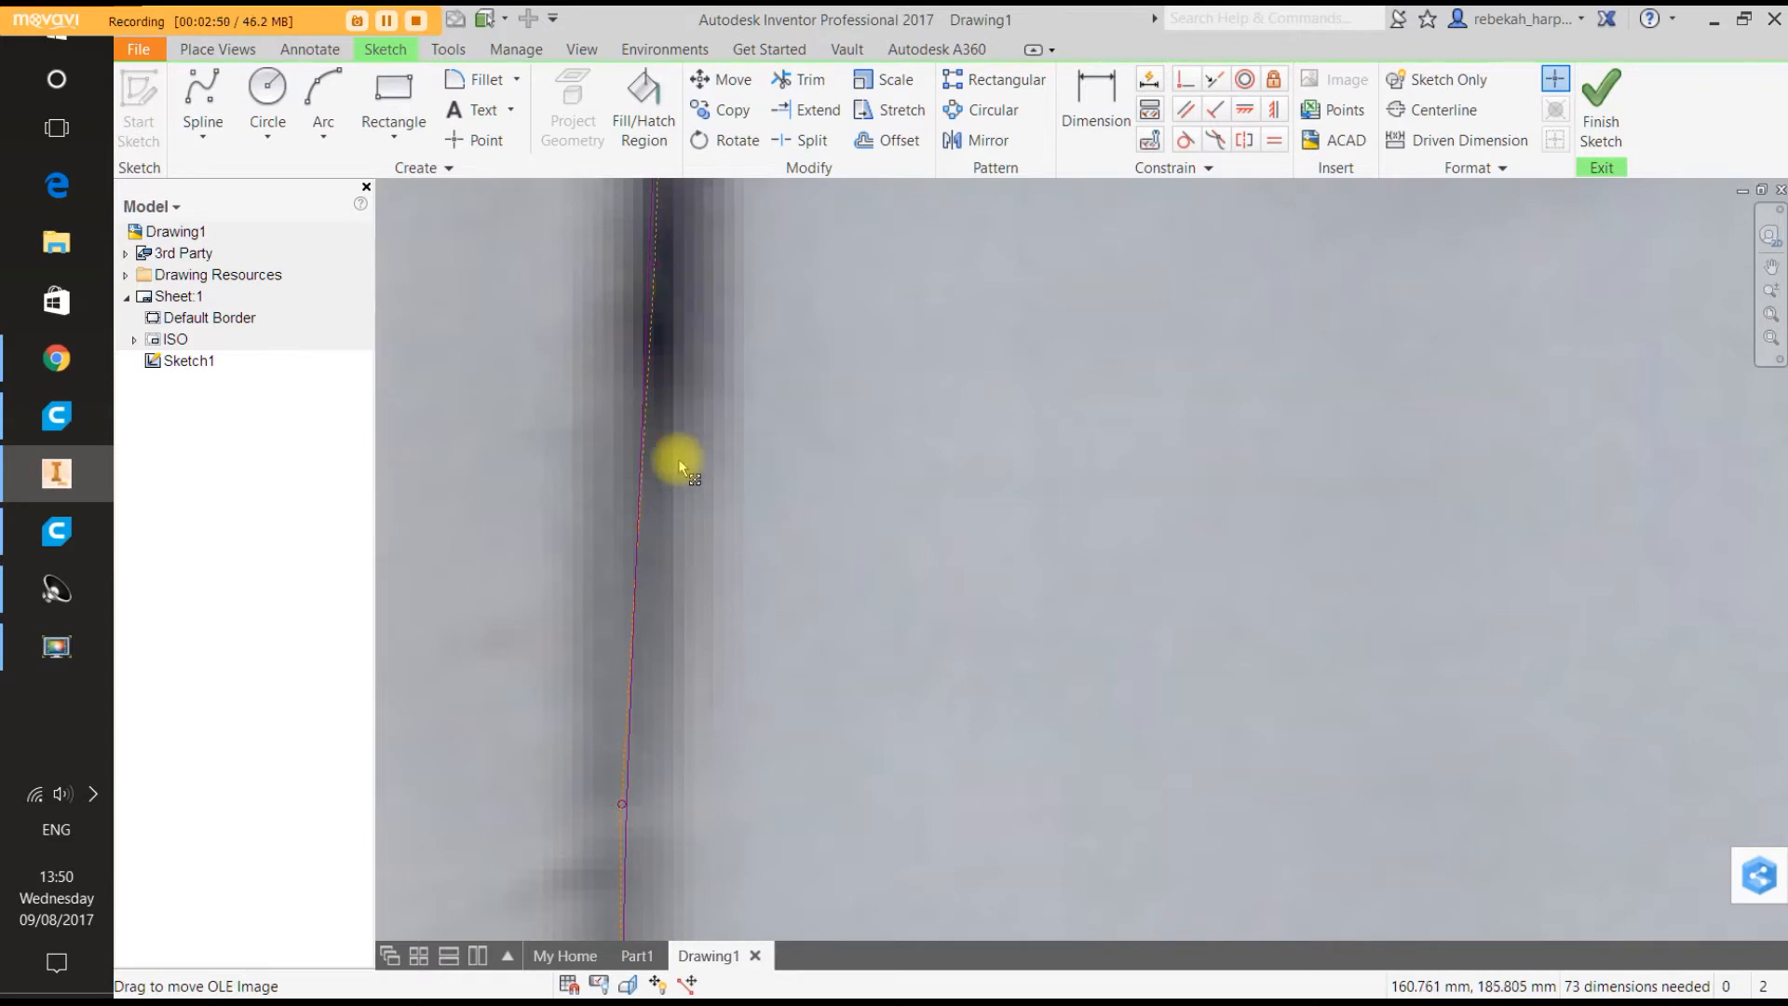
# Start a new spline at the top end of the upper-left corner arc and place its next point inside the dark top-edge line.
pyautogui.scroll(-1, 701, 745)
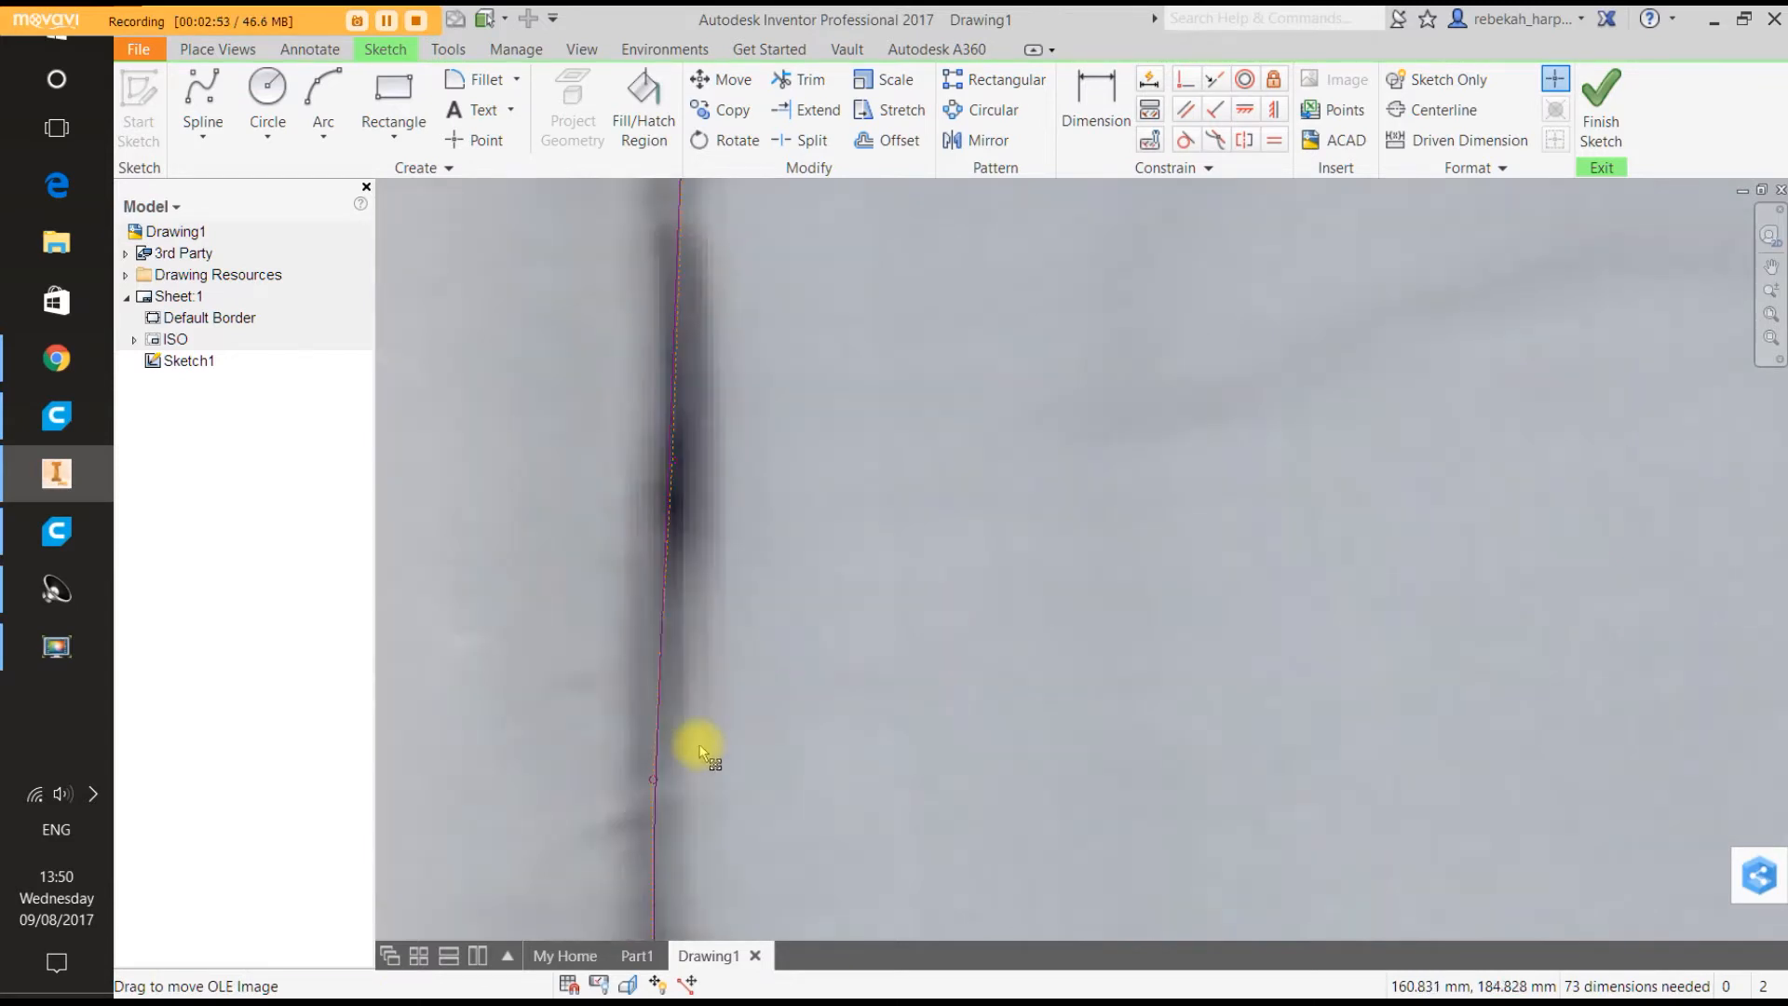
pyautogui.scroll(-1, 700, 745)
pyautogui.scroll(-3, 701, 745)
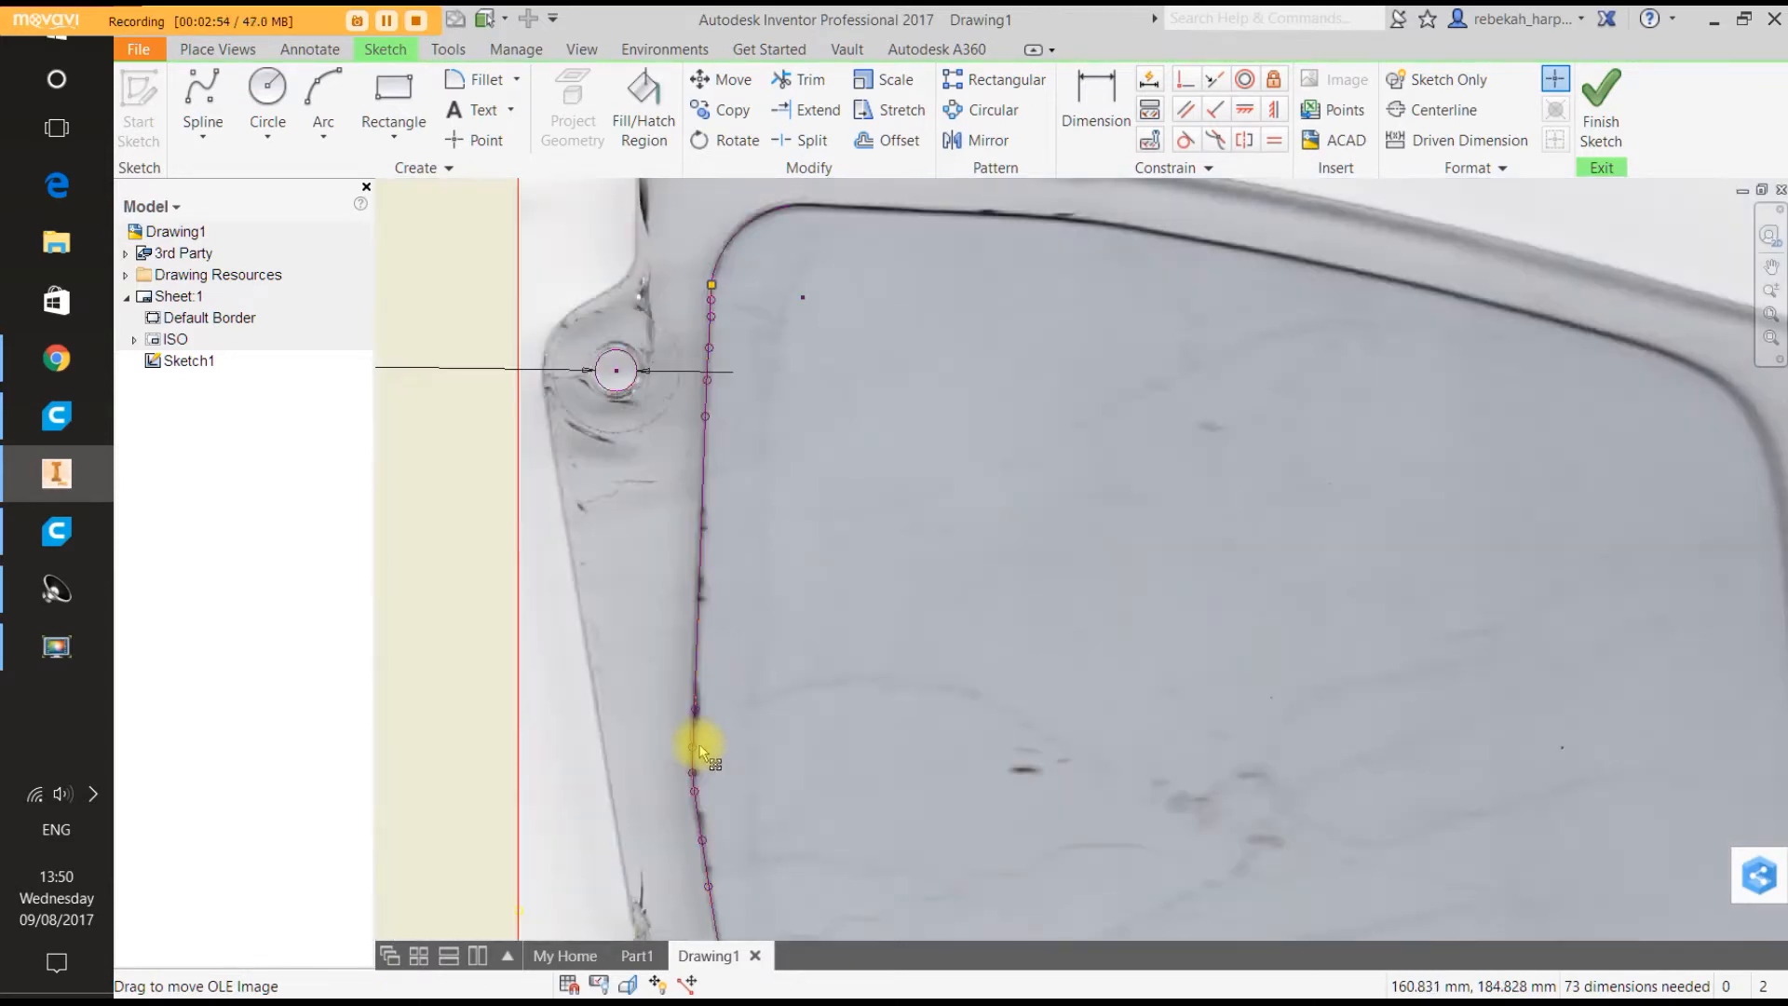
pyautogui.scroll(-2, 711, 729)
pyautogui.scroll(3, 793, 403)
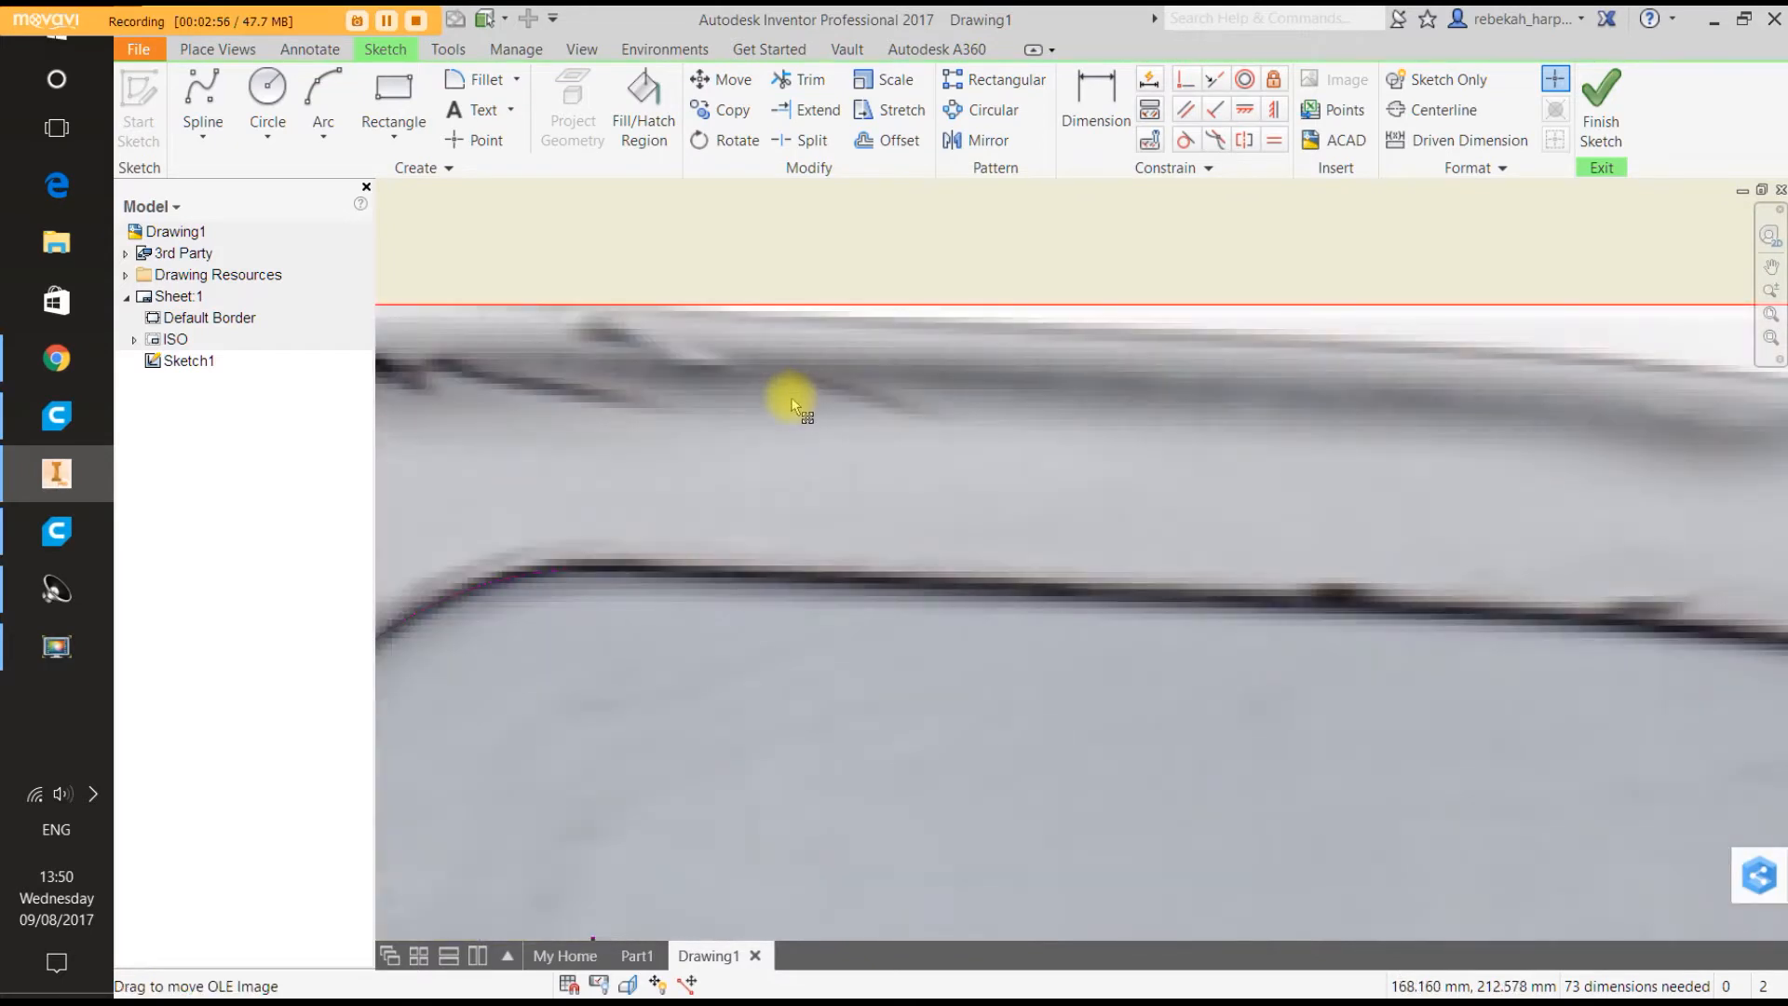
pyautogui.click(202, 102)
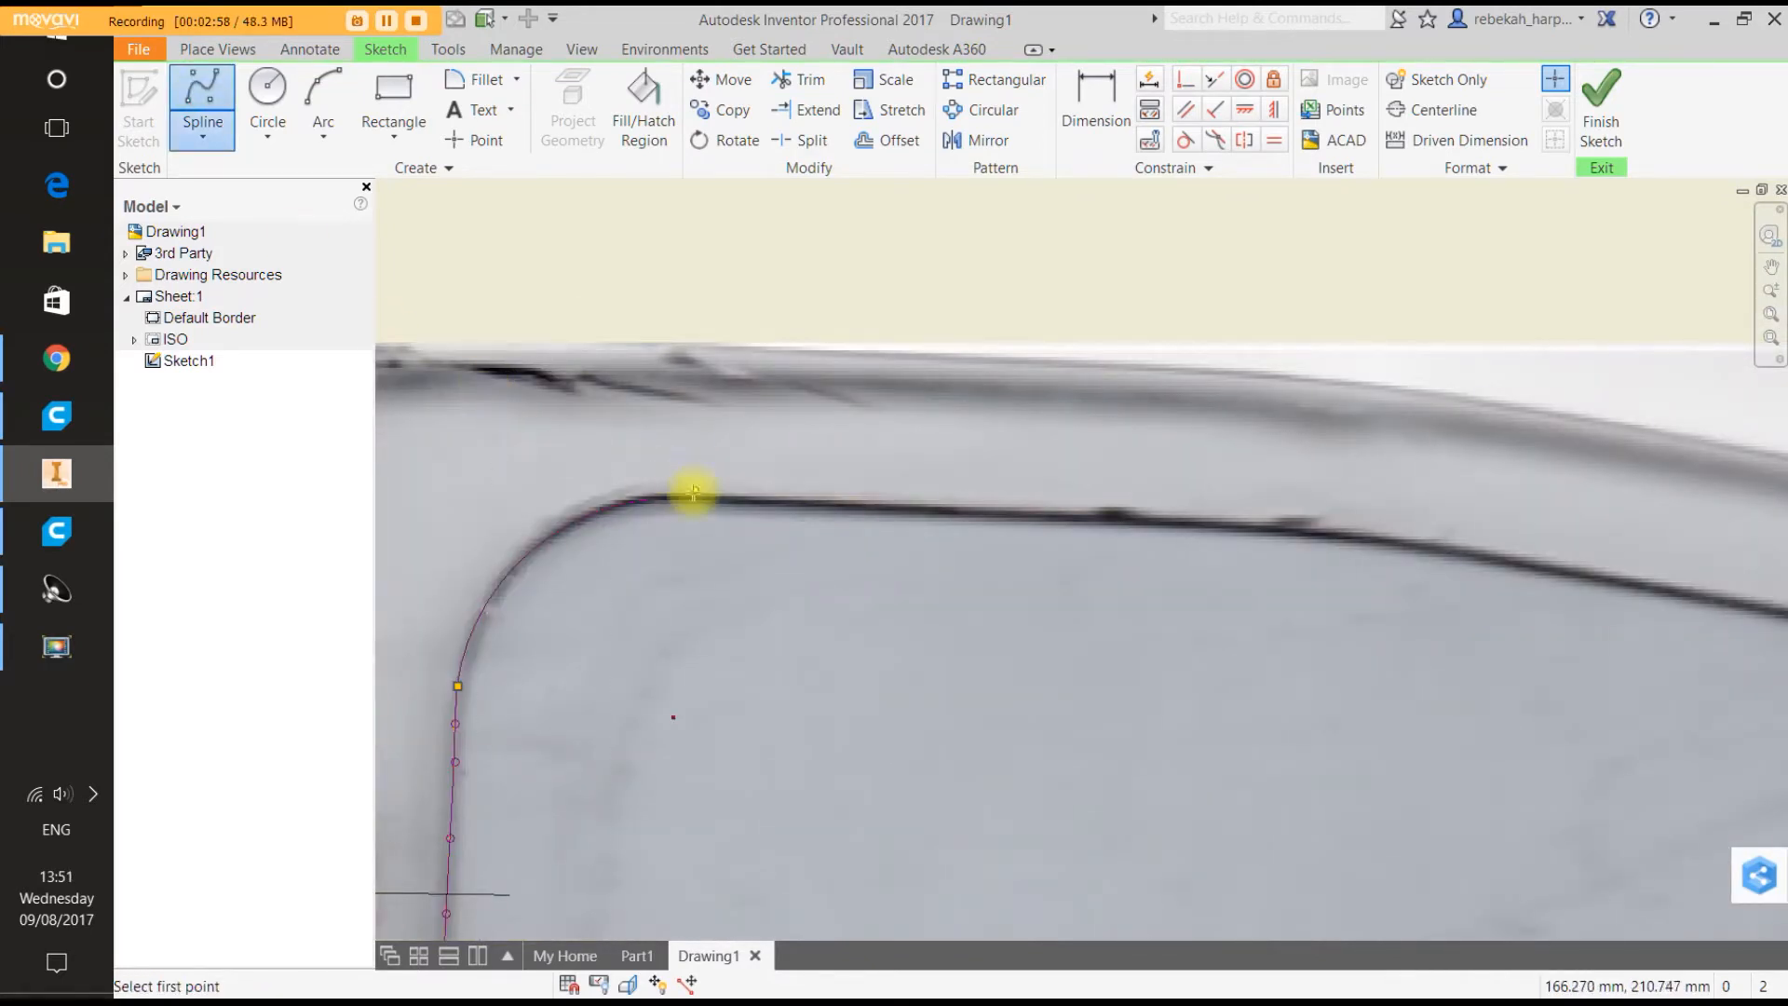
pyautogui.click(657, 503)
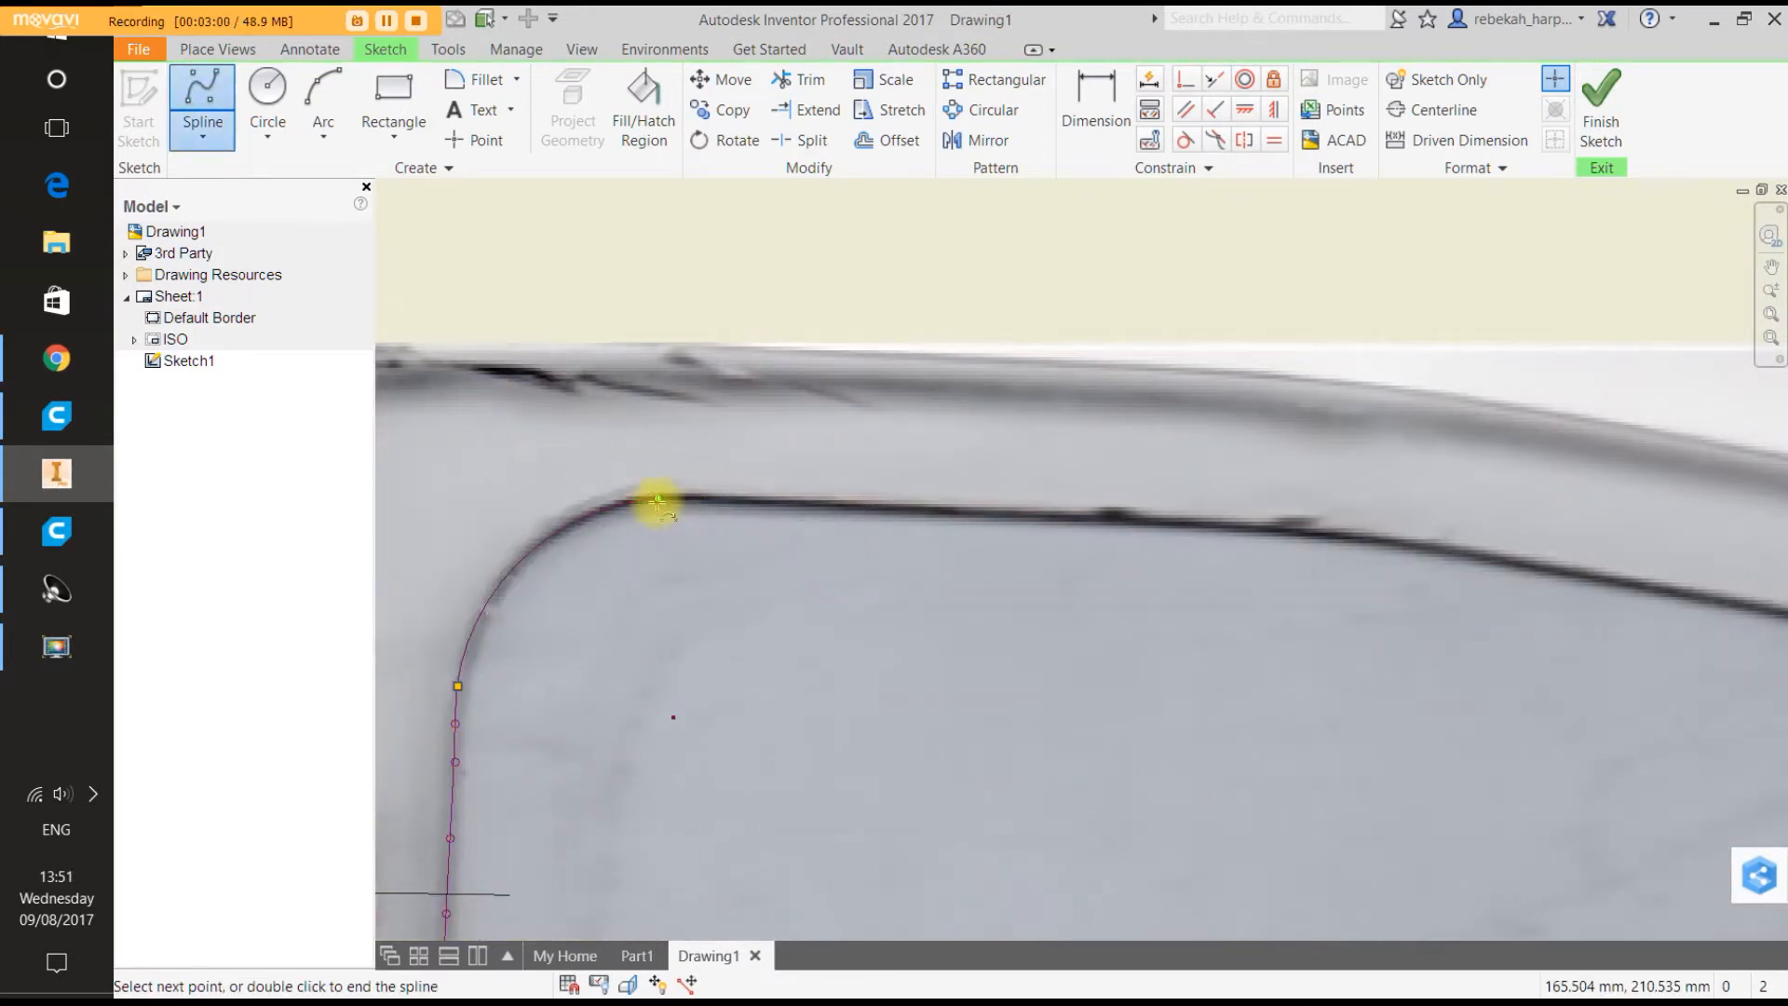
pyautogui.scroll(2, 652, 502)
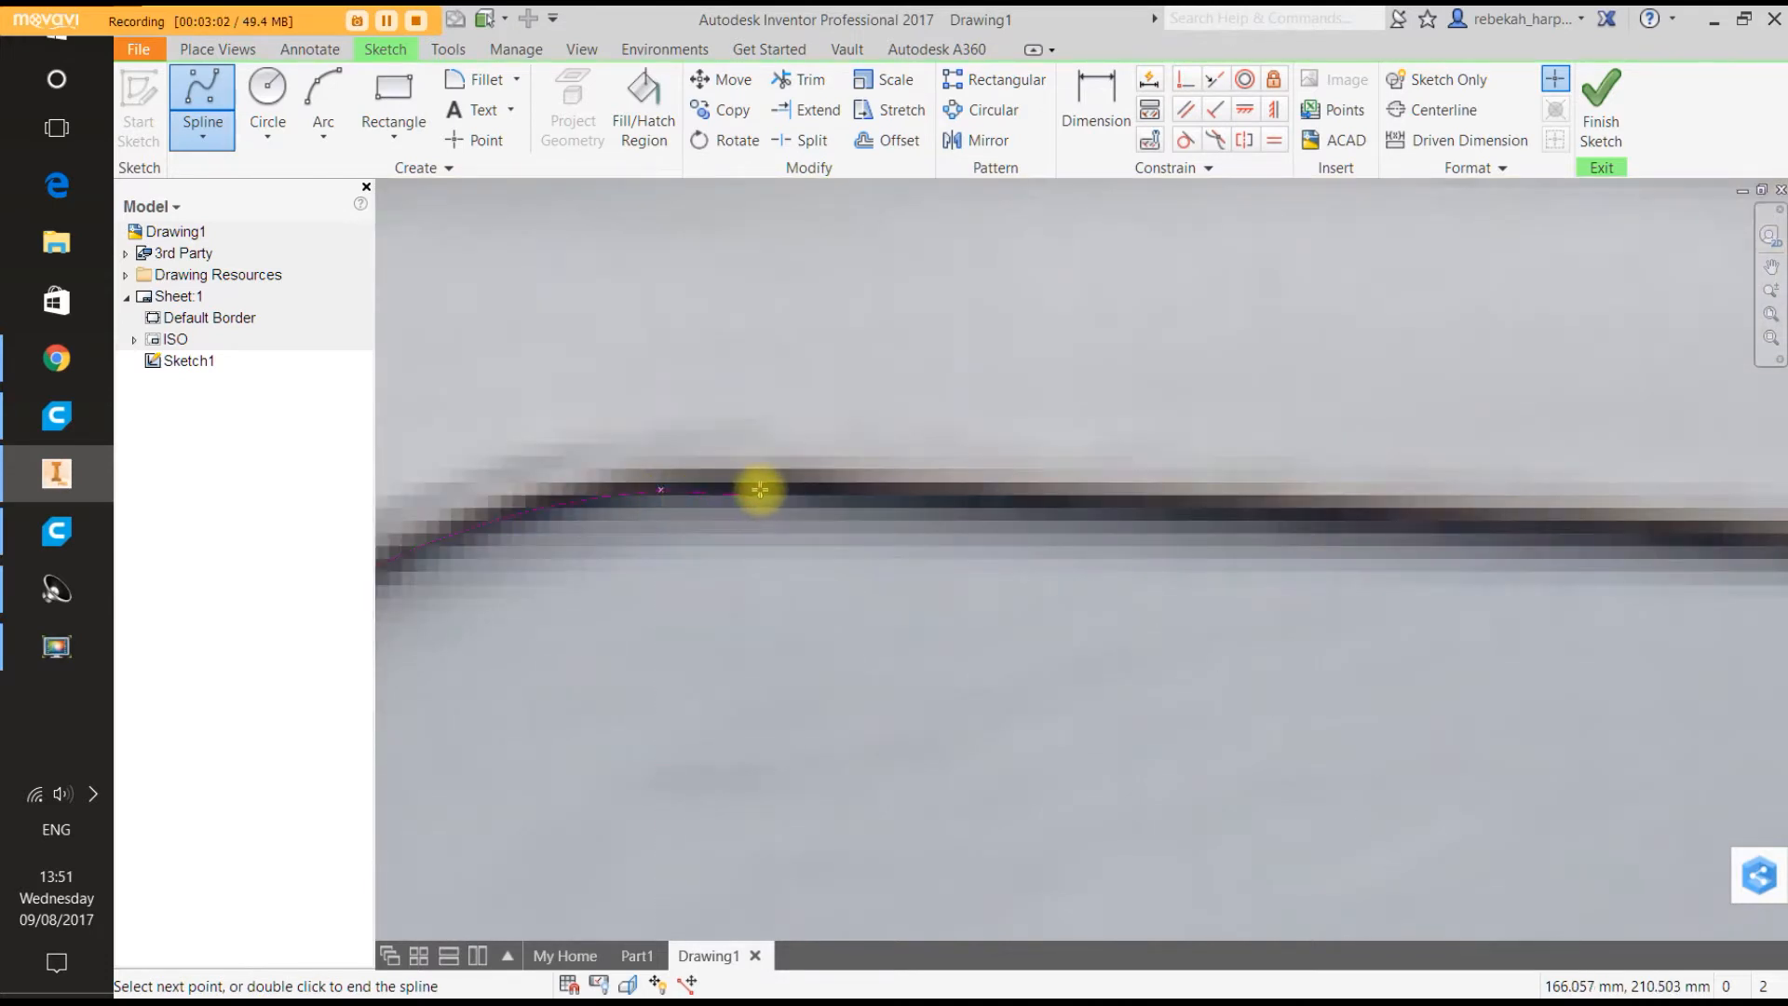
pyautogui.scroll(2, 758, 489)
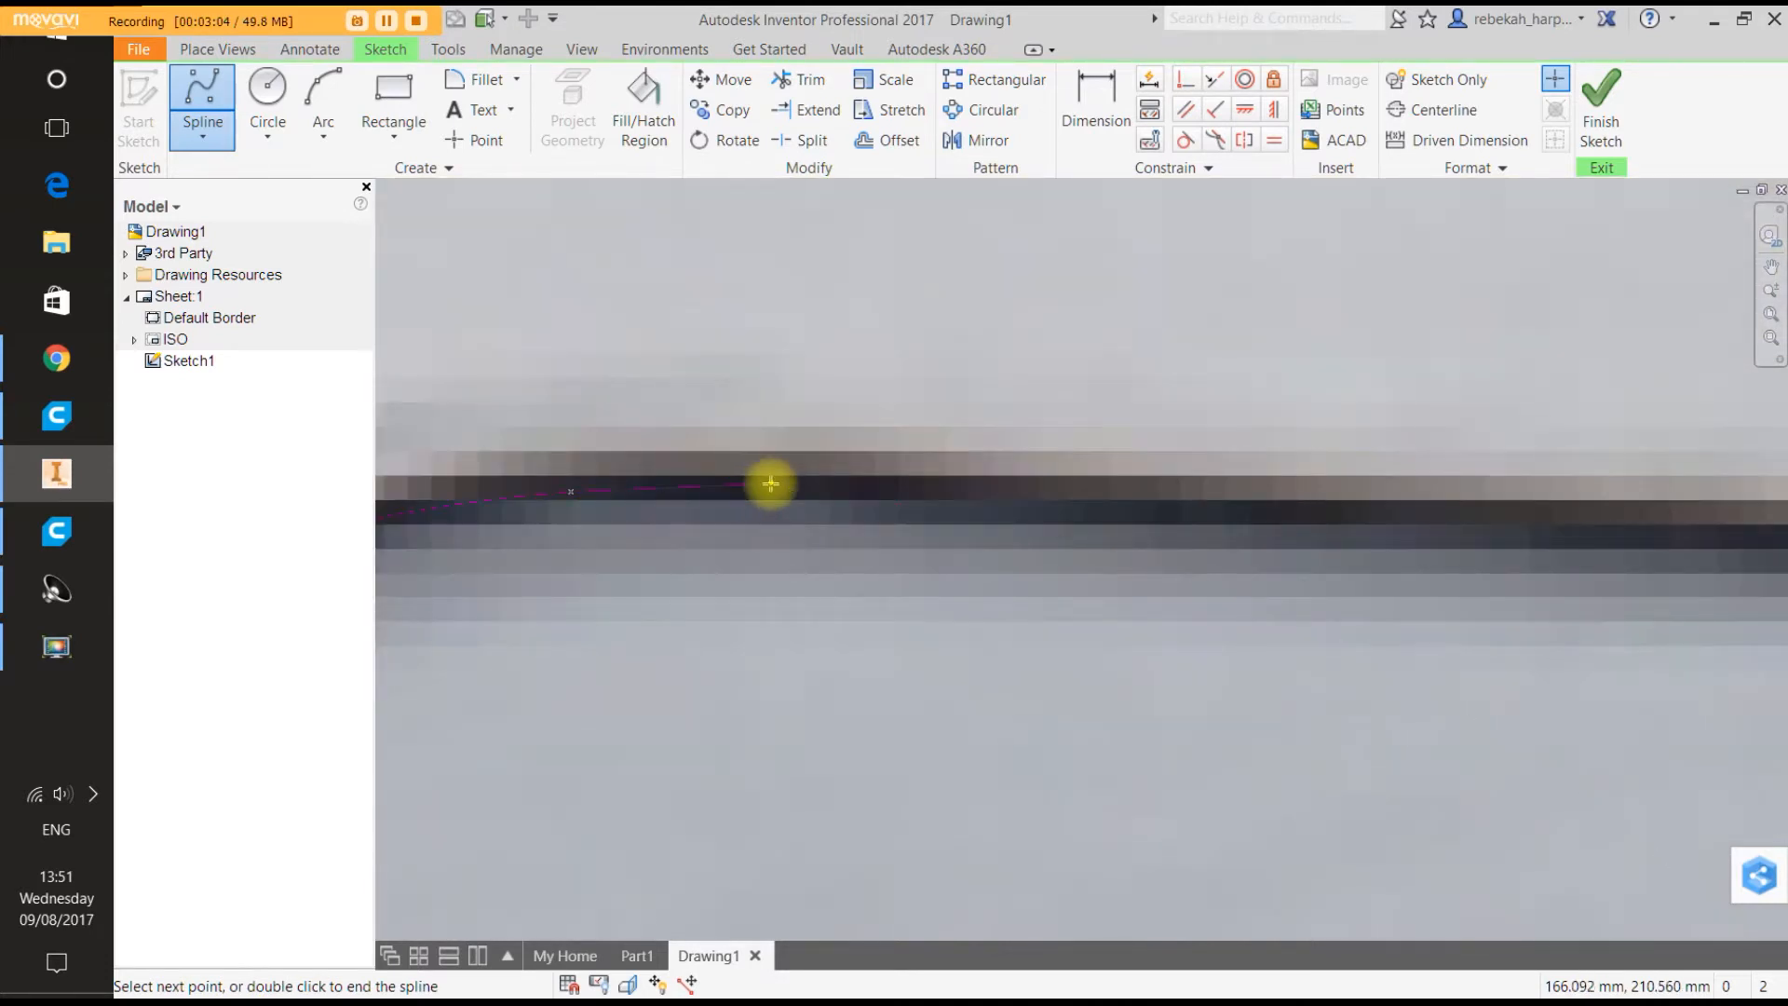
pyautogui.click(772, 491)
# Continue the spline with closely spaced points in the dark edge line just beyond the upper-left corner arc.
pyautogui.scroll(5, 918, 487)
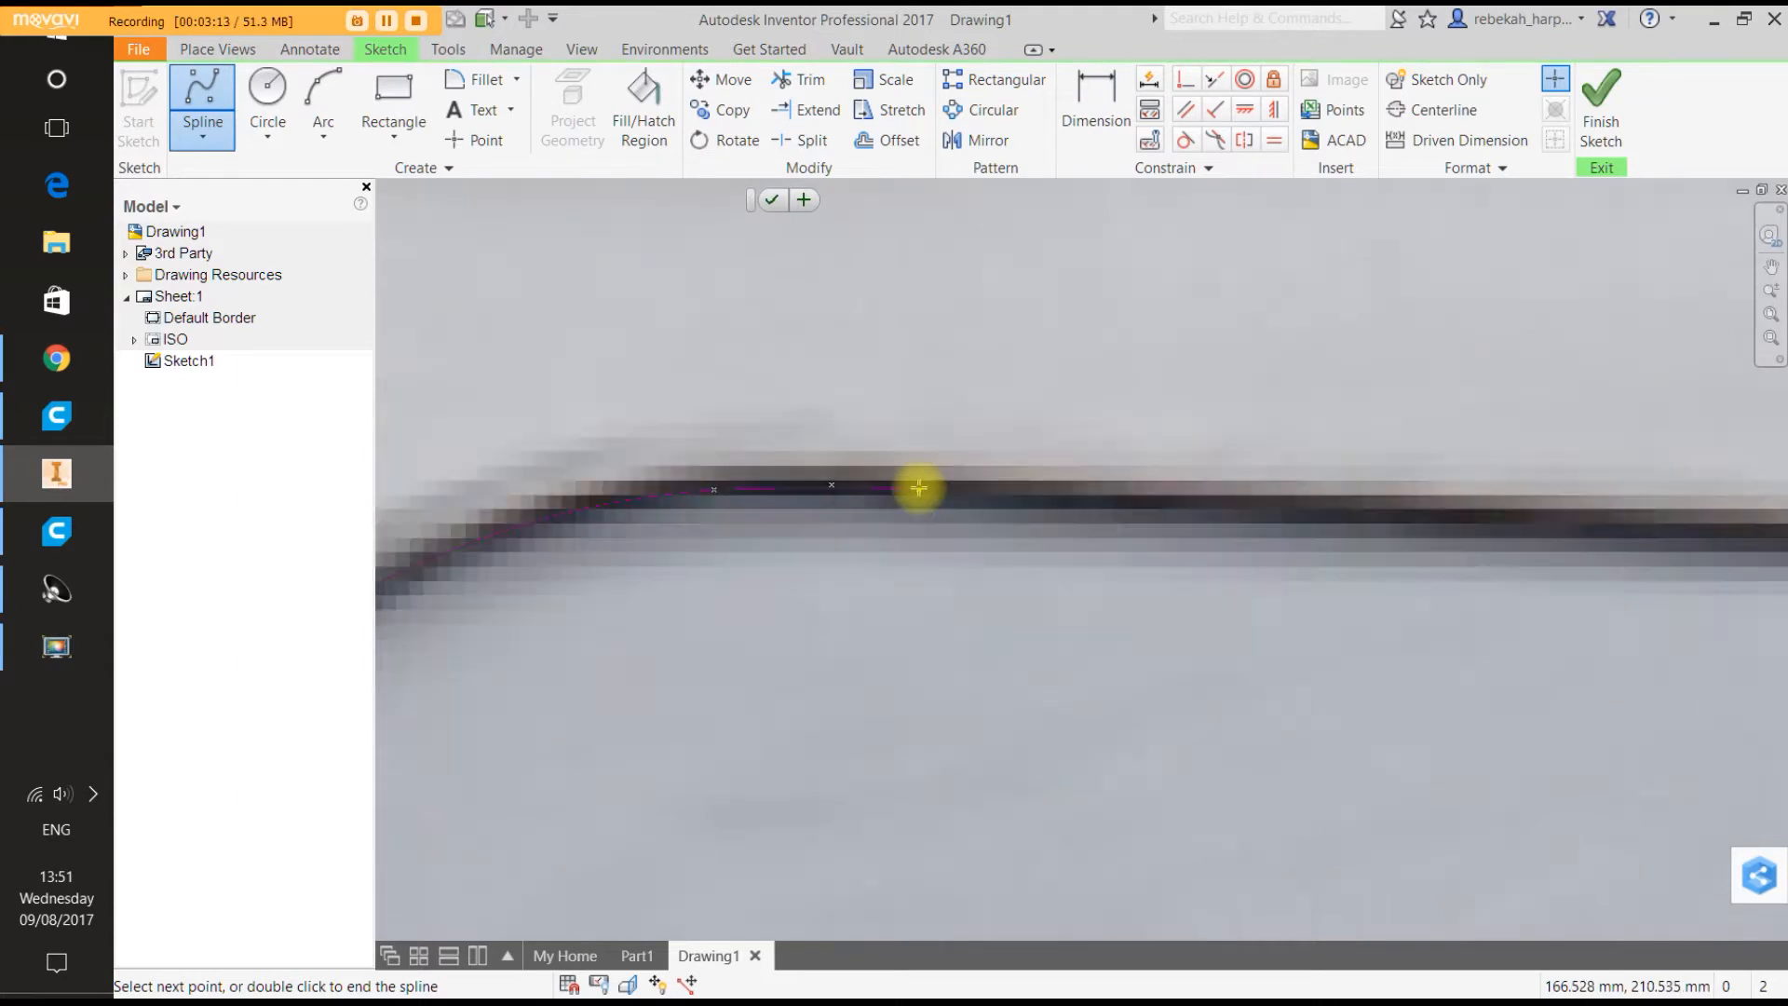
pyautogui.scroll(-5, 997, 492)
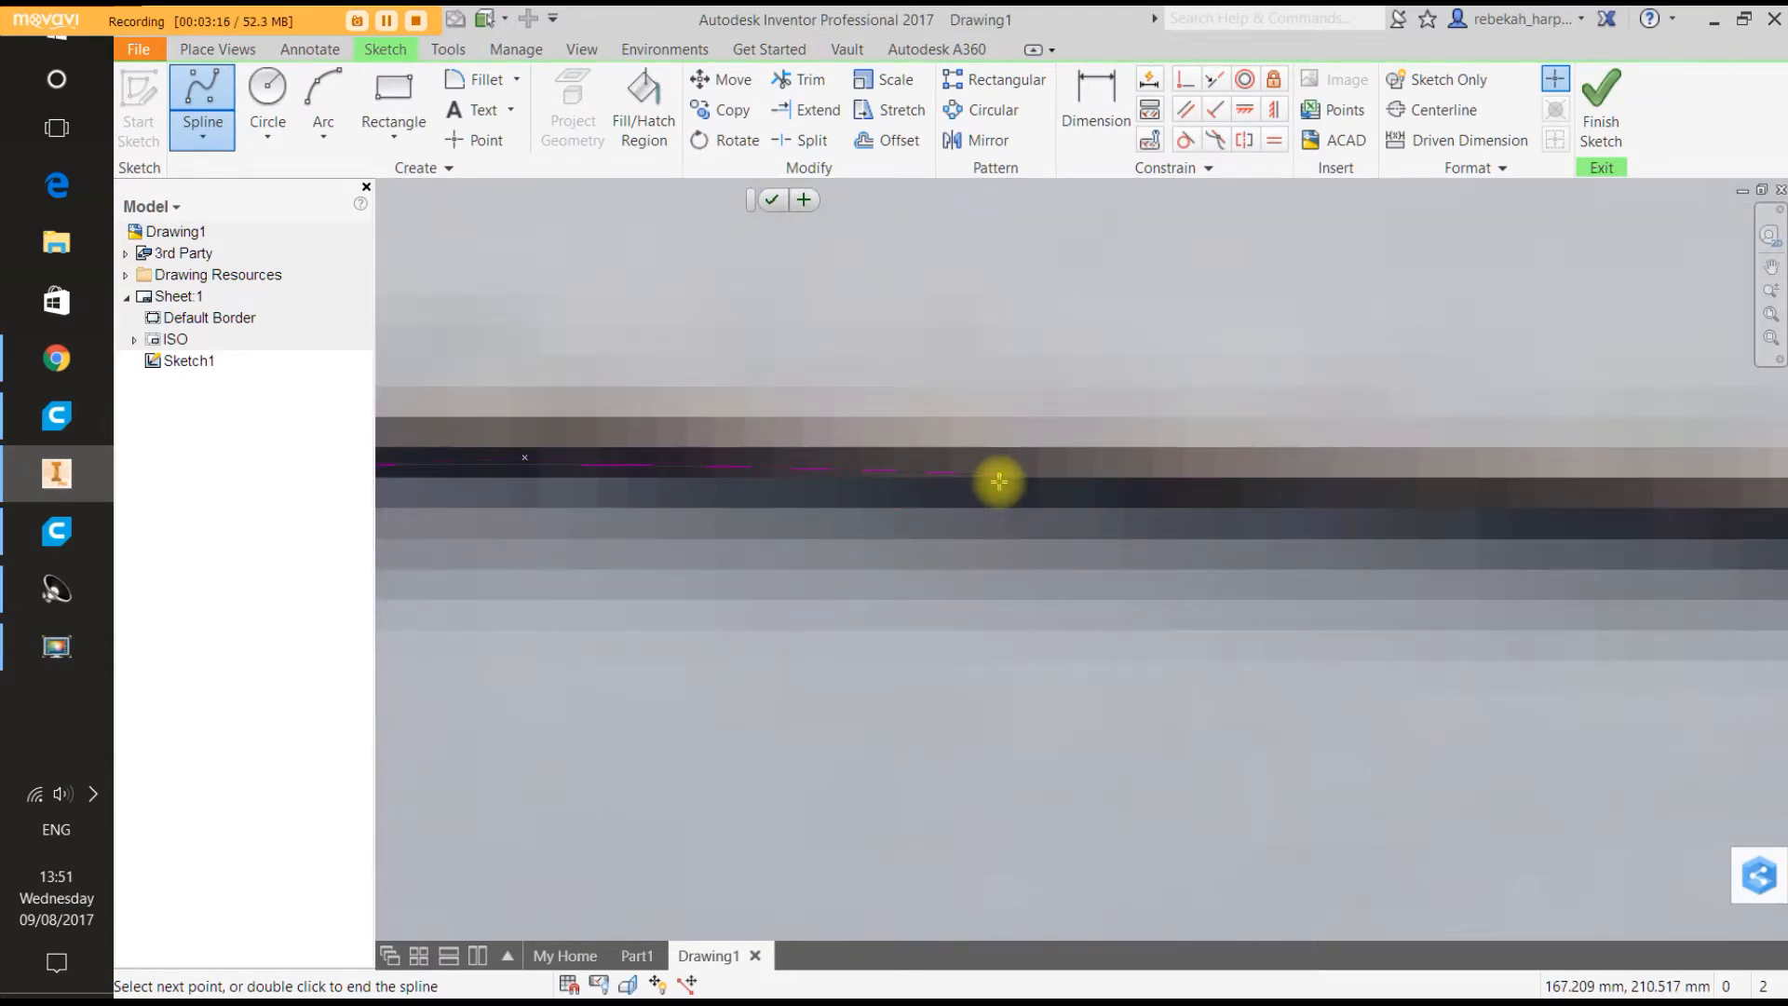
pyautogui.scroll(5, 1000, 485)
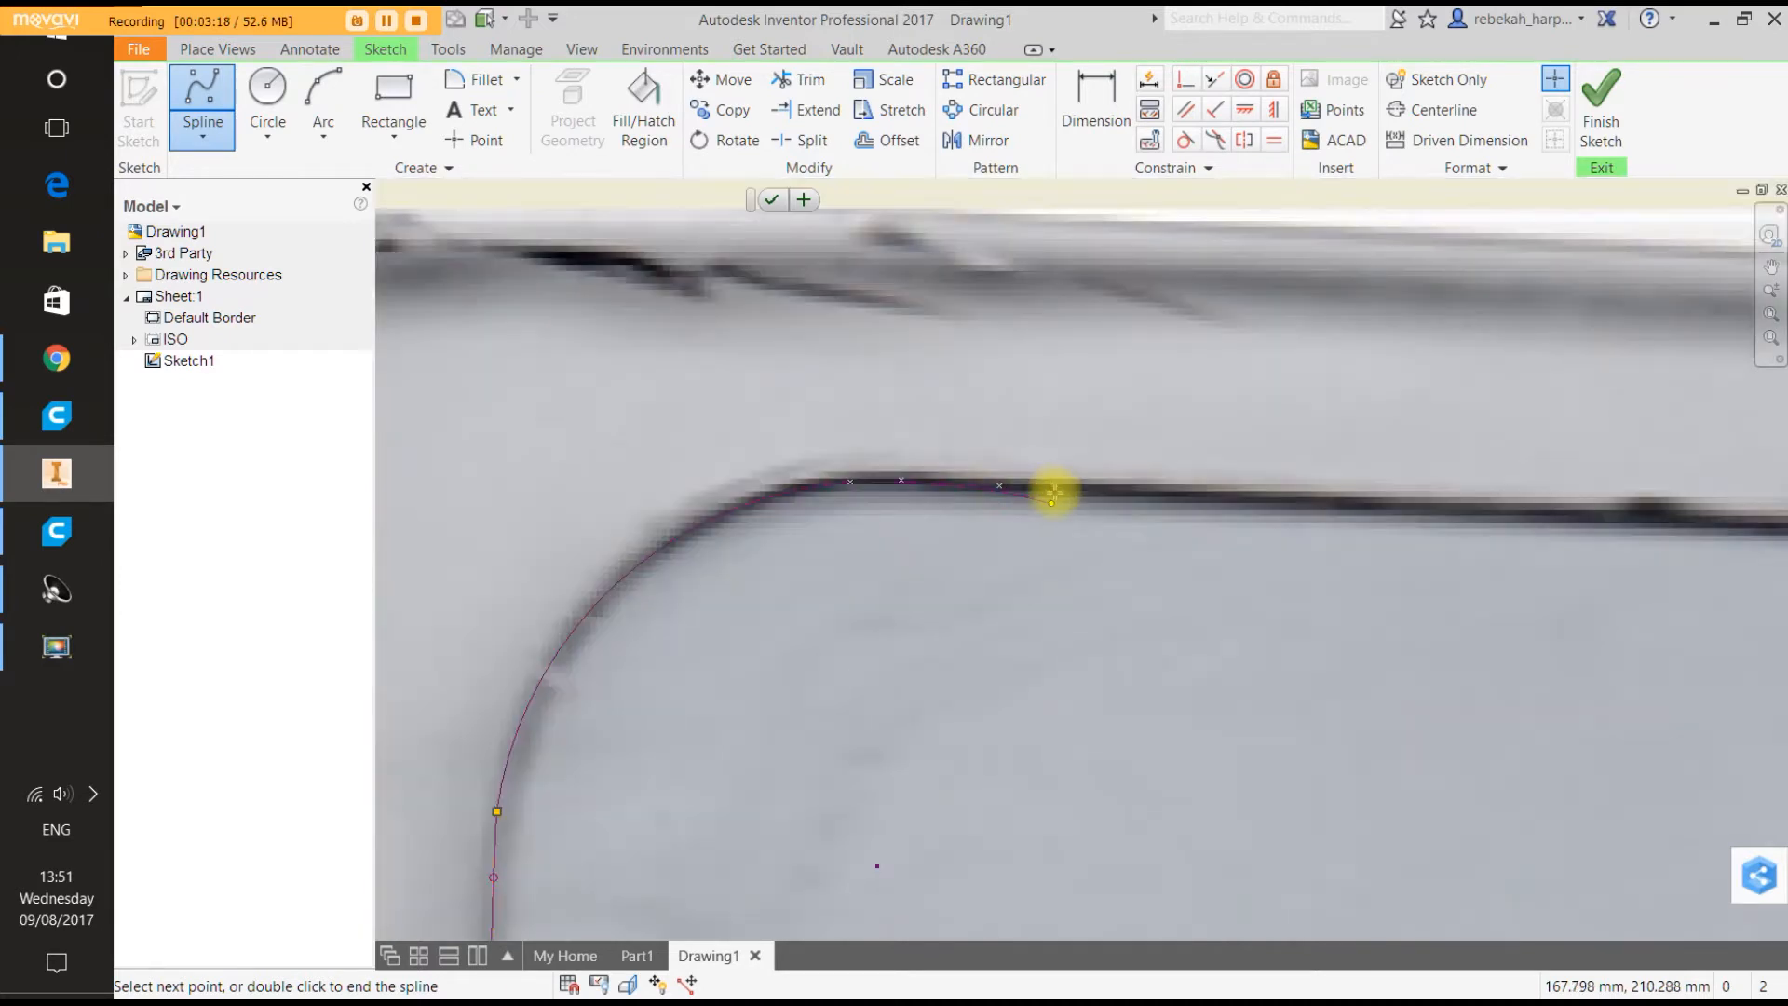
pyautogui.scroll(-4, 1058, 491)
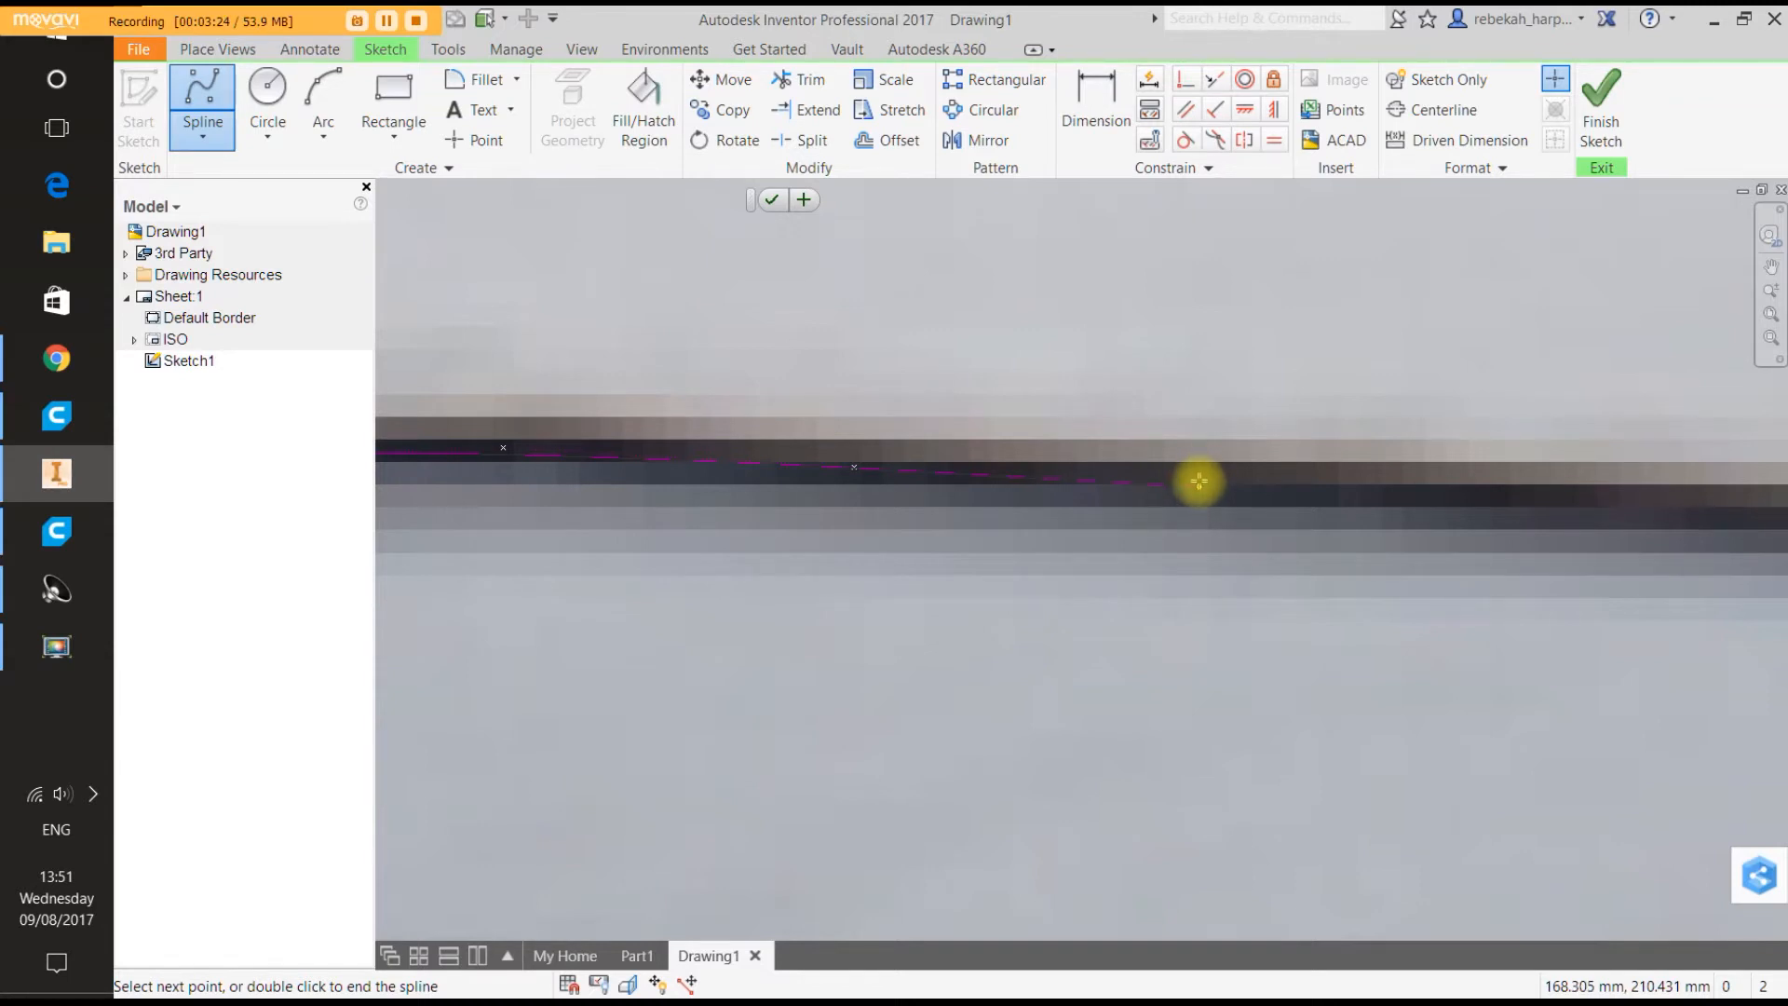
pyautogui.scroll(2, 1202, 471)
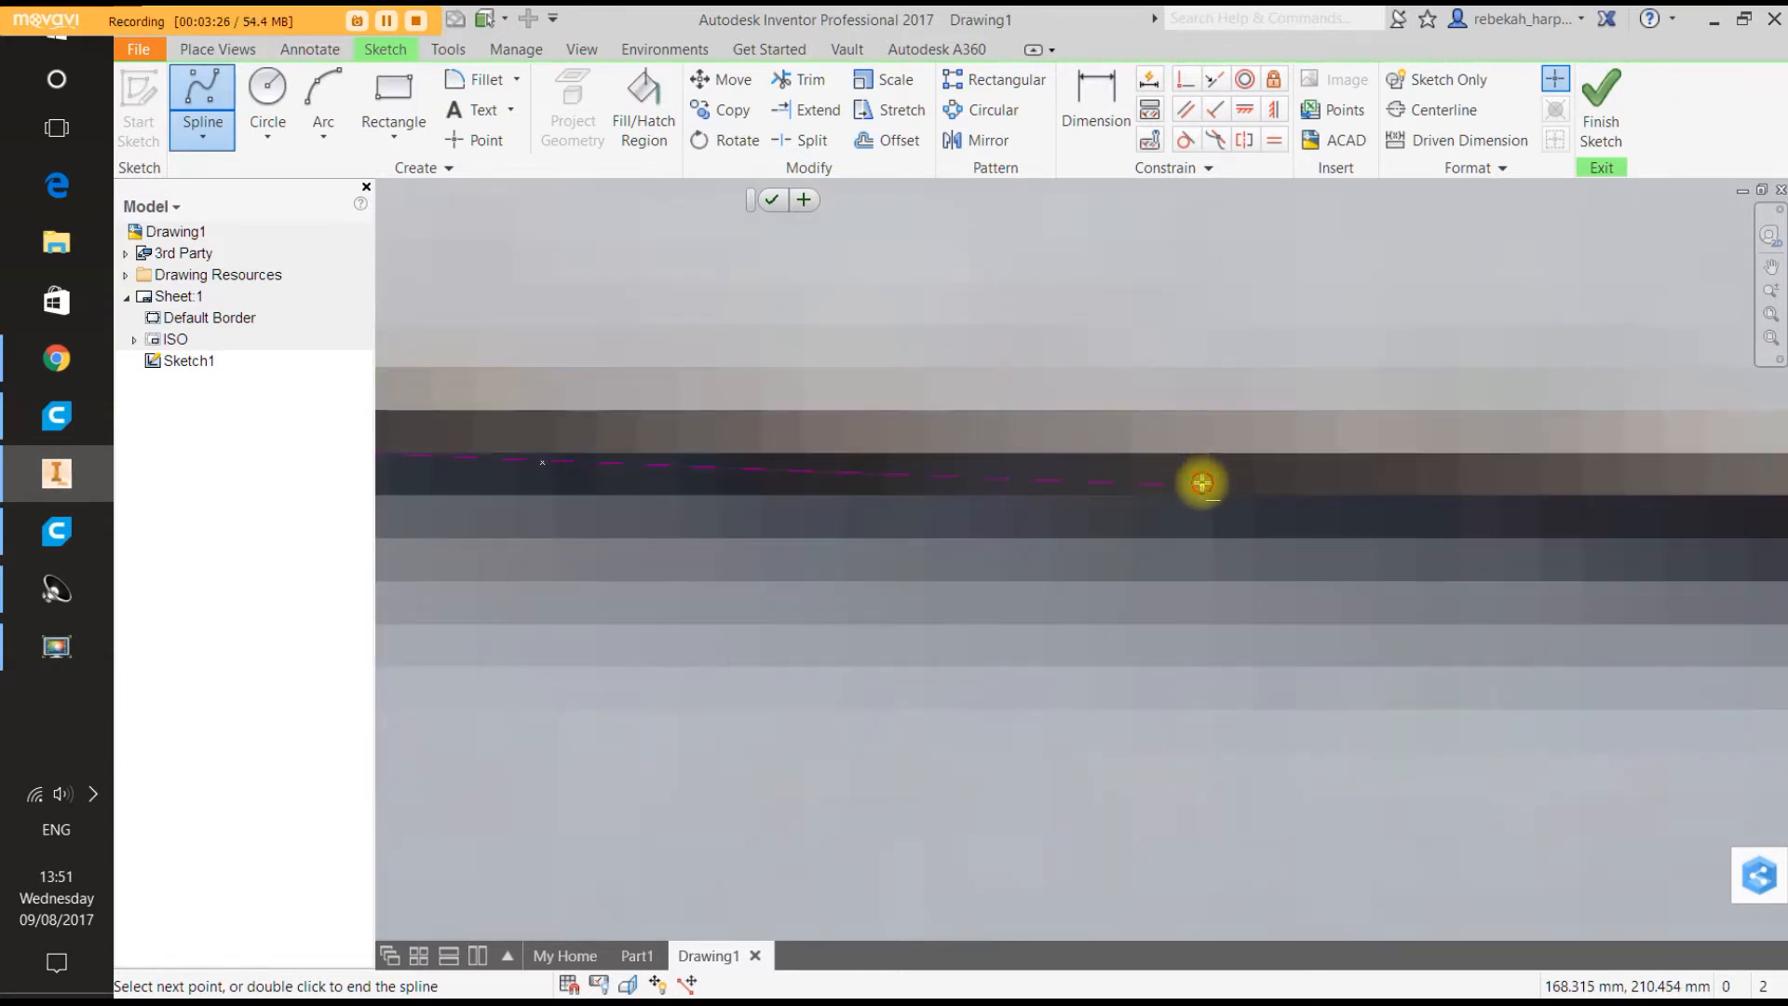
pyautogui.scroll(-4, 1201, 482)
pyautogui.scroll(2, 1229, 492)
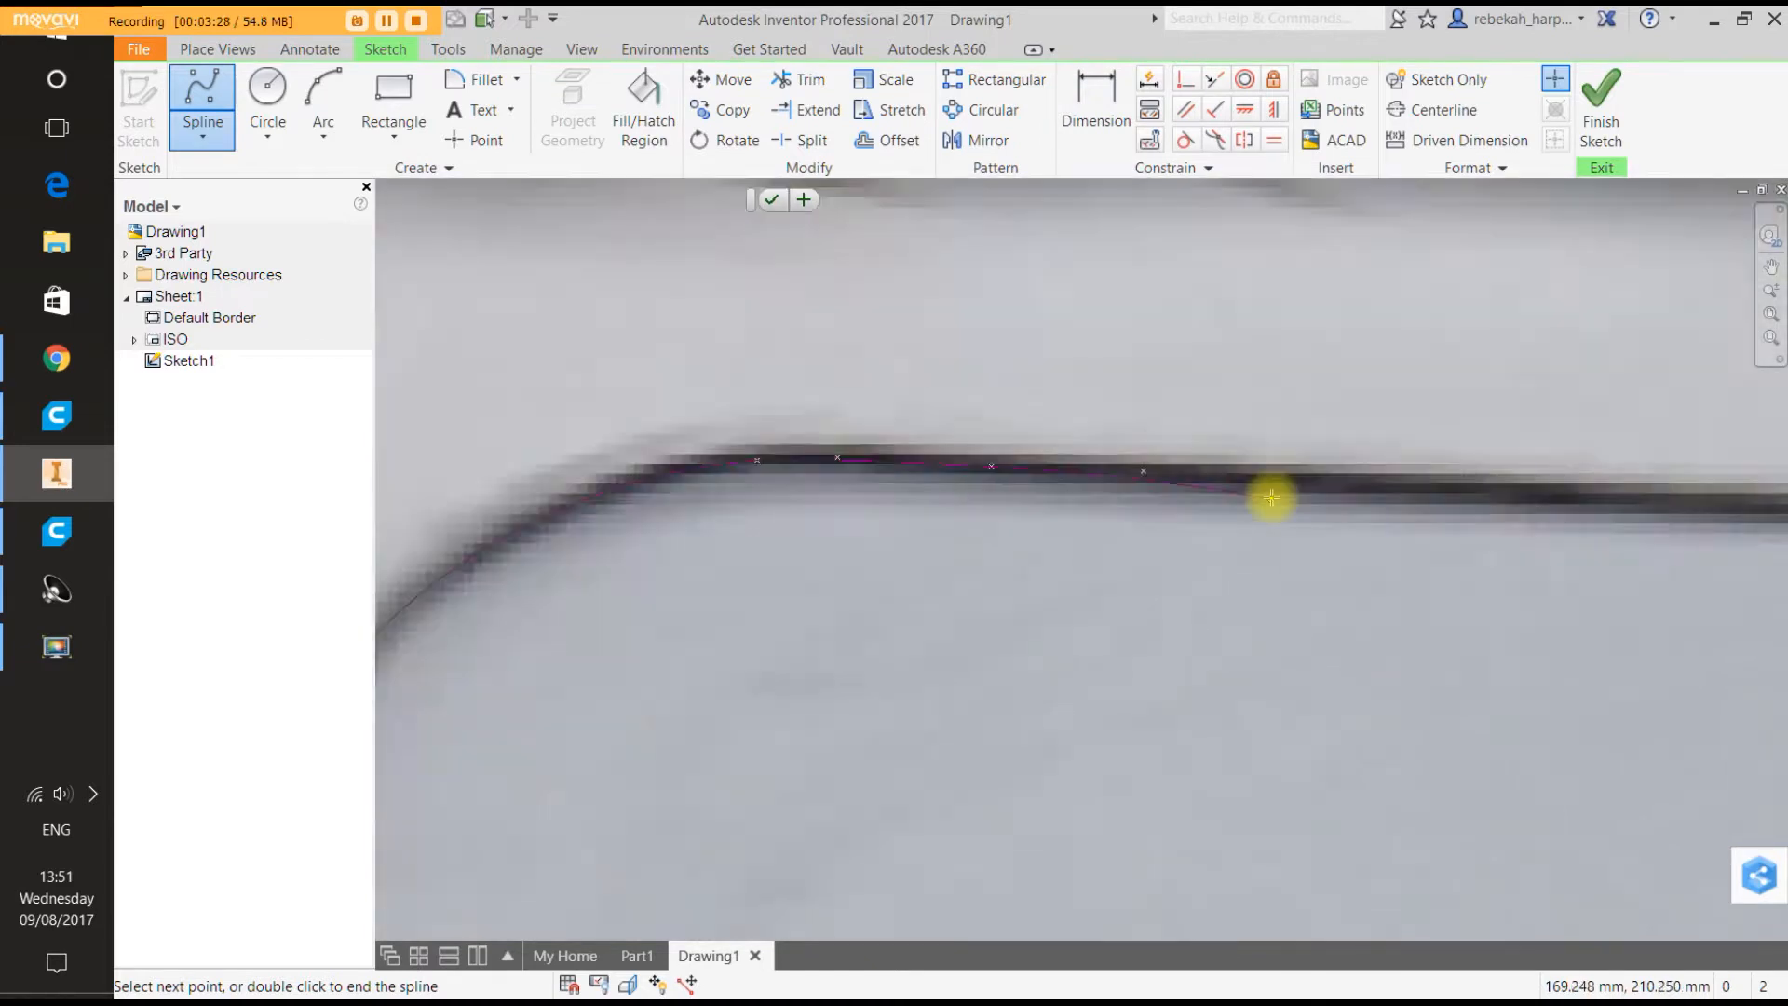
pyautogui.scroll(3, 1271, 498)
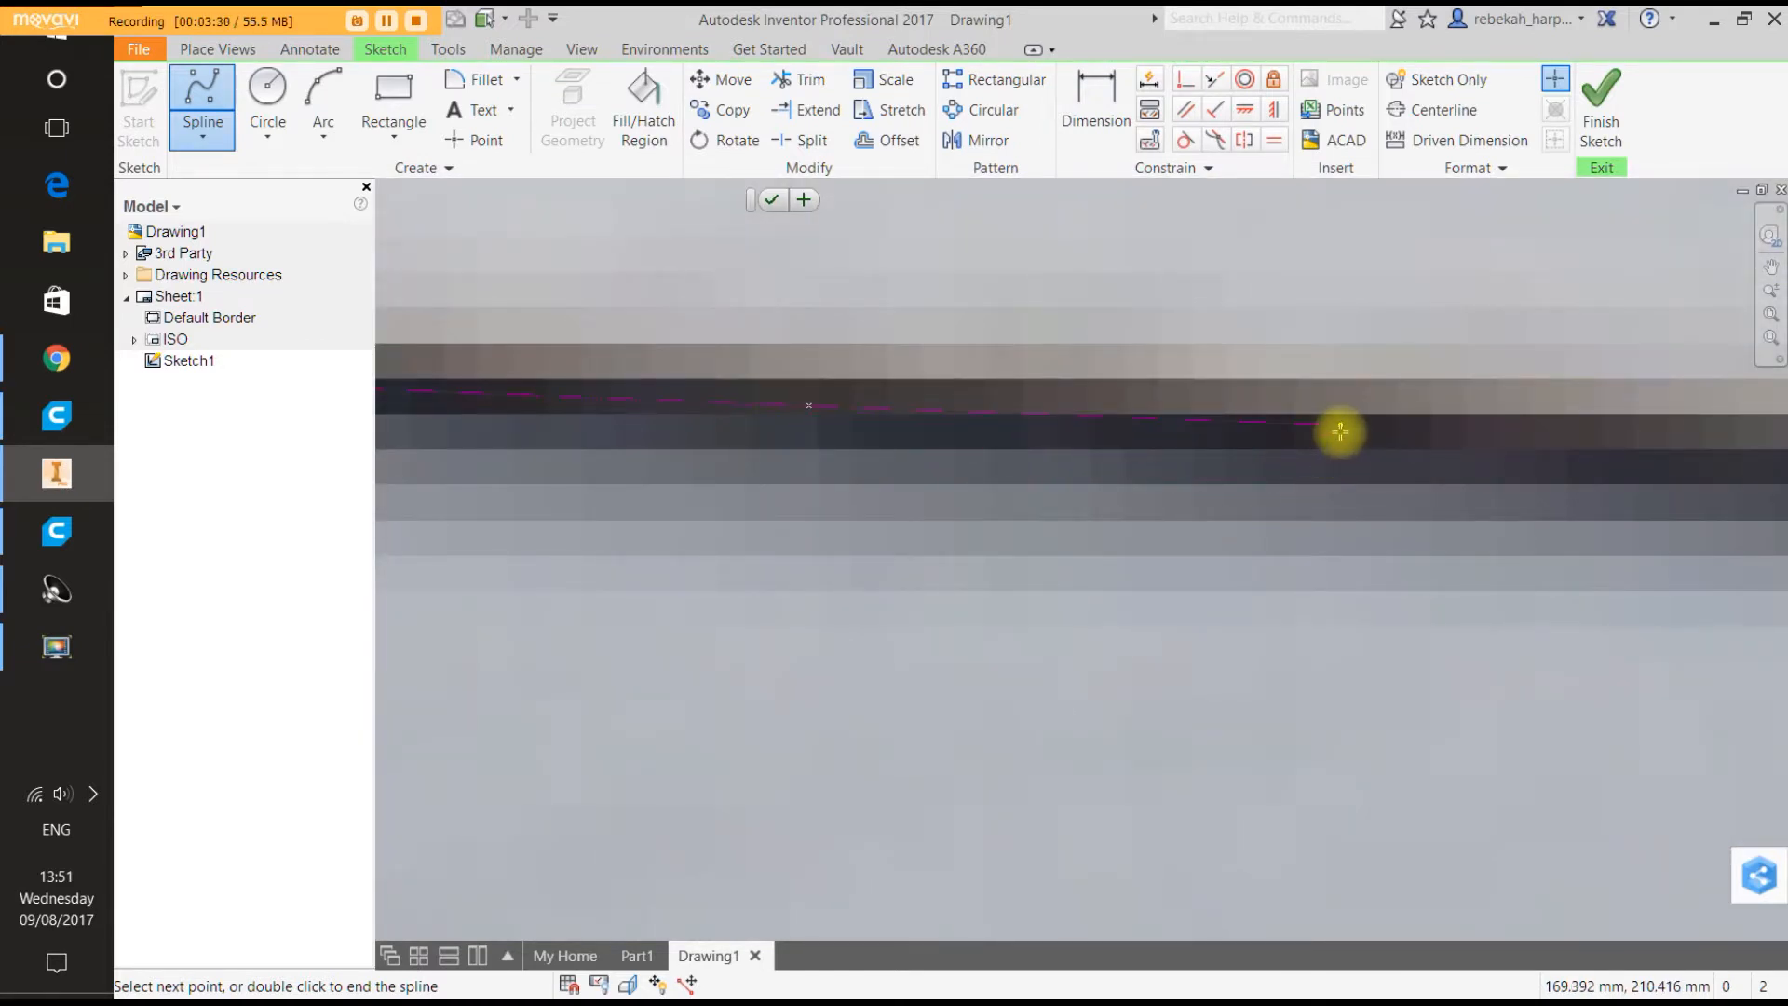
# Extend the spline along the nearly straight top edge to a point just past the first dark blemish.
pyautogui.scroll(-6, 1340, 432)
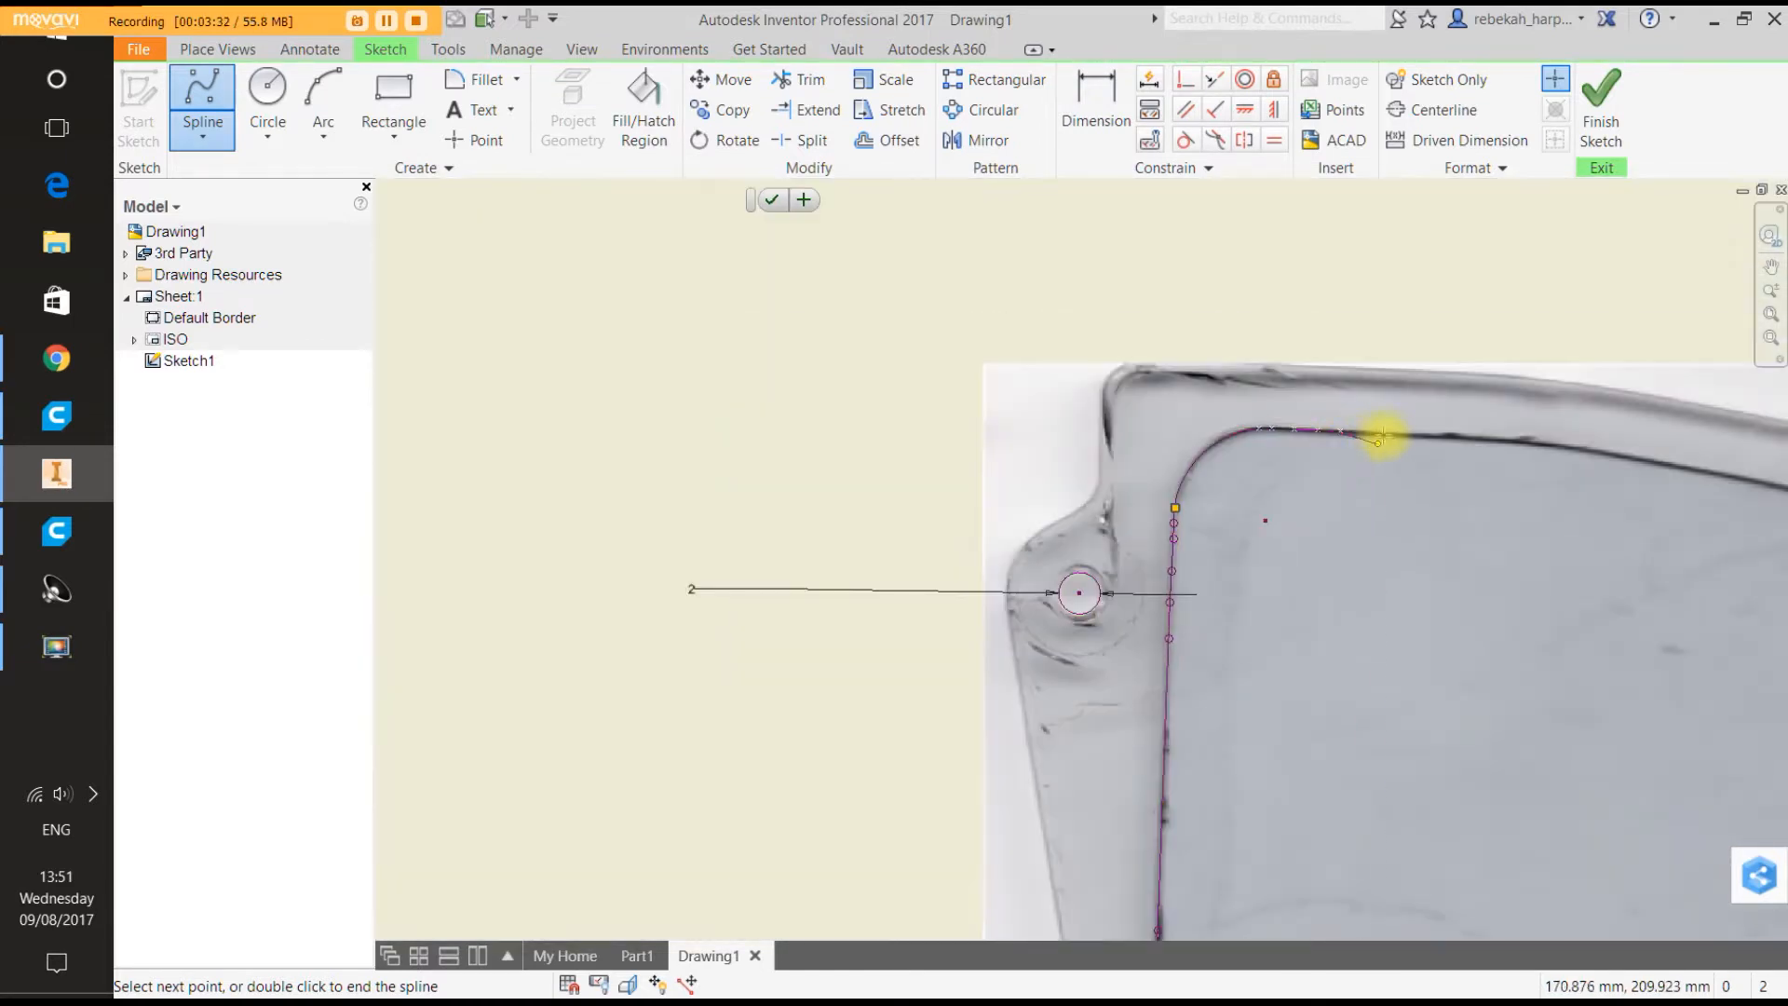
pyautogui.scroll(5, 1359, 433)
pyautogui.scroll(-5, 1396, 430)
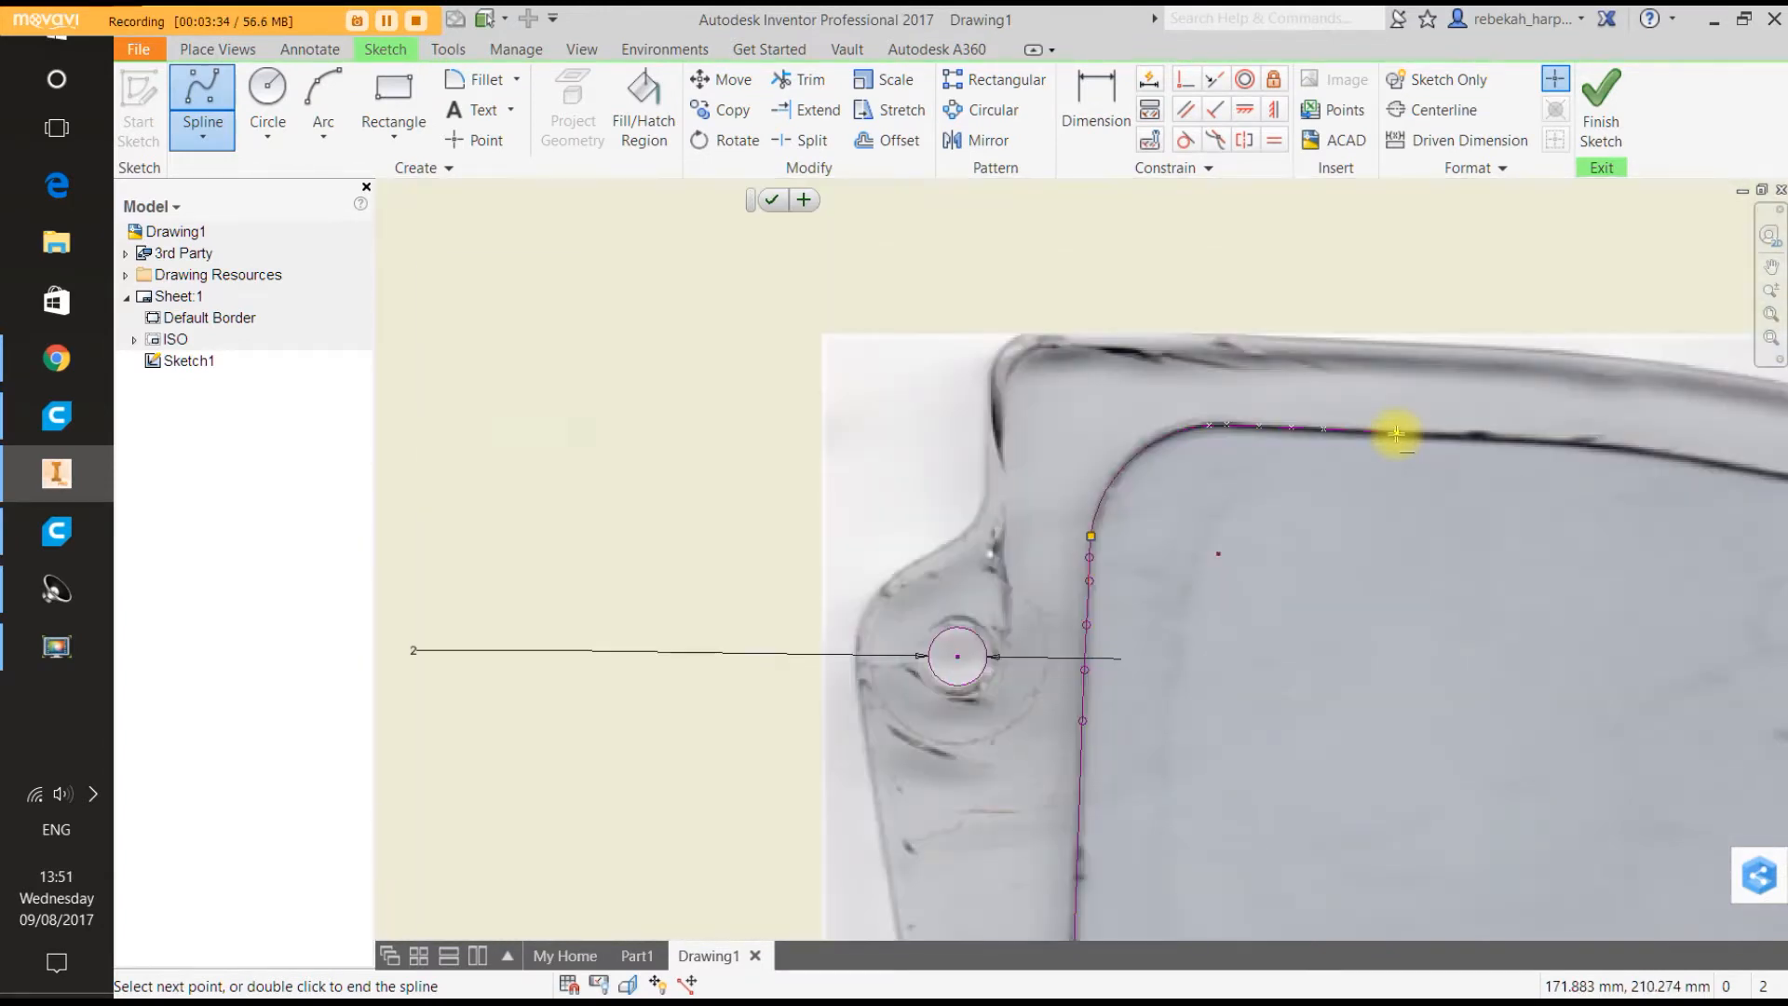
pyautogui.scroll(4, 1425, 437)
pyautogui.scroll(3, 1467, 438)
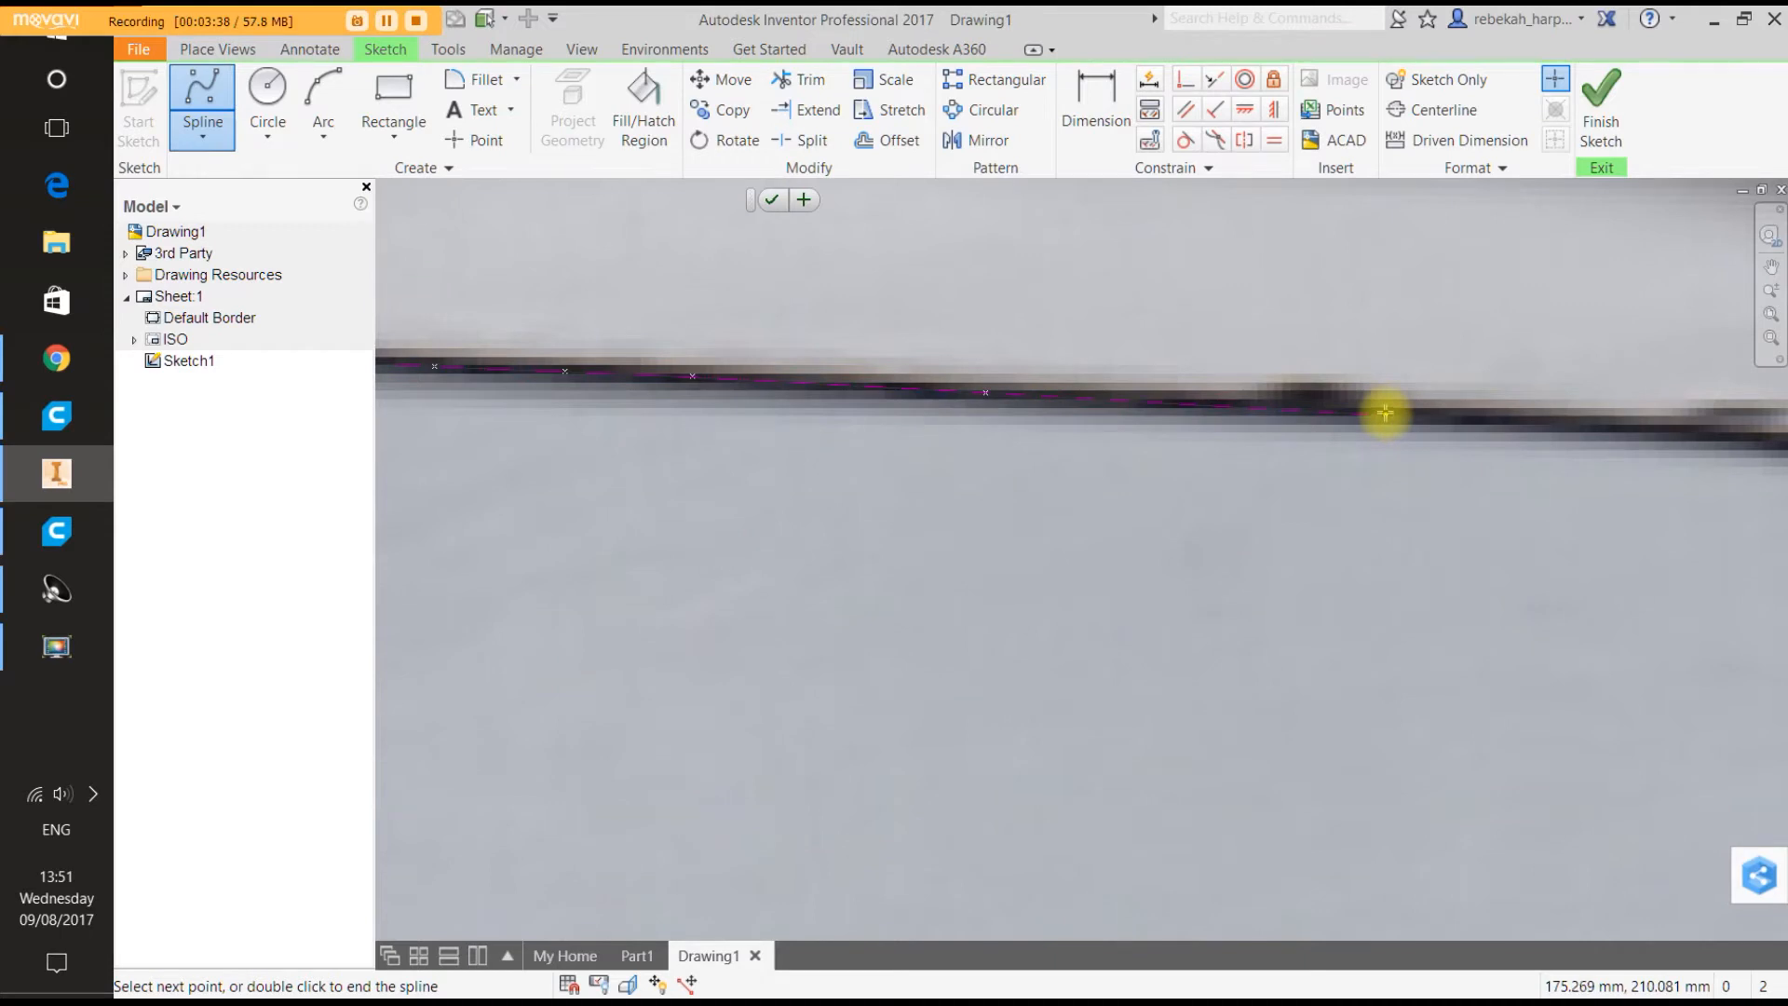
pyautogui.scroll(2, 1376, 405)
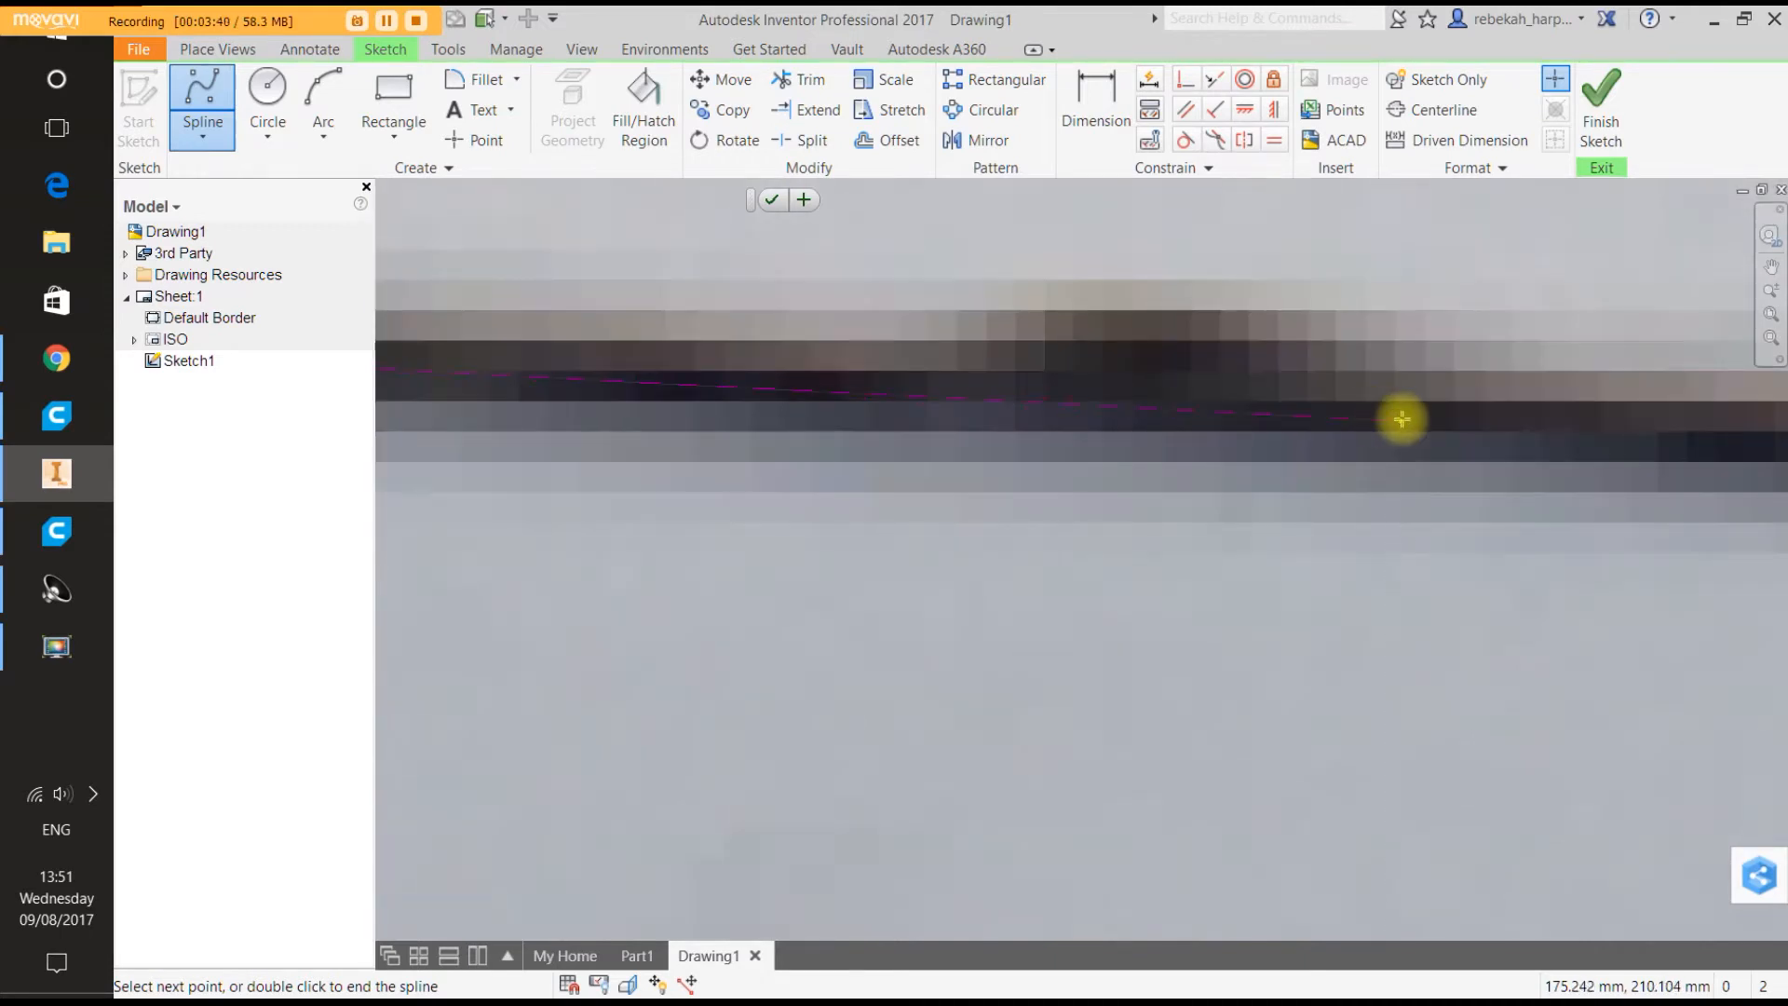
pyautogui.scroll(-6, 1402, 415)
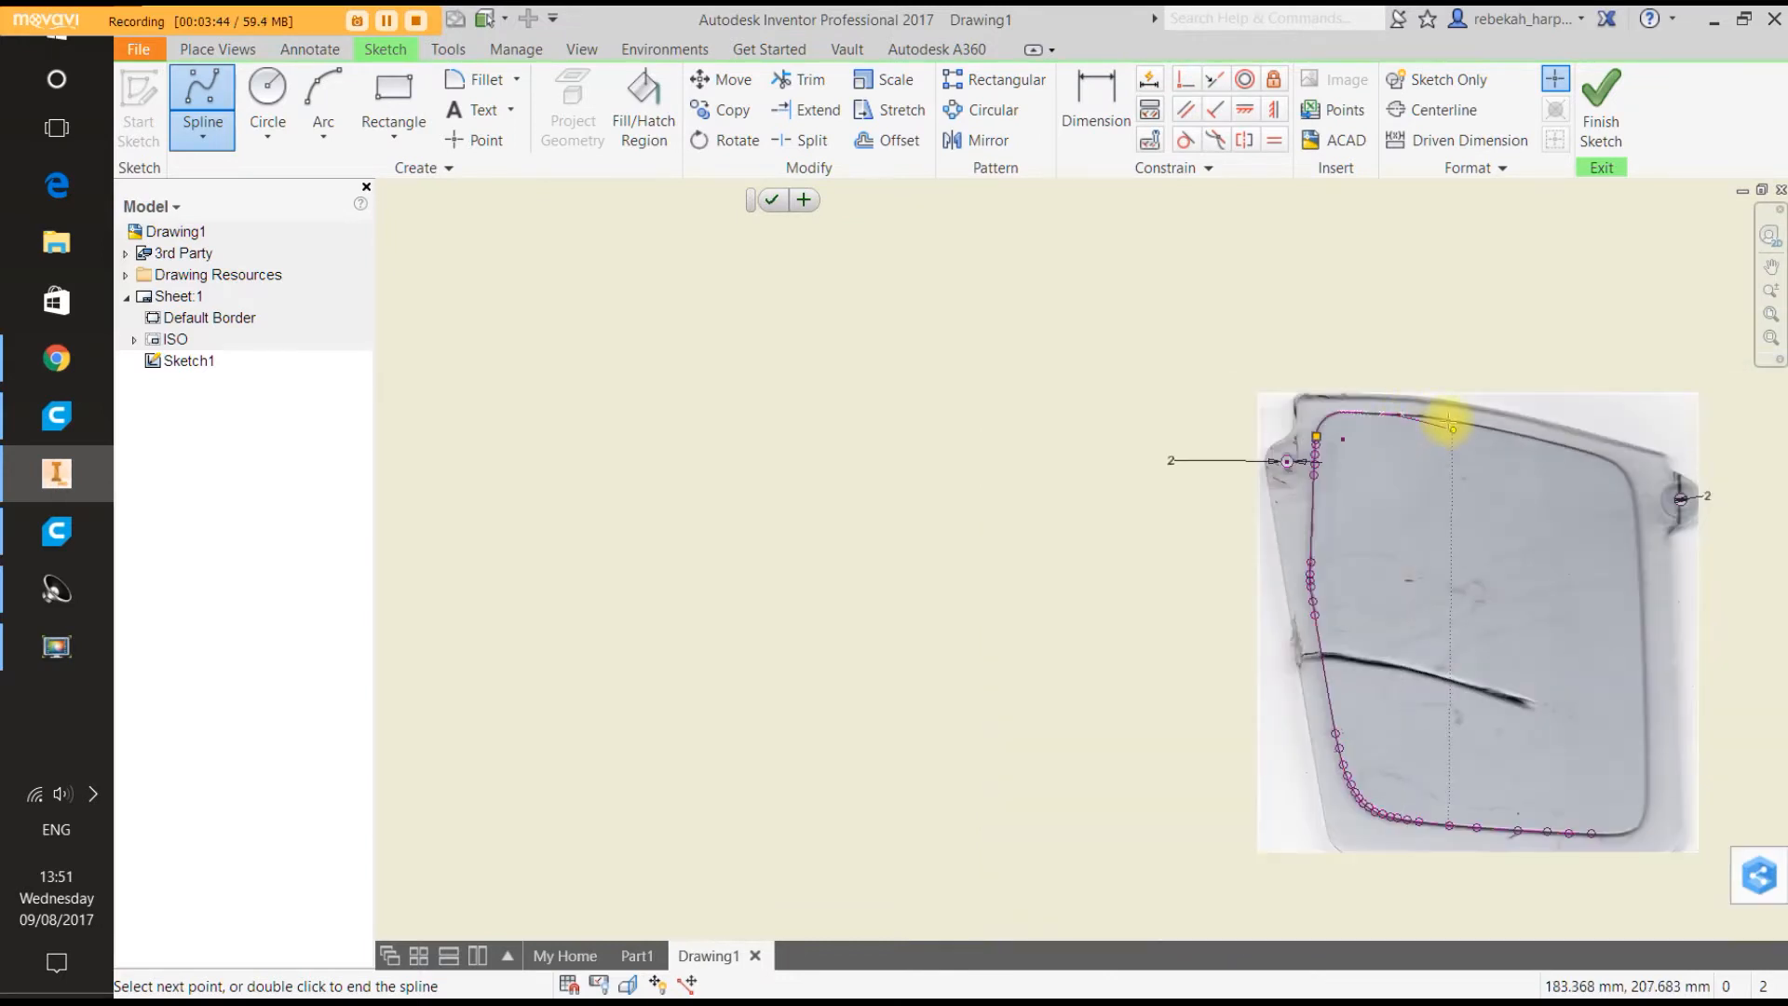
# Add closely spaced spline points beneath and just beyond the second dark blemish, where the top edge begins to bend downward.
pyautogui.scroll(5, 1370, 400)
pyautogui.scroll(2, 1365, 405)
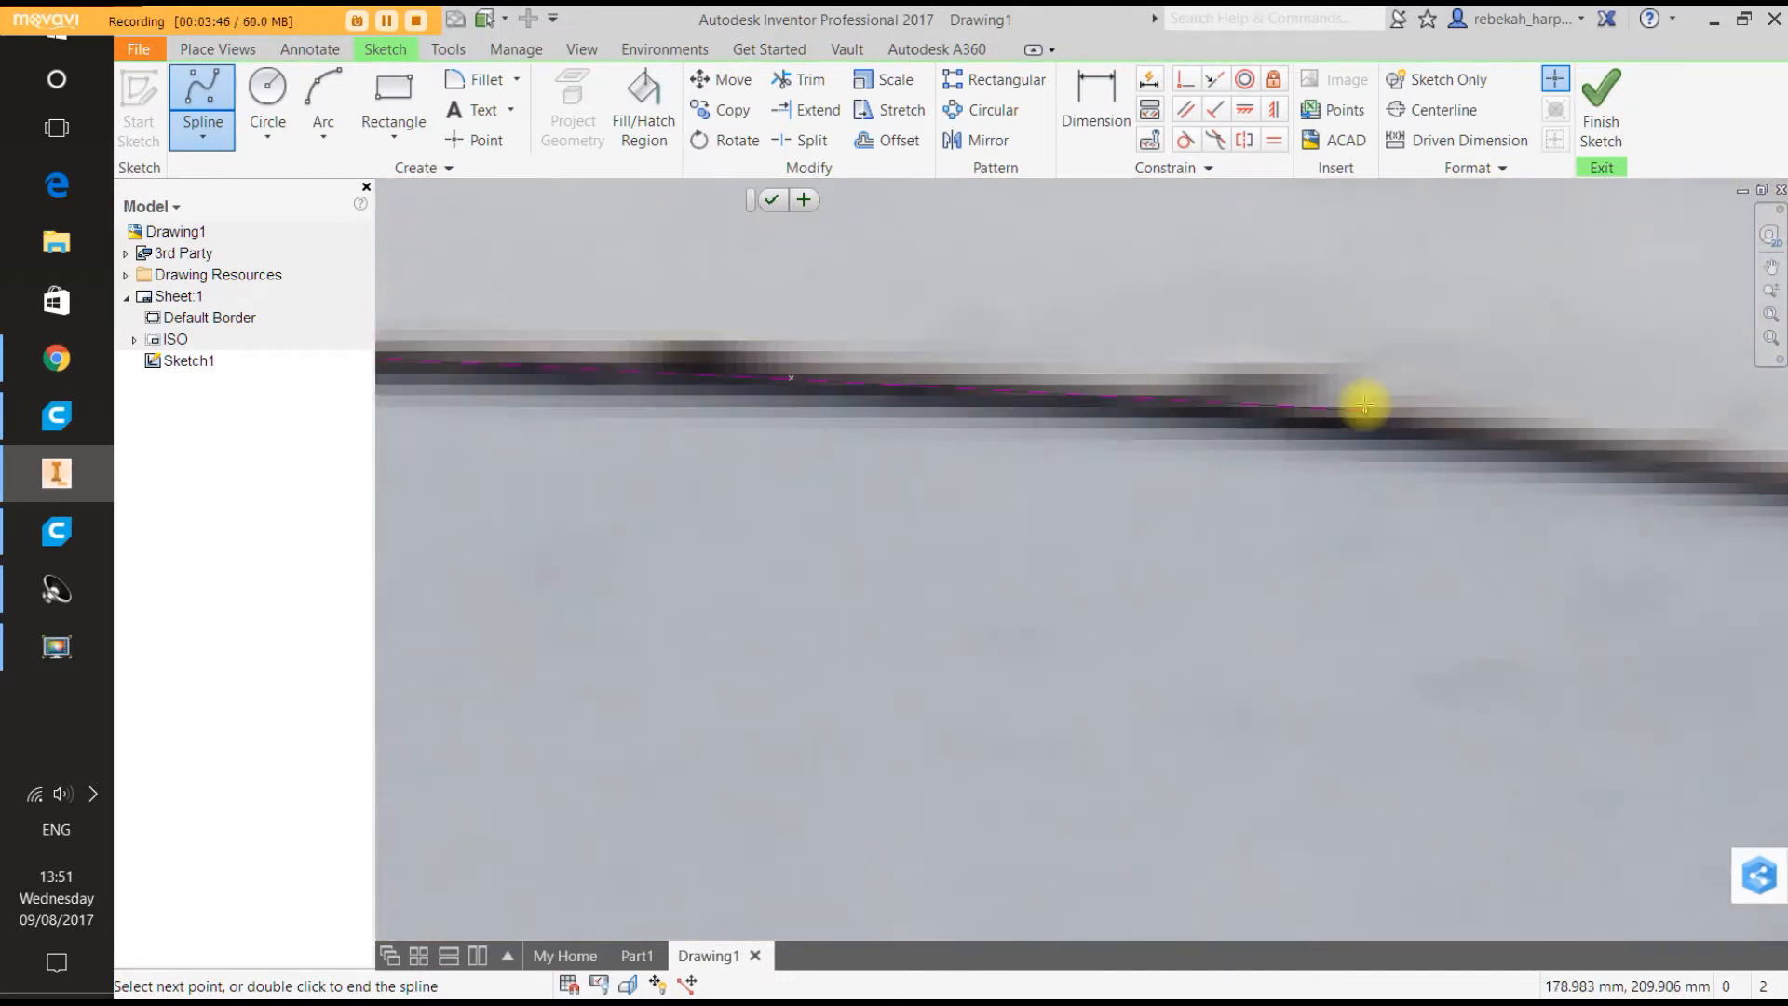
pyautogui.scroll(2, 1241, 413)
pyautogui.click(1242, 407)
pyautogui.scroll(-5, 1241, 407)
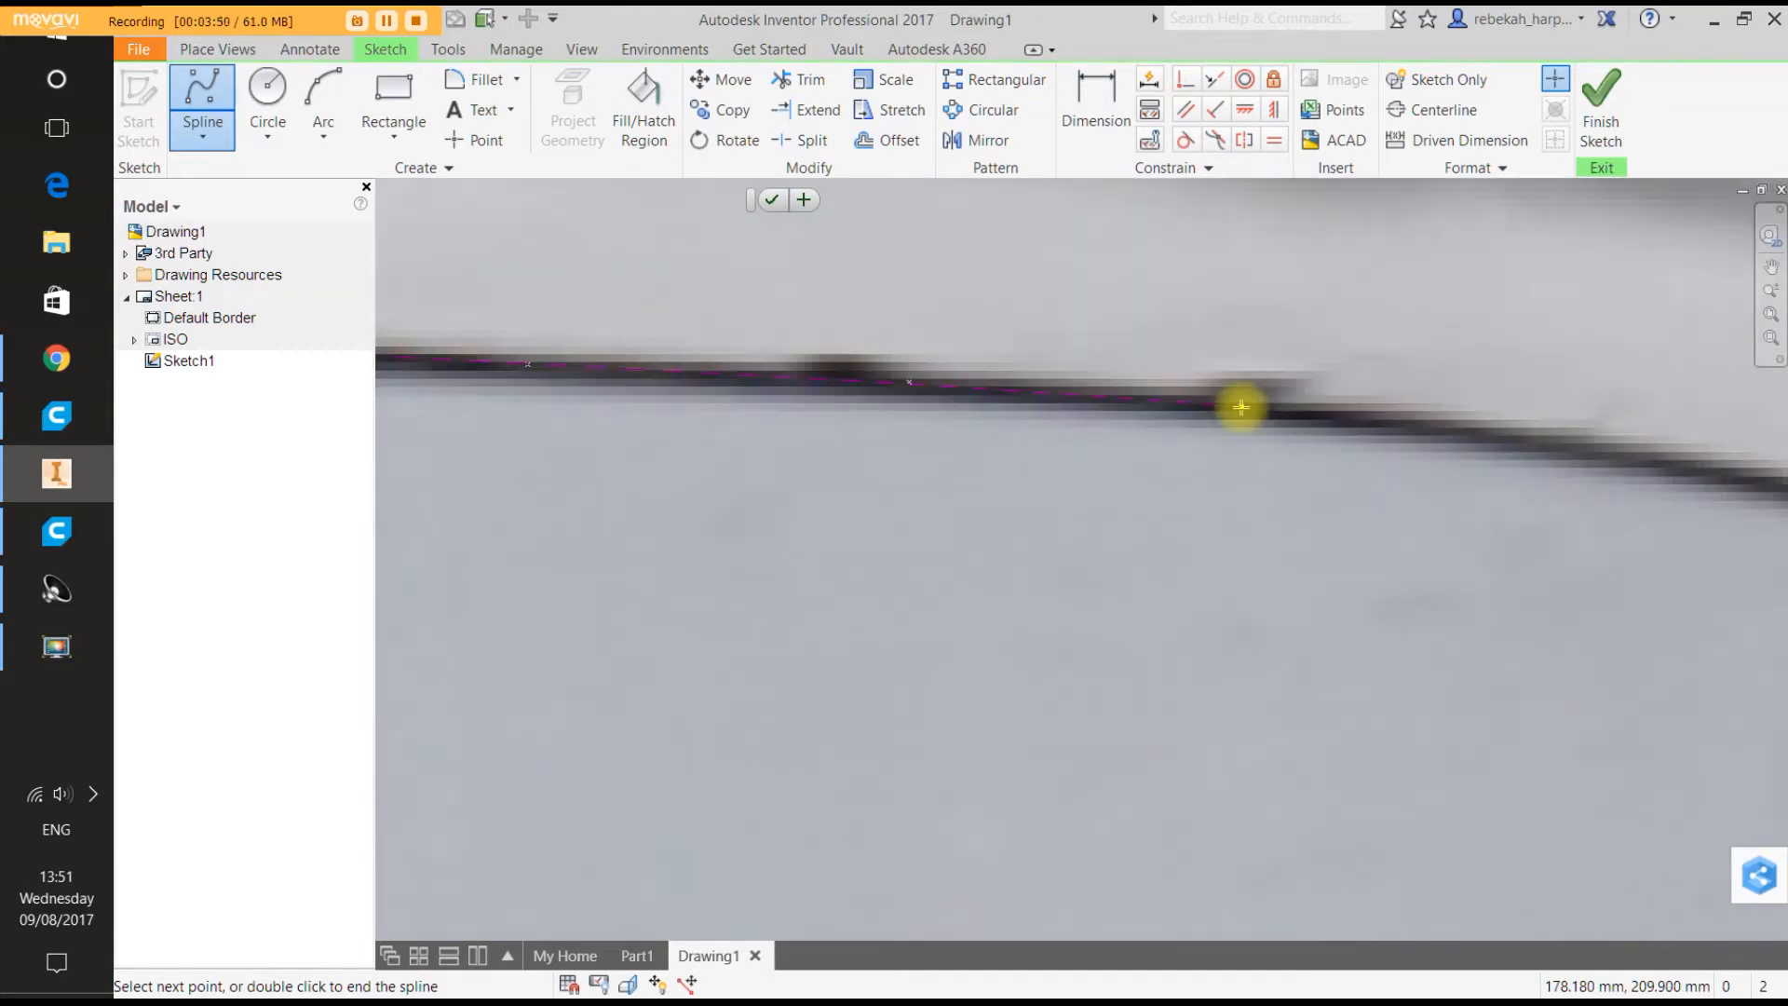
pyautogui.scroll(4, 1305, 407)
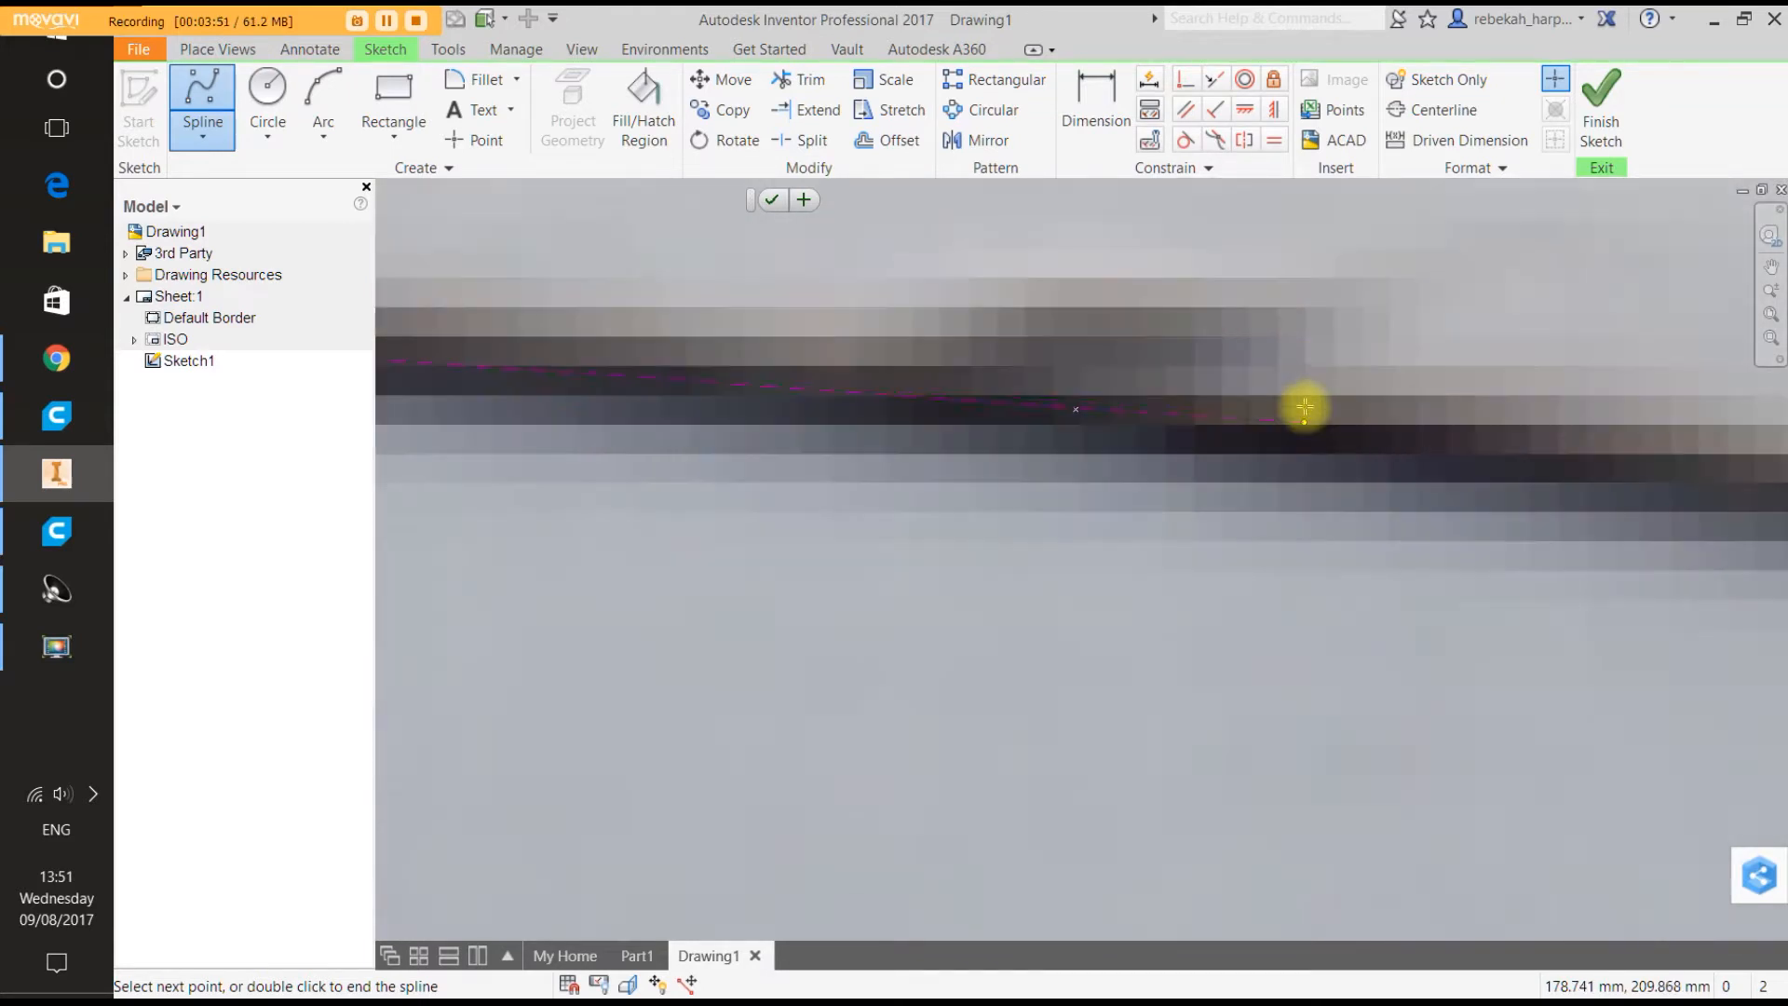
pyautogui.click(1367, 436)
pyautogui.scroll(-5, 1367, 437)
pyautogui.scroll(4, 1444, 439)
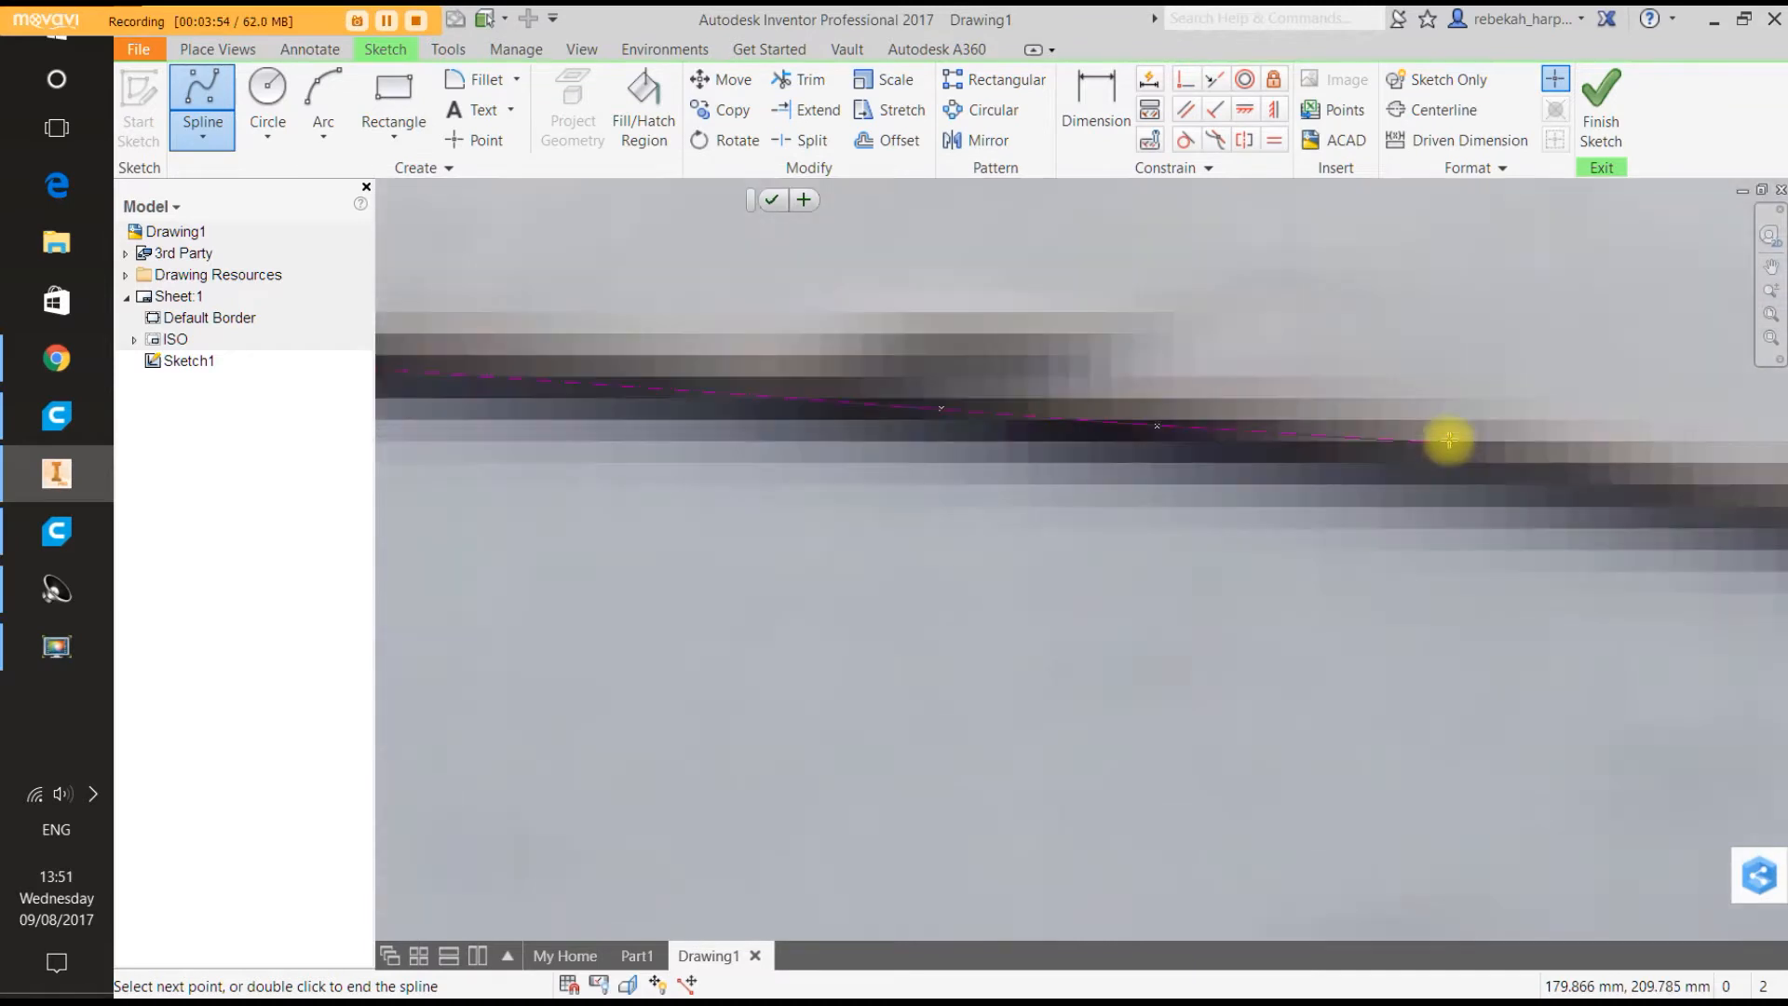
pyautogui.scroll(-6, 1437, 463)
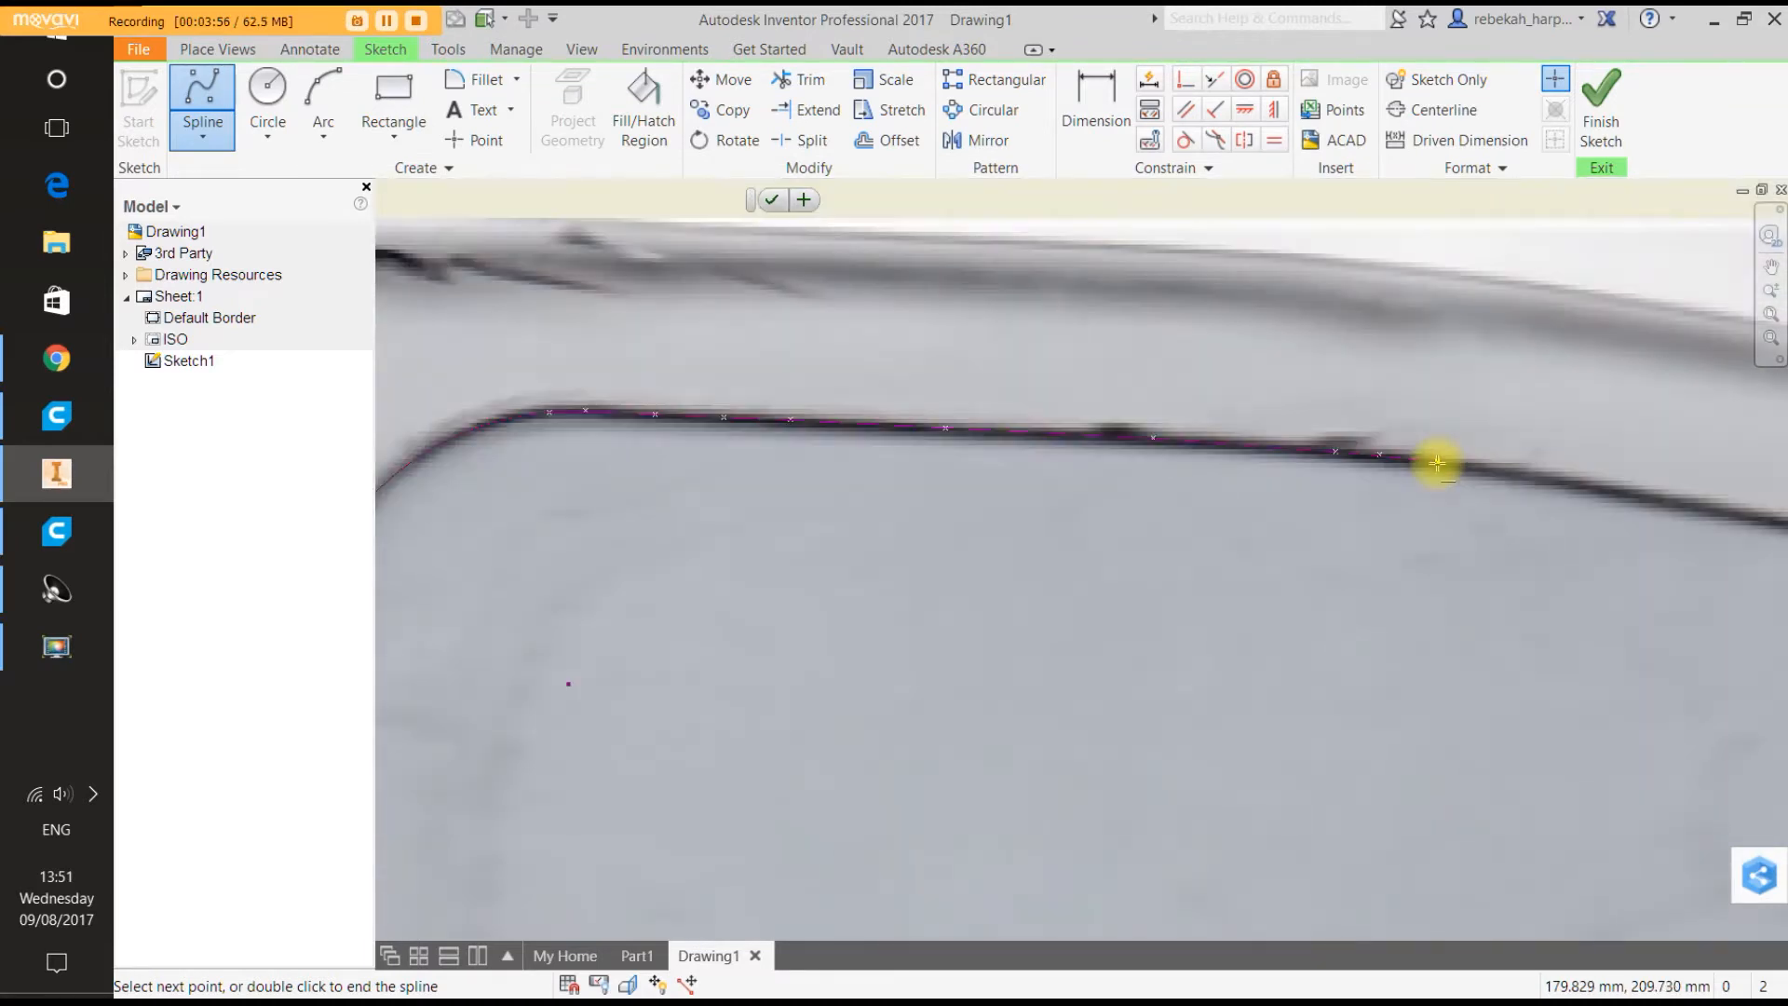
# Carry the spline around the top edge's gentle downward bend with points in the middle of the dark line.
pyautogui.scroll(4, 1528, 483)
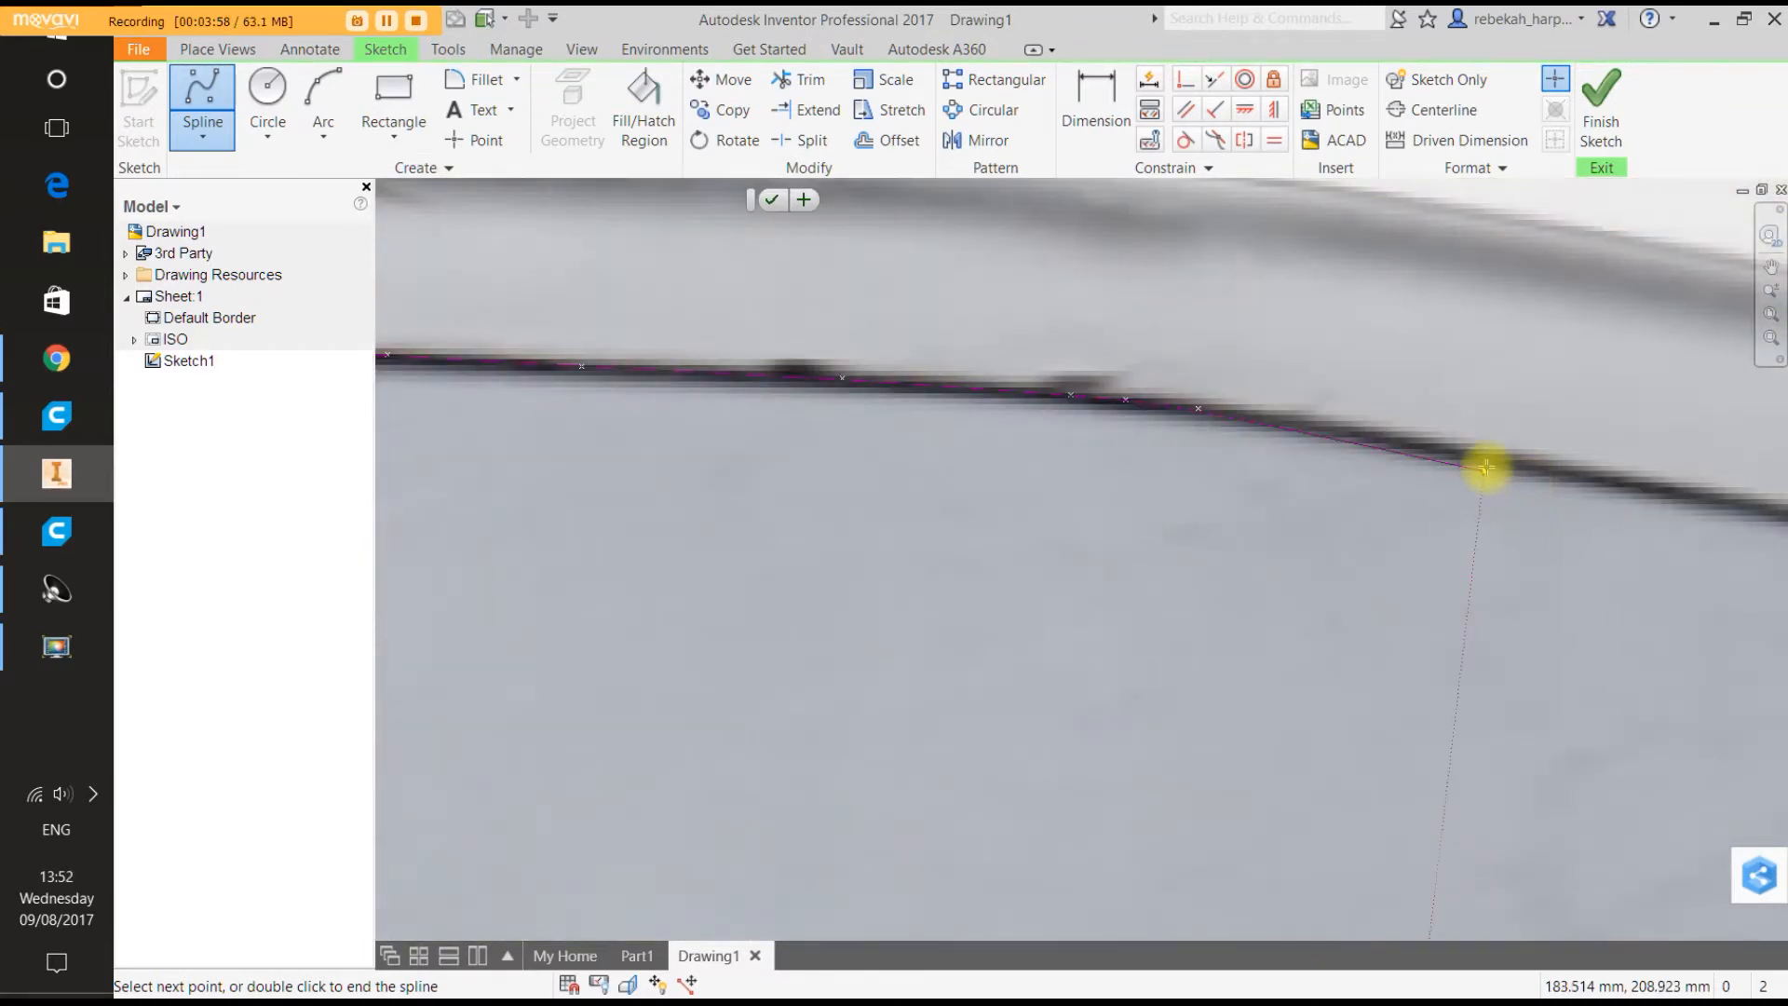
pyautogui.scroll(2, 1327, 431)
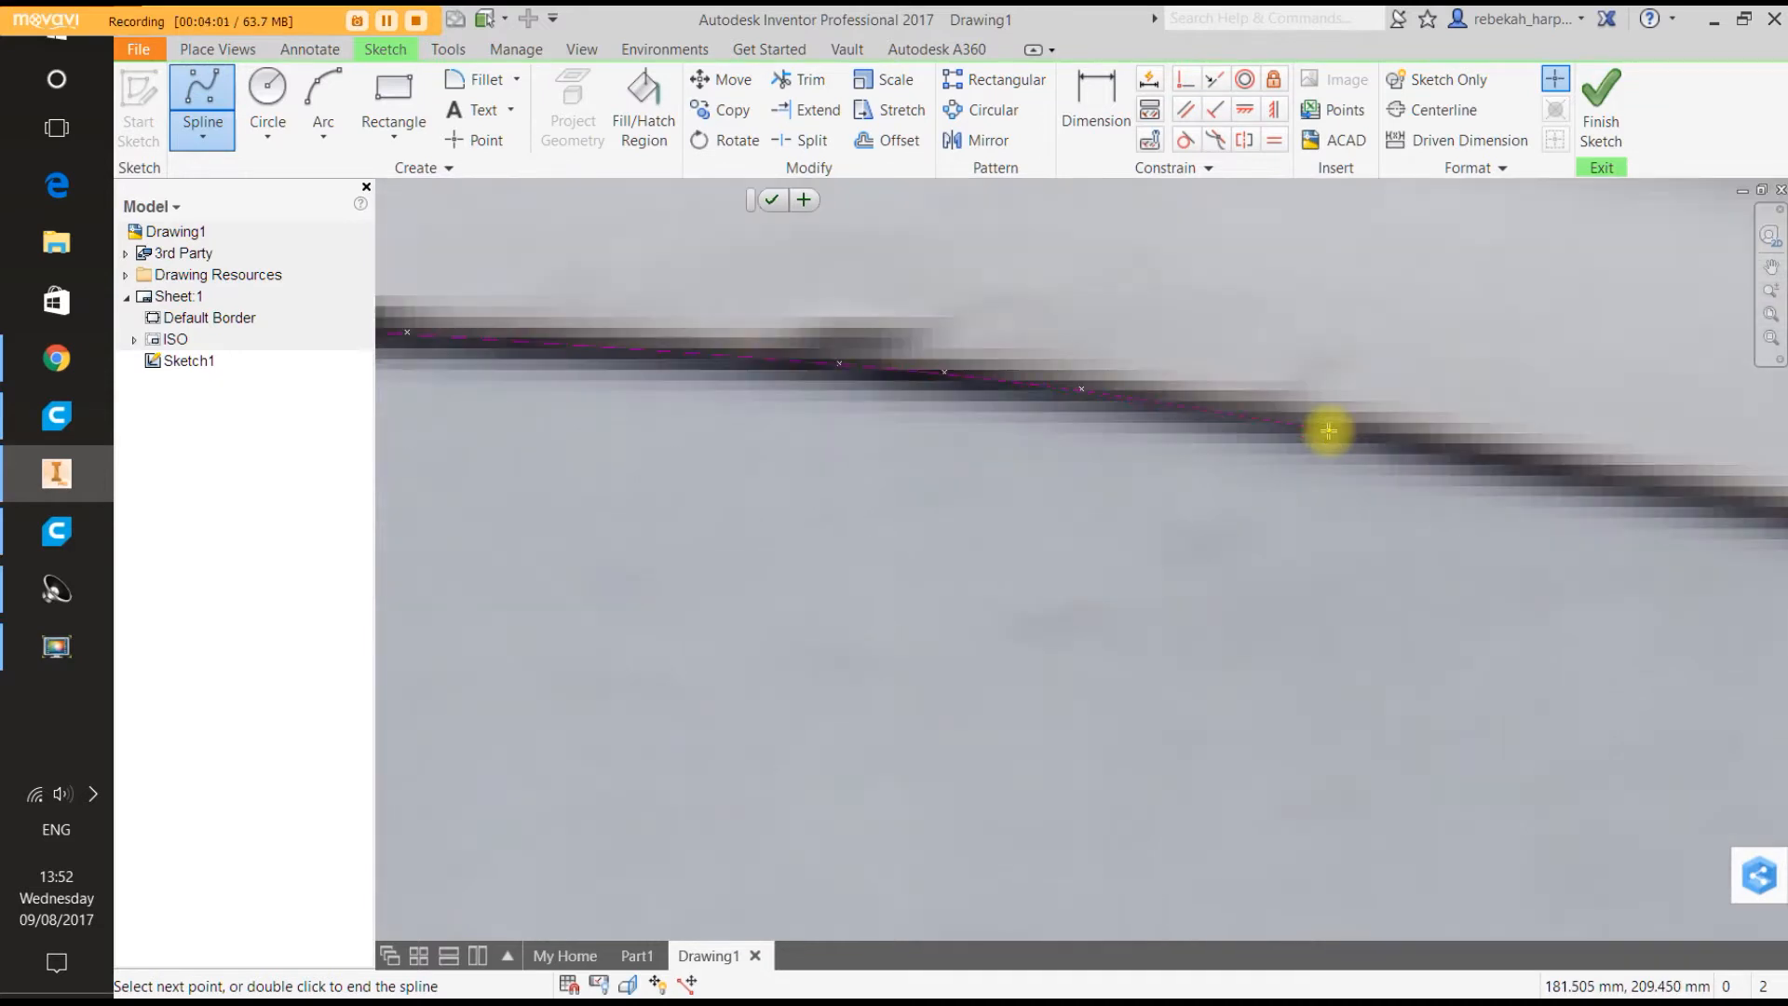
pyautogui.scroll(-8, 1328, 428)
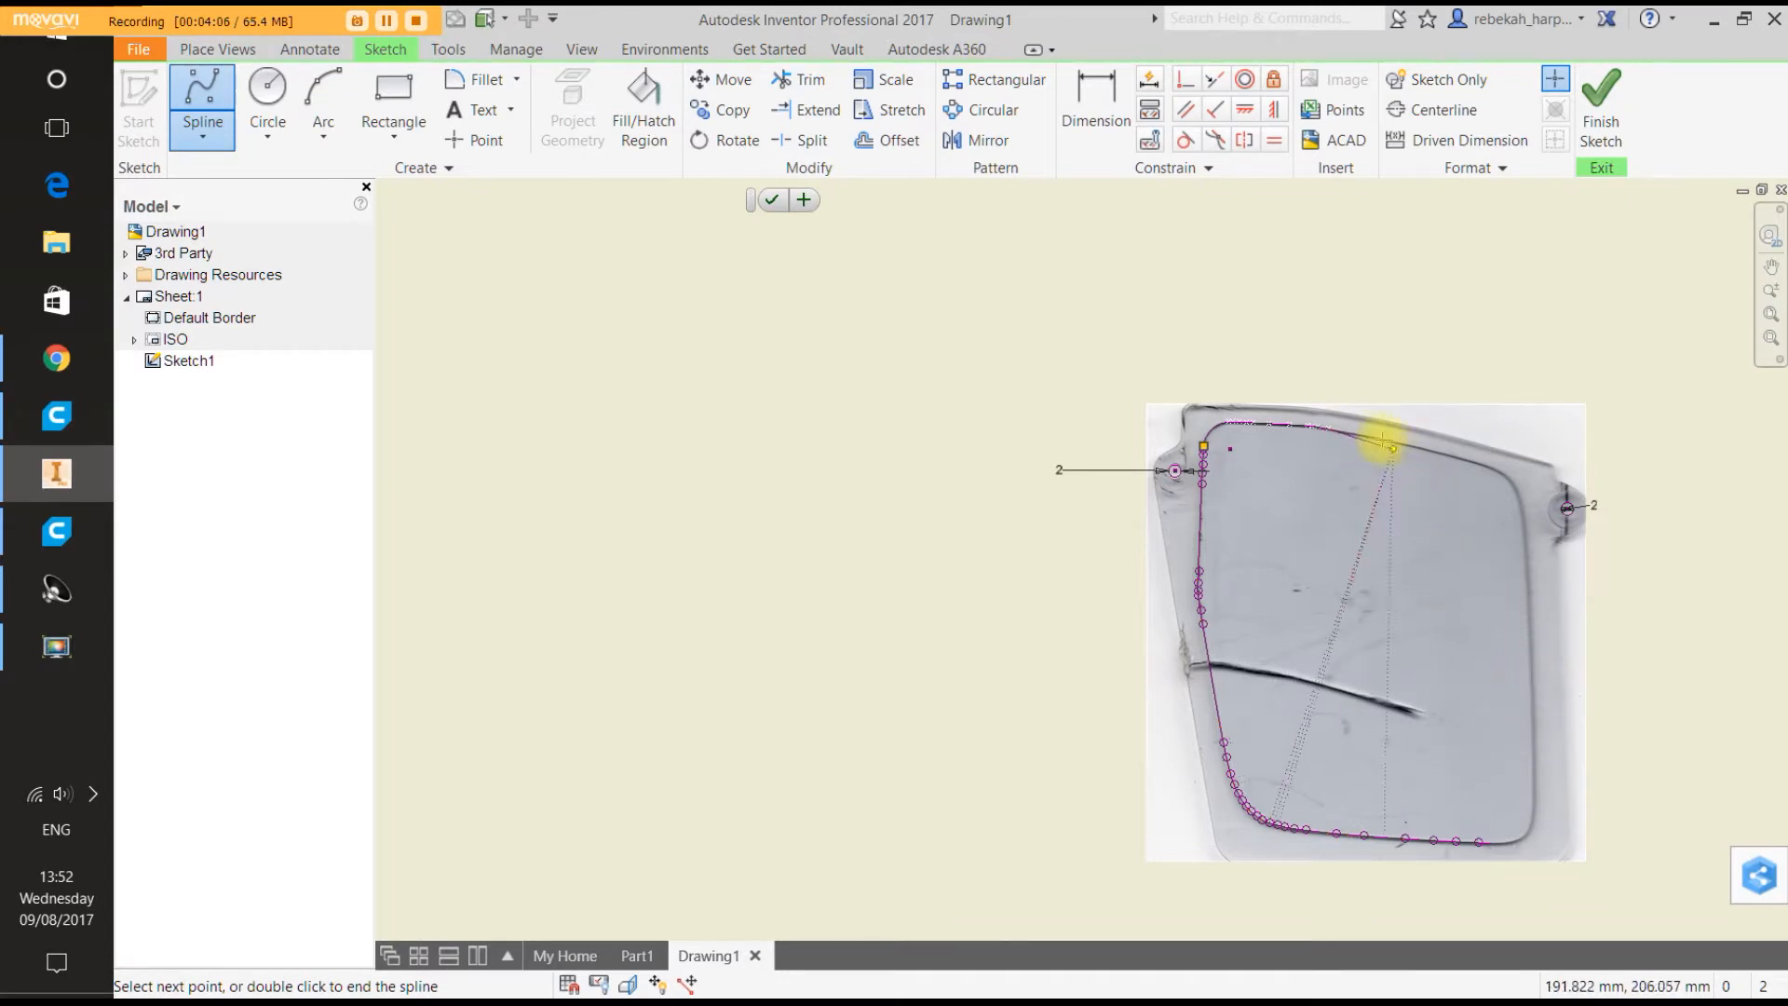
pyautogui.scroll(5, 1374, 435)
pyautogui.scroll(3, 1153, 419)
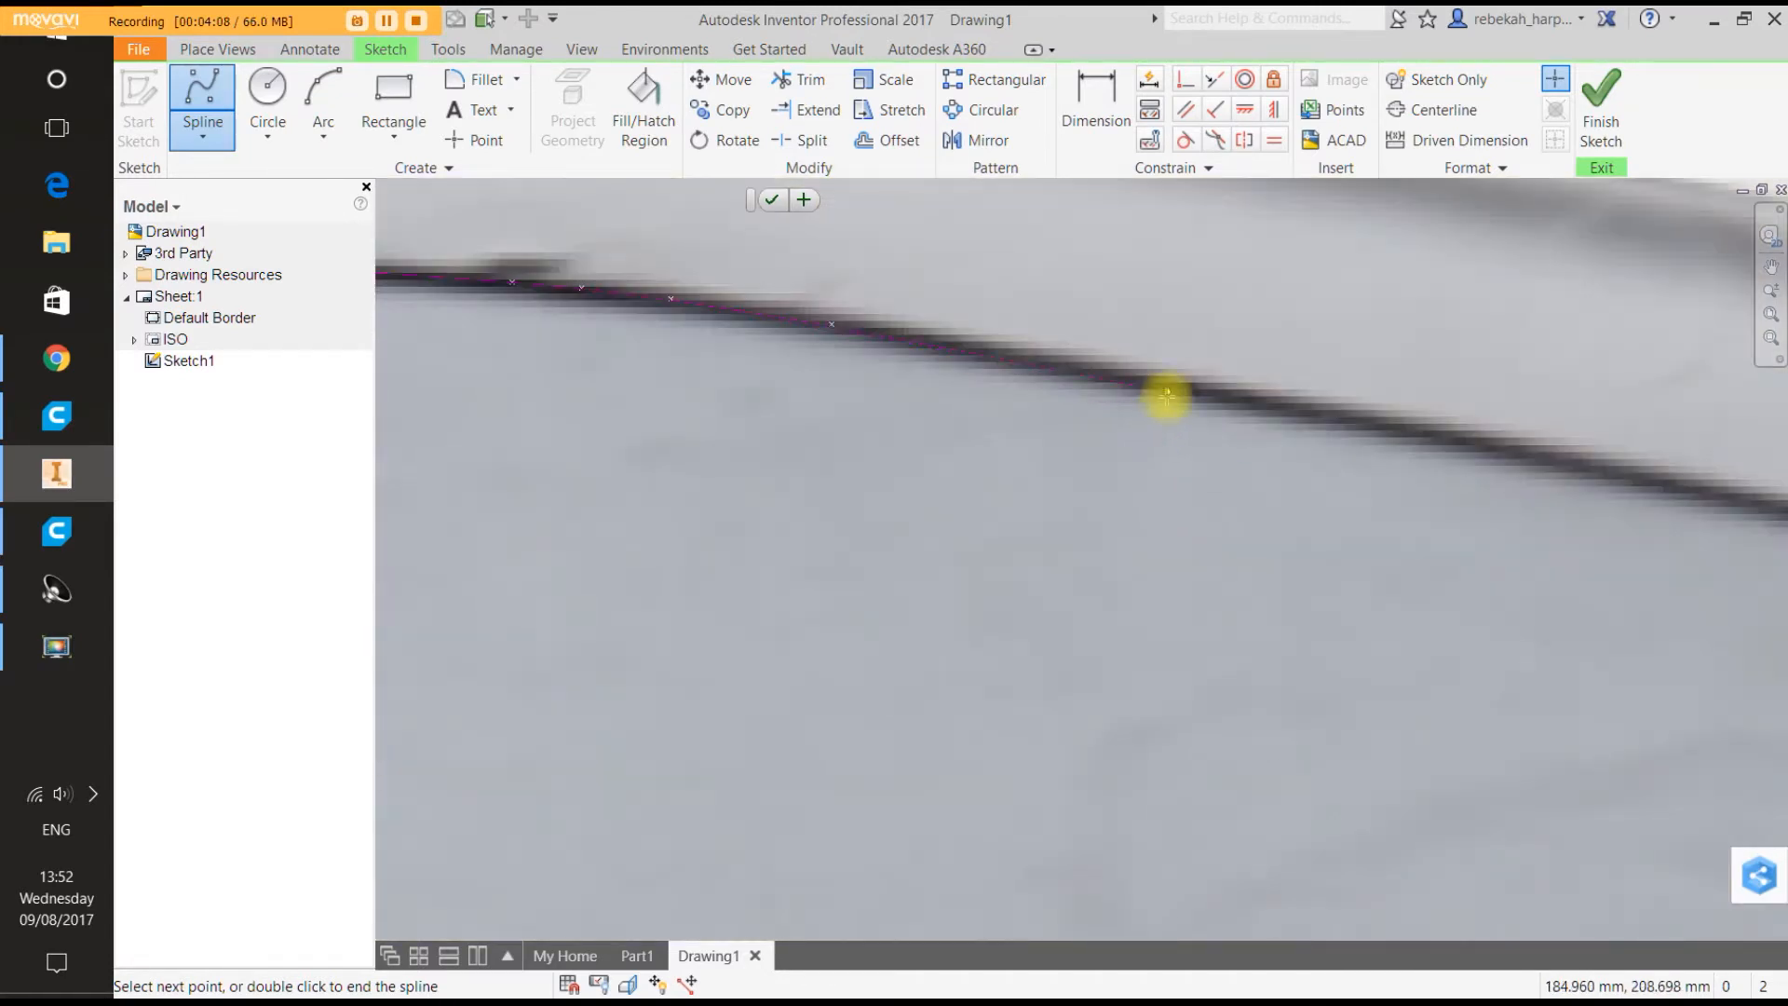
pyautogui.scroll(-6, 1174, 387)
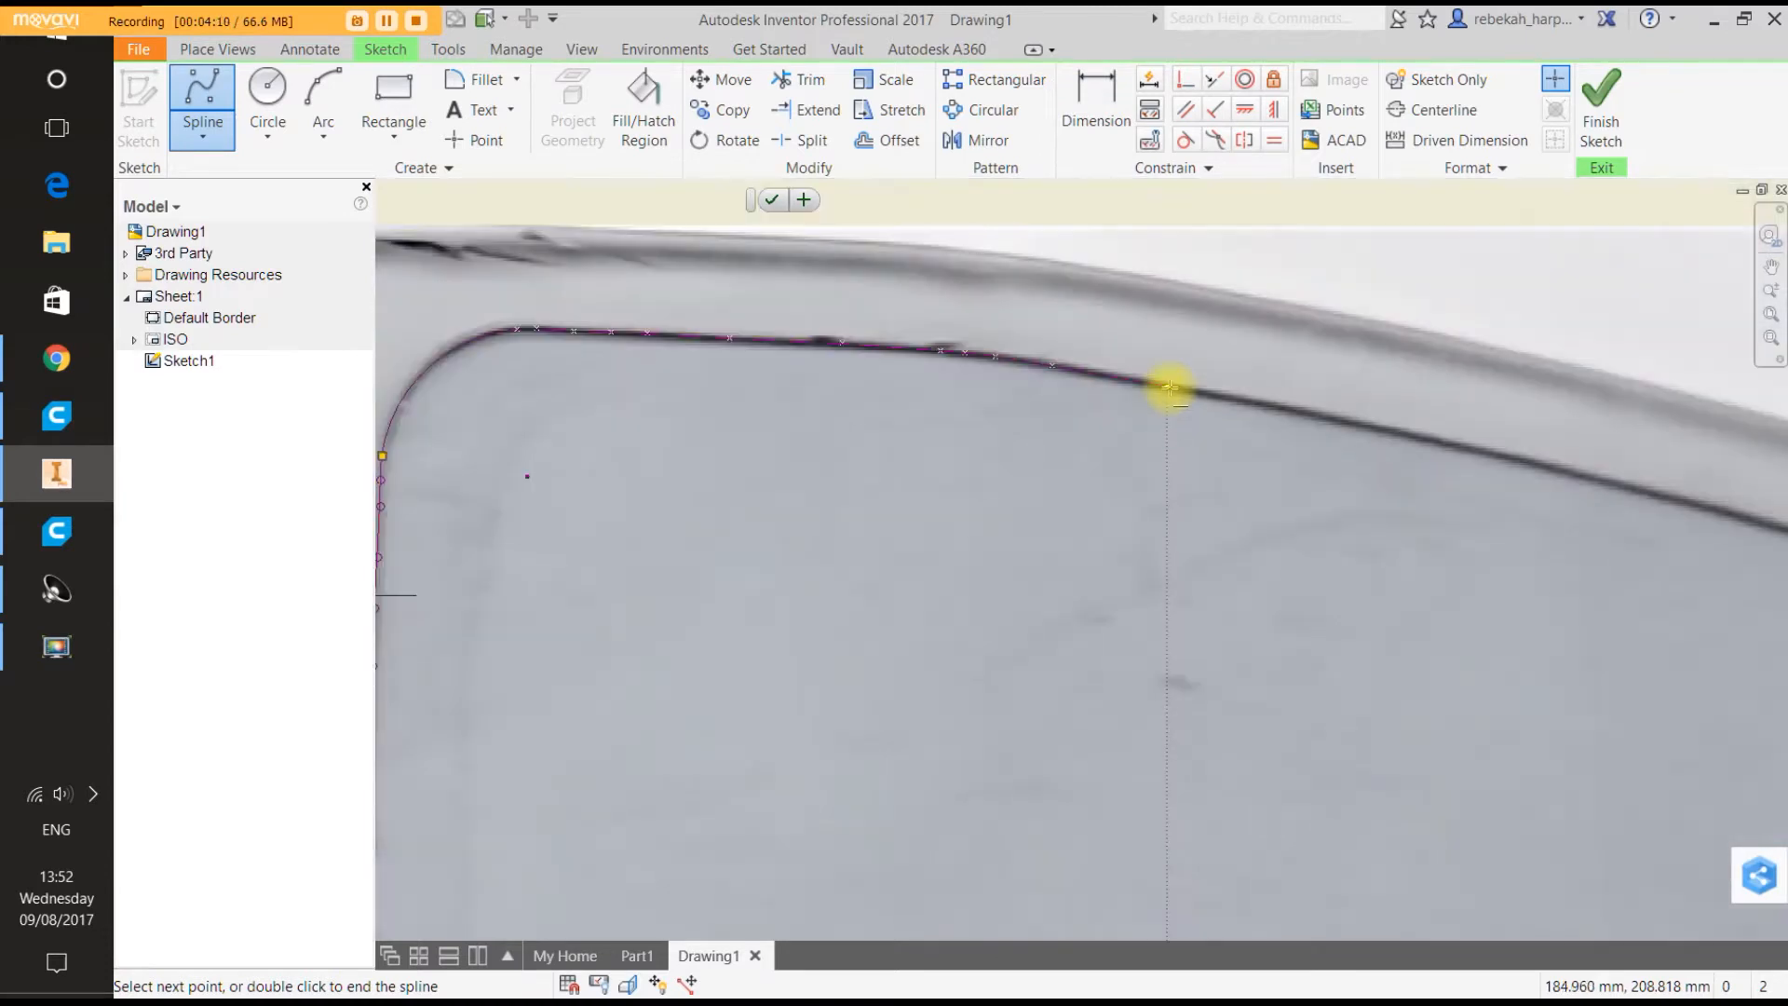
# Add spline points in the dark line just beyond the top edge's gentle bend, where the slope becomes nearly straight.
pyautogui.scroll(6, 1204, 392)
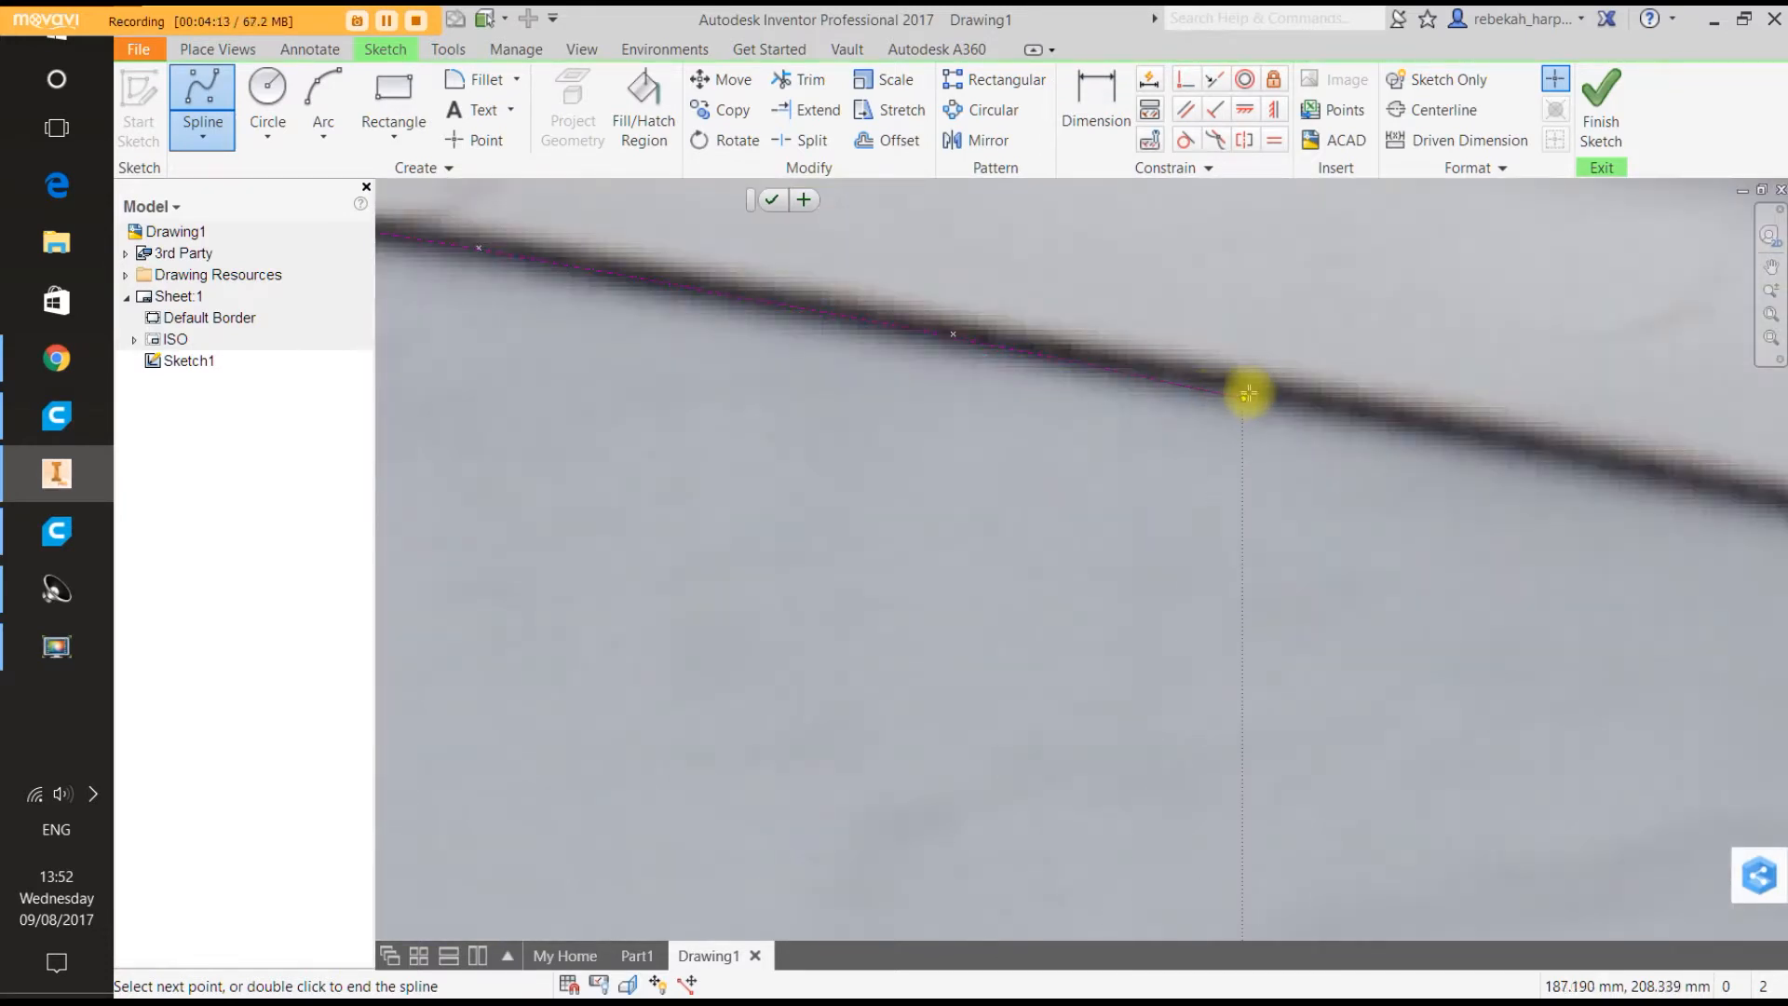
pyautogui.scroll(3, 1244, 387)
pyautogui.click(1242, 379)
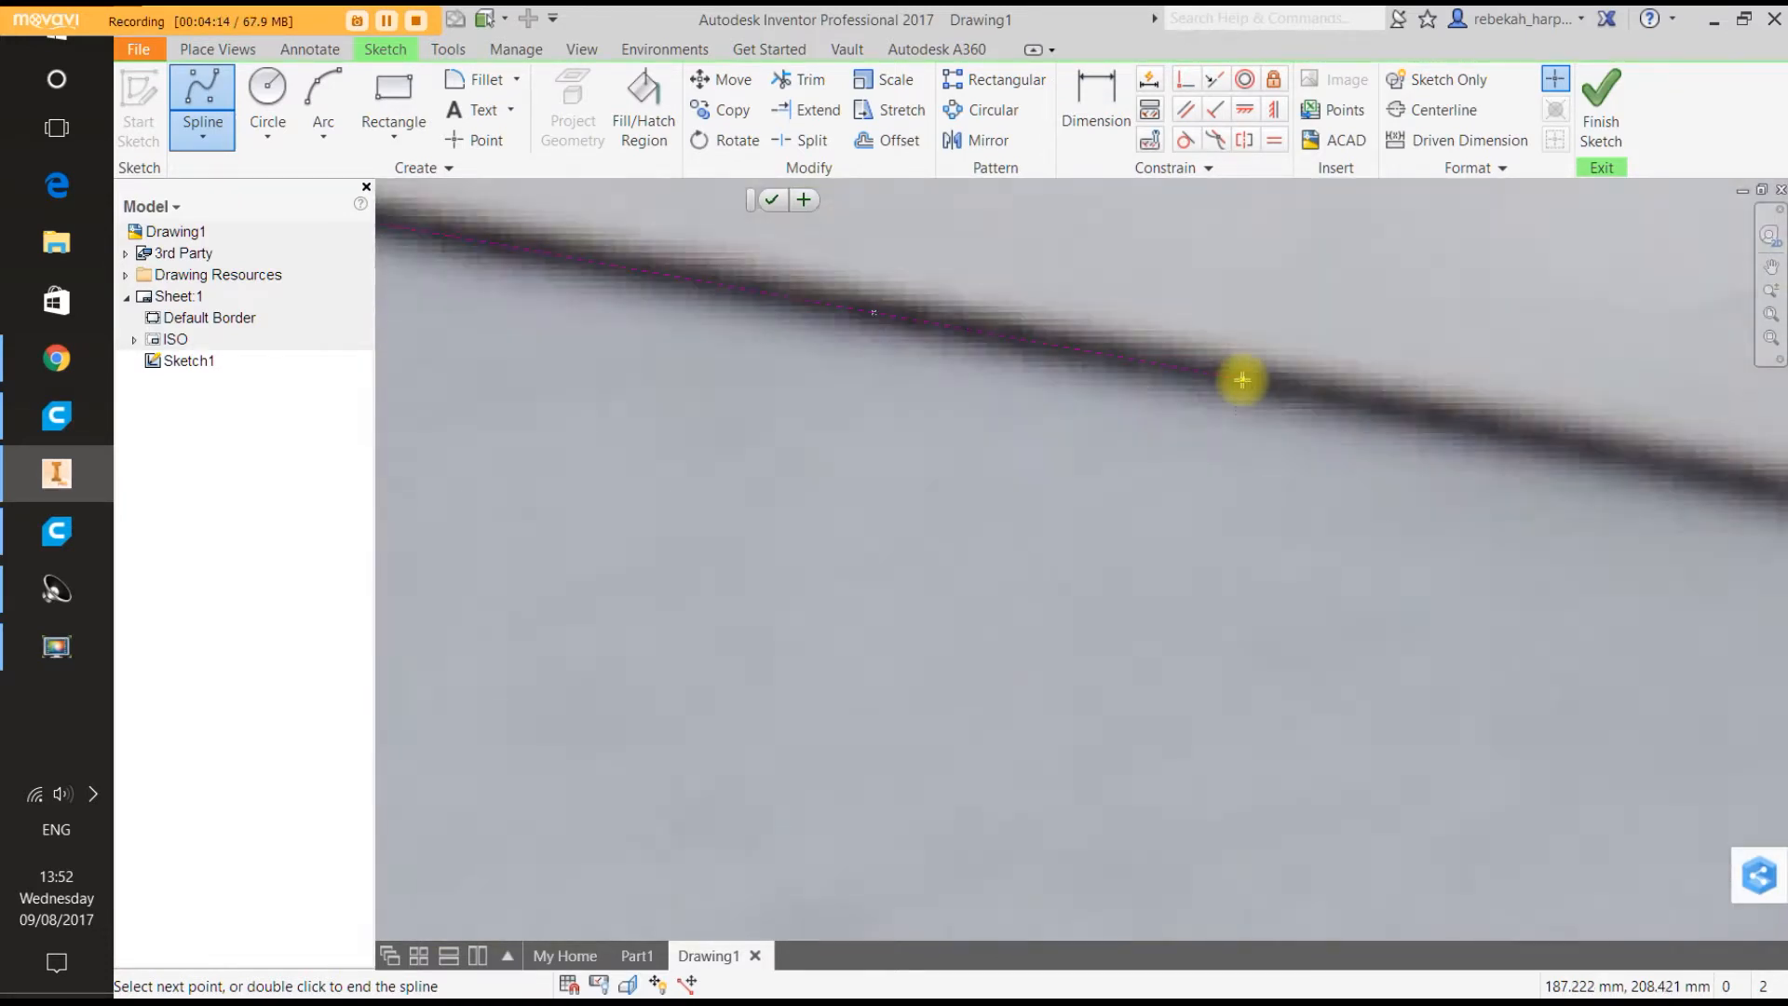
pyautogui.scroll(3, 1342, 396)
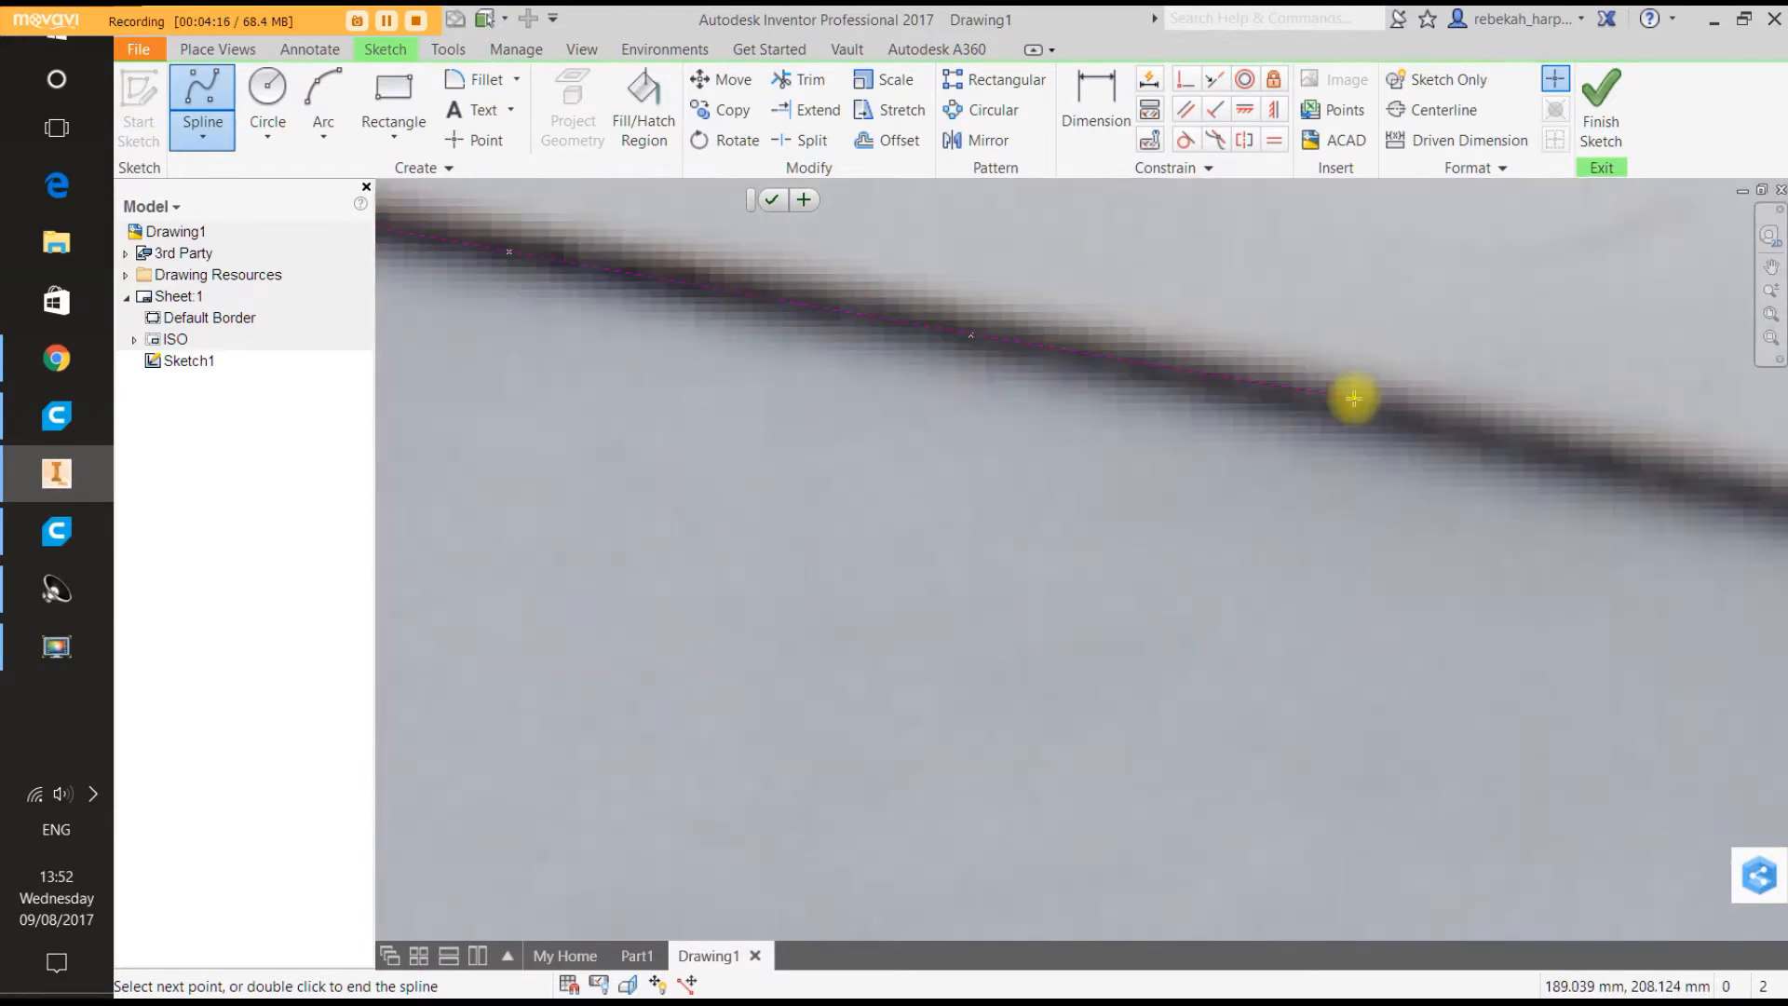
pyautogui.scroll(-4, 1353, 412)
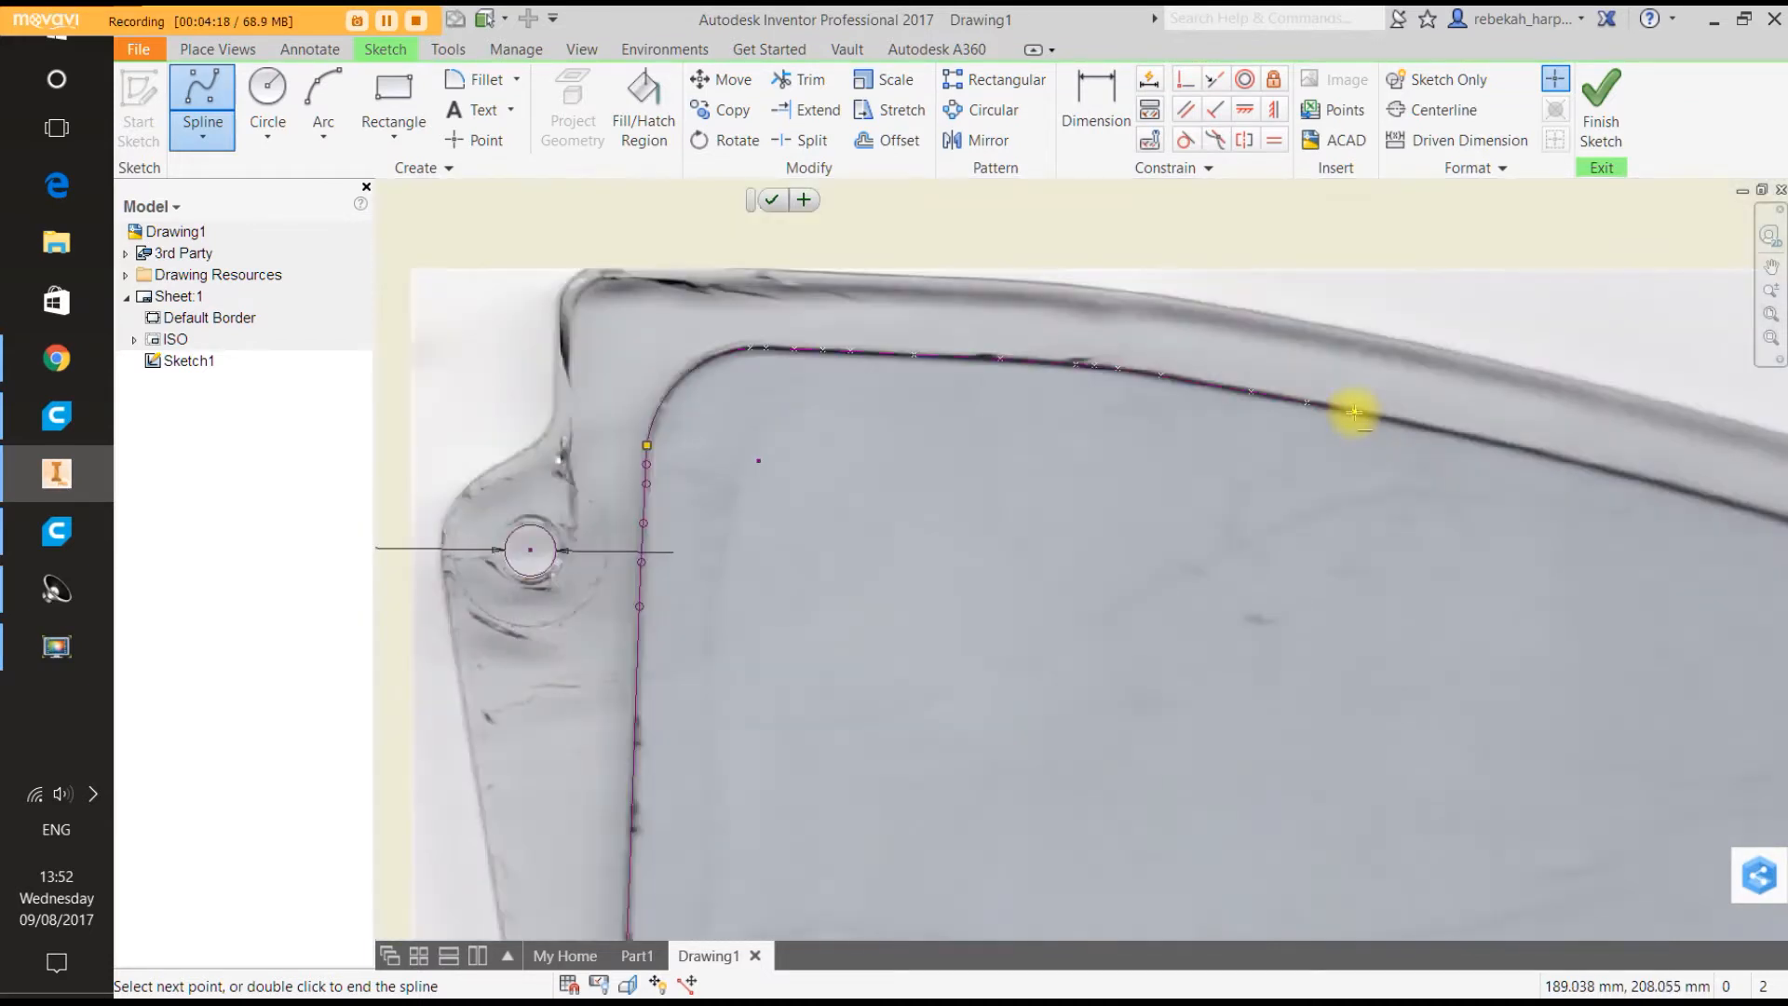
pyautogui.scroll(-10, 1357, 412)
# Extend the spline down the straight sloping part of the top edge with two more widely spaced points in the dark line.
pyautogui.scroll(11, 1384, 415)
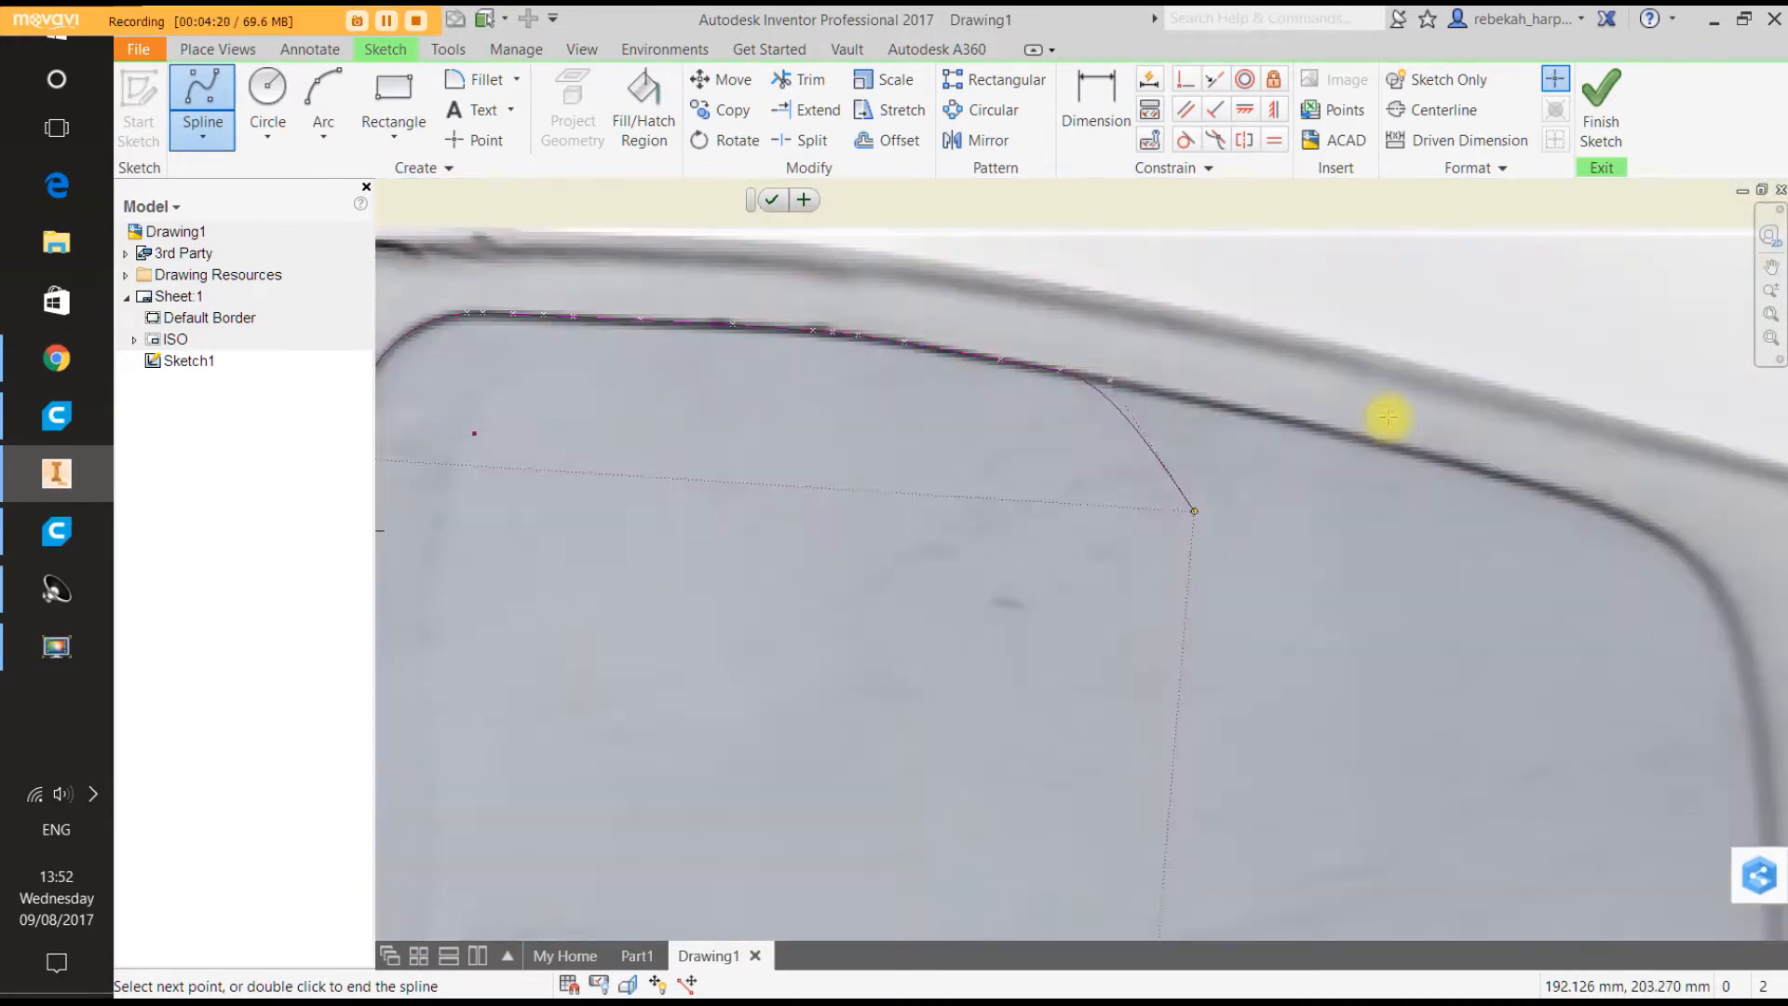
pyautogui.scroll(5, 1295, 411)
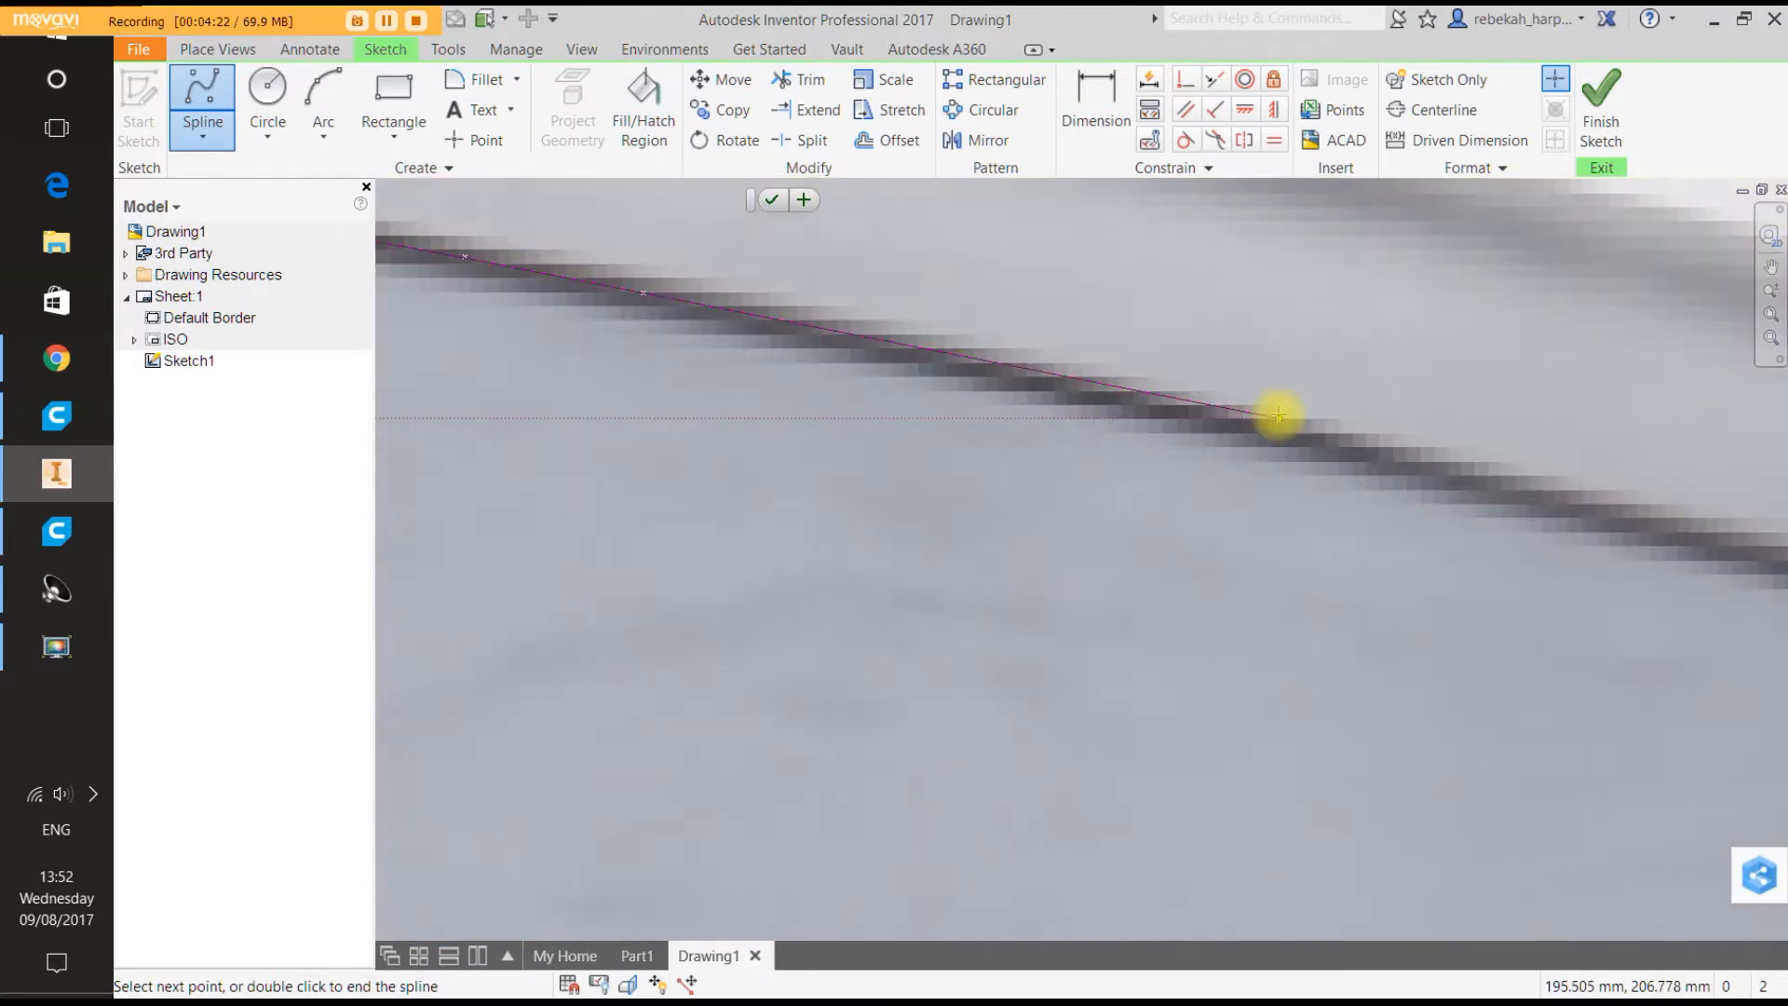
pyautogui.click(1219, 423)
pyautogui.scroll(-5, 1214, 428)
pyautogui.scroll(5, 1289, 444)
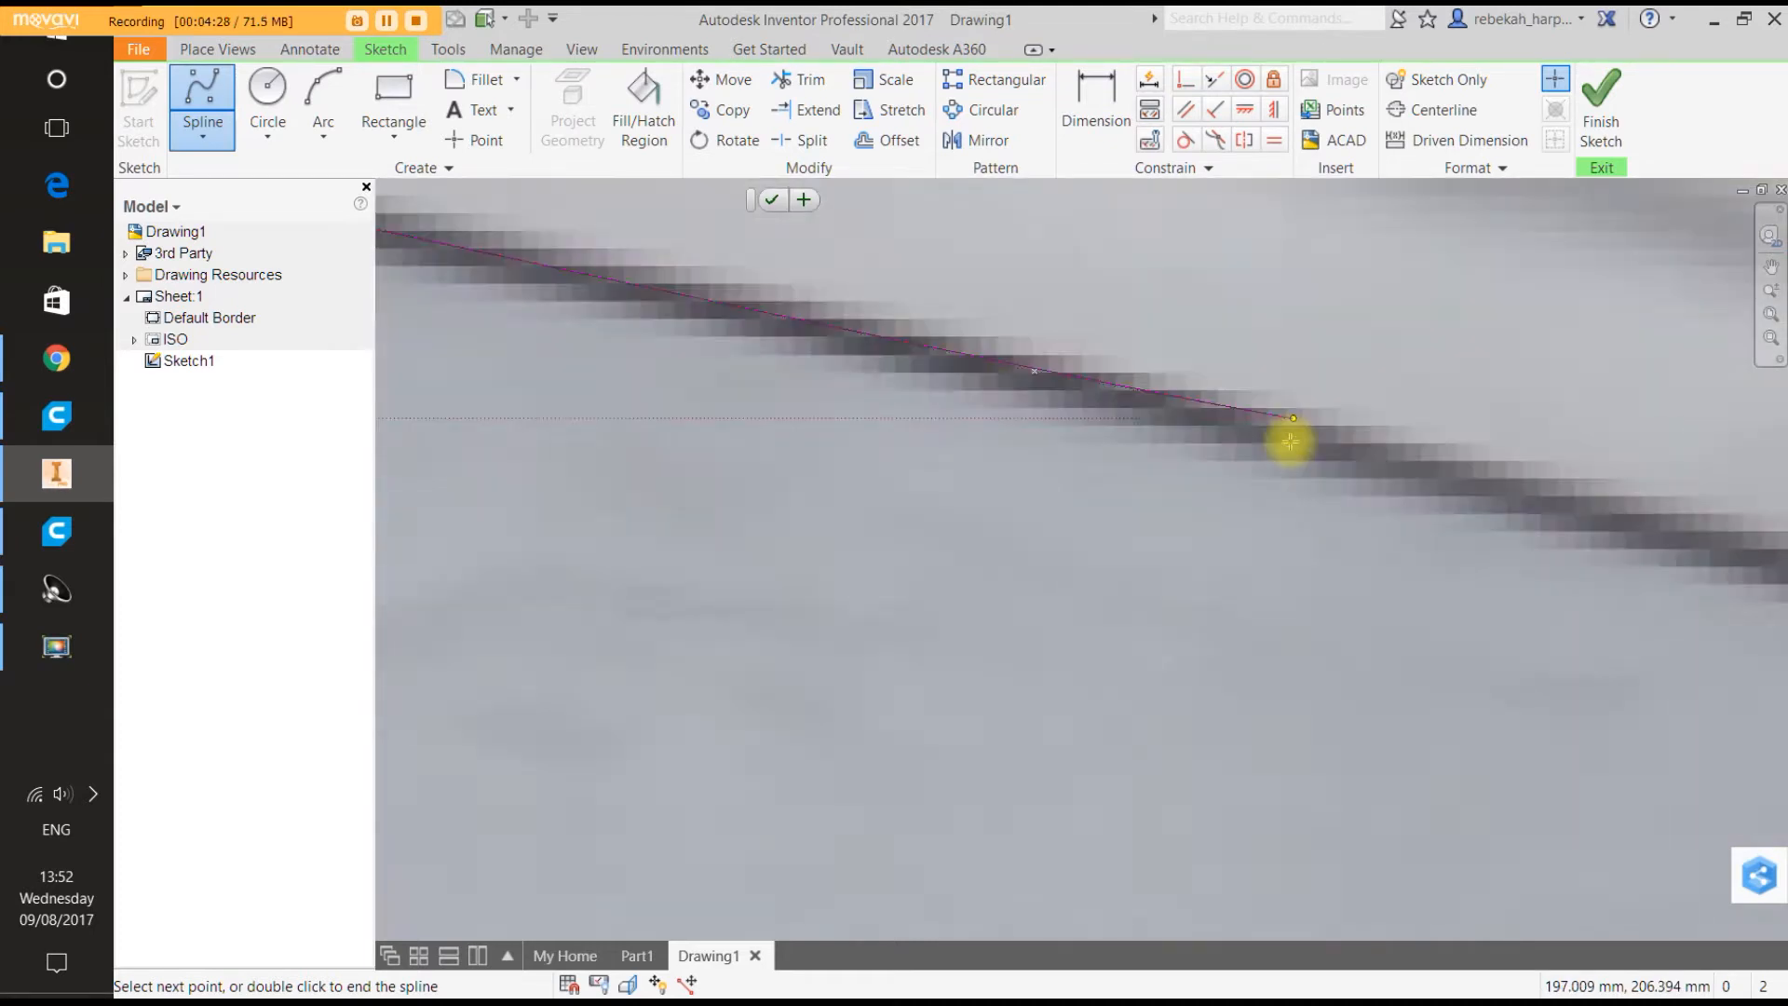
pyautogui.click(1355, 456)
# Continue the spline along the last straight stretch of the sloping top edge, keeping its points in the dark line.
pyautogui.scroll(-5, 1354, 456)
pyautogui.scroll(3, 1455, 480)
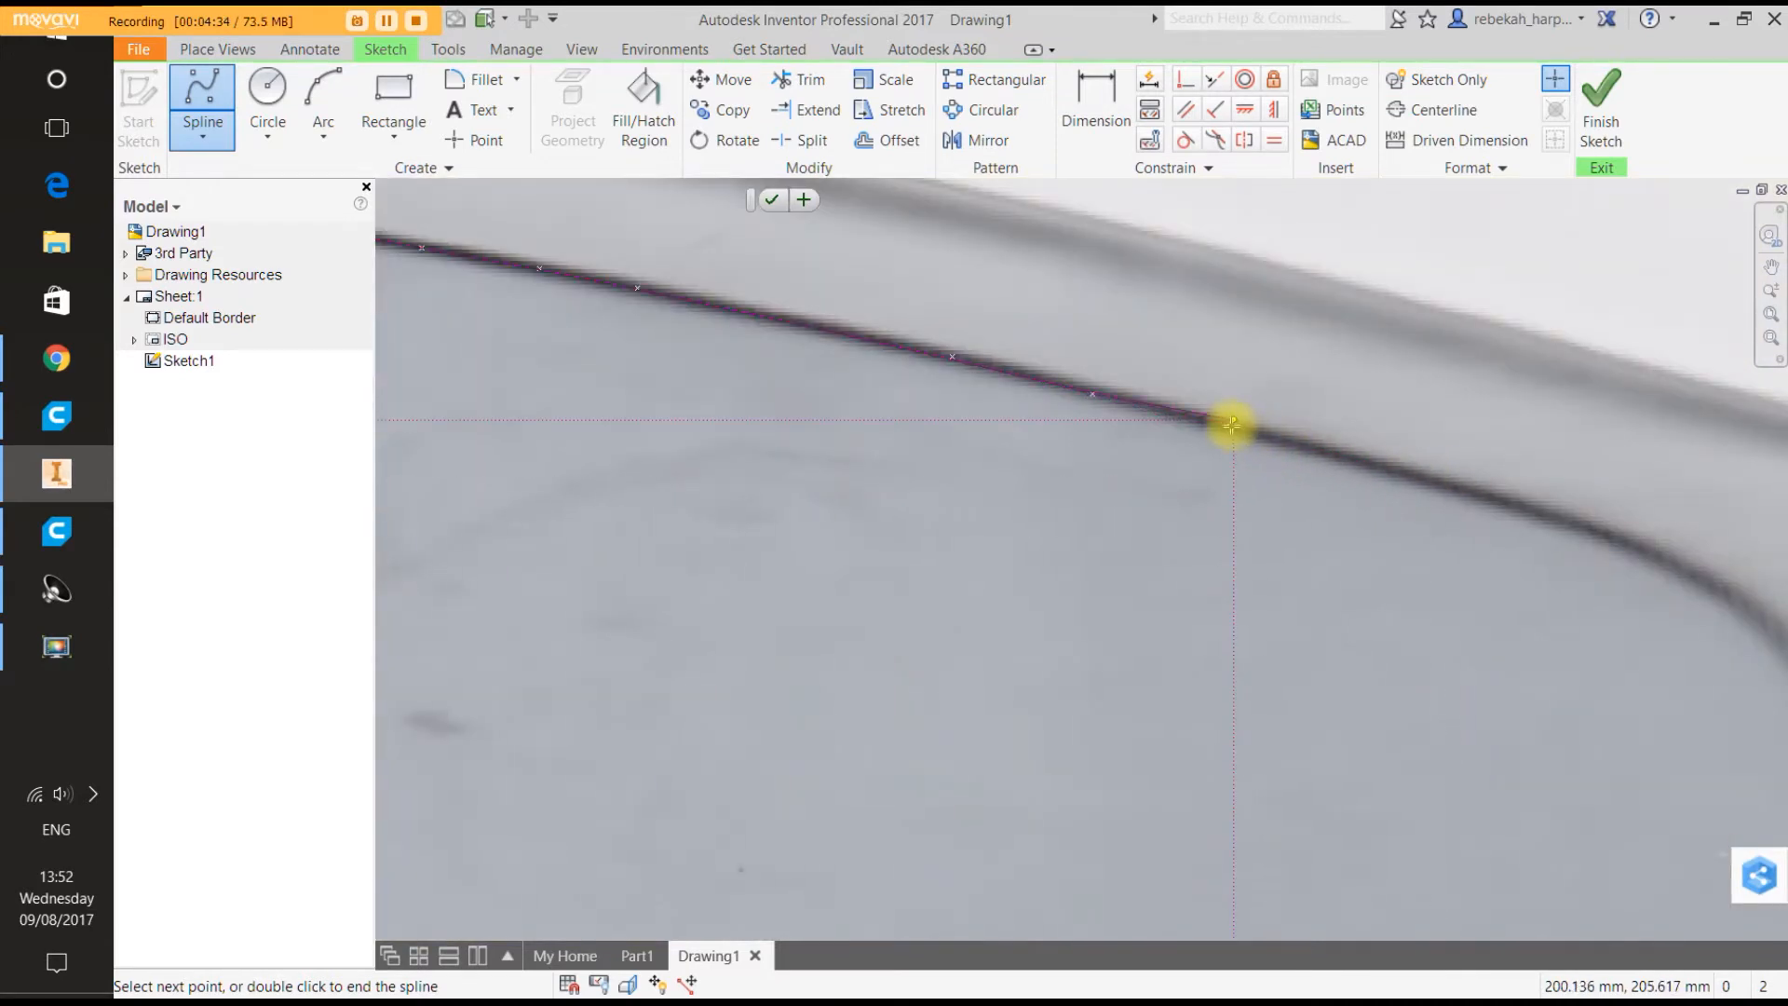
pyautogui.scroll(3, 1232, 427)
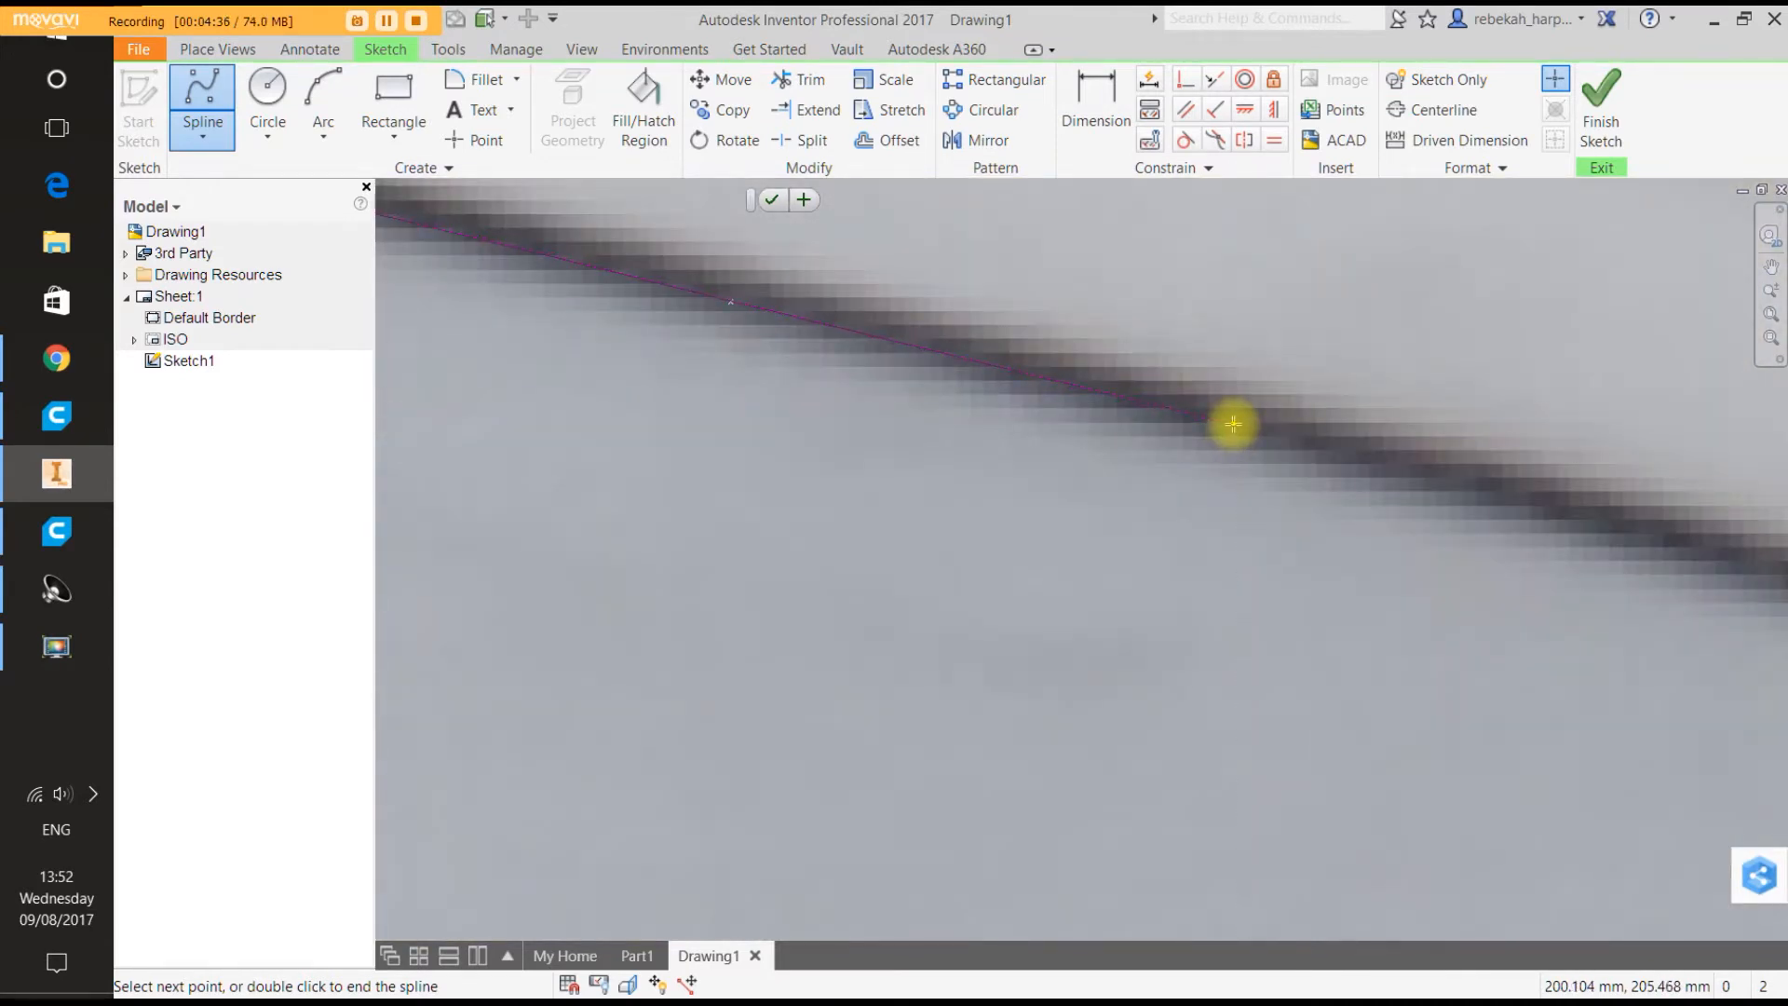
pyautogui.click(1233, 423)
pyautogui.scroll(-3, 1233, 423)
pyautogui.scroll(3, 1286, 443)
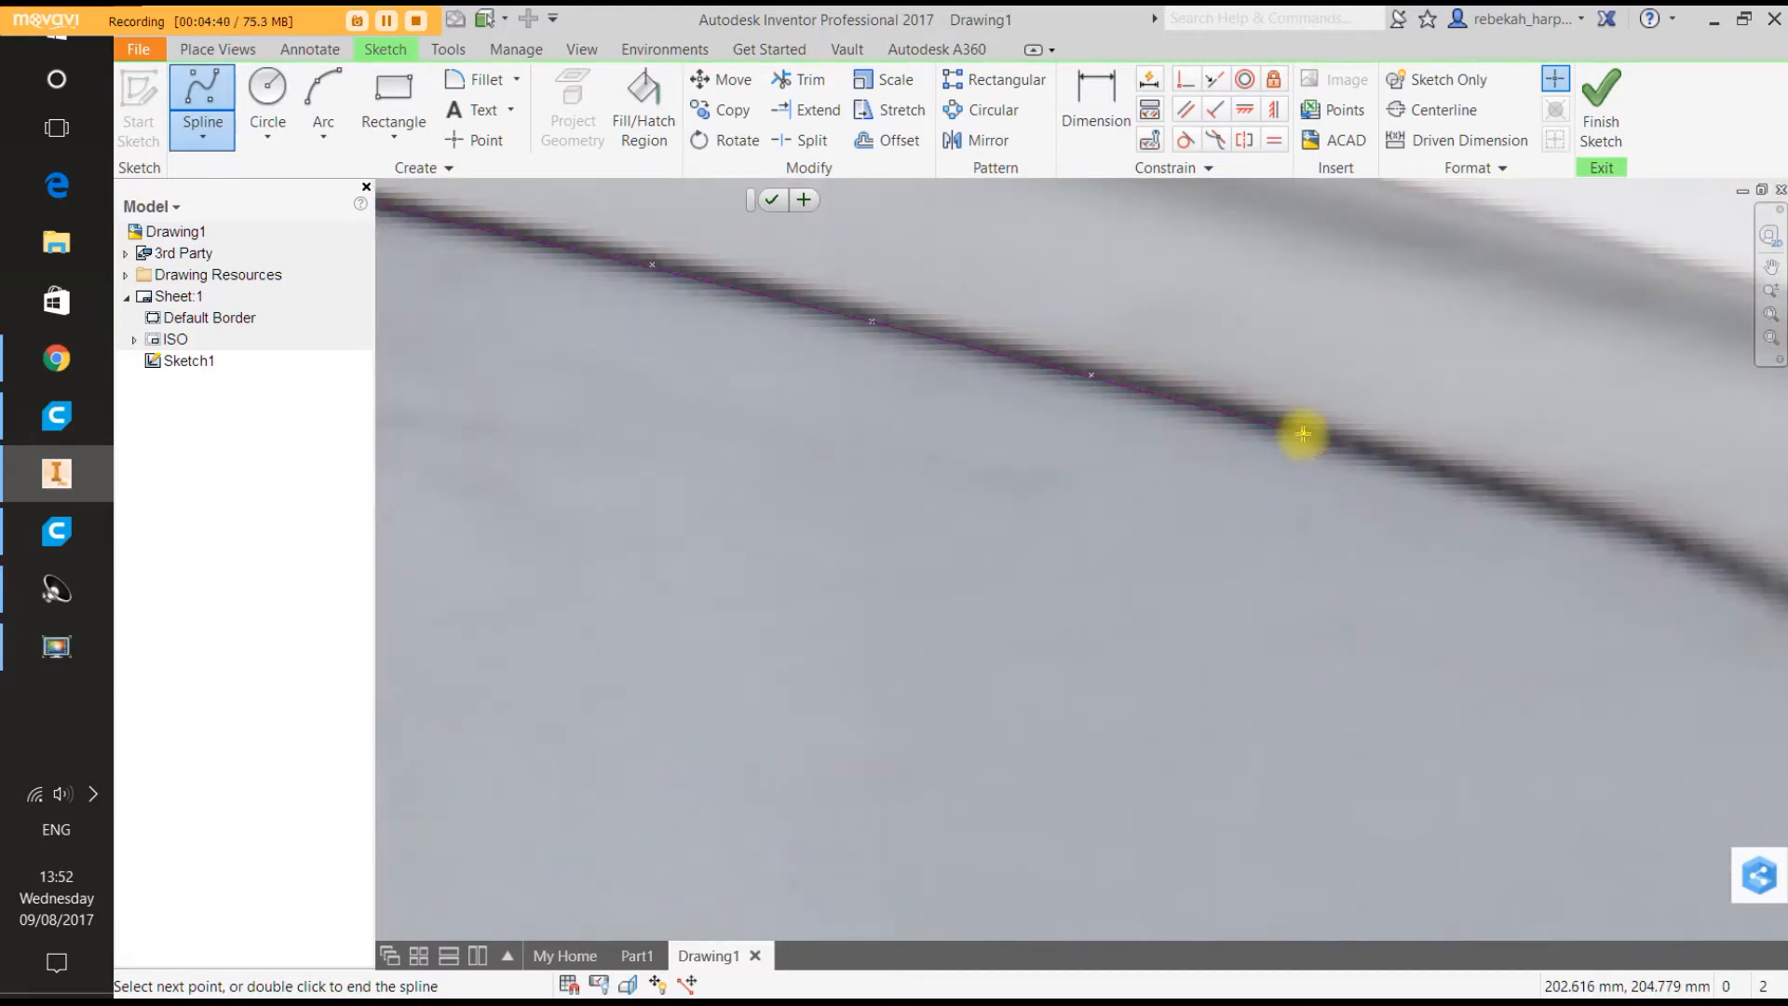
pyautogui.click(1302, 434)
# Bring the spline into the start of the upper-right corner with progressively closer points as the edge line begins to curve.
pyautogui.scroll(-3, 1302, 434)
pyautogui.scroll(4, 1332, 449)
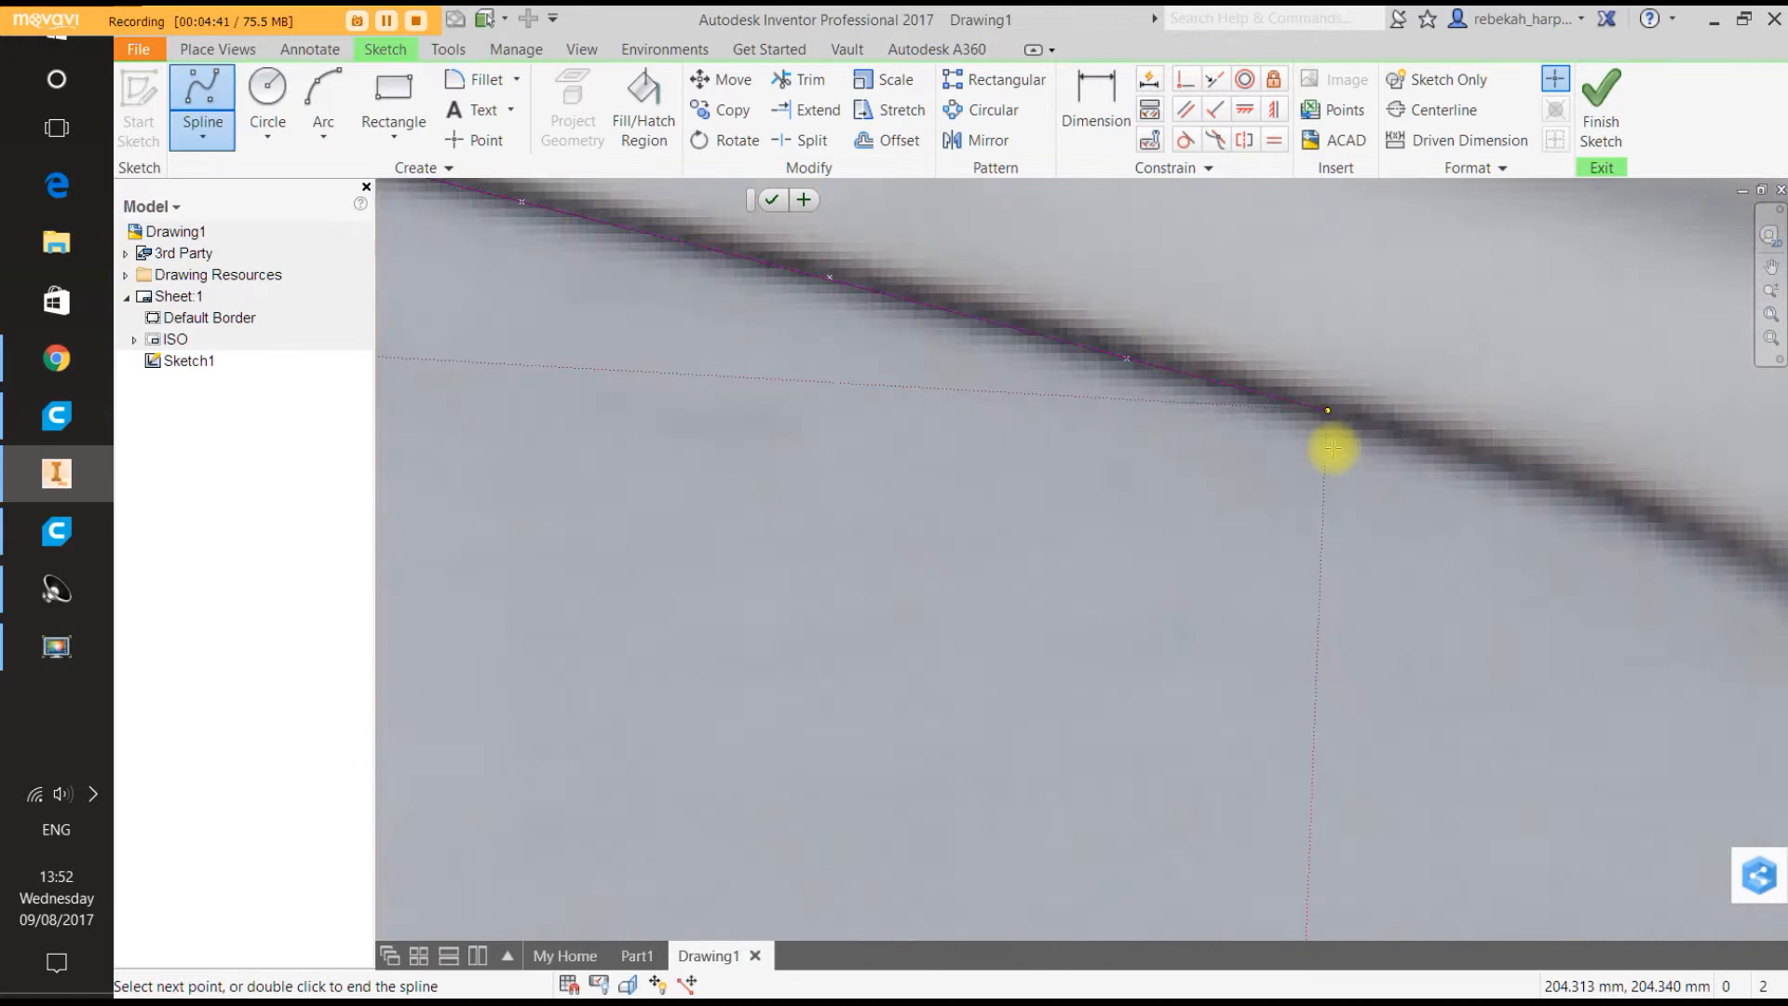
pyautogui.click(1384, 431)
pyautogui.scroll(-3, 1381, 431)
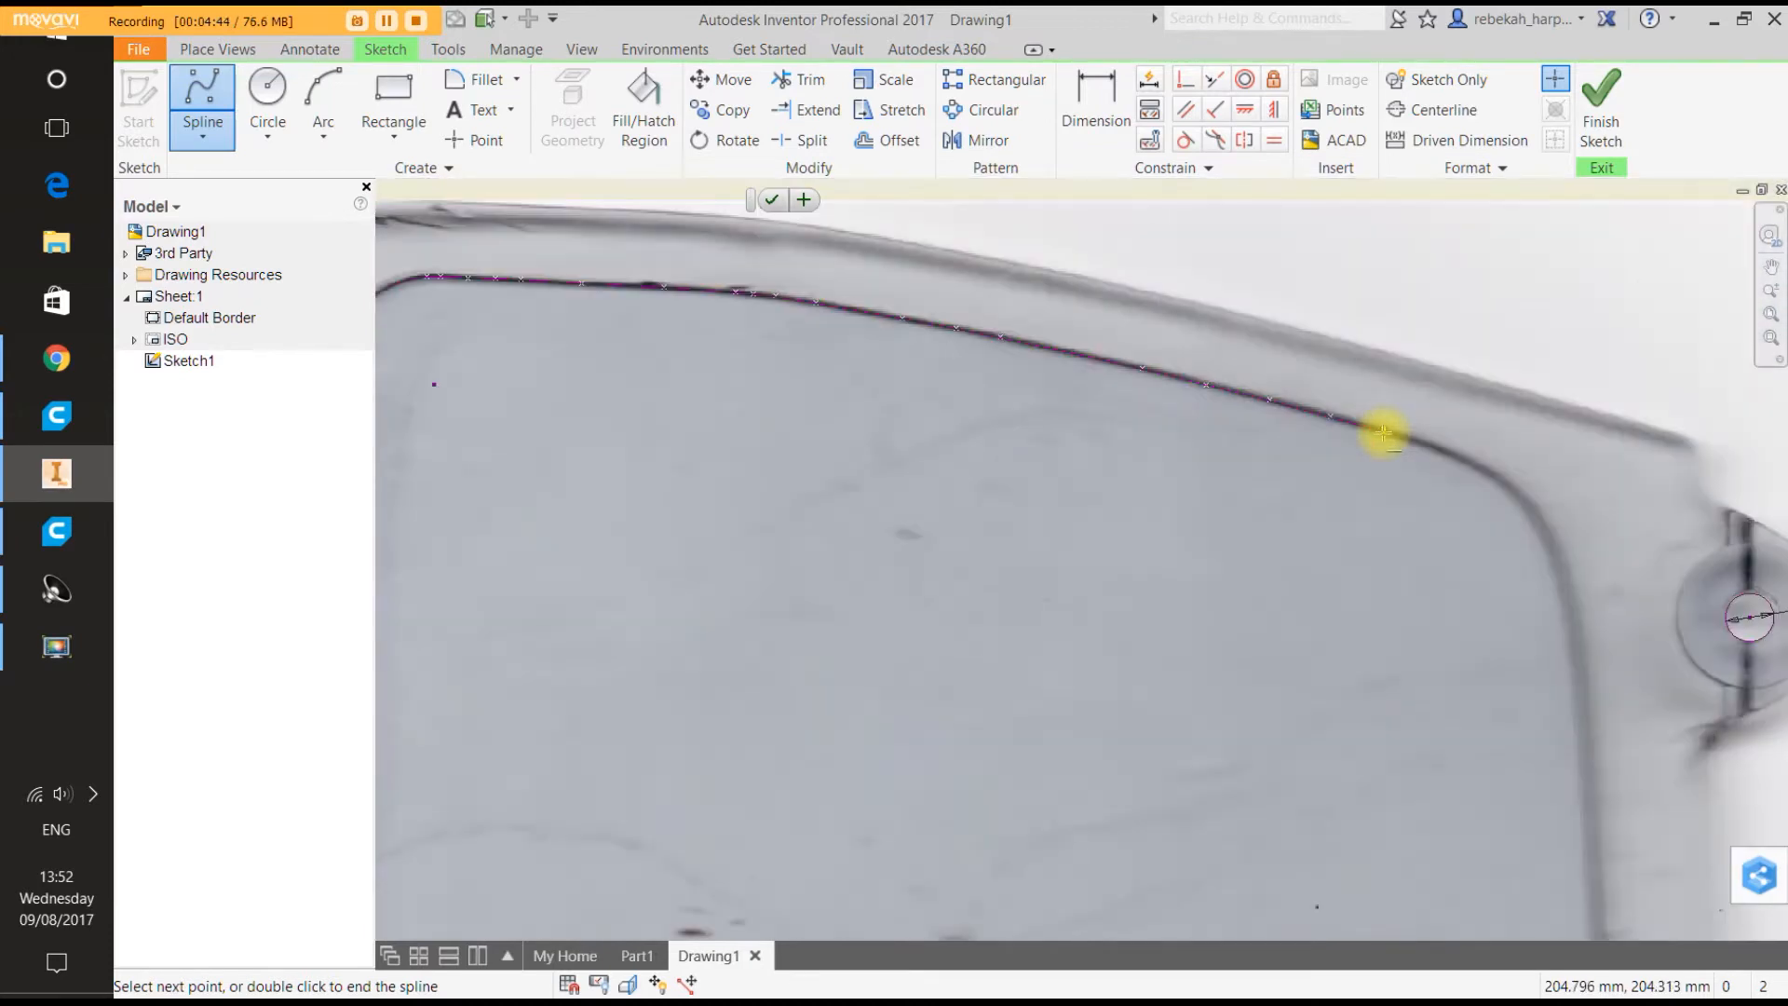
pyautogui.scroll(3, 1425, 451)
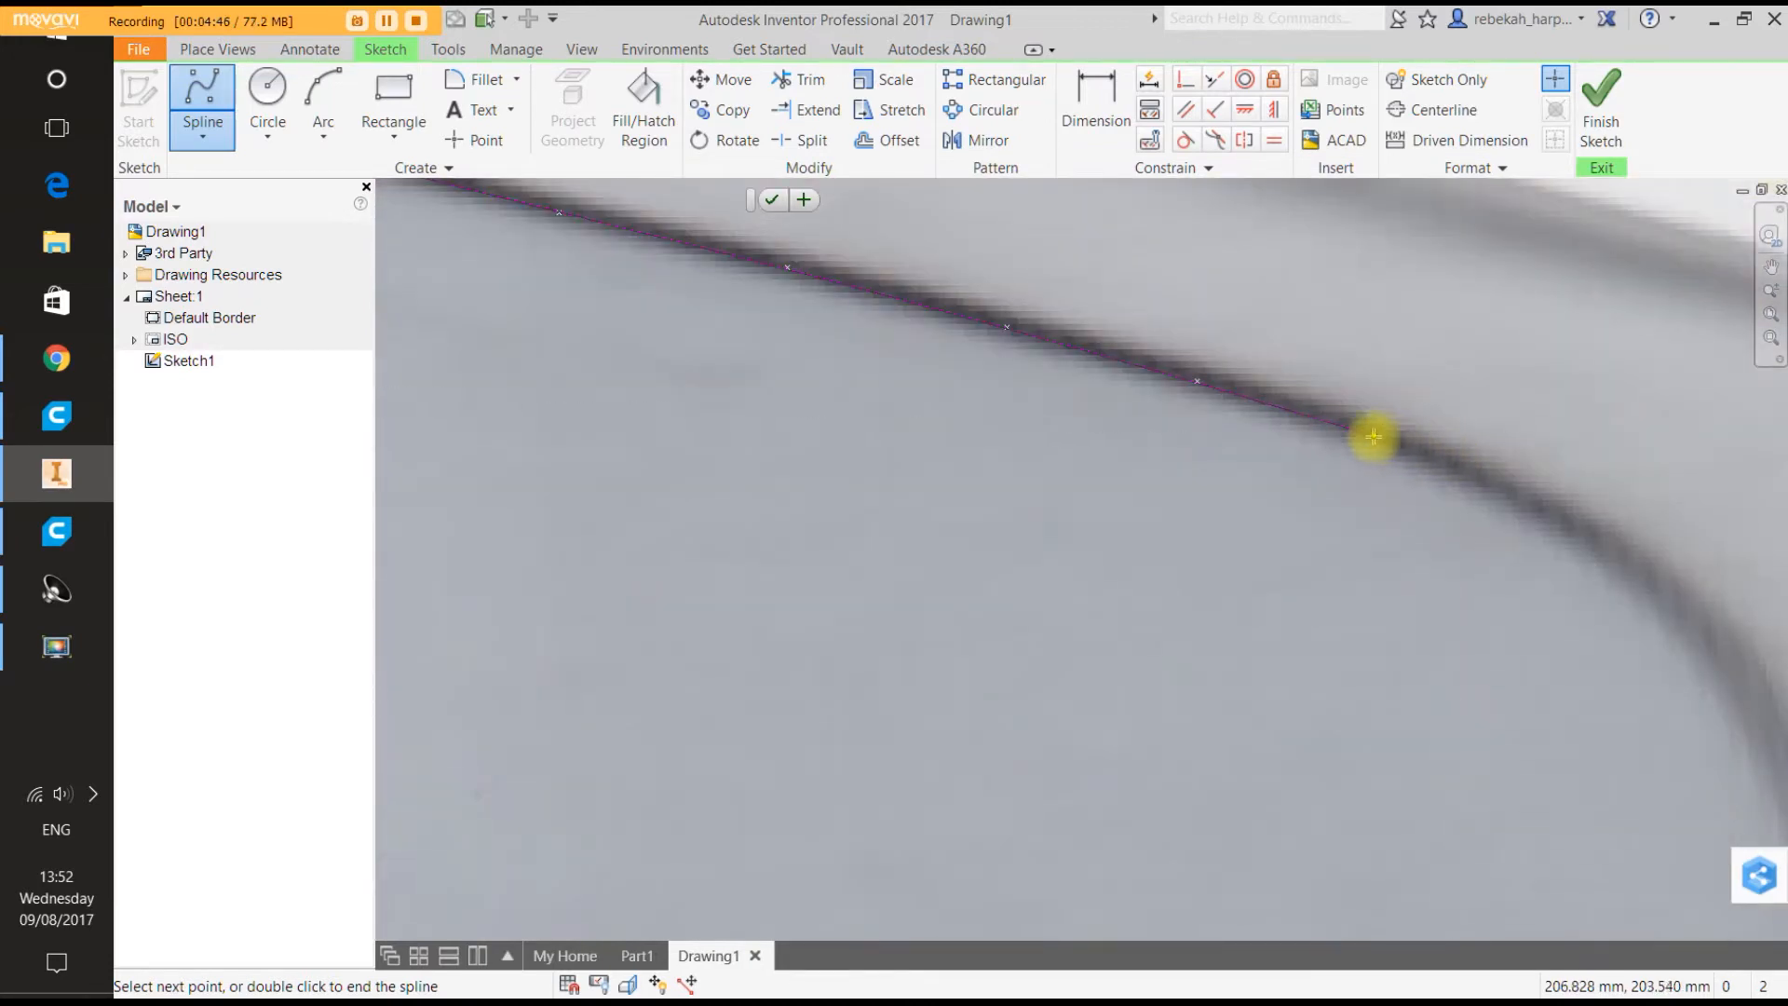
pyautogui.click(1345, 423)
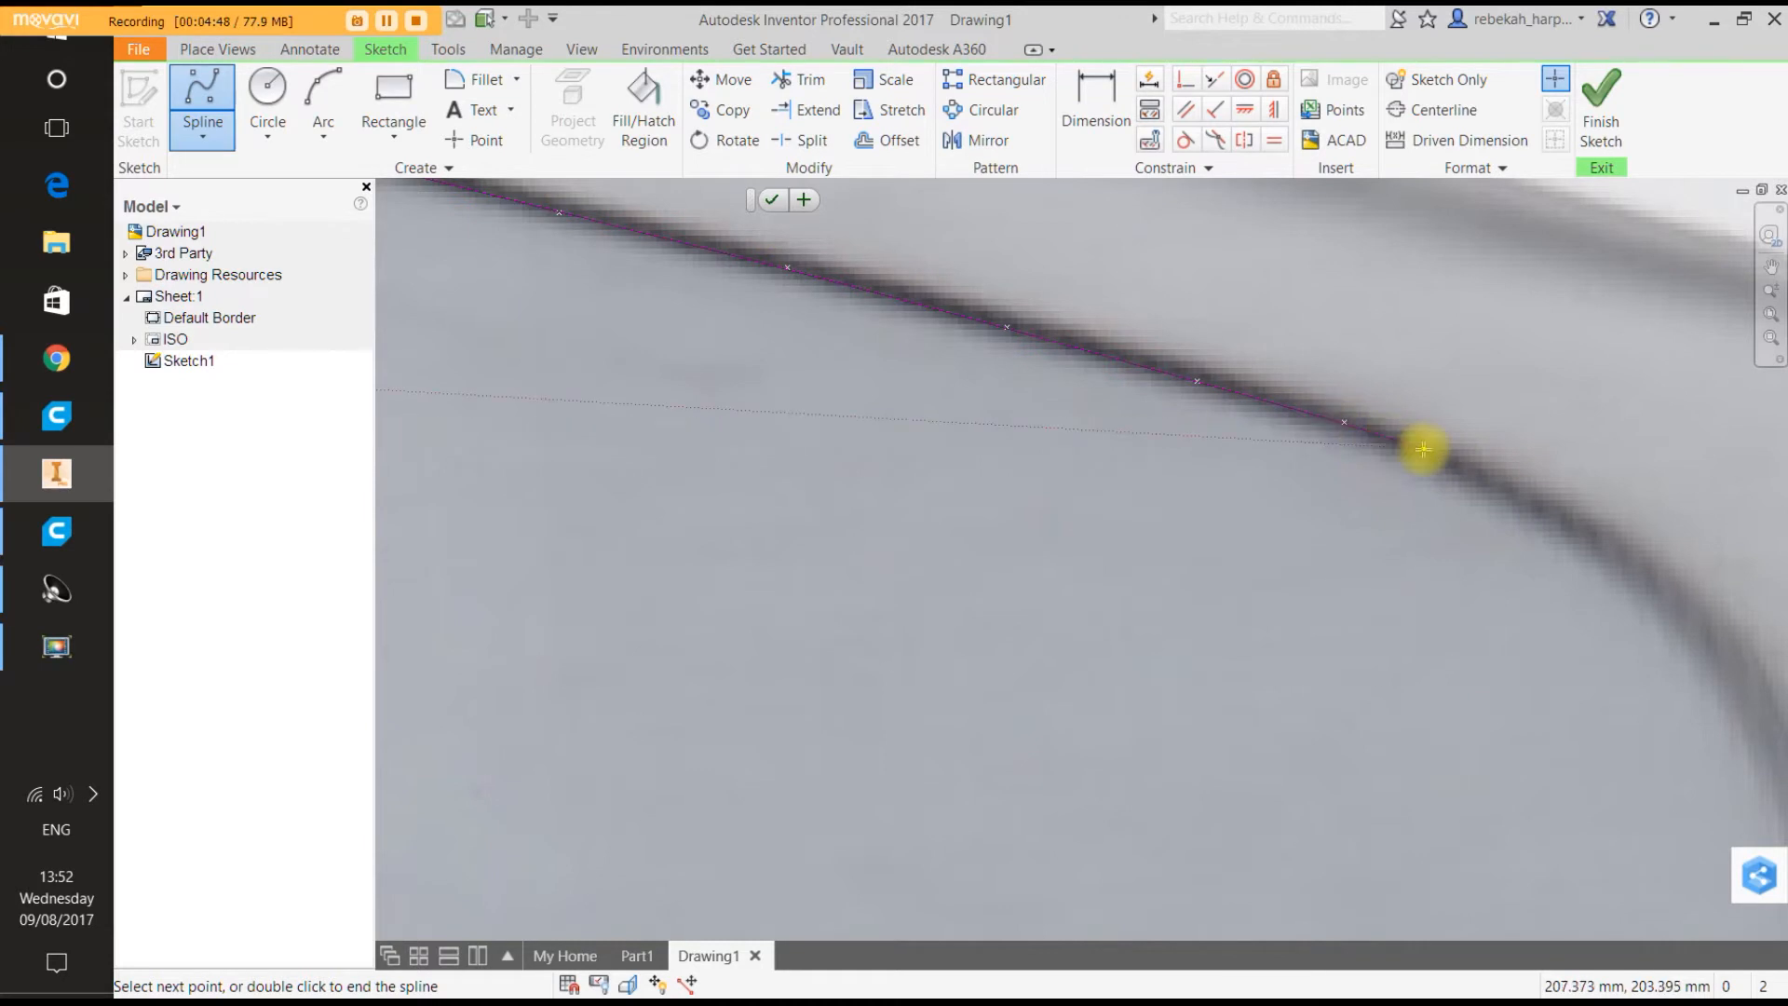
pyautogui.click(1424, 450)
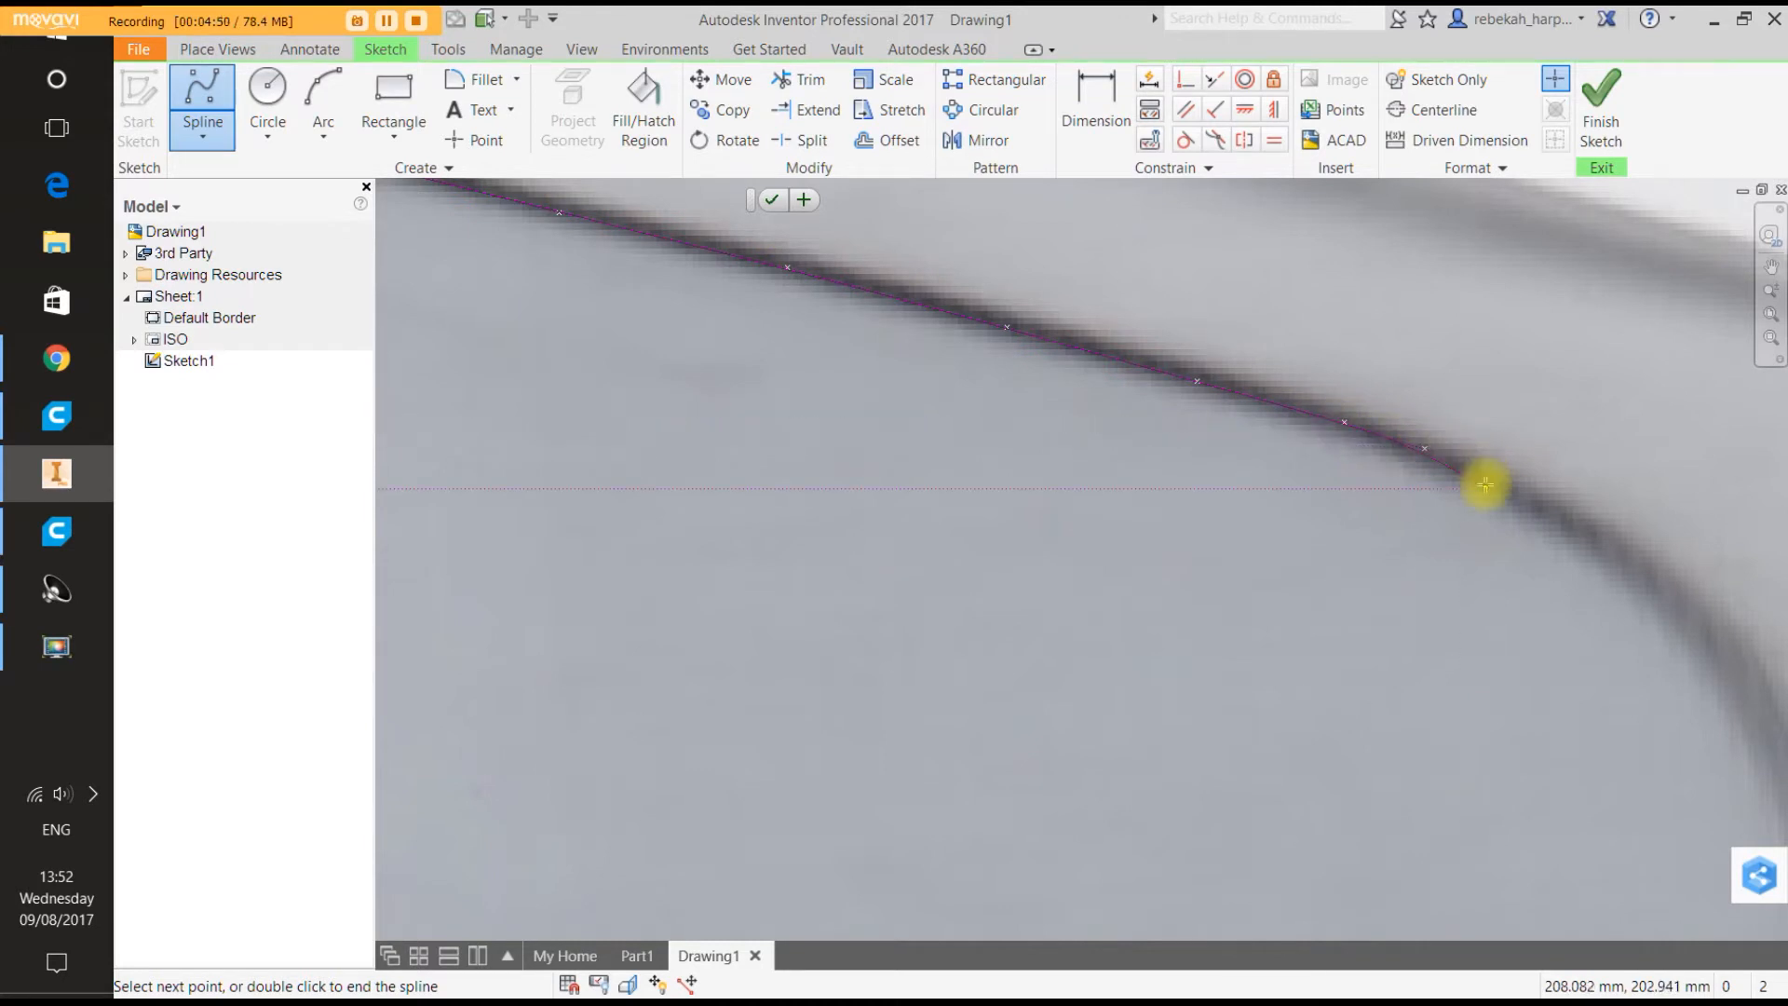
pyautogui.click(1488, 481)
# Carry the spline around the upper-right corner with four closely spaced points following the curved edge line.
pyautogui.scroll(-5, 1487, 479)
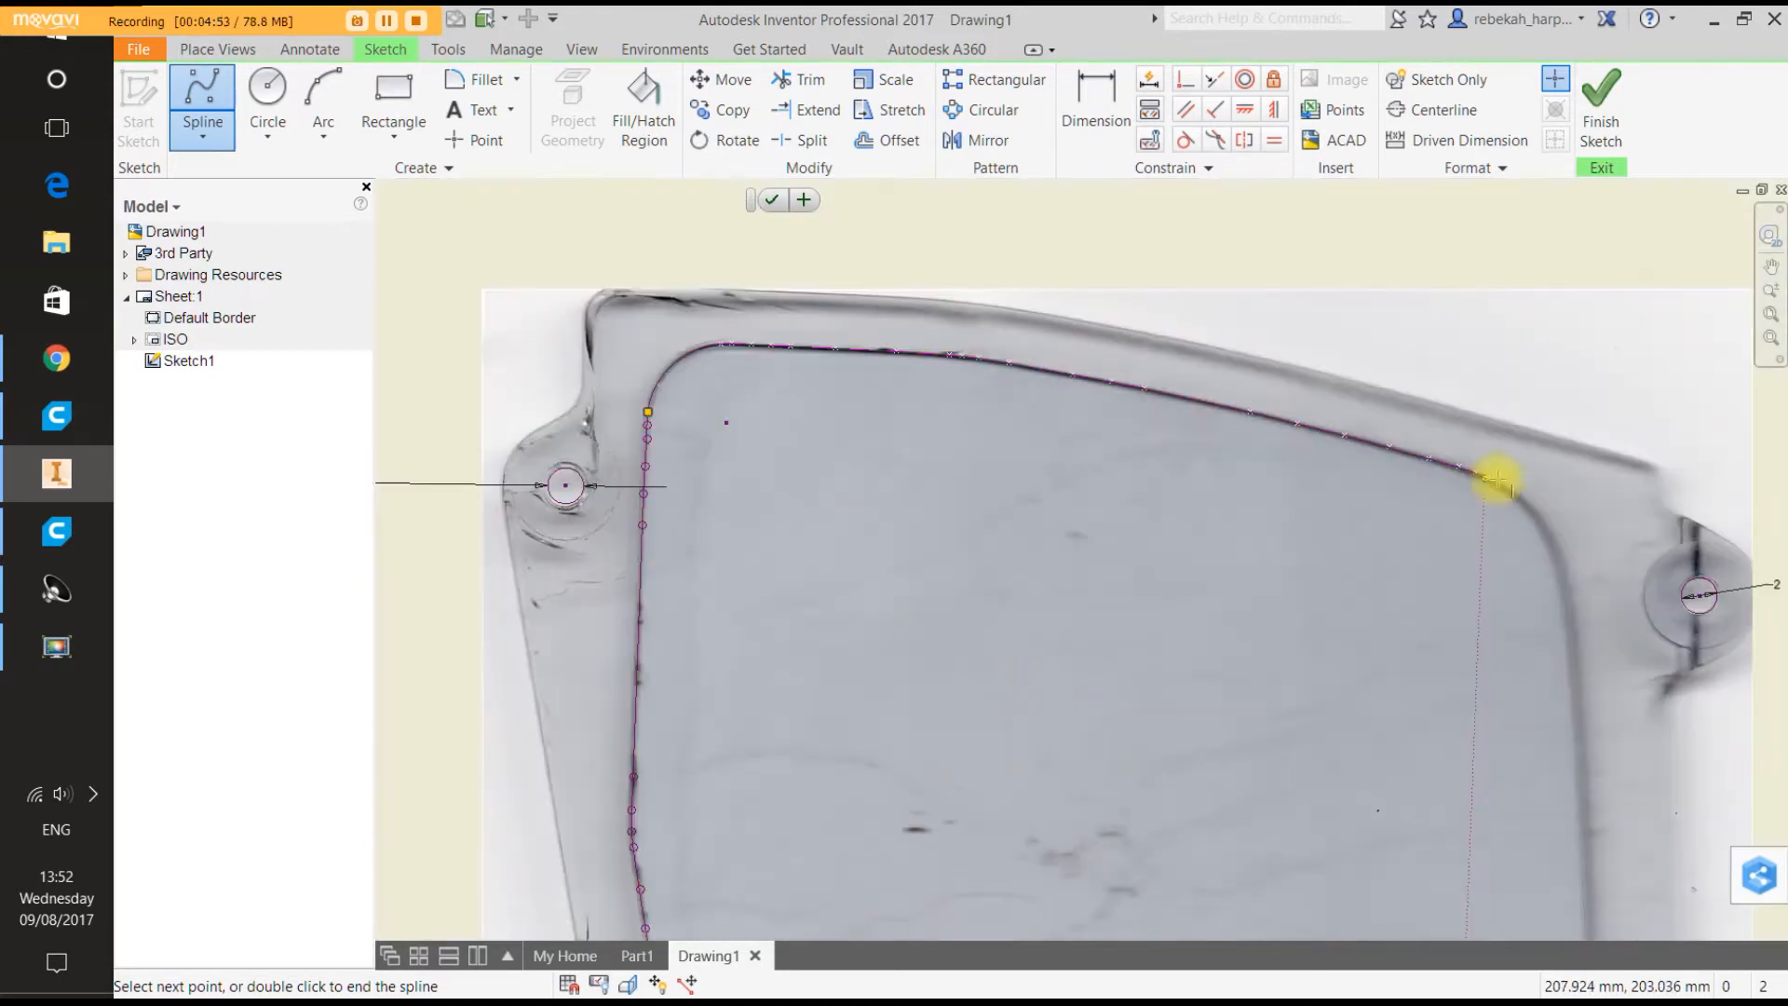
pyautogui.scroll(4, 1570, 519)
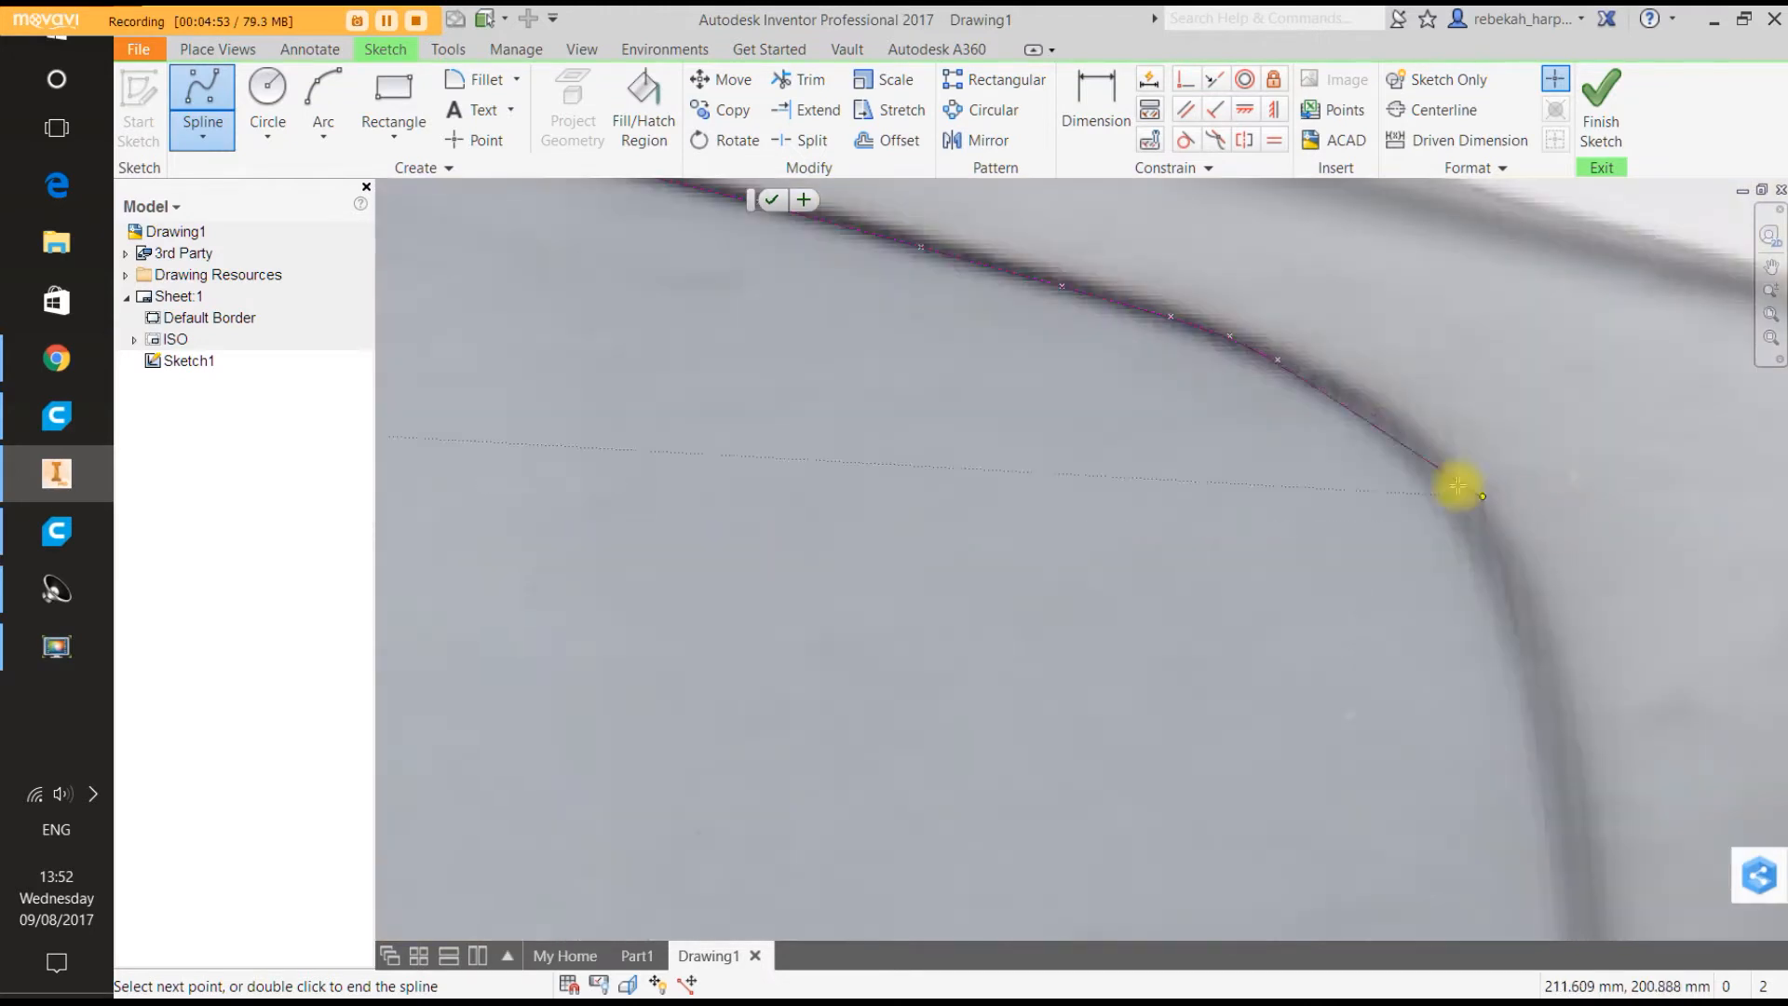
pyautogui.click(1356, 402)
pyautogui.click(1406, 443)
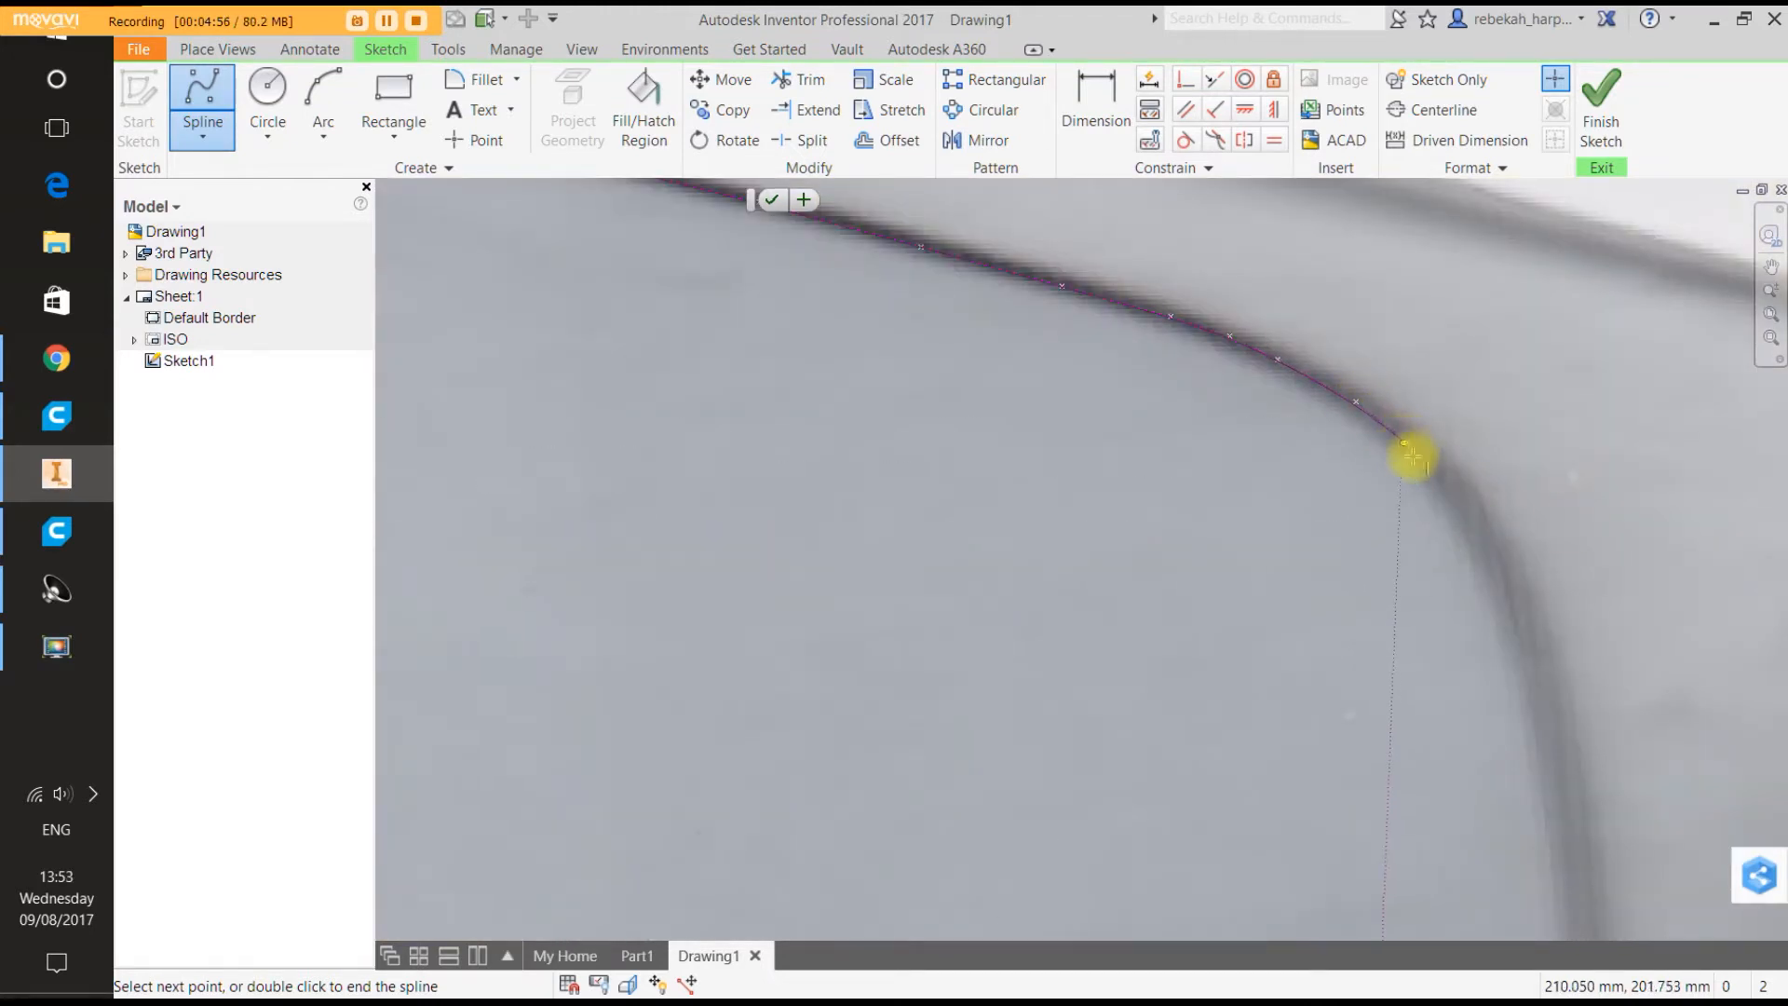
pyautogui.click(1471, 514)
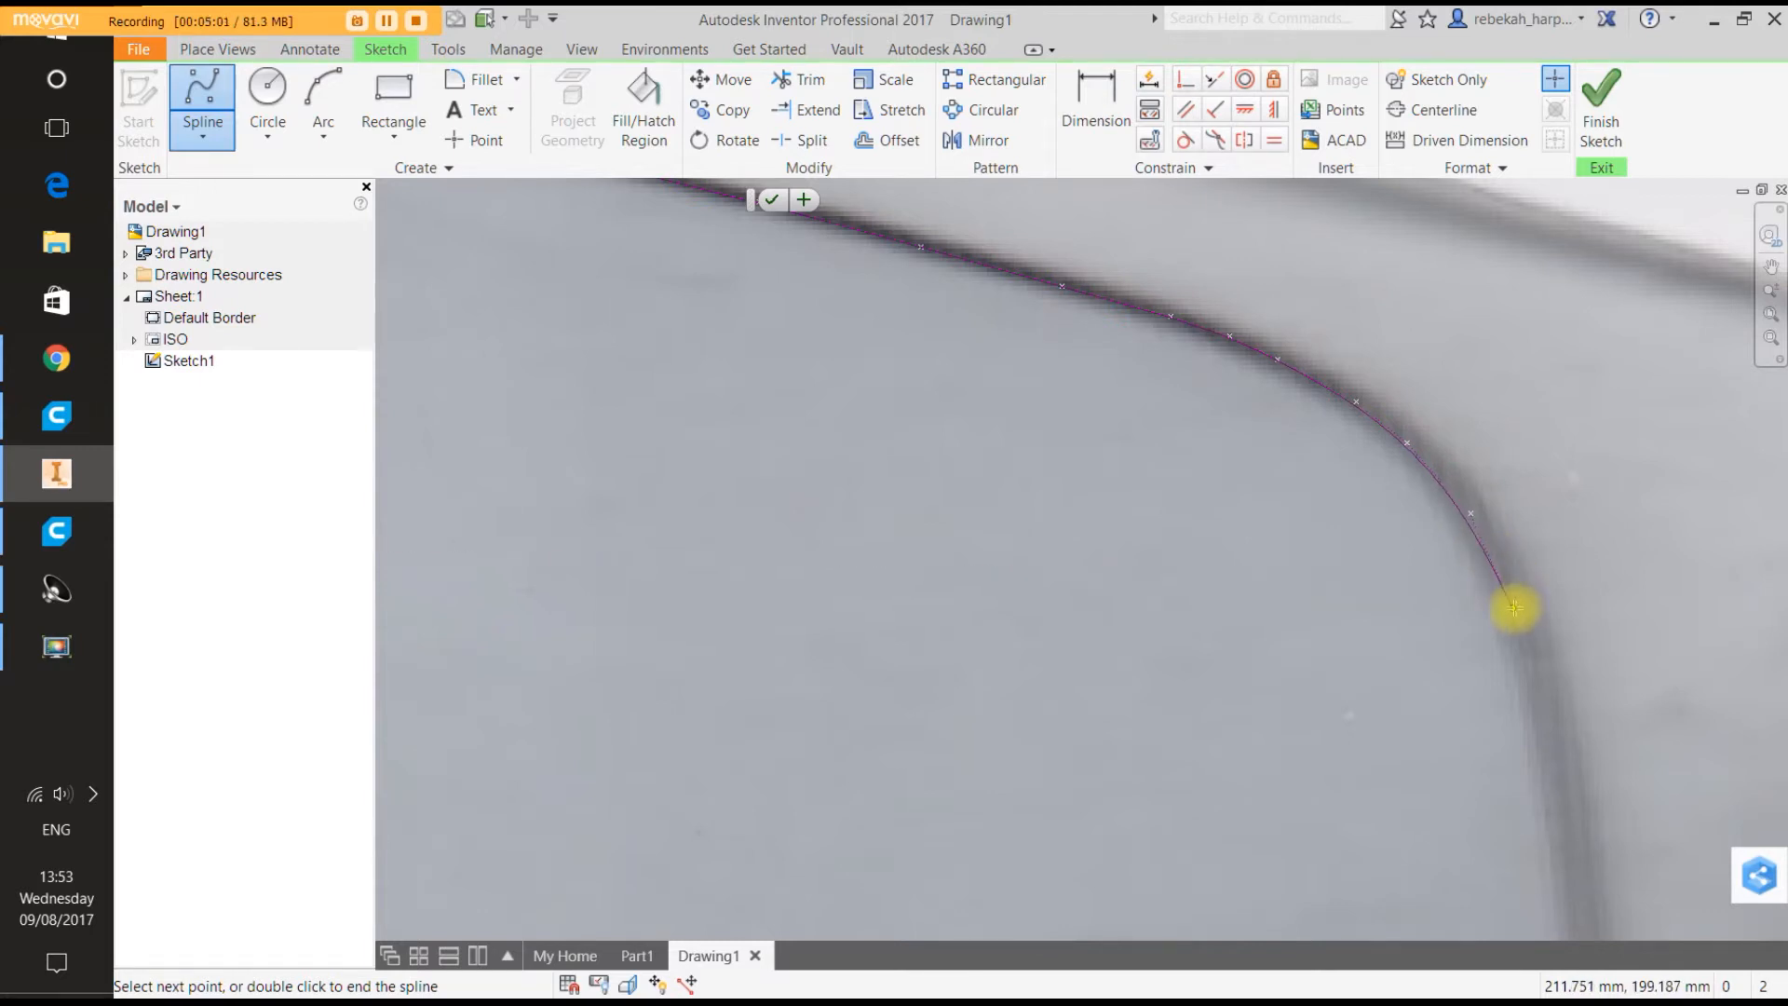
pyautogui.click(1515, 608)
# Lead the spline out of the upper-right corner and onto the upper part of the part's inner right edge.
pyautogui.scroll(-5, 1514, 608)
pyautogui.scroll(4, 1537, 694)
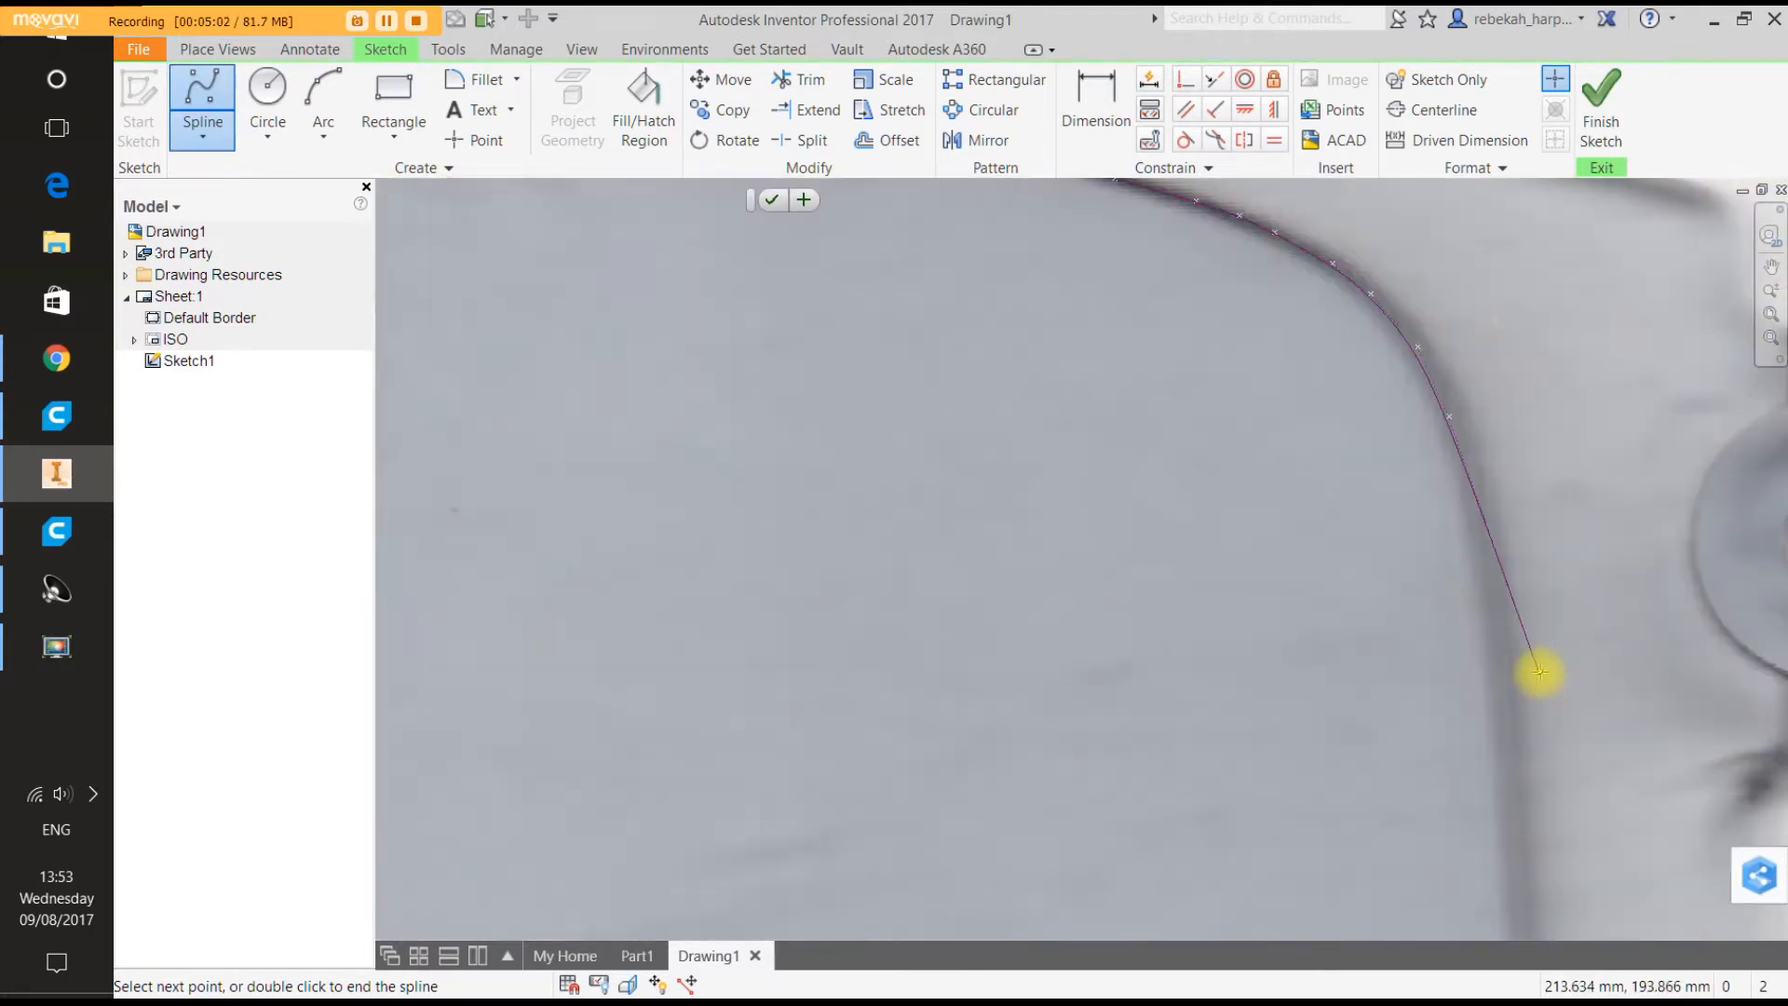
pyautogui.click(1469, 474)
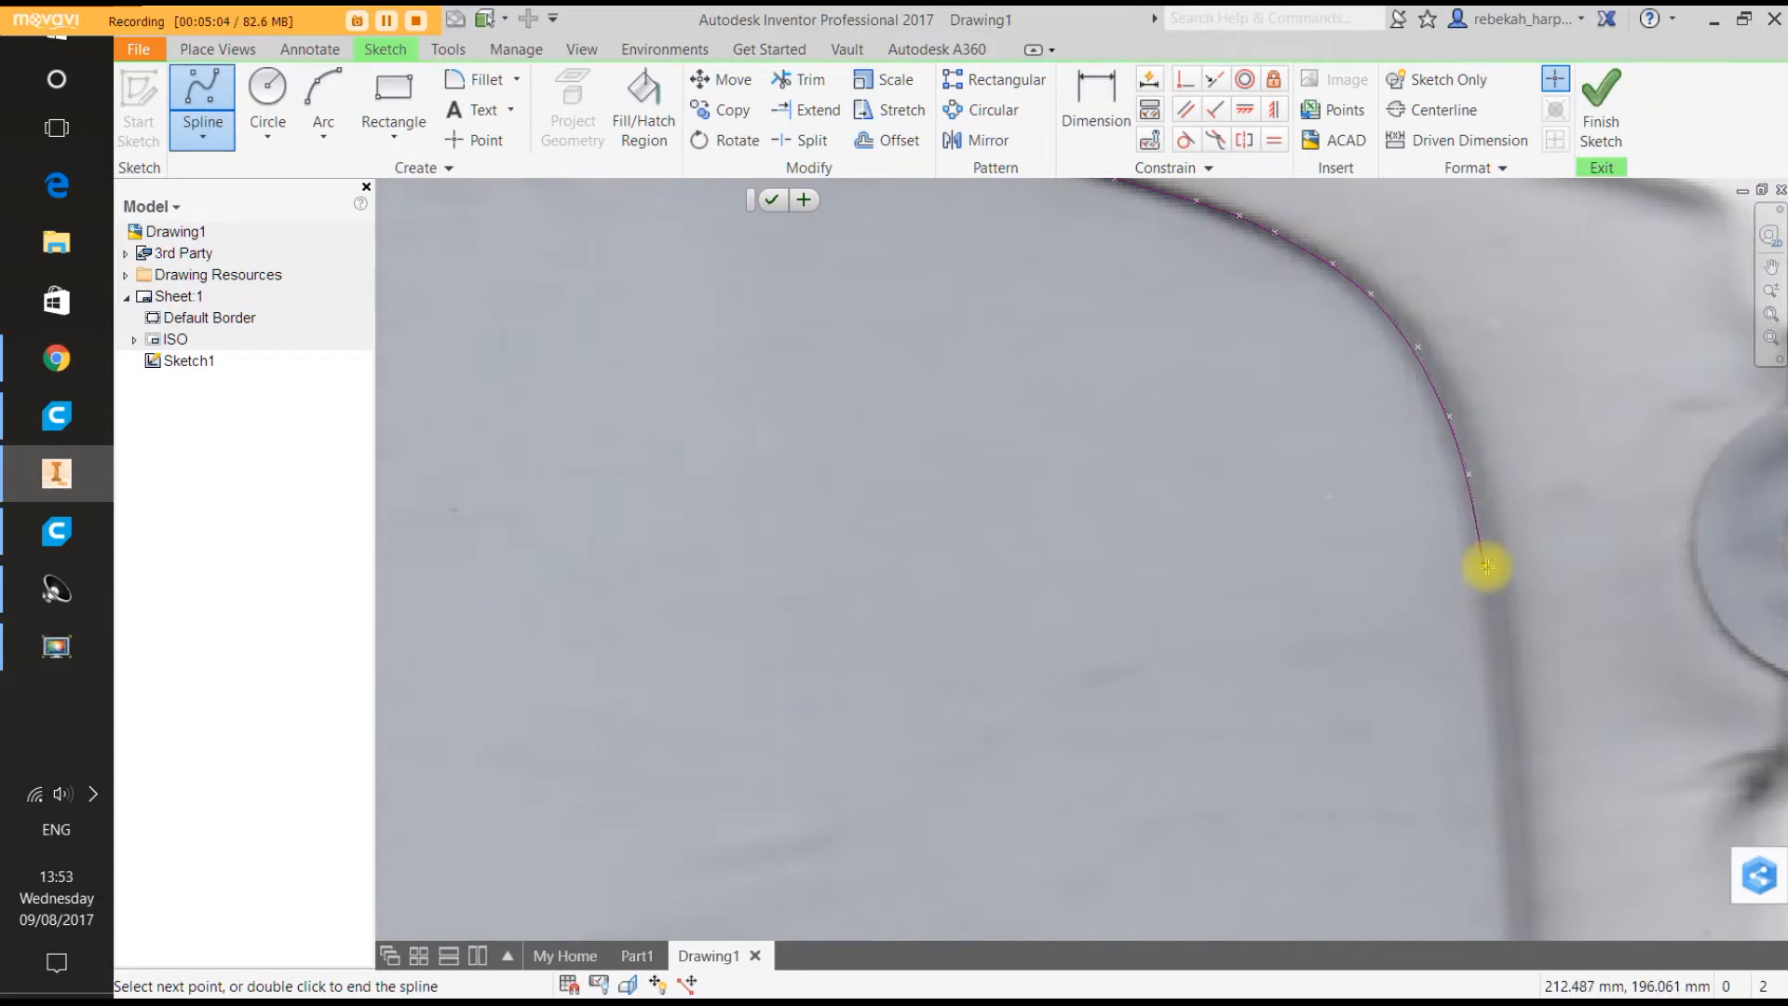
pyautogui.scroll(-5, 1487, 566)
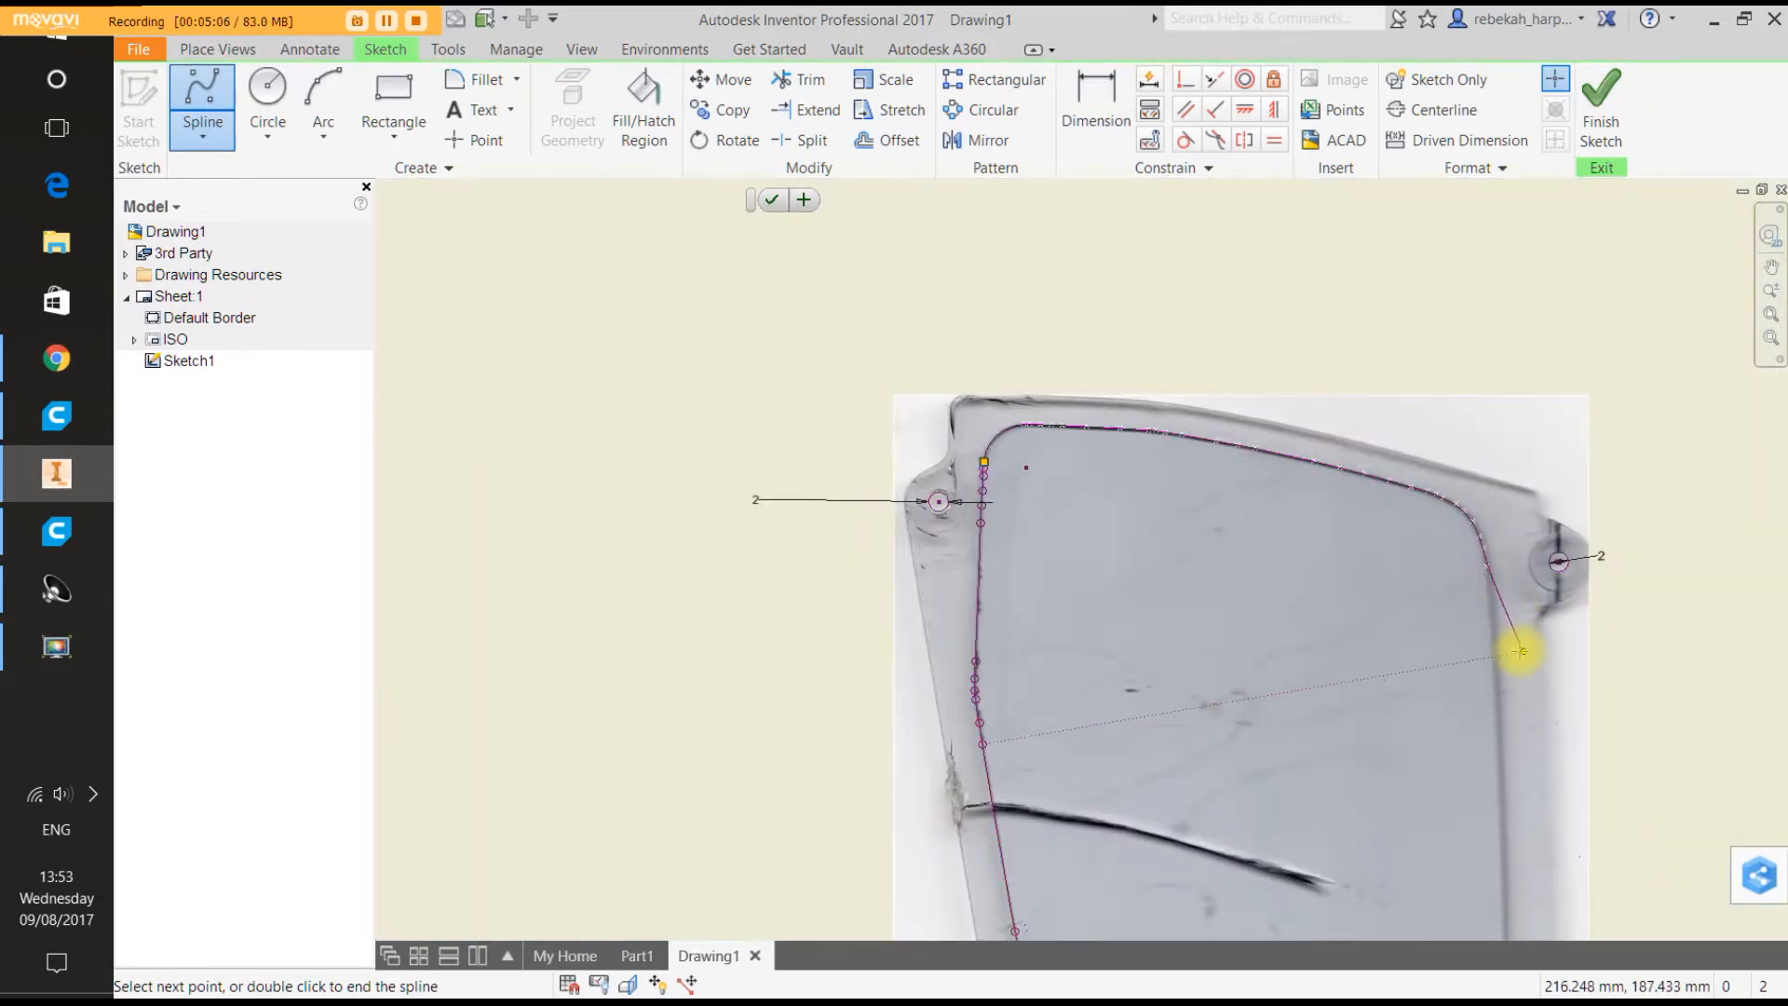
pyautogui.scroll(5, 1521, 651)
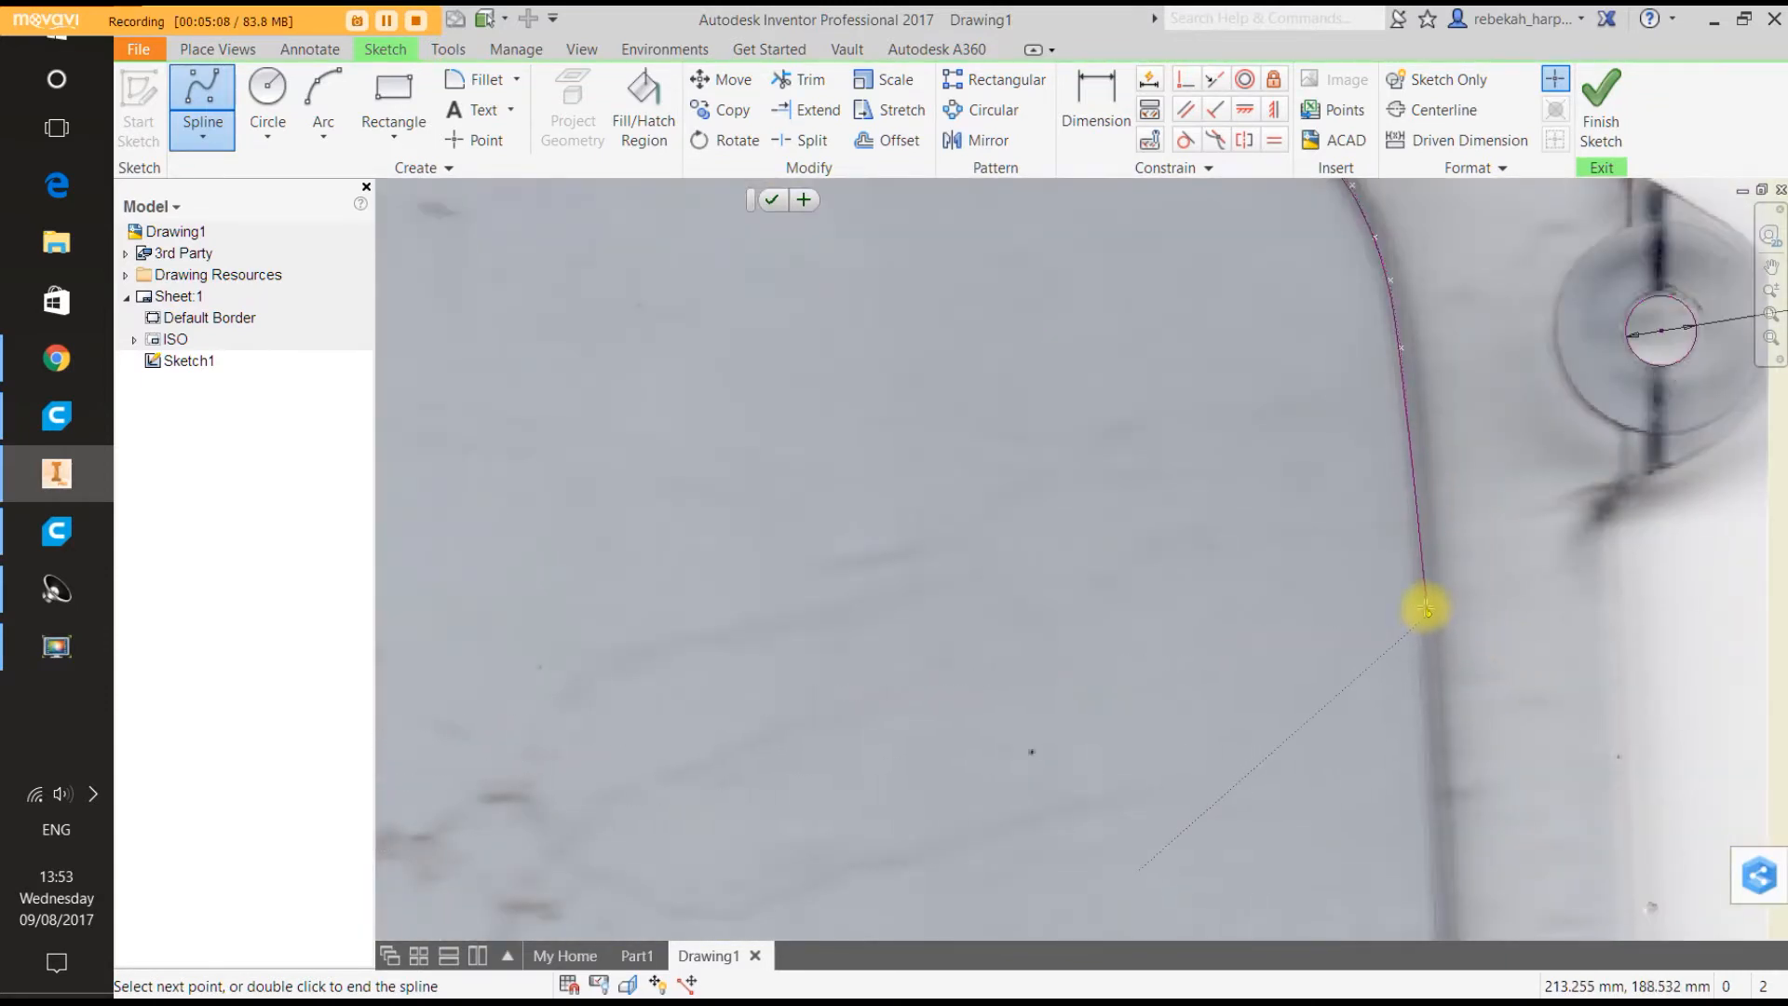
pyautogui.click(1428, 614)
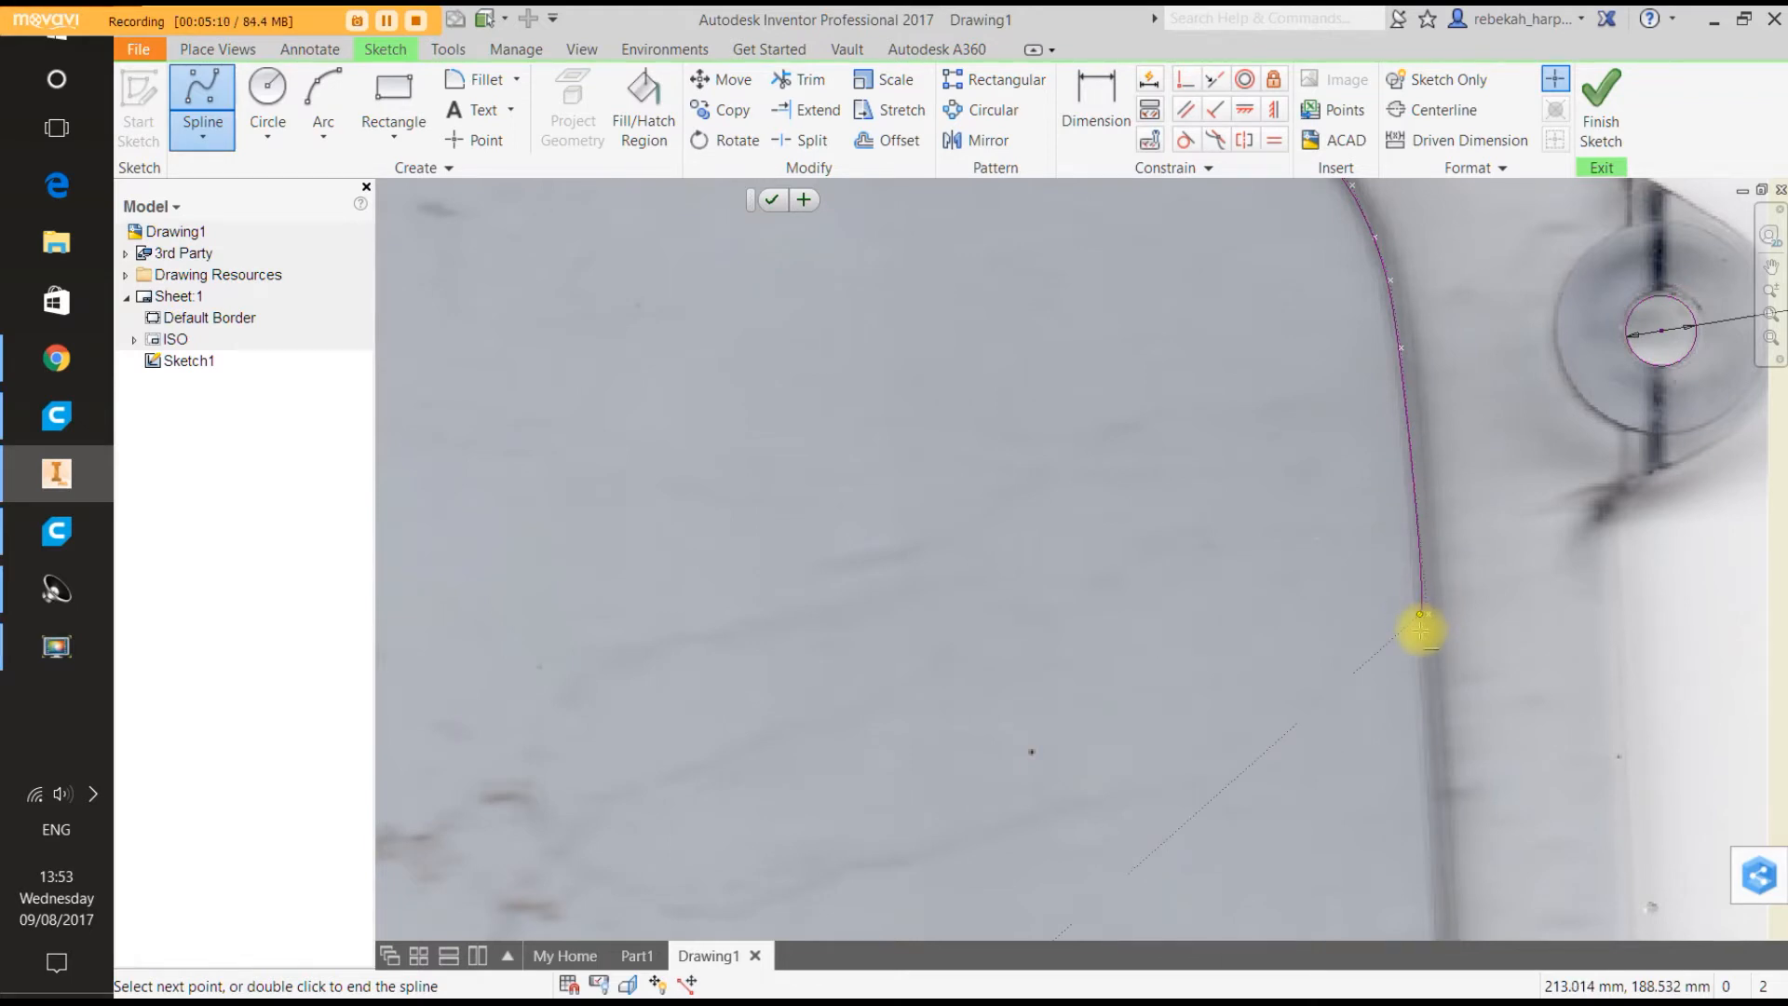
# Run the spline down the nearly straight right edge with widely spaced points to just above the lower-right corner.
pyautogui.scroll(-6, 1423, 629)
pyautogui.scroll(6, 1434, 655)
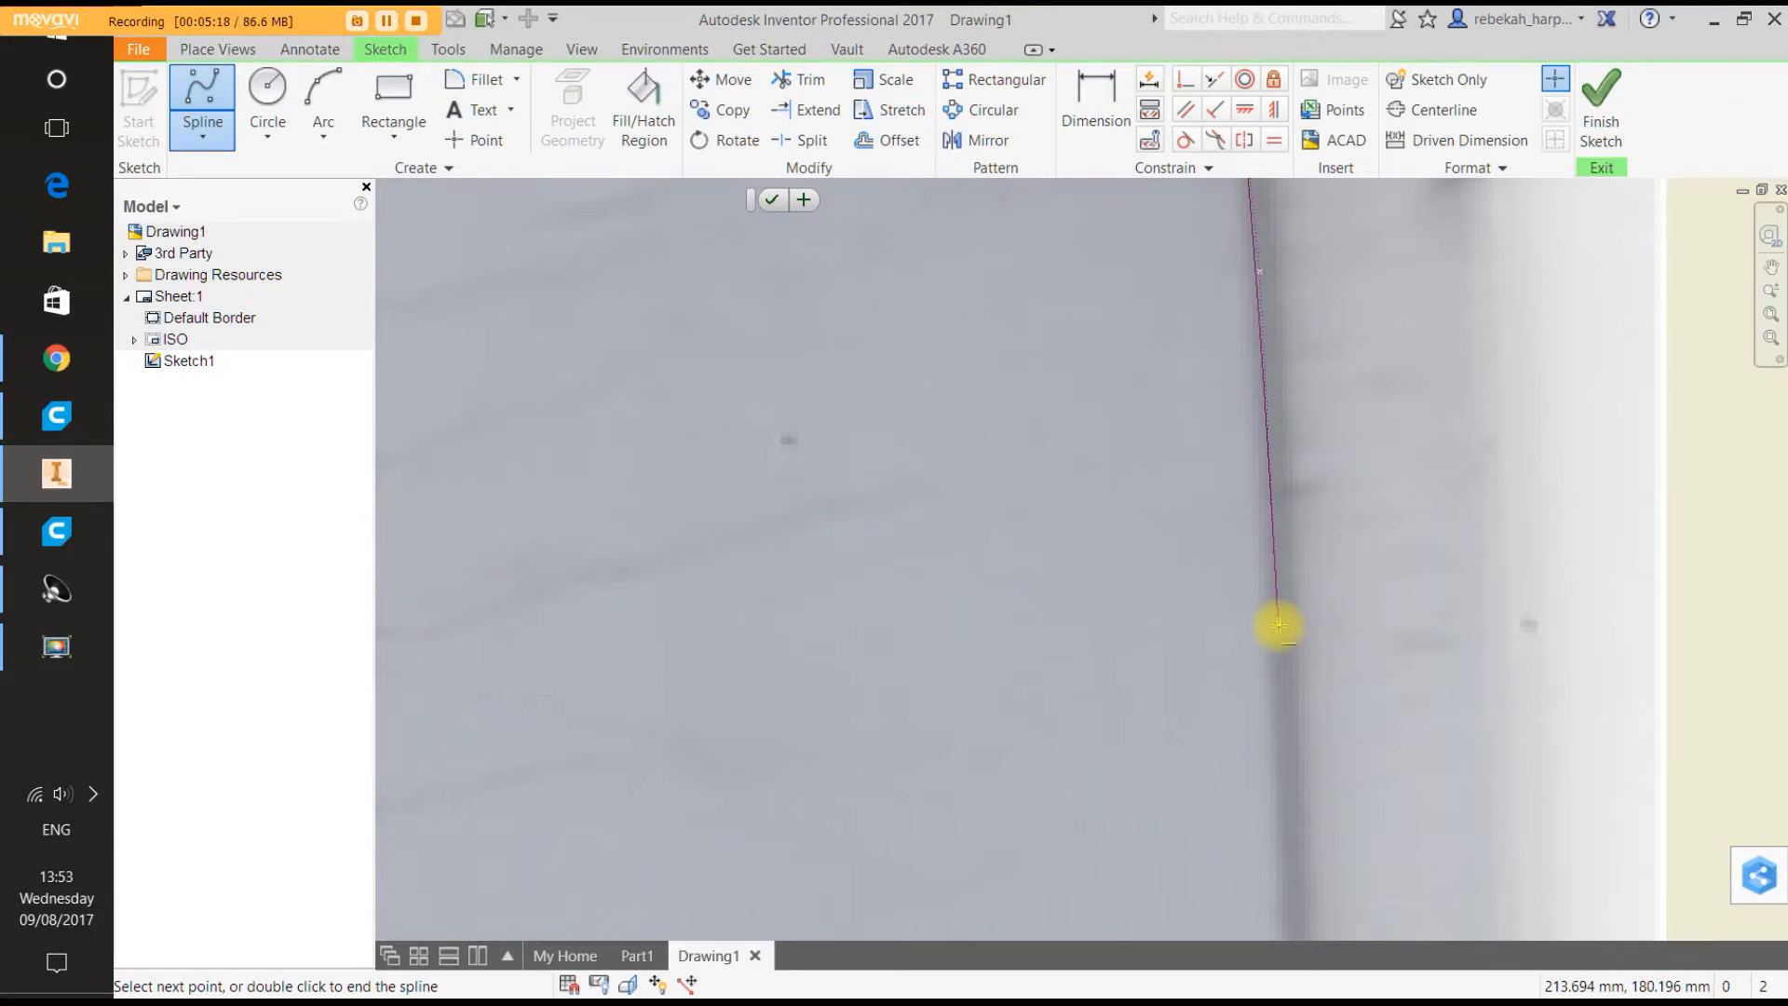
pyautogui.scroll(-5, 1279, 625)
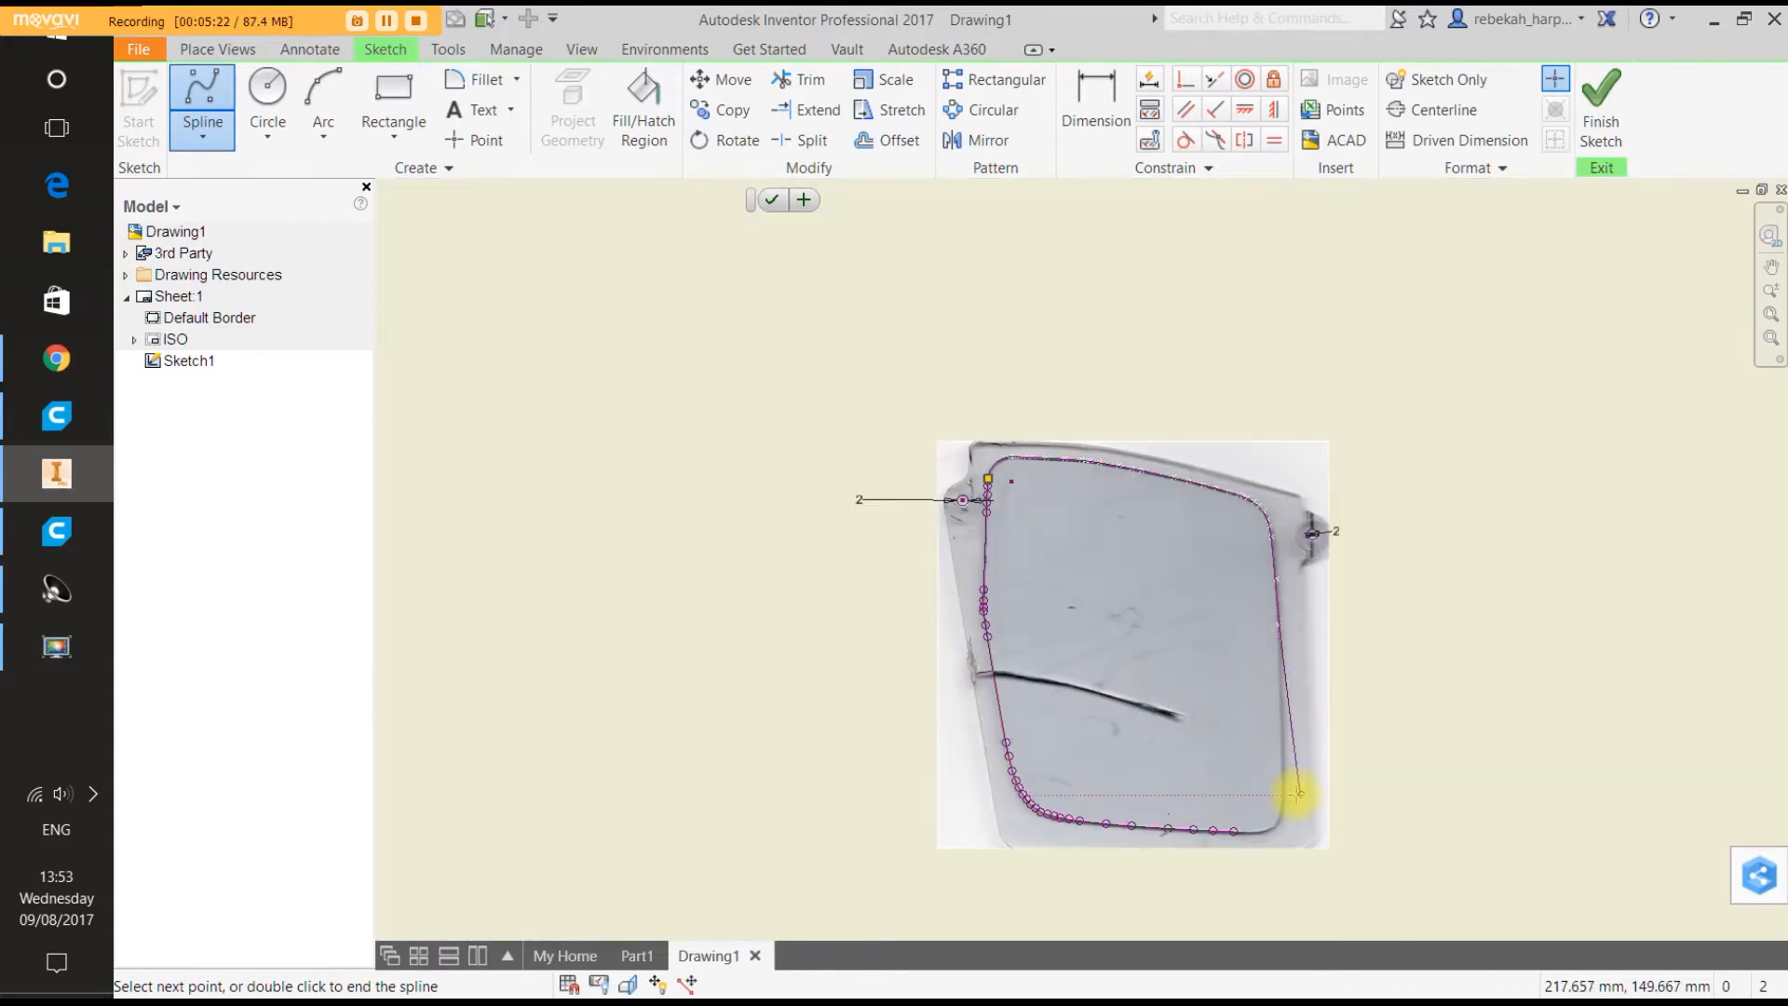
pyautogui.scroll(4, 1294, 799)
pyautogui.scroll(3, 1270, 786)
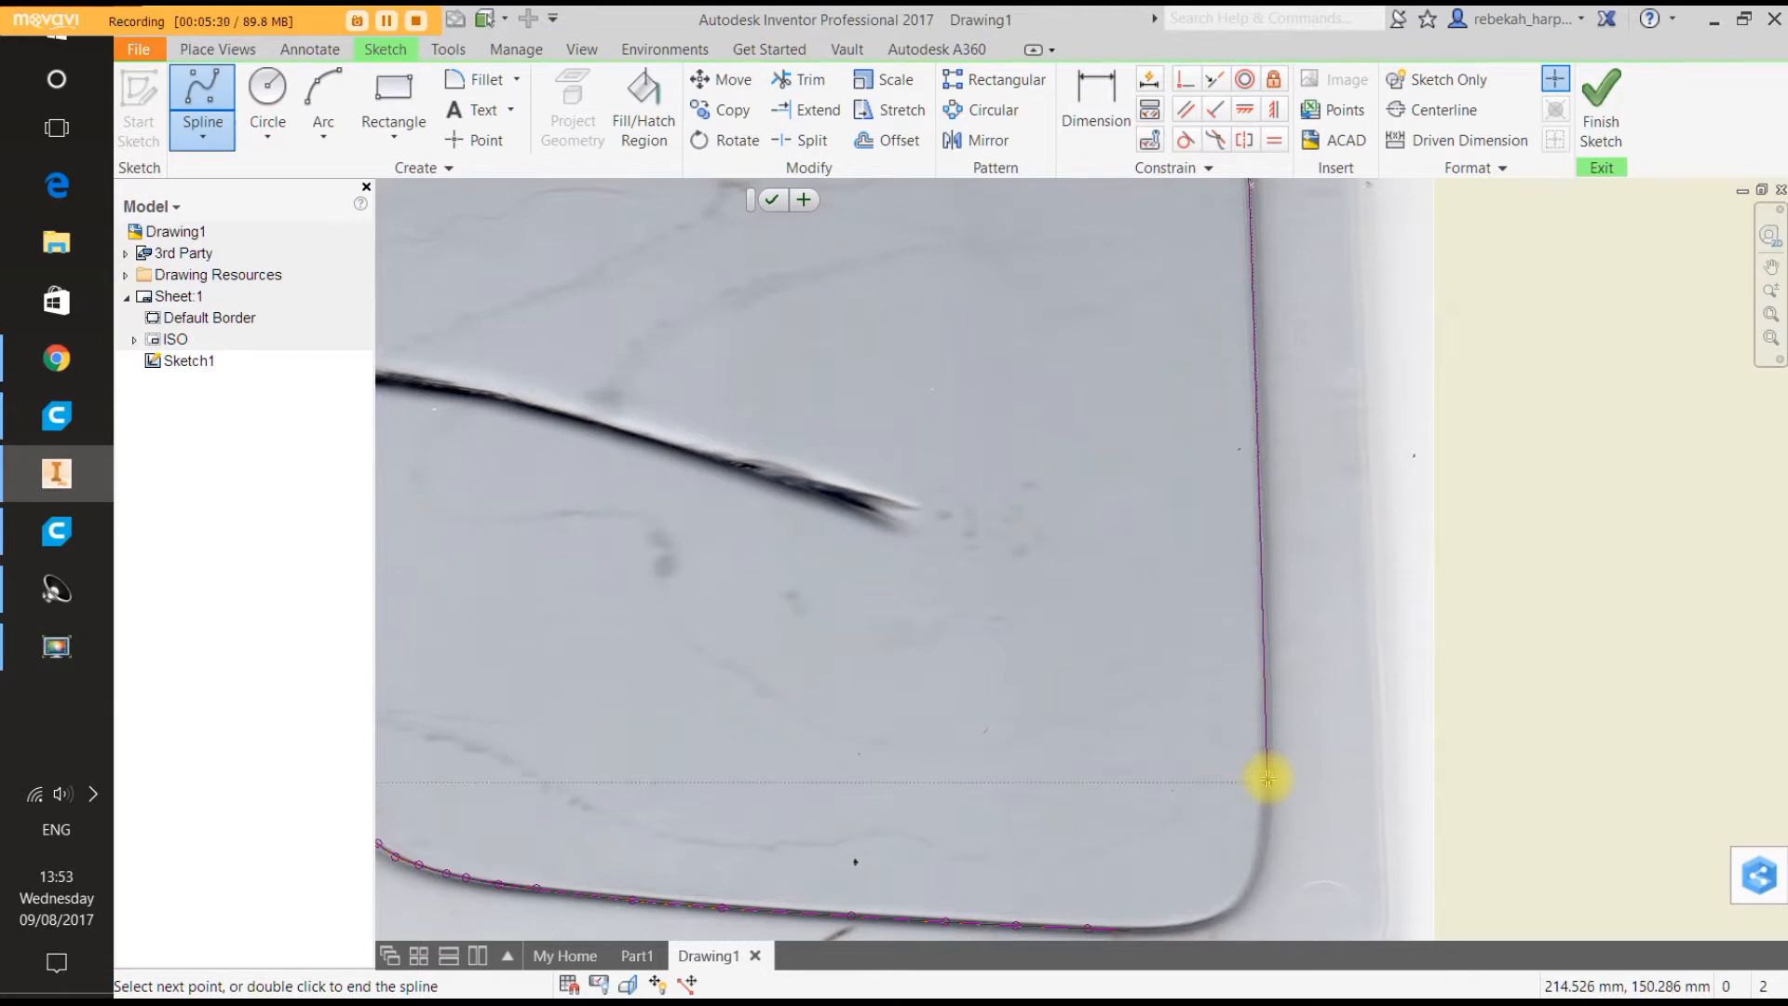
pyautogui.click(1261, 471)
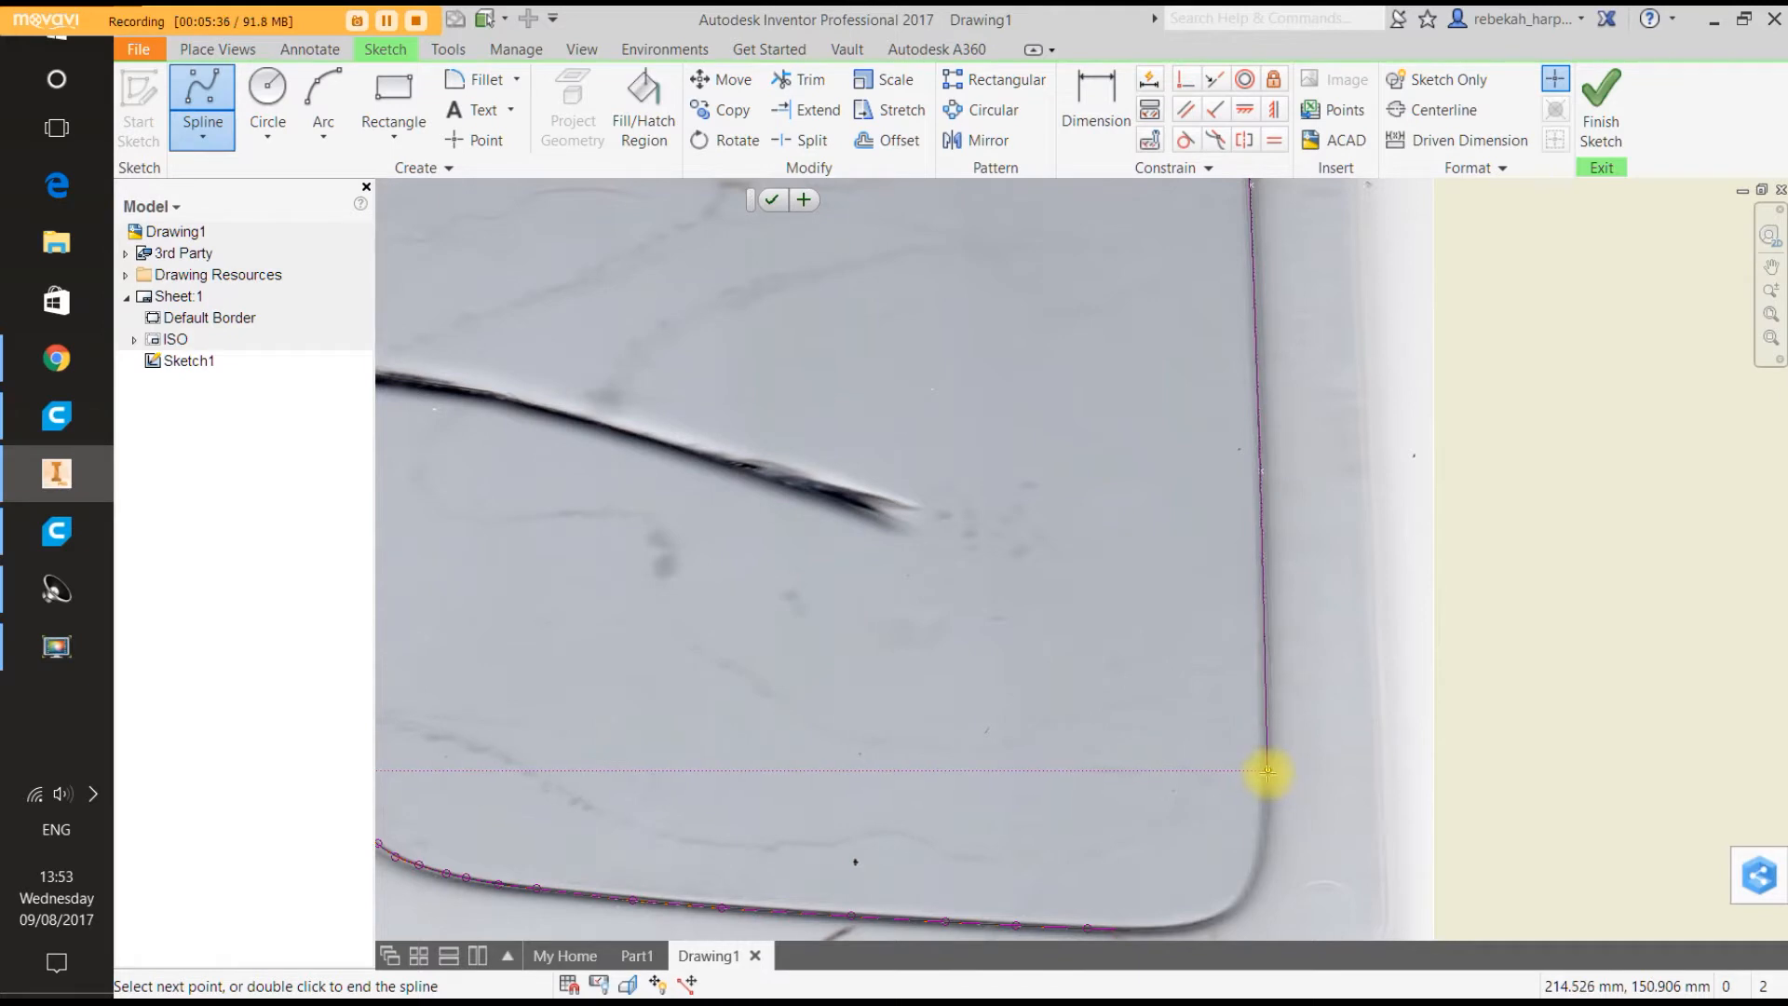
# Add closely spaced spline points in the middle of the right edge line, just before it curves into the lower-right corner.
pyautogui.scroll(-4, 1269, 843)
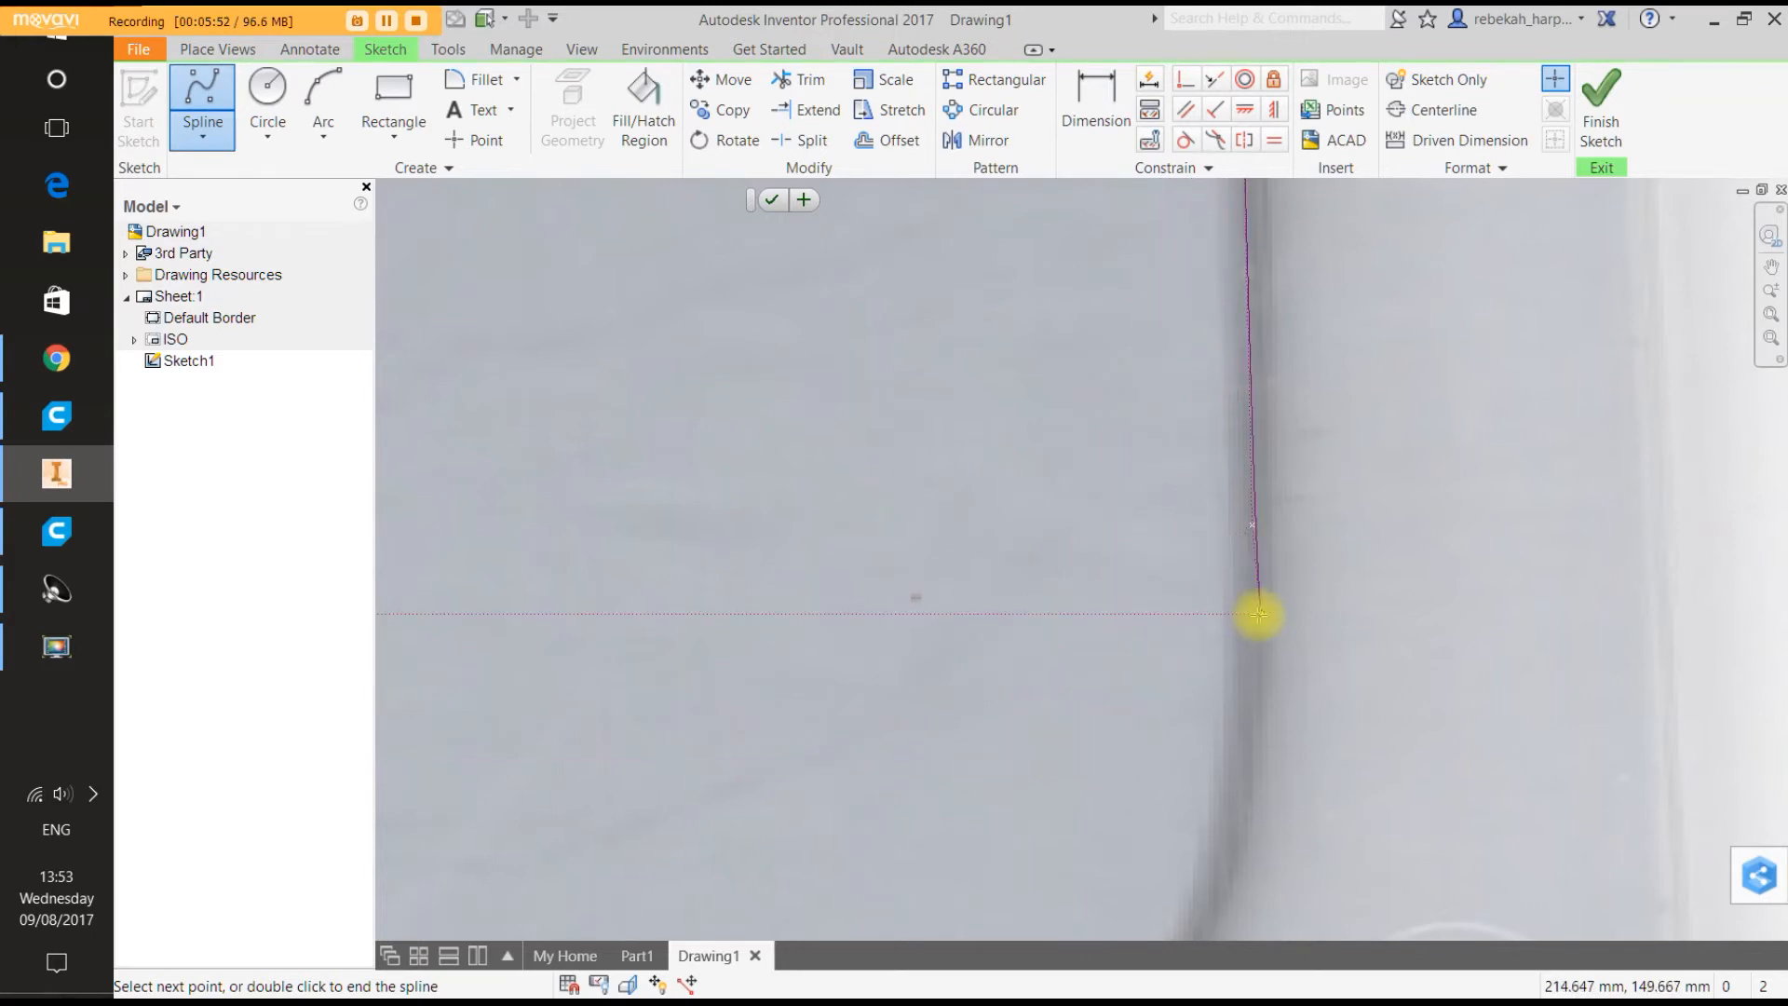
pyautogui.click(1252, 568)
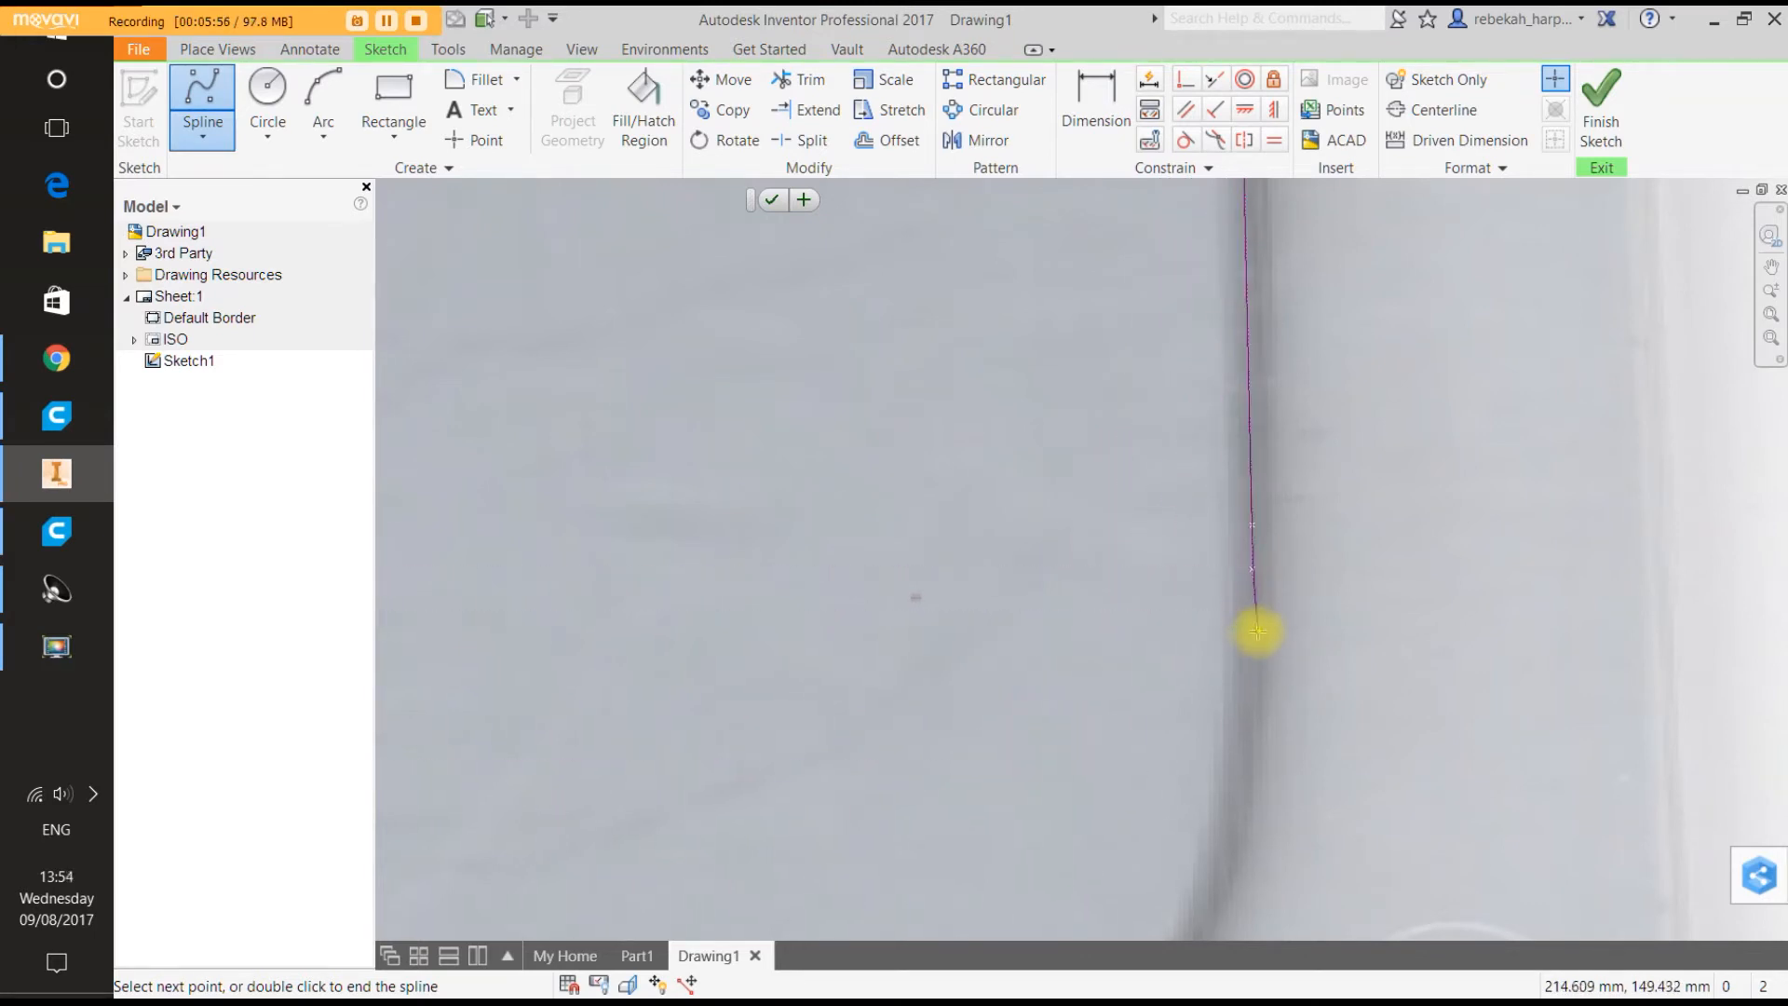
pyautogui.scroll(3, 1260, 635)
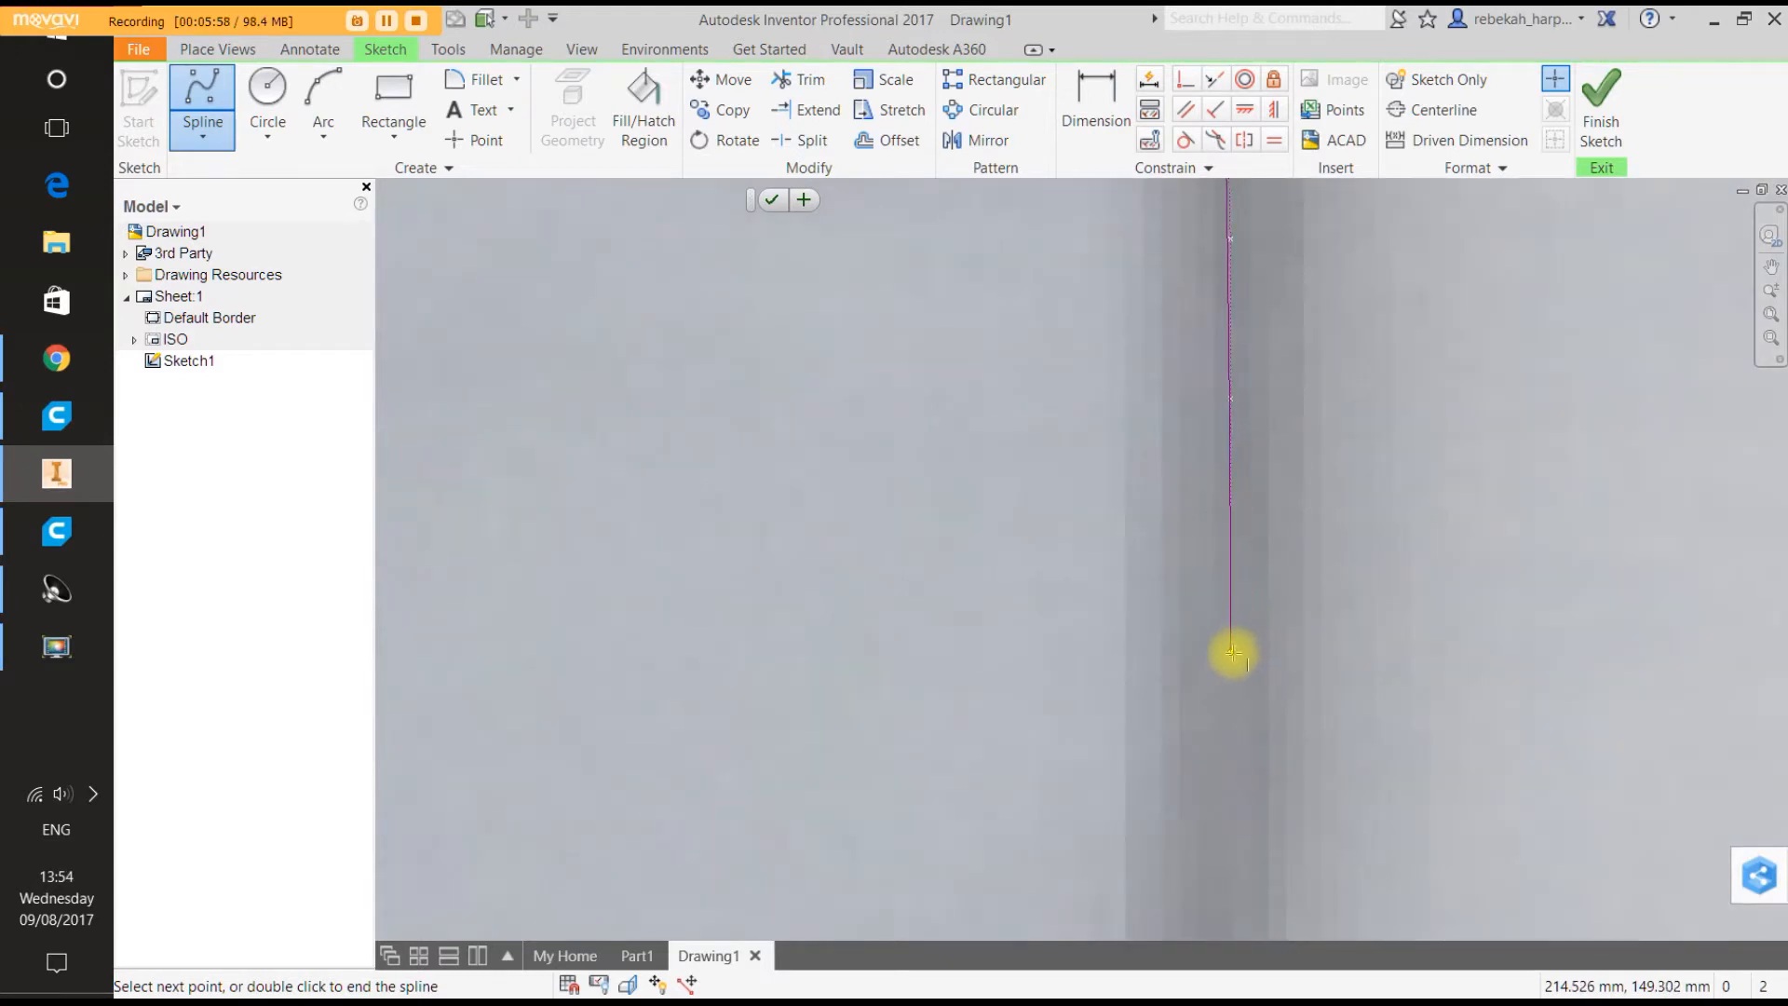
pyautogui.click(1232, 656)
pyautogui.scroll(-5, 1230, 652)
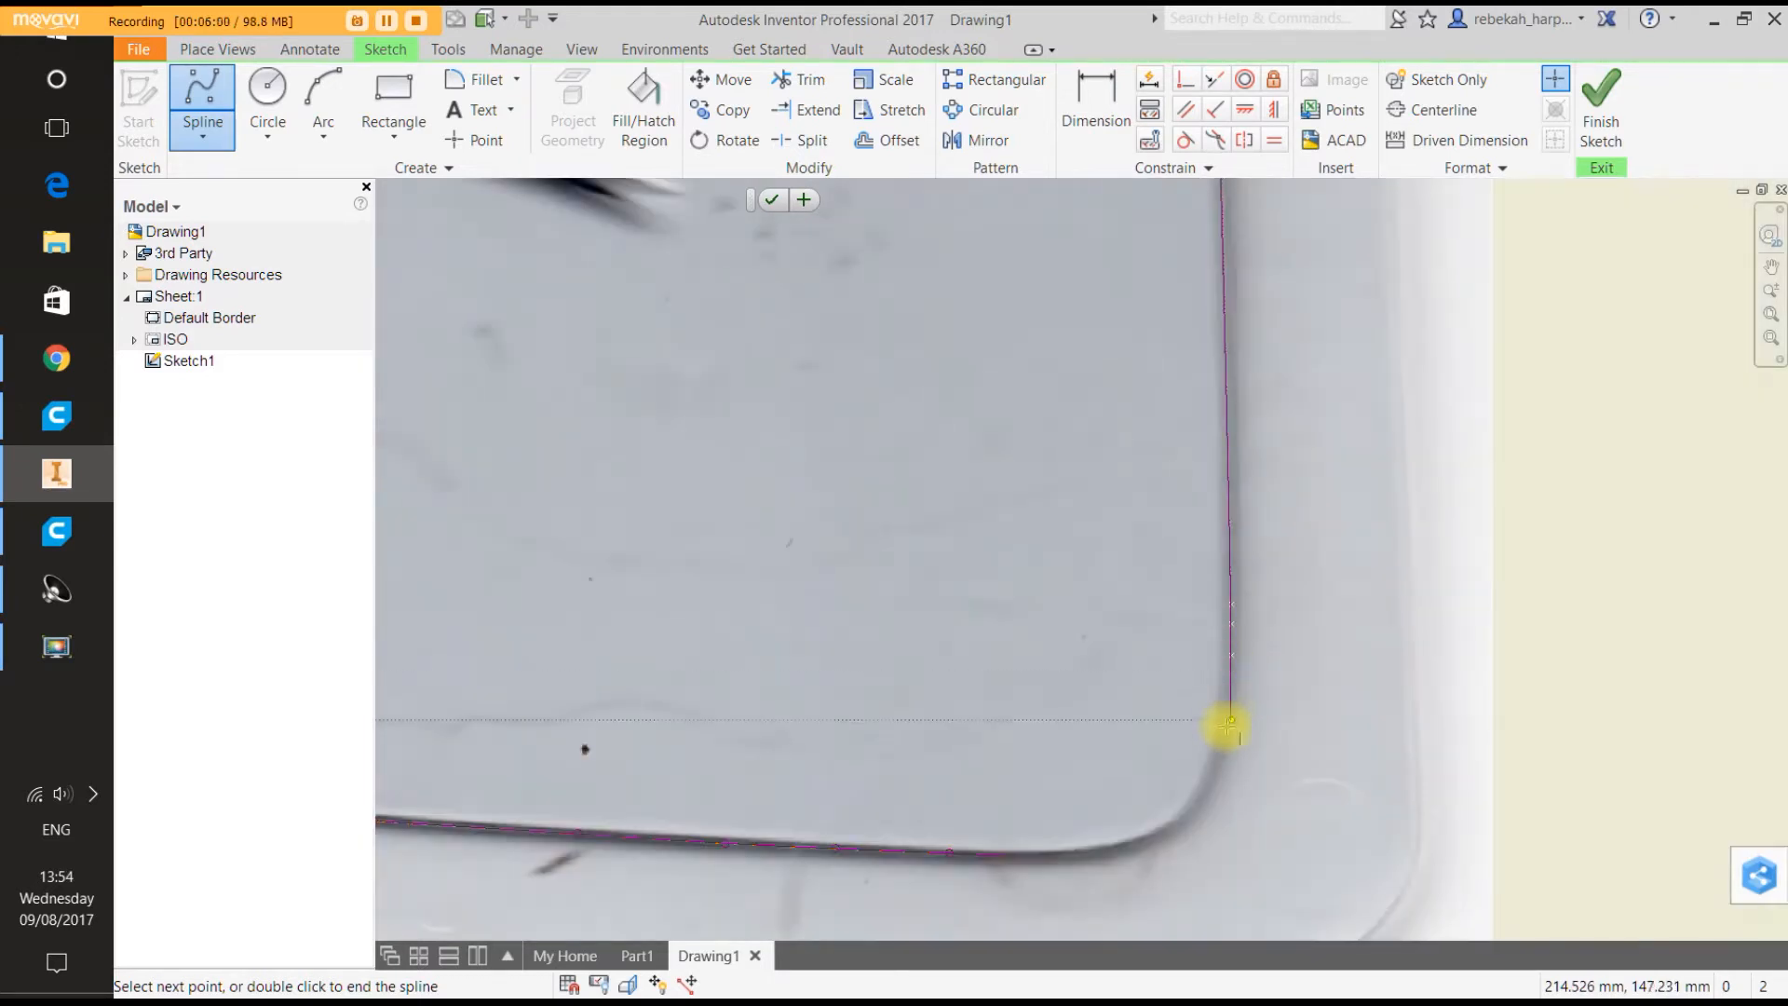
# Continue the spline from the right edge into the lower-right corner with closely spaced points along the dark edge line.
pyautogui.scroll(4, 1224, 728)
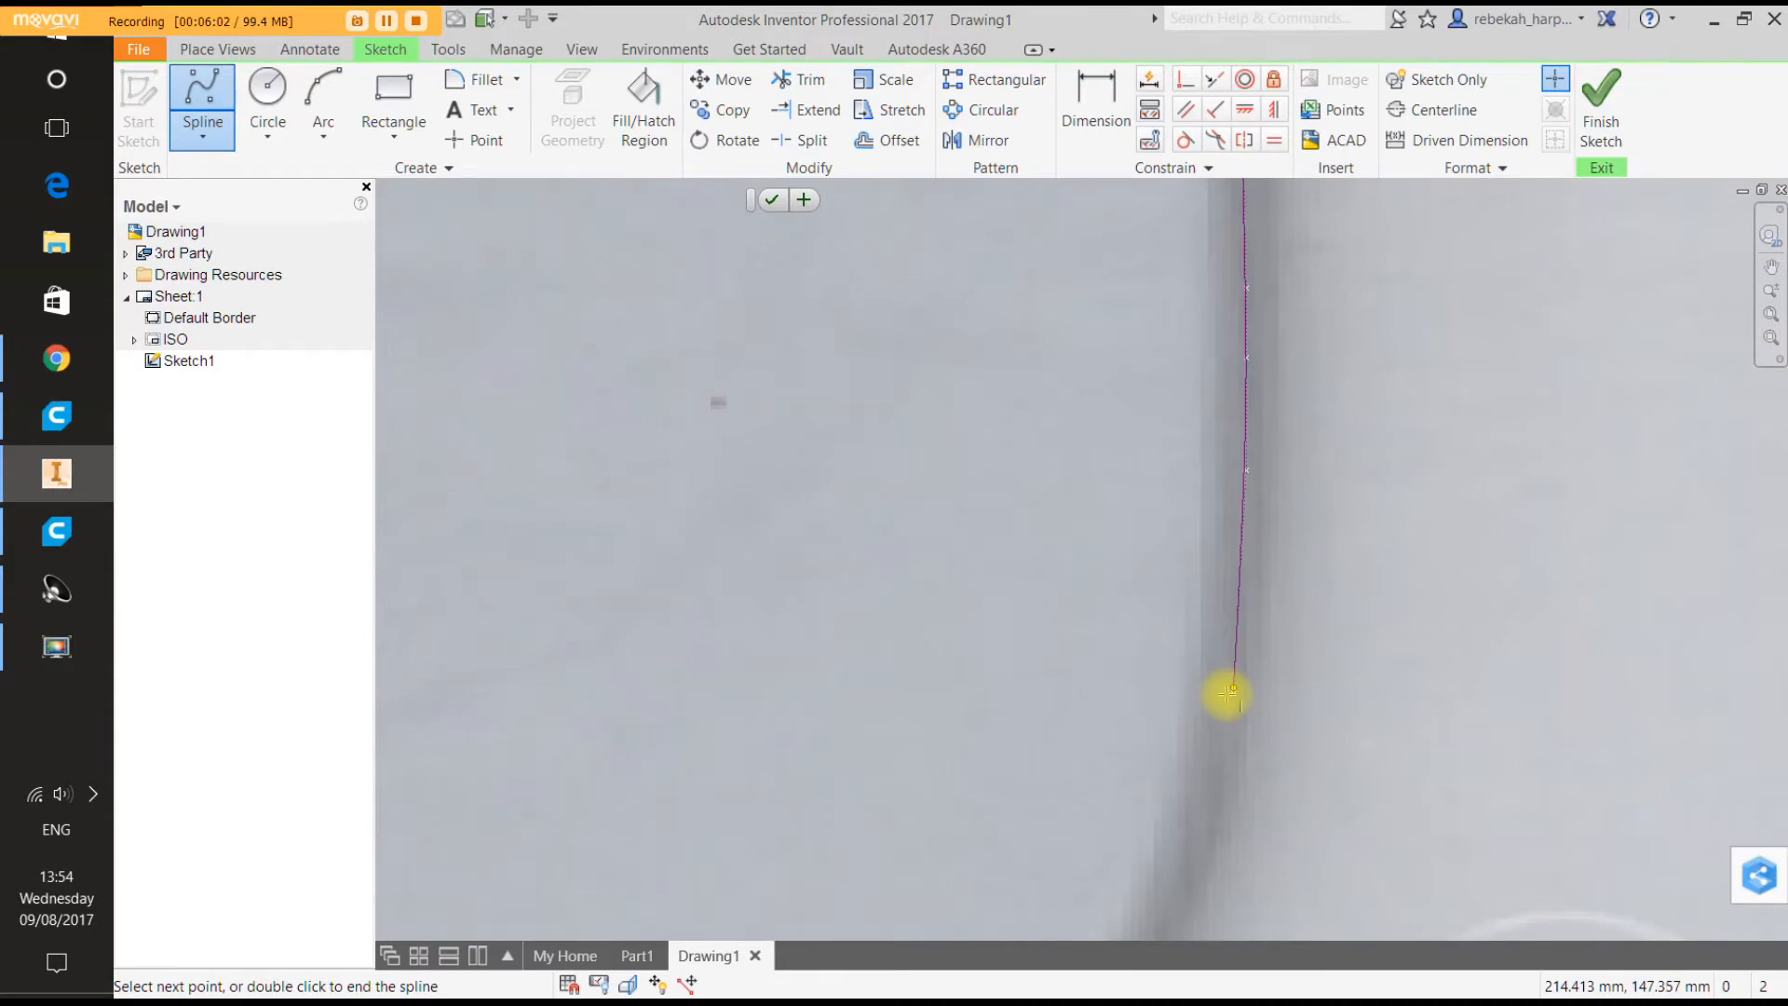
pyautogui.scroll(-2, 1227, 693)
pyautogui.scroll(3, 1213, 736)
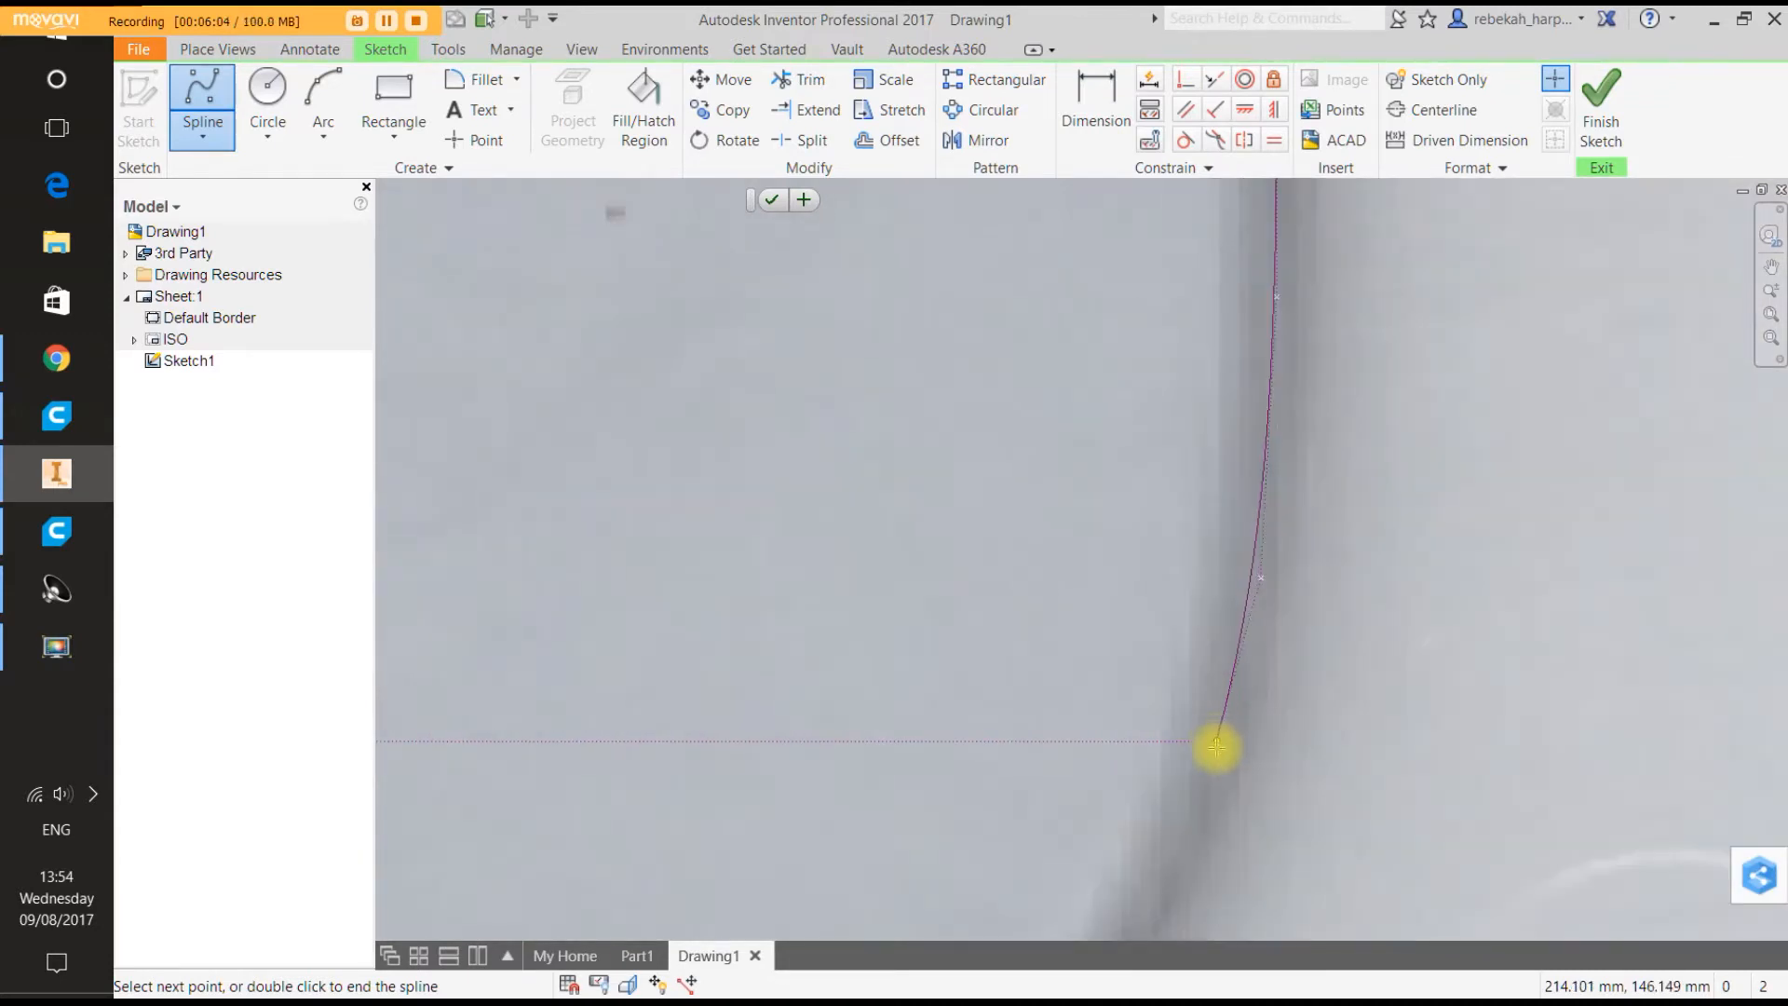
pyautogui.scroll(-2, 1211, 752)
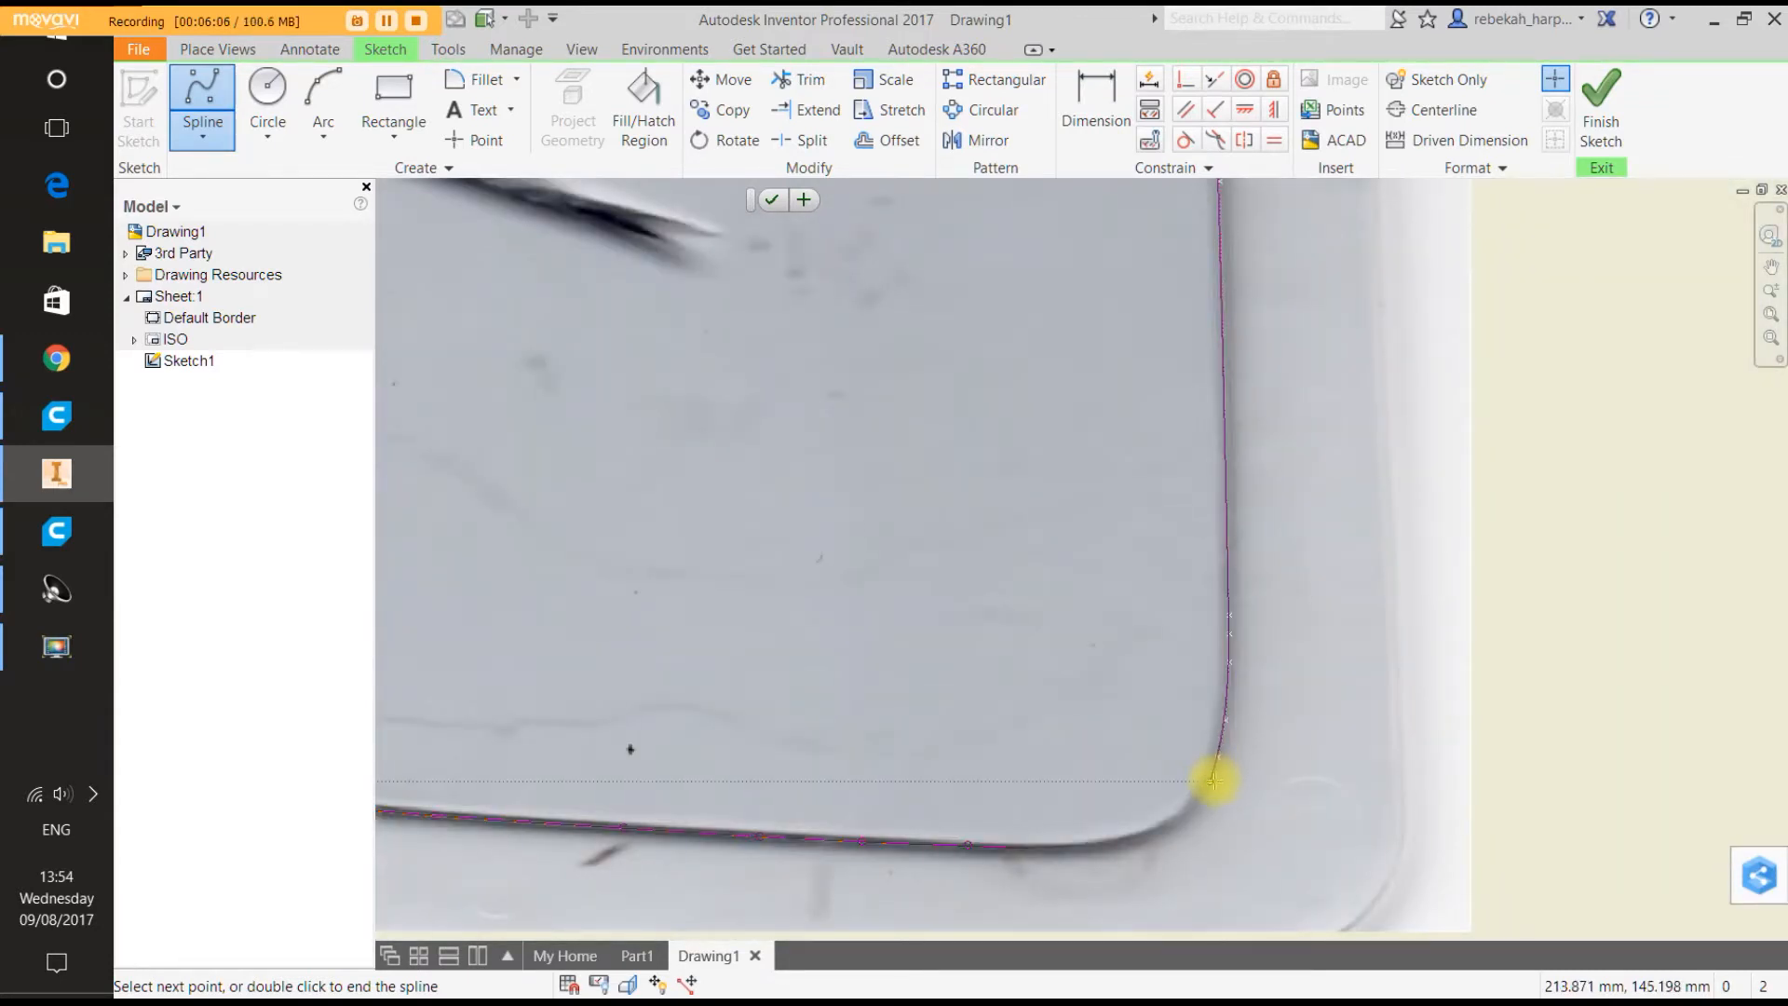
pyautogui.scroll(2, 1209, 754)
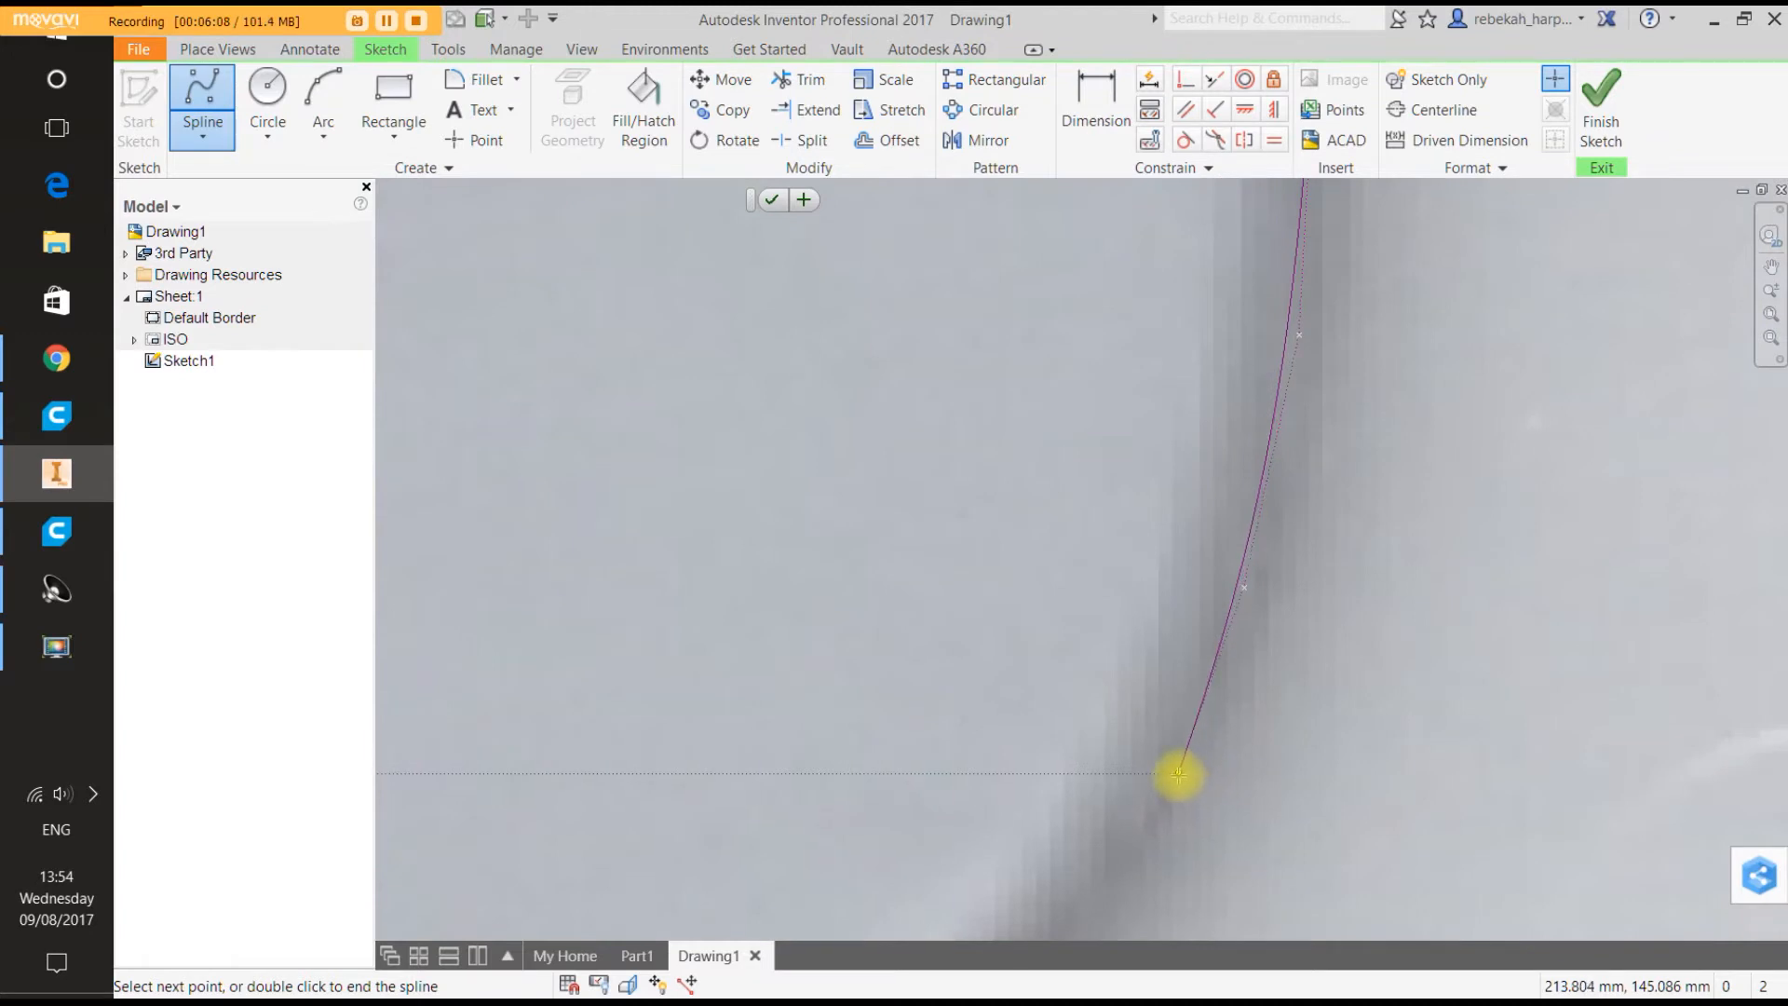
pyautogui.scroll(-2, 1177, 773)
pyautogui.scroll(2, 1164, 808)
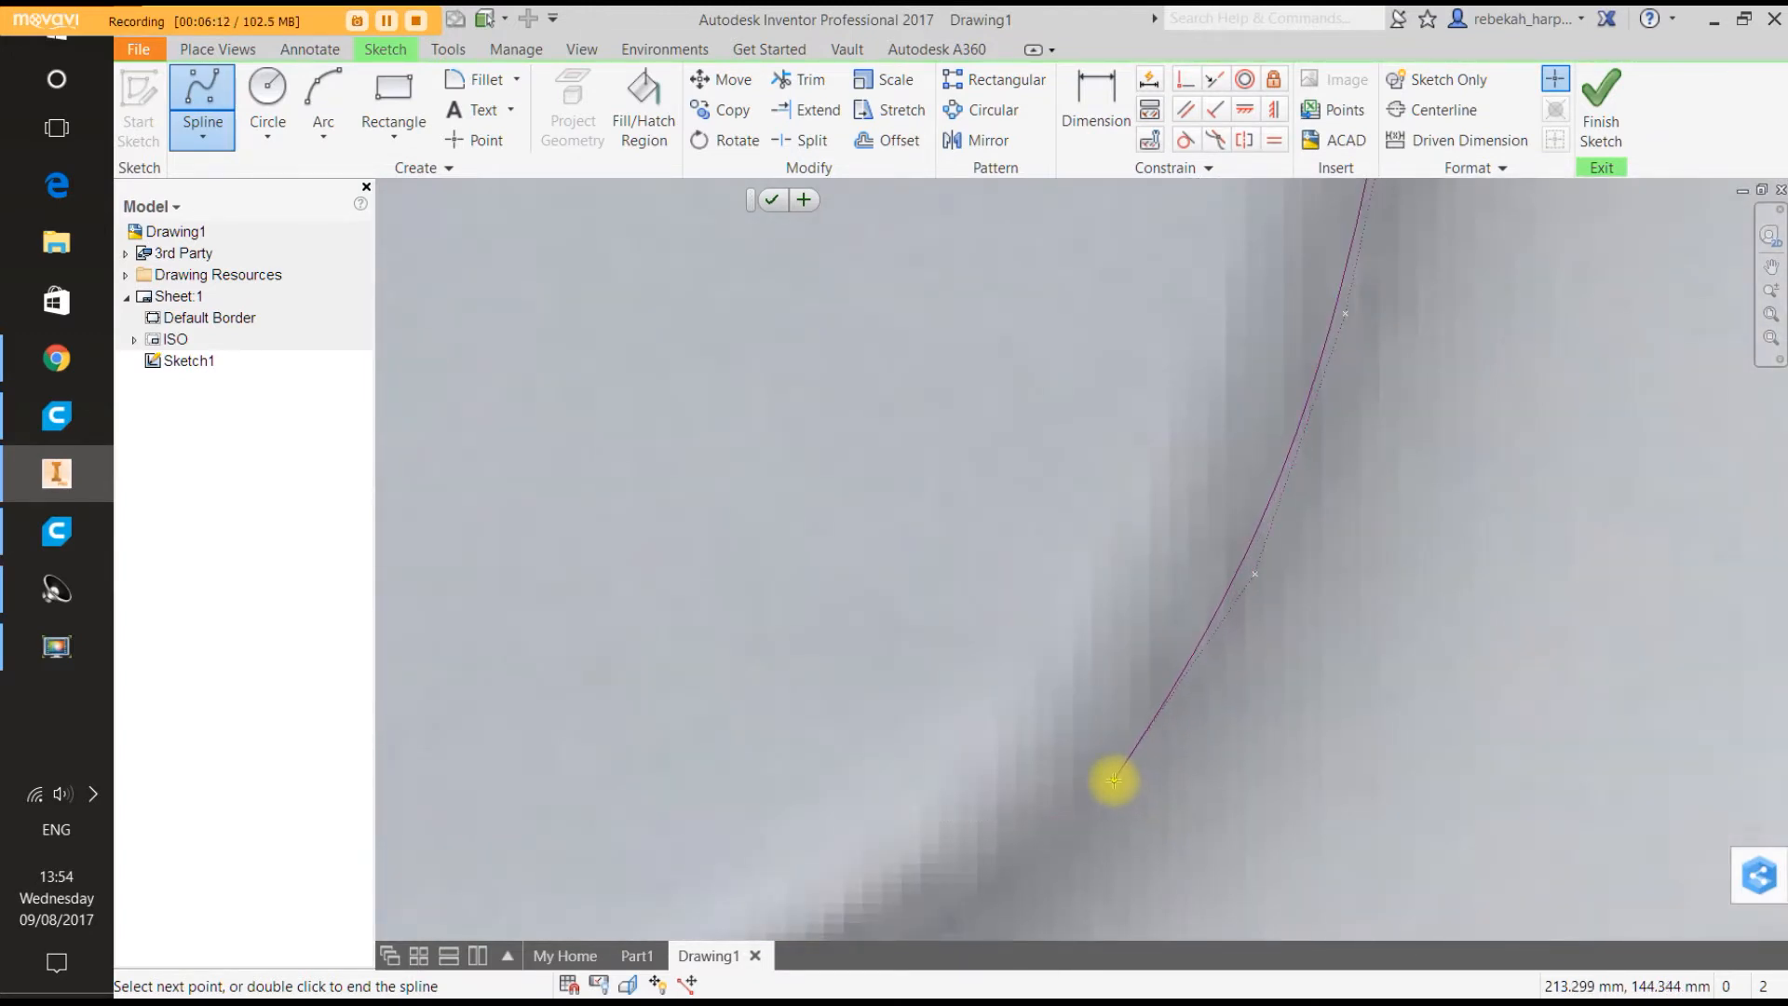
# Carry the spline through the tightest part of the lower-right corner and out towards the bottom edge with closely spaced points.
pyautogui.scroll(-2, 1109, 783)
pyautogui.scroll(1, 1090, 801)
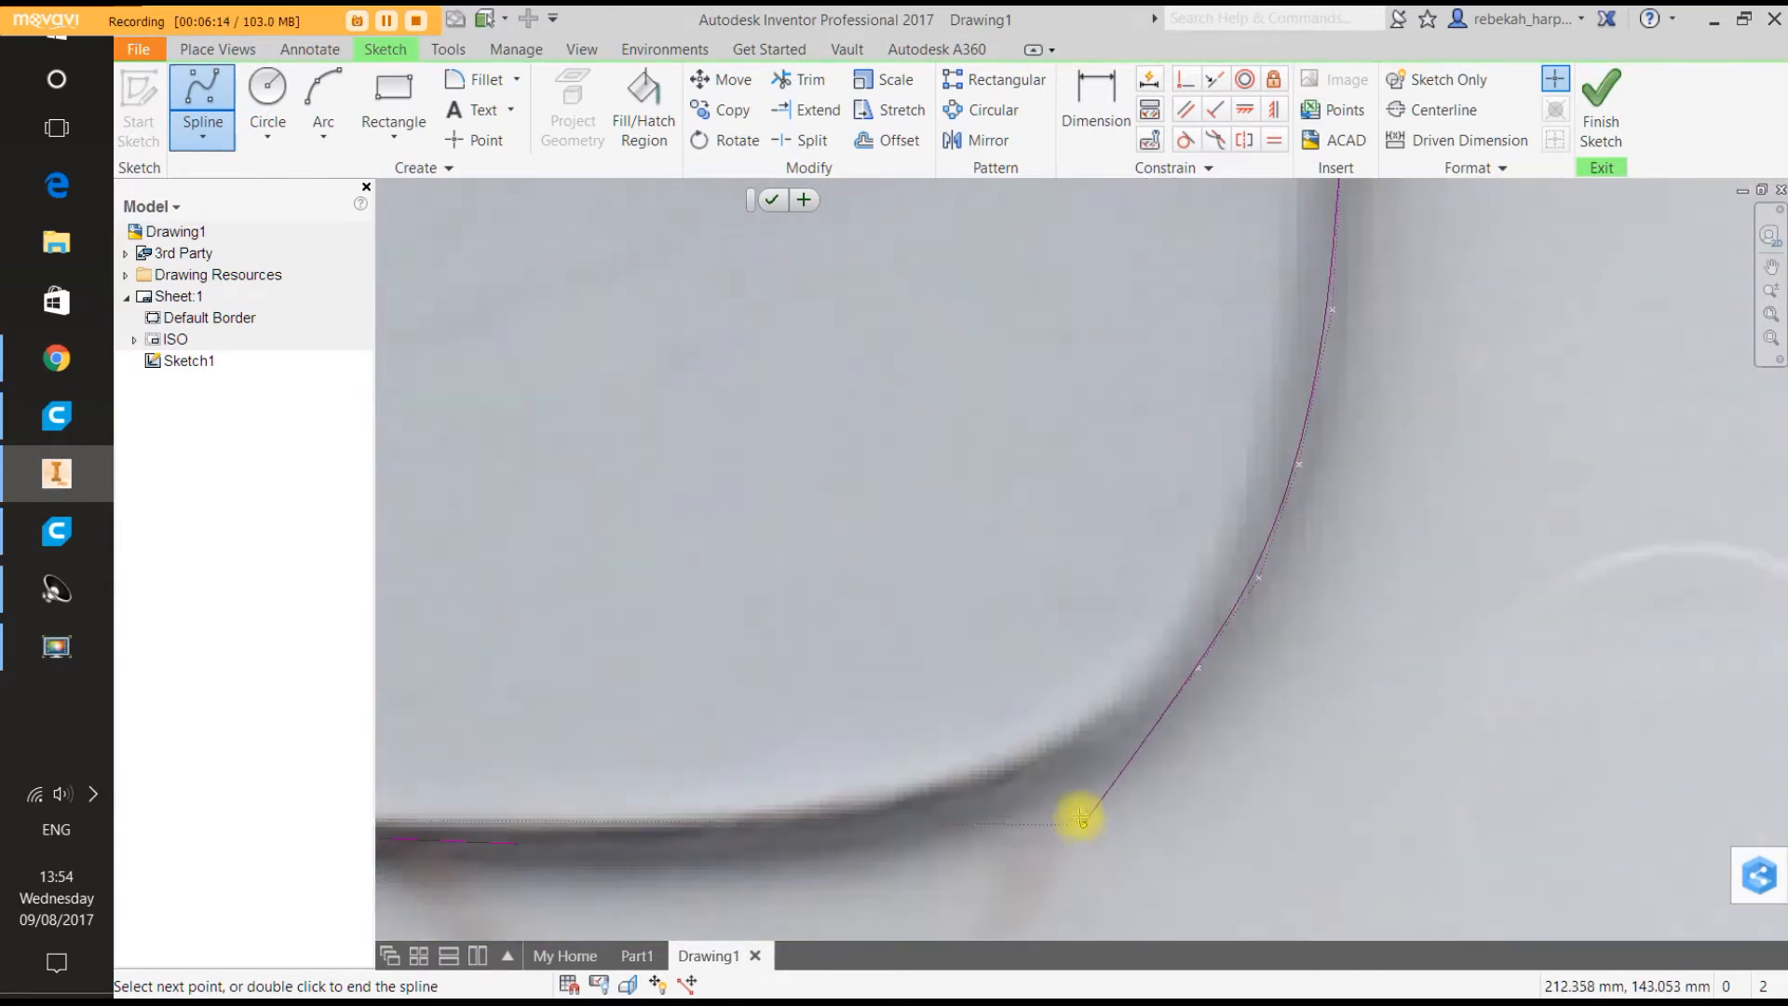
pyautogui.click(1134, 733)
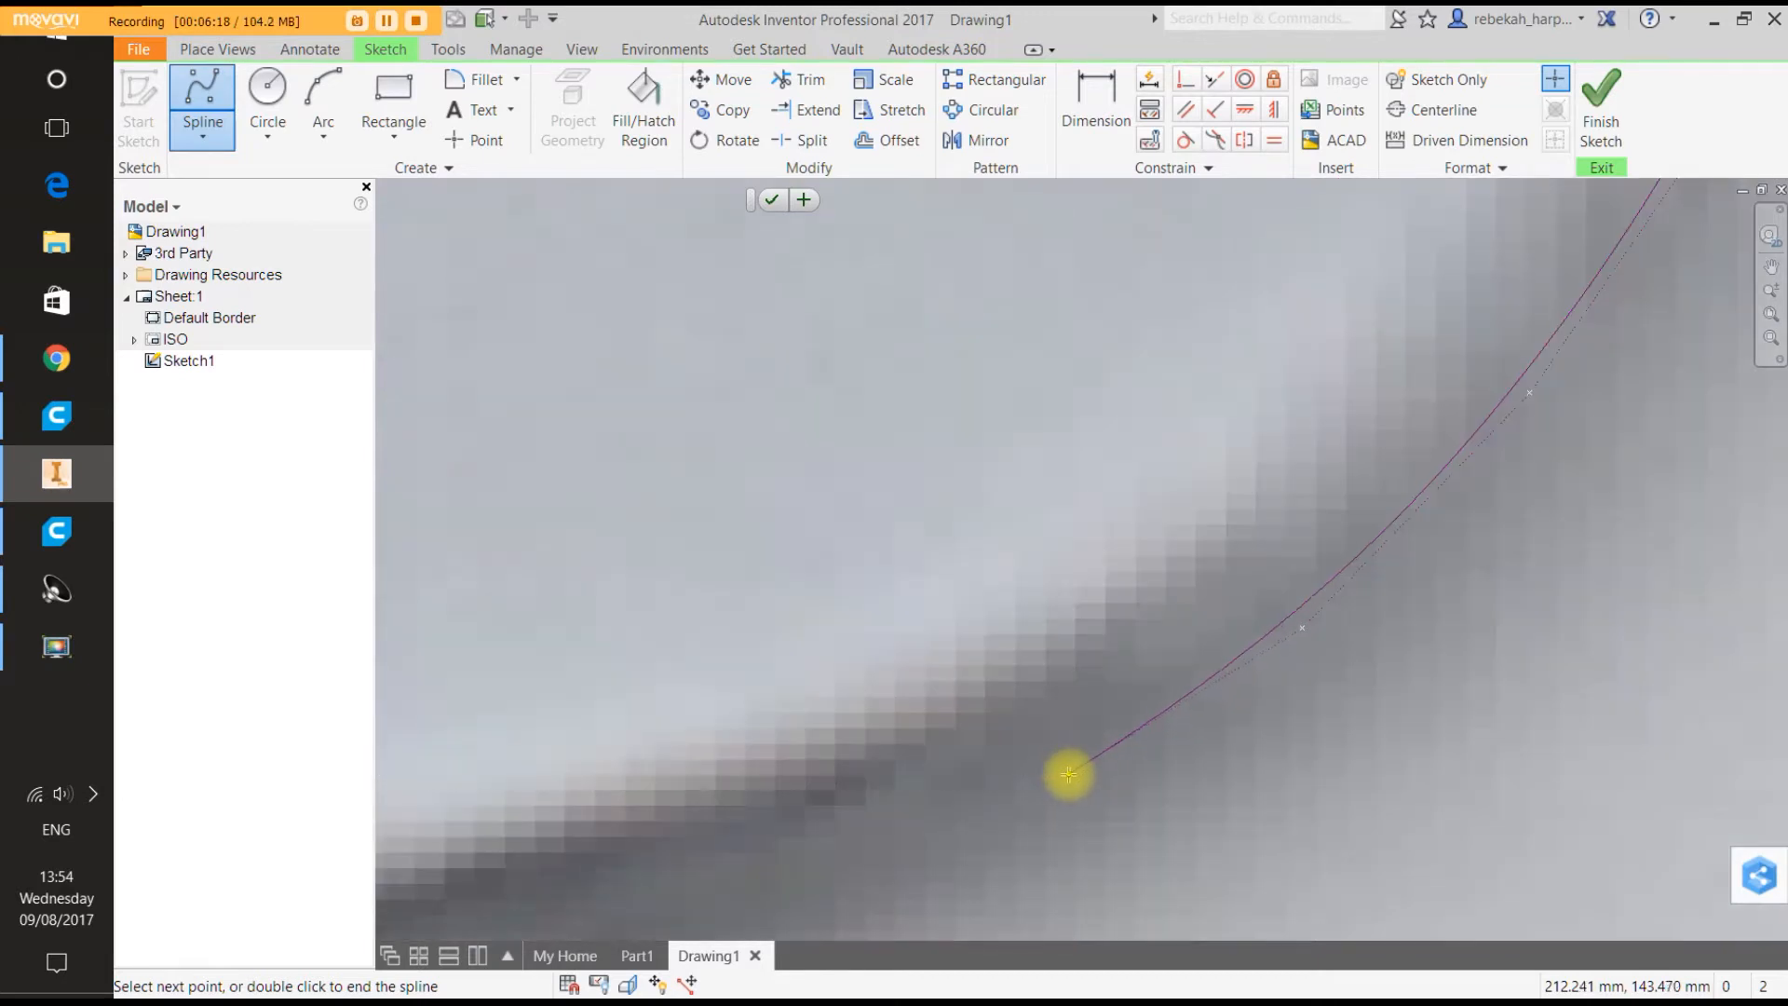
pyautogui.scroll(-2, 1062, 771)
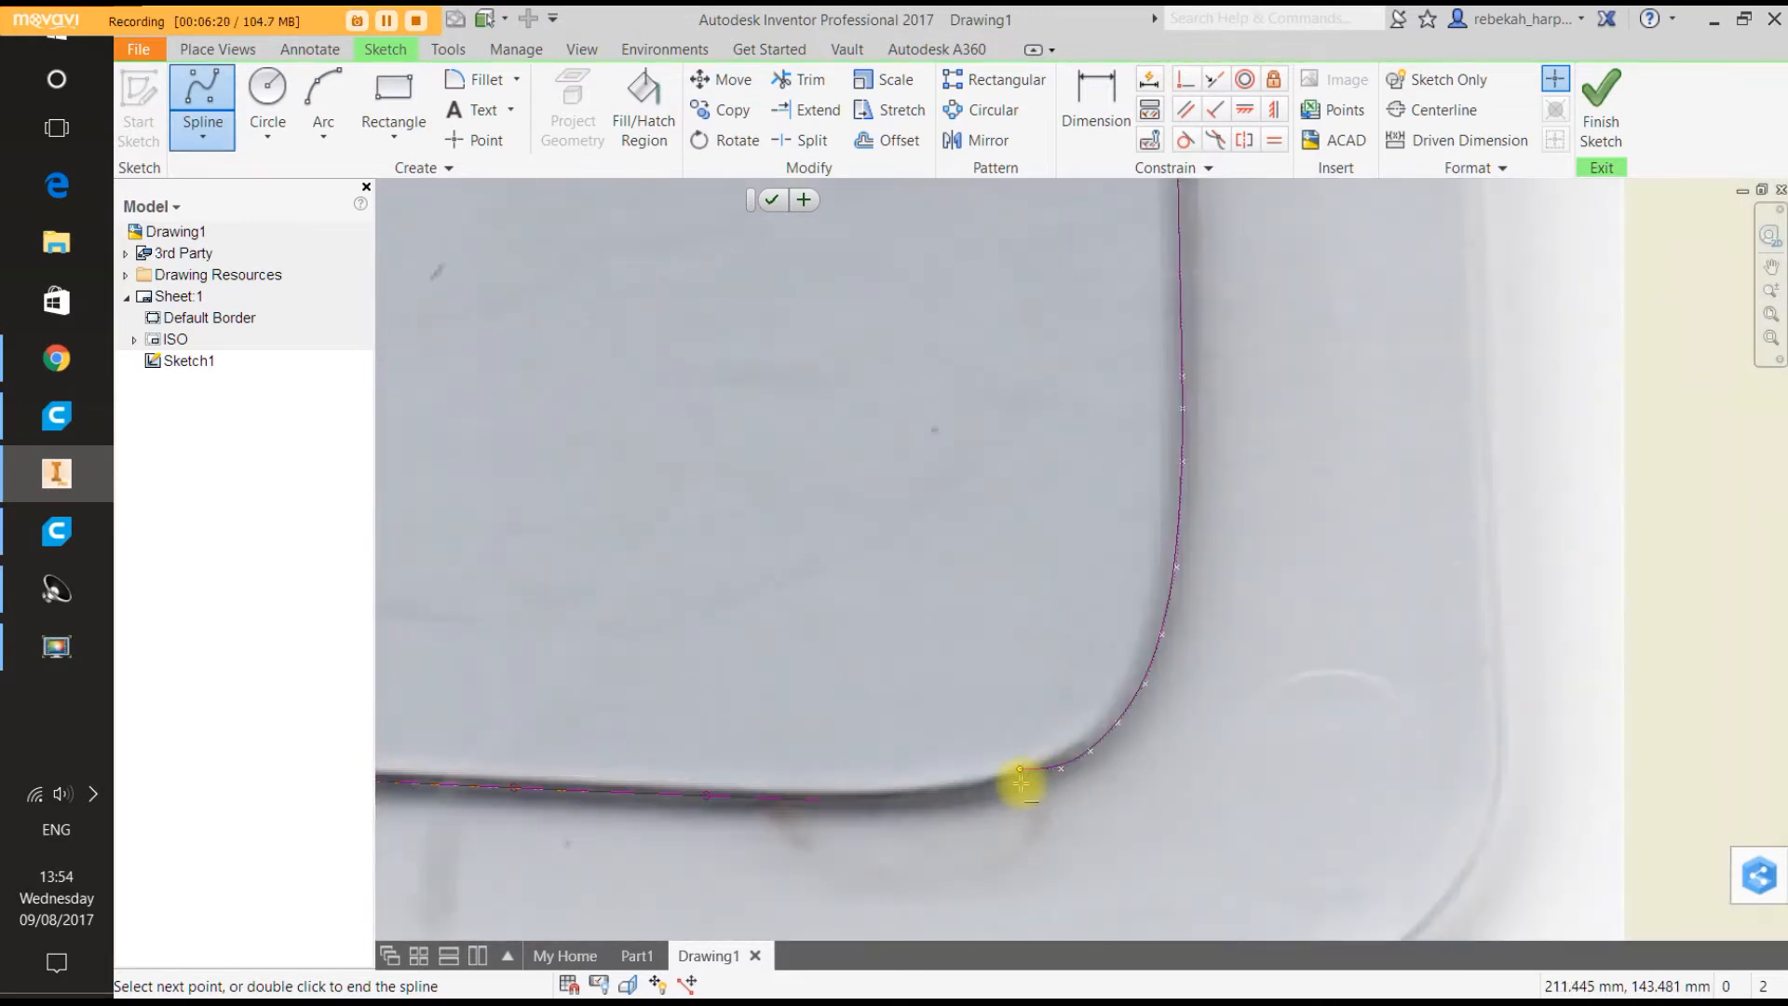
pyautogui.scroll(3, 1043, 775)
pyautogui.scroll(-3, 1023, 785)
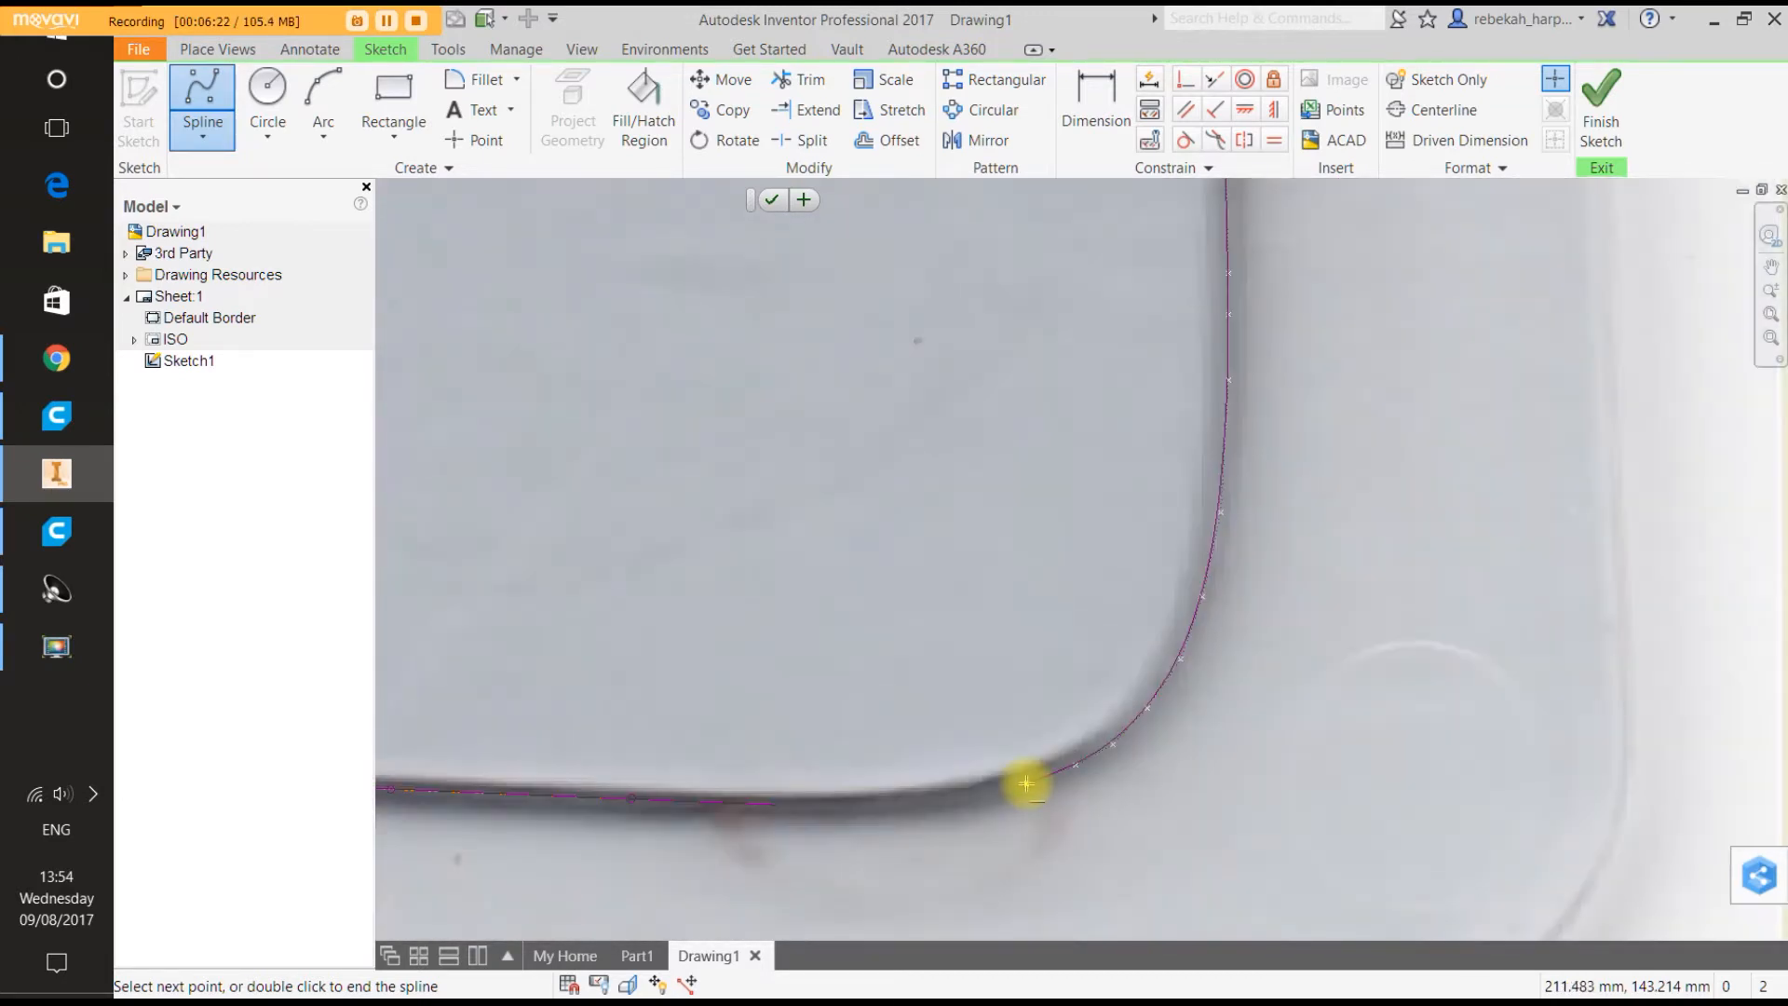
pyautogui.scroll(4, 964, 802)
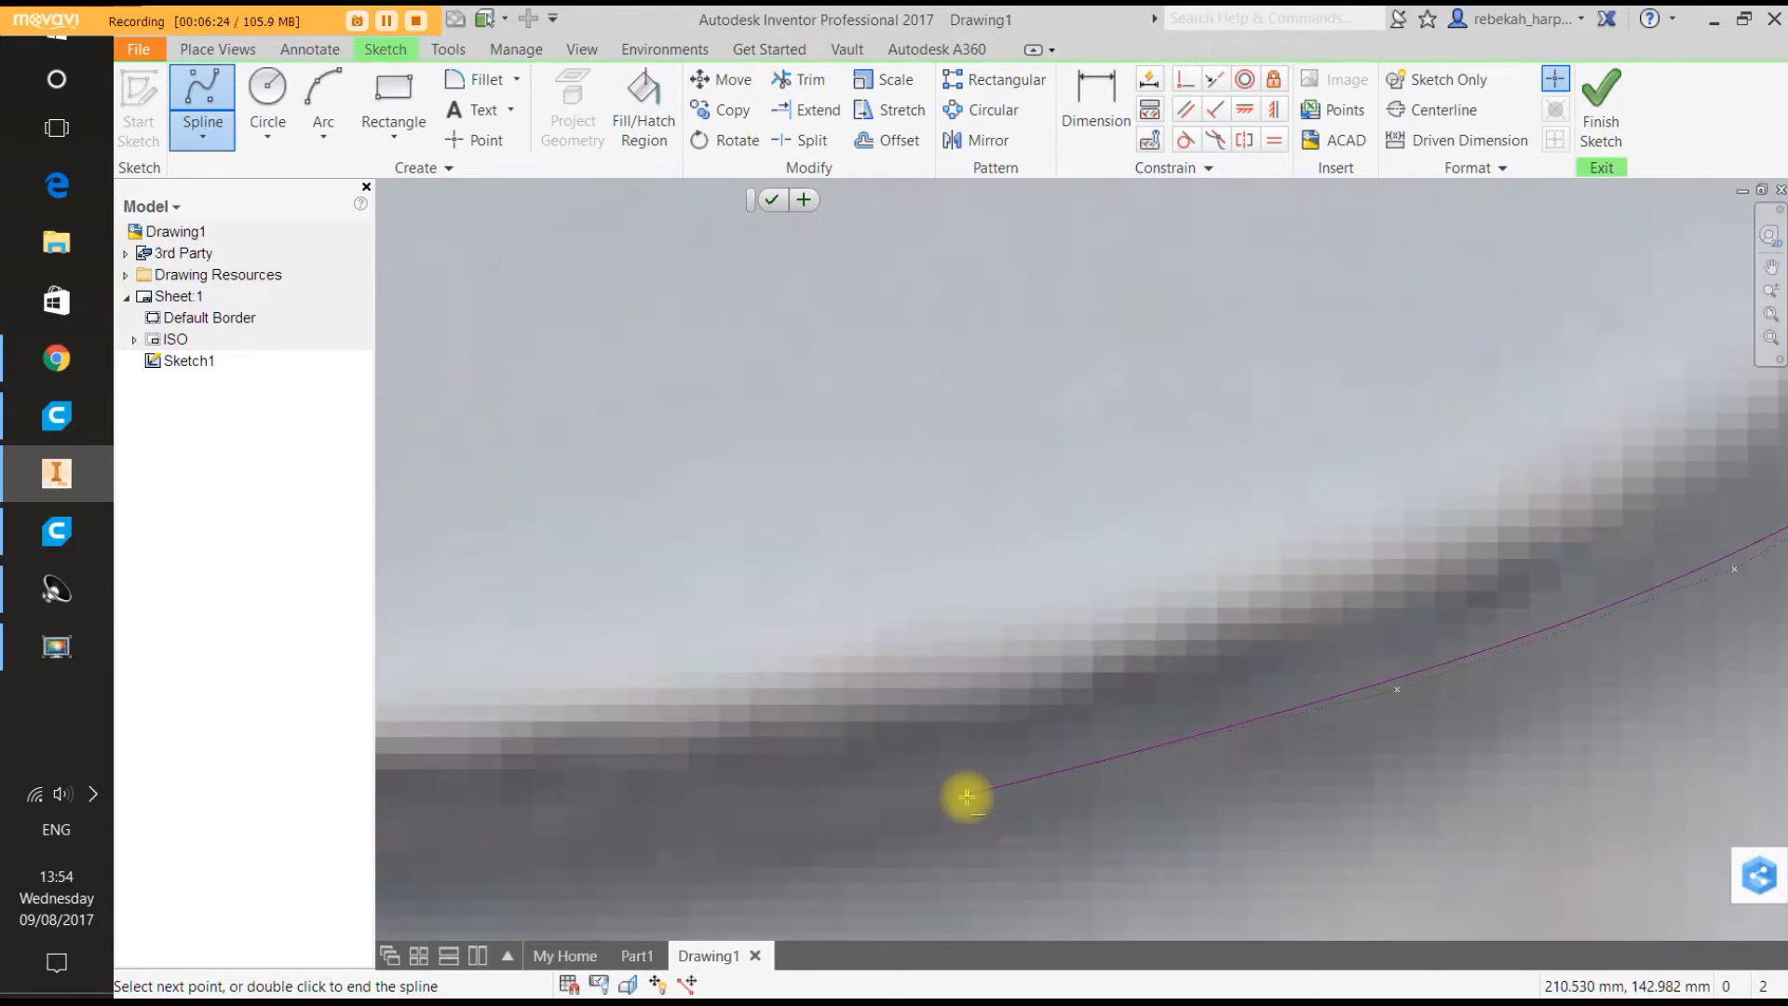
pyautogui.scroll(-3, 966, 797)
pyautogui.click(965, 797)
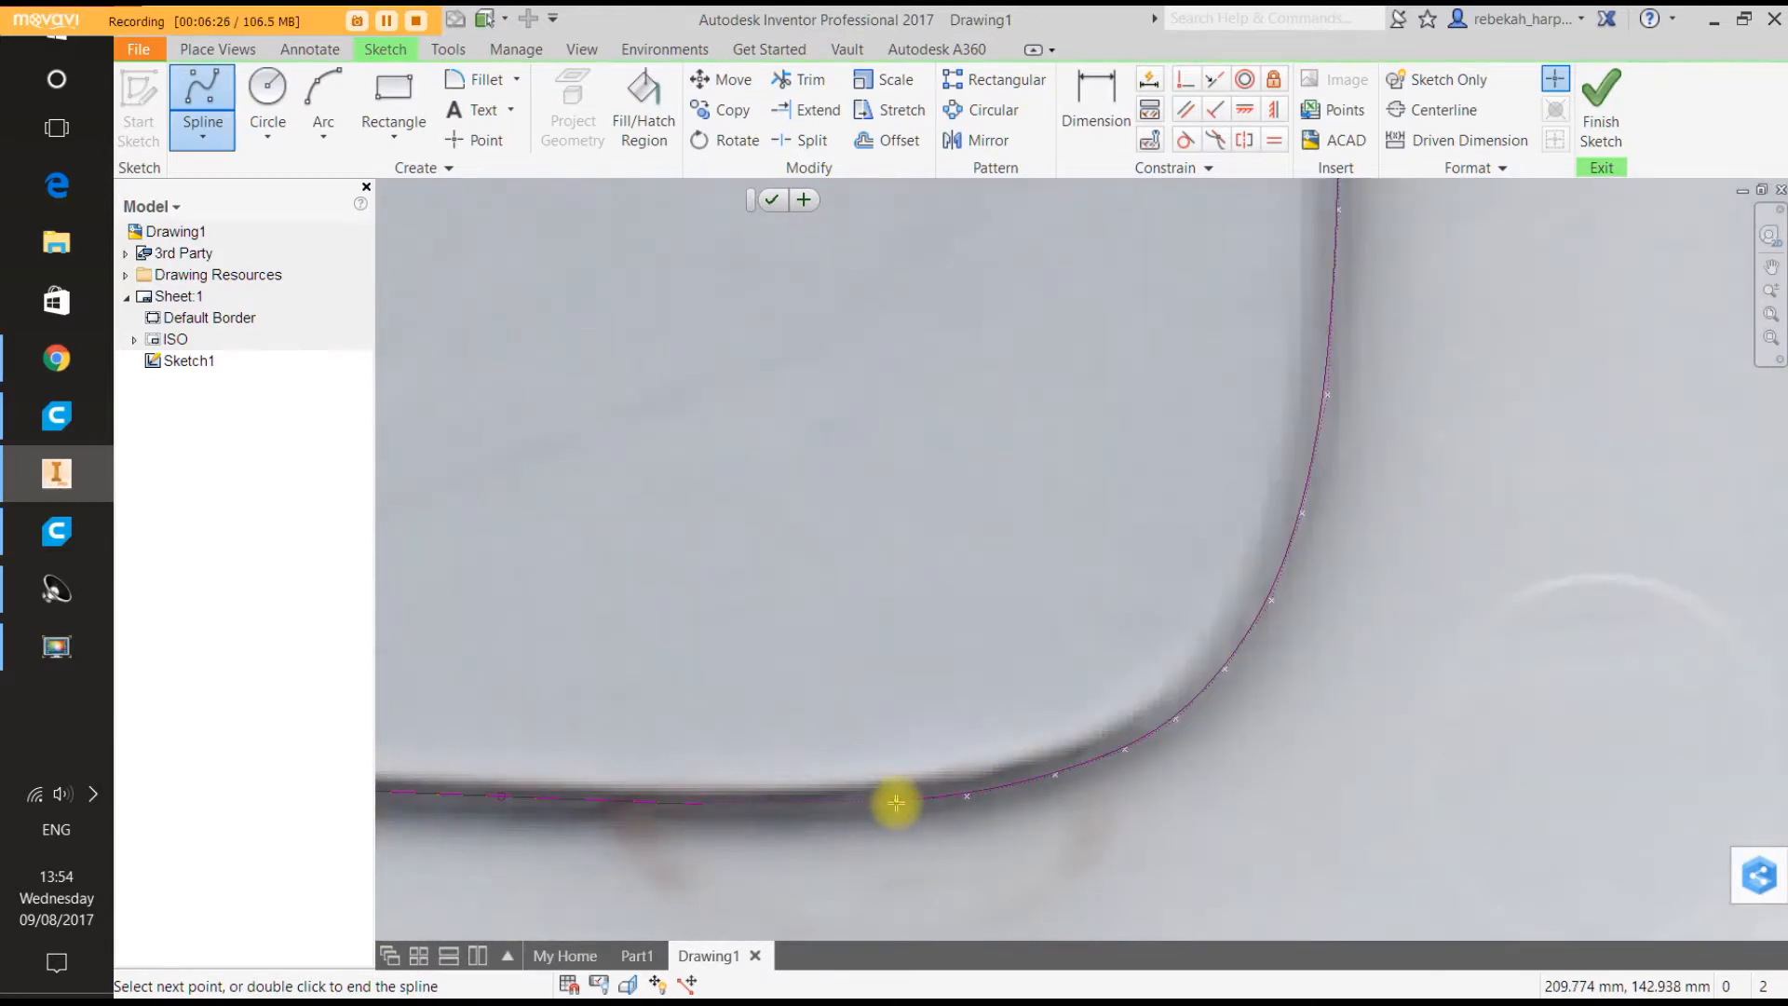
# Join the spline to the open end of the bottom-edge spline, create it and leave the Spline command.
pyautogui.scroll(4, 896, 802)
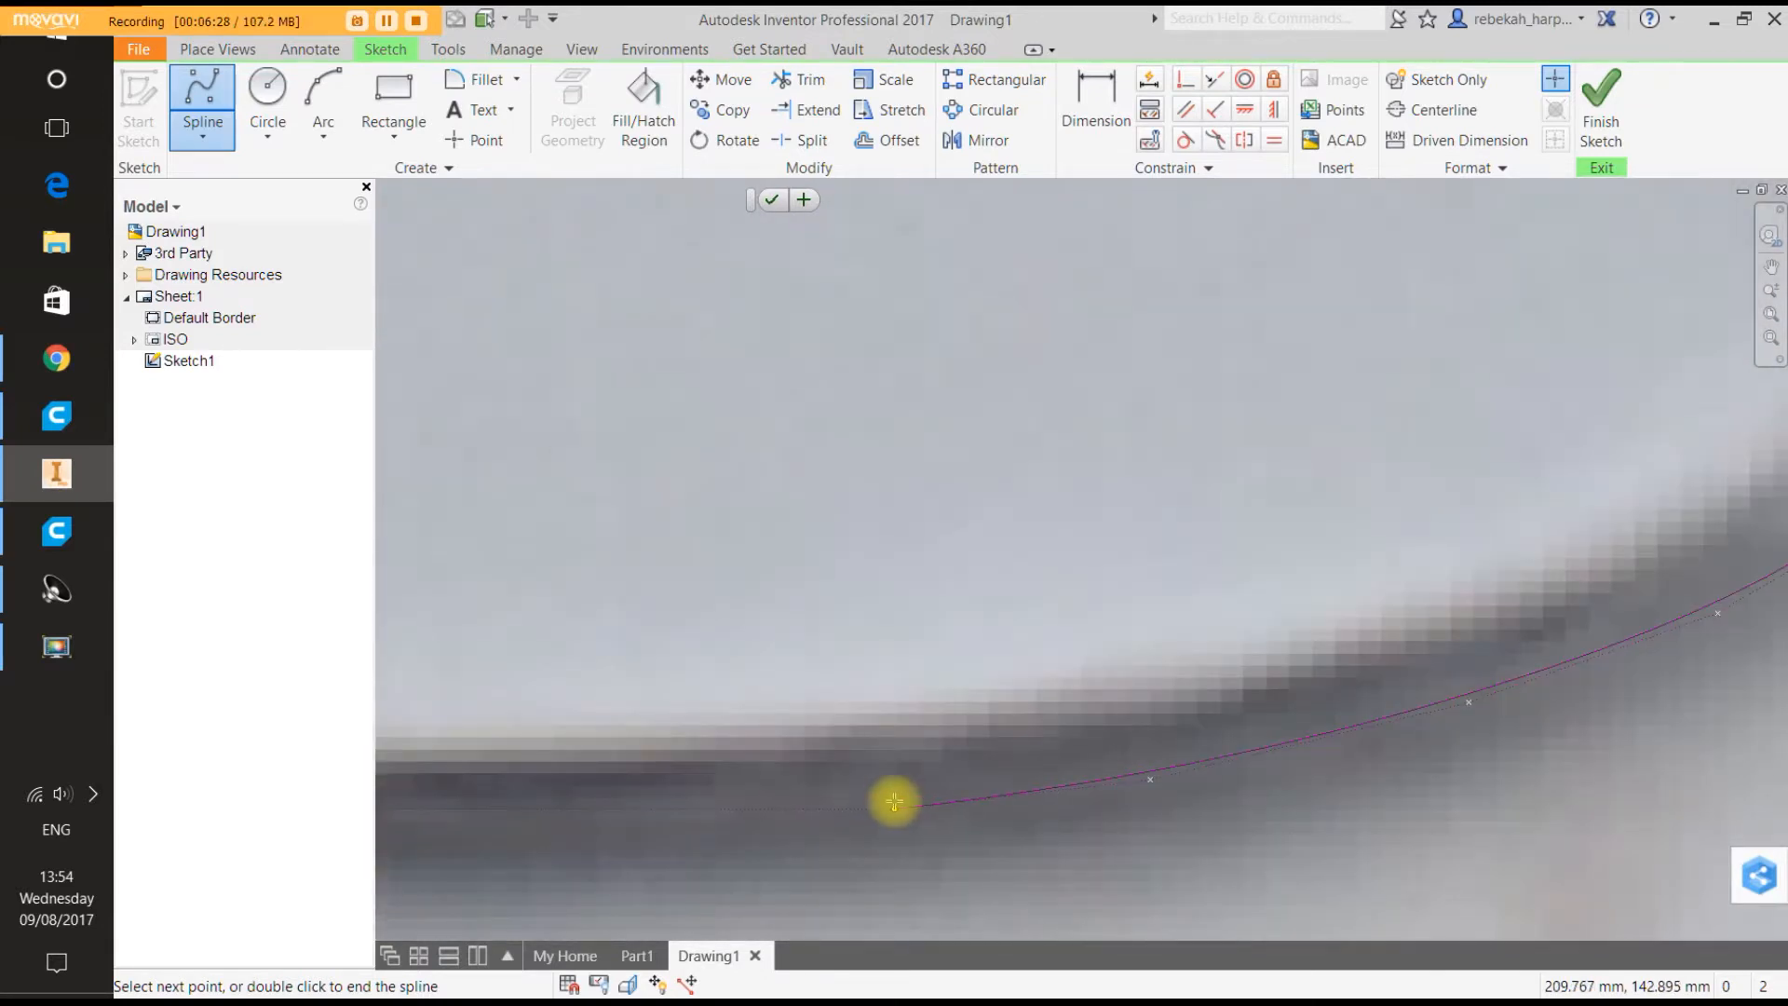
pyautogui.scroll(-4, 892, 793)
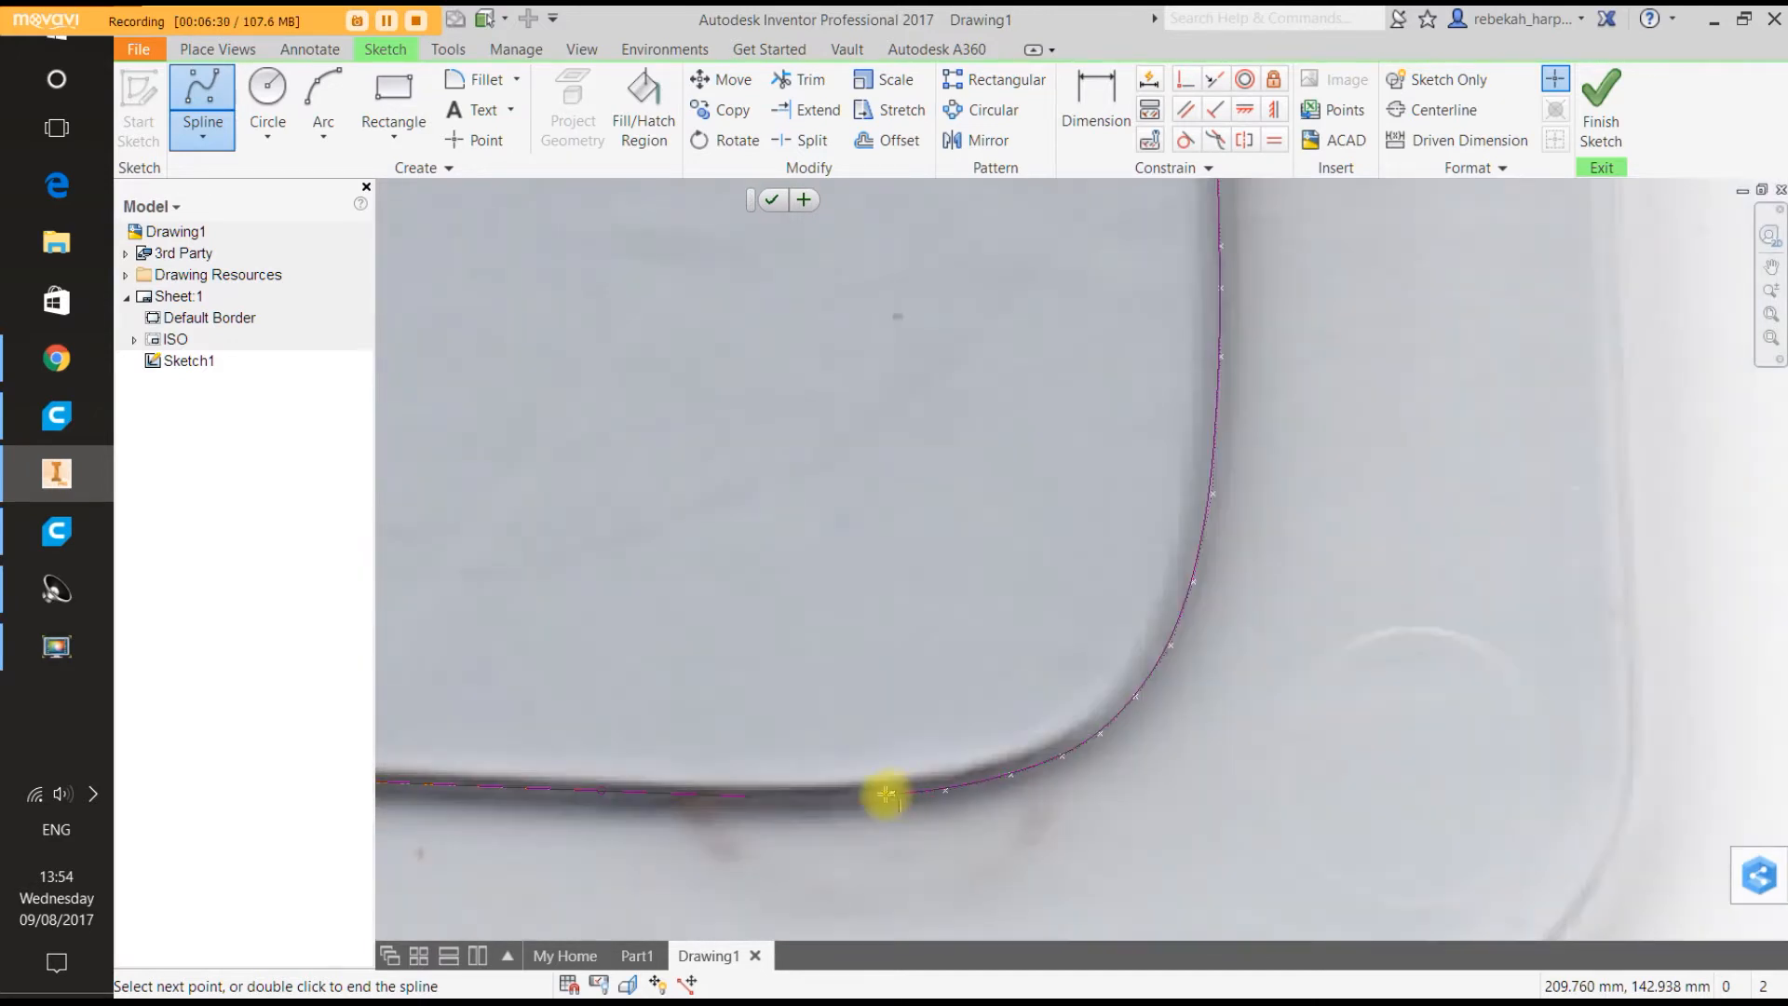
pyautogui.scroll(4, 812, 801)
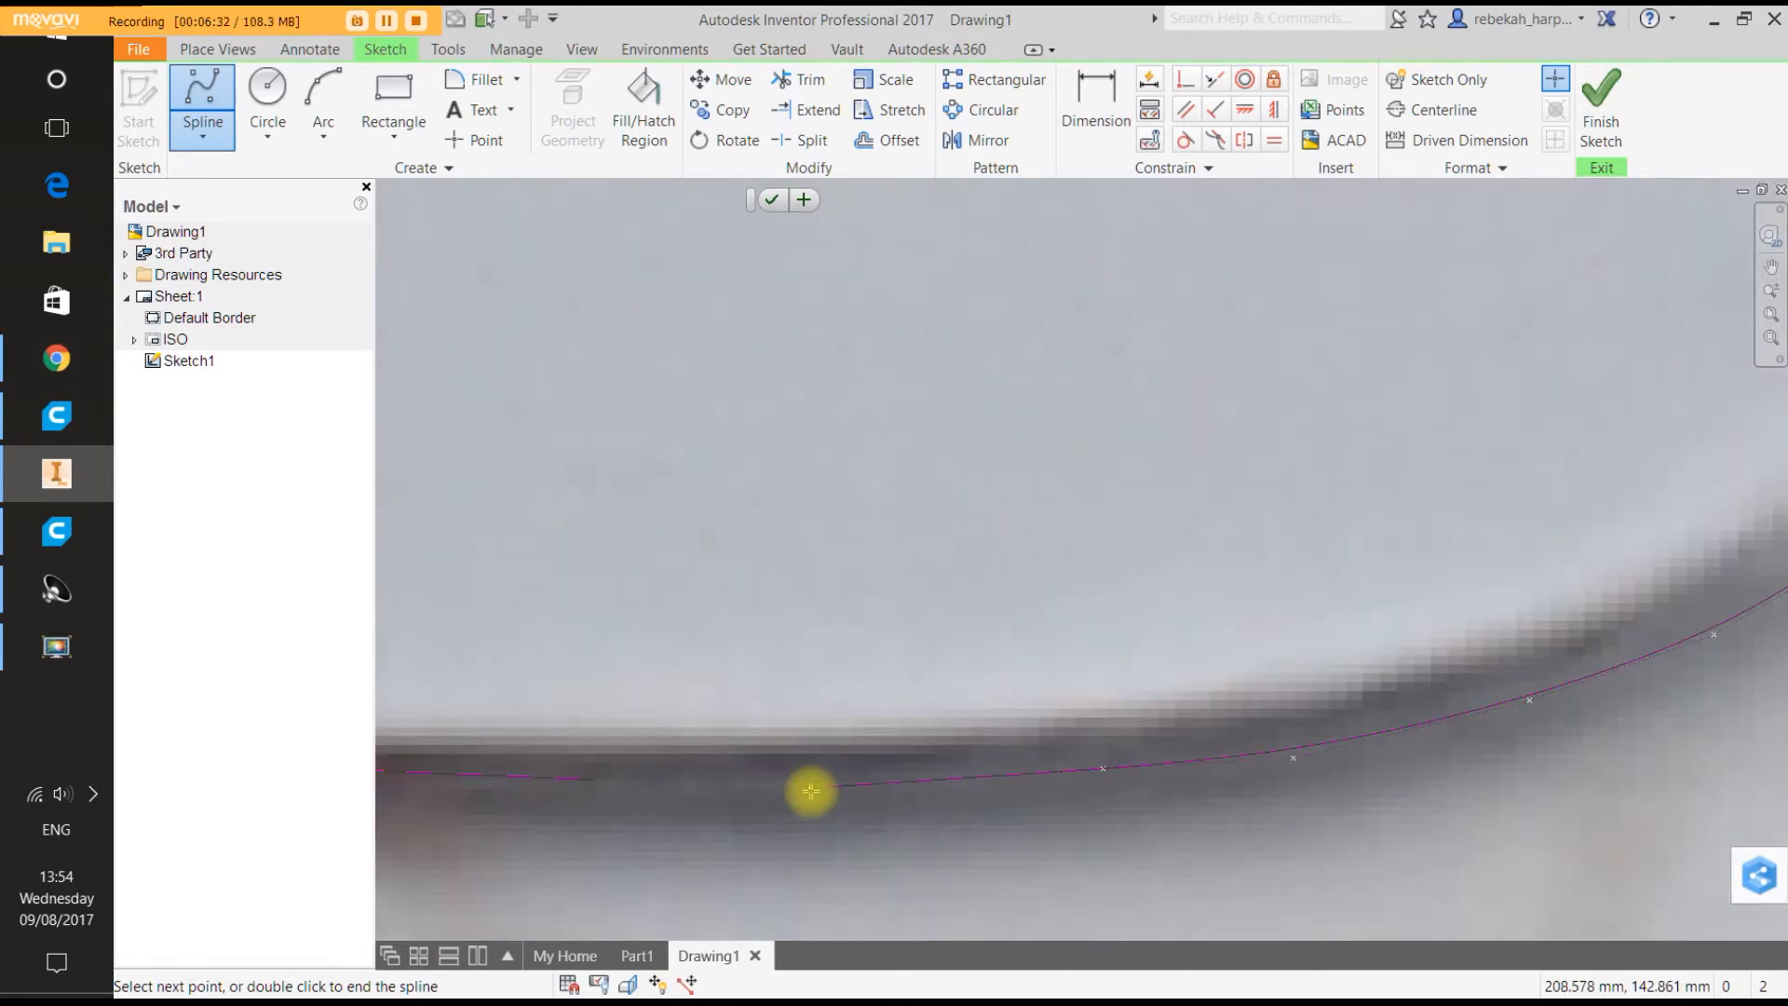
pyautogui.click(812, 791)
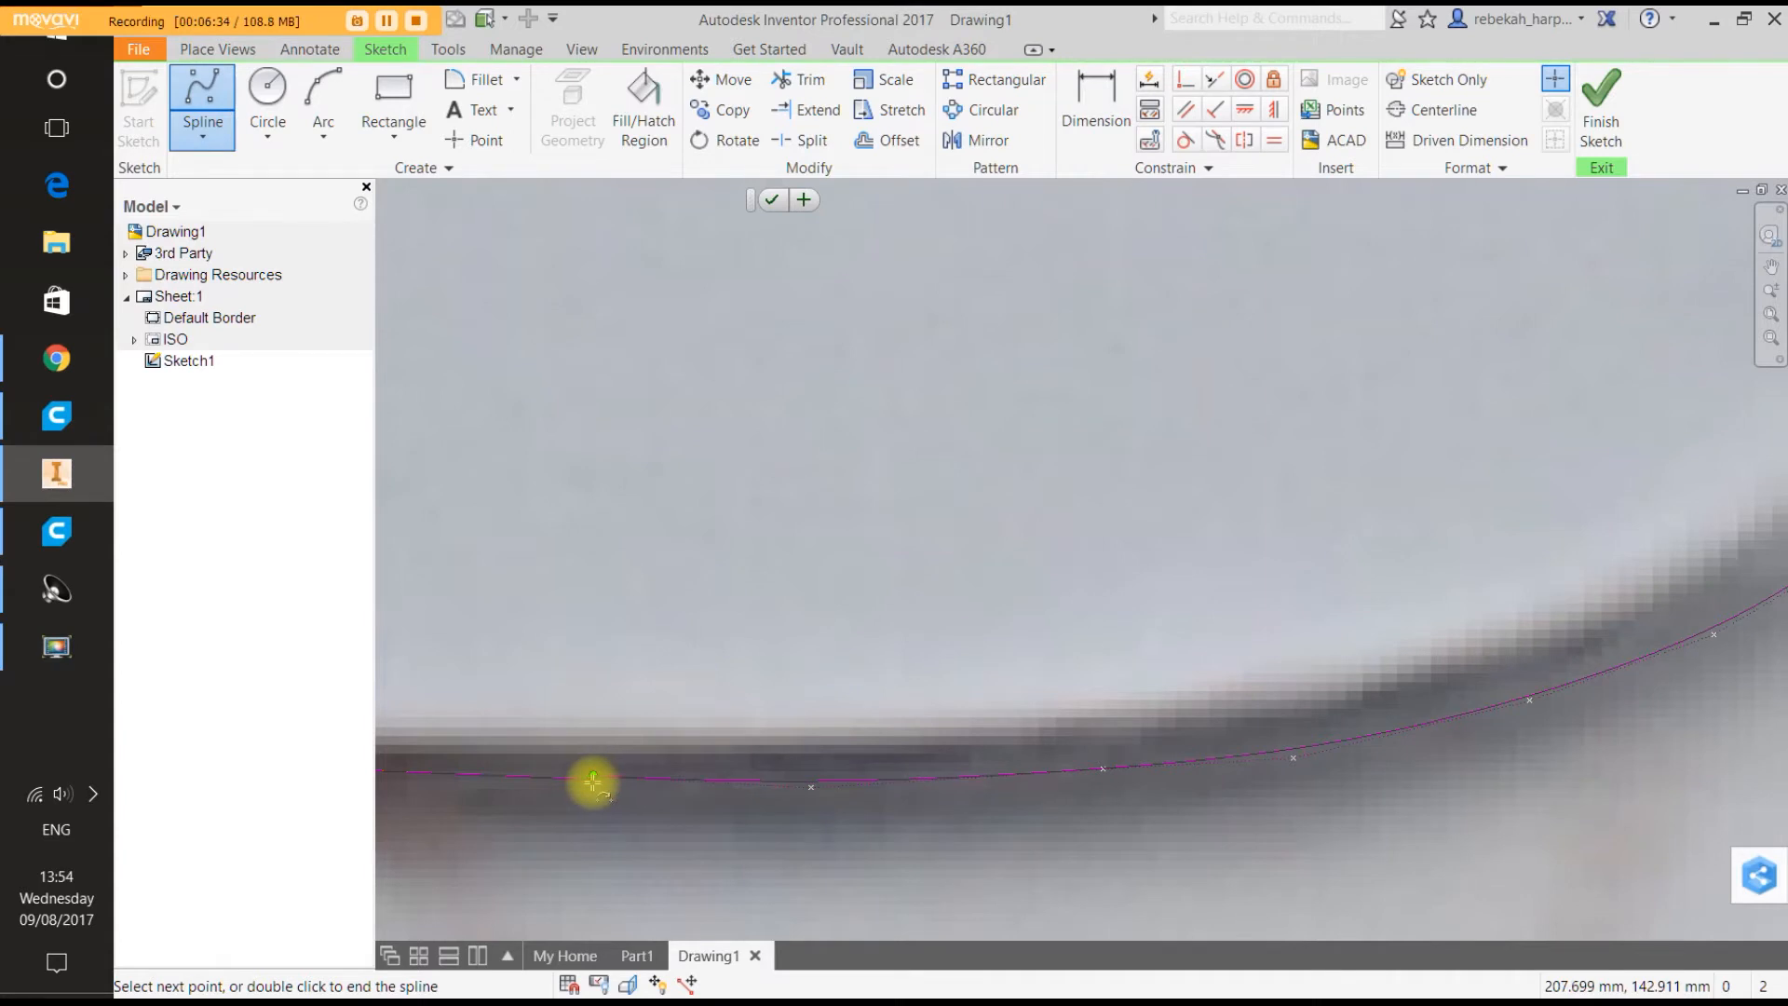
pyautogui.scroll(4, 594, 782)
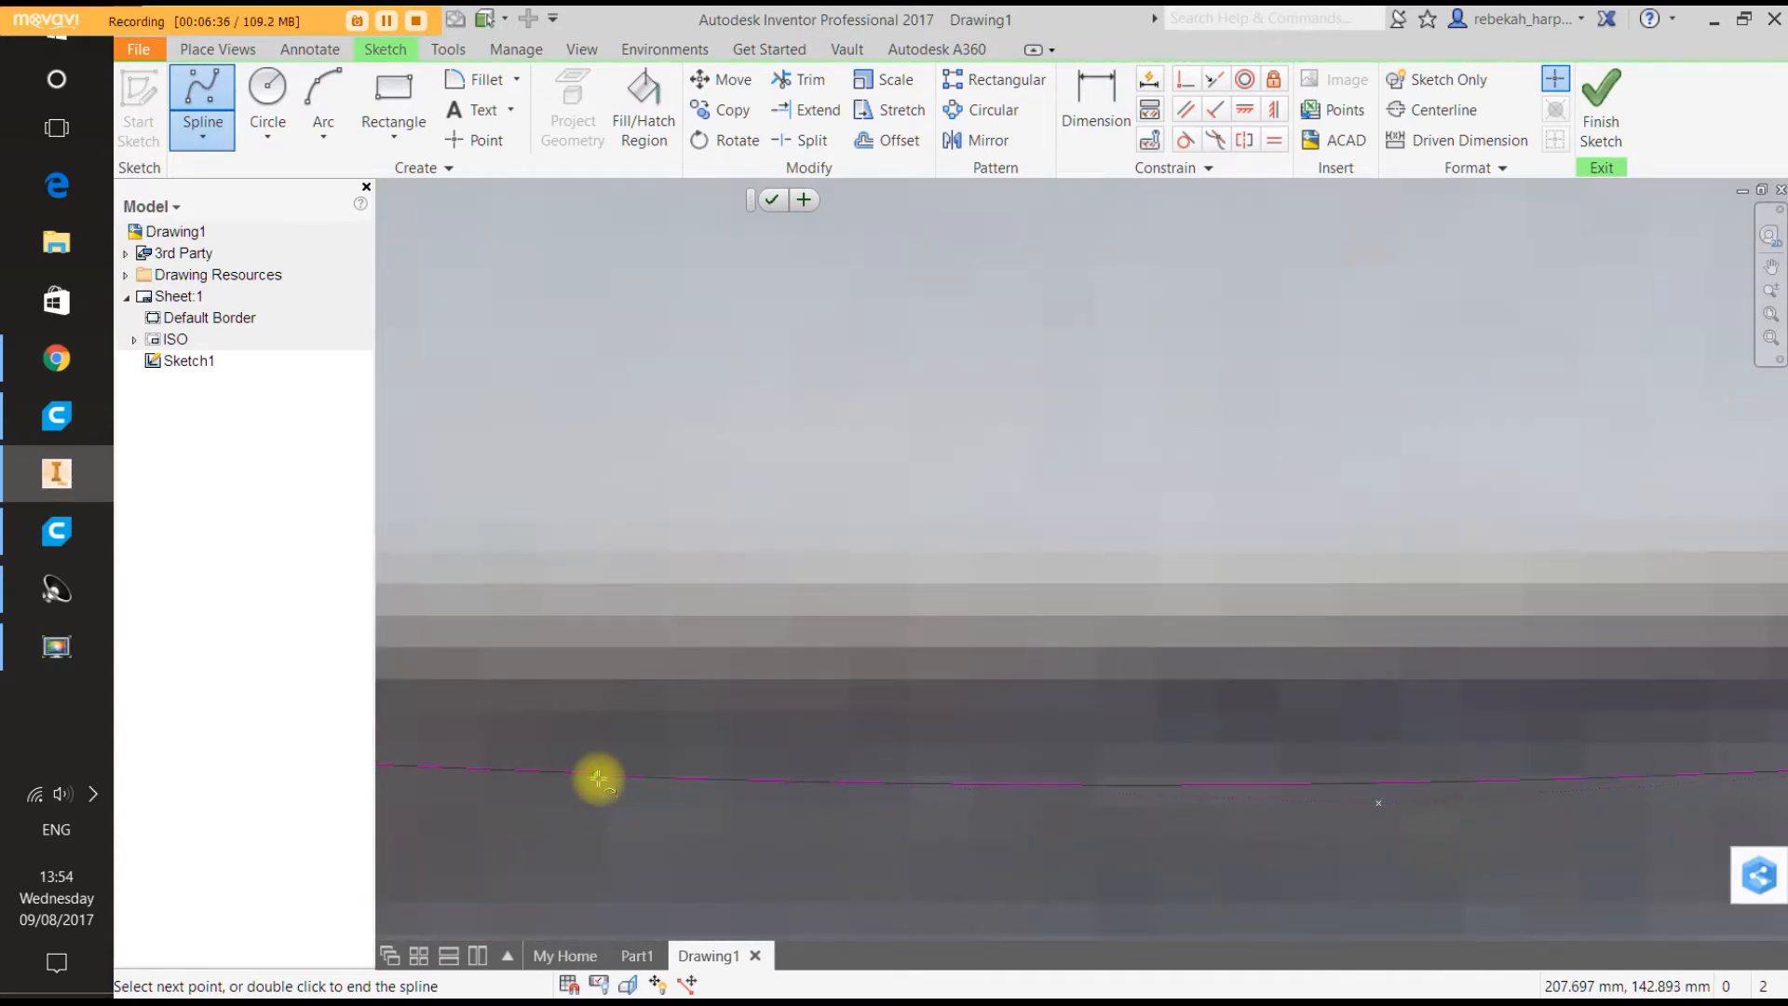
pyautogui.rightClick(598, 775)
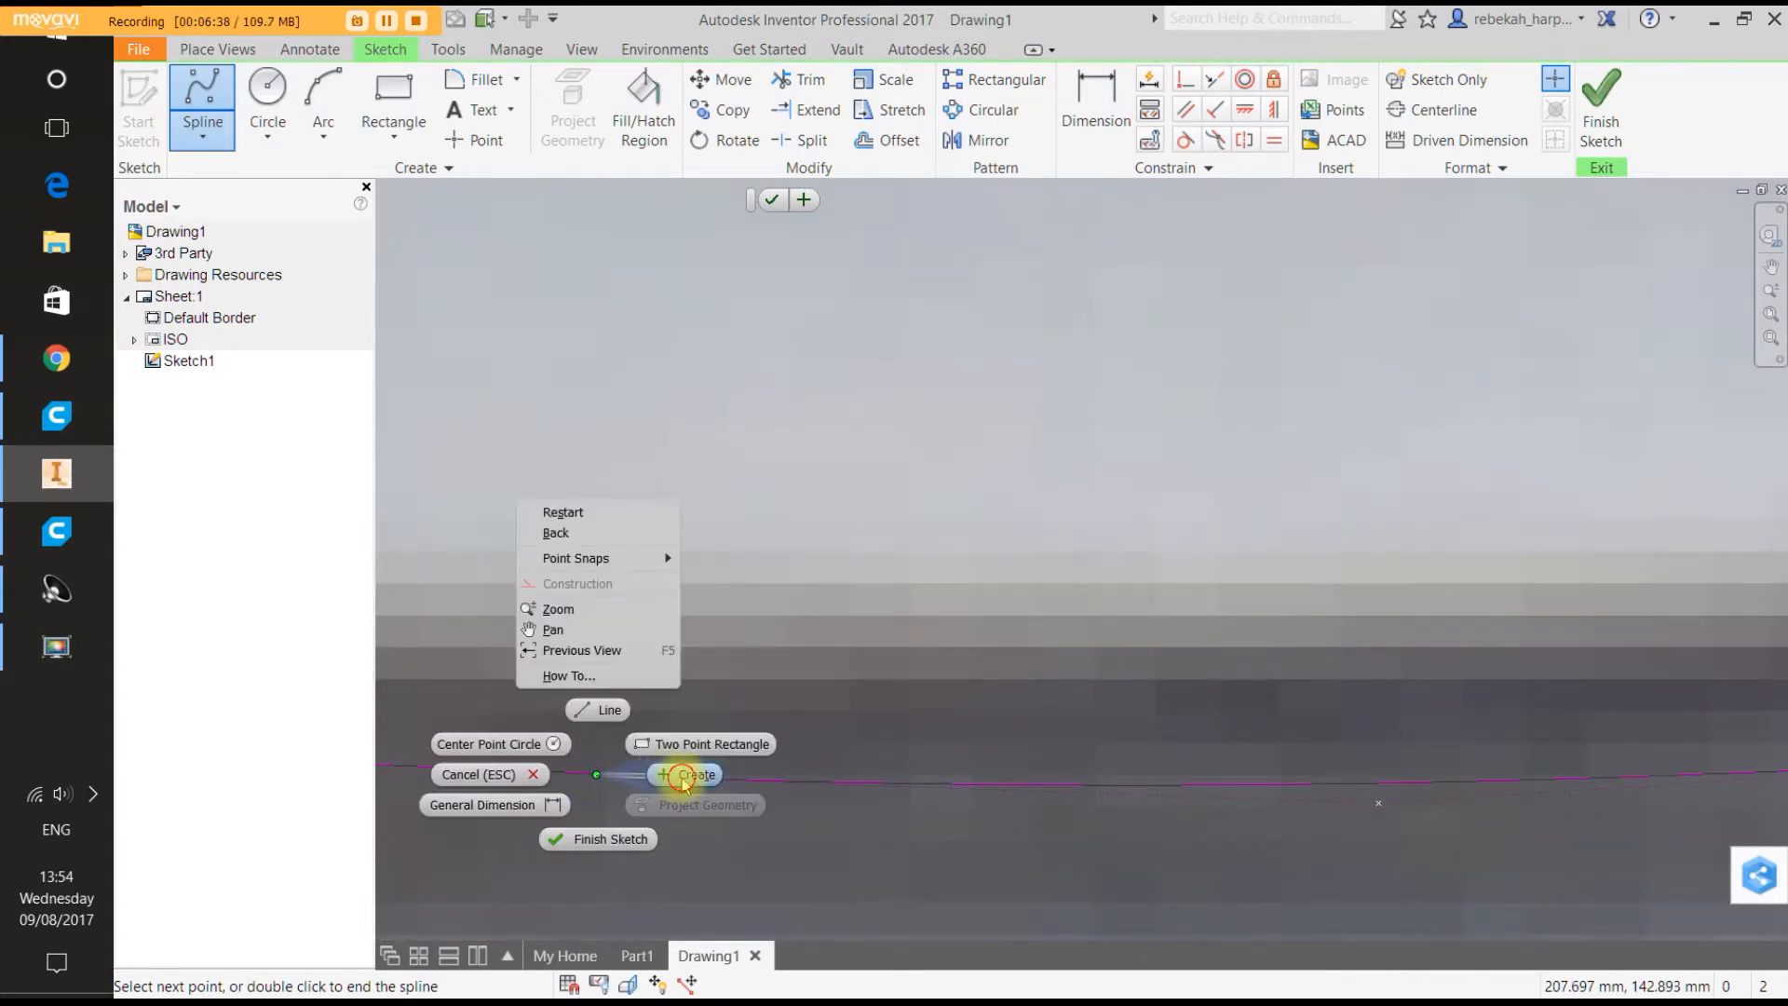
pyautogui.click(699, 778)
pyautogui.scroll(-2, 731, 770)
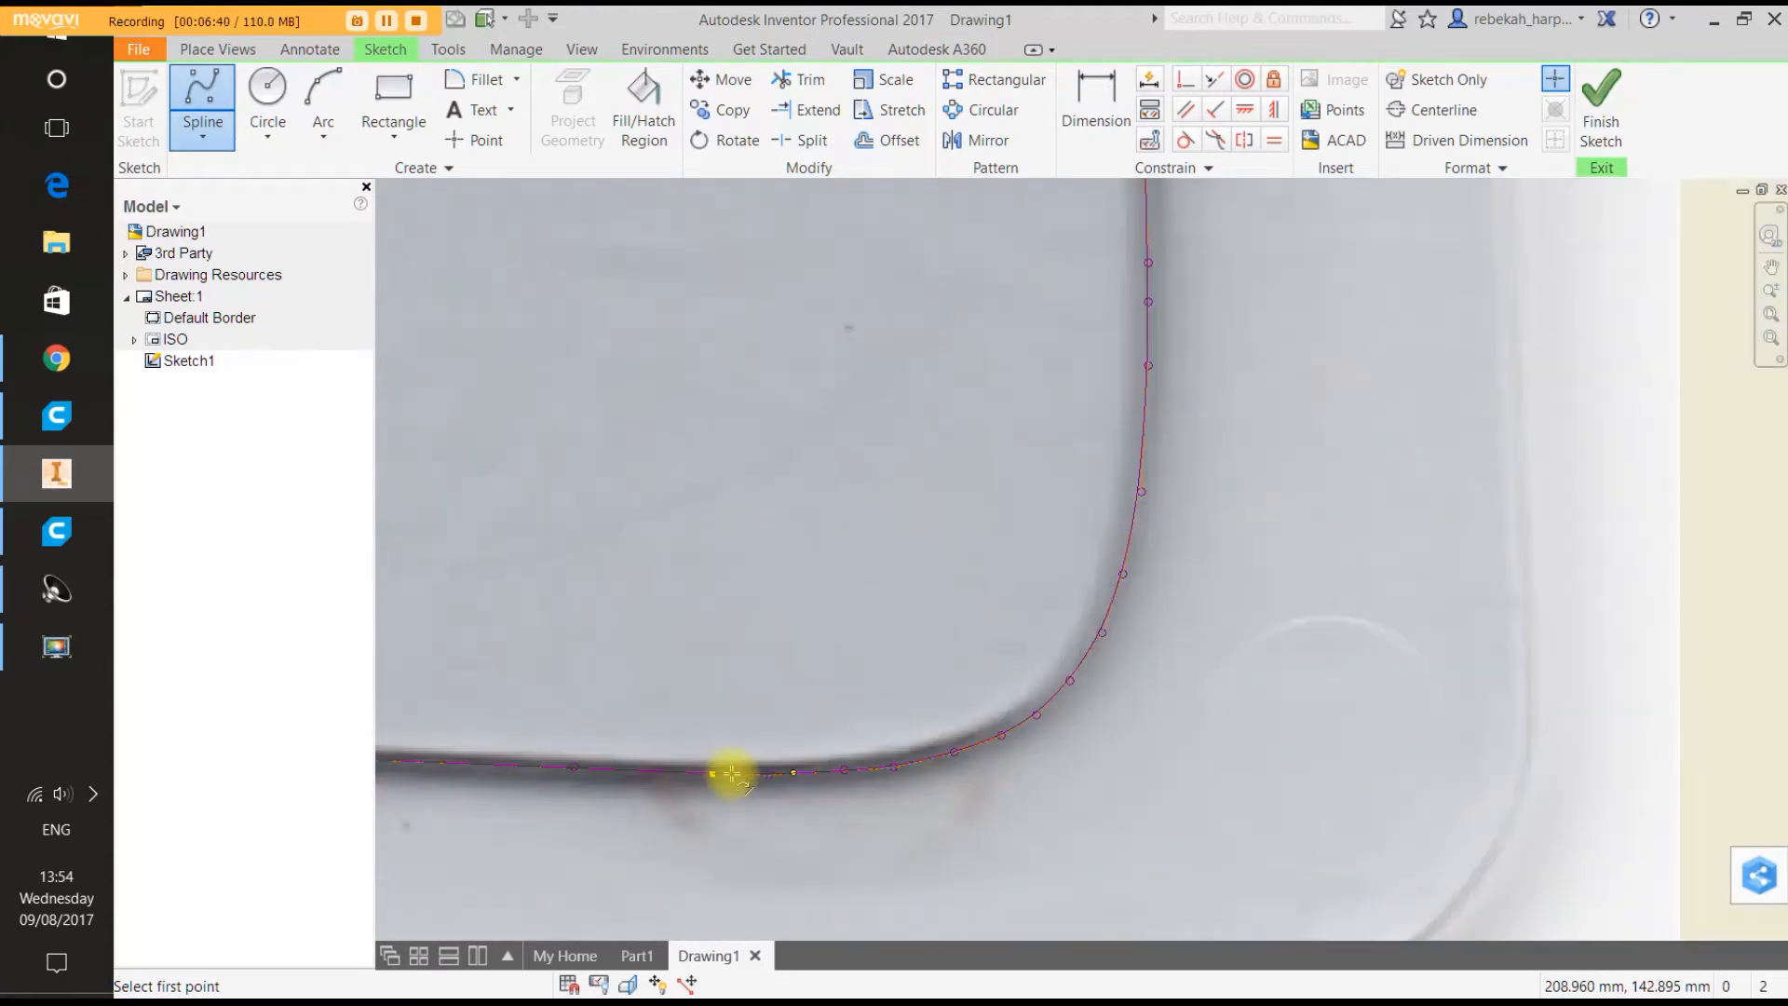
pyautogui.scroll(2, 1086, 763)
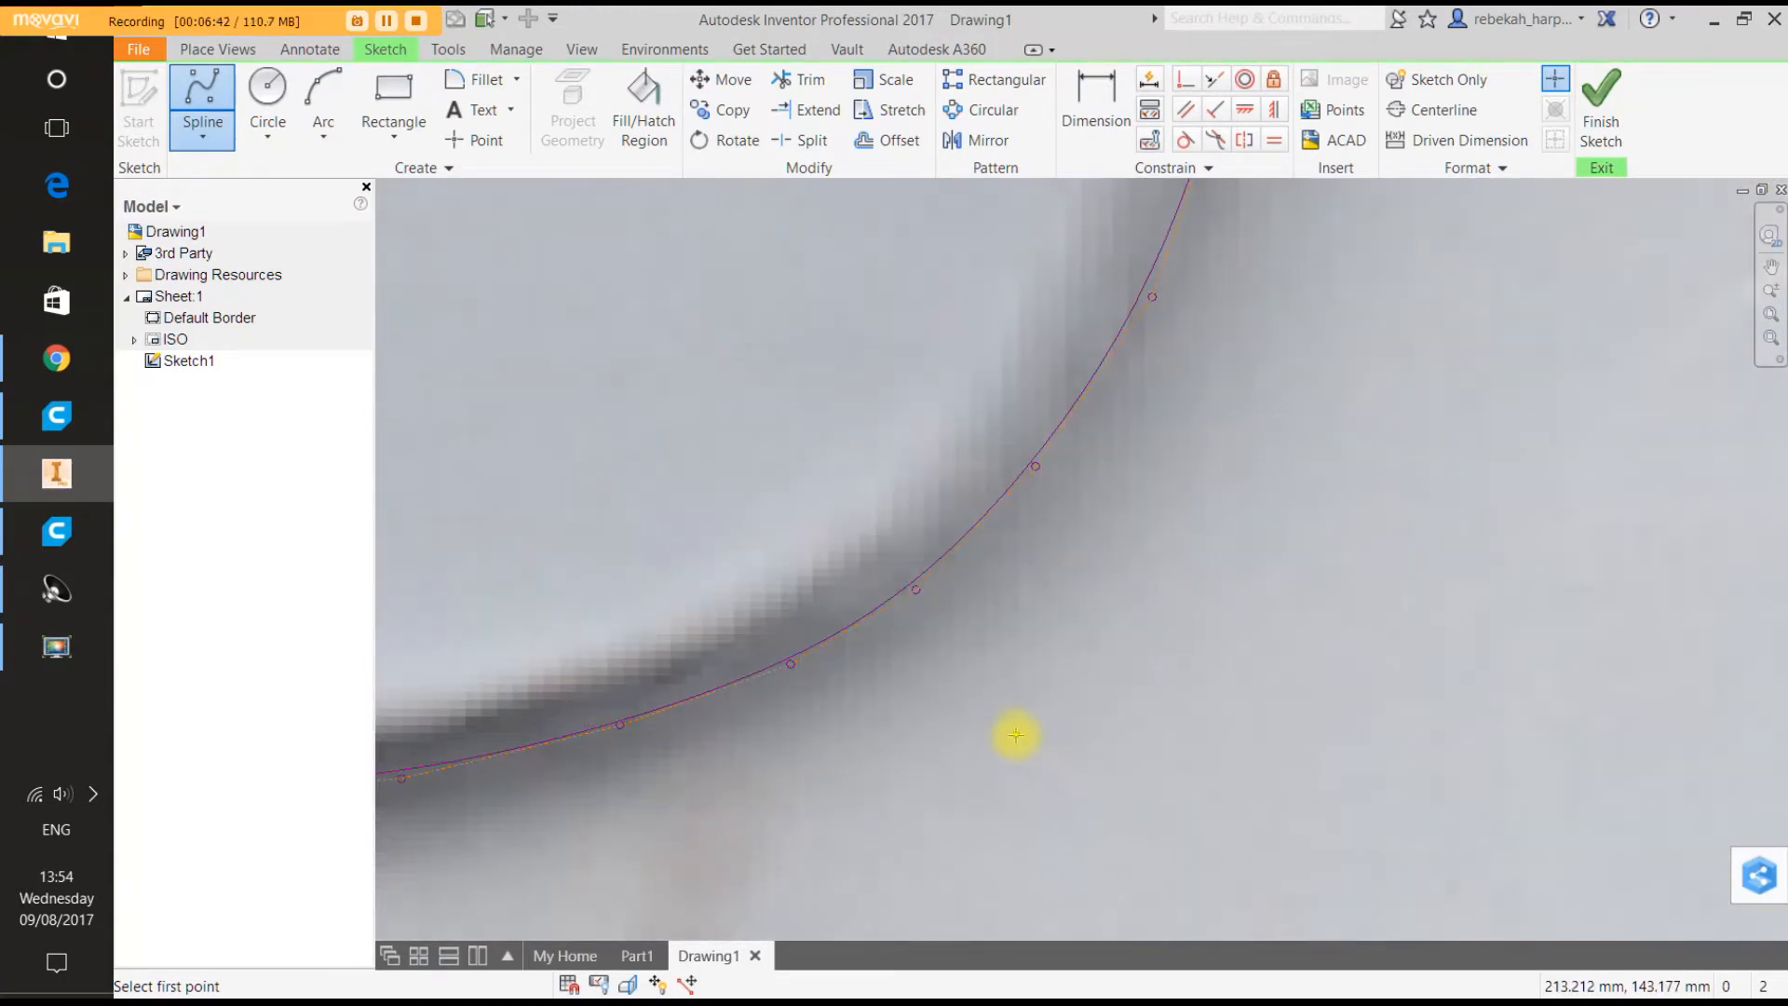
pyautogui.rightClick(1015, 735)
pyautogui.click(1090, 735)
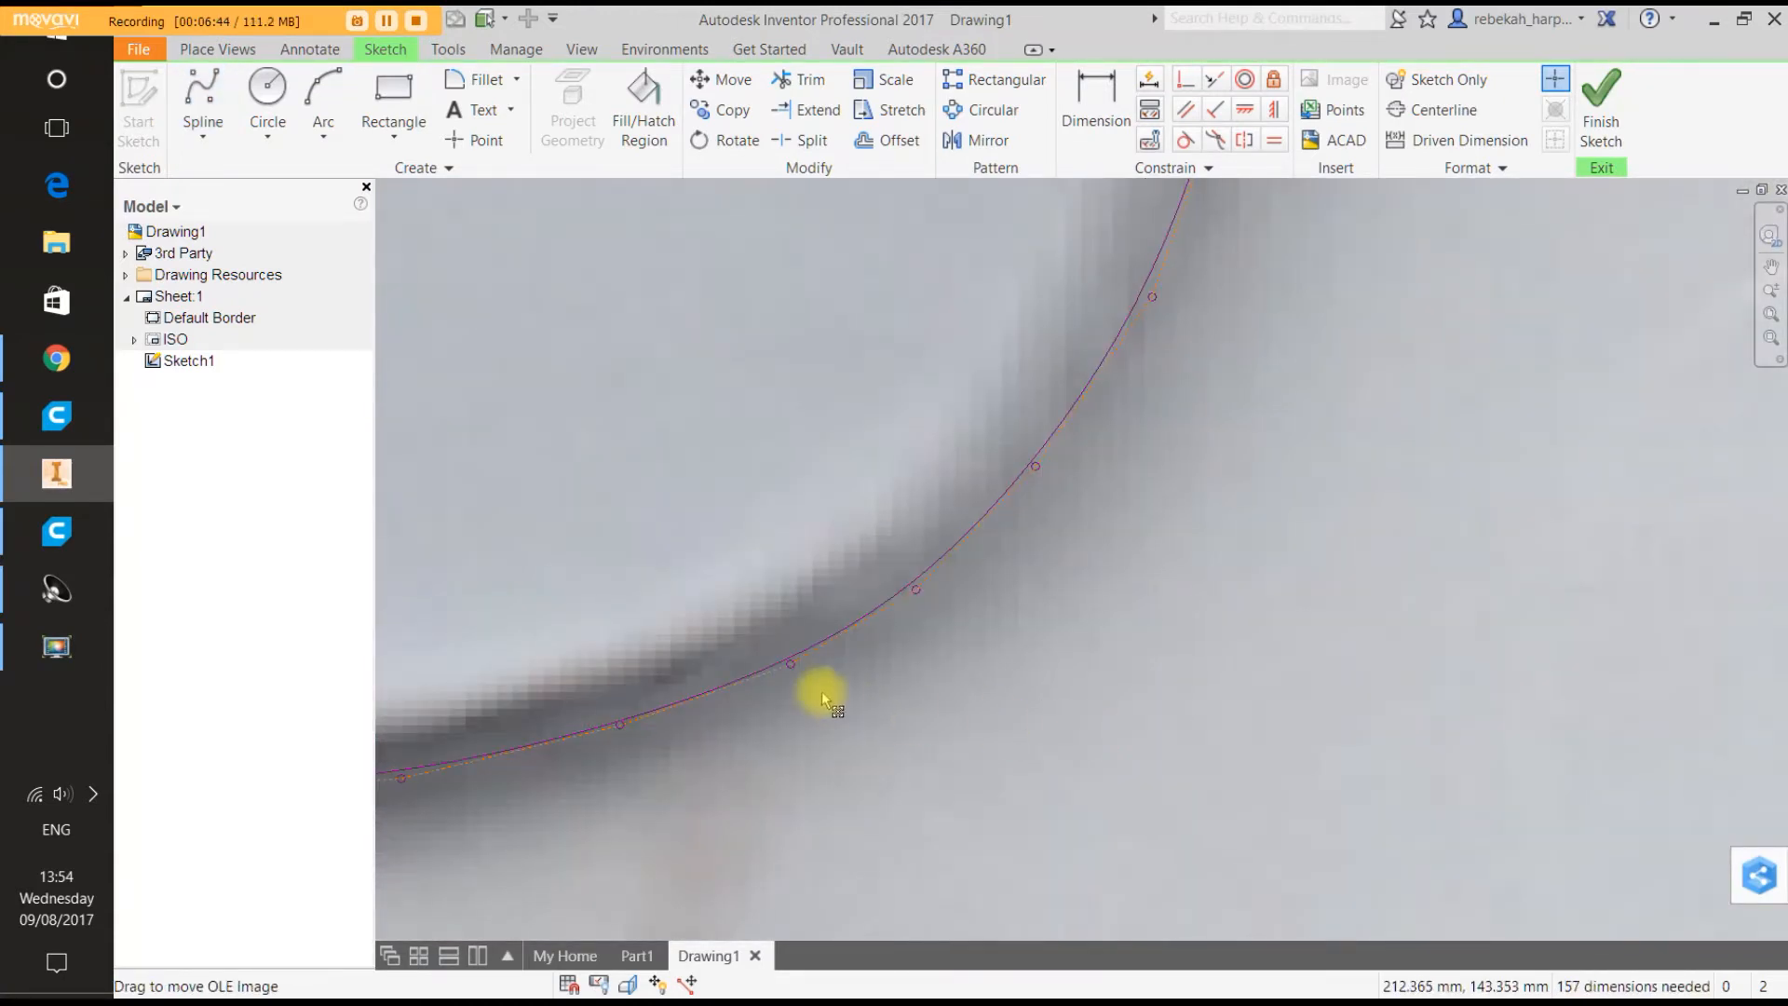
# Move four spline points along the lower part of the lower-right corner slightly inward to follow the scanned edge line.
pyautogui.scroll(-2, 695, 778)
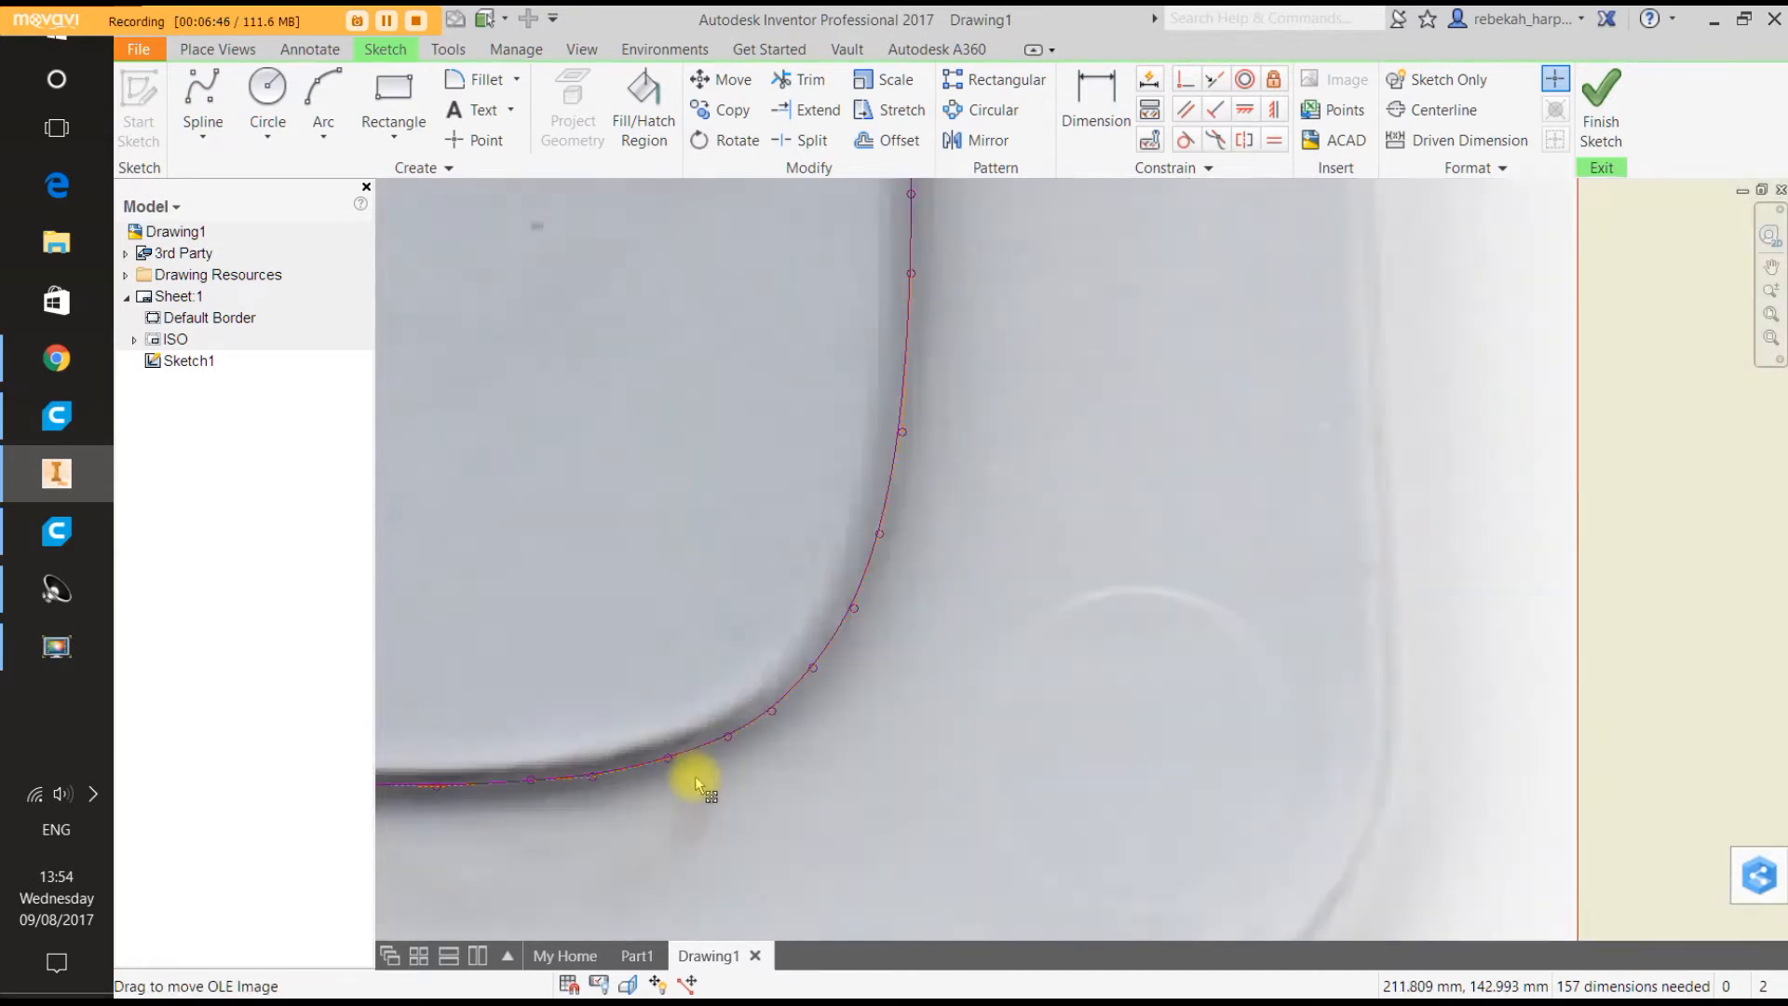
pyautogui.scroll(3, 577, 790)
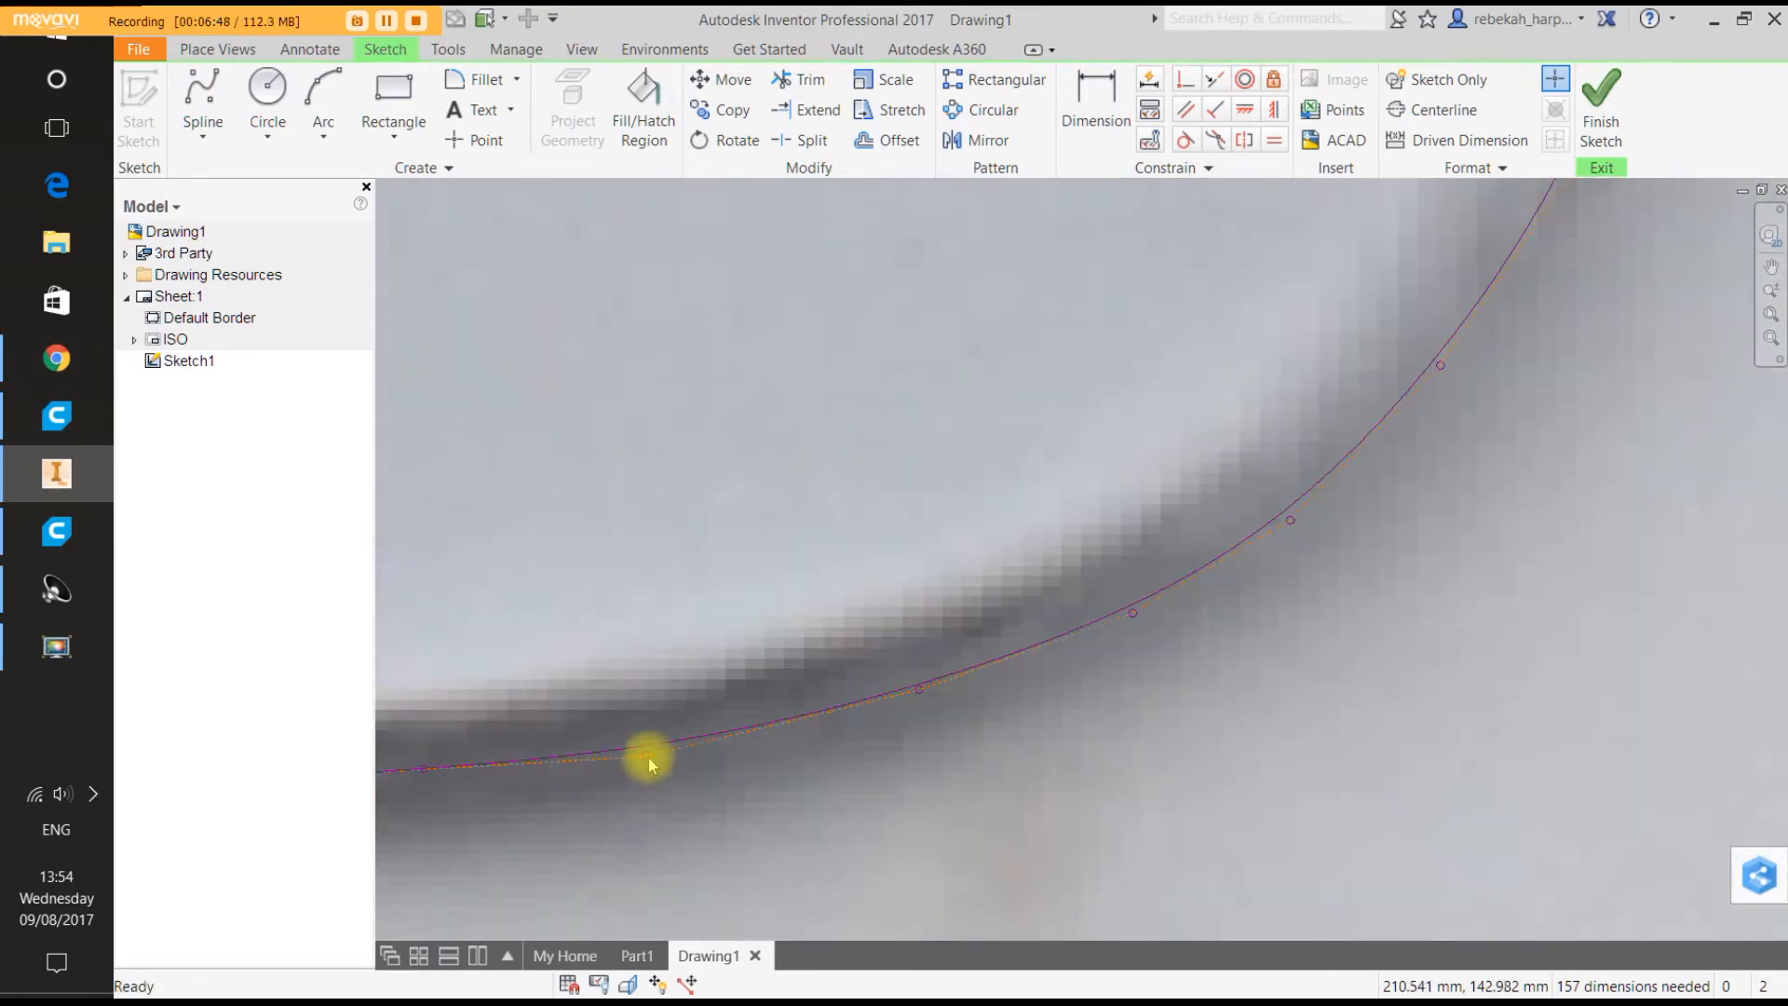
pyautogui.moveTo(644, 756); pyautogui.dragTo(644, 744)
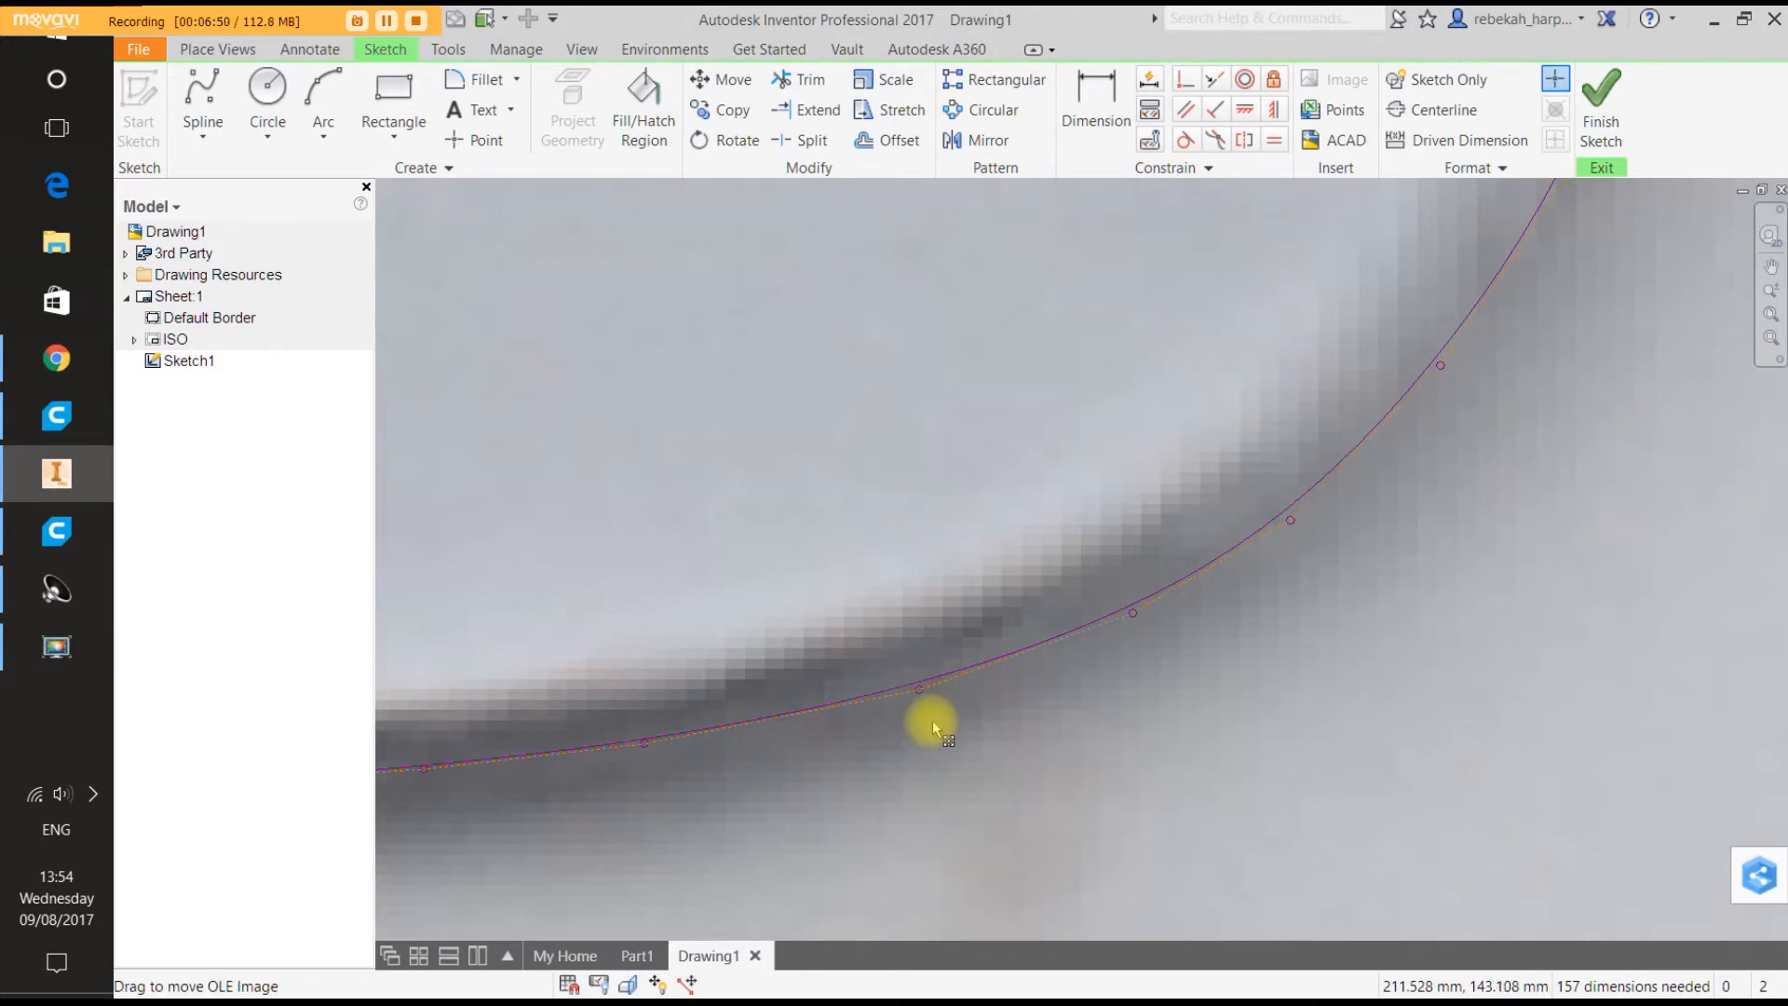
pyautogui.moveTo(920, 689); pyautogui.dragTo(919, 673)
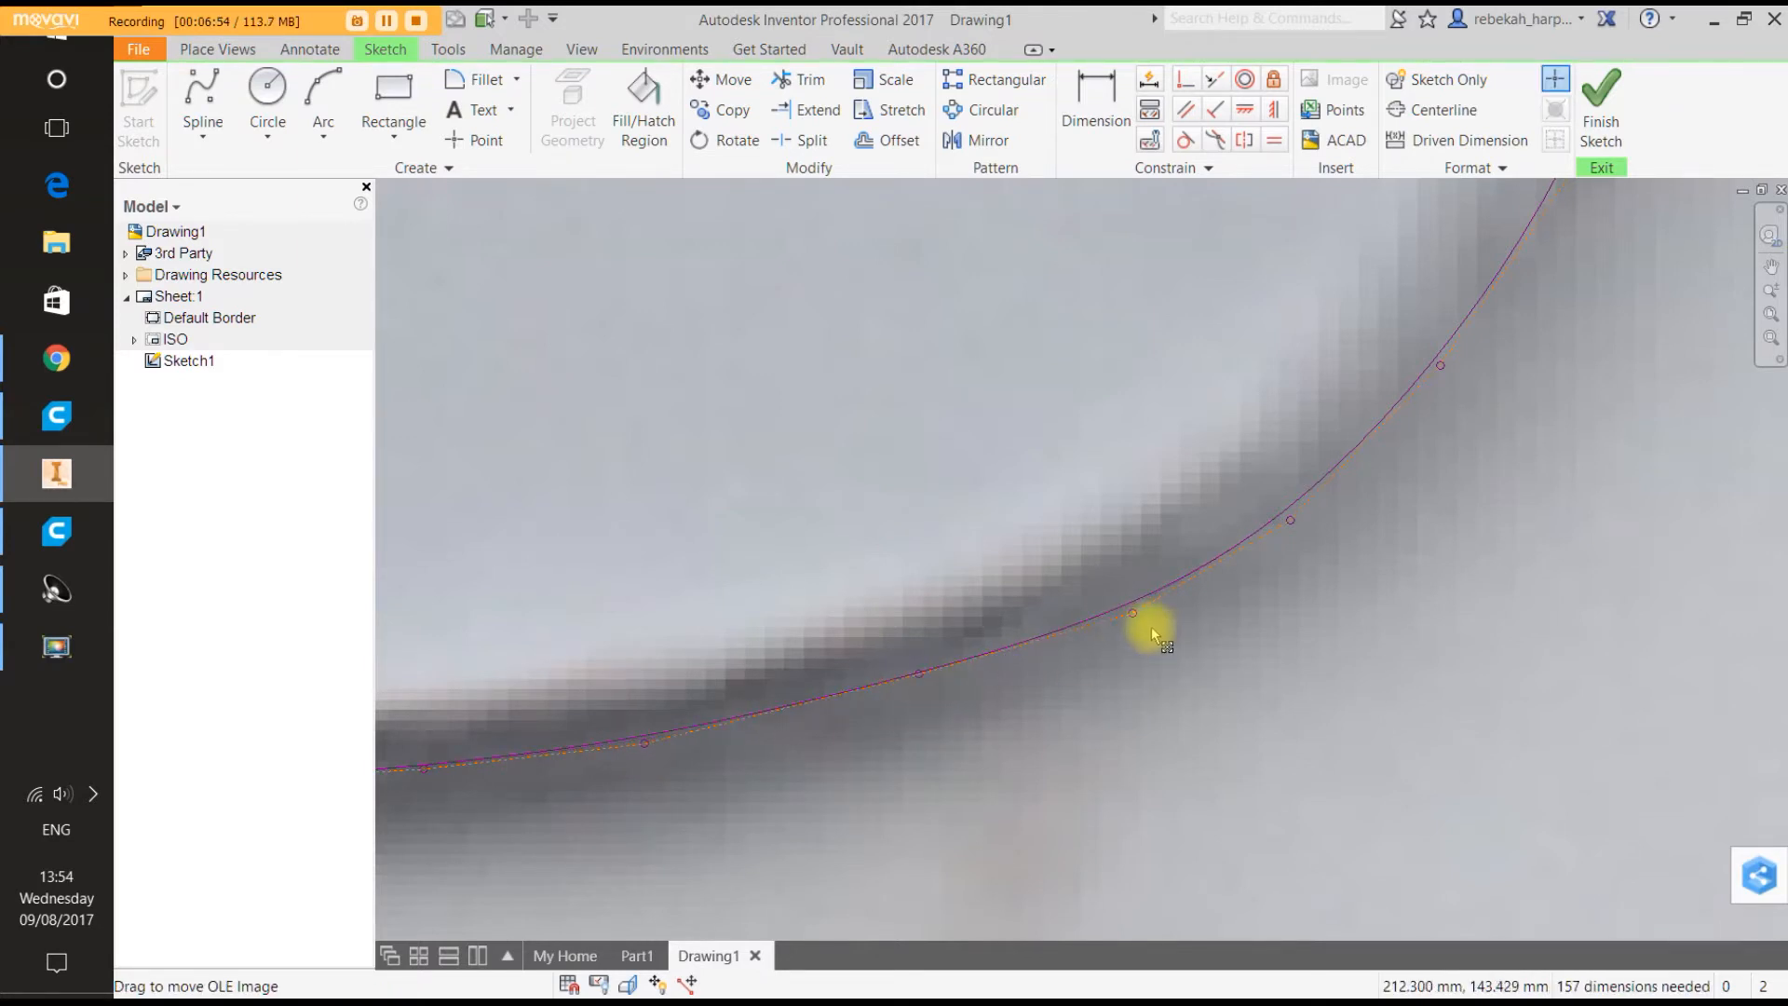
pyautogui.moveTo(1136, 615); pyautogui.dragTo(1118, 590)
pyautogui.moveTo(1291, 522); pyautogui.dragTo(1272, 512)
# Shift the spline point where the right edge enters the lower-right corner slightly inward onto the edge line.
pyautogui.scroll(-4, 1442, 505)
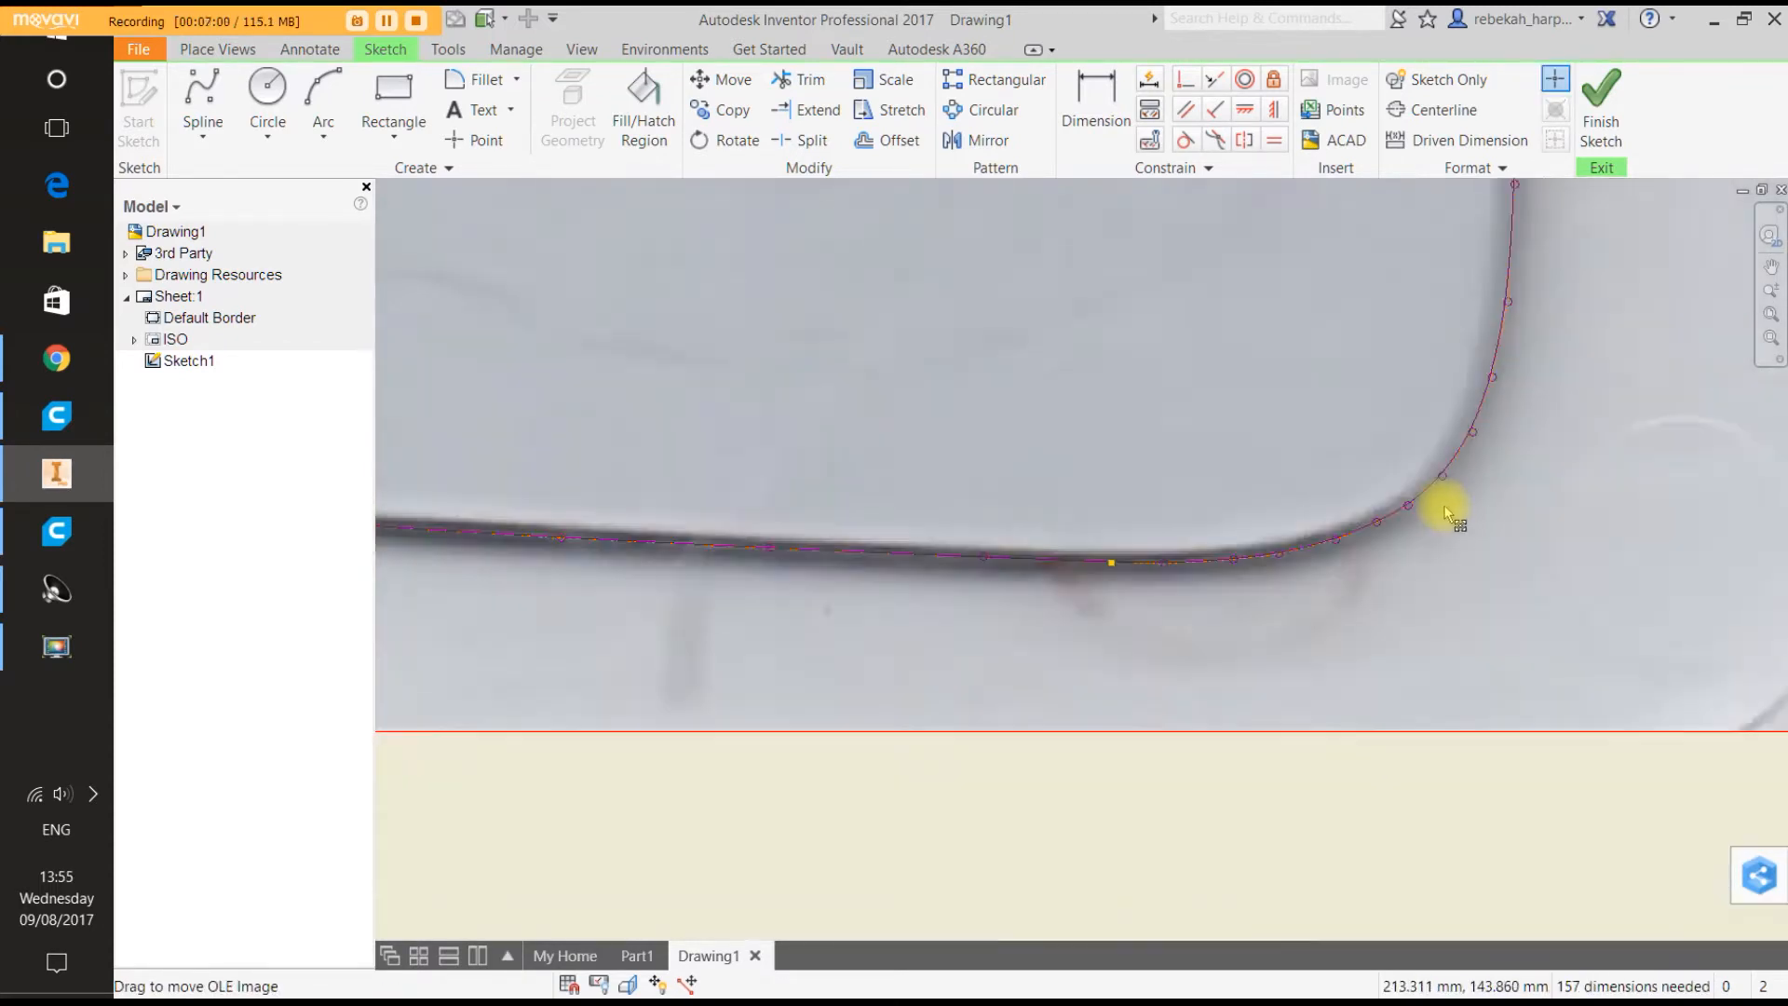
pyautogui.scroll(4, 1490, 456)
pyautogui.scroll(3, 1494, 454)
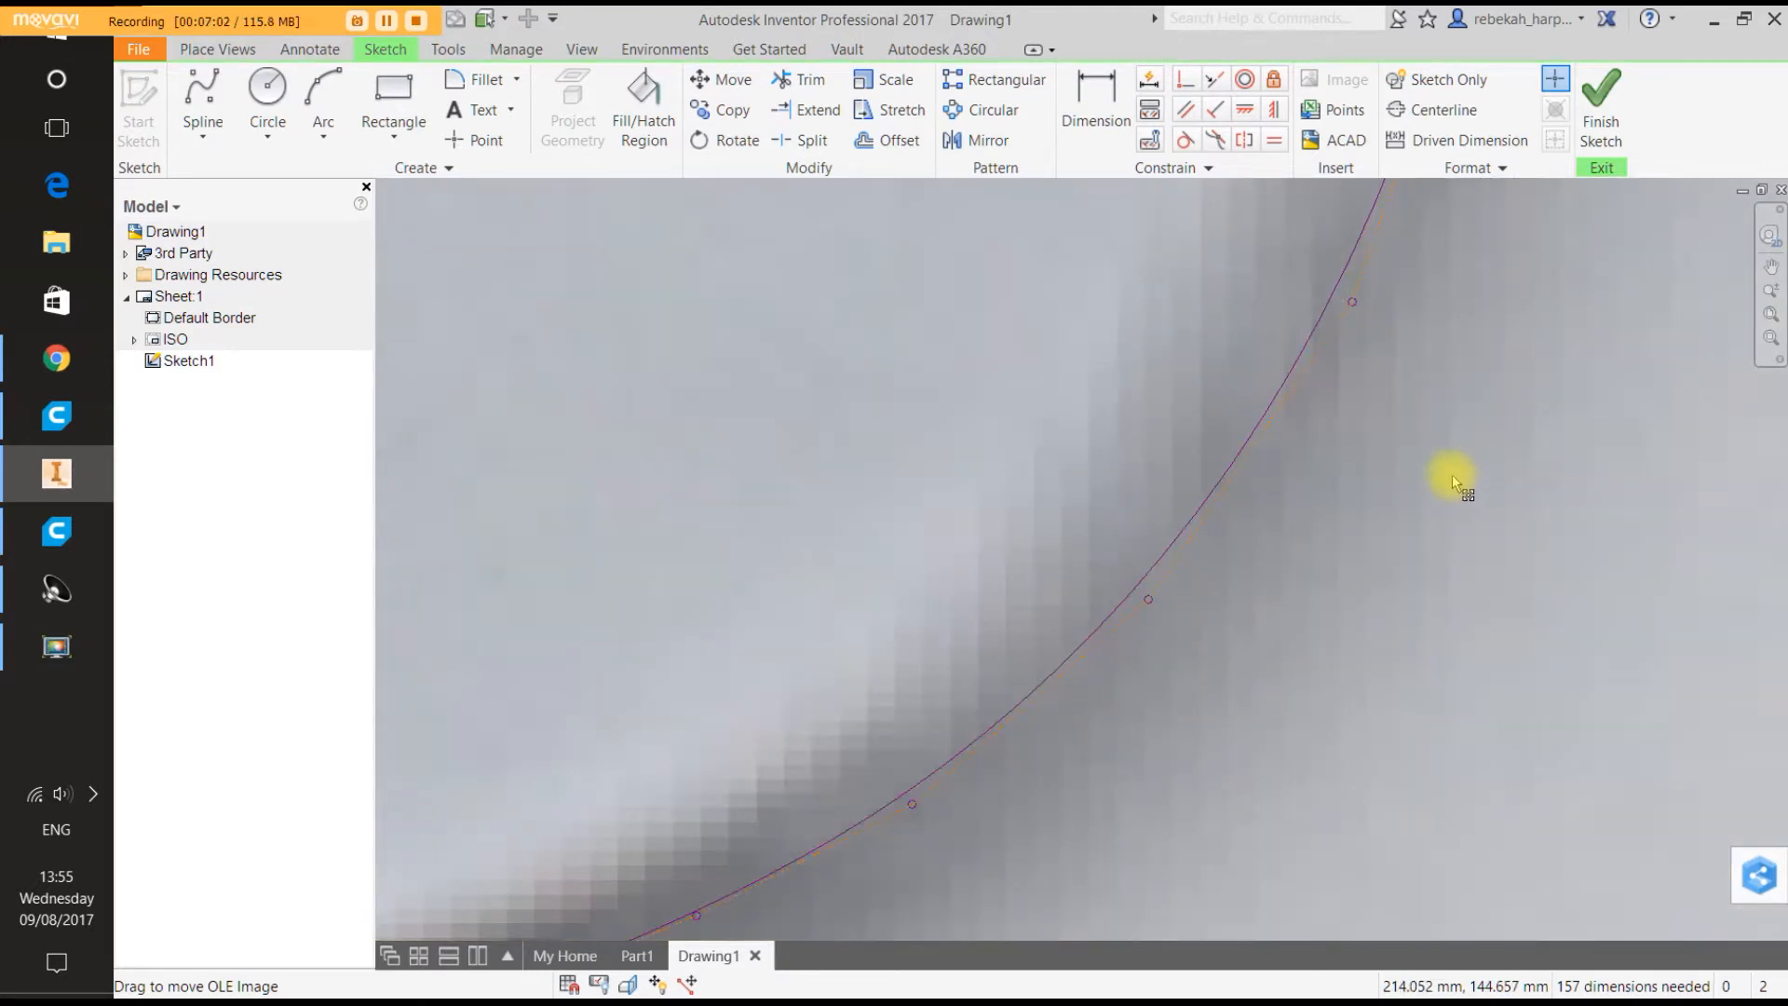
pyautogui.scroll(-5, 1453, 478)
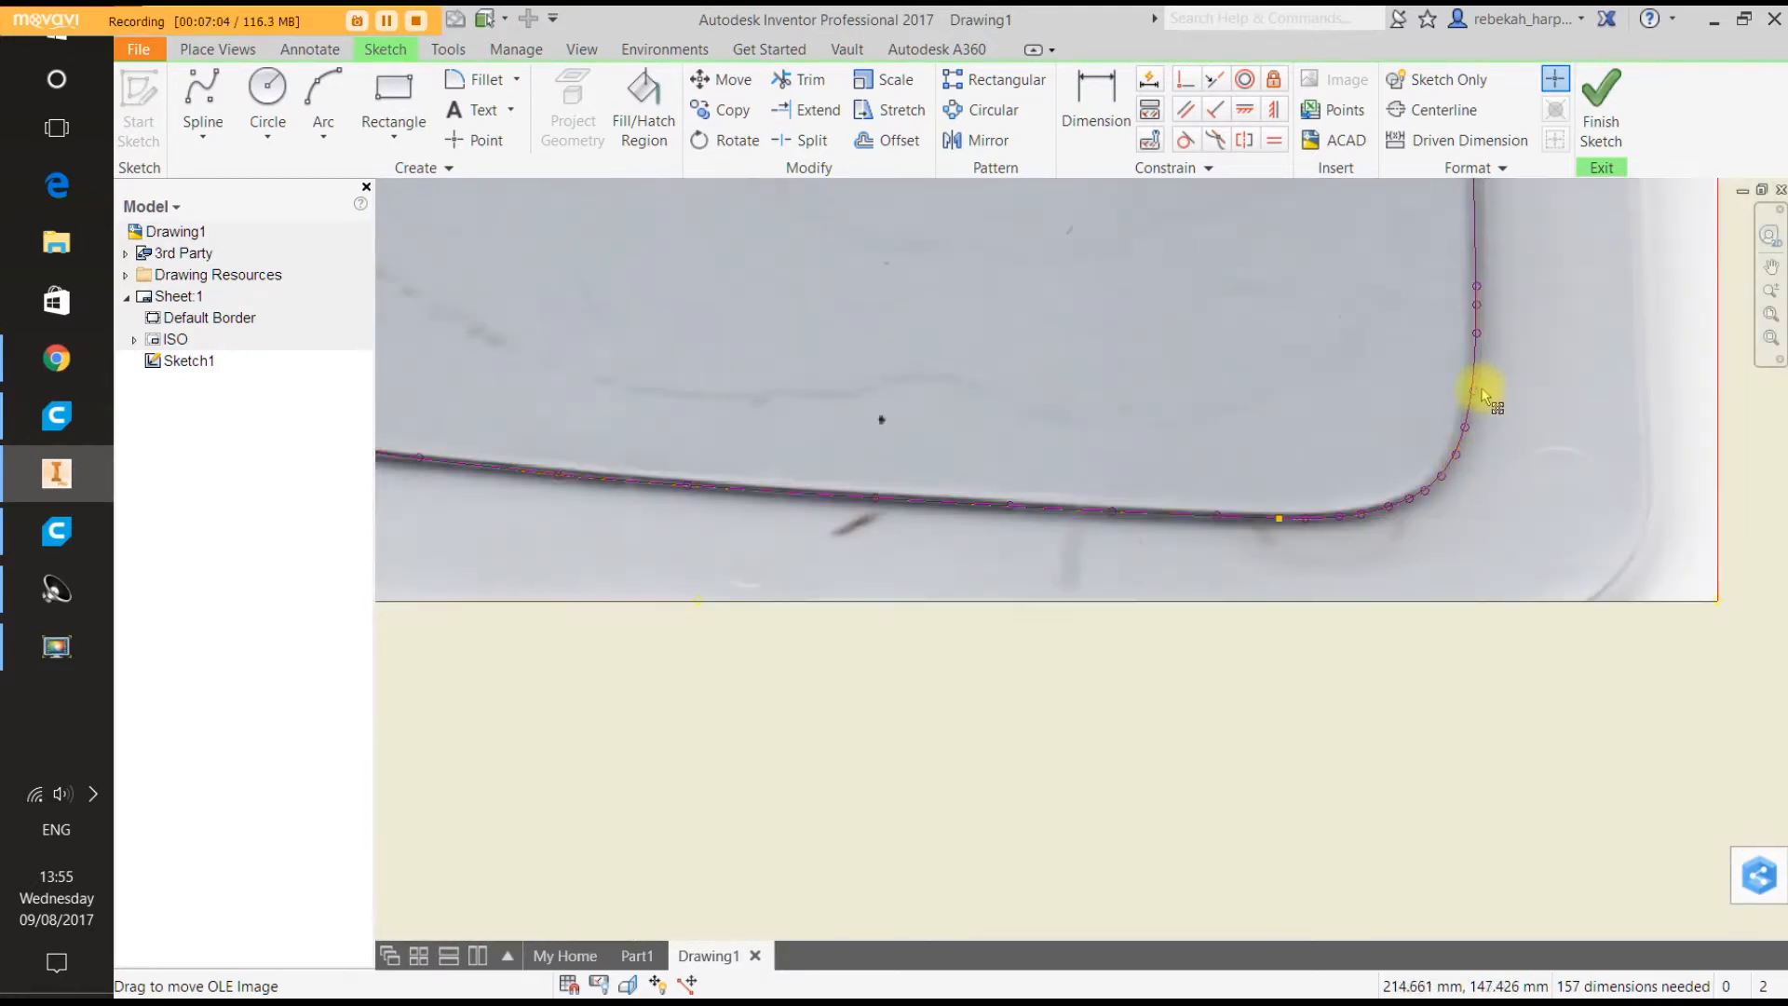
pyautogui.scroll(5, 1482, 392)
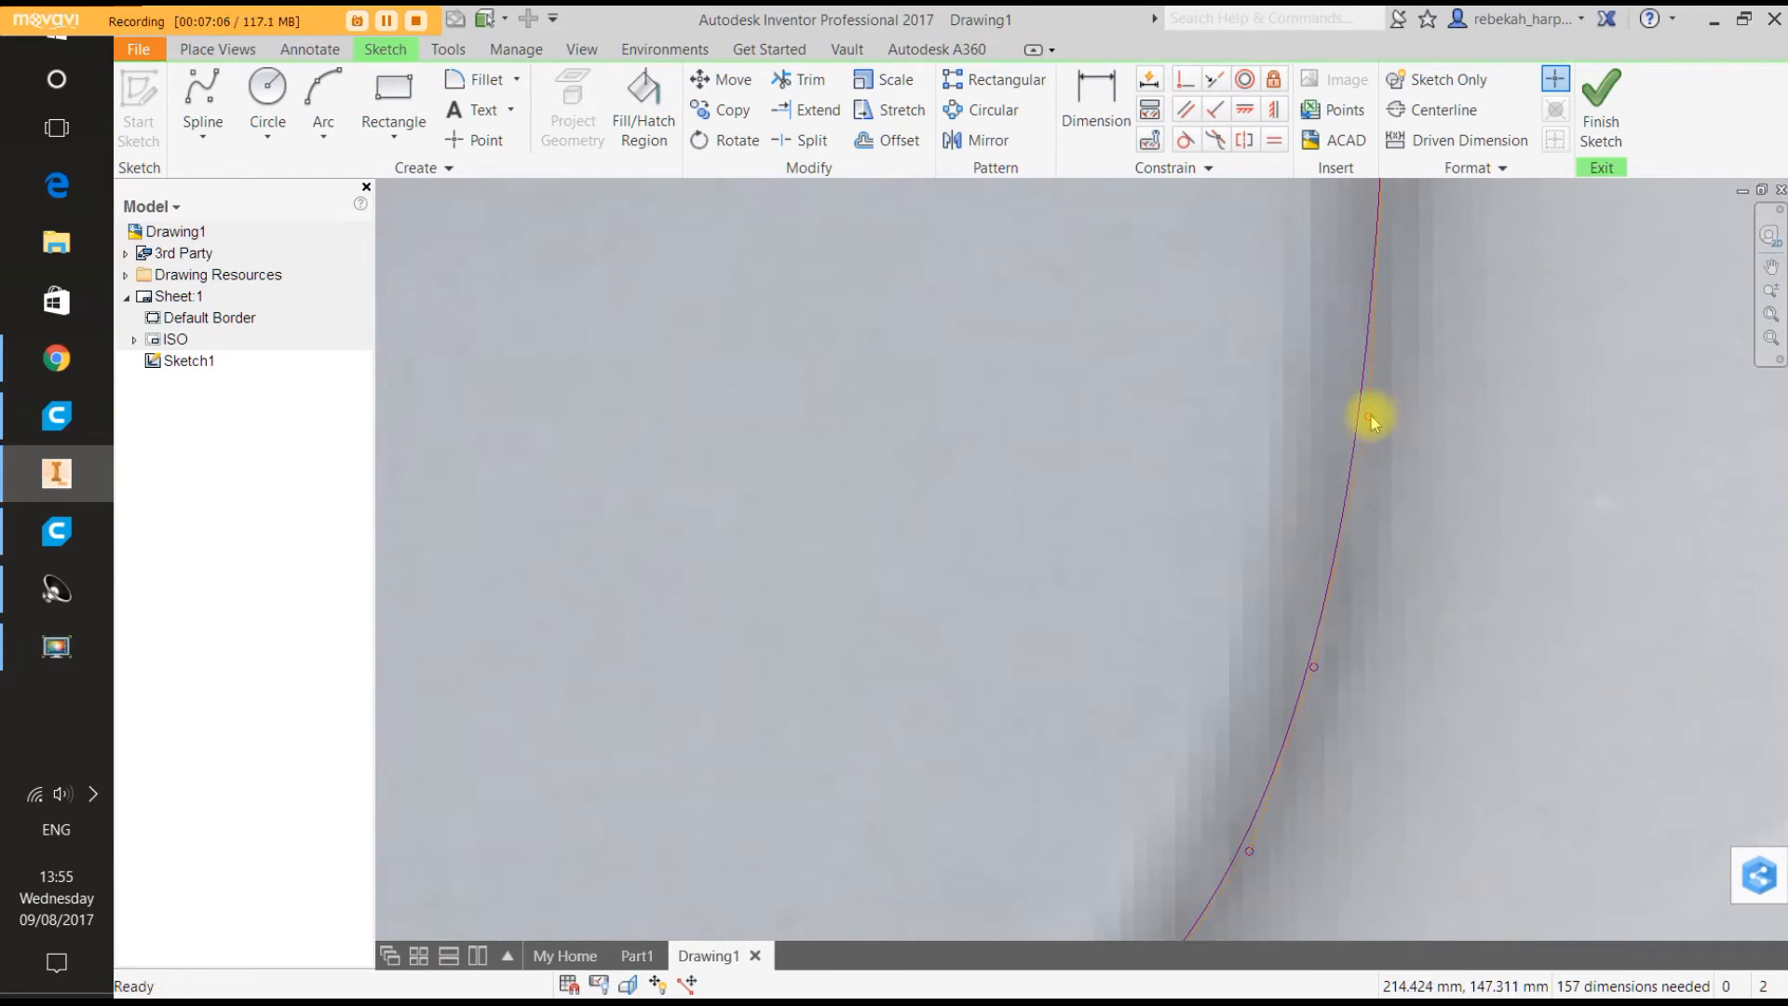
pyautogui.moveTo(1369, 416); pyautogui.dragTo(1361, 416)
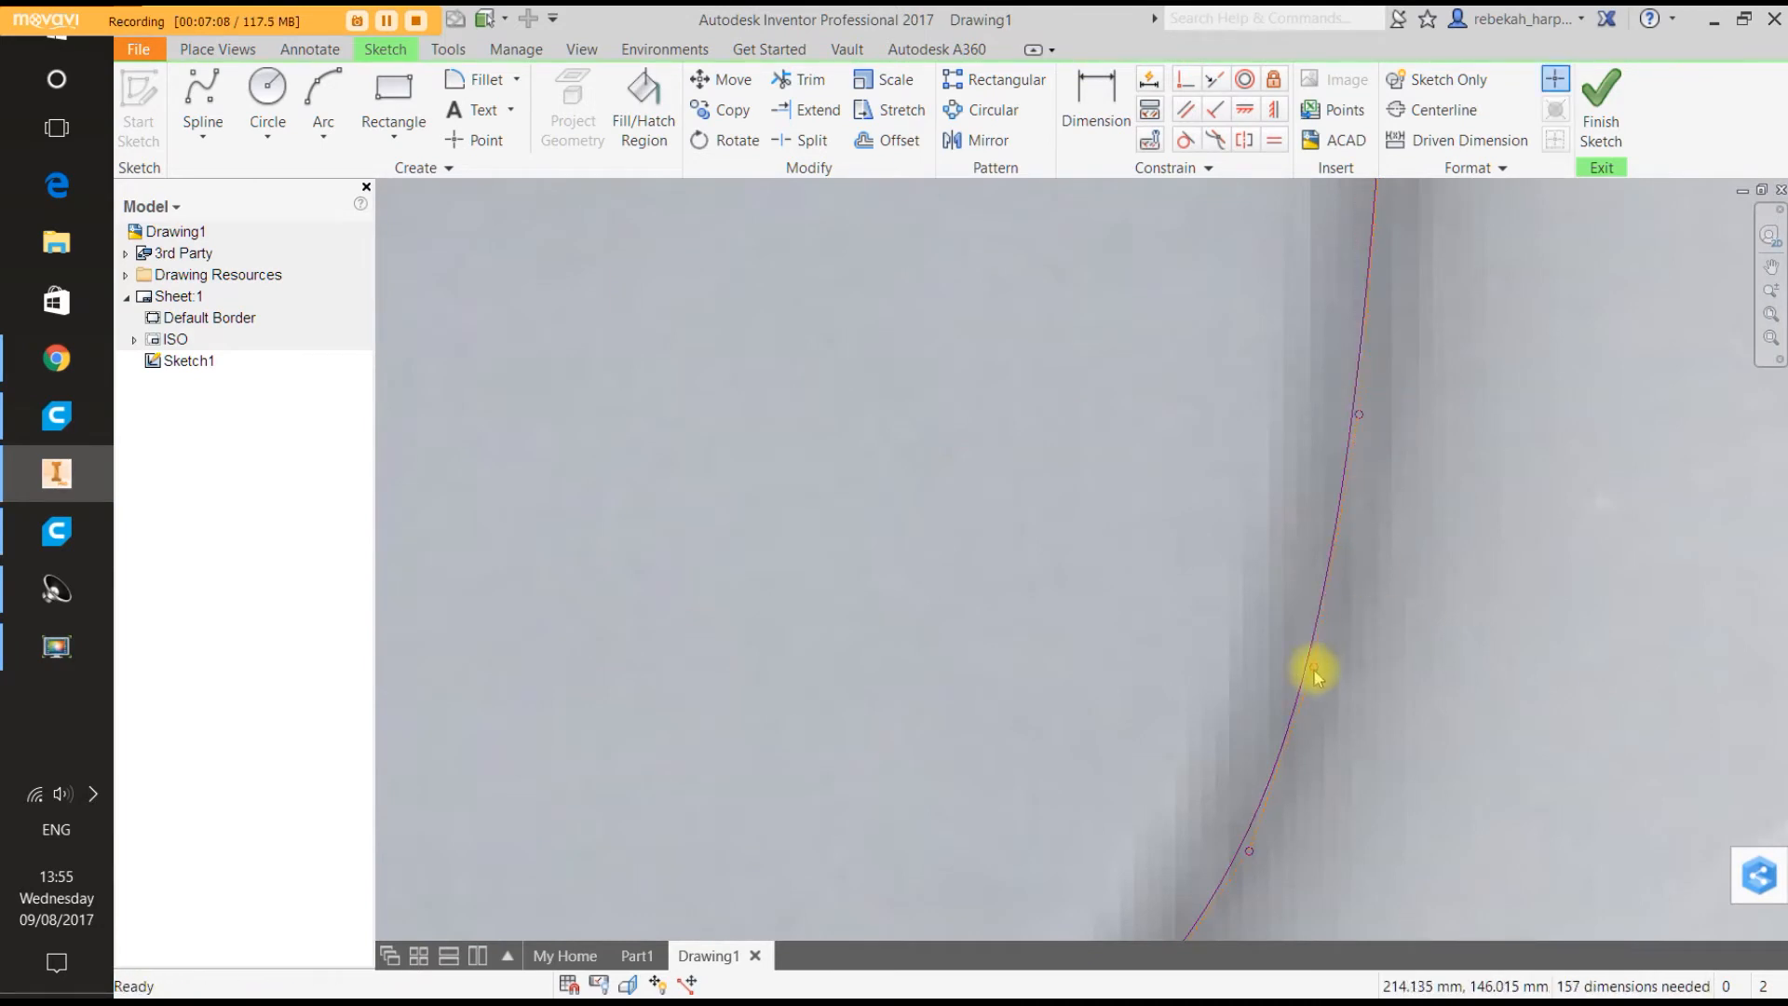
# Inspect the spline's fit along the right edge of the scanned part and look over the whole closed outline.
pyautogui.scroll(-3, 1372, 641)
pyautogui.scroll(5, 1388, 517)
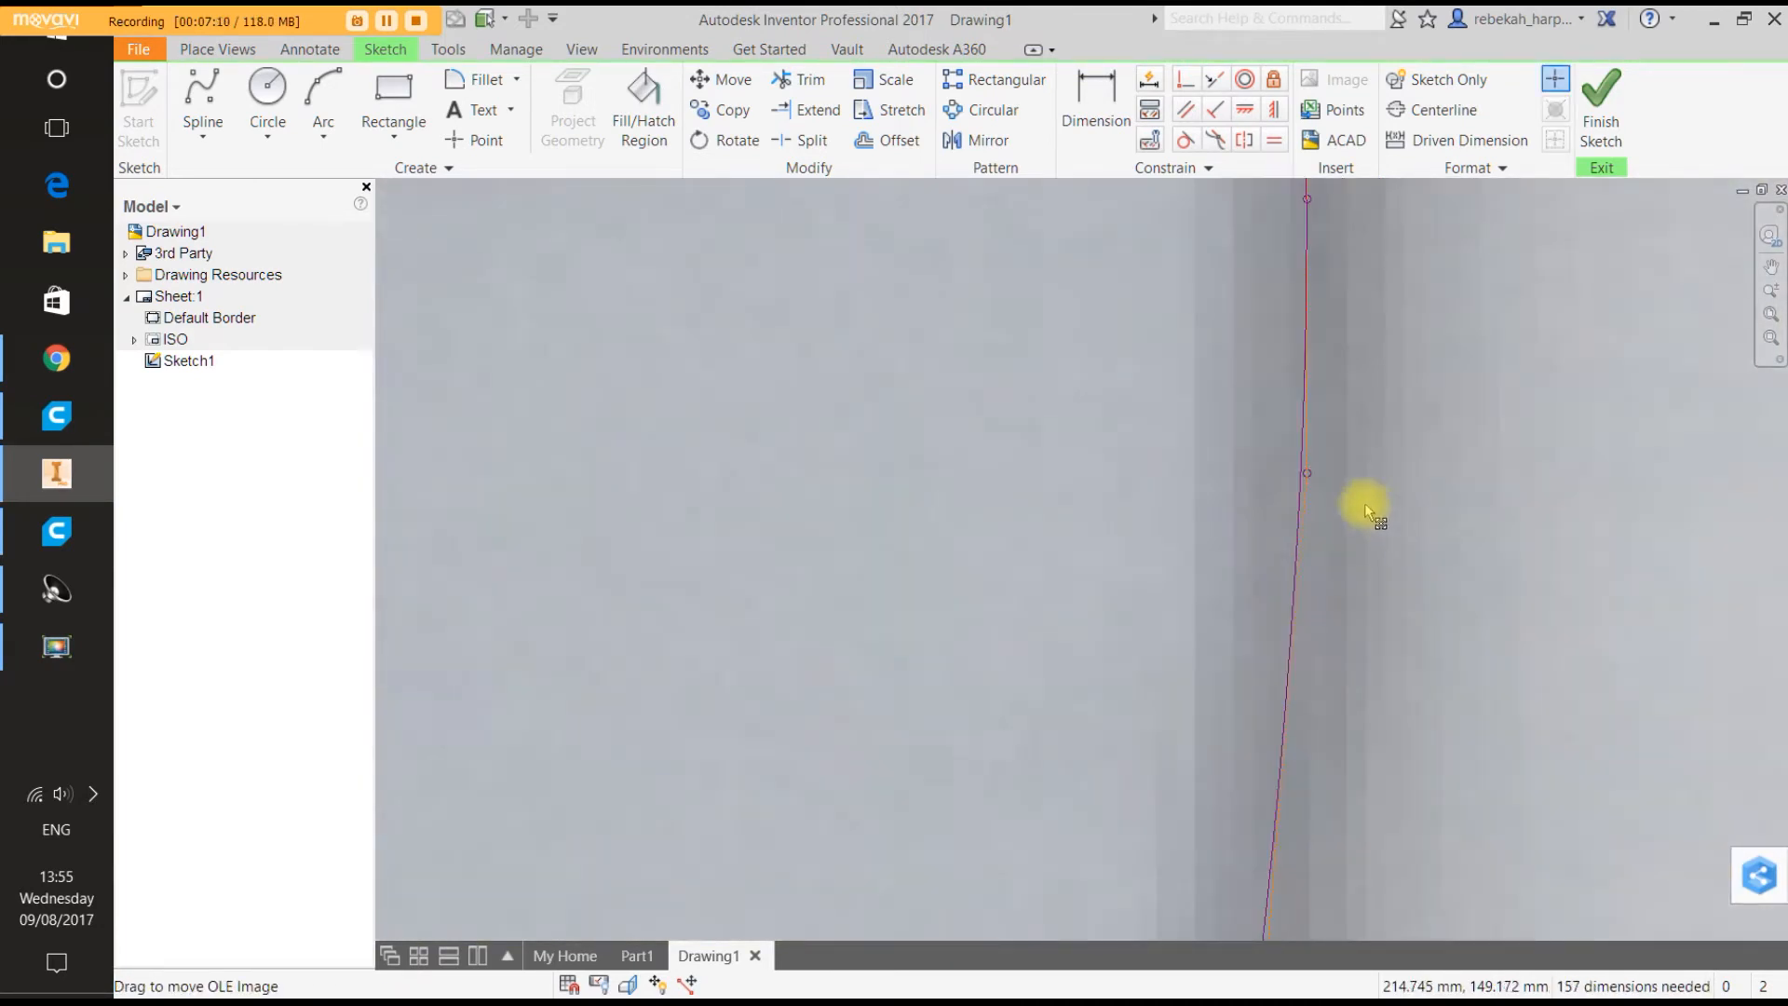
pyautogui.scroll(-2, 1358, 466)
pyautogui.scroll(3, 1361, 340)
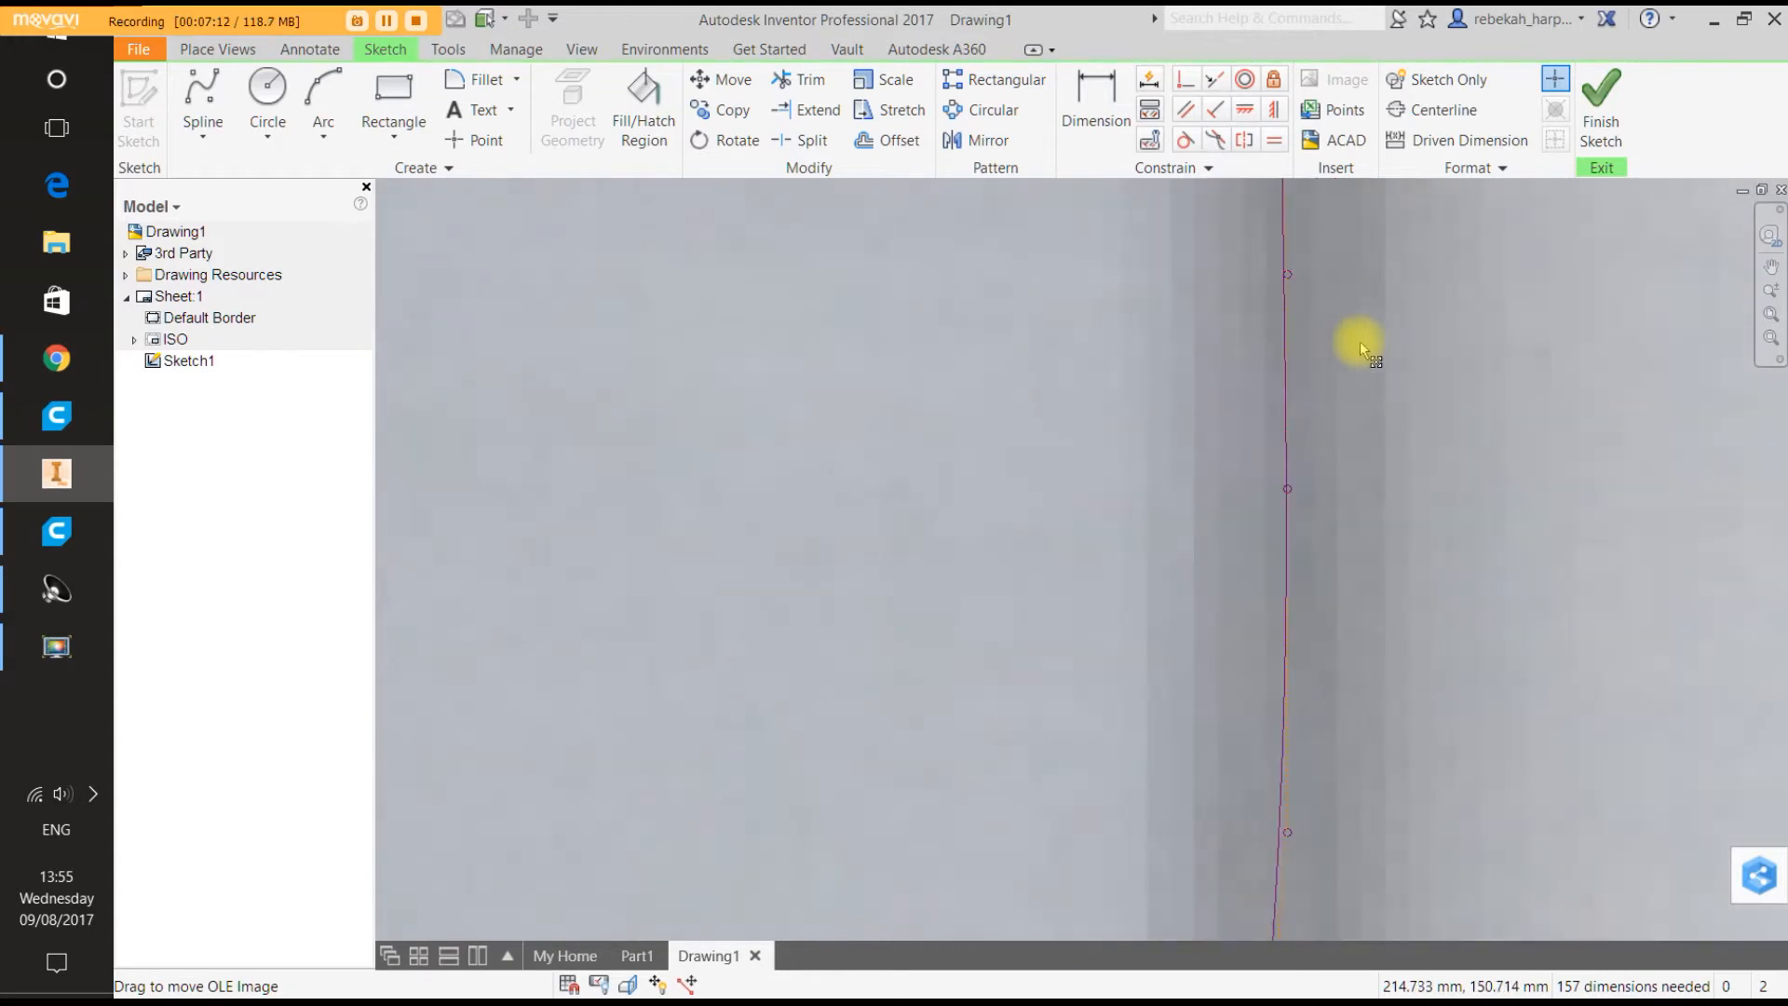
pyautogui.scroll(-2, 1360, 342)
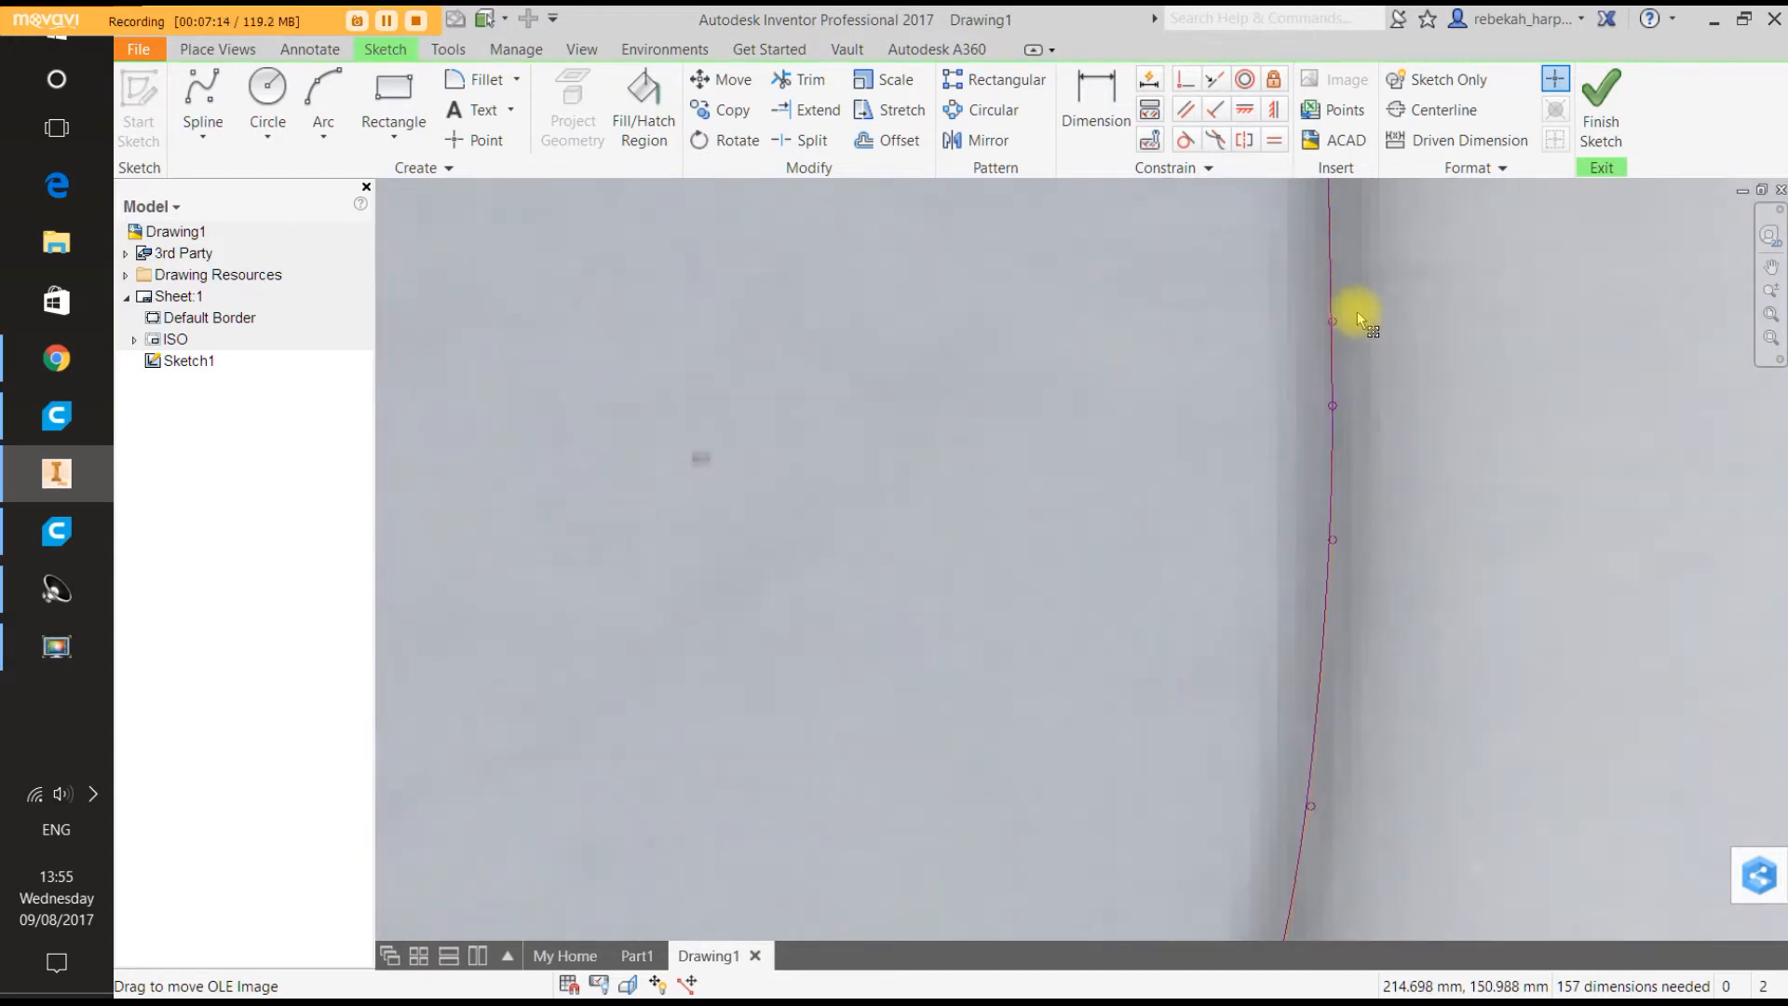
pyautogui.scroll(-3, 1356, 311)
pyautogui.scroll(-6, 1356, 311)
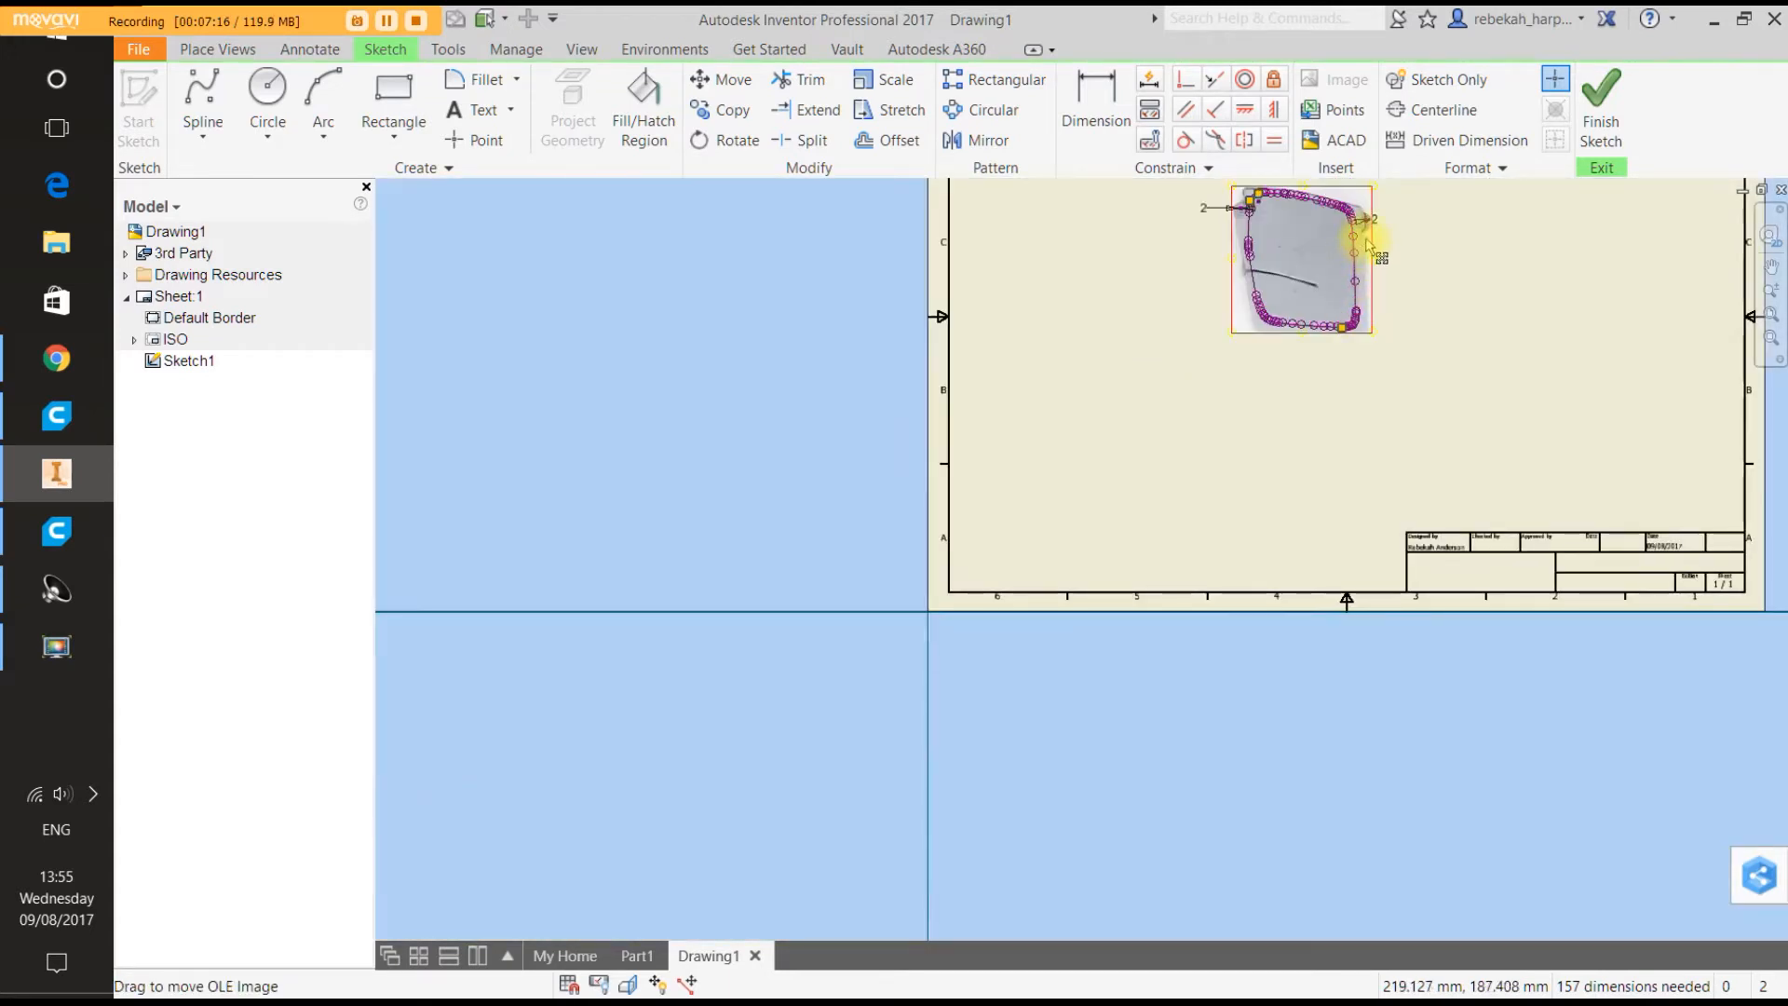
pyautogui.scroll(4, 1366, 270)
pyautogui.scroll(2, 1362, 270)
pyautogui.scroll(3, 1327, 365)
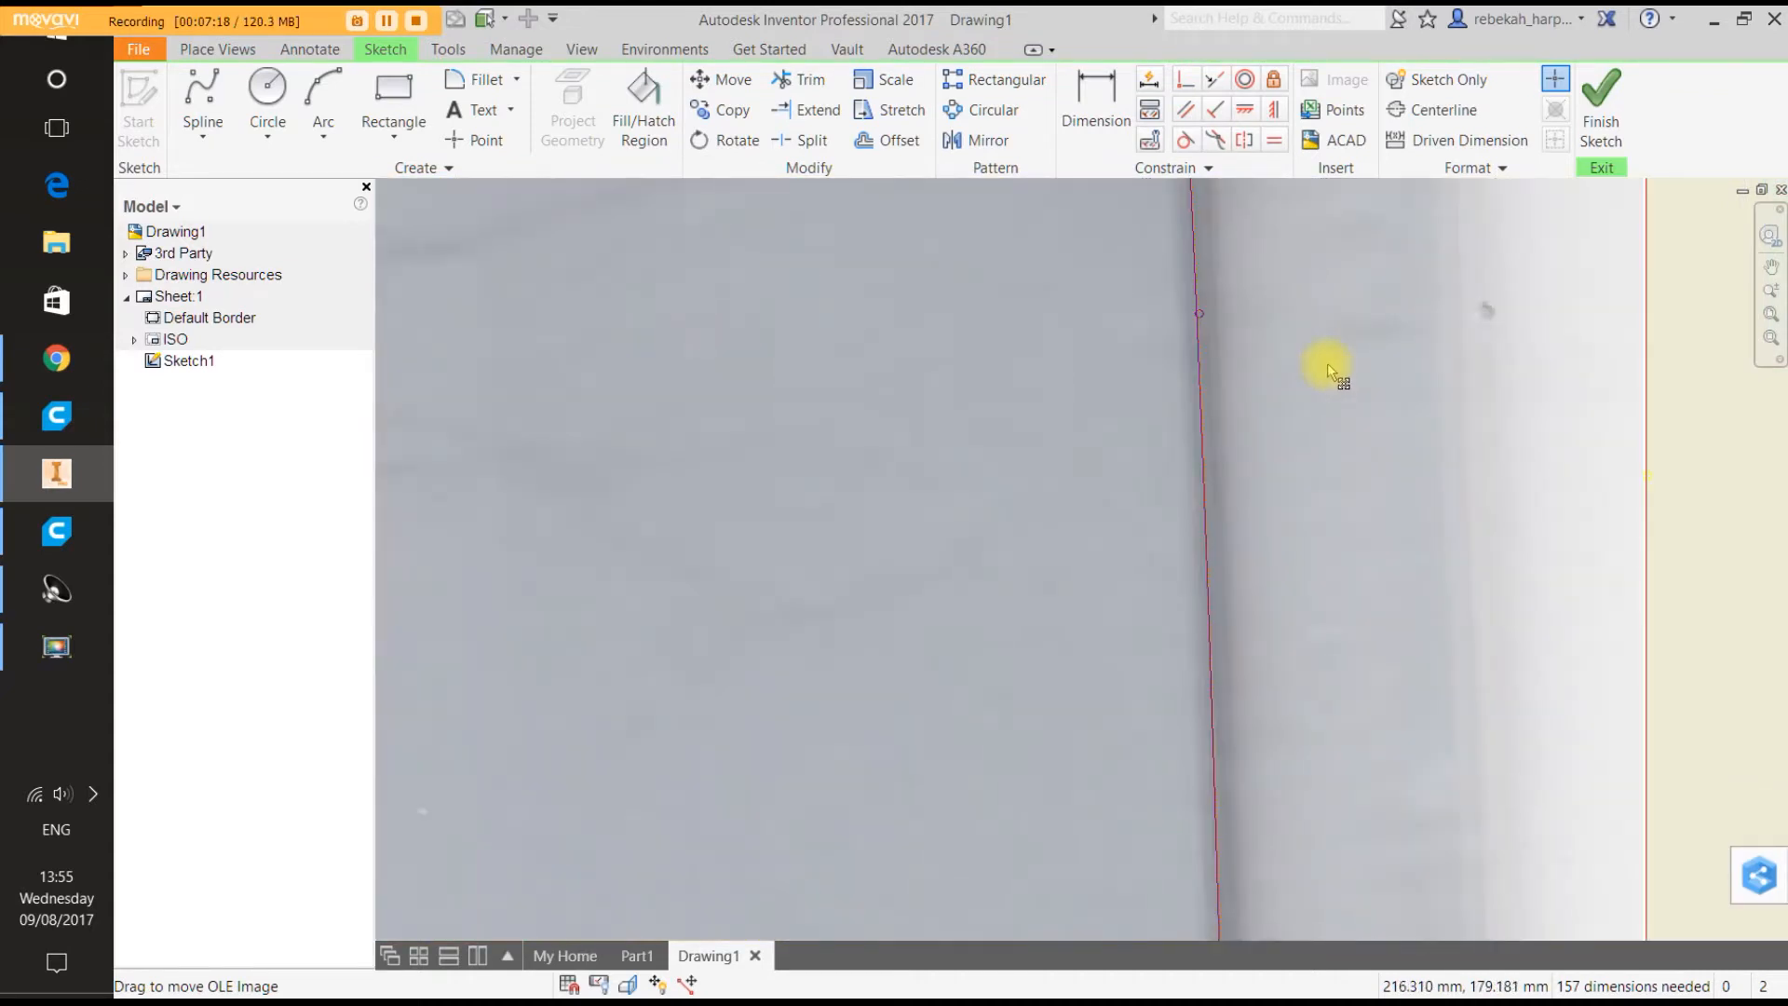
pyautogui.scroll(-3, 1327, 368)
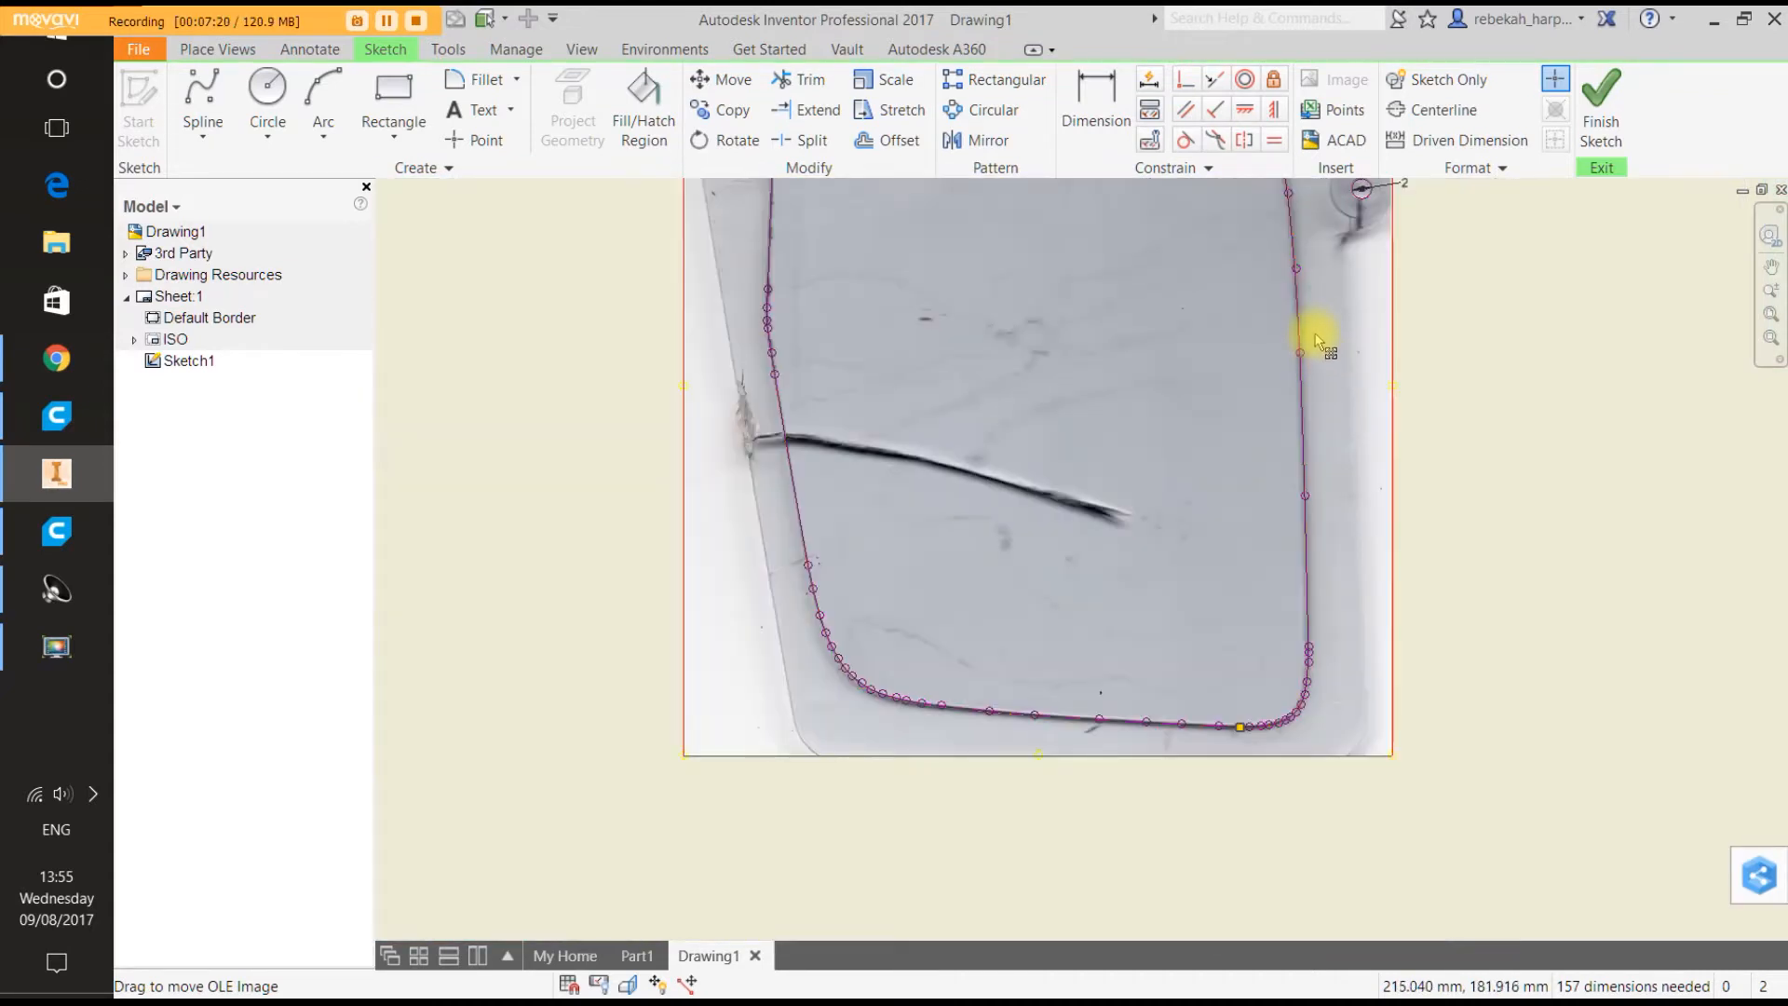
# Shift the spline point on the upper part of the right edge slightly outward onto the scanned edge line.
pyautogui.scroll(5, 1313, 335)
pyautogui.scroll(3, 1294, 410)
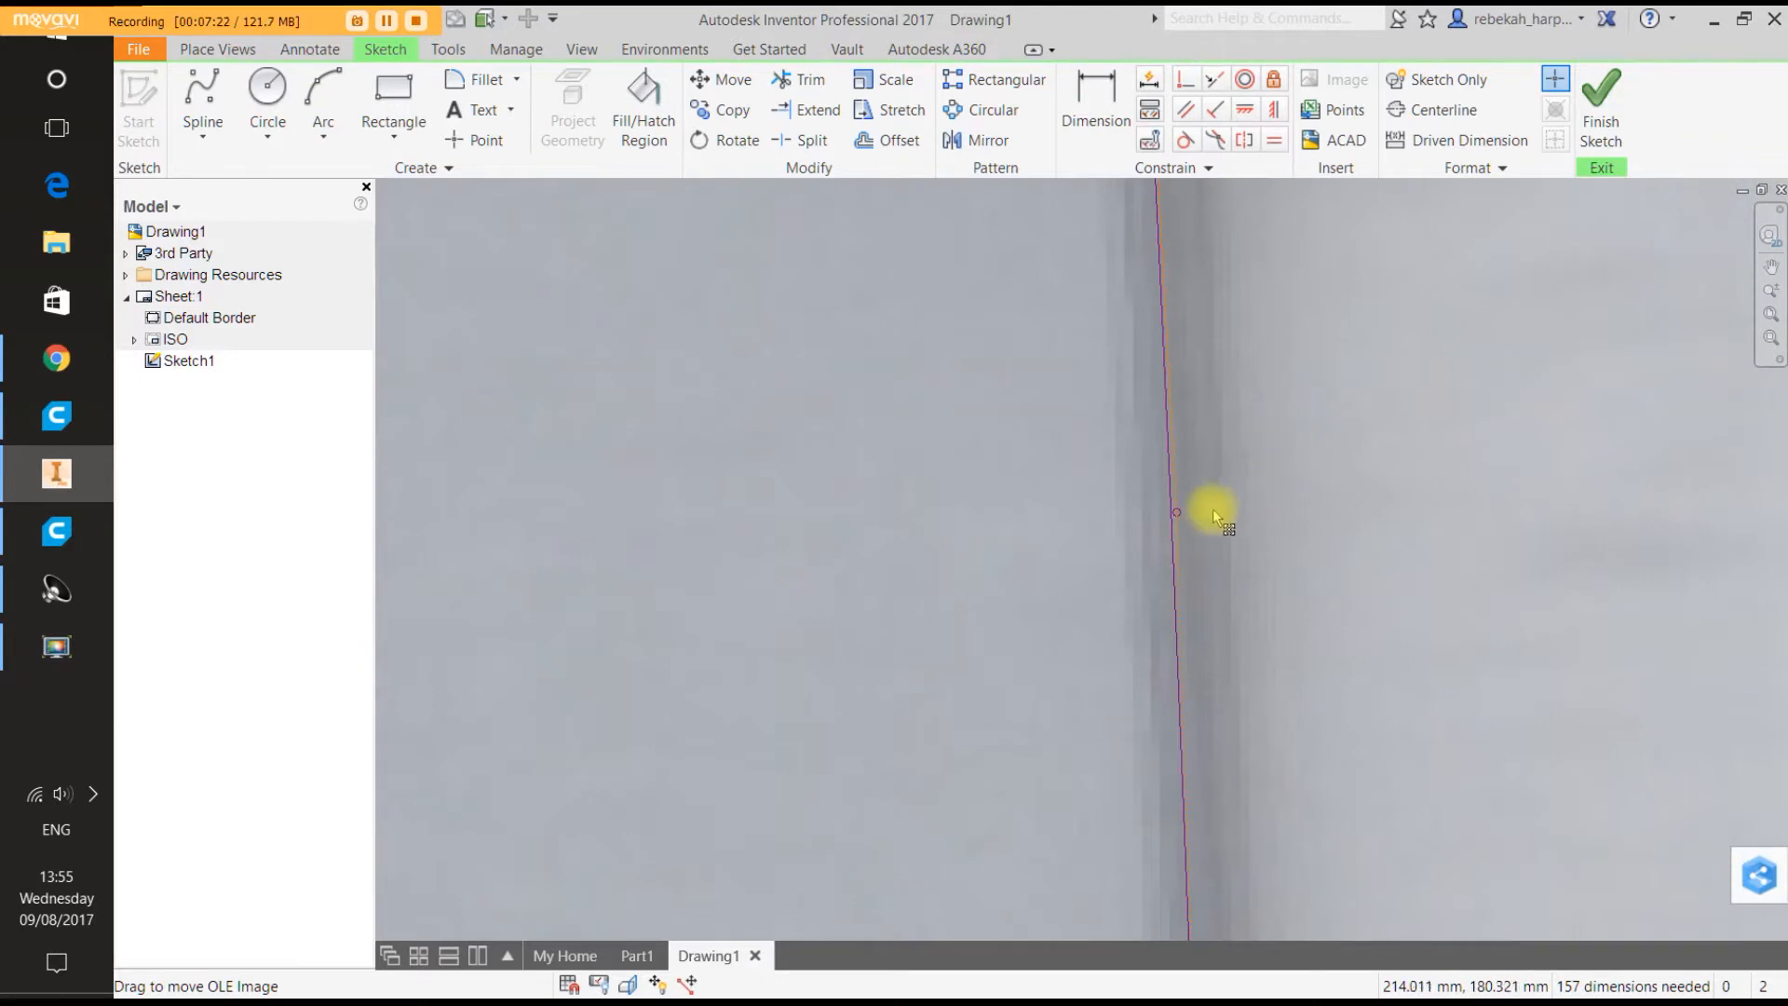
pyautogui.moveTo(1181, 514); pyautogui.dragTo(1187, 514)
pyautogui.scroll(-4, 1244, 514)
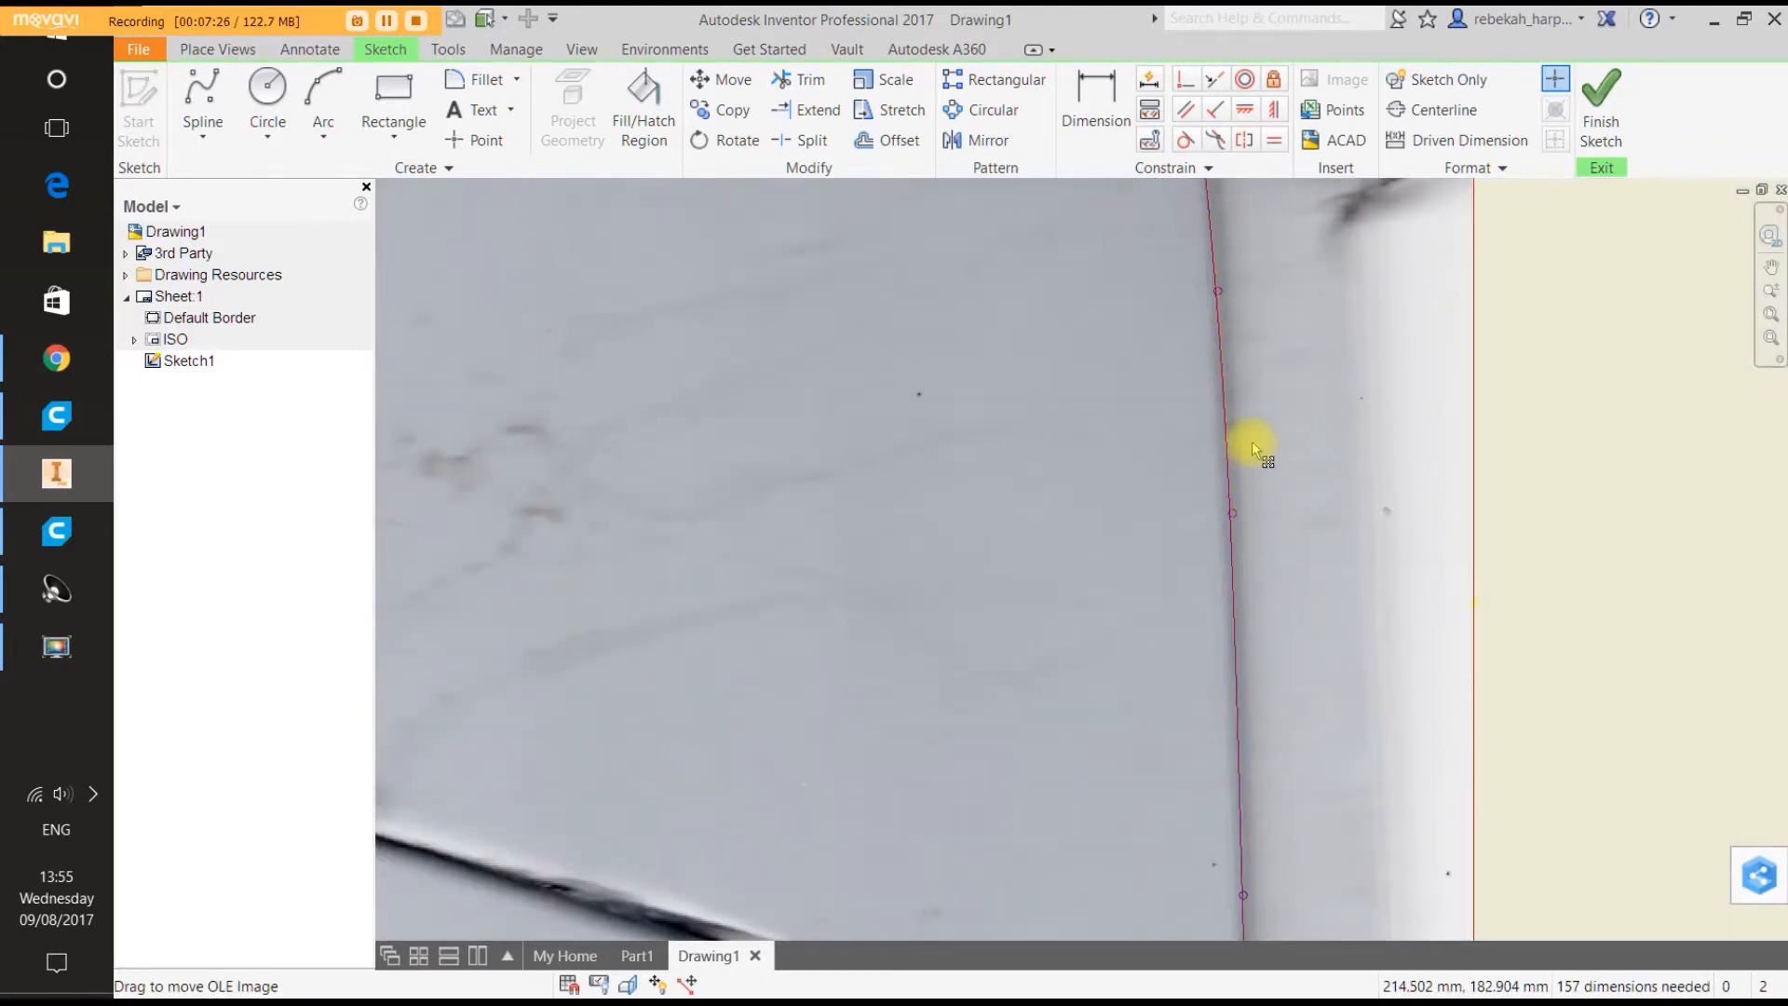
pyautogui.scroll(4, 1236, 270)
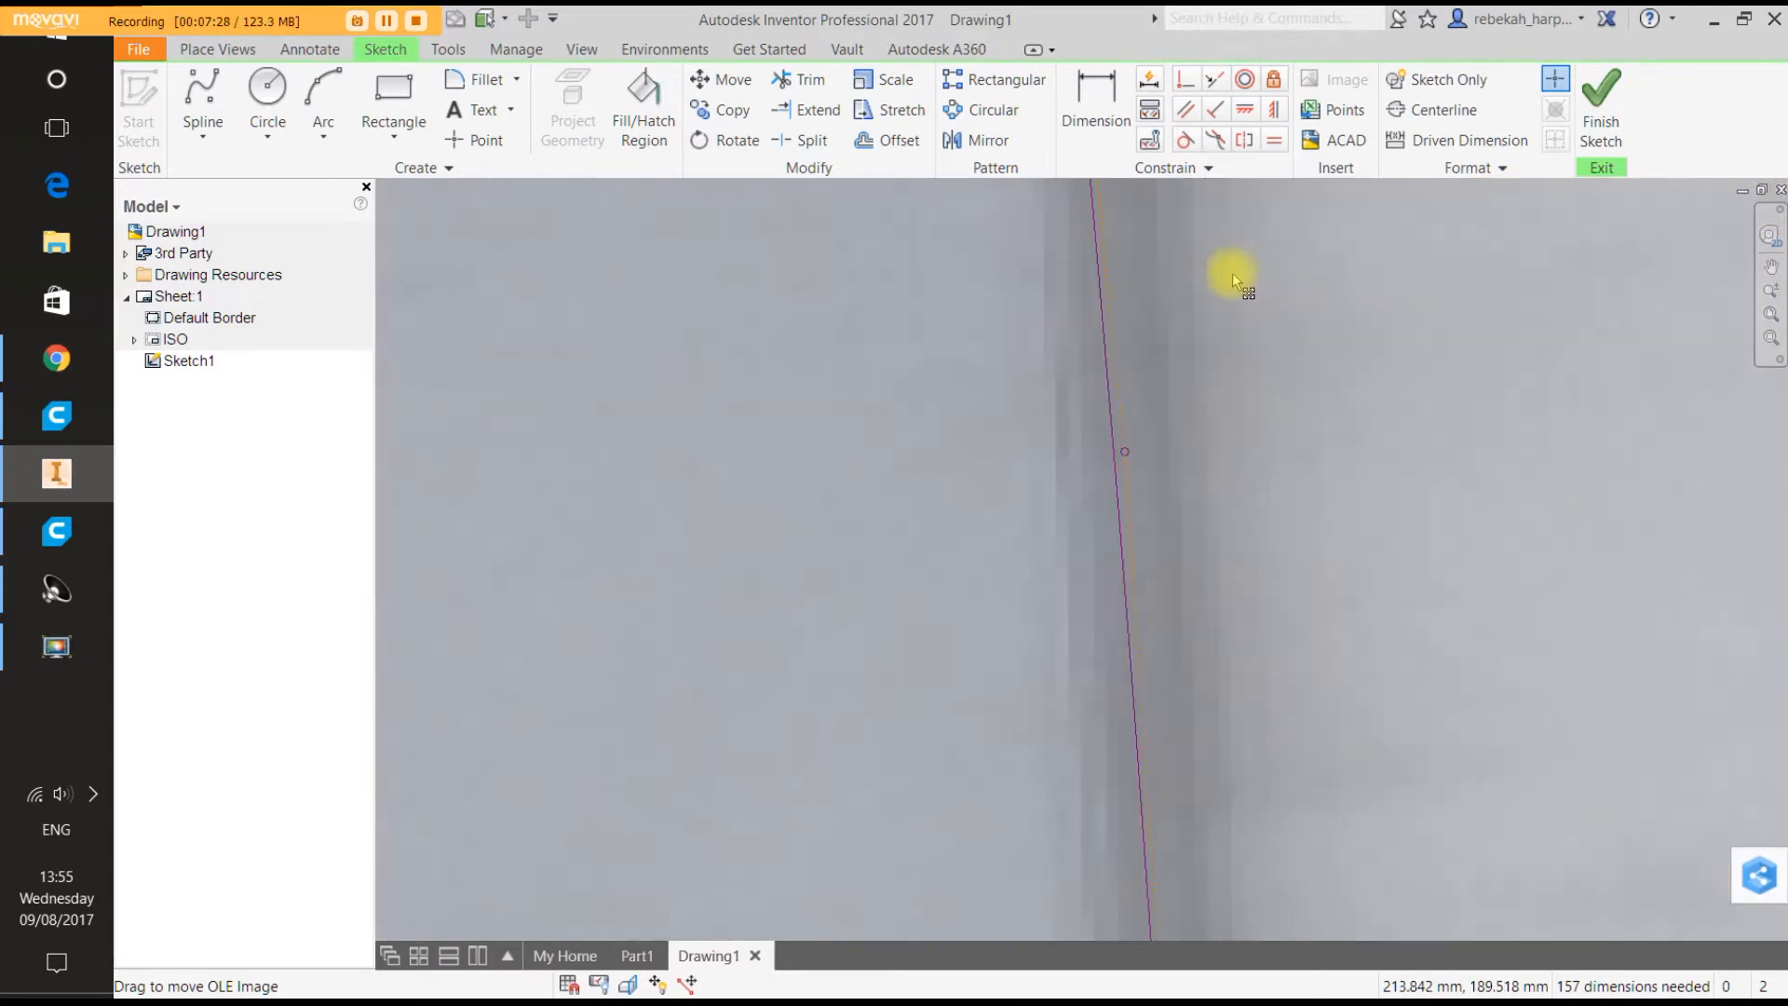
pyautogui.scroll(-8, 1233, 271)
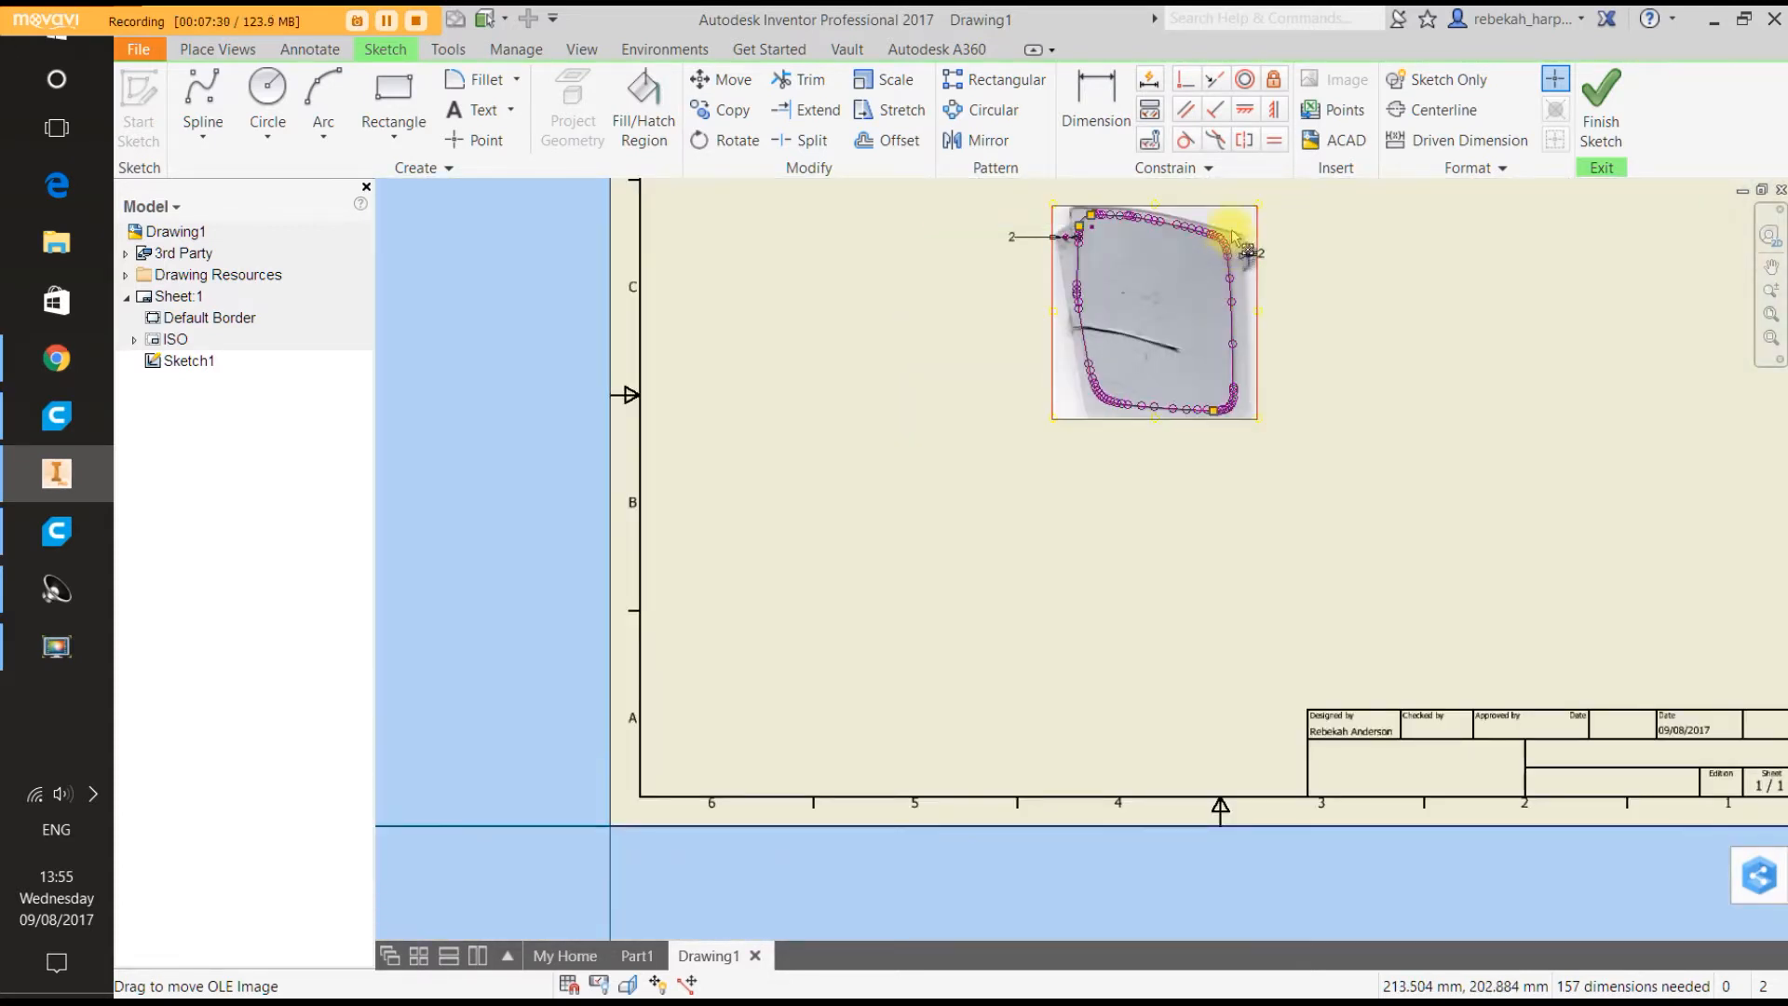
# Move three spline points around the upper-right corner slightly outward to follow the scanned edge line.
pyautogui.scroll(8, 1232, 231)
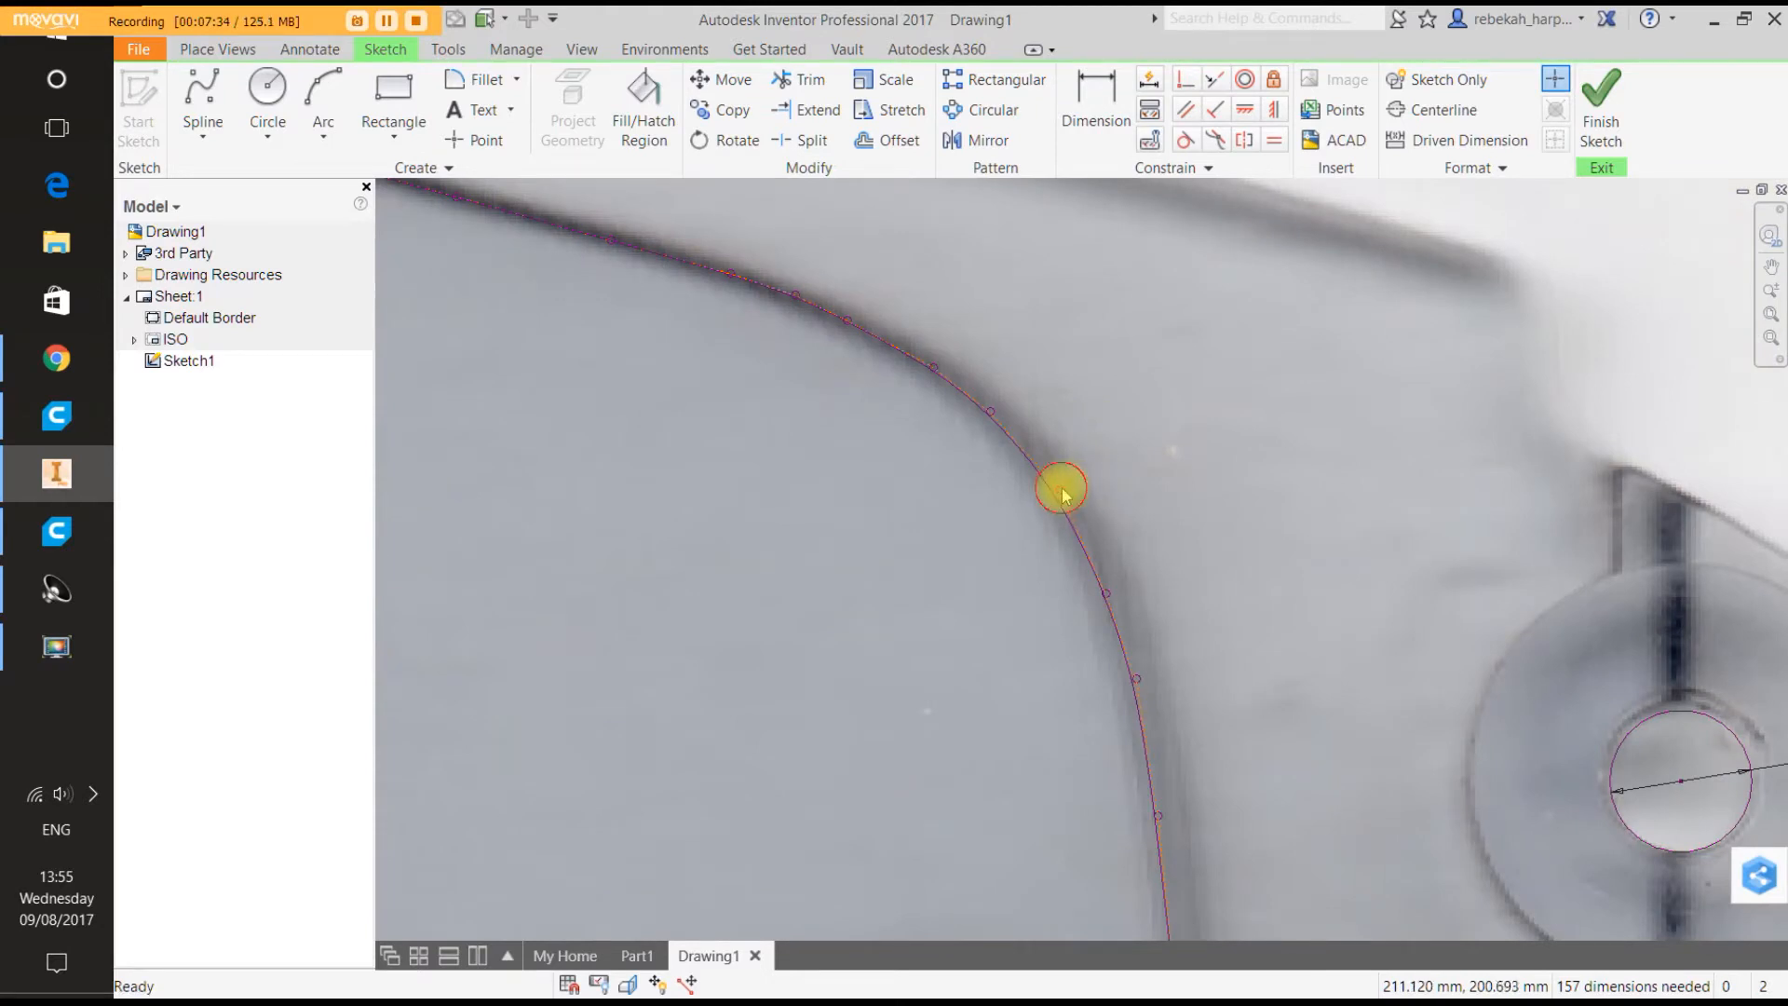
pyautogui.moveTo(1065, 495); pyautogui.dragTo(1076, 479)
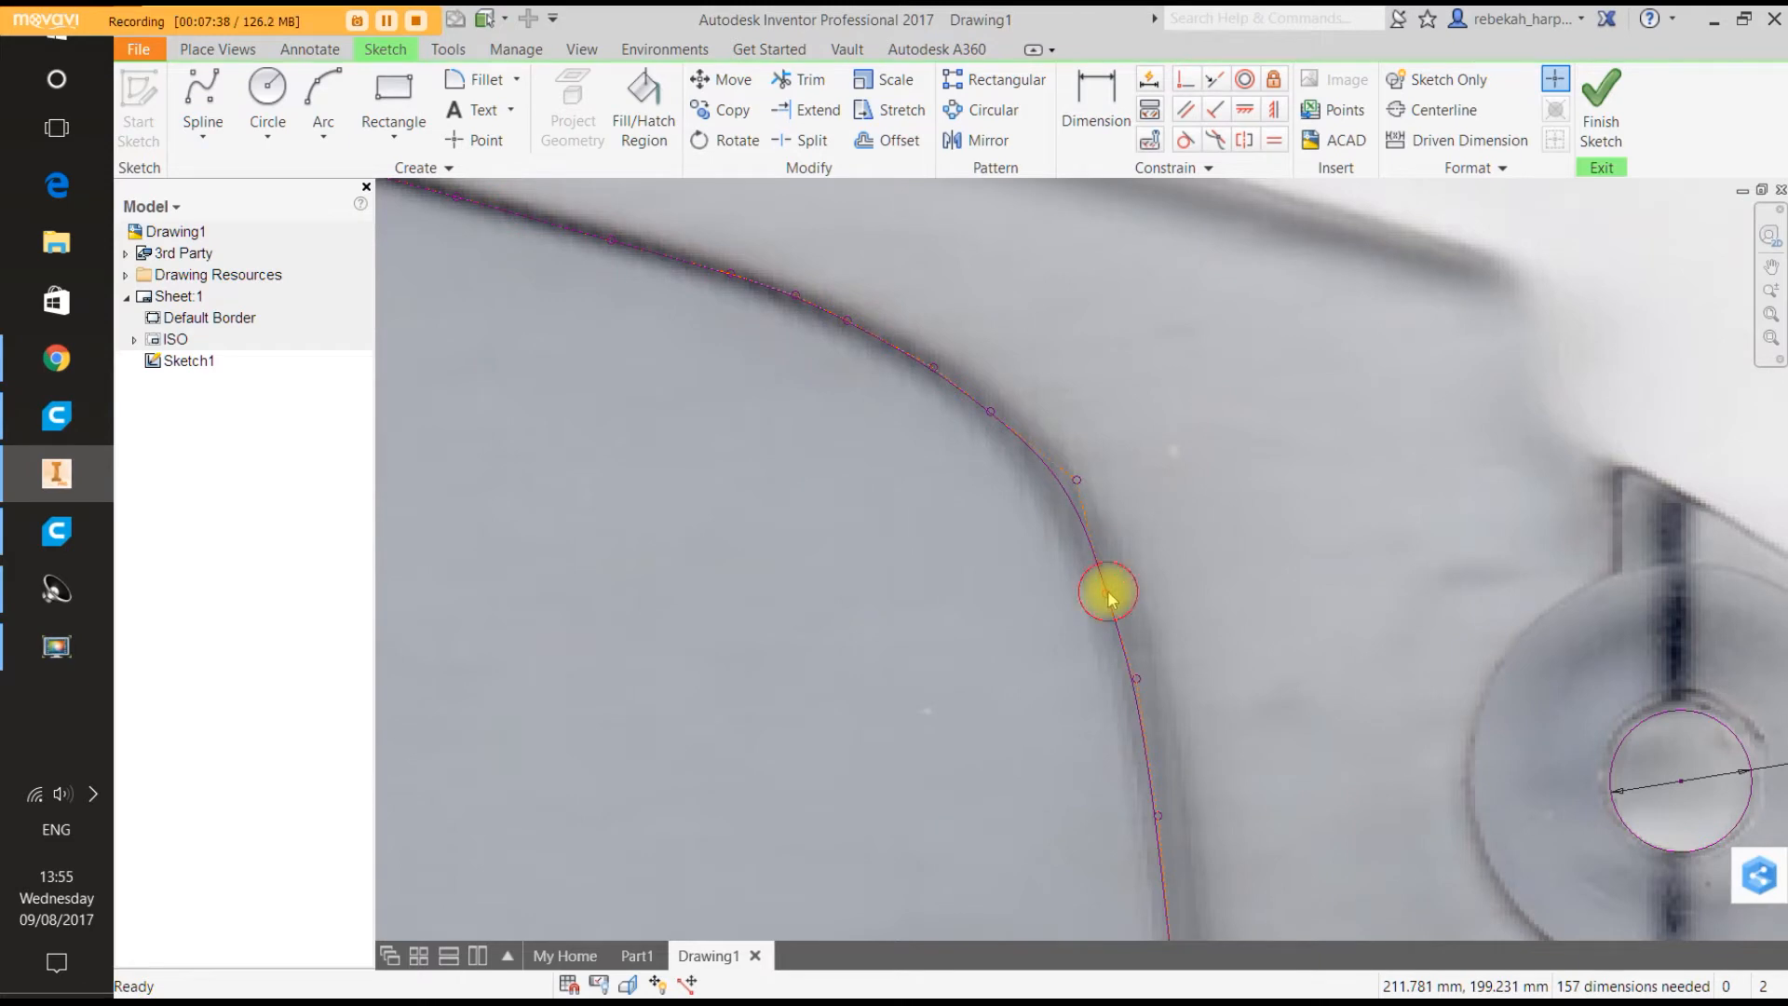
pyautogui.moveTo(1108, 594); pyautogui.dragTo(1122, 589)
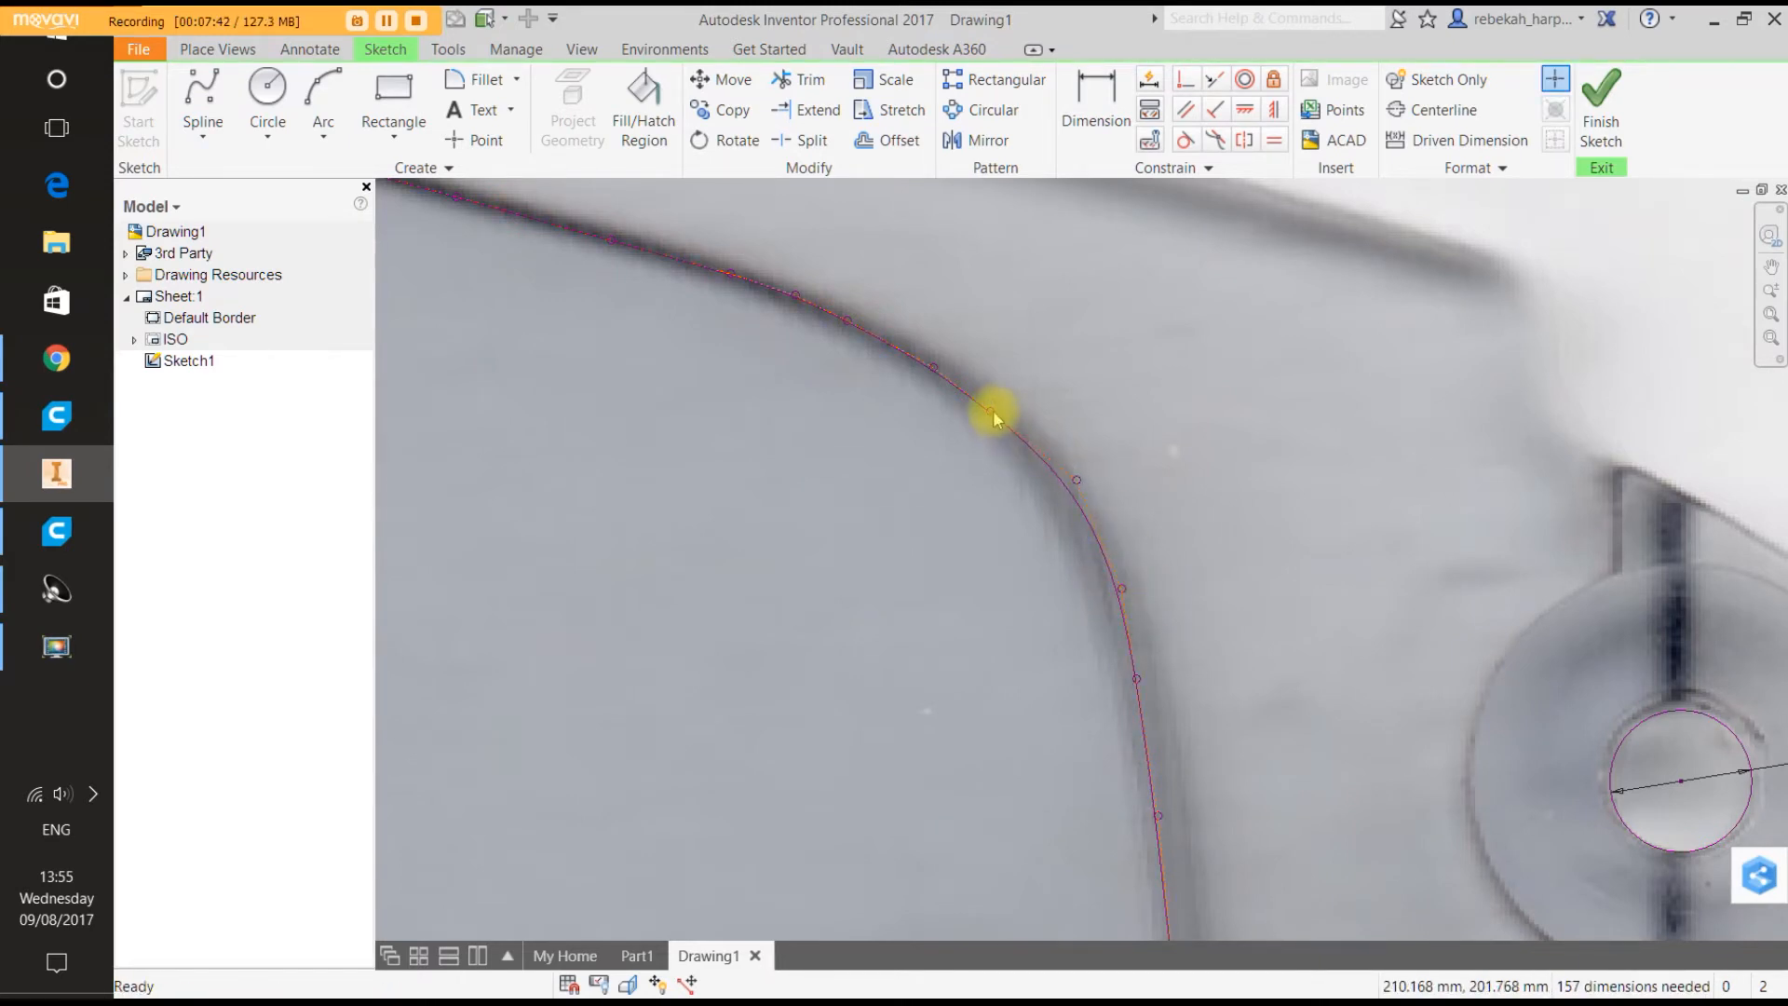
pyautogui.moveTo(993, 411)
pyautogui.mouseDown()
pyautogui.moveTo(1004, 421)
pyautogui.moveTo(993, 411)
pyautogui.mouseUp()
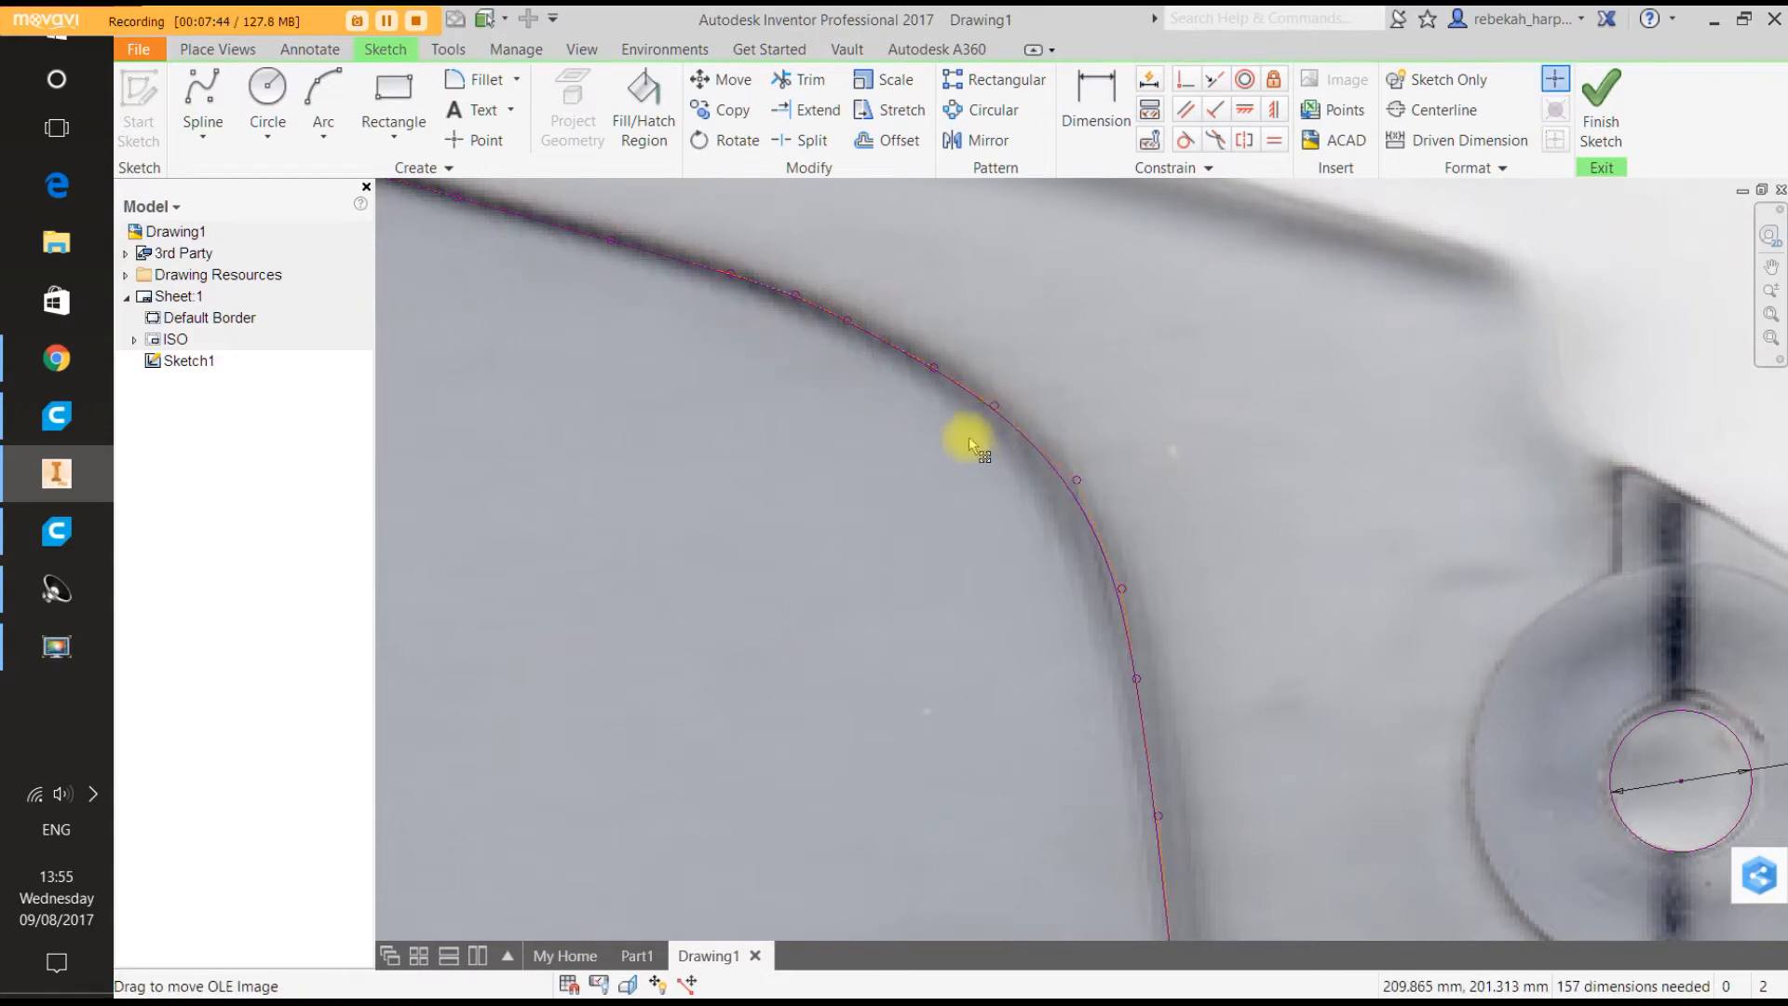
# Inspect the spline's fit at the upper-right corner, both hole circles and the complete inner outline.
pyautogui.scroll(2, 926, 363)
pyautogui.scroll(-2, 922, 361)
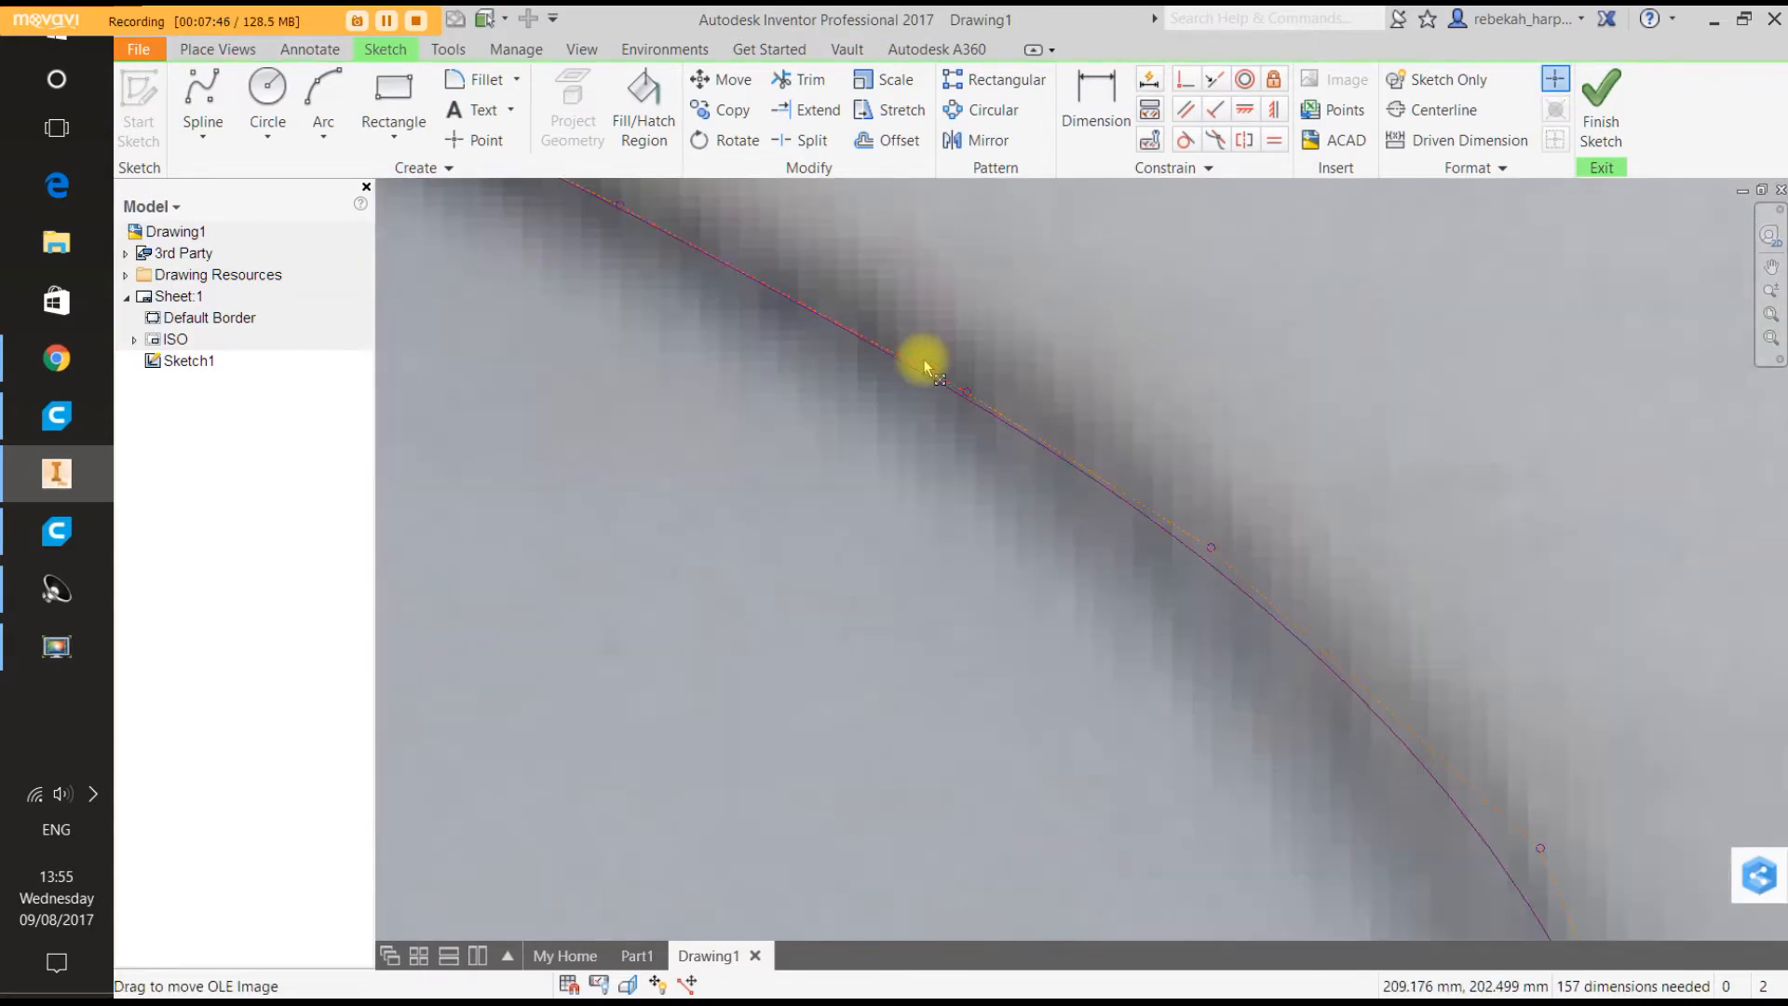
pyautogui.scroll(3, 922, 359)
pyautogui.scroll(-3, 896, 332)
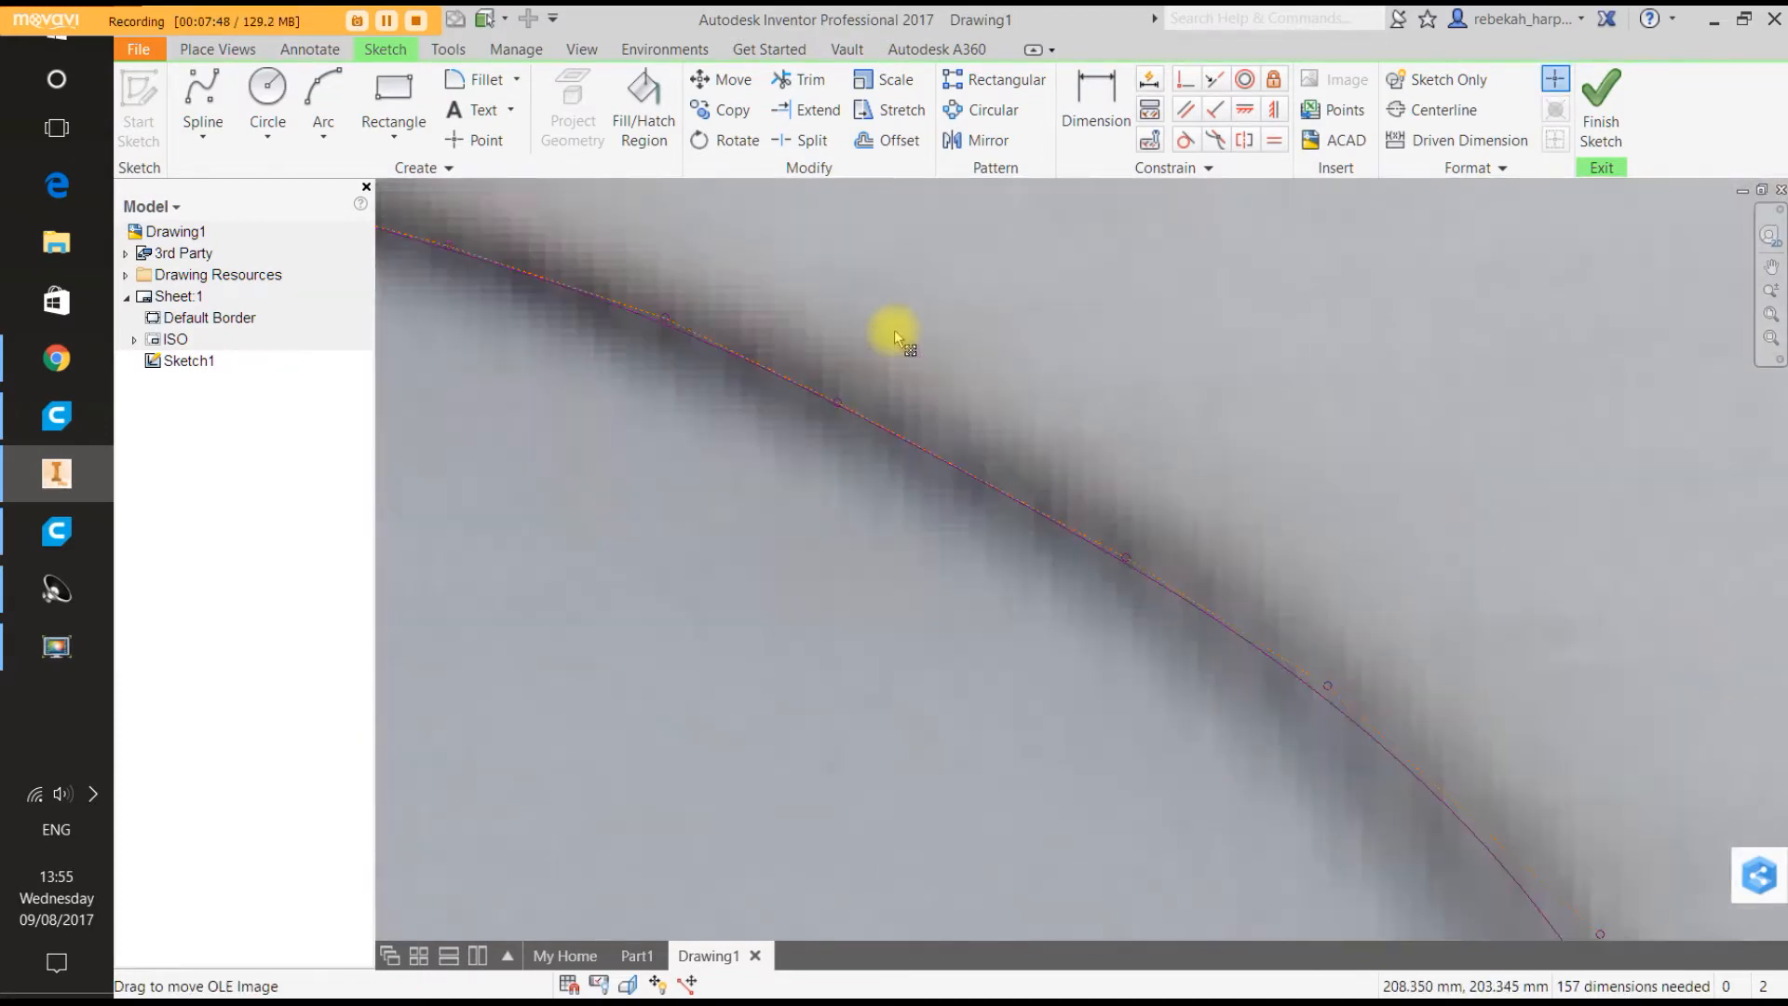
pyautogui.scroll(8, 894, 331)
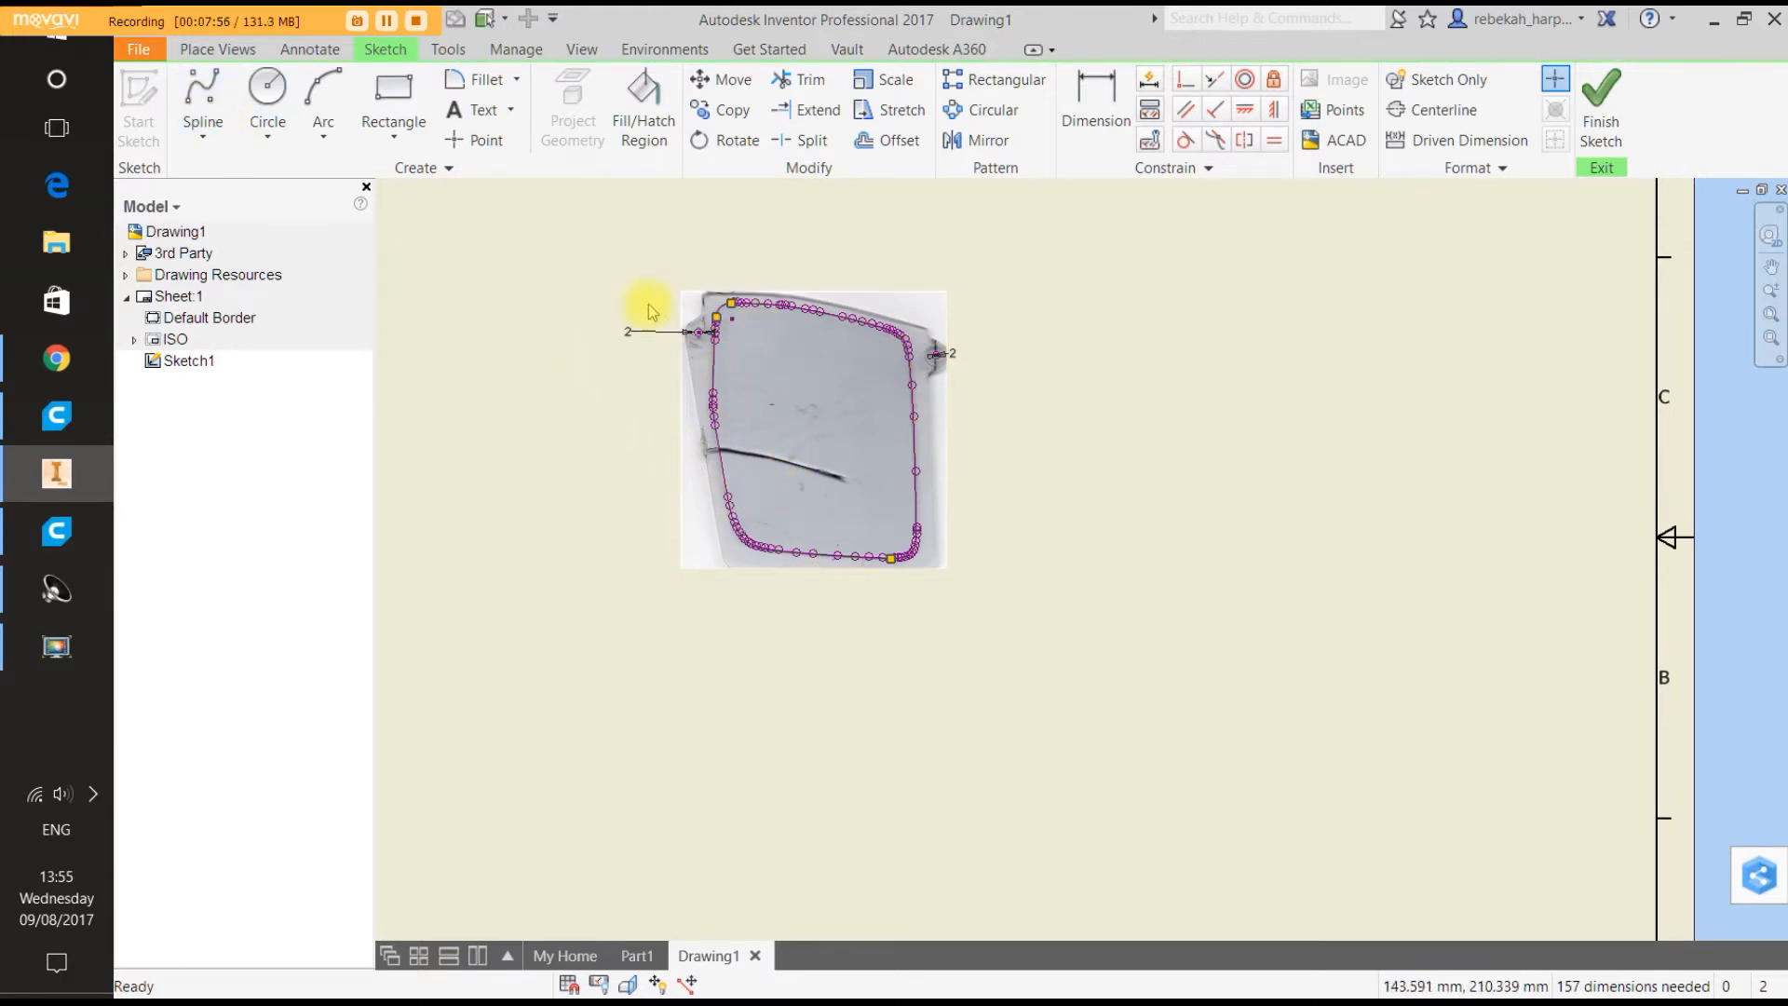
pyautogui.scroll(5, 697, 340)
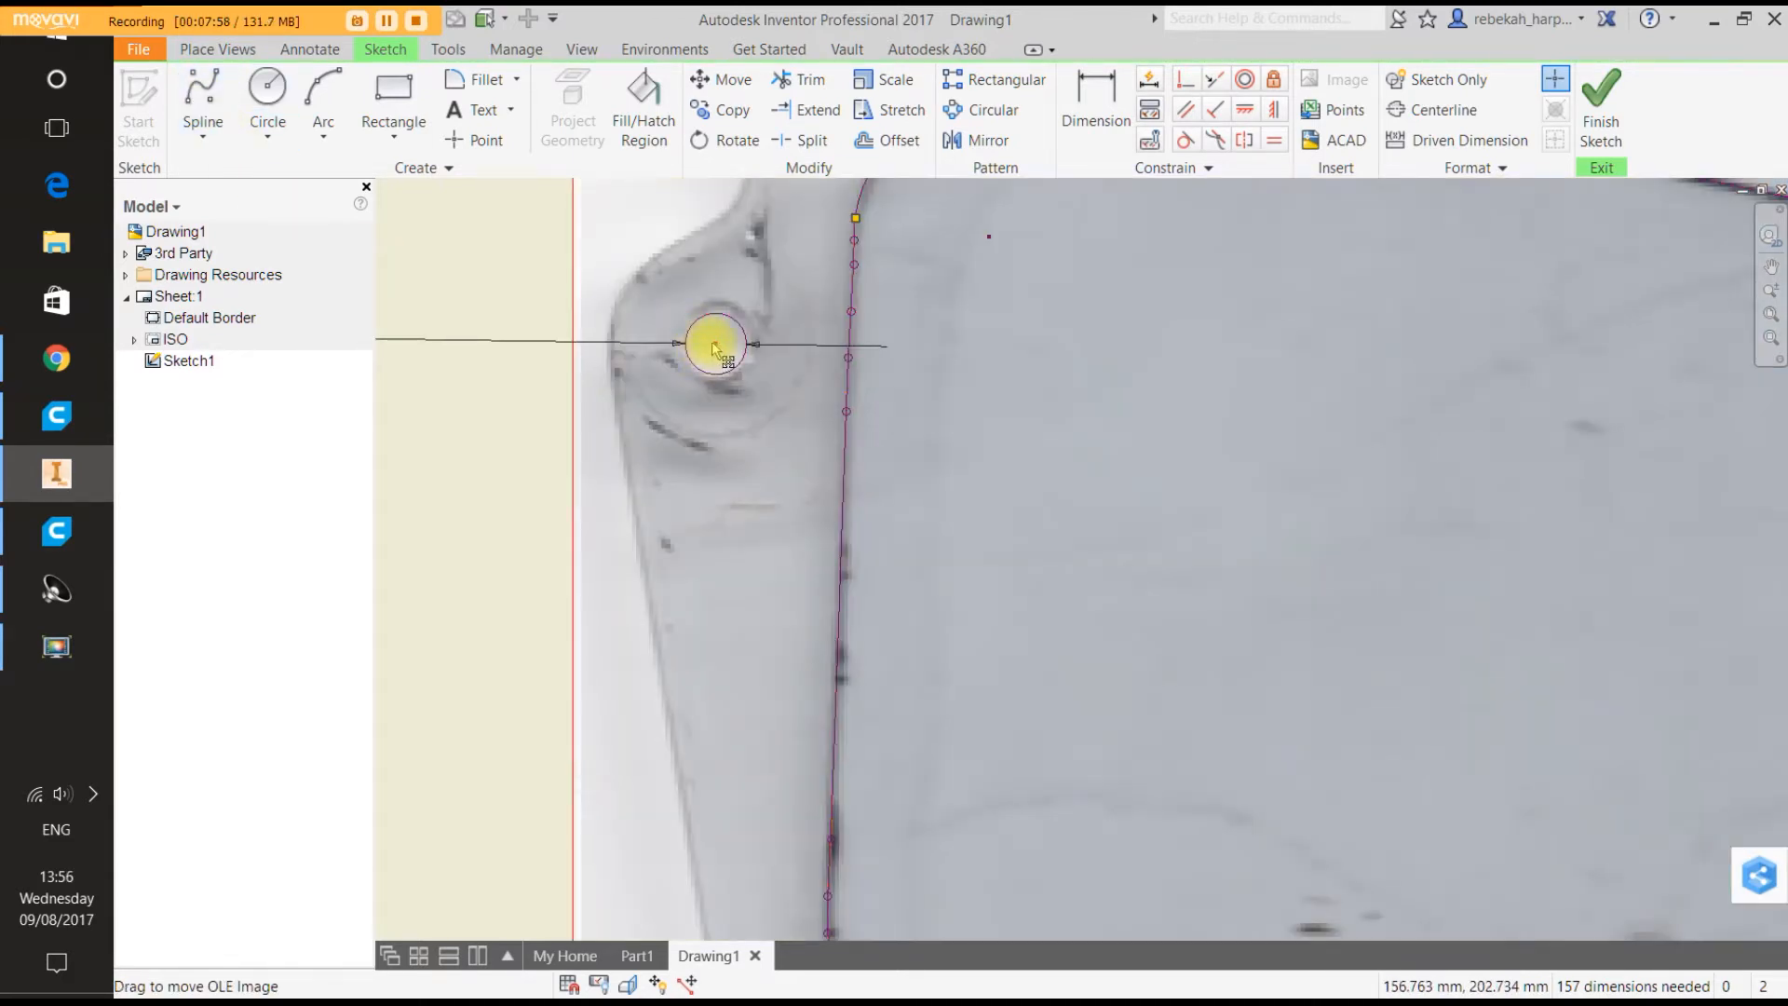
pyautogui.scroll(-6, 714, 349)
pyautogui.scroll(5, 1106, 379)
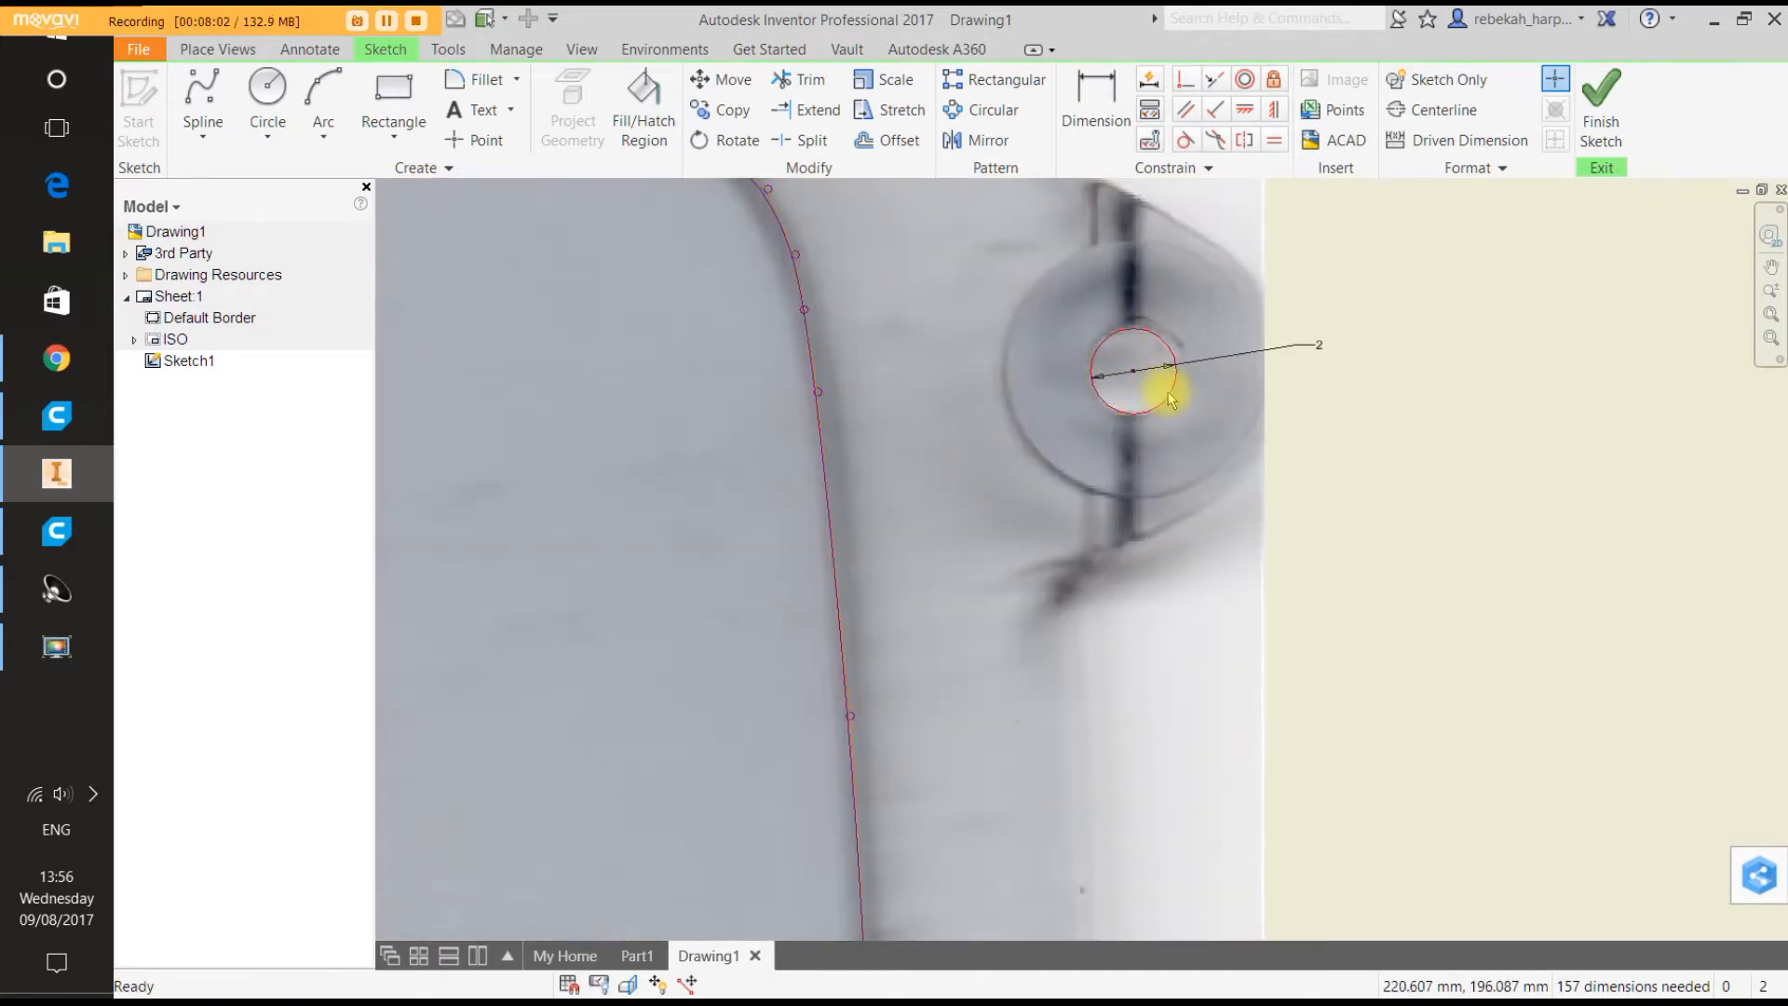
pyautogui.scroll(-6, 1170, 399)
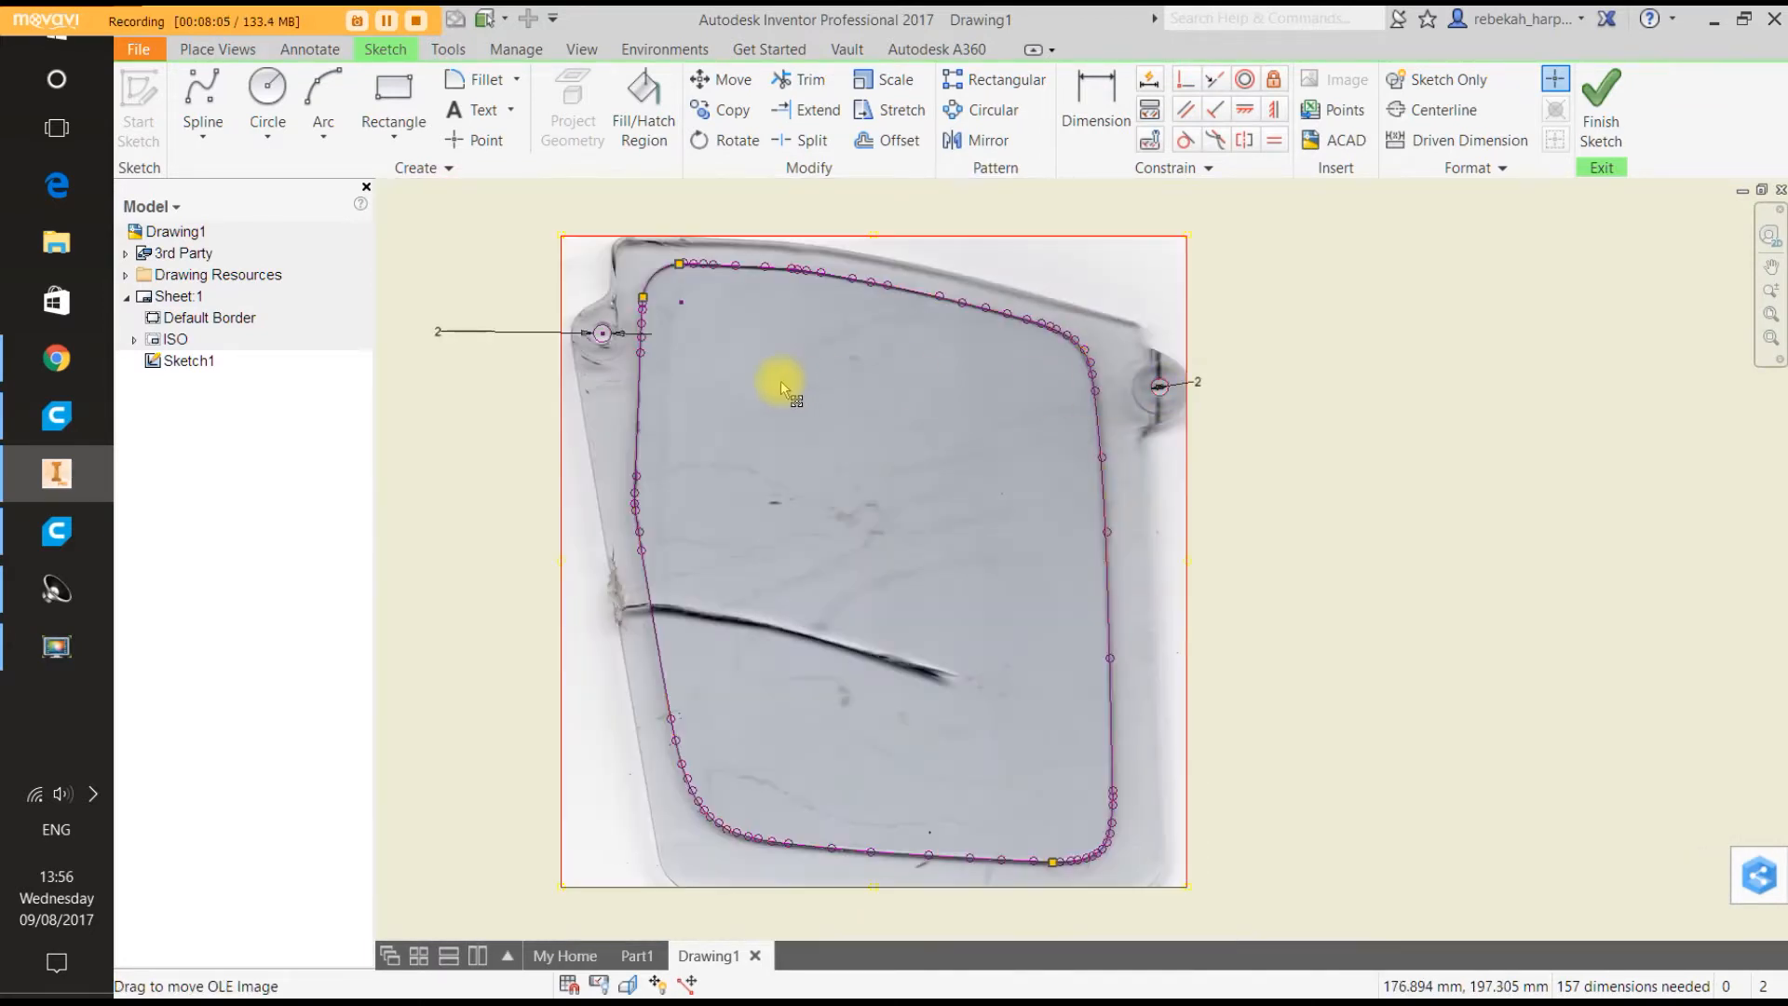
pyautogui.scroll(-3, 781, 382)
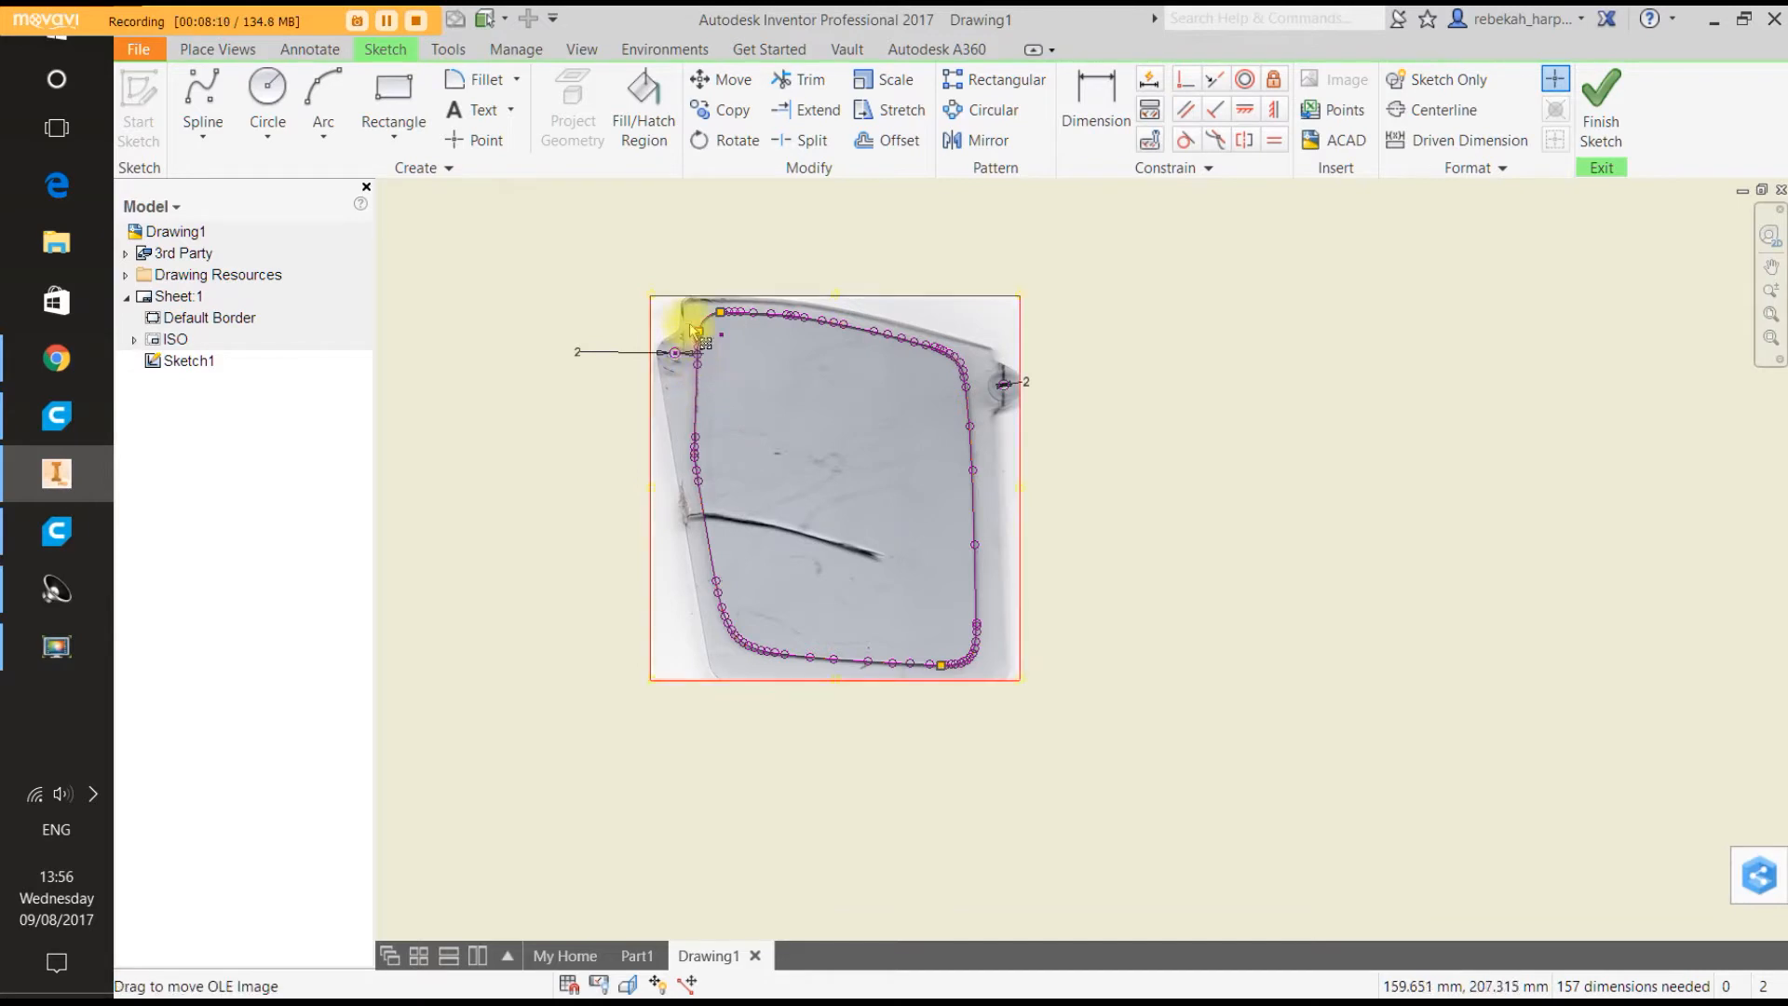
# Start a spline on the part's outer left edge above the left hole lug with two points running straight down.
pyautogui.scroll(4, 688, 305)
pyautogui.scroll(2, 687, 306)
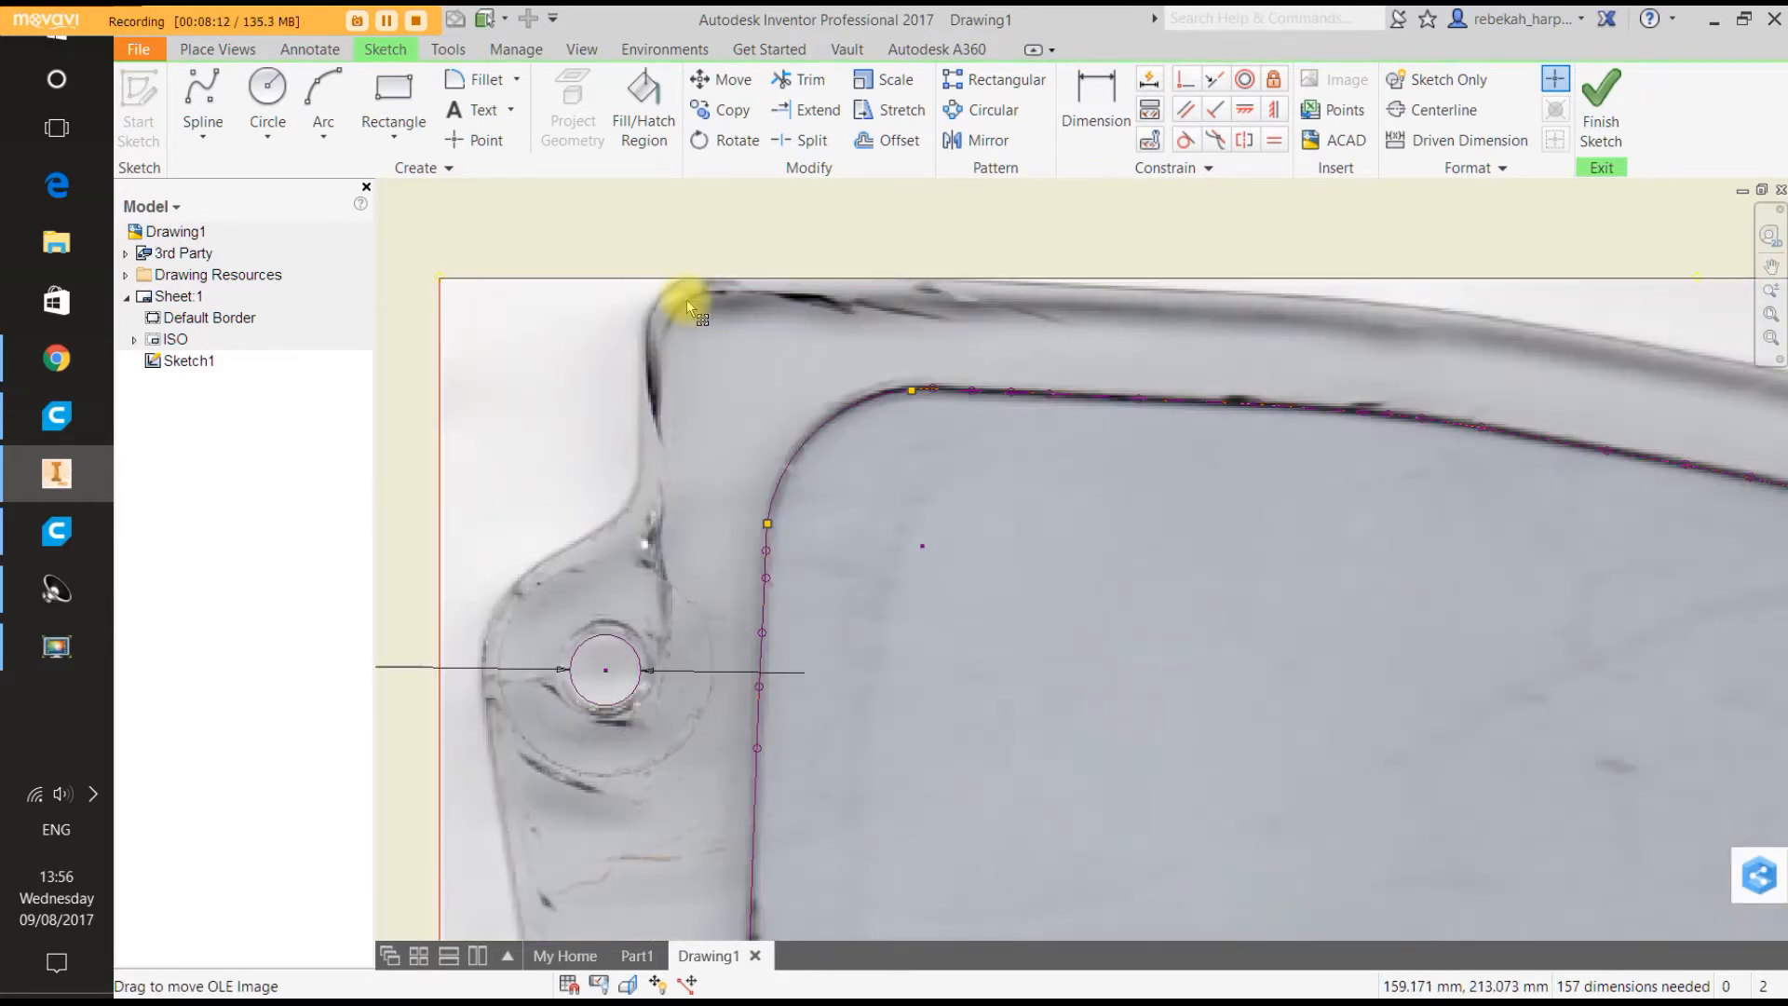
pyautogui.click(203, 88)
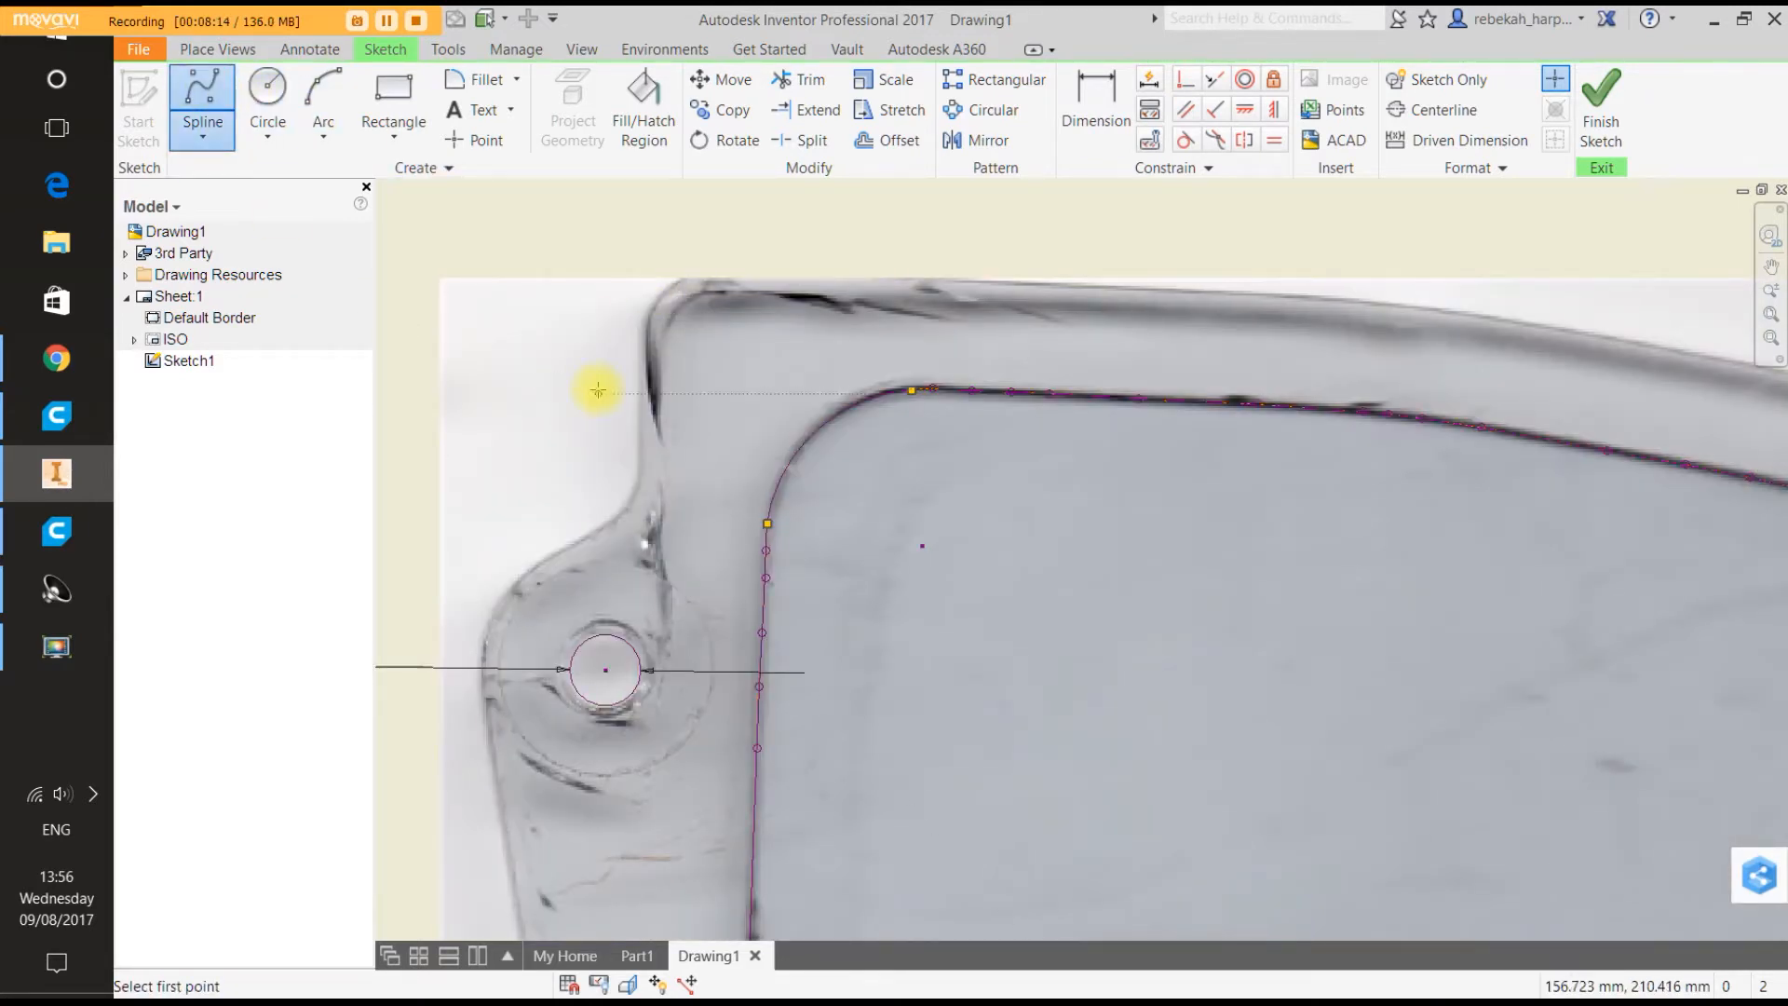
pyautogui.scroll(2, 646, 439)
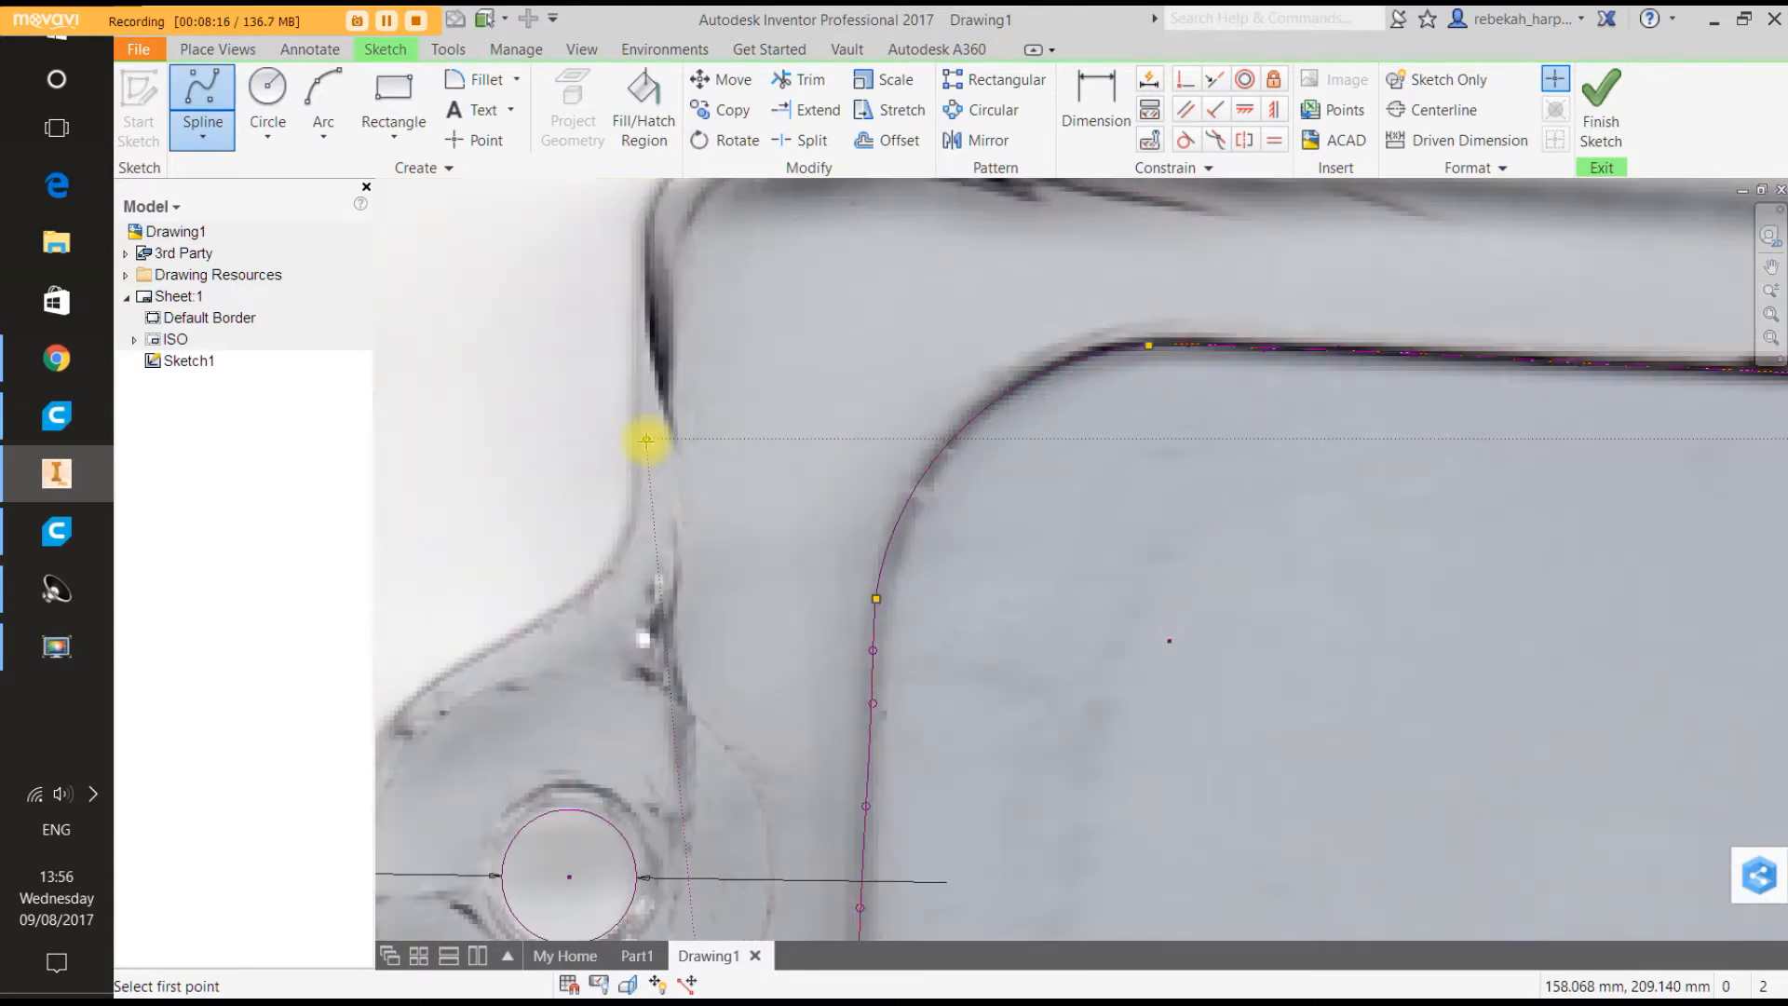
pyautogui.scroll(2, 646, 439)
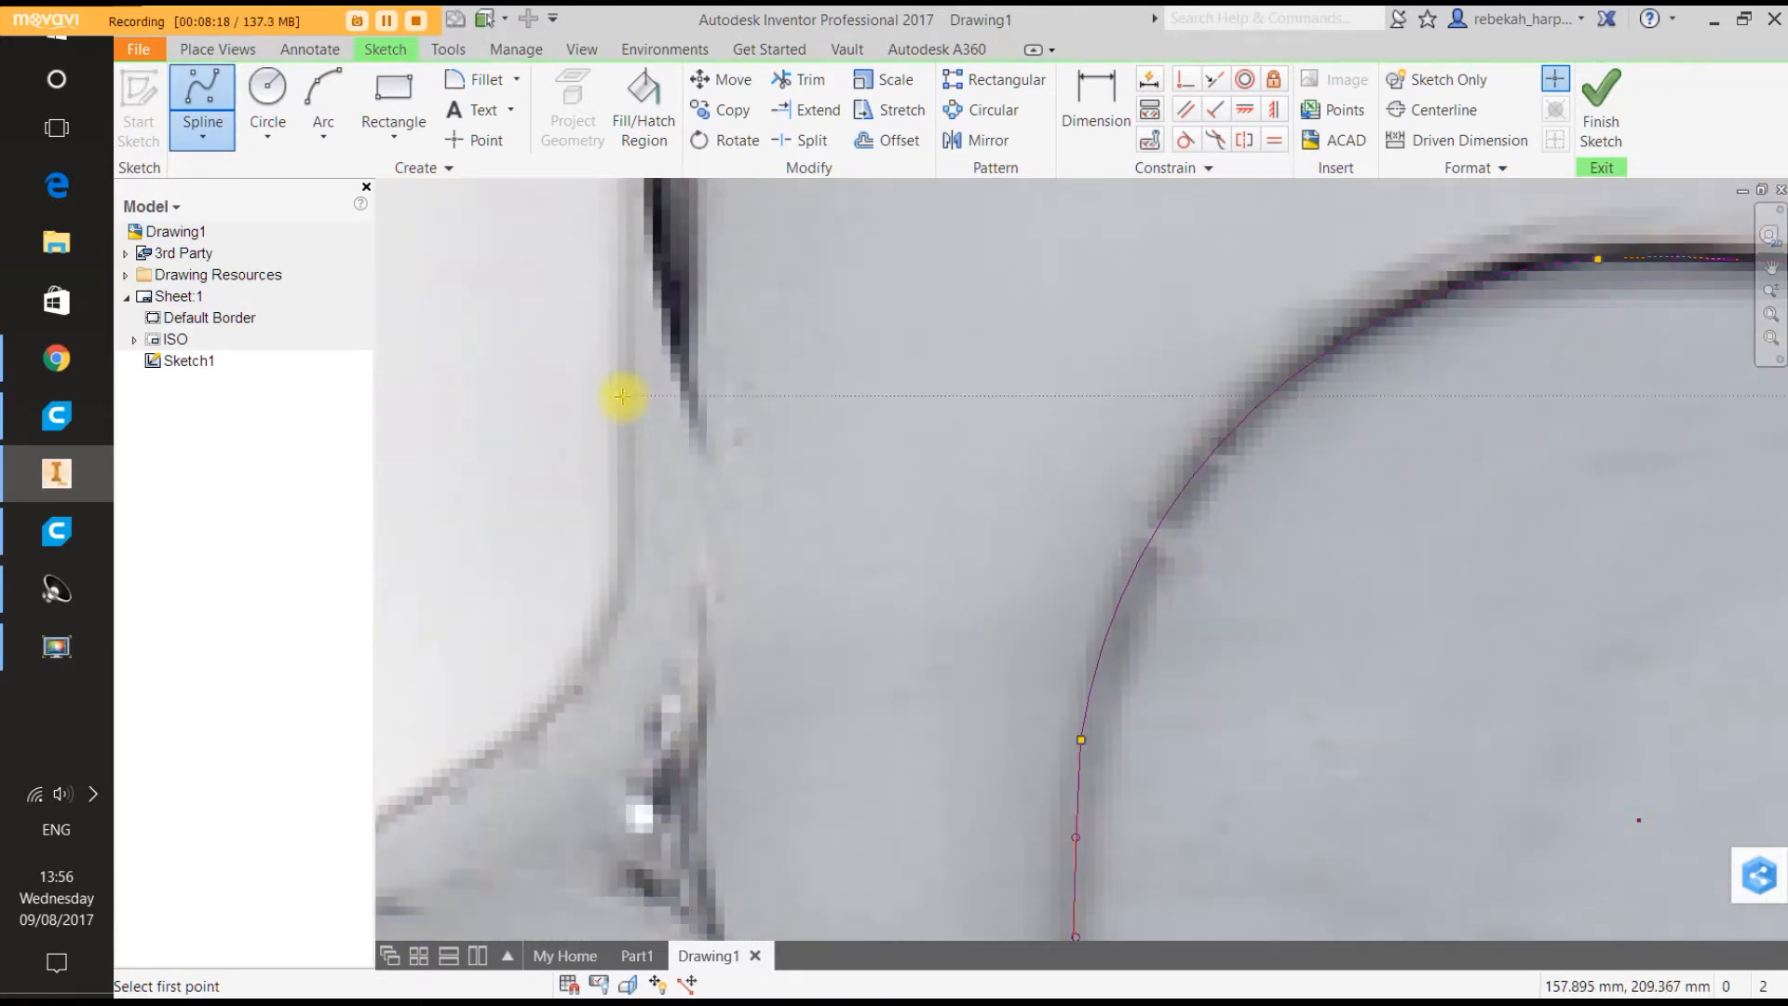
pyautogui.click(622, 293)
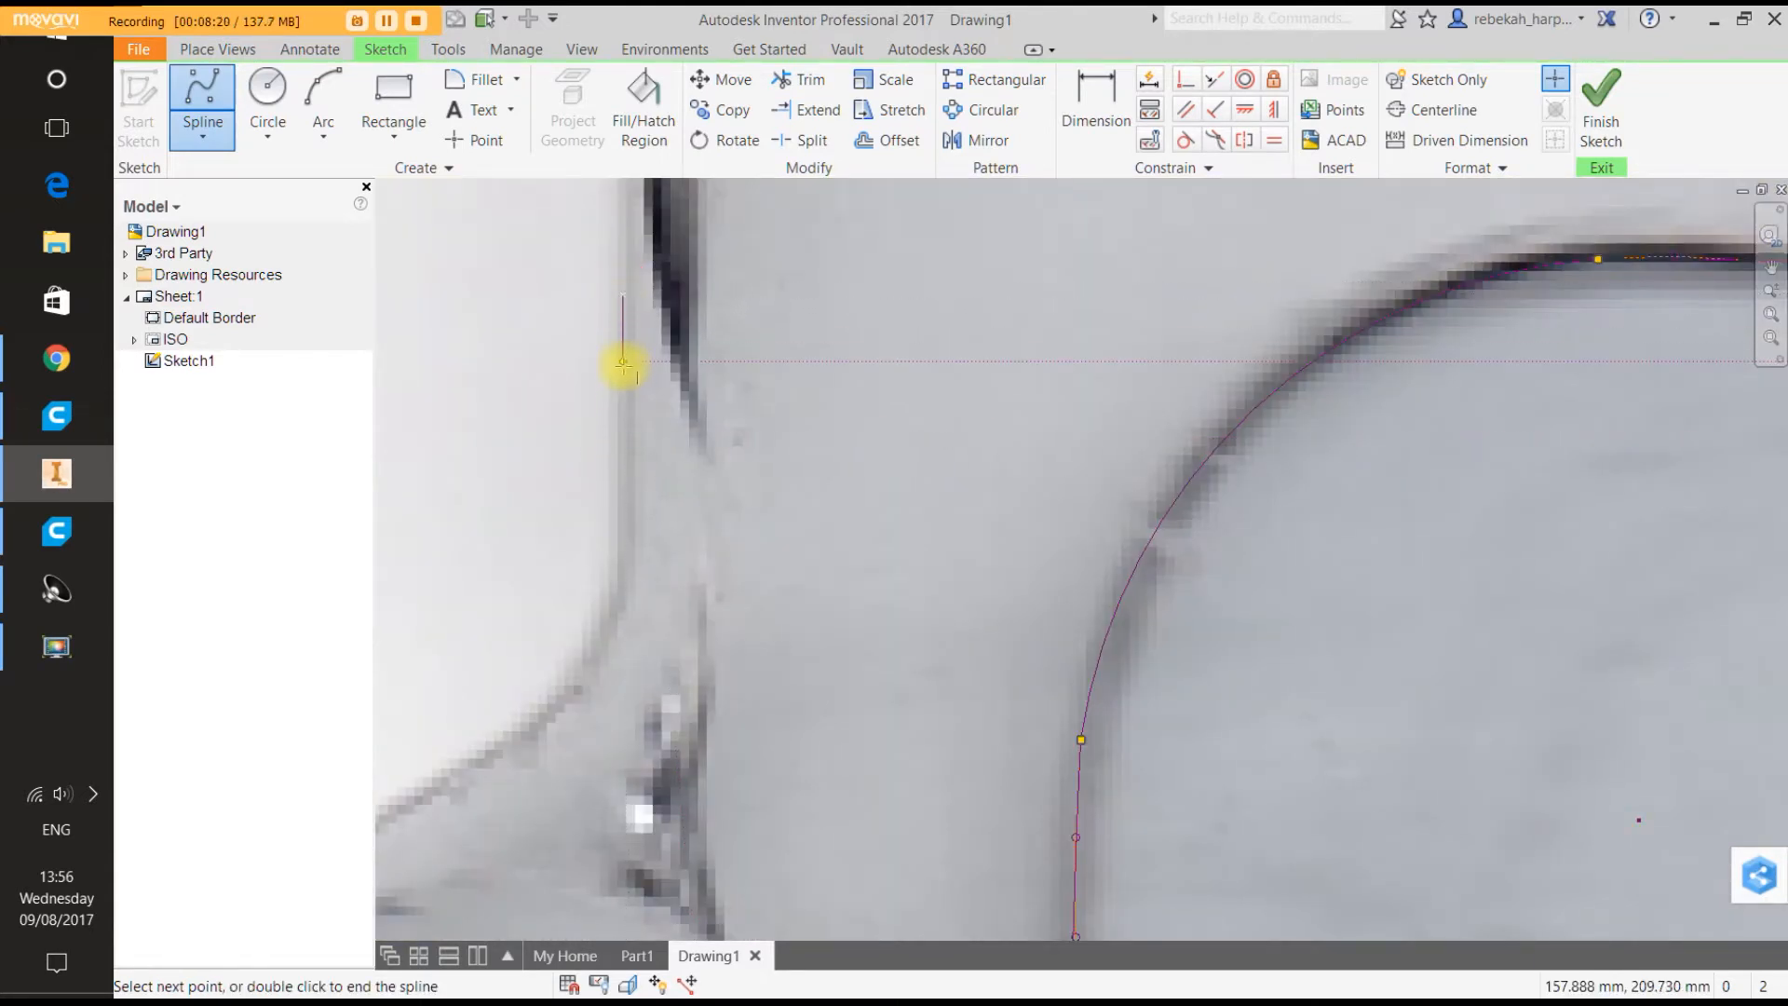
pyautogui.scroll(2, 624, 443)
pyautogui.click(619, 447)
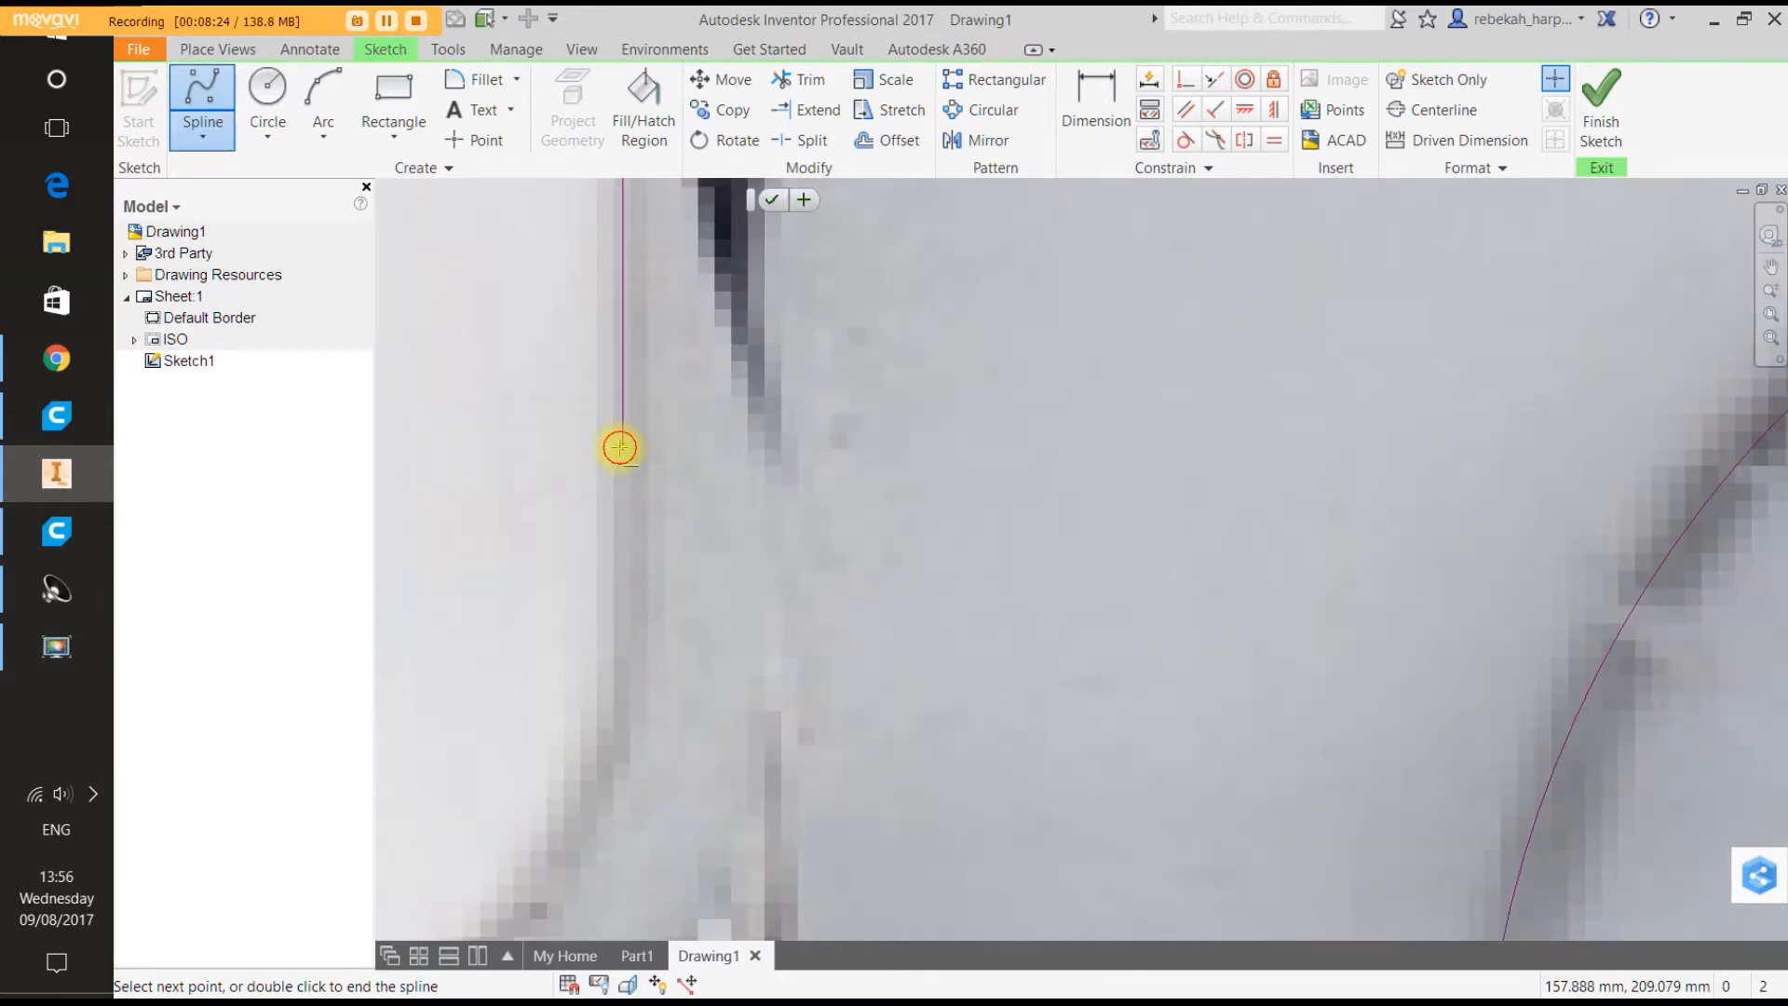
# Continue the spline down the outer left edge with points into the start of the bend above the left hole lug.
pyautogui.scroll(2, 616, 662)
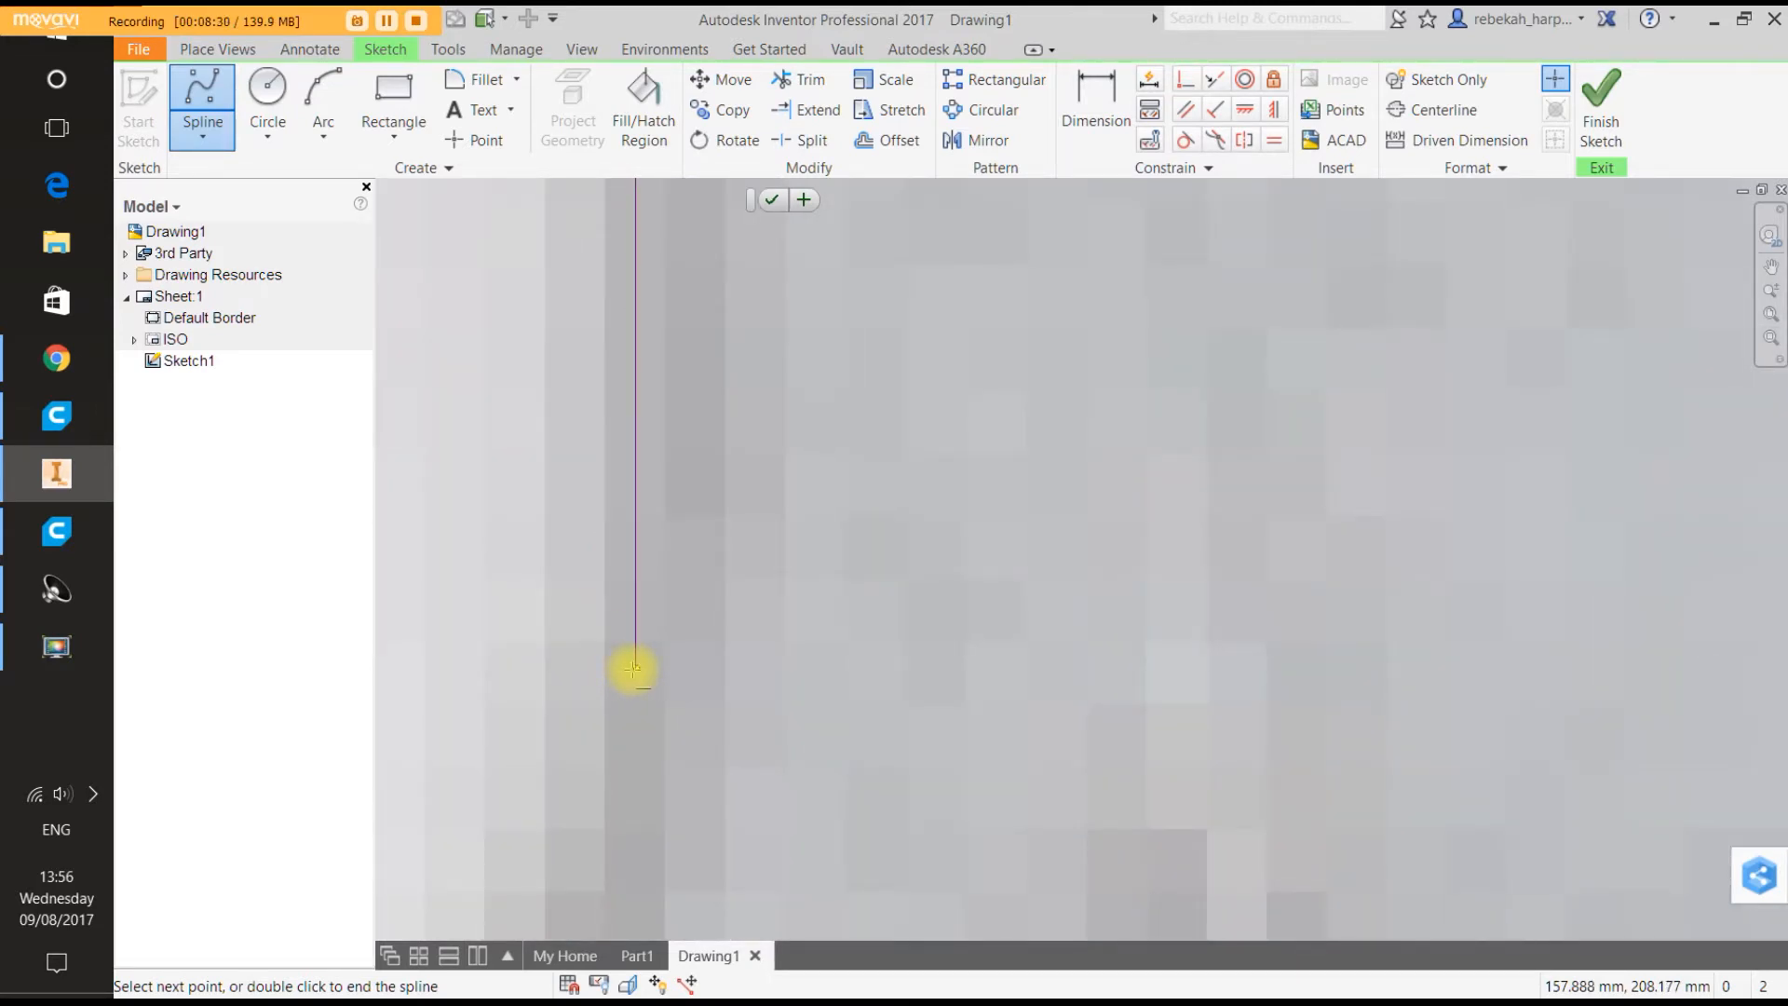
pyautogui.scroll(-4, 631, 670)
pyautogui.scroll(3, 578, 750)
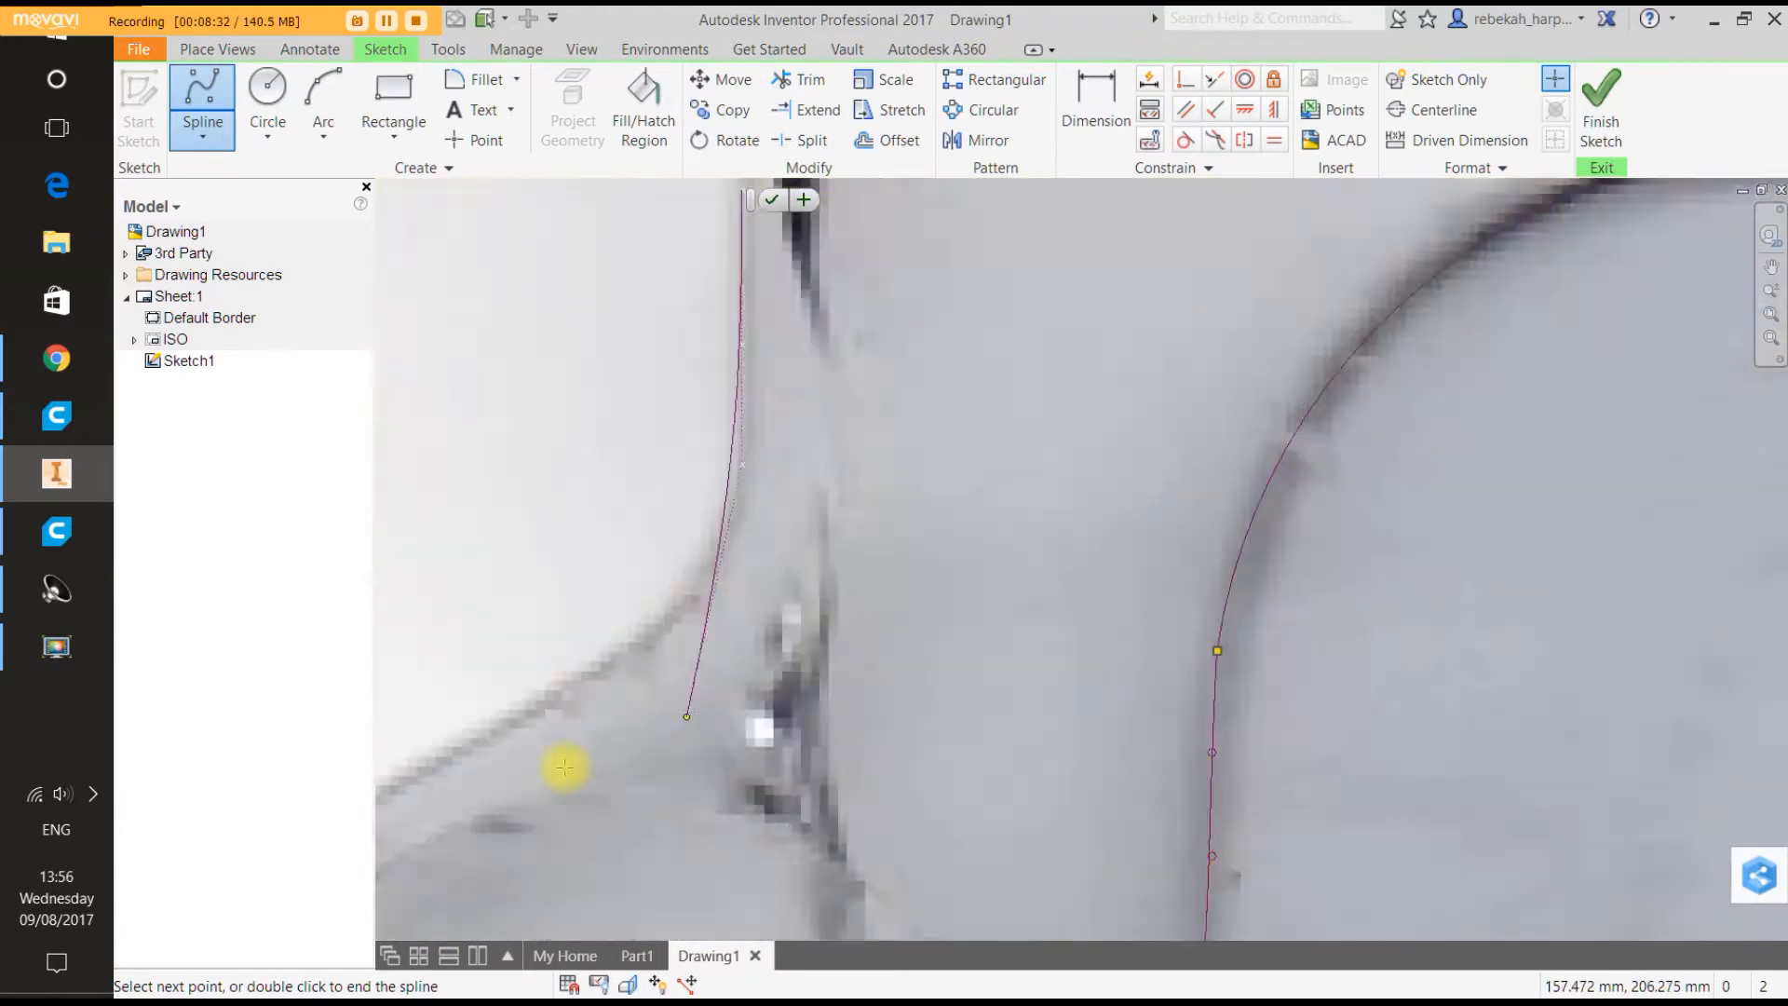
pyautogui.scroll(3, 565, 767)
pyautogui.scroll(-2, 679, 695)
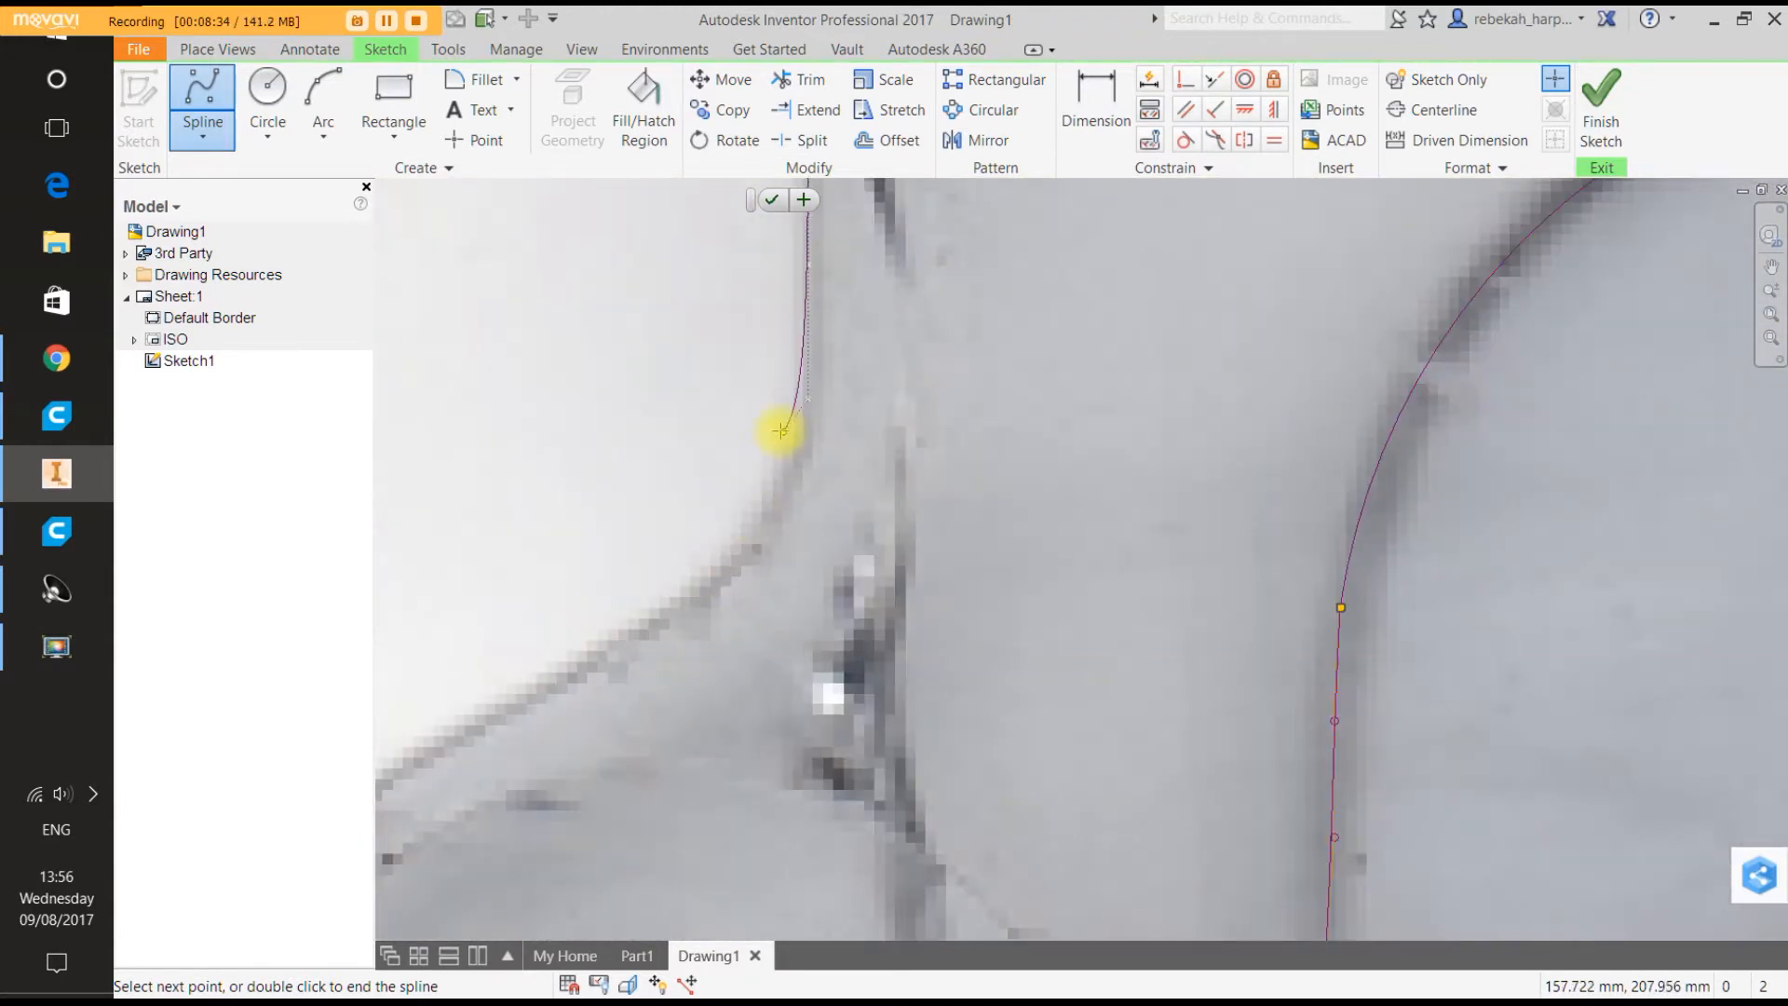
pyautogui.scroll(2, 780, 430)
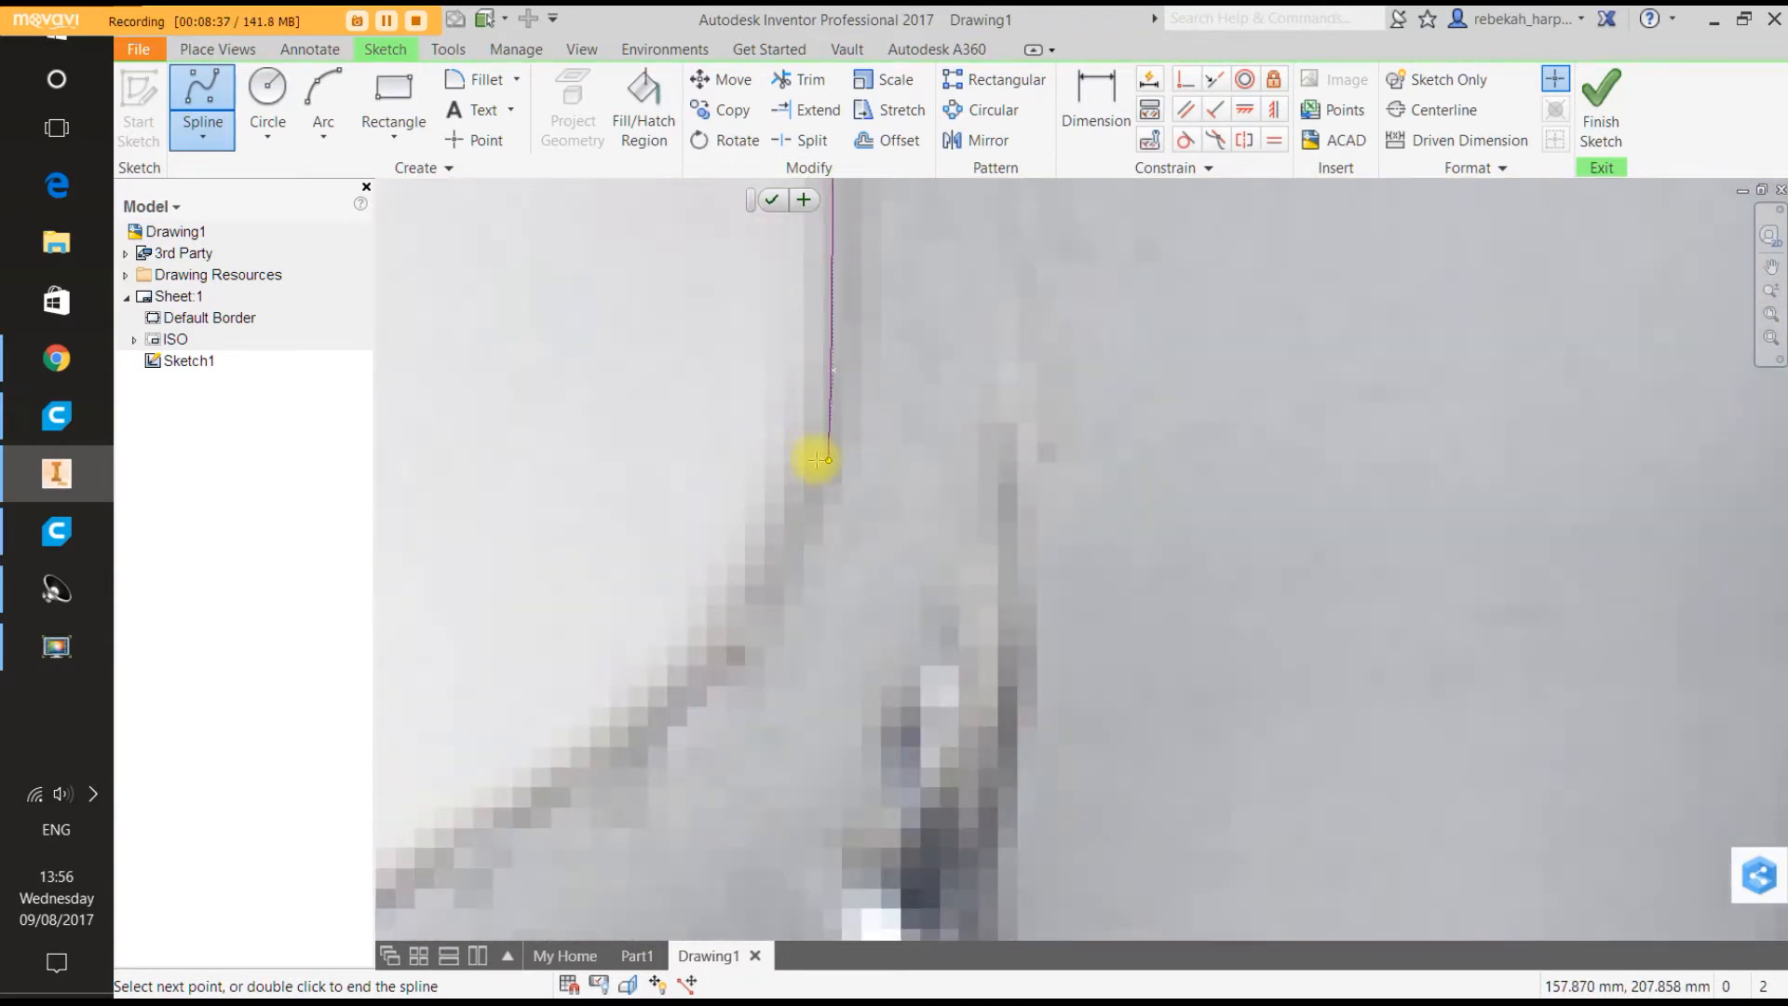
pyautogui.scroll(2, 816, 460)
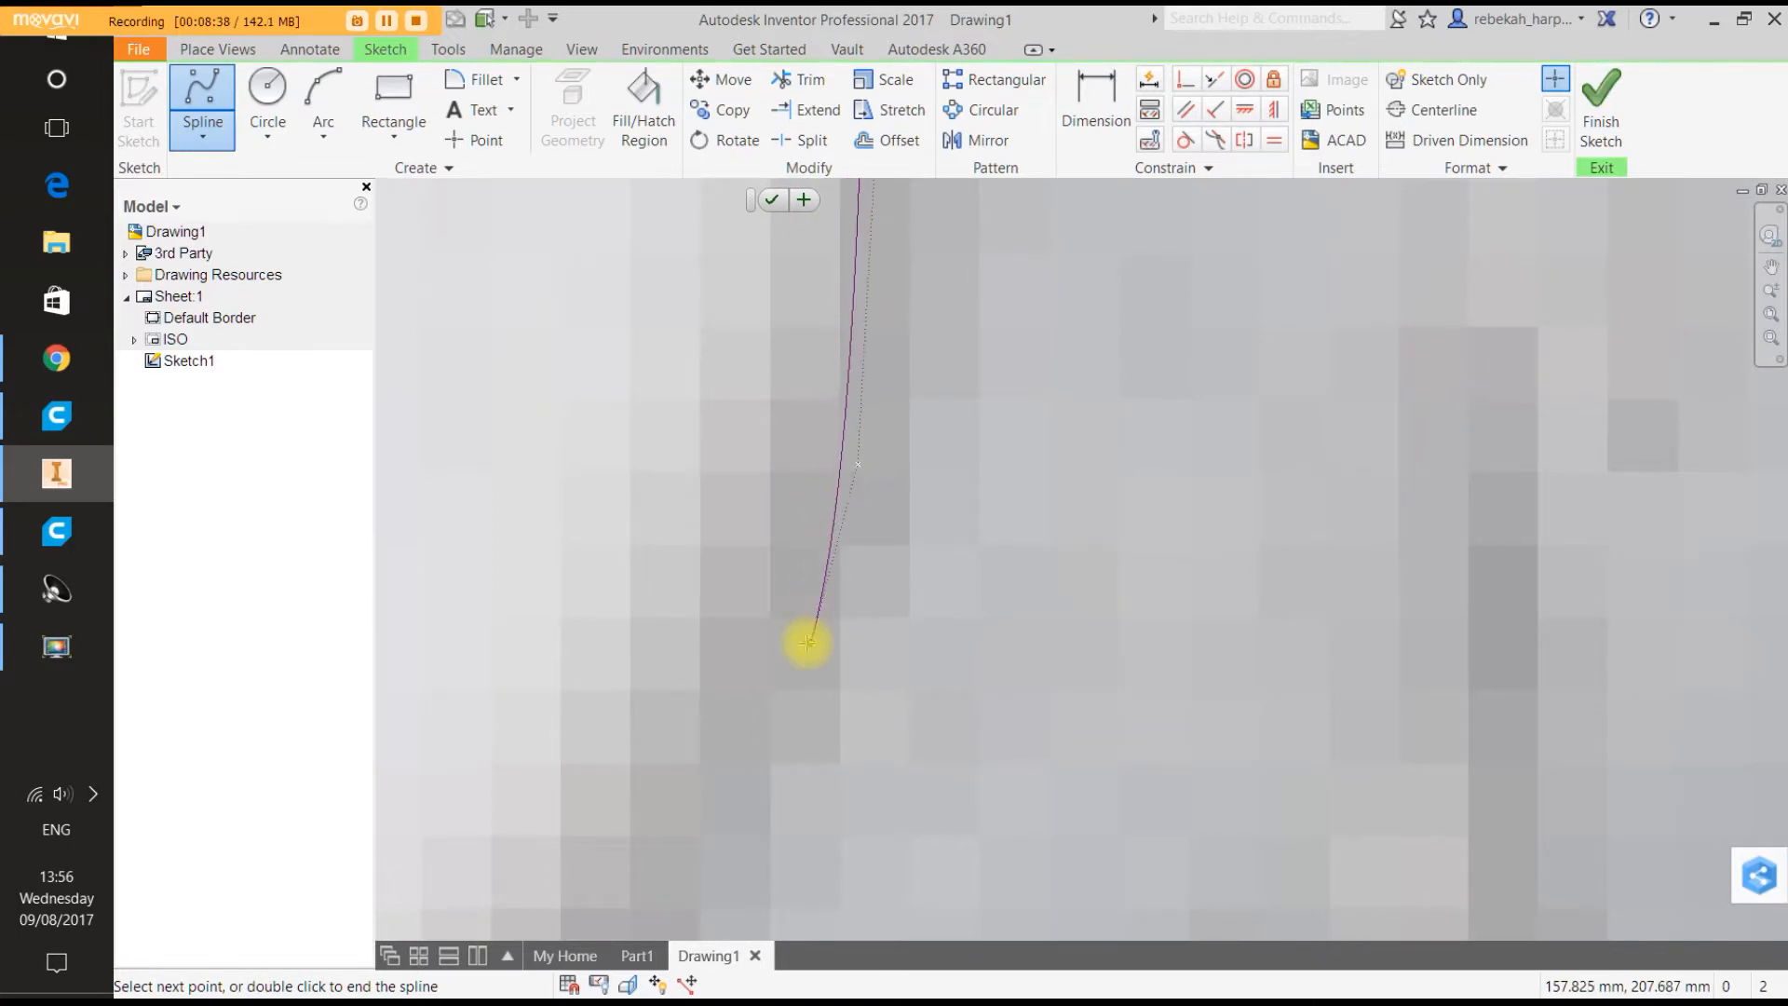
pyautogui.scroll(-4, 764, 686)
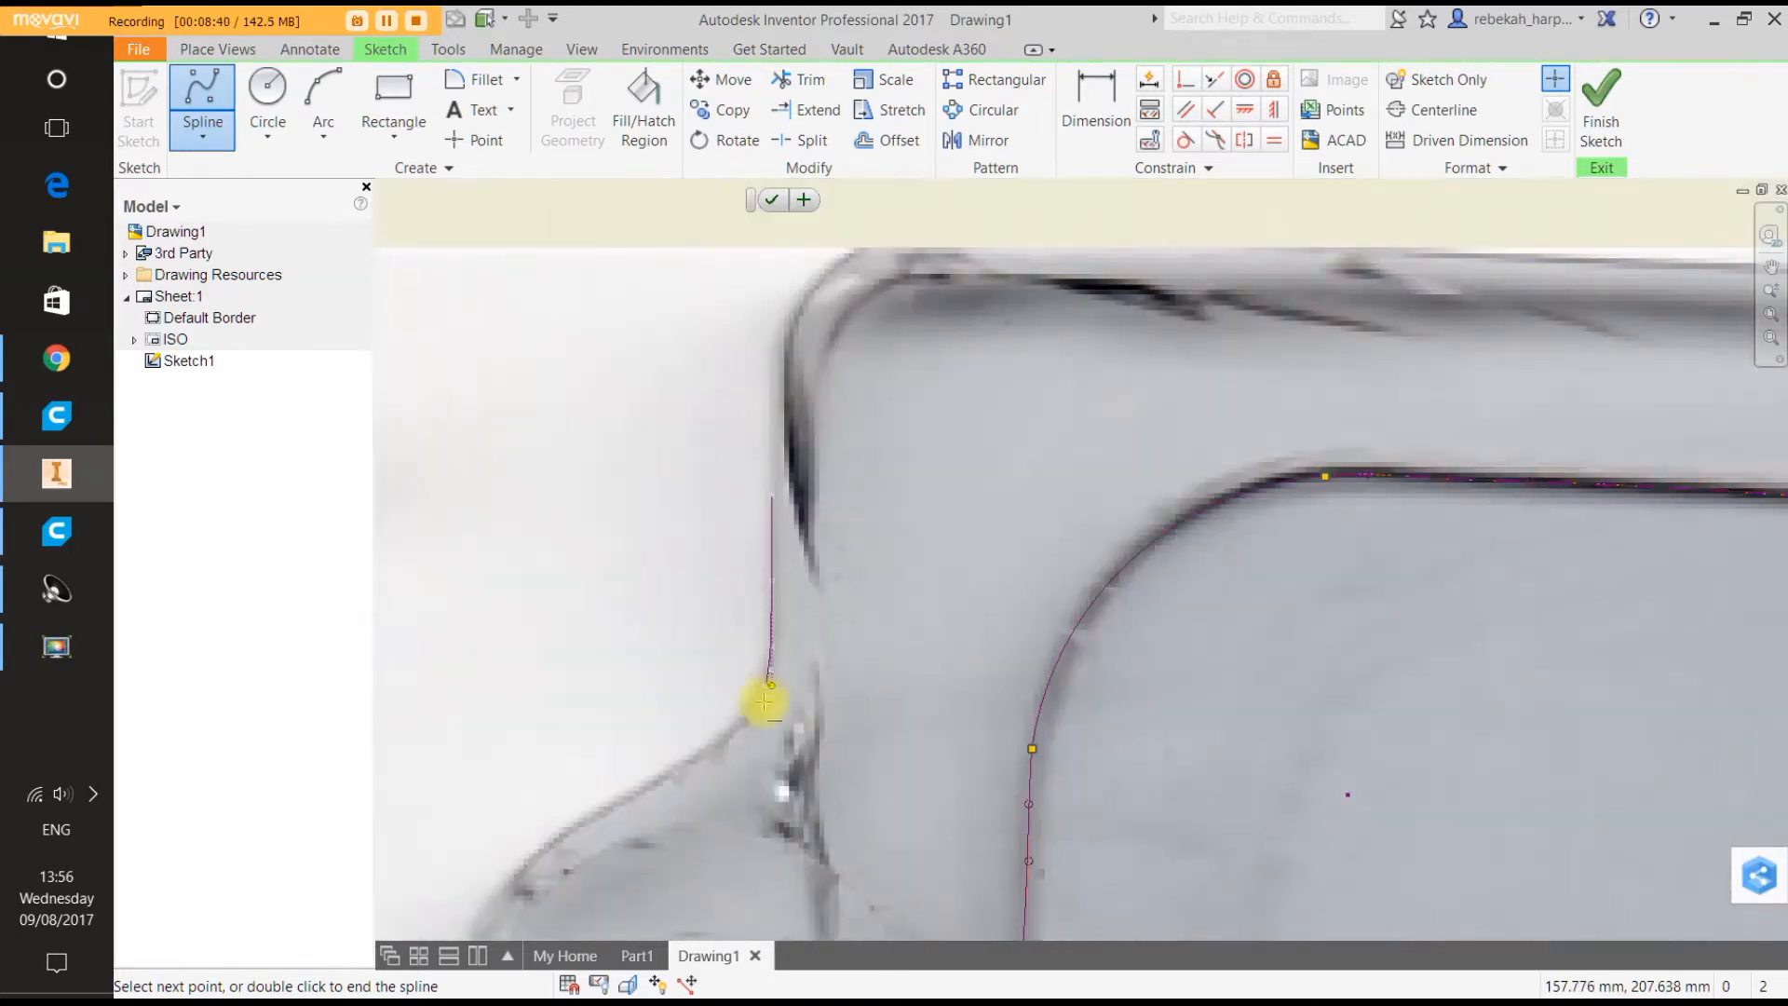
# Carry the spline around the concave bend with closely spaced points toward the sloping edge of the left hole lug.
pyautogui.scroll(3, 758, 693)
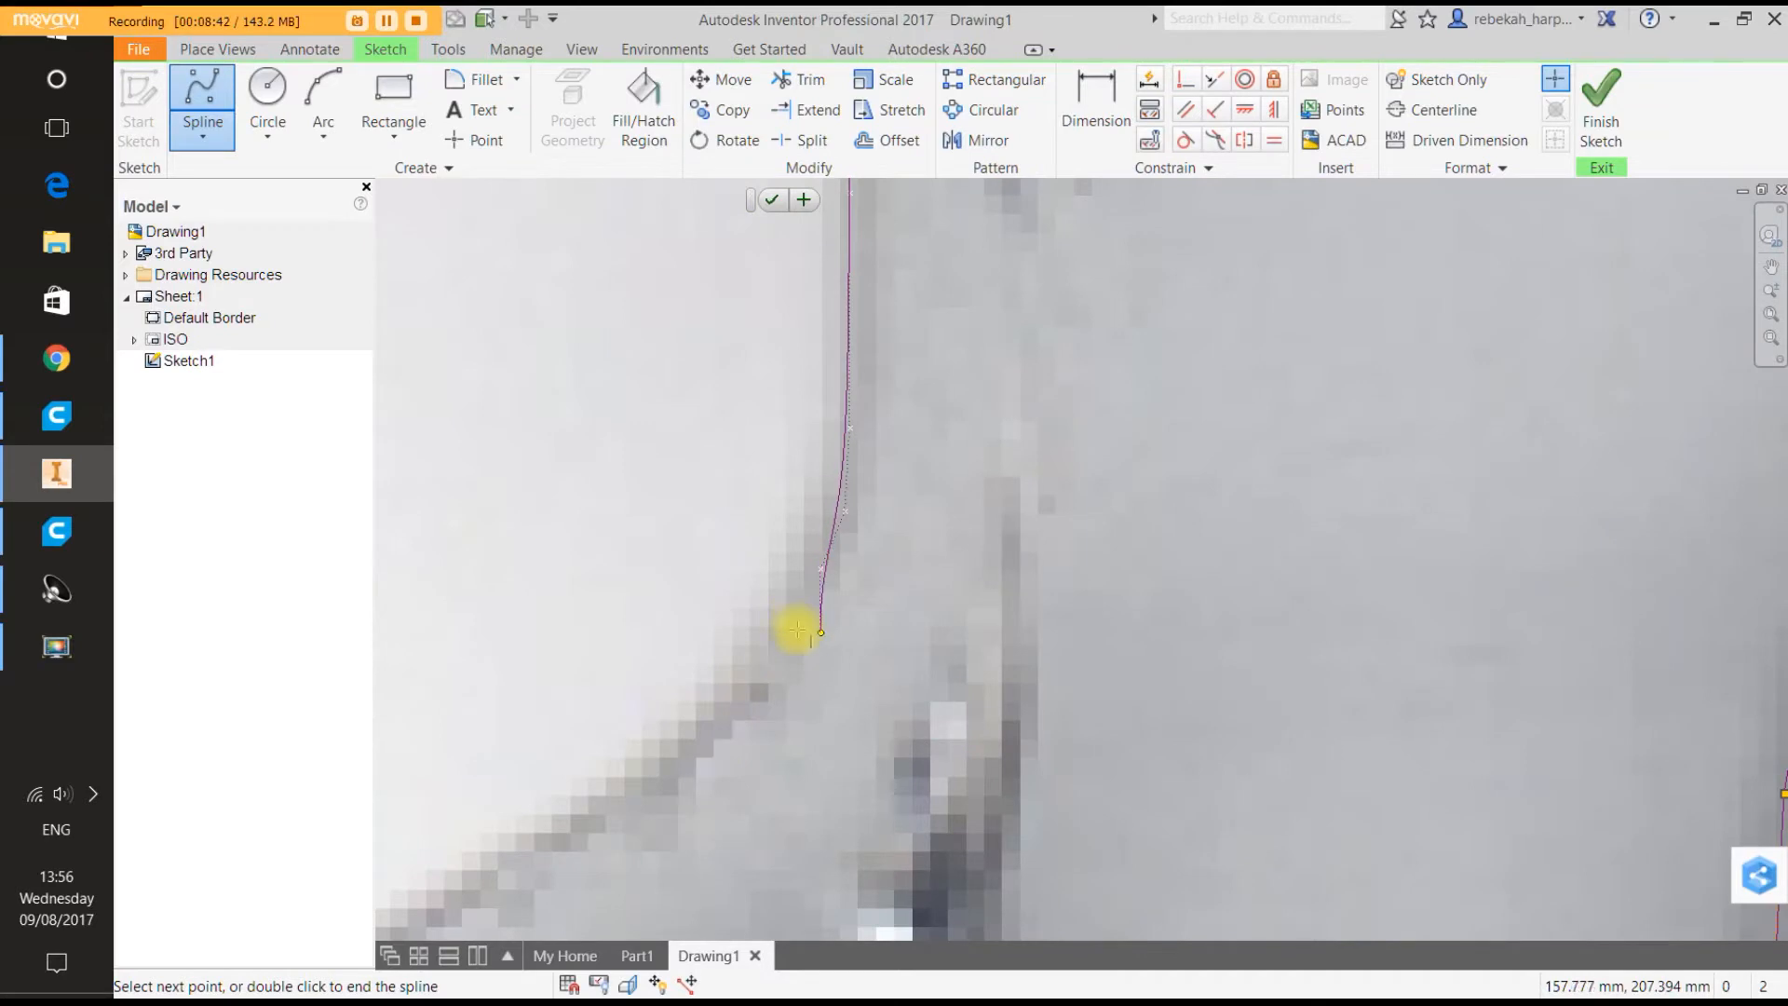
pyautogui.scroll(1, 788, 639)
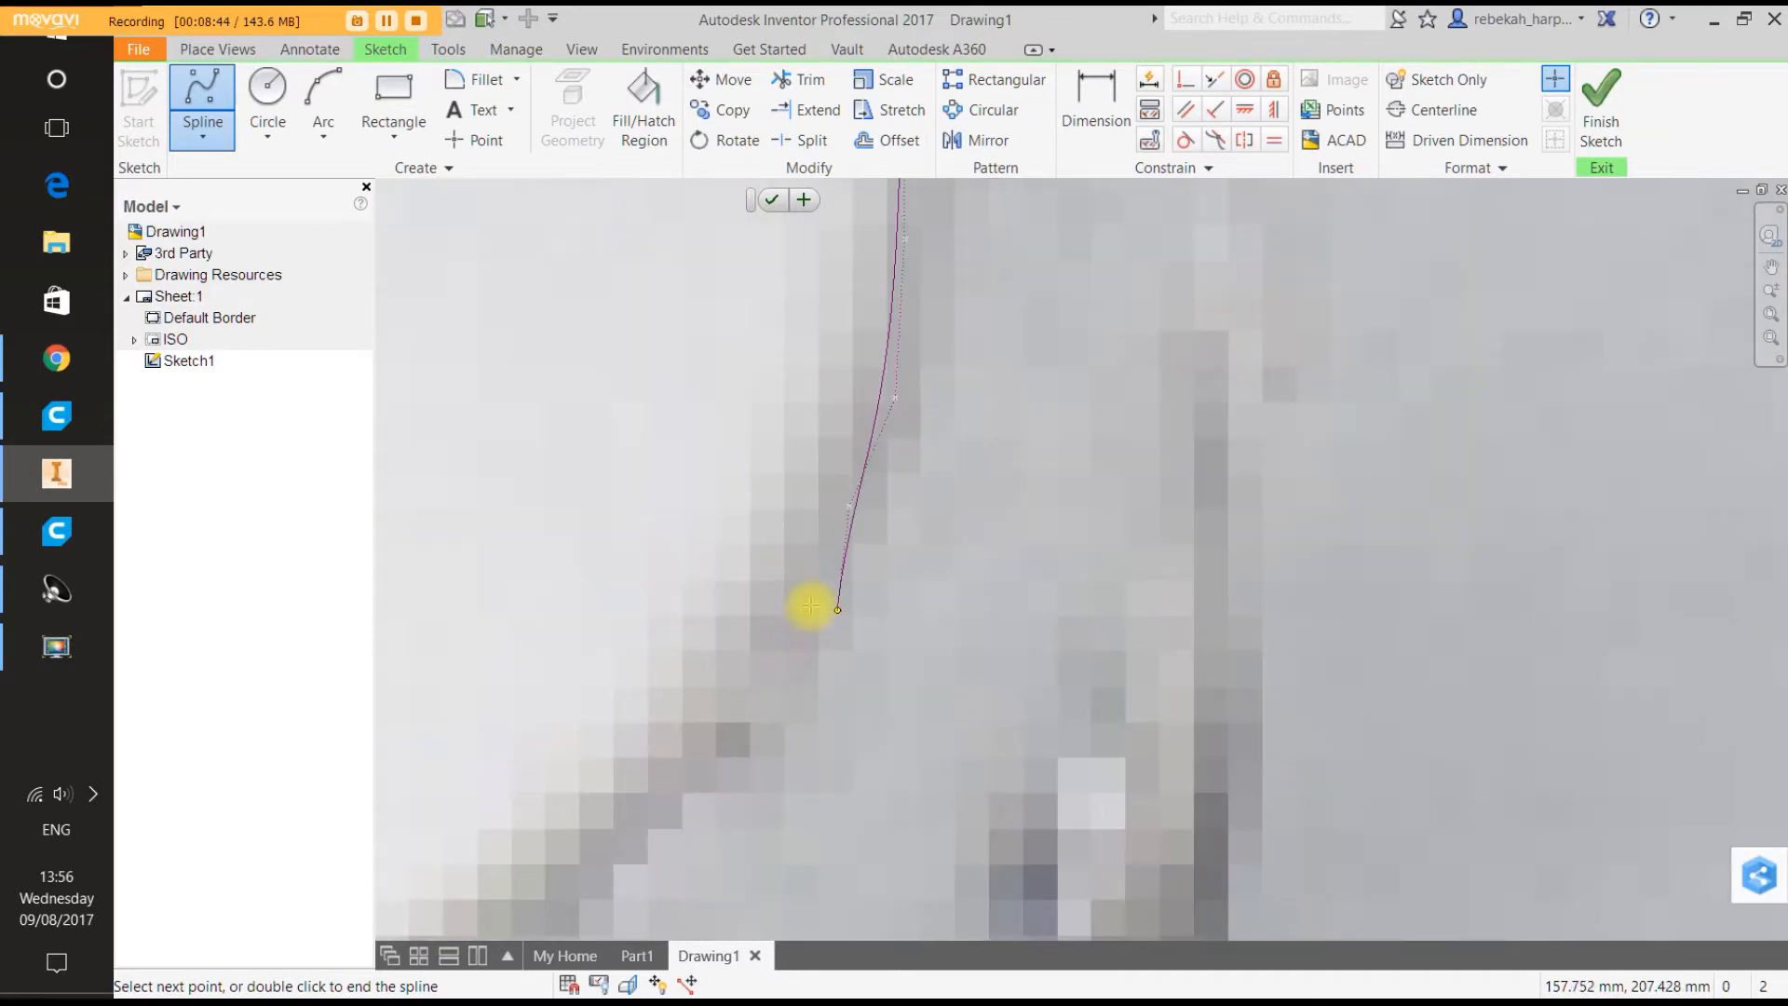
pyautogui.scroll(2, 811, 601)
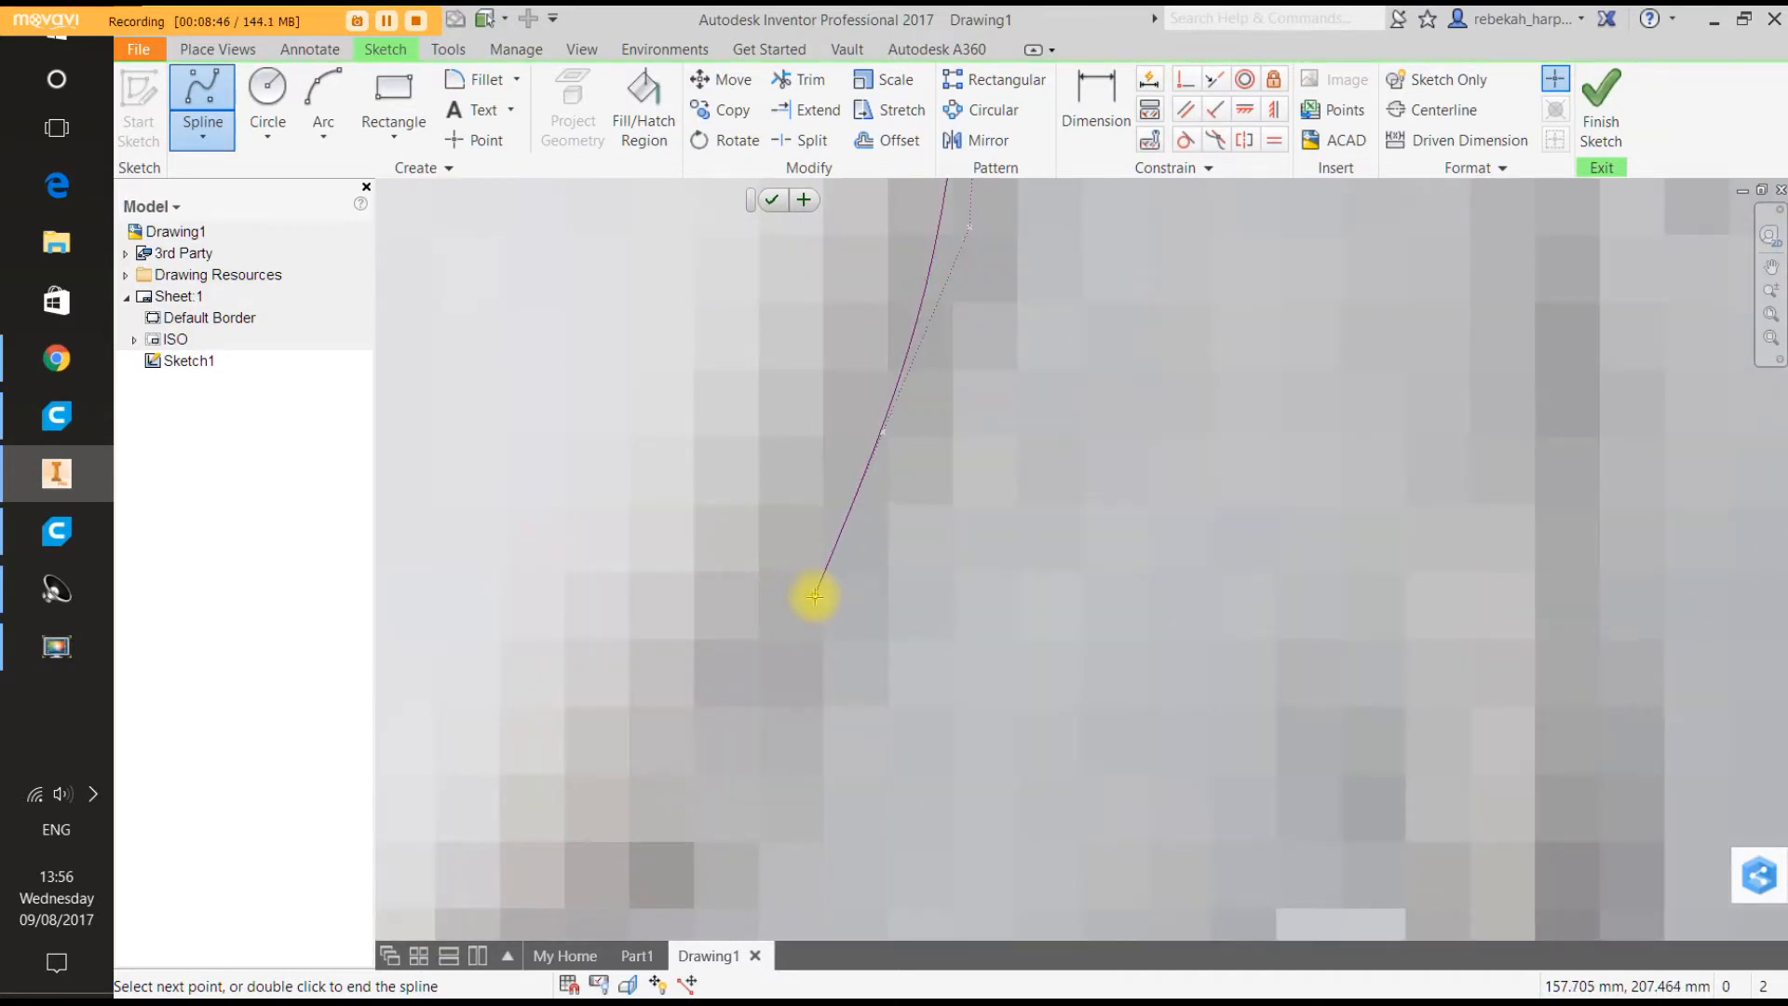
pyautogui.click(816, 598)
pyautogui.scroll(-3, 816, 598)
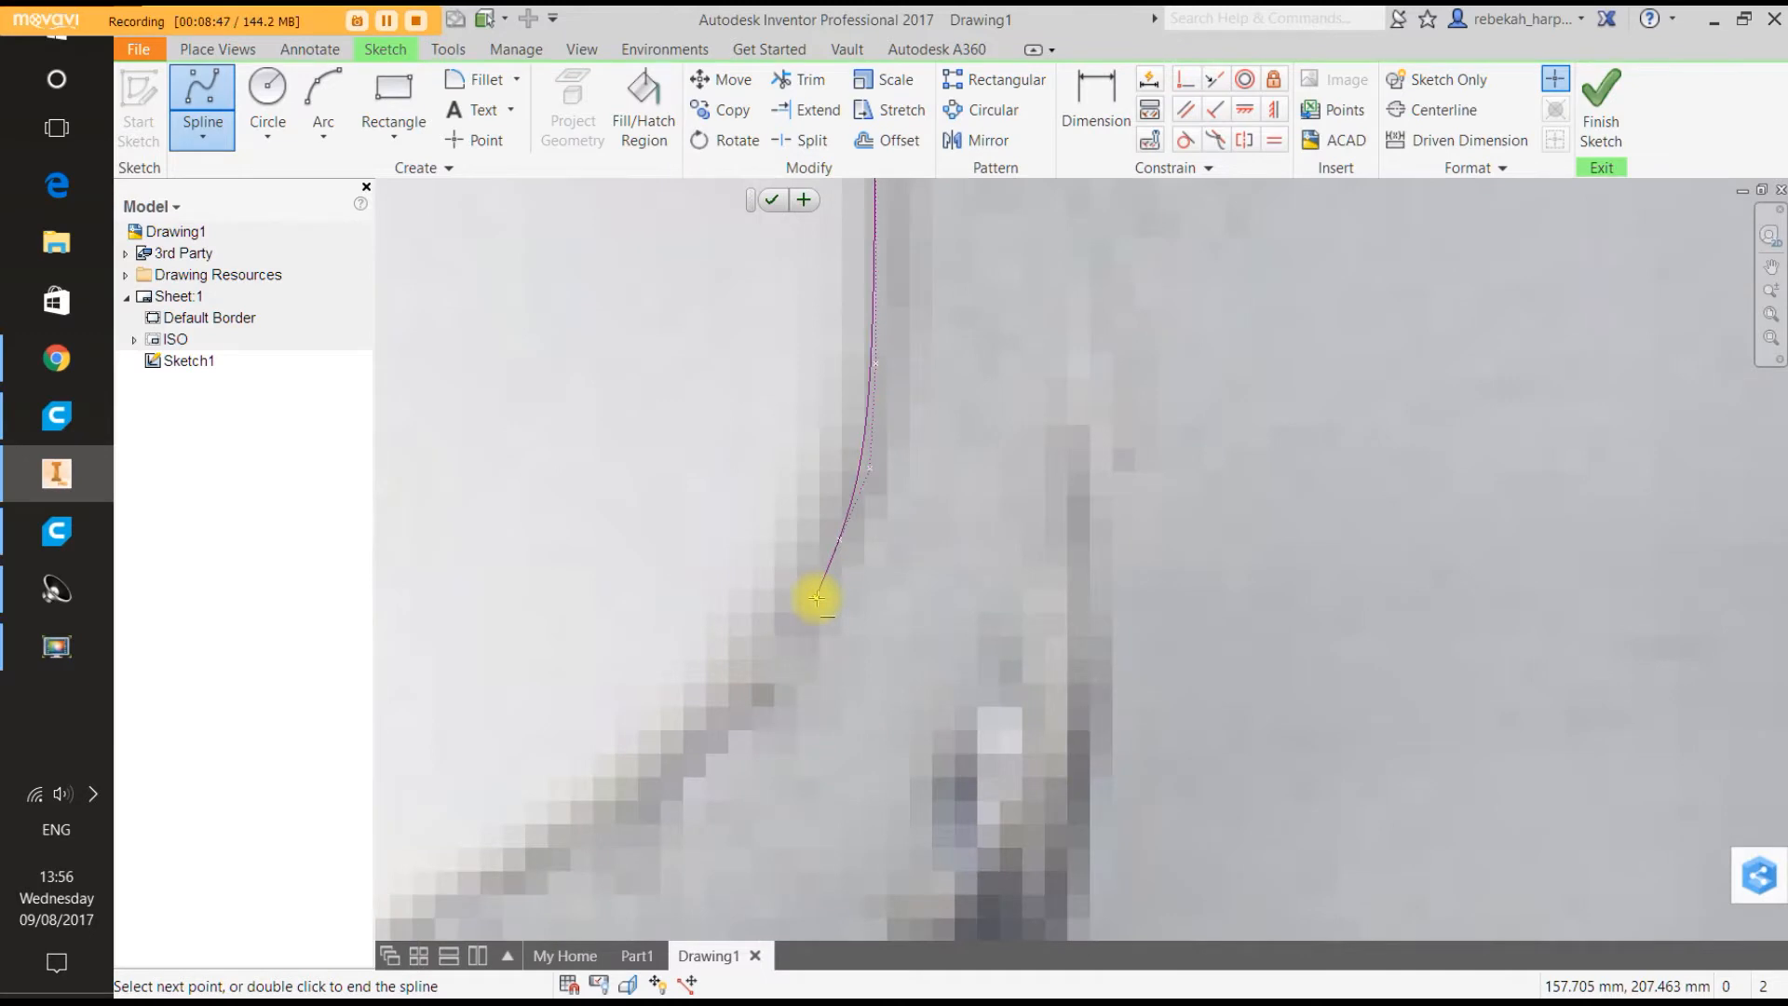
pyautogui.click(778, 667)
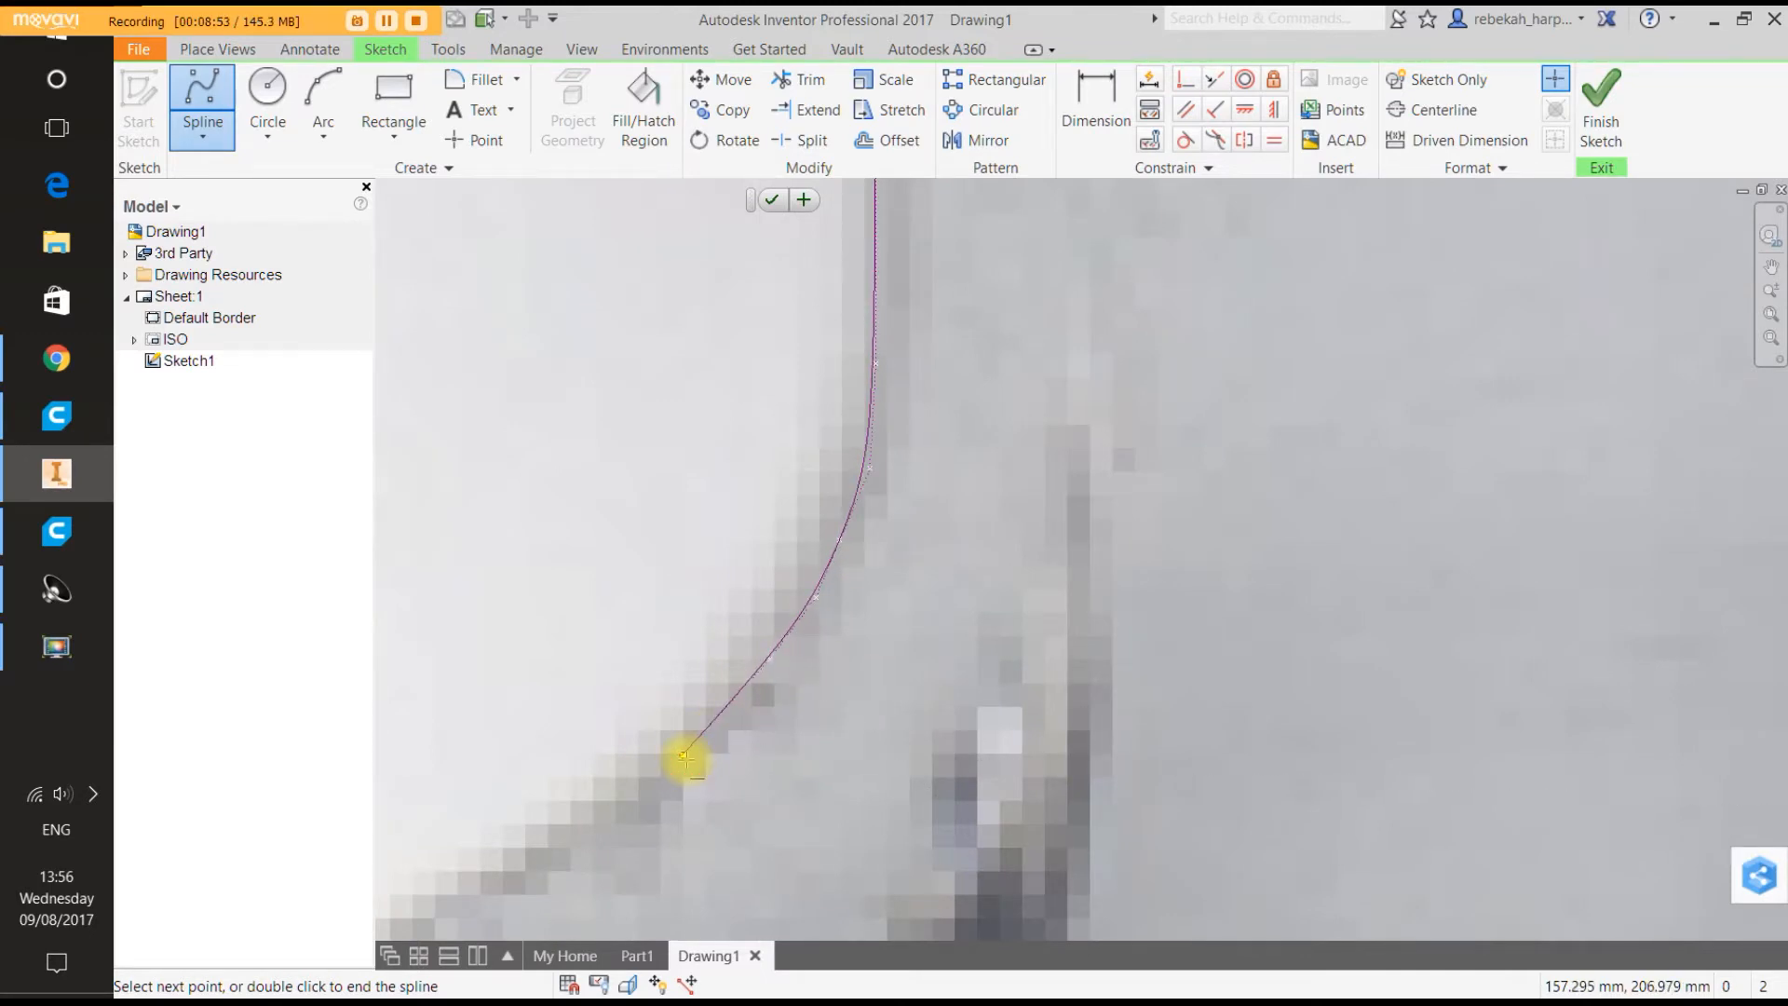
# Continue the spline out of the concave bend with closely spaced points onto the sloping edge of the left hole lug.
pyautogui.scroll(-4, 685, 758)
pyautogui.scroll(2, 655, 793)
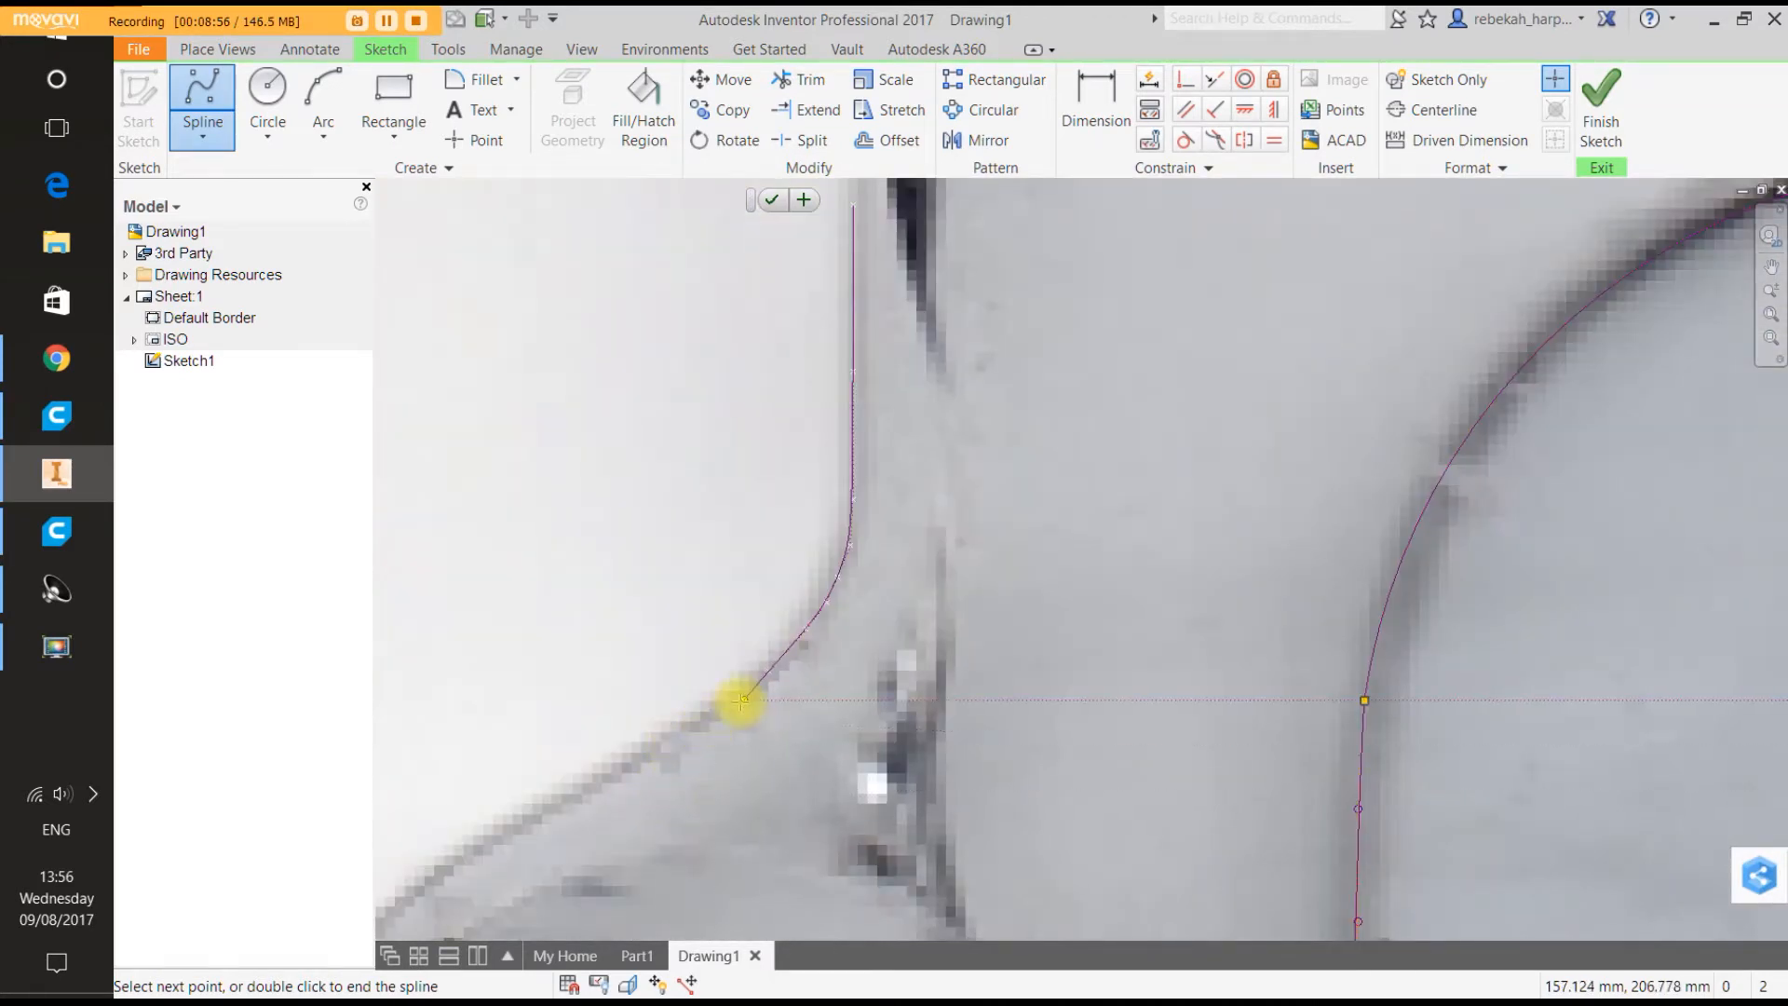
pyautogui.scroll(3, 743, 700)
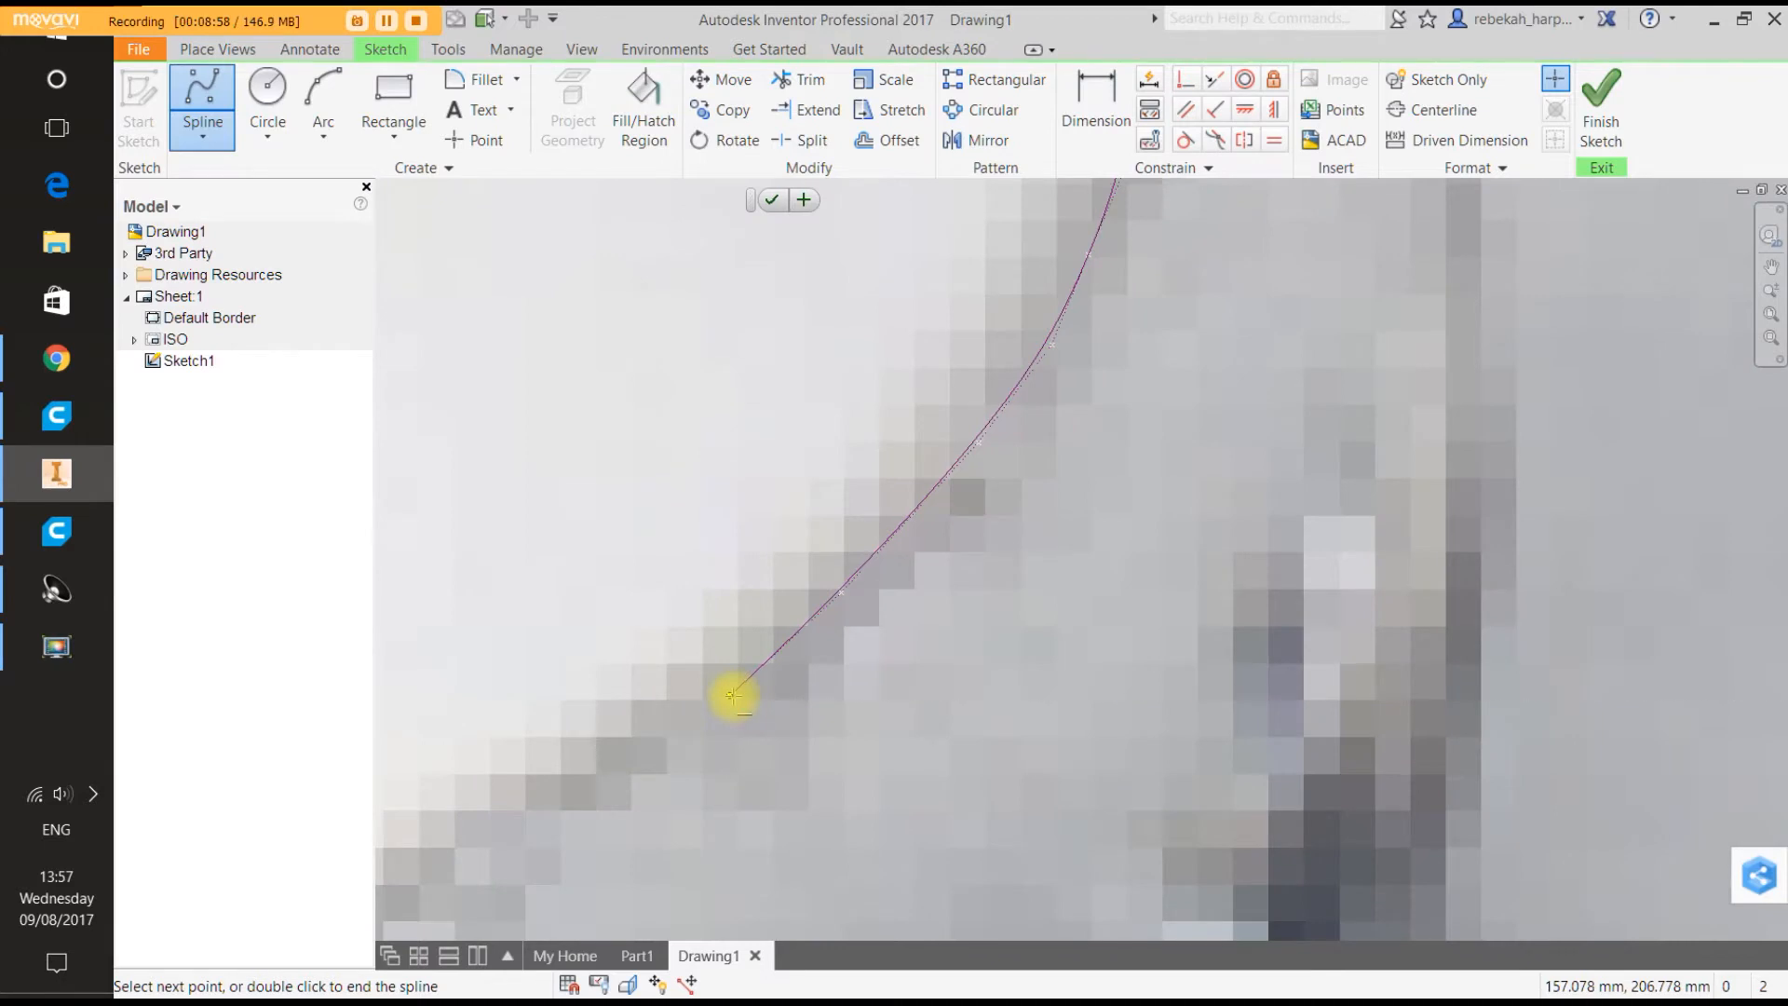
pyautogui.scroll(-3, 733, 695)
pyautogui.scroll(3, 660, 738)
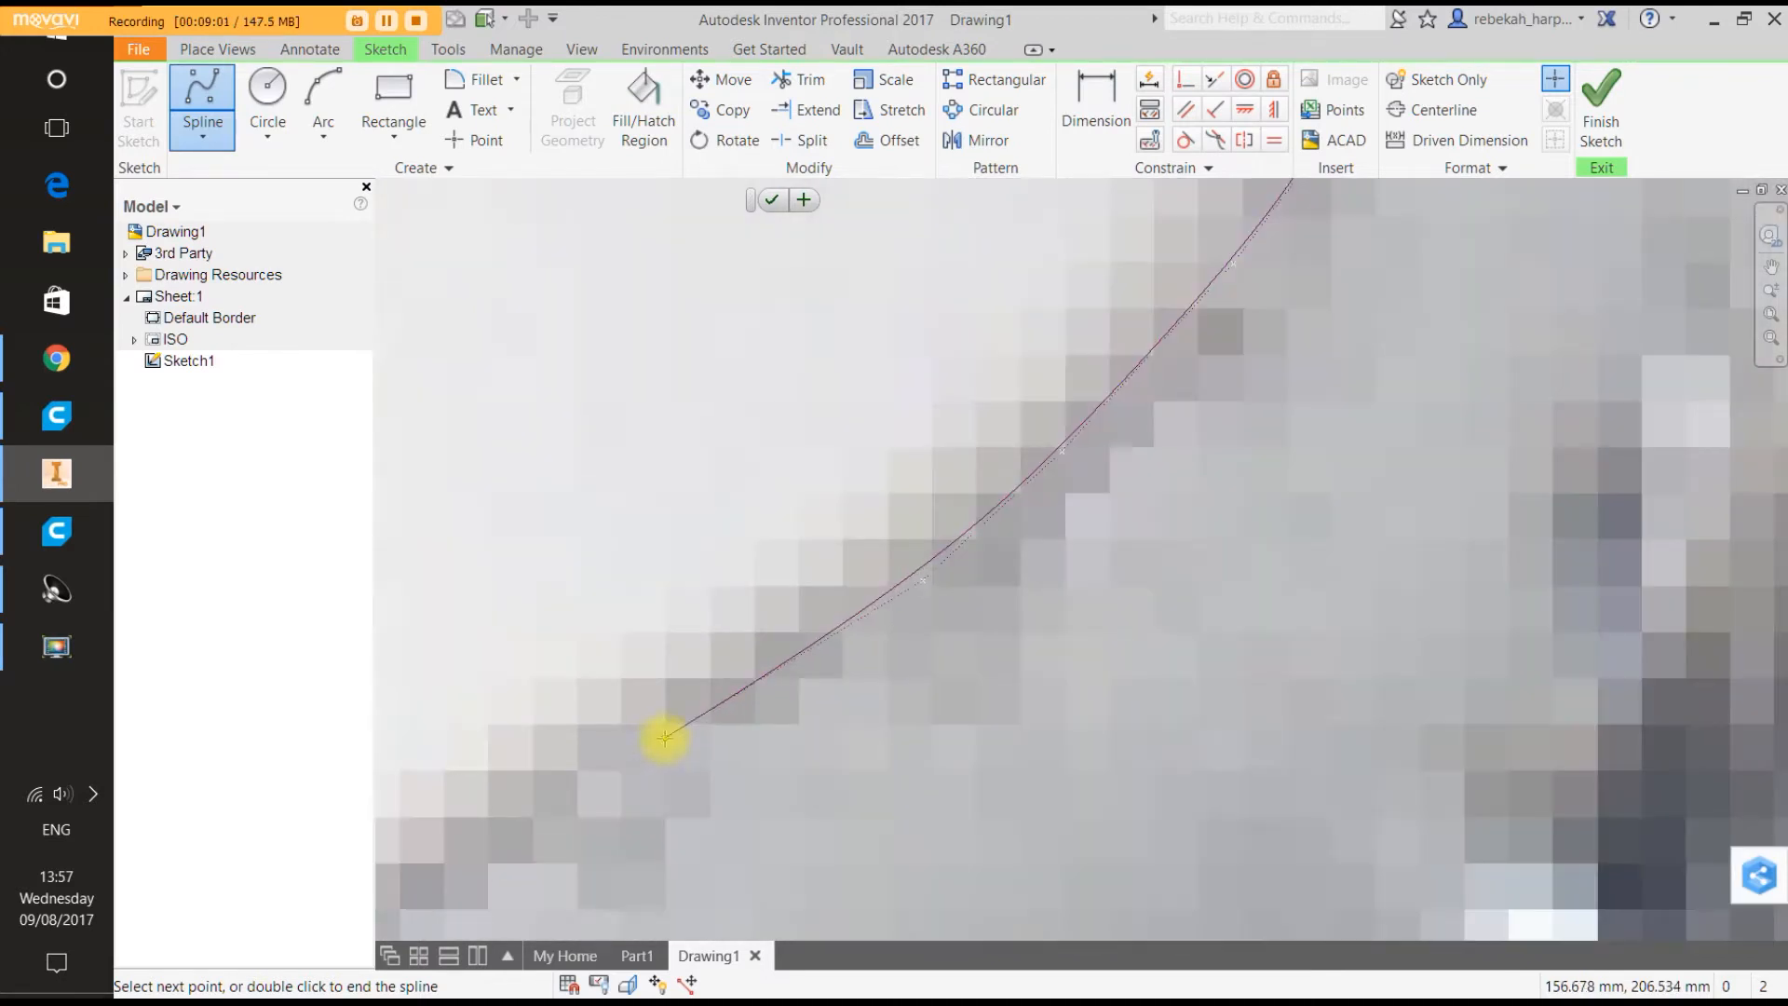
pyautogui.scroll(-3, 663, 743)
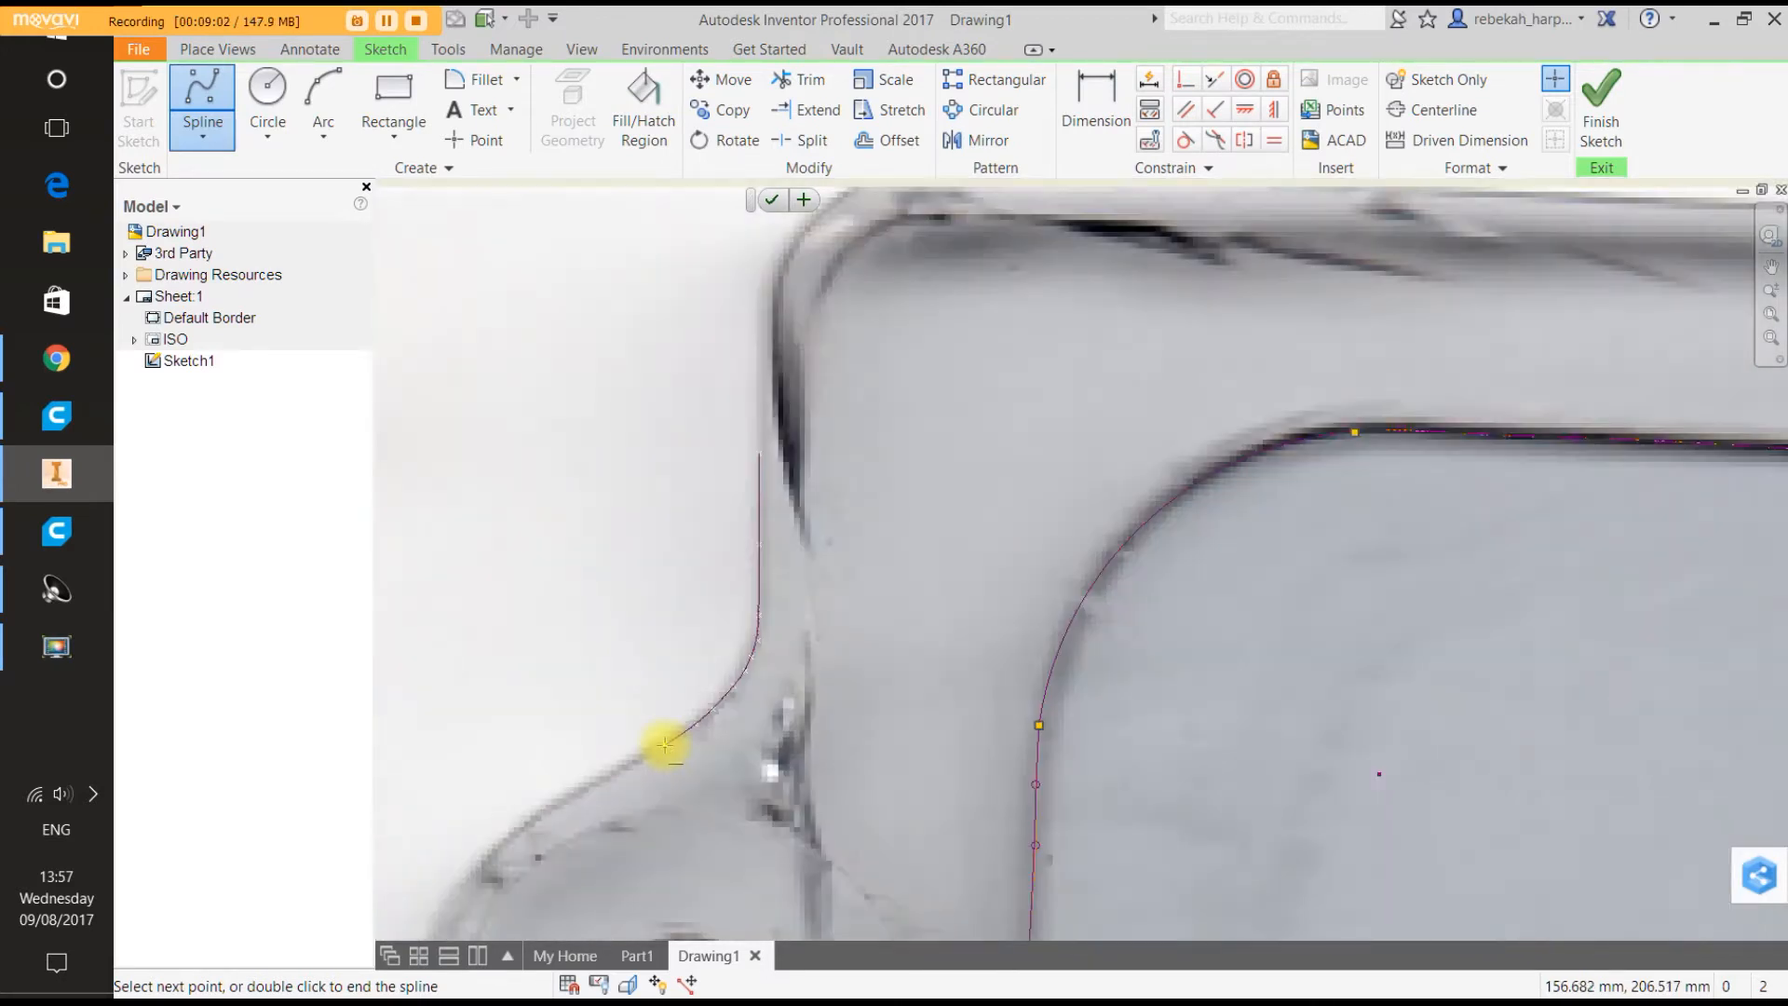
pyautogui.scroll(2, 600, 770)
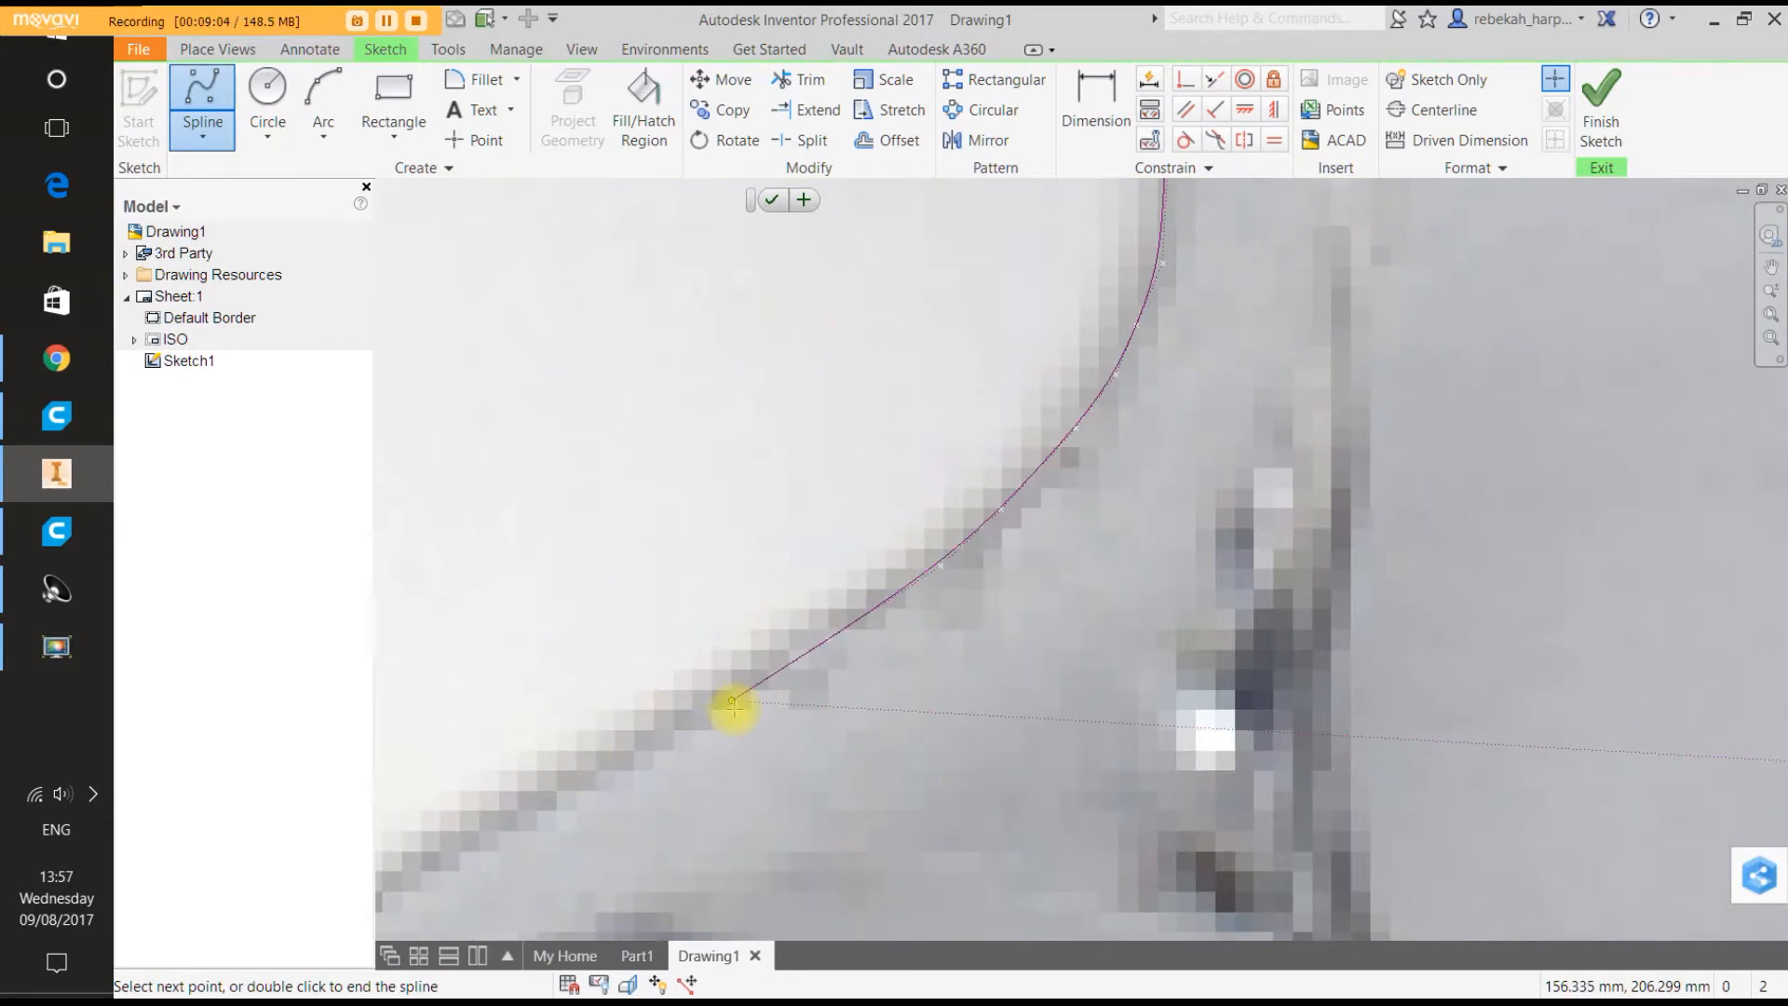
# Extend the spline down the lug's sloping edge with evenly spaced points toward its rounded upper-left shoulder.
pyautogui.scroll(-3, 710, 708)
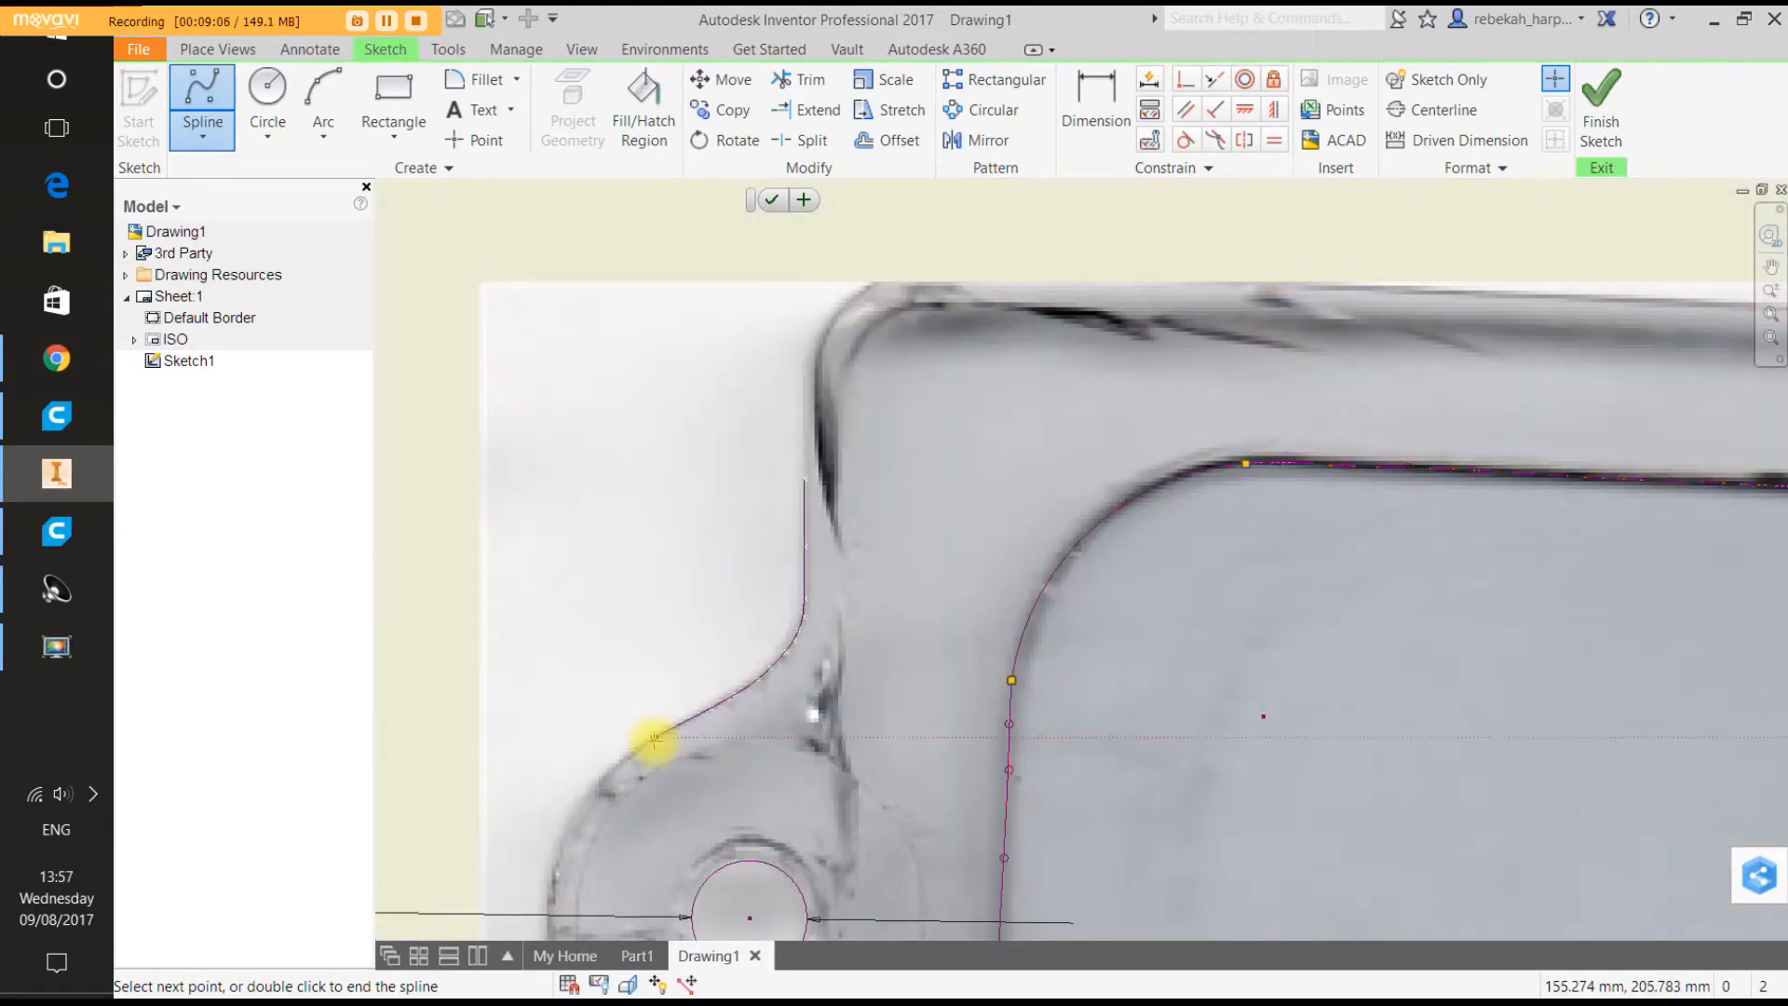
pyautogui.scroll(4, 653, 738)
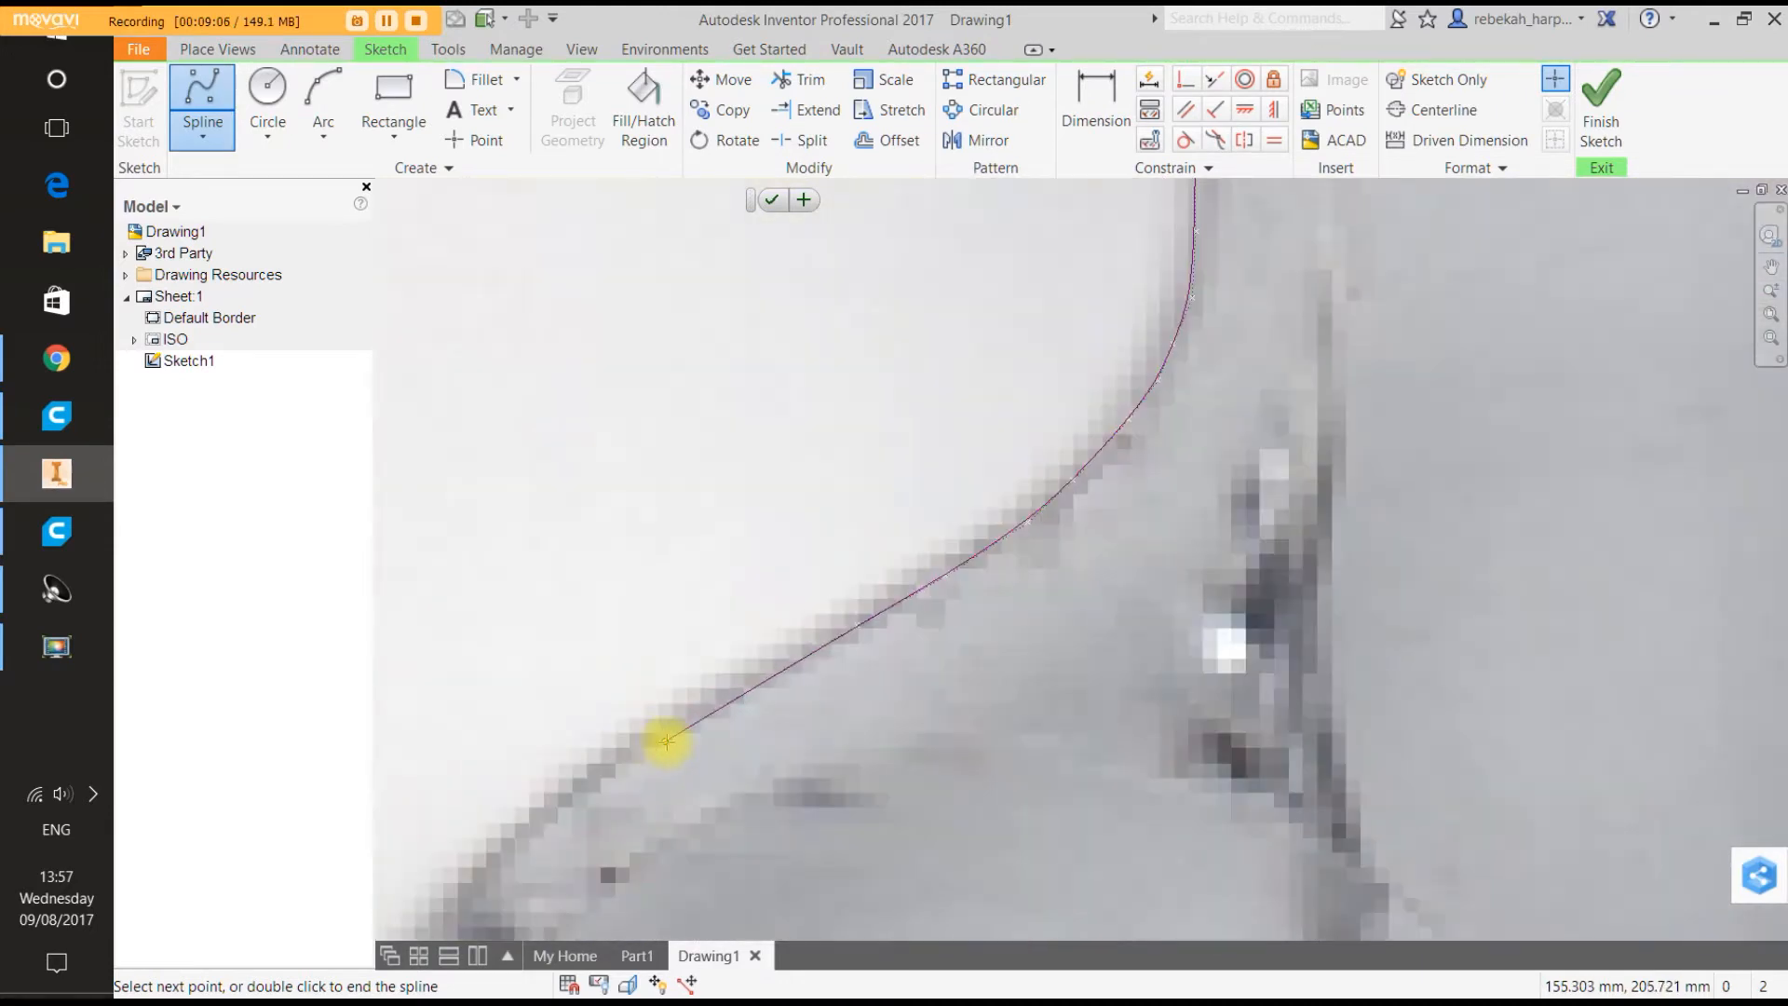
pyautogui.click(724, 700)
pyautogui.click(636, 750)
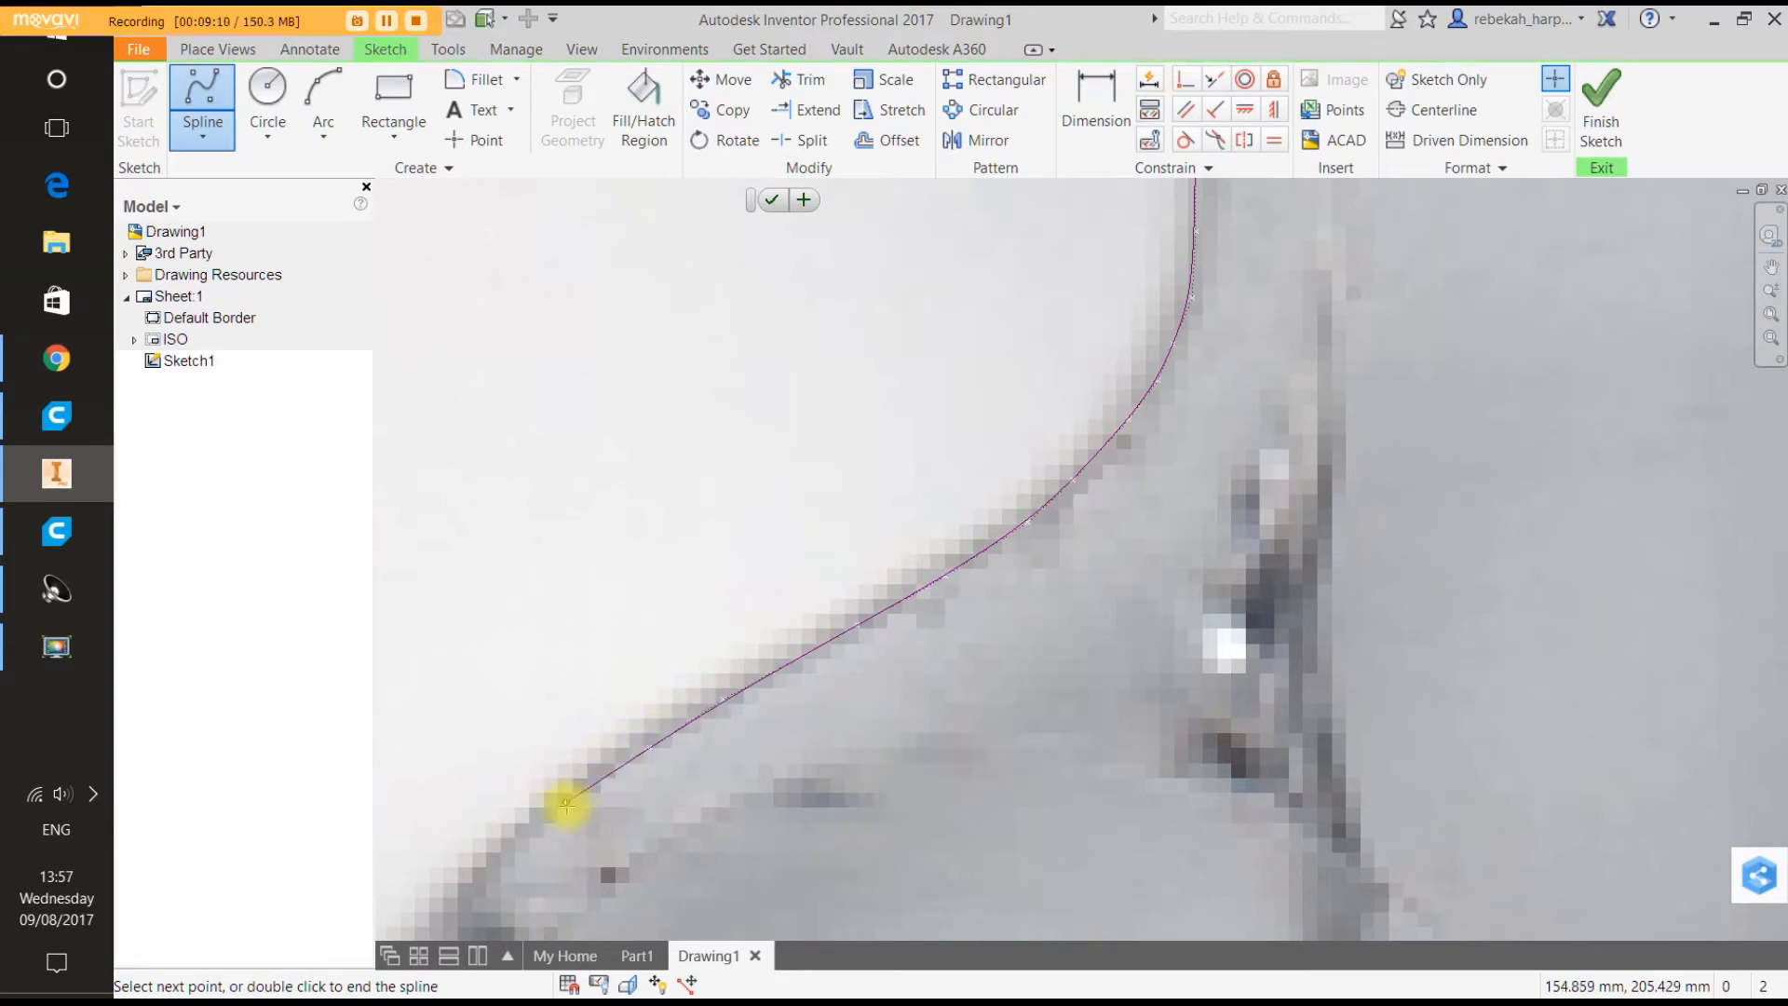
pyautogui.click(560, 806)
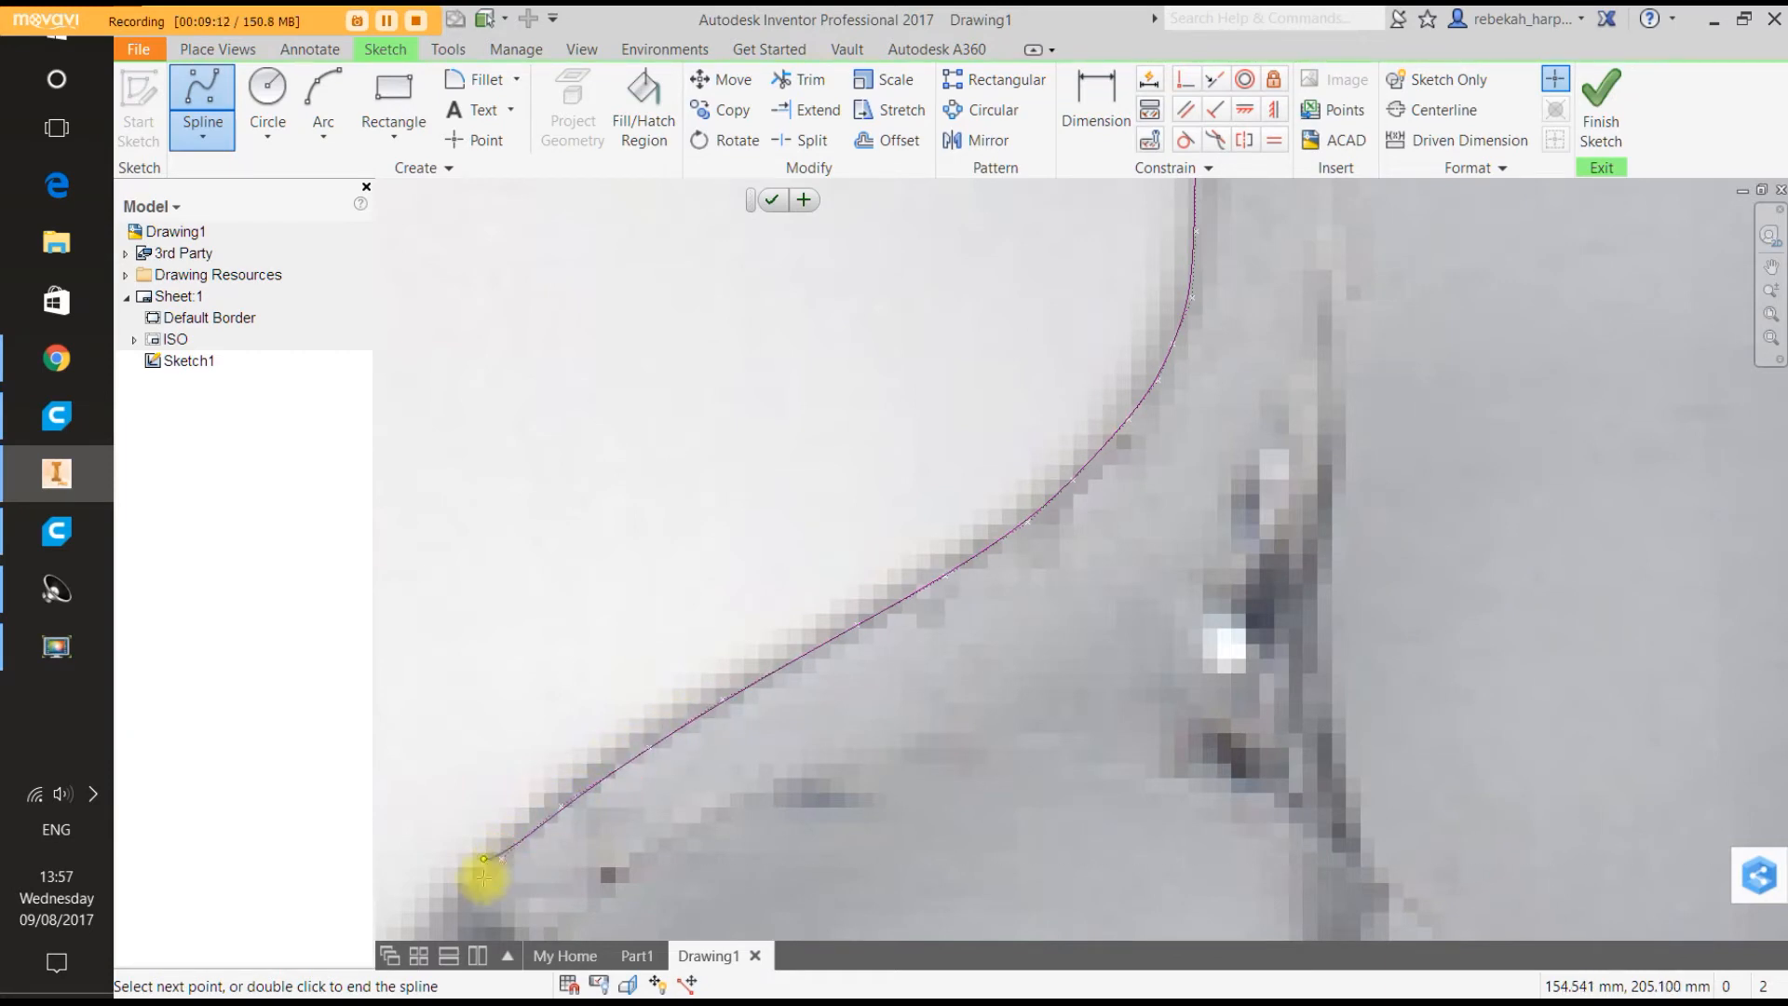
# Add spline points where the sloping edge starts to round into the left lug's upper-left shoulder.
pyautogui.scroll(-5, 460, 909)
pyautogui.scroll(-8, 461, 909)
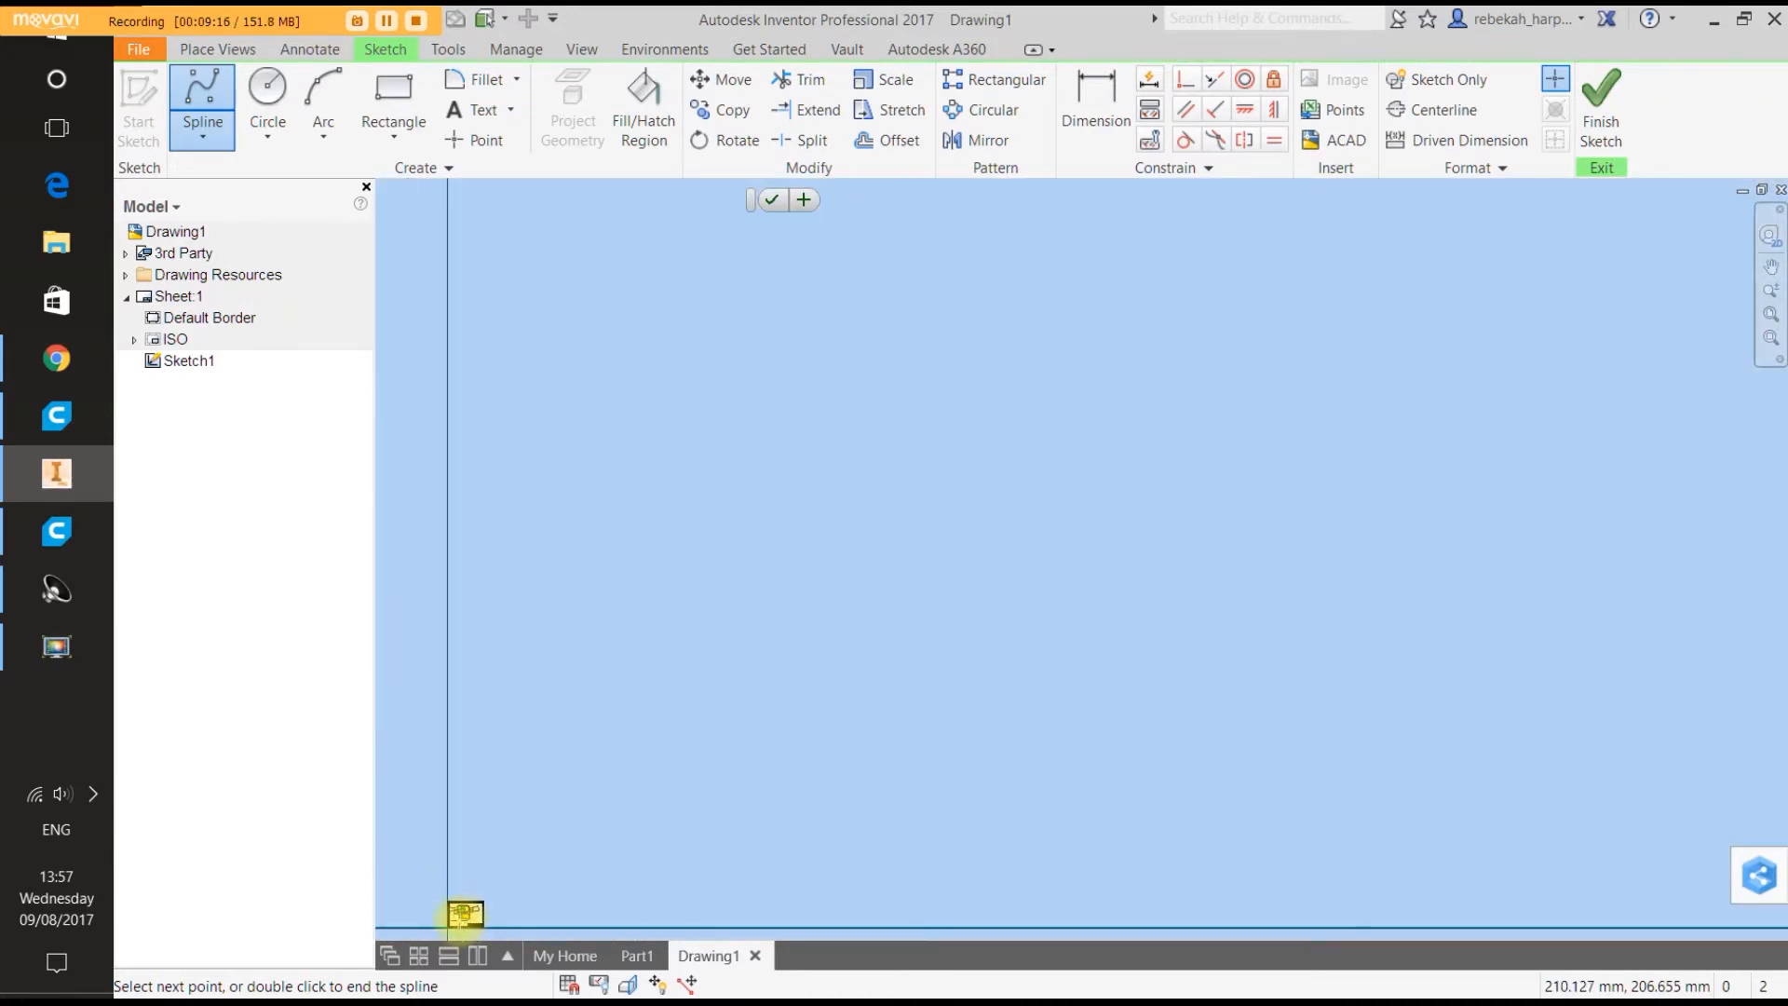
pyautogui.scroll(5, 461, 911)
pyautogui.scroll(4, 472, 740)
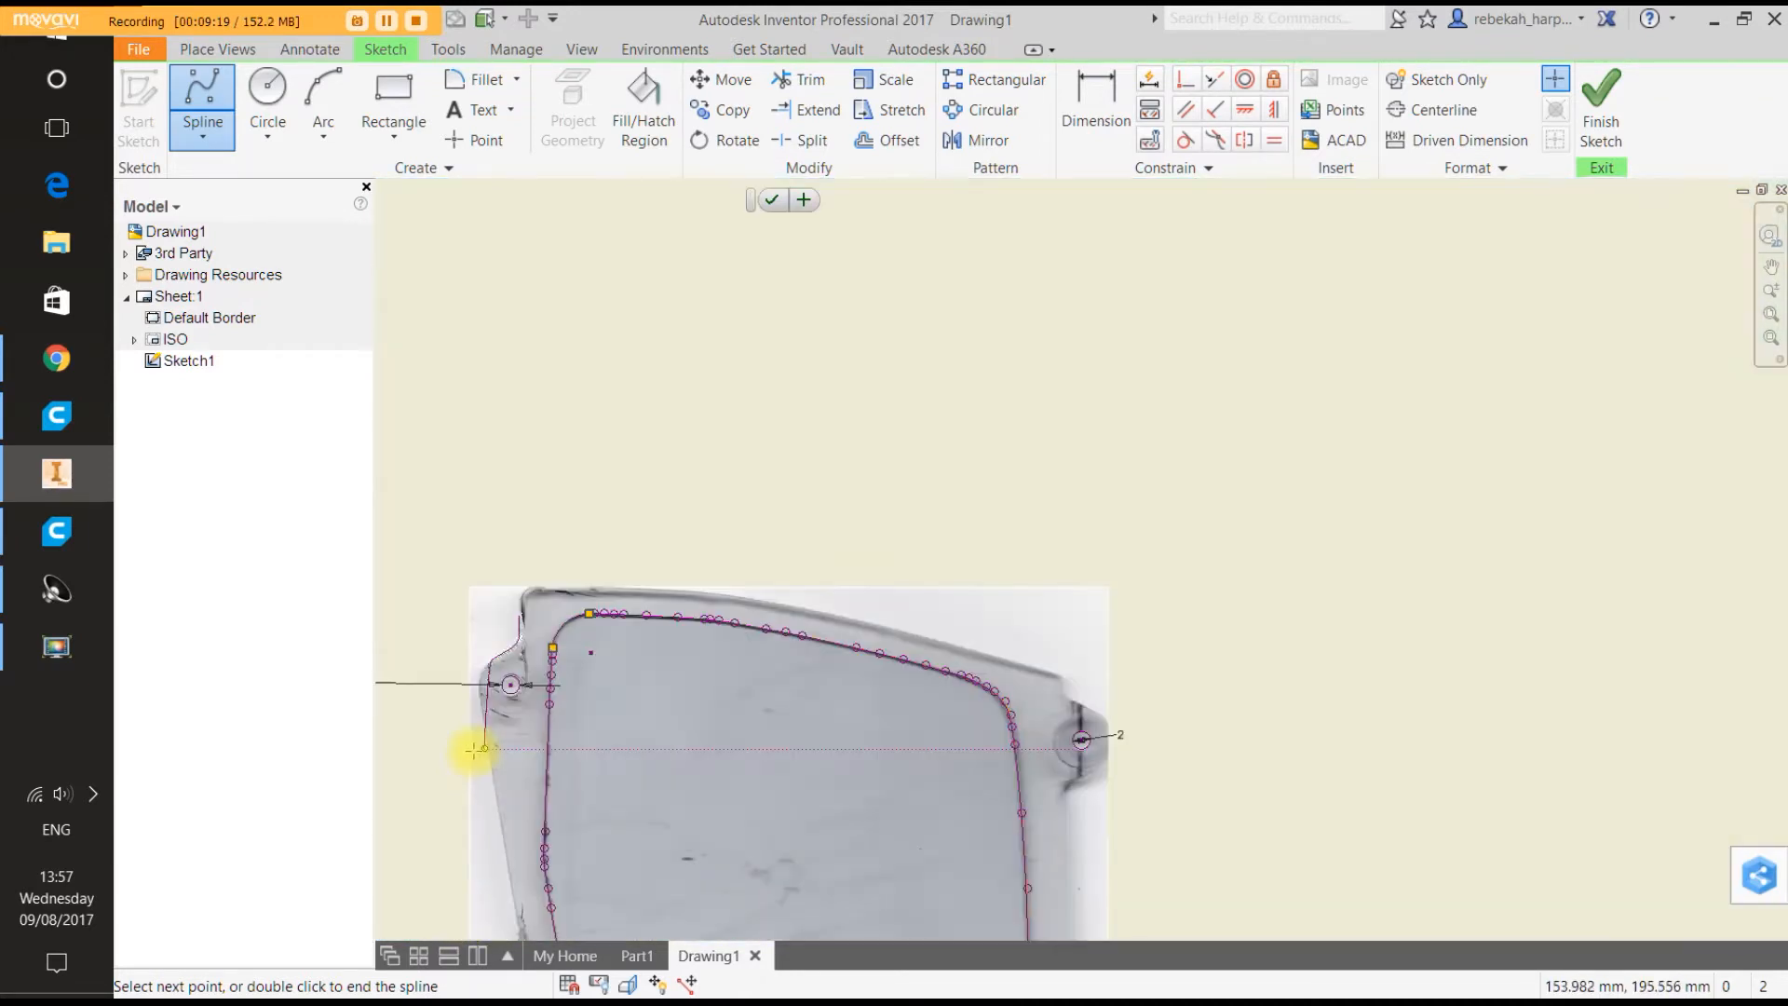
pyautogui.scroll(3, 478, 652)
pyautogui.scroll(4, 476, 766)
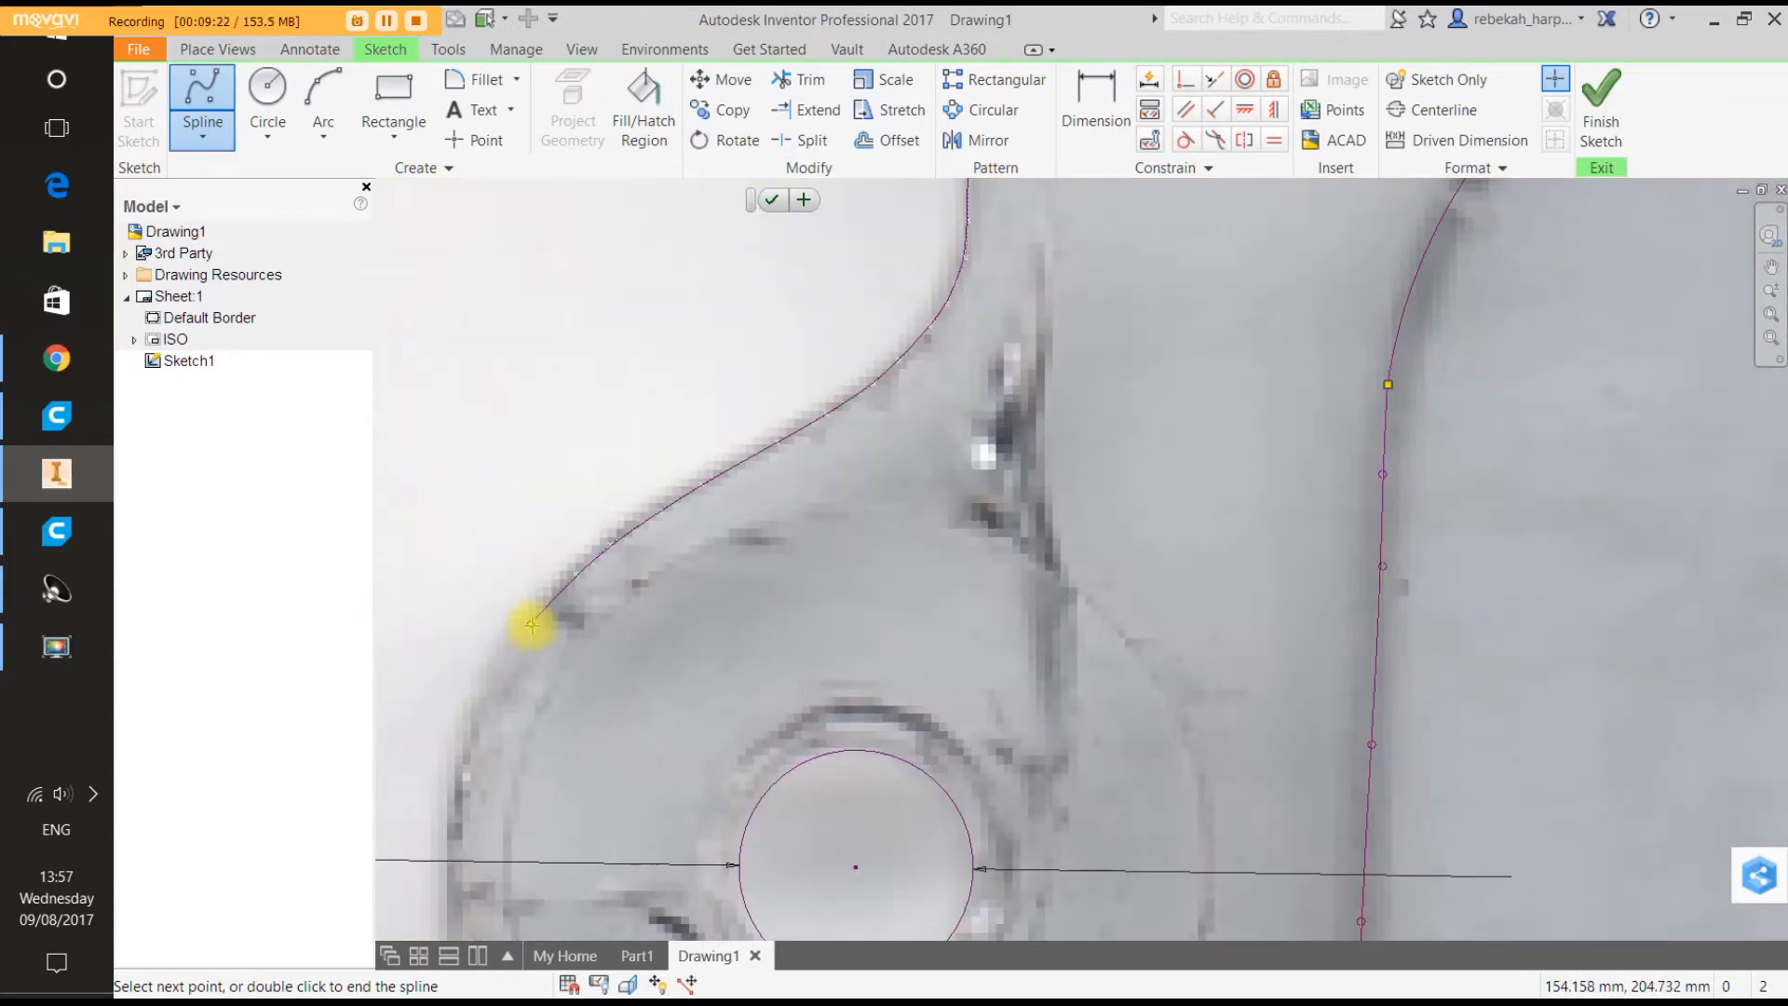
pyautogui.scroll(3, 571, 586)
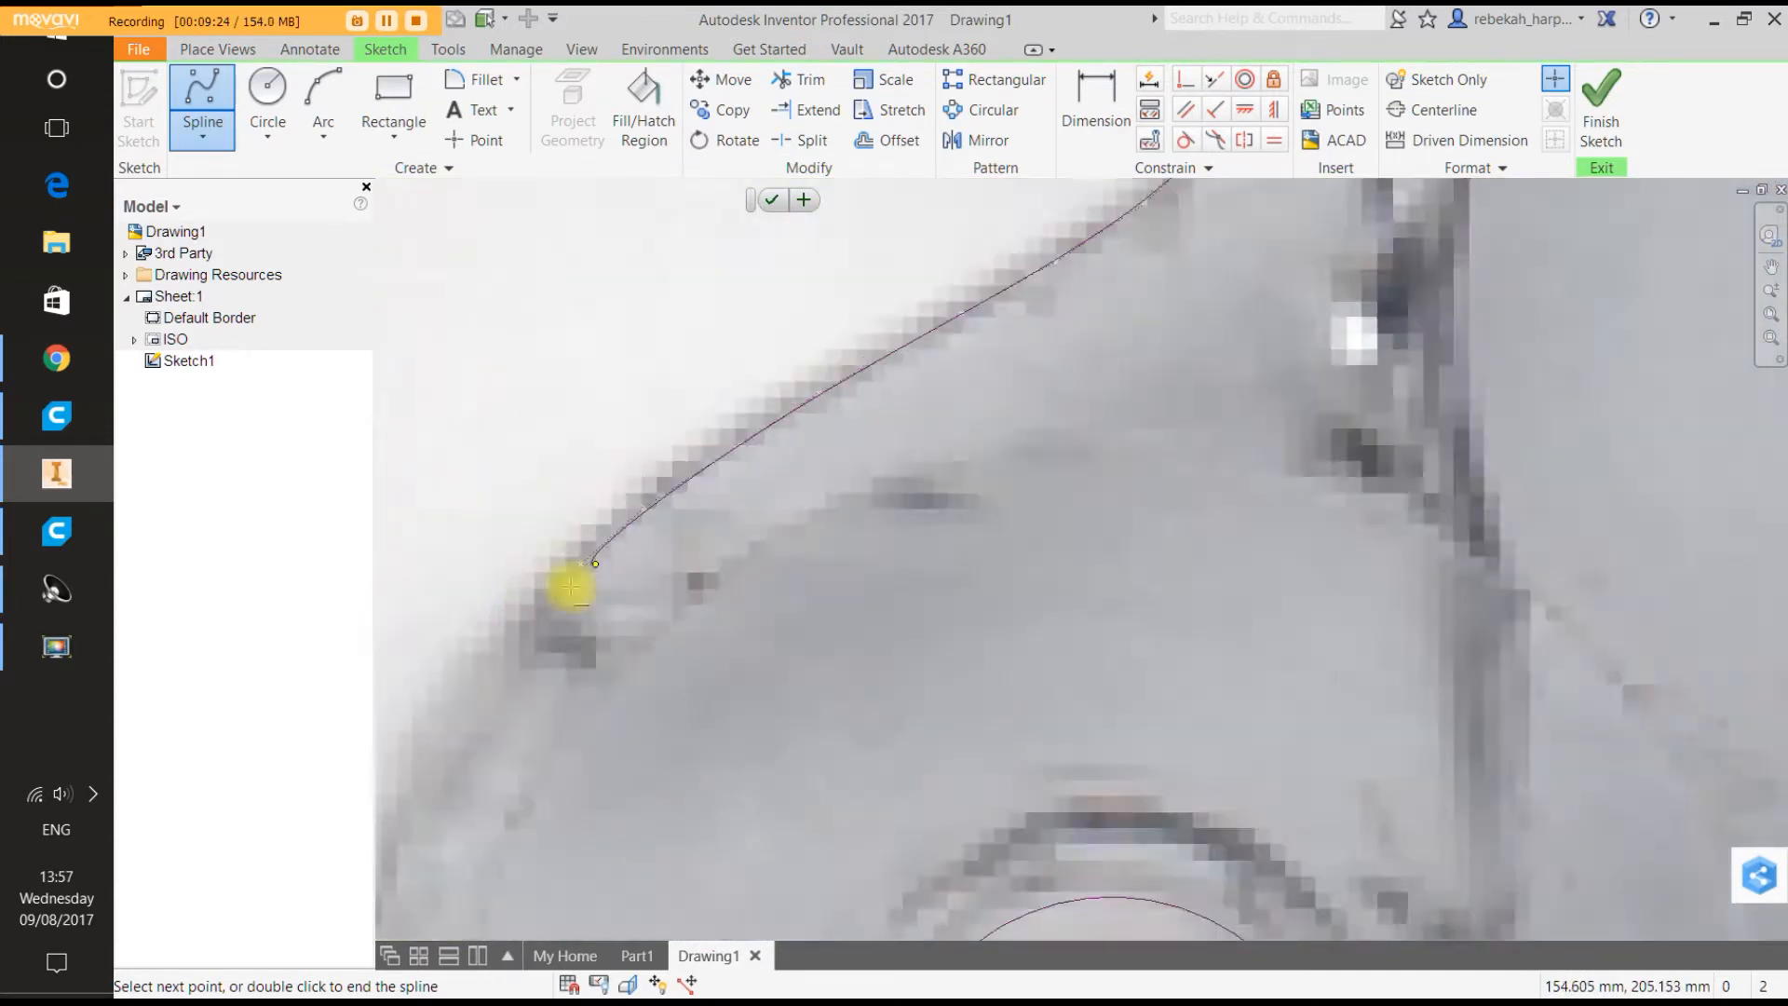
pyautogui.scroll(2, 571, 587)
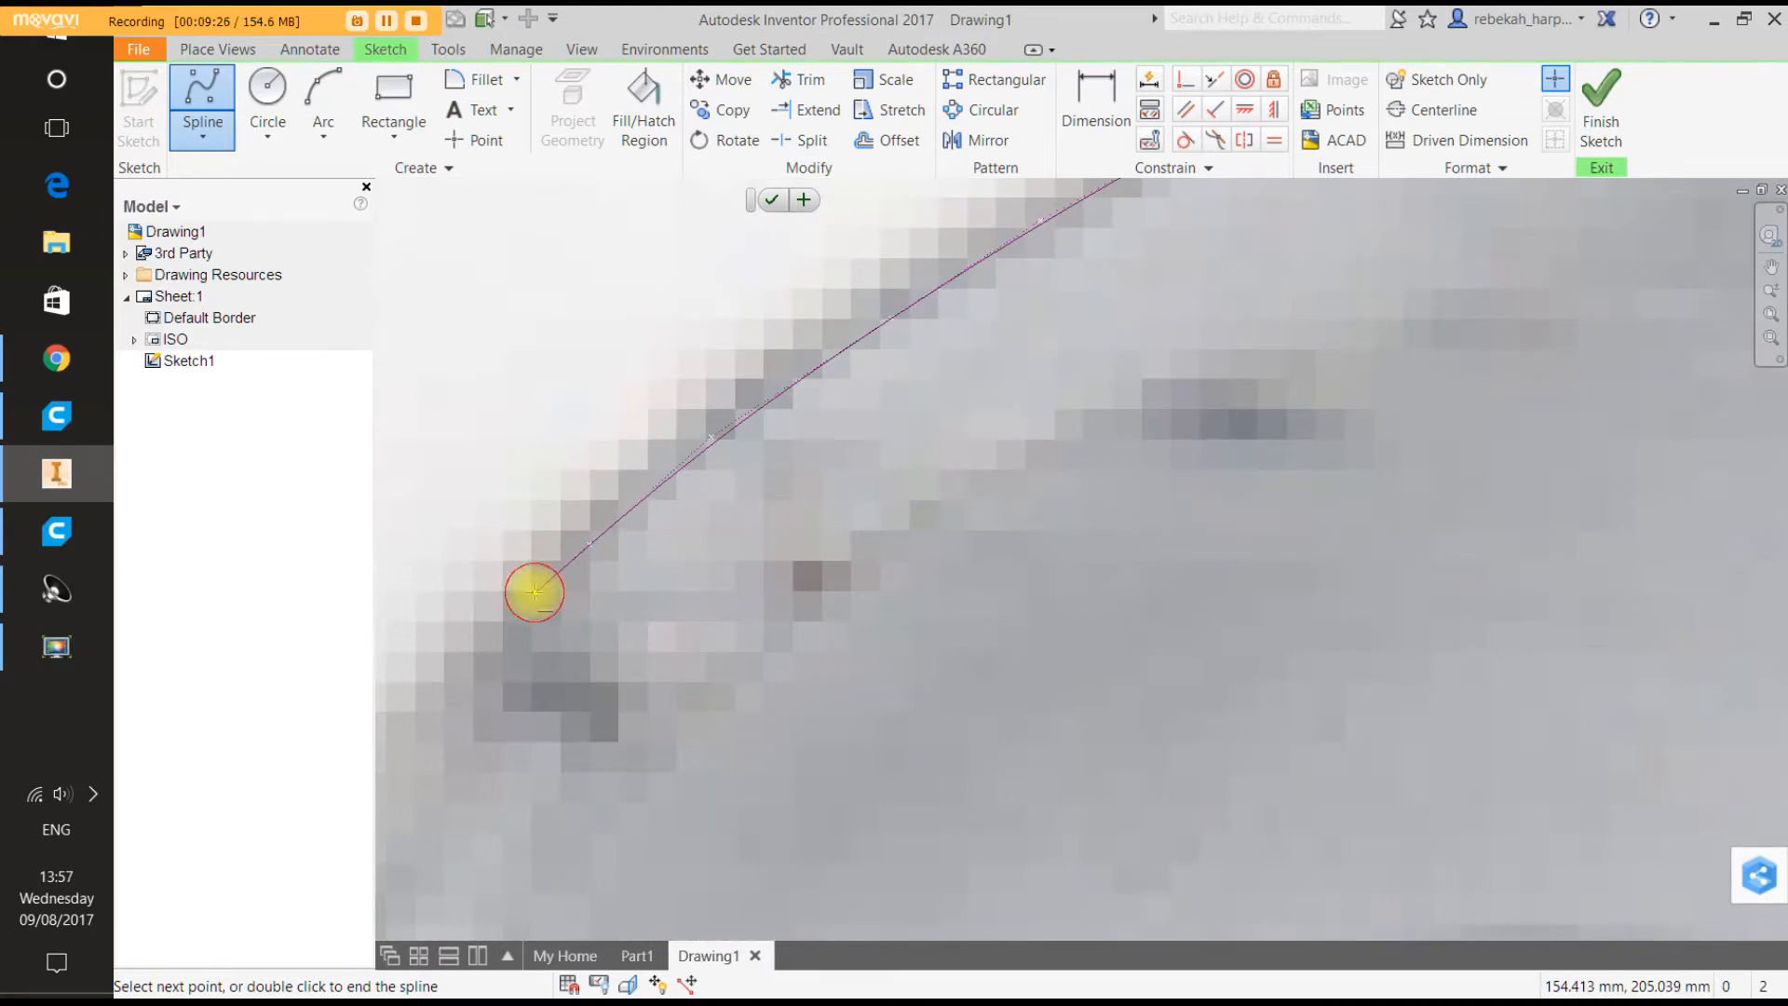
# Carry the spline around the left lug's upper-left curve with points following the outer edge of the scan.
pyautogui.scroll(-5, 471, 681)
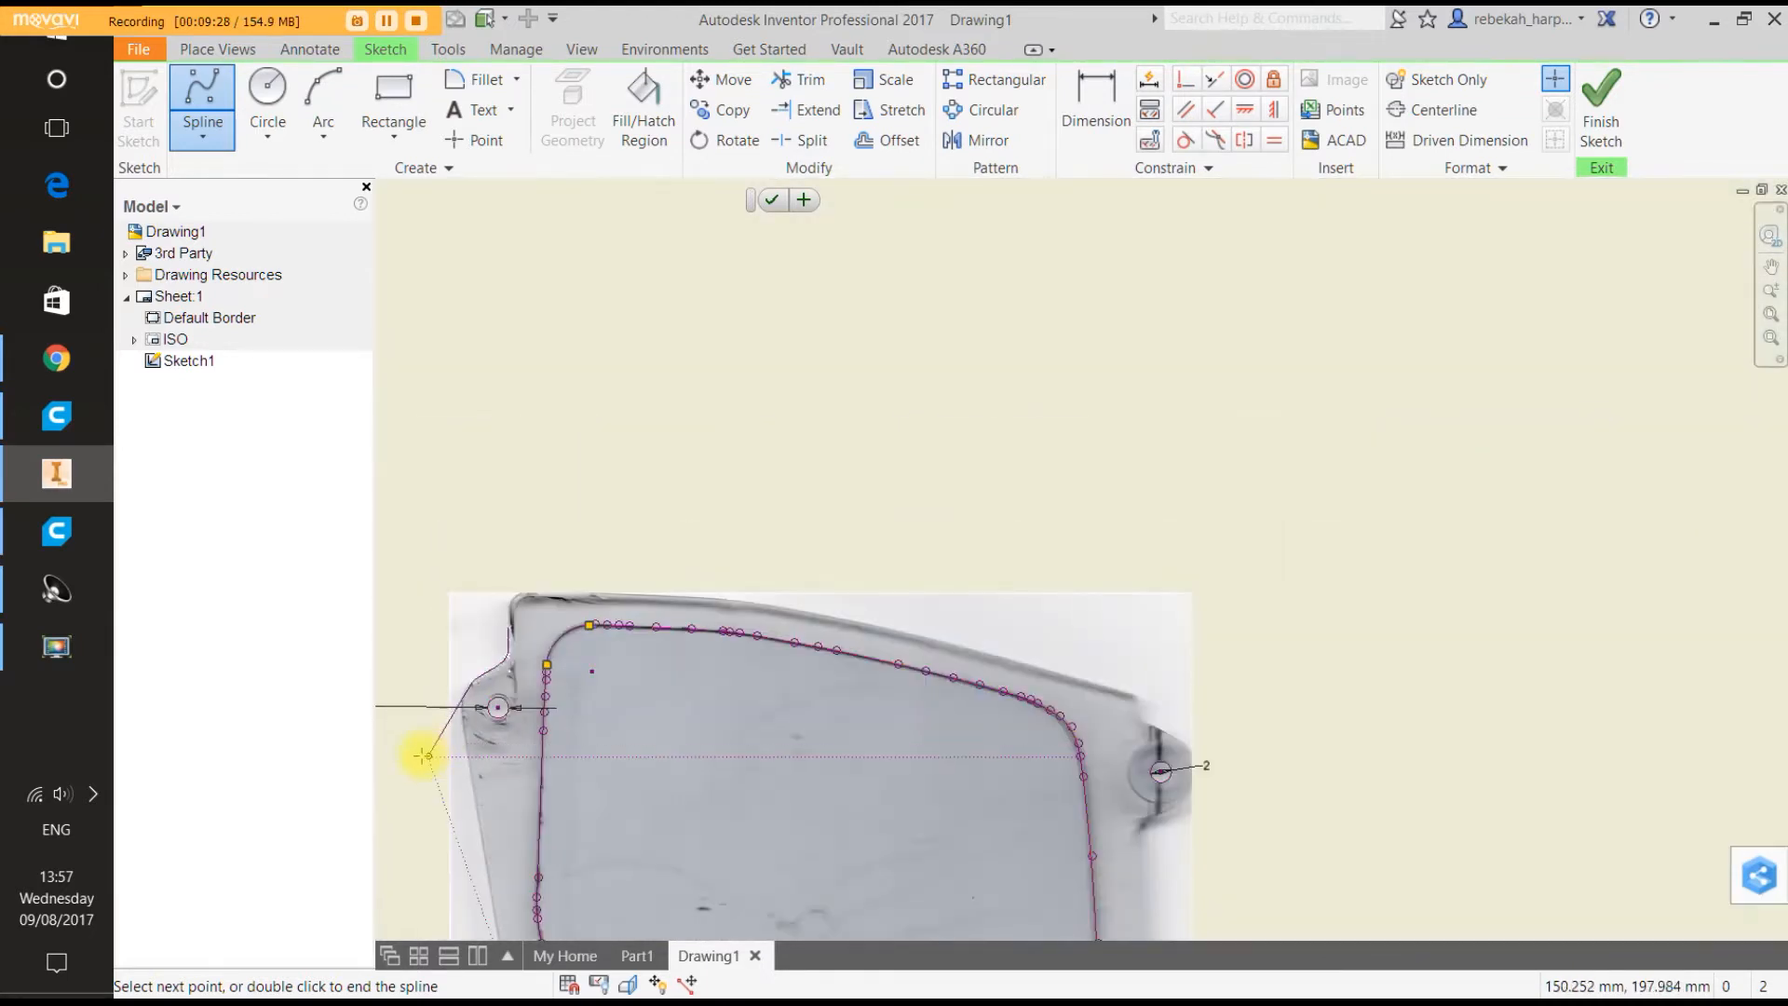
pyautogui.scroll(5, 422, 755)
pyautogui.scroll(-2, 759, 439)
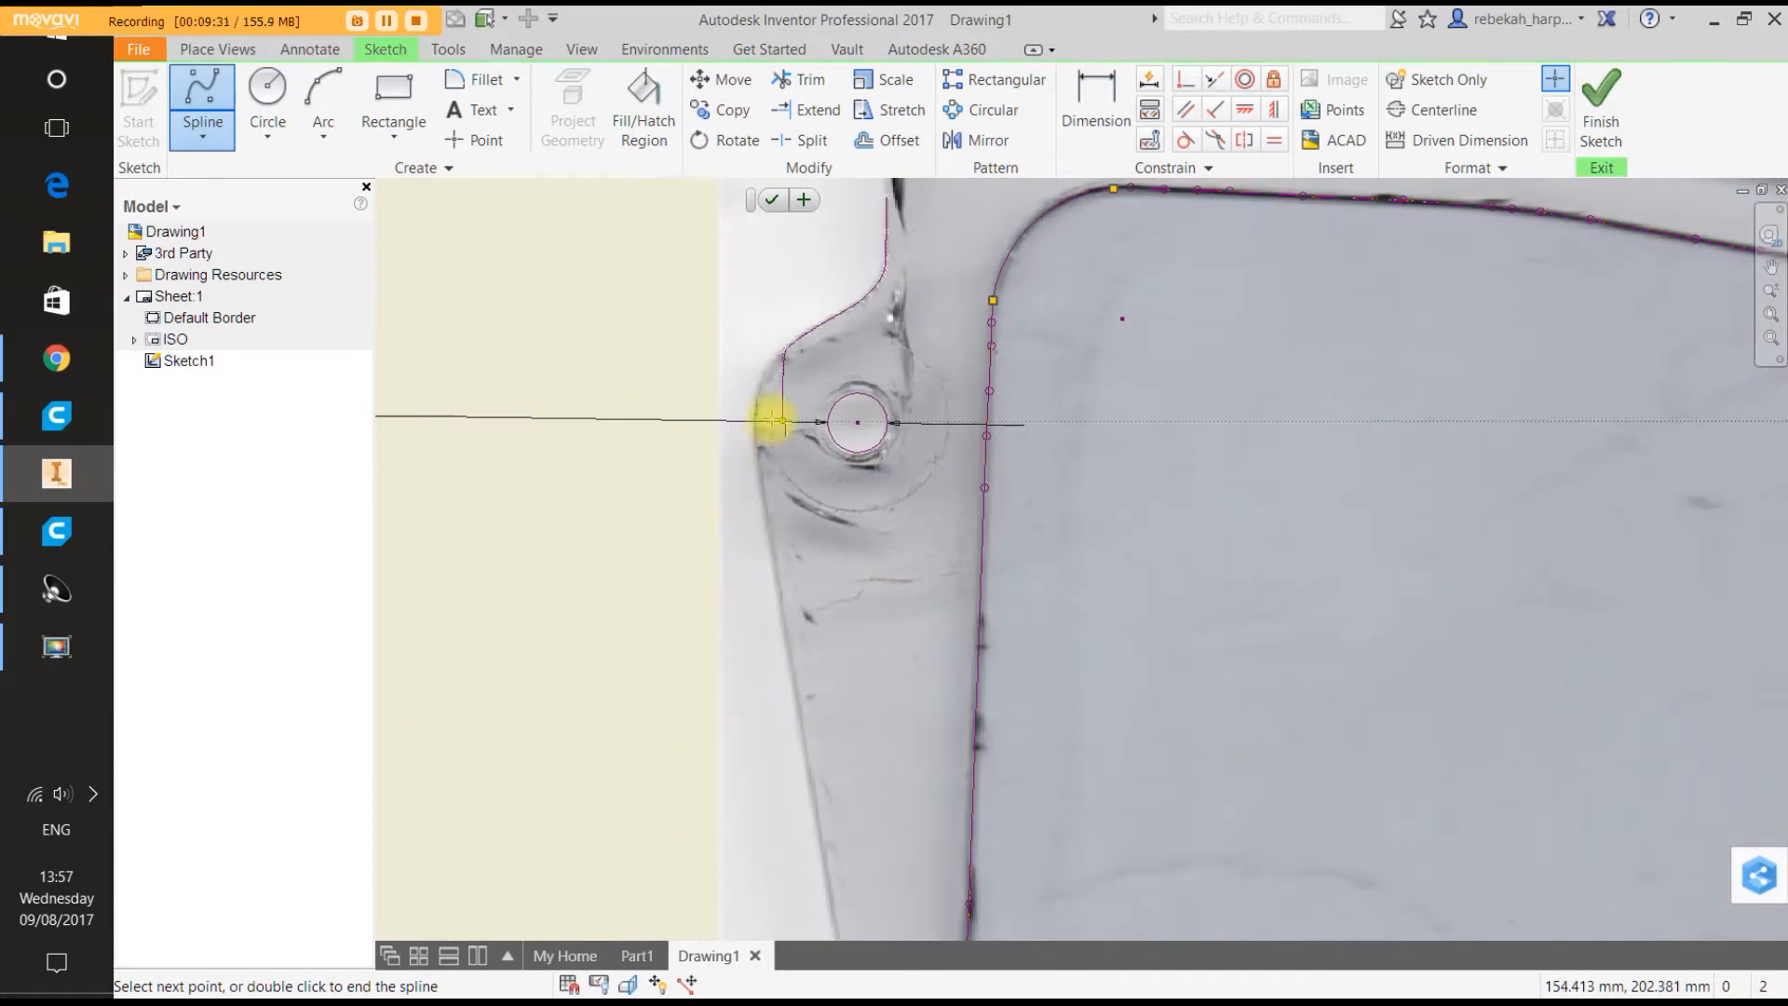
pyautogui.scroll(4, 778, 372)
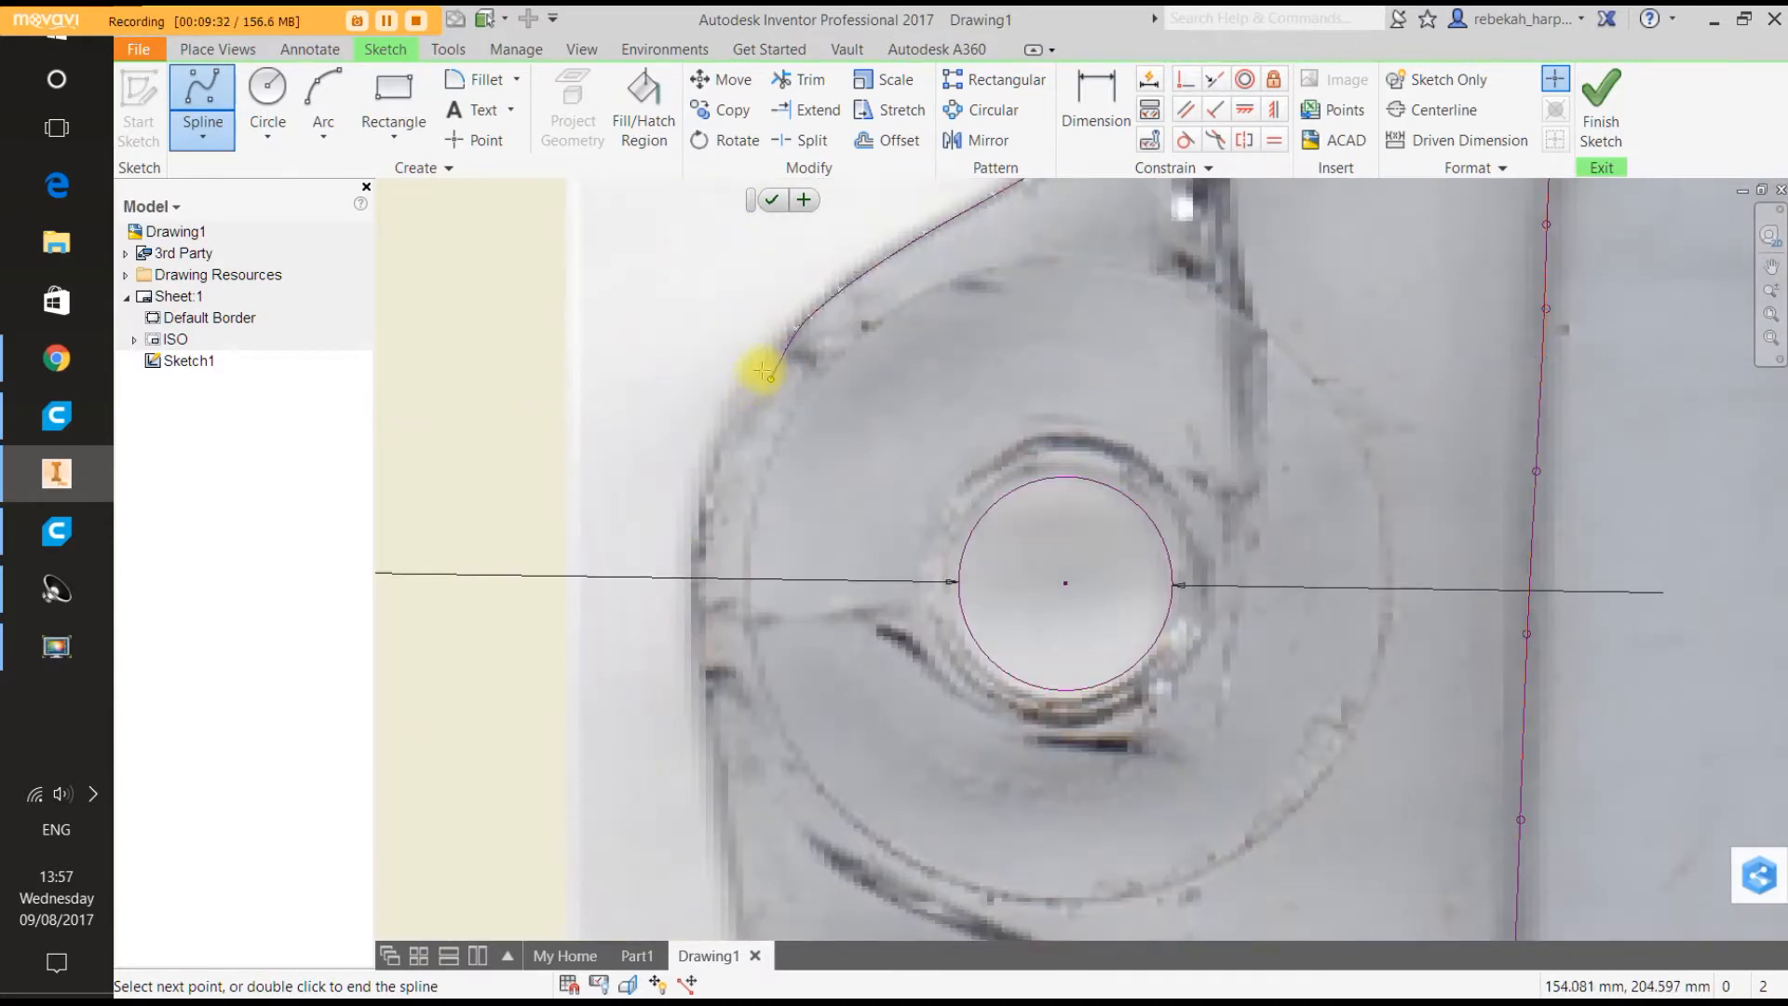
pyautogui.scroll(5, 765, 358)
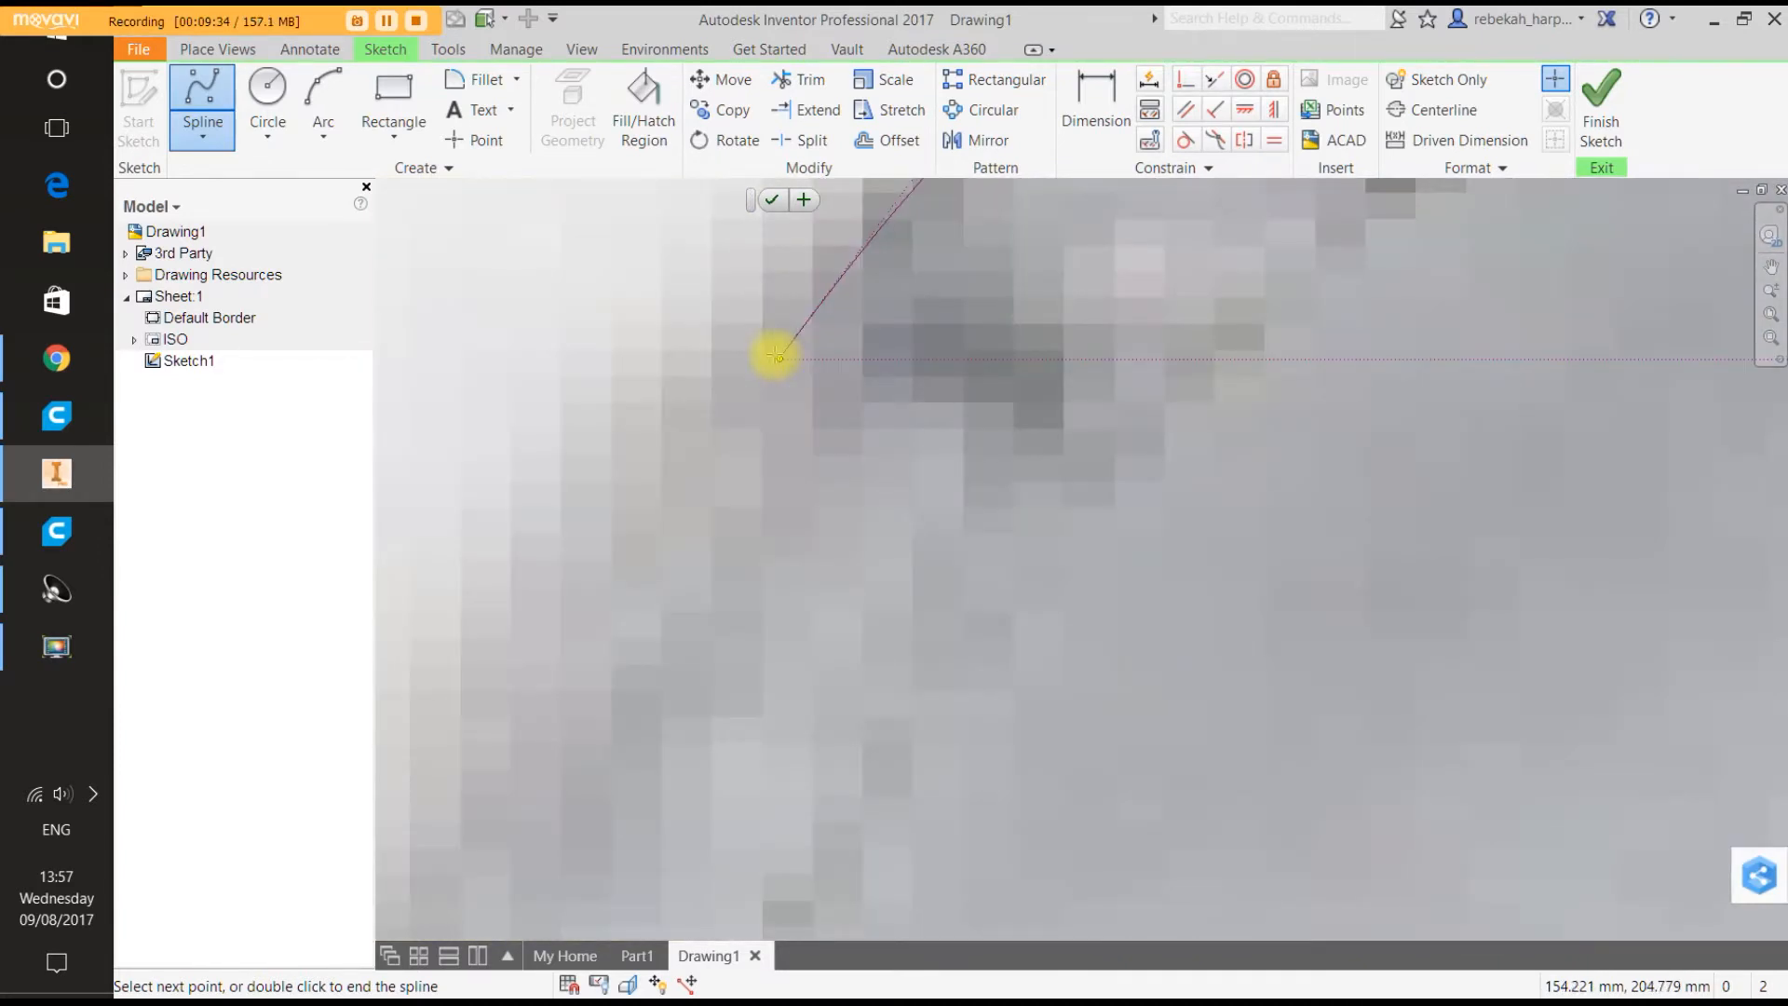
pyautogui.scroll(-4, 775, 354)
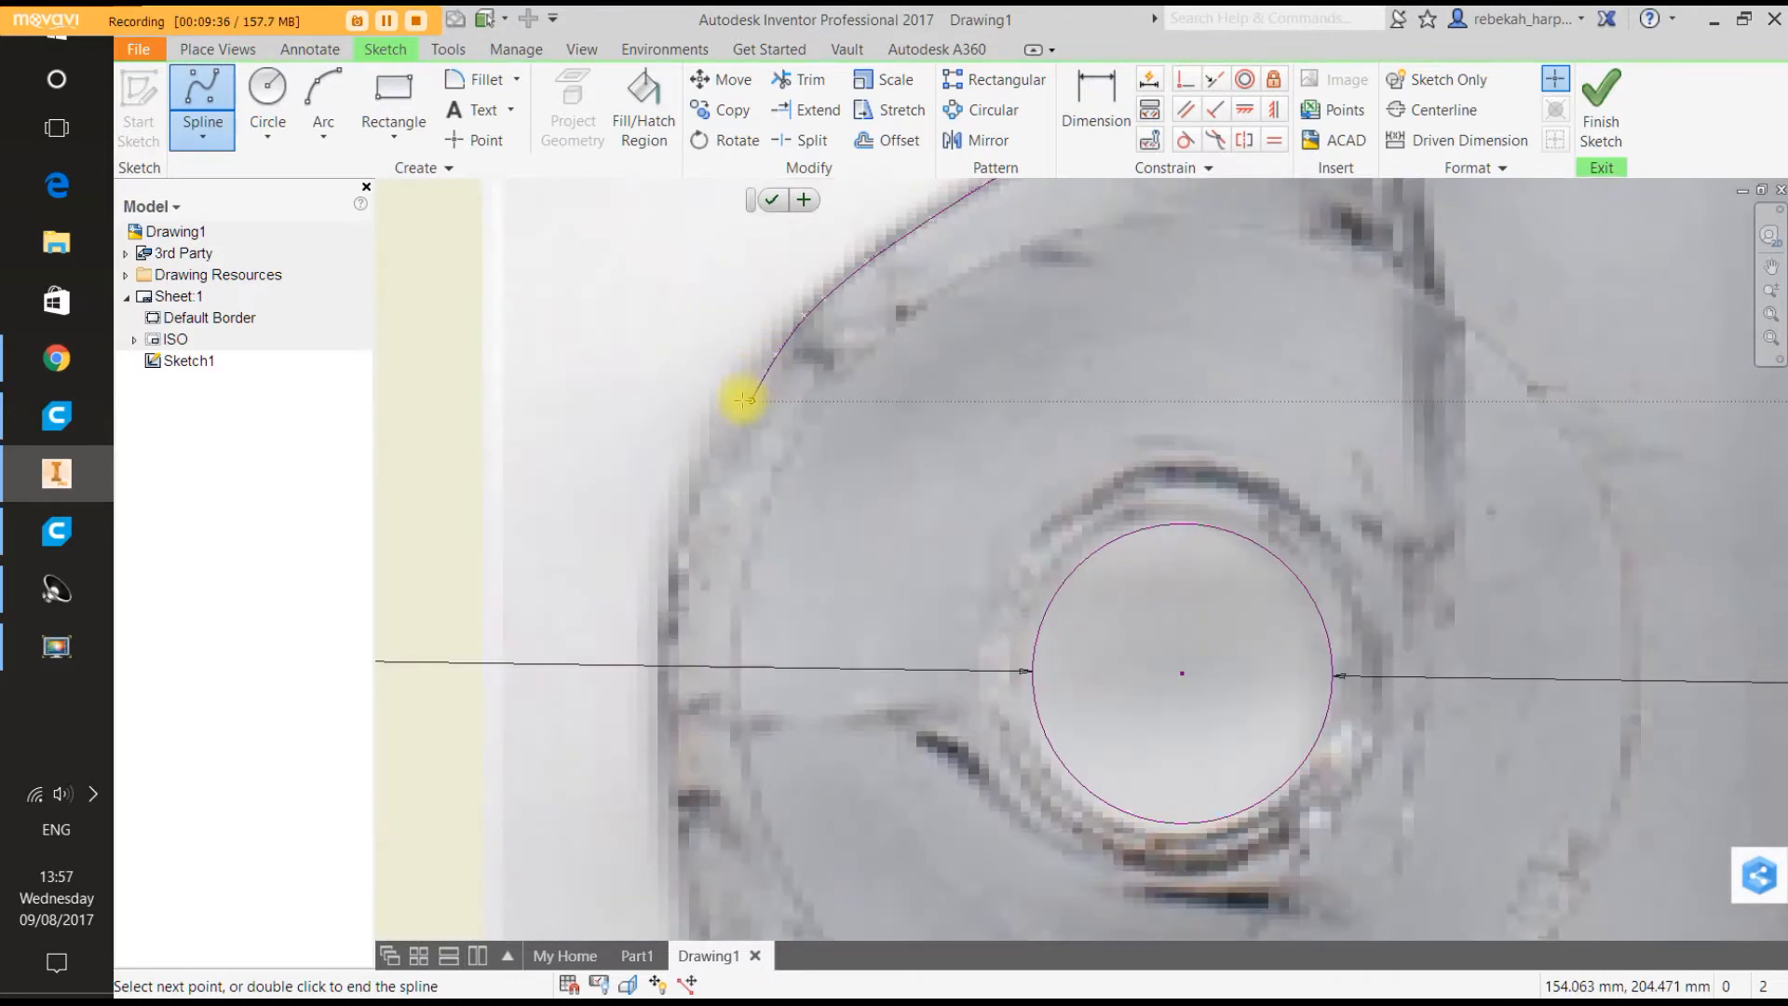
pyautogui.scroll(3, 743, 400)
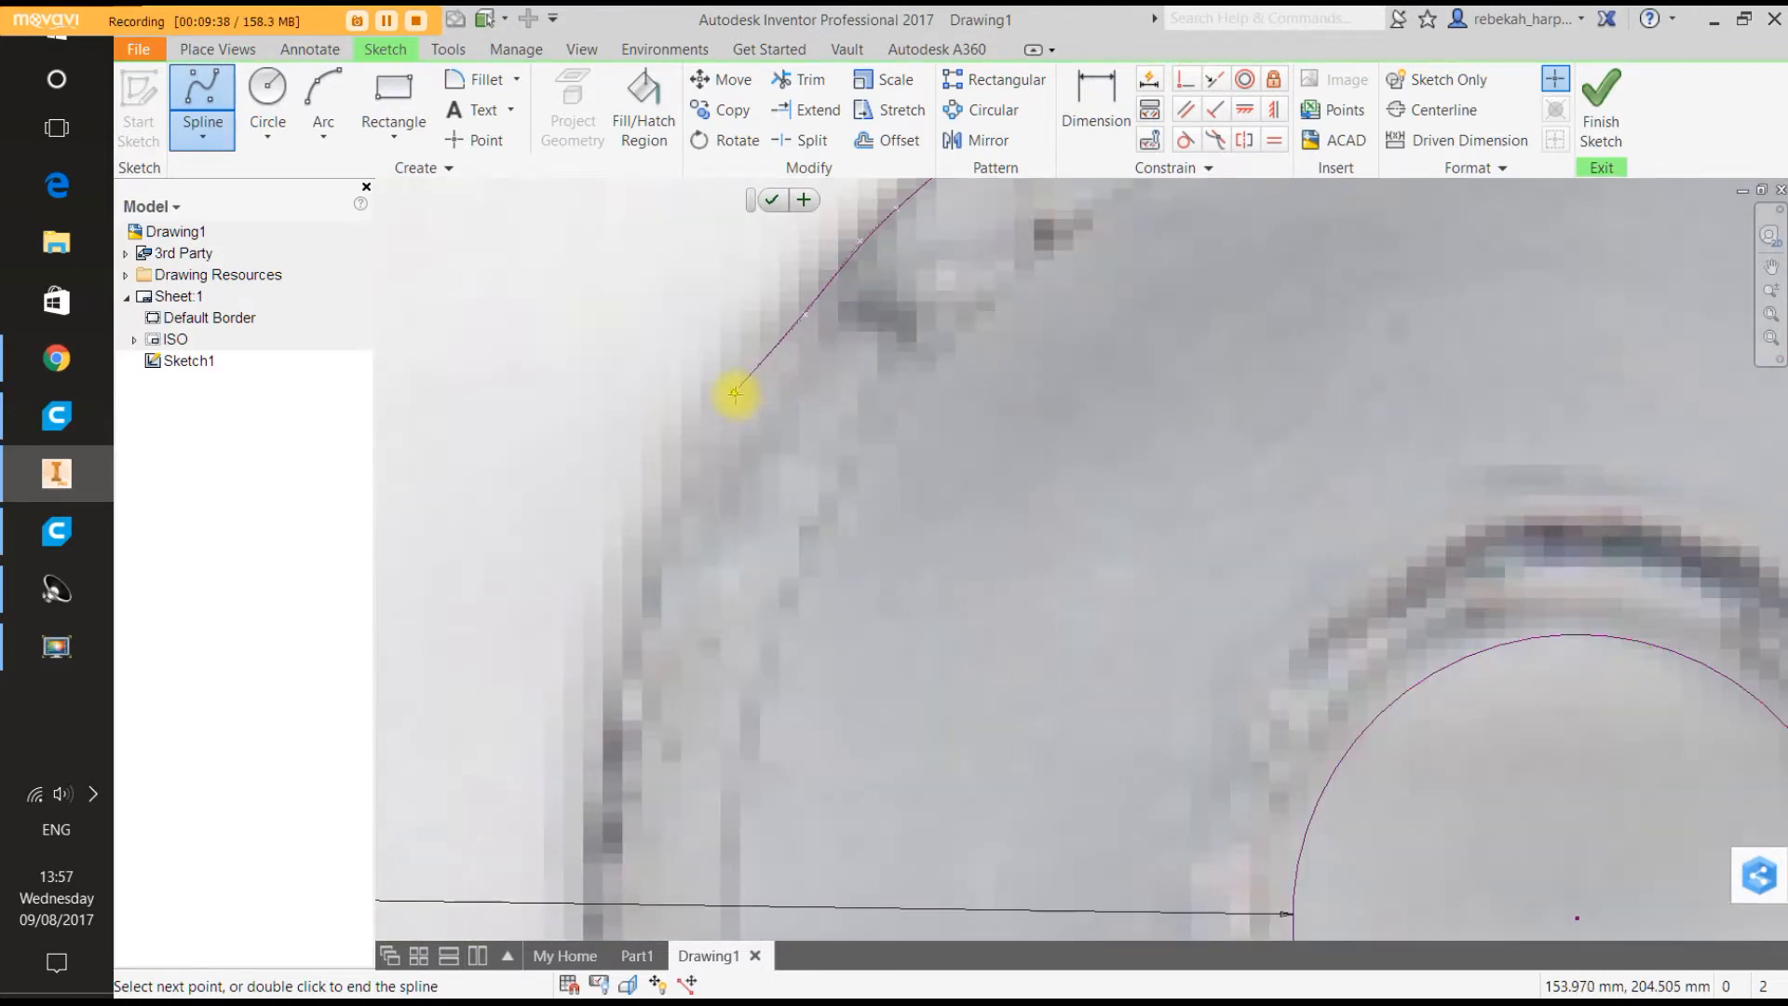
pyautogui.click(735, 402)
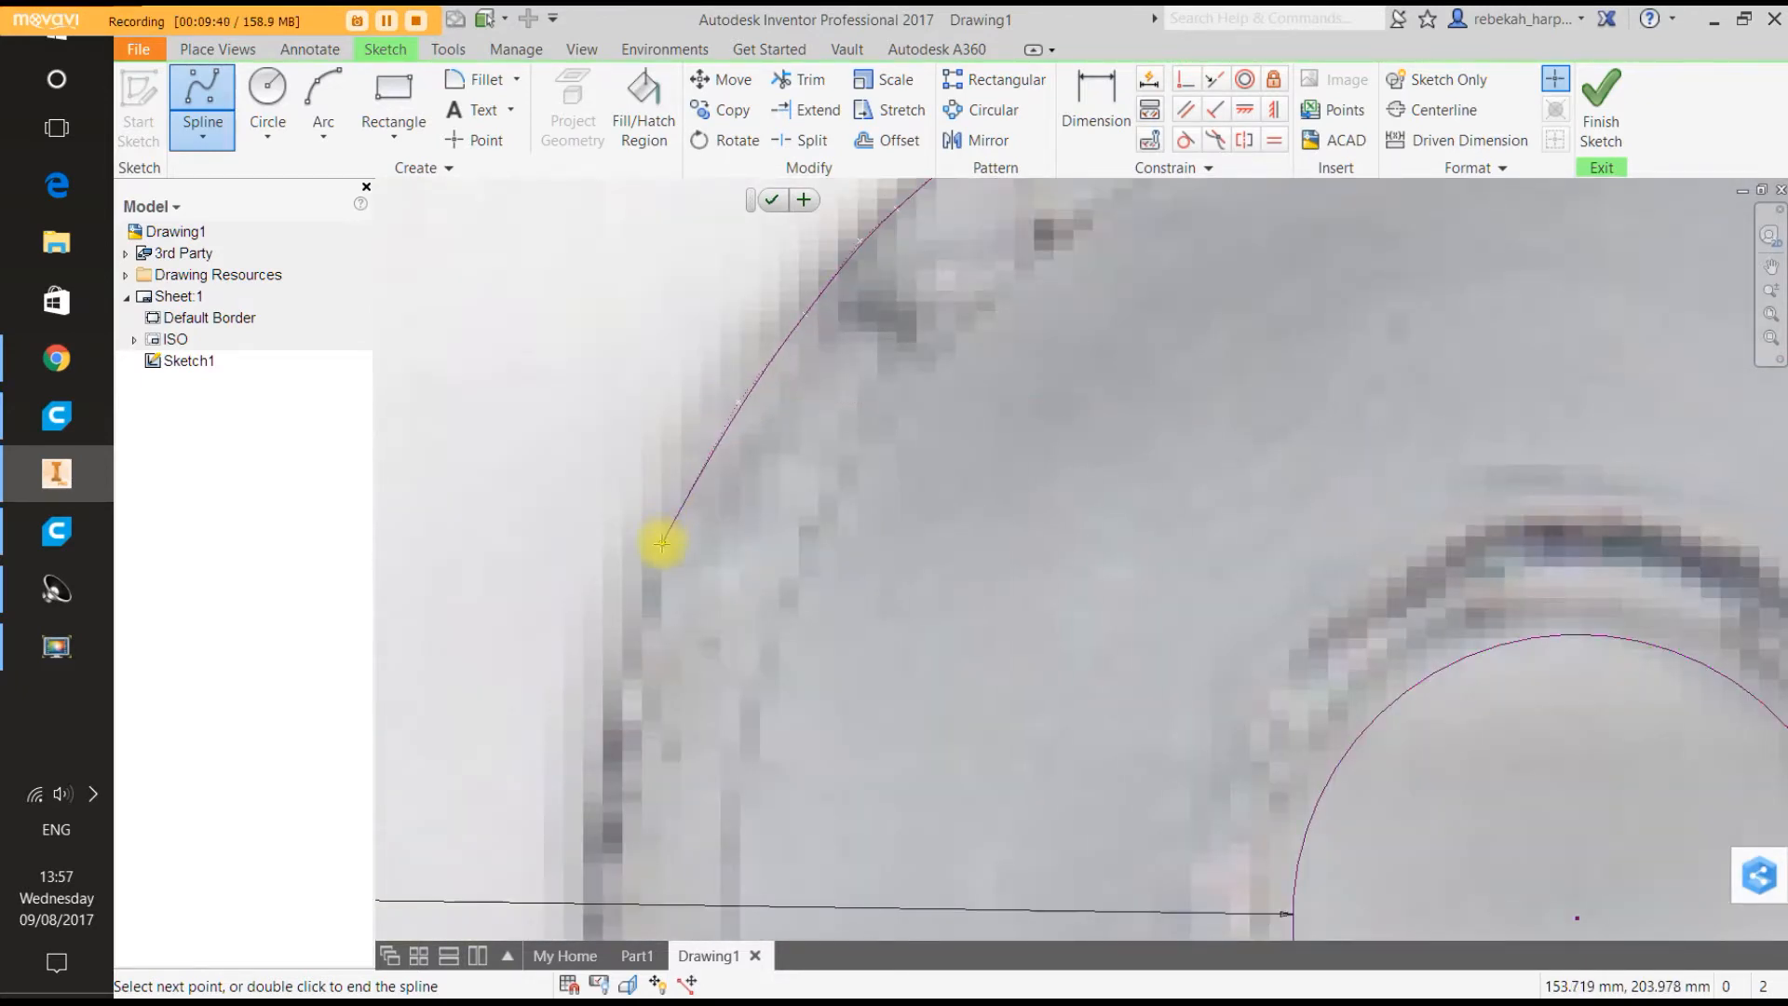
pyautogui.click(664, 552)
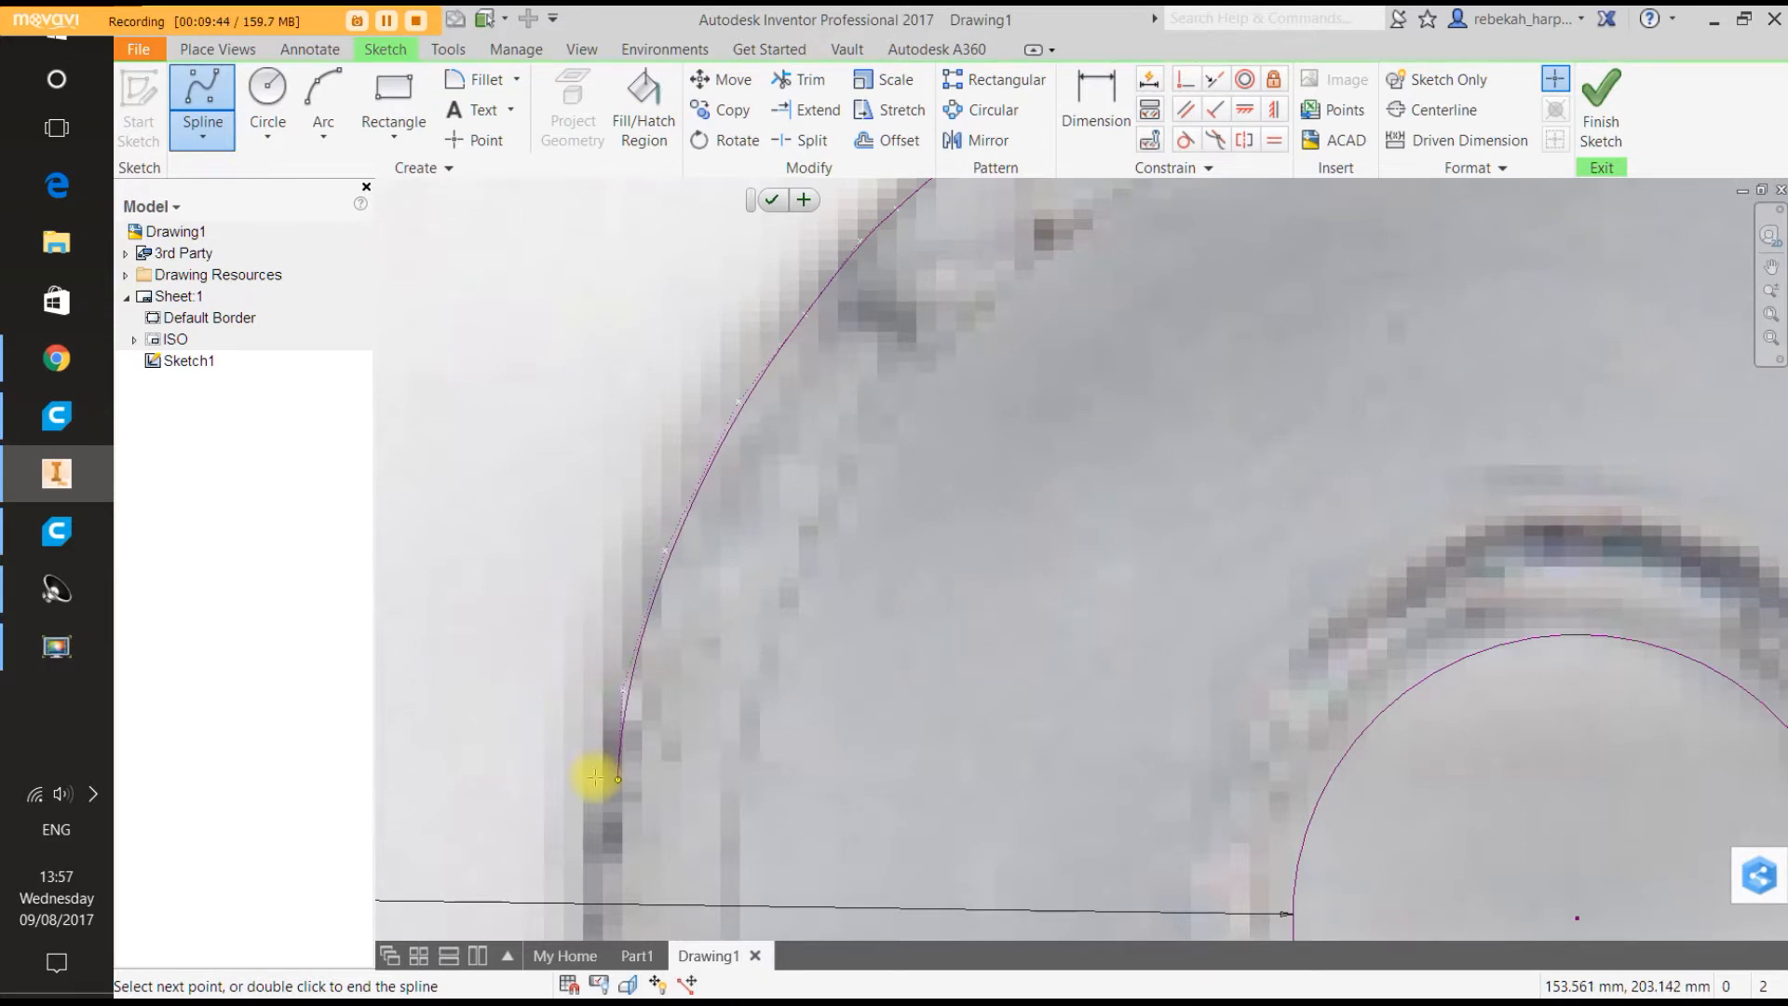
# Bring the spline down the lug's outermost left side with closely spaced points to just below the hole's centre height.
pyautogui.scroll(2, 591, 796)
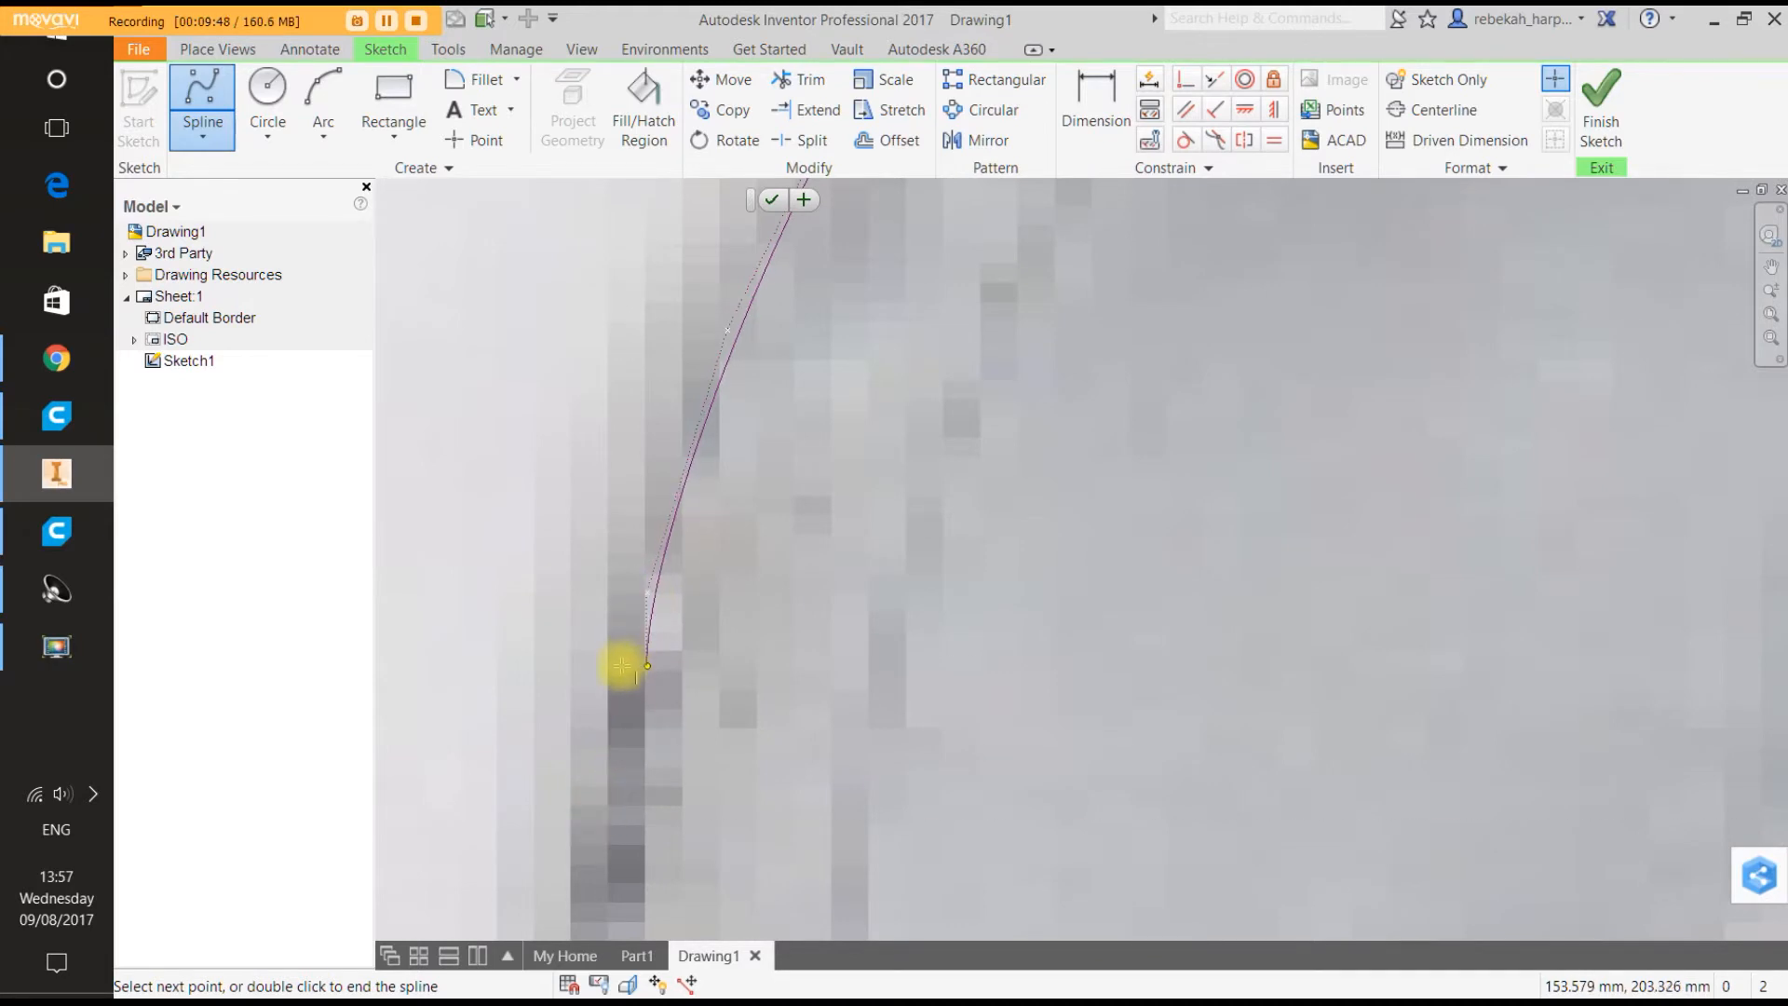
pyautogui.click(604, 740)
pyautogui.scroll(-4, 604, 740)
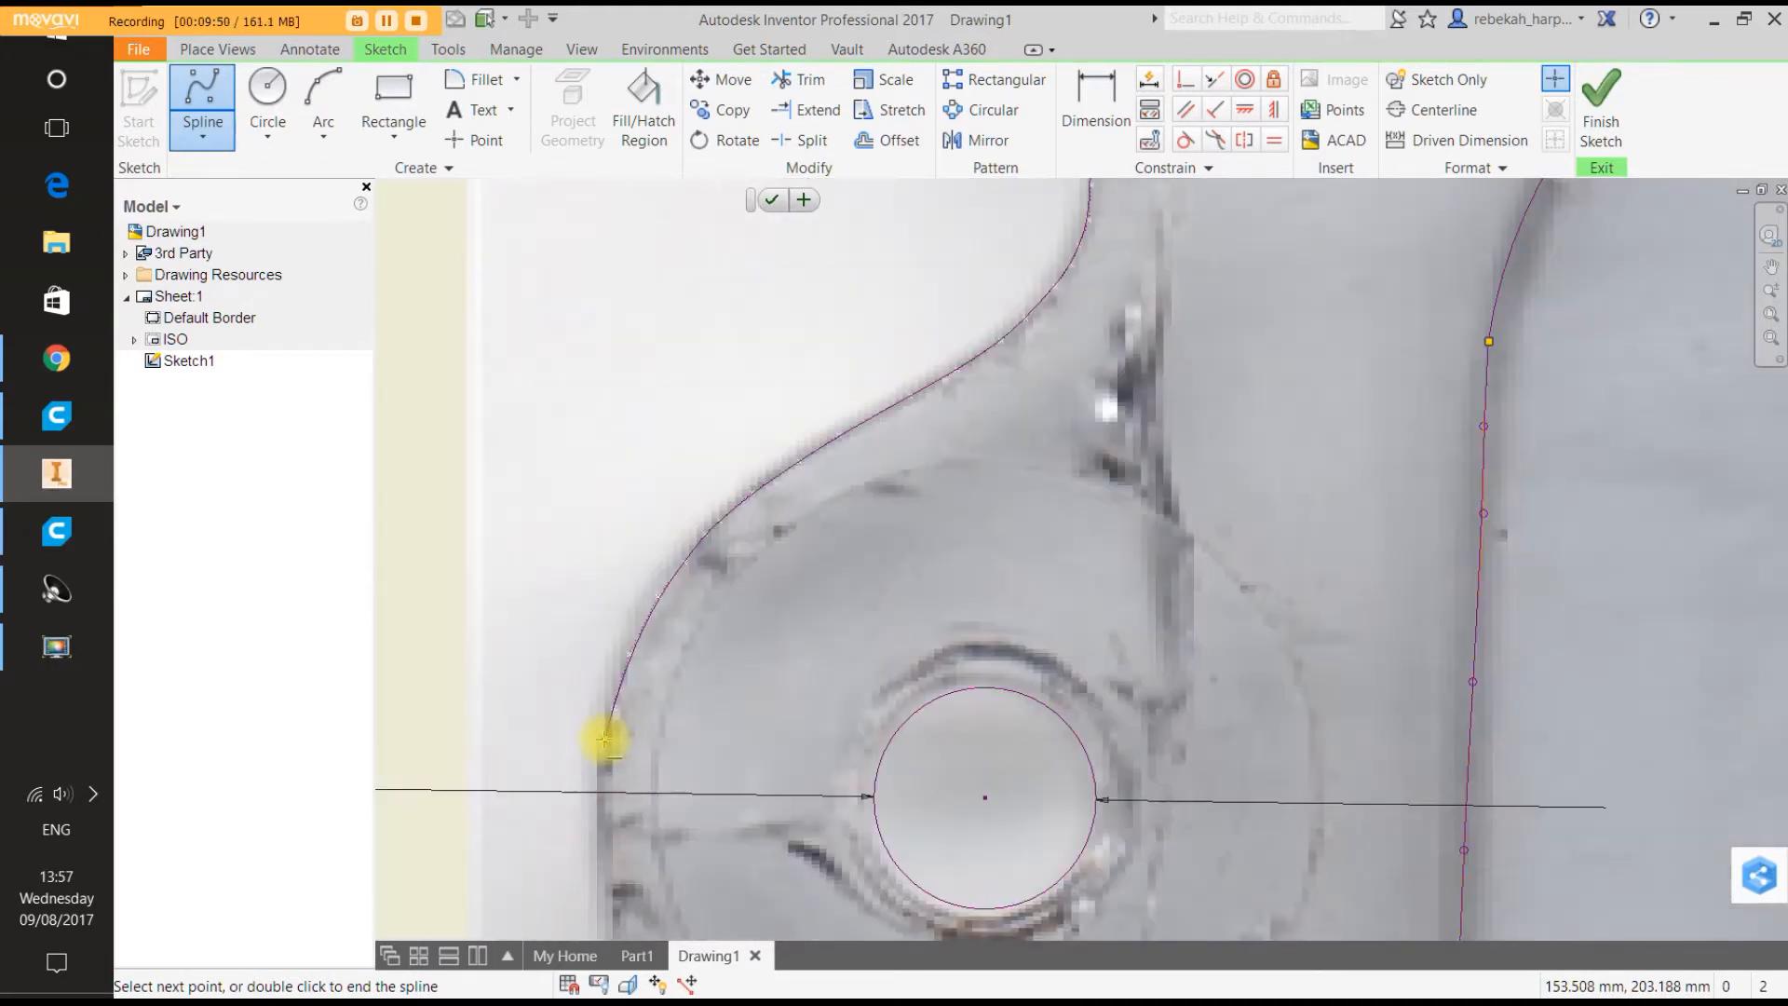
pyautogui.scroll(5, 601, 772)
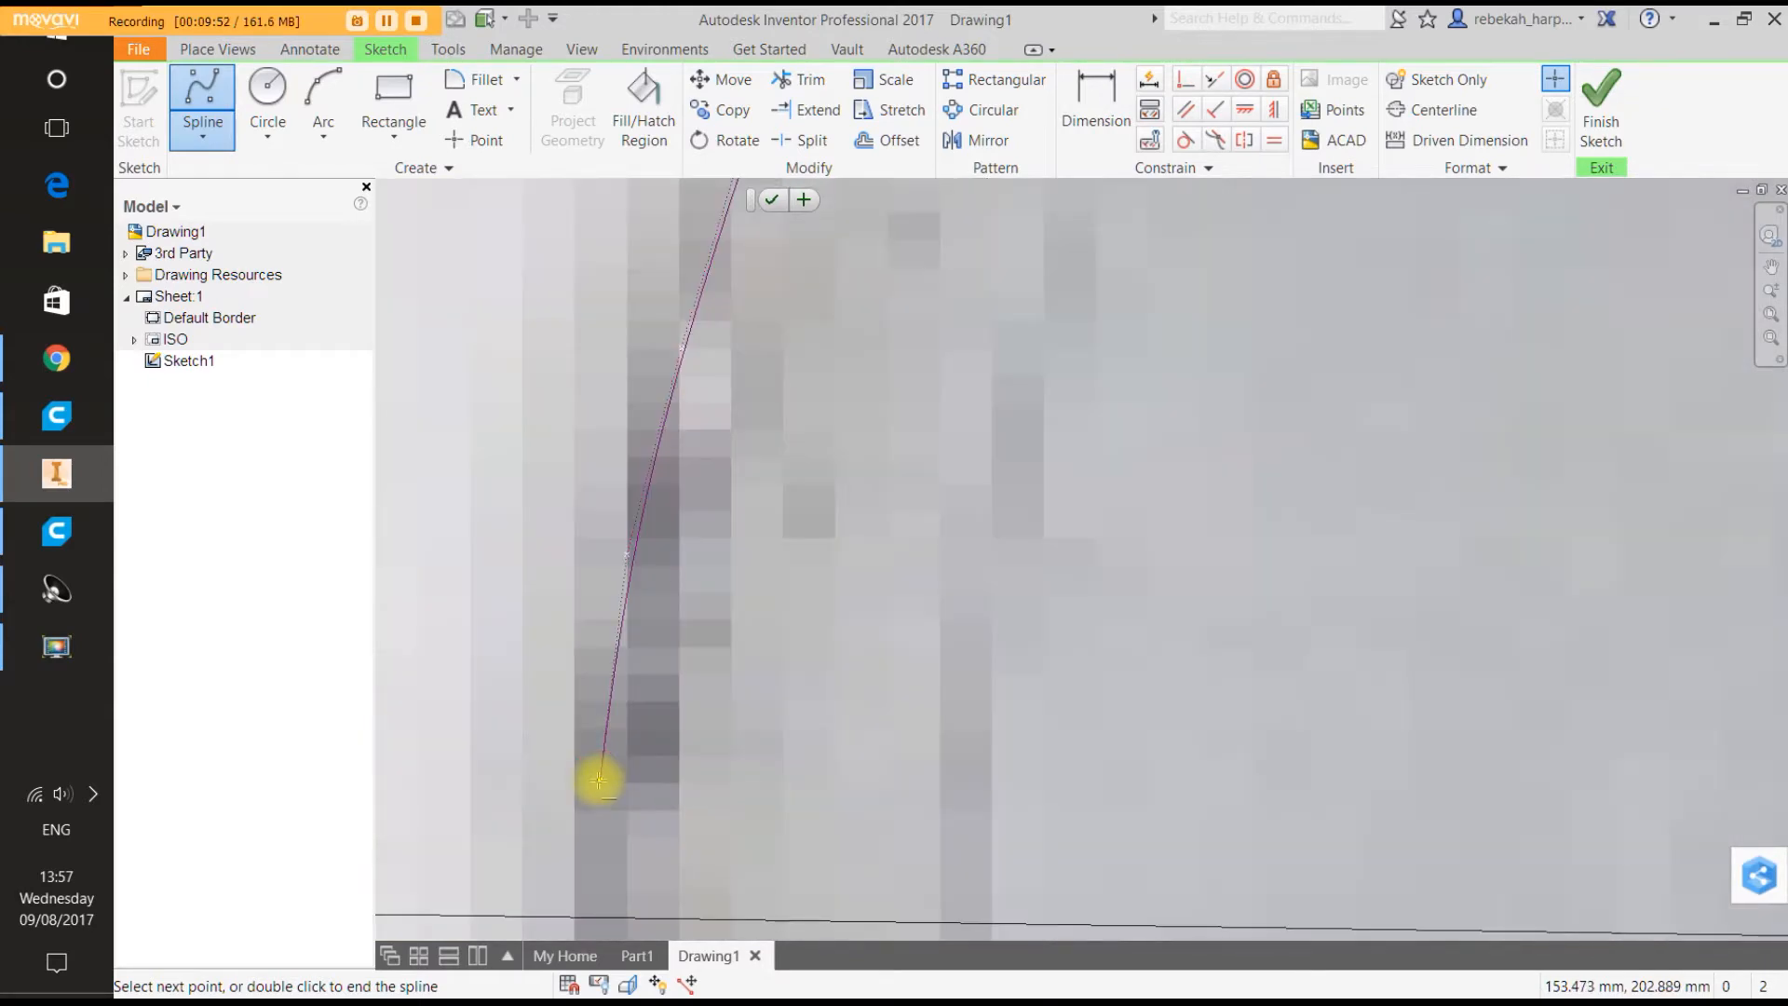
pyautogui.scroll(-5, 598, 780)
pyautogui.scroll(5, 596, 811)
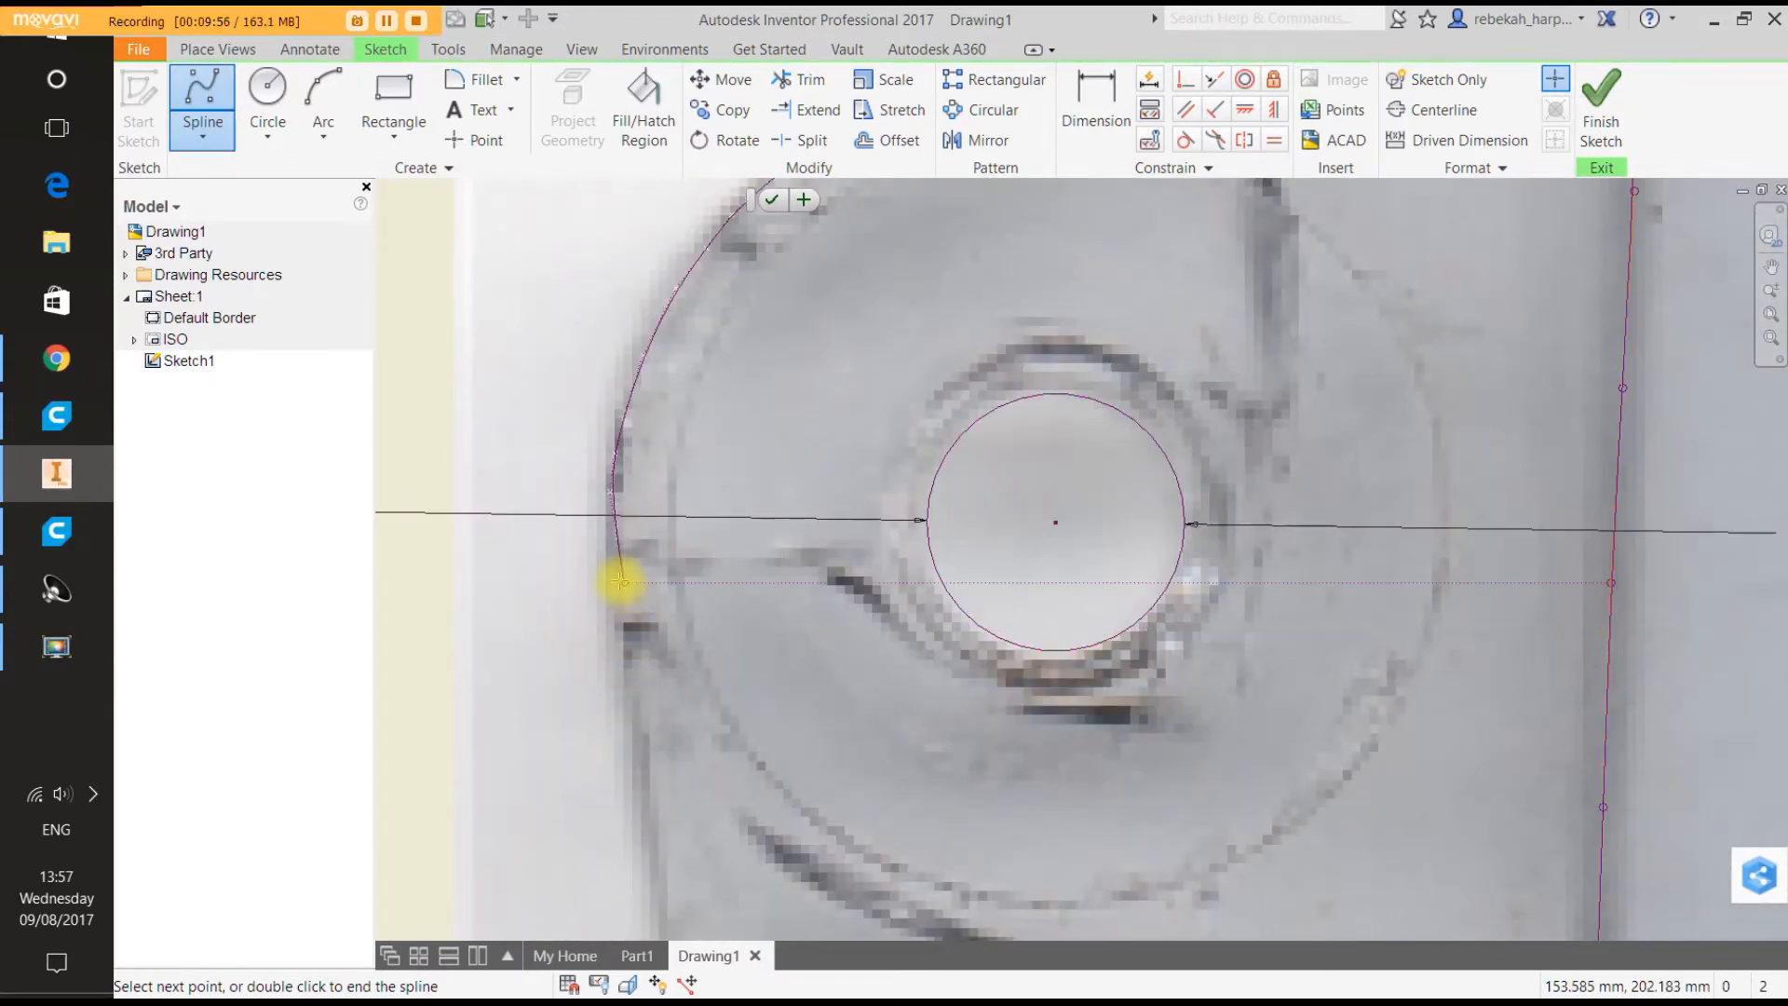
pyautogui.scroll(5, 613, 560)
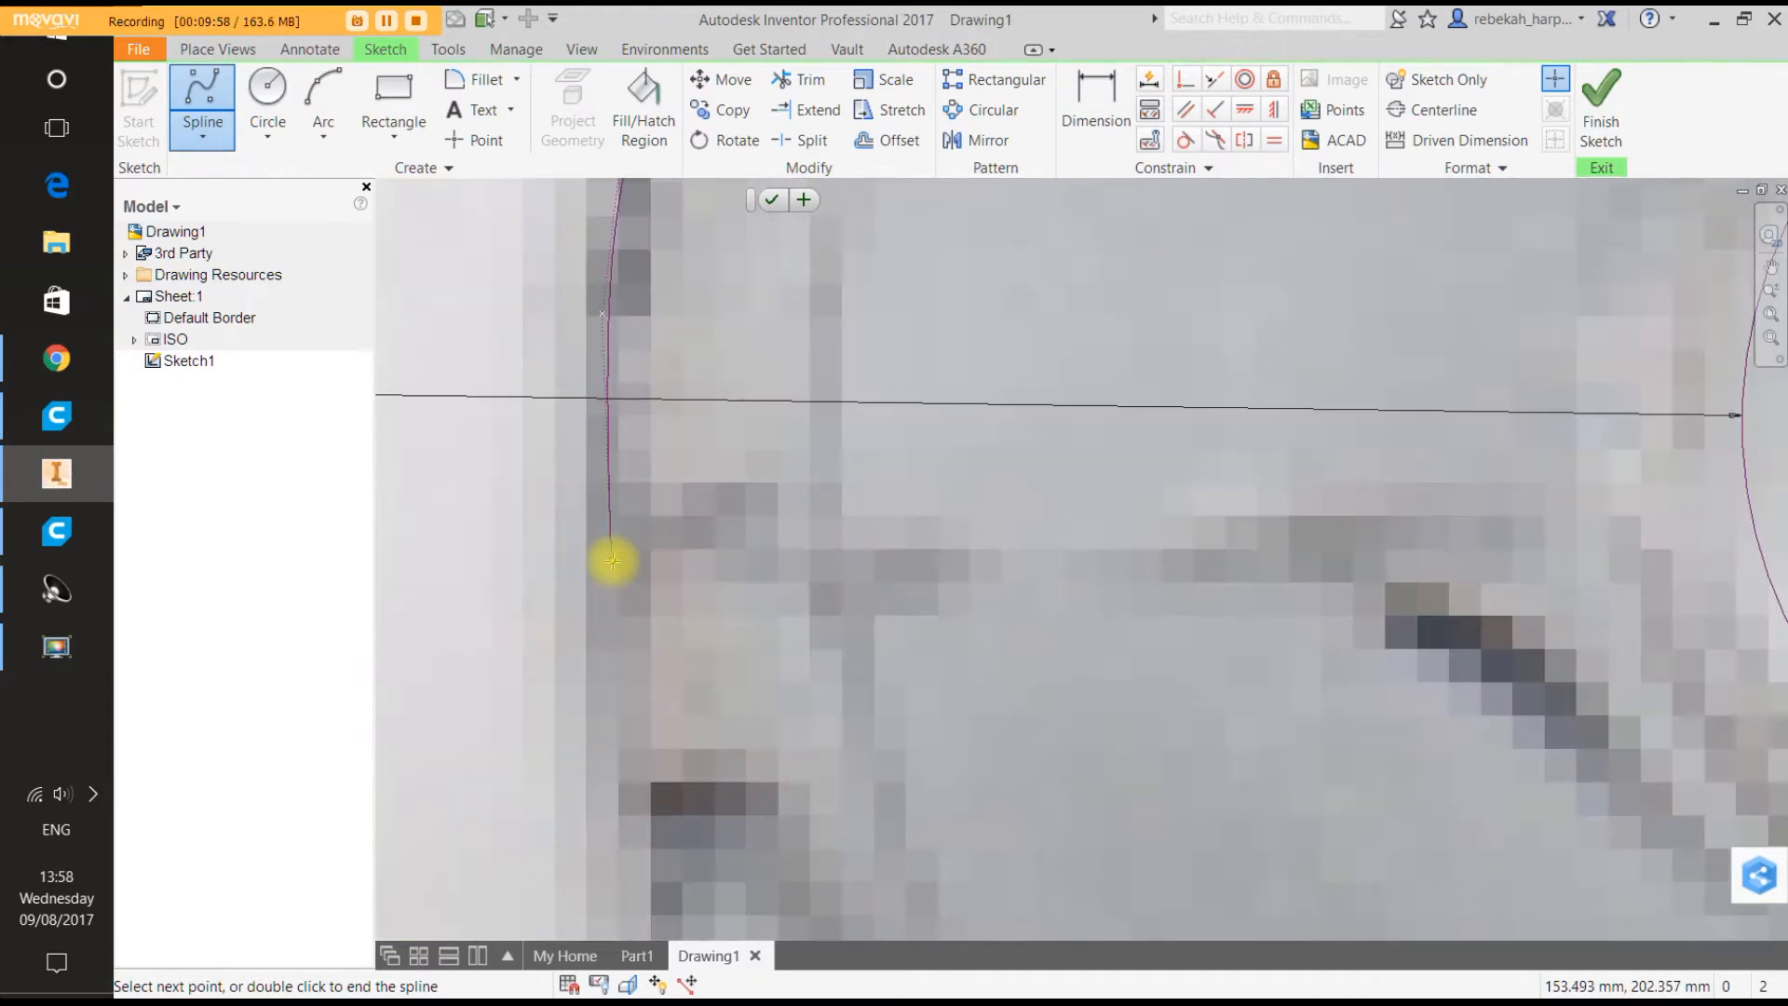
# Place spline points below the lug's widest part, where the outline turns into the long tapering left edge.
pyautogui.scroll(-5, 613, 558)
pyautogui.scroll(5, 611, 578)
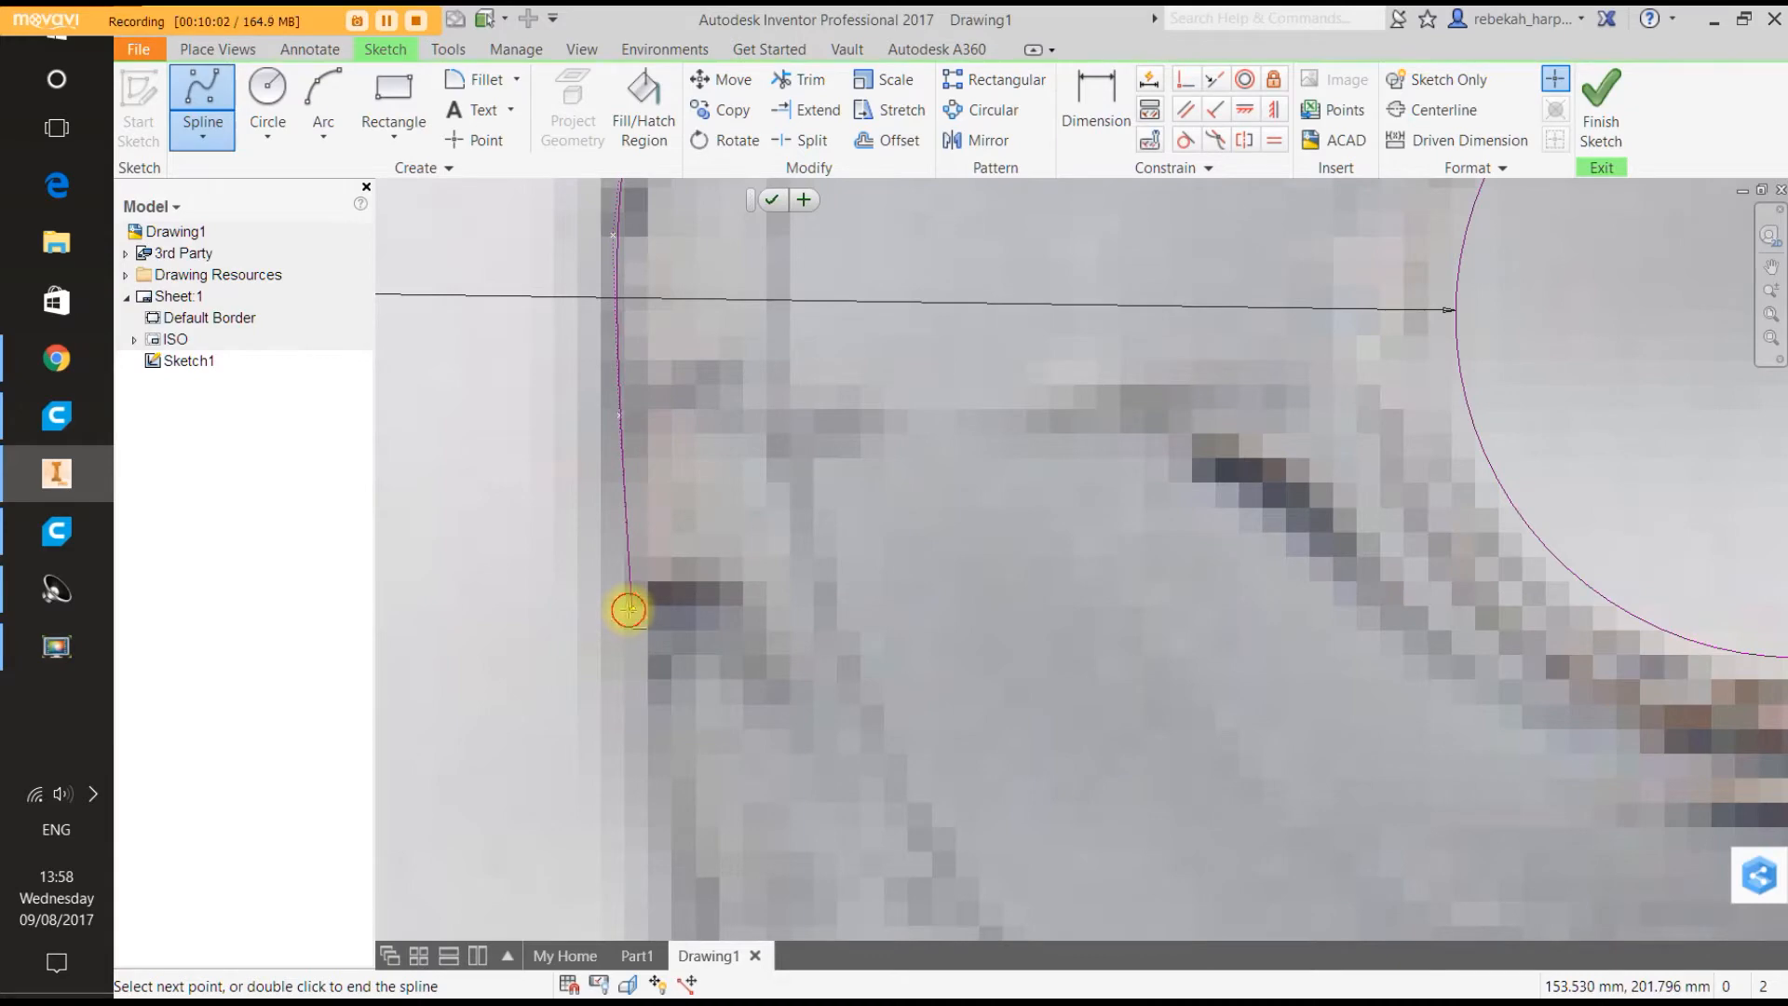
pyautogui.scroll(-5, 629, 610)
pyautogui.scroll(2, 629, 610)
pyautogui.scroll(-1, 629, 610)
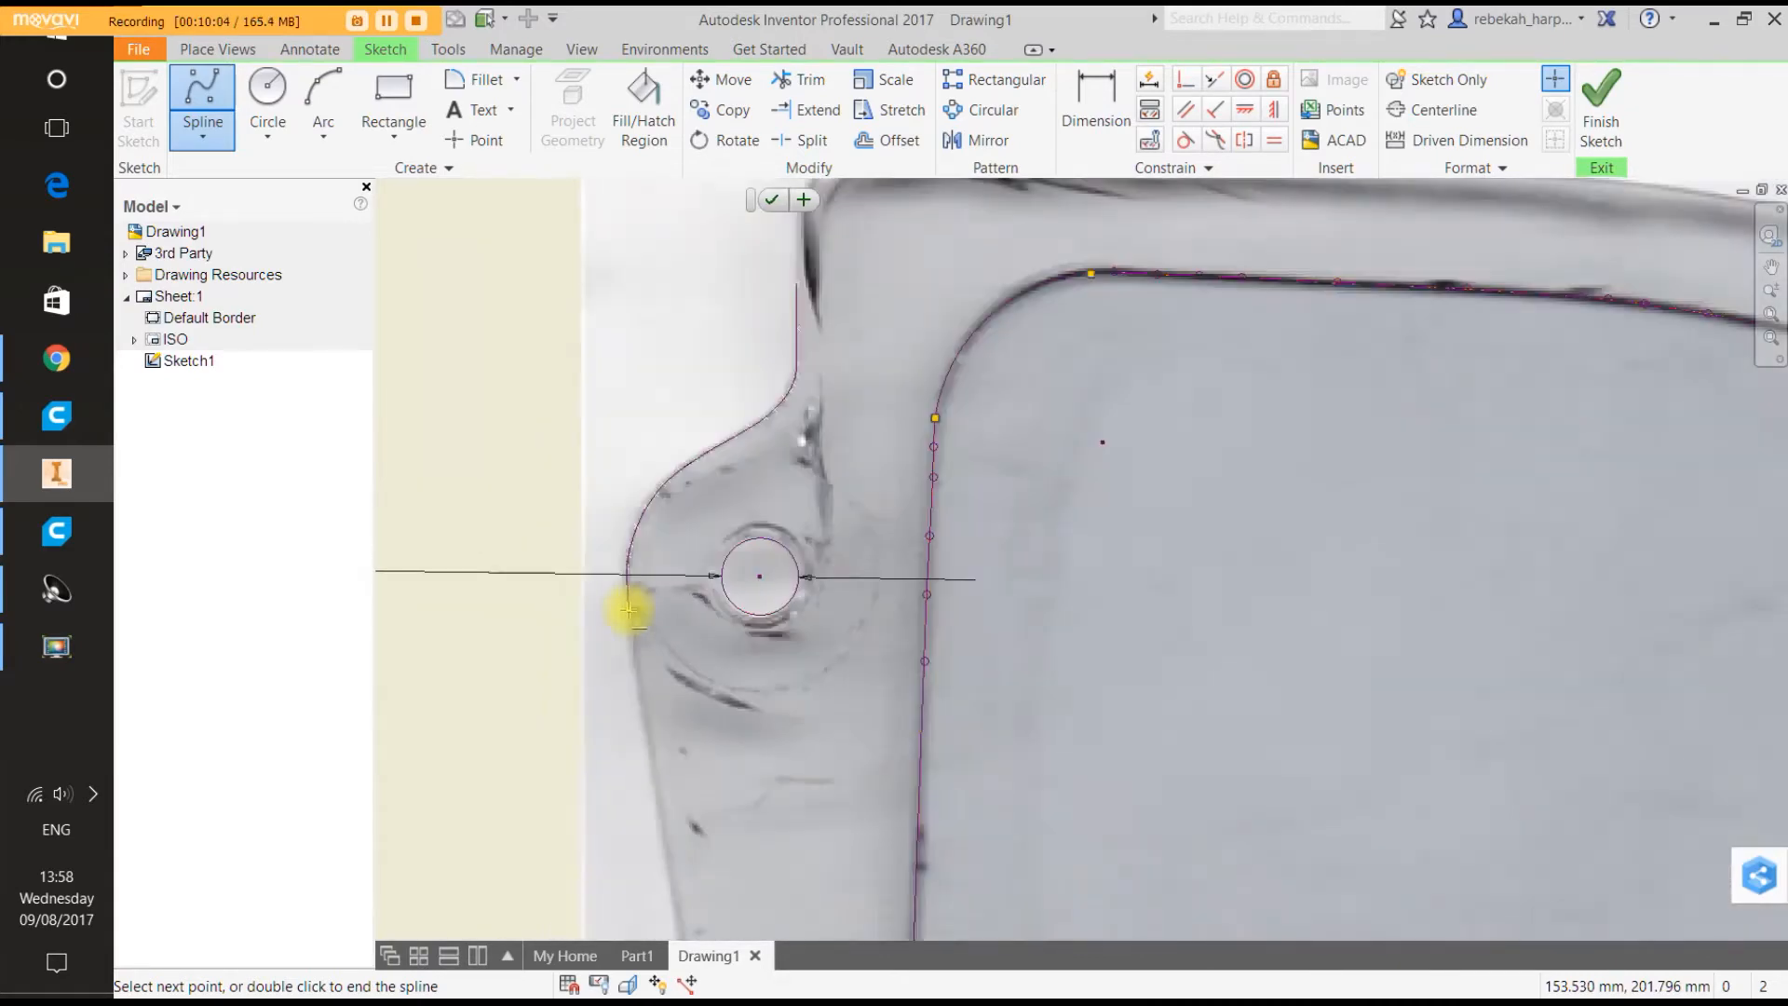
pyautogui.scroll(-2, 629, 610)
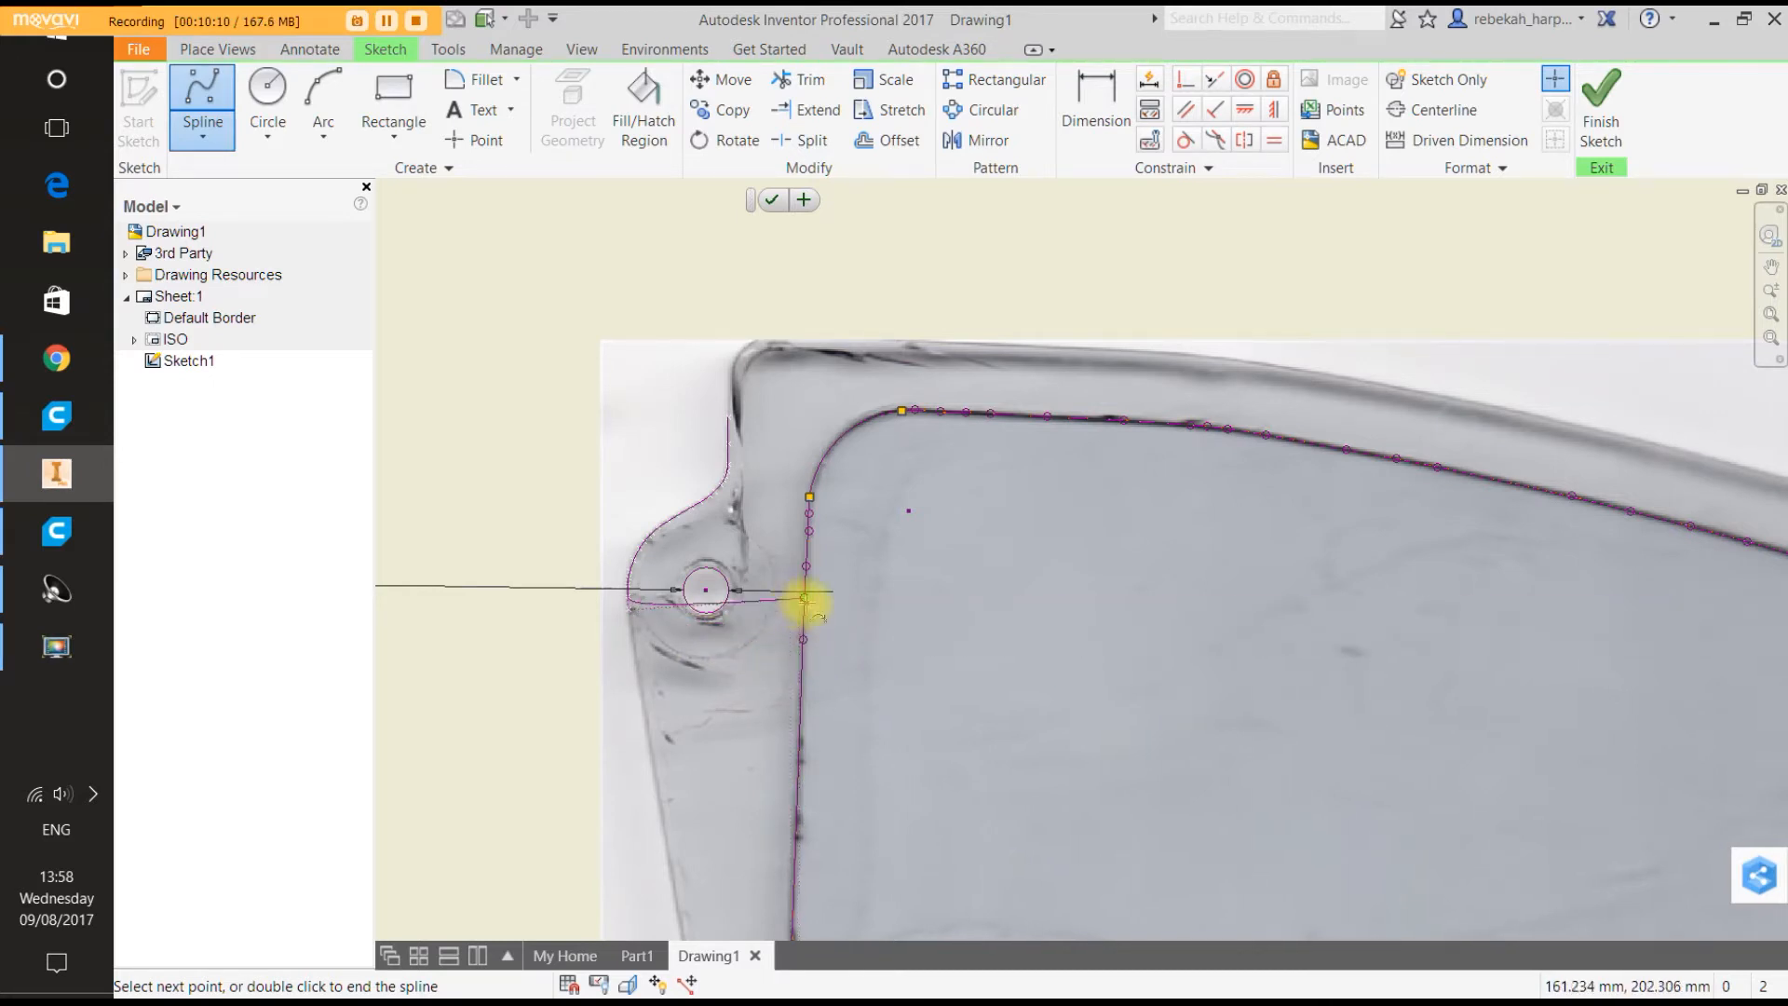
# Run the spline down the long tapering left edge of the scan toward the lower-left corner.
pyautogui.scroll(5, 633, 639)
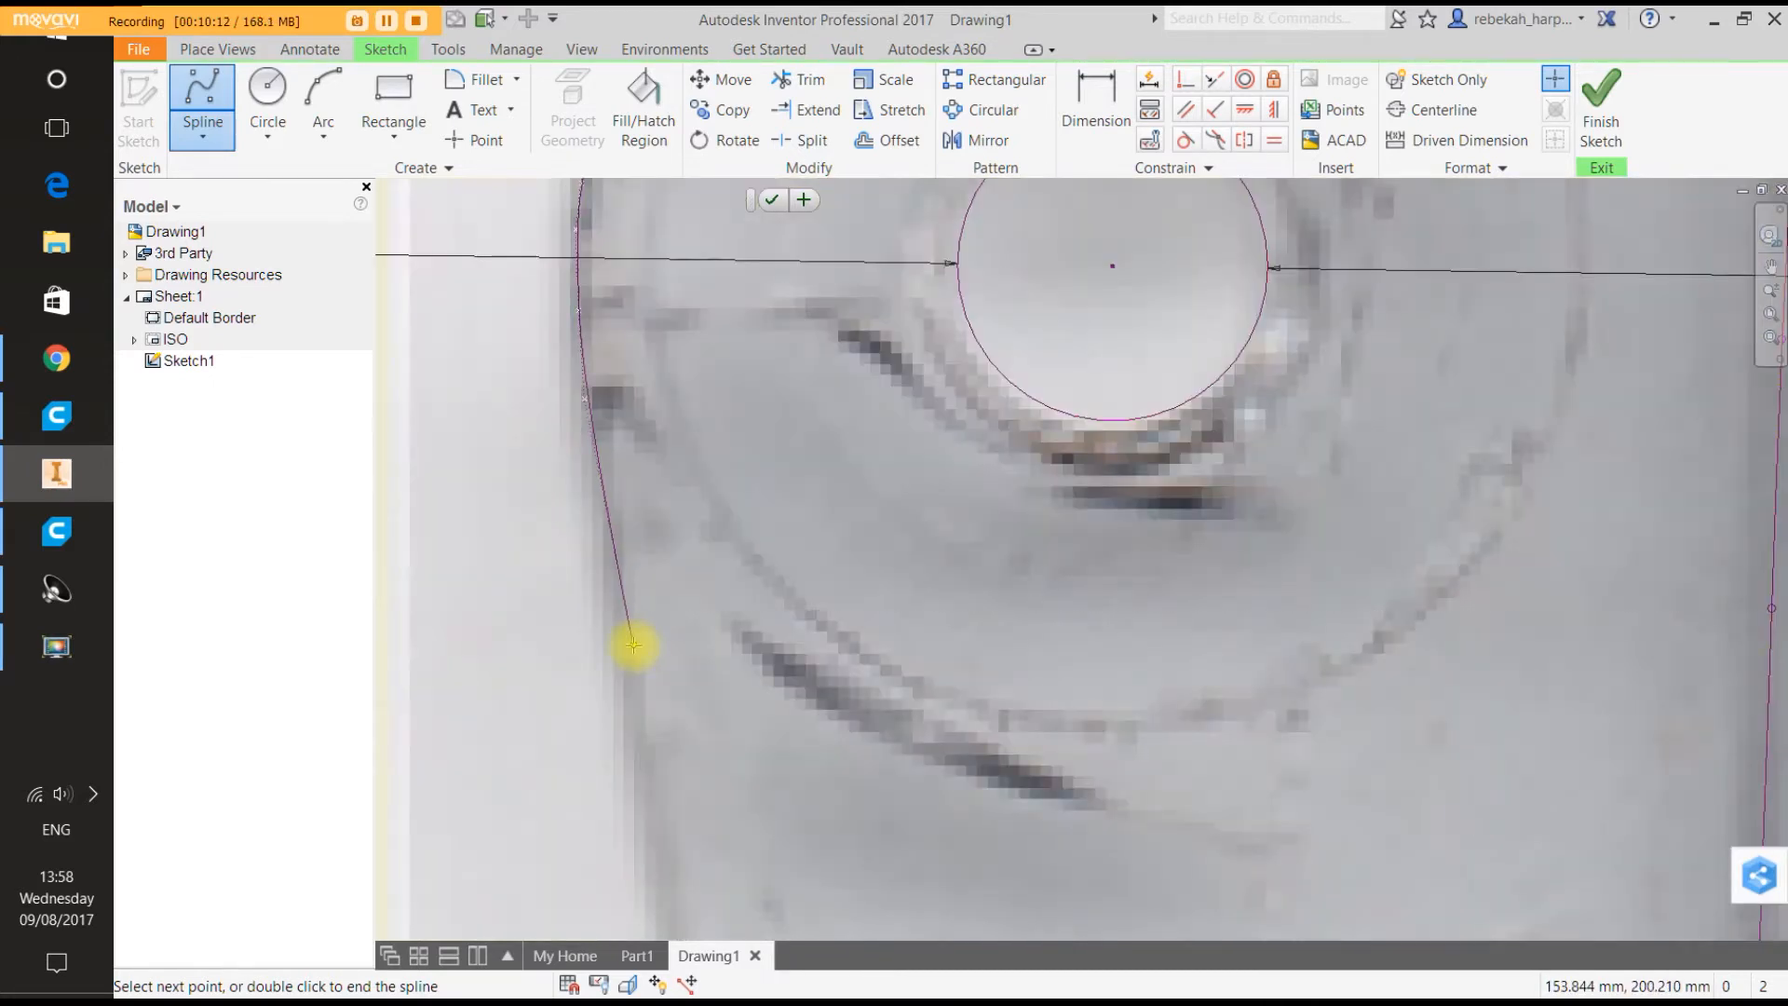
pyautogui.scroll(3, 624, 644)
pyautogui.scroll(-10, 612, 659)
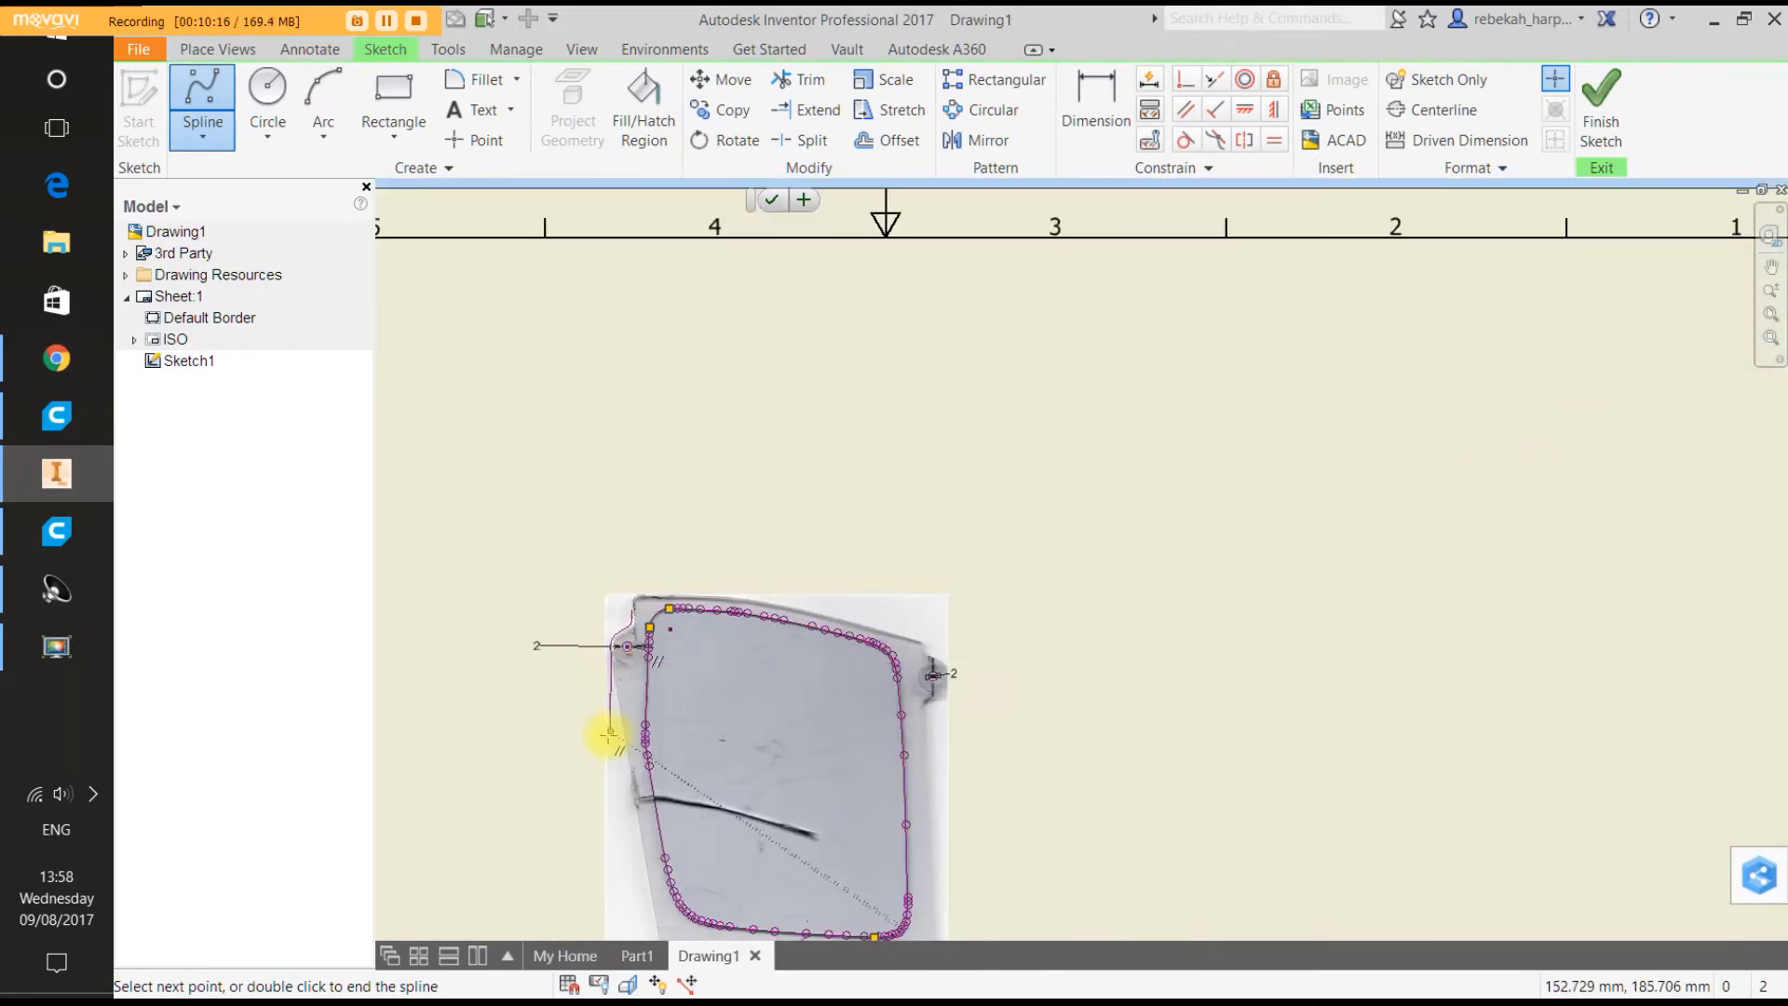
pyautogui.scroll(-3, 610, 798)
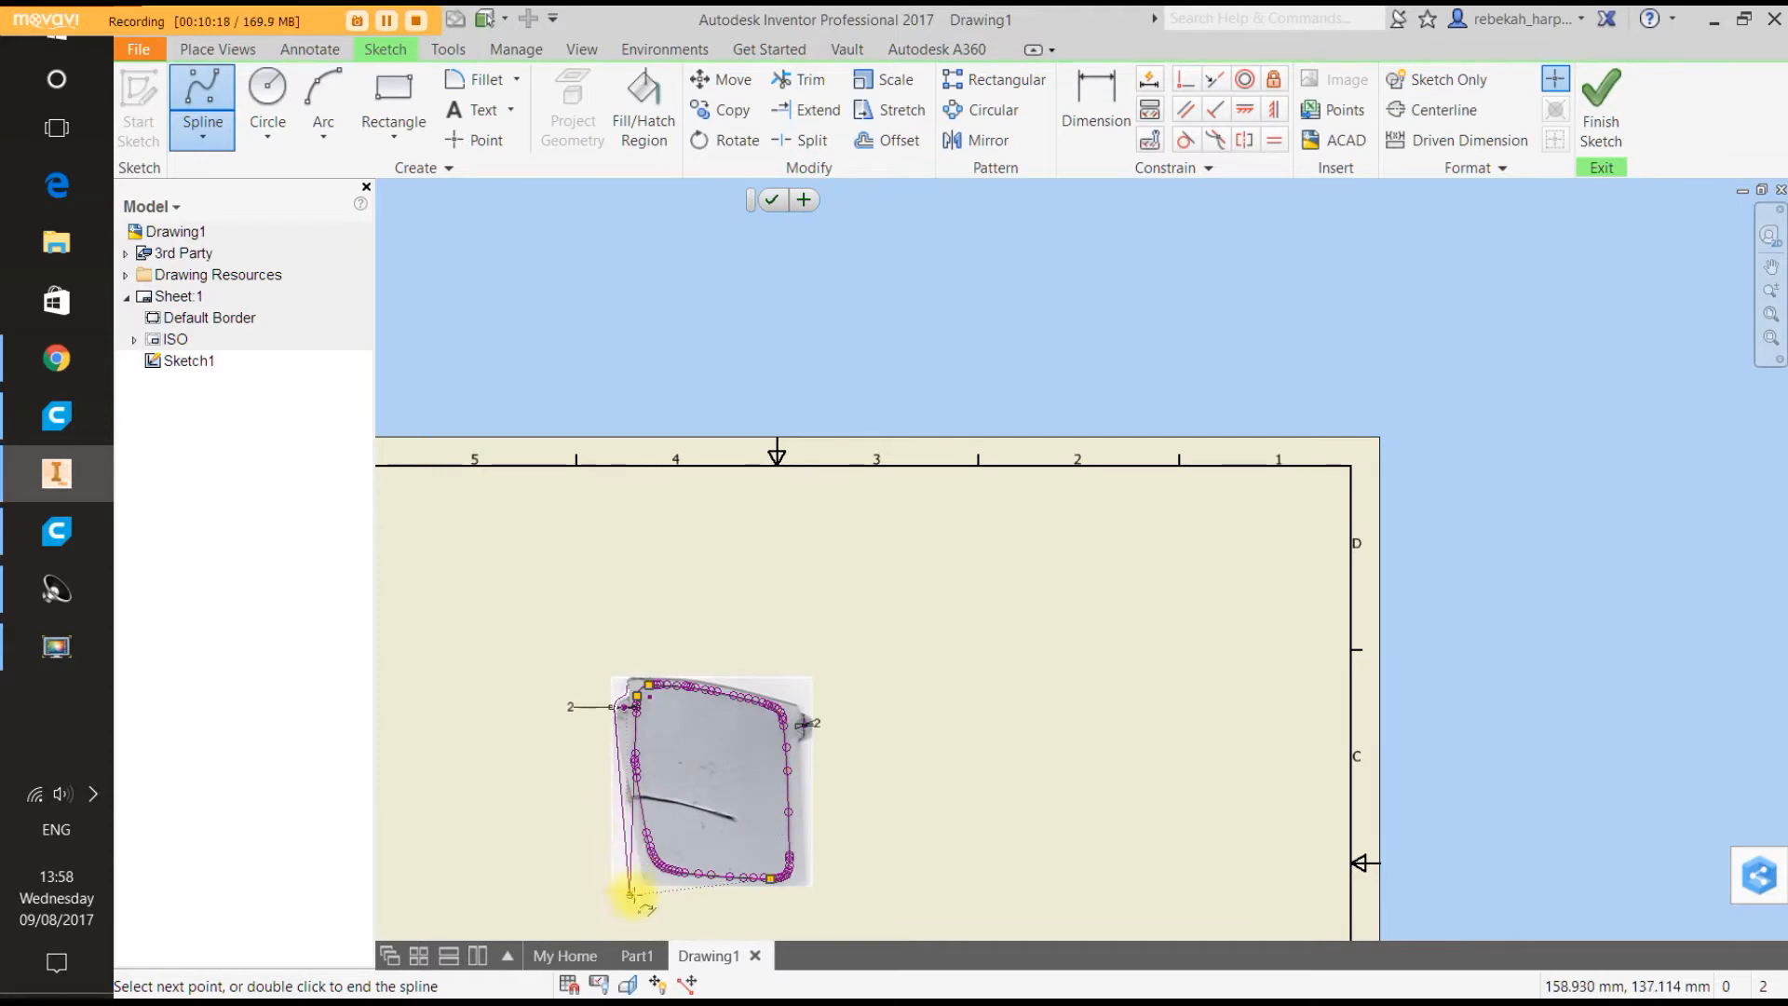
pyautogui.scroll(6, 624, 866)
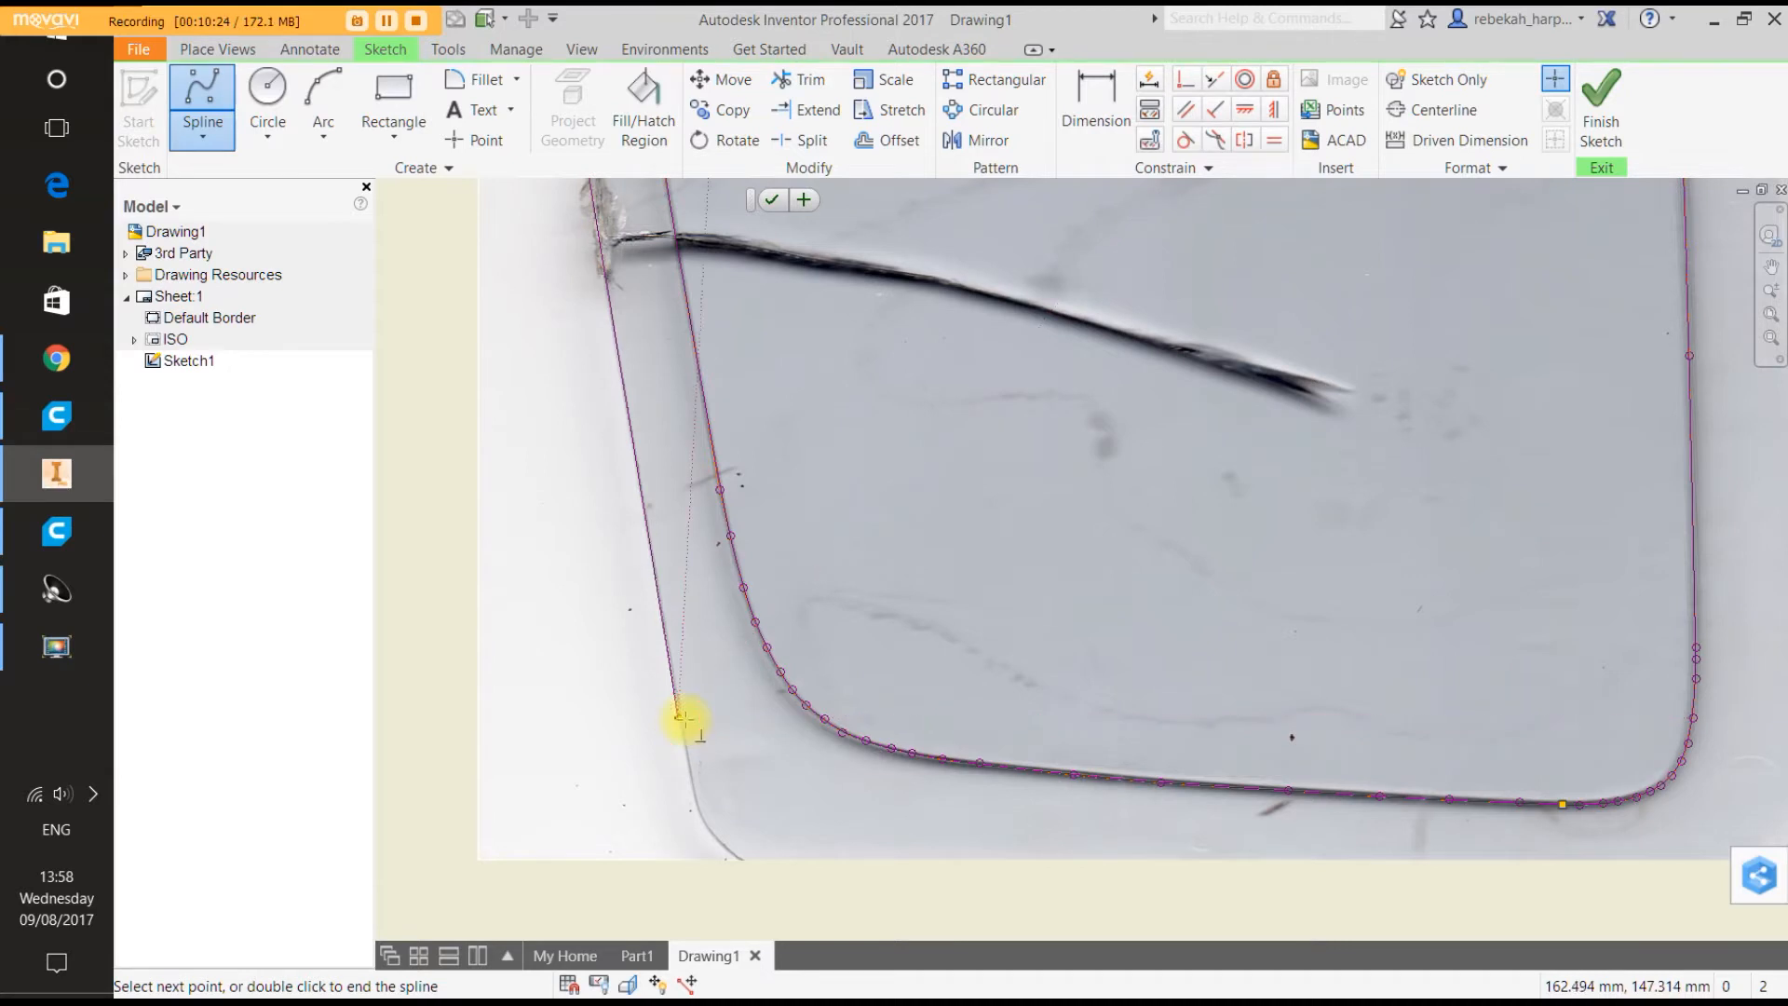
pyautogui.scroll(-5, 684, 719)
pyautogui.scroll(5, 694, 770)
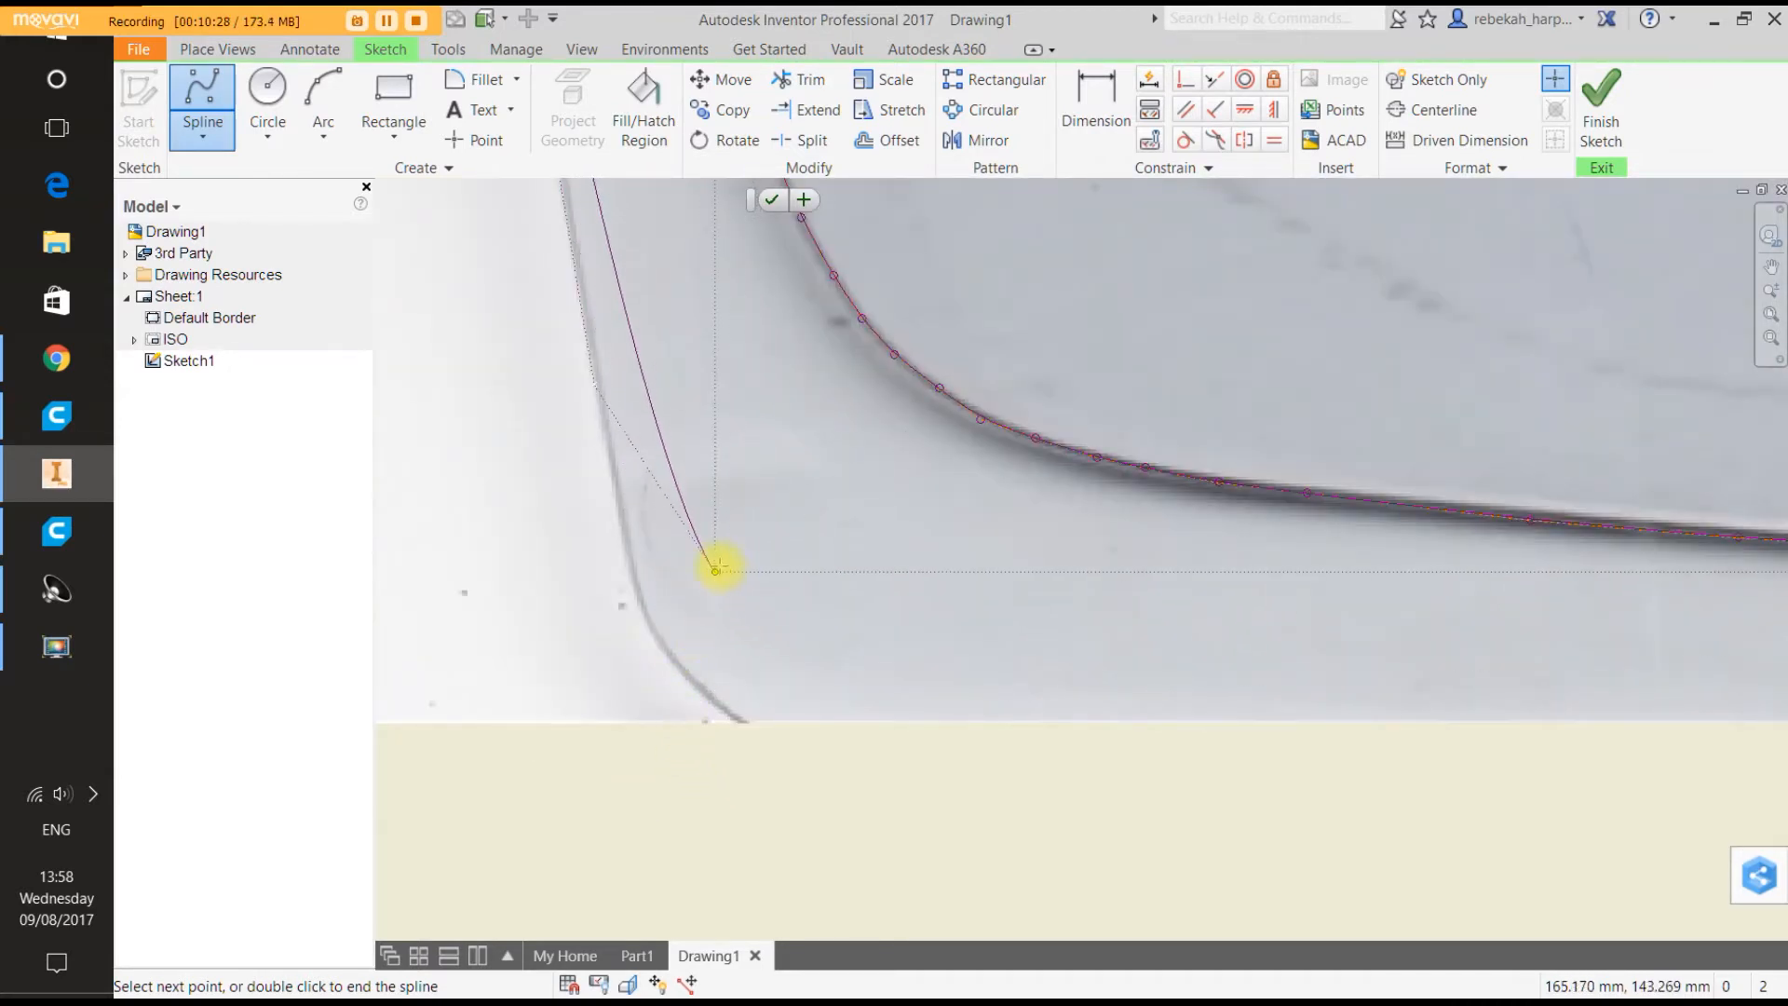
# Place closely spaced spline points where the left edge begins to round into the lower-left corner.
pyautogui.scroll(2, 652, 466)
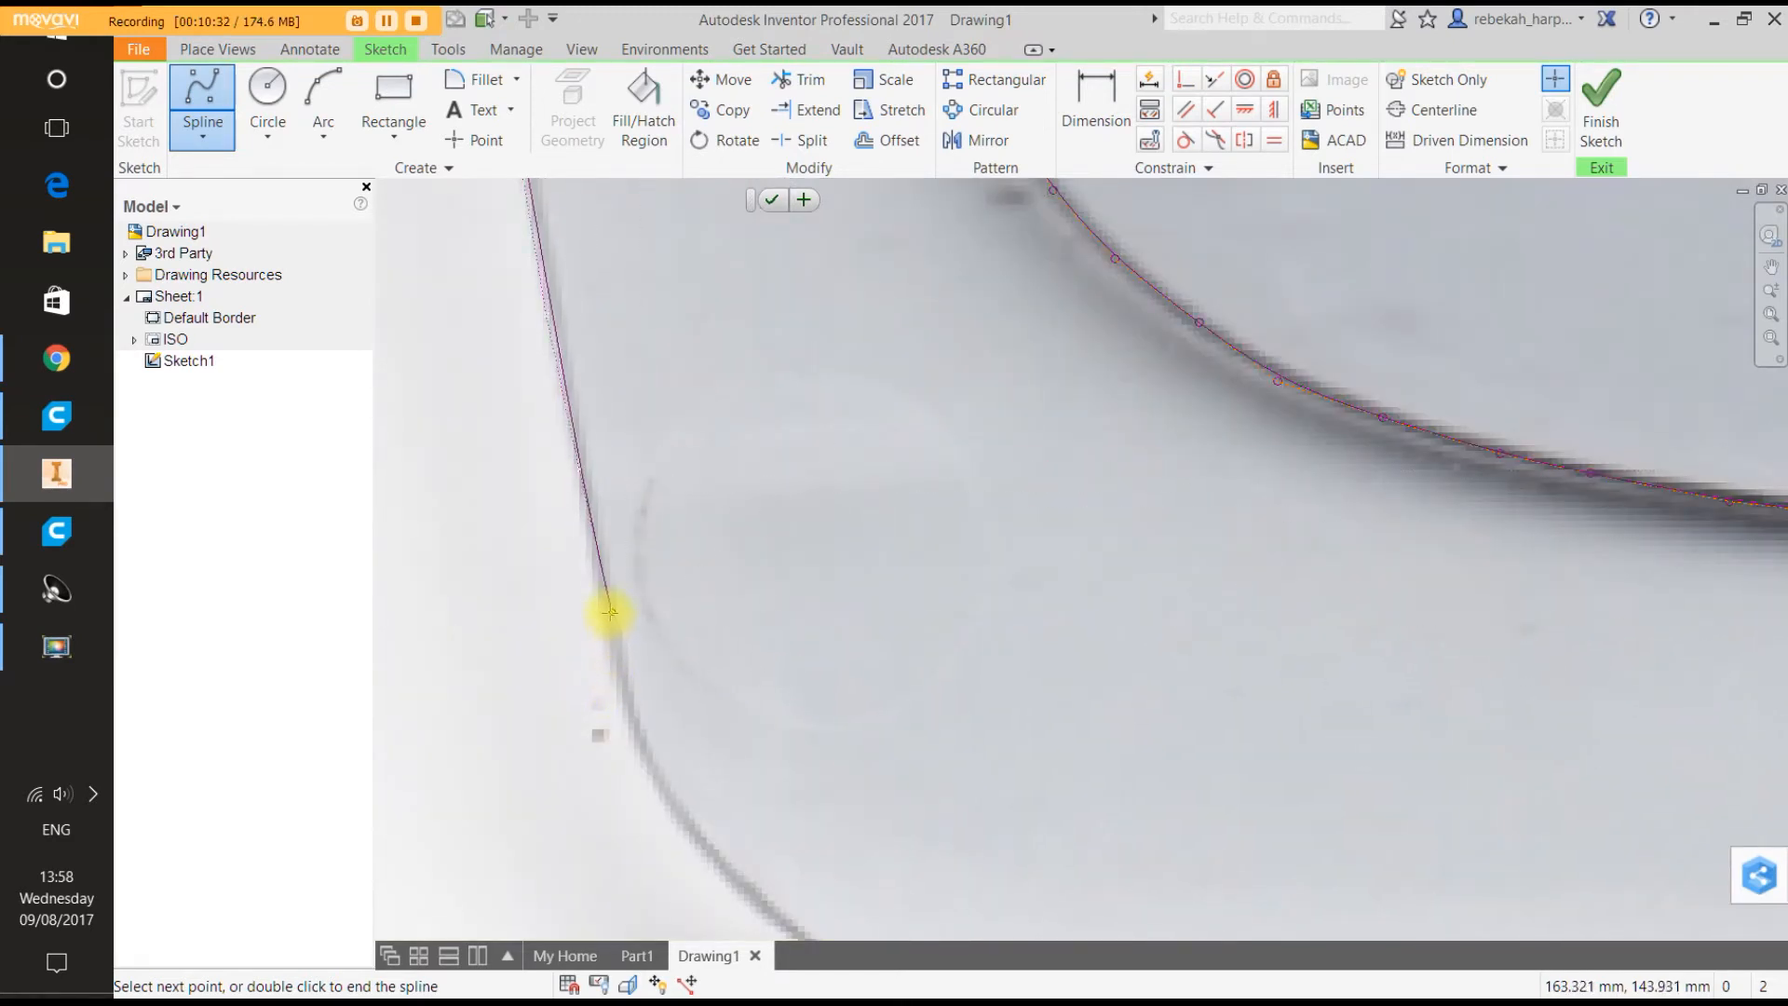
pyautogui.scroll(1, 601, 601)
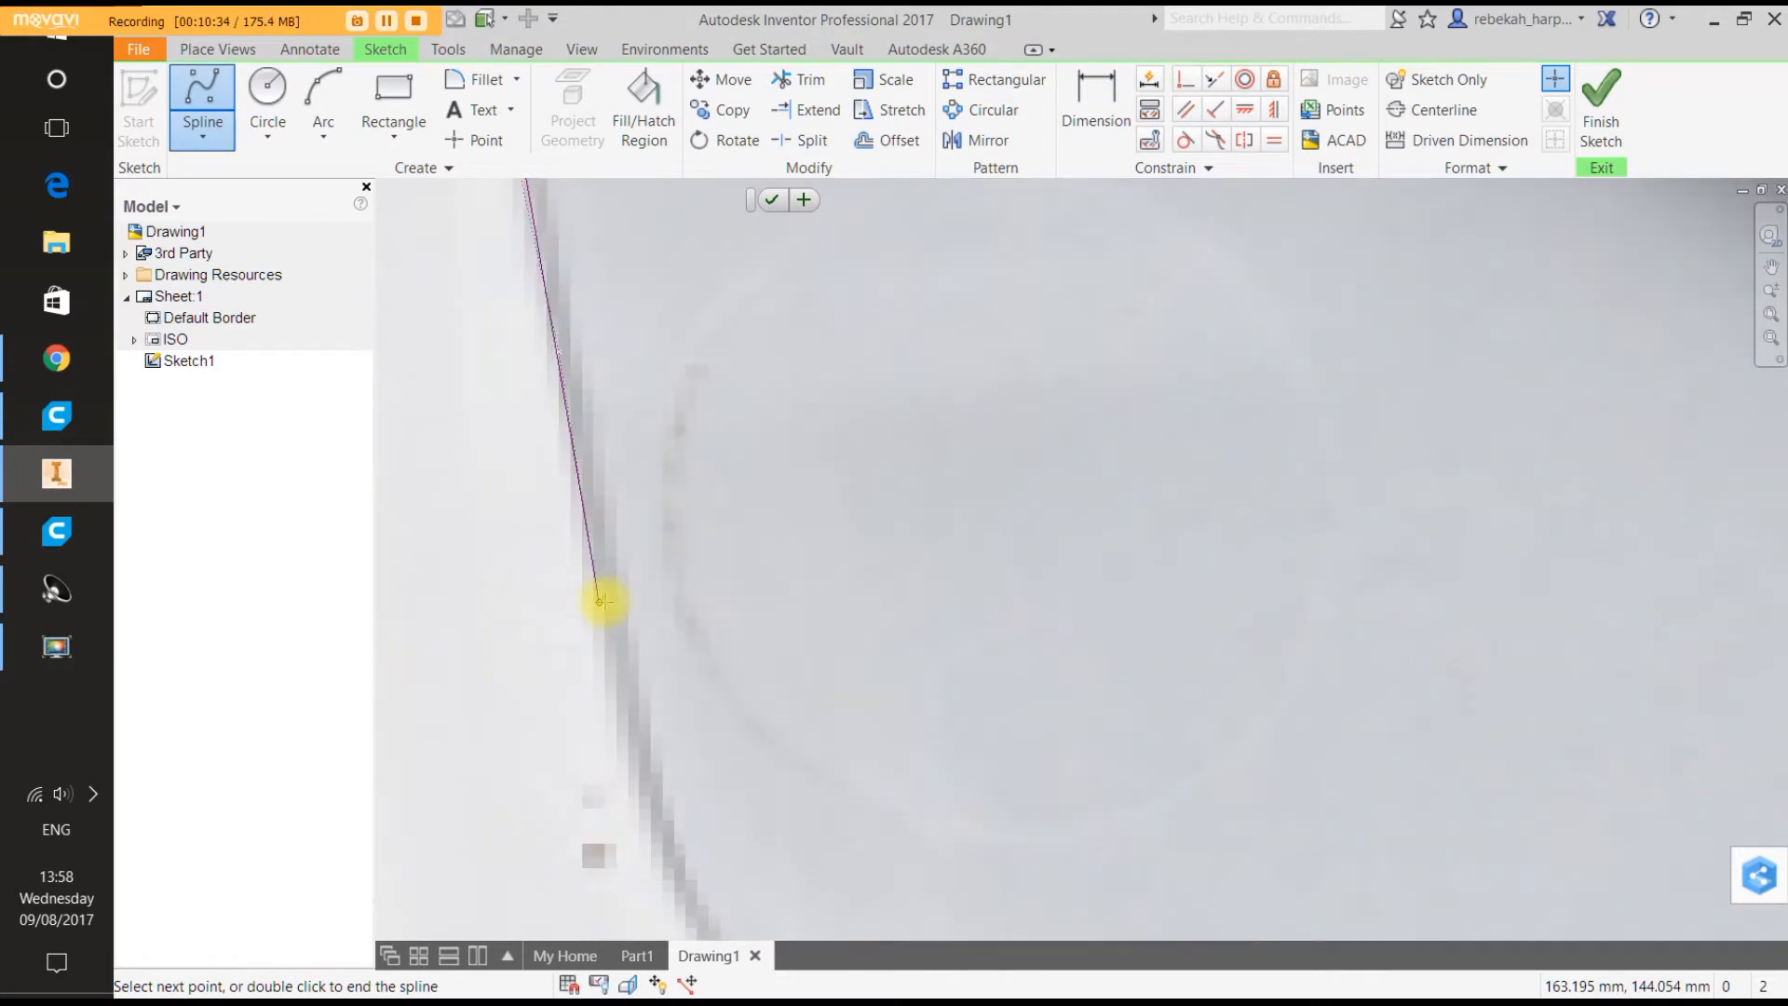
pyautogui.scroll(-3, 600, 601)
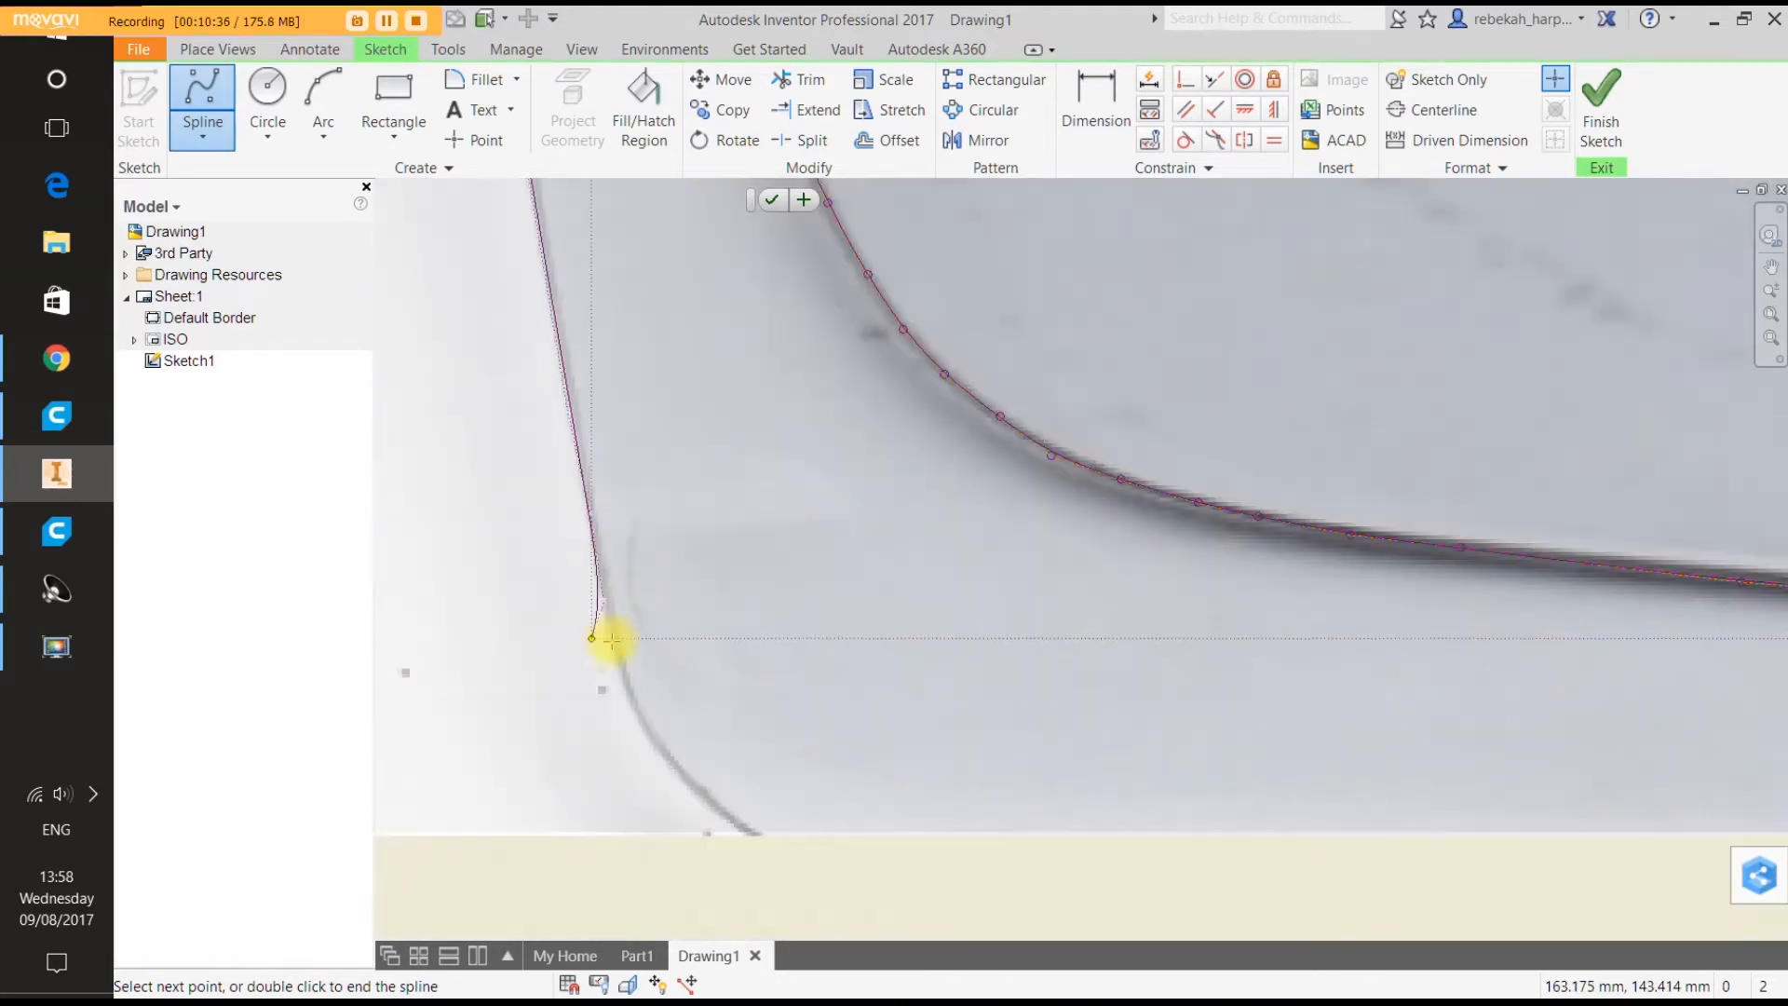
pyautogui.scroll(4, 605, 643)
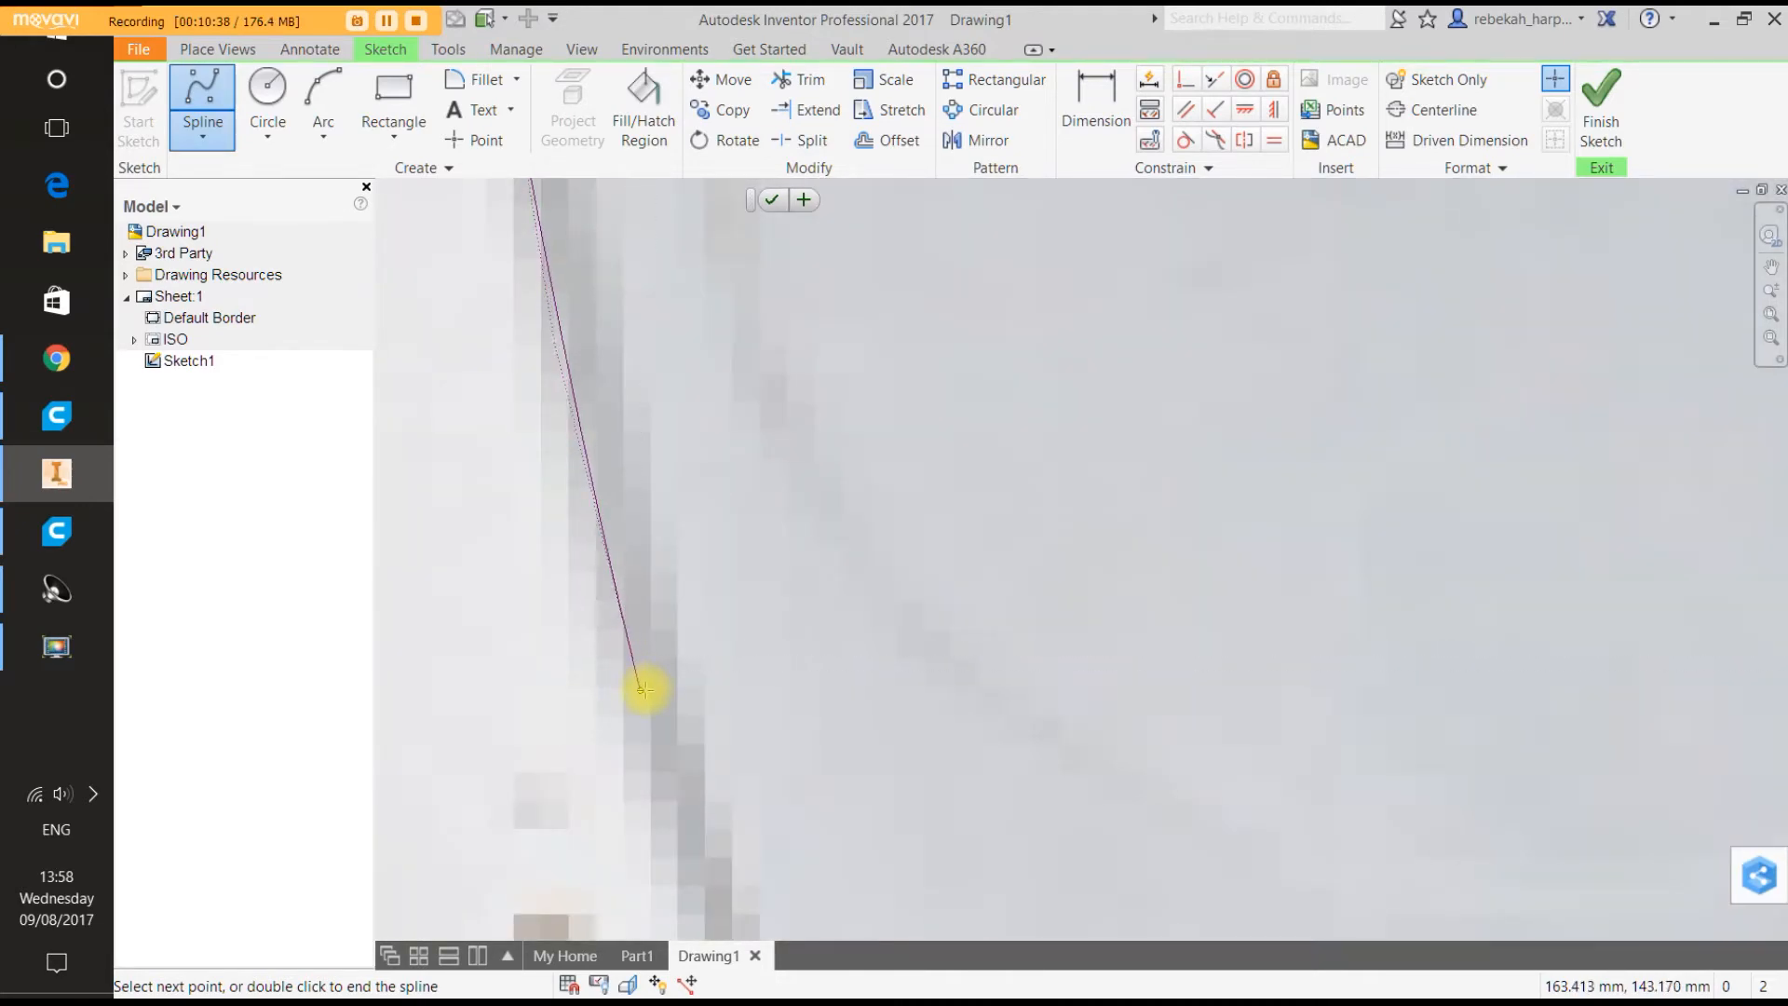
pyautogui.scroll(-2, 643, 689)
pyautogui.scroll(-2, 639, 697)
pyautogui.scroll(3, 650, 723)
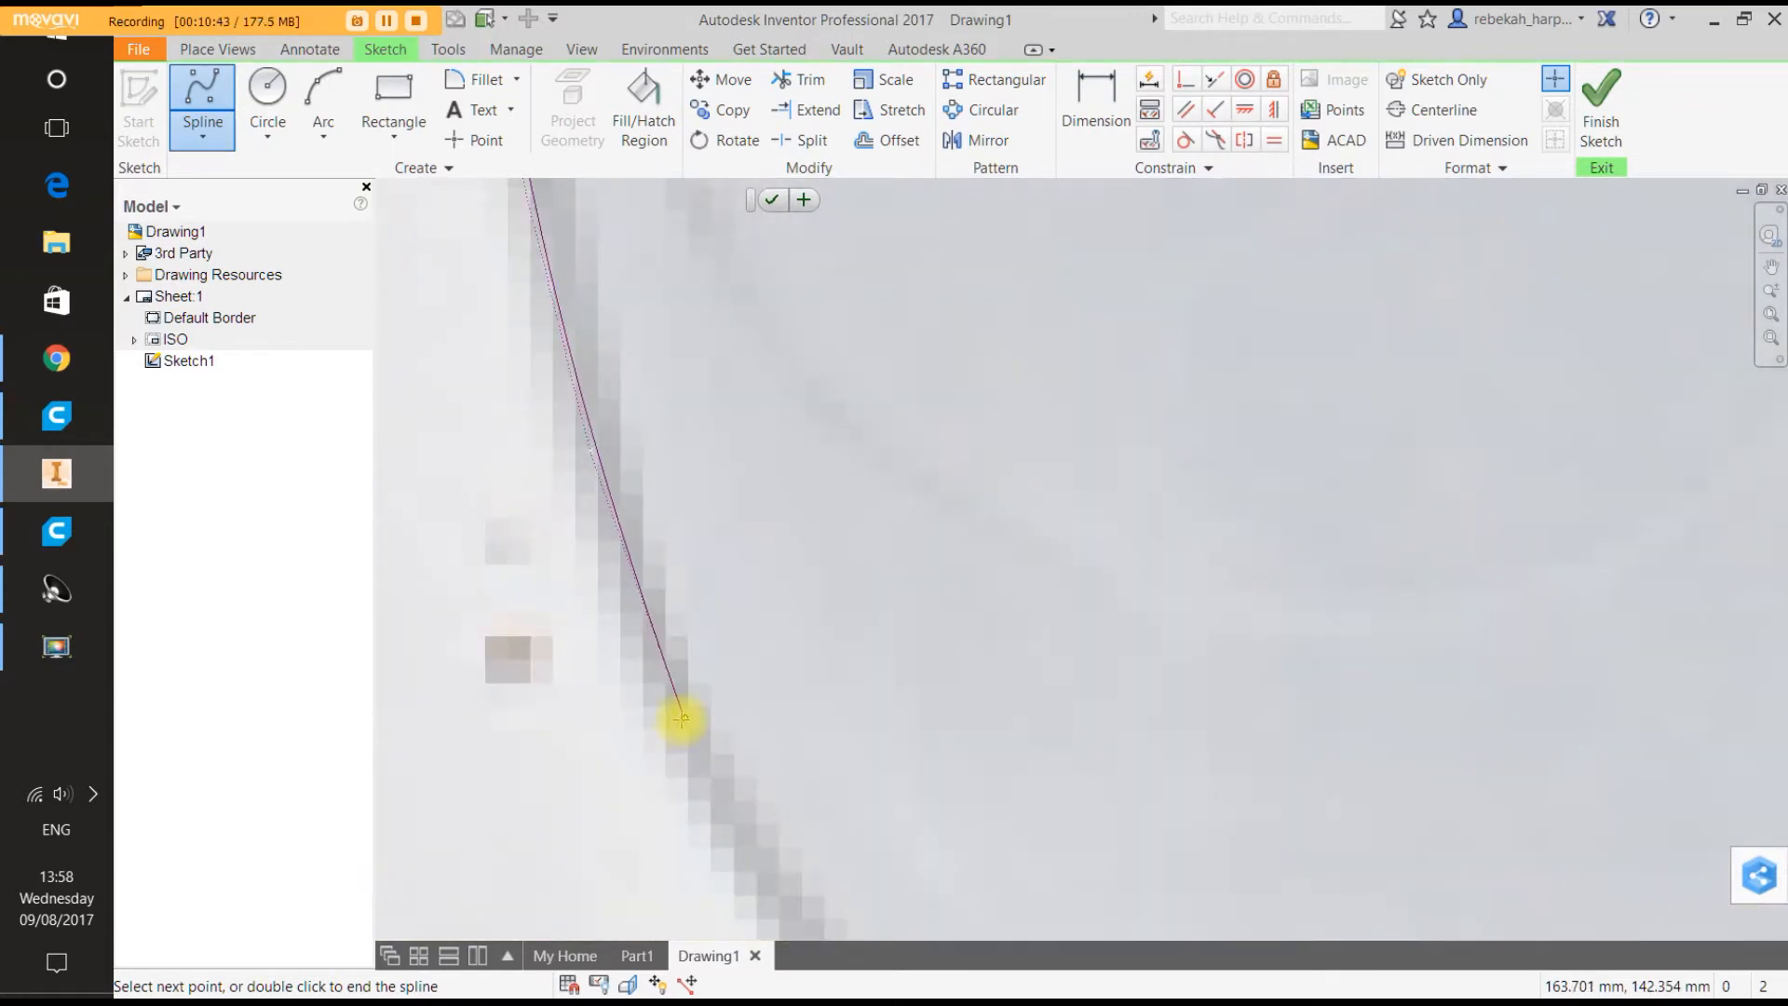
# Carry the spline around the lower-left corner curve to the point where the outline meets the scan's bottom edge.
pyautogui.scroll(-2, 677, 719)
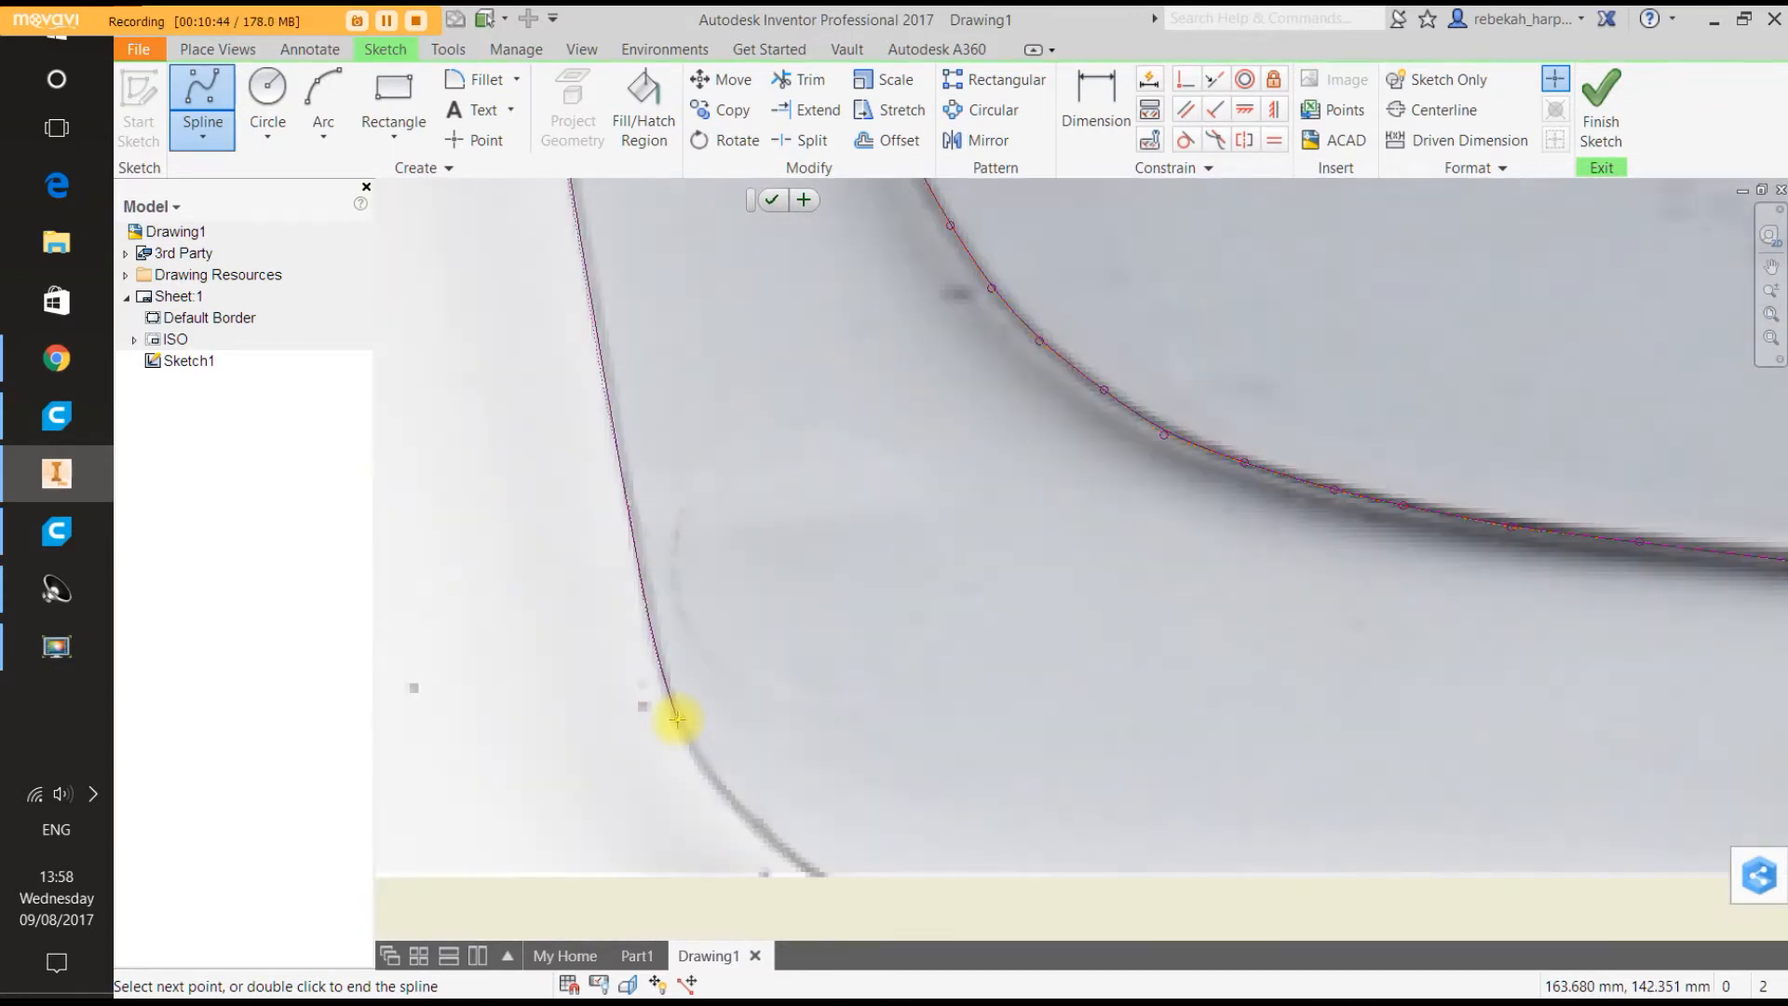
pyautogui.scroll(2, 679, 739)
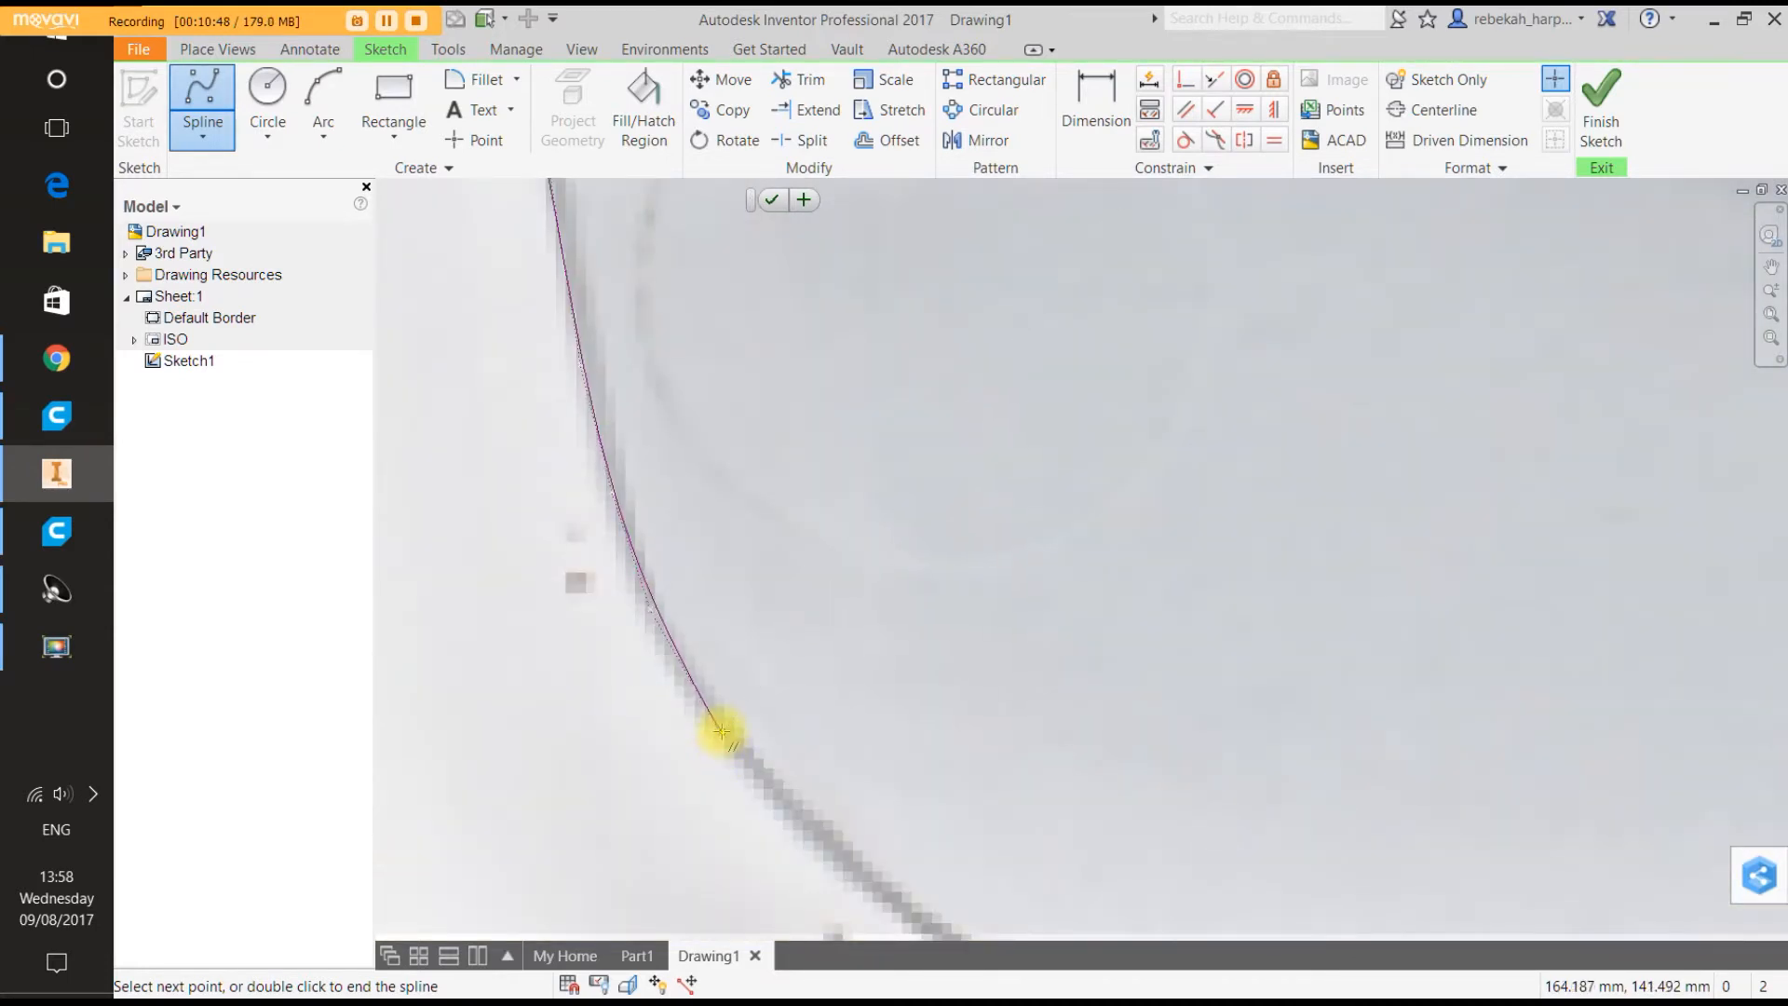
pyautogui.scroll(-2, 722, 731)
pyautogui.scroll(2, 738, 752)
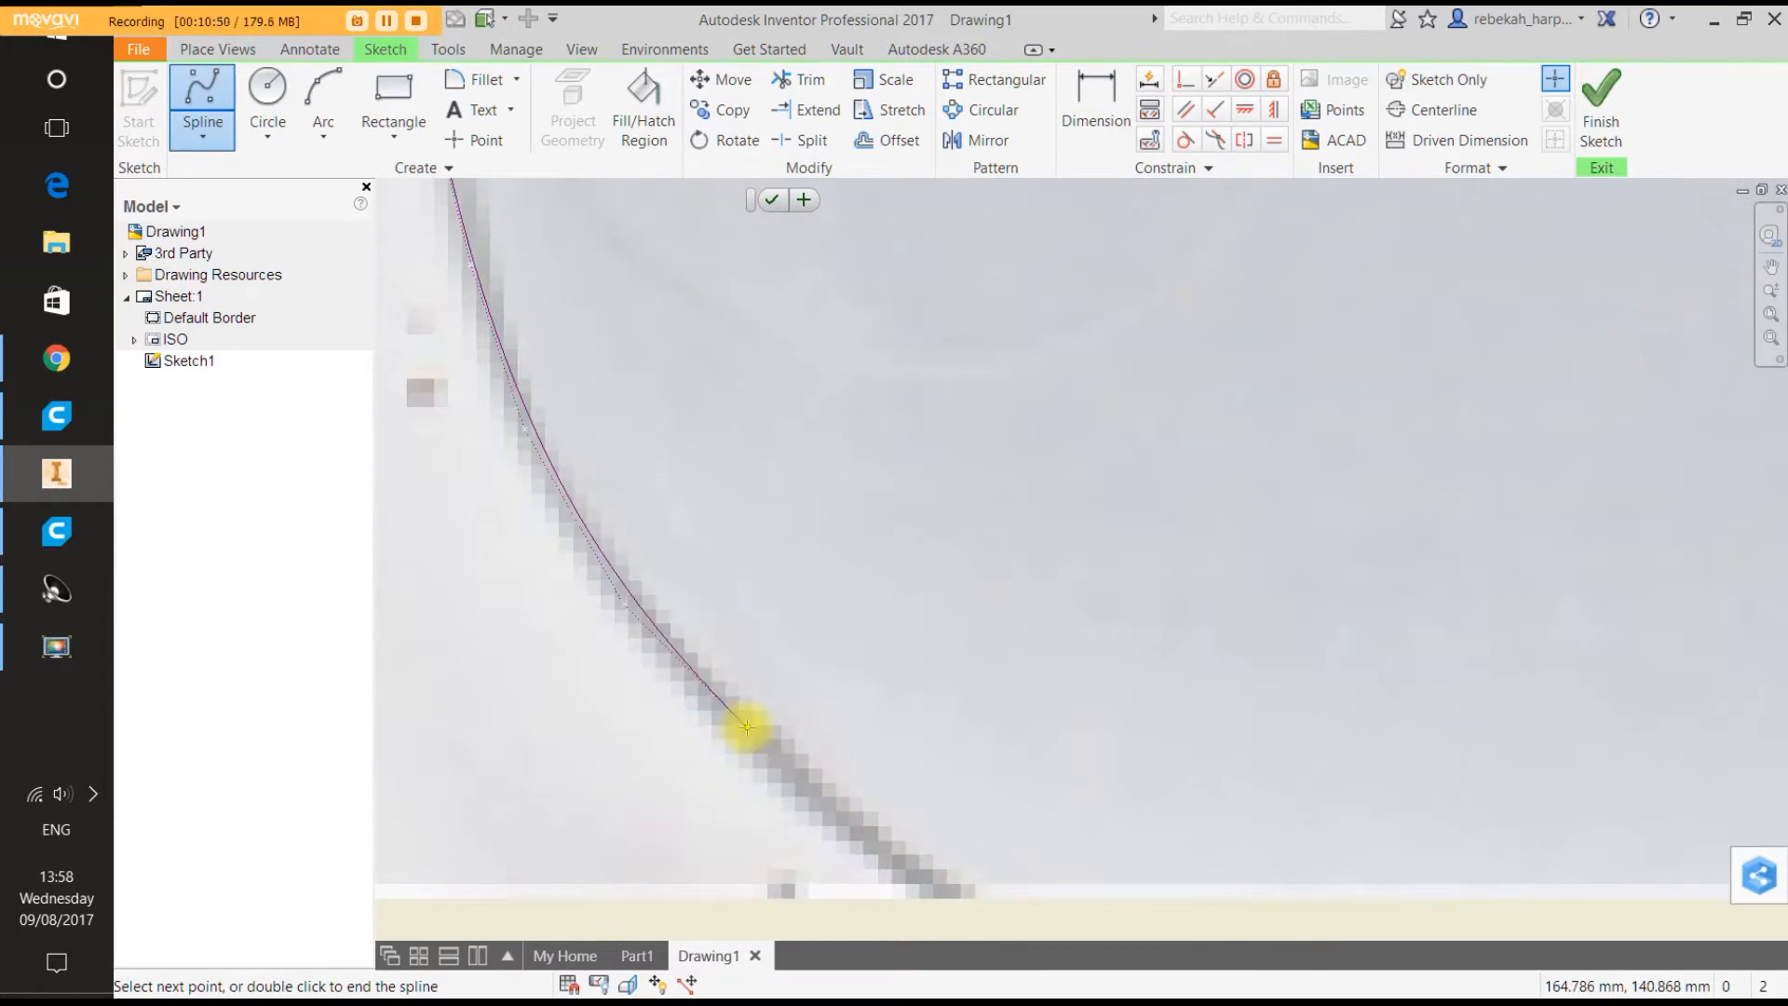
pyautogui.scroll(-4, 747, 731)
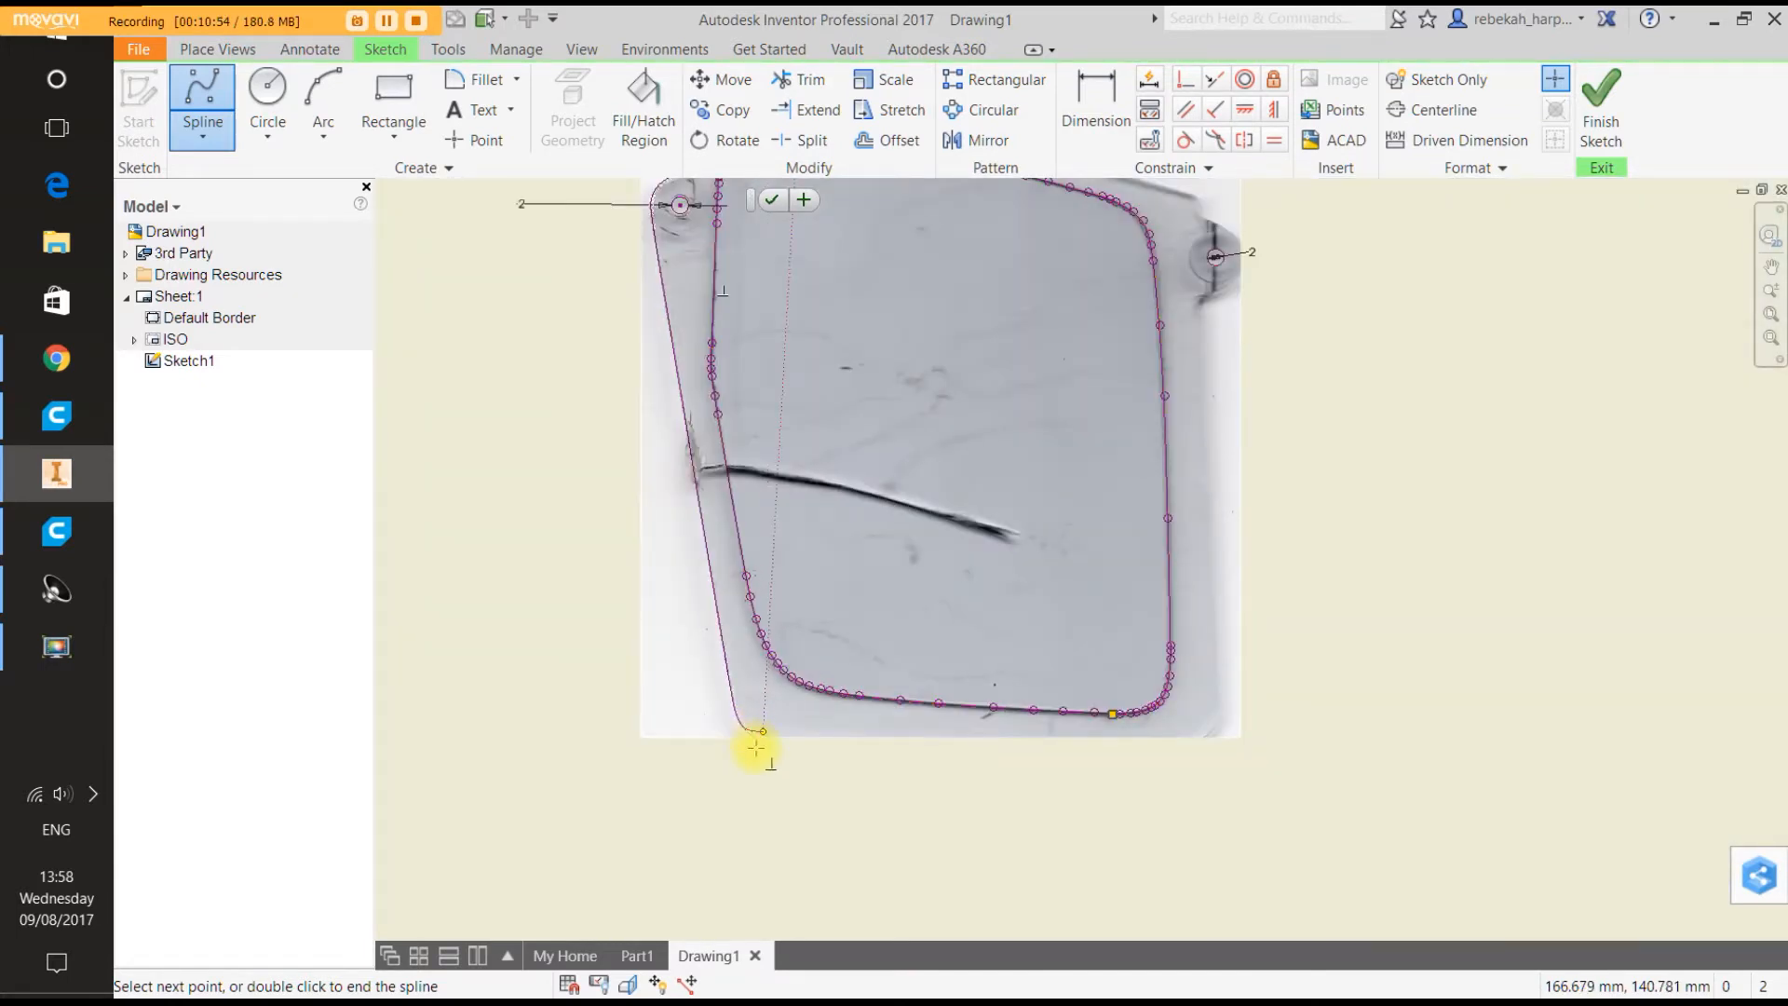
pyautogui.scroll(3, 756, 748)
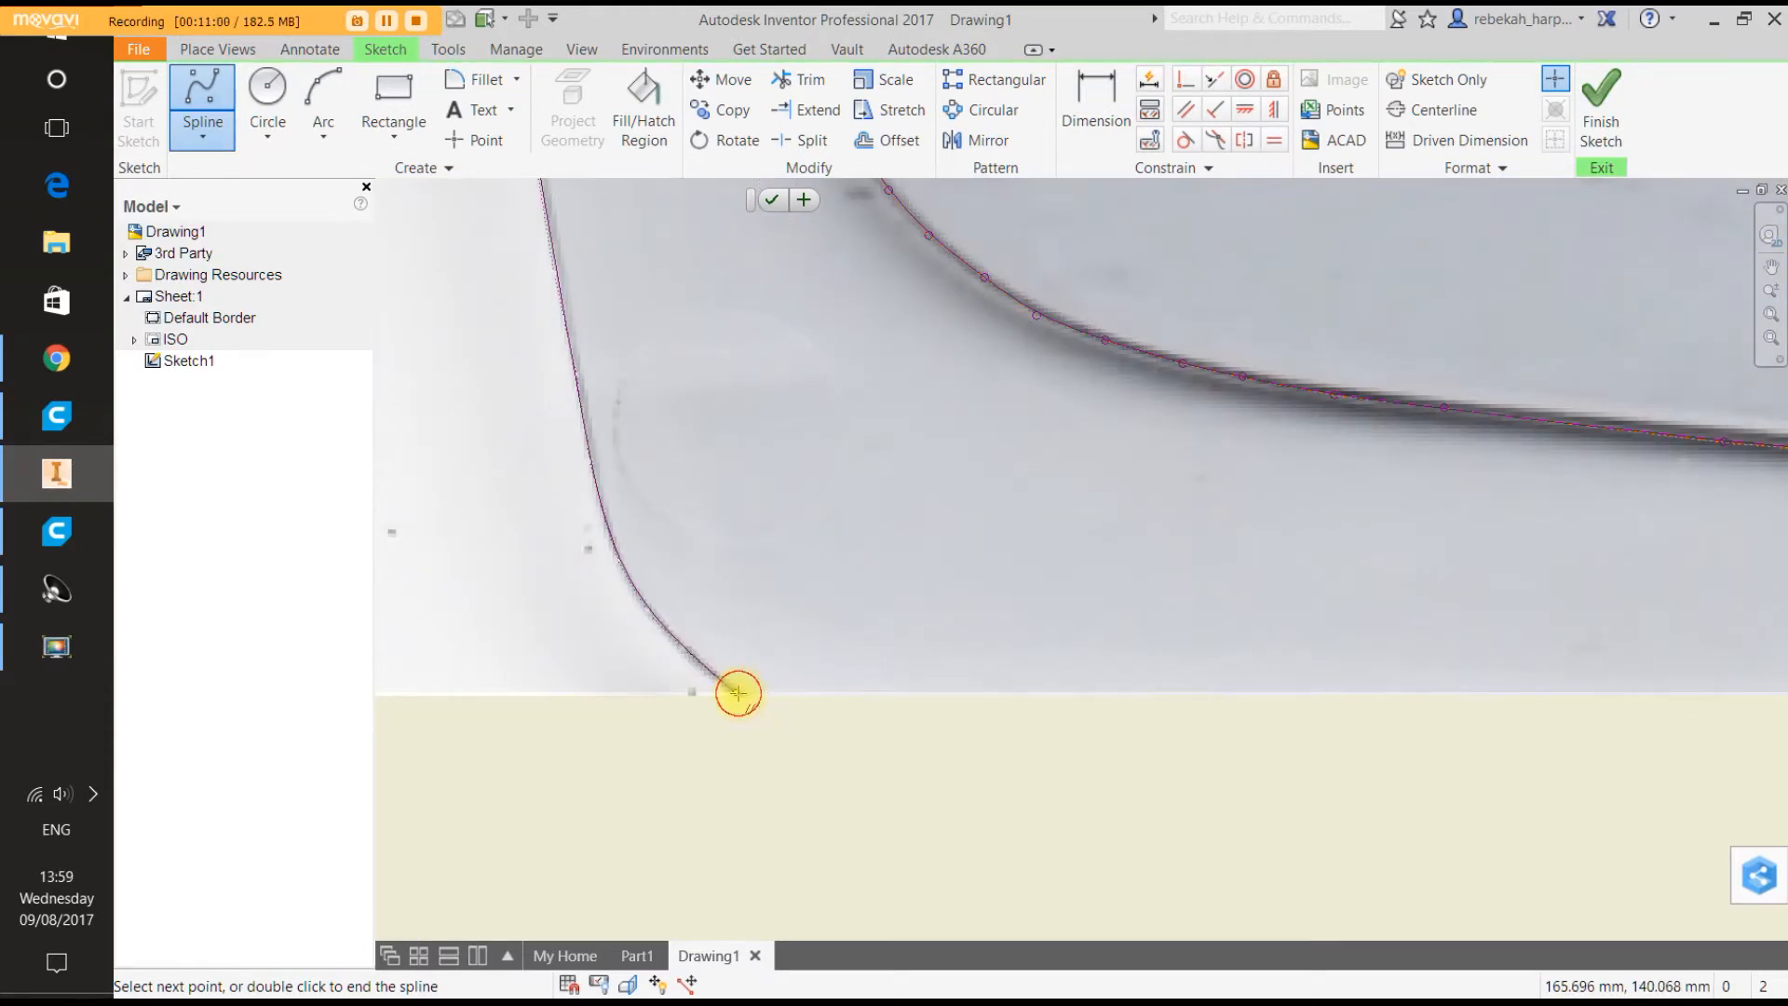
# Extend the spline straight along the scan's bottom edge to the start of the lower-right corner, ending with closely spaced points.
pyautogui.scroll(-4, 738, 693)
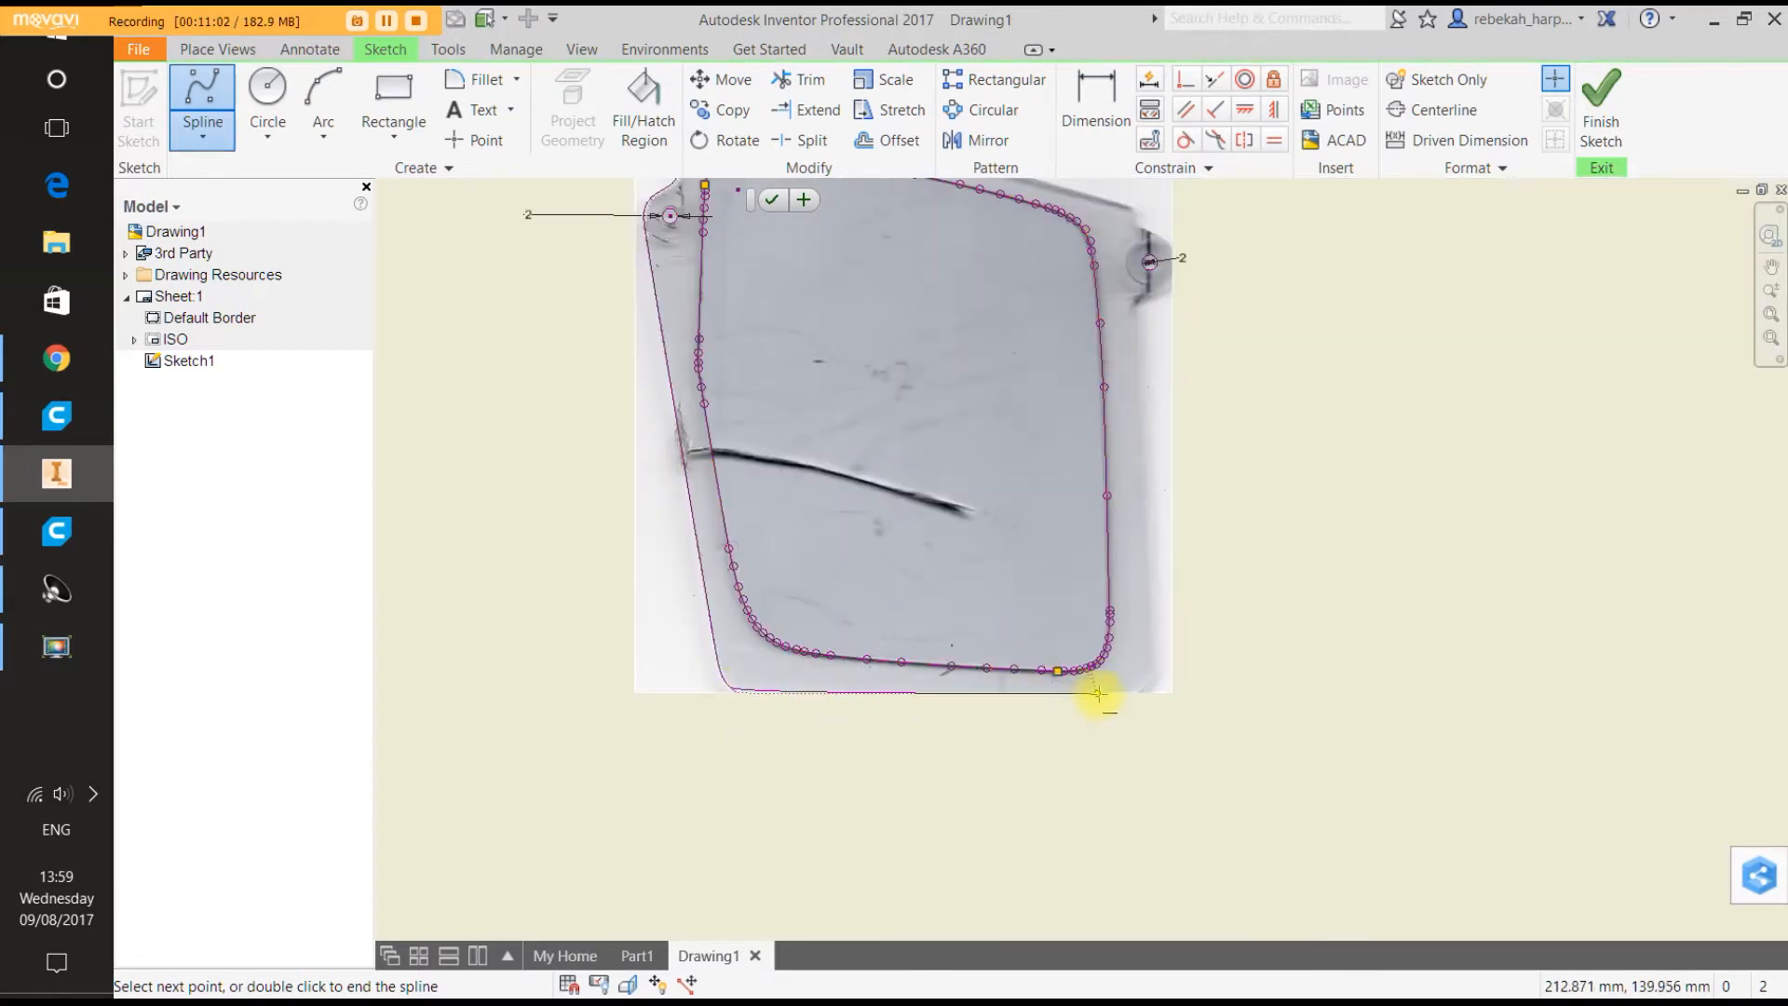
pyautogui.scroll(4, 1165, 703)
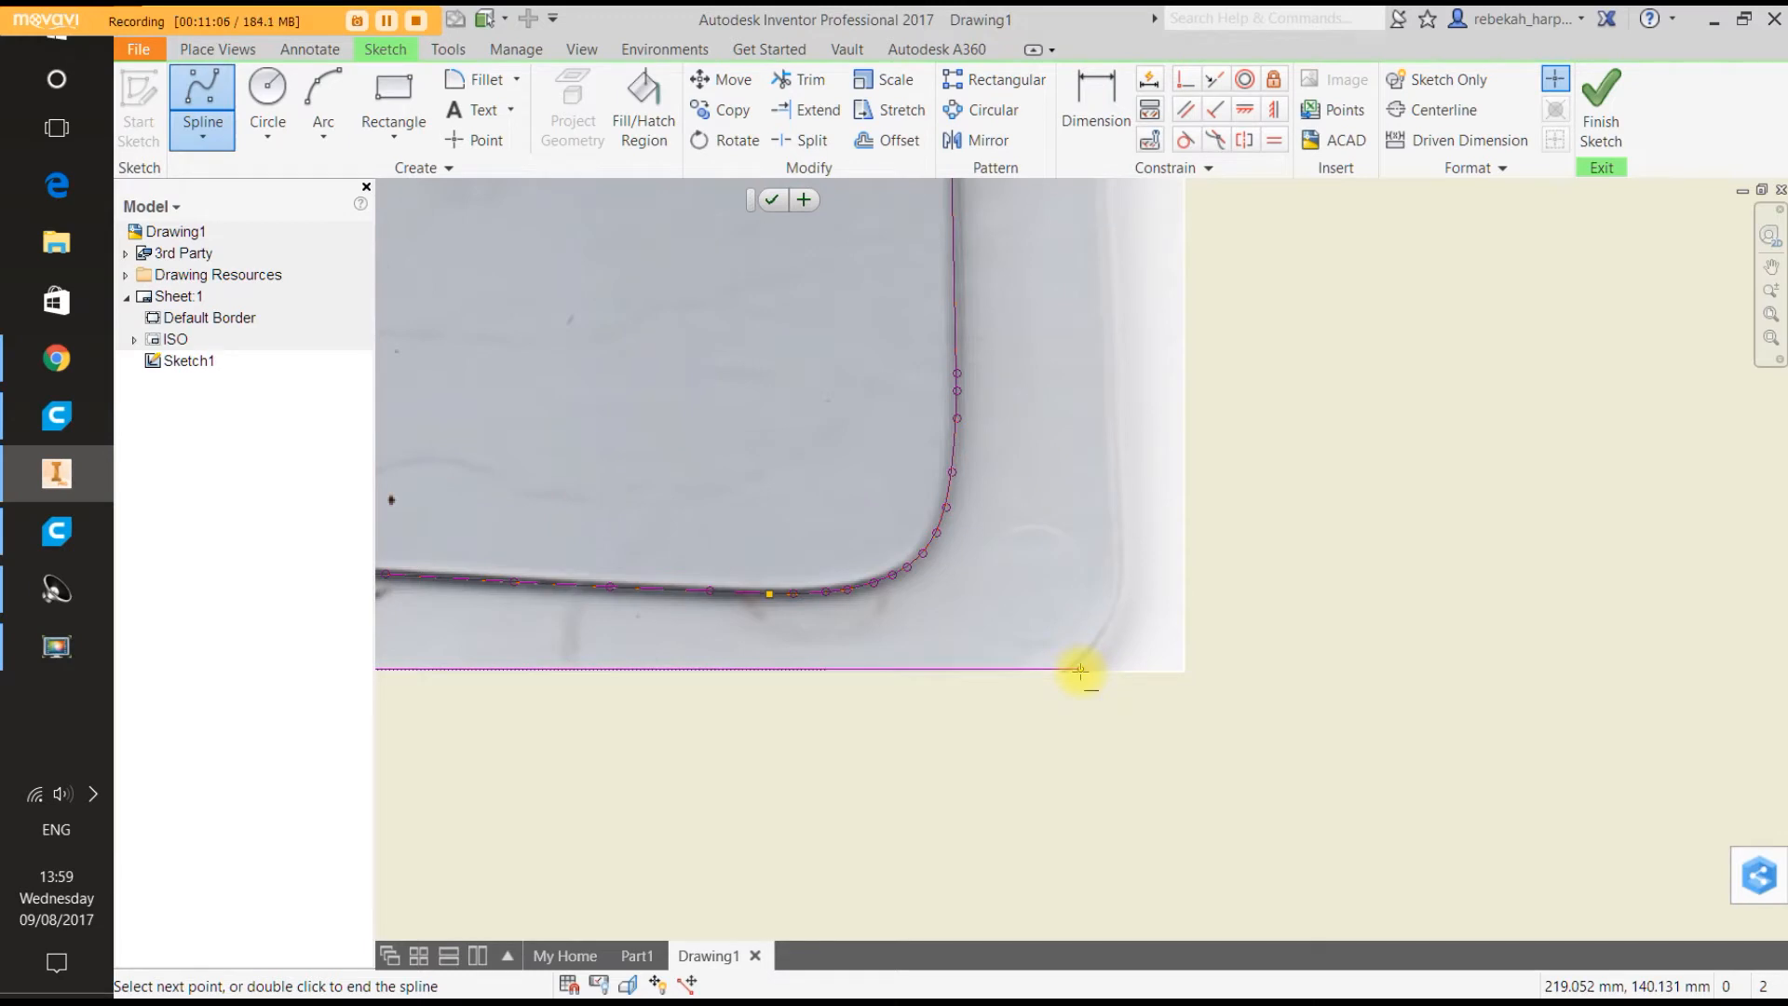
pyautogui.scroll(3, 1118, 630)
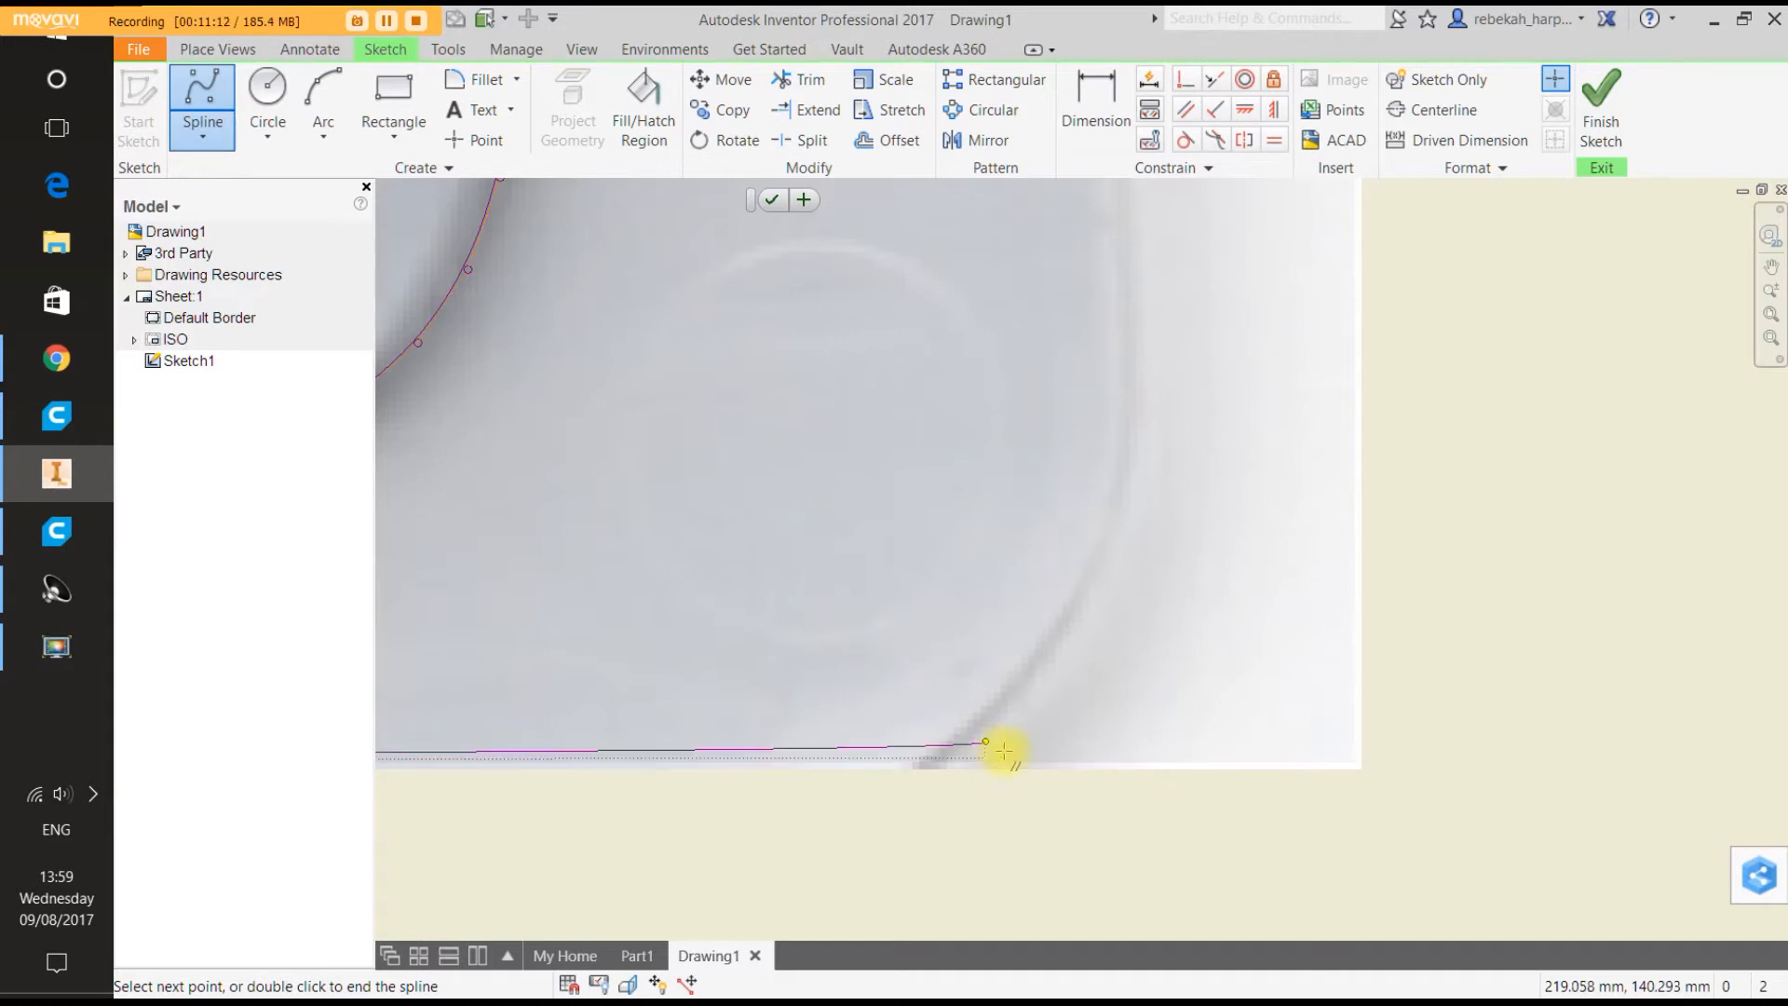
pyautogui.scroll(3, 995, 749)
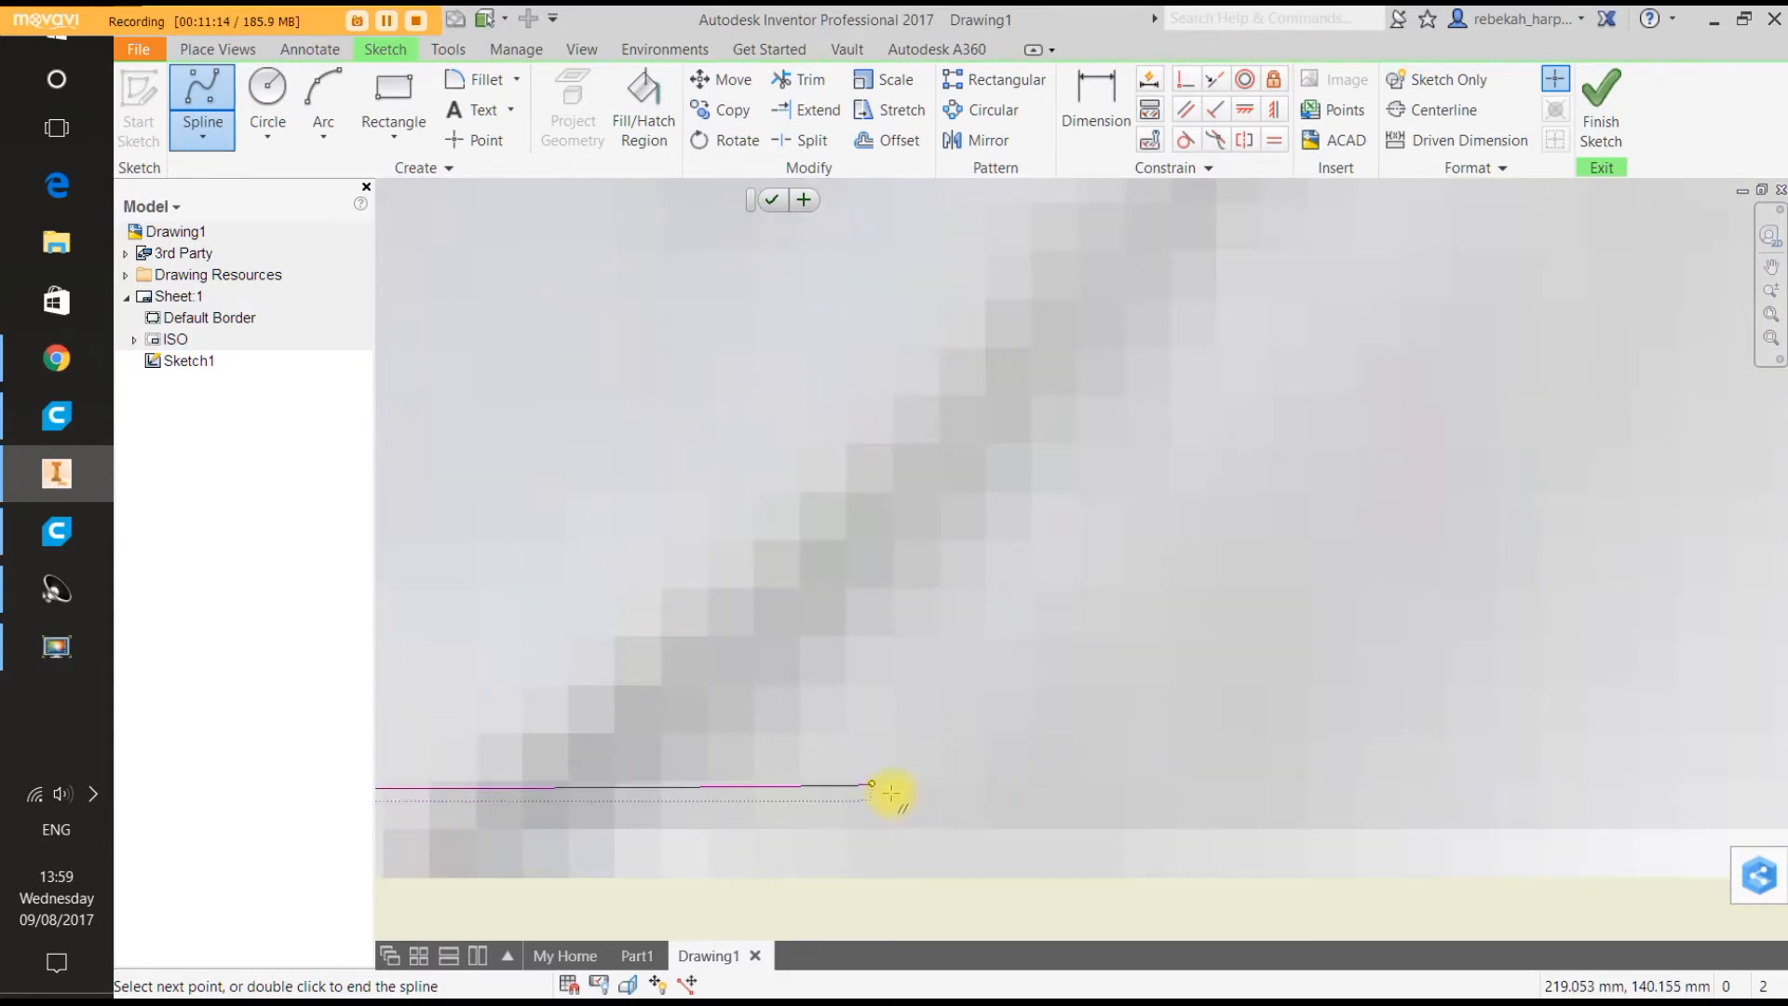
pyautogui.scroll(2, 882, 801)
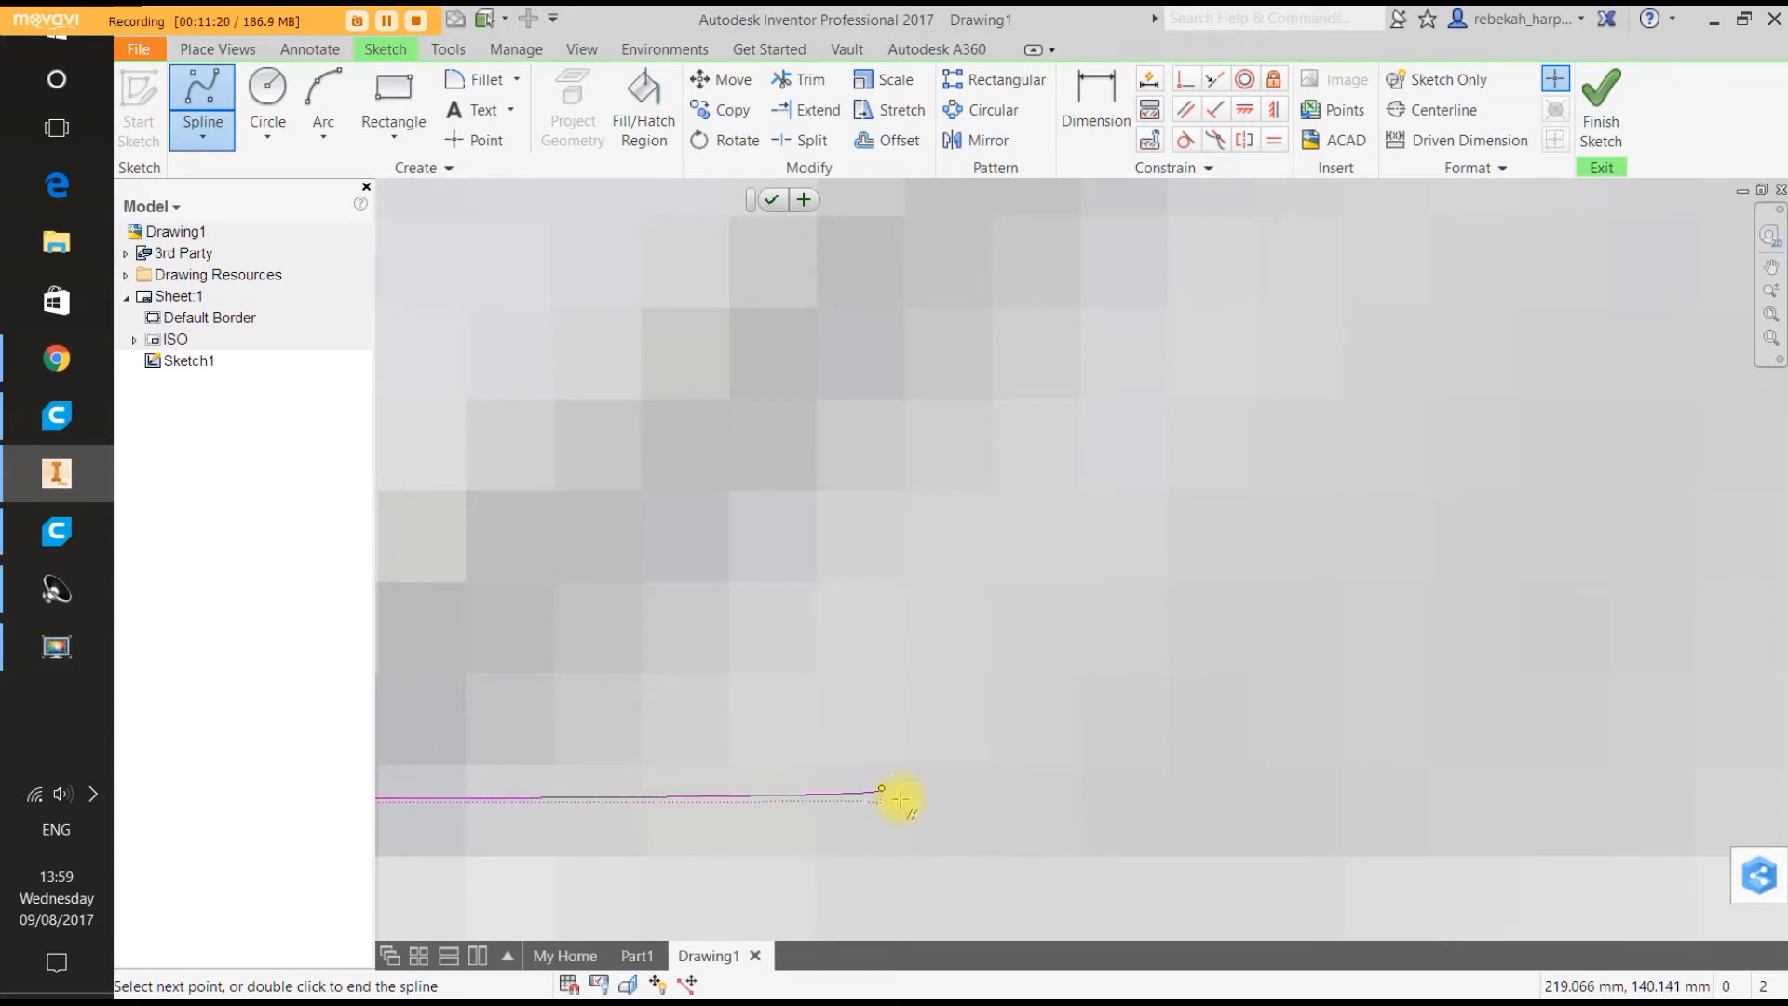
pyautogui.scroll(5, 892, 807)
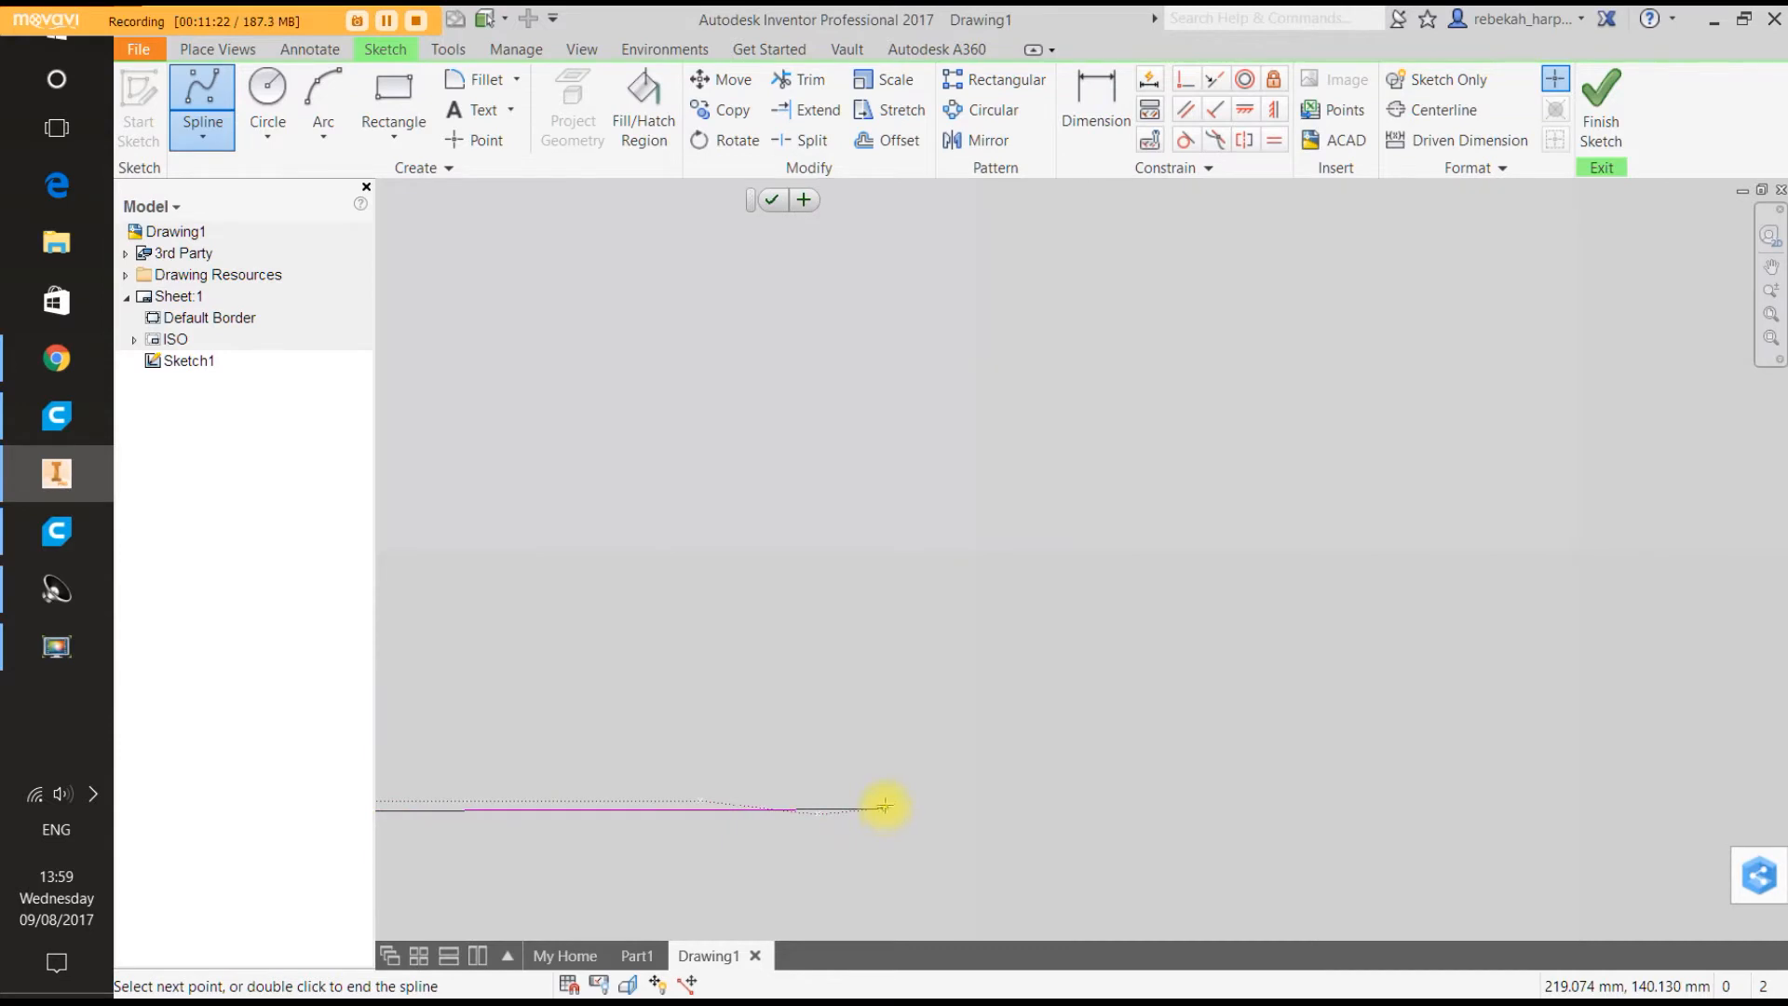
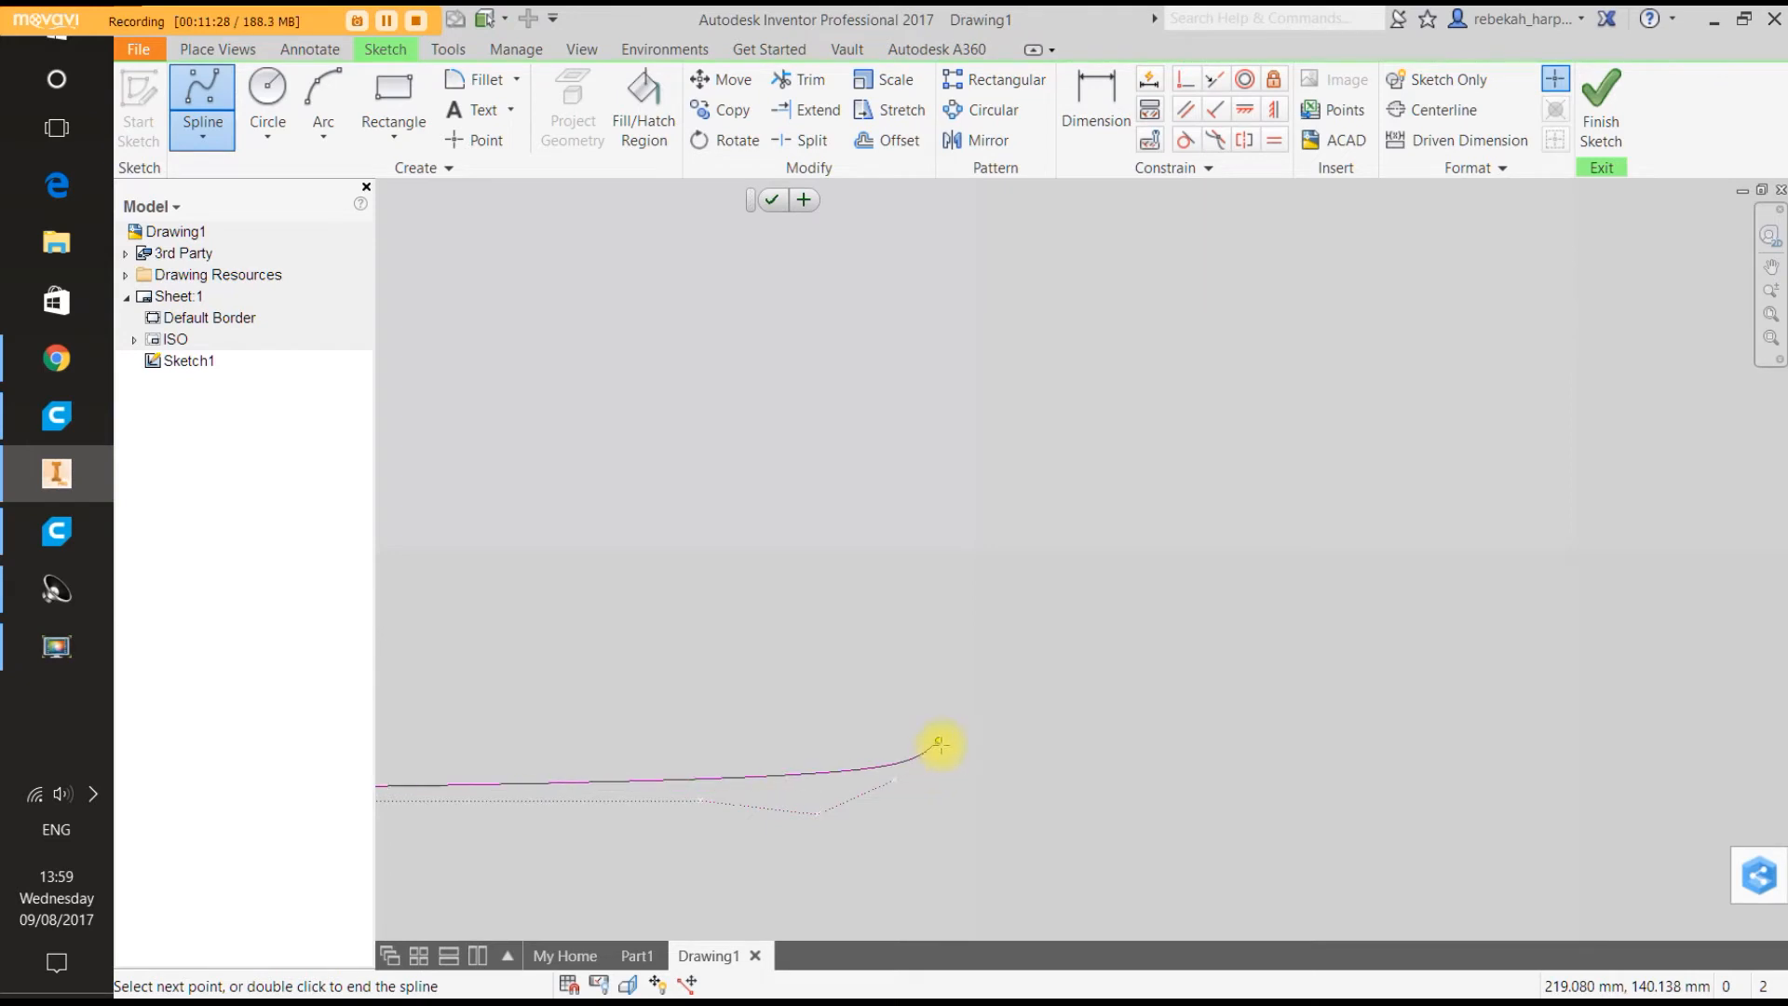
# Turn the spline upward from the bottom edge and place points along the lower-right corner curve.
pyautogui.scroll(-10, 941, 746)
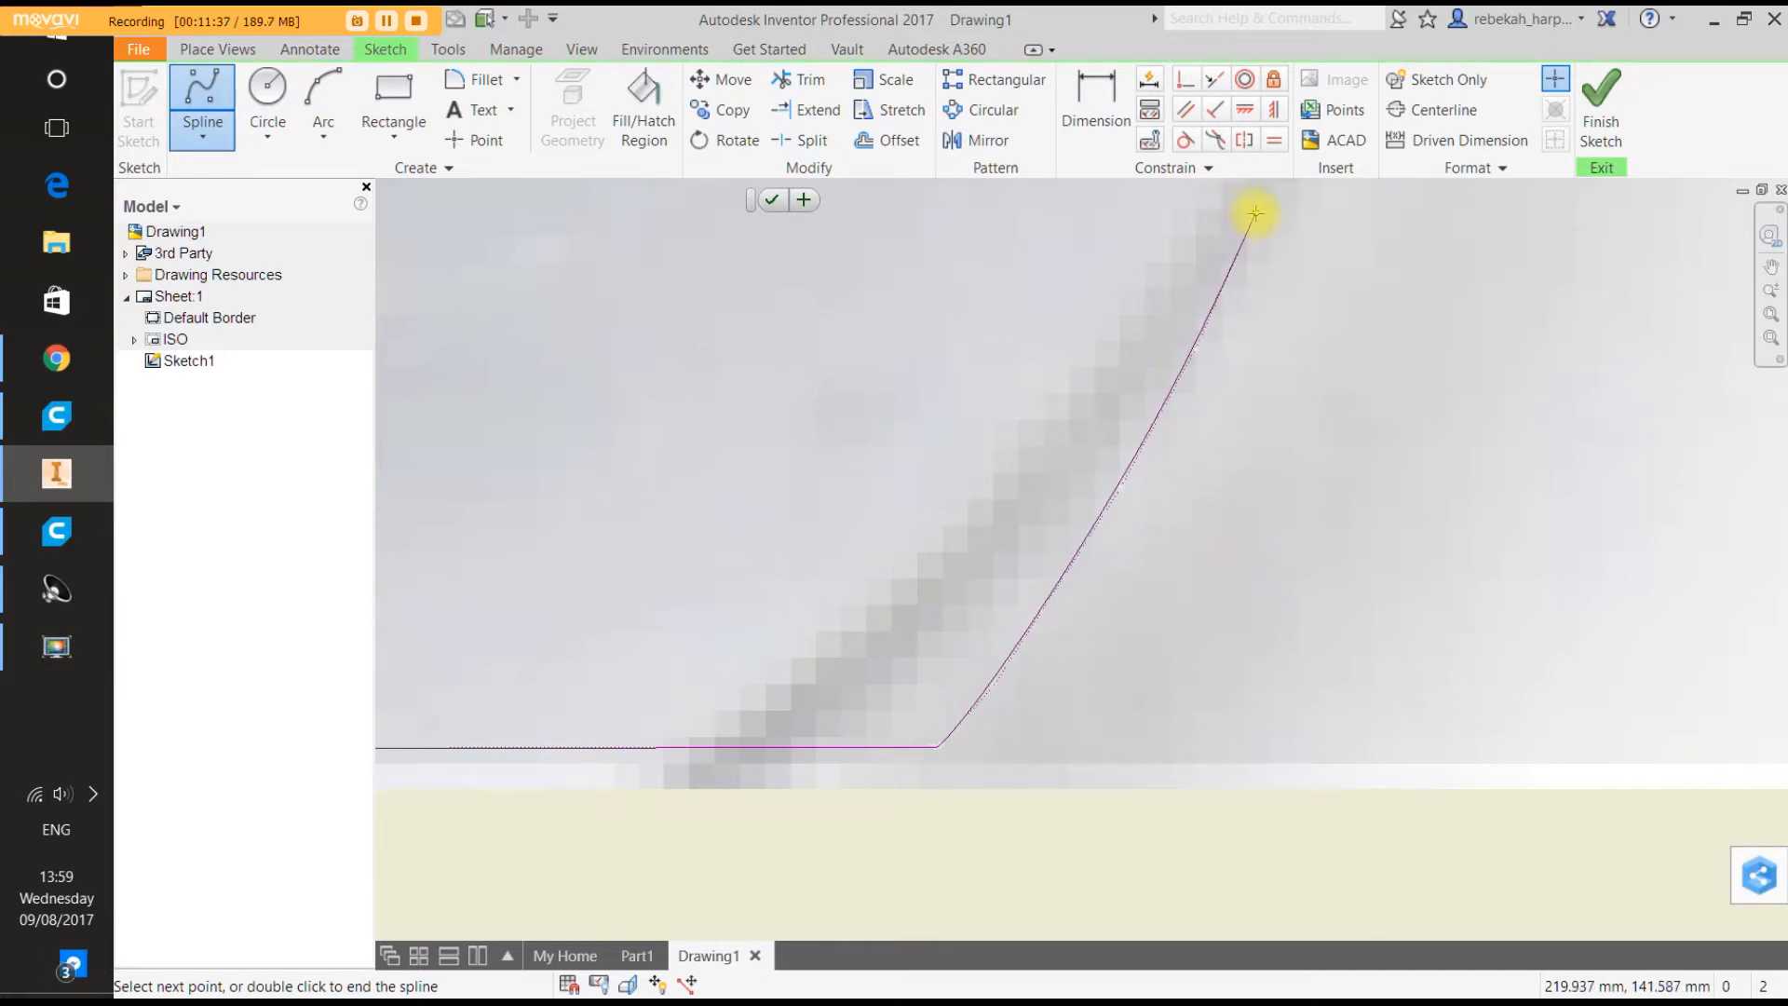
pyautogui.scroll(-6, 1257, 214)
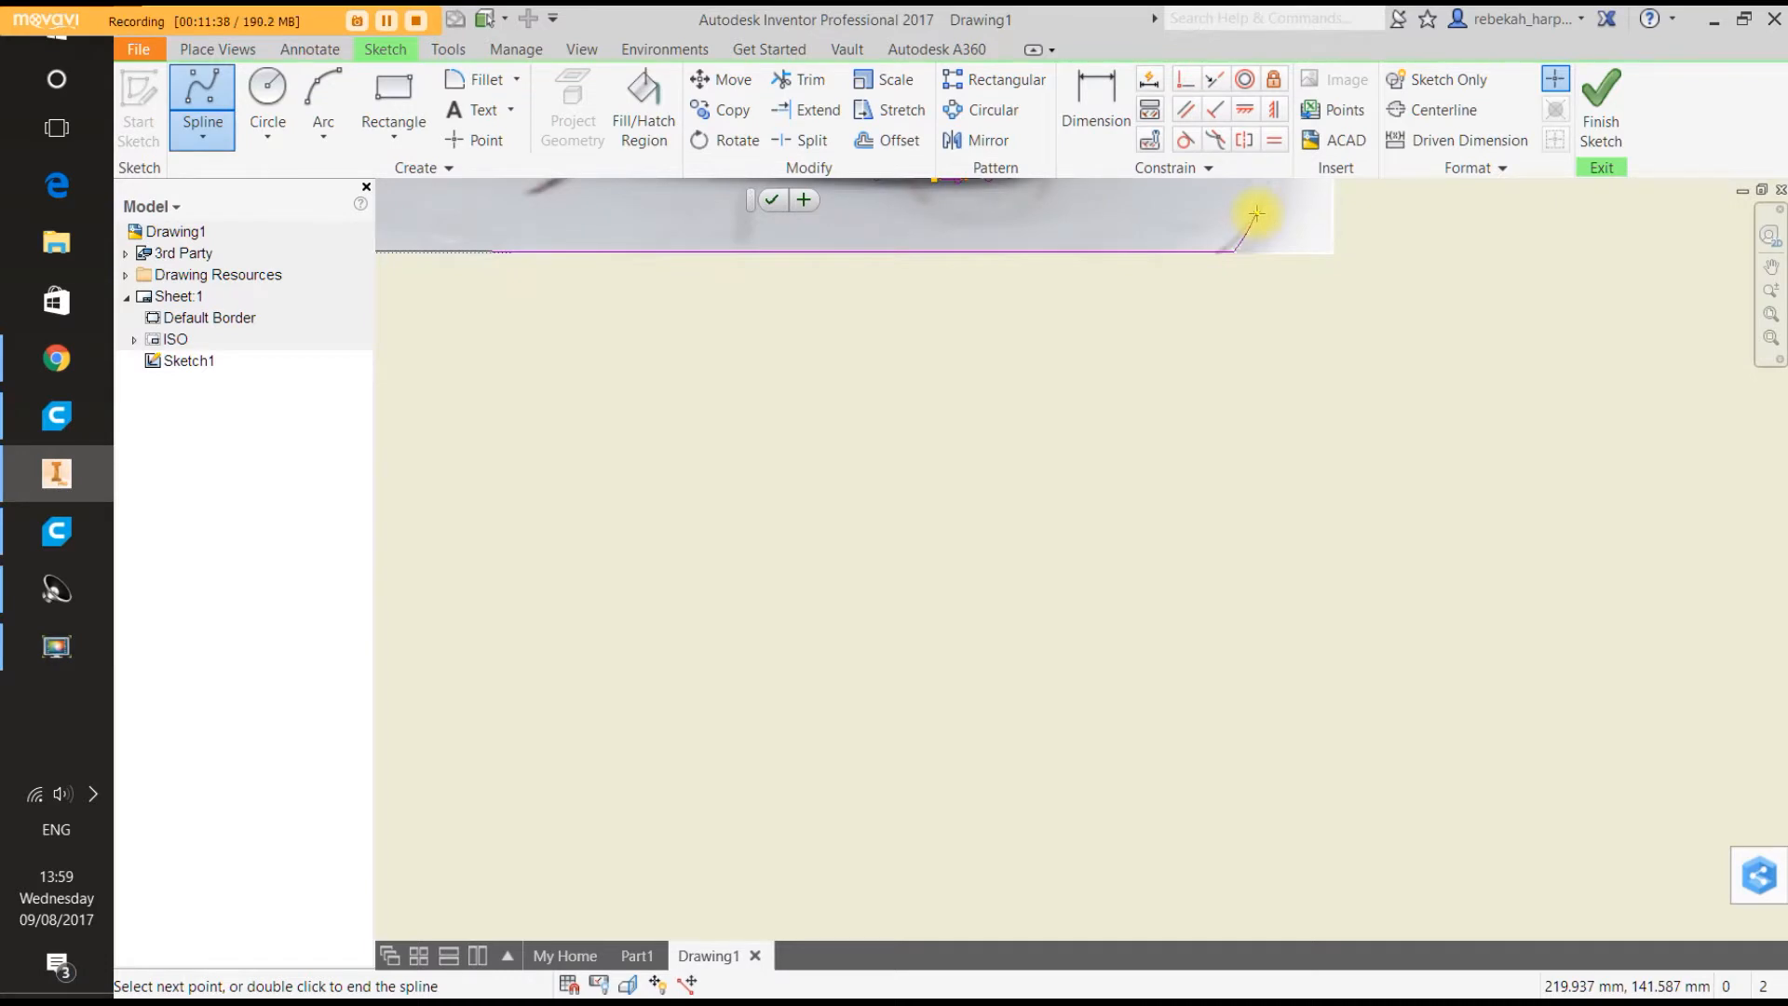
pyautogui.scroll(-4, 1257, 213)
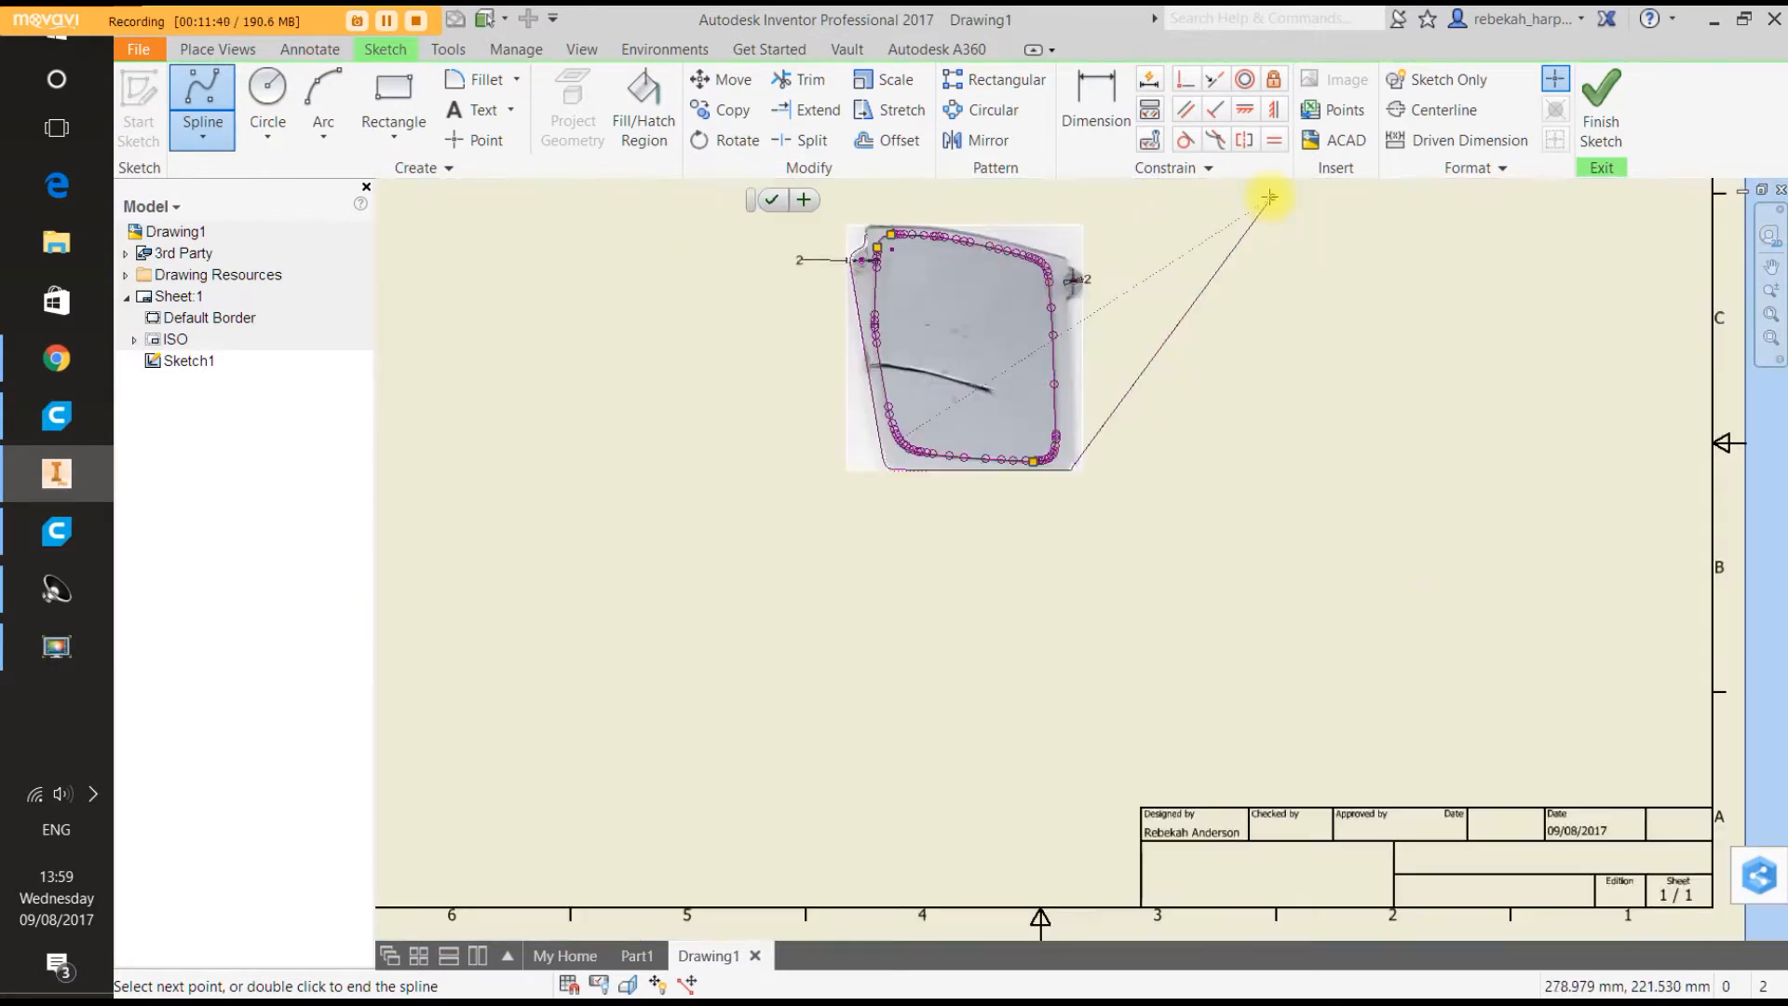
pyautogui.scroll(5, 1089, 410)
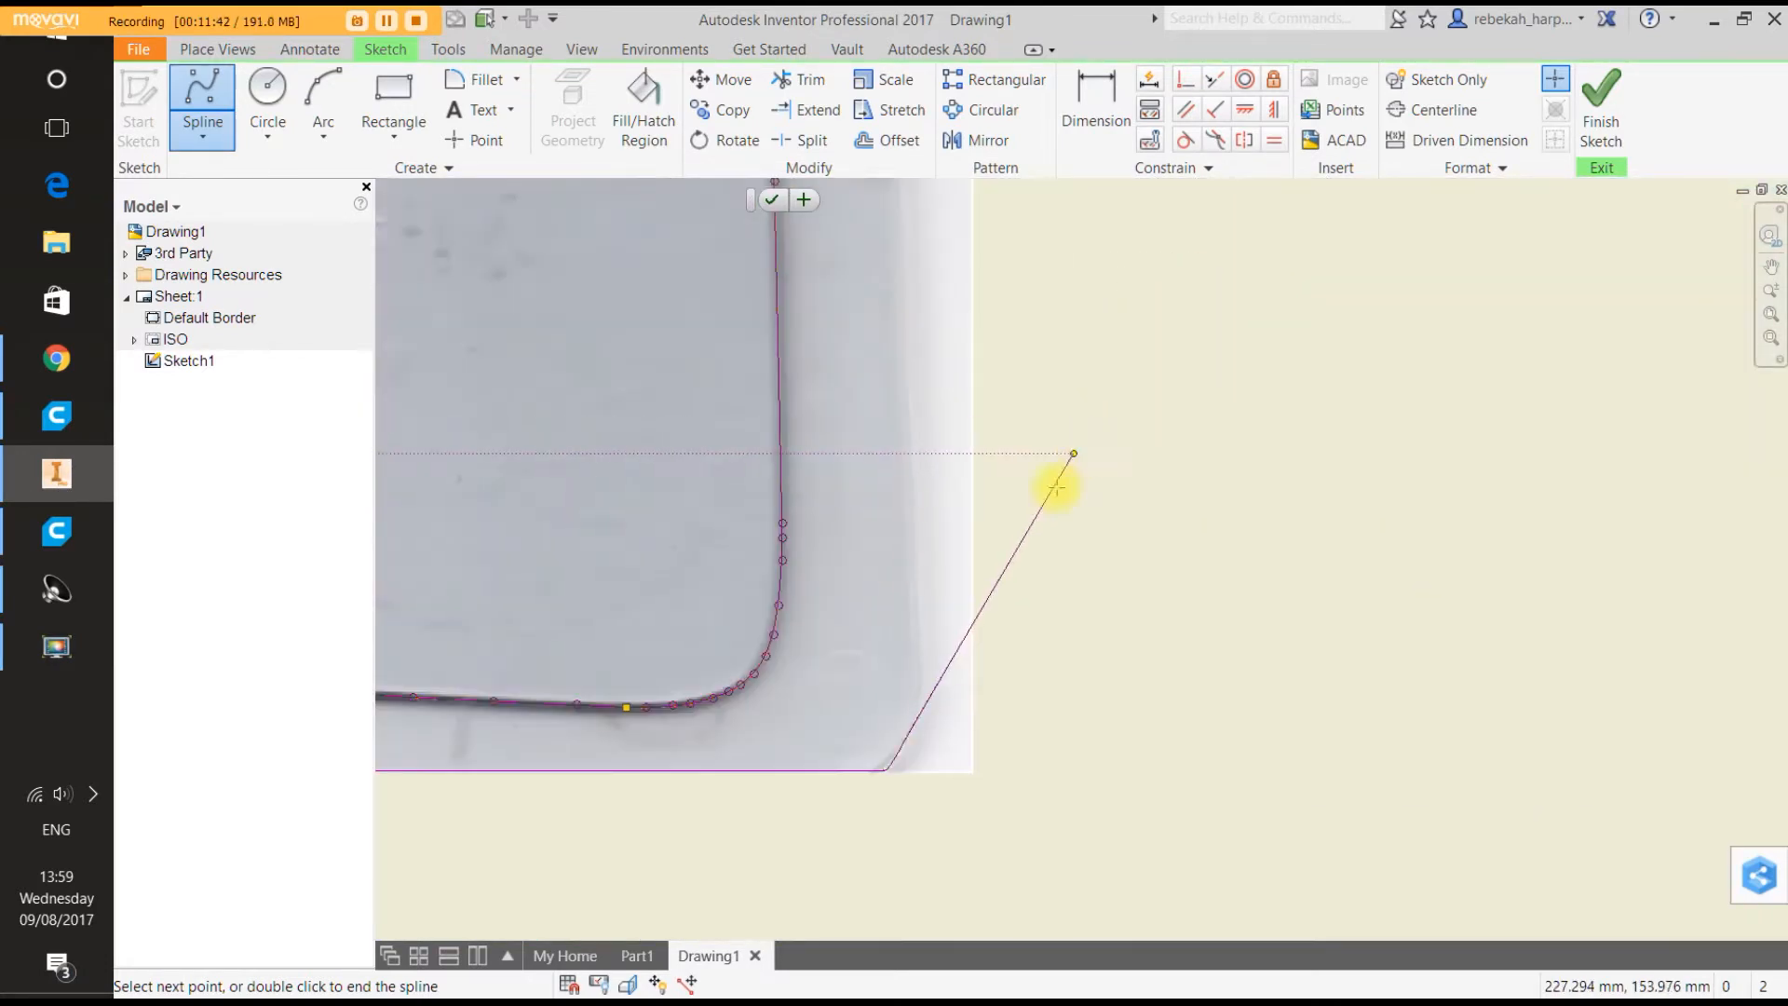
pyautogui.scroll(5, 919, 721)
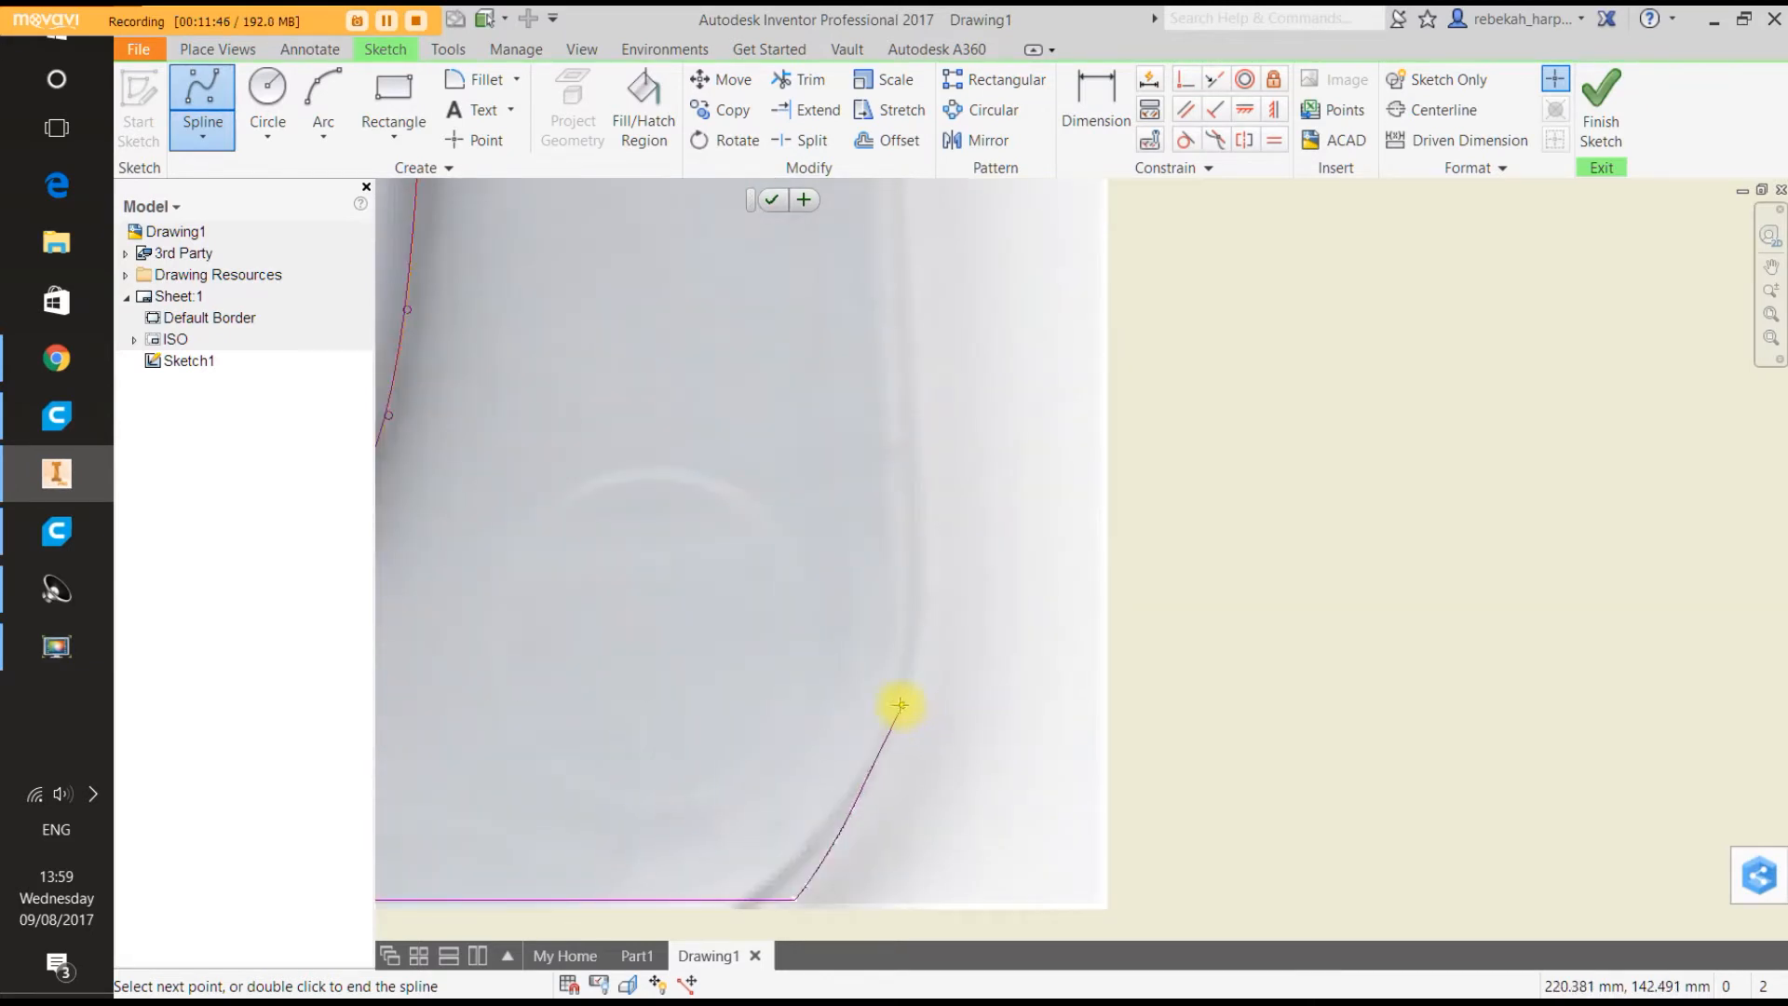
pyautogui.click(903, 669)
# Continue the spline up to where the lower-right curve meets the right edge and finish the spline there.
pyautogui.scroll(3, 918, 646)
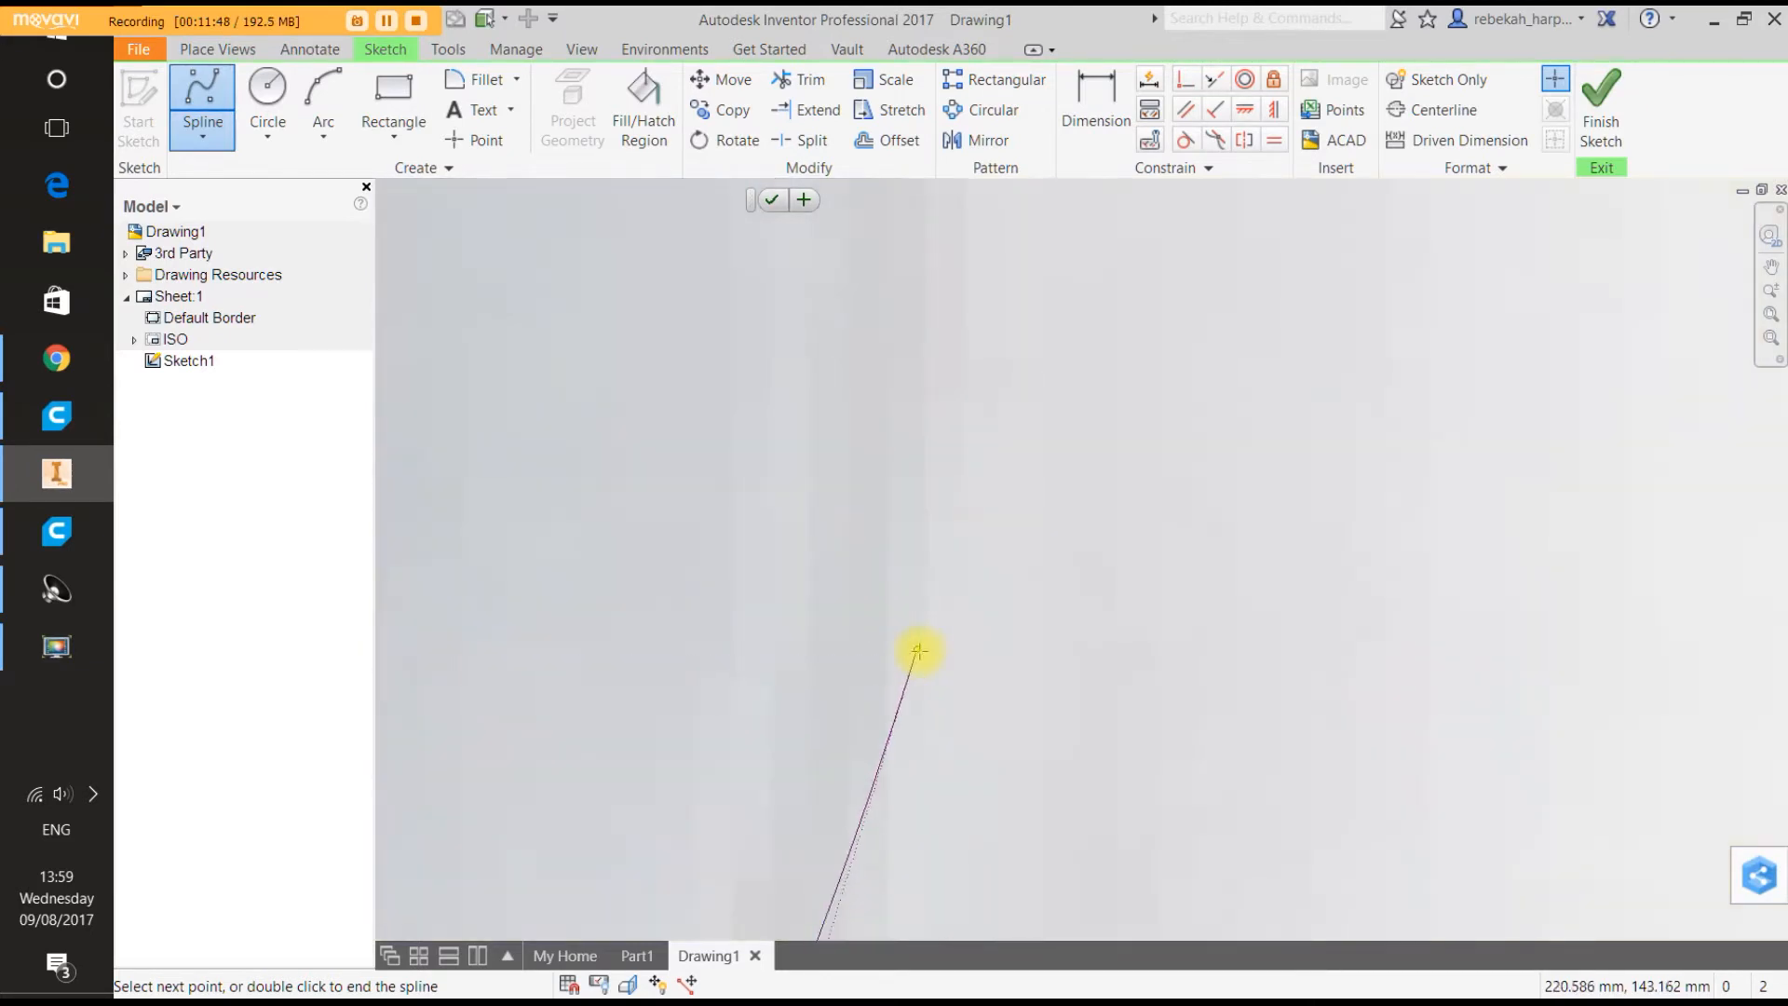
pyautogui.scroll(-2, 885, 652)
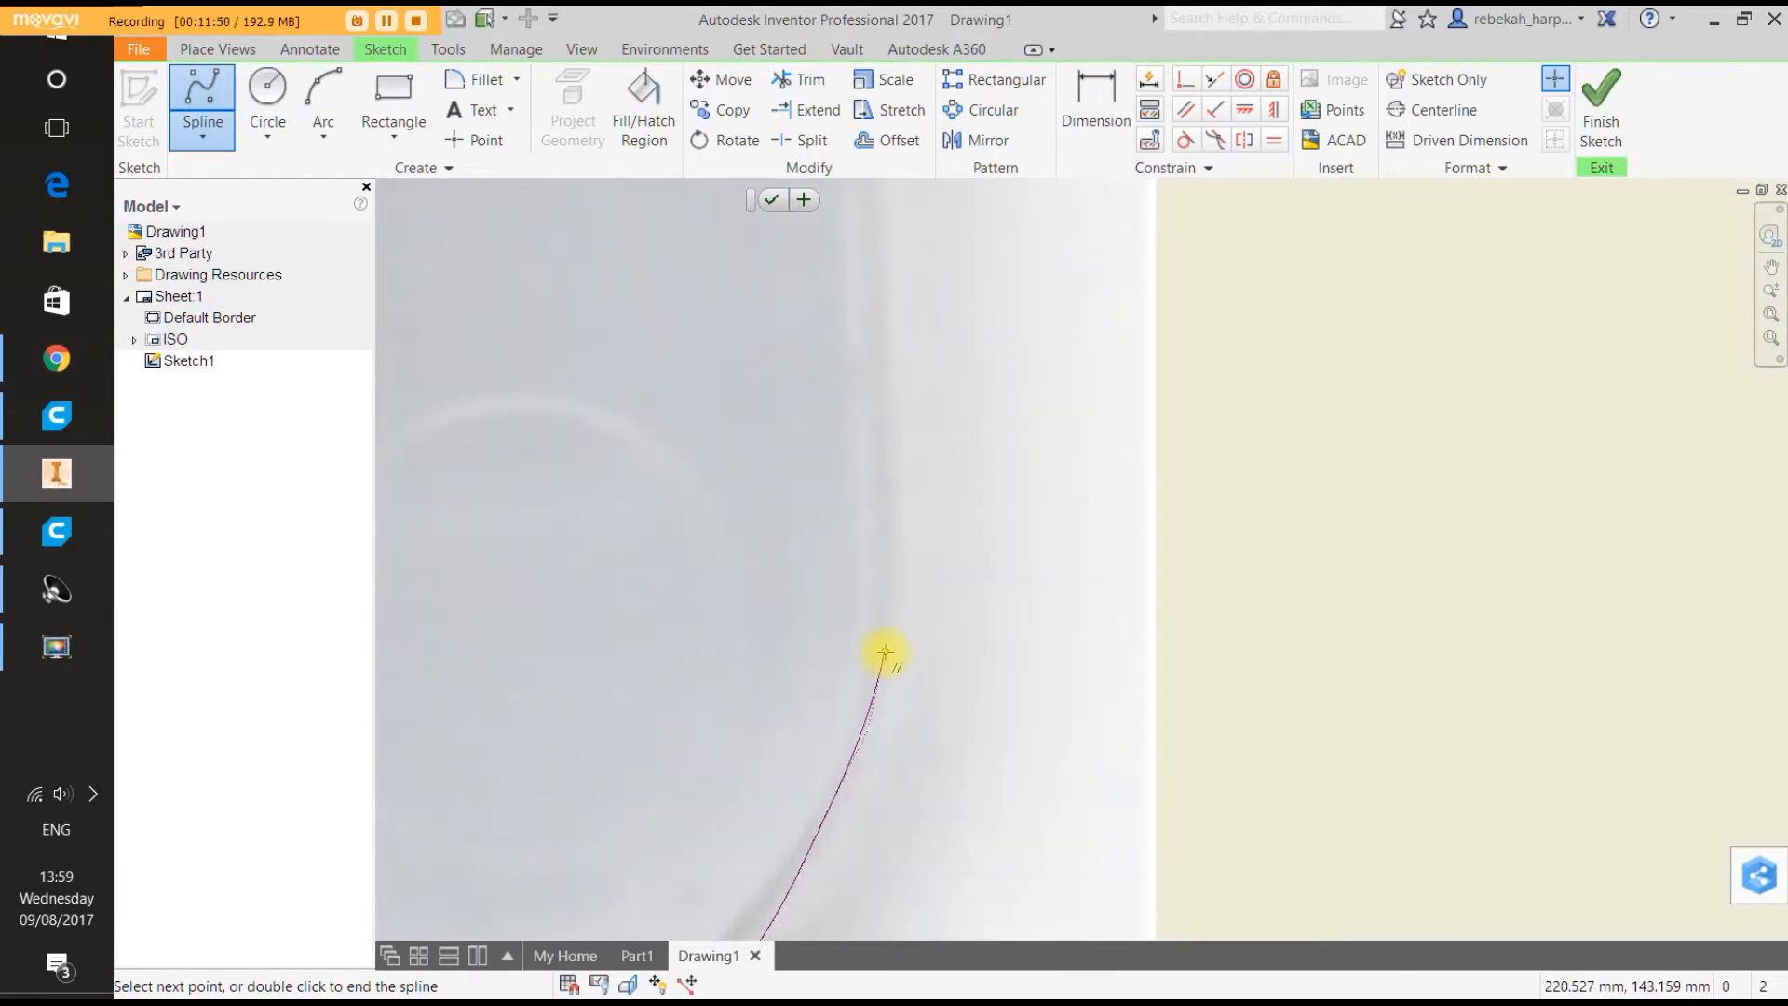
pyautogui.scroll(4, 884, 652)
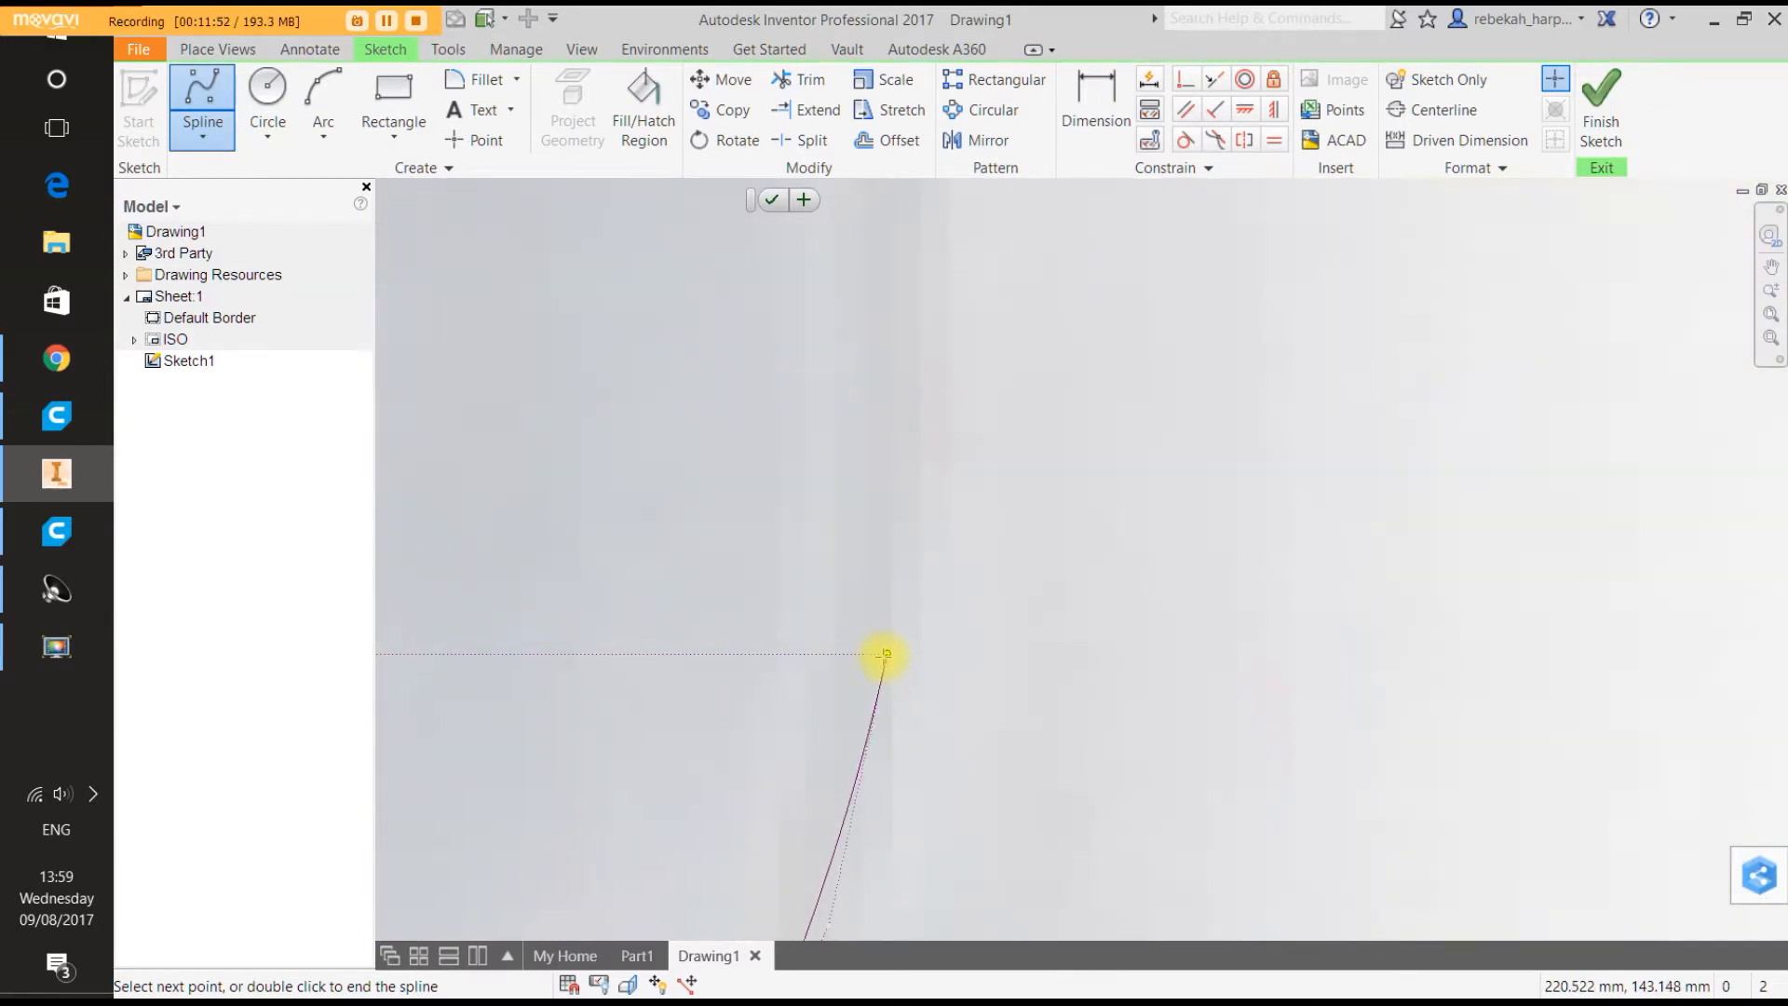
pyautogui.scroll(-2, 883, 656)
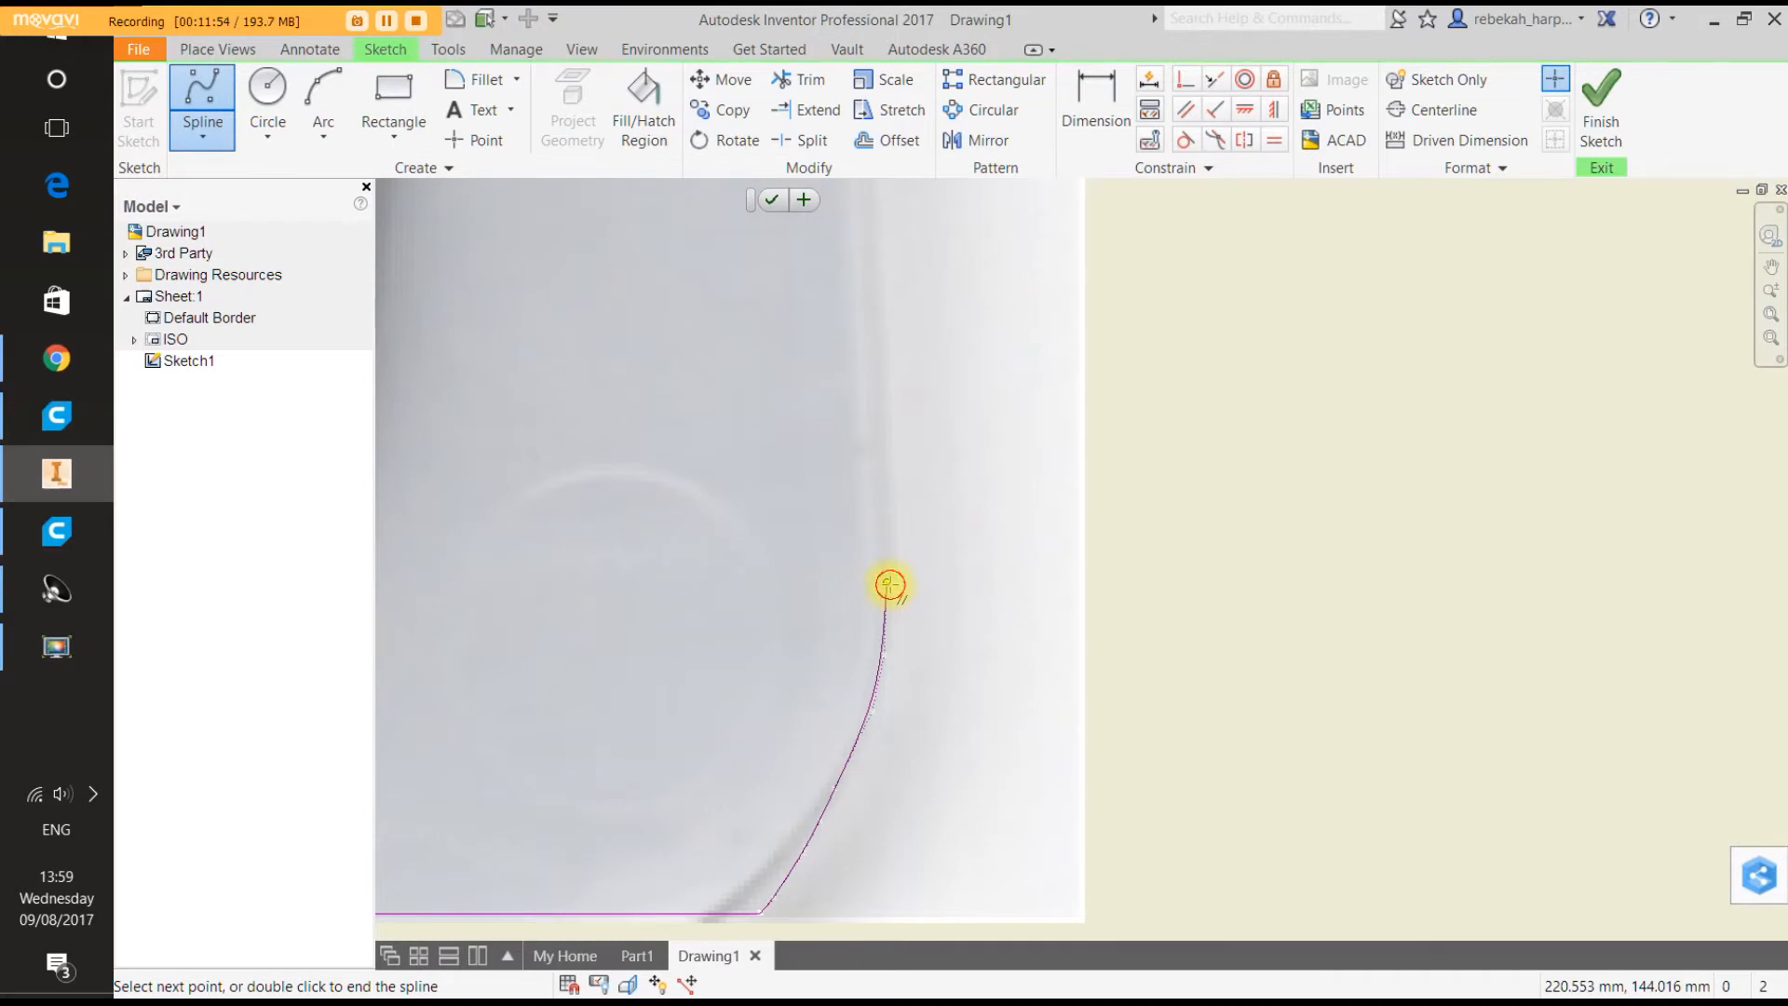
pyautogui.rightClick(884, 448)
pyautogui.click(981, 447)
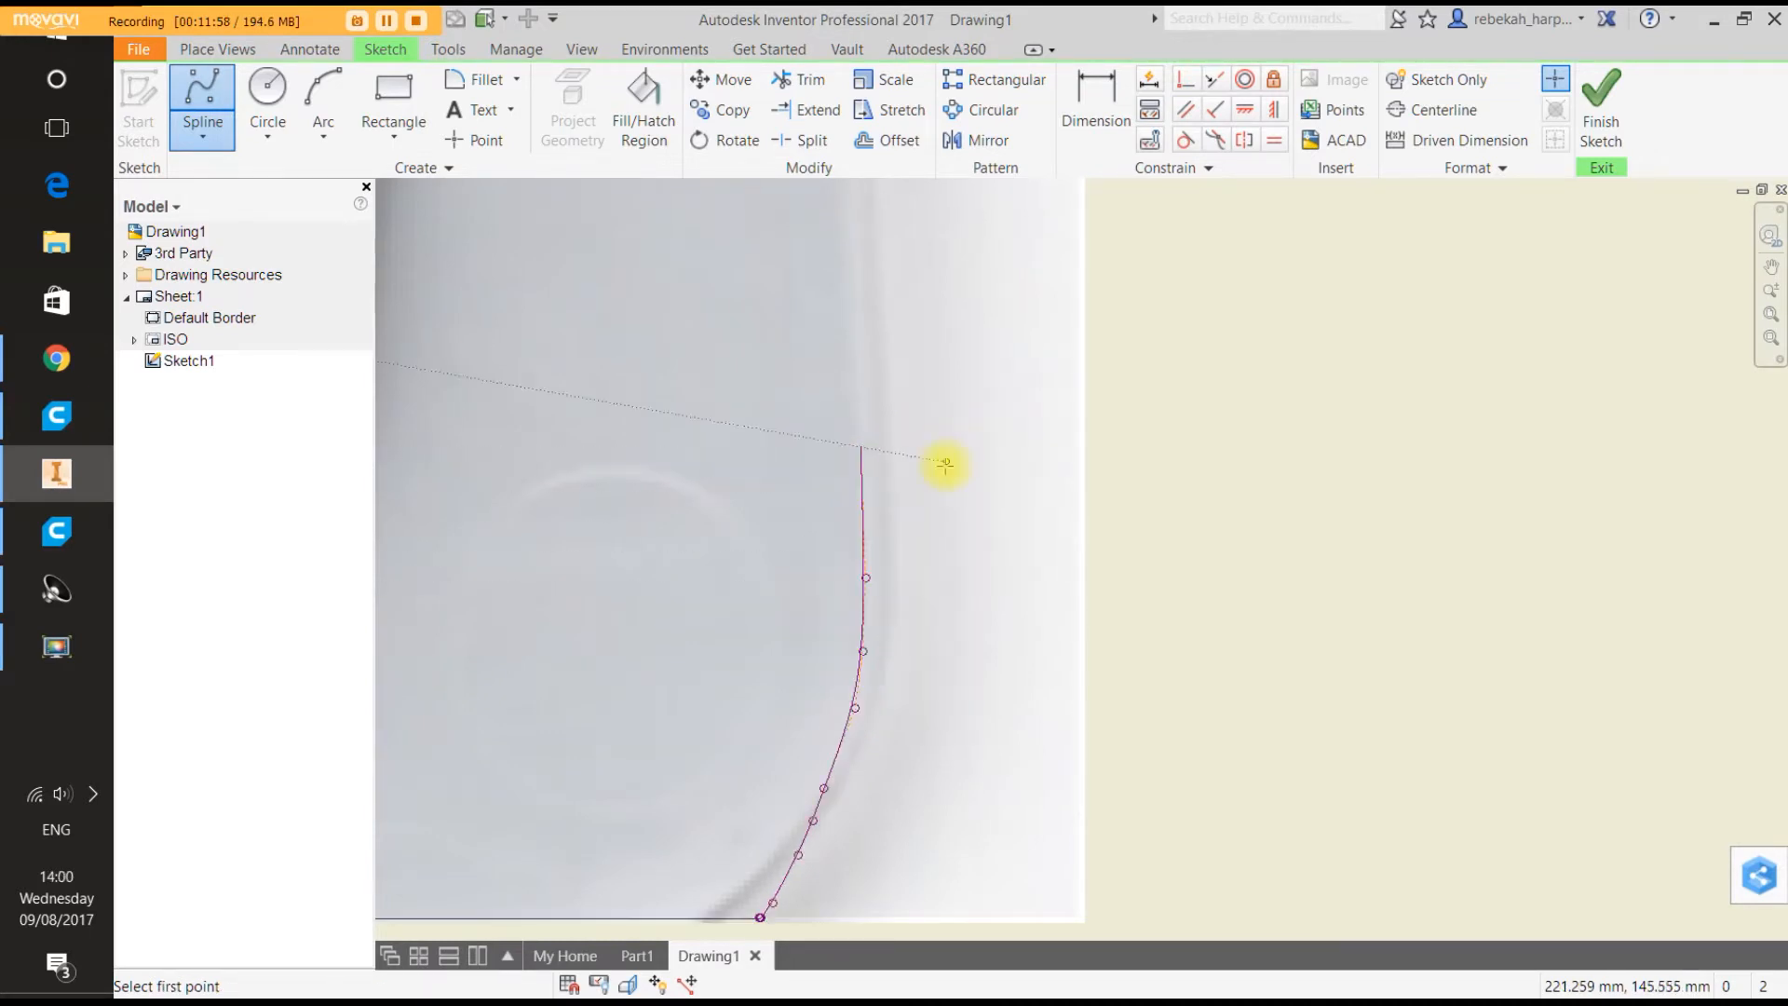
# End the spline command and shift the clustered control points at the lower-right corner inward along the bottom edge toward the scanned corner line.
pyautogui.scroll(-2, 919, 570)
pyautogui.scroll(3, 876, 694)
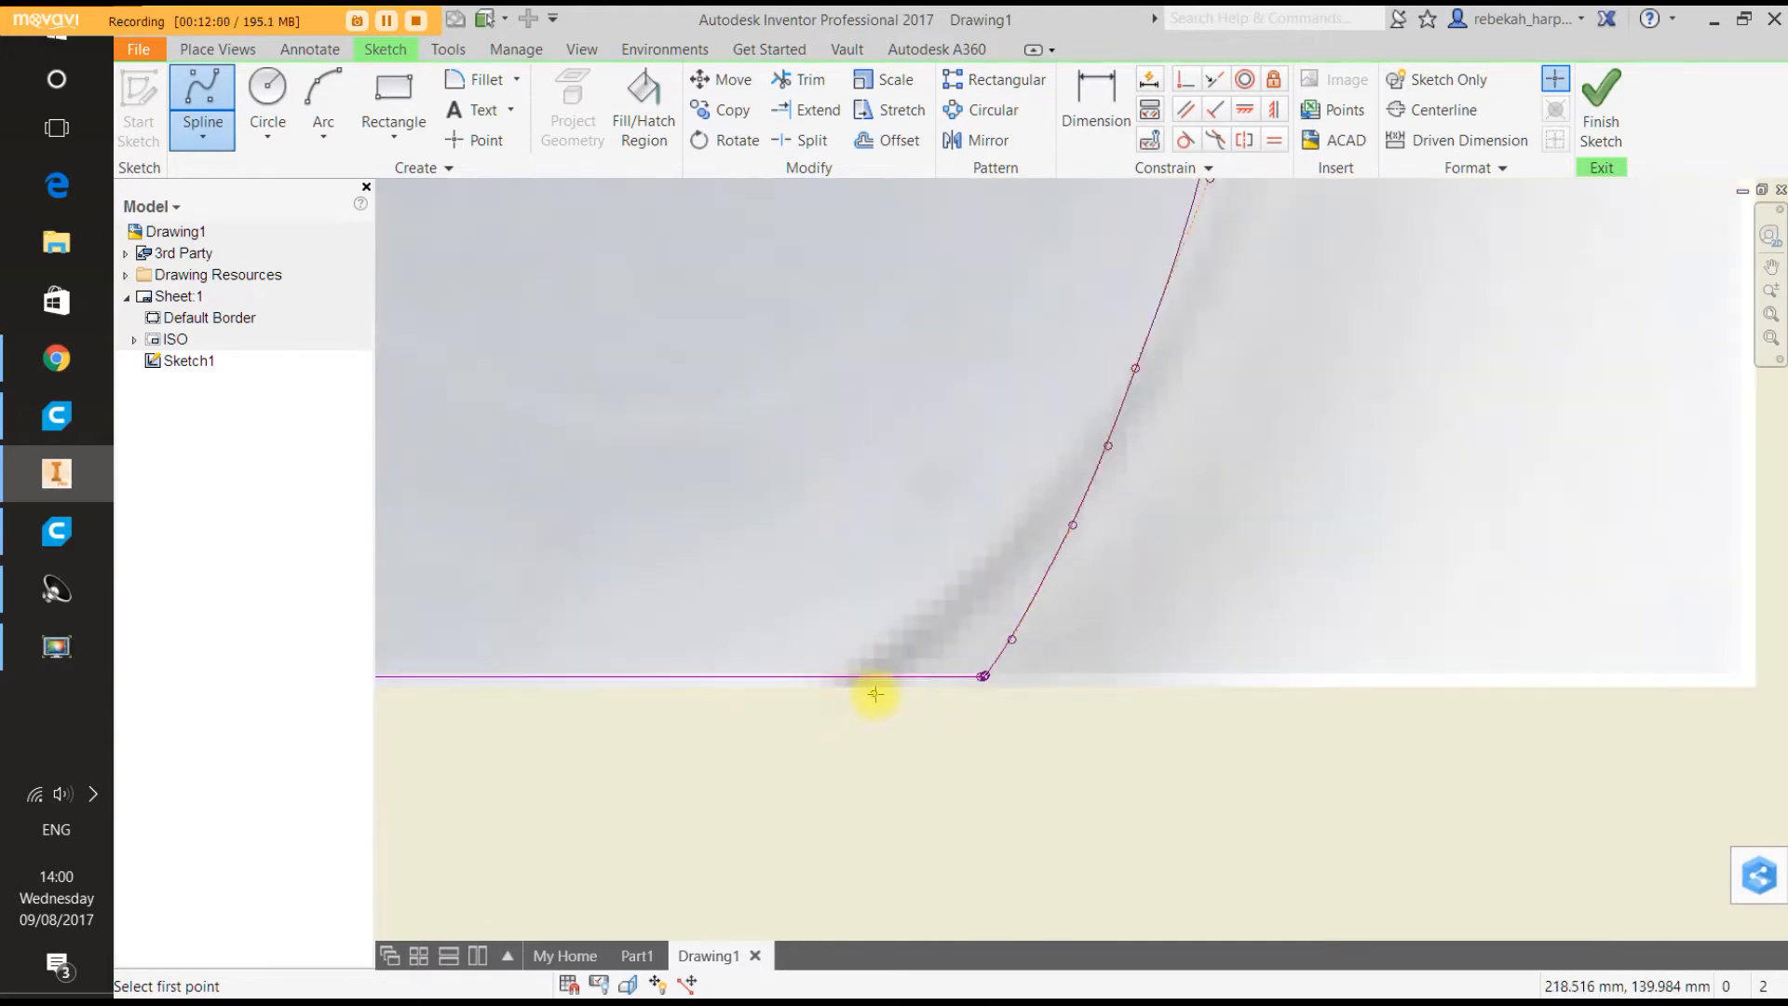
pyautogui.rightClick(906, 696)
pyautogui.click(974, 699)
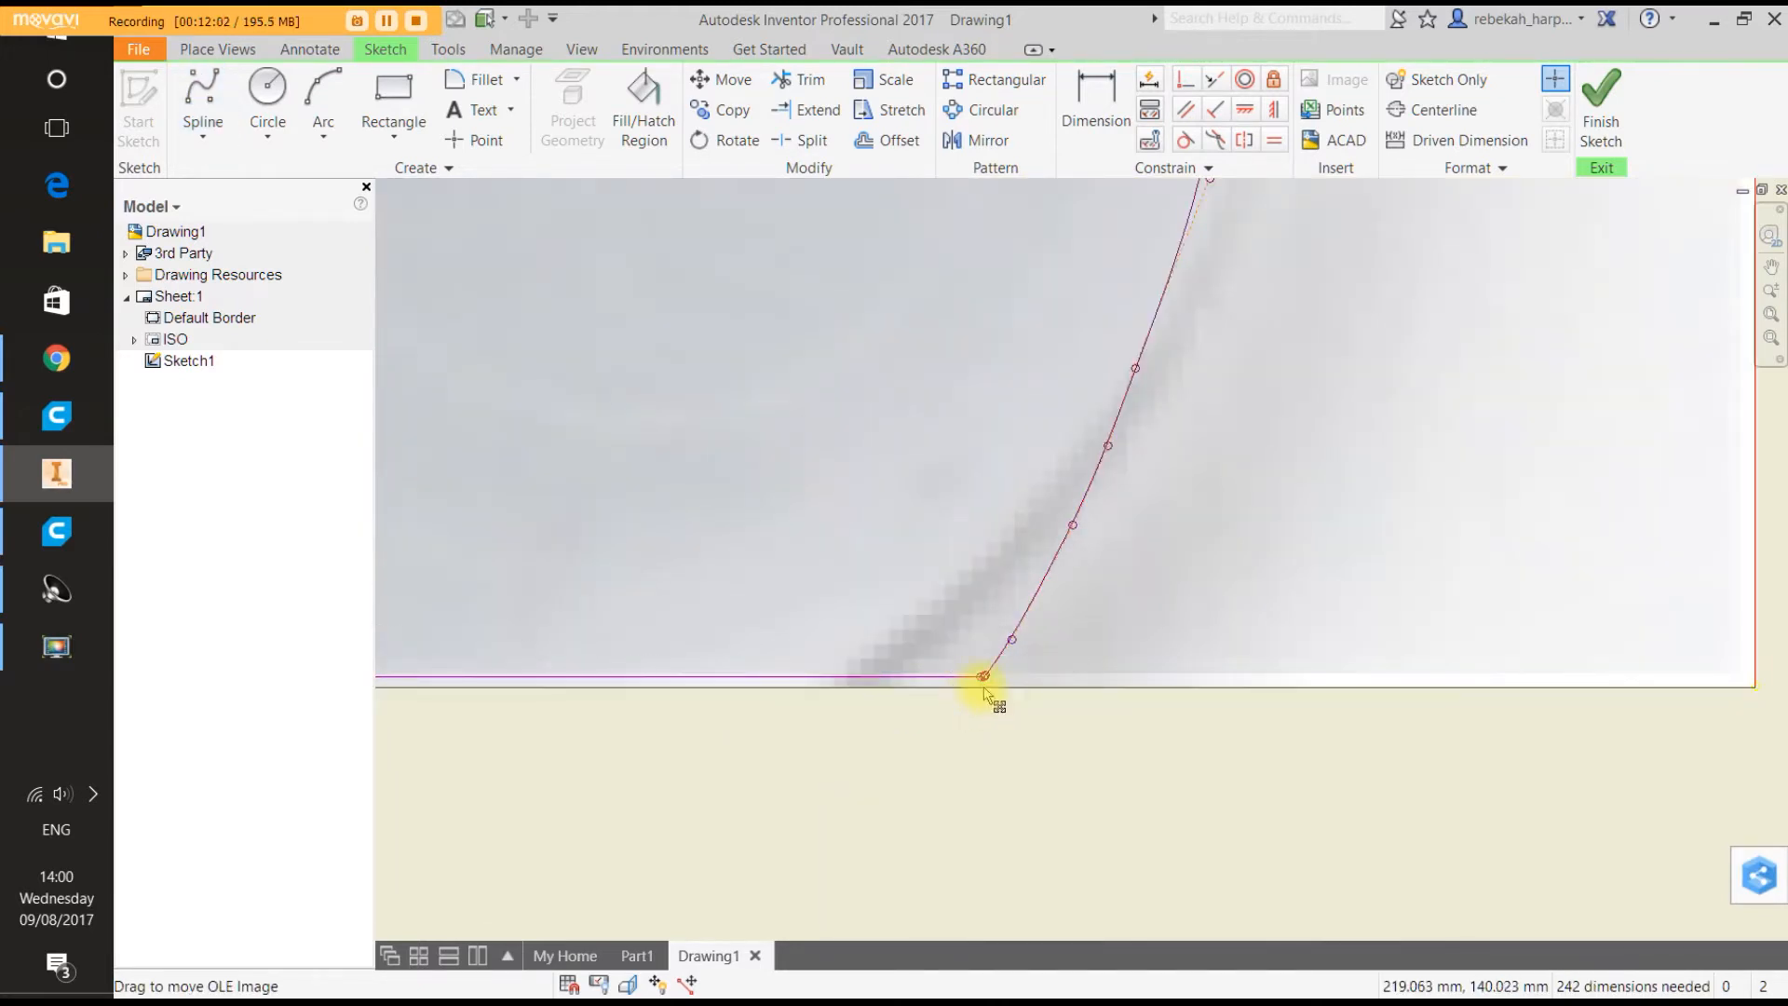
pyautogui.scroll(2, 982, 690)
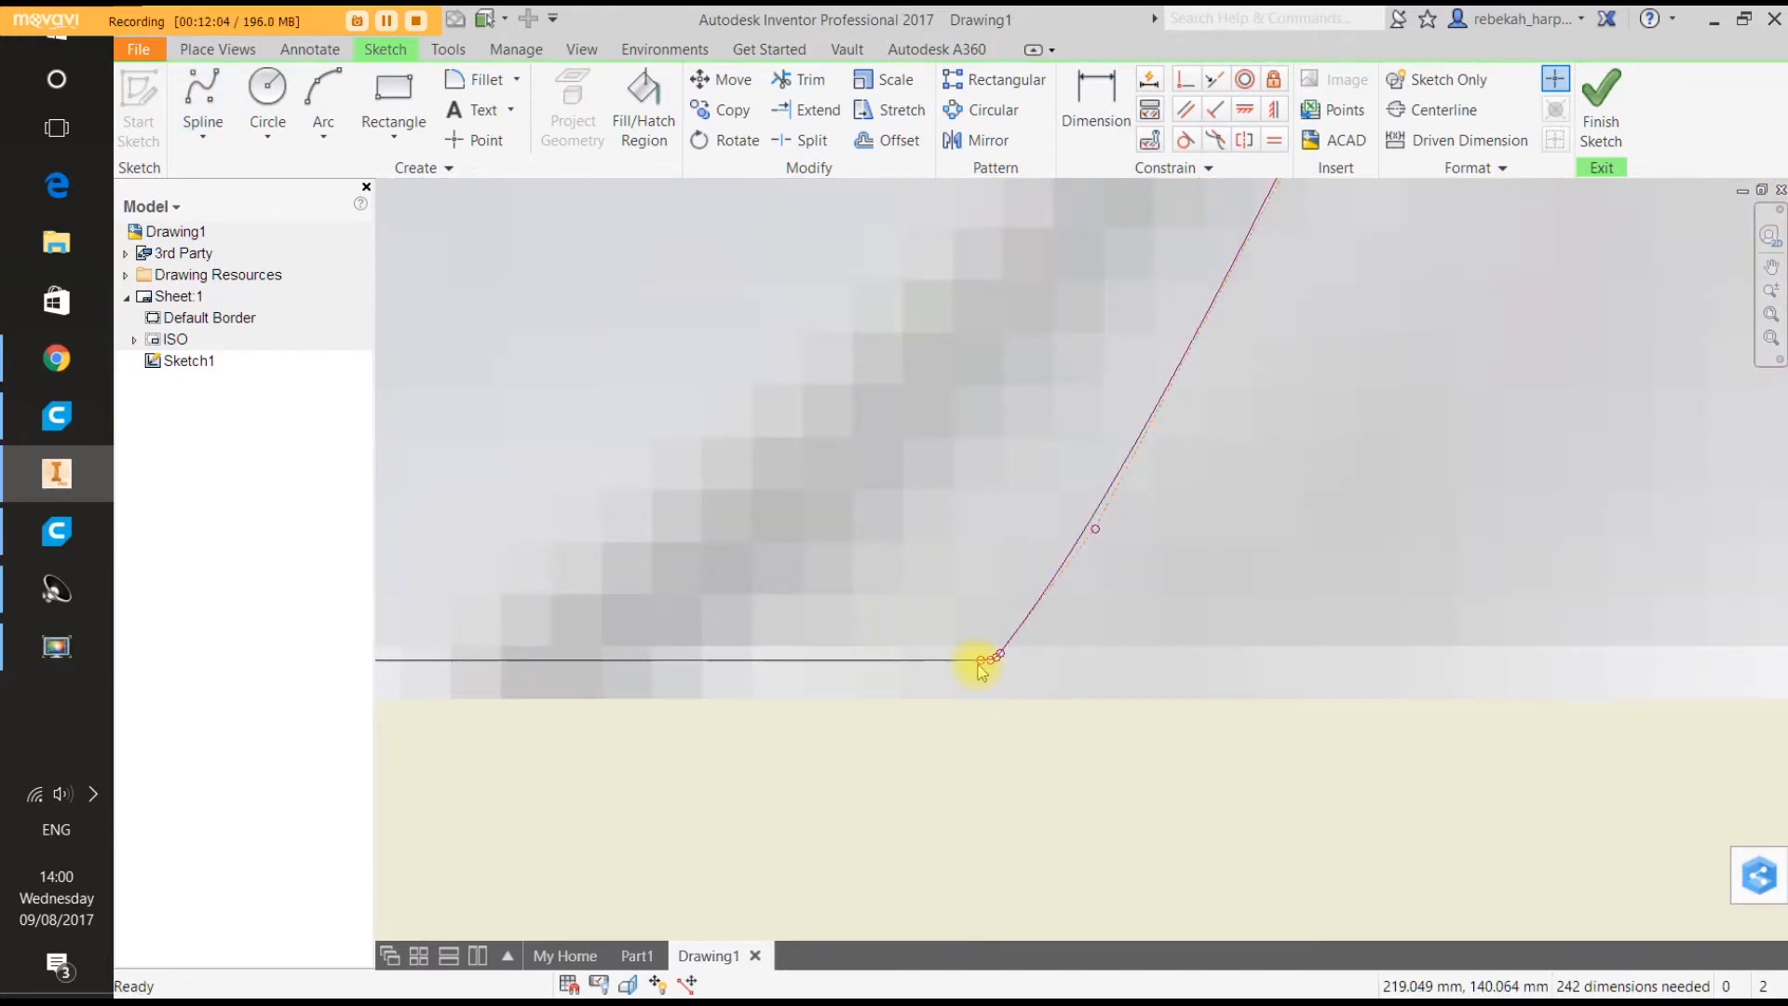
pyautogui.moveTo(962, 672); pyautogui.dragTo(527, 682)
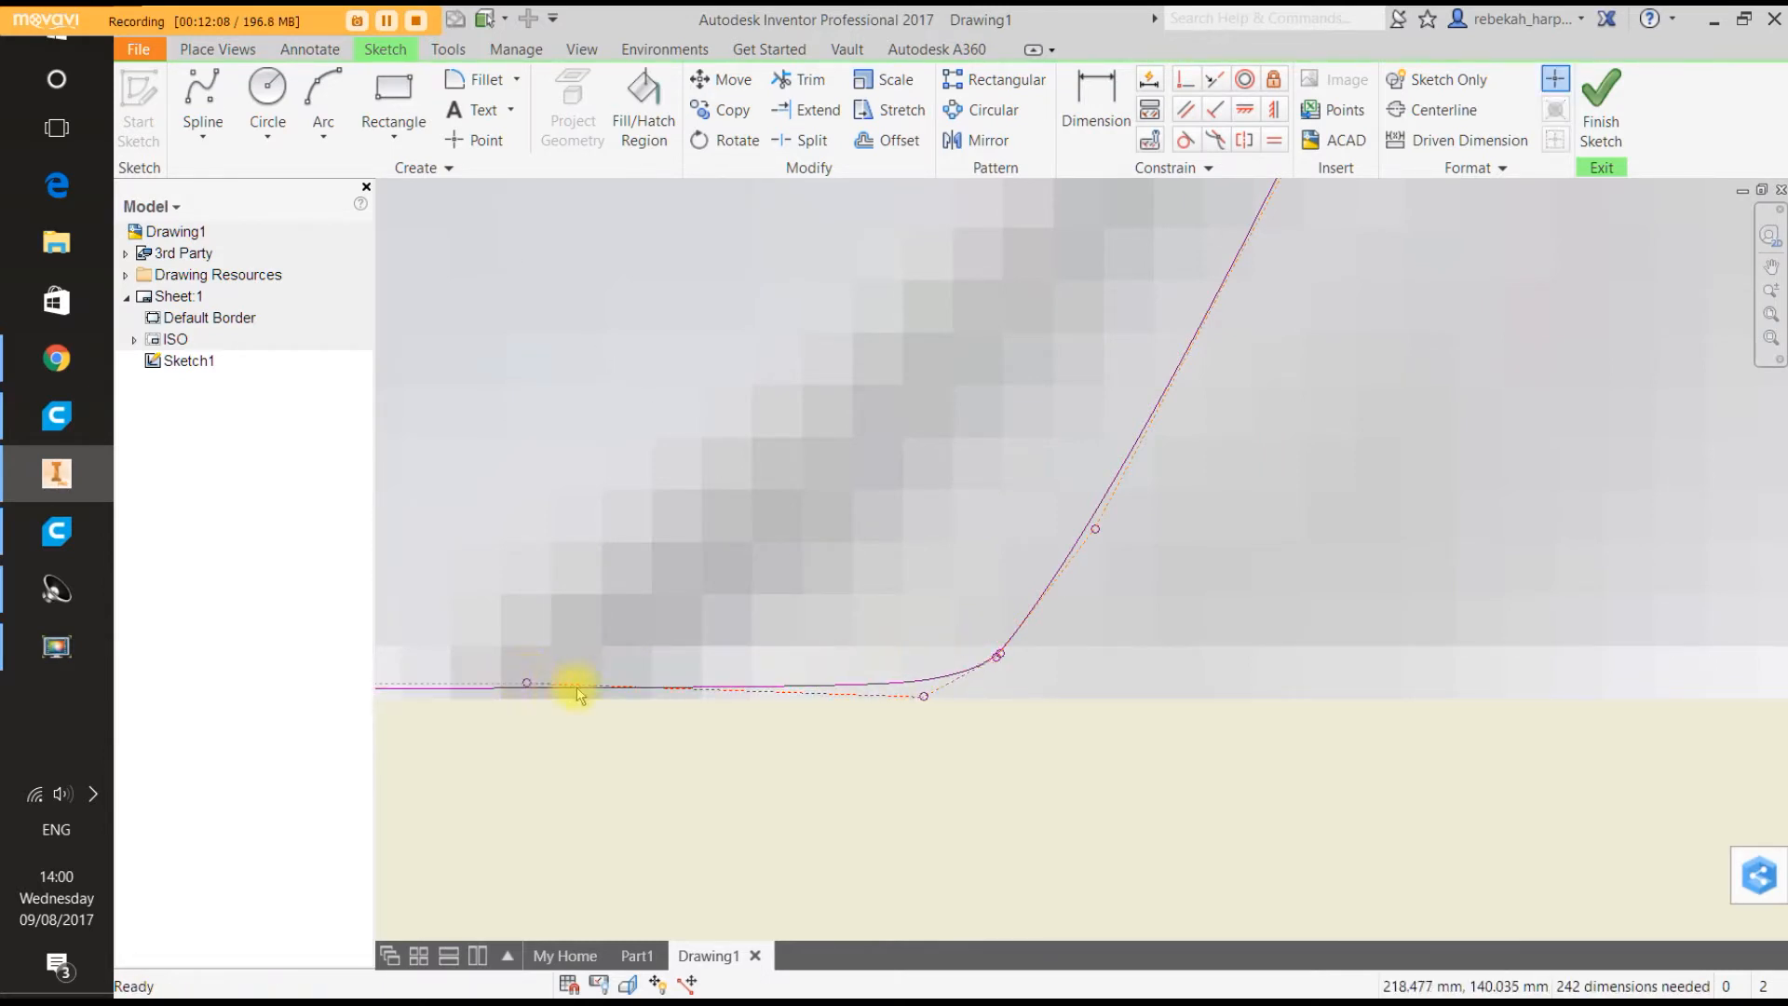
pyautogui.moveTo(923, 696); pyautogui.dragTo(635, 692)
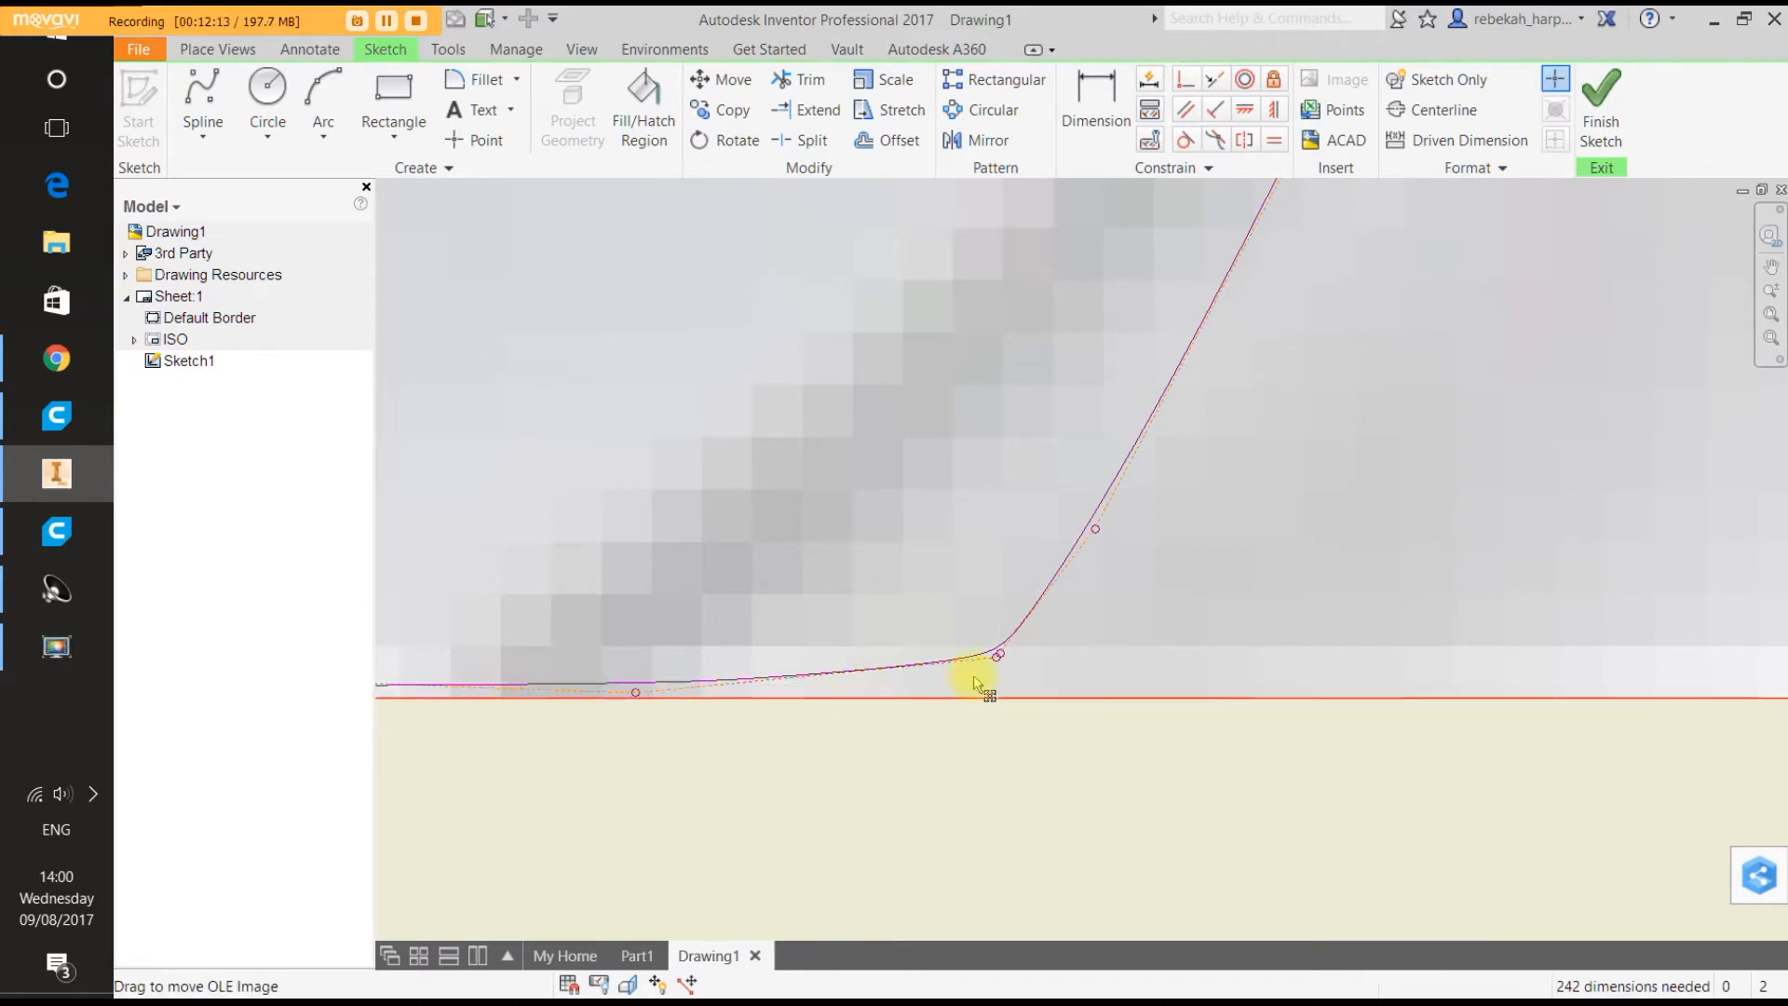
pyautogui.moveTo(996, 658); pyautogui.dragTo(724, 676)
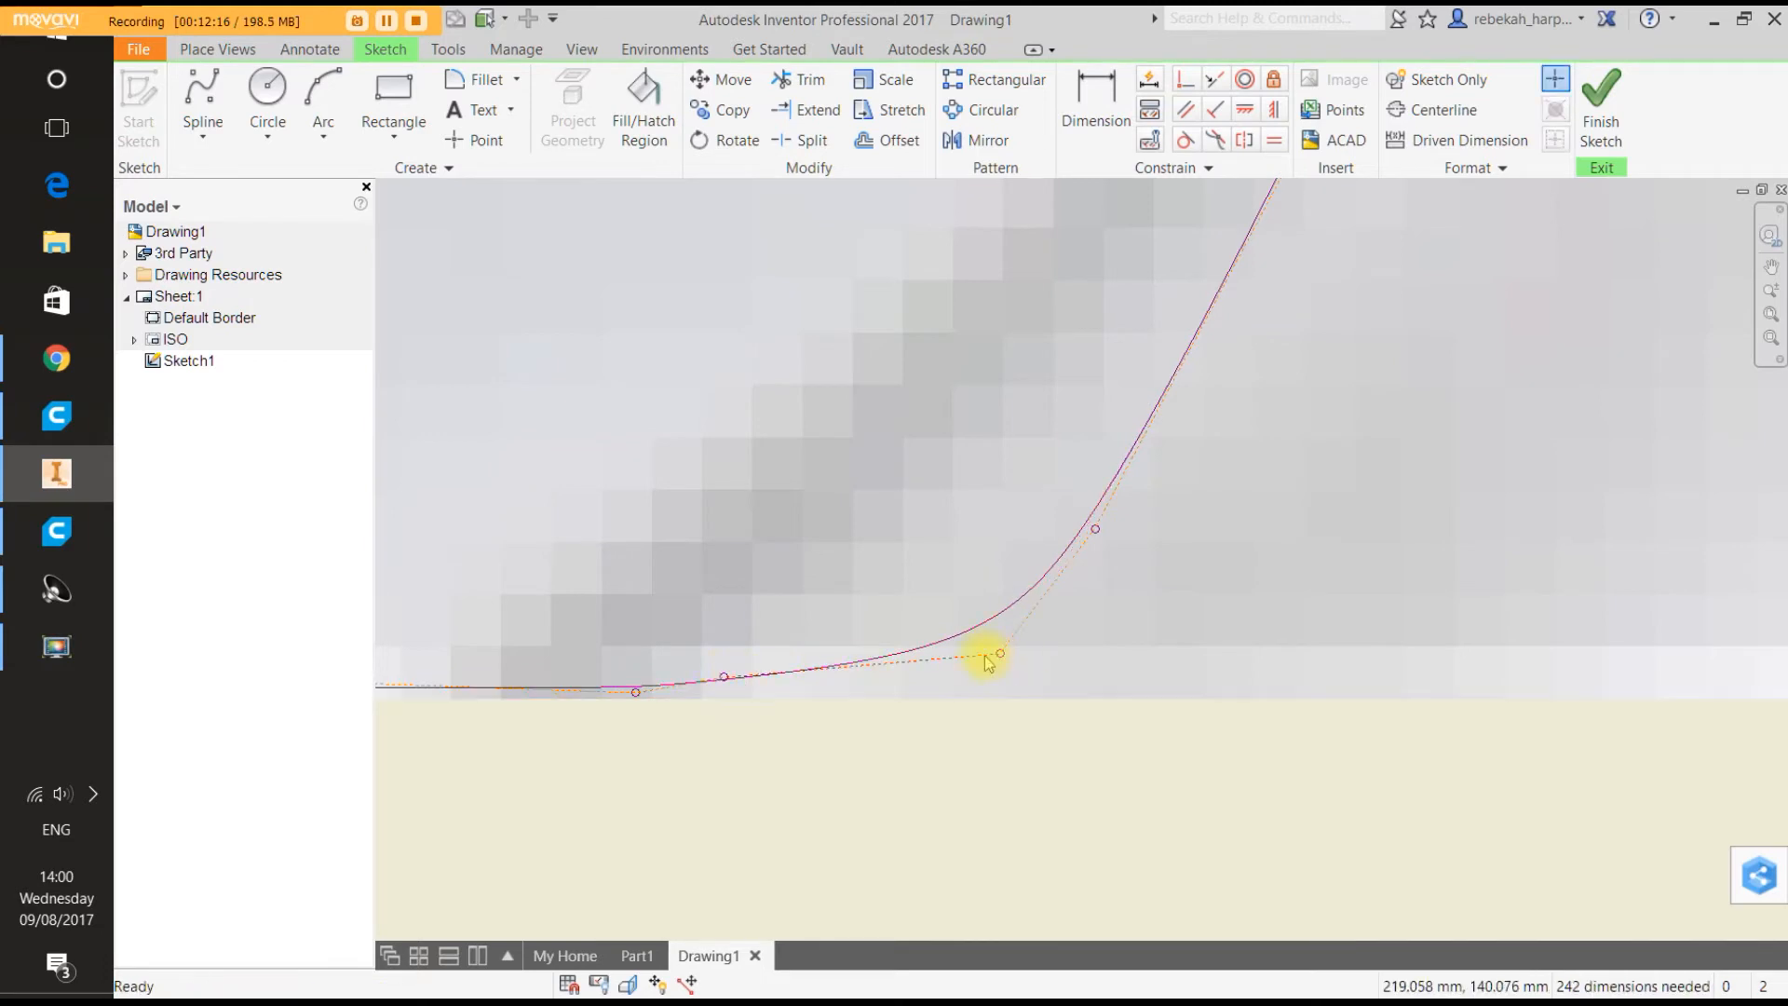
pyautogui.moveTo(1000, 655)
pyautogui.mouseDown()
pyautogui.moveTo(937, 658)
pyautogui.moveTo(882, 615)
pyautogui.moveTo(893, 642)
pyautogui.mouseUp()
# Reposition the spline's lowest corner control points where the dark scanned corner line meets the bottom edge, and pull the next one inward.
pyautogui.scroll(-2, 571, 699)
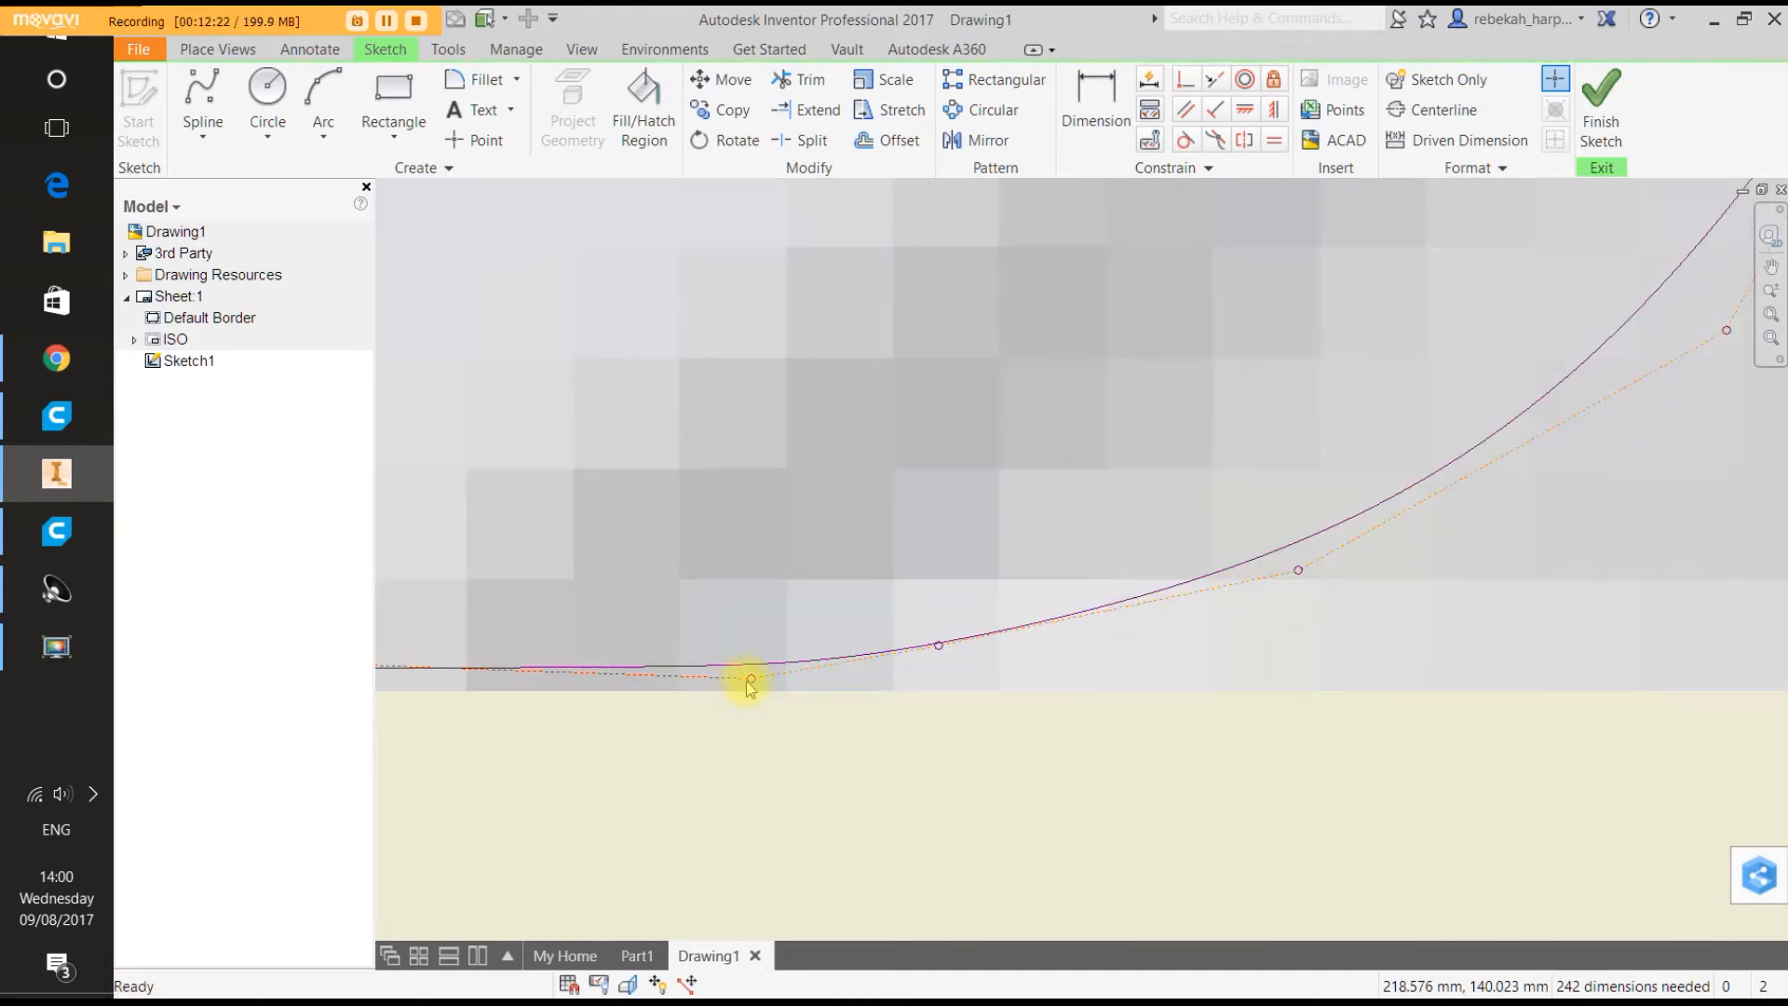
pyautogui.moveTo(751, 681); pyautogui.dragTo(461, 687)
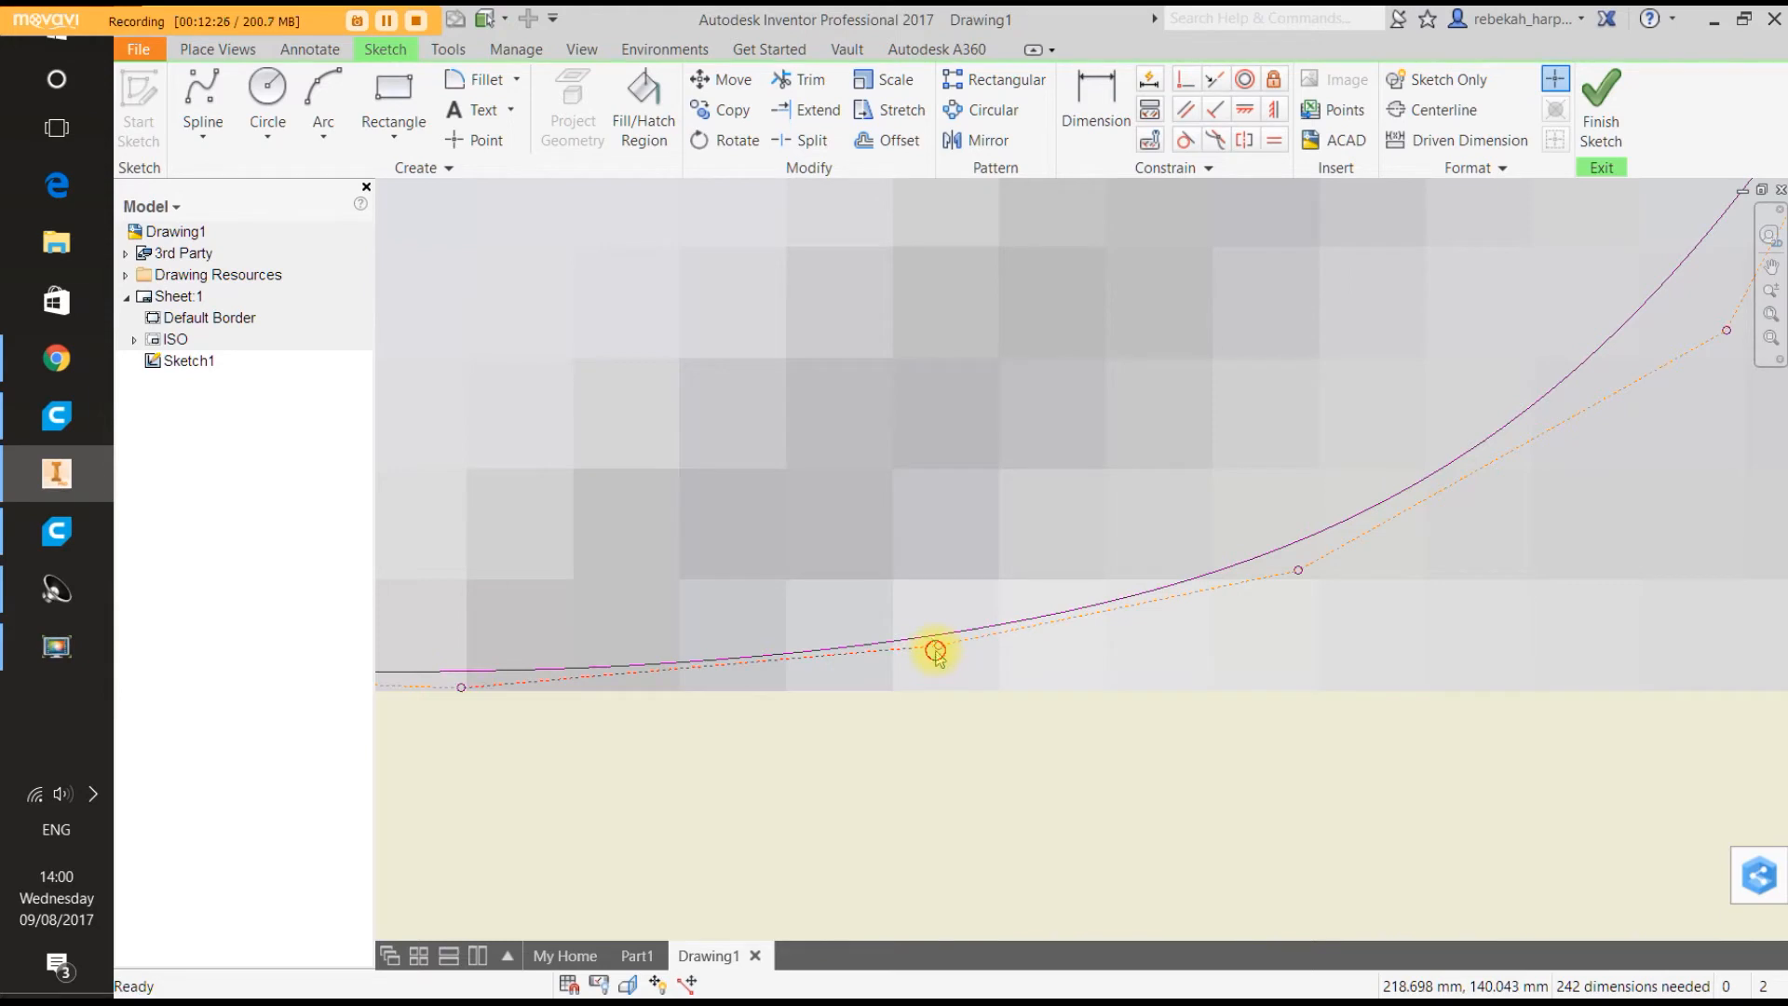
pyautogui.moveTo(939, 647); pyautogui.dragTo(527, 690)
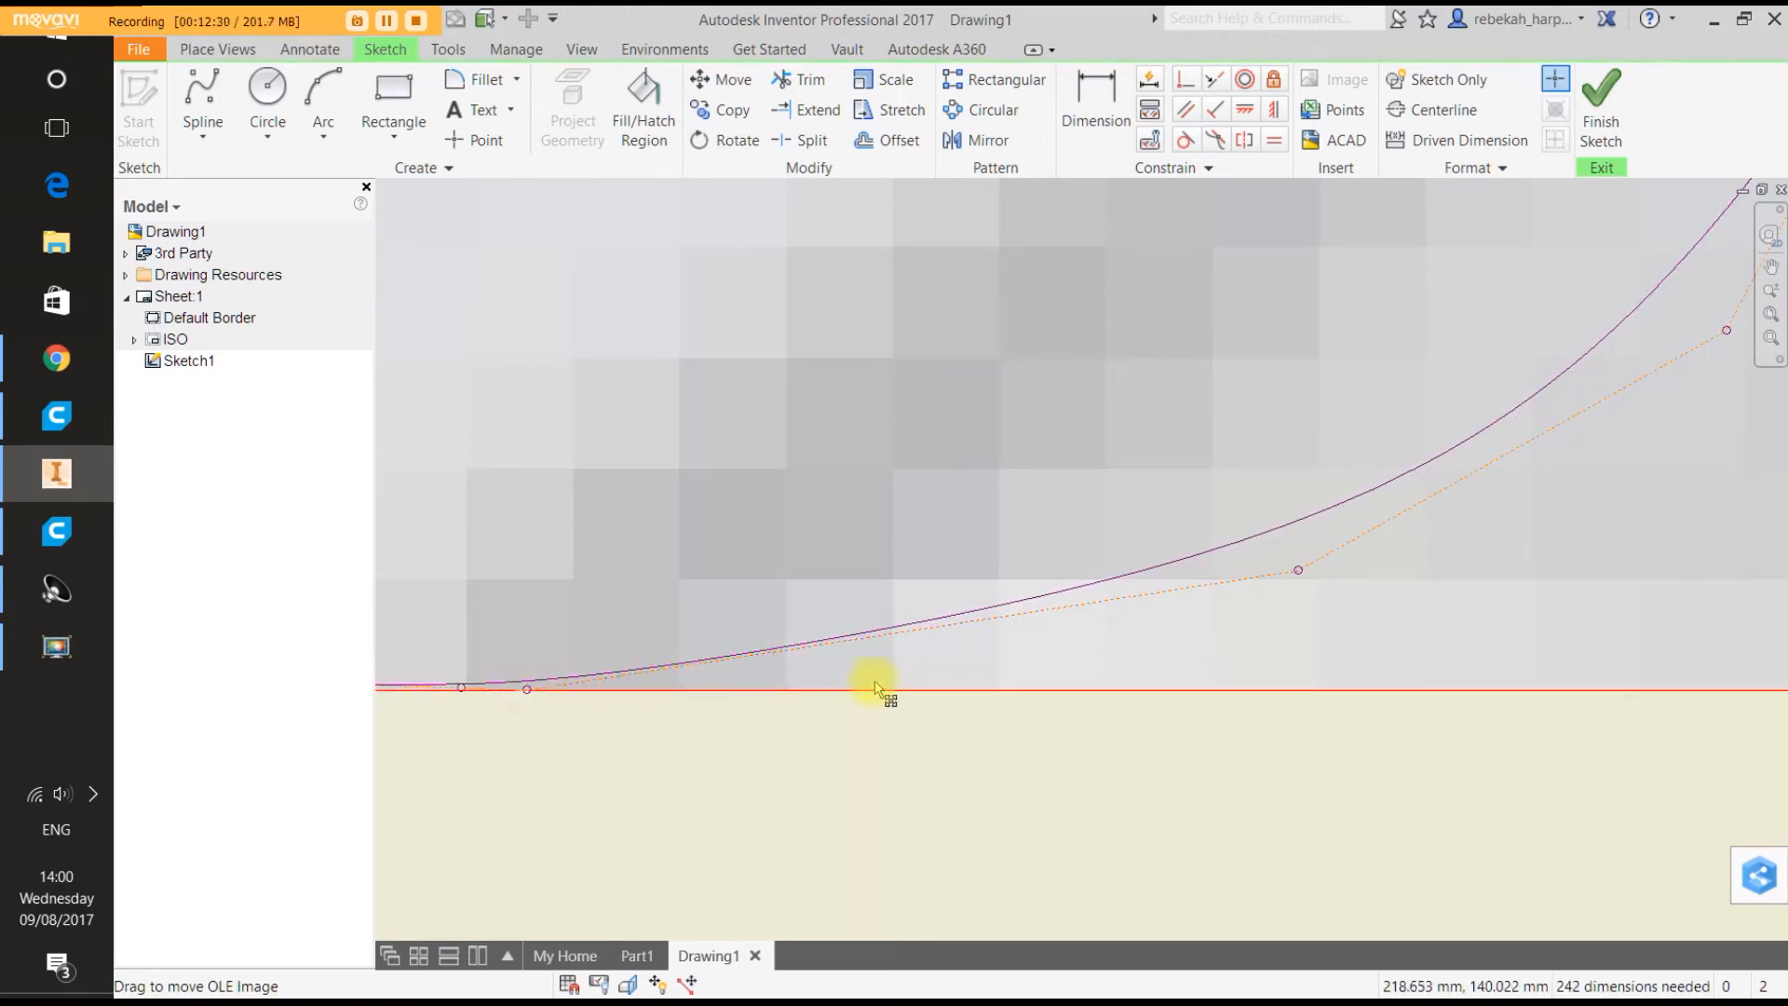
pyautogui.moveTo(1298, 570)
pyautogui.mouseDown()
pyautogui.moveTo(894, 614)
pyautogui.moveTo(787, 602)
pyautogui.mouseUp()
# Move the control point in the middle of the lower-right curve inward onto the dark scanned line.
pyautogui.scroll(6, 1050, 601)
pyautogui.scroll(-3, 1187, 545)
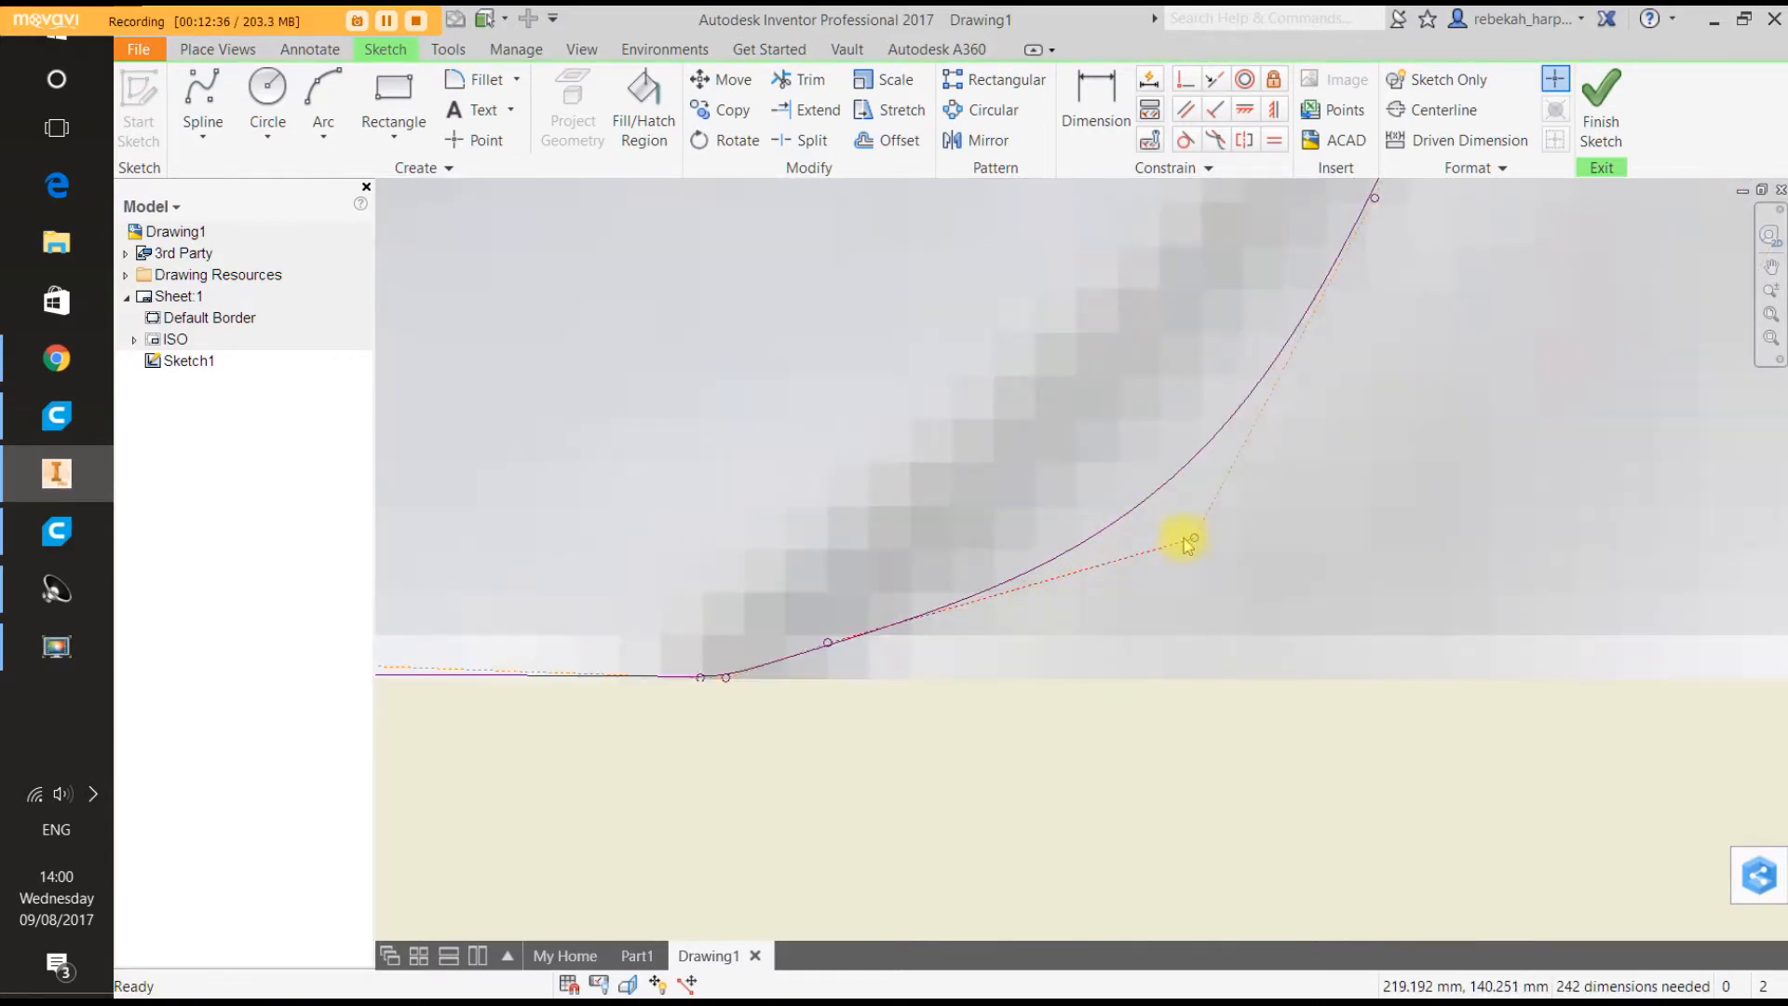
pyautogui.moveTo(1196, 541); pyautogui.dragTo(1083, 482)
pyautogui.scroll(-5, 1009, 562)
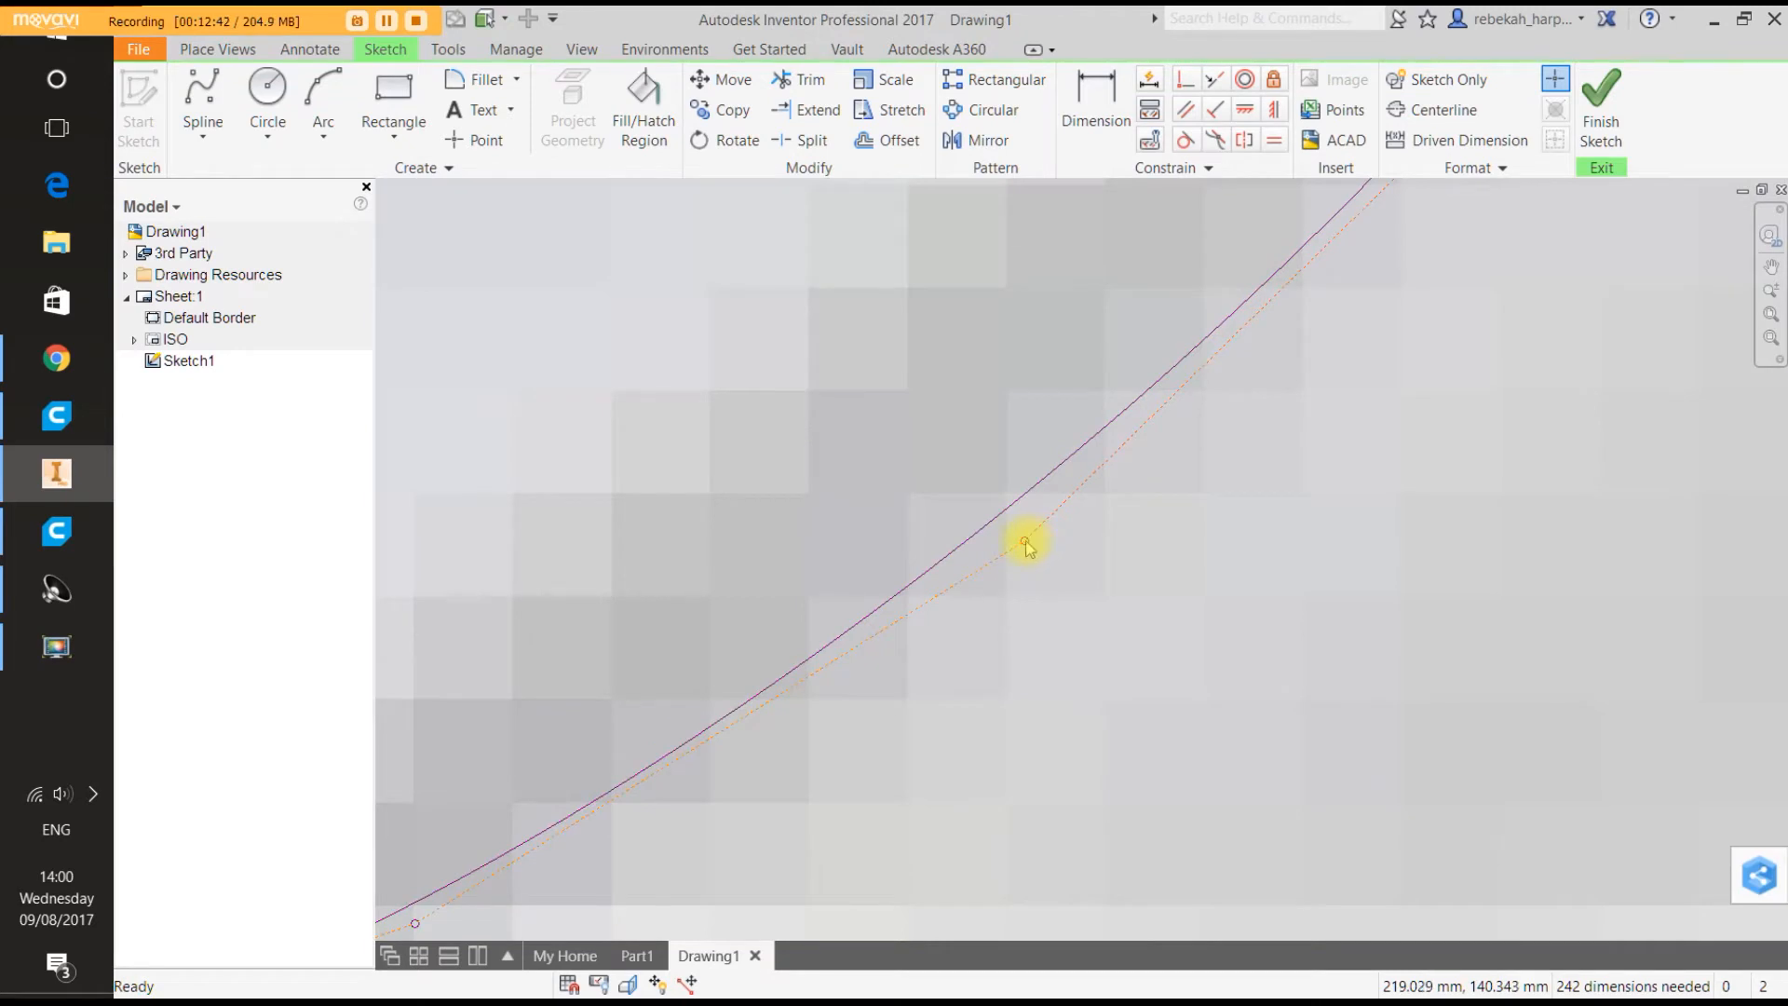
pyautogui.scroll(5, 1025, 545)
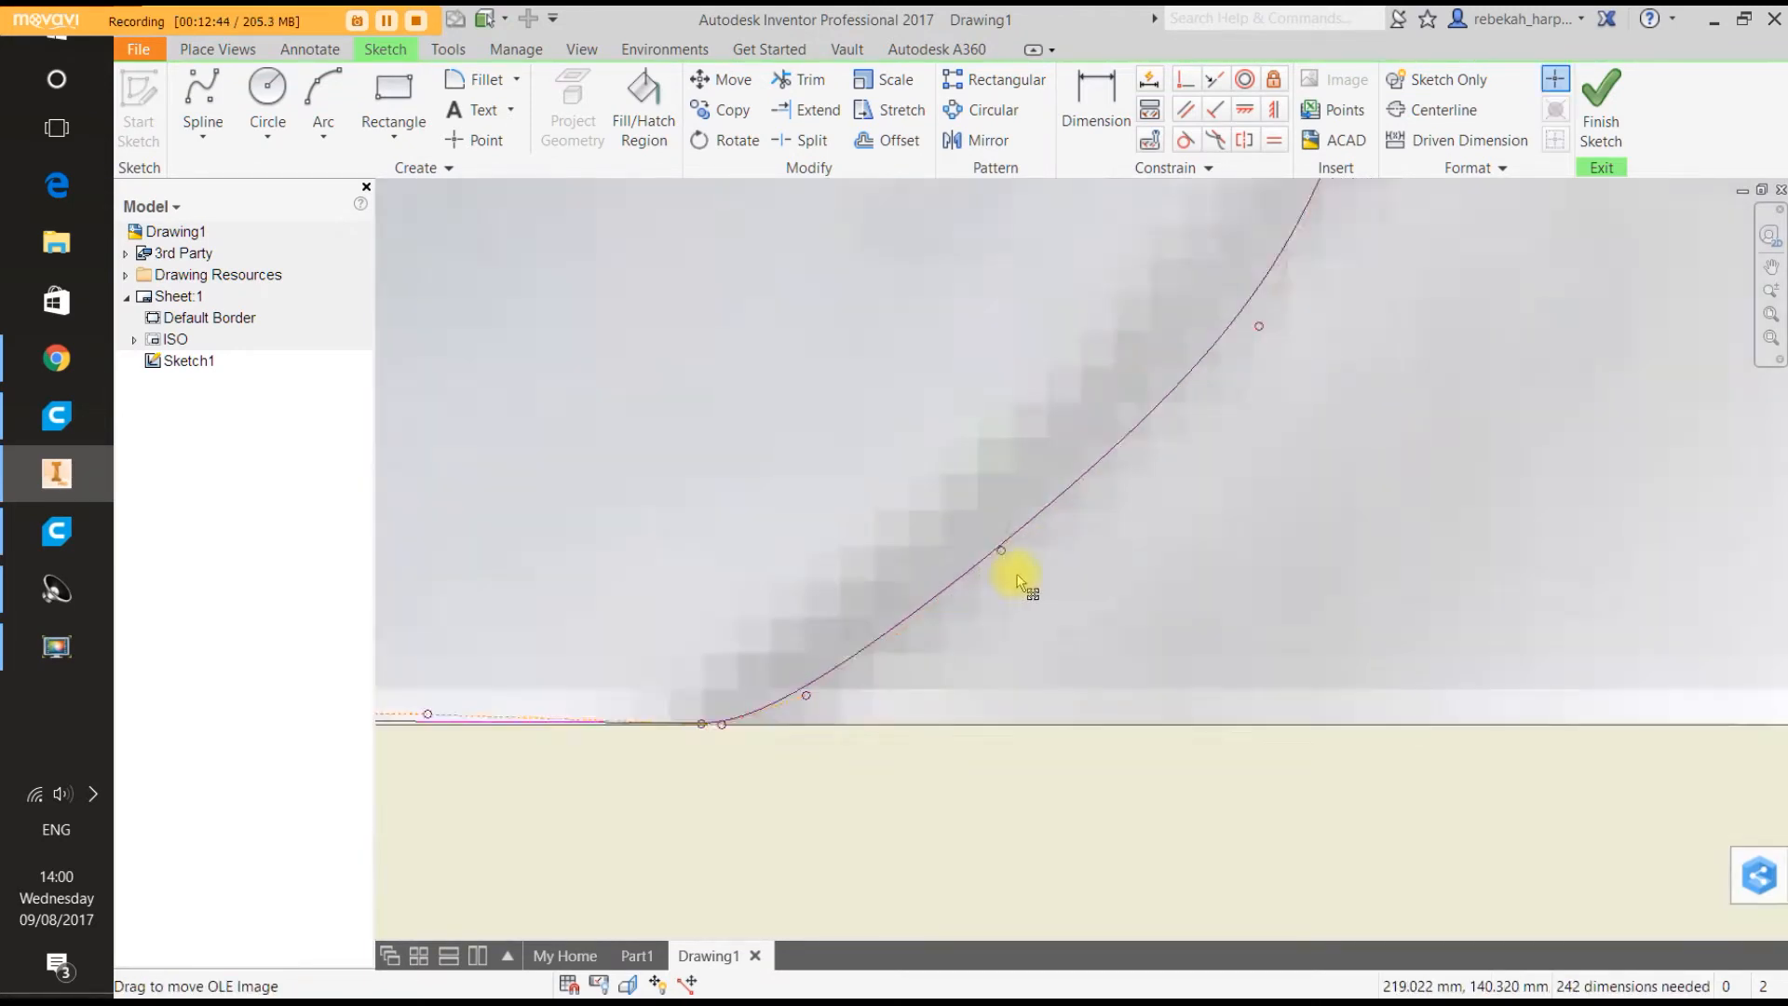
pyautogui.scroll(2, 1018, 576)
# Fine-tune the three control points where the spline leaves the bottom edge so that the bend follows the scanned corner line.
pyautogui.scroll(-5, 859, 658)
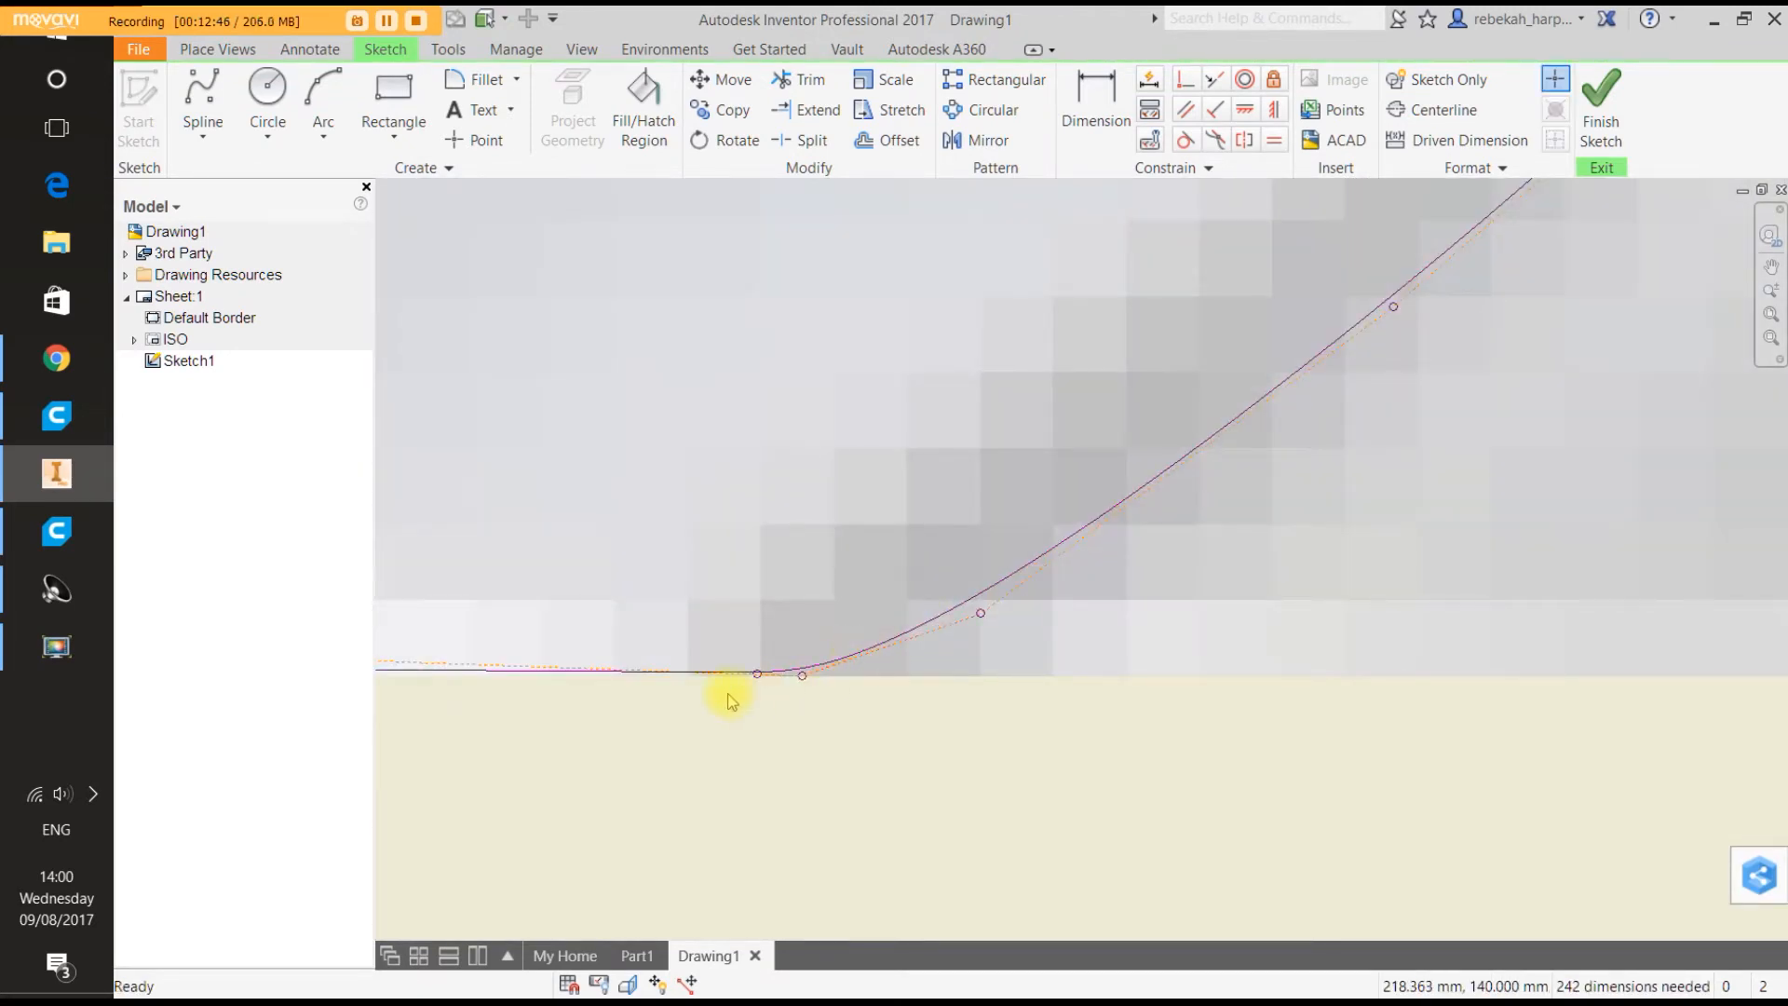
pyautogui.scroll(-3, 780, 667)
pyautogui.moveTo(833, 627); pyautogui.dragTo(620, 631)
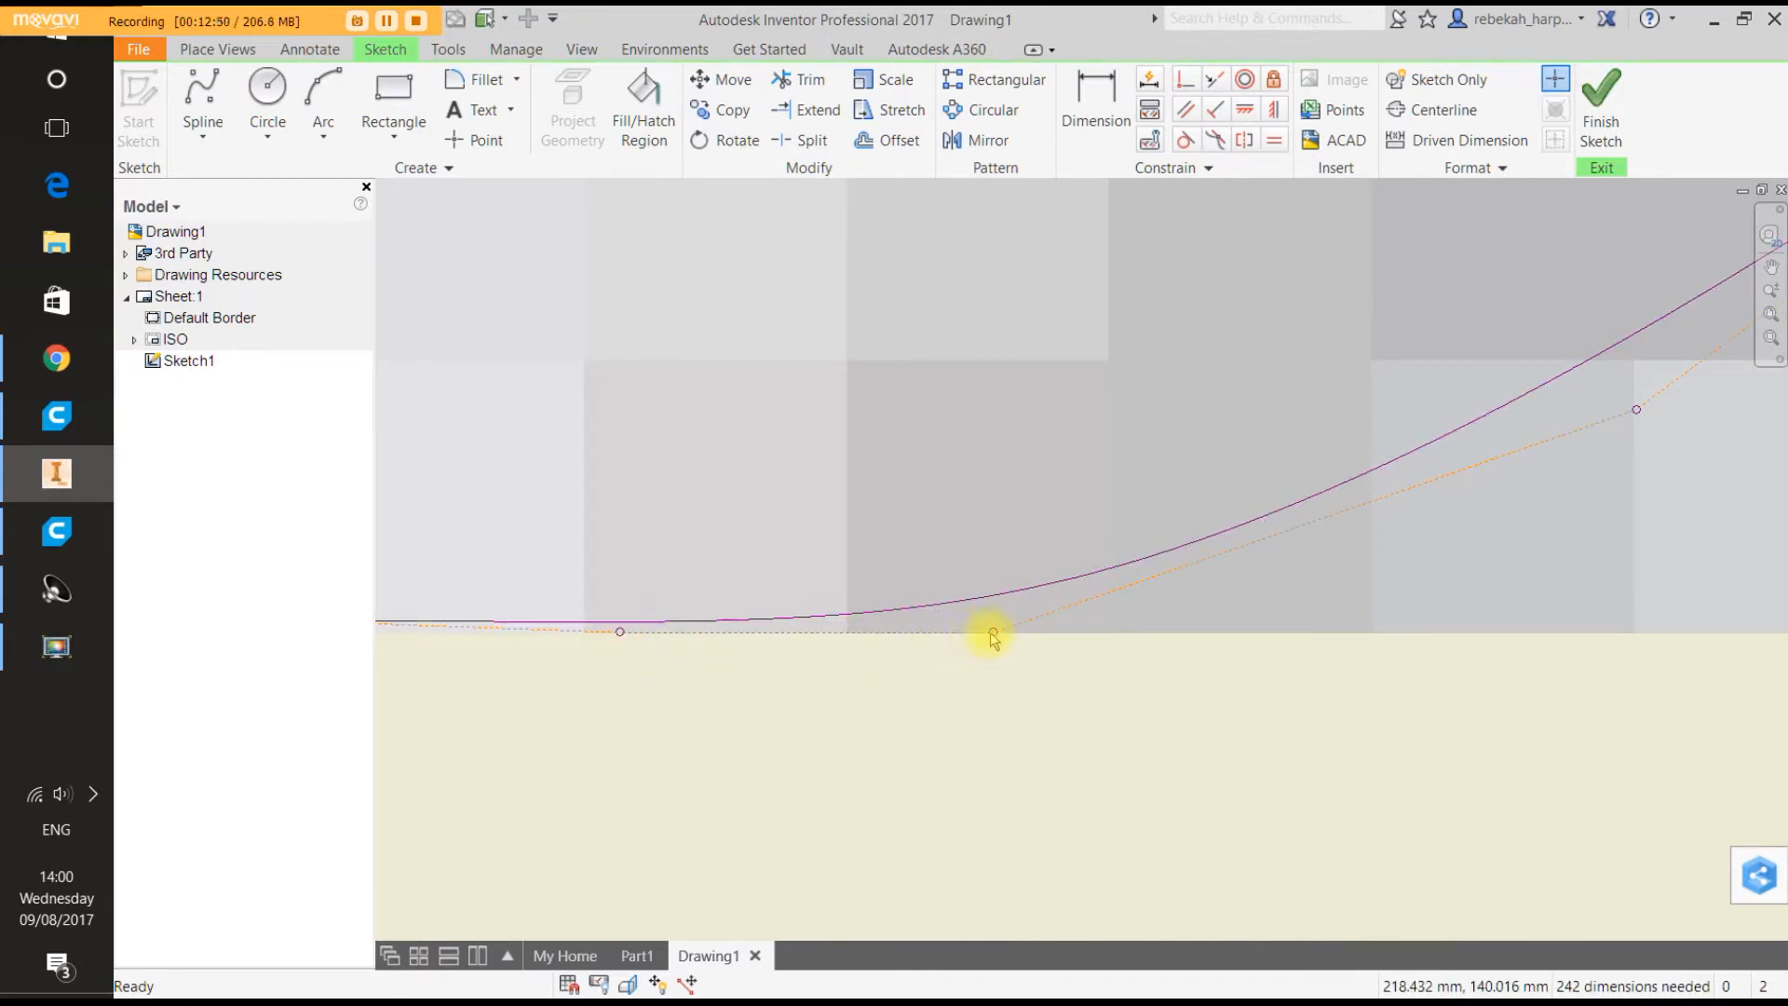
pyautogui.moveTo(993, 633); pyautogui.dragTo(802, 638)
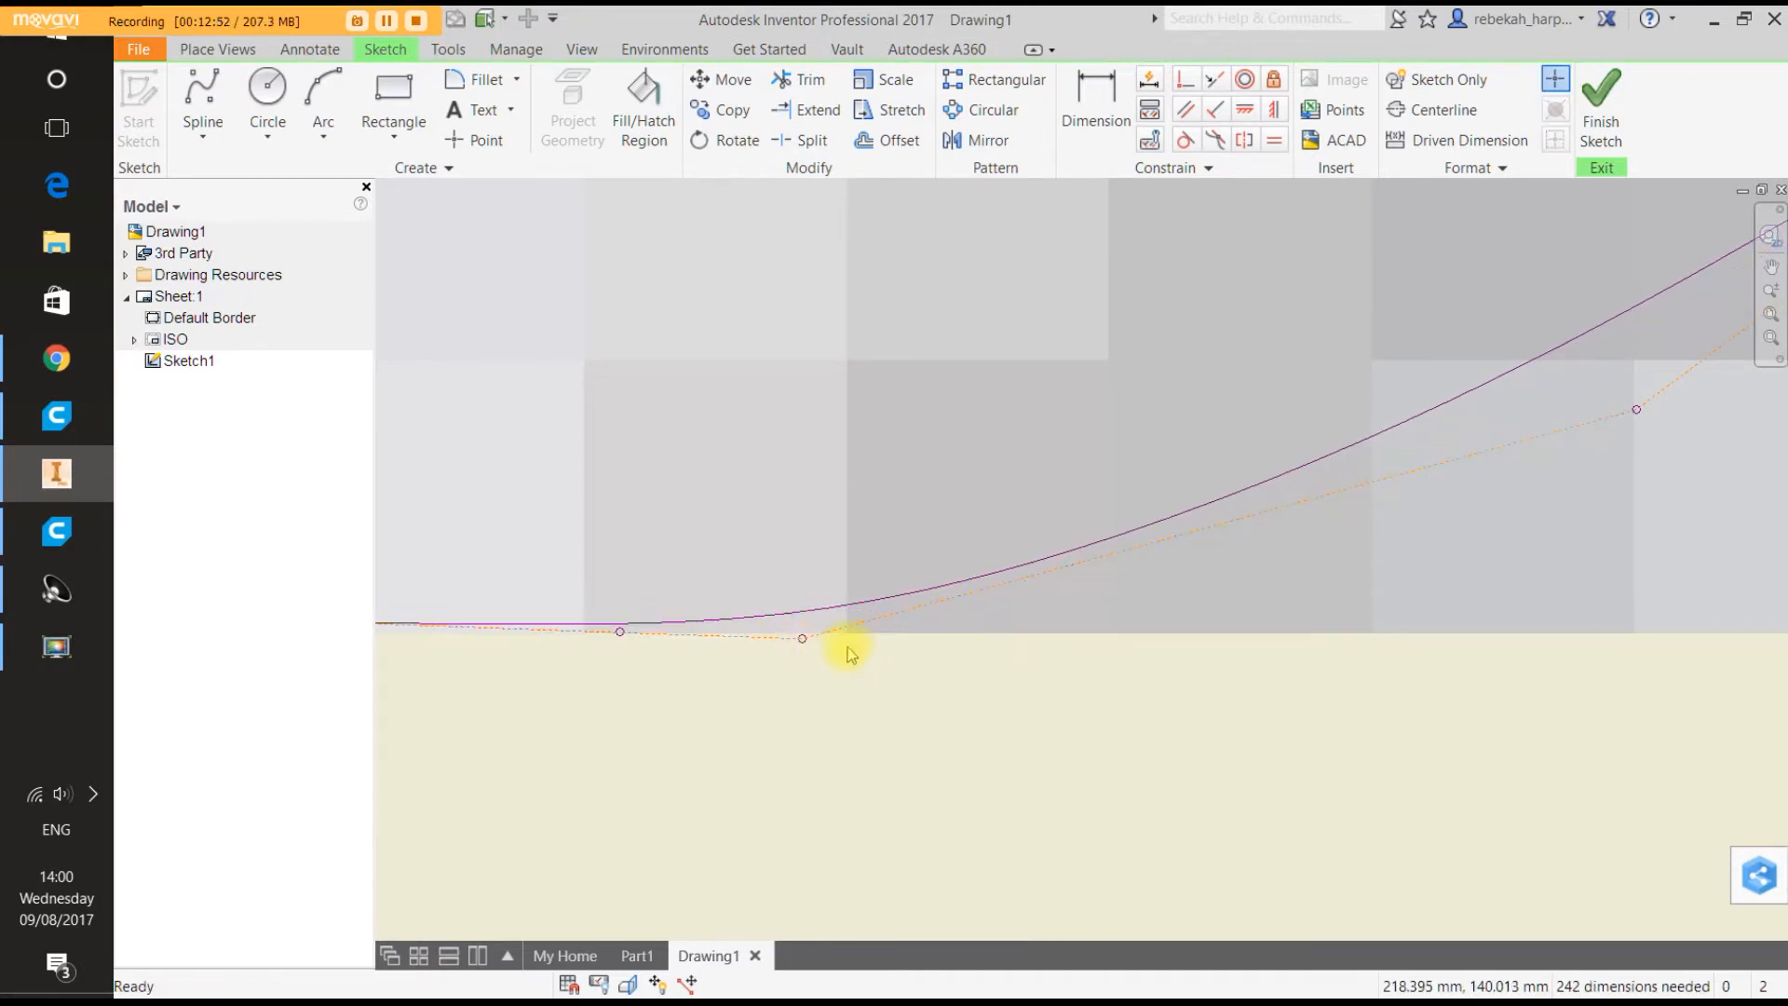
pyautogui.scroll(2, 1120, 559)
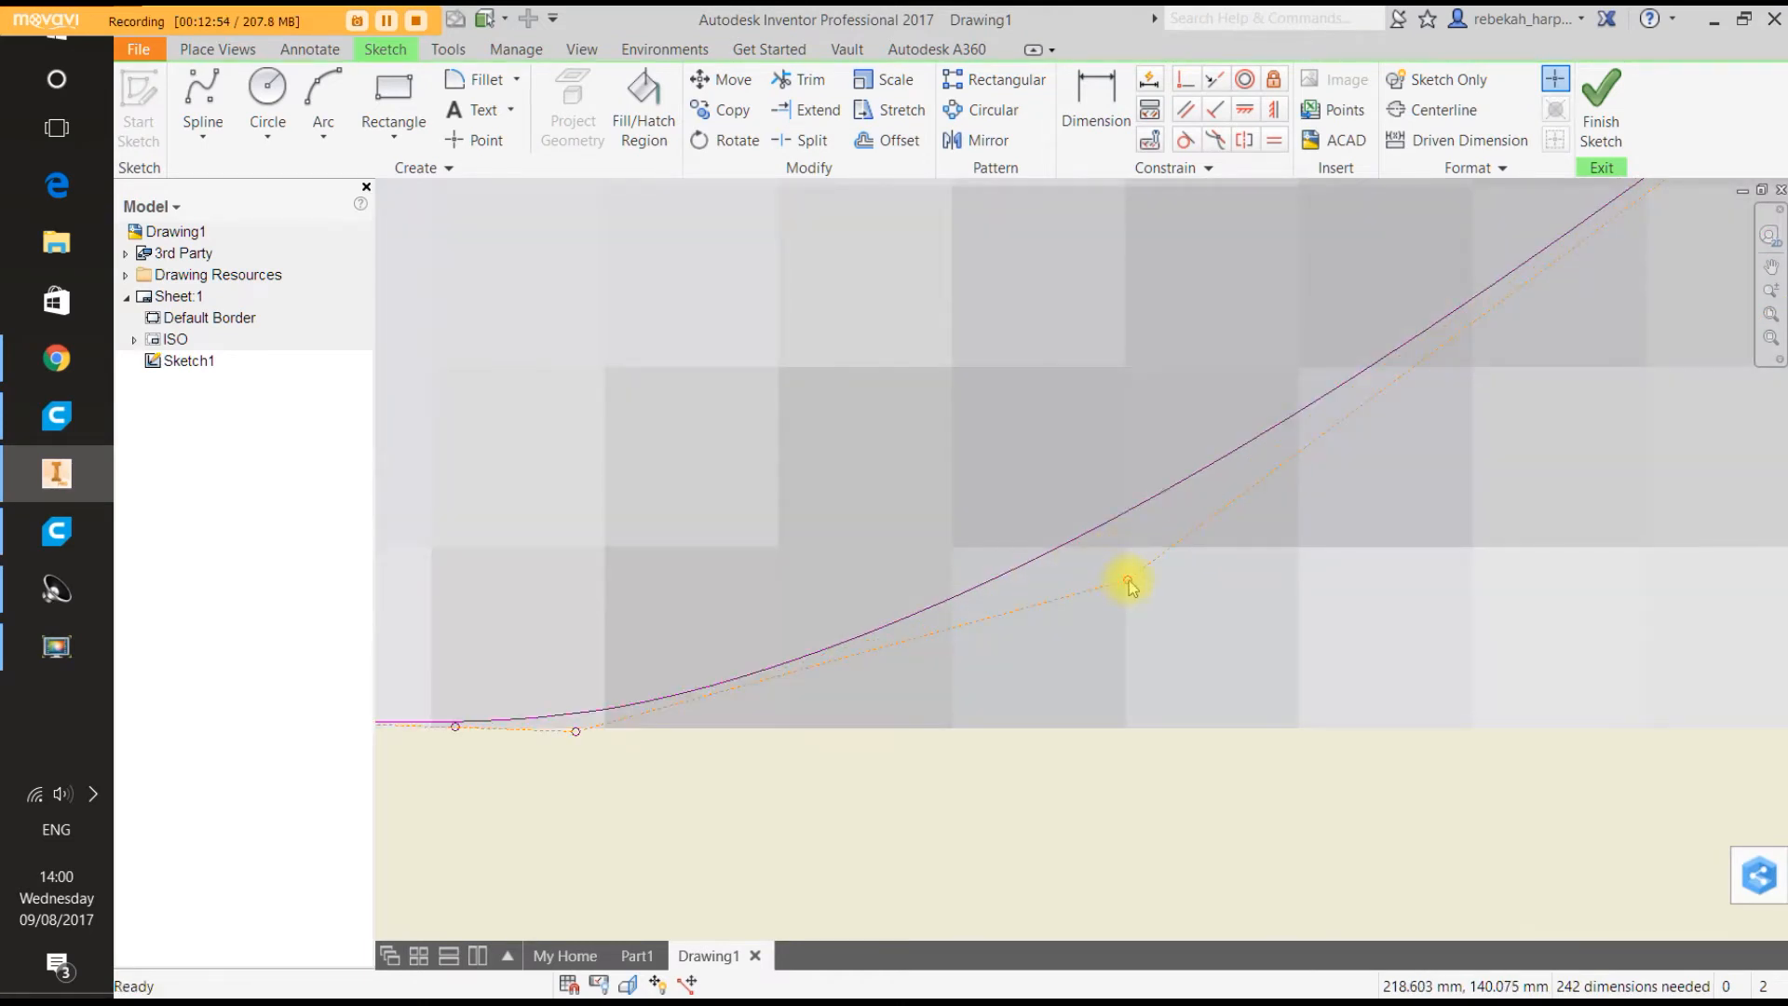
pyautogui.moveTo(1129, 585); pyautogui.dragTo(1054, 536)
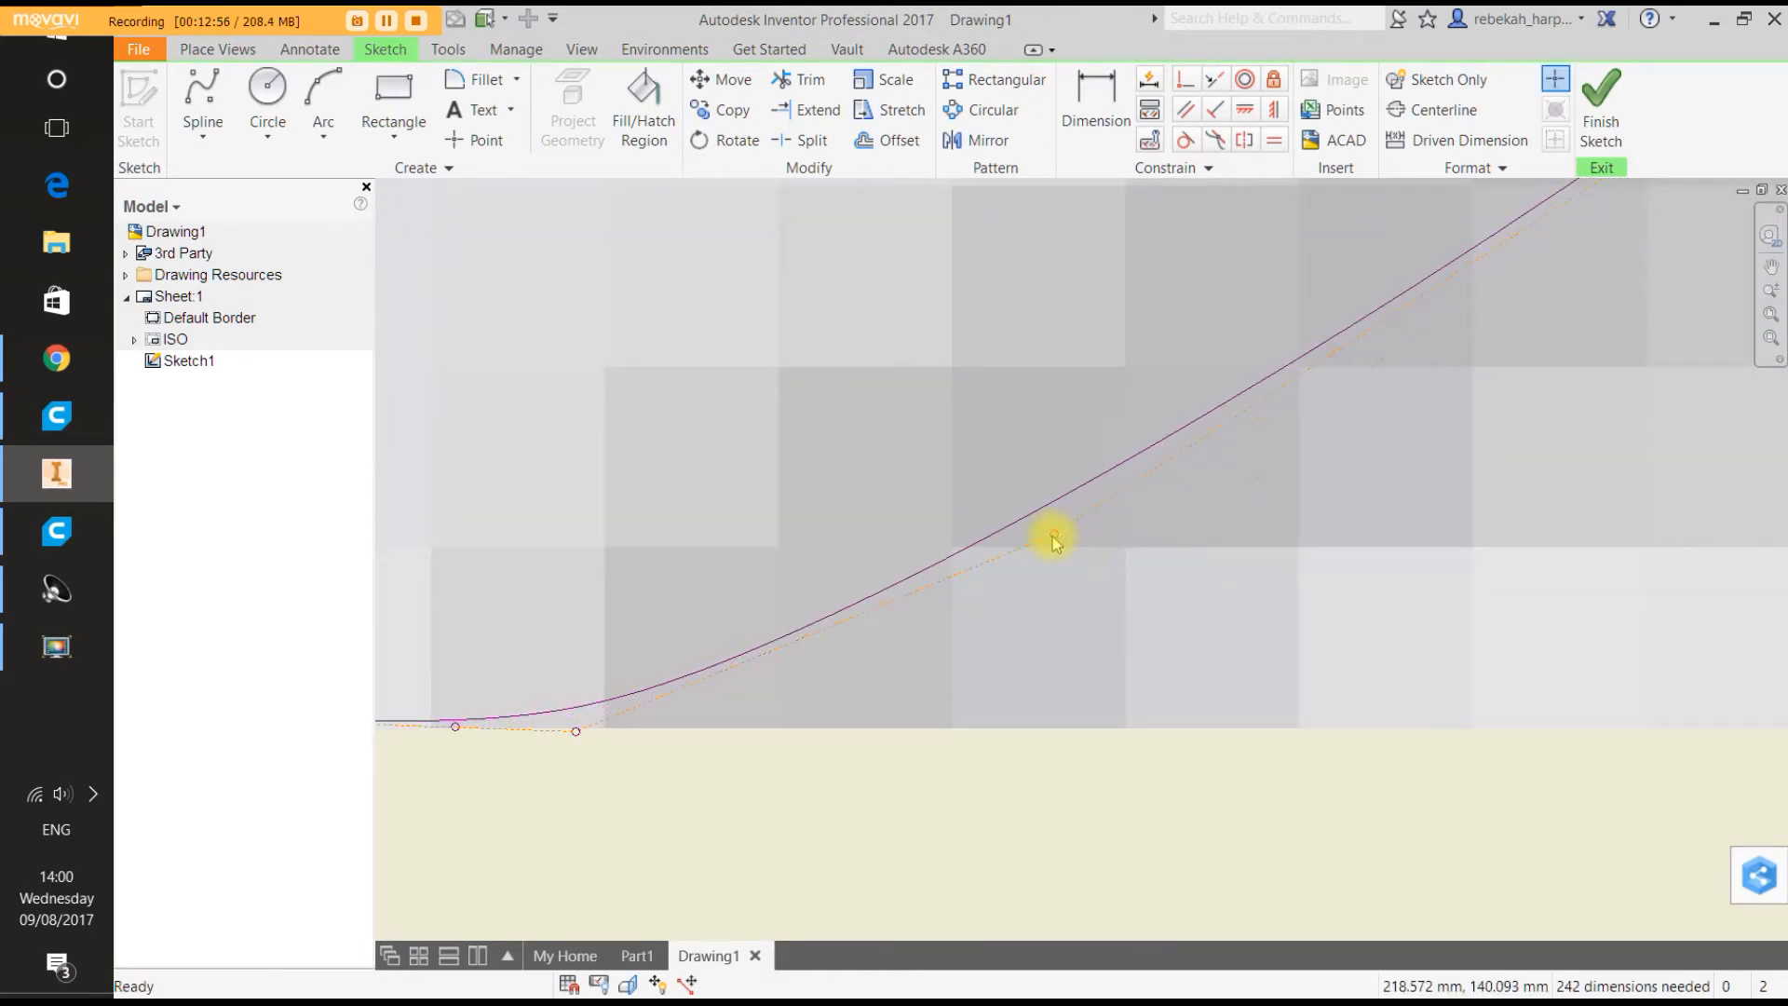
# Nudge the control points midway up the lower-right curve inward to follow the dark scanned line.
pyautogui.scroll(2, 1056, 536)
pyautogui.scroll(-3, 1317, 367)
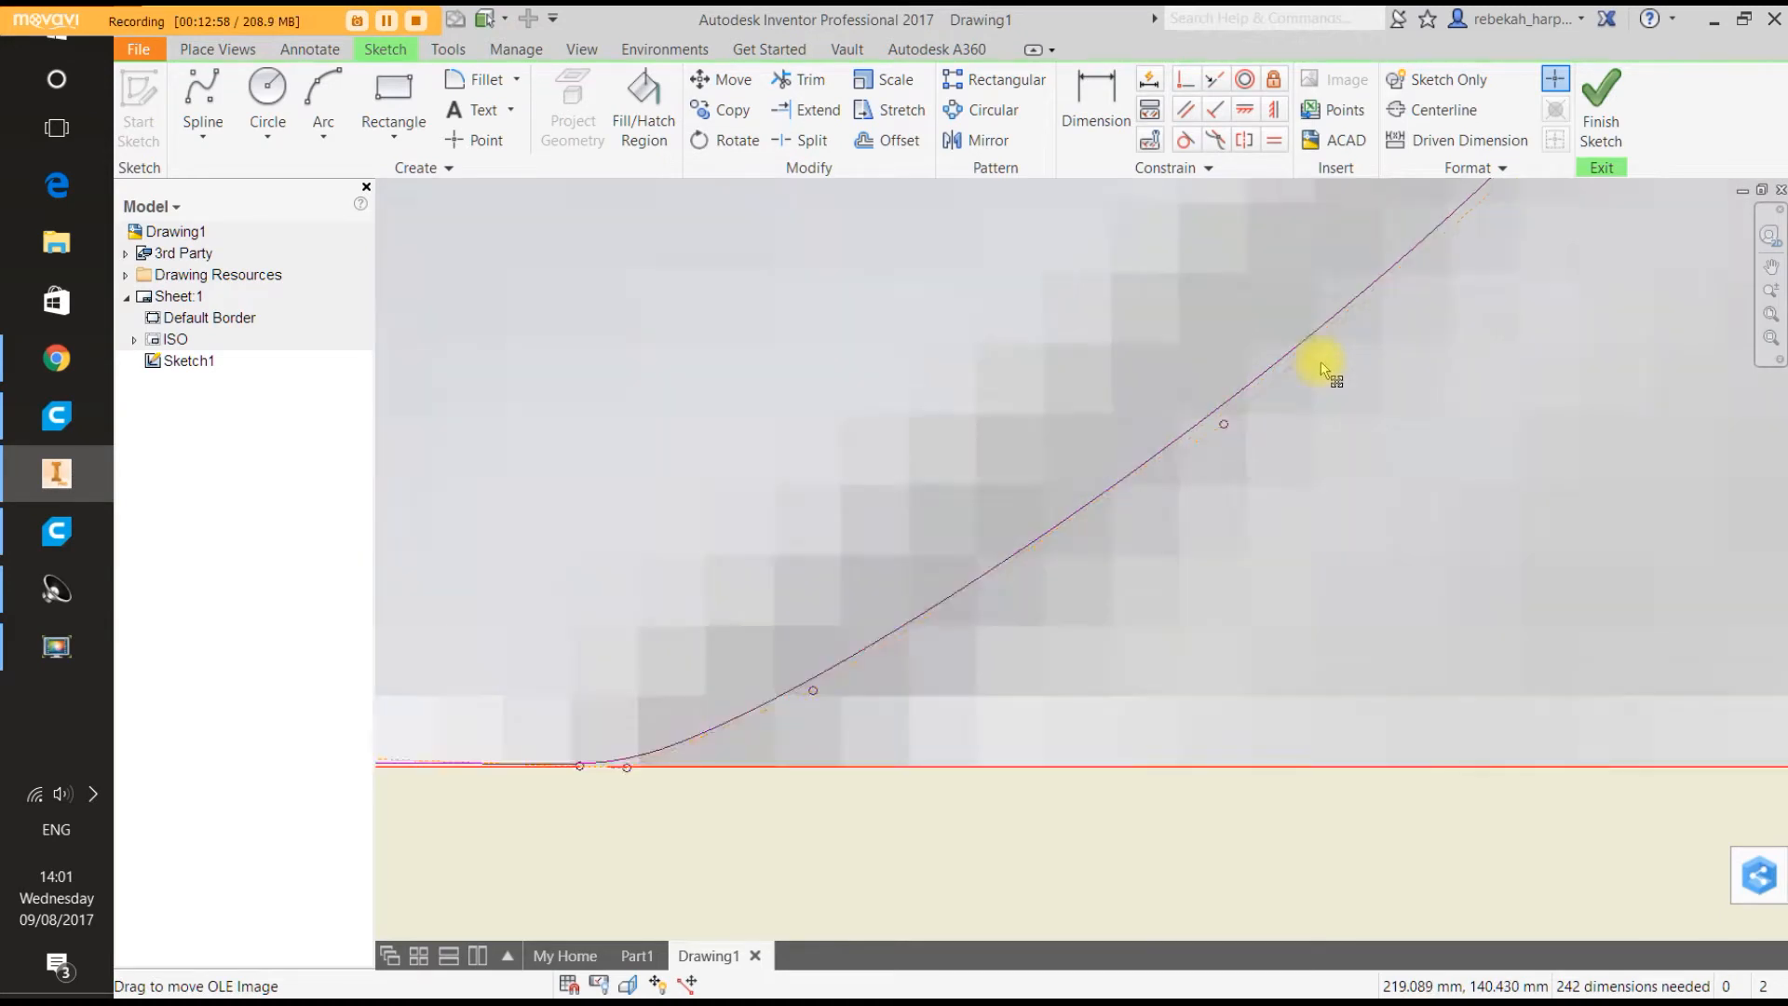
pyautogui.moveTo(1136, 481); pyautogui.dragTo(1088, 450)
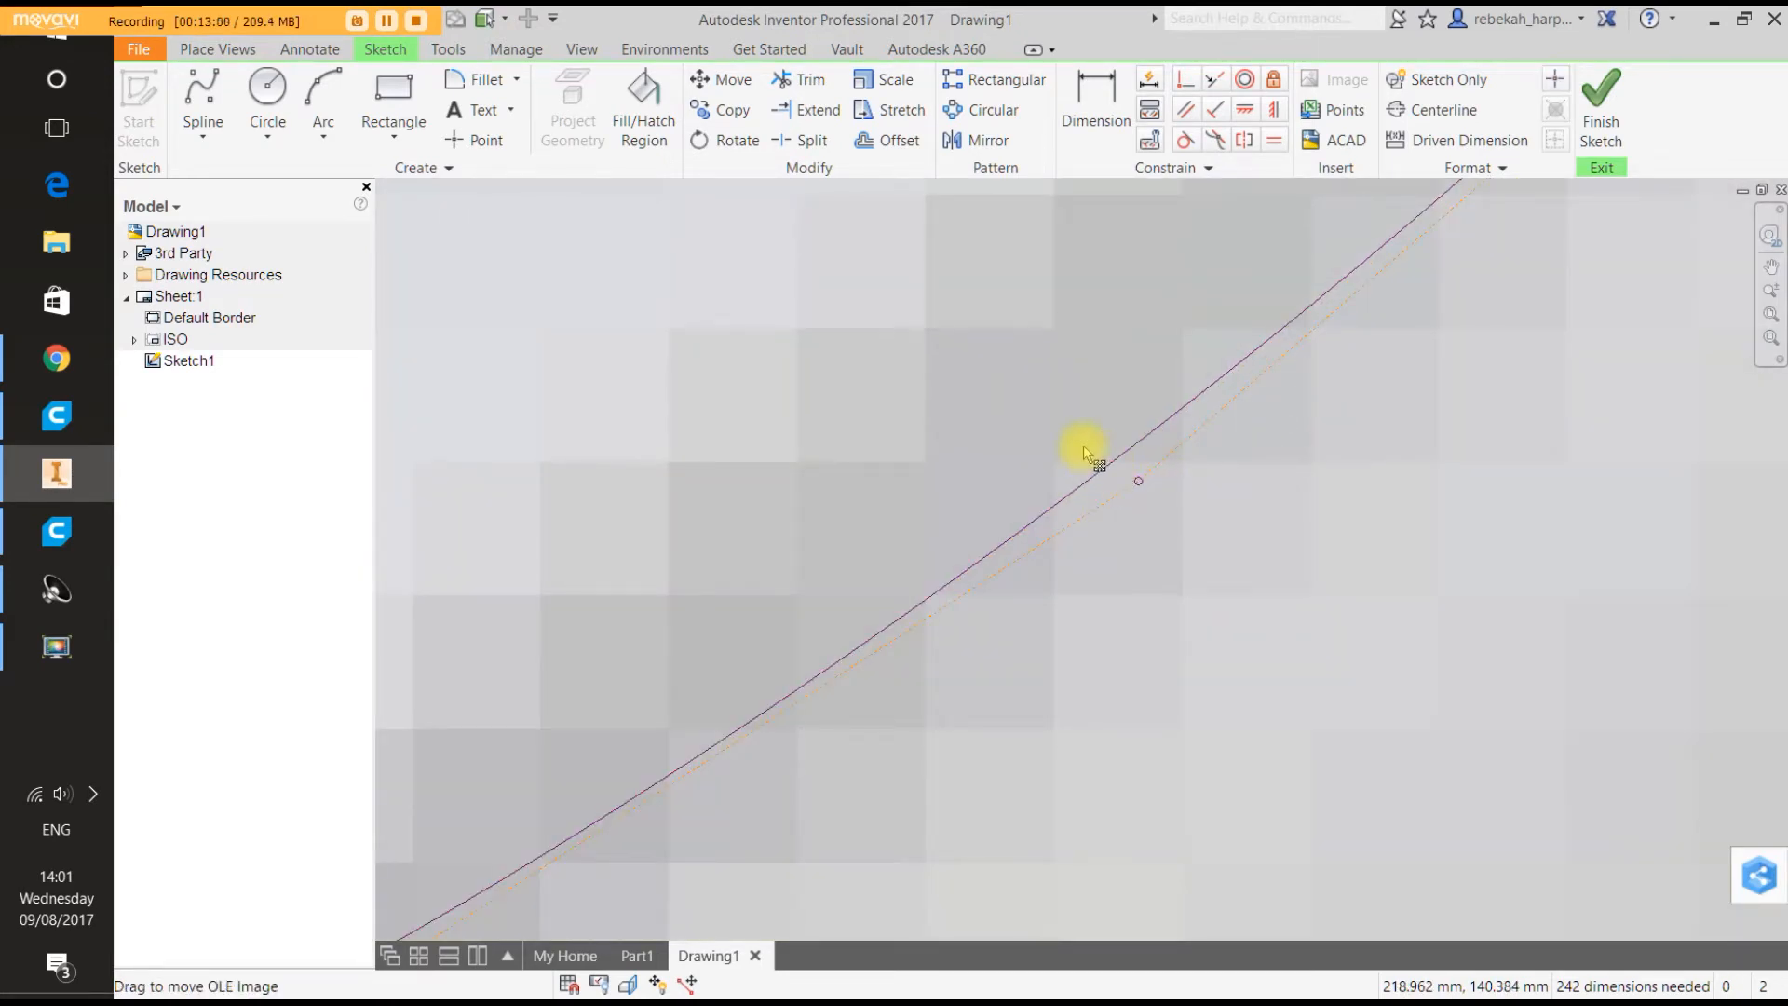
pyautogui.scroll(10, 1142, 487)
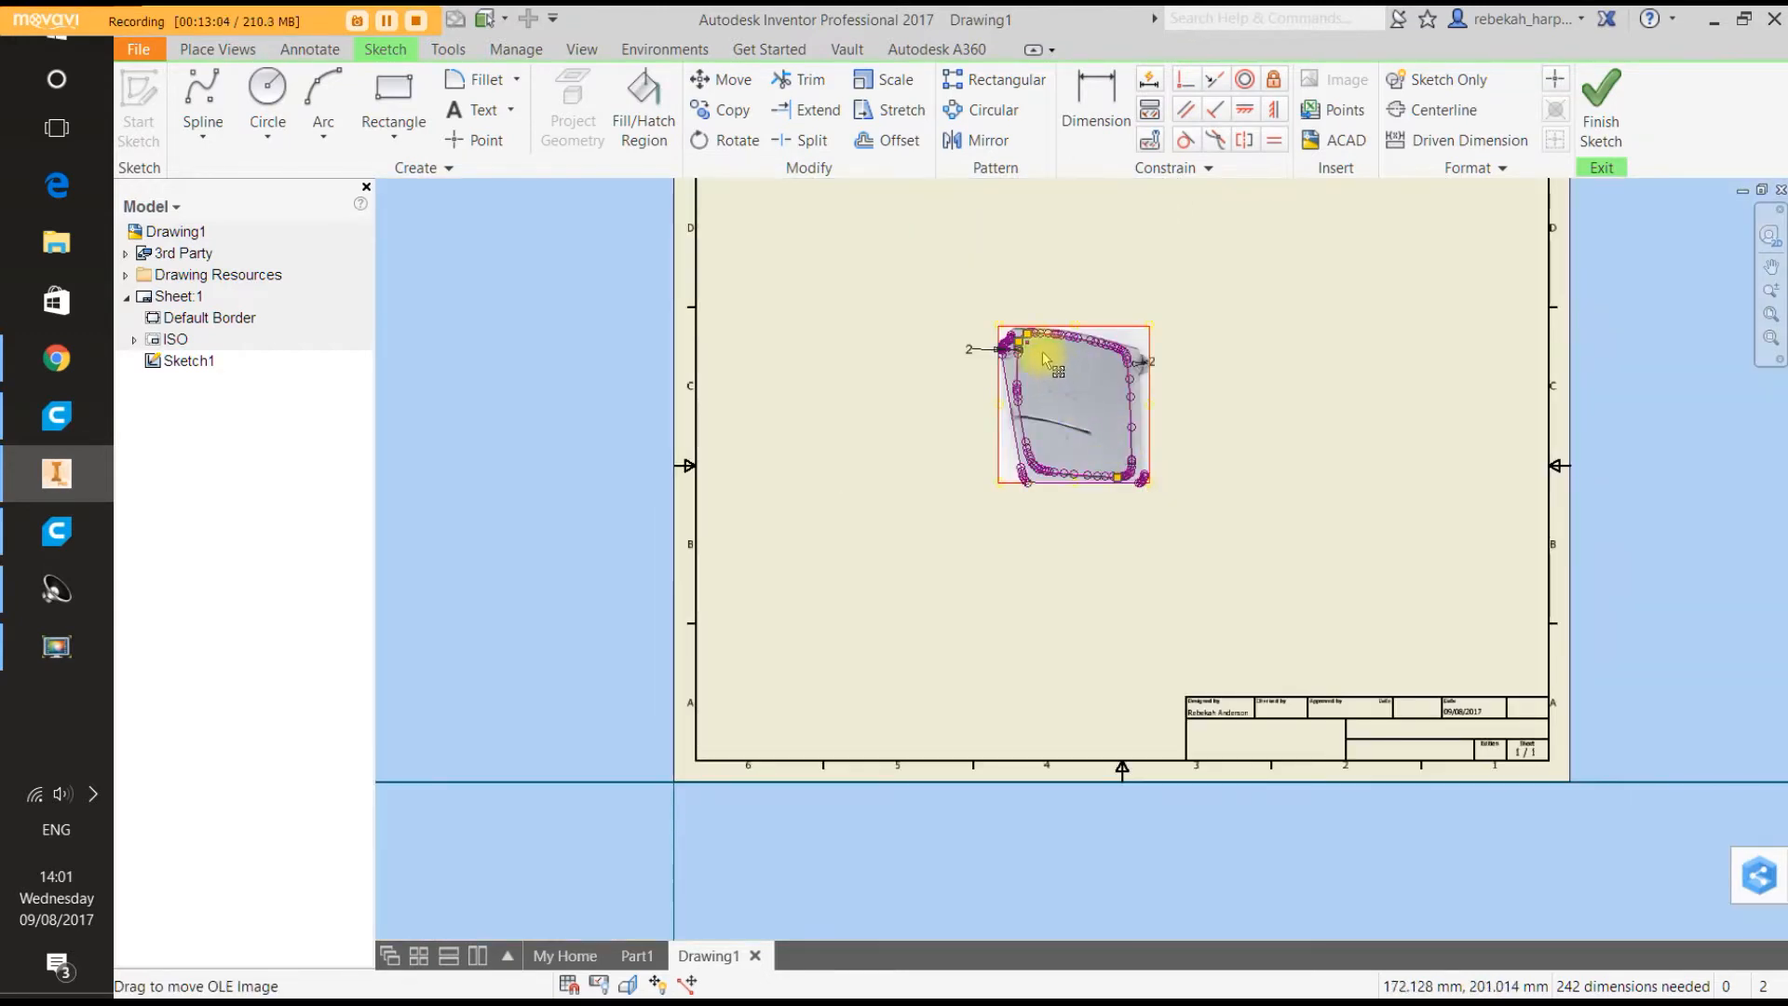
pyautogui.scroll(-8, 1025, 350)
pyautogui.scroll(6, 1022, 350)
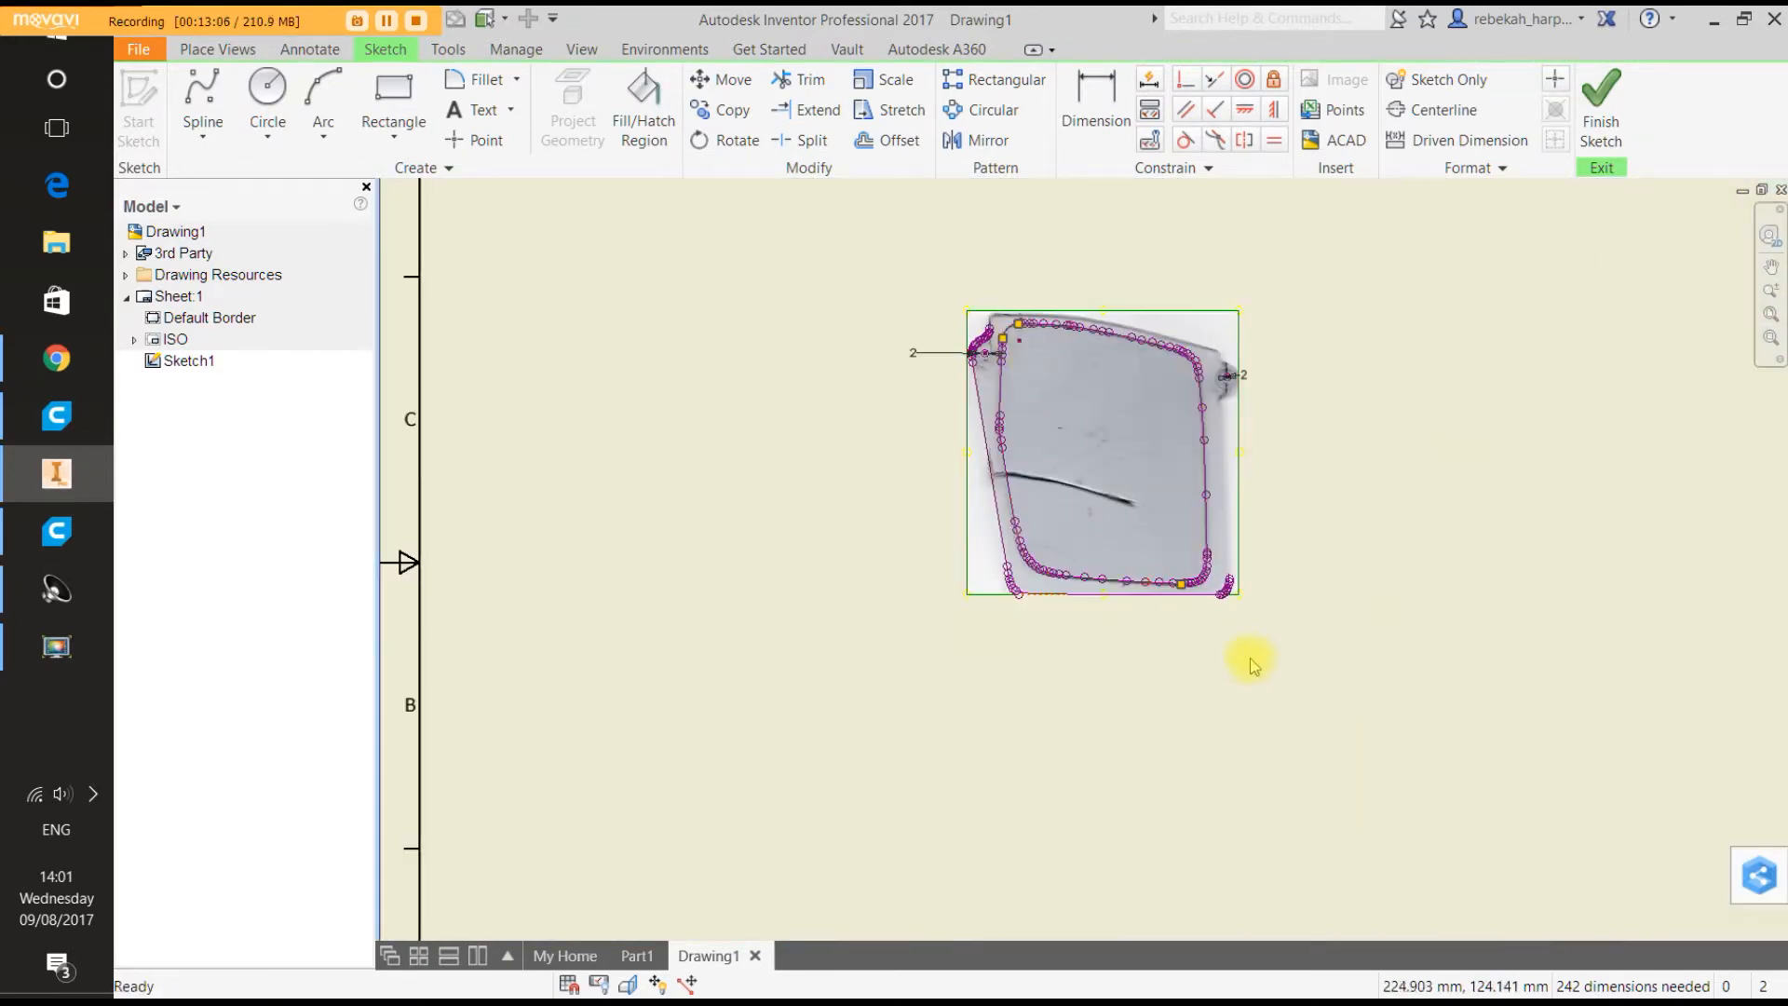
pyautogui.scroll(-8, 1235, 605)
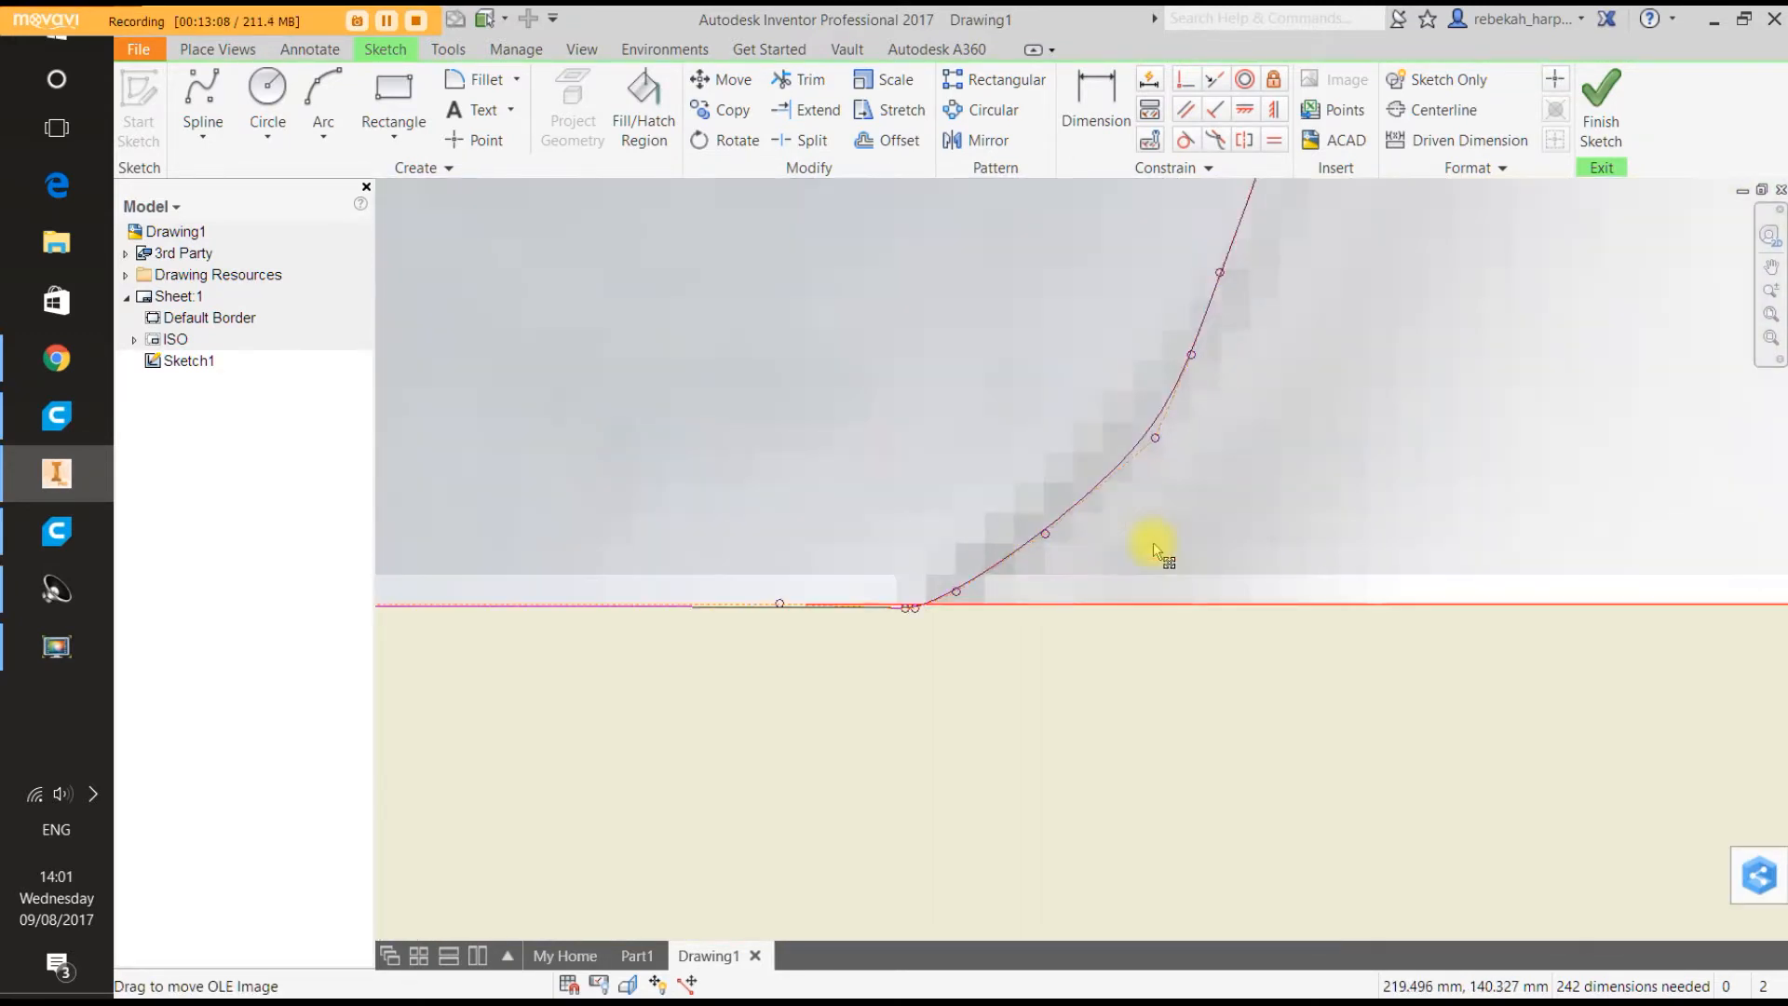
pyautogui.scroll(-3, 1157, 452)
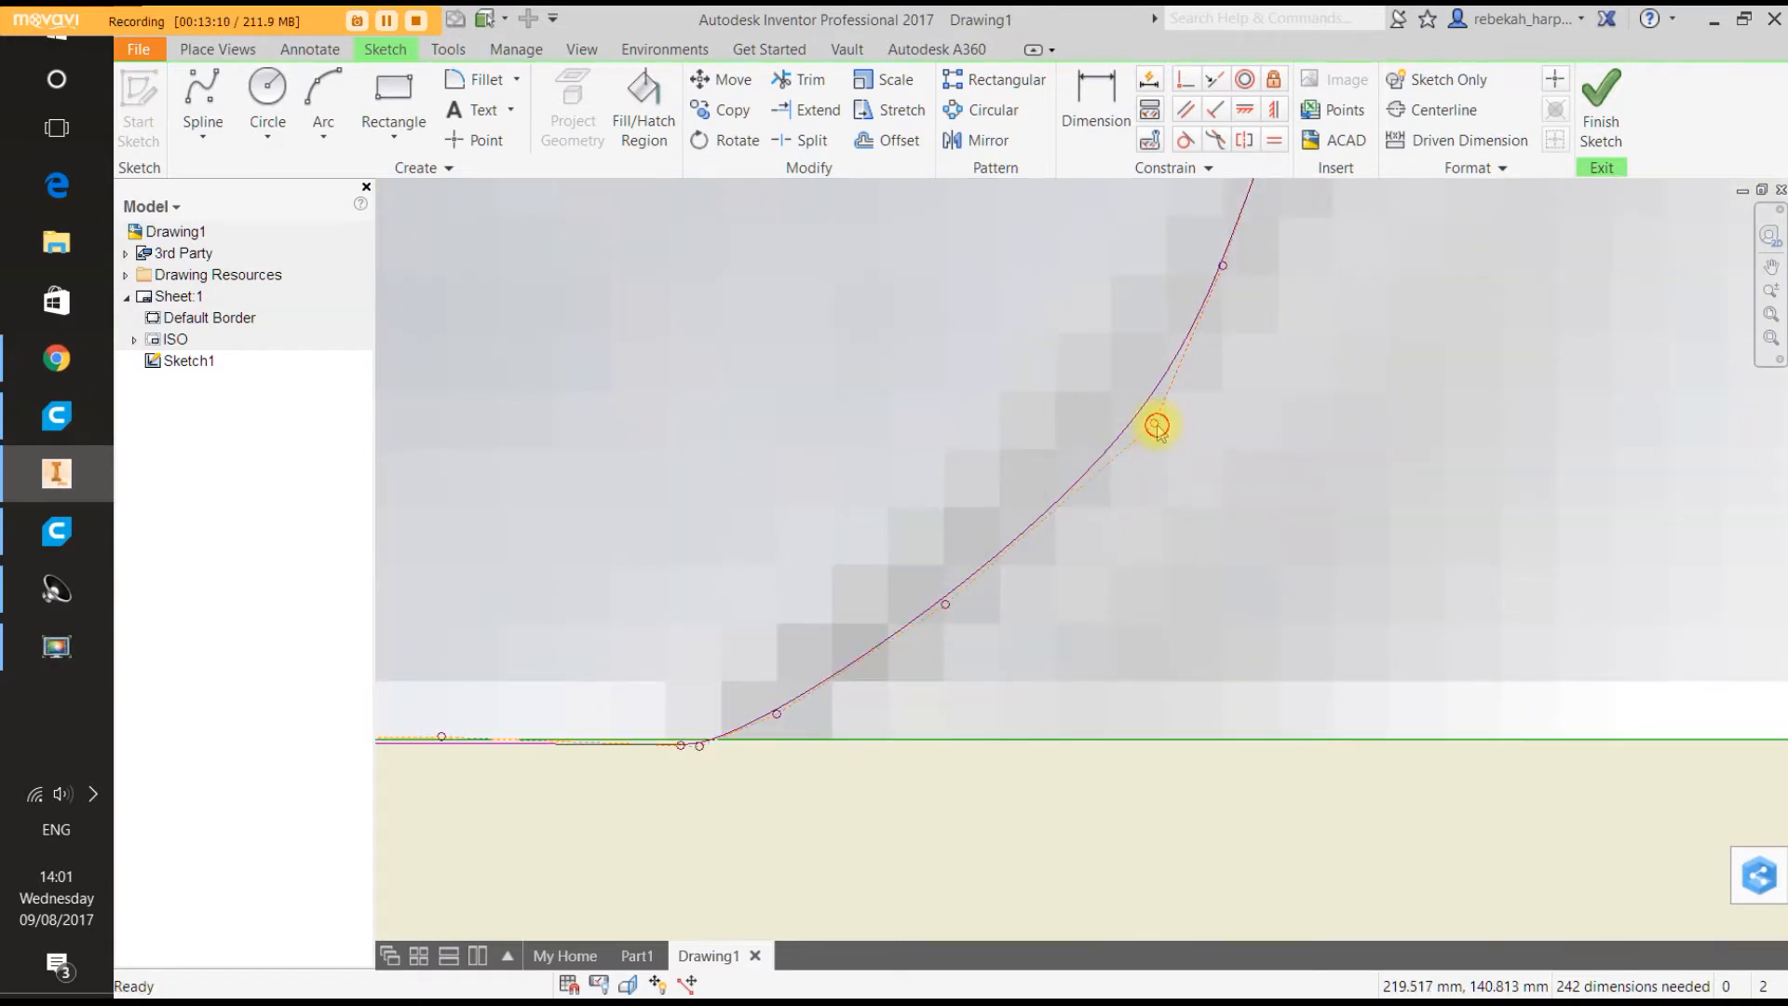
pyautogui.moveTo(1157, 426); pyautogui.dragTo(1144, 416)
# Move the upper control points of the lower-right curve outward to match the scanned edge where it turns vertical.
pyautogui.scroll(6, 1284, 422)
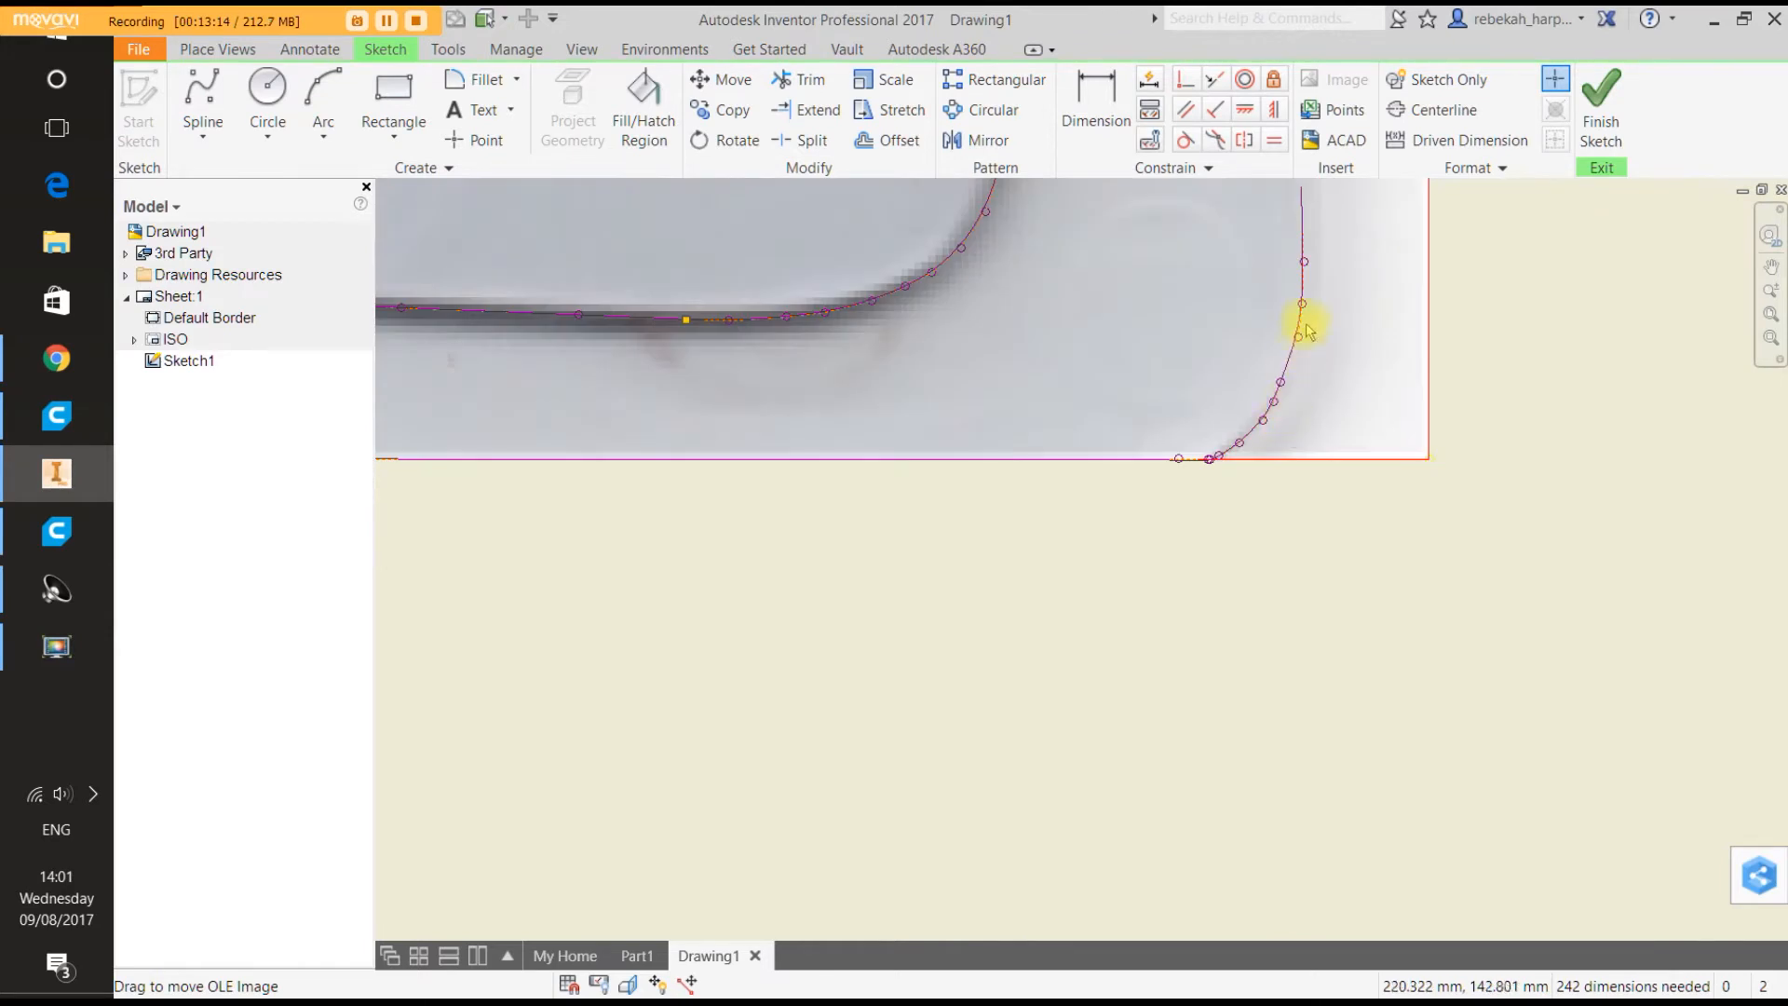
pyautogui.scroll(-3, 1309, 330)
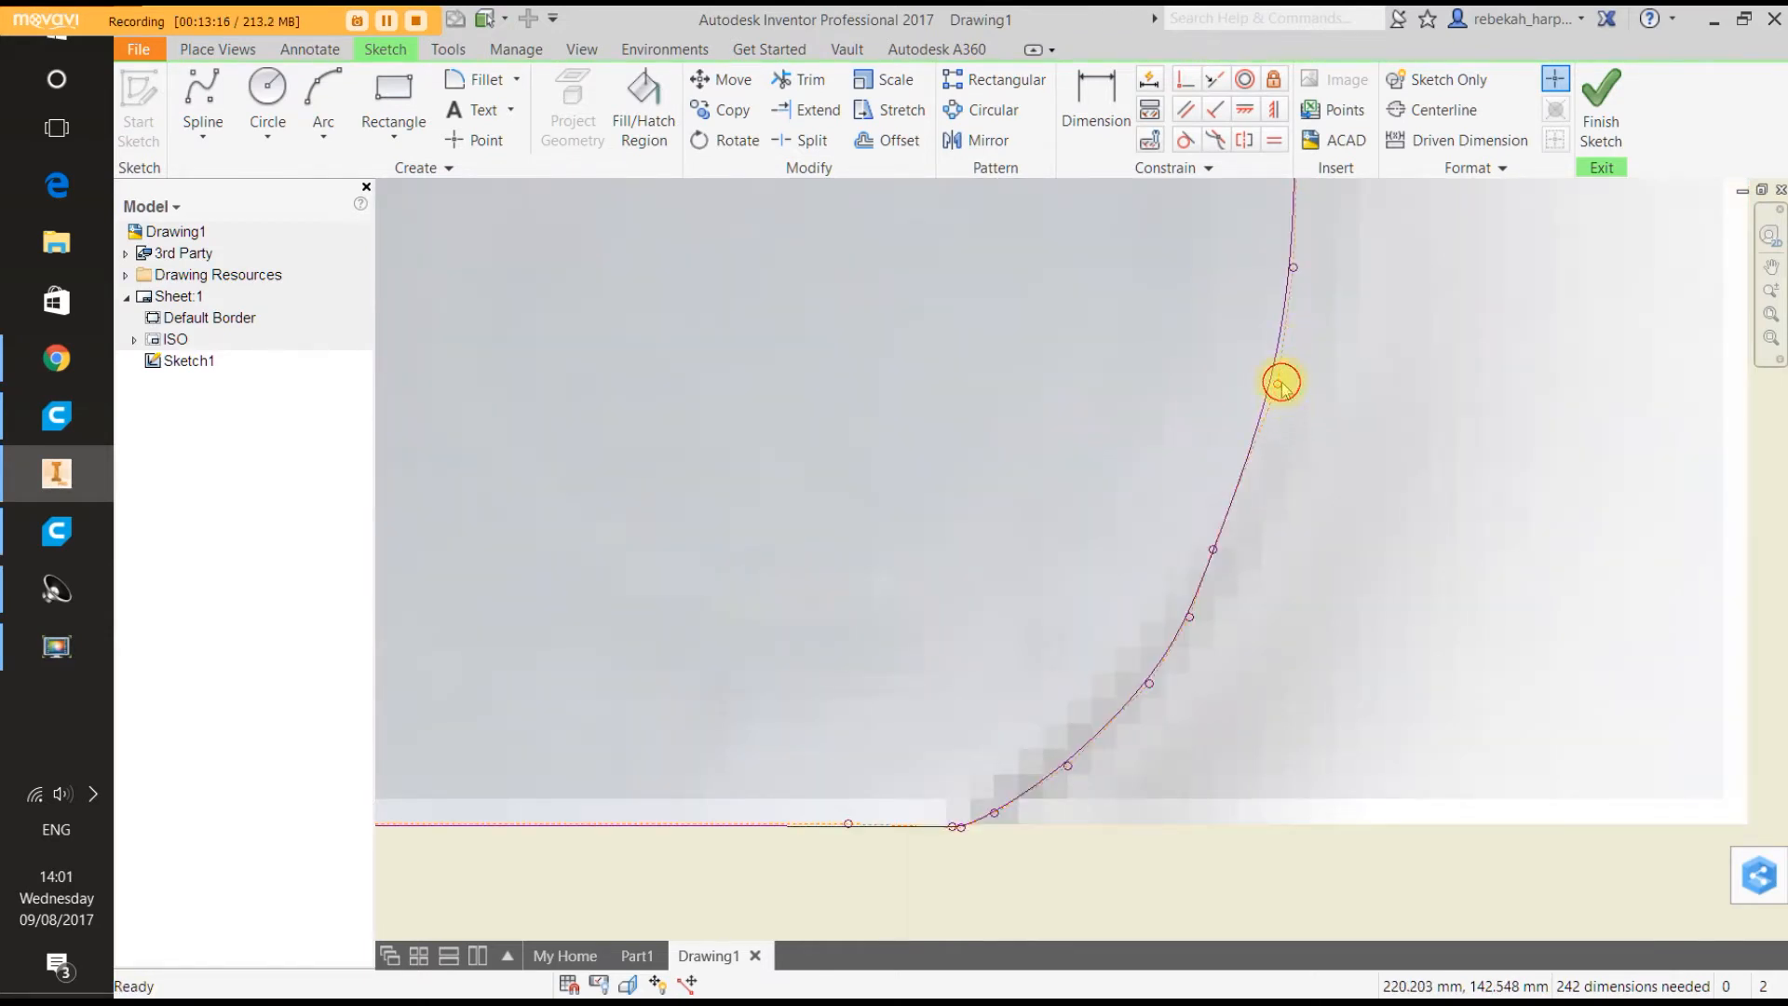
pyautogui.moveTo(1280, 382); pyautogui.dragTo(1308, 399)
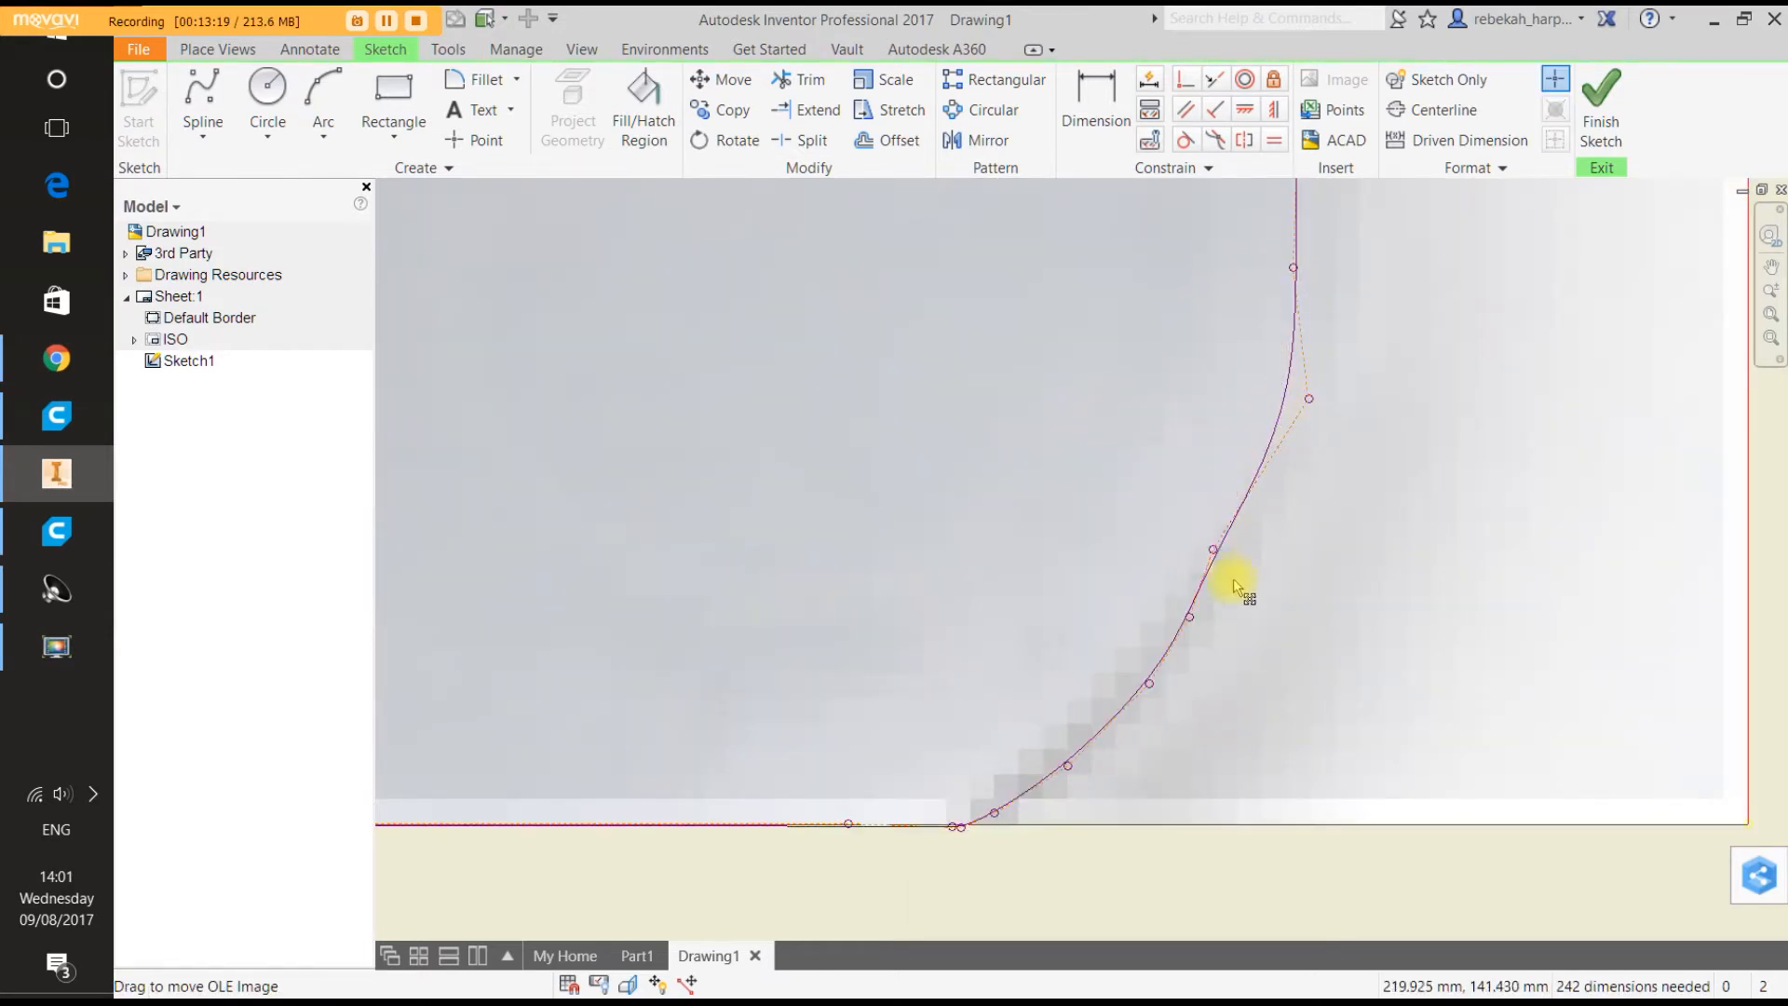
pyautogui.moveTo(1213, 554); pyautogui.dragTo(1227, 555)
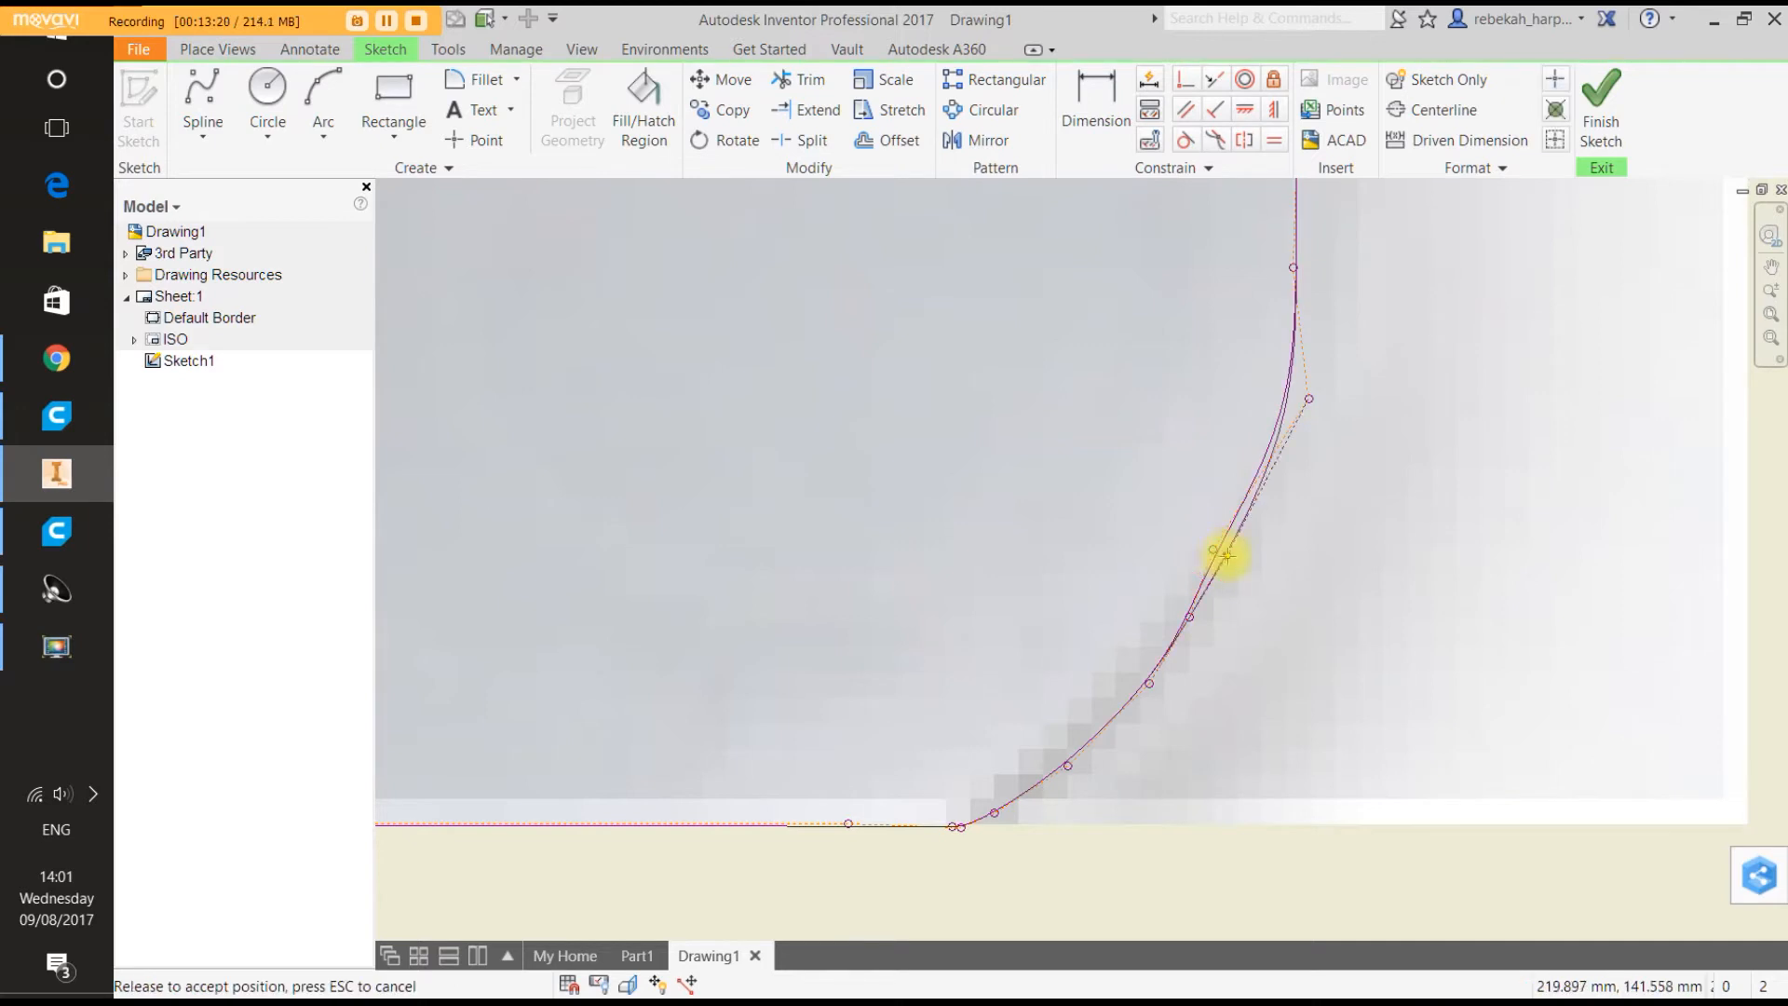
pyautogui.scroll(2, 1306, 545)
pyautogui.scroll(1, 1323, 466)
pyautogui.scroll(-4, 1323, 451)
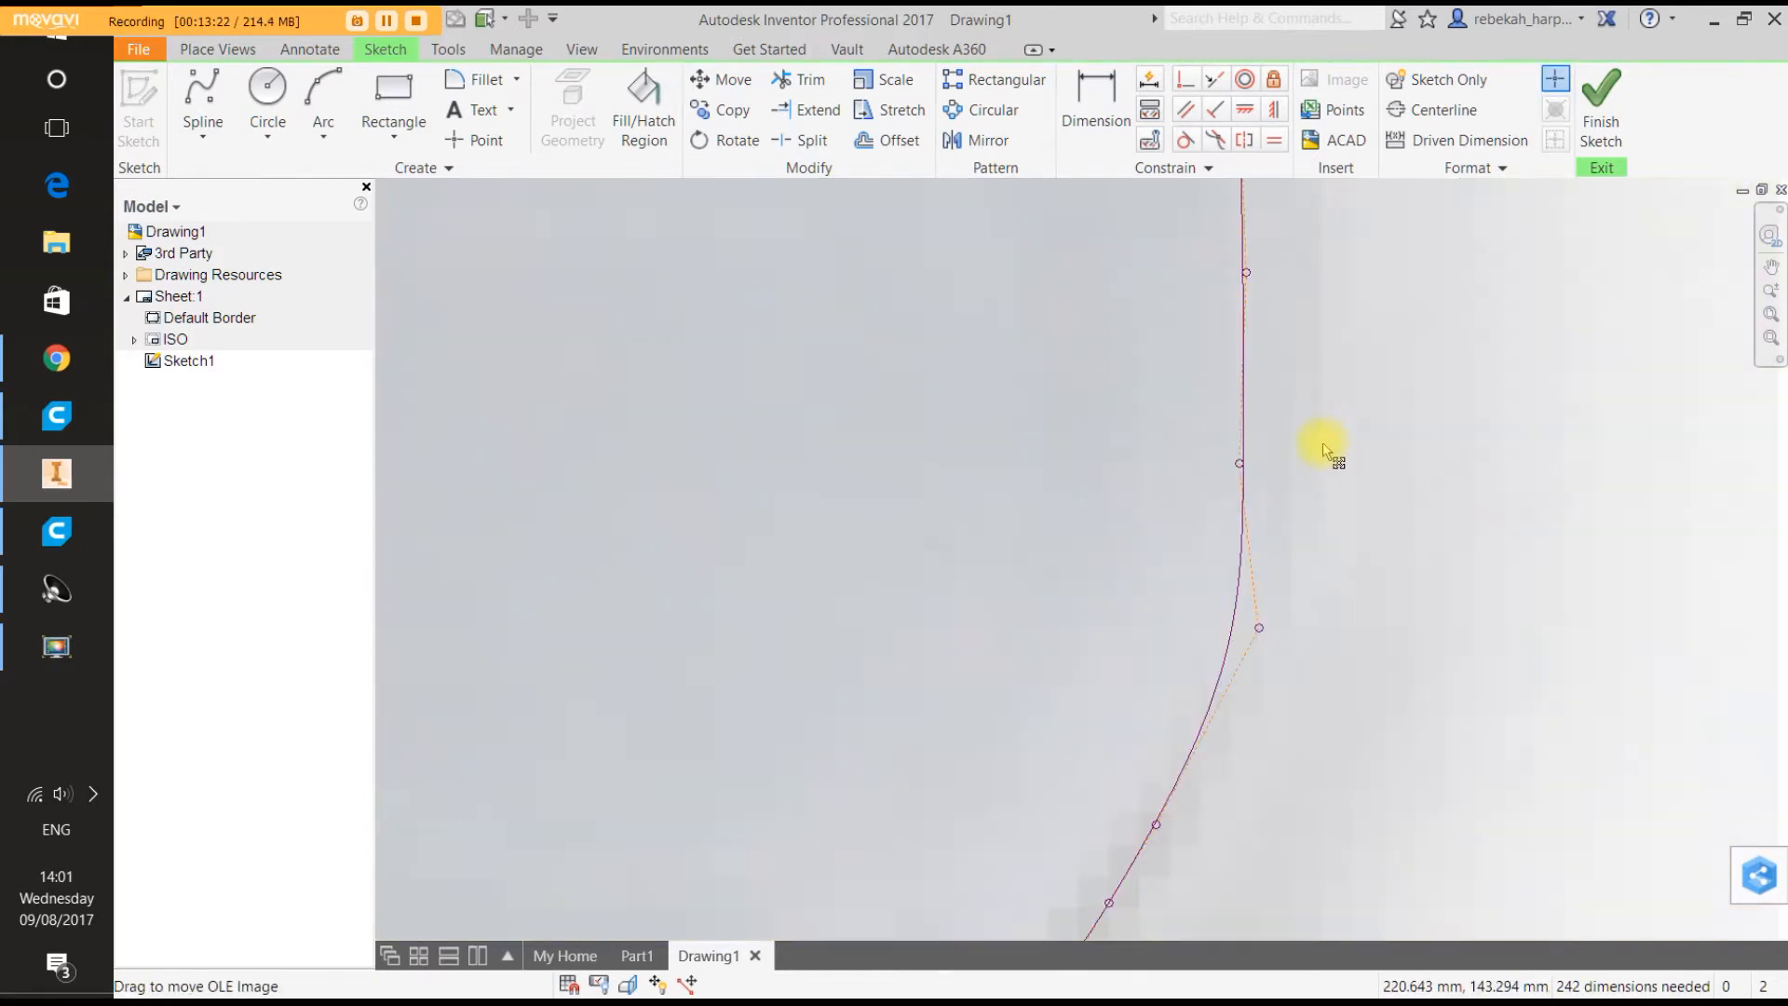
pyautogui.moveTo(1239, 465); pyautogui.dragTo(1258, 460)
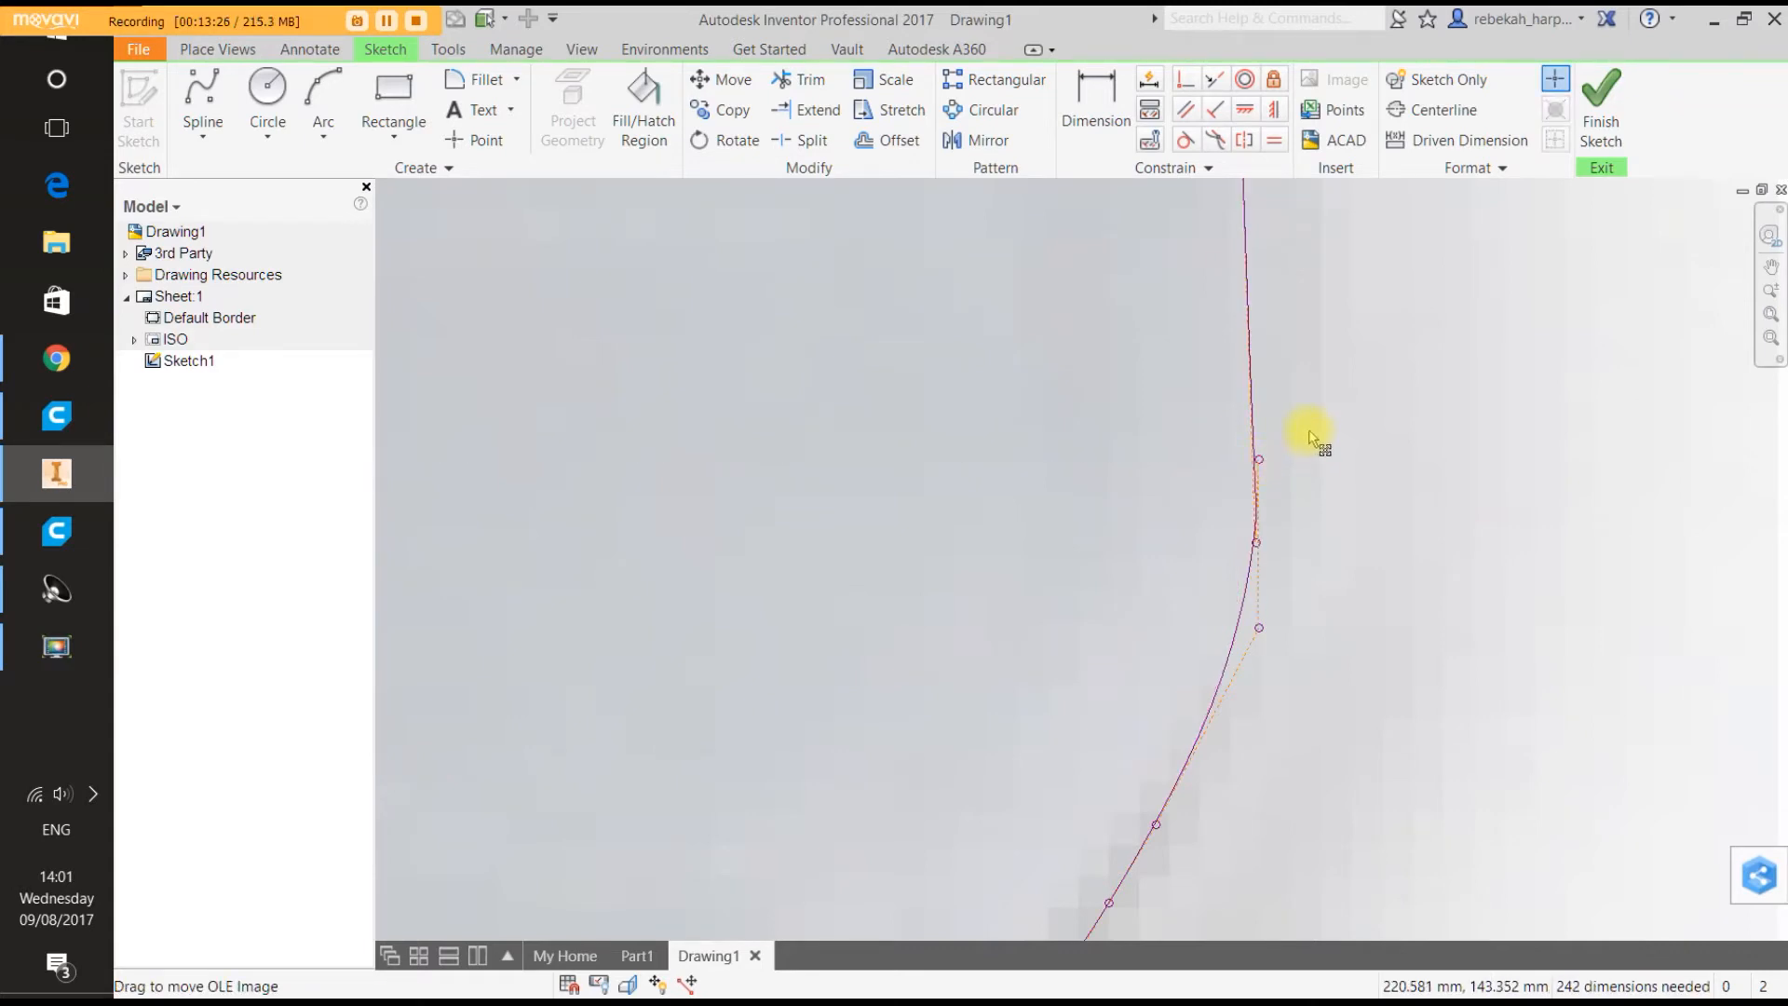
# Adjust the spline's upper end on the scan's right edge and check the whole traced outline.
pyautogui.scroll(2, 1309, 434)
pyautogui.scroll(-3, 1327, 339)
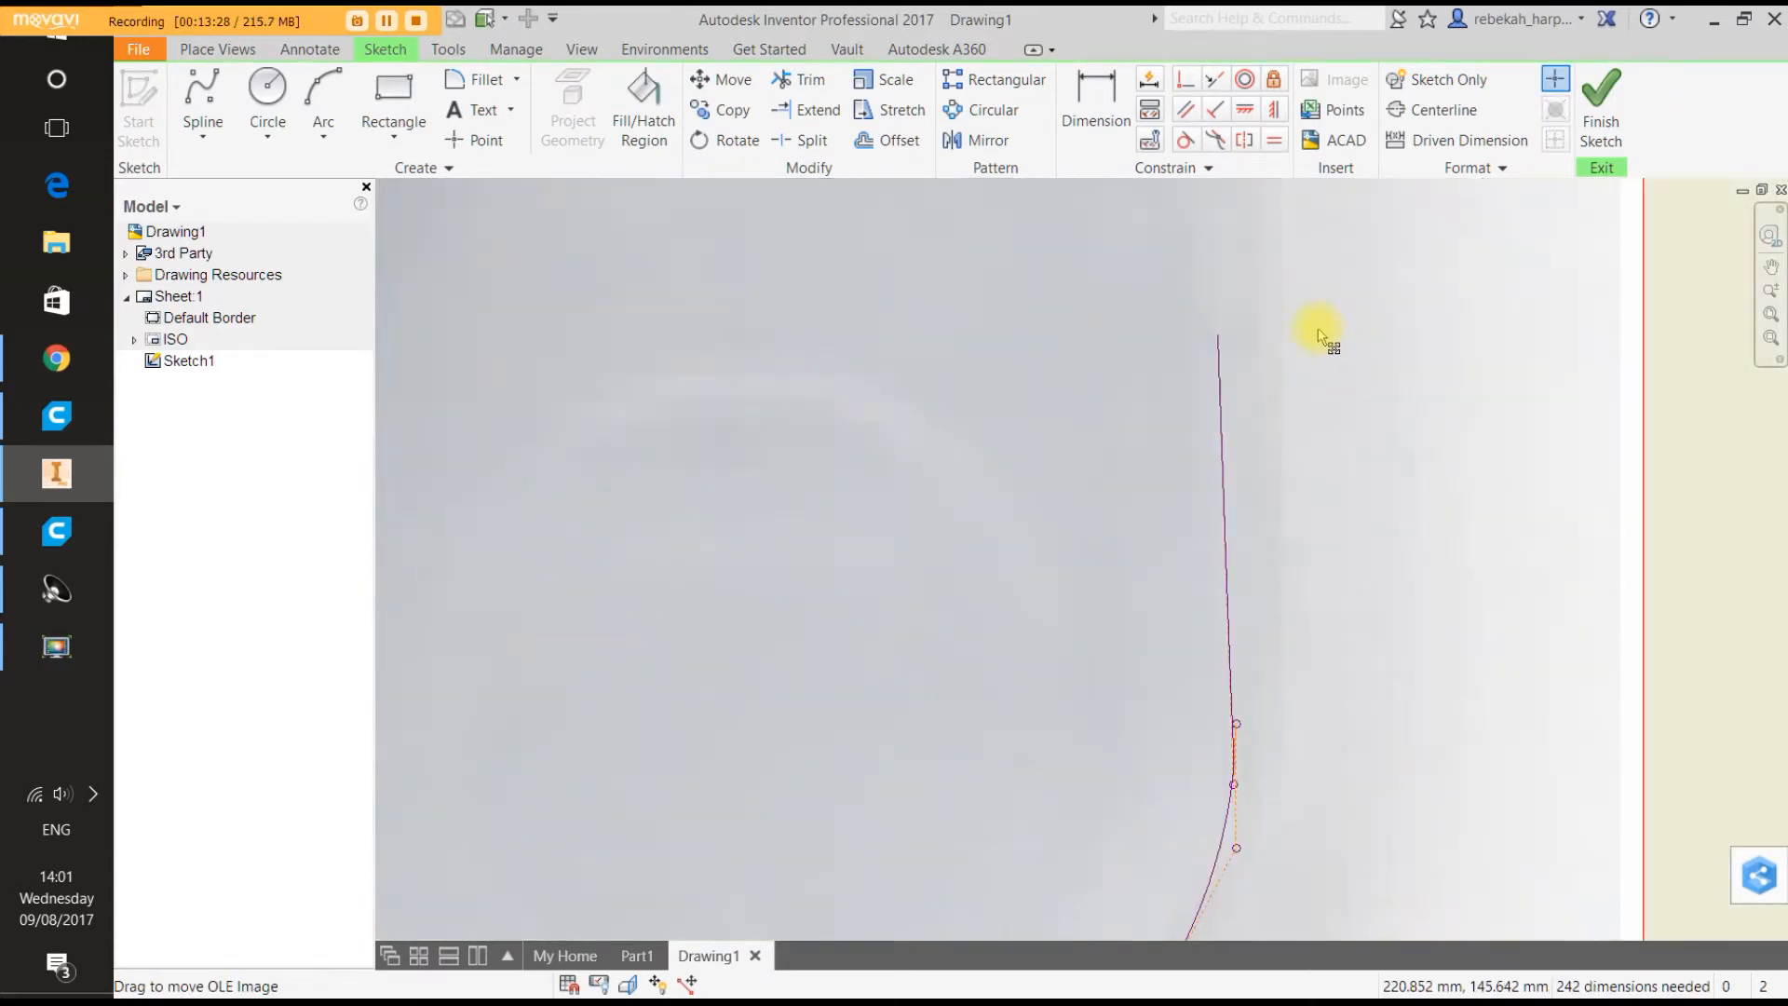
pyautogui.moveTo(1228, 333); pyautogui.dragTo(1228, 333)
pyautogui.scroll(5, 1272, 352)
pyautogui.scroll(8, 1276, 352)
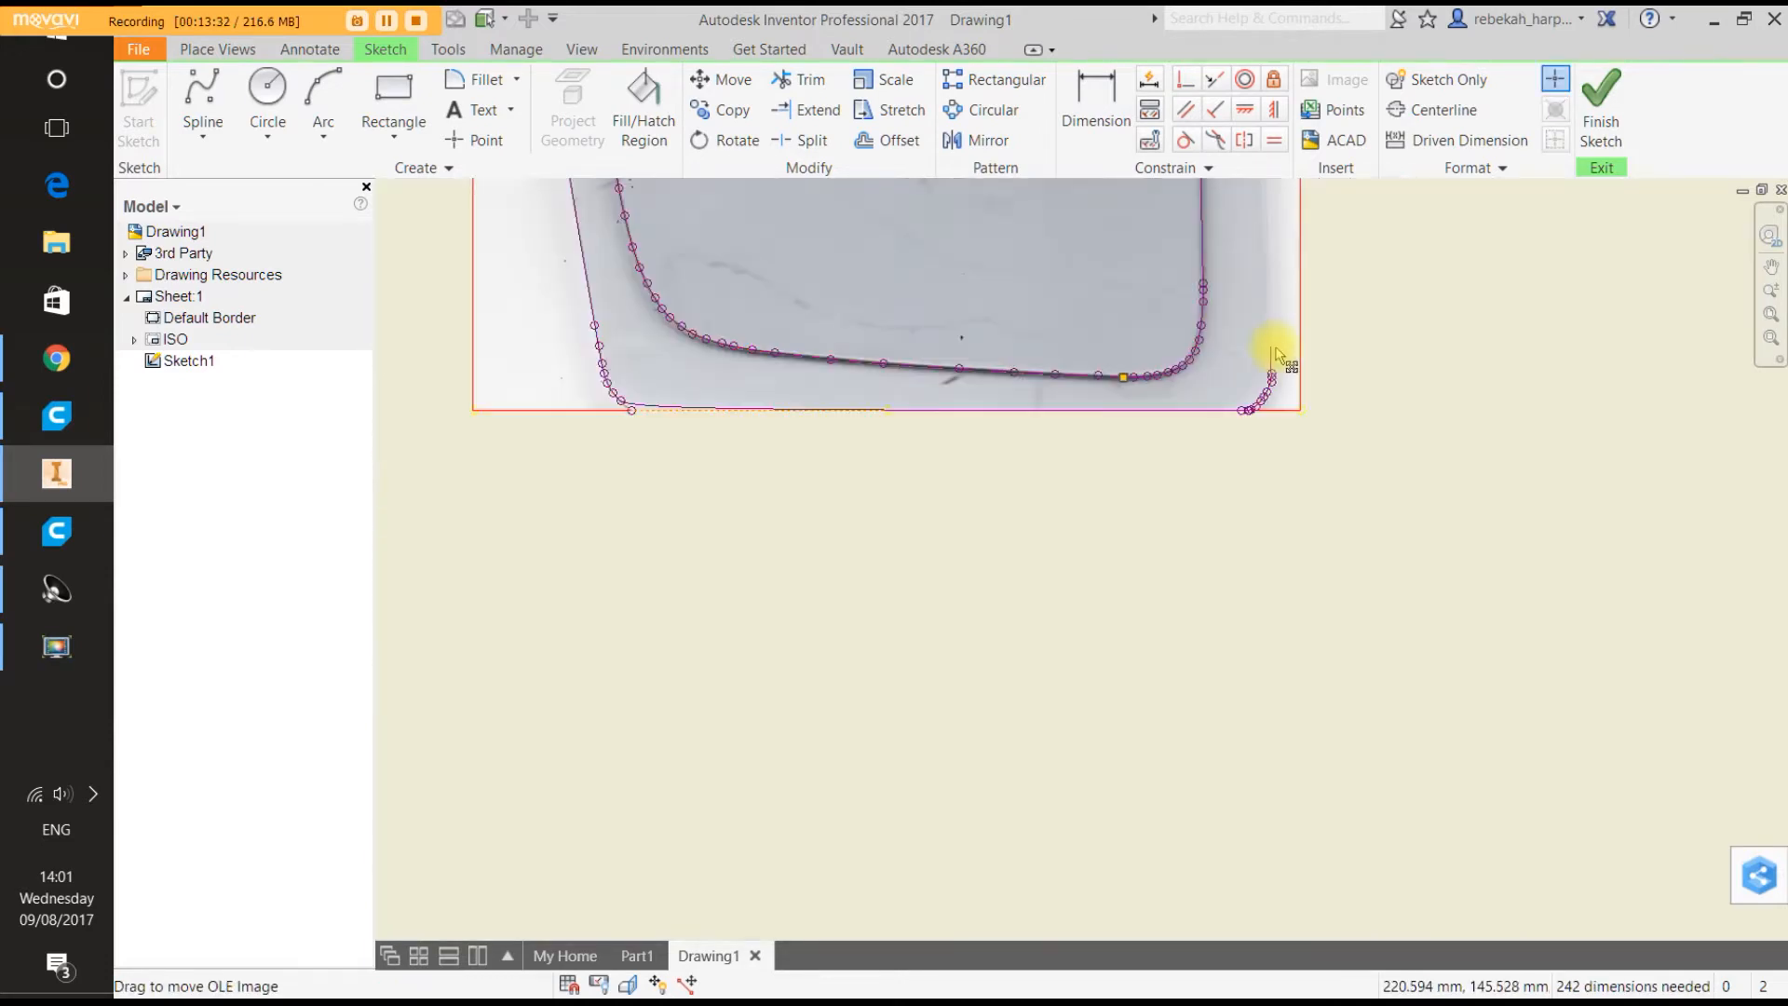
pyautogui.scroll(-10, 1306, 308)
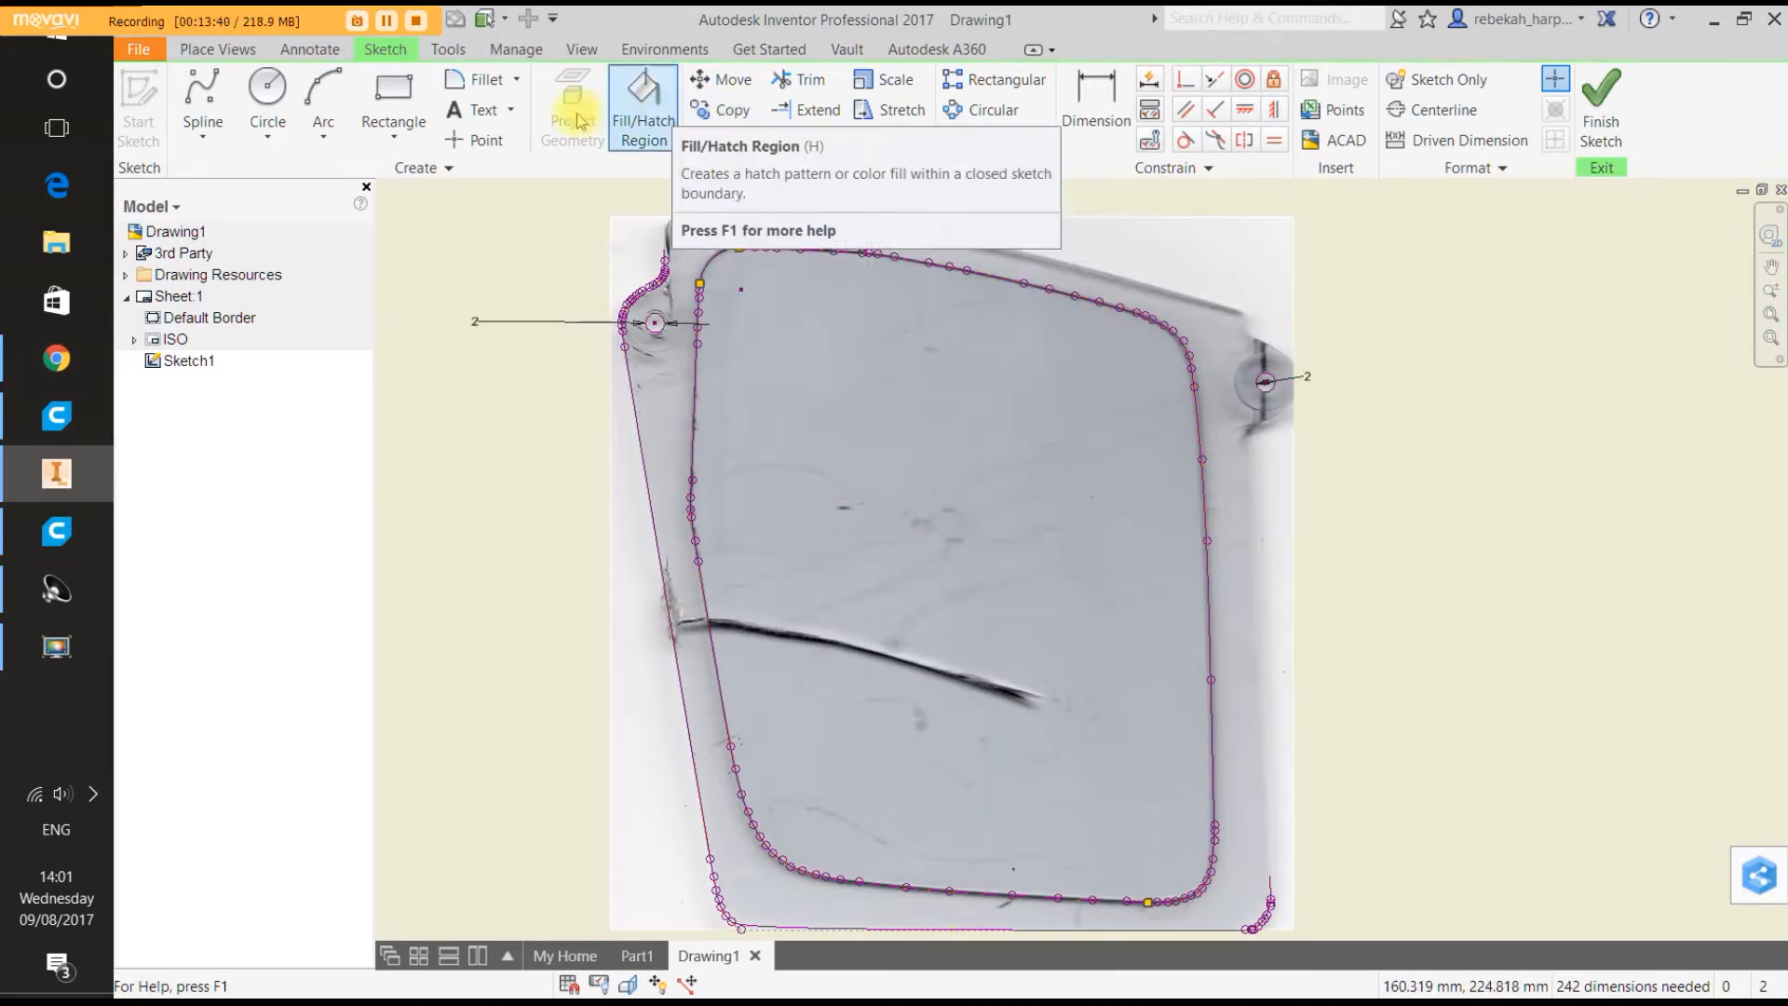
# Start a new spline at the upper end of the lower-right corner curve and run it up the scan's right edge.
pyautogui.click(202, 103)
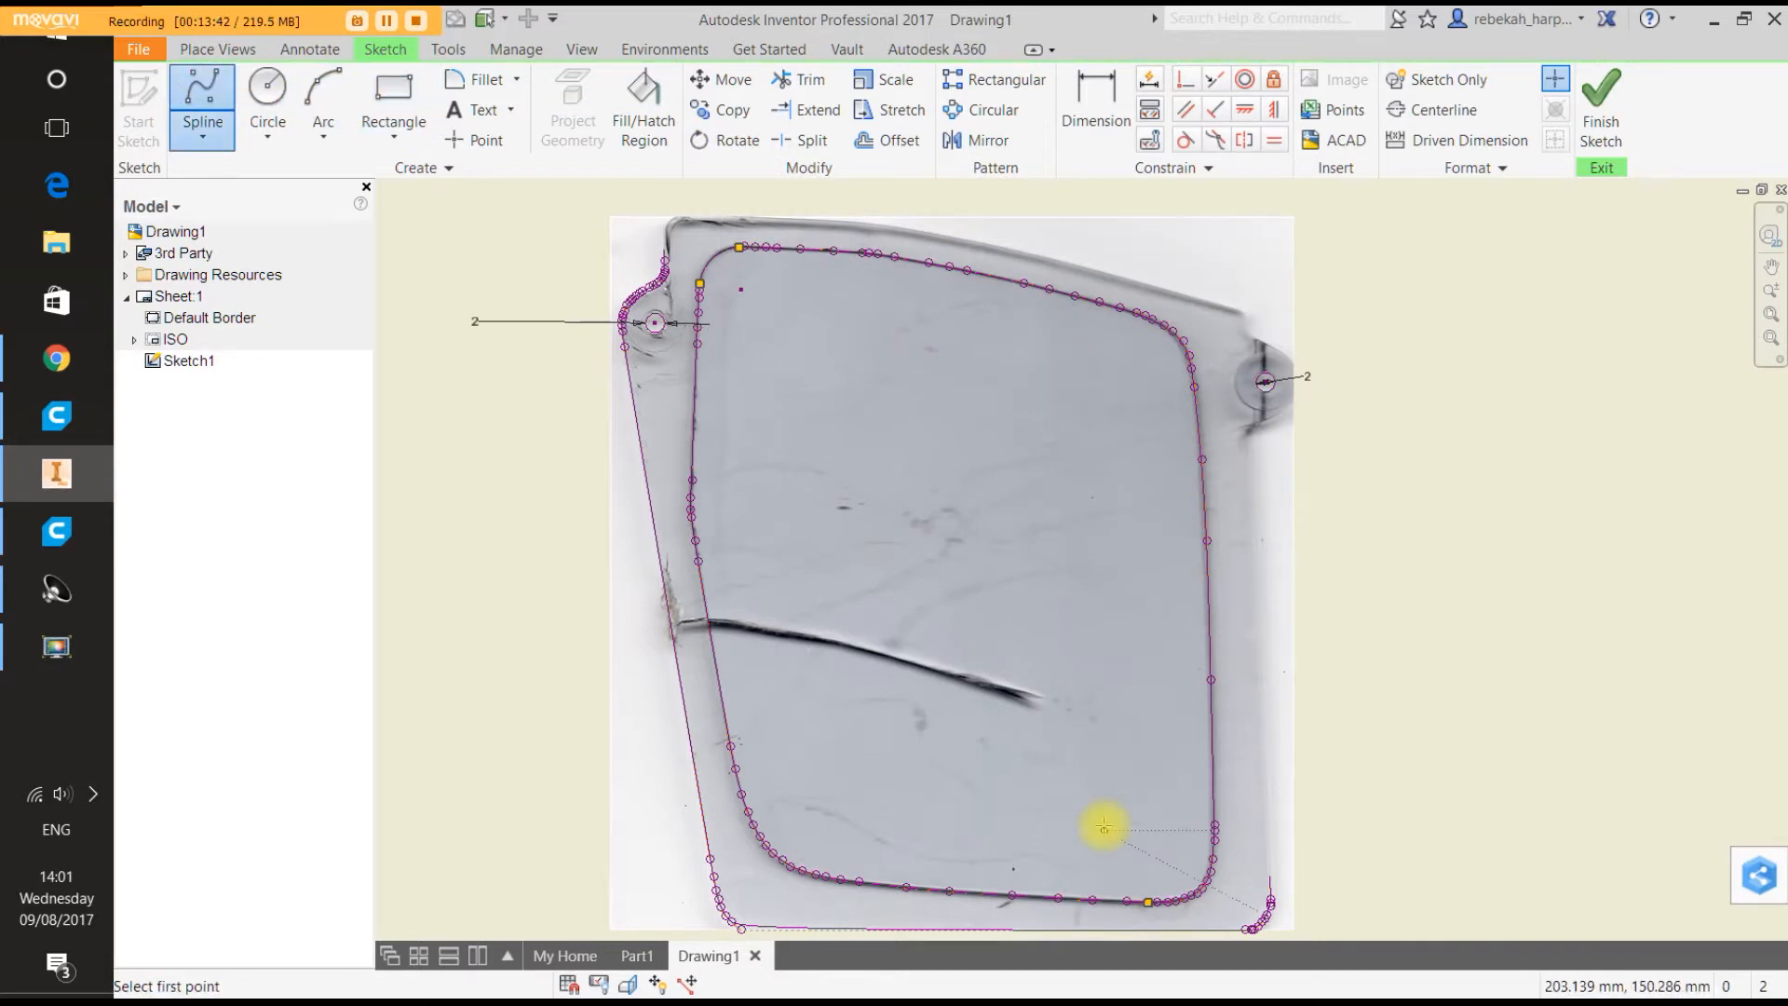
pyautogui.scroll(5, 1333, 913)
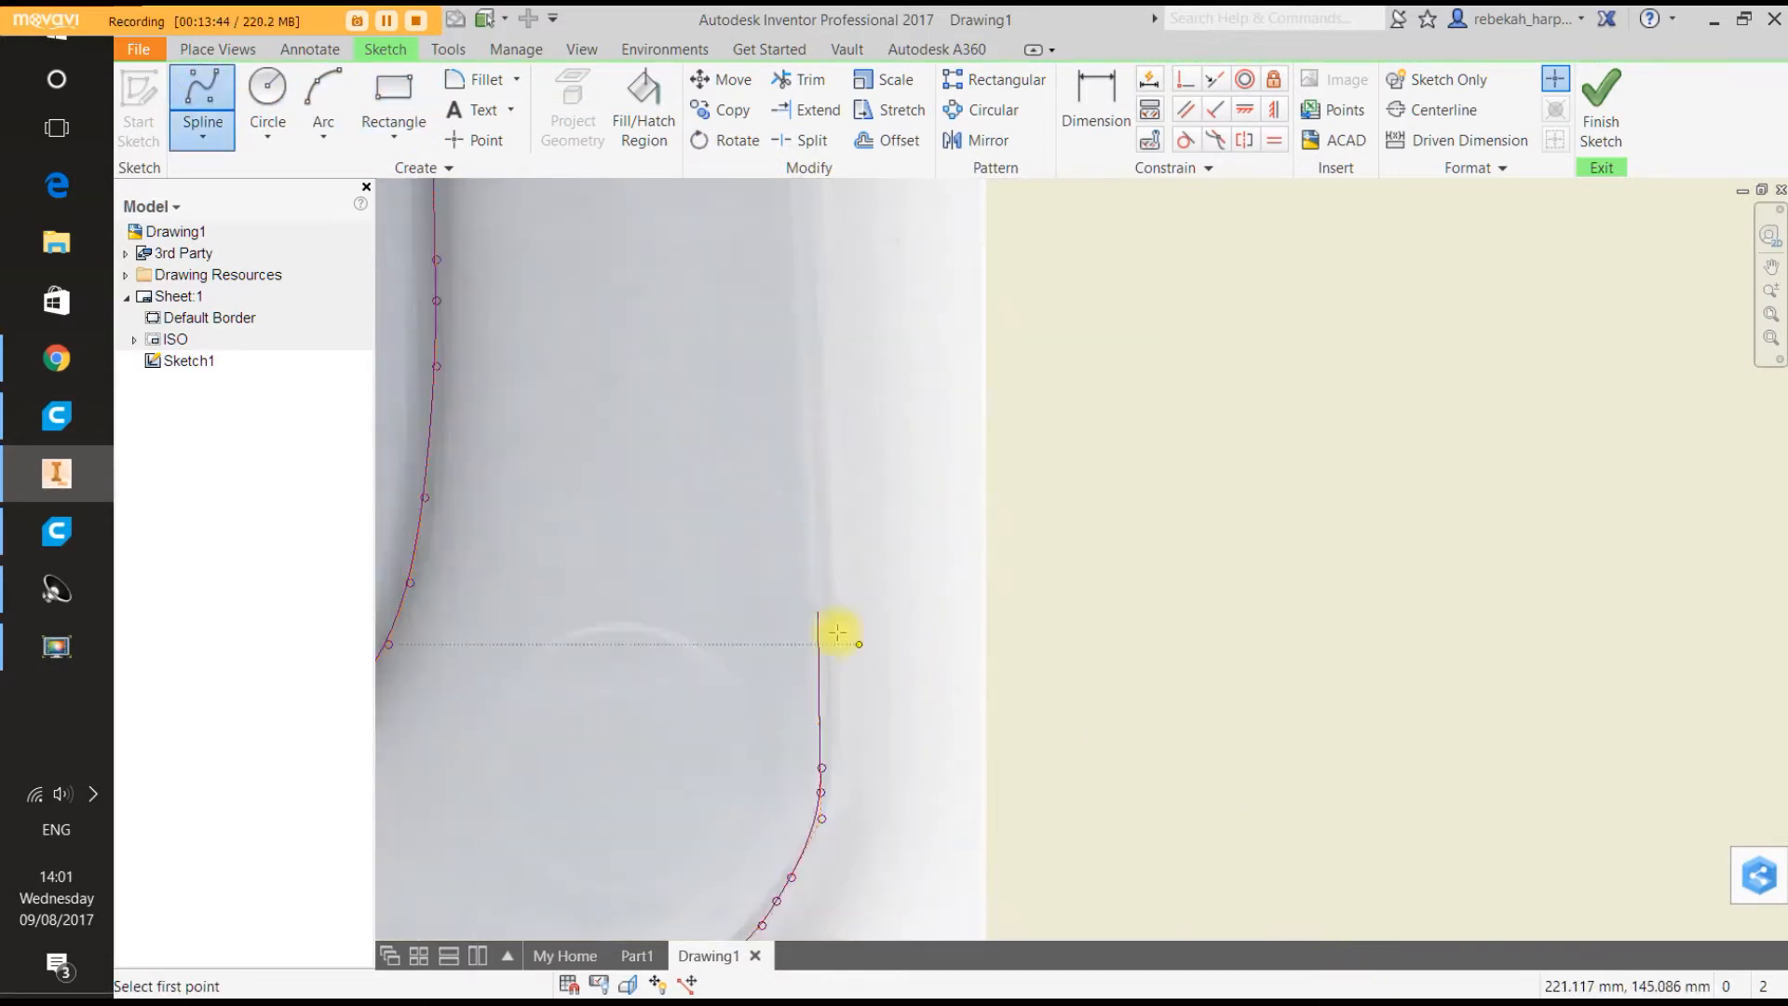
pyautogui.click(816, 611)
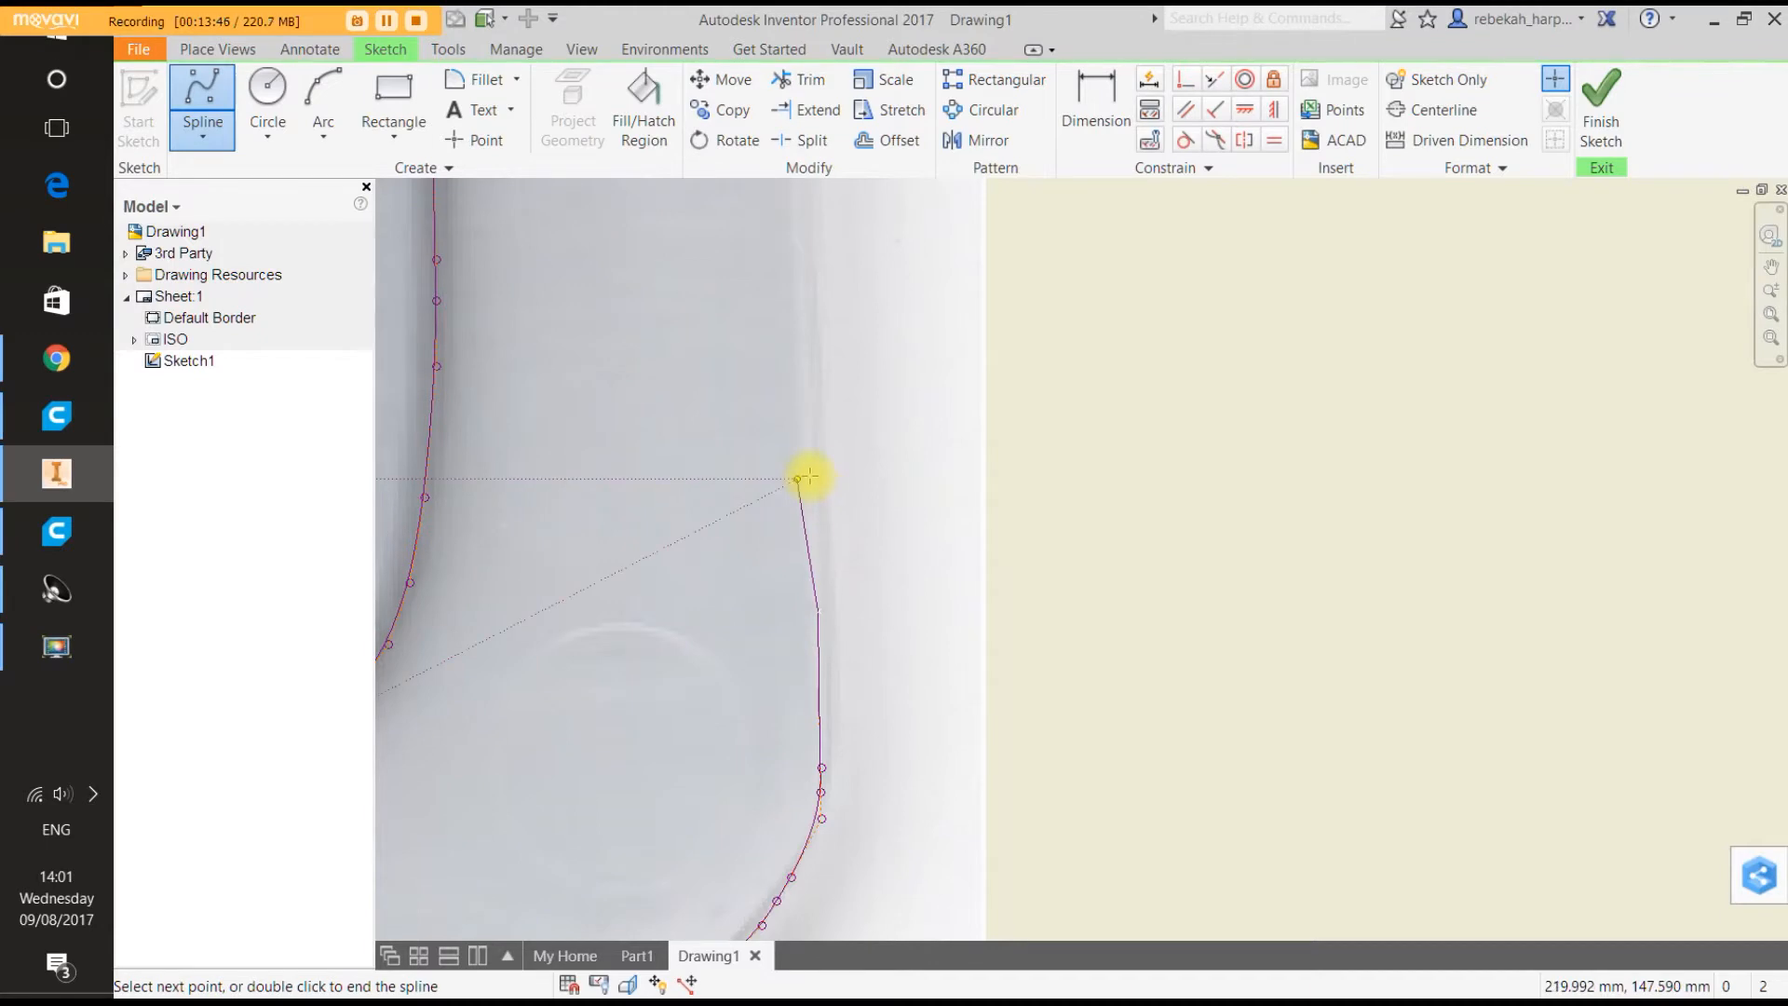
pyautogui.scroll(2, 809, 476)
pyautogui.scroll(-5, 809, 476)
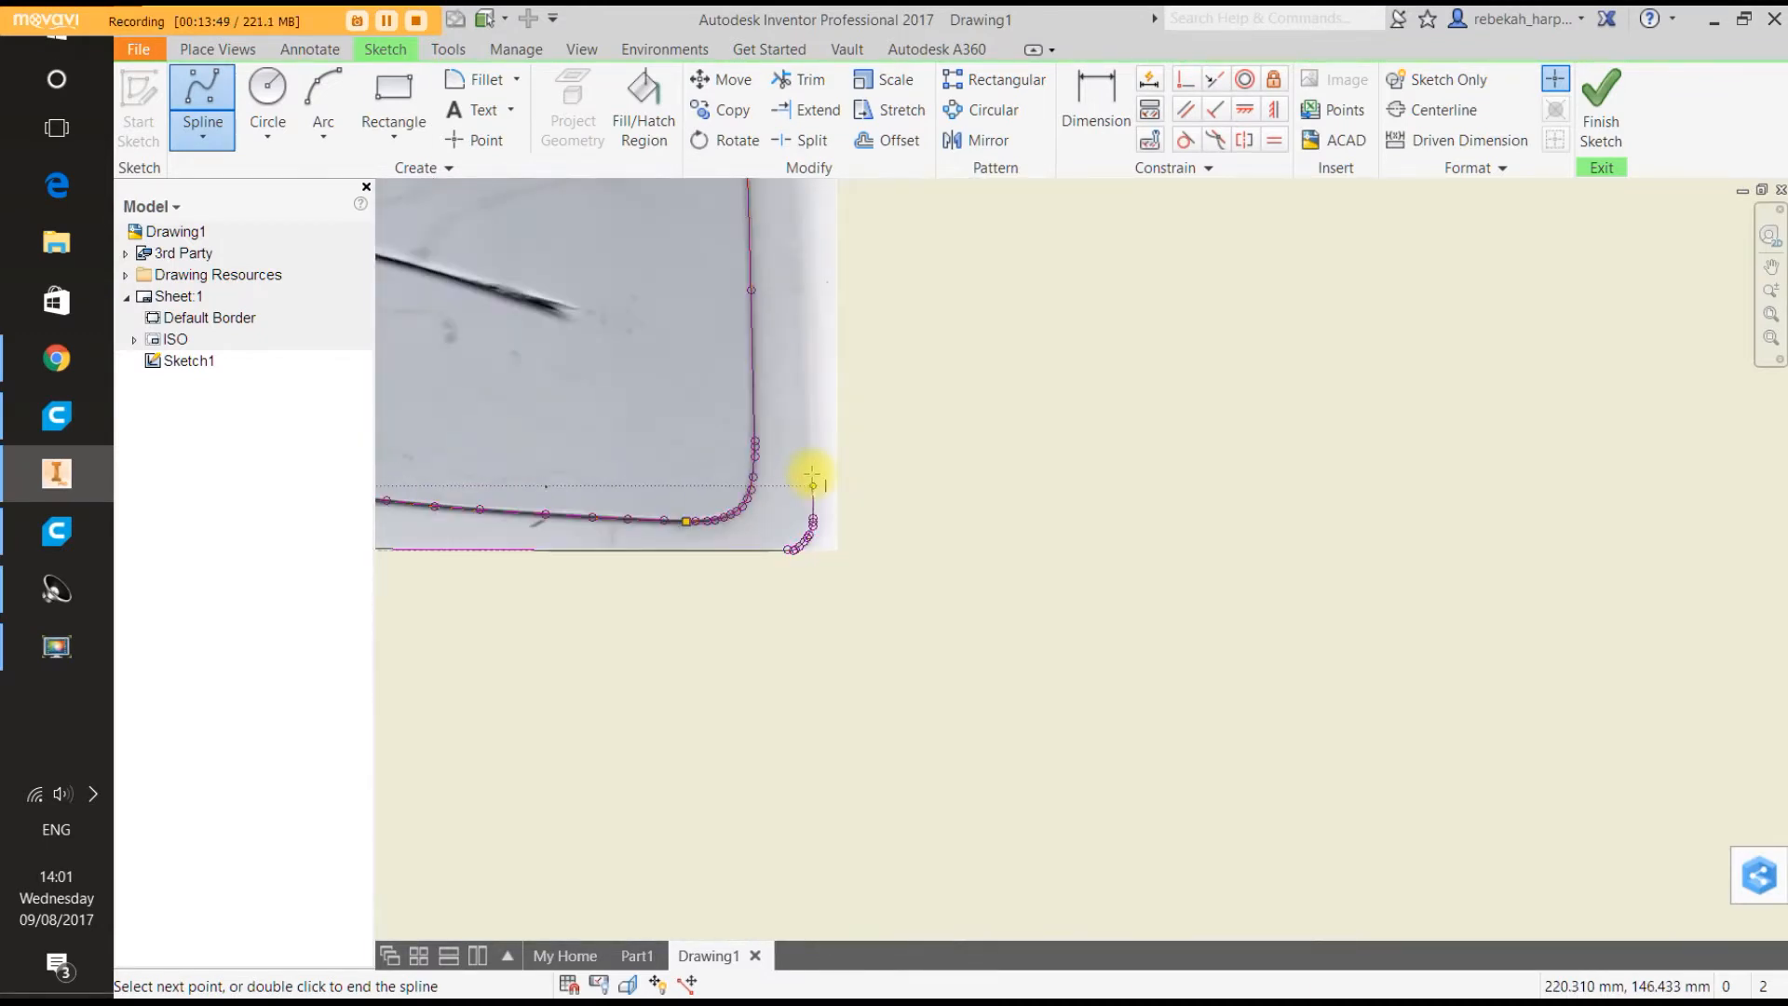
pyautogui.scroll(-3, 811, 476)
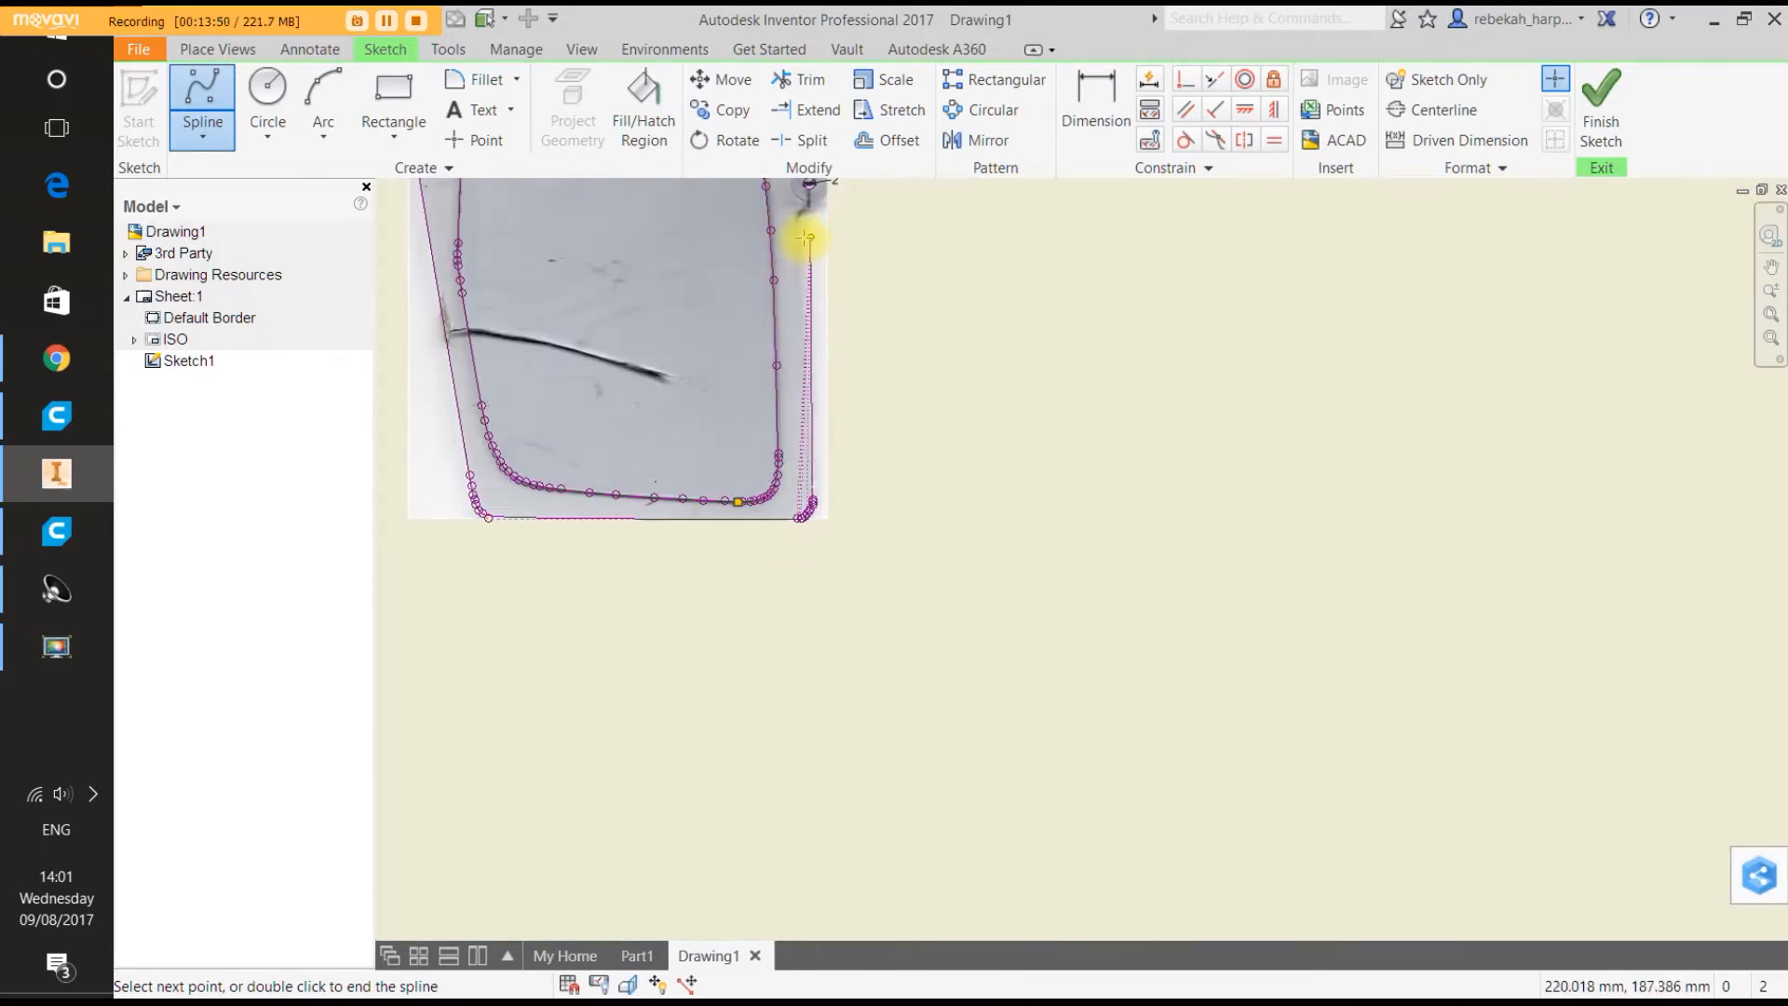
pyautogui.scroll(3, 806, 239)
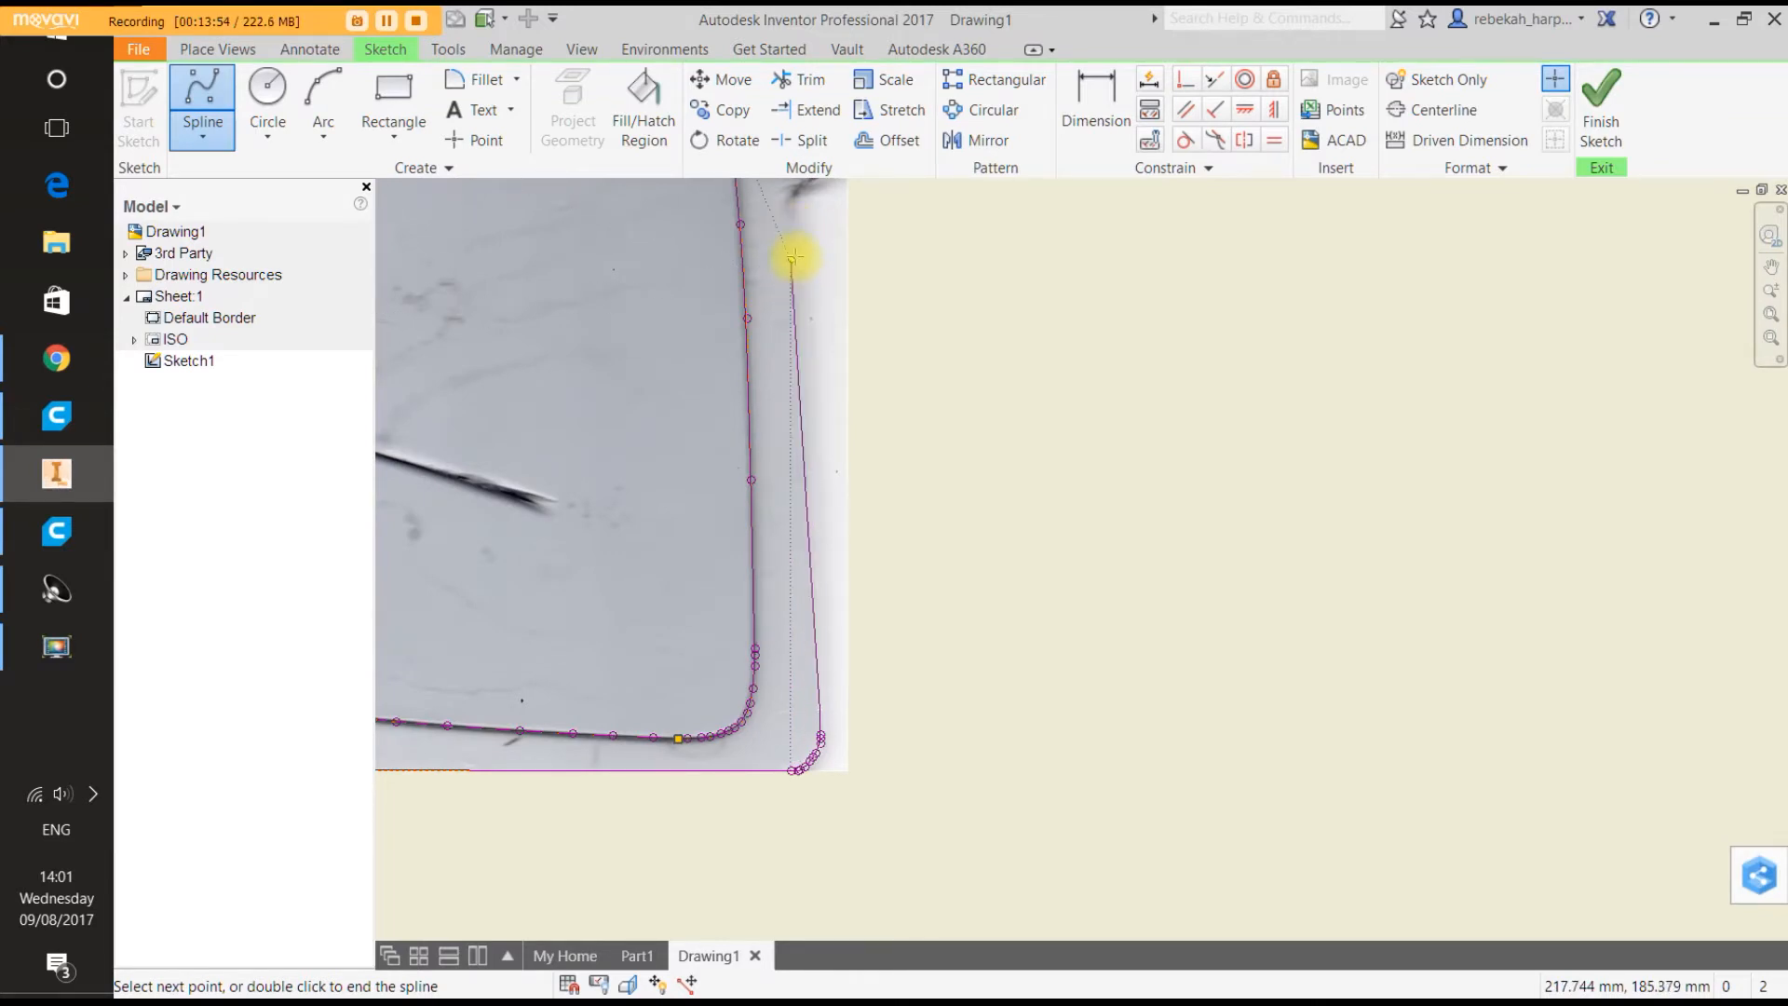
pyautogui.scroll(3, 792, 257)
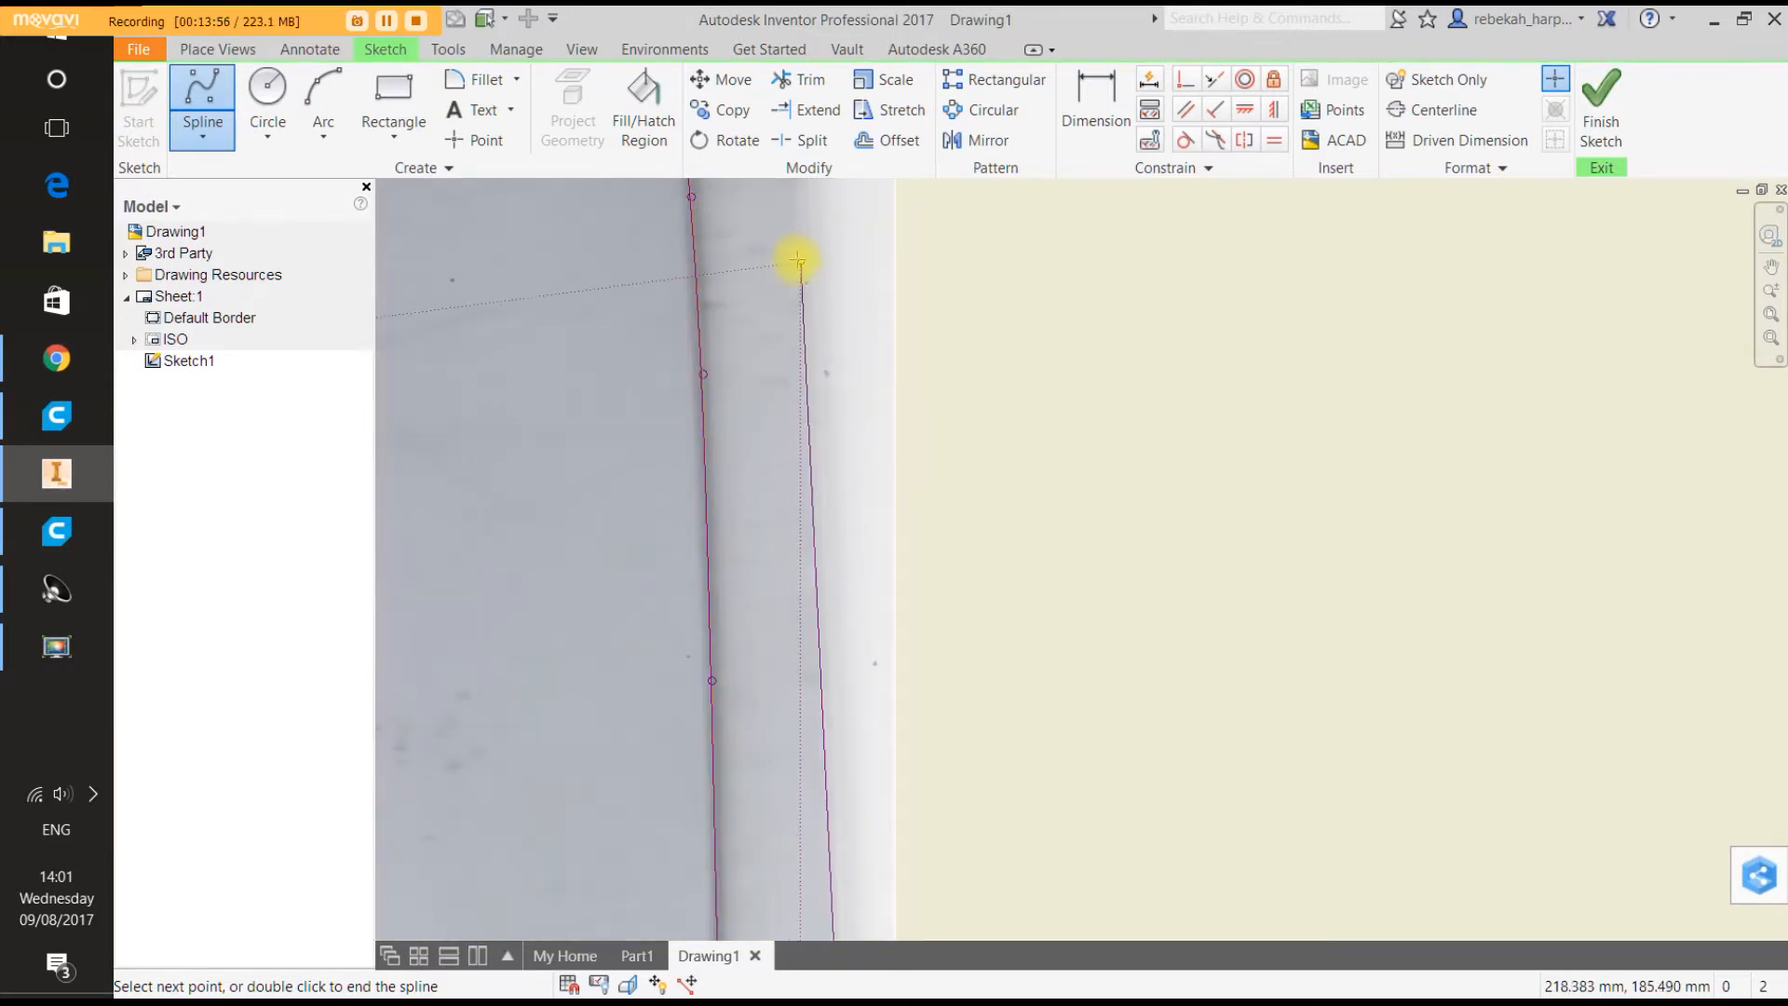
pyautogui.click(800, 261)
# Continue the spline up to the base of the right-hand lug and bend it outward around the inner corner.
pyautogui.scroll(-6, 800, 261)
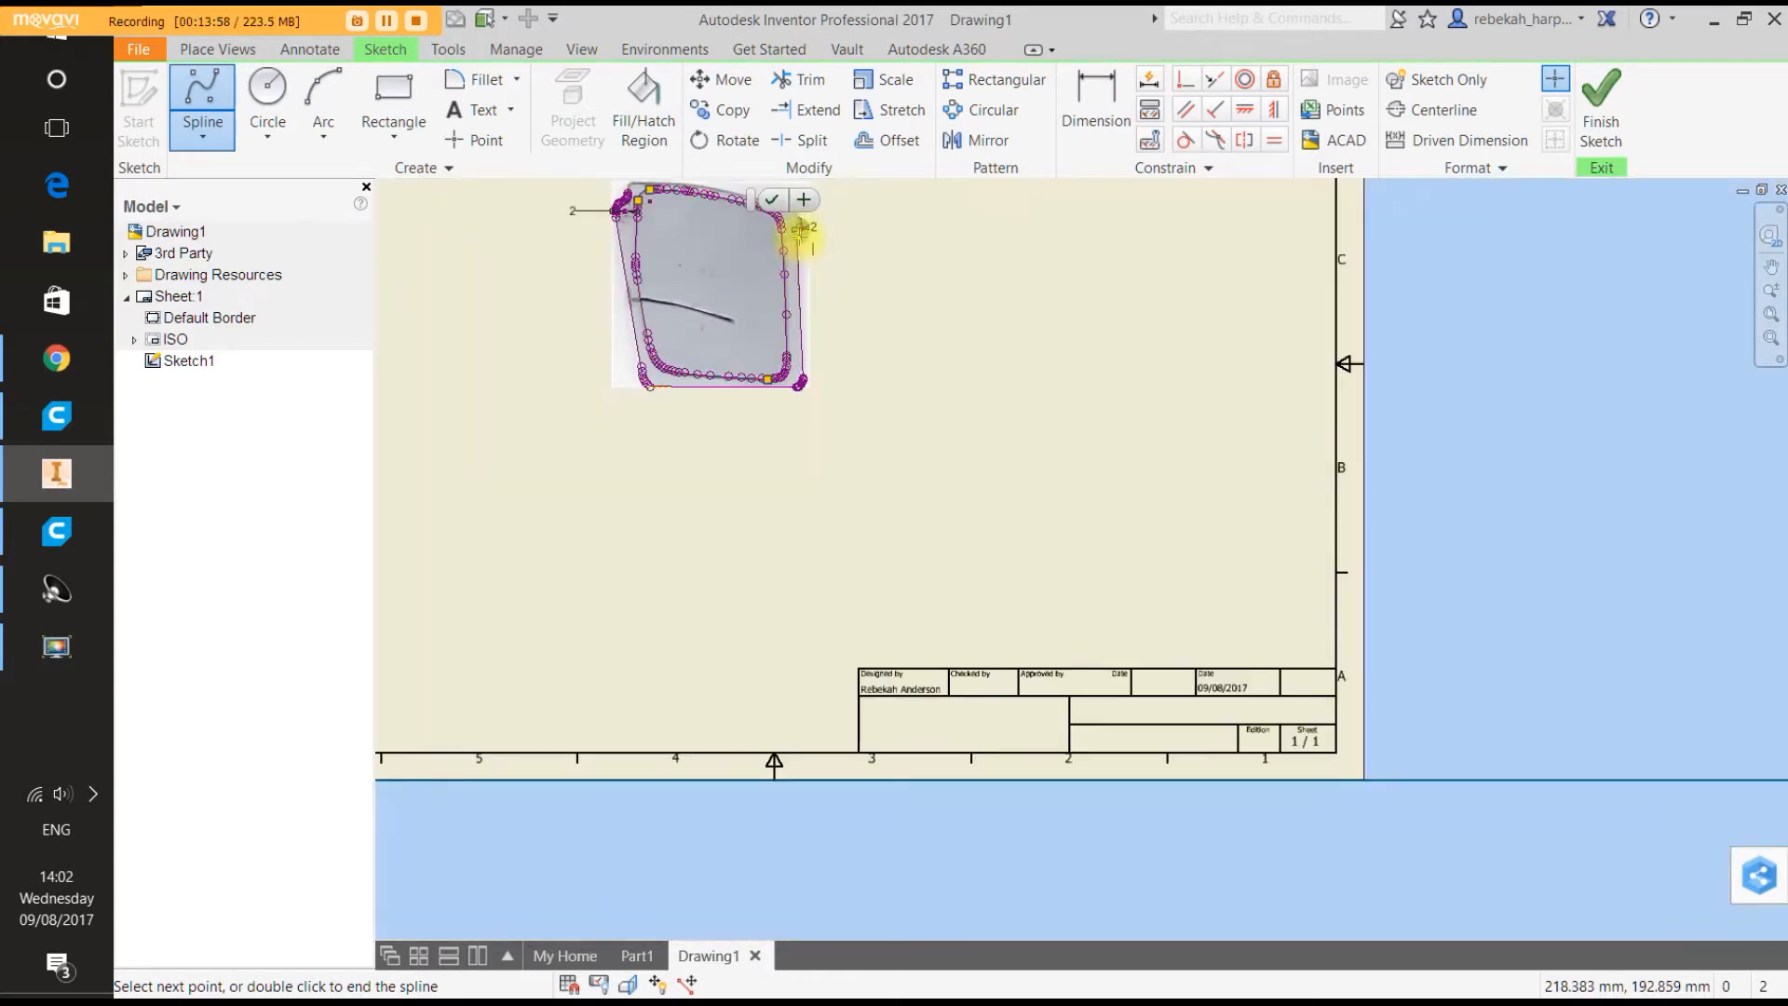
pyautogui.scroll(4, 800, 239)
pyautogui.scroll(3, 799, 239)
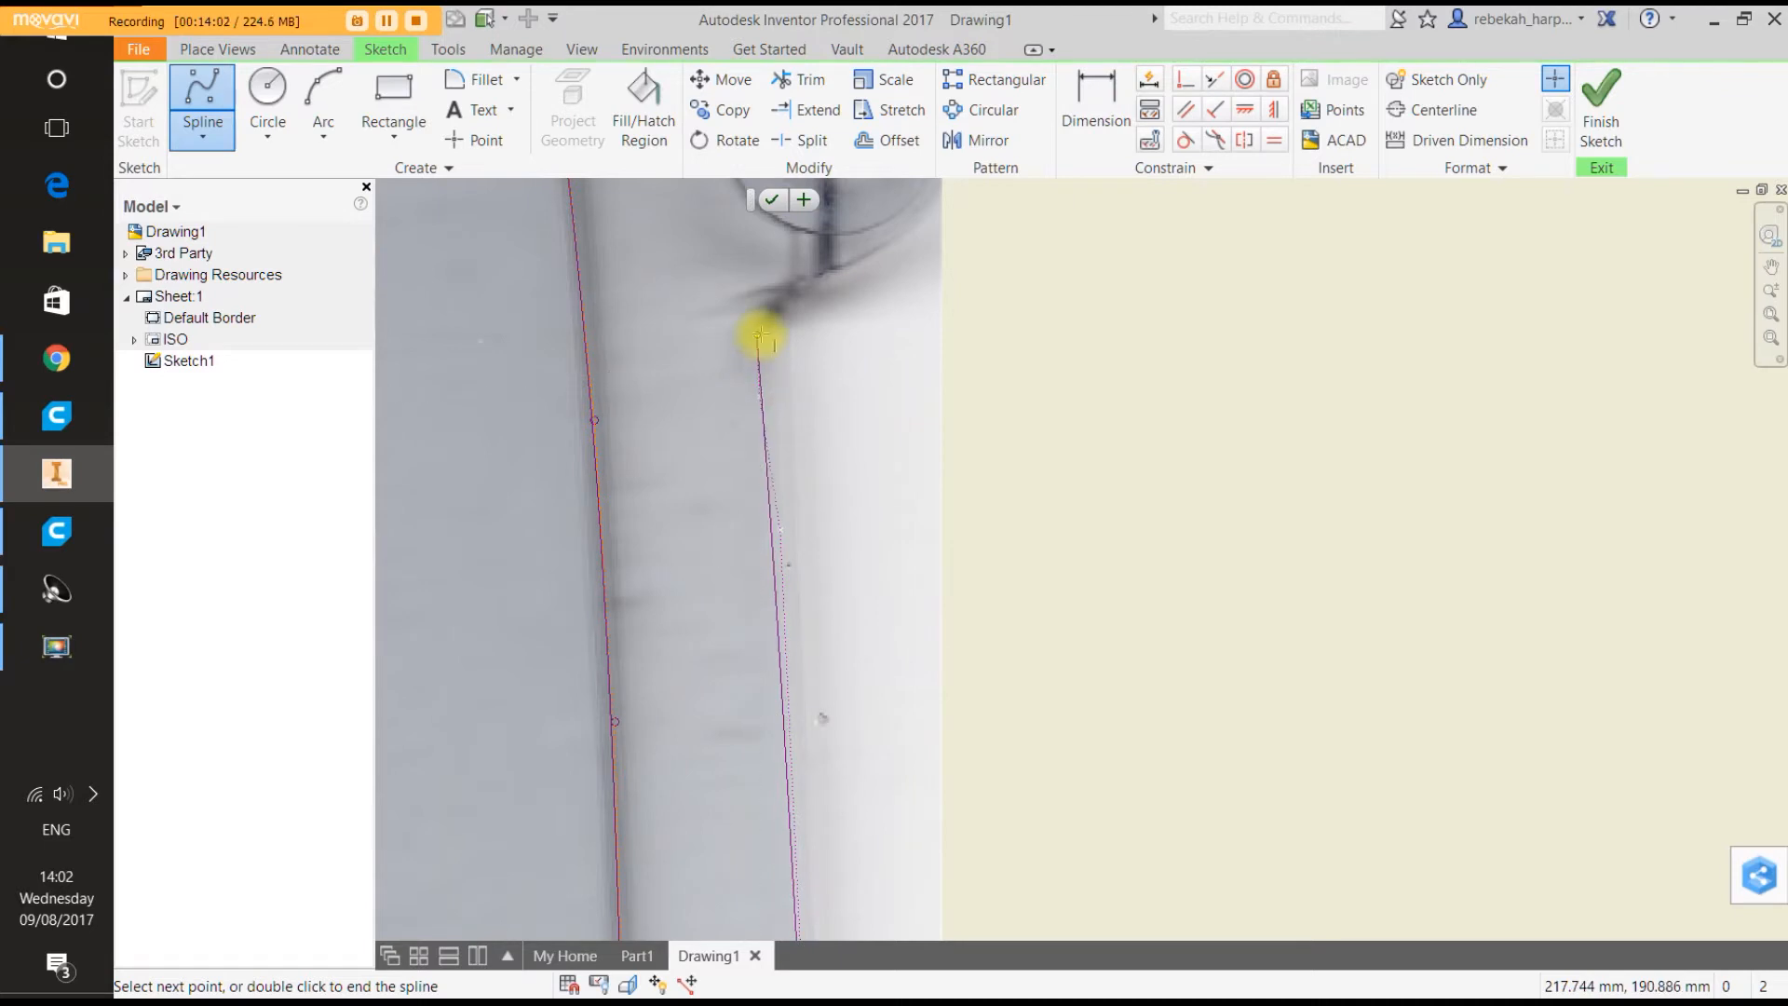
pyautogui.scroll(5, 761, 335)
pyautogui.scroll(-3, 758, 334)
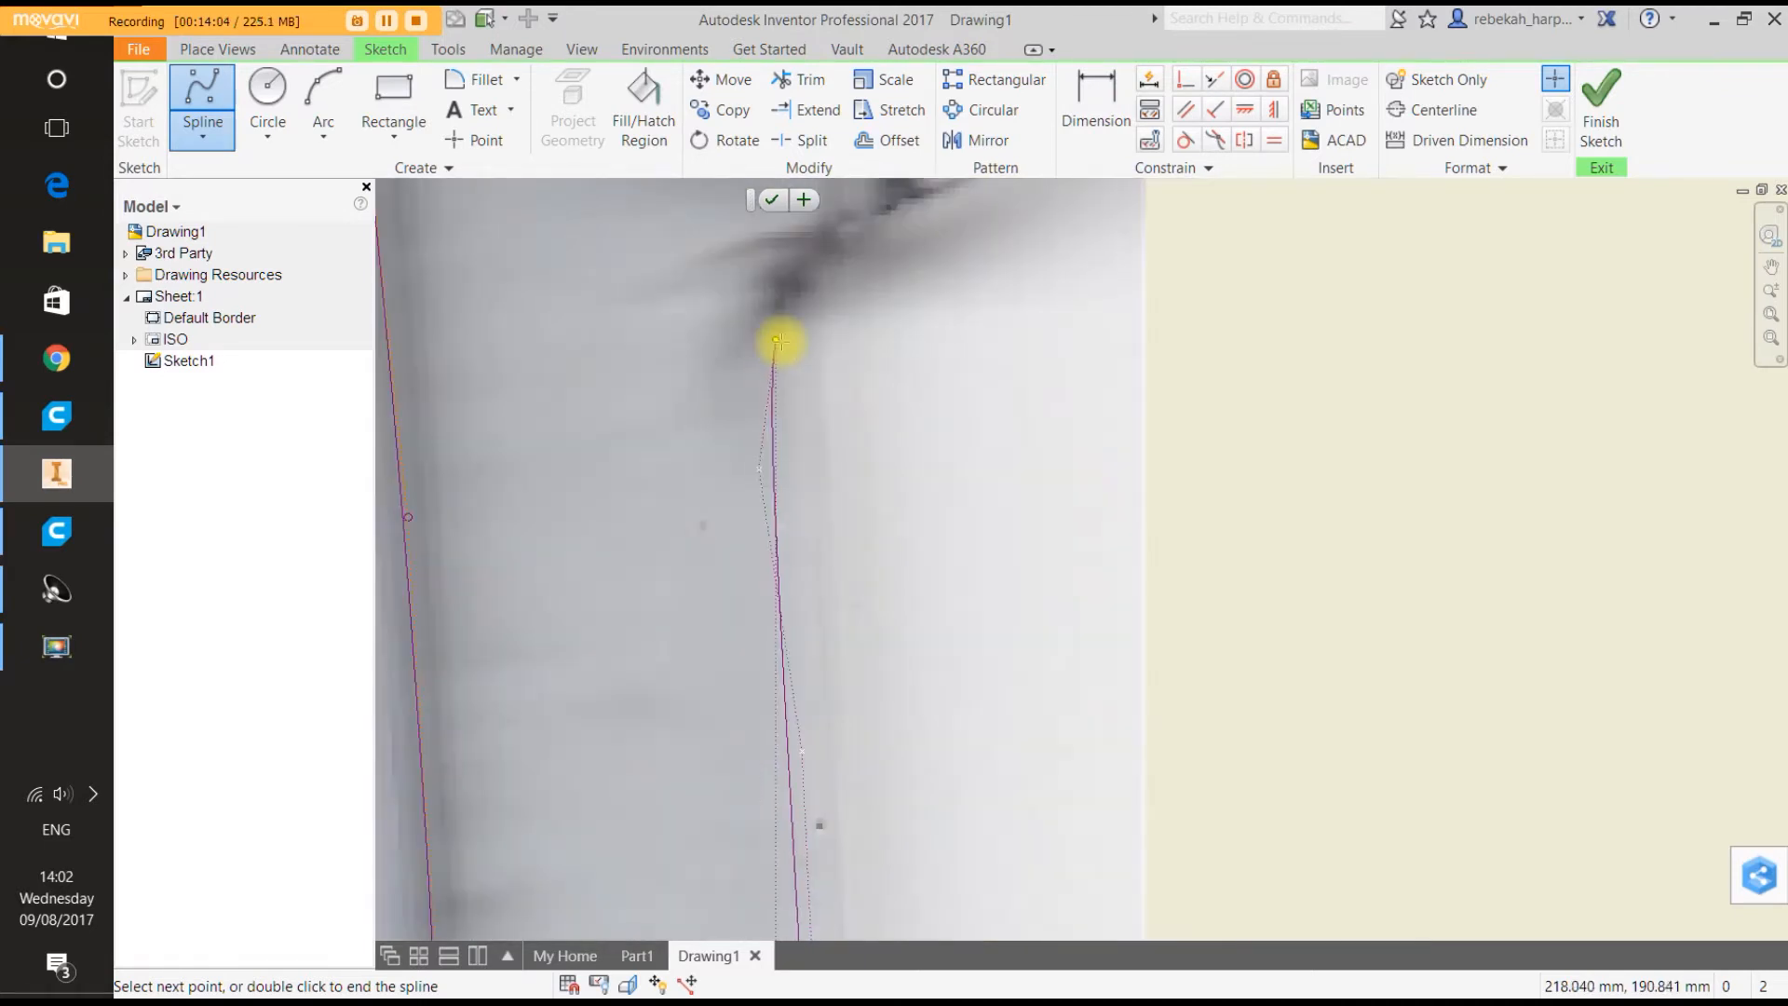
pyautogui.click(790, 344)
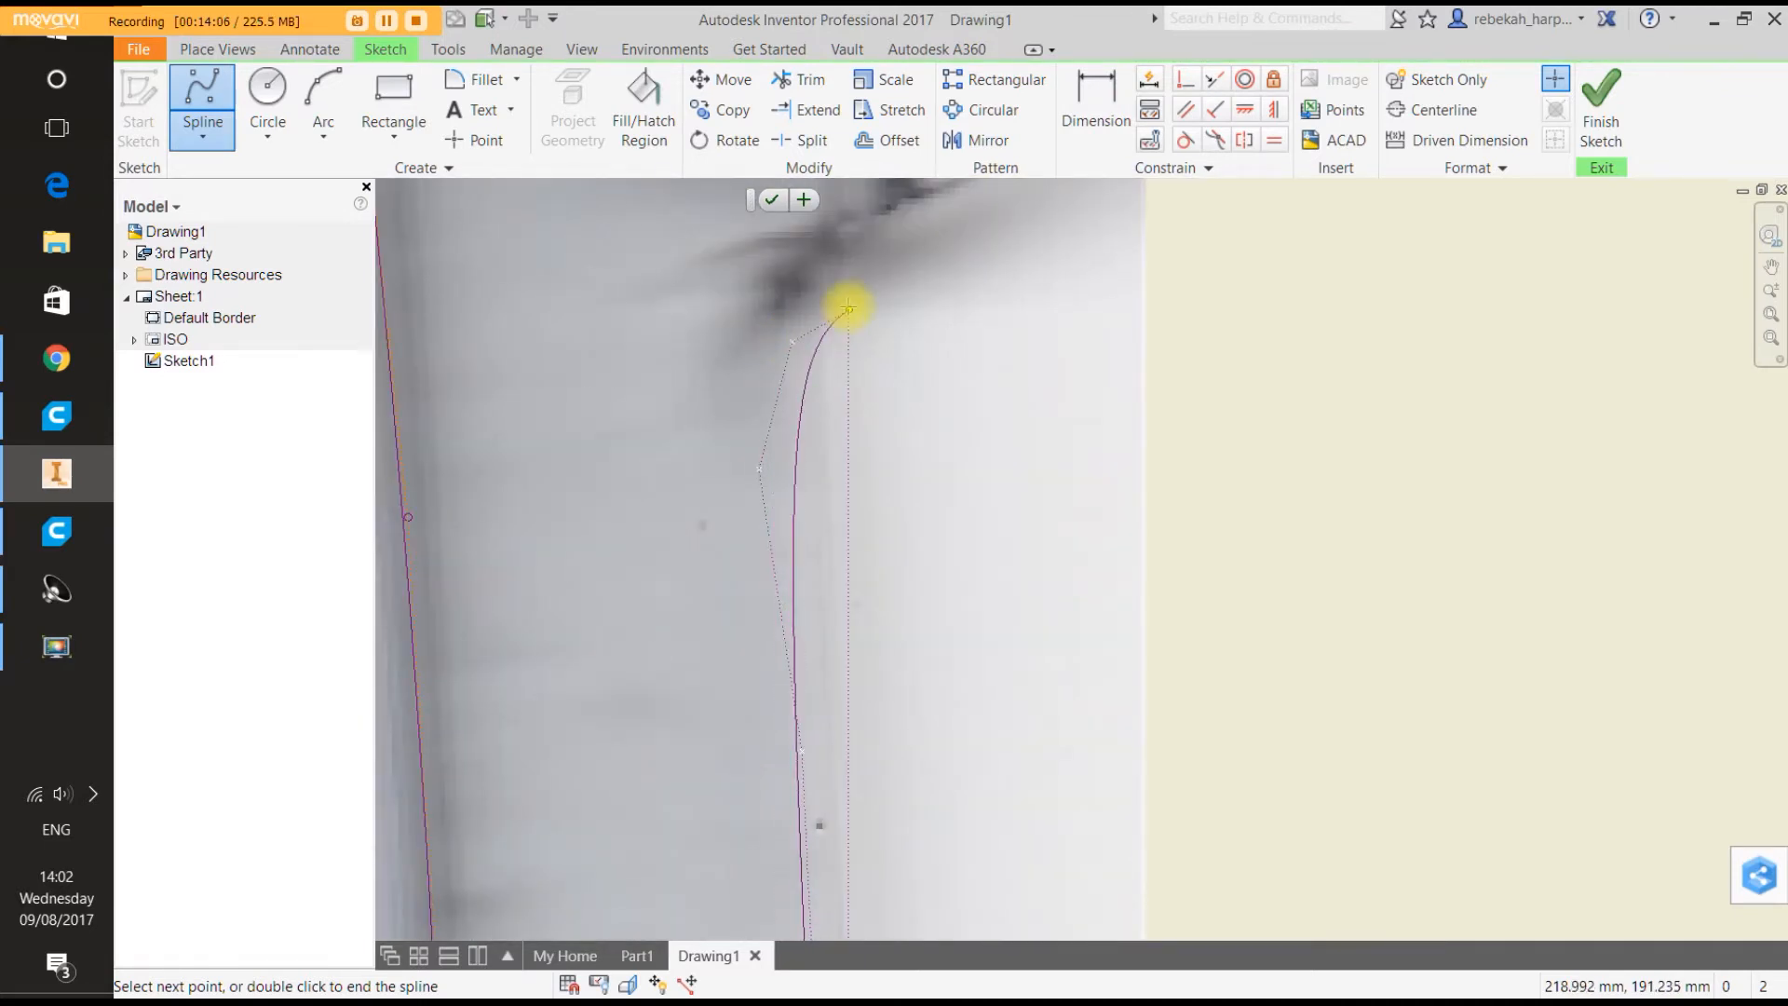
pyautogui.click(952, 287)
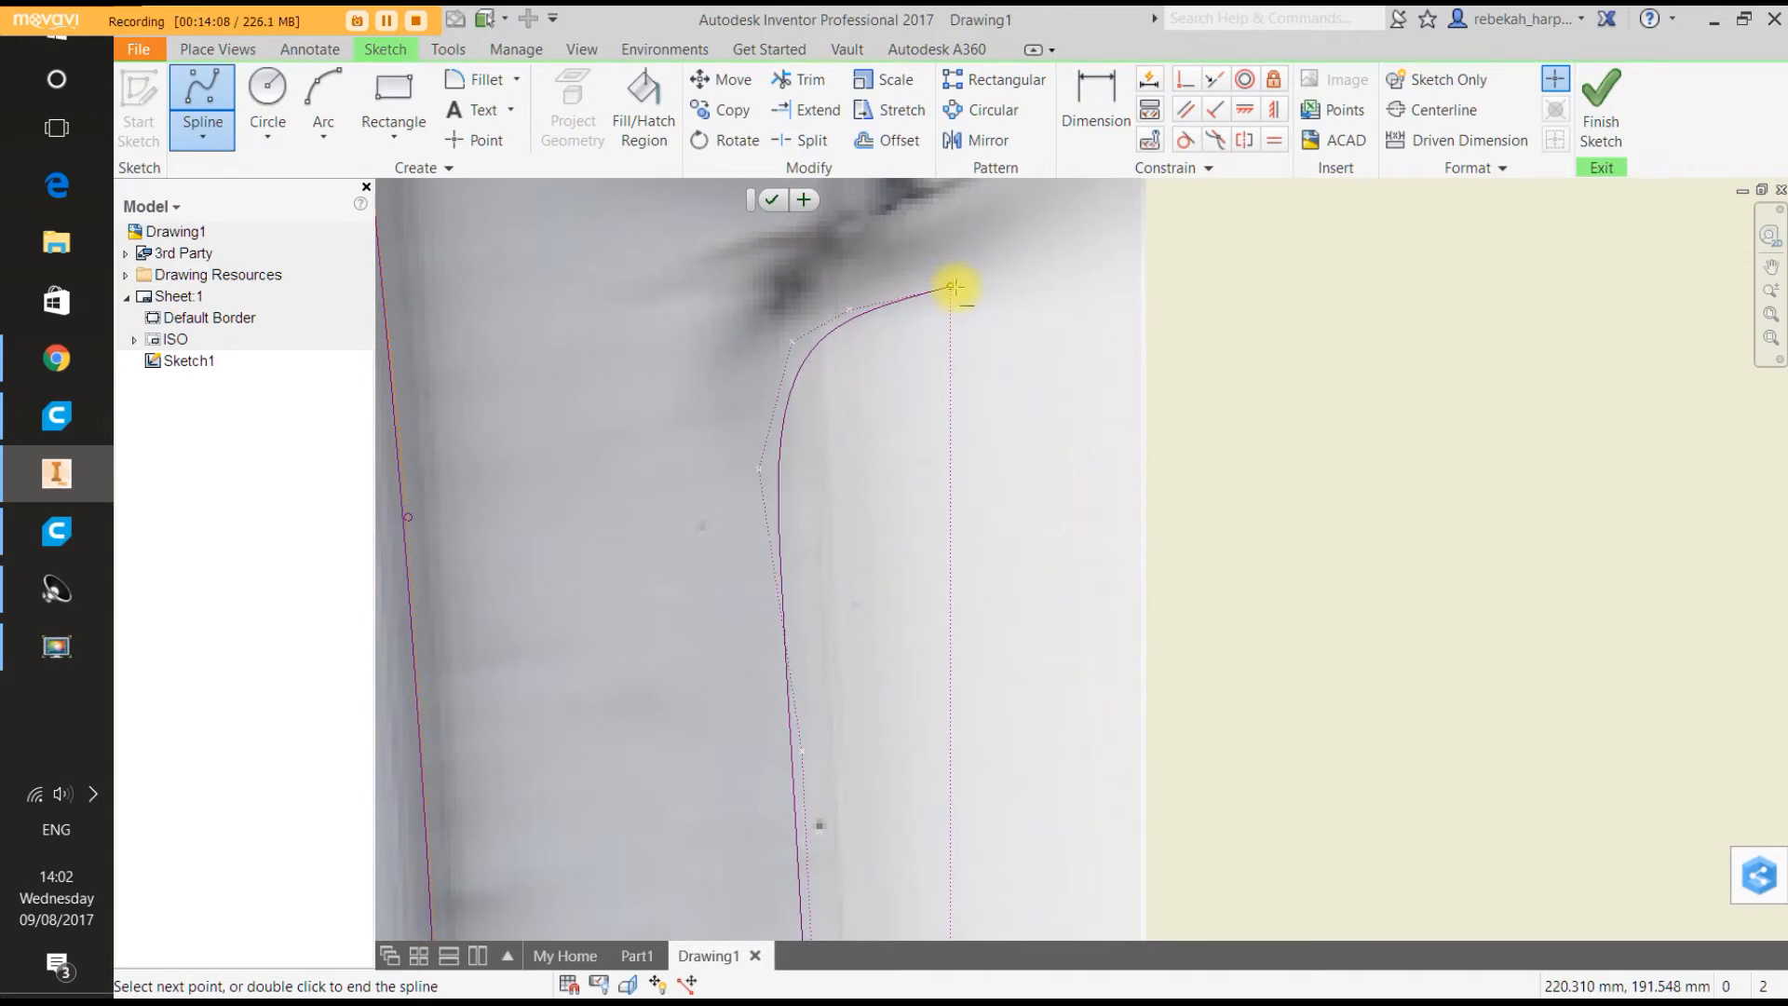
# Trace the spline along the lug's lower flank and around its rounded outer side, beyond the scan's right border.
pyautogui.scroll(-4, 952, 287)
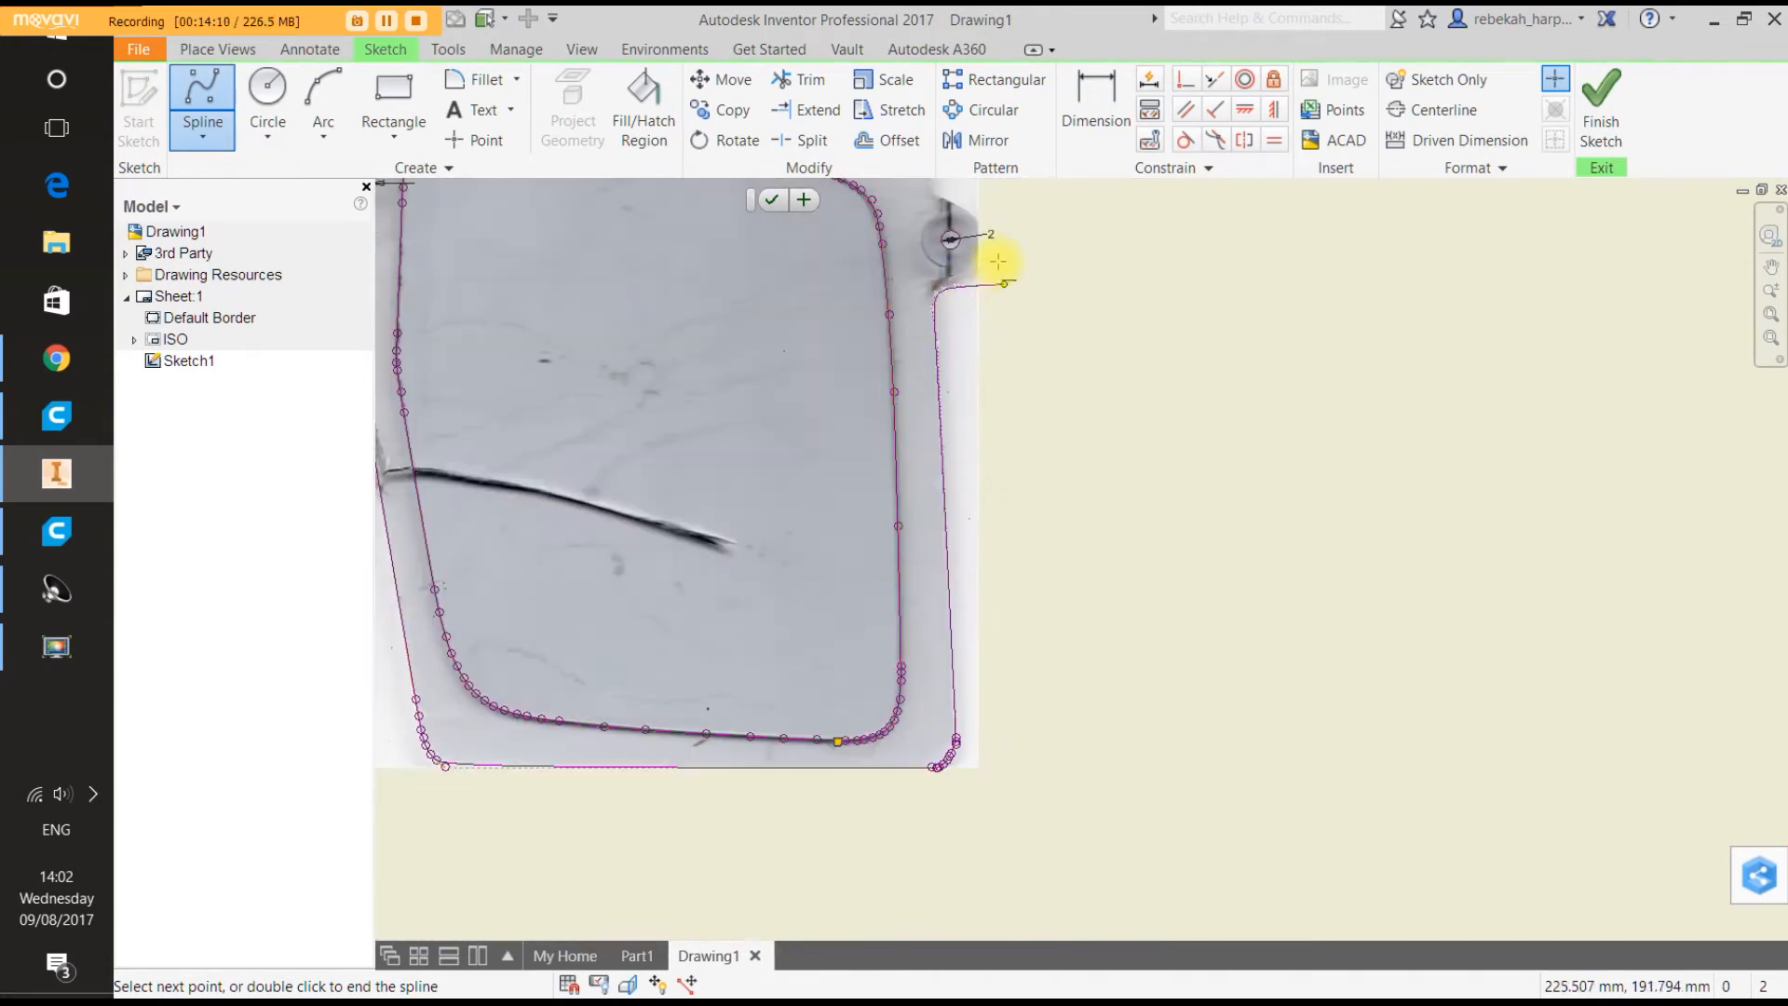
pyautogui.scroll(5, 1002, 246)
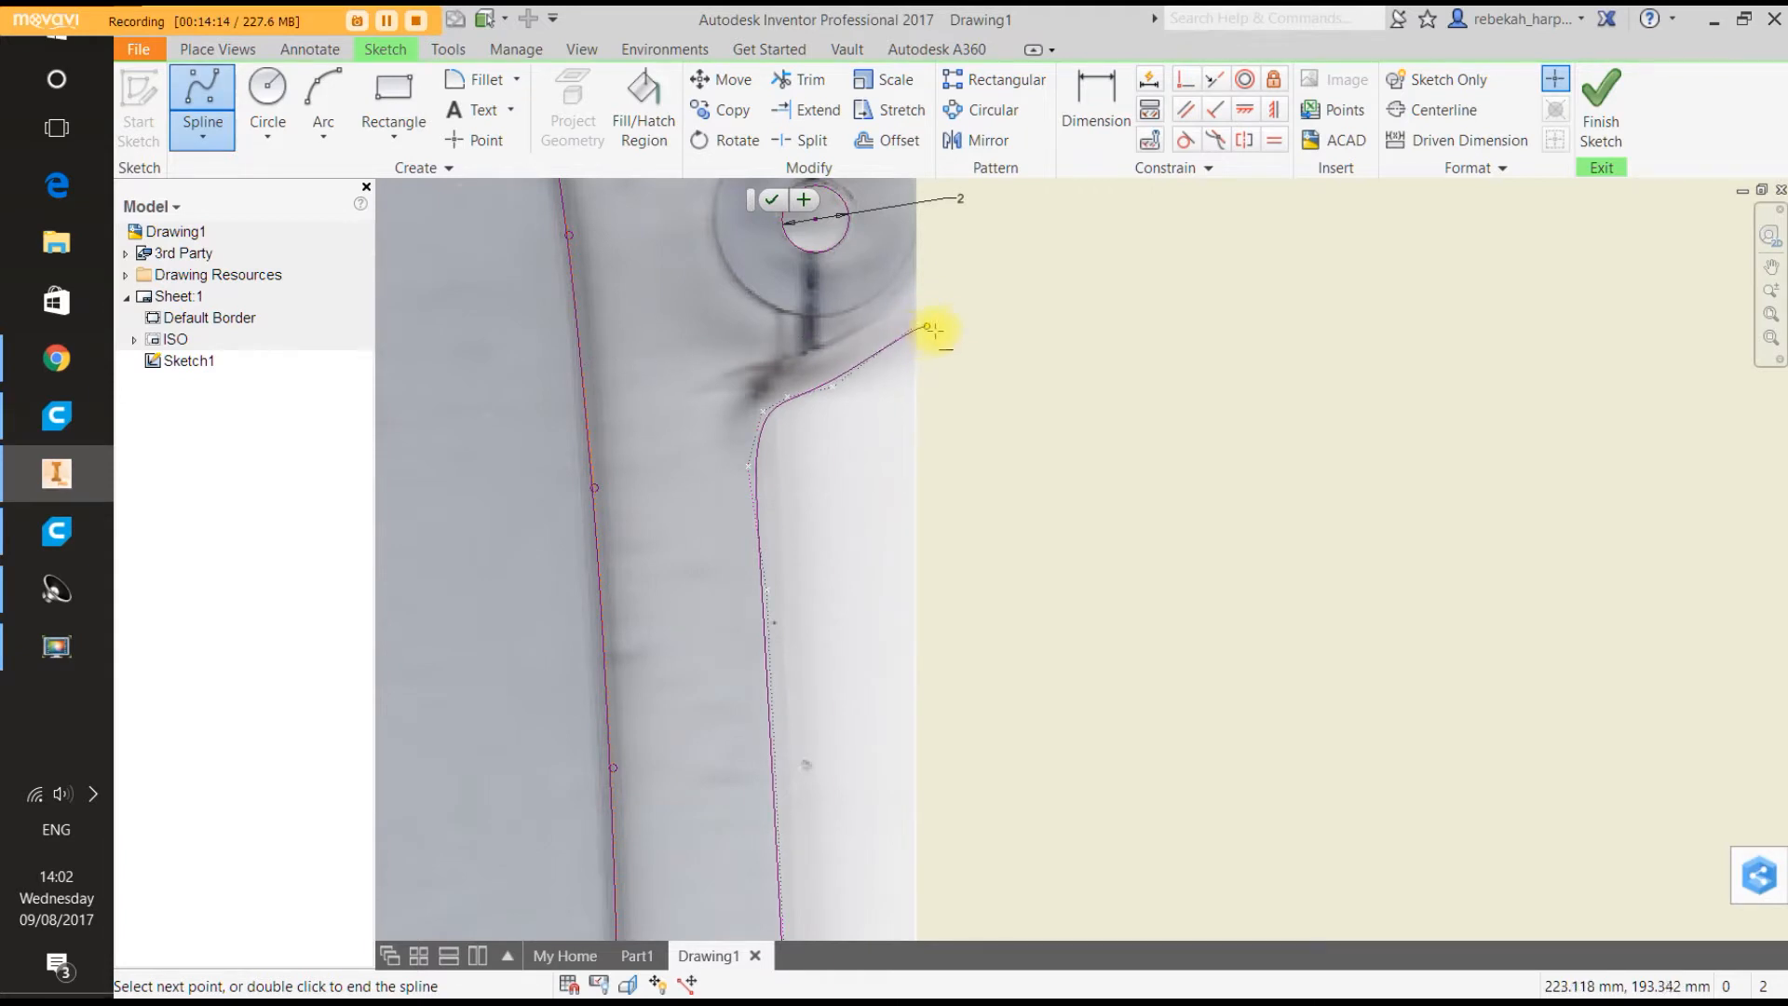
pyautogui.scroll(3, 964, 303)
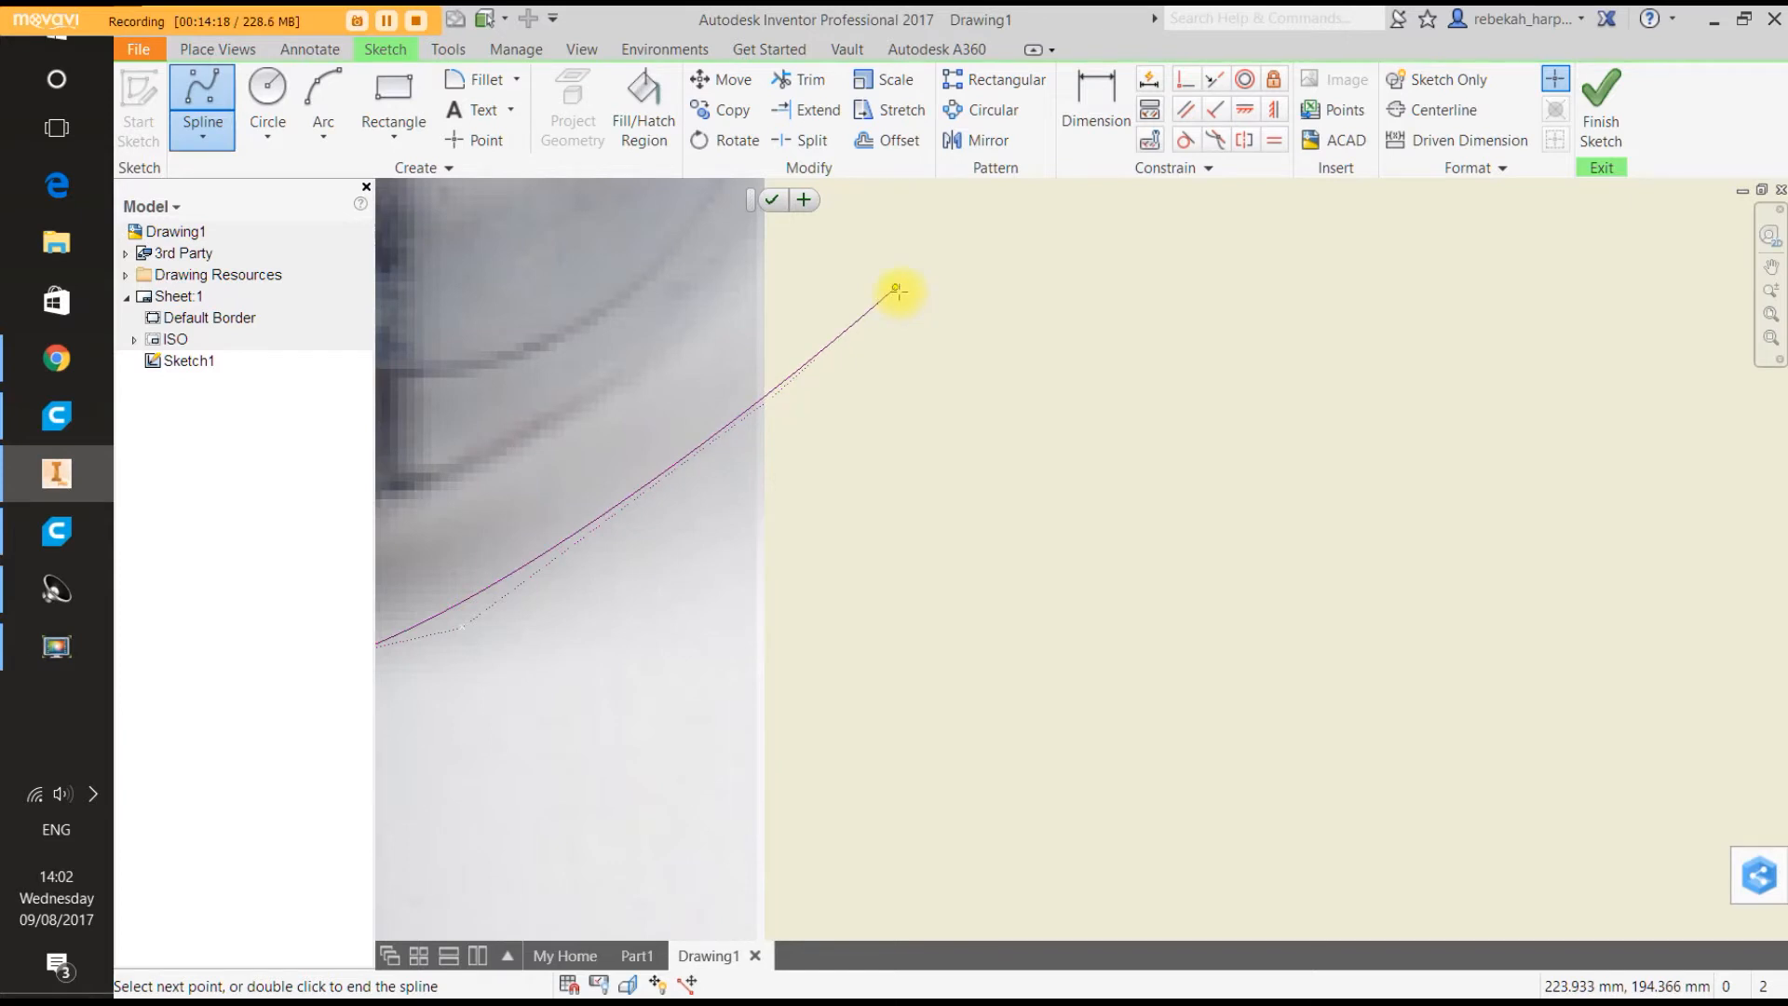
pyautogui.scroll(-5, 899, 289)
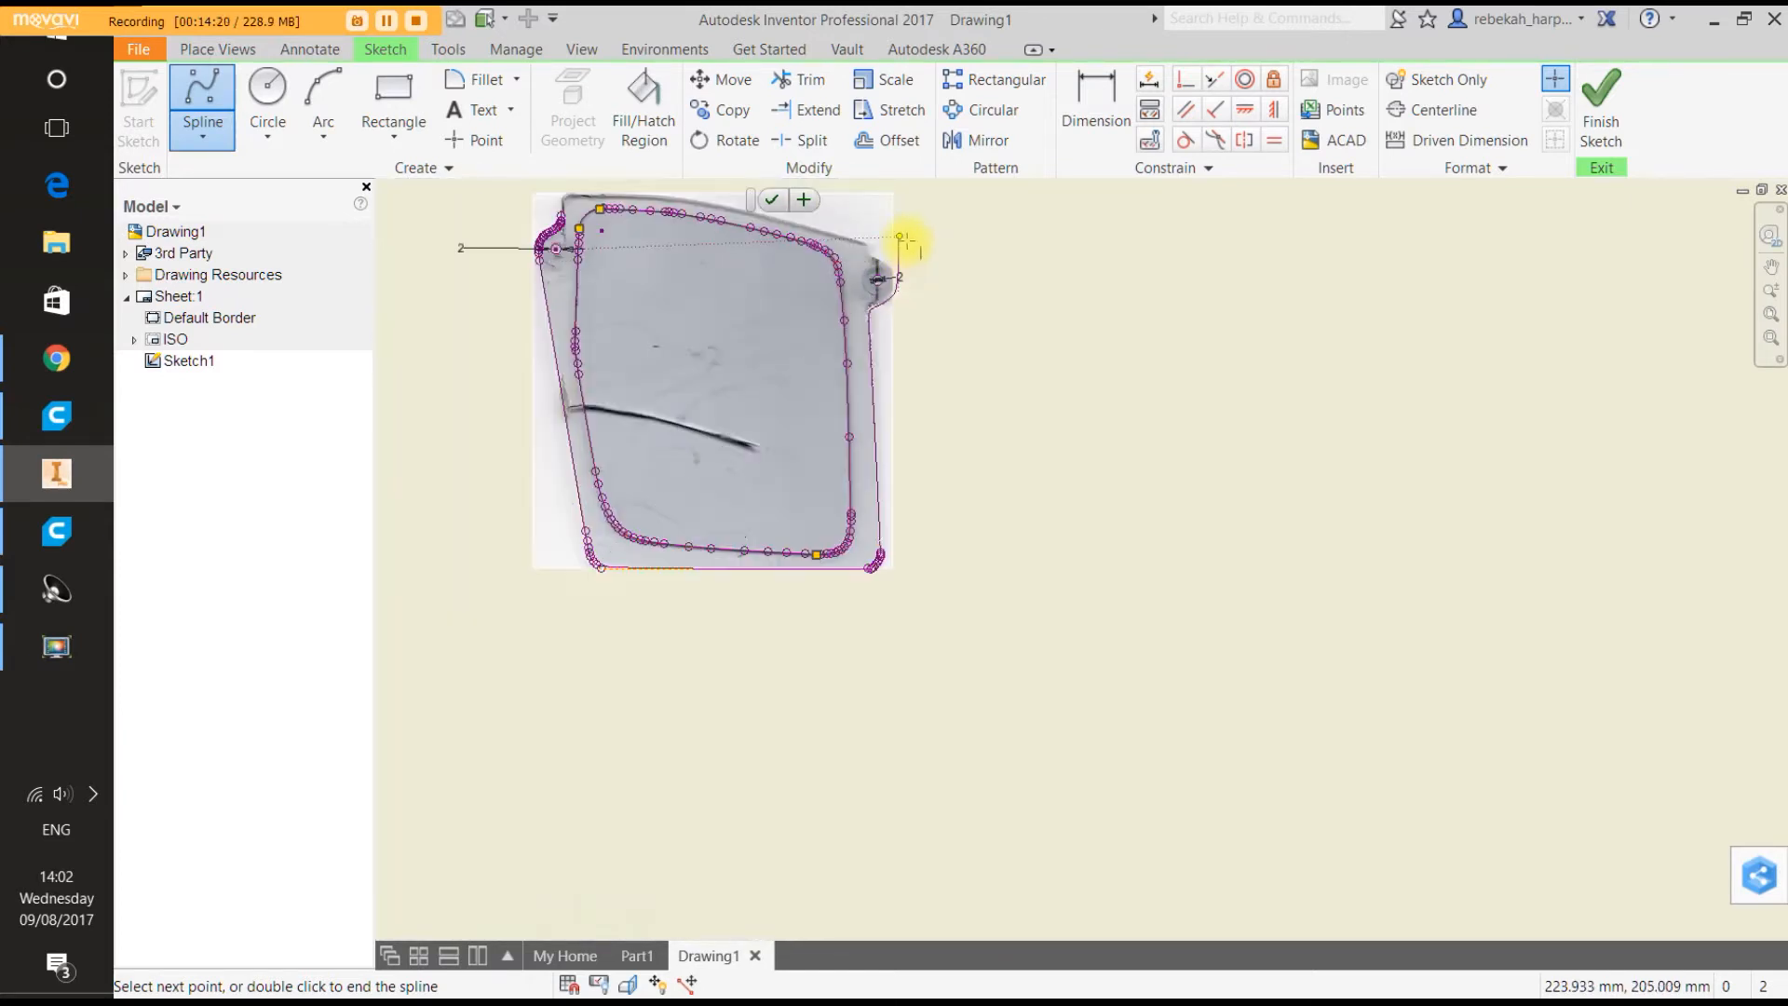
pyautogui.scroll(5, 906, 249)
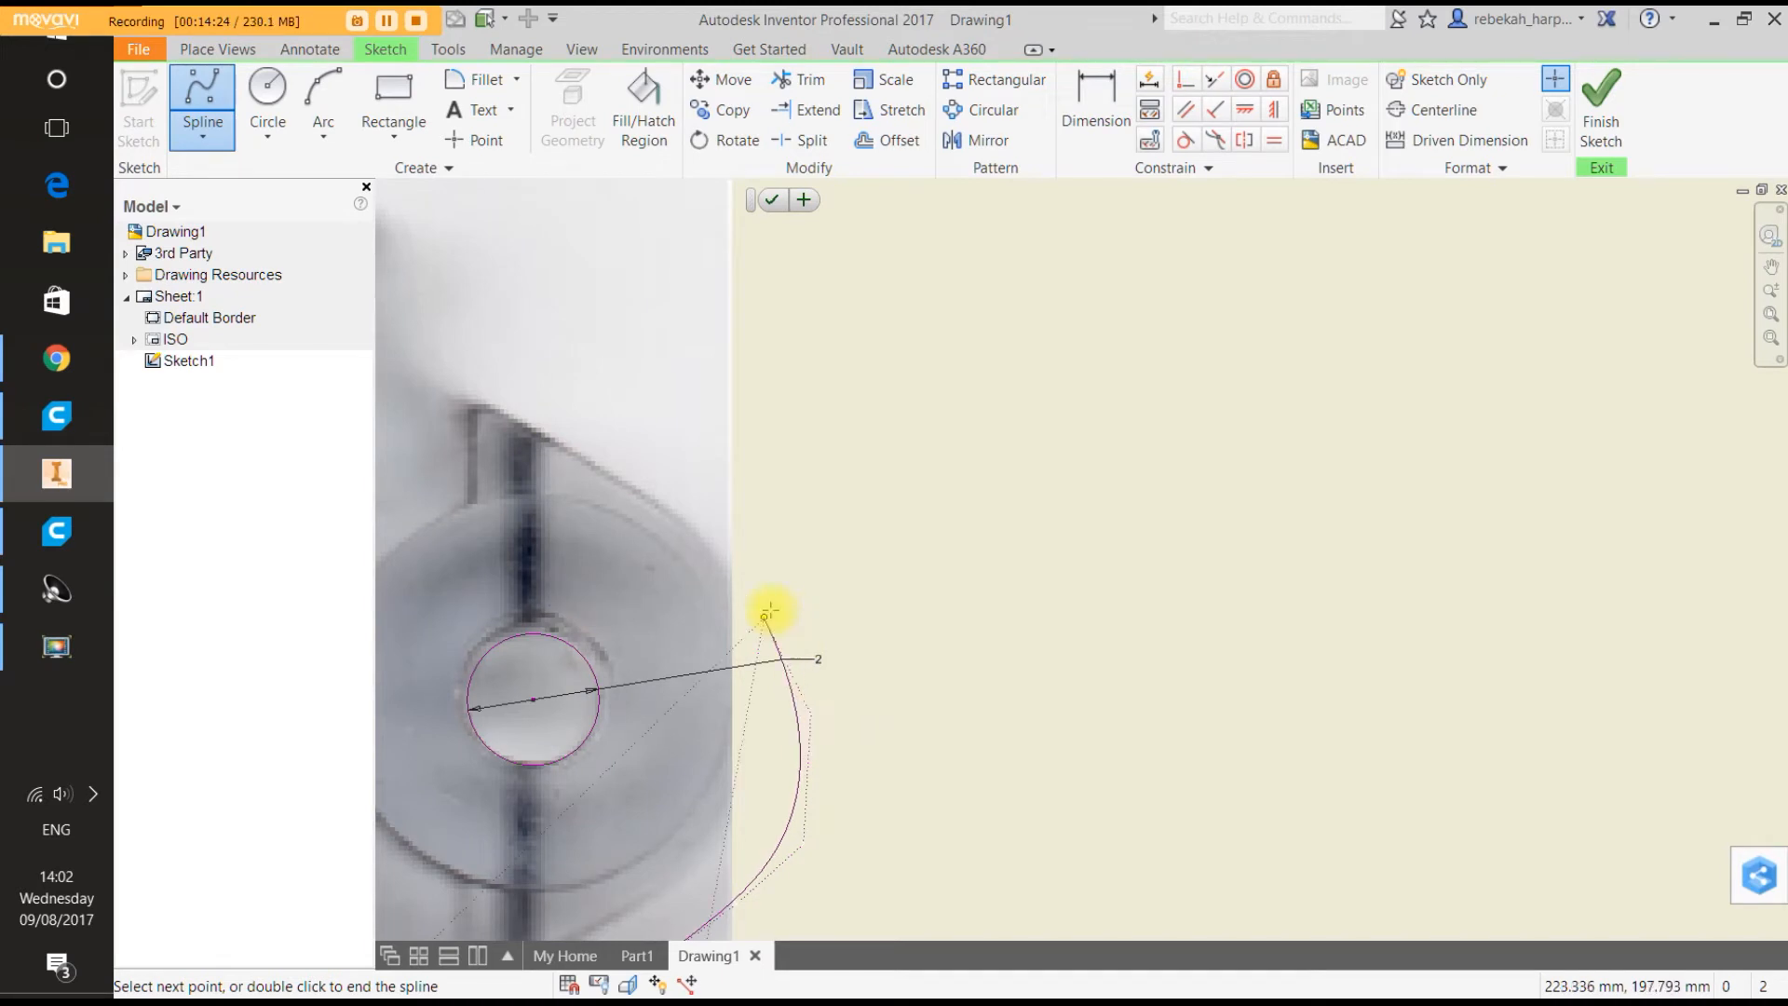
pyautogui.scroll(3, 769, 607)
pyautogui.click(760, 607)
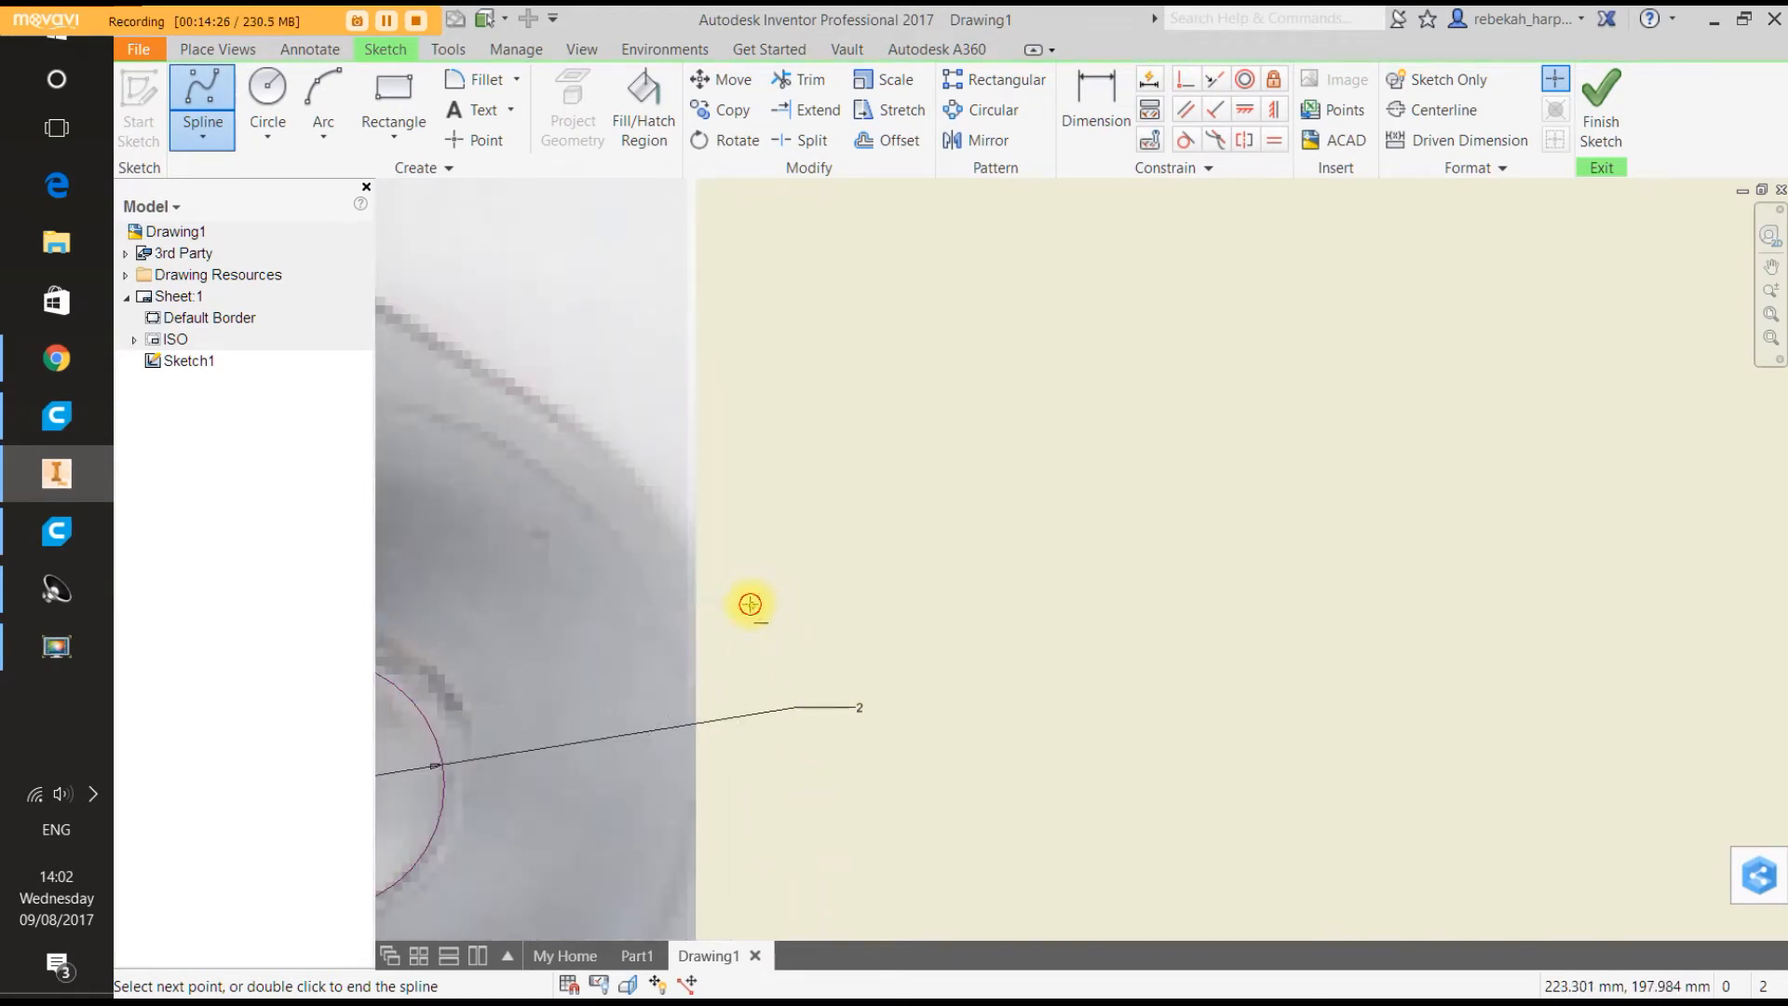
# Bring the spline back onto the scan and follow the lug's sloping upper edge past the dark vertical rib.
pyautogui.click(636, 475)
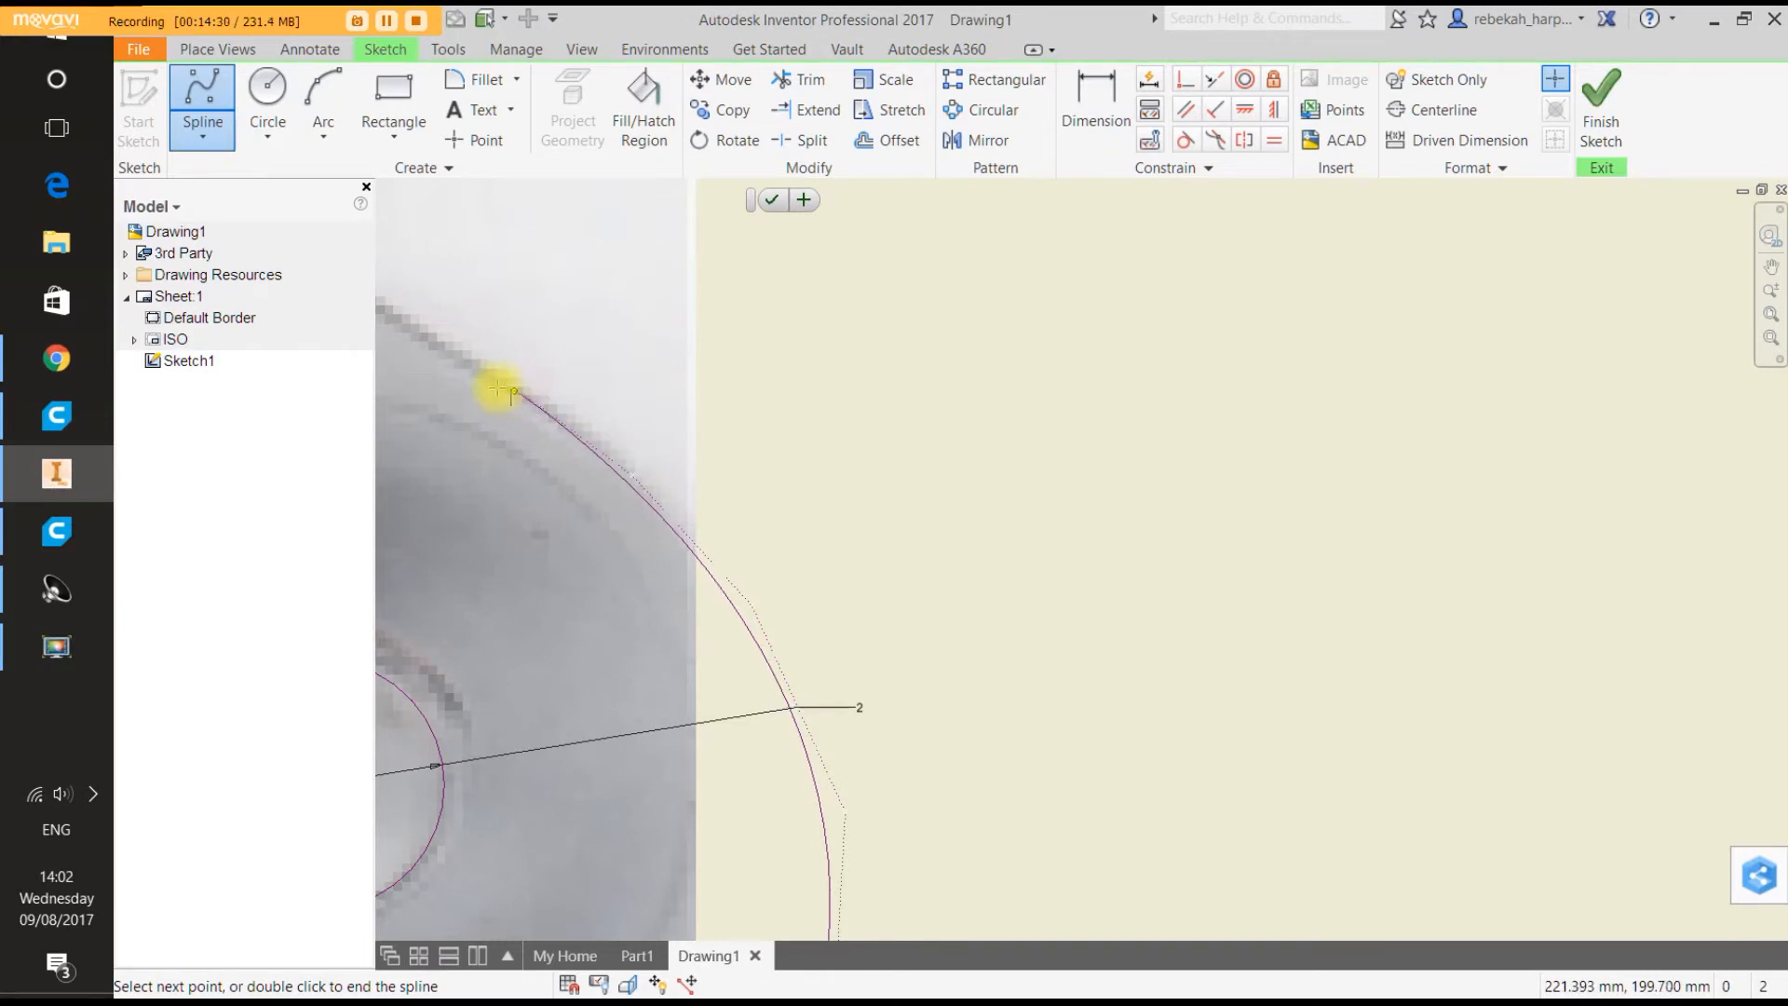
pyautogui.scroll(10, 486, 382)
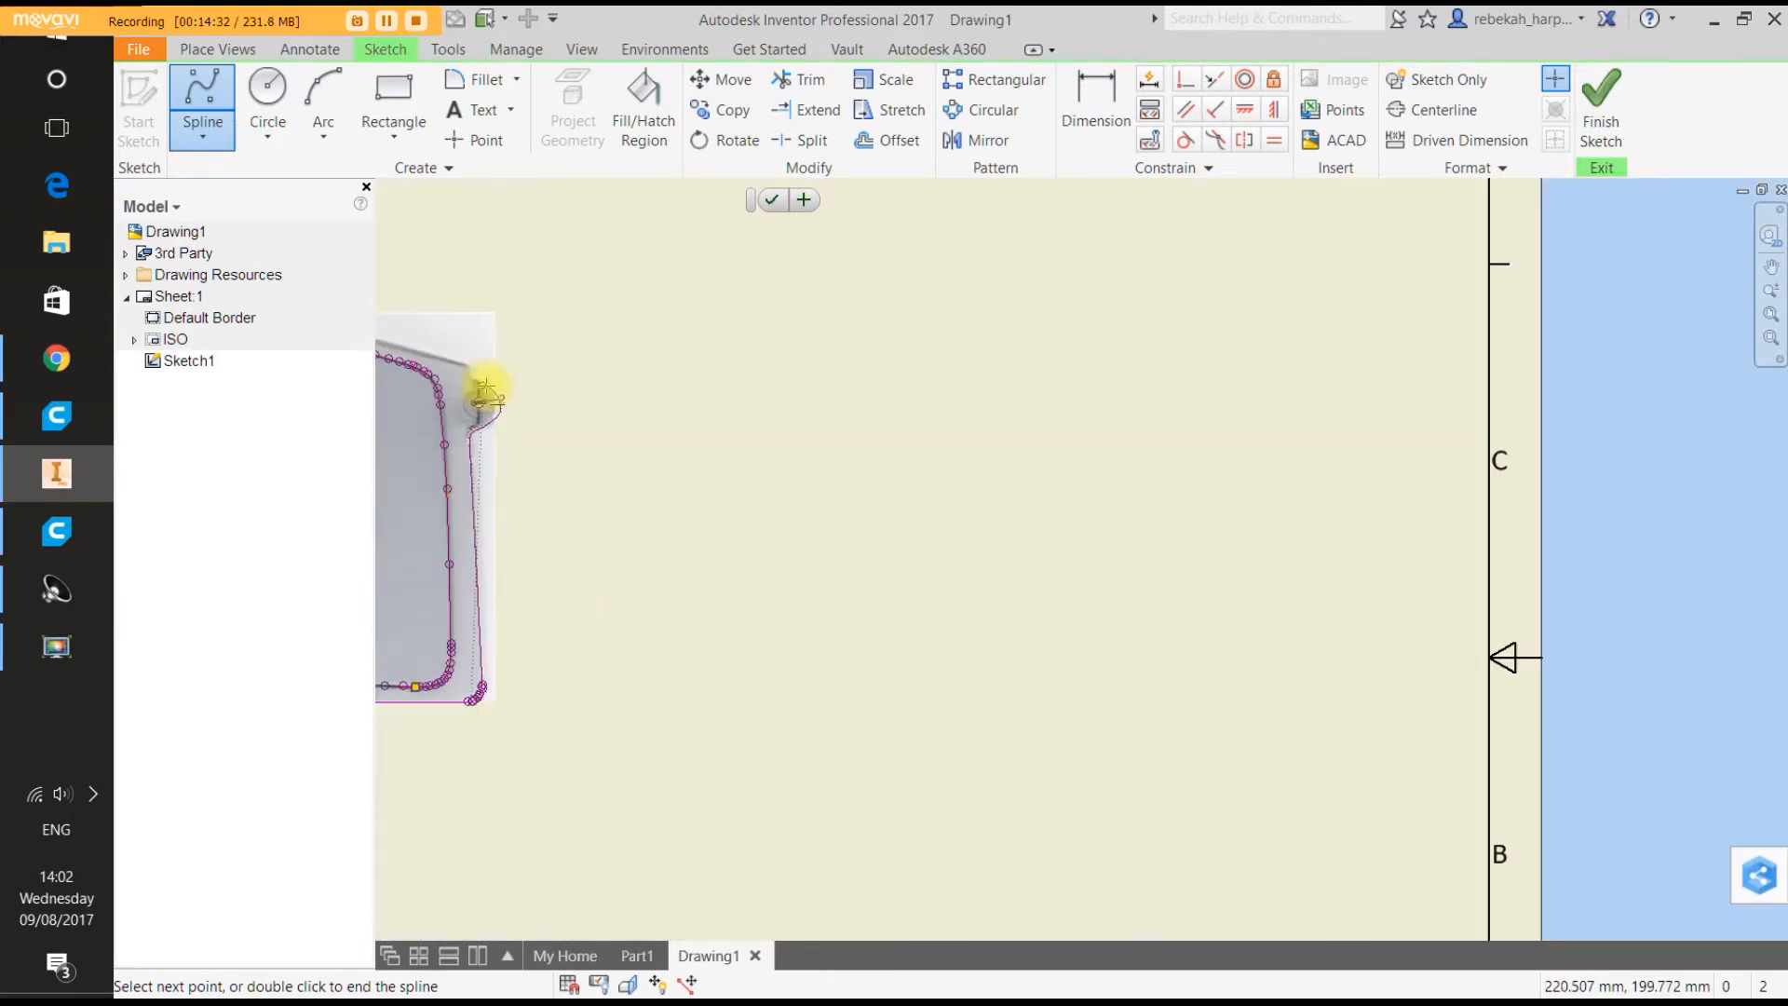
pyautogui.scroll(-5, 449, 368)
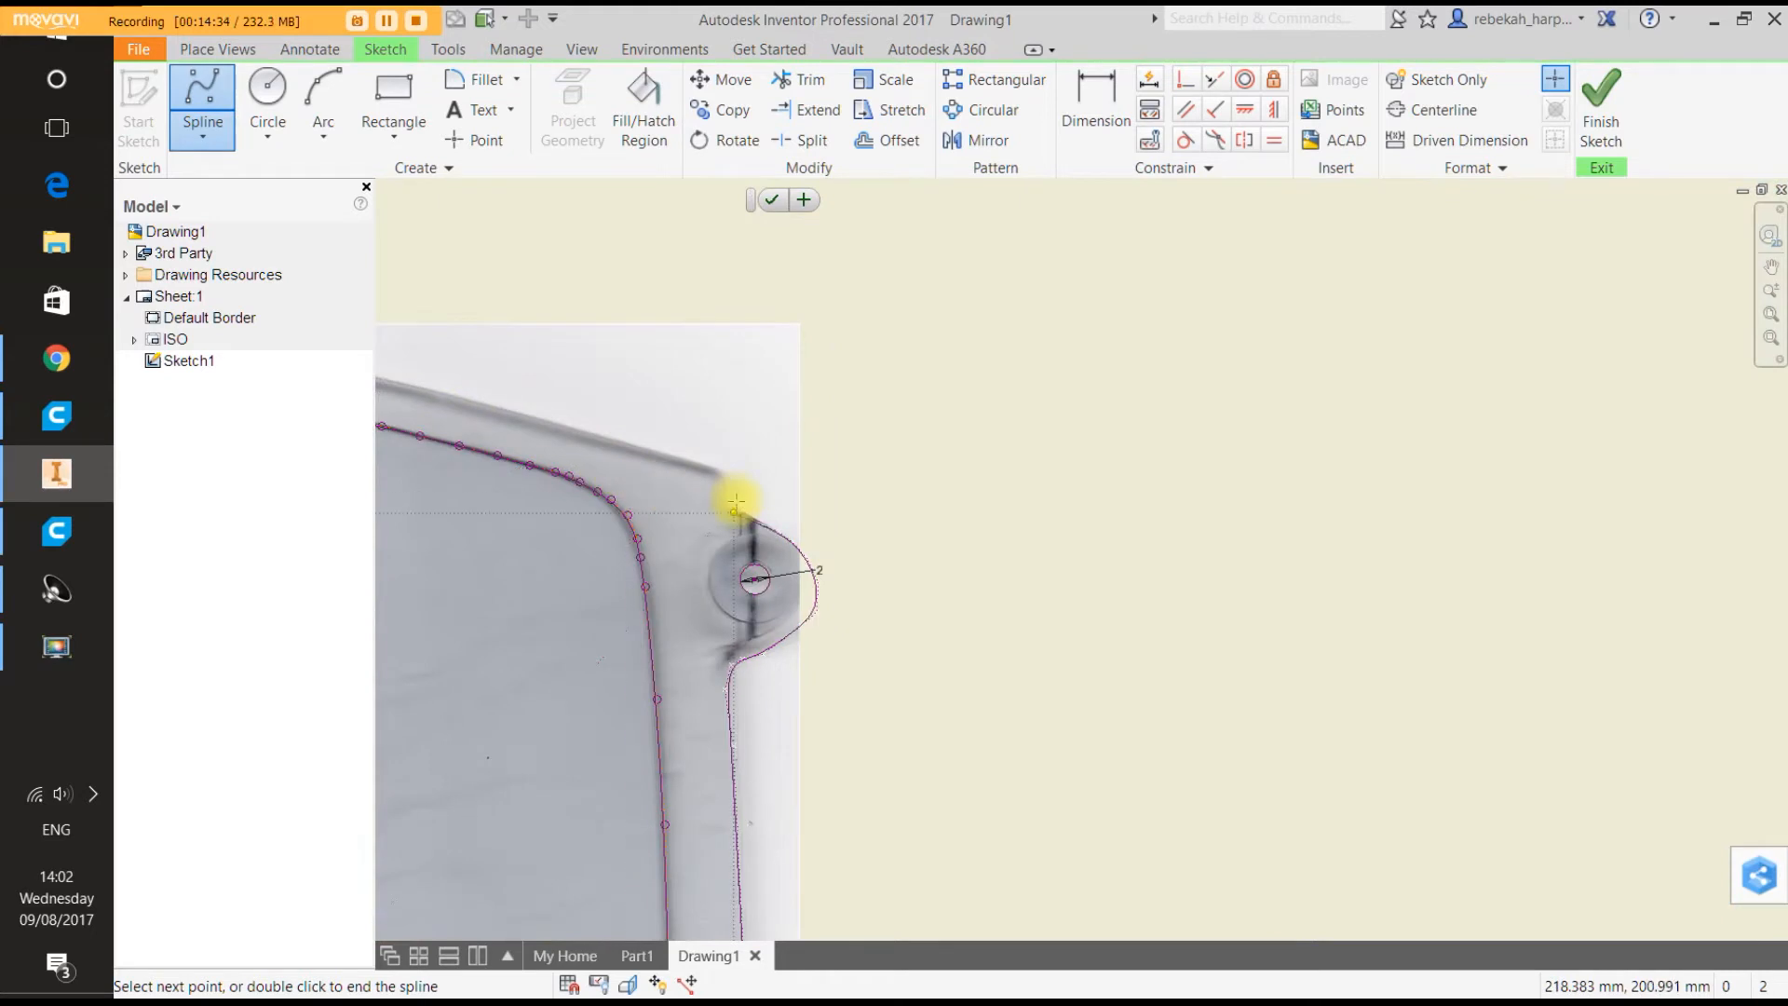
pyautogui.scroll(-2, 736, 503)
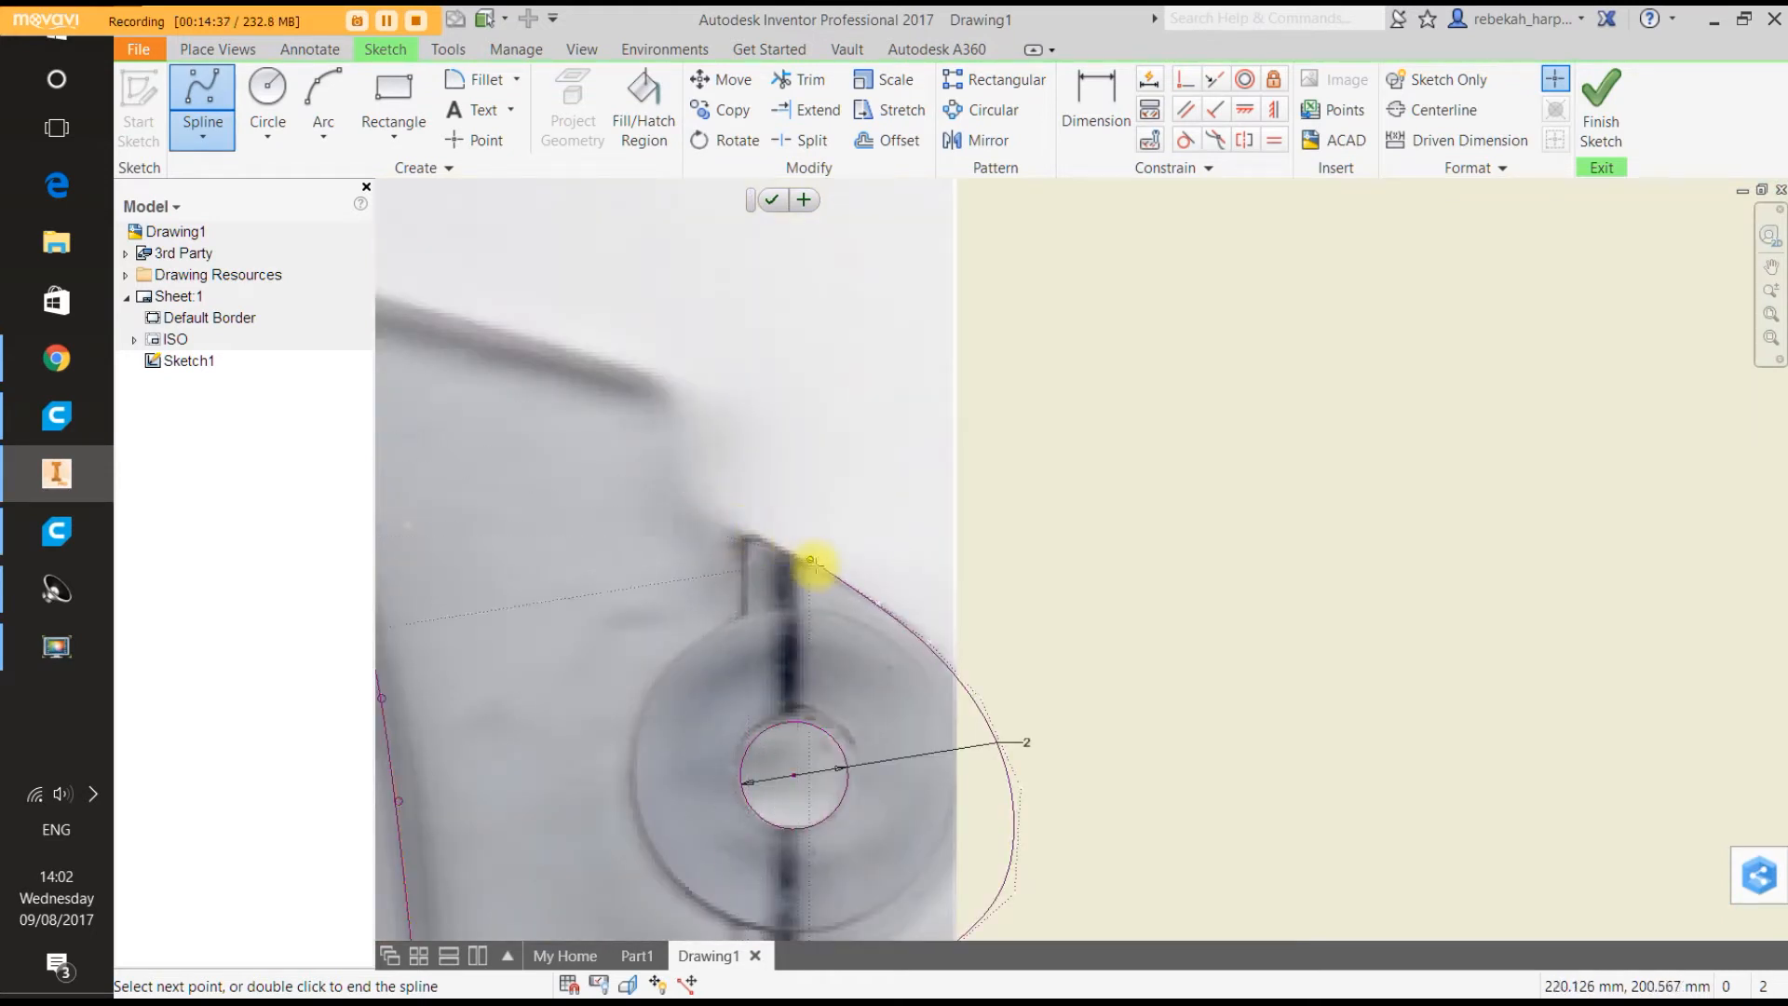
pyautogui.scroll(-3, 838, 575)
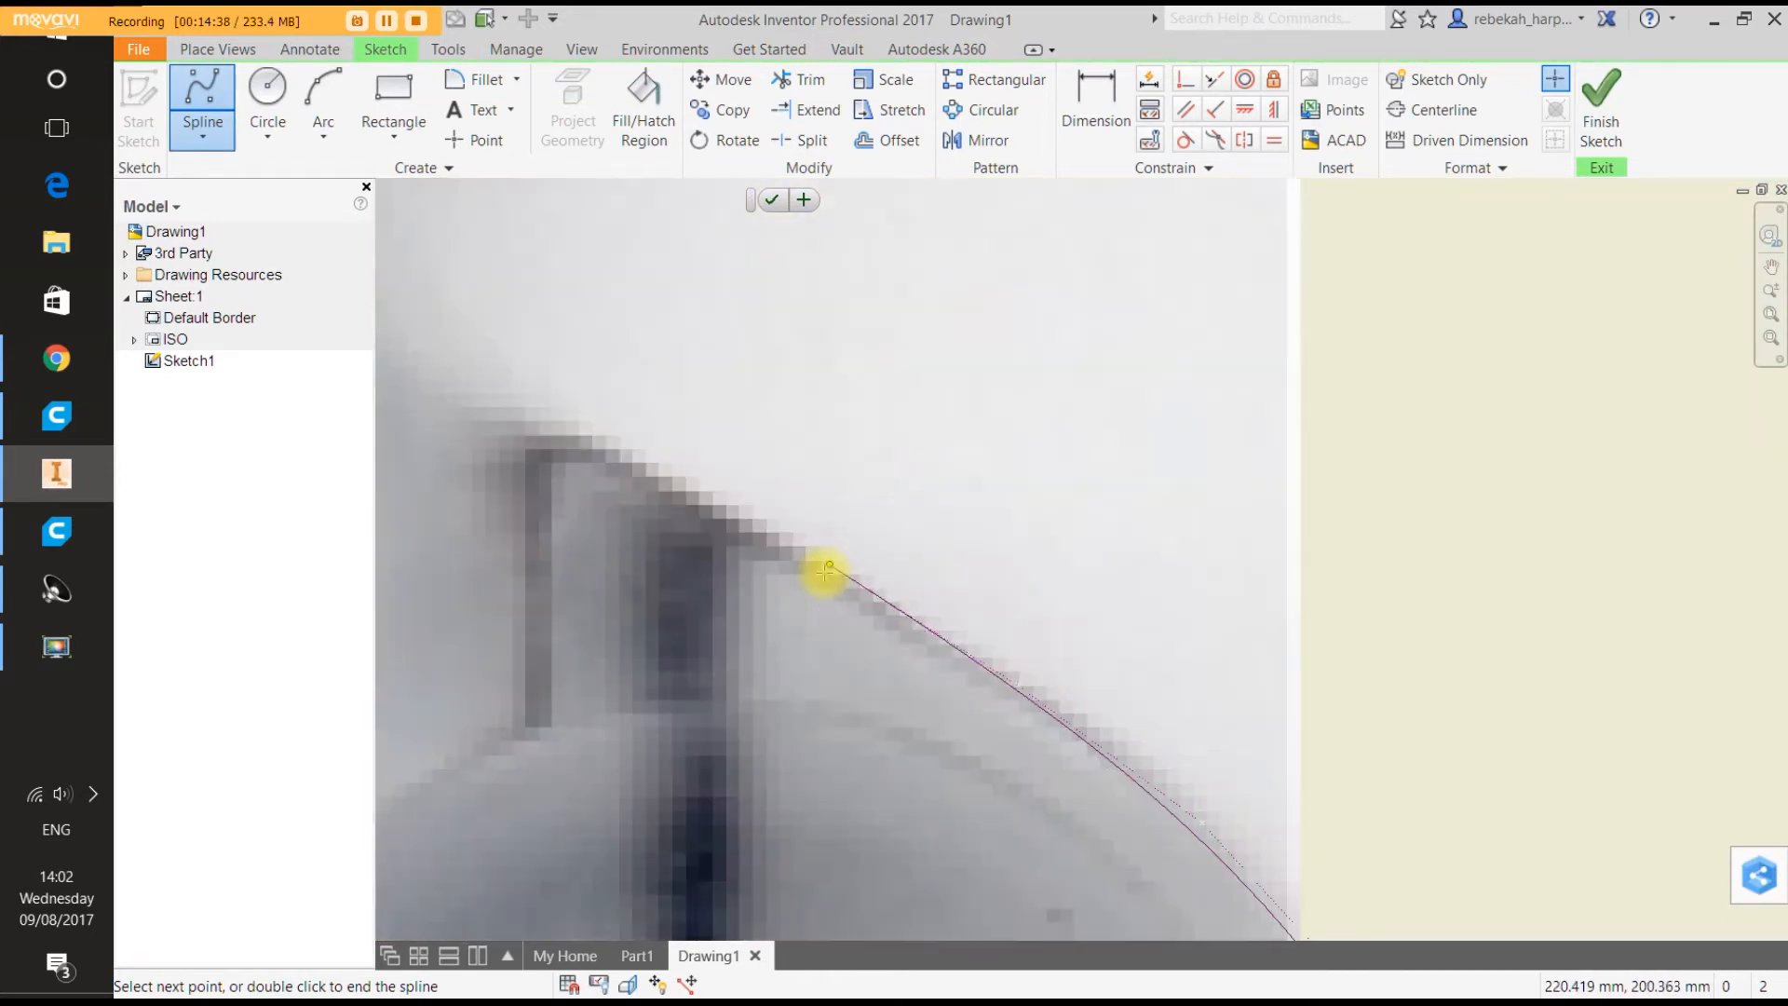
pyautogui.scroll(3, 697, 524)
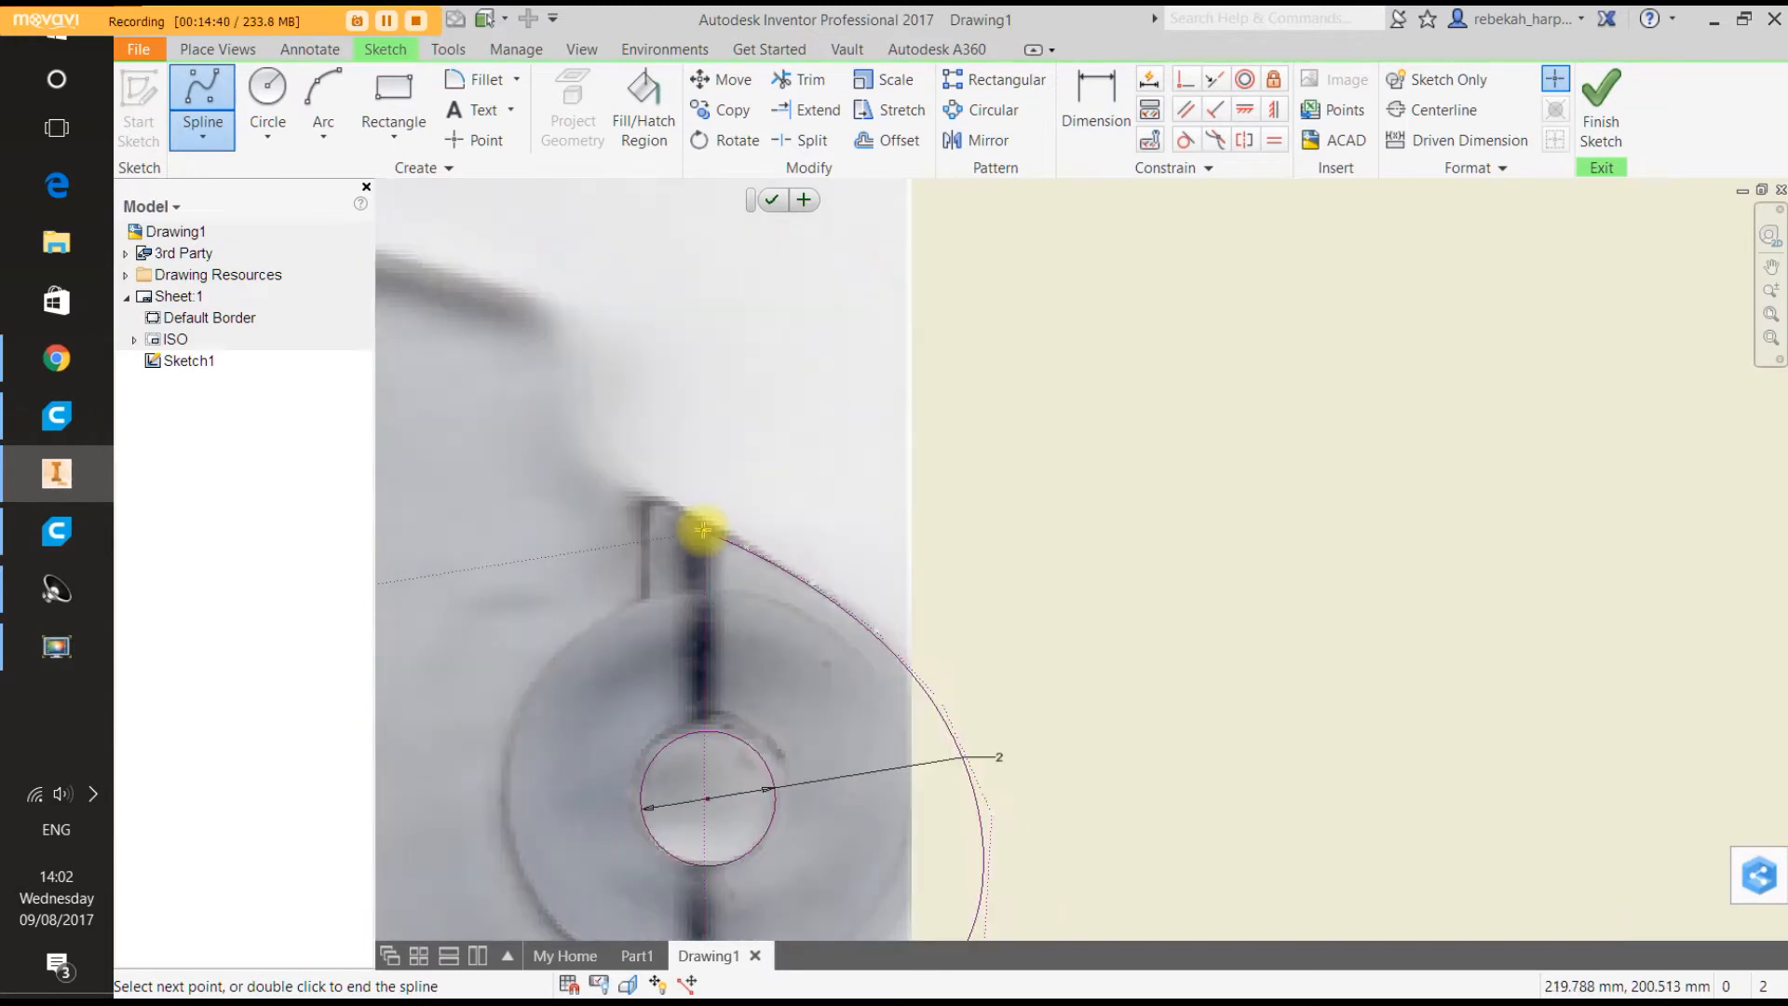
pyautogui.scroll(-3, 680, 510)
pyautogui.scroll(-2, 678, 508)
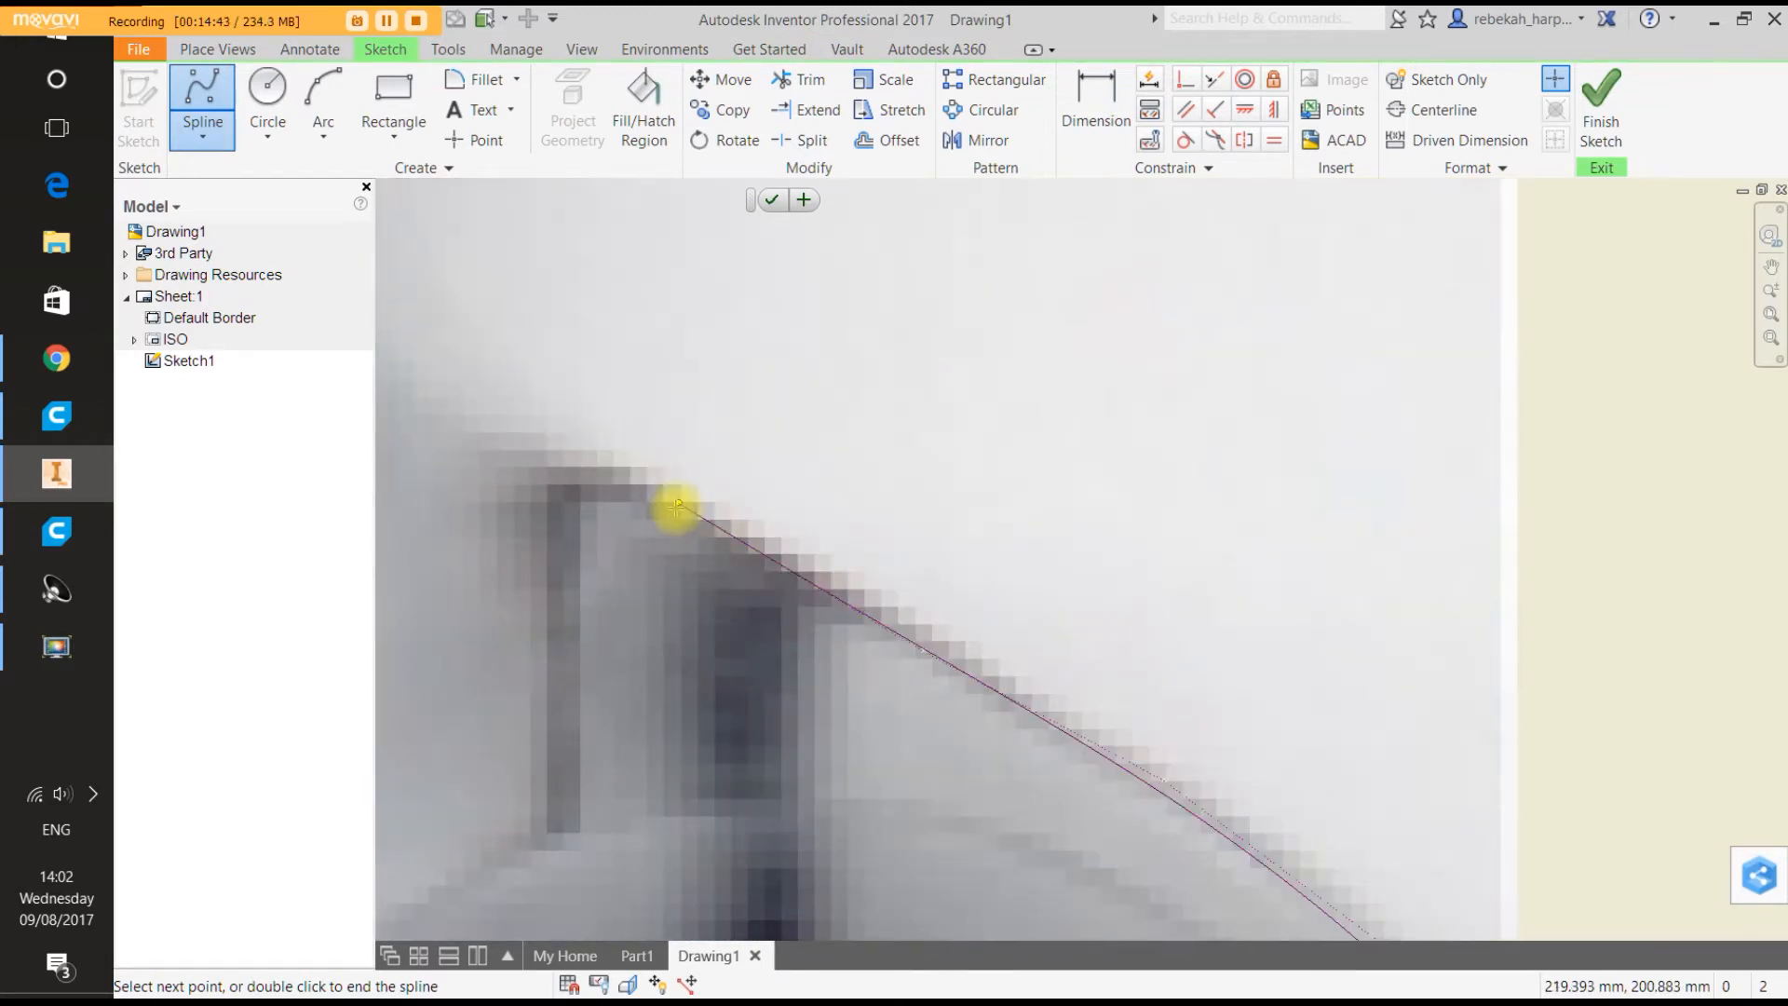
pyautogui.scroll(3, 672, 510)
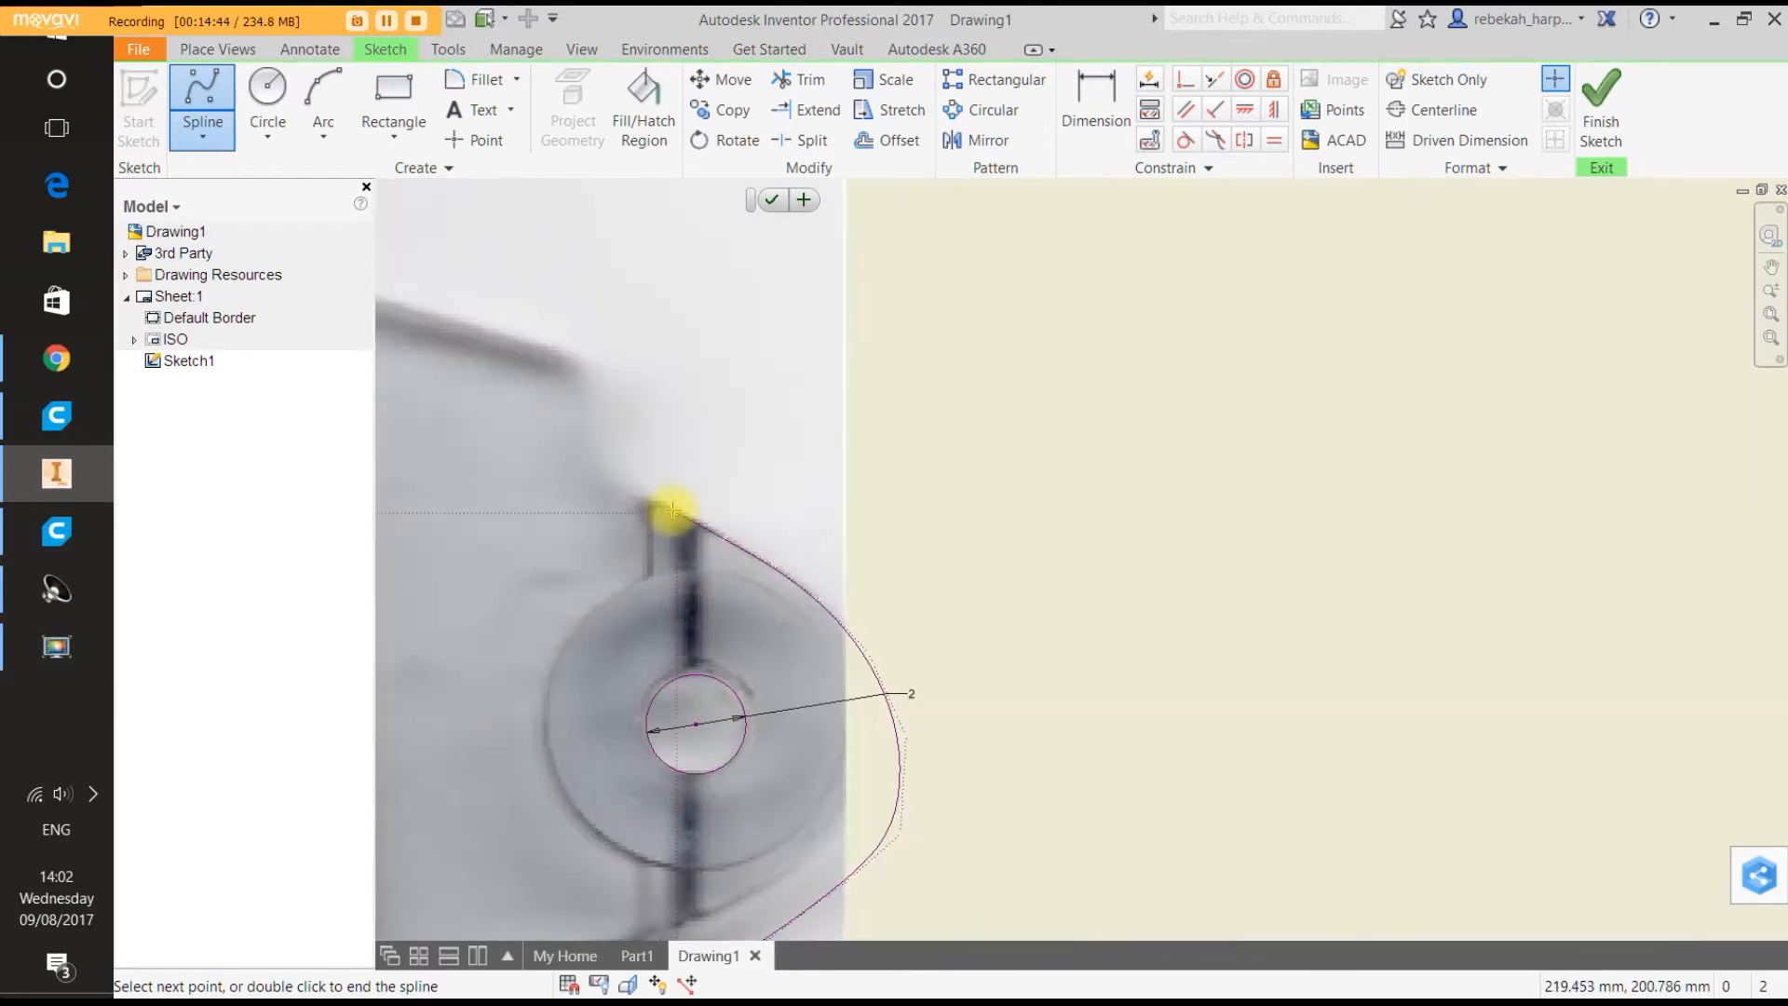
# Trace the notch above the lug, curving the spline up and around the corner onto the part's top edge.
pyautogui.scroll(-3, 626, 495)
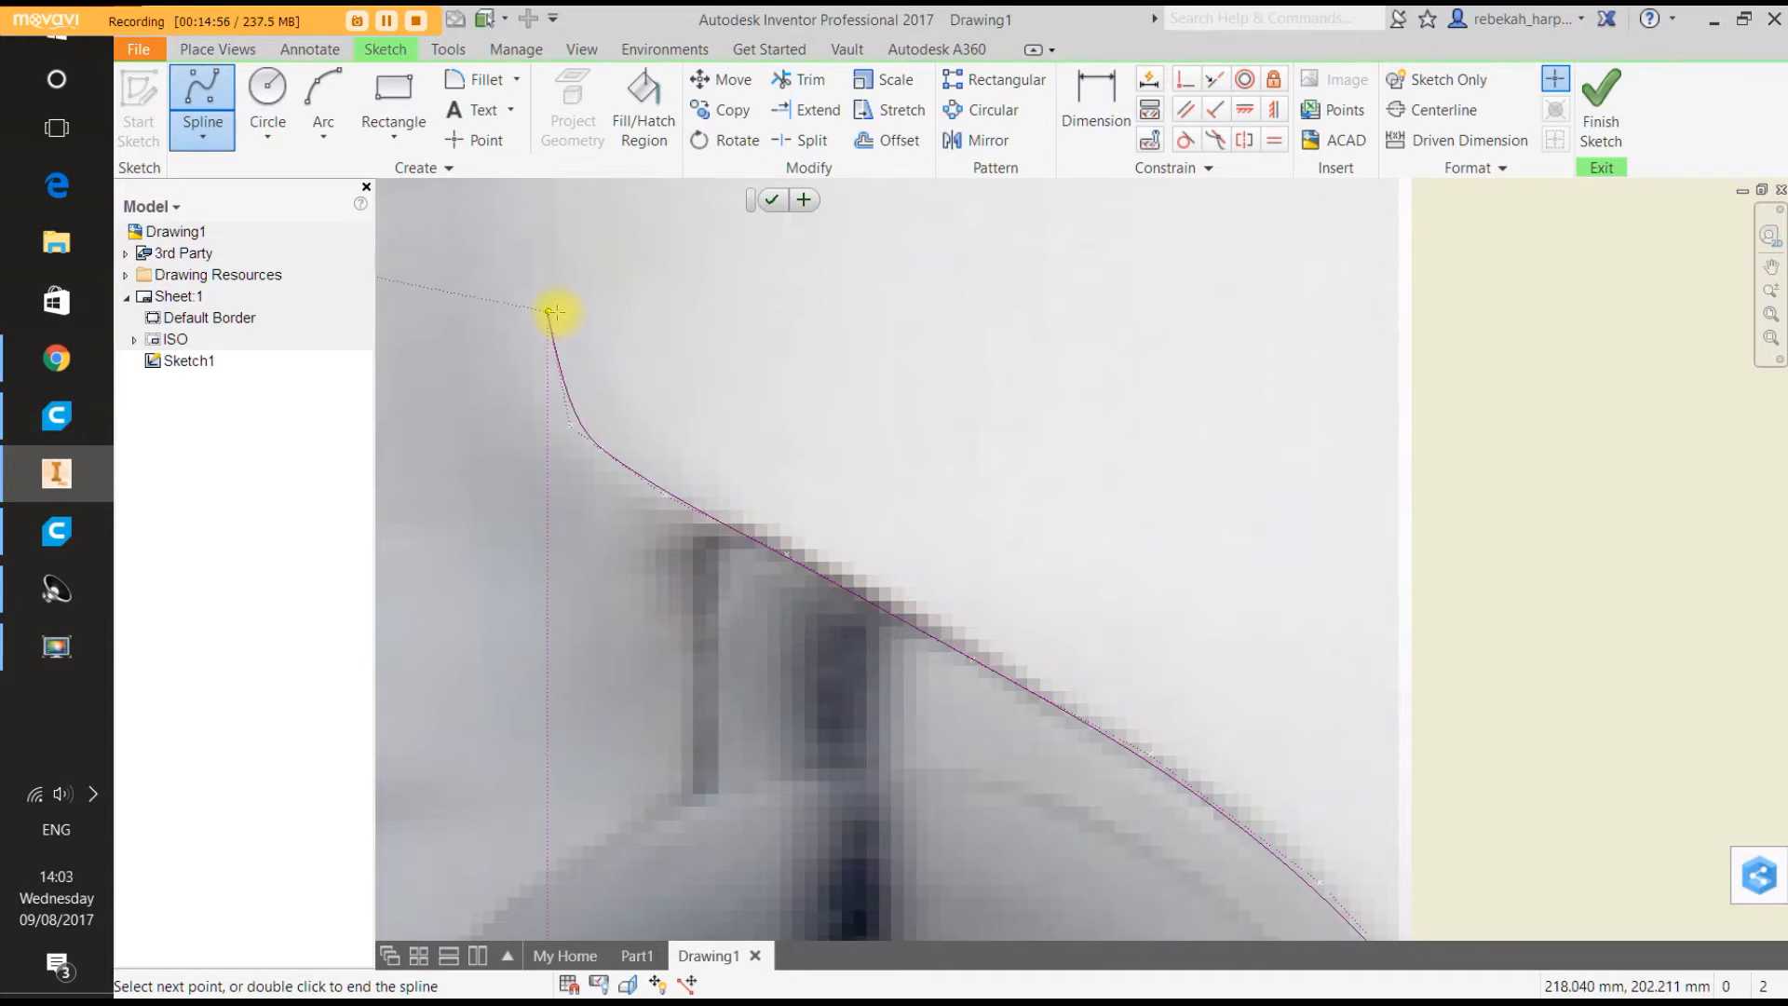
pyautogui.scroll(-6, 559, 312)
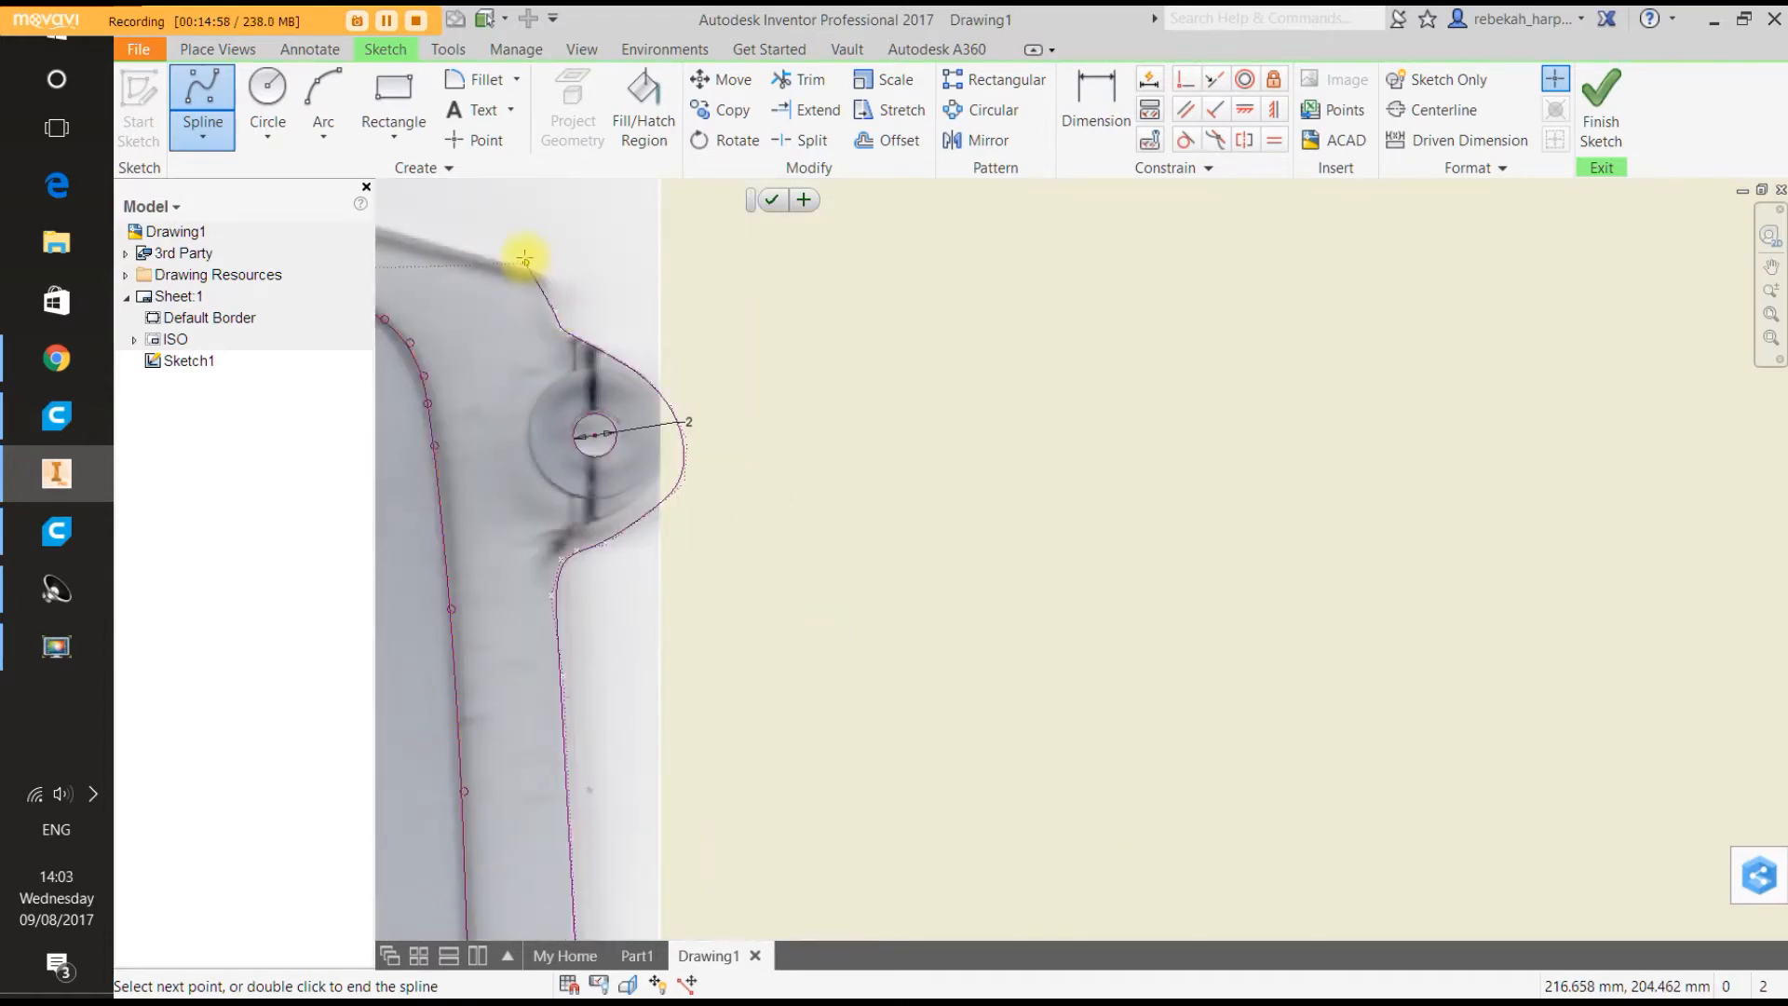
pyautogui.scroll(4, 533, 275)
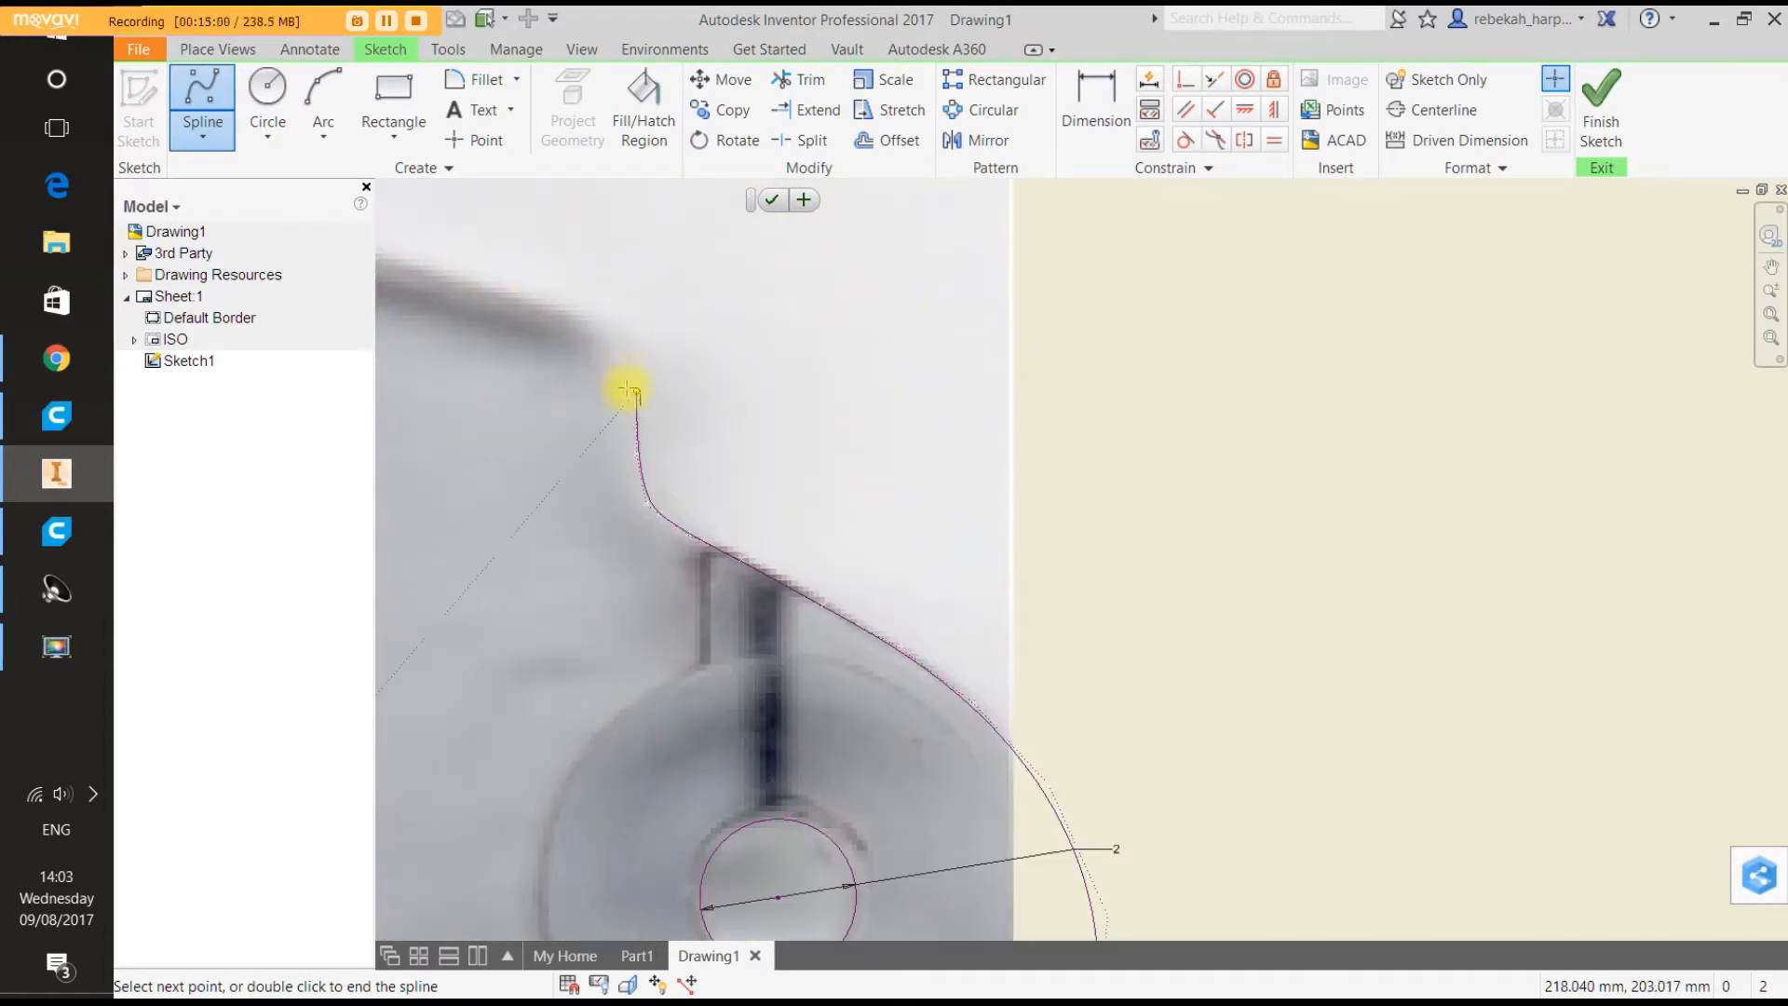
pyautogui.click(621, 392)
pyautogui.scroll(3, 616, 356)
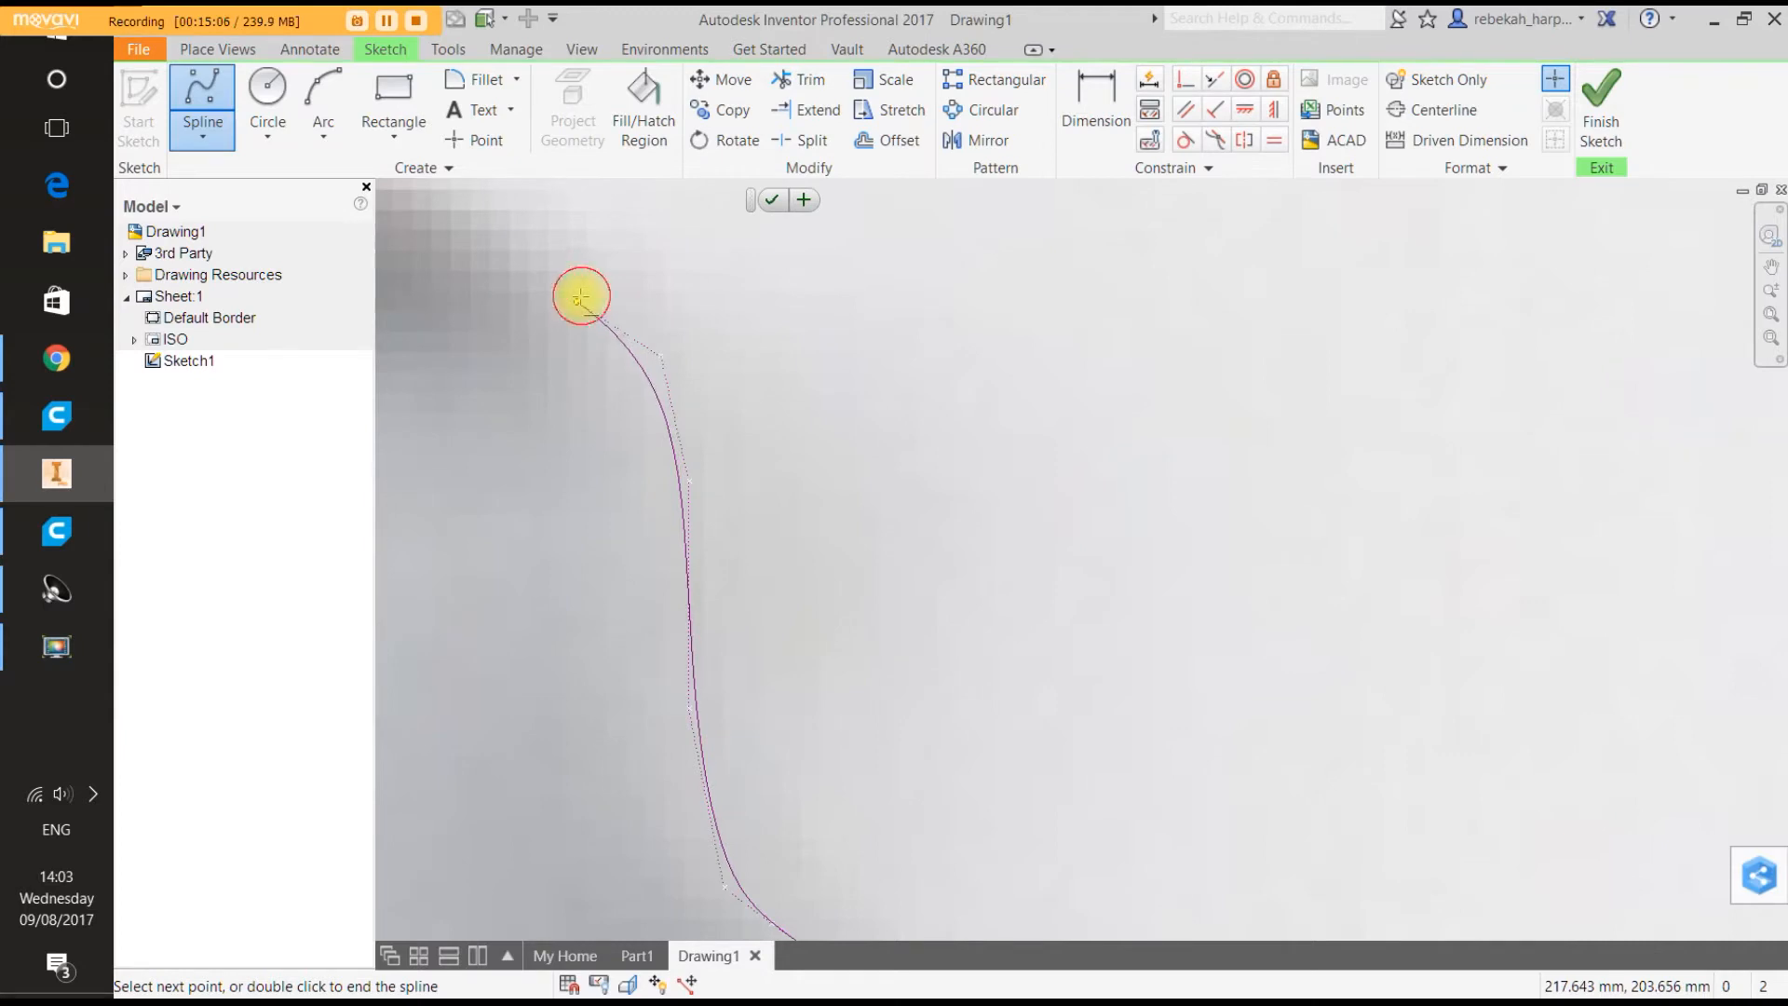
pyautogui.scroll(-3, 579, 297)
pyautogui.scroll(4, 531, 279)
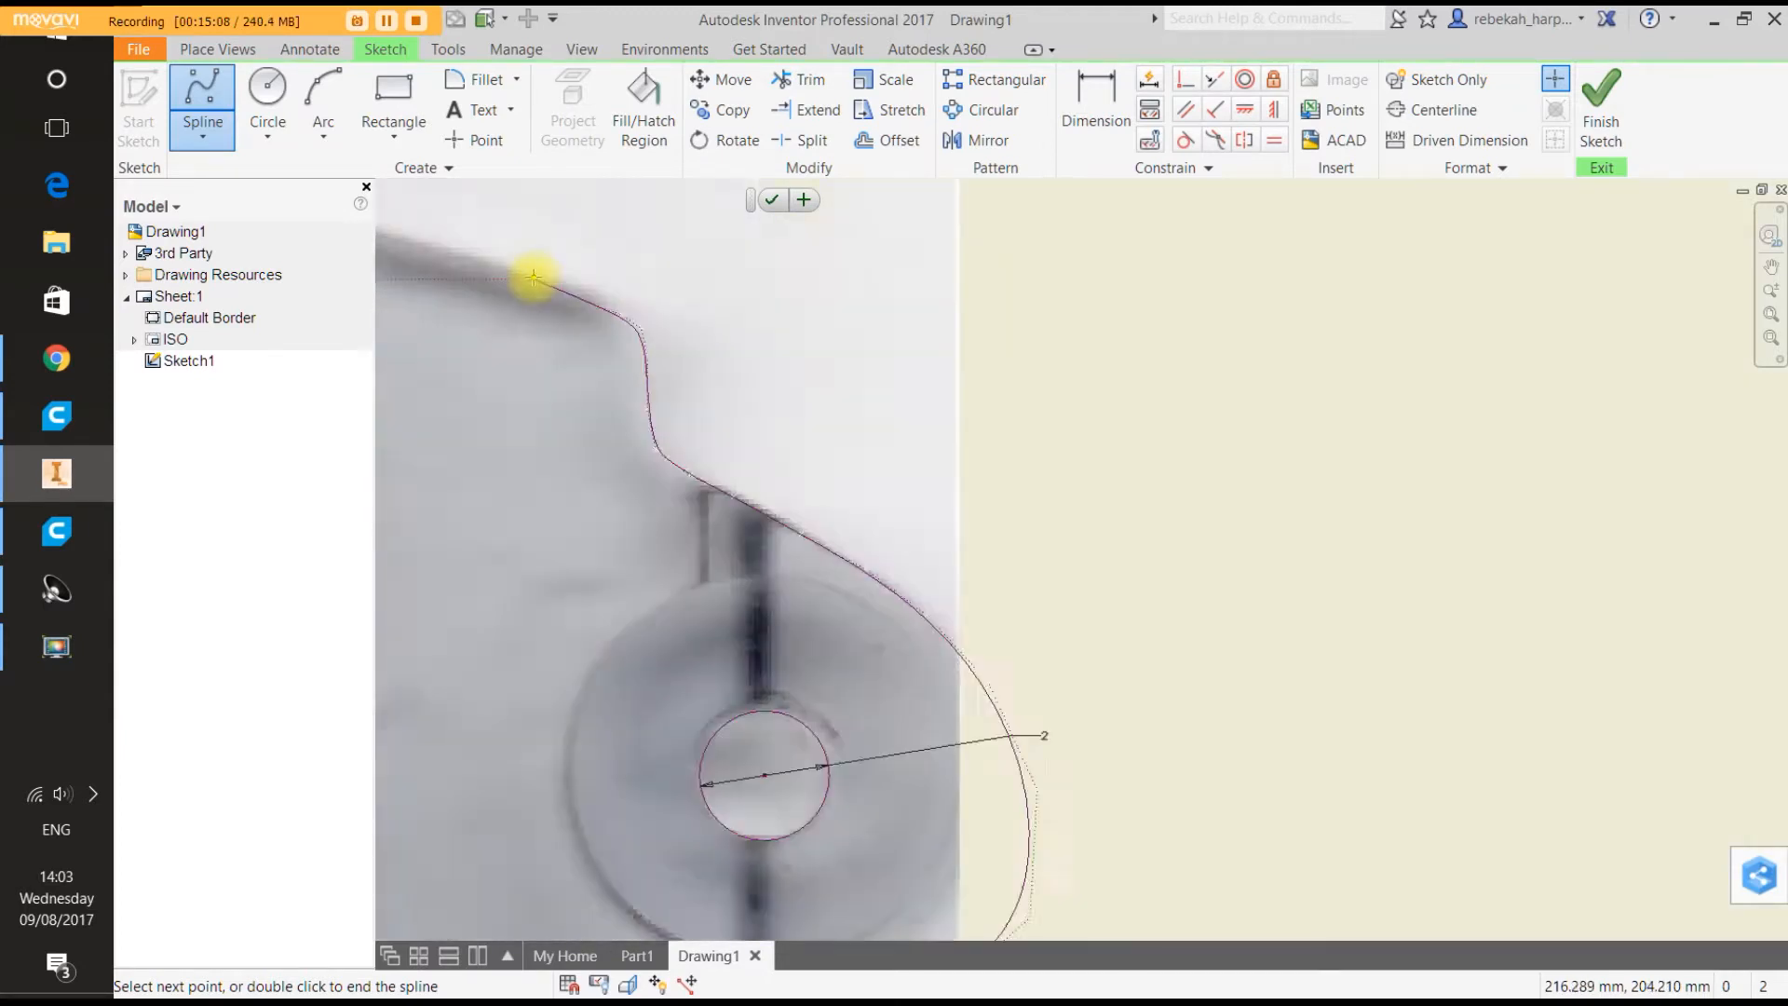
# Extend the spline from the notch corner along the straight, sloping part of the scanned part's top edge.
pyautogui.scroll(-8, 530, 291)
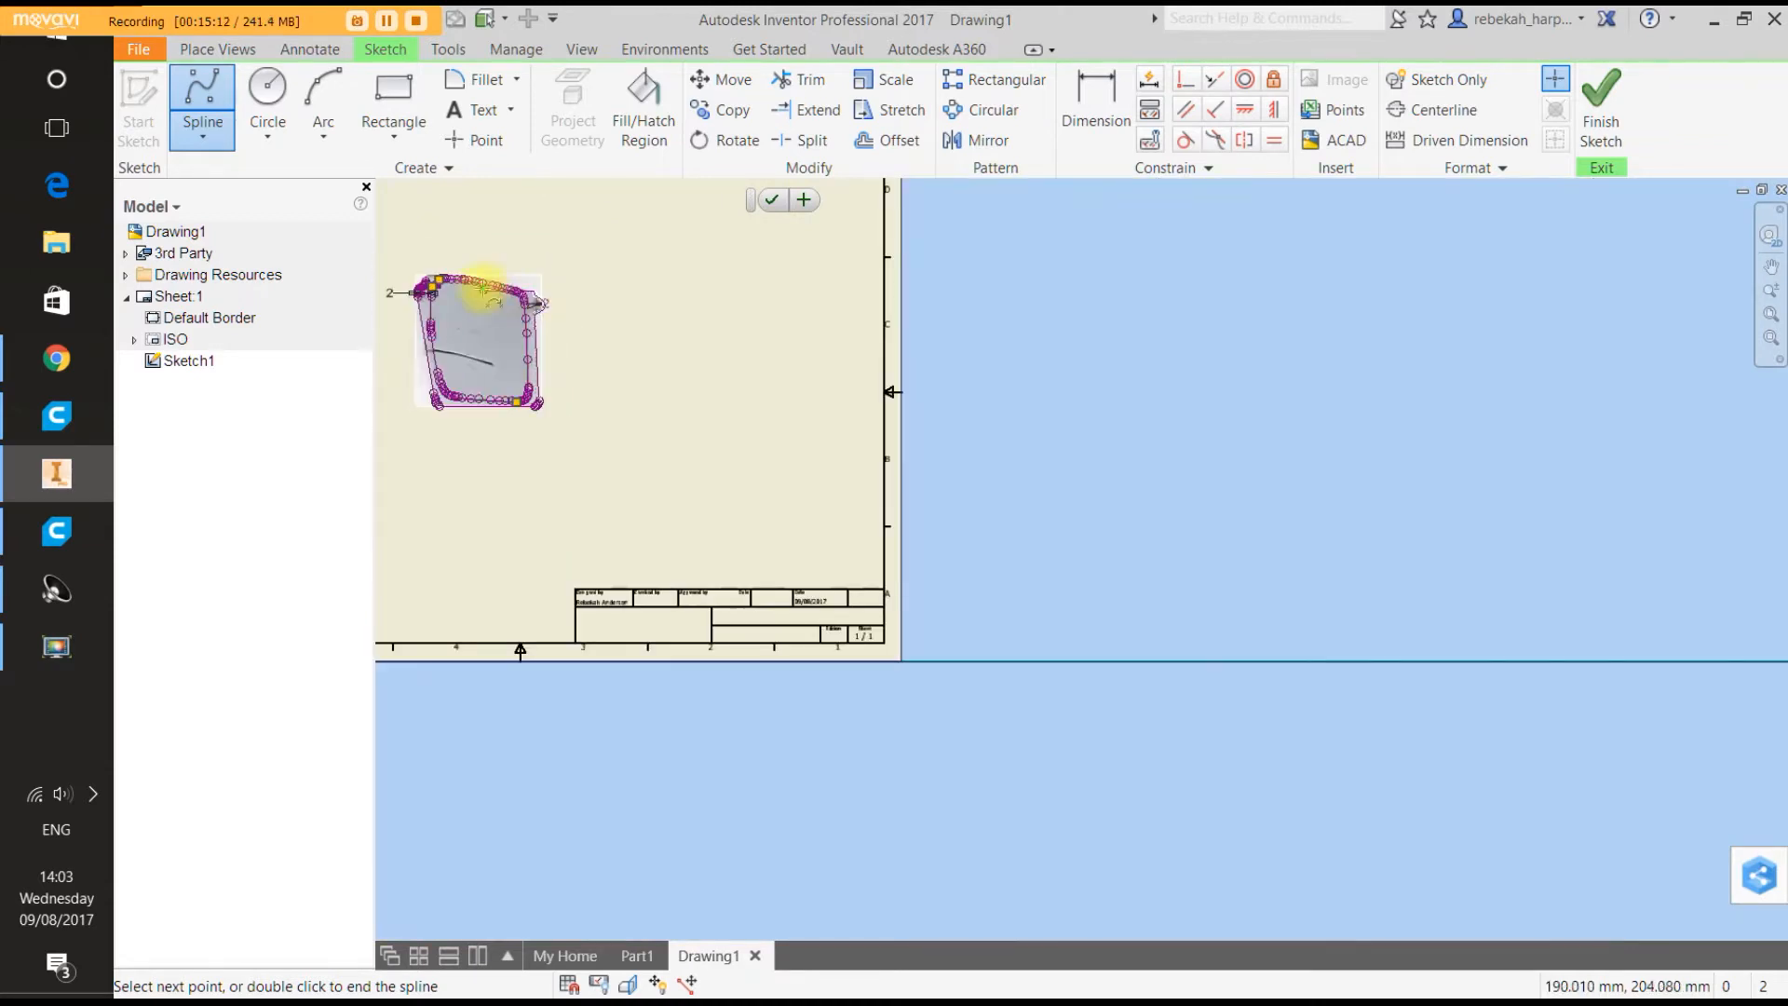
pyautogui.scroll(5, 450, 287)
pyautogui.scroll(4, 710, 285)
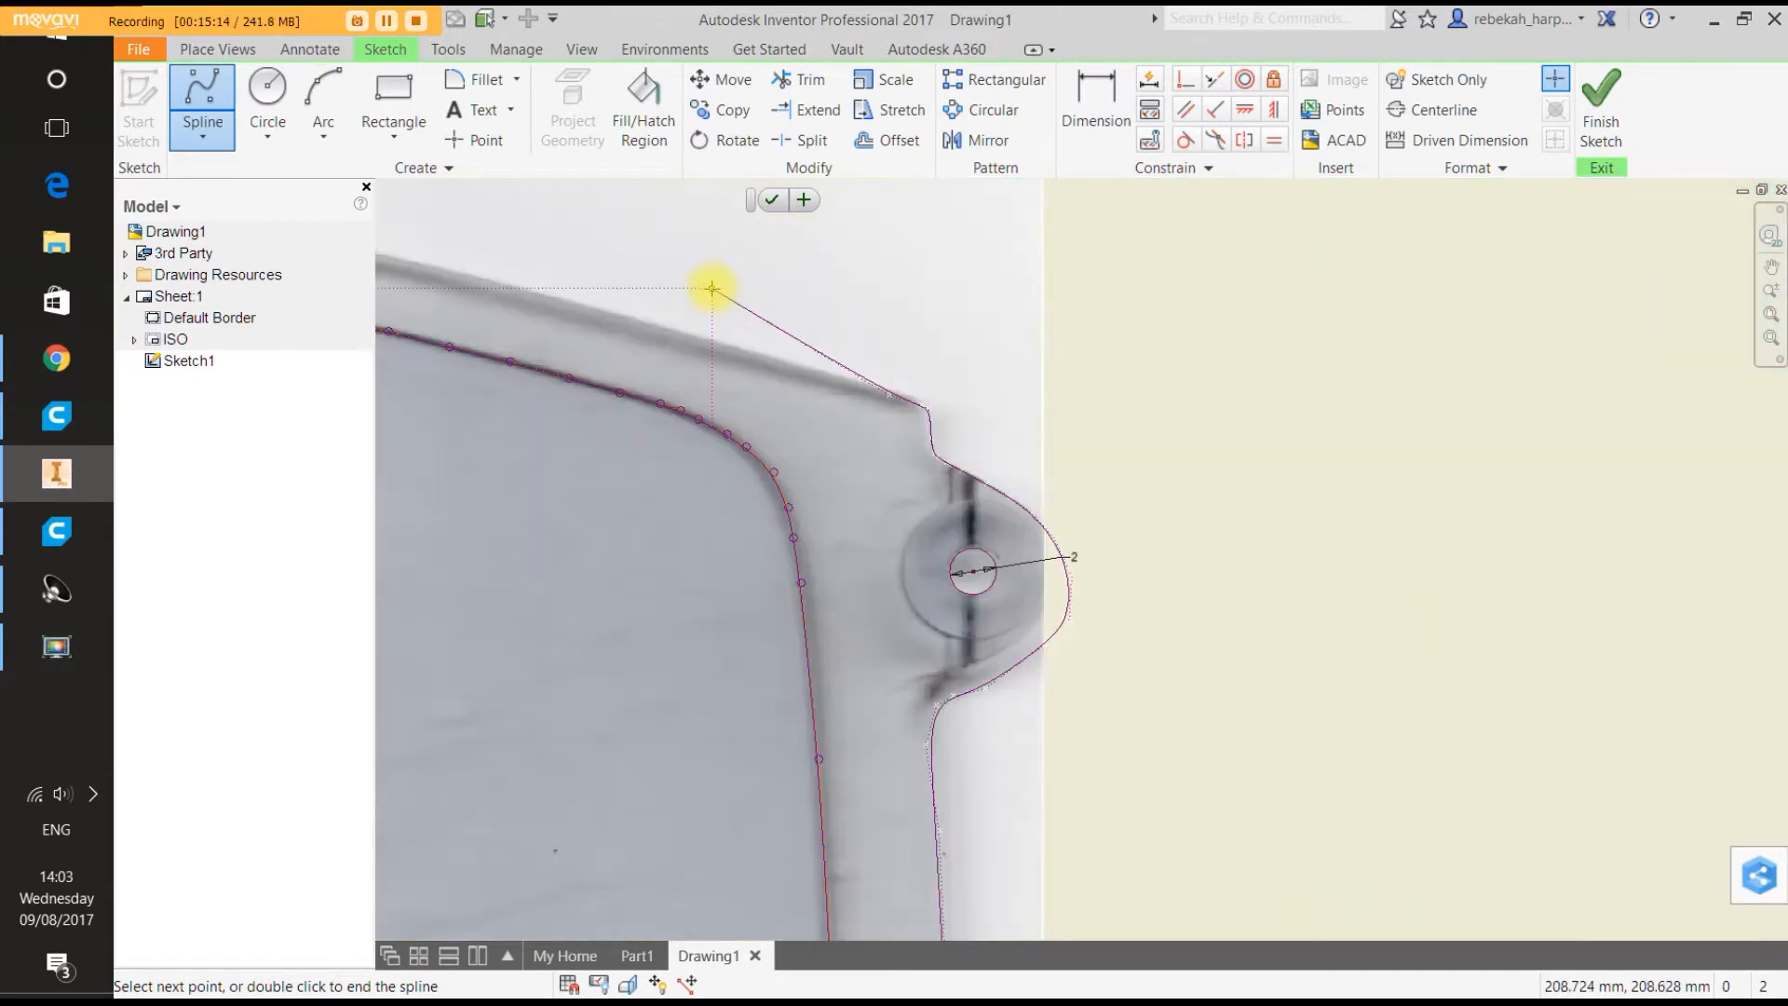
pyautogui.click(756, 359)
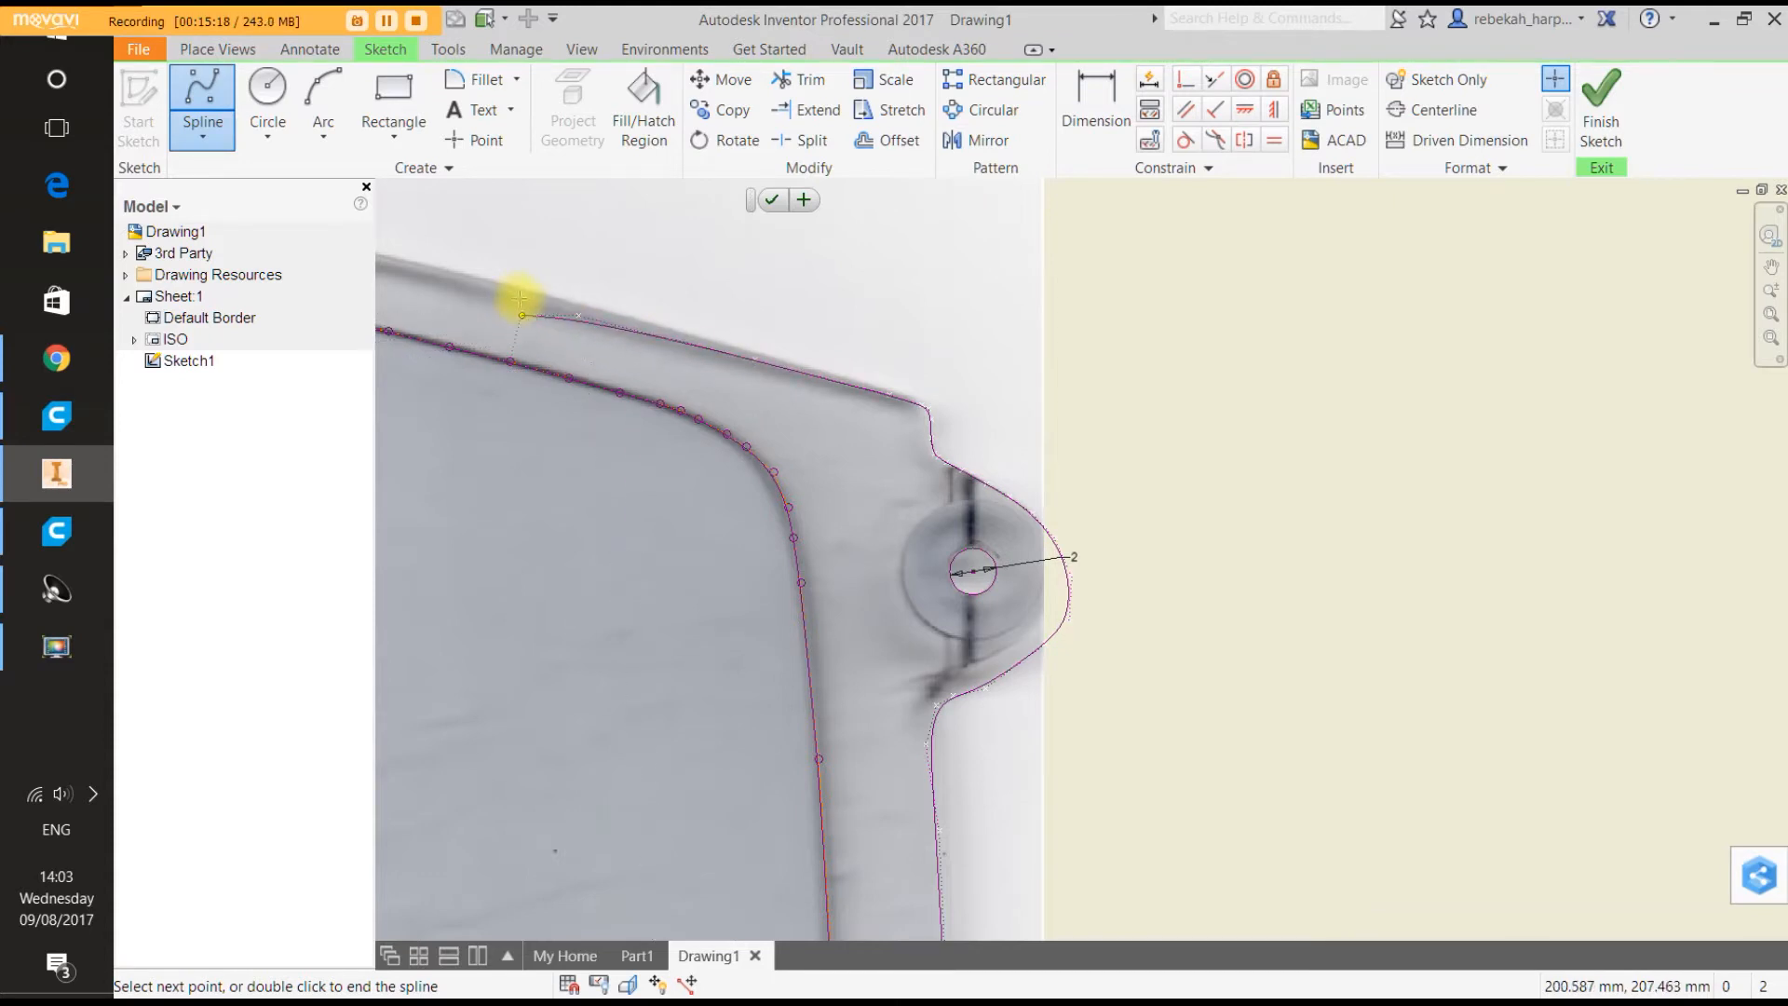
pyautogui.scroll(-5, 518, 291)
pyautogui.scroll(8, 429, 290)
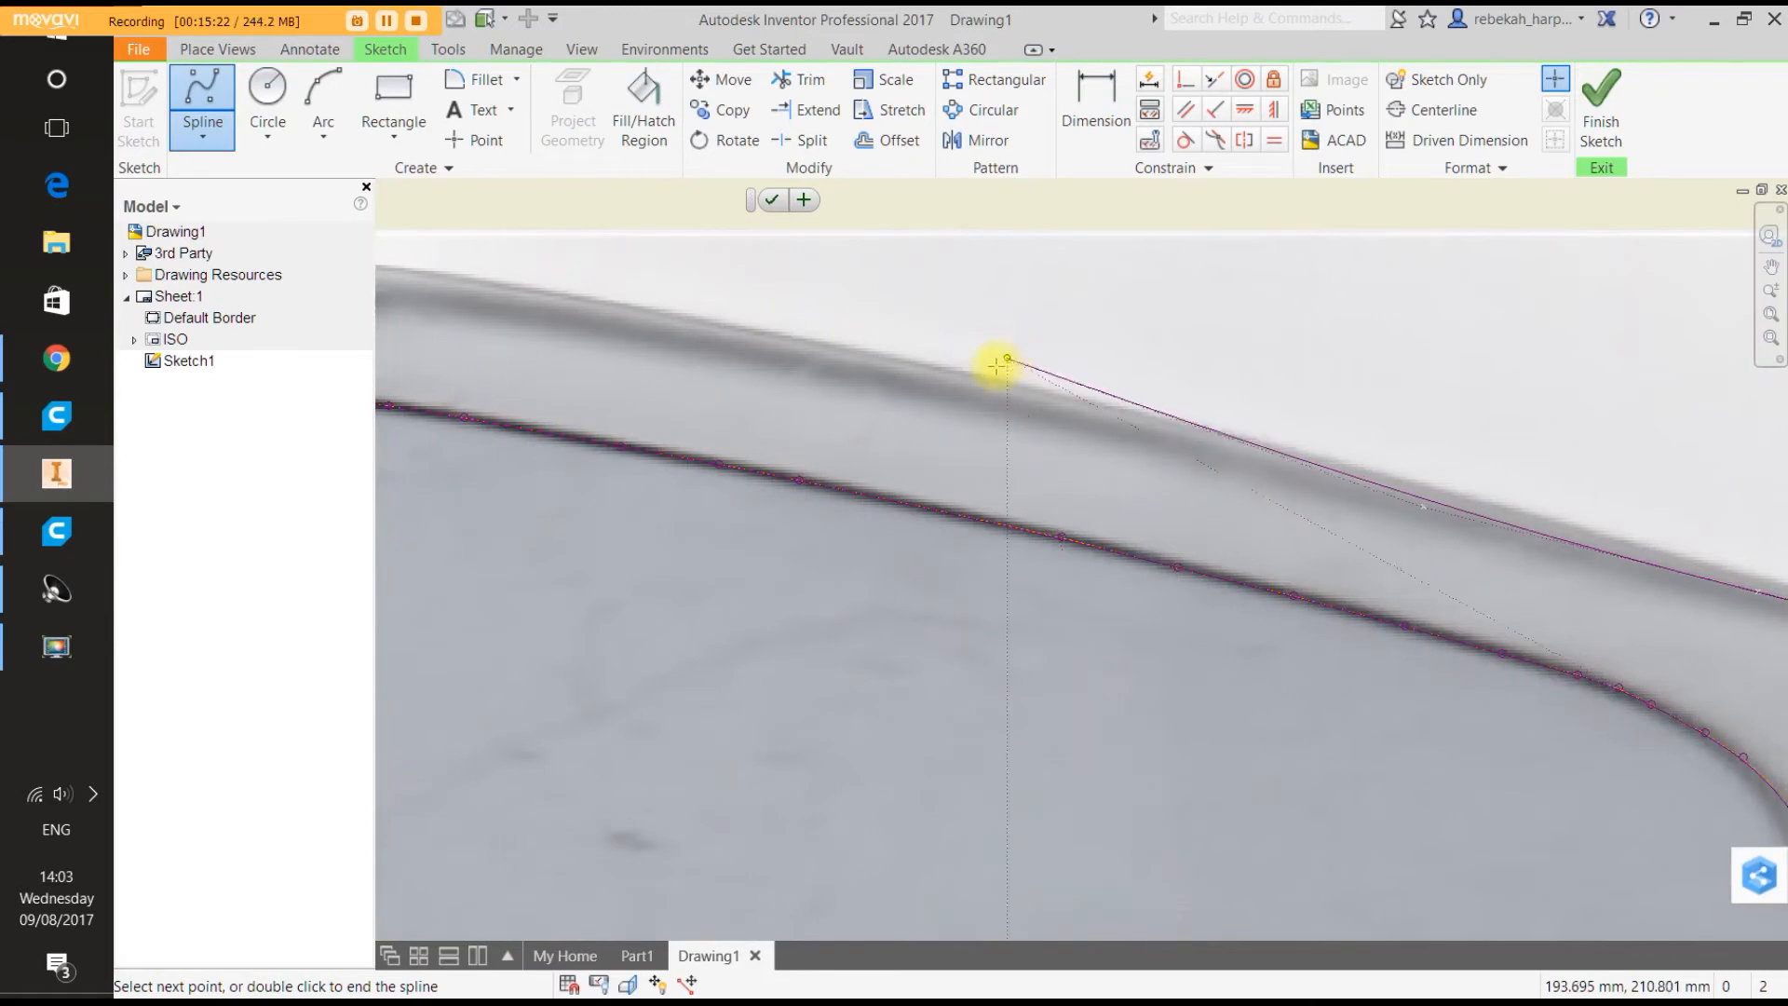
pyautogui.click(990, 384)
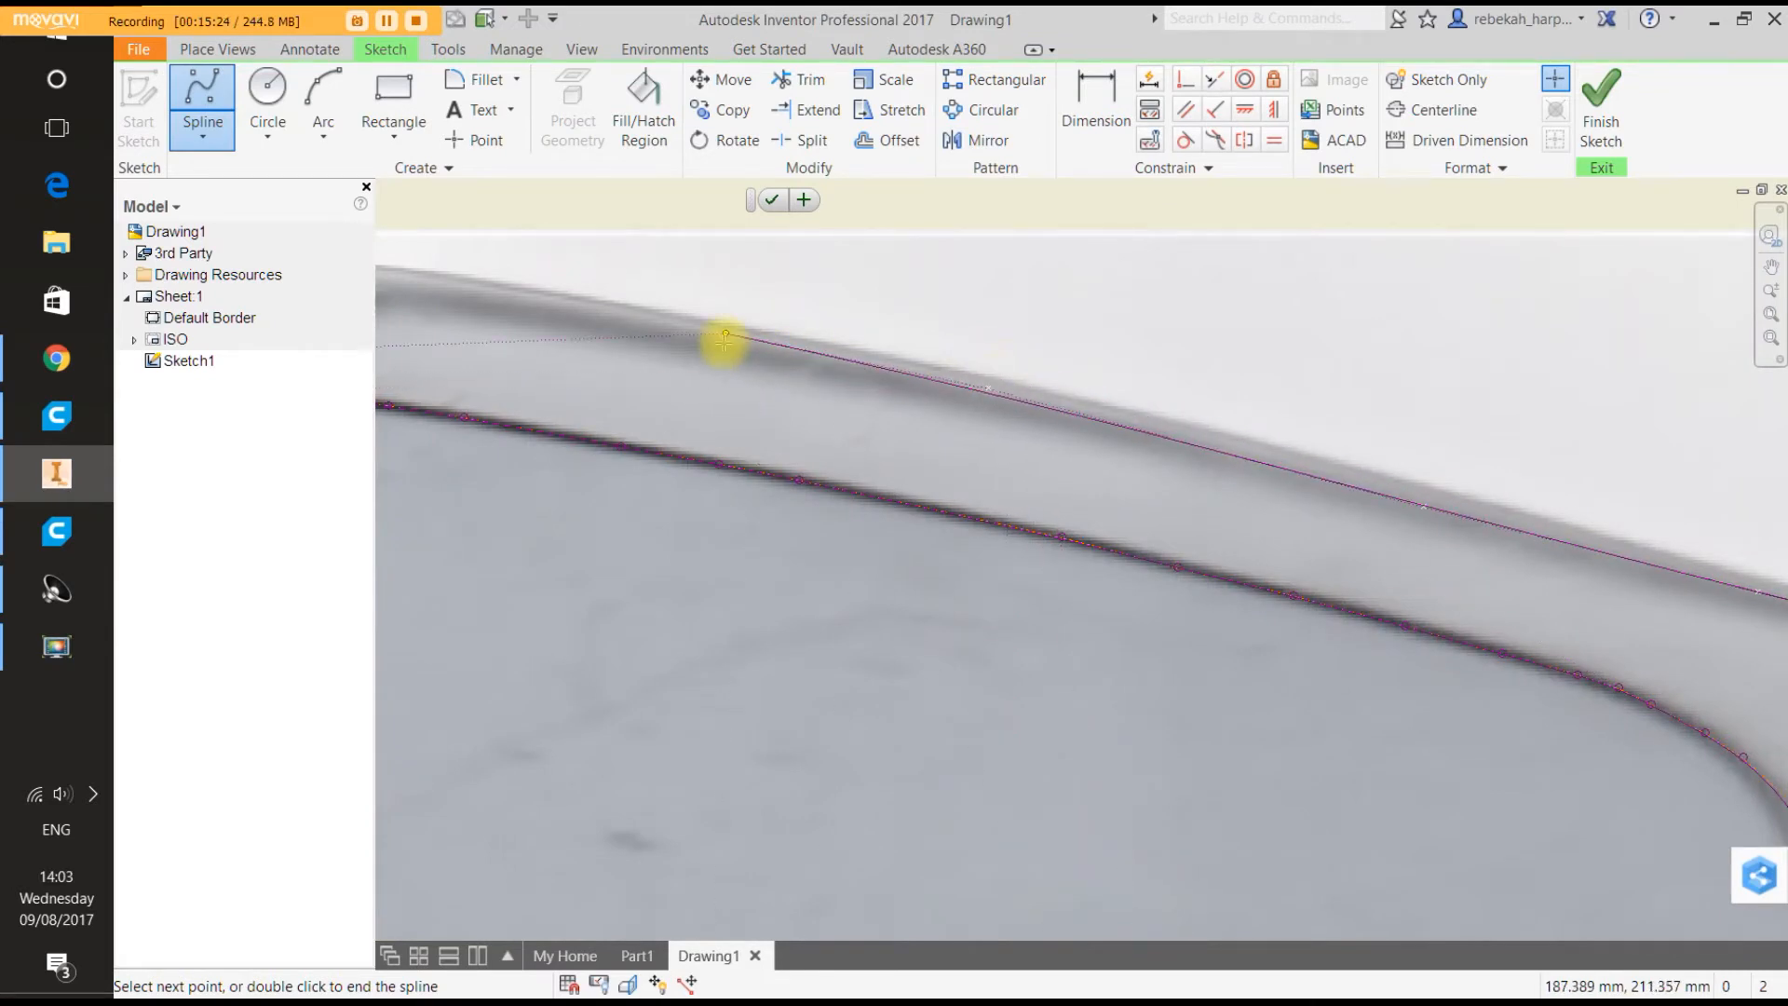
# Trace the gently curved middle of the top edge with closely spaced spline points where the slope flattens out.
pyautogui.scroll(-5, 727, 342)
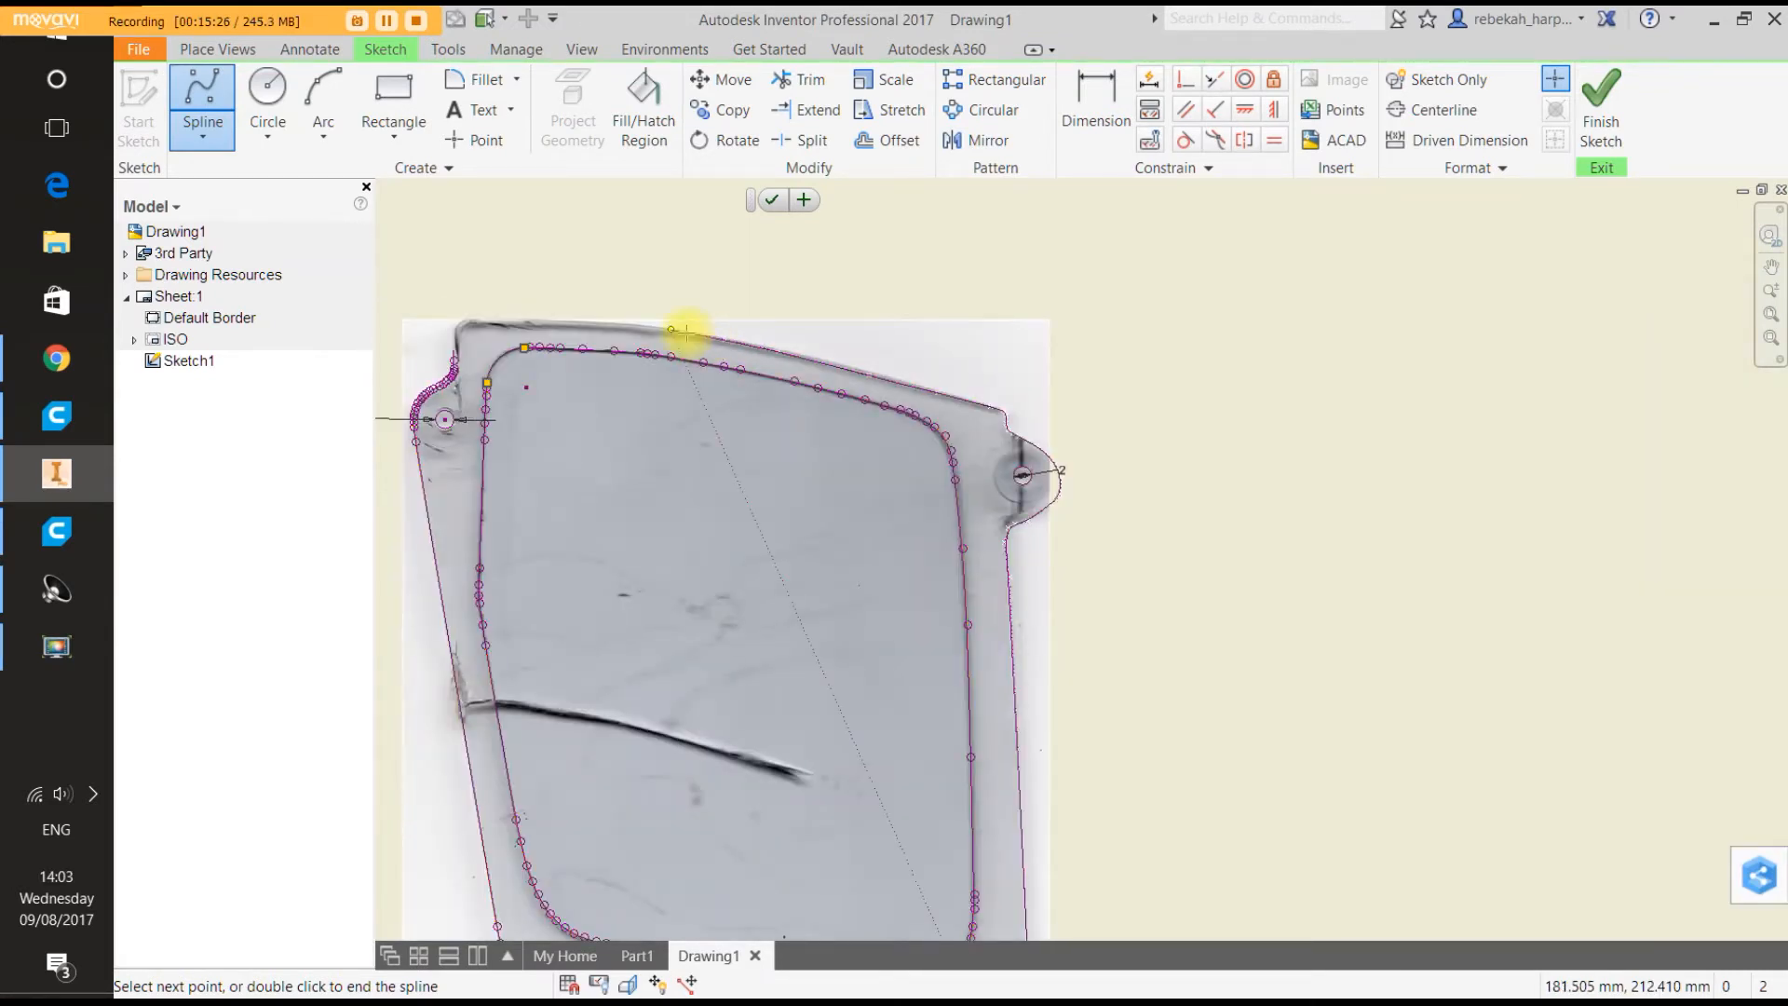
pyautogui.scroll(5, 671, 333)
pyautogui.scroll(2, 657, 333)
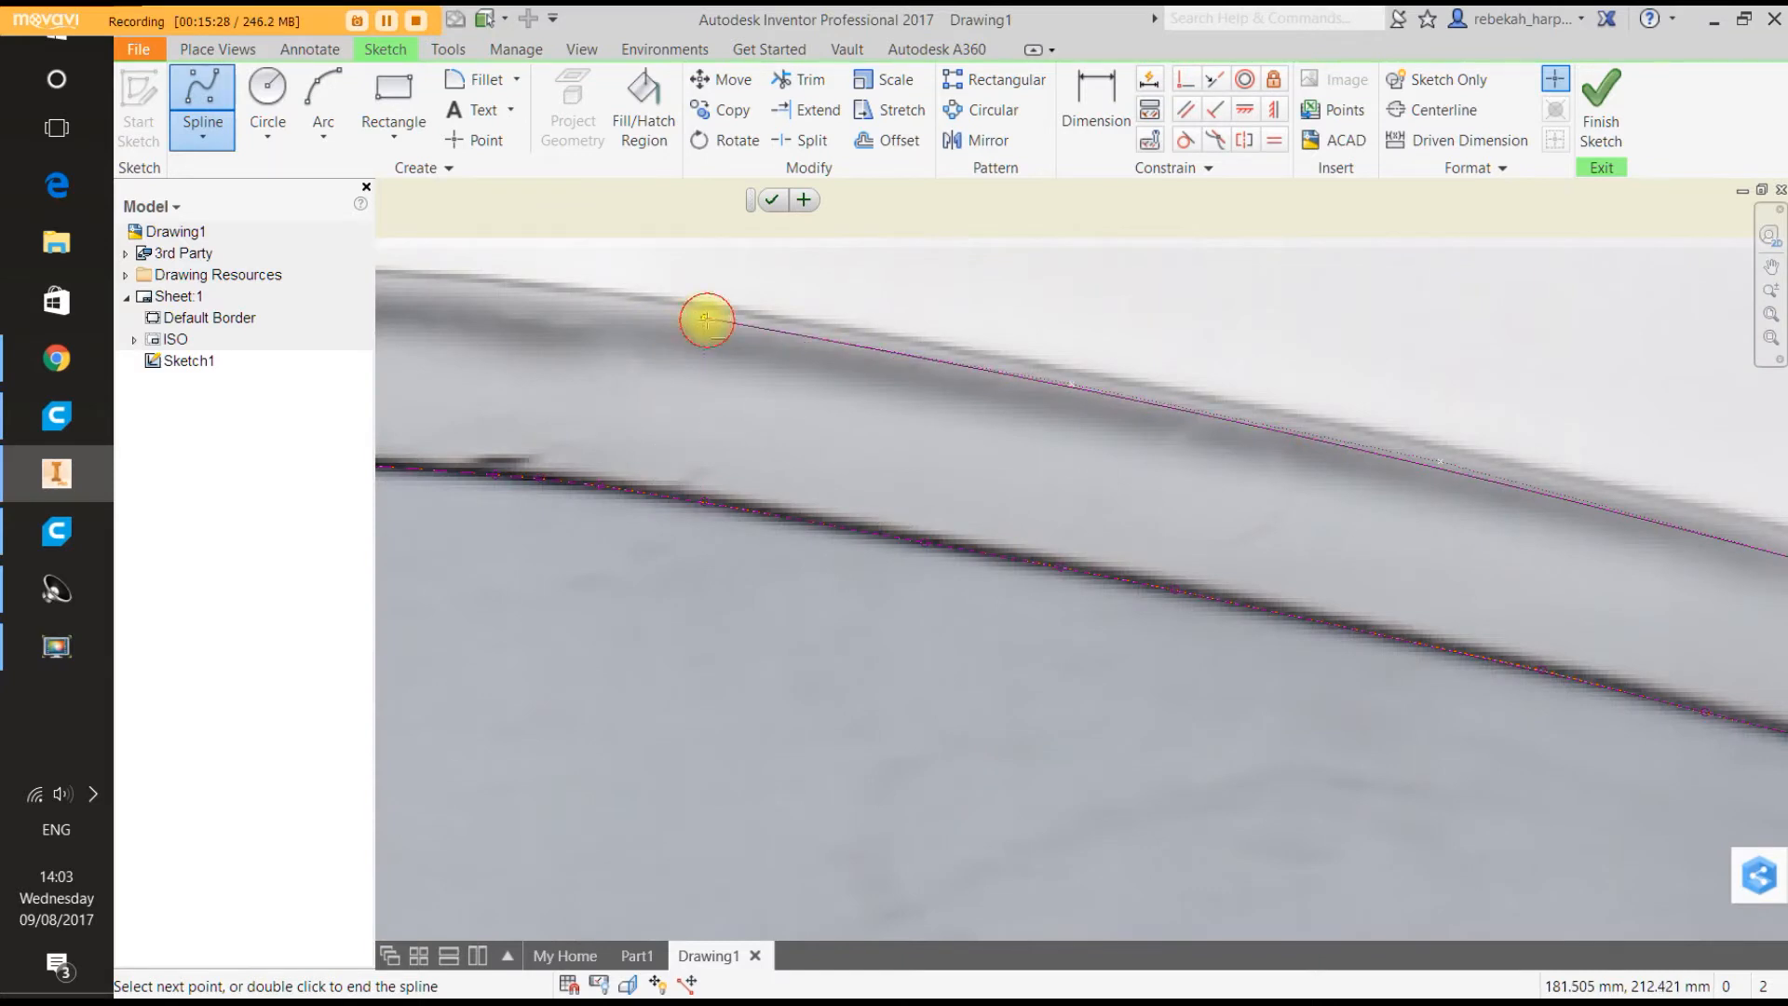
pyautogui.scroll(-2, 707, 319)
pyautogui.scroll(-3, 705, 320)
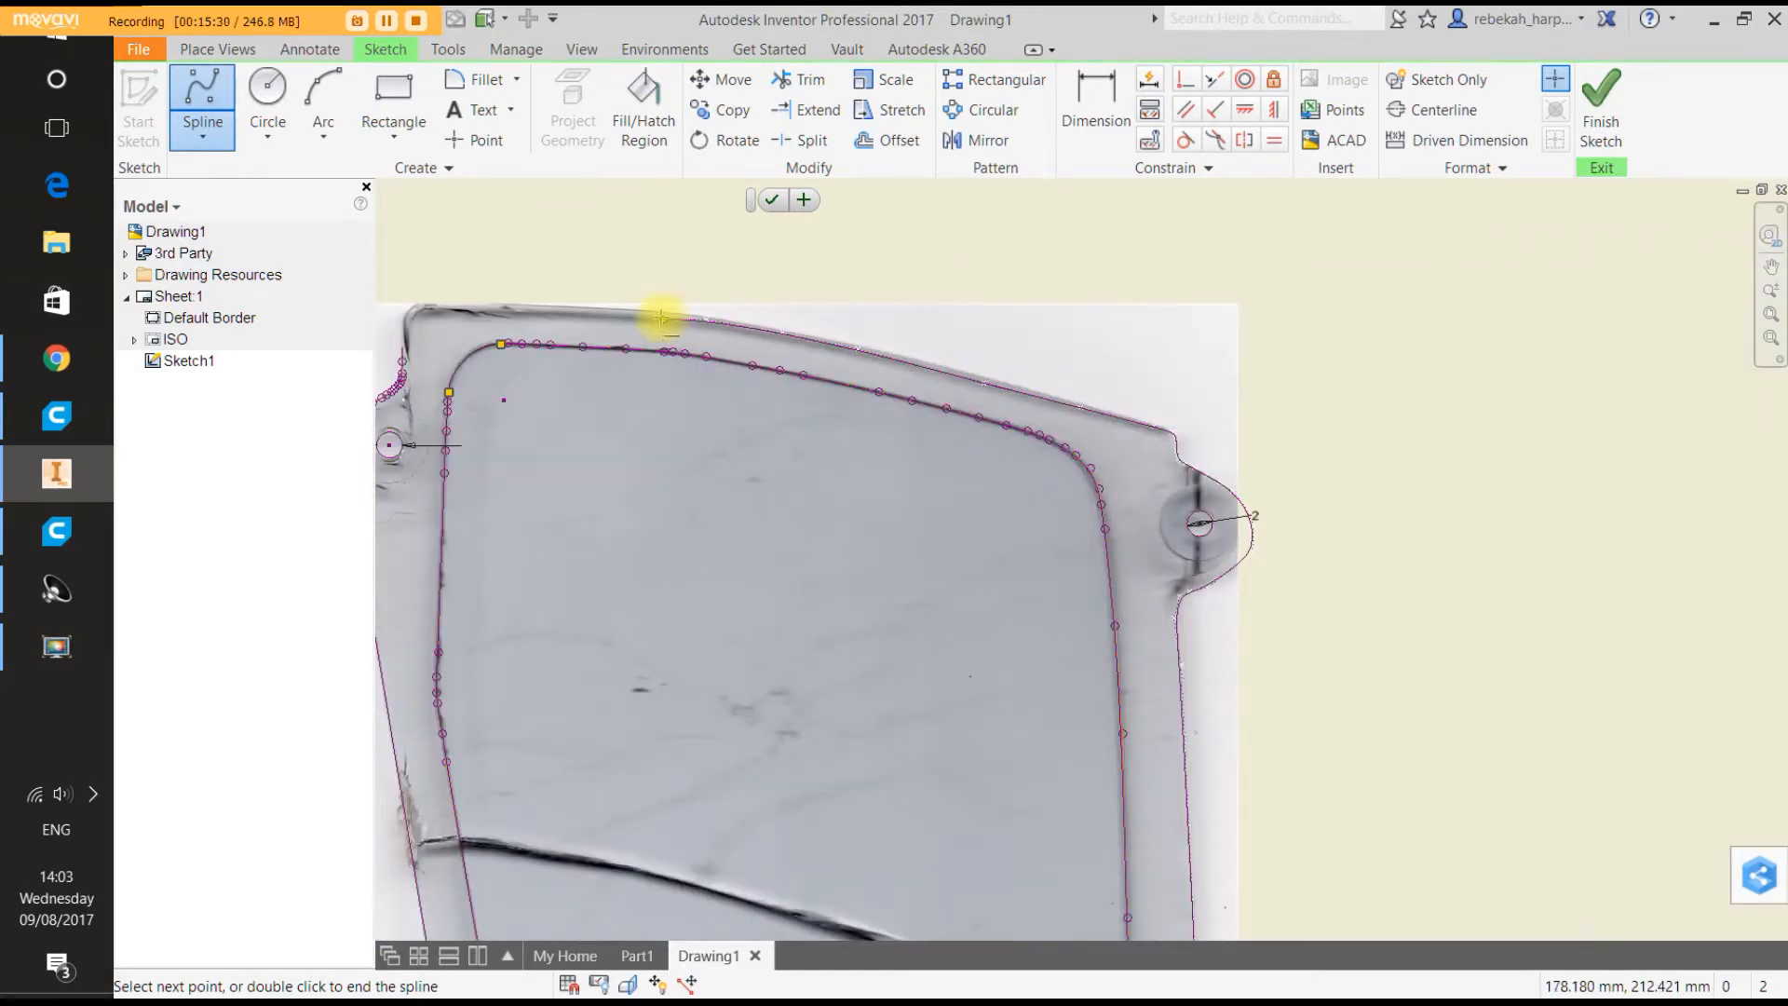
pyautogui.scroll(4, 652, 314)
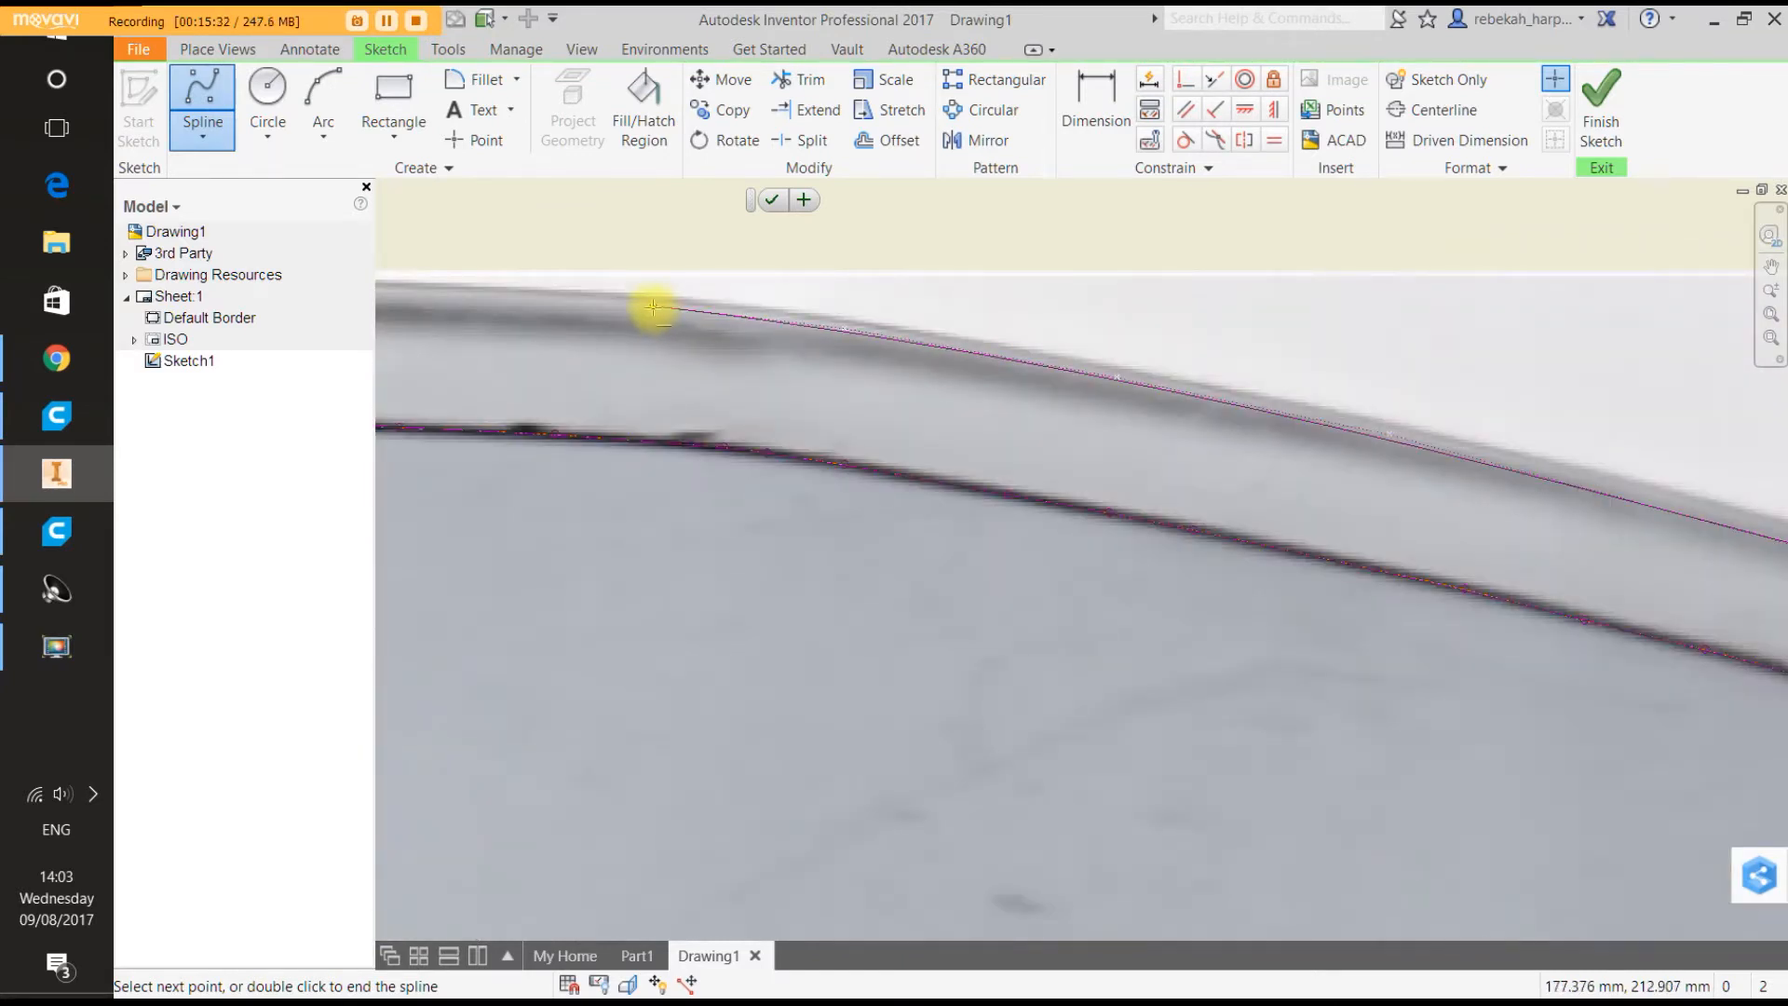
pyautogui.scroll(-4, 653, 307)
pyautogui.scroll(5, 627, 310)
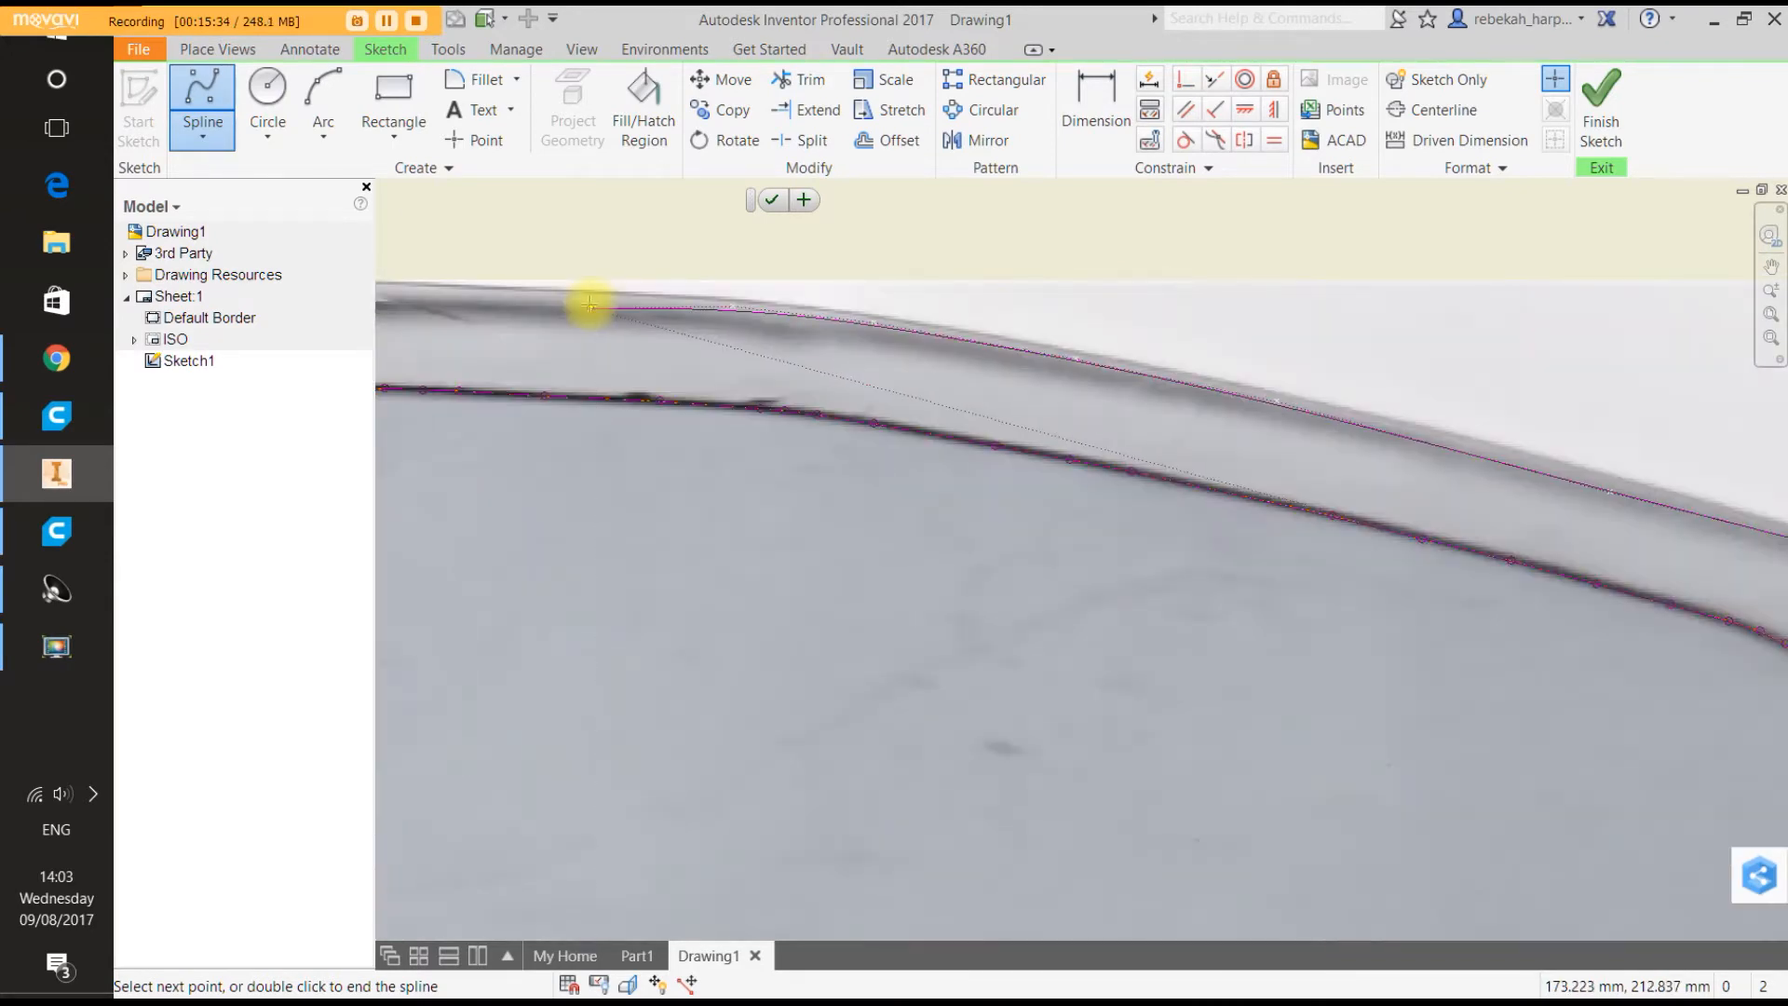
# Continue the spline along the nearly level stretch of the top edge to the start of the part's upper-left corner.
pyautogui.scroll(-4, 589, 296)
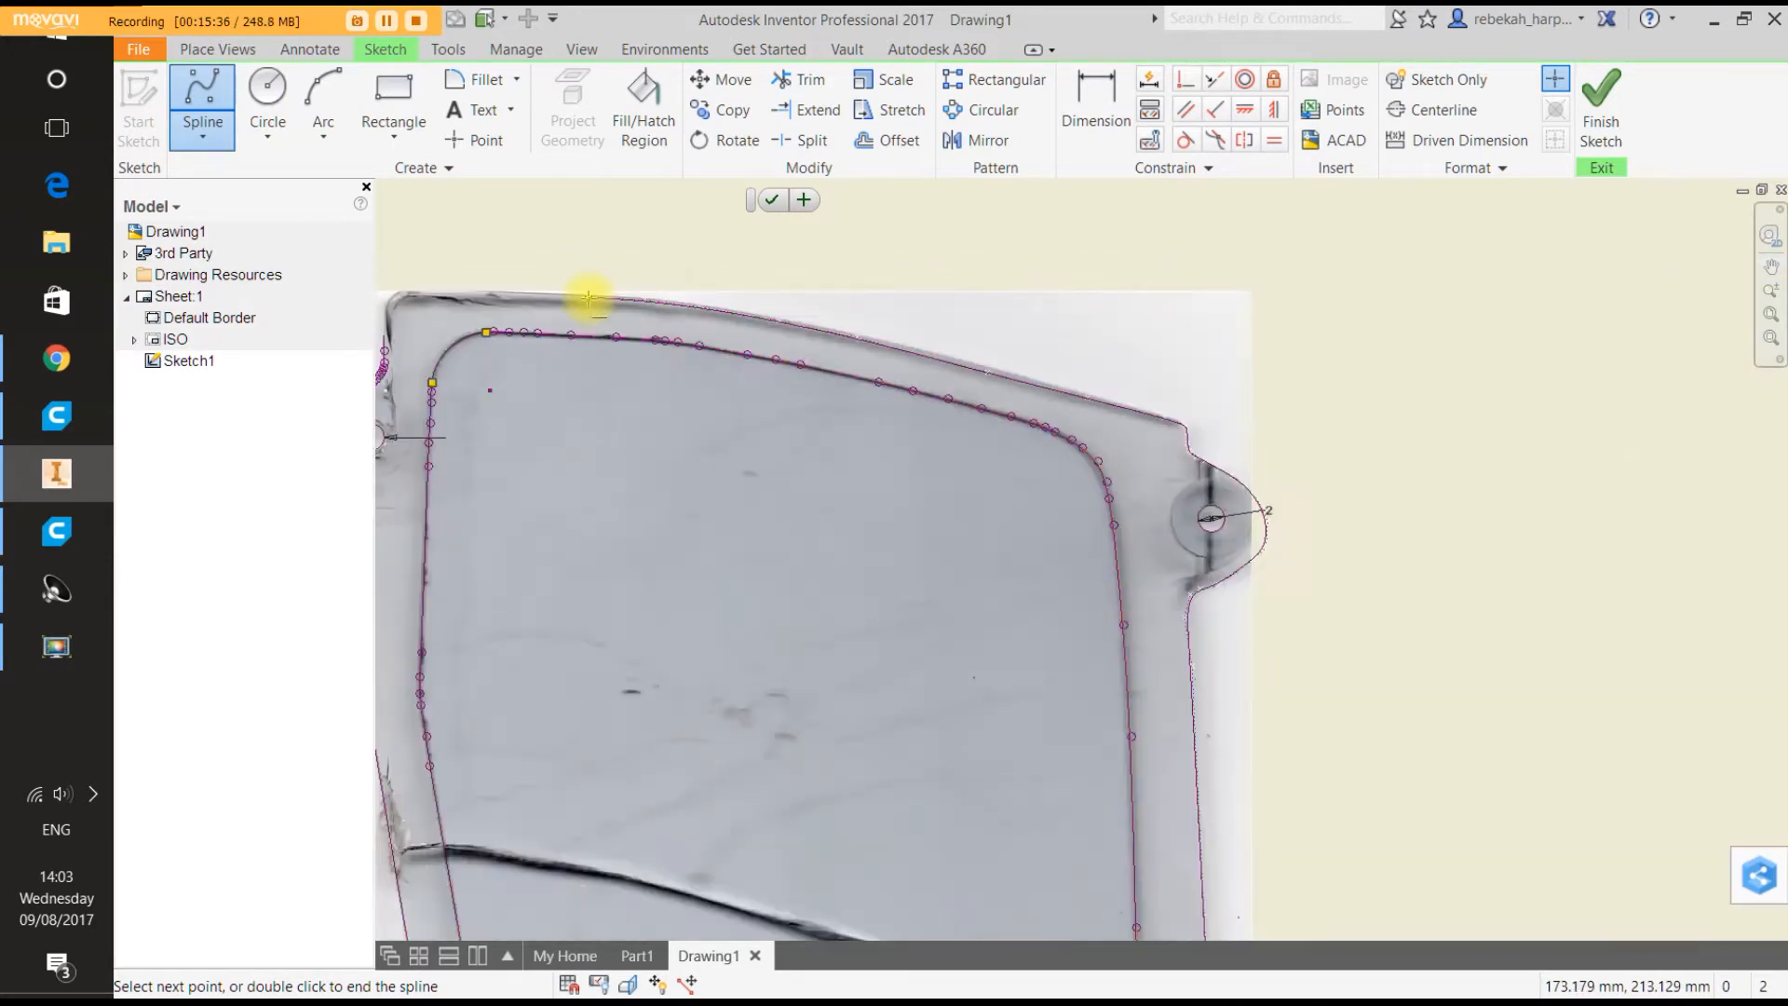
pyautogui.scroll(4, 481, 295)
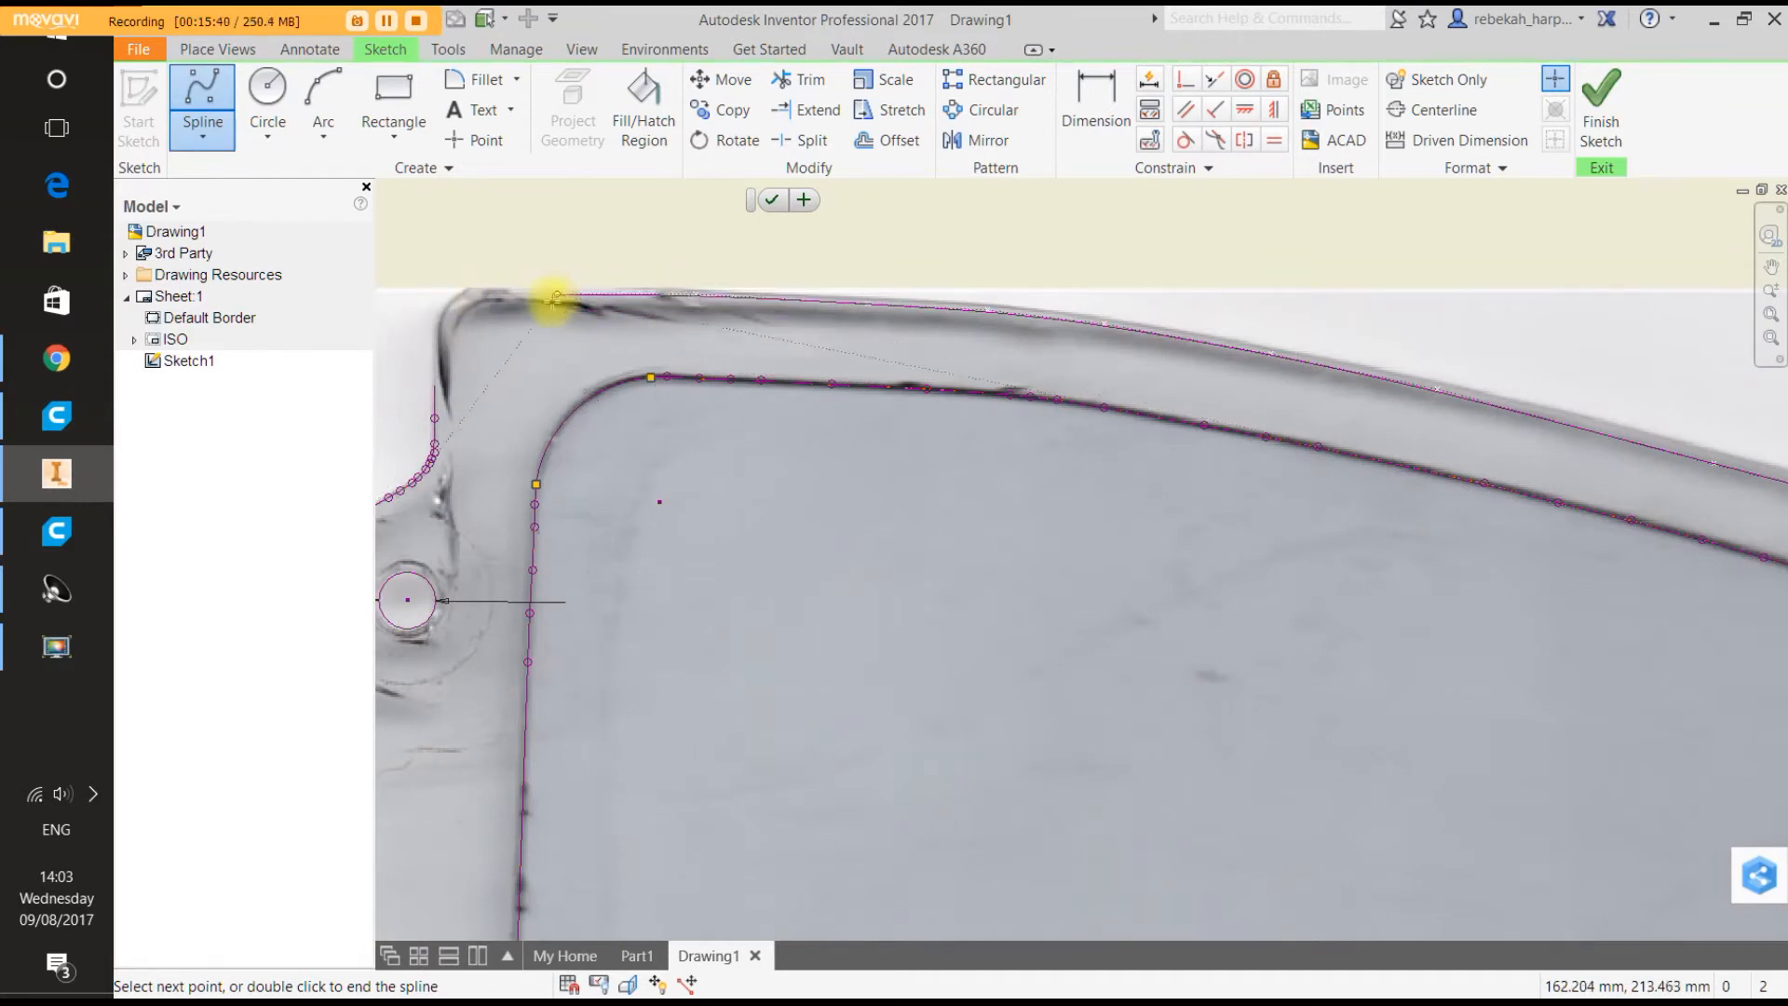
pyautogui.scroll(2, 519, 292)
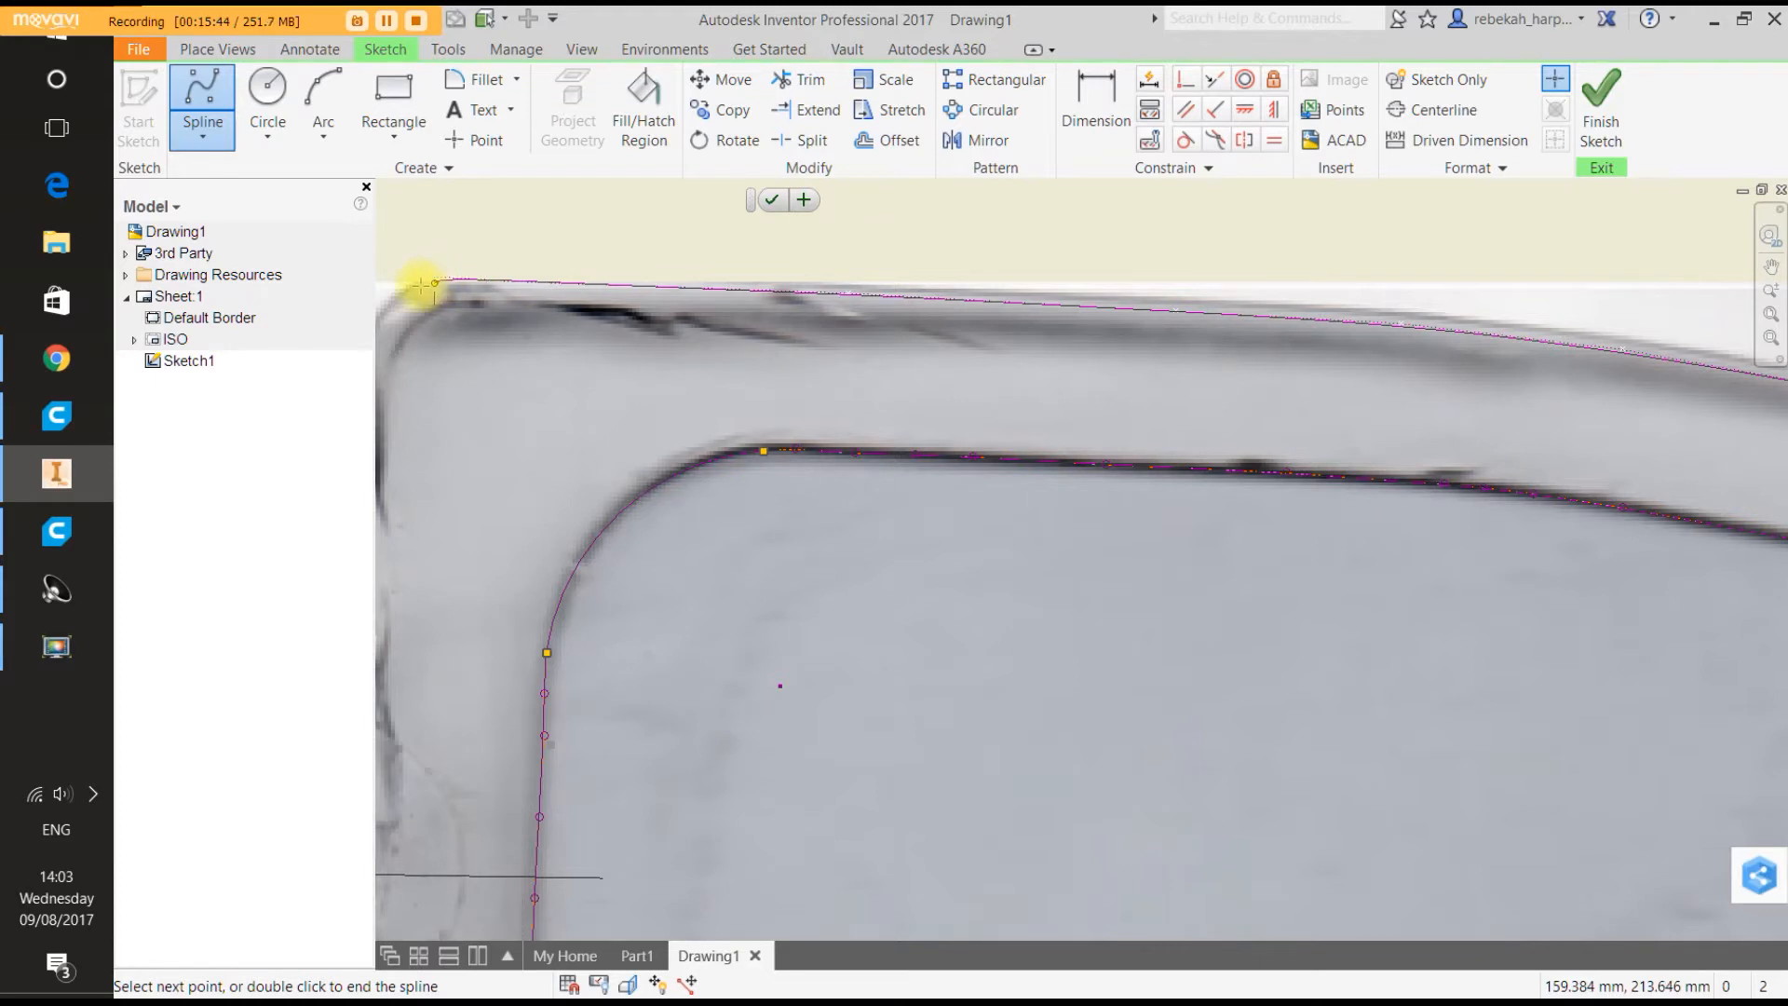
pyautogui.scroll(2, 421, 286)
pyautogui.scroll(2, 421, 276)
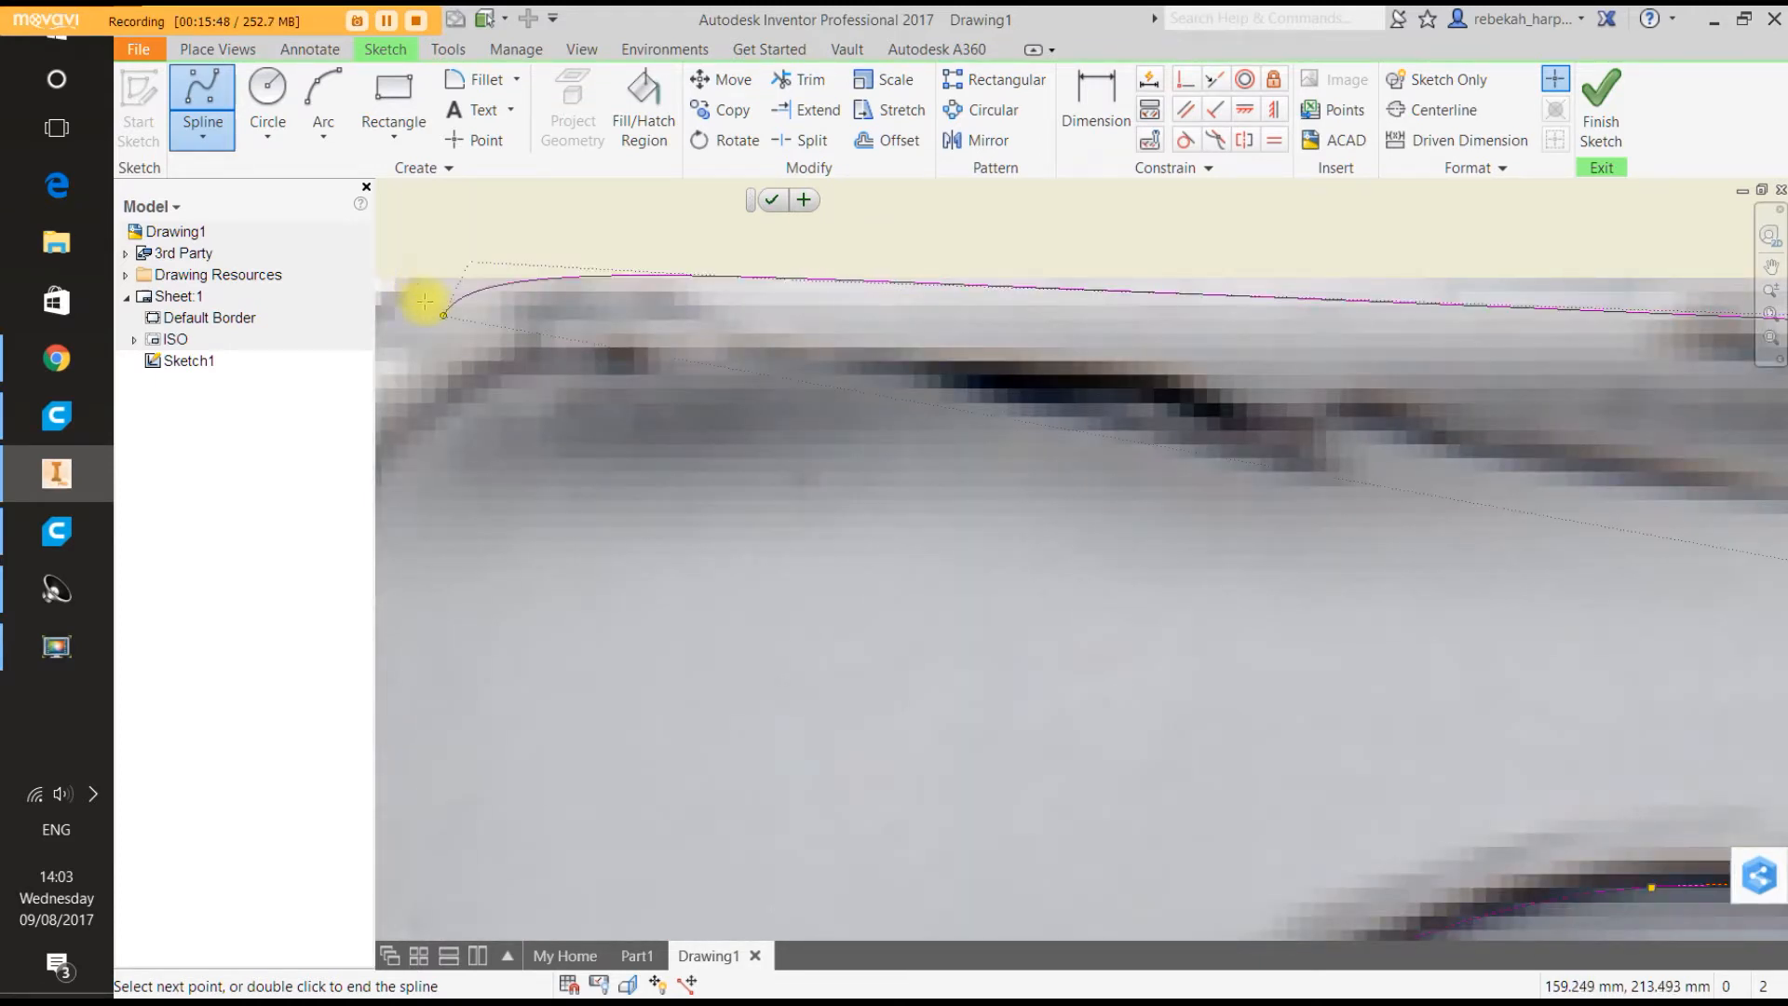
pyautogui.click(423, 287)
pyautogui.scroll(-5, 423, 287)
pyautogui.scroll(-4, 421, 287)
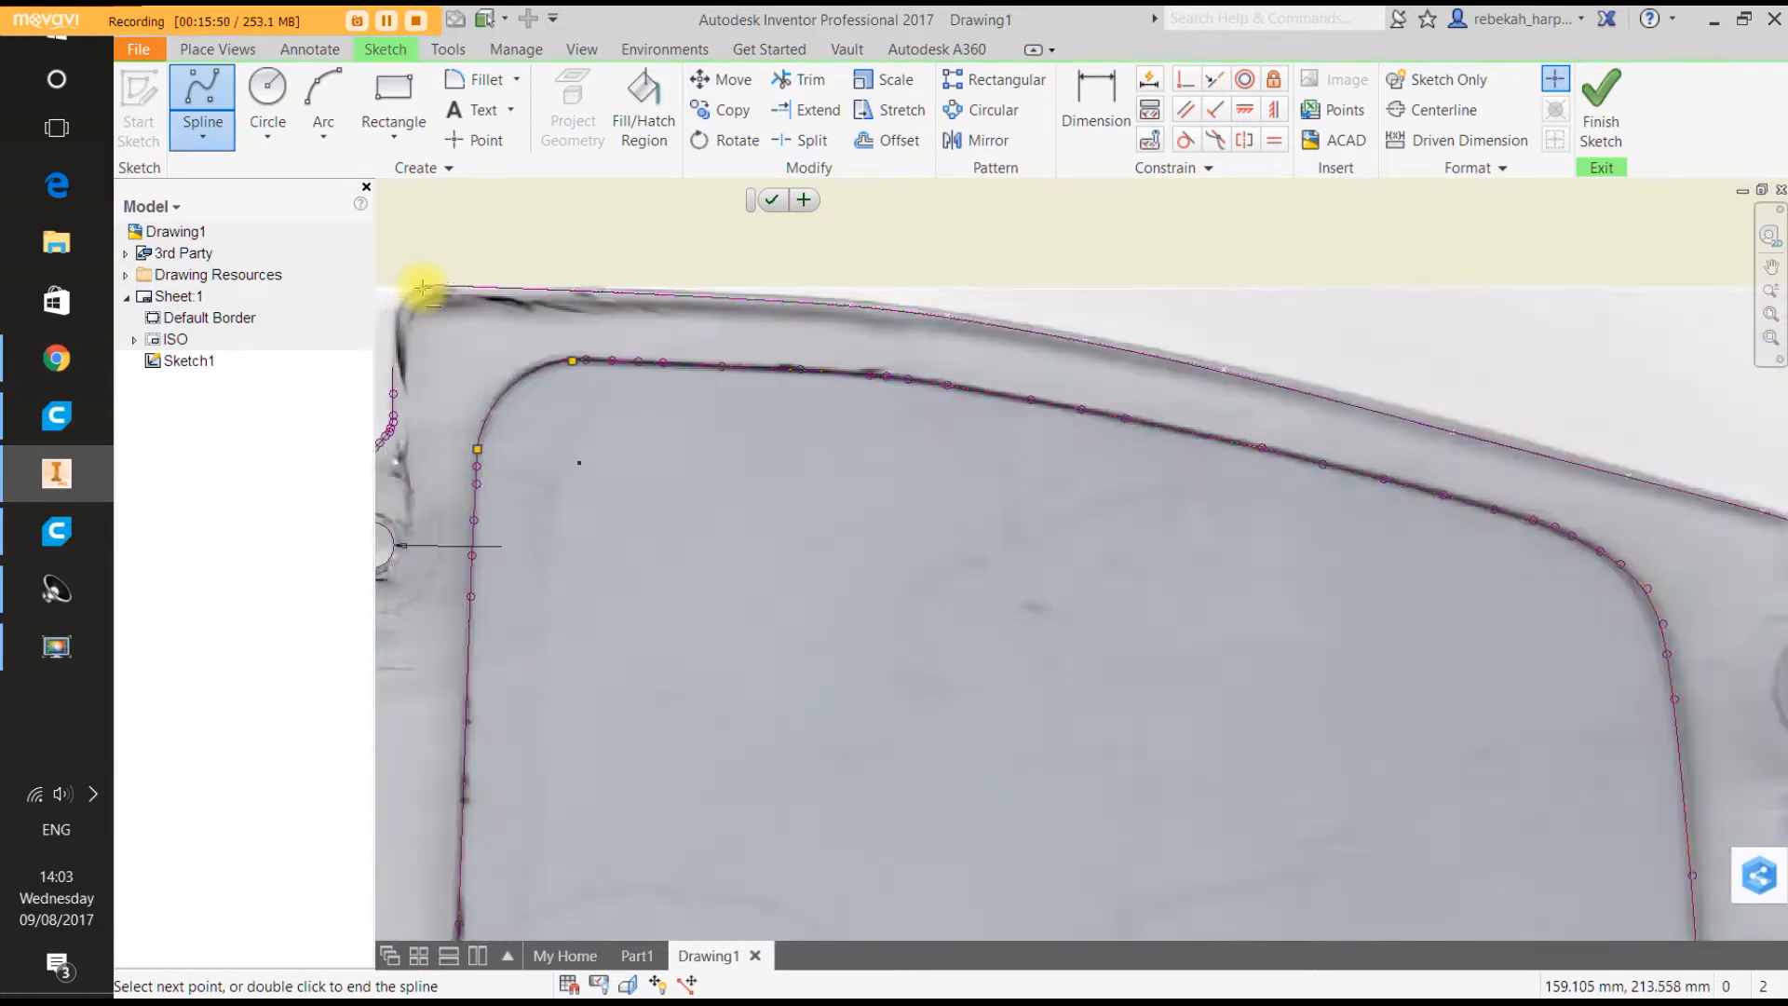
# Bend the spline around the first half of the rounded upper-left corner, following the scan's outer edge.
pyautogui.scroll(5, 406, 299)
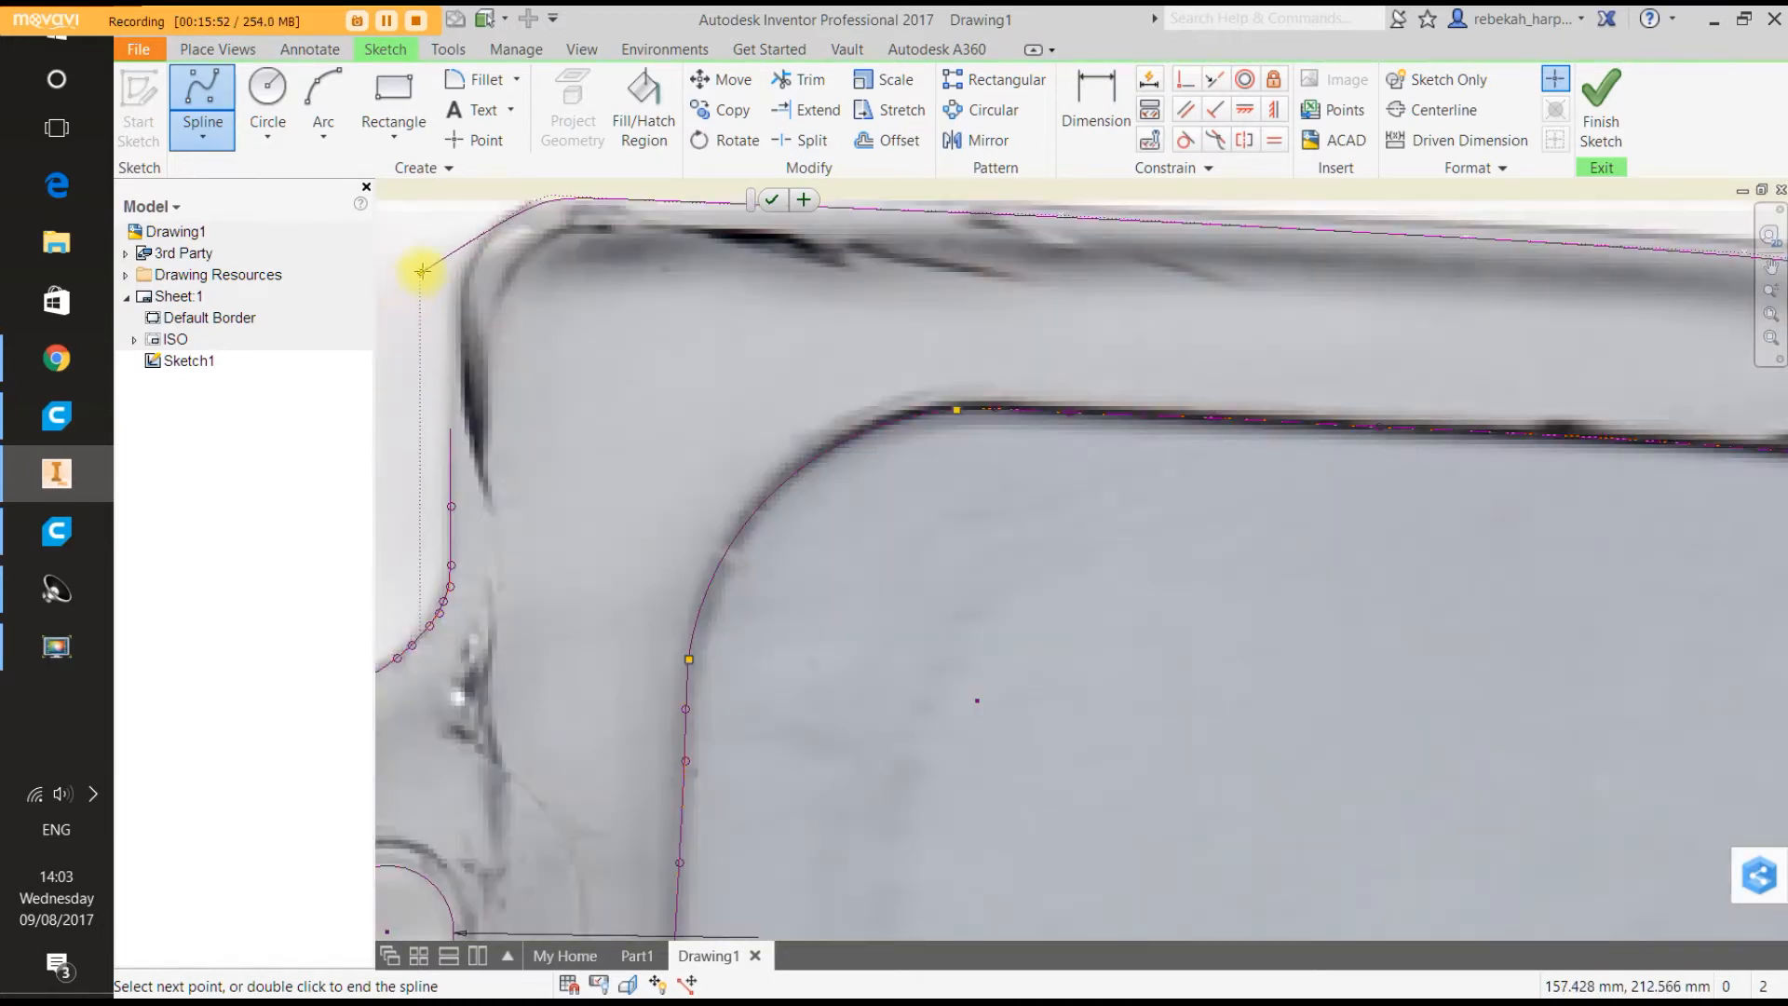
pyautogui.scroll(2, 507, 215)
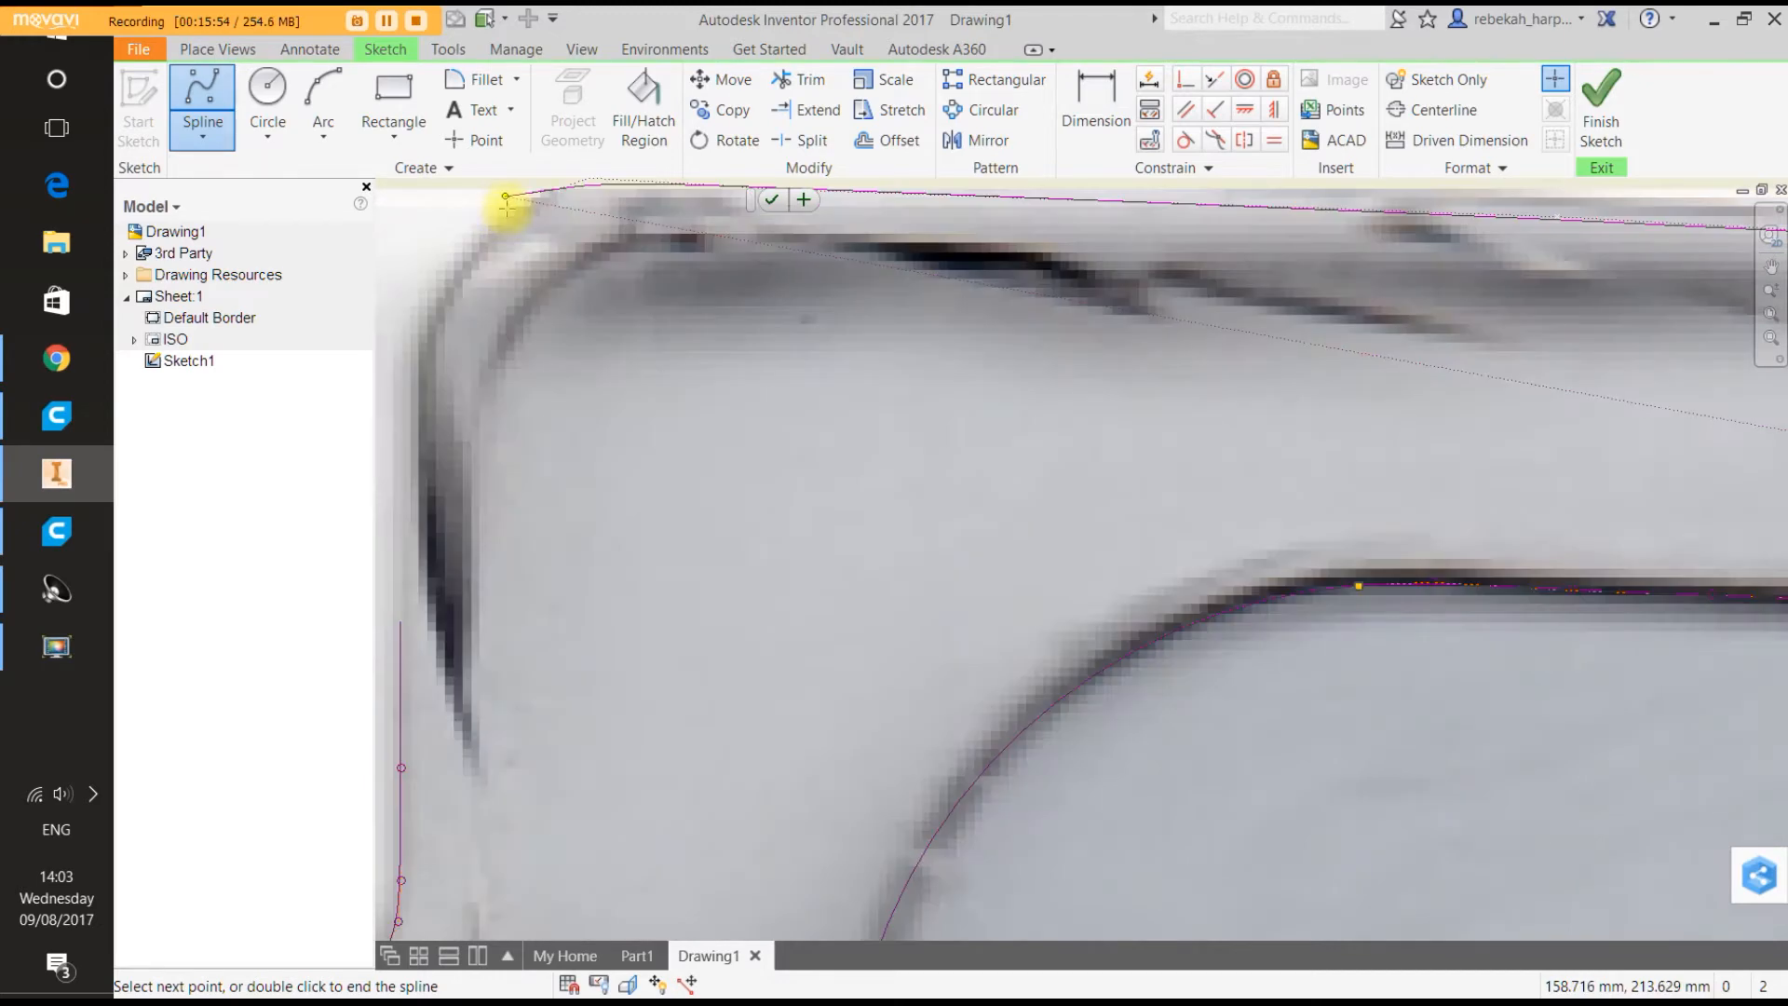
pyautogui.scroll(2, 511, 220)
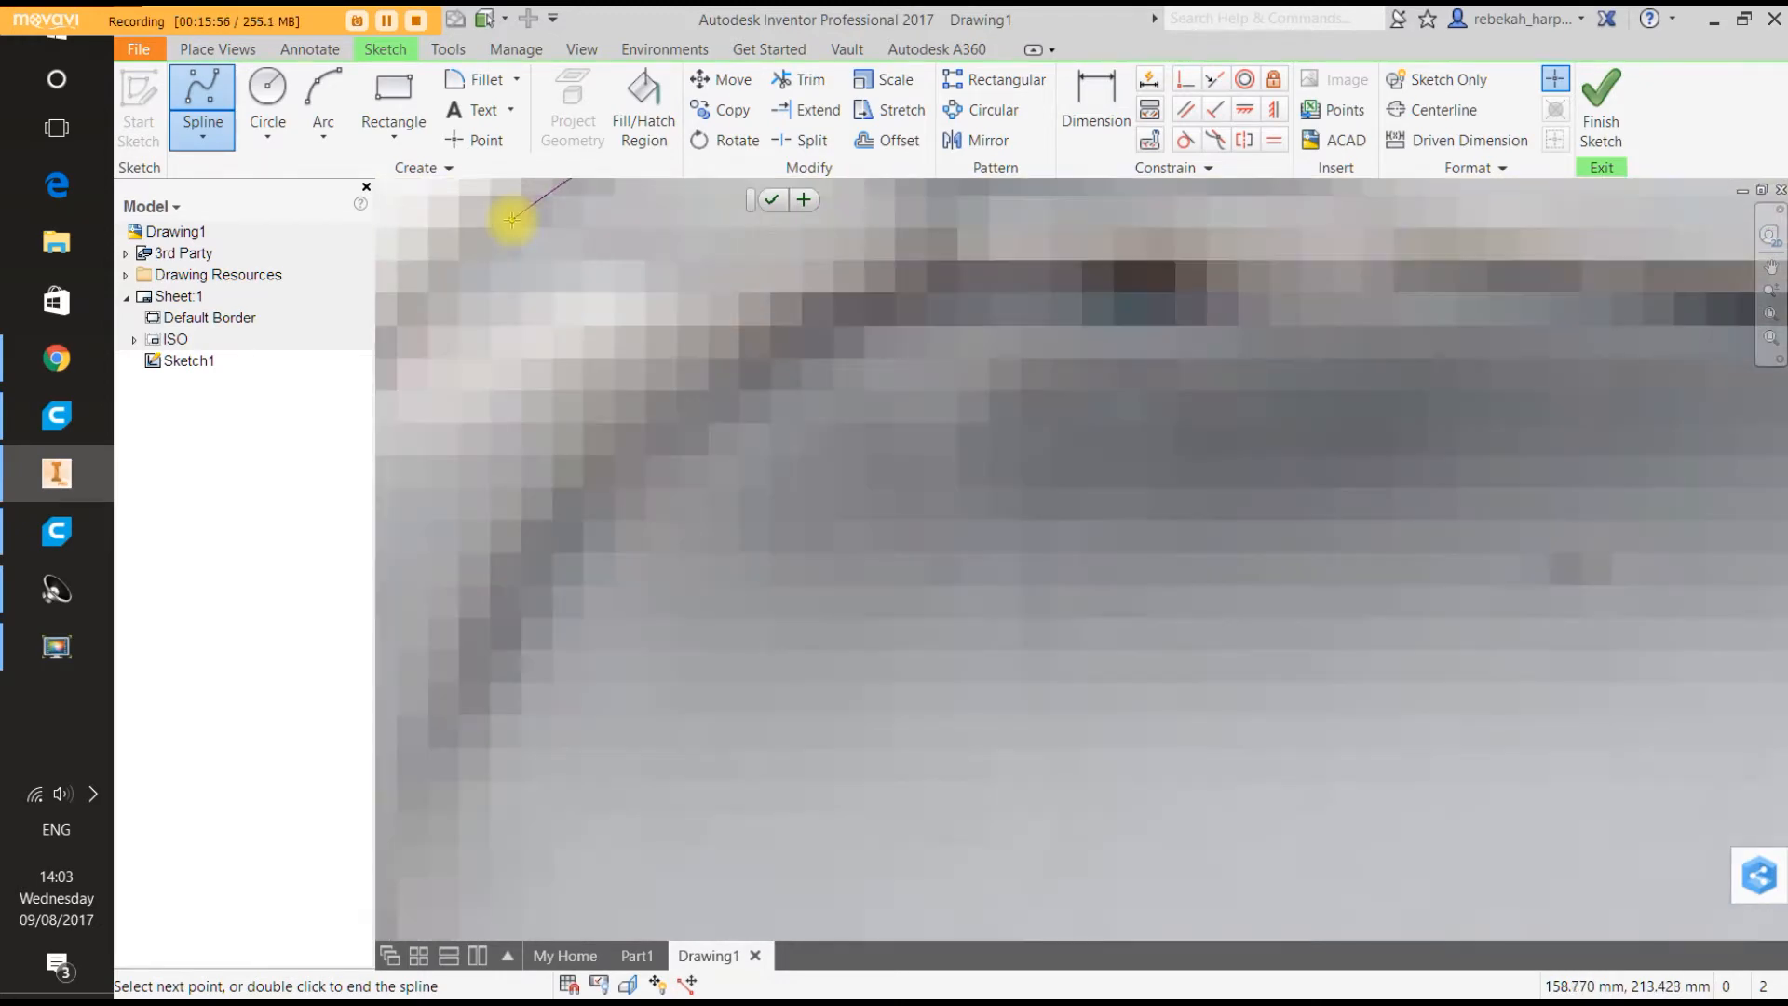
pyautogui.scroll(-3, 511, 218)
pyautogui.scroll(3, 491, 217)
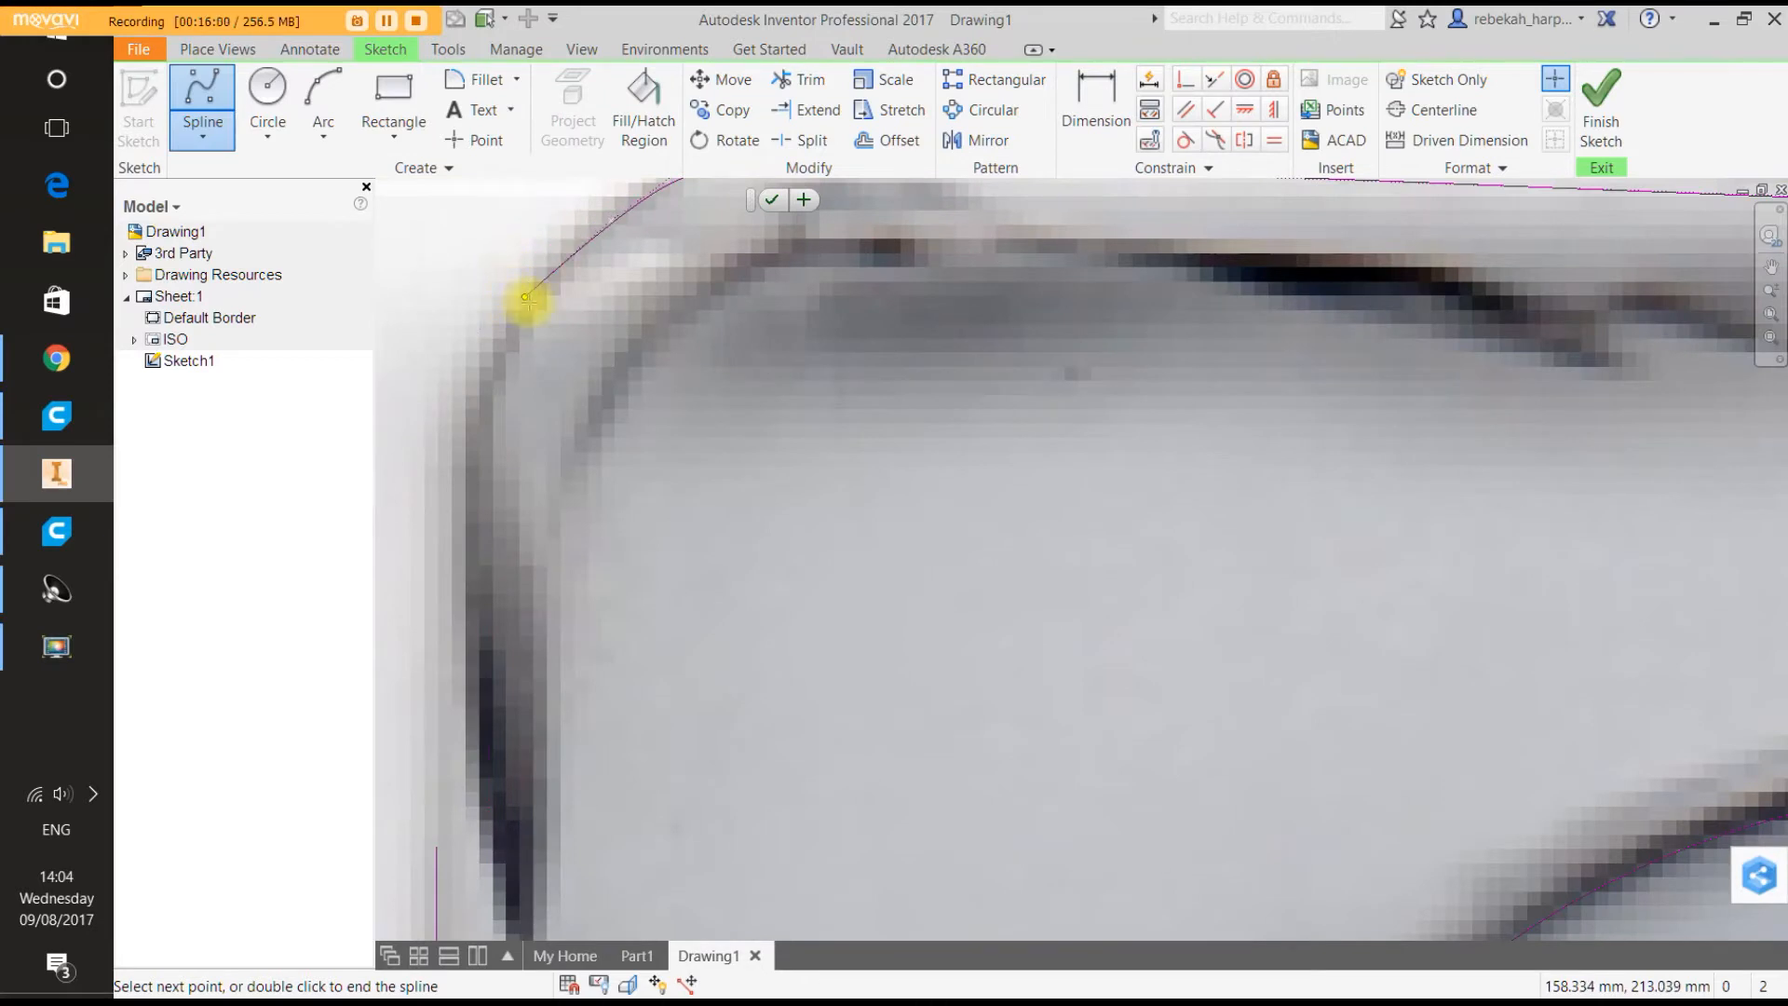
pyautogui.scroll(2, 545, 289)
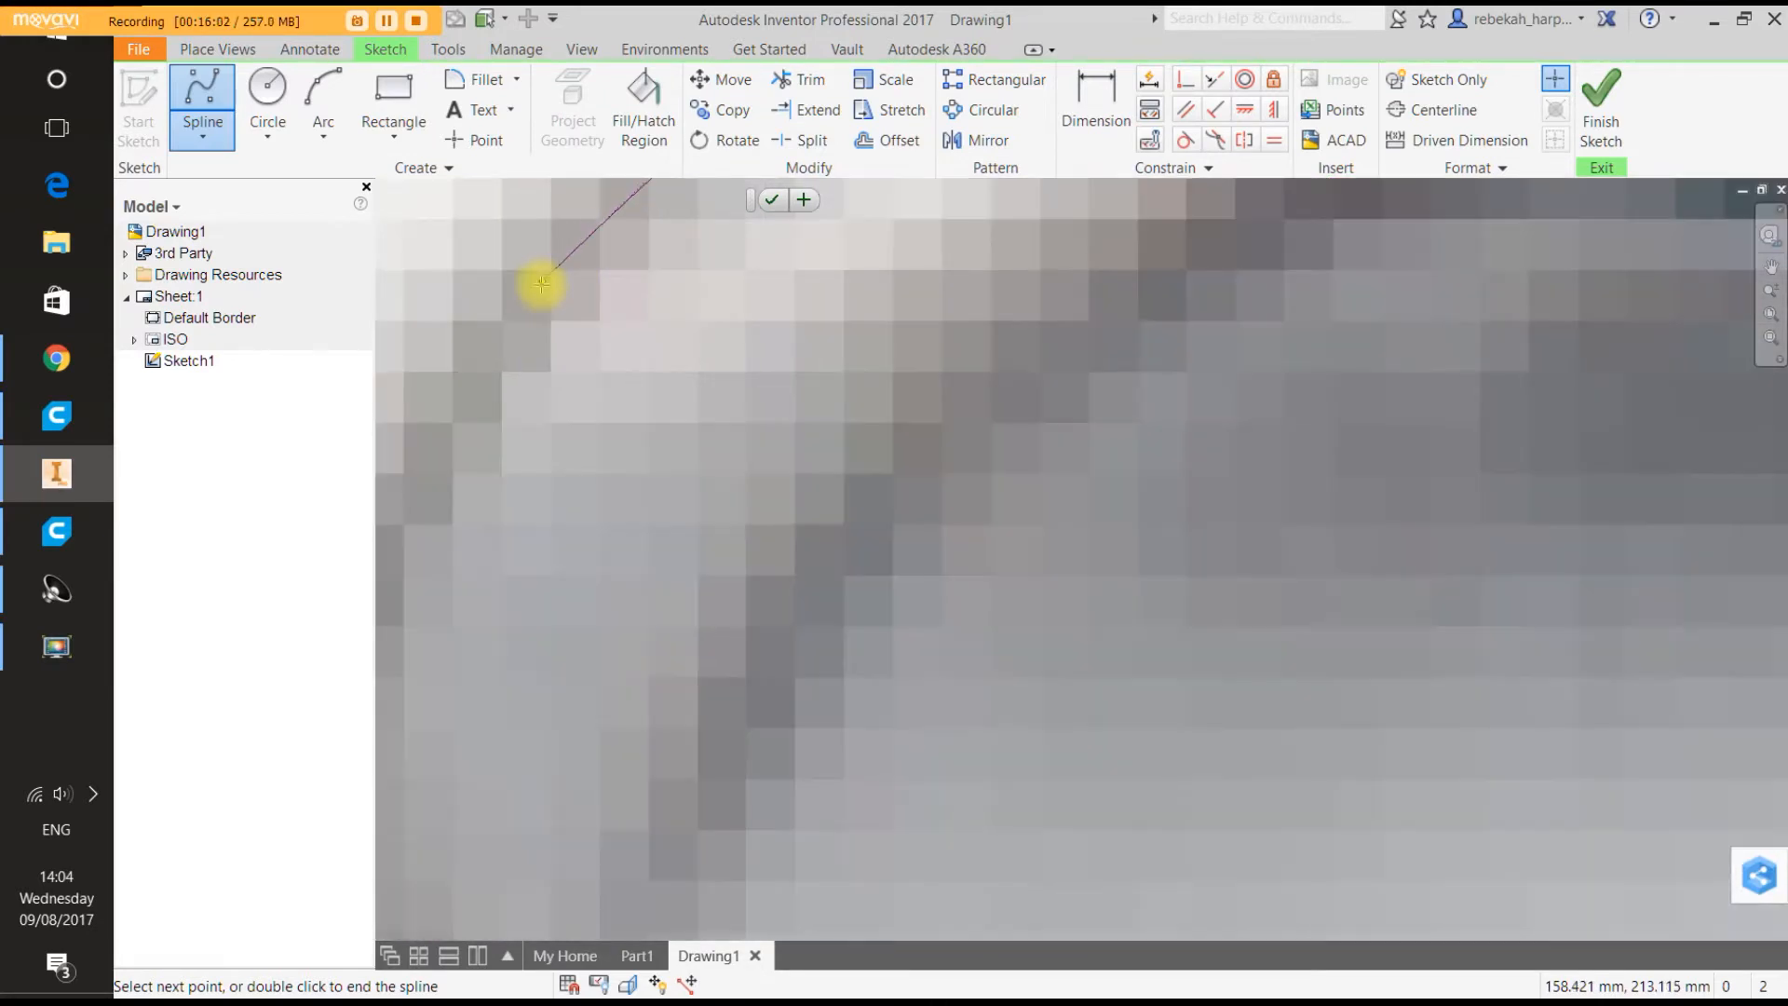
pyautogui.scroll(-3, 540, 293)
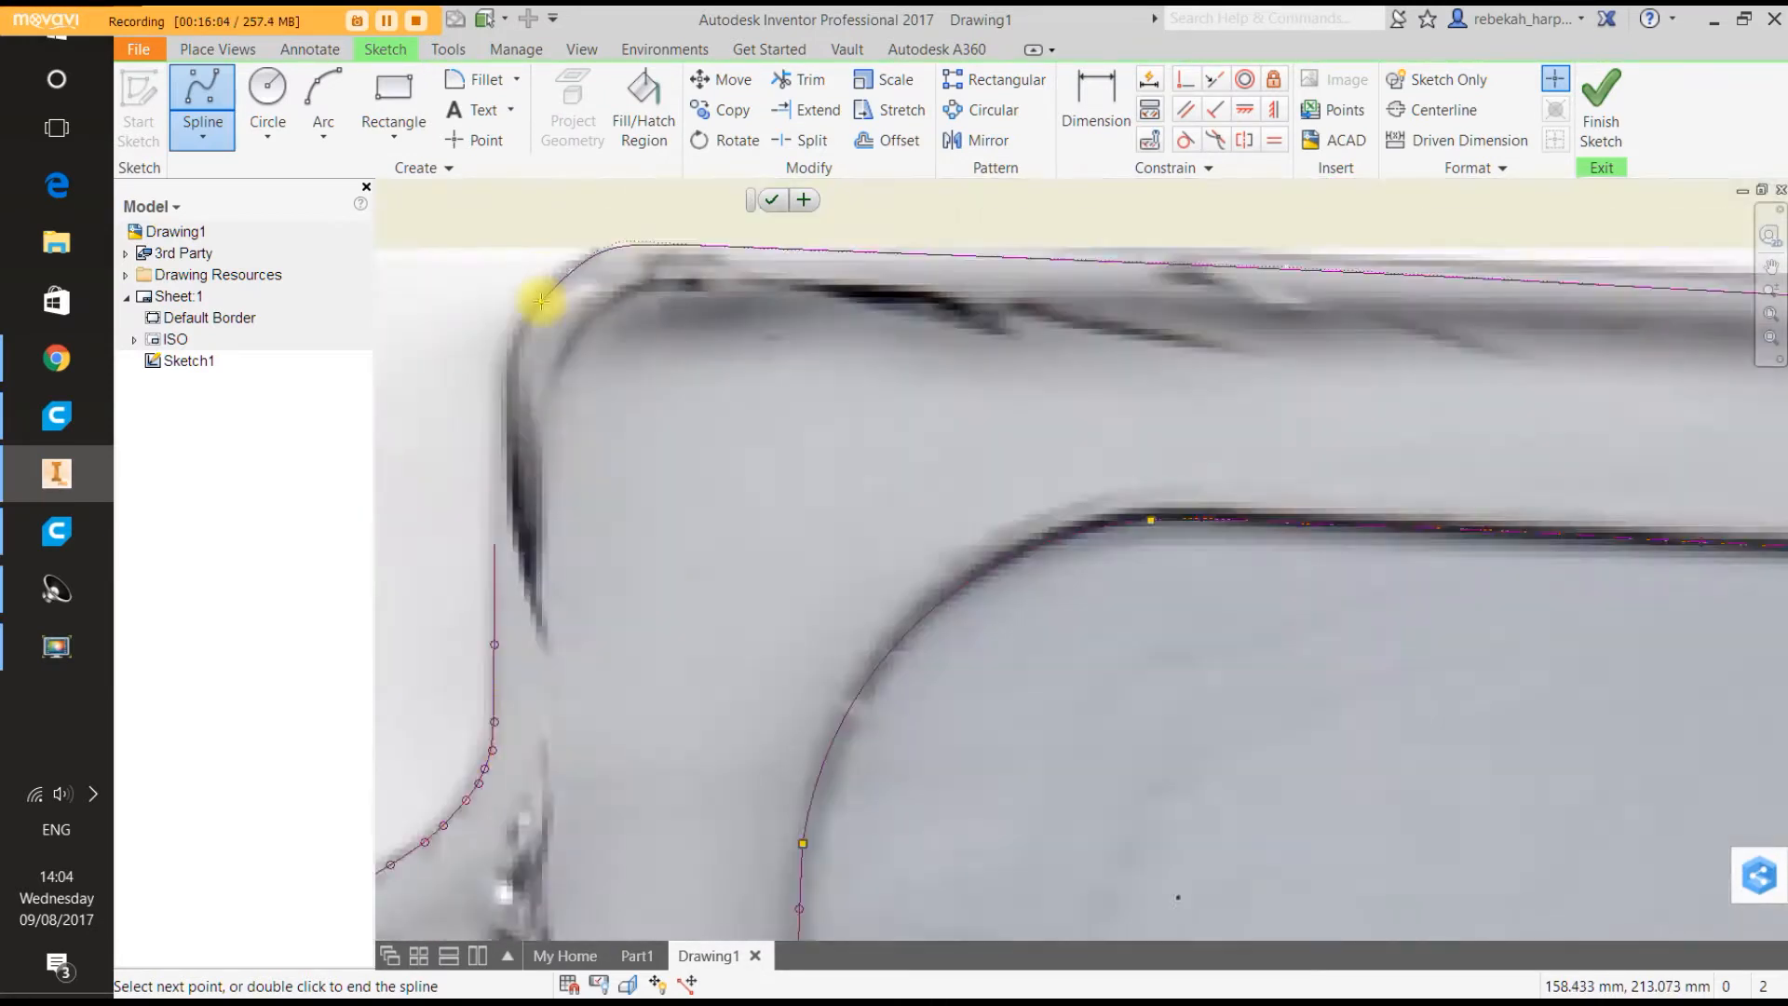
# Complete the rounded upper-left corner and bring the spline down onto the part's left edge.
pyautogui.scroll(3, 521, 308)
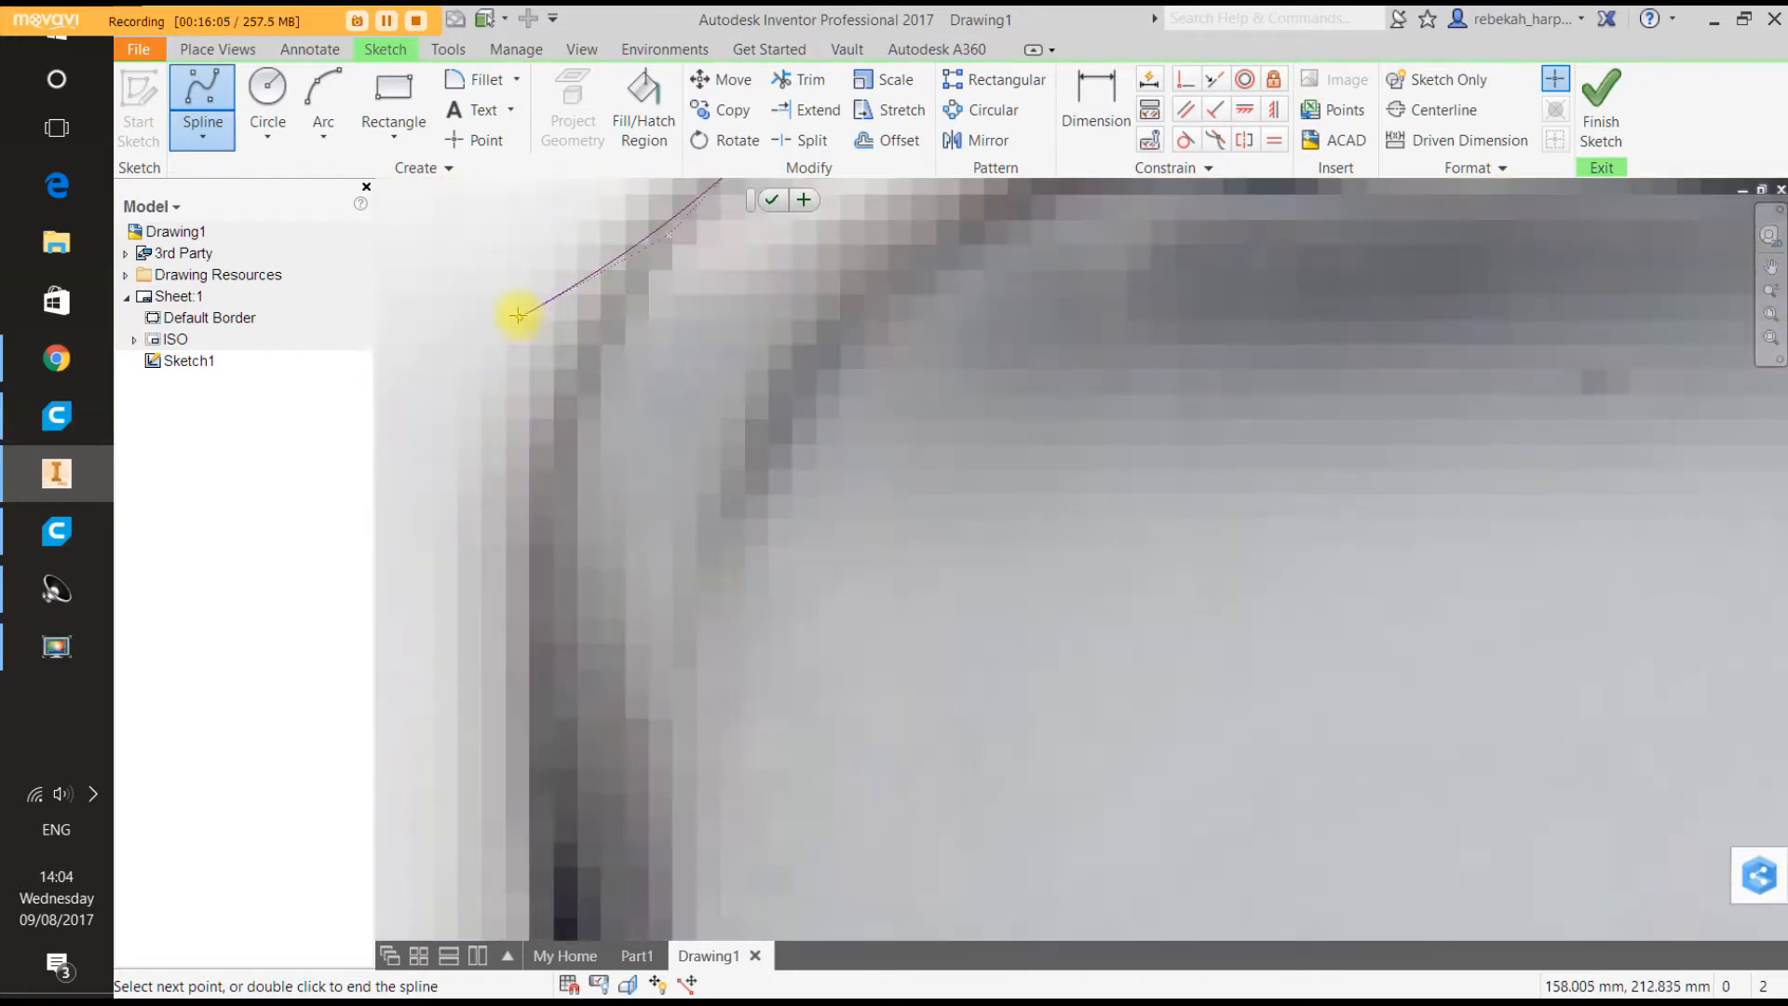
pyautogui.click(582, 376)
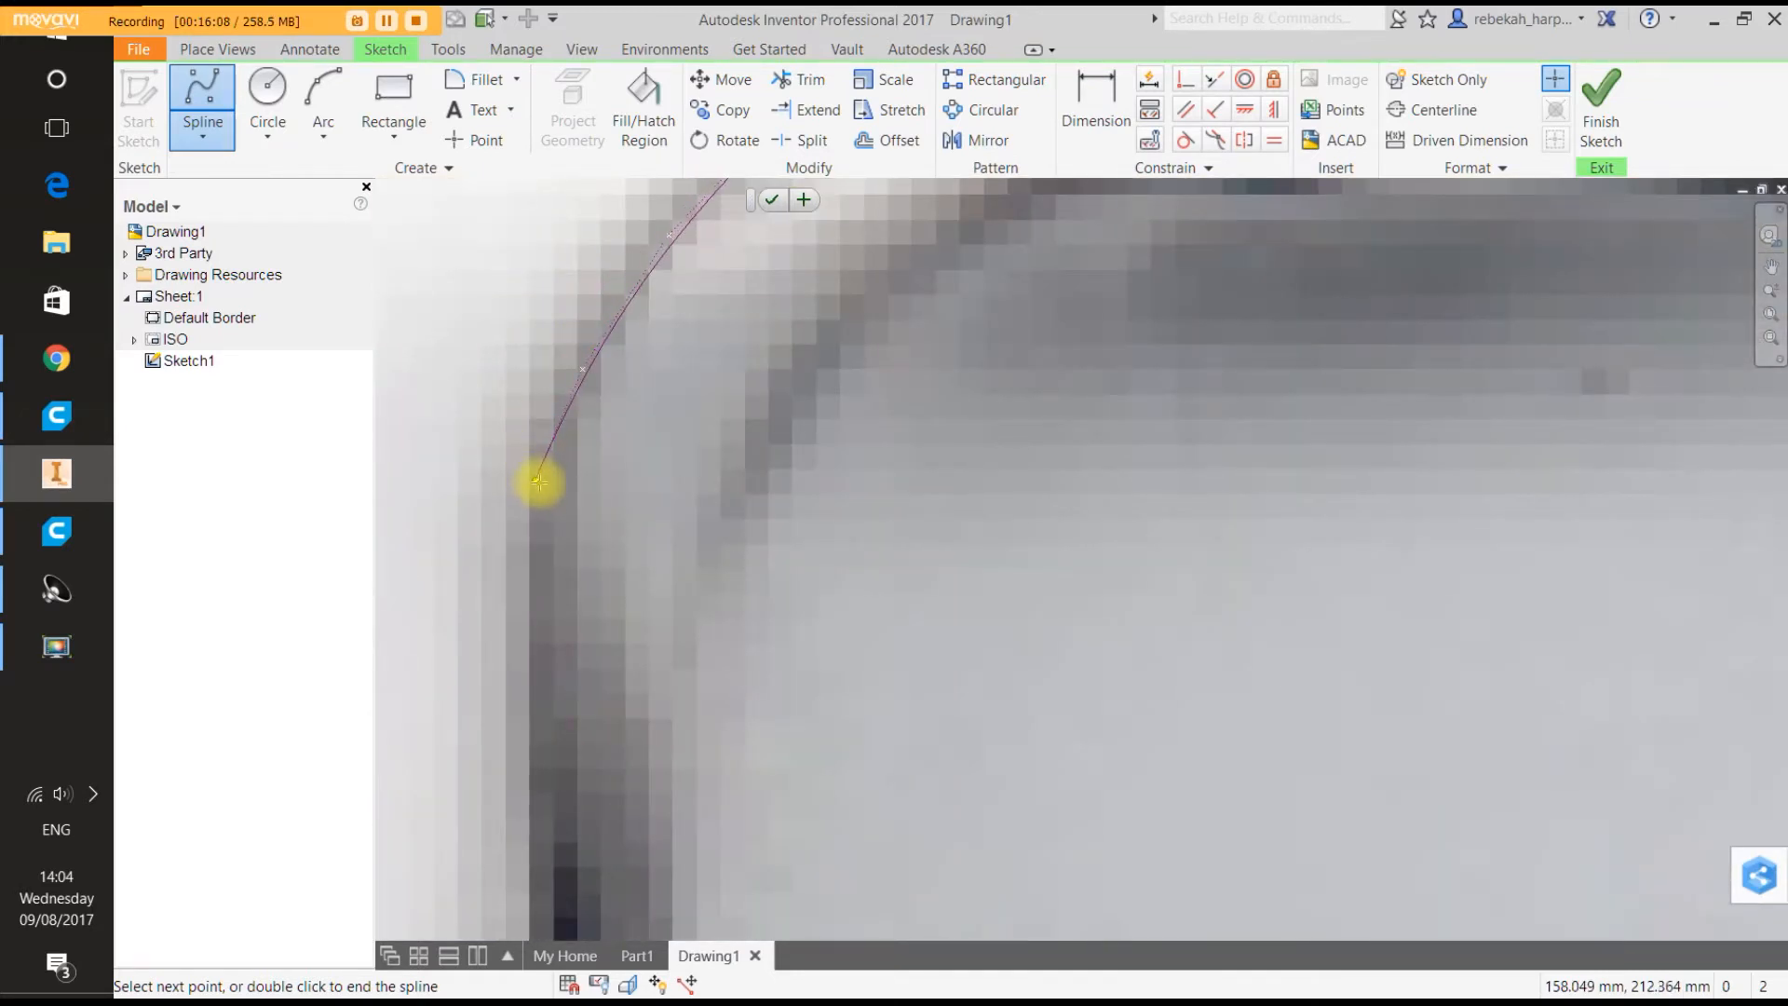
pyautogui.scroll(-3, 542, 489)
pyautogui.scroll(3, 539, 498)
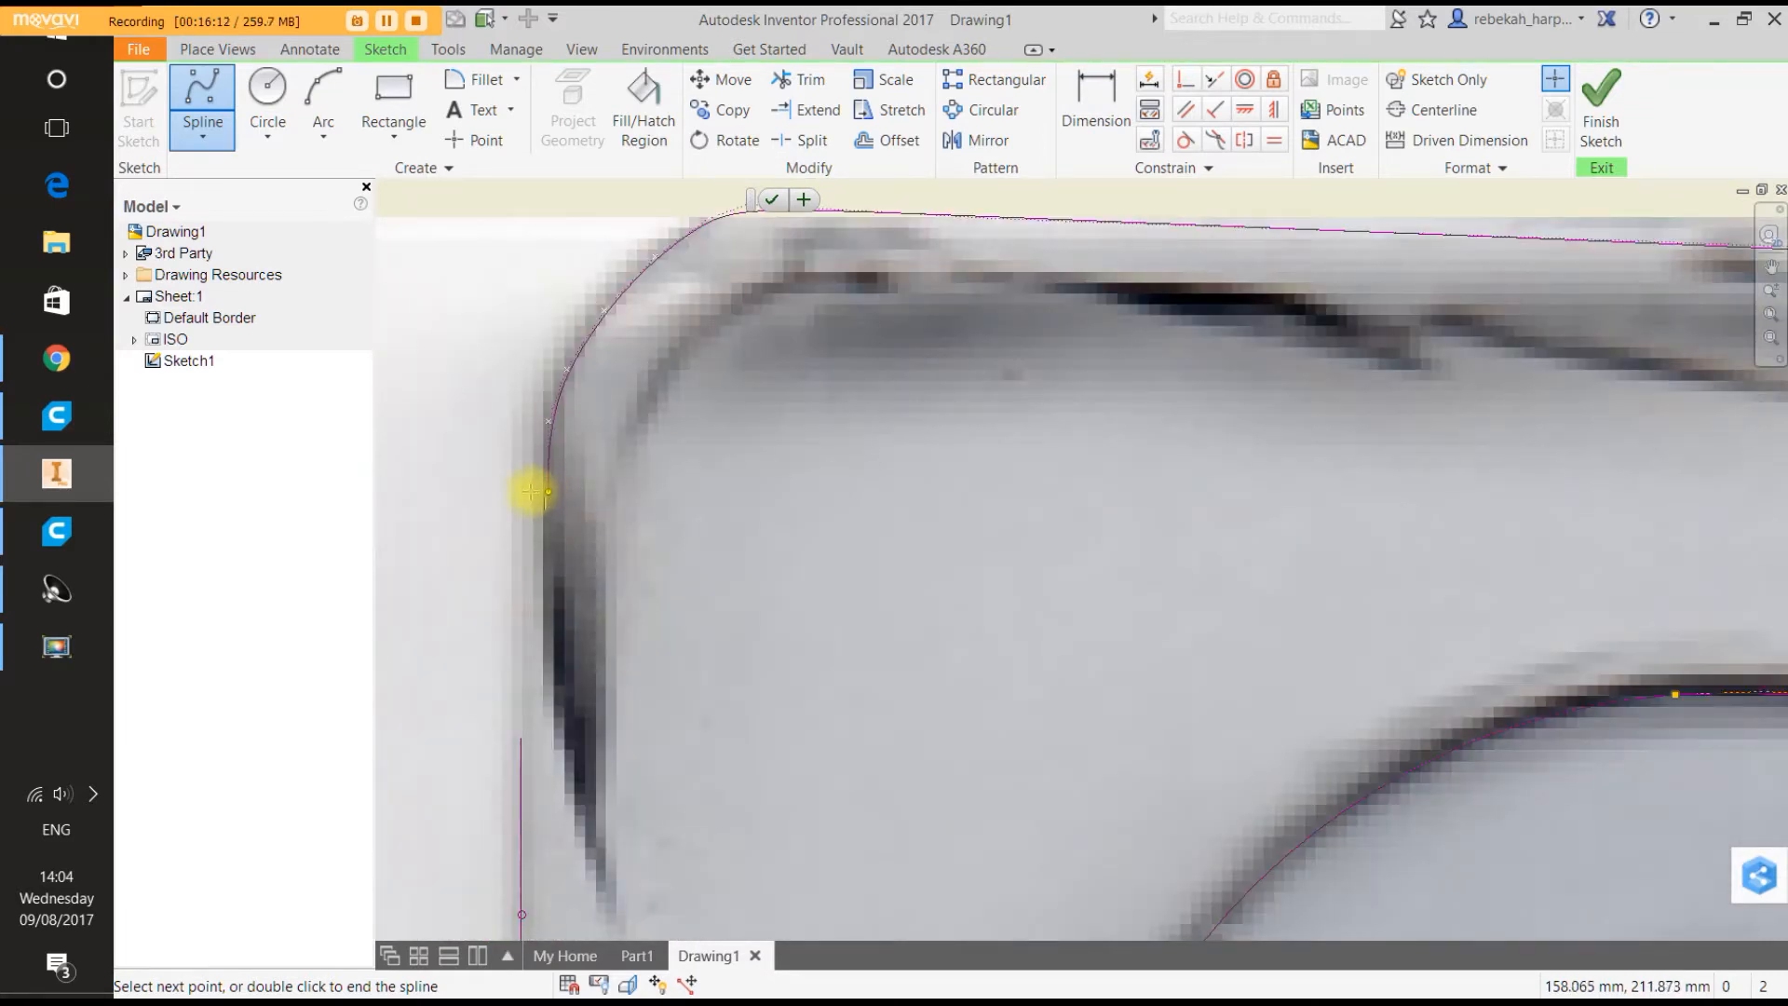
# Complete the outer outline spline by ending it on the existing left-edge endpoint below the upper-left corner, and leave the Spline tool.
pyautogui.scroll(2, 525, 496)
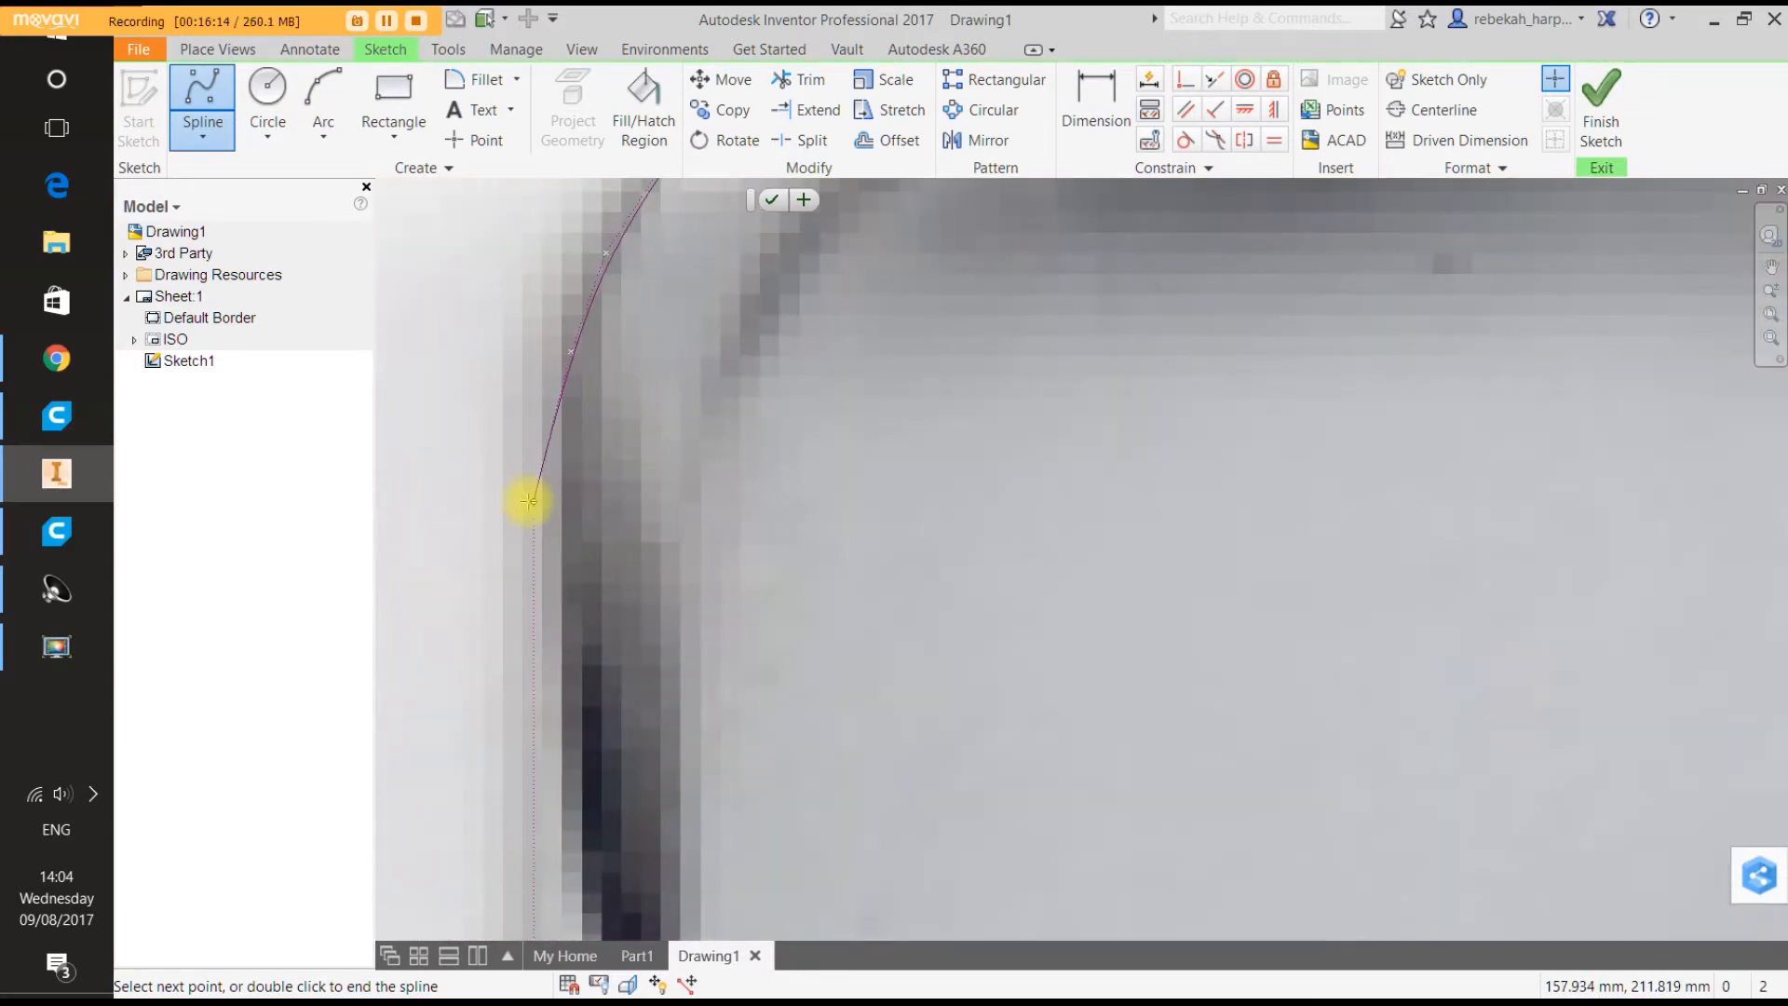
pyautogui.scroll(-3, 535, 503)
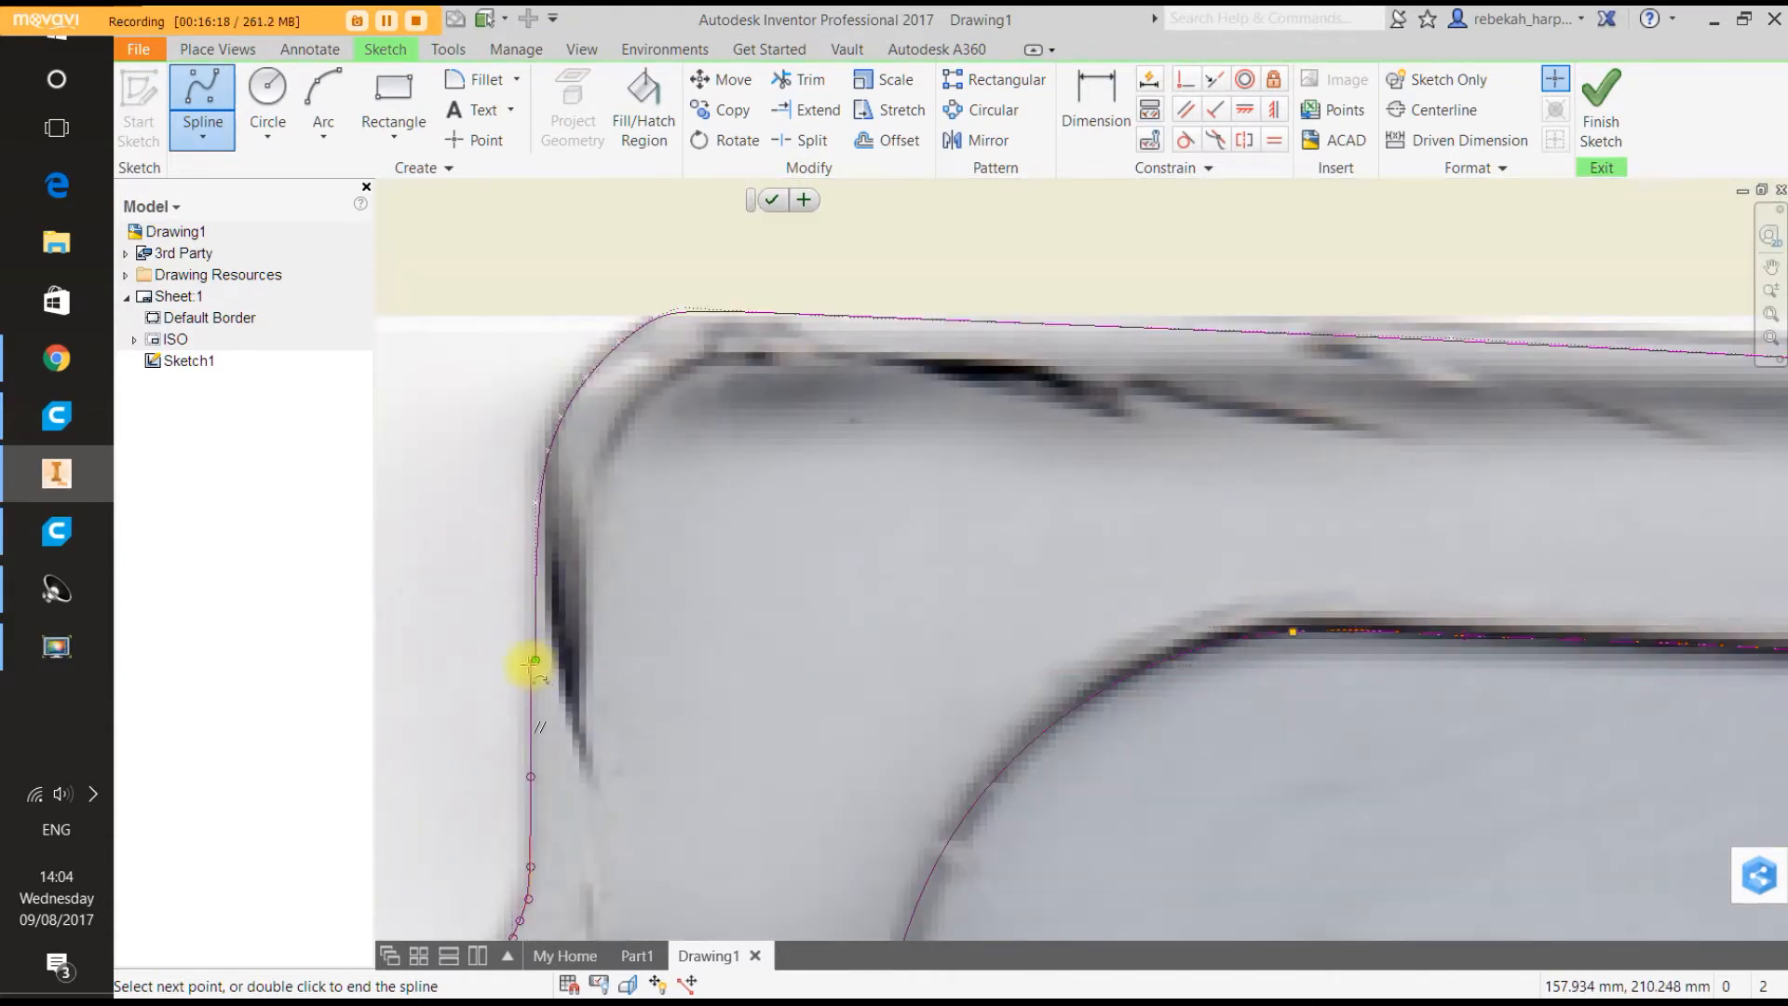
pyautogui.scroll(4, 534, 661)
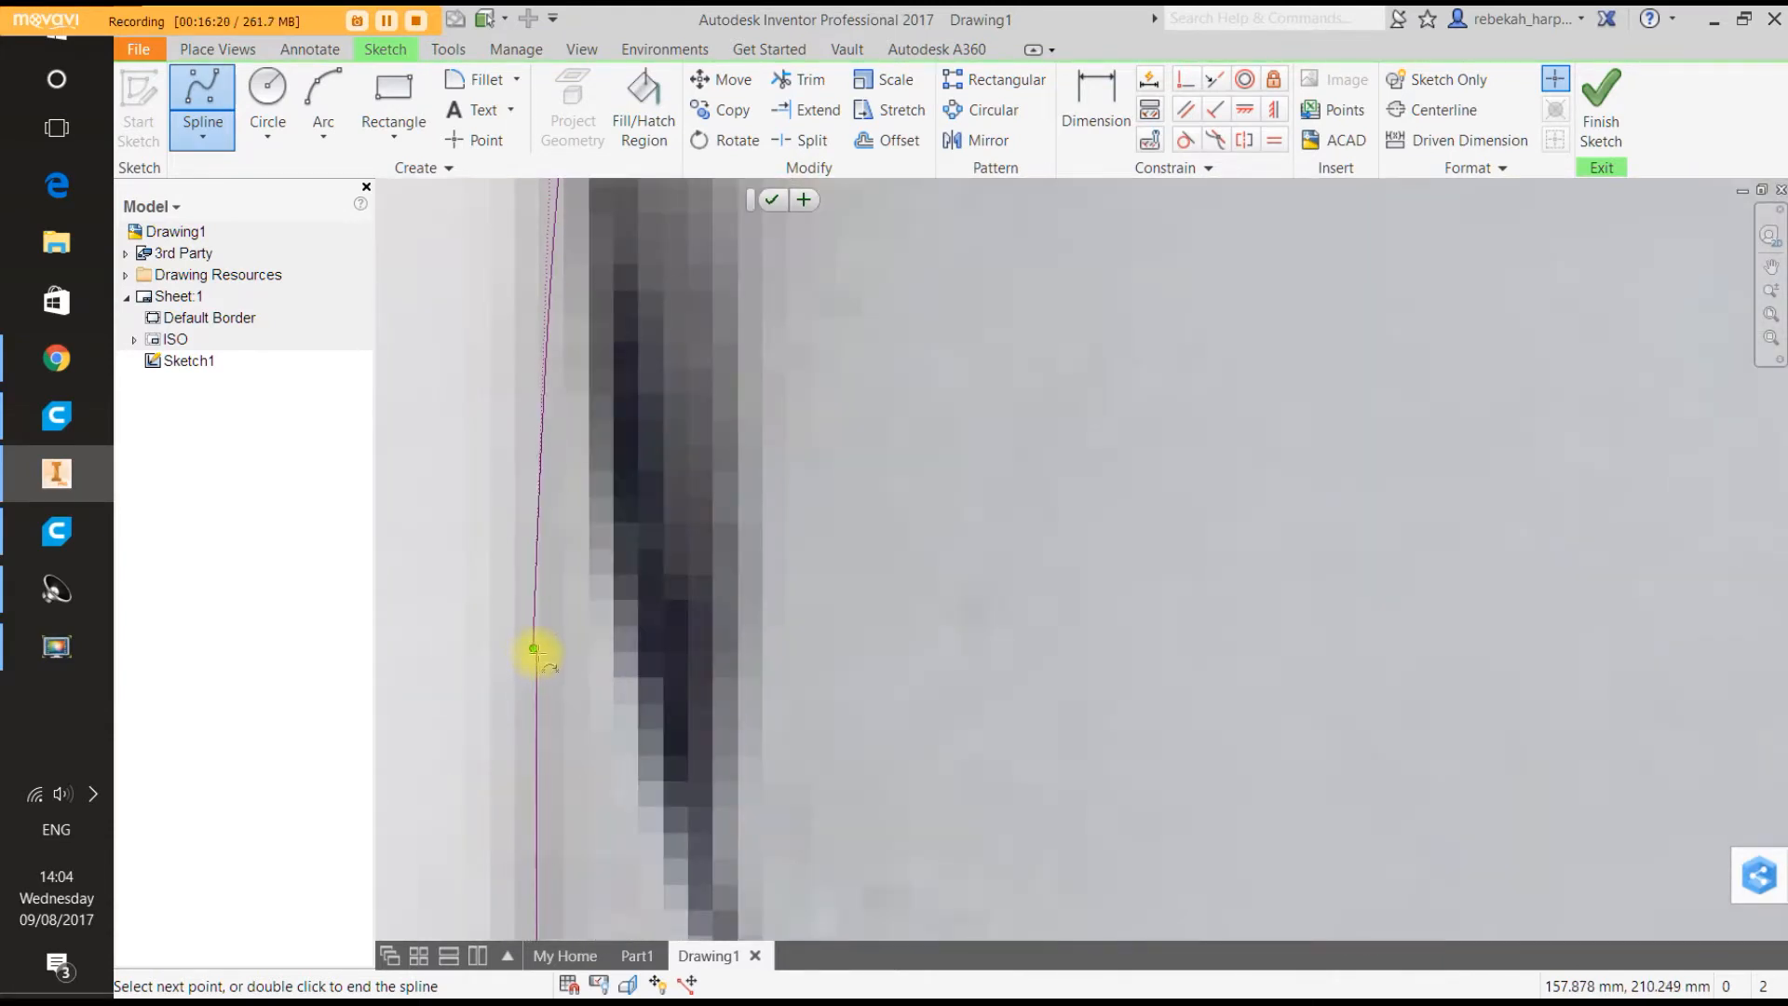
pyautogui.scroll(3, 534, 649)
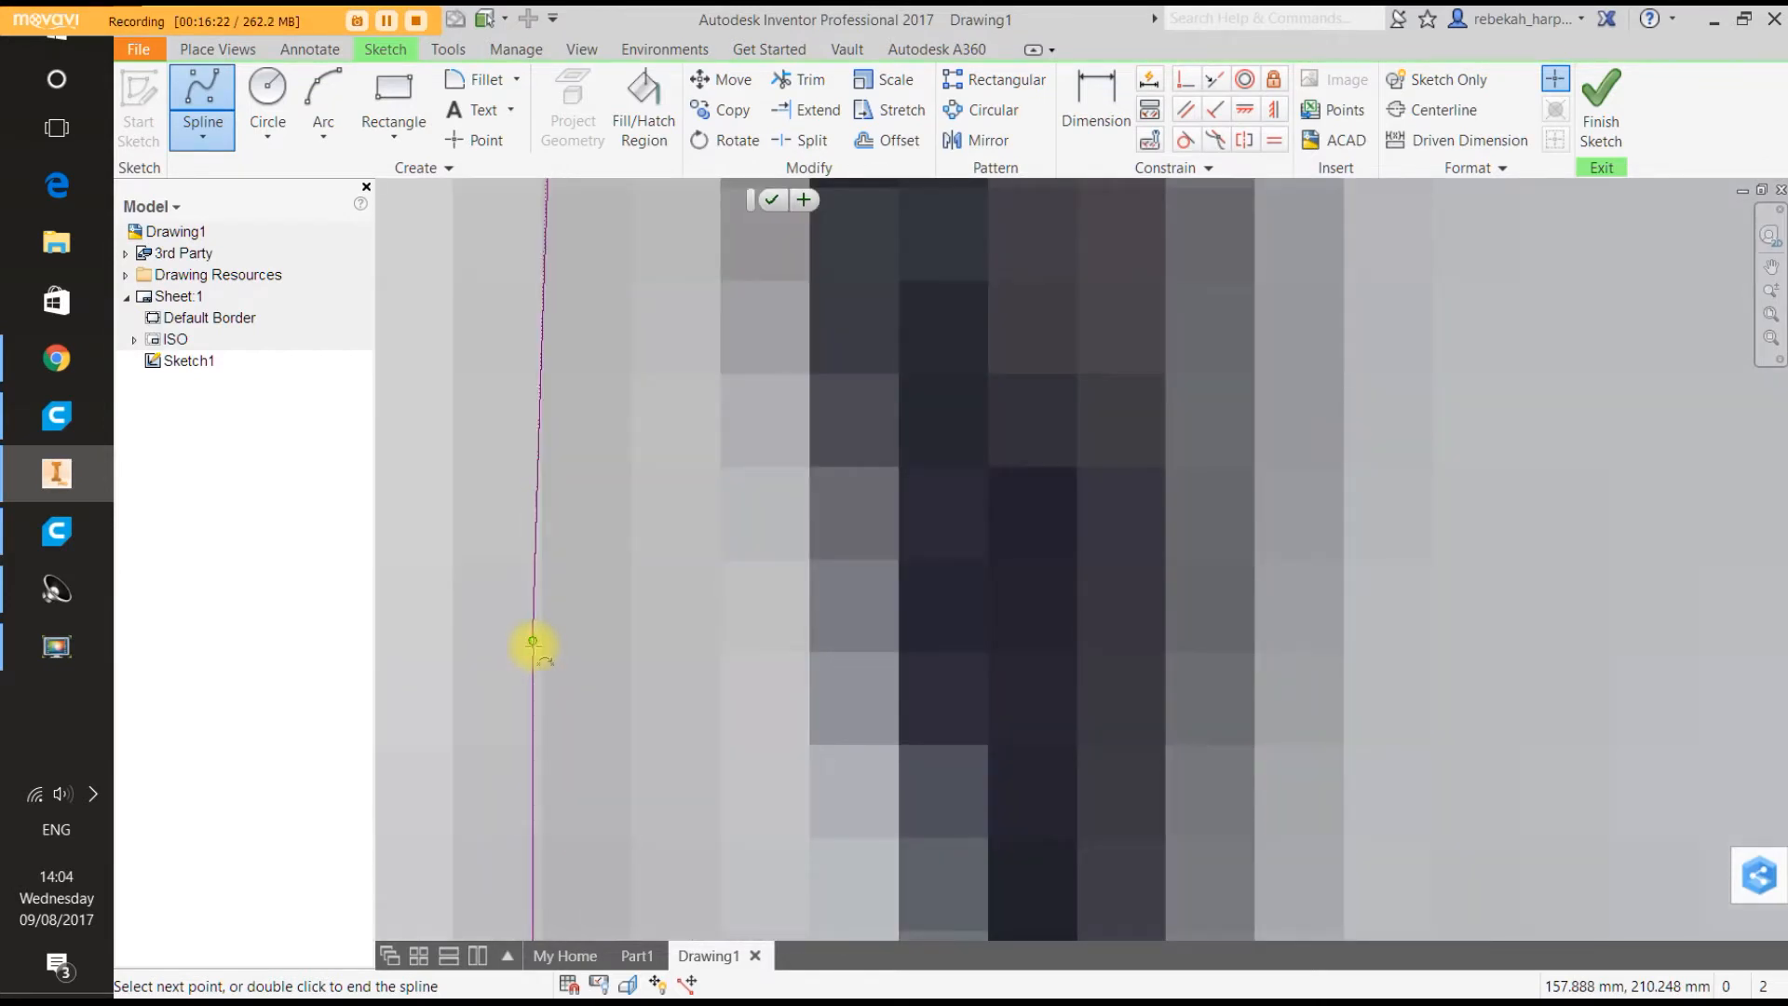
pyautogui.rightClick(532, 642)
pyautogui.click(606, 641)
pyautogui.scroll(-5, 607, 639)
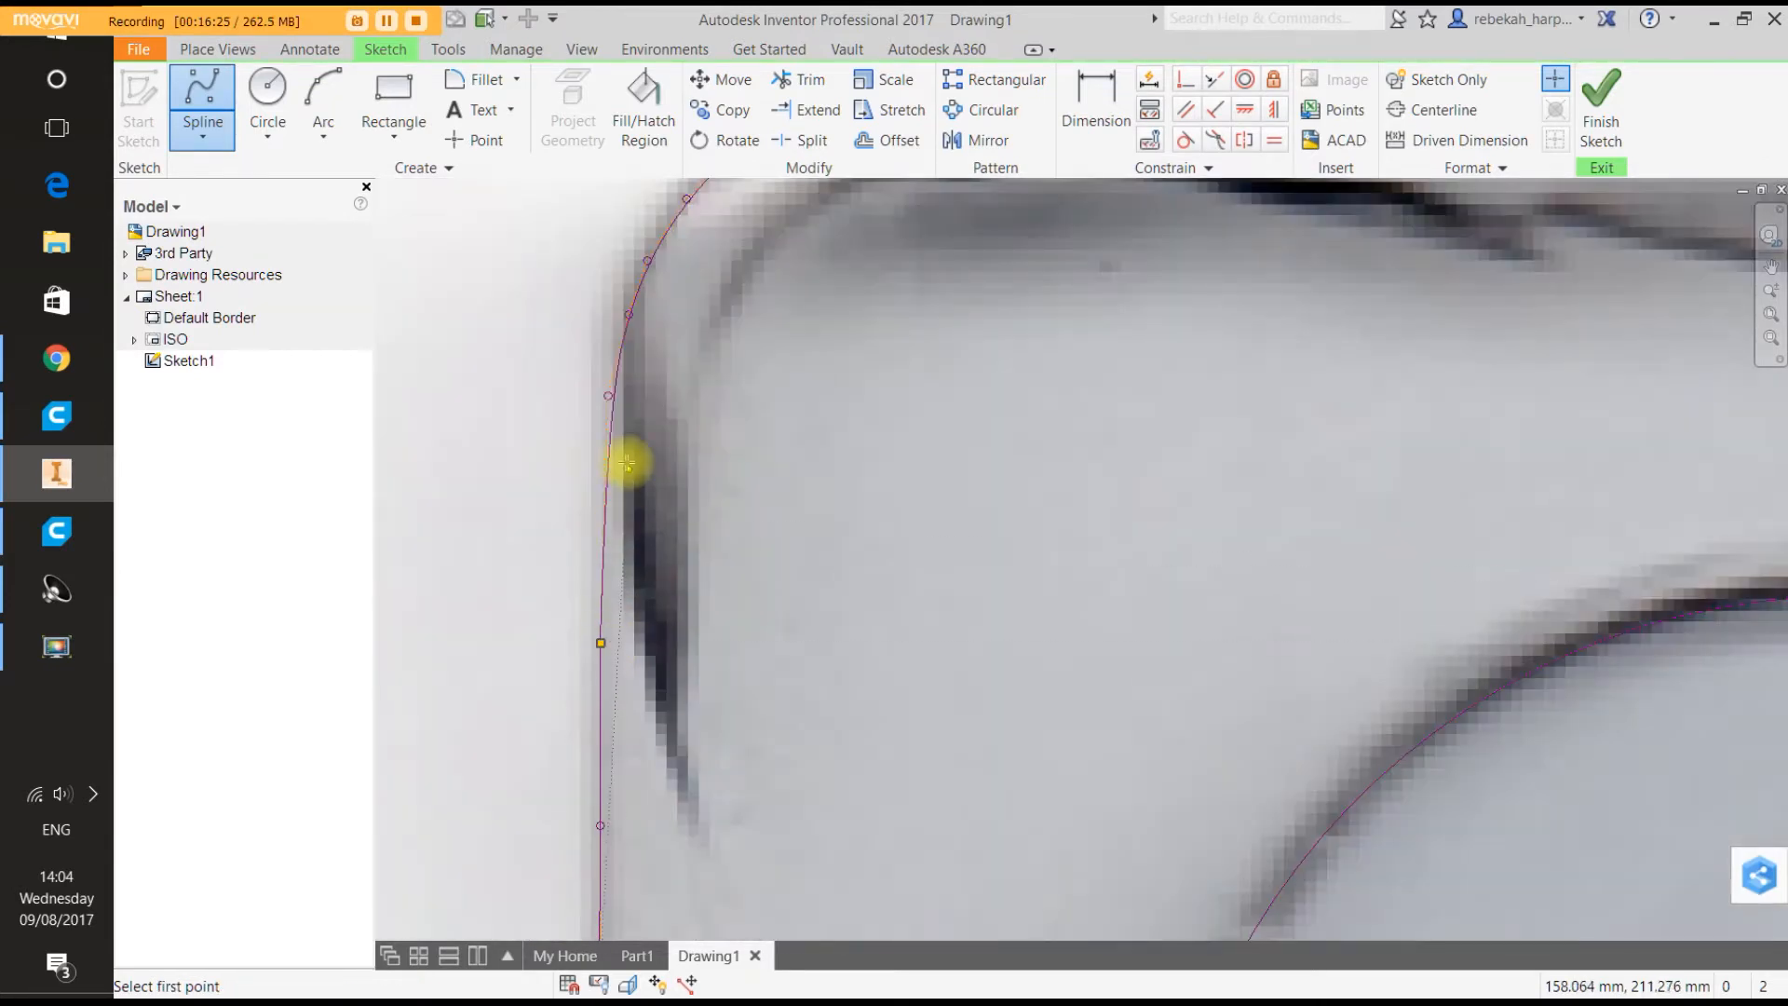
pyautogui.rightClick(623, 384)
pyautogui.click(678, 386)
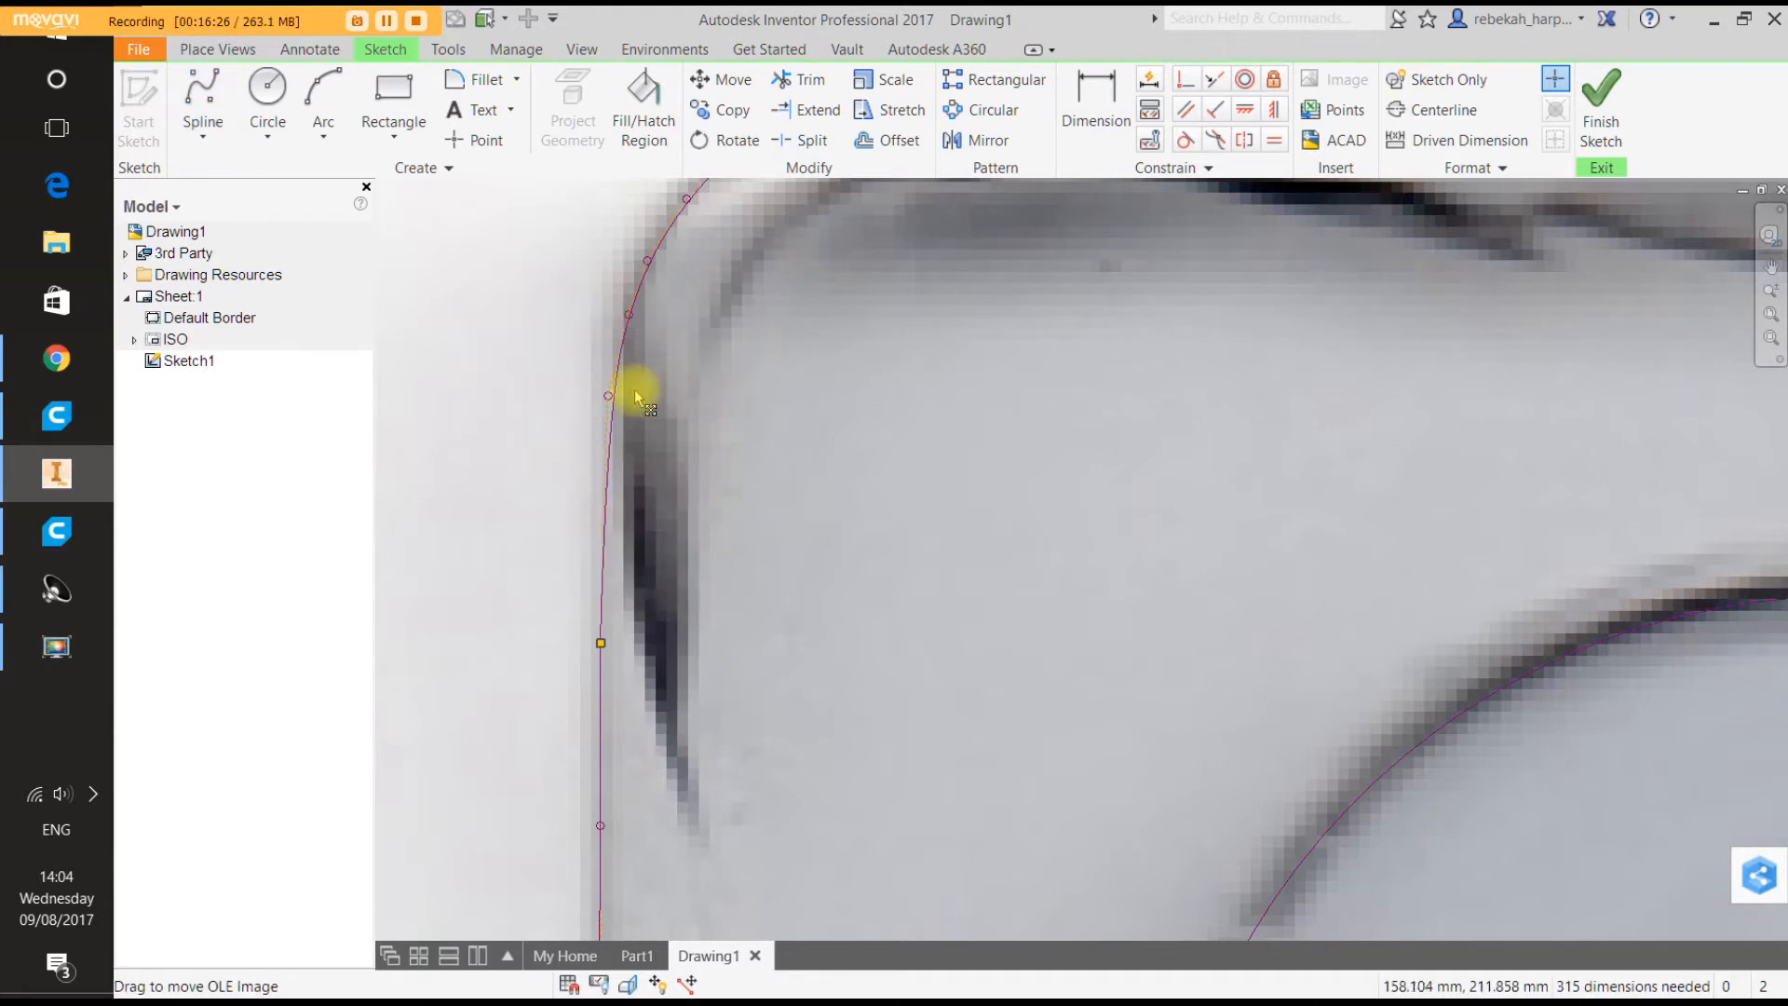
pyautogui.rightClick(643, 391)
pyautogui.click(922, 484)
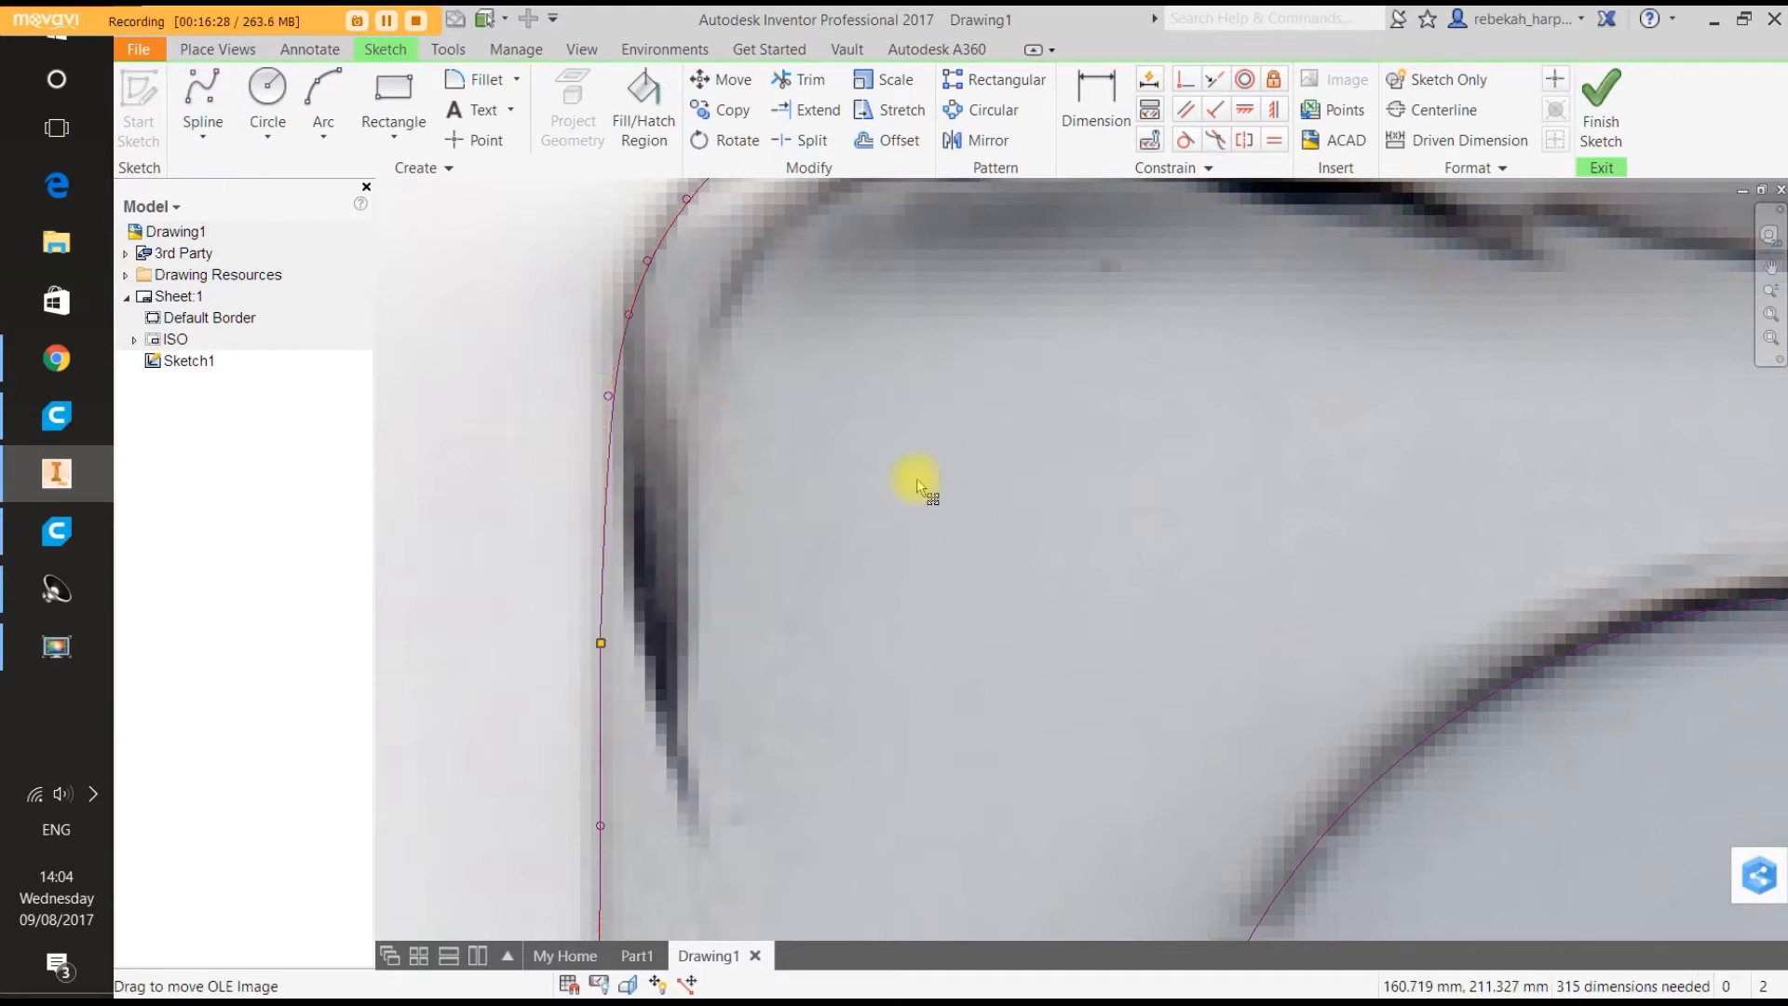
# Reposition the spline control vertices on the side of the upper-left corner outward to follow the scanned part's edge.
pyautogui.moveTo(606, 398); pyautogui.dragTo(592, 395)
pyautogui.scroll(-5, 654, 360)
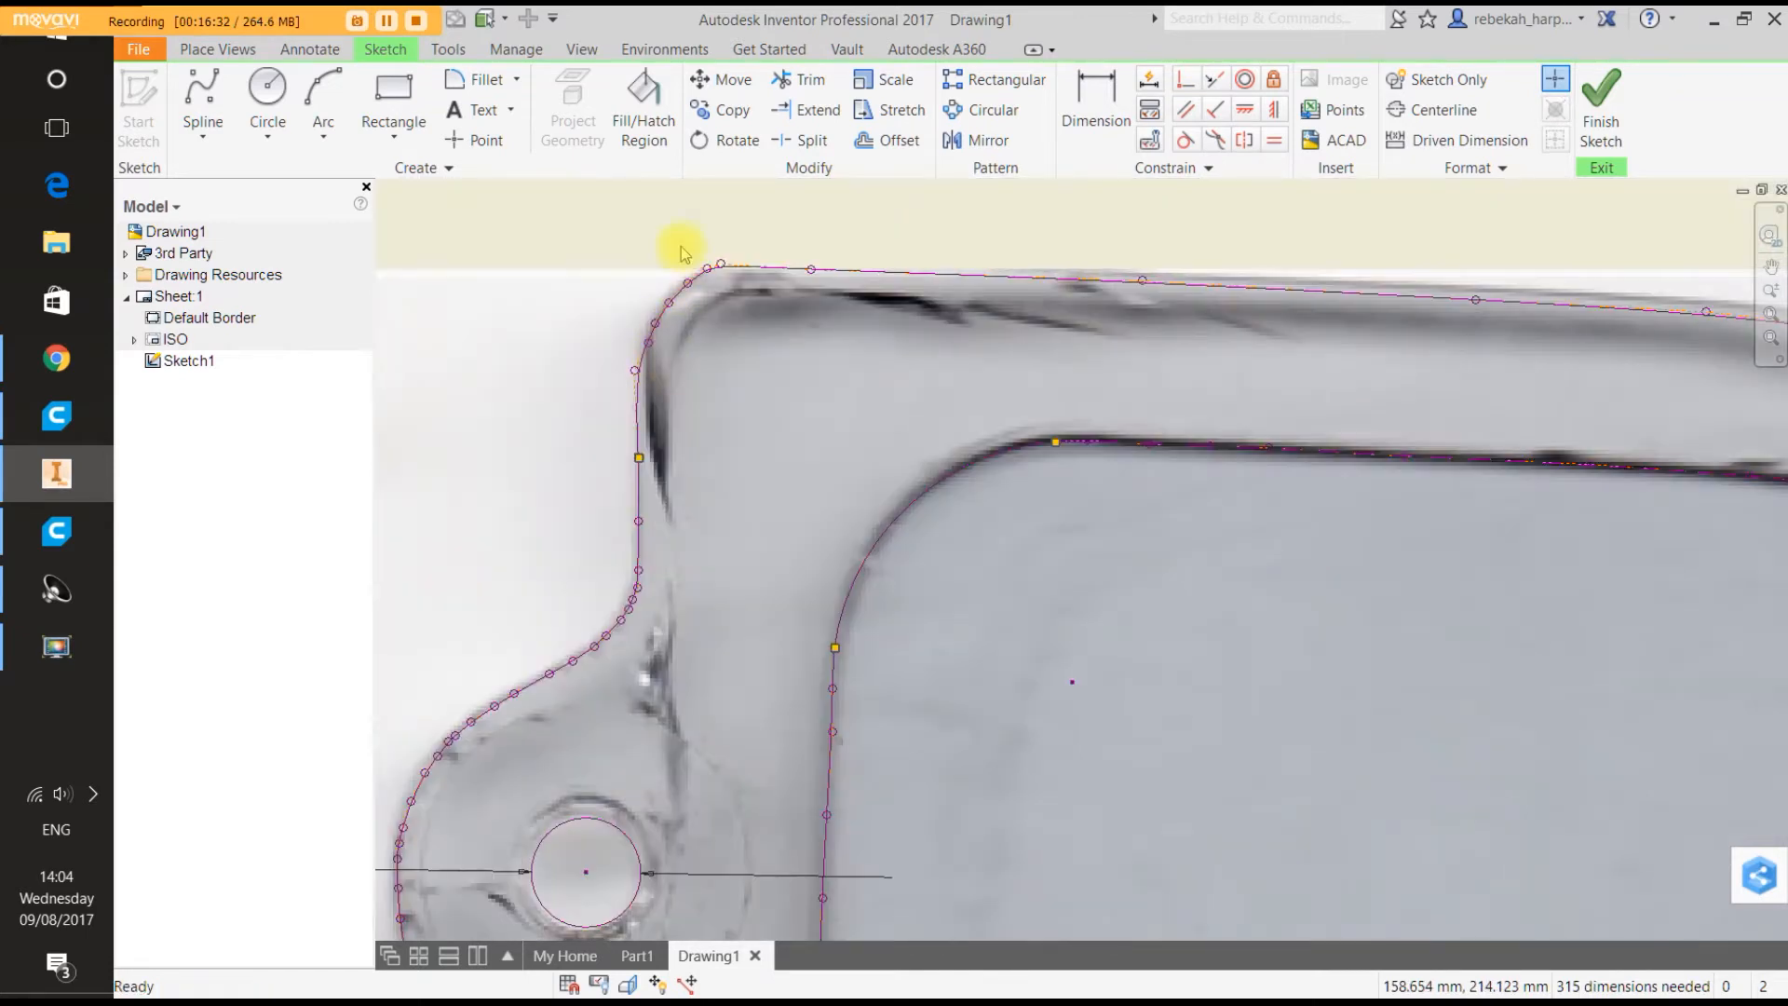
pyautogui.scroll(6, 676, 245)
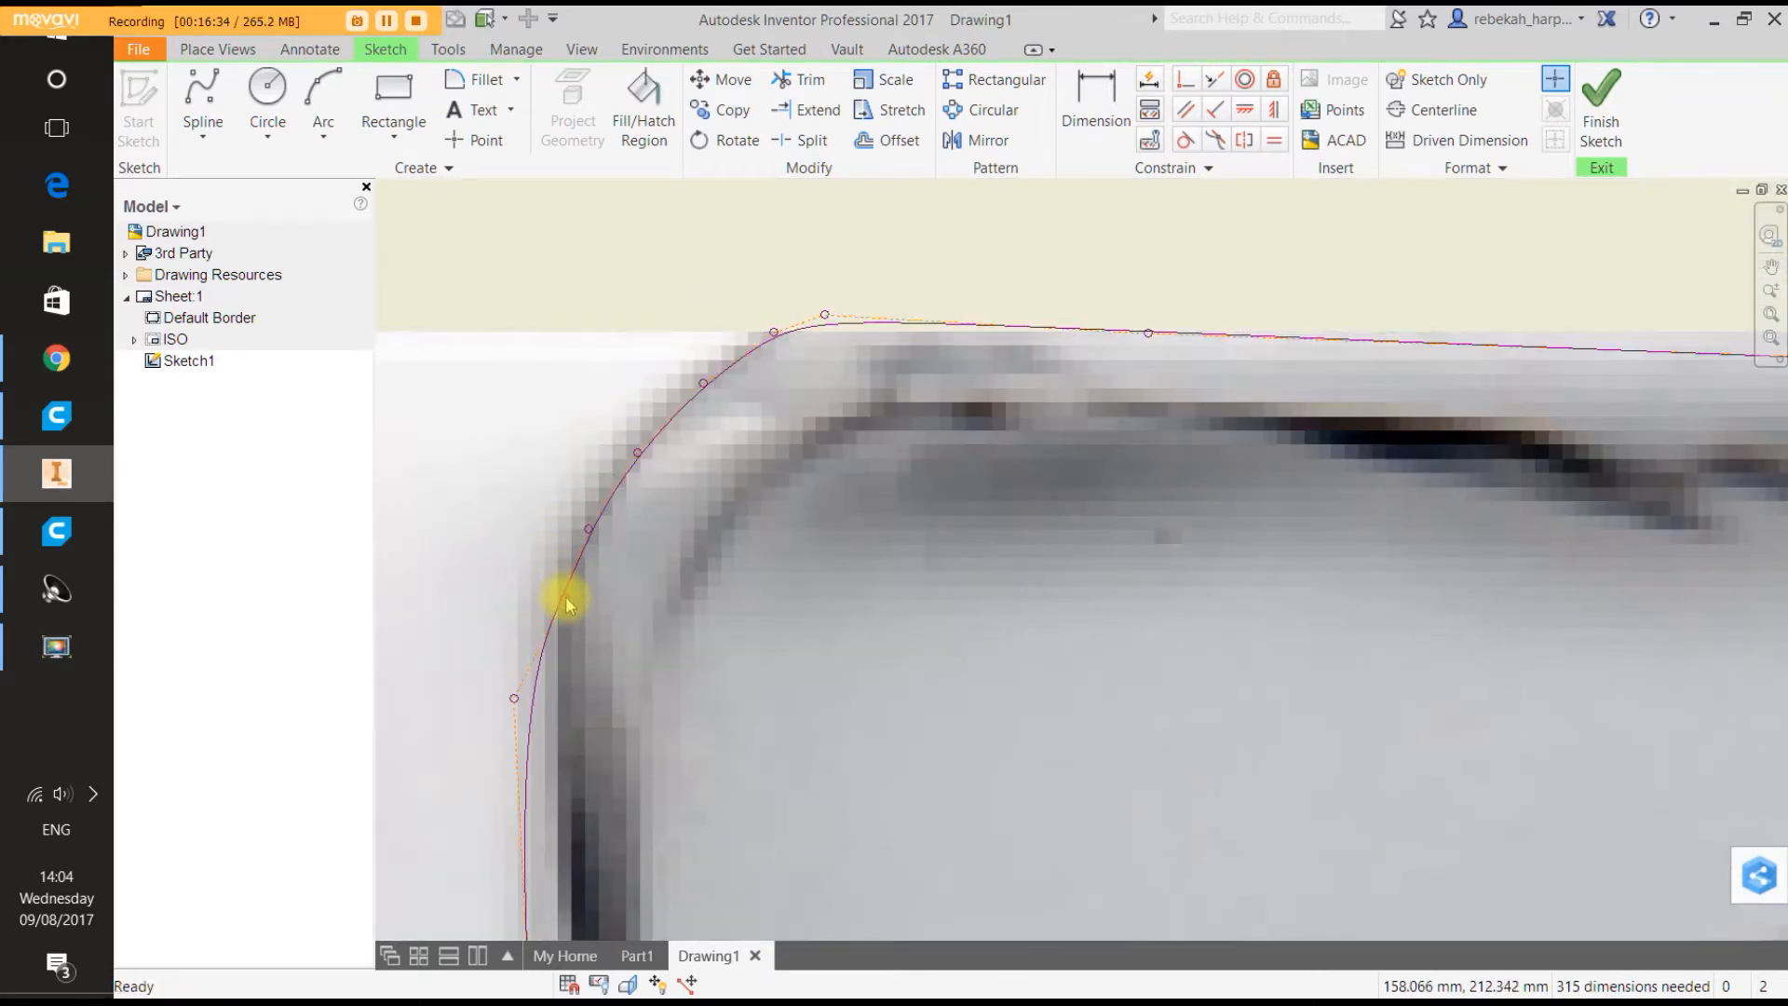
pyautogui.moveTo(566, 600); pyautogui.dragTo(570, 516)
pyautogui.moveTo(638, 452); pyautogui.dragTo(620, 444)
# Shift the upper-left corner's diagonal control vertex outward and lower the one at the start of the top edge to fit the image.
pyautogui.scroll(3, 711, 339)
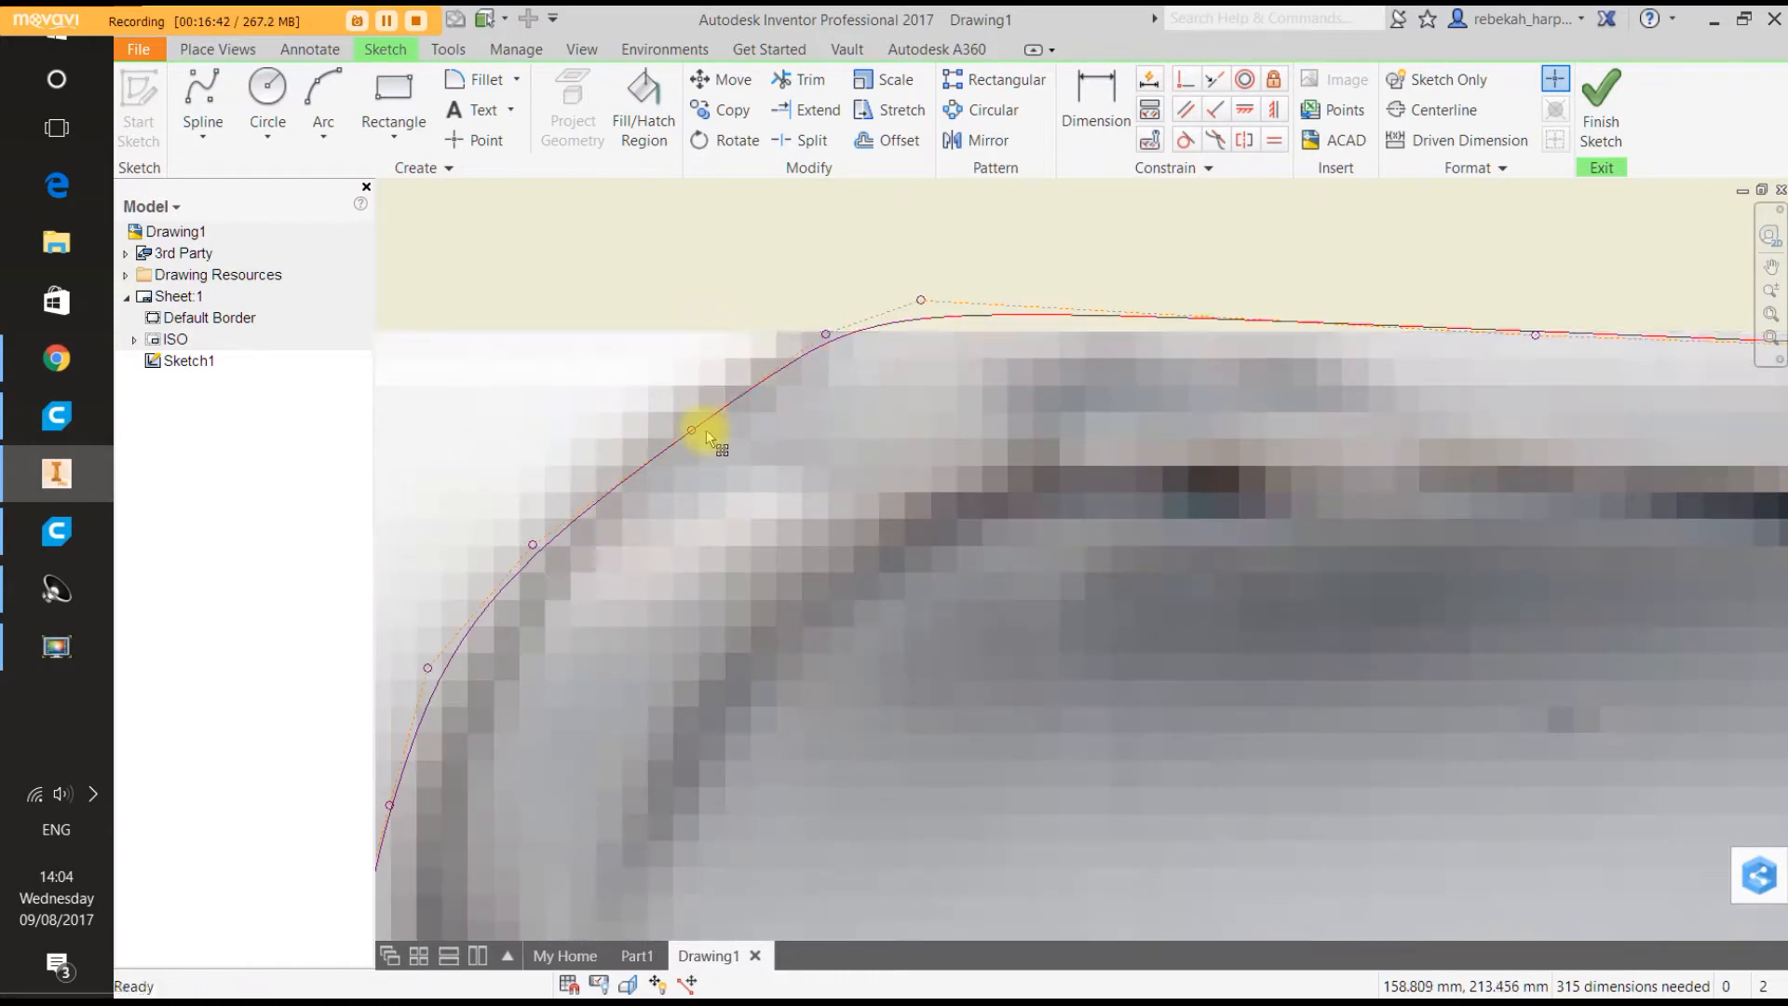
pyautogui.moveTo(694, 431); pyautogui.dragTo(687, 412)
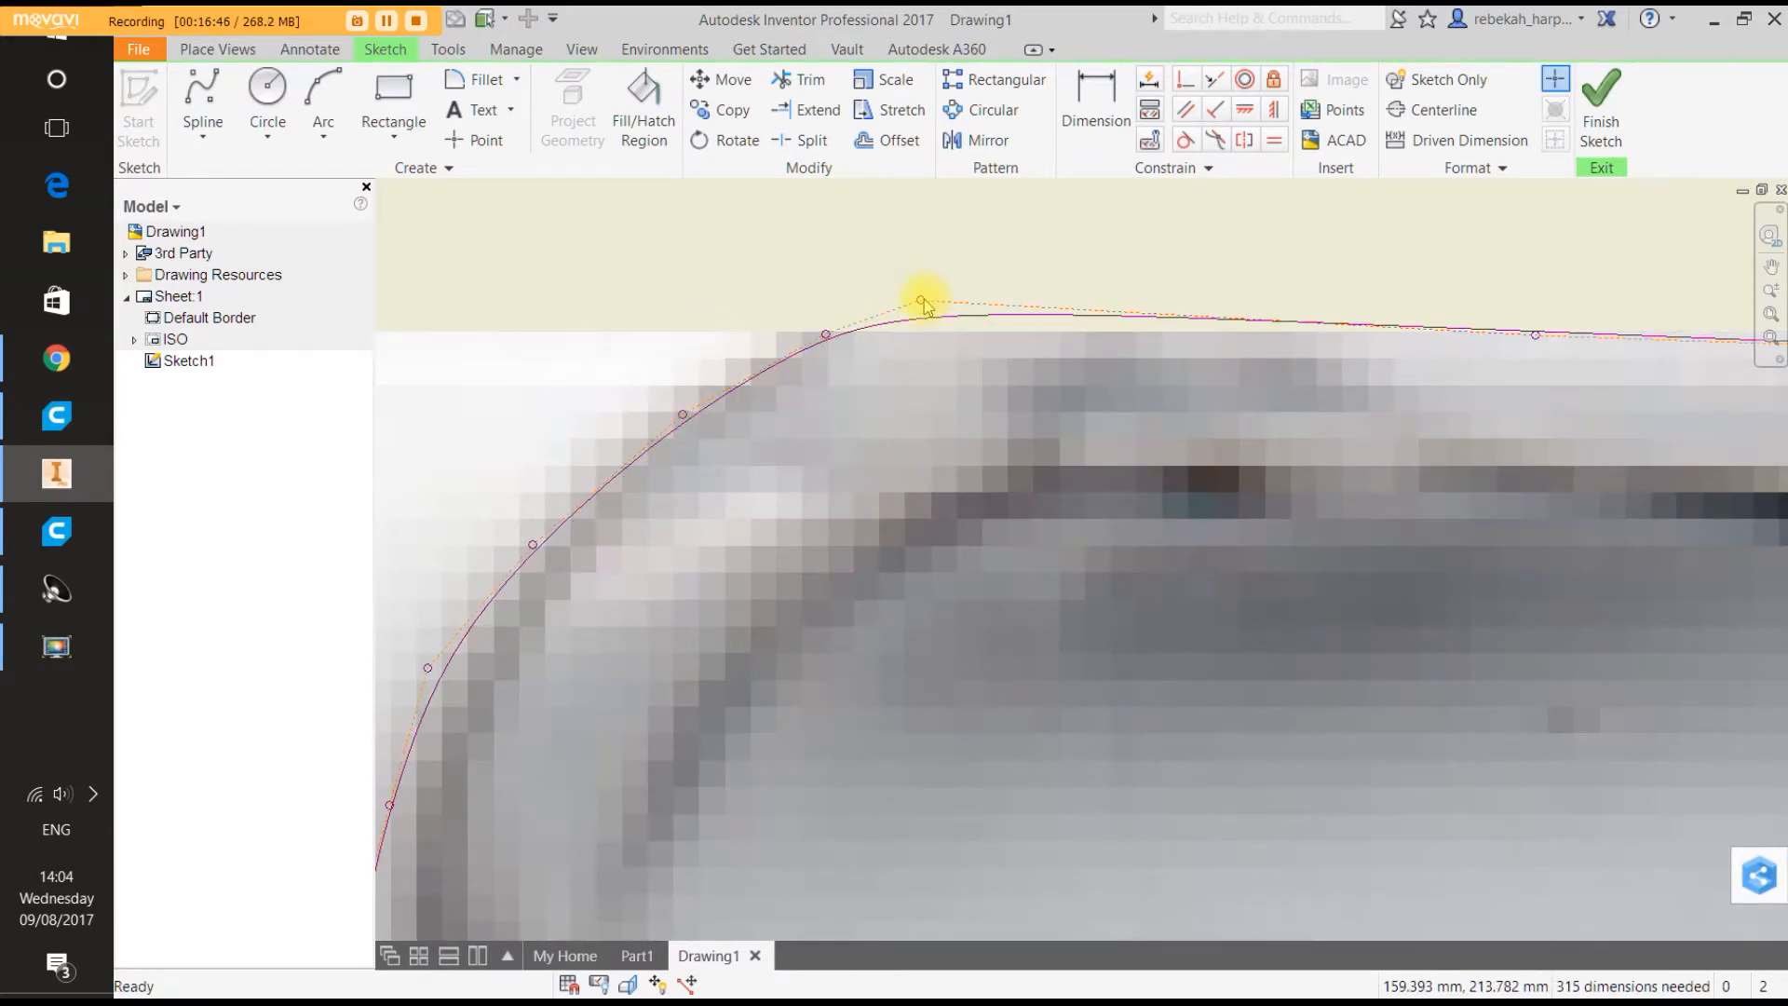
pyautogui.moveTo(922, 302); pyautogui.dragTo(922, 325)
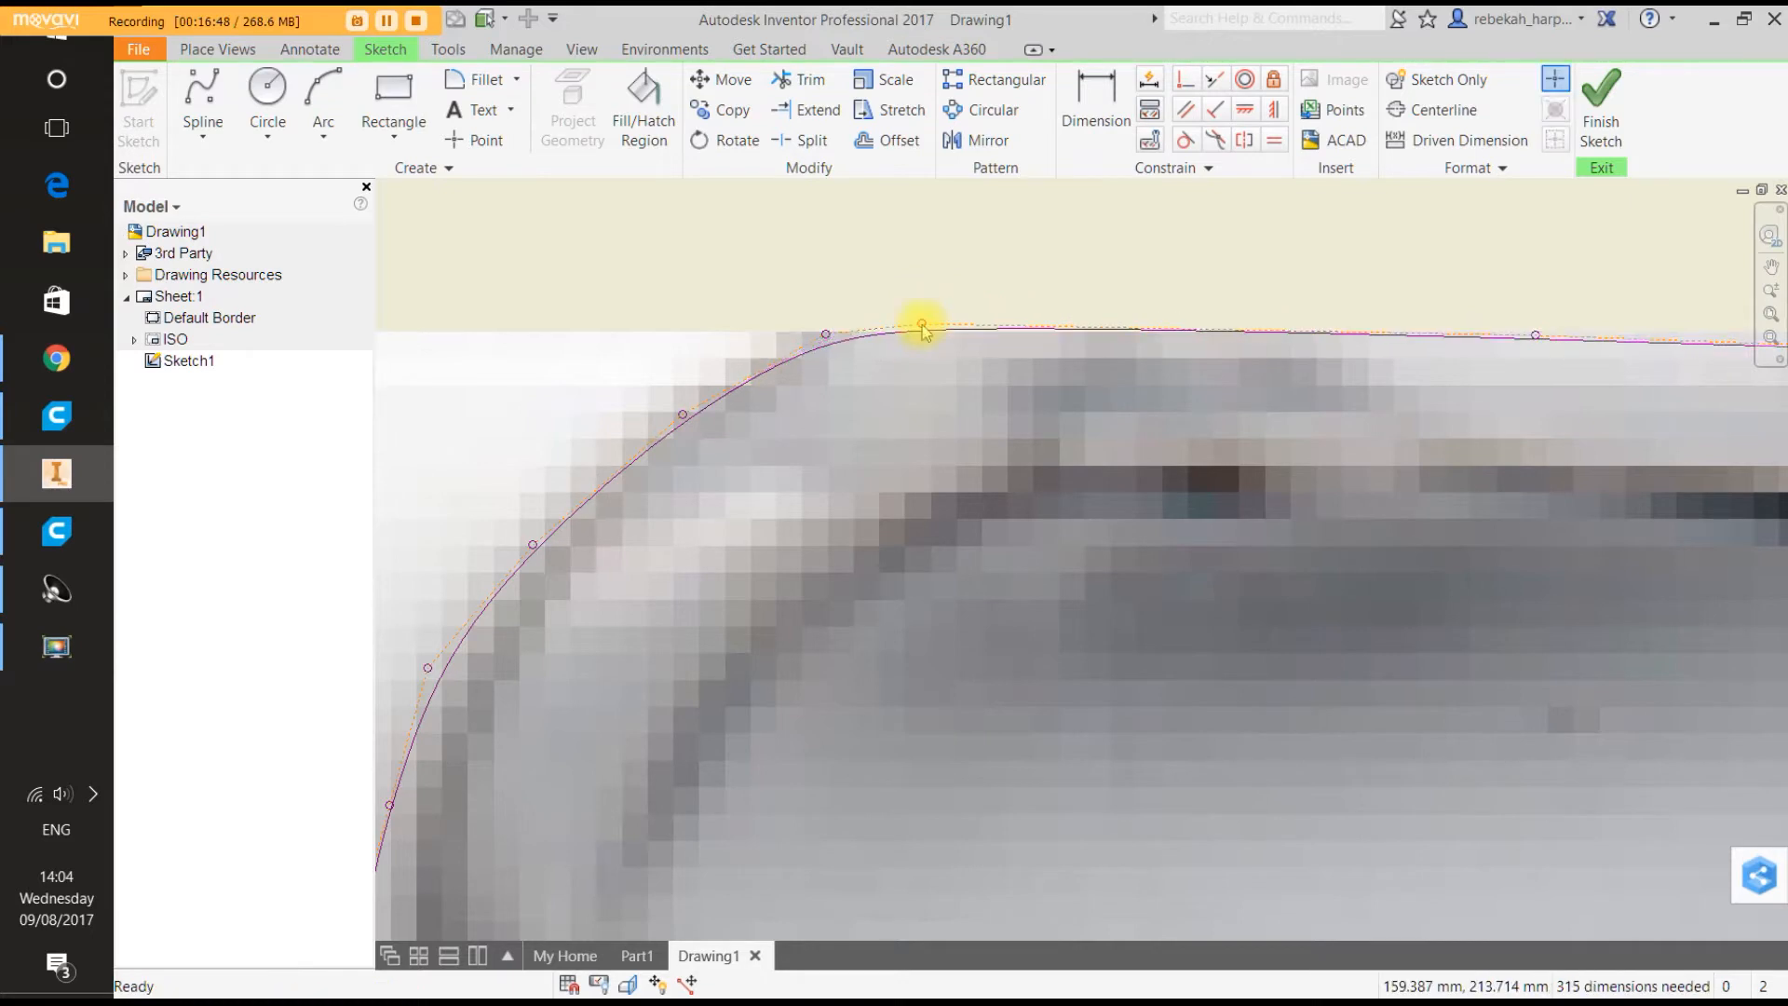
# Raise three spline control vertices along the left half of the part's top edge to match the scanned edge.
pyautogui.scroll(-2, 920, 373)
pyautogui.scroll(-5, 1251, 389)
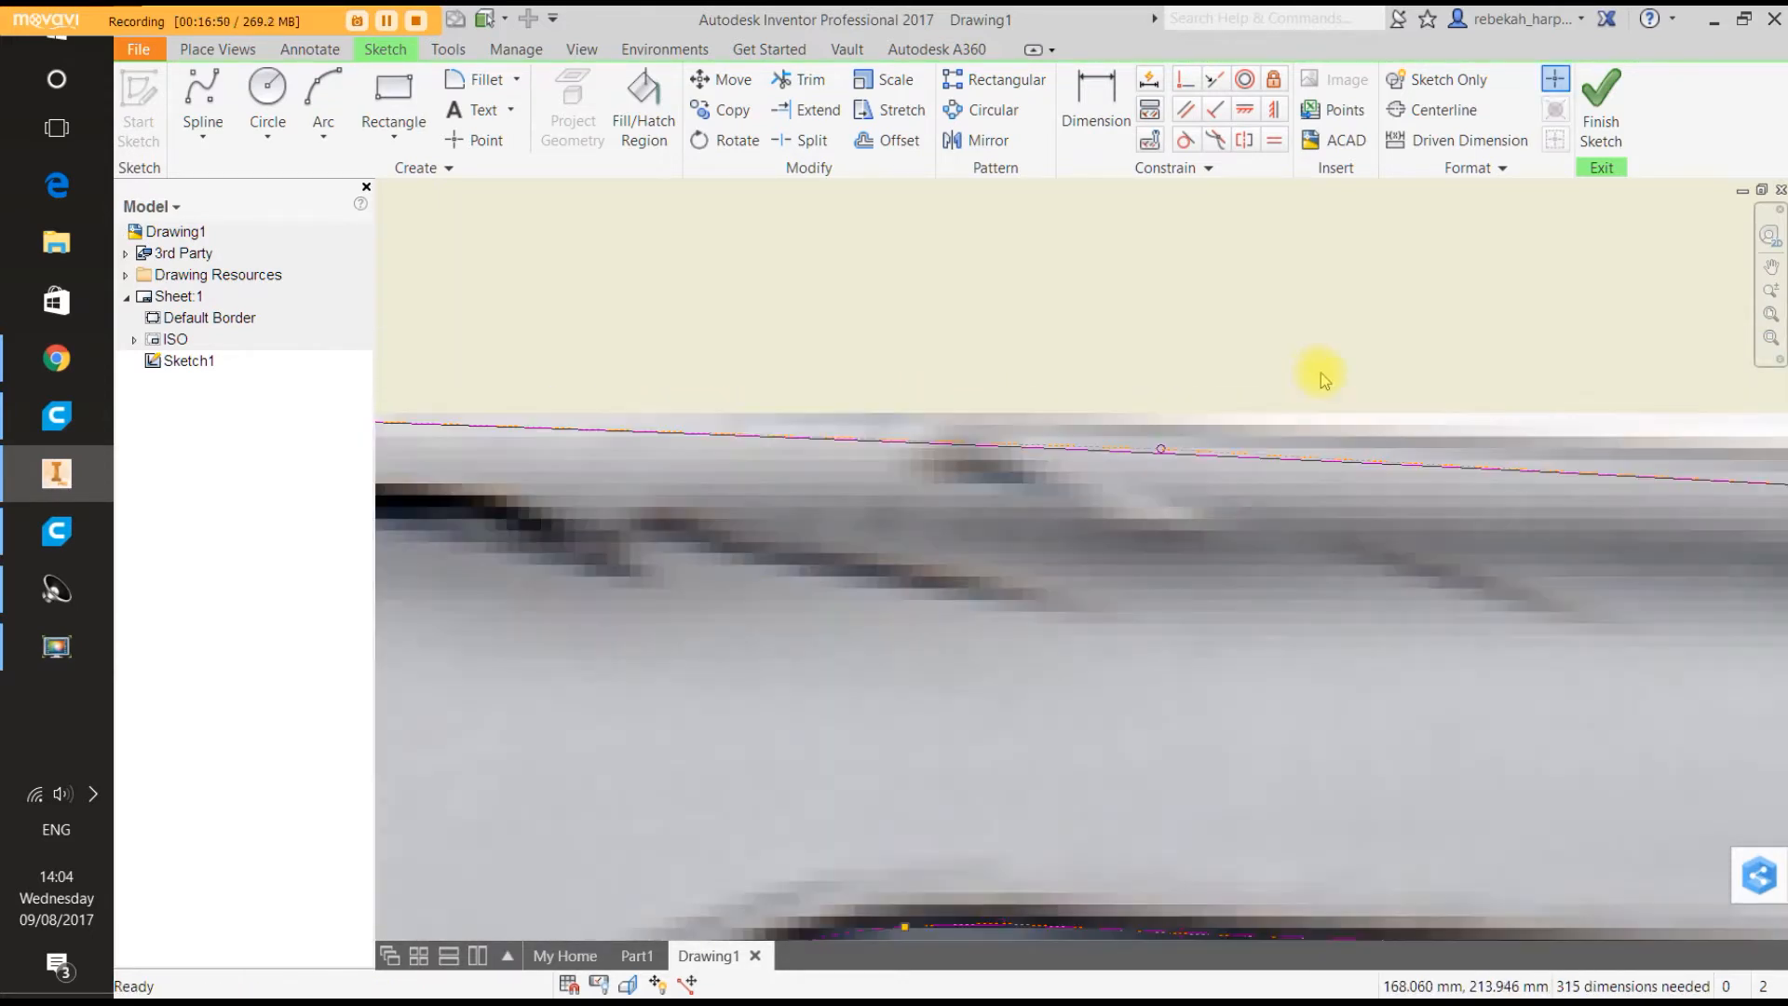
pyautogui.moveTo(1160, 448); pyautogui.dragTo(1162, 408)
pyautogui.scroll(5, 1161, 407)
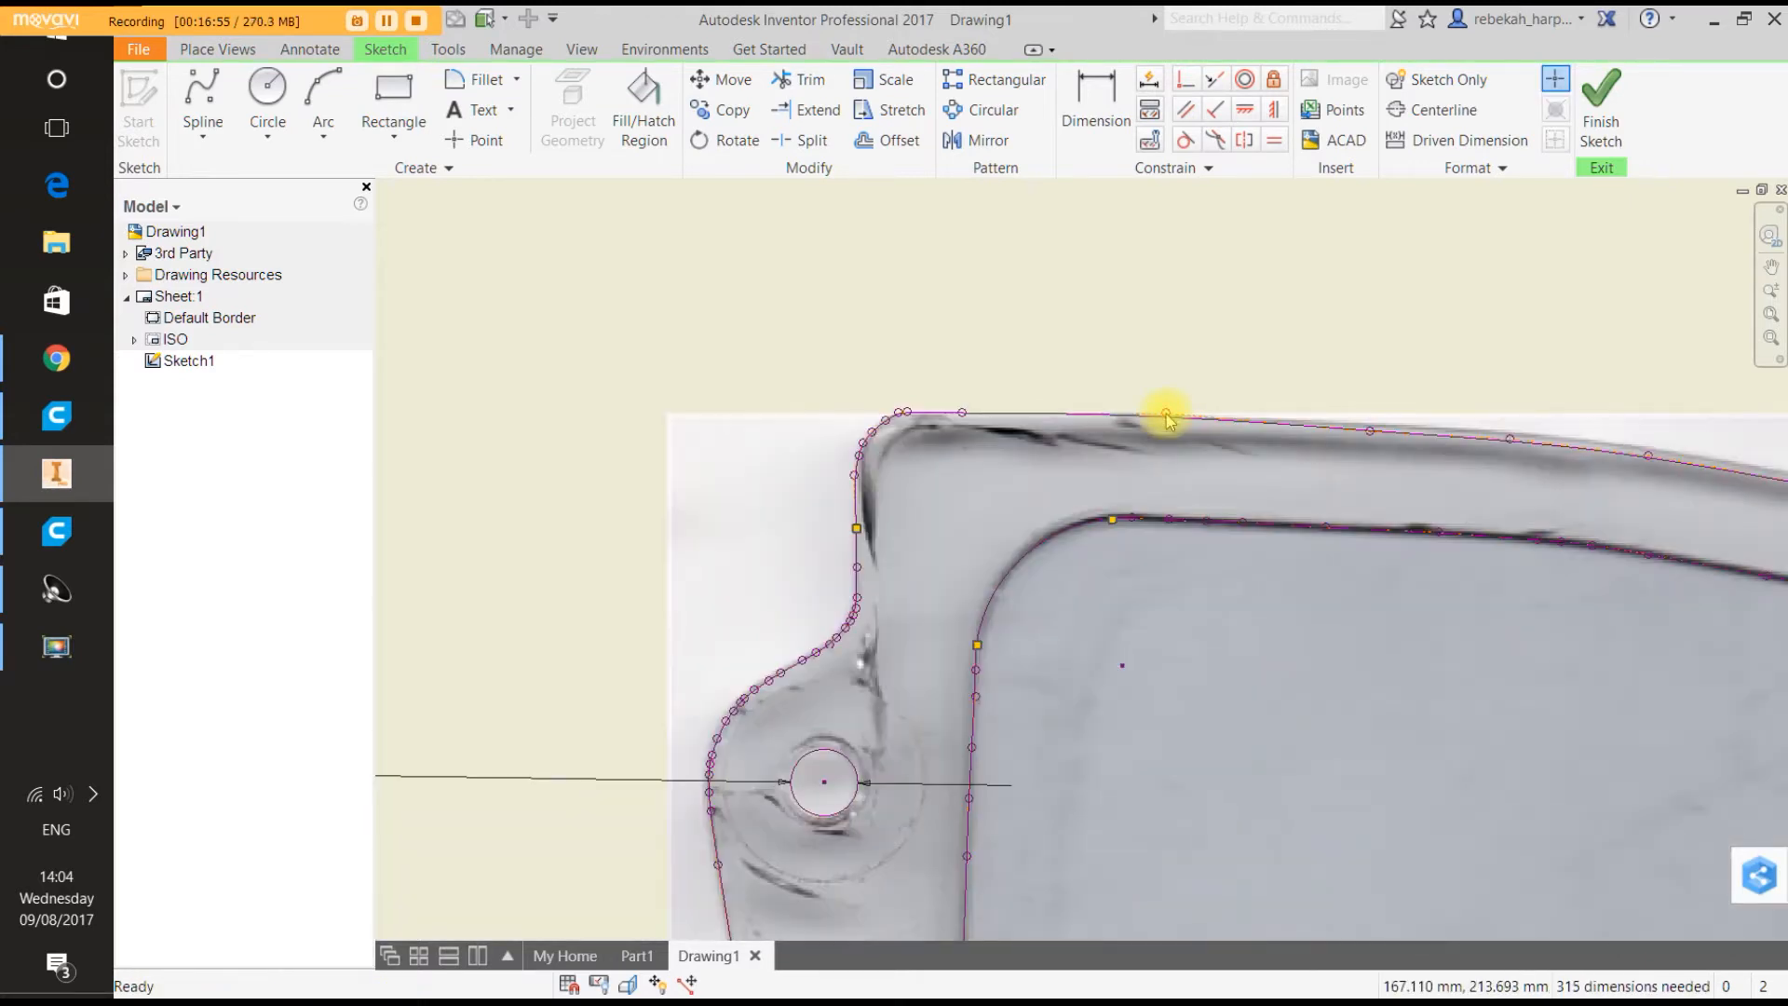
pyautogui.scroll(-1, 1413, 432)
pyautogui.scroll(-3, 1439, 438)
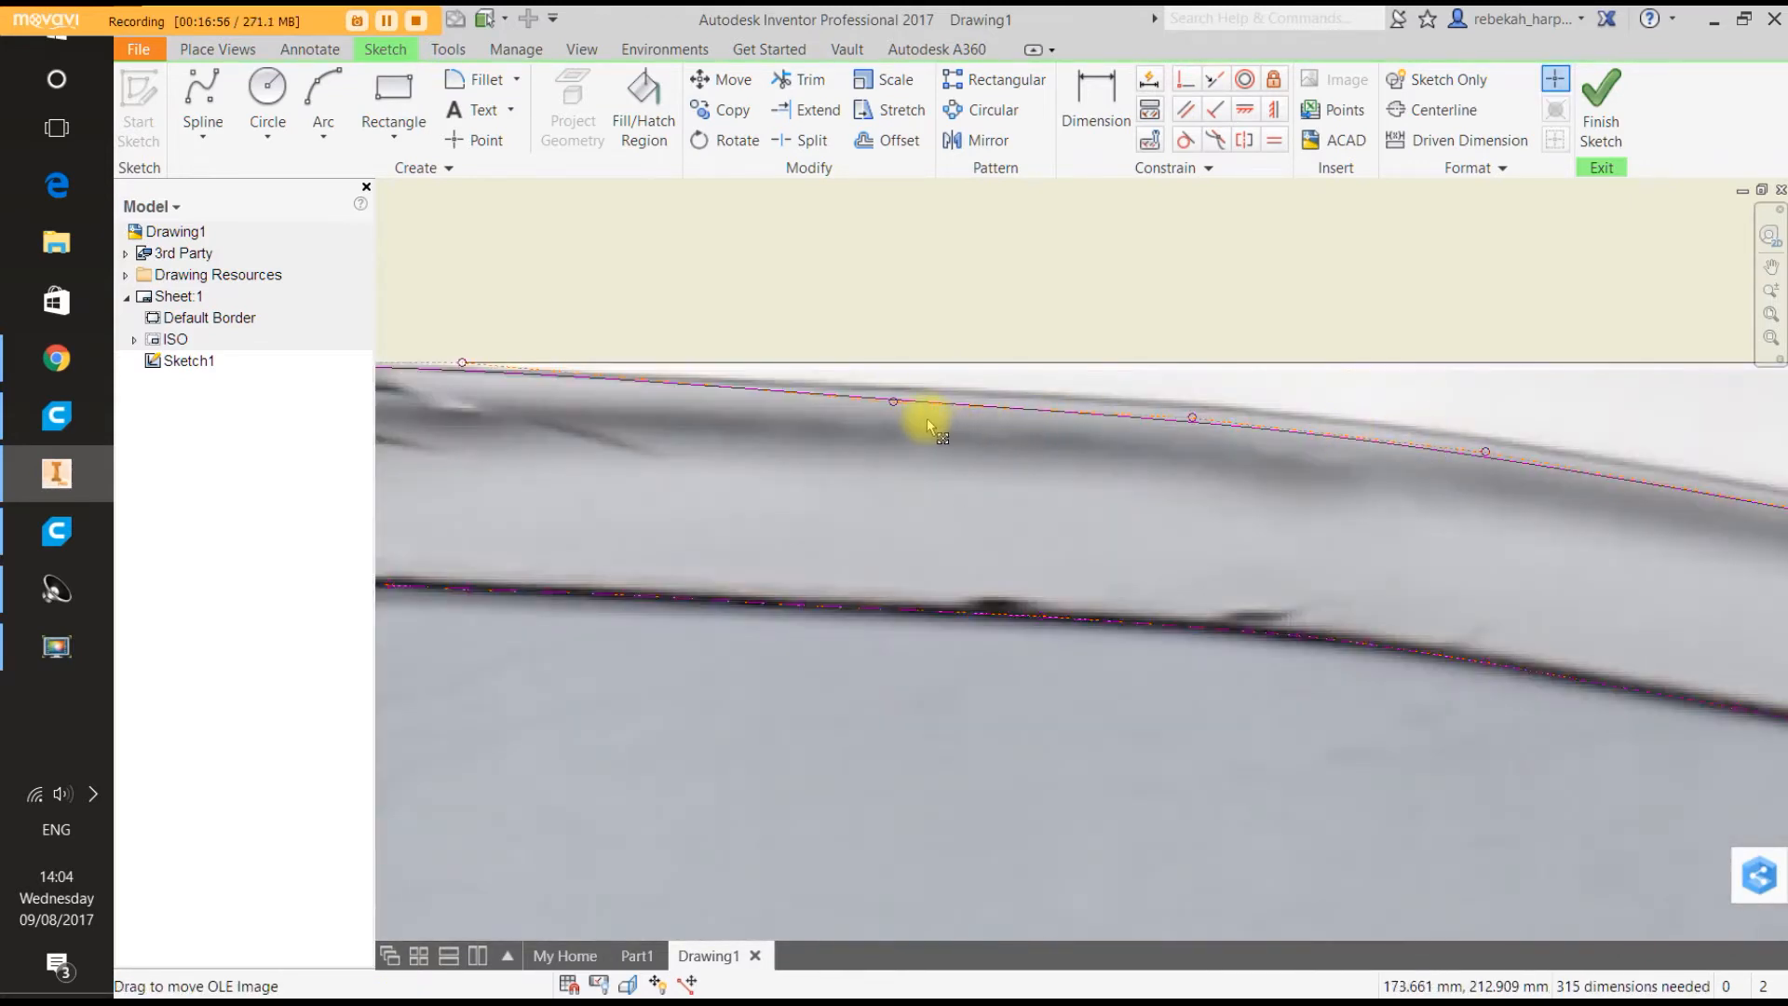
pyautogui.moveTo(893, 403); pyautogui.dragTo(893, 390)
pyautogui.moveTo(1191, 416); pyautogui.dragTo(1190, 398)
# Raise the two control vertices where the top edge begins to slope down, bringing the spline onto the scanned edge.
pyautogui.scroll(-3, 1132, 445)
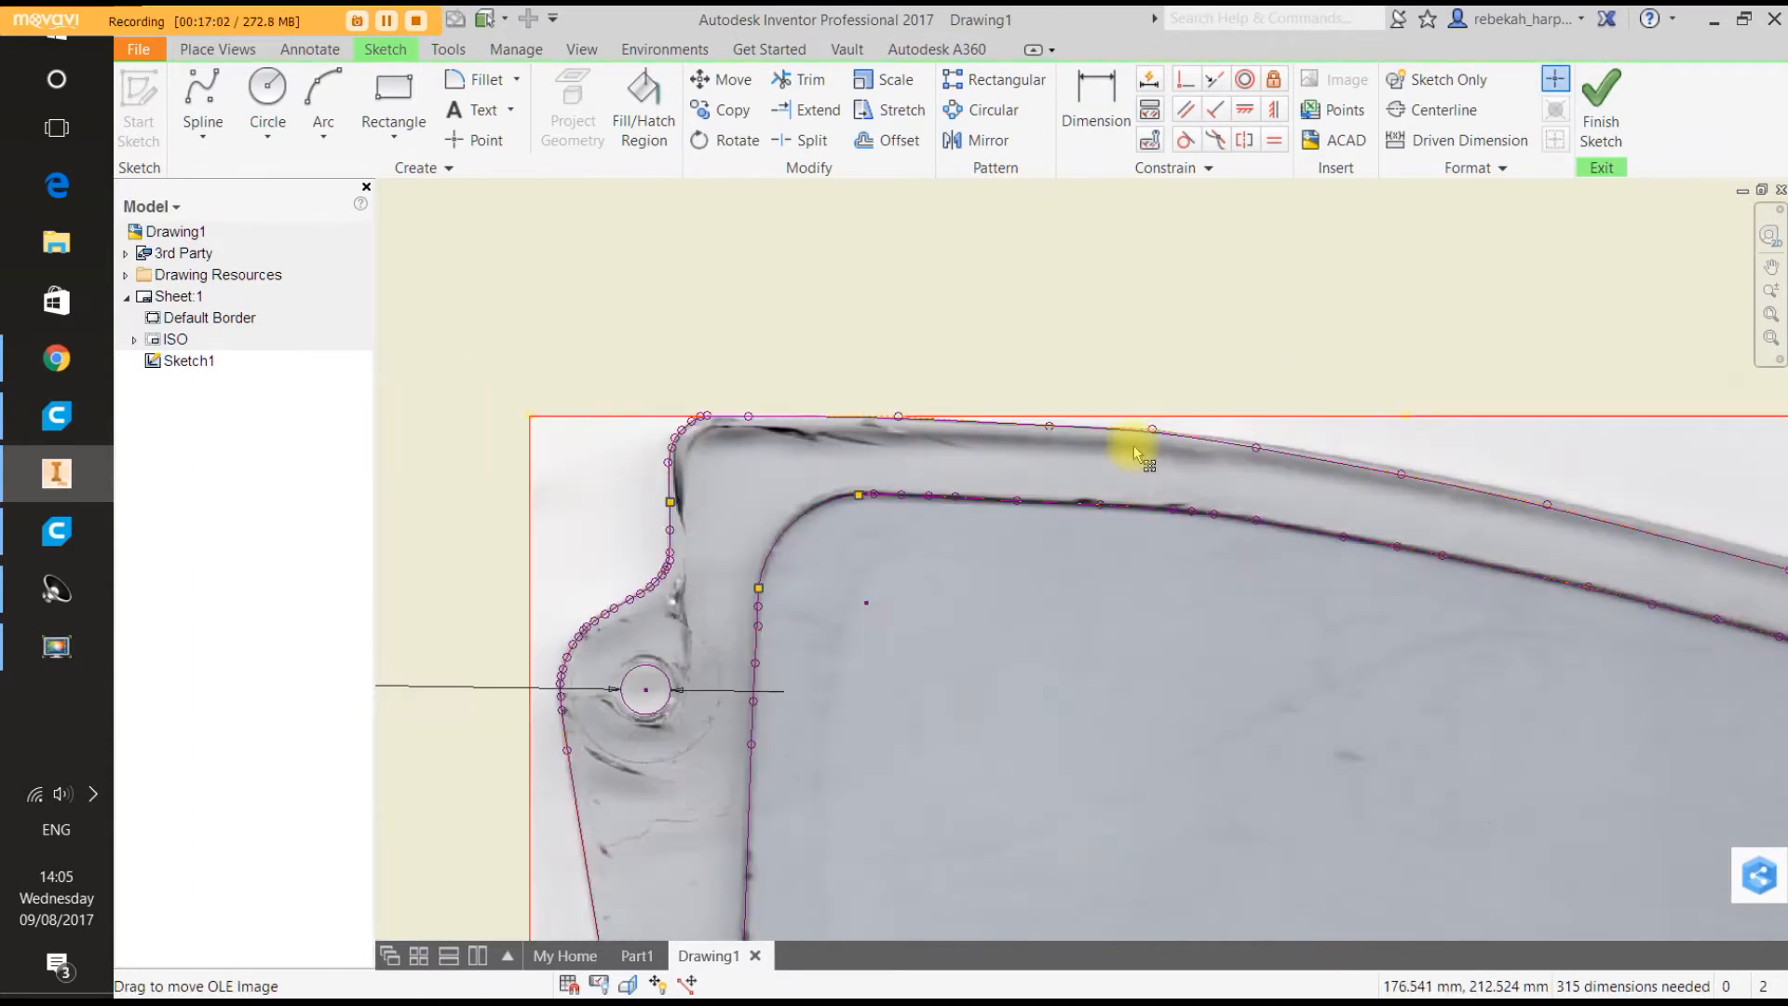
pyautogui.scroll(3, 1178, 438)
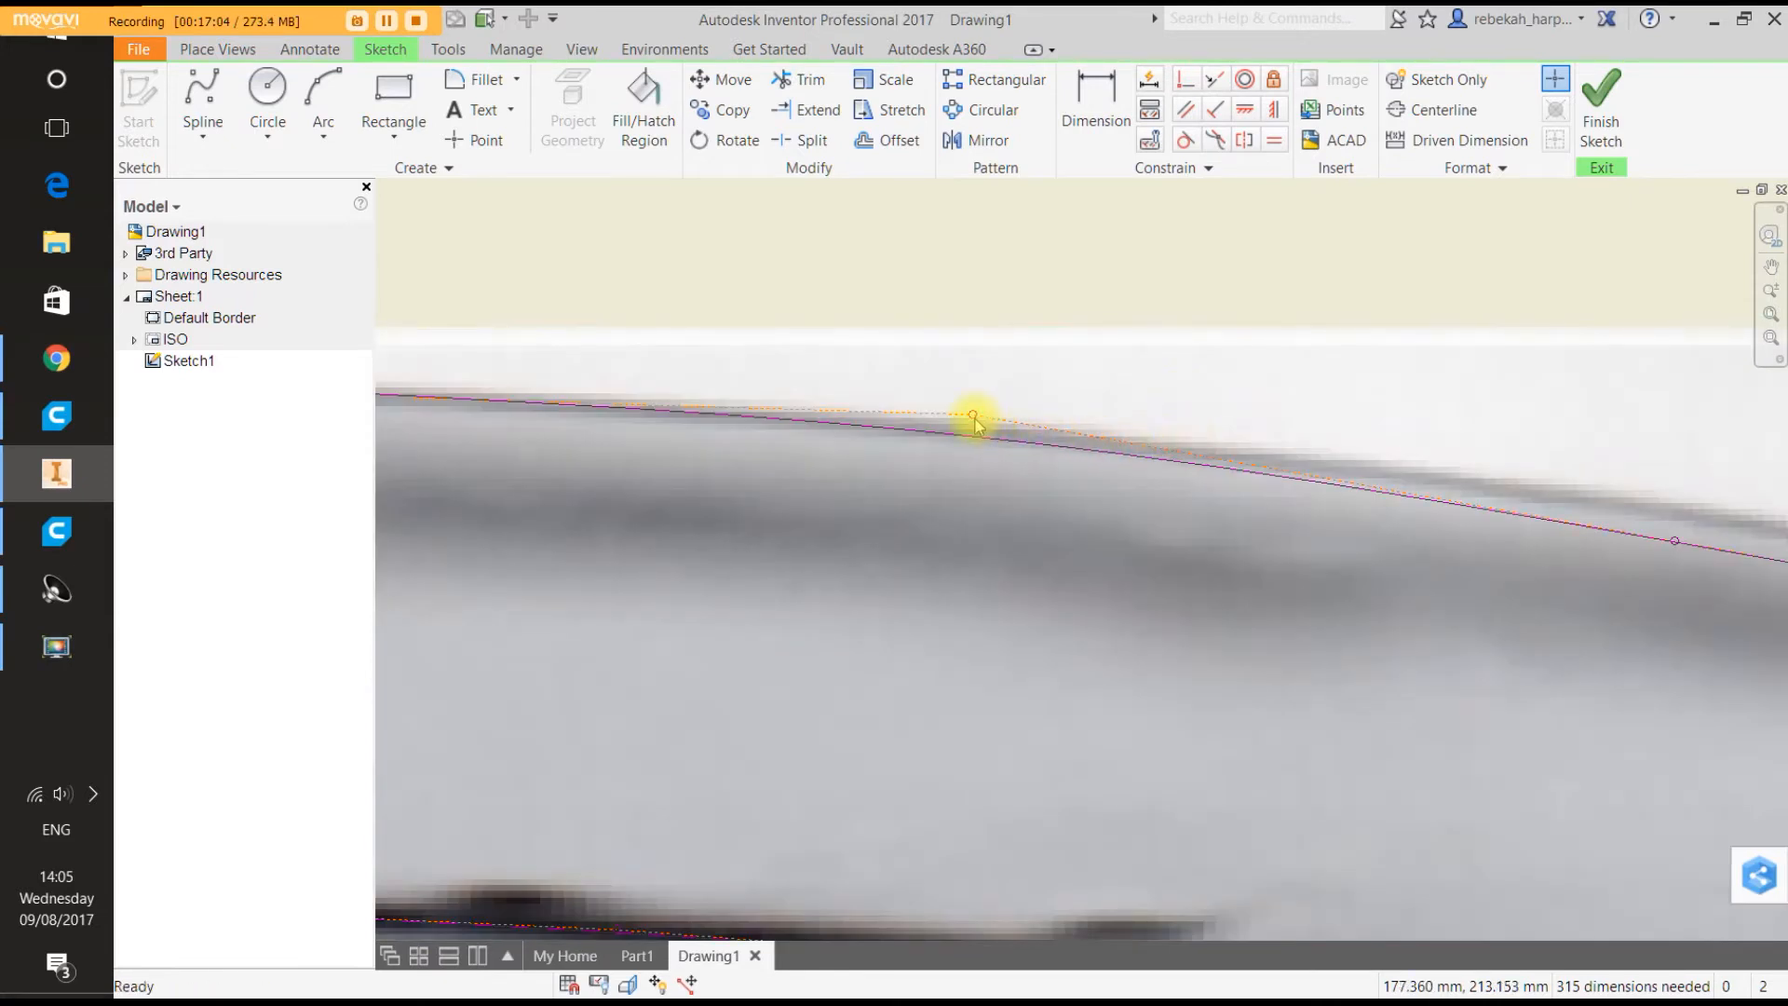
pyautogui.moveTo(973, 414); pyautogui.dragTo(974, 403)
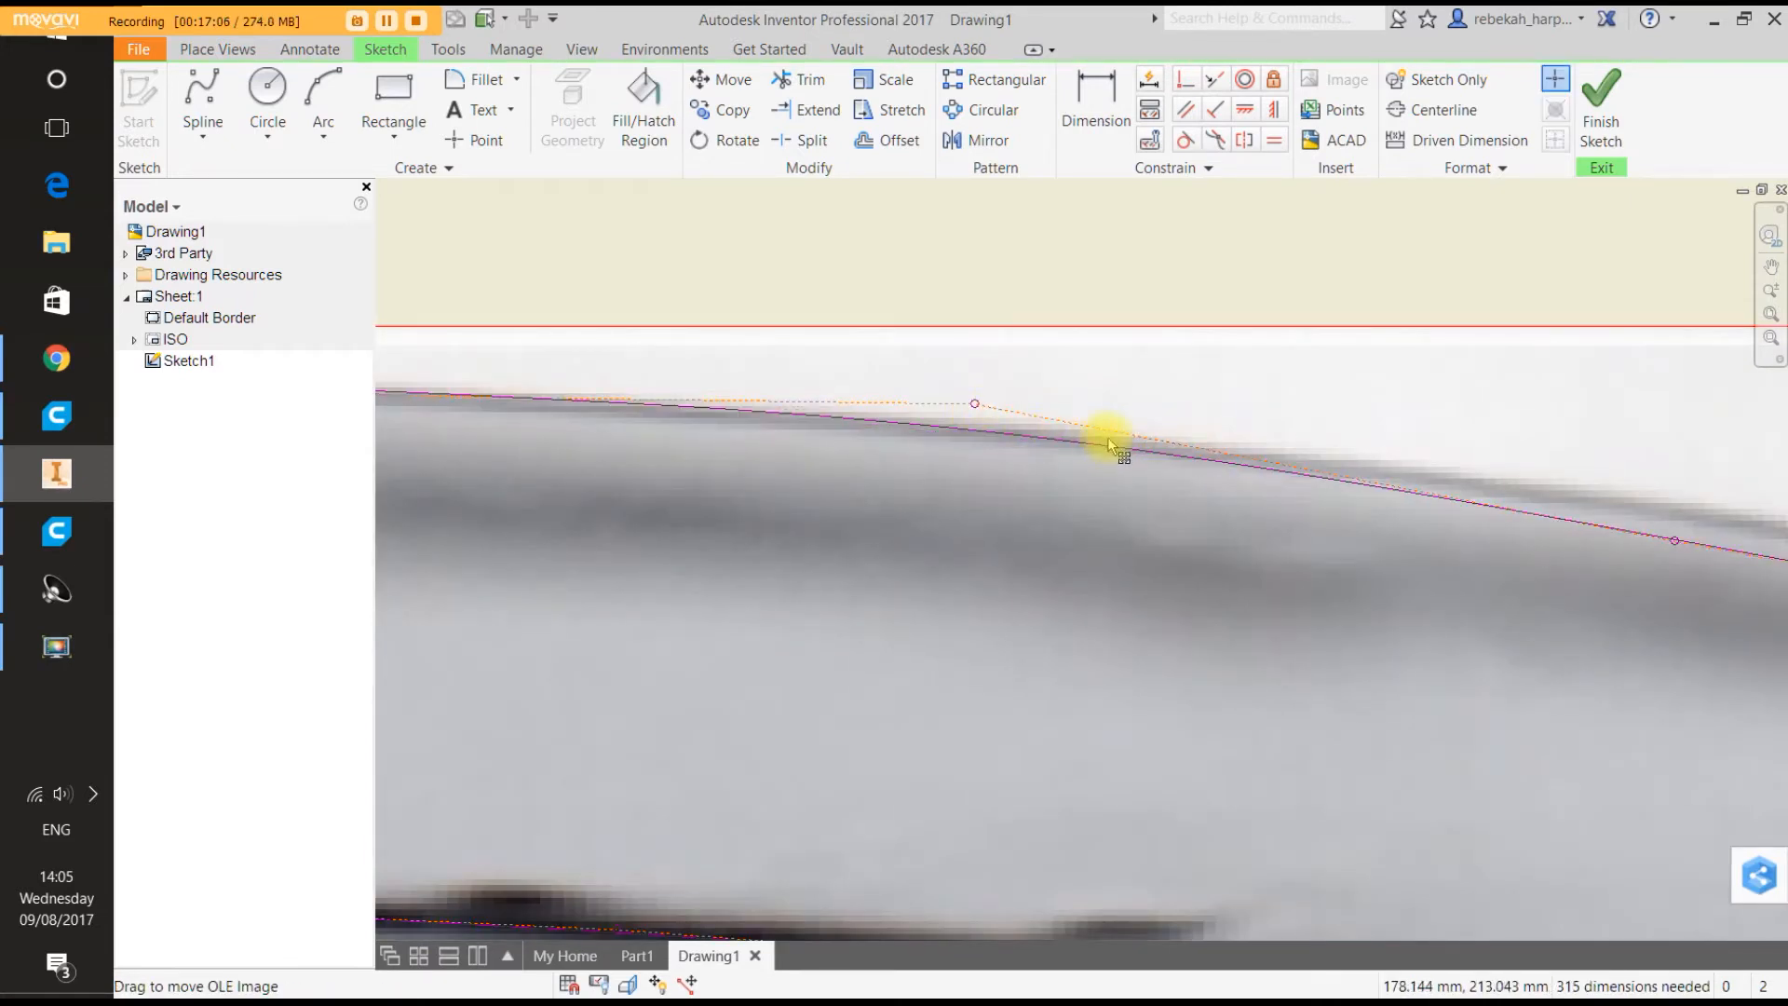
pyautogui.scroll(-3, 1109, 438)
pyautogui.scroll(3, 1313, 463)
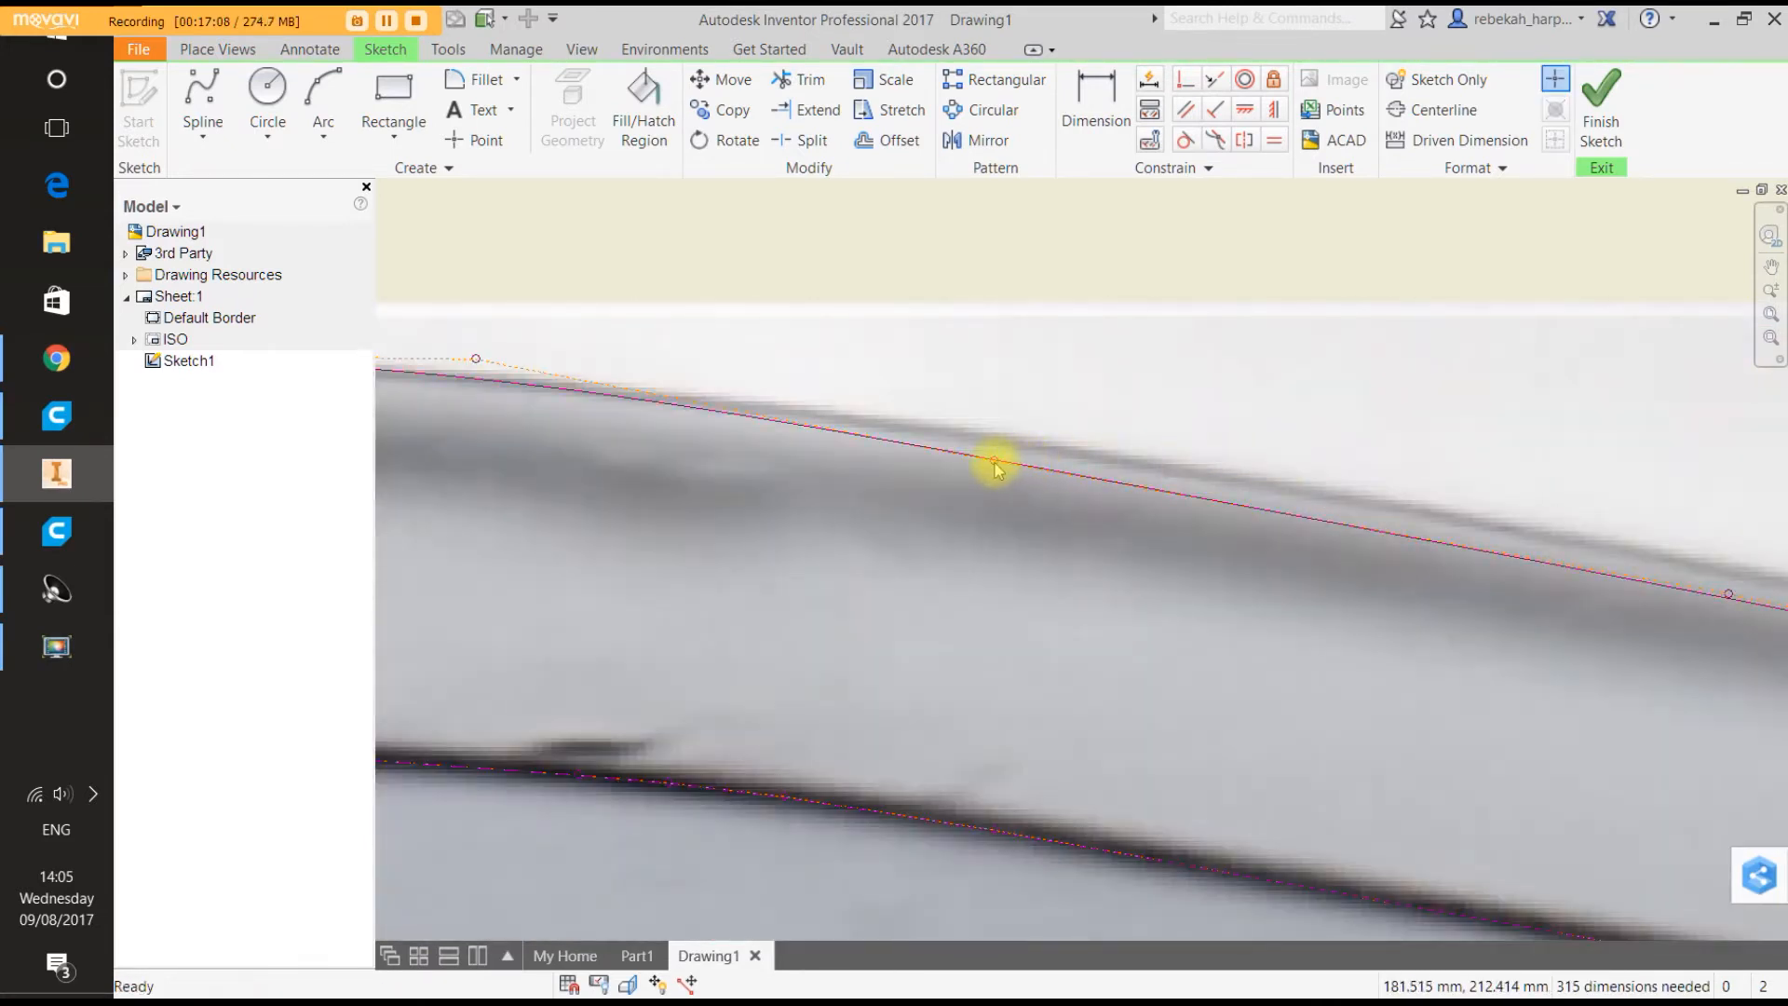
pyautogui.moveTo(995, 463); pyautogui.dragTo(1004, 430)
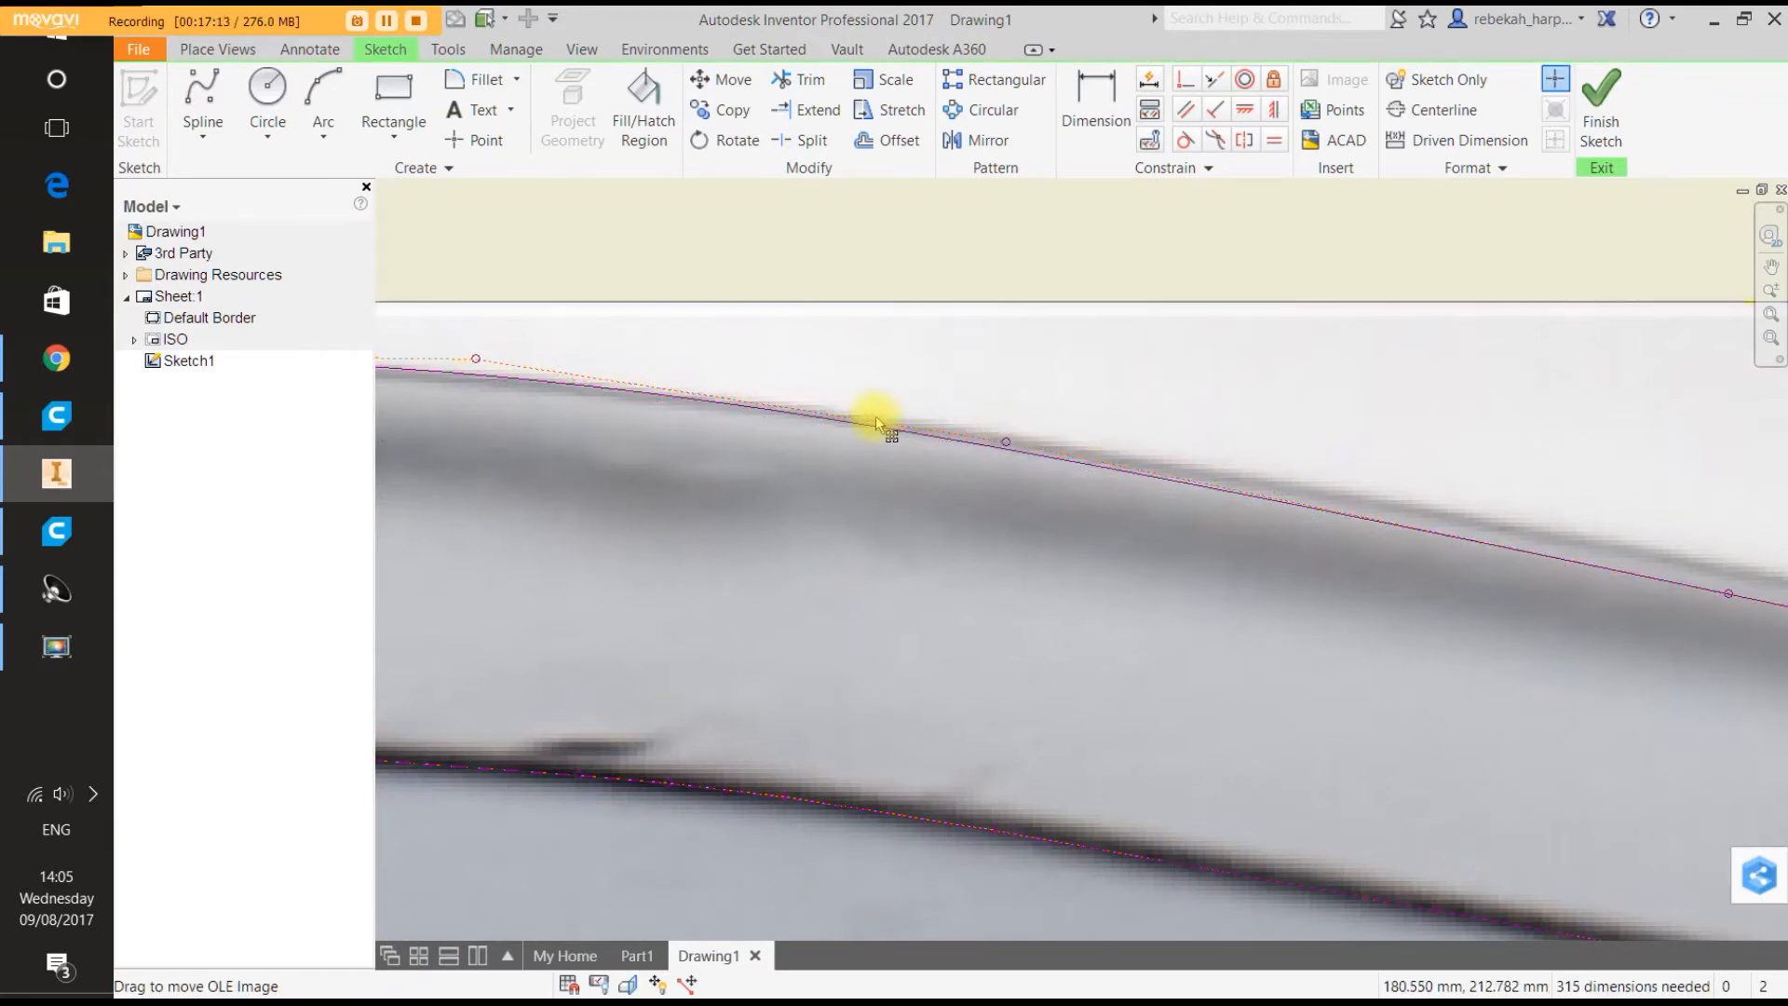
# Fine-tune the upper vertex of the sloping top edge and raise the following one onto the scanned outline.
pyautogui.scroll(-4, 873, 414)
pyautogui.scroll(4, 914, 430)
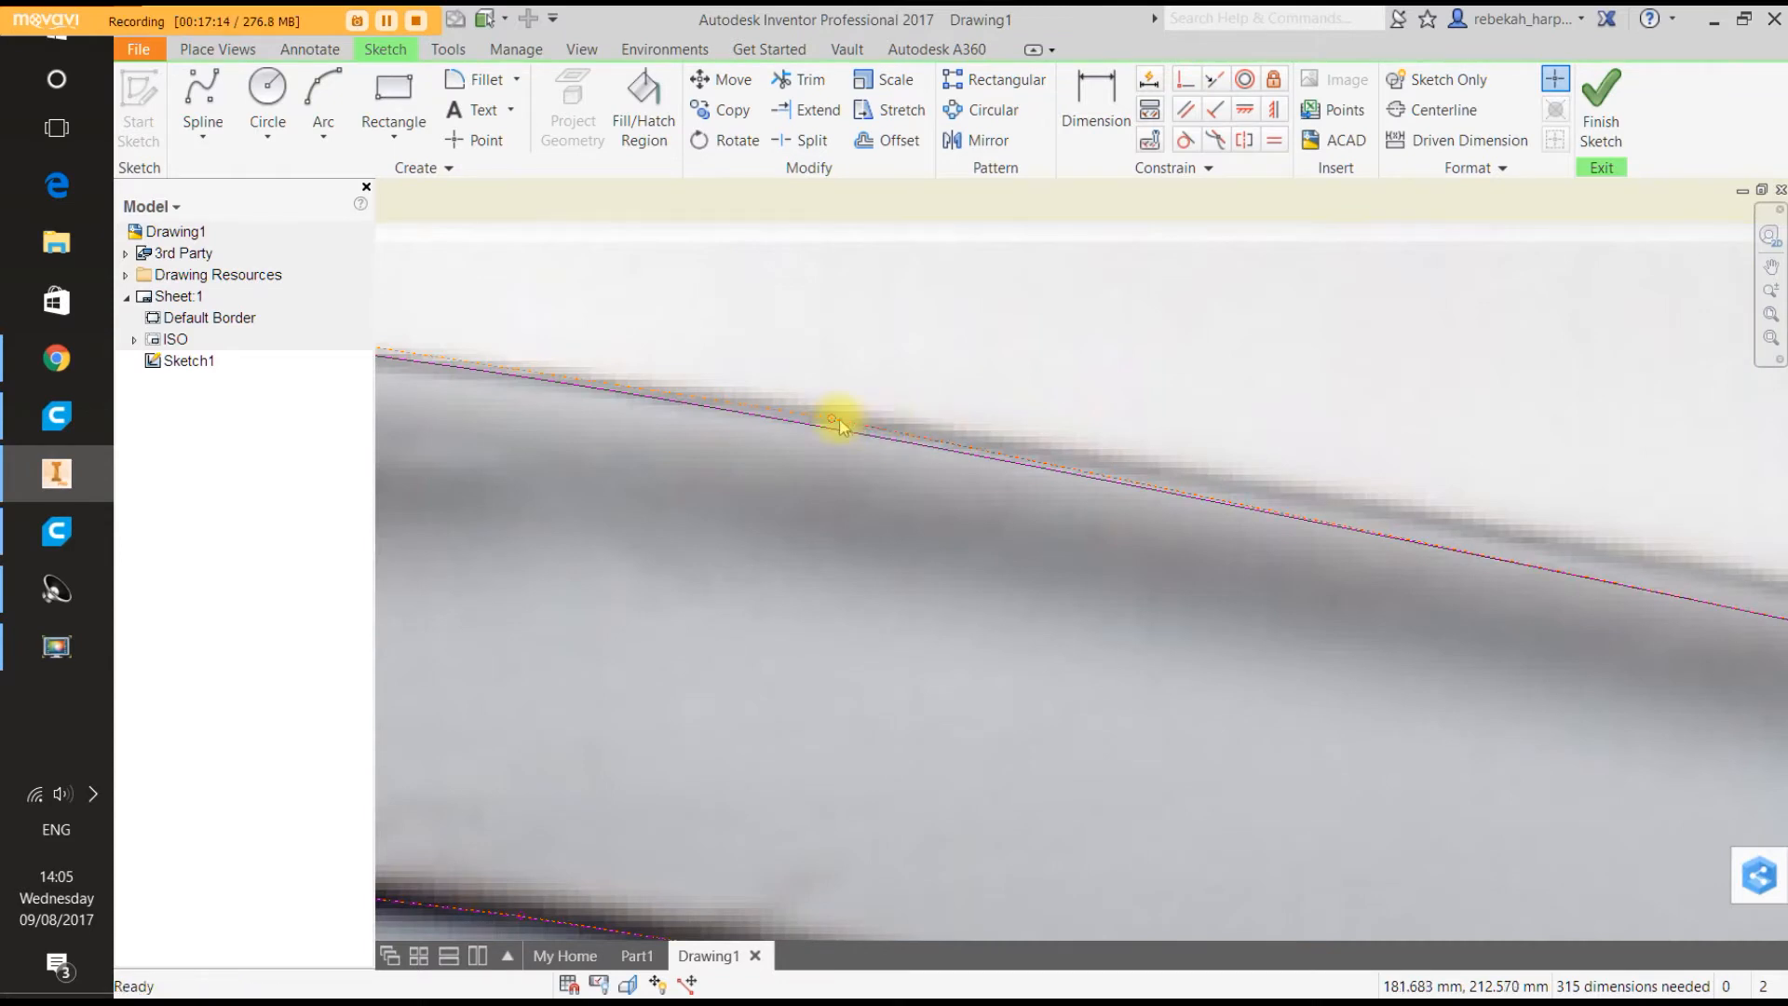
pyautogui.moveTo(830, 415); pyautogui.dragTo(840, 400)
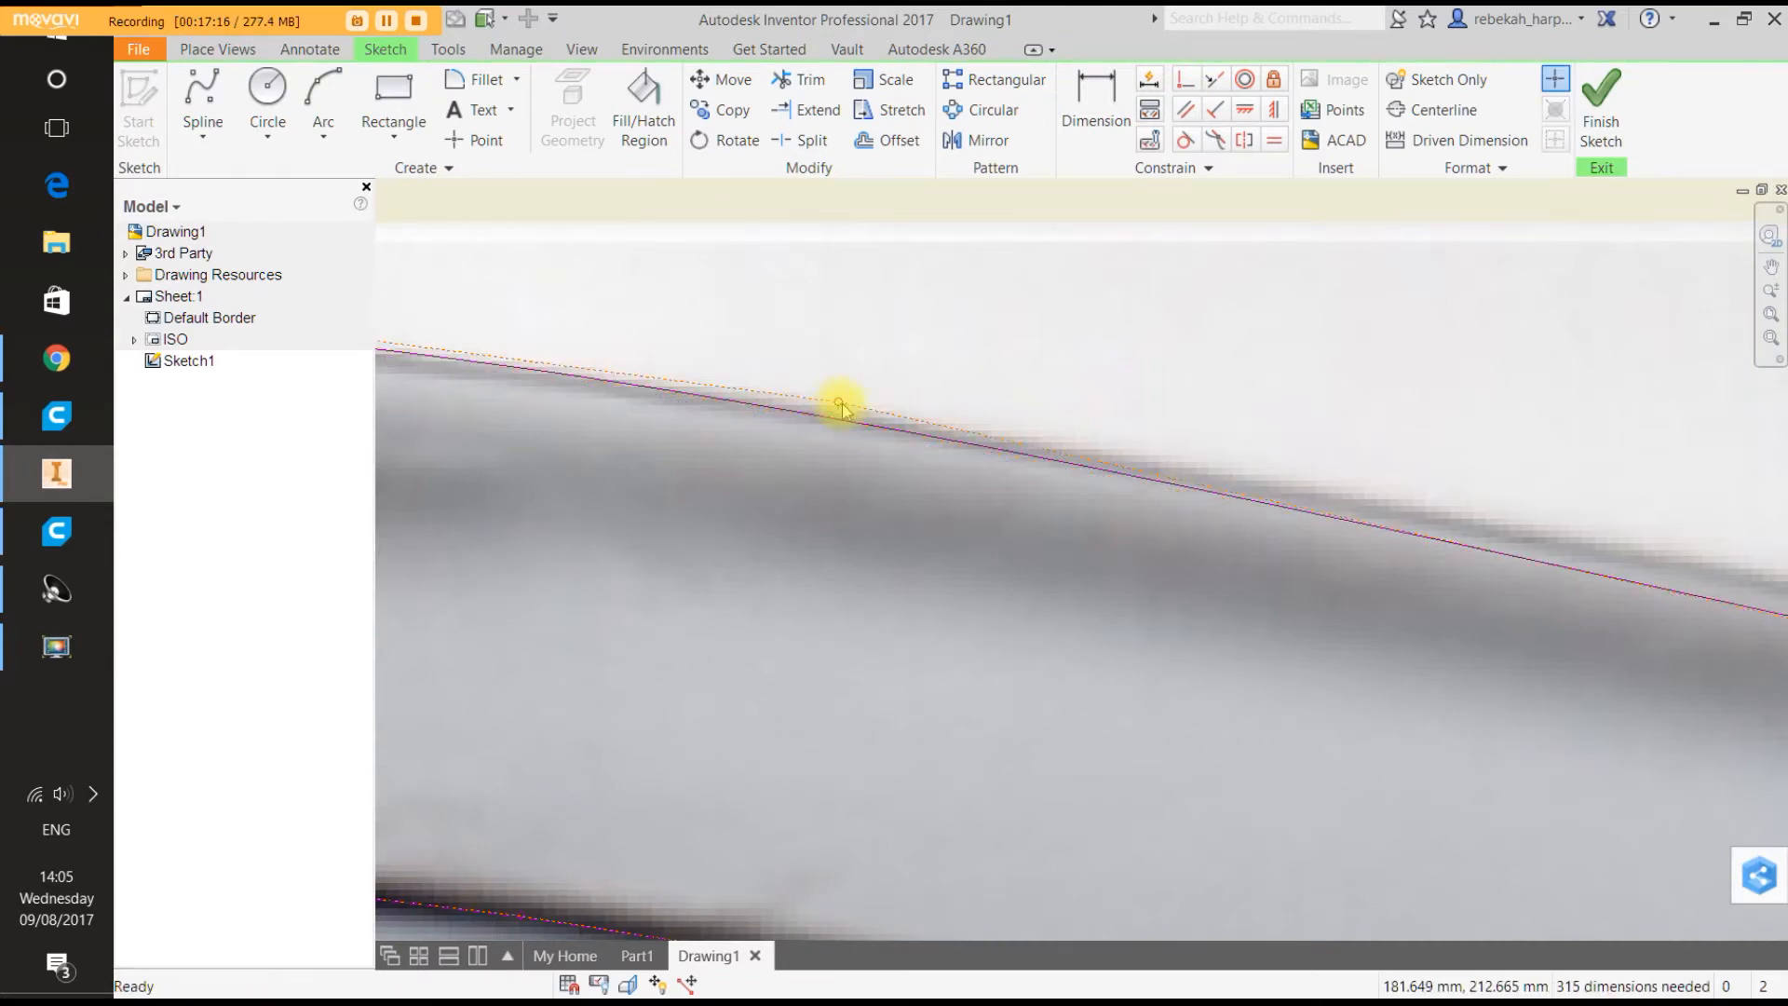
pyautogui.scroll(-3, 920, 410)
pyautogui.scroll(3, 1165, 451)
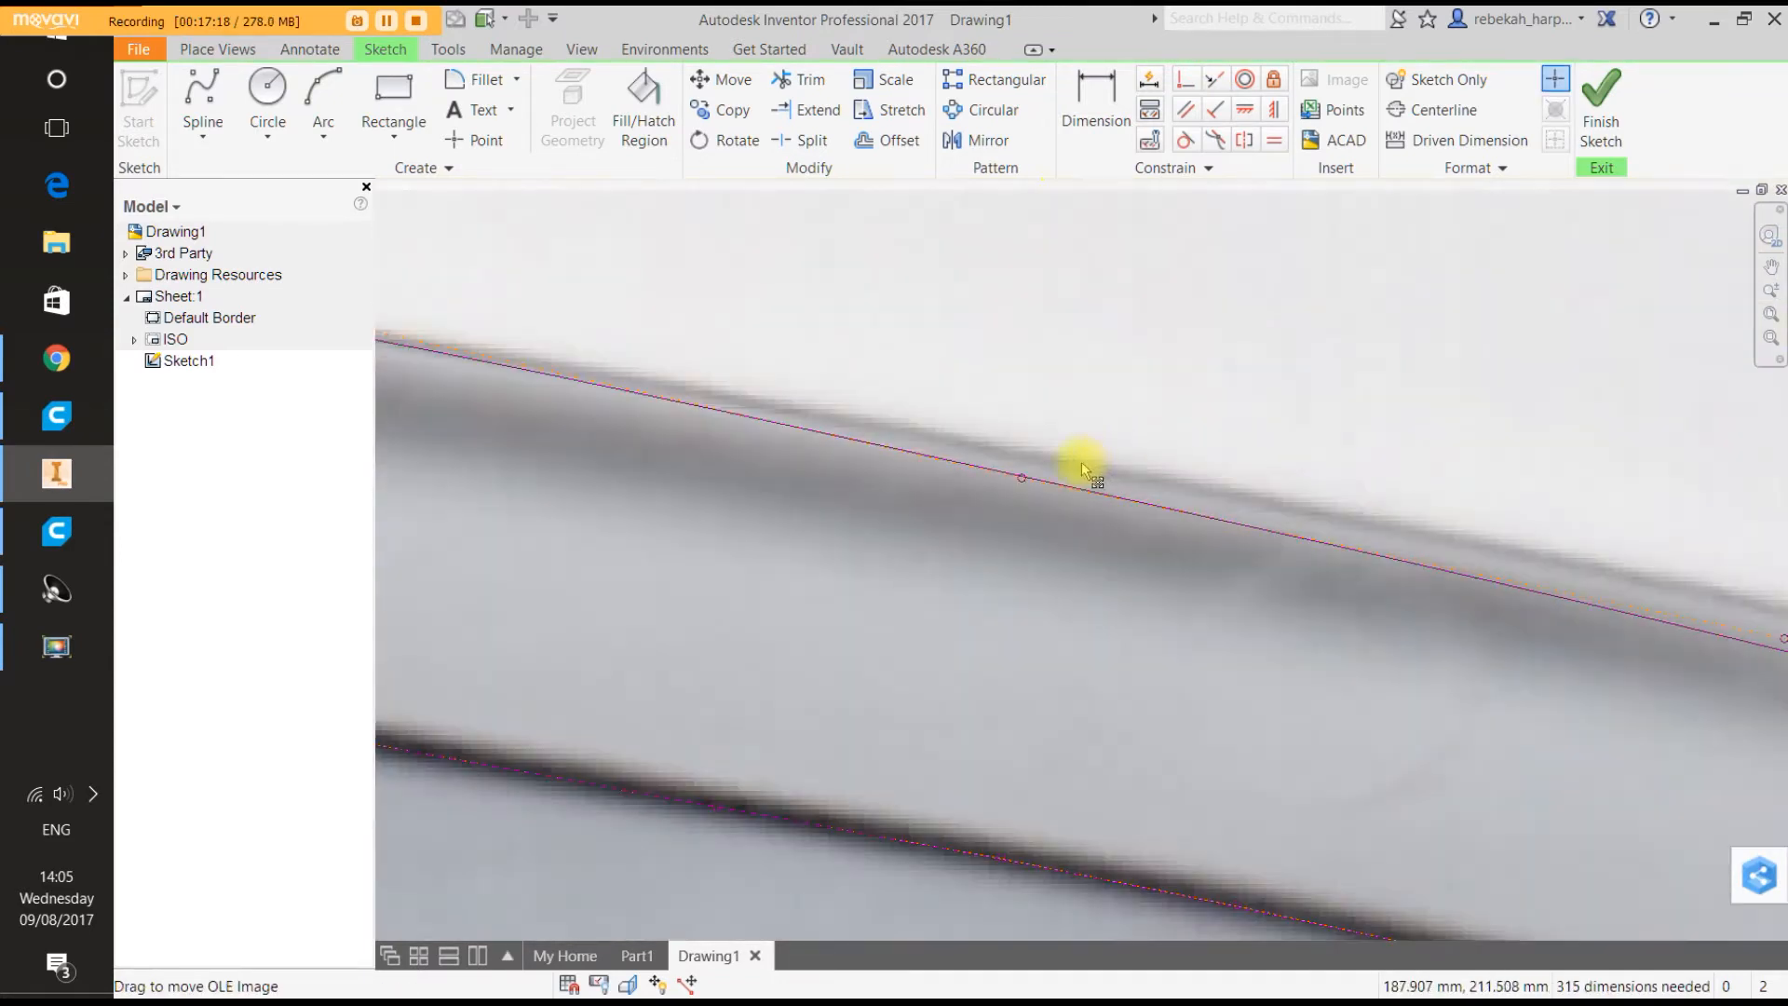
pyautogui.moveTo(1023, 482); pyautogui.dragTo(1025, 456)
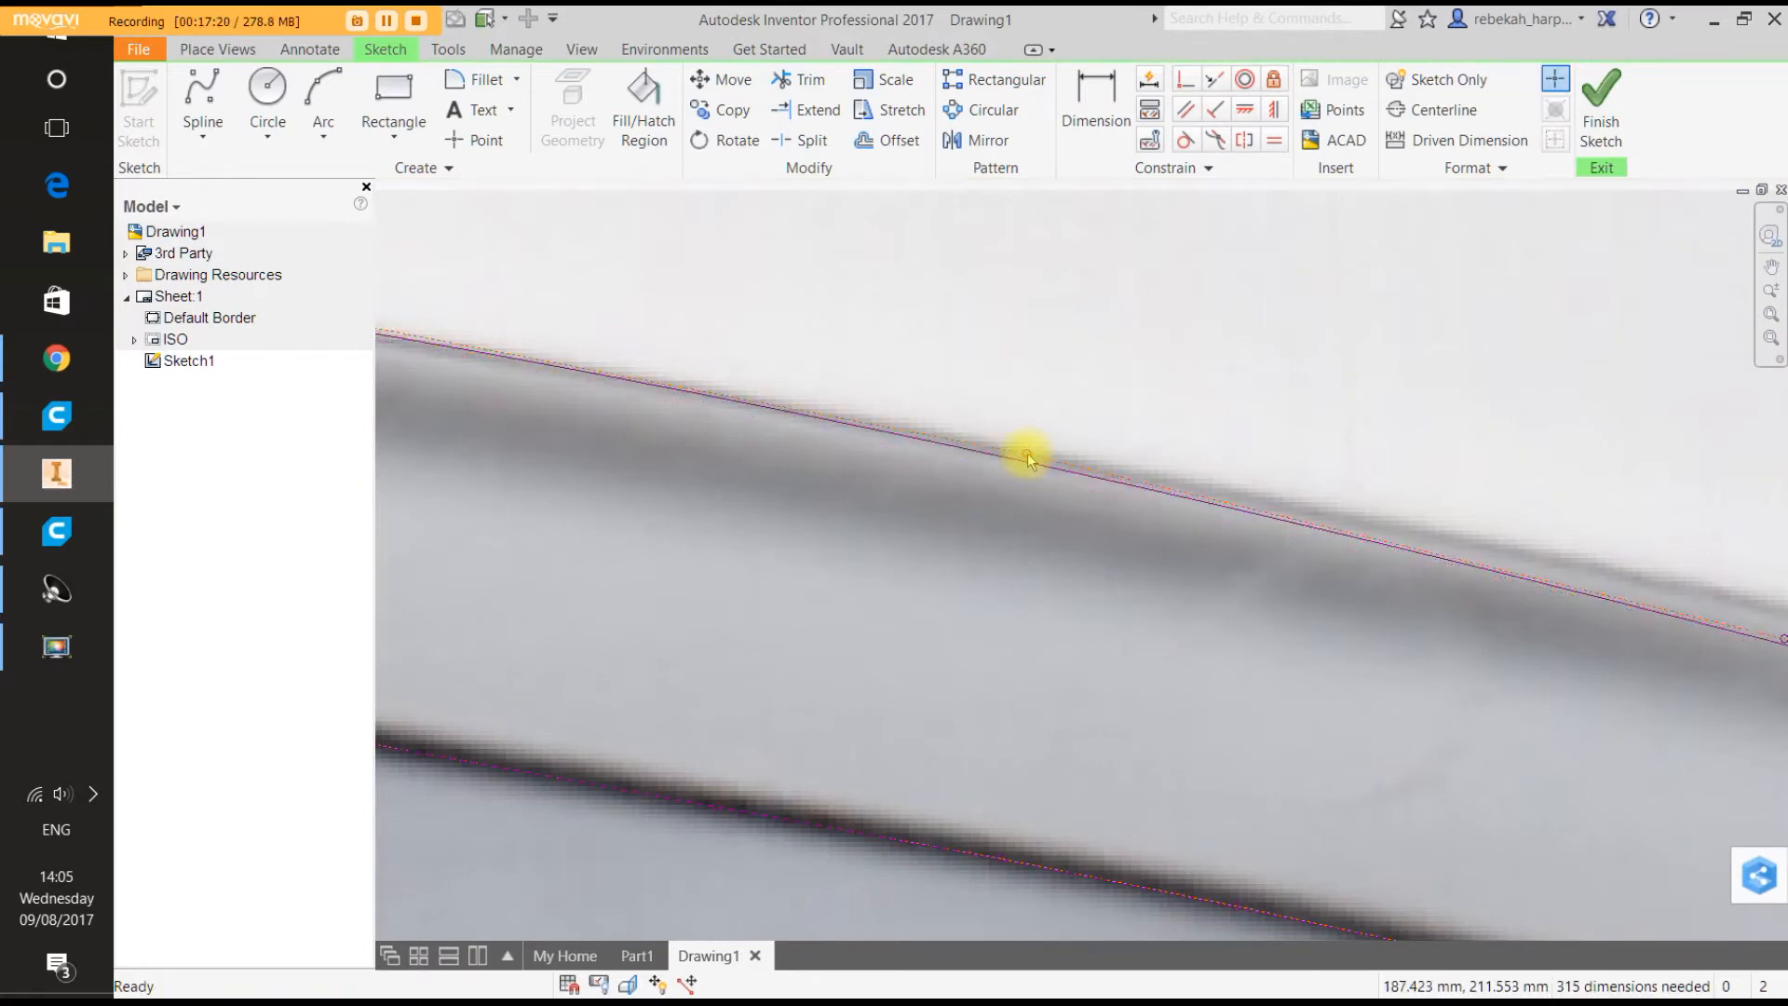
# Move the two control vertices along the middle of the sloping top edge outward to the scanned outline.
pyautogui.scroll(-3, 1025, 456)
pyautogui.scroll(5, 1142, 501)
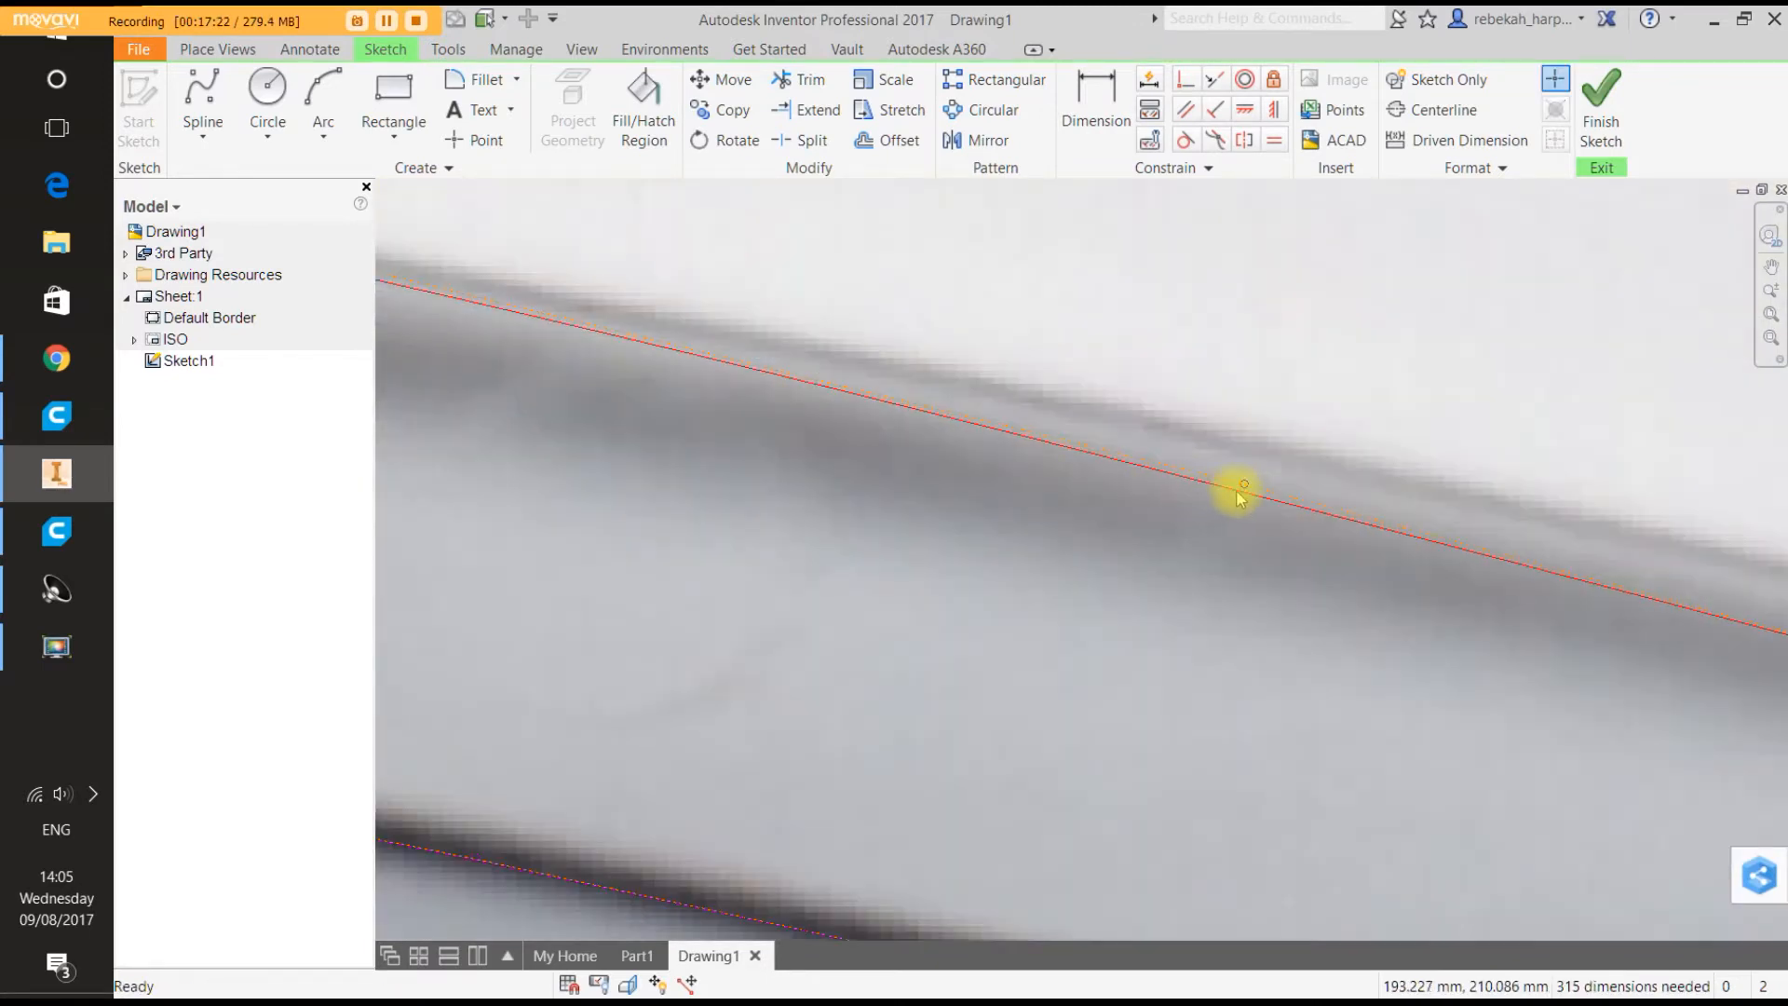
pyautogui.moveTo(1244, 487); pyautogui.dragTo(1256, 417)
pyautogui.scroll(-5, 1257, 419)
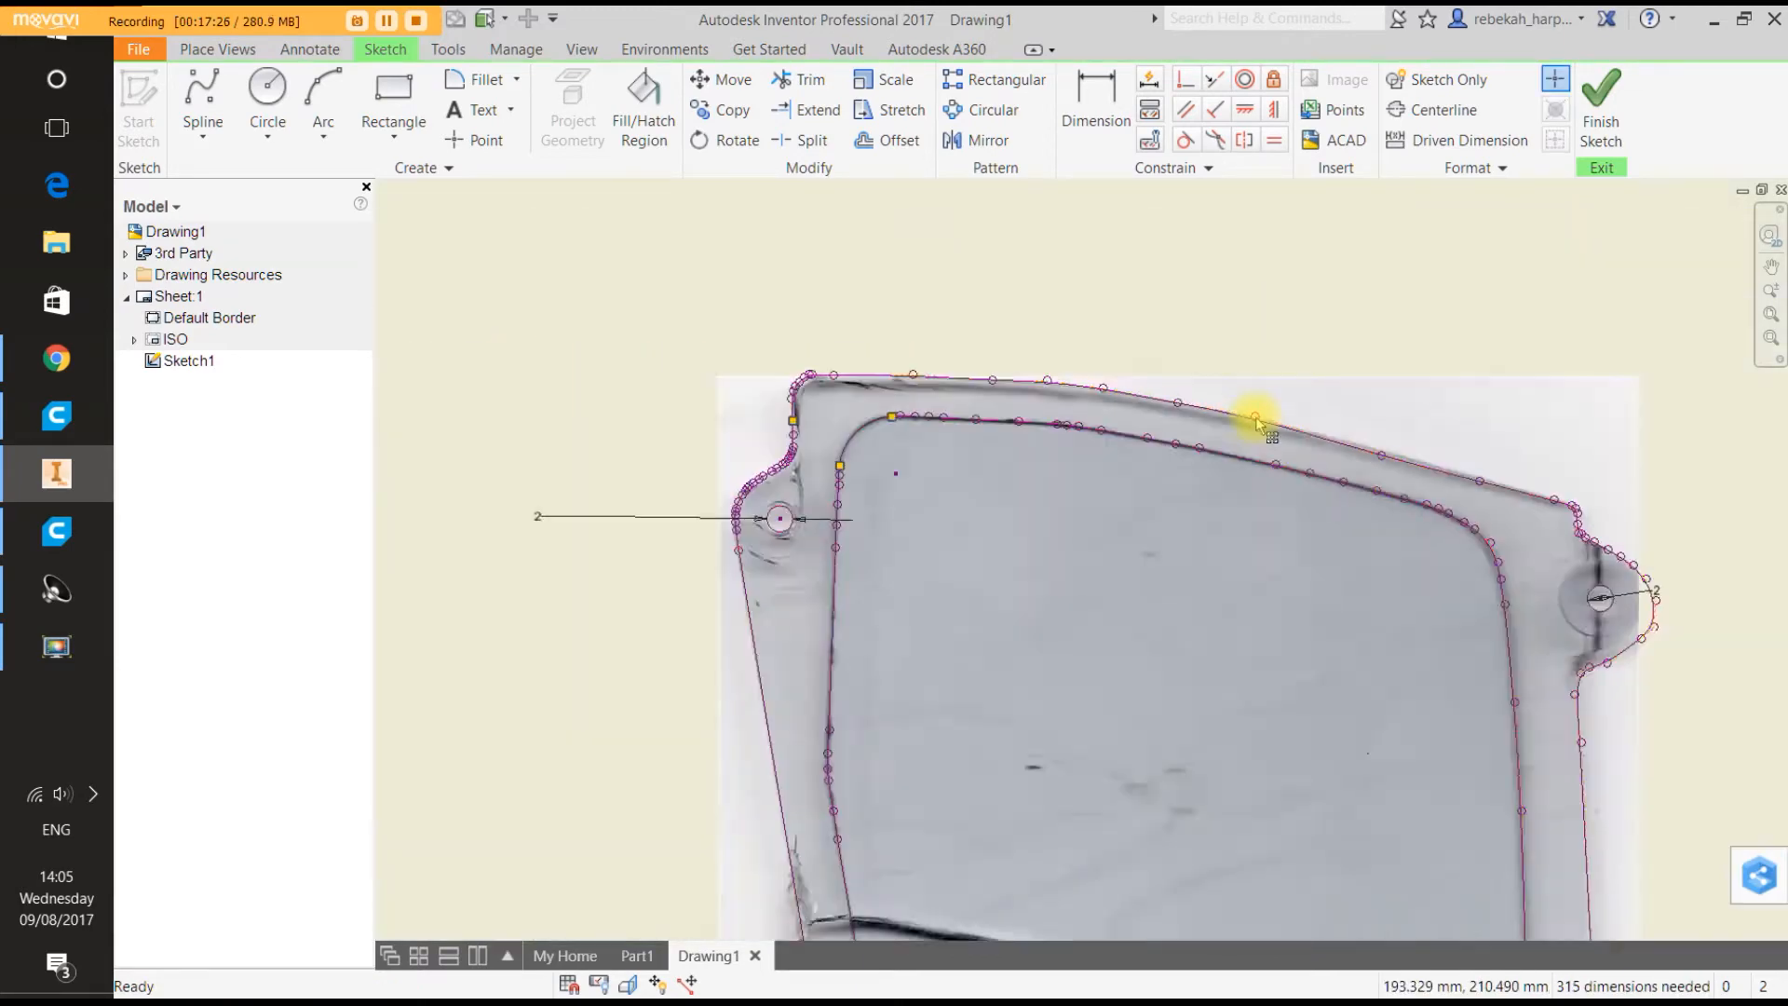
pyautogui.scroll(5, 1287, 459)
pyautogui.scroll(2, 1165, 411)
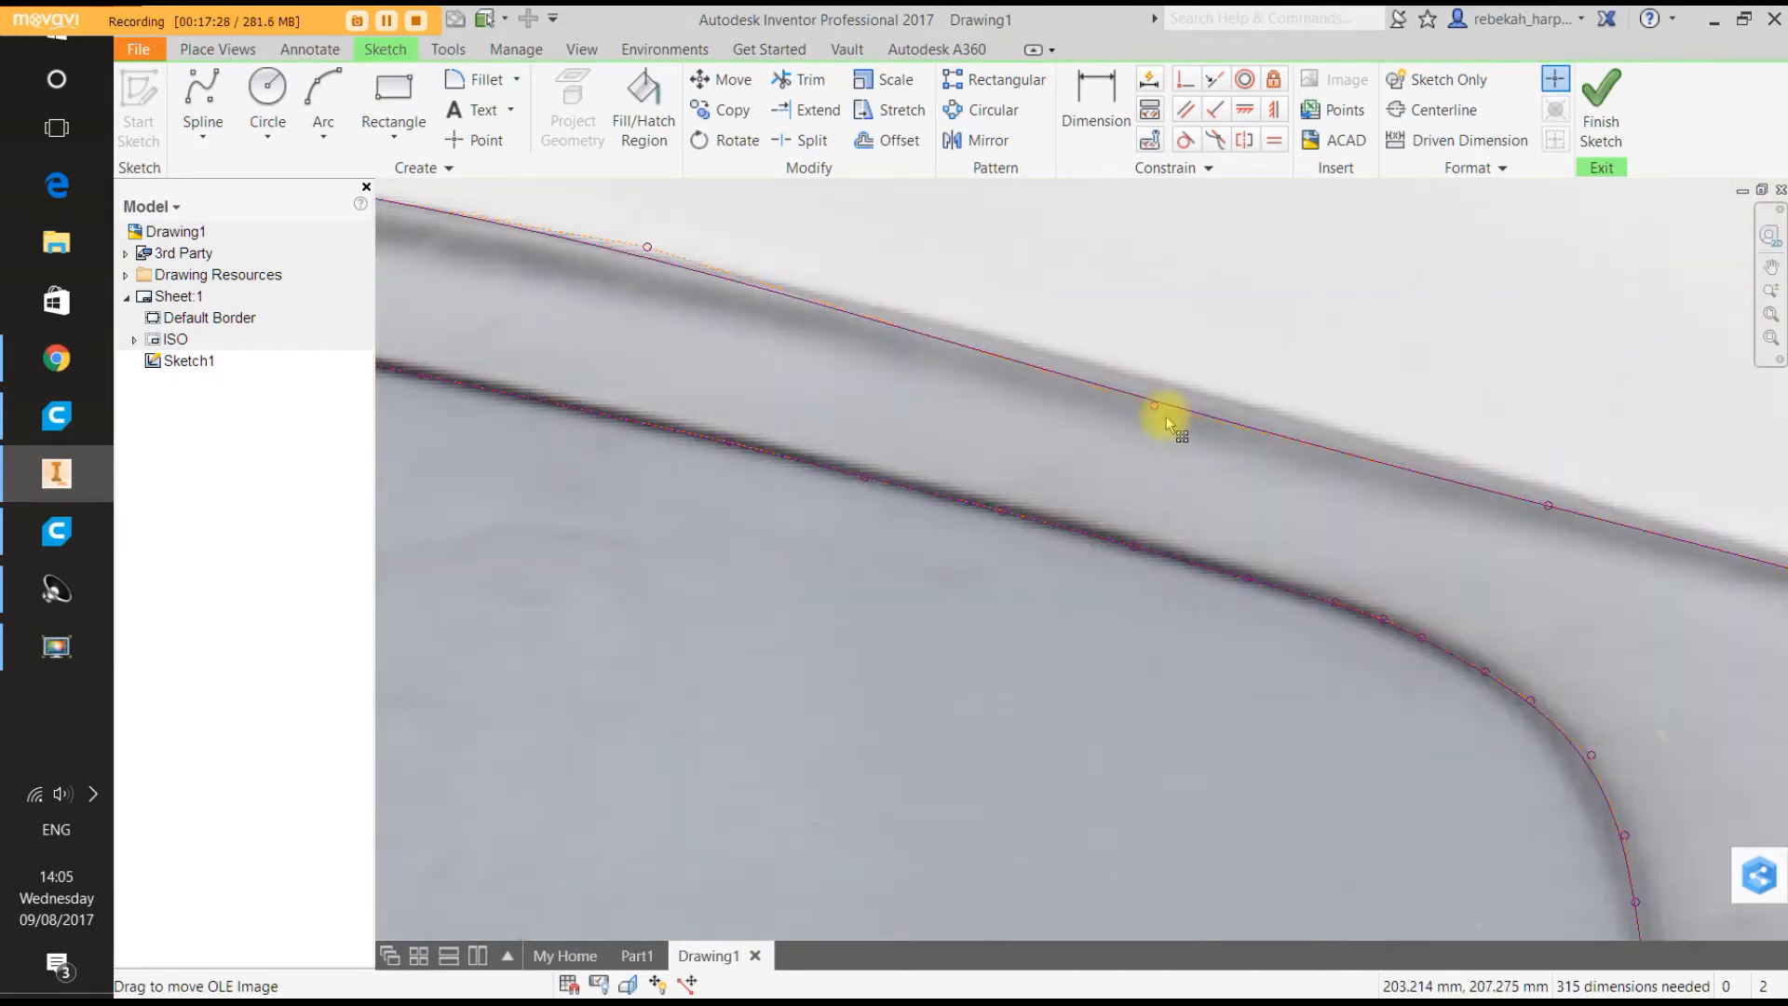
pyautogui.moveTo(1154, 411); pyautogui.dragTo(1151, 388)
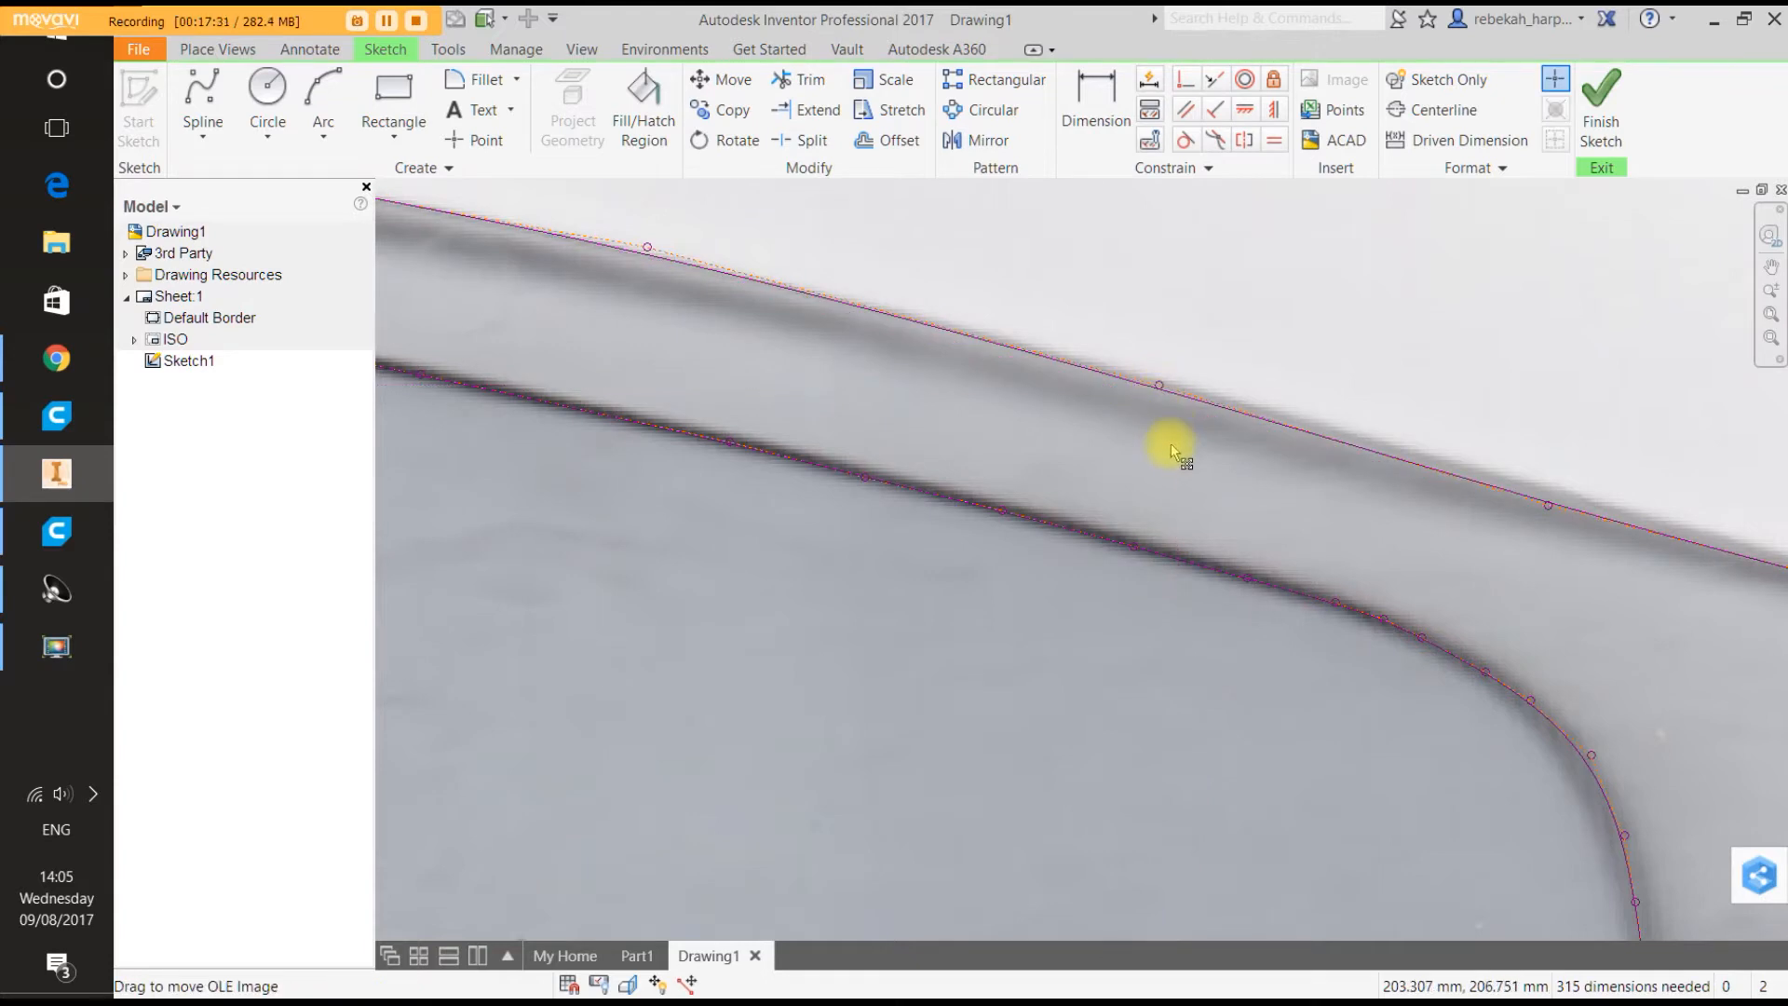
# Raise the control vertex on the sloping top edge nearer the upper-right corner to align the spline with the scanned edge.
pyautogui.scroll(-4, 1174, 400)
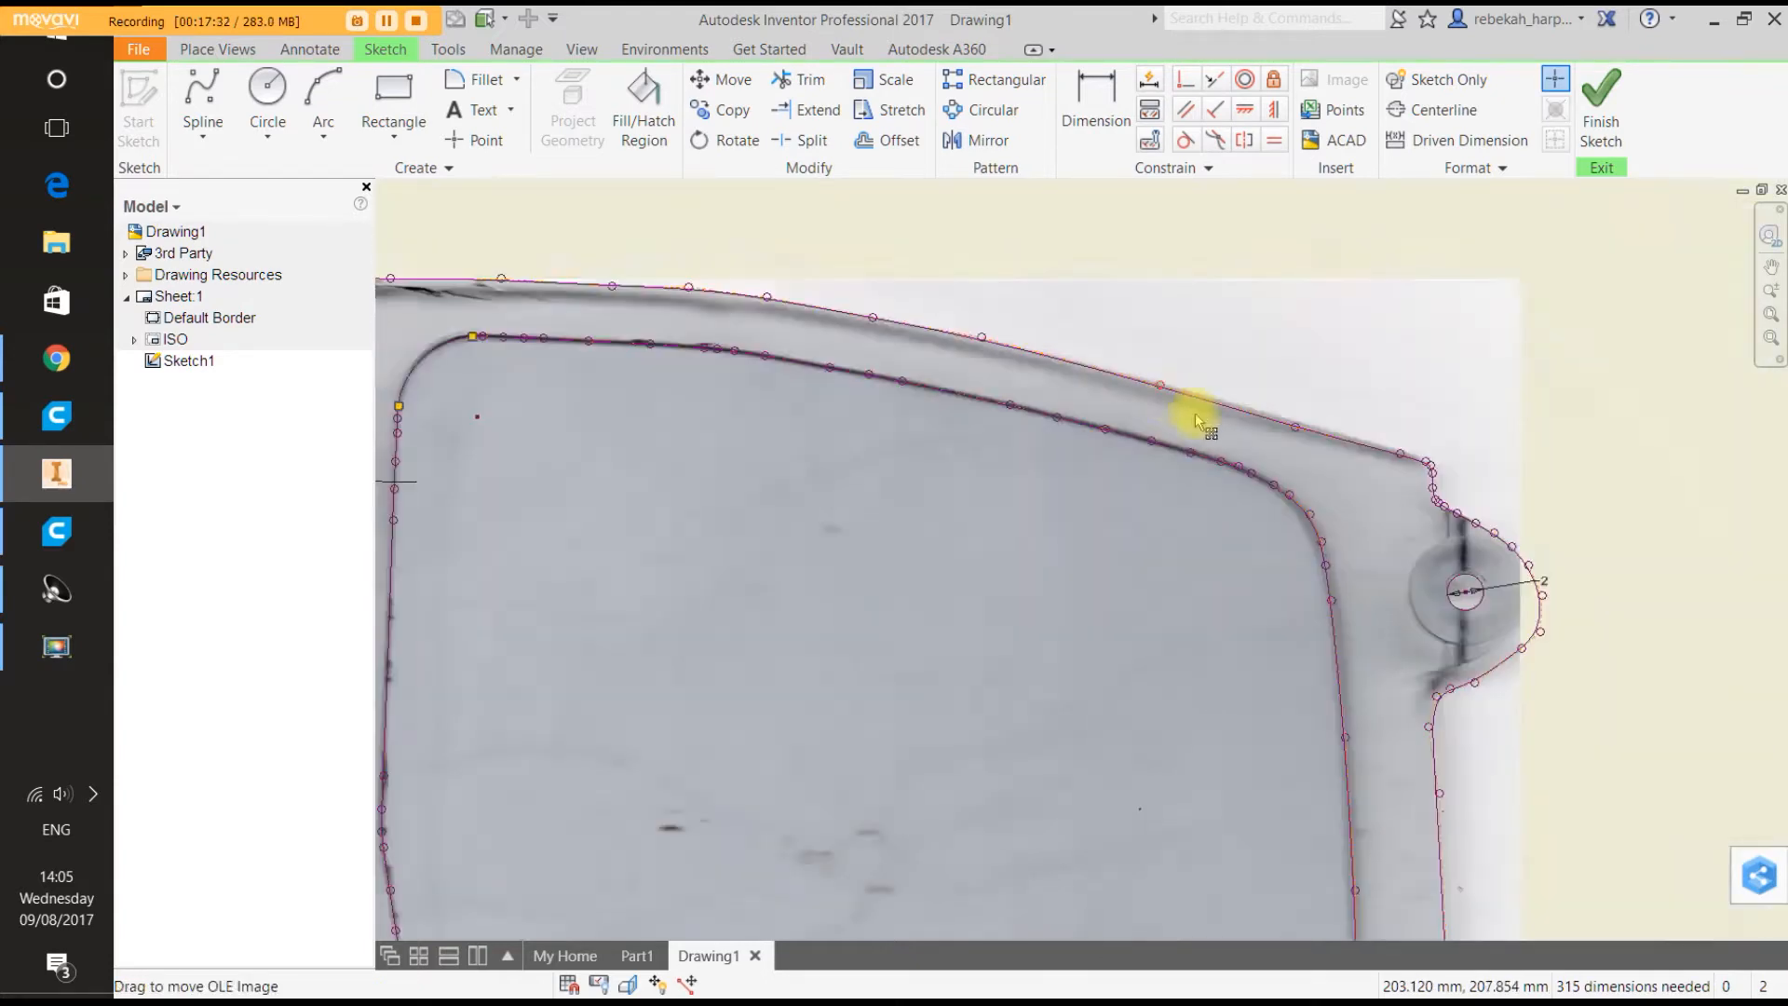
pyautogui.scroll(4, 1294, 447)
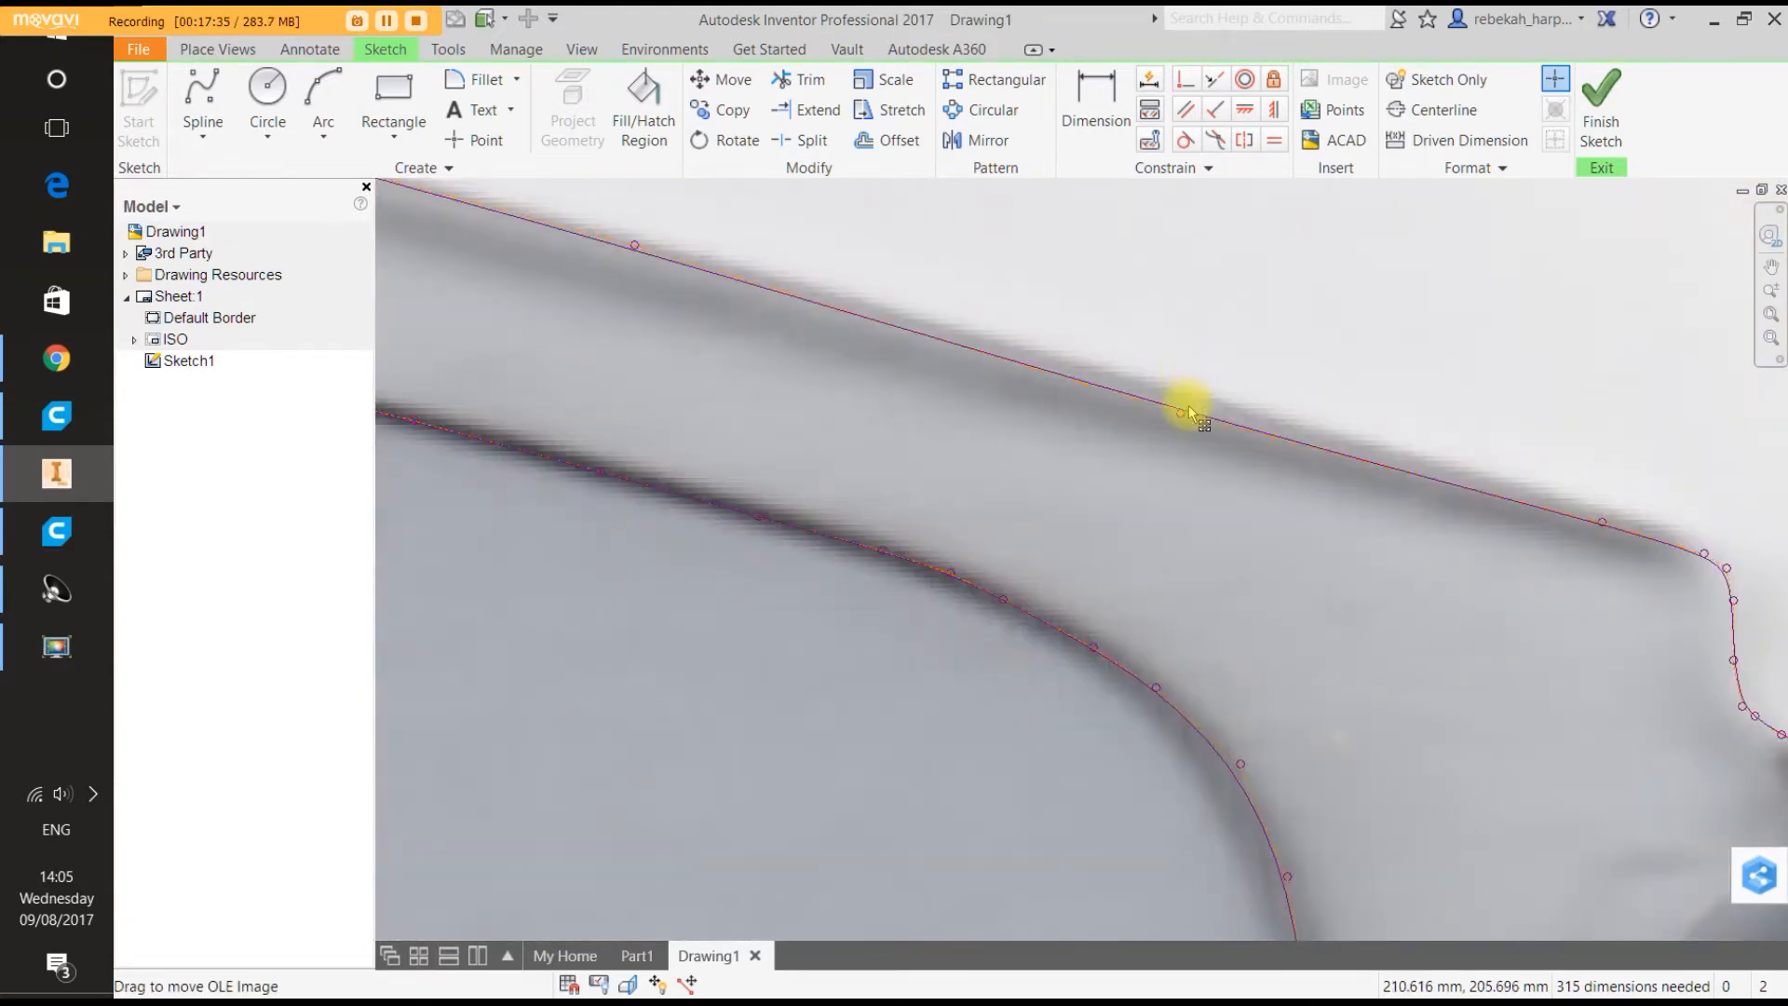
pyautogui.moveTo(1181, 413); pyautogui.dragTo(1180, 391)
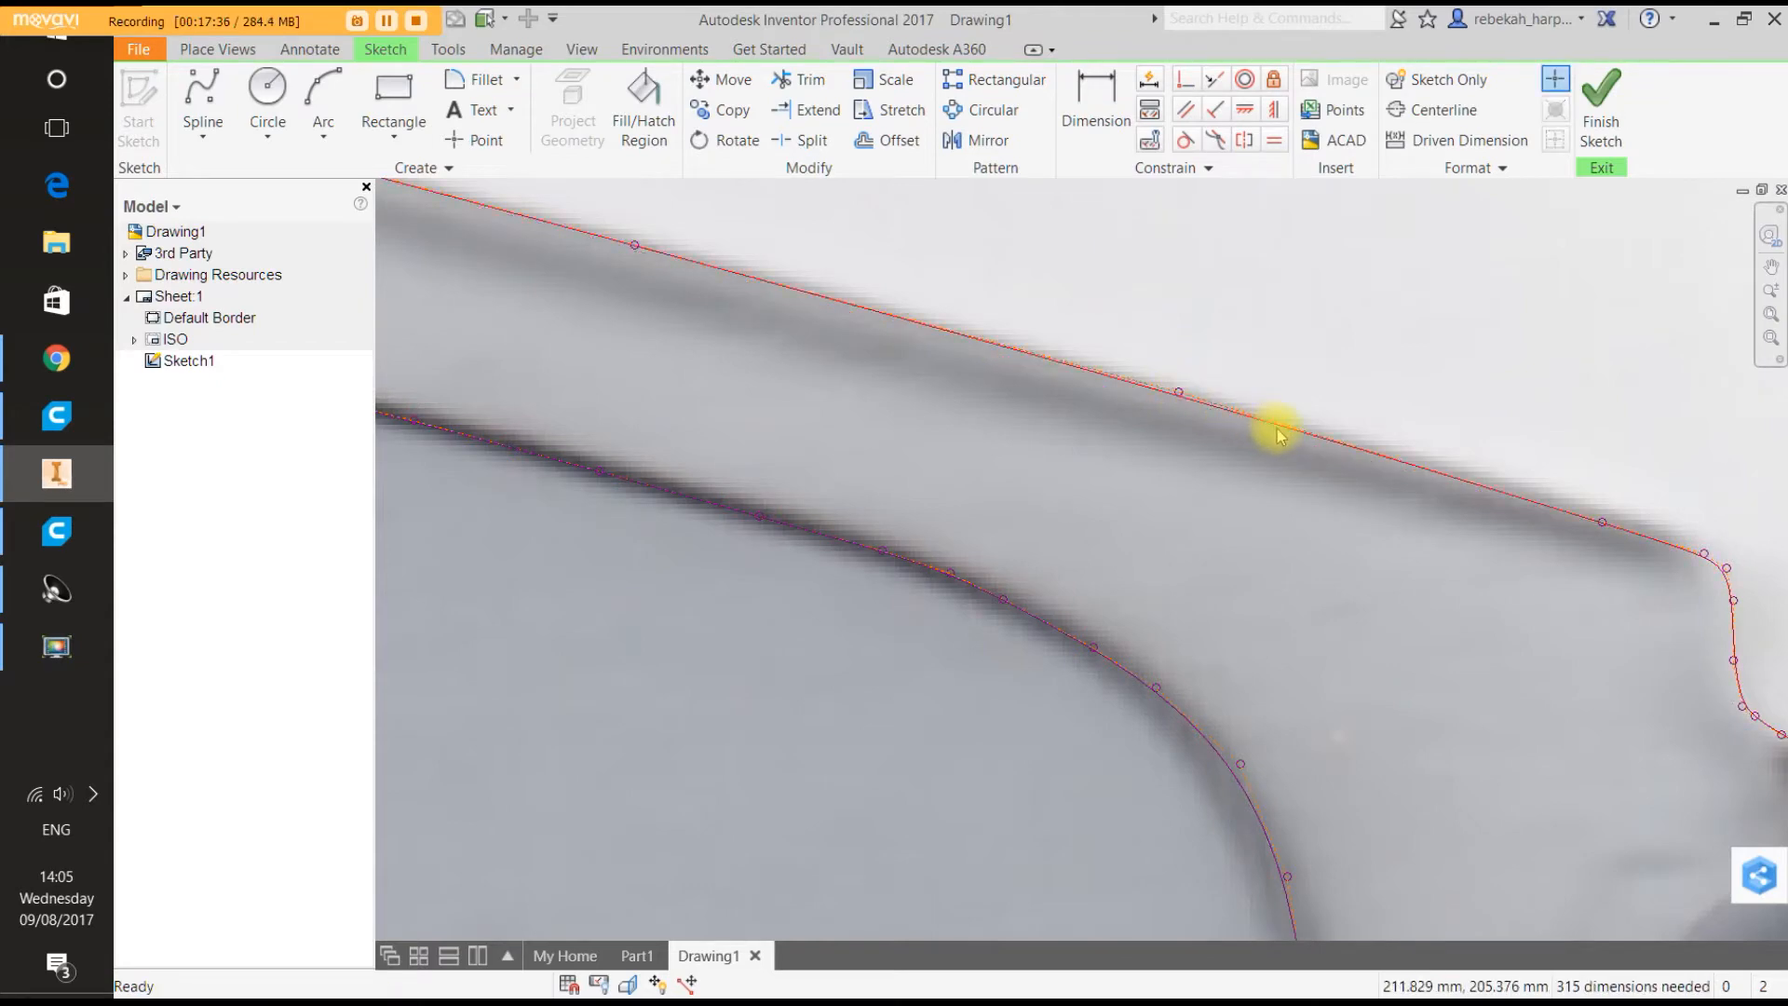
# Move the control vertex on the lower outer curve of the right-hand lug inward, toward the scanned circular boss.
pyautogui.scroll(-4, 1269, 428)
pyautogui.scroll(5, 1277, 438)
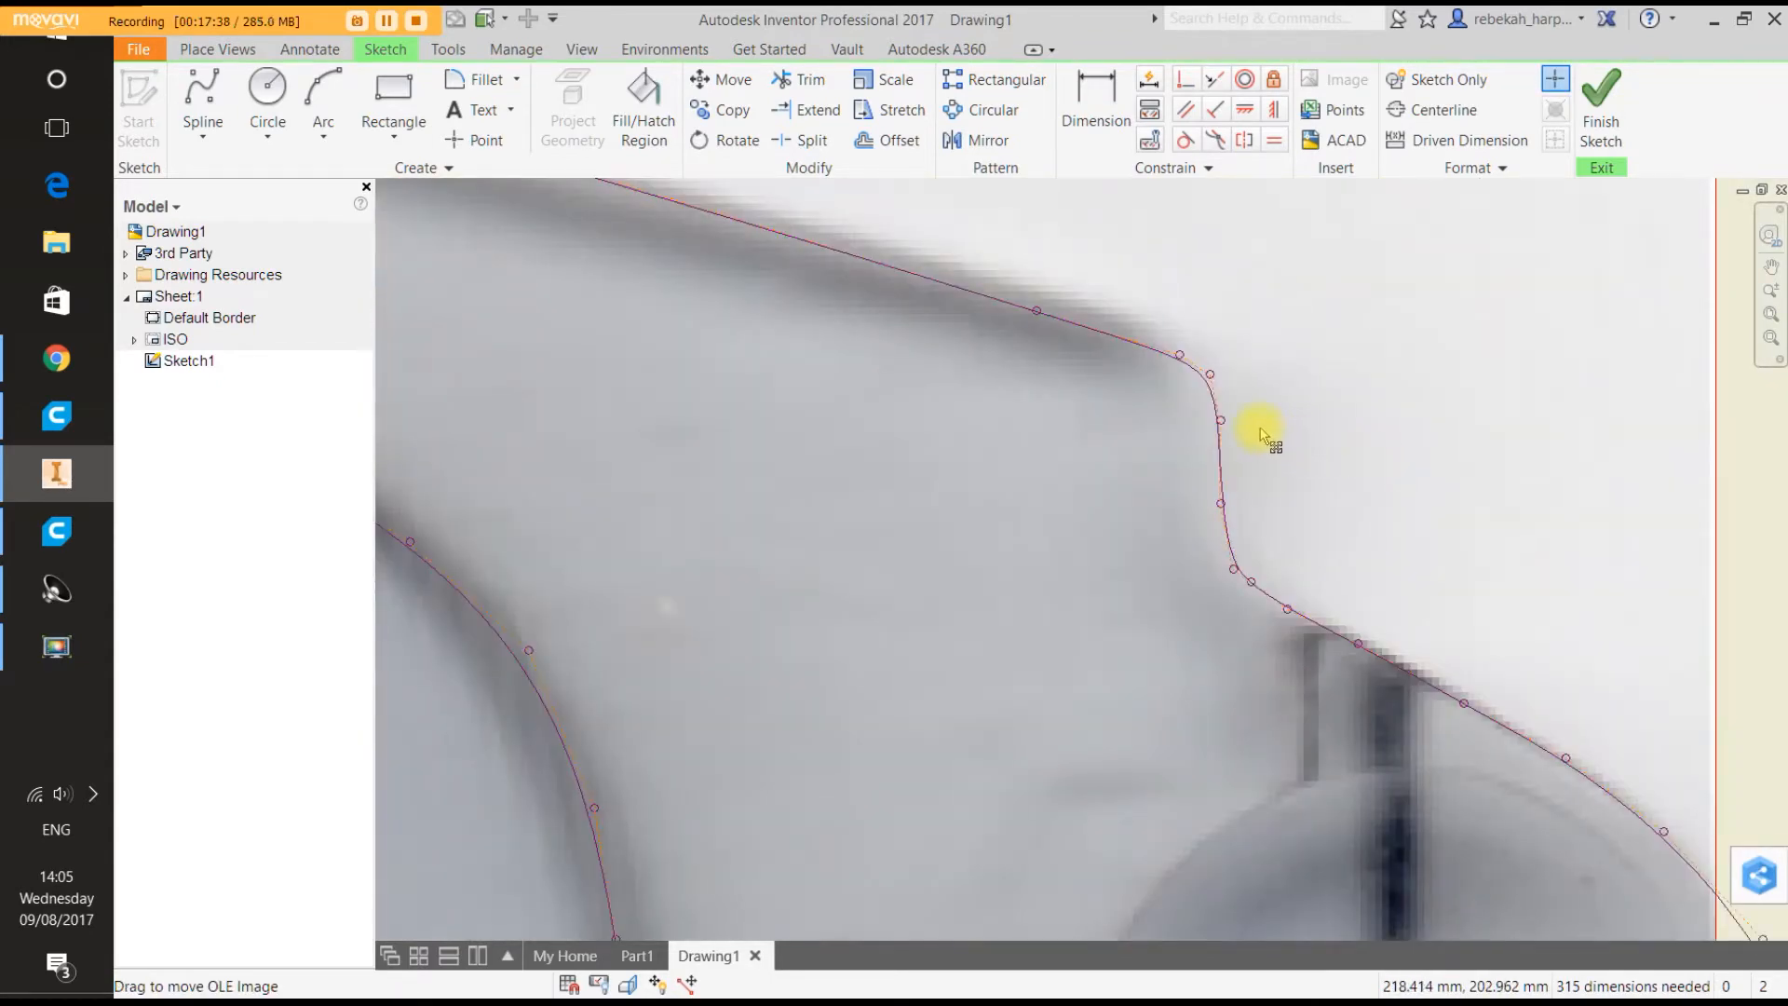
pyautogui.scroll(-4, 1267, 436)
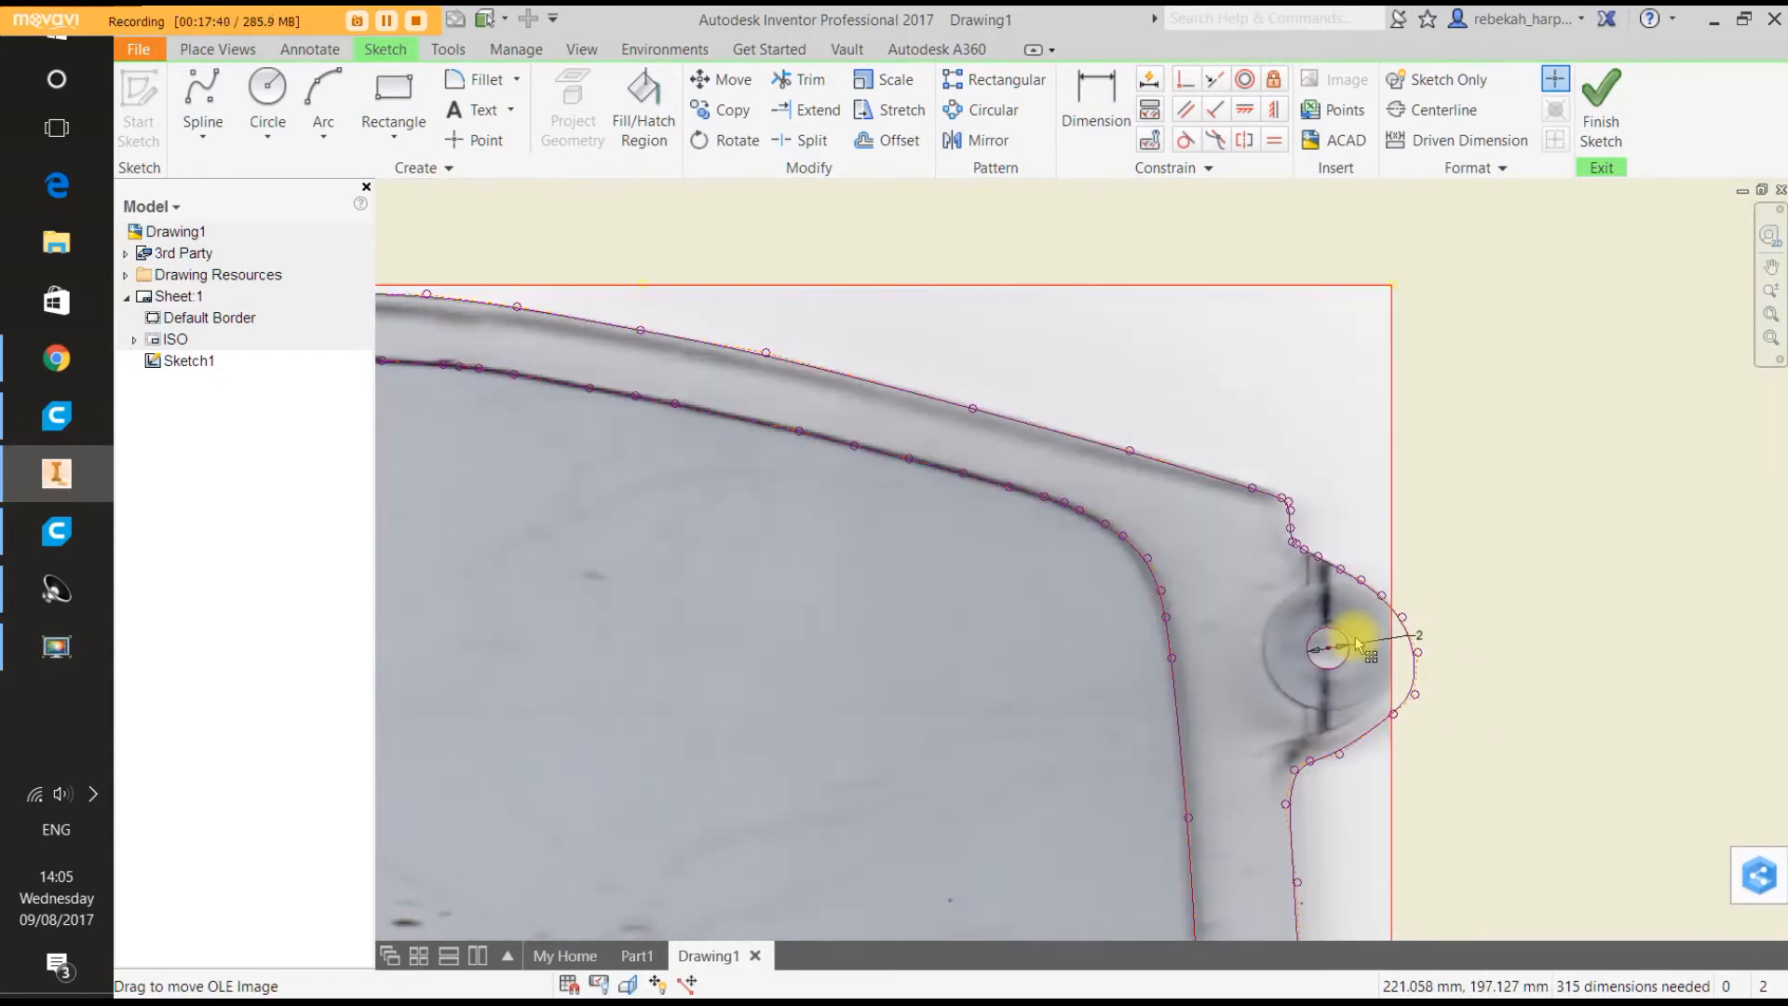
pyautogui.scroll(4, 1414, 675)
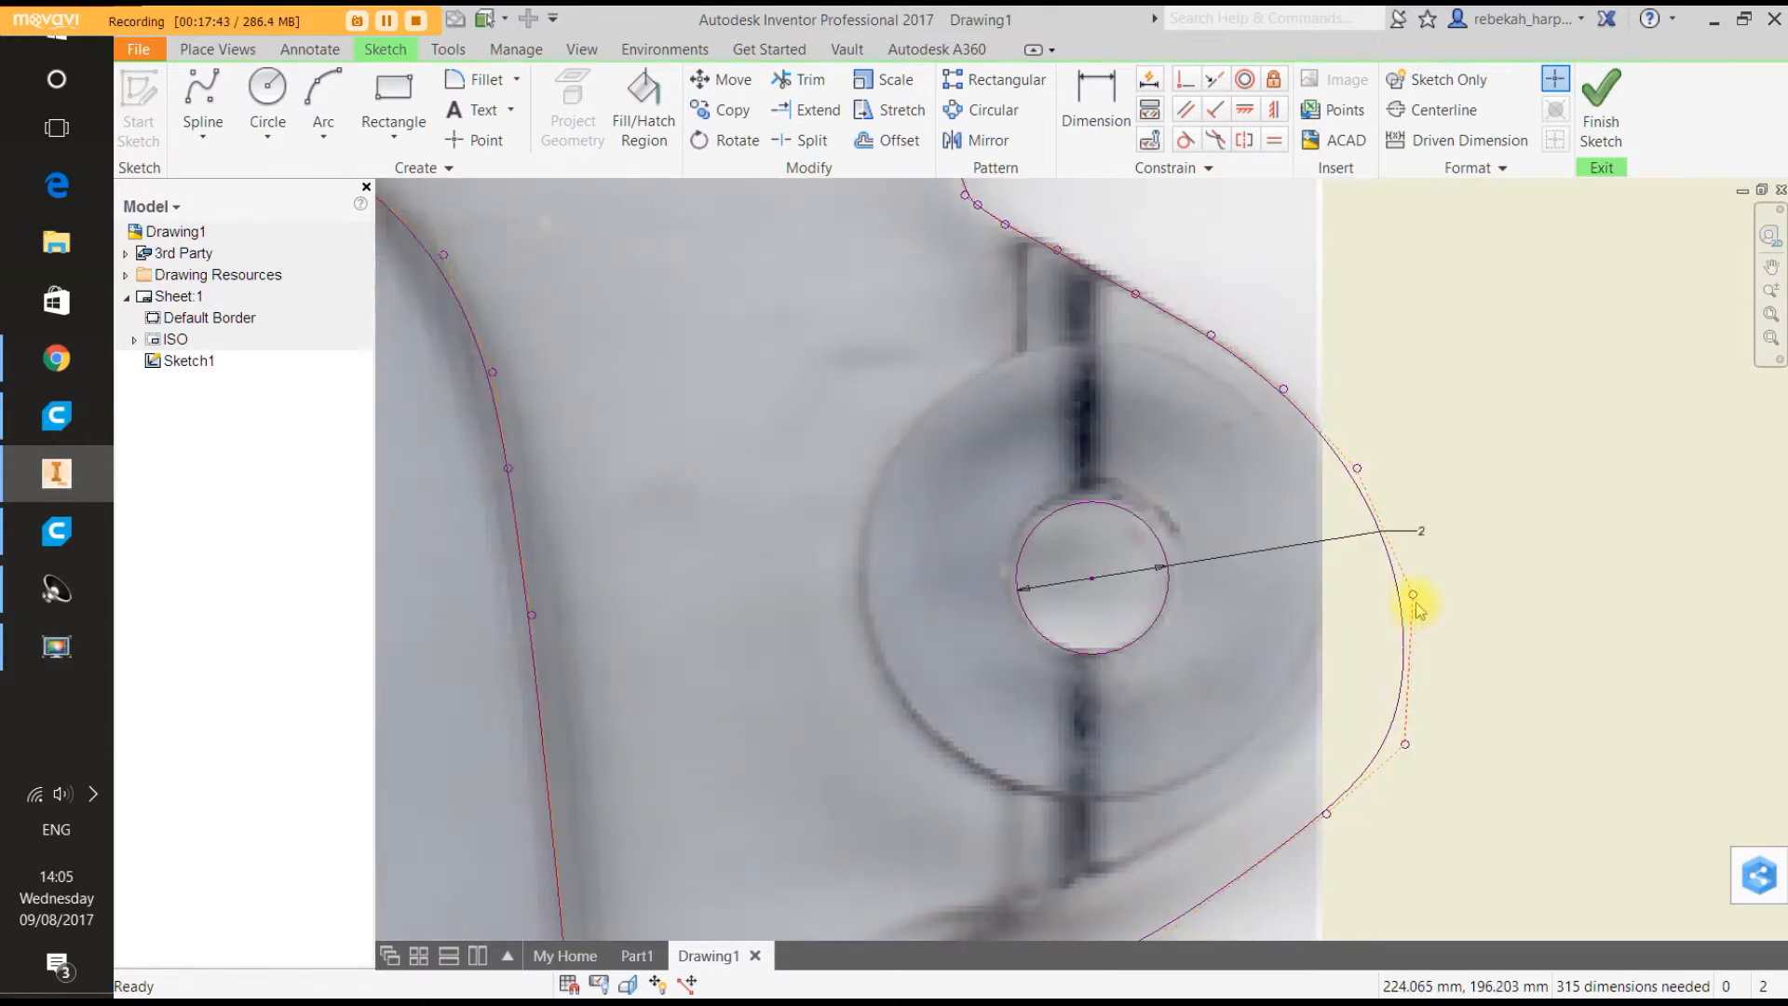
pyautogui.moveTo(1404, 746); pyautogui.dragTo(1357, 727)
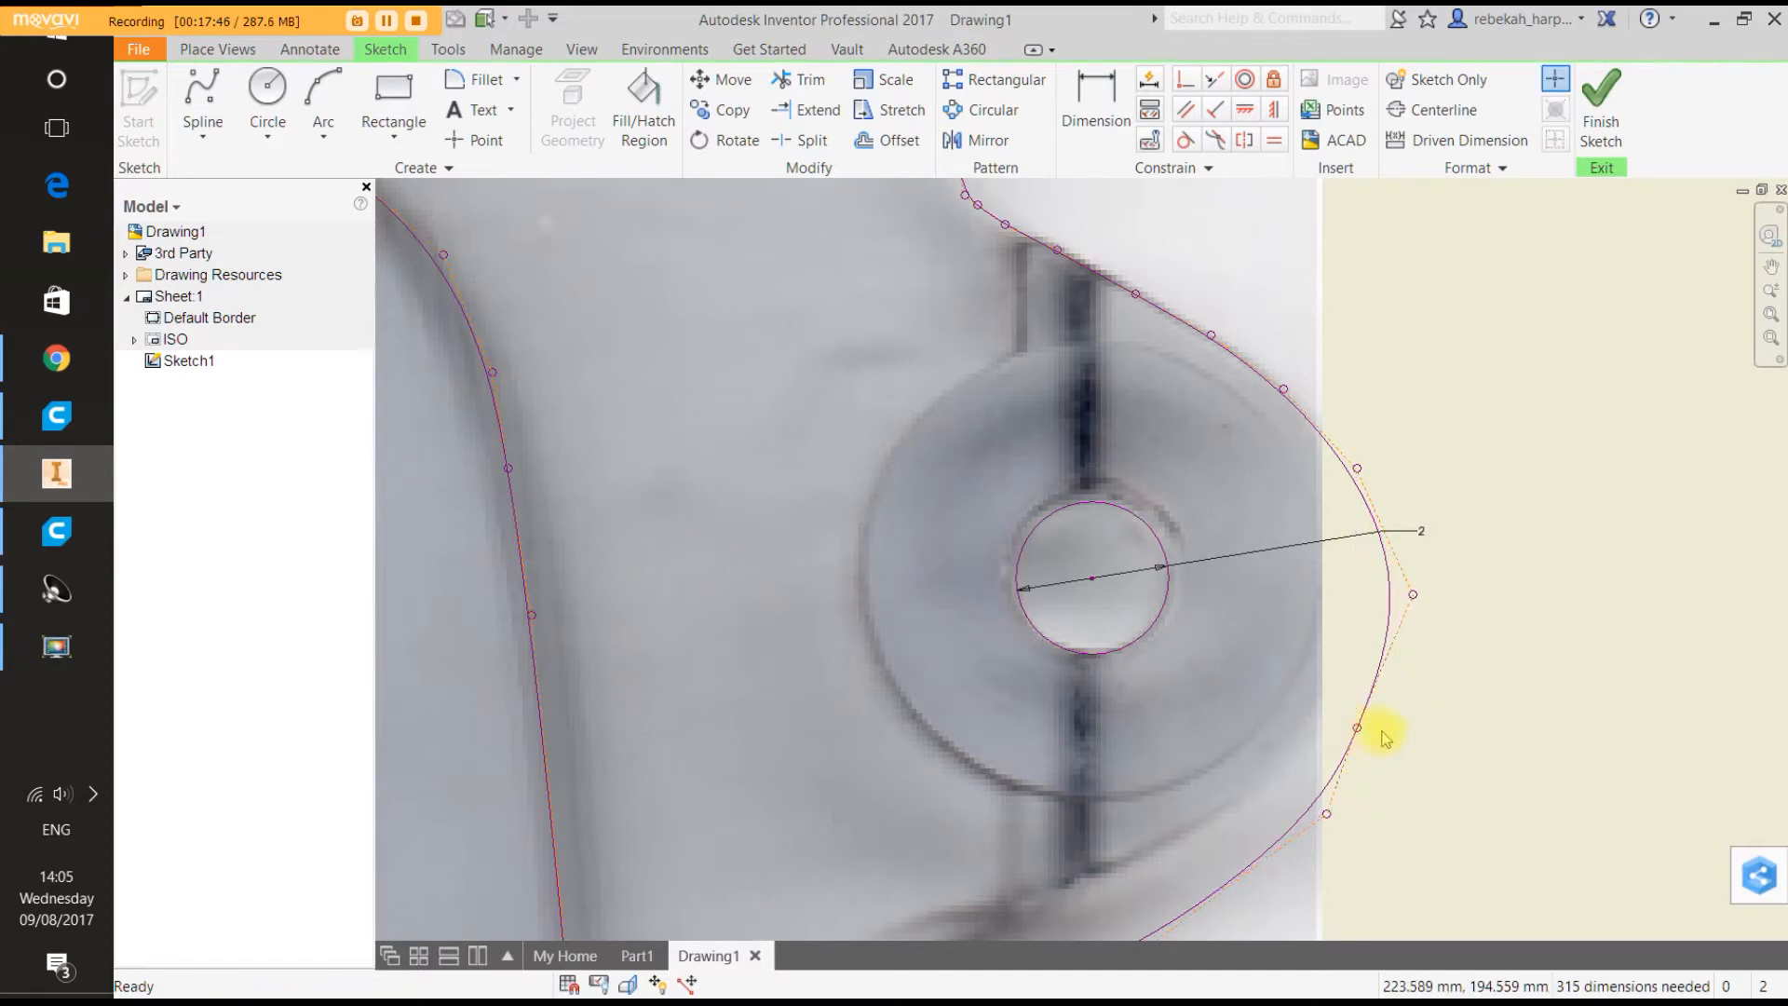
# Nudge the two control vertices on the lower curve of the right-hand lug slightly outward to round its outline.
pyautogui.scroll(-2, 1427, 730)
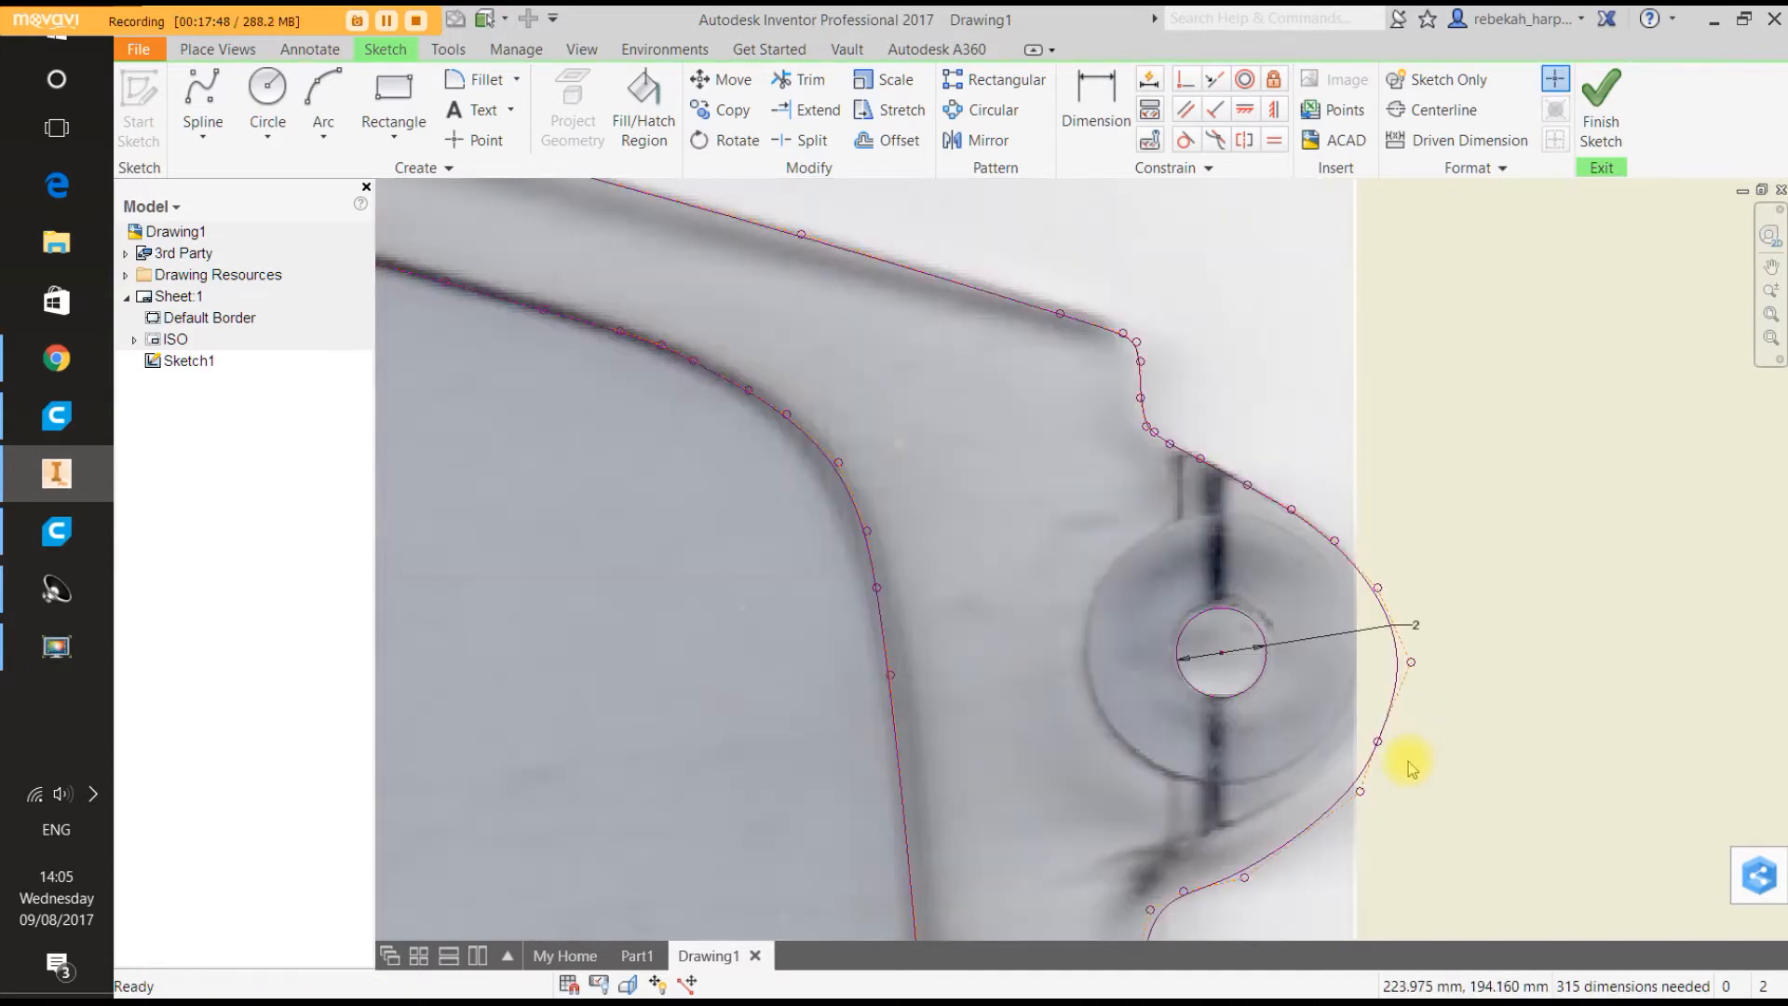
pyautogui.scroll(-6, 1390, 868)
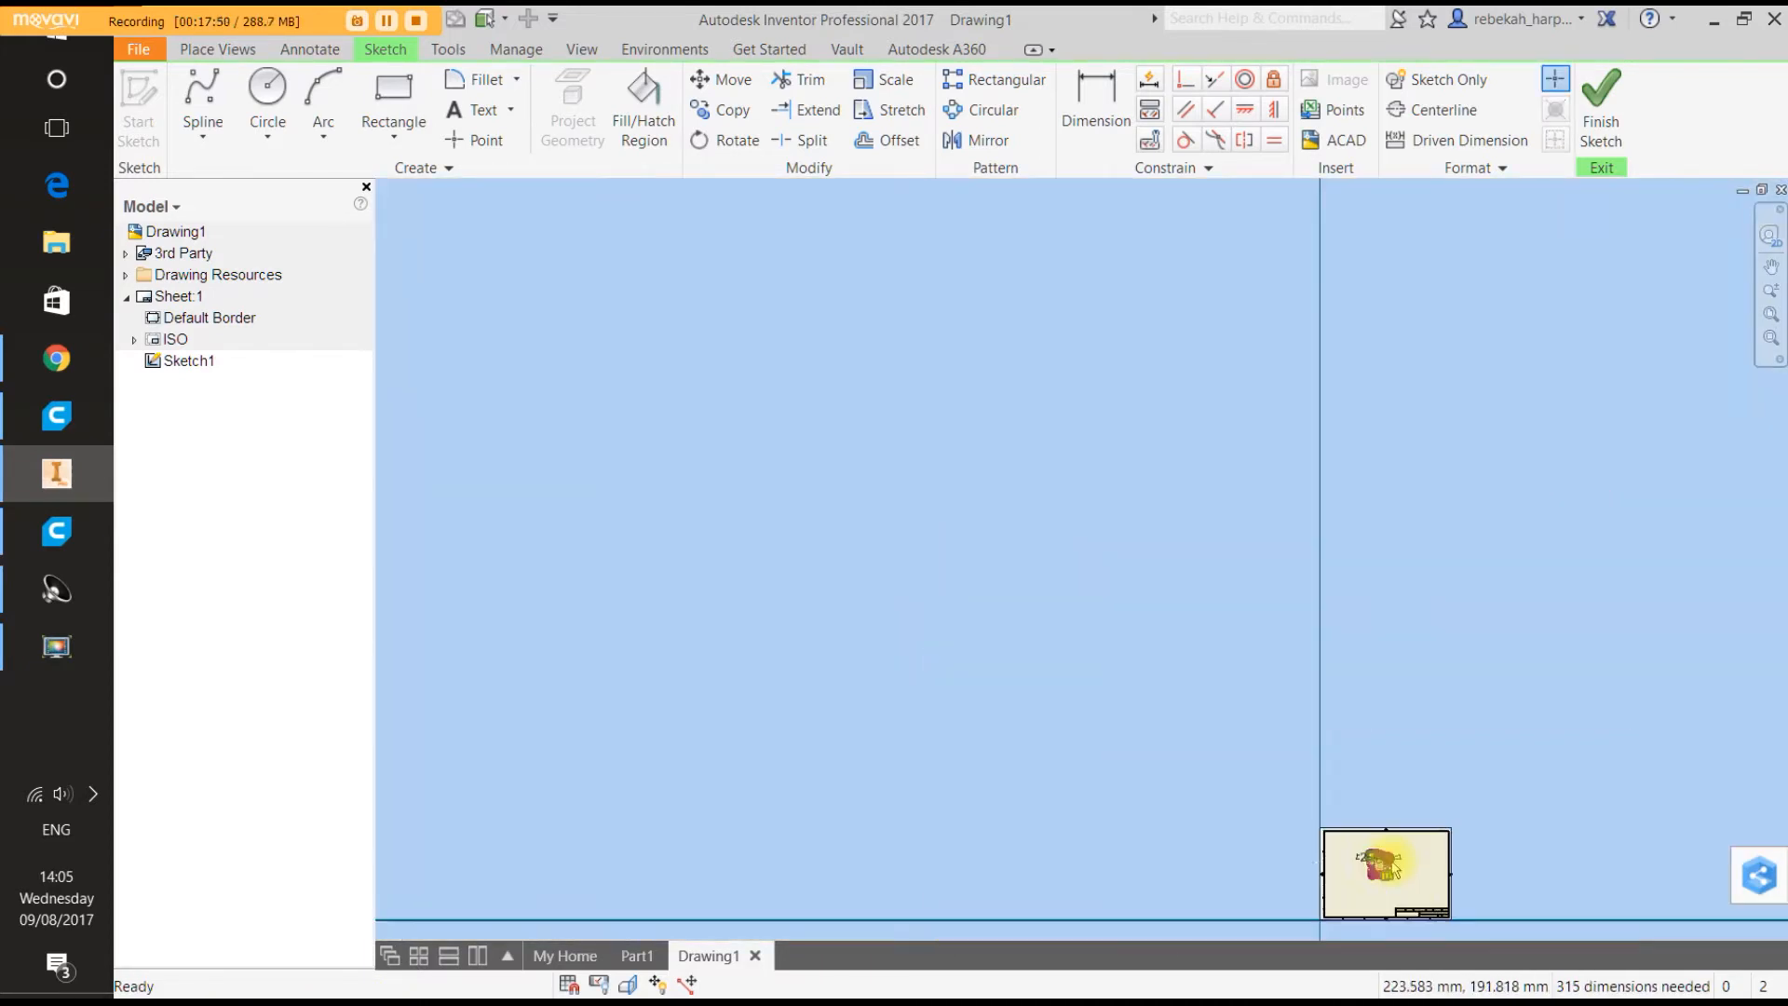
pyautogui.scroll(7, 1401, 879)
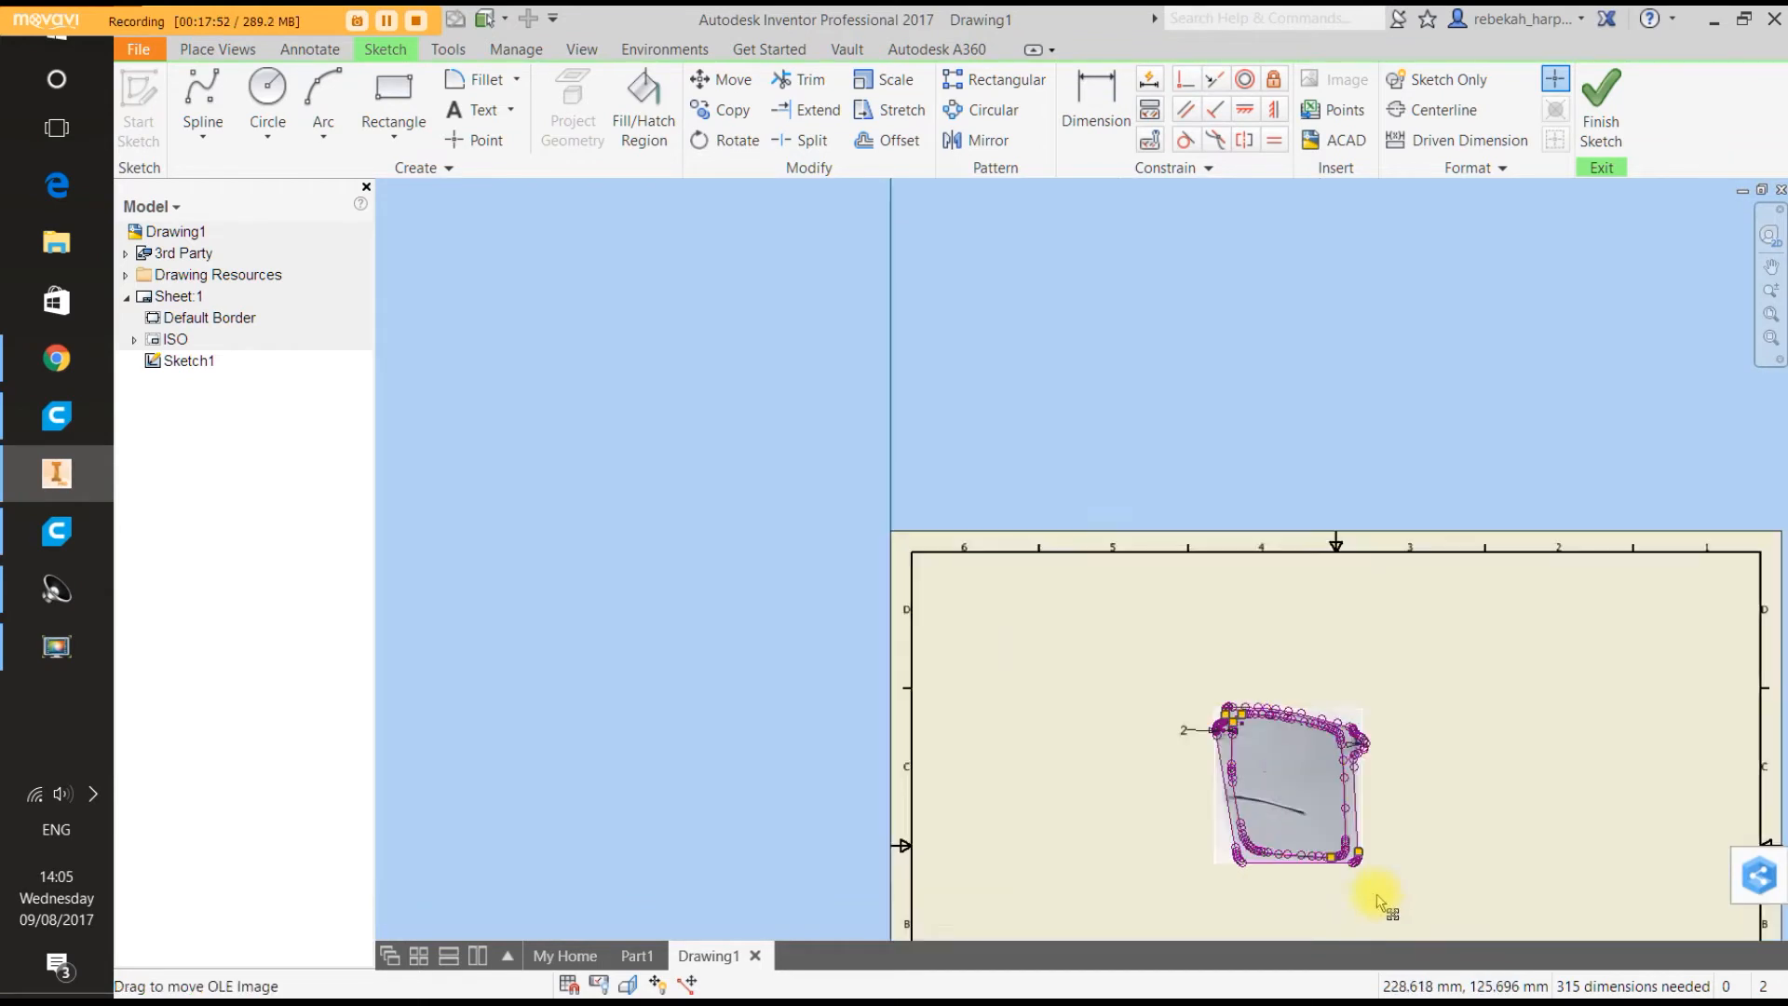
pyautogui.scroll(2, 1377, 892)
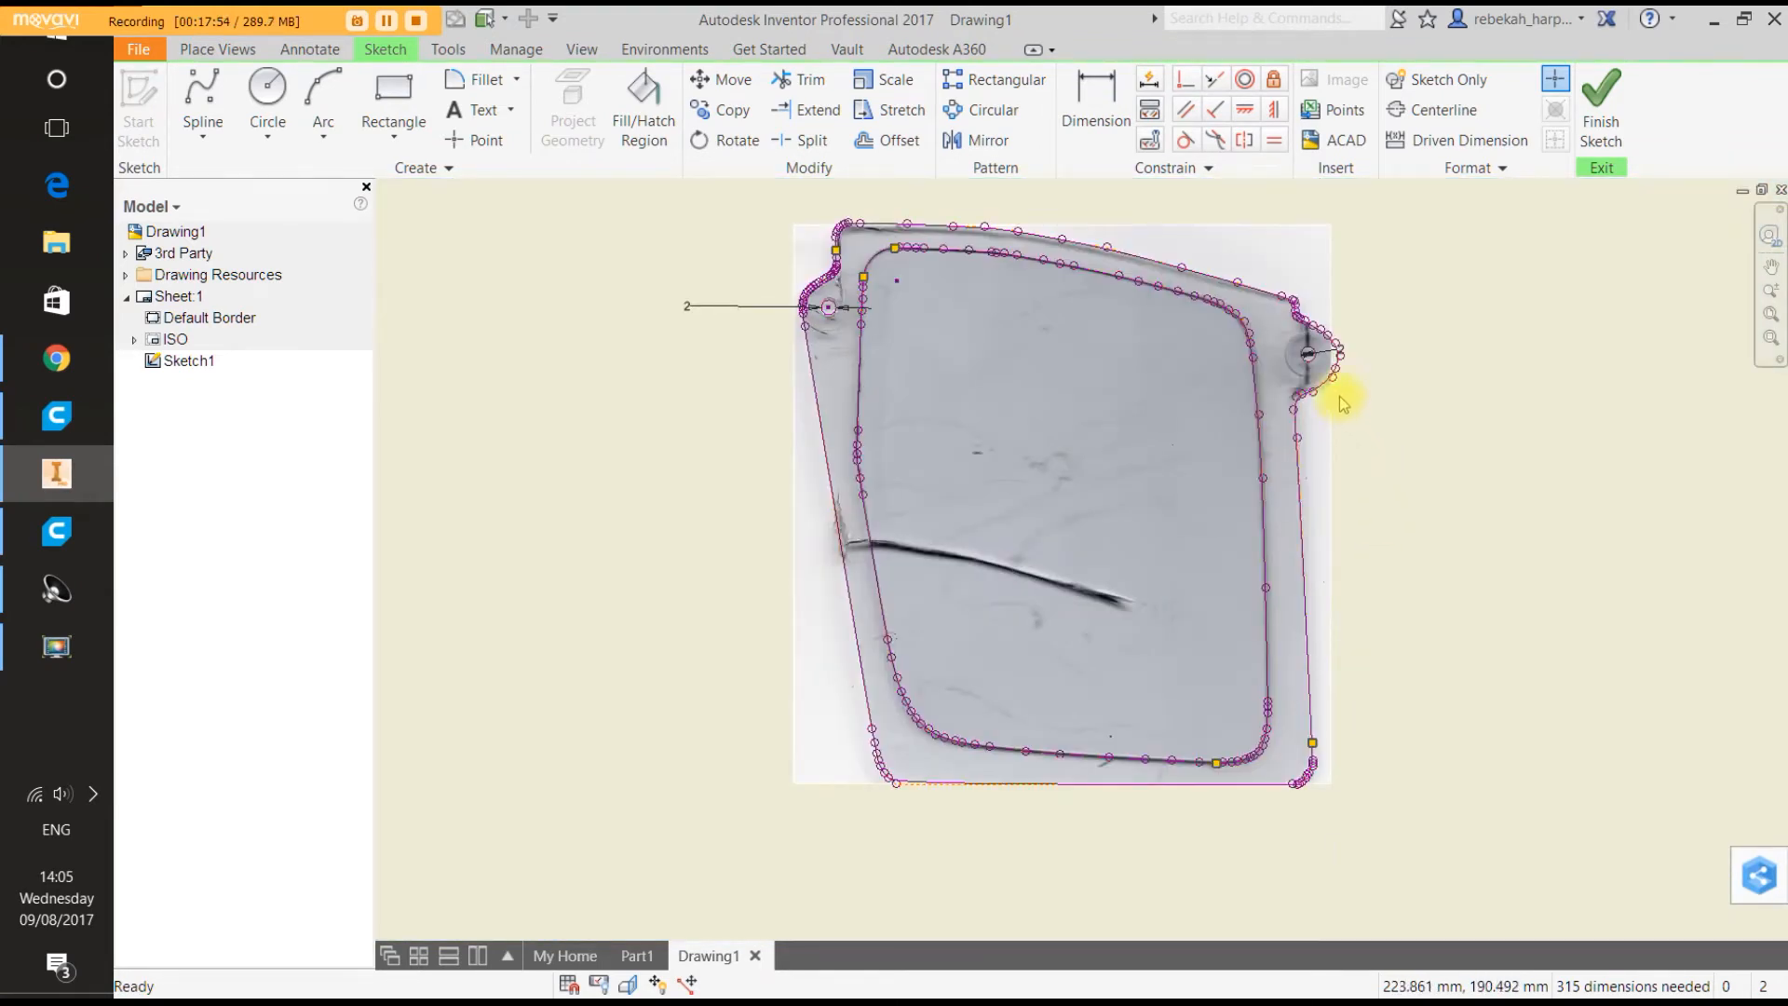
pyautogui.scroll(4, 1343, 384)
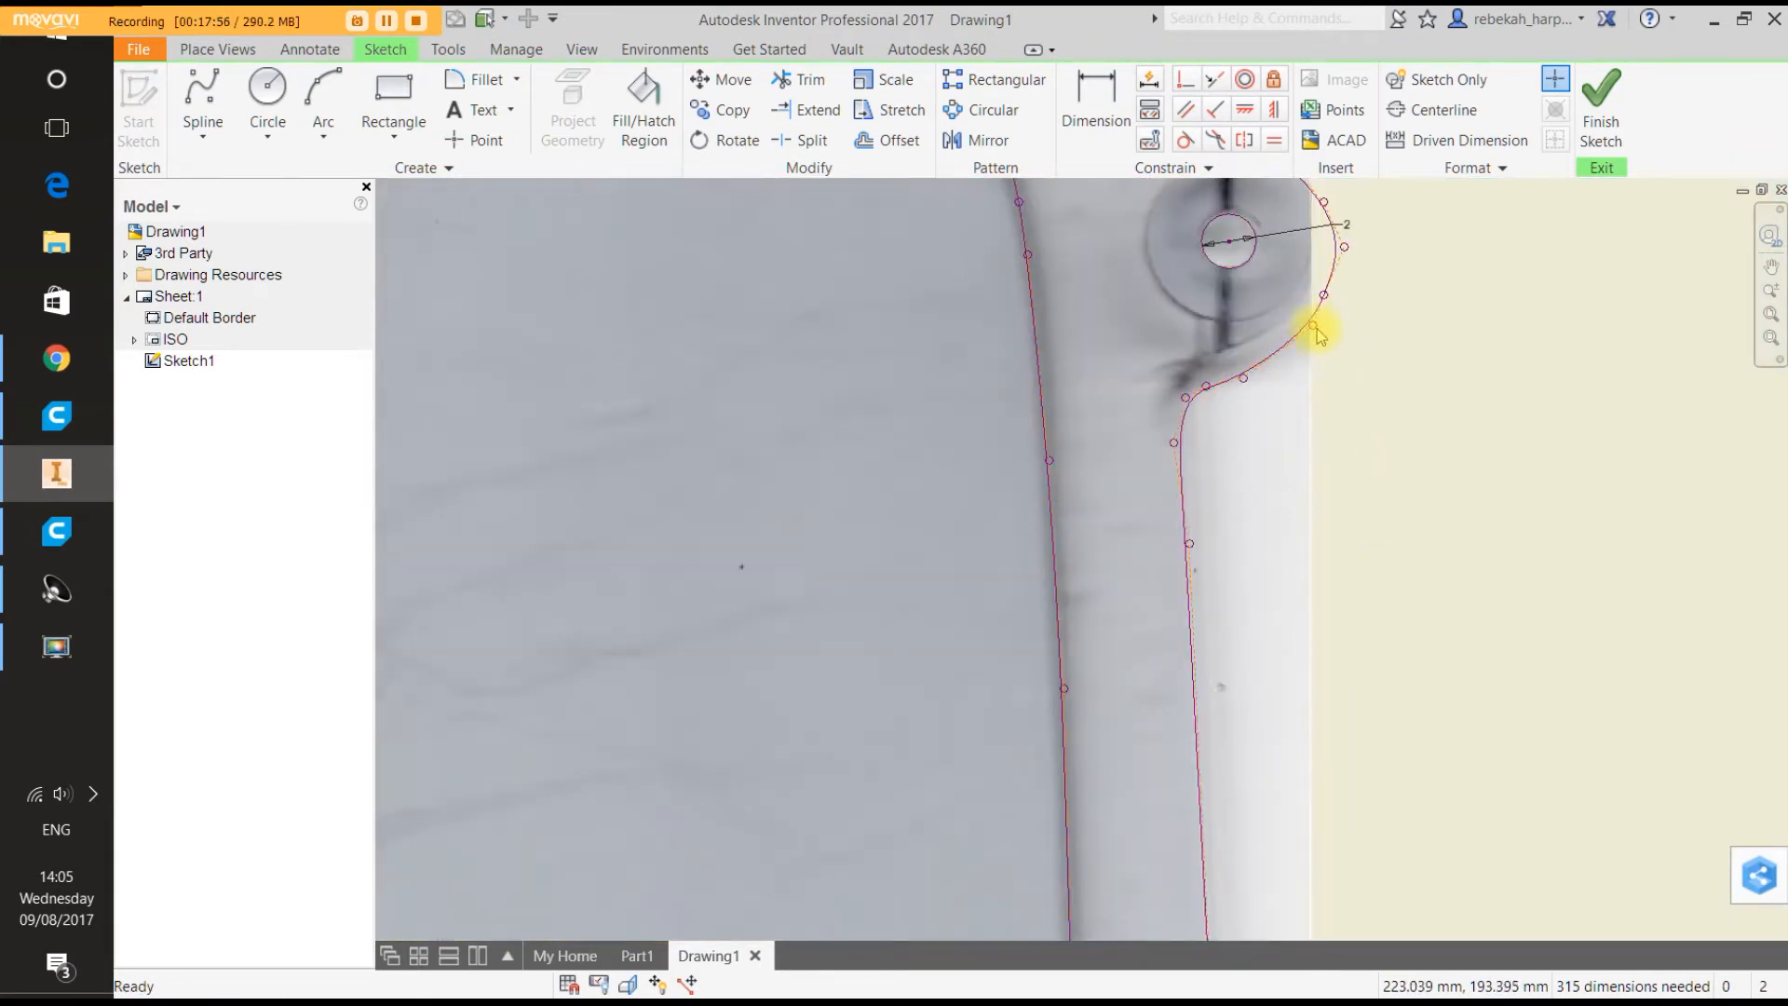
pyautogui.moveTo(1315, 326); pyautogui.dragTo(1318, 336)
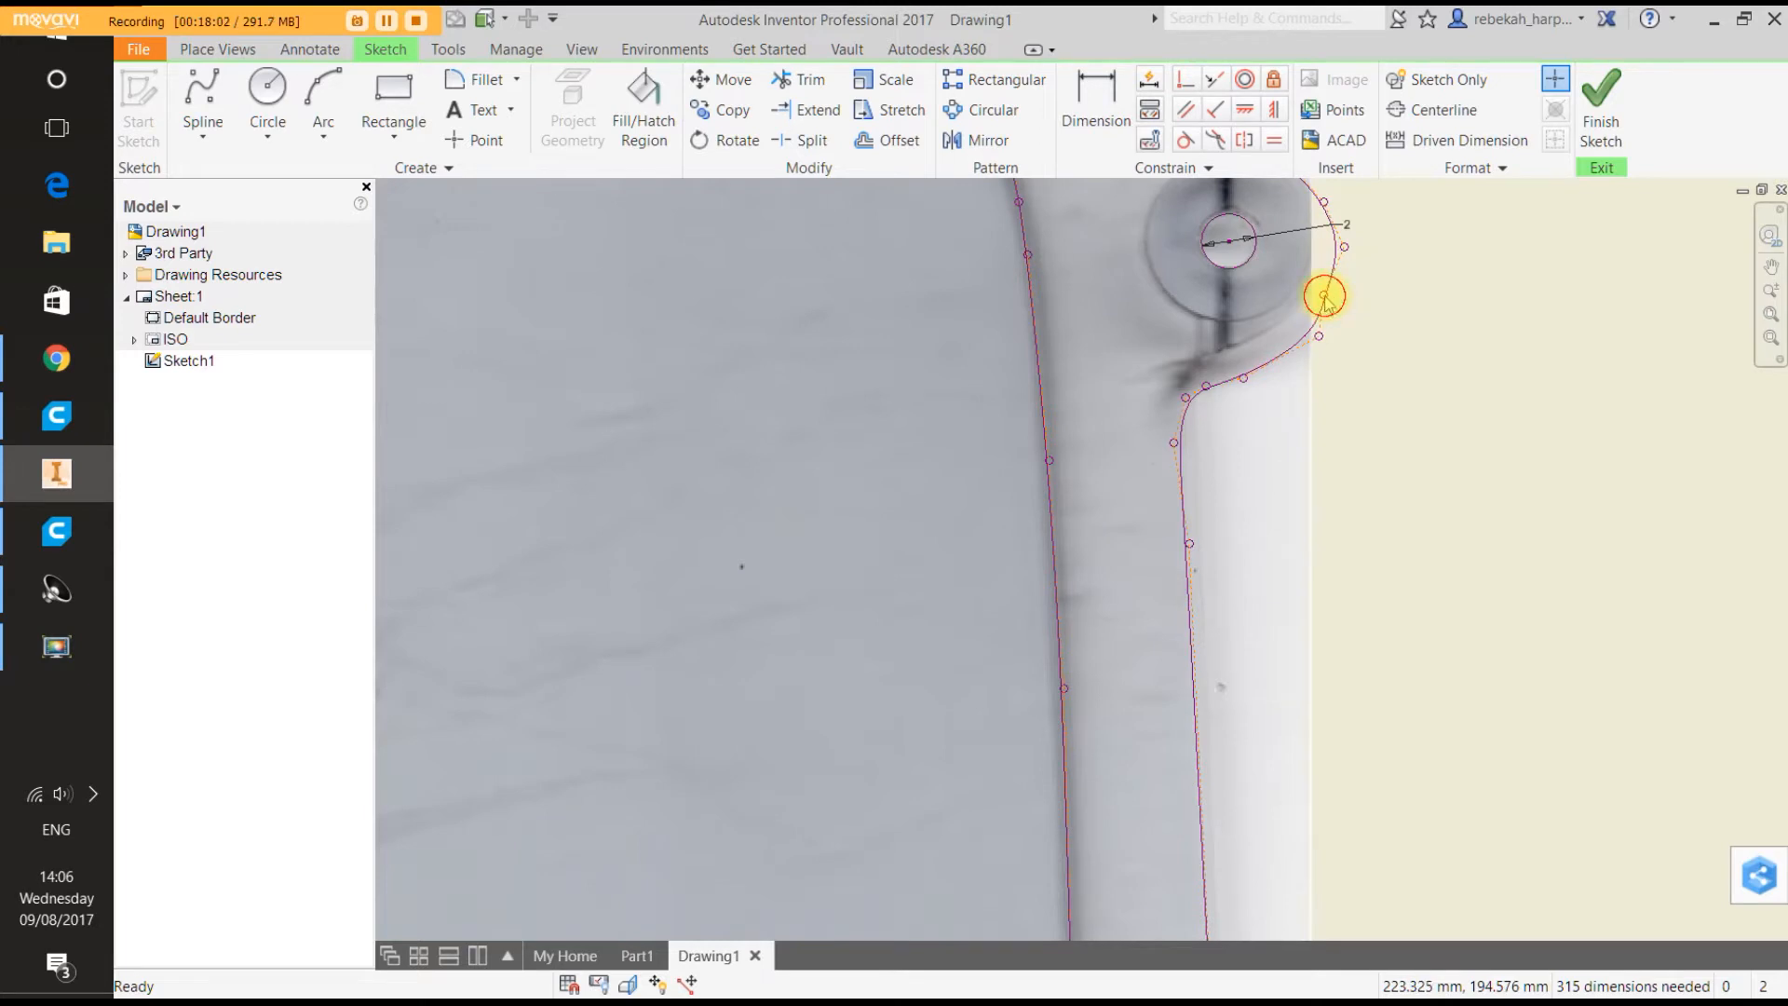
pyautogui.moveTo(1324, 296); pyautogui.dragTo(1335, 297)
# Move the two middle control vertices of the outer outline's lower-right corner outward to round the corner.
pyautogui.scroll(-2, 1369, 314)
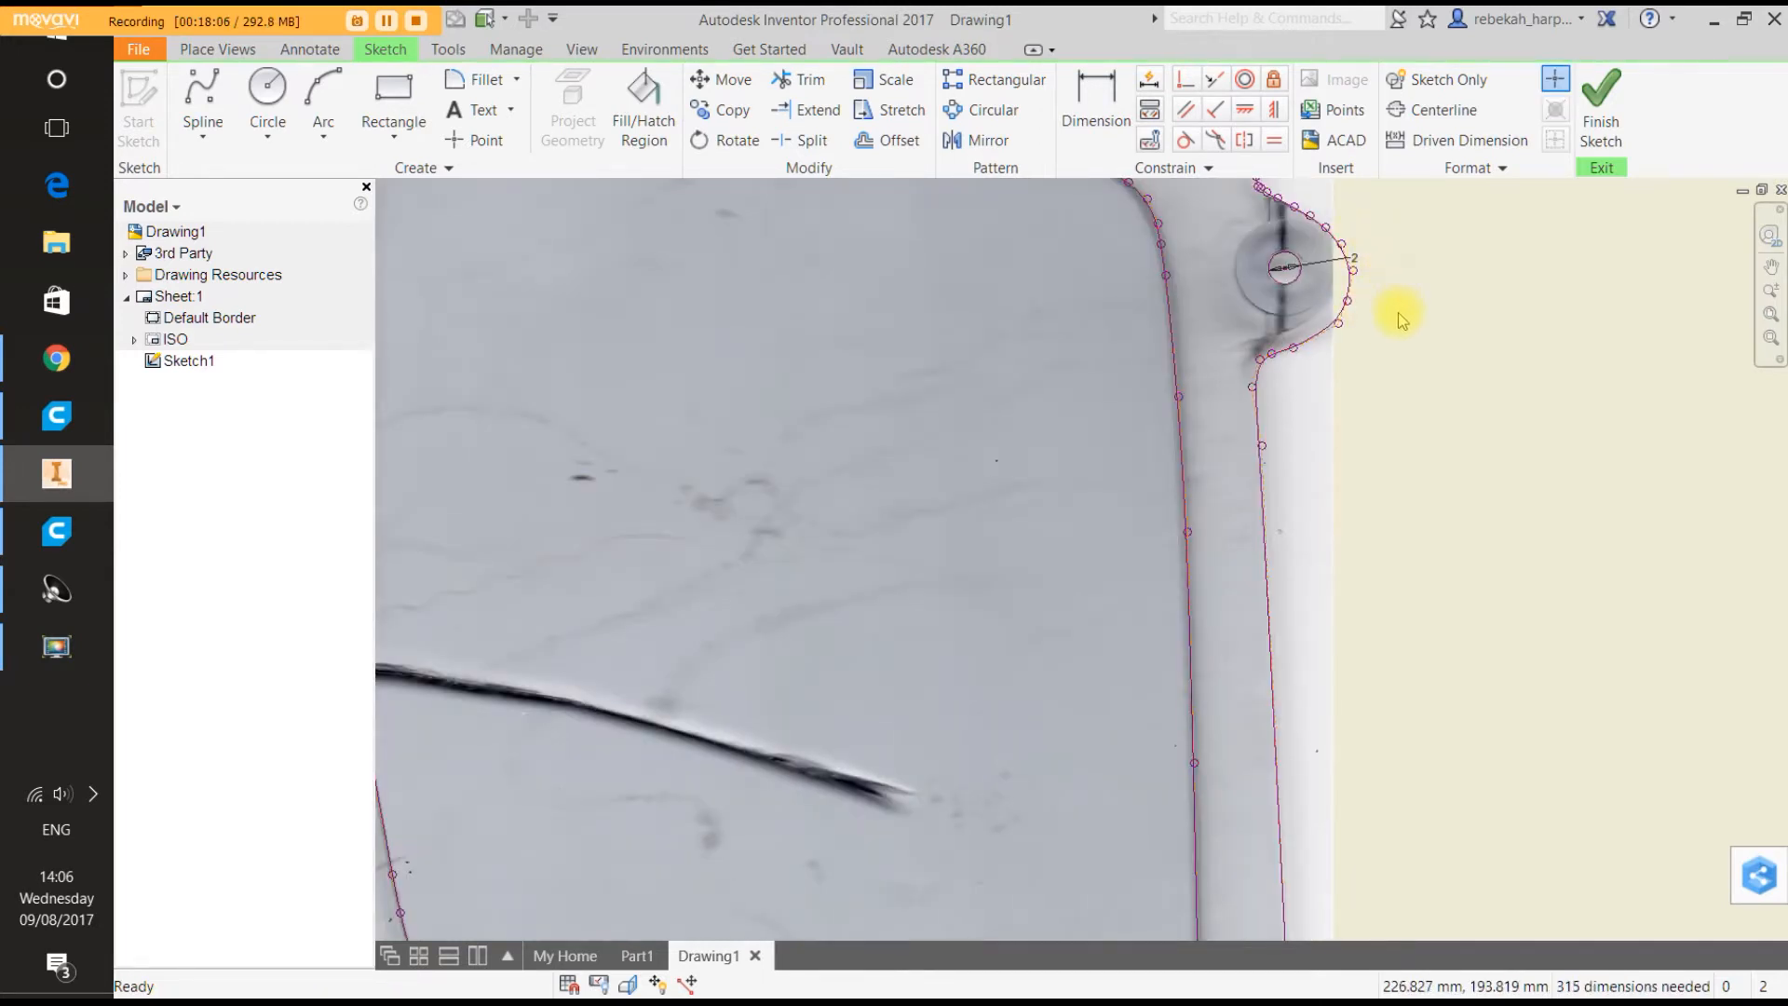
pyautogui.scroll(-5, 1397, 307)
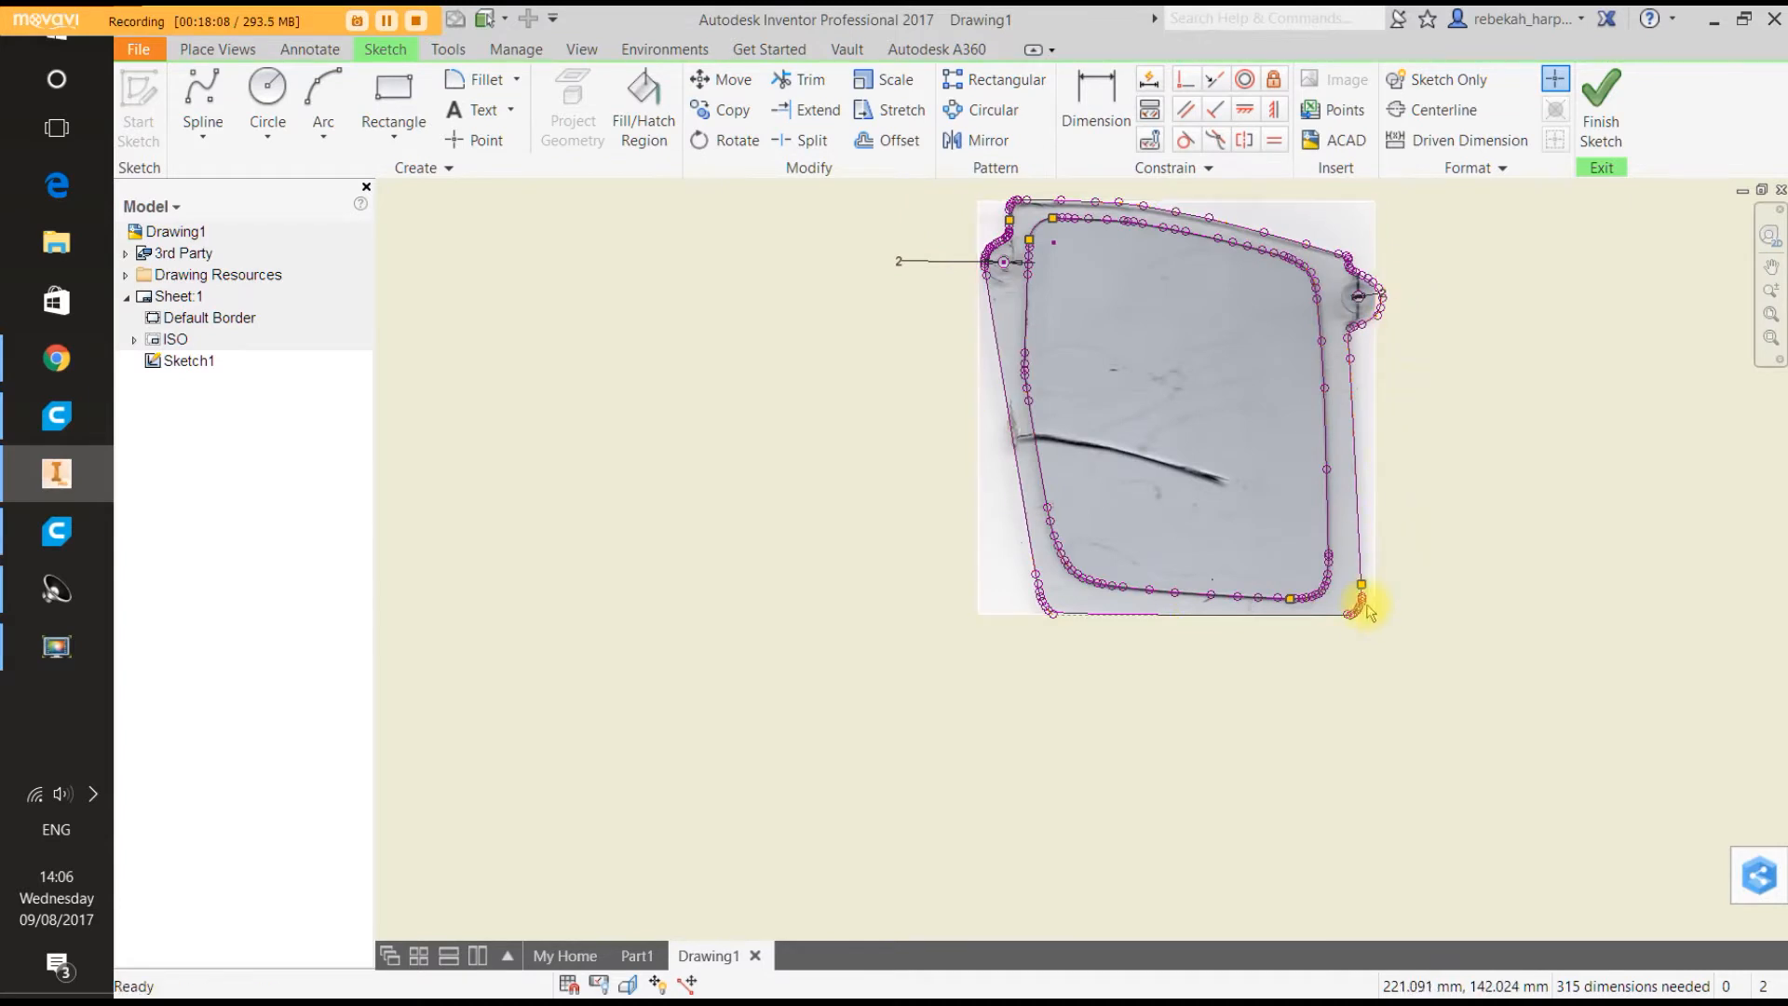
pyautogui.scroll(5, 1365, 607)
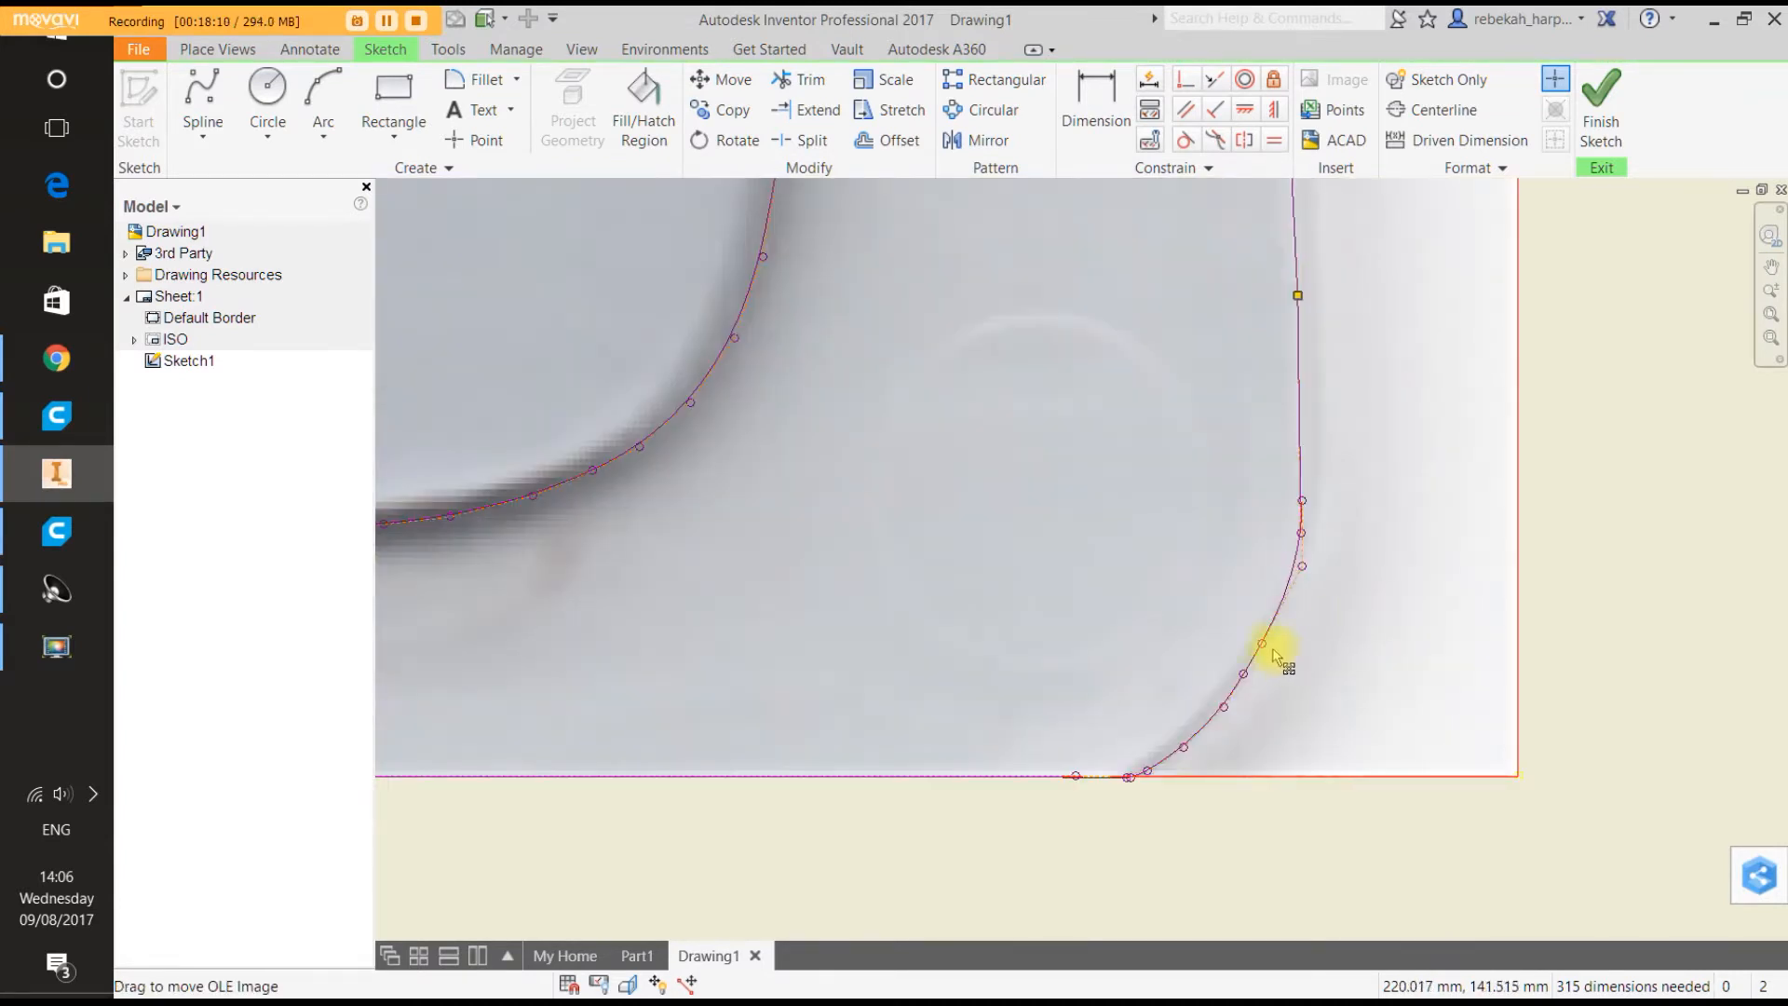
pyautogui.moveTo(1262, 642)
pyautogui.mouseDown()
pyautogui.moveTo(1273, 657)
pyautogui.moveTo(1253, 678)
pyautogui.mouseUp()
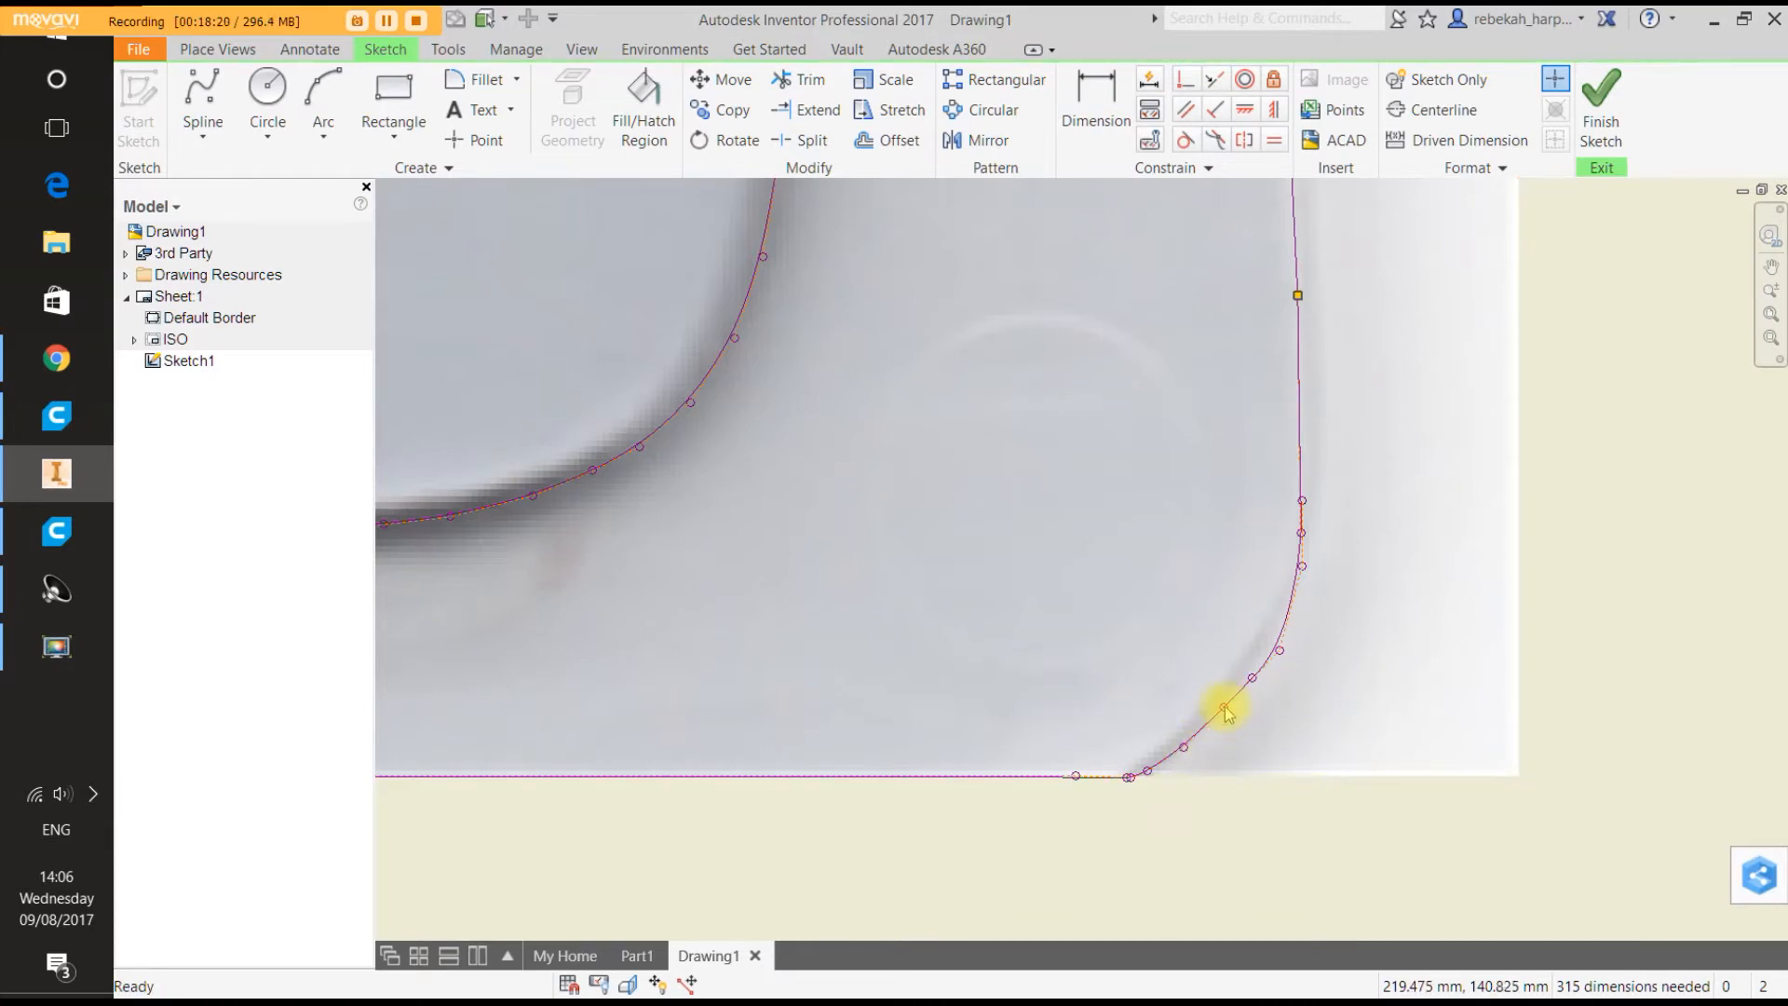
# Fine-tune the same two lower-right corner vertices slightly inward so the spline curves smoothly along the scanned edge.
pyautogui.scroll(5, 1265, 678)
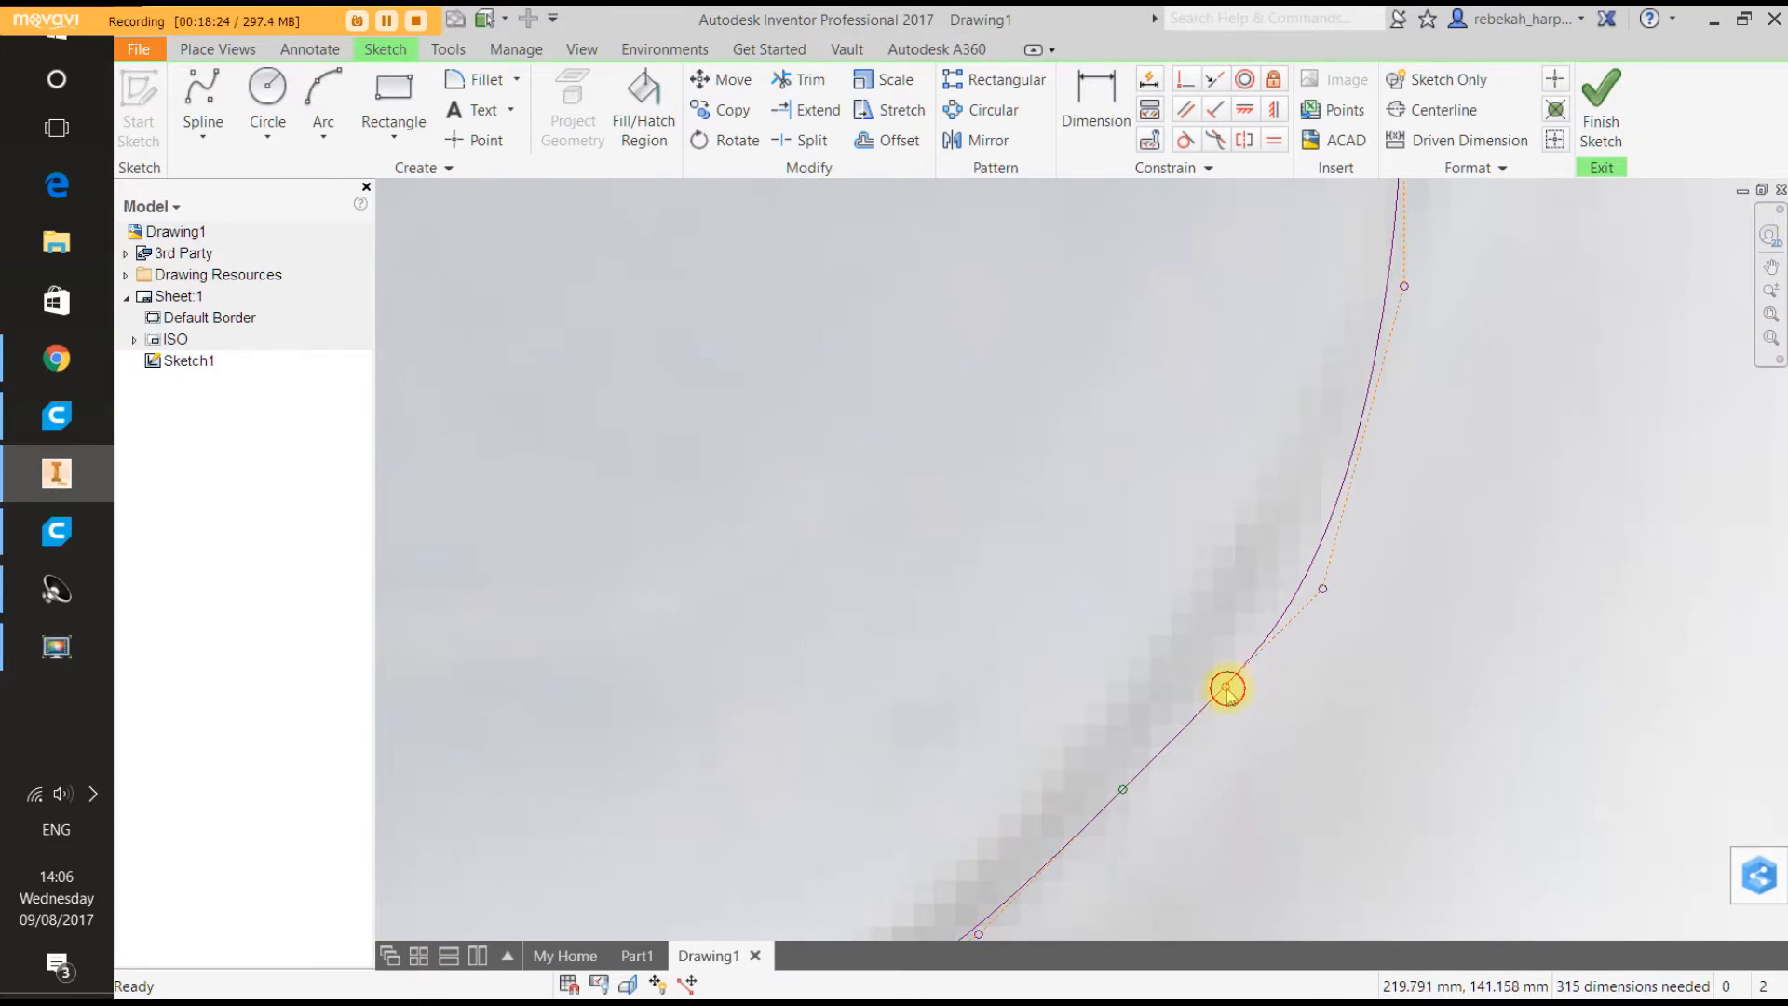
pyautogui.moveTo(1228, 689); pyautogui.dragTo(1216, 678)
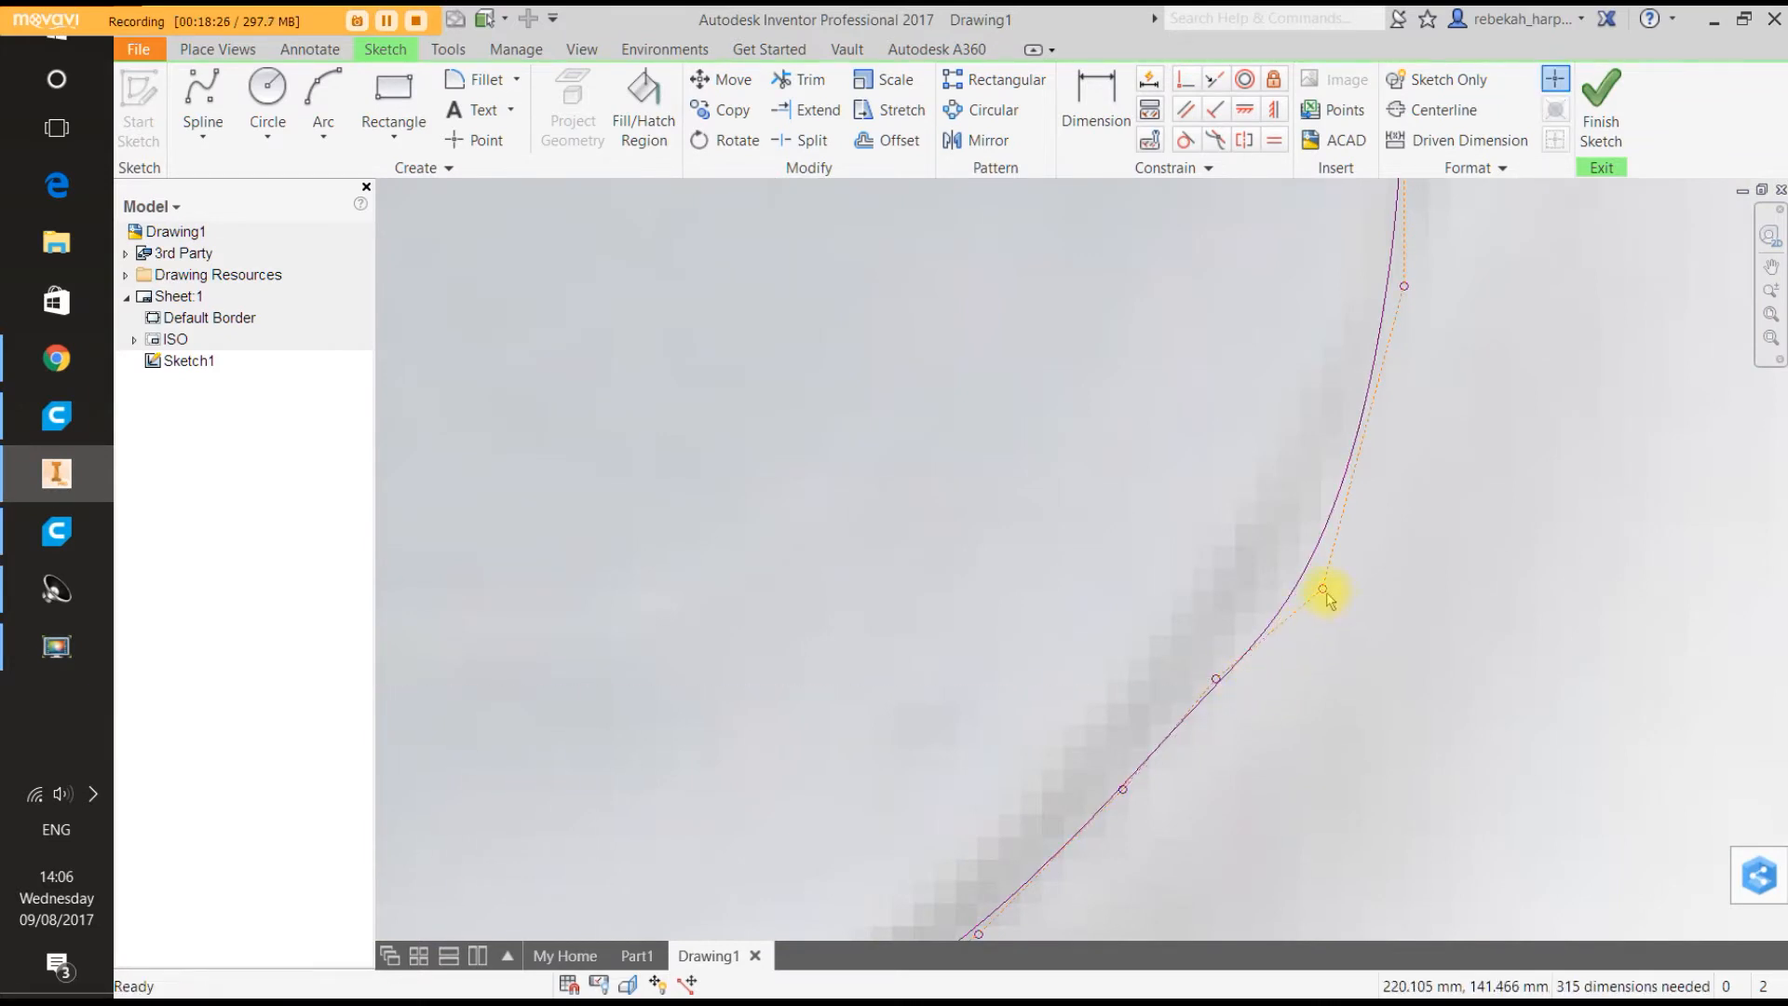
pyautogui.moveTo(1325, 593); pyautogui.dragTo(1296, 585)
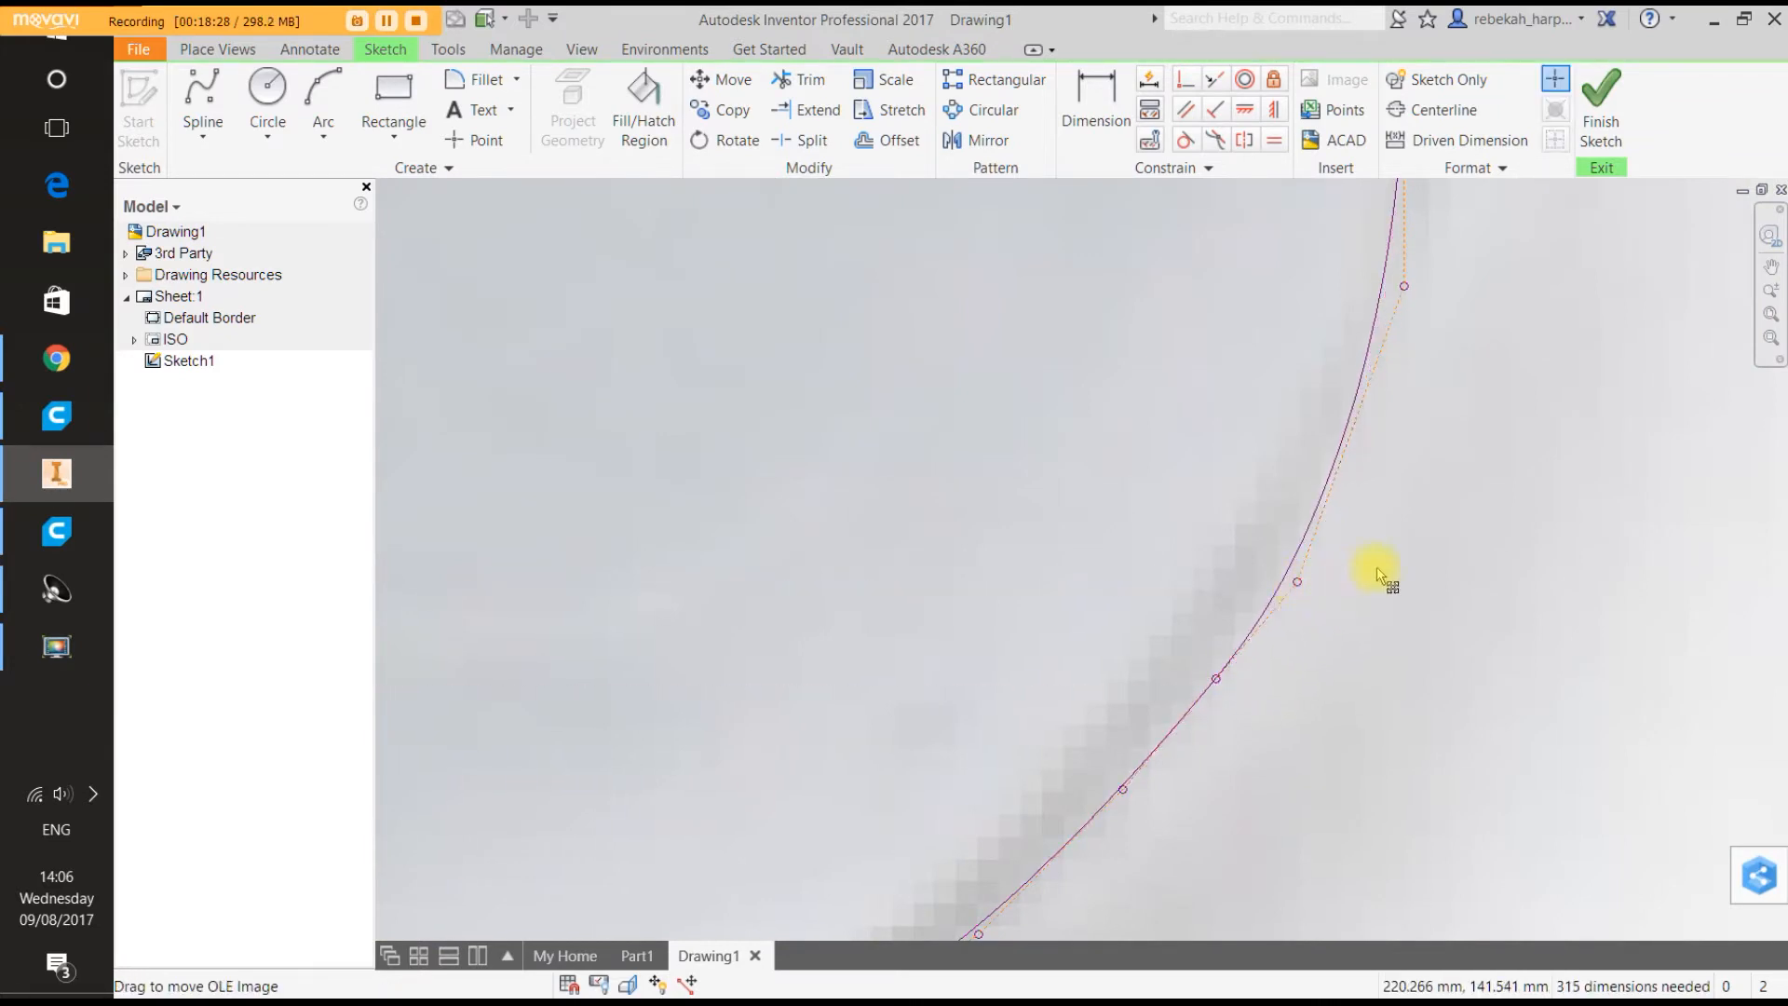
# Review the lower-right corner and the whole traced outline, and finish the drawing sketch.
pyautogui.scroll(-2, 1375, 572)
pyautogui.scroll(-1, 1375, 572)
pyautogui.scroll(3, 1239, 728)
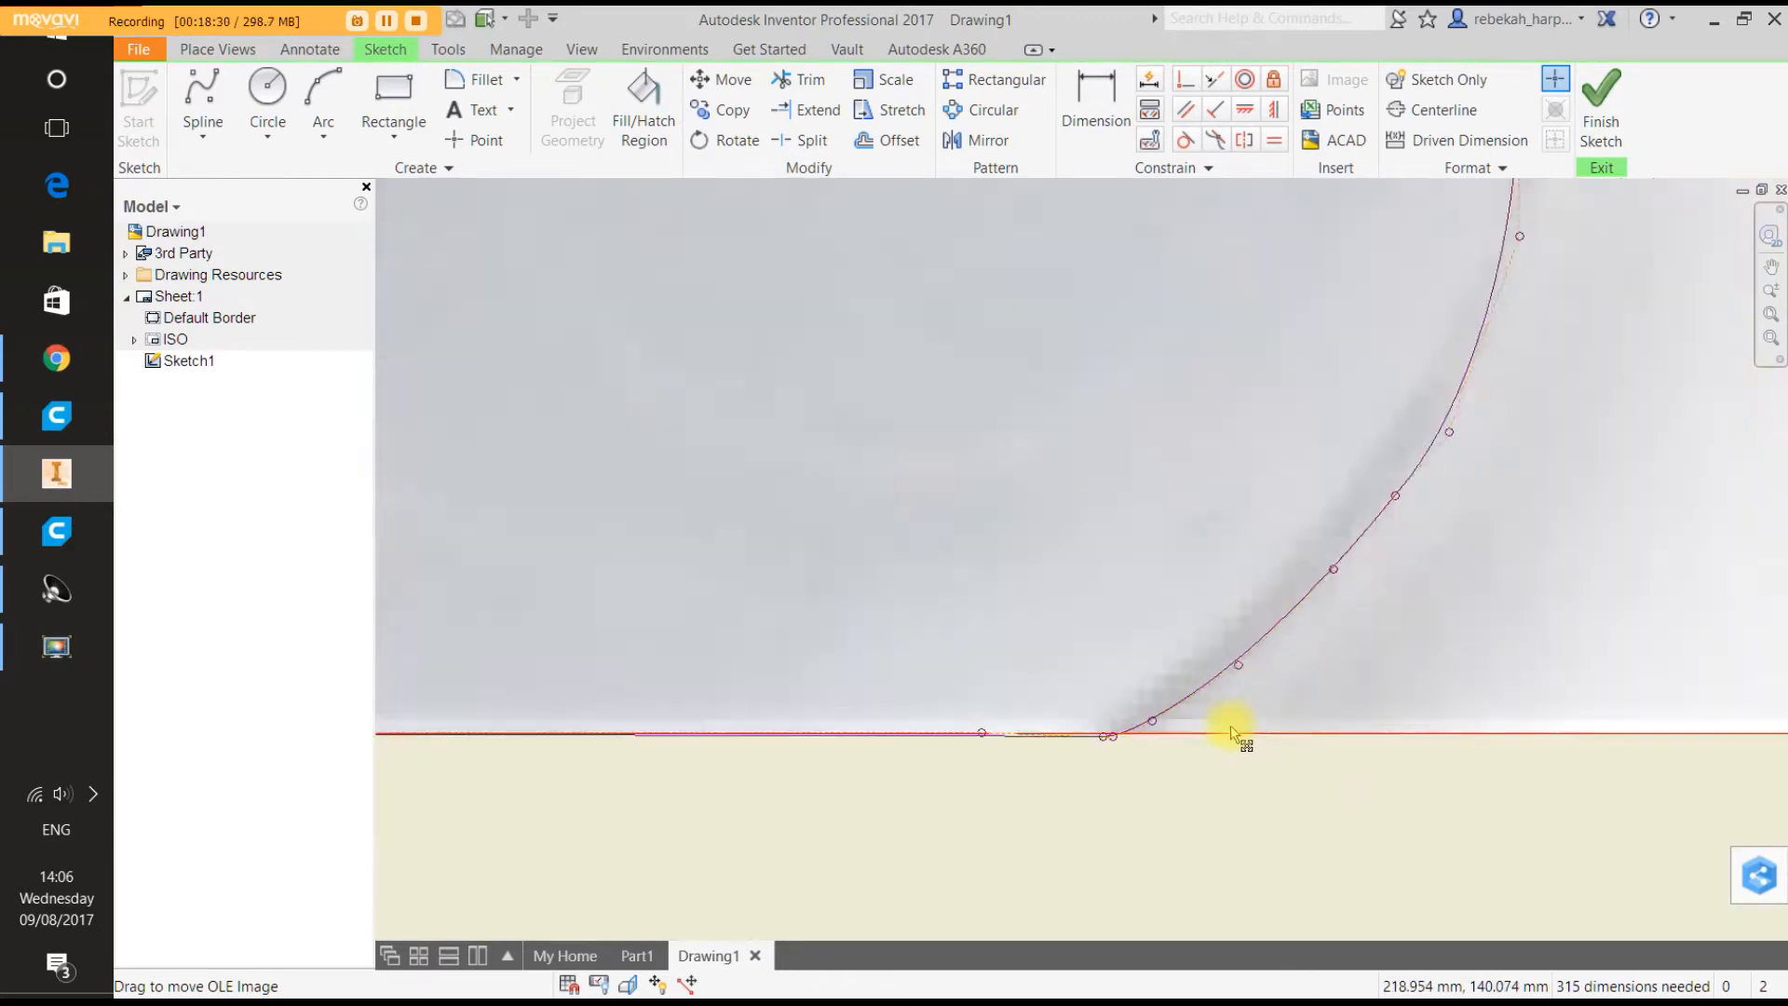
pyautogui.scroll(-3, 1175, 734)
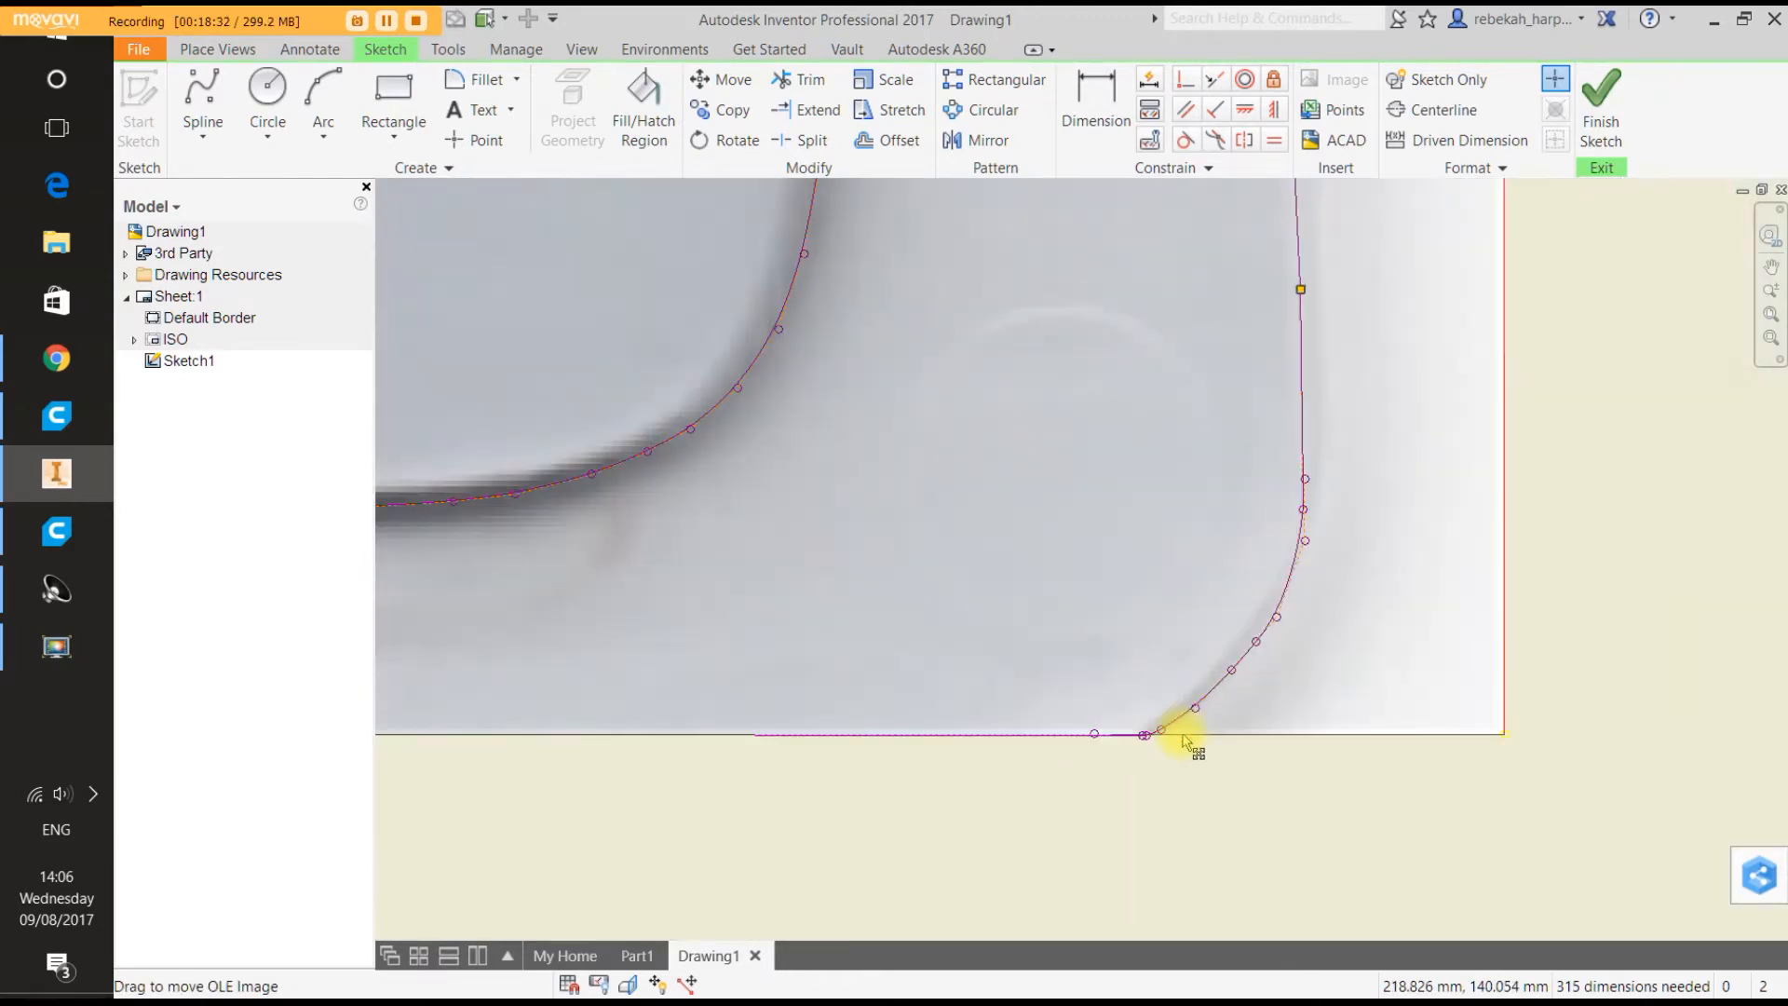
pyautogui.scroll(-4, 1183, 736)
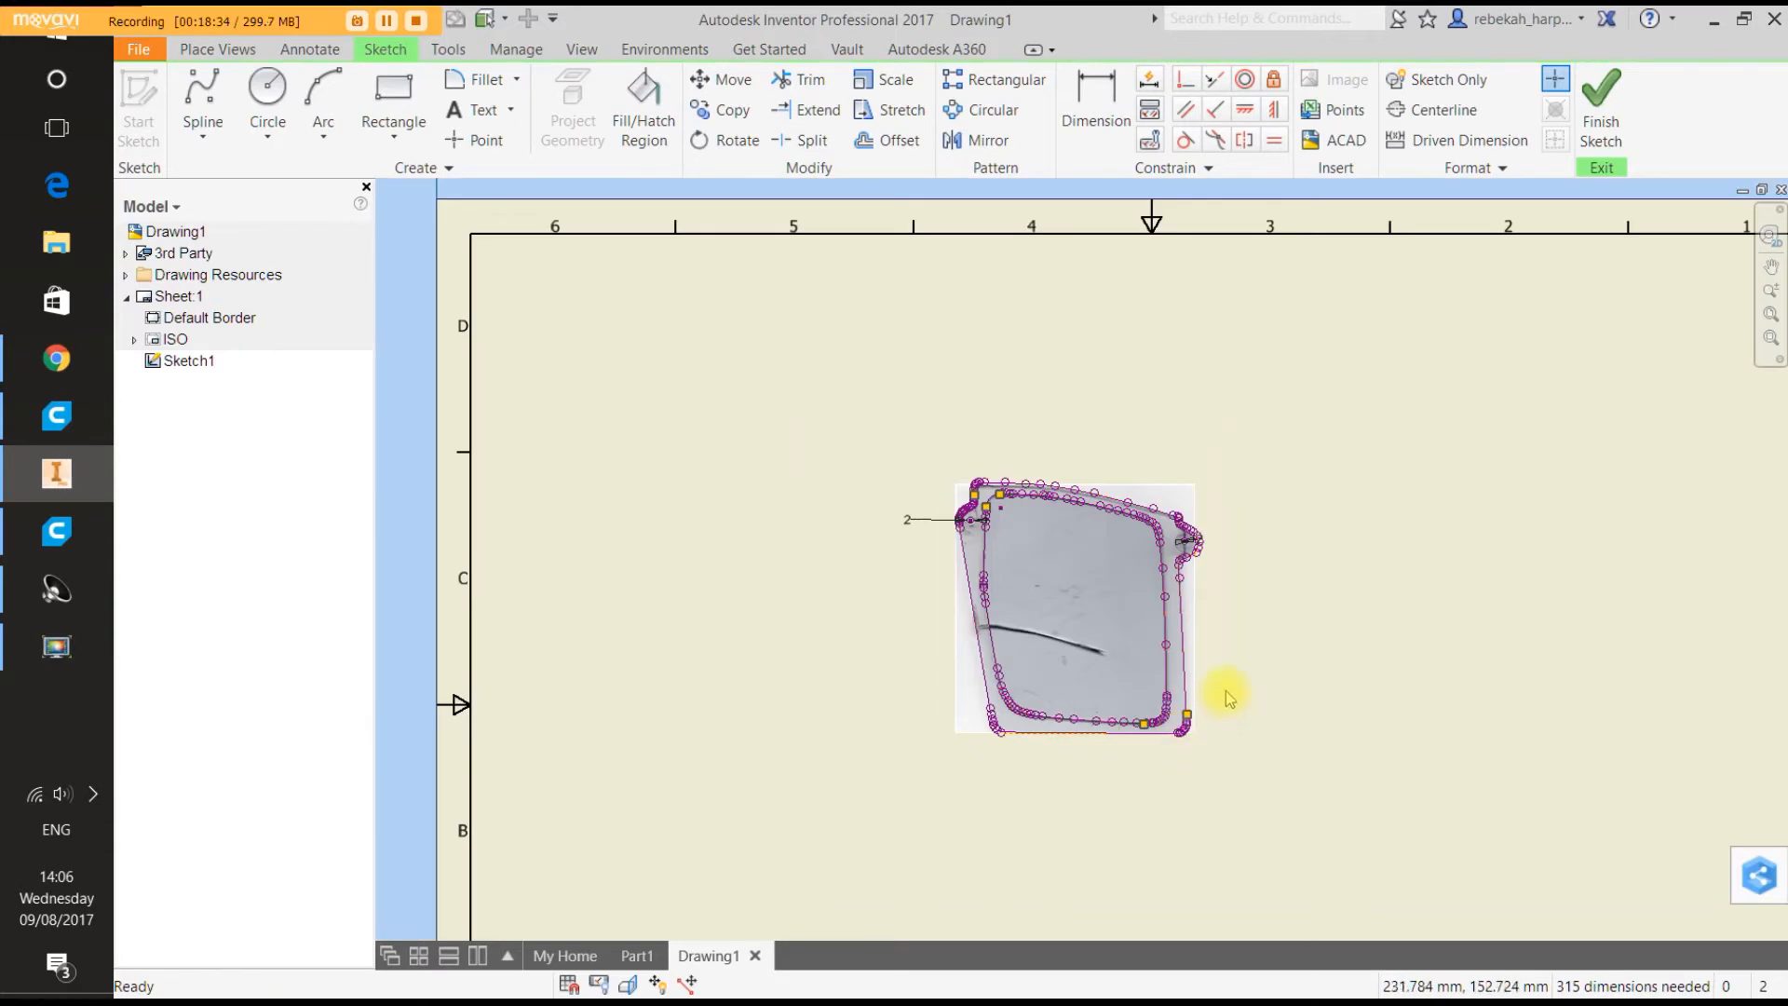
pyautogui.scroll(2, 1226, 693)
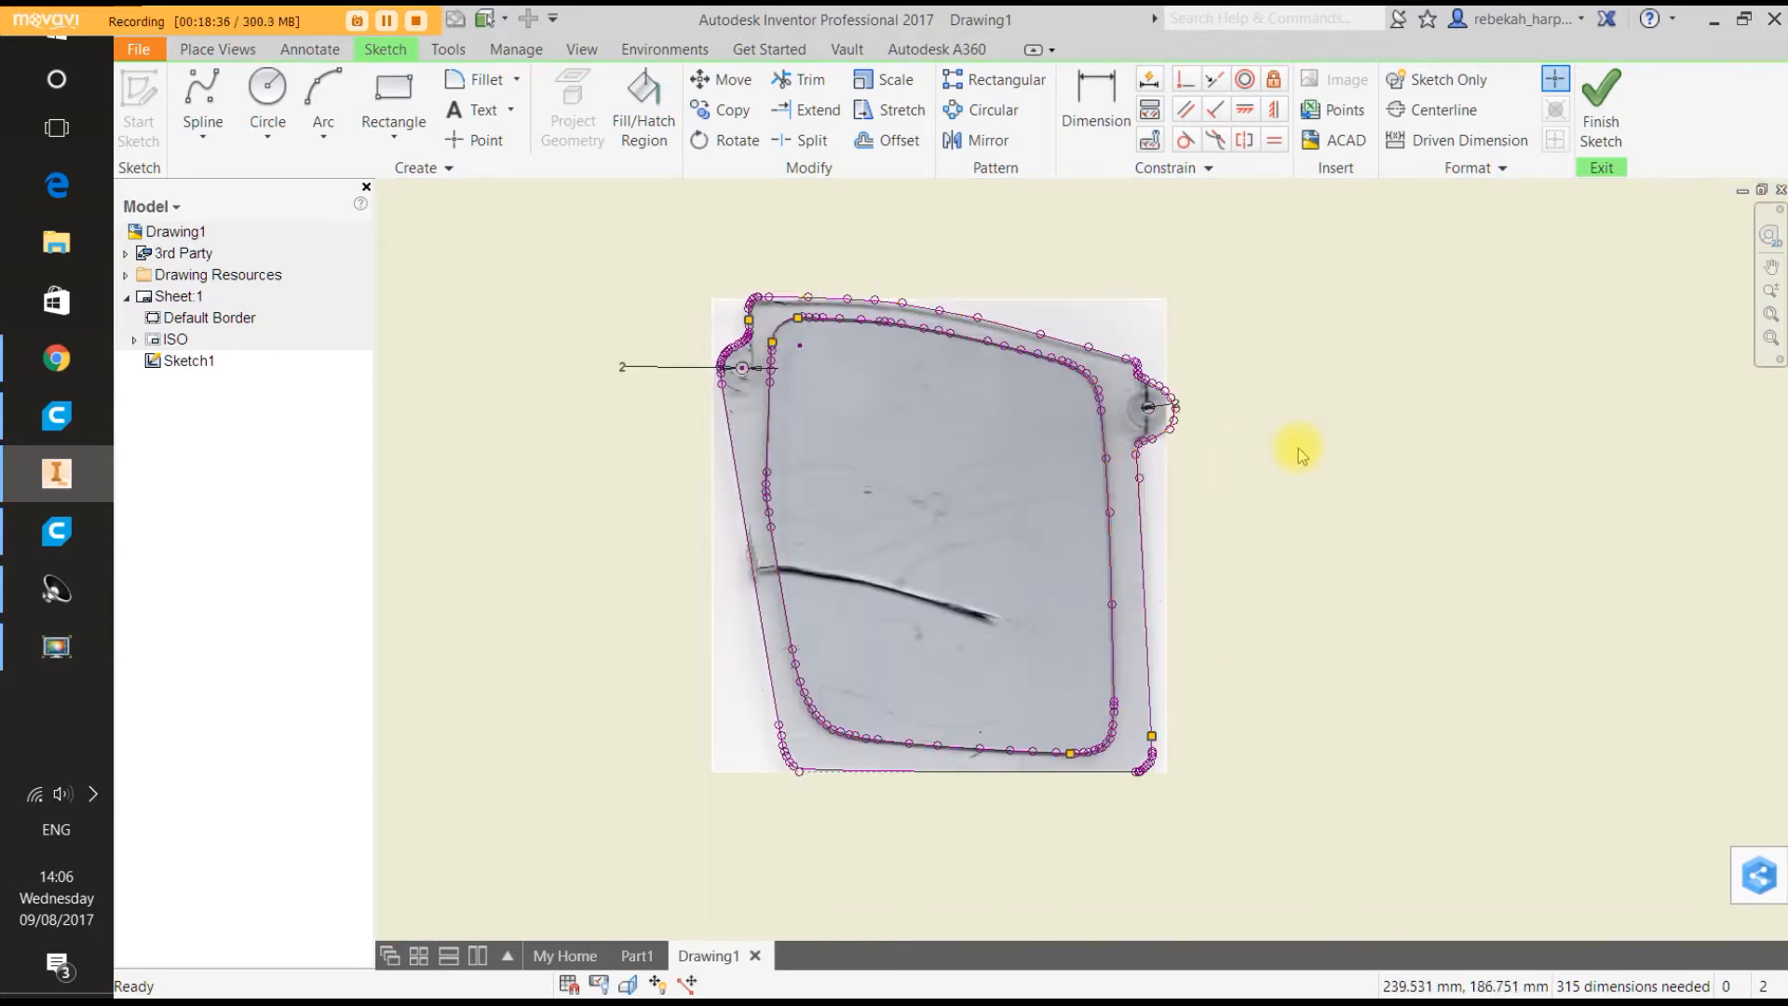
pyautogui.click(1610, 103)
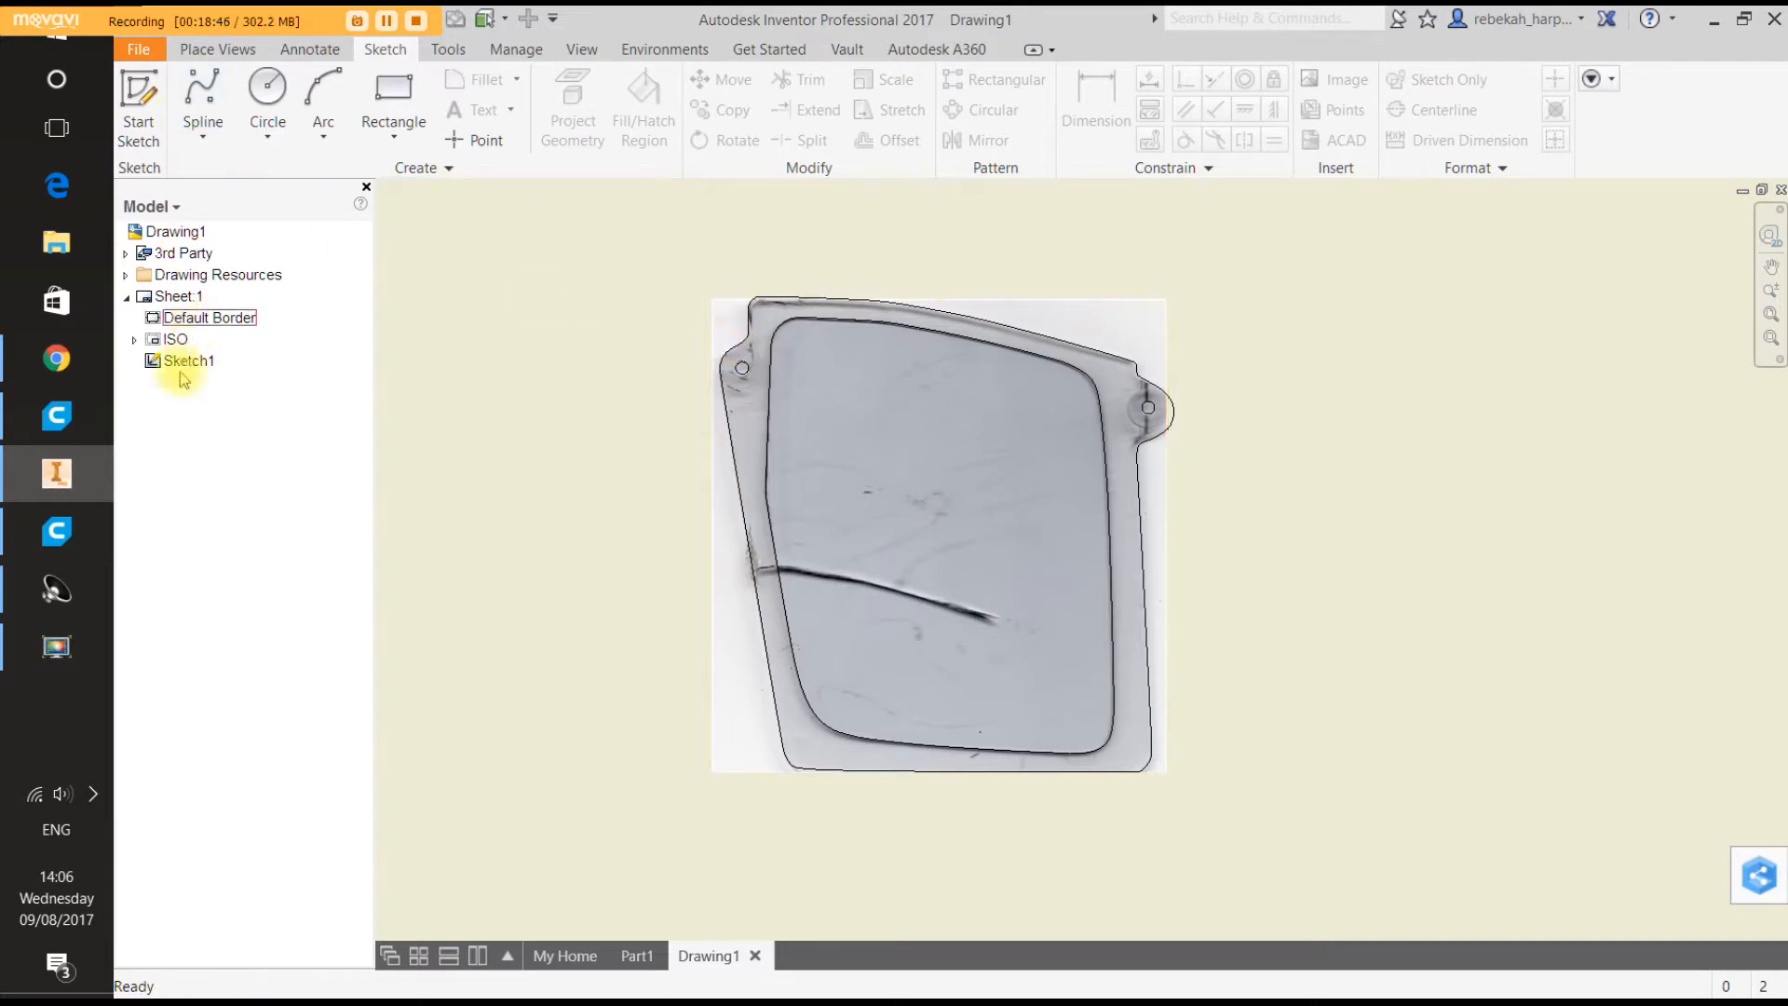
# Start saving the drawing and set the save location to the AutoDesk Inventor (G:) drive.
pyautogui.click(151, 52)
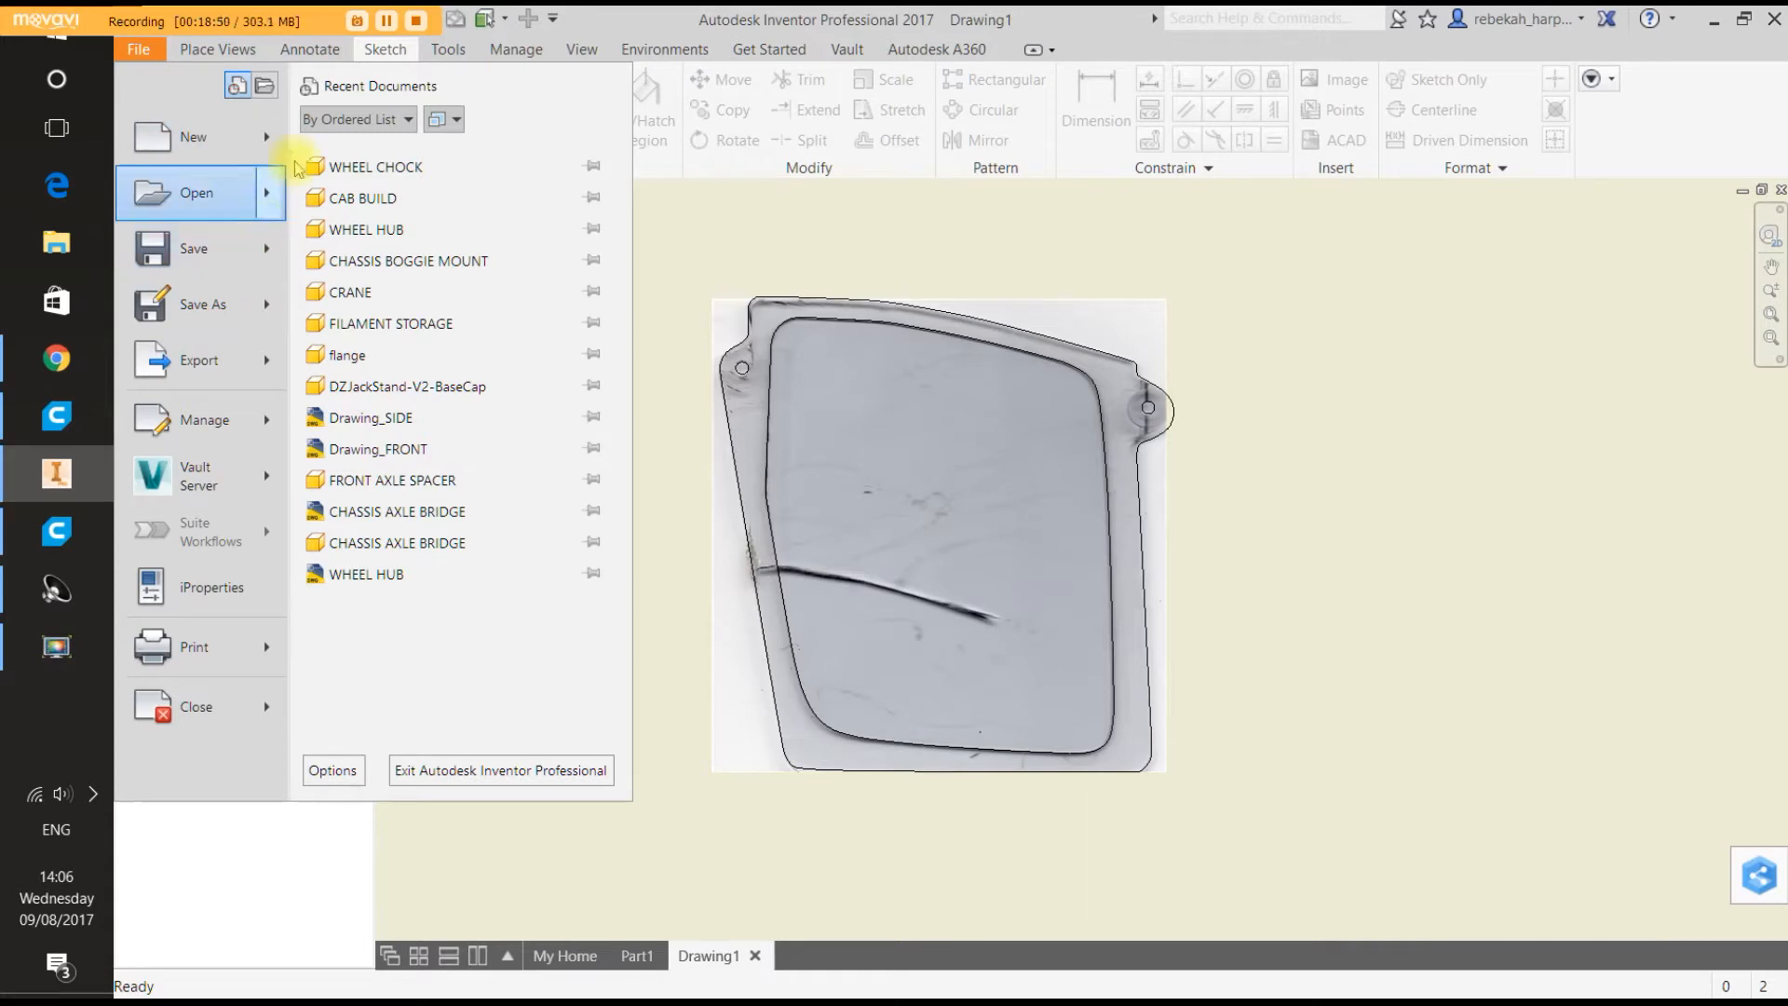
pyautogui.click(796, 233)
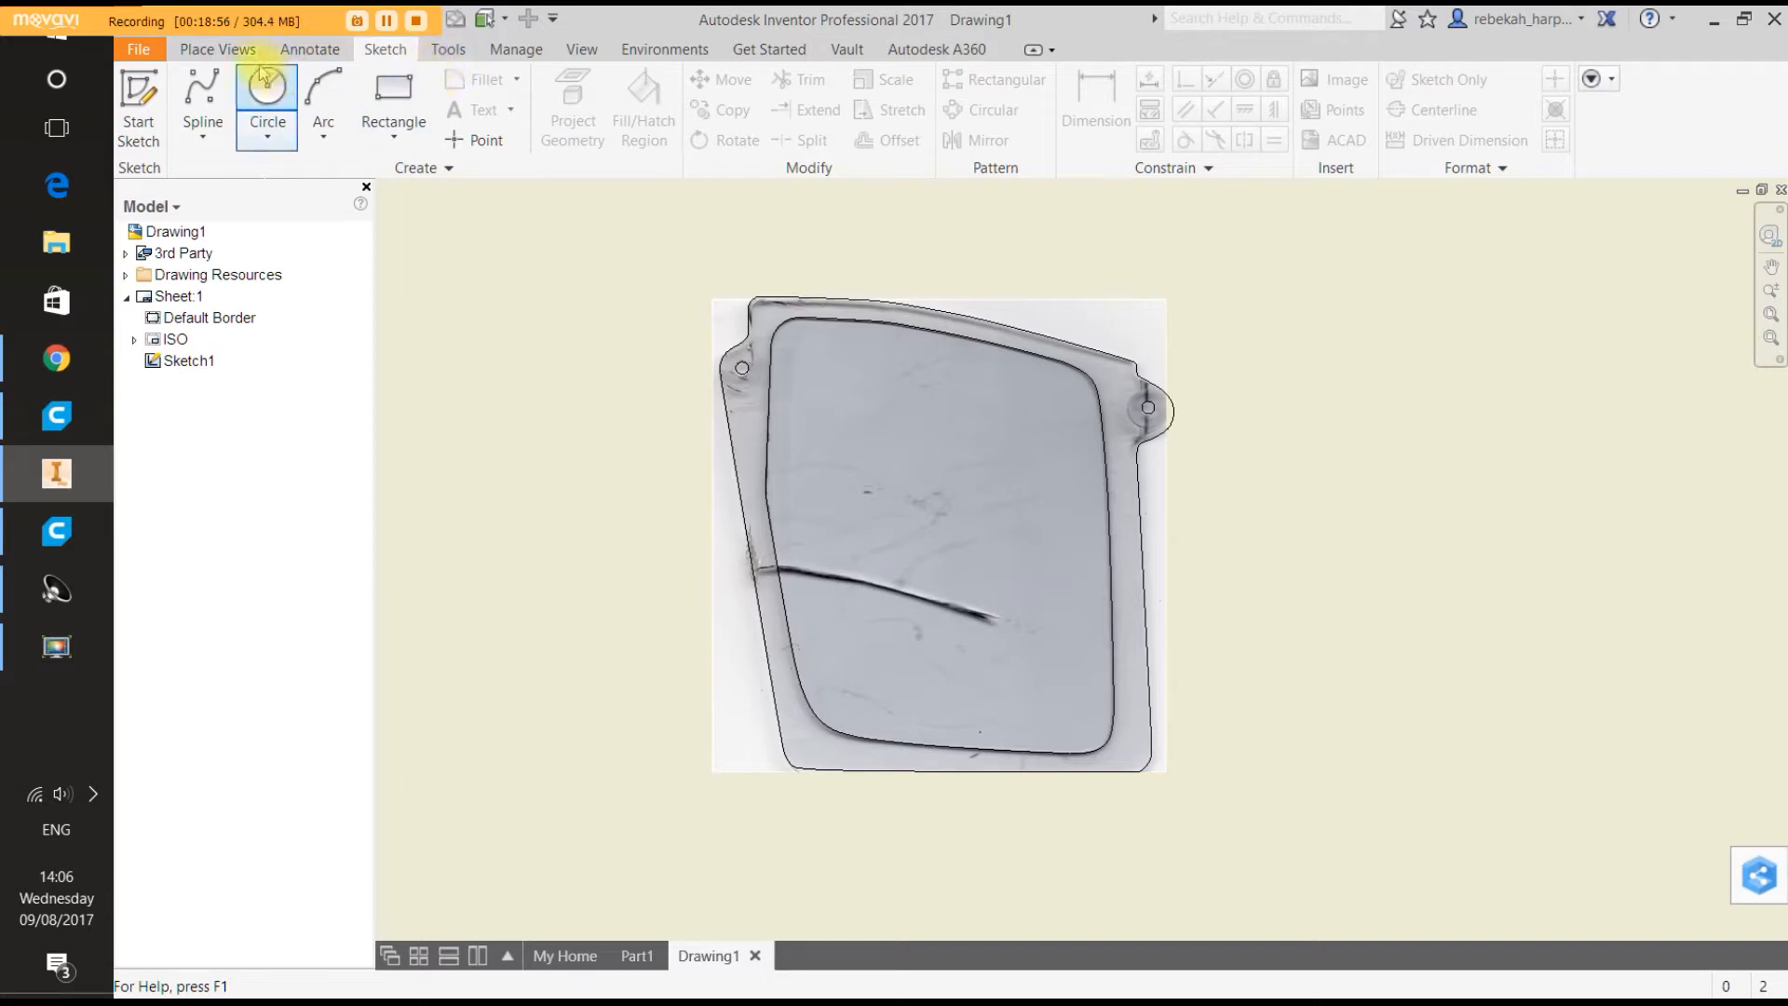
pyautogui.click(137, 49)
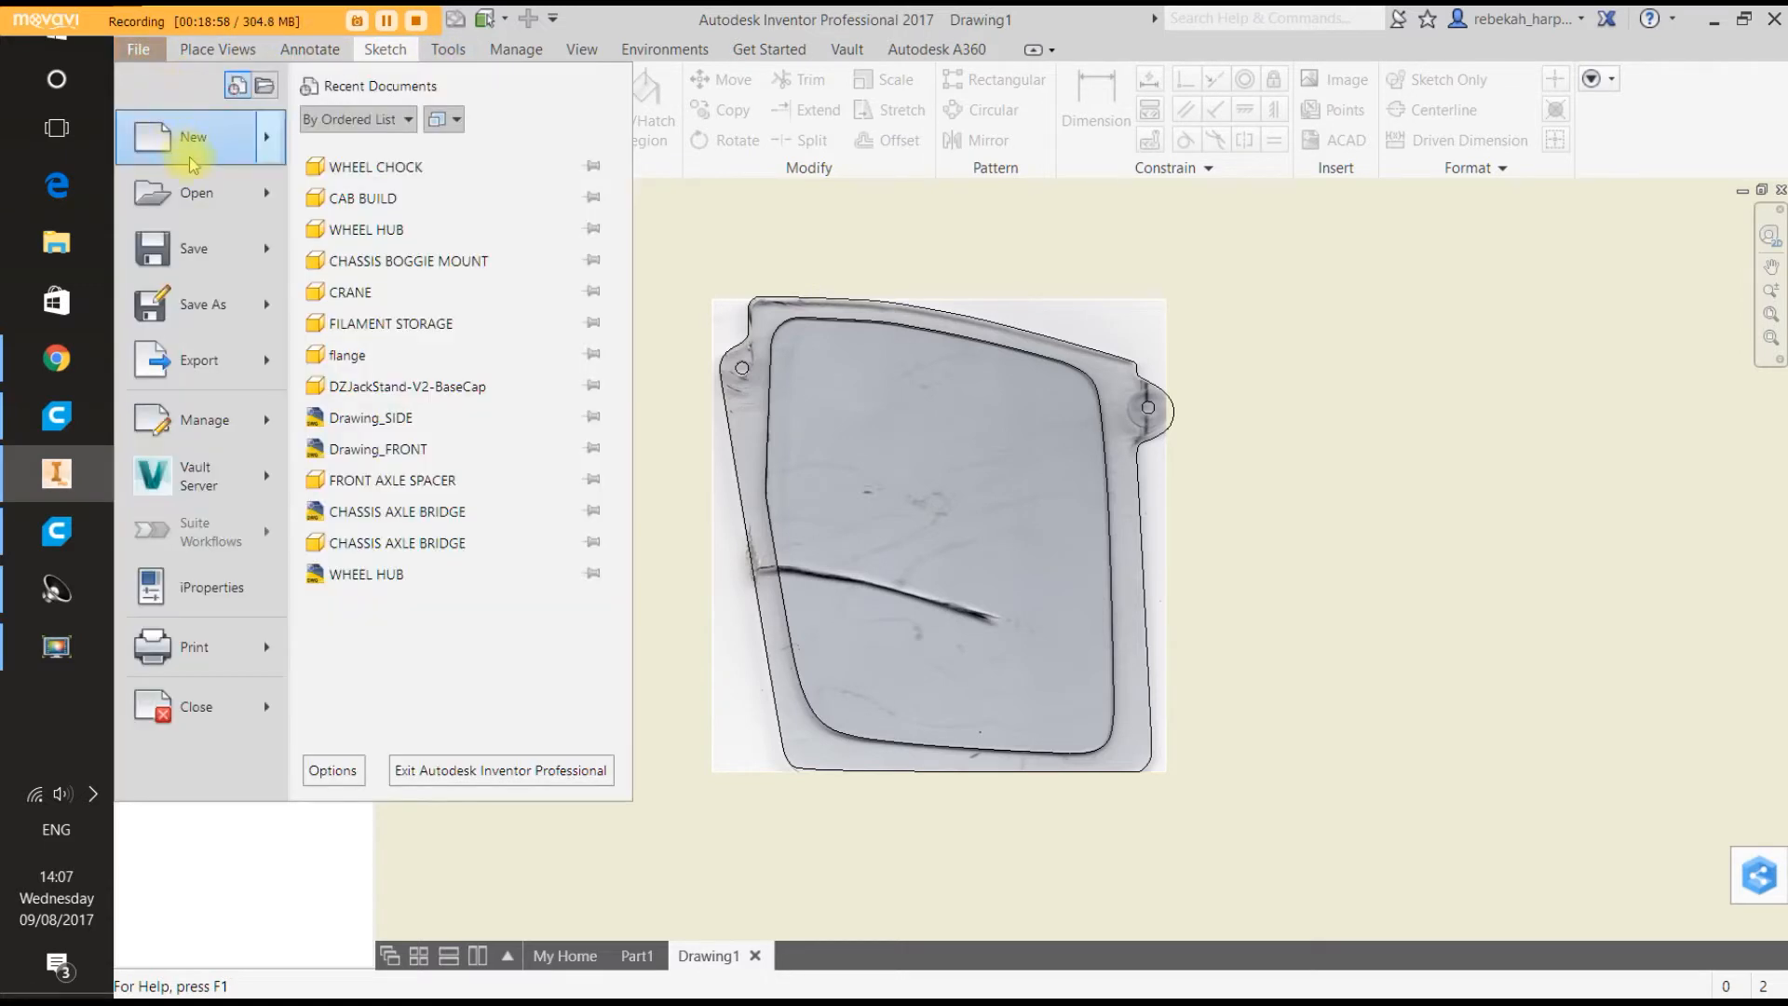
pyautogui.click(200, 266)
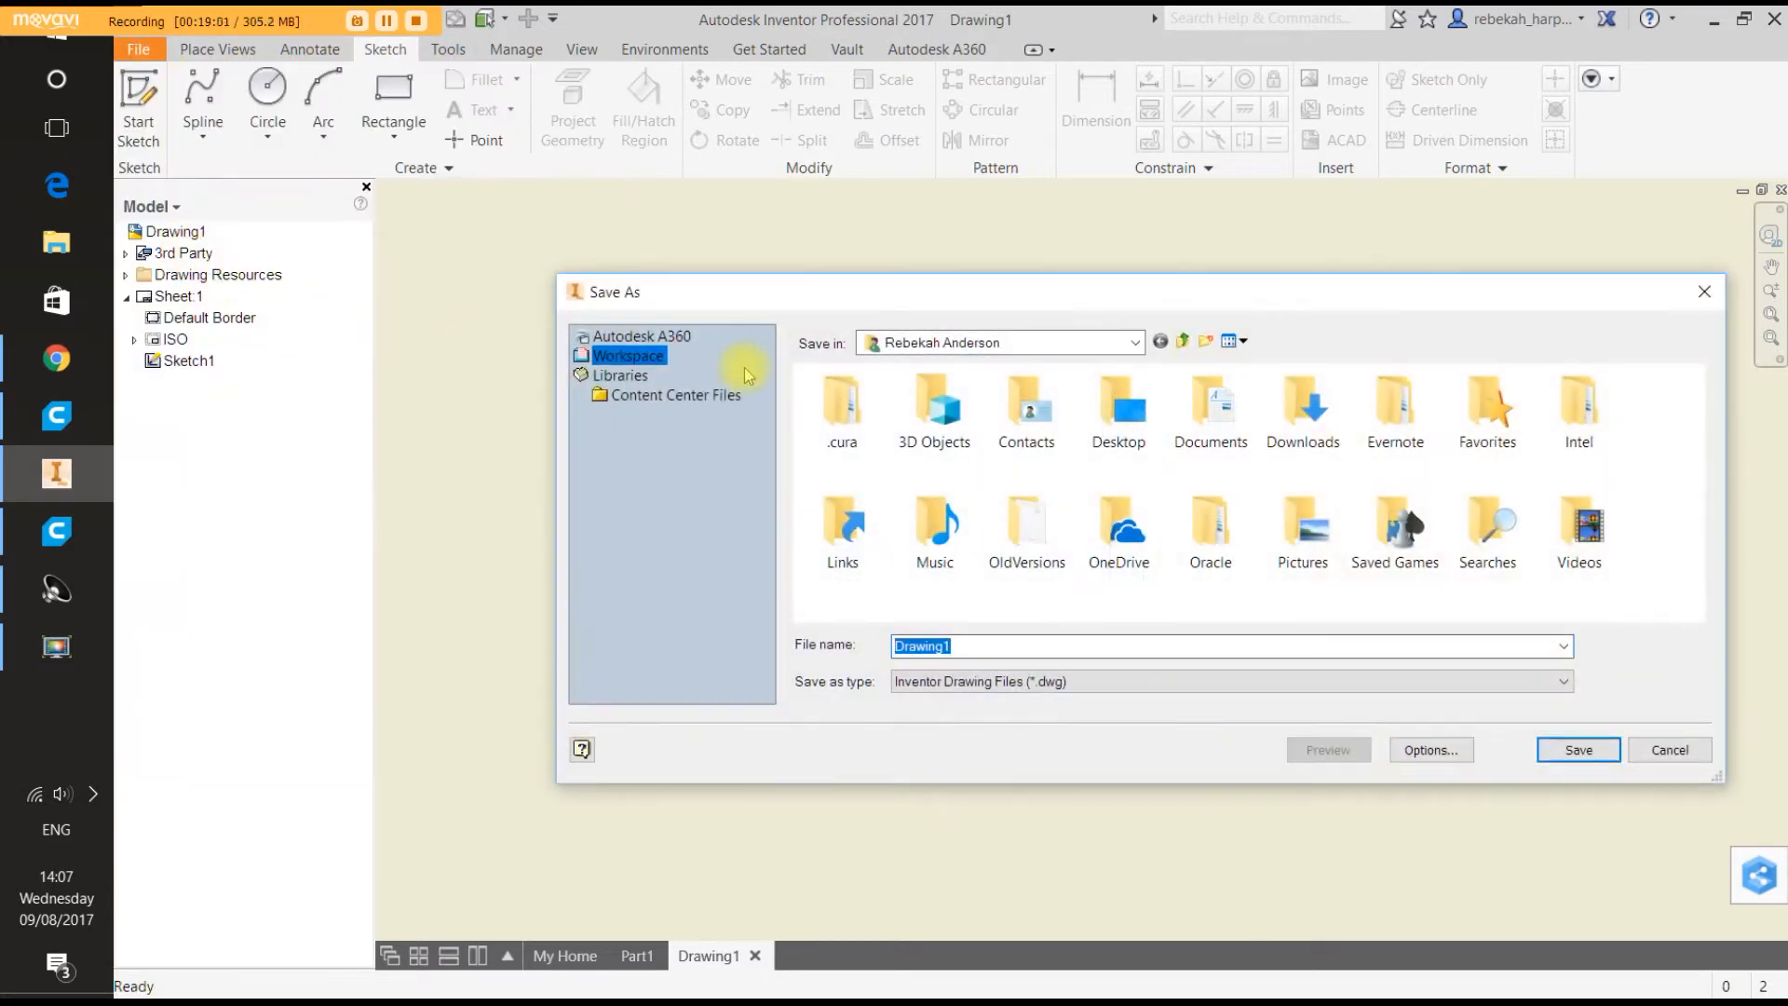
pyautogui.click(1136, 351)
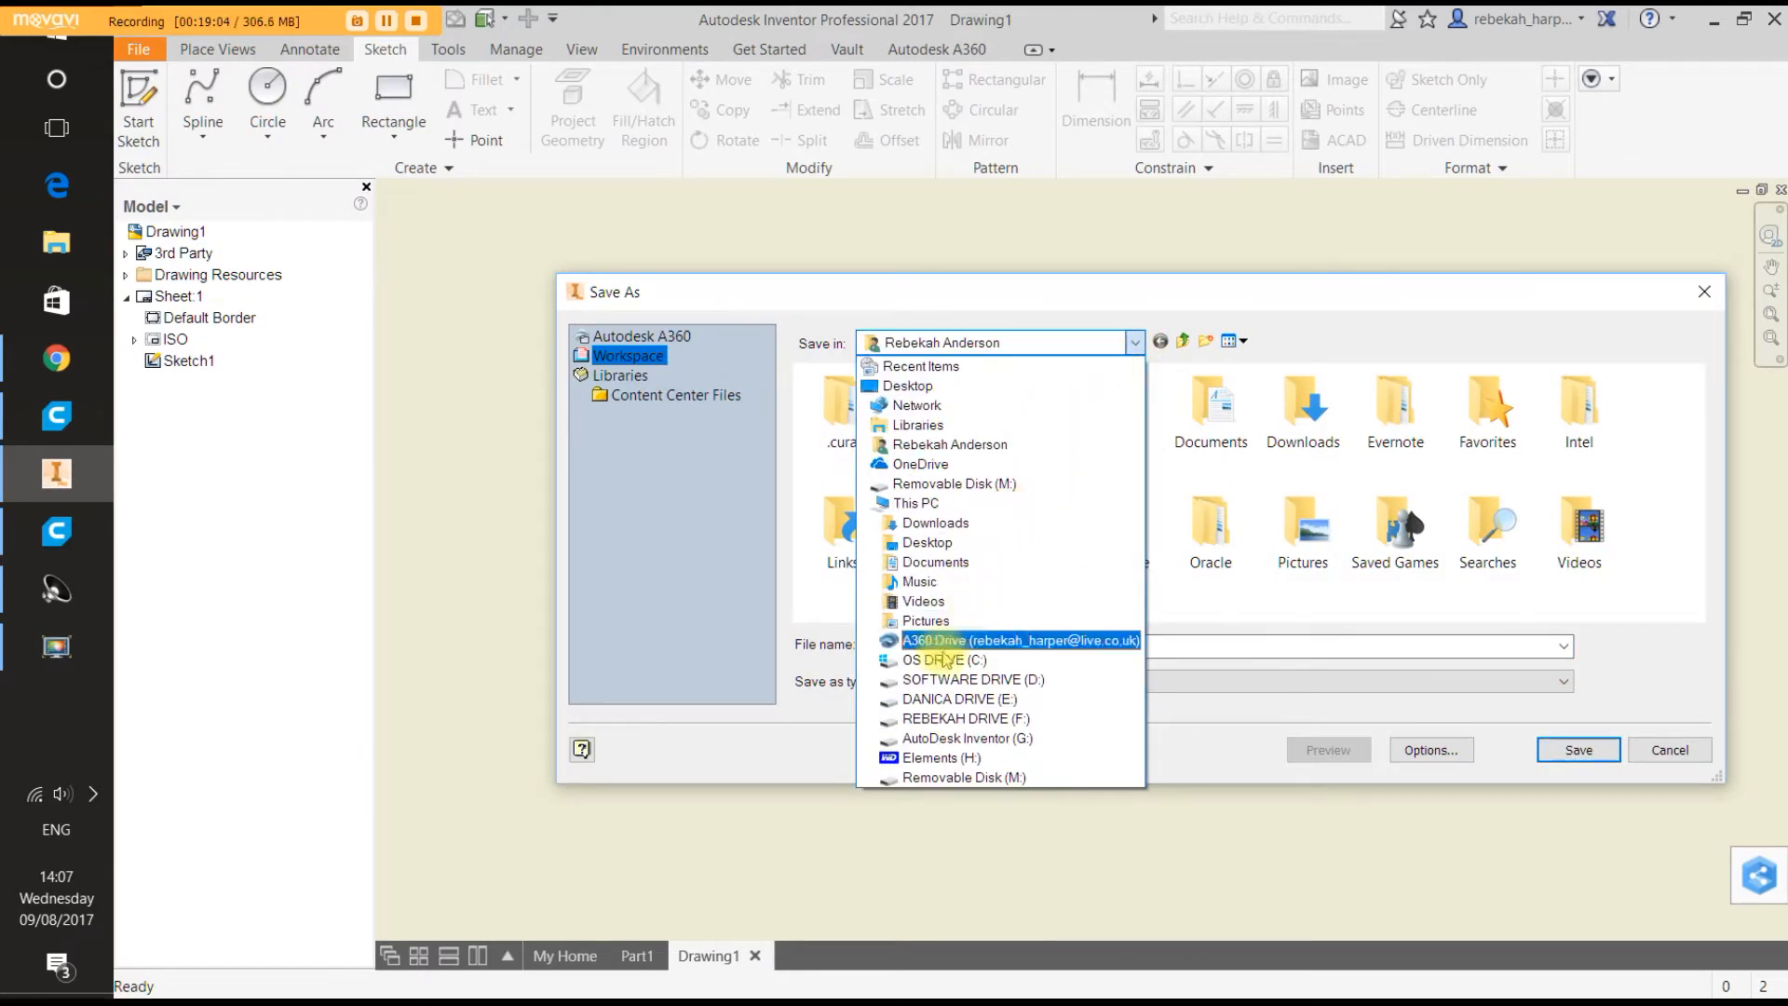
pyautogui.click(935, 739)
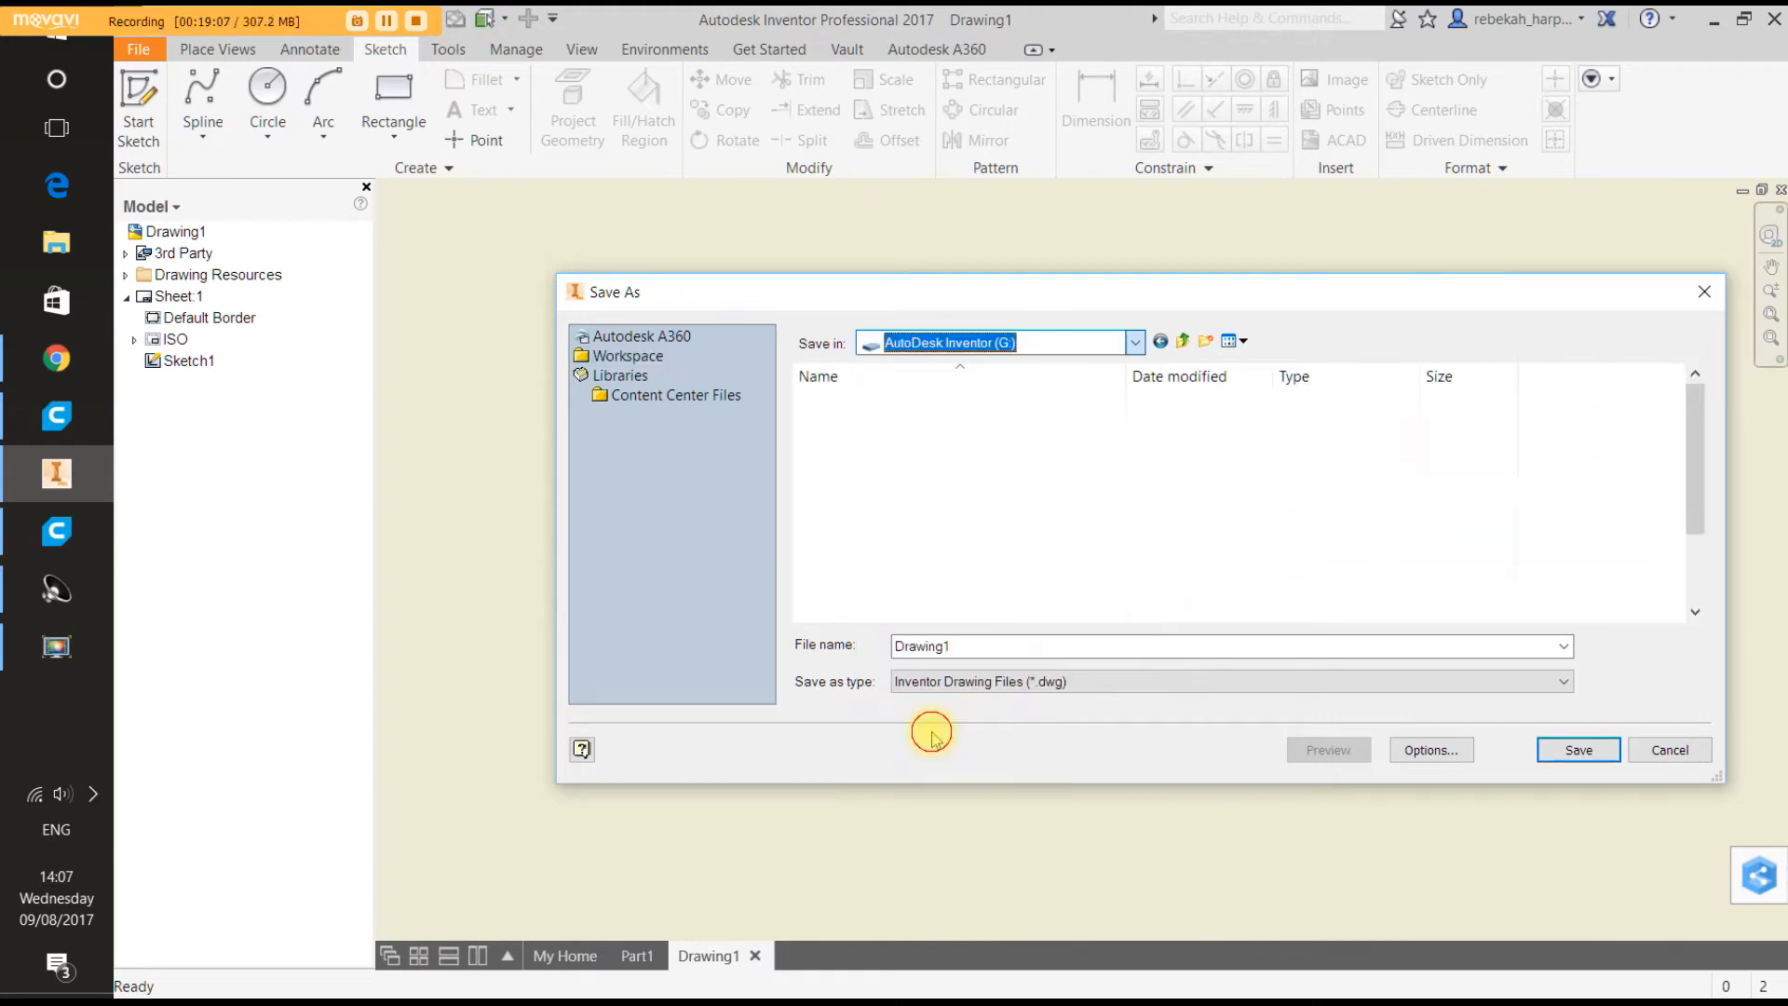
# Go into 01_Project working folder and open the MERC DOOR WIND DEFLECTOR folder as the save location.
pyautogui.scroll(-2, 910, 596)
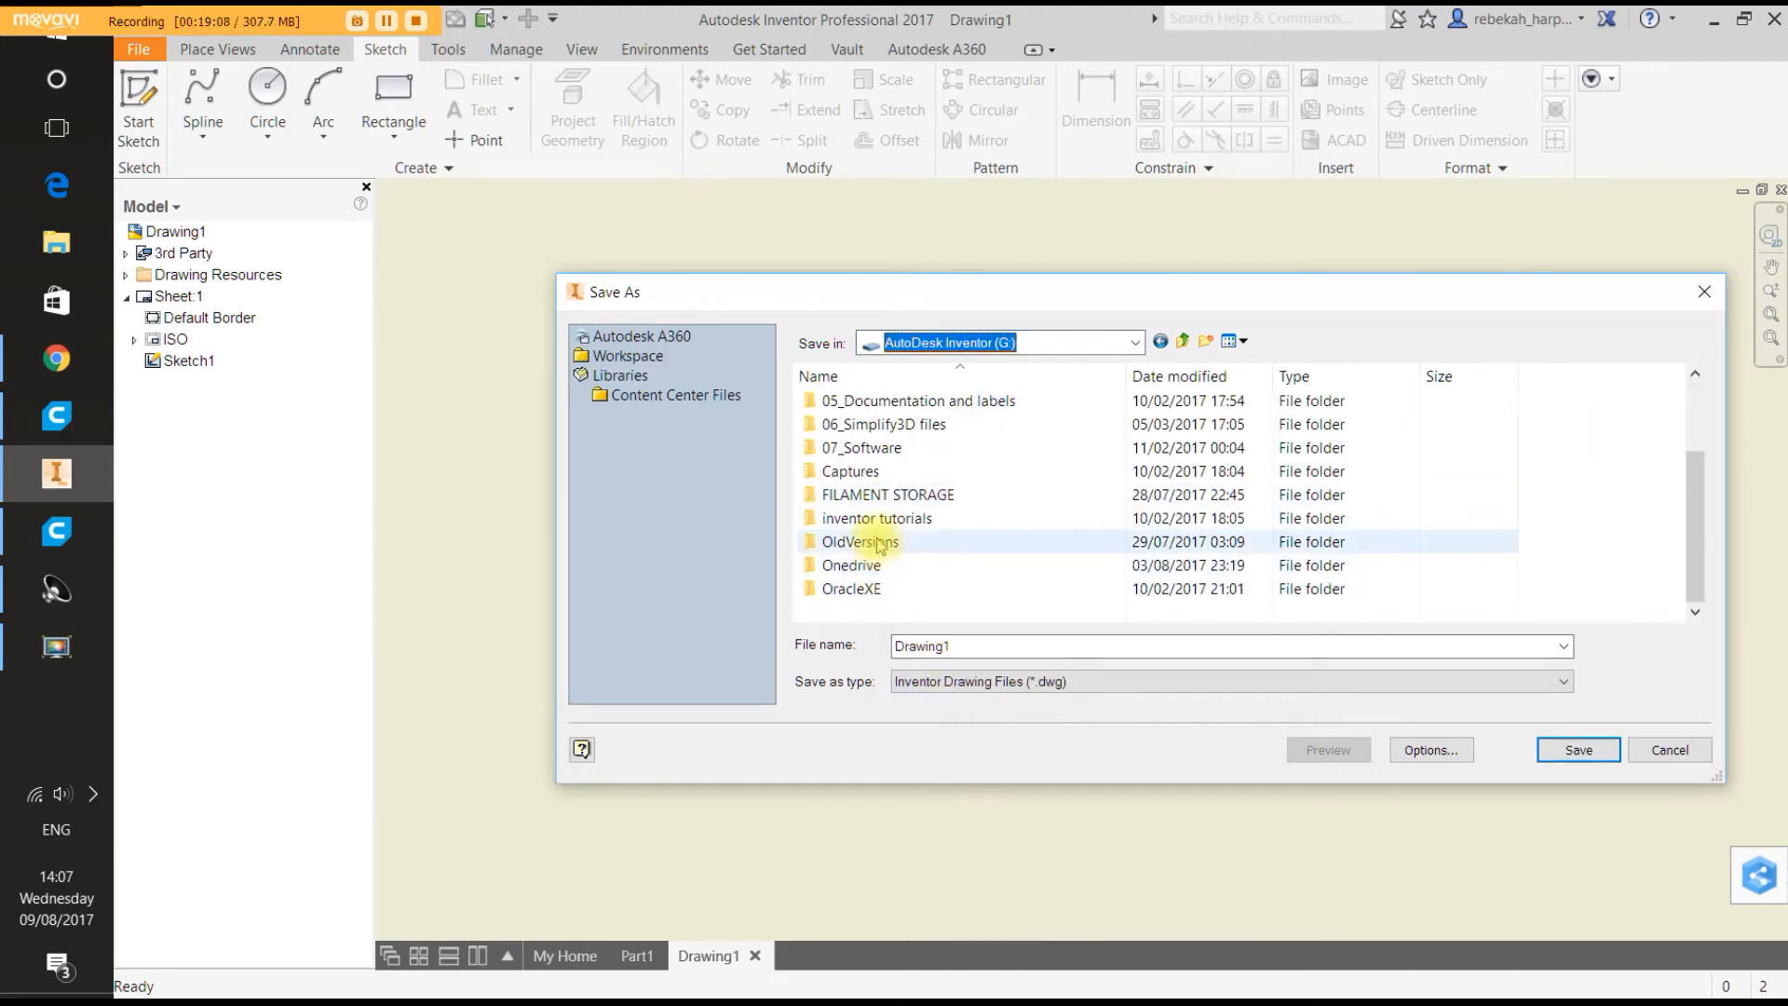
pyautogui.scroll(2, 887, 520)
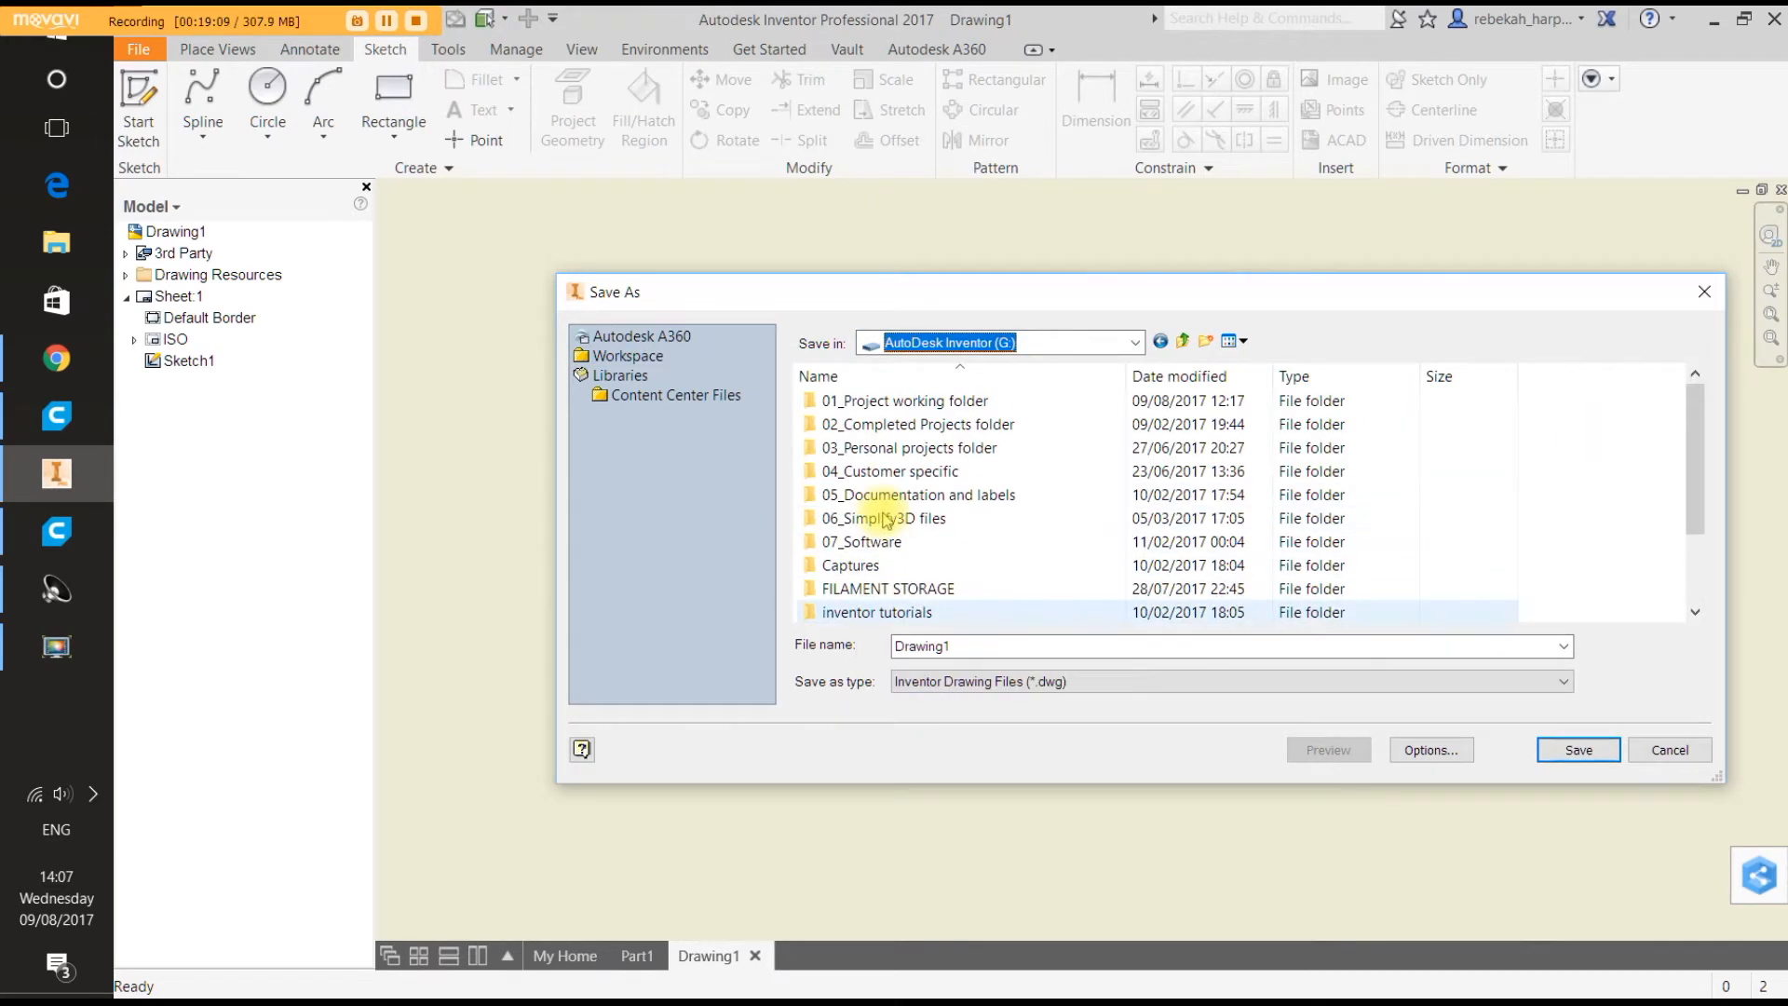
pyautogui.doubleClick(891, 405)
pyautogui.scroll(-10, 898, 521)
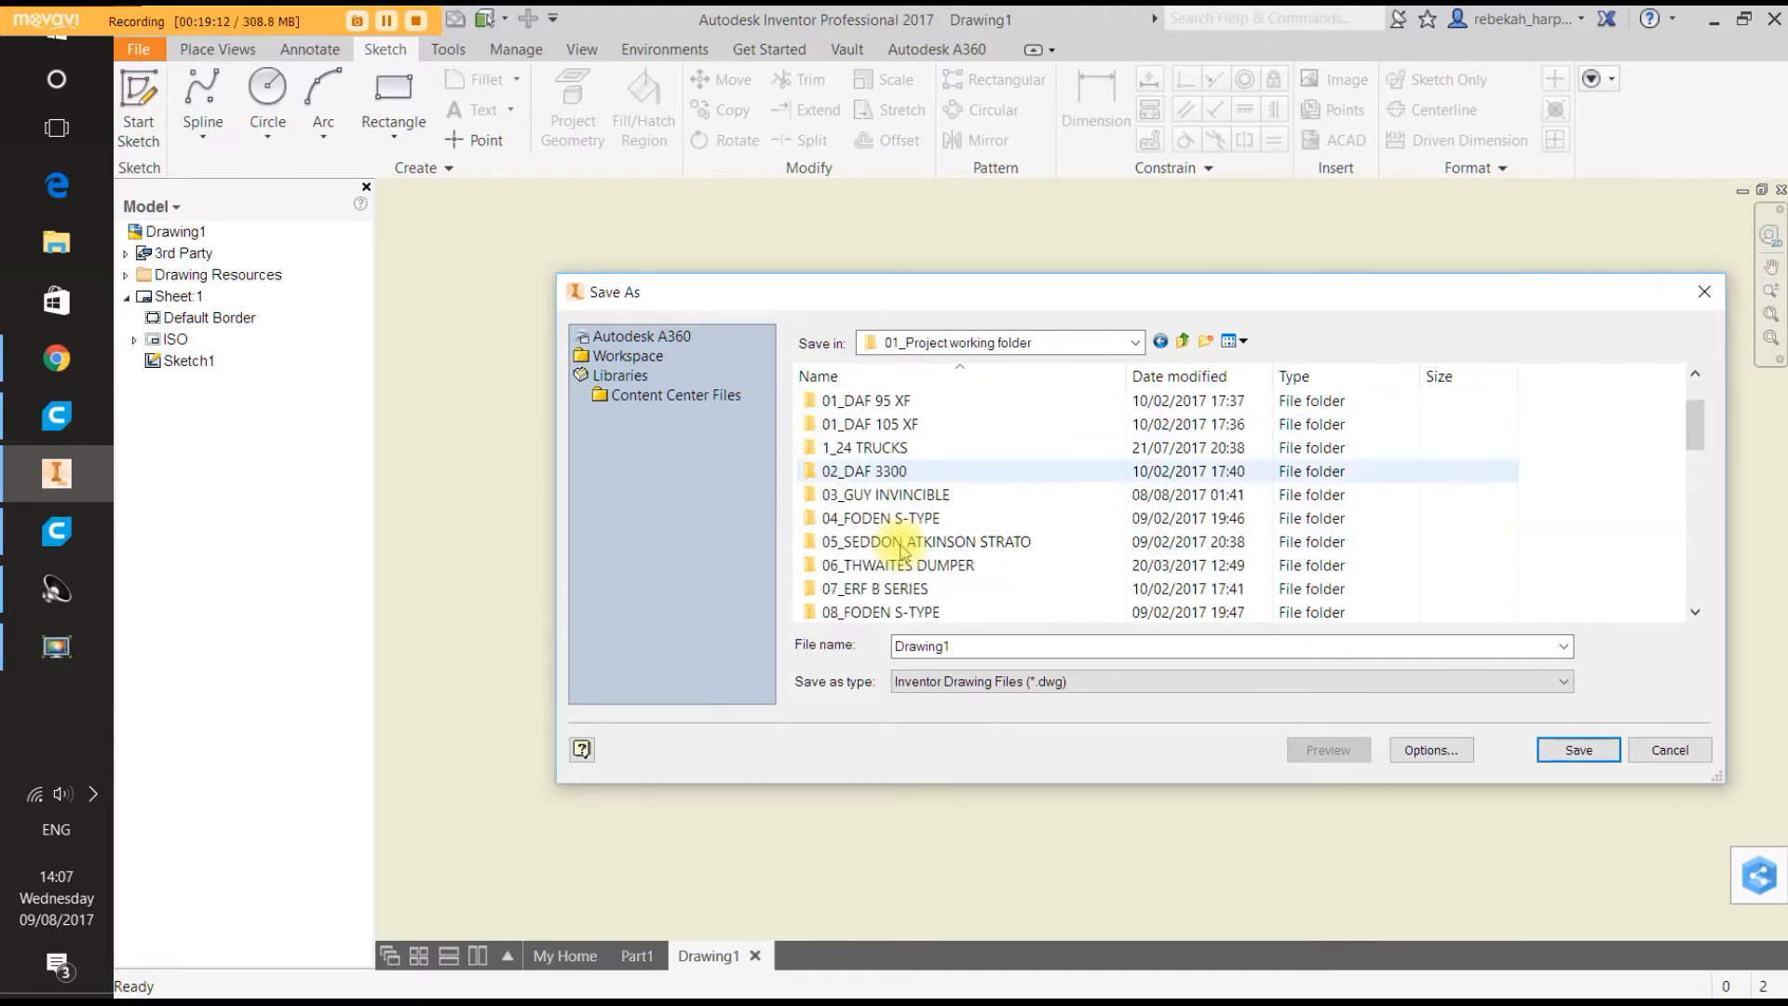
pyautogui.doubleClick(903, 589)
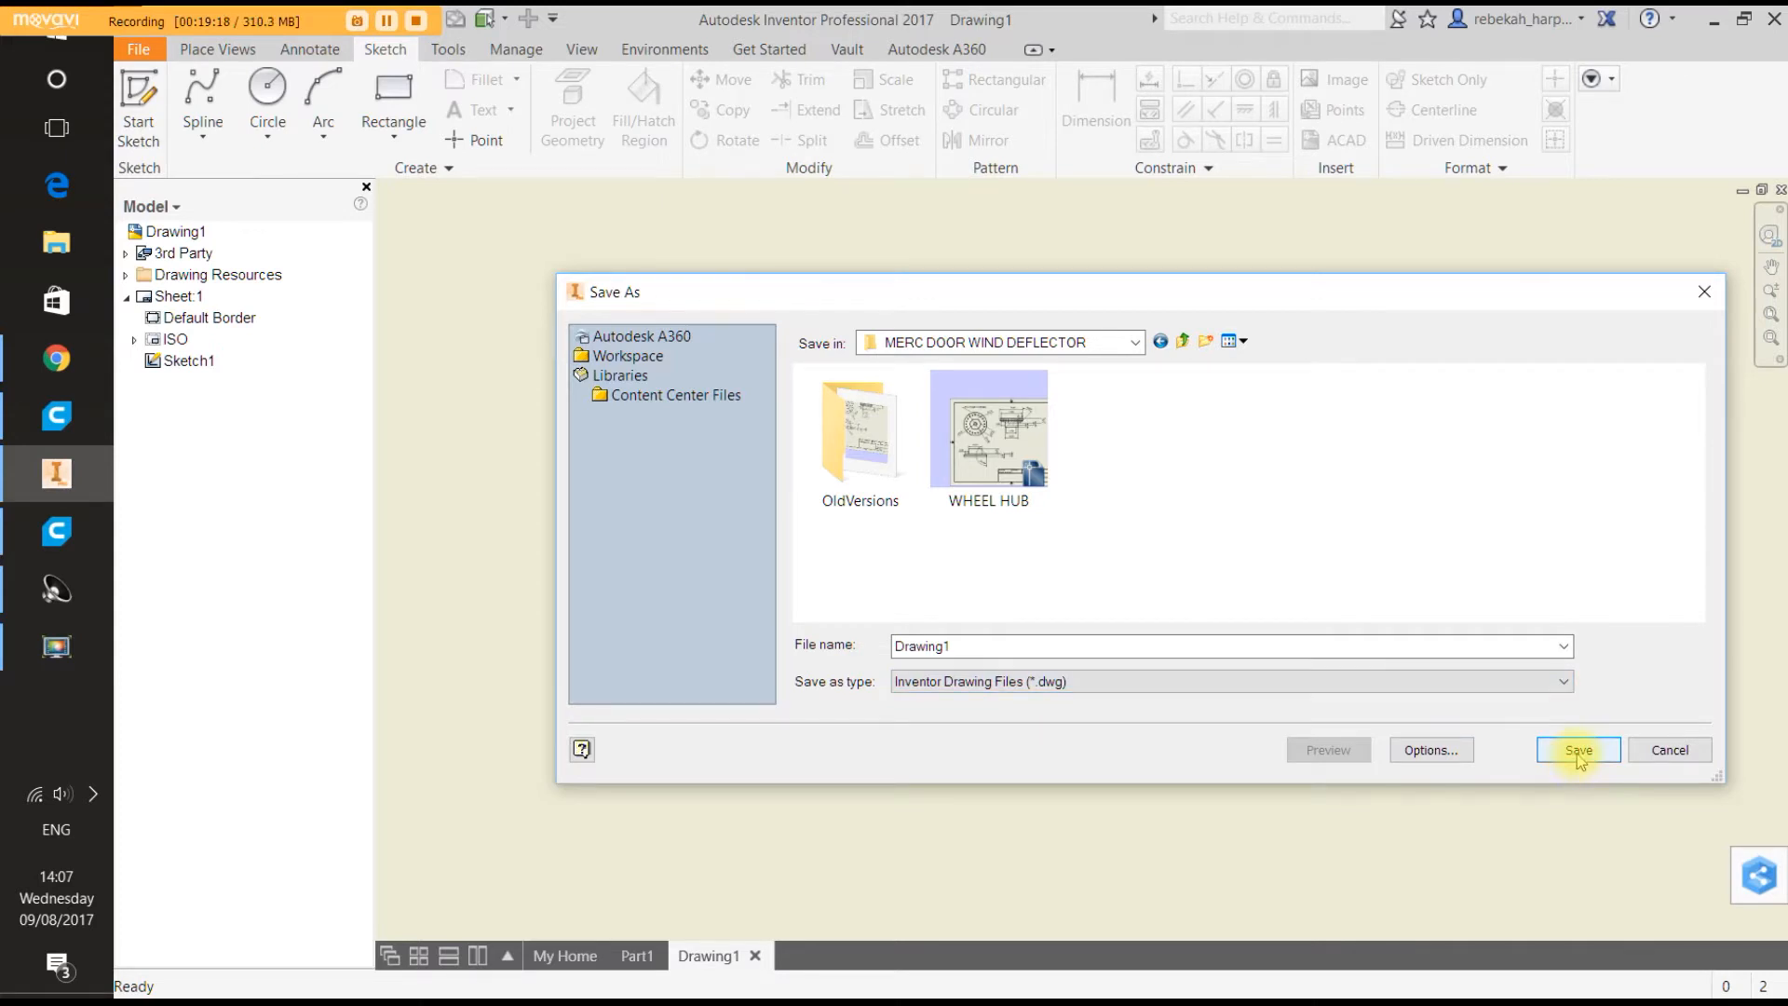
# Name the drawing WINDOW and save it as a DWG in this folder, accepting the location outside the active project.
pyautogui.doubleClick(1005, 647)
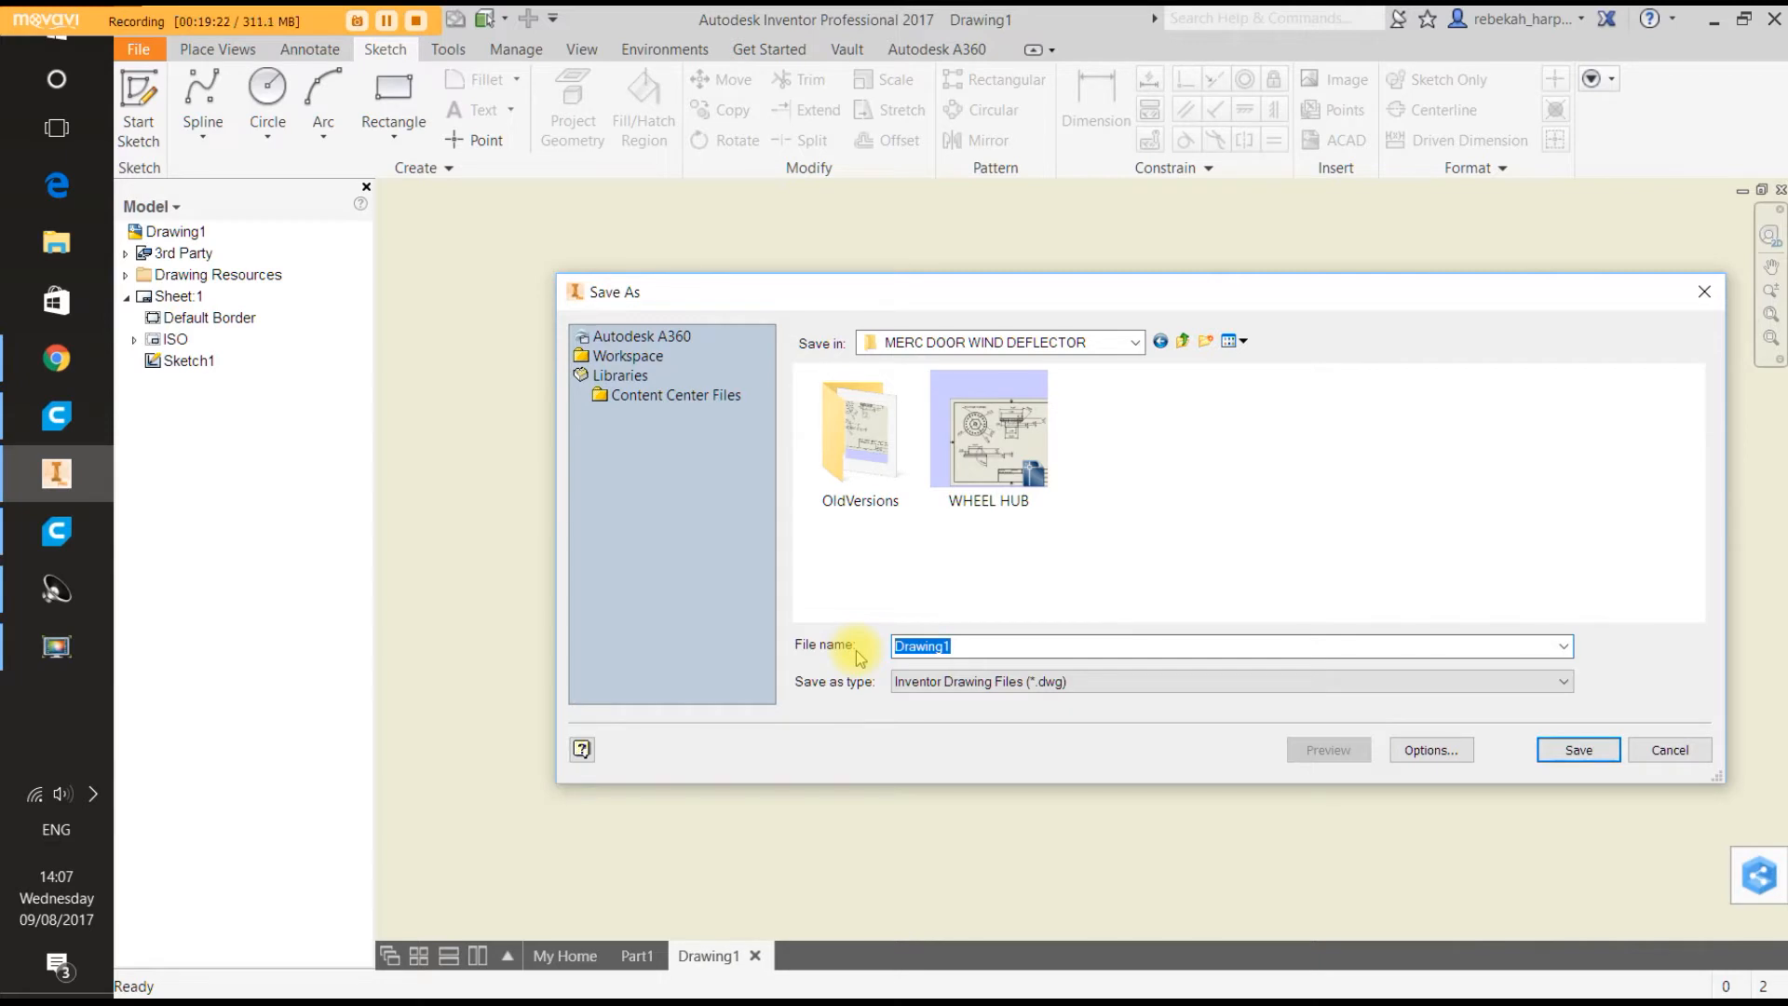
pyautogui.write('w')
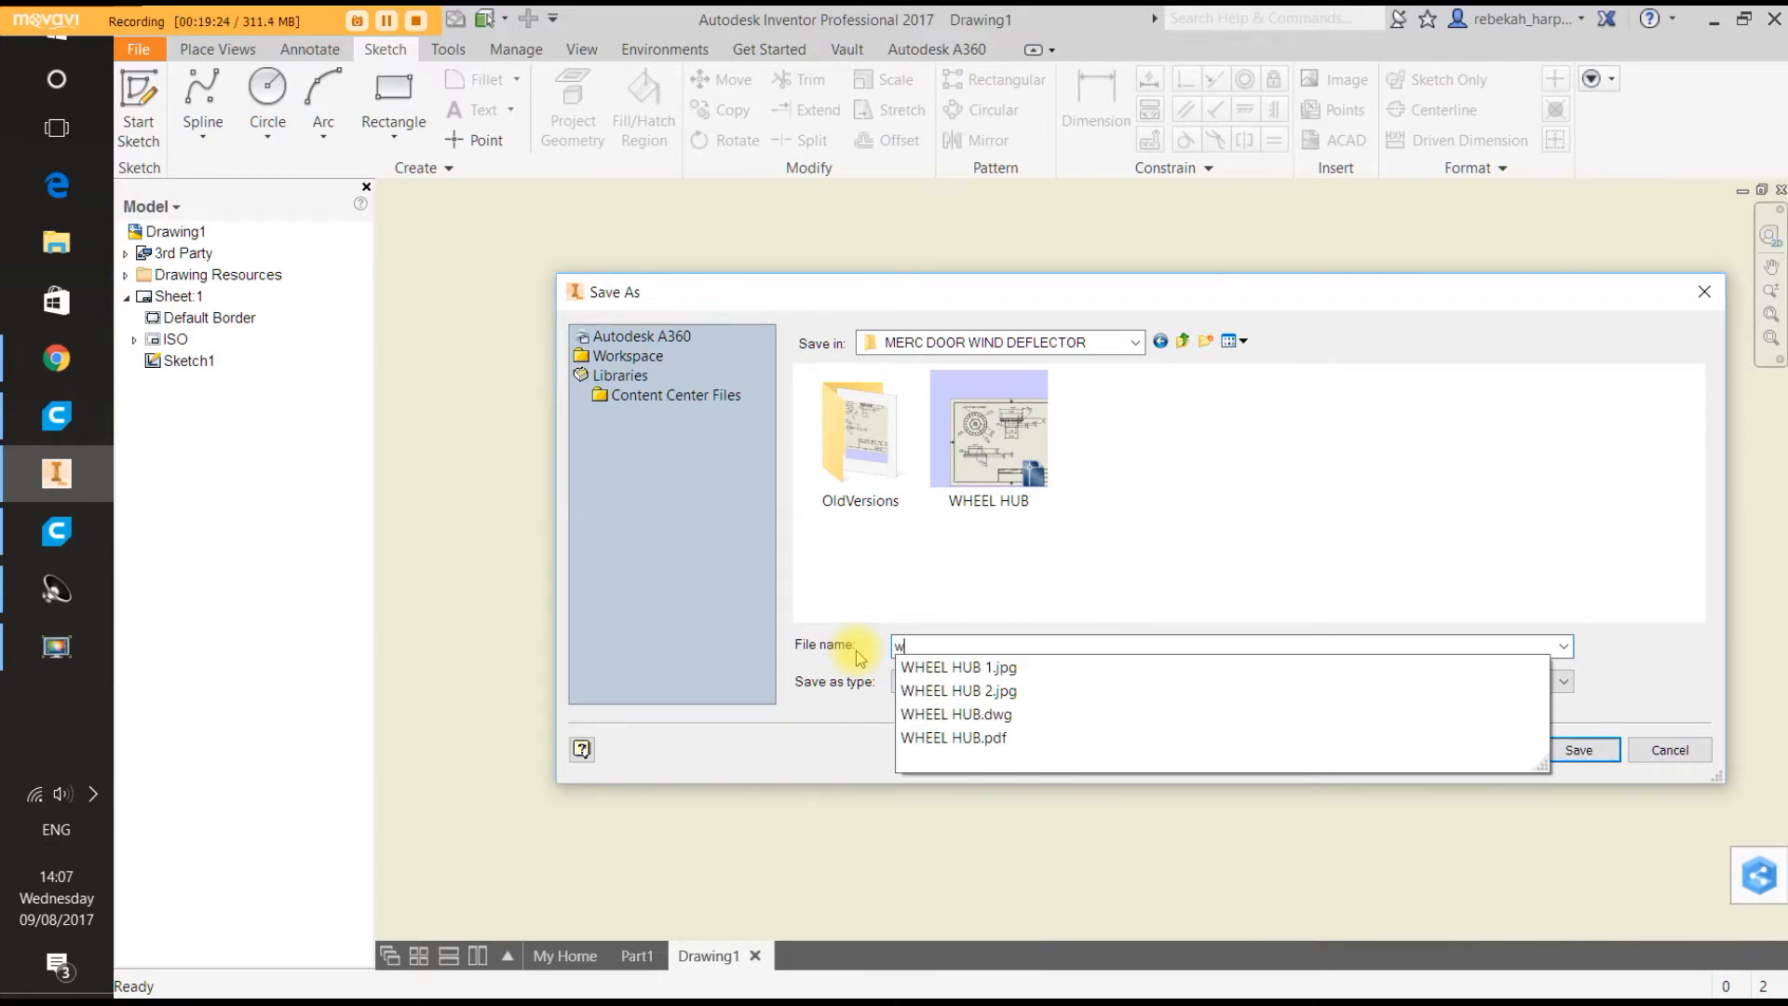
pyautogui.press('BackSpace')
pyautogui.press('capslock')
pyautogui.write('WINDOE')
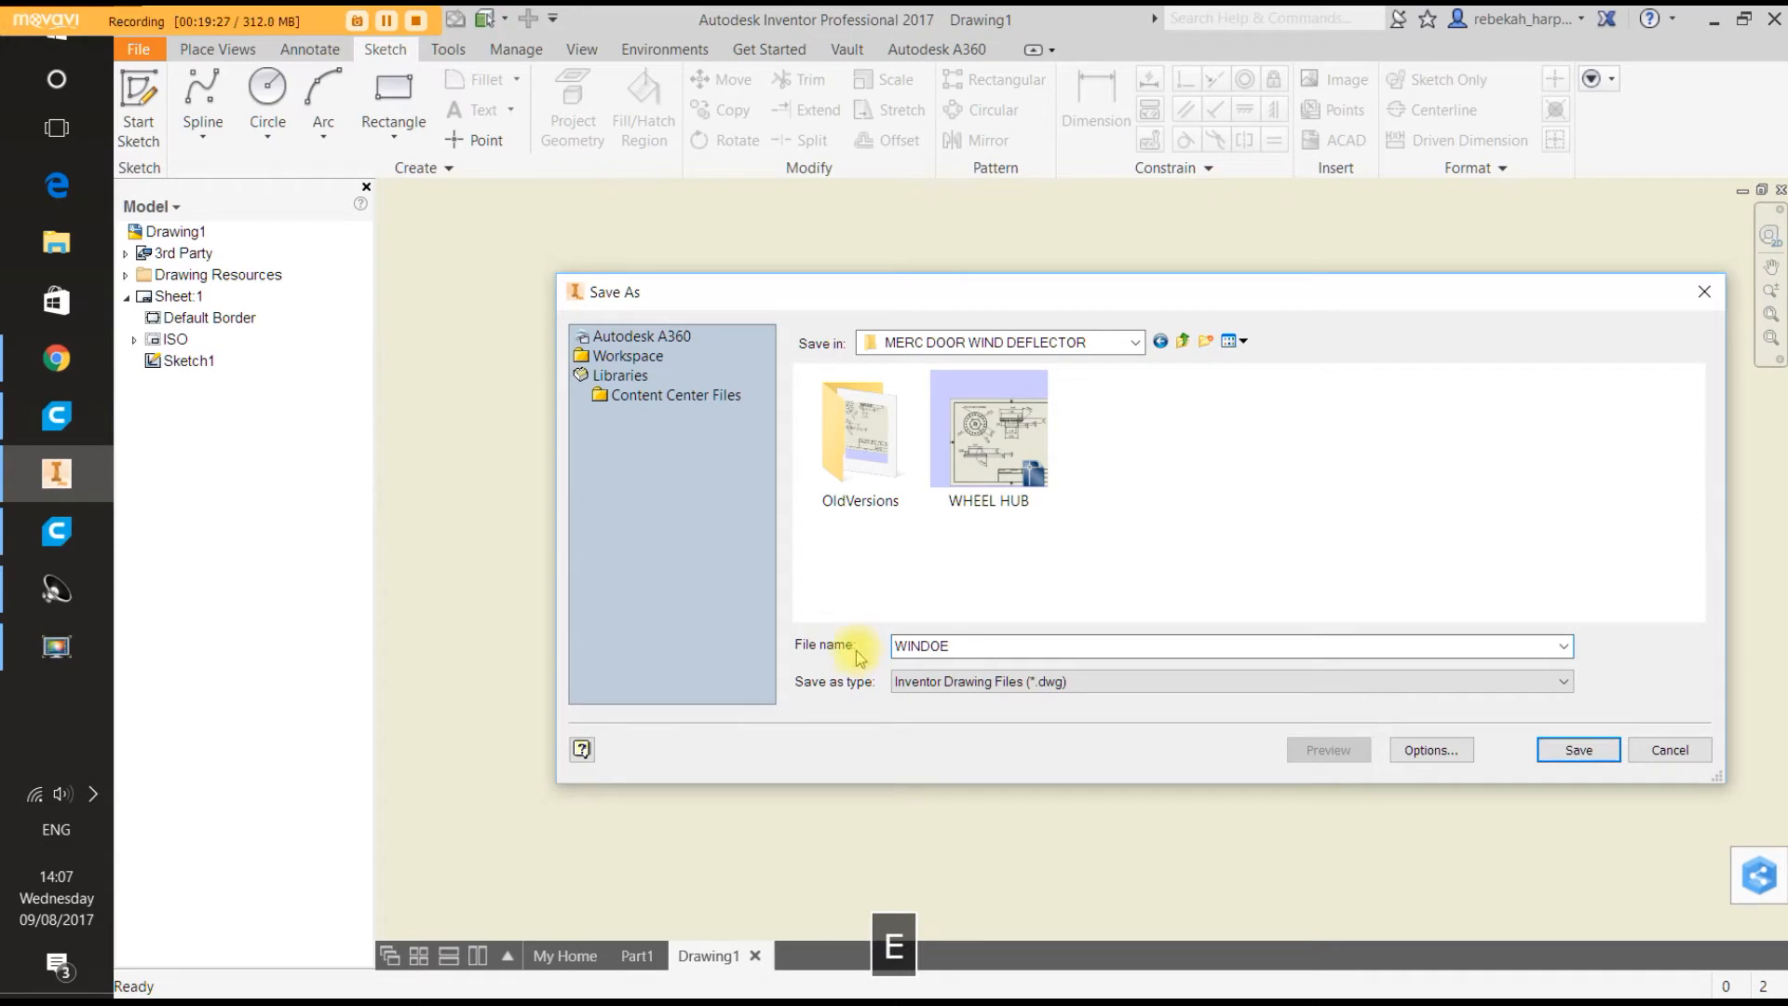
pyautogui.press('BackSpace')
pyautogui.write('W')
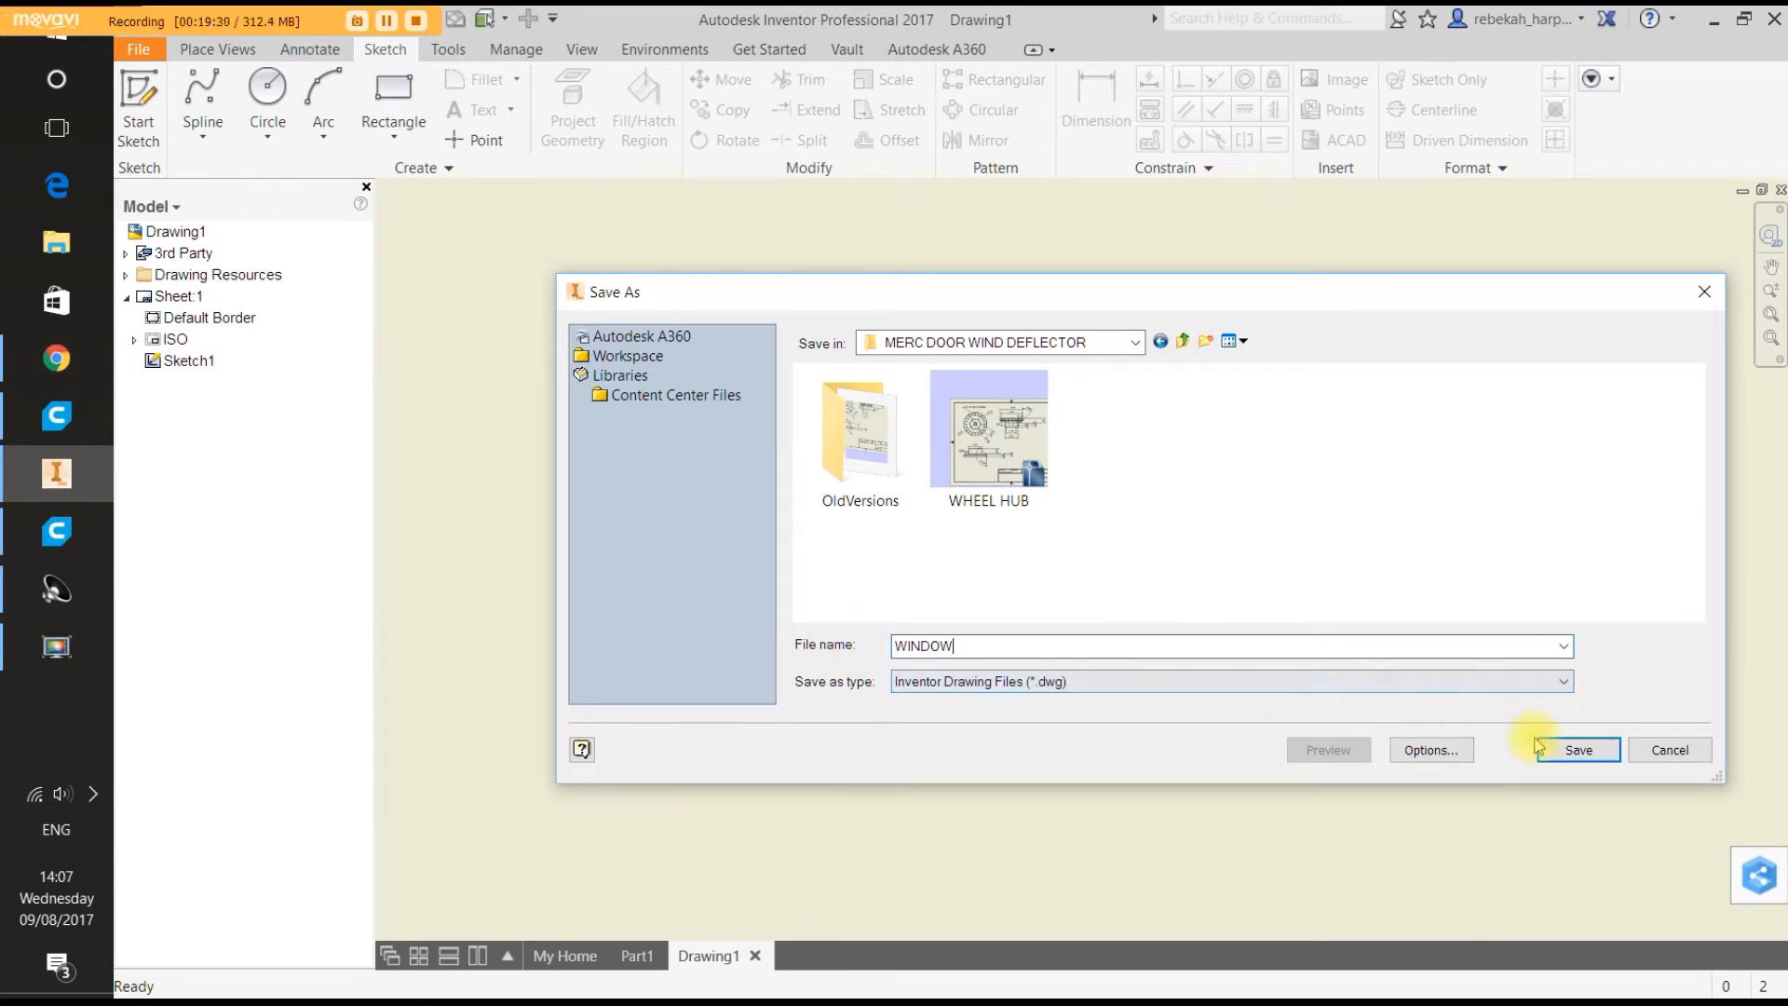
pyautogui.click(1584, 752)
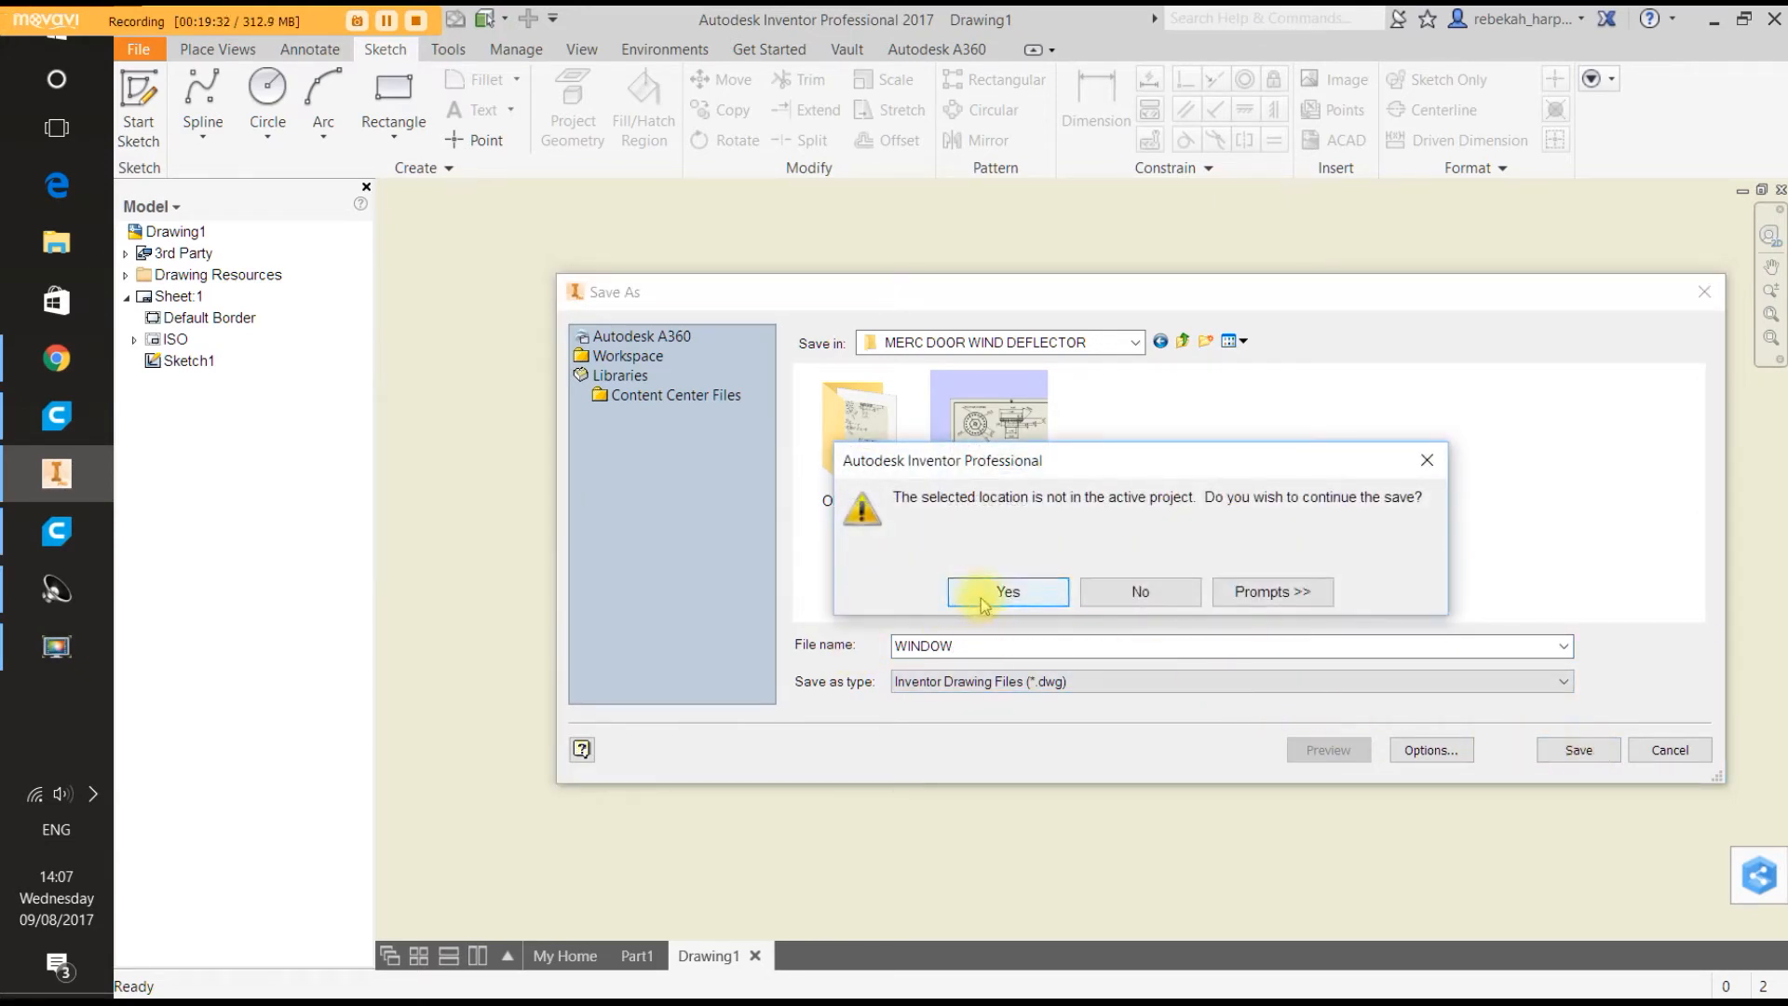
pyautogui.click(987, 602)
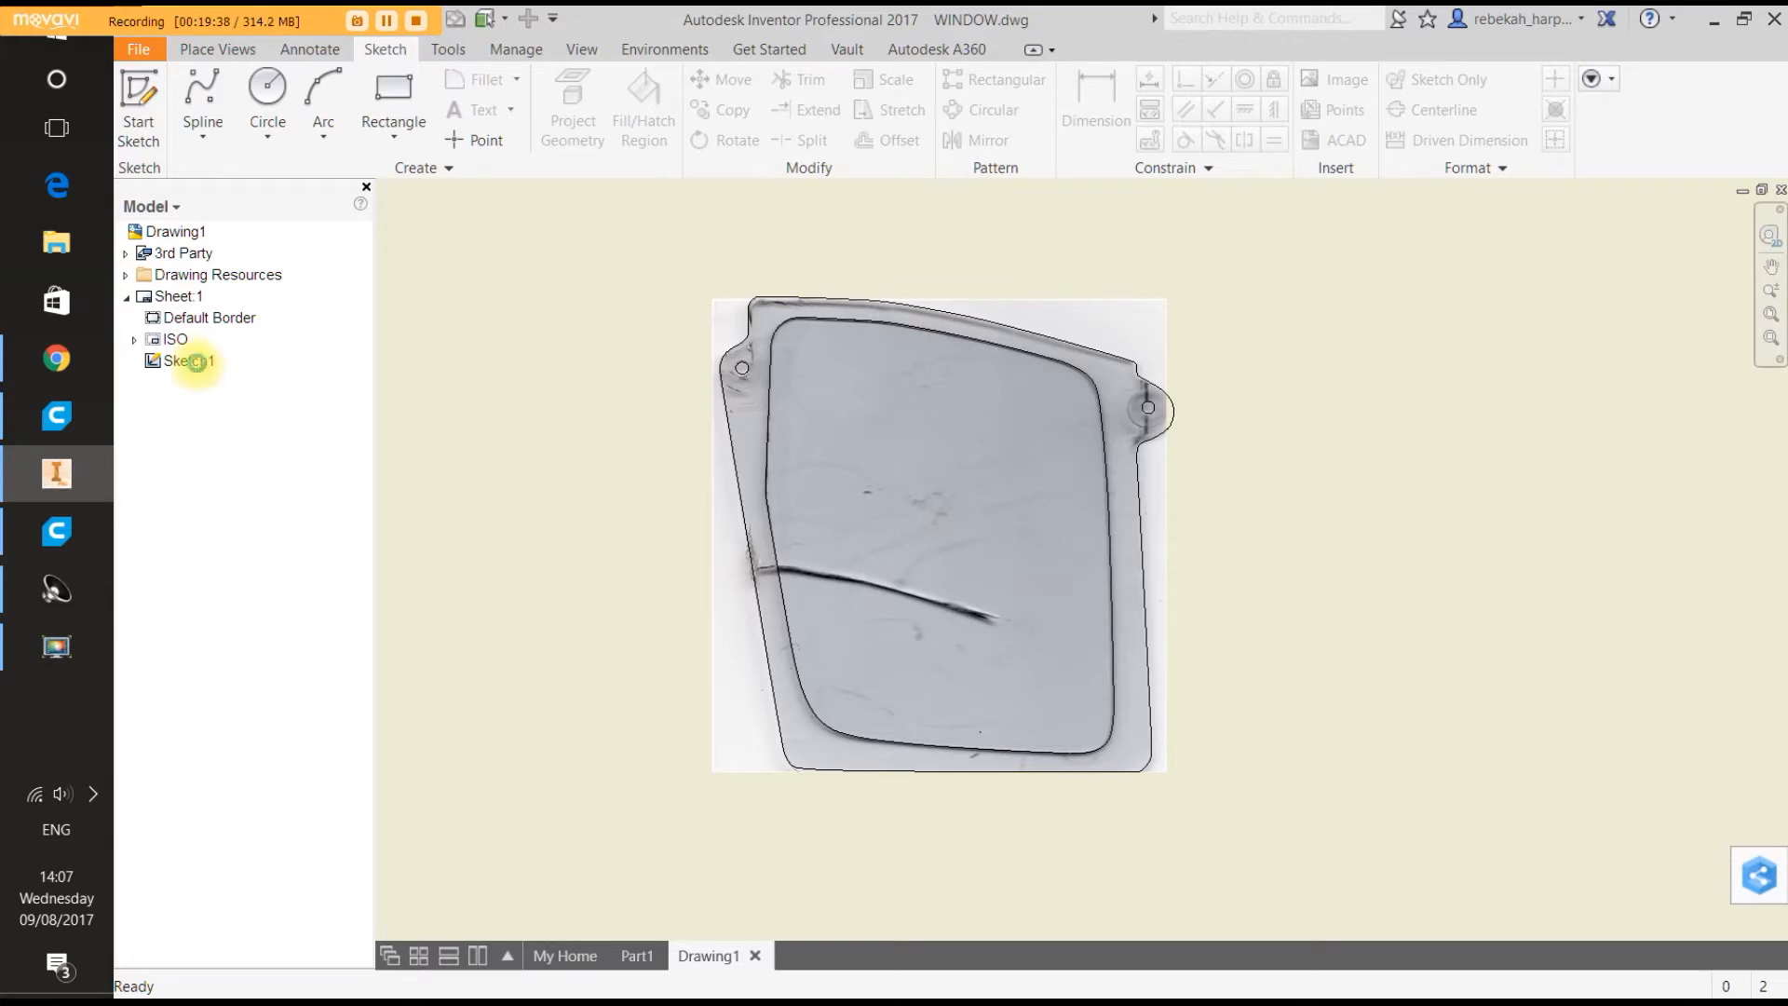
# Reopen Sketch1 of the drawing for editing, select all of the traced outline geometry and copy it to the clipboard.
pyautogui.doubleClick(191, 361)
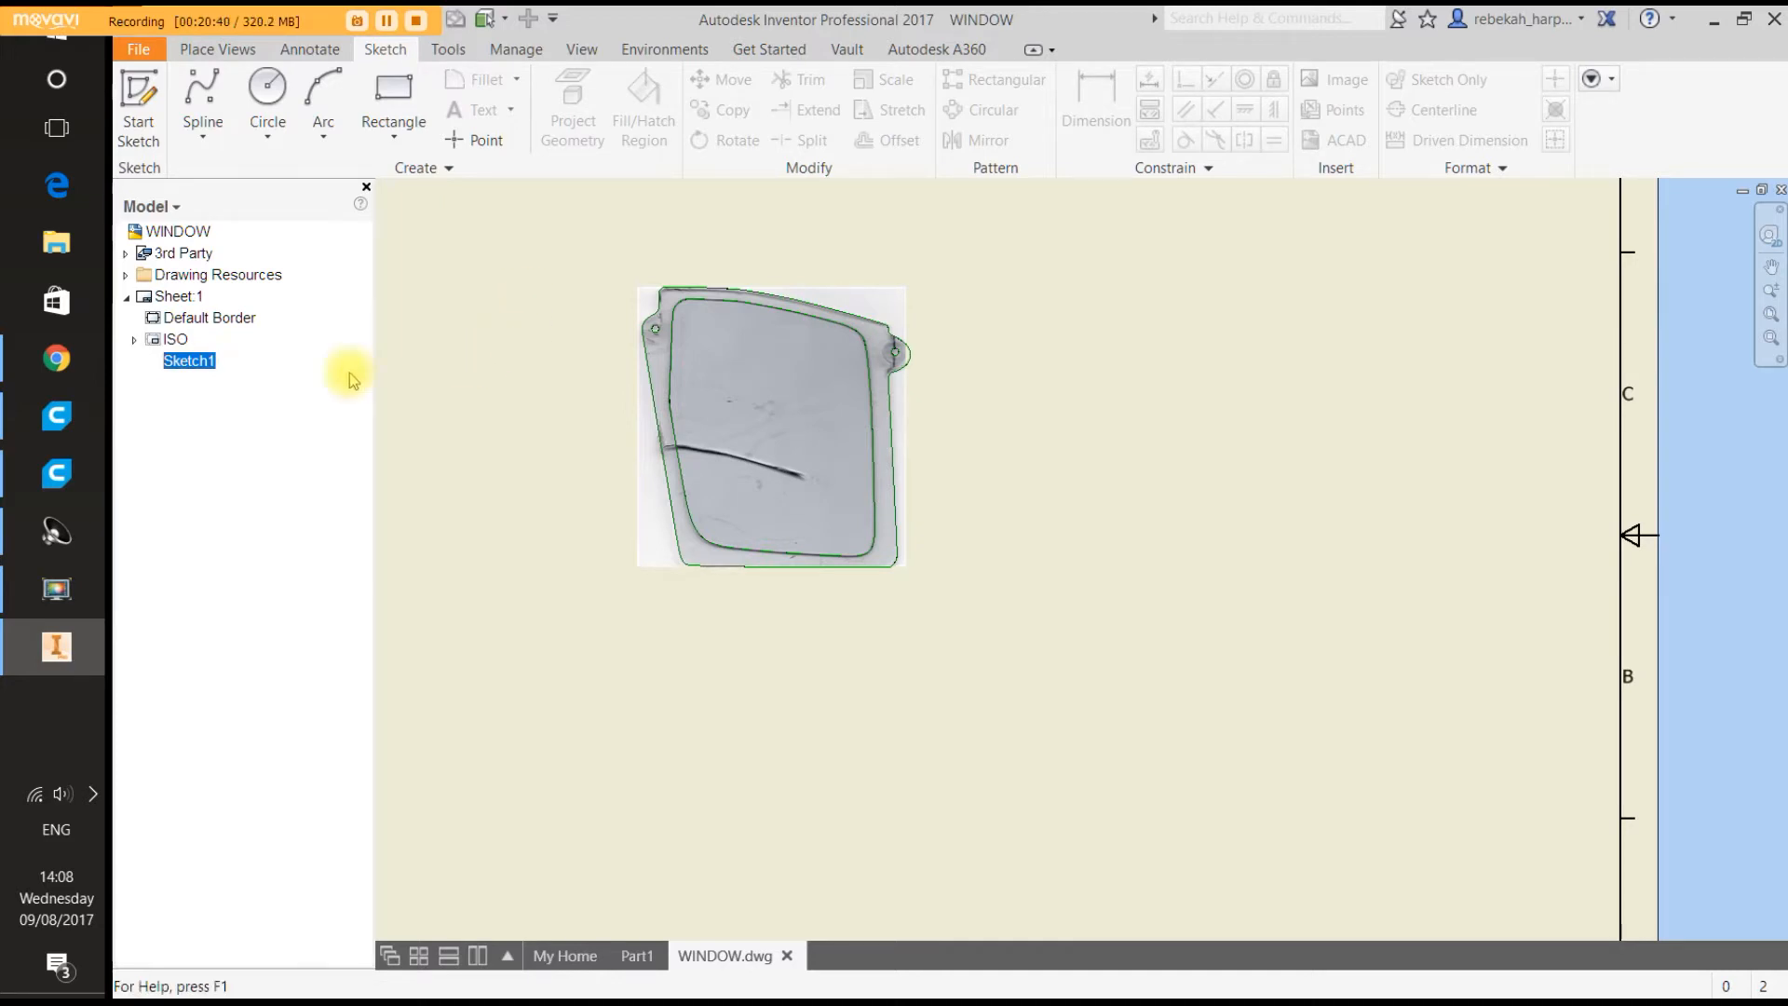
pyautogui.rightClick(208, 365)
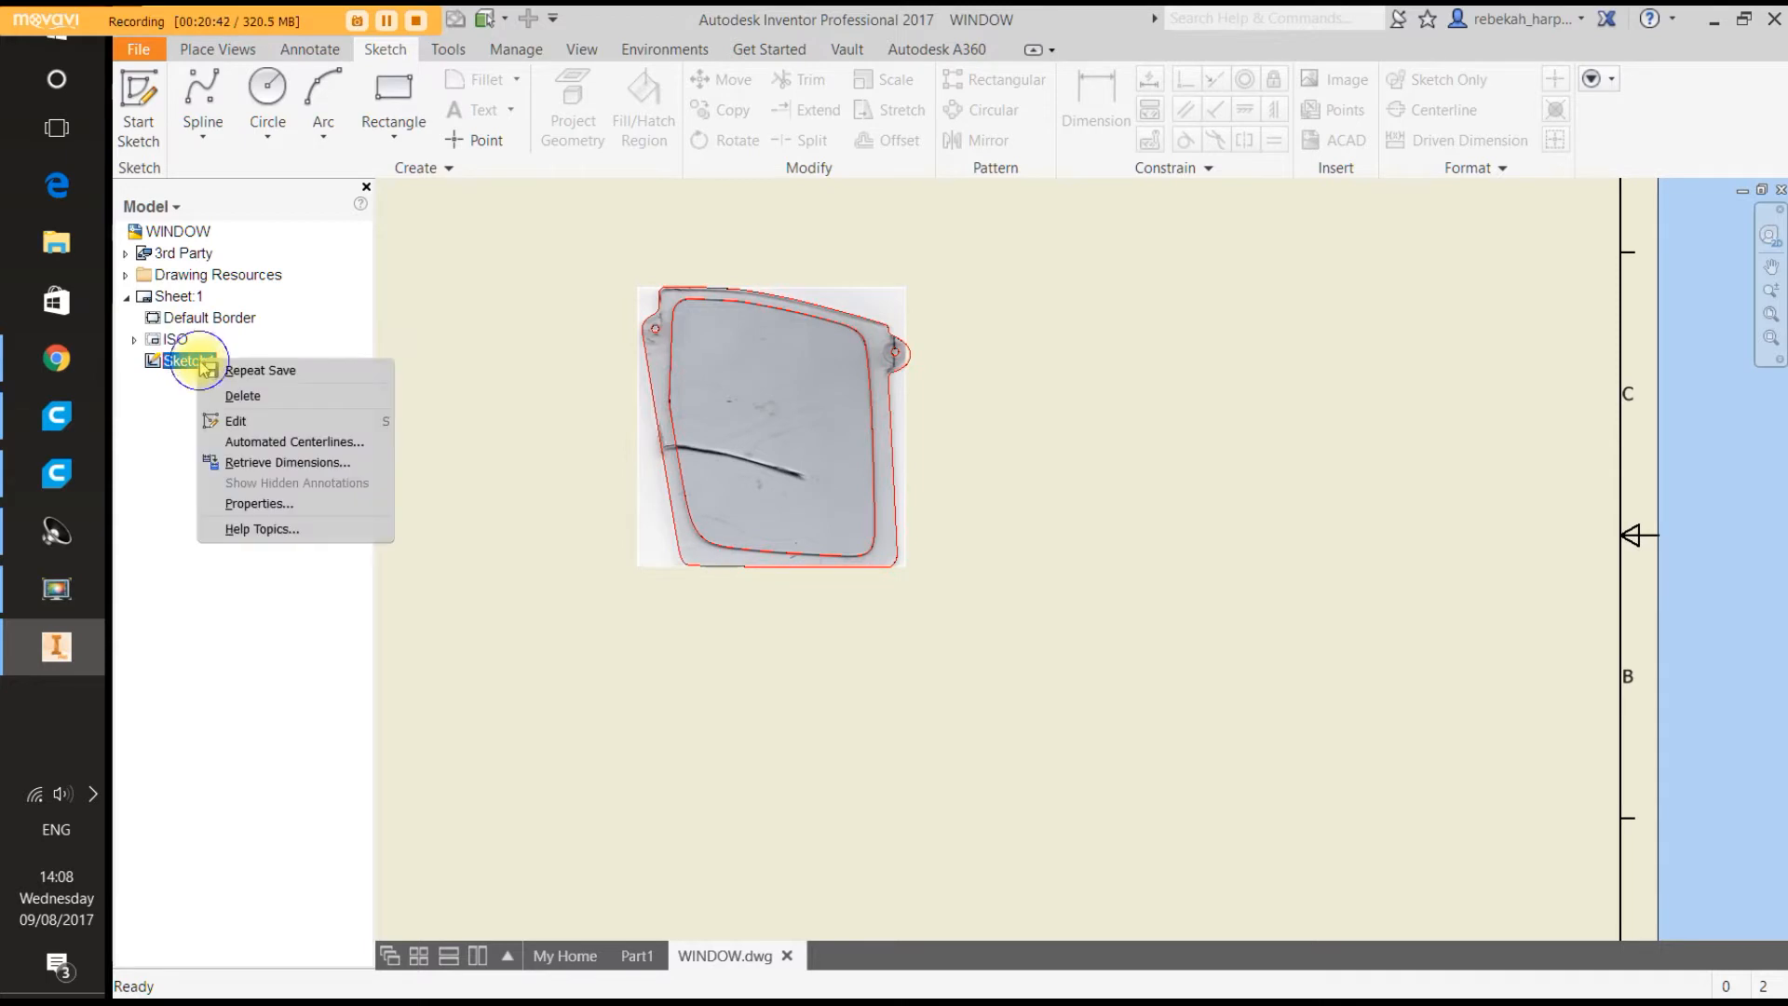
pyautogui.click(242, 417)
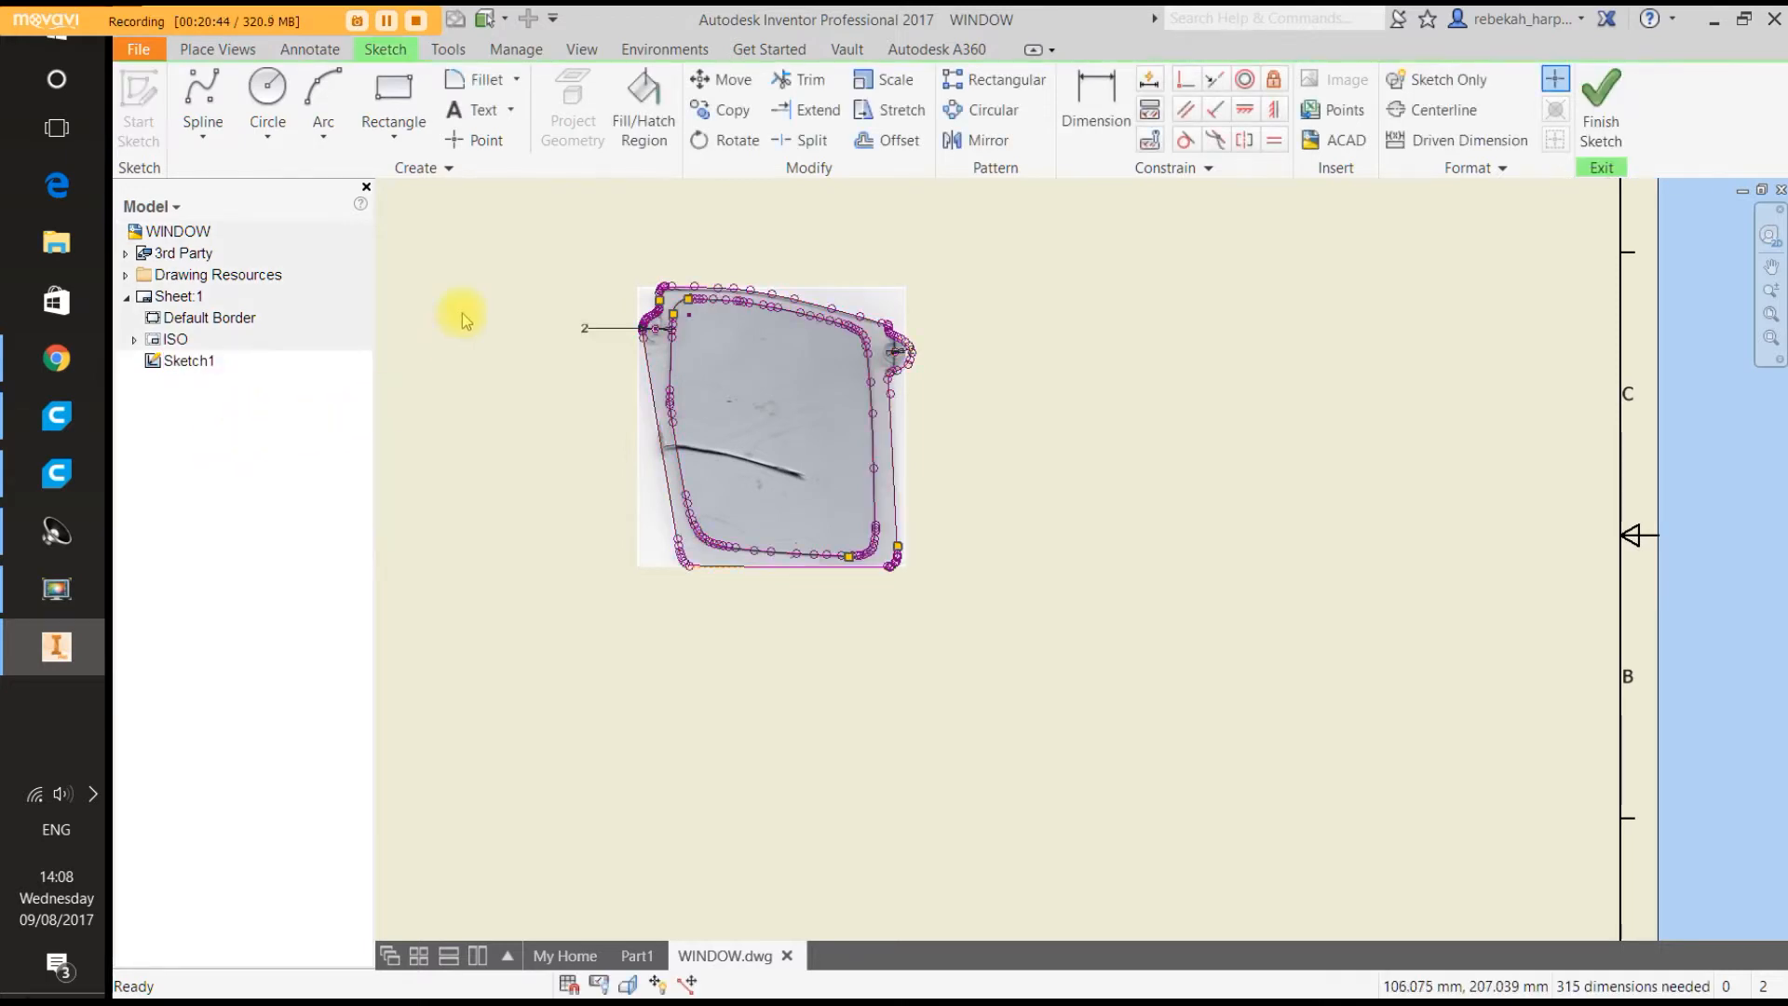
pyautogui.moveTo(528, 229)
pyautogui.mouseDown()
pyautogui.moveTo(807, 488)
pyautogui.moveTo(990, 618)
pyautogui.mouseUp()
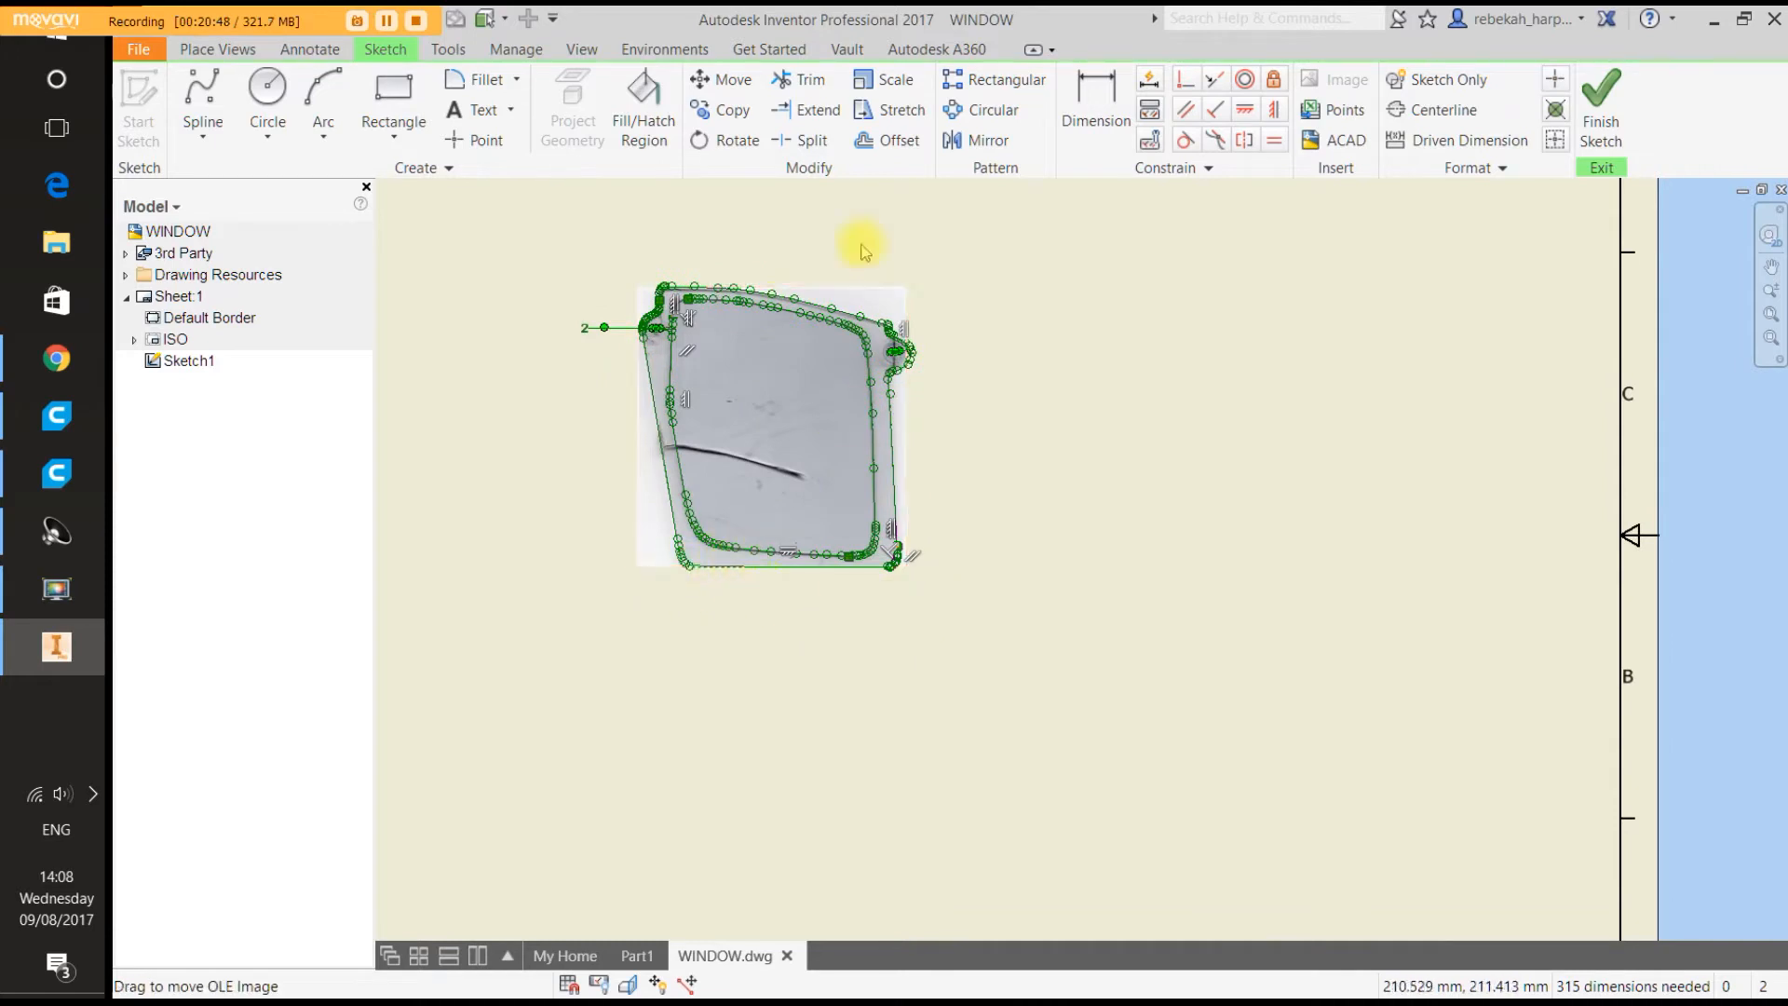
pyautogui.click(515, 50)
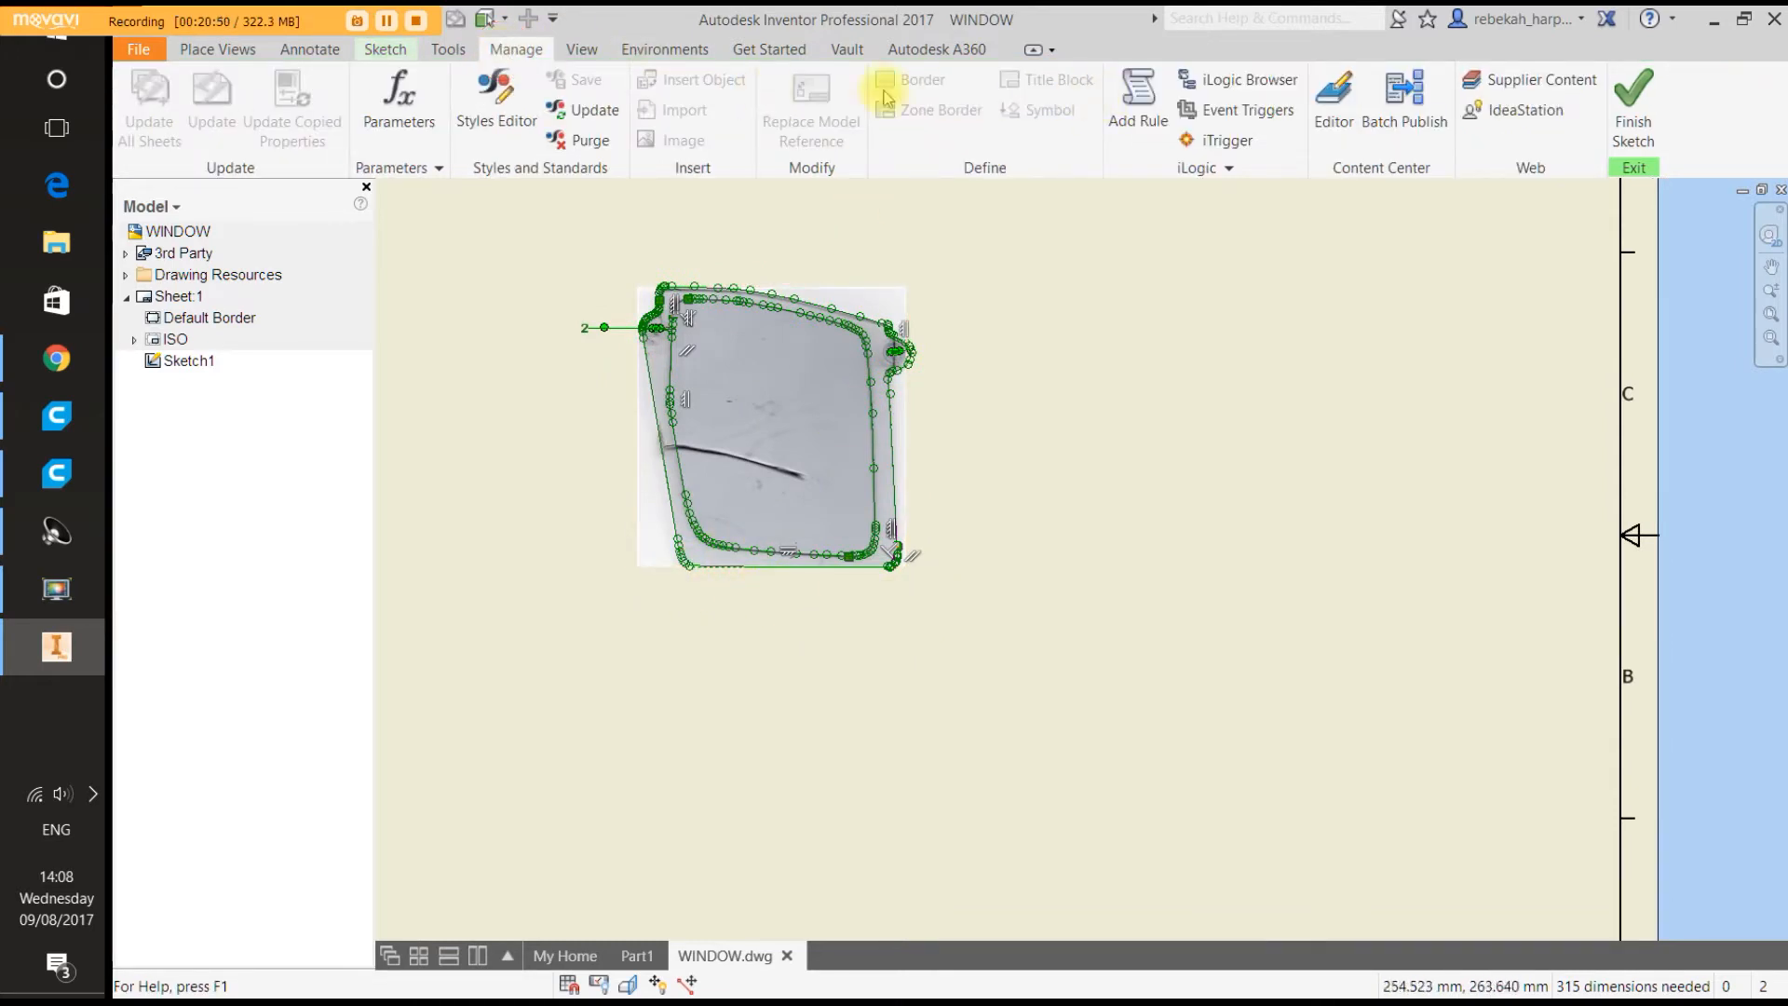
pyautogui.click(448, 49)
pyautogui.click(841, 91)
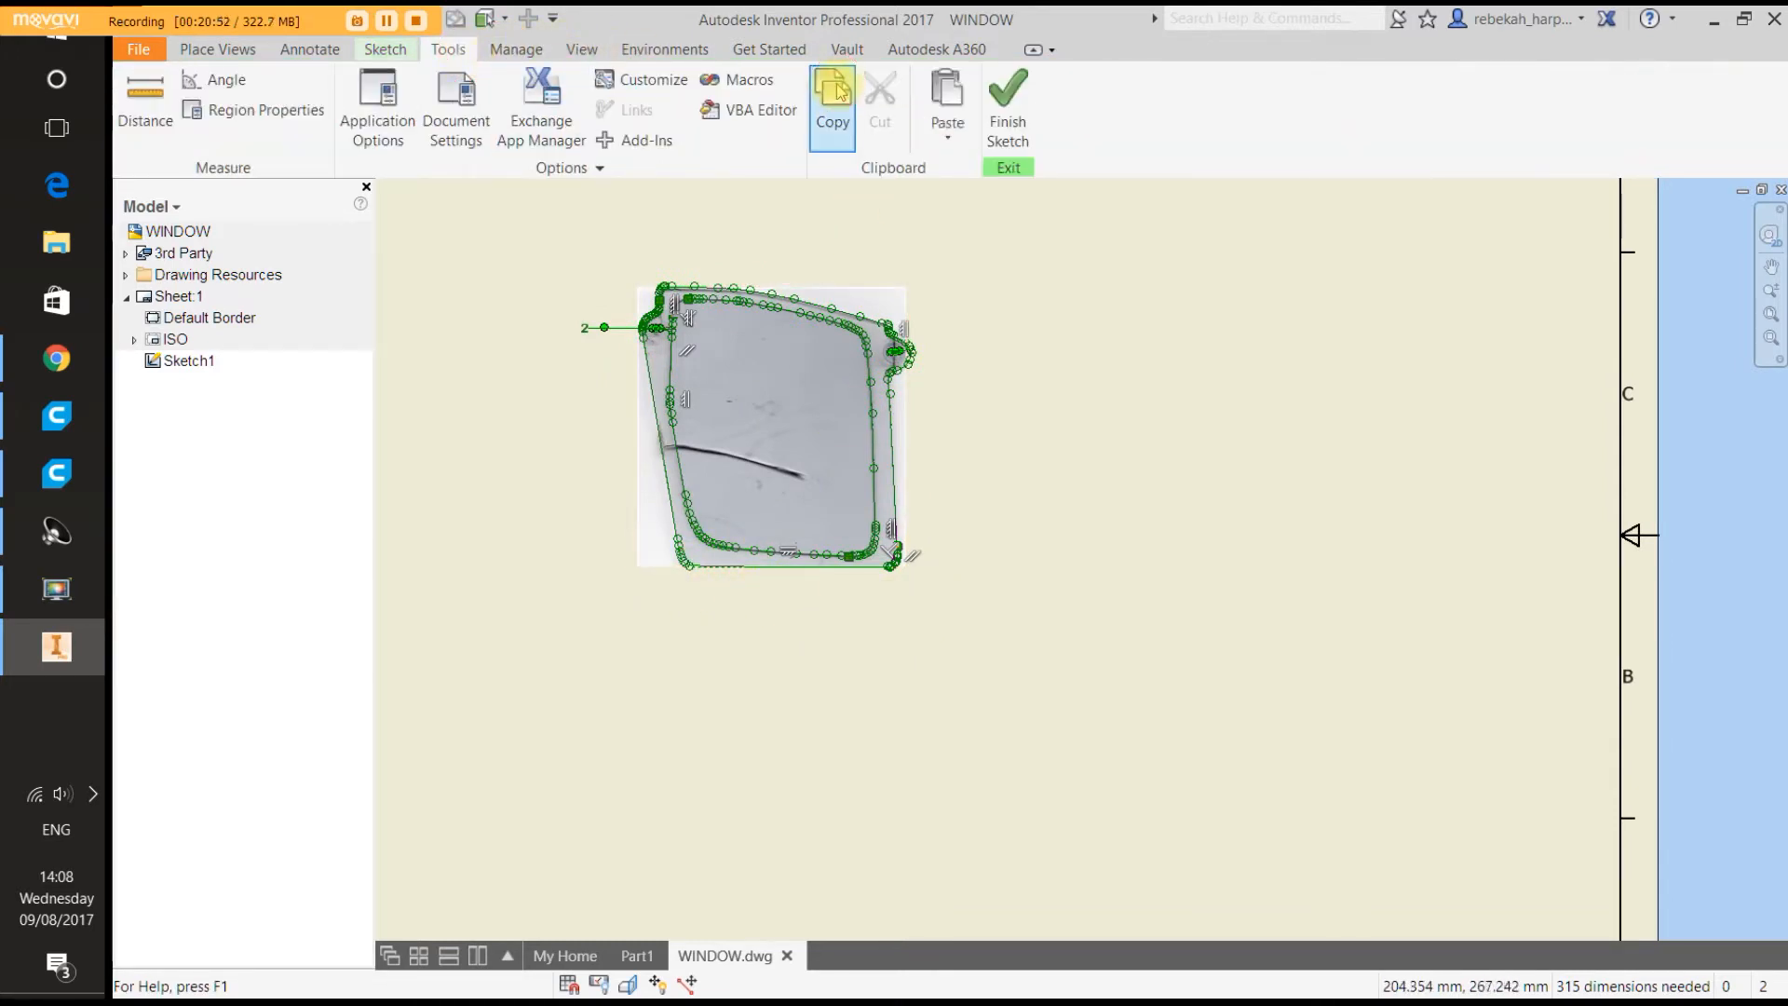
# Switch to Part1 and start a new 2D sketch on the front (XY) origin plane.
pyautogui.click(634, 958)
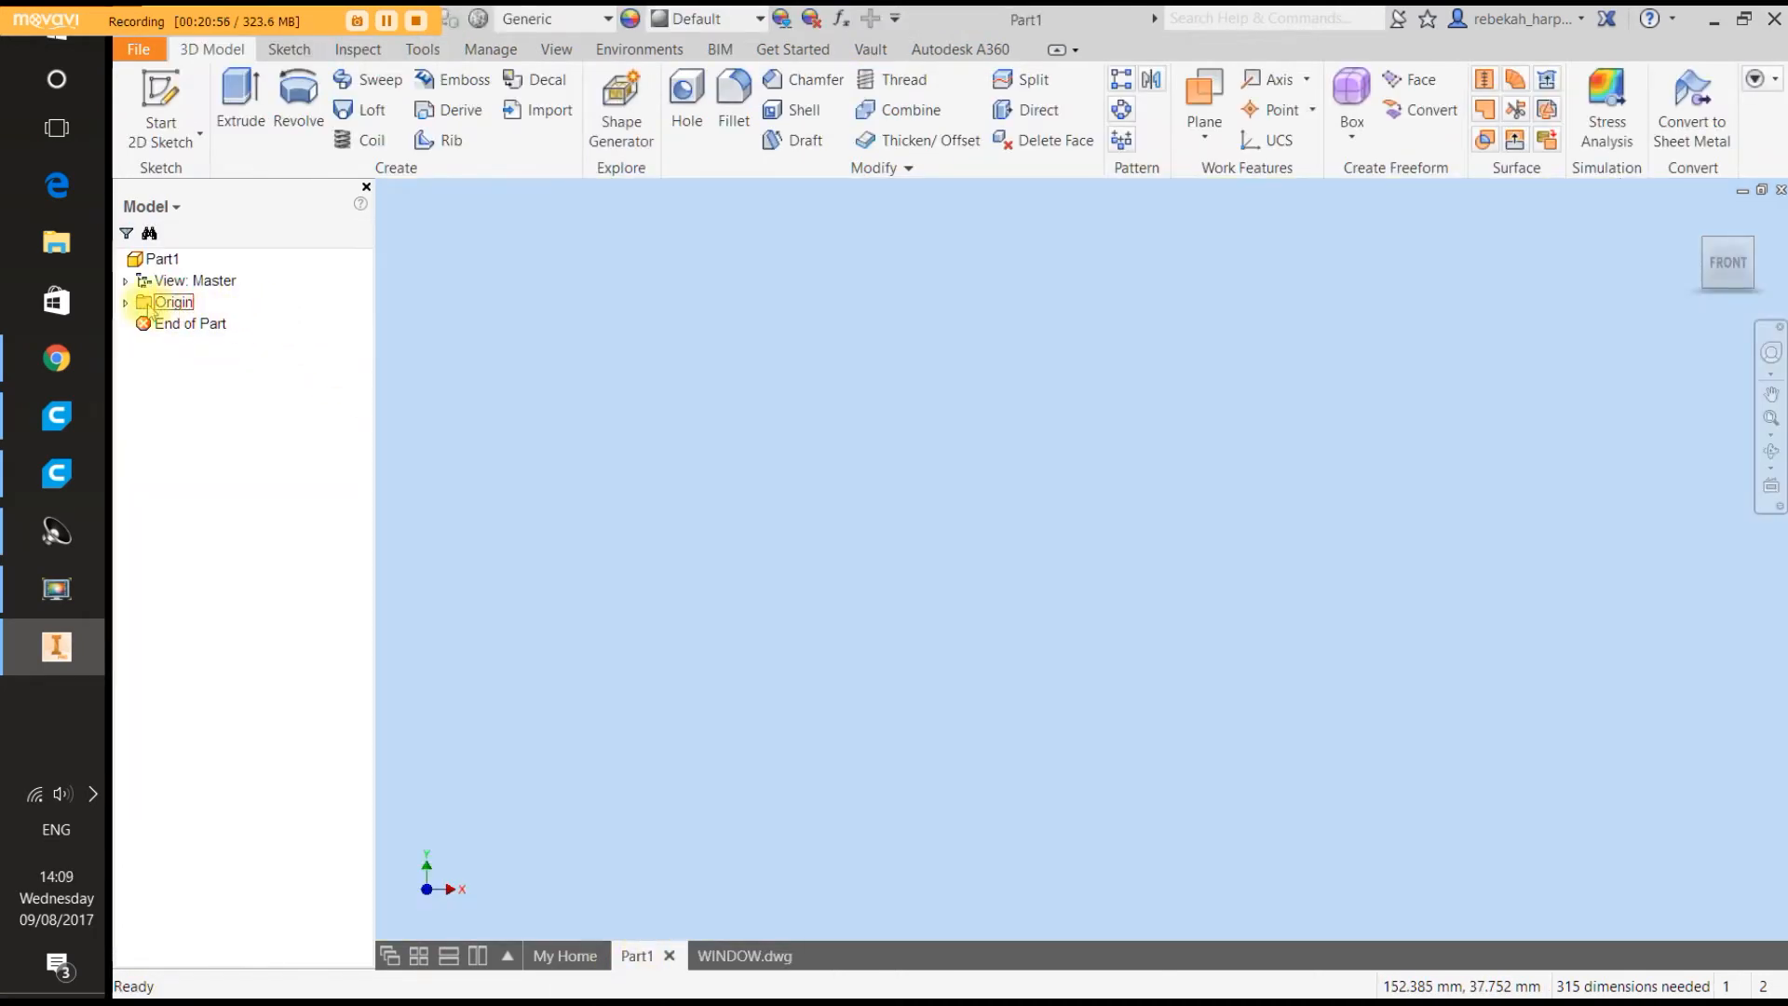
pyautogui.click(160, 93)
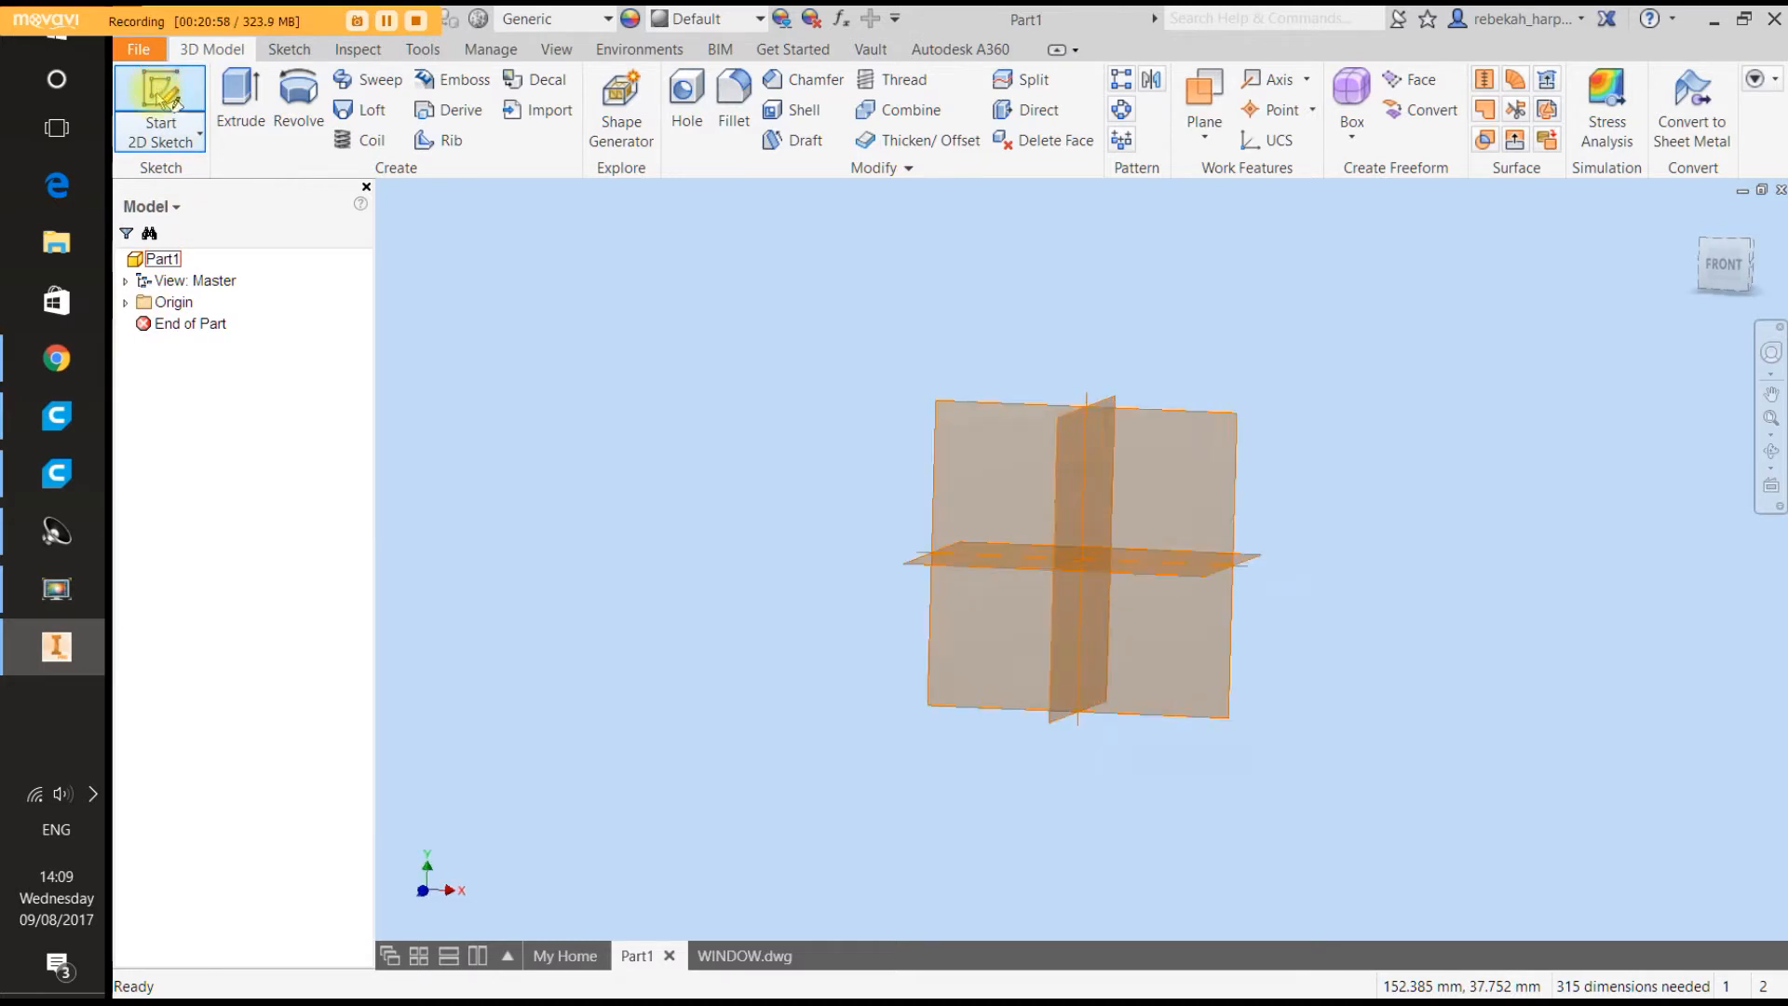
pyautogui.click(423, 50)
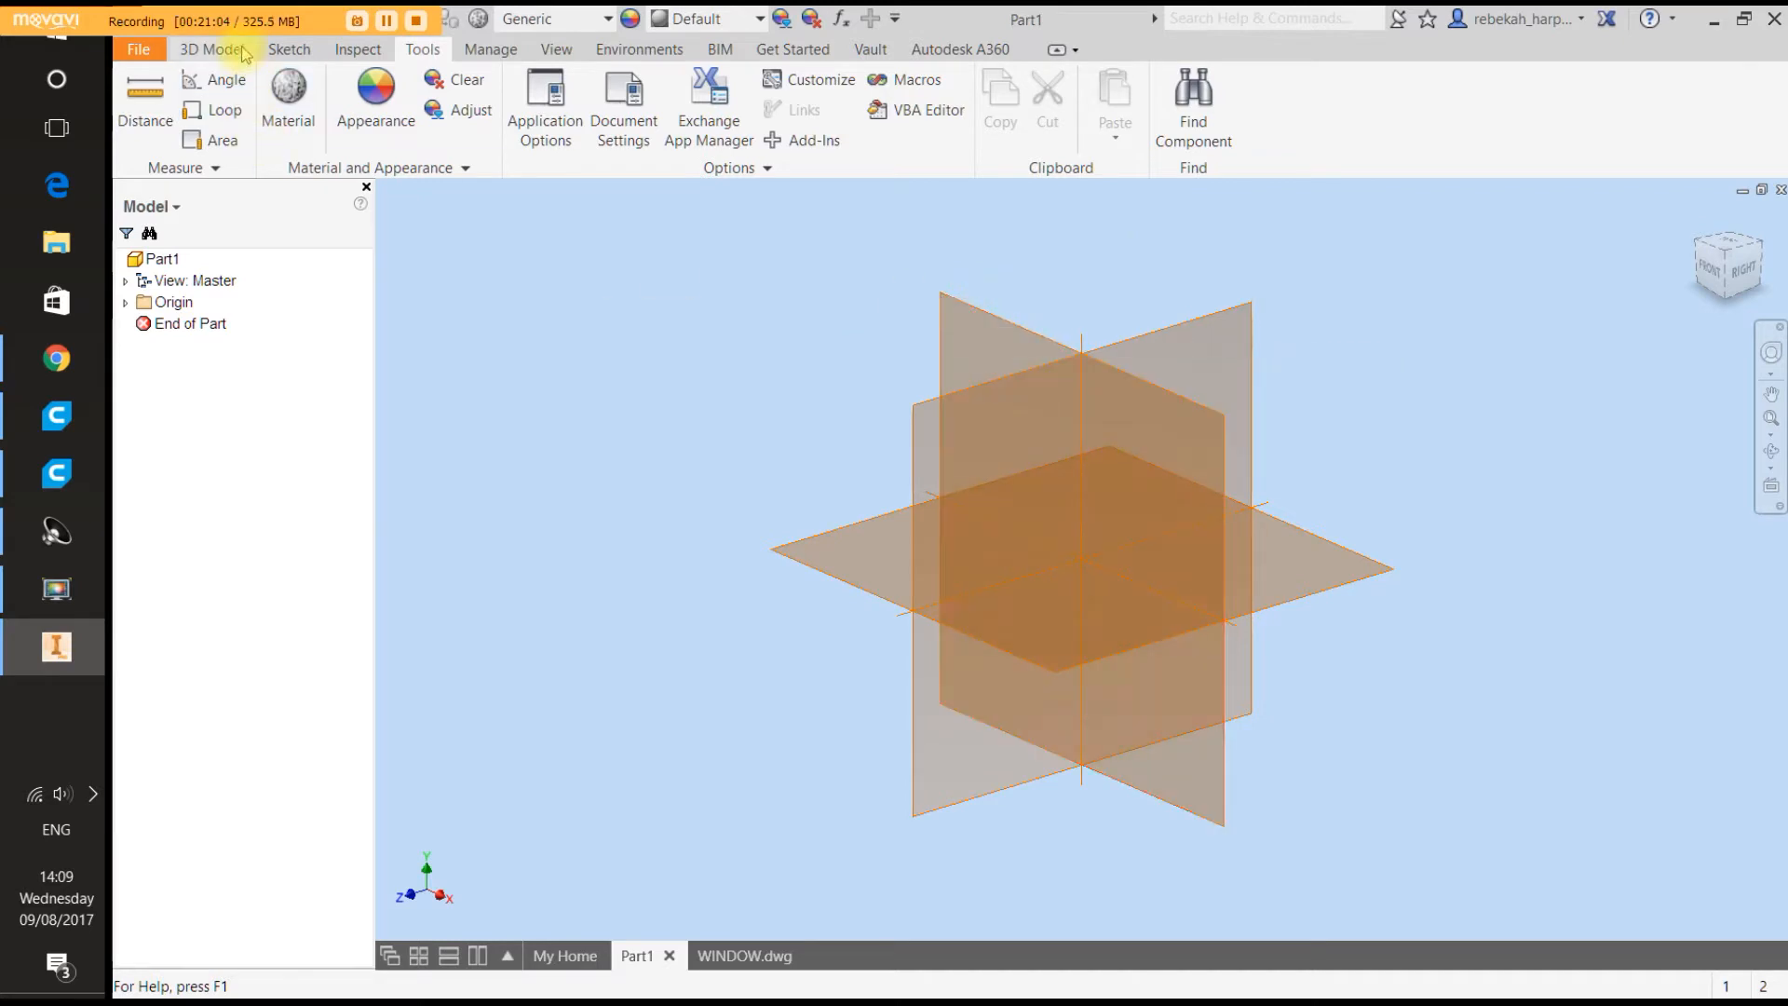
pyautogui.click(289, 50)
pyautogui.click(183, 126)
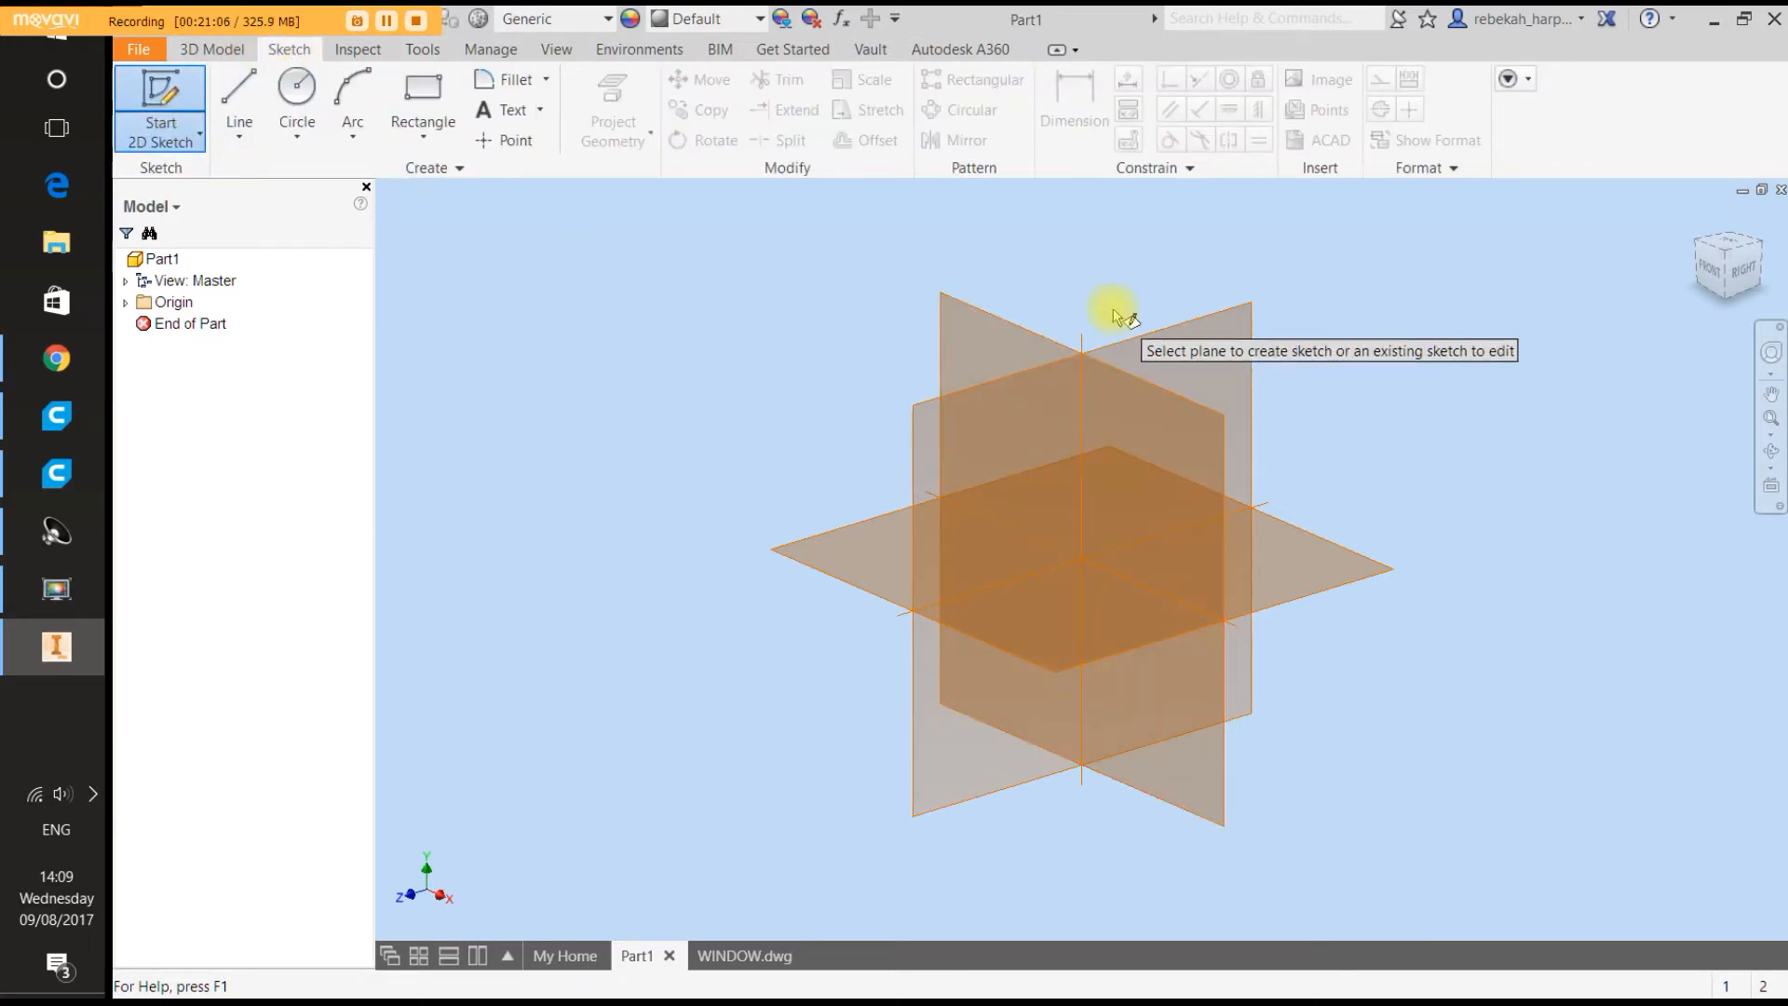
pyautogui.click(1016, 330)
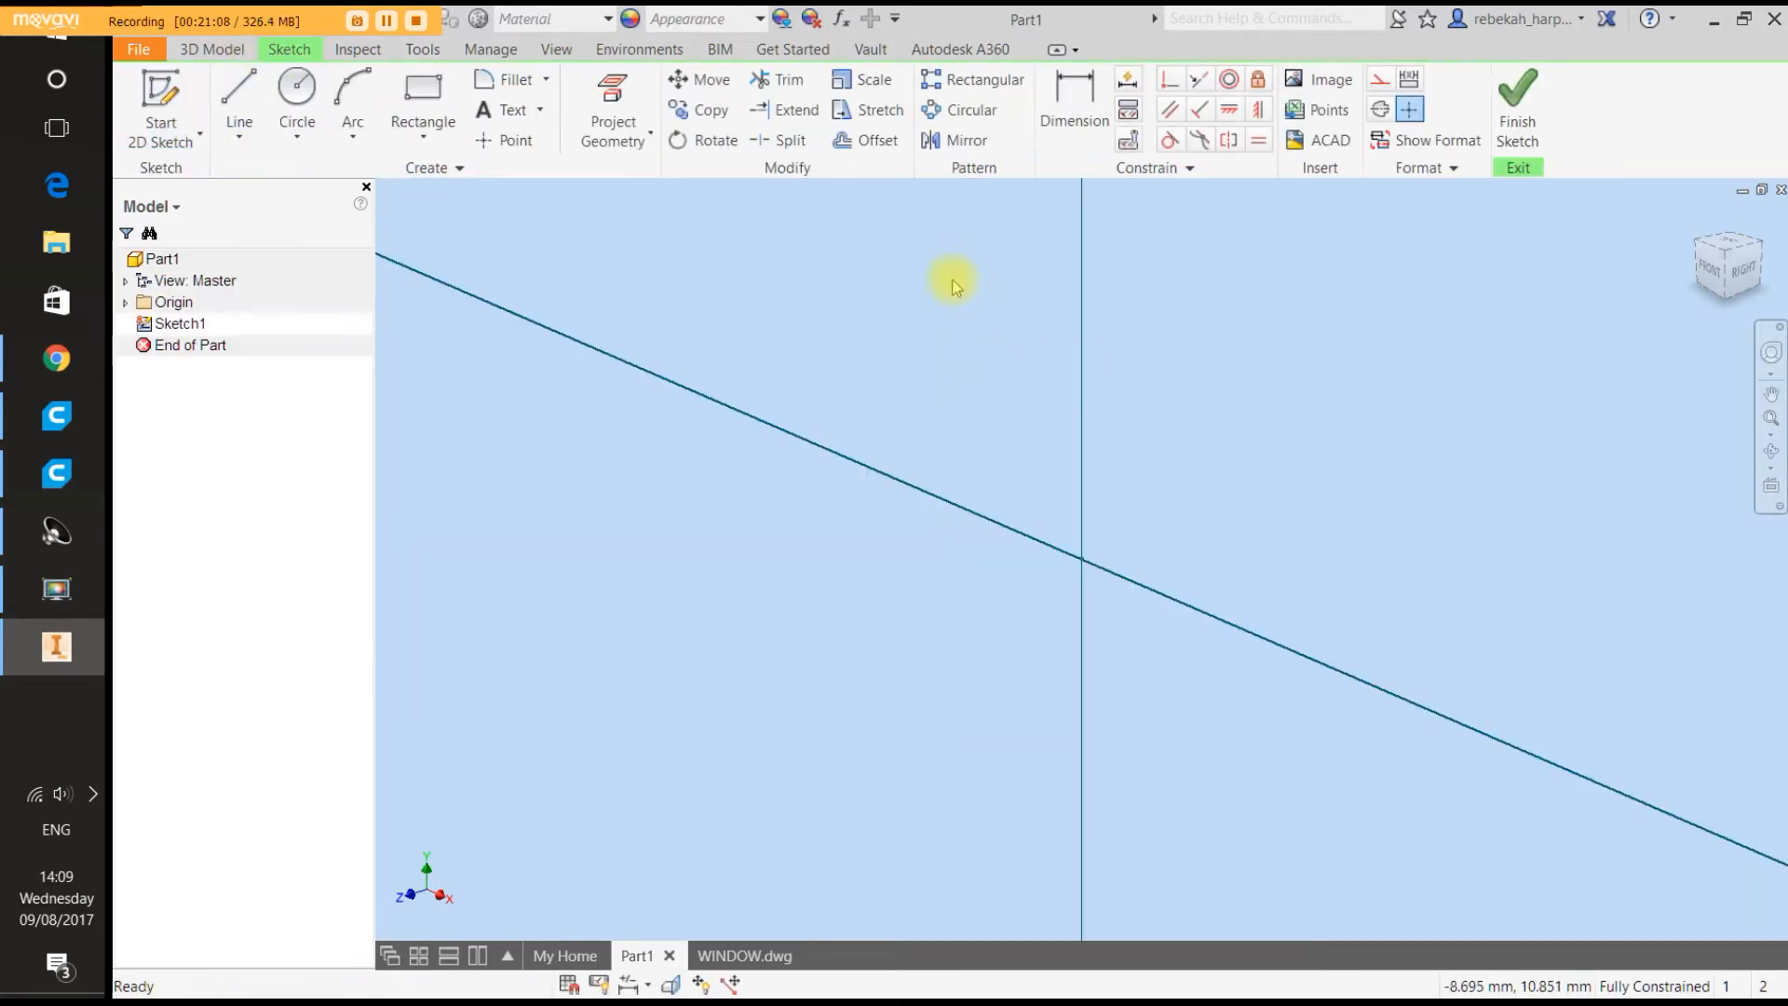
# Paste the copied window outline into the new part sketch.
pyautogui.click(414, 49)
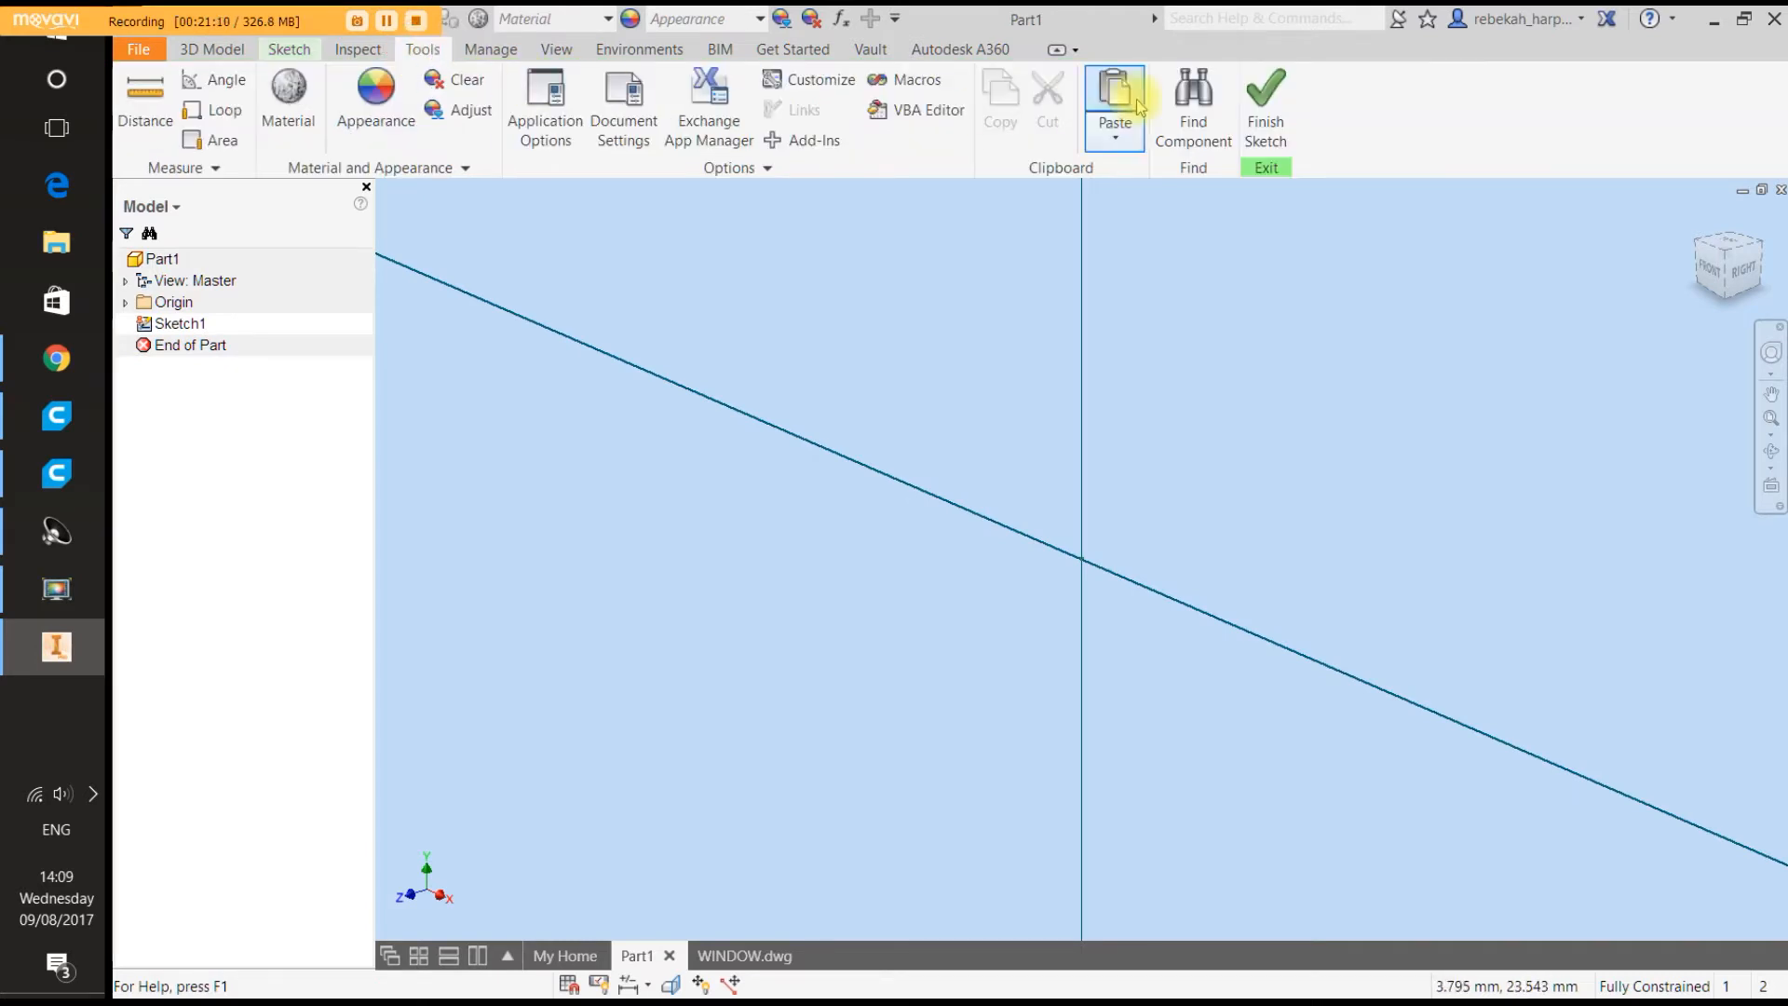
pyautogui.scroll(15, 1130, 317)
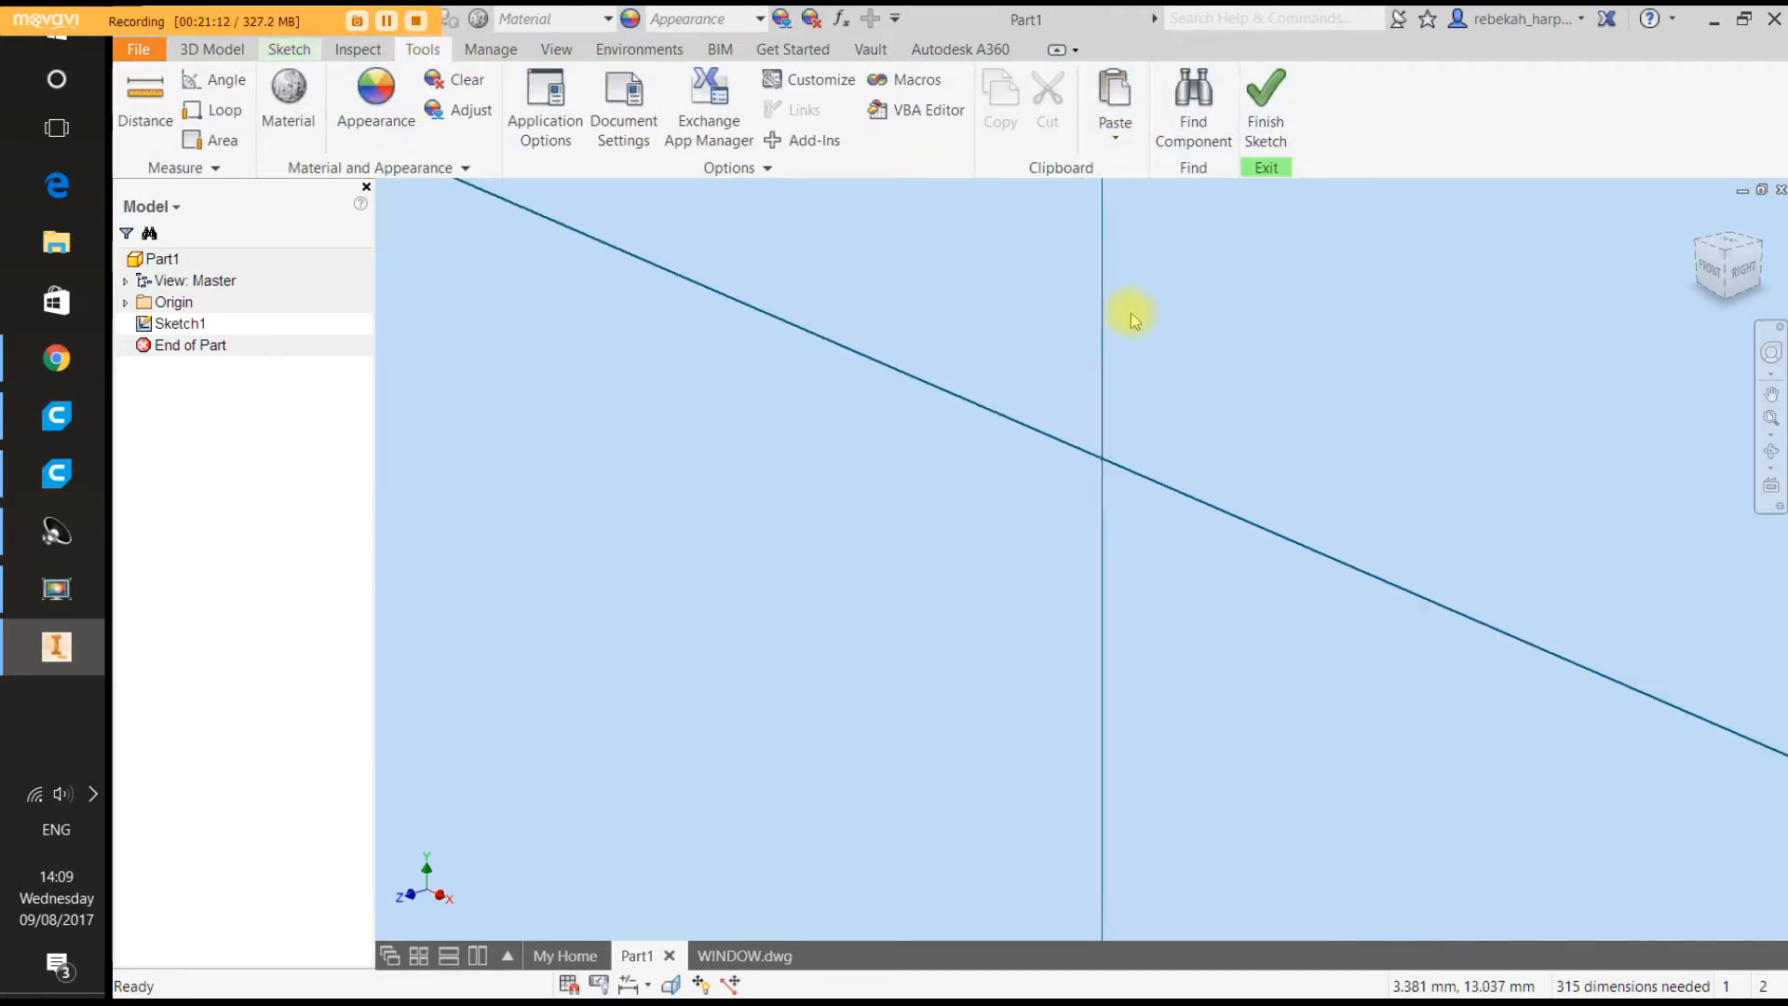
pyautogui.scroll(-3, 1155, 278)
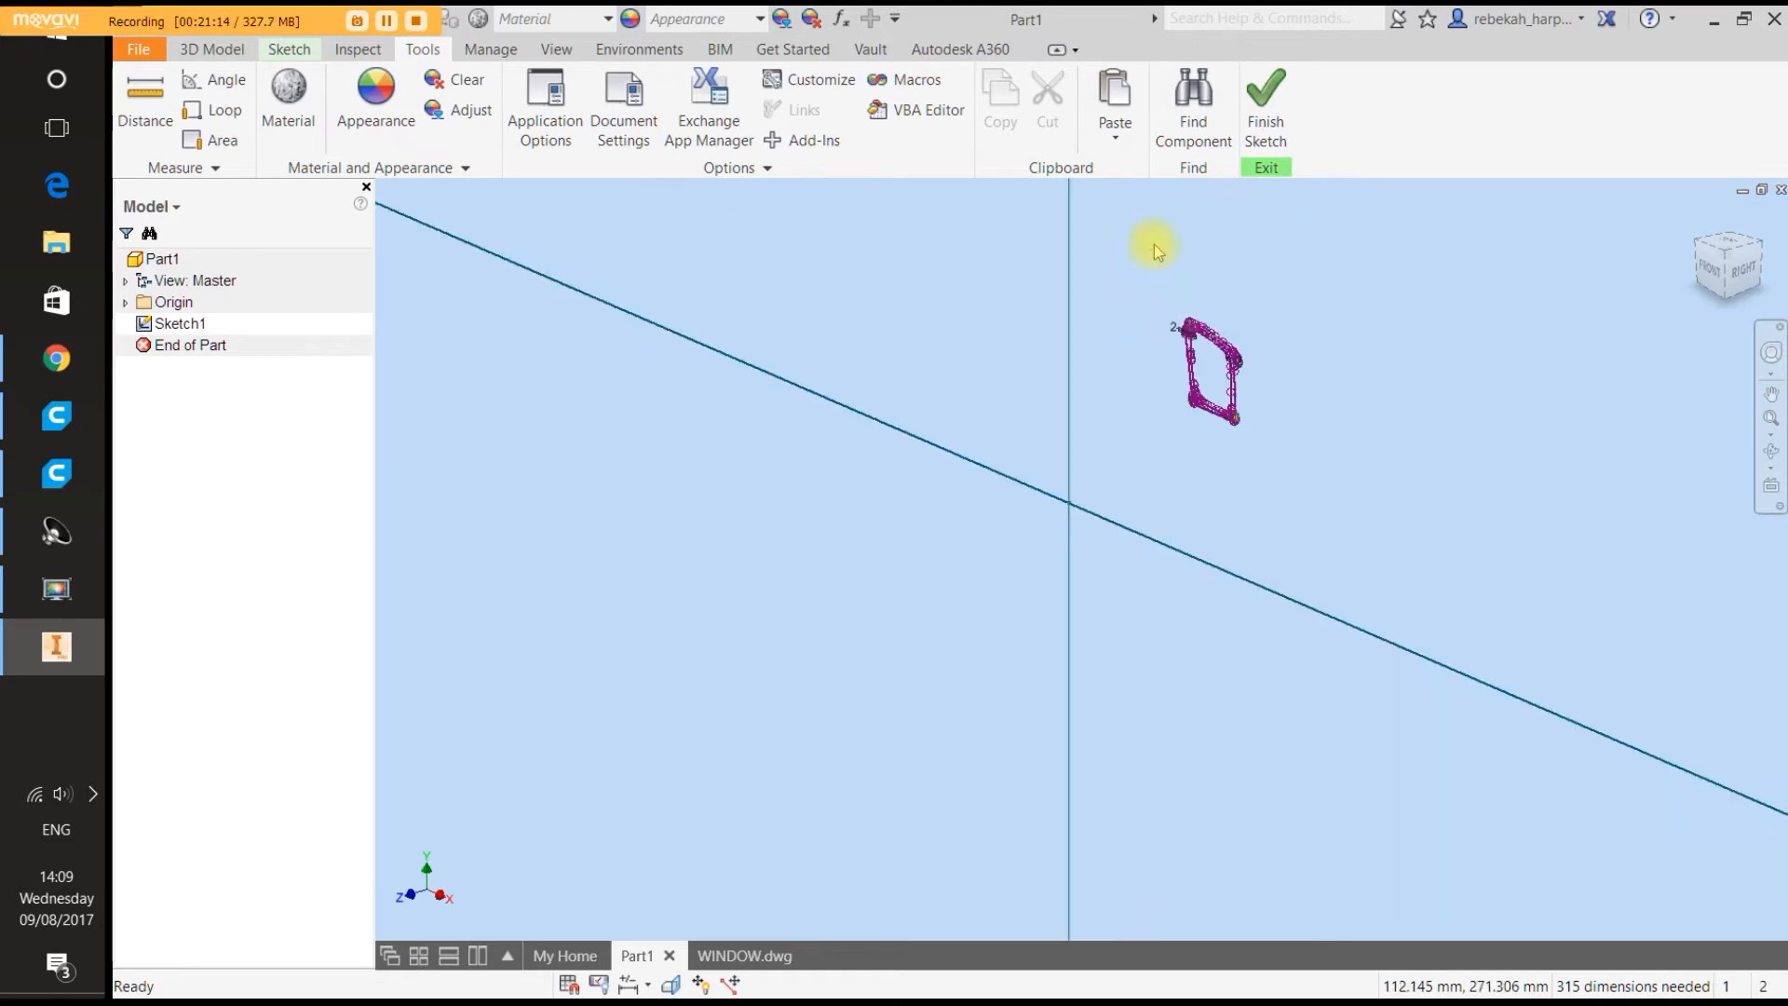
pyautogui.scroll(-3, 1280, 289)
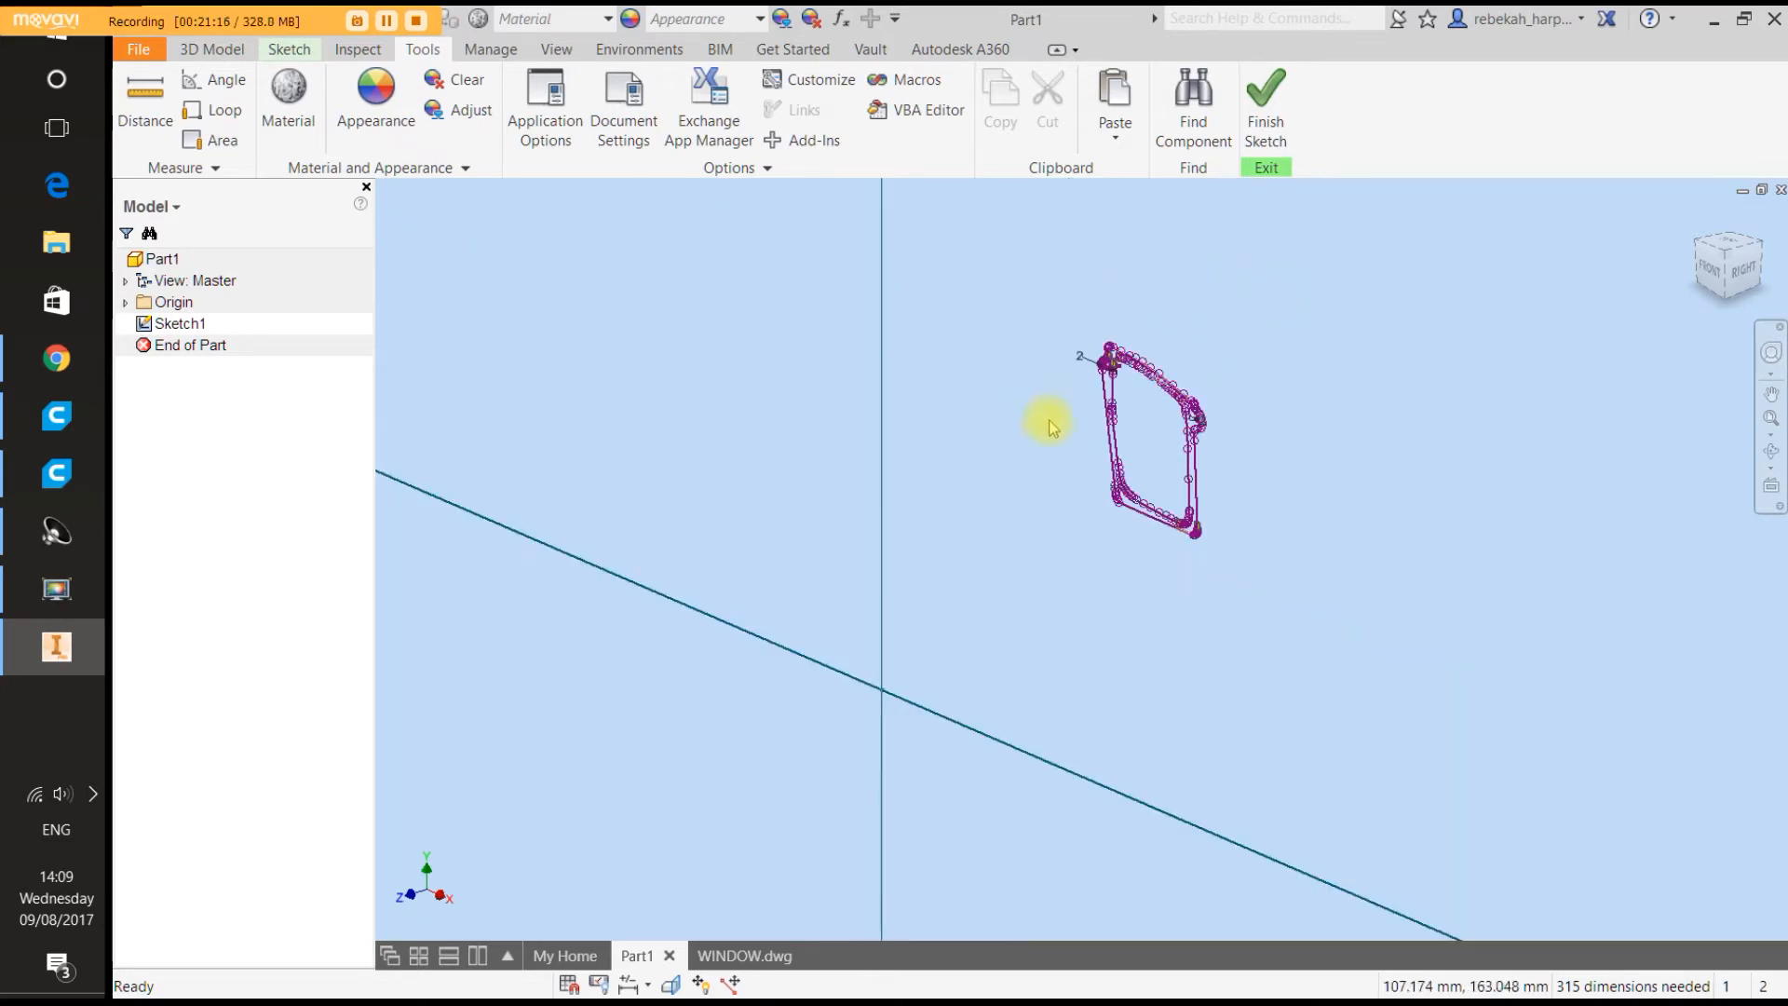
# Move the whole pasted outline from a base point near its middle to the sketch origin, viewing the sketch from the front.
pyautogui.click(1713, 269)
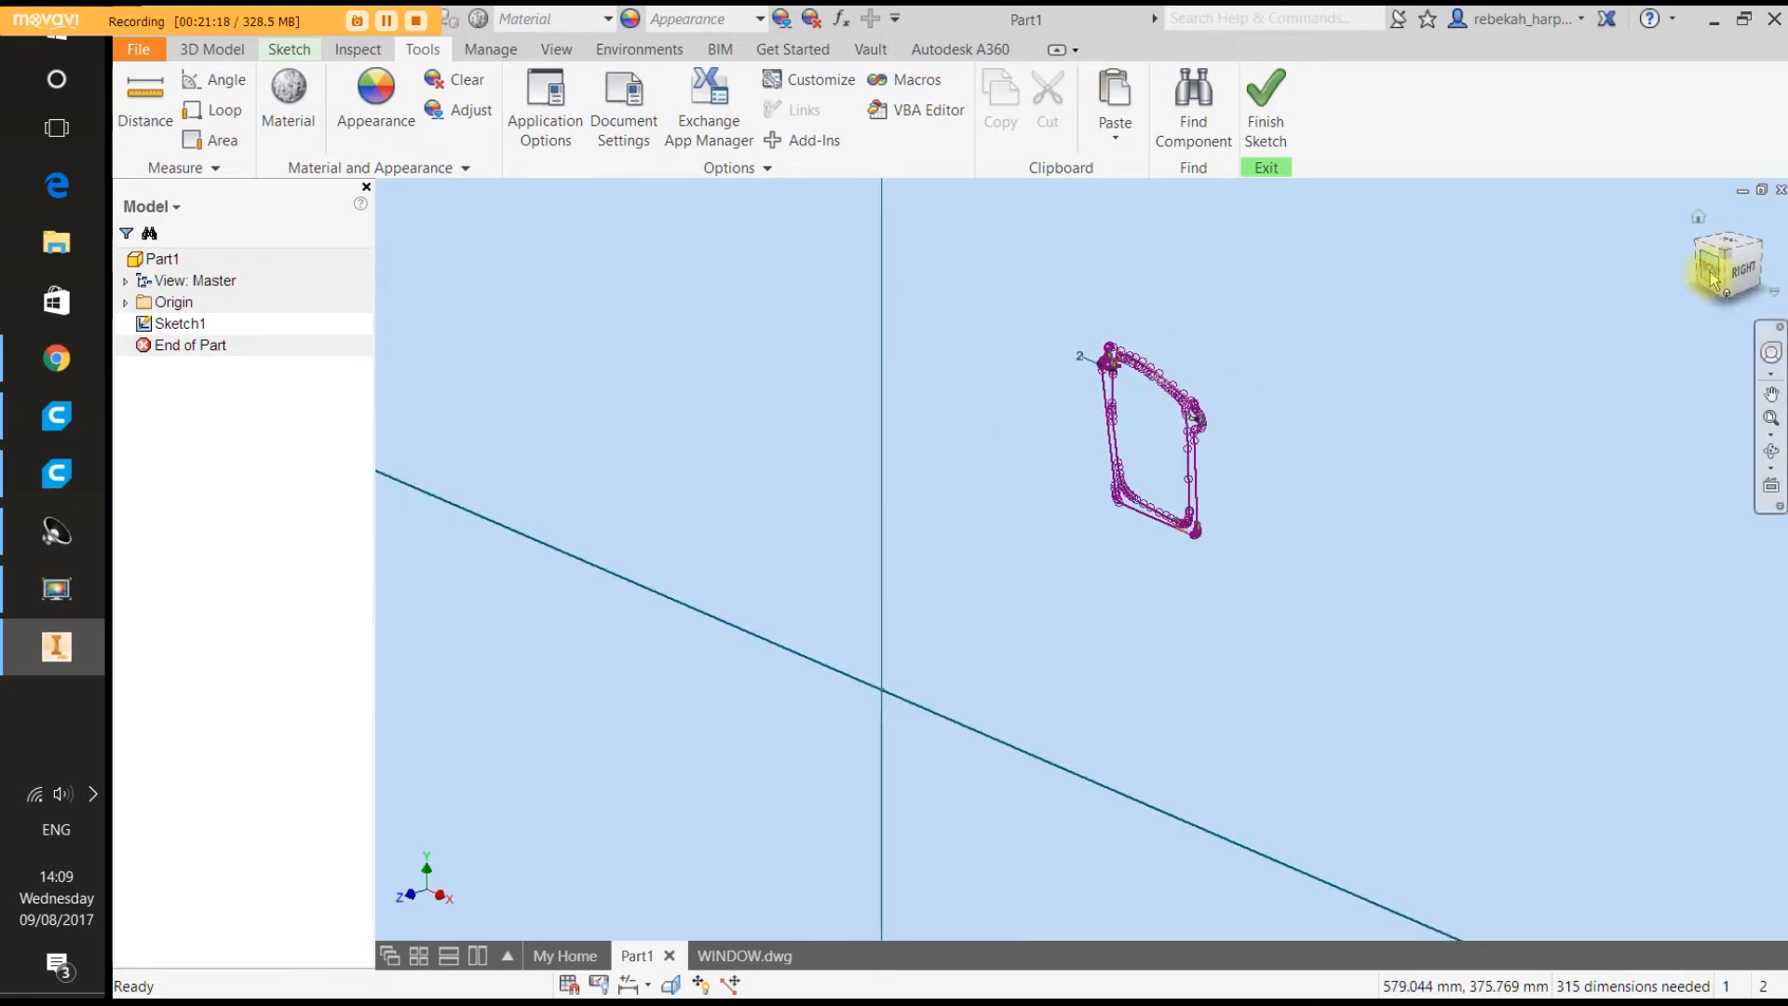
pyautogui.moveTo(1376, 337); pyautogui.dragTo(1086, 559)
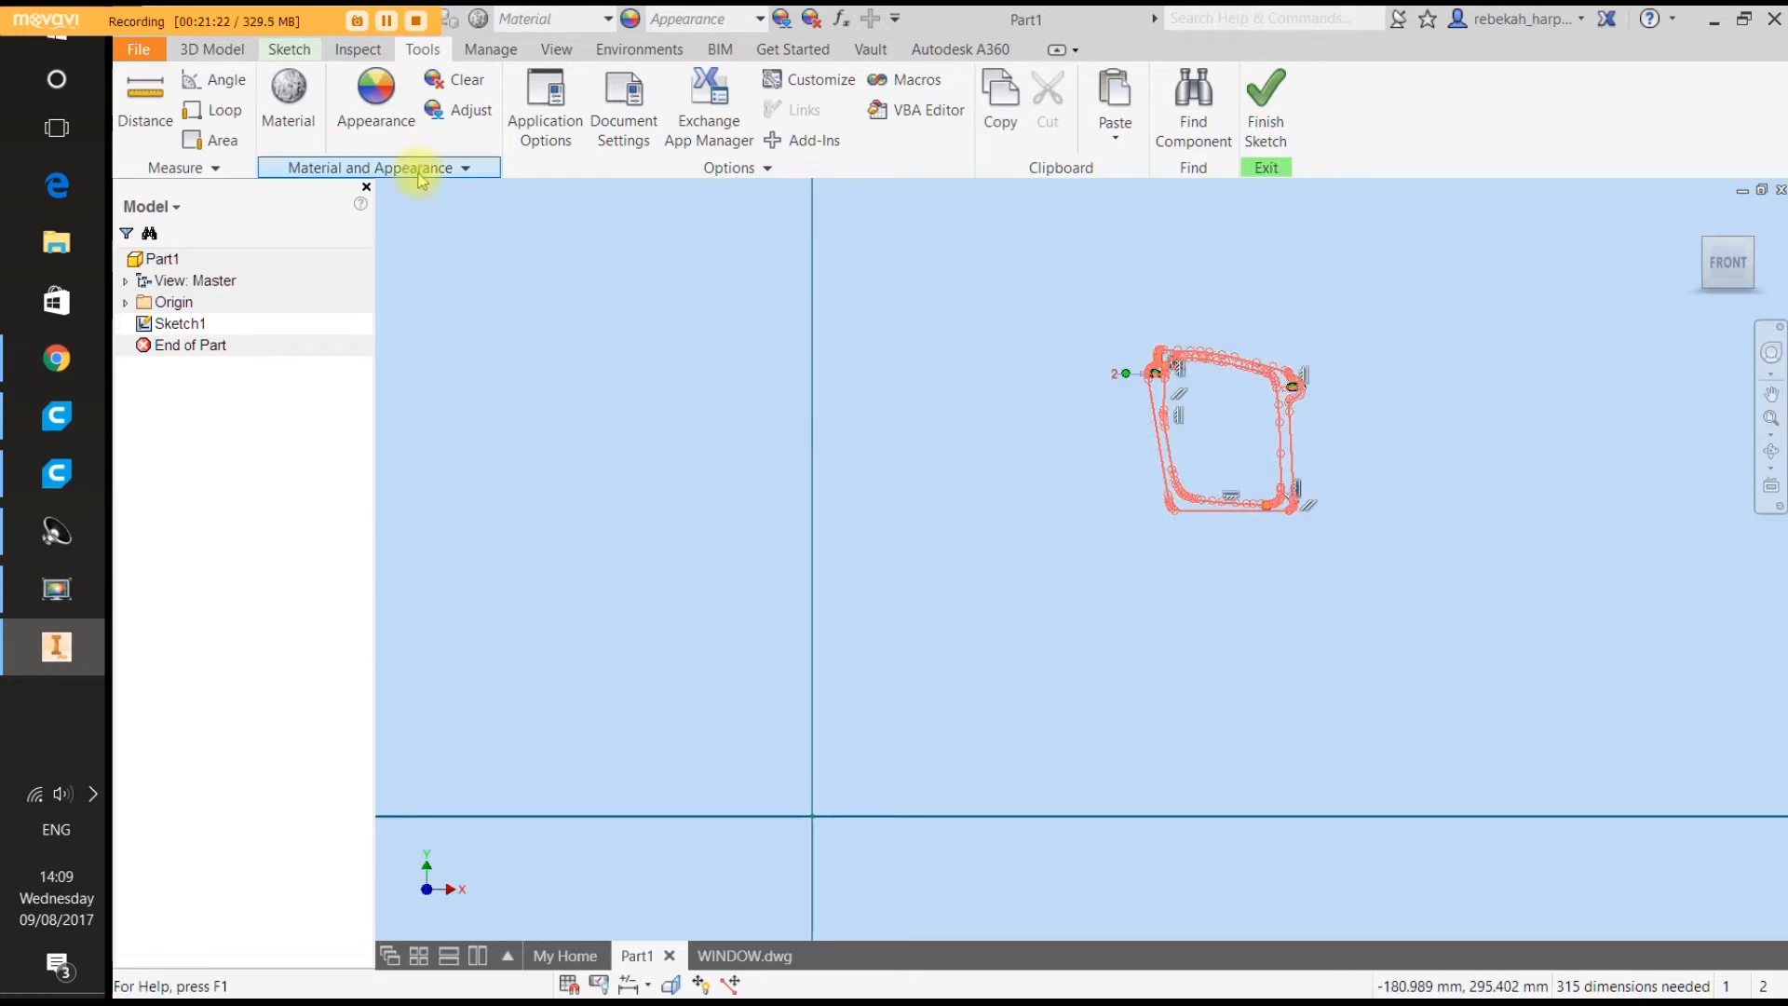
pyautogui.click(289, 50)
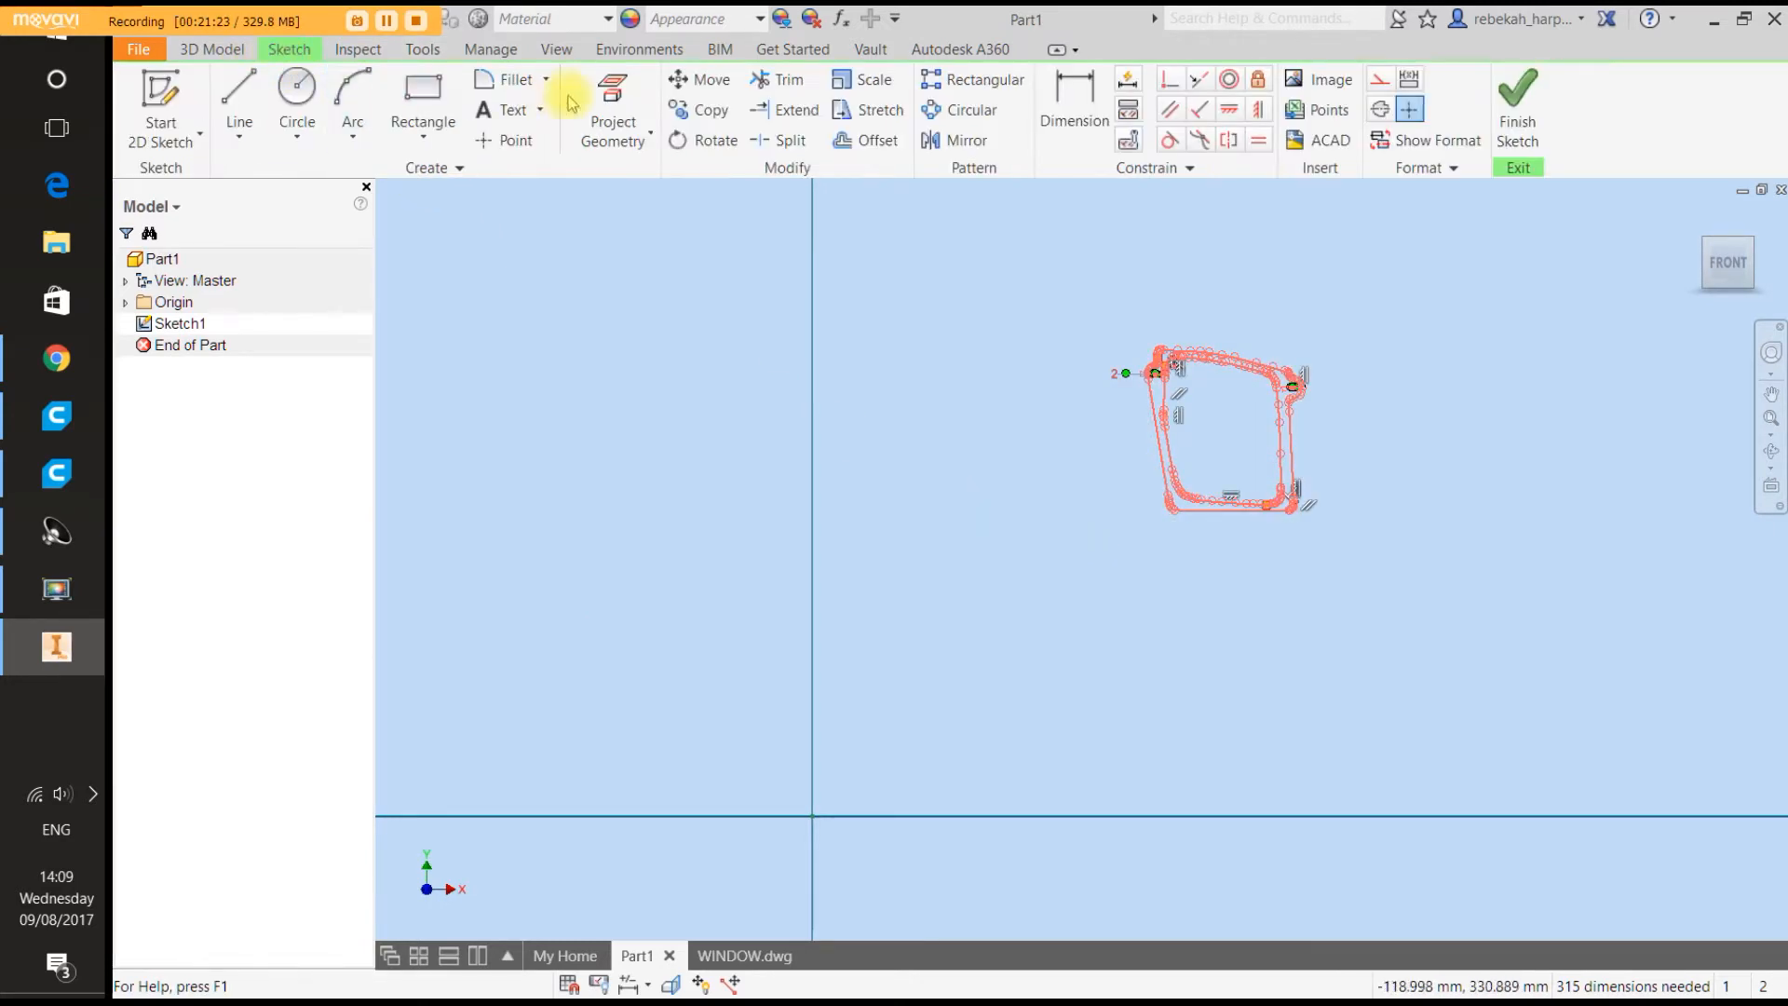
pyautogui.click(698, 79)
pyautogui.click(997, 210)
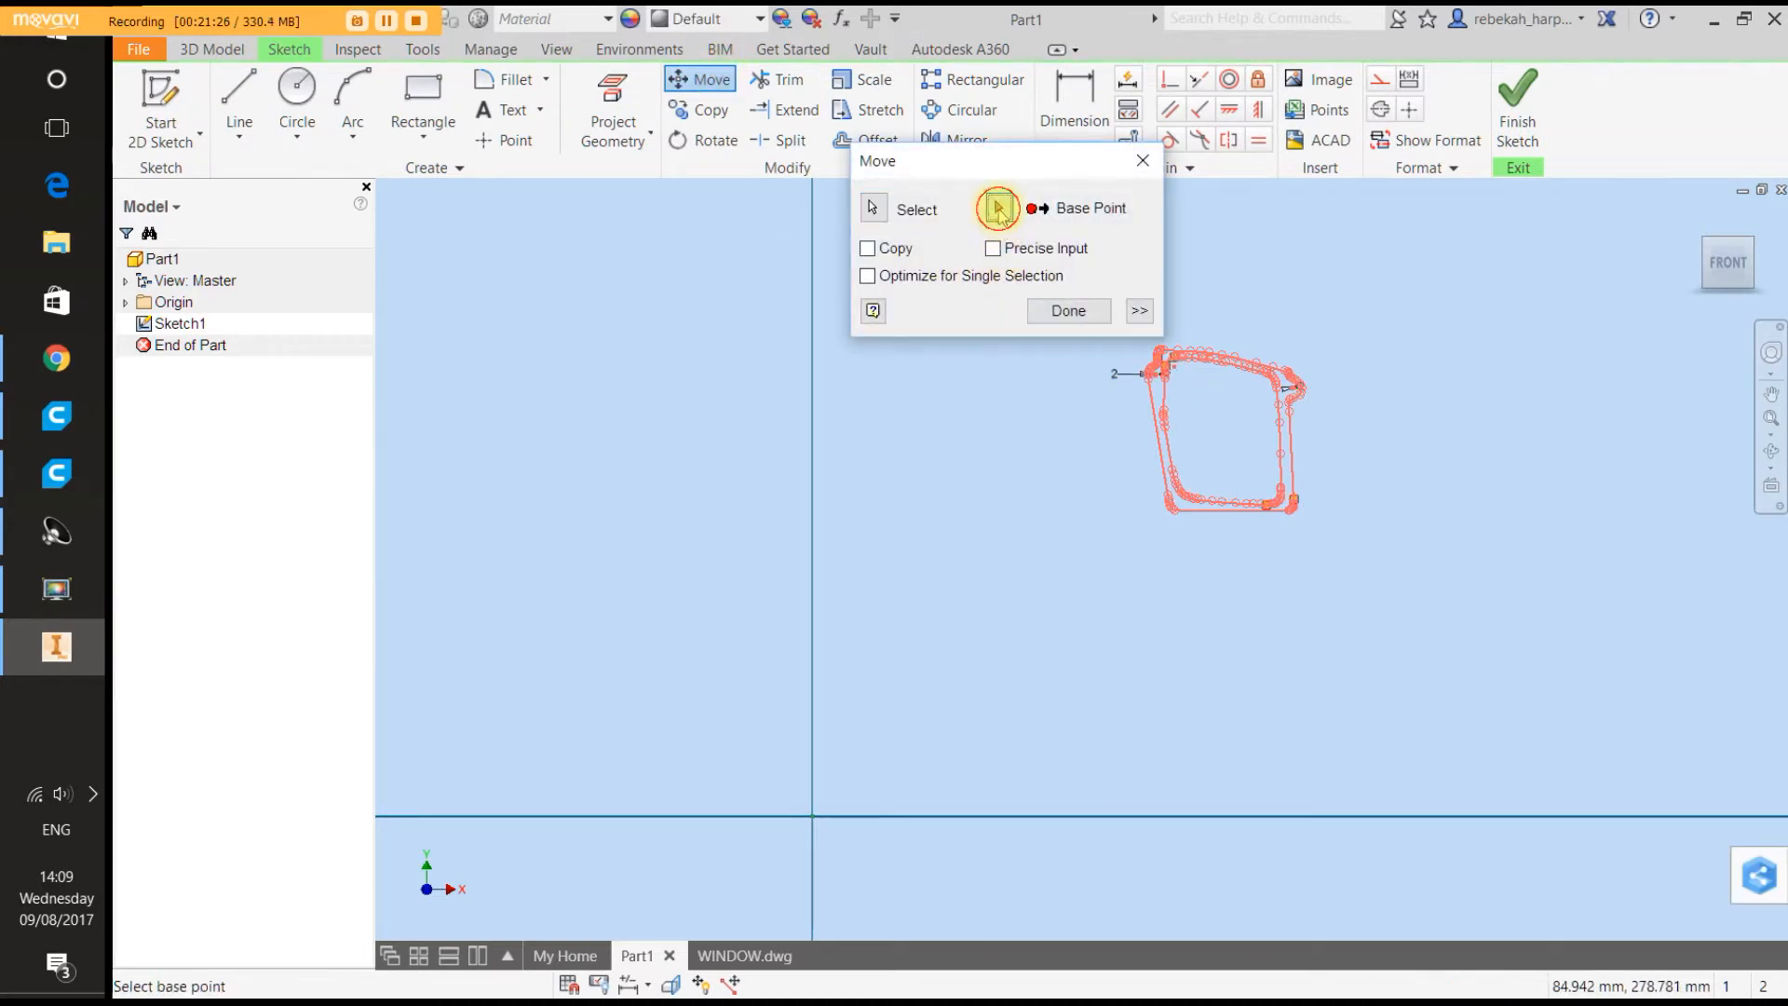
pyautogui.click(1218, 431)
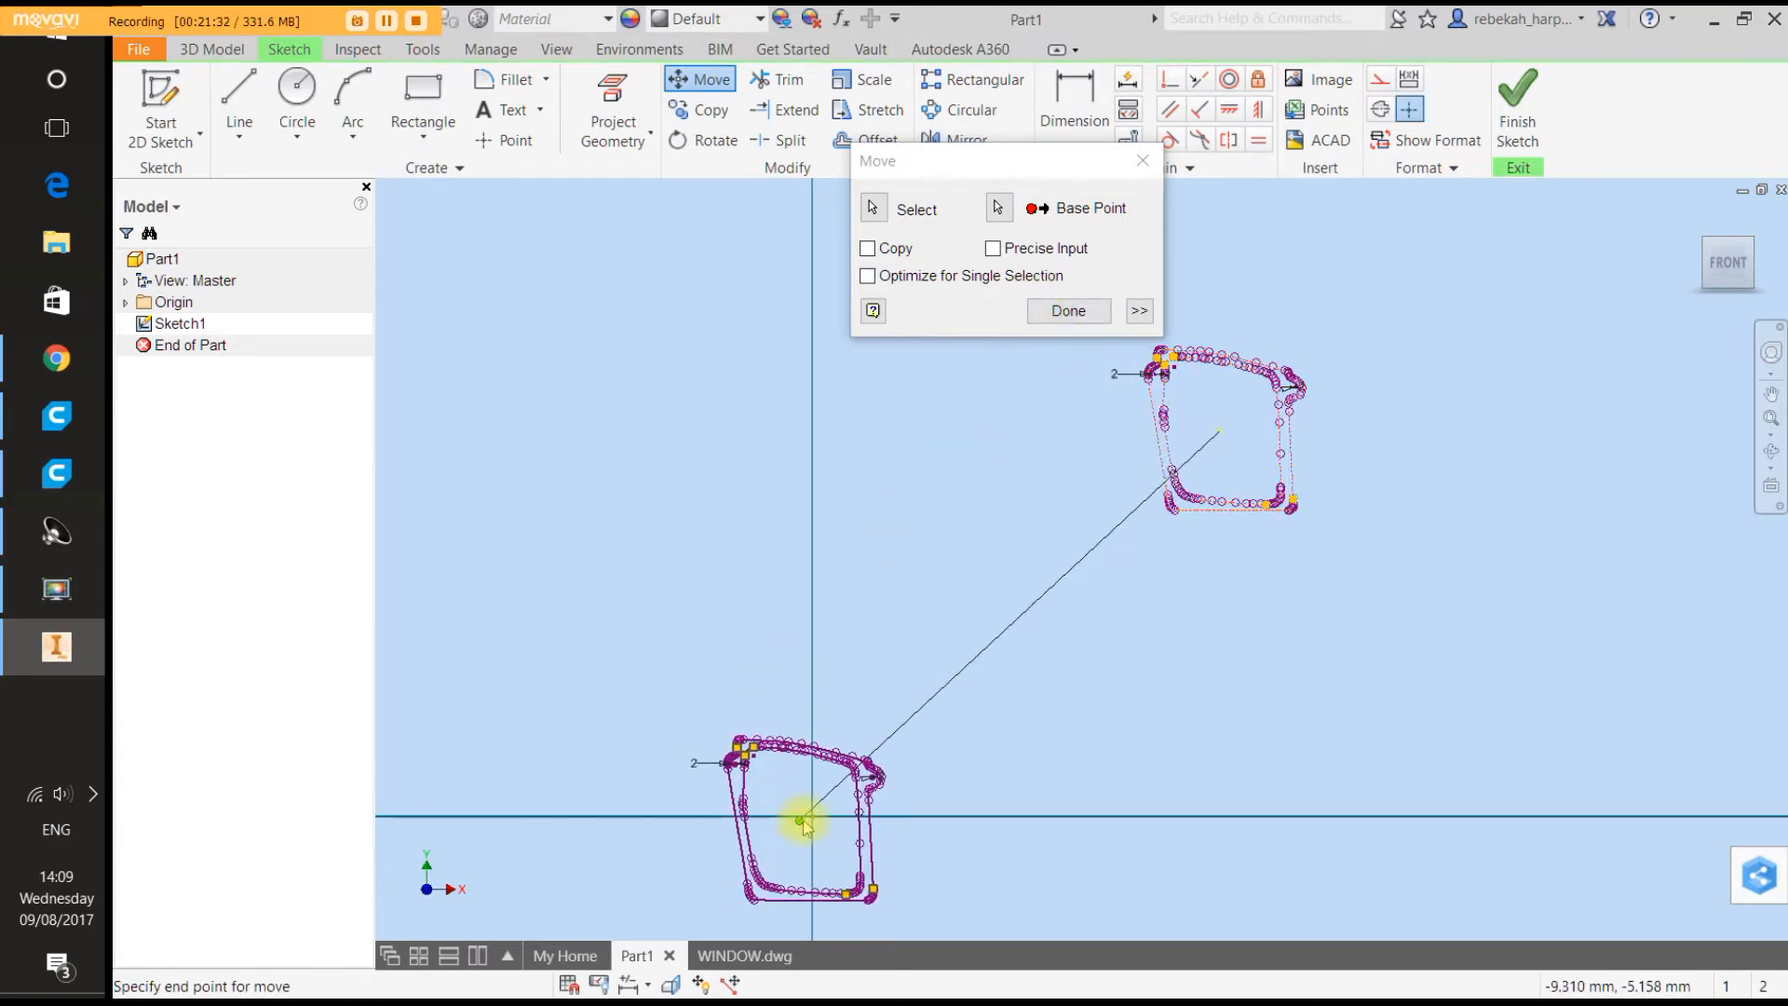
pyautogui.click(807, 819)
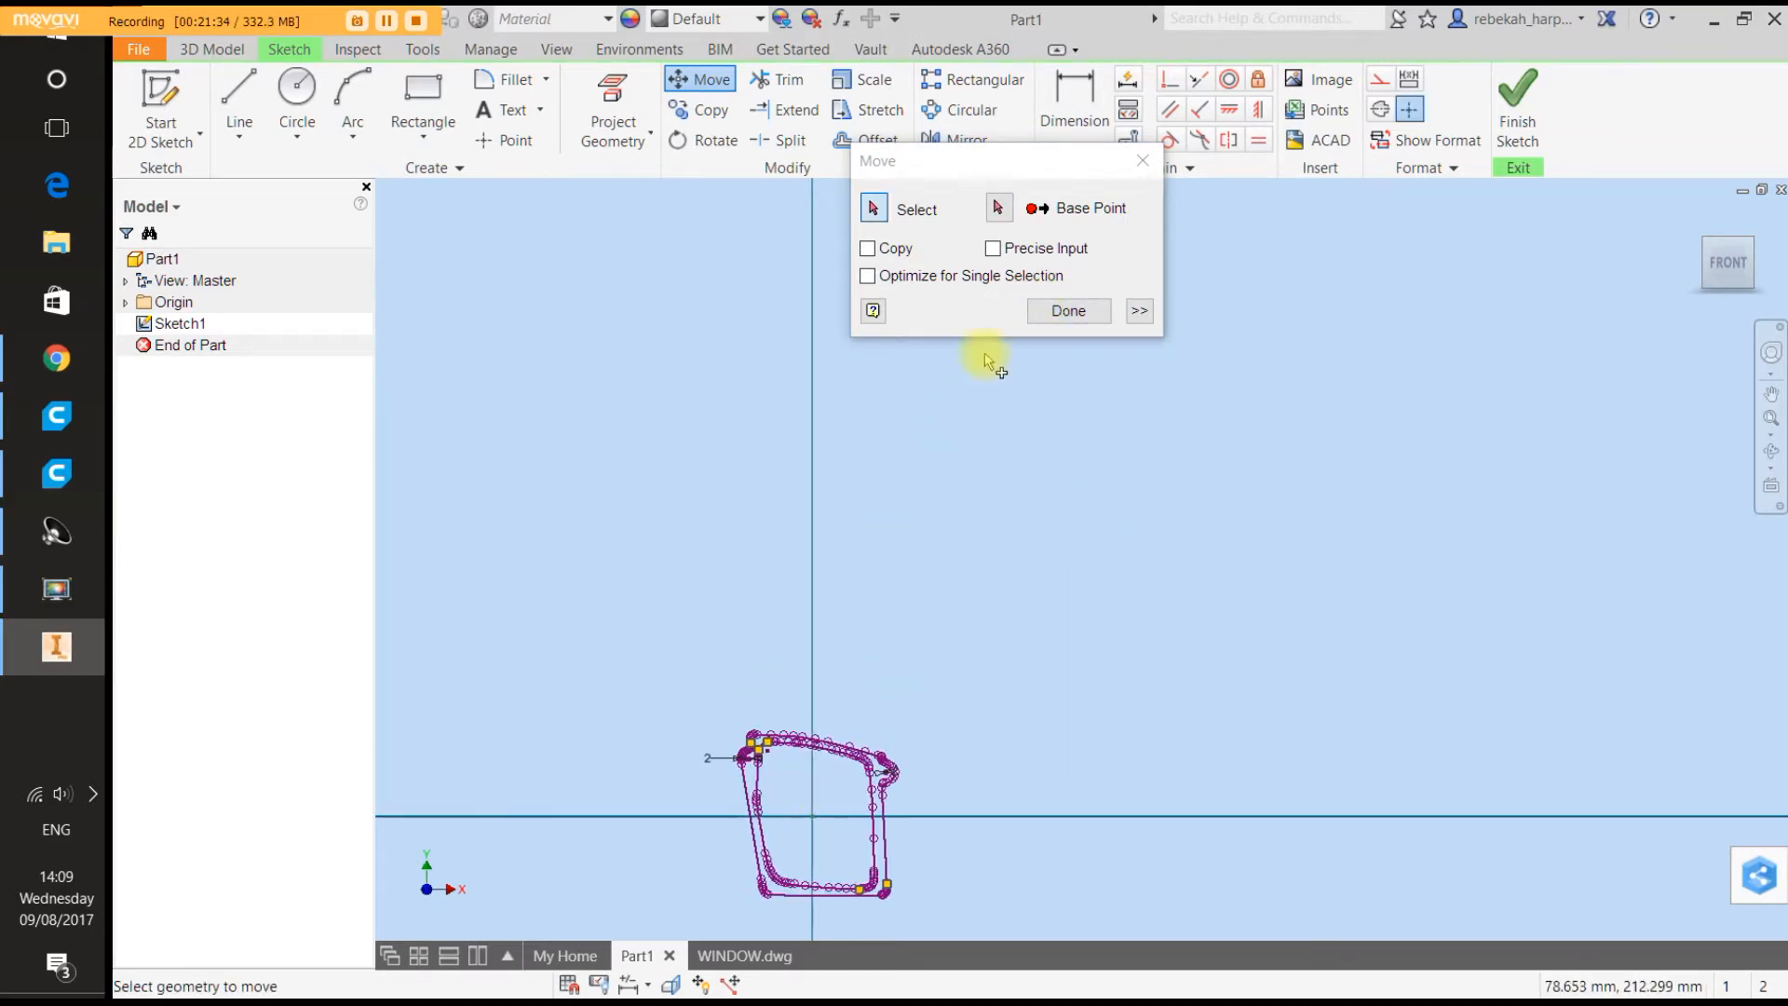
pyautogui.click(1069, 310)
# Rotate the whole outline freehand counter-clockwise about the sketch origin by somewhat less than a quarter turn, allowing its constraints to be removed.
pyautogui.click(716, 140)
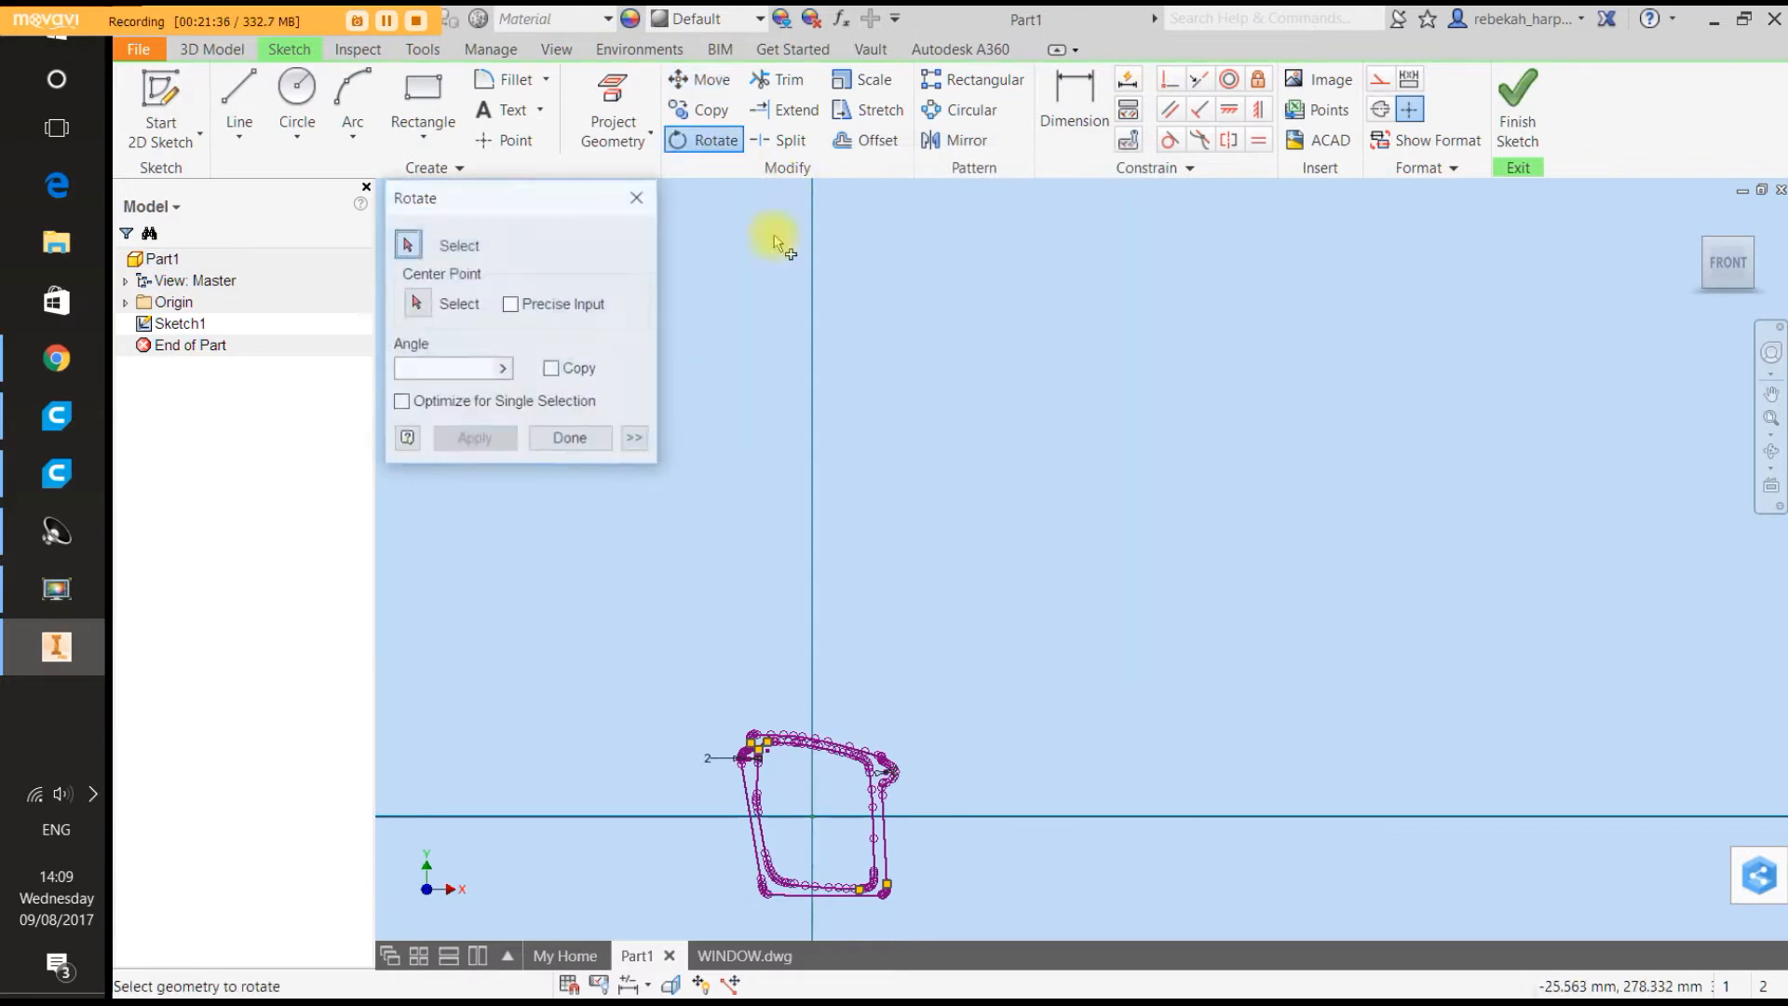
pyautogui.scroll(-3, 901, 360)
pyautogui.scroll(4, 866, 492)
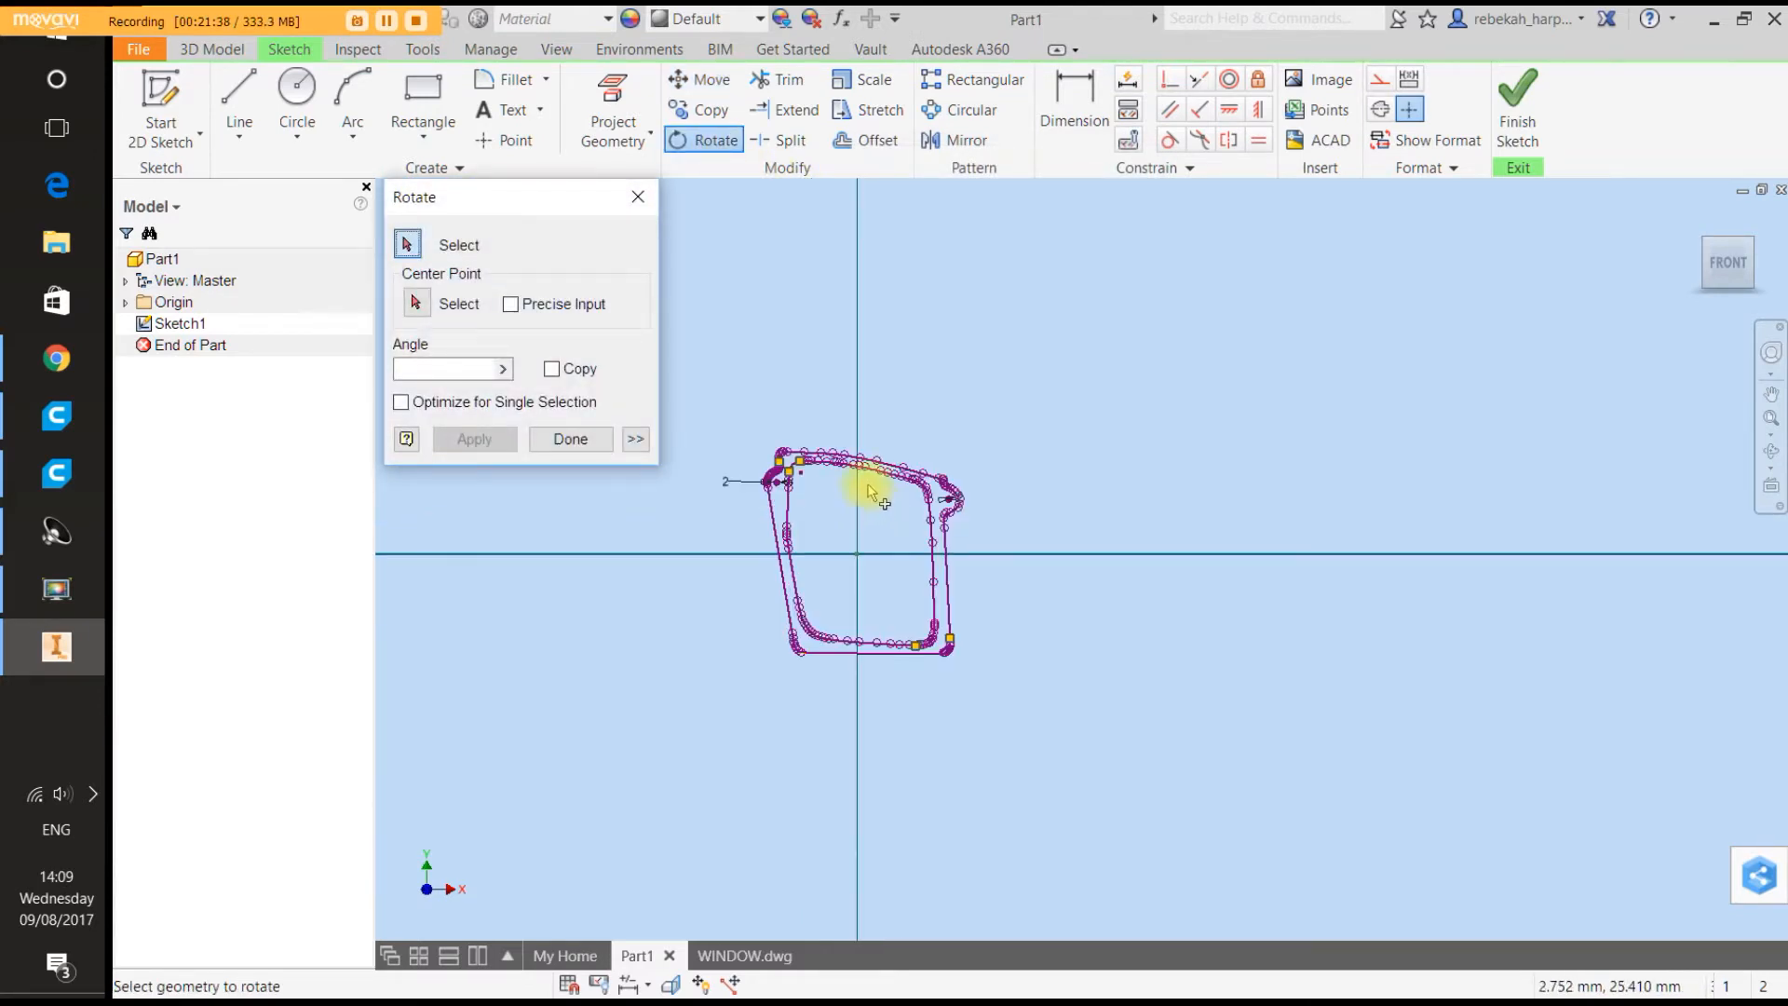
pyautogui.moveTo(1057, 433)
pyautogui.mouseDown()
pyautogui.moveTo(751, 671)
pyautogui.moveTo(680, 689)
pyautogui.mouseUp()
pyautogui.click(417, 303)
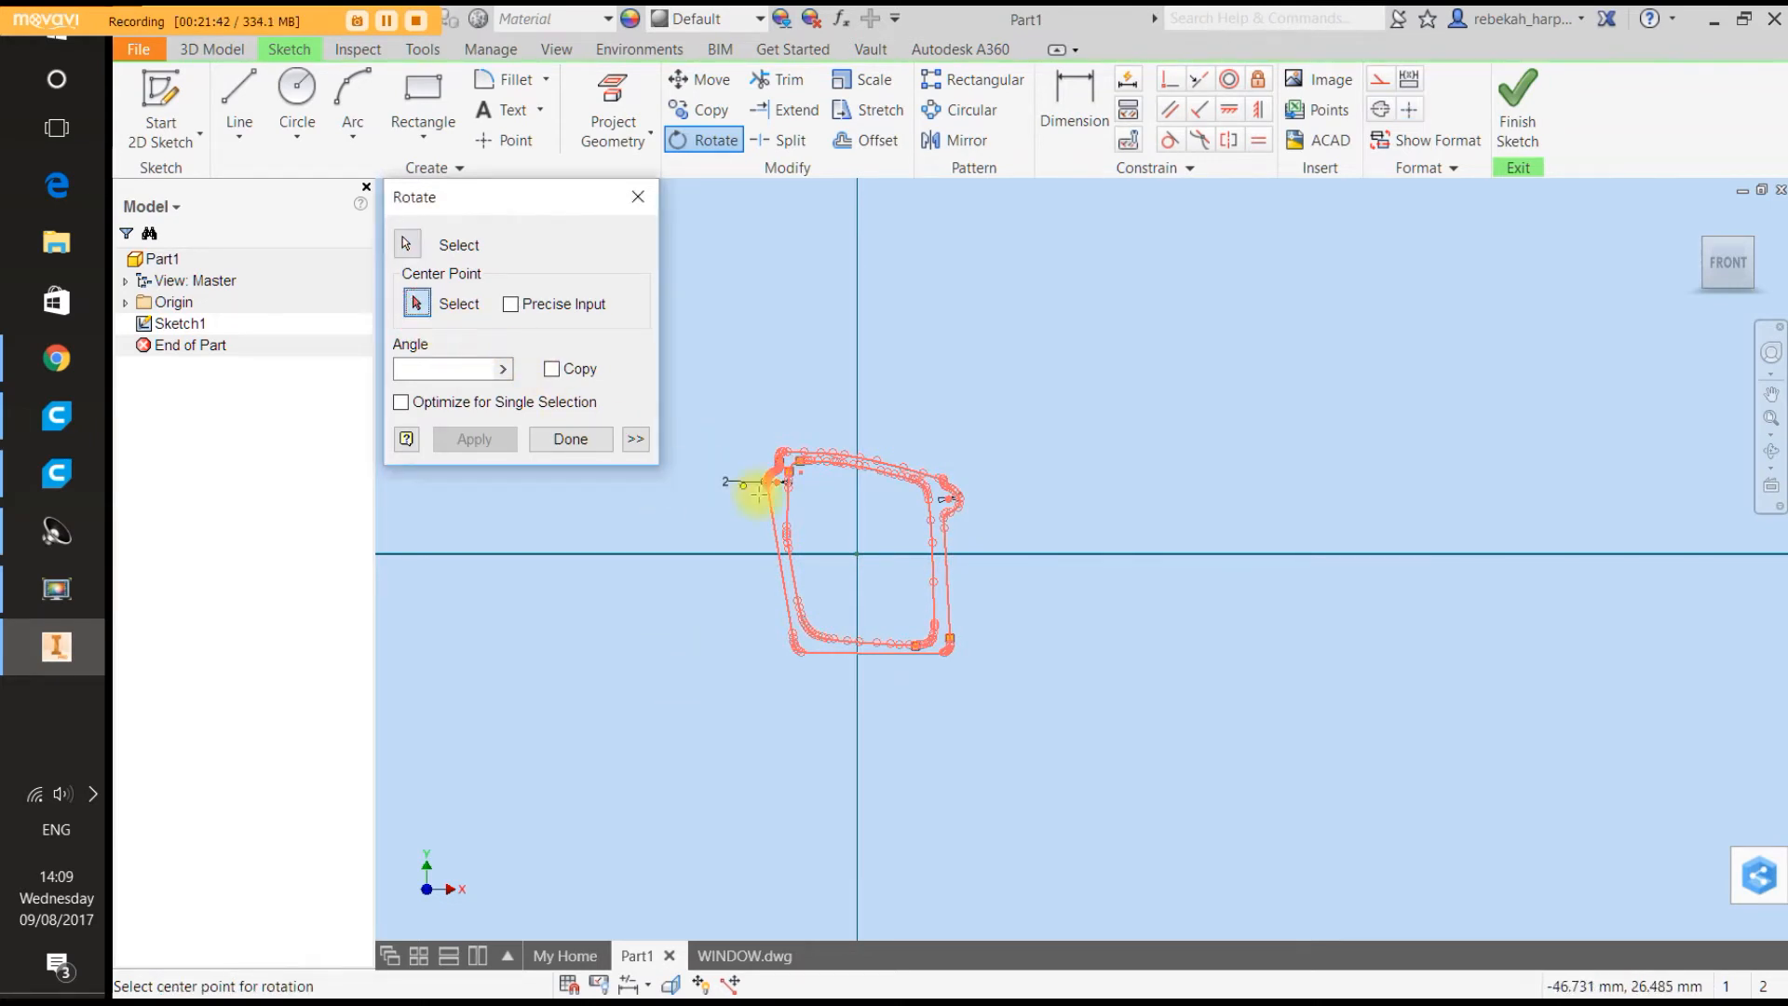
pyautogui.click(857, 554)
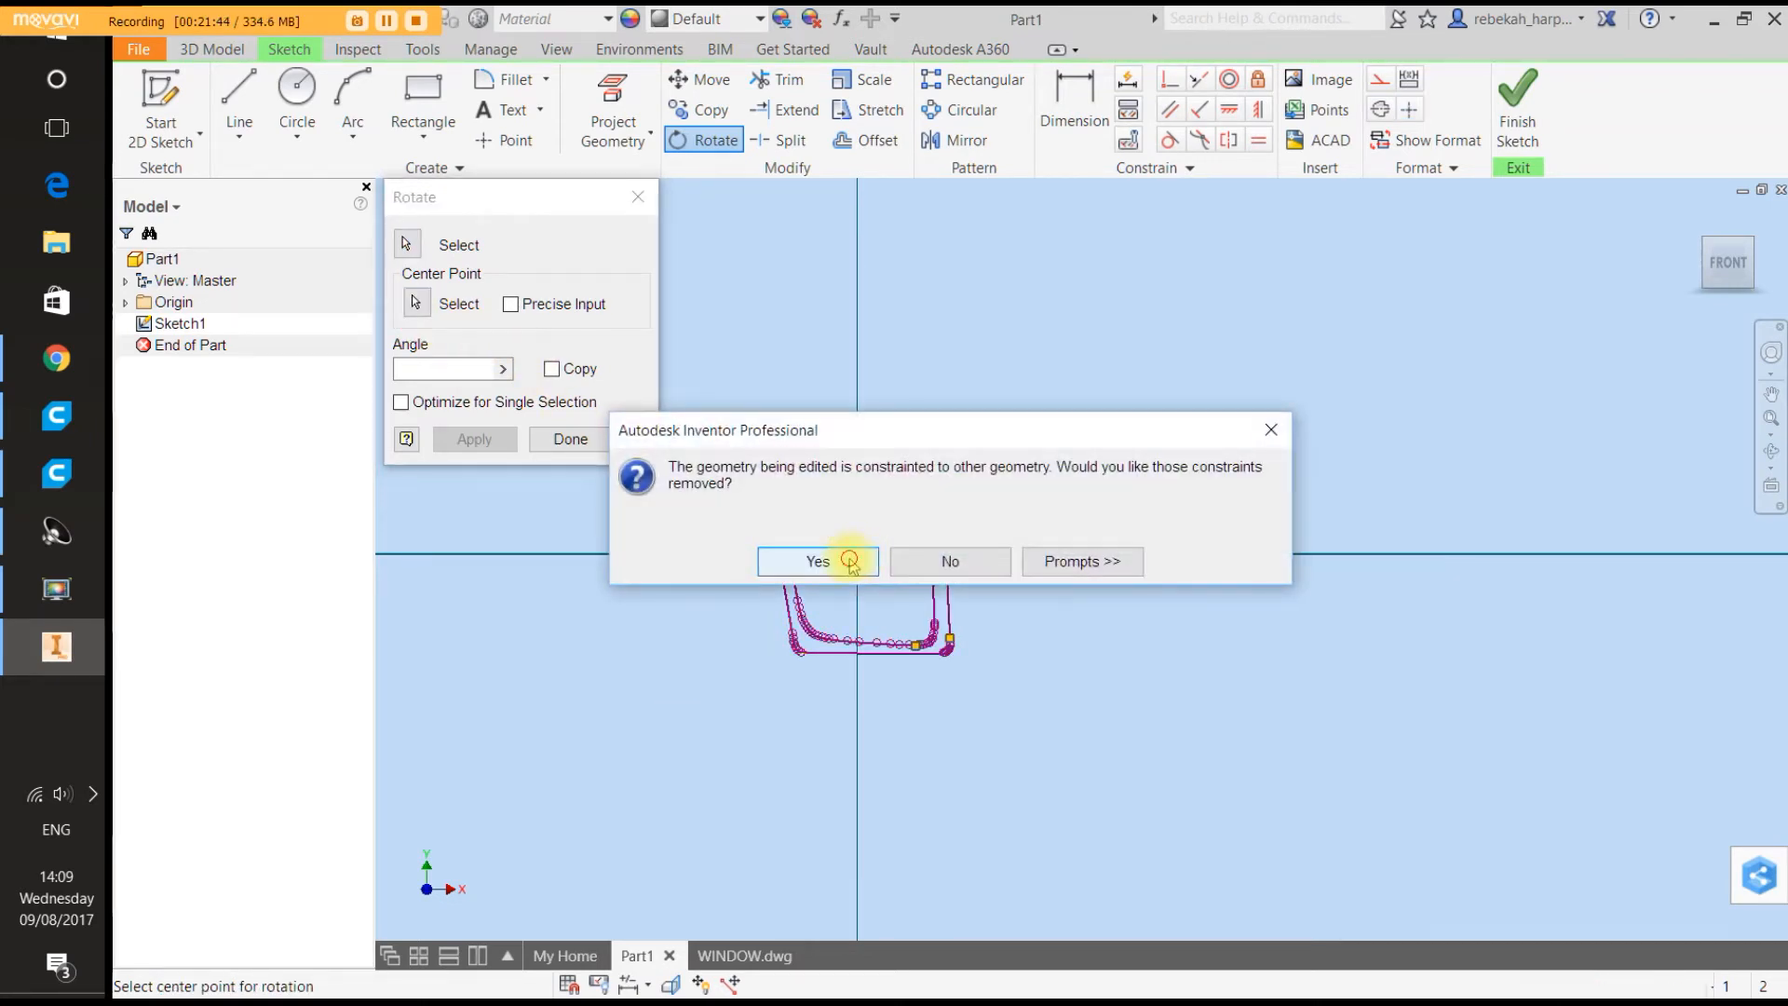
pyautogui.click(843, 561)
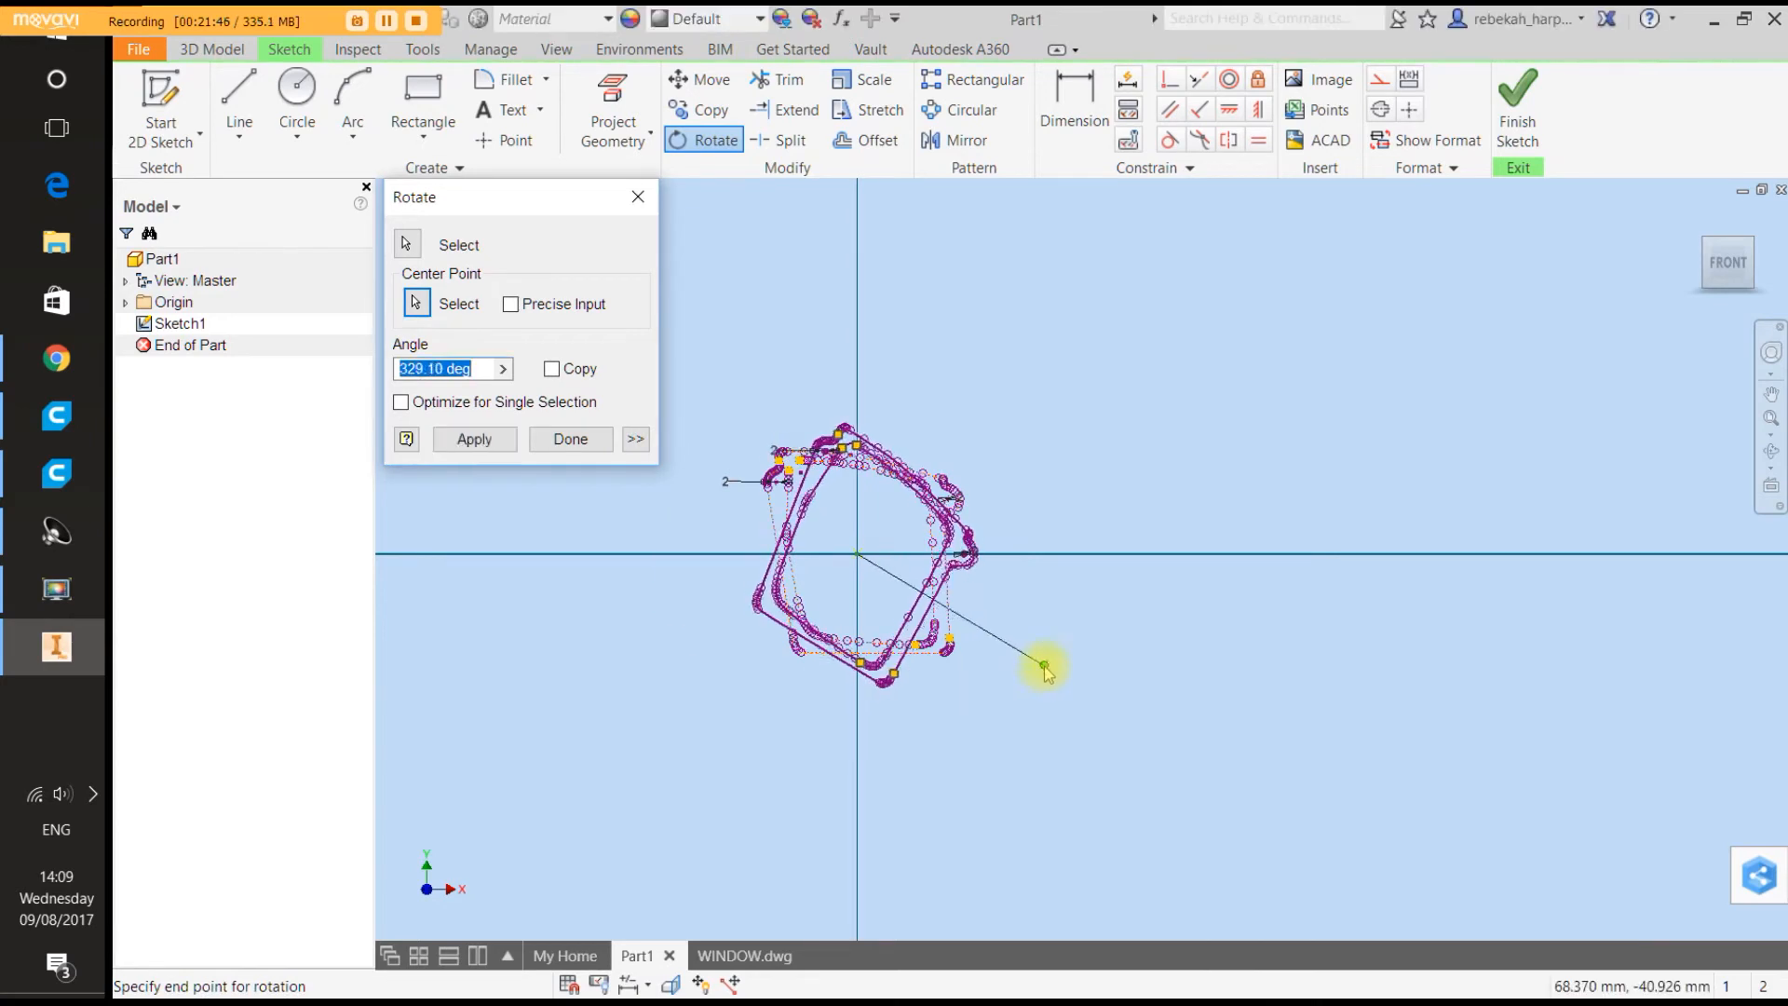
pyautogui.click(917, 374)
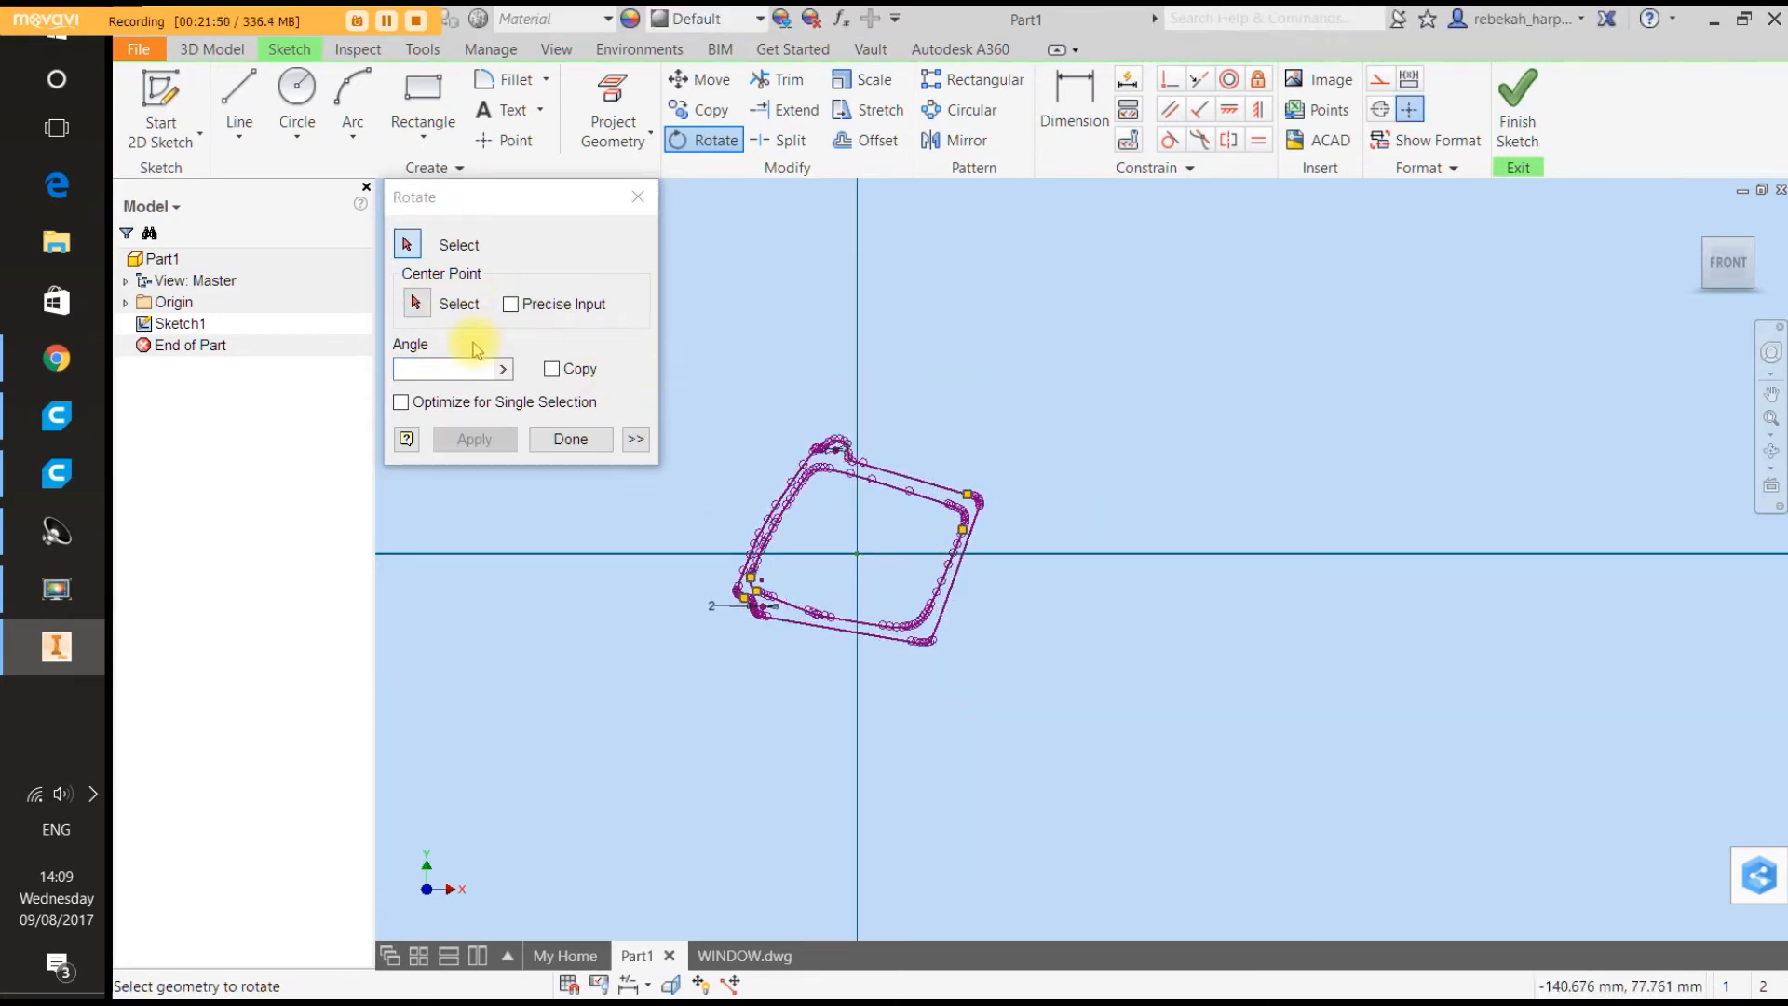
# Rotate the whole outline freehand counter-clockwise about the sketch origin by about 10 degrees, levelling its lower edge.
pyautogui.moveTo(1050, 389); pyautogui.dragTo(677, 685)
pyautogui.click(415, 303)
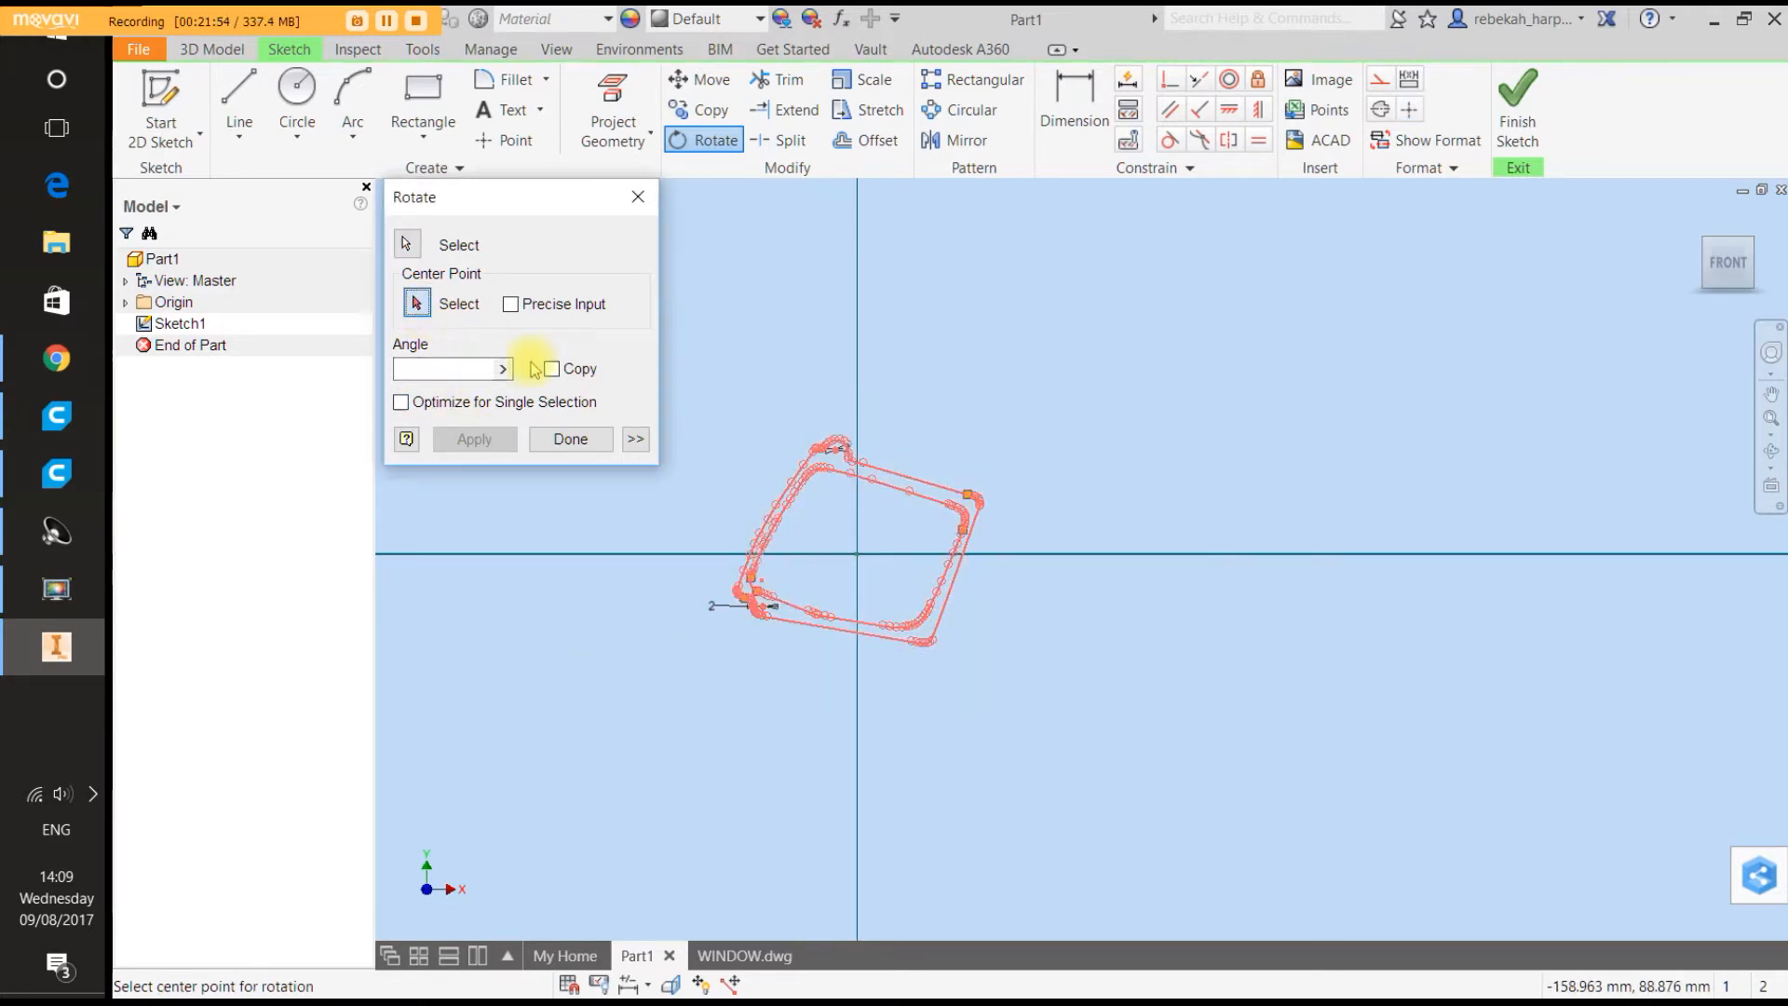
pyautogui.click(857, 553)
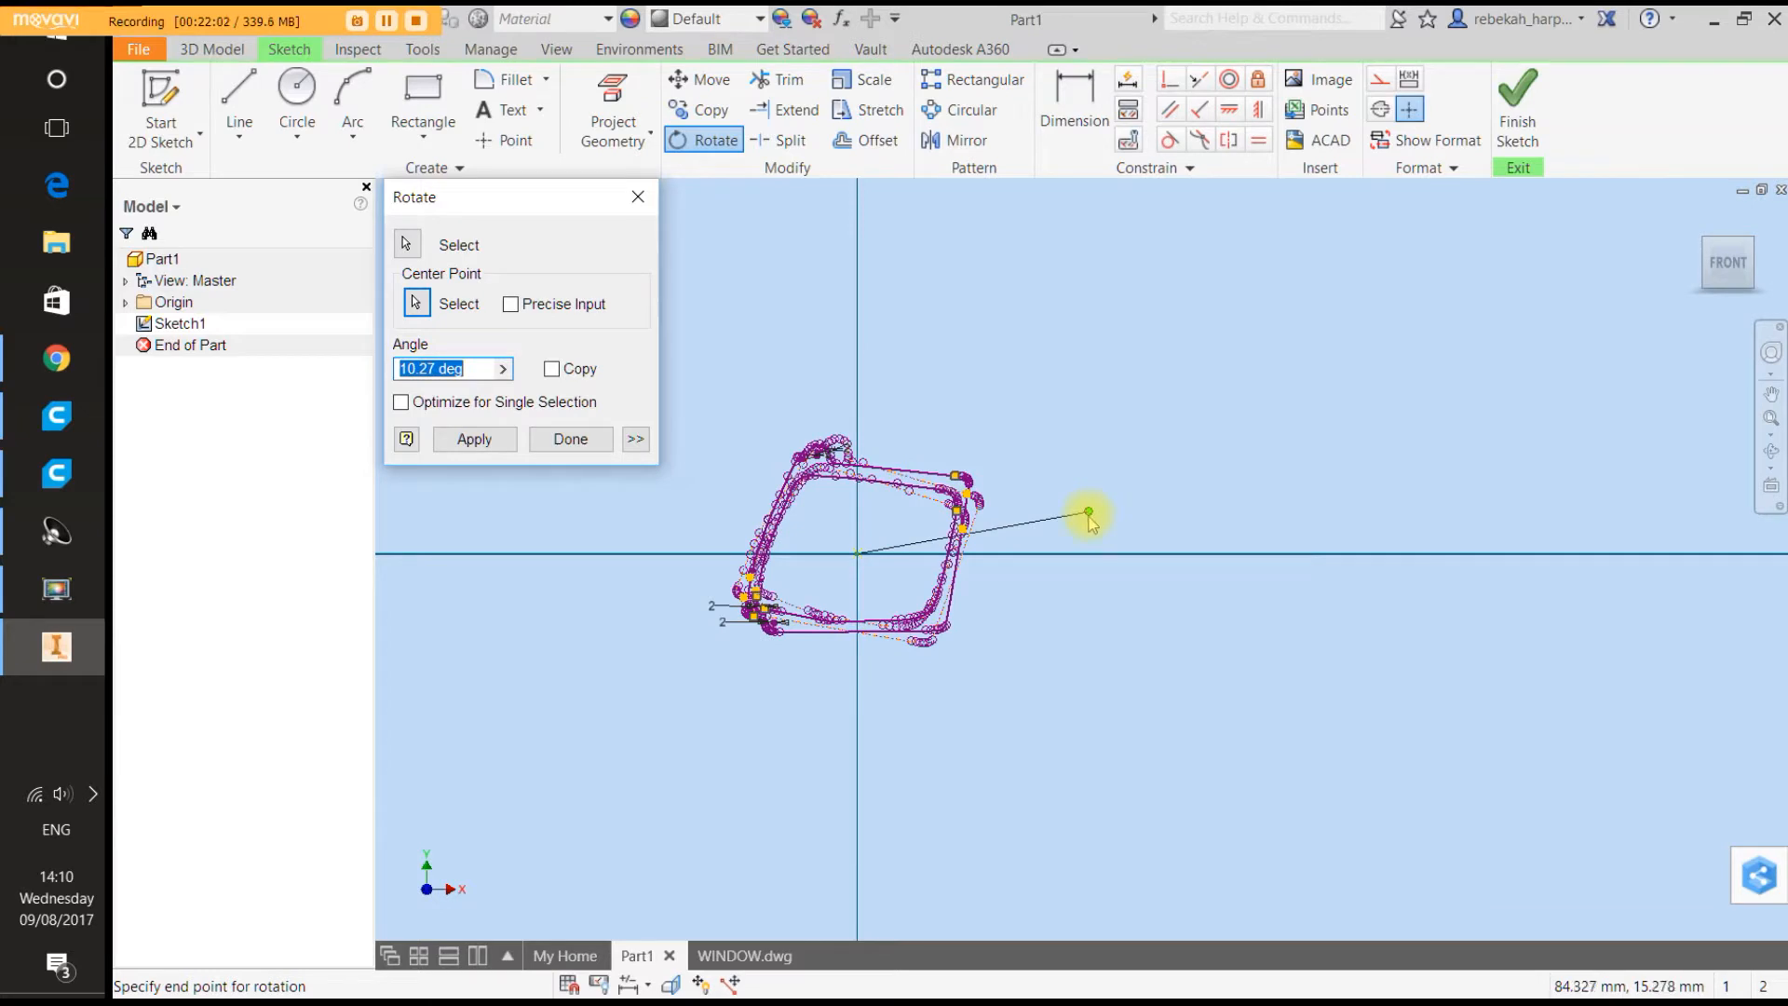
pyautogui.click(1088, 517)
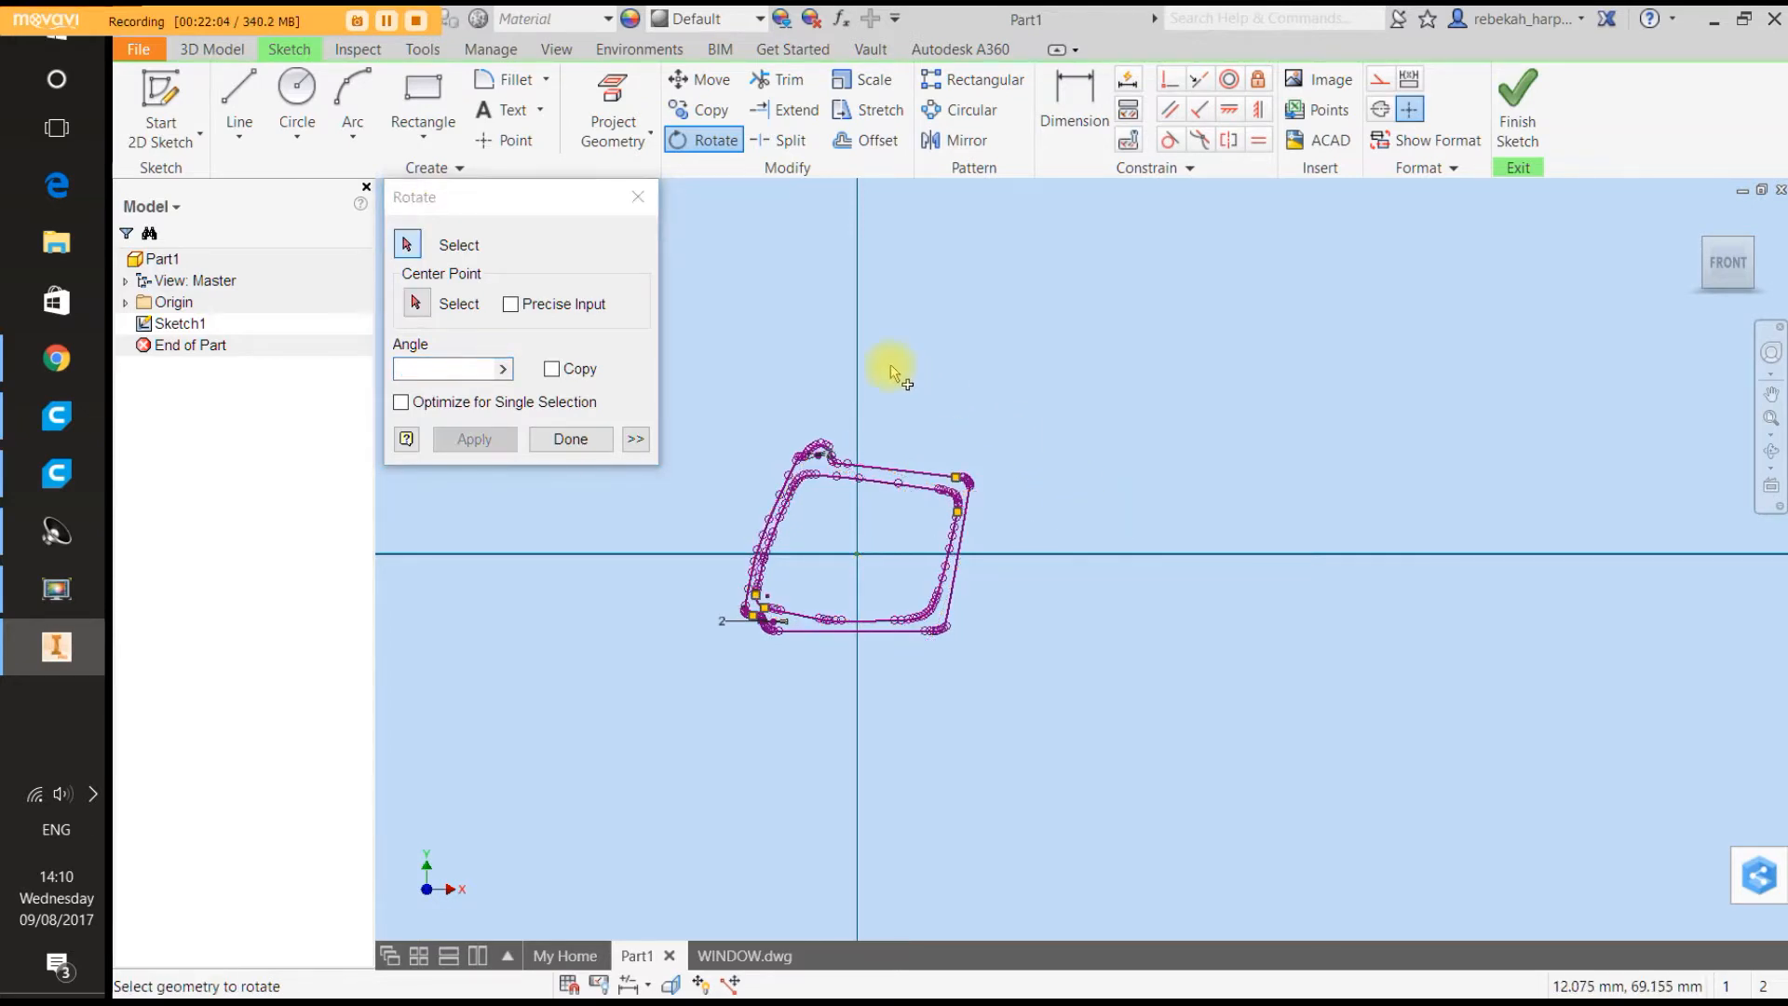
pyautogui.click(568, 439)
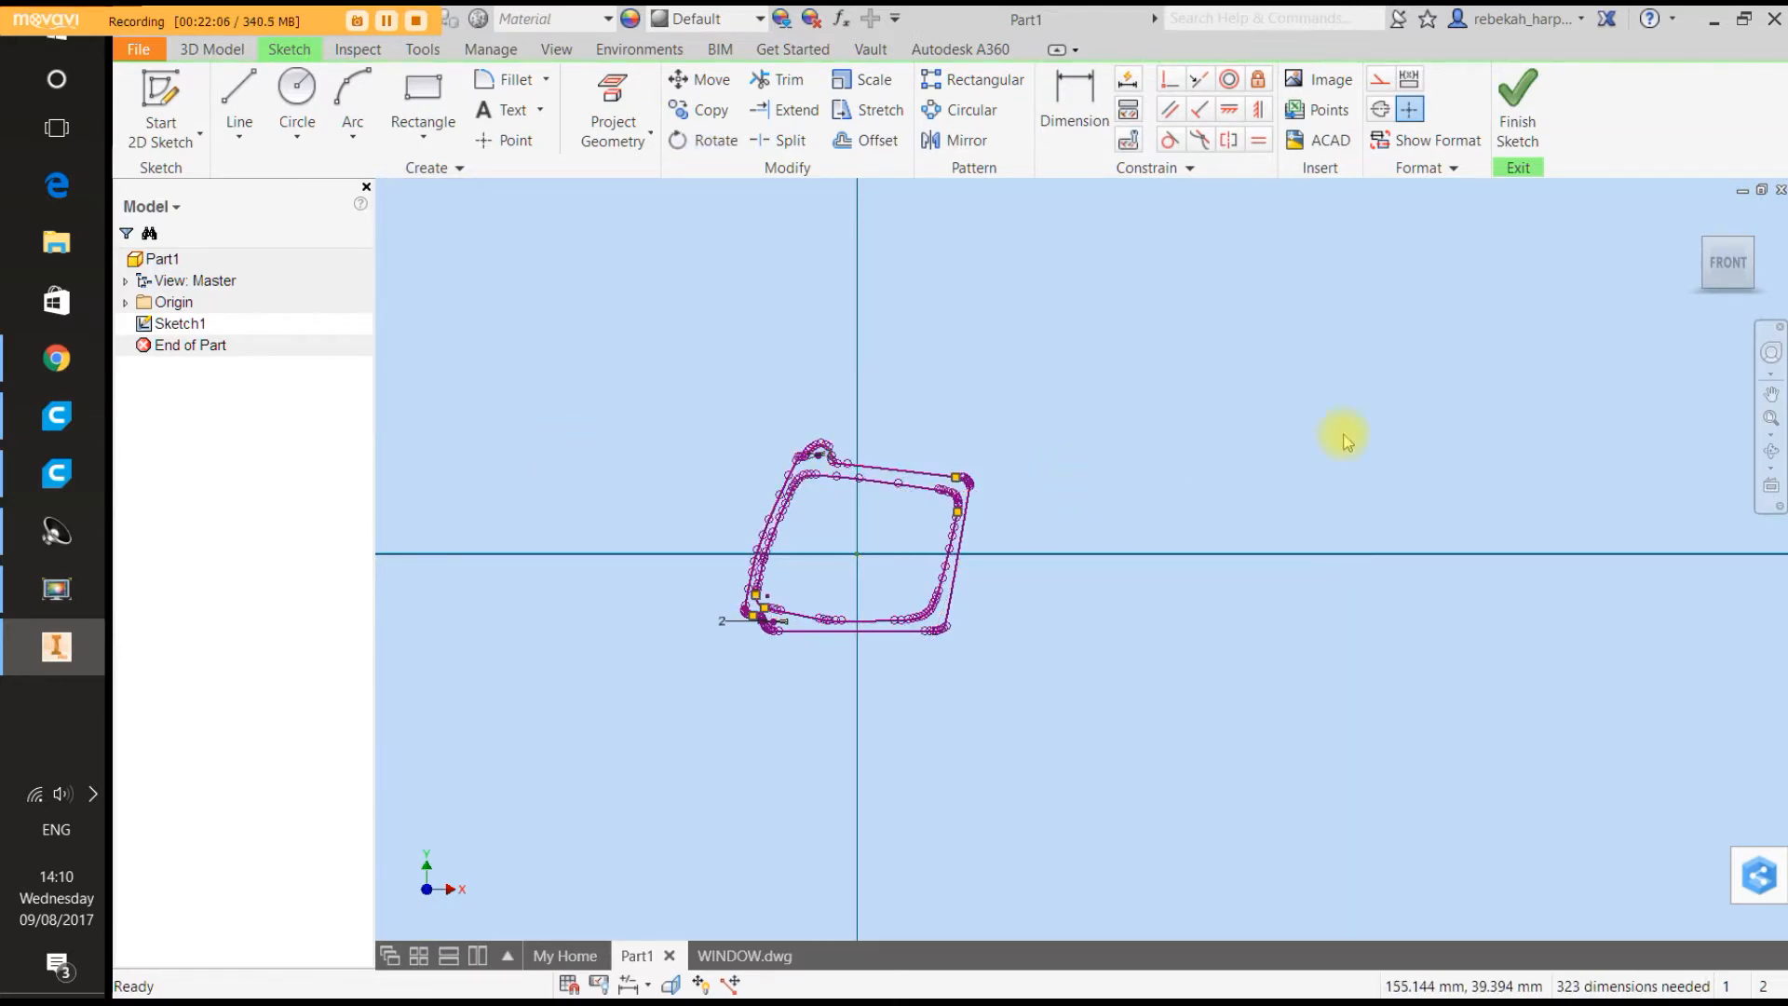
# Finish the sketch and extrude the frame profile between the inner and outer outlines by 1.37 mm in the reversed direction.
pyautogui.scroll(-3, 1030, 557)
pyautogui.scroll(3, 1030, 557)
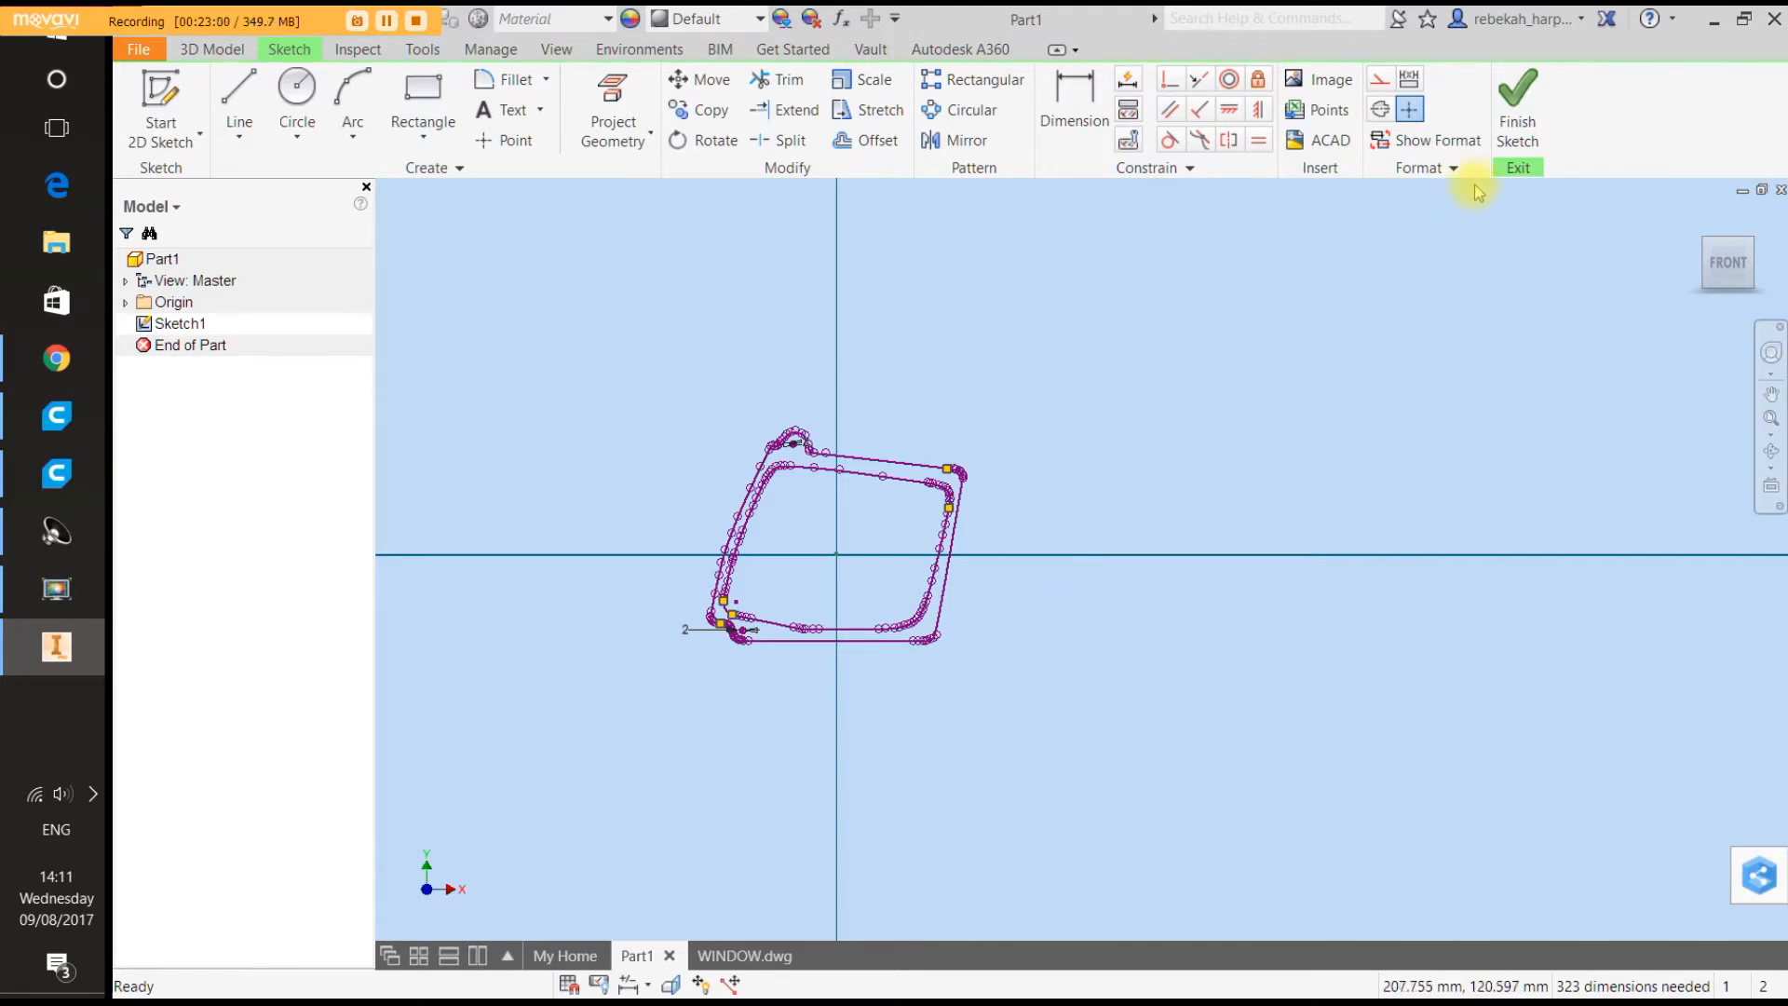
pyautogui.click(1517, 102)
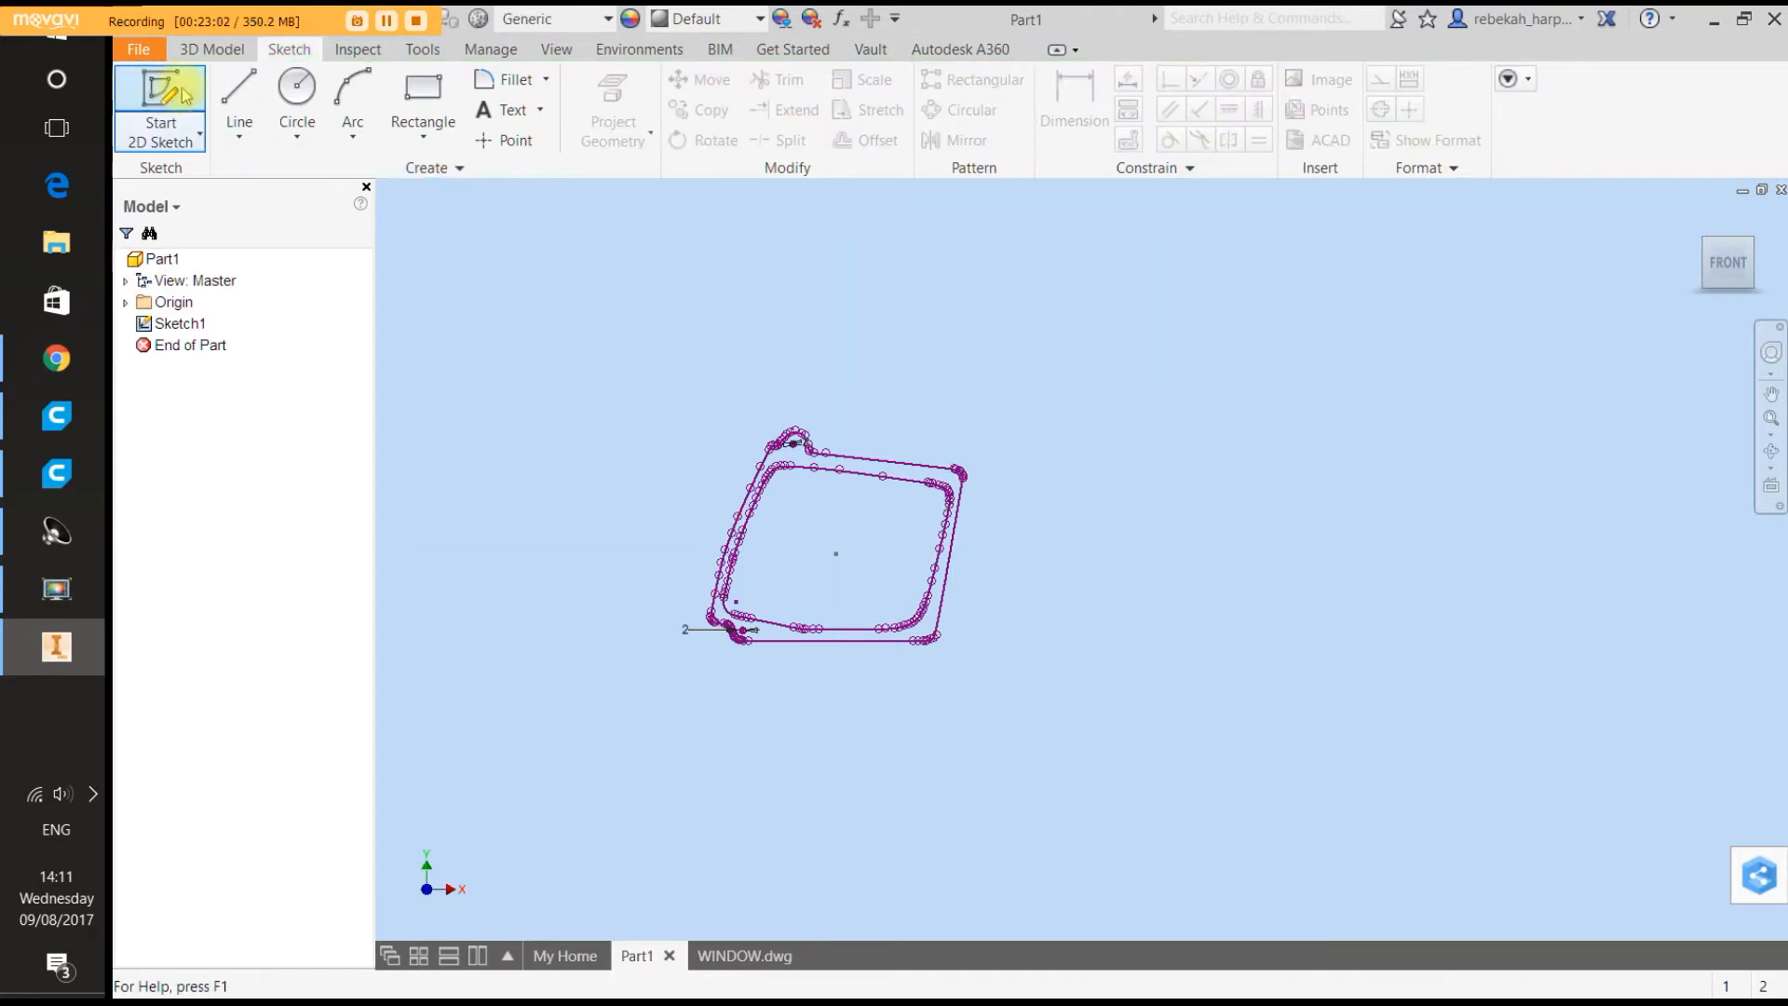
pyautogui.click(224, 46)
pyautogui.click(240, 93)
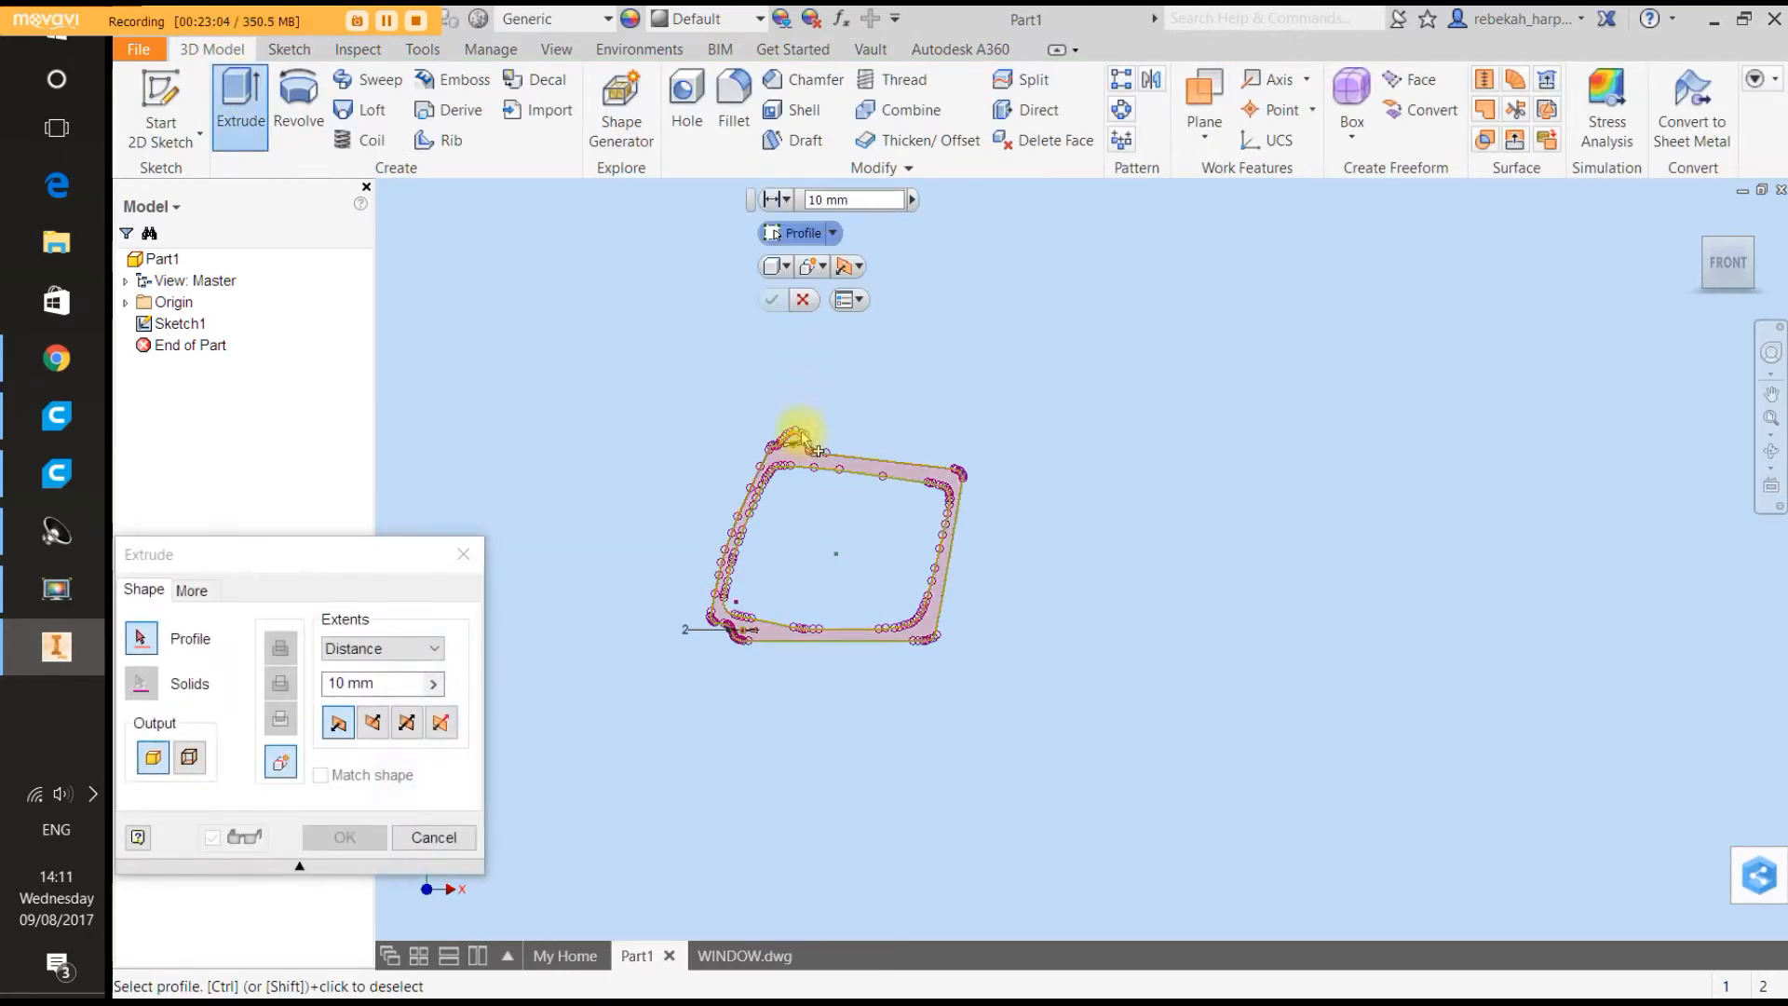
pyautogui.click(800, 461)
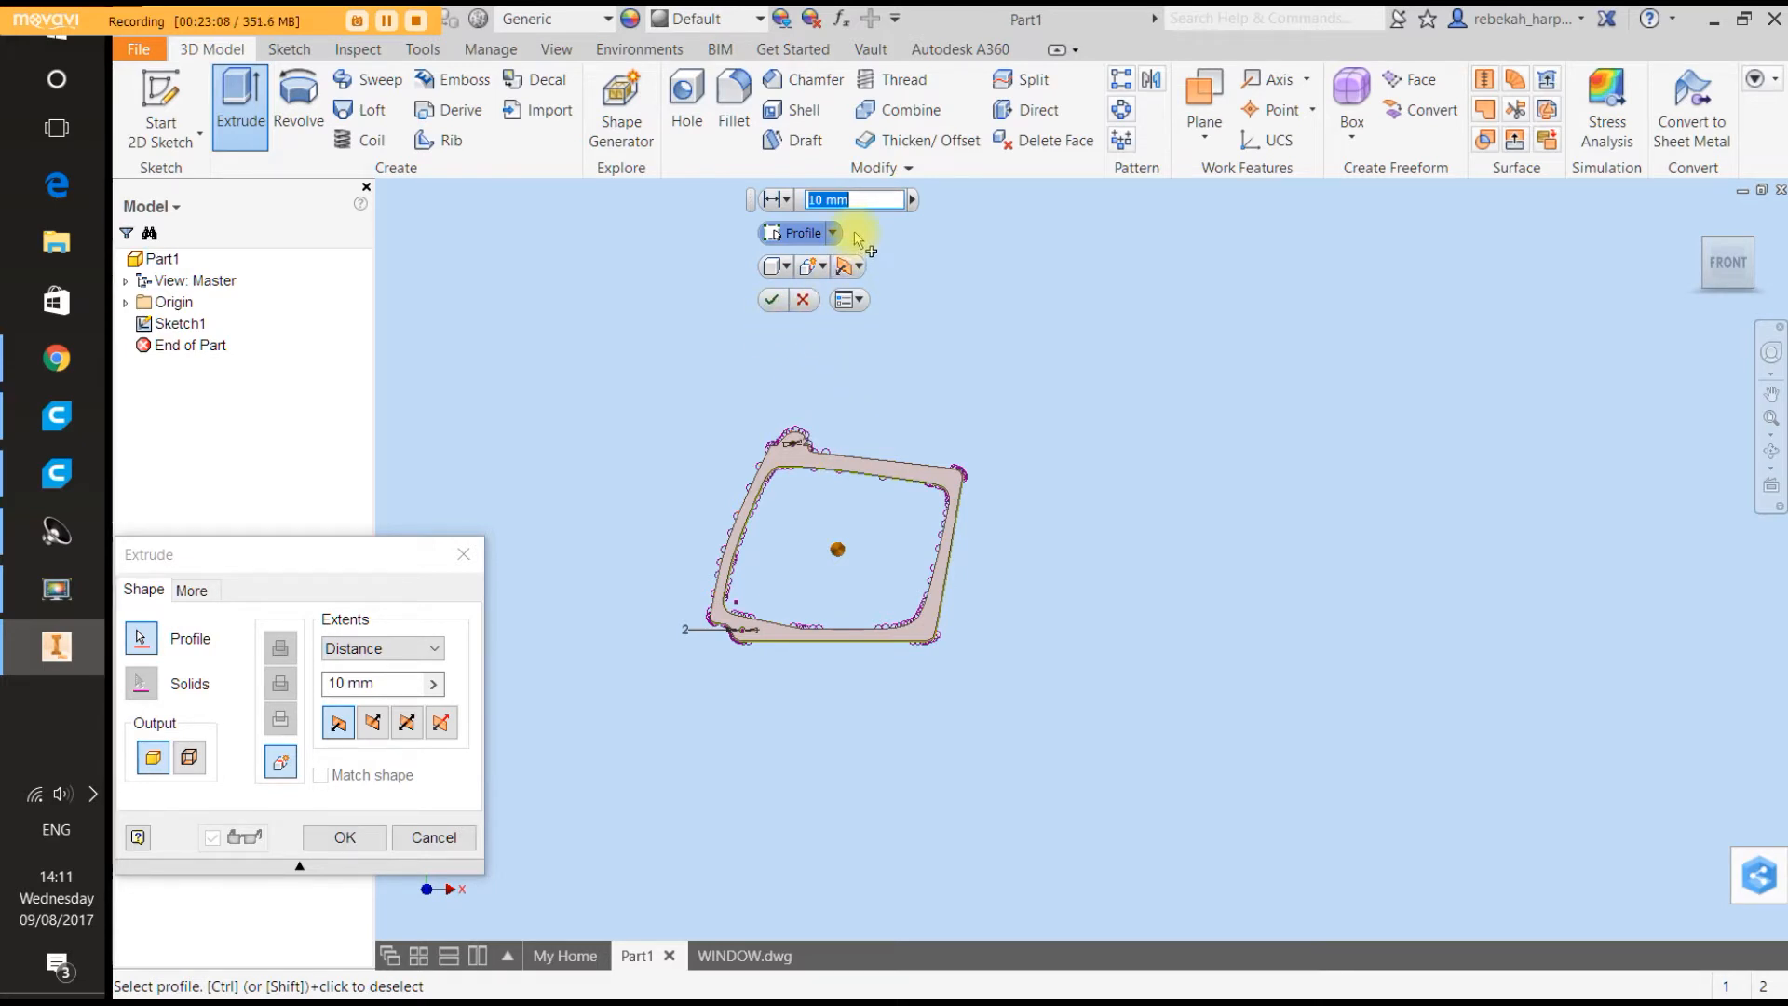
pyautogui.write('1.37')
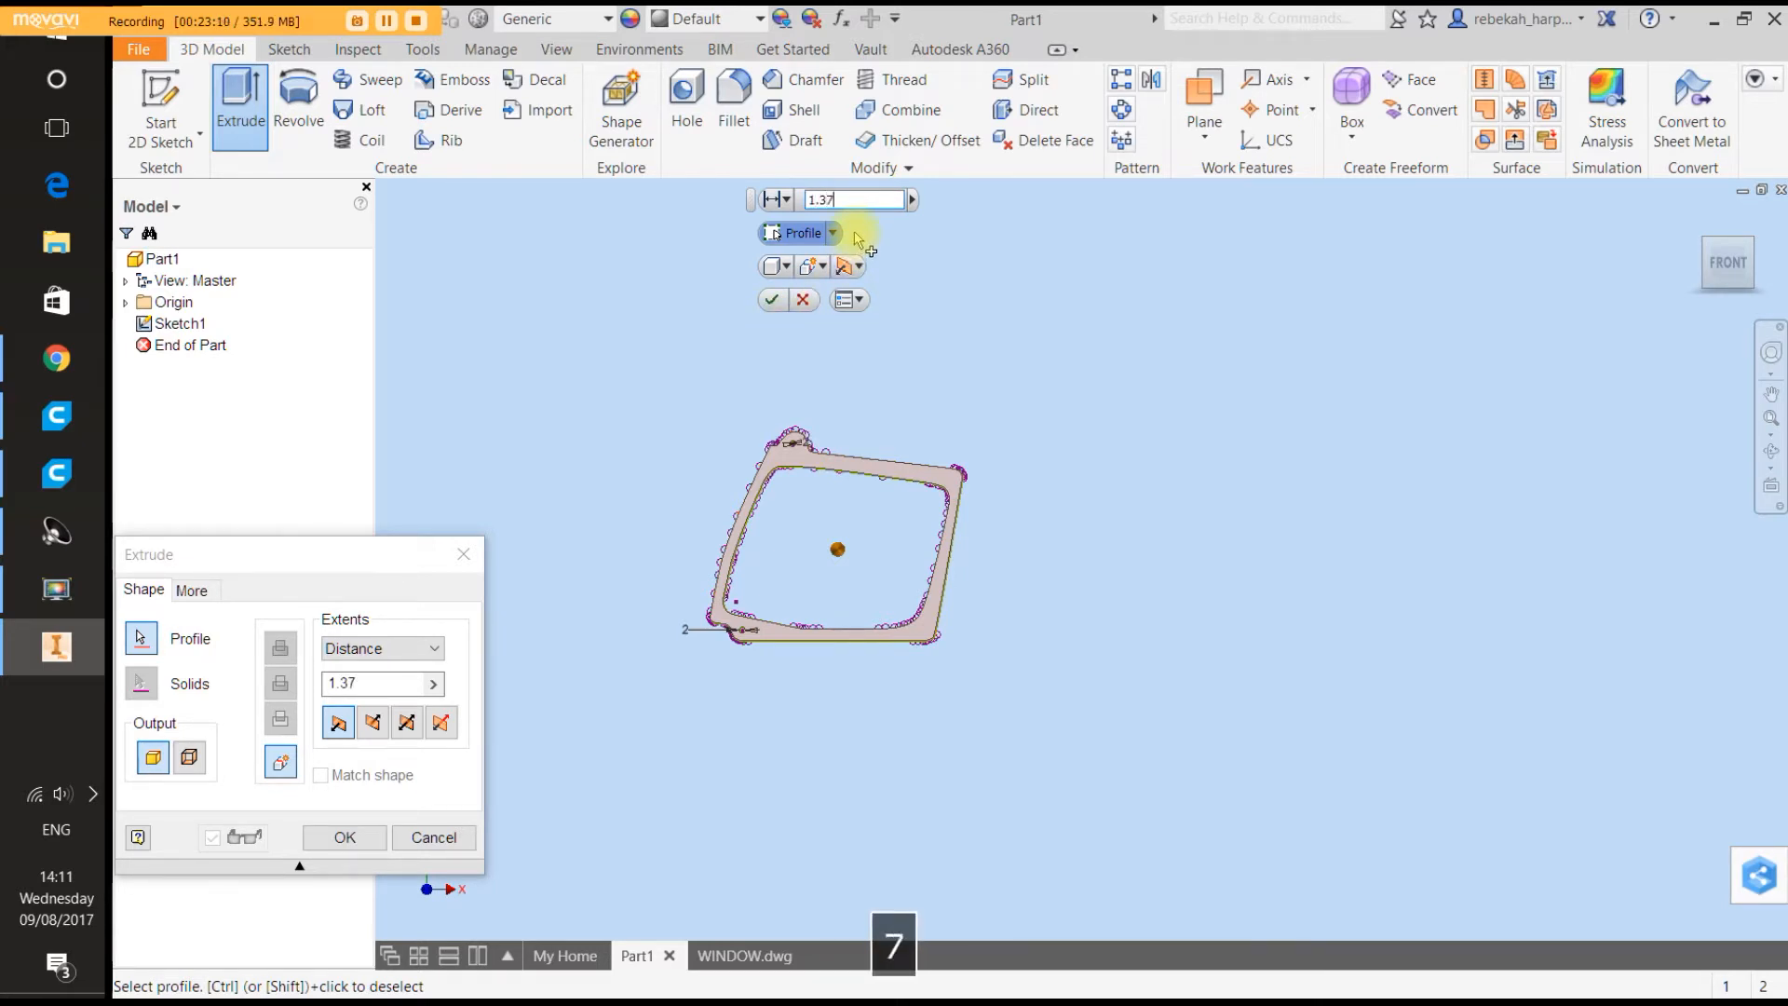
pyautogui.click(372, 724)
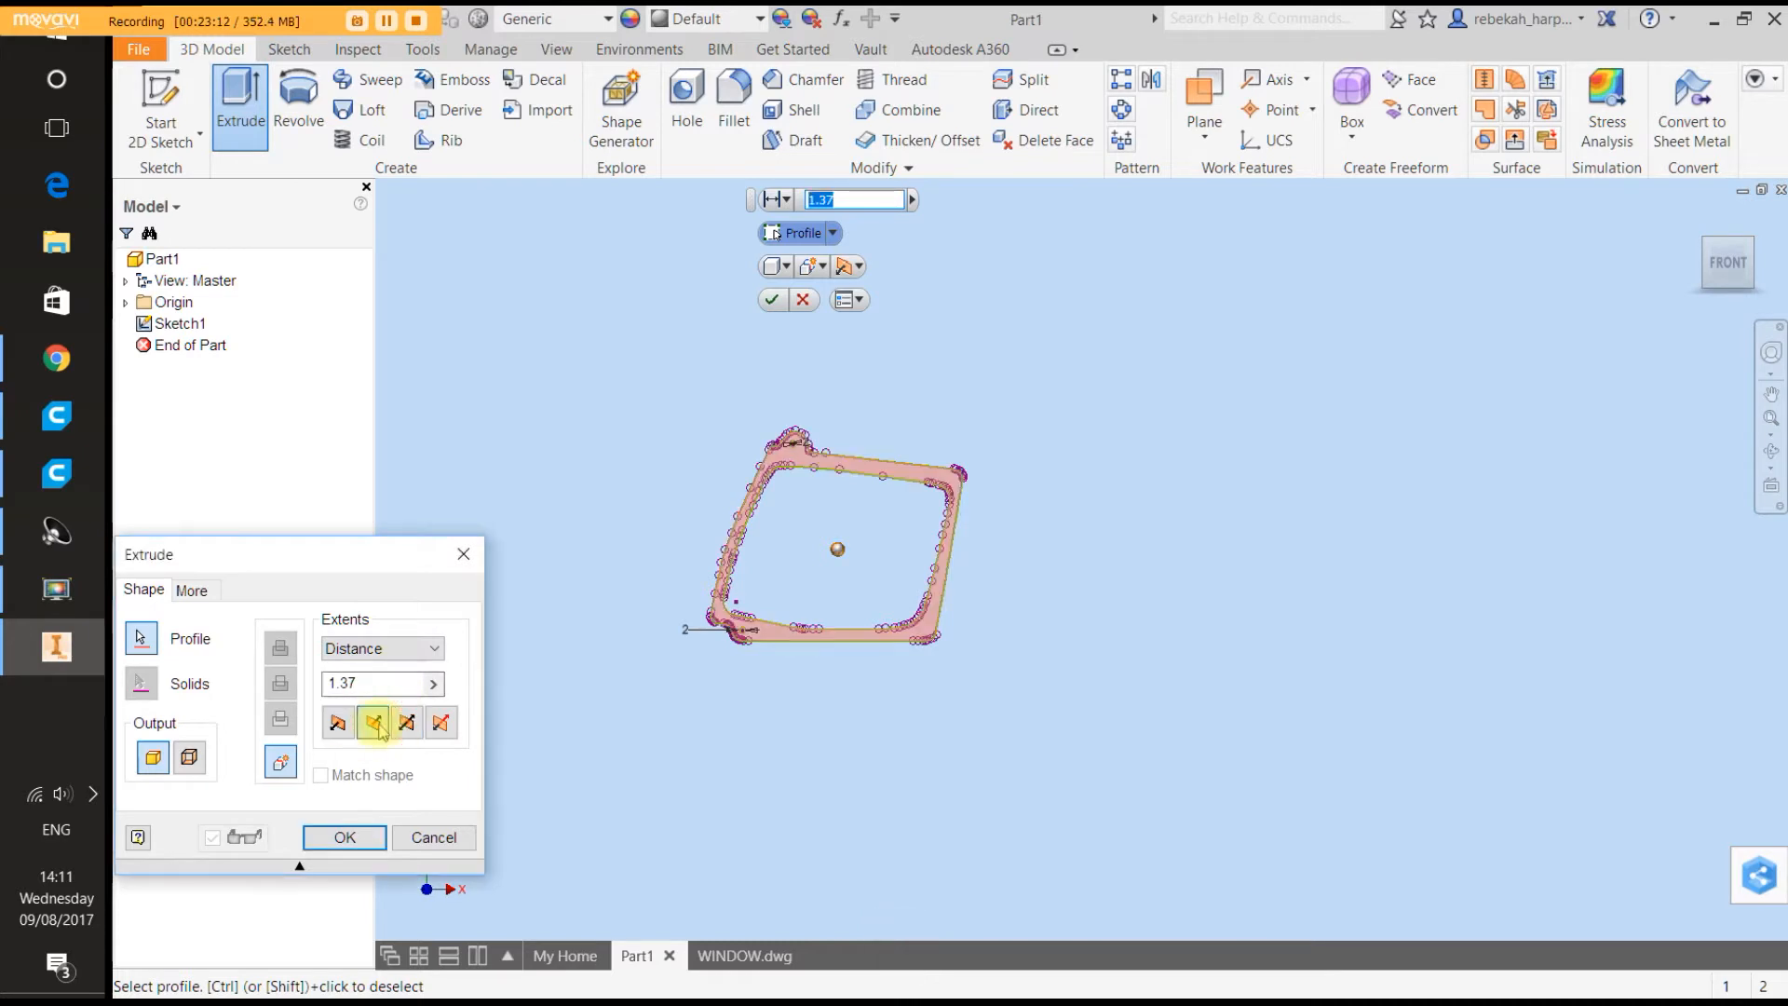
pyautogui.click(351, 838)
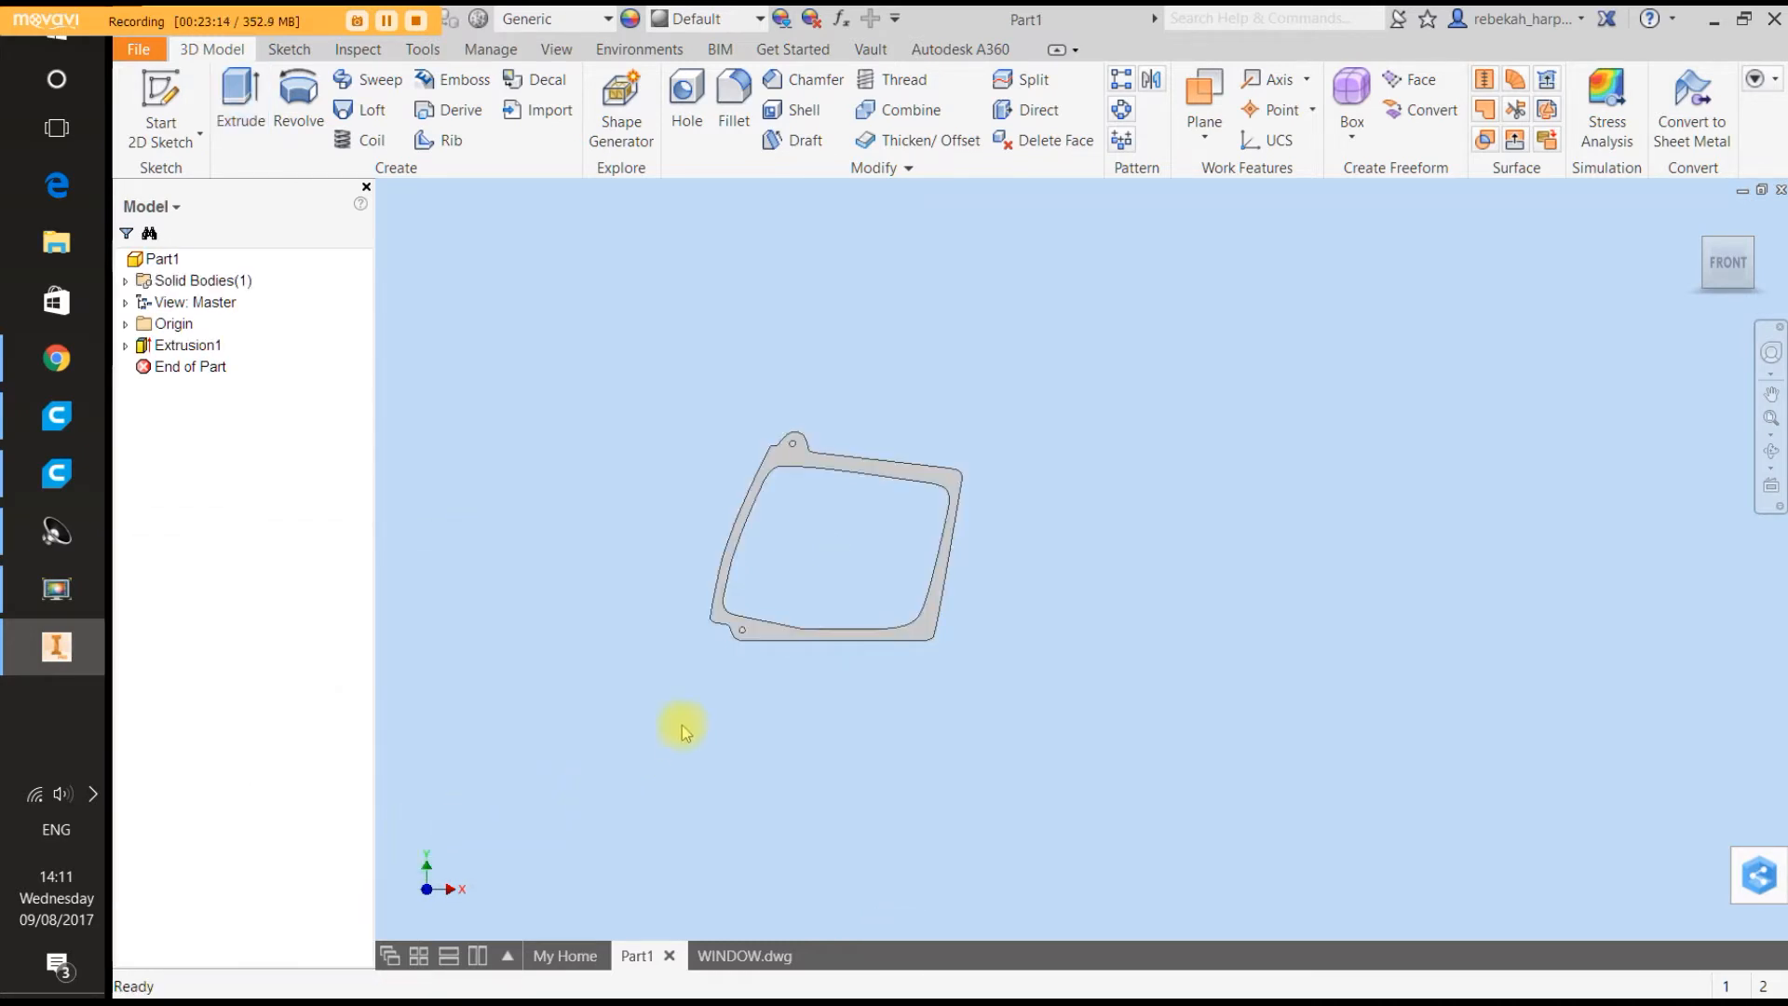
# Make the frame extrusion's sketch visible and extrude the region inside the inner outline by 0.8 mm in the default direction, joined to the frame.
pyautogui.click(127, 345)
pyautogui.rightClick(166, 362)
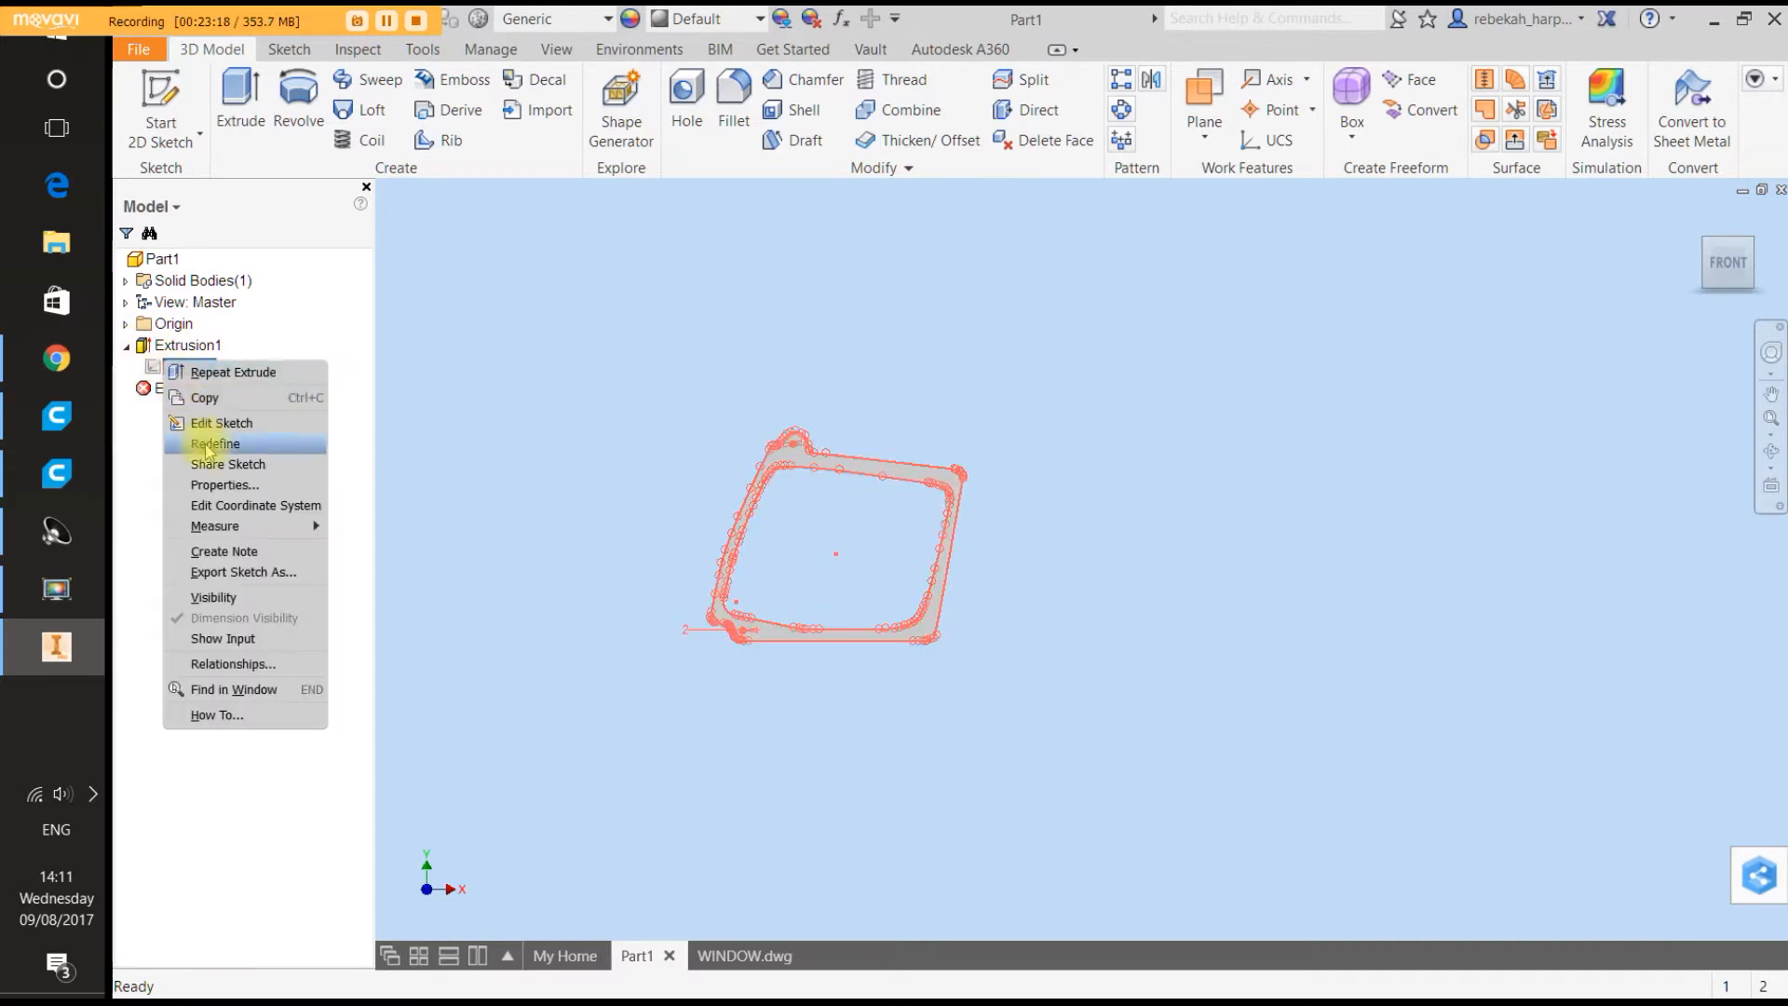
pyautogui.click(214, 597)
pyautogui.click(240, 103)
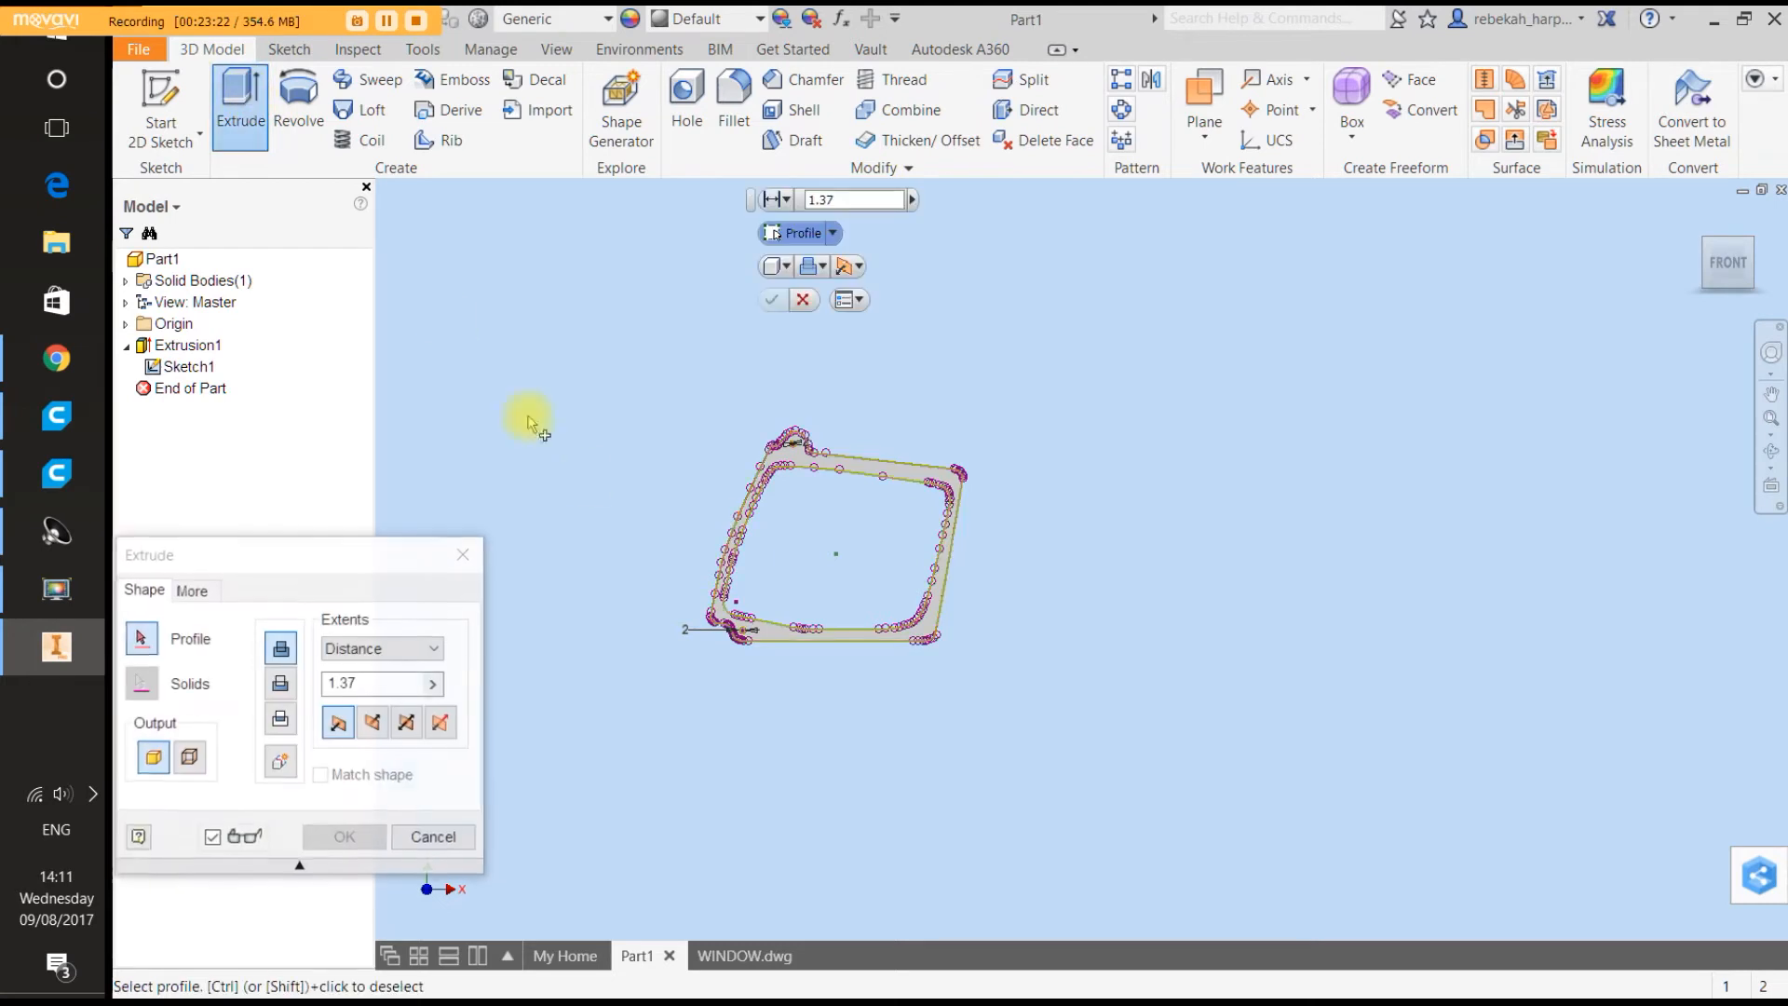
pyautogui.click(809, 516)
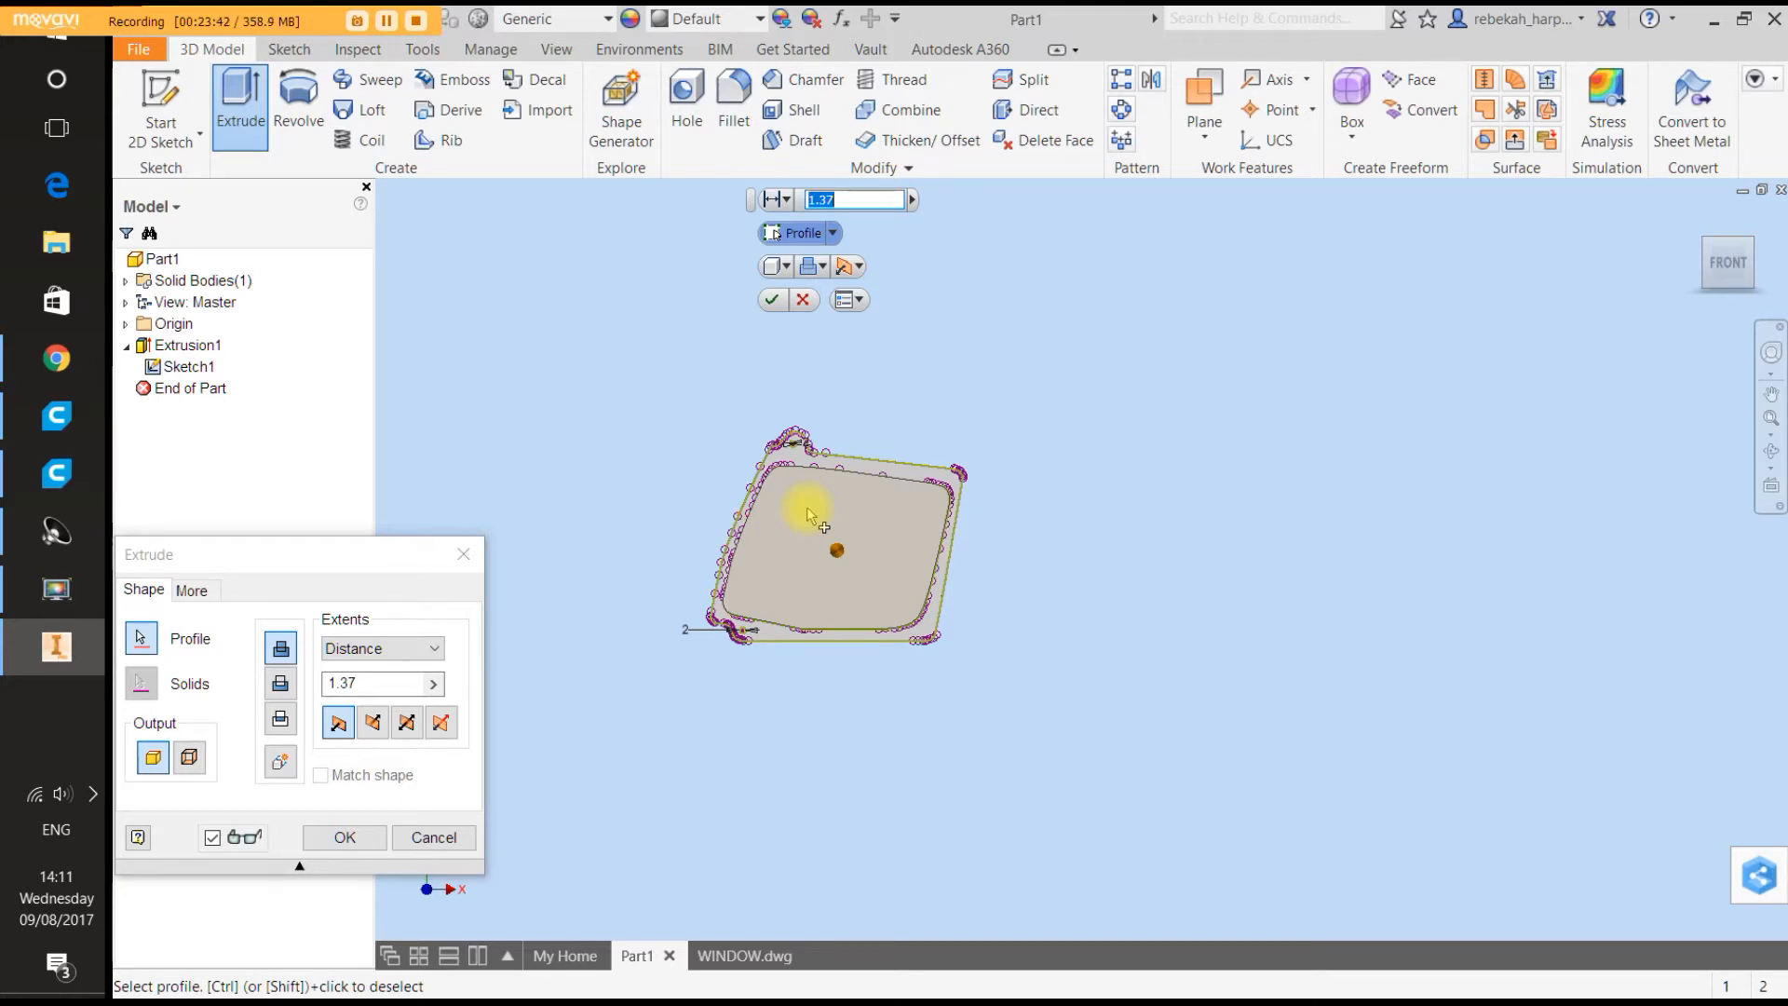
pyautogui.write('0.8')
pyautogui.click(371, 836)
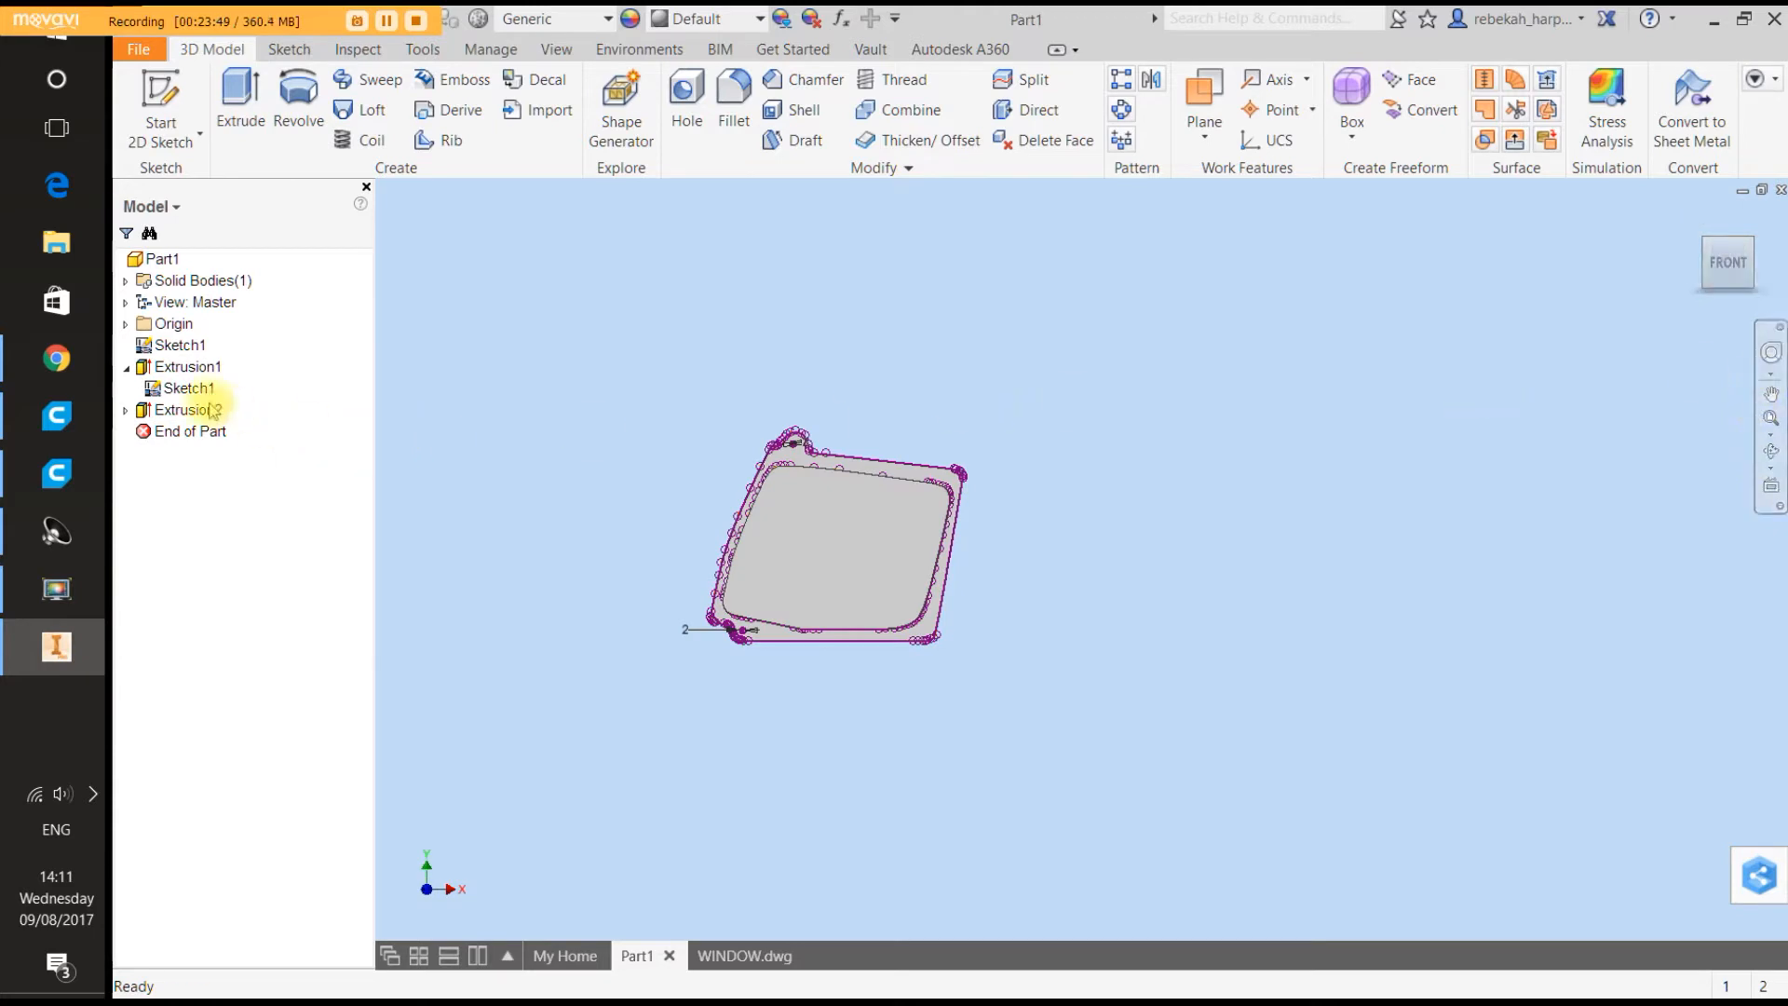
# Hide the shared sketch and orbit the part to view the frame and its inner panel from a slight angle.
pyautogui.rightClick(182, 345)
pyautogui.click(234, 563)
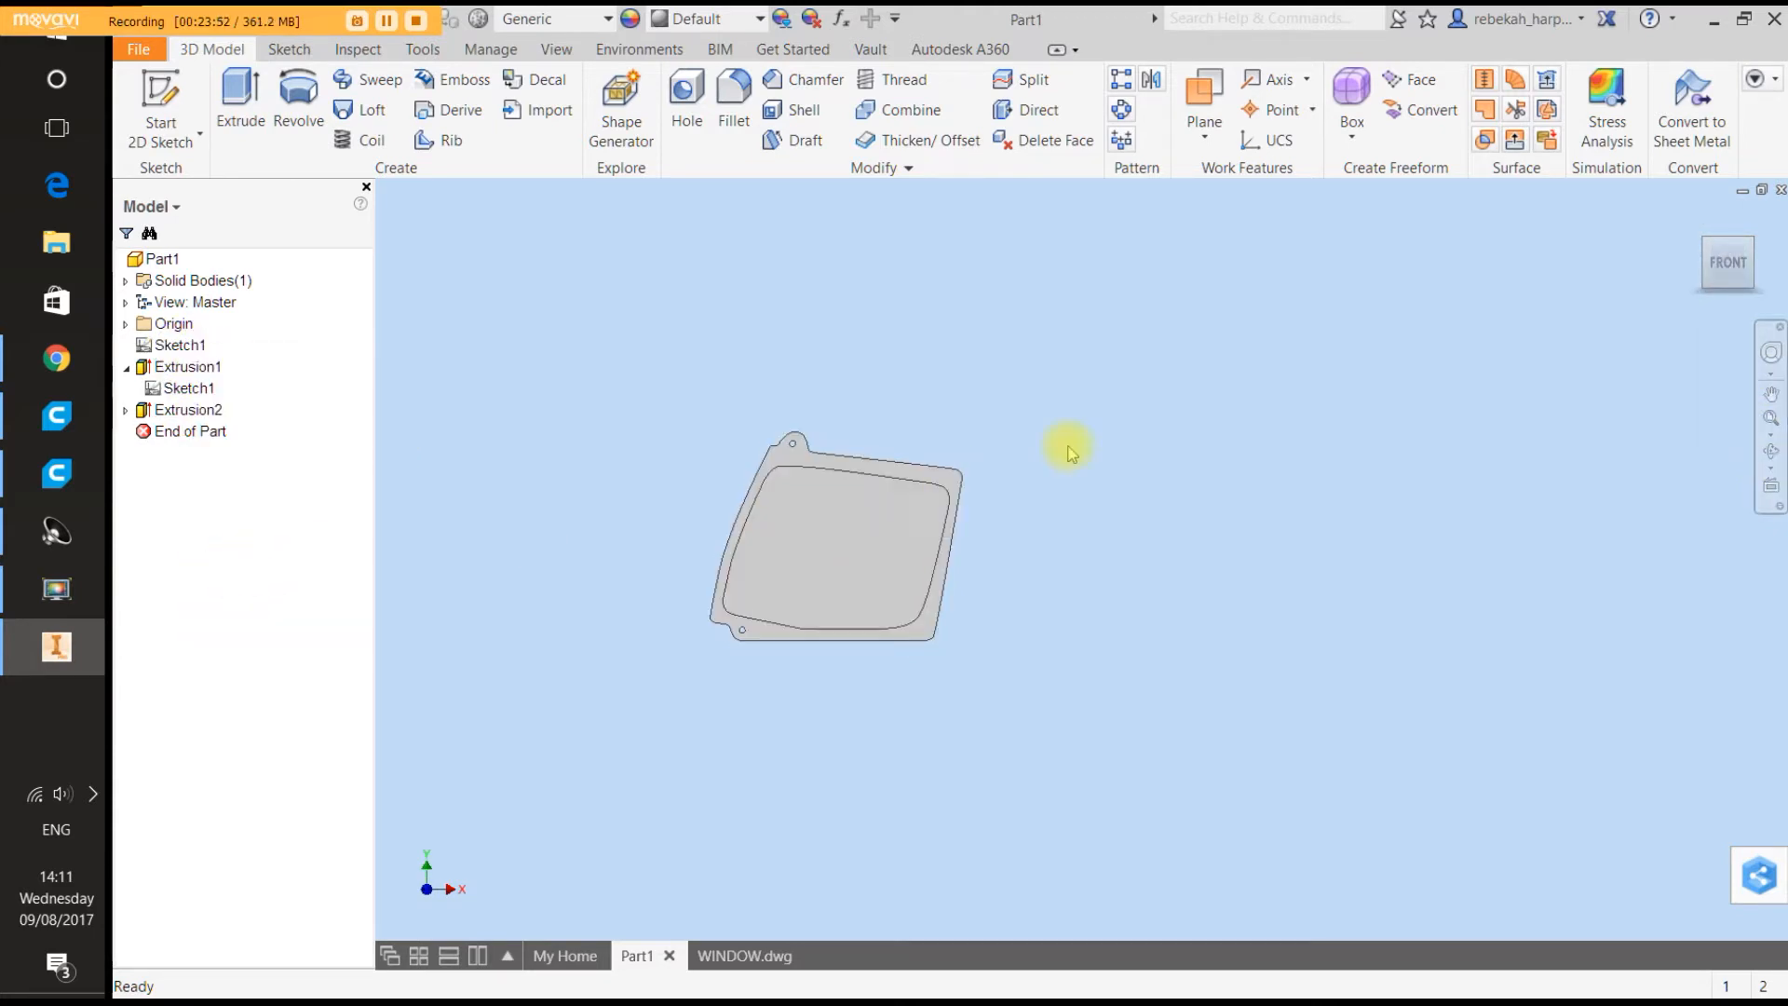
pyautogui.click(1771, 355)
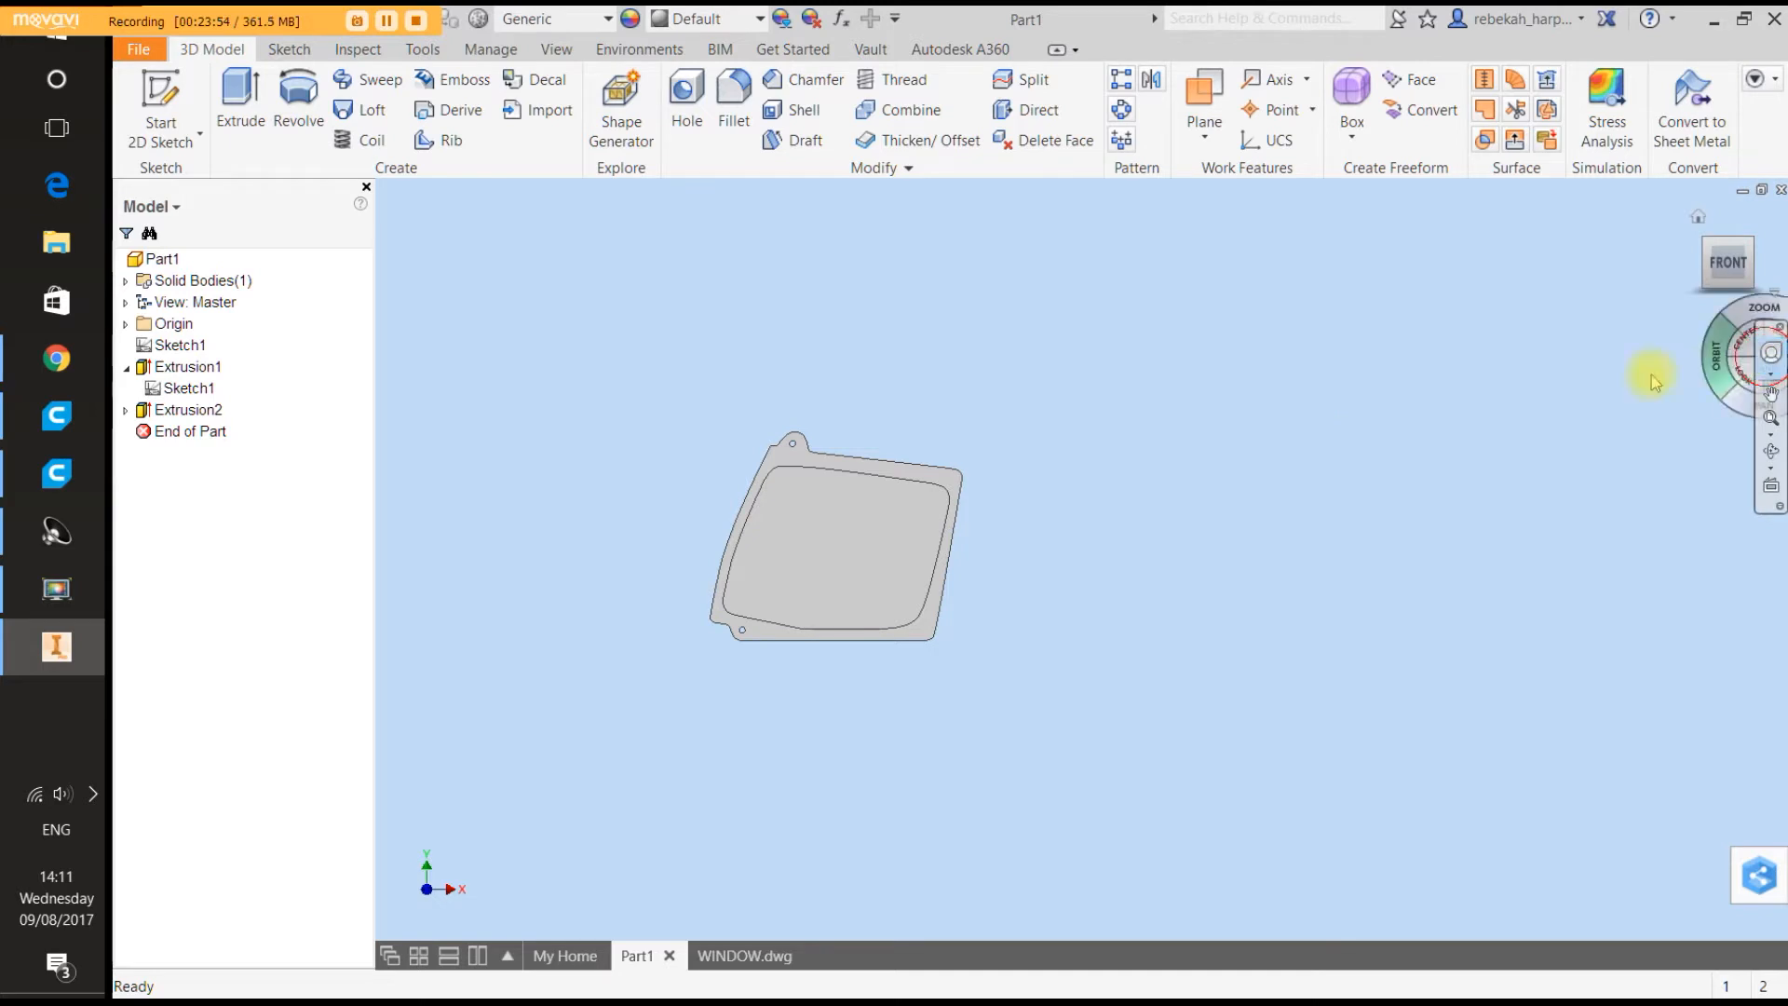
pyautogui.moveTo(1306, 425)
pyautogui.mouseDown()
pyautogui.moveTo(1170, 379)
pyautogui.moveTo(1305, 387)
pyautogui.moveTo(1373, 507)
pyautogui.moveTo(1282, 411)
pyautogui.moveTo(1323, 432)
pyautogui.moveTo(1305, 431)
pyautogui.mouseUp()
pyautogui.rightClick(1357, 427)
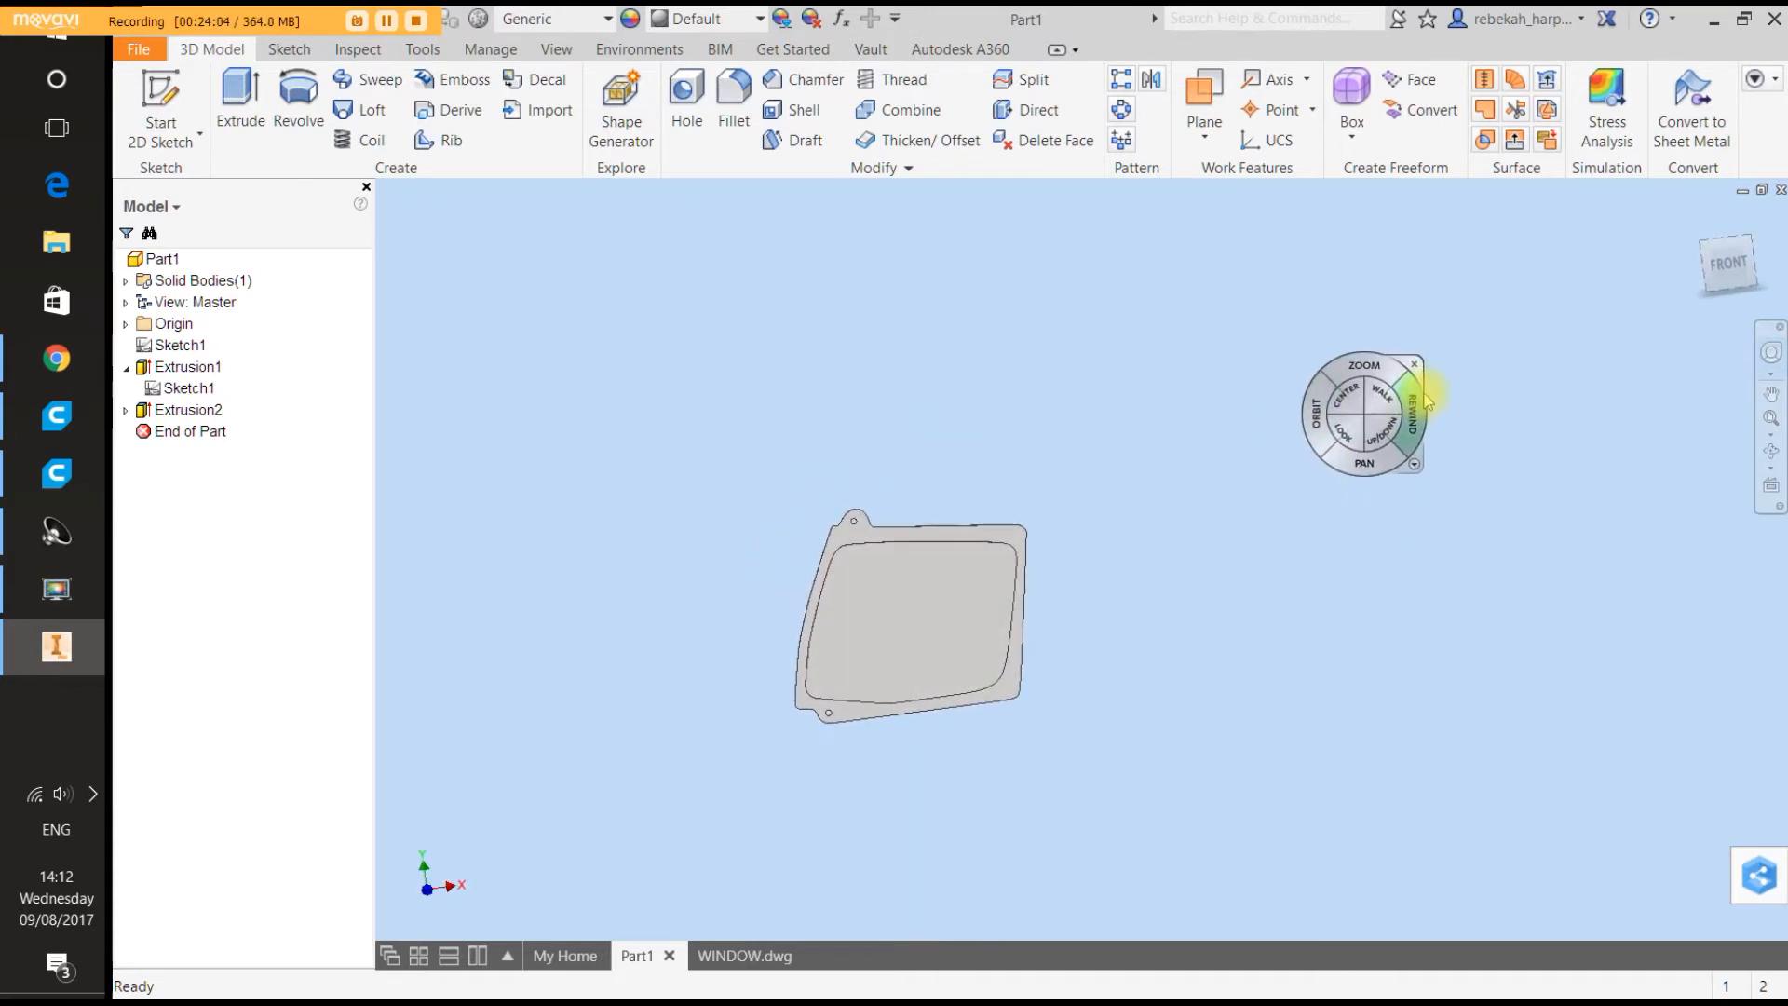
pyautogui.click(1415, 368)
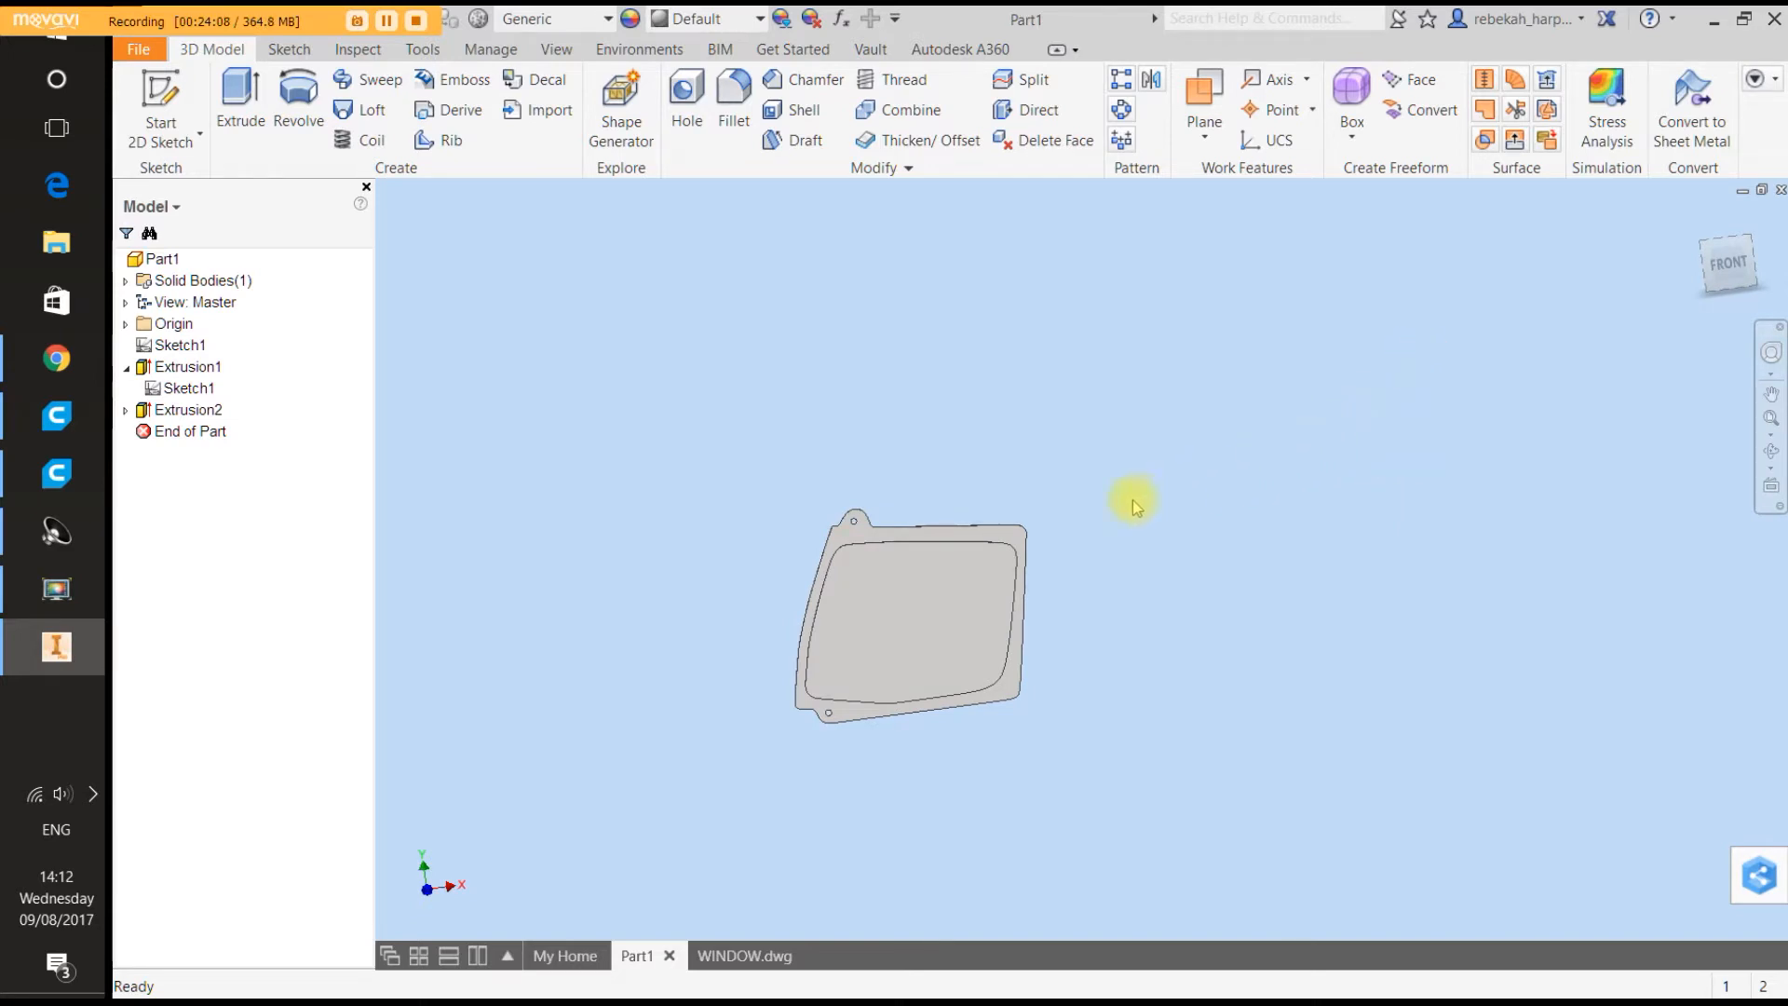
pyautogui.click(187, 387)
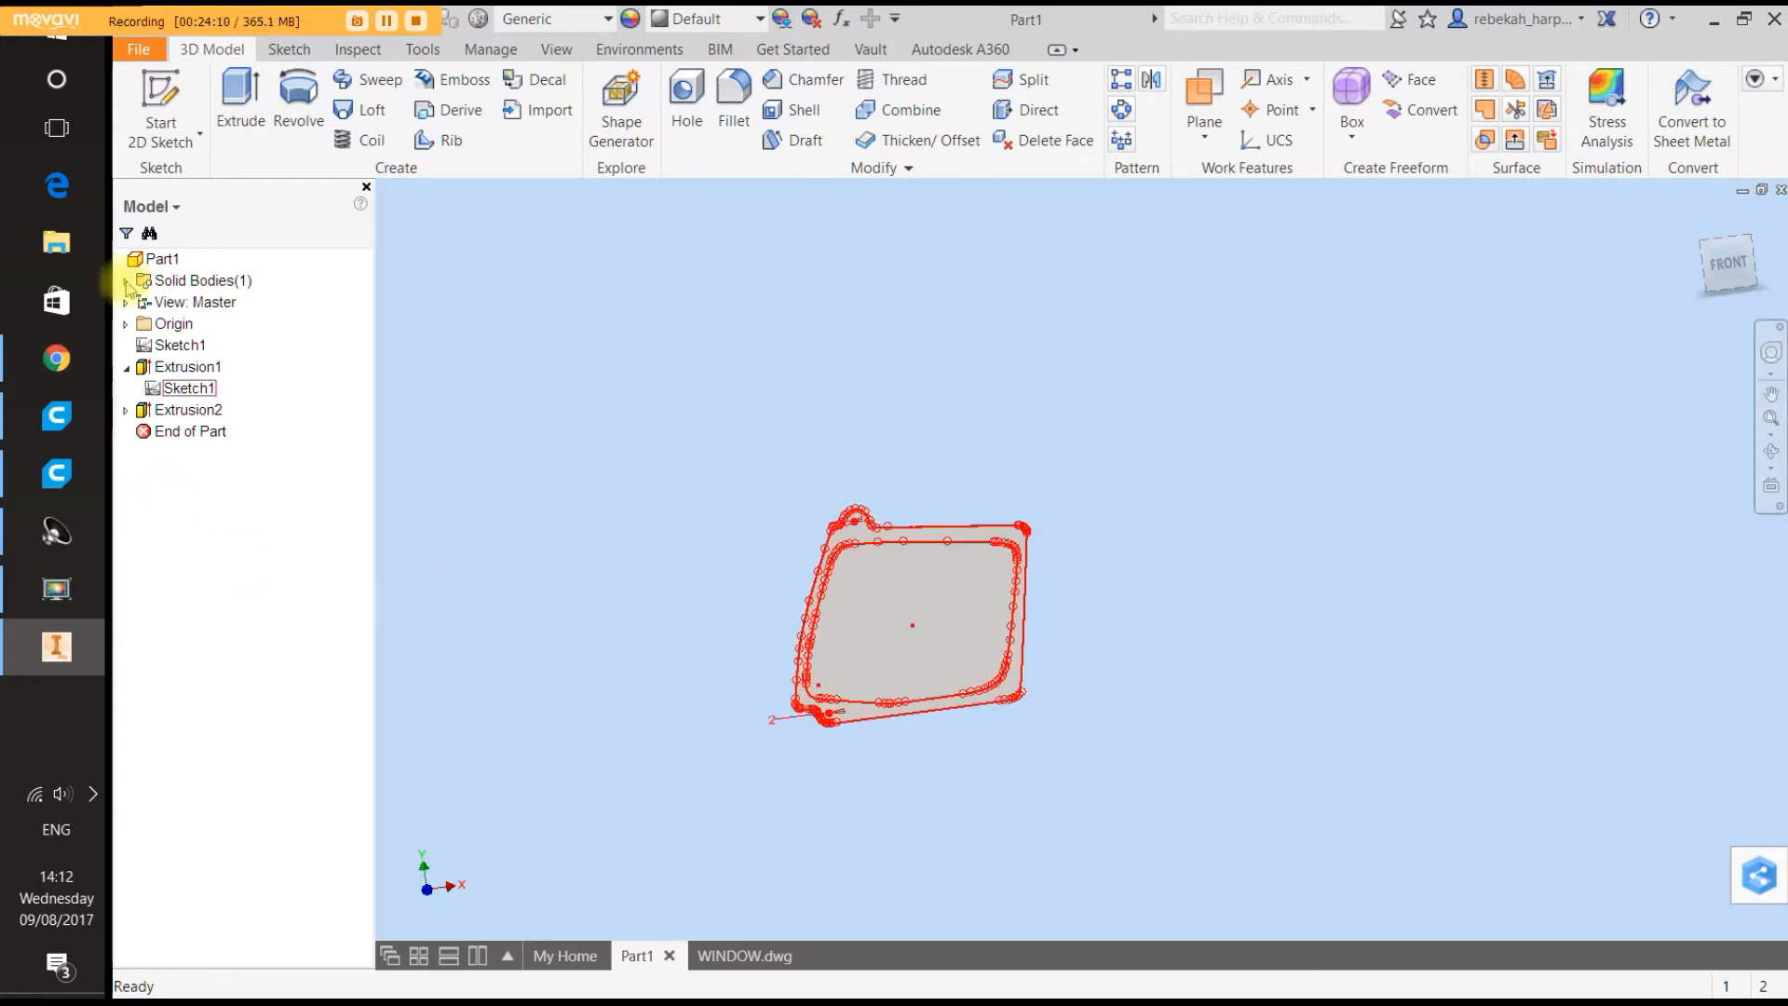
# Switch to Chrome and search Google in a new tab for MERCEDES WINDOW WIND DEFLECTOR.
pyautogui.click(57, 357)
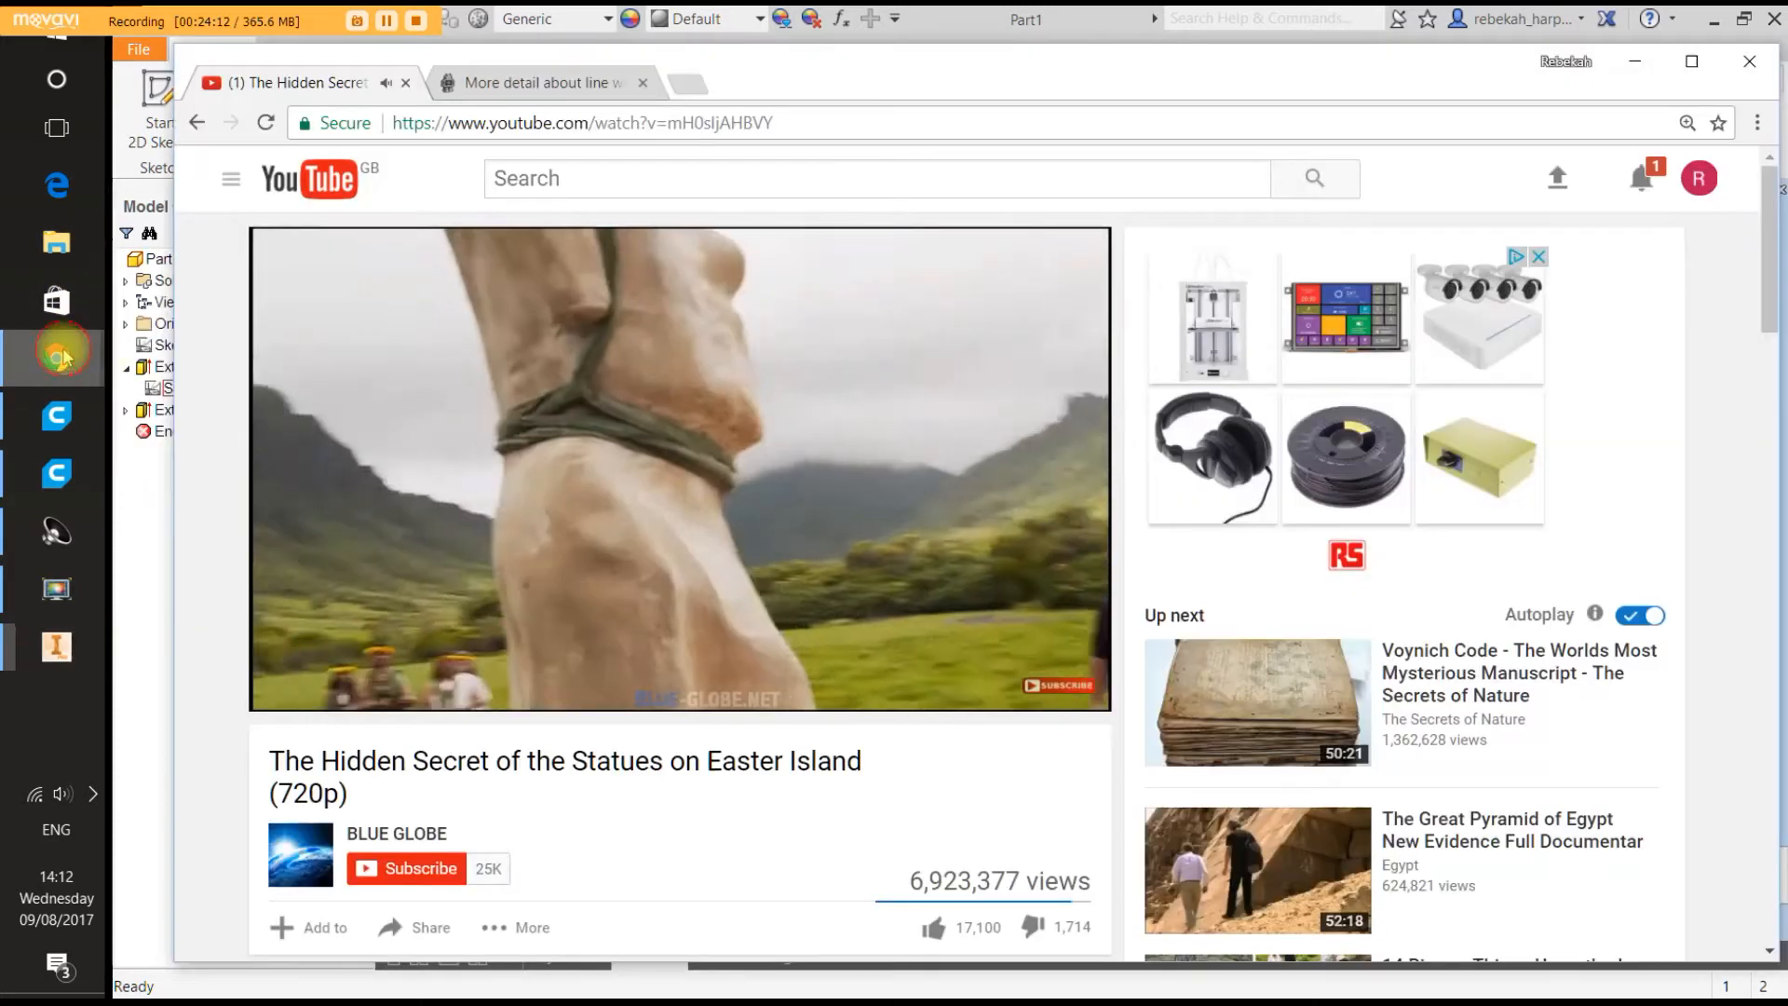
pyautogui.click(687, 84)
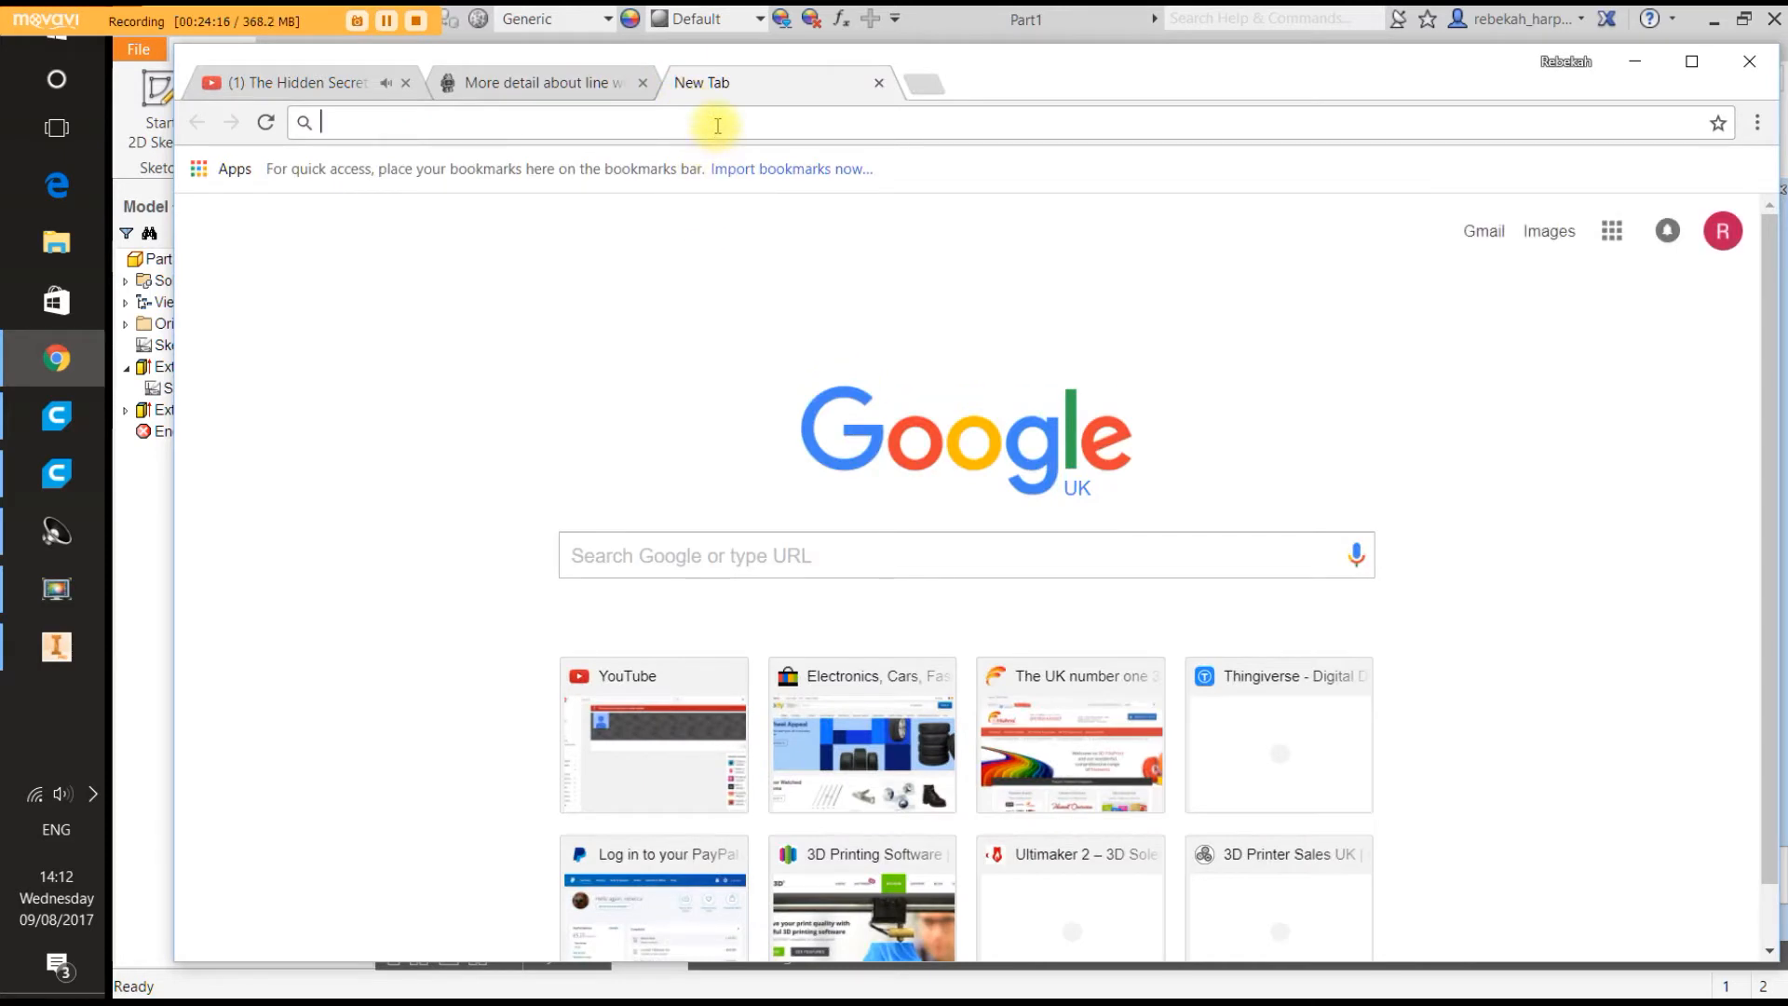
pyautogui.write('M')
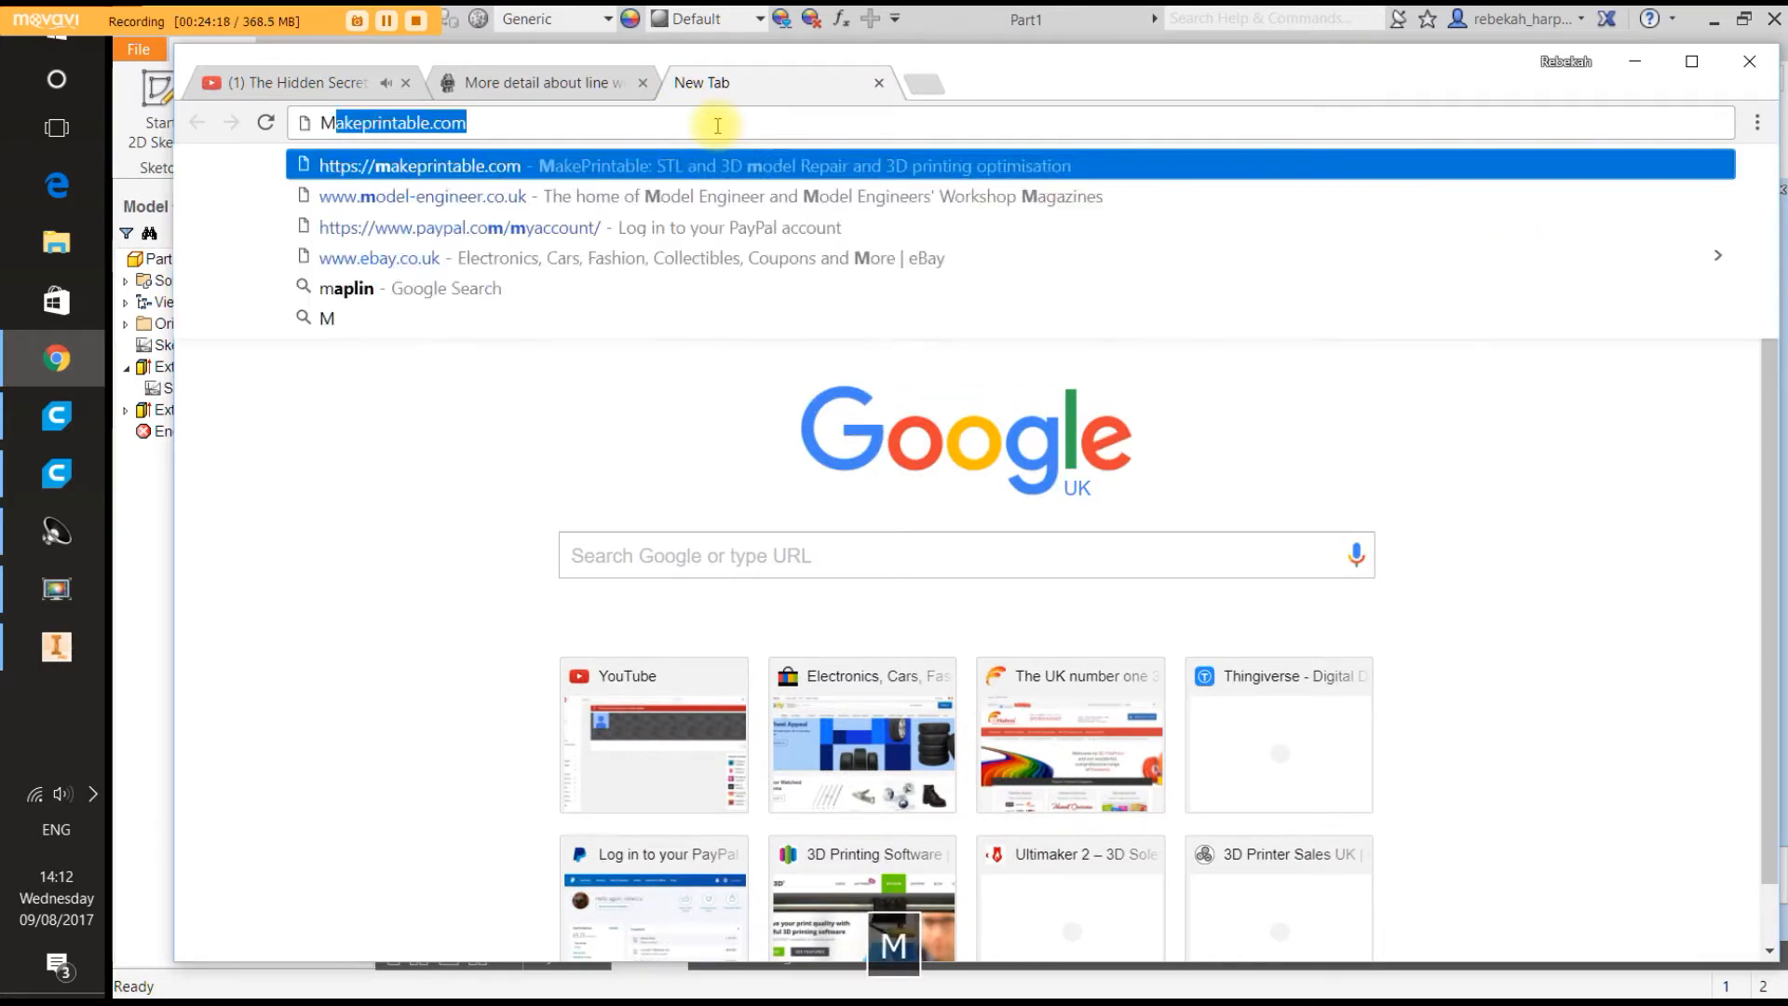
pyautogui.write('ERCEDES ')
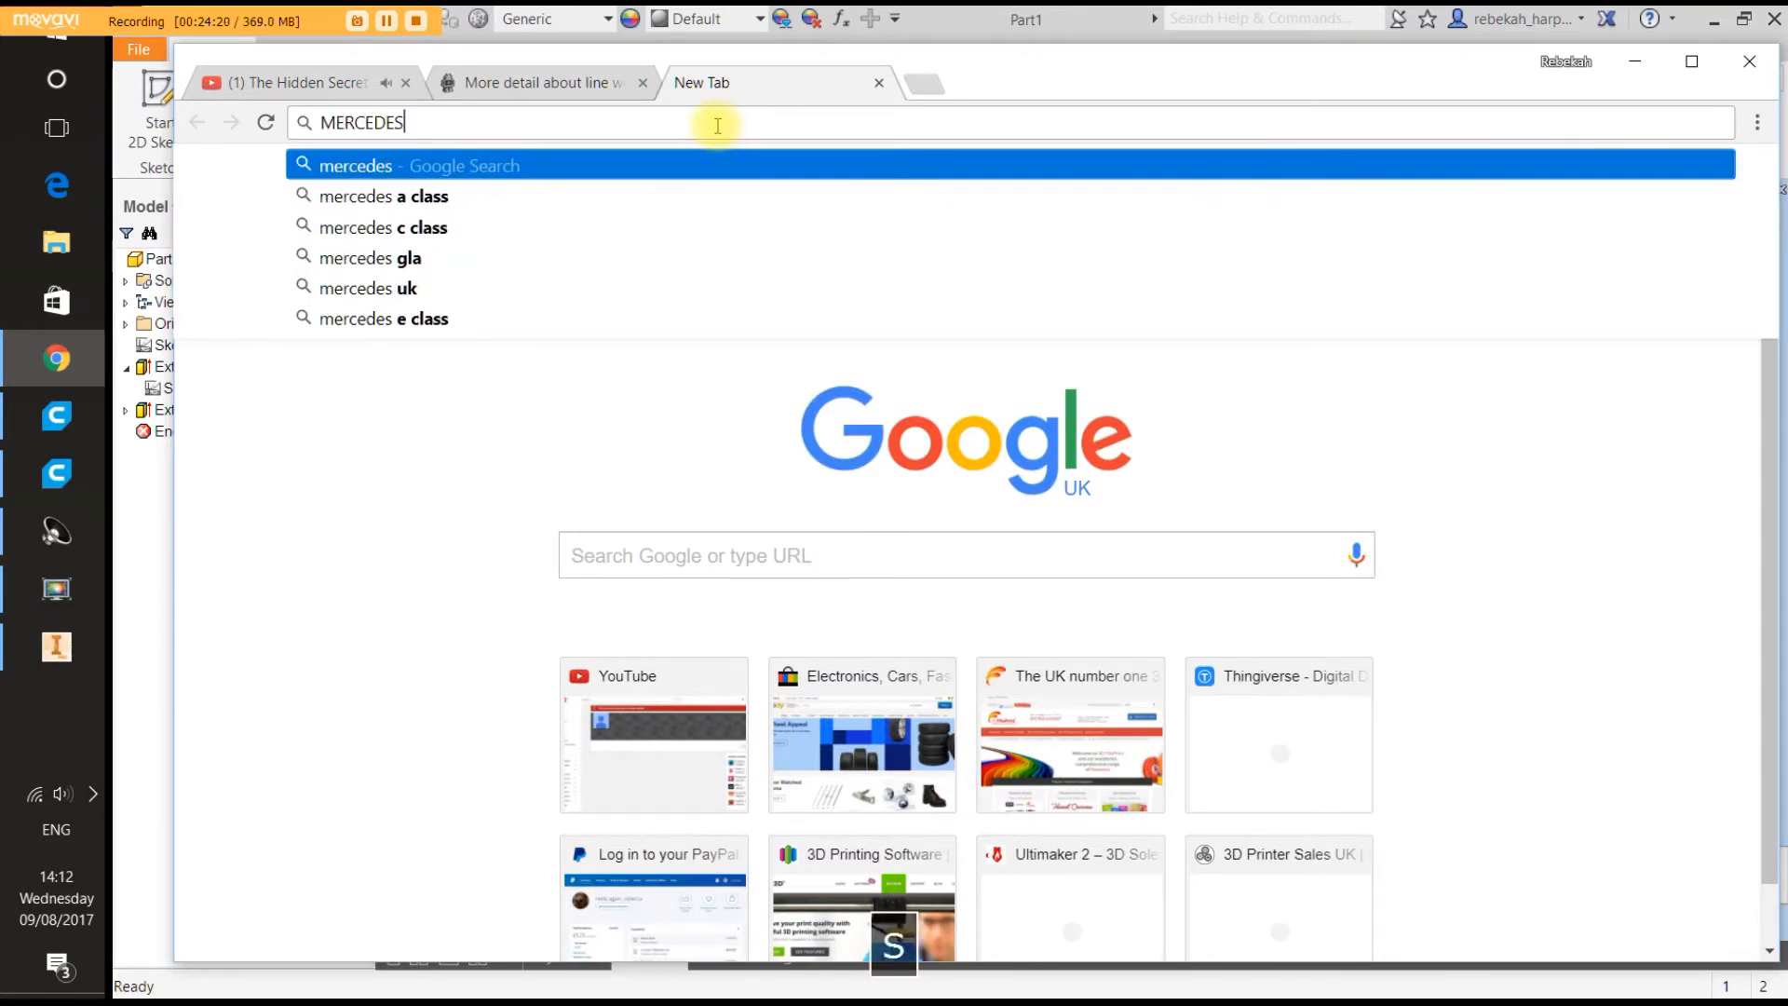
pyautogui.write('W')
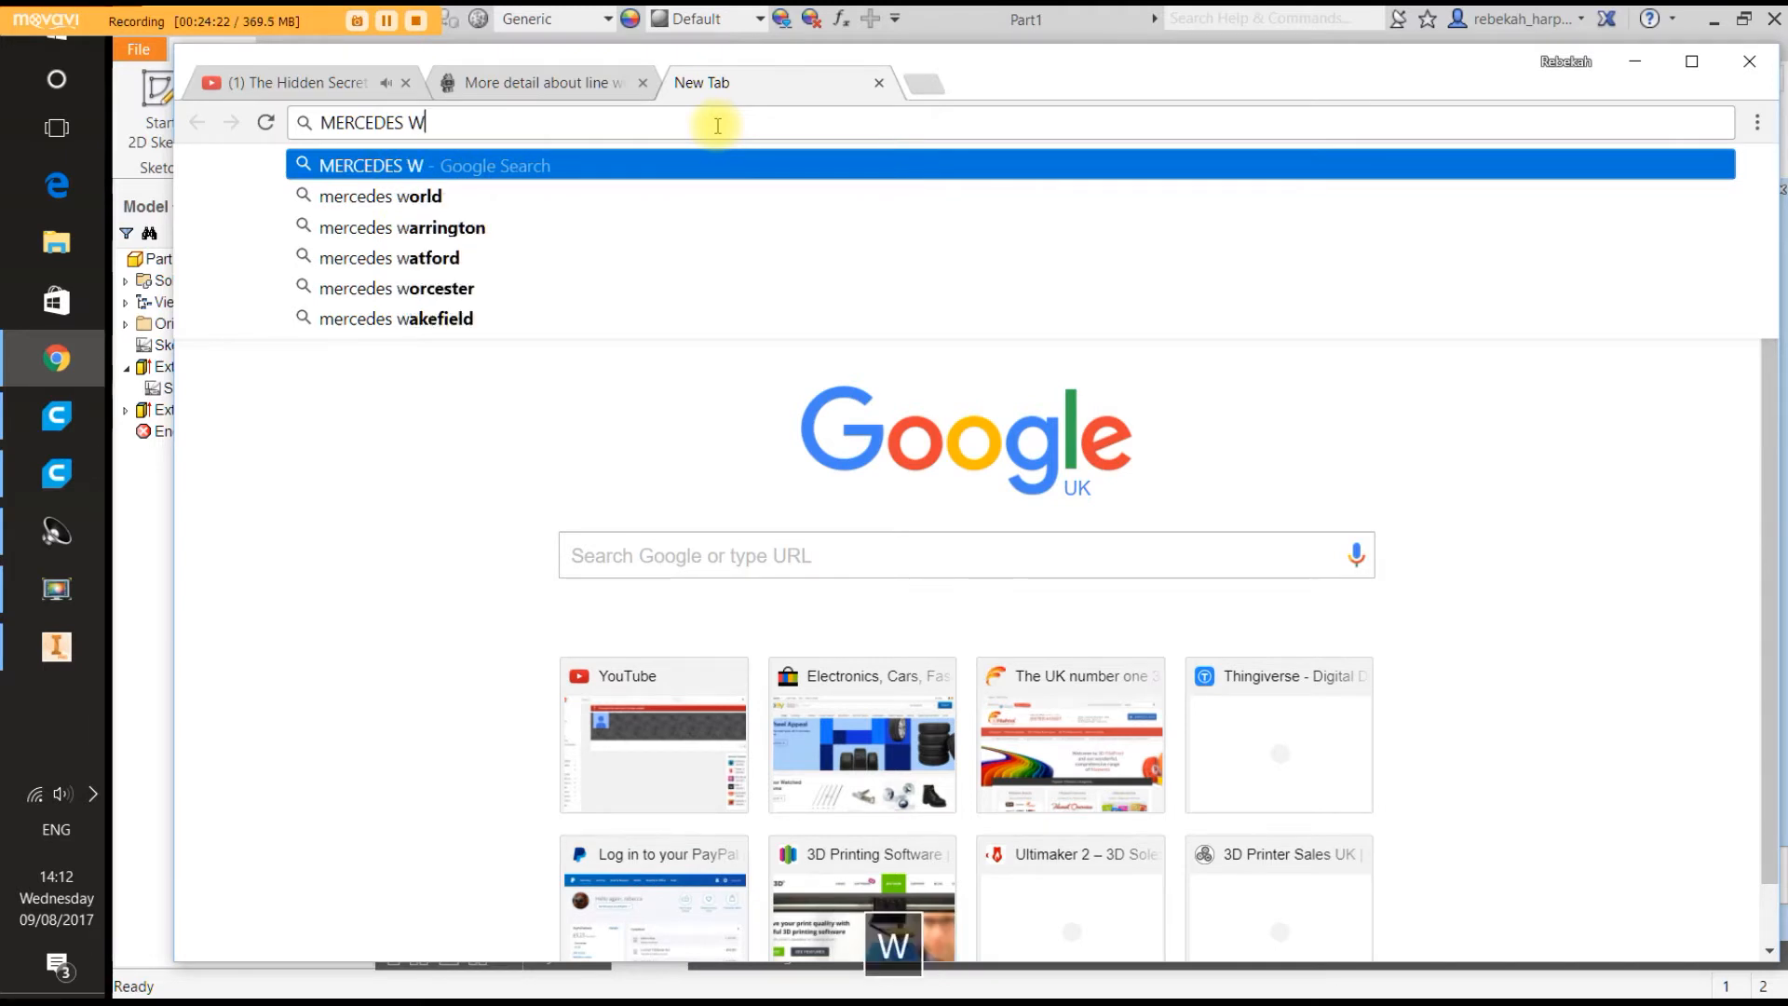
pyautogui.write('INDOW WIND DEFLE')
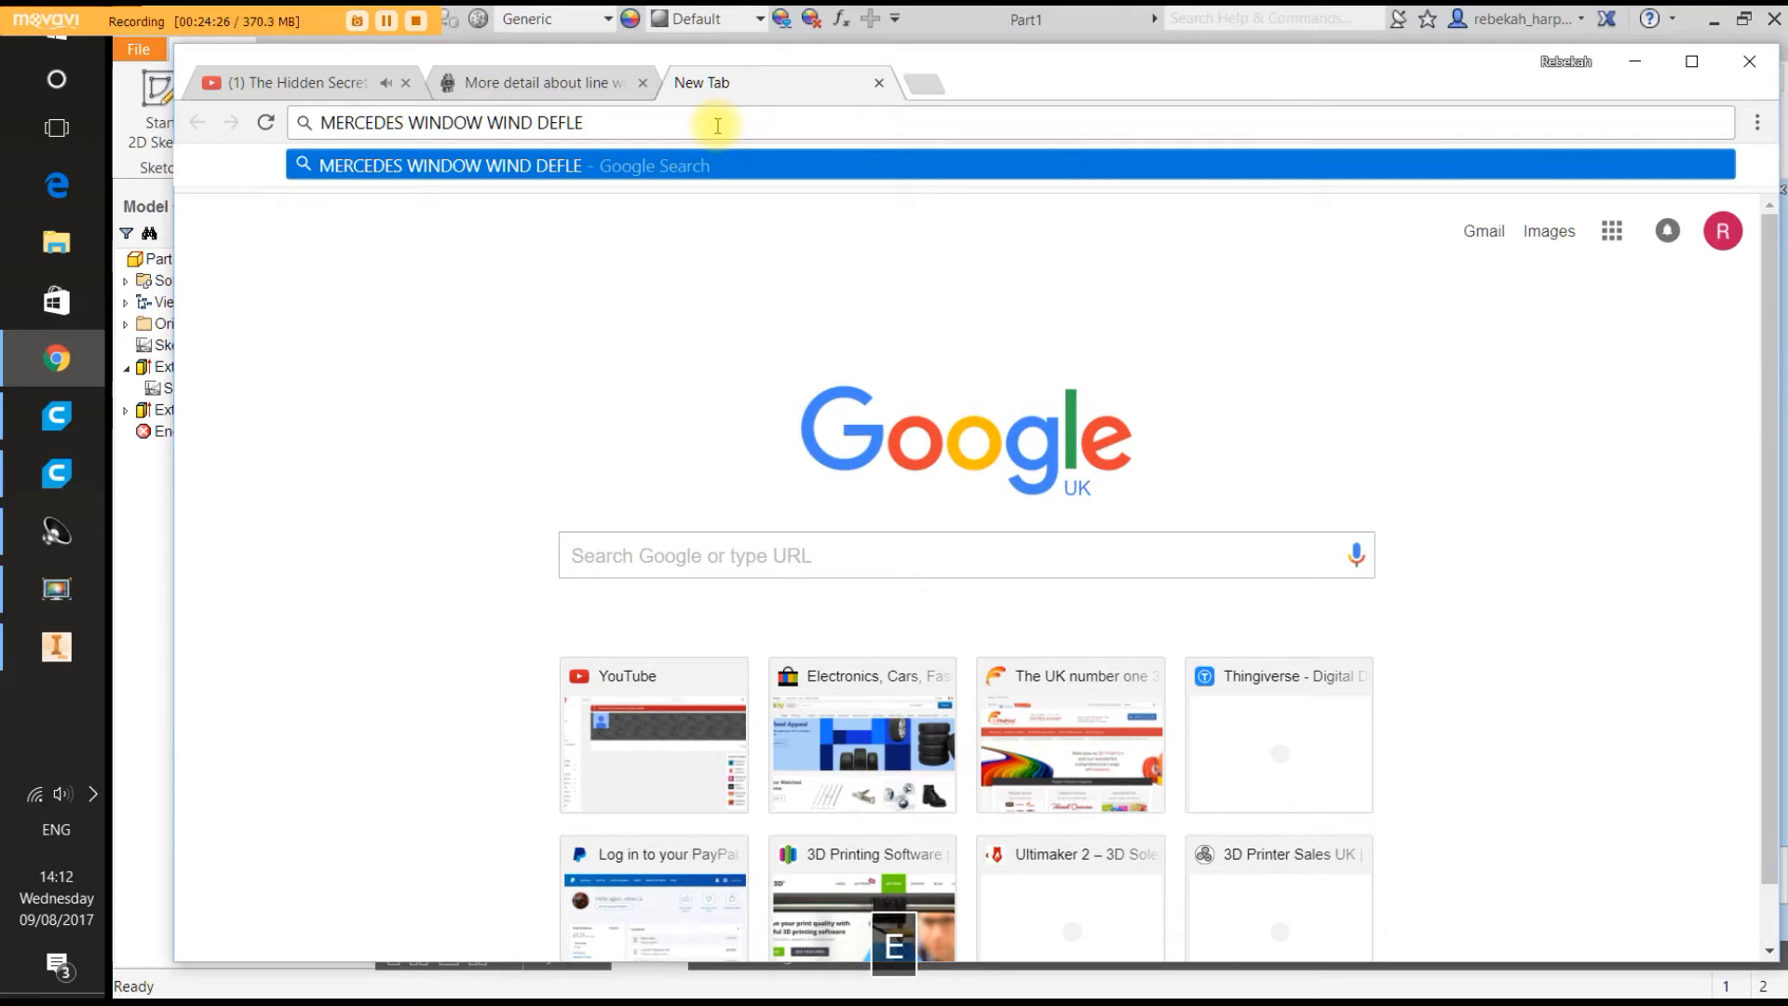
pyautogui.write('CTOR')
pyautogui.press('Return')
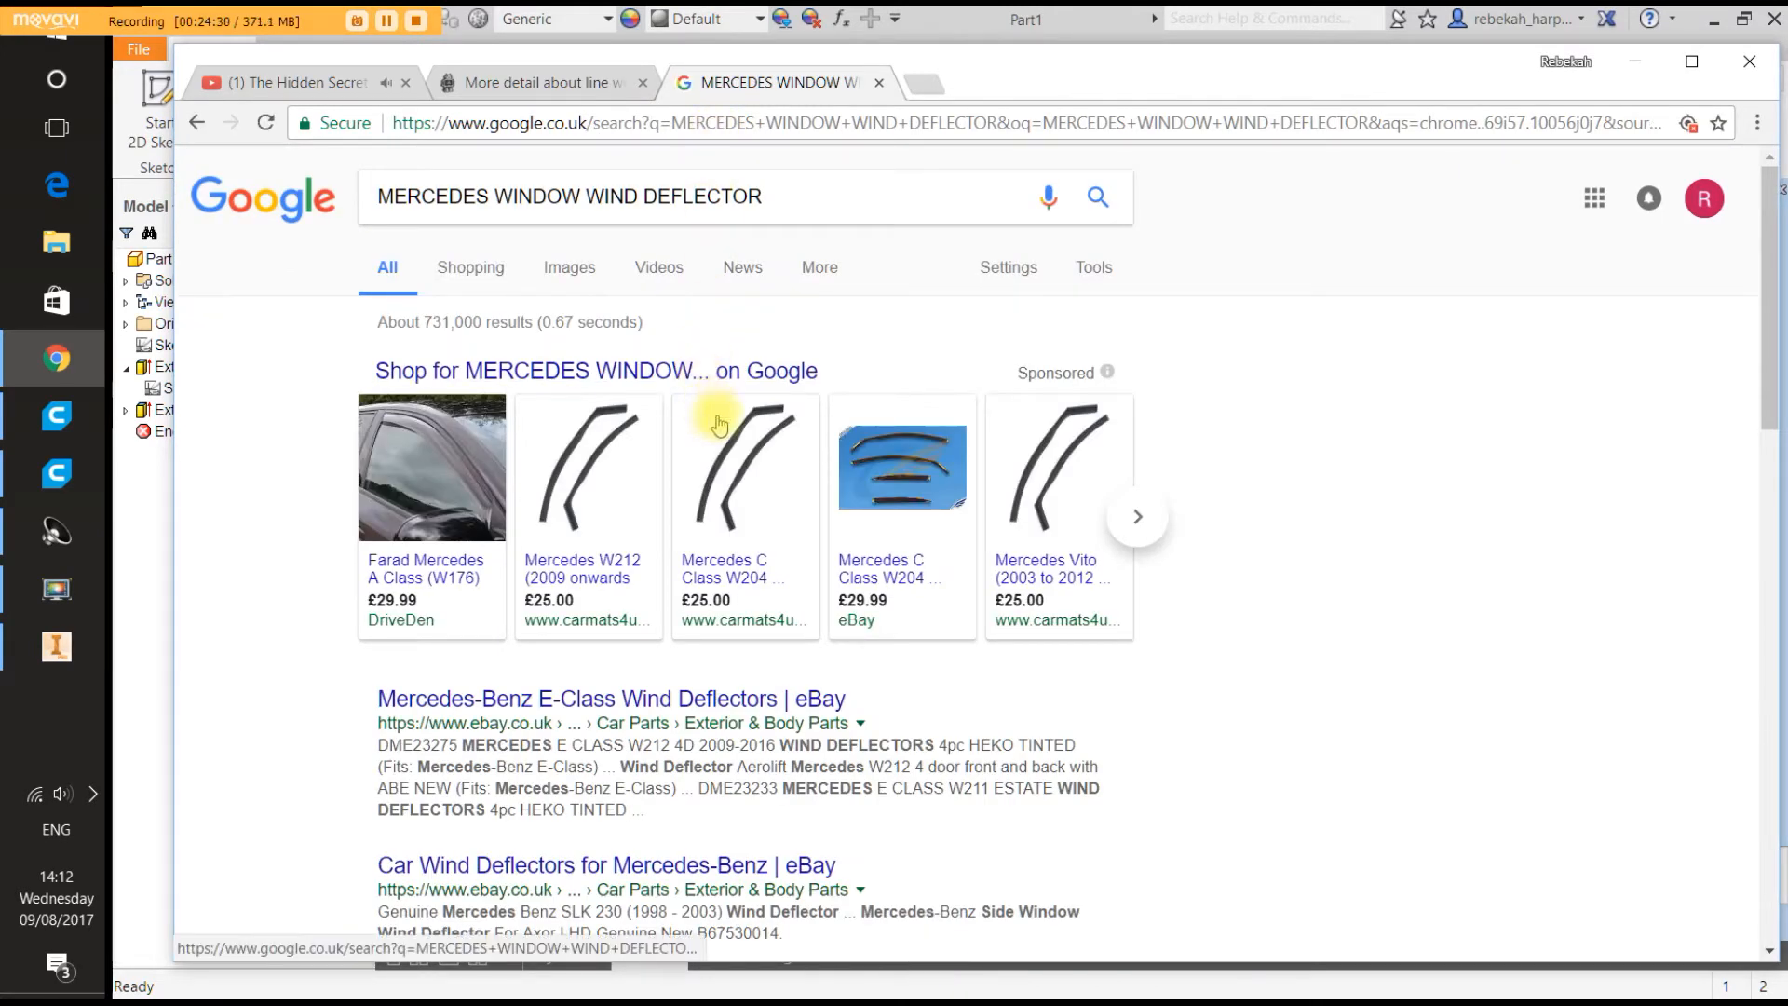
# Refine the search to MERCEDES TRUCK WINDOW WIND DEFLECTOR and check the Mercedes Sprinter front door deflector listing, returning to the results.
pyautogui.click(491, 195)
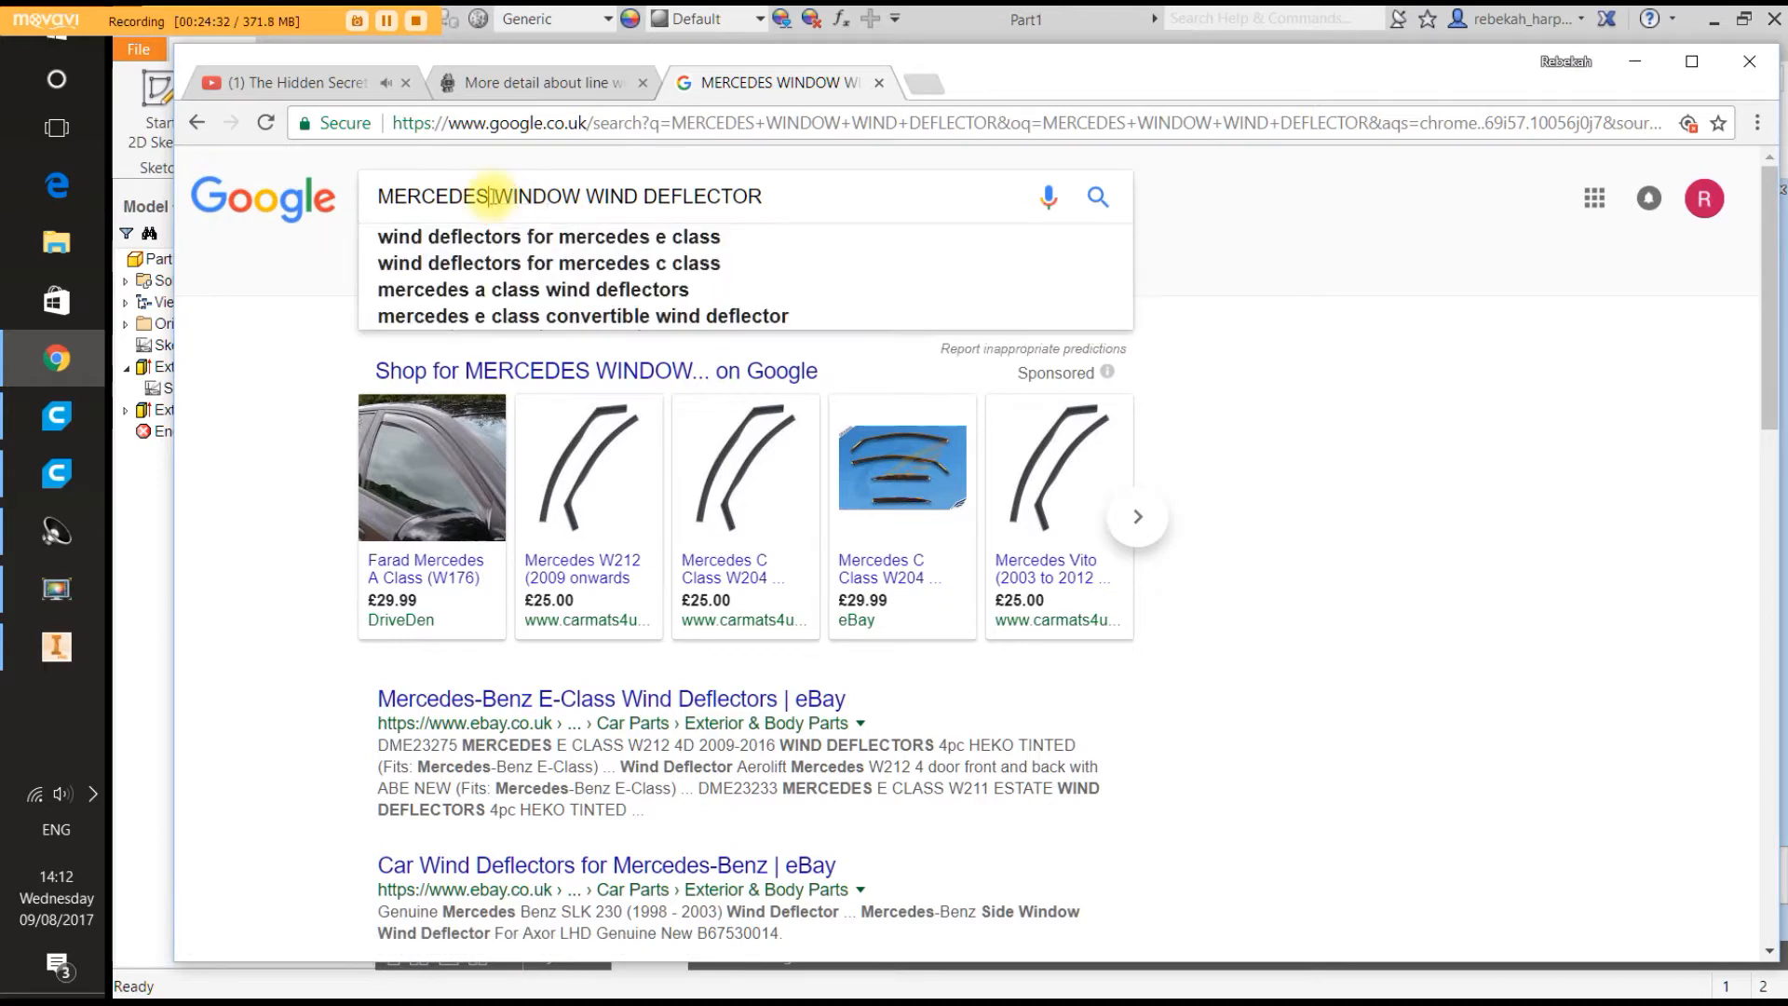
pyautogui.write('TRUCK')
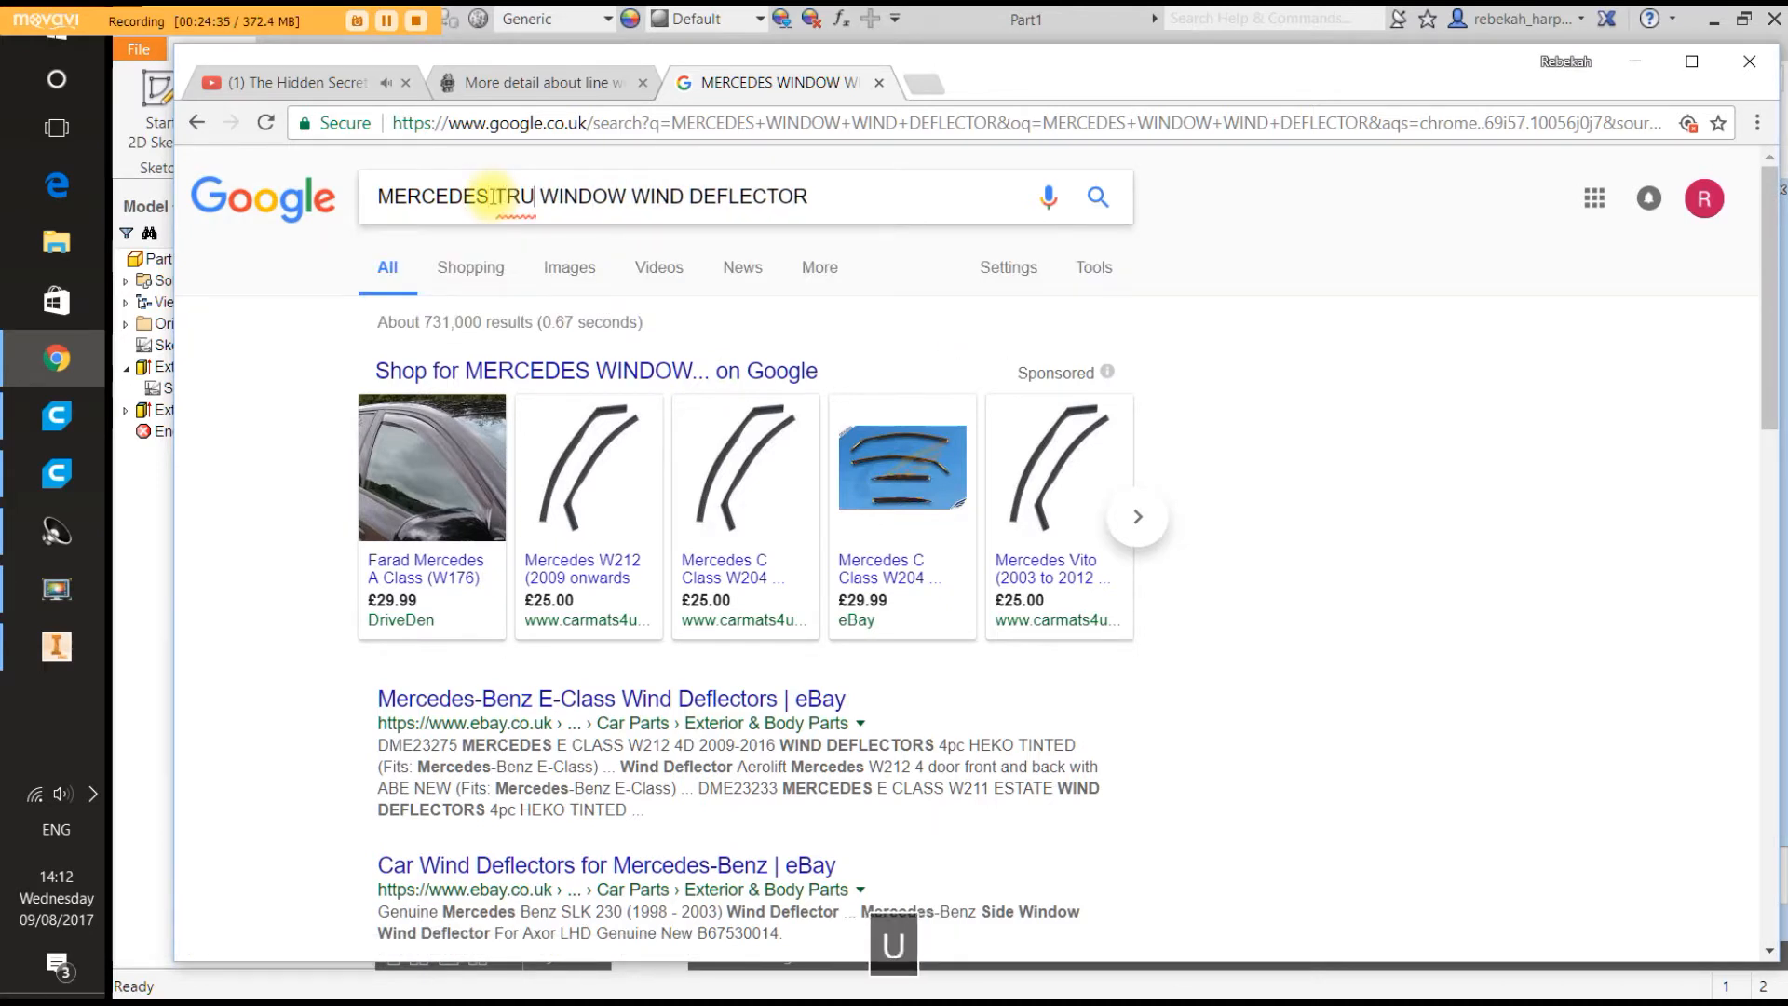
pyautogui.press('Return')
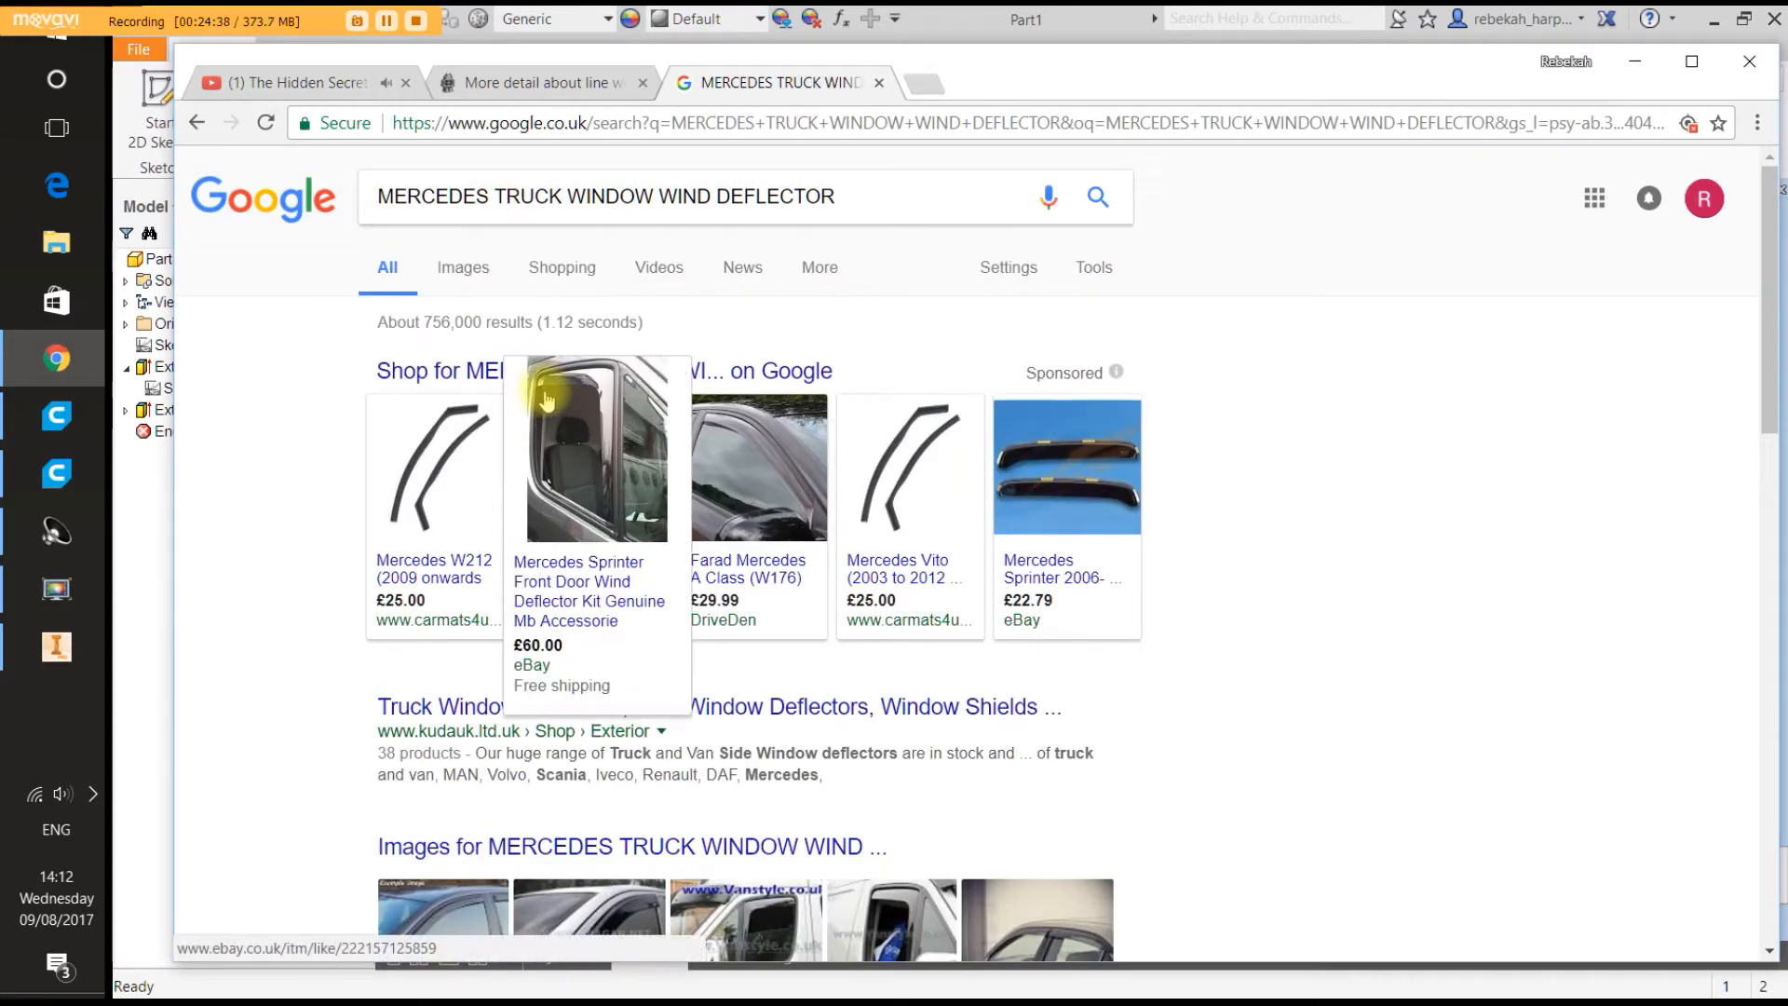
pyautogui.click(564, 391)
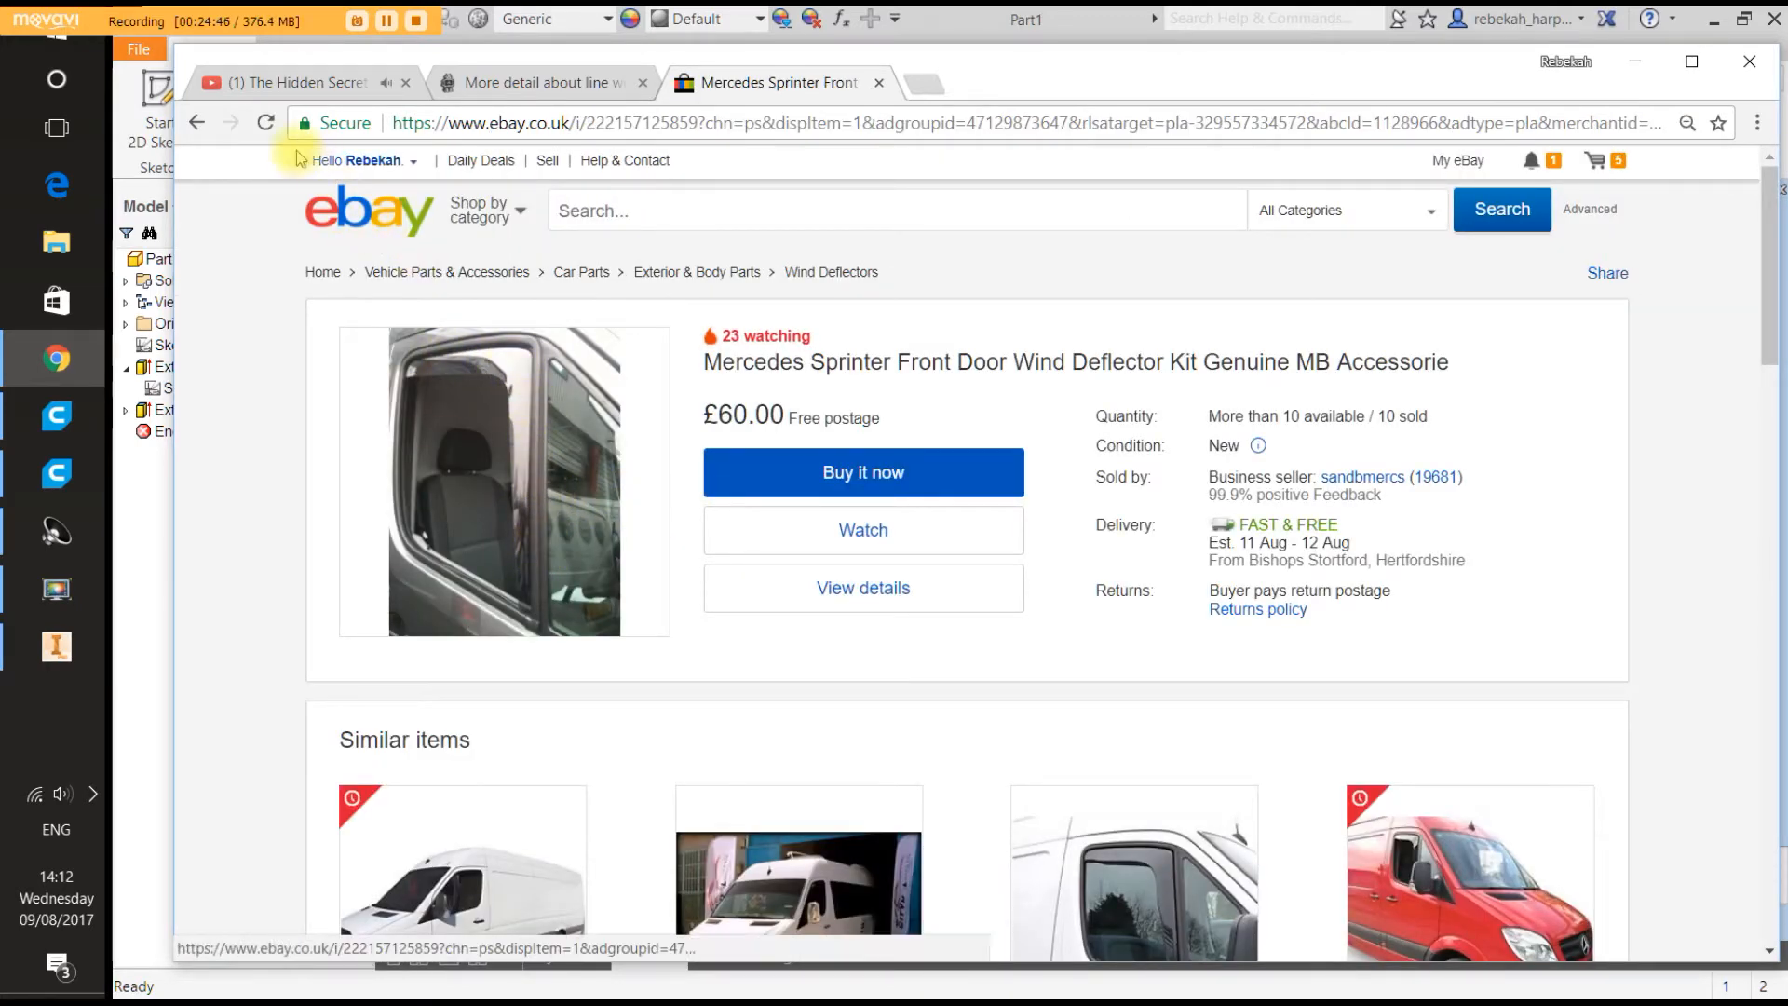
pyautogui.click(196, 126)
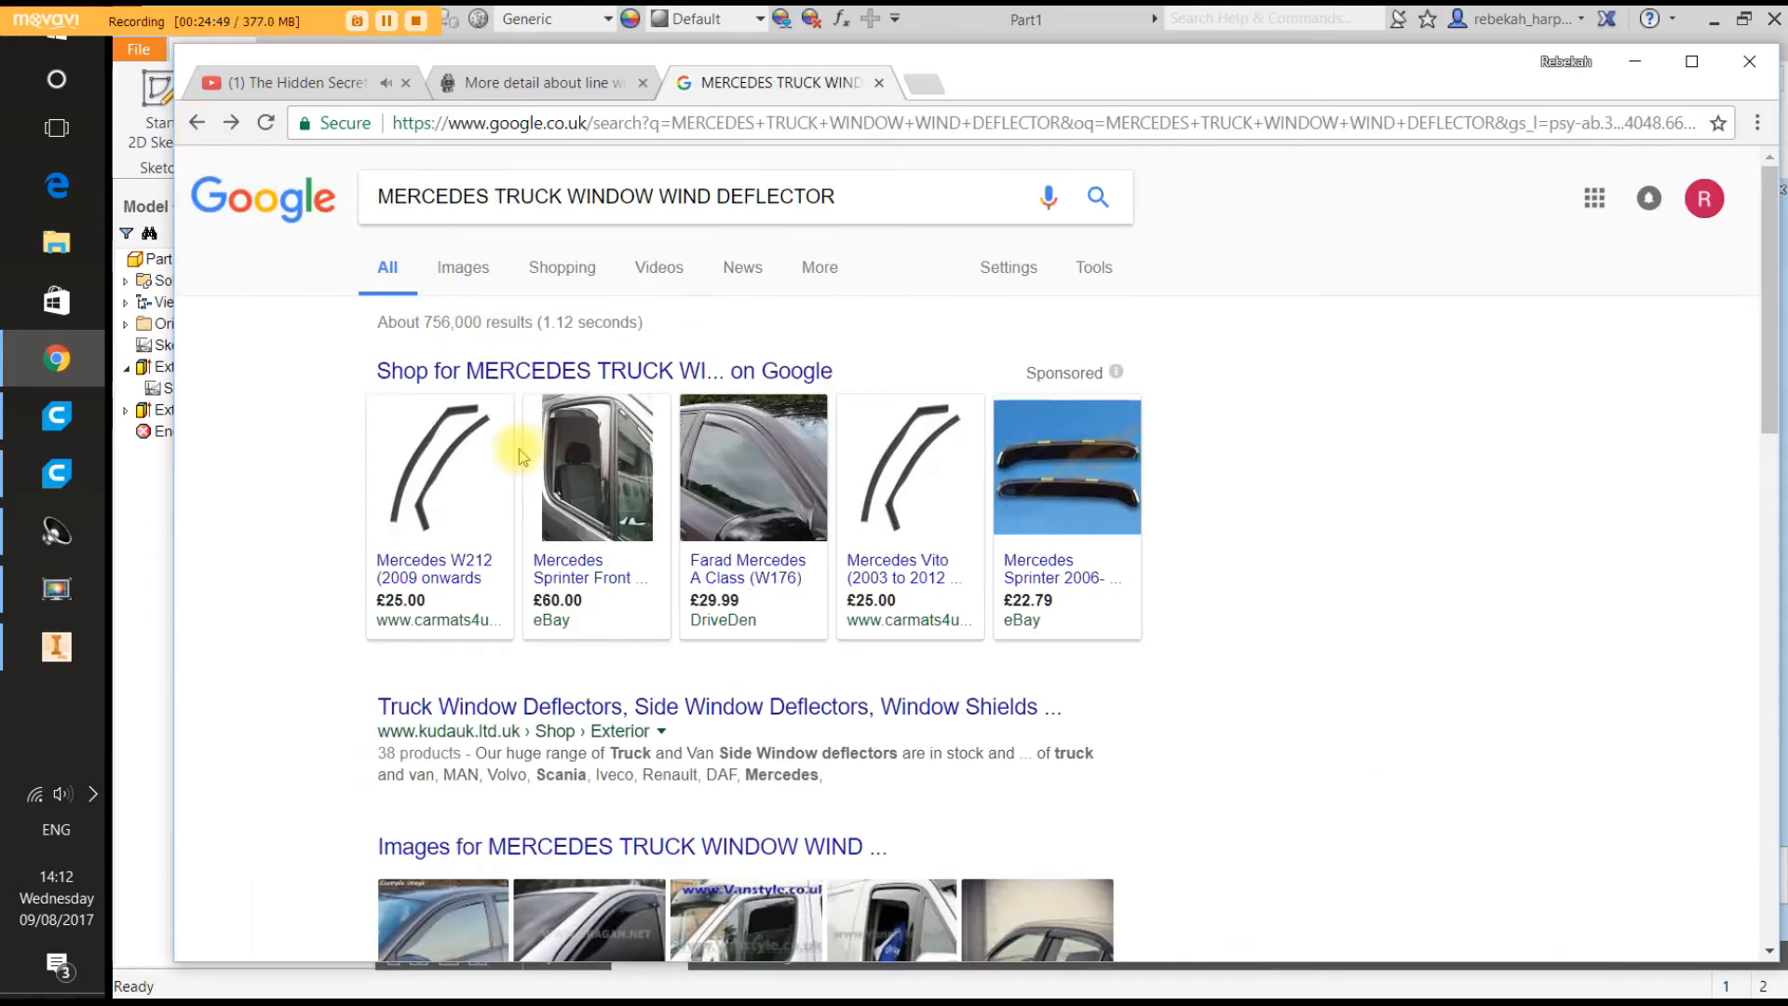
# Open the image results for the truck wind deflector search and browse them with the page zoomed out to 80%.
pyautogui.click(539, 867)
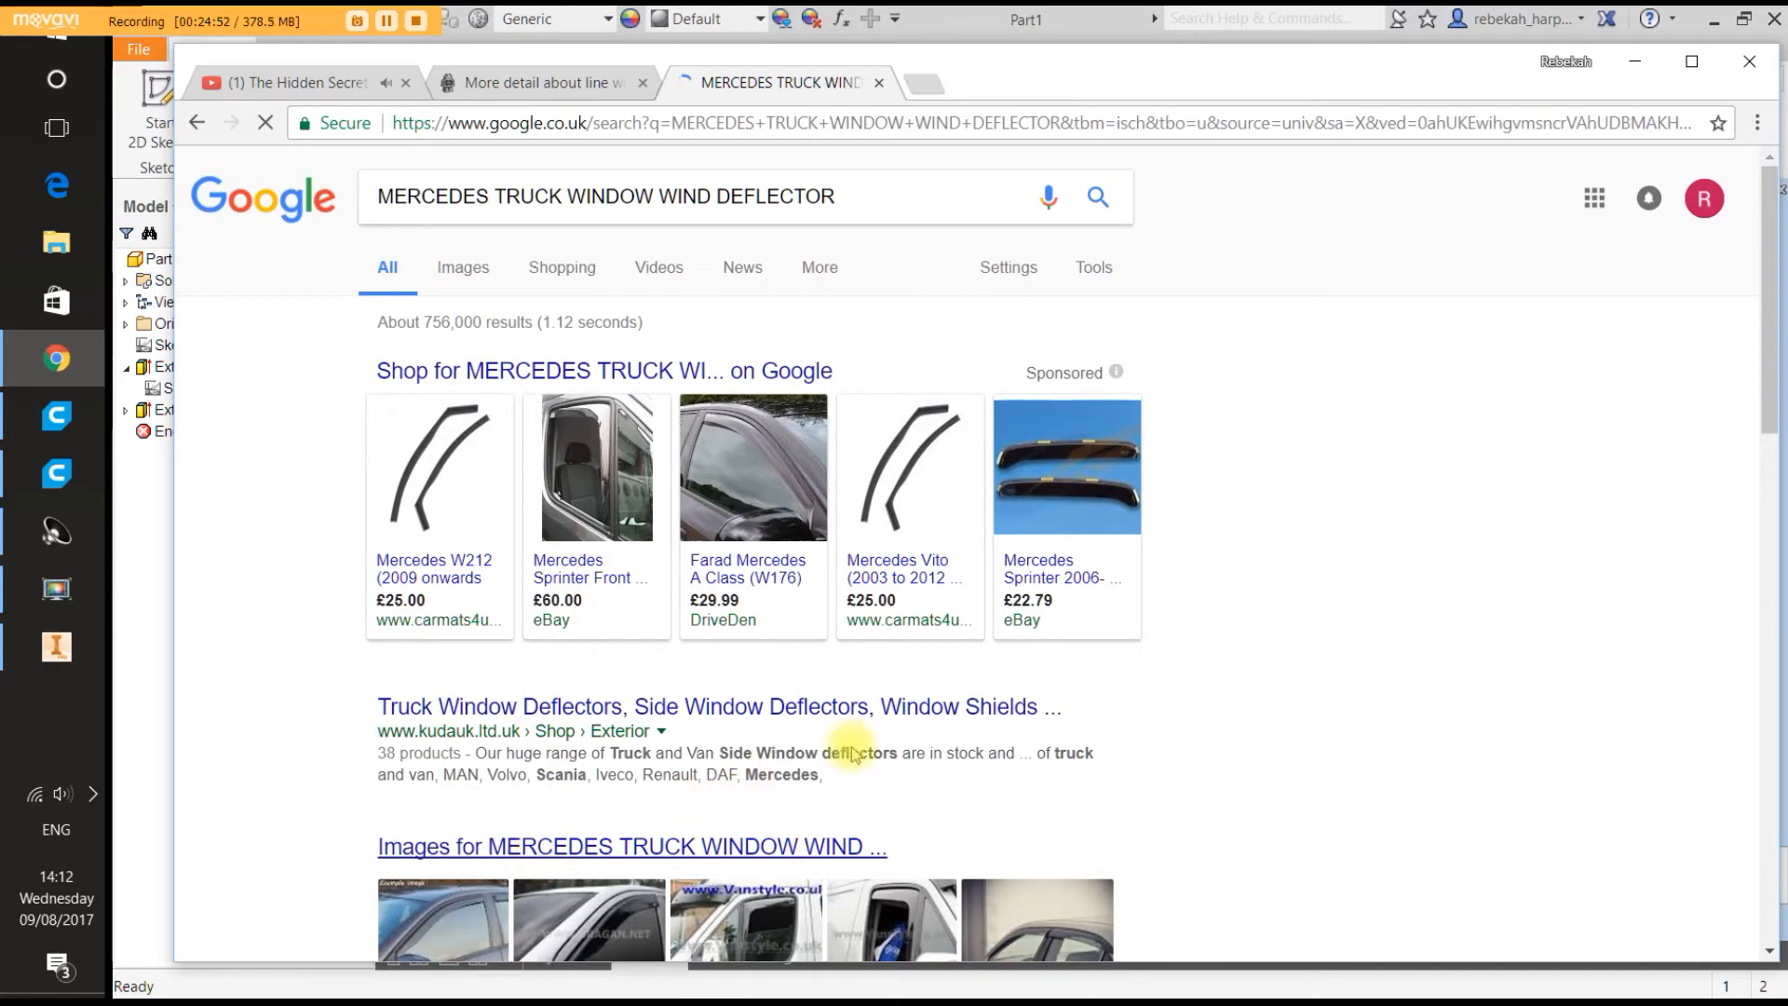
pyautogui.scroll(-7, 936, 699)
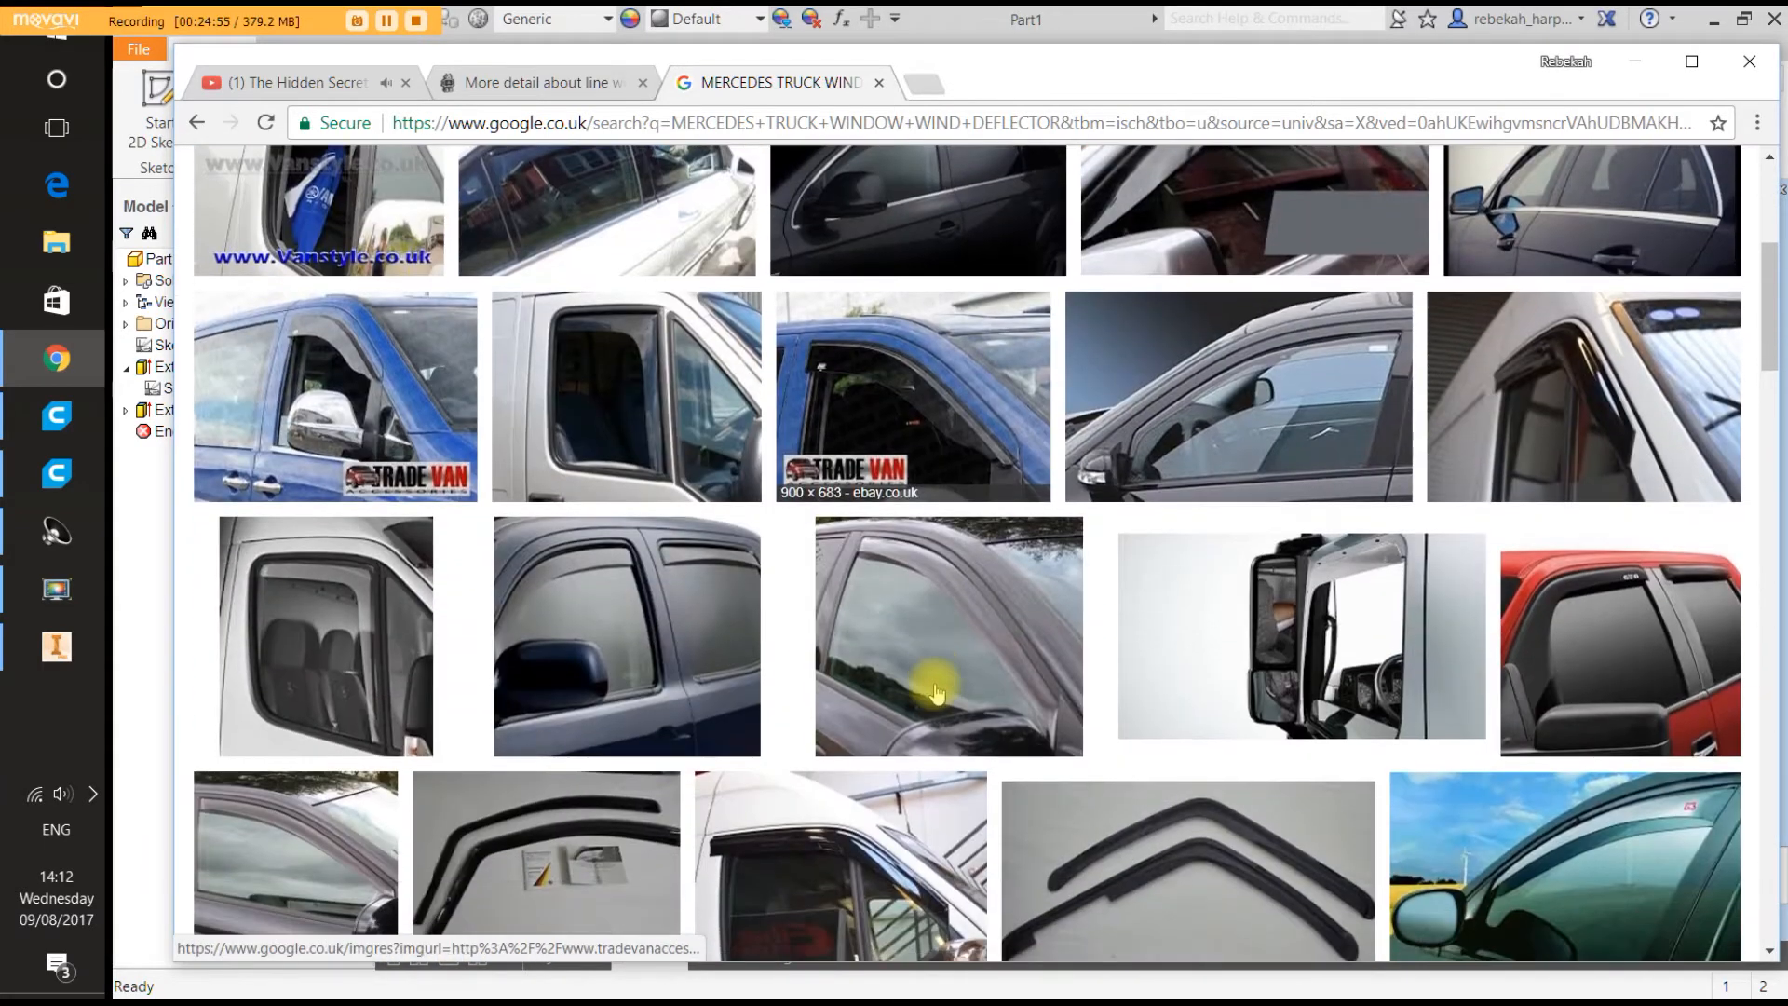
pyautogui.hotkey('ctrl', '-')
pyautogui.hotkey('ctrl', '-')
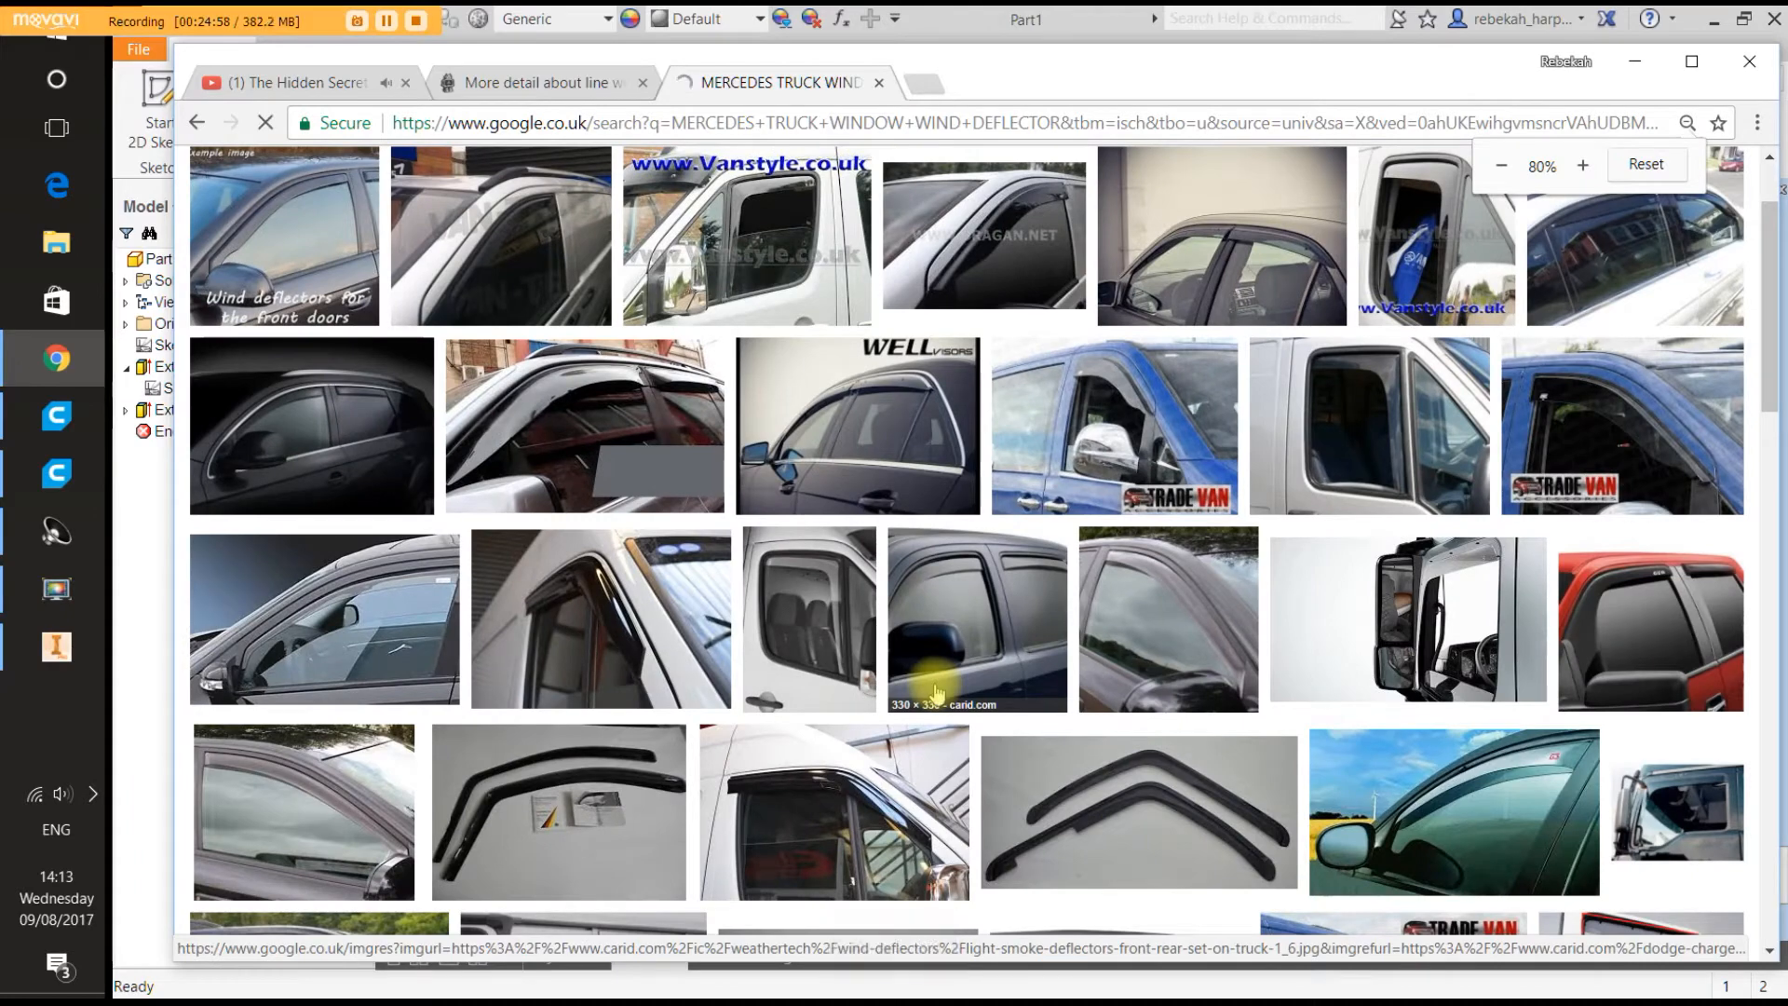
# Preview the Mercedes-Benz Arocs side window wind deflector picture and browse further through the truck wind deflector image results.
pyautogui.click(1389, 652)
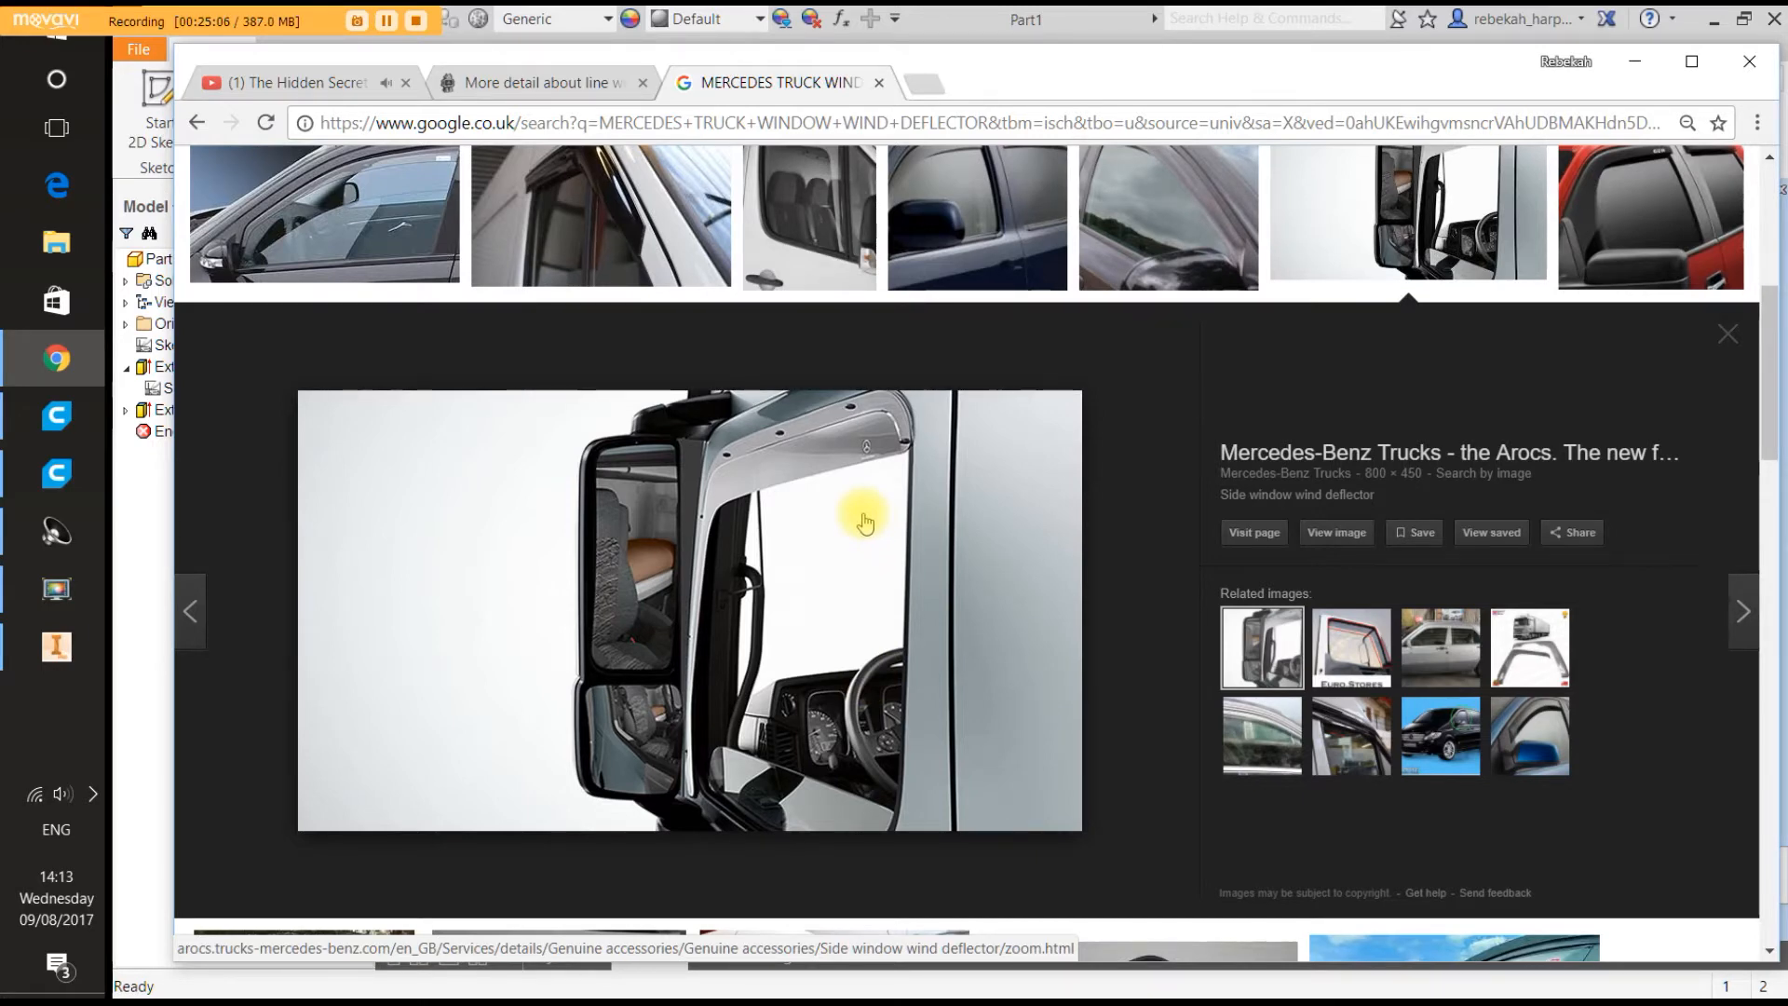
pyautogui.scroll(-6, 864, 522)
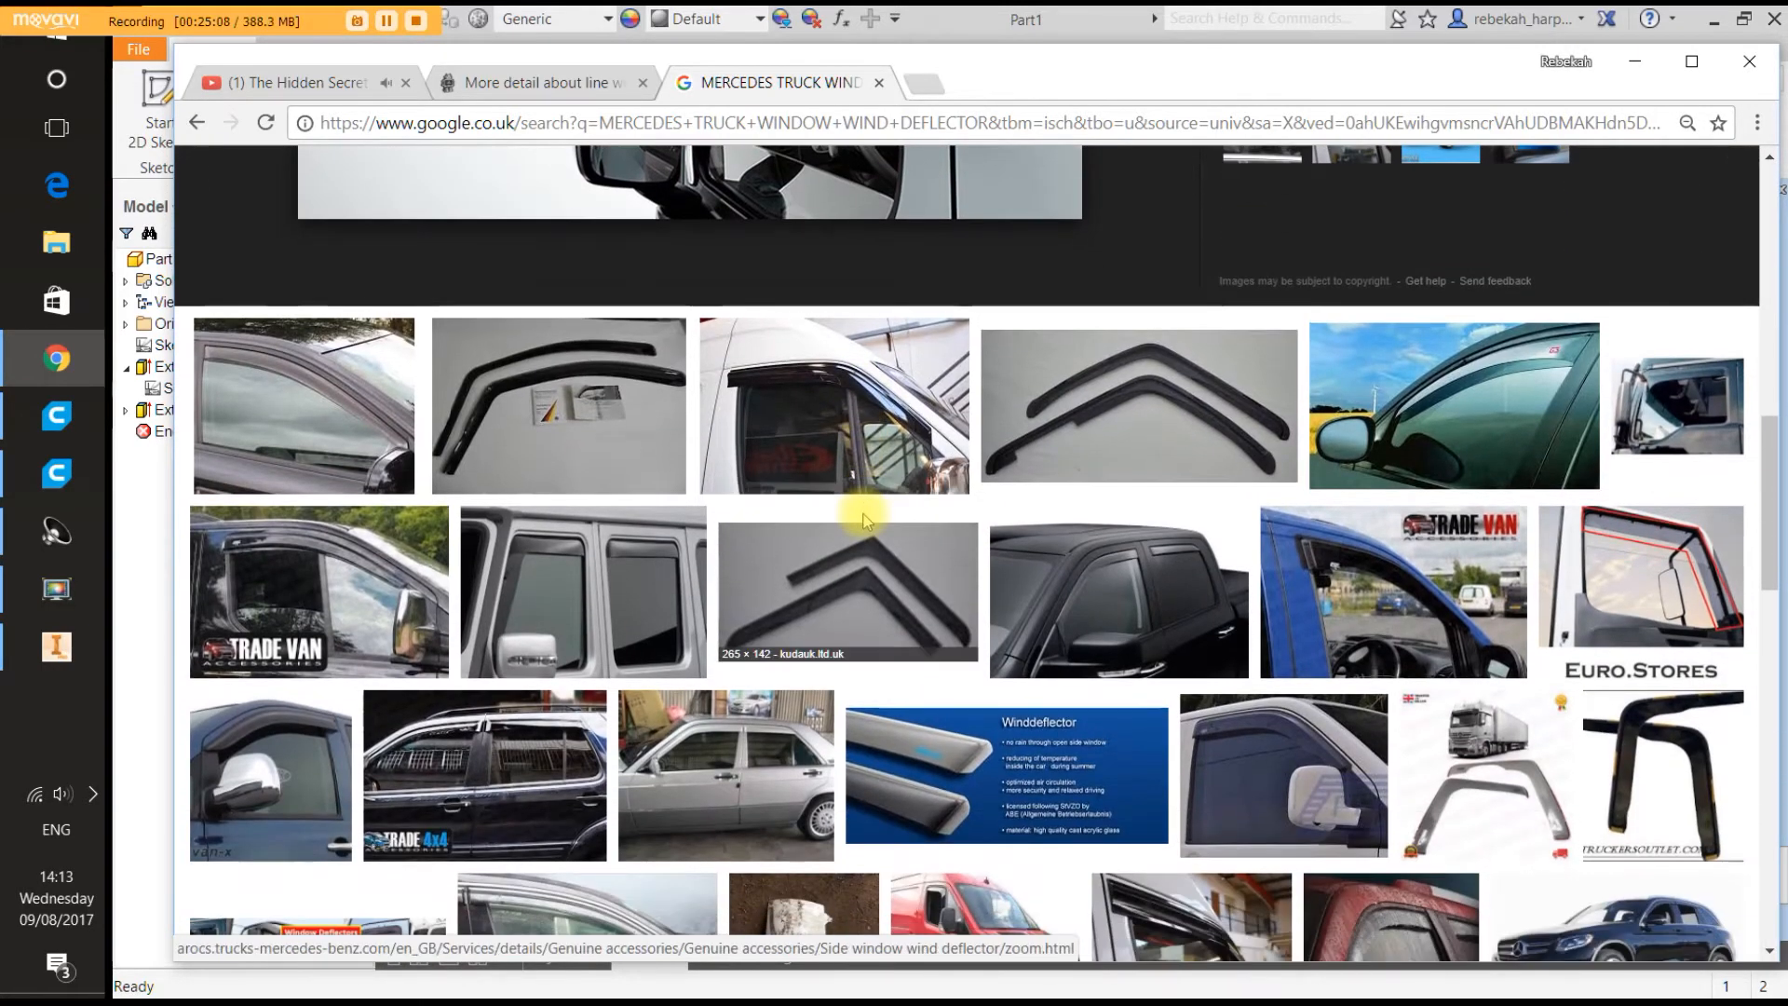
pyautogui.scroll(-10, 864, 521)
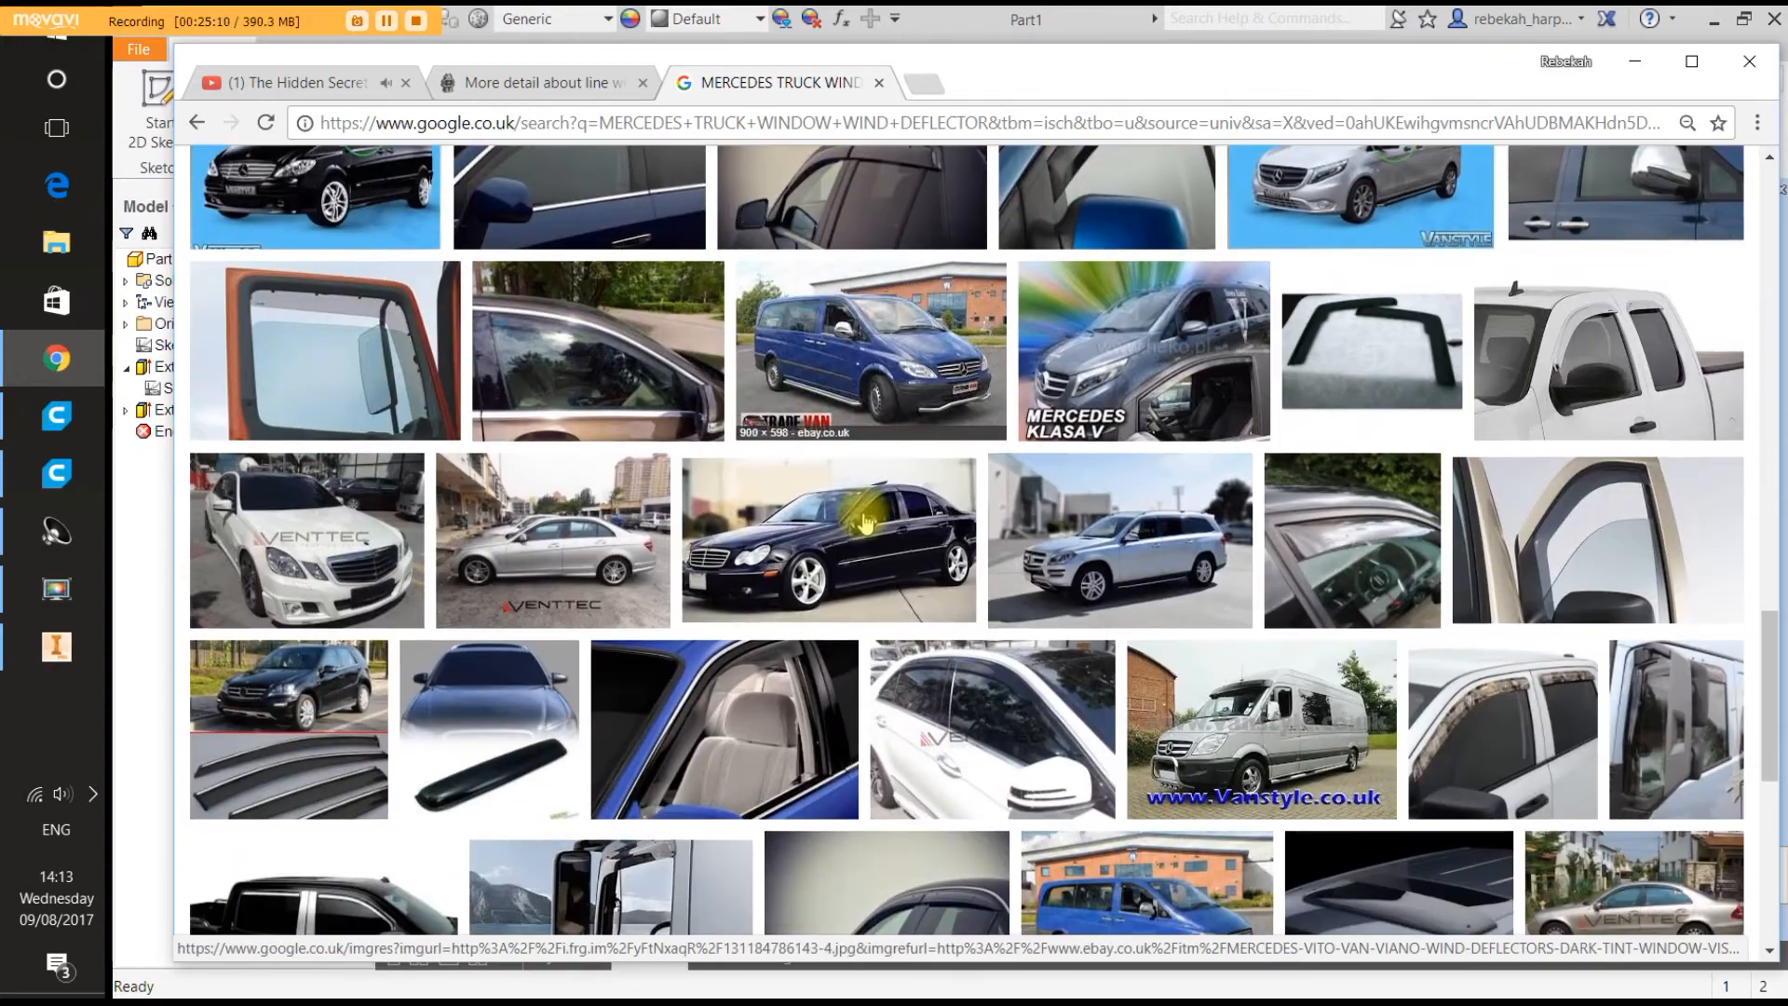
pyautogui.scroll(-6, 864, 522)
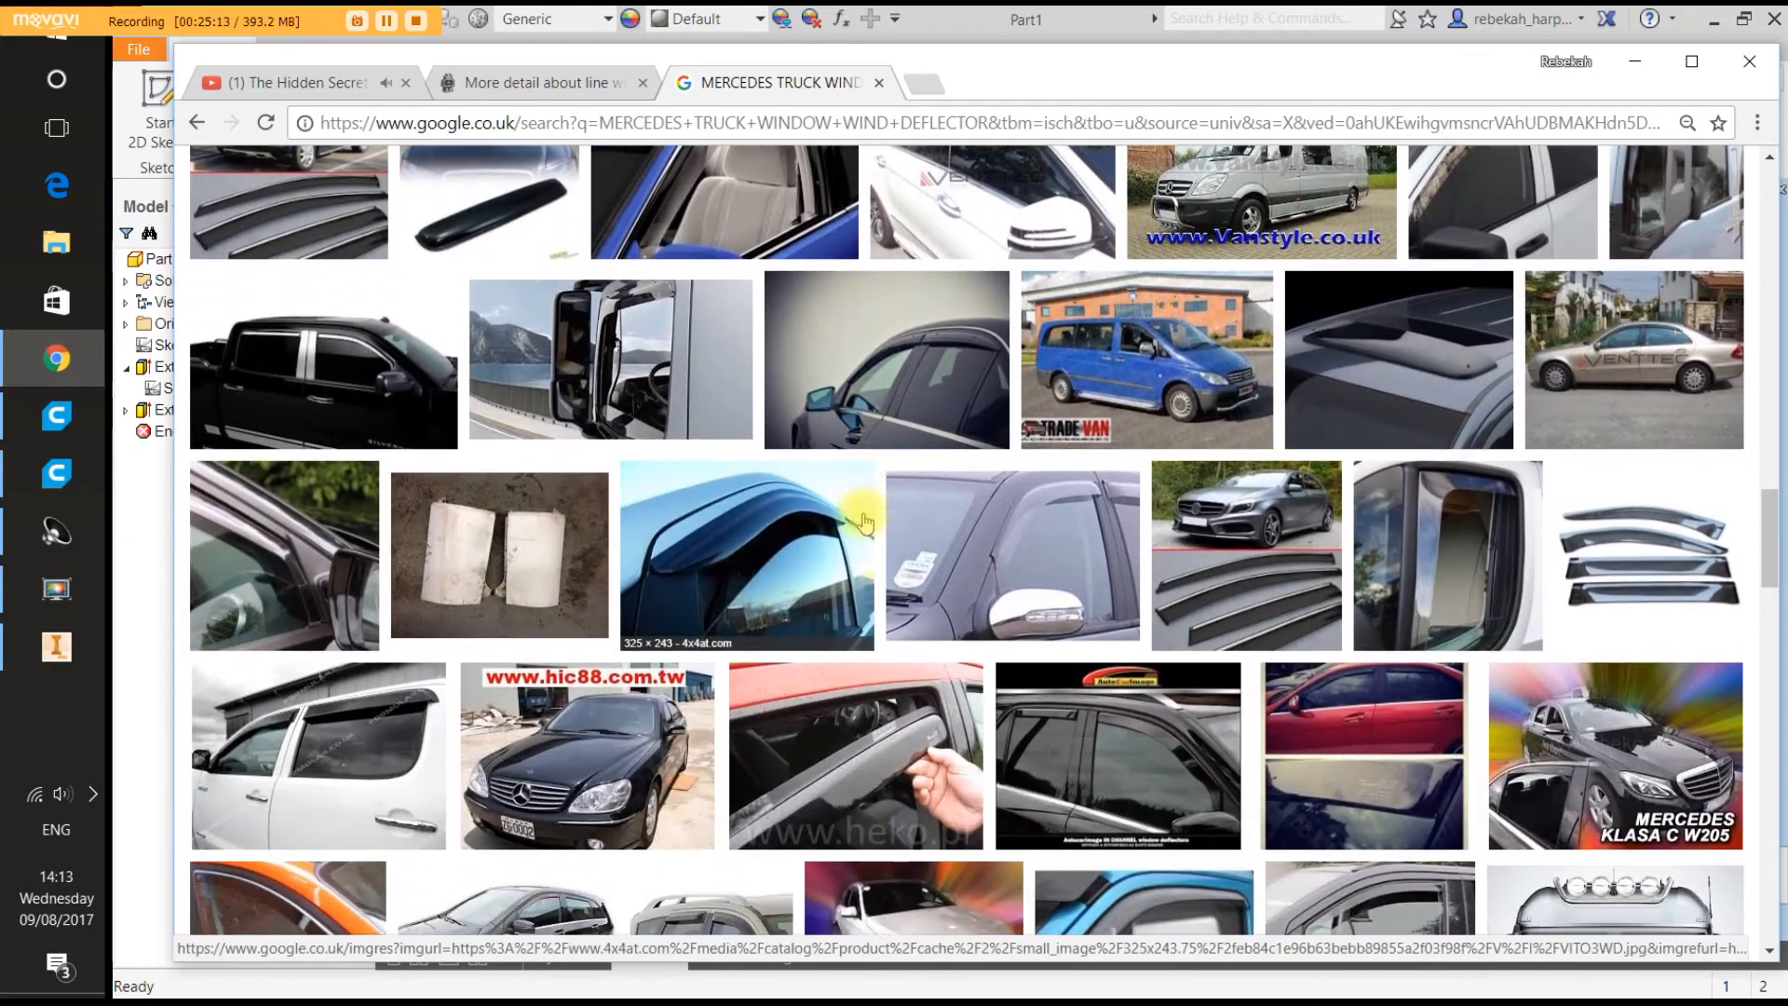
pyautogui.scroll(-1, 864, 522)
pyautogui.scroll(-8, 864, 522)
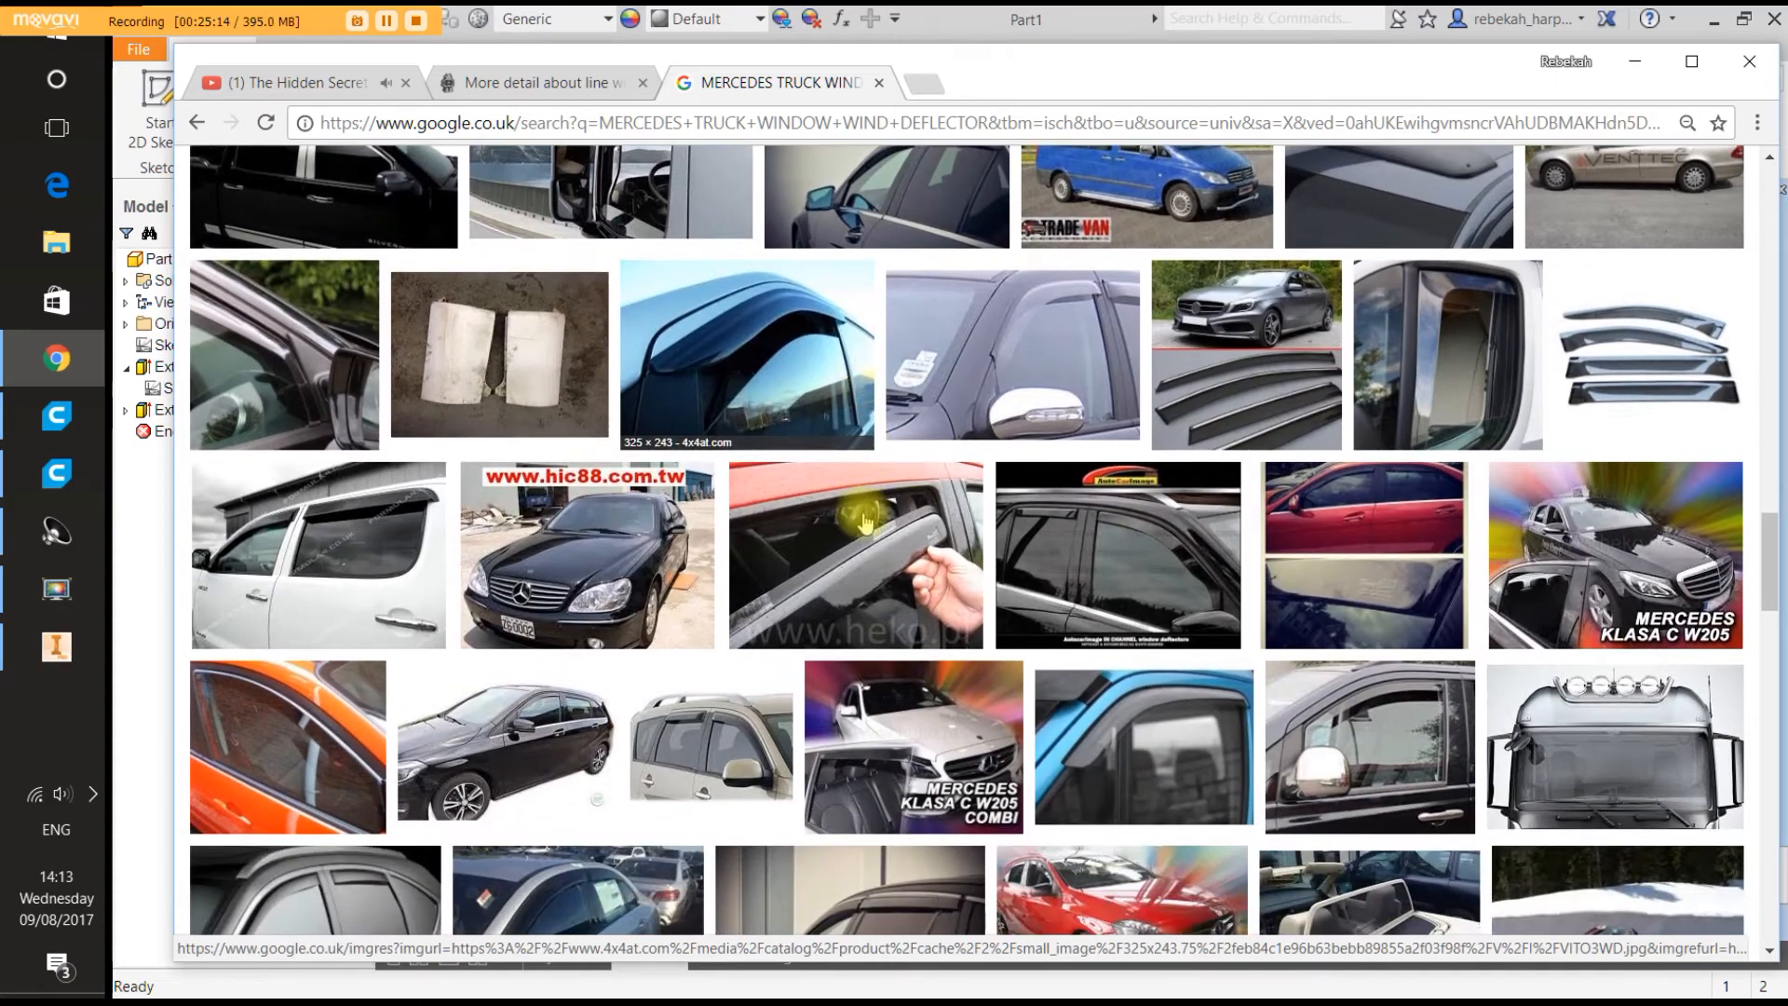
pyautogui.scroll(-8, 865, 521)
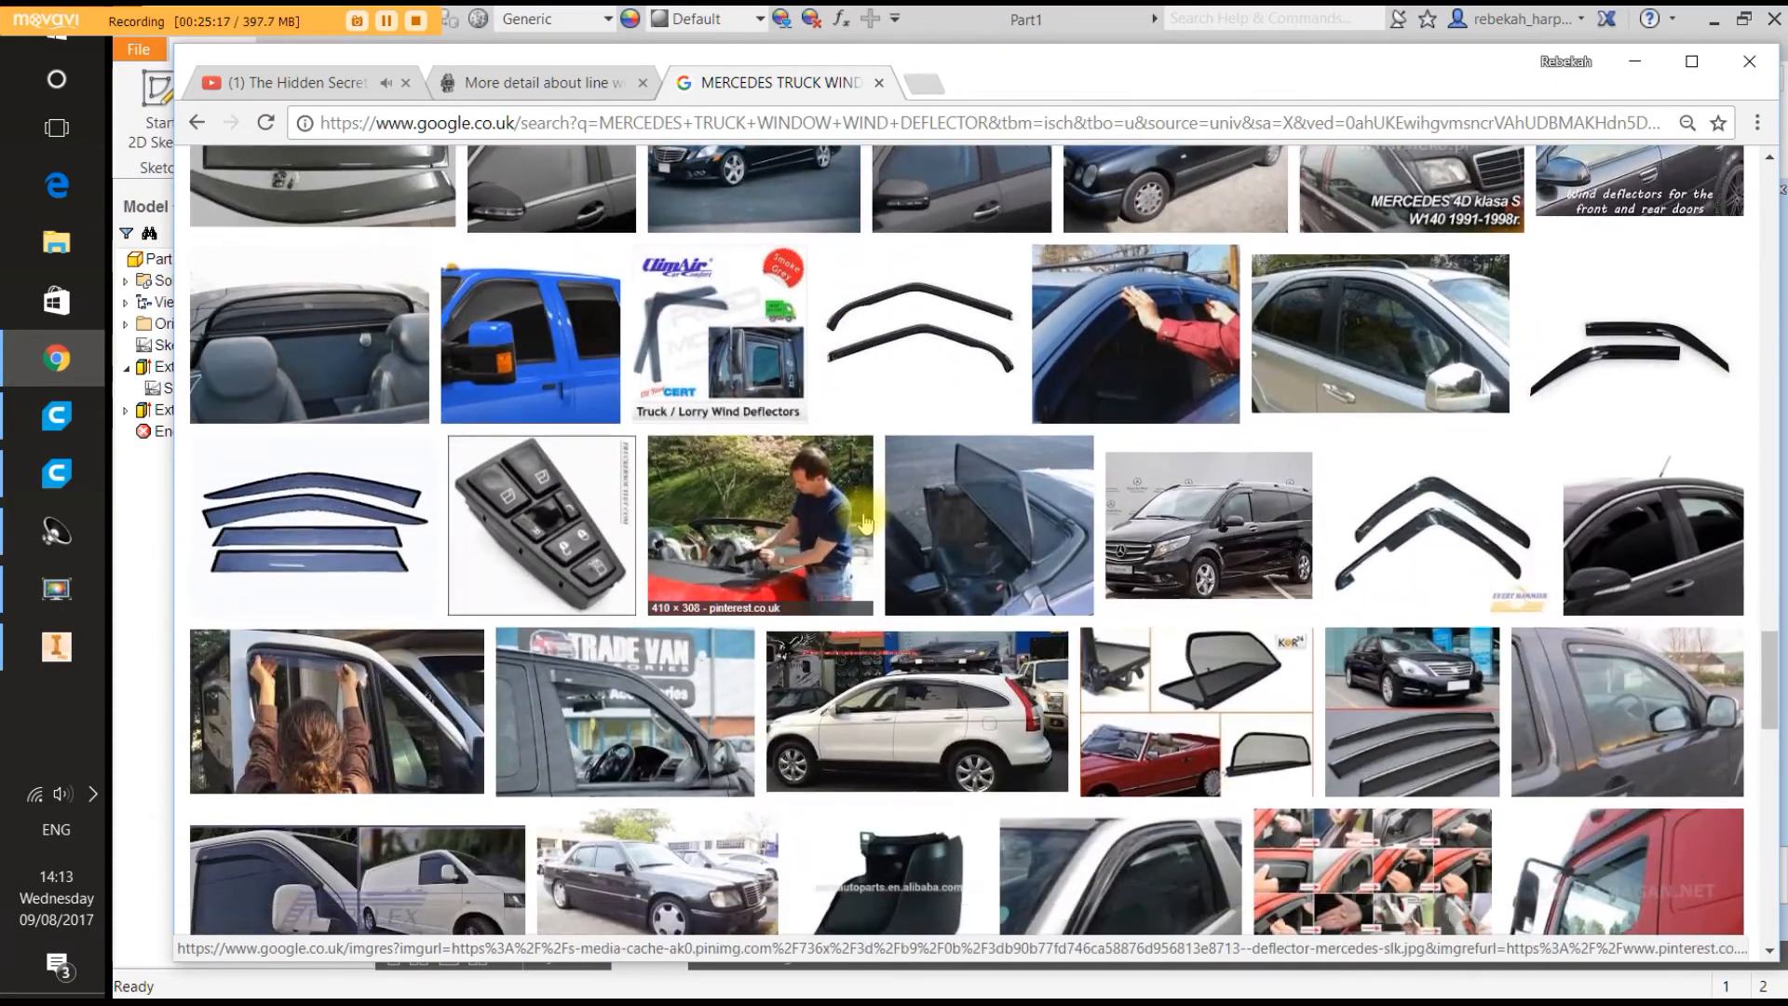
pyautogui.scroll(-10, 864, 521)
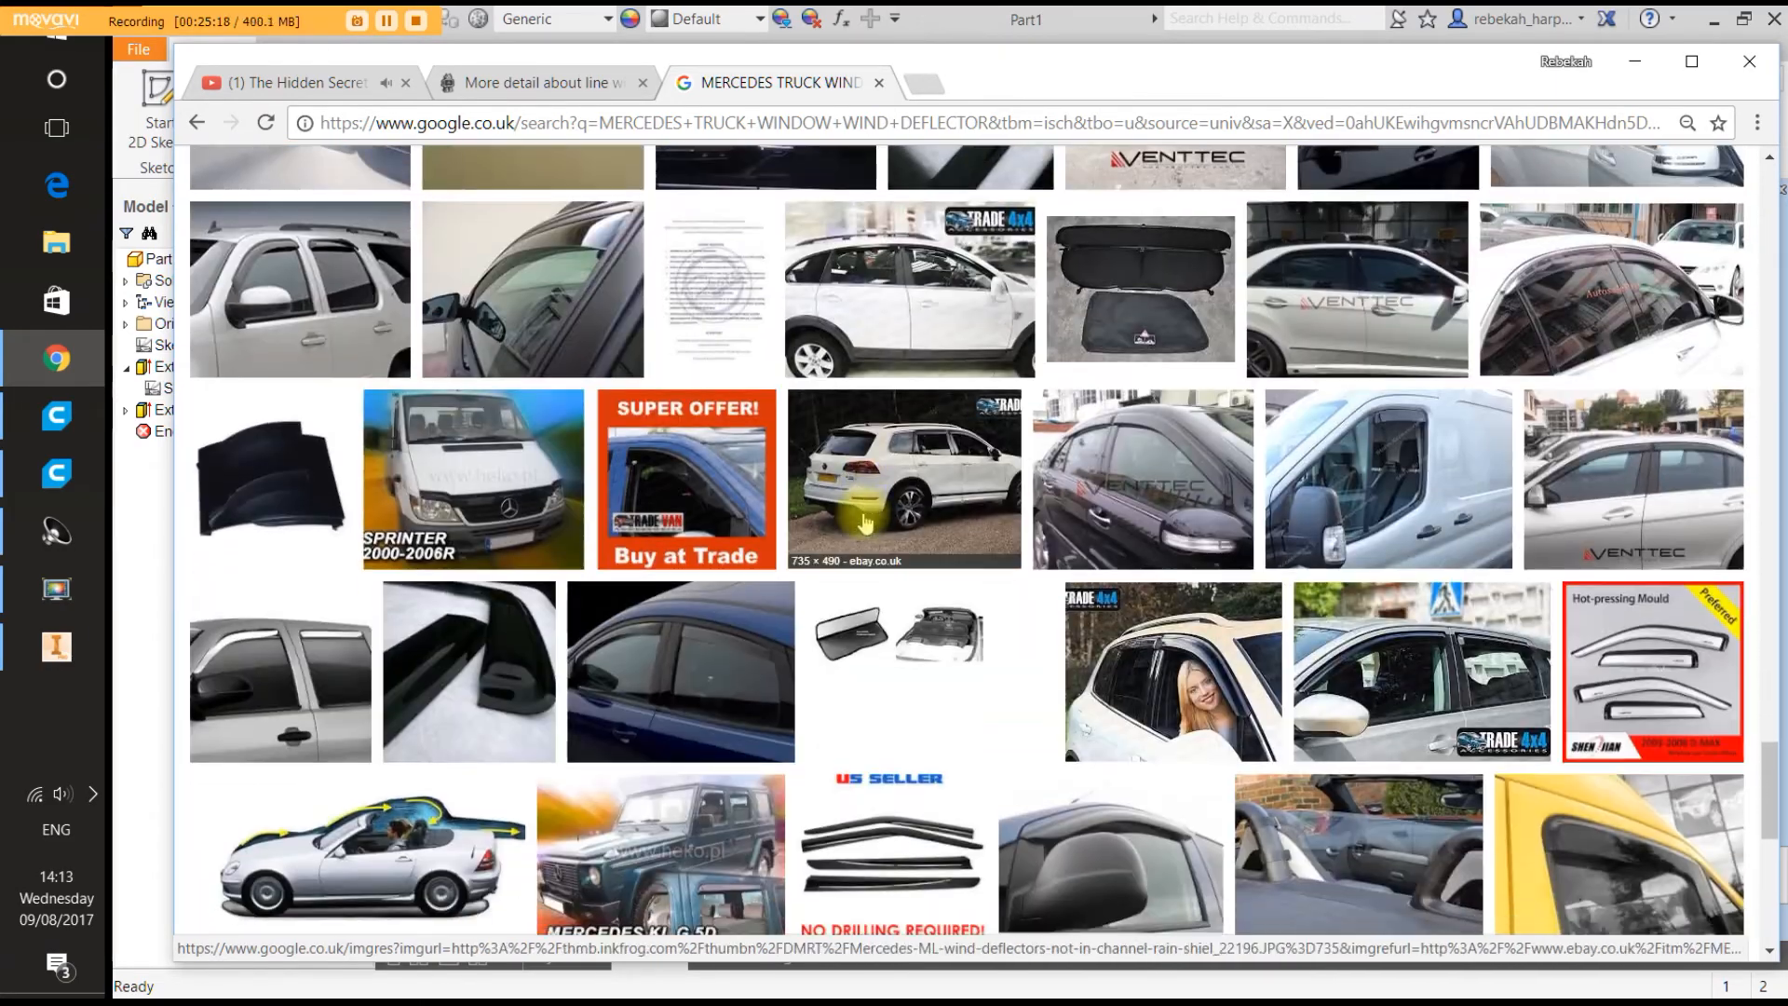
# Change the image search to MERCEDES ACTROS WINDOW WIND DEFLECTOR.
pyautogui.press('Home')
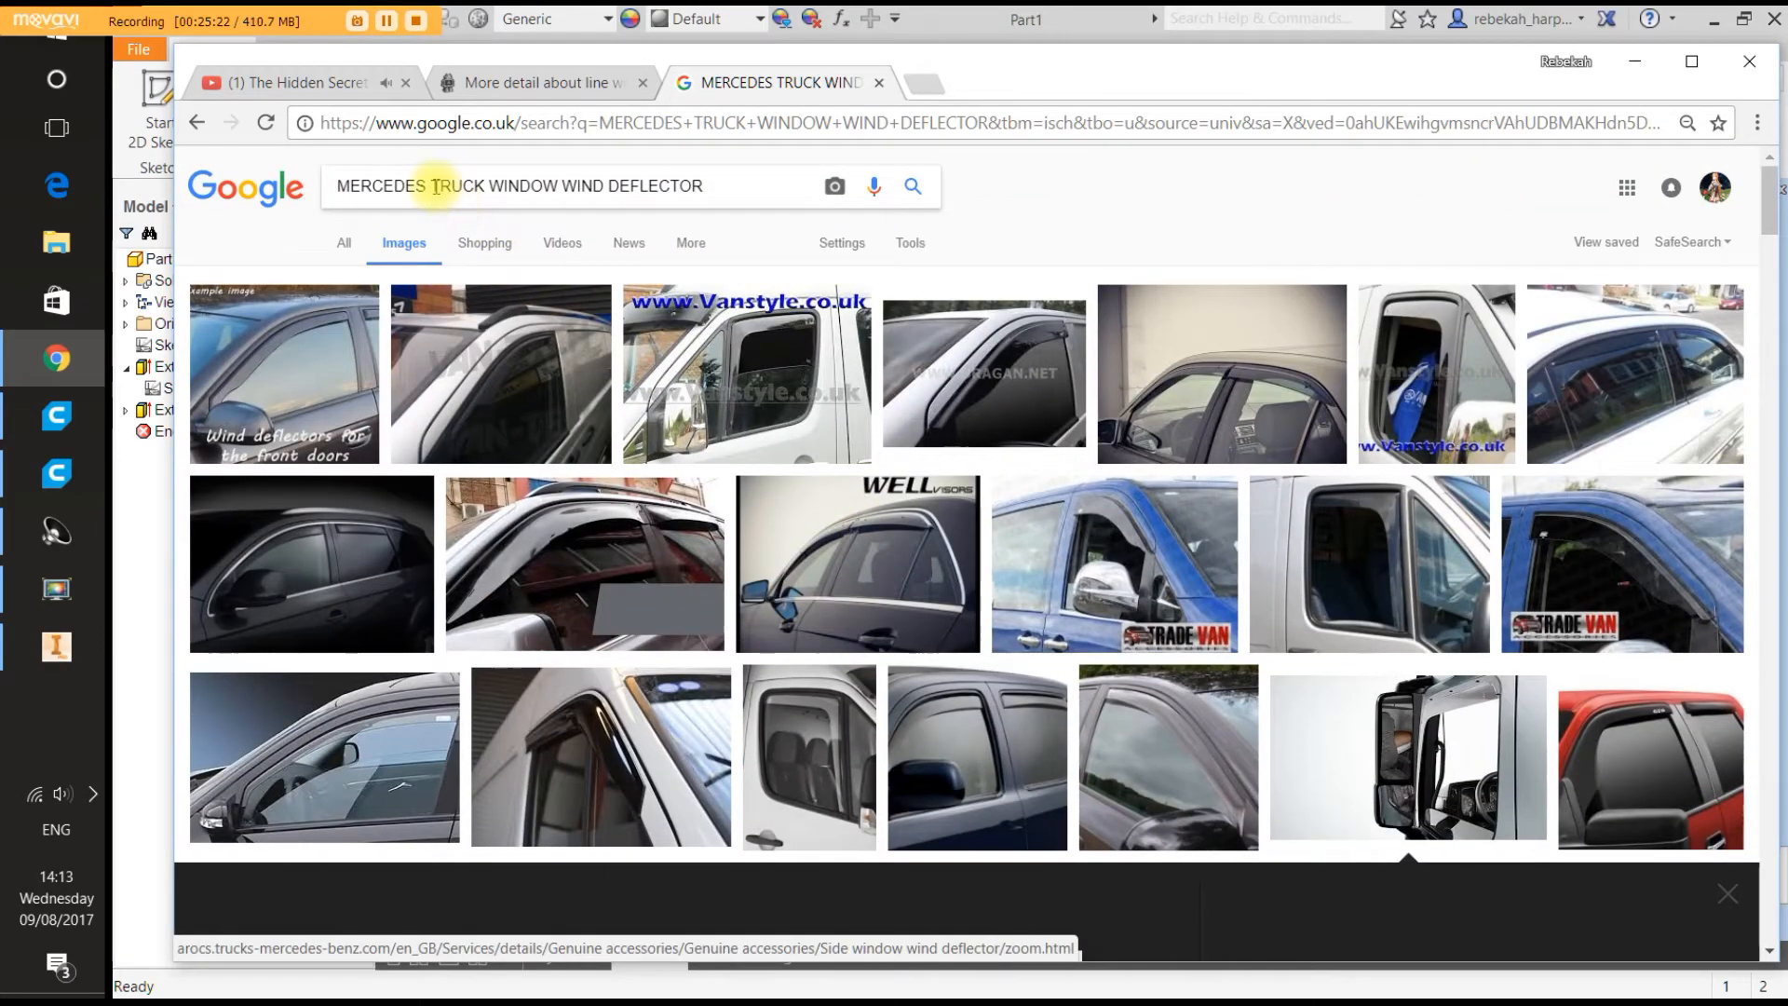
pyautogui.moveTo(430, 185); pyautogui.dragTo(481, 186)
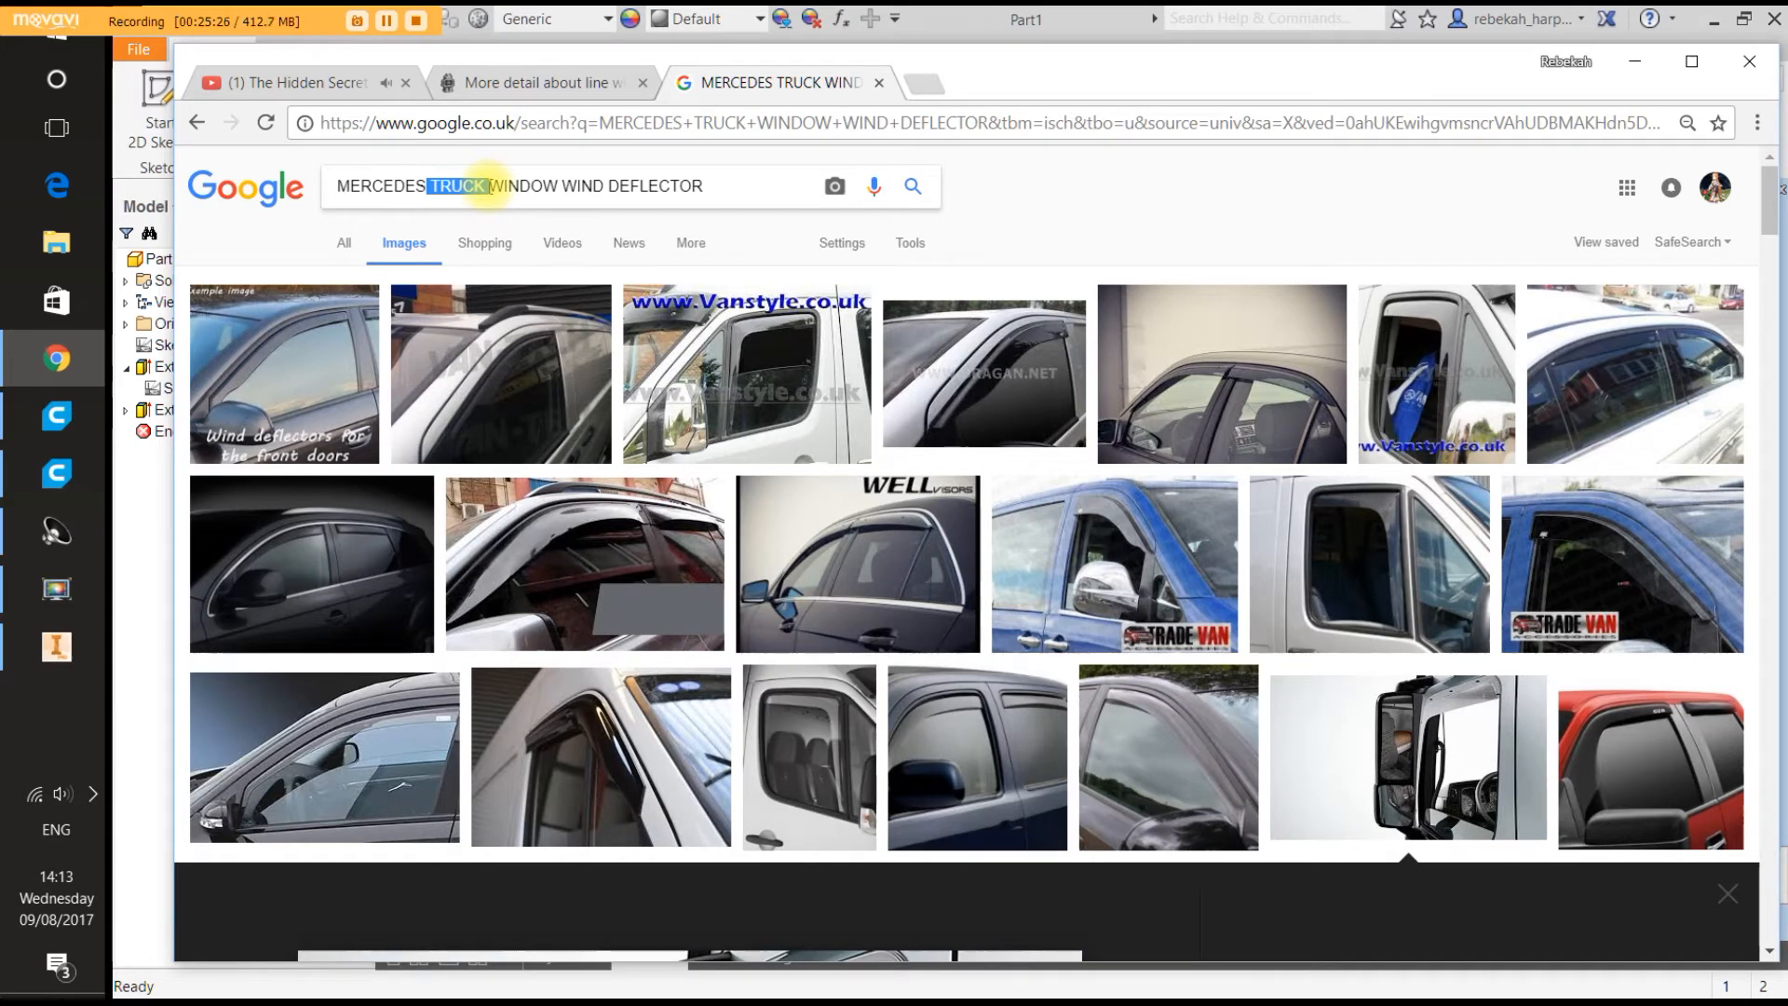
pyautogui.write('ACTROS')
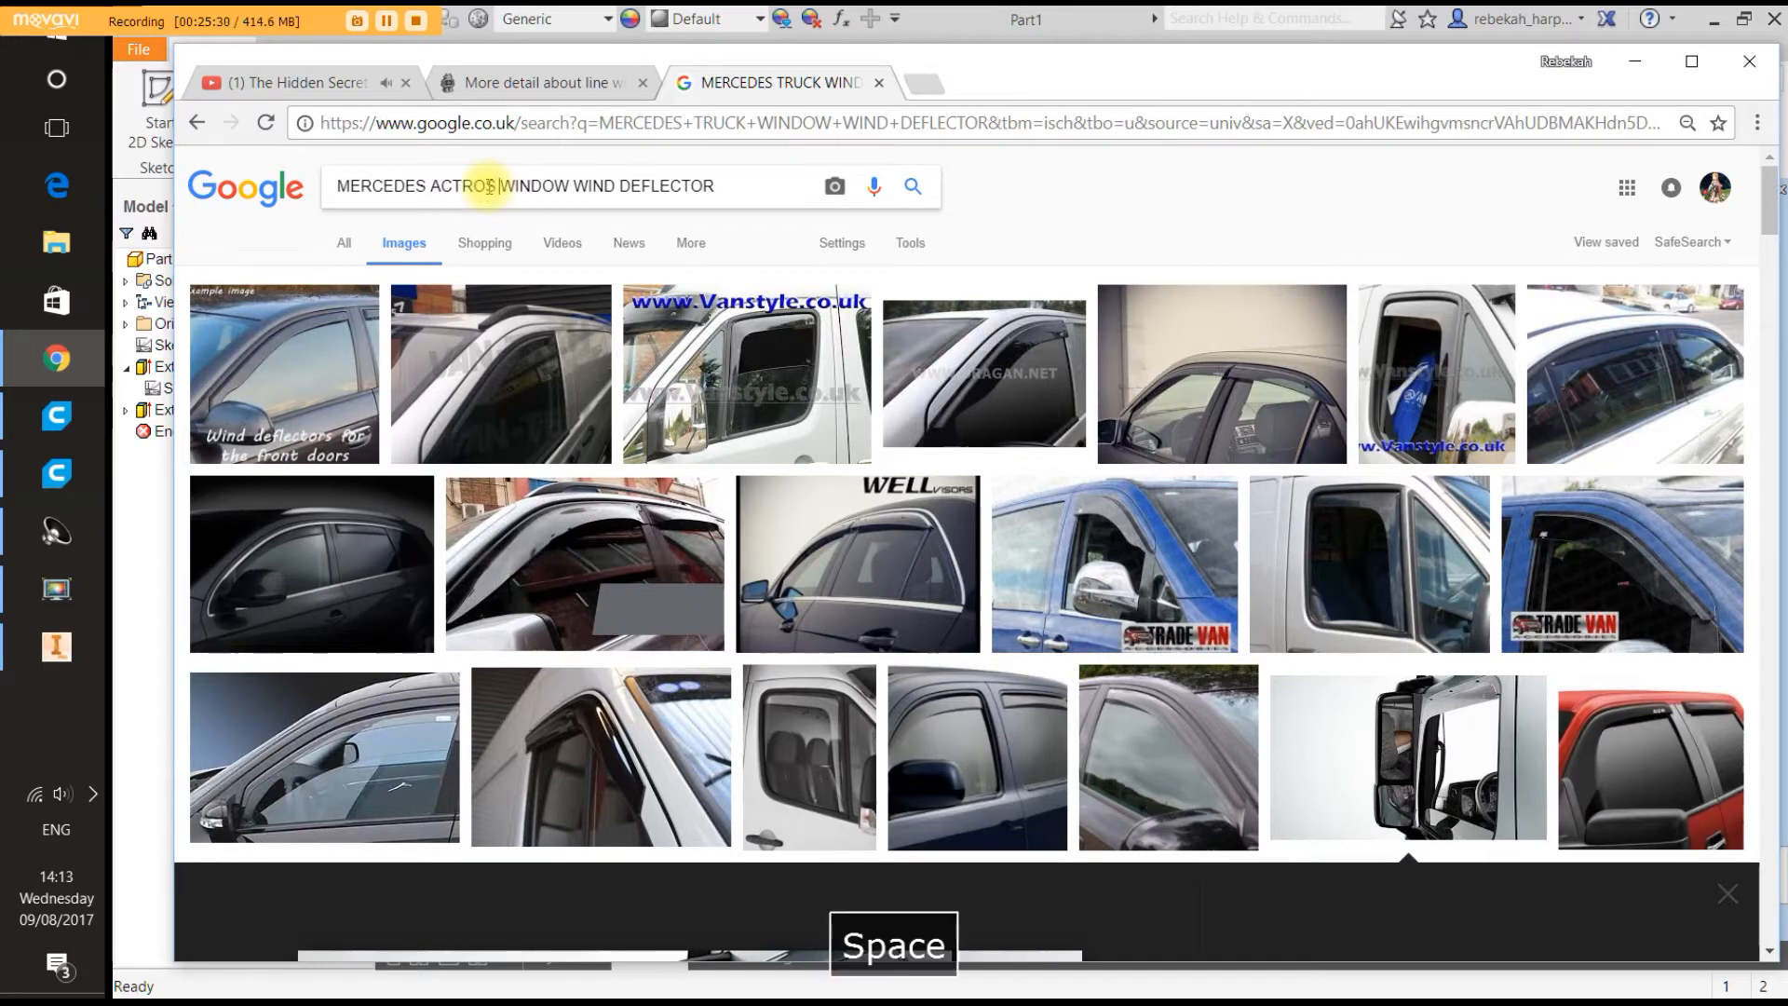
pyautogui.press('Return')
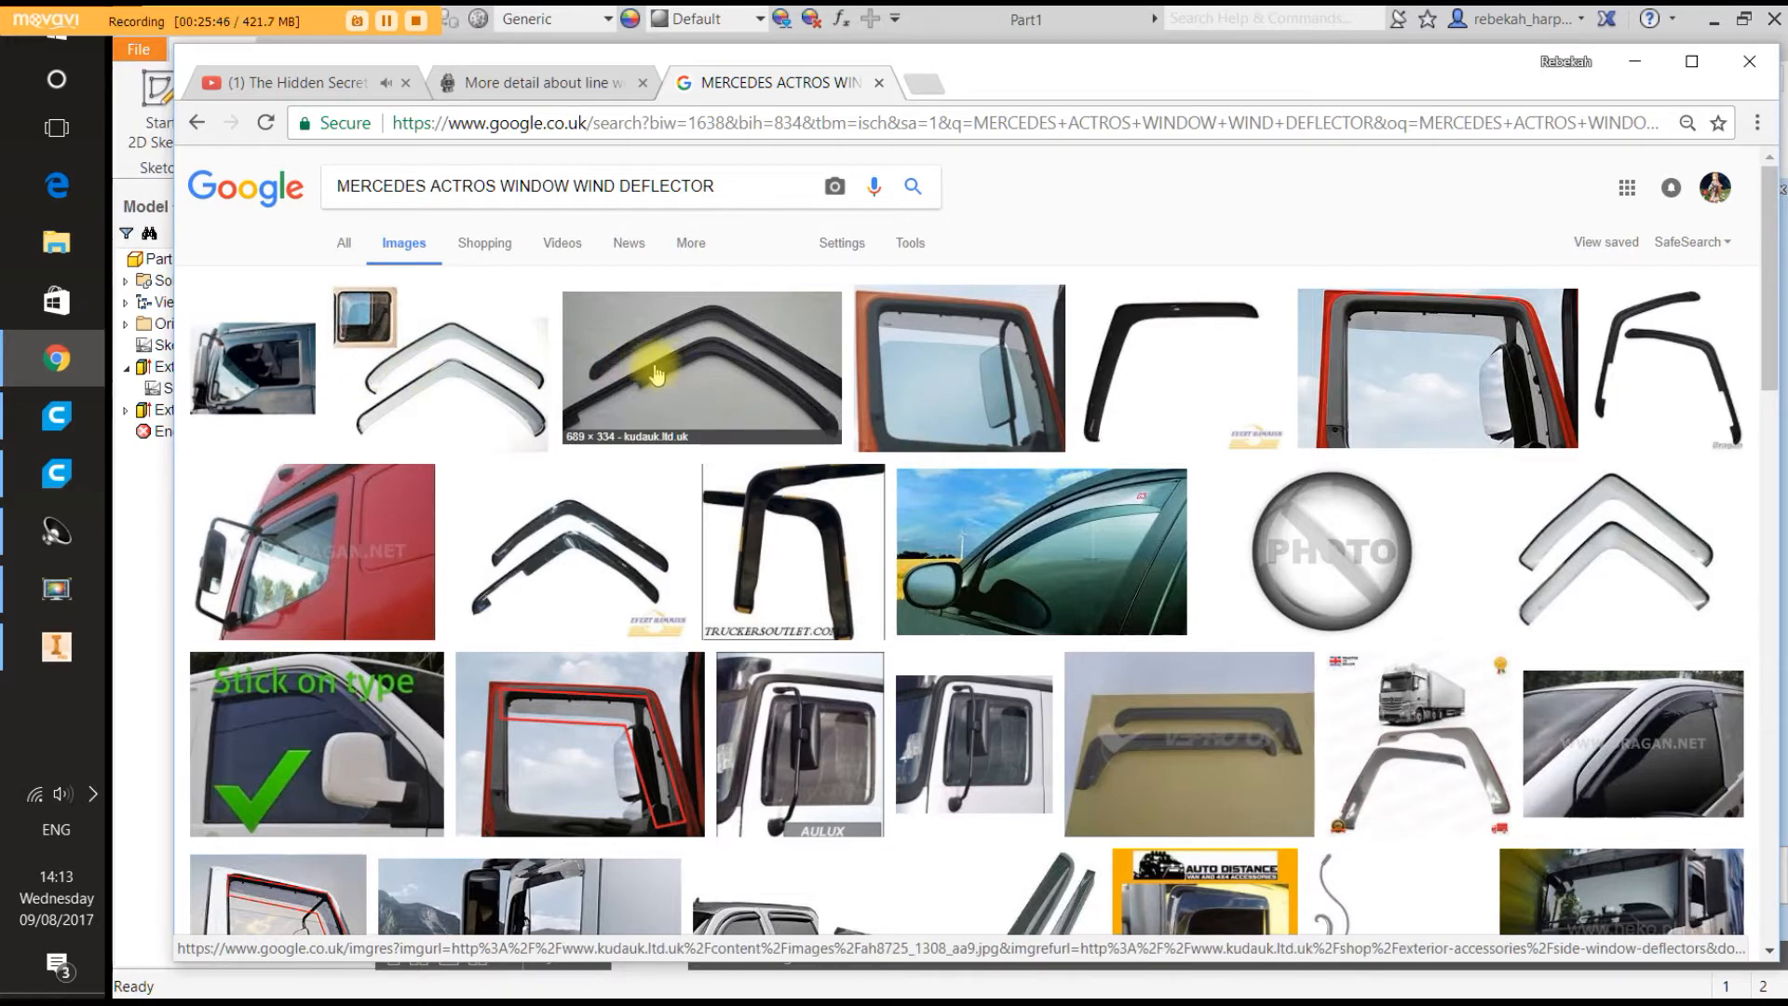
# Preview the SN-Truckstyling Actros picture, browse the other results, and open the Truckstyler-Shop side window deflectors picture at full size.
pyautogui.click(265, 382)
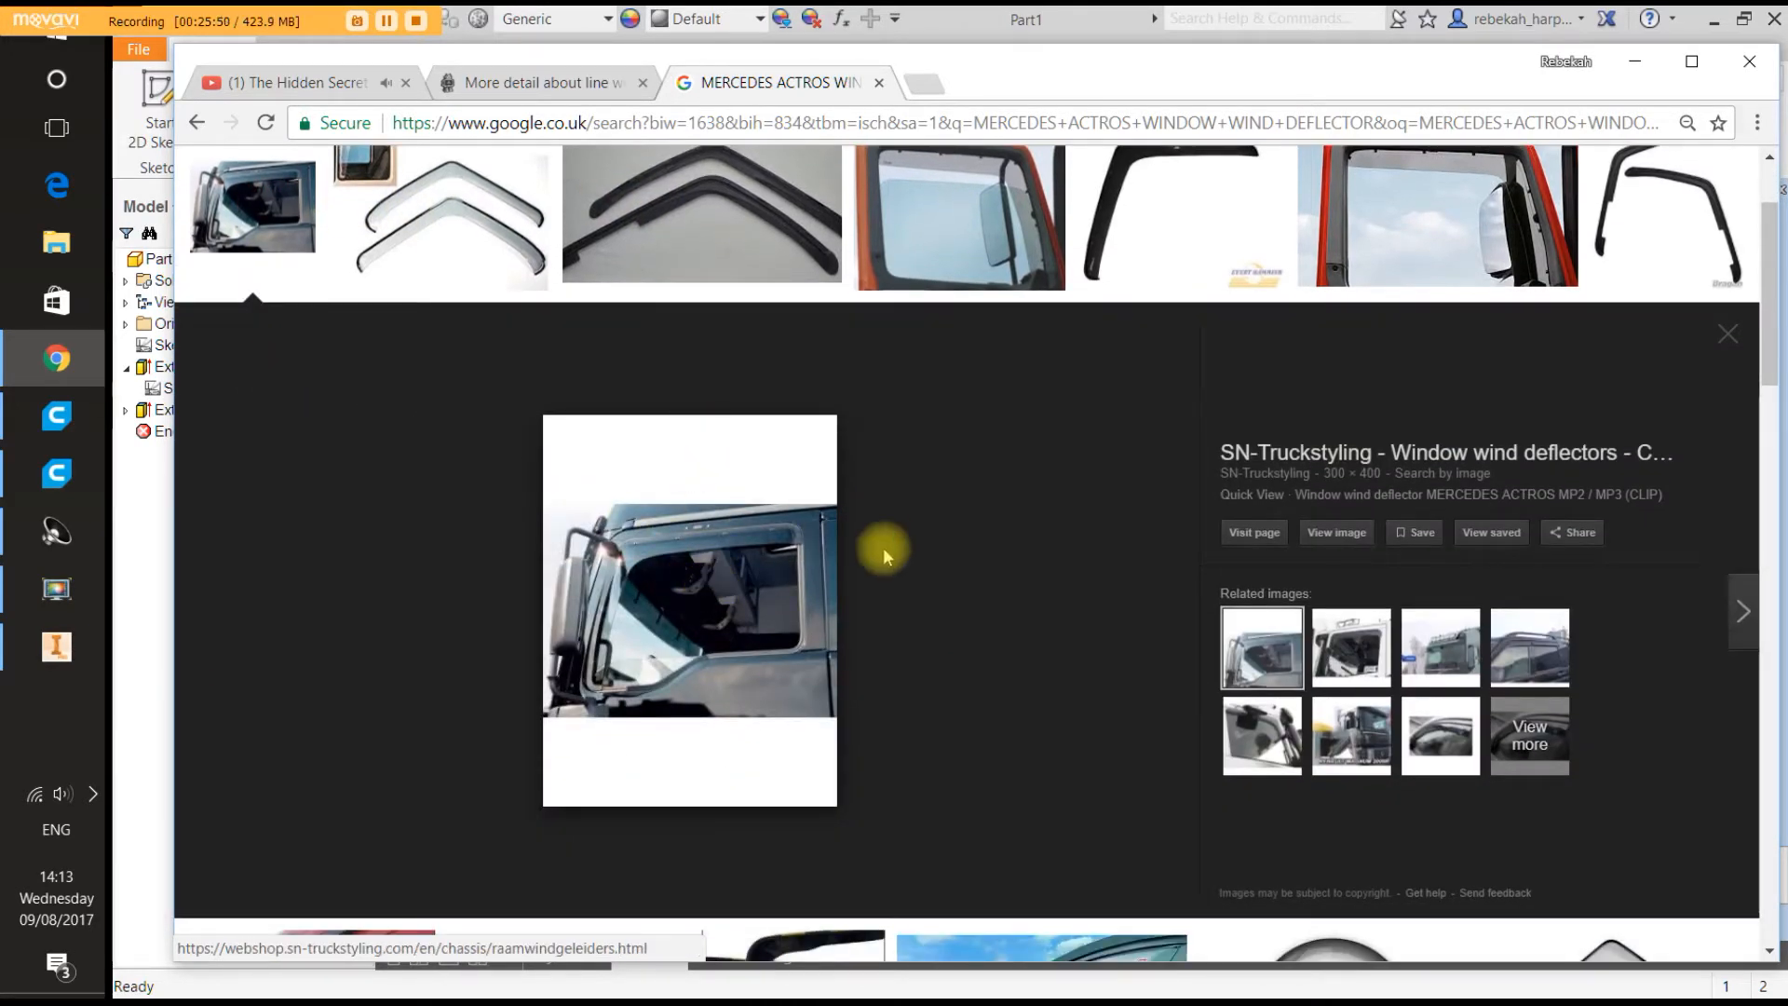
pyautogui.scroll(2, 876, 540)
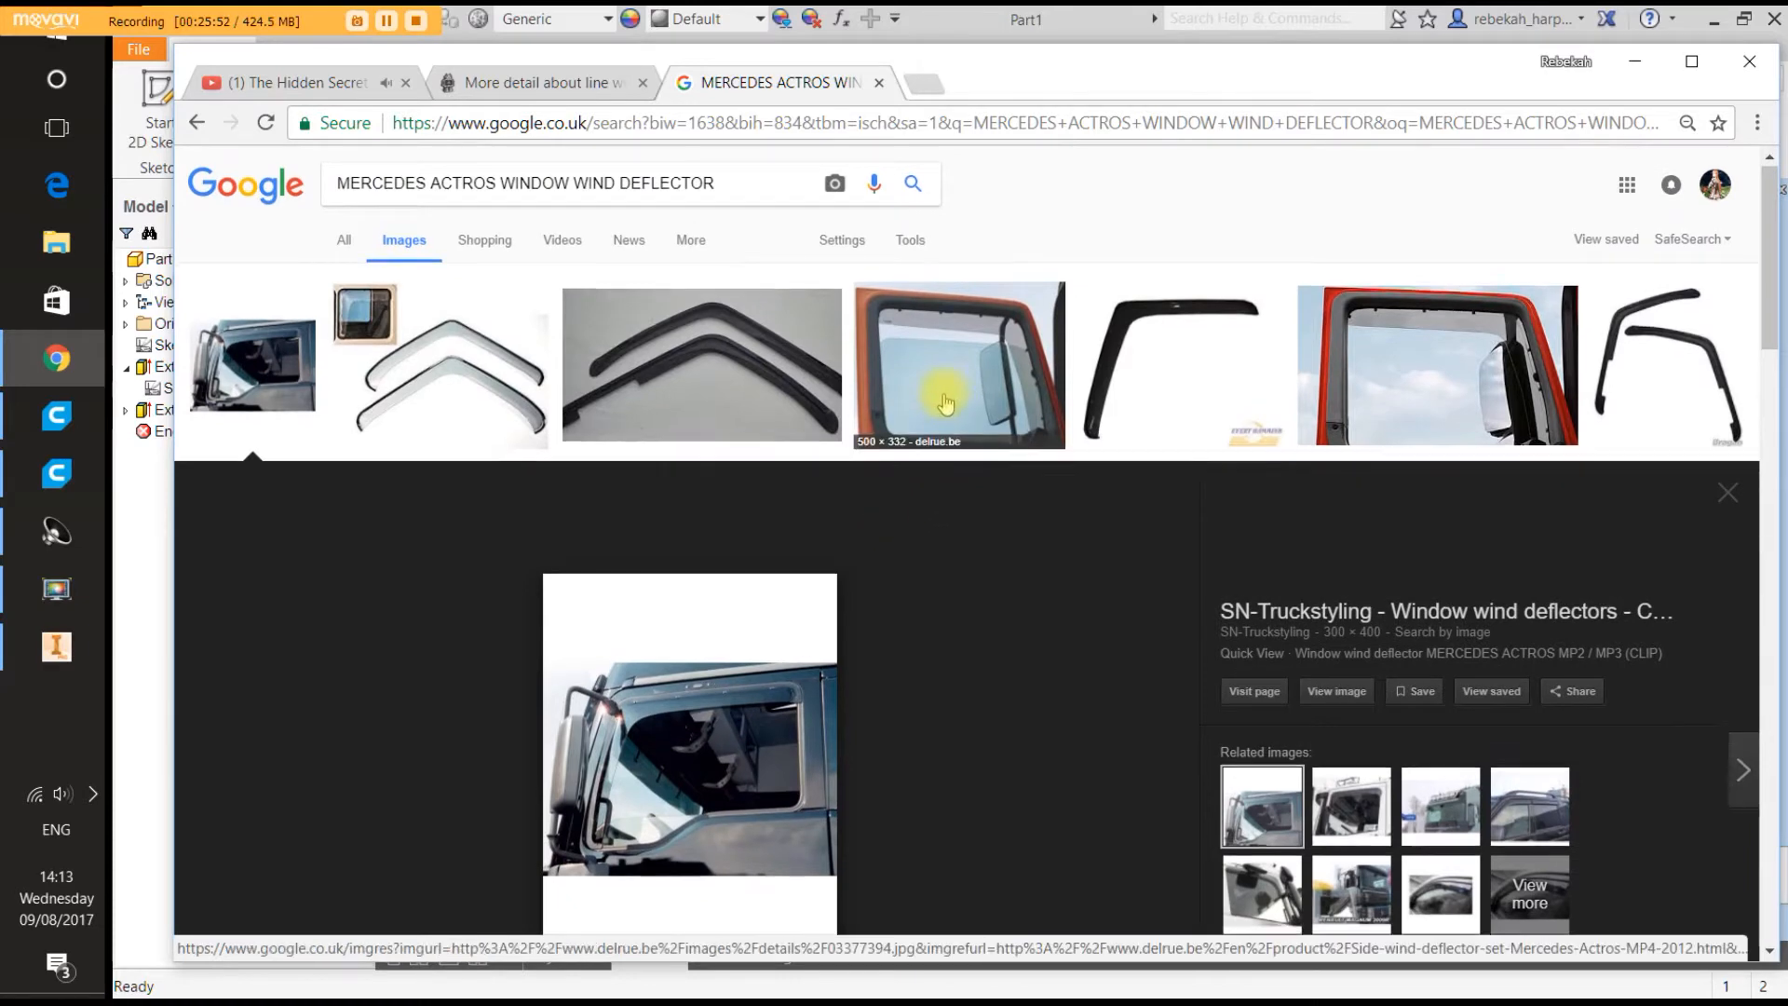
pyautogui.scroll(-8, 944, 396)
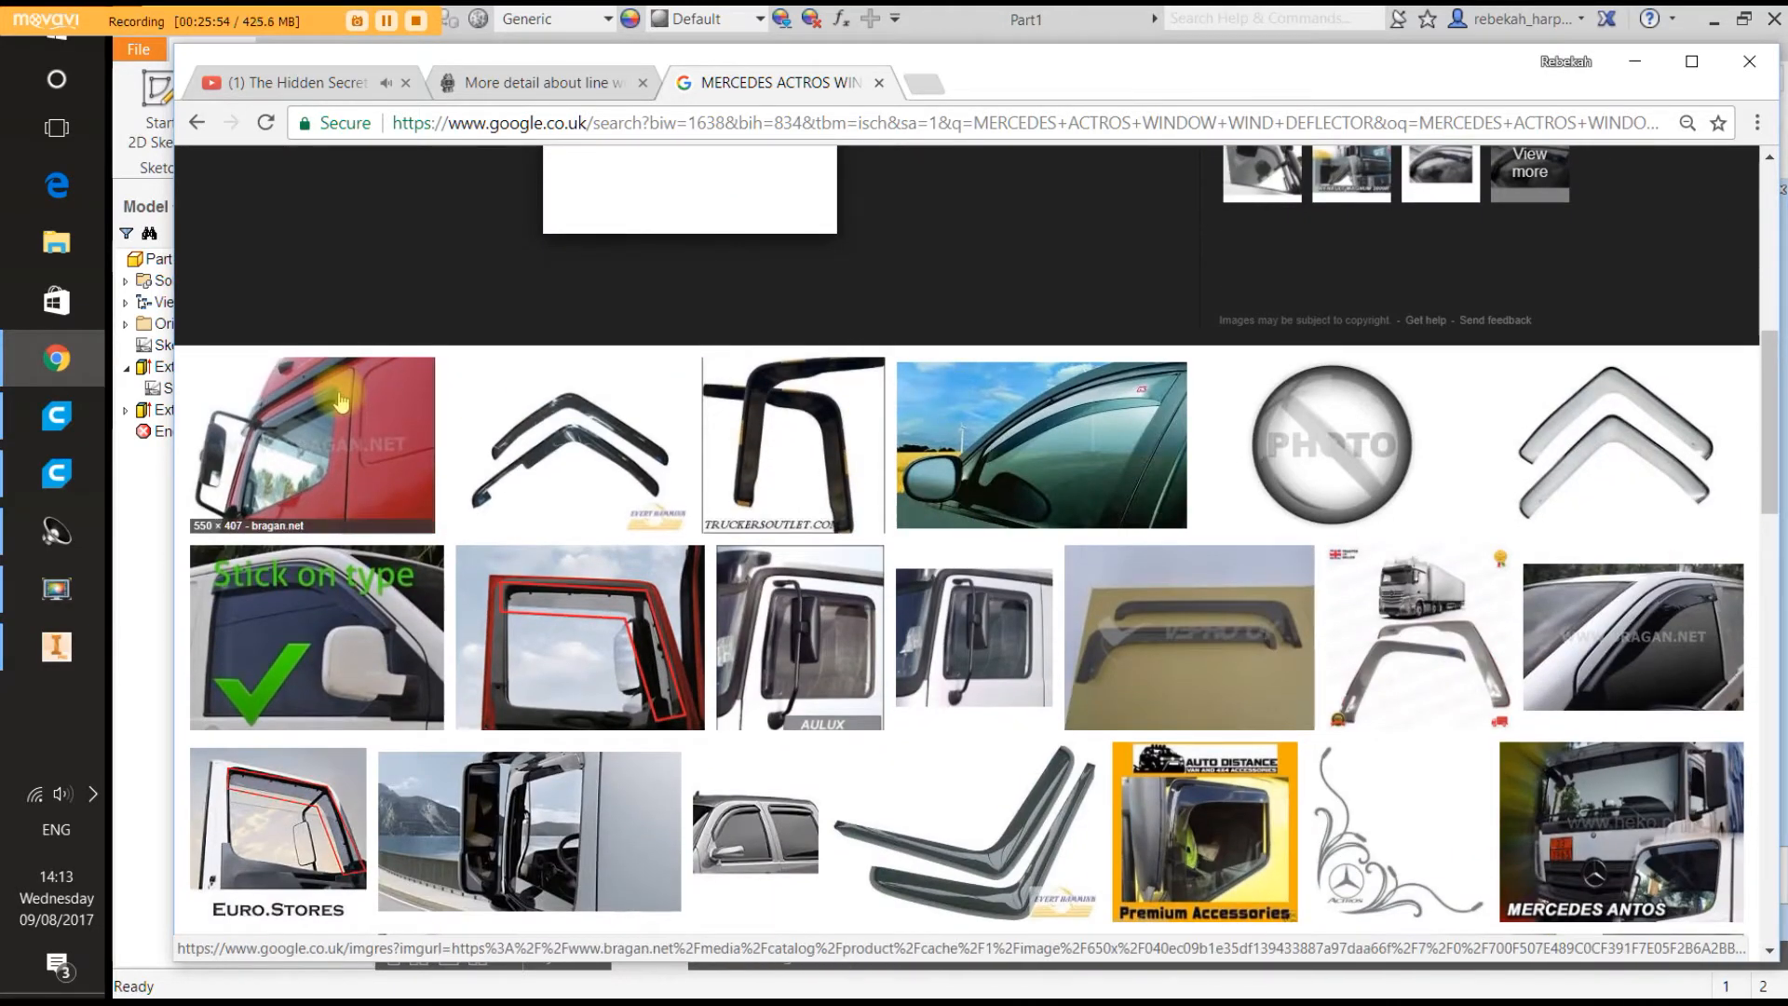
pyautogui.scroll(-1, 328, 486)
pyautogui.scroll(-1, 329, 485)
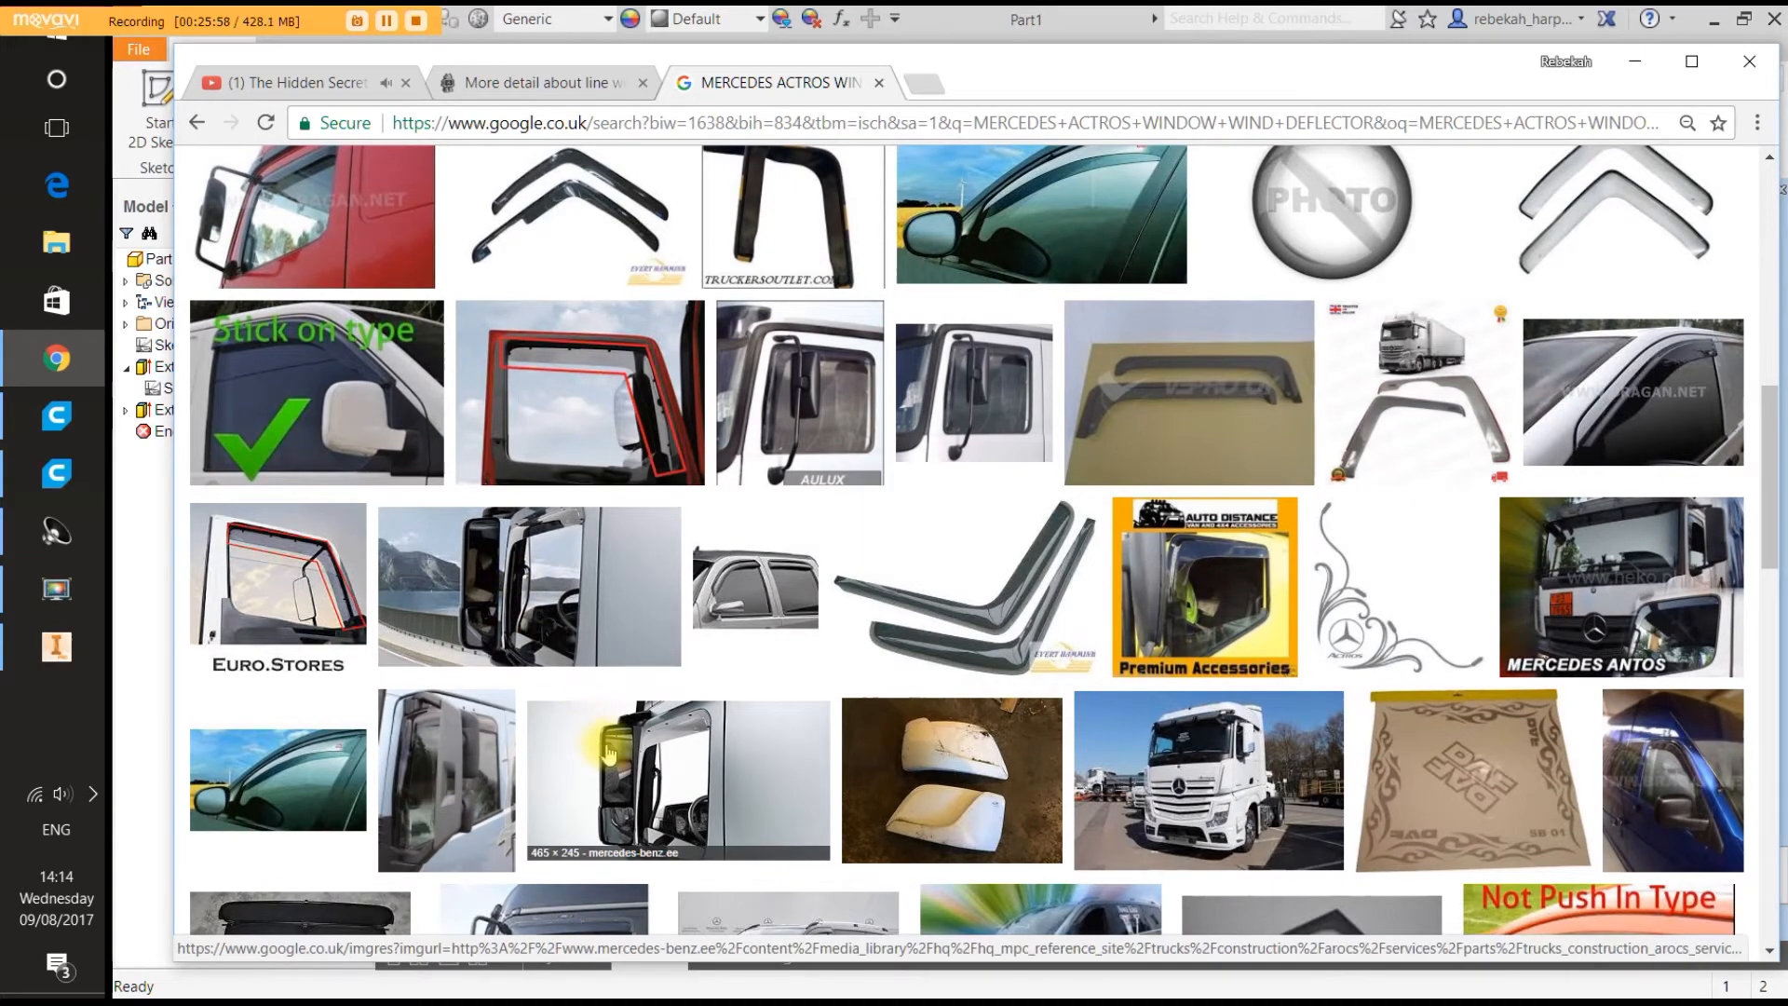
pyautogui.scroll(-2, 606, 752)
pyautogui.click(569, 706)
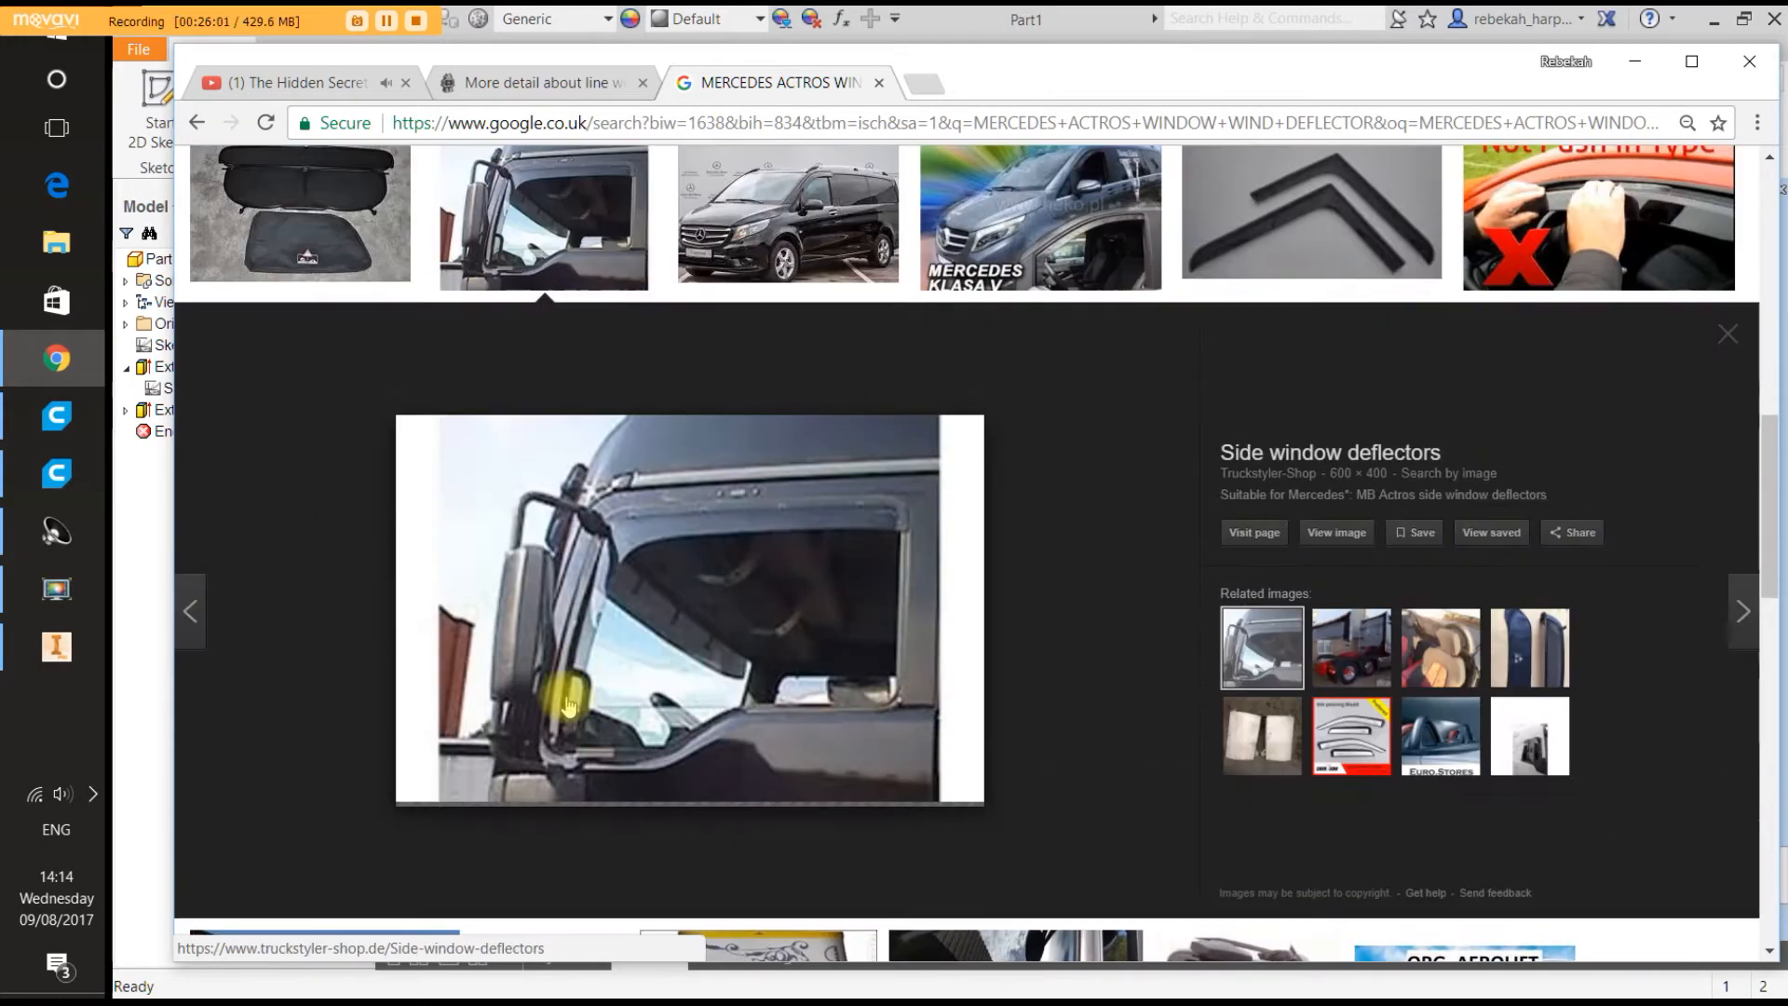
pyautogui.click(1334, 529)
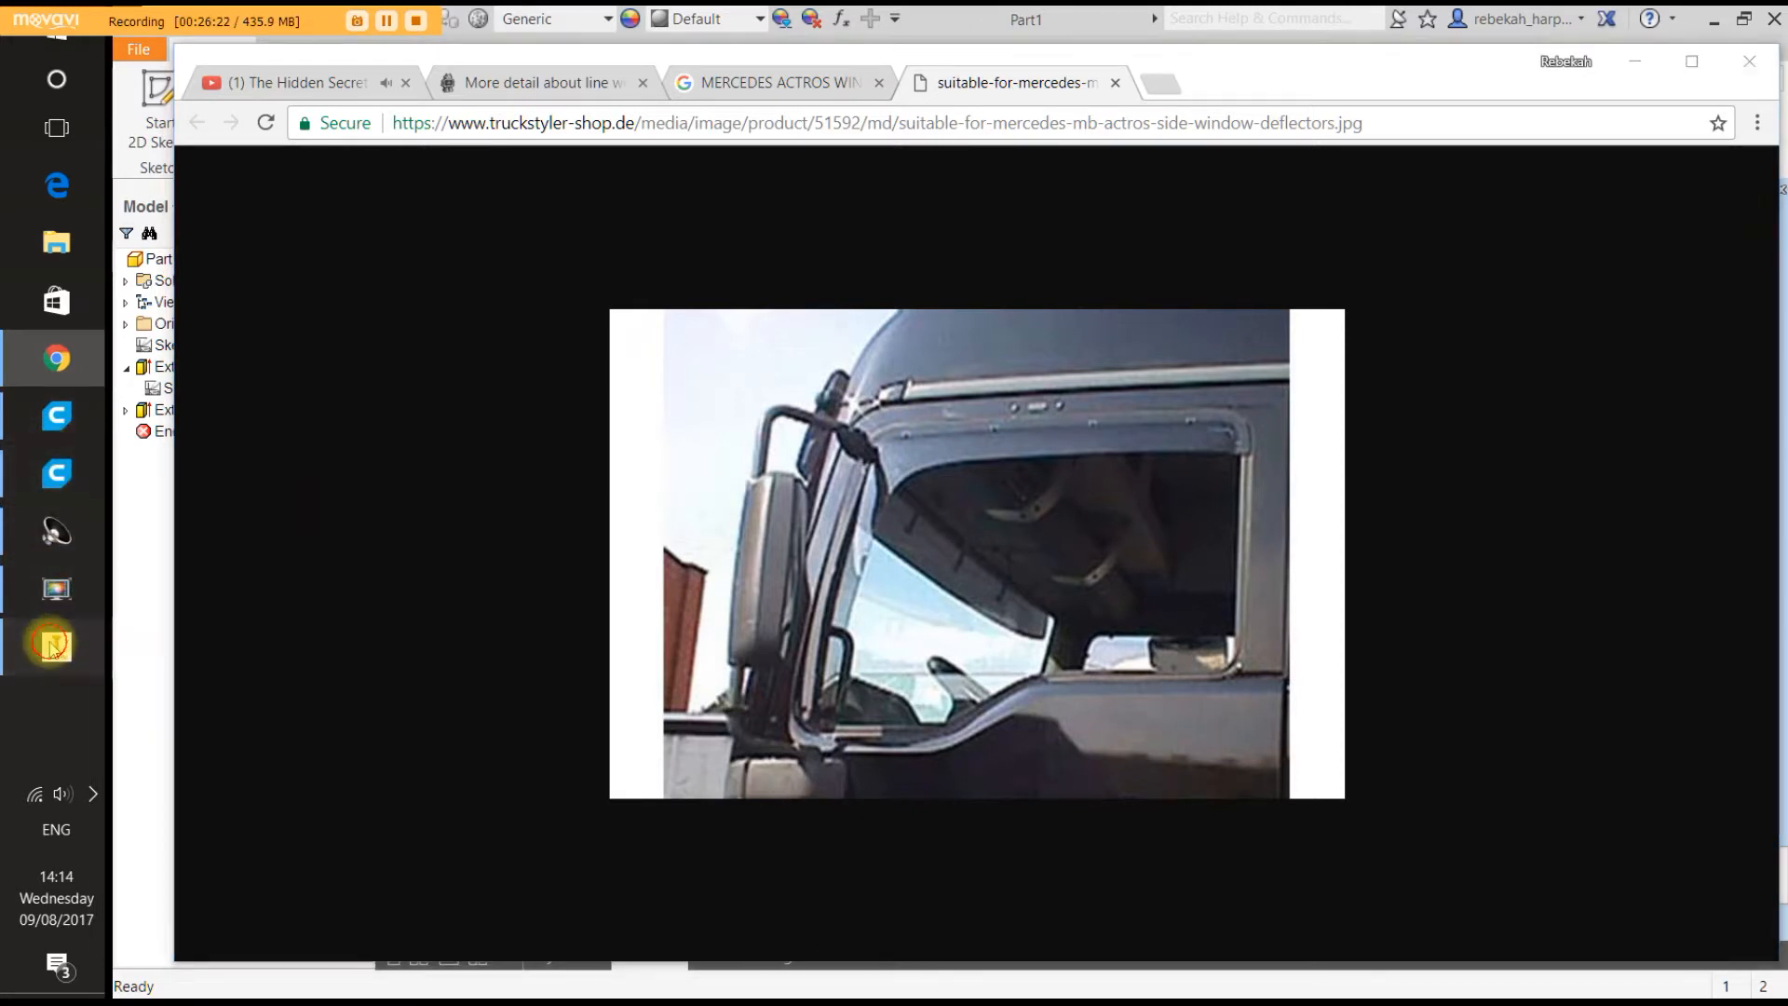
# Switch to Inventor and start a new 2D sketch on the front face of the window part.
pyautogui.click(56, 644)
pyautogui.scroll(3, 847, 585)
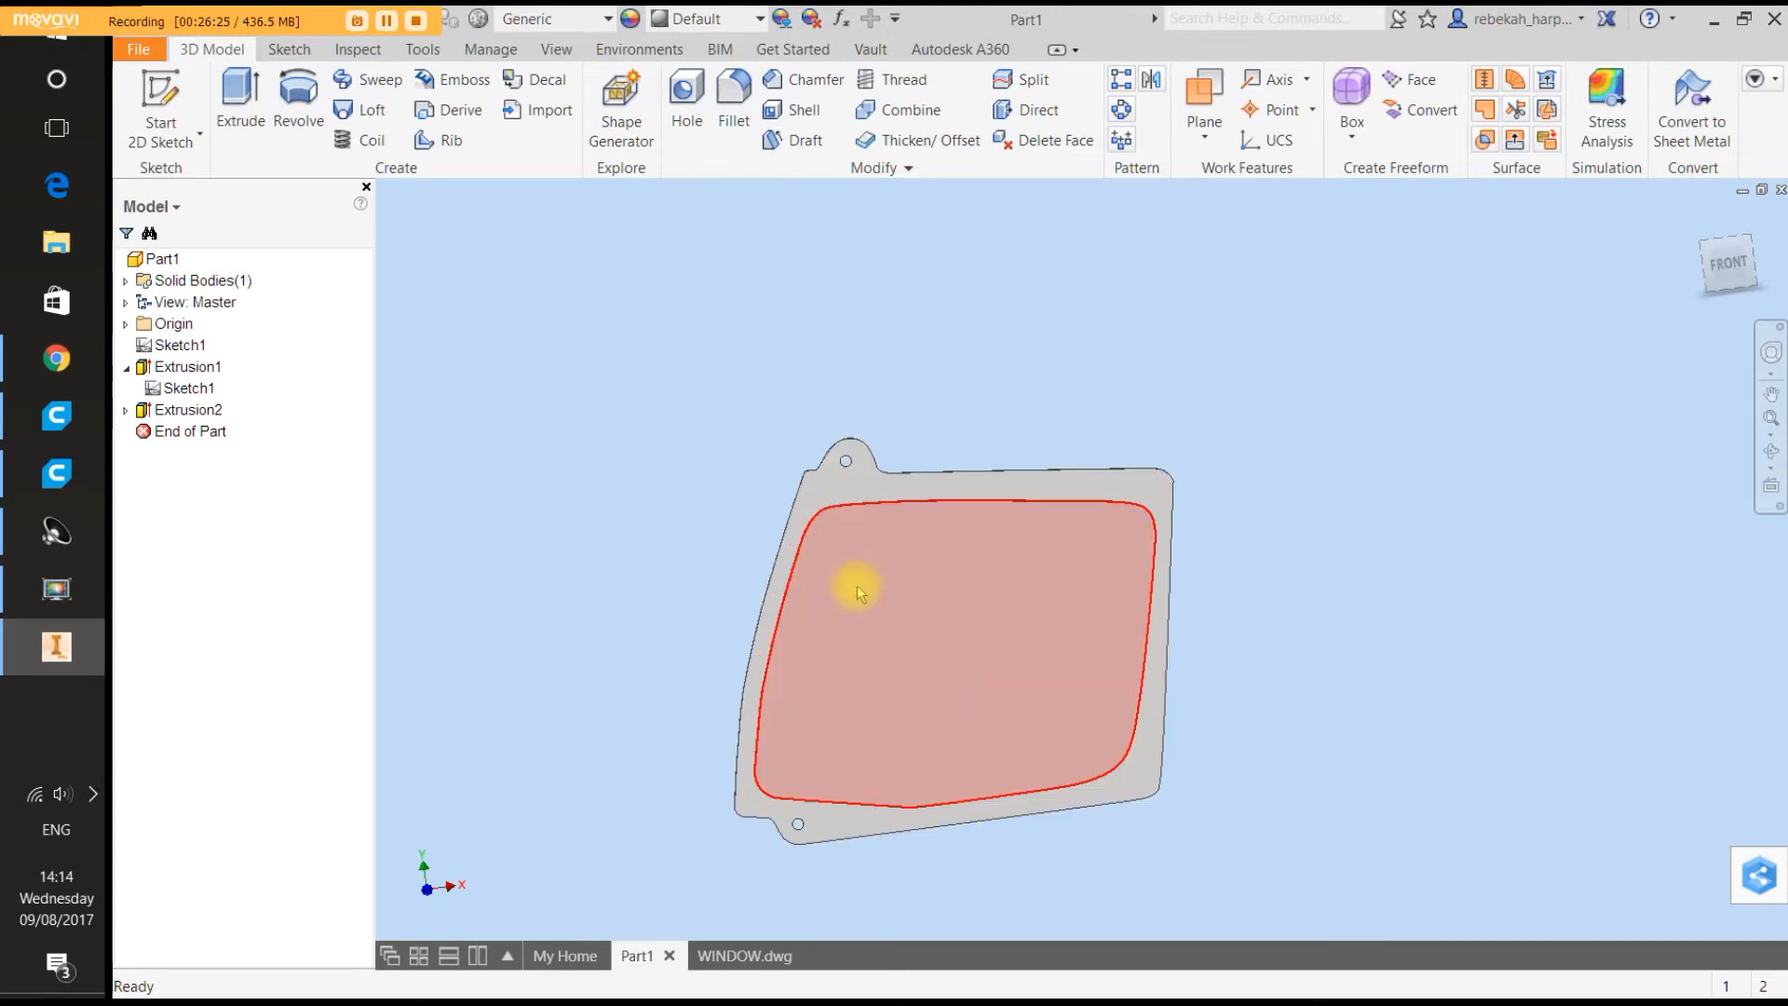
pyautogui.click(145, 79)
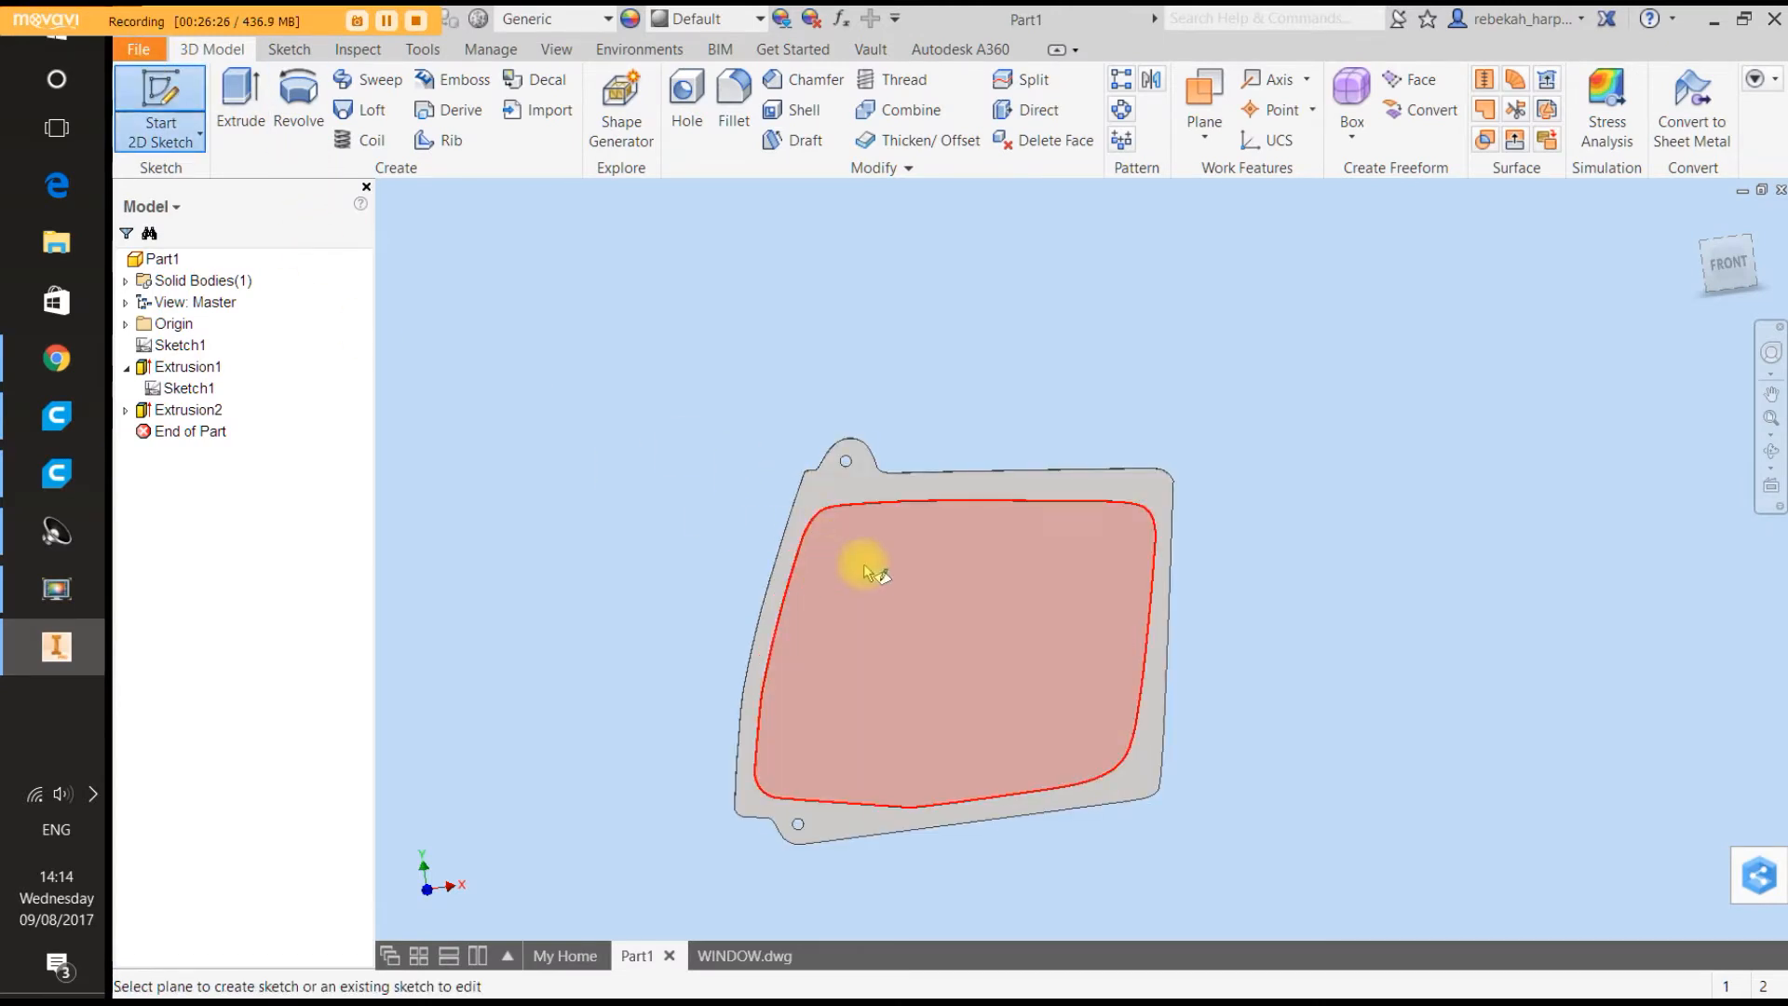
pyautogui.click(812, 515)
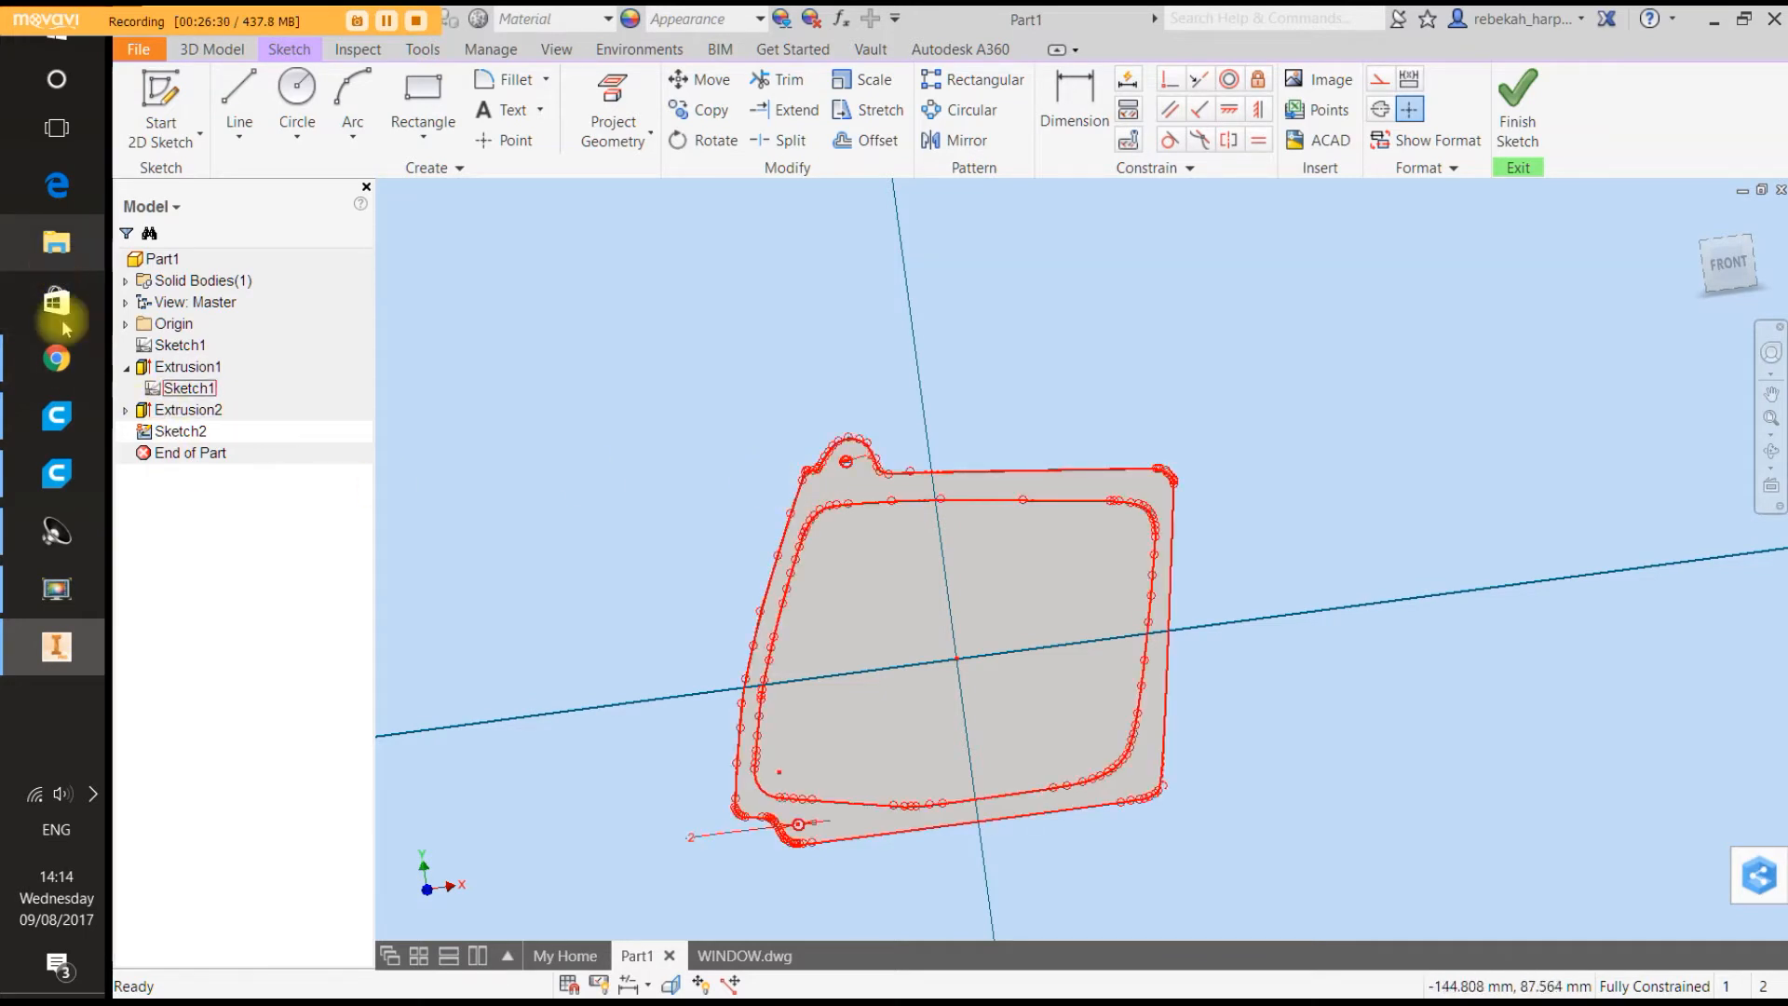
# Switch to Chrome and search Google in a new tab for TAMIYA MERCEDES ACTROS.
pyautogui.click(61, 378)
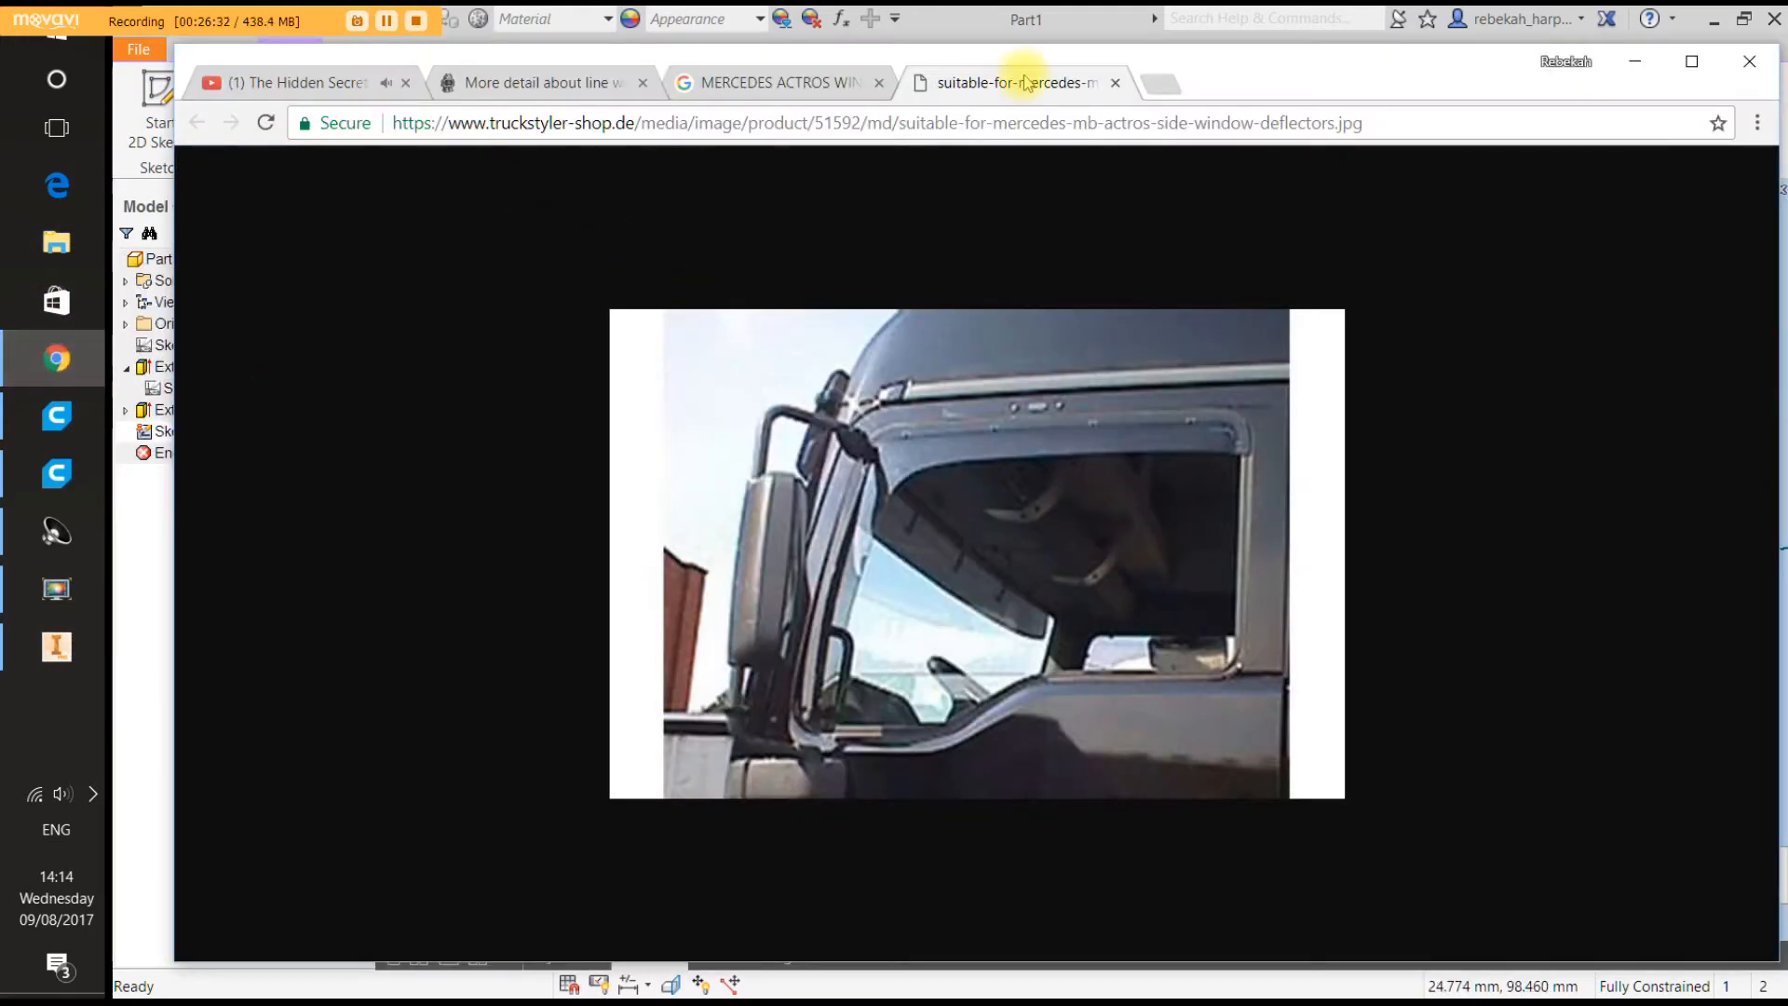
pyautogui.click(1158, 87)
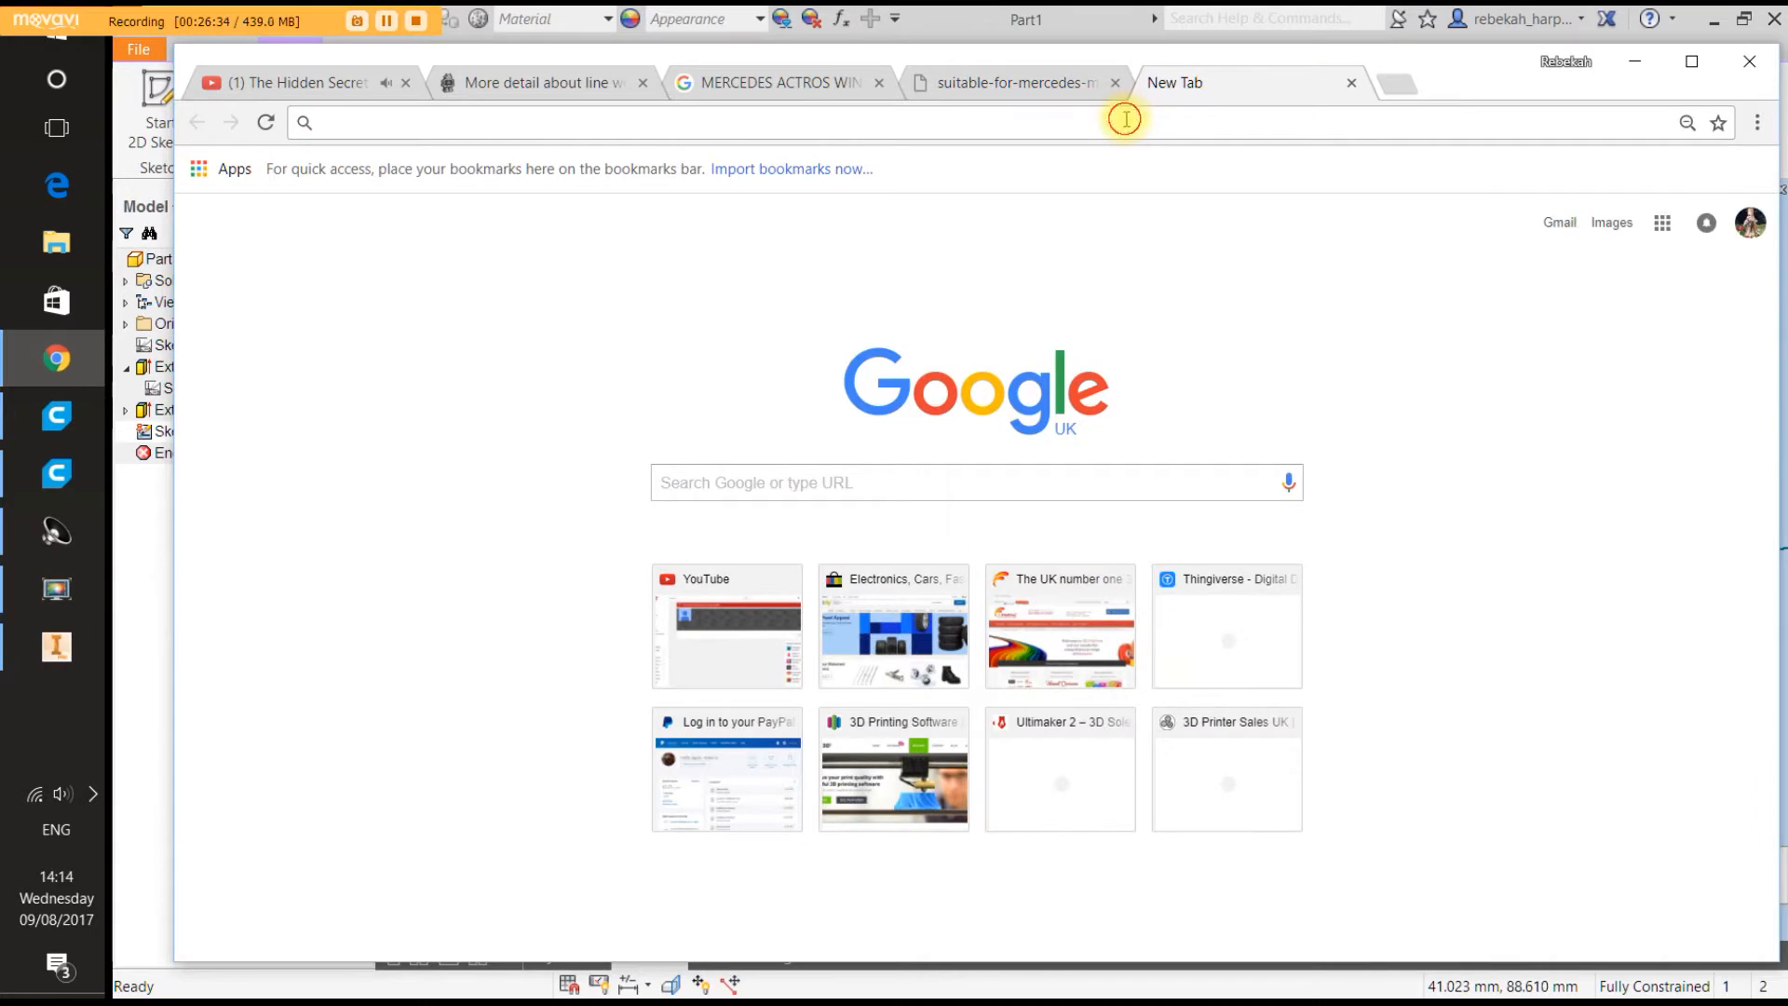
pyautogui.write('TAMIYA ')
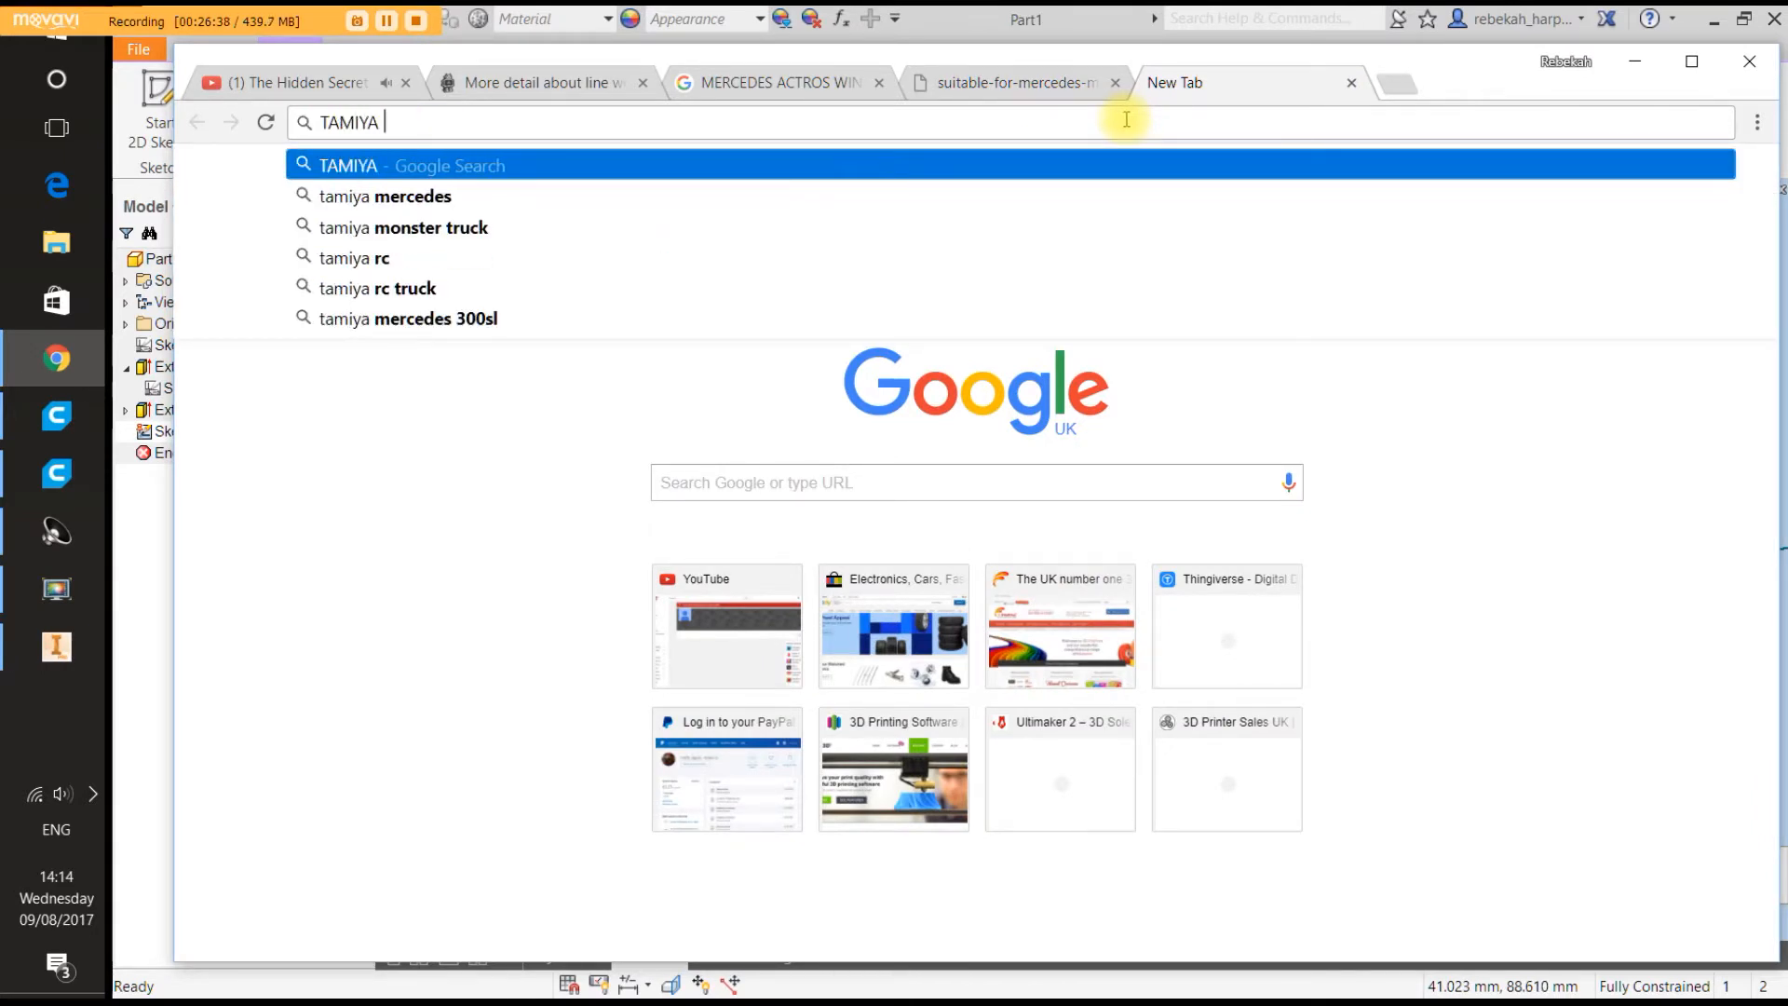
pyautogui.write('MERCEDE')
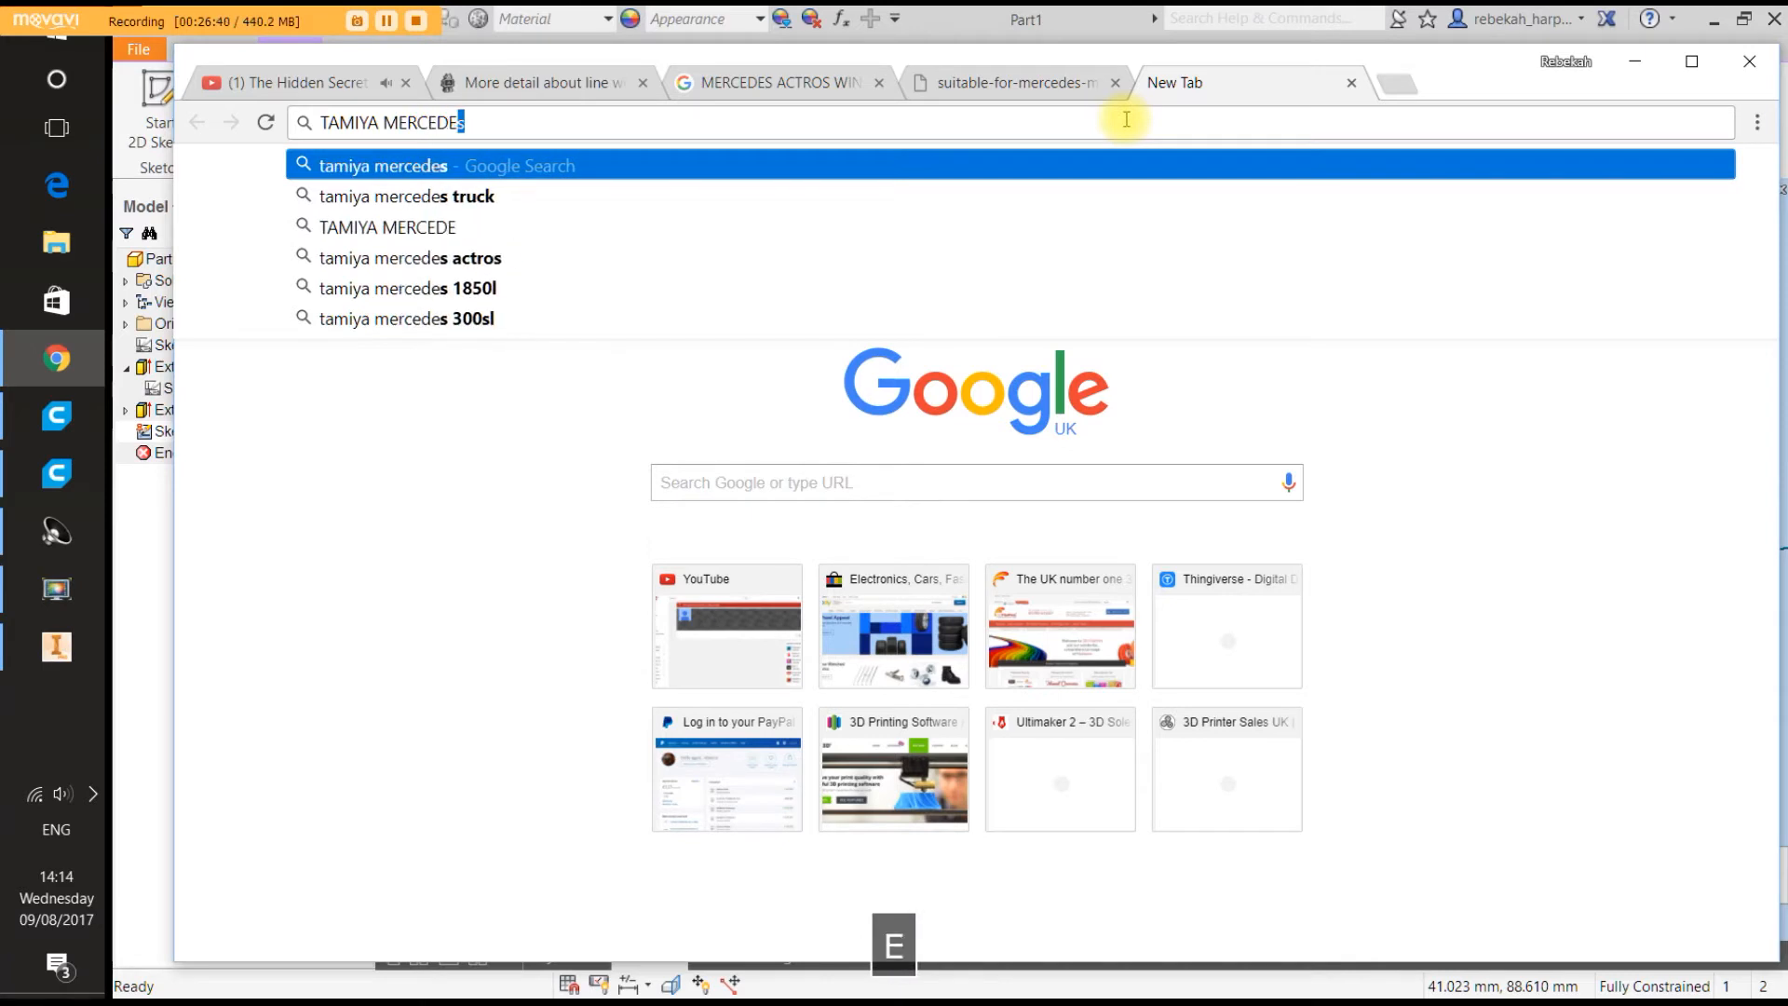
pyautogui.write('S ACTROS')
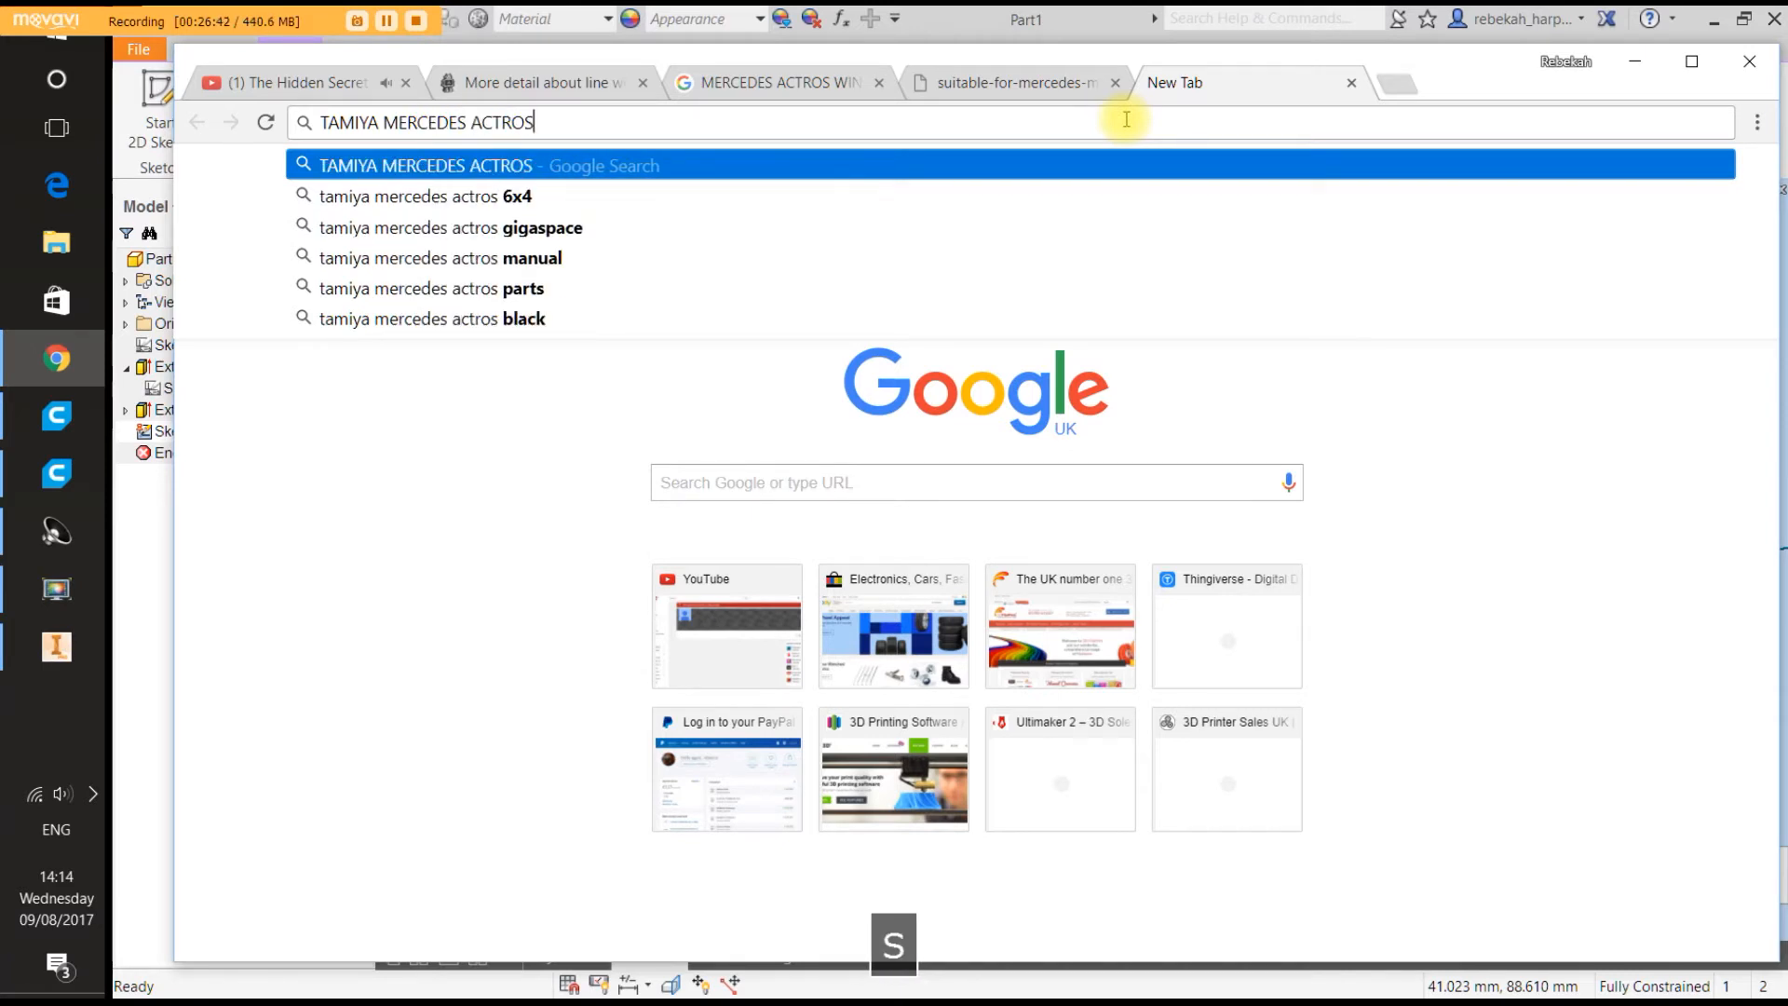
pyautogui.press('Return')
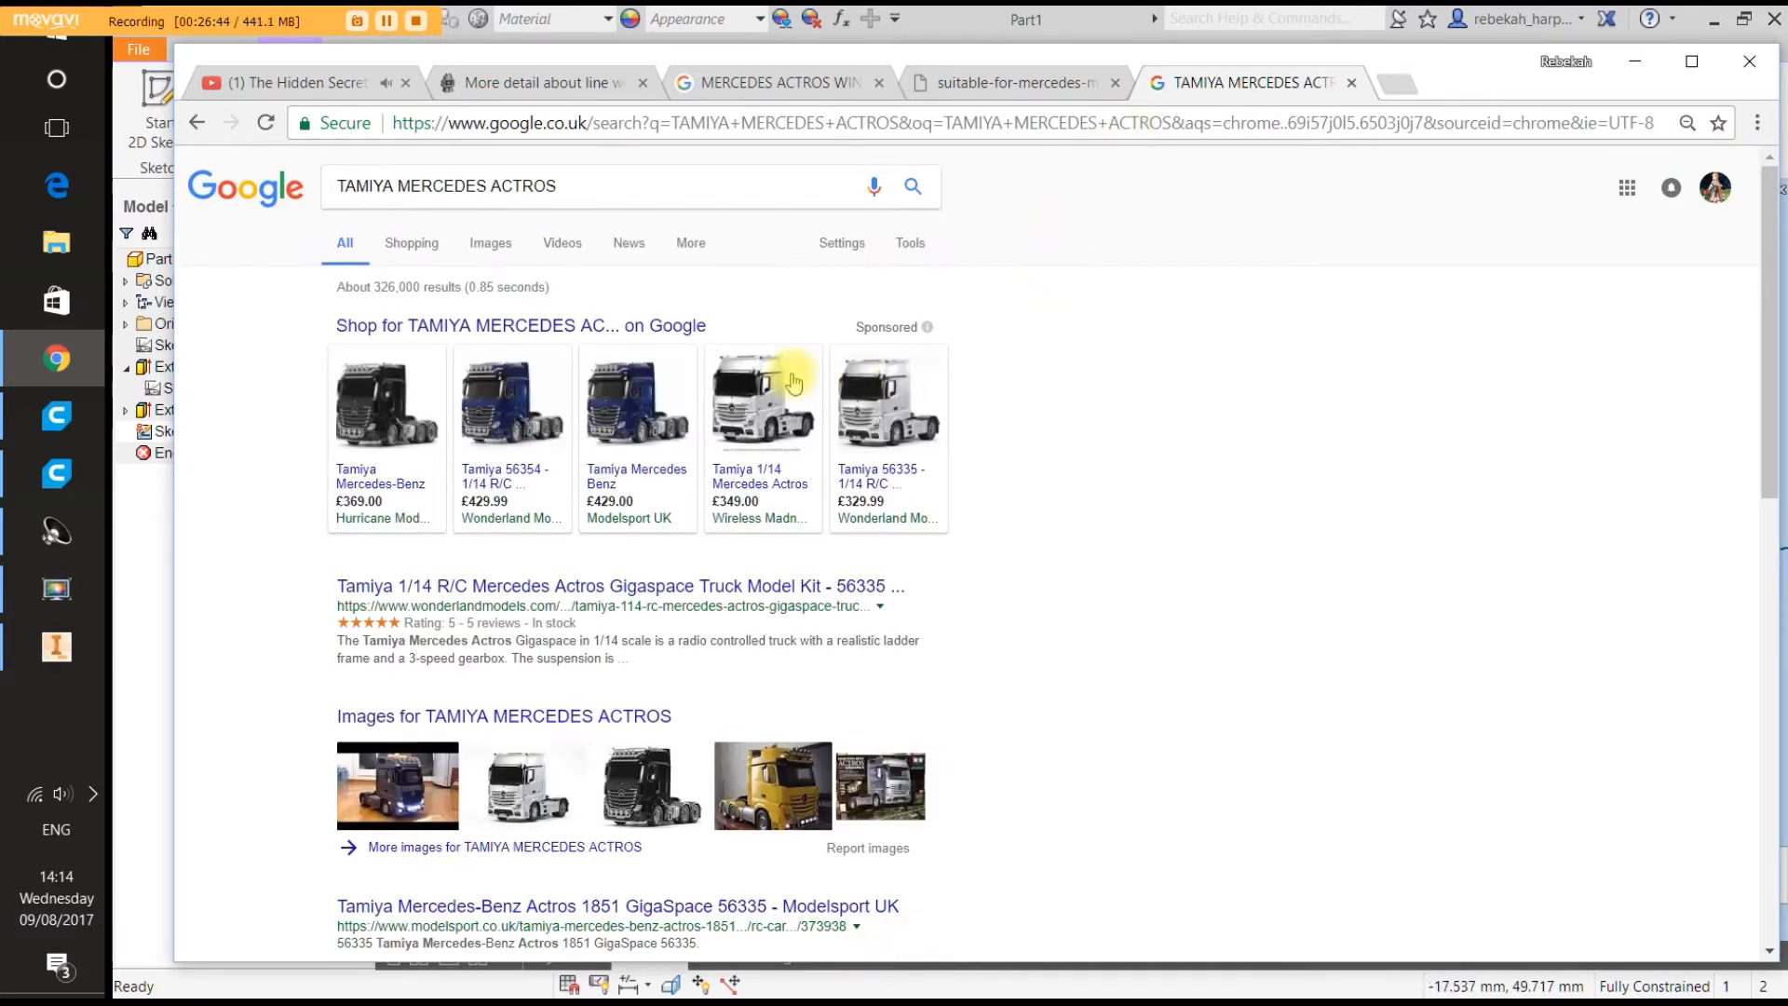
# Open the image results for TAMIYA MERCEDES ACTROS and look through the truck pictures for a suitable cab reference.
pyautogui.click(508, 717)
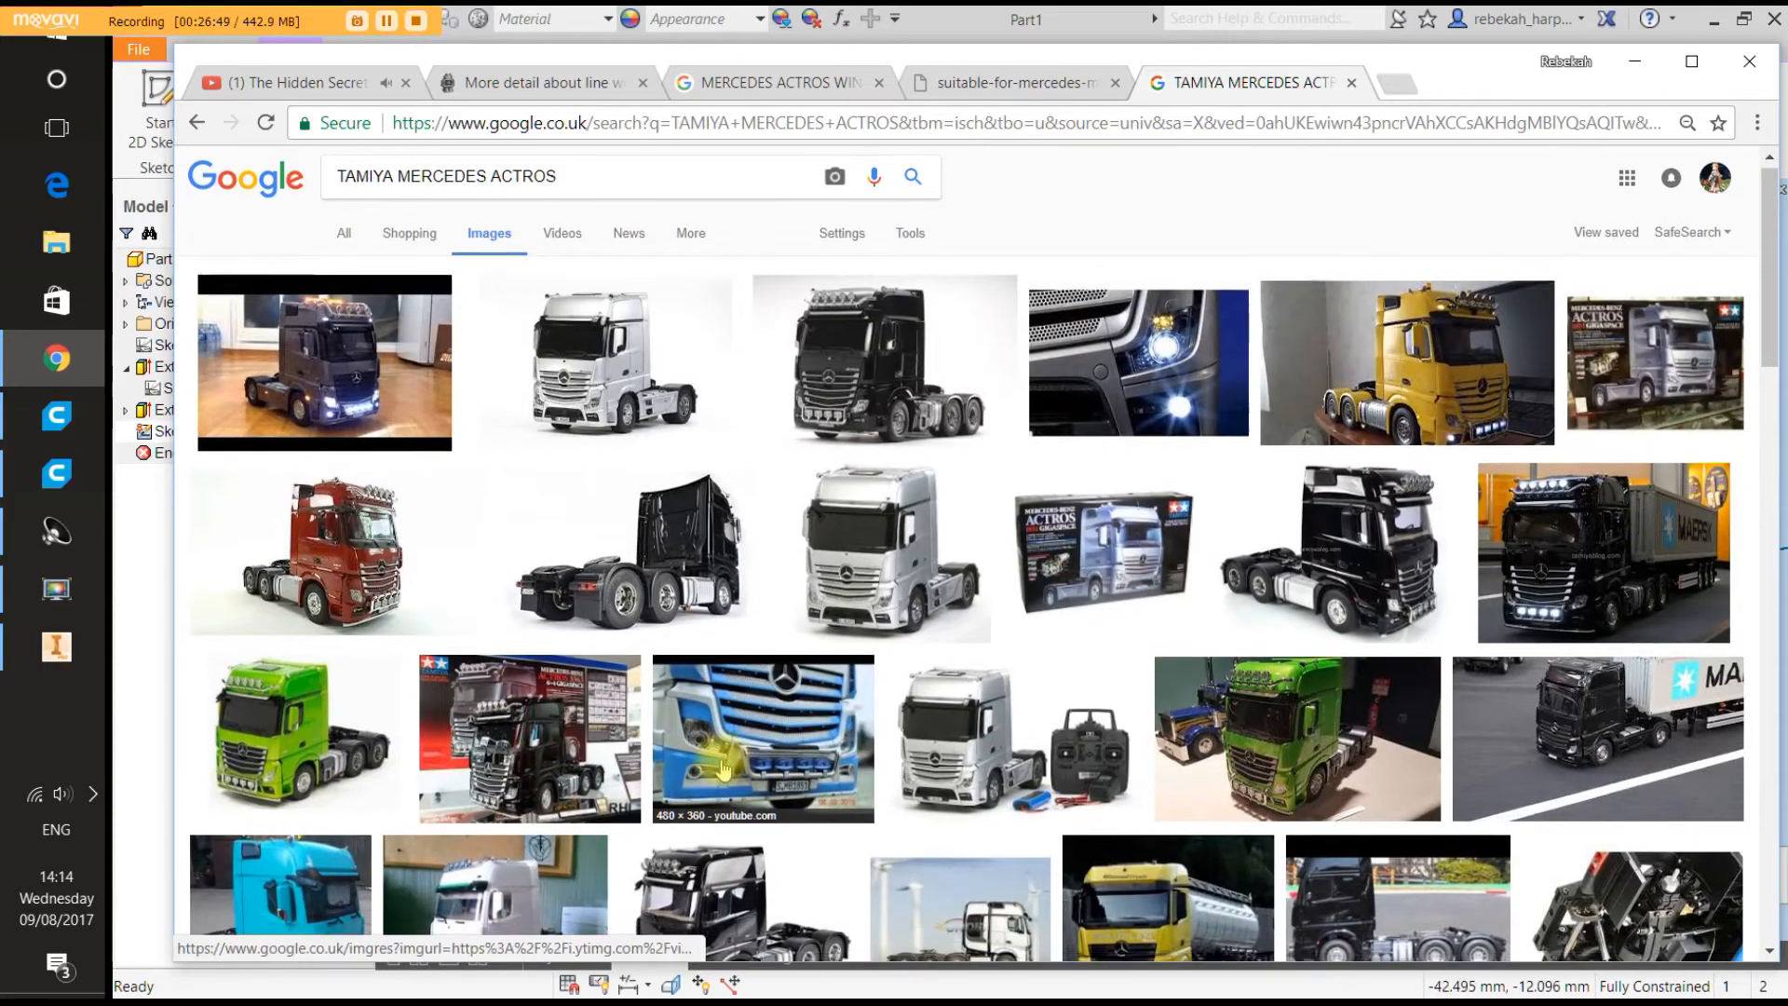
pyautogui.scroll(-4, 717, 801)
pyautogui.scroll(-1, 714, 766)
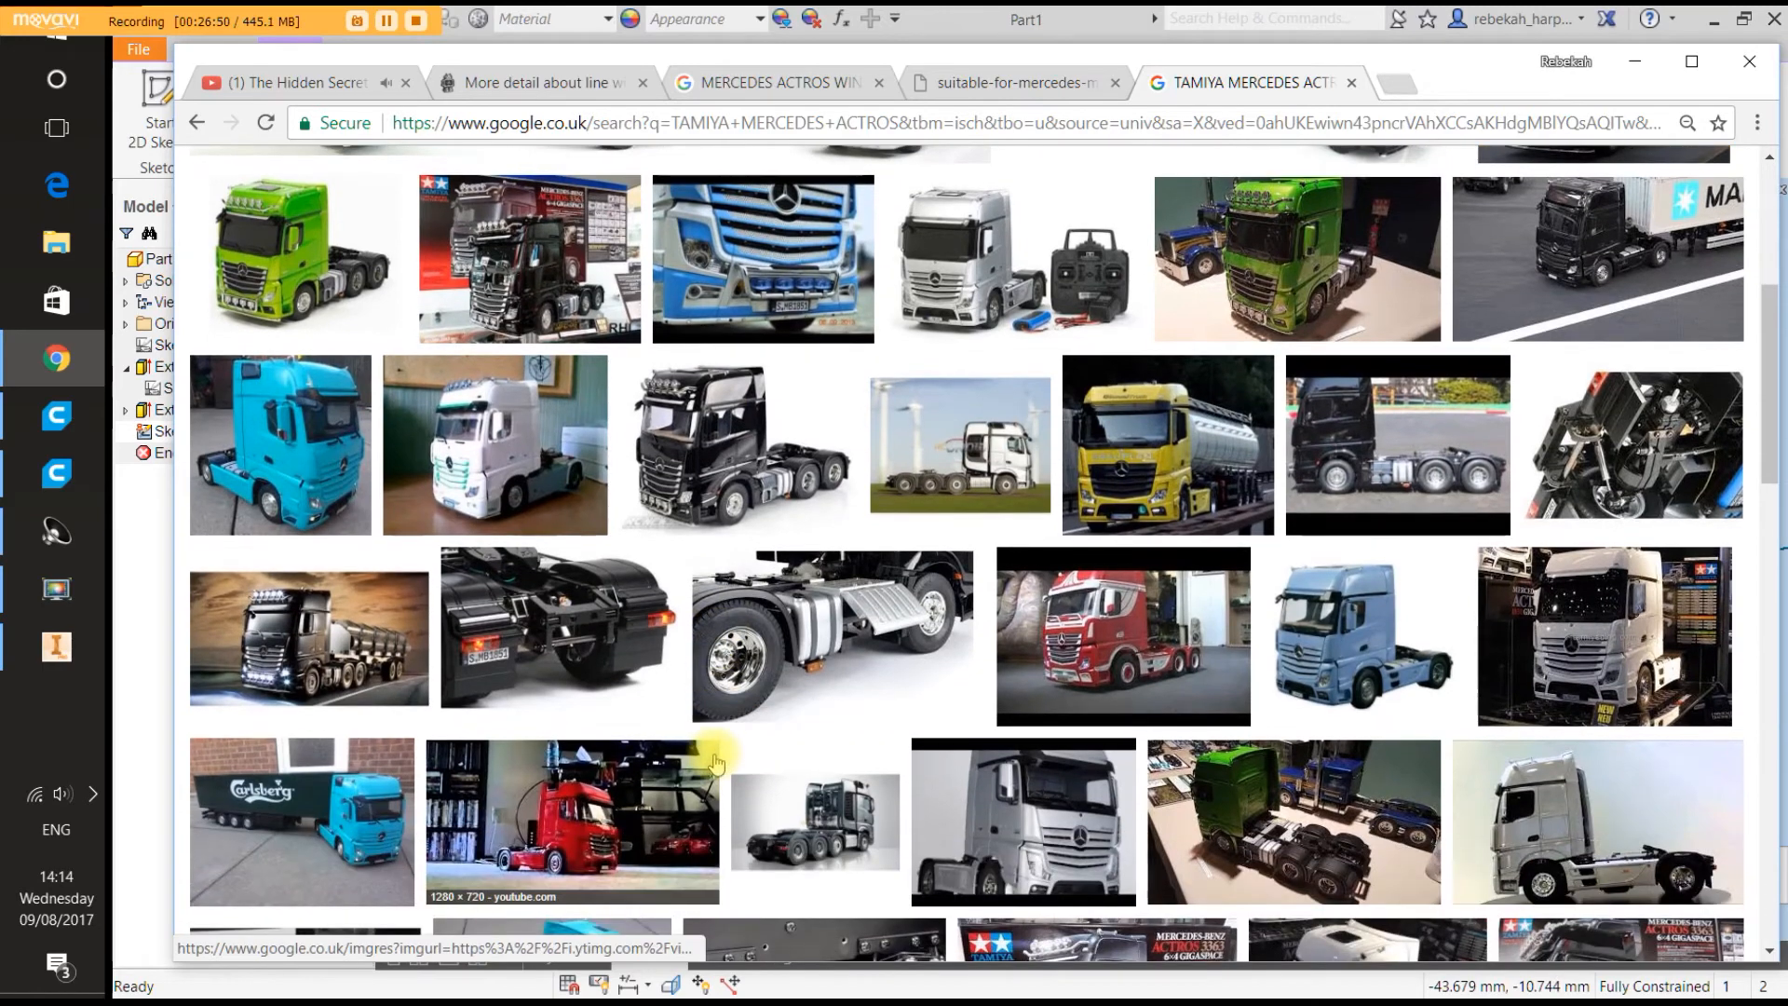
pyautogui.scroll(-2, 942, 712)
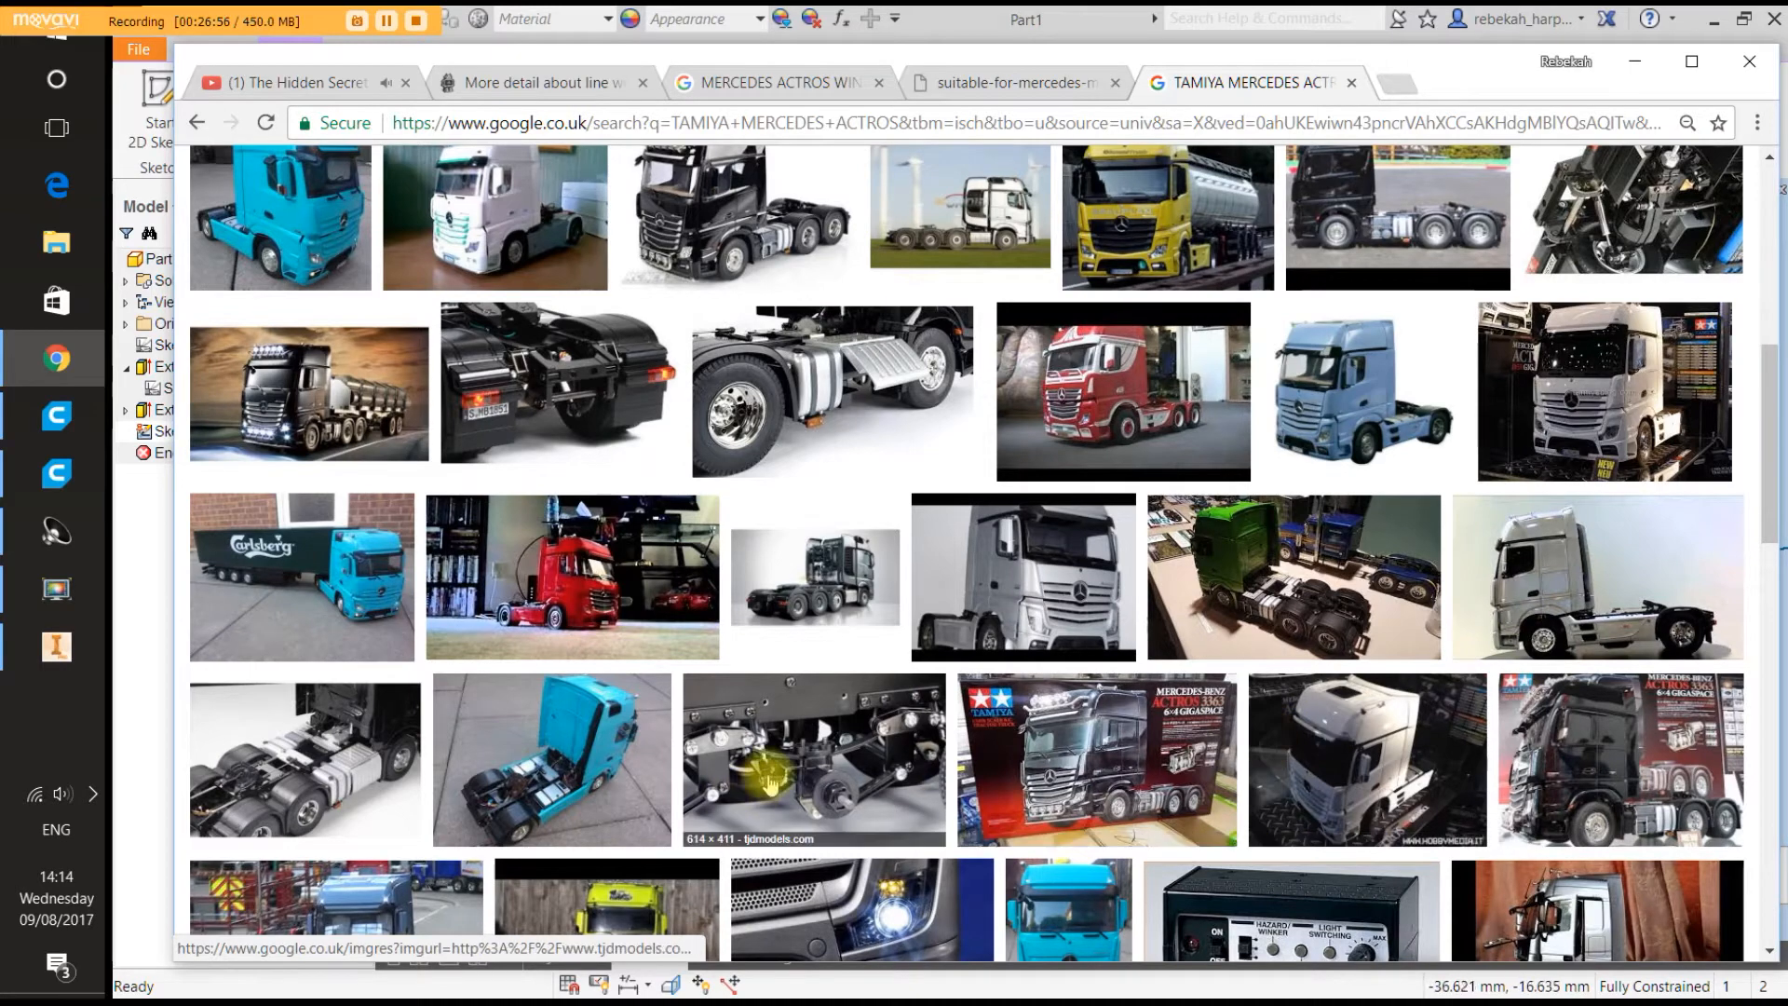
pyautogui.scroll(-2, 782, 776)
pyautogui.scroll(-2, 782, 776)
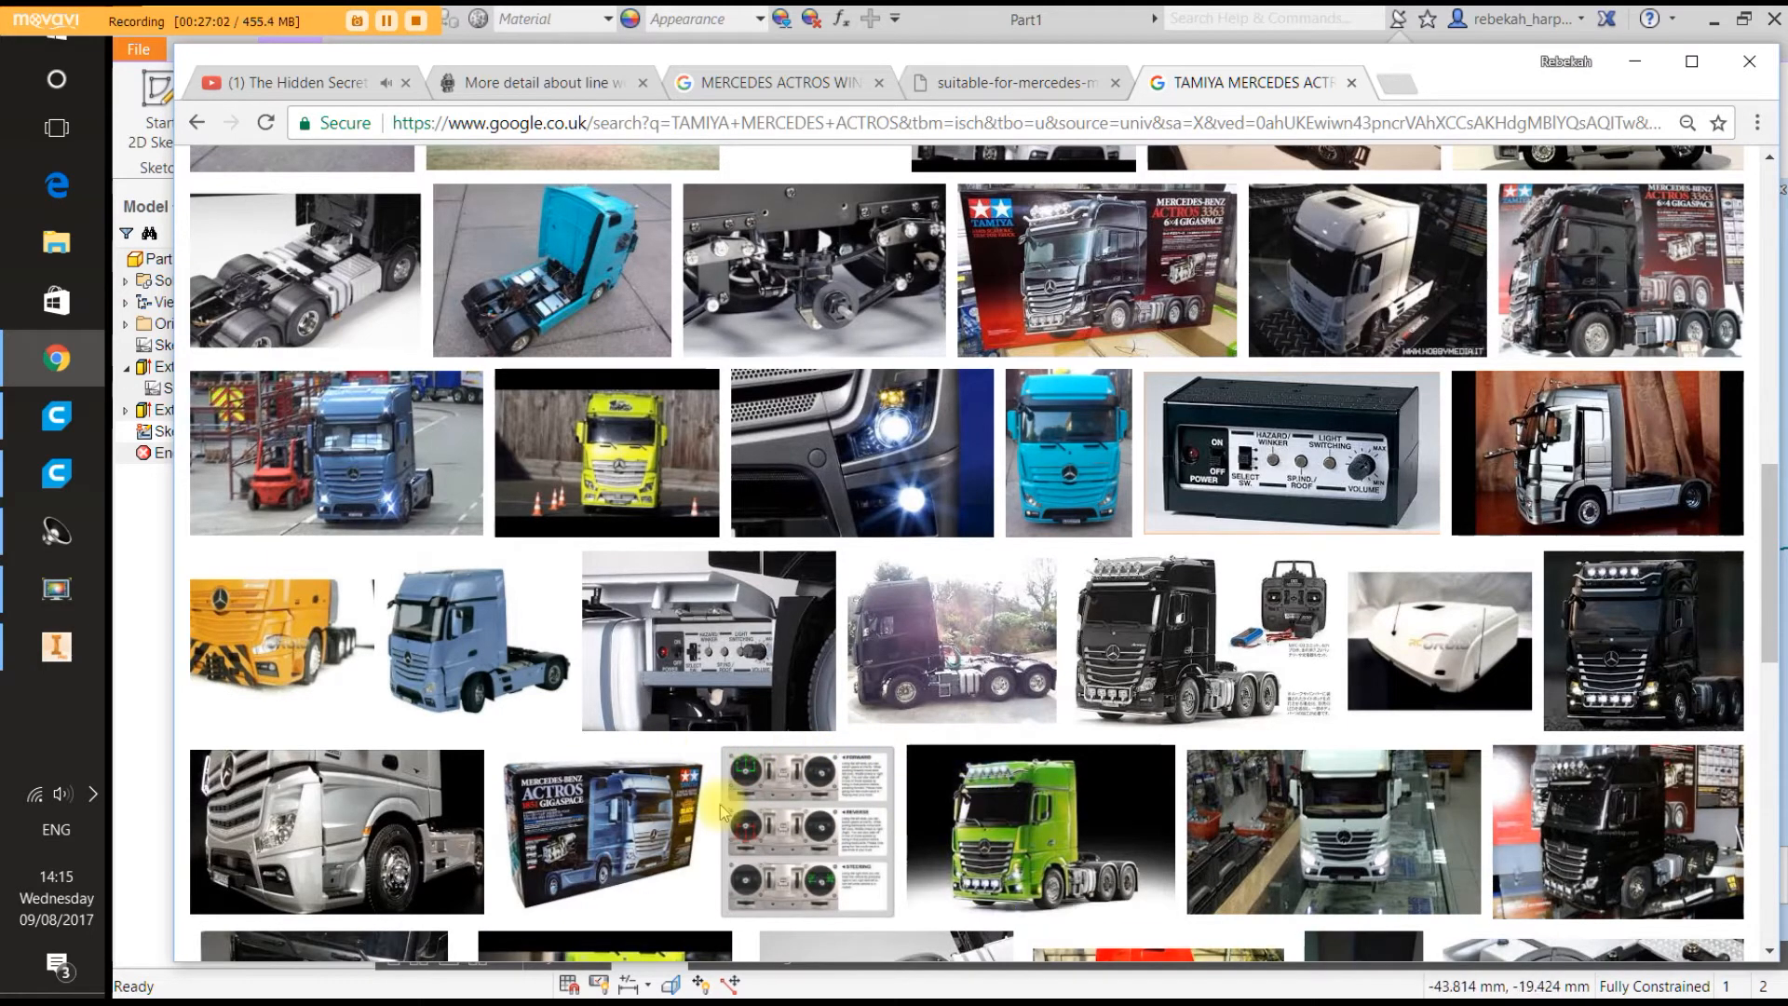
pyautogui.scroll(-4, 723, 812)
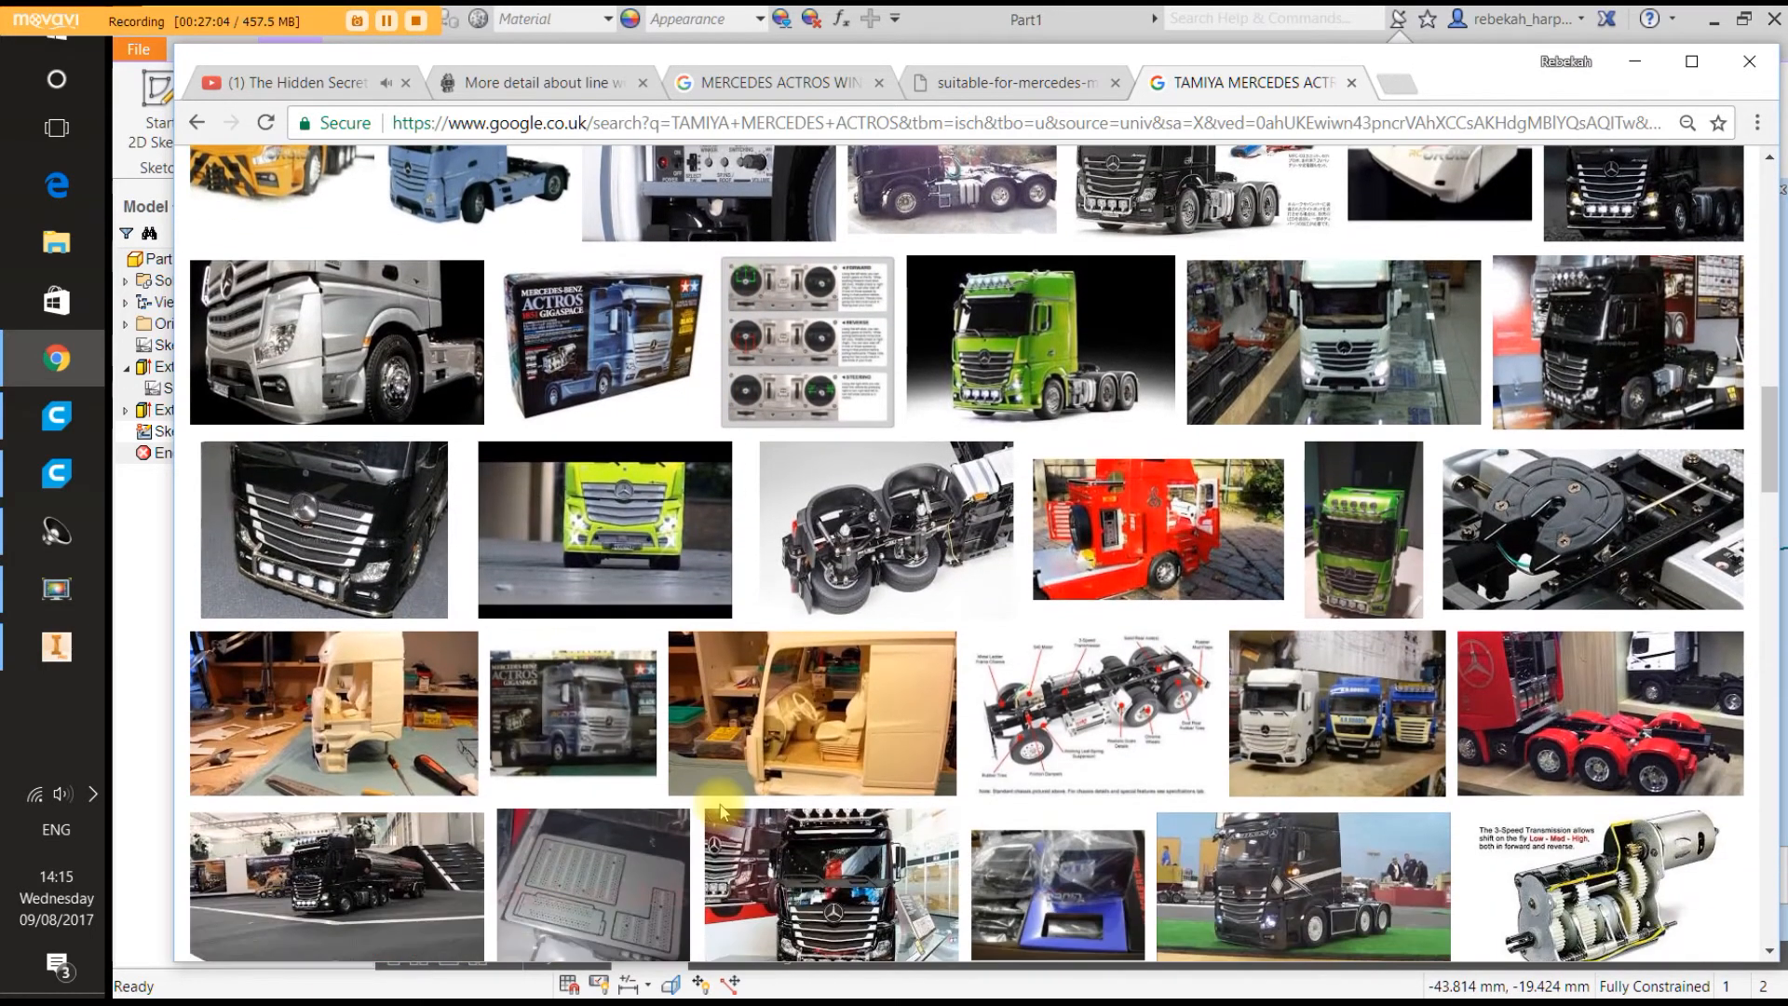
pyautogui.scroll(-2, 723, 812)
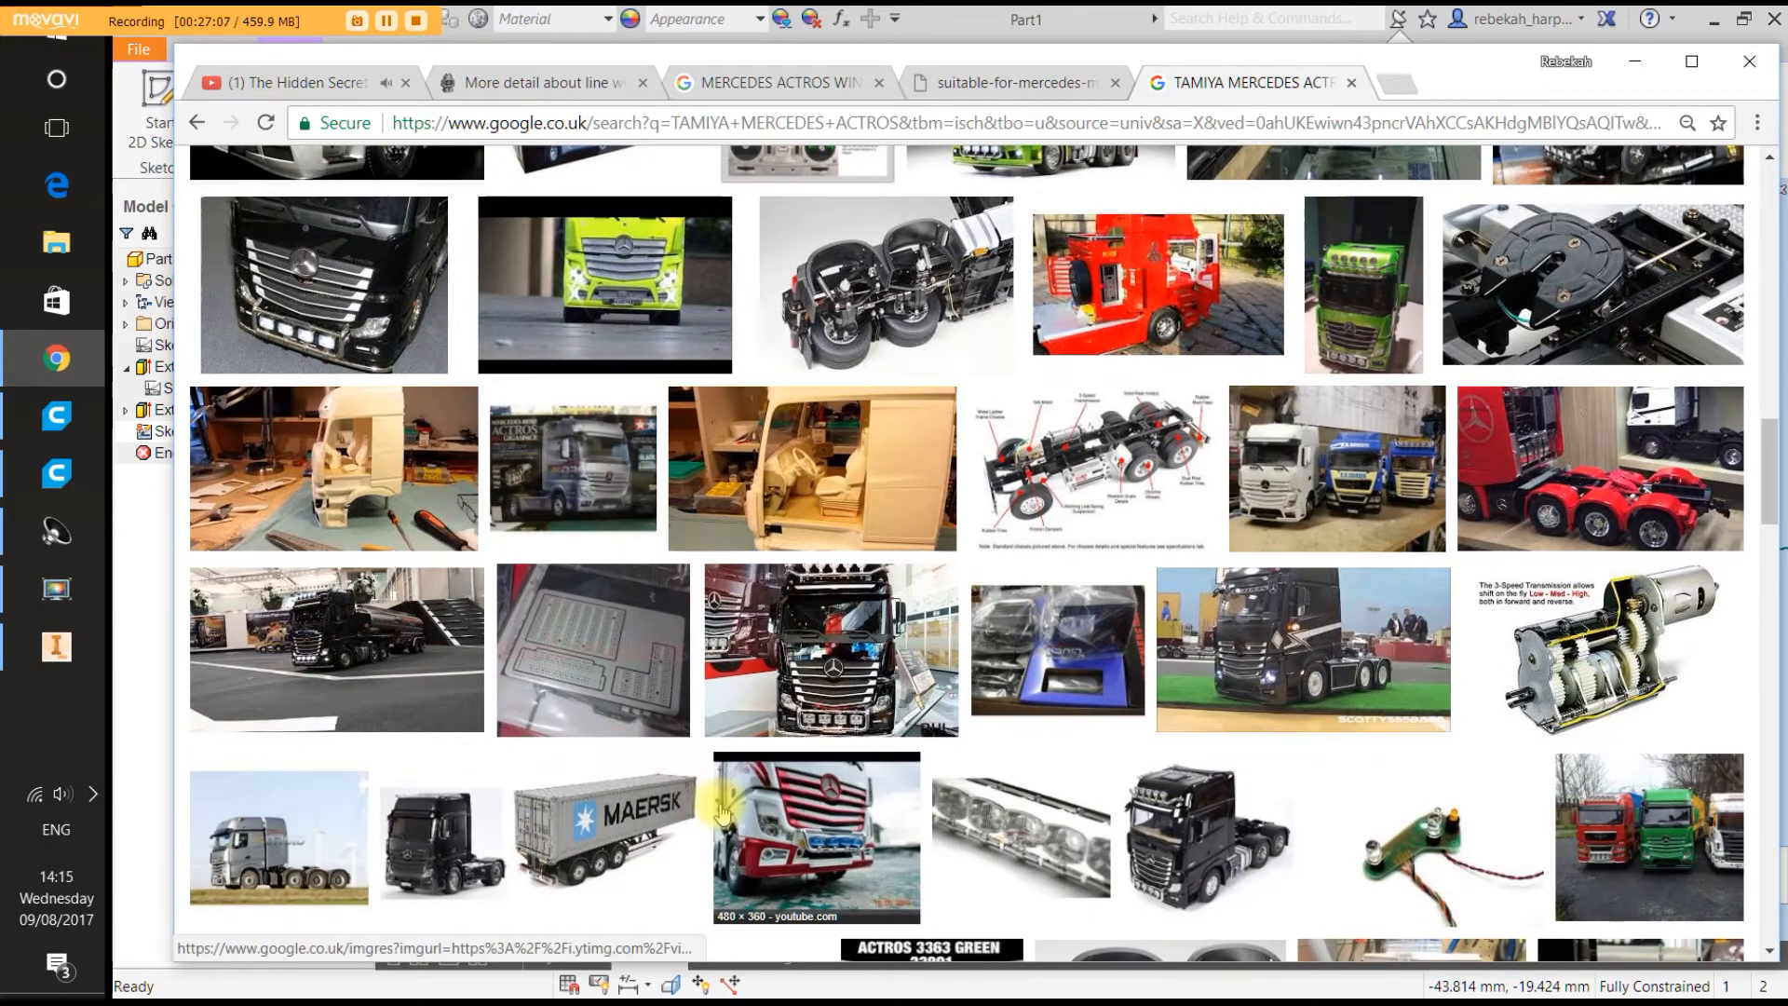
pyautogui.scroll(-1, 723, 812)
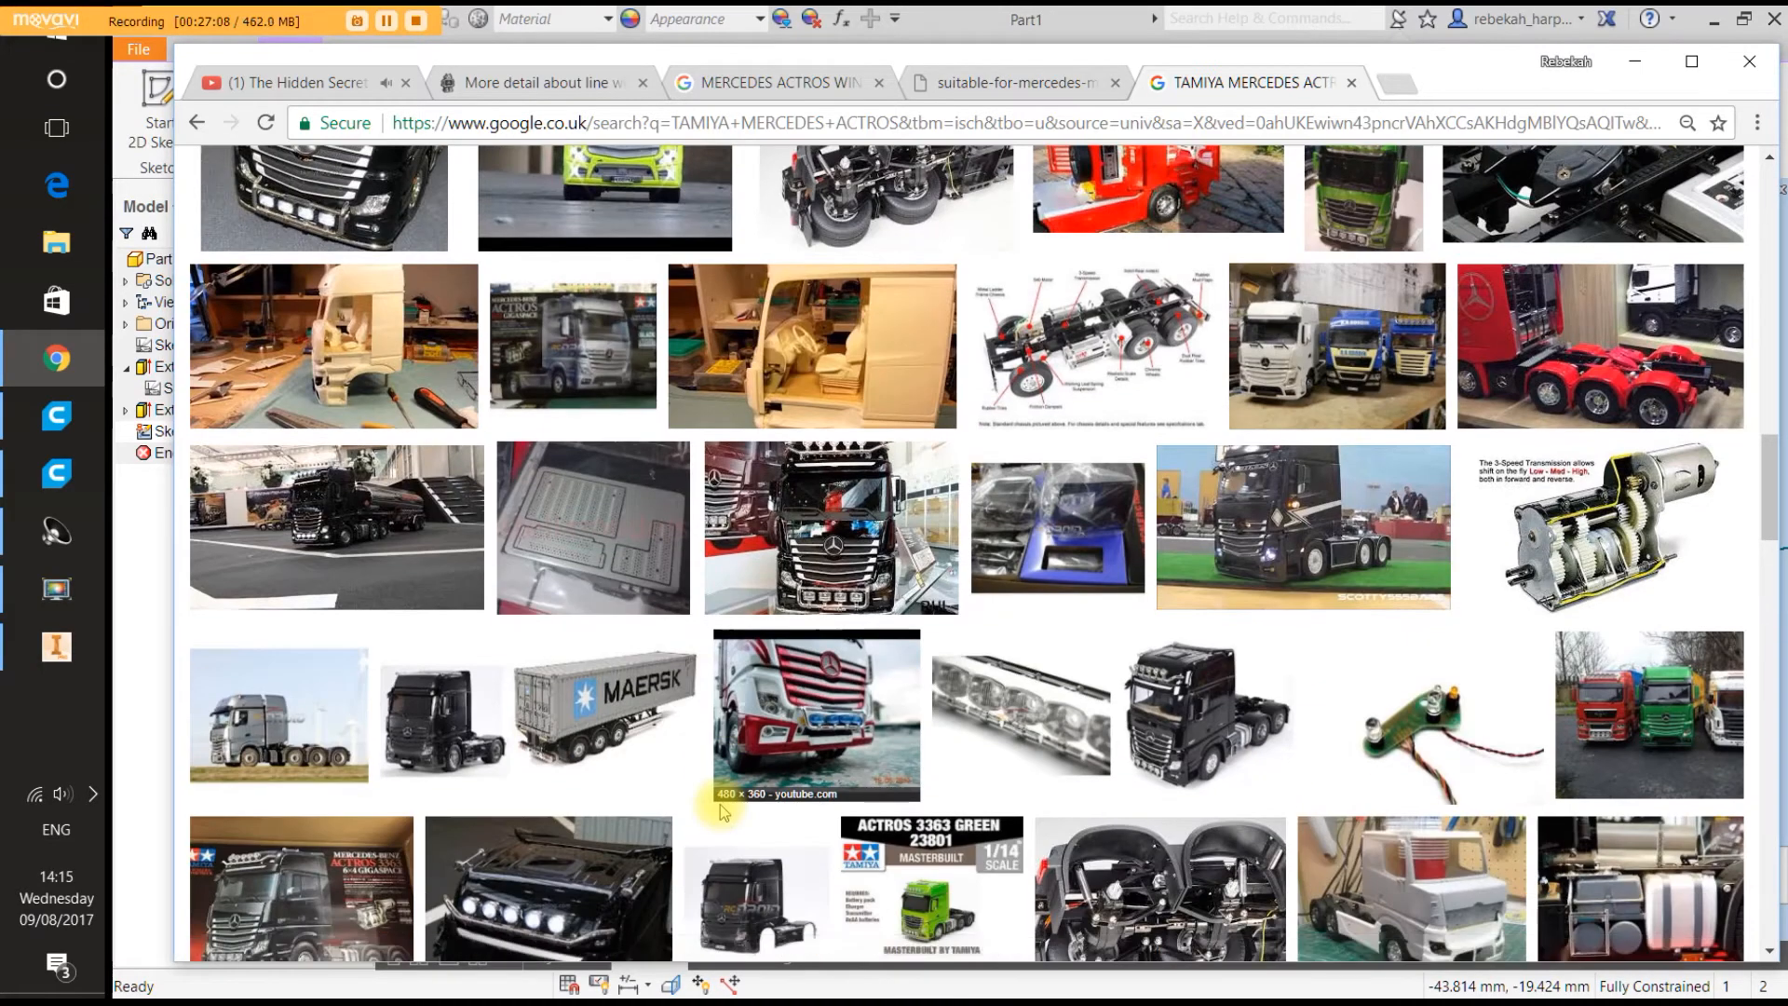
pyautogui.scroll(-2, 723, 812)
pyautogui.scroll(-1, 722, 812)
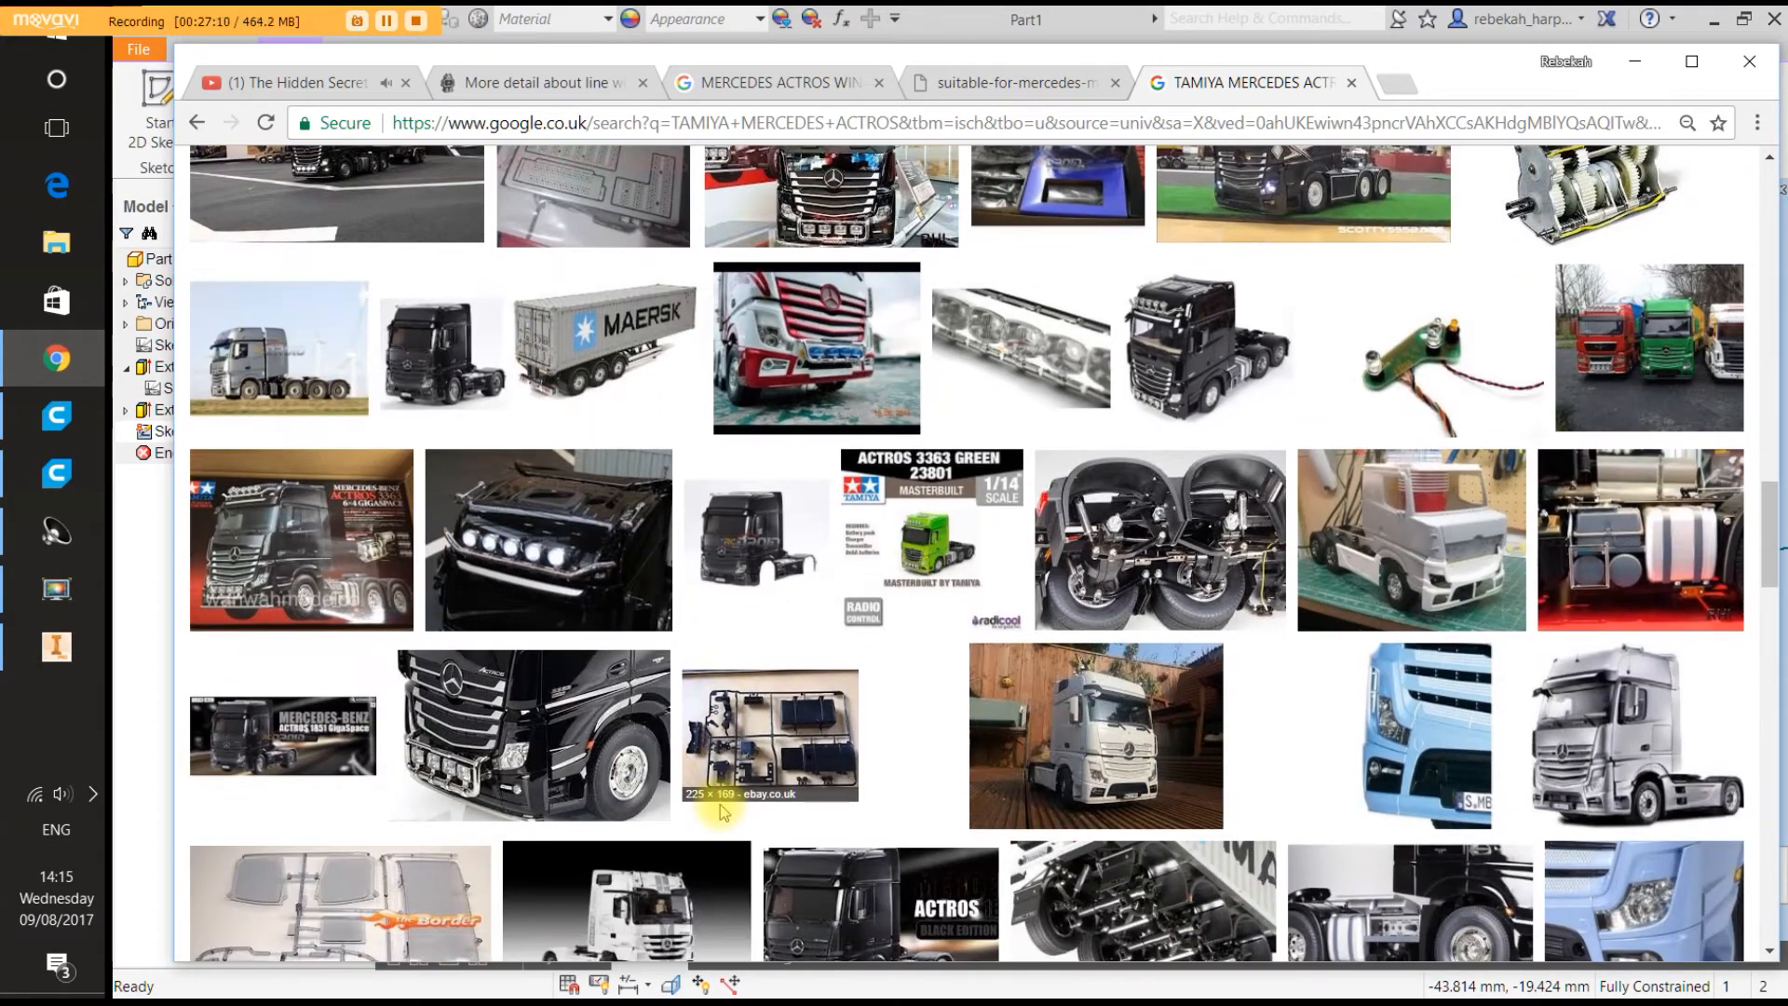
pyautogui.scroll(-2, 723, 812)
pyautogui.scroll(-1, 723, 812)
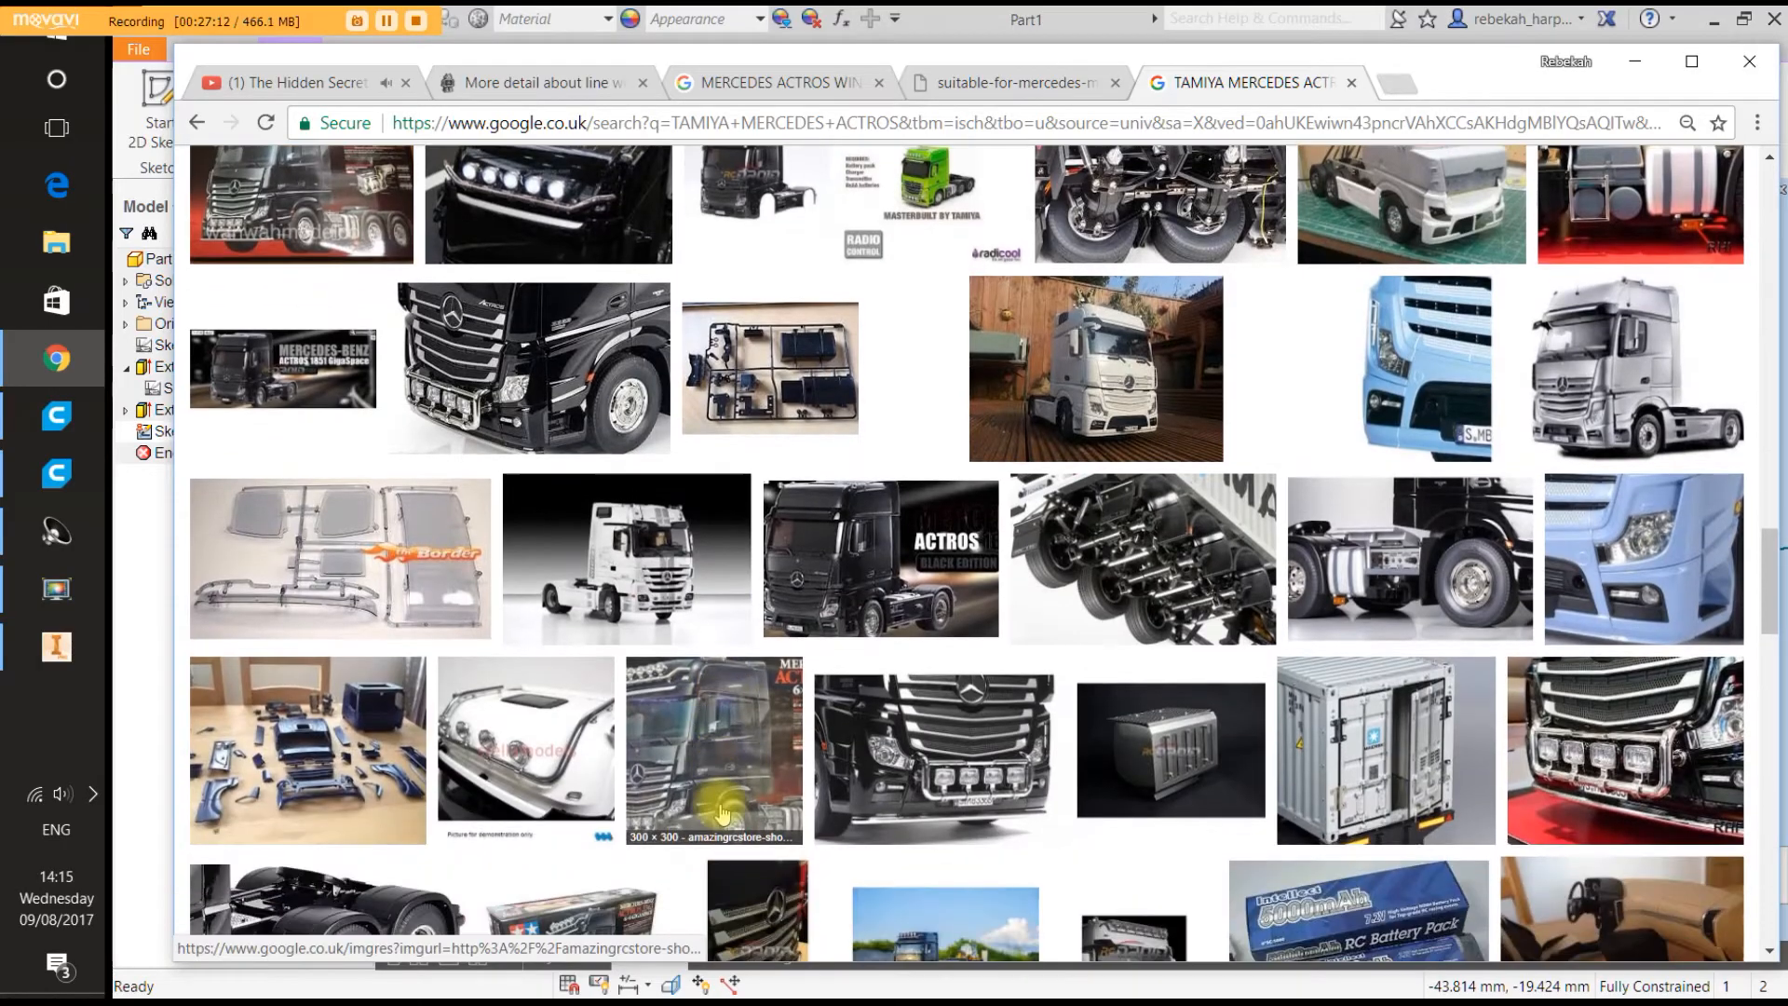
pyautogui.scroll(9, 723, 812)
pyautogui.scroll(10, 723, 812)
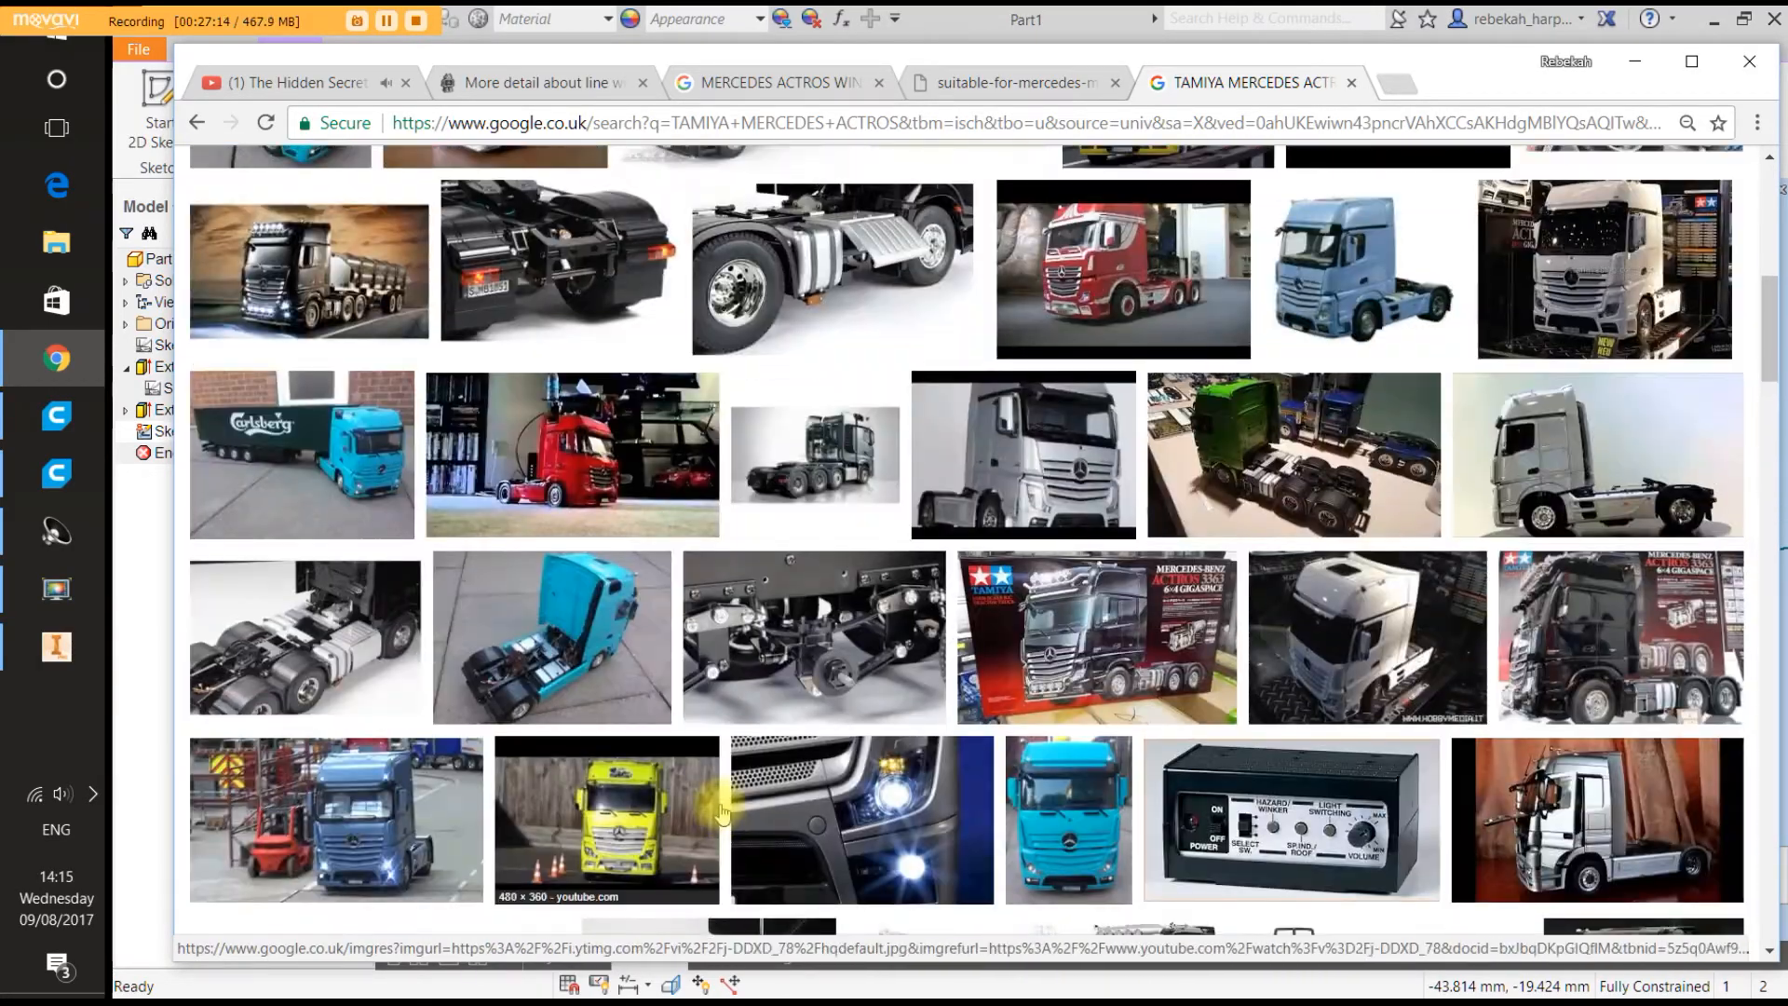
pyautogui.scroll(2, 722, 813)
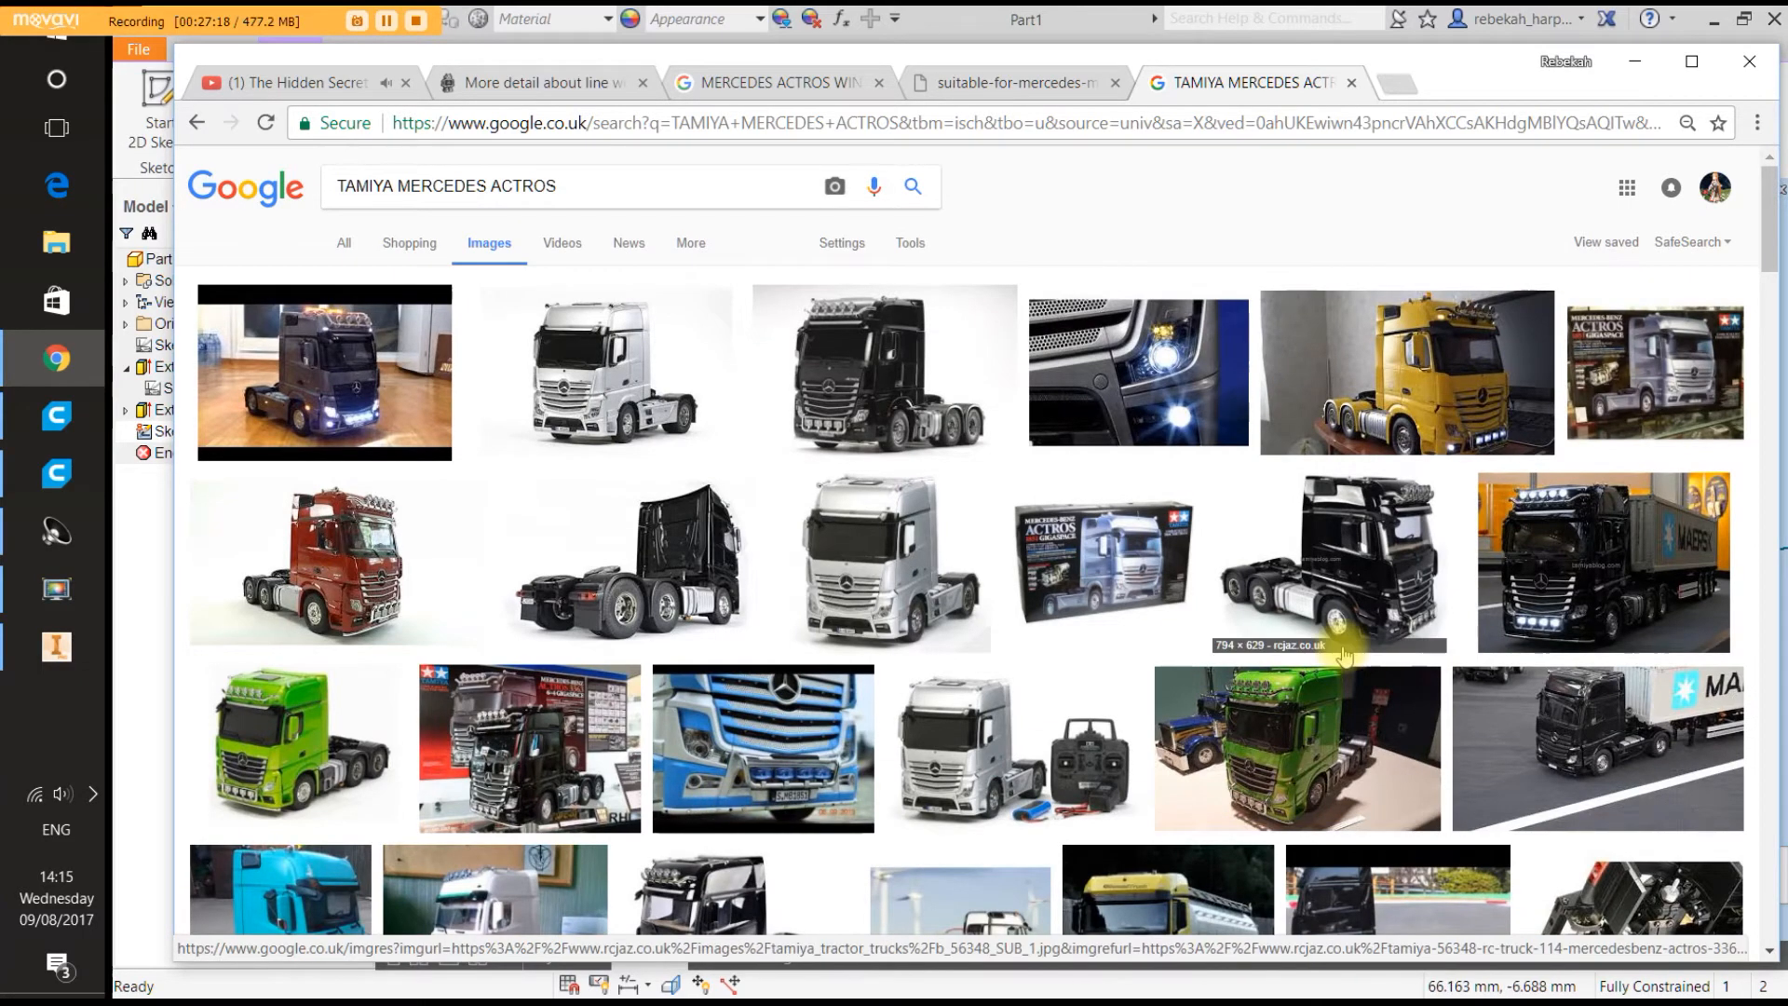
# Preview the yellow Tamiya Mercedes Actros 3363 picture and return to the full set of image results.
pyautogui.click(1399, 403)
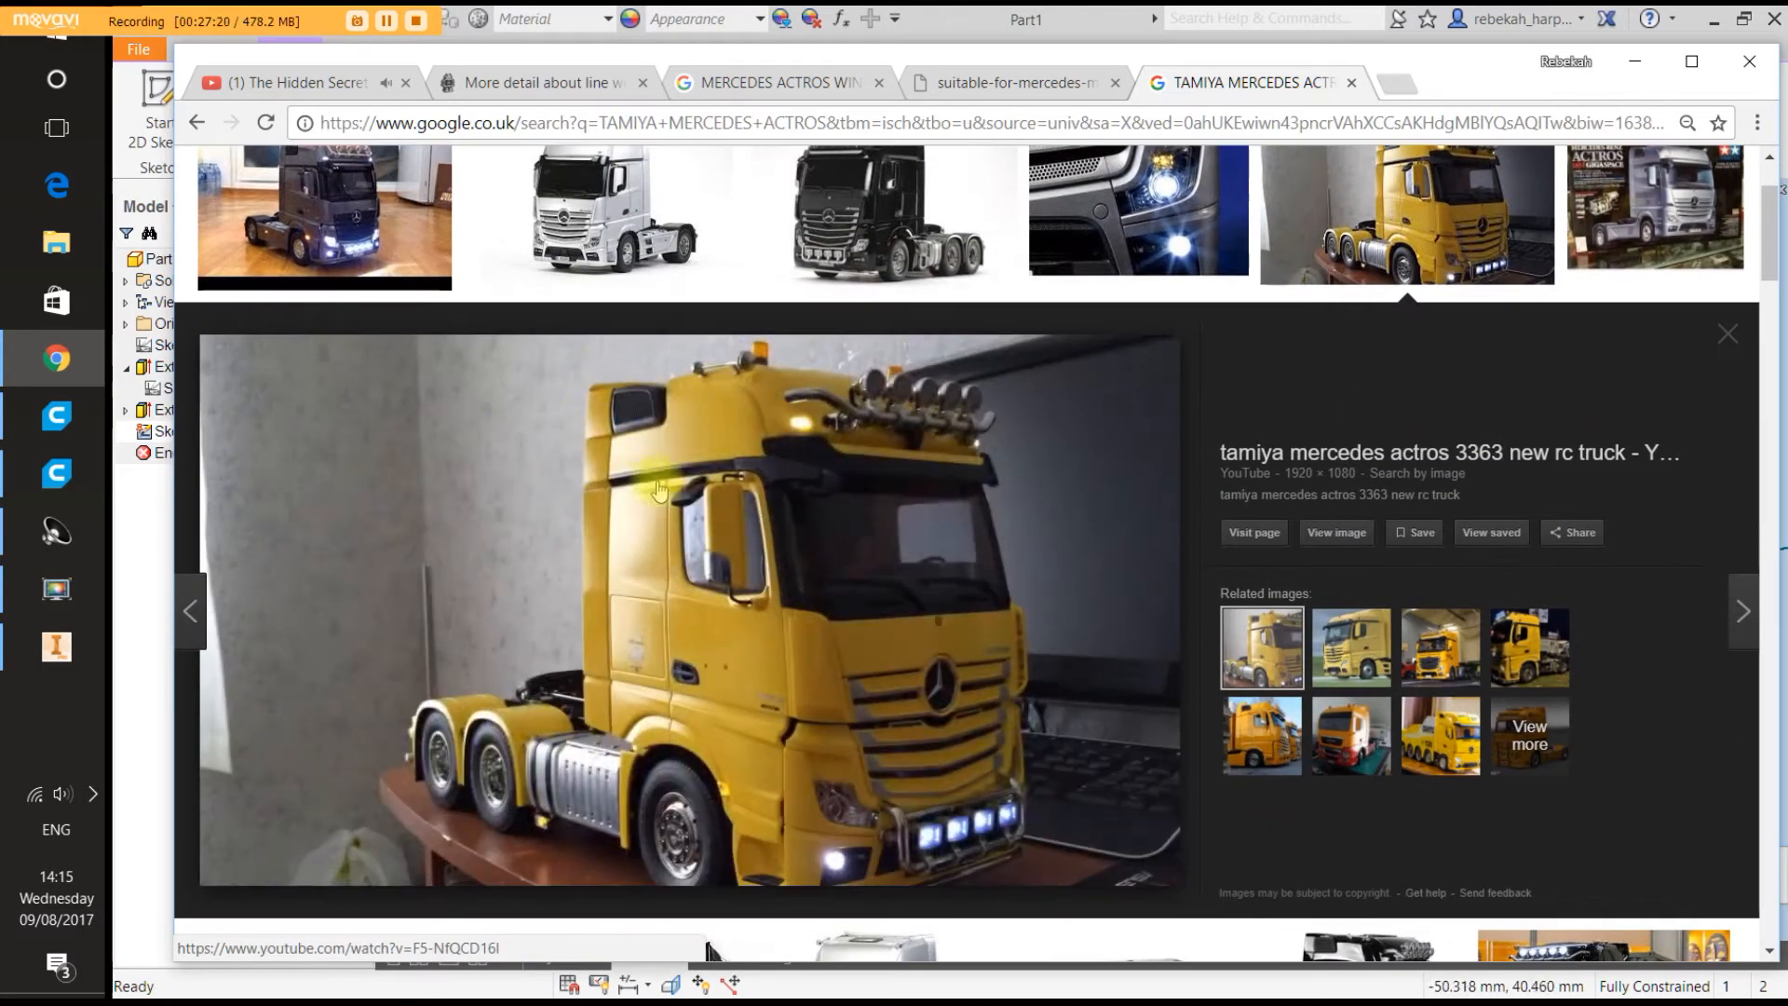
pyautogui.click(195, 122)
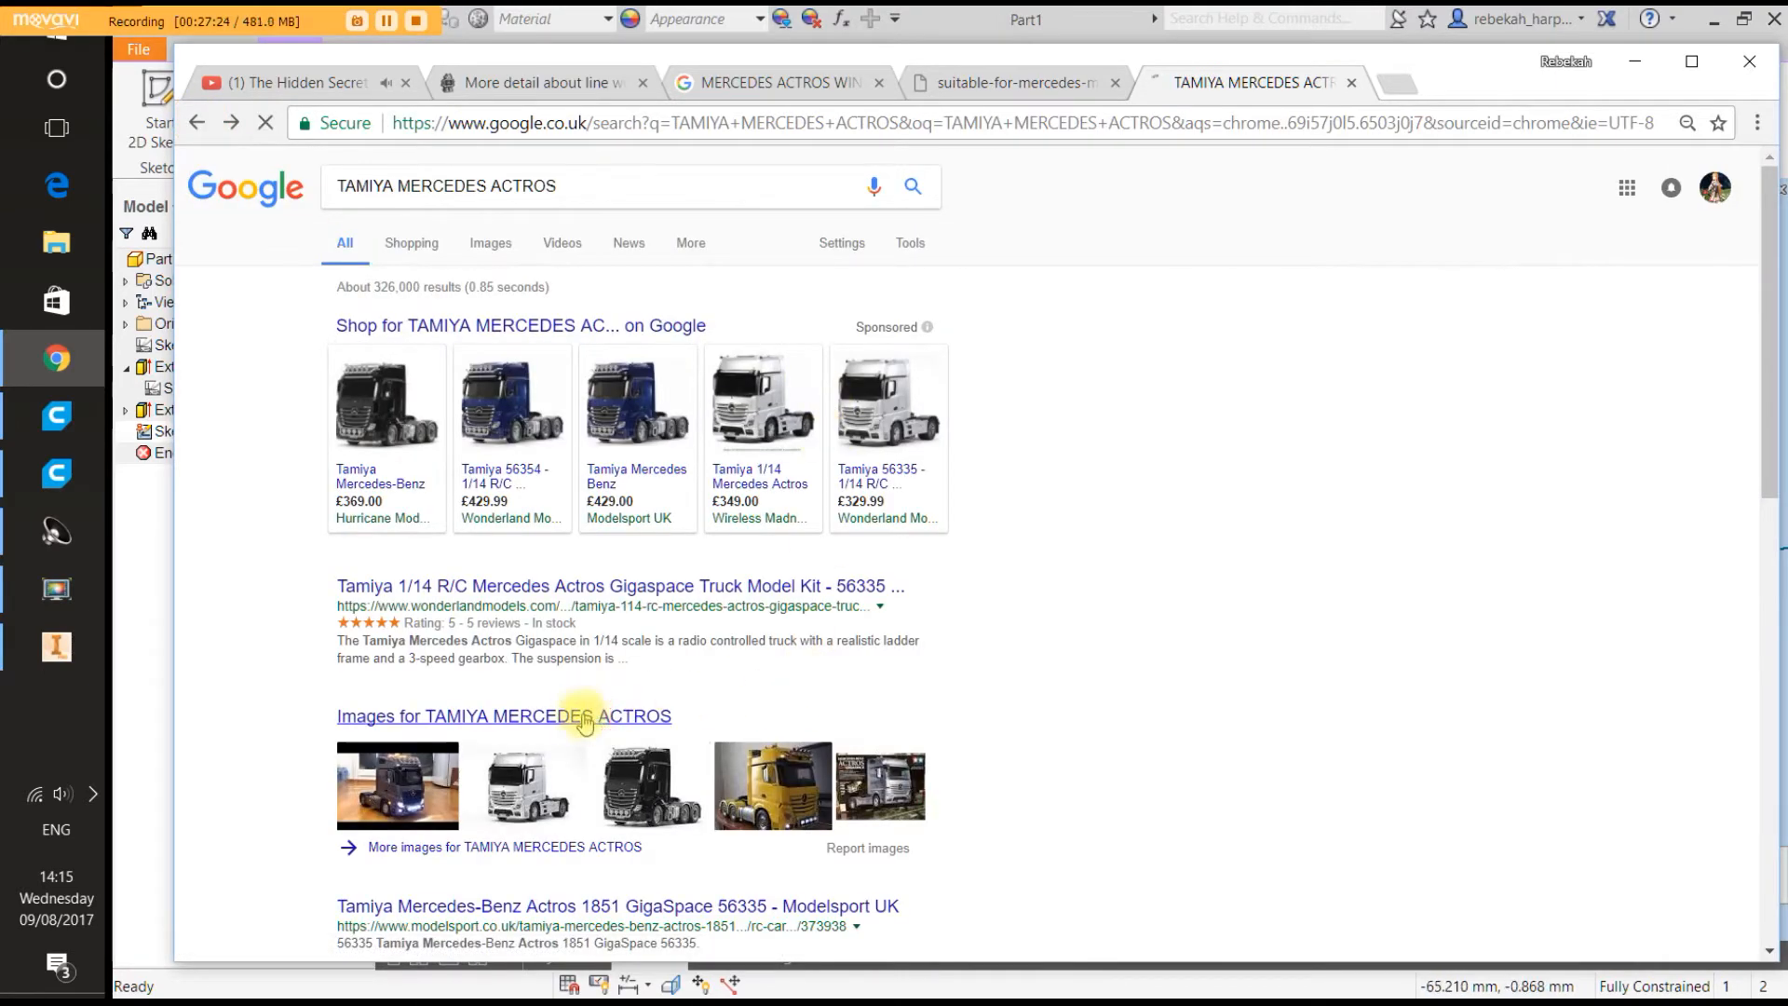
pyautogui.click(584, 717)
# Look further through the image results and preview the white Mercedes Actros Gigaspace picture from RC Trucks.
pyautogui.scroll(-6, 887, 633)
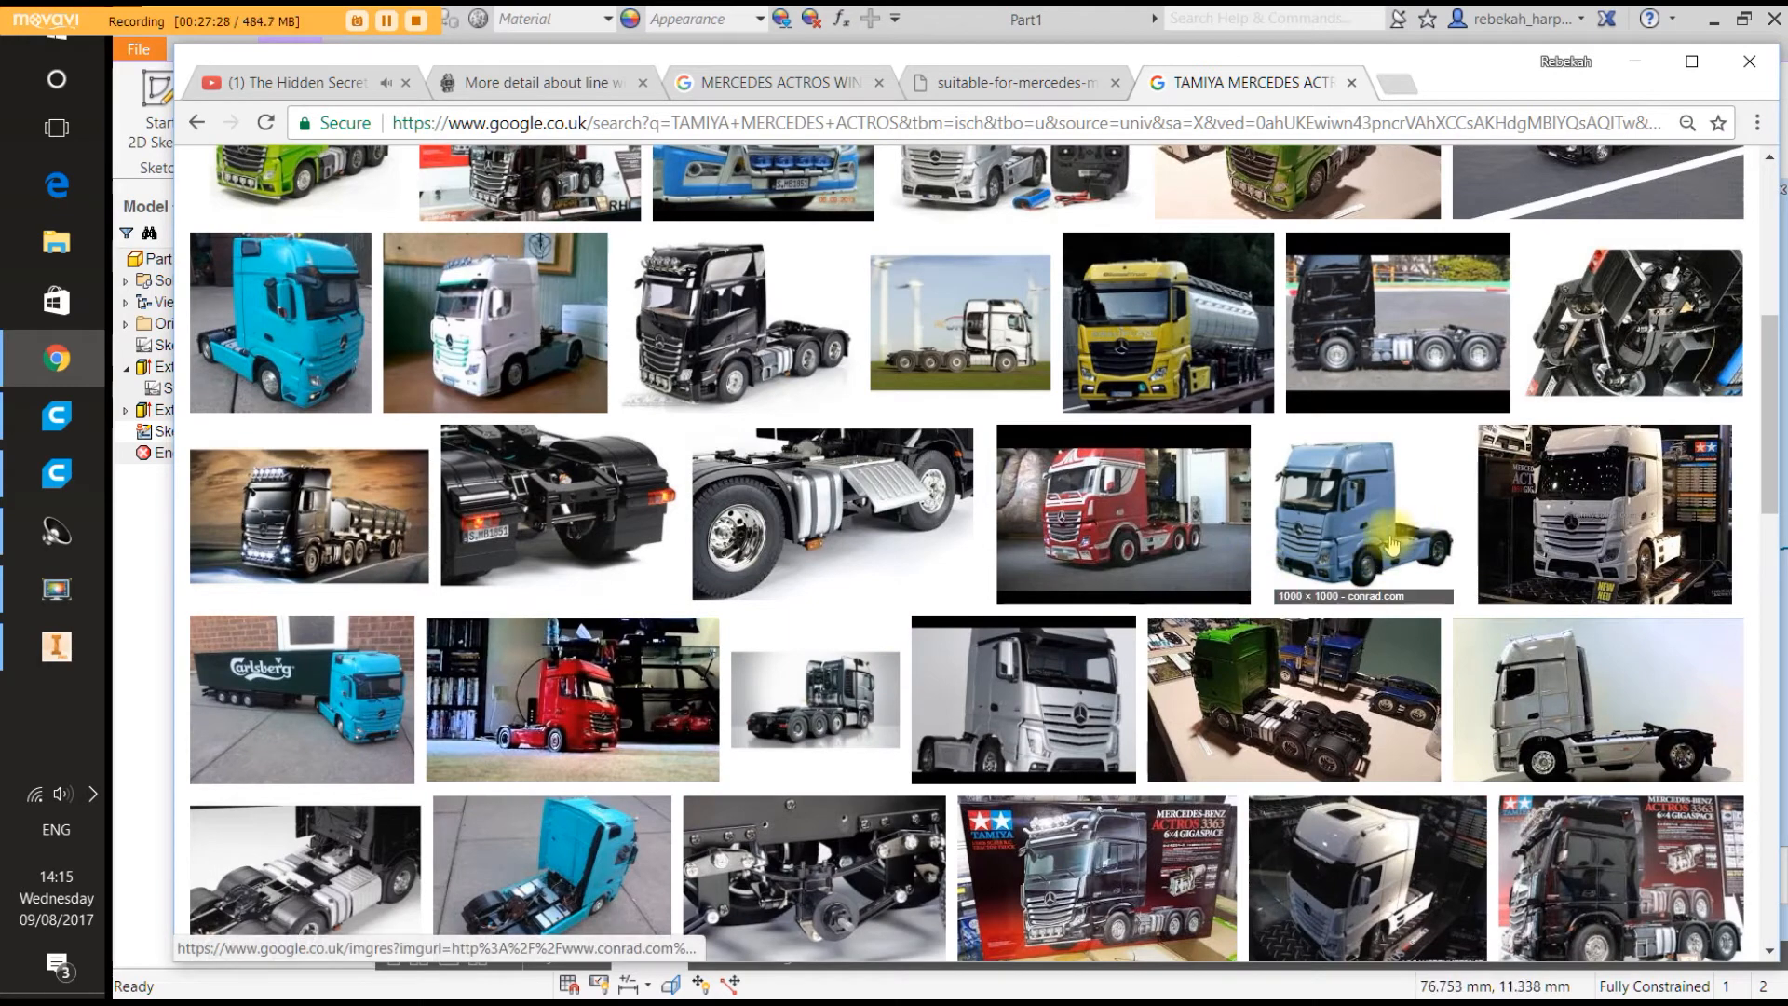
pyautogui.scroll(-1, 1274, 675)
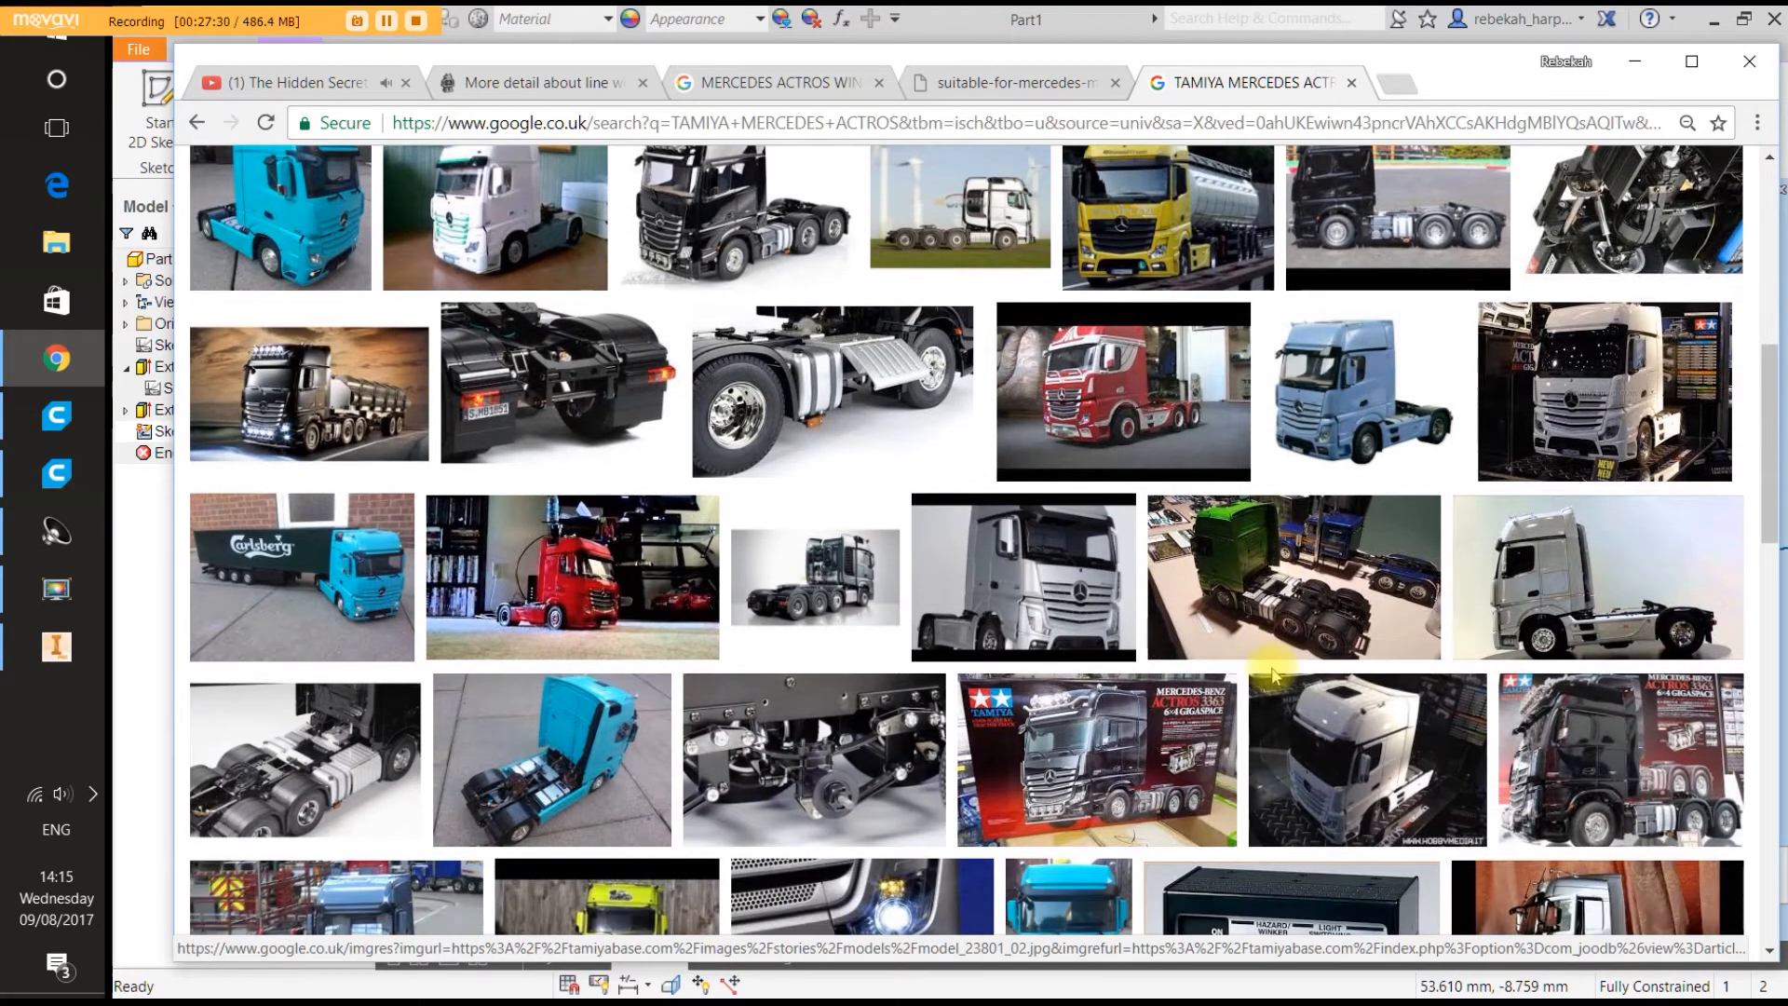
pyautogui.scroll(-1, 1304, 643)
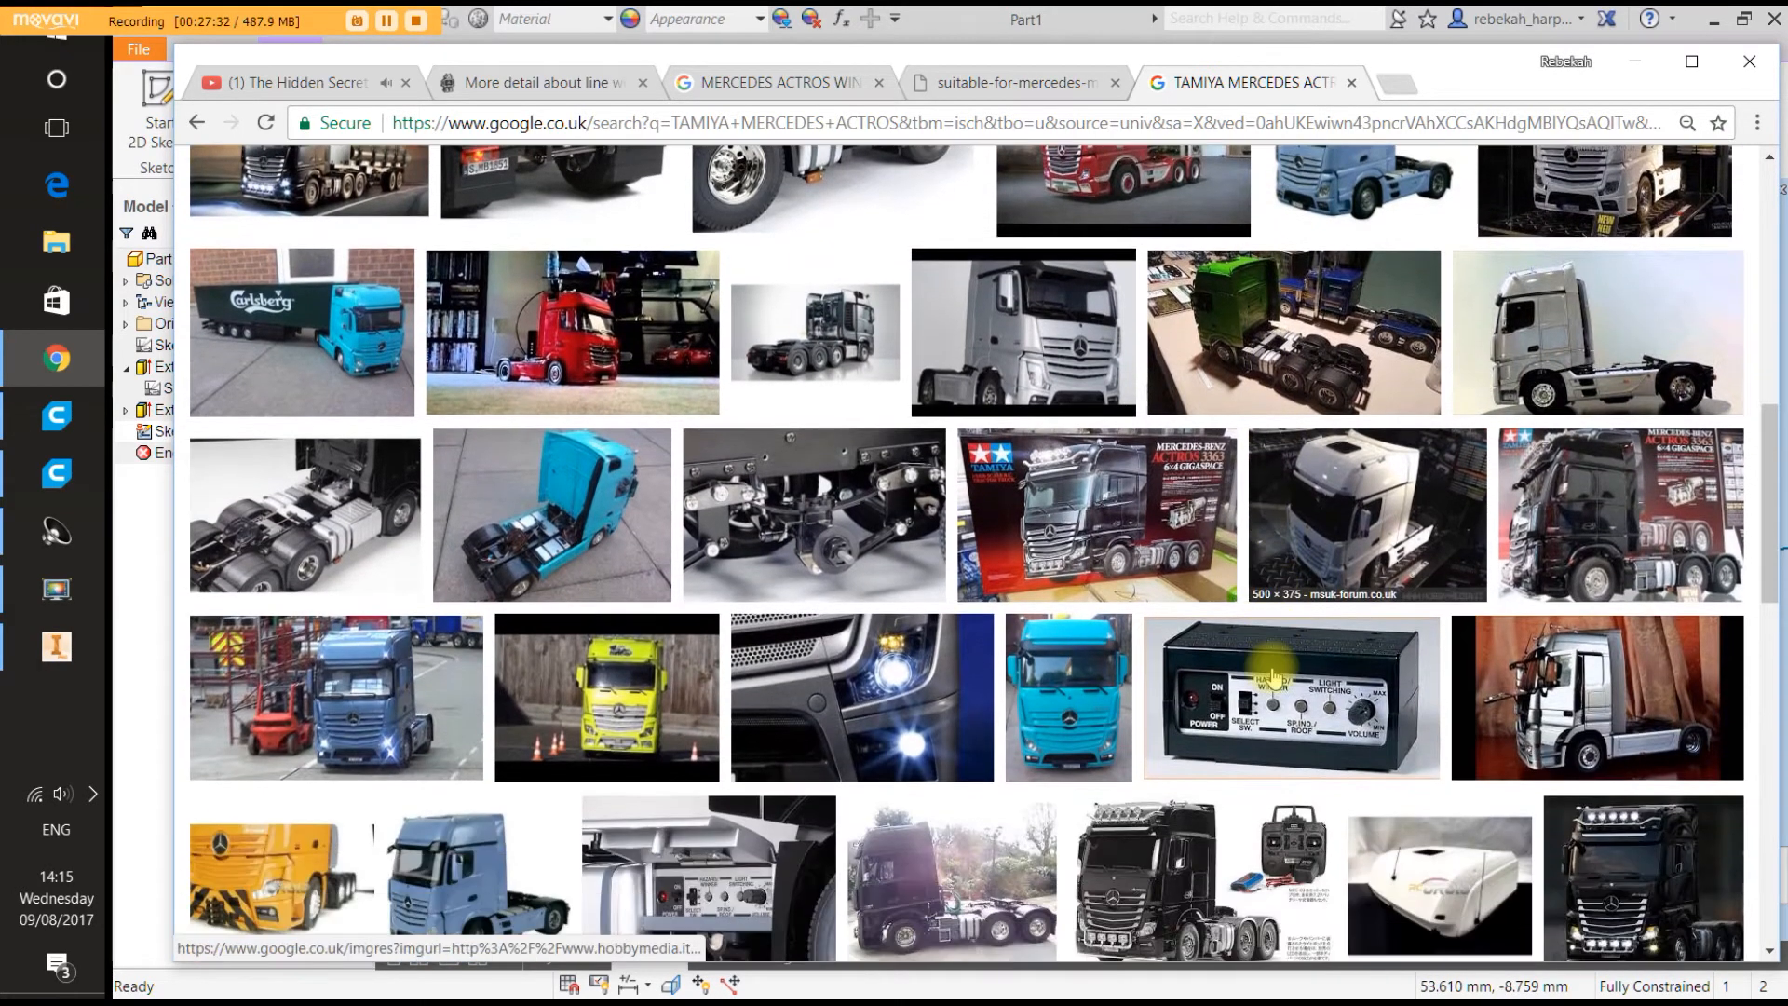
pyautogui.scroll(-1, 1528, 466)
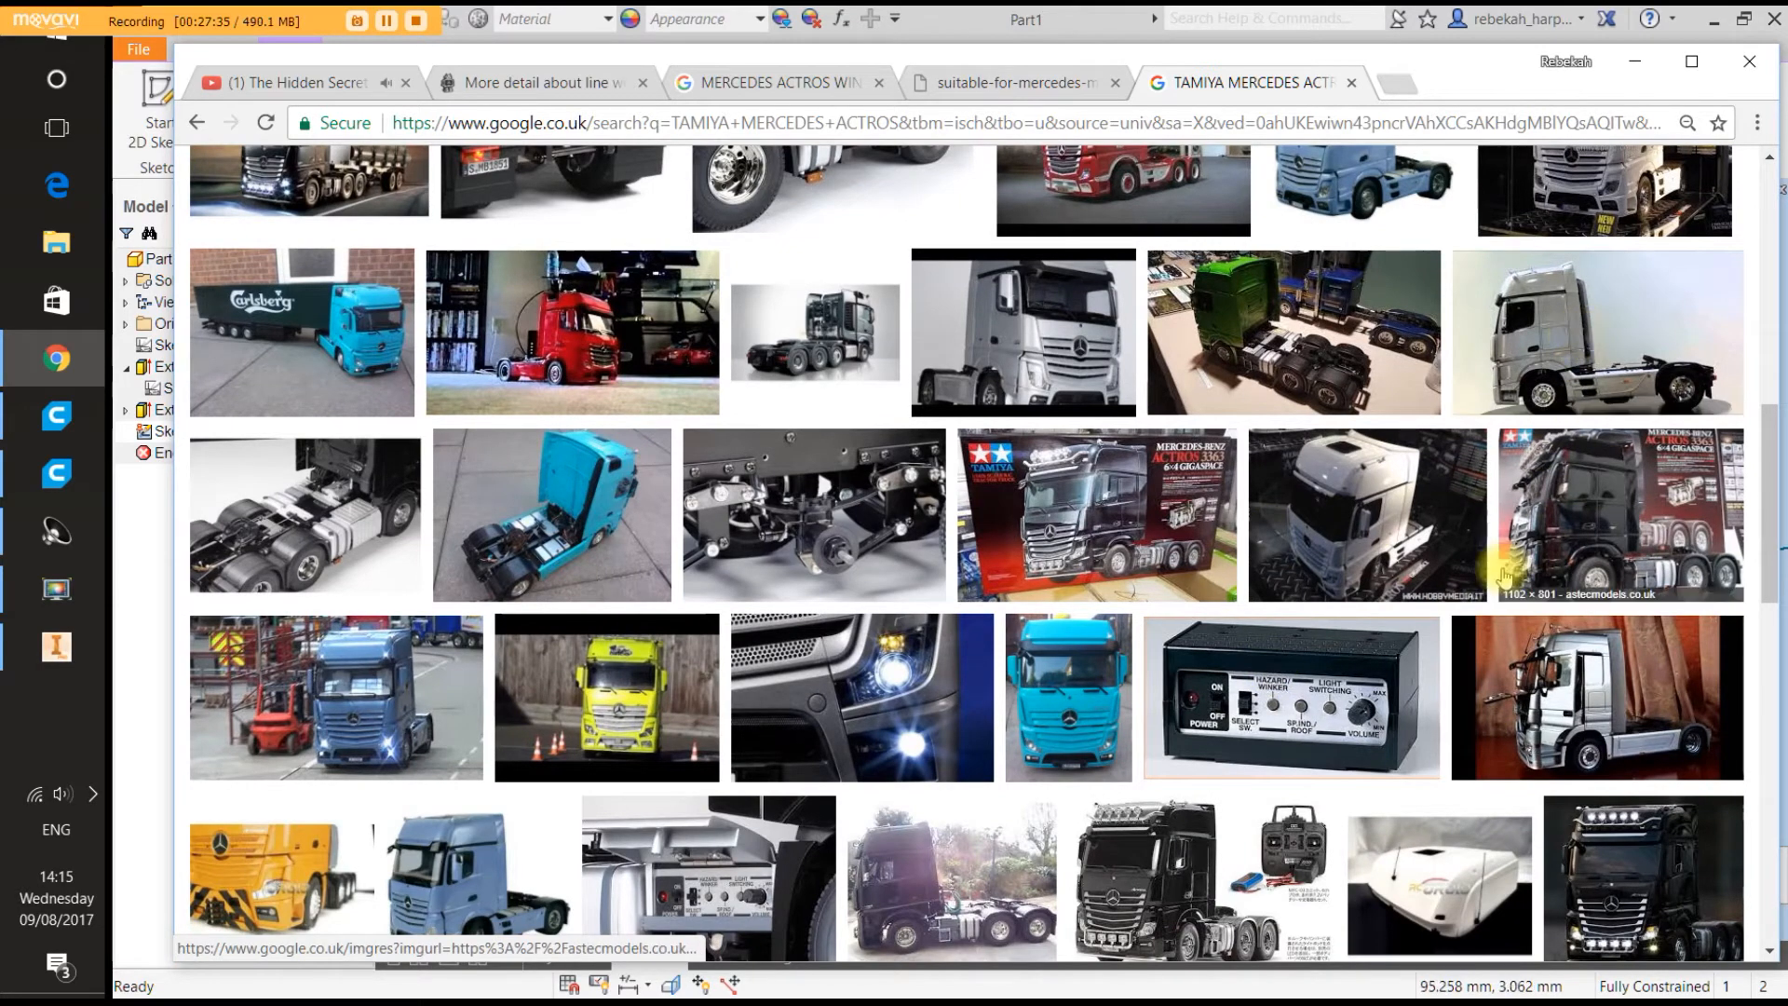
pyautogui.scroll(-6, 1504, 577)
pyautogui.scroll(-2, 1504, 577)
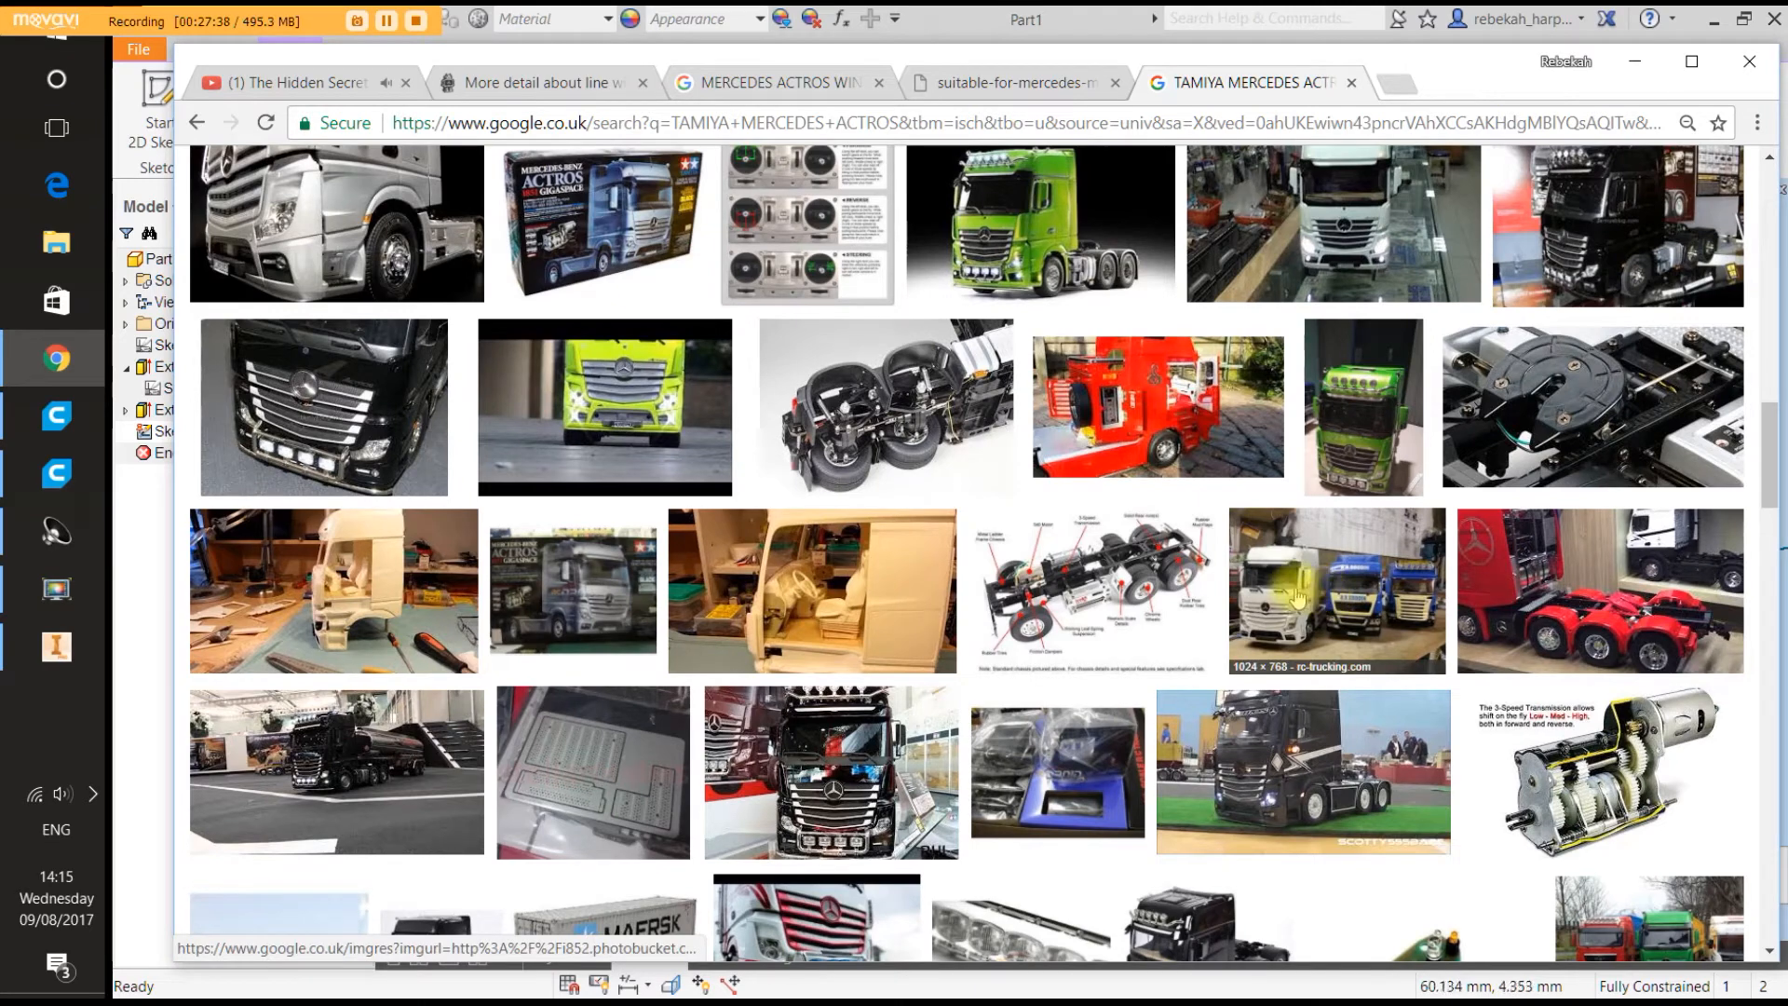
pyautogui.scroll(-4, 943, 633)
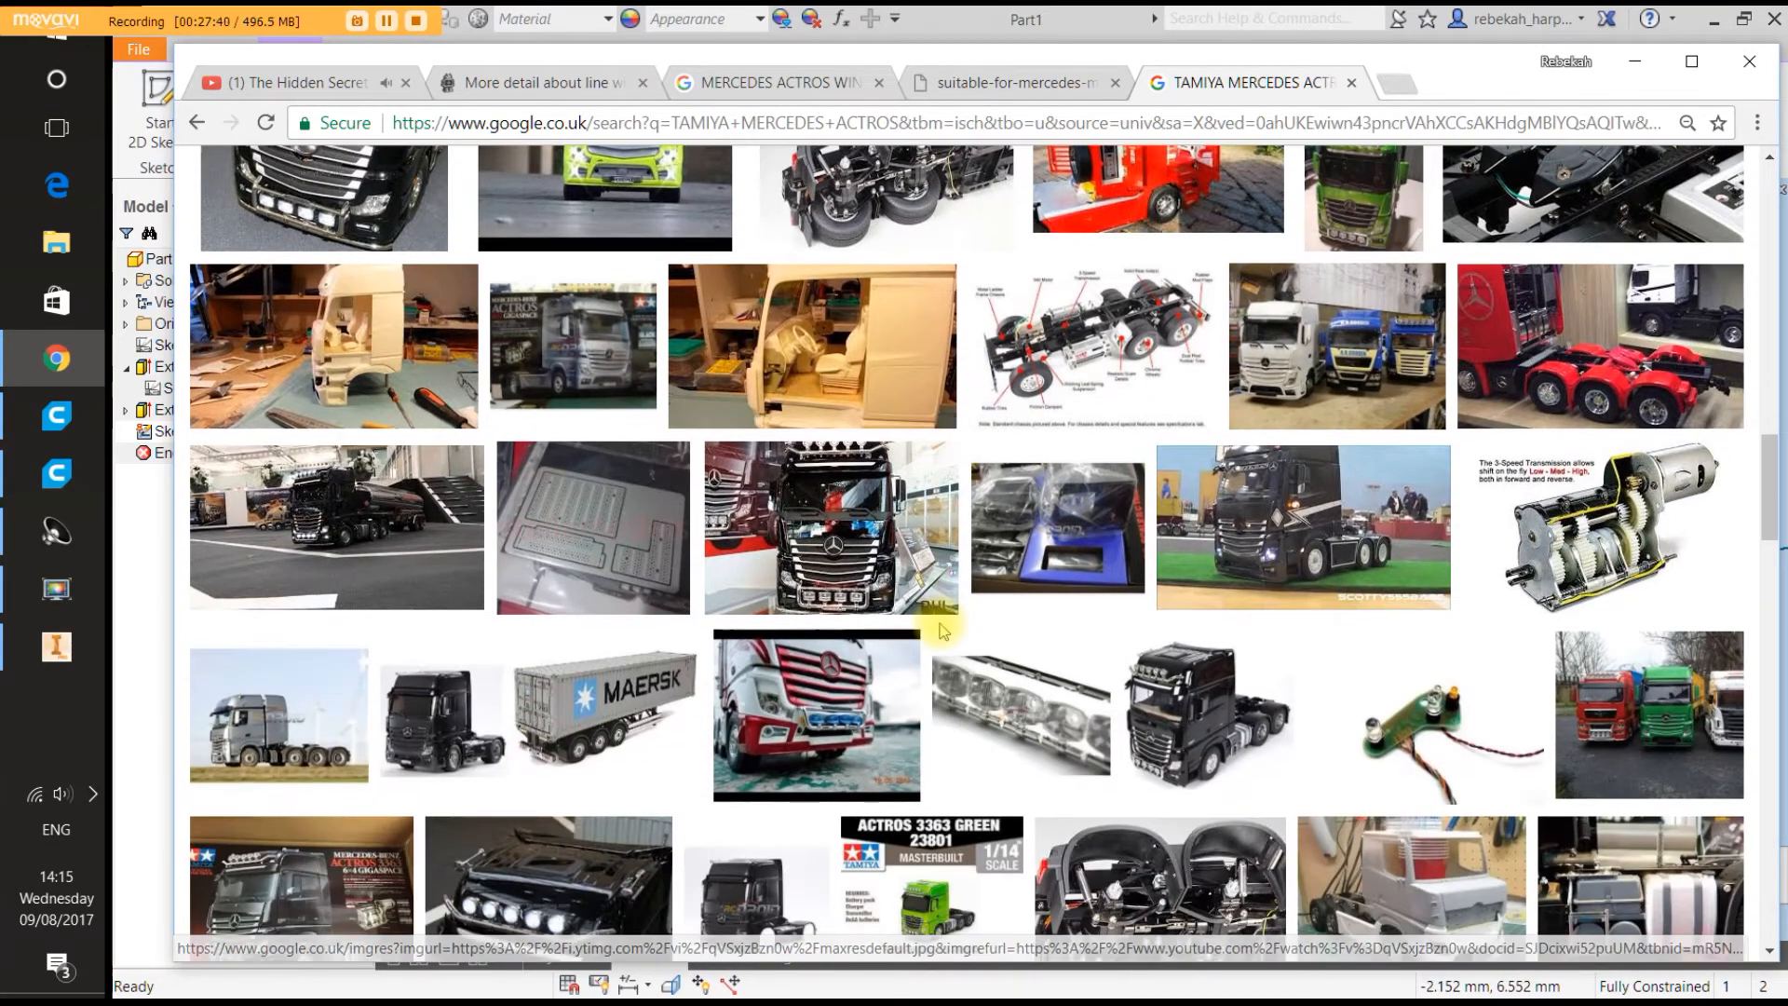
pyautogui.scroll(-4, 942, 633)
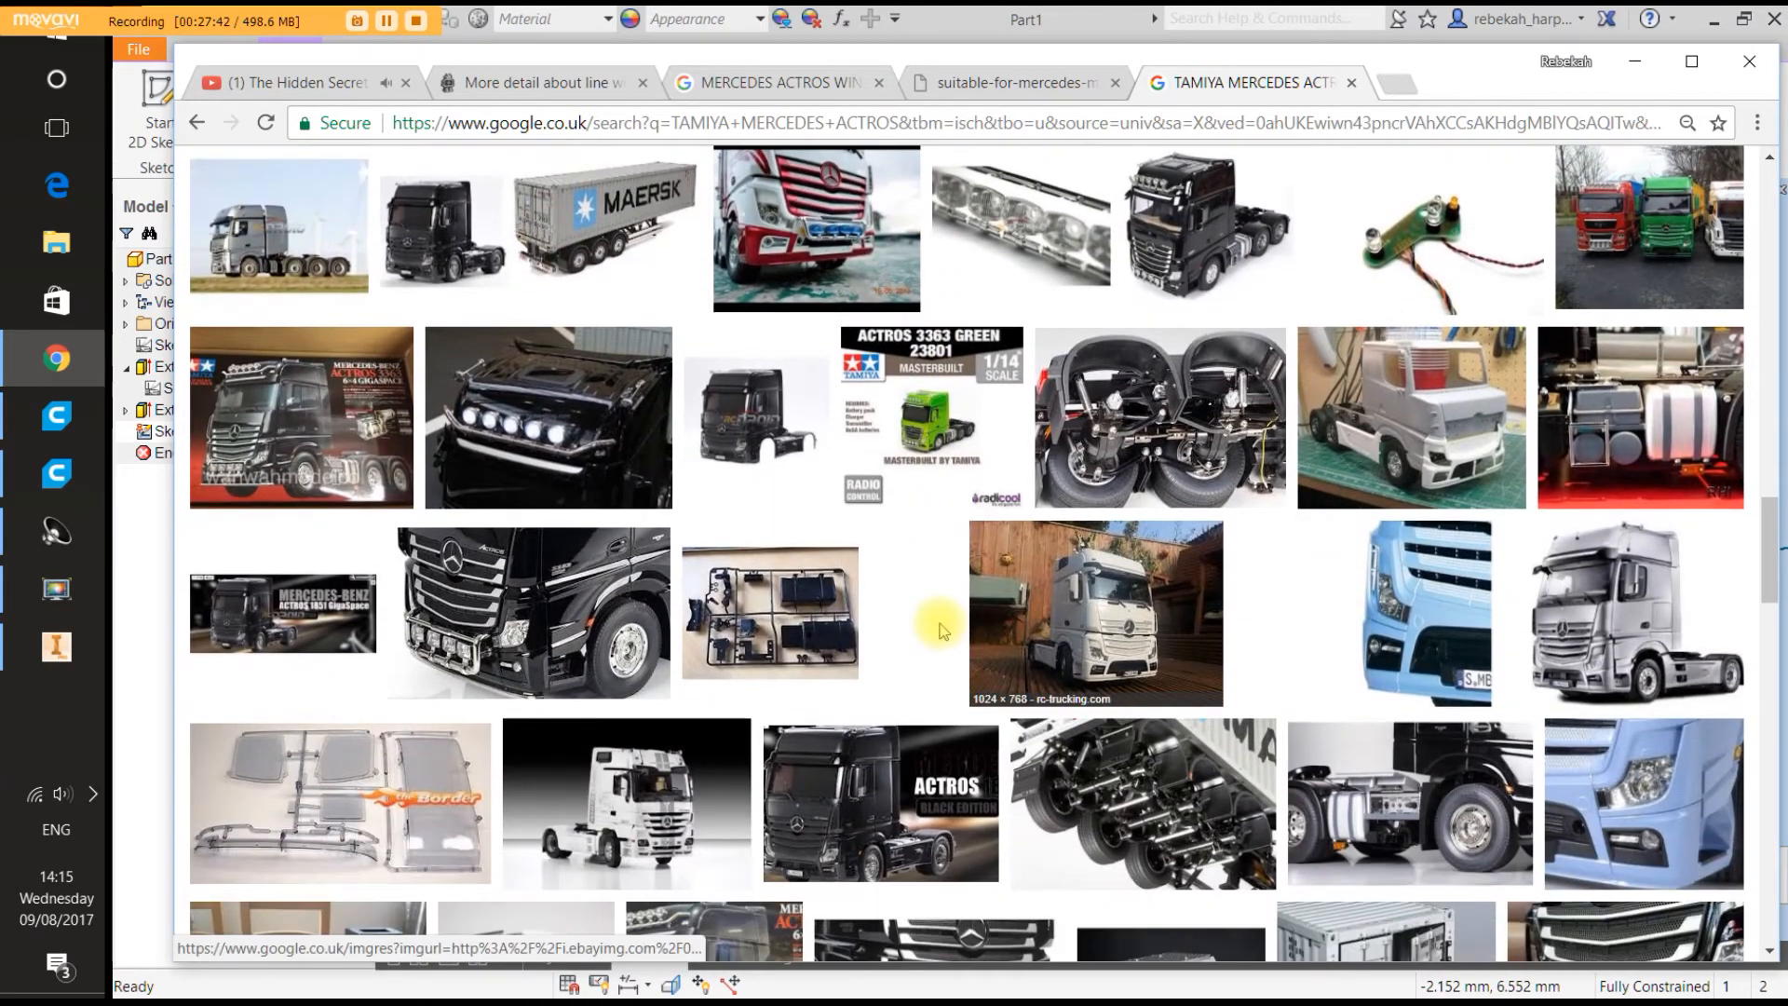
pyautogui.scroll(-1, 942, 631)
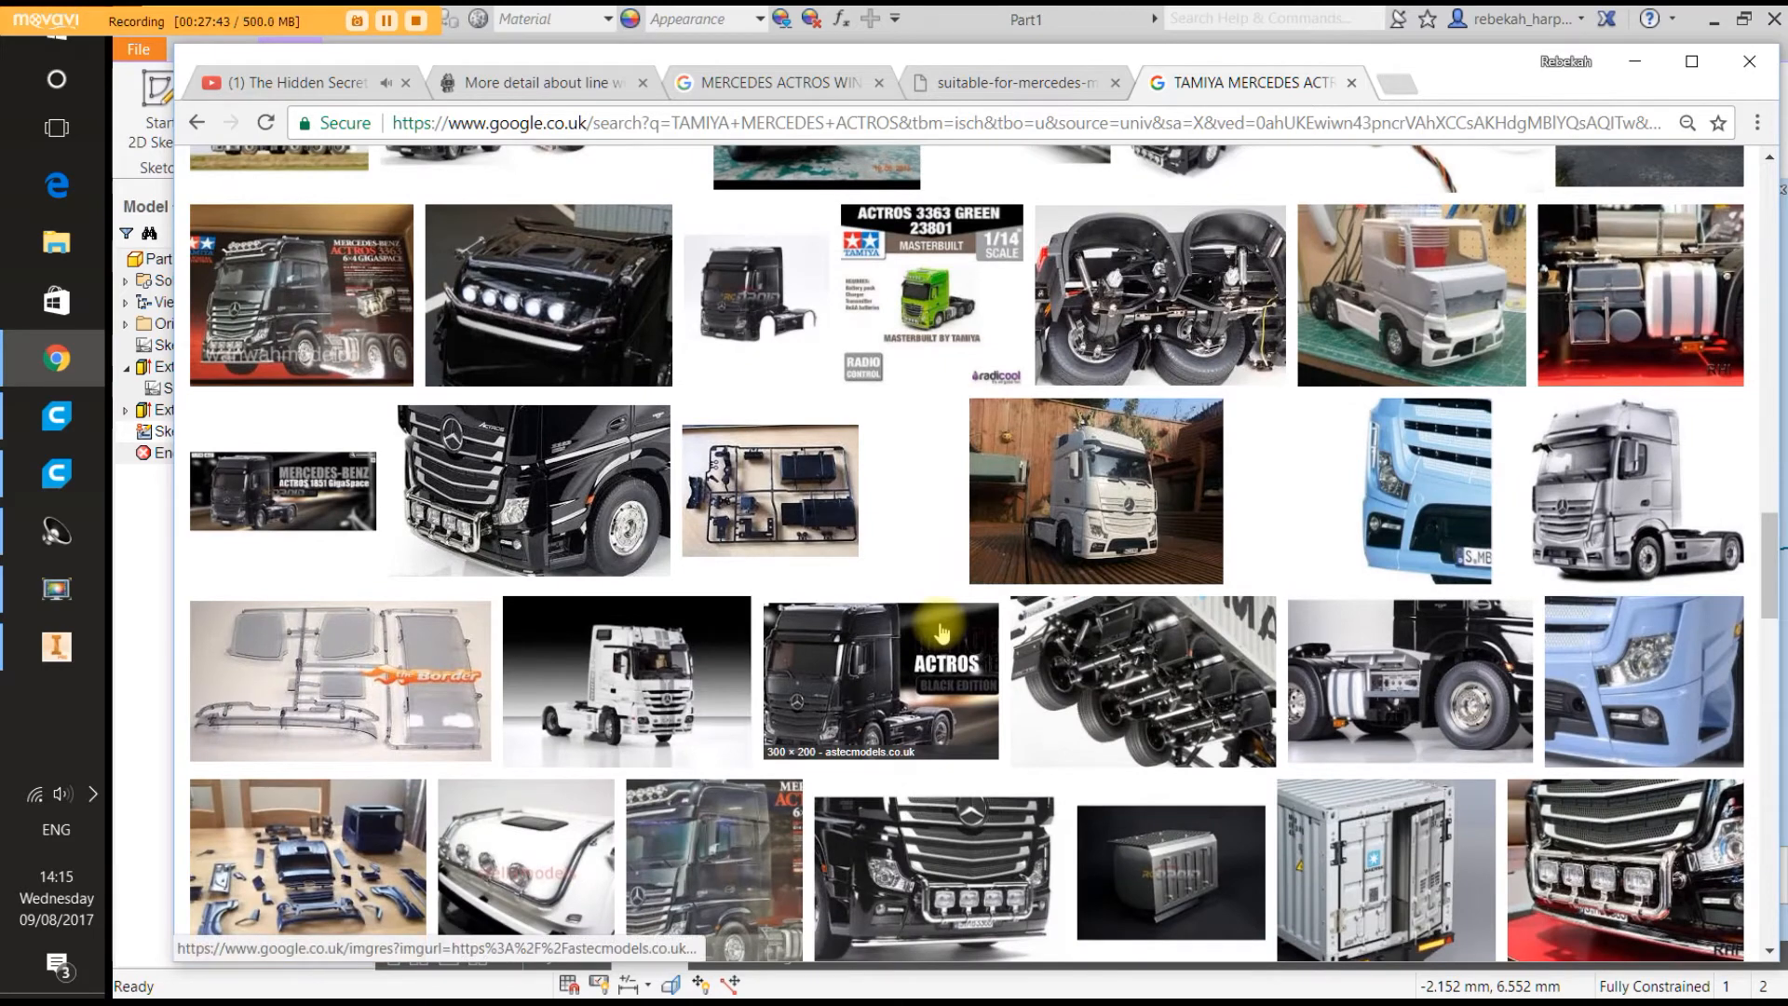
pyautogui.click(1083, 483)
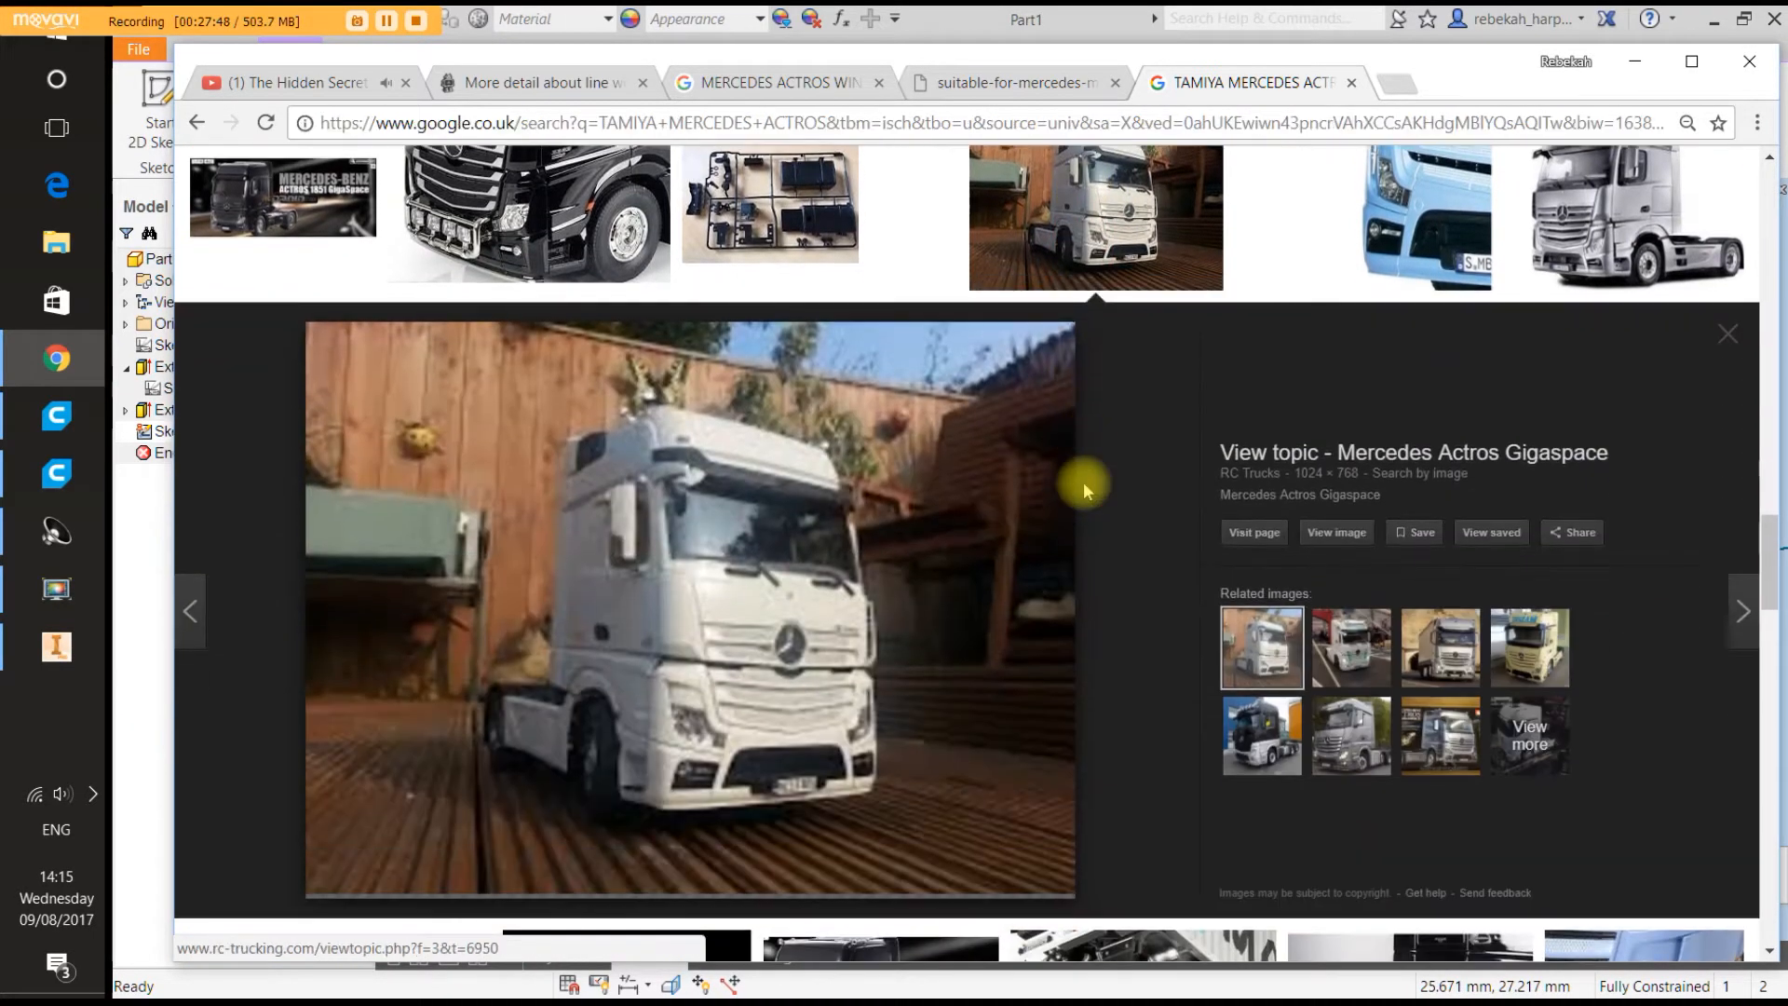
# Open the white Actros Gigaspace picture on its Photobucket page and dismiss the hosting offer and the adverts covering it.
pyautogui.click(1337, 531)
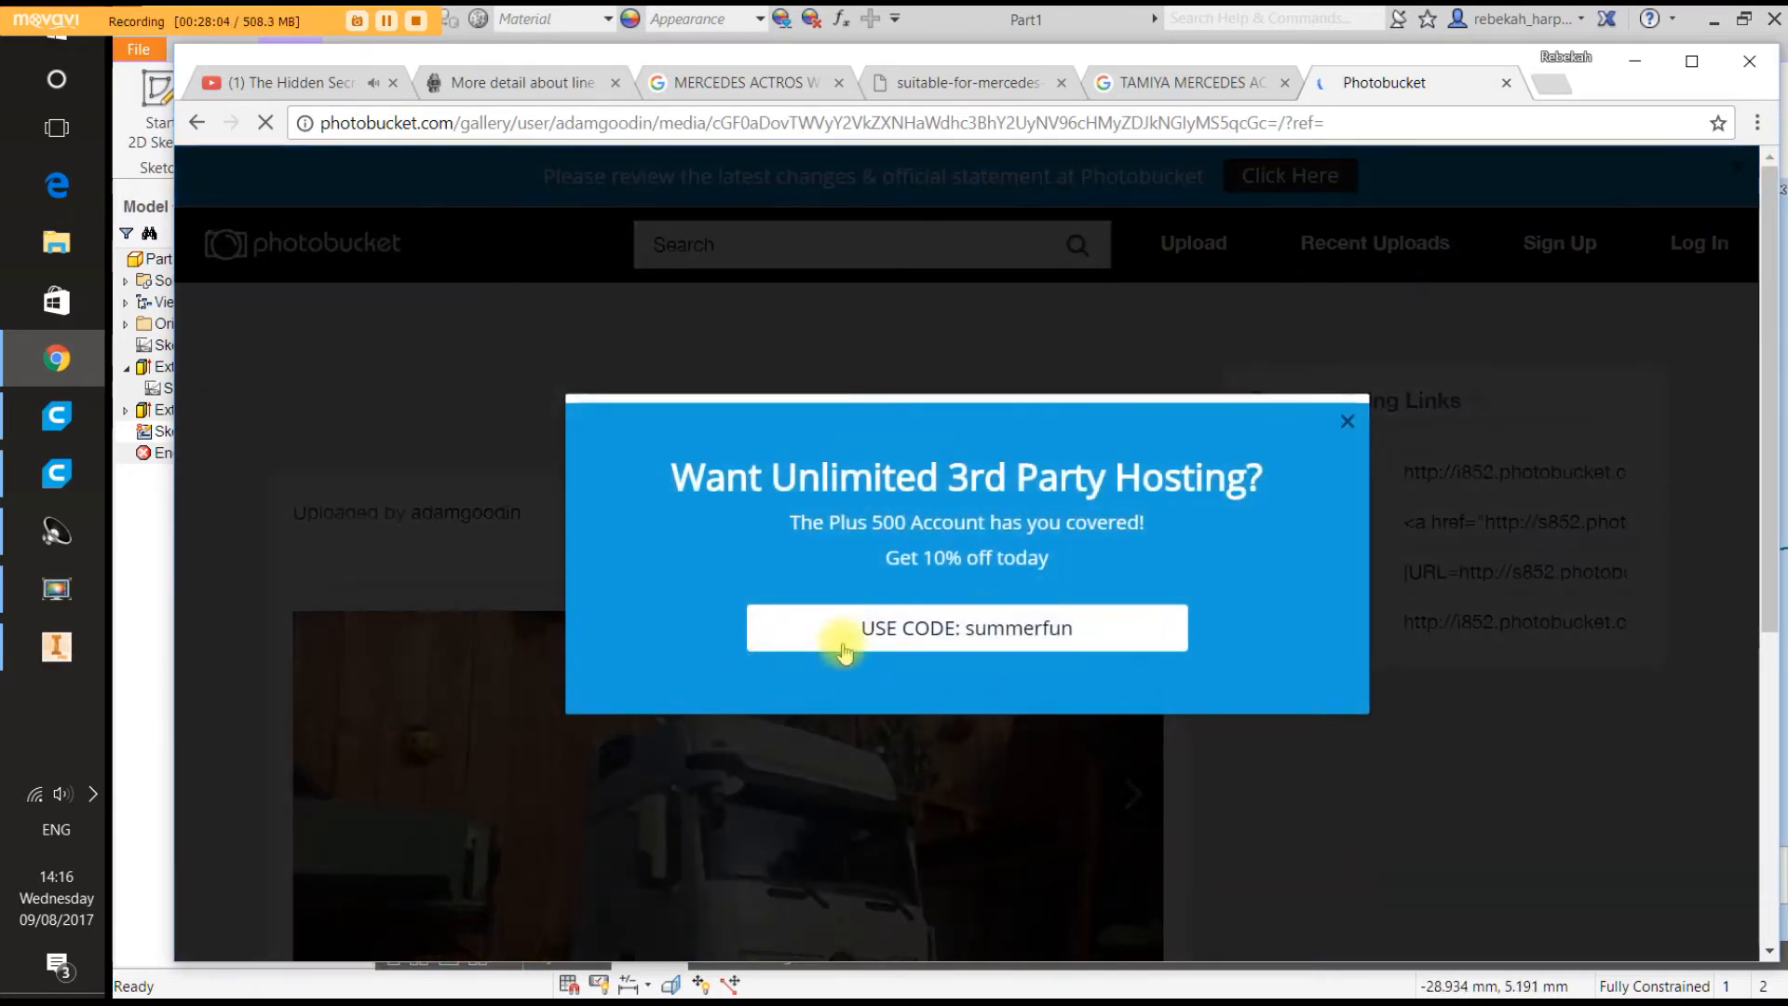
pyautogui.click(1348, 423)
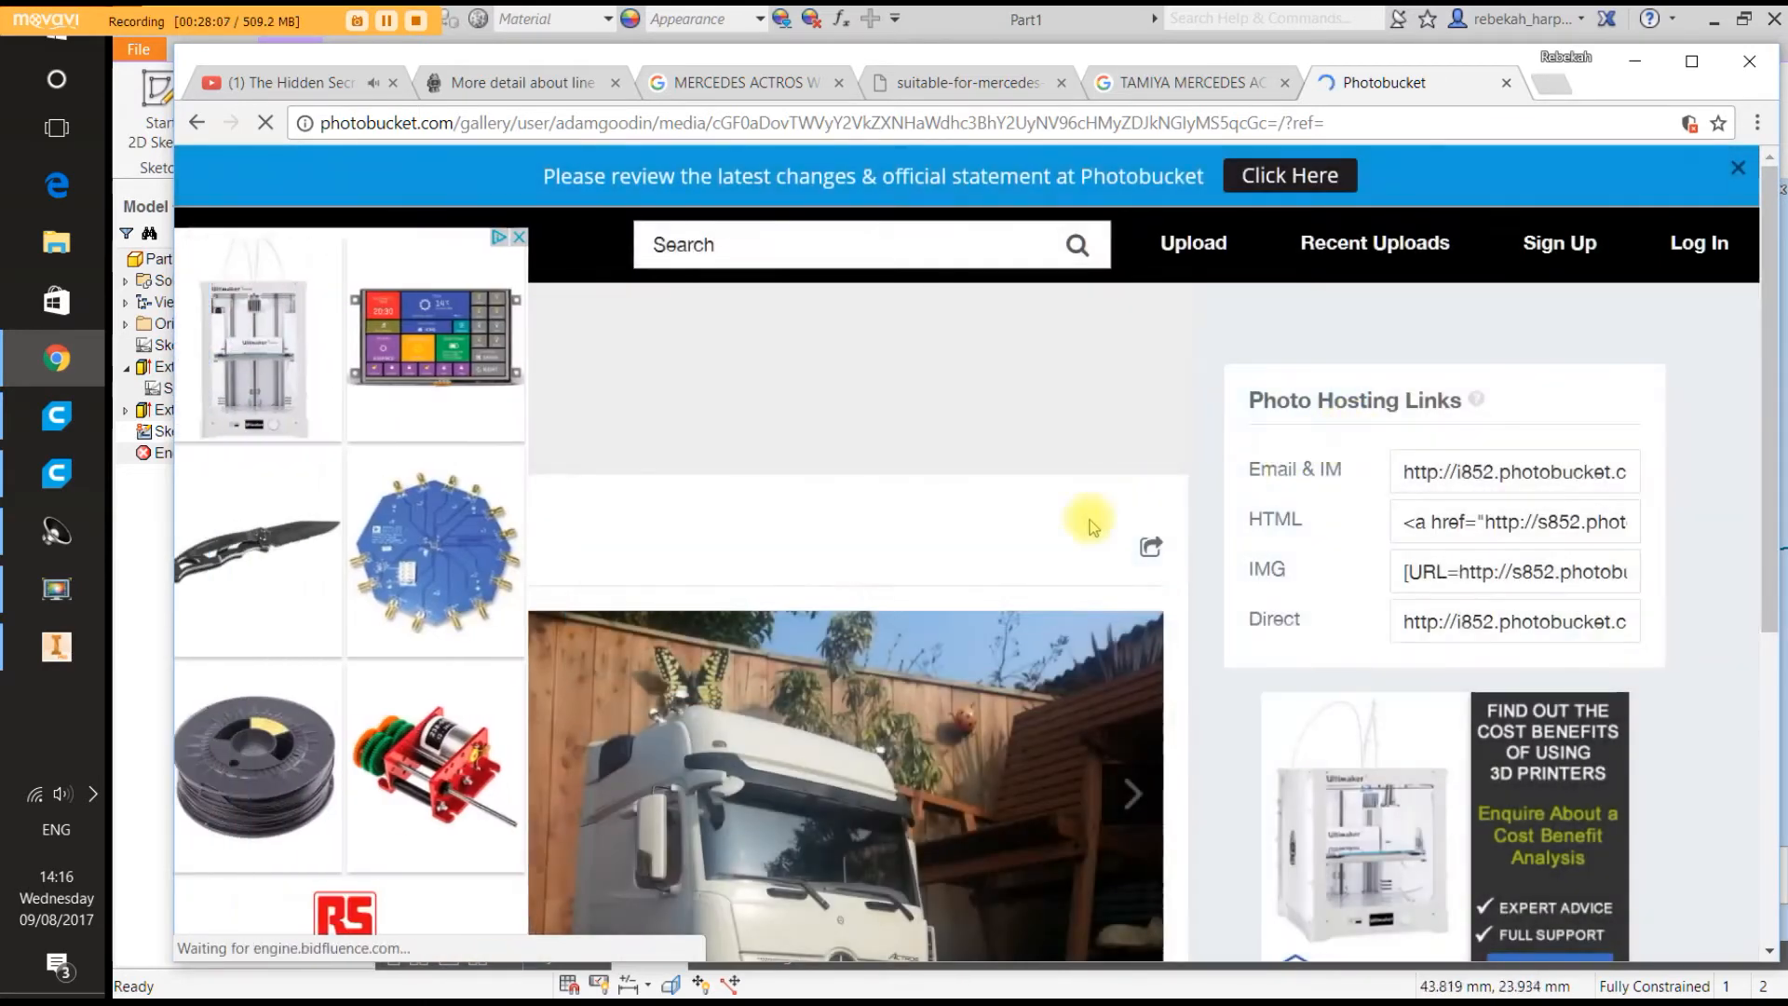
pyautogui.click(531, 234)
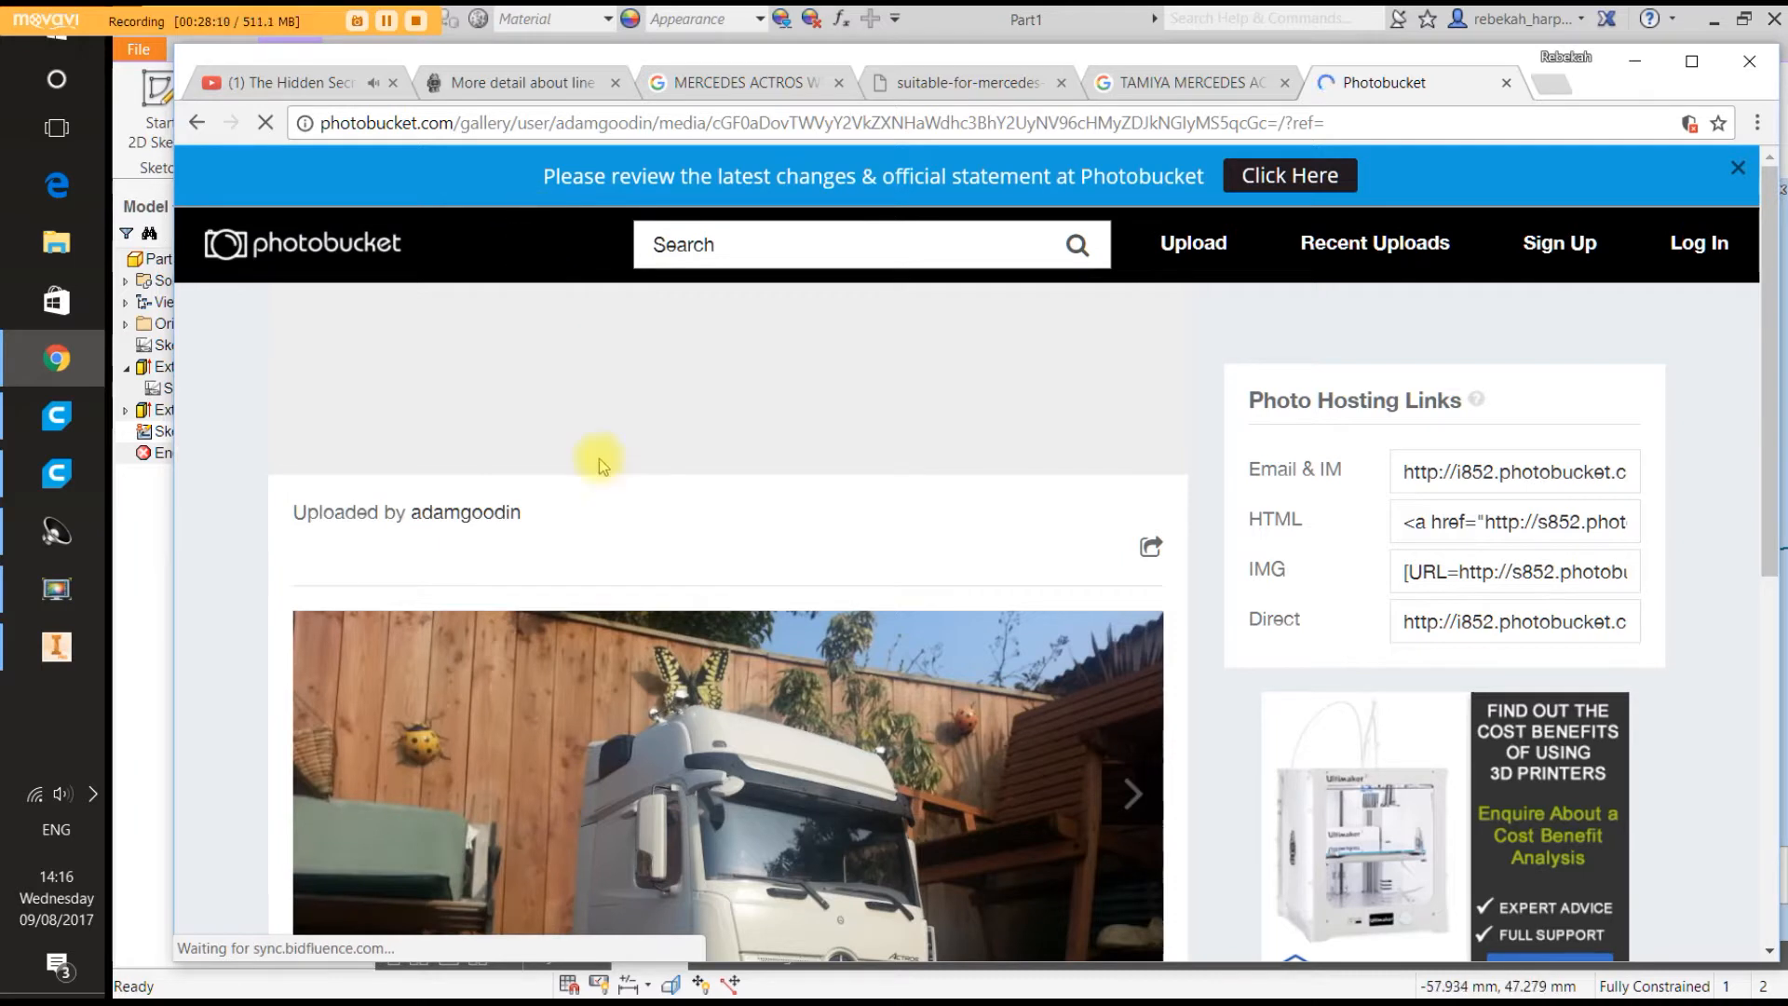
pyautogui.scroll(-4, 695, 619)
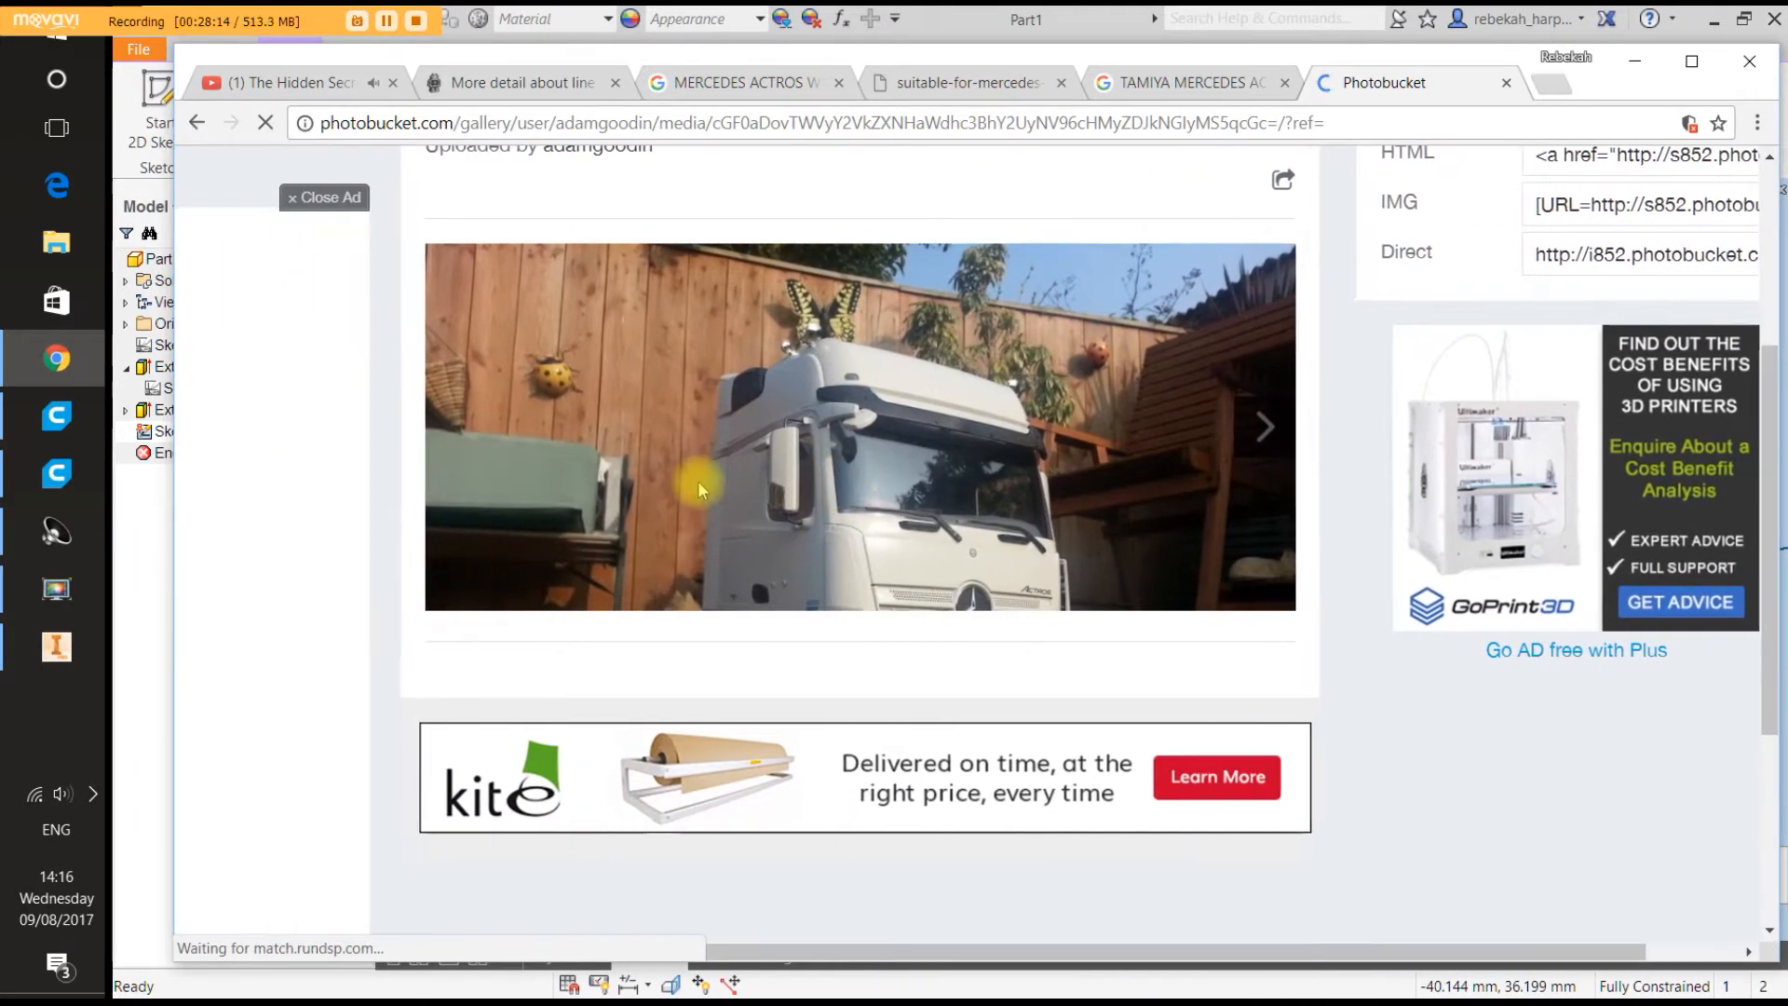
pyautogui.click(324, 196)
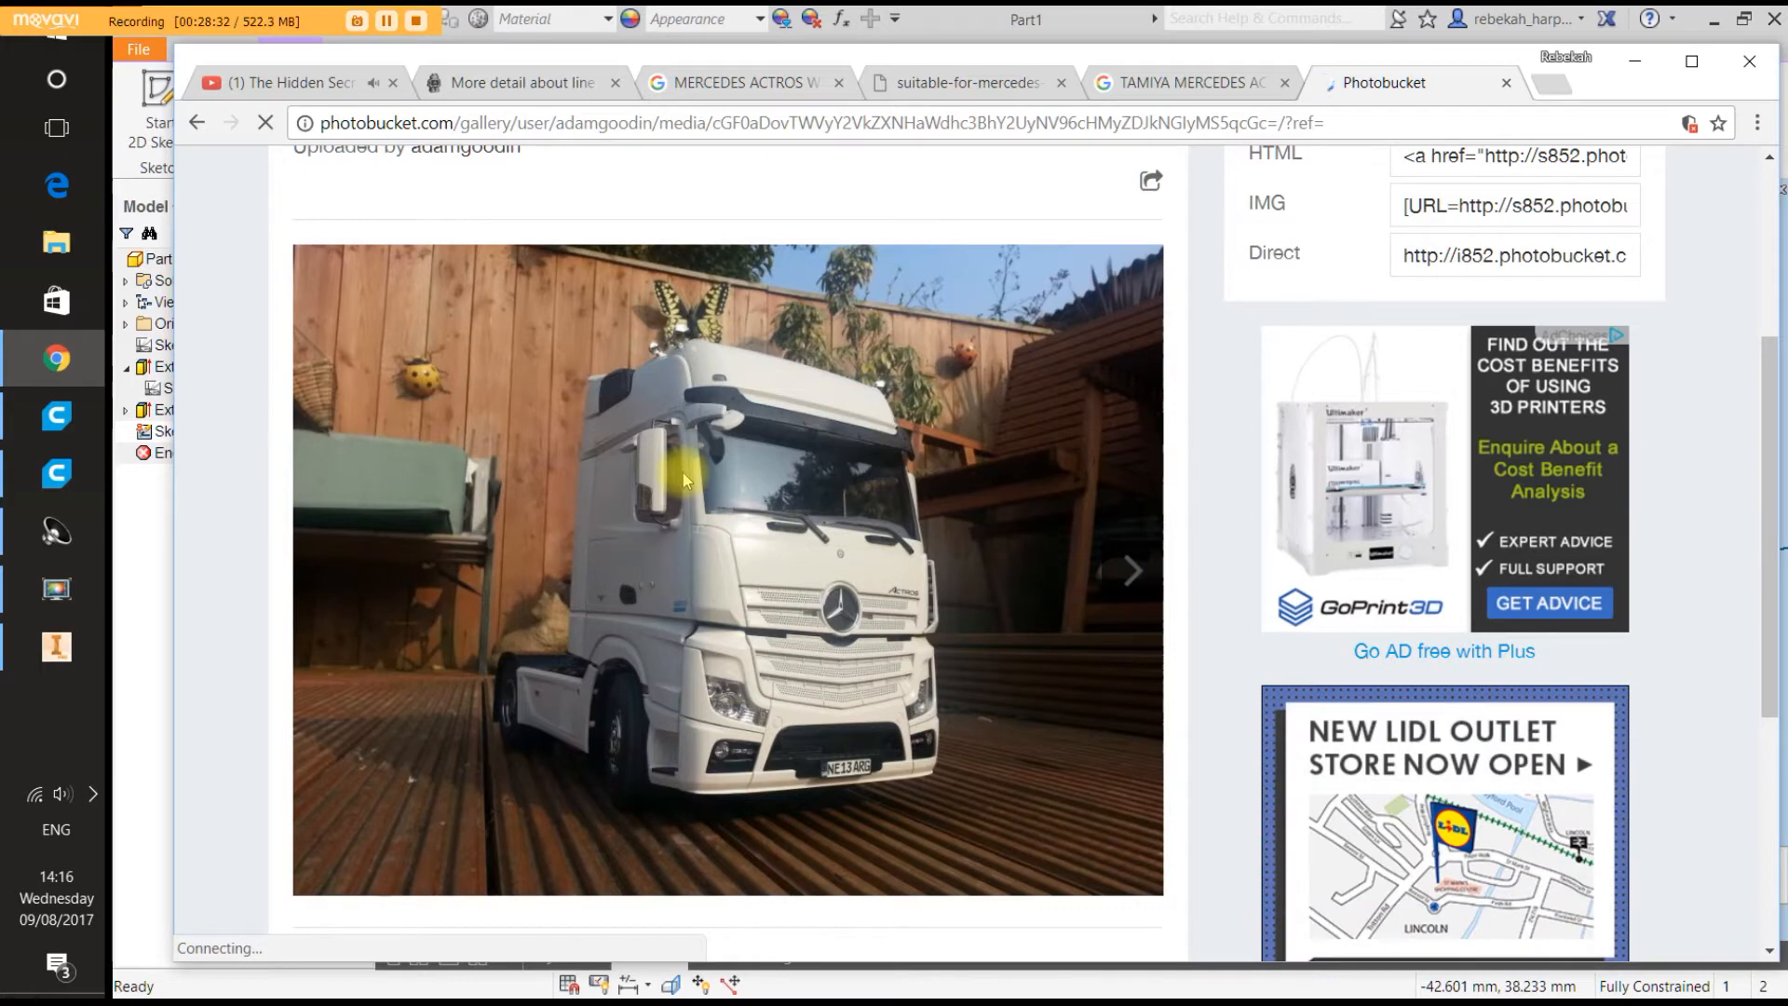
# Enlarge the white Actros photo and examine the cab's side window and mirror area up close.
pyautogui.hotkey('ctrl', '=')
pyautogui.hotkey('ctrl', '=')
pyautogui.hotkey('ctrl', '=')
pyautogui.hotkey('ctrl', '=')
pyautogui.hotkey('ctrl', '=')
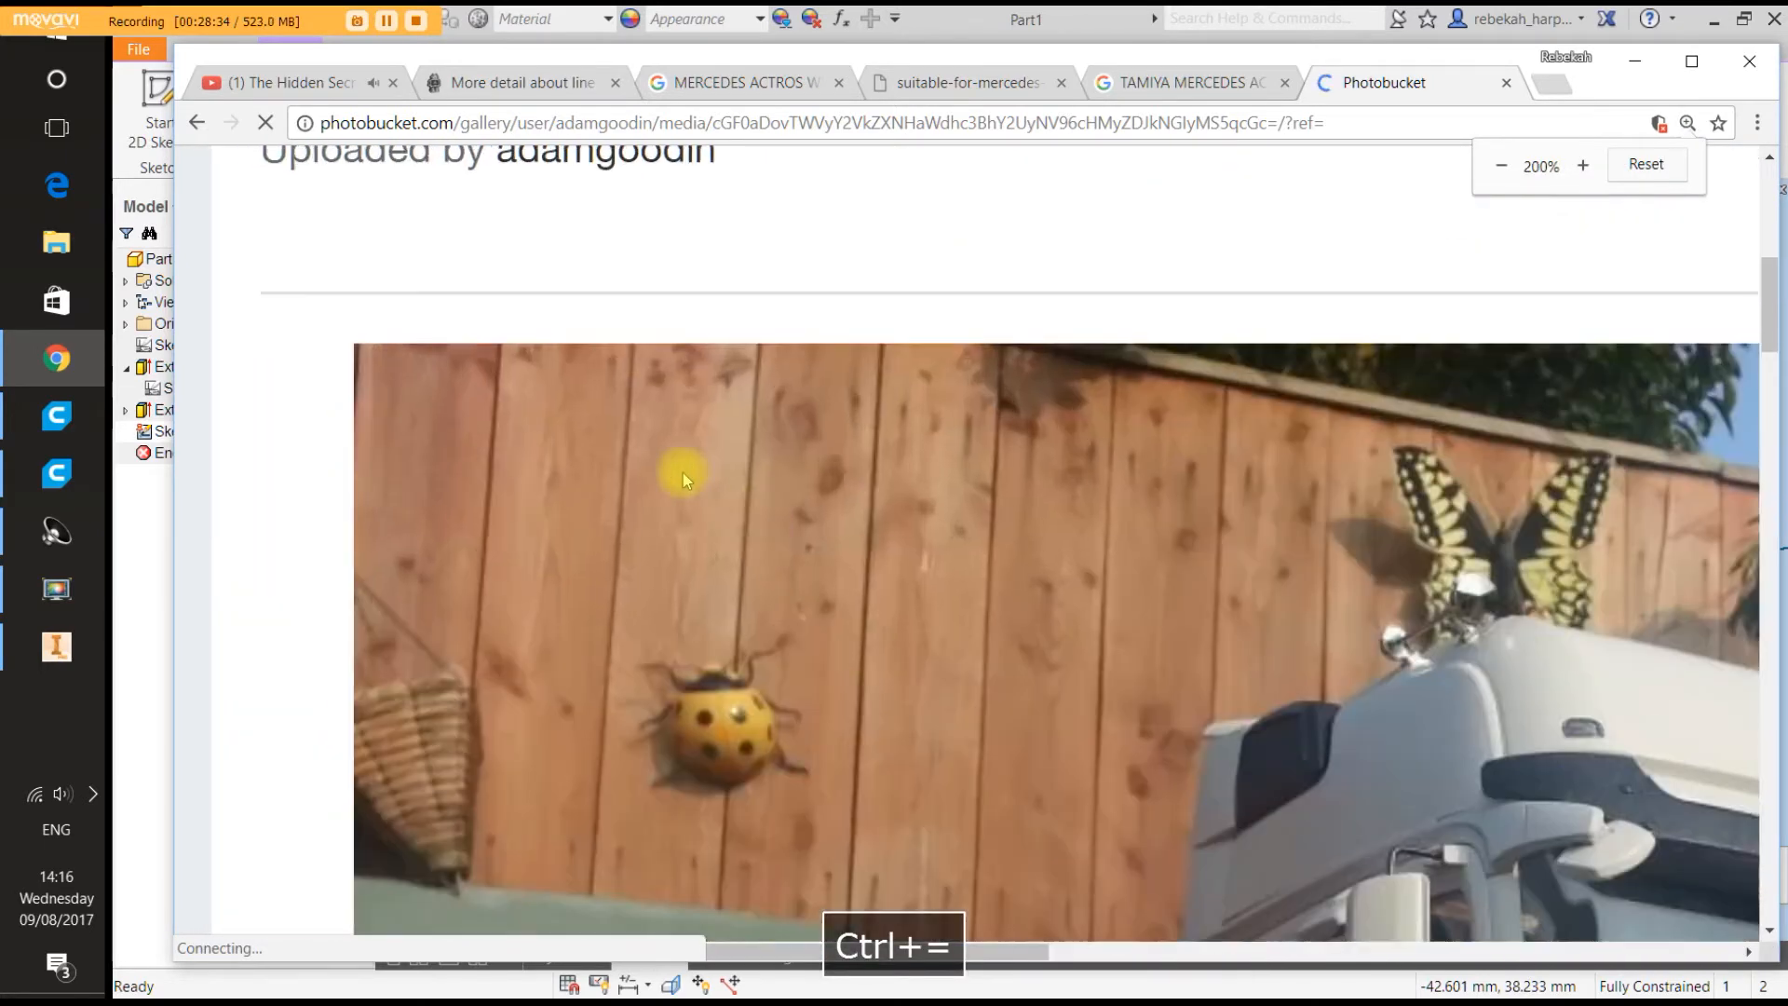
pyautogui.hotkey('ctrl', '=')
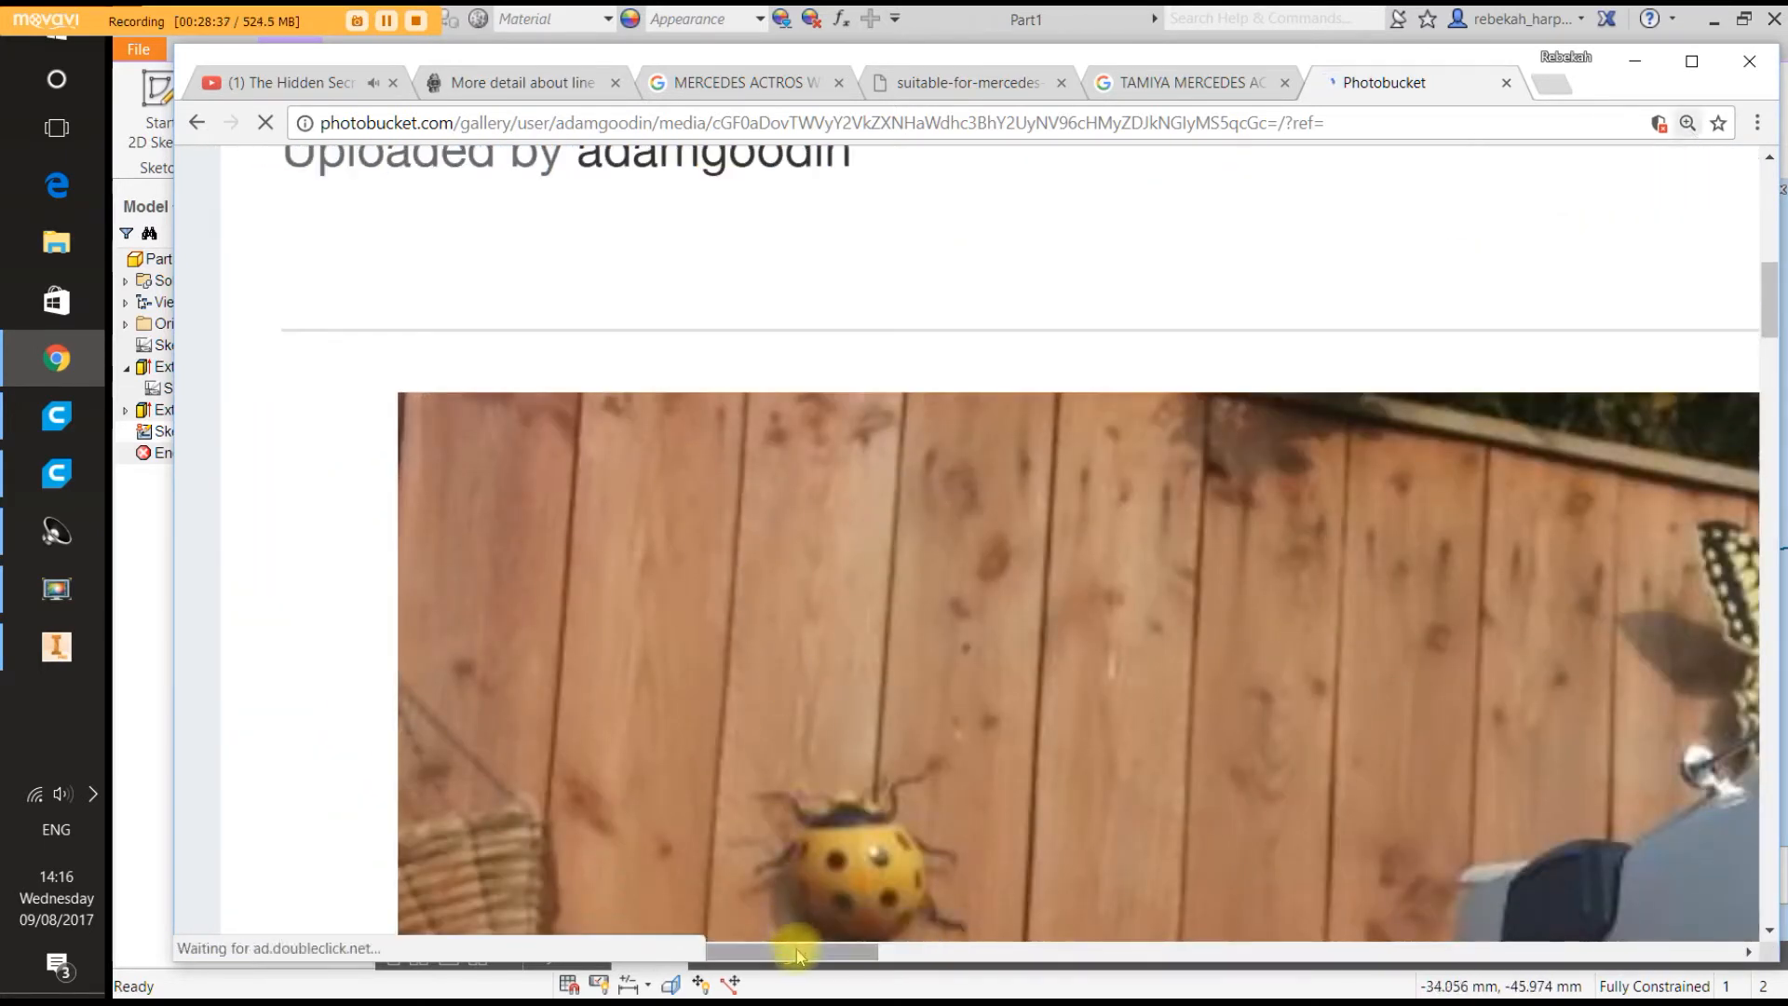
pyautogui.moveTo(798, 948); pyautogui.dragTo(1230, 958)
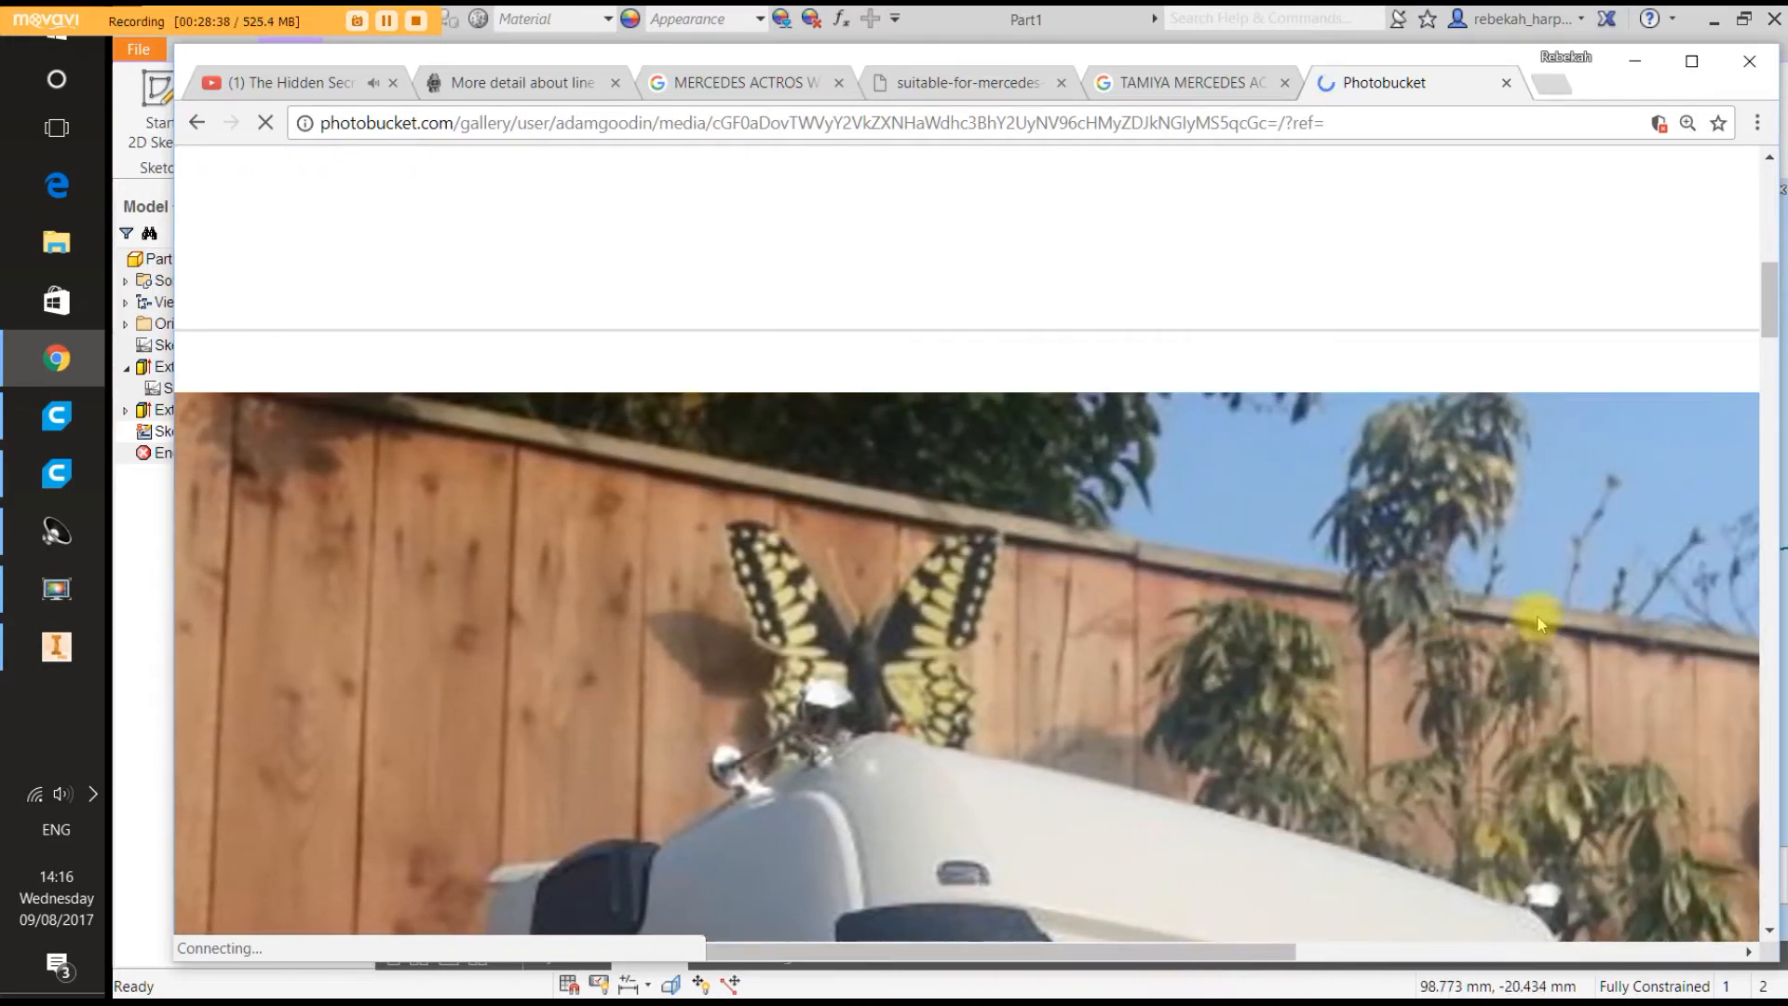
pyautogui.moveTo(1760, 307); pyautogui.dragTo(1763, 372)
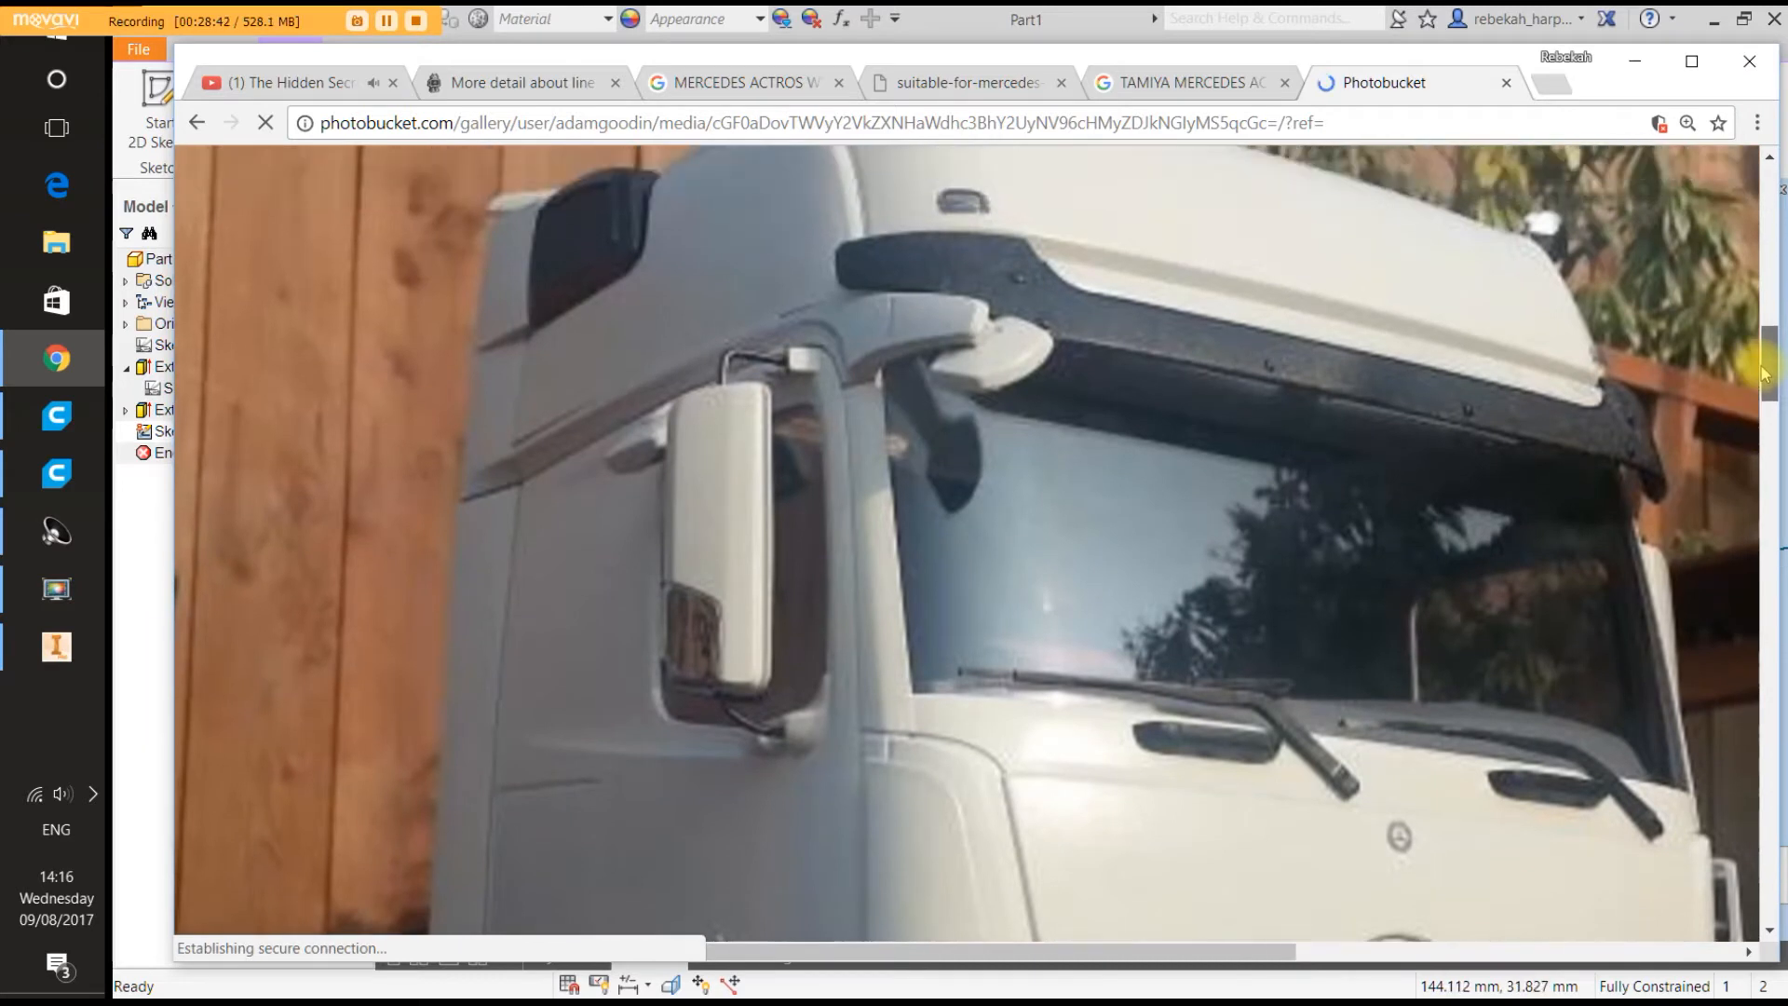
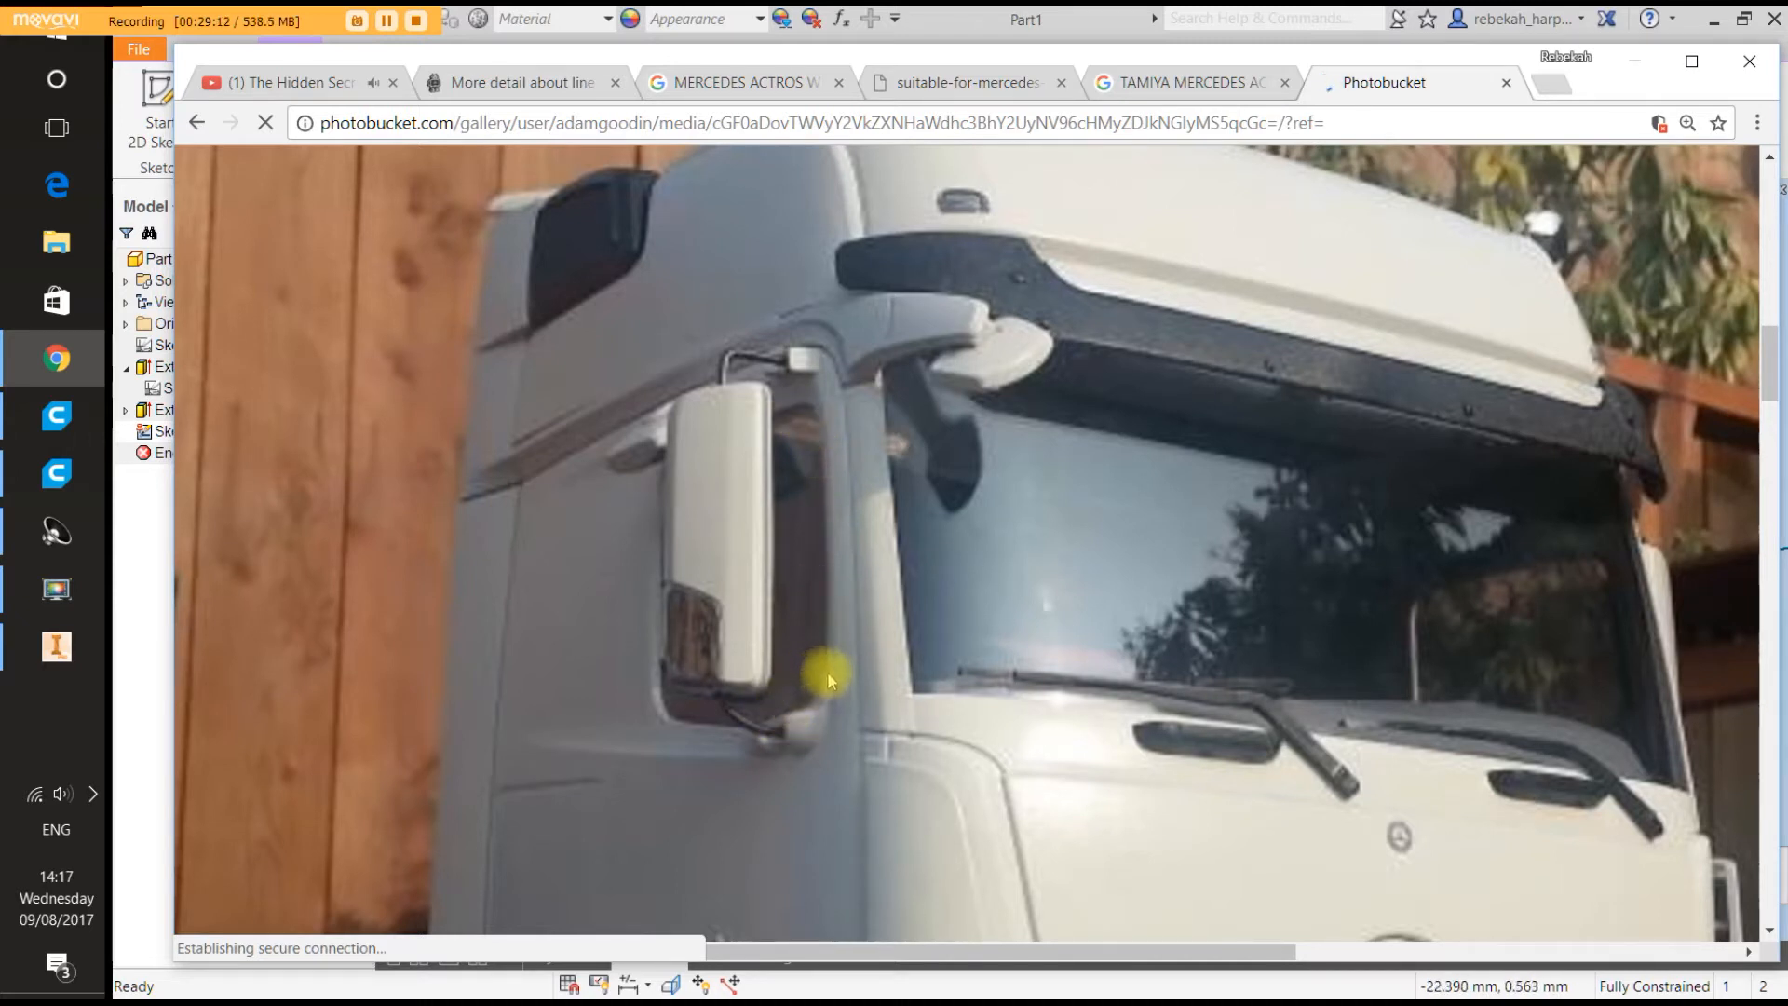
# Return to the MERCEDES ACTROS WINDOW WIND DEFLECTOR results and open the Truckstyler-Shop side window deflectors picture at full size.
pyautogui.click(732, 82)
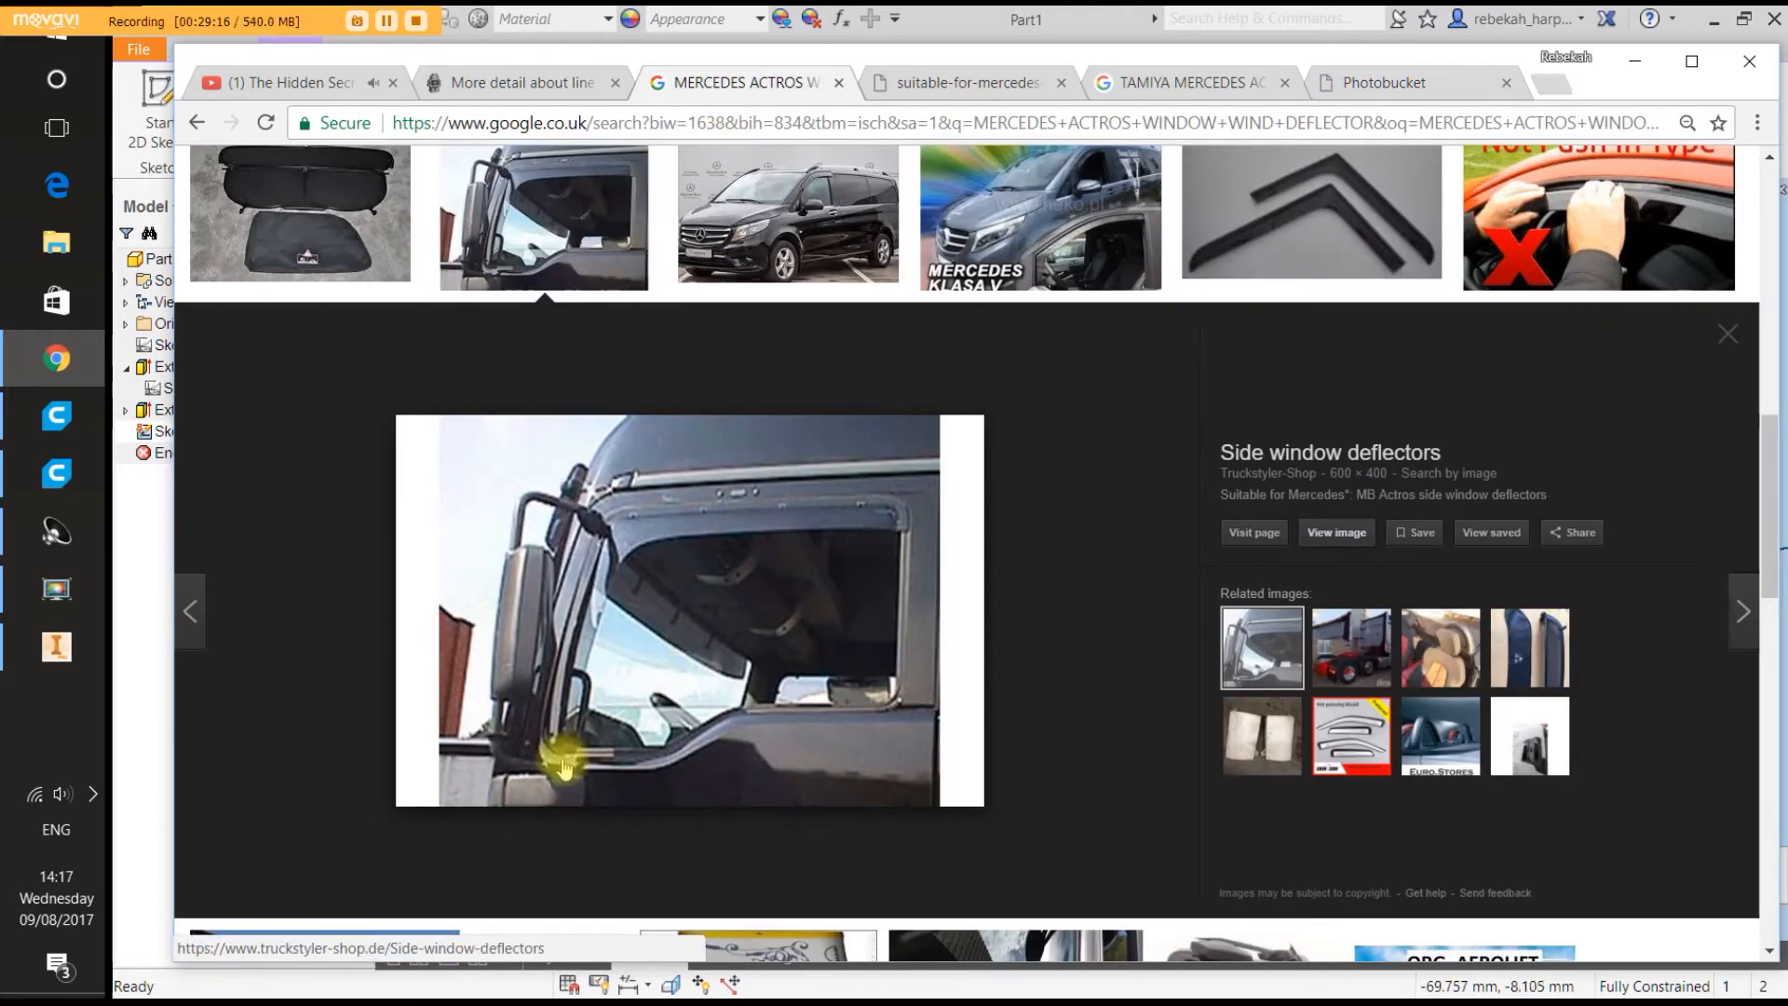
pyautogui.scroll(-1, 564, 766)
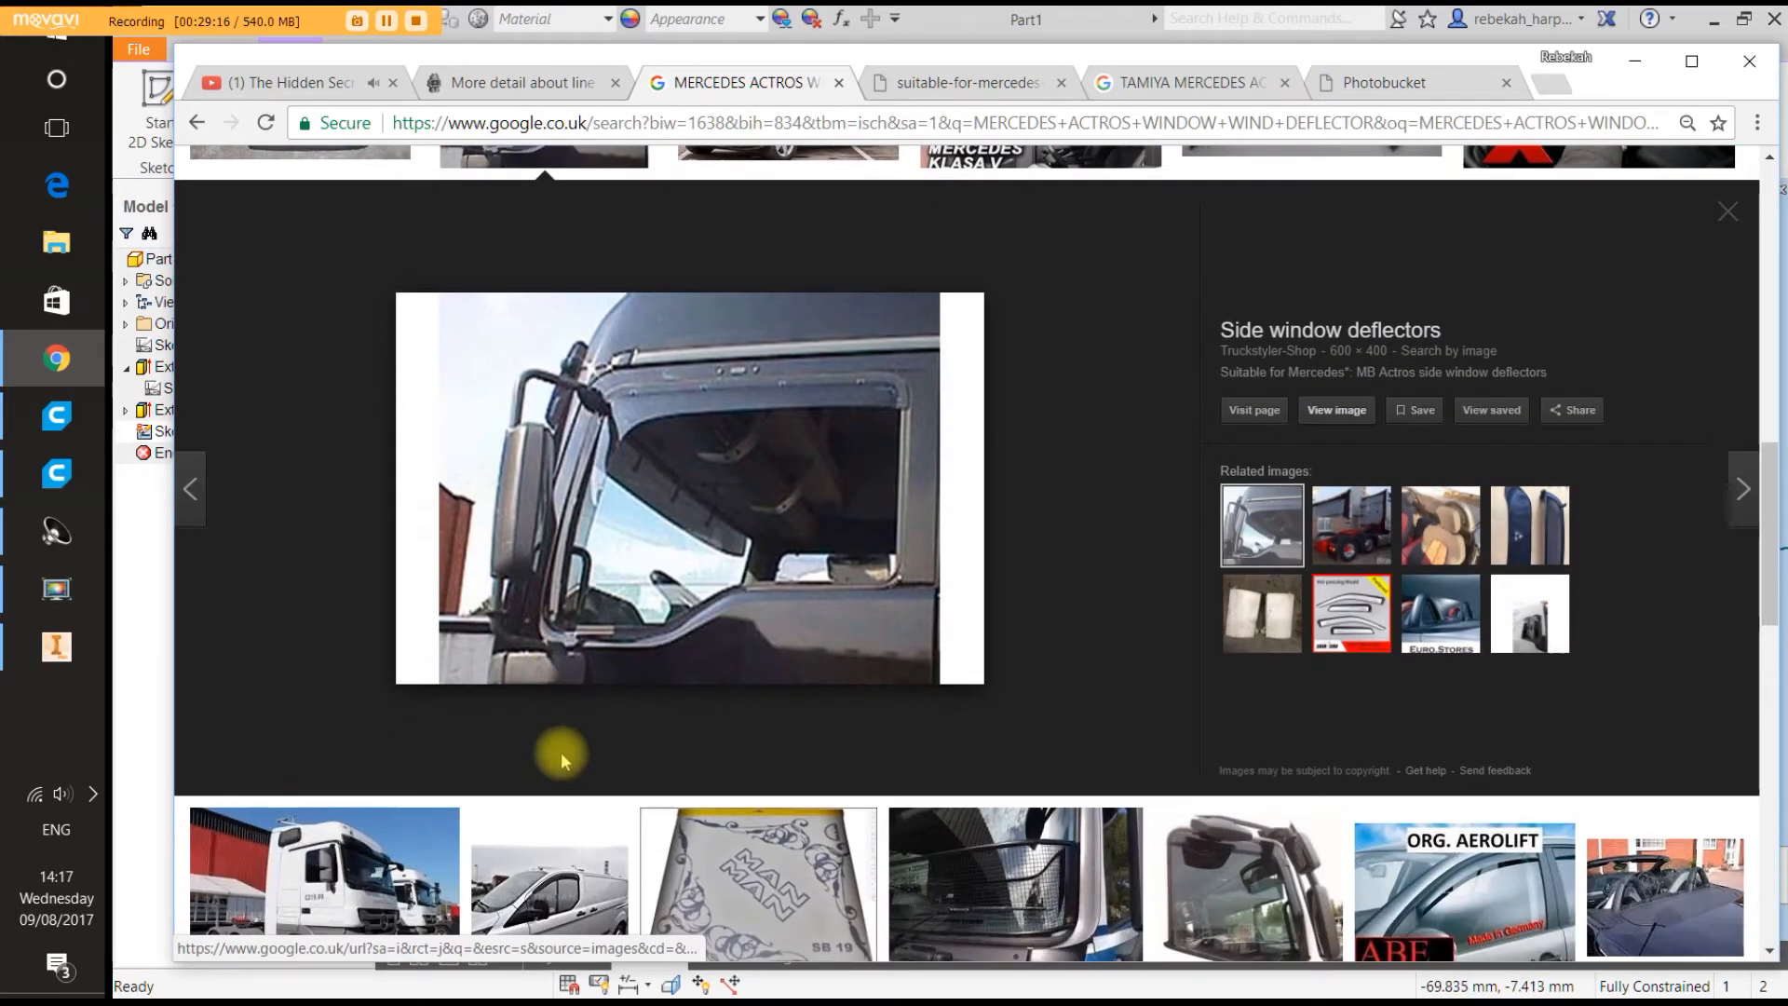
pyautogui.click(1353, 414)
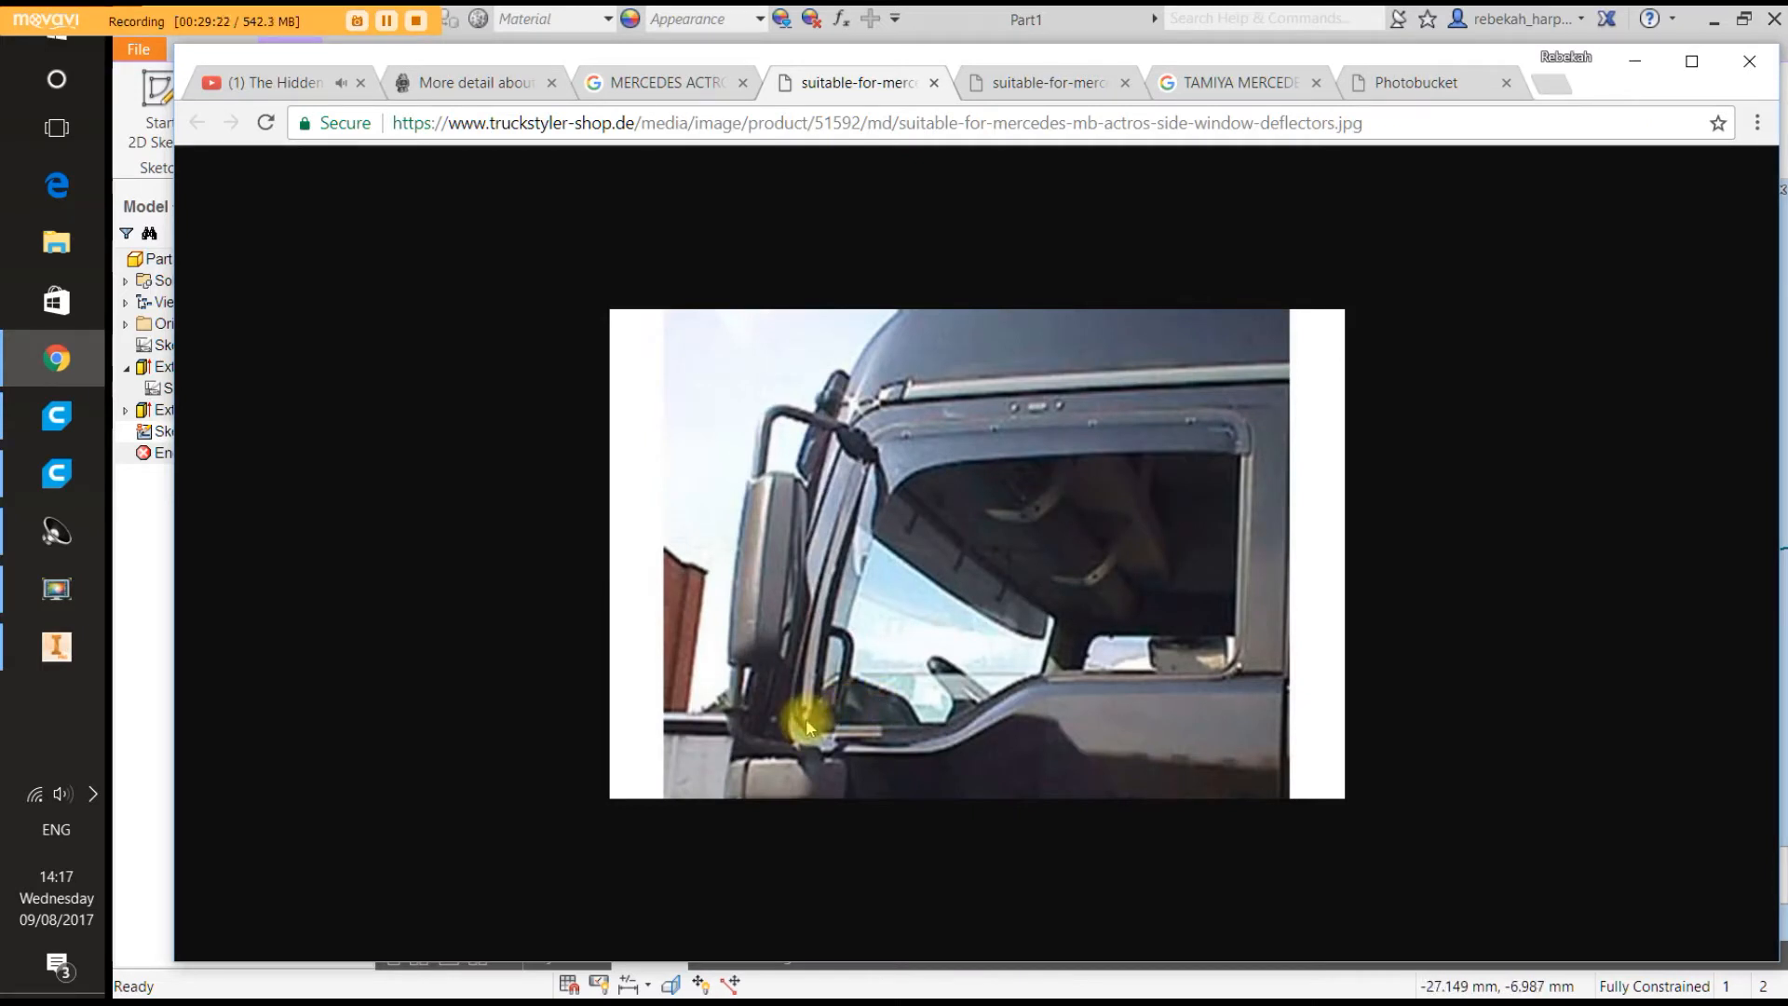
# Enlarge the Truckstyler-Shop side window deflector picture to examine it, and close one of the duplicate picture pages.
pyautogui.hotkey('ctrl', '=')
pyautogui.hotkey('ctrl', '=')
pyautogui.hotkey('ctrl', '=')
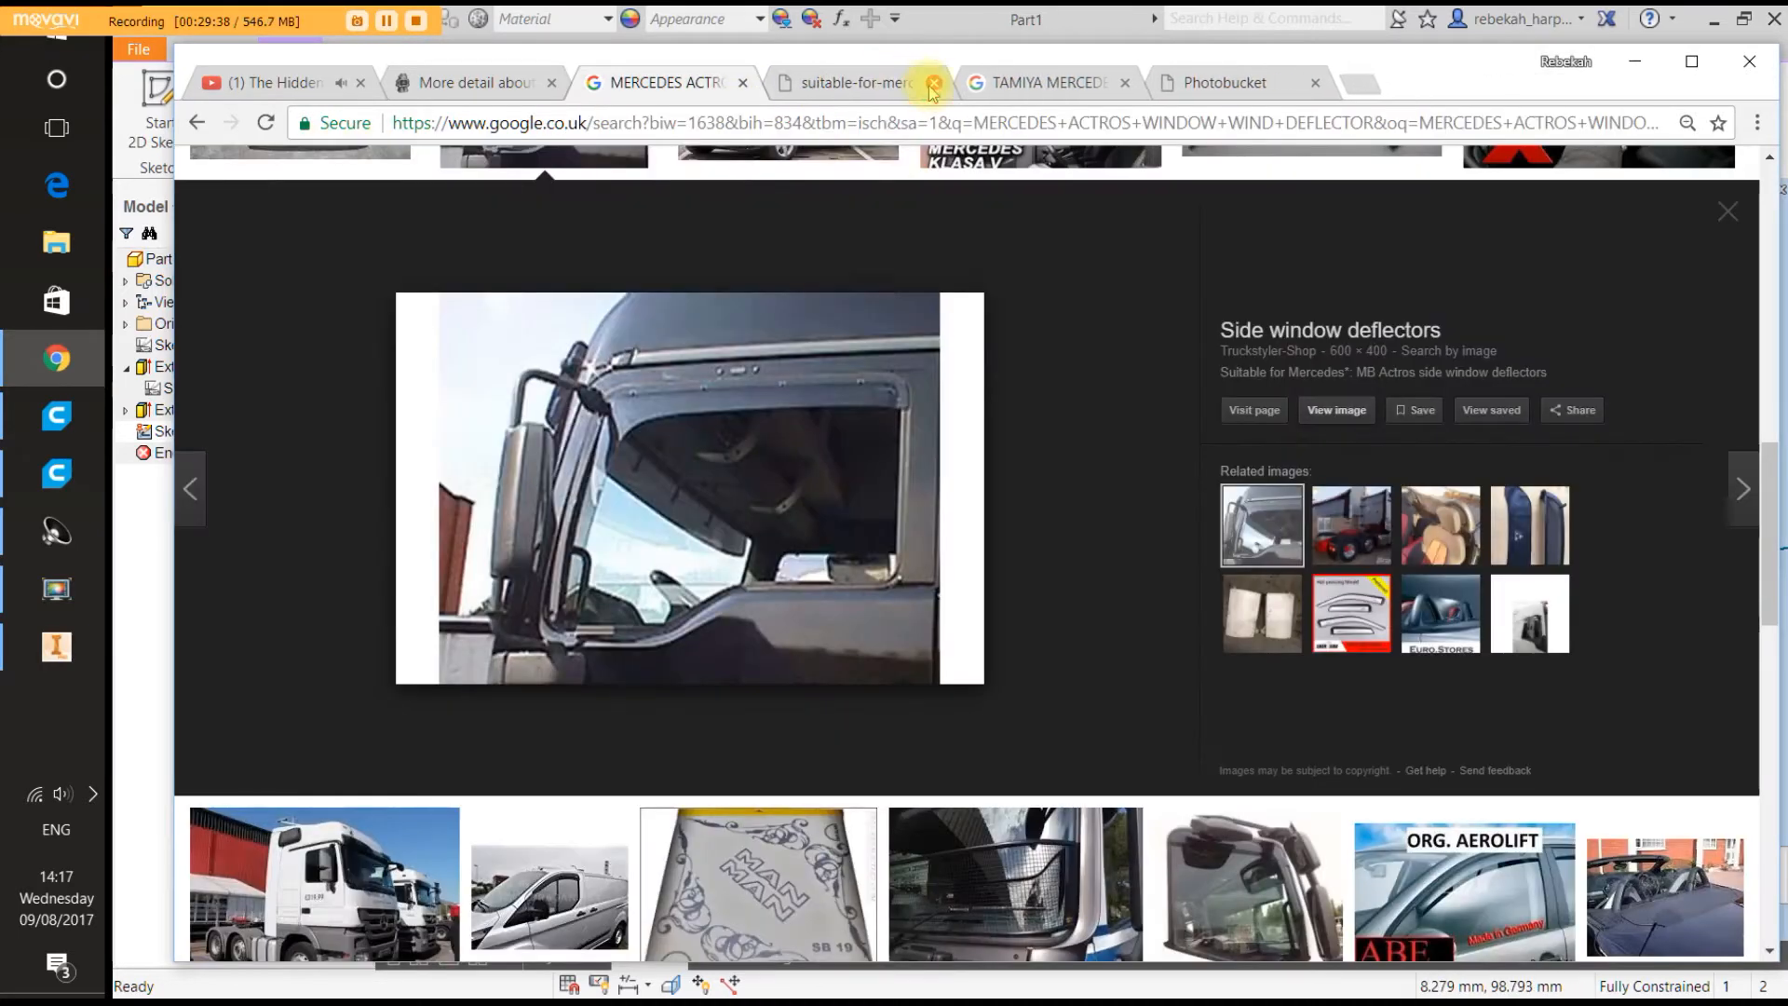
pyautogui.click(934, 82)
# Preview the Amazon Actros/Atego/Axor side wind deflector picture and return to the Mercedes-Benz Arocs deflector picture.
pyautogui.scroll(-5, 879, 456)
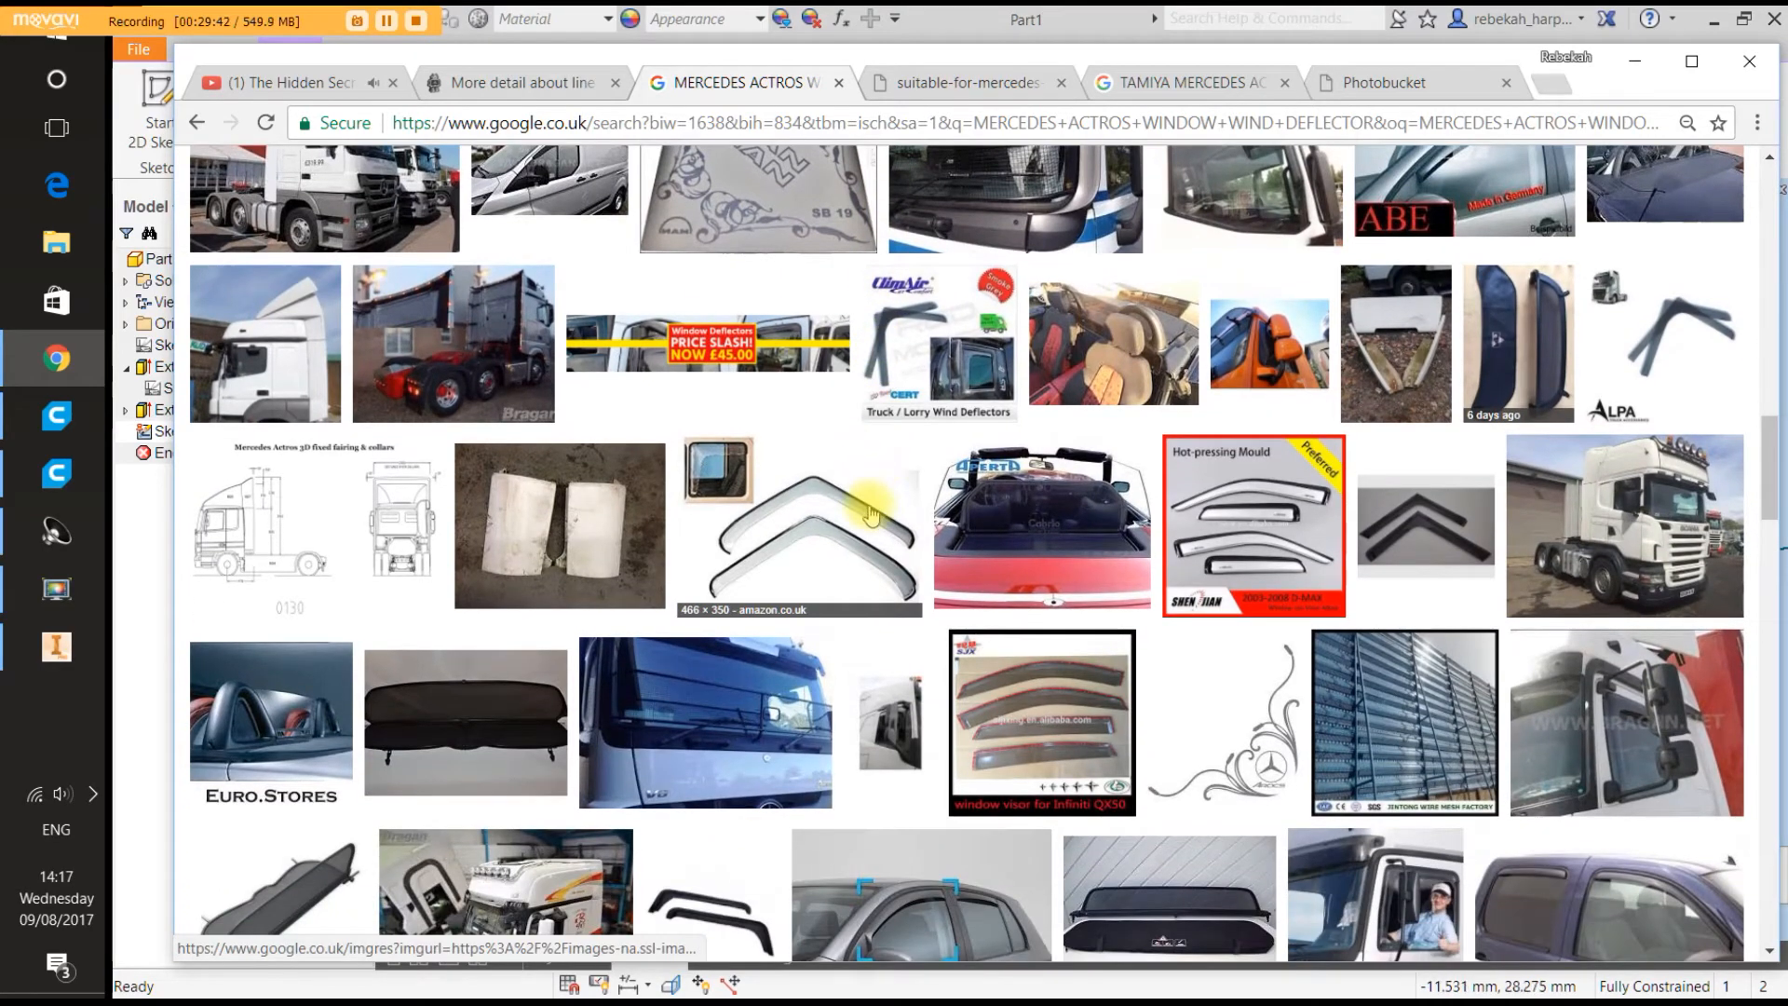
pyautogui.click(757, 488)
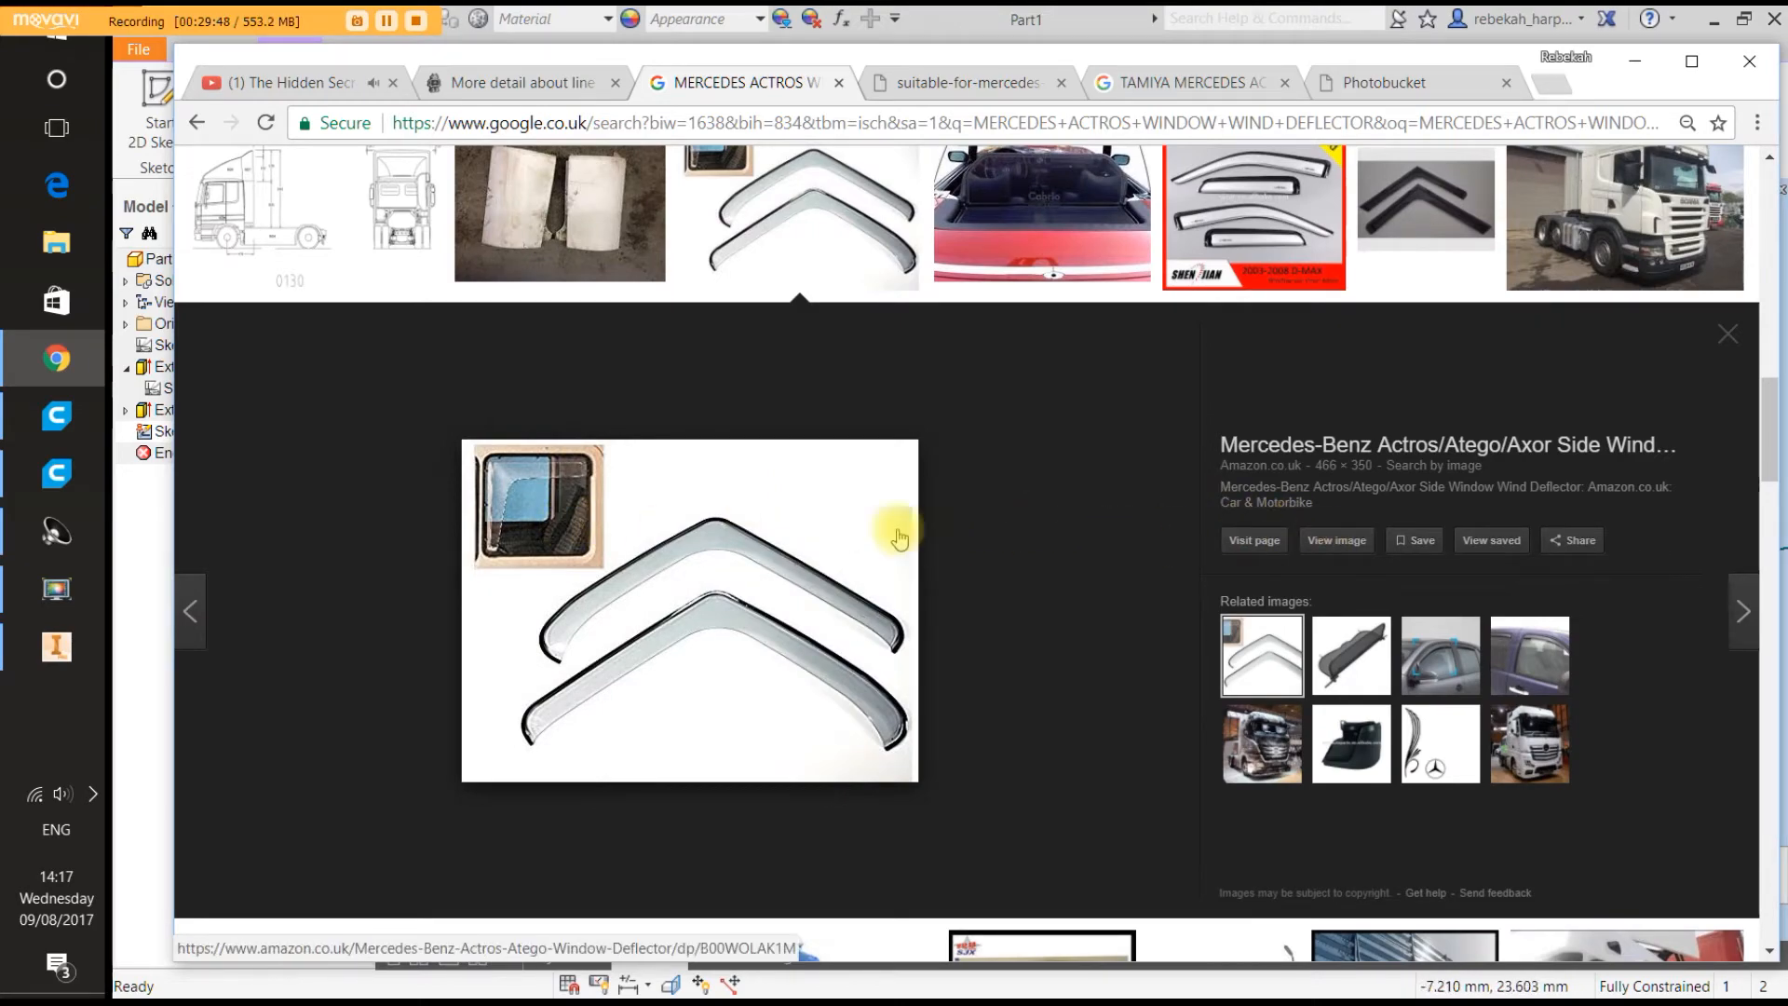
pyautogui.click(197, 123)
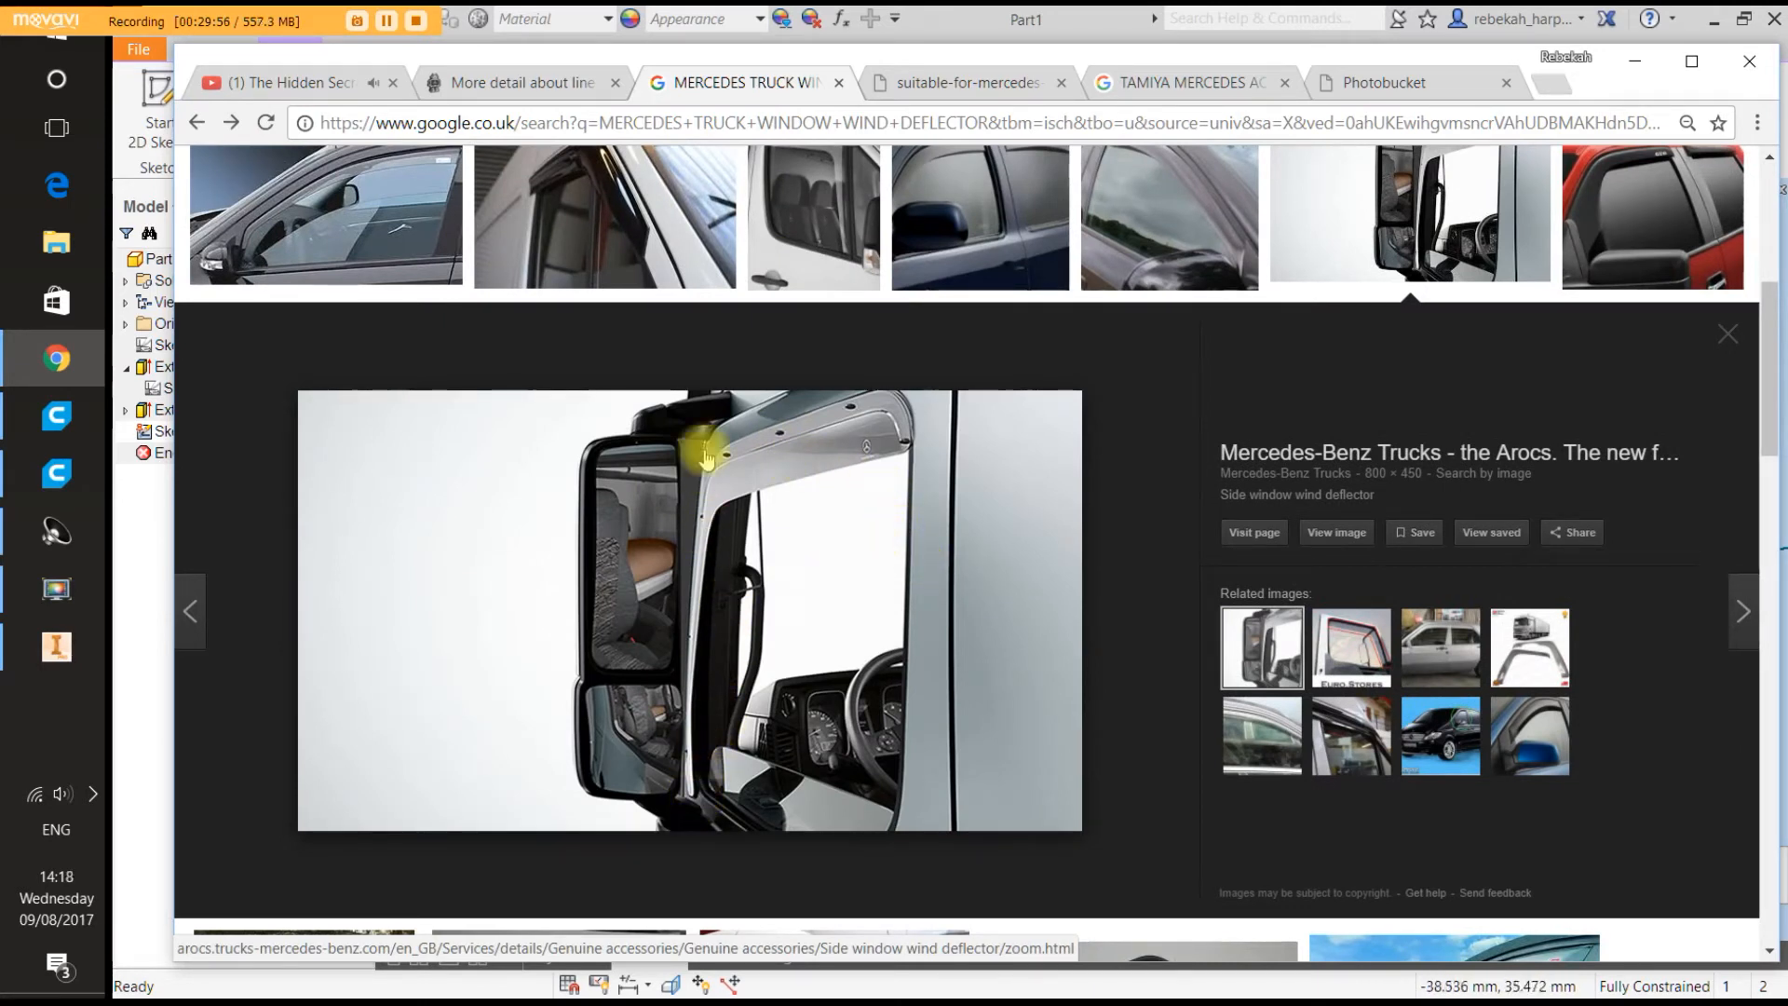
# Switch to Inventor and project the inner window outline into the active sketch.
pyautogui.click(35, 649)
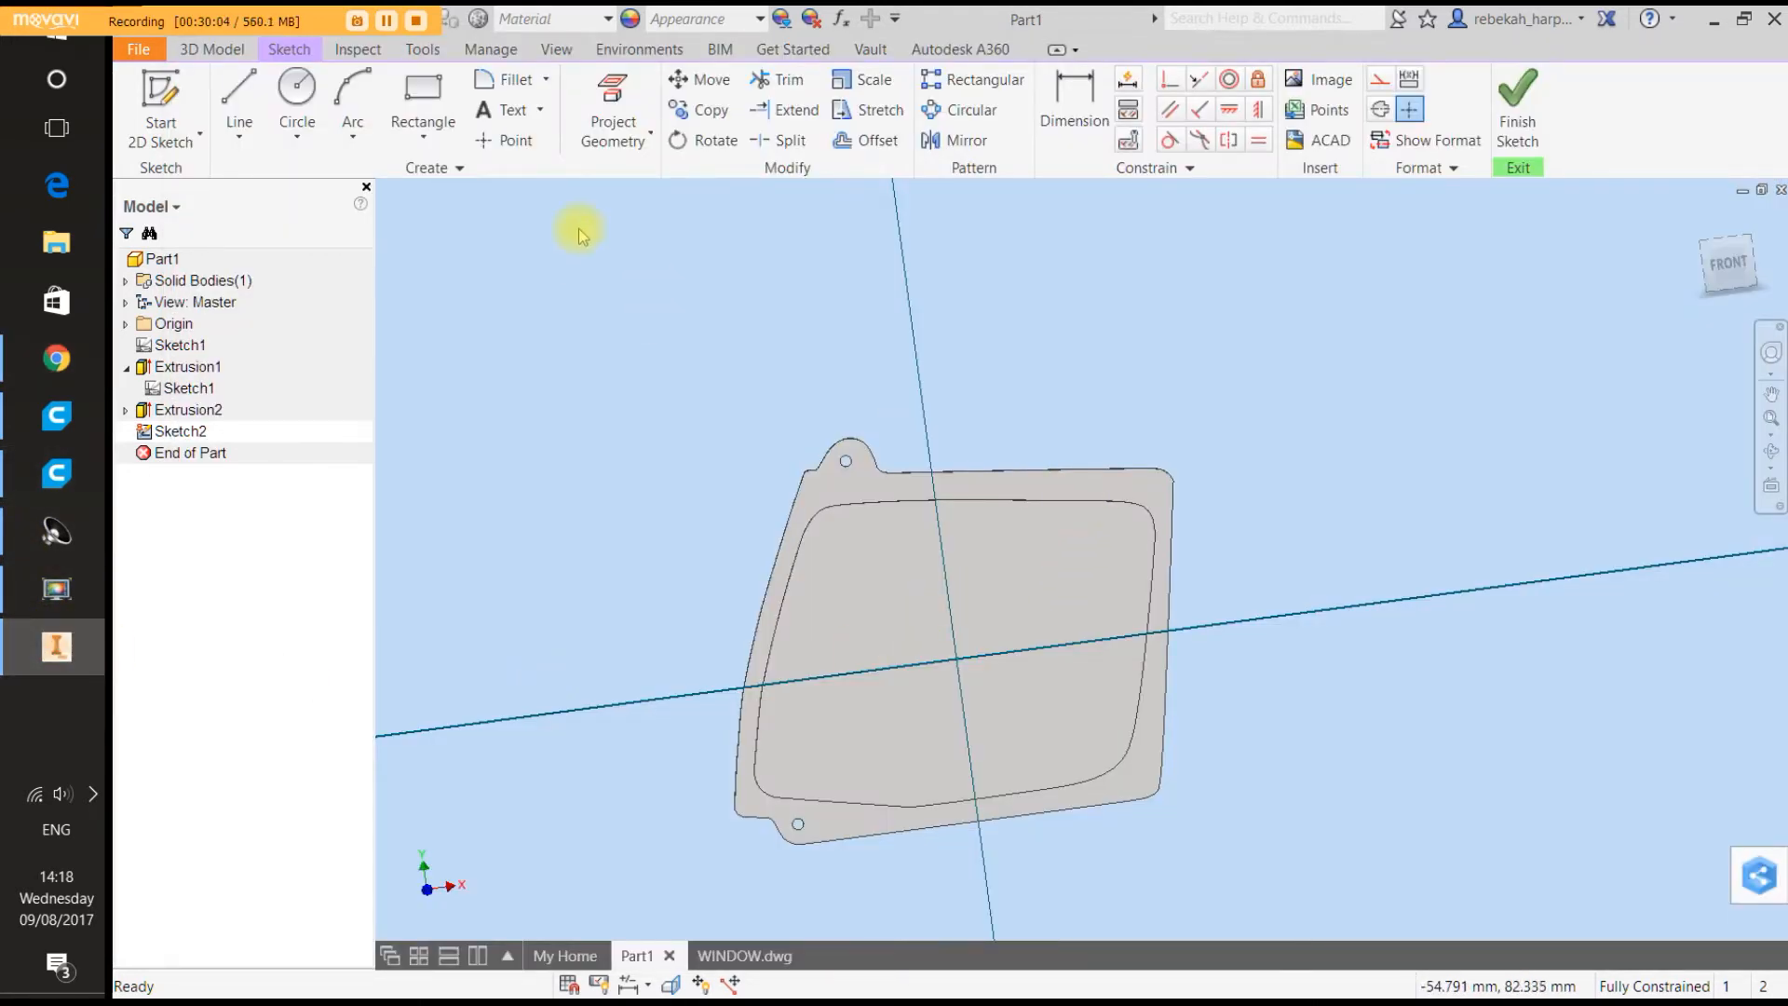
pyautogui.click(610, 93)
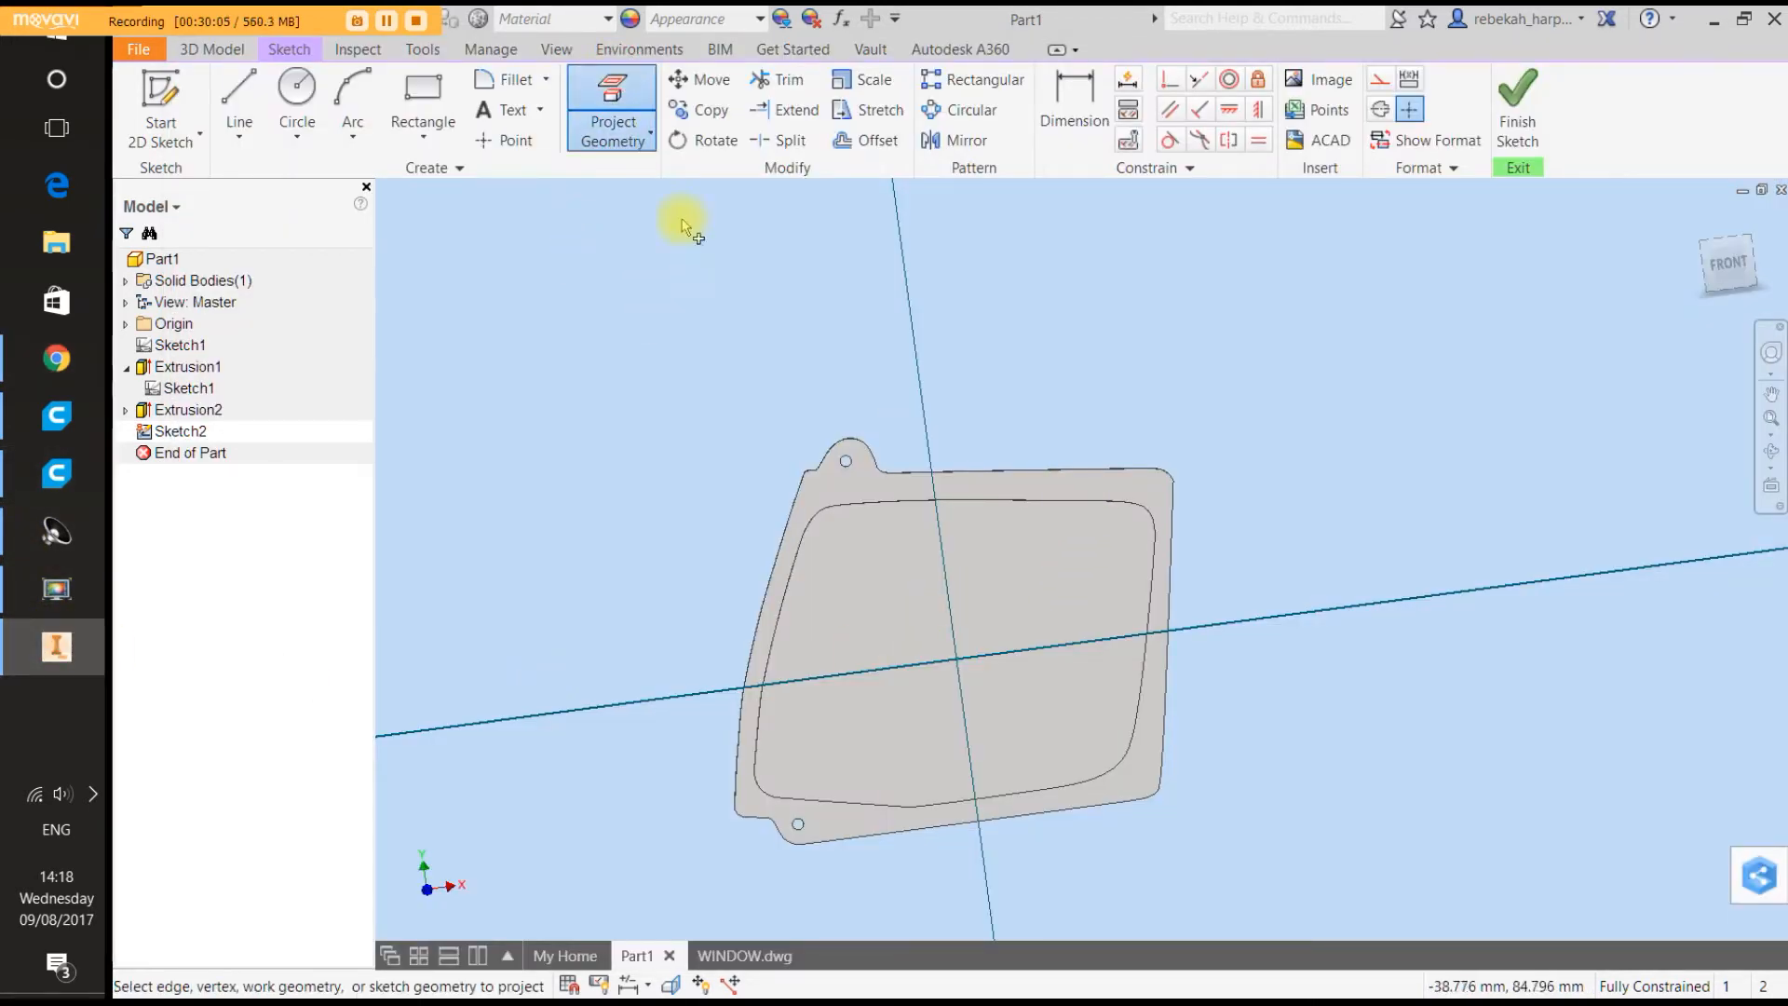
pyautogui.click(928, 582)
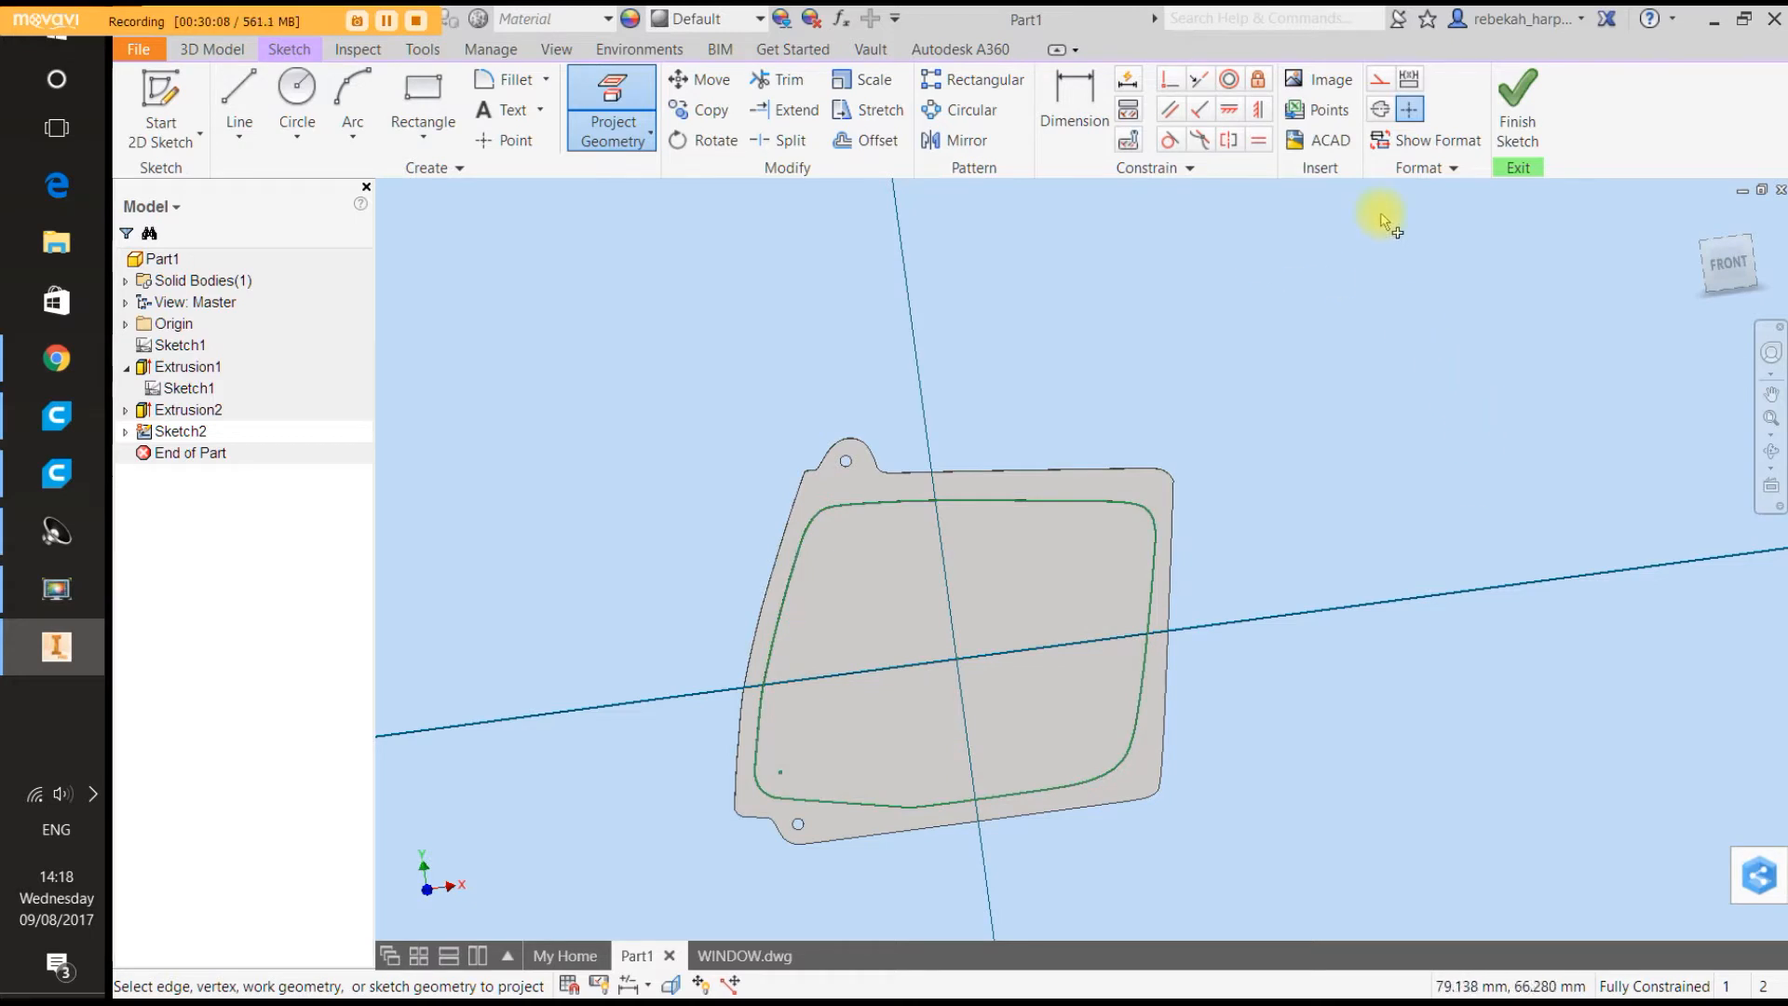
pyautogui.rightClick(1217, 426)
pyautogui.click(1330, 436)
# Select the whole projected window outline and delete its constraints.
pyautogui.moveTo(1280, 418)
pyautogui.mouseDown()
pyautogui.moveTo(998, 698)
pyautogui.moveTo(713, 863)
pyautogui.mouseUp()
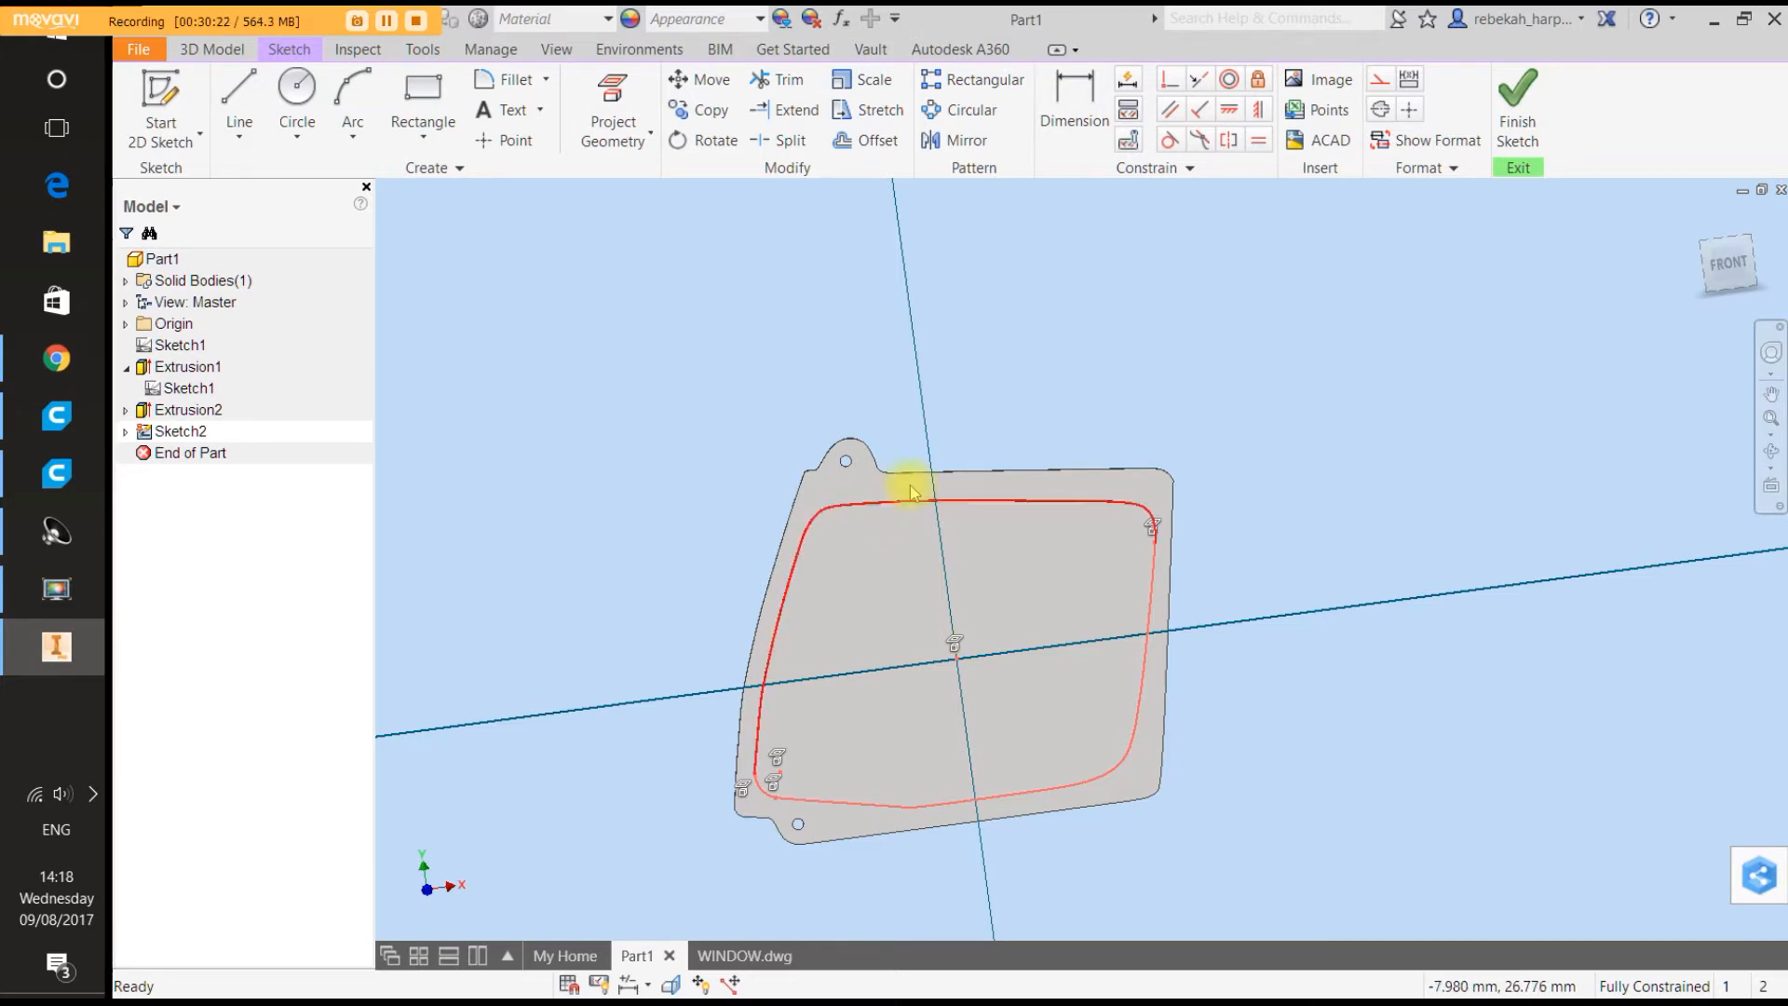
pyautogui.rightClick(974, 493)
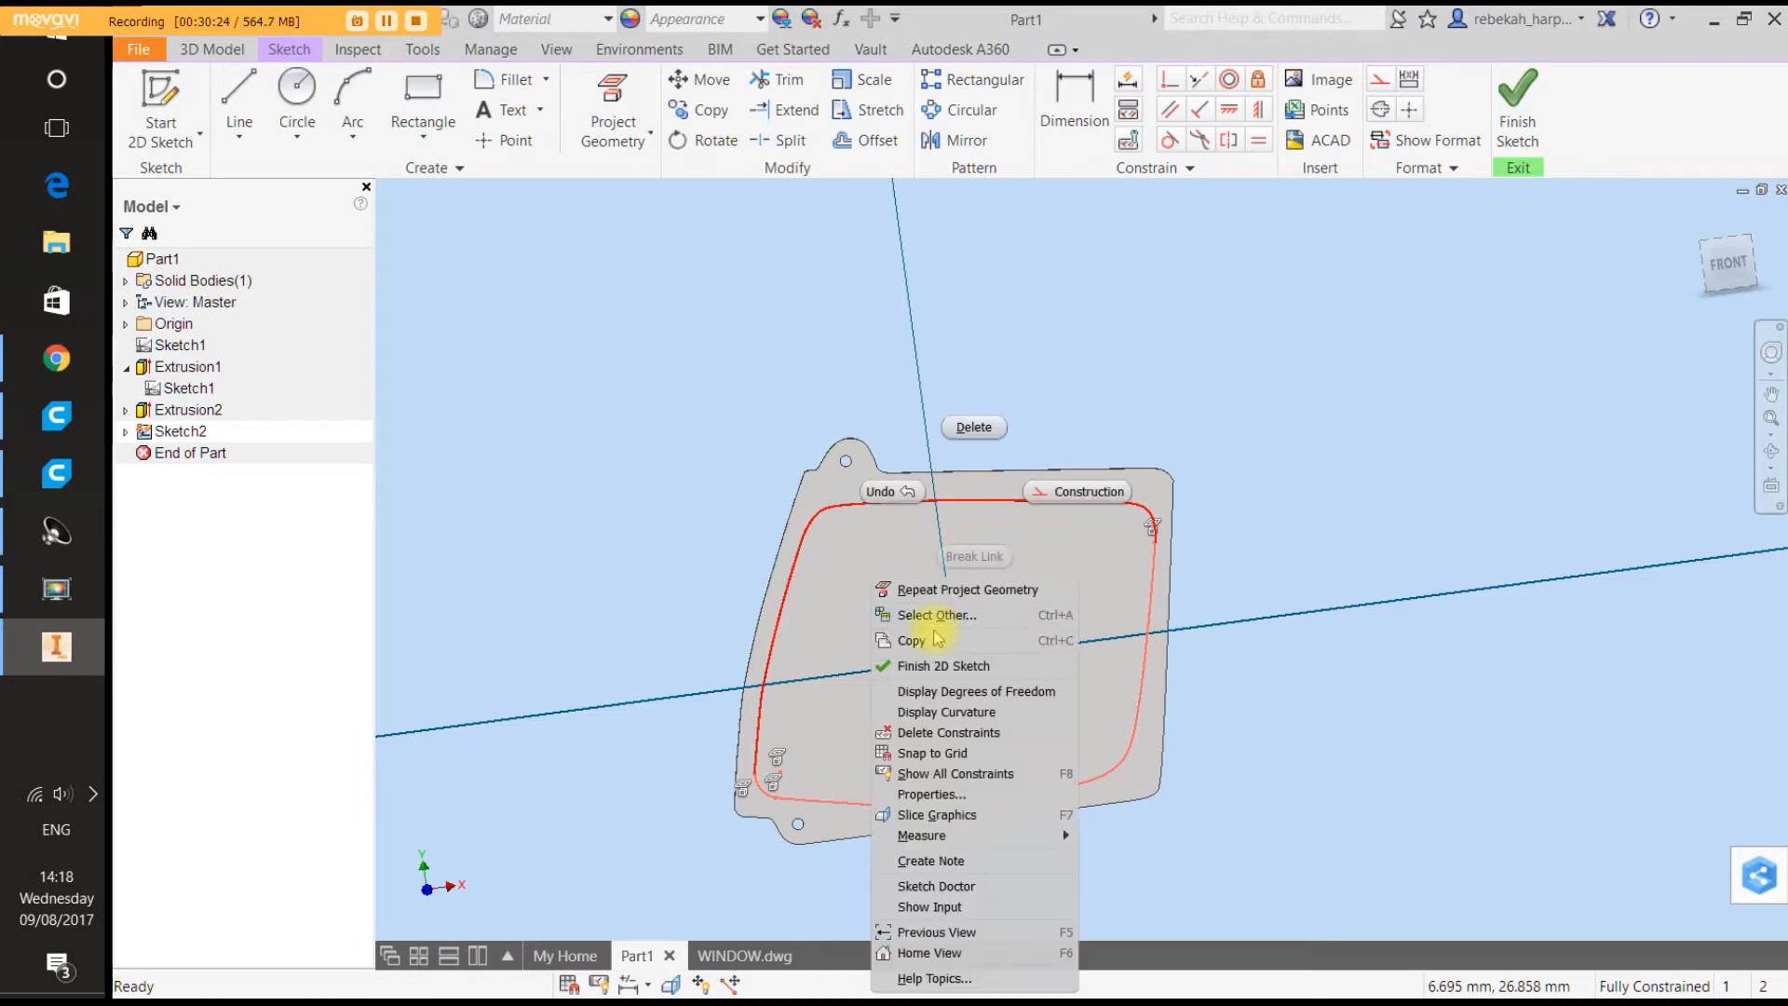
pyautogui.click(941, 732)
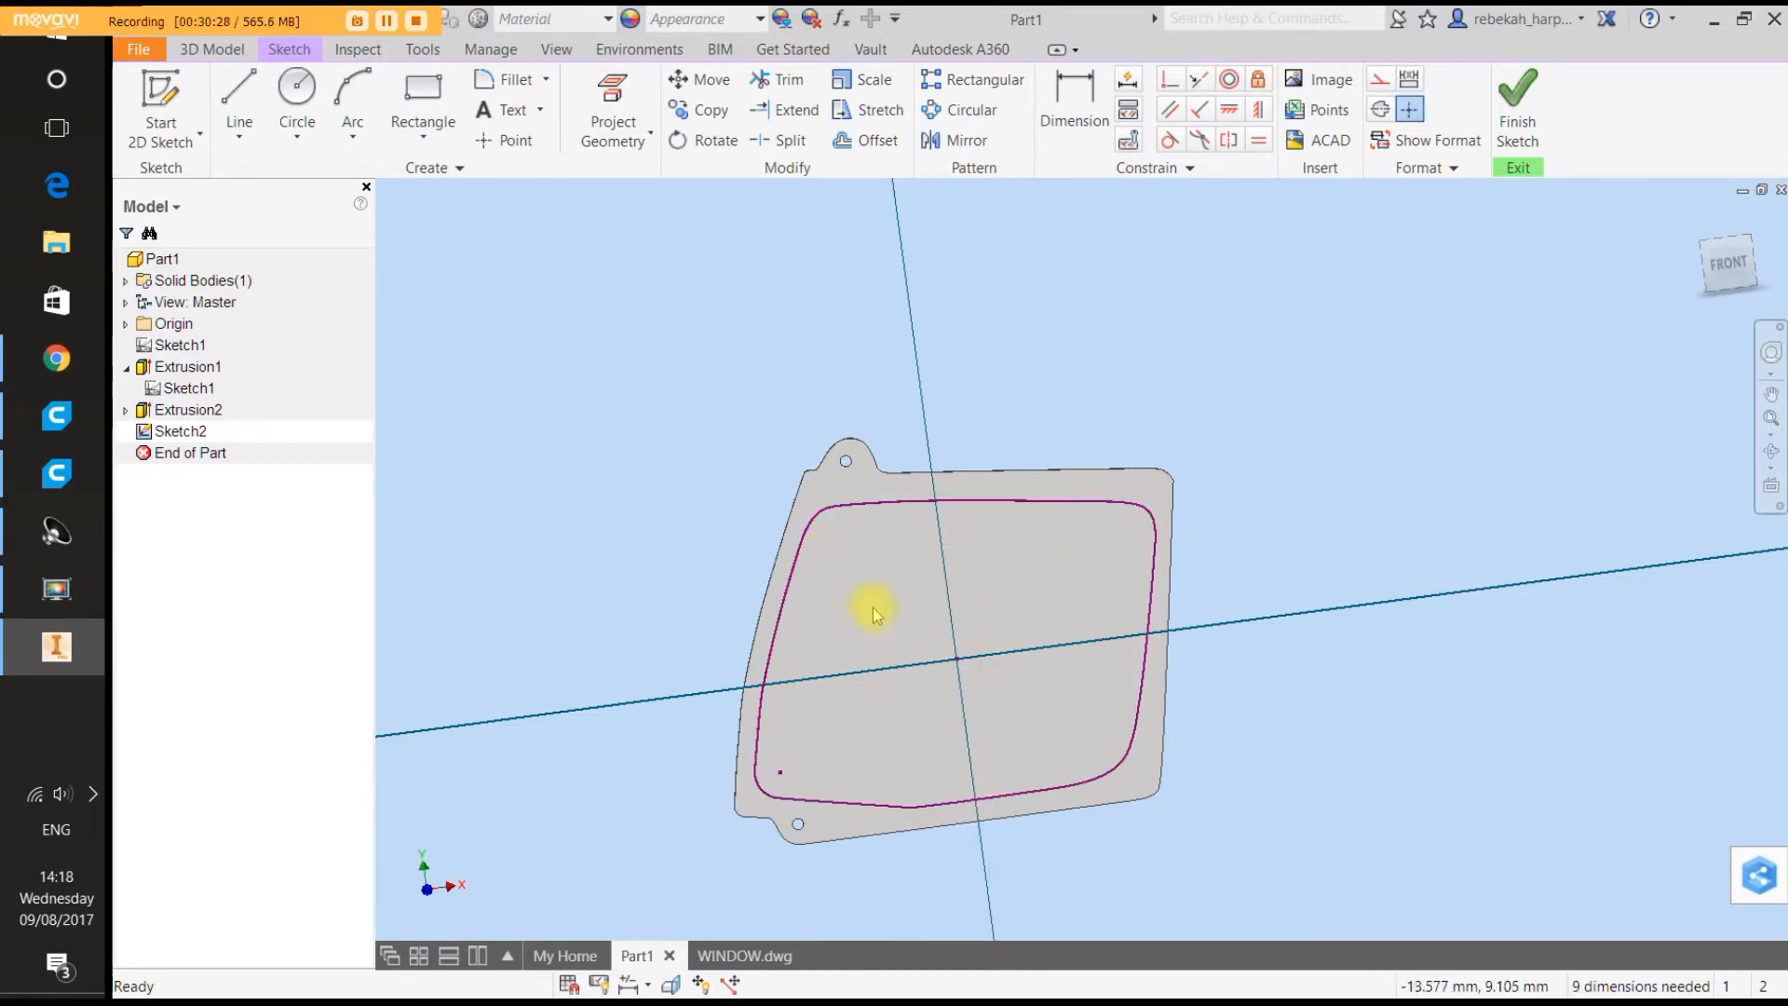
pyautogui.click(789, 81)
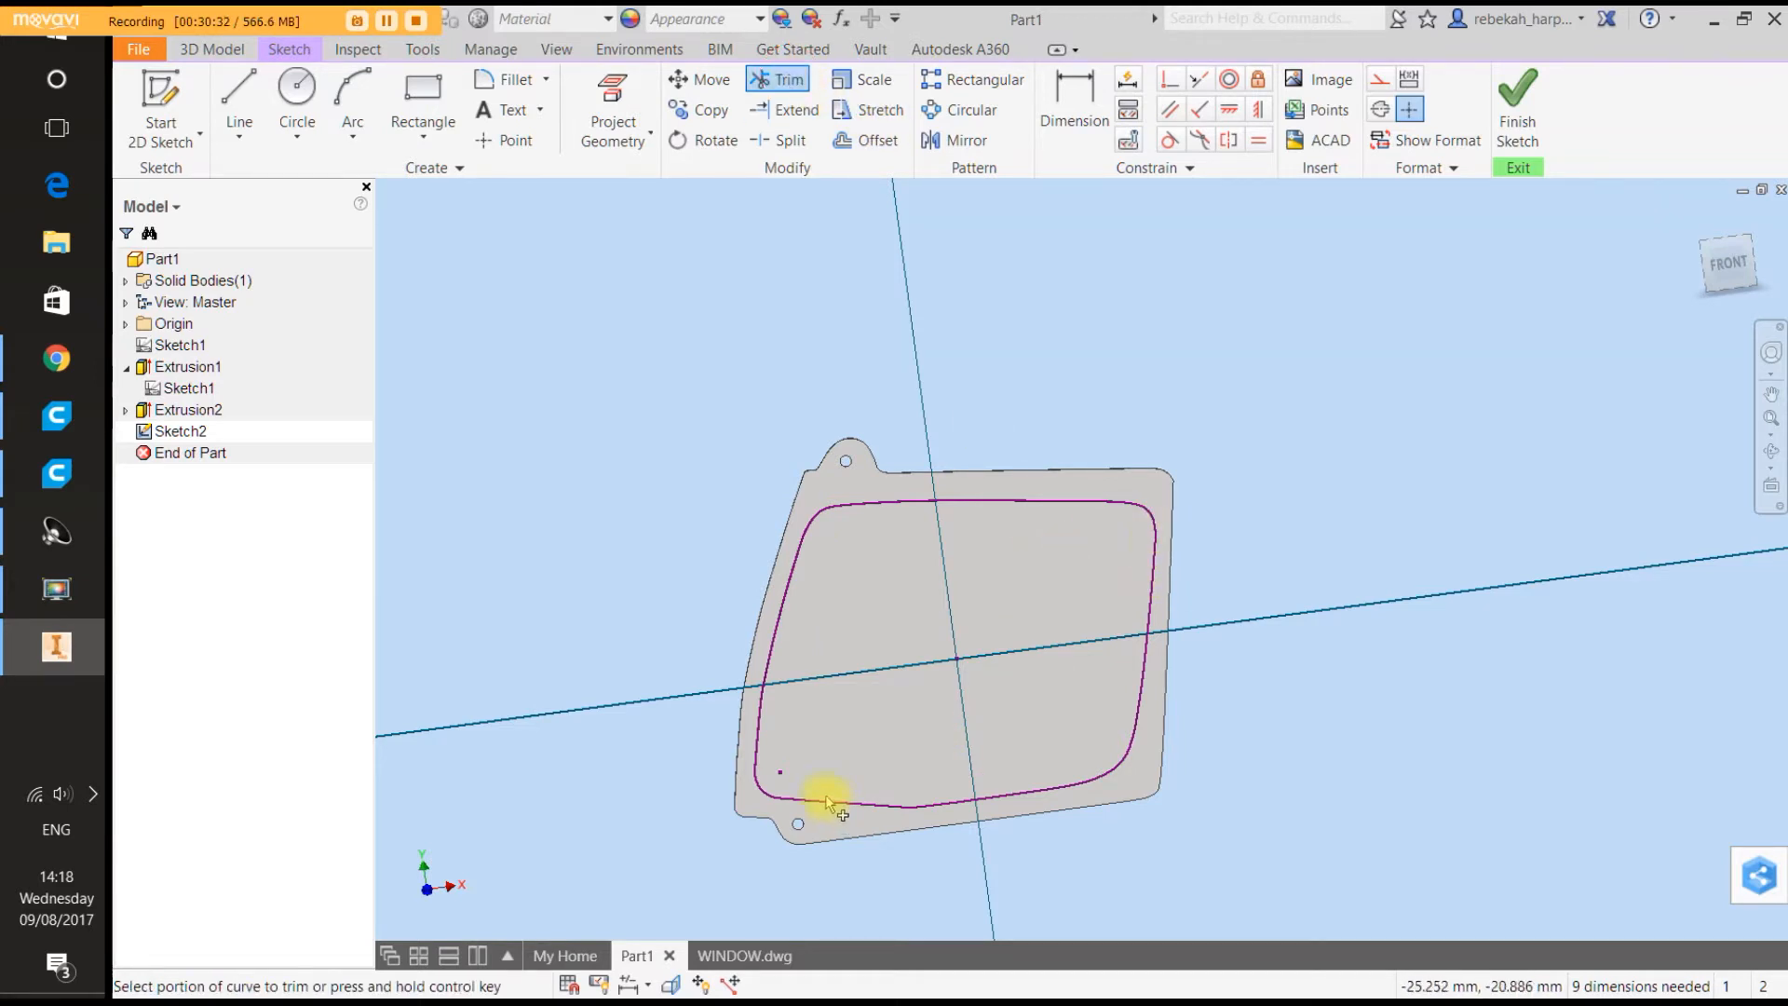
pyautogui.rightClick(850, 718)
pyautogui.click(932, 721)
# Place points at the ends of the outline's lower-left and upper-right corner curves, and delete the bottom and right-hand curve between them.
pyautogui.scroll(3, 798, 807)
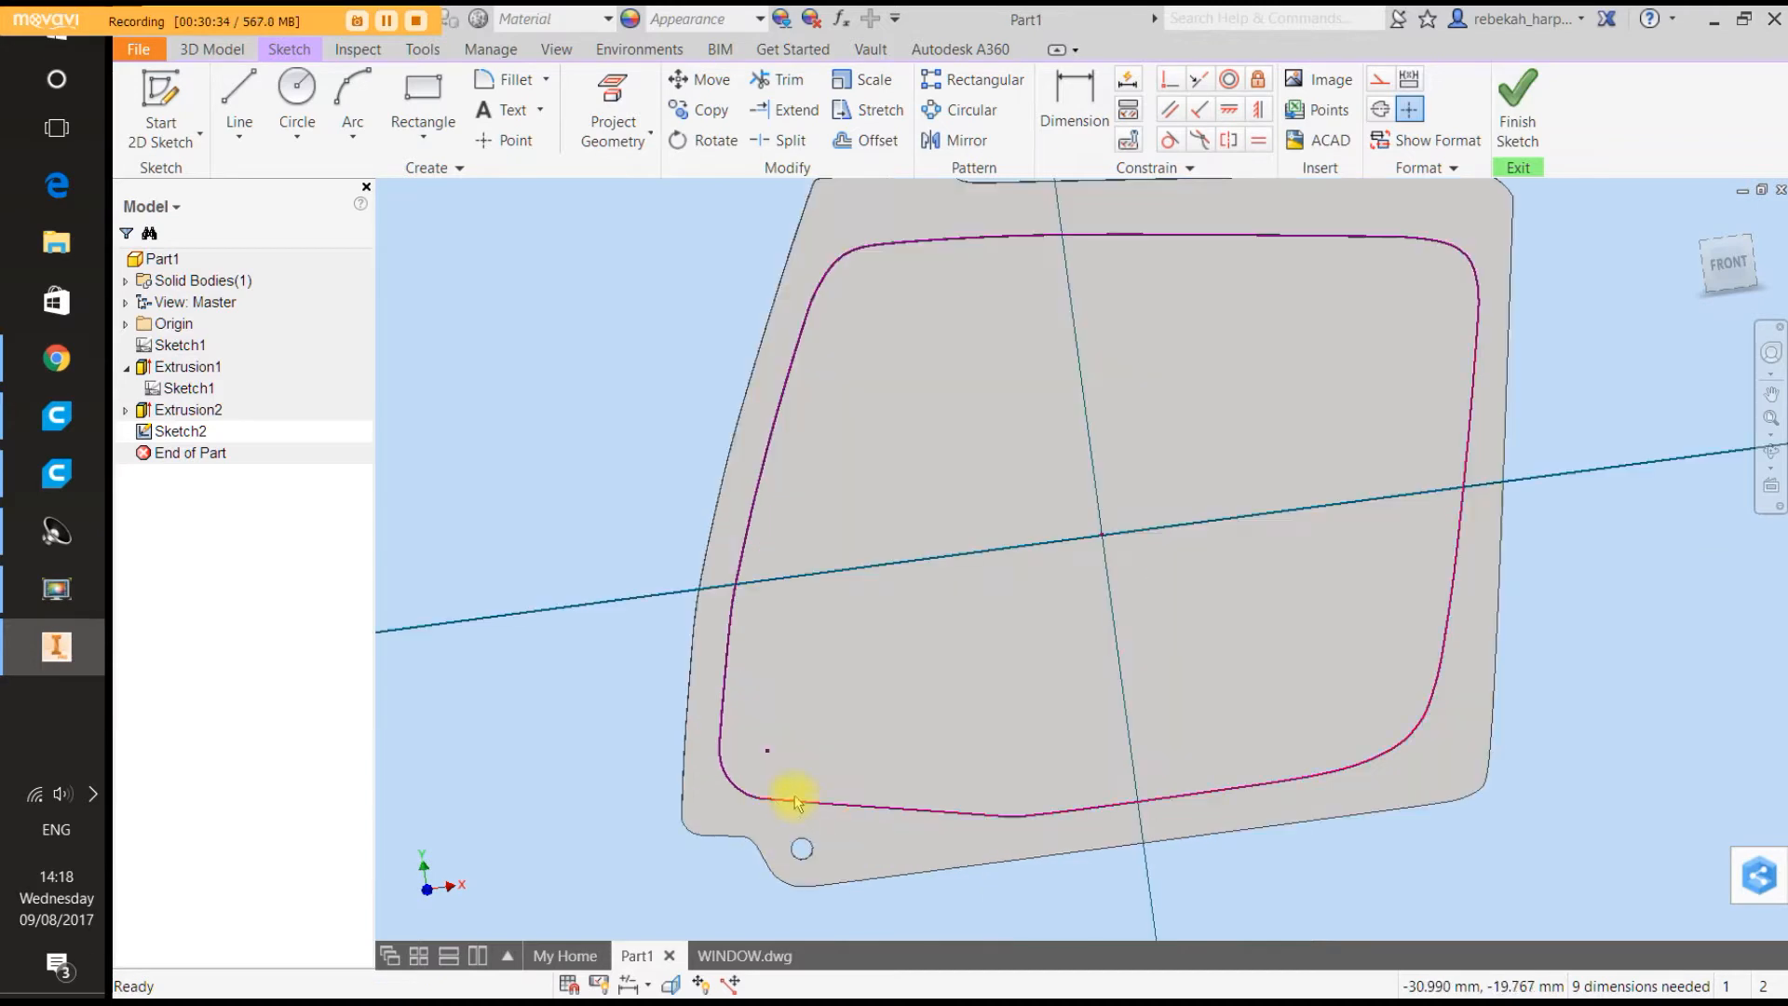
pyautogui.click(504, 140)
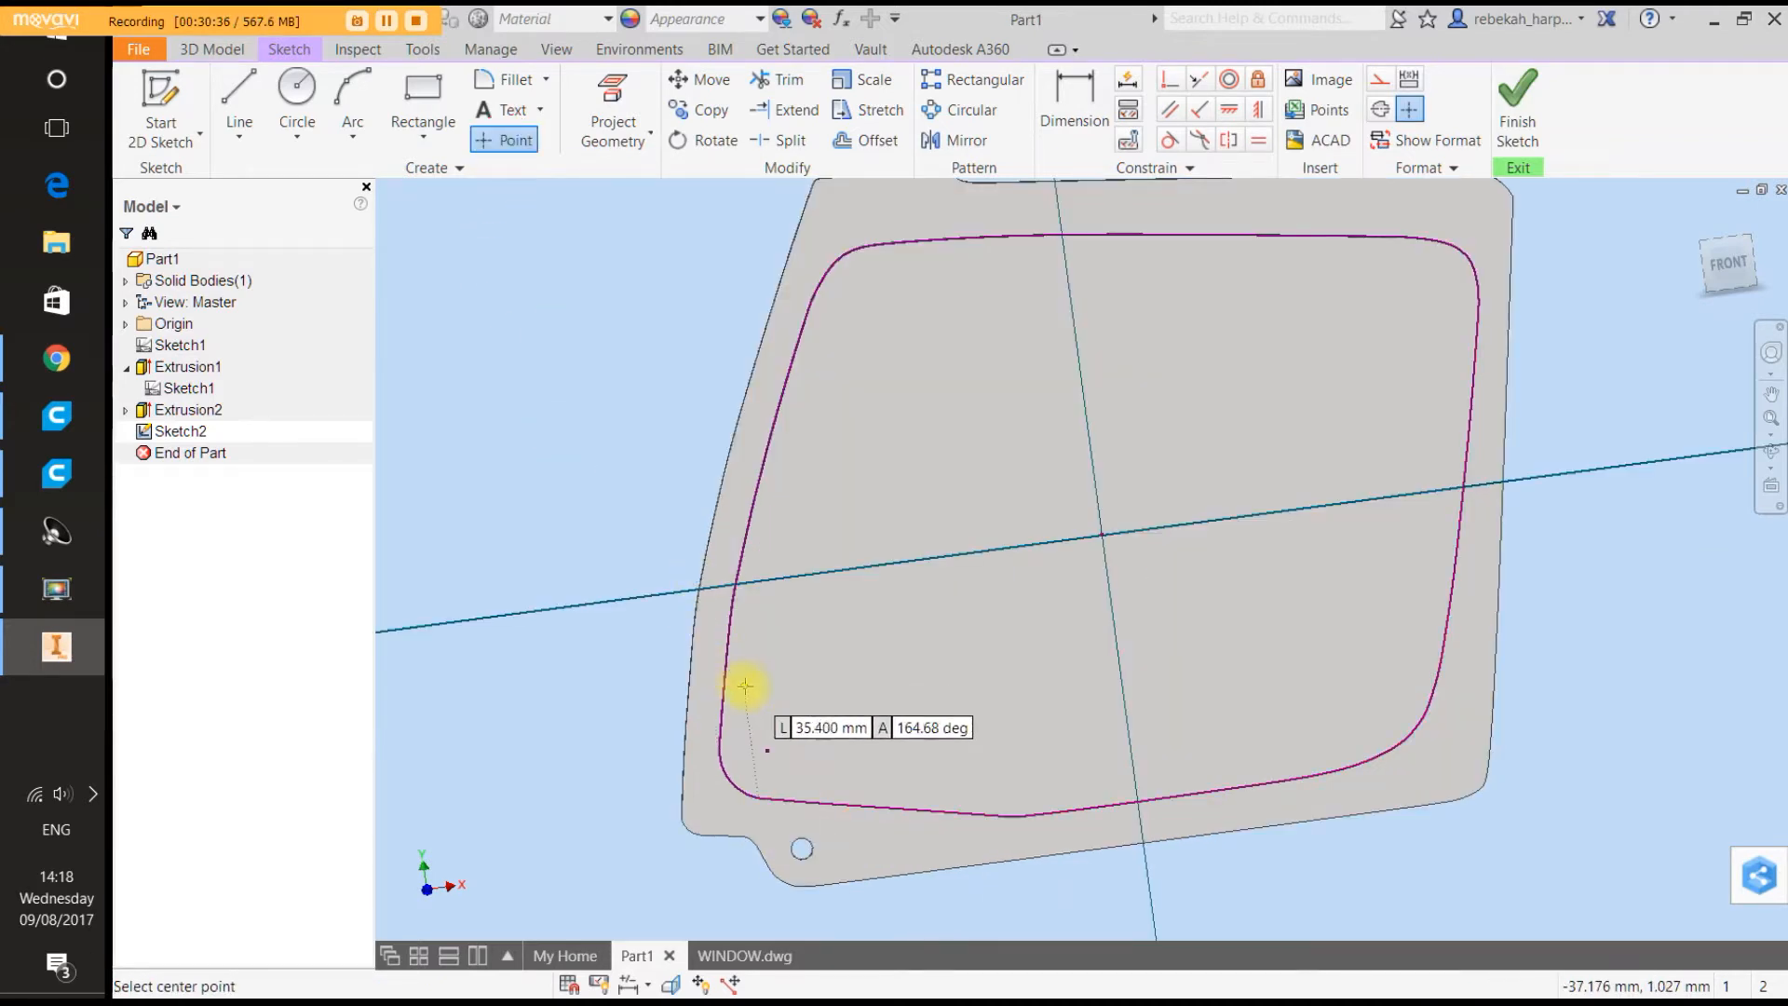
pyautogui.click(718, 751)
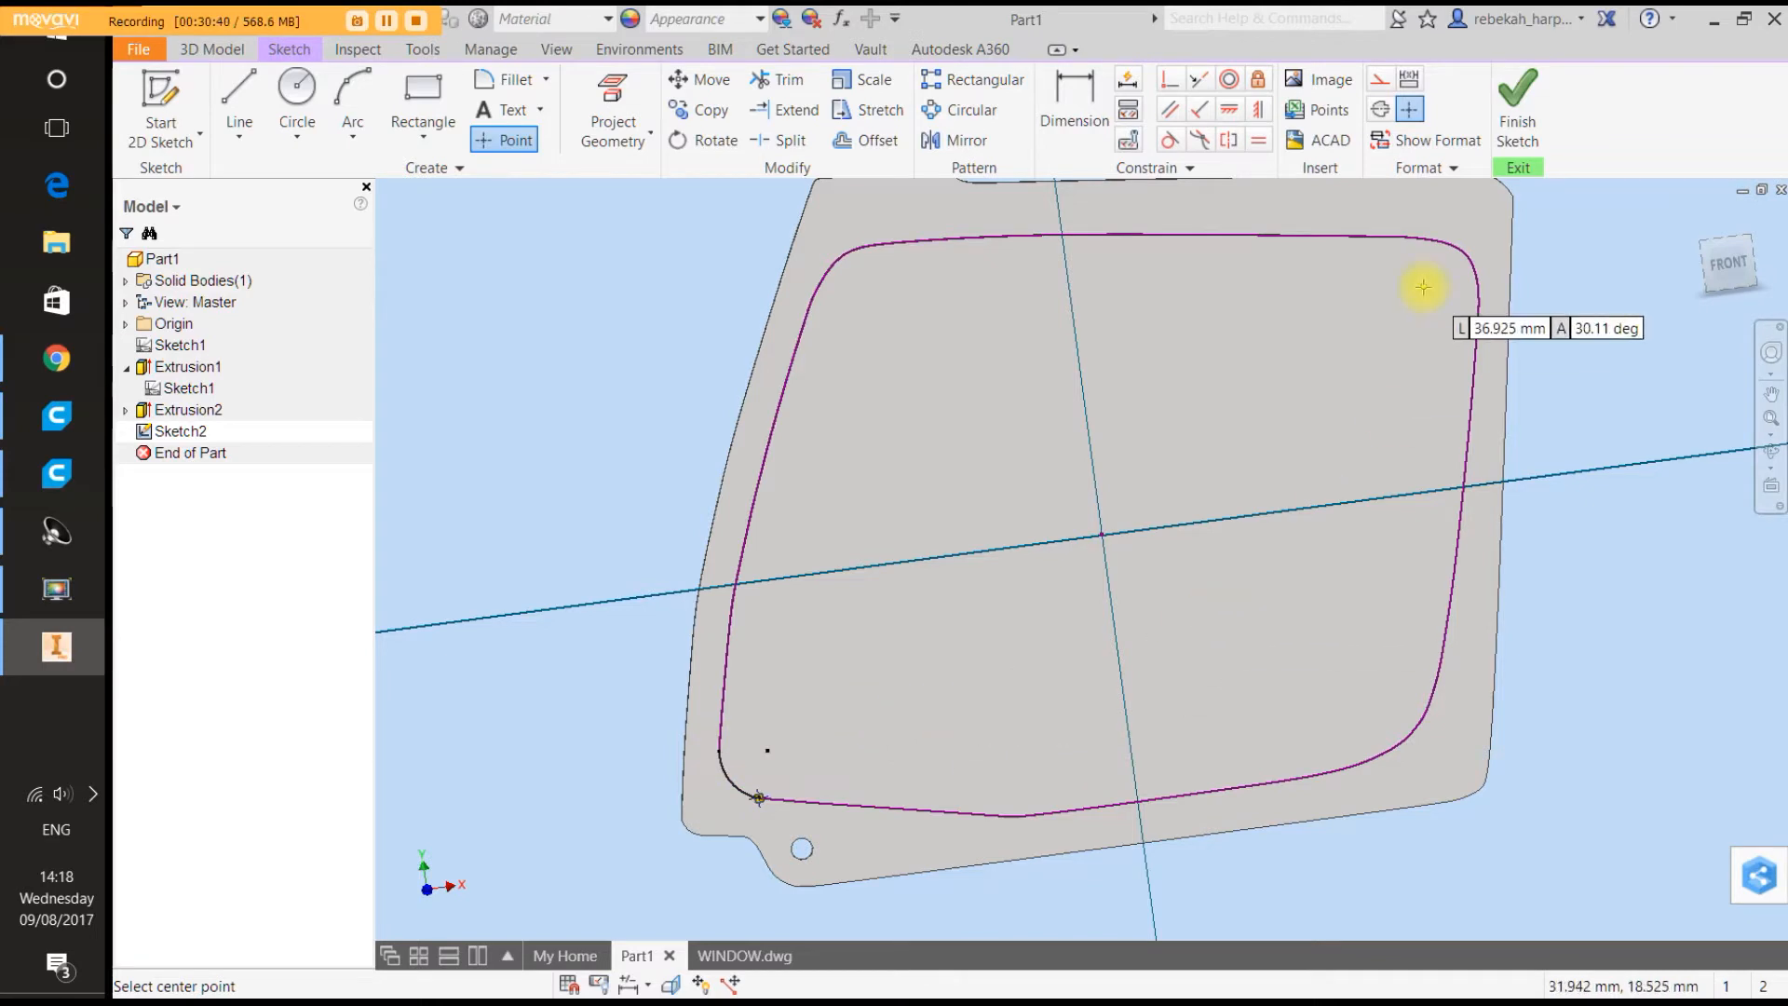
pyautogui.click(1478, 314)
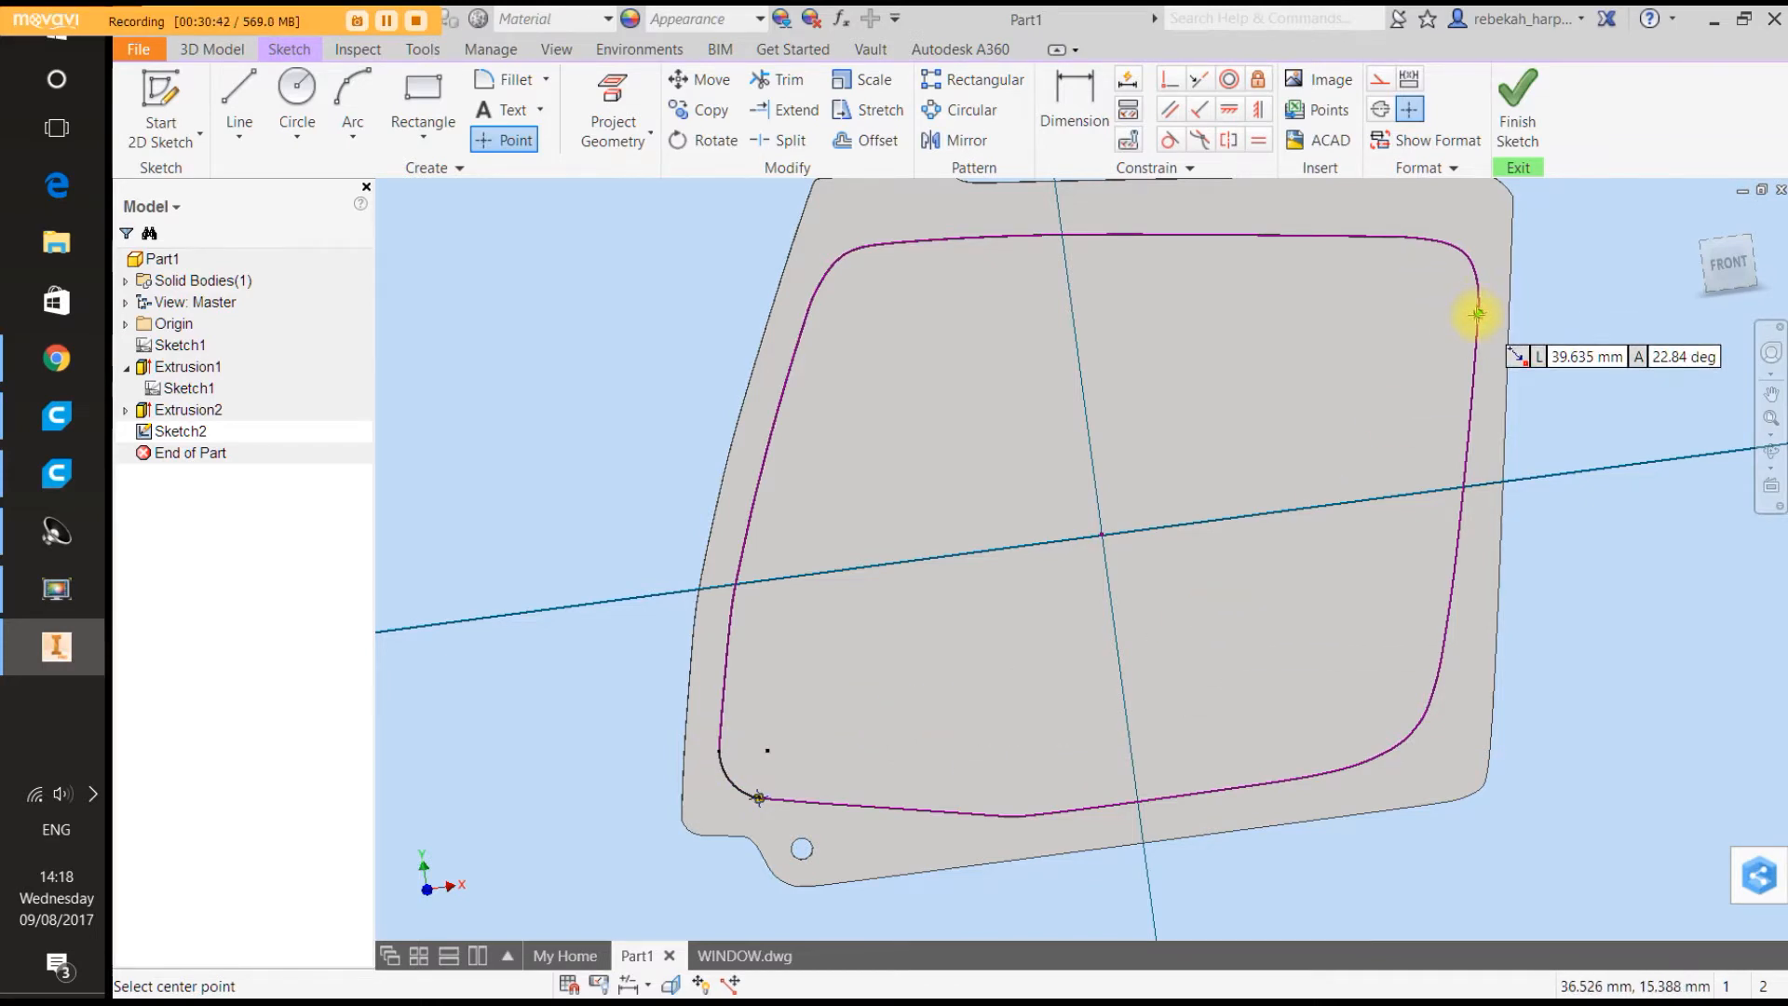
pyautogui.rightClick(1418, 332)
pyautogui.click(1498, 335)
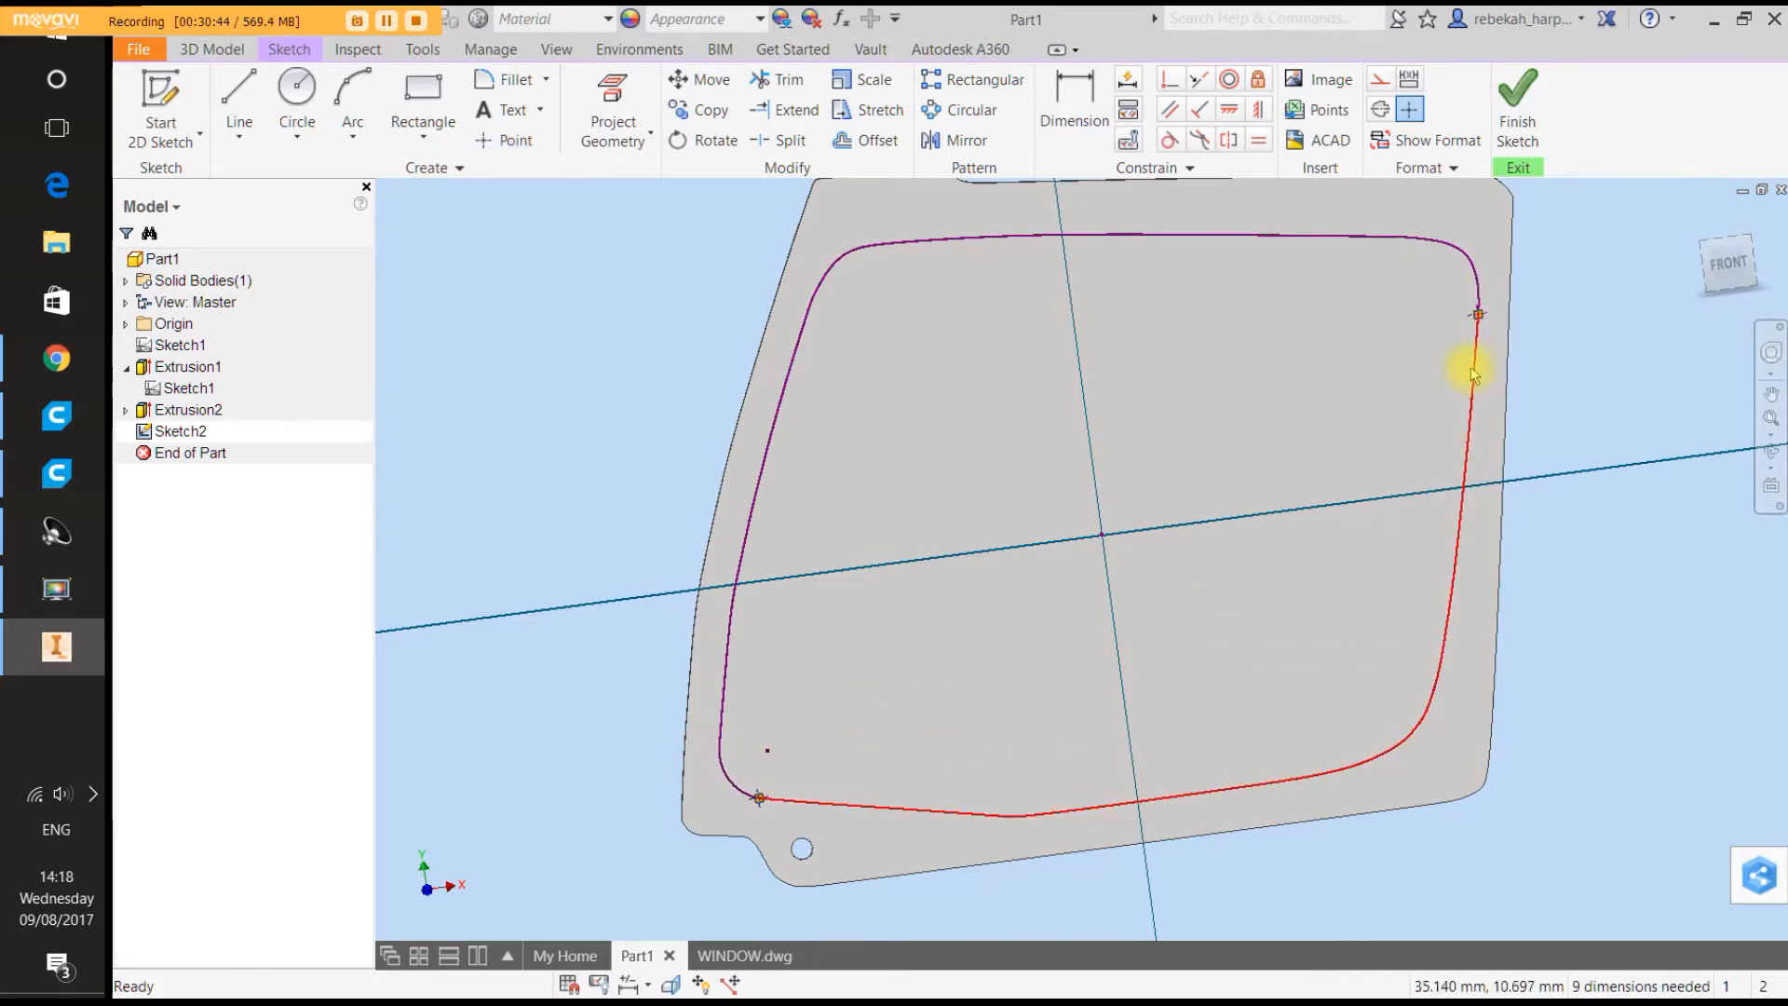
pyautogui.rightClick(1474, 376)
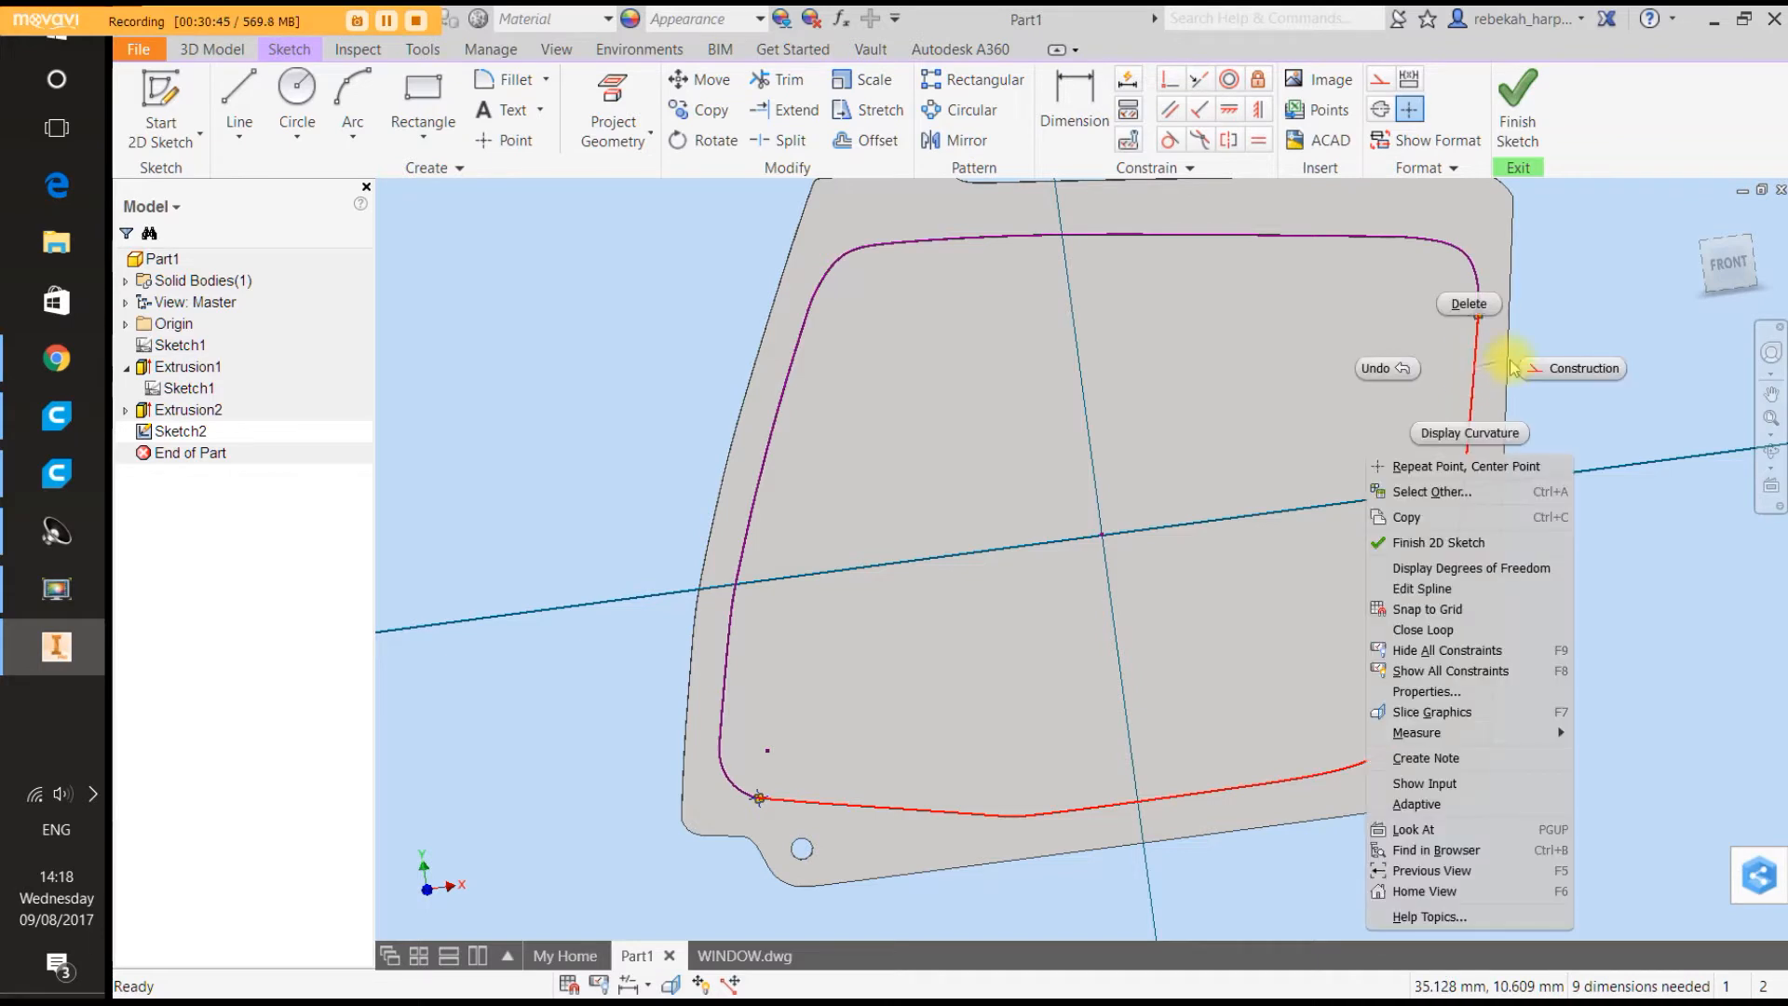
pyautogui.click(1478, 300)
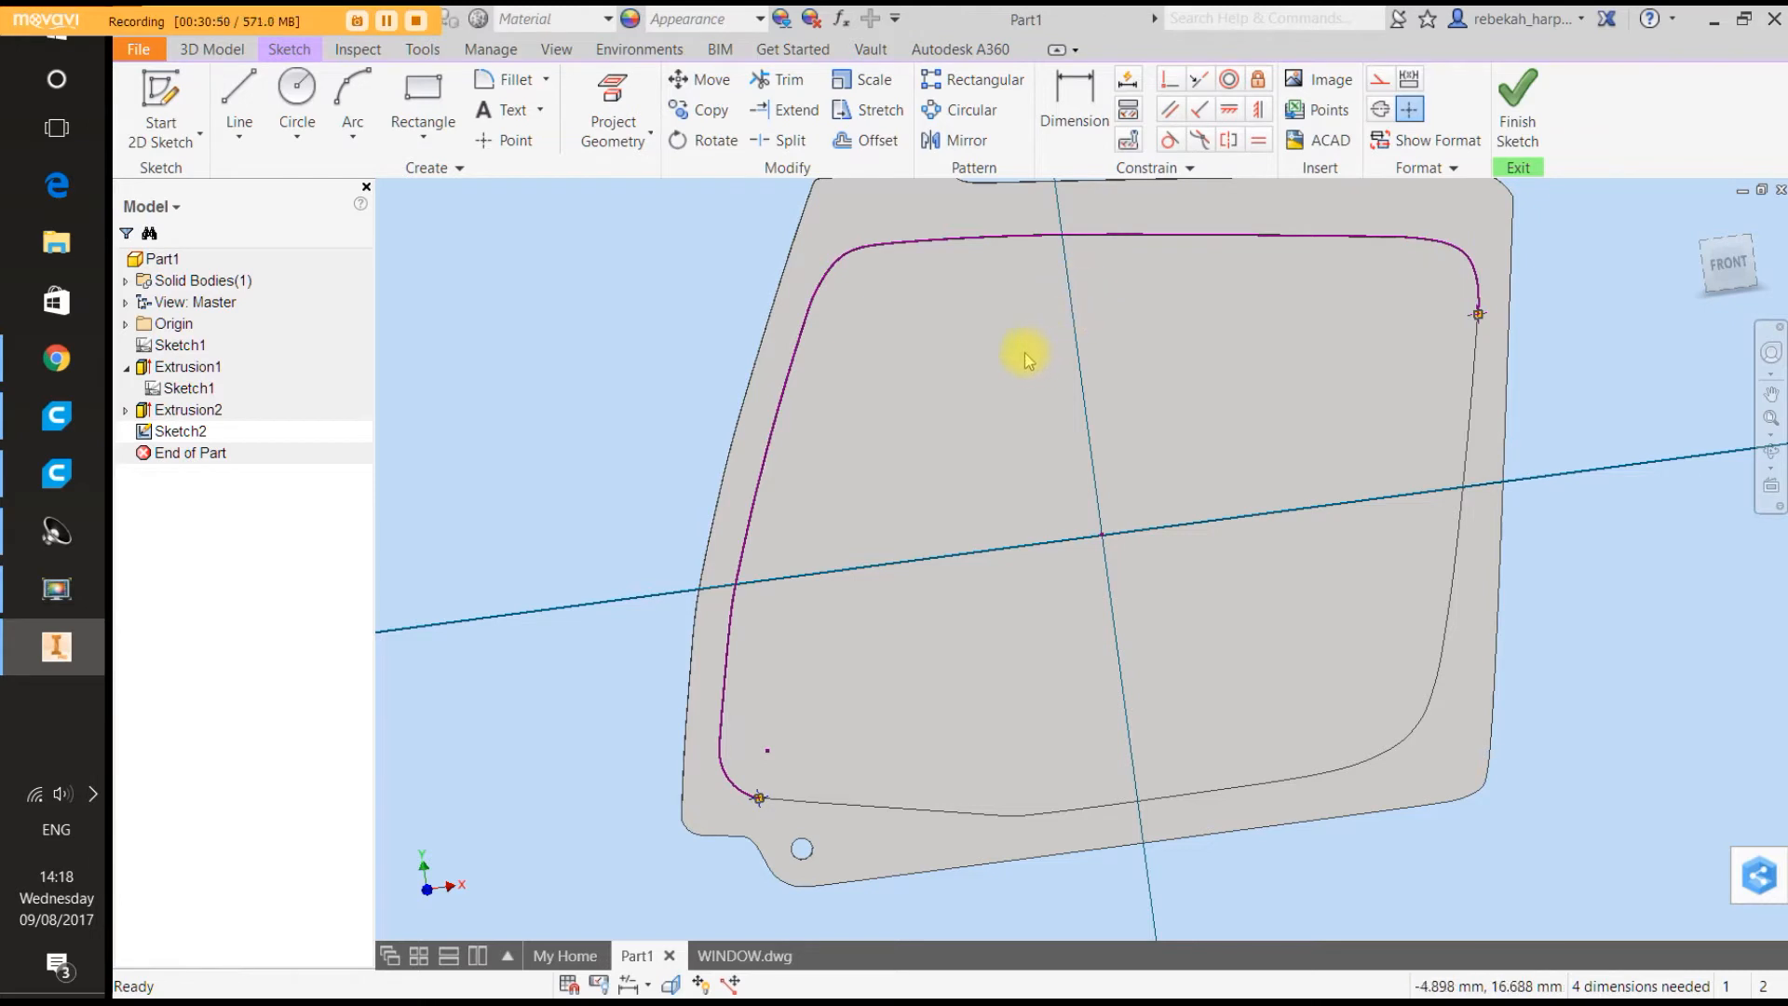
# Offset the remaining left and top window outline inward by 2 mm.
pyautogui.click(866, 140)
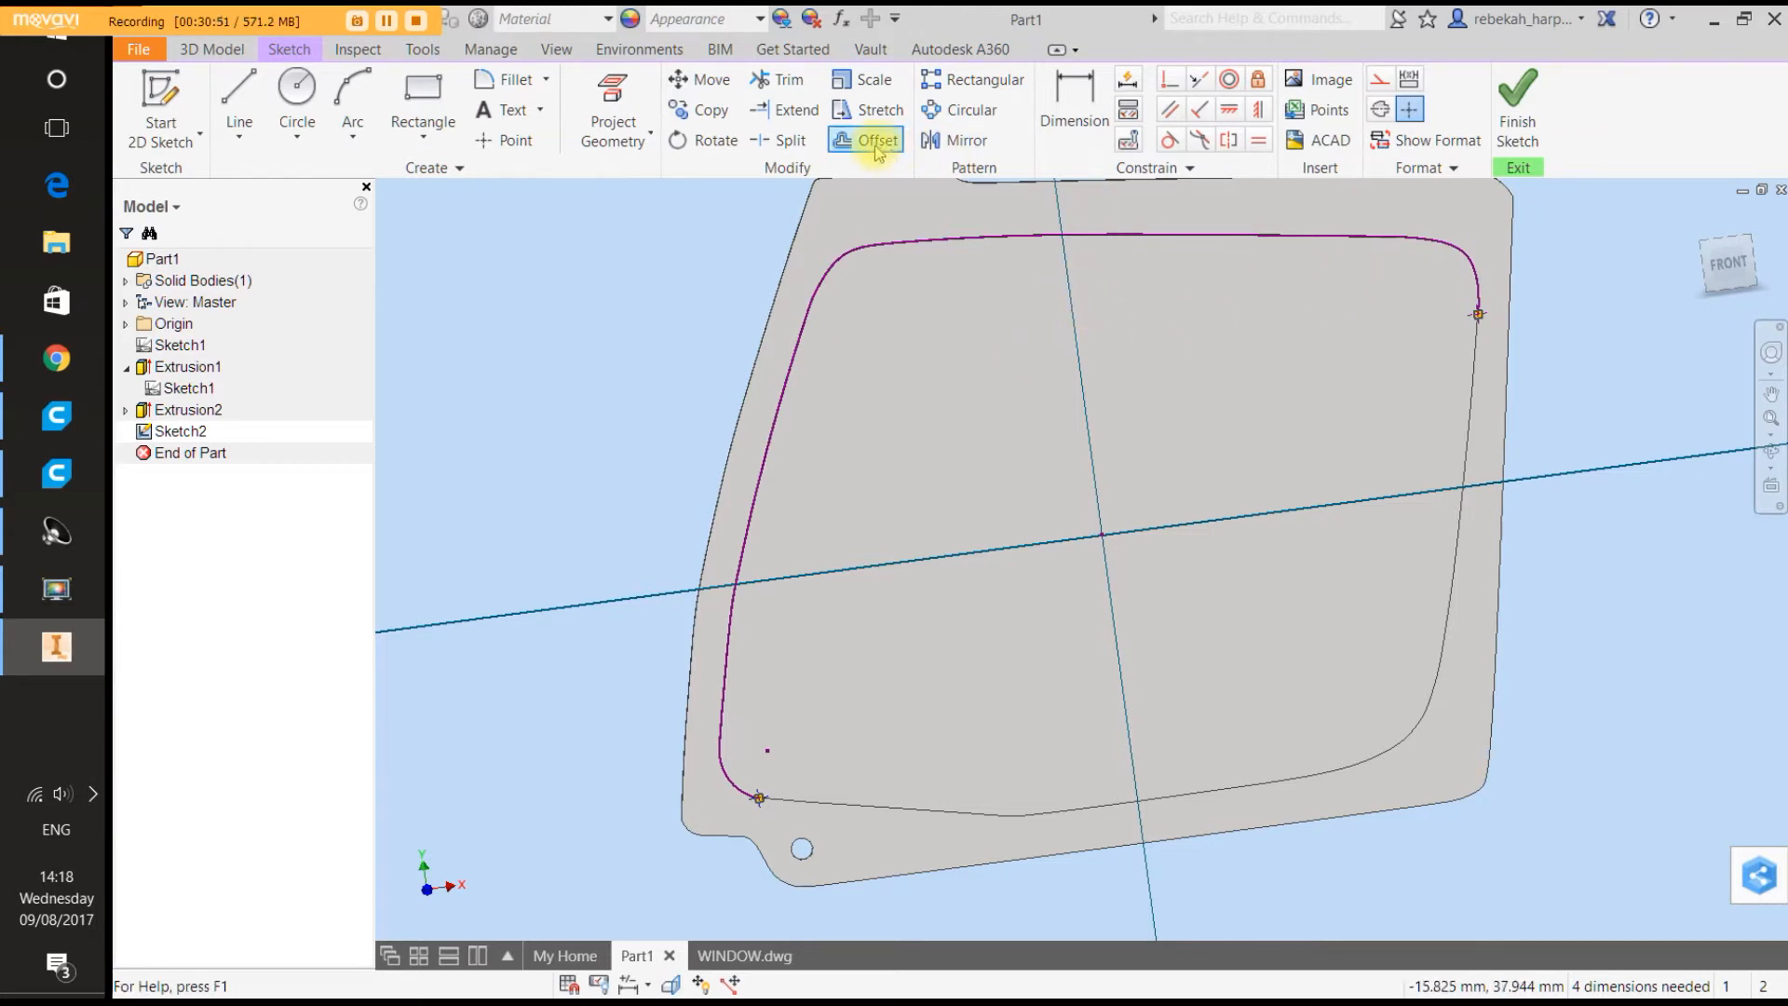
pyautogui.click(906, 245)
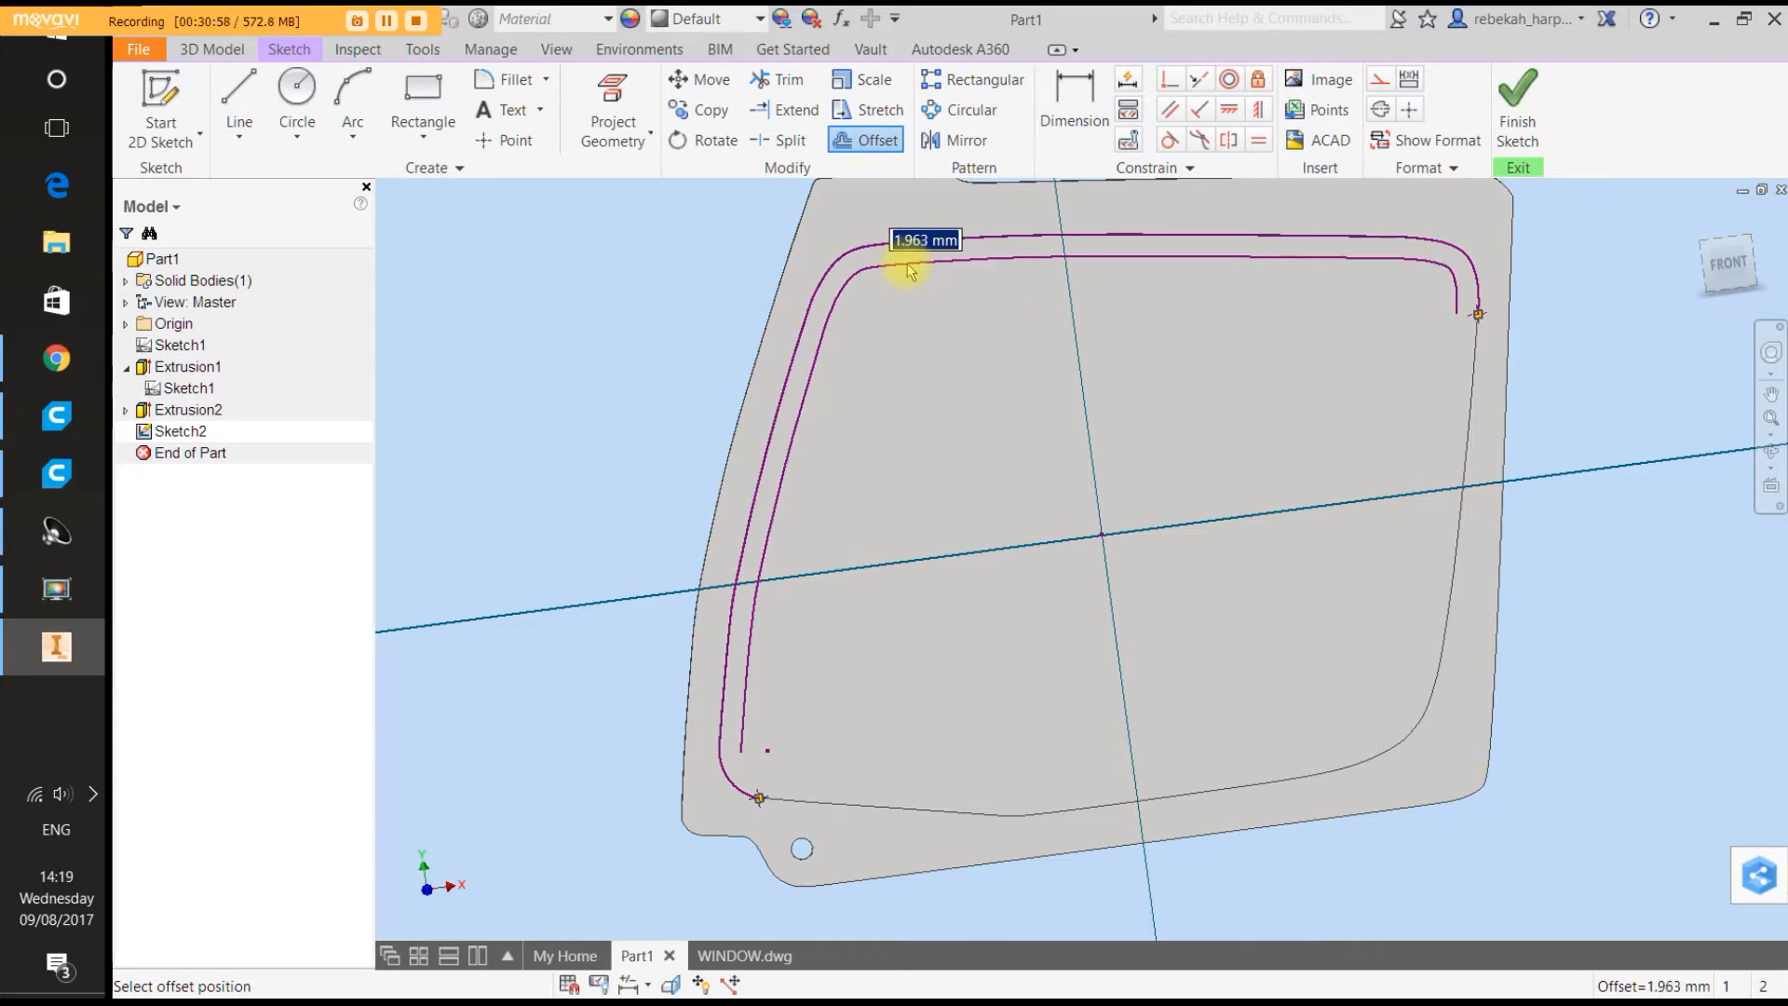
pyautogui.write('2')
pyautogui.press('Return')
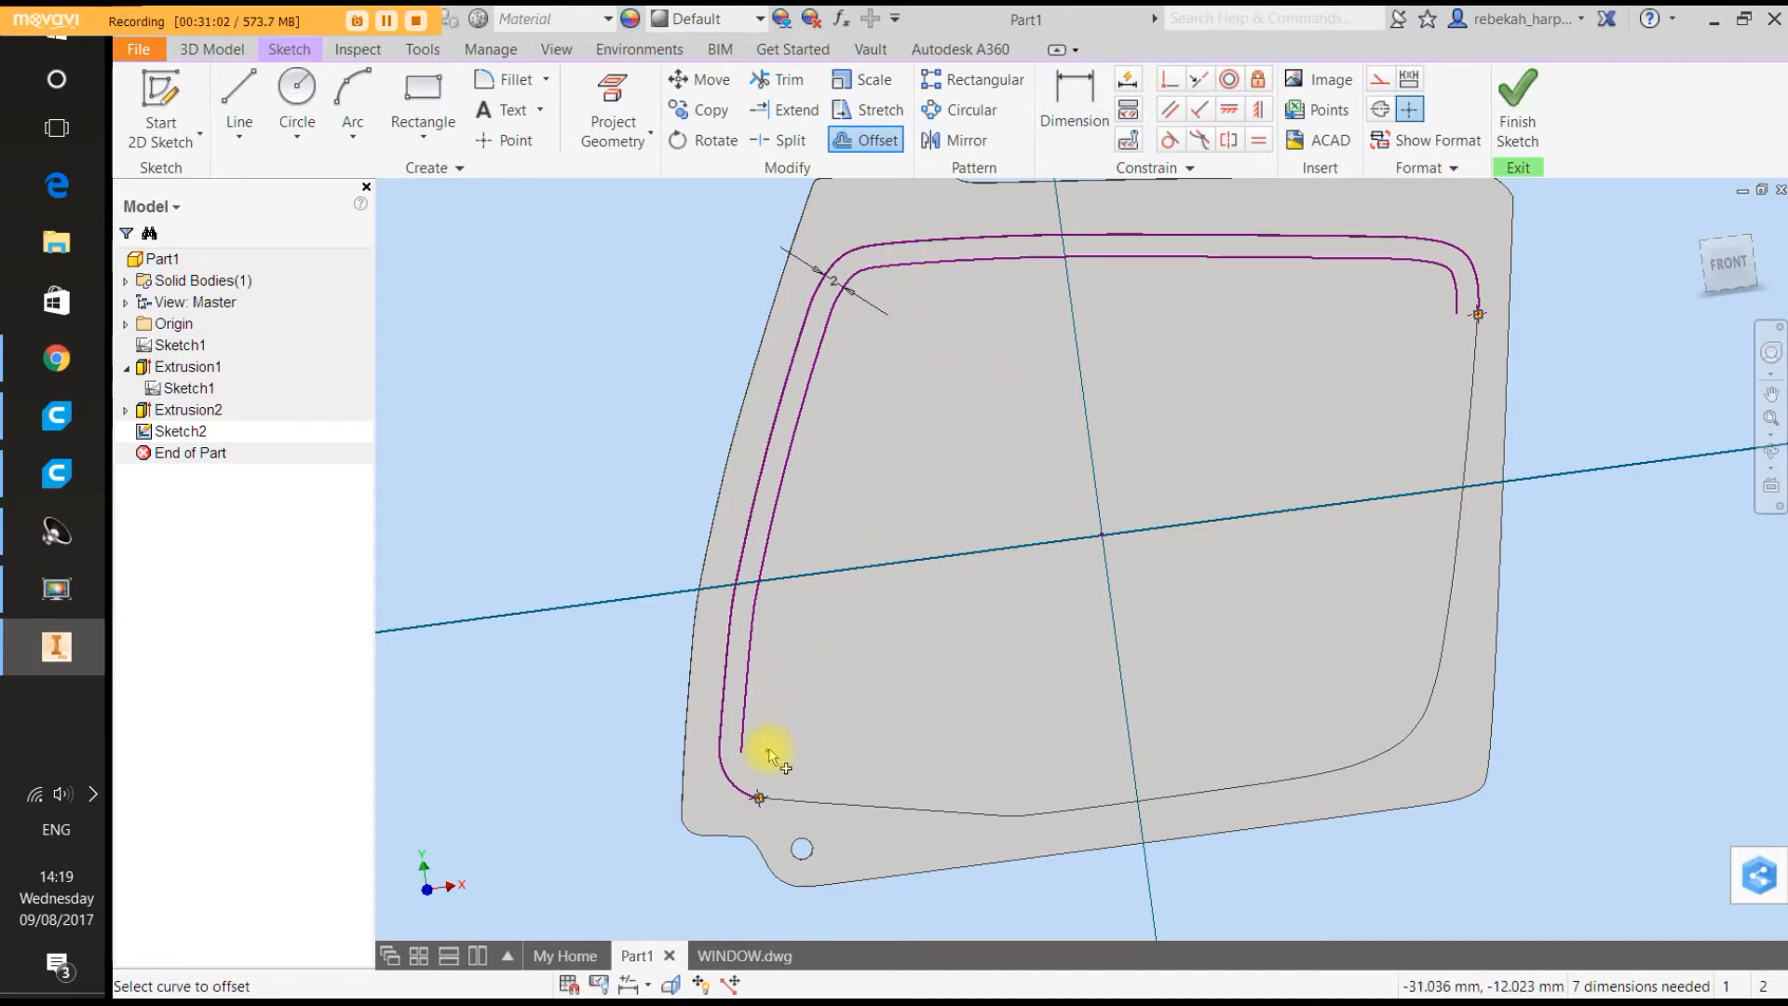
# Try to offset the lower-left corner arc of the window outline as well, and leave the Offset command.
pyautogui.click(740, 790)
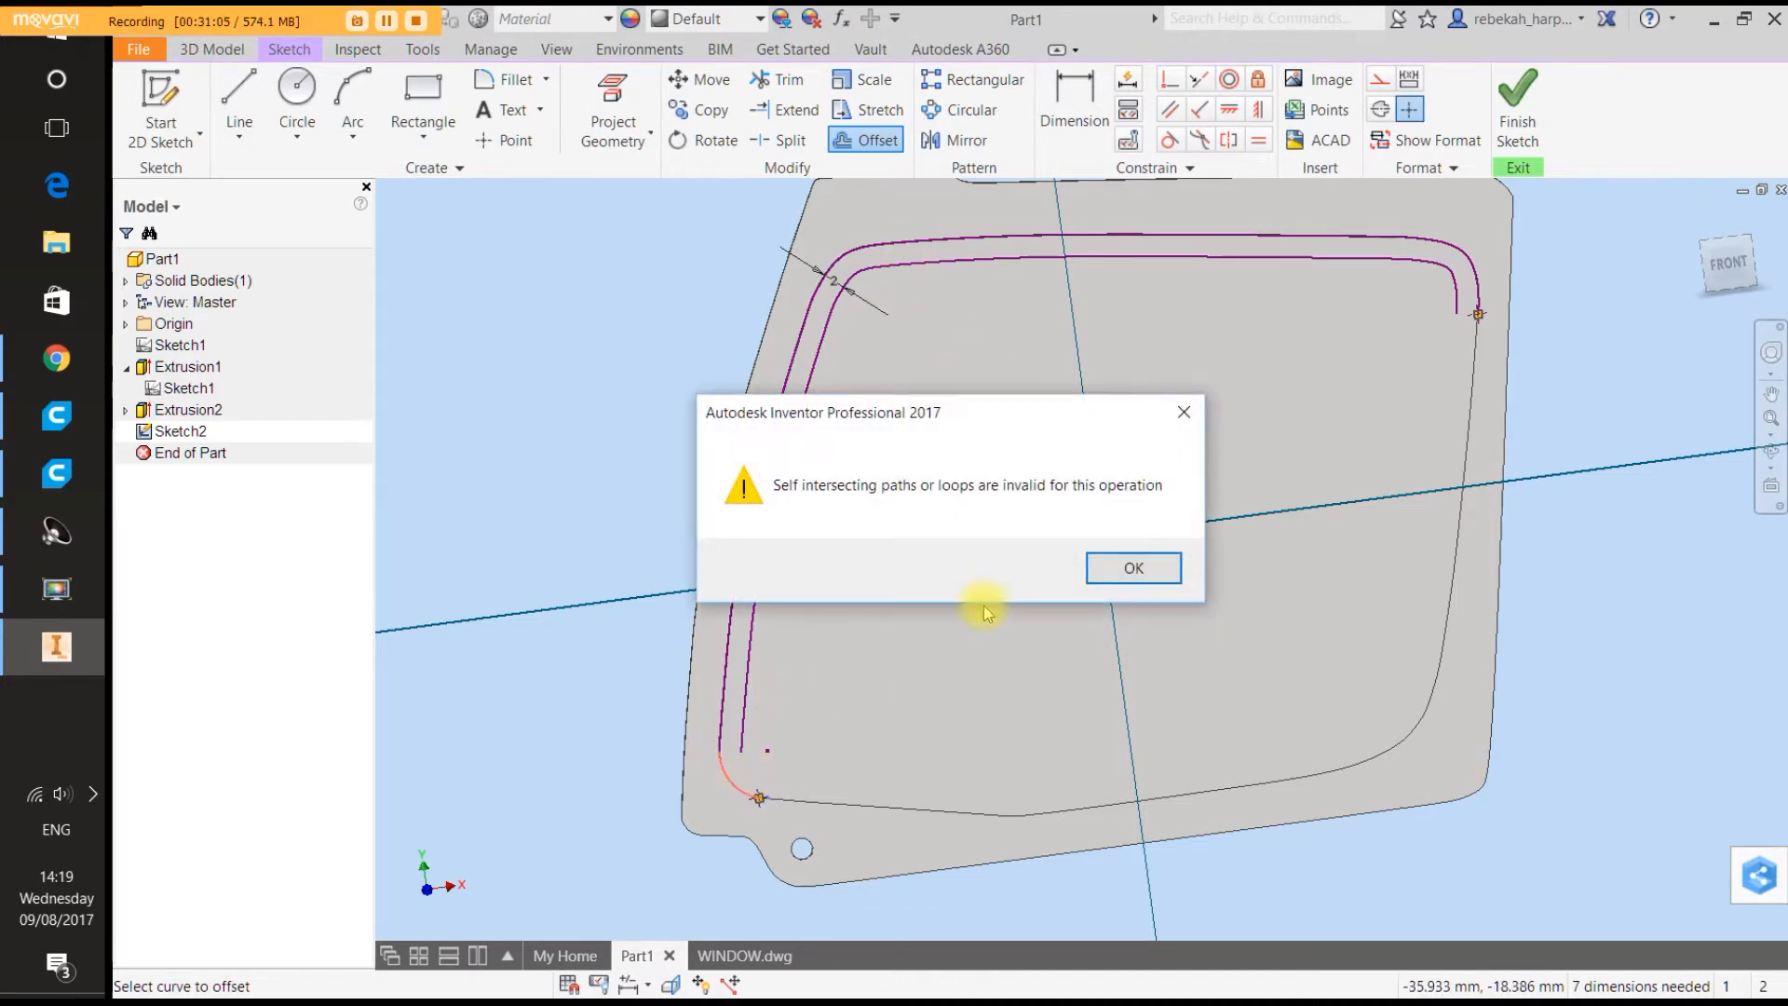
pyautogui.click(1134, 570)
pyautogui.scroll(5, 724, 762)
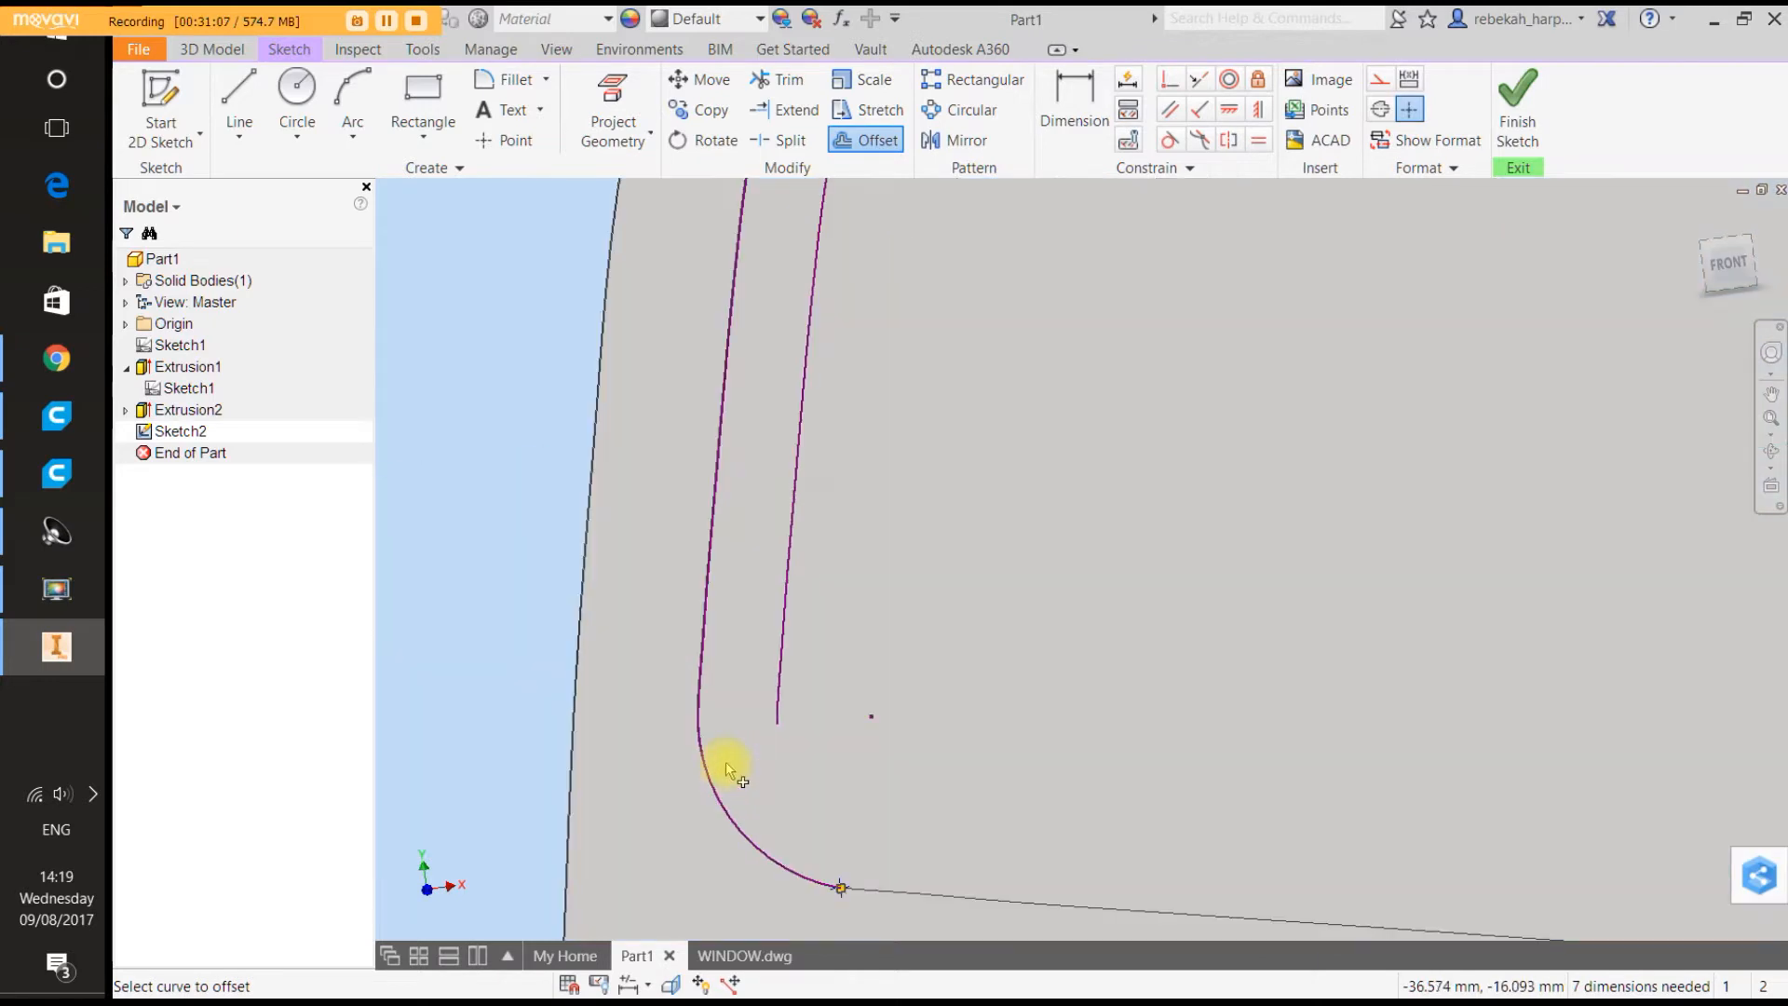
pyautogui.scroll(5, 724, 762)
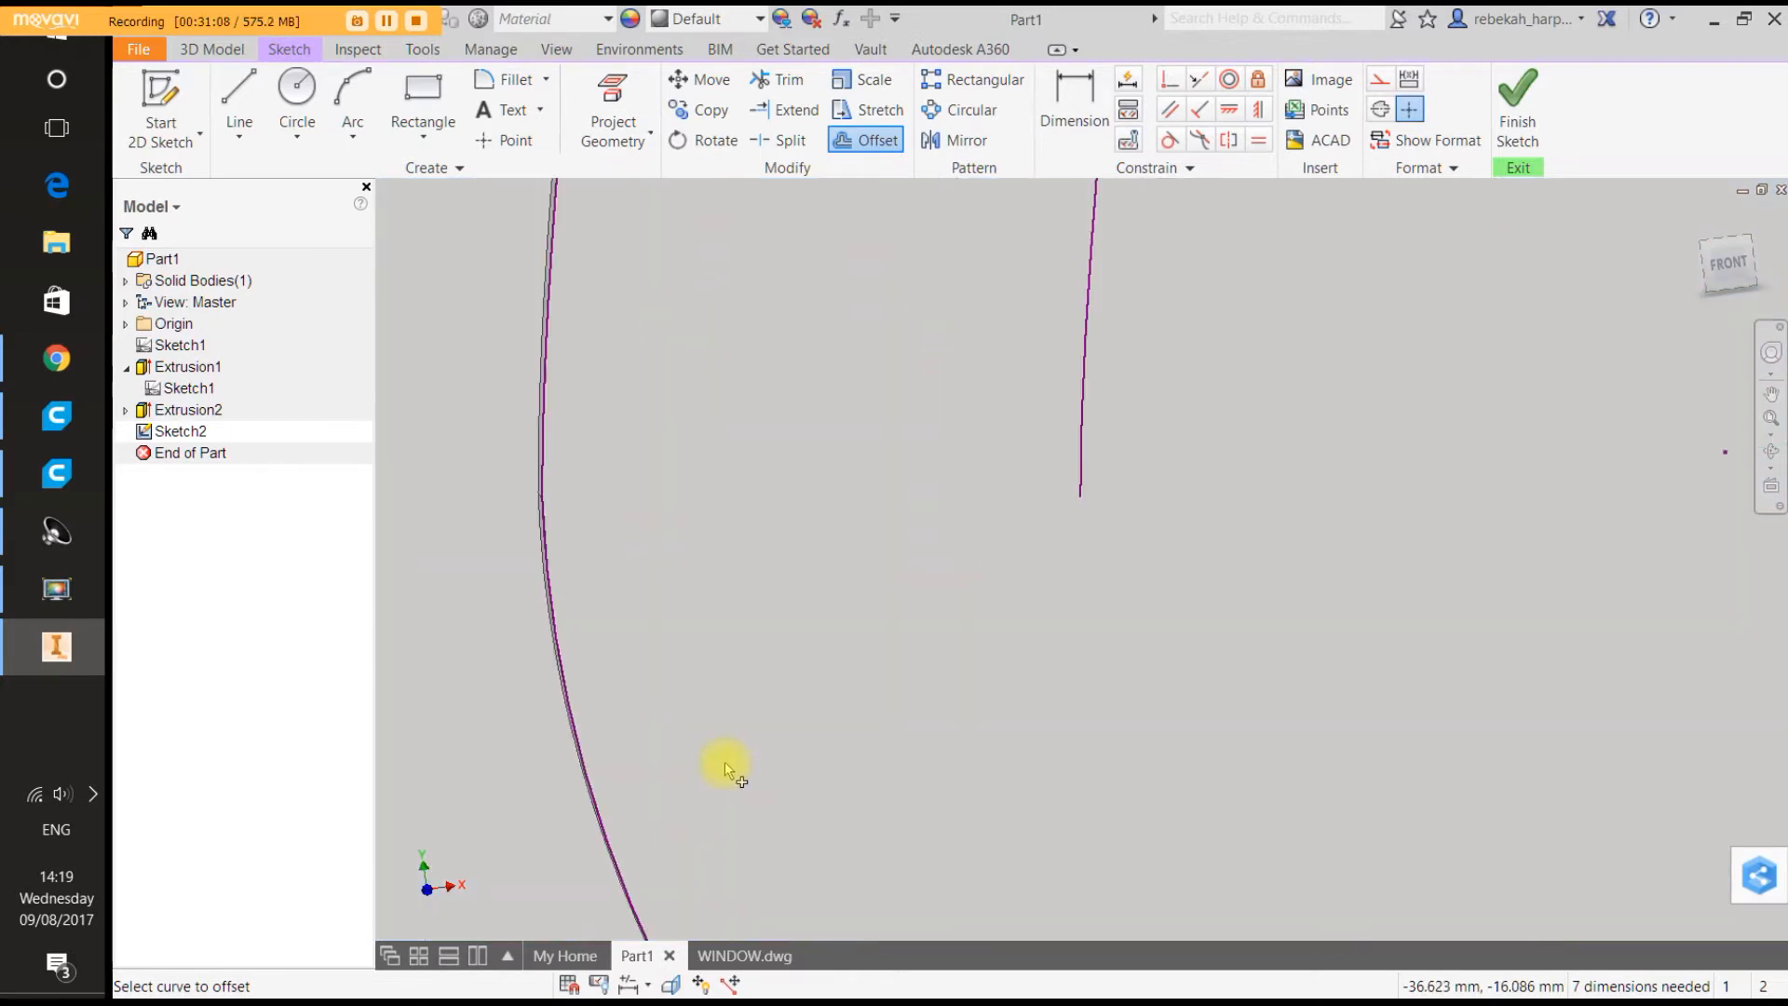
pyautogui.scroll(2, 725, 762)
pyautogui.scroll(-10, 725, 762)
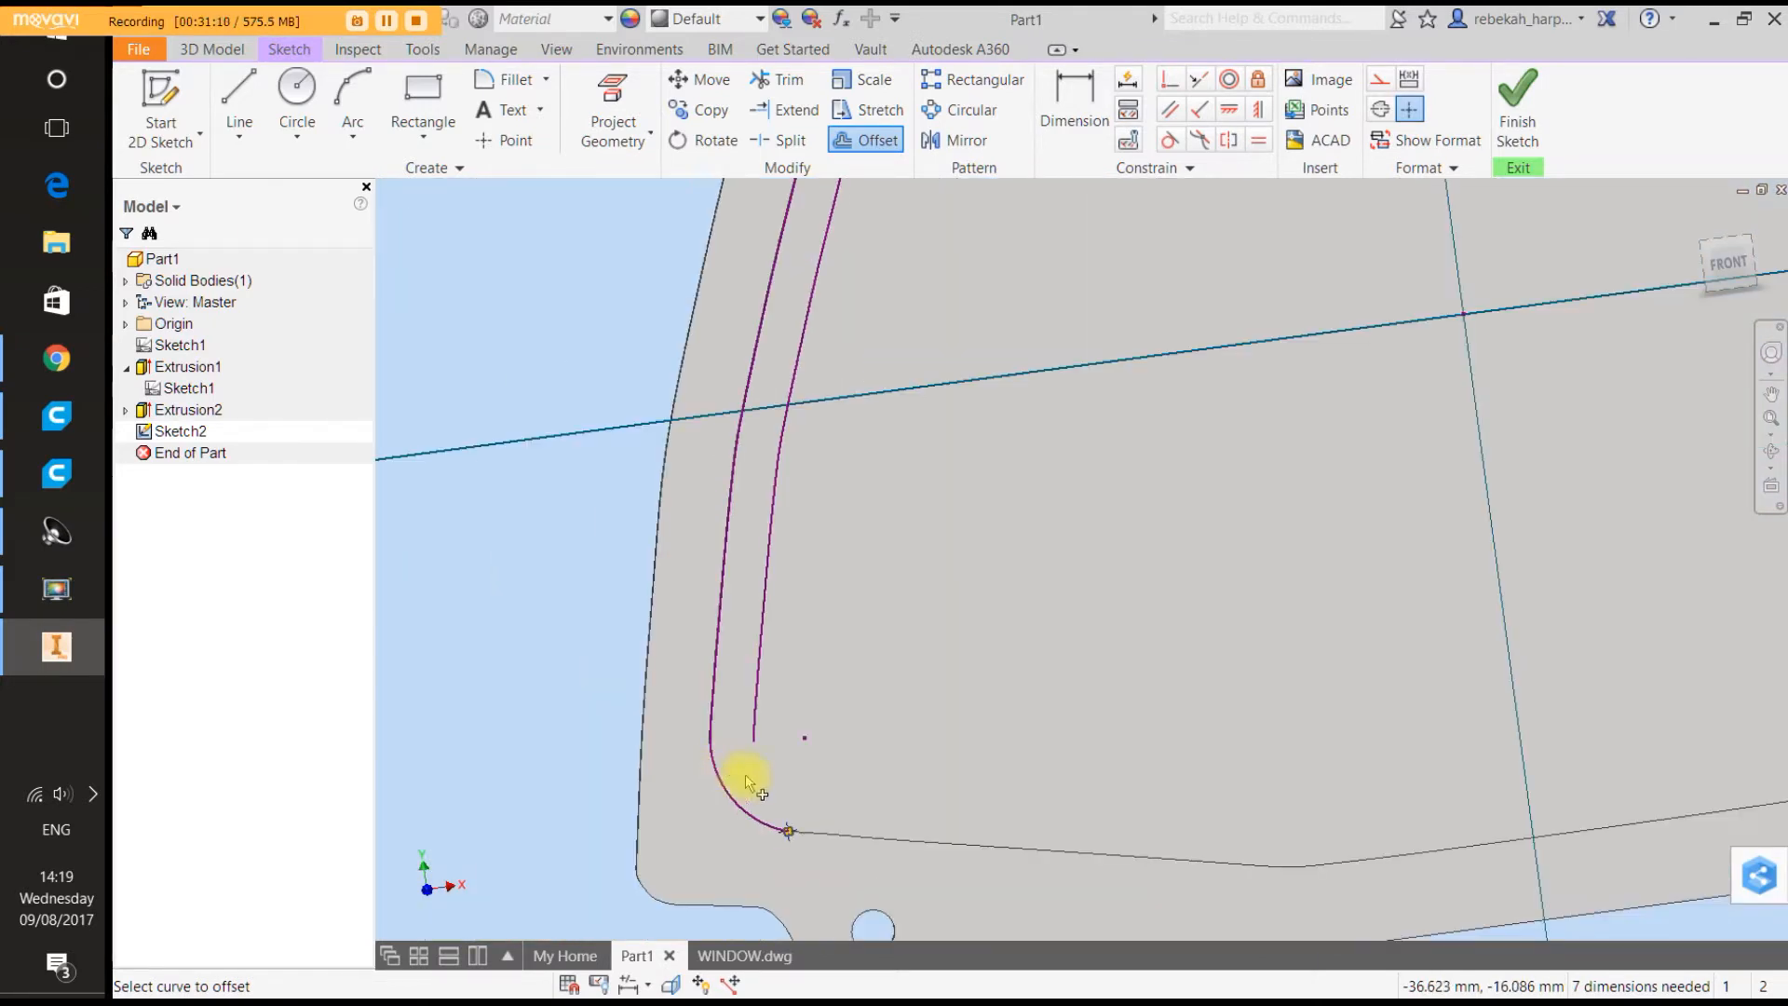
pyautogui.scroll(5, 785, 832)
pyautogui.scroll(3, 814, 811)
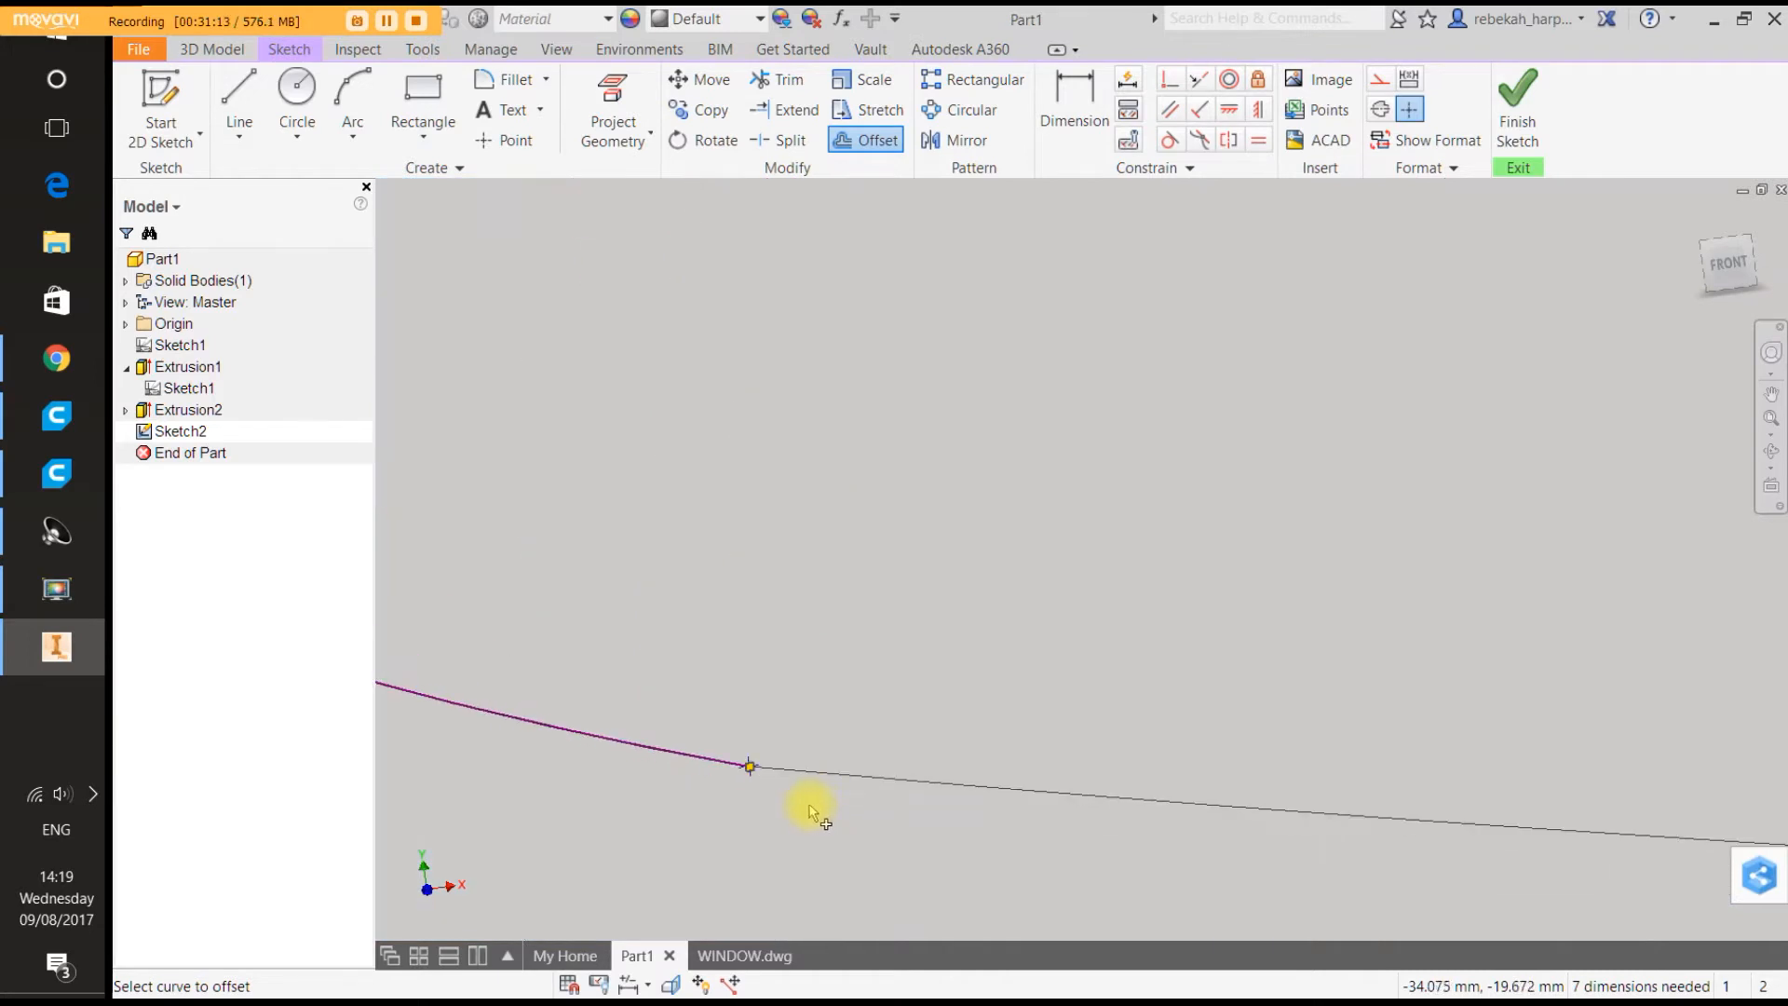
pyautogui.scroll(-5, 809, 810)
pyautogui.click(800, 799)
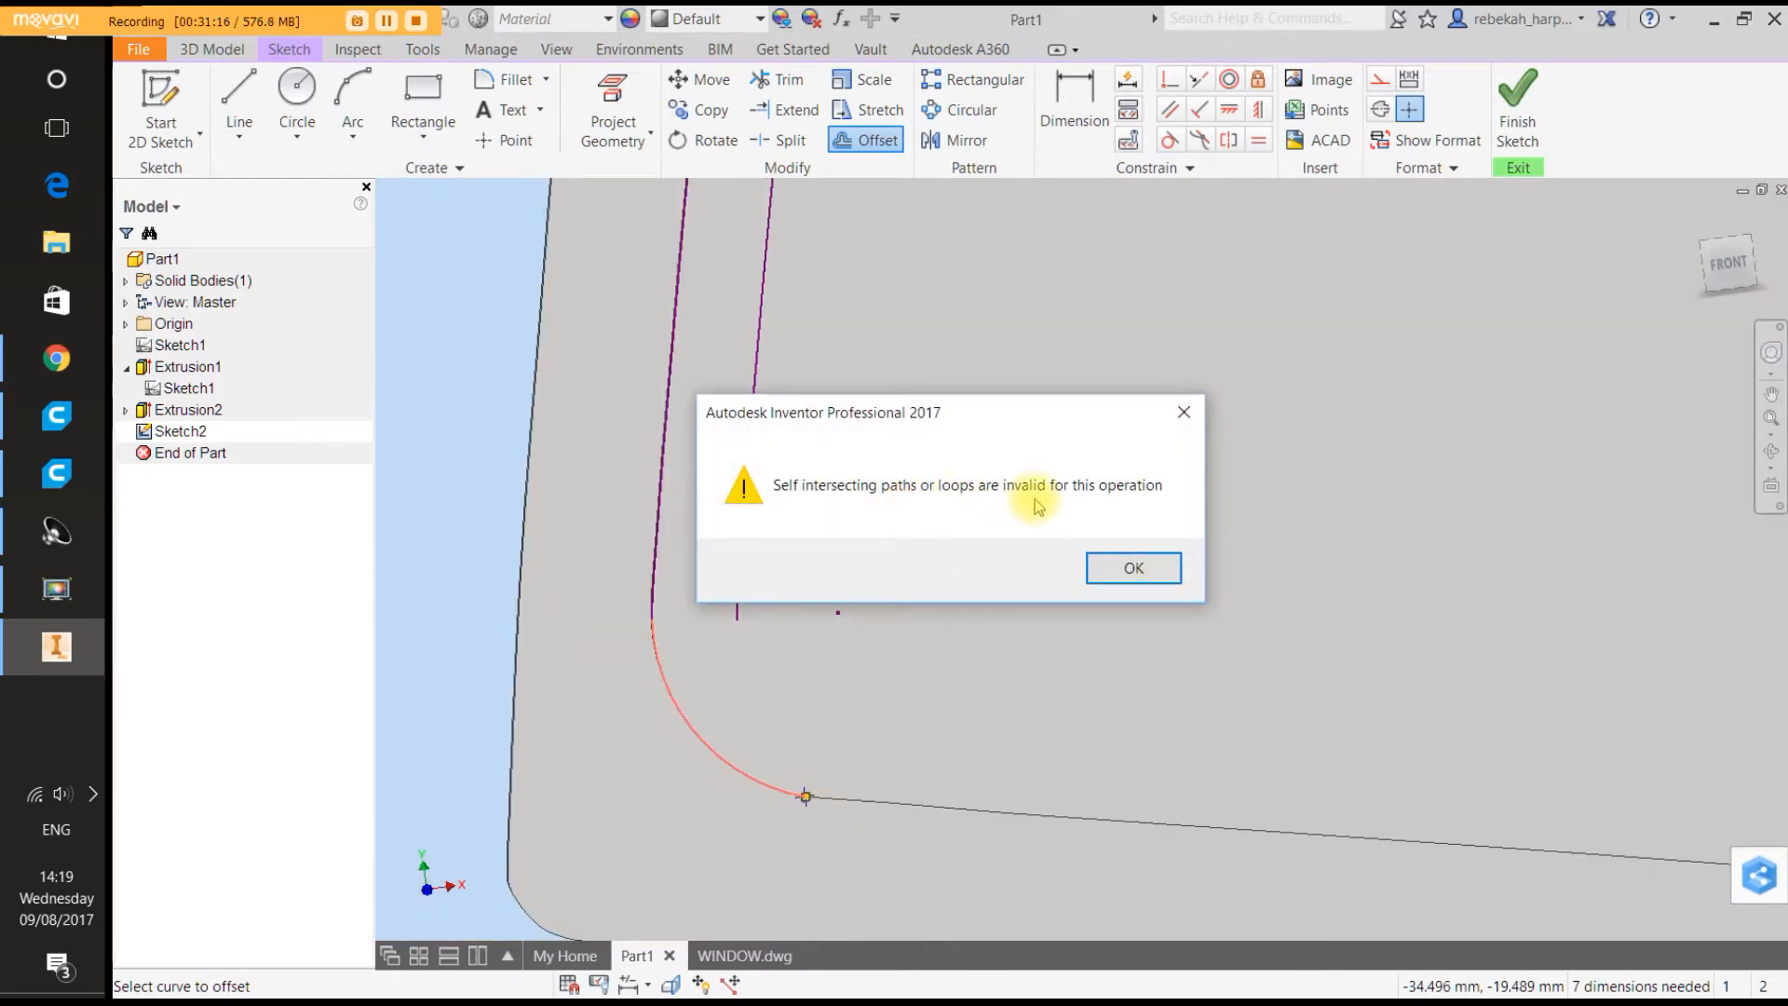
pyautogui.click(1127, 568)
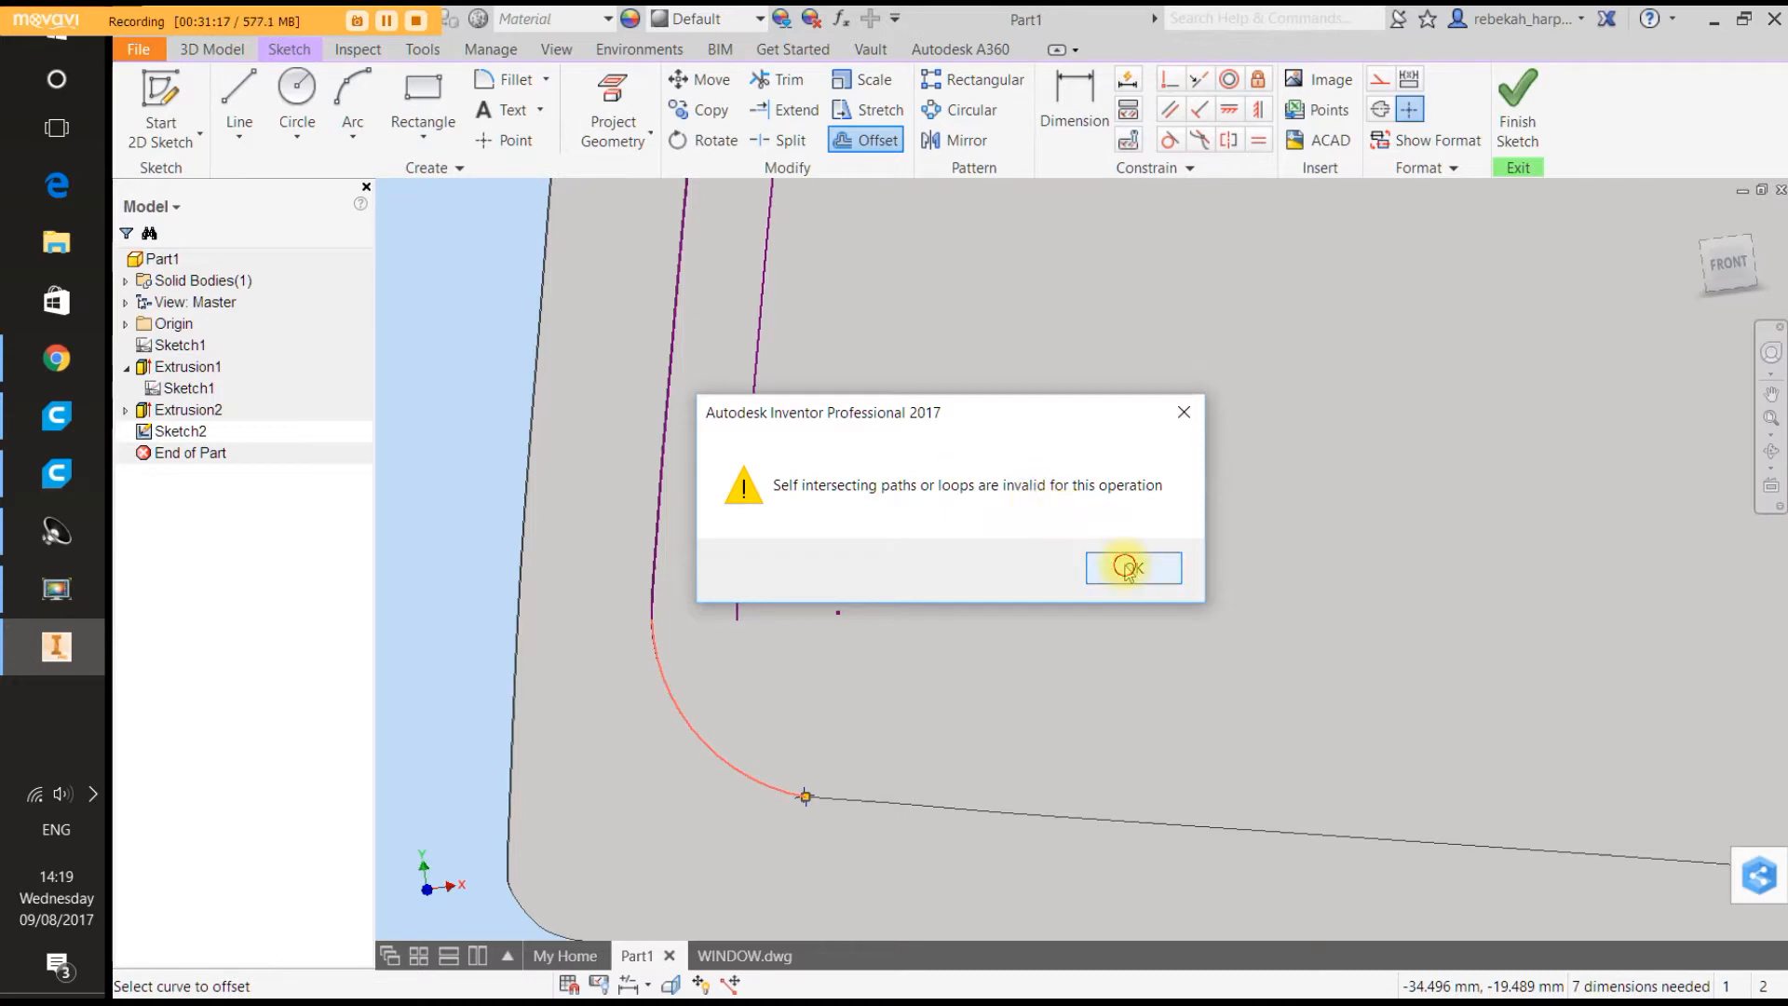
pyautogui.rightClick(797, 655)
pyautogui.click(890, 657)
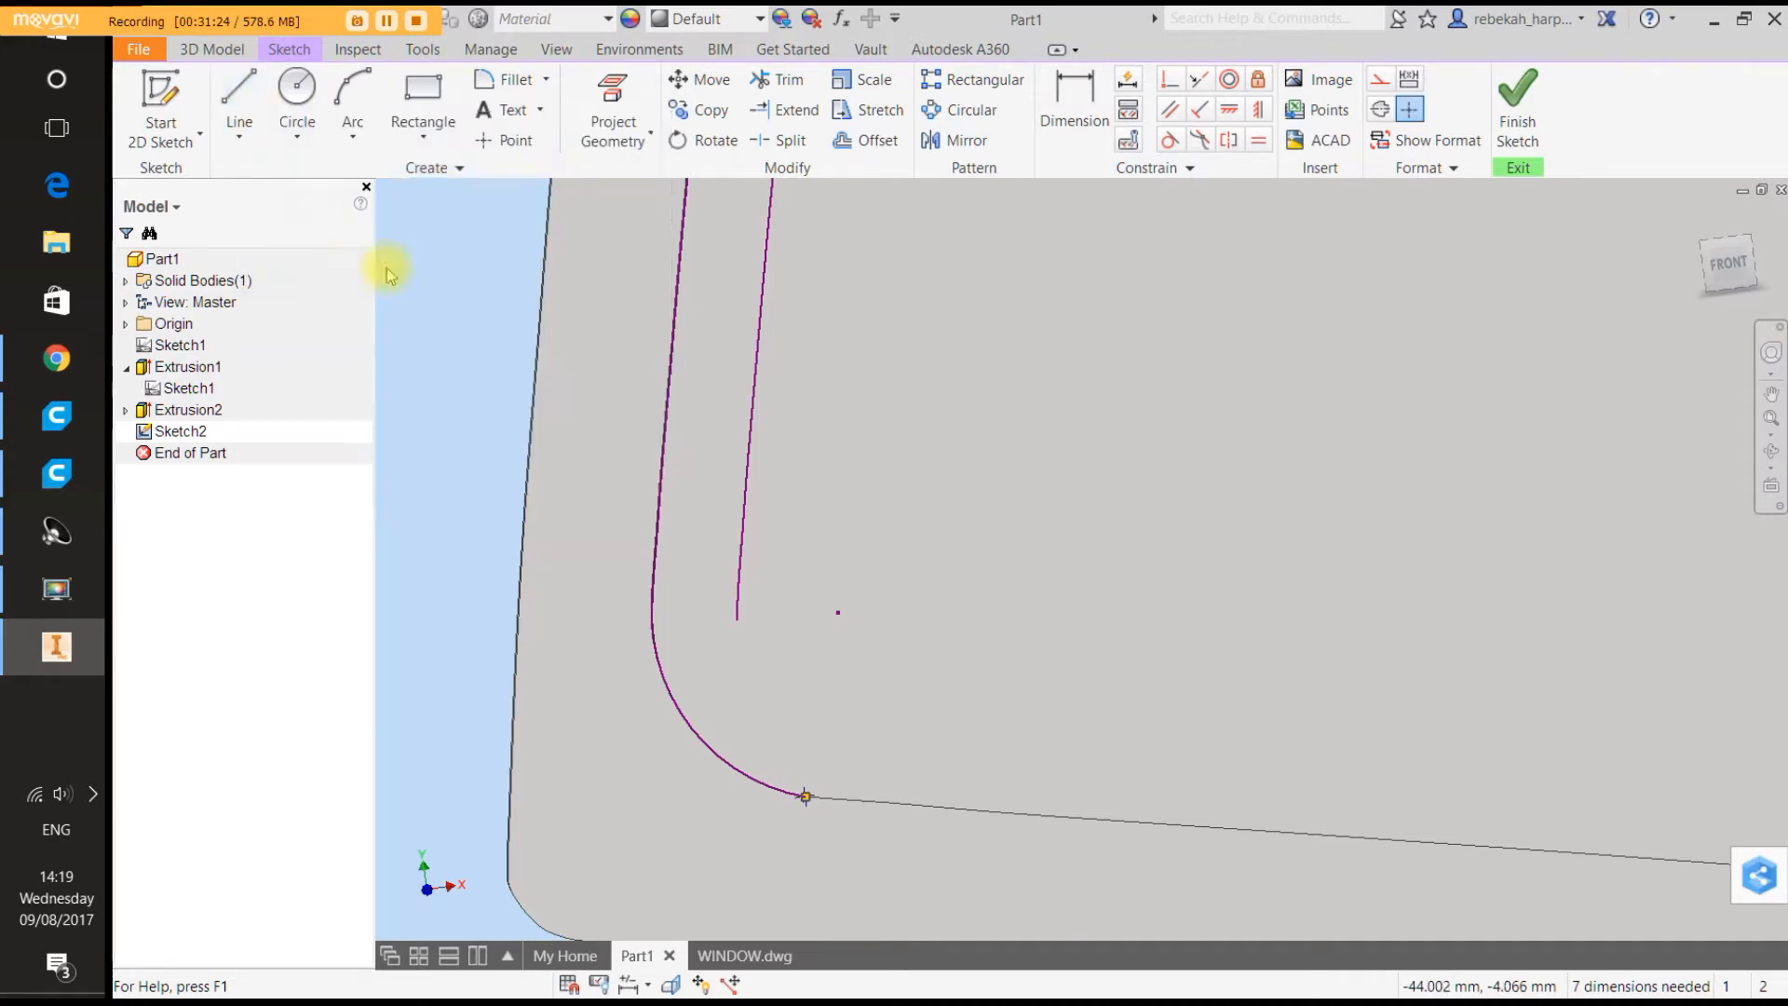
# Draw a line closing the gap between the lower ends of the outer curve and its offset at the left side.
pyautogui.click(238, 93)
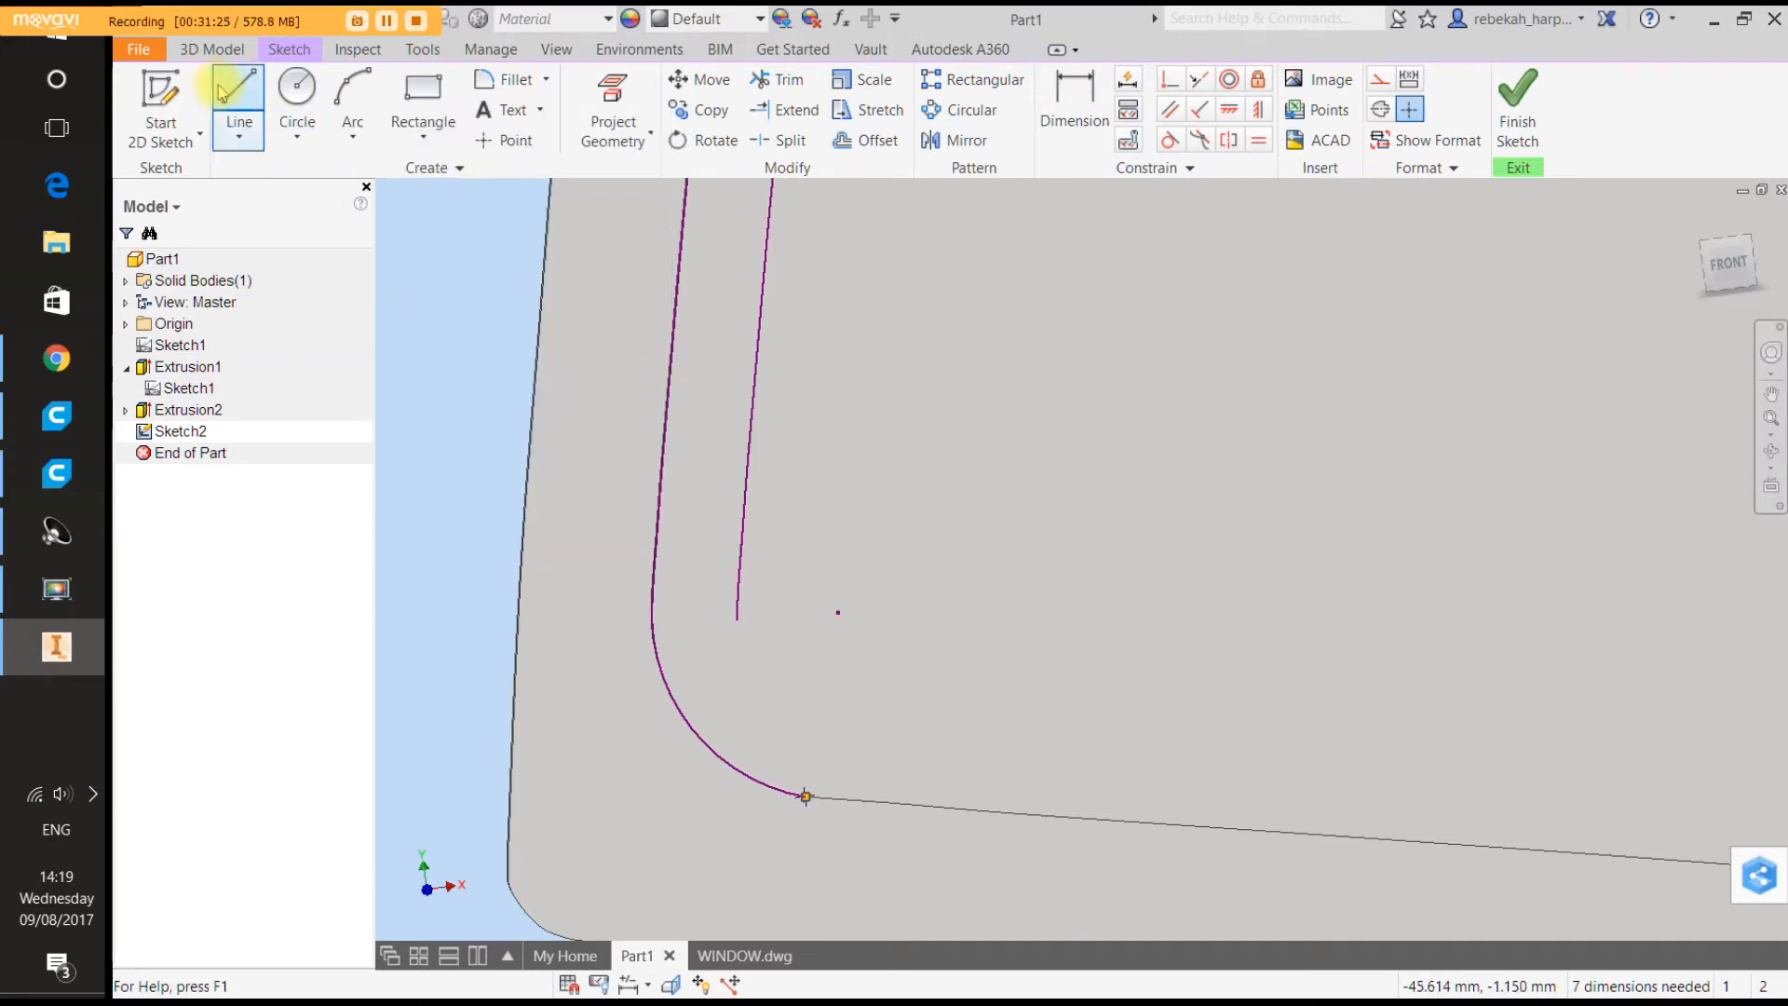
pyautogui.click(735, 620)
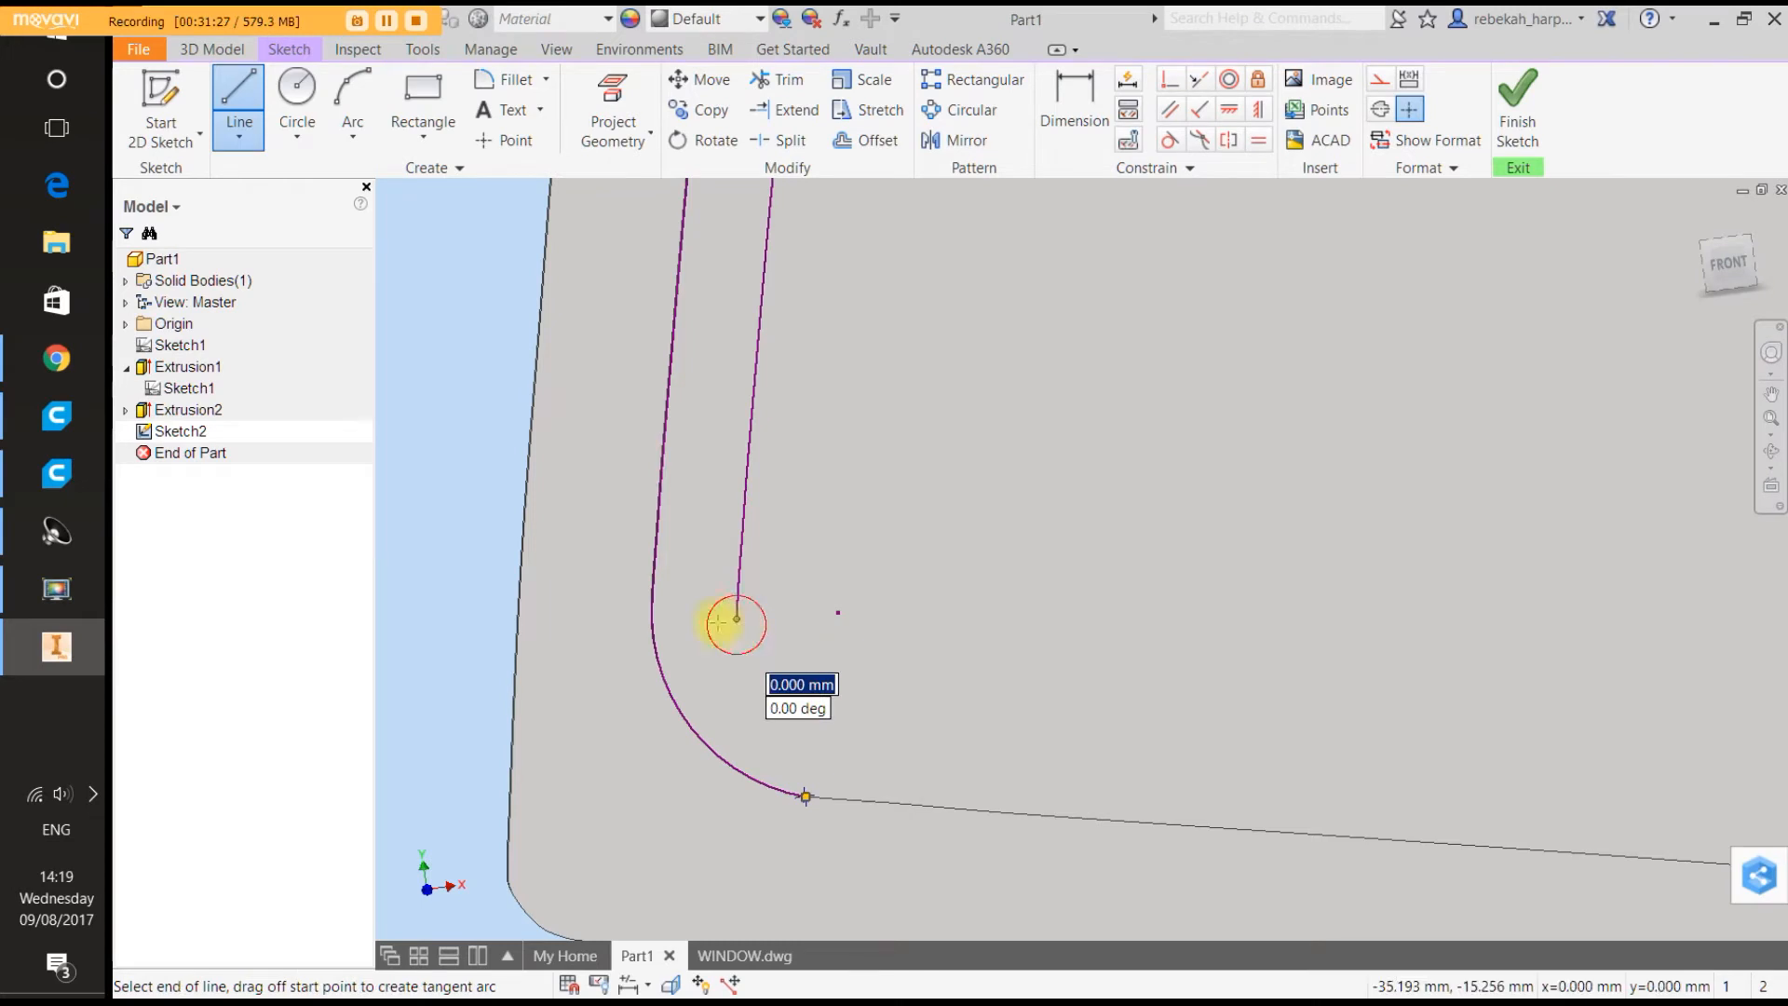
pyautogui.click(652, 618)
pyautogui.rightClick(652, 619)
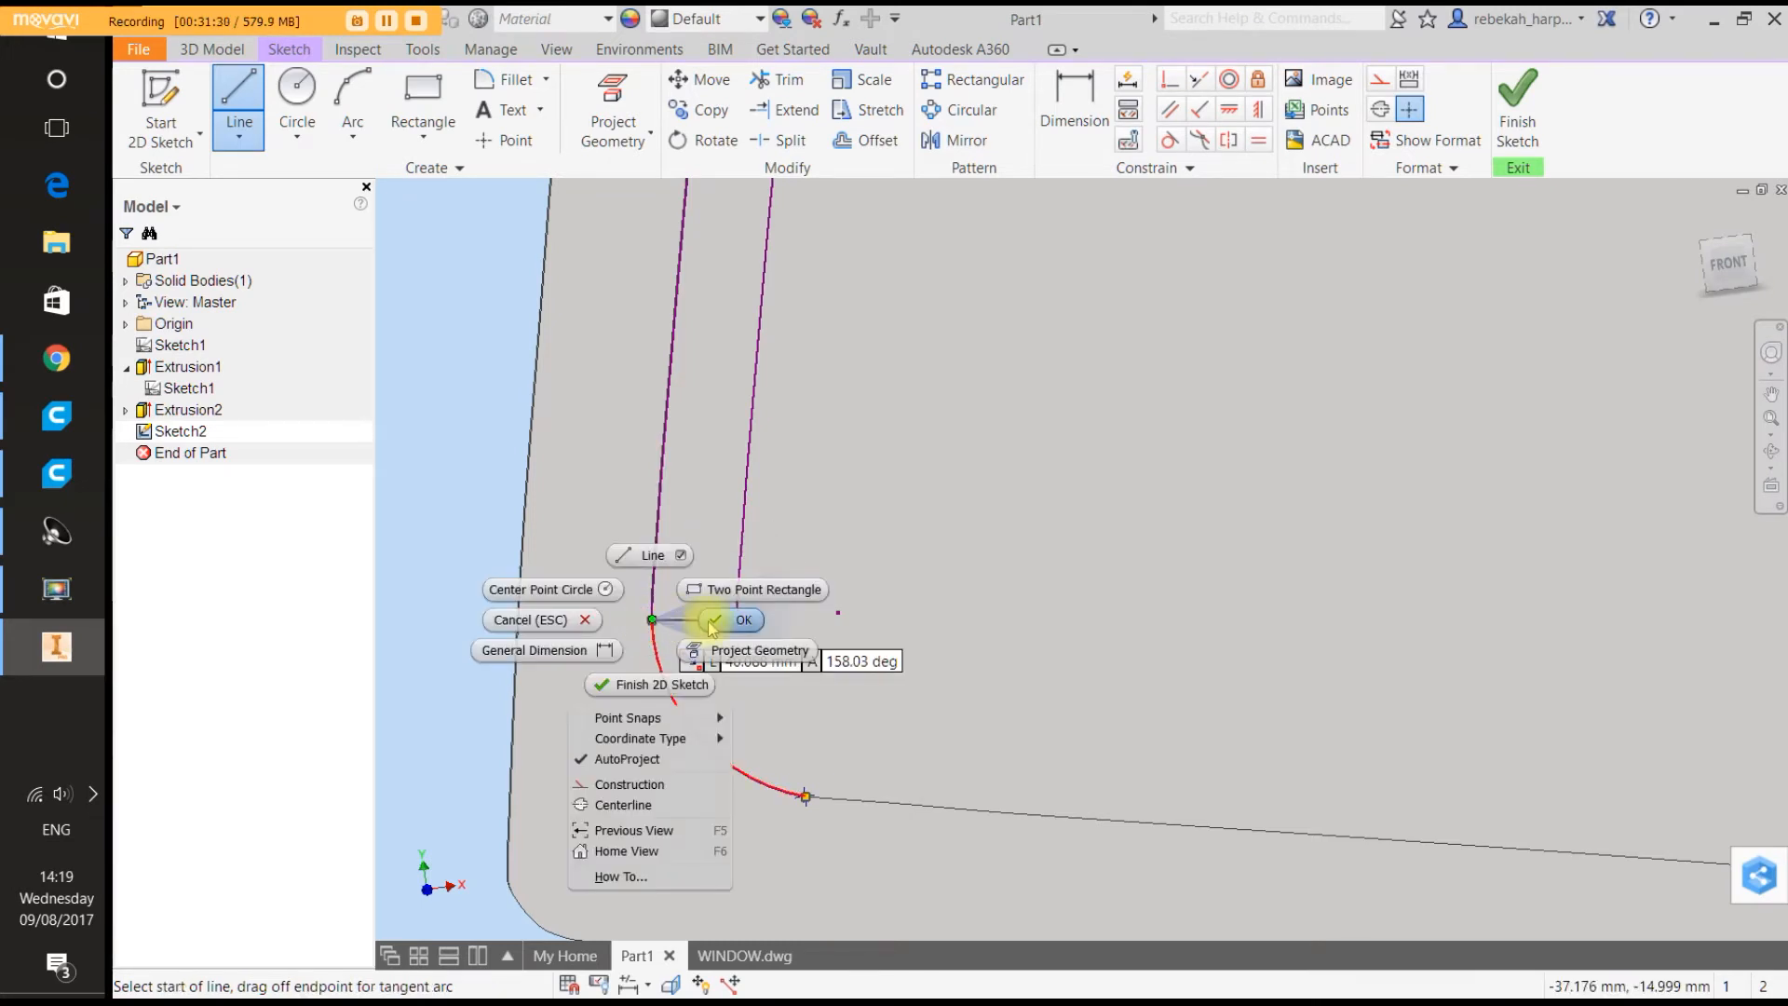
pyautogui.click(711, 619)
# Delete the leftover lower-left corner arc below the closing line.
pyautogui.rightClick(665, 689)
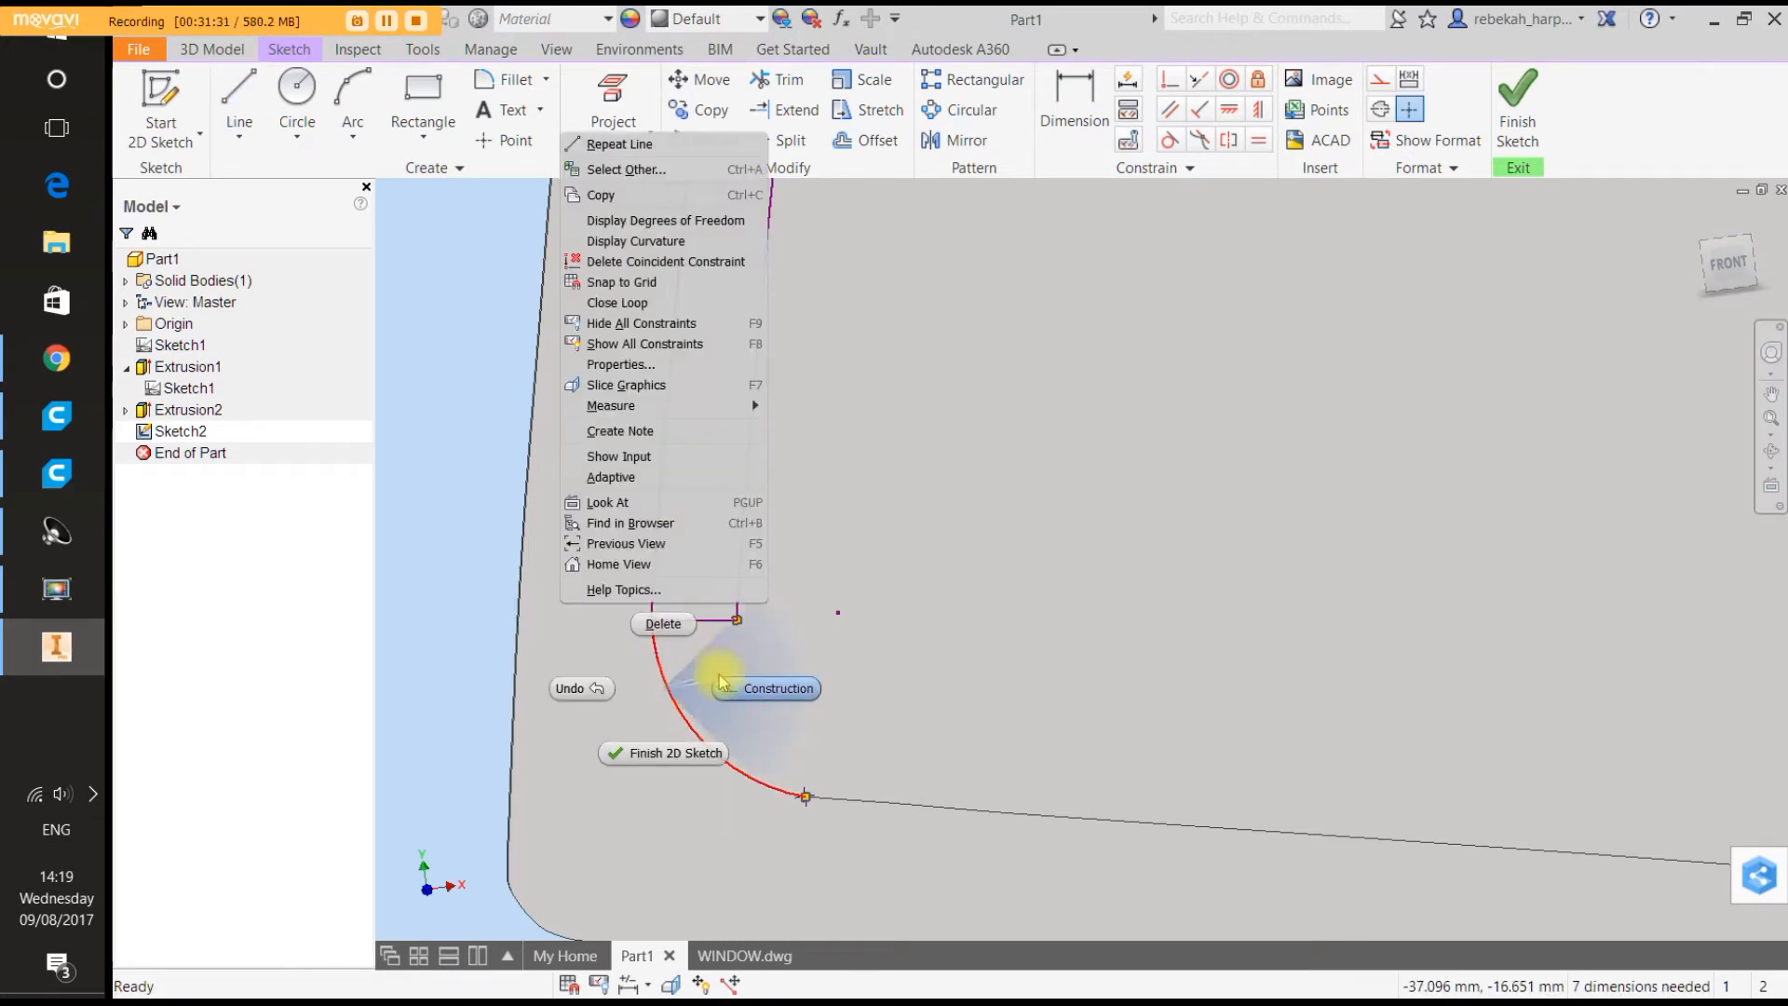
pyautogui.click(679, 630)
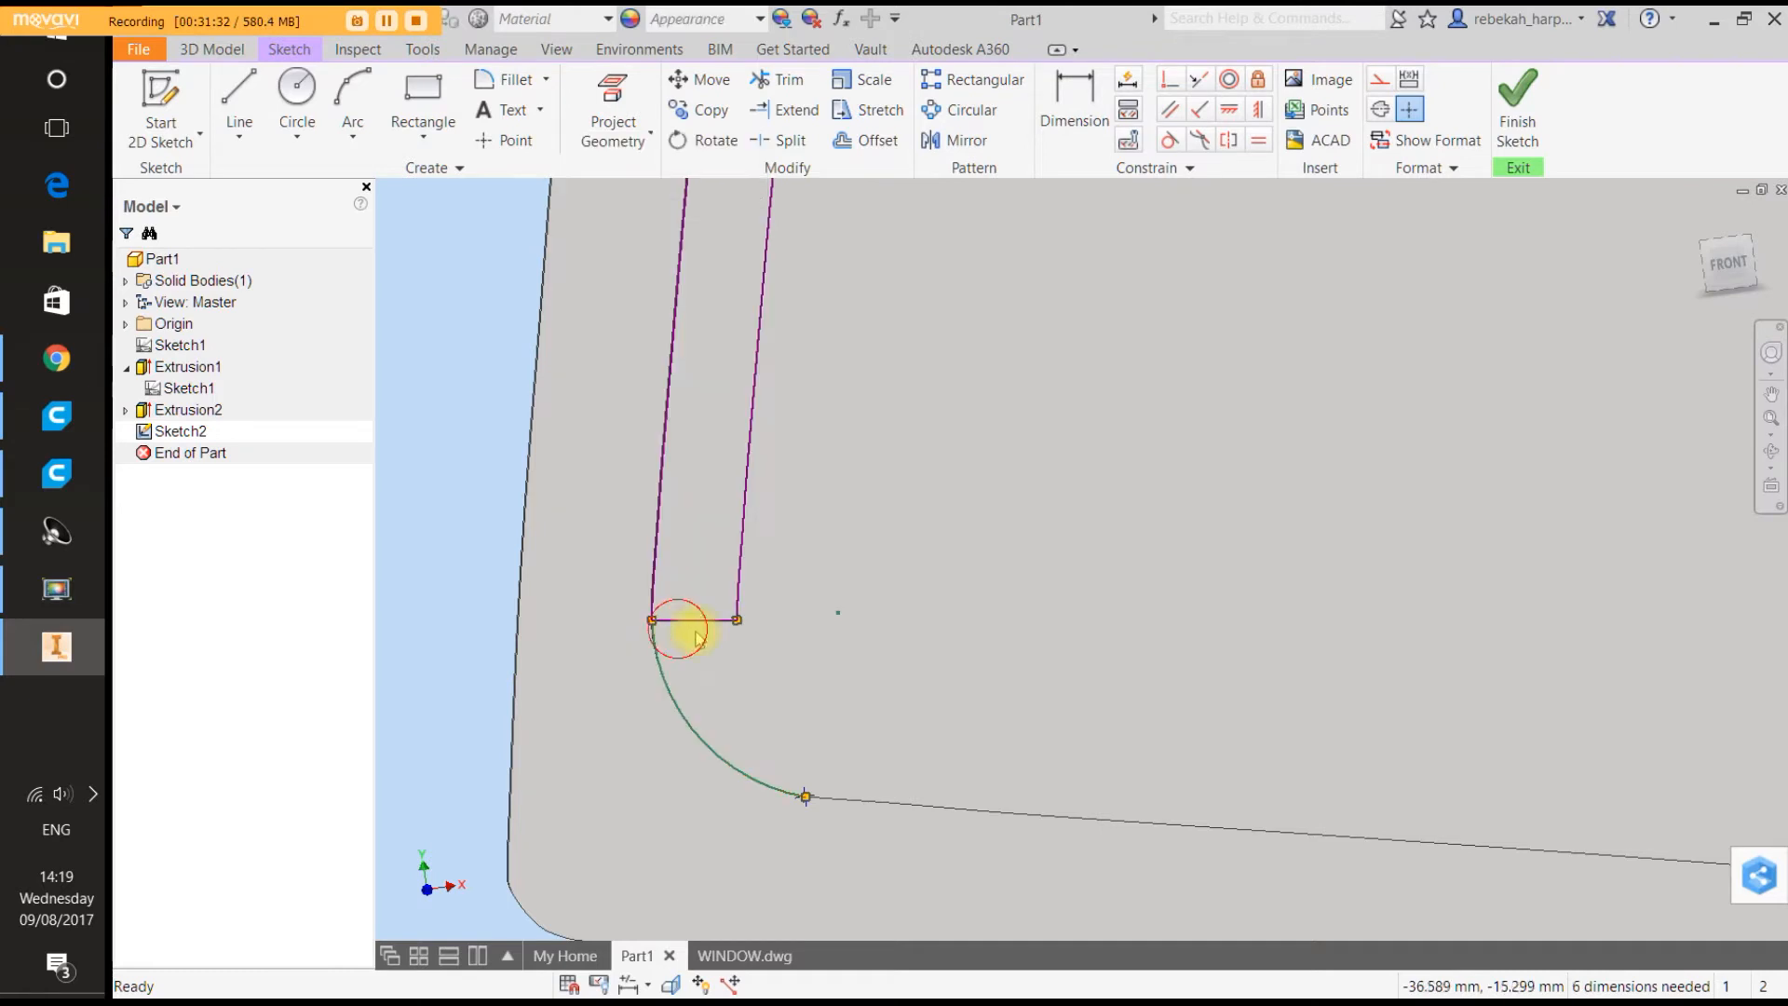
pyautogui.rightClick(683, 713)
pyautogui.click(752, 683)
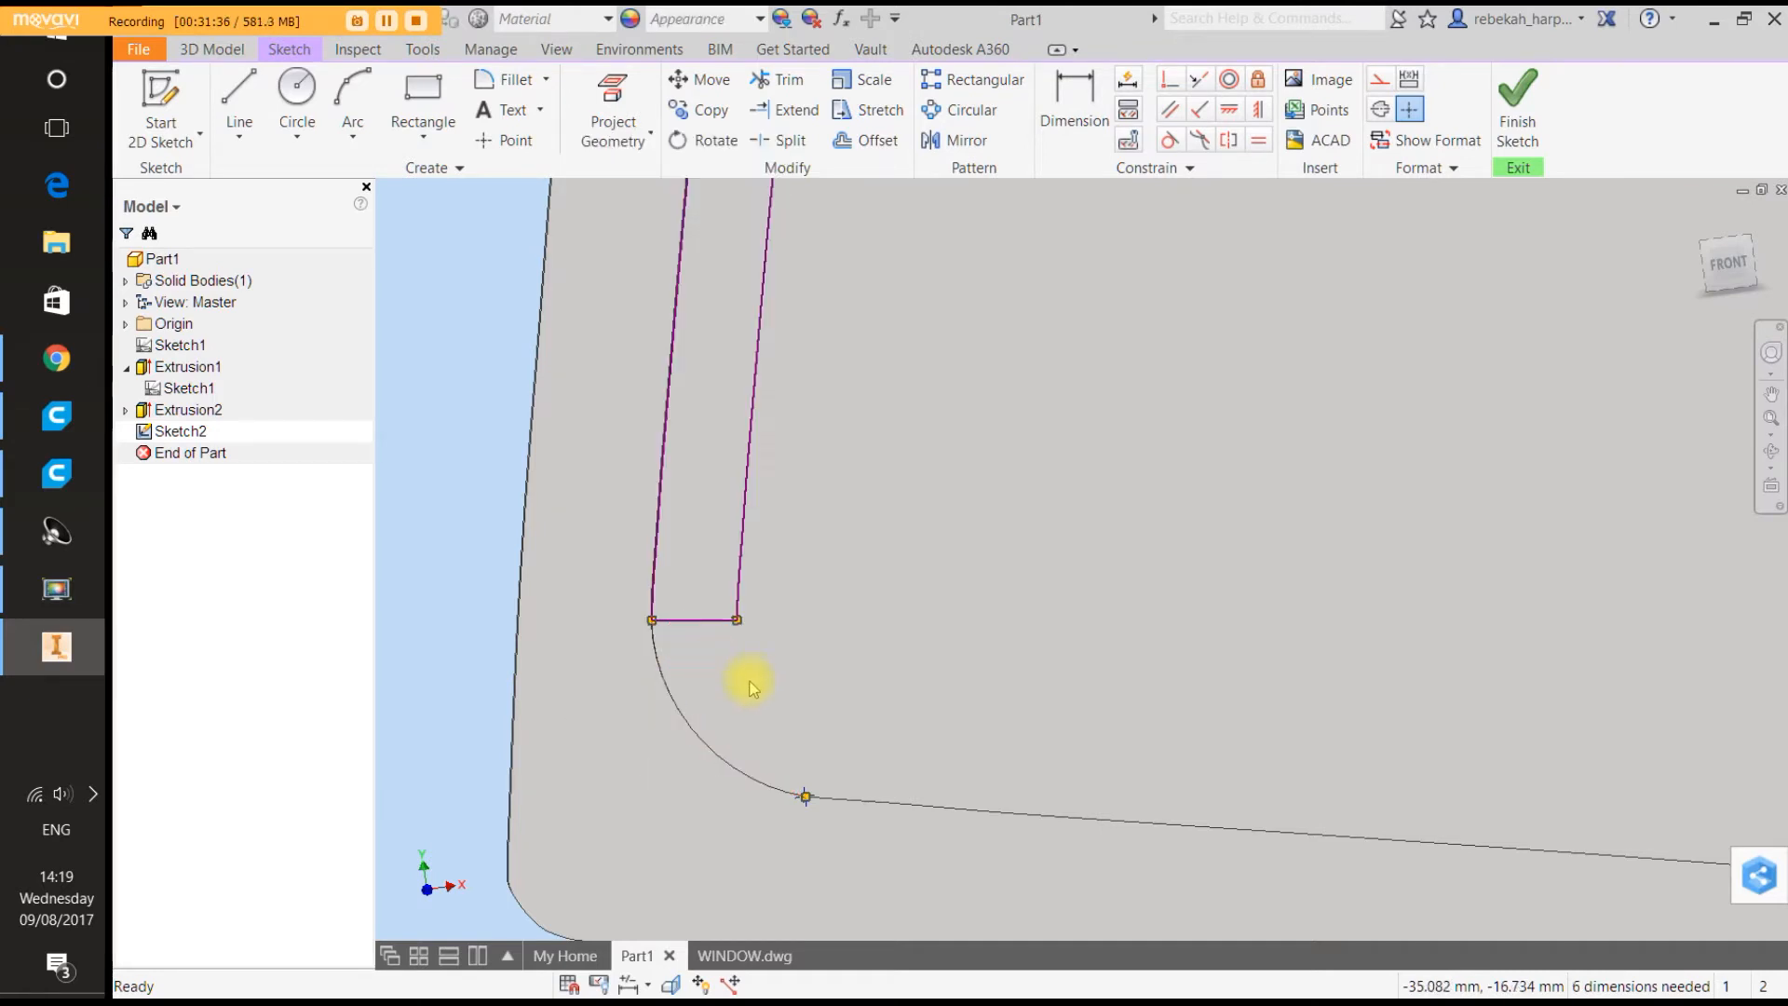
# Delete the leftover centre point at the end of the window outline's lower-left corner arc.
pyautogui.scroll(-5, 752, 684)
pyautogui.scroll(5, 764, 706)
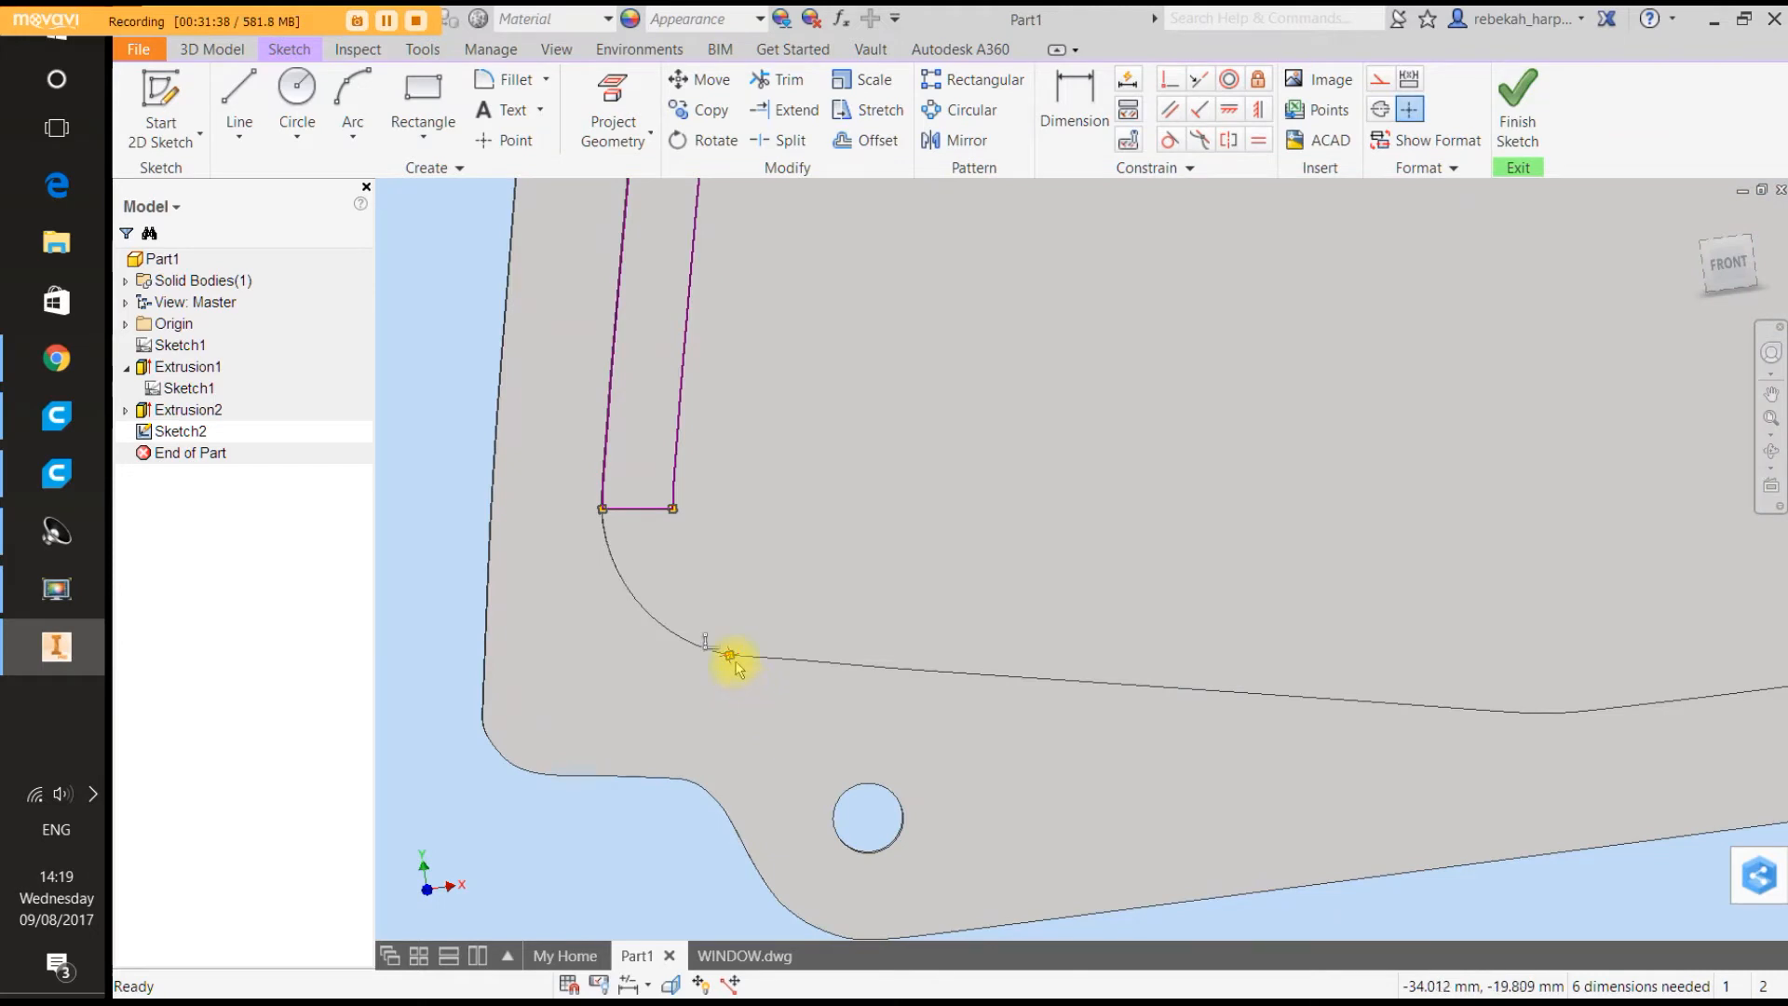
pyautogui.rightClick(736, 661)
pyautogui.click(742, 604)
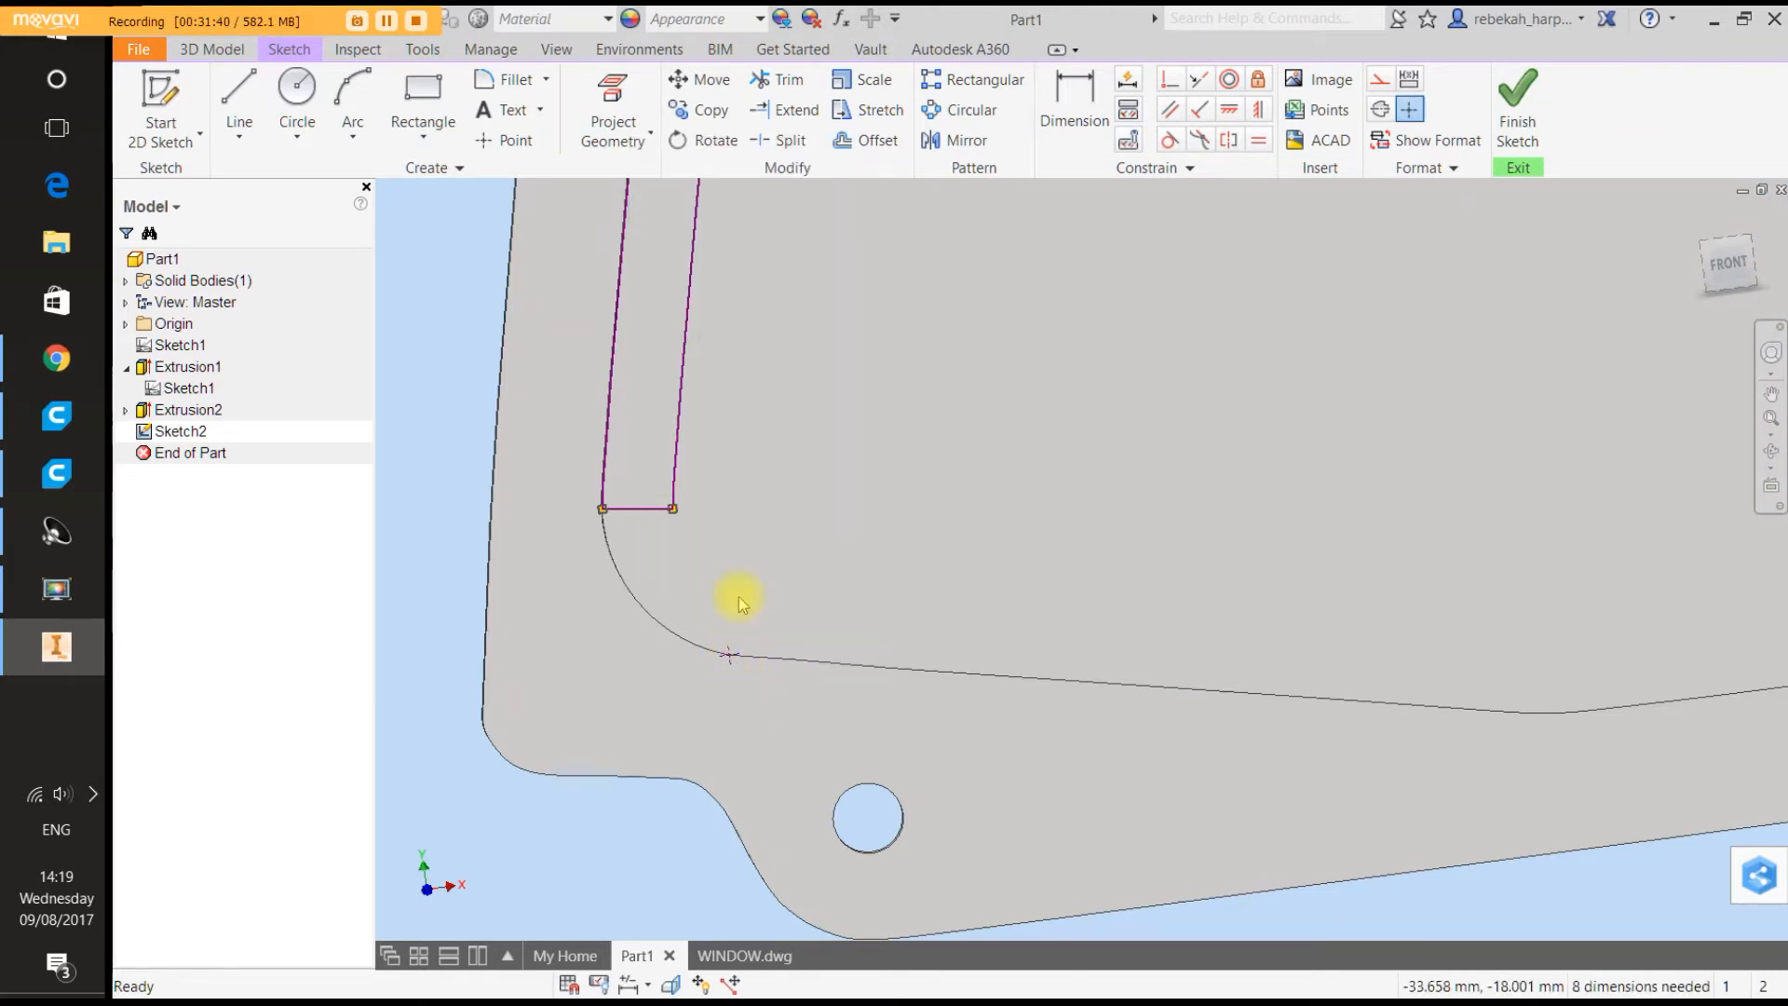
pyautogui.rightClick(728, 651)
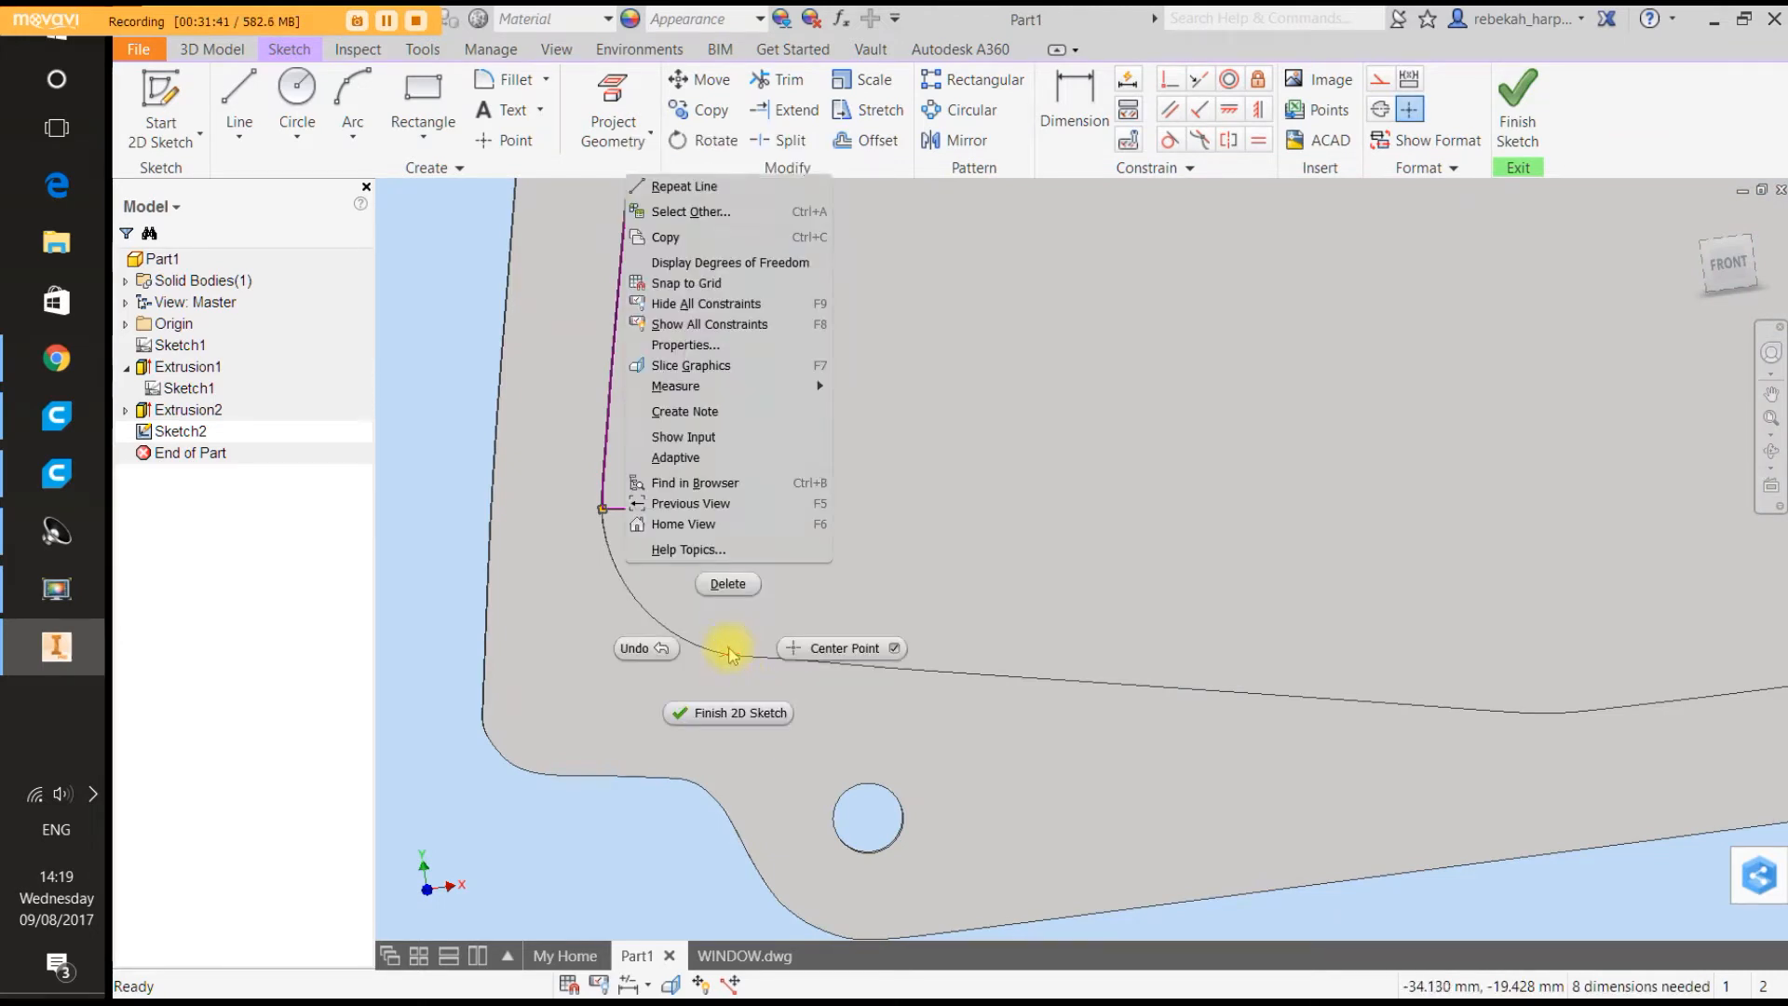
pyautogui.click(734, 587)
# Draw a line joining the open ends of the outer curve and its offset at the upper-right corner.
pyautogui.scroll(-5, 757, 592)
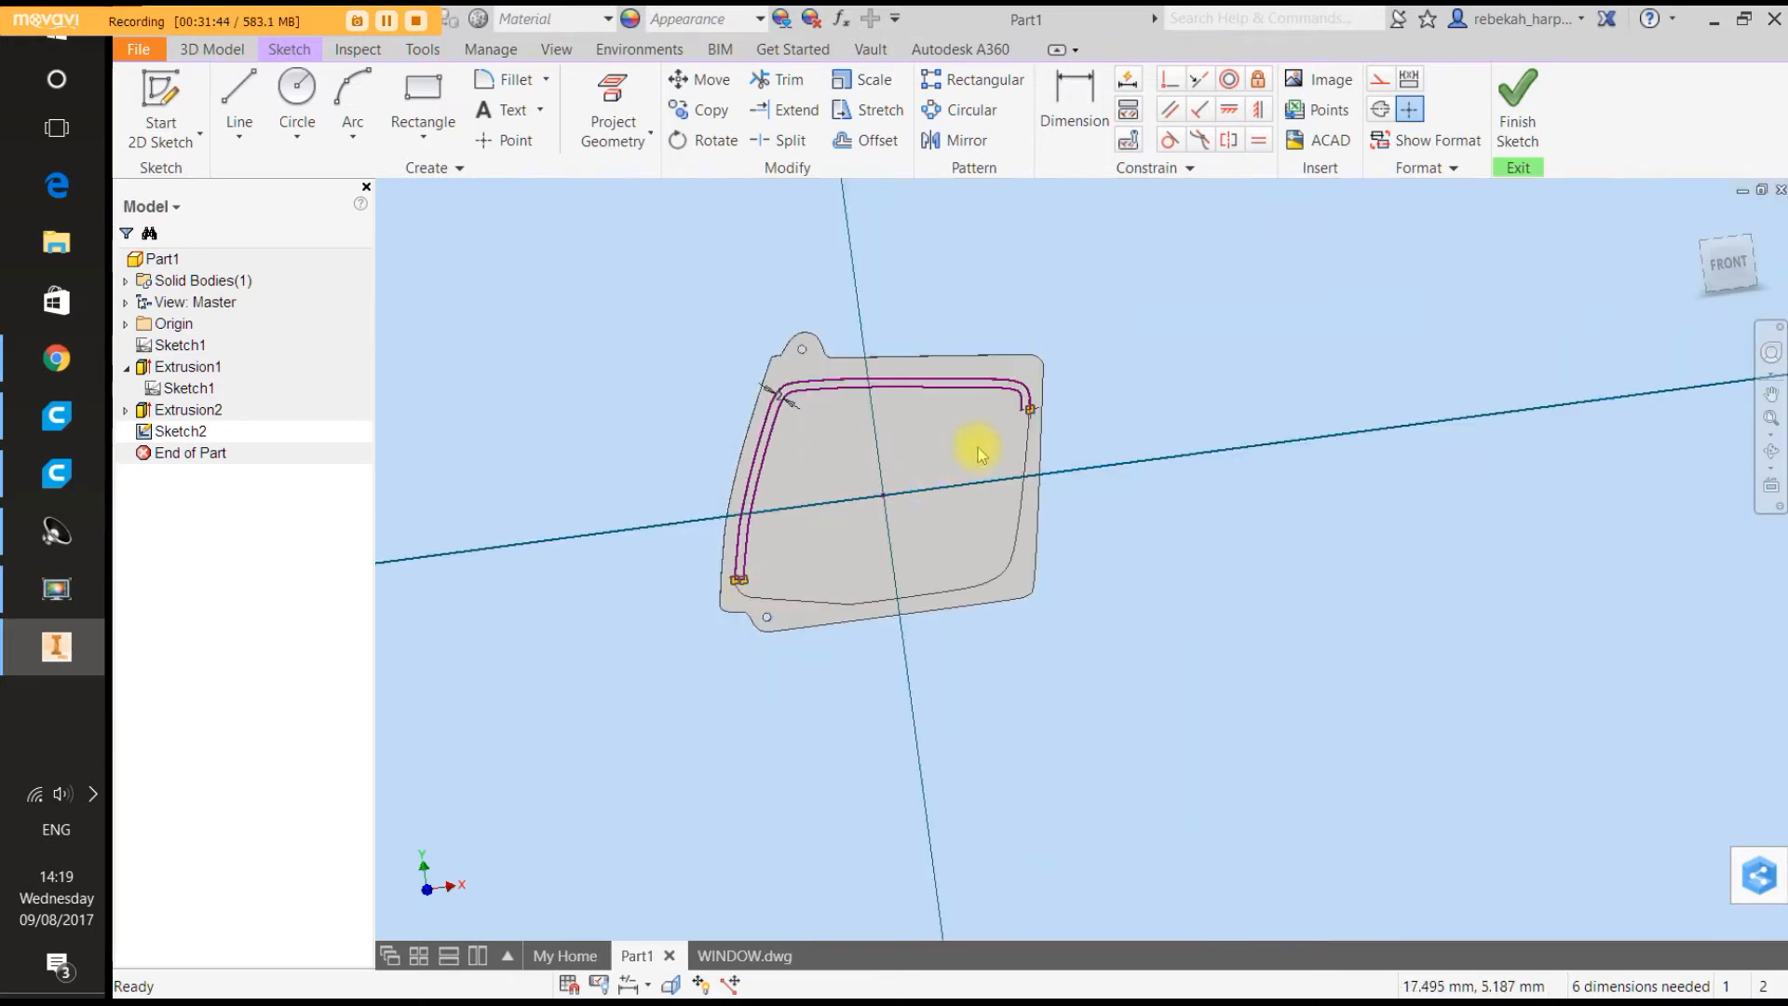
pyautogui.scroll(5, 1029, 401)
pyautogui.scroll(3, 969, 526)
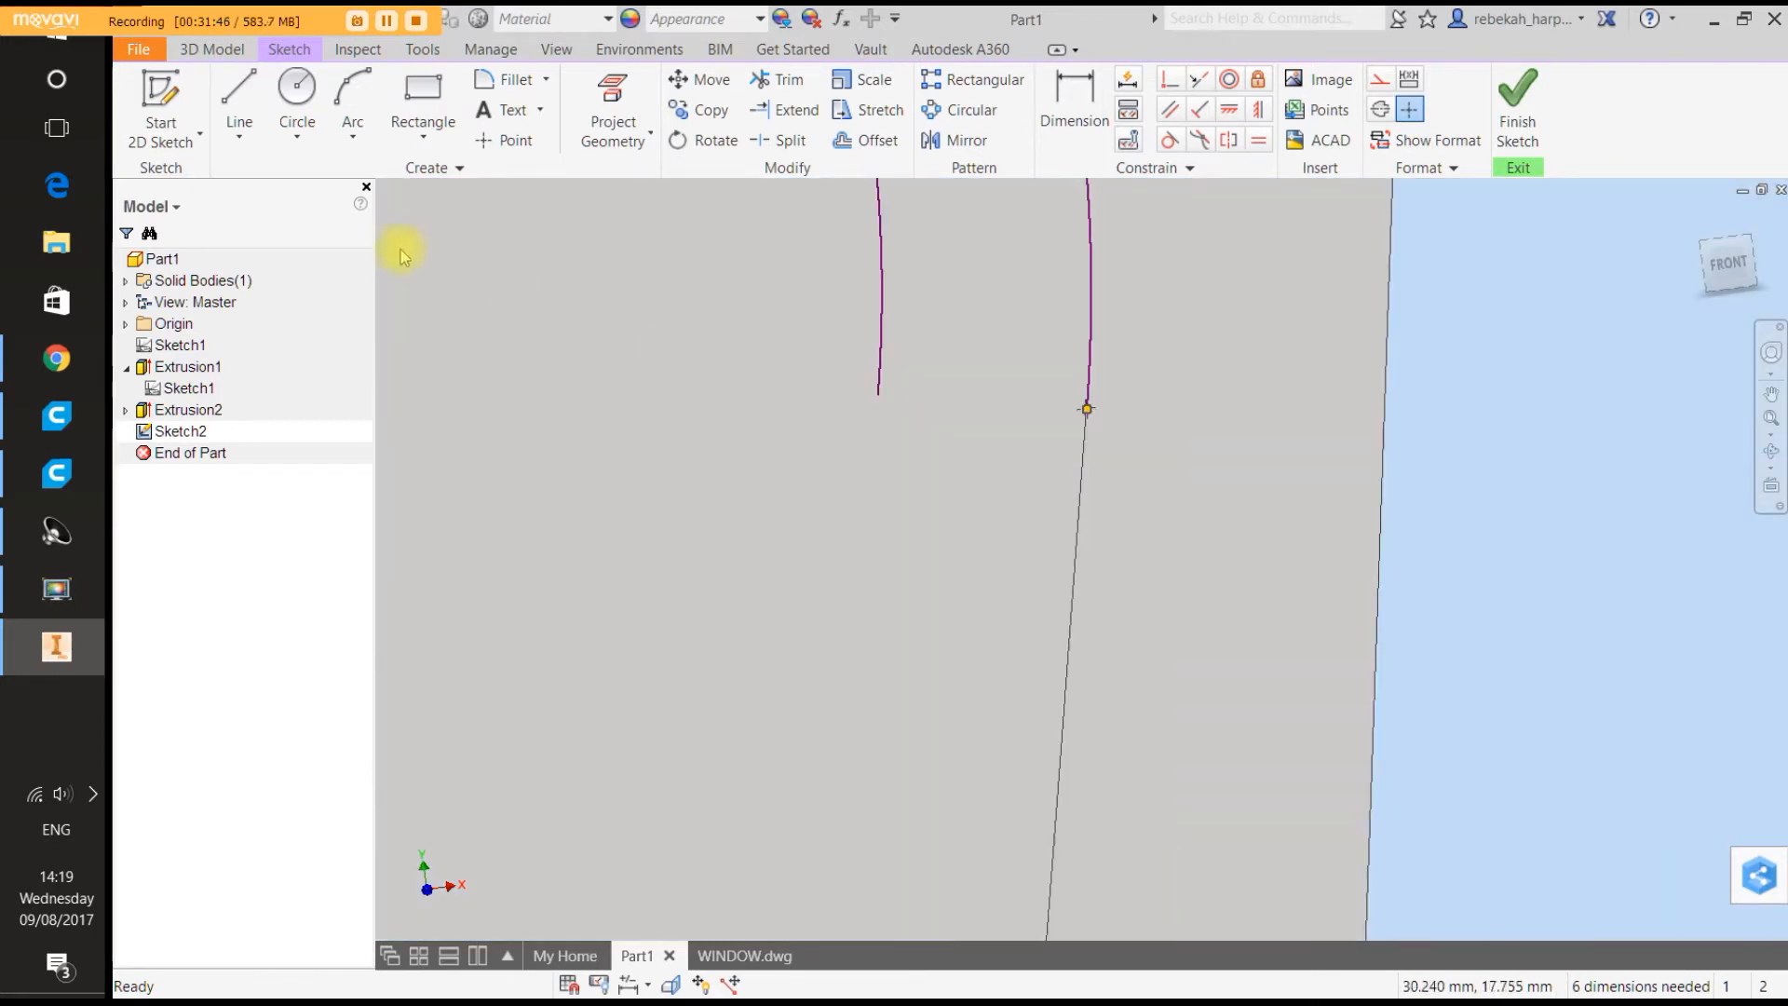
pyautogui.click(240, 98)
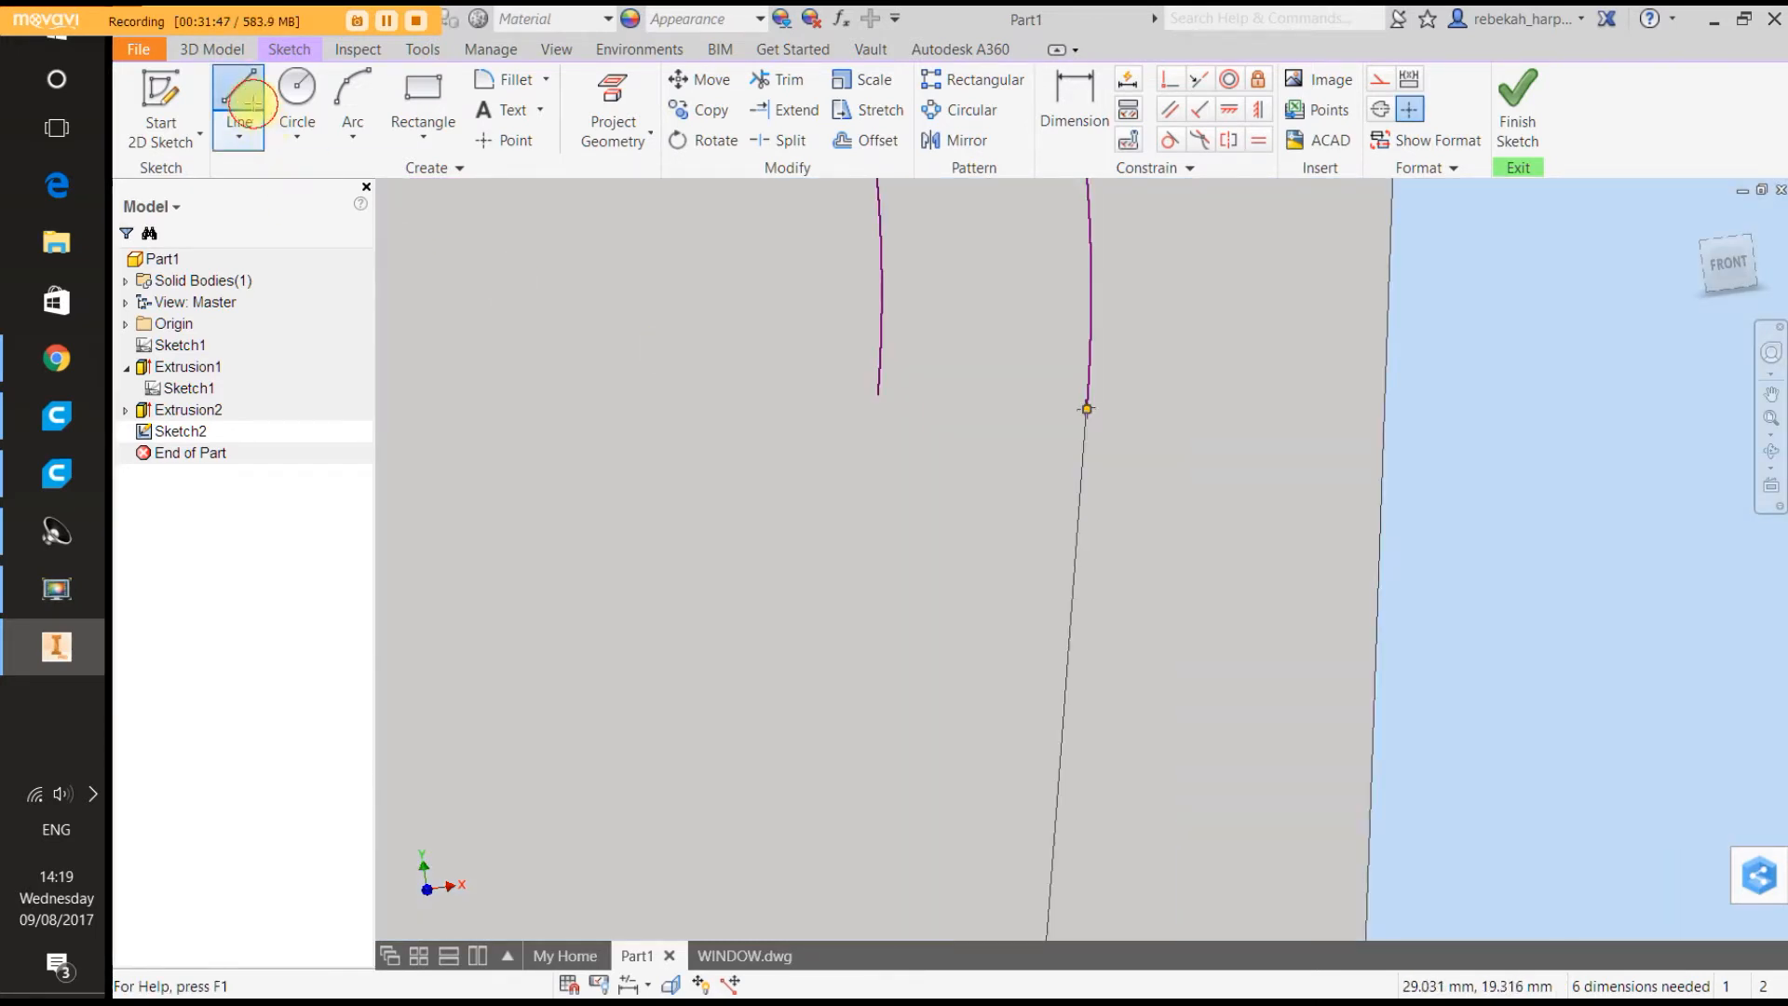
pyautogui.click(876, 394)
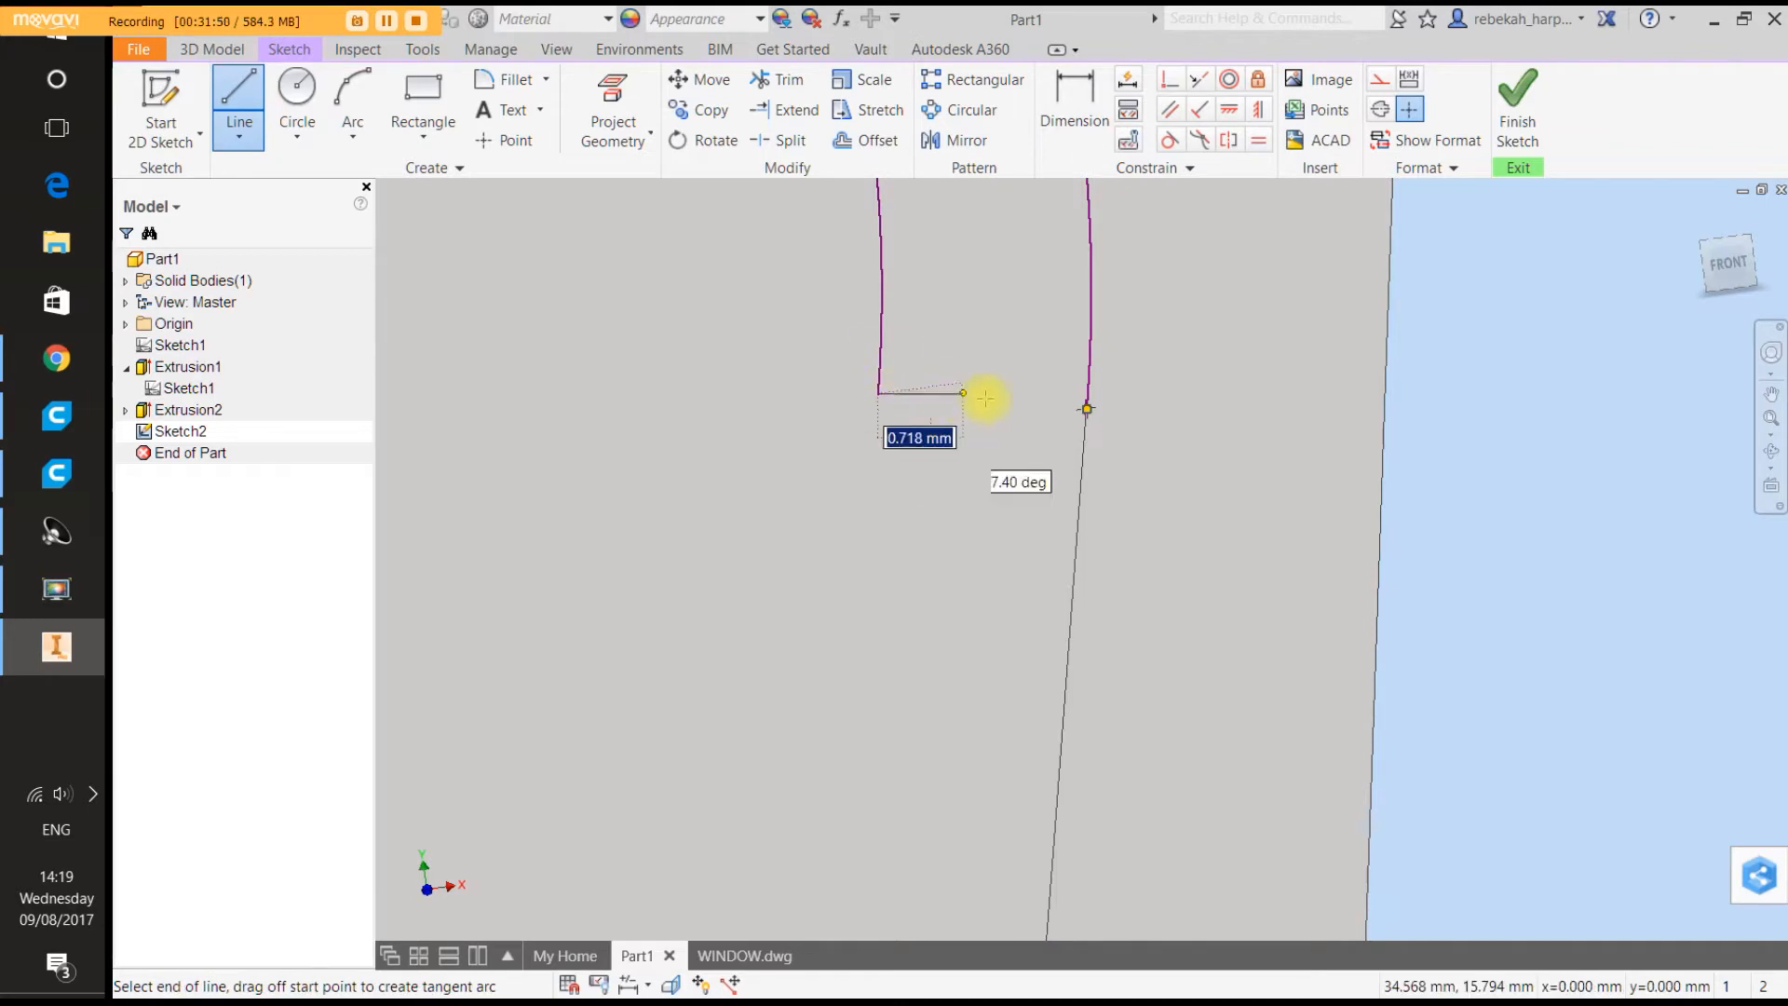
pyautogui.click(1086, 407)
pyautogui.rightClick(1086, 407)
pyautogui.click(1165, 407)
# Extrude the closed deflector profile by 0.5 mm.
pyautogui.scroll(-3, 1164, 414)
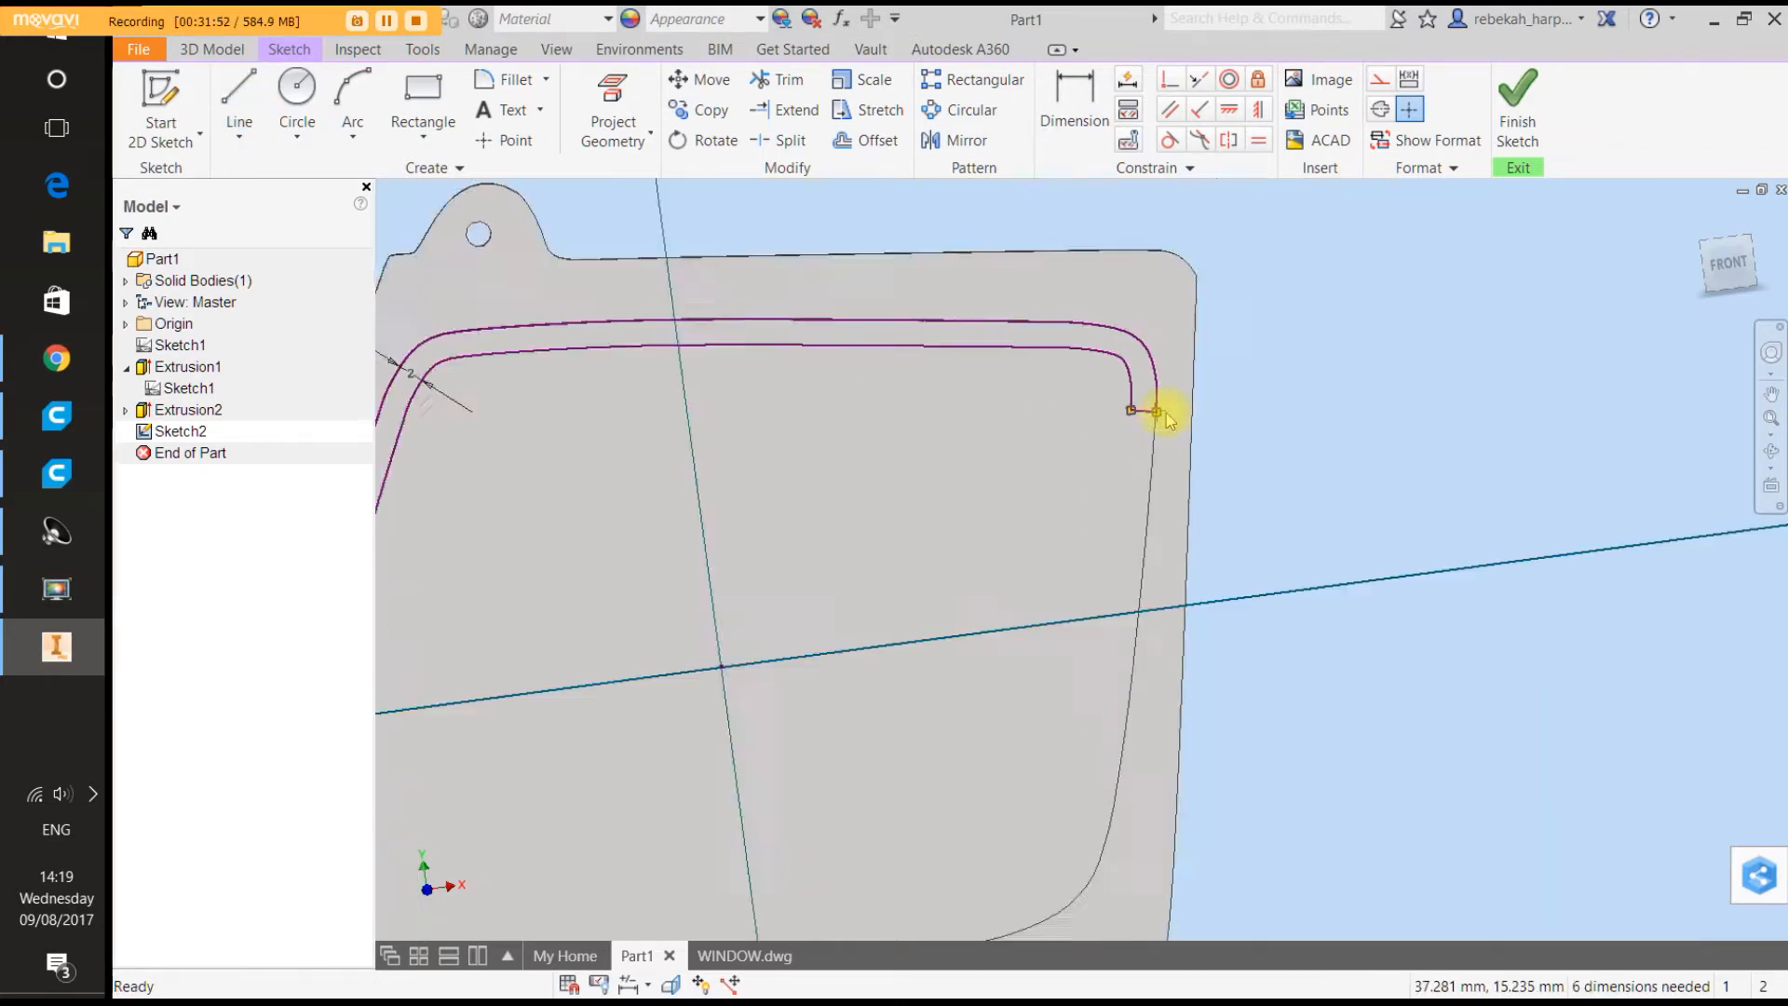
pyautogui.scroll(-3, 1166, 418)
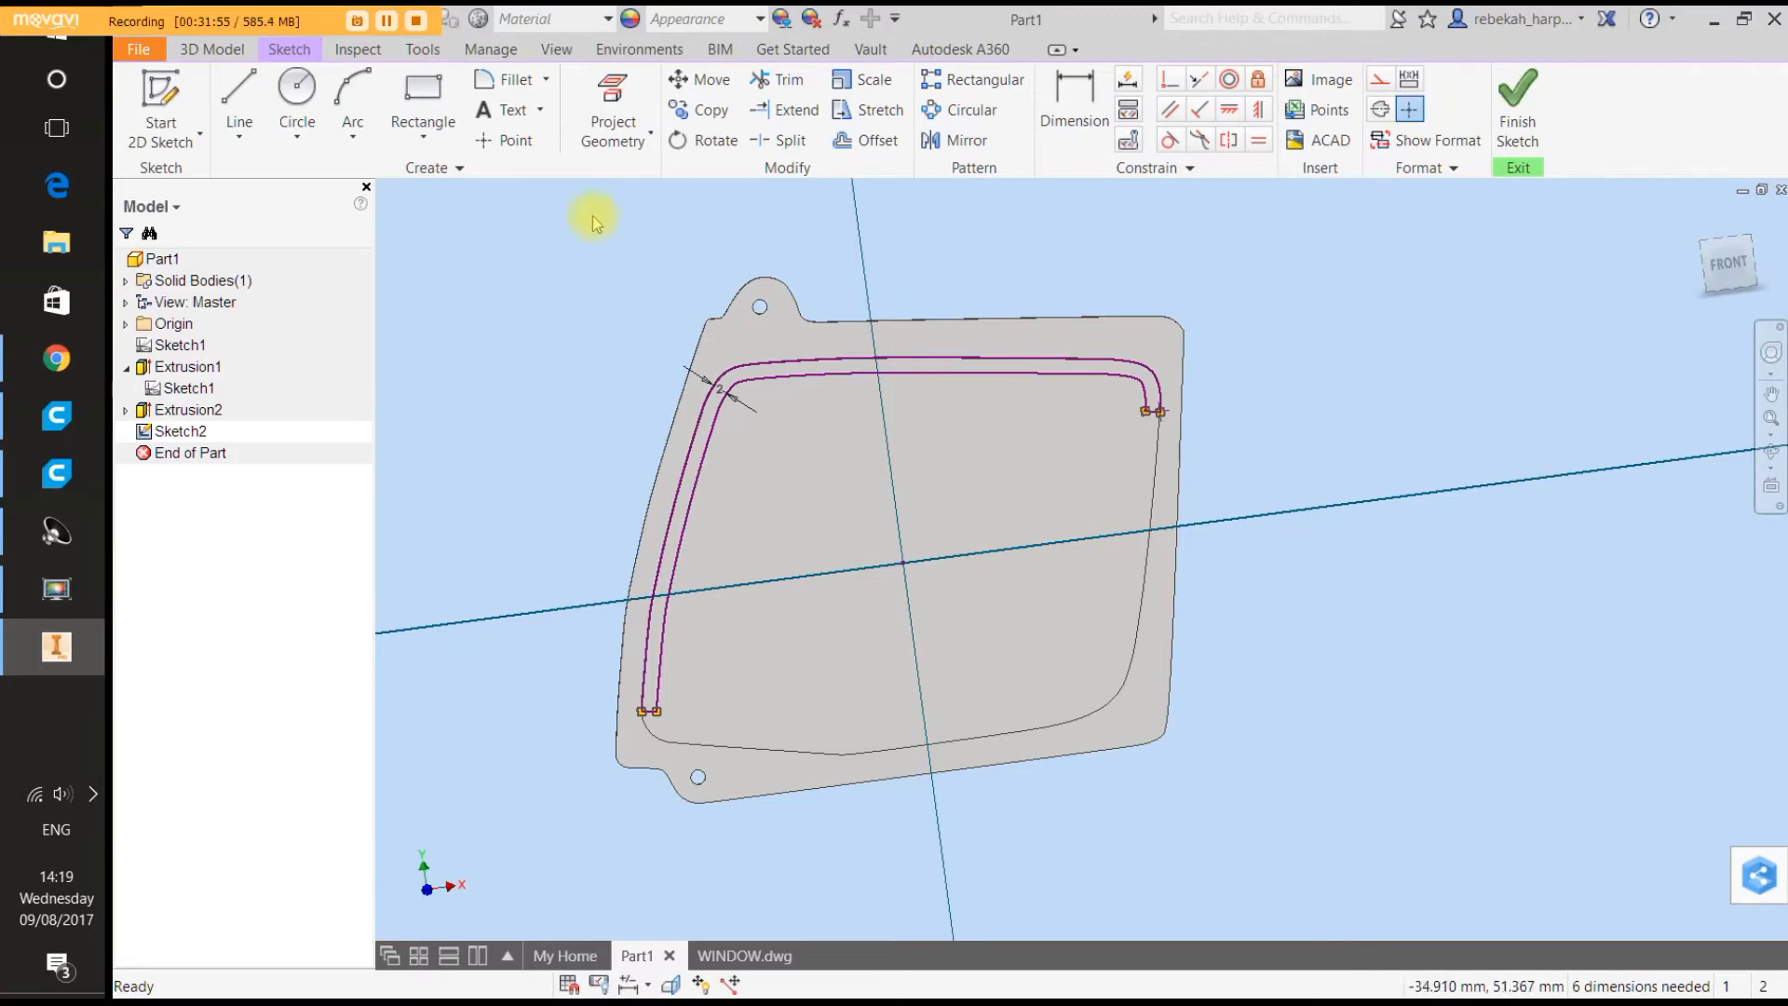
pyautogui.click(221, 50)
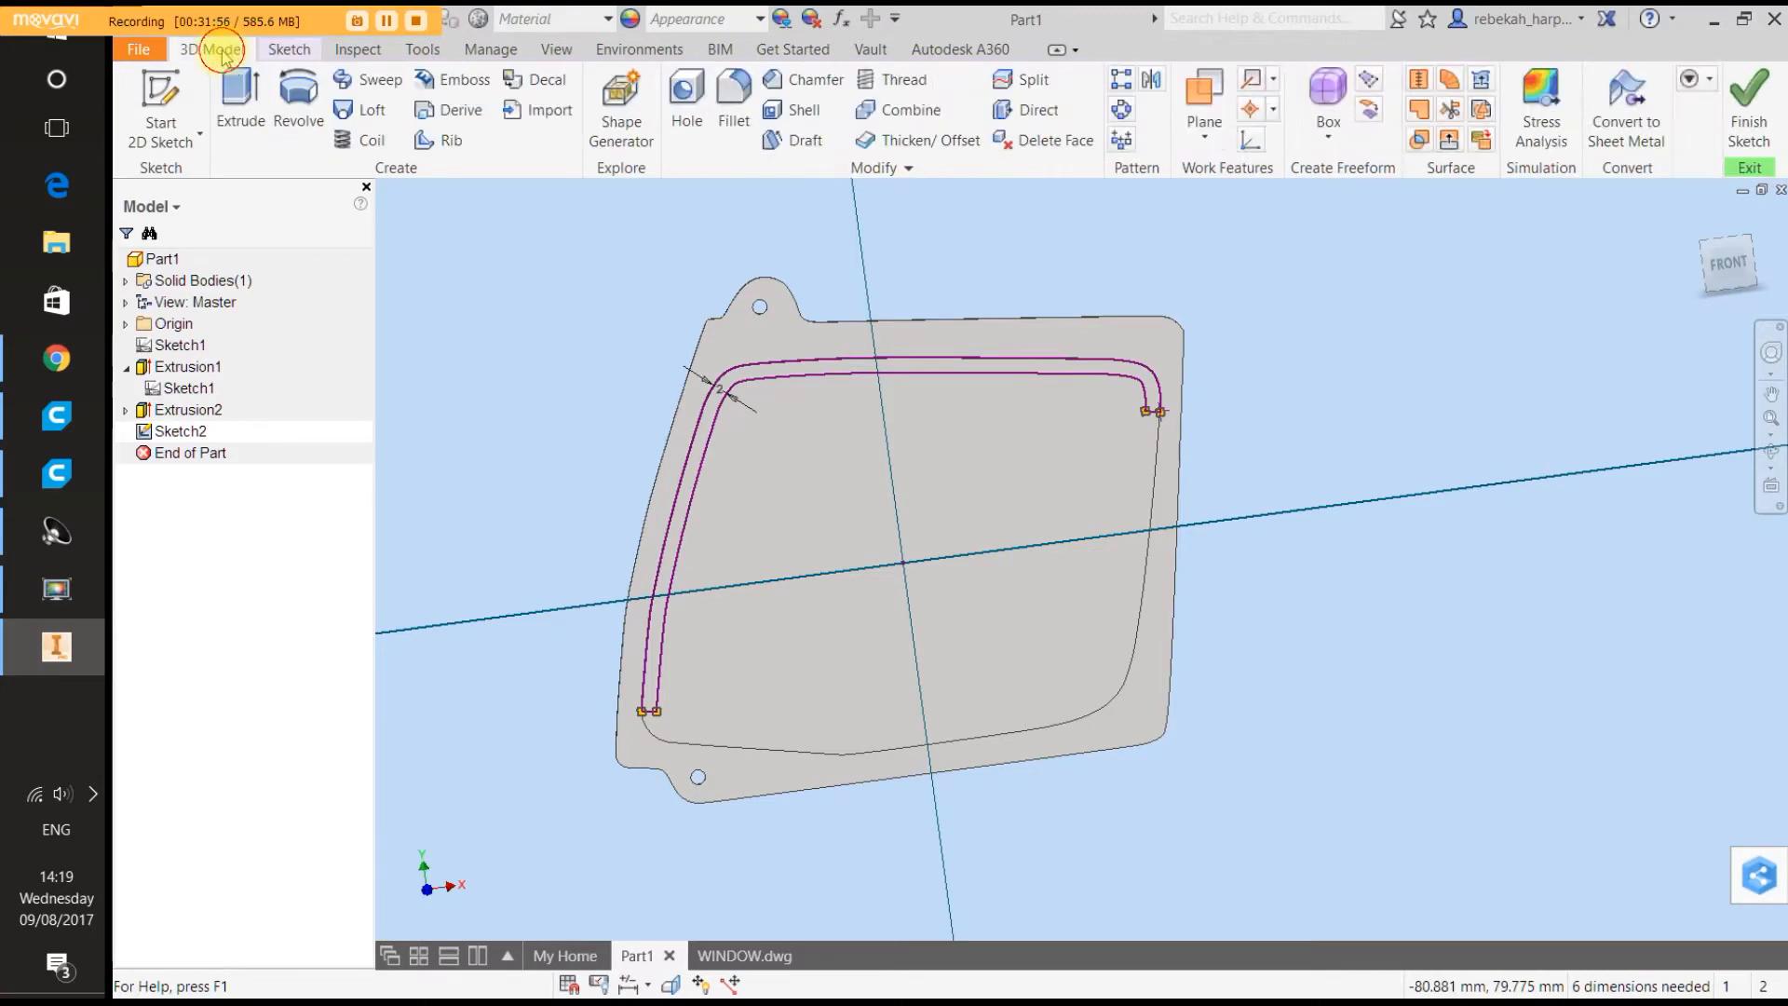
pyautogui.click(241, 102)
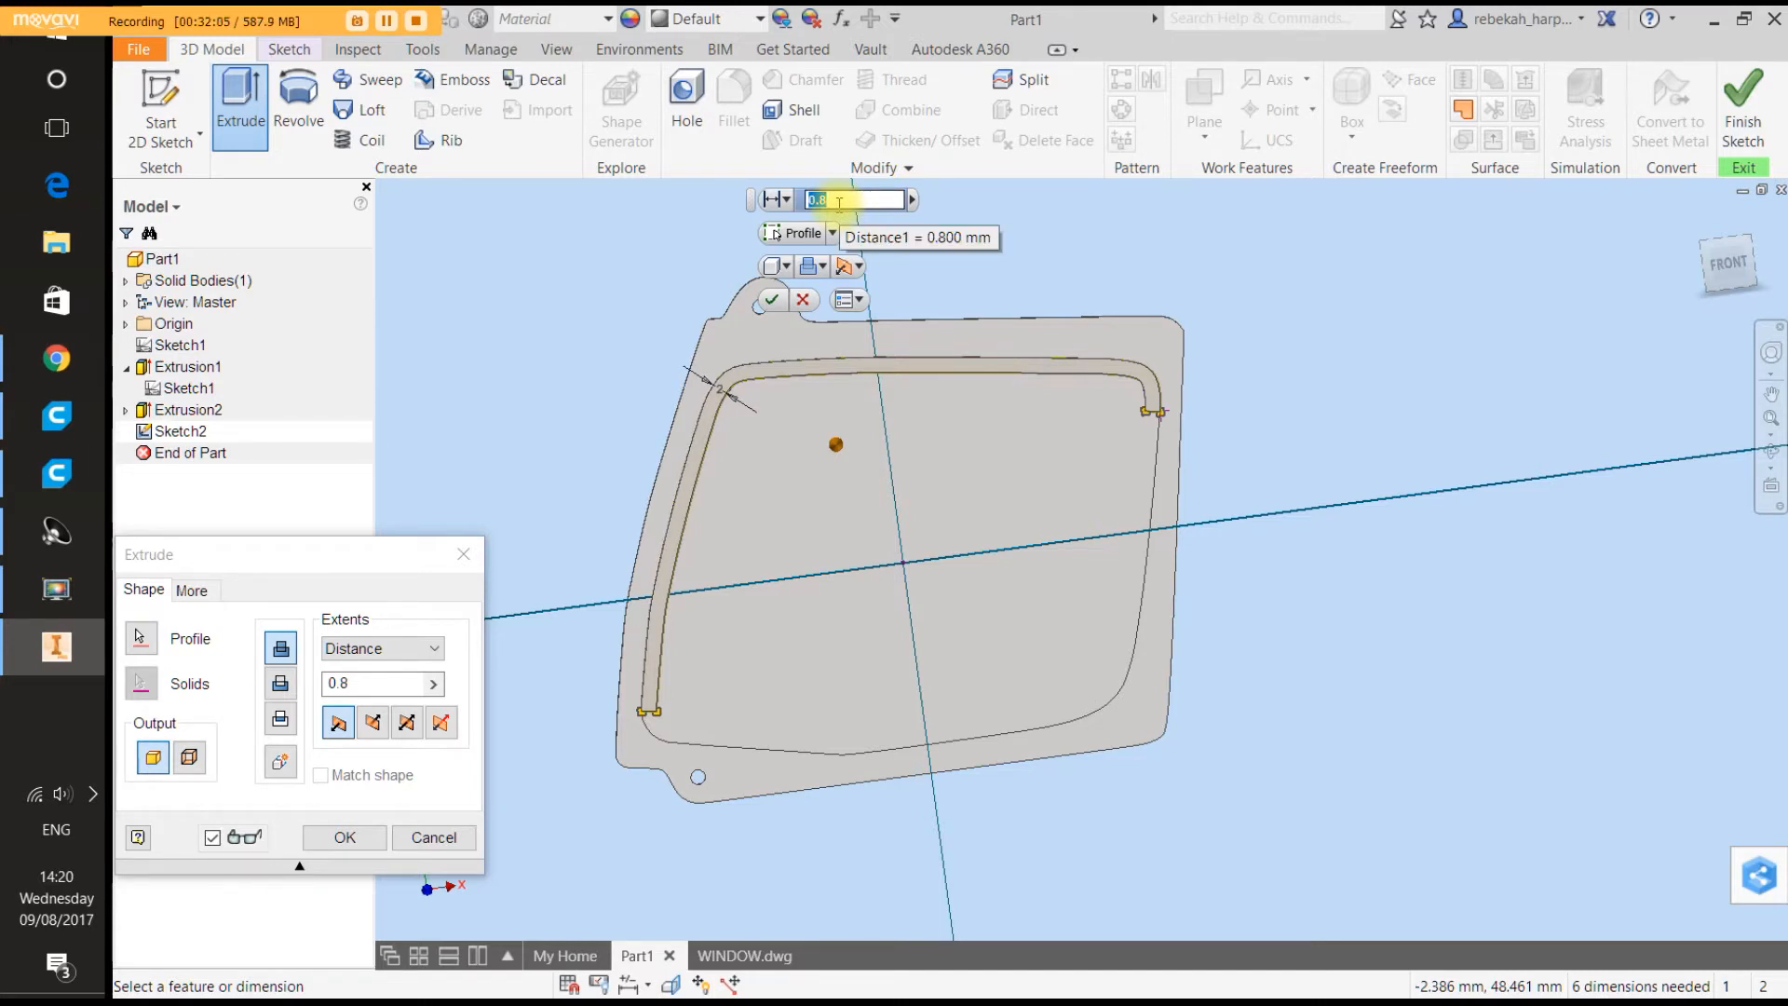
pyautogui.write('0')
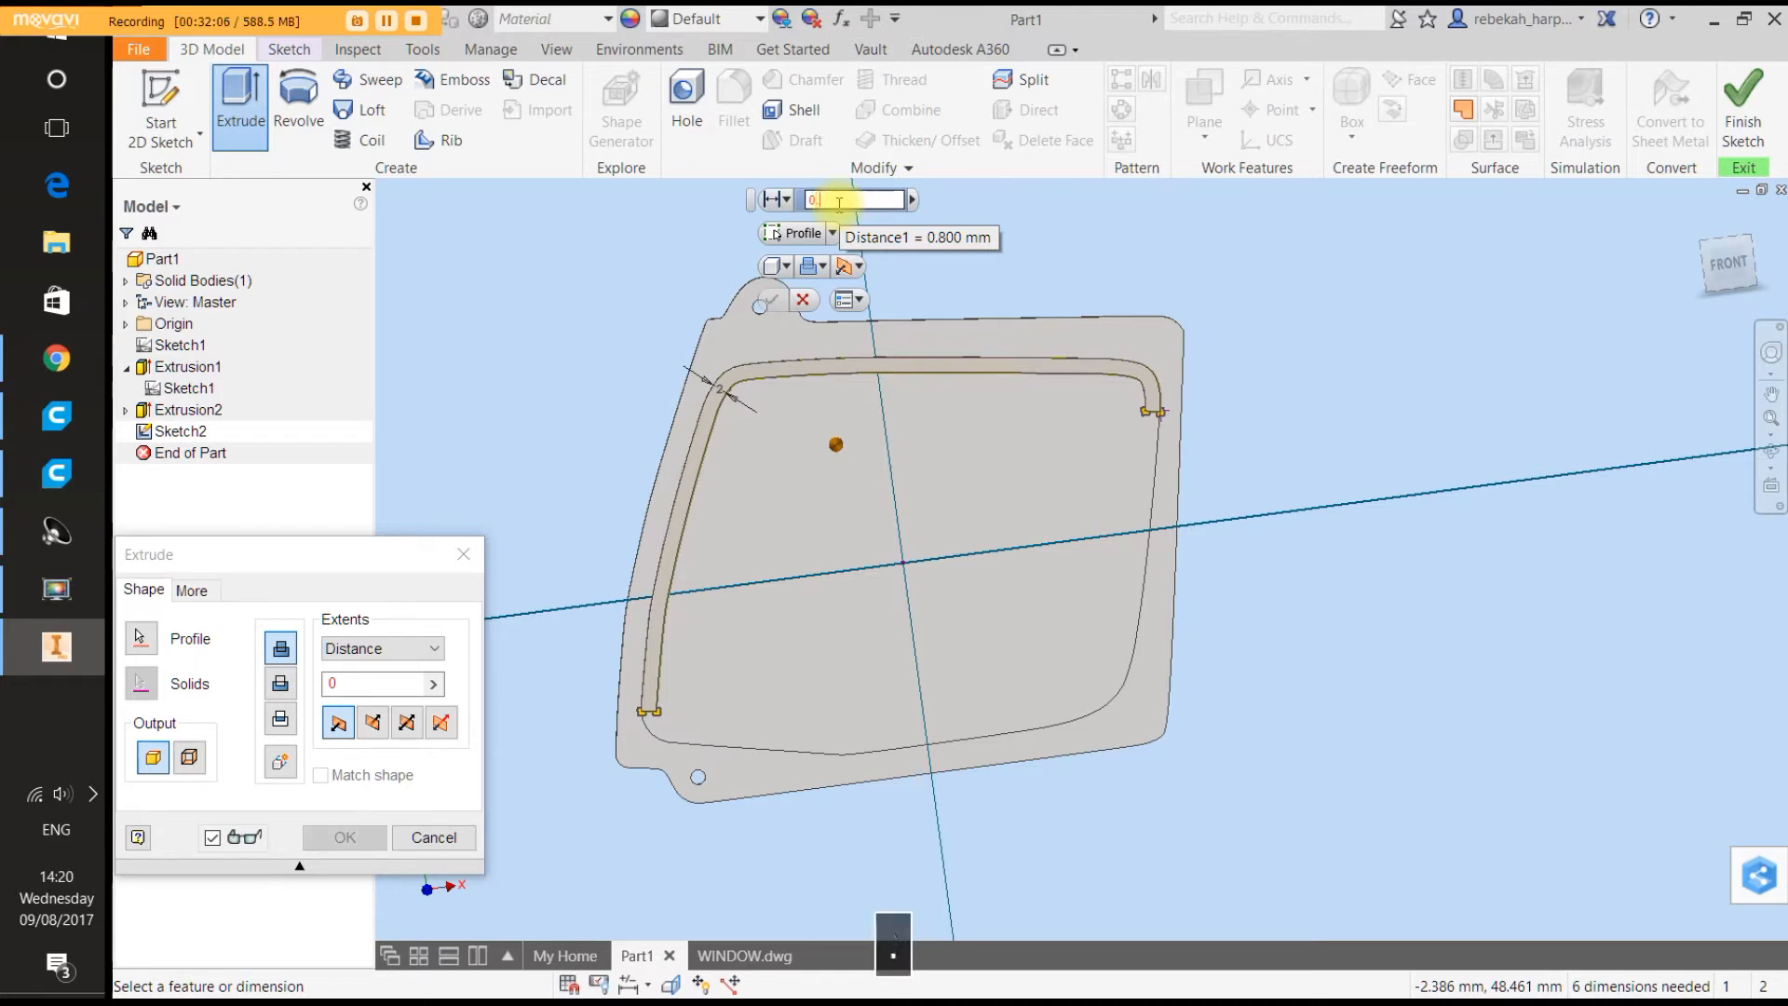
pyautogui.press('Return')
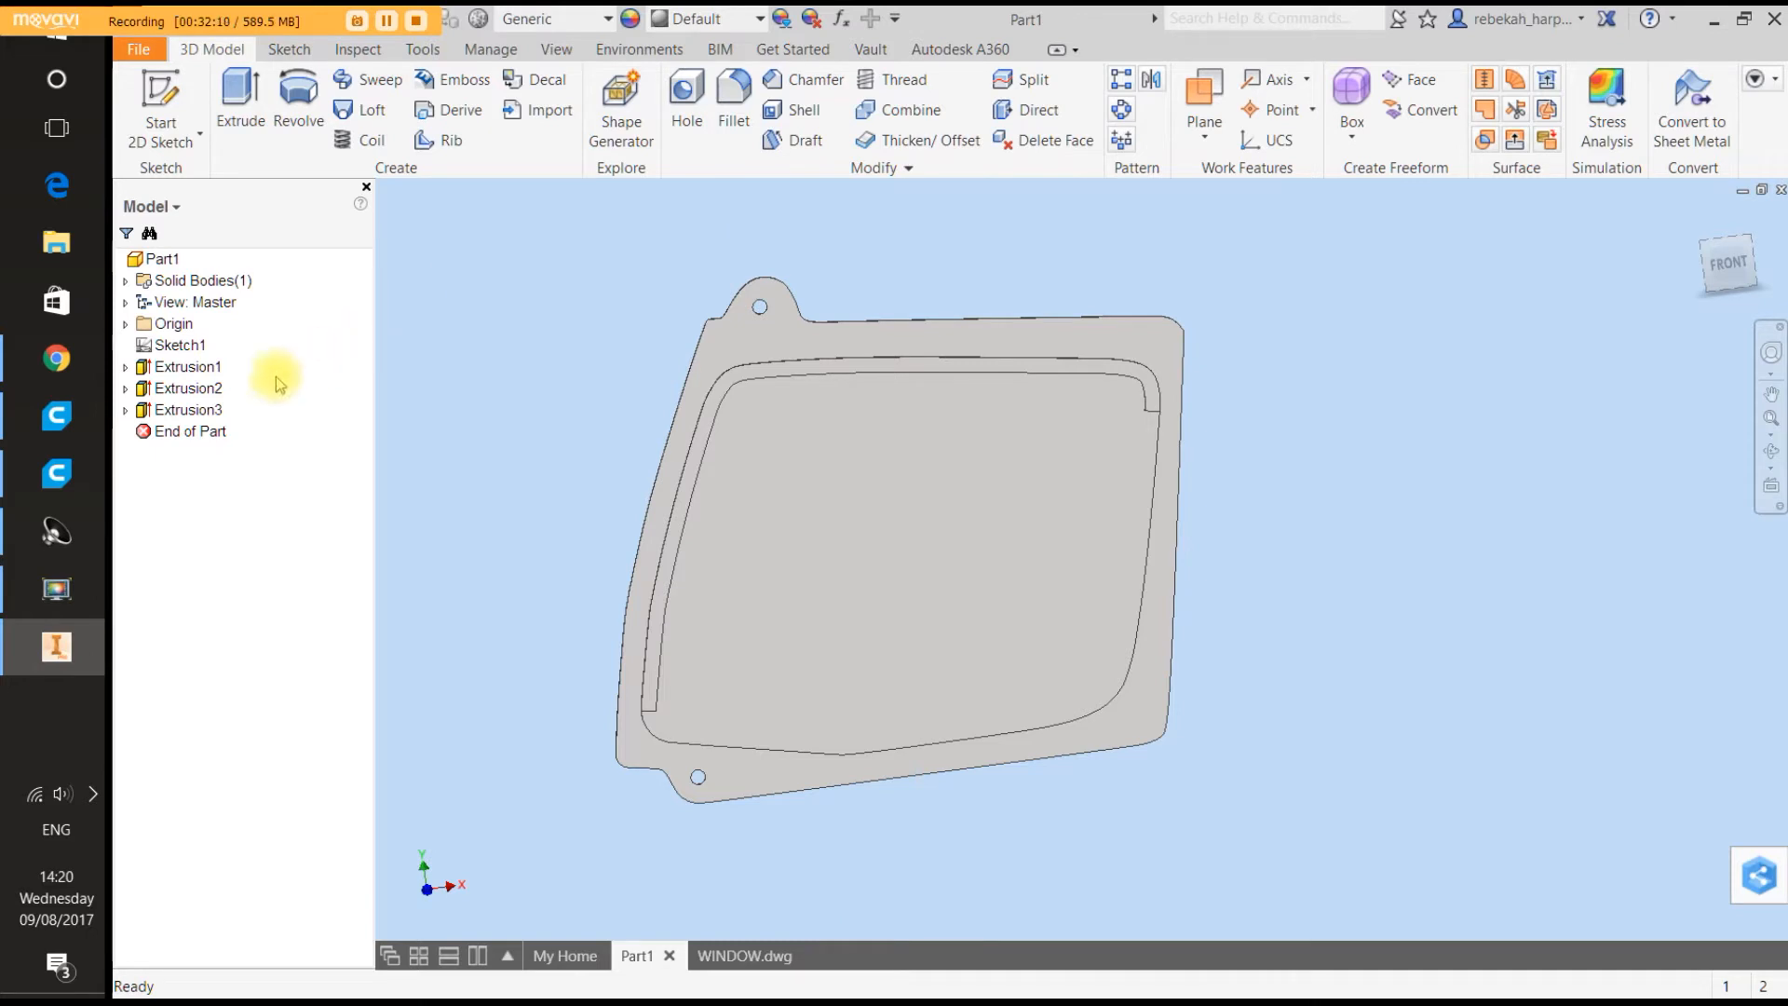
# Edit the deflector's extrusion so that it creates a new solid instead of joining the window body.
pyautogui.rightClick(191, 414)
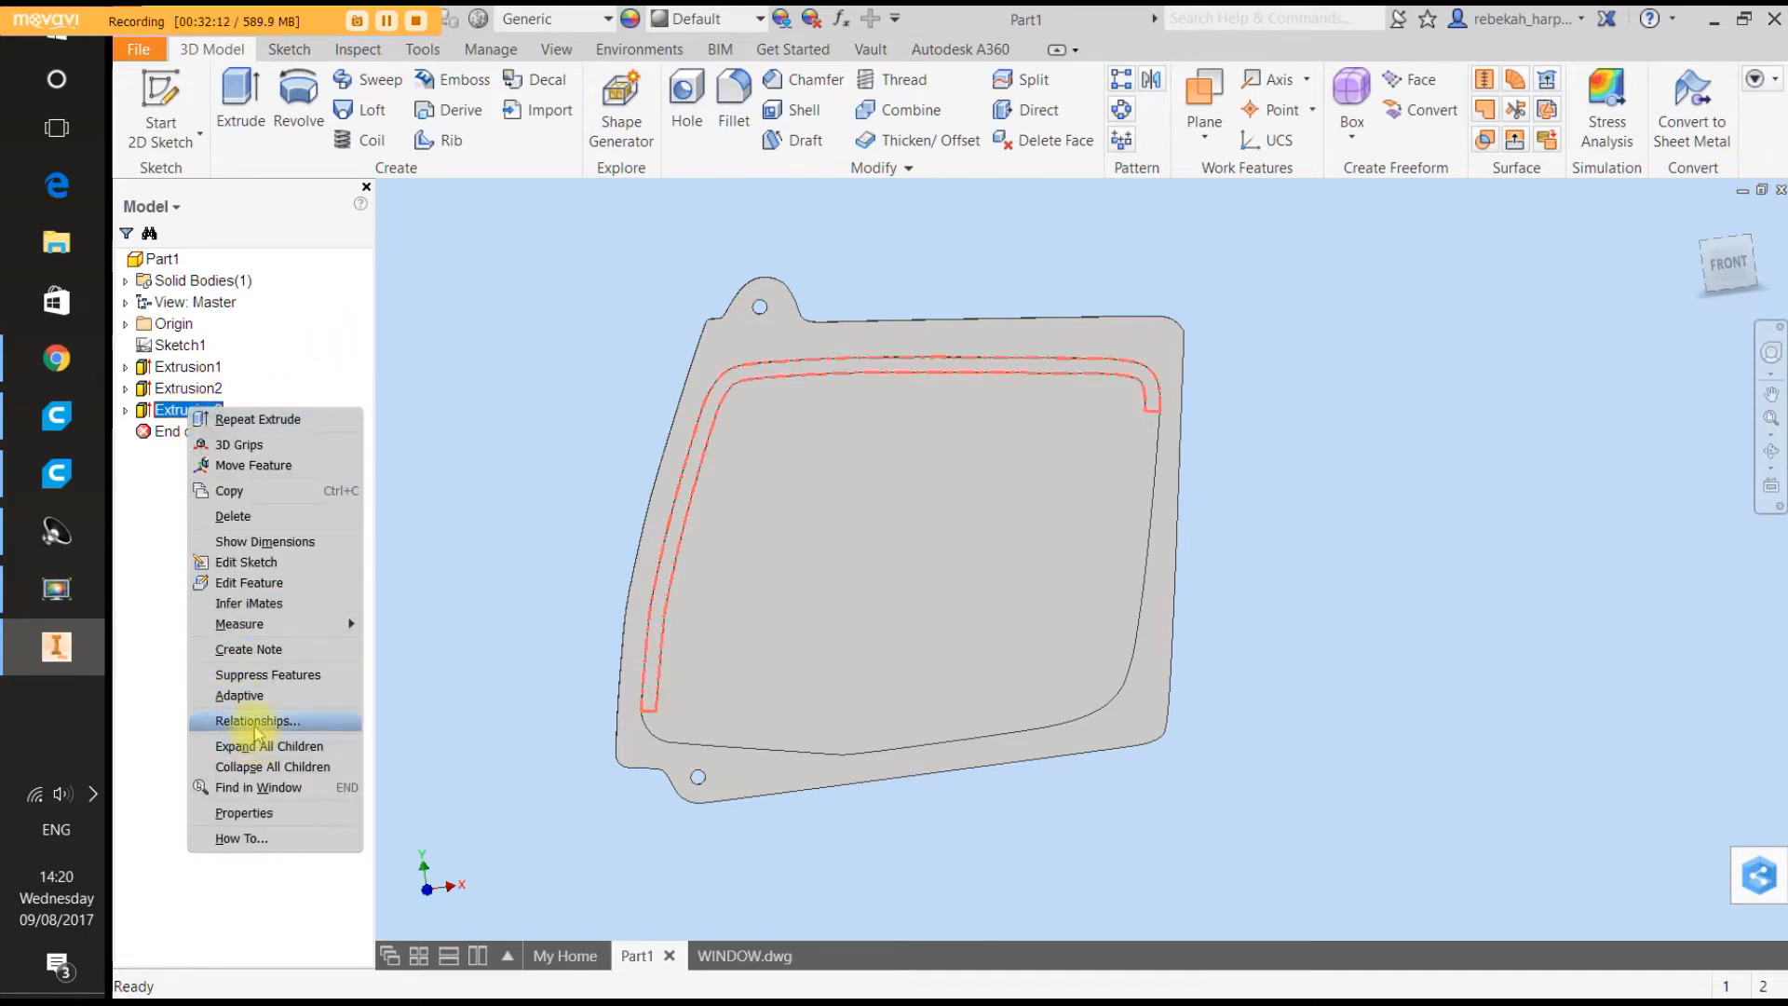
pyautogui.click(248, 582)
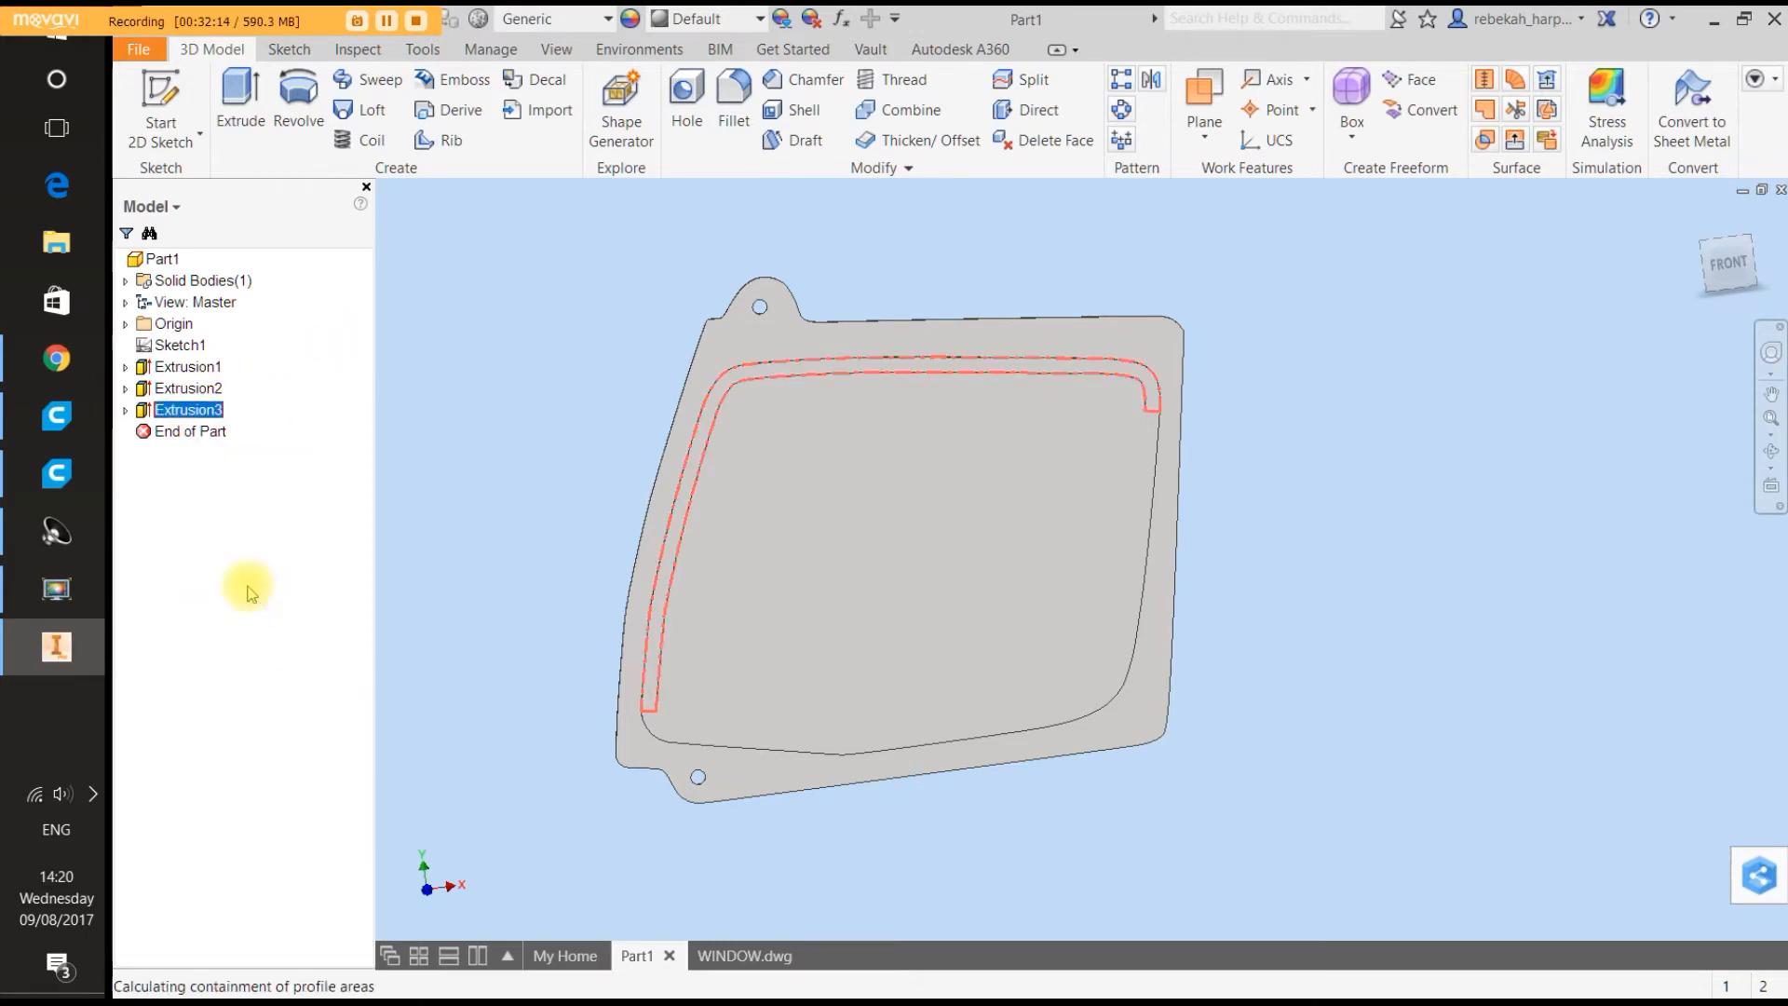
pyautogui.click(279, 761)
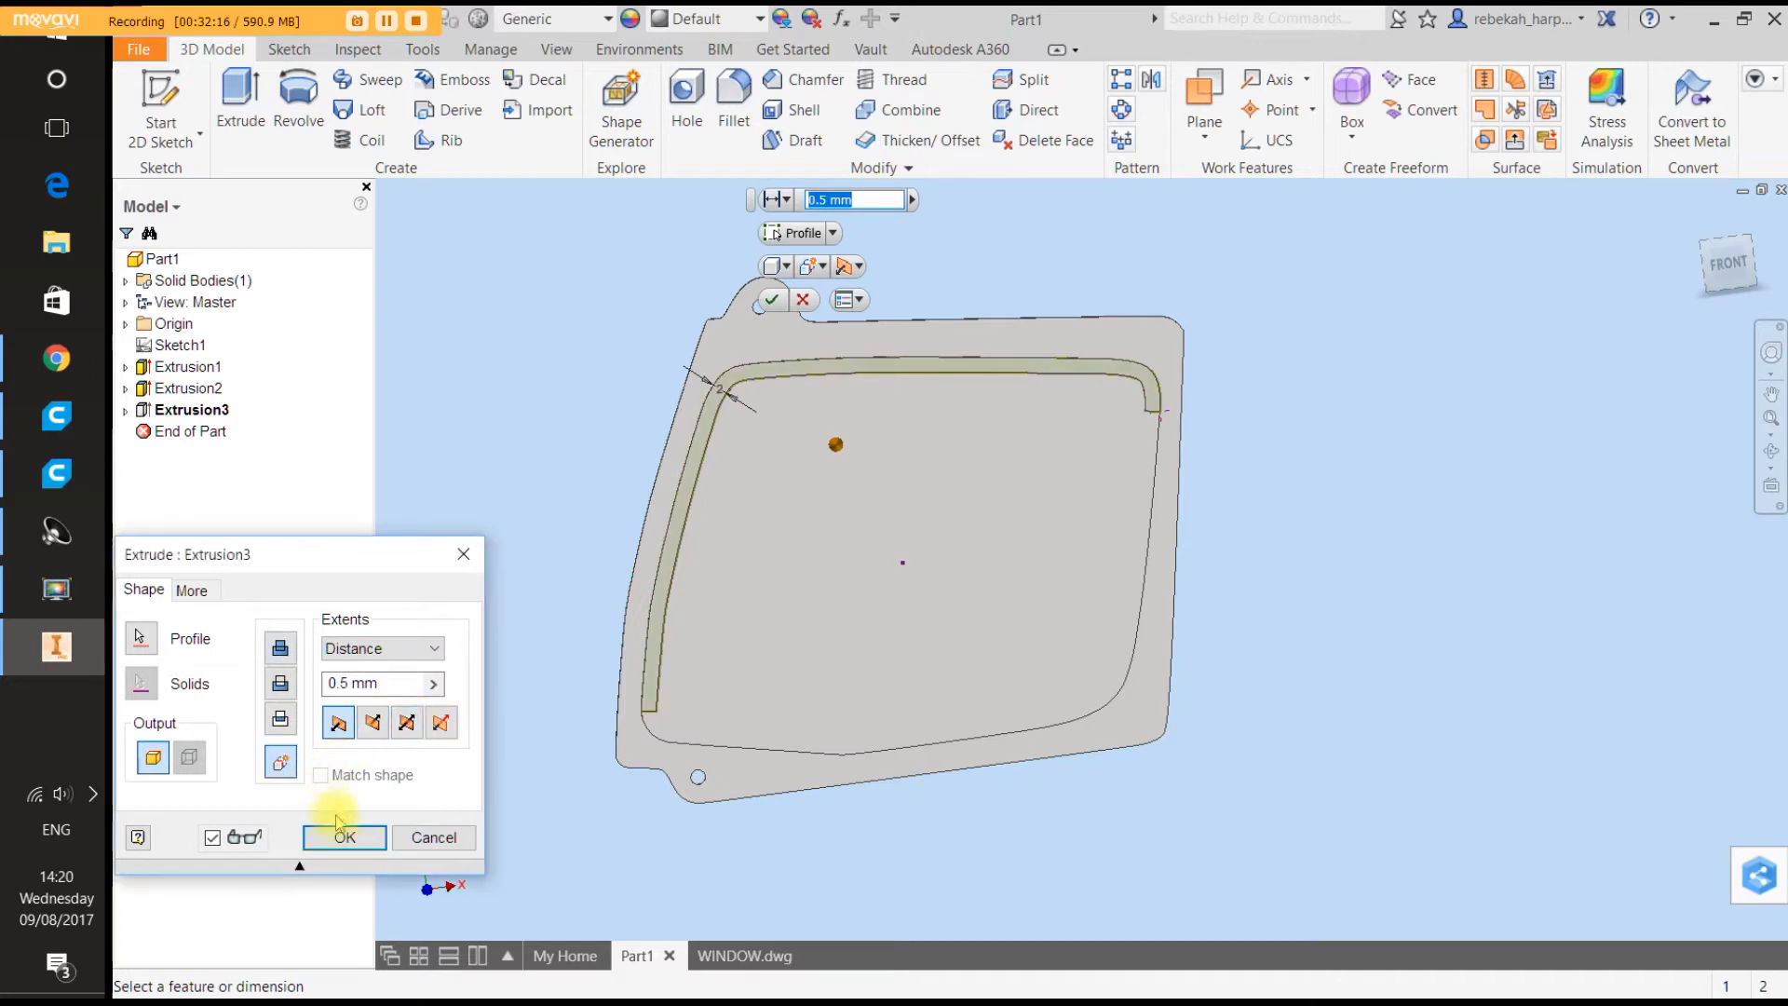
pyautogui.click(342, 839)
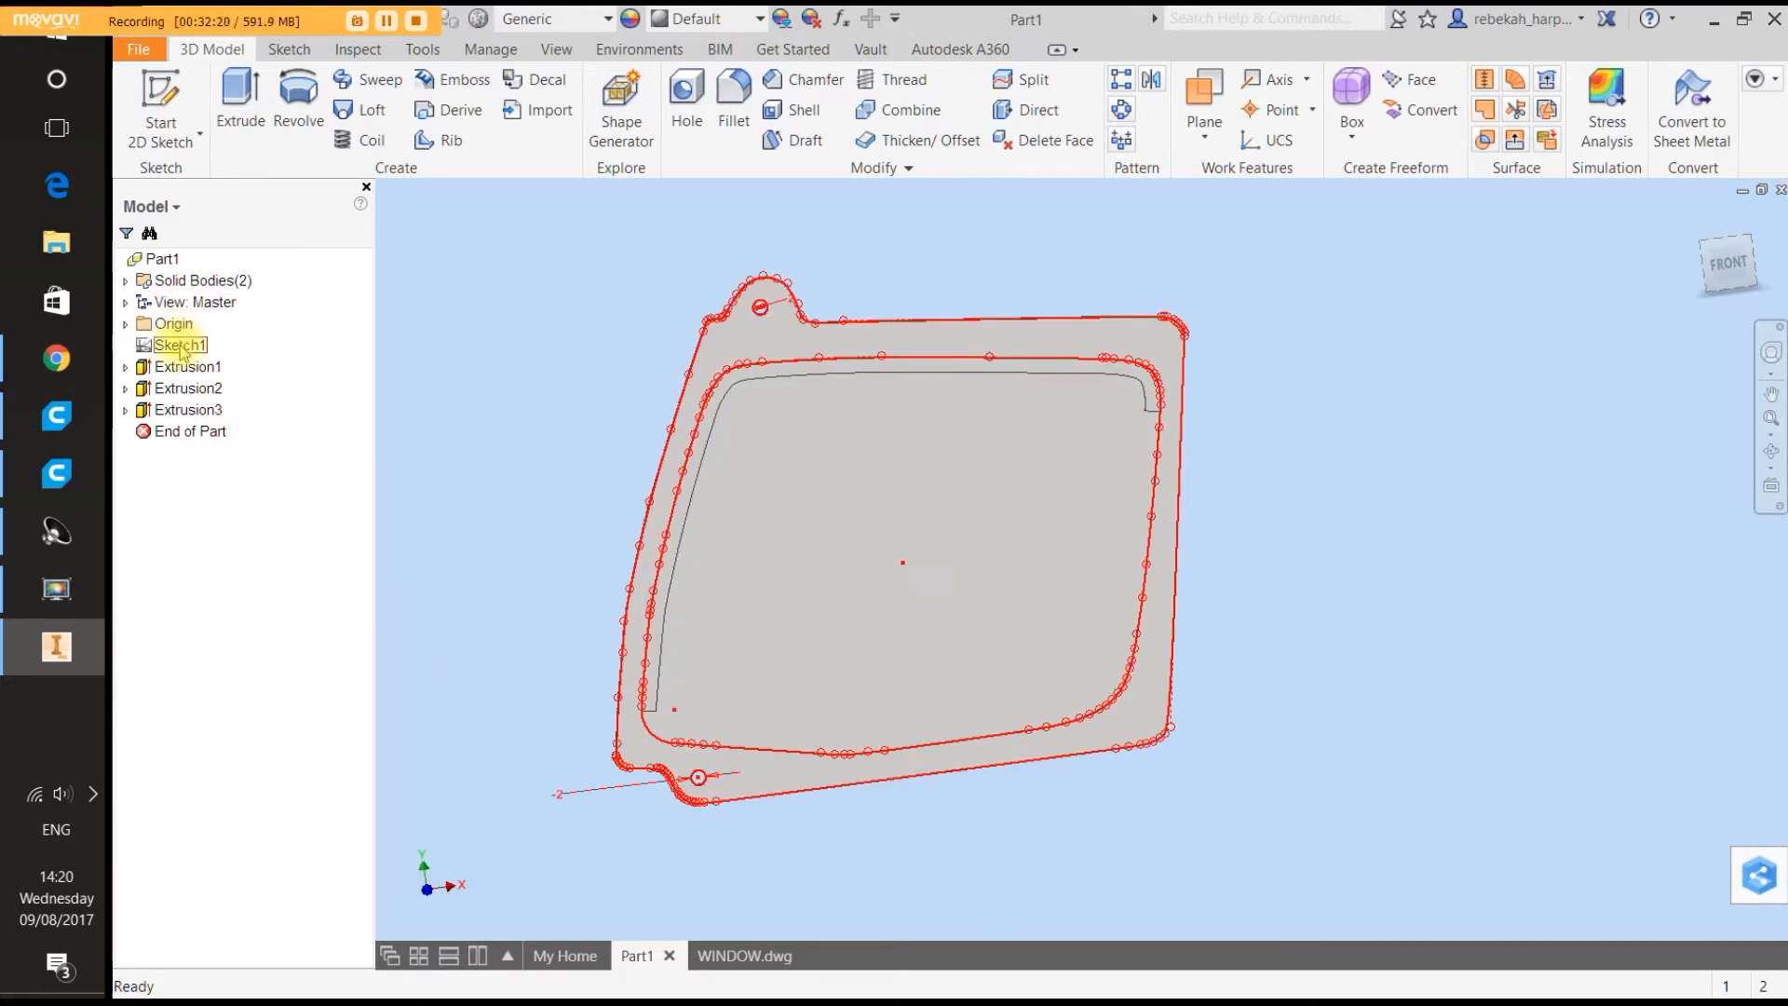
# Set the body appearance of the window solid, Solid1, to Clear.
pyautogui.click(126, 281)
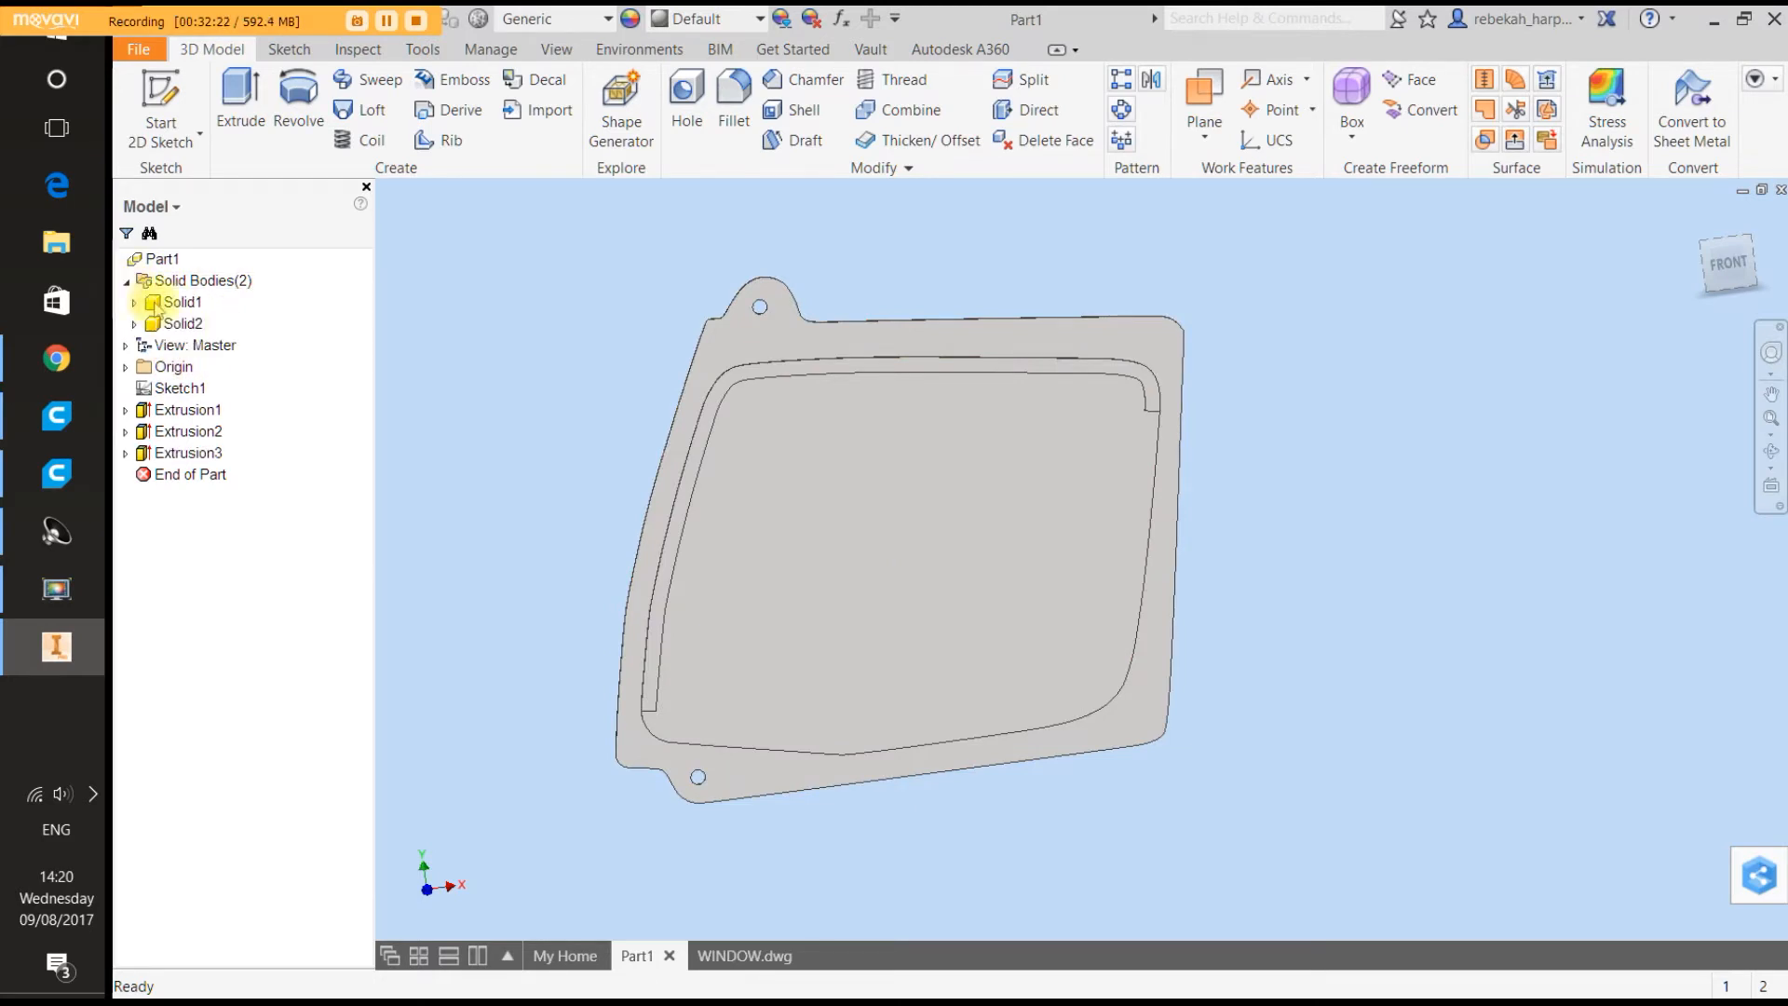
pyautogui.rightClick(179, 301)
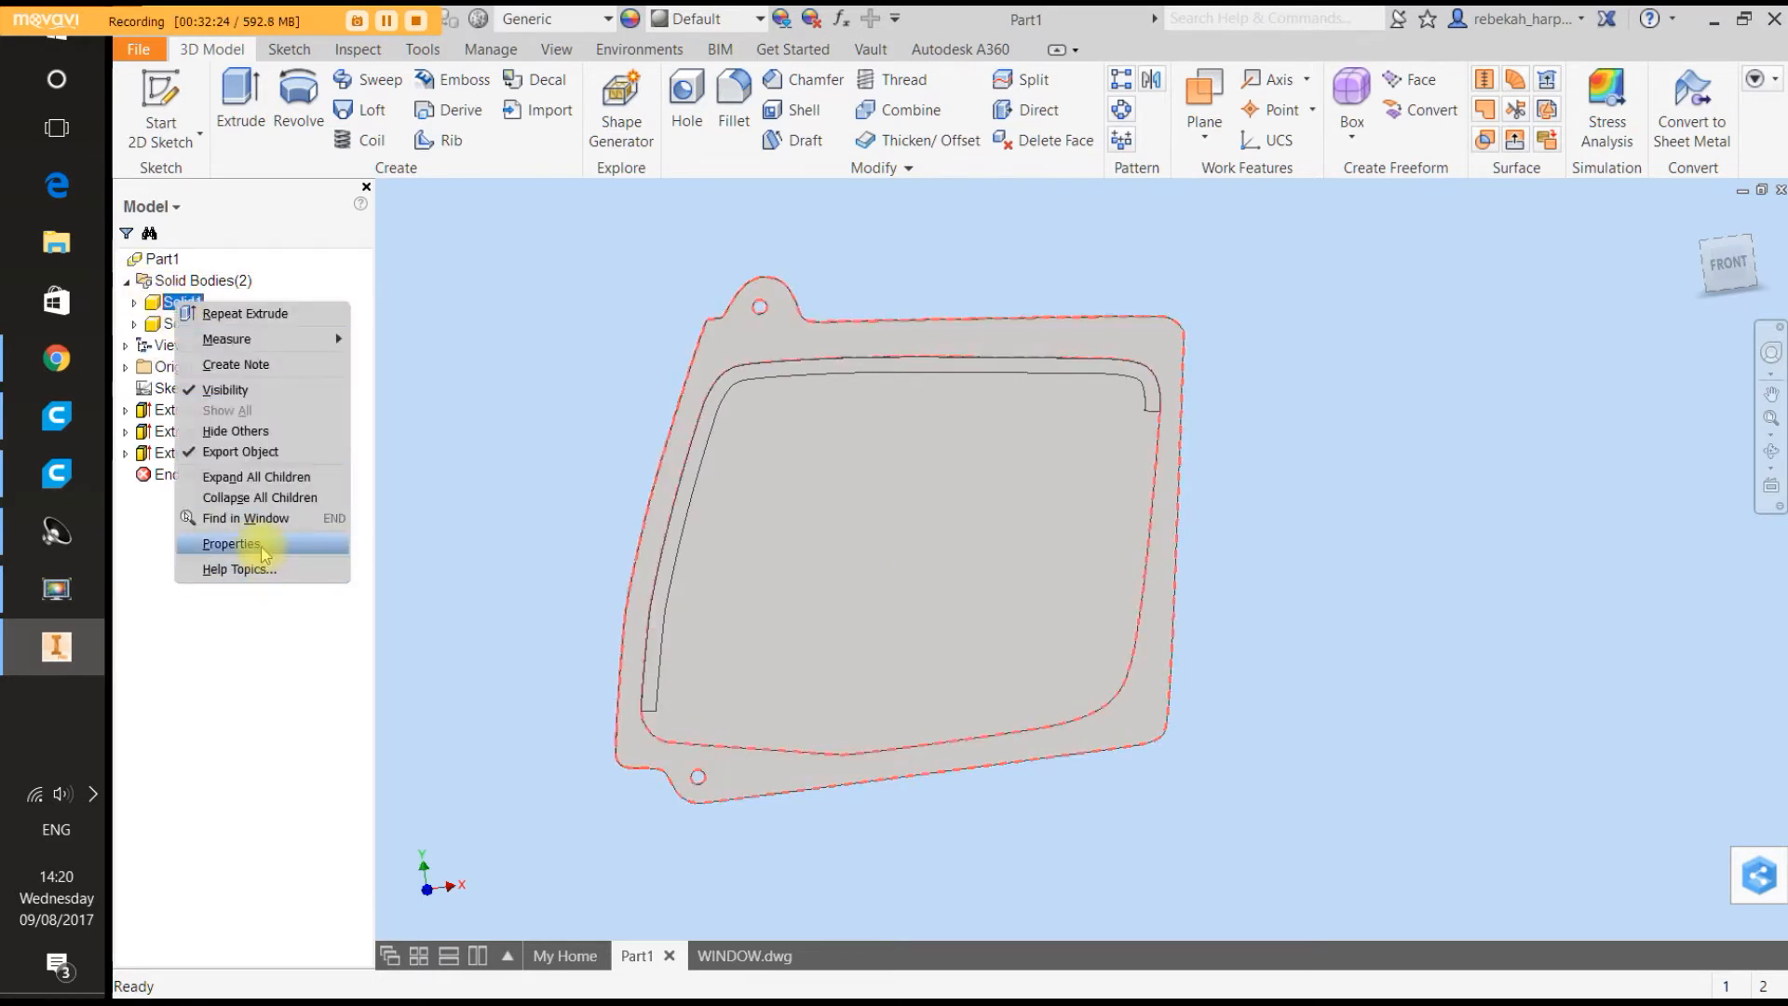
pyautogui.click(233, 544)
pyautogui.click(430, 520)
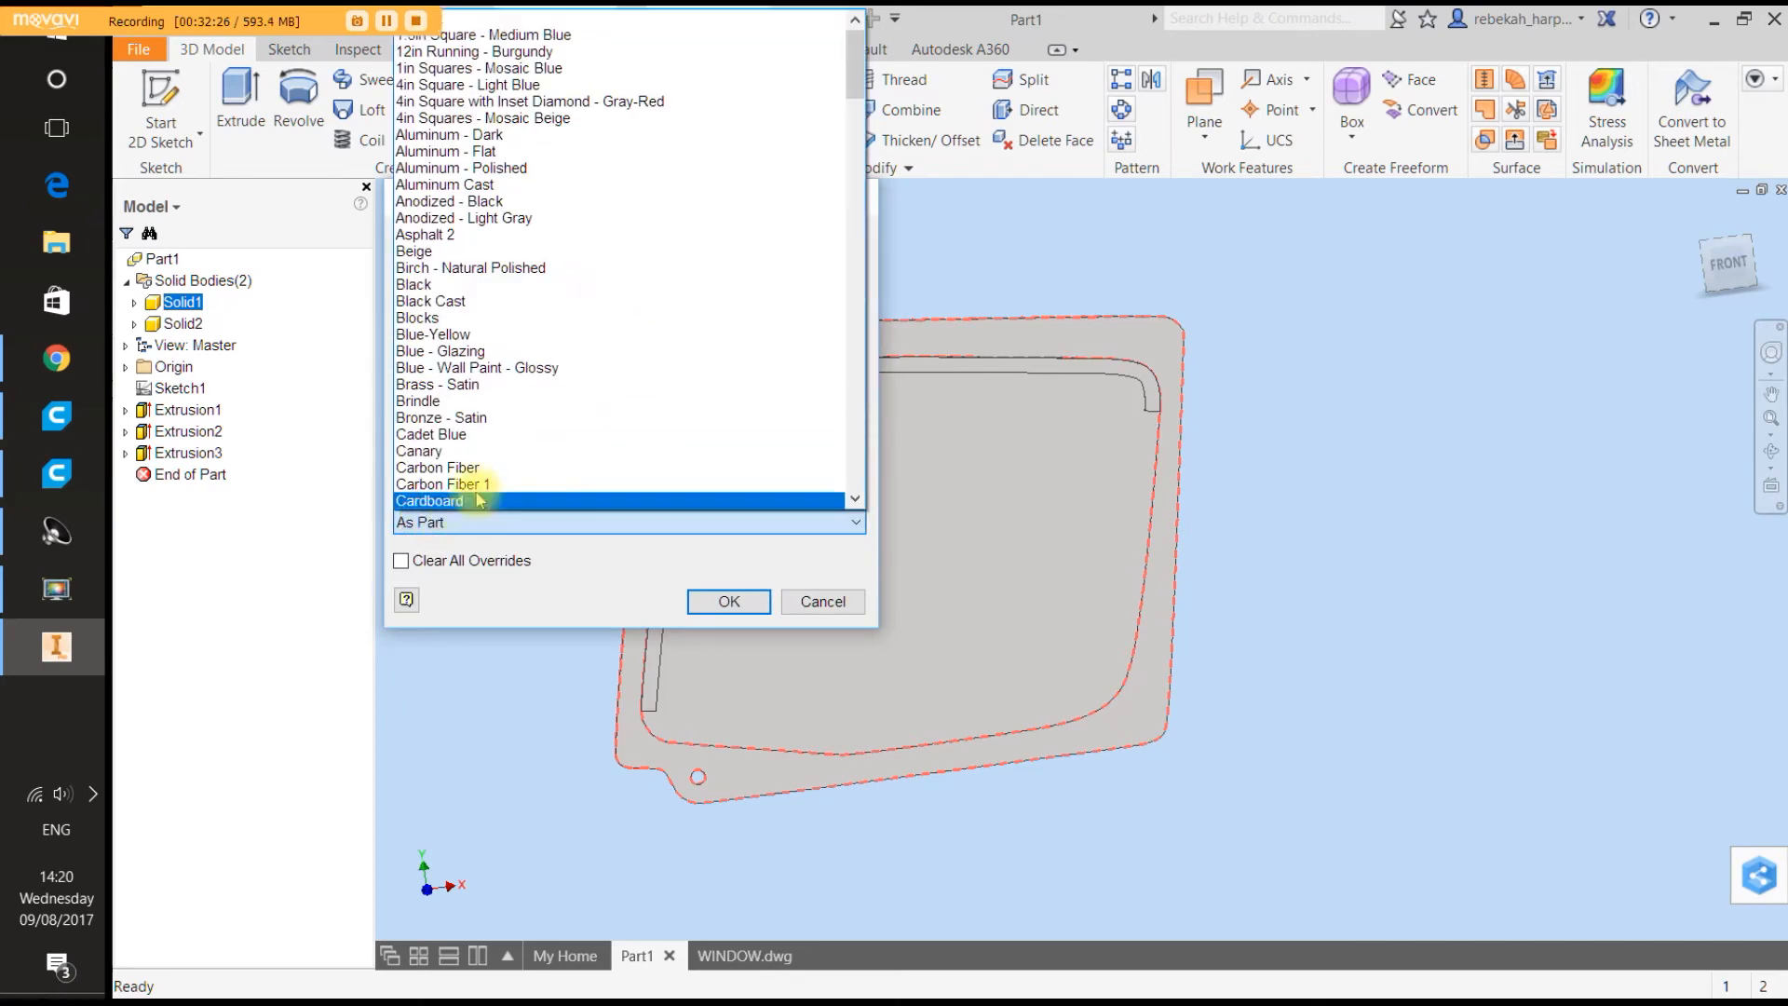
pyautogui.scroll(-2, 482, 485)
pyautogui.scroll(-20, 483, 472)
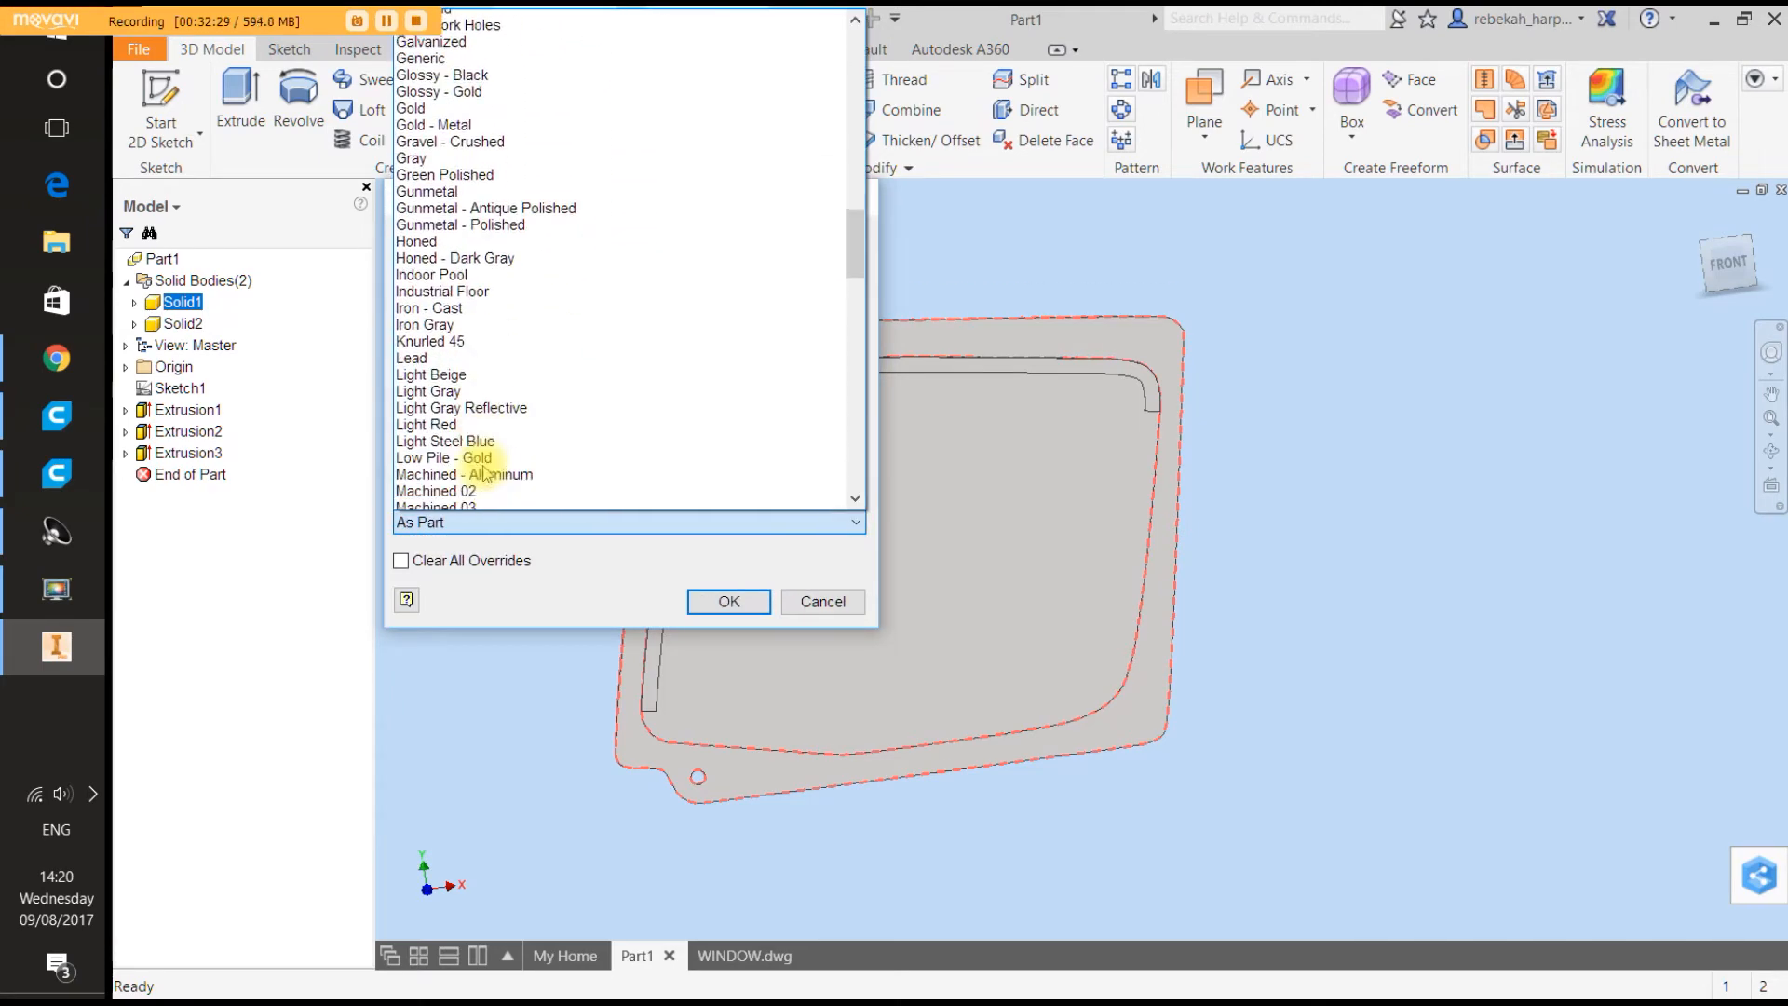
pyautogui.scroll(5, 484, 472)
pyautogui.scroll(15, 483, 472)
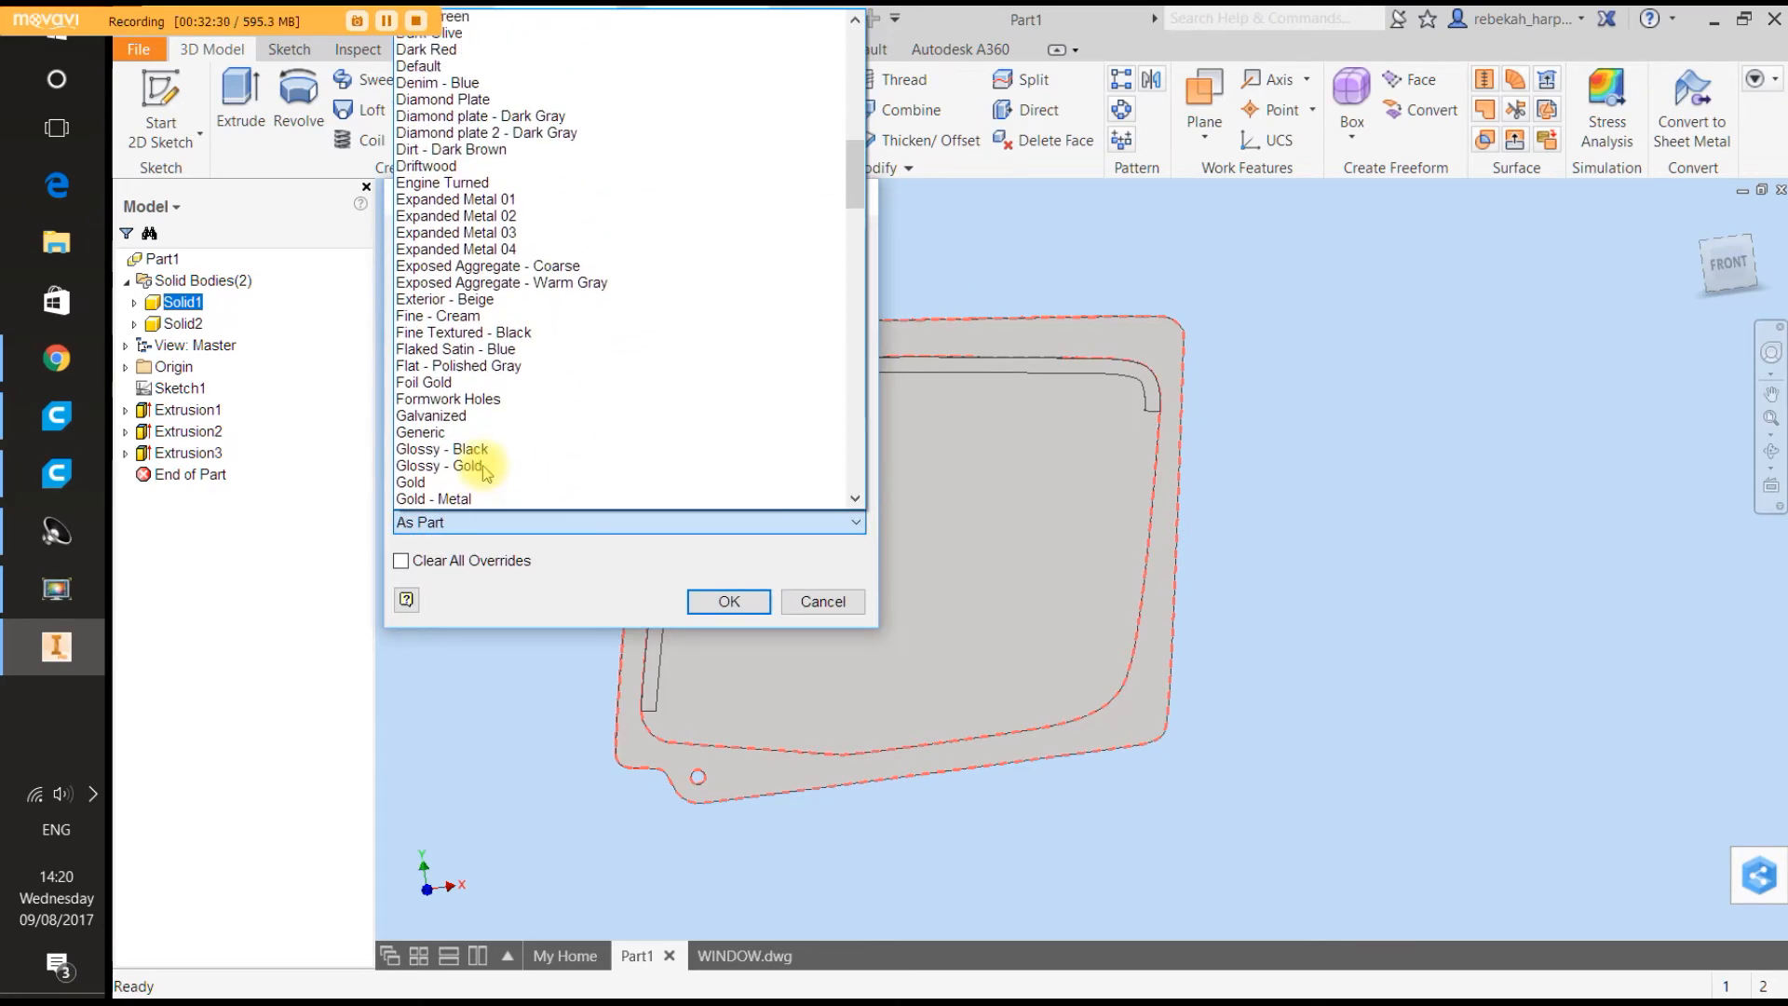
pyautogui.scroll(1, 483, 473)
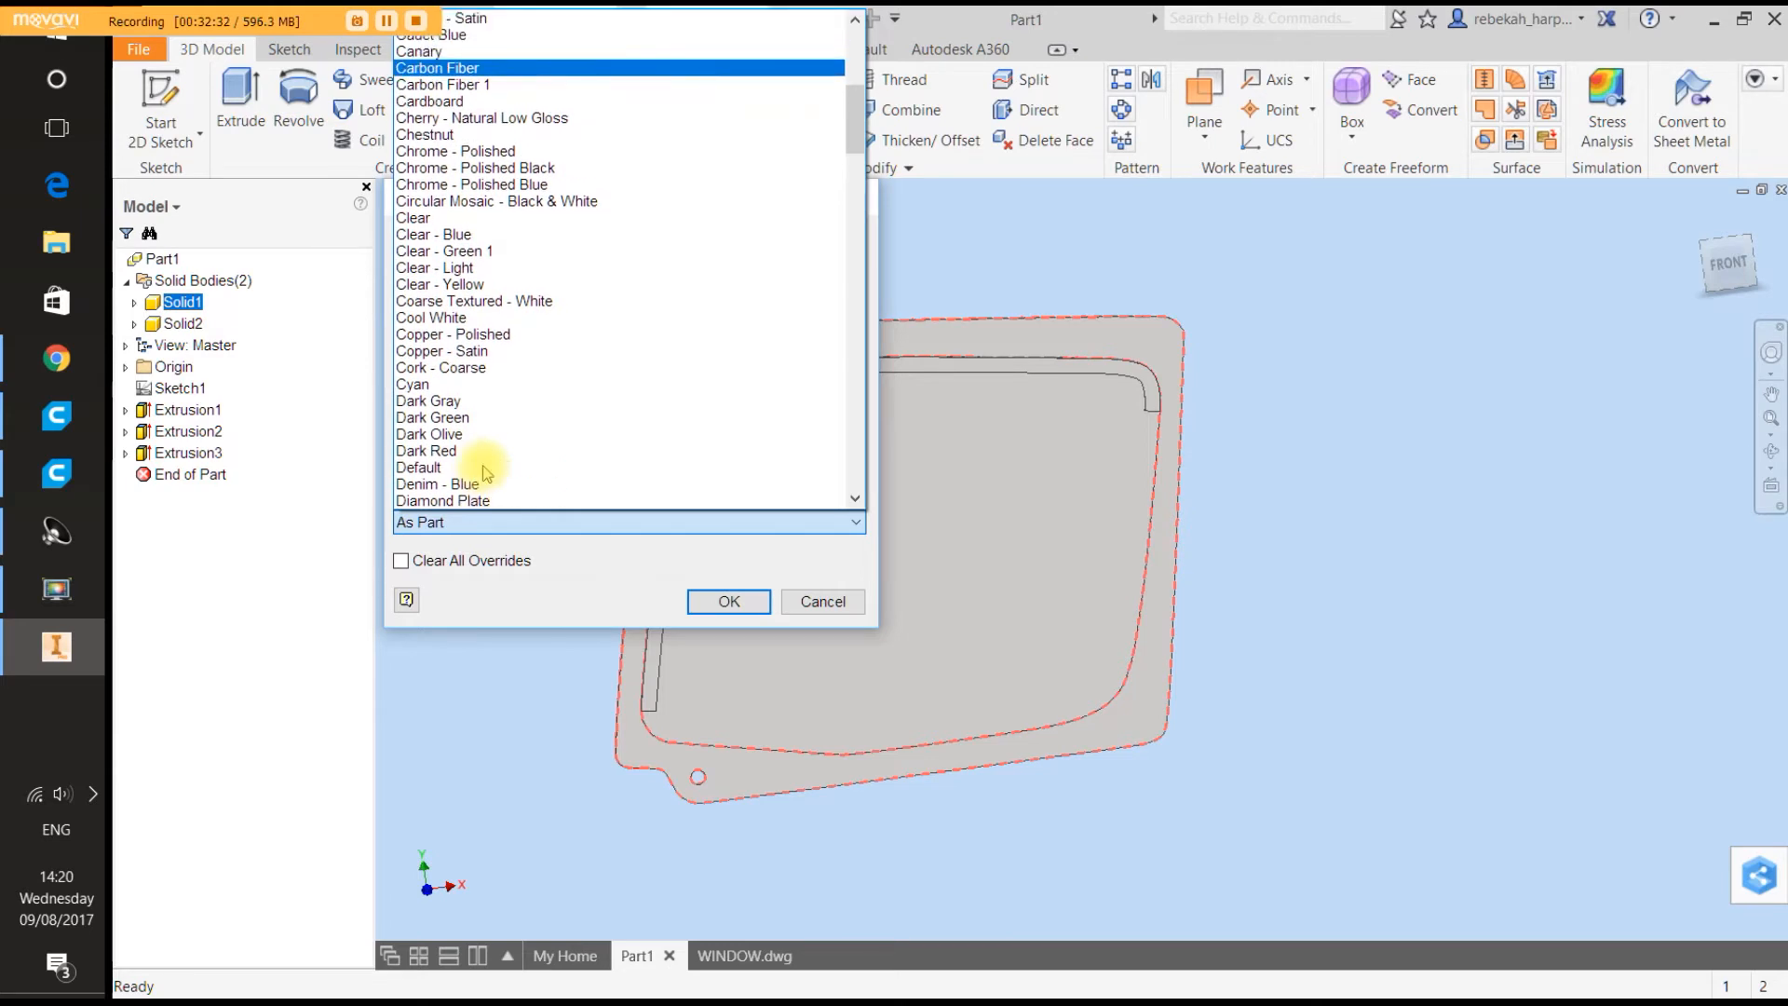
pyautogui.click(428, 218)
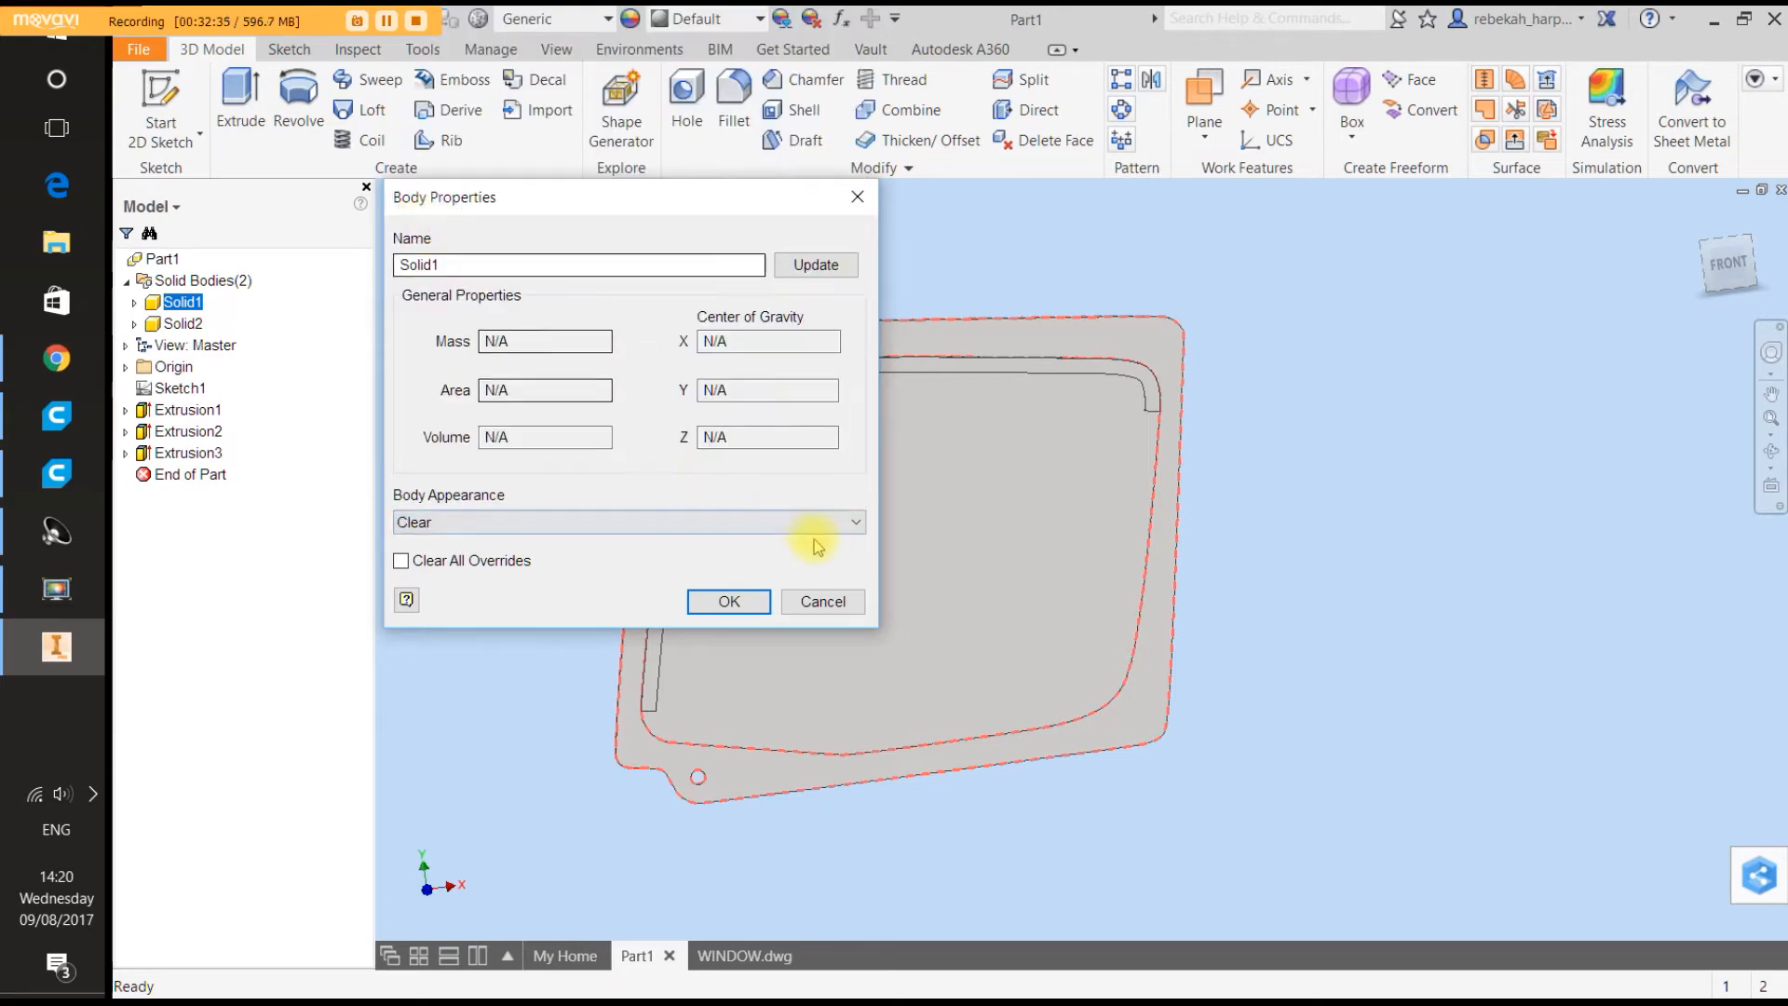
pyautogui.click(731, 601)
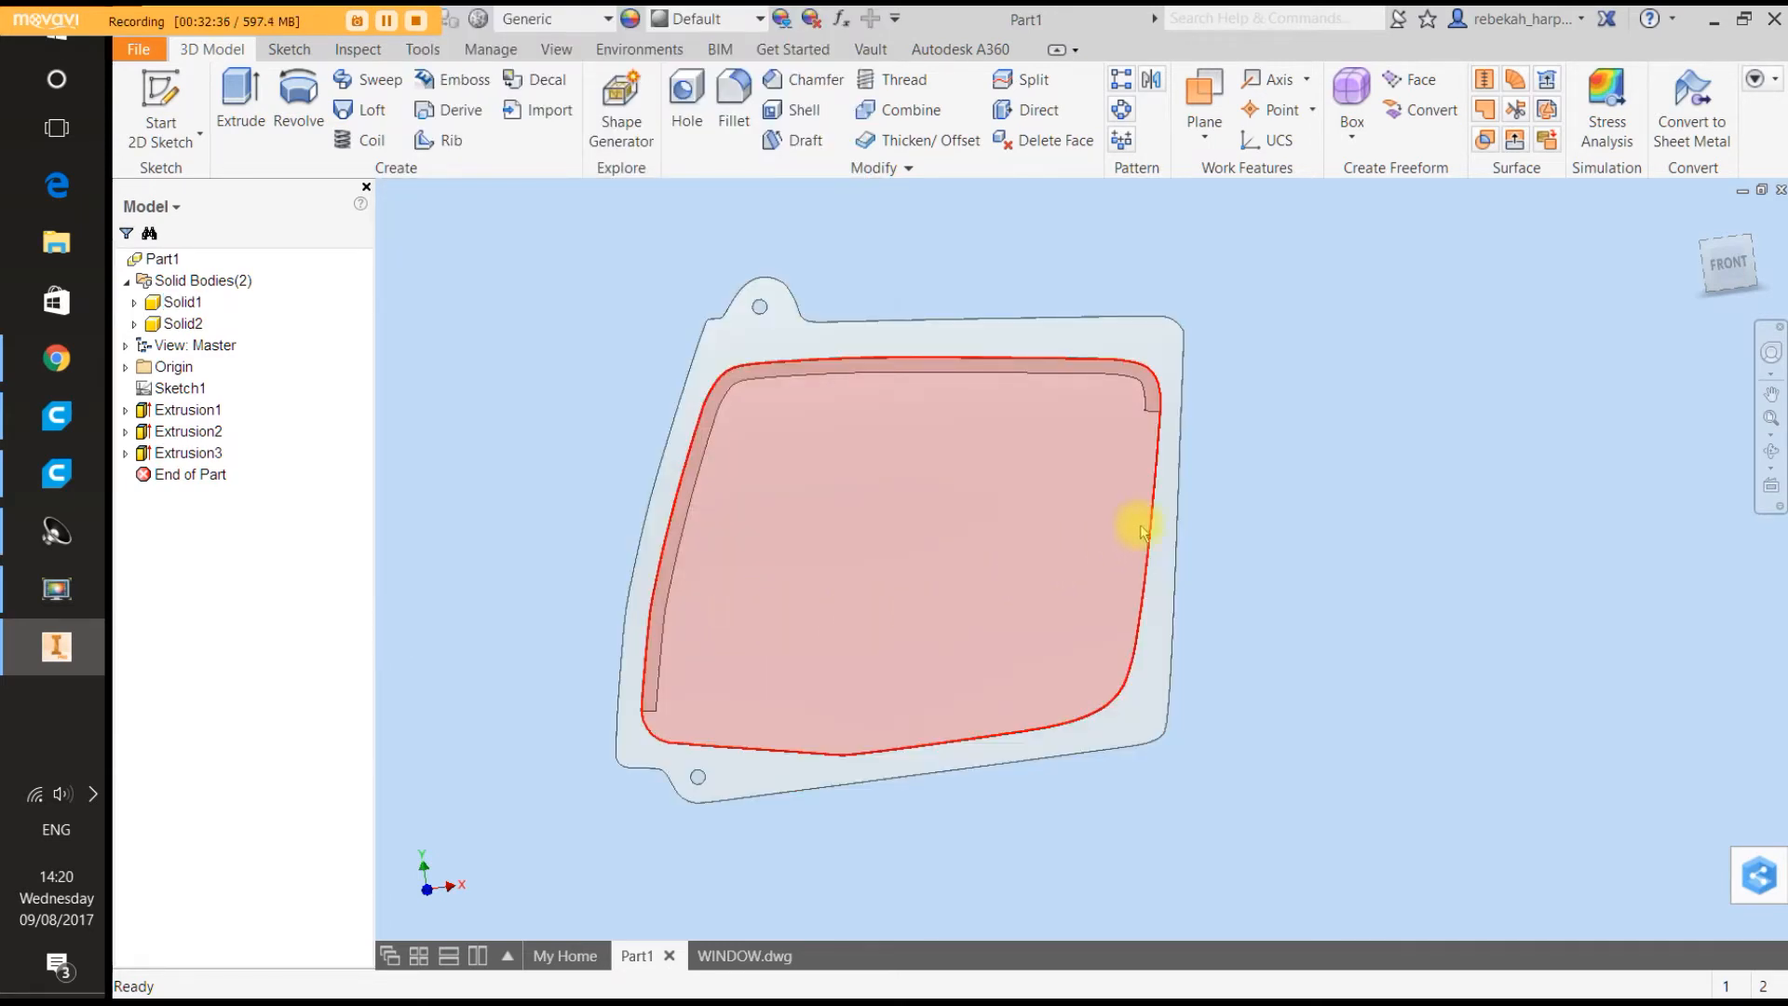
# Start a sketch on the deflector strip's front face and project the strip's inner edge into it.
pyautogui.click(1772, 354)
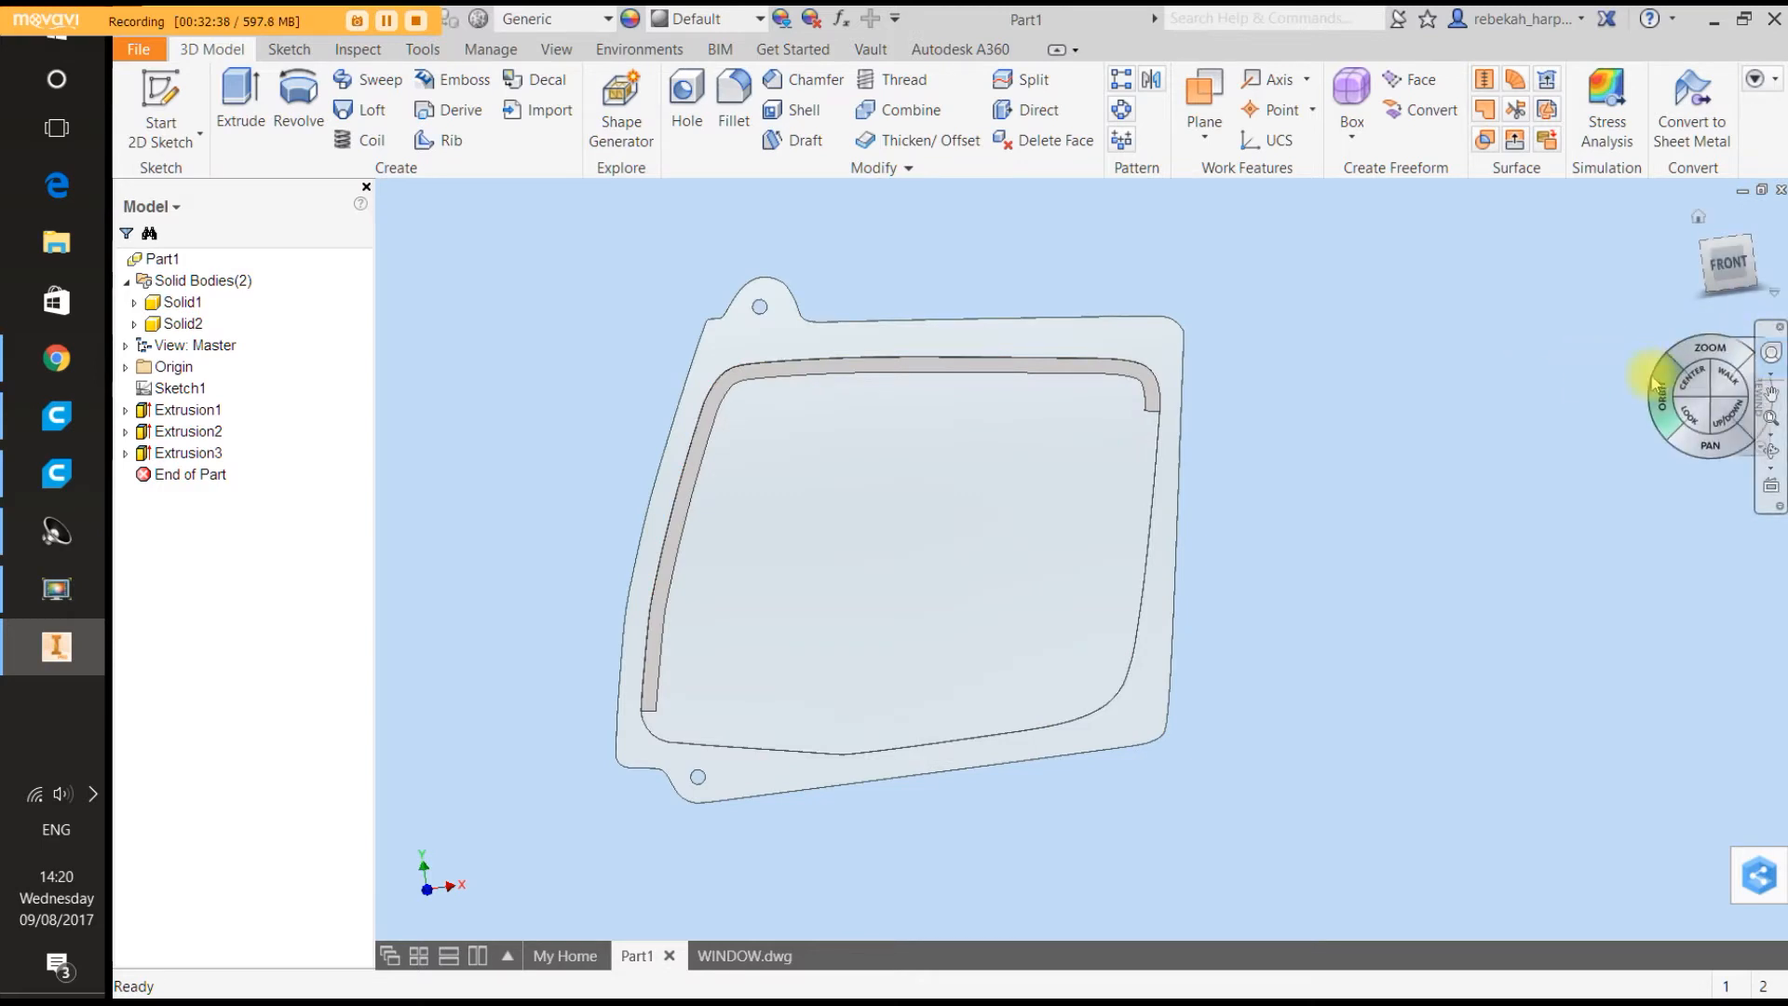
pyautogui.moveTo(1658, 392); pyautogui.dragTo(1594, 366)
pyautogui.click(1616, 333)
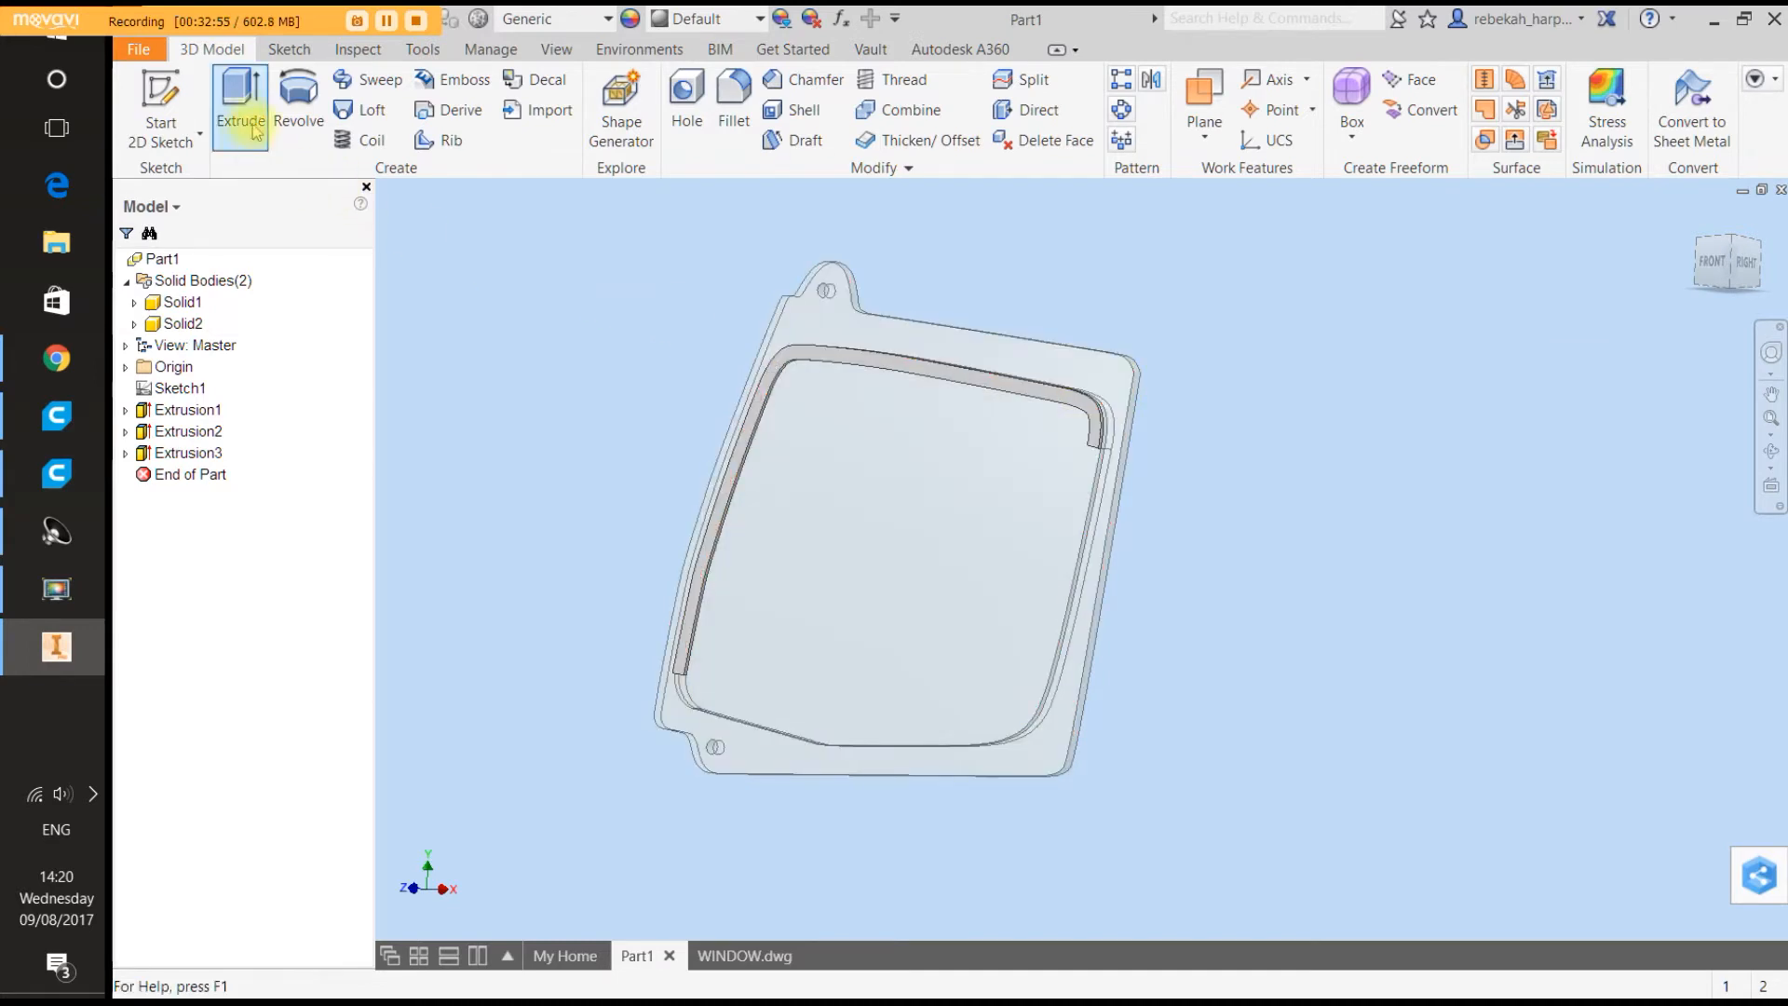
pyautogui.click(160, 103)
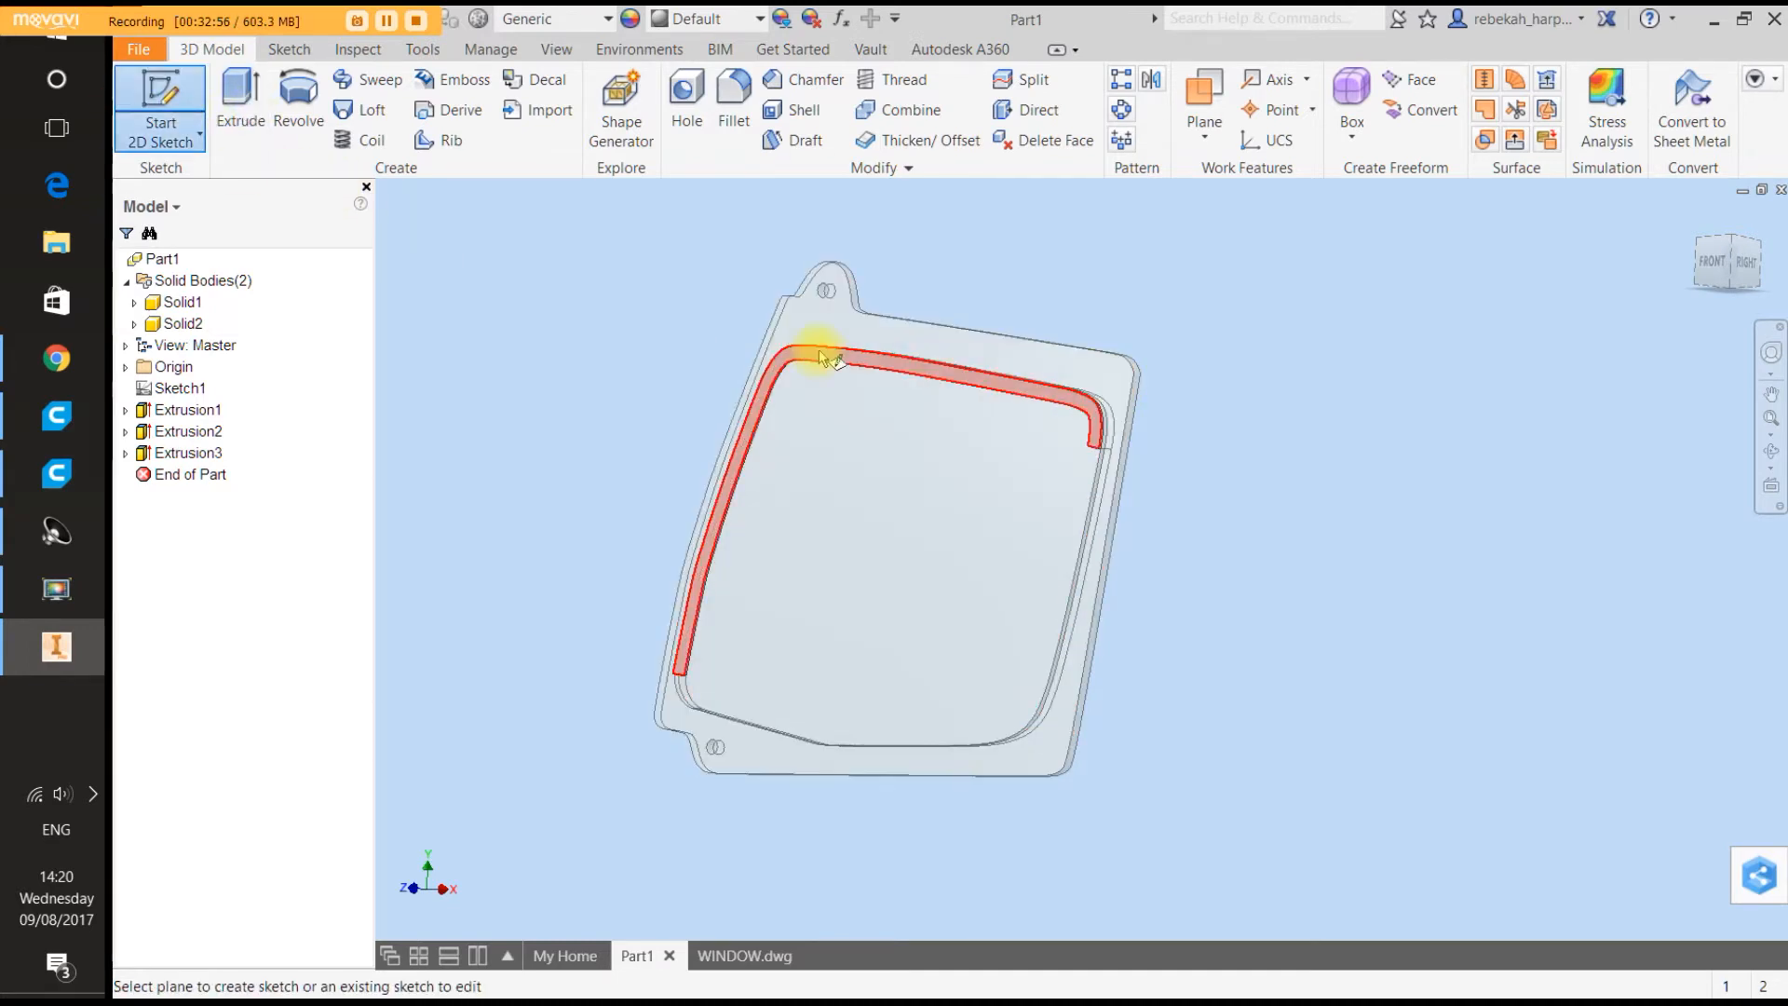
pyautogui.click(819, 349)
pyautogui.click(612, 103)
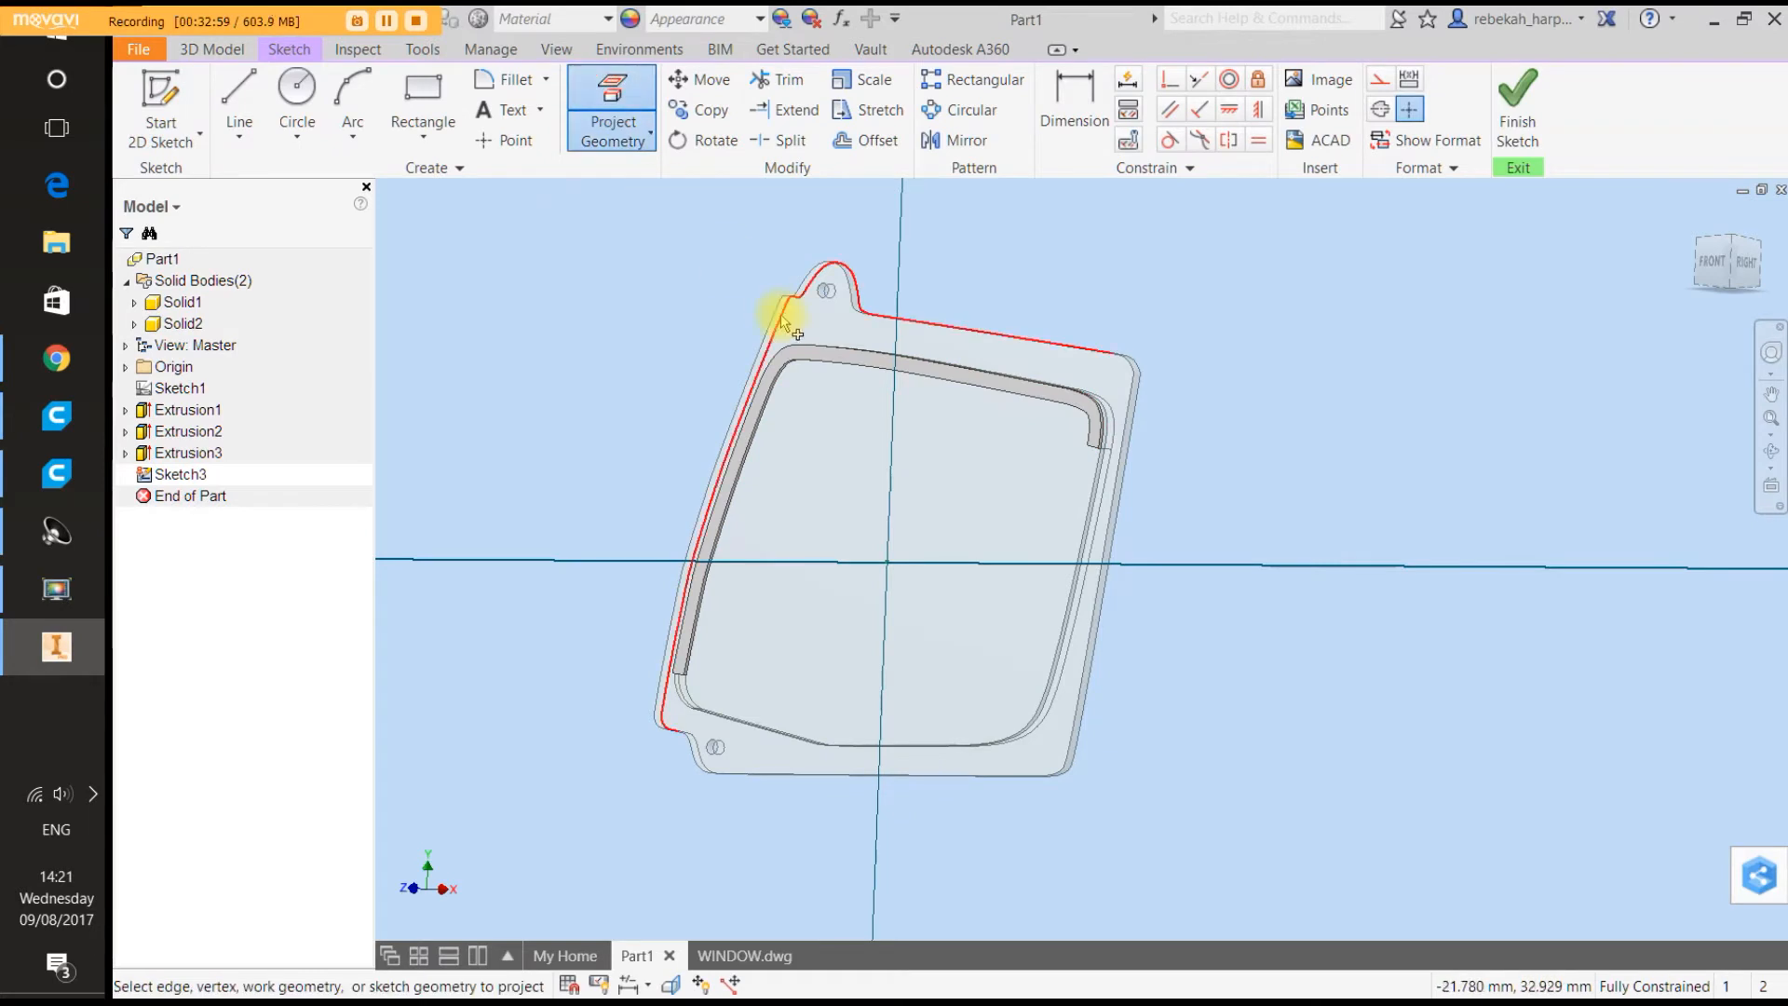
pyautogui.click(798, 364)
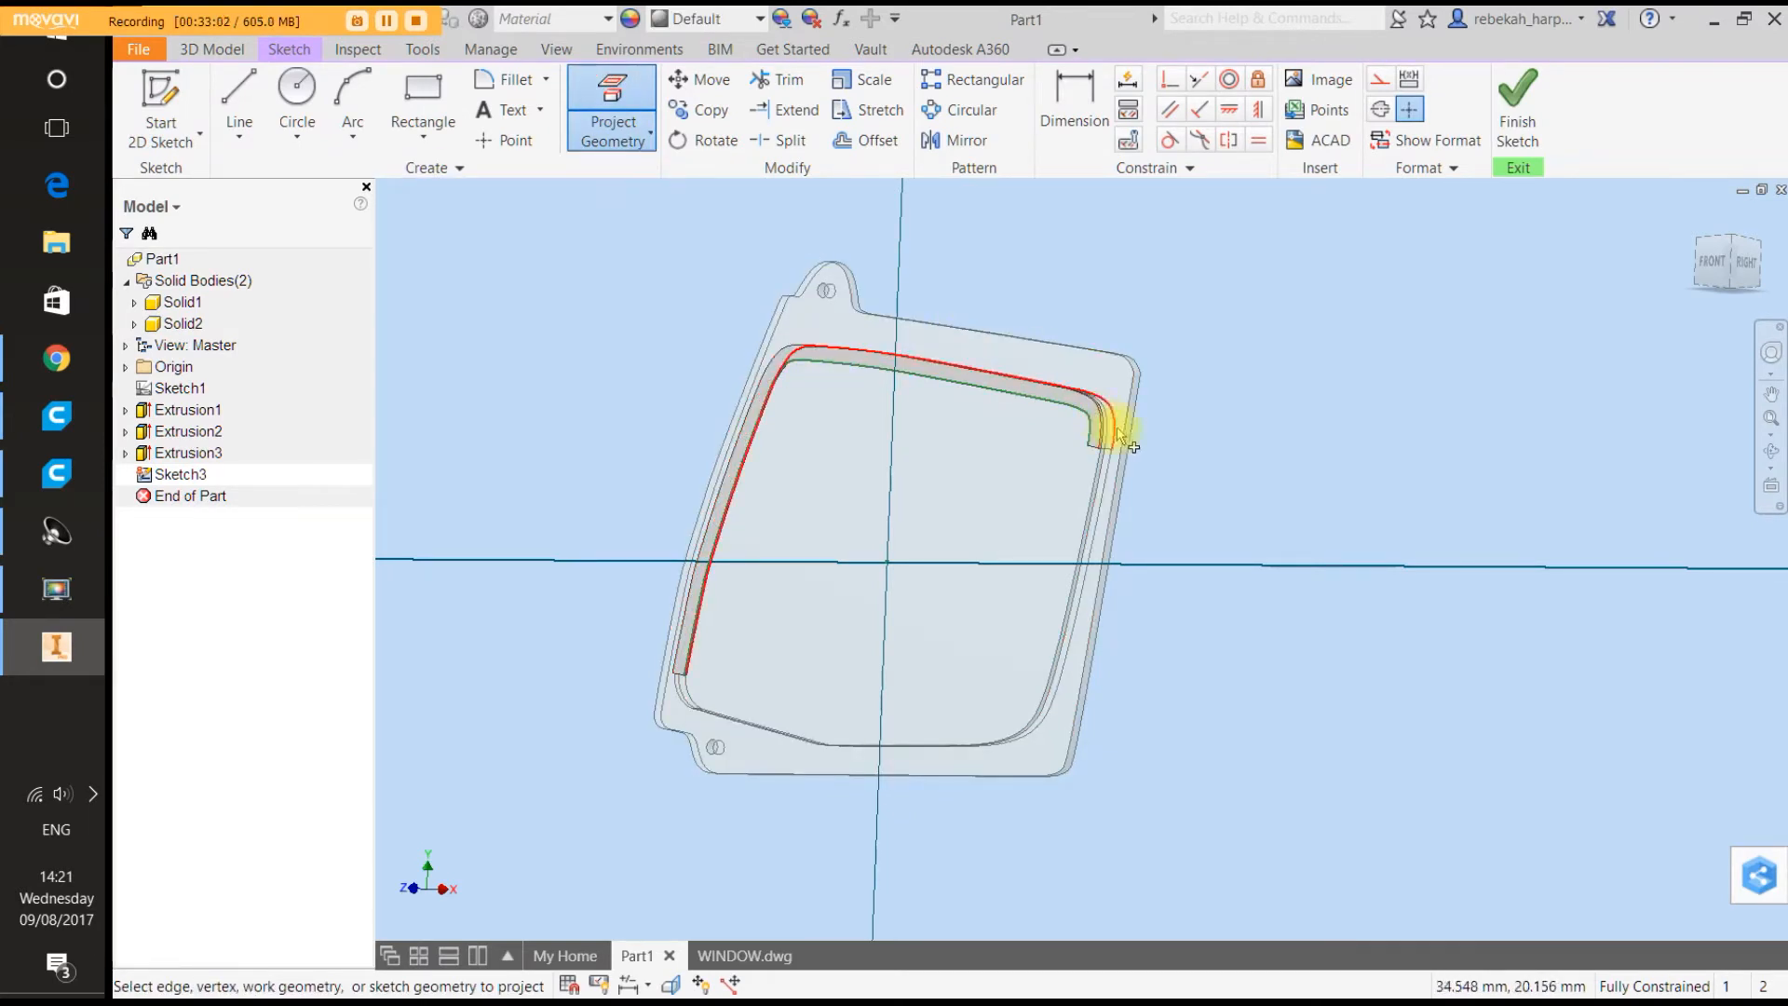
pyautogui.scroll(-3, 1154, 427)
pyautogui.rightClick(1154, 428)
pyautogui.click(1215, 431)
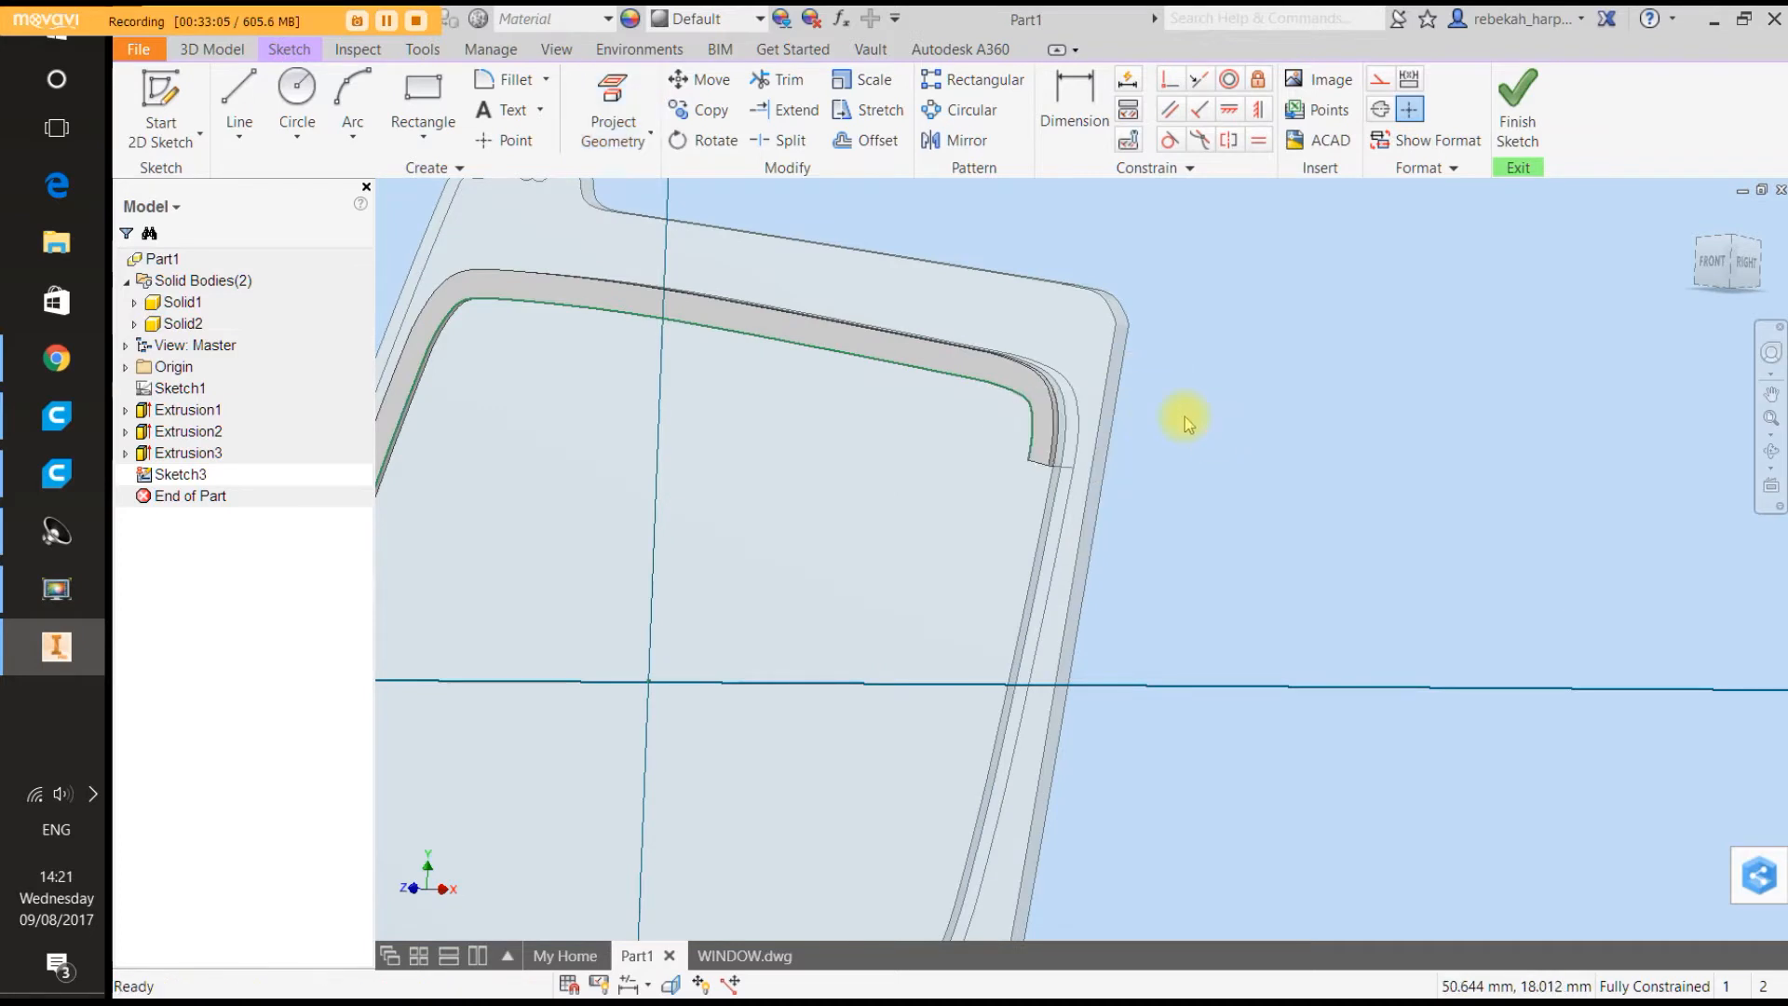
# Try to offset the deflector's projected inner edge towards the middle of the window.
pyautogui.click(874, 147)
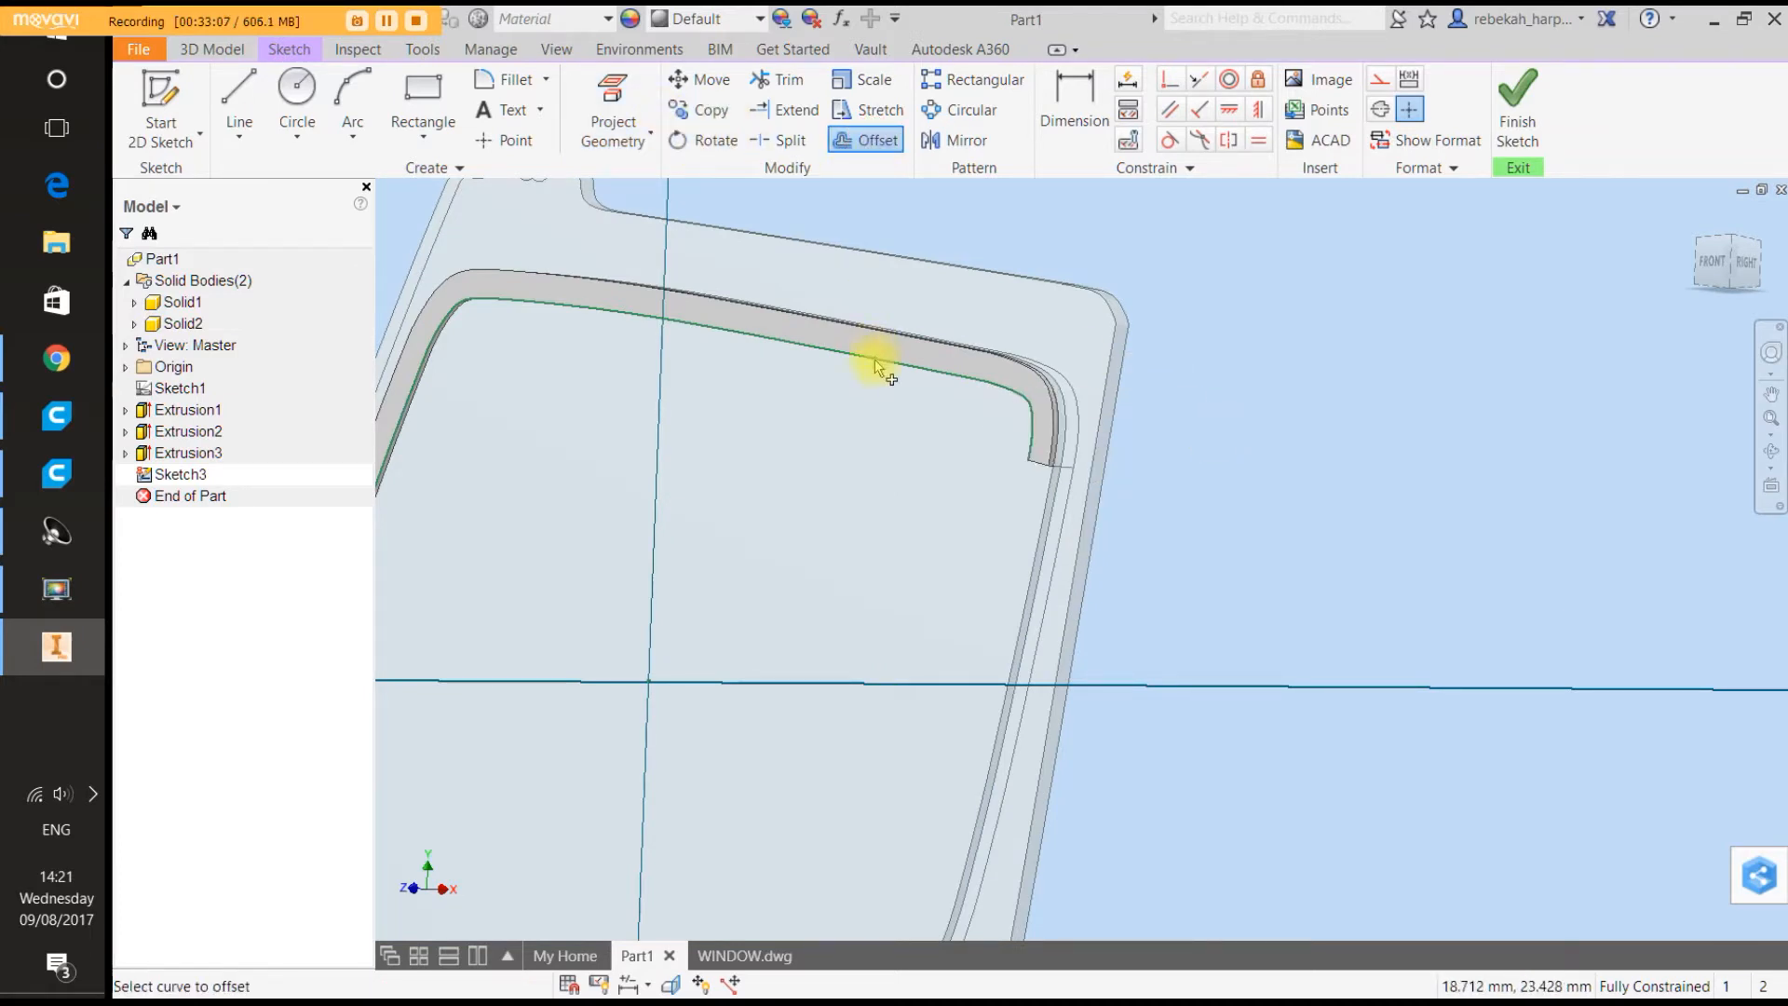
pyautogui.click(875, 363)
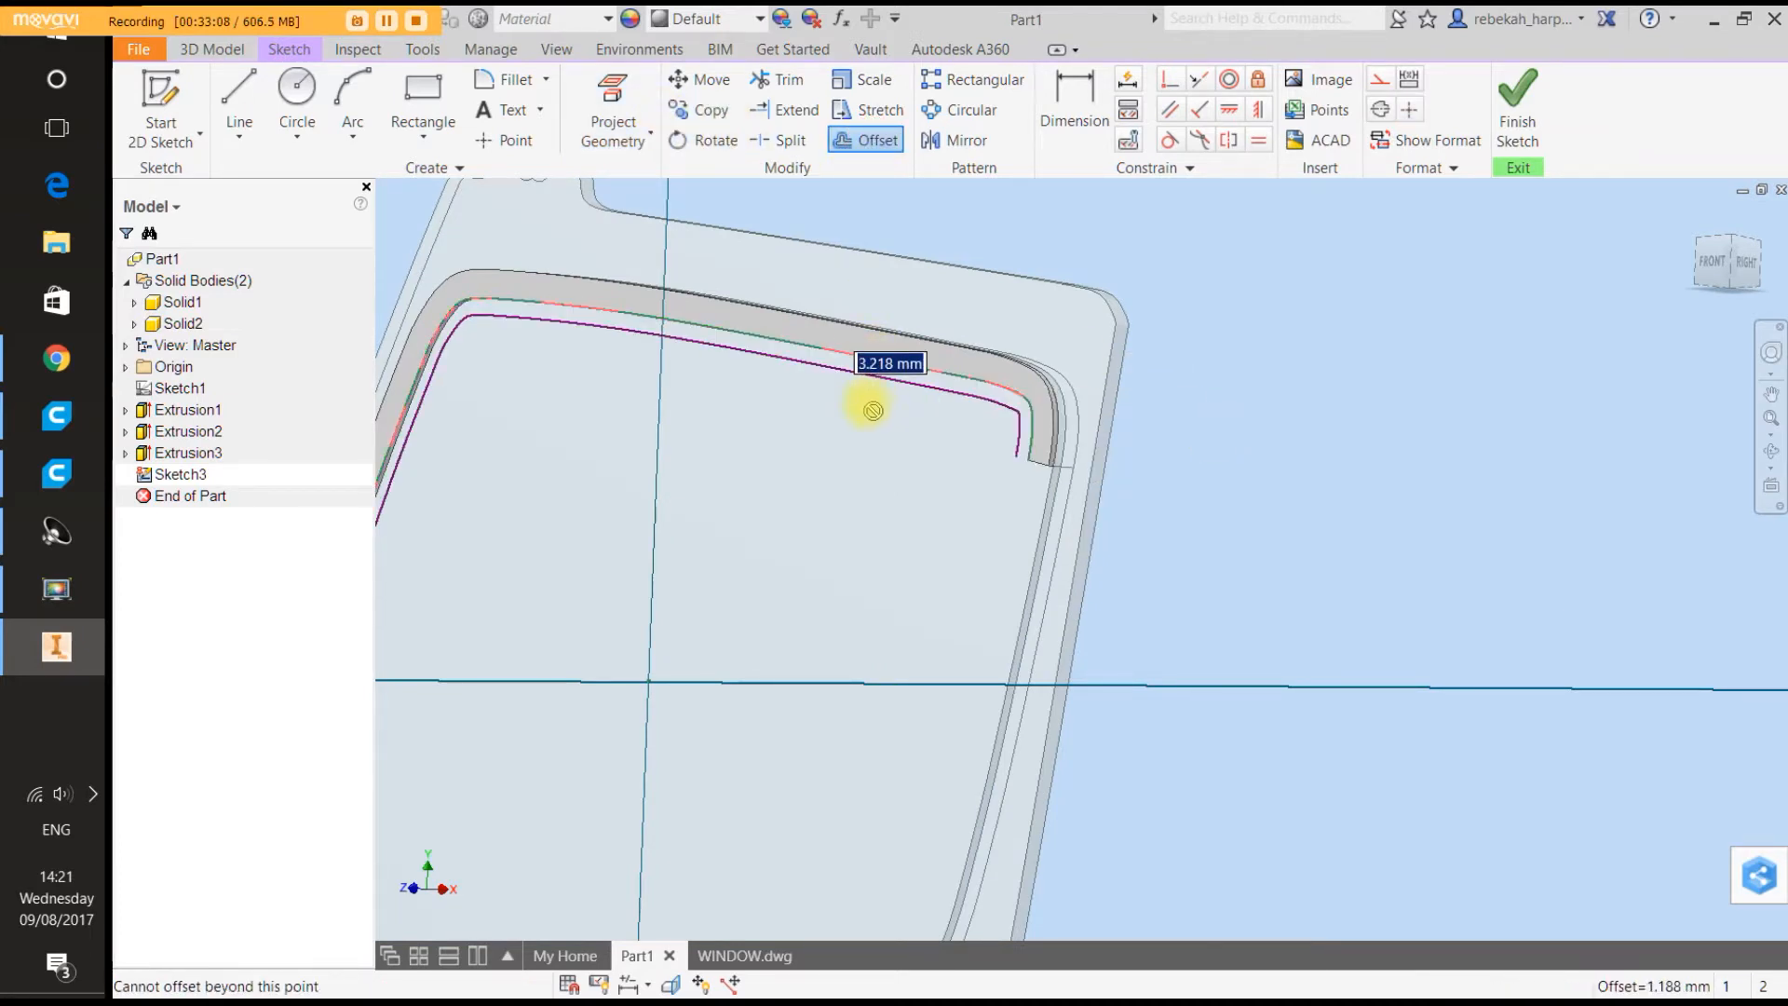
pyautogui.rightClick(876, 396)
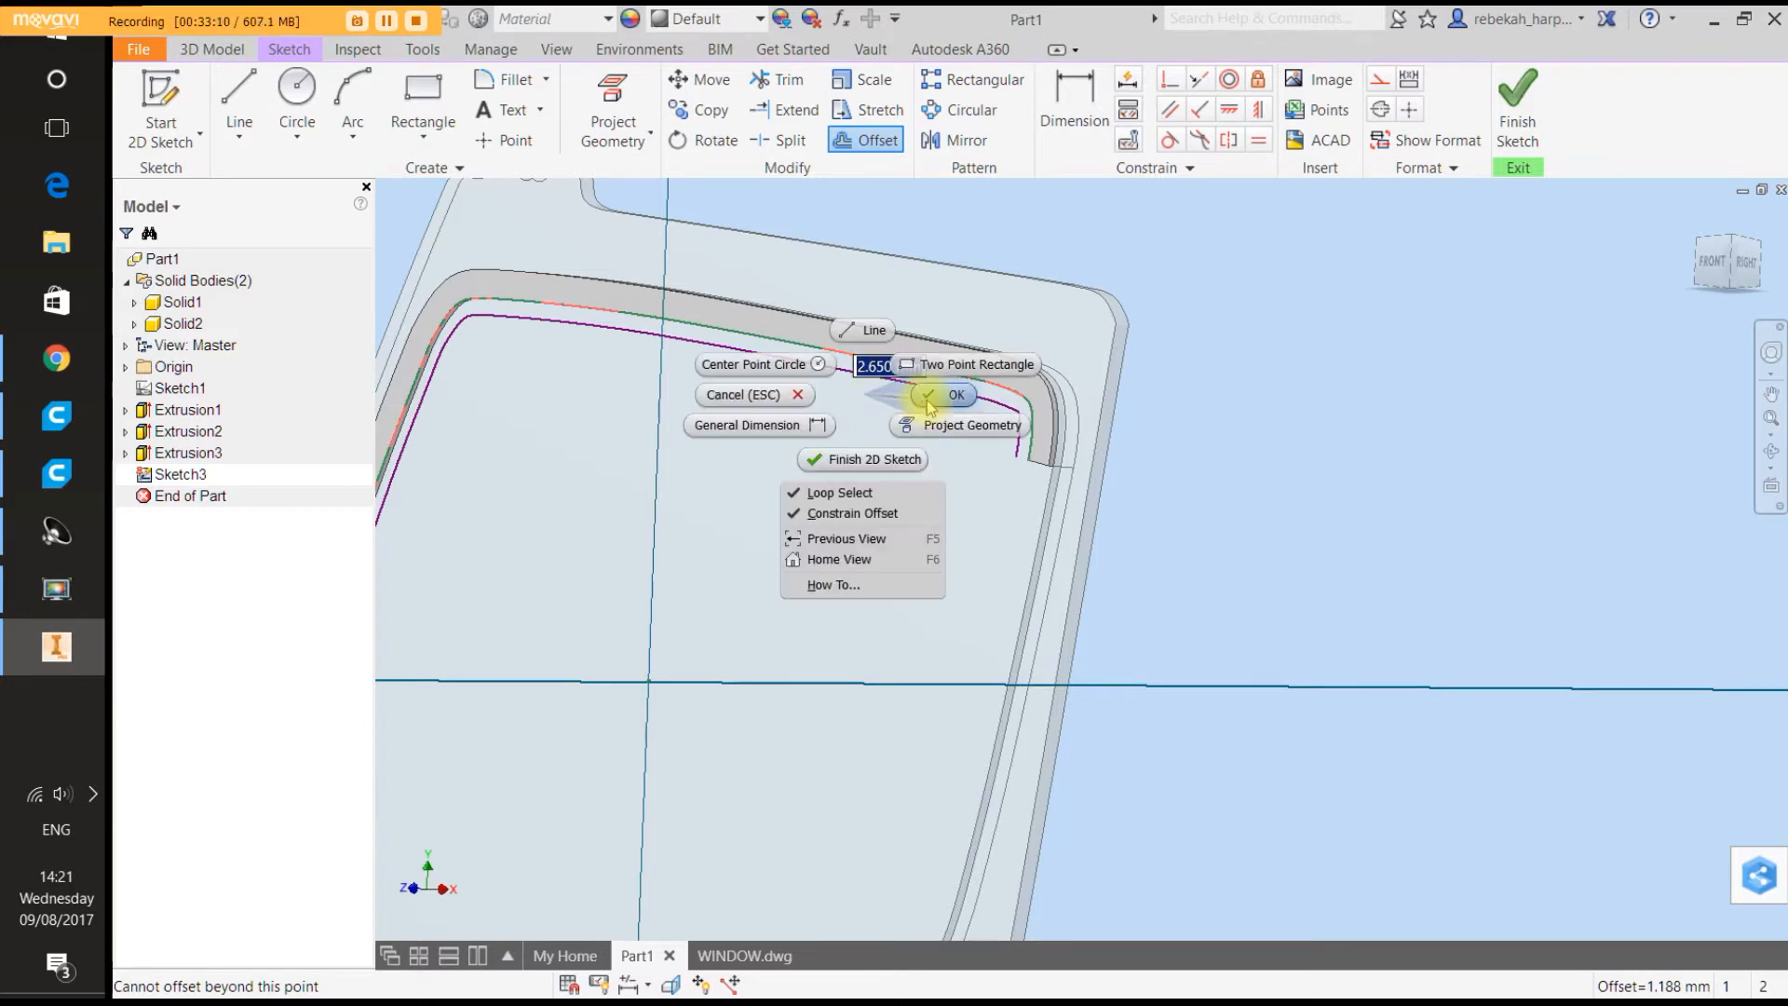
pyautogui.click(950, 384)
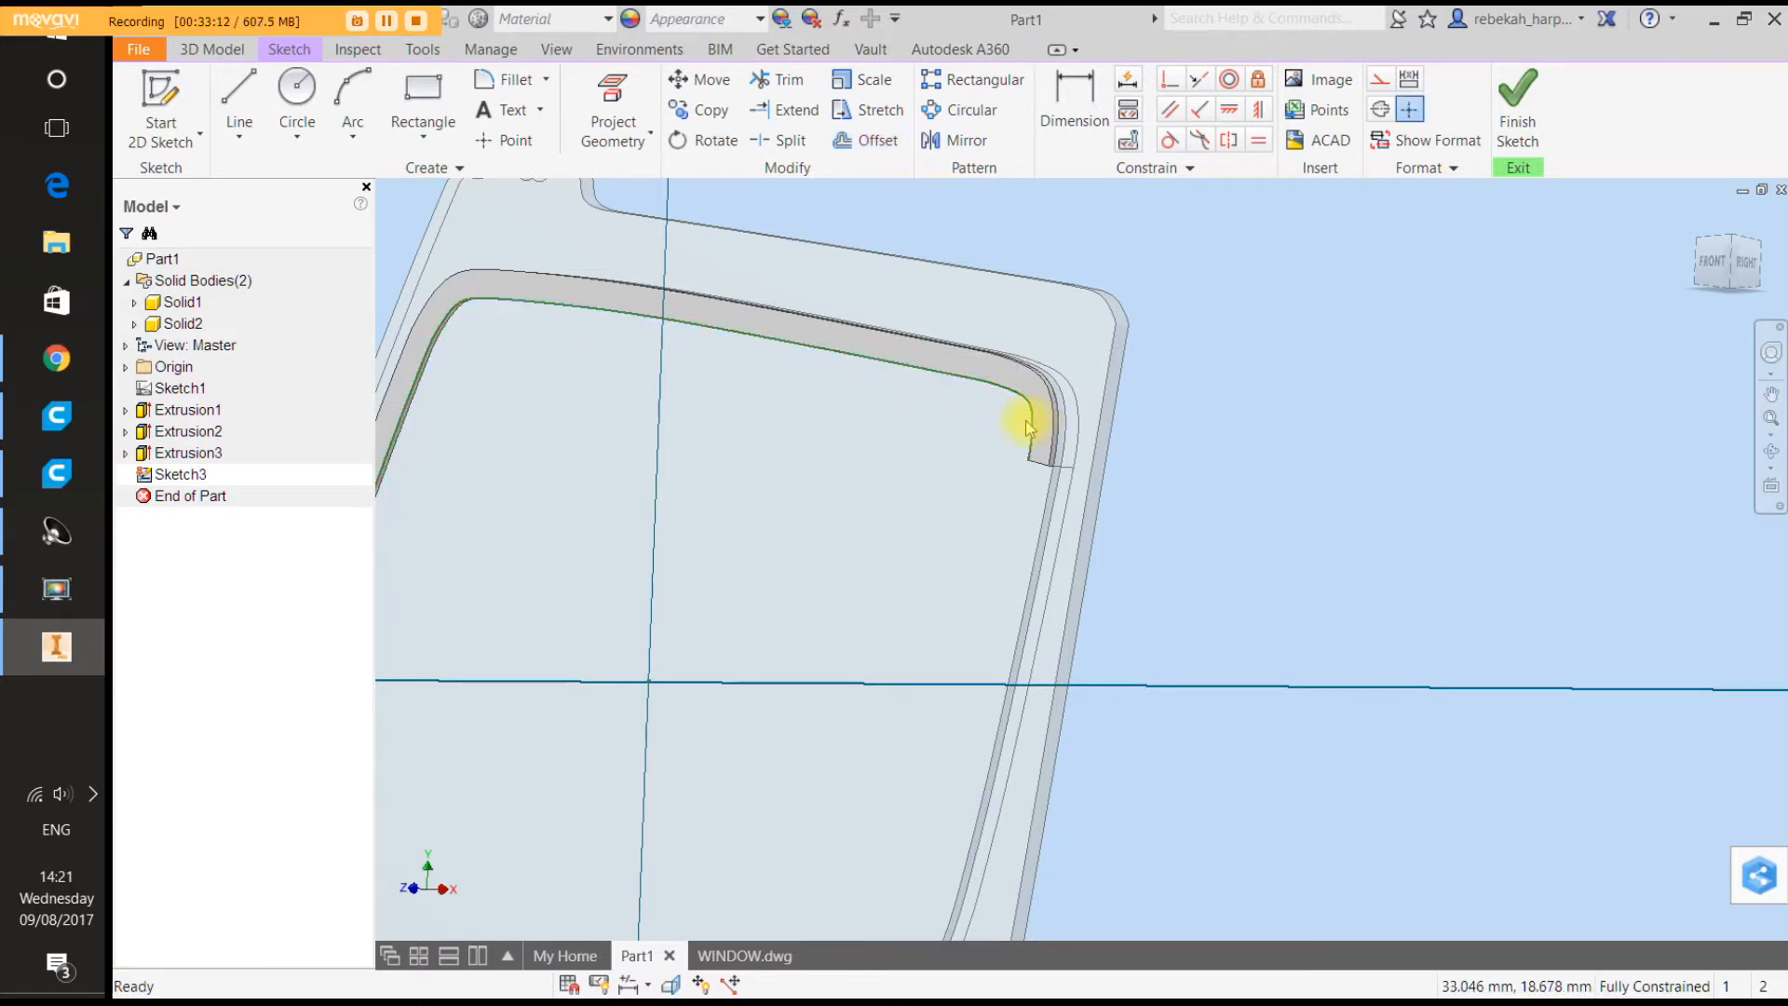
# Place a sketch point on the deflector's projected inner edge, just before its short upper bend.
pyautogui.click(781, 79)
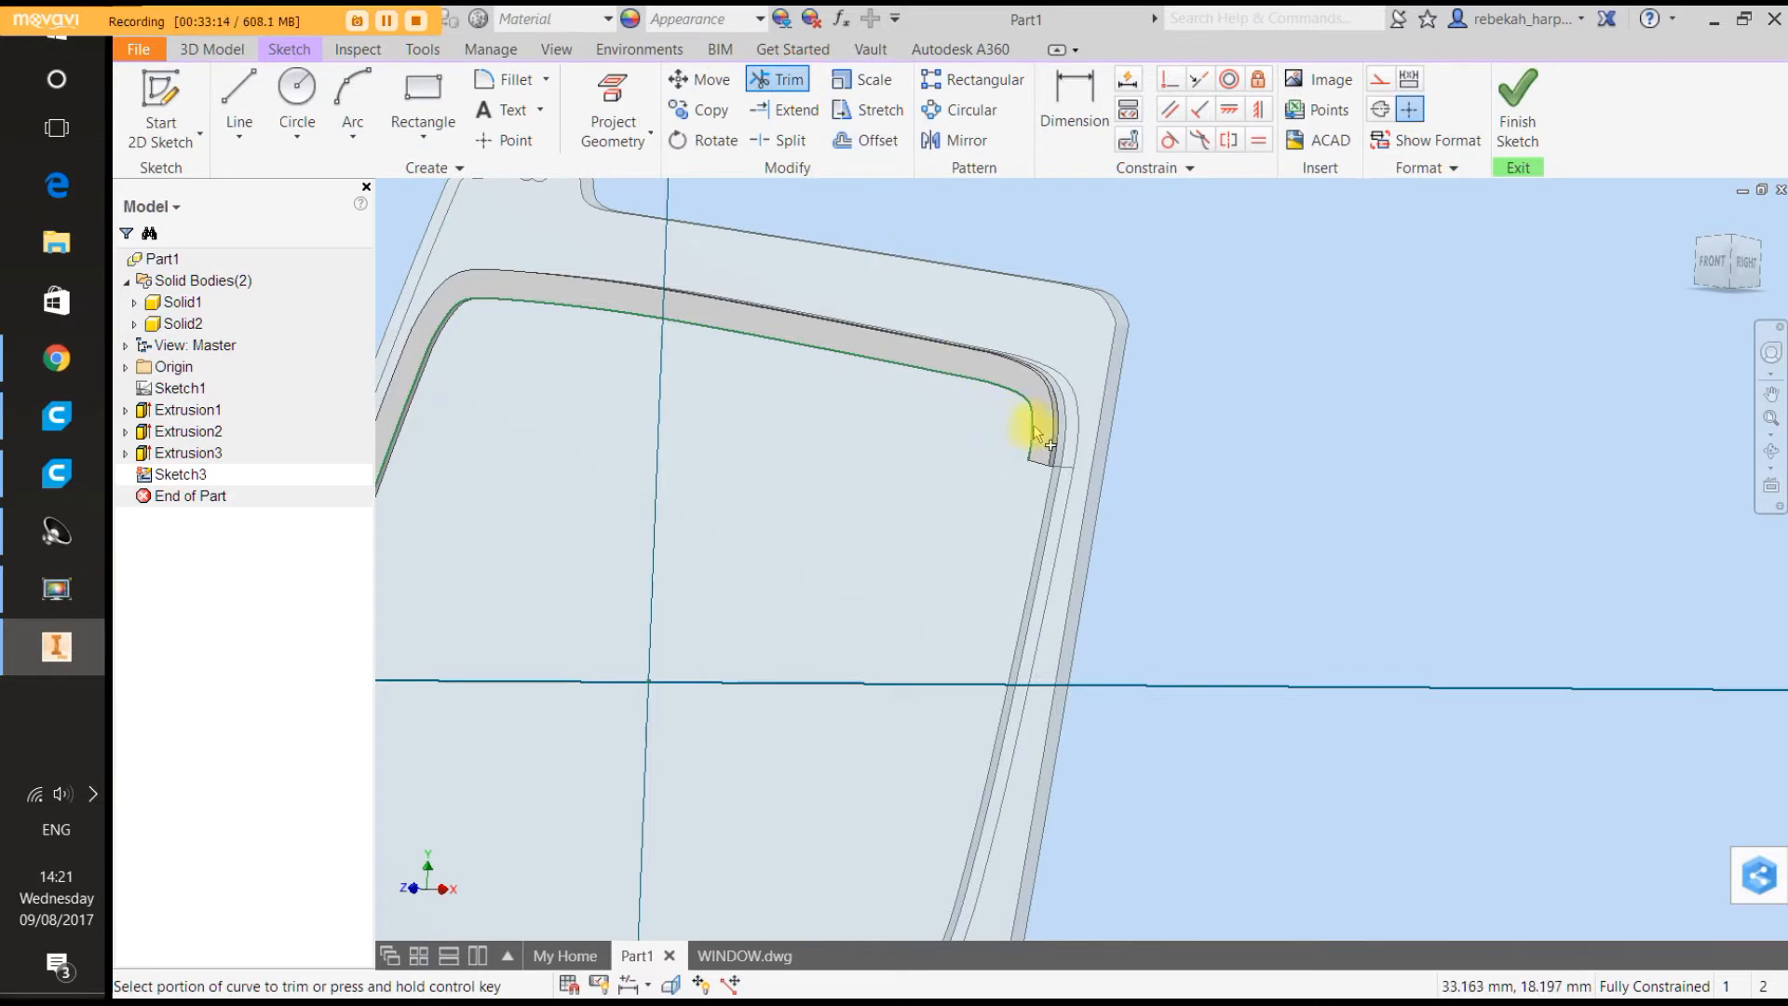
pyautogui.click(504, 139)
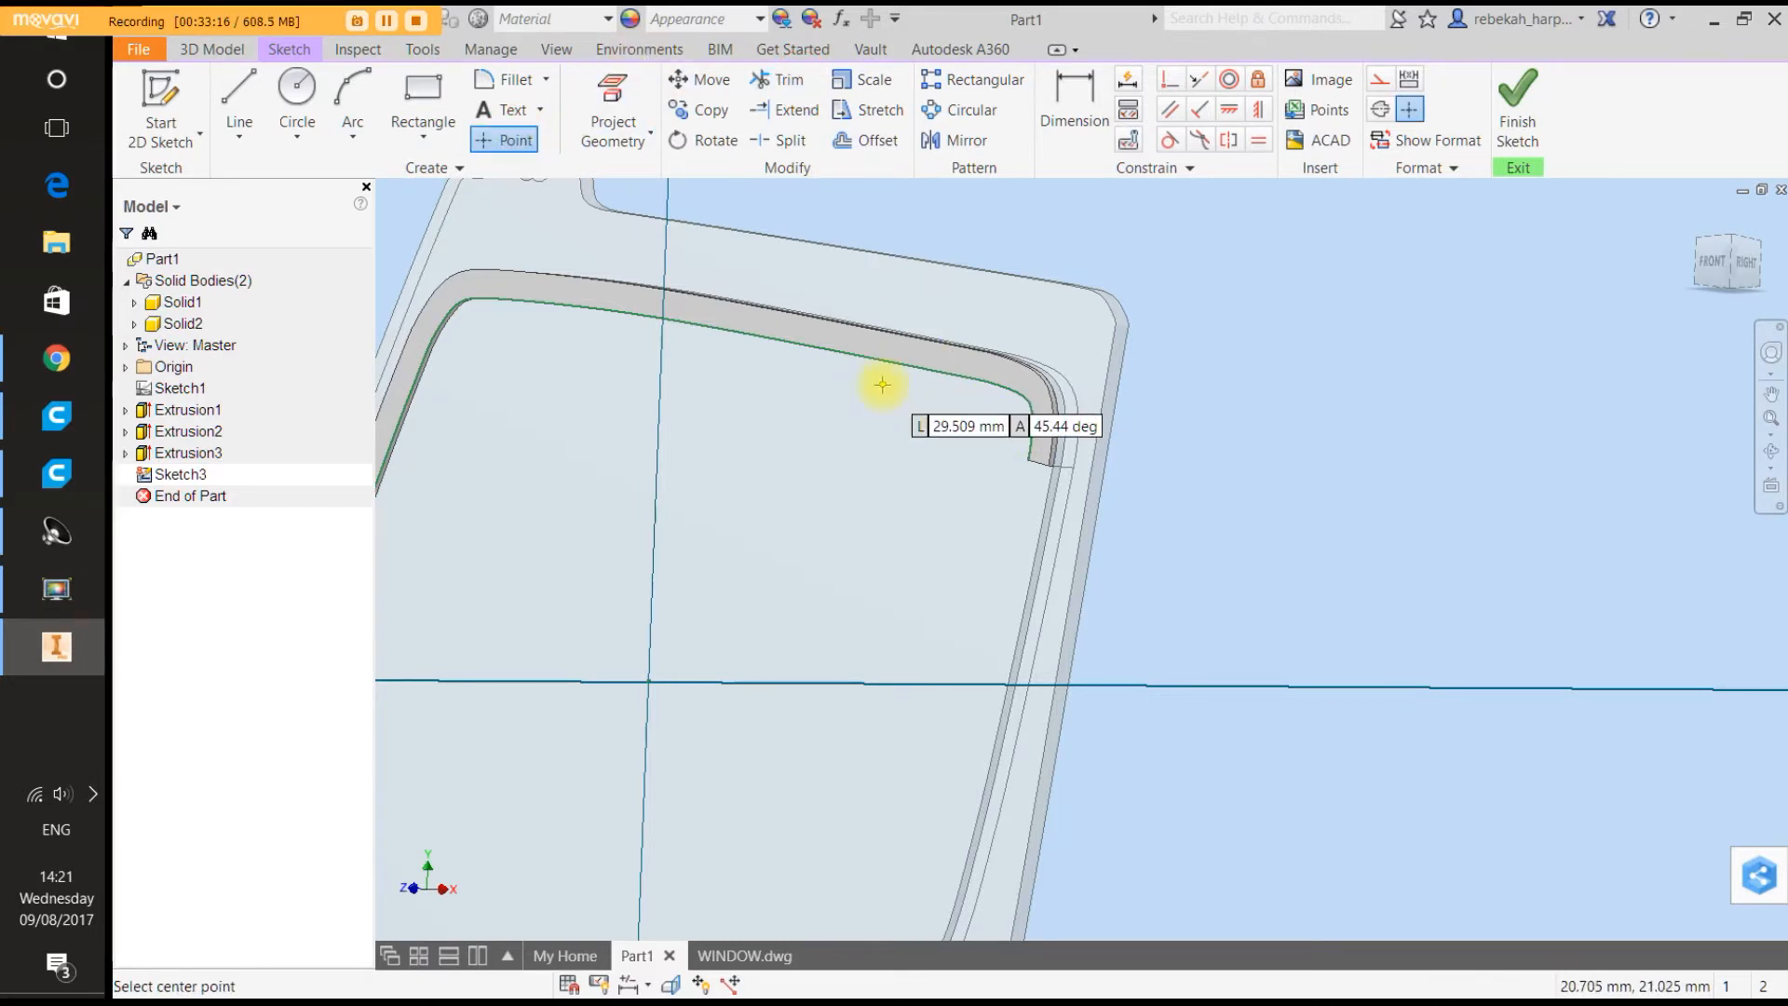
pyautogui.click(1000, 384)
pyautogui.rightClick(1004, 387)
pyautogui.click(1053, 386)
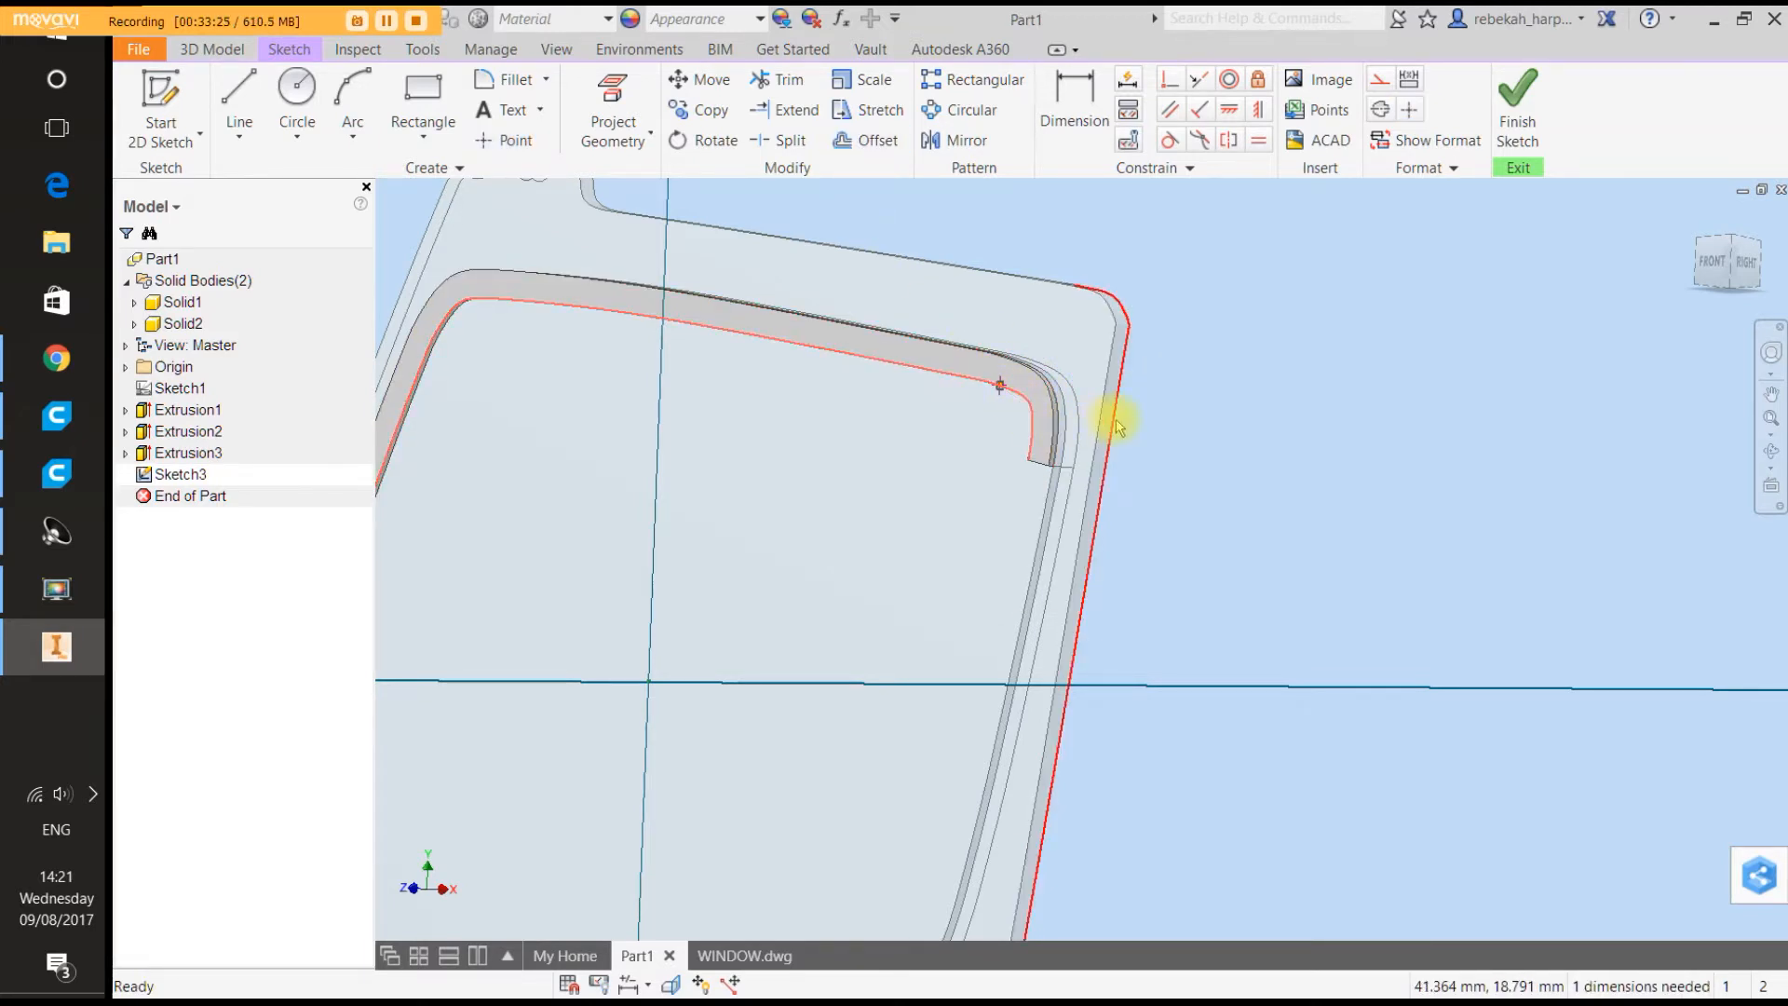
# Break the projected inner edge's link to the deflector so it becomes an independent sketch curve.
pyautogui.scroll(5, 1109, 411)
pyautogui.moveTo(1156, 342); pyautogui.dragTo(803, 602)
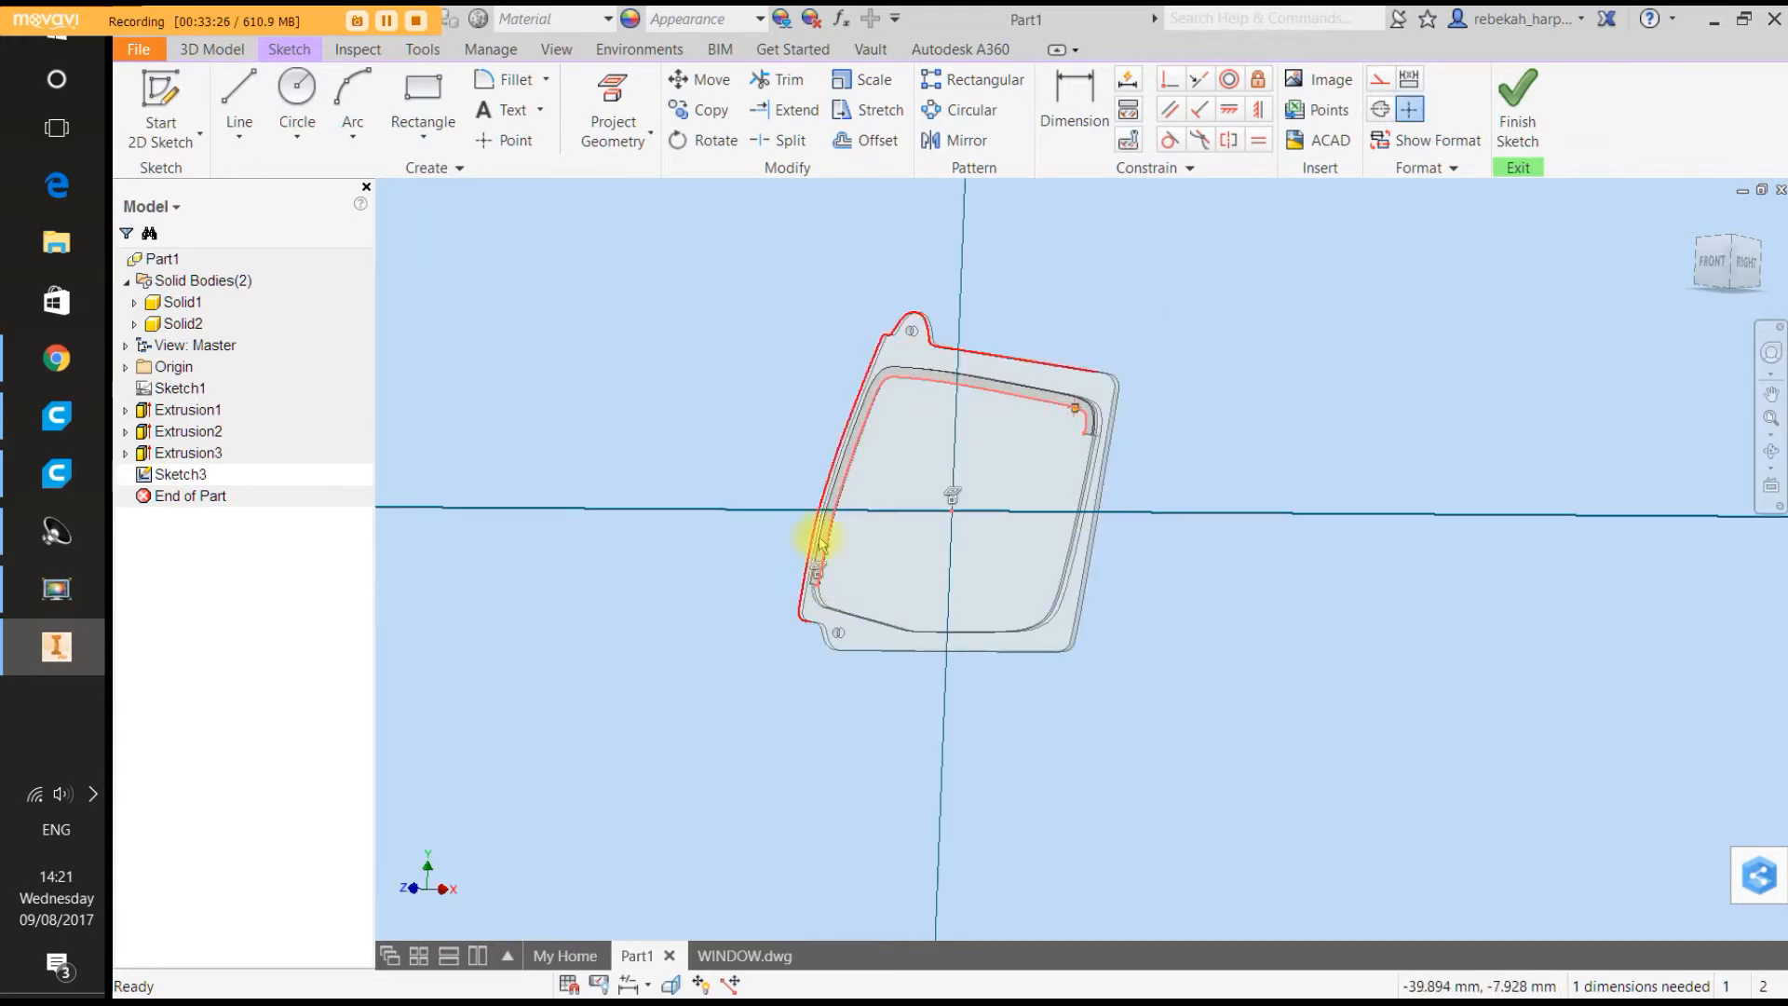
pyautogui.rightClick(908, 387)
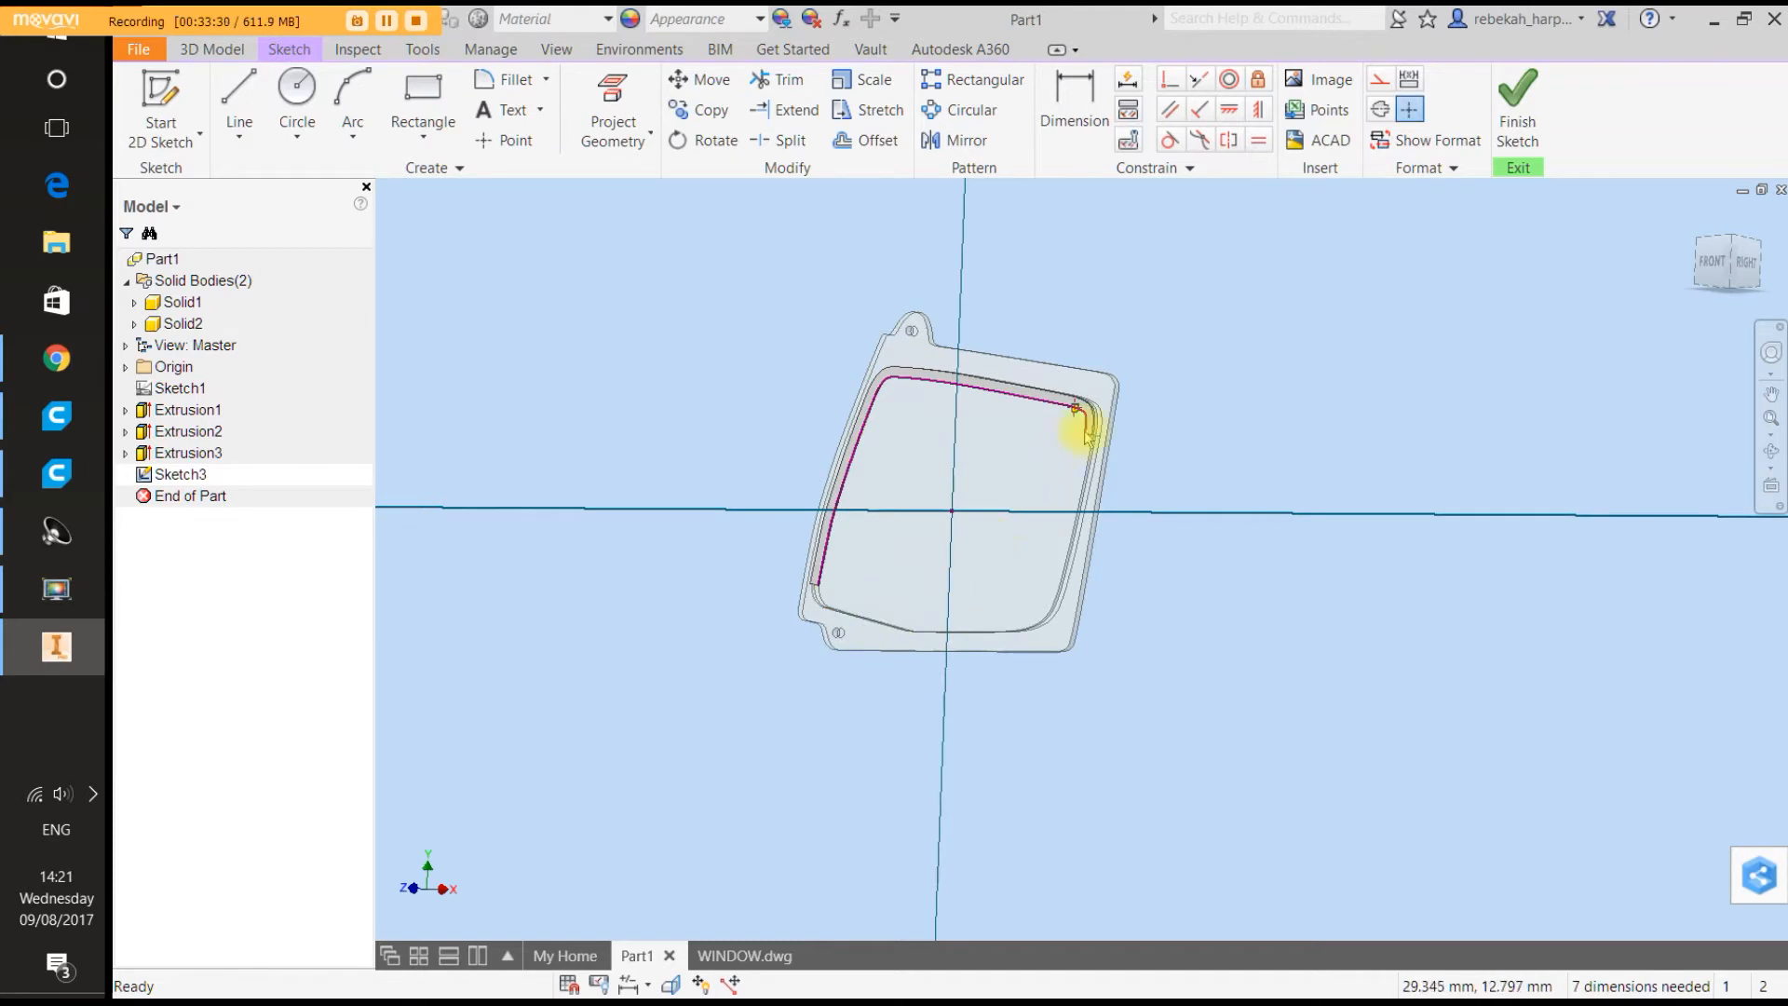
# Try to trim the unlinked inner edge curve beyond the sketch point.
pyautogui.scroll(5, 1087, 438)
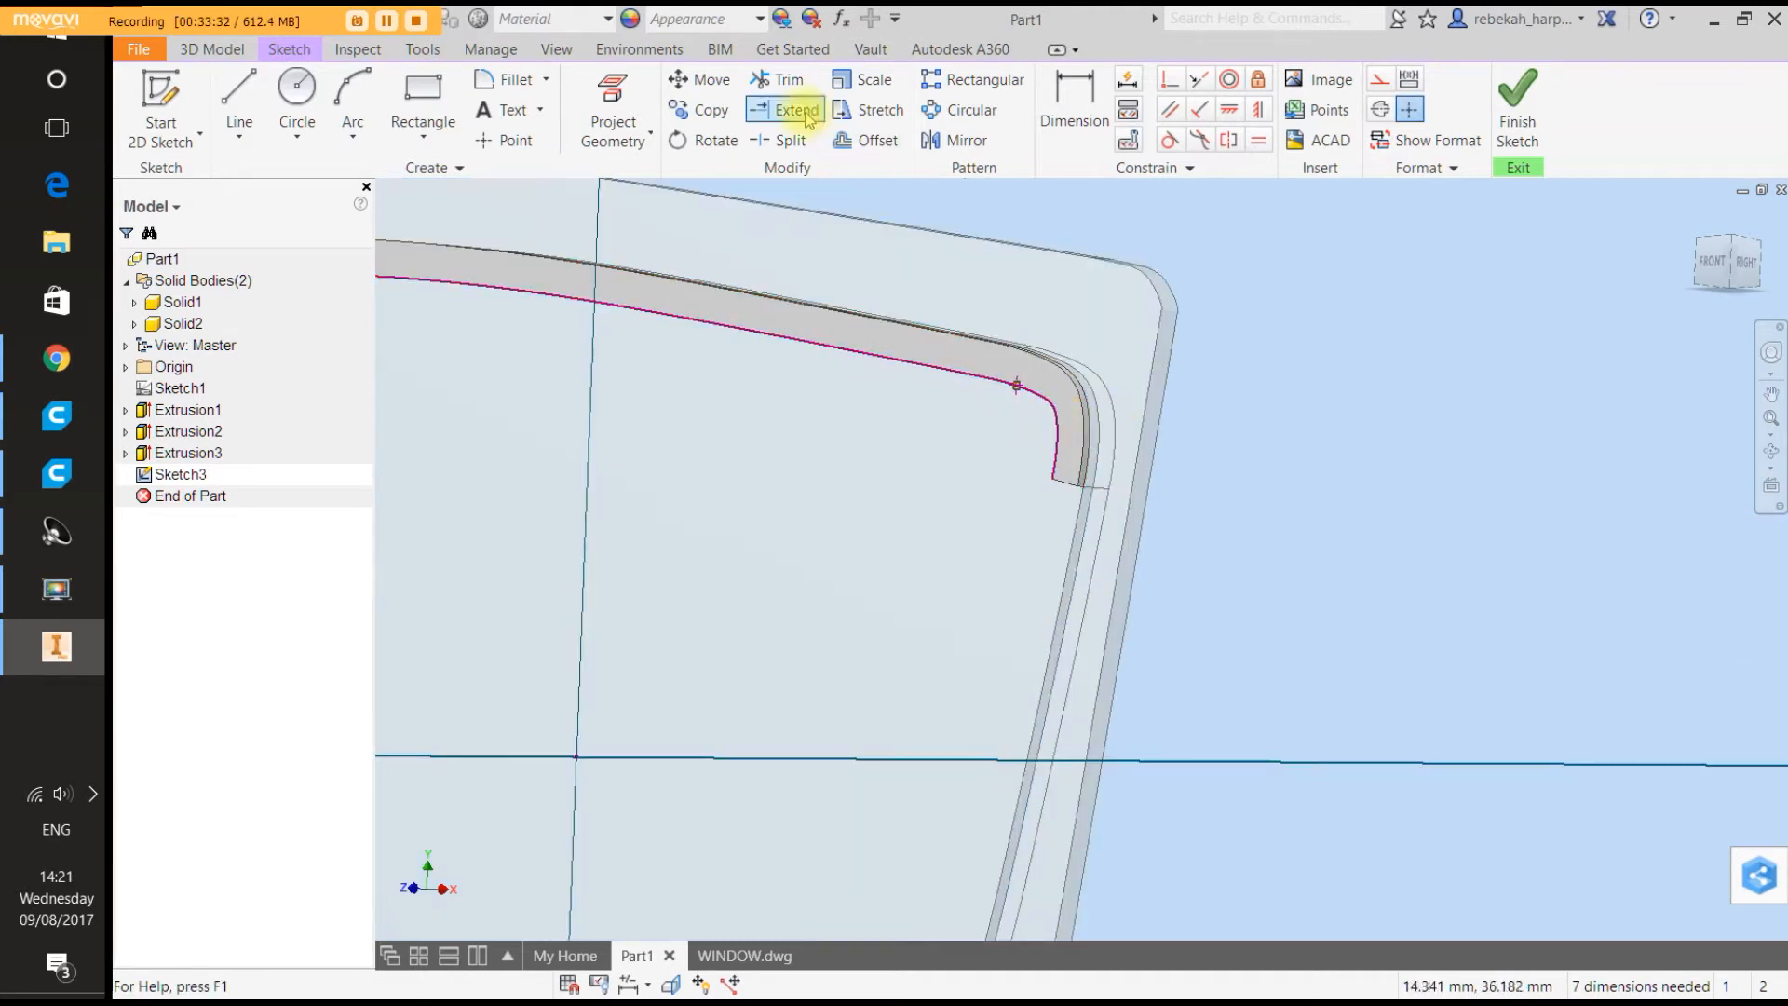
pyautogui.click(779, 80)
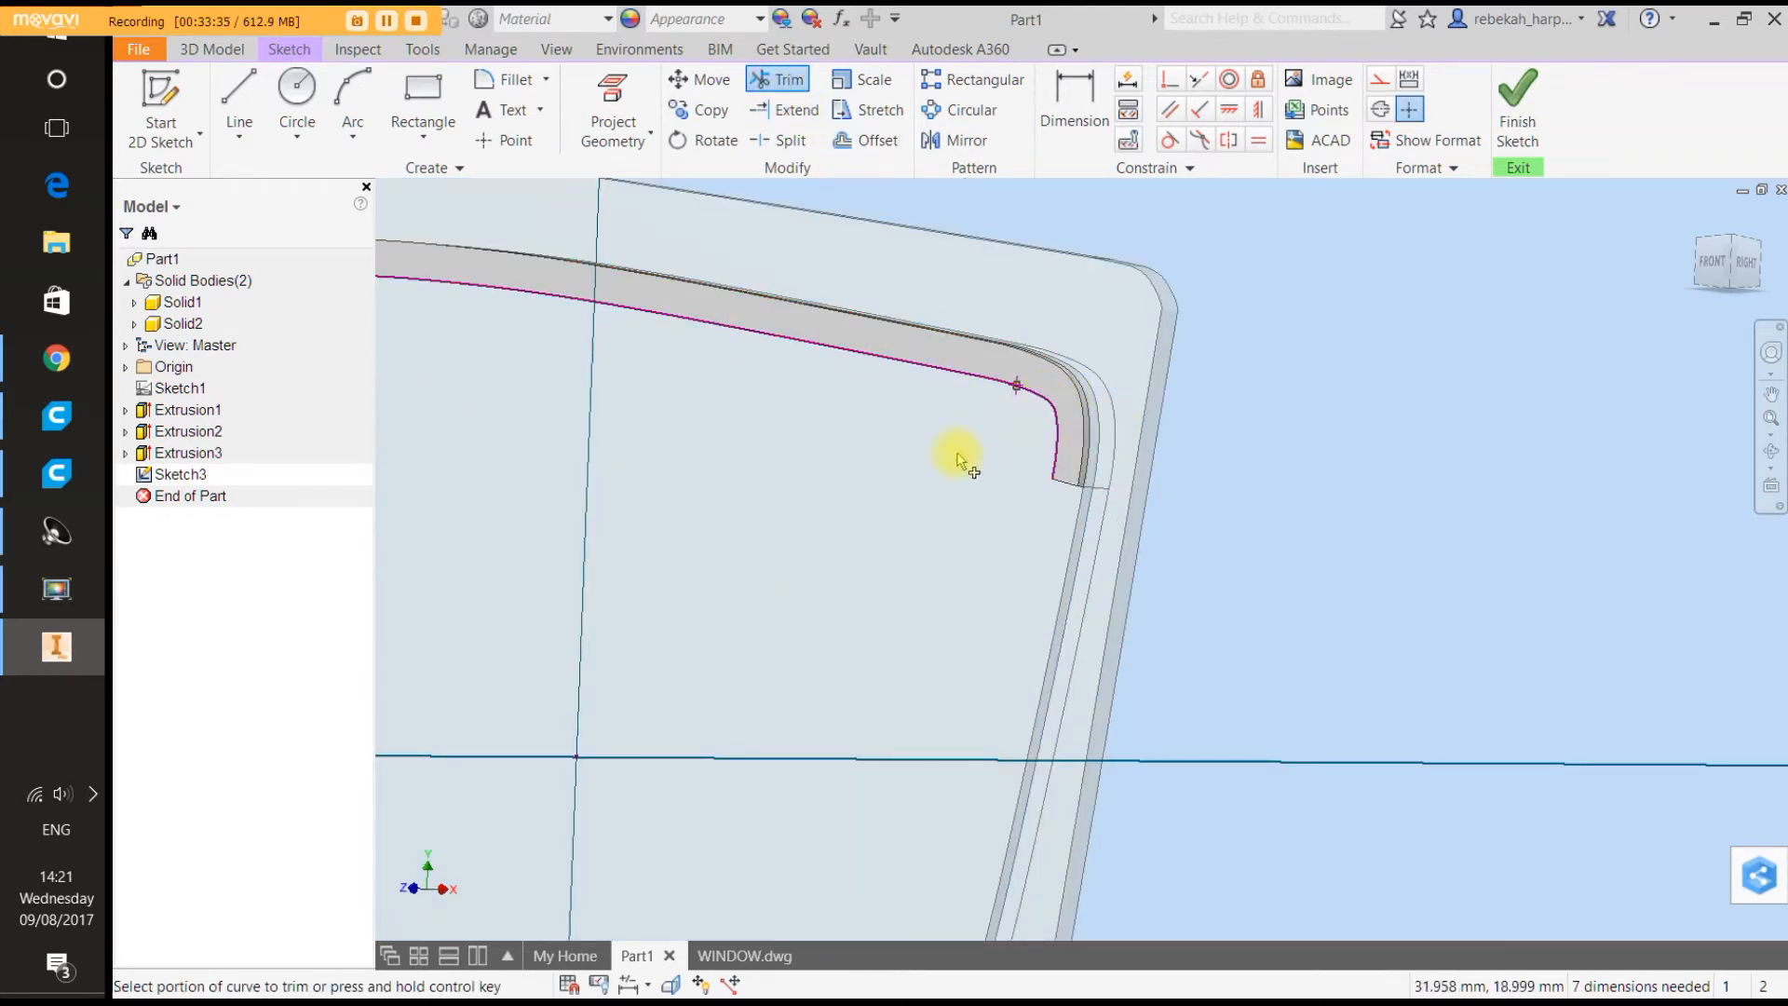
pyautogui.rightClick(960, 459)
pyautogui.click(1018, 448)
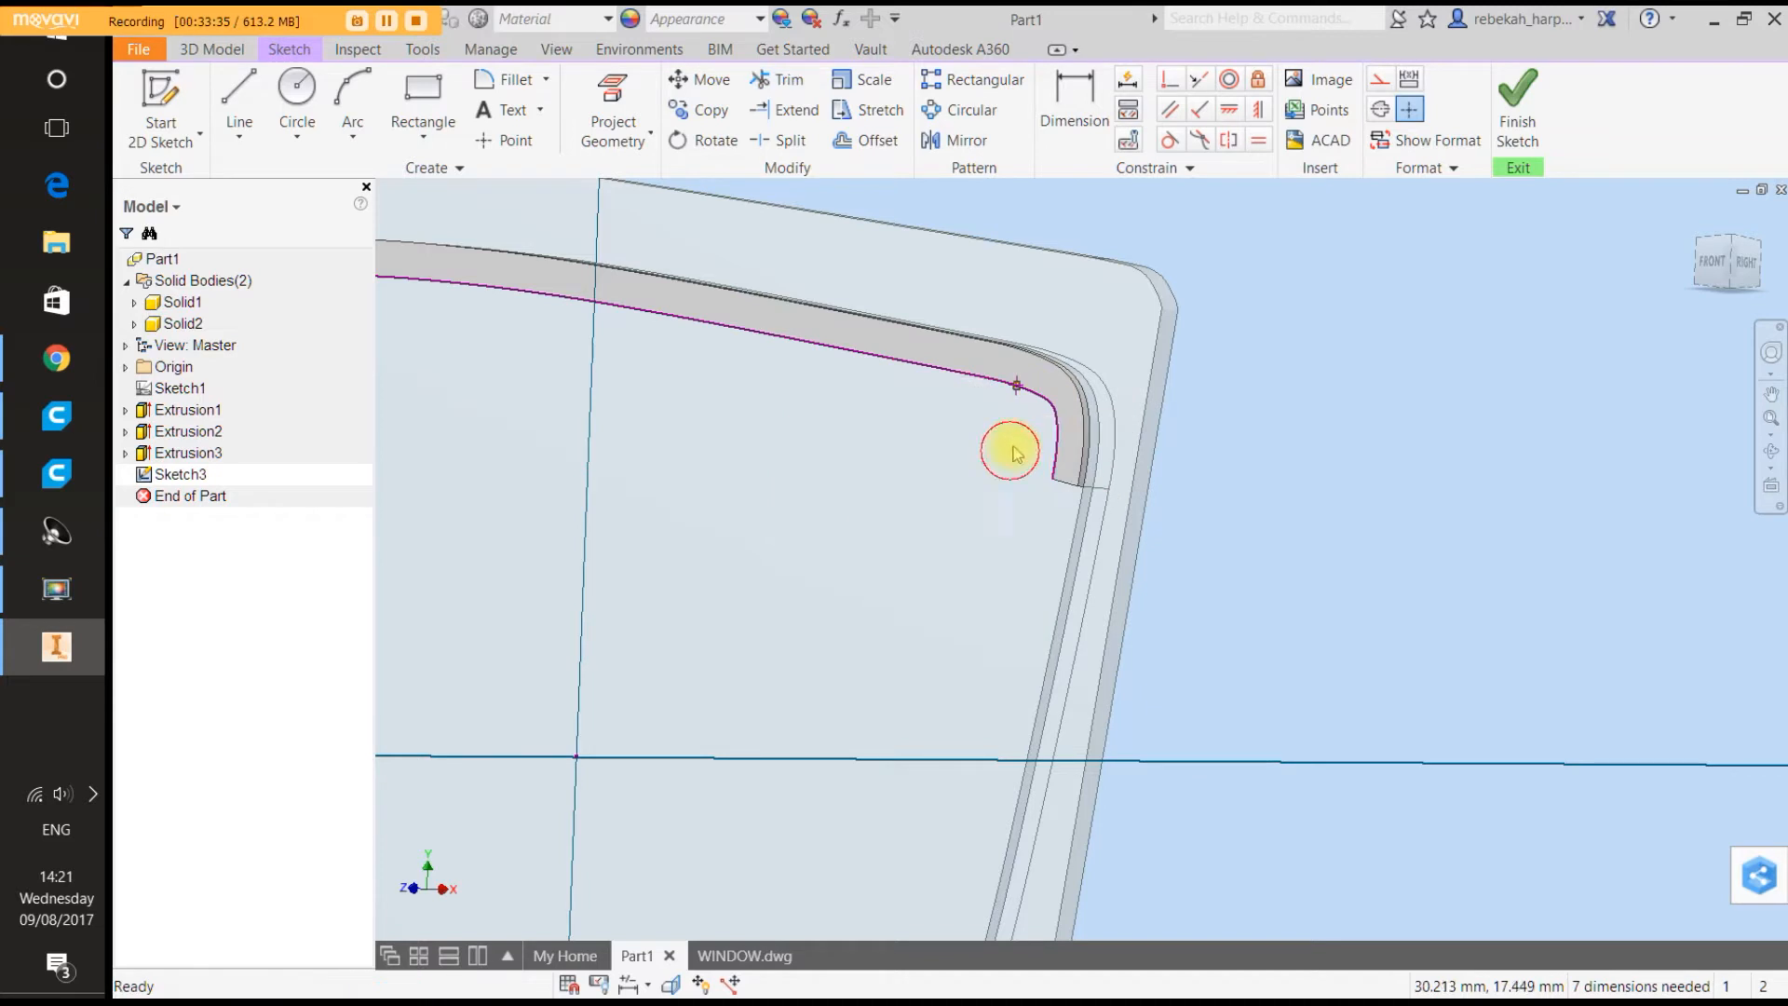
# Delete the unlinked inner edge curve and undo the deletion.
pyautogui.click(1050, 402)
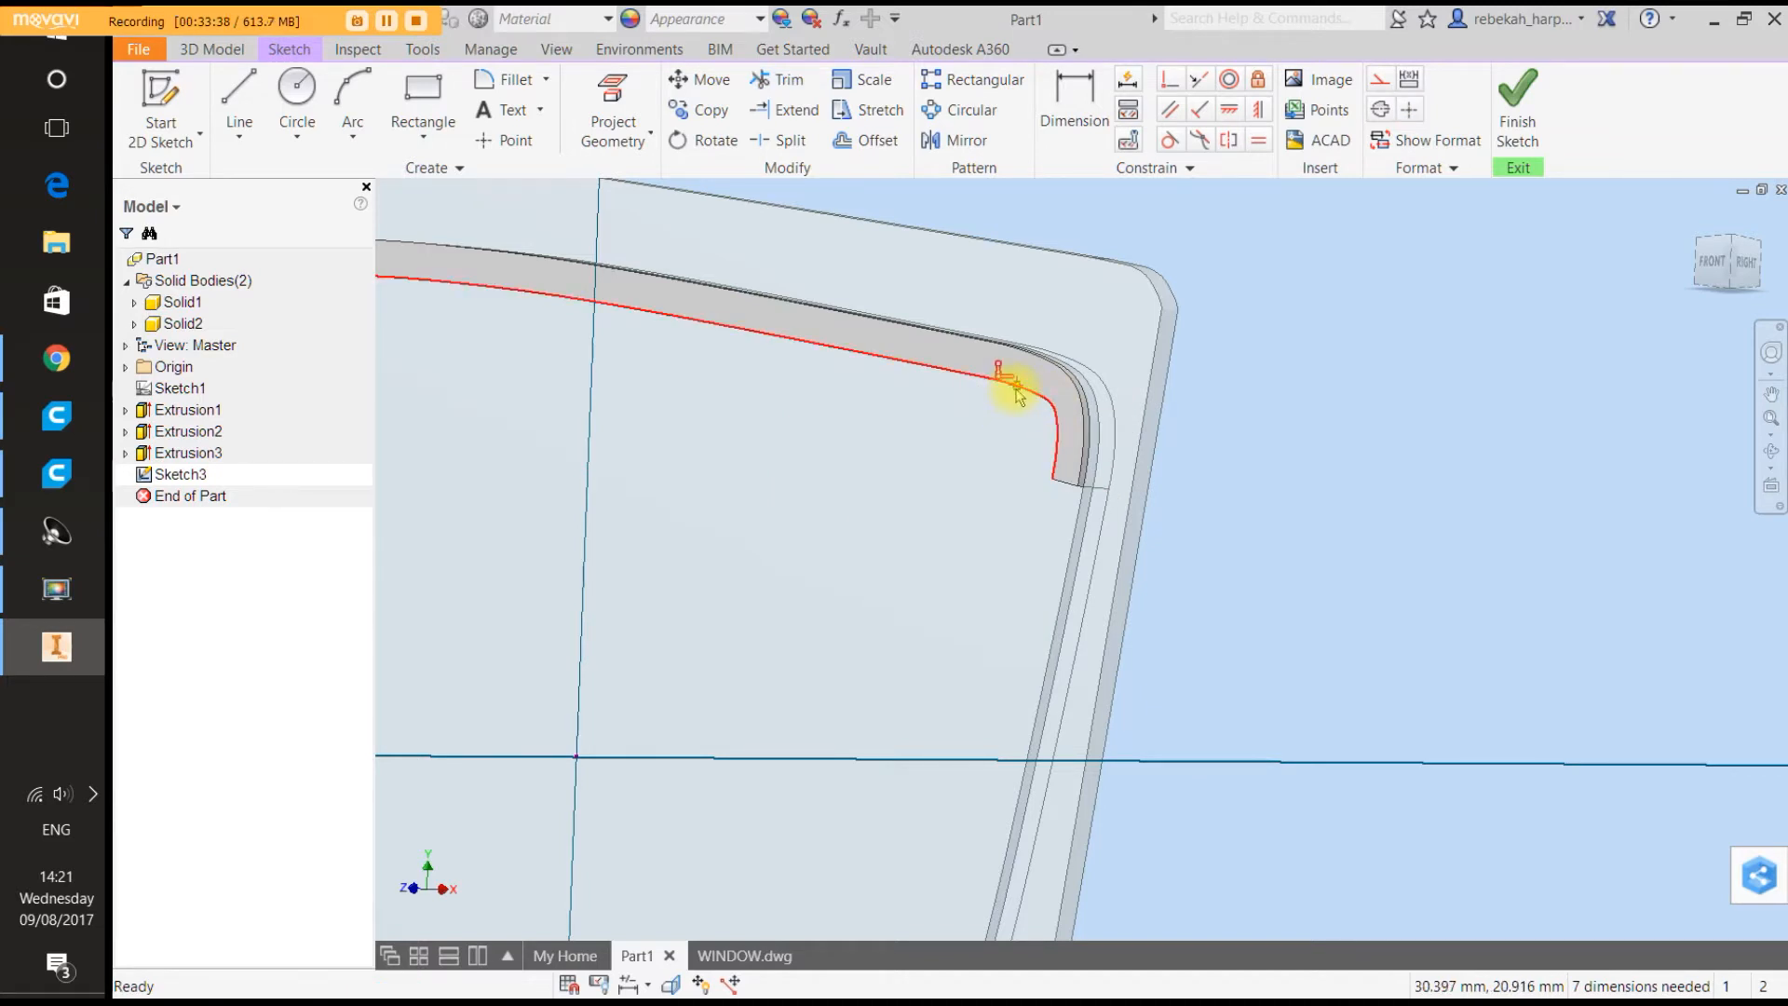
pyautogui.rightClick(1017, 388)
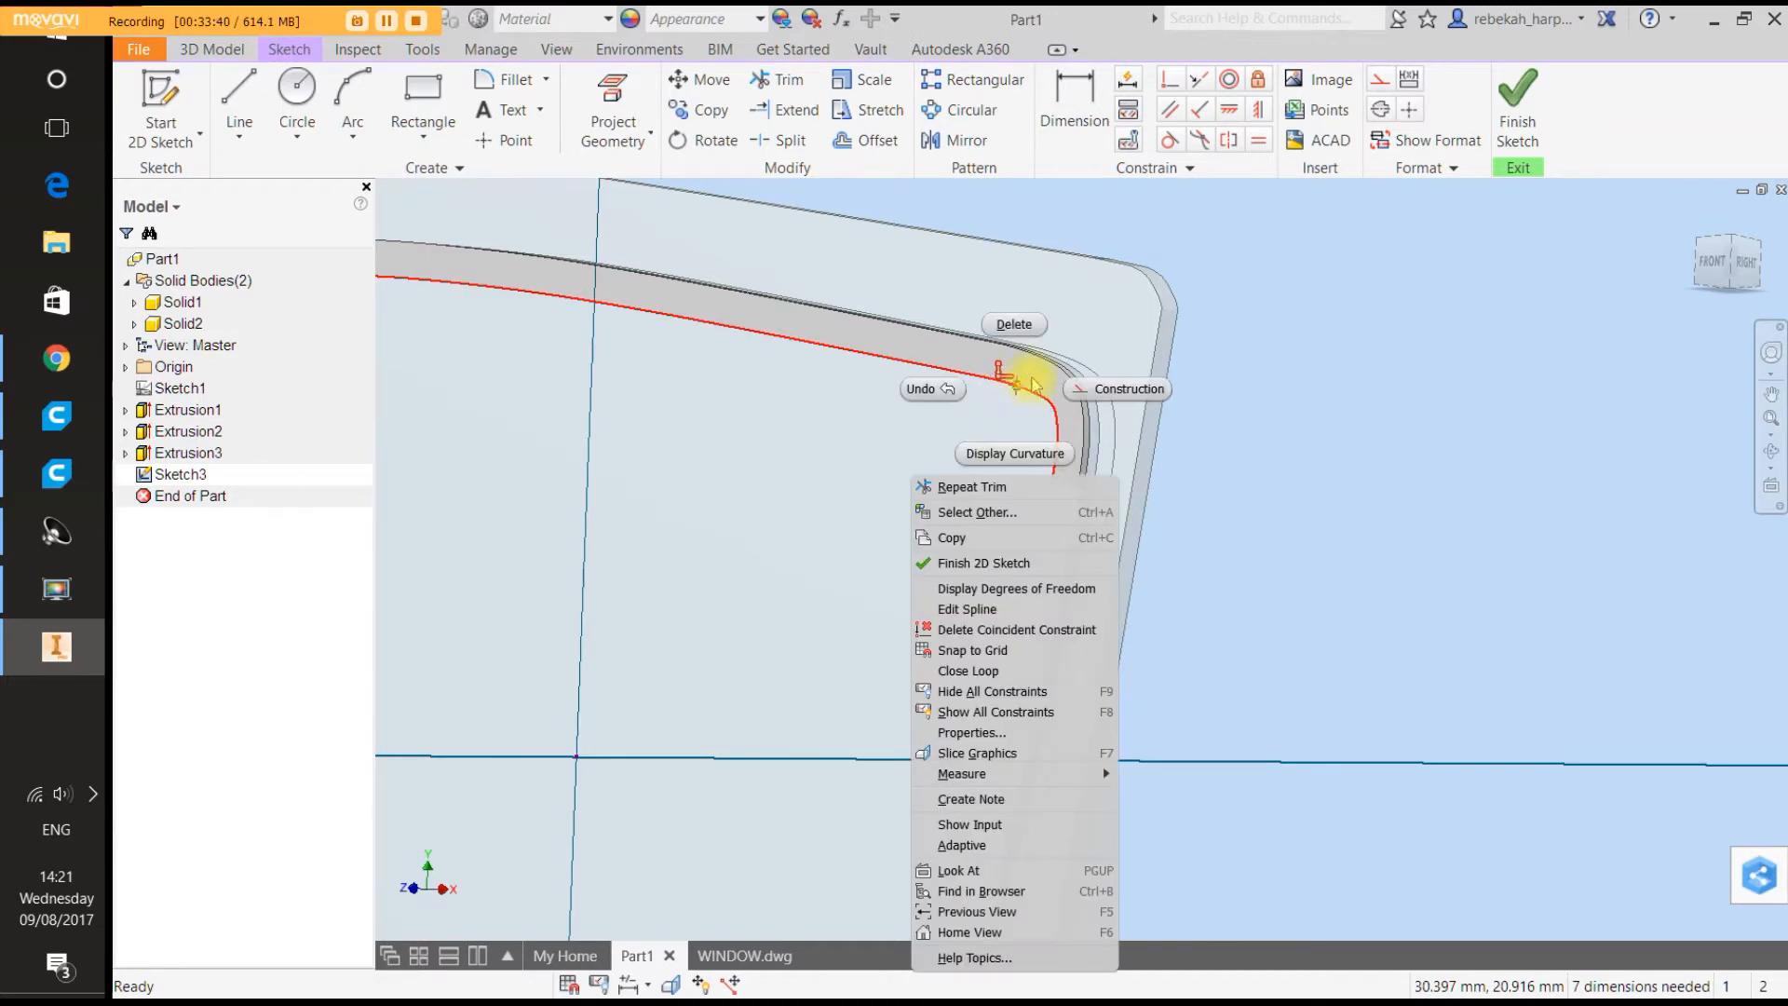
pyautogui.click(1020, 326)
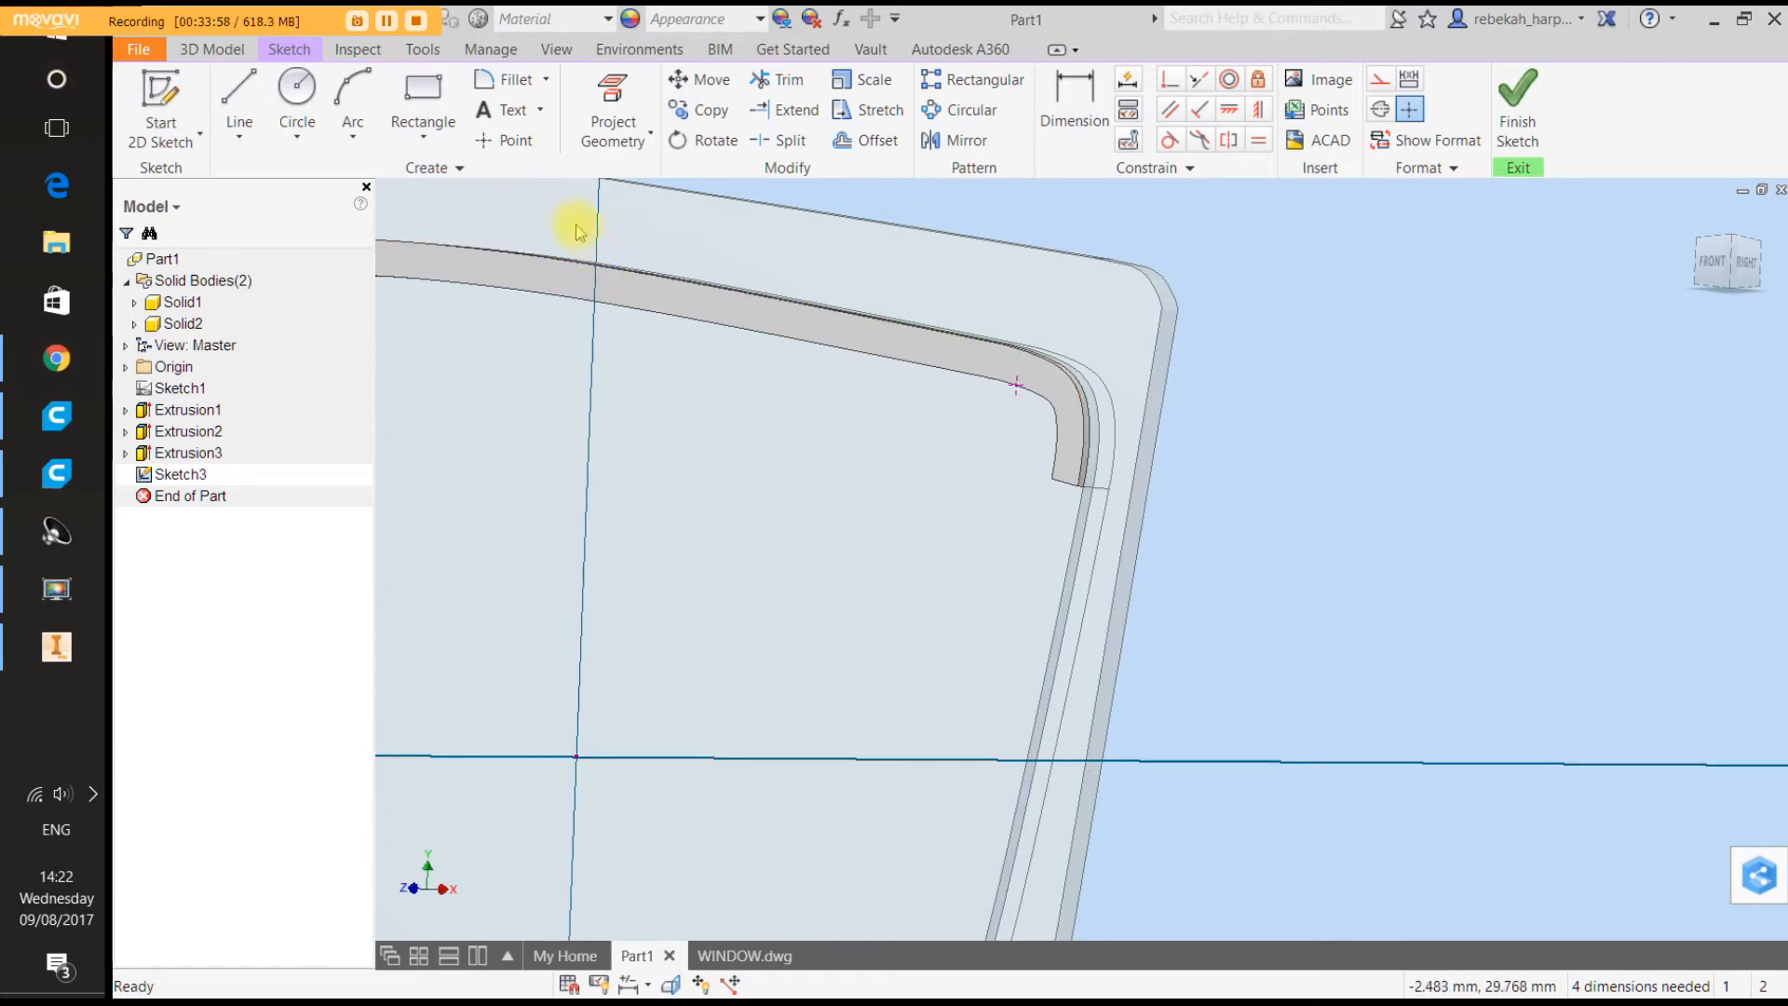
pyautogui.rightClick(761, 380)
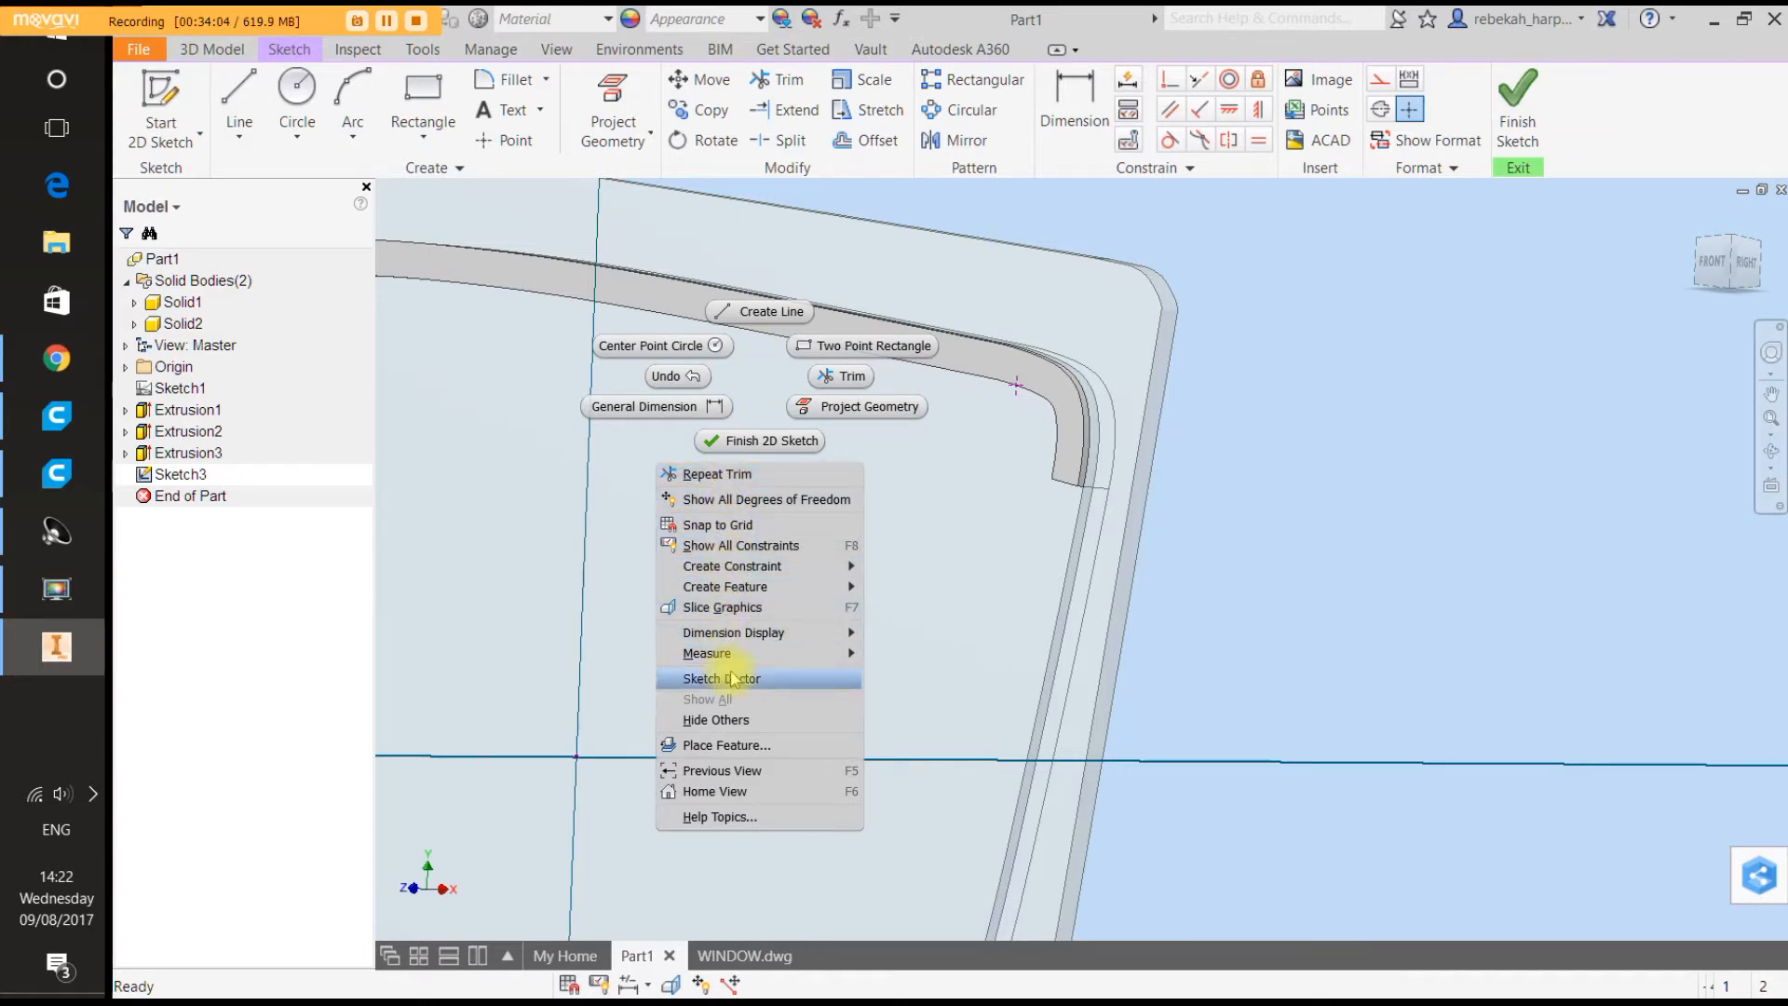
pyautogui.click(684, 377)
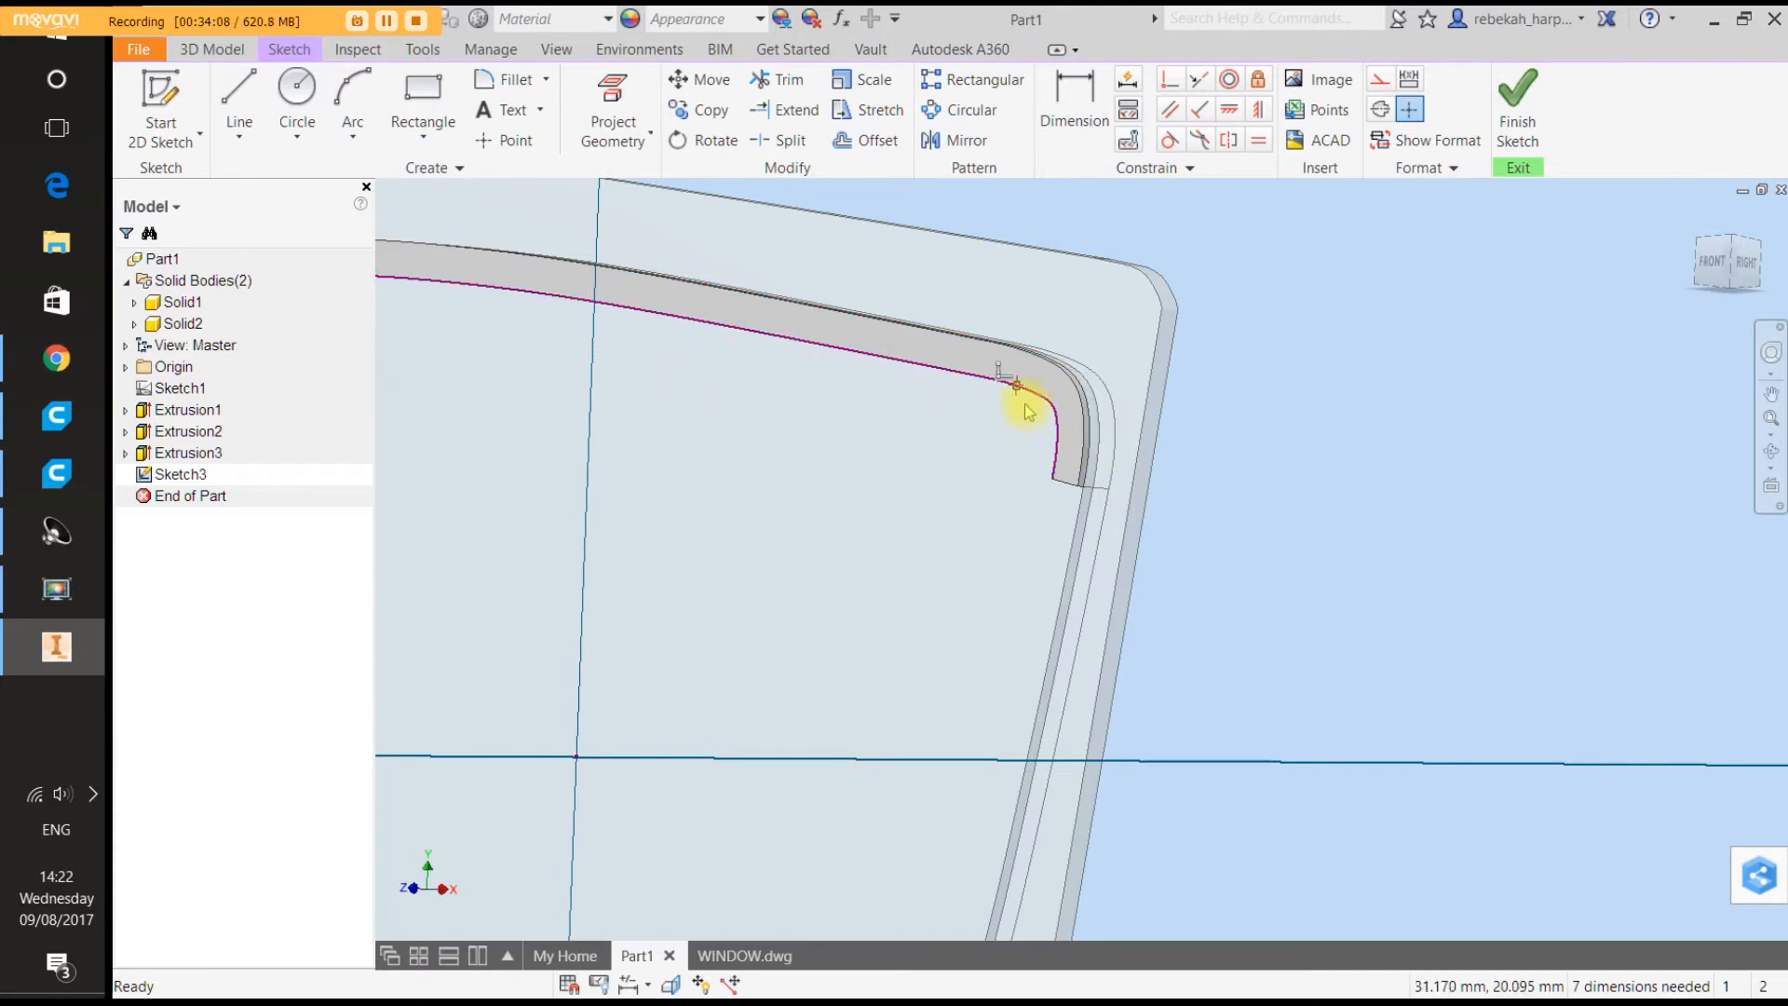
# Delete the sketch point on the inner edge curve and place a new one at the start of the bend.
pyautogui.scroll(5, 1024, 403)
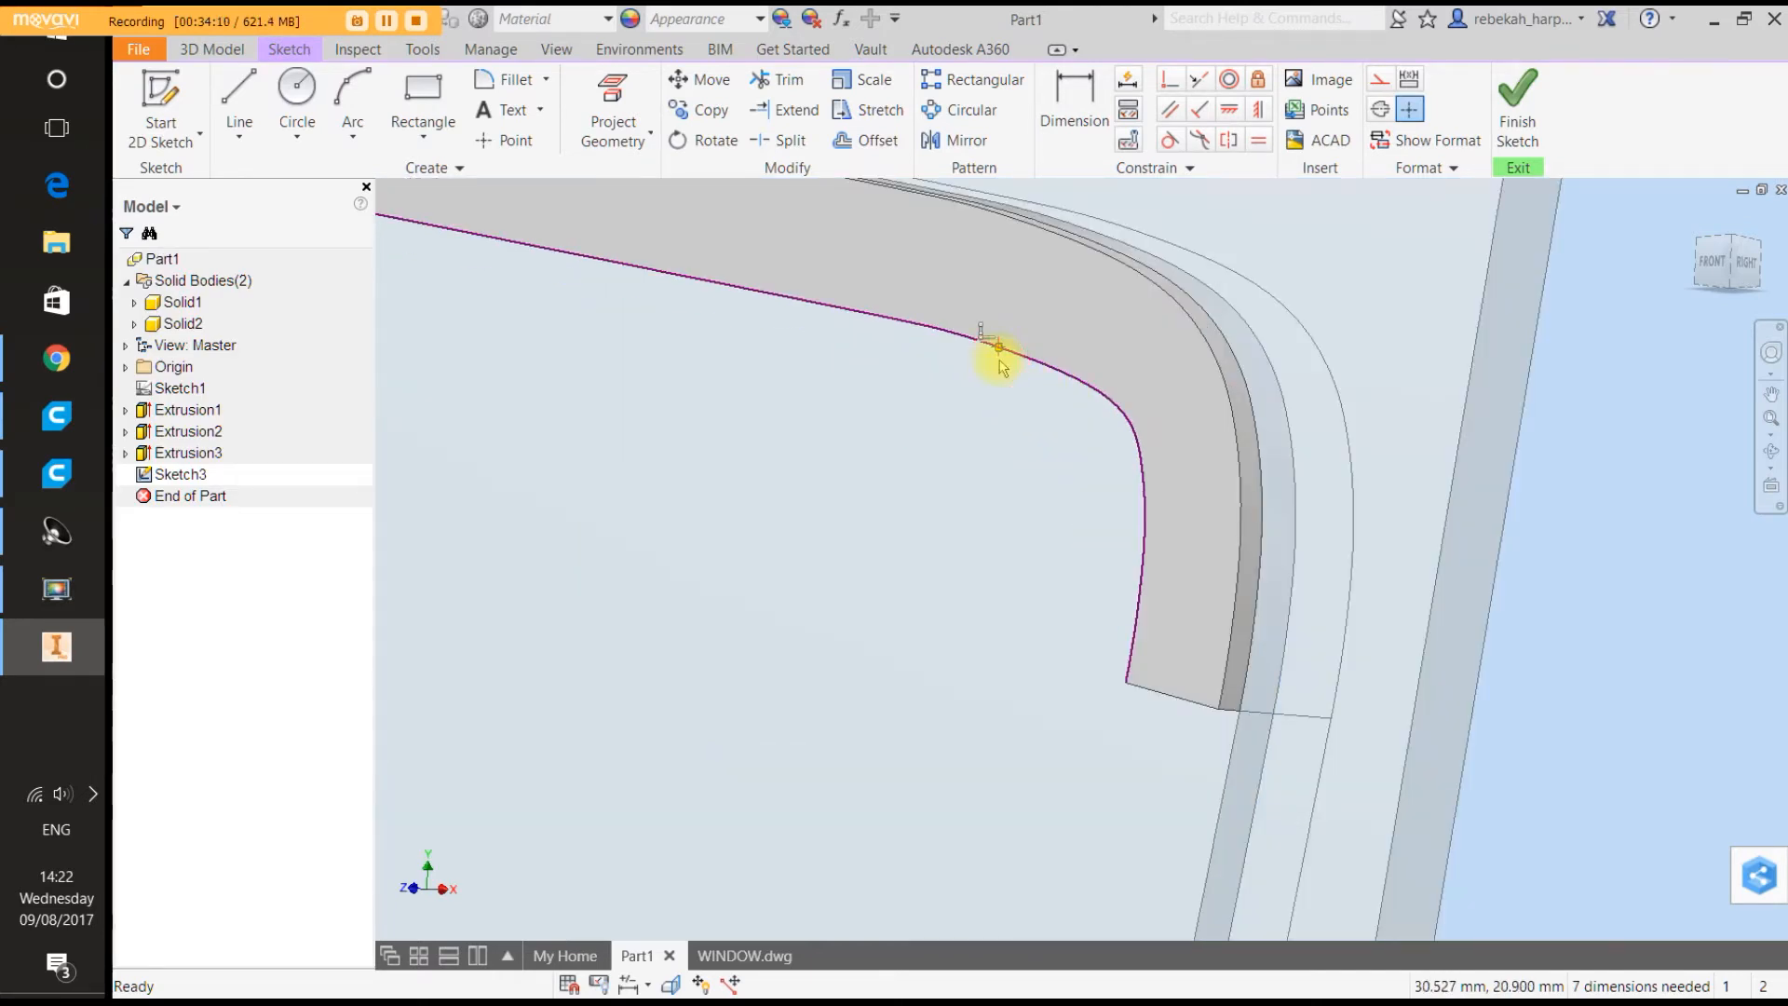
pyautogui.rightClick(999, 362)
pyautogui.click(998, 292)
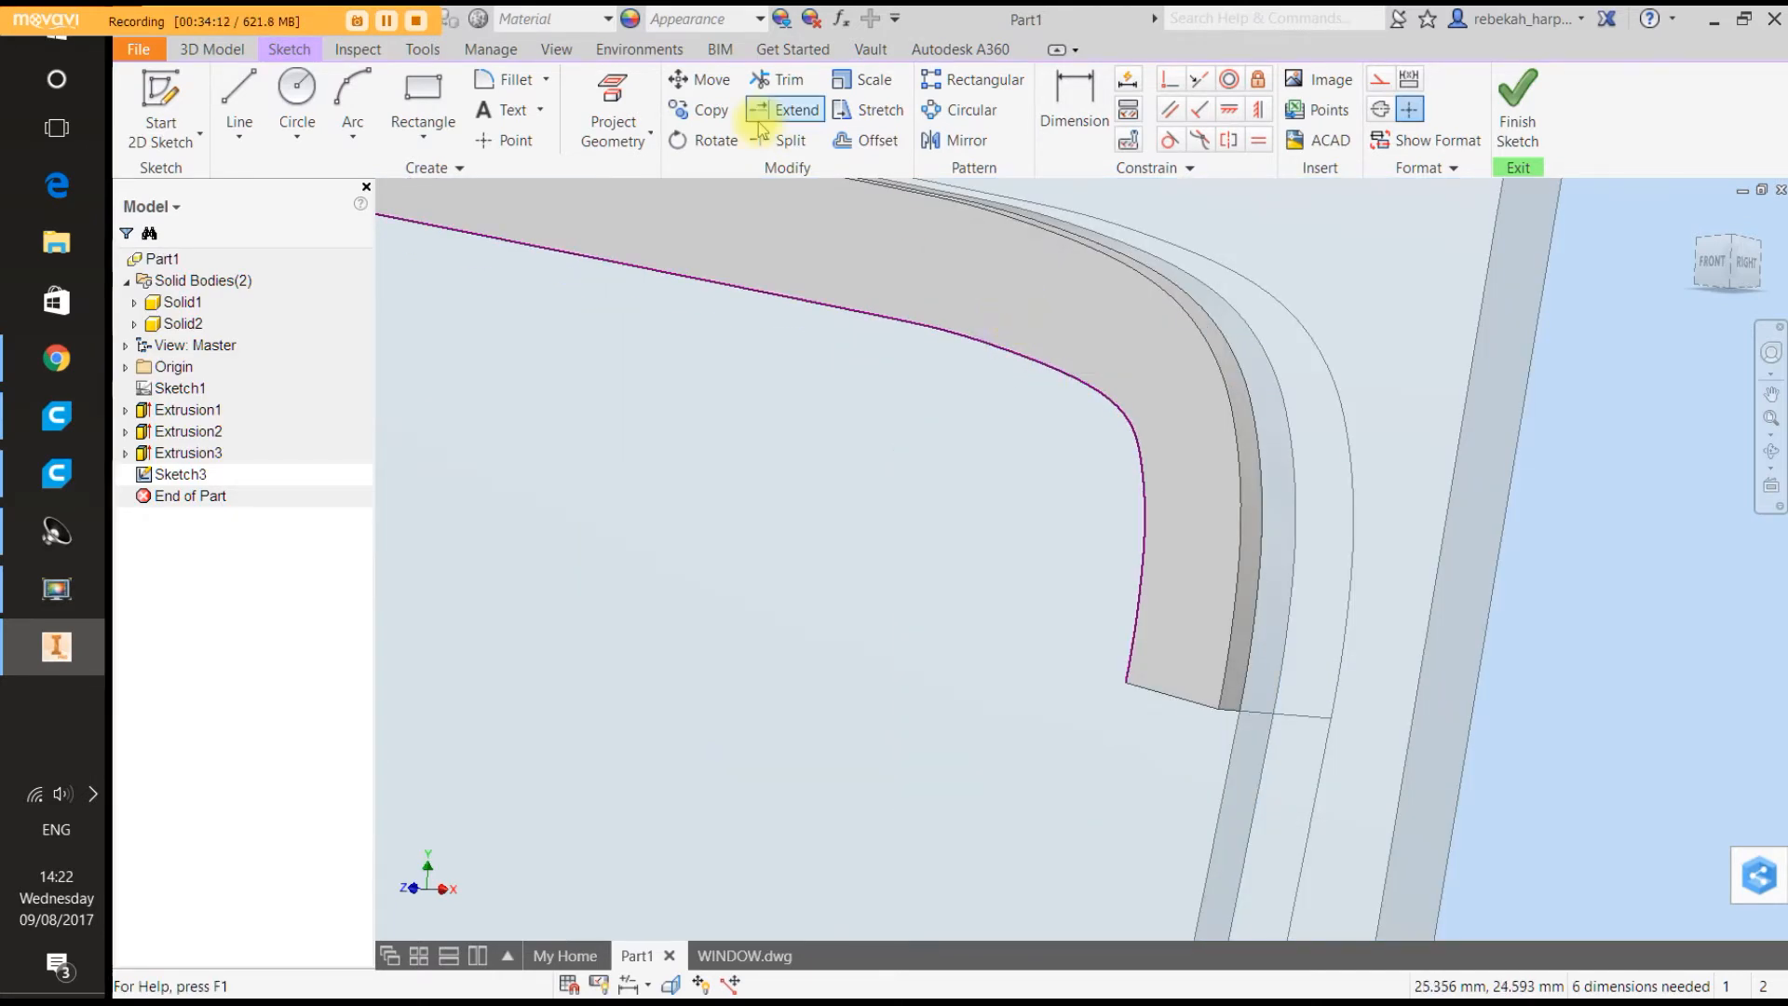
pyautogui.click(504, 139)
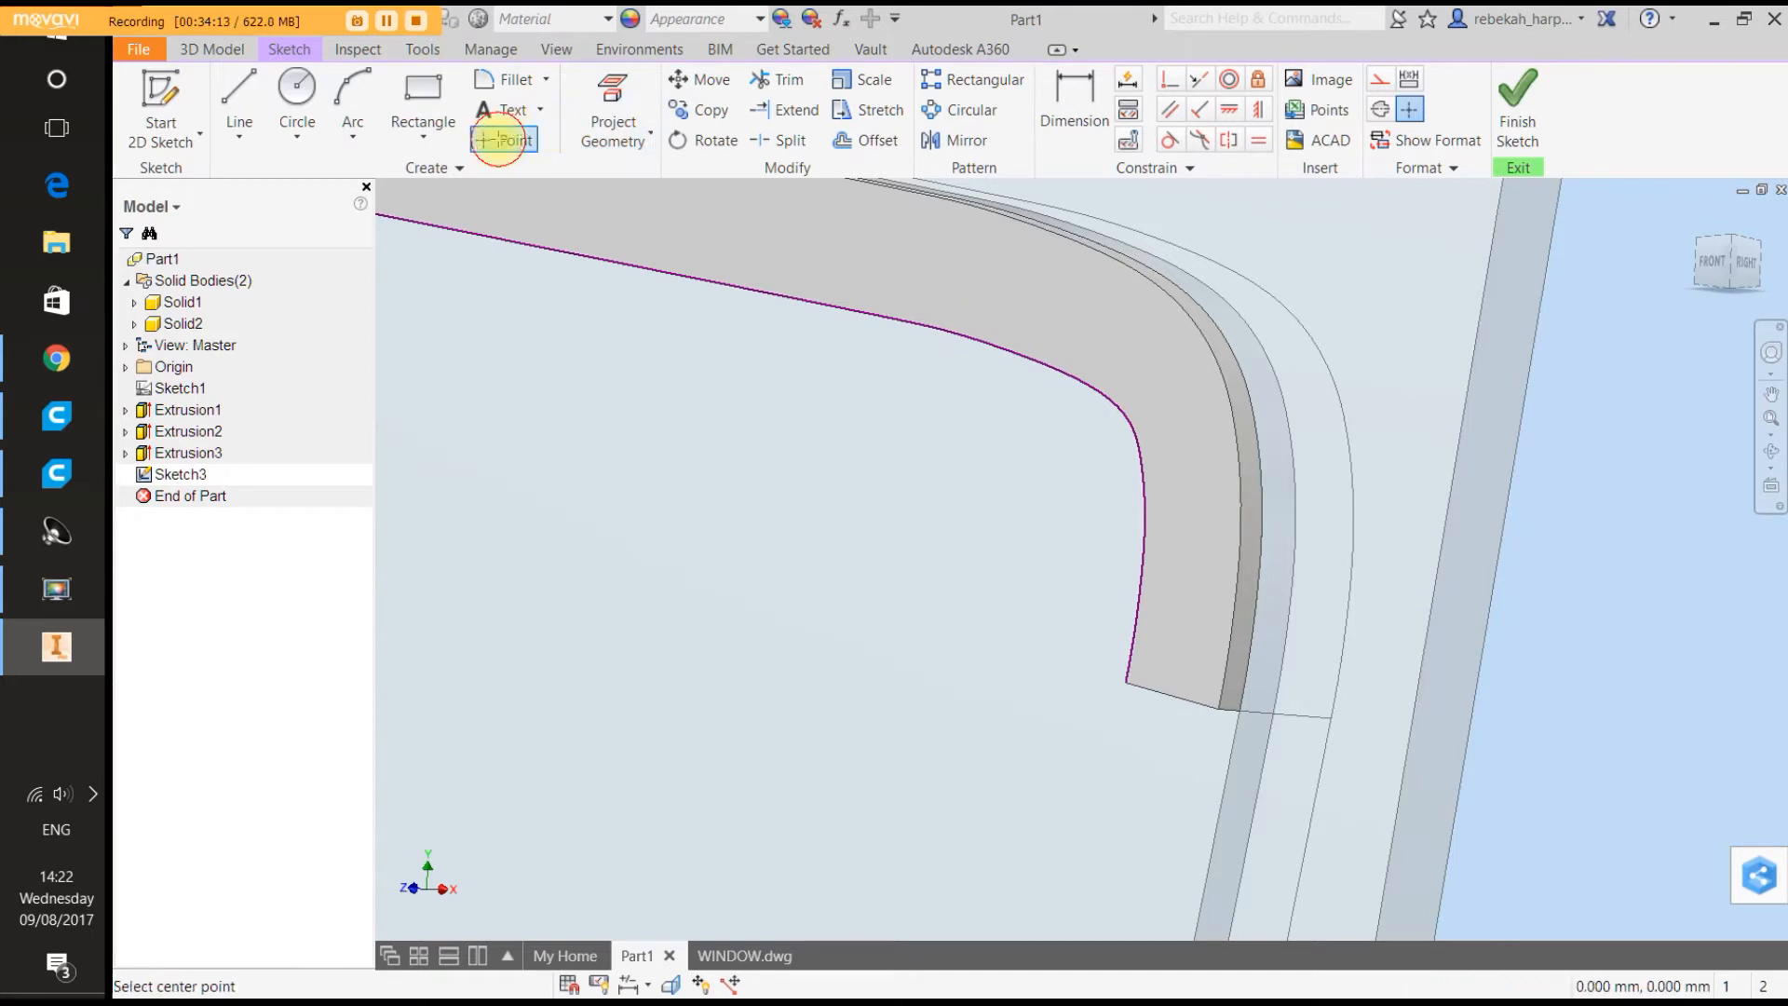
pyautogui.click(998, 348)
pyautogui.rightClick(997, 348)
pyautogui.click(1048, 353)
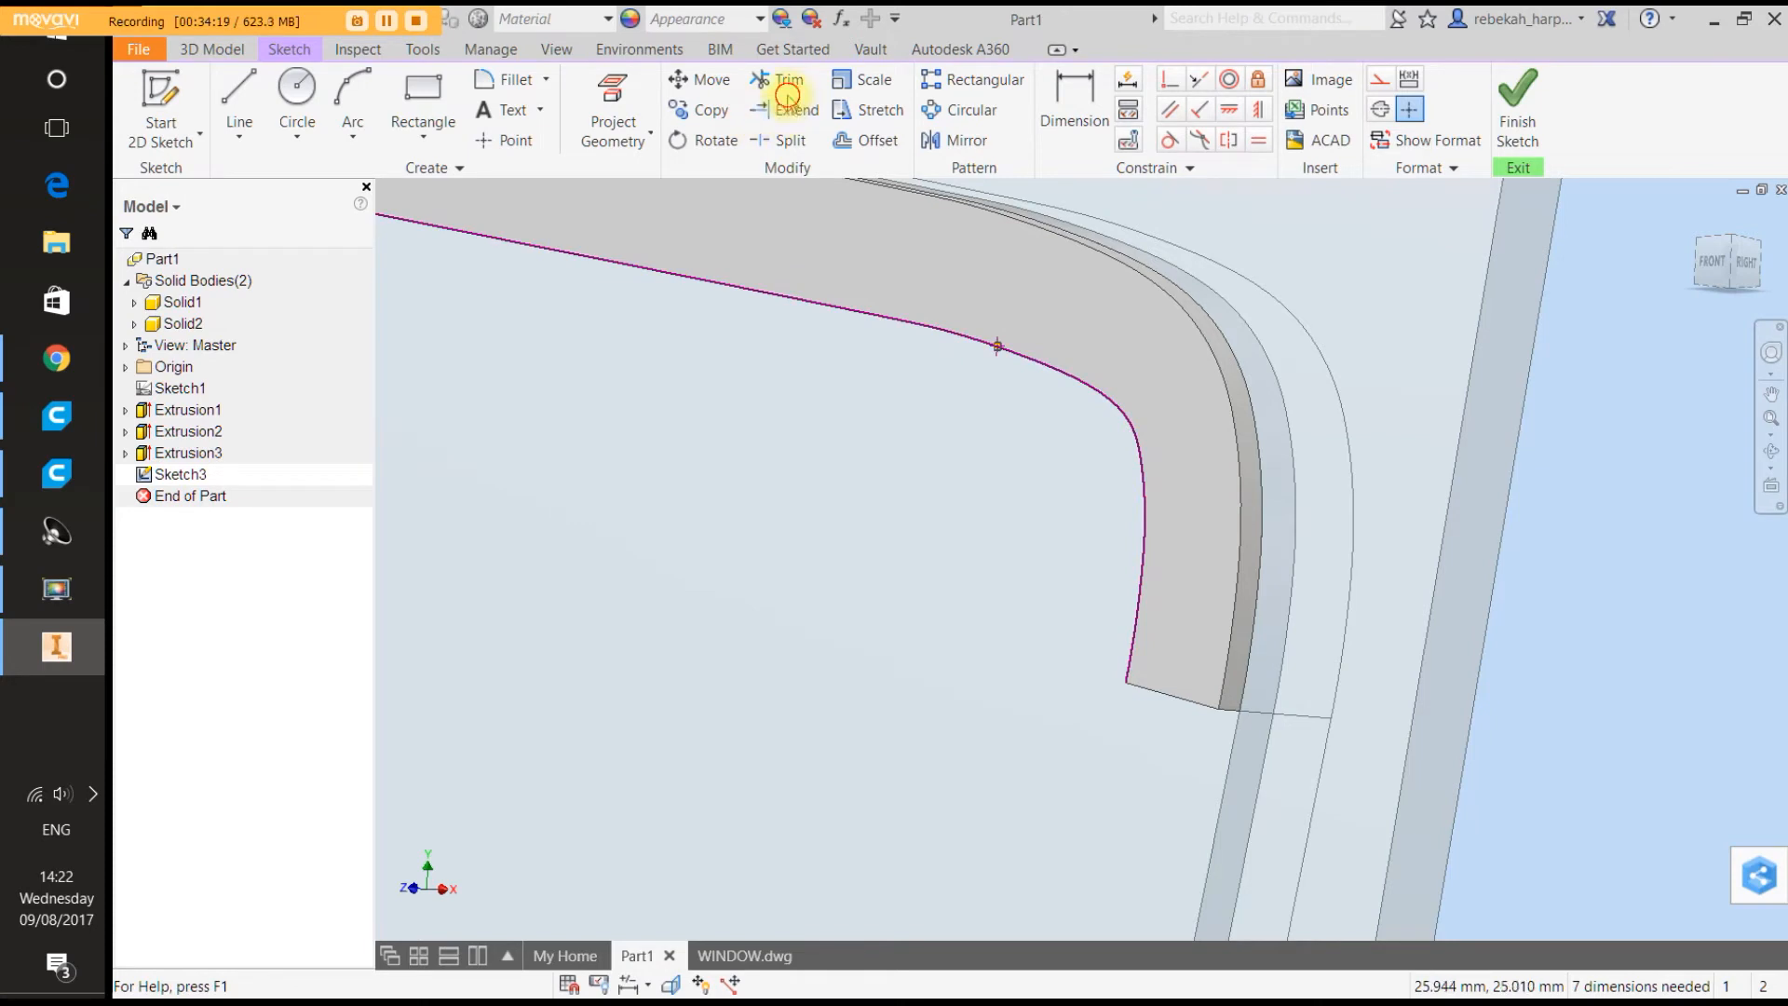
# Try to trim the bend of the inner edge curve at the newly placed point.
pyautogui.click(782, 79)
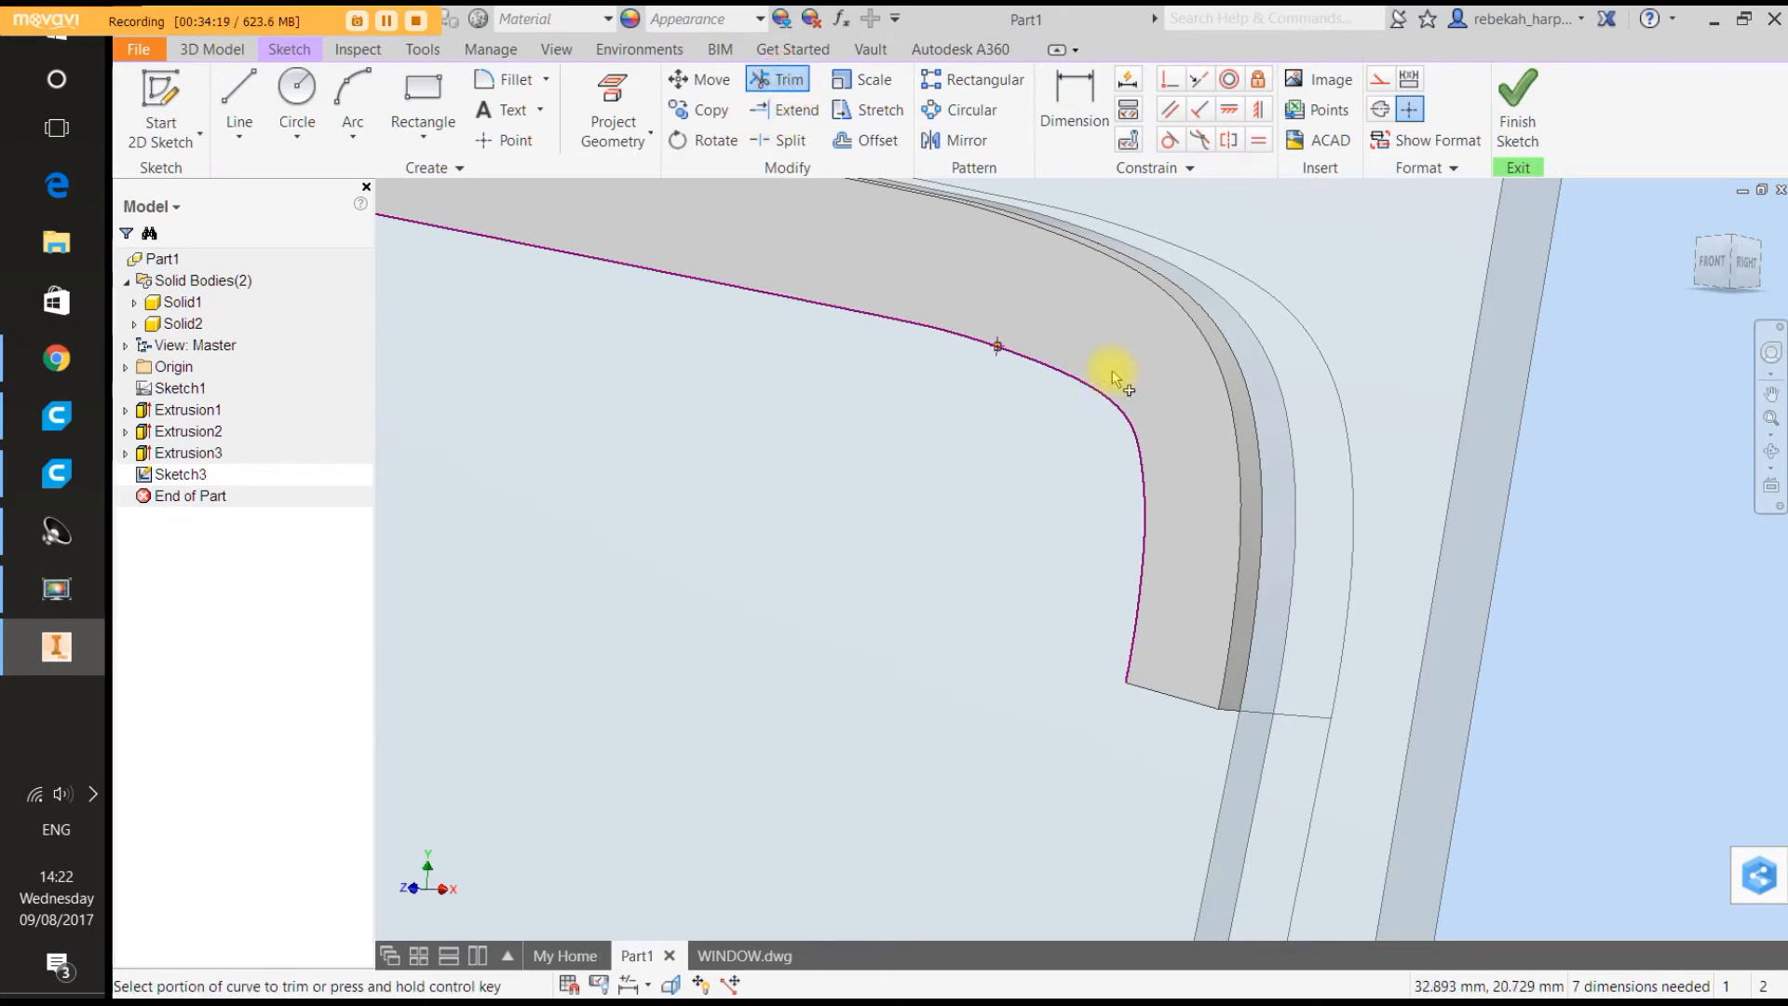
pyautogui.rightClick(1061, 389)
pyautogui.click(1105, 391)
pyautogui.scroll(5, 1109, 426)
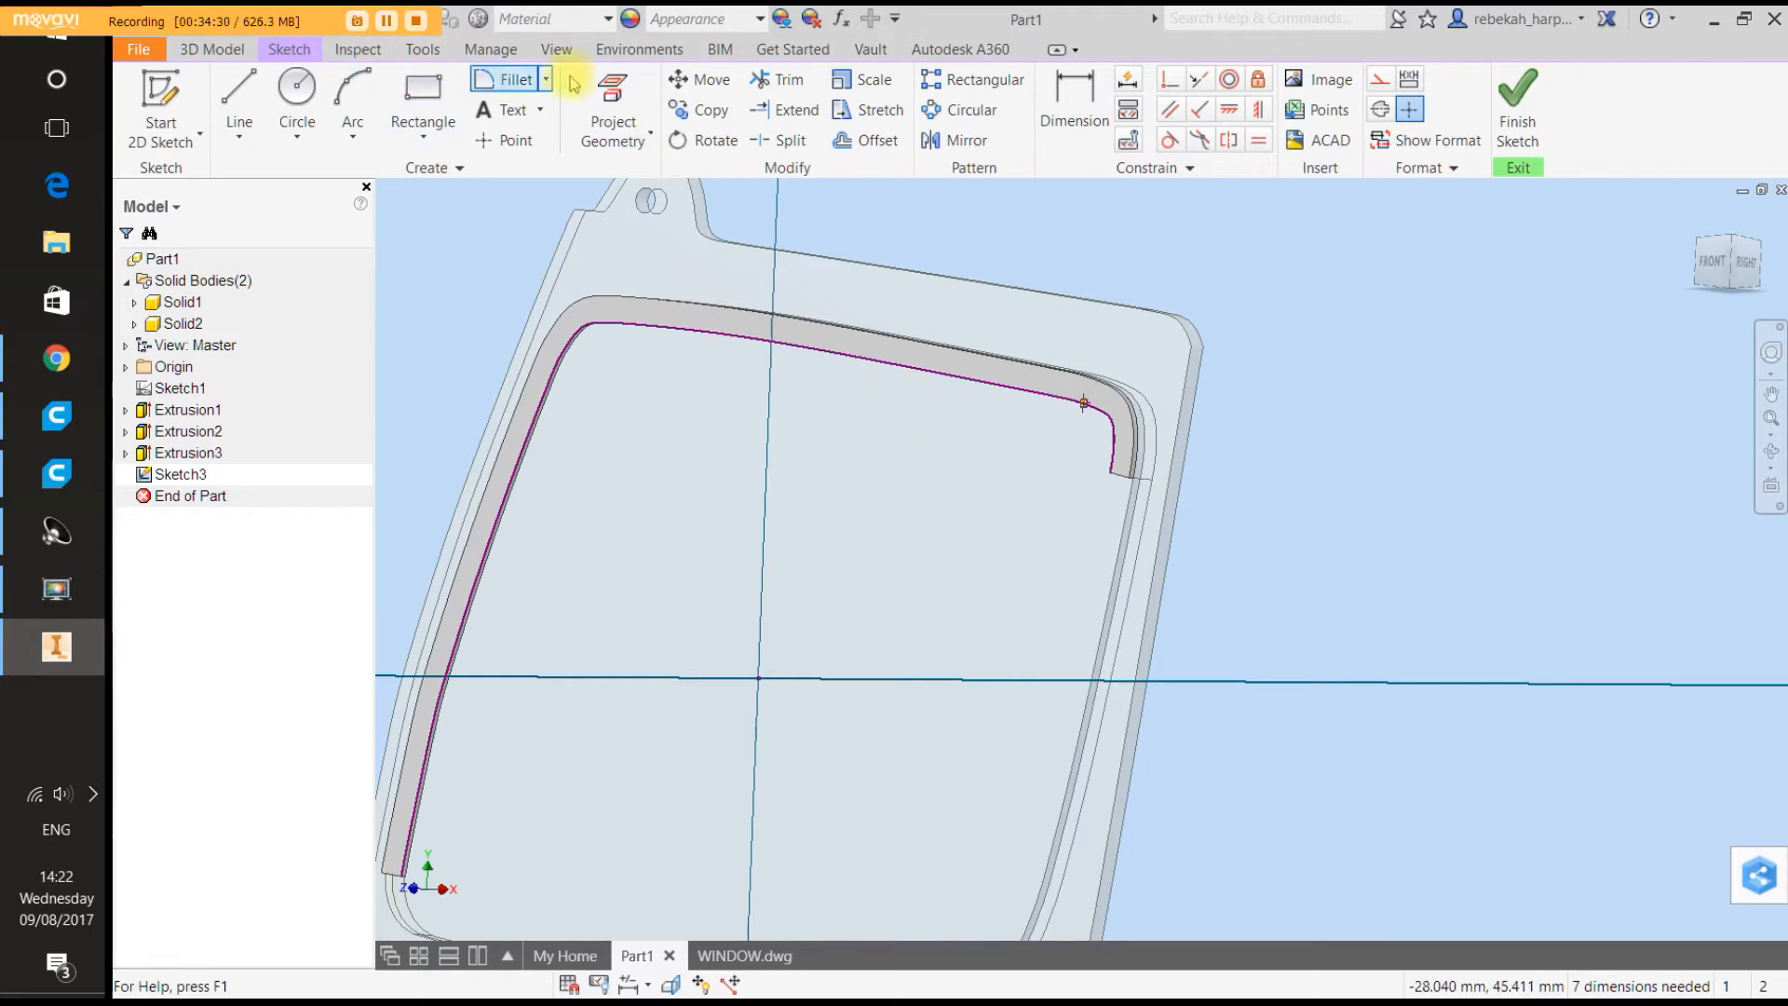
# Undo the sketch edits back through the points, the broken link and the projected inner edge.
pyautogui.rightClick(882, 486)
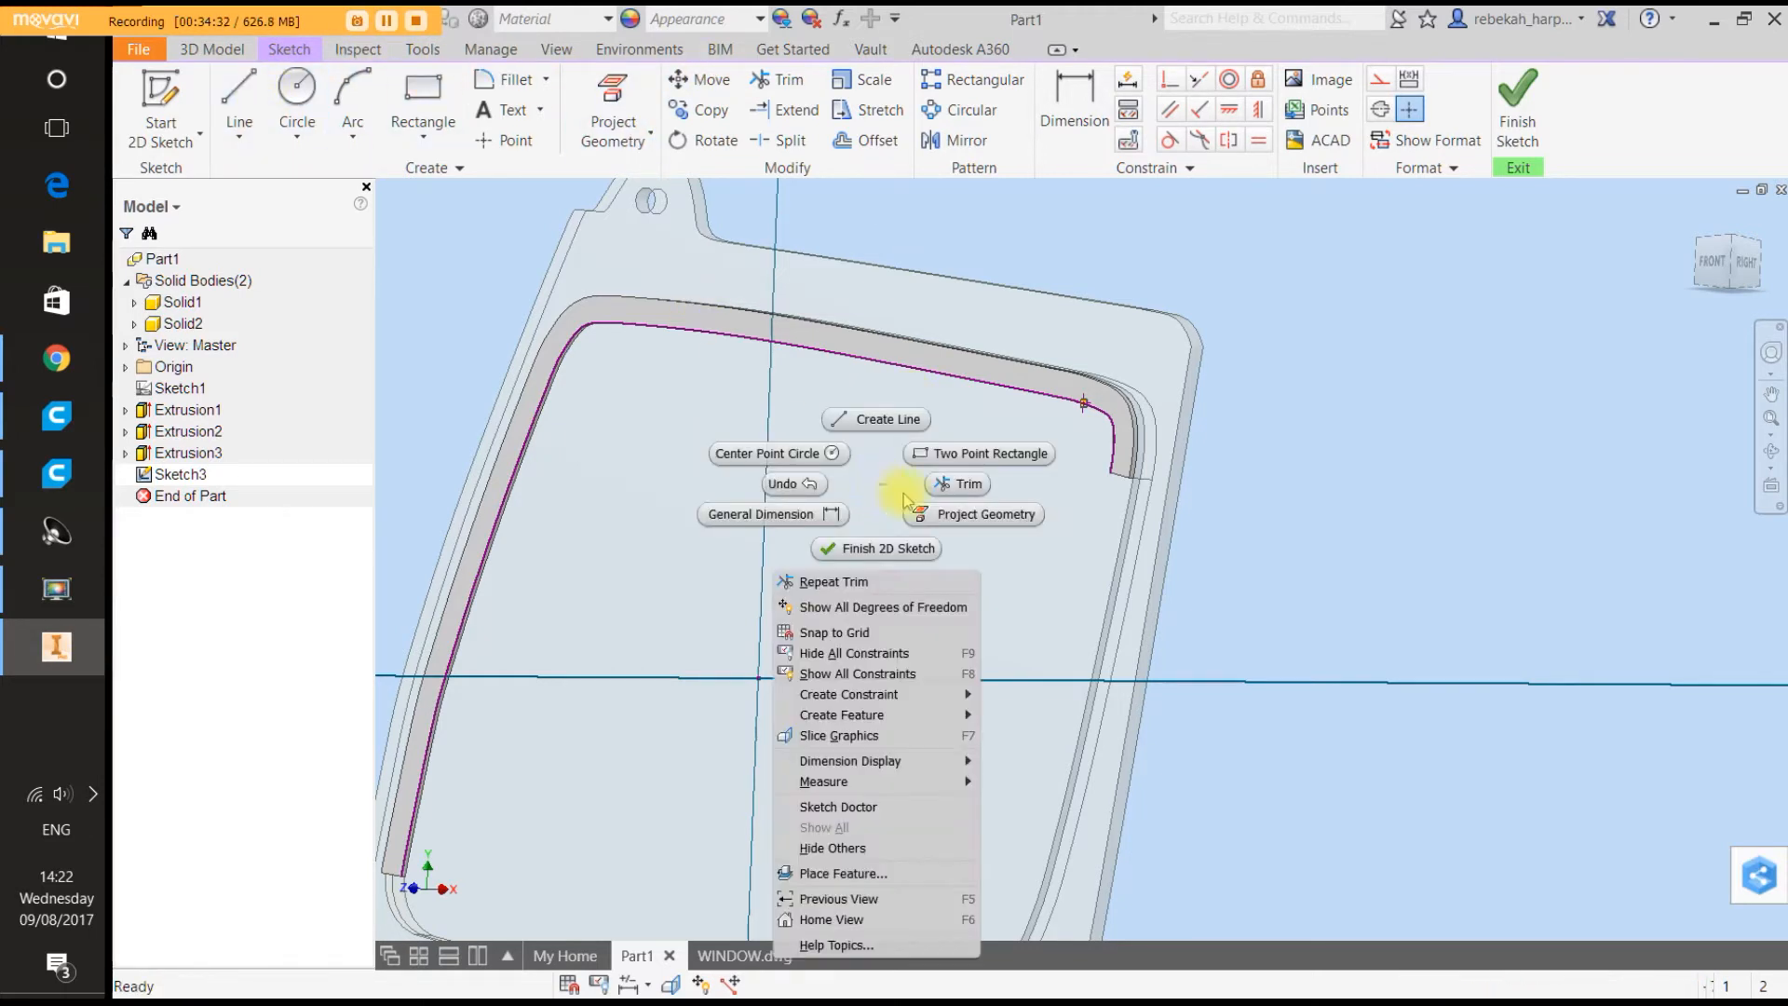
pyautogui.click(787, 483)
pyautogui.rightClick(803, 486)
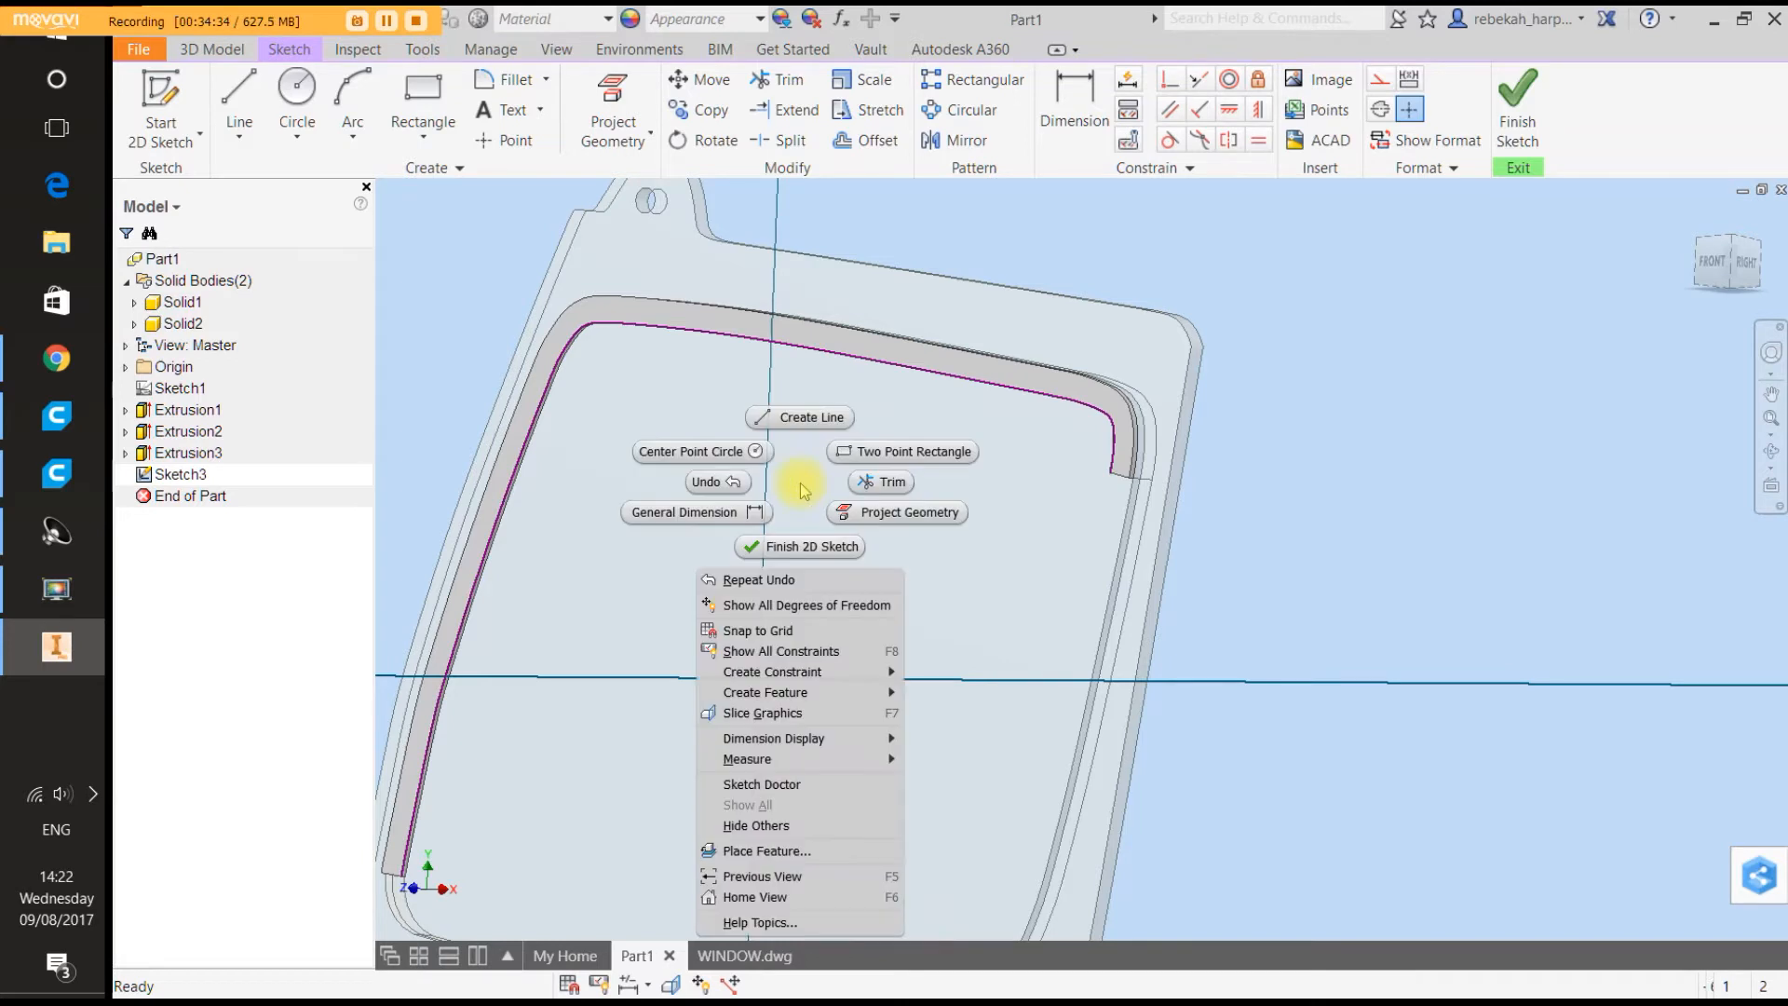
pyautogui.click(726, 482)
pyautogui.rightClick(748, 493)
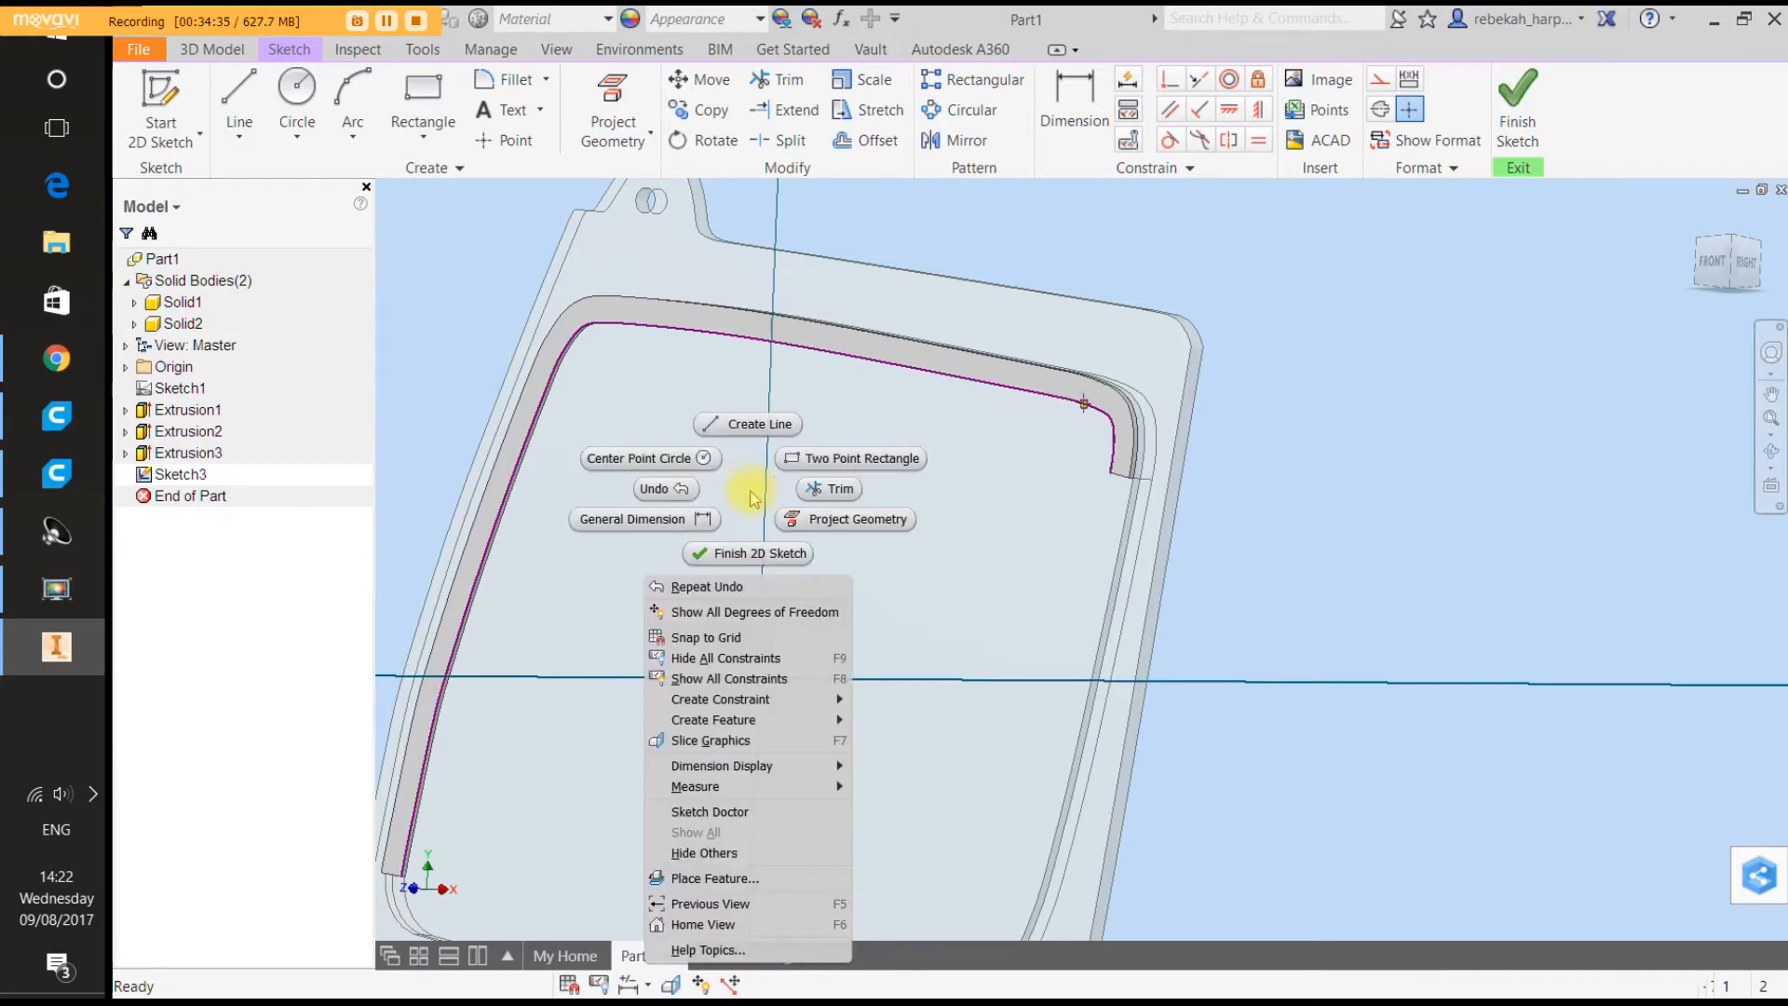
pyautogui.click(667, 493)
pyautogui.rightClick(688, 496)
pyautogui.click(613, 503)
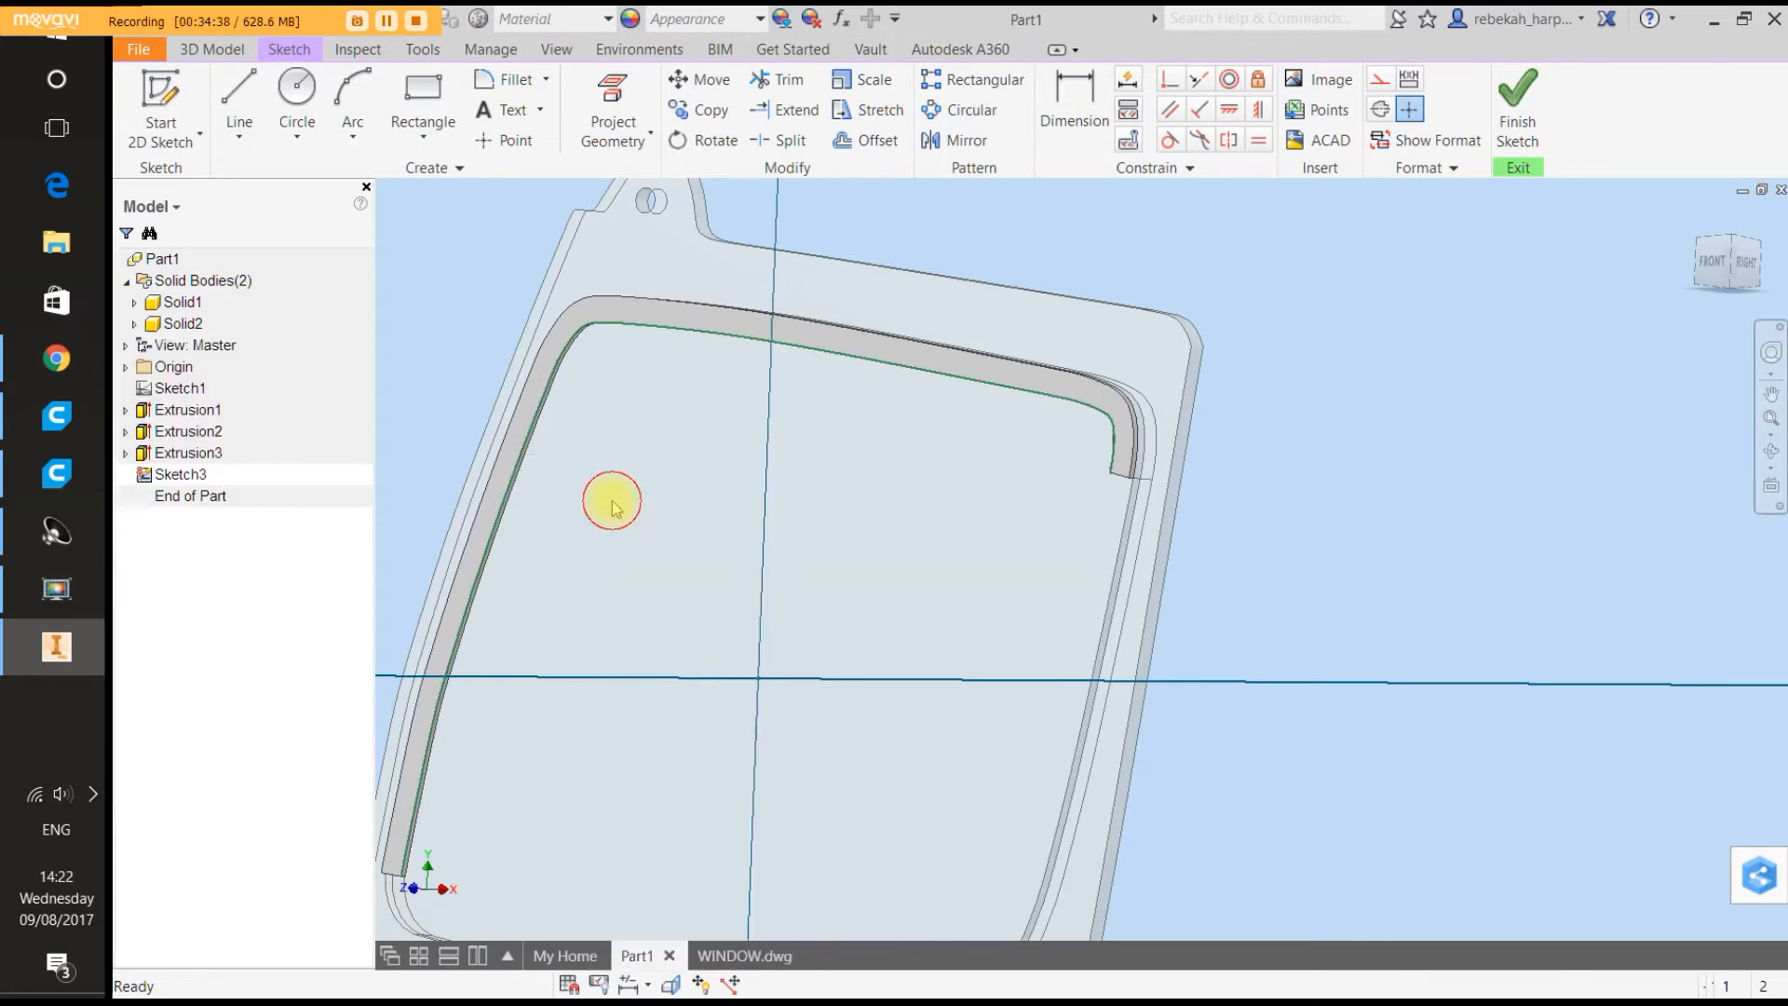
pyautogui.rightClick(690, 500)
pyautogui.click(611, 503)
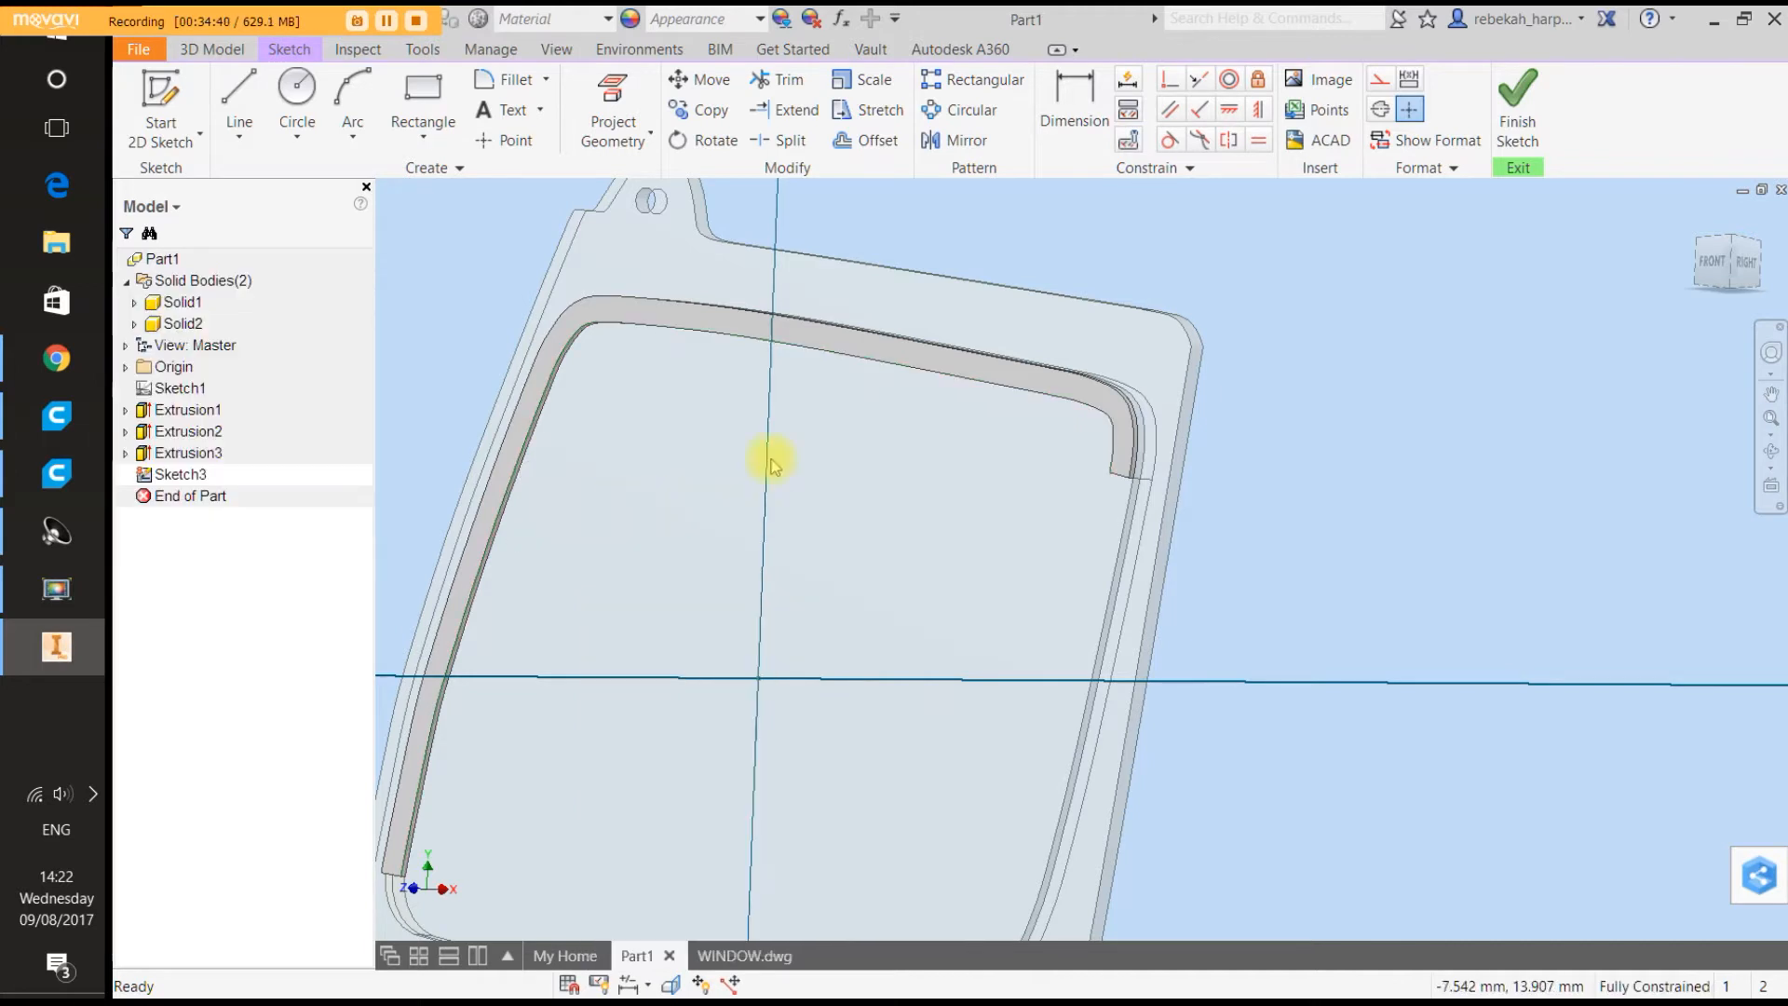
# Project the deflector strip's inner edge into the sketch again with Project Geometry.
pyautogui.click(612, 139)
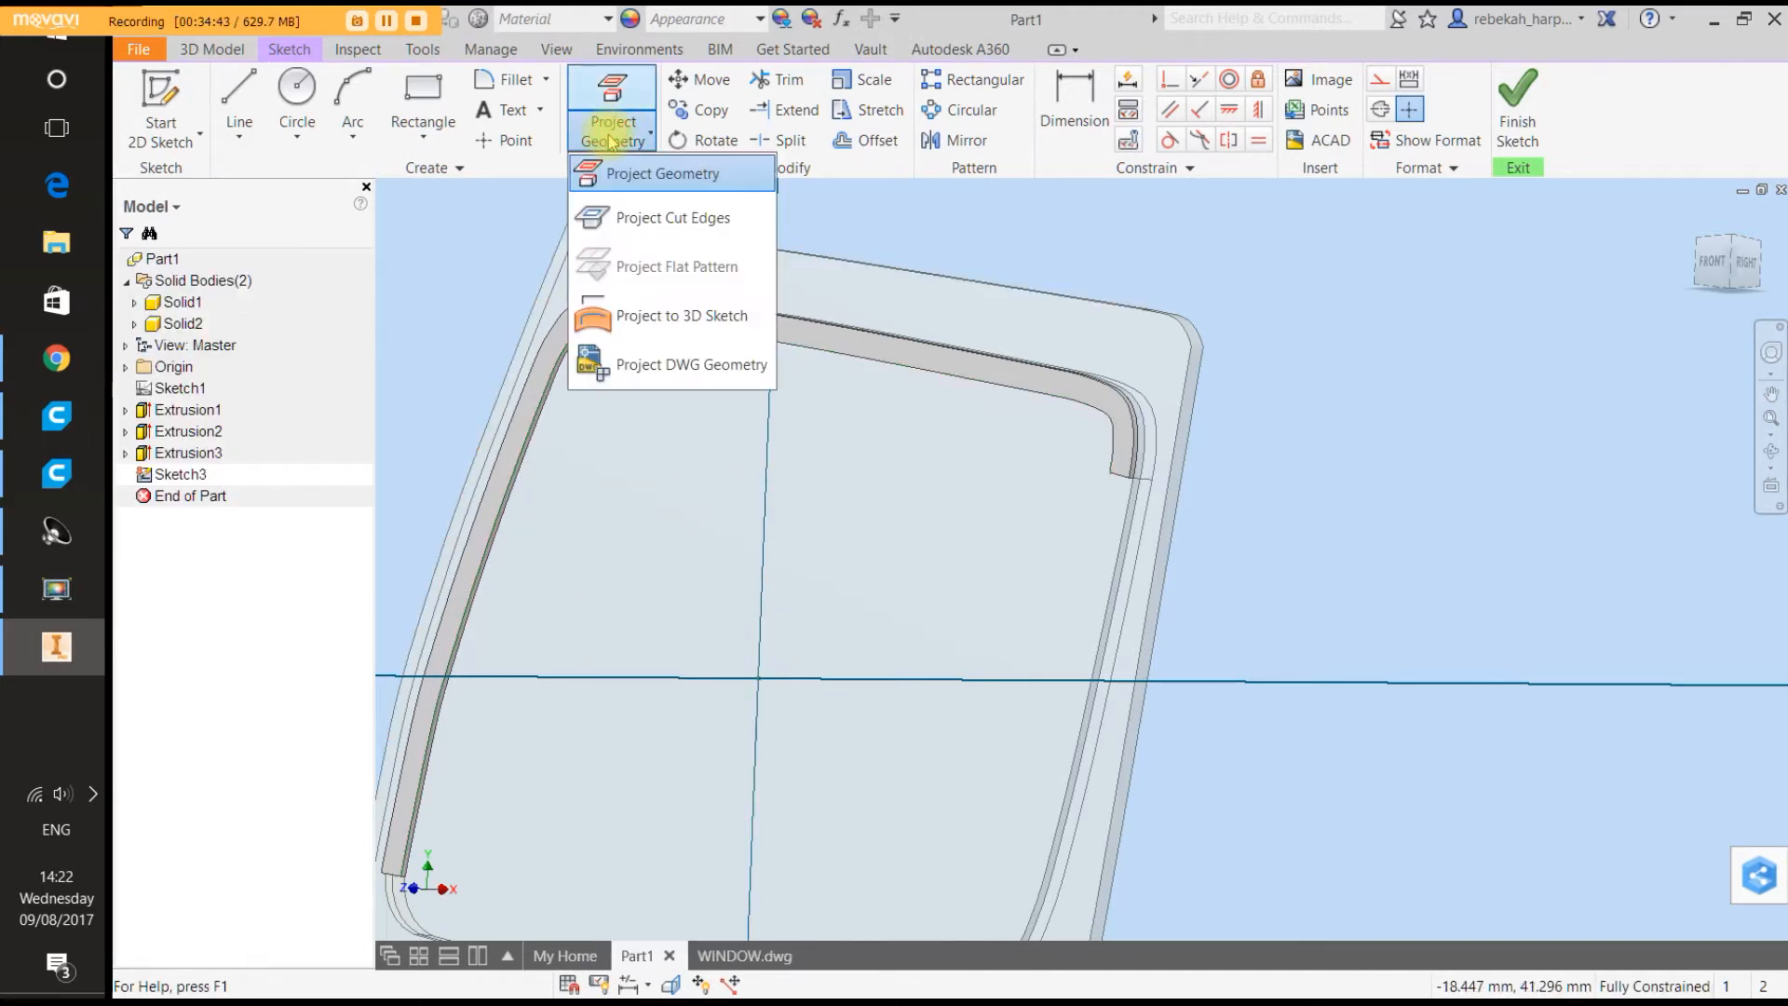
pyautogui.click(606, 175)
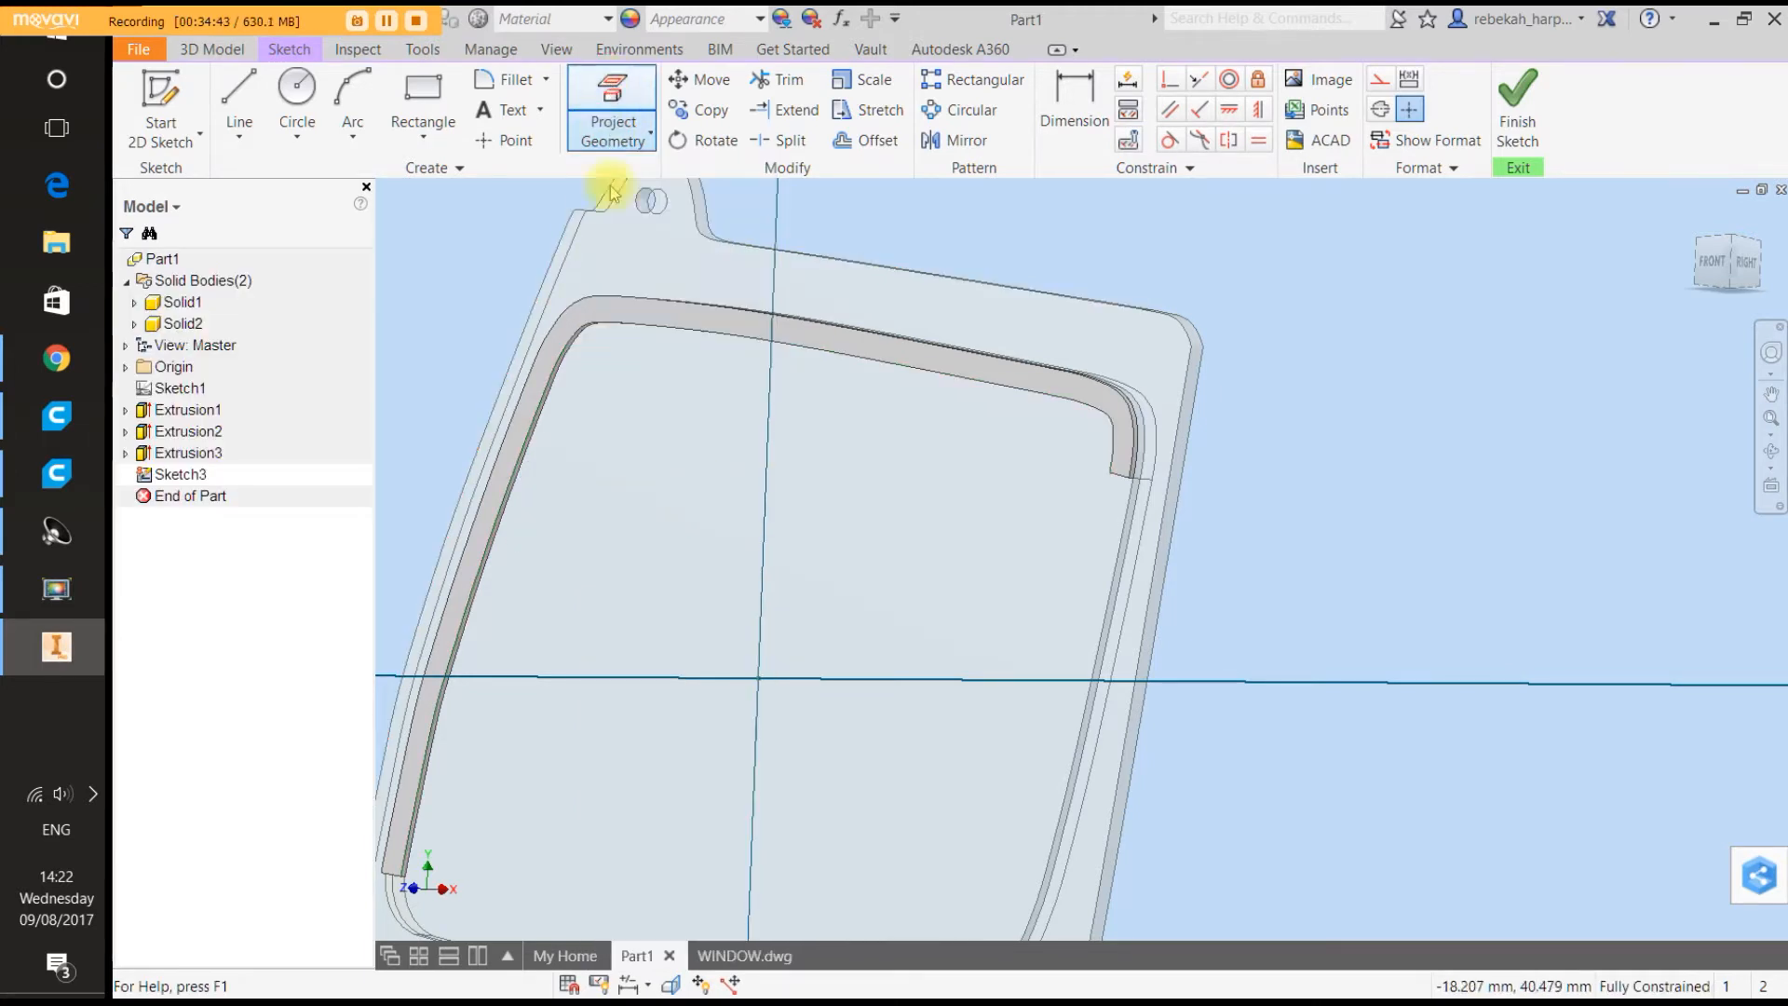
pyautogui.click(578, 335)
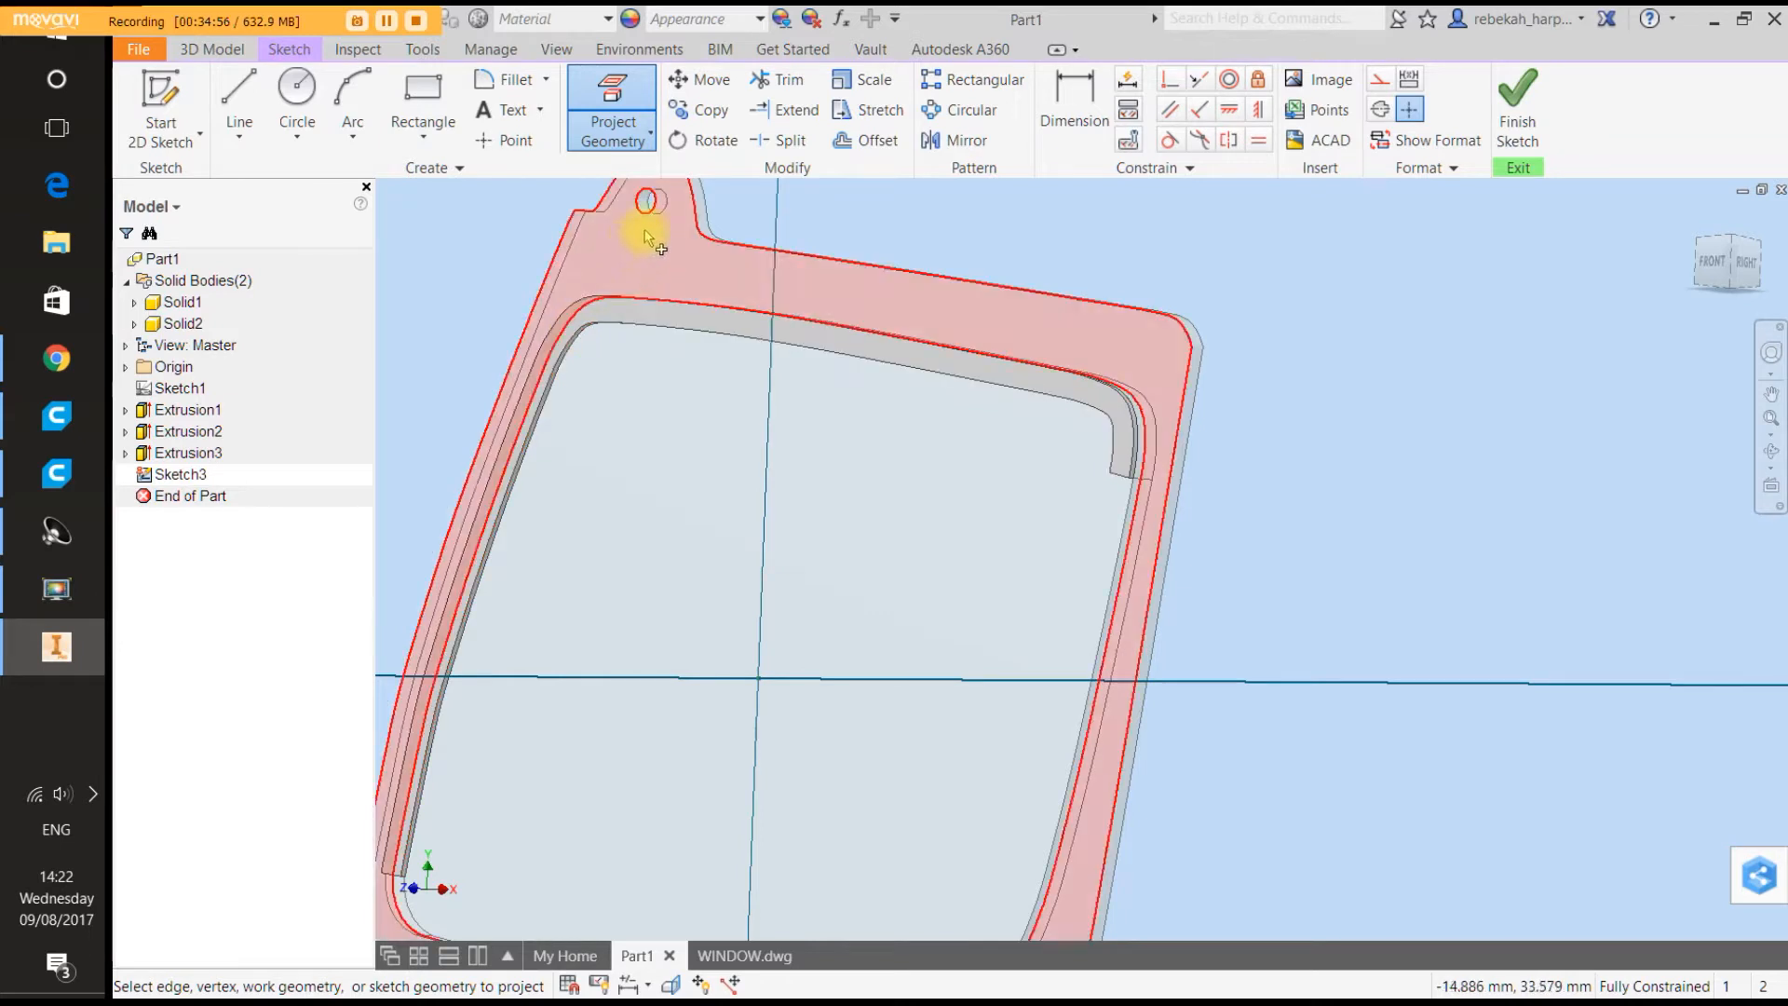
pyautogui.click(785, 141)
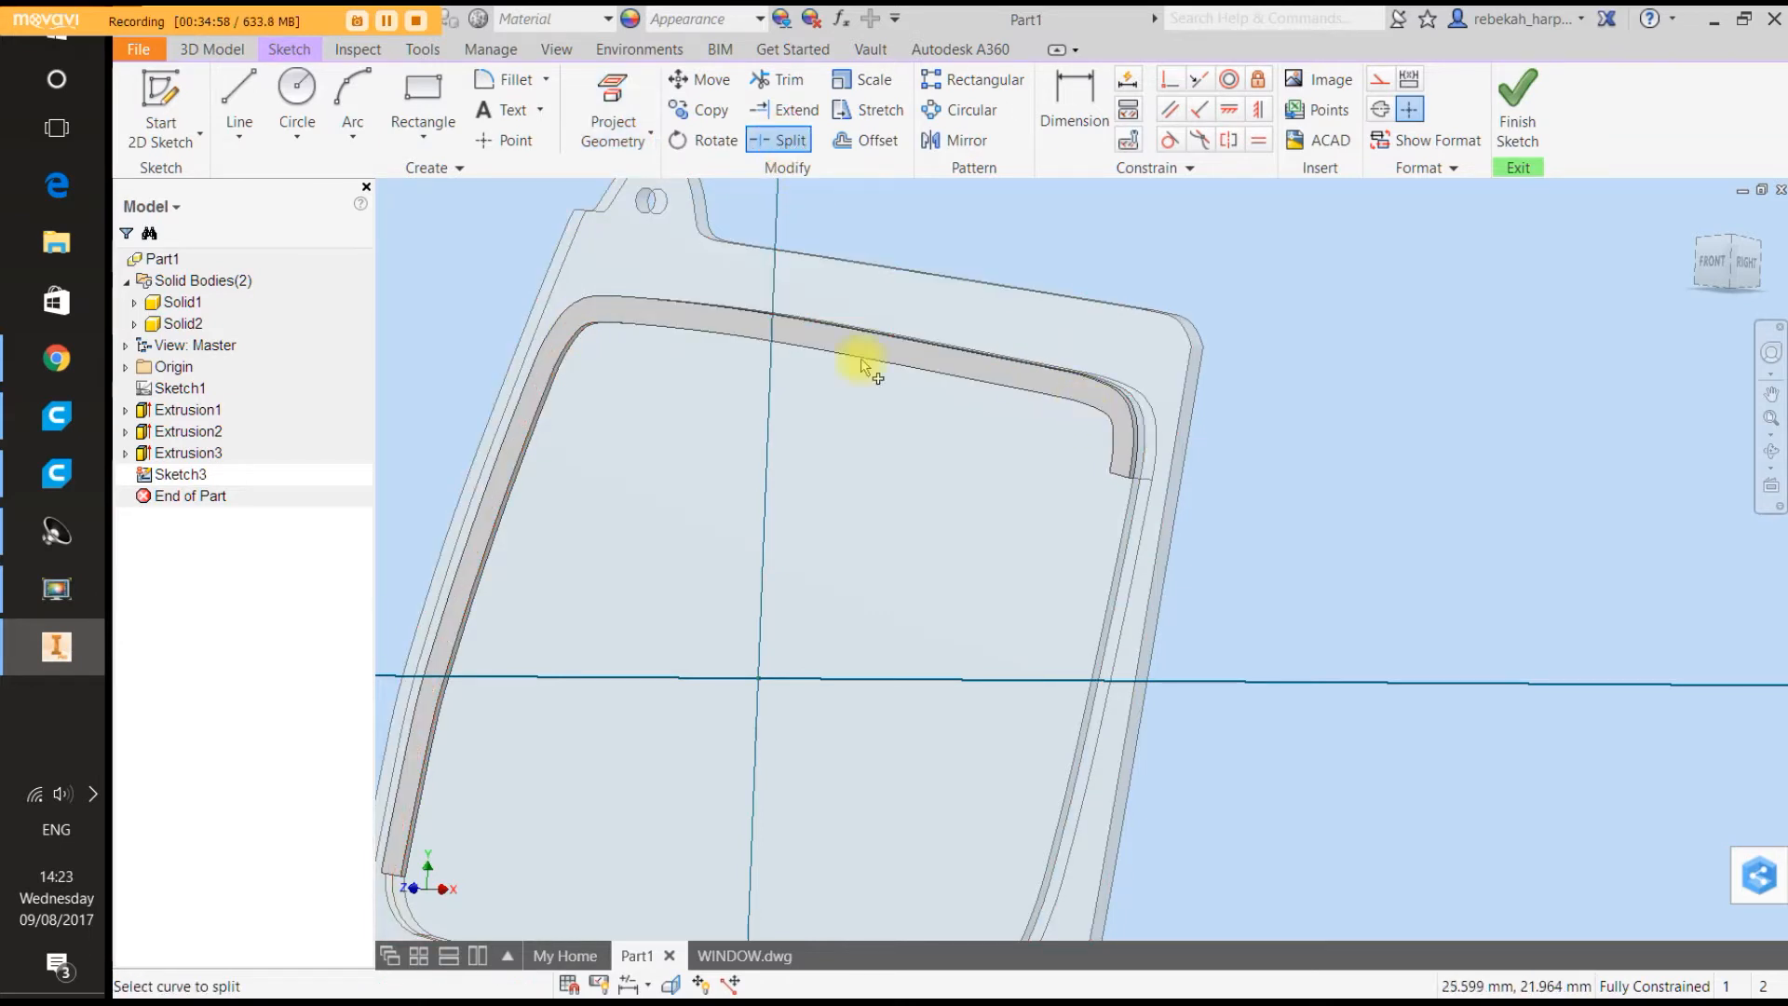
pyautogui.click(605, 89)
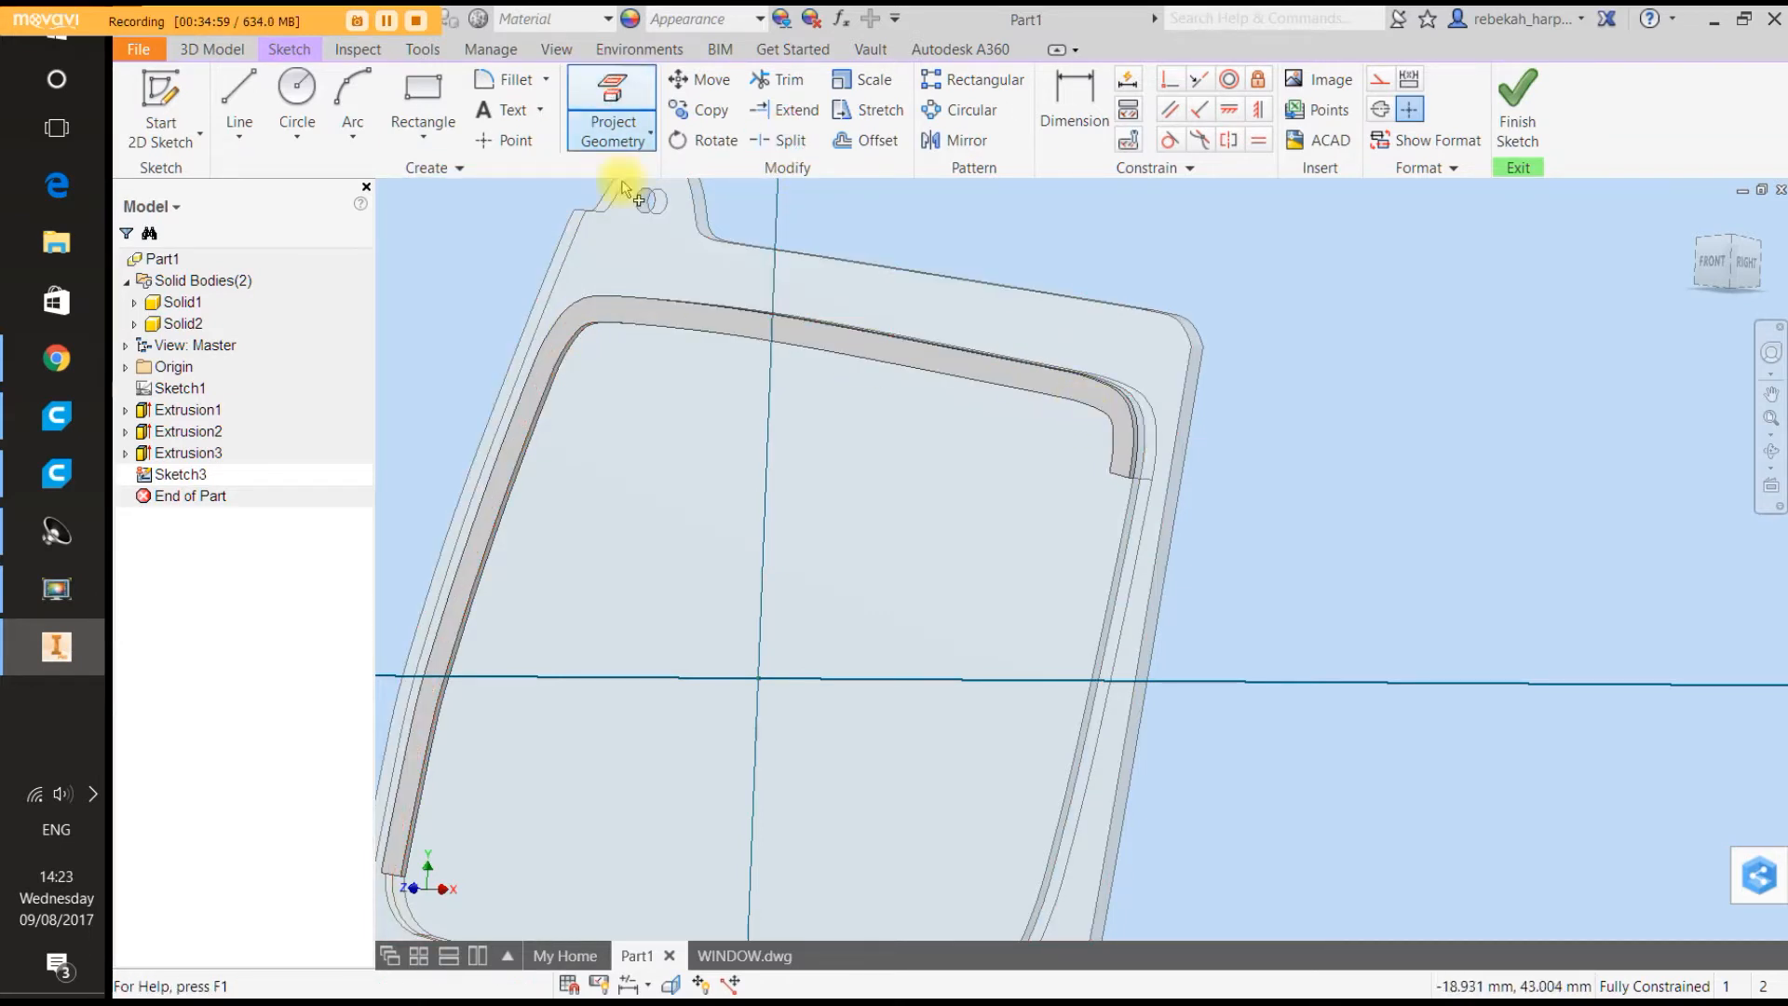
pyautogui.rightClick(633, 325)
pyautogui.click(698, 326)
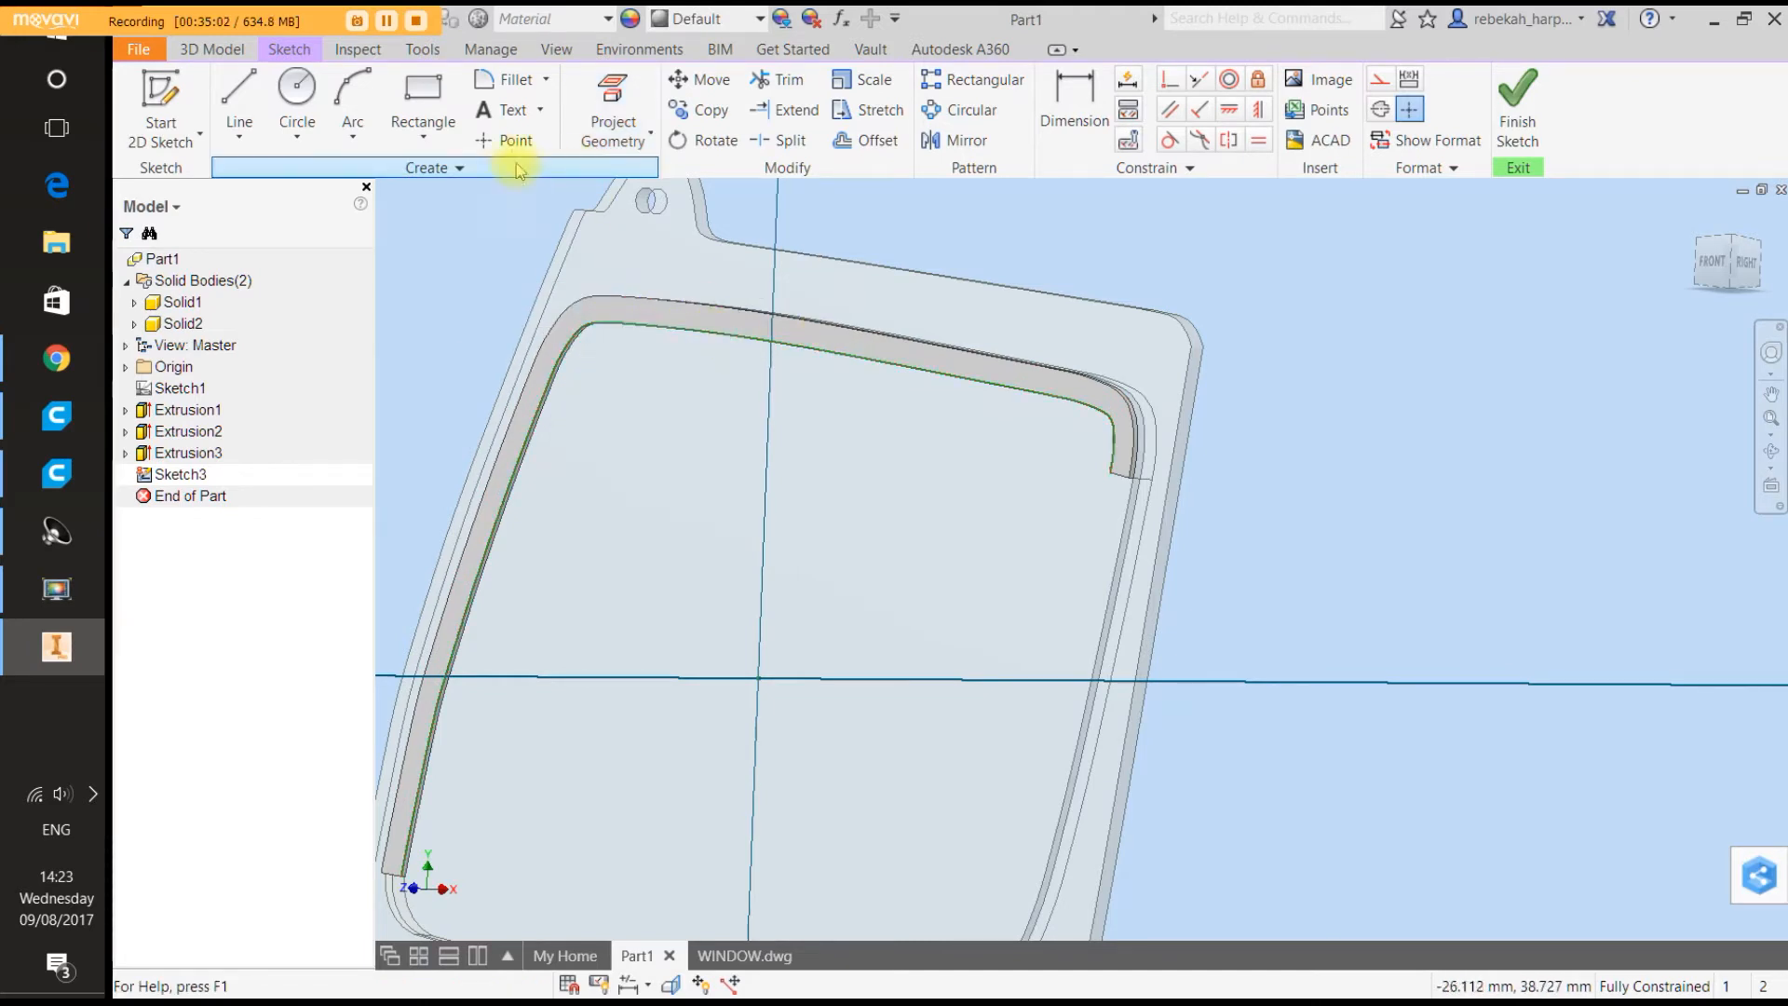
# Place a sketch point on the newly projected inner edge where it starts to curve into the short bend.
pyautogui.click(499, 140)
pyautogui.scroll(5, 1096, 410)
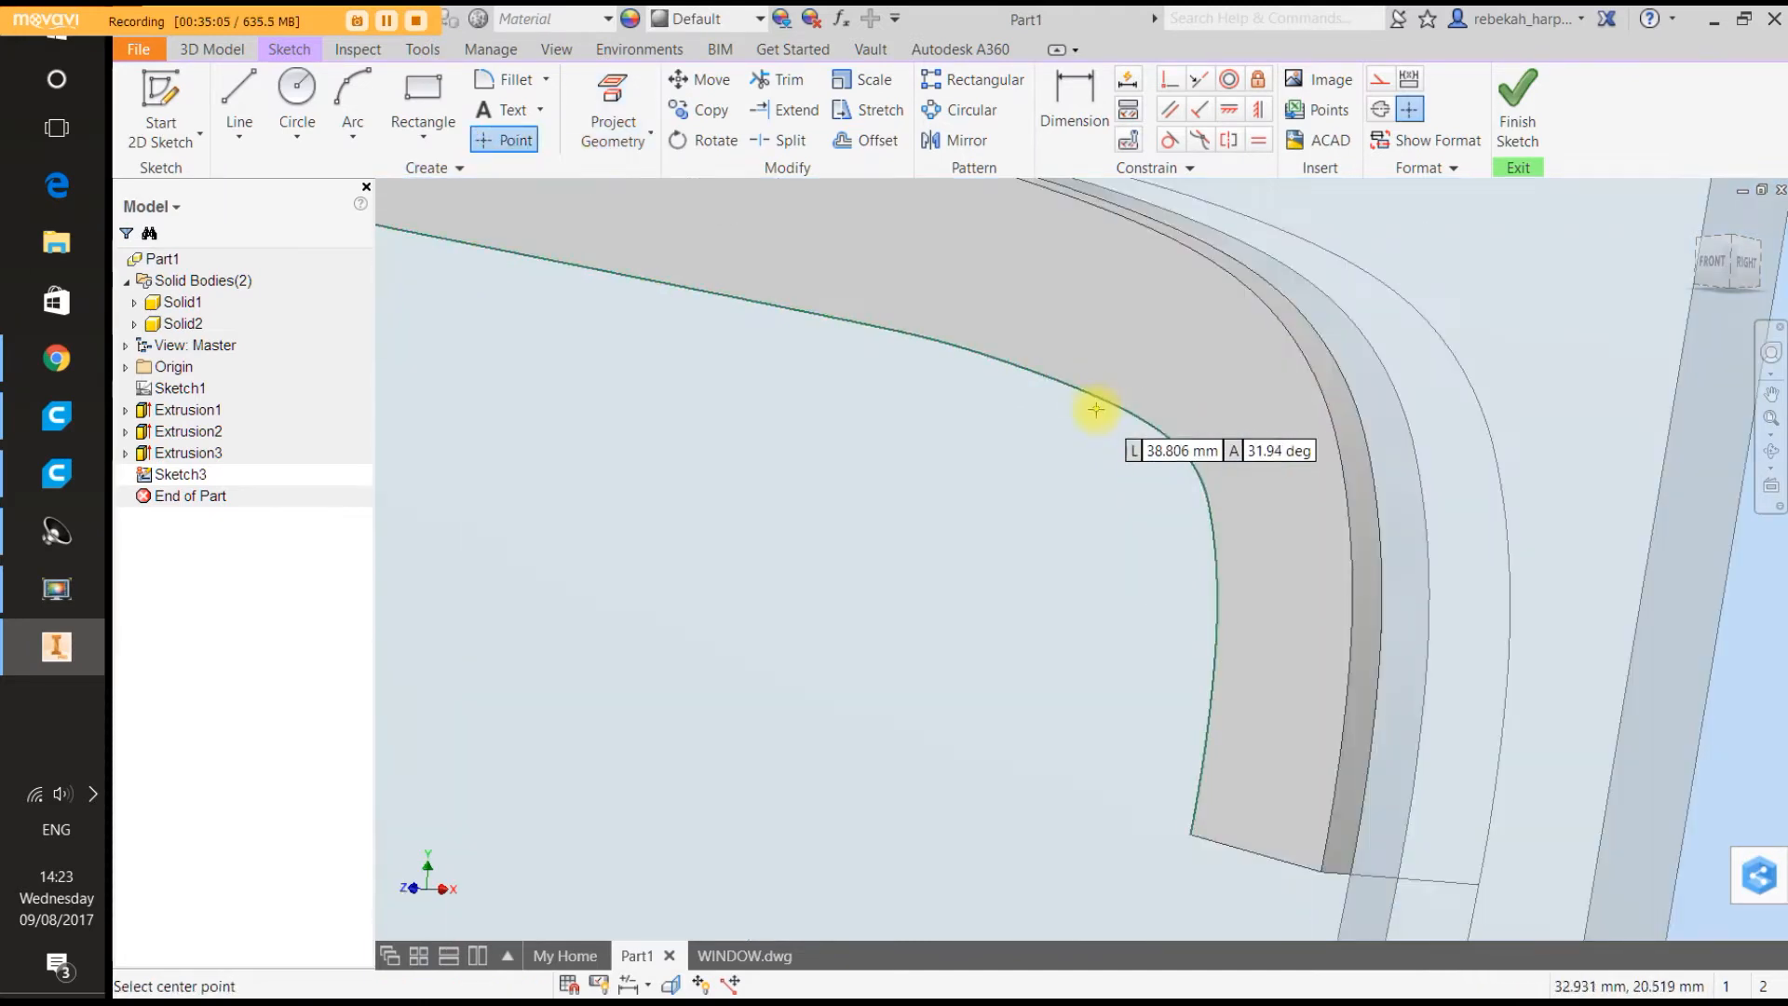
pyautogui.click(1020, 366)
pyautogui.rightClick(1019, 366)
pyautogui.click(1019, 300)
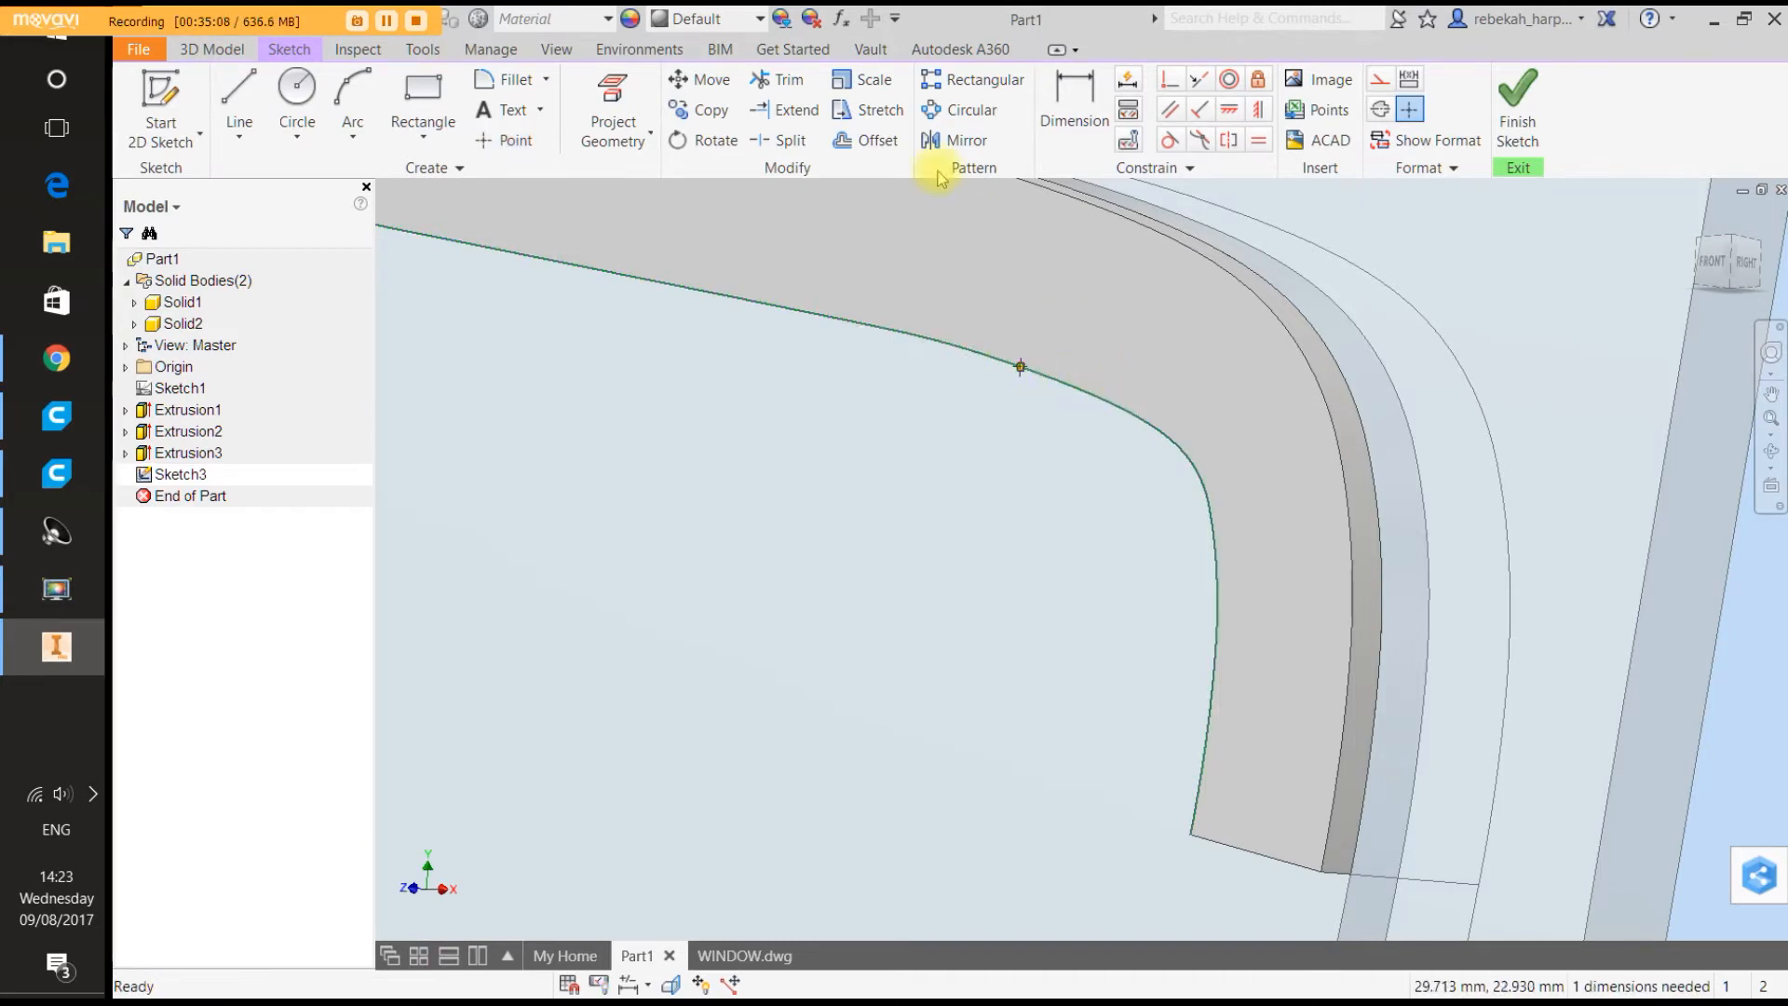
# Try to split the projected inner edge at the sketch point.
pyautogui.click(779, 140)
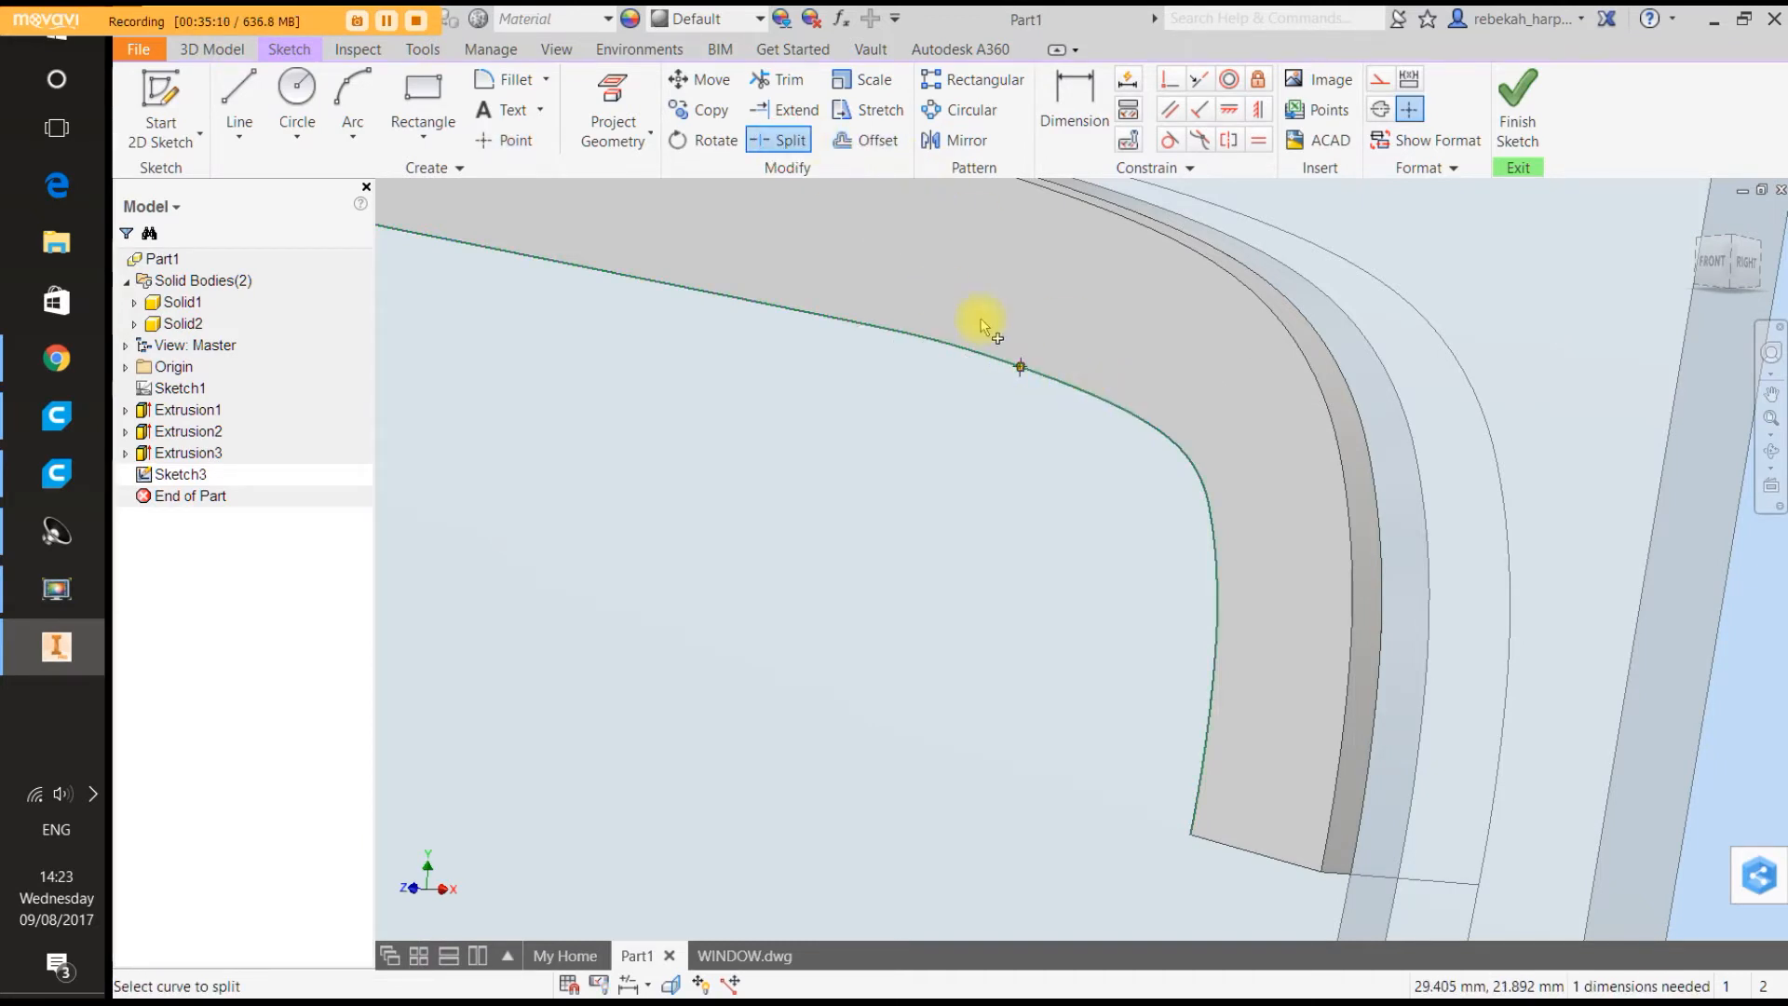
pyautogui.click(1037, 375)
pyautogui.rightClick(1041, 383)
pyautogui.click(1058, 385)
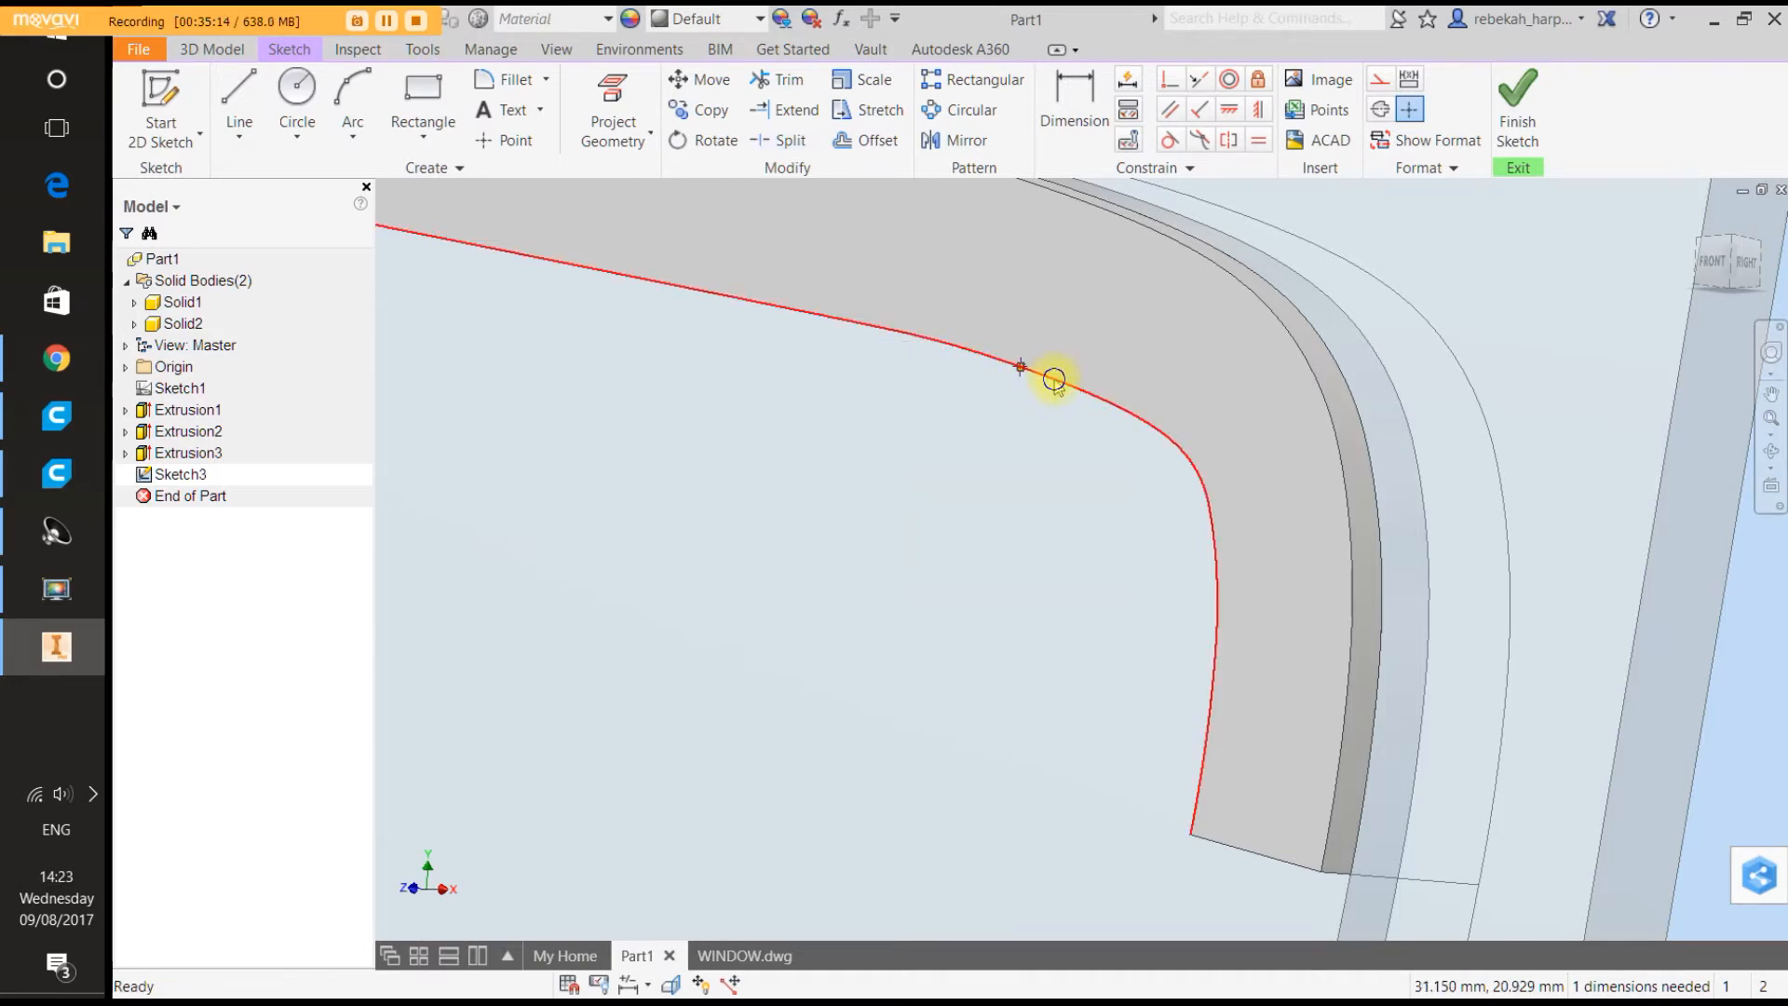
# Break the link of the reprojected inner edge so it becomes an editable sketch curve.
pyautogui.rightClick(1054, 381)
pyautogui.click(1032, 616)
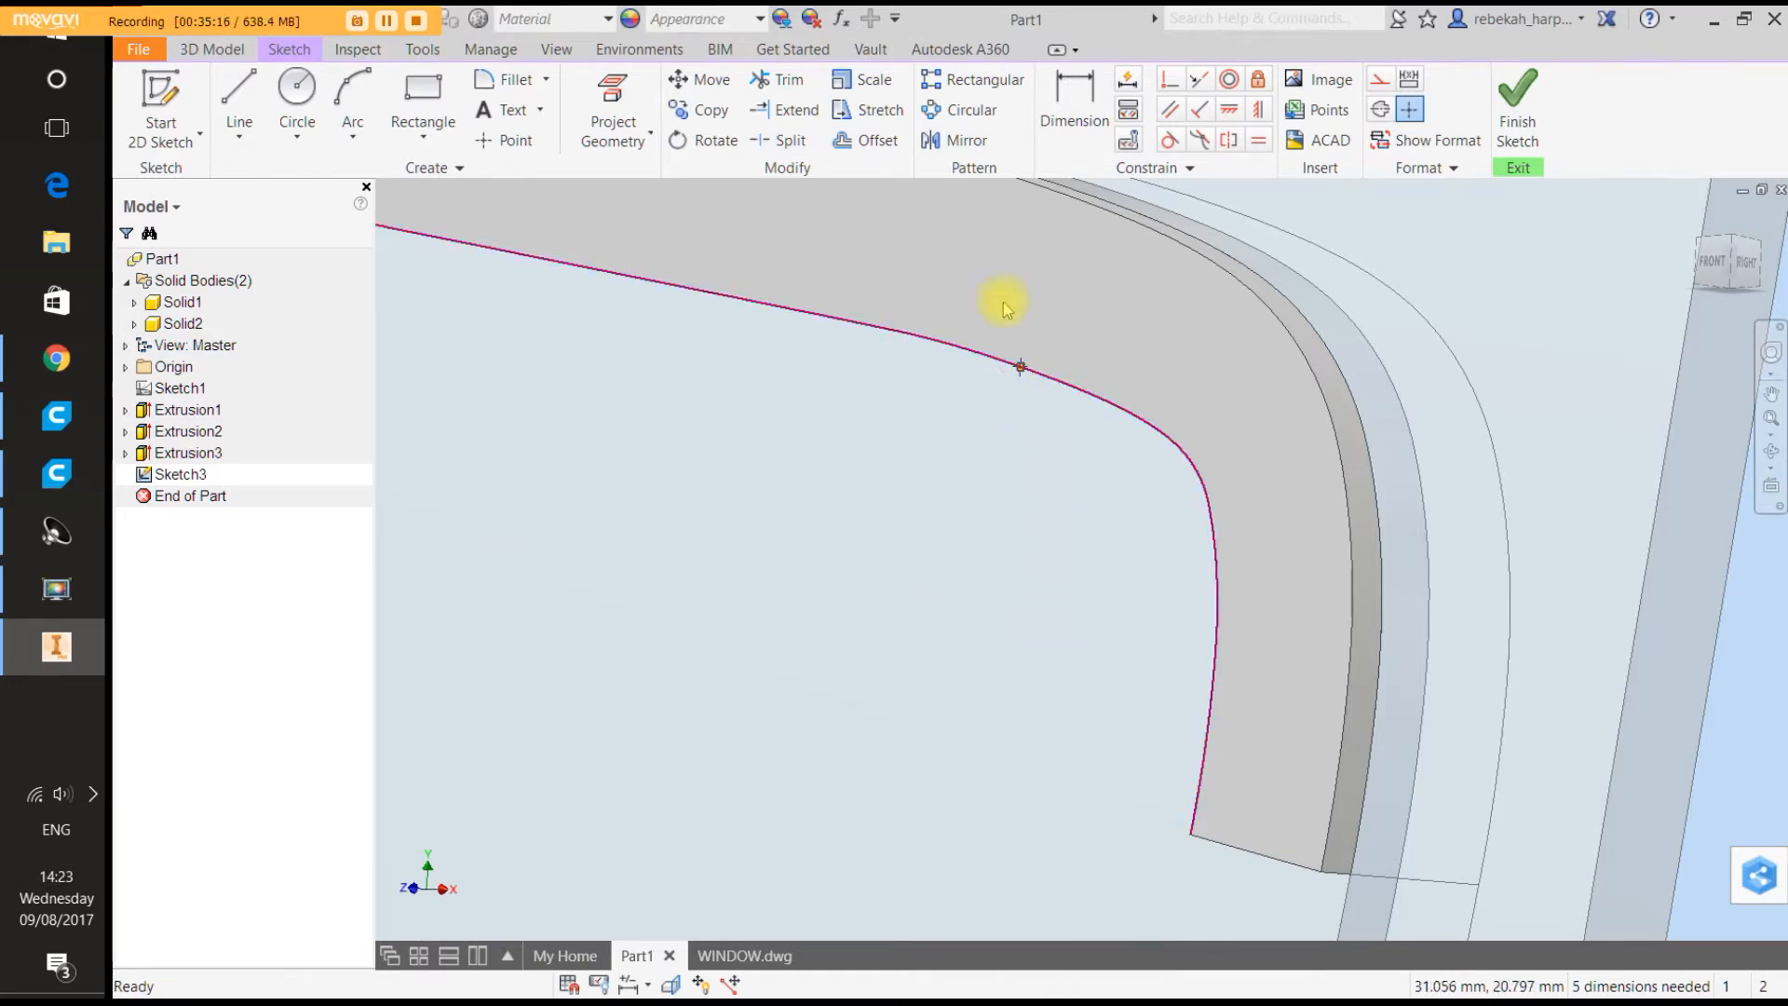
pyautogui.click(779, 140)
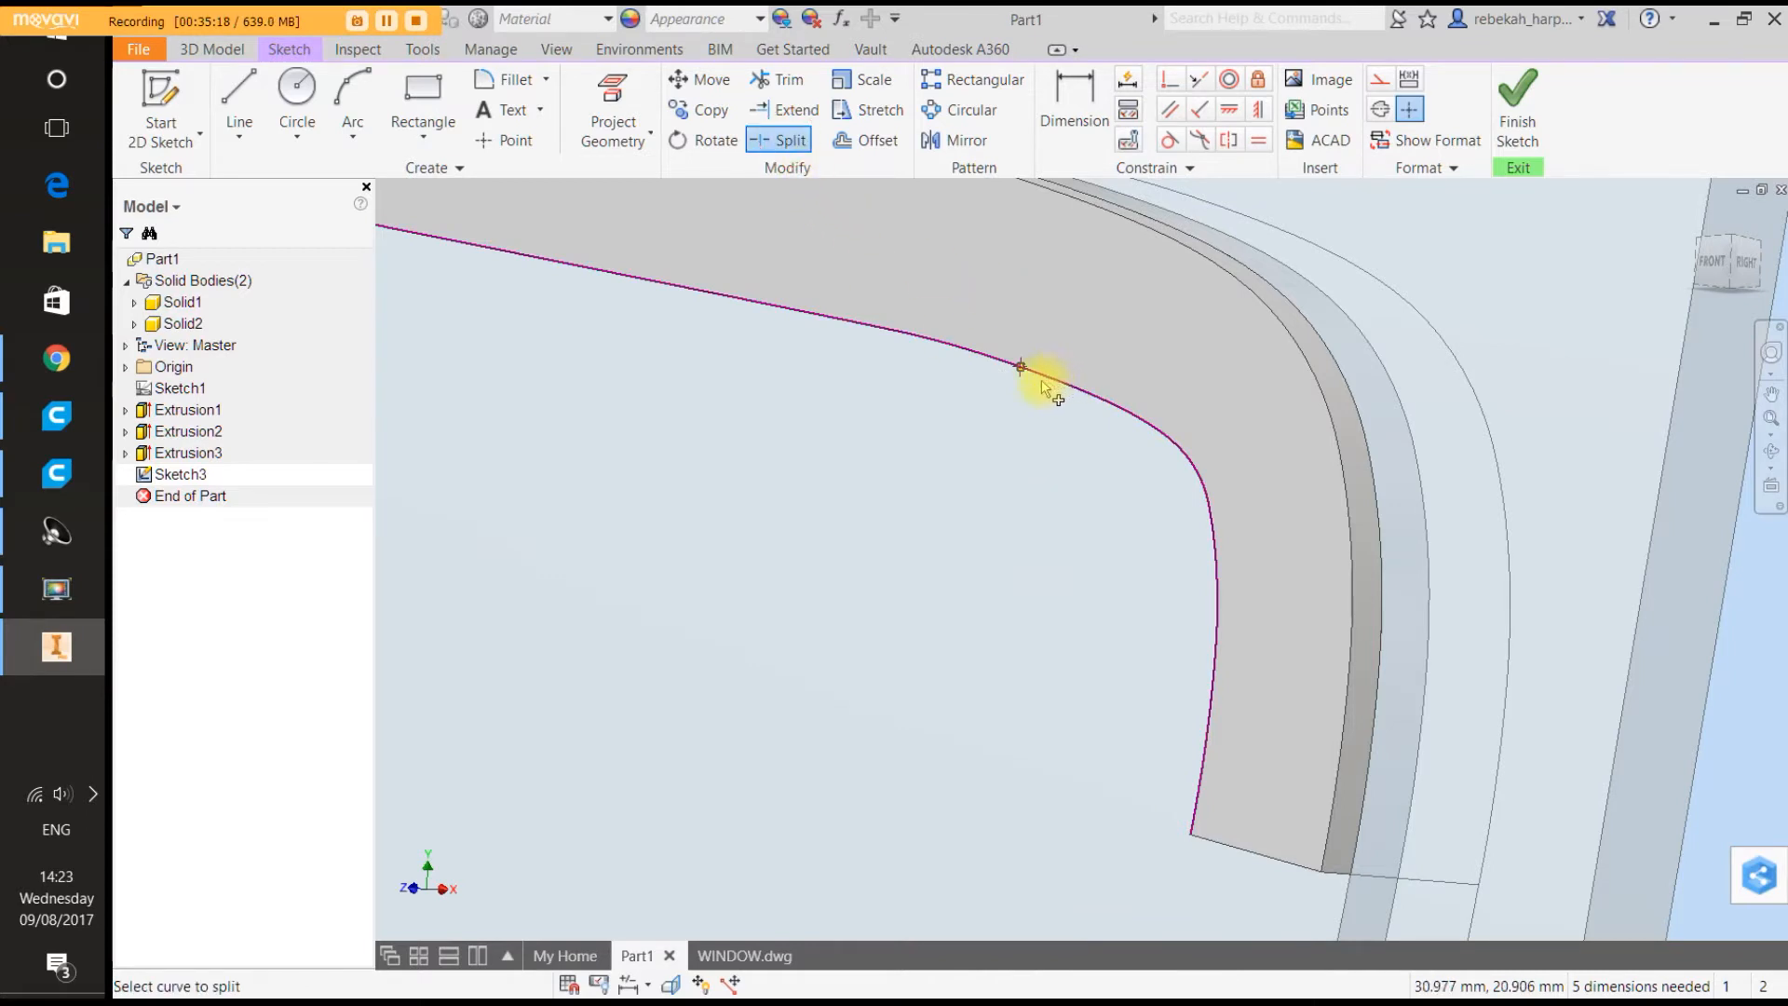
pyautogui.rightClick(1016, 375)
pyautogui.click(1071, 372)
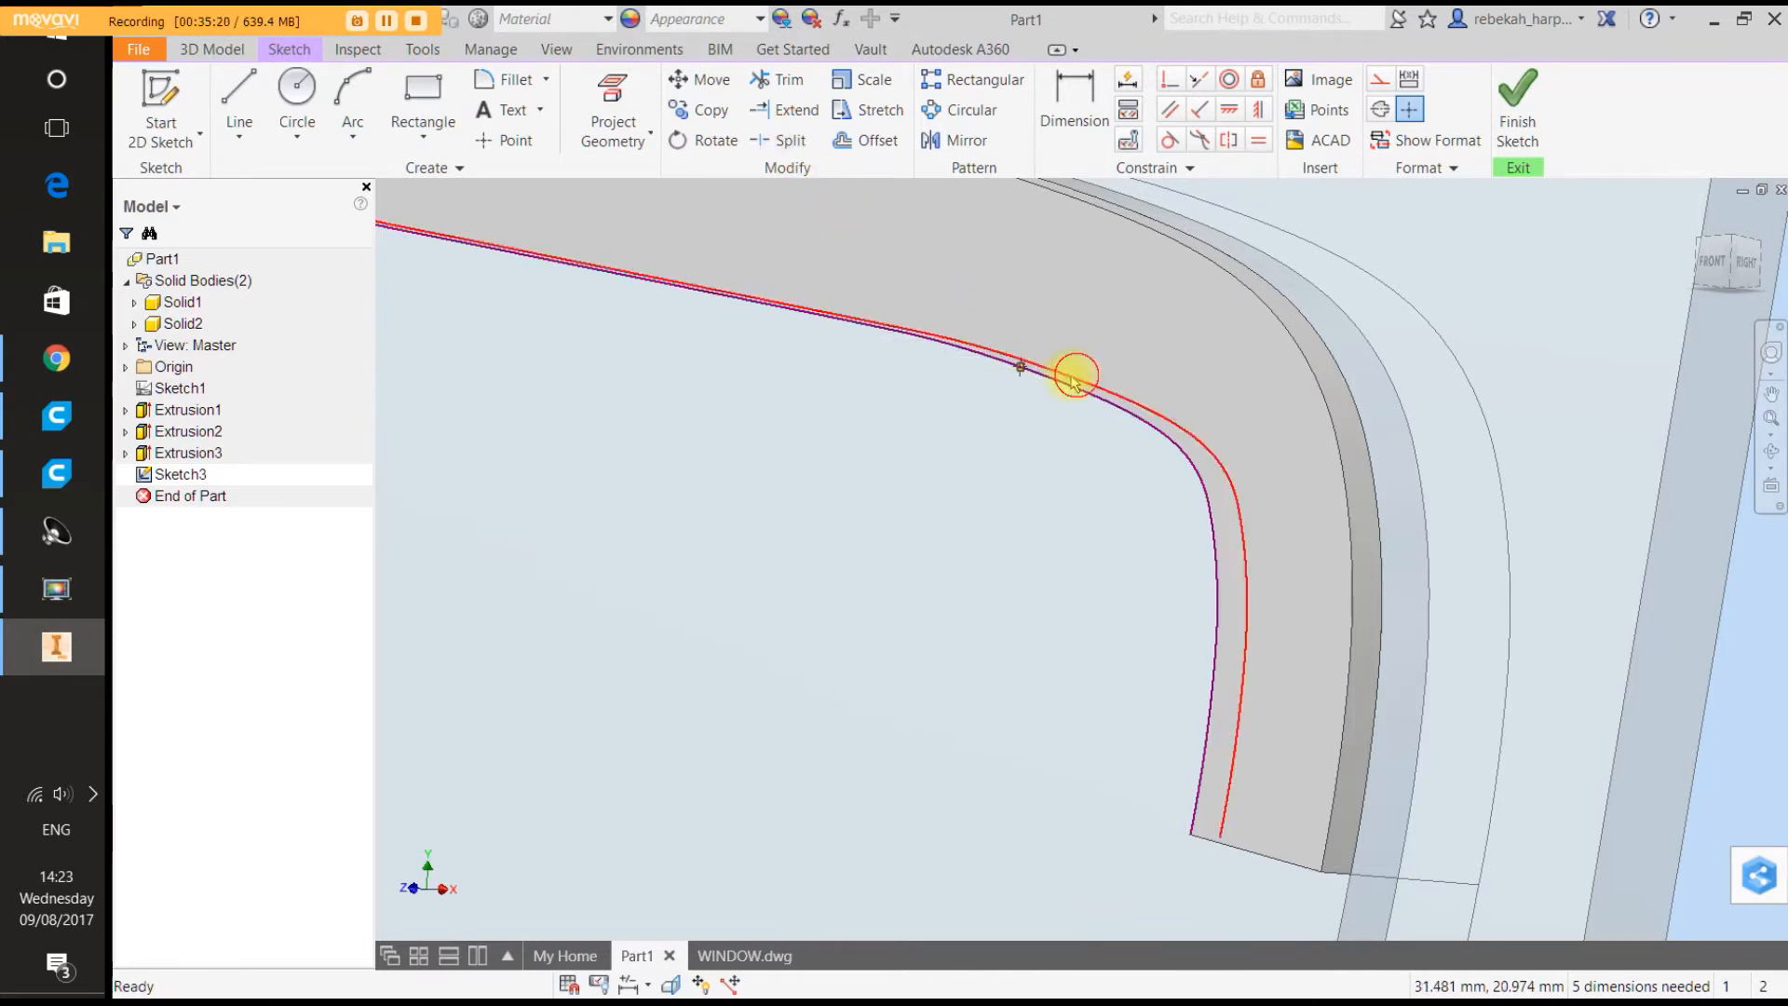
# Delete the sketch point from the projected inner edge.
pyautogui.rightClick(1022, 377)
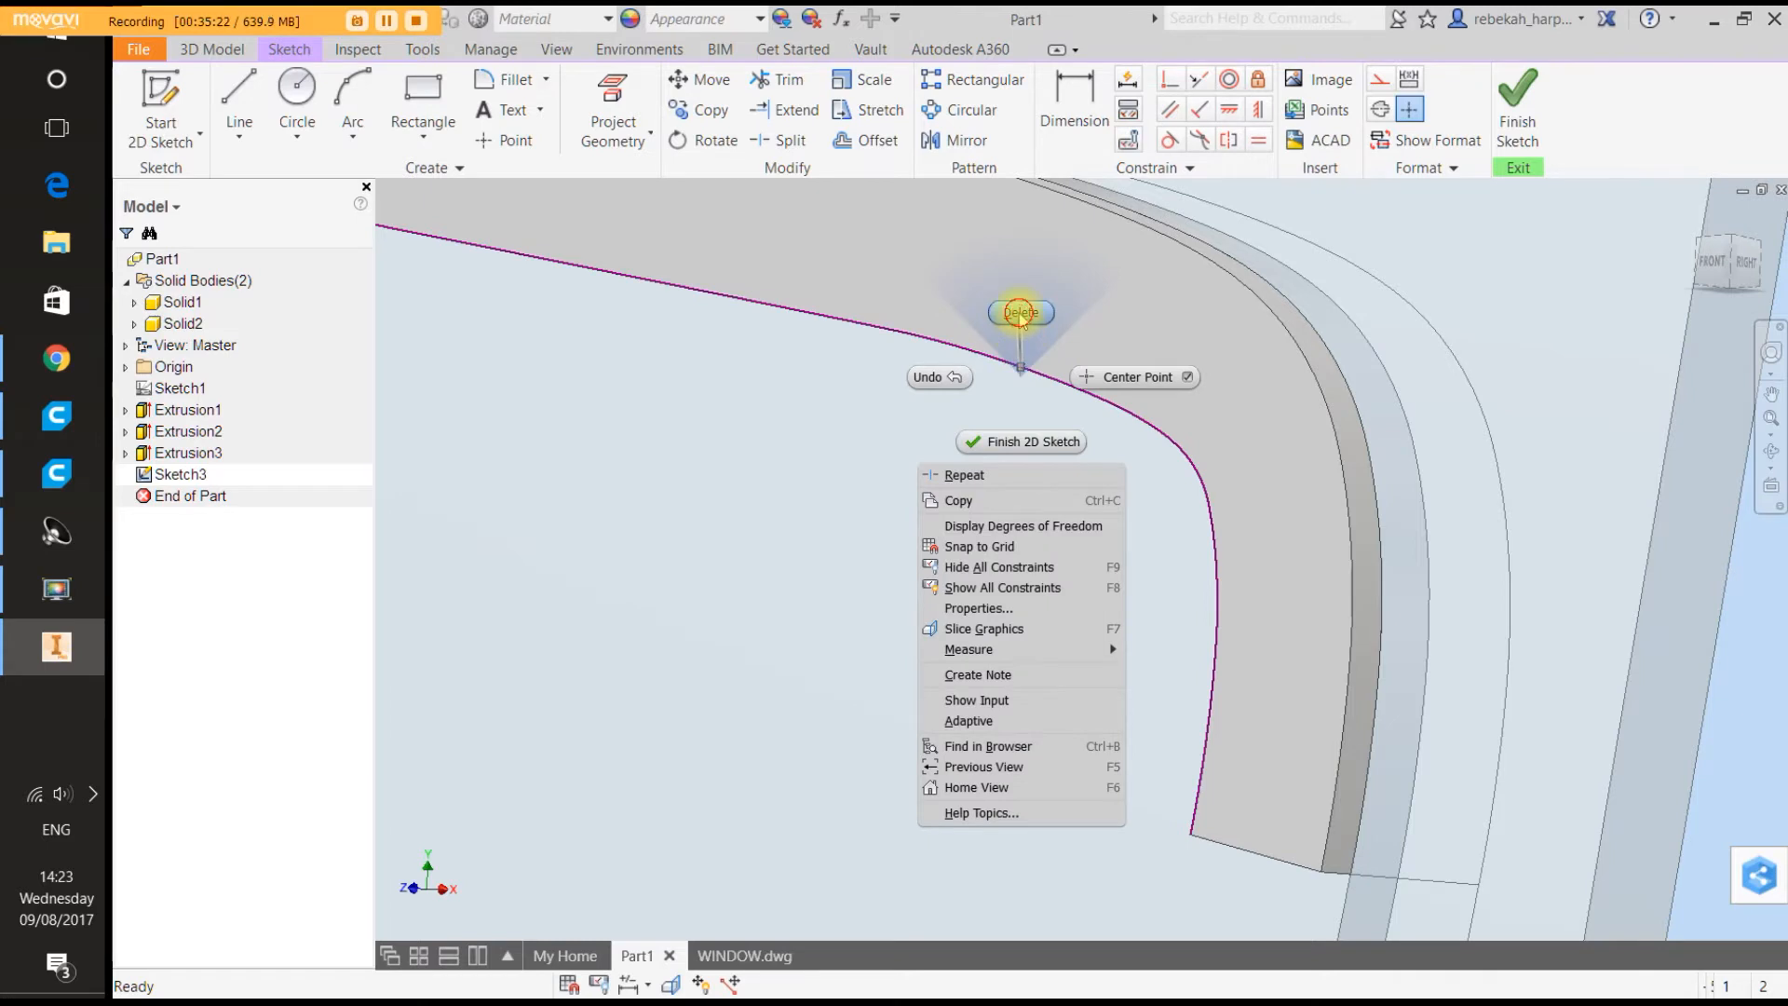
pyautogui.press('Escape')
pyautogui.scroll(2, 1062, 402)
pyautogui.scroll(4, 1065, 408)
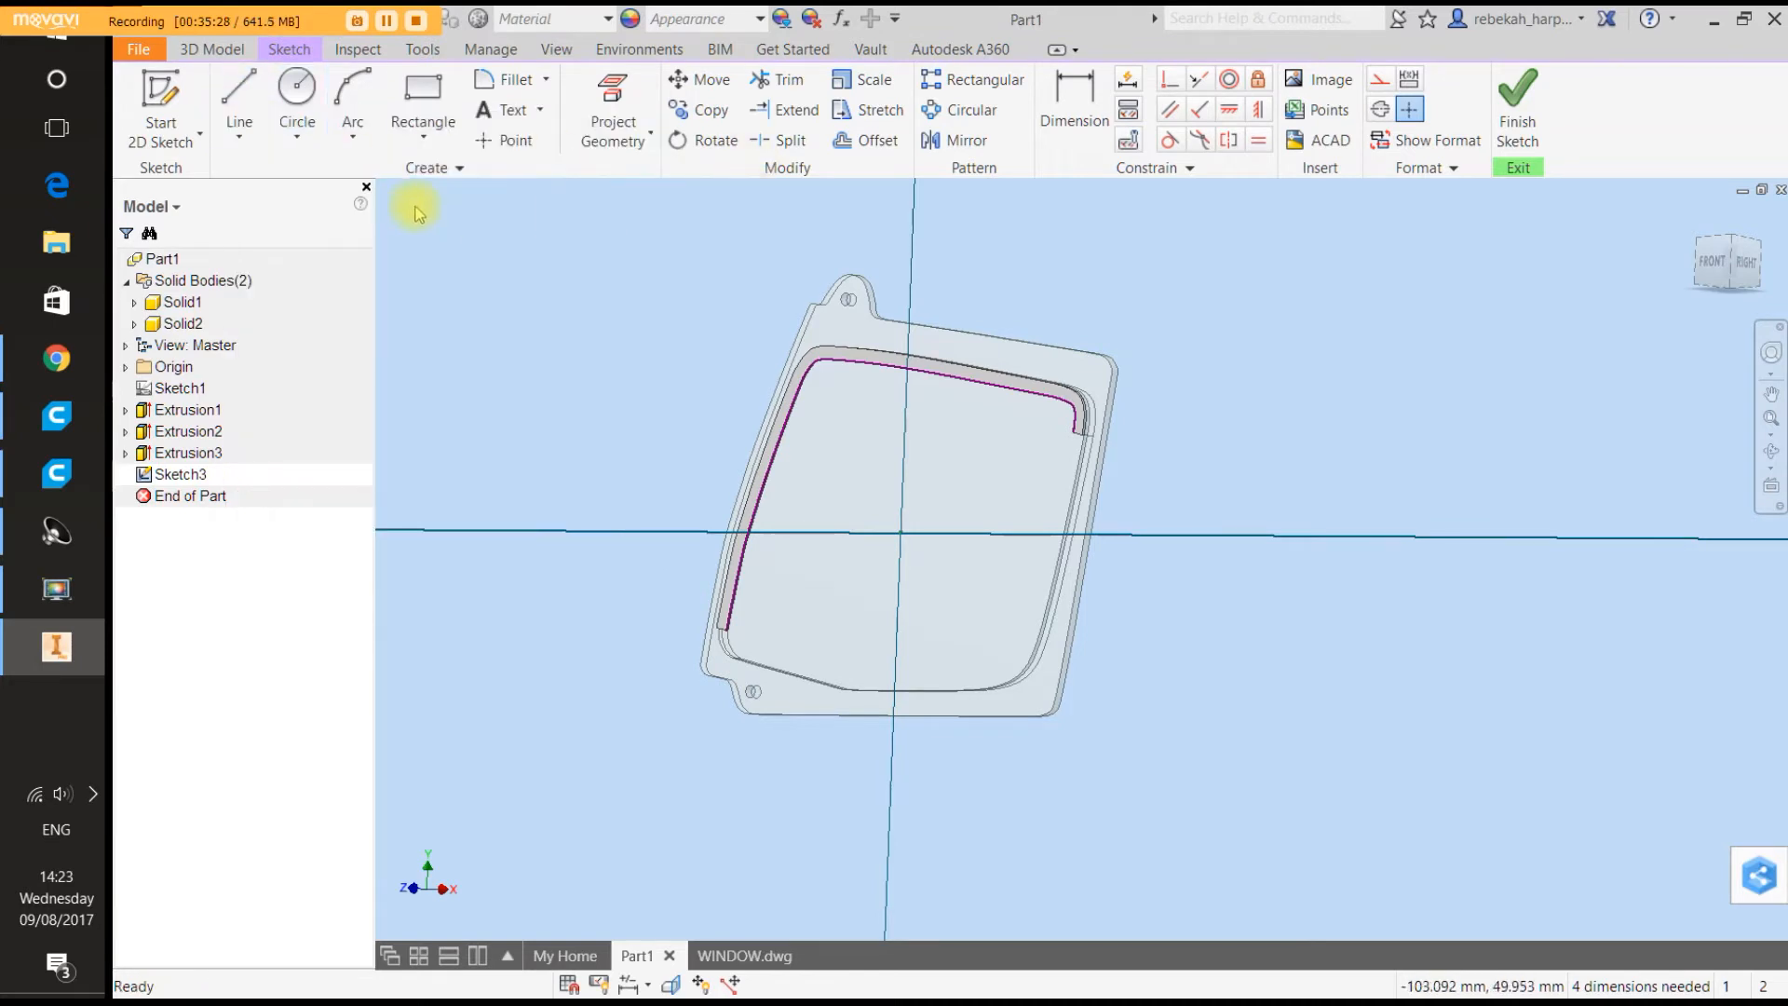
# Start a control vertex spline at the inner corner of the deflector strip's lower end, curving it away from the strip.
pyautogui.click(238, 138)
pyautogui.click(292, 247)
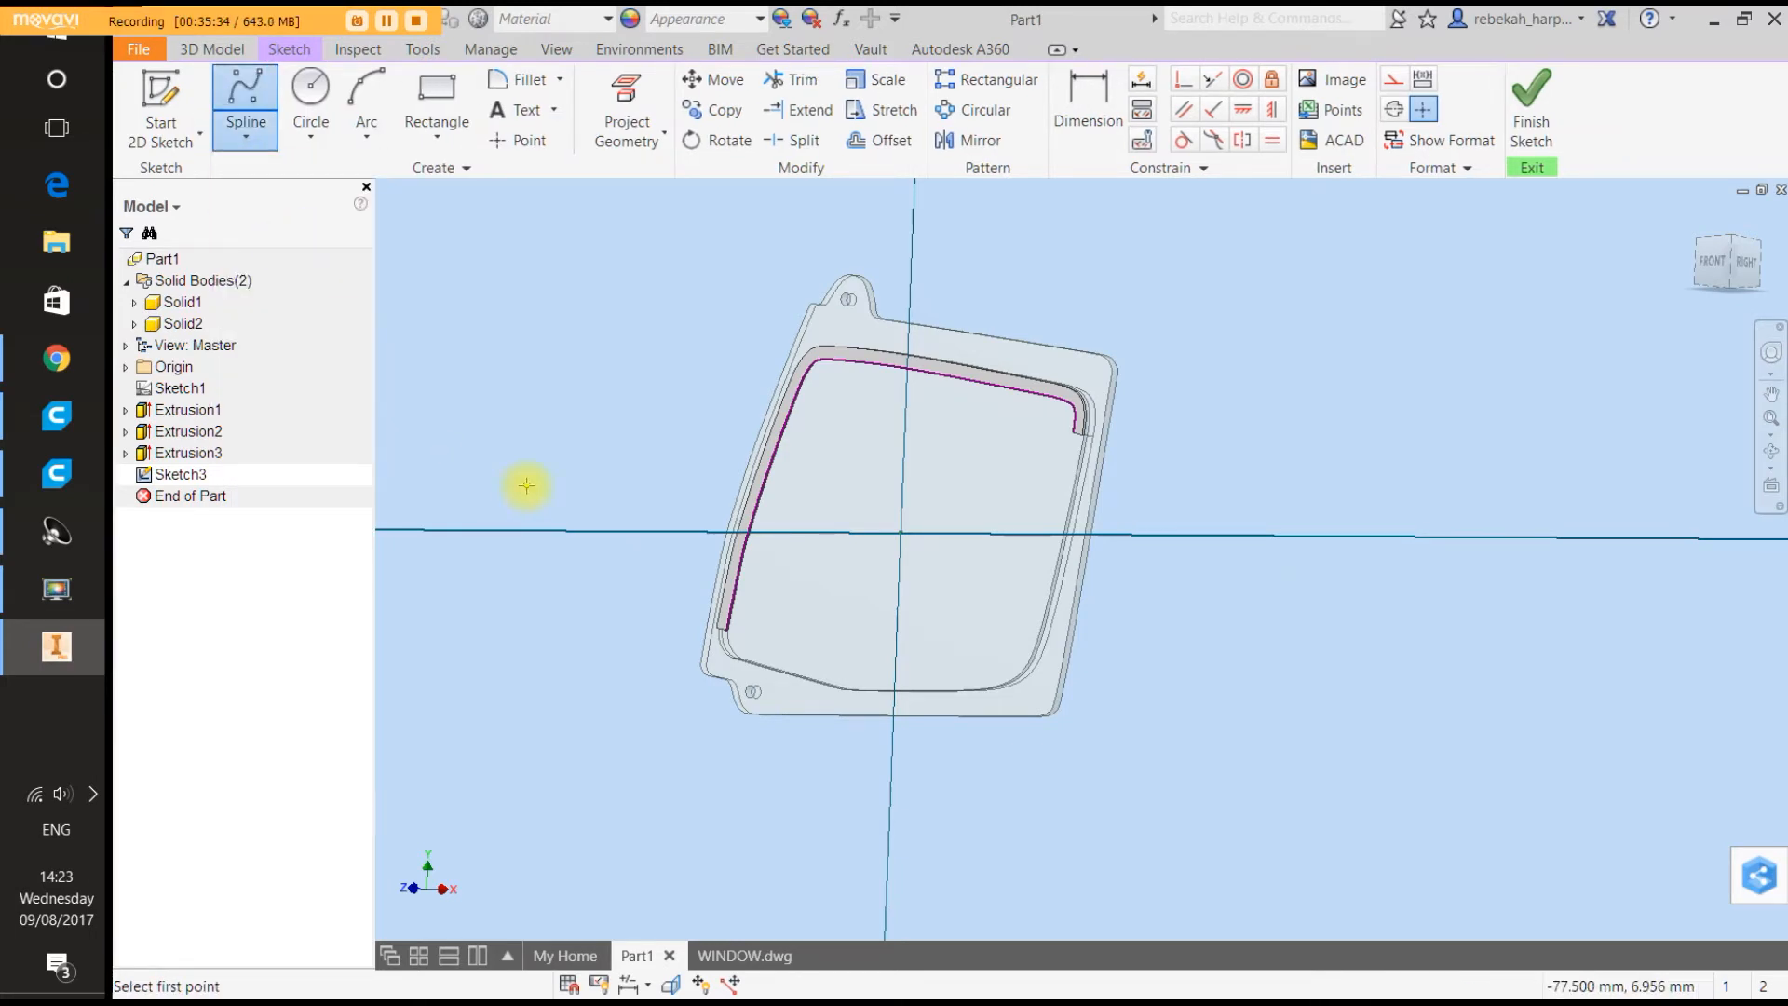
pyautogui.scroll(5, 764, 671)
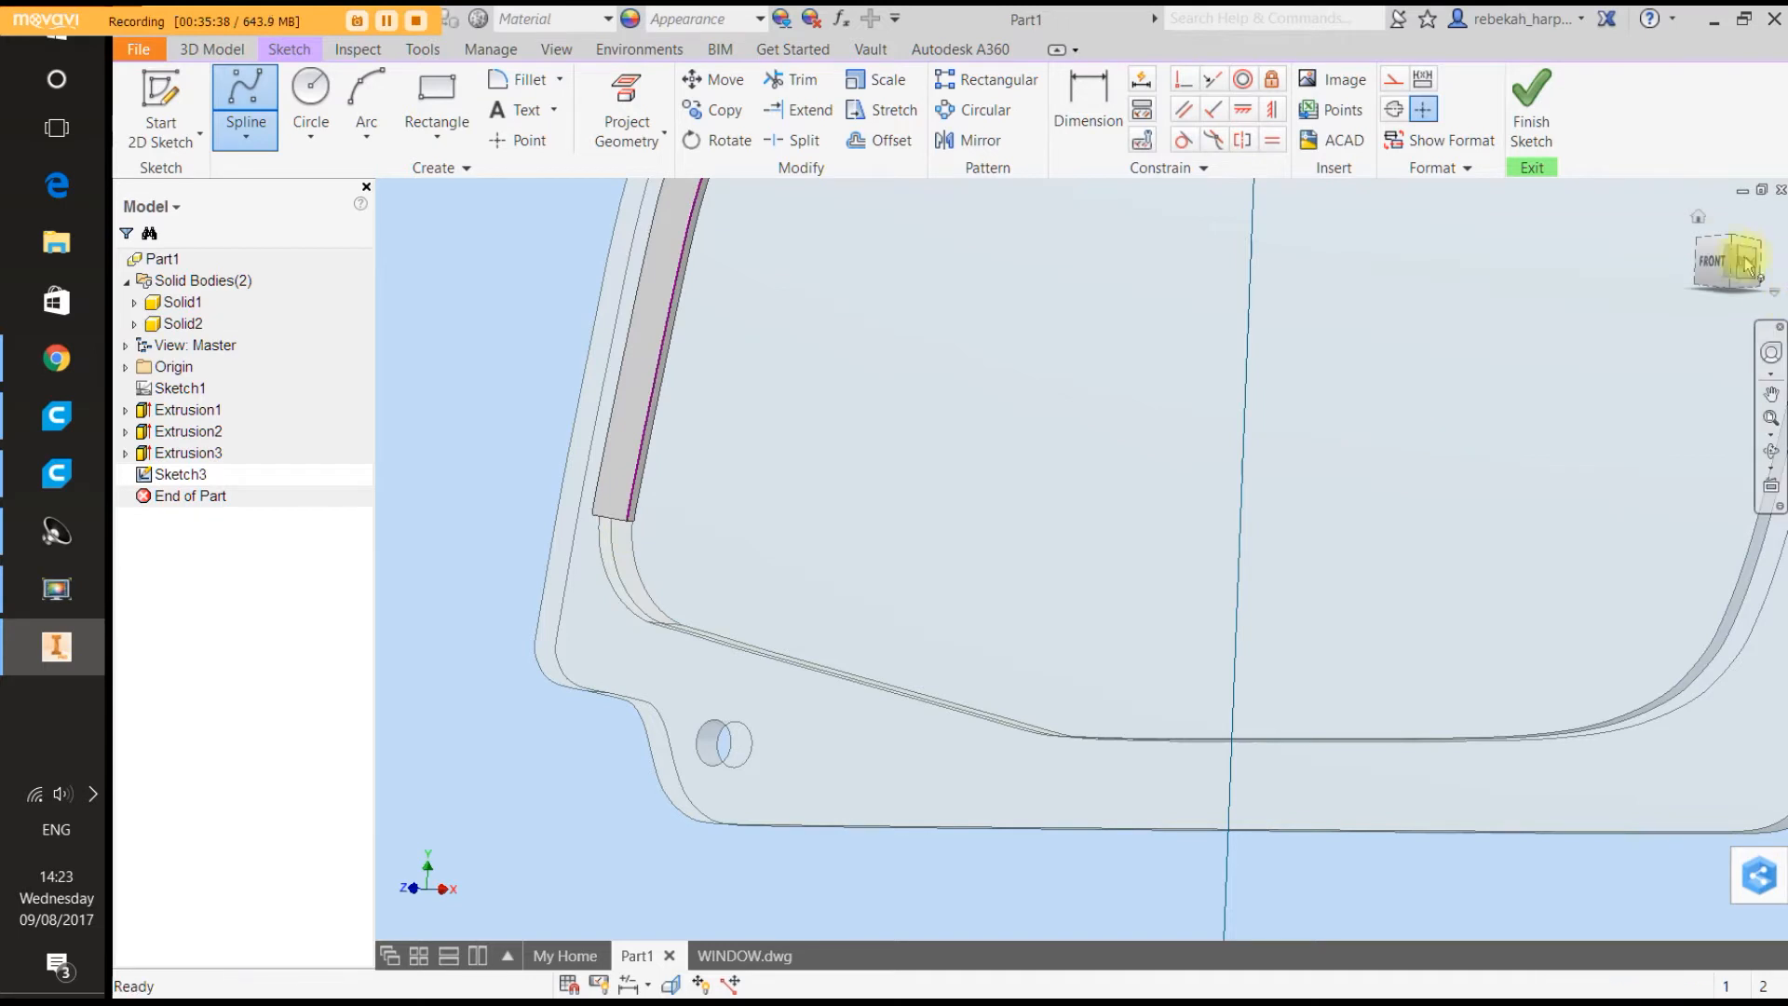
pyautogui.click(1705, 266)
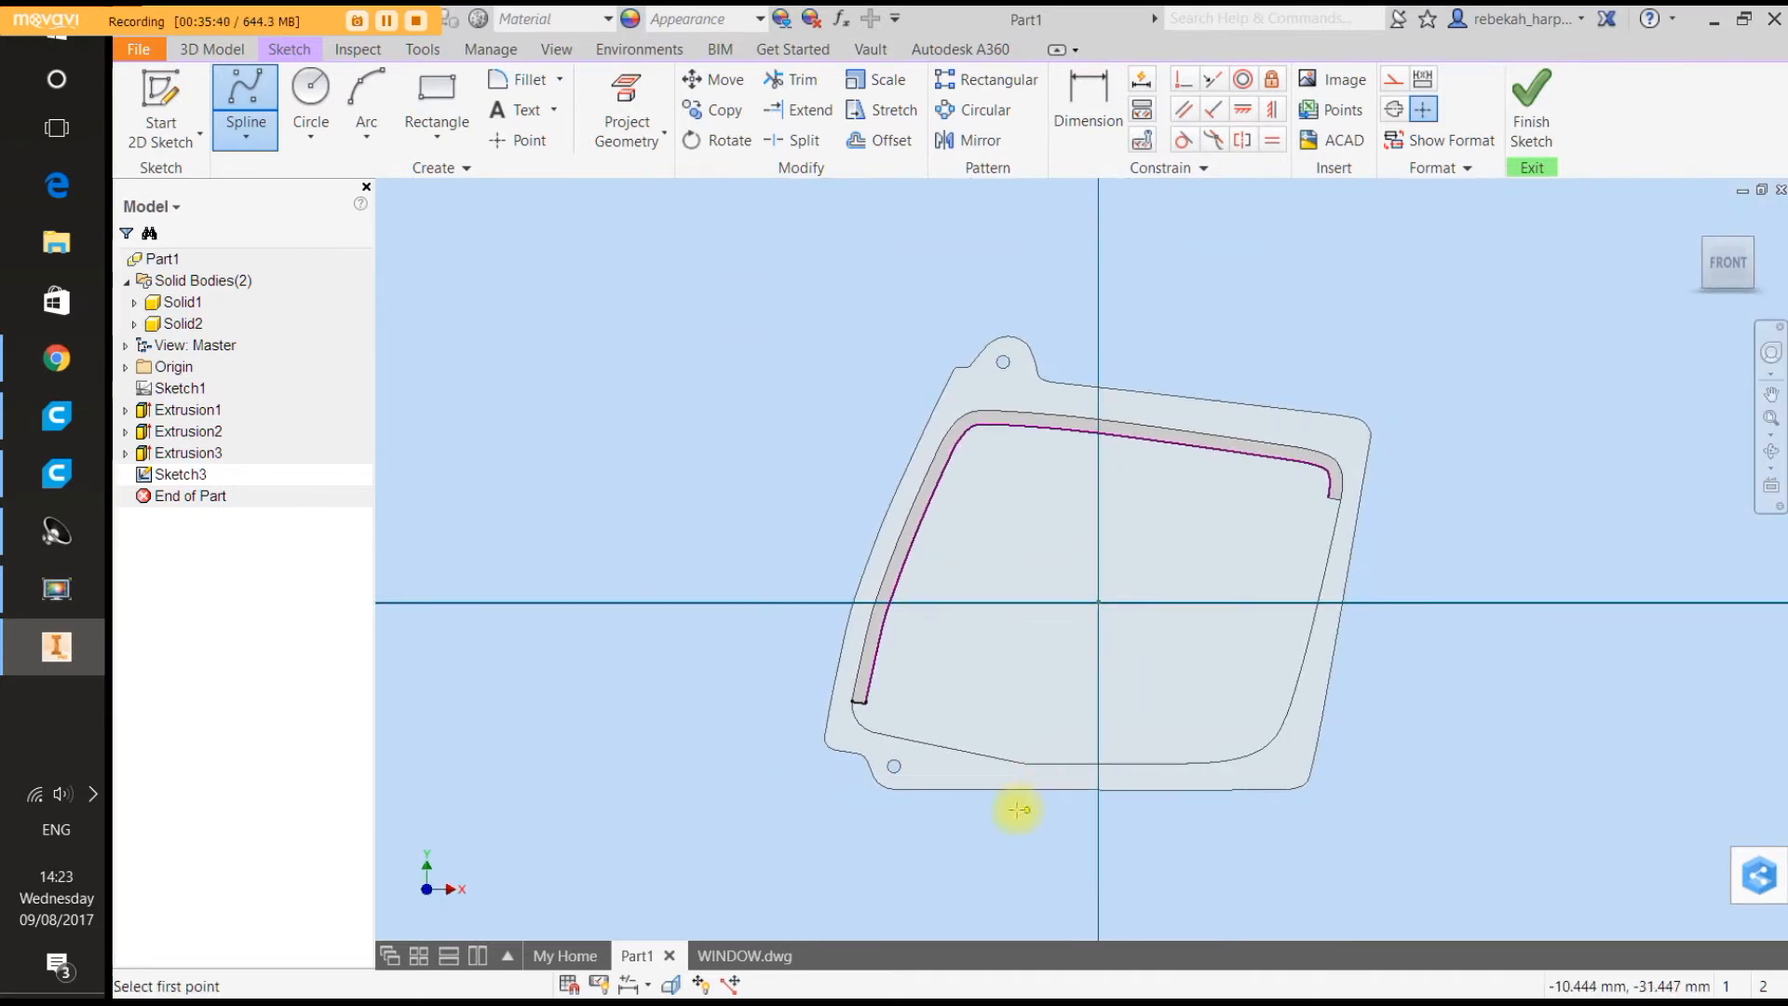
pyautogui.scroll(5, 892, 720)
pyautogui.scroll(3, 892, 720)
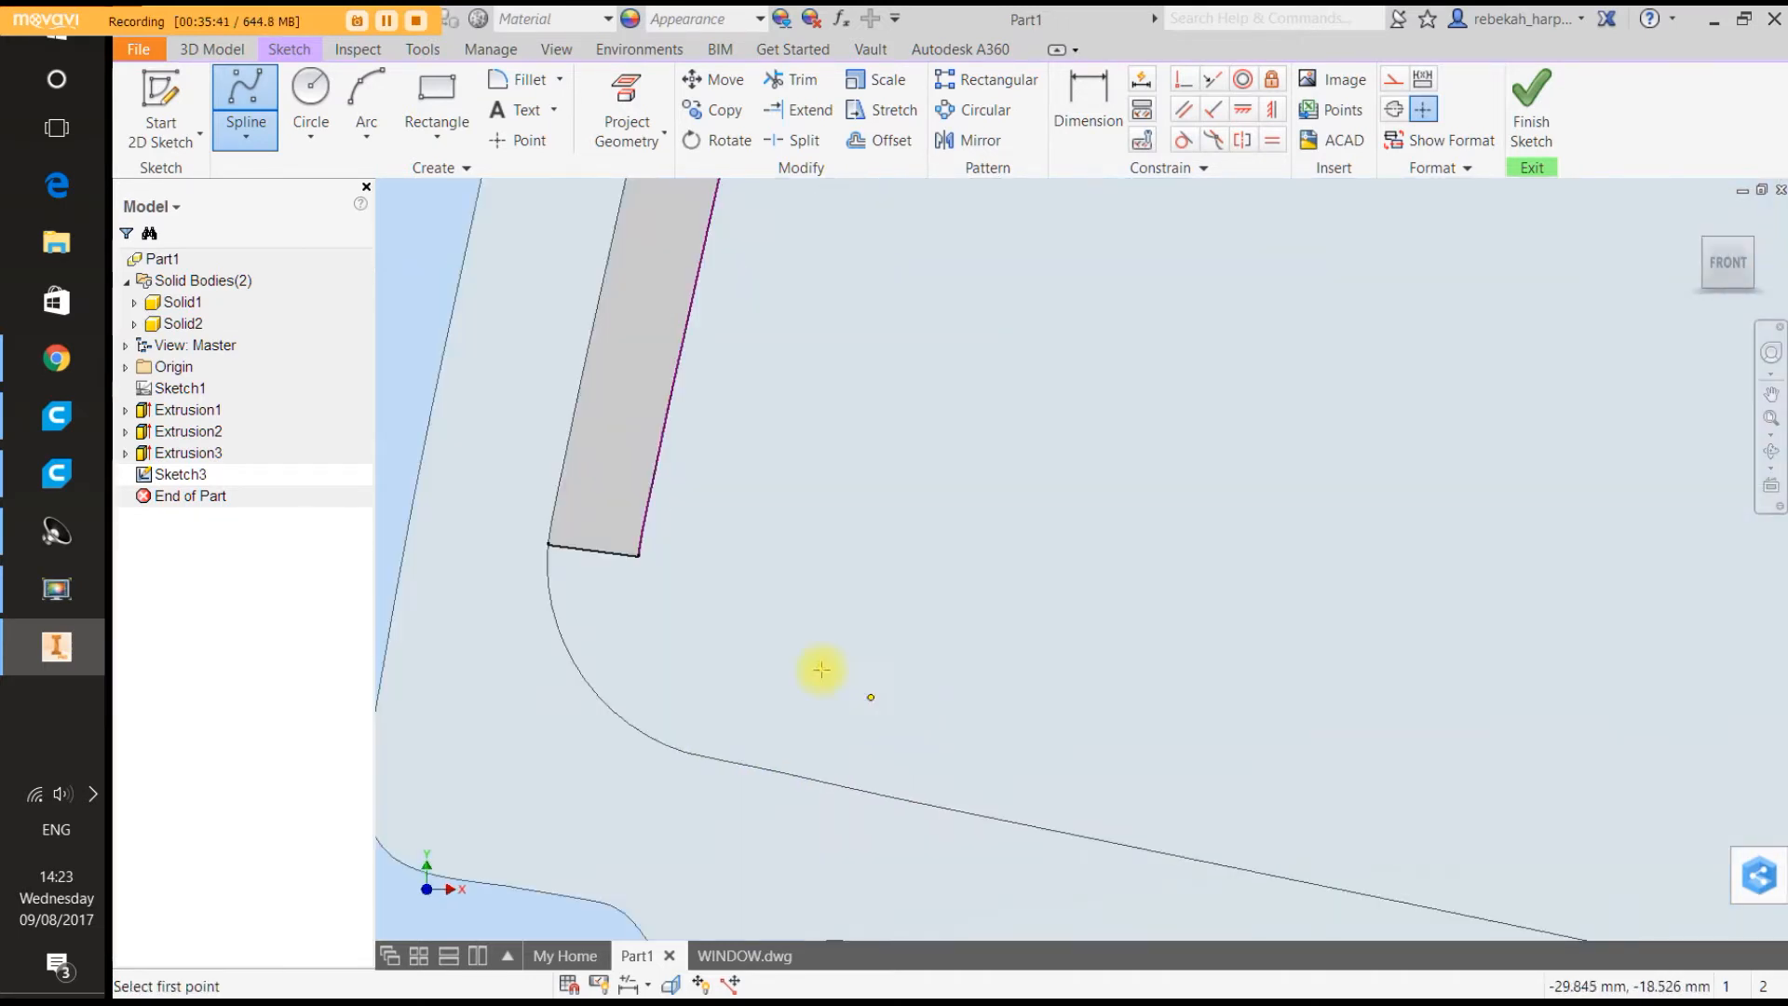
pyautogui.click(640, 556)
pyautogui.click(708, 567)
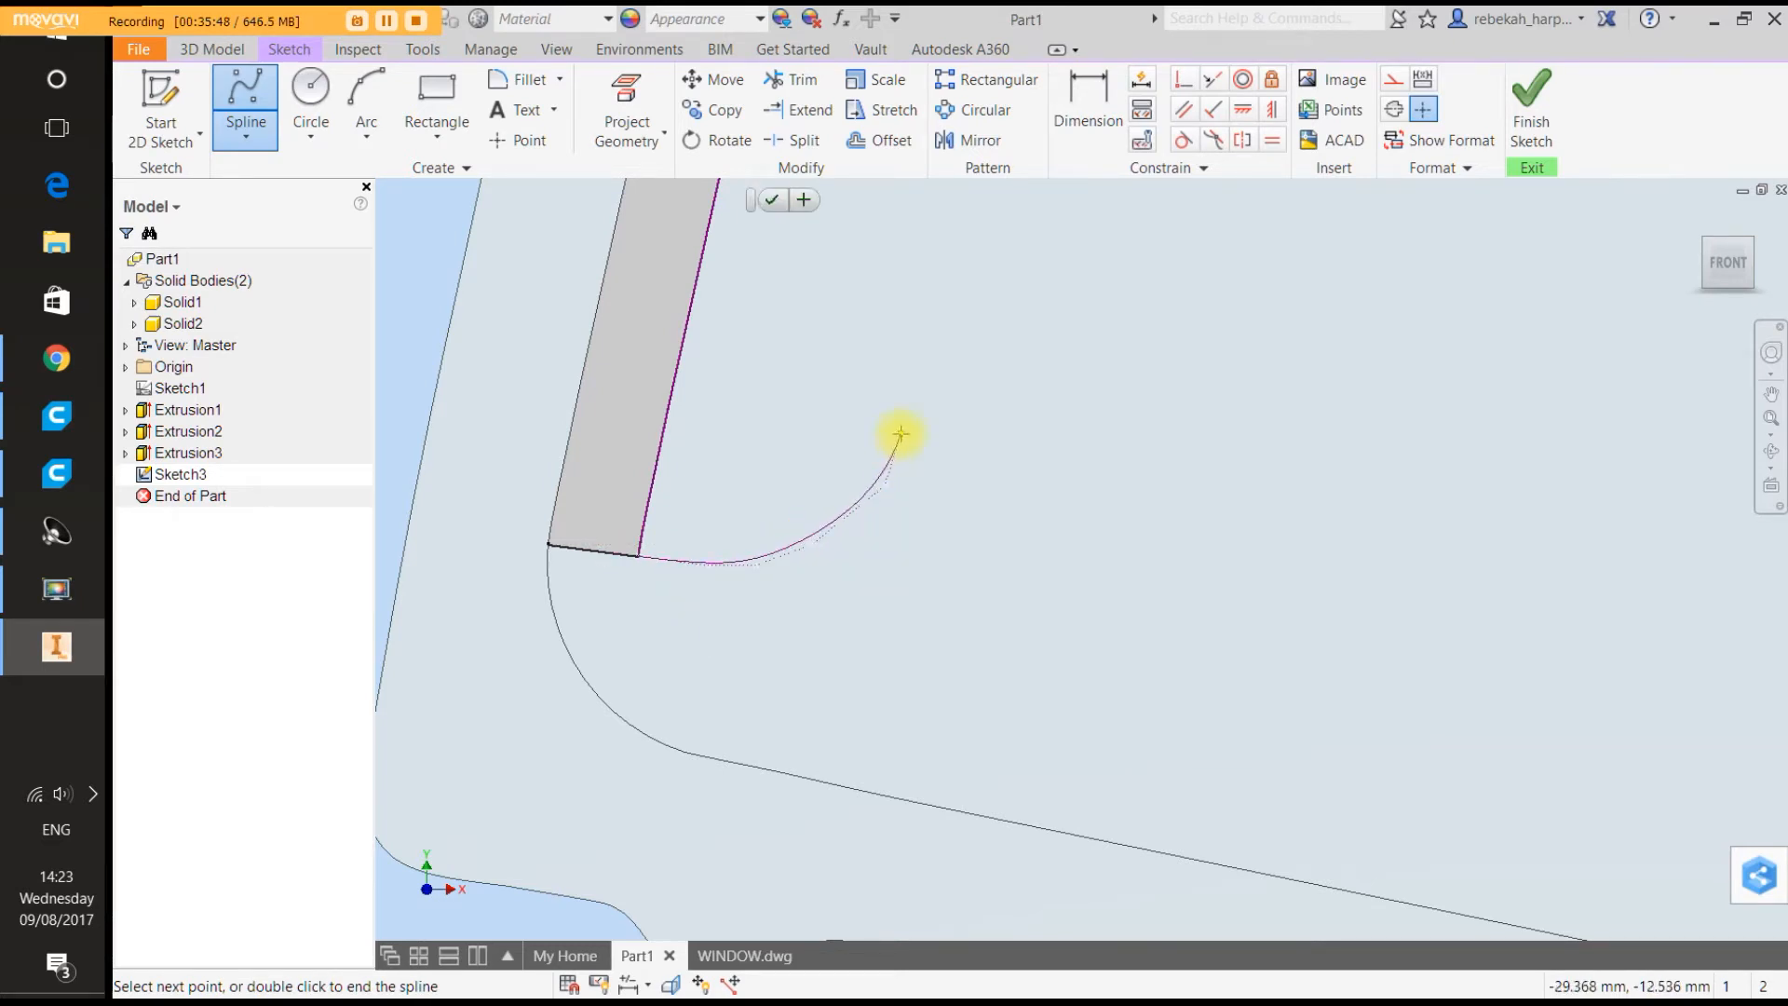
# Continue the spline roughly parallel to the strip's inner edge and finish it at the inner corner of the strip's short bend.
pyautogui.scroll(5, 900, 433)
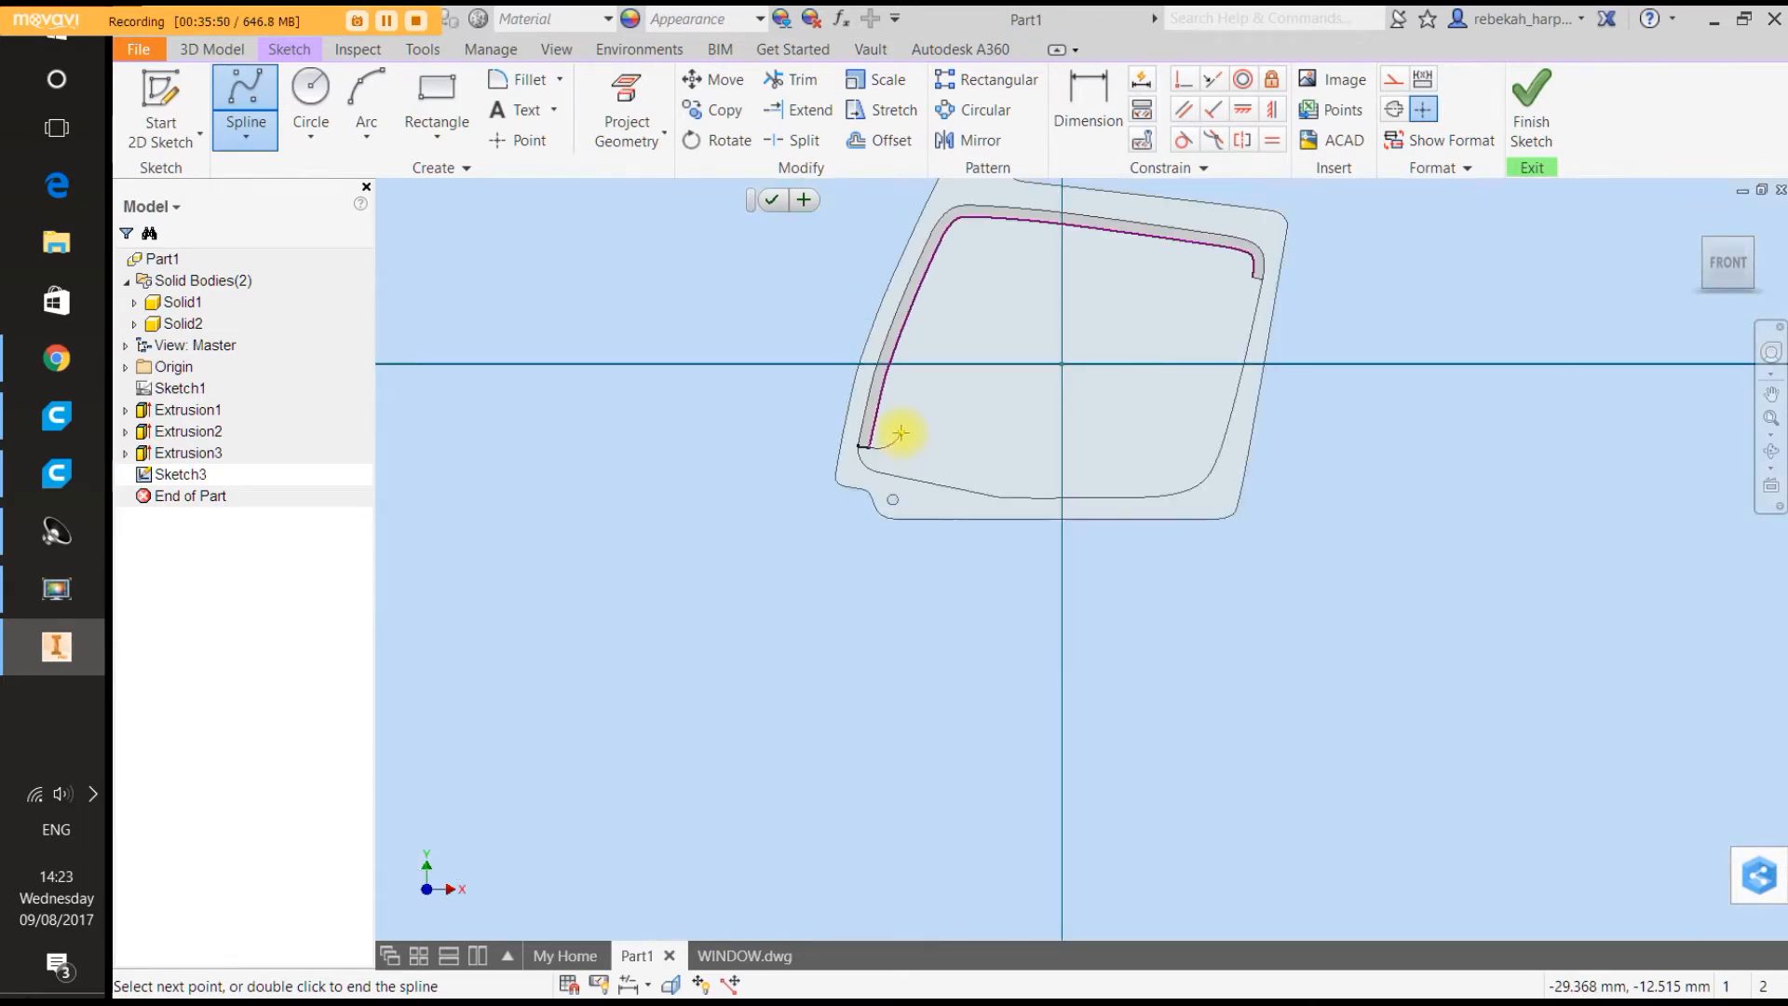
pyautogui.click(913, 361)
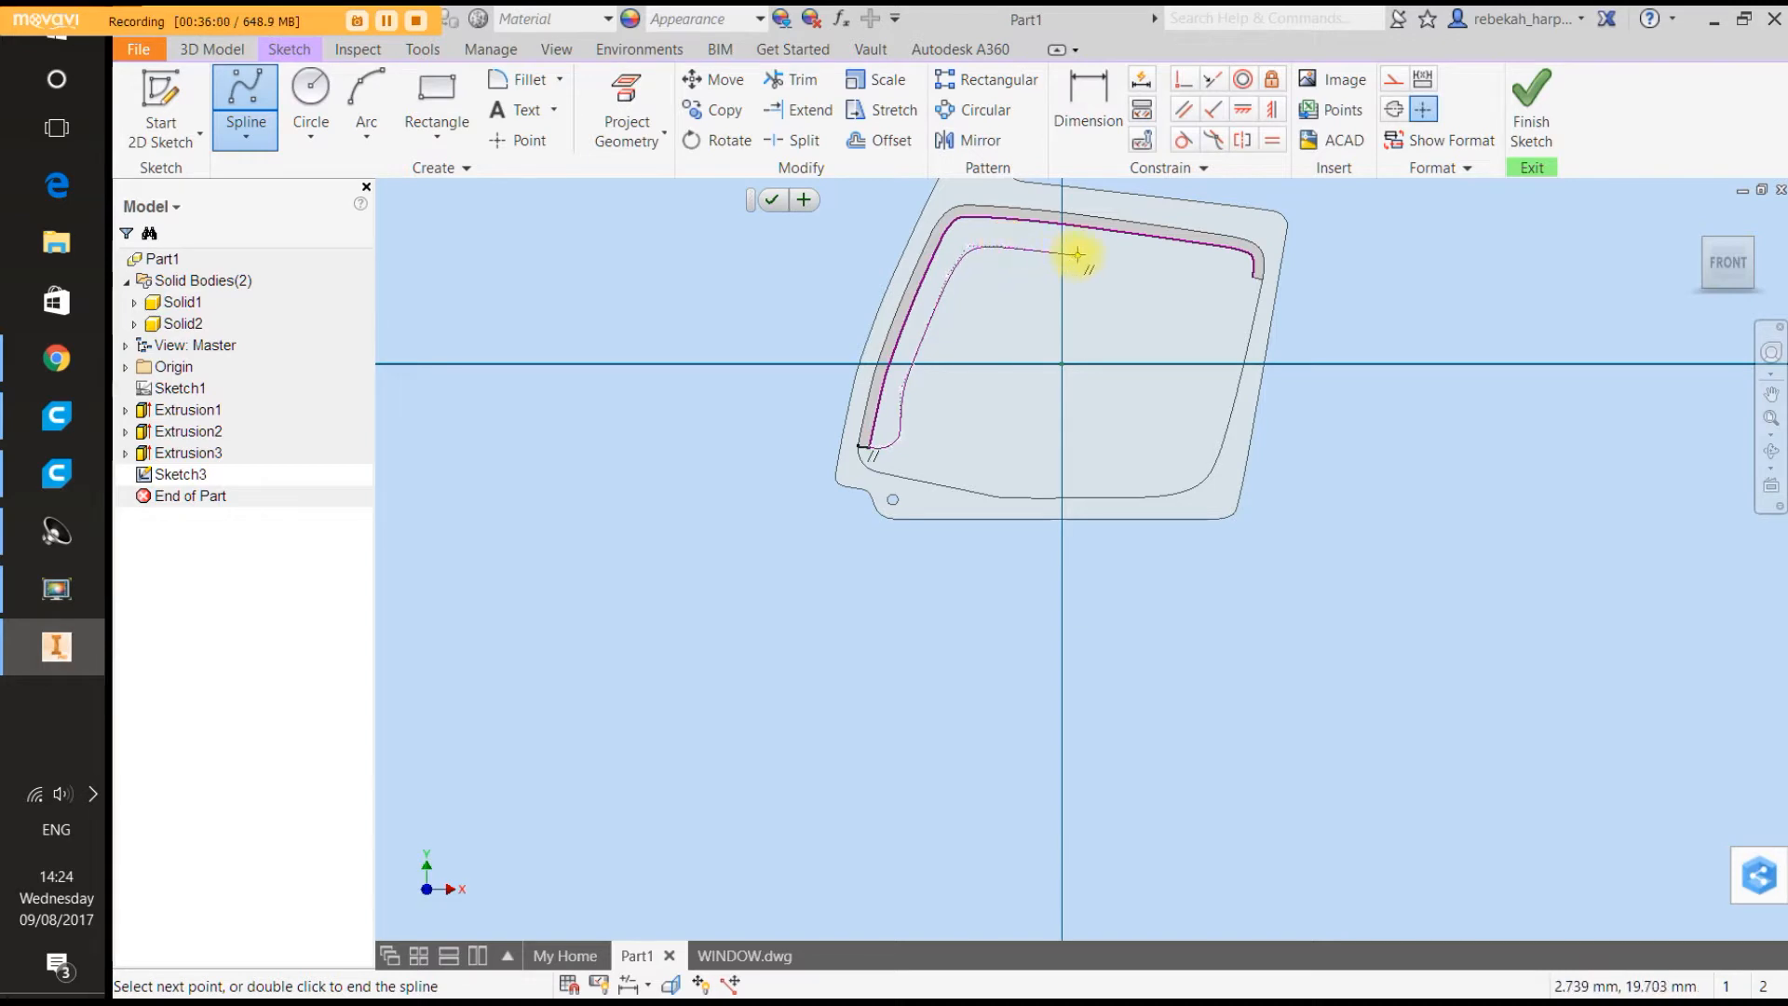
pyautogui.click(1132, 256)
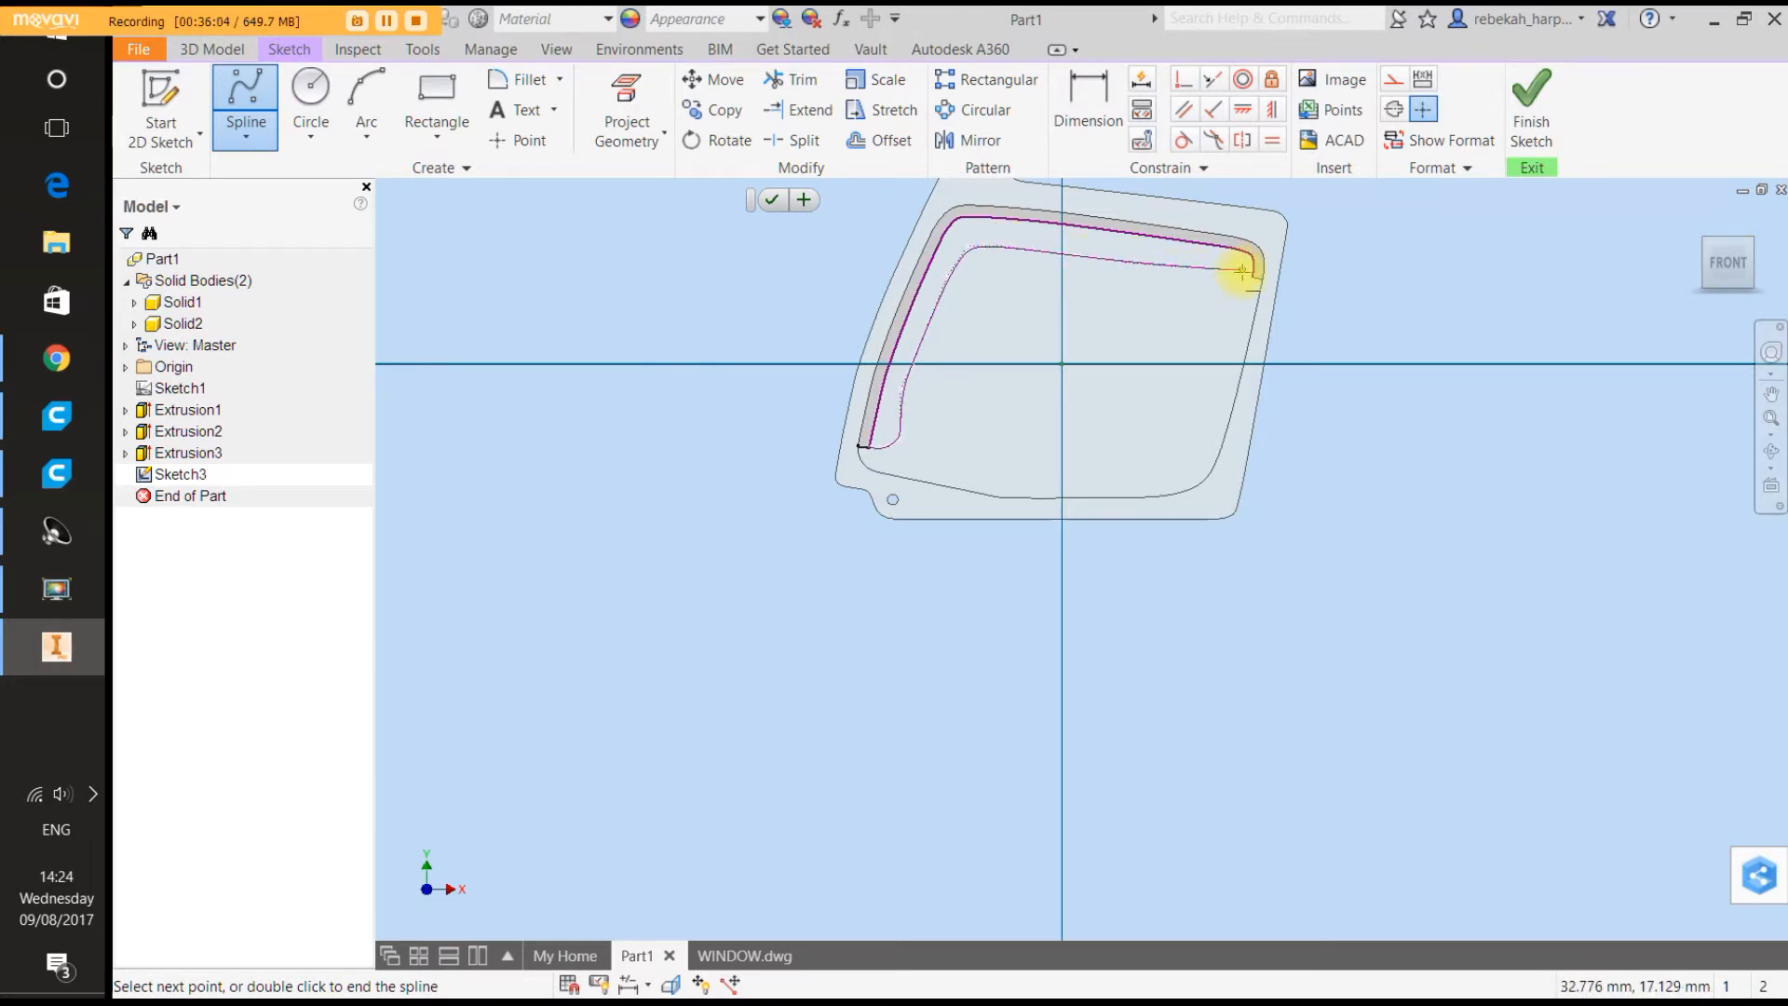
pyautogui.scroll(5, 1253, 273)
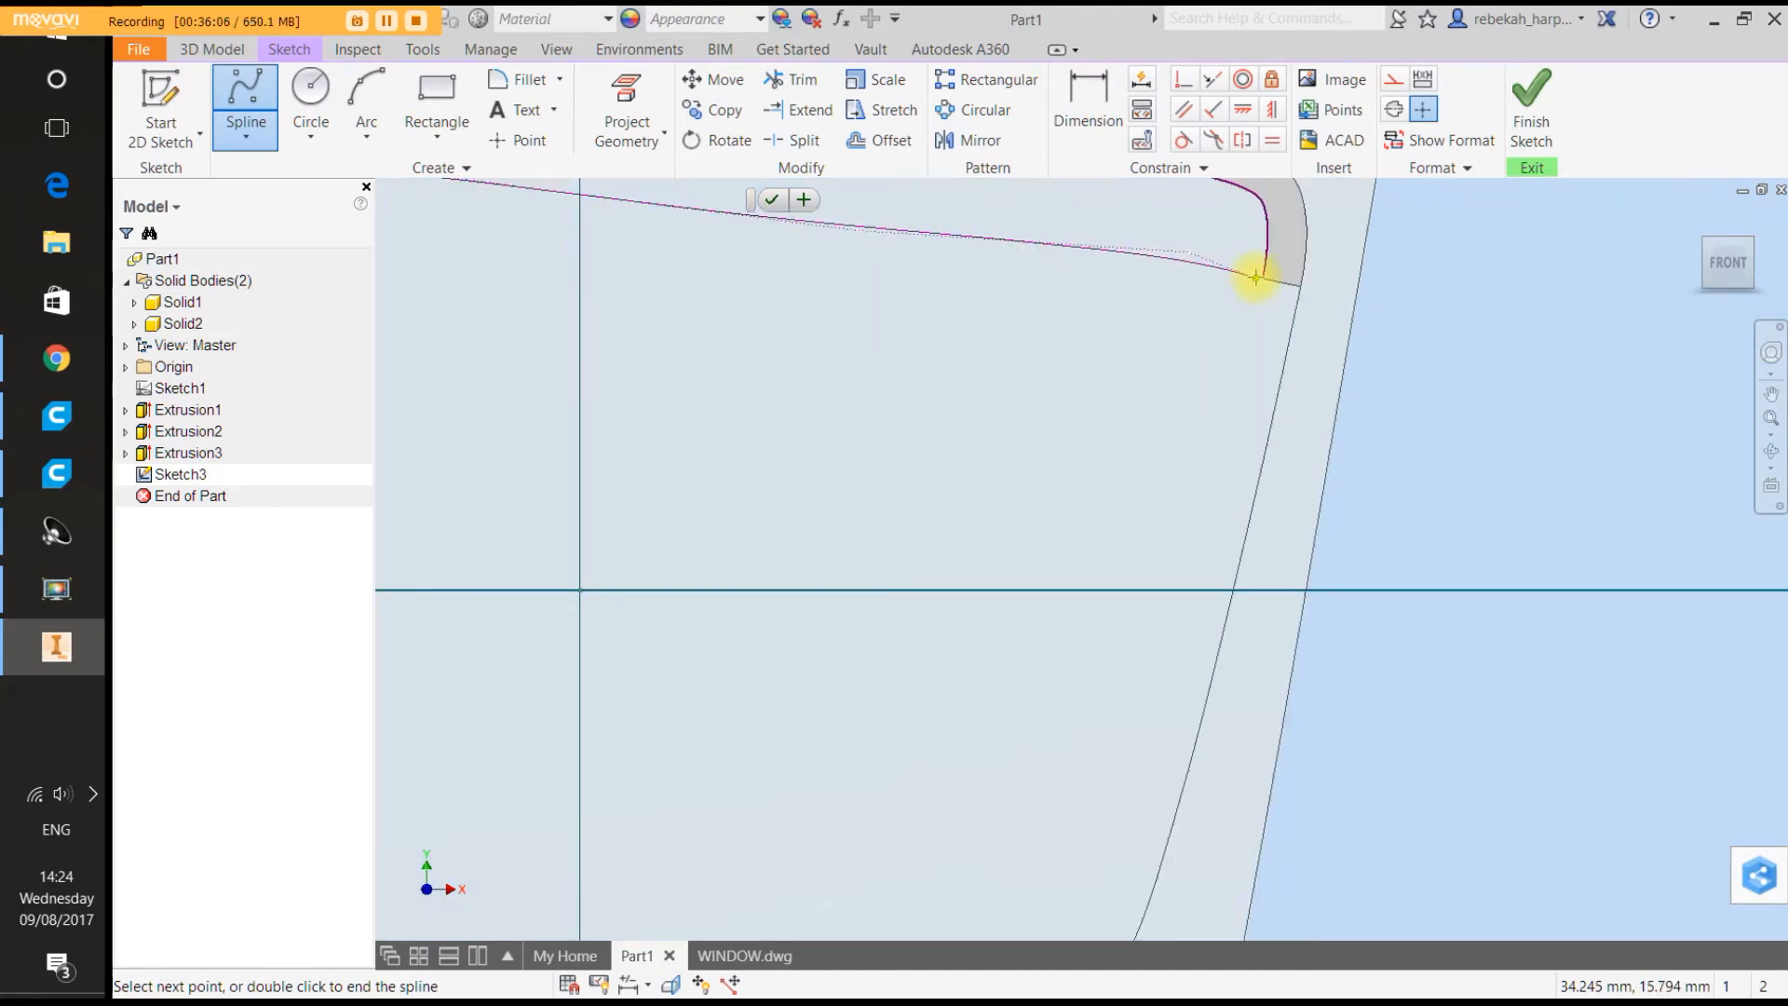
pyautogui.rightClick(1260, 276)
pyautogui.click(1305, 276)
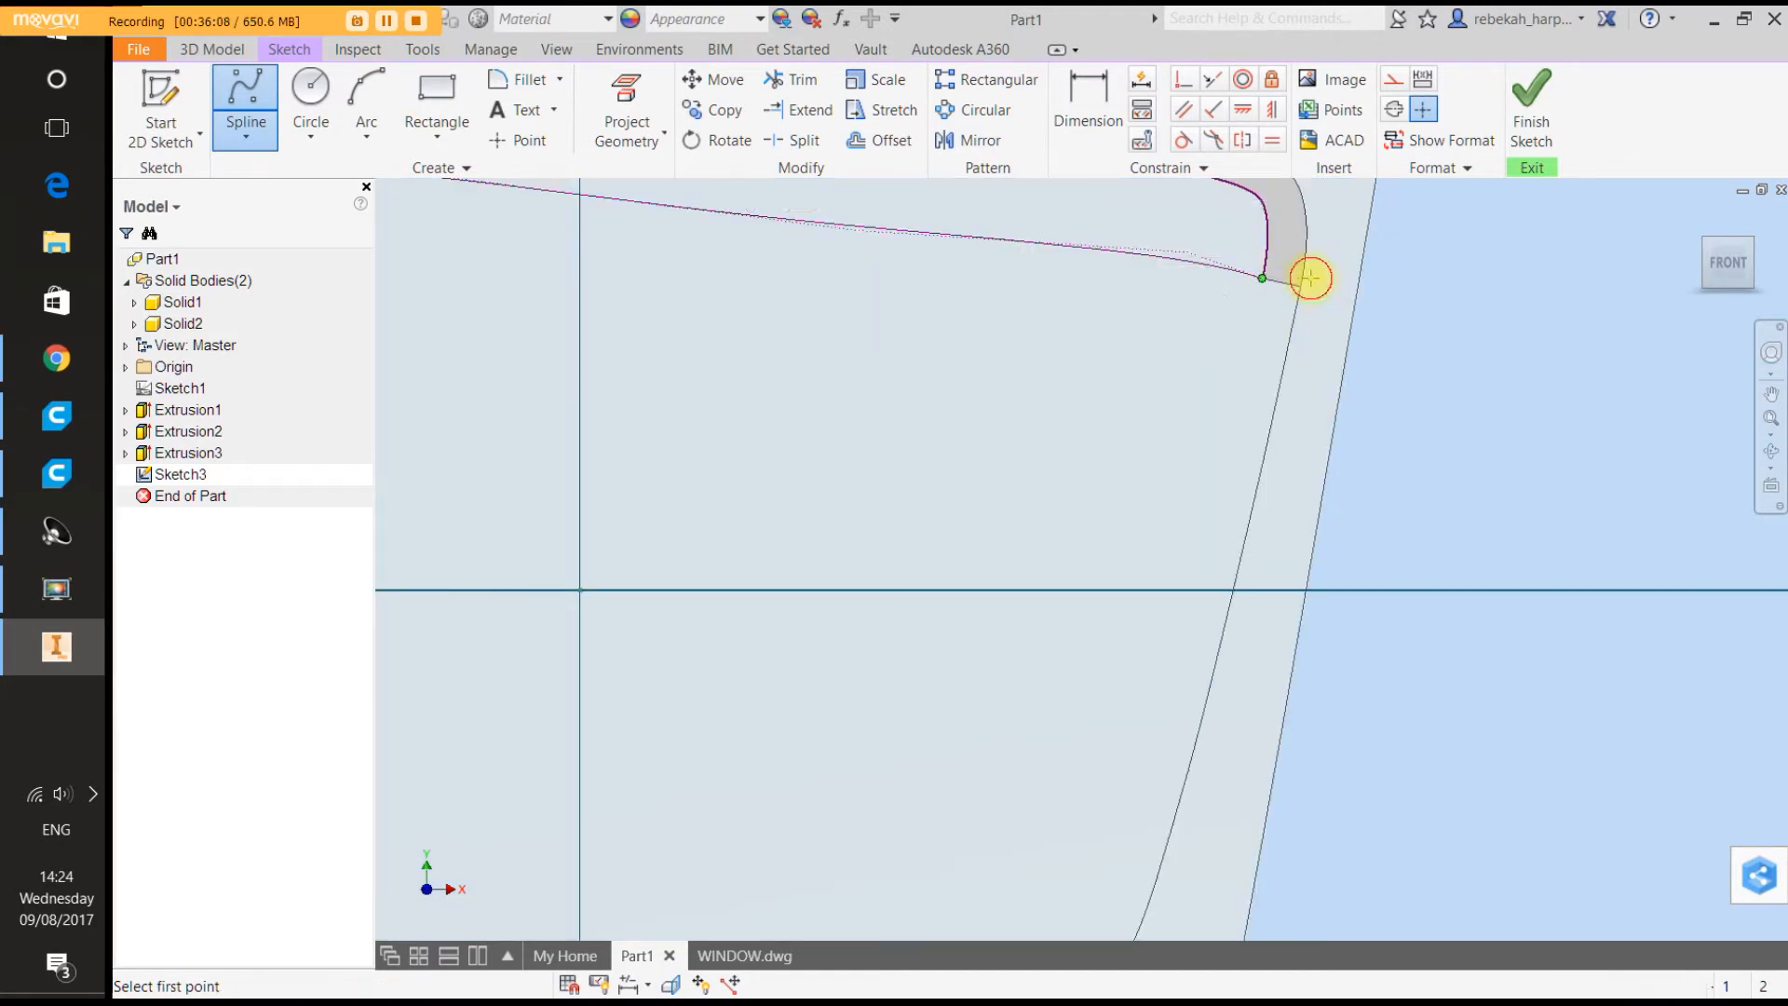
pyautogui.rightClick(1169, 278)
pyautogui.click(1245, 276)
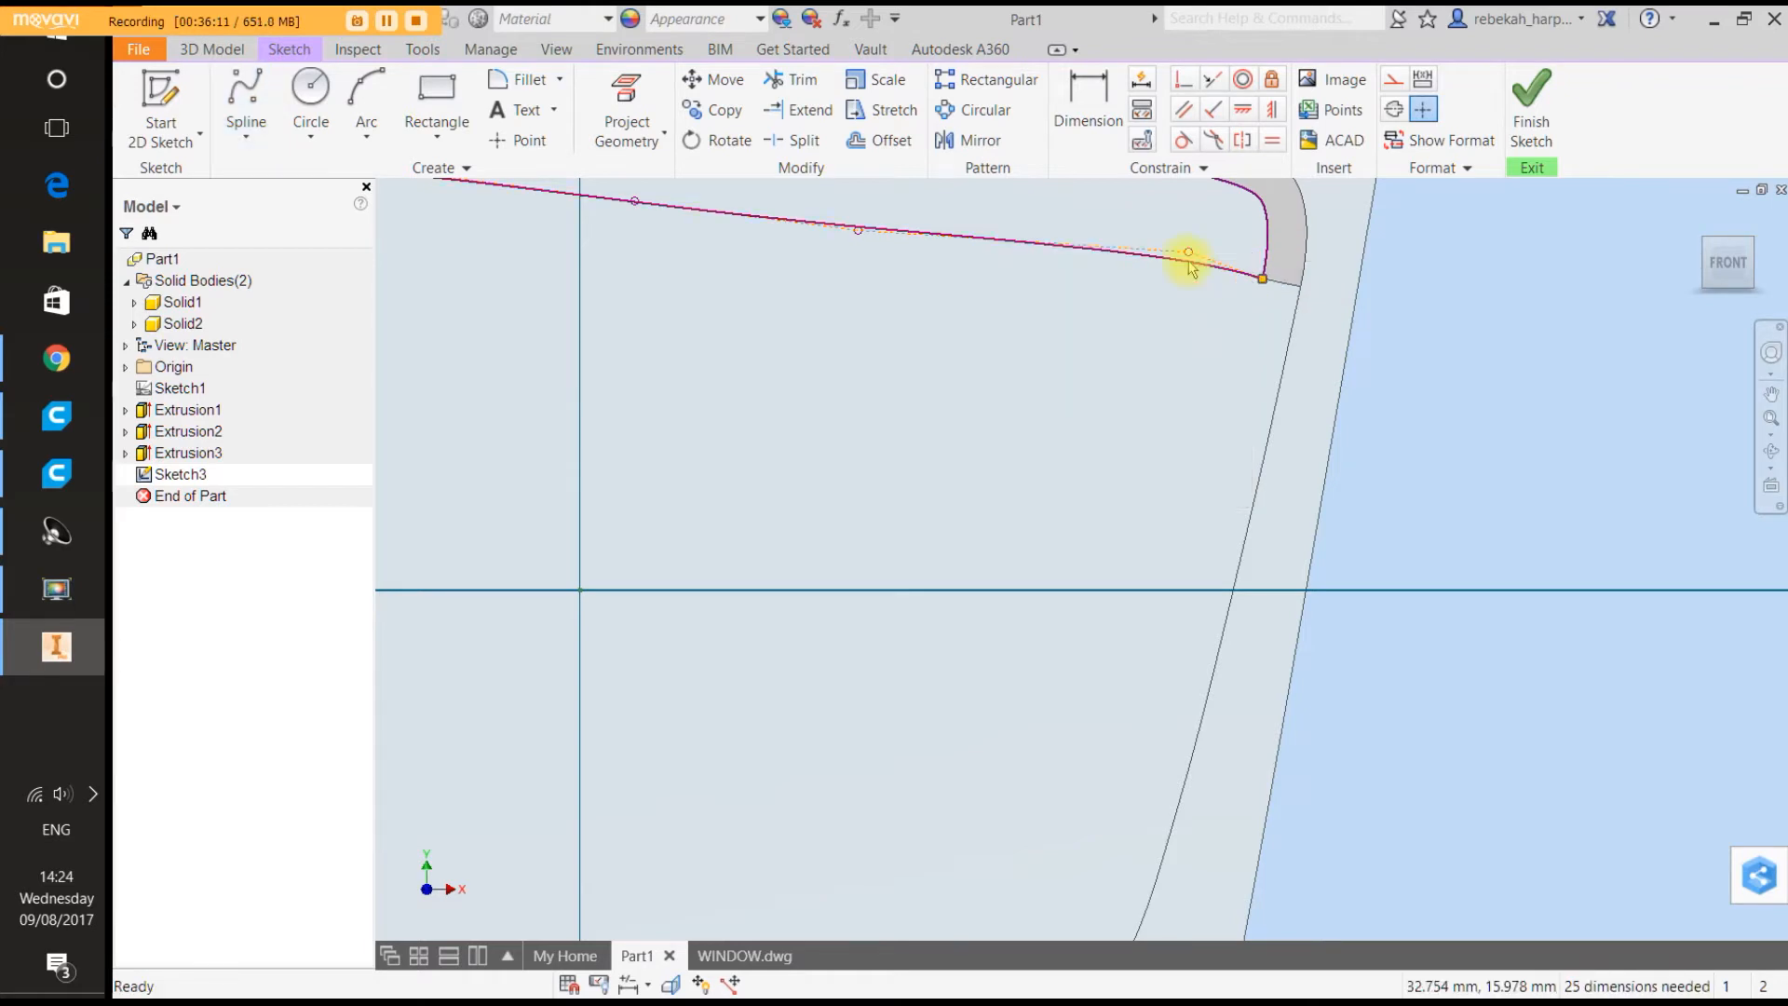
# Straighten the spline's upper run by repositioning its control vertices between the upper bend and the short end.
pyautogui.moveTo(1189, 253); pyautogui.dragTo(1187, 269)
pyautogui.scroll(-5, 1130, 284)
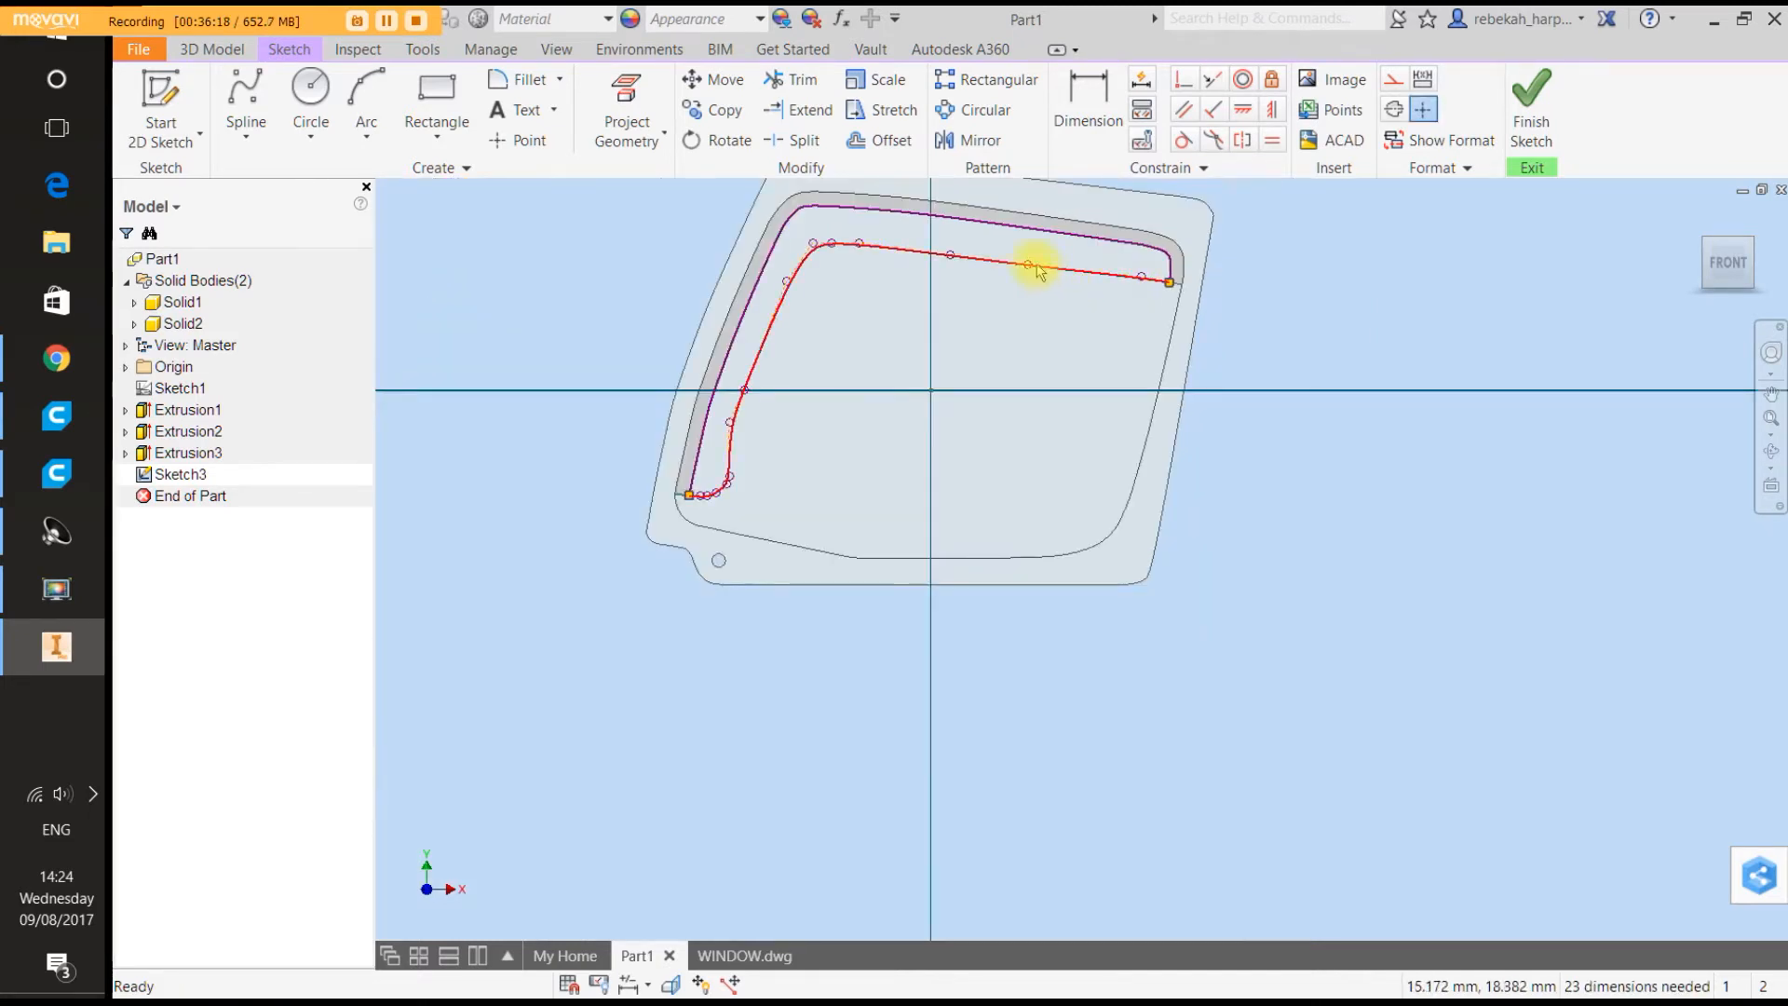
pyautogui.scroll(5, 1024, 269)
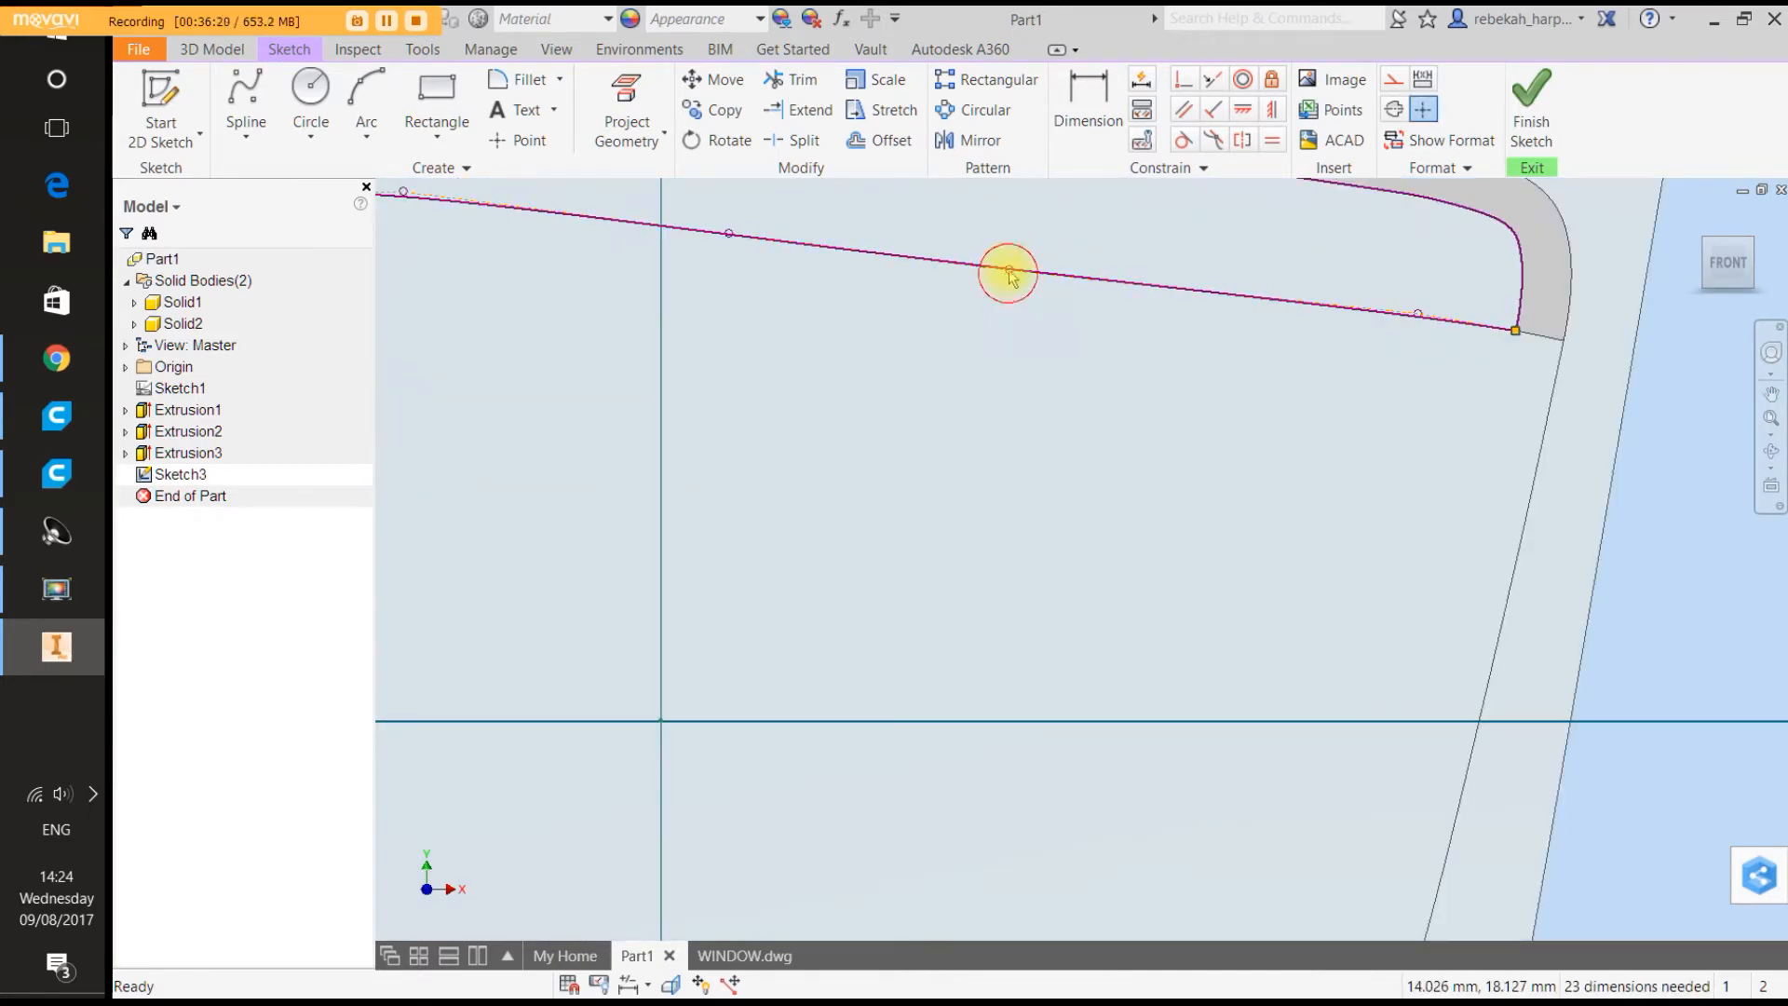
pyautogui.moveTo(1009, 271); pyautogui.dragTo(1009, 264)
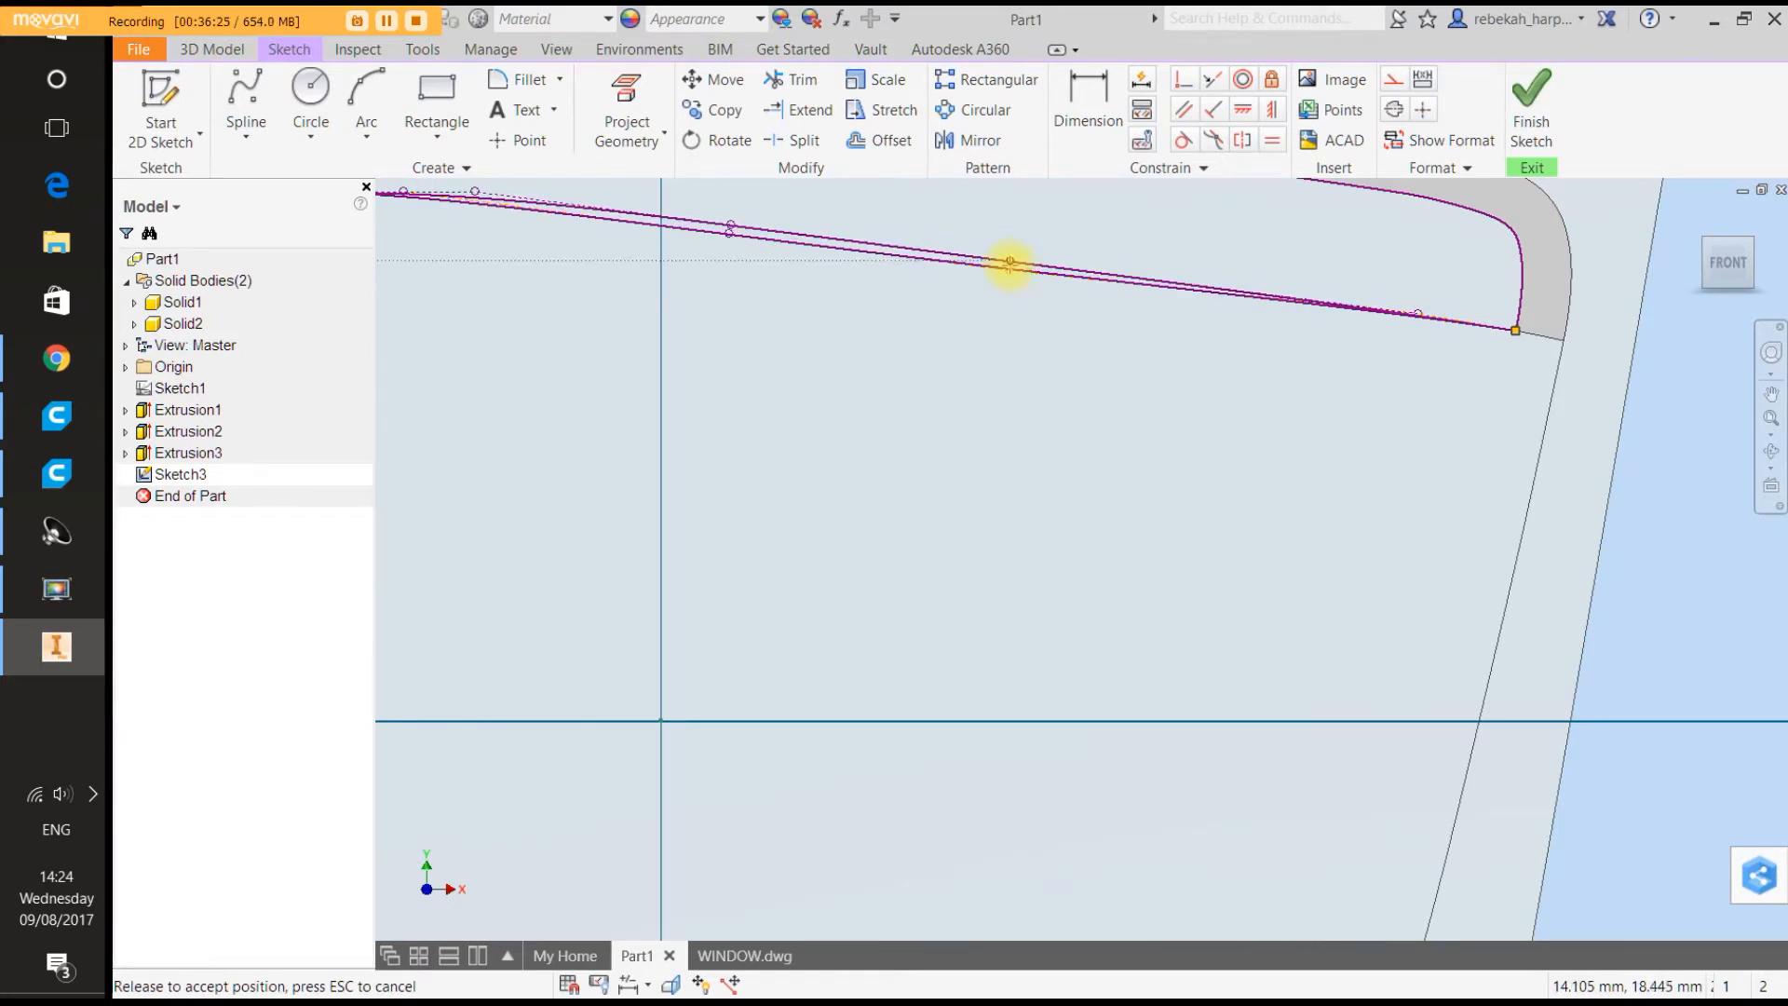
pyautogui.moveTo(1008, 264); pyautogui.dragTo(1010, 270)
pyautogui.scroll(-4, 973, 307)
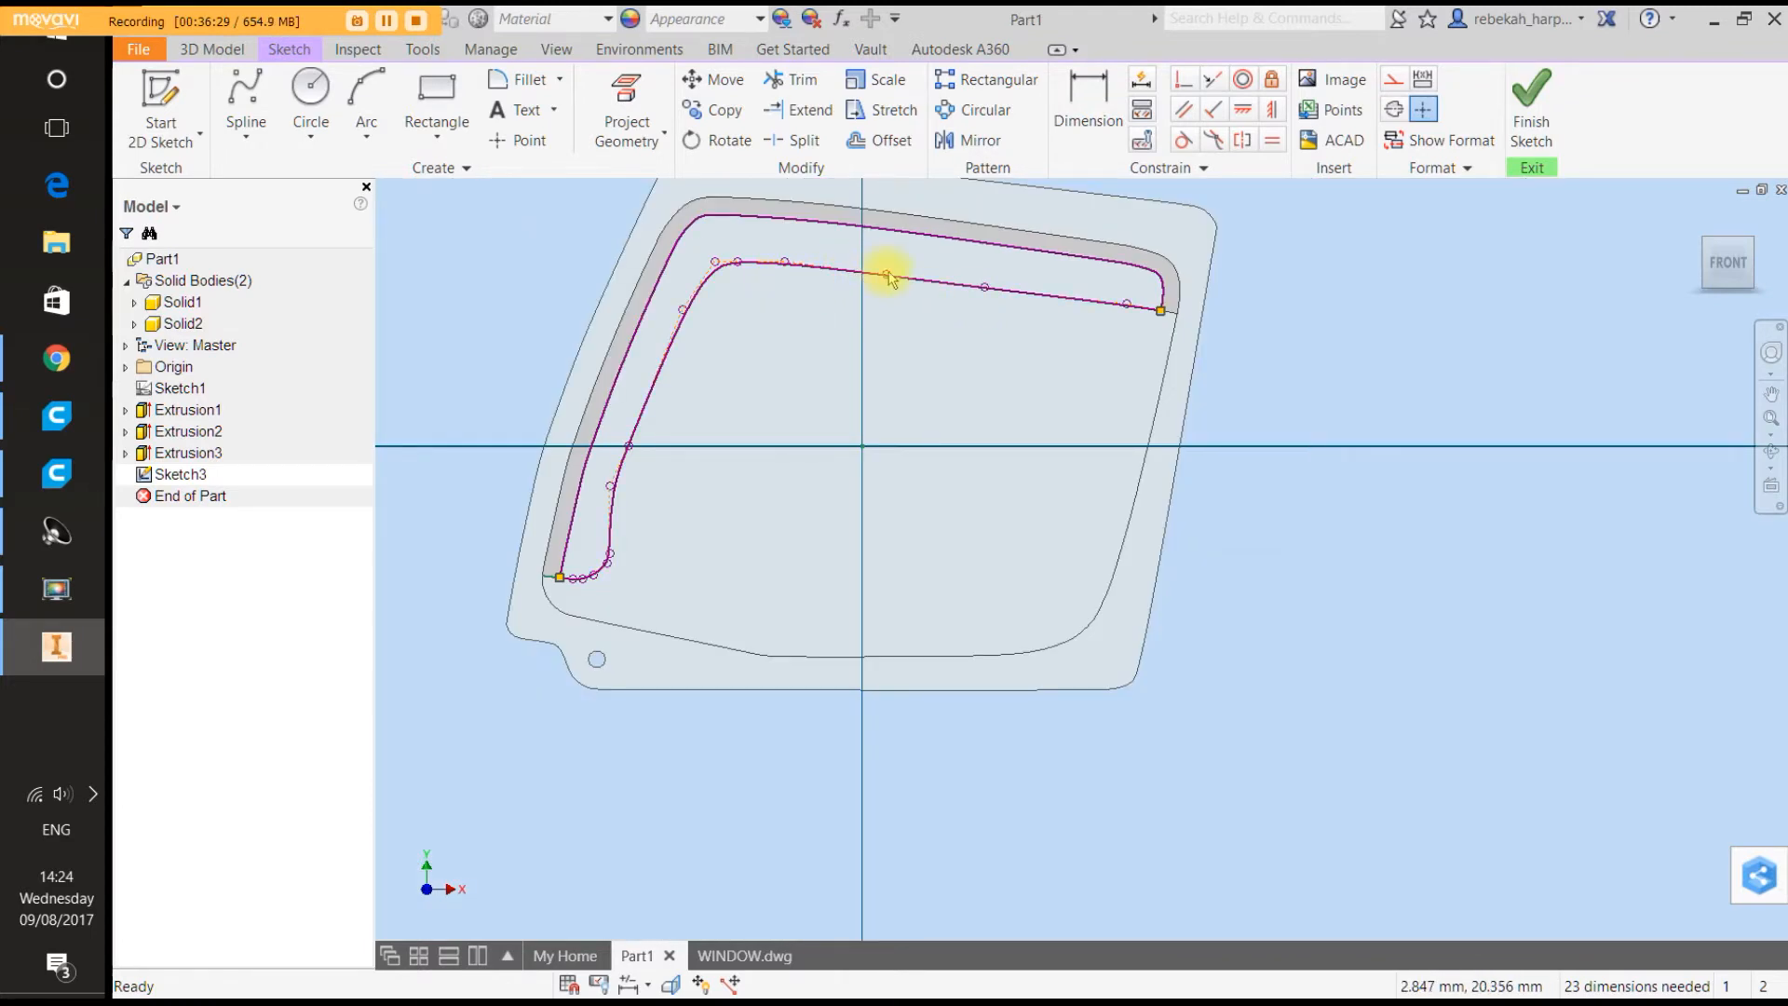
pyautogui.scroll(5, 888, 276)
pyautogui.moveTo(886, 284); pyautogui.dragTo(881, 274)
pyautogui.scroll(-5, 901, 333)
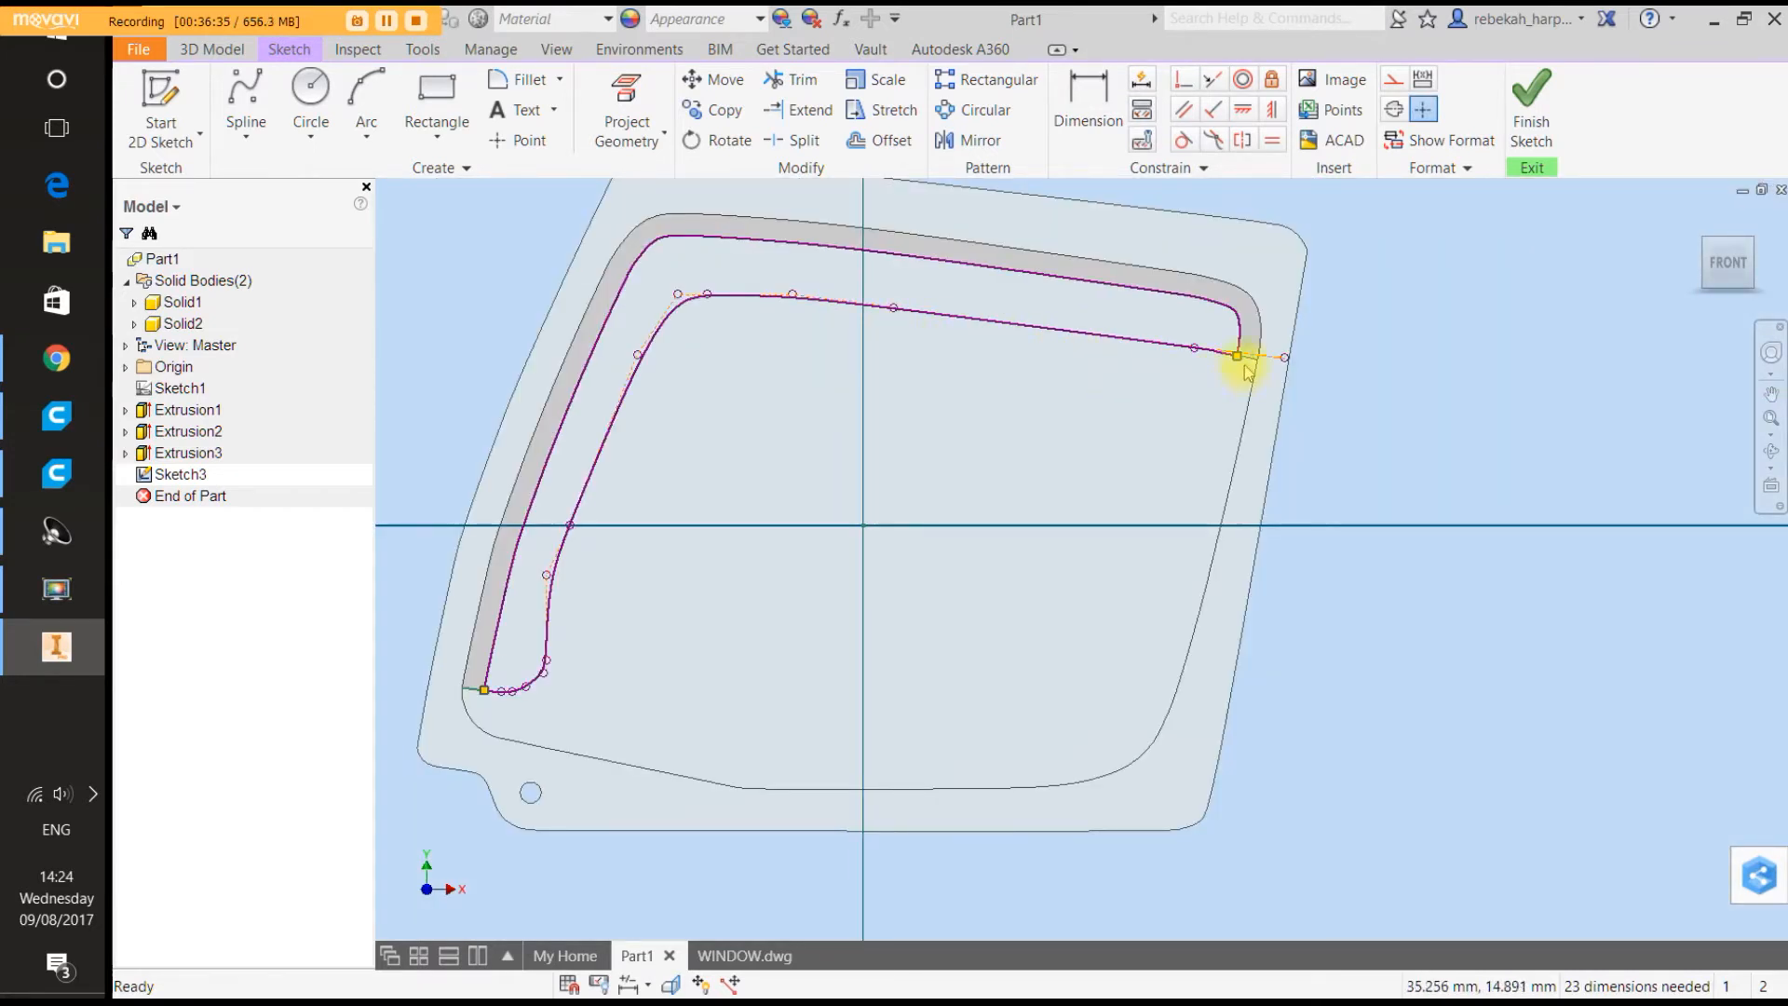
# Delete the stray control vertex lying beyond the spline's end at the short bend.
pyautogui.scroll(5, 1246, 359)
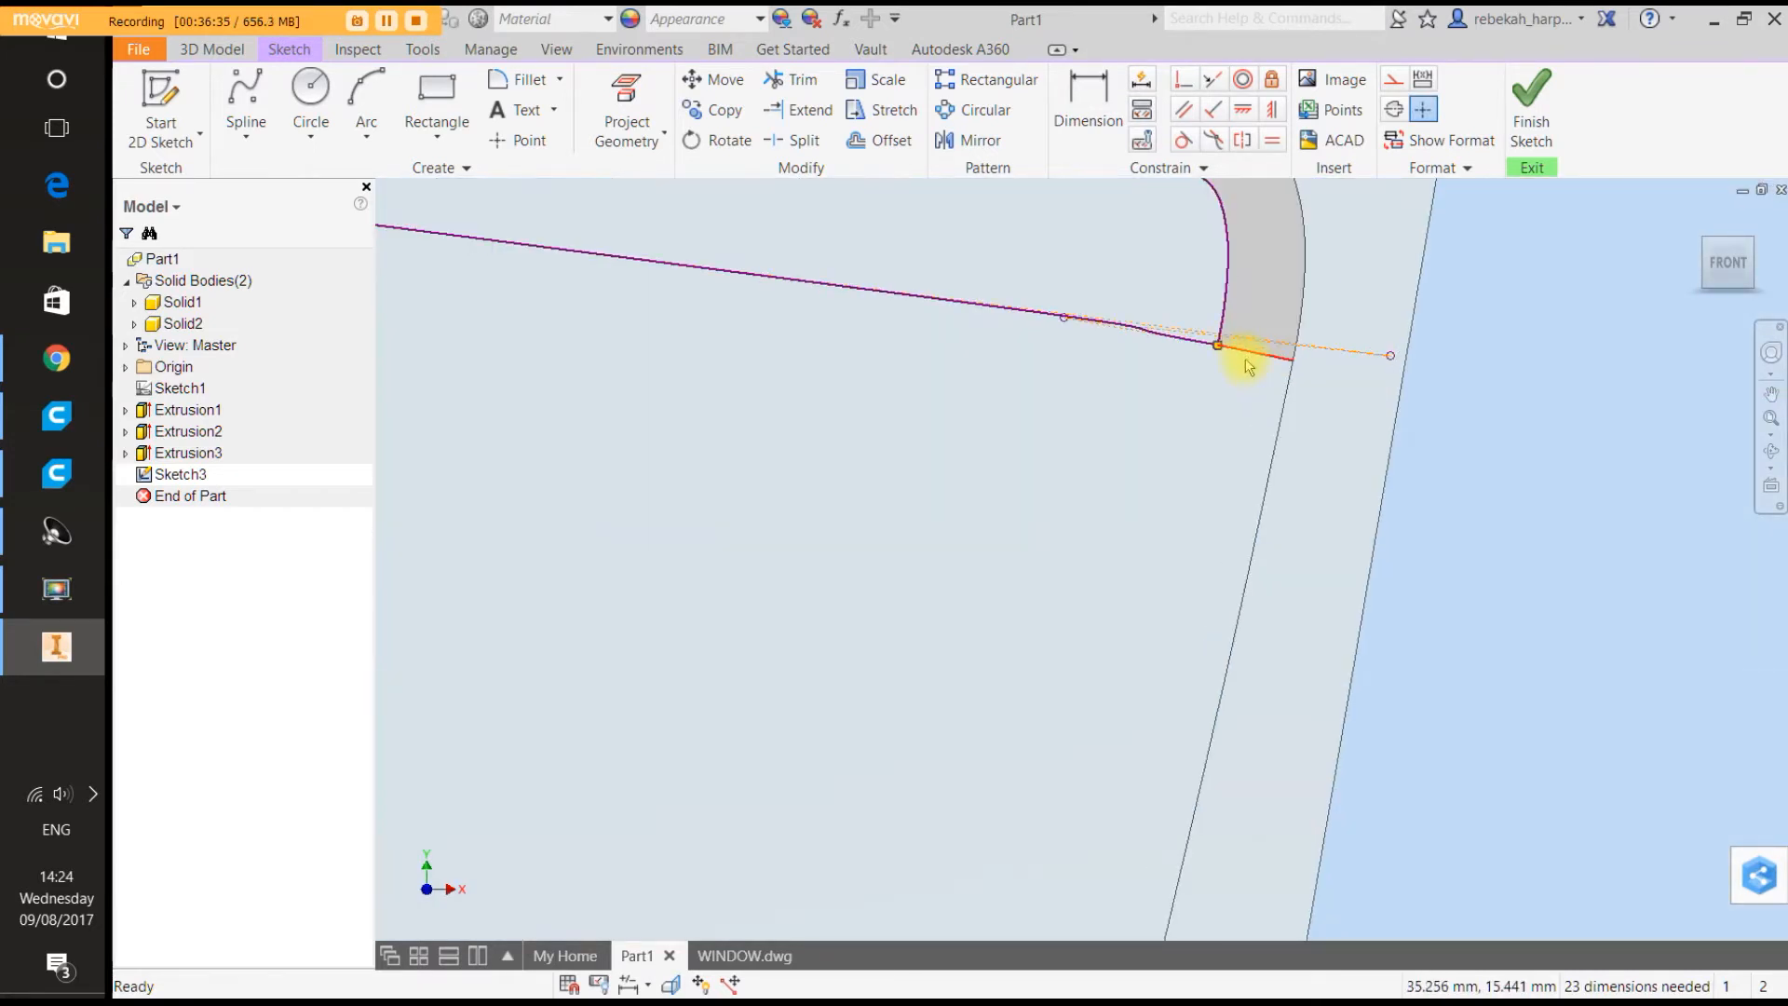
pyautogui.rightClick(1385, 356)
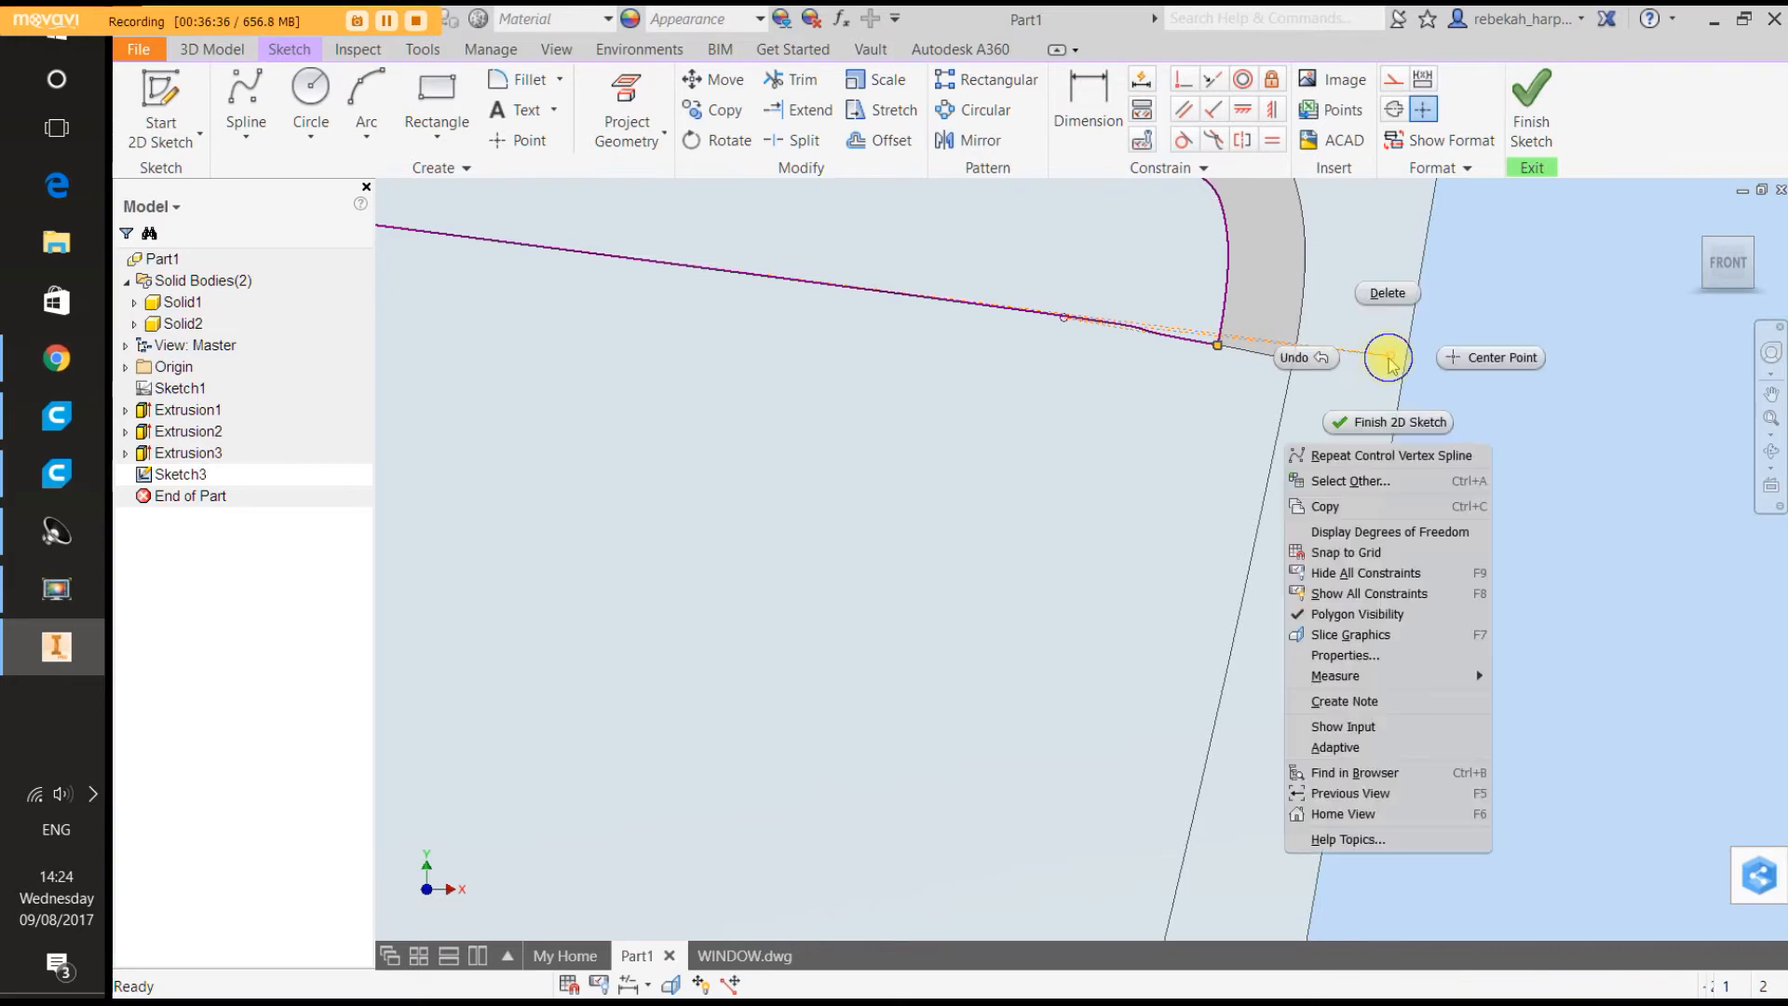
pyautogui.click(1395, 296)
pyautogui.scroll(-3, 1153, 354)
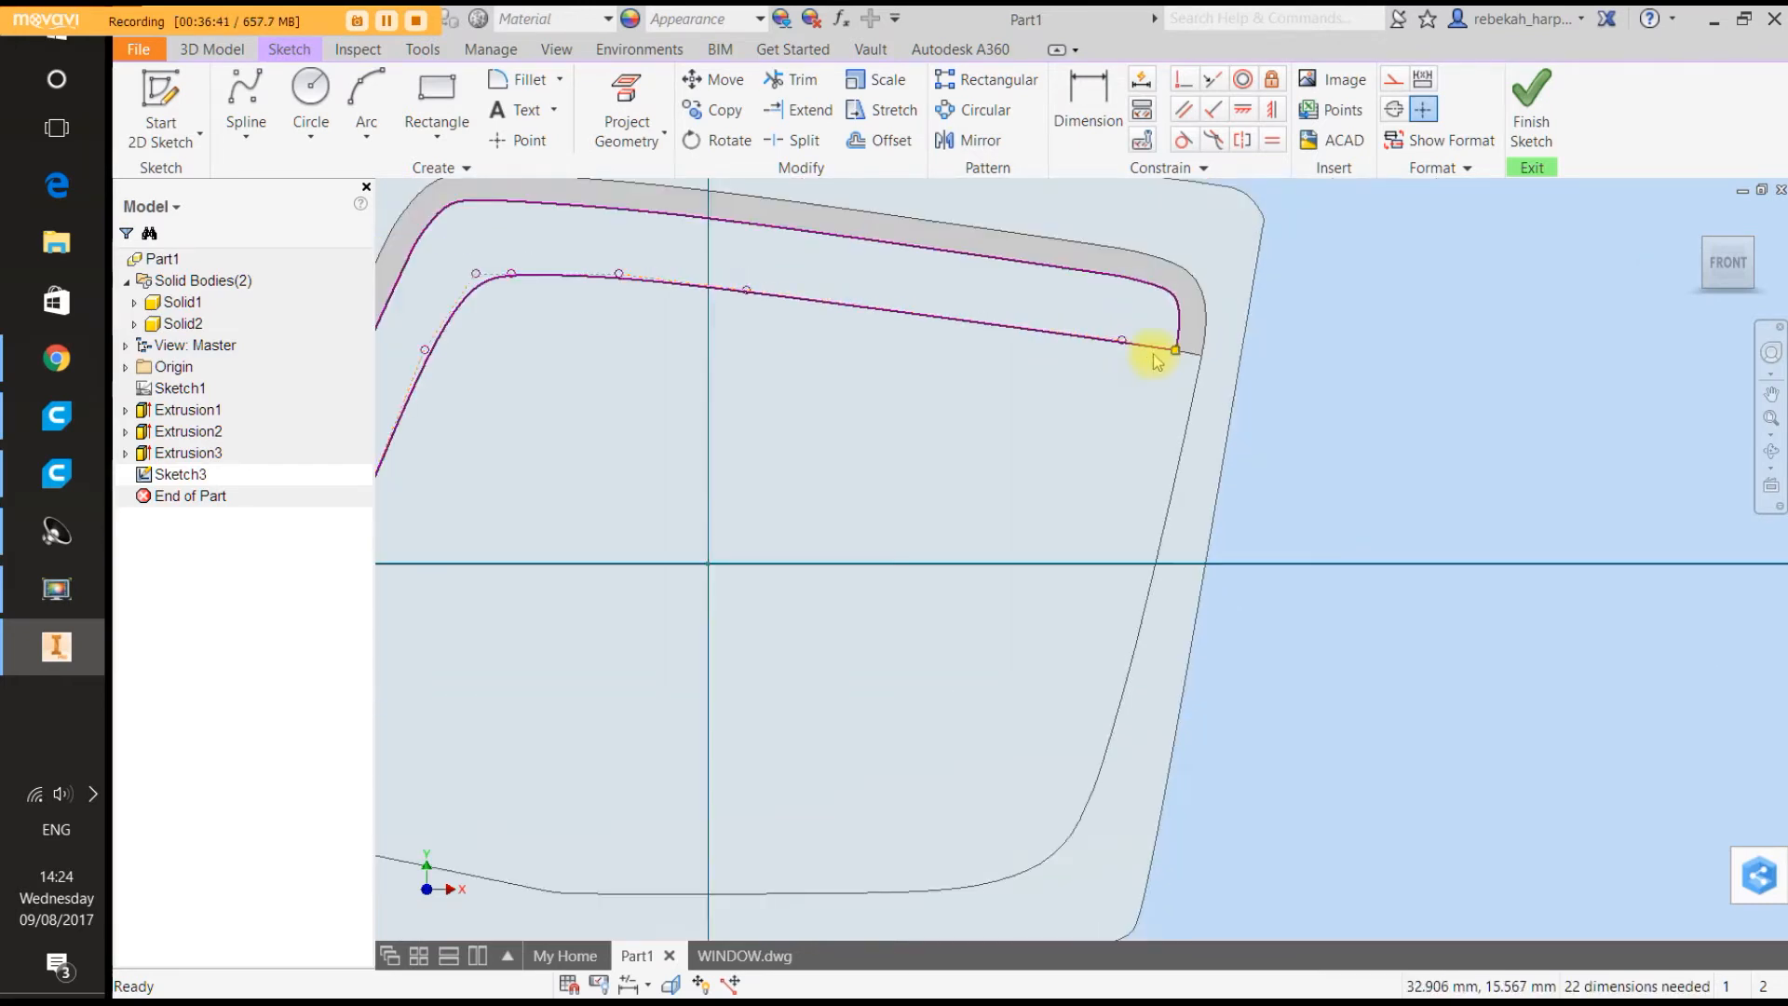
# Raise the control vertices at the spline's upper bend slightly and delete the middle one on the bend's flat top.
pyautogui.scroll(-3, 871, 354)
pyautogui.scroll(4, 738, 326)
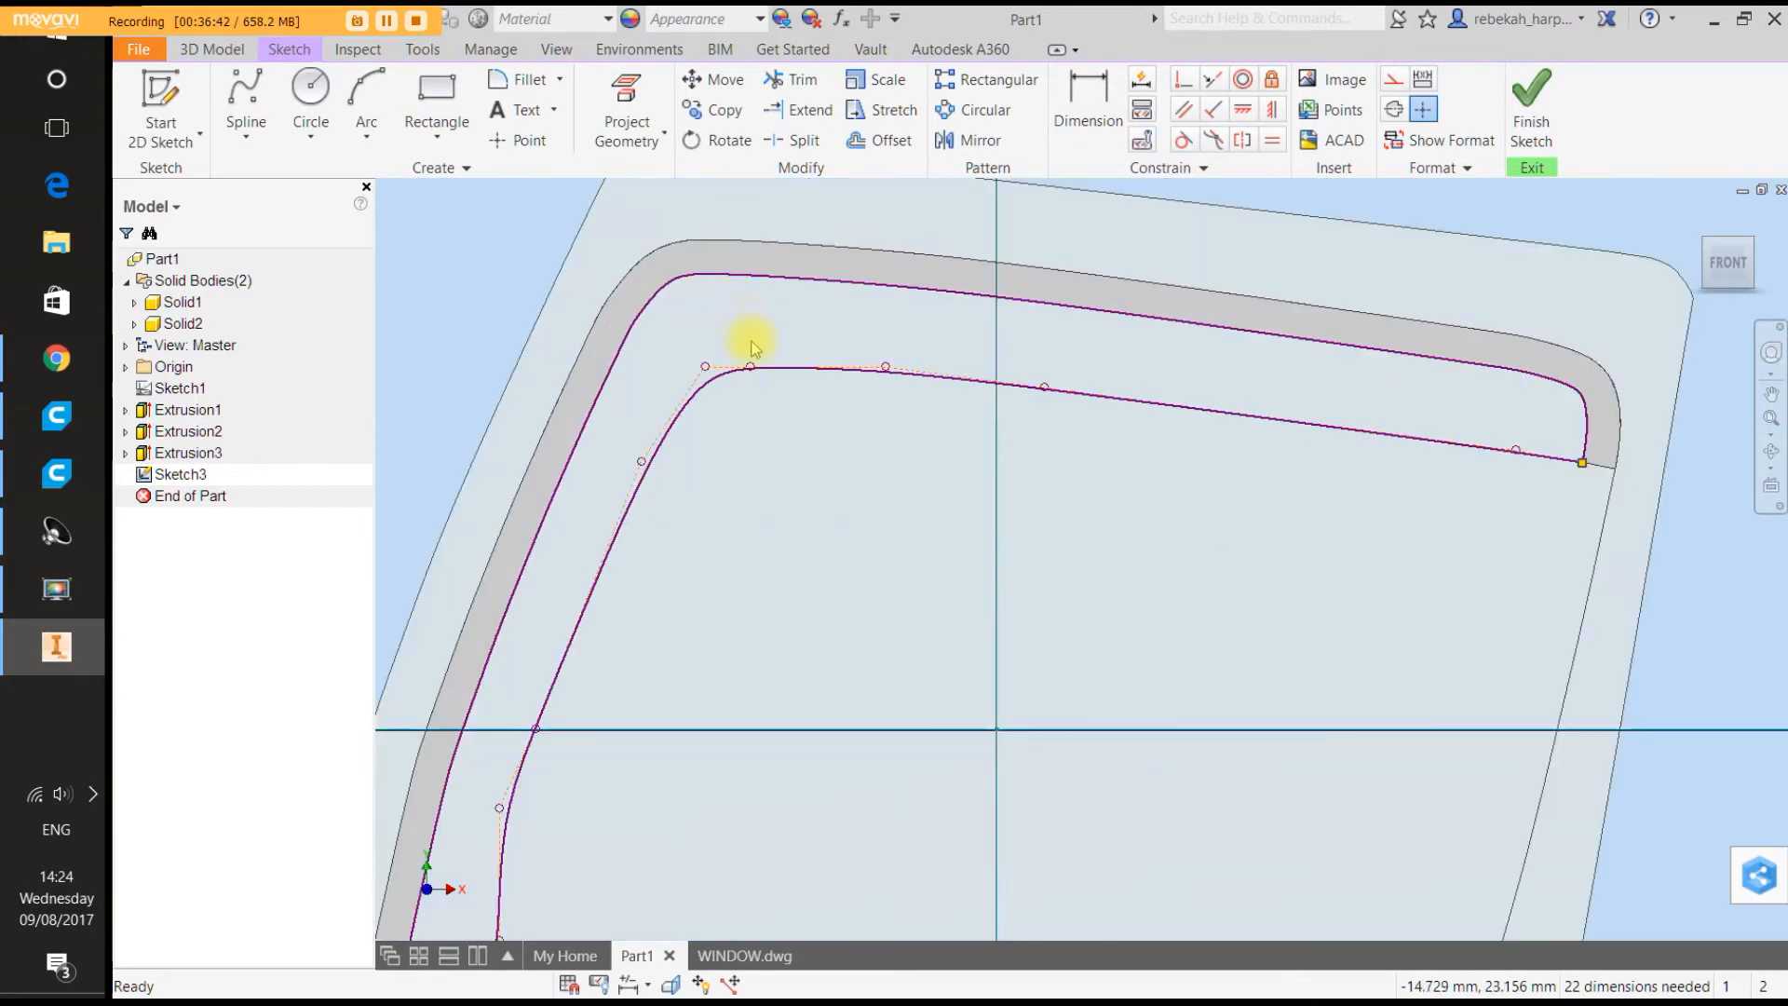
pyautogui.scroll(2, 780, 377)
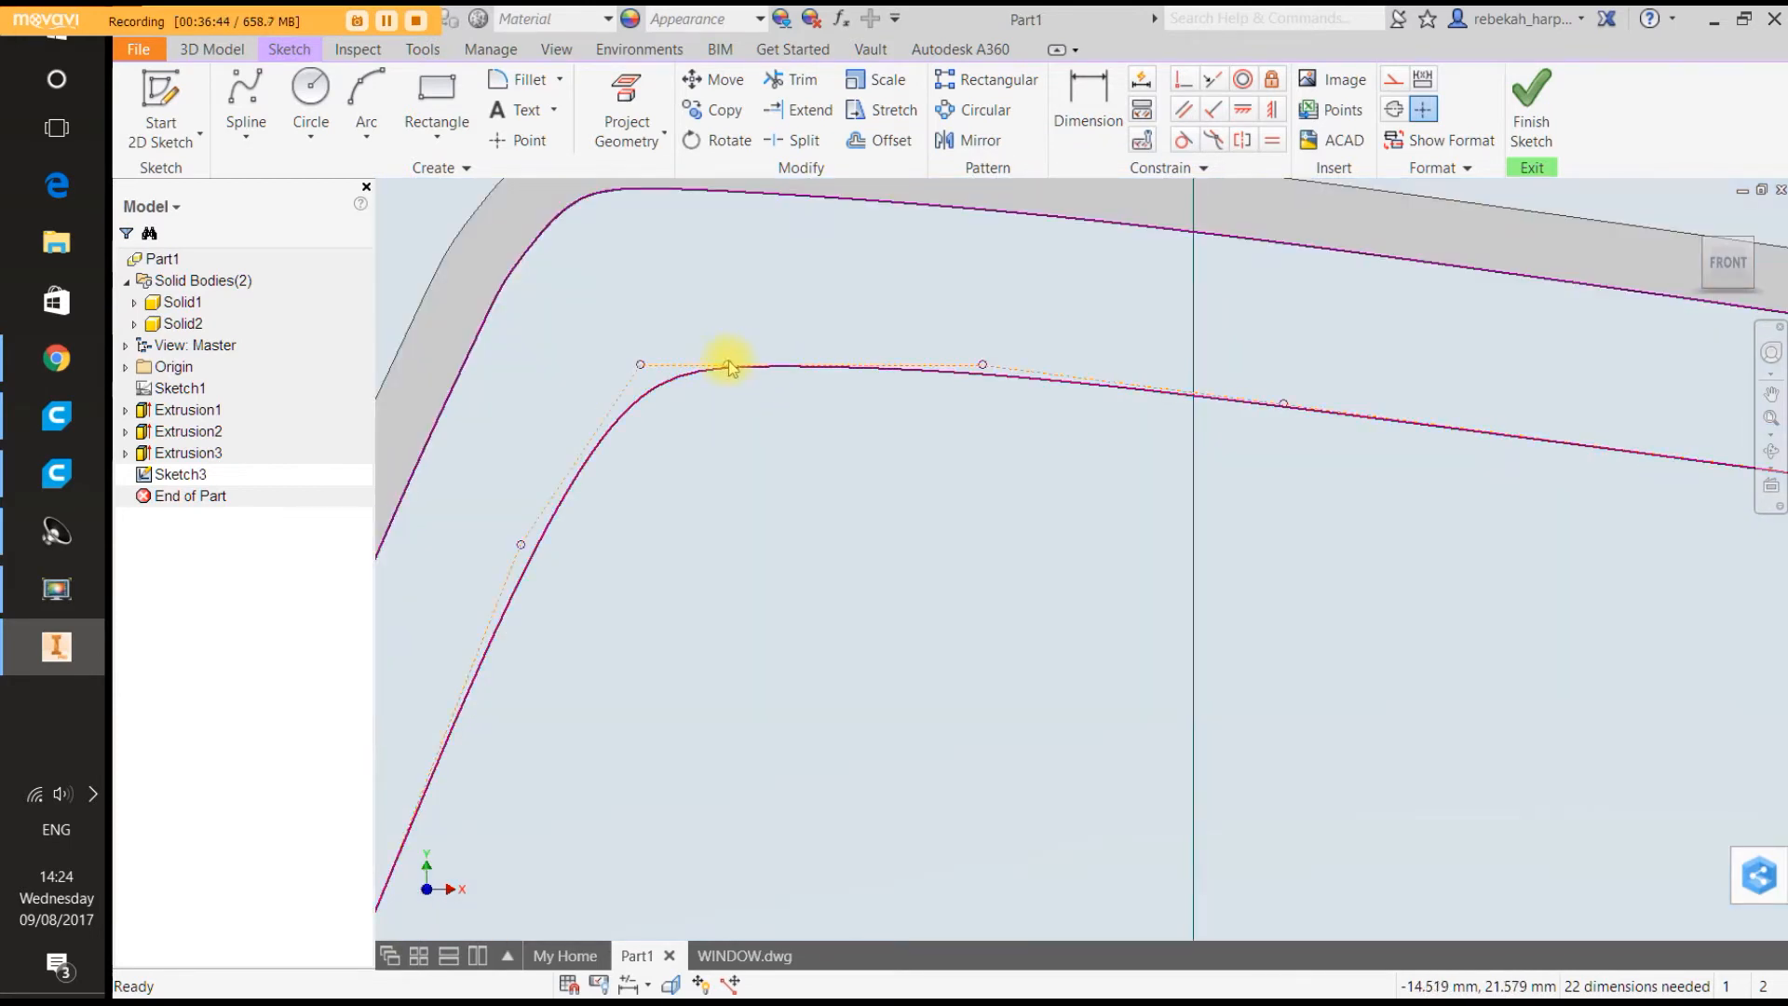
pyautogui.moveTo(729, 365); pyautogui.dragTo(729, 355)
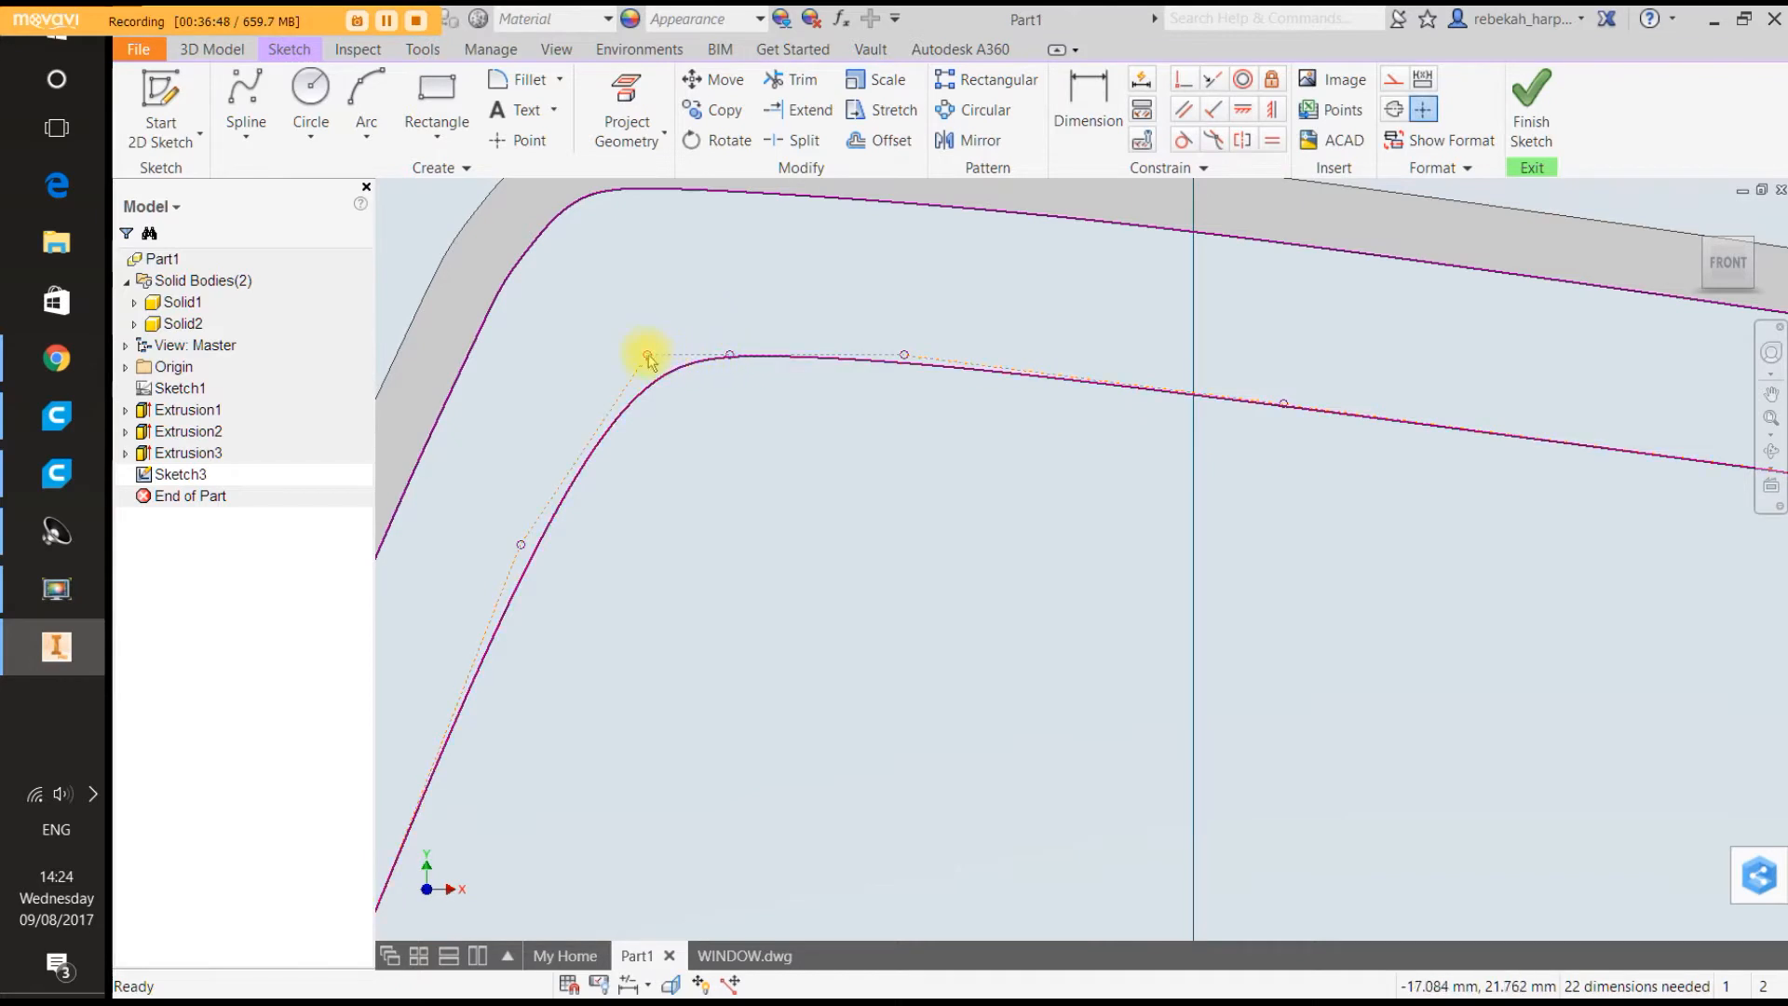
pyautogui.rightClick(733, 359)
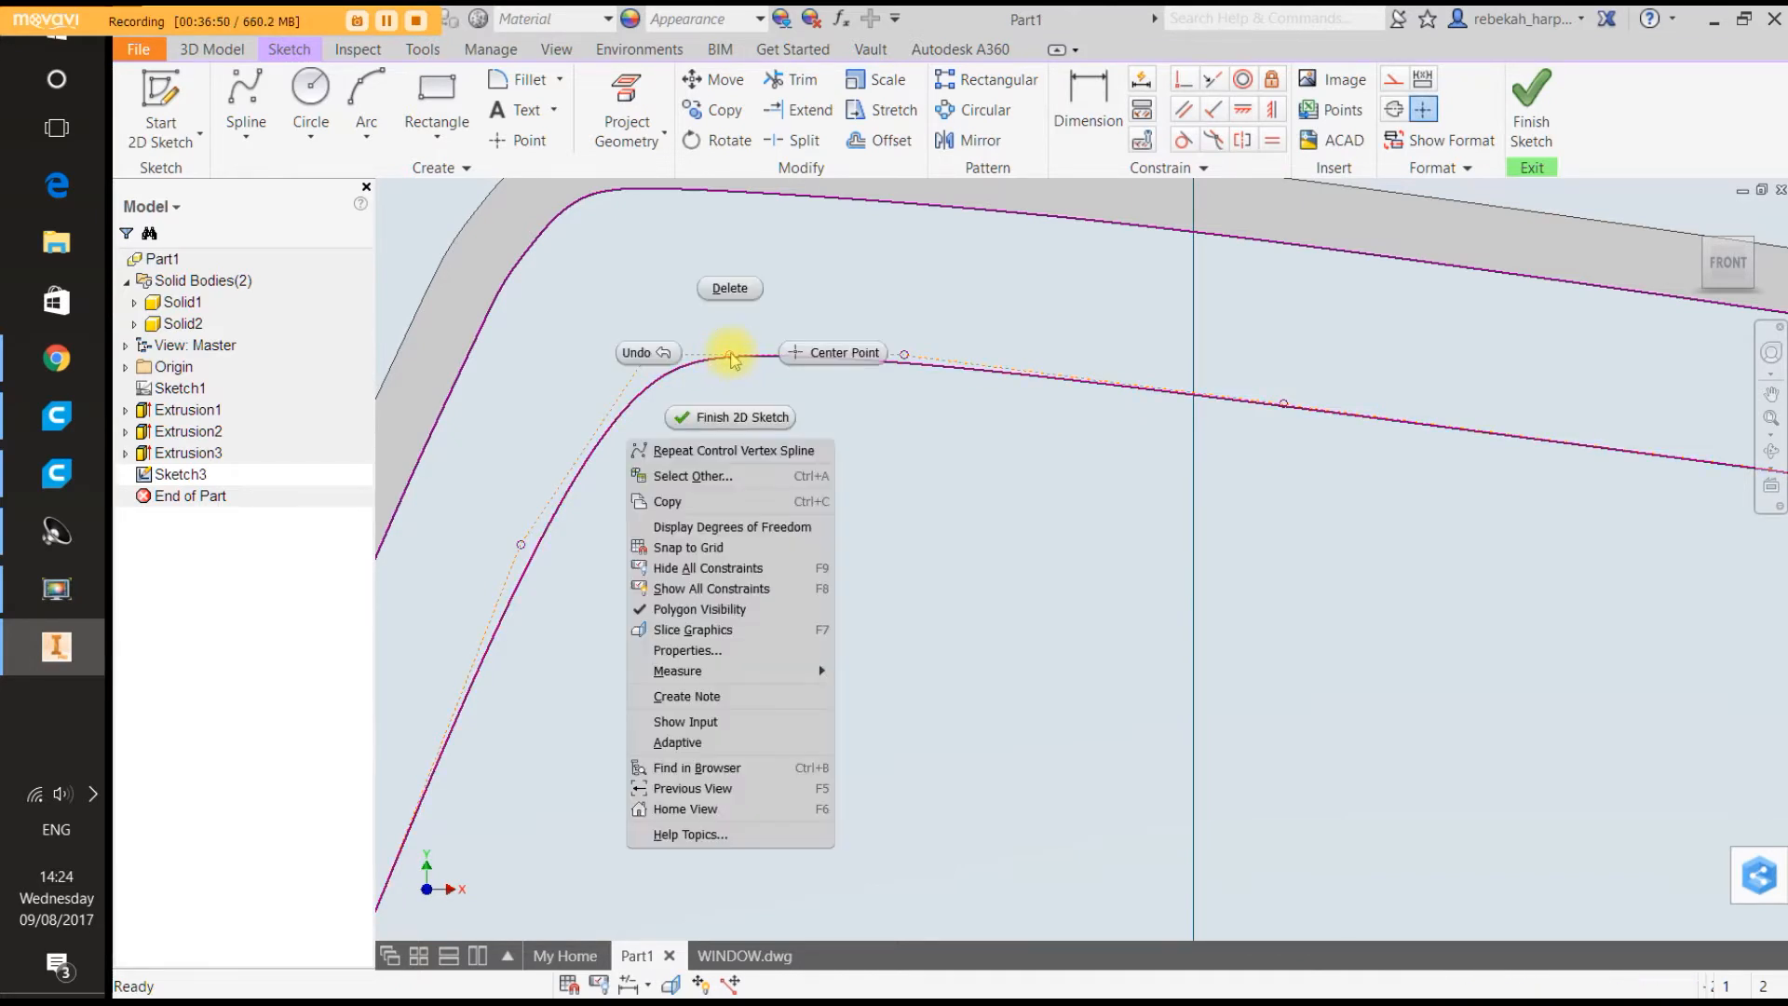
pyautogui.click(731, 289)
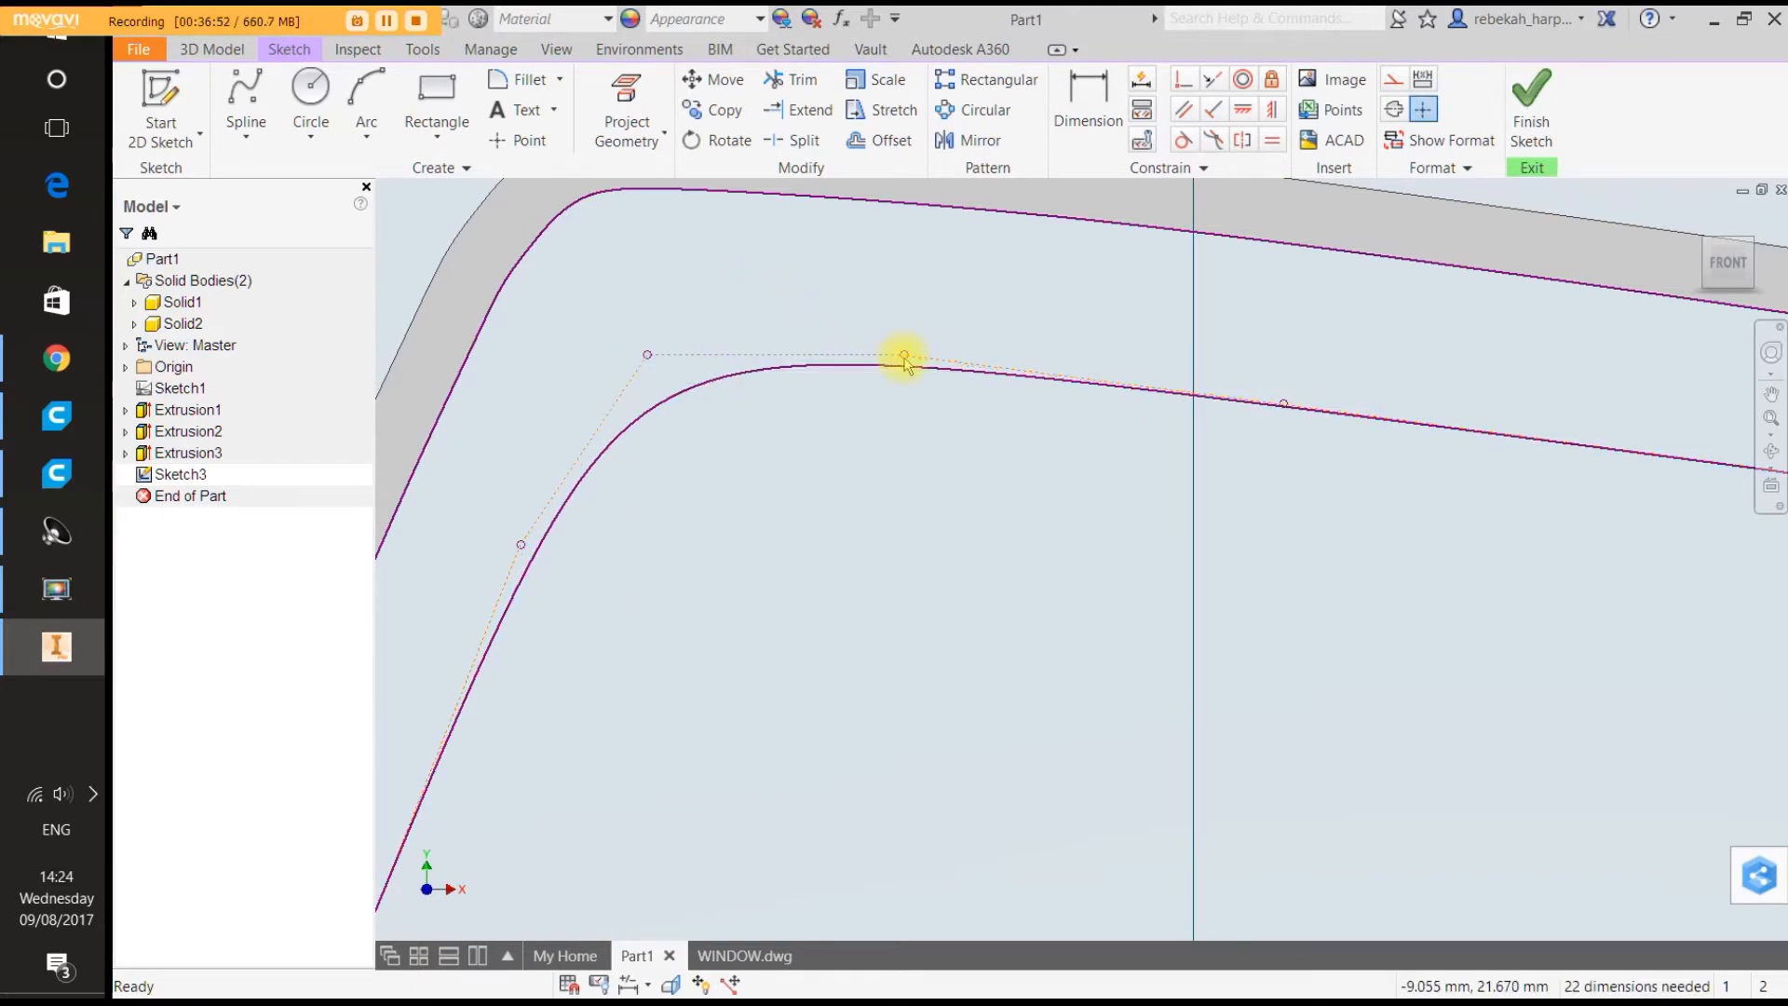
# Round the spline's upper bend by shifting the corner control vertex and moving the one below it towards the deflector strip.
pyautogui.scroll(-5, 903, 358)
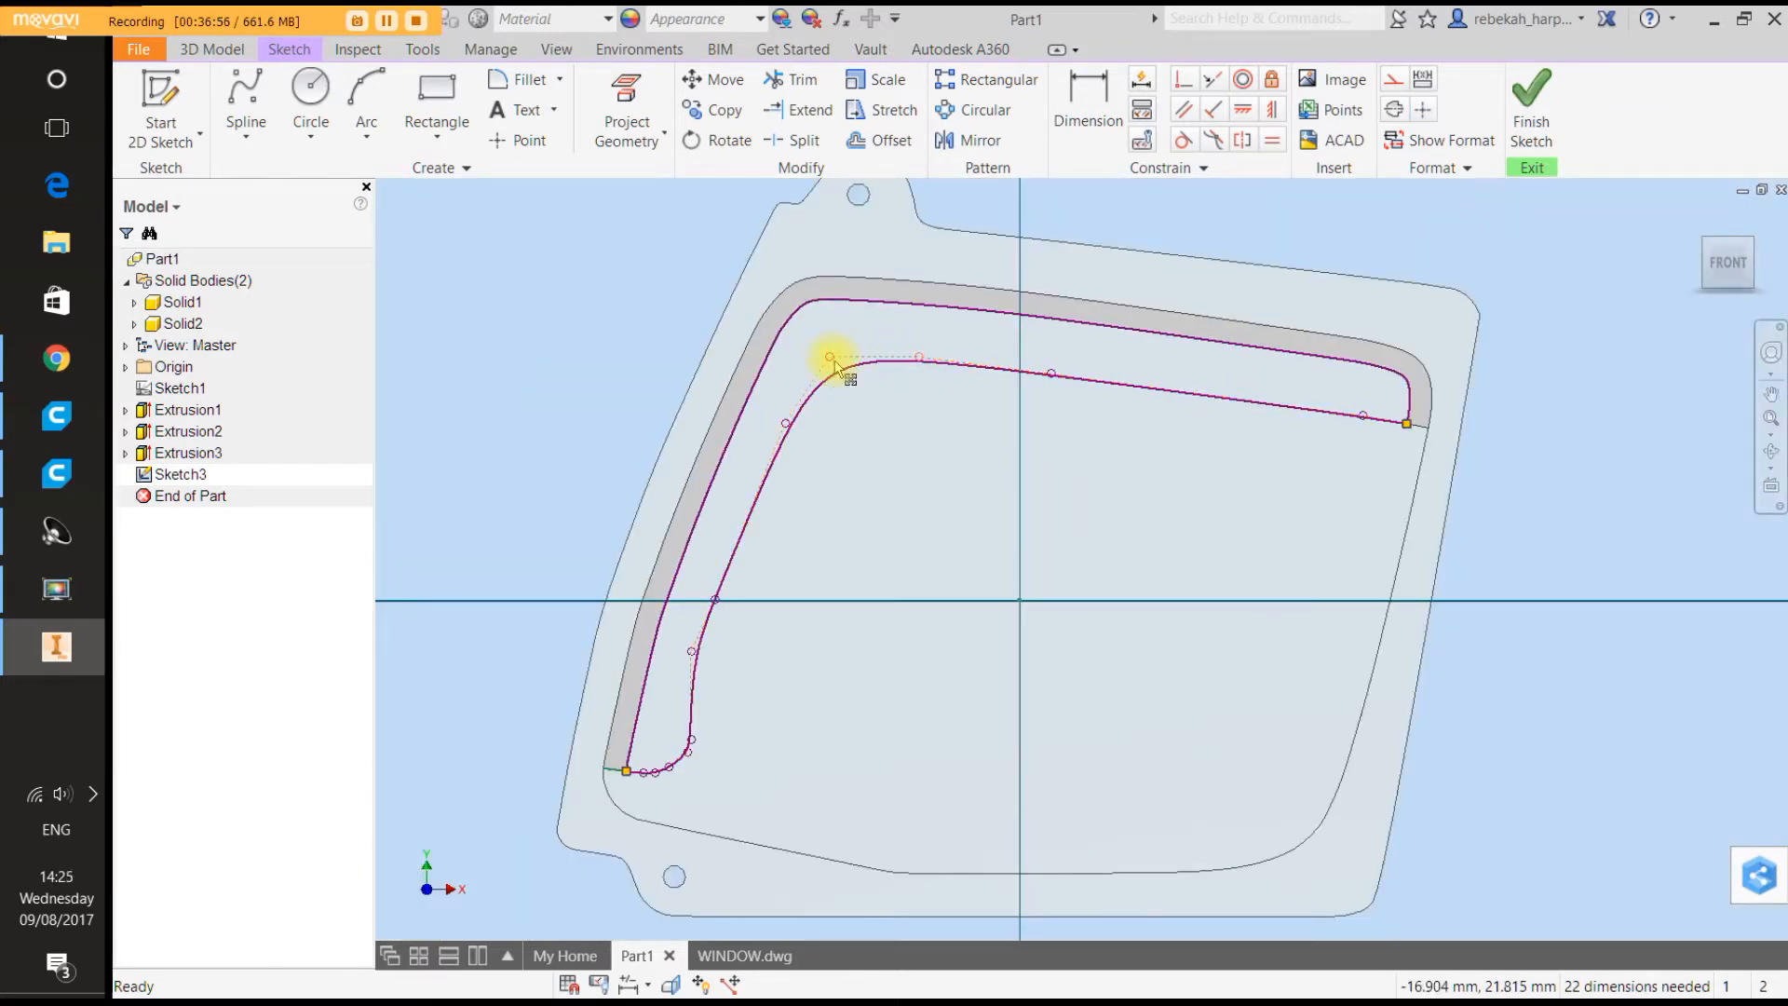
pyautogui.moveTo(836, 363); pyautogui.dragTo(838, 370)
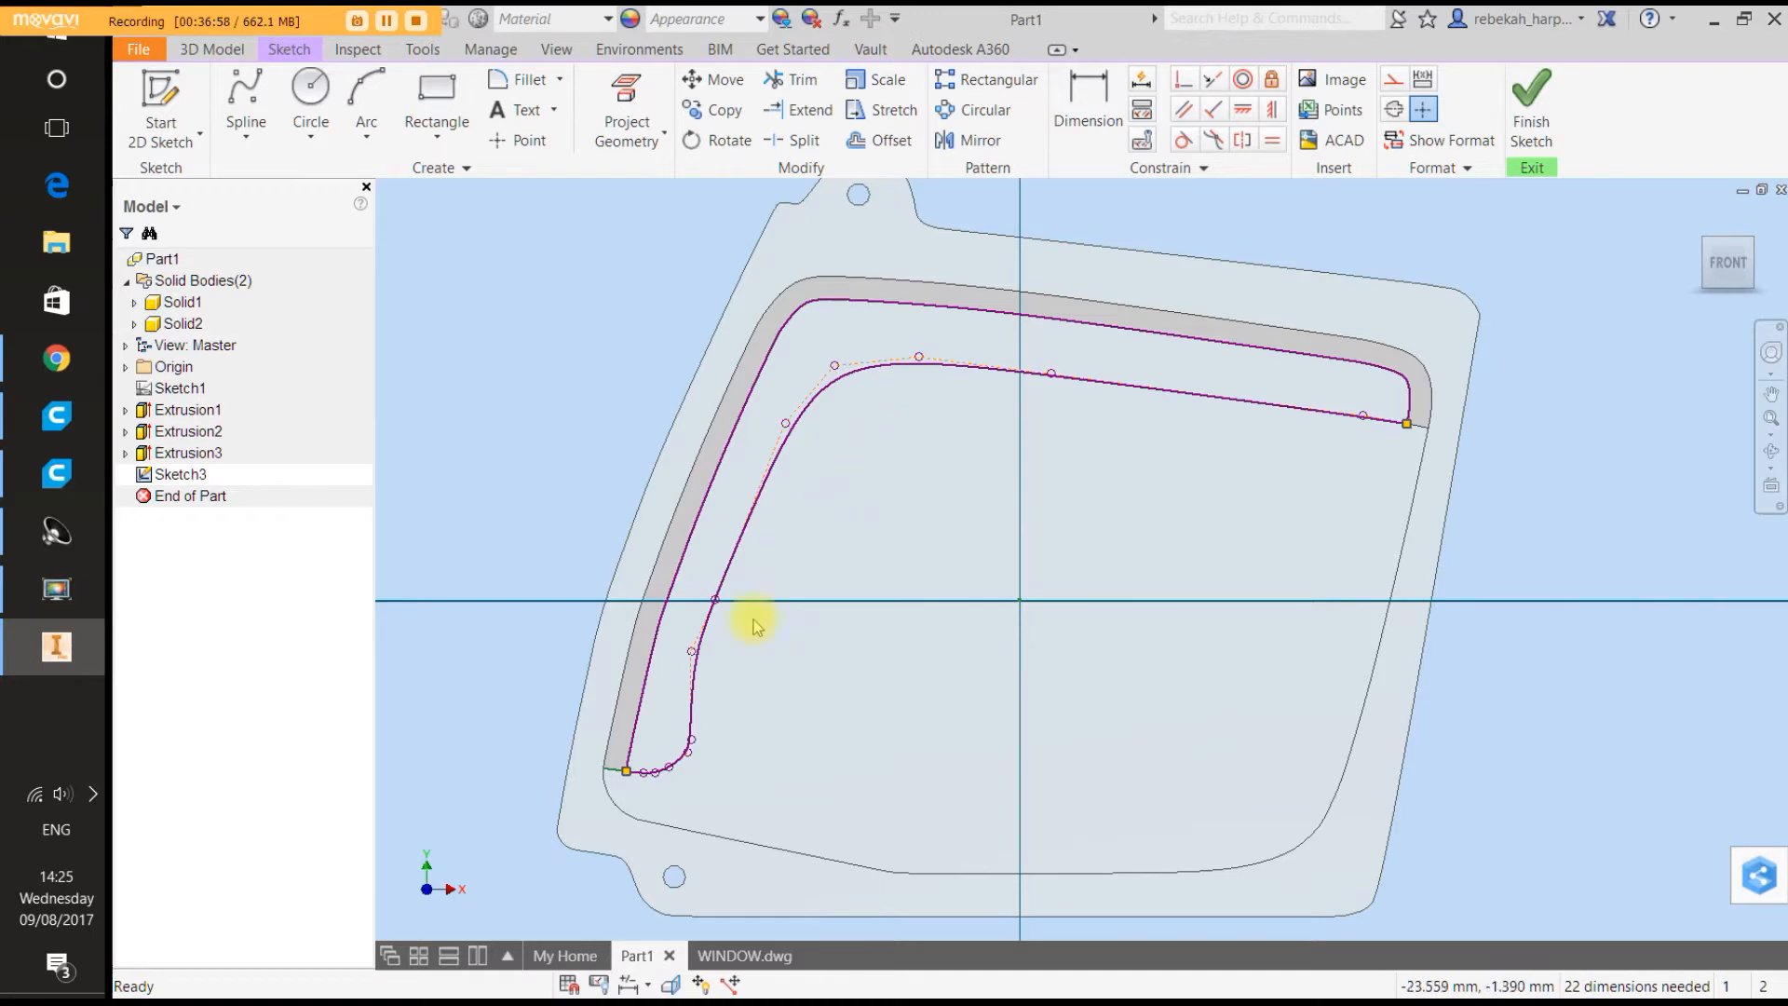
pyautogui.scroll(3, 712, 675)
pyautogui.scroll(-2, 714, 678)
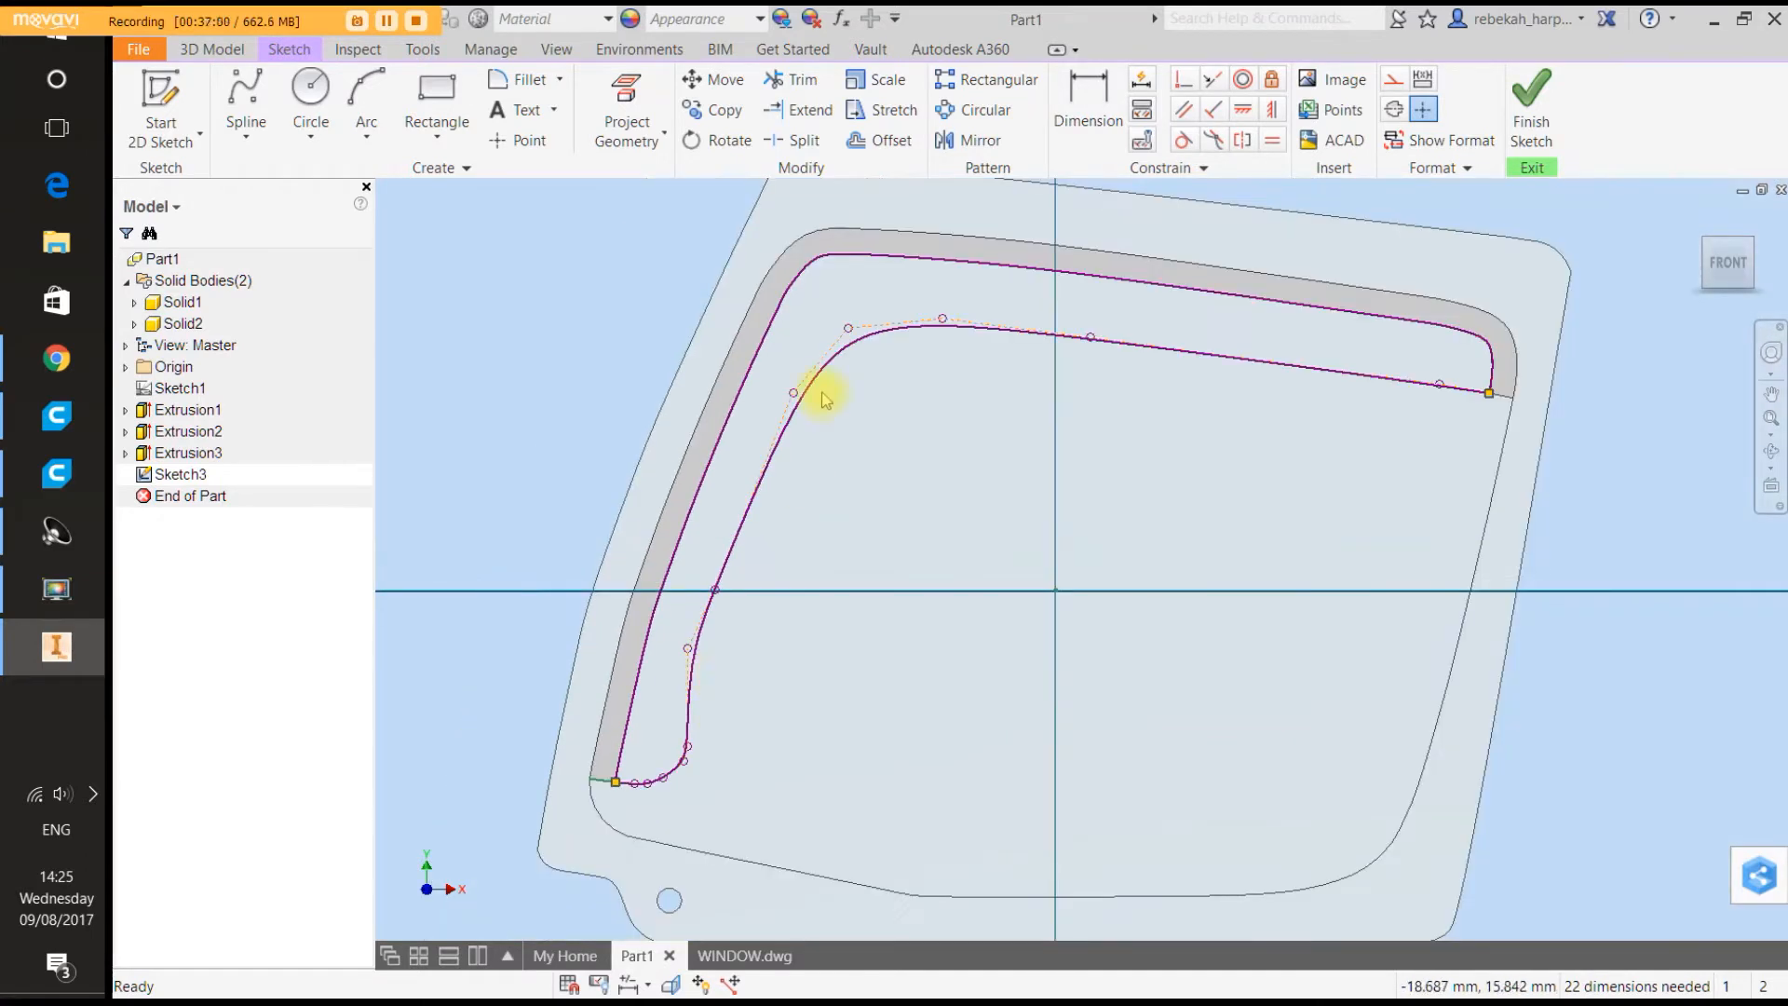
pyautogui.moveTo(794, 395); pyautogui.dragTo(778, 384)
# Smooth the spline above its lower hook by moving the two control vertices there slightly away from the deflector strip.
pyautogui.scroll(3, 726, 668)
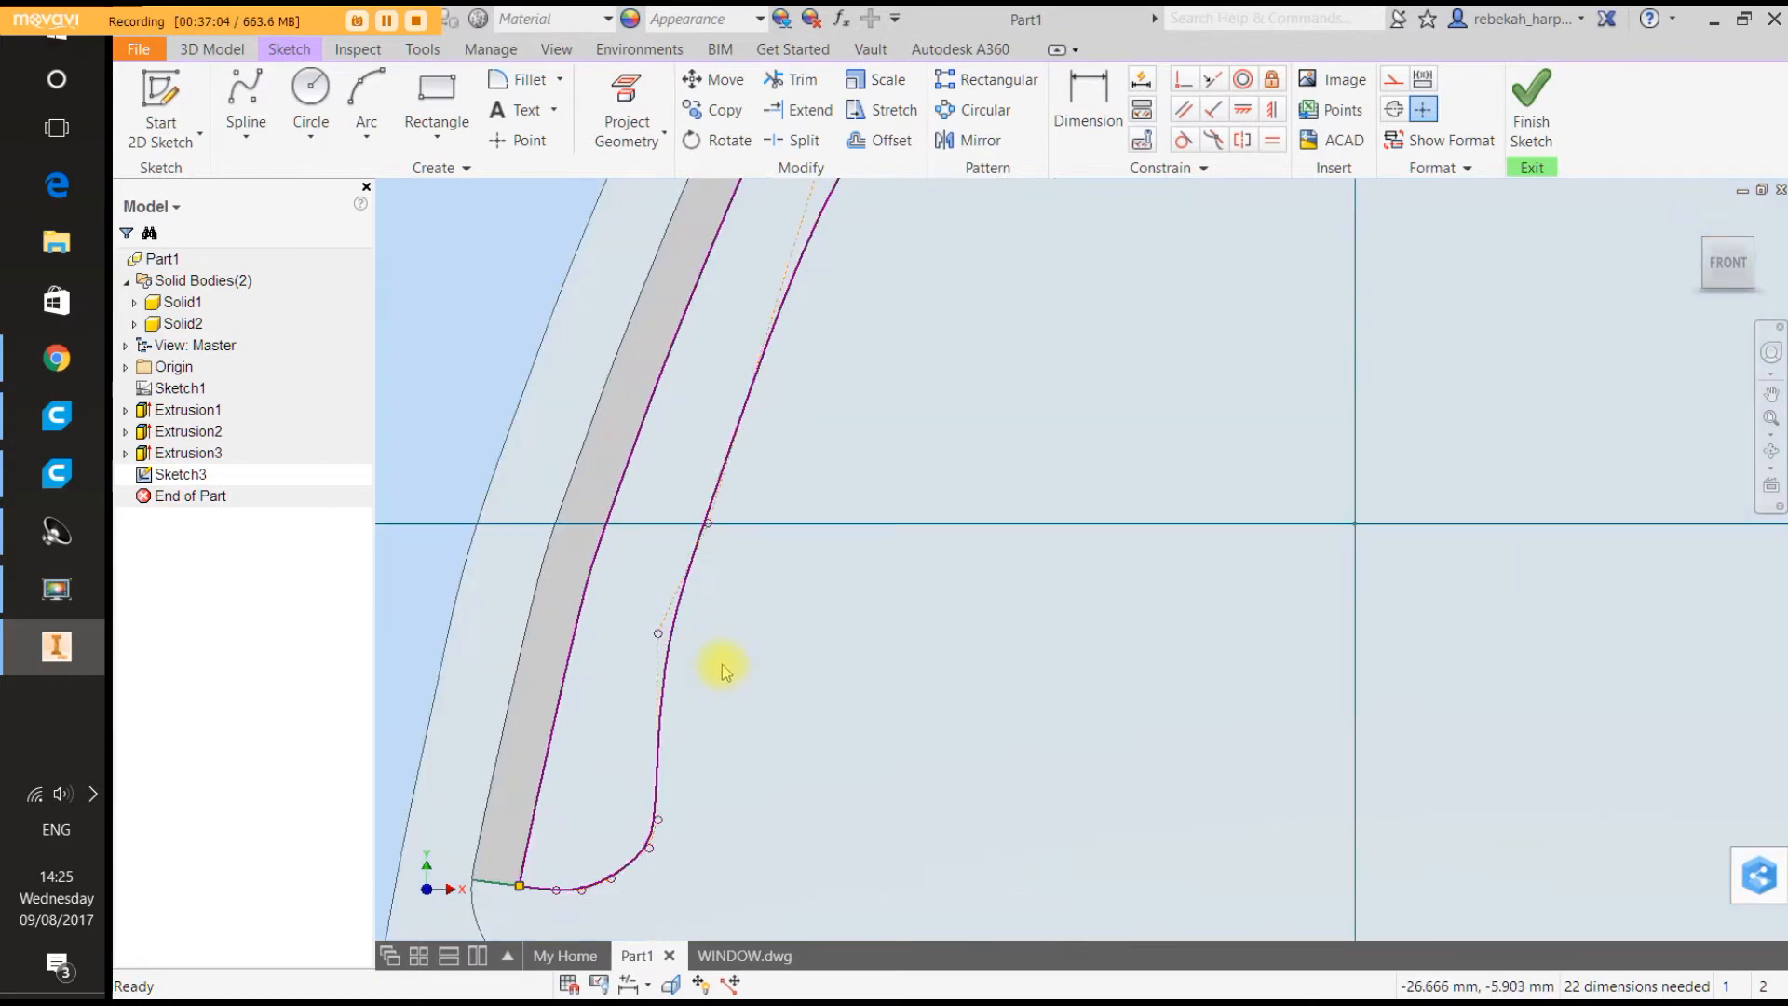
pyautogui.moveTo(658, 634); pyautogui.dragTo(672, 639)
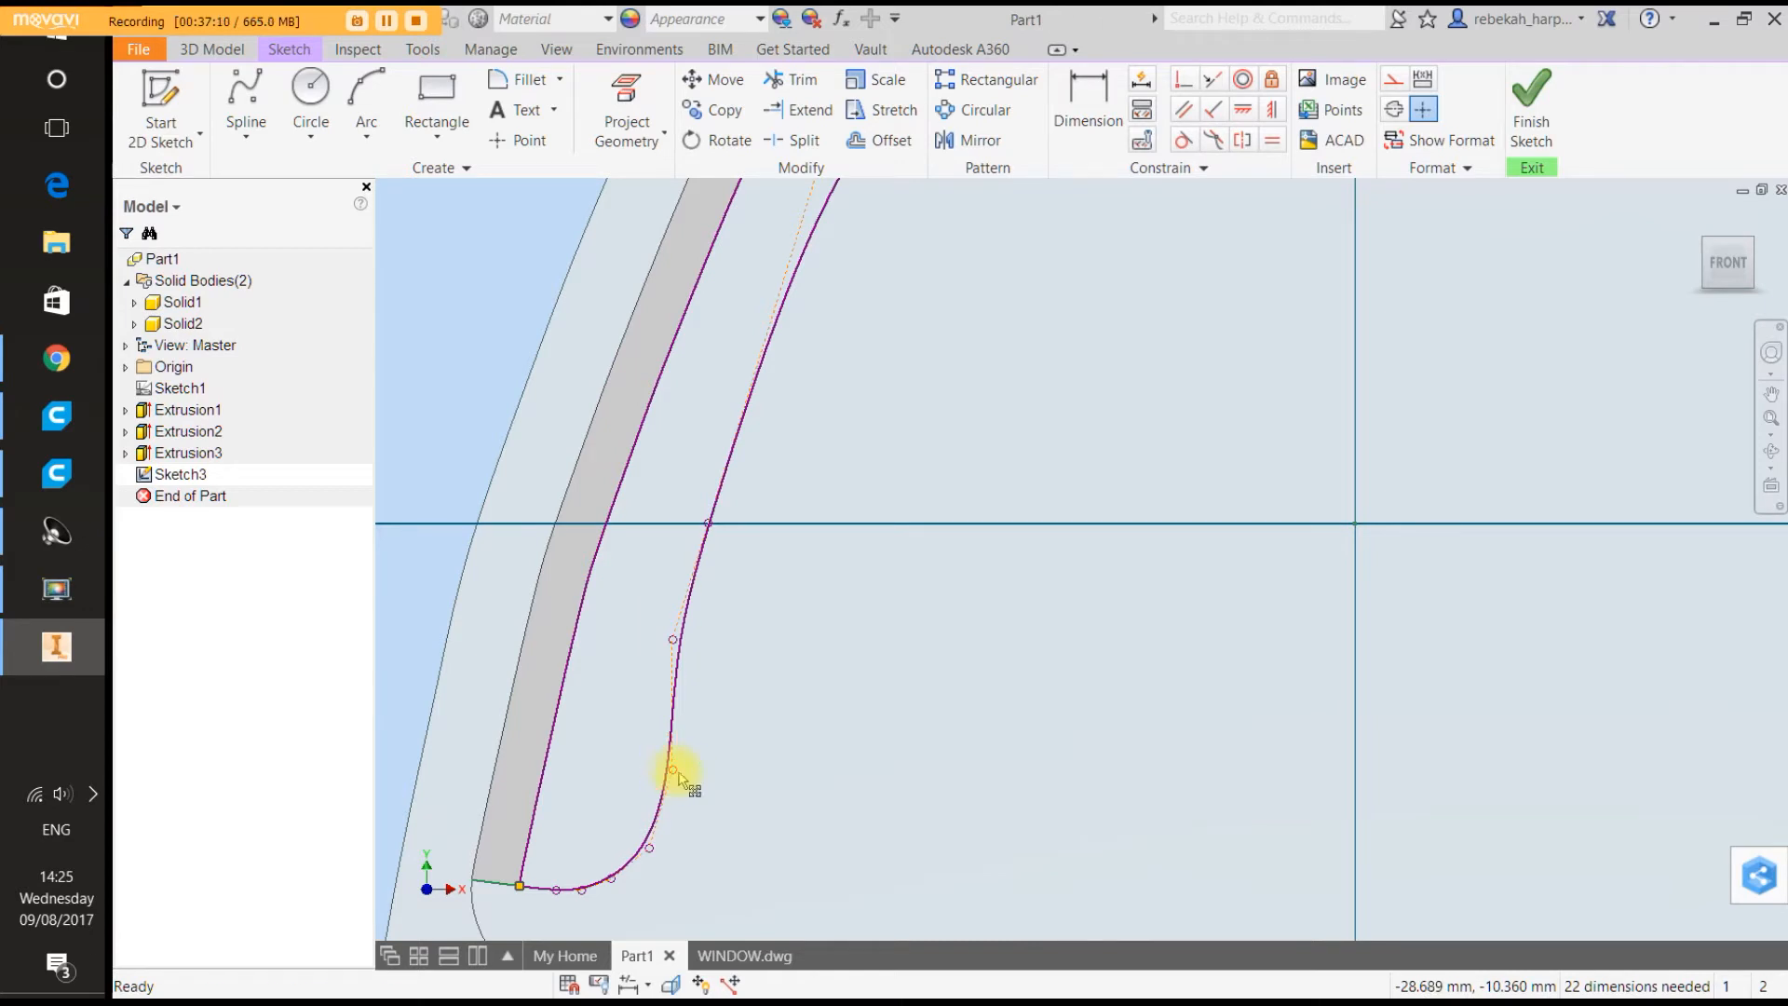
pyautogui.moveTo(678, 774); pyautogui.dragTo(670, 771)
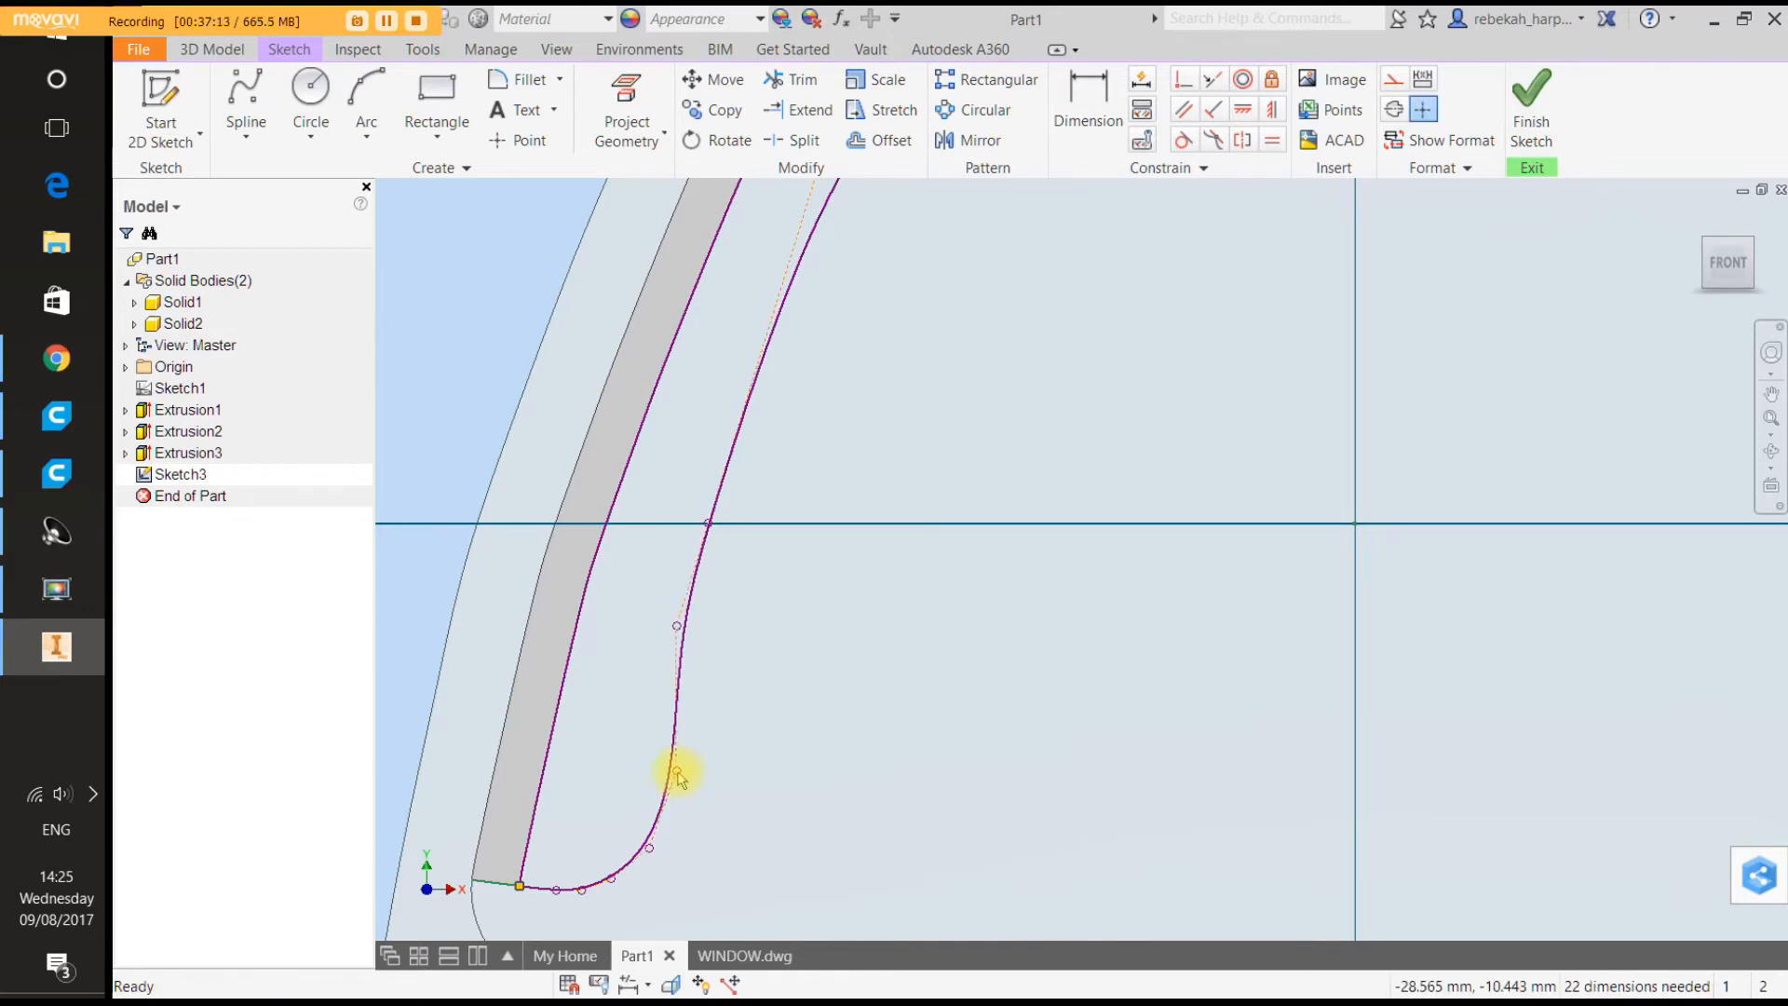
# Delete the surplus control vertex near the inner spline's lower bend and move the neighbouring vertices down to straighten the curve.
pyautogui.rightClick(676, 771)
pyautogui.click(686, 714)
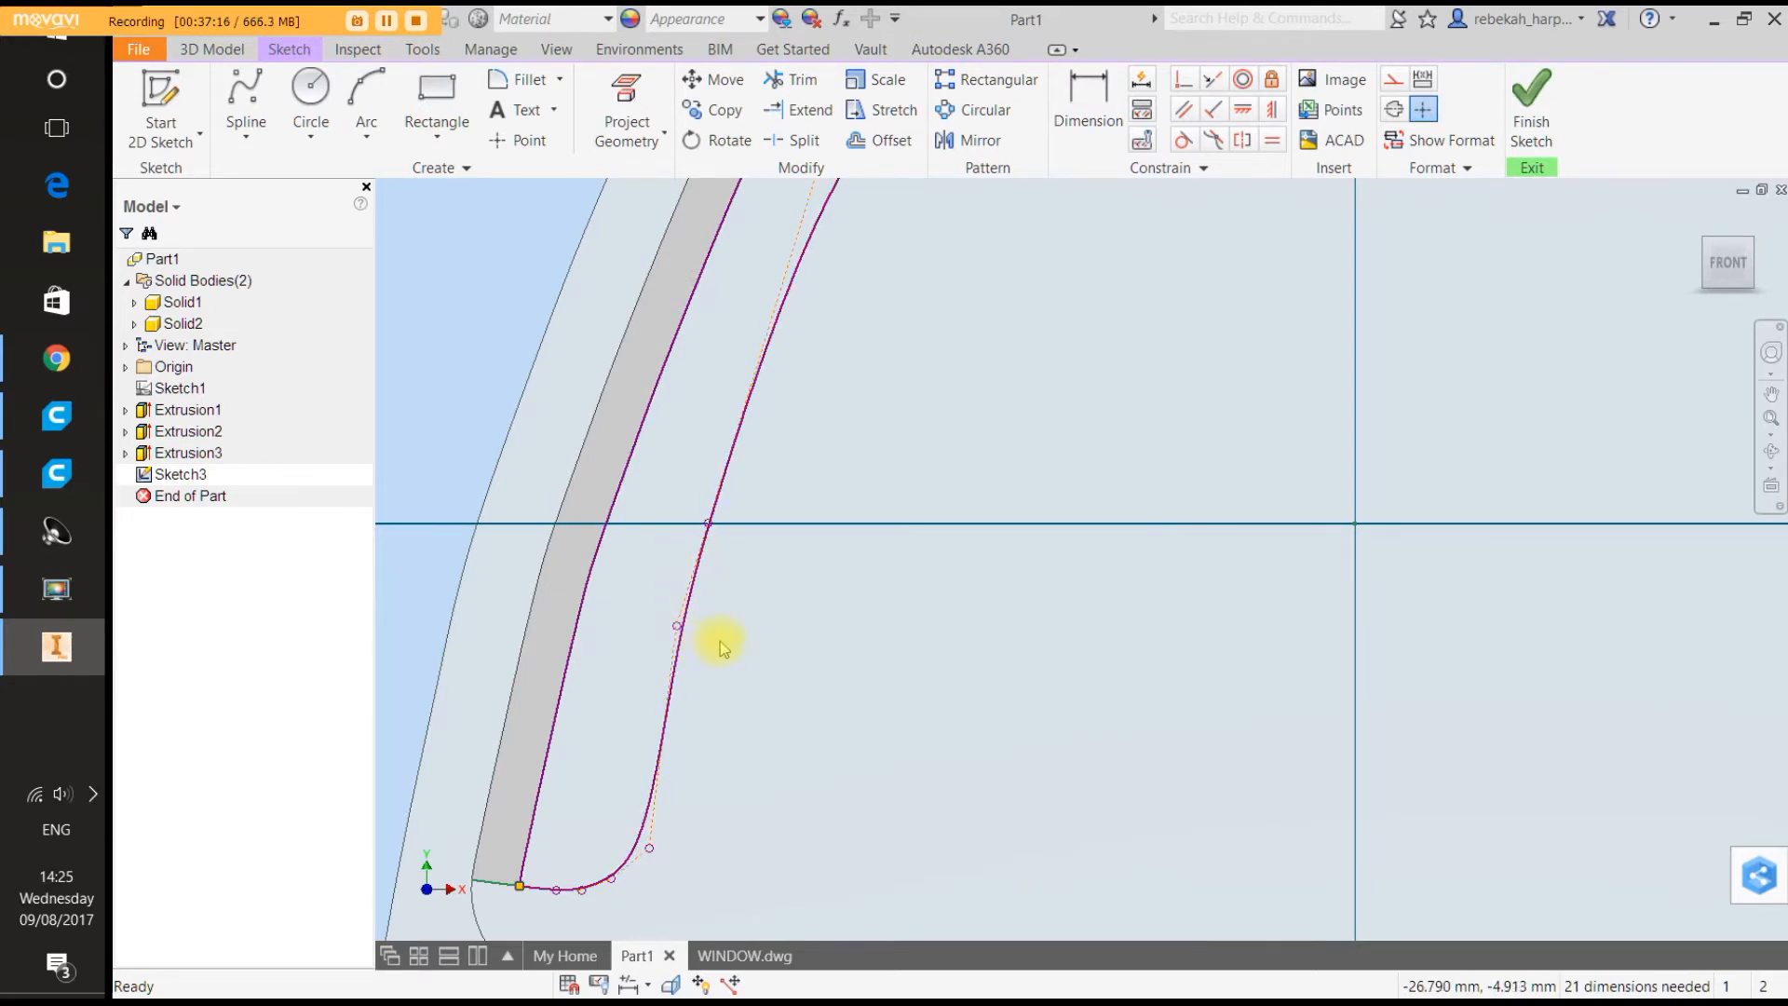
pyautogui.moveTo(678, 629); pyautogui.dragTo(654, 697)
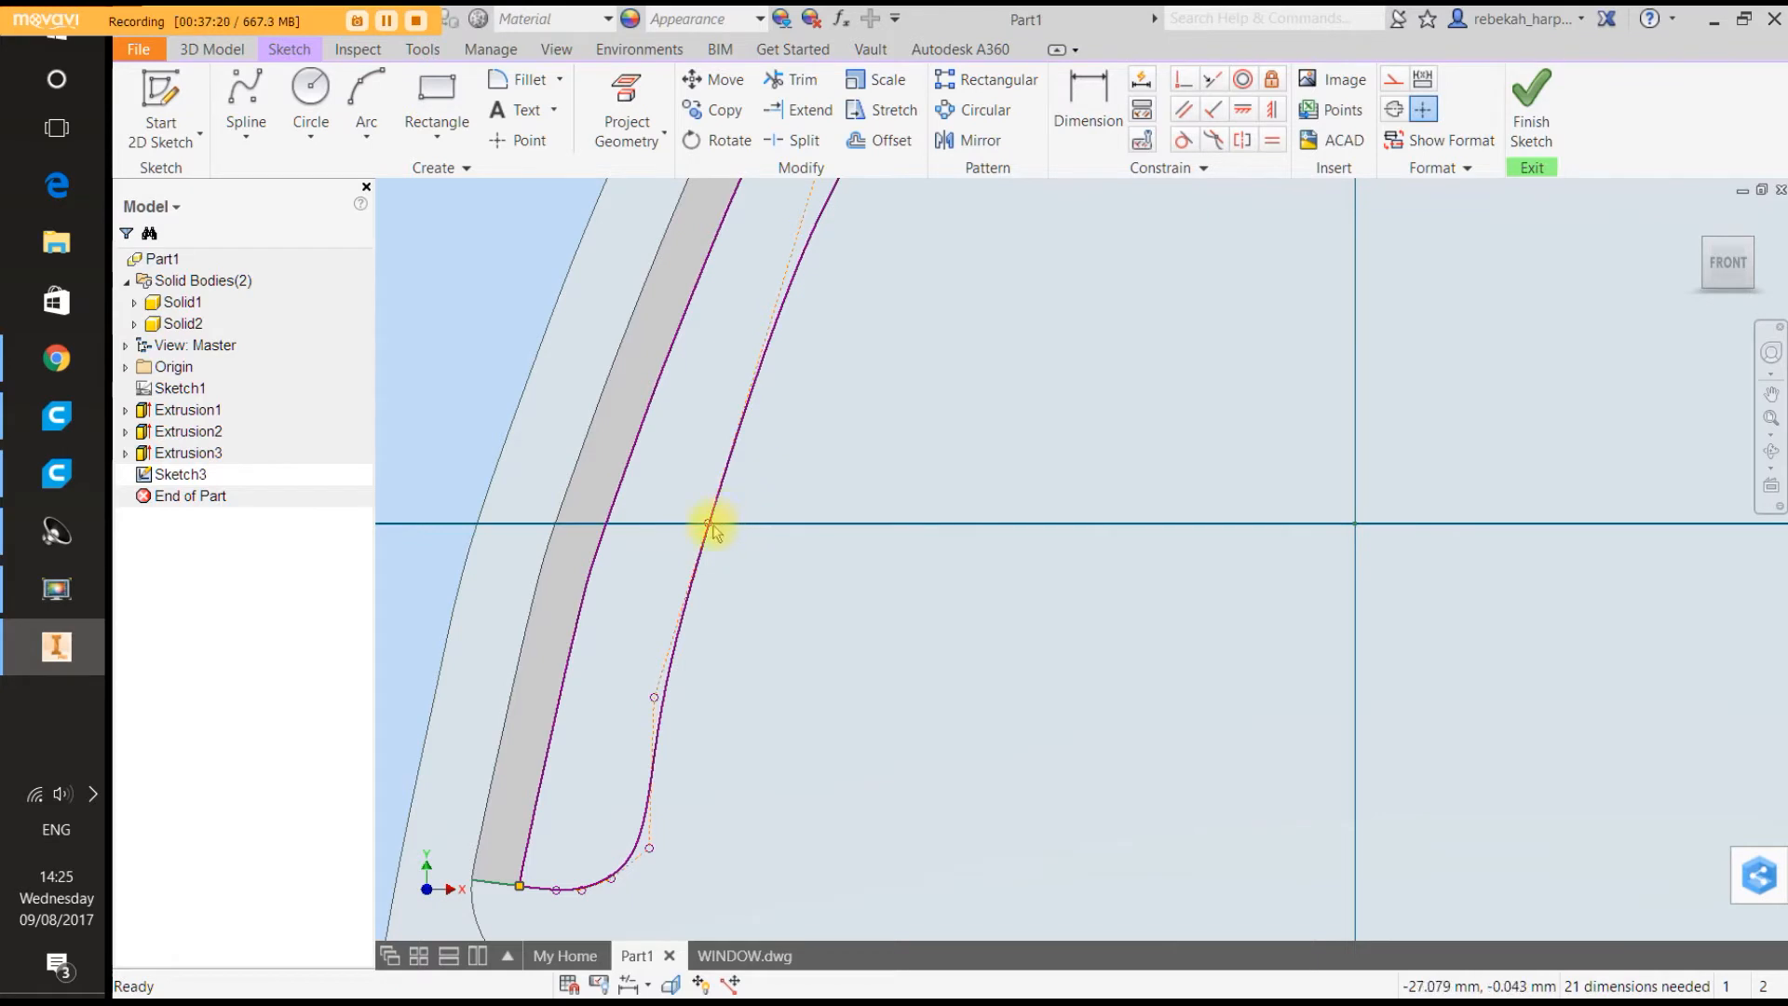
pyautogui.moveTo(681, 584); pyautogui.dragTo(683, 584)
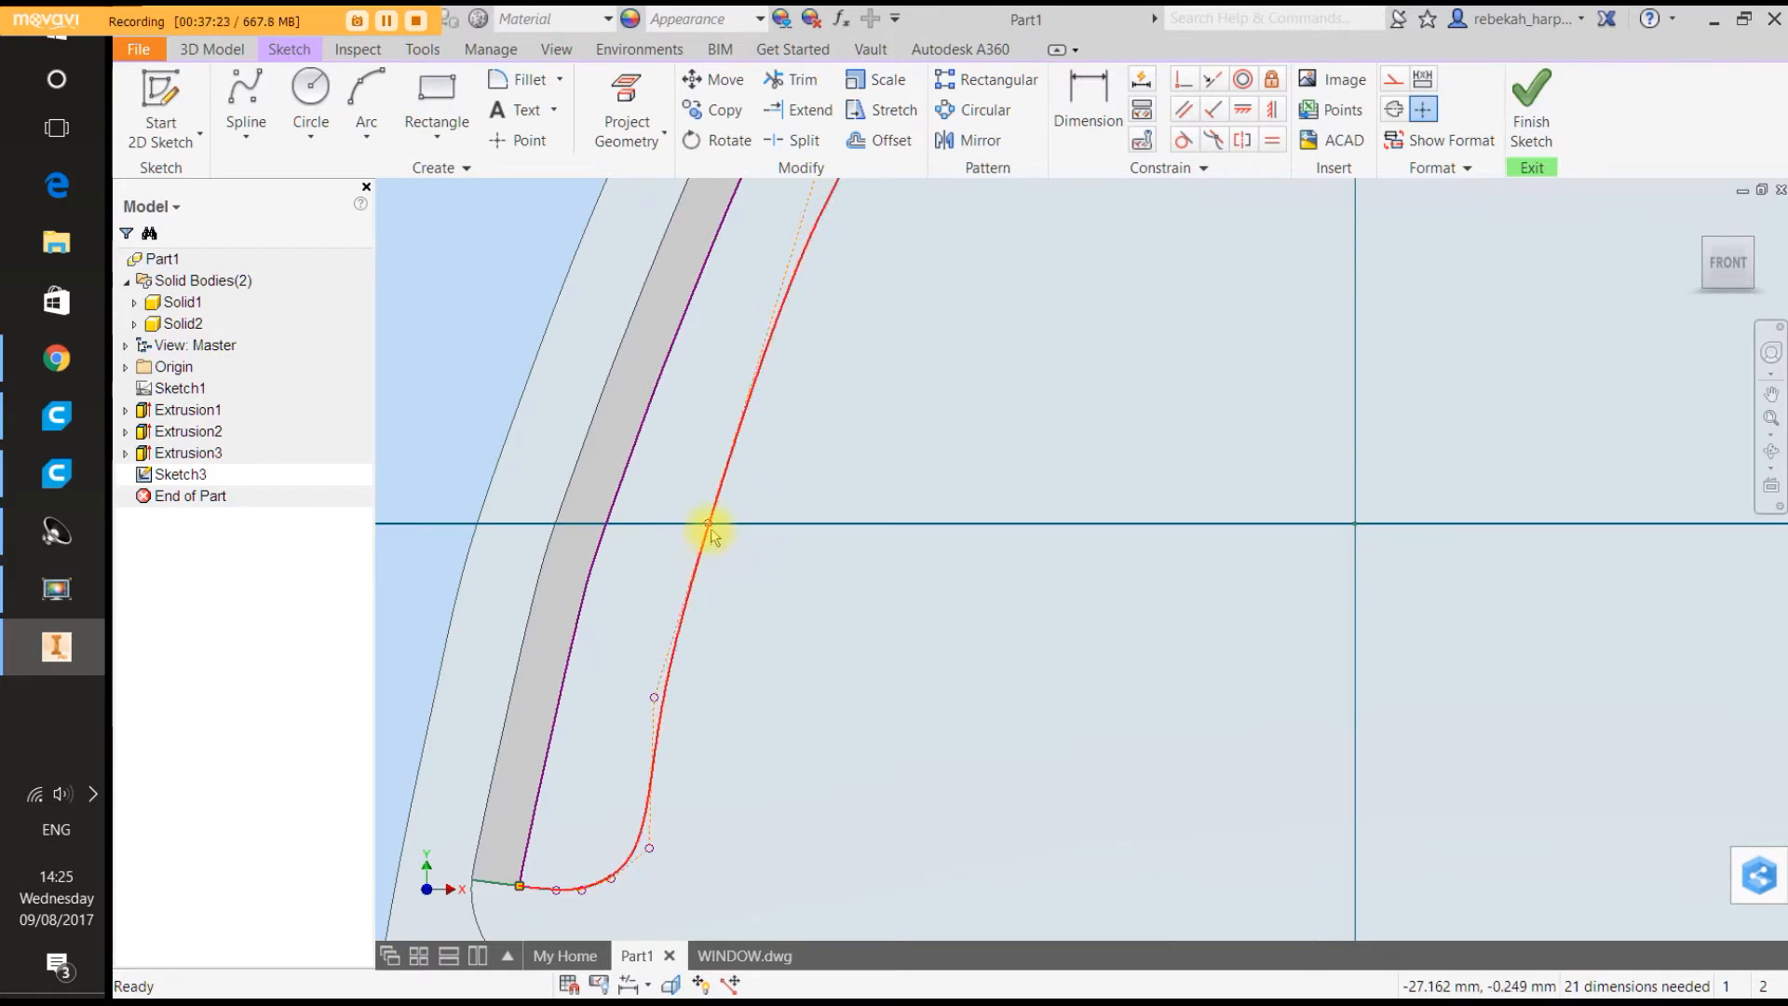
pyautogui.click(706, 522)
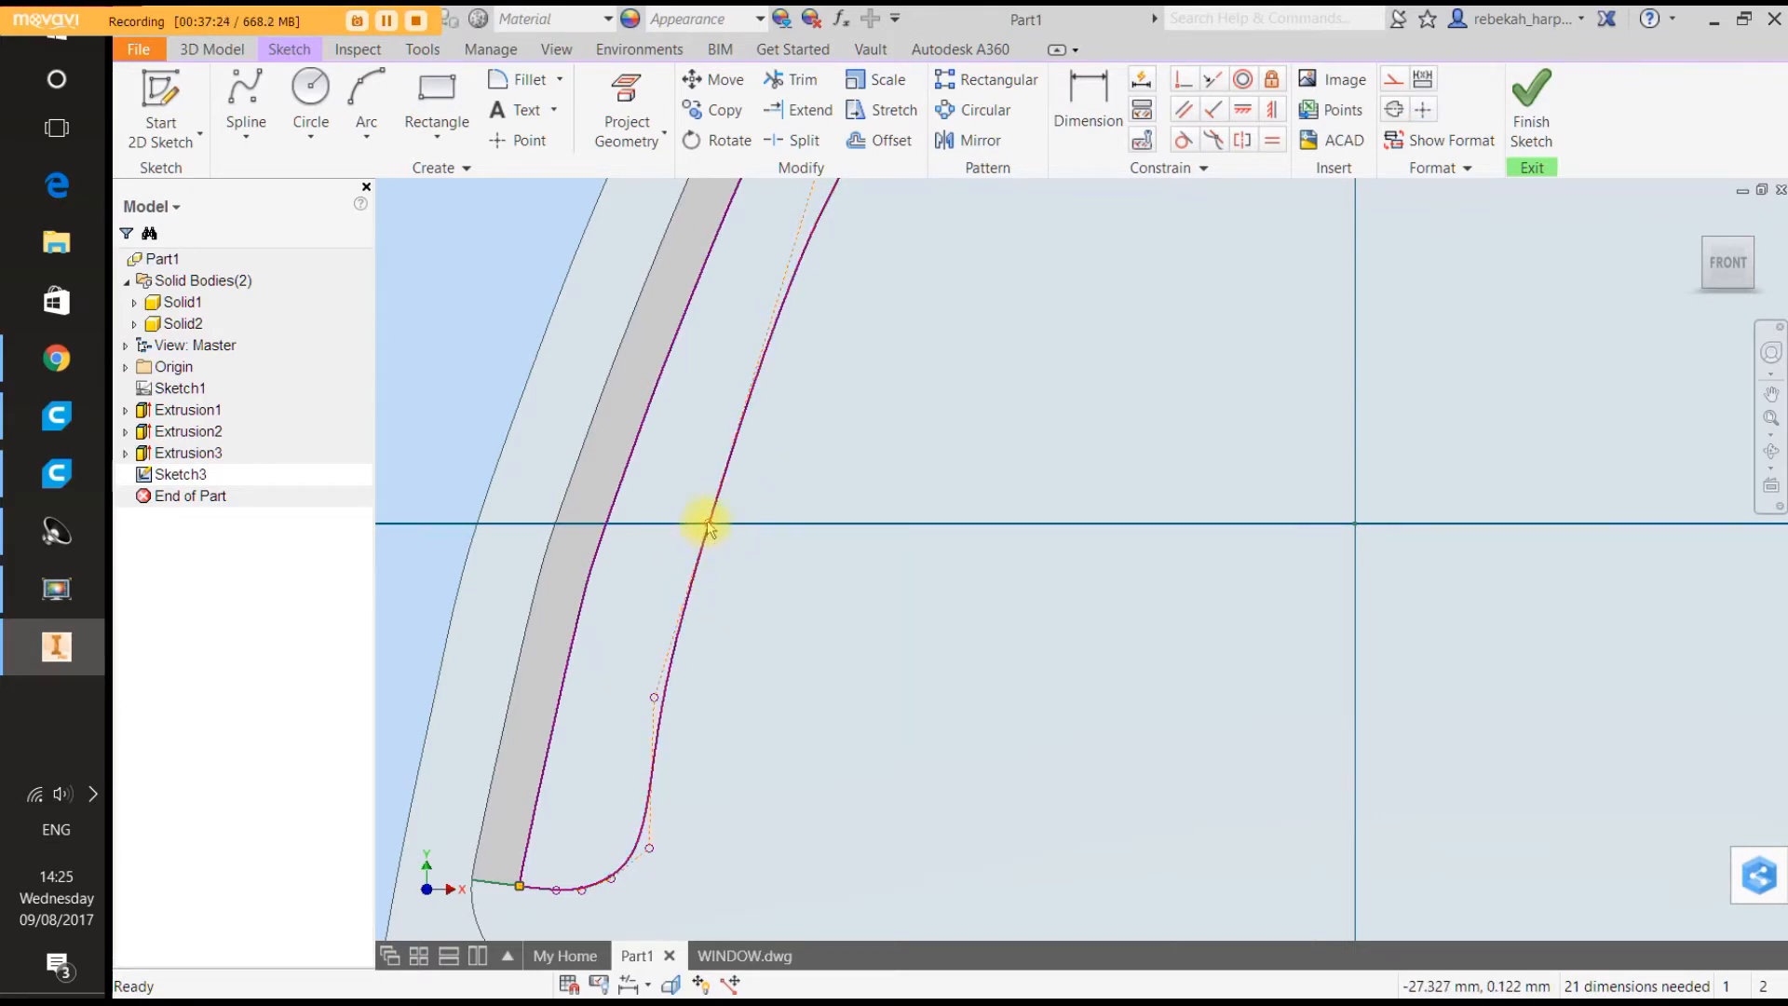
pyautogui.moveTo(708, 525); pyautogui.dragTo(683, 591)
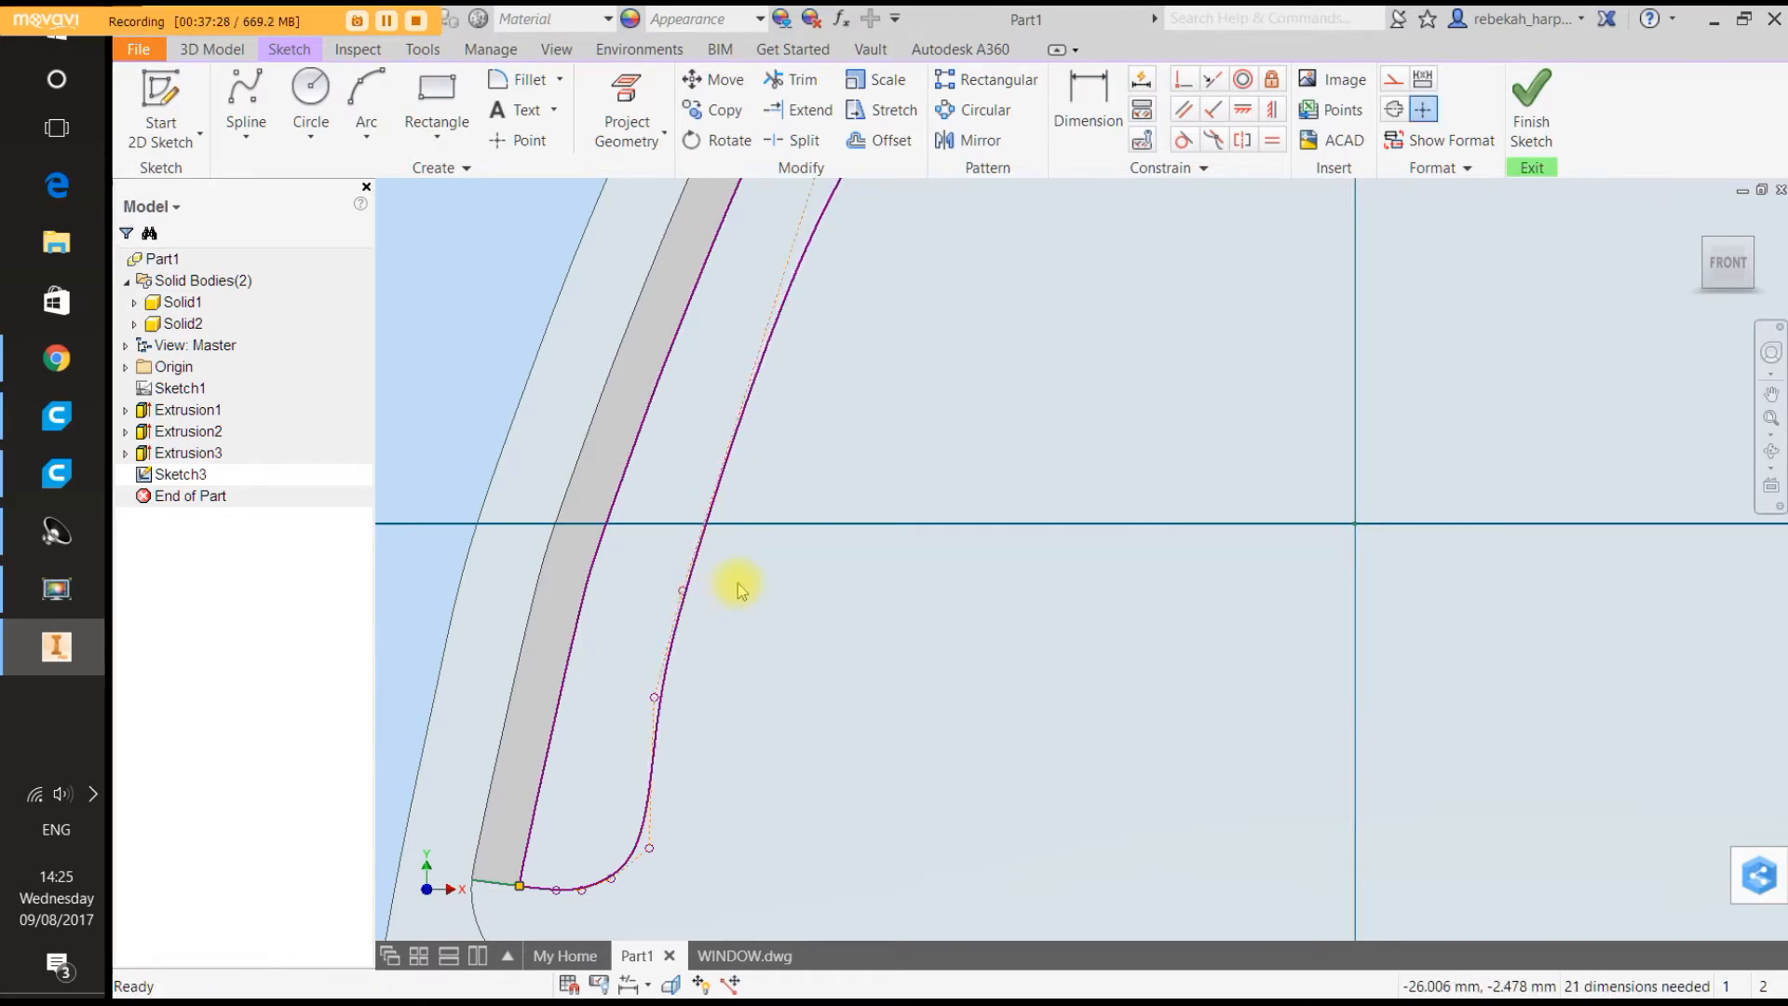
# Move the control vertices at the inner spline's lower end inward to tighten its rounded corner.
pyautogui.scroll(3, 739, 589)
pyautogui.scroll(-3, 689, 781)
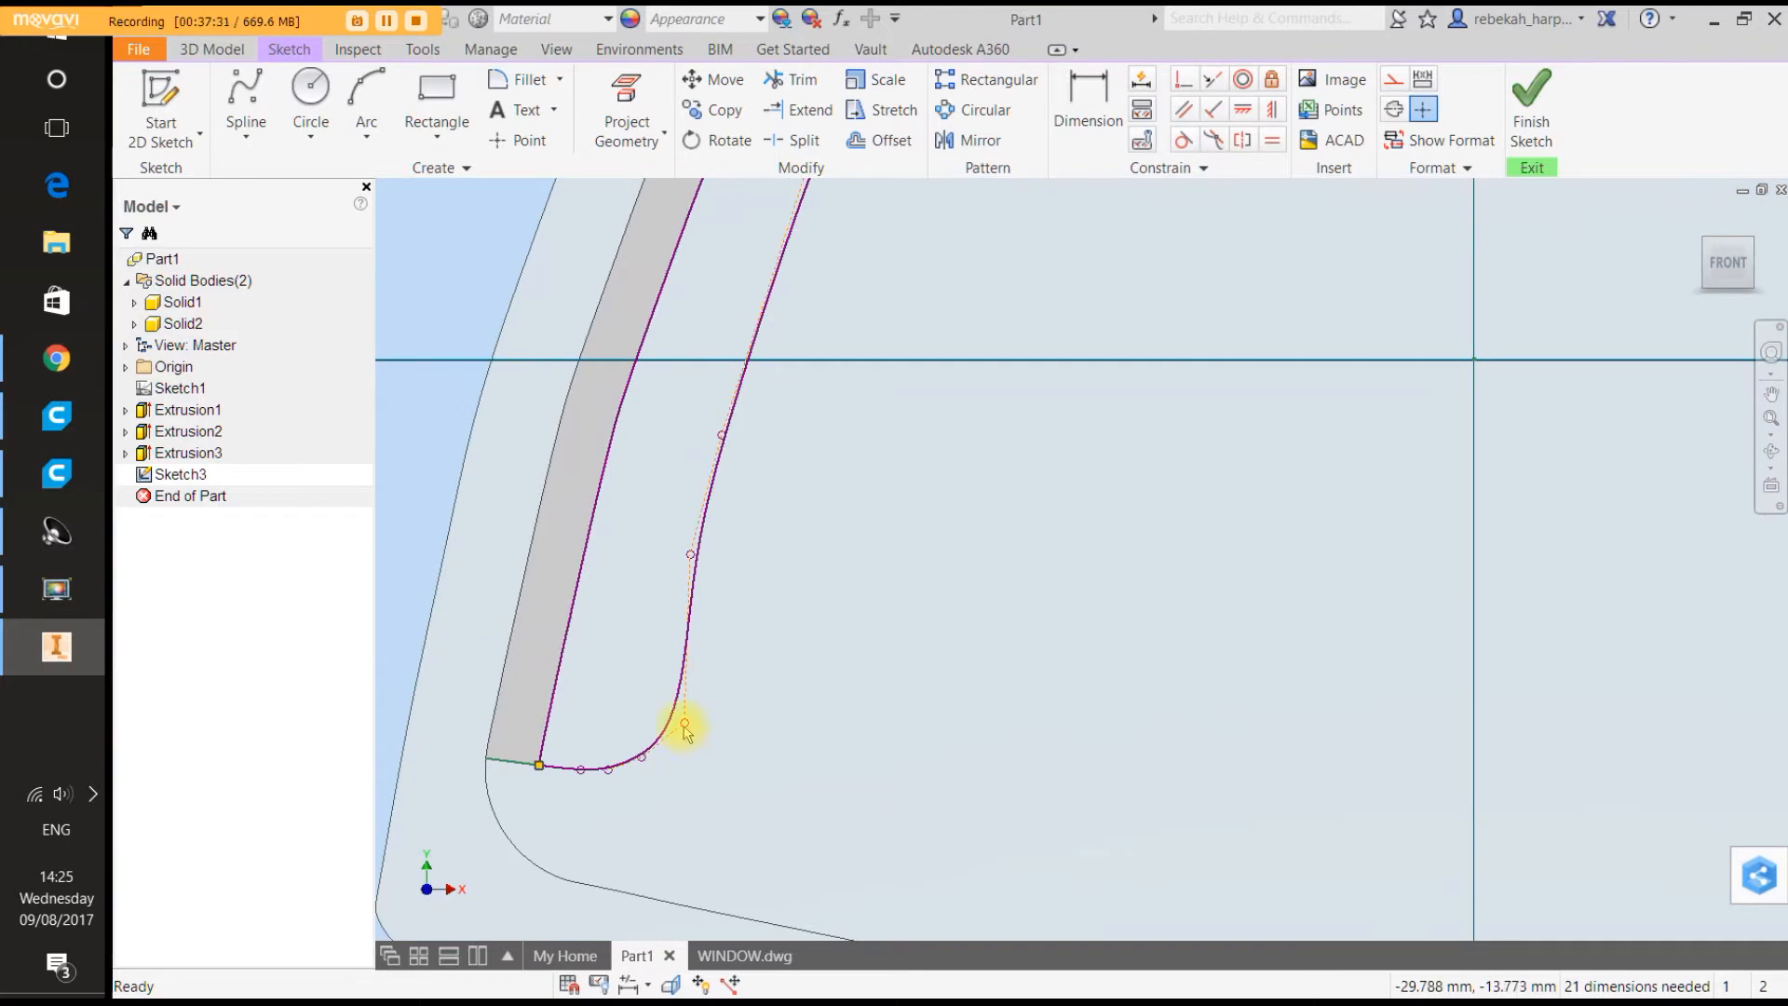
pyautogui.moveTo(686, 735)
pyautogui.mouseDown()
pyautogui.moveTo(662, 719)
pyautogui.moveTo(627, 751)
pyautogui.mouseUp()
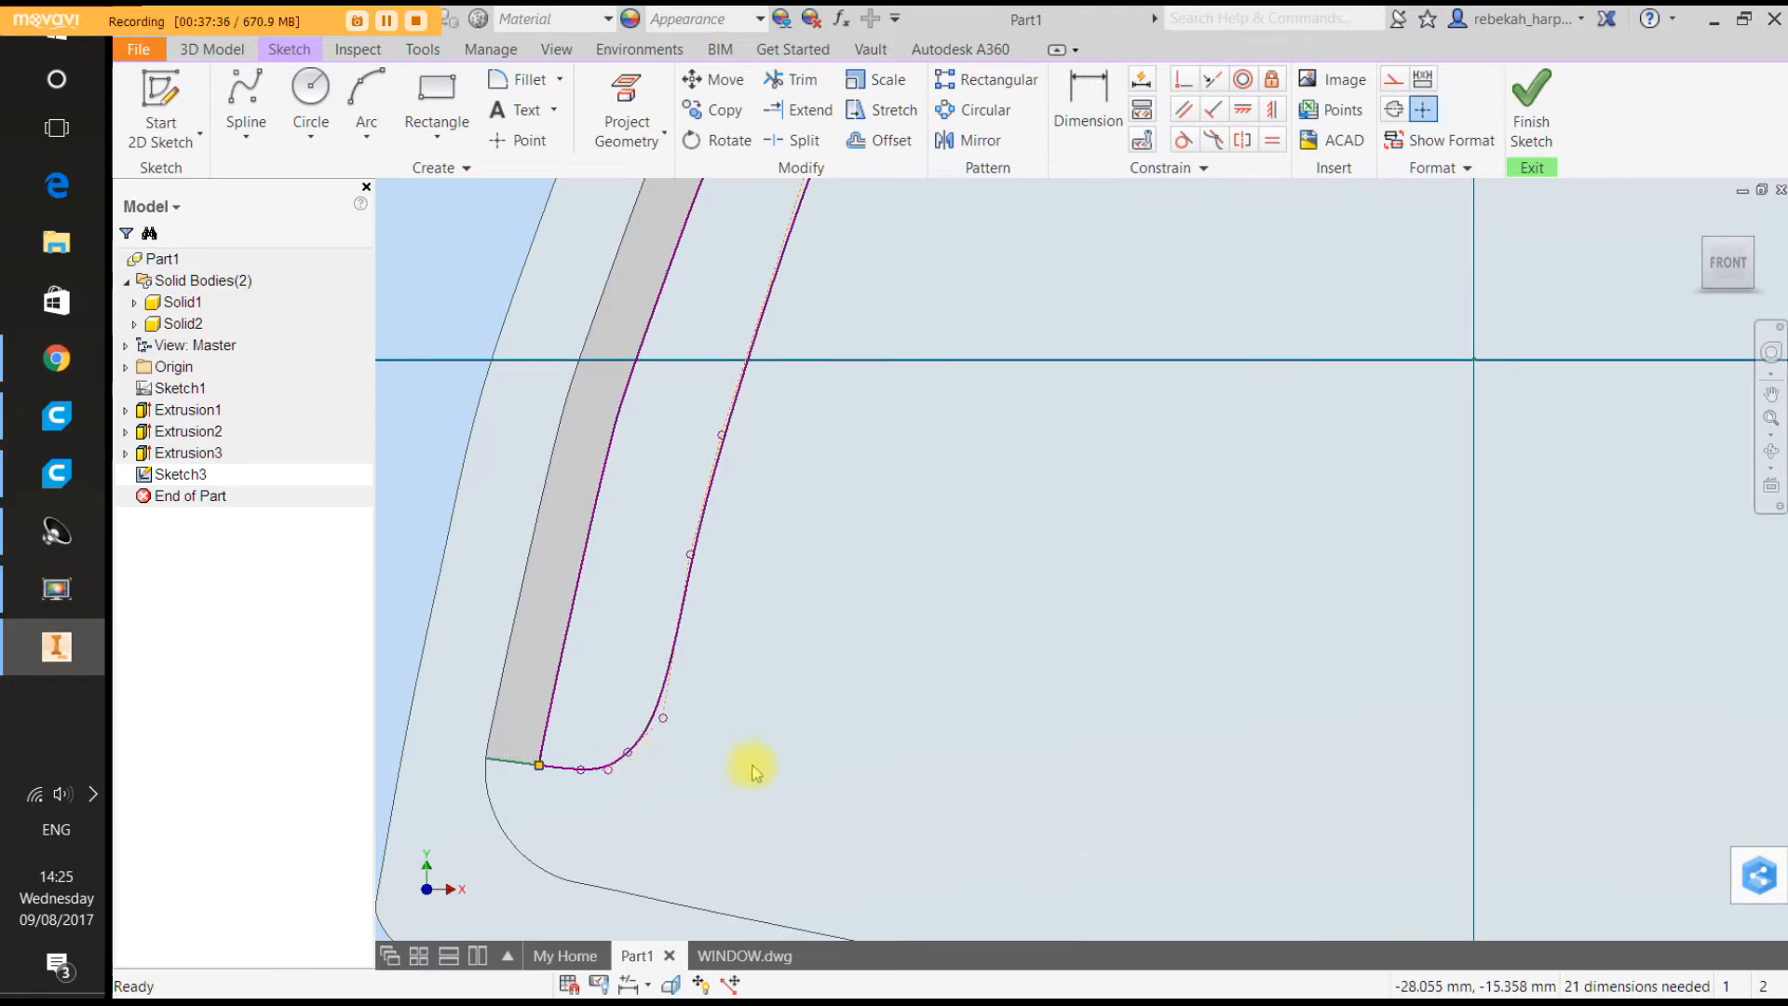
# Extrude the L-shaped sketch profile 3.25 mm outward from the window as a new solid.
pyautogui.scroll(-5, 767, 762)
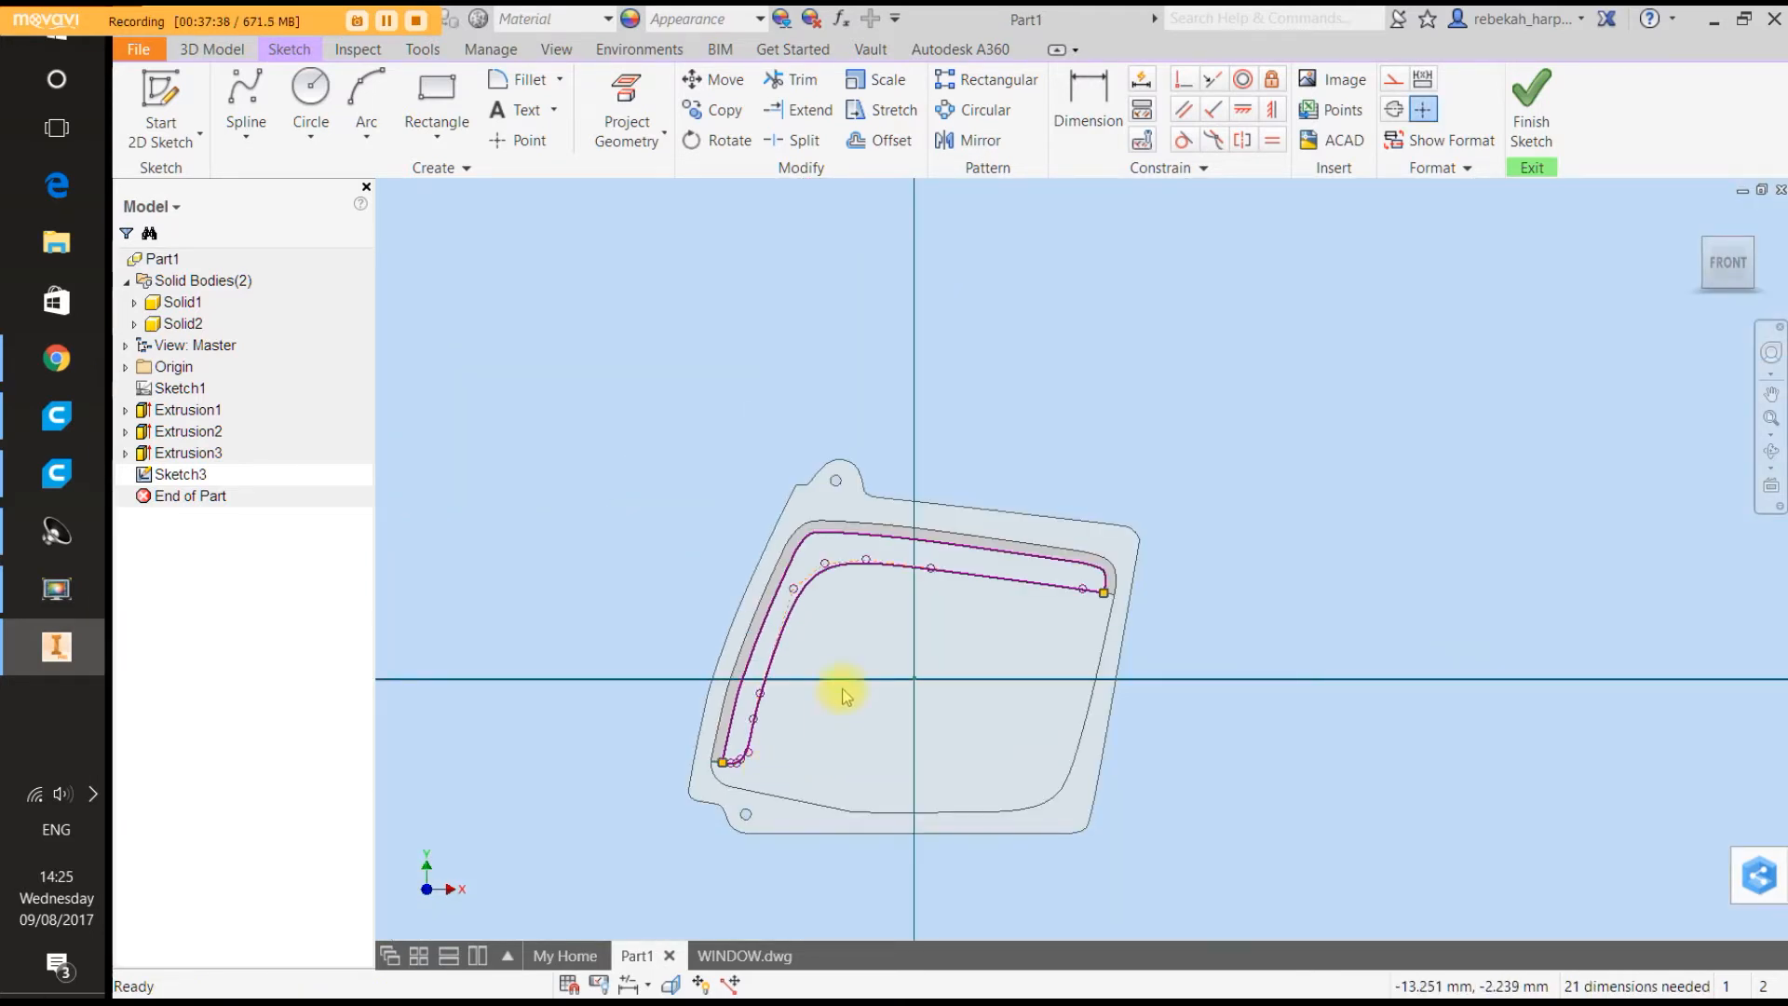
pyautogui.click(207, 51)
pyautogui.click(240, 102)
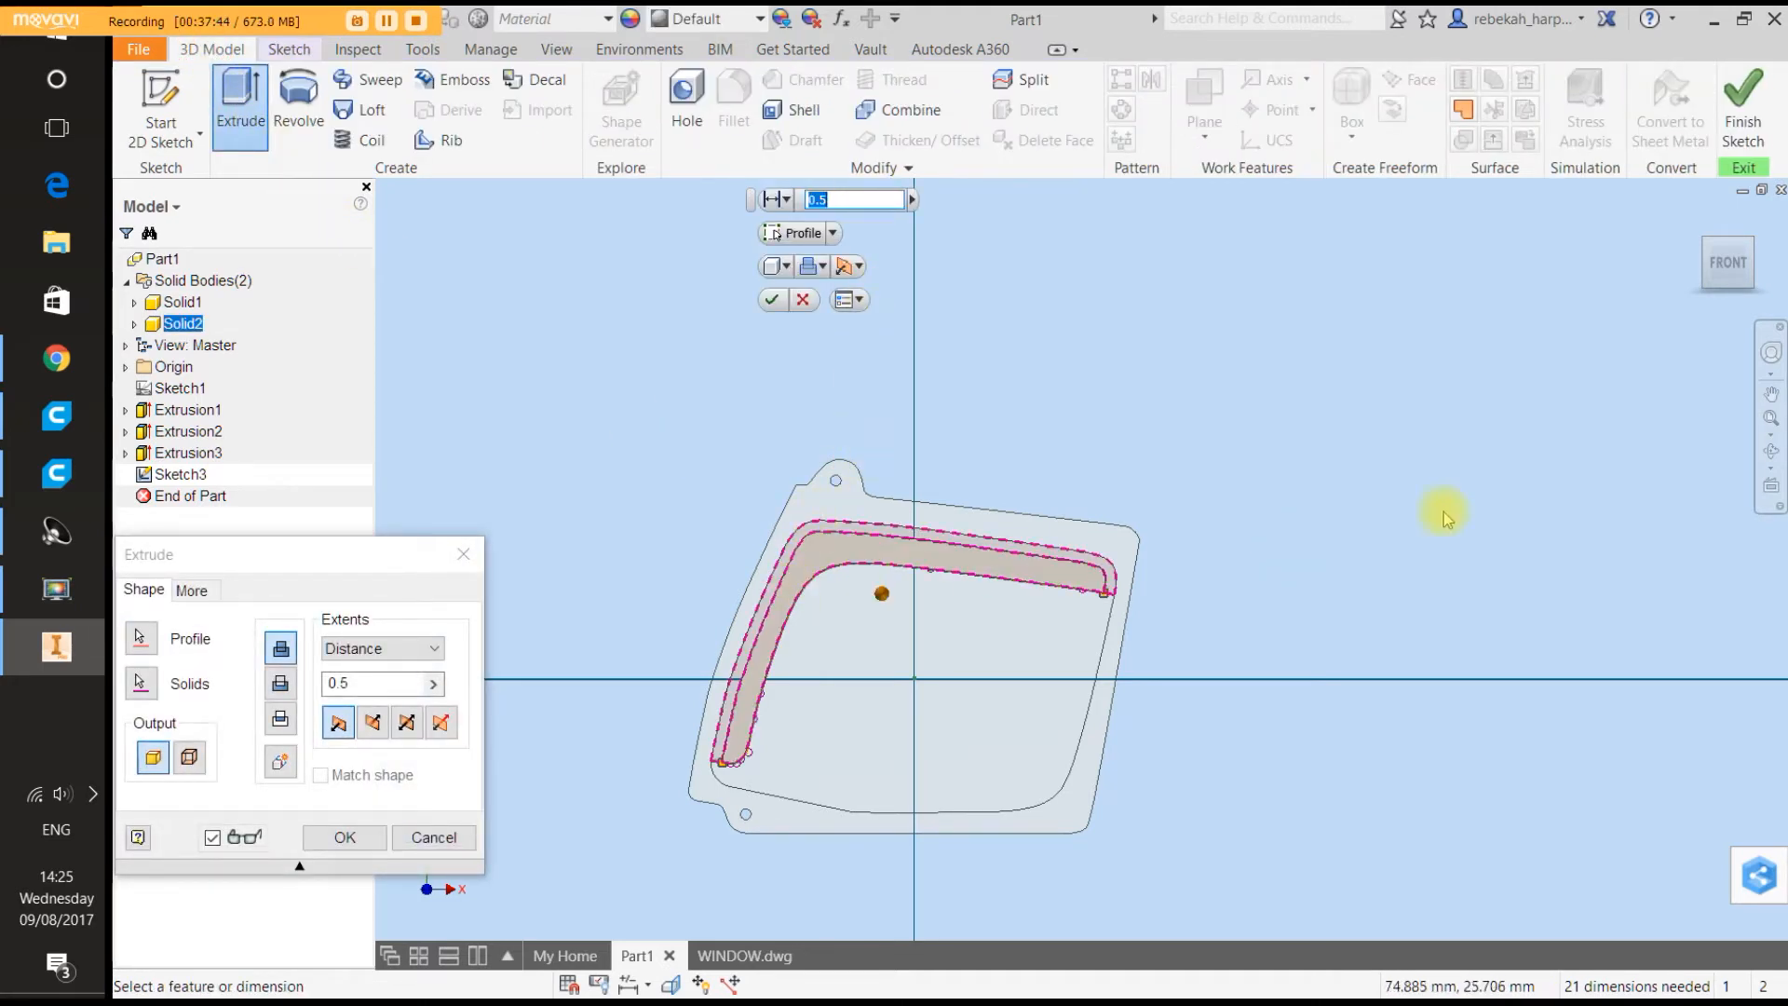
pyautogui.click(1751, 267)
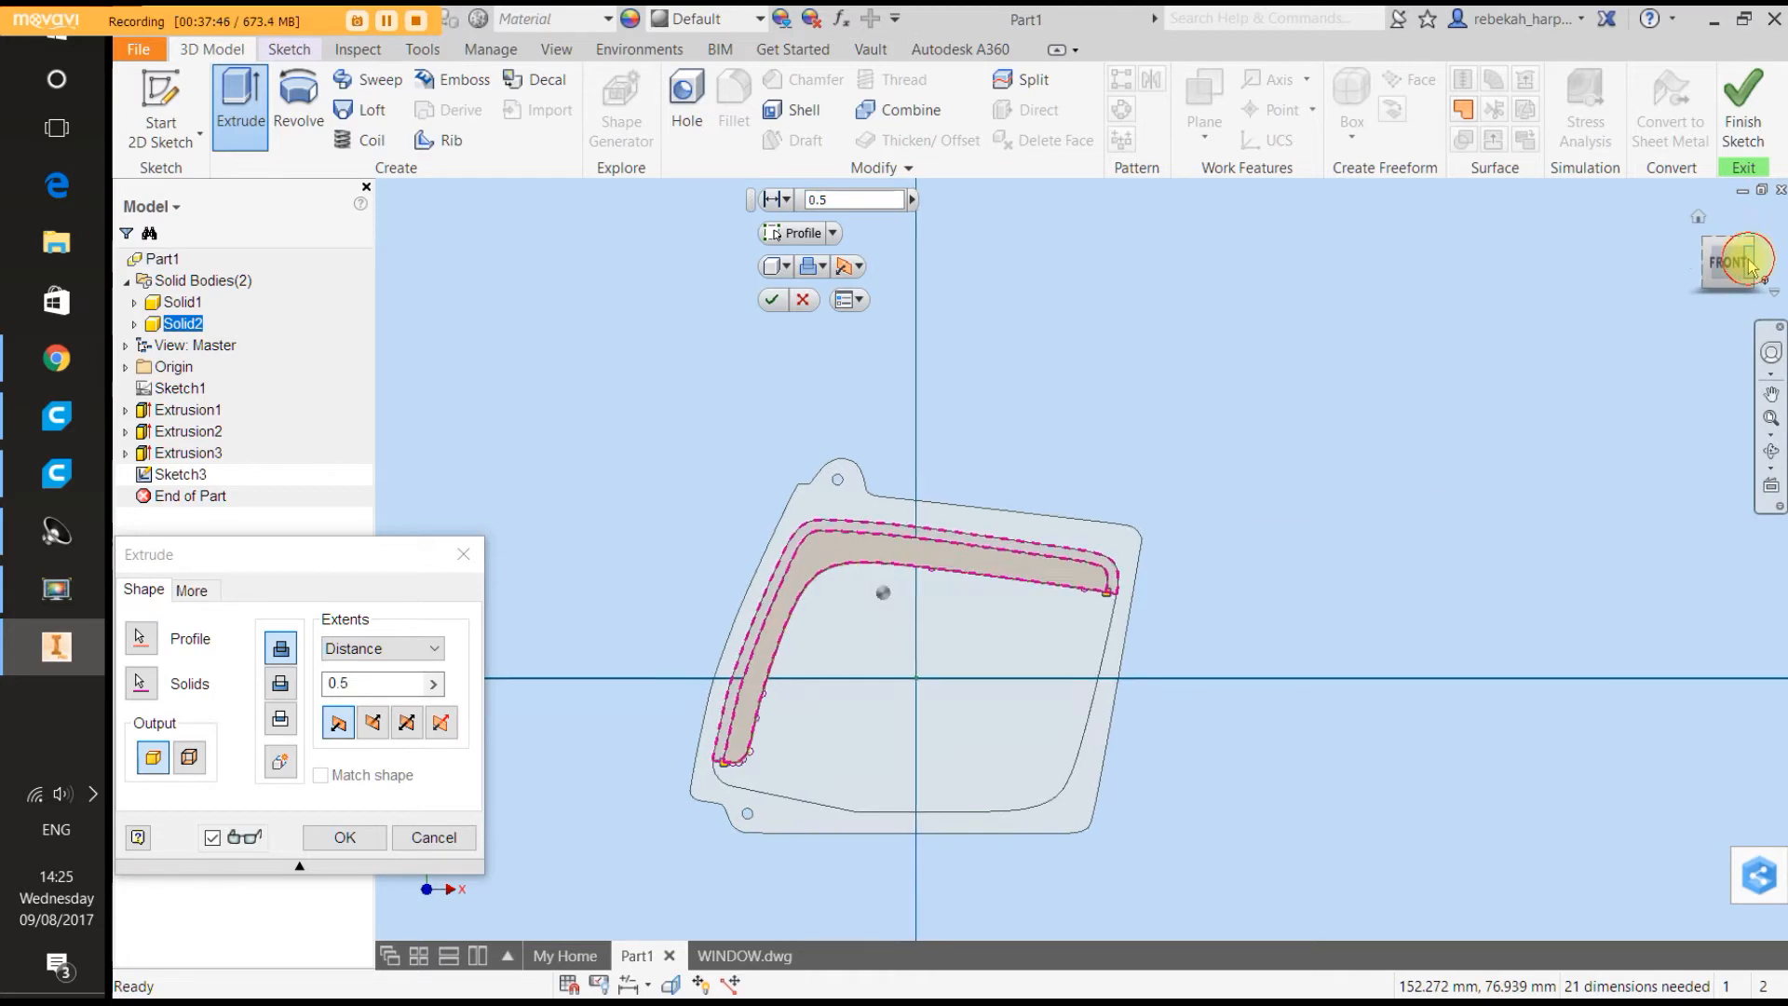
pyautogui.click(1745, 263)
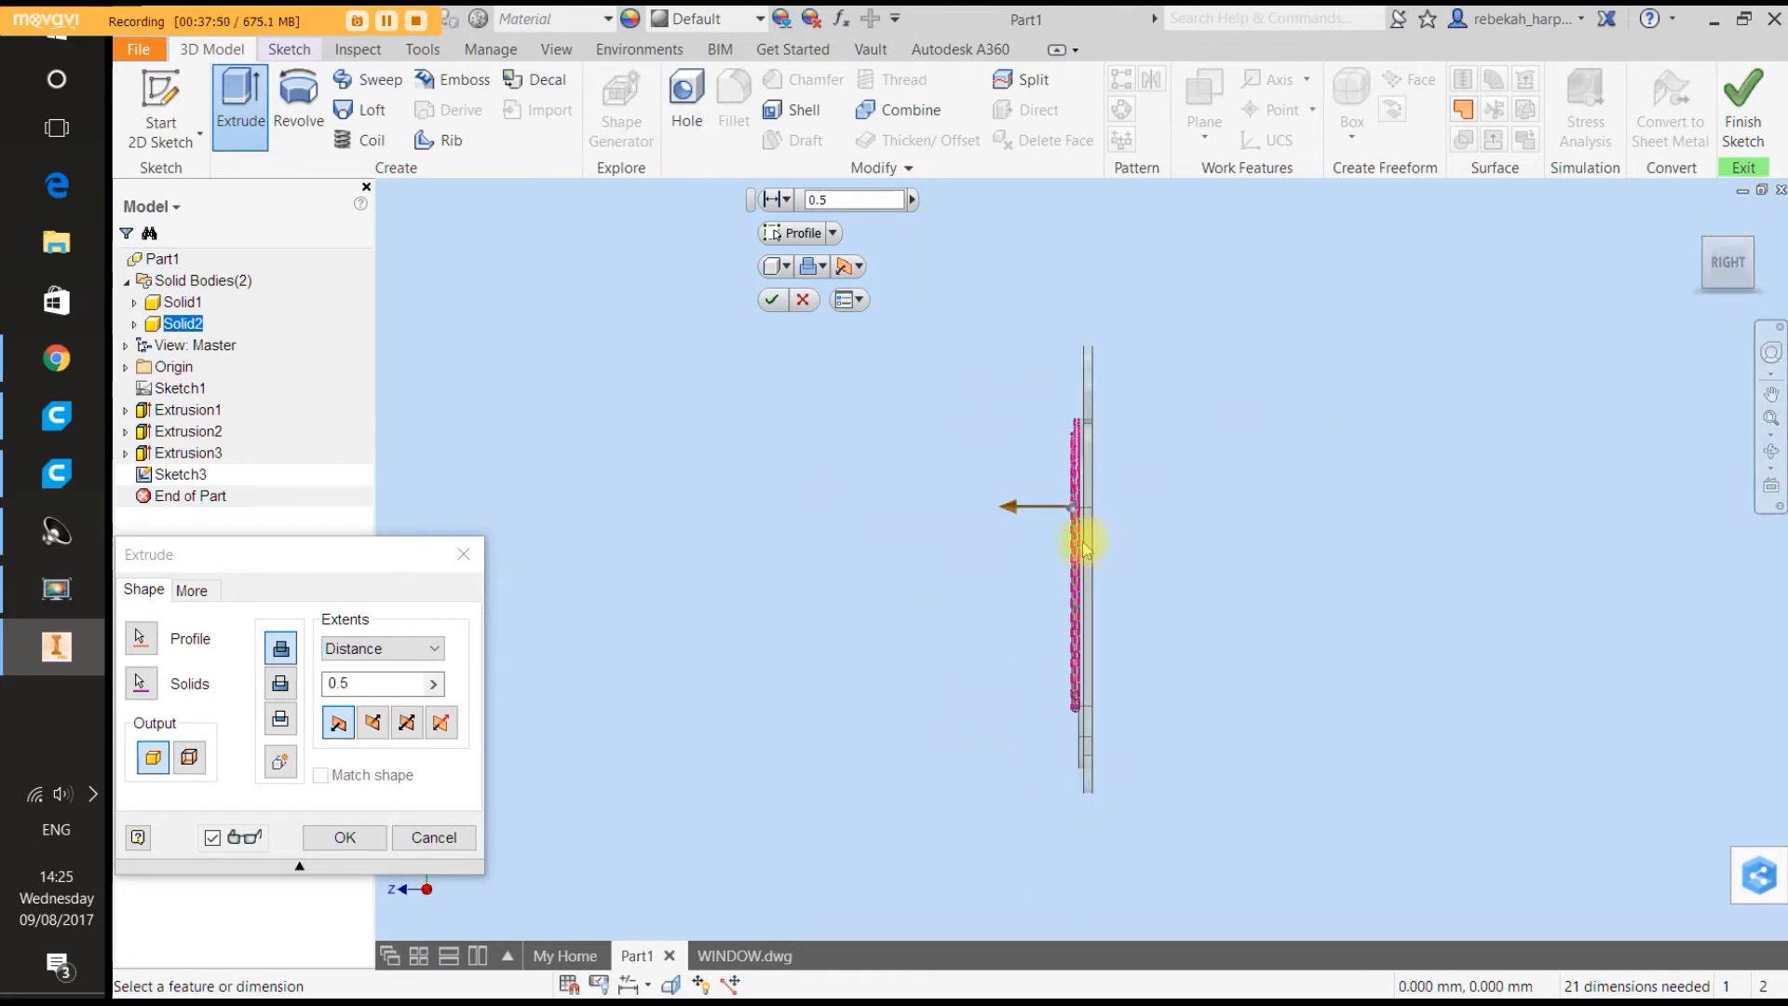
pyautogui.scroll(-3, 1083, 548)
pyautogui.moveTo(1000, 479); pyautogui.dragTo(966, 489)
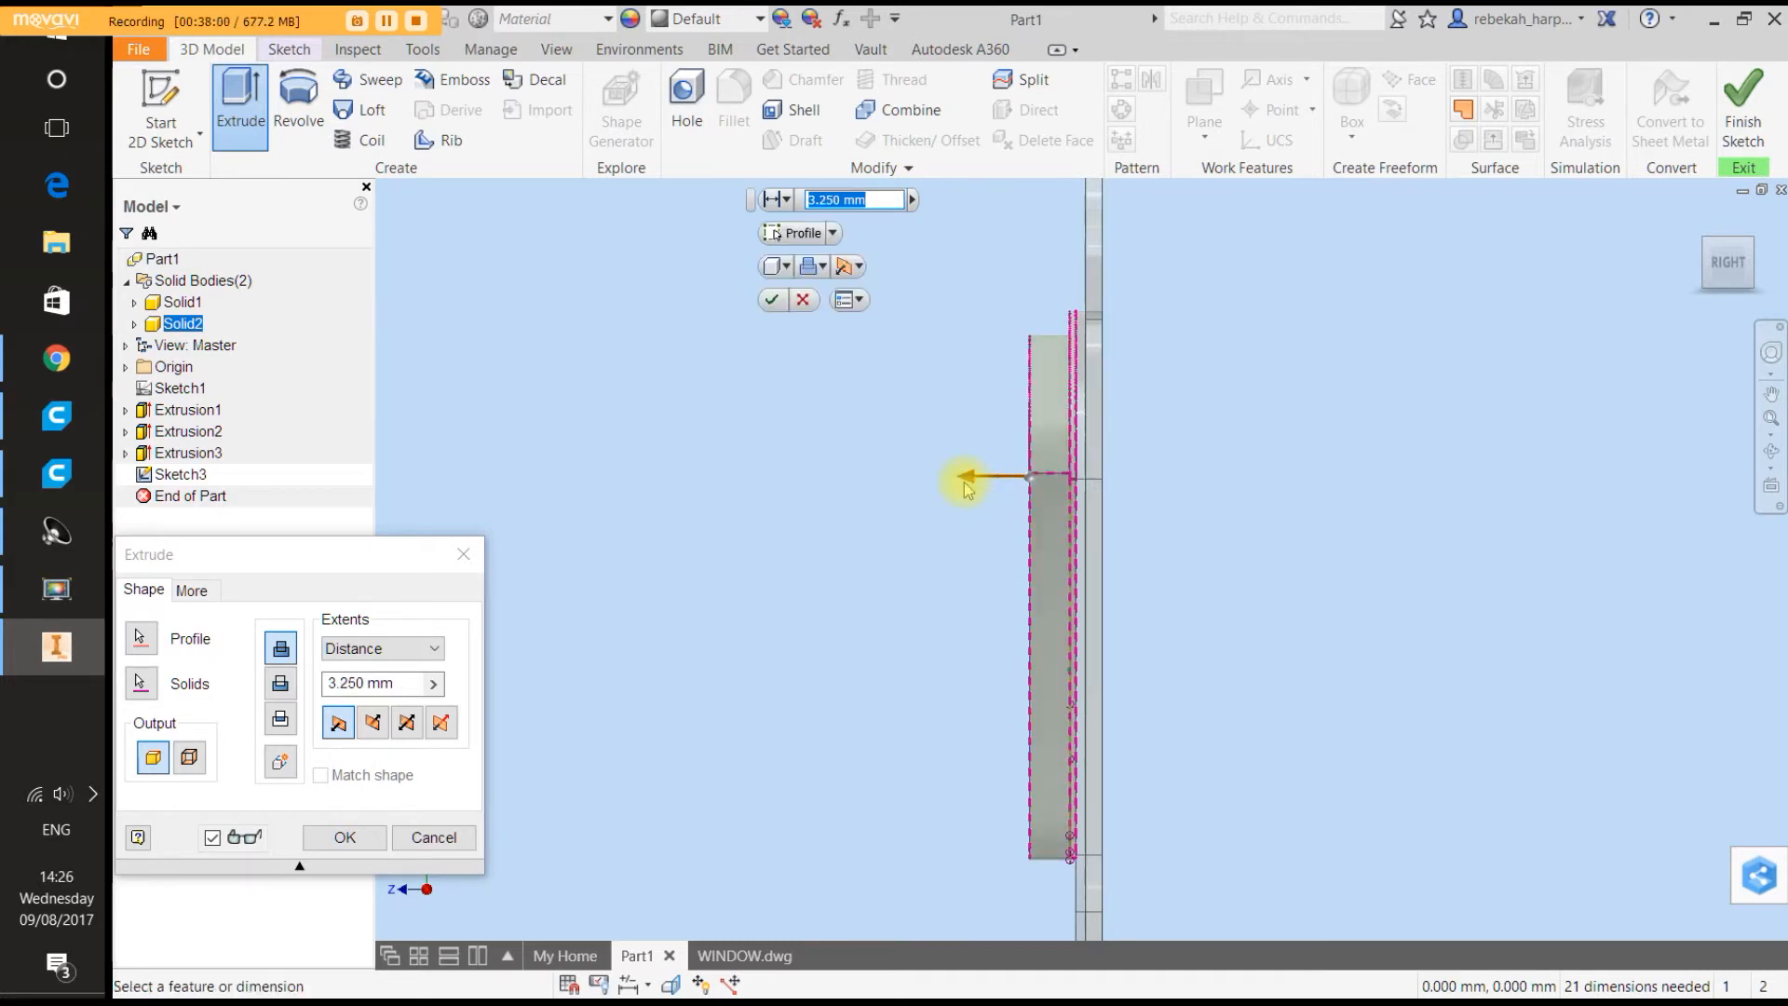
pyautogui.click(280, 761)
pyautogui.click(360, 839)
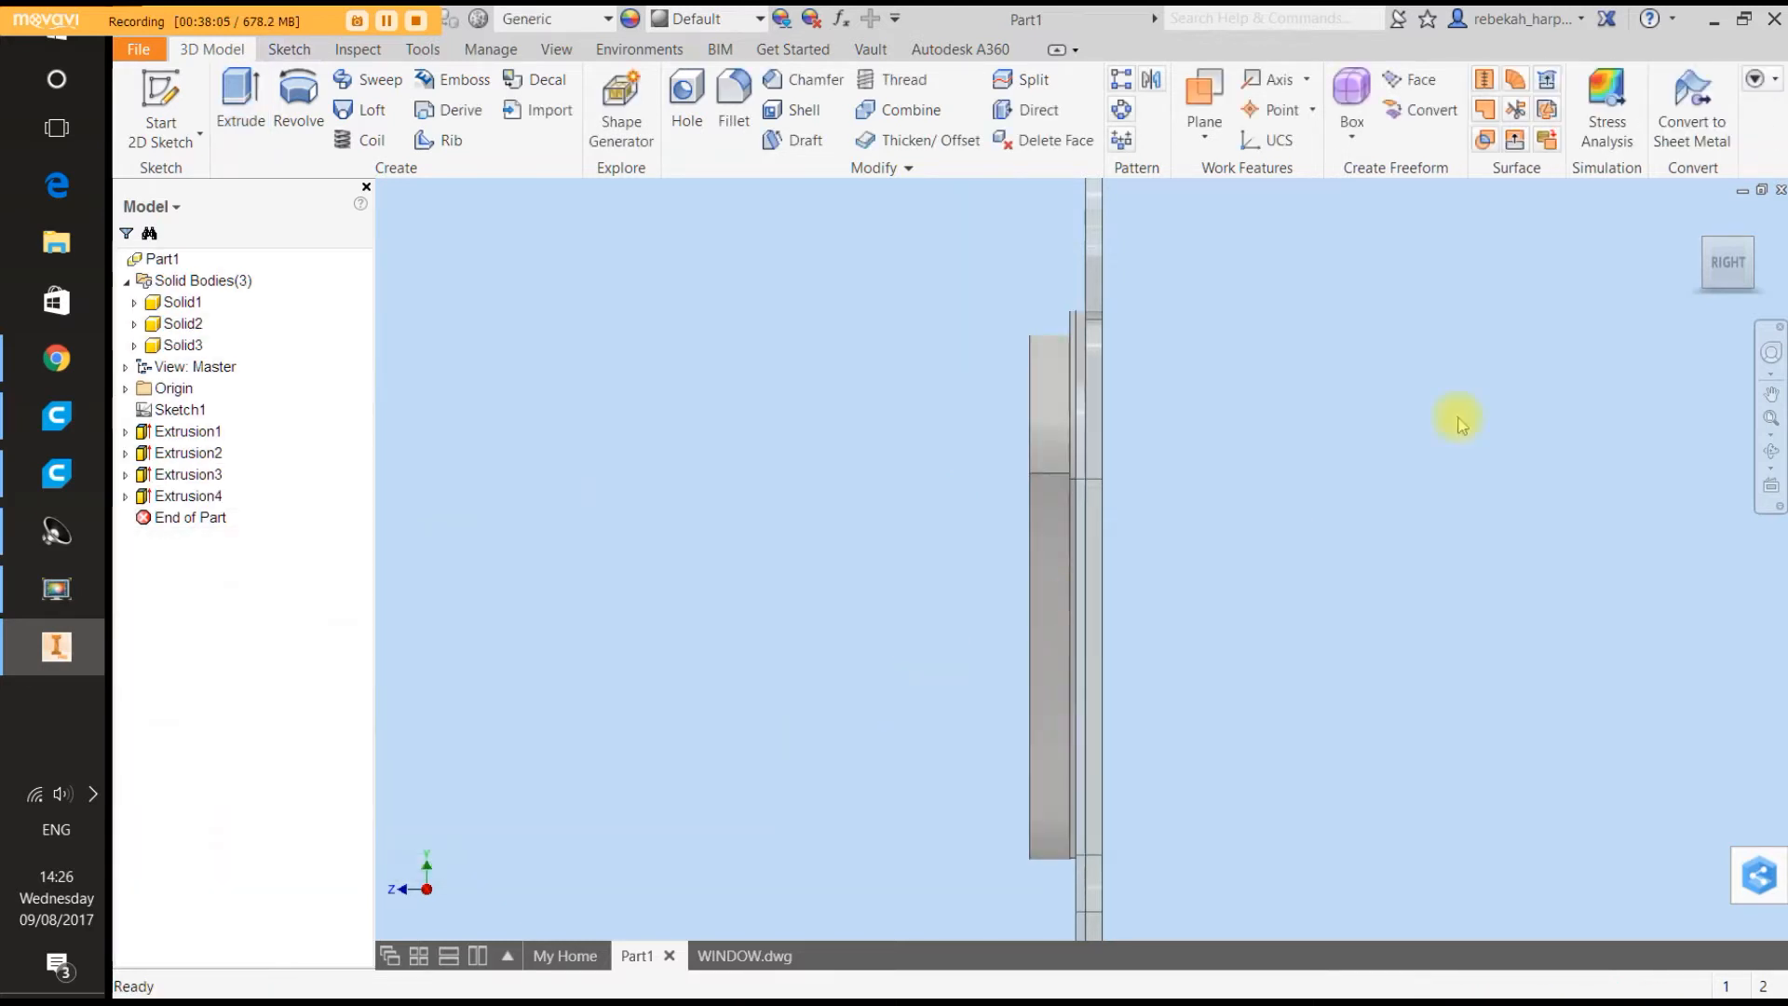
# Fillet the outer front edge of the extruded L-shaped solid with a 3 mm radius.
pyautogui.click(1772, 356)
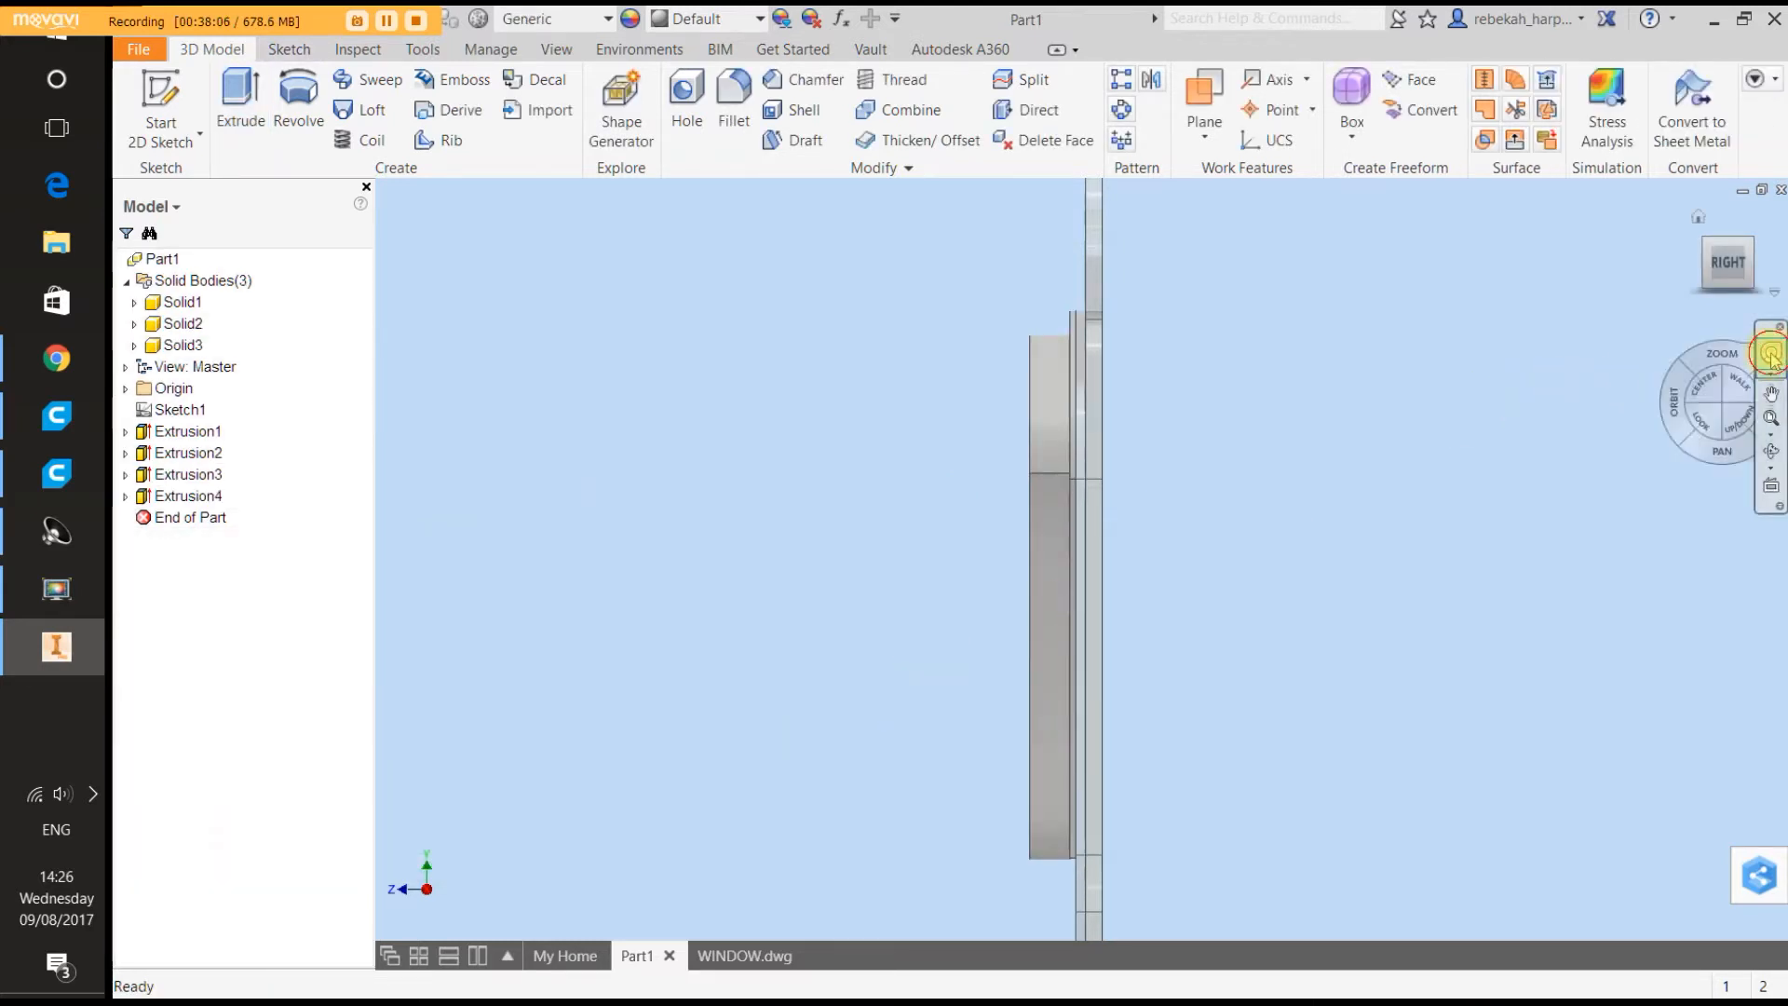
pyautogui.moveTo(1408, 401); pyautogui.dragTo(1600, 387)
pyautogui.click(1596, 353)
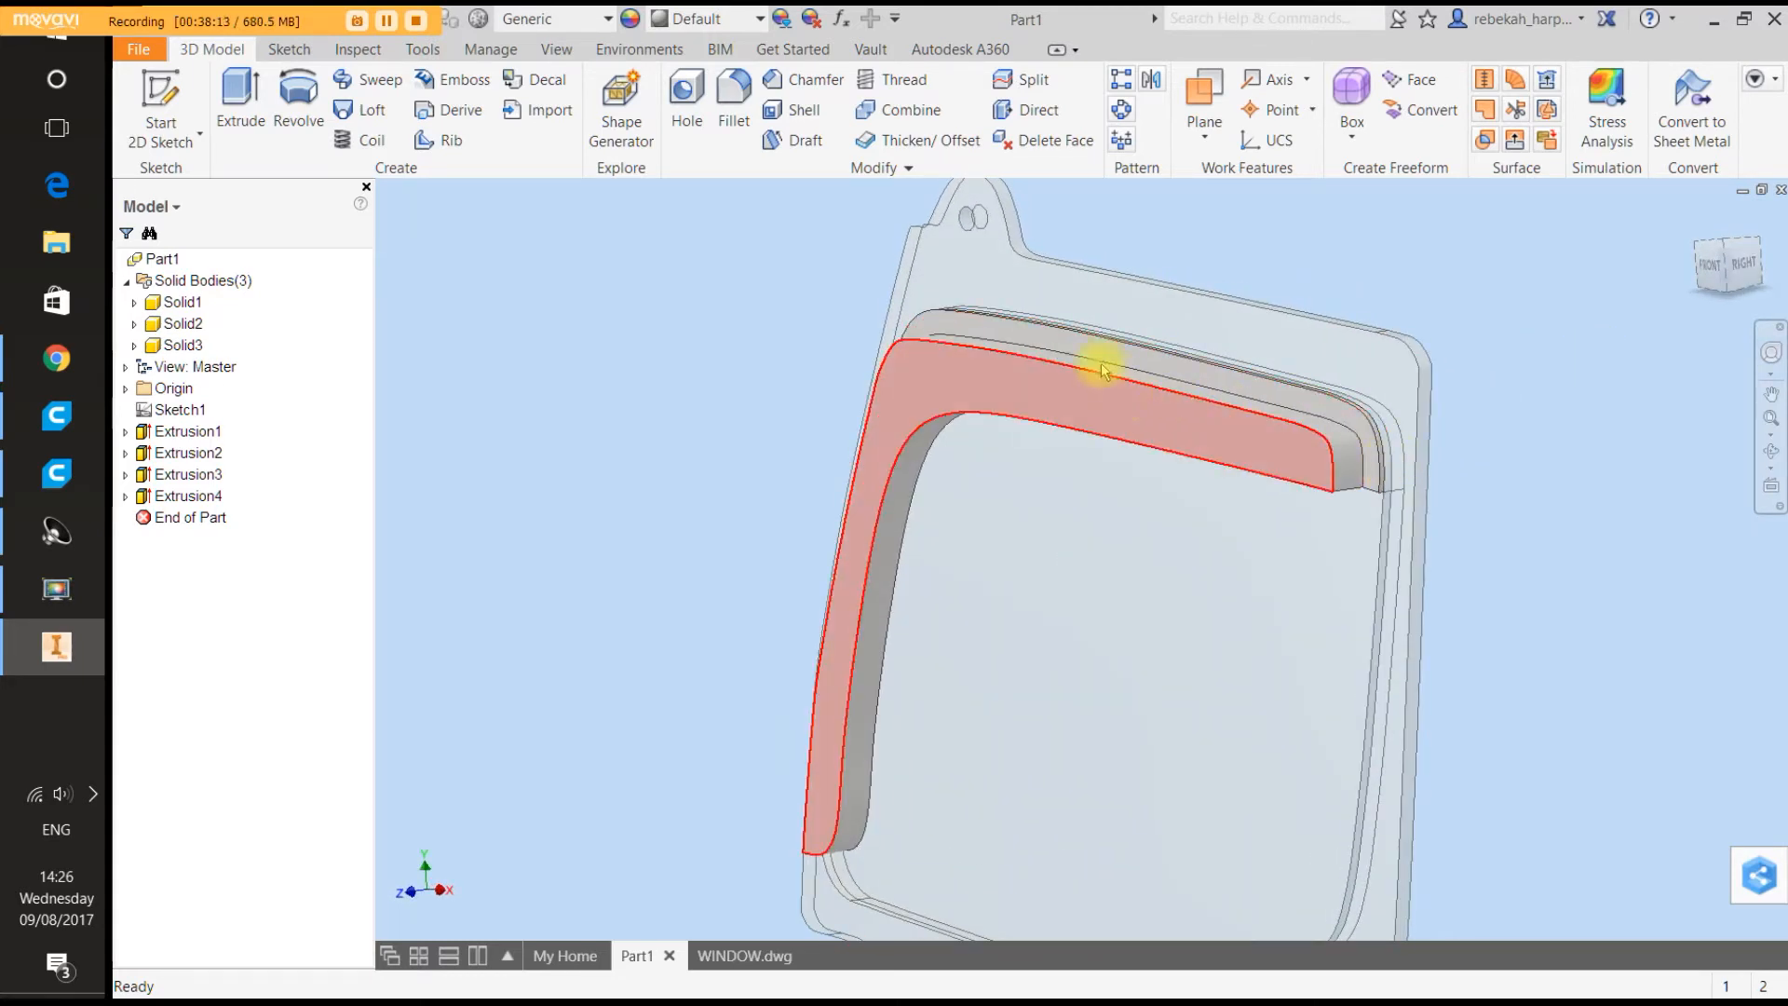
pyautogui.click(725, 89)
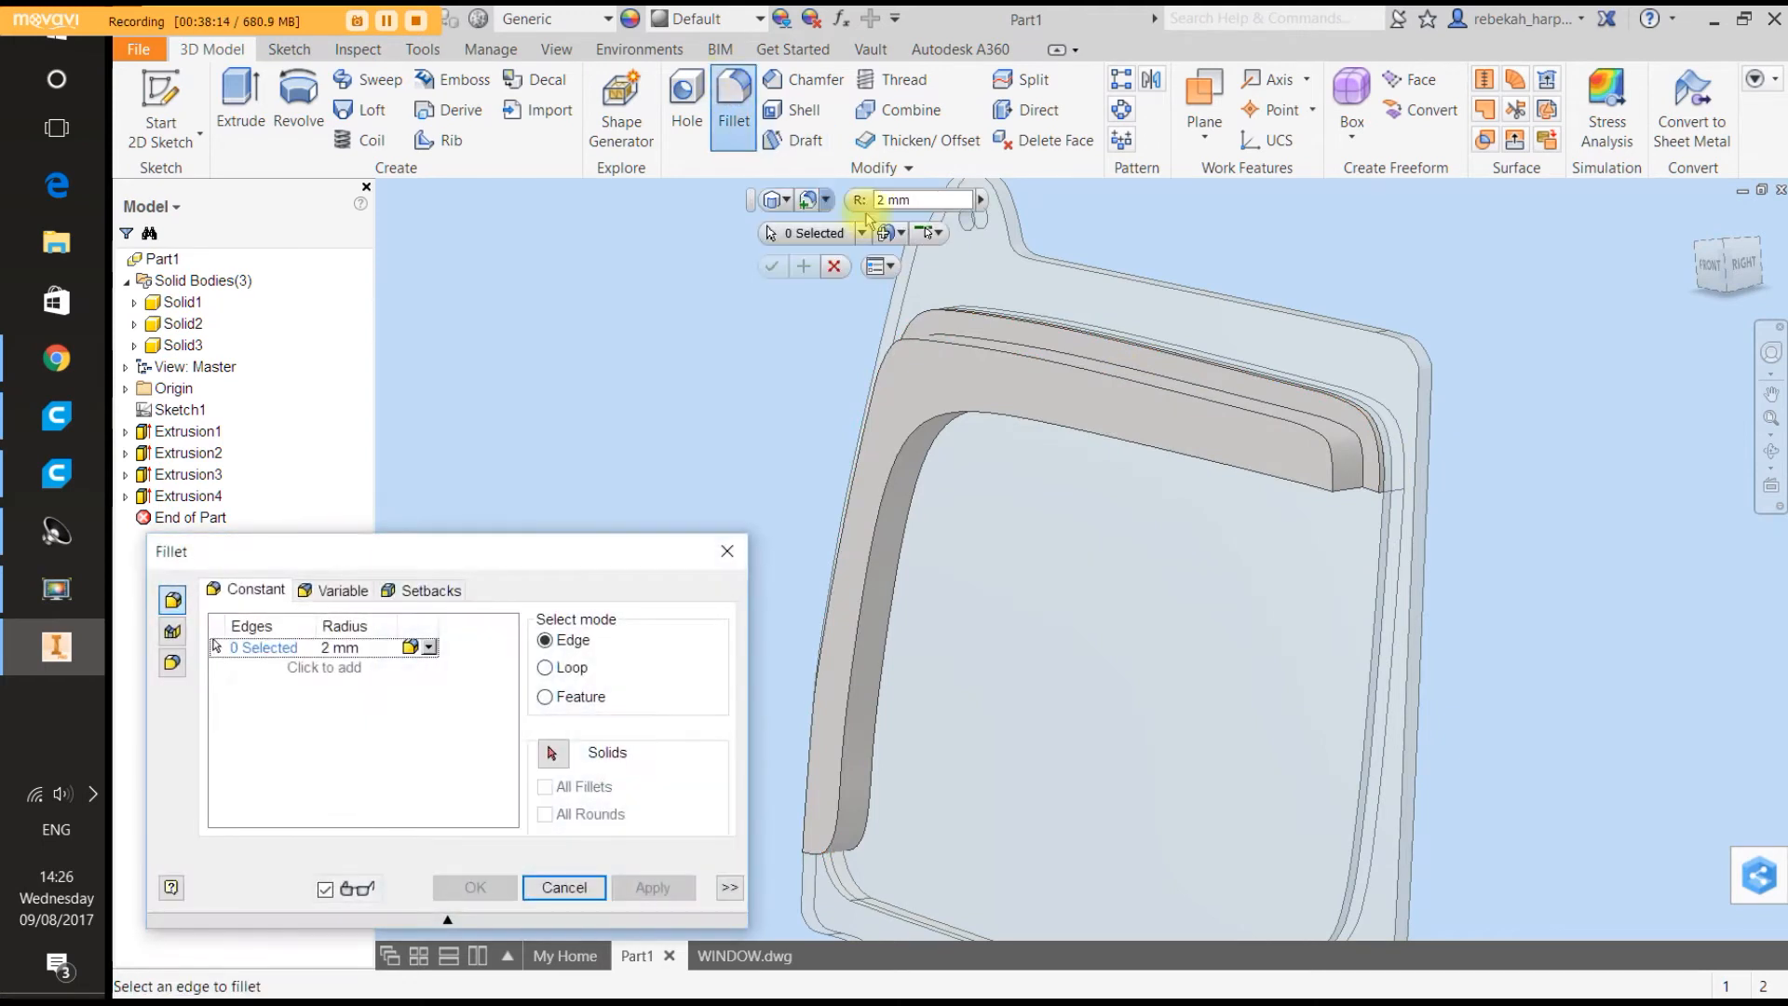
pyautogui.click(947, 350)
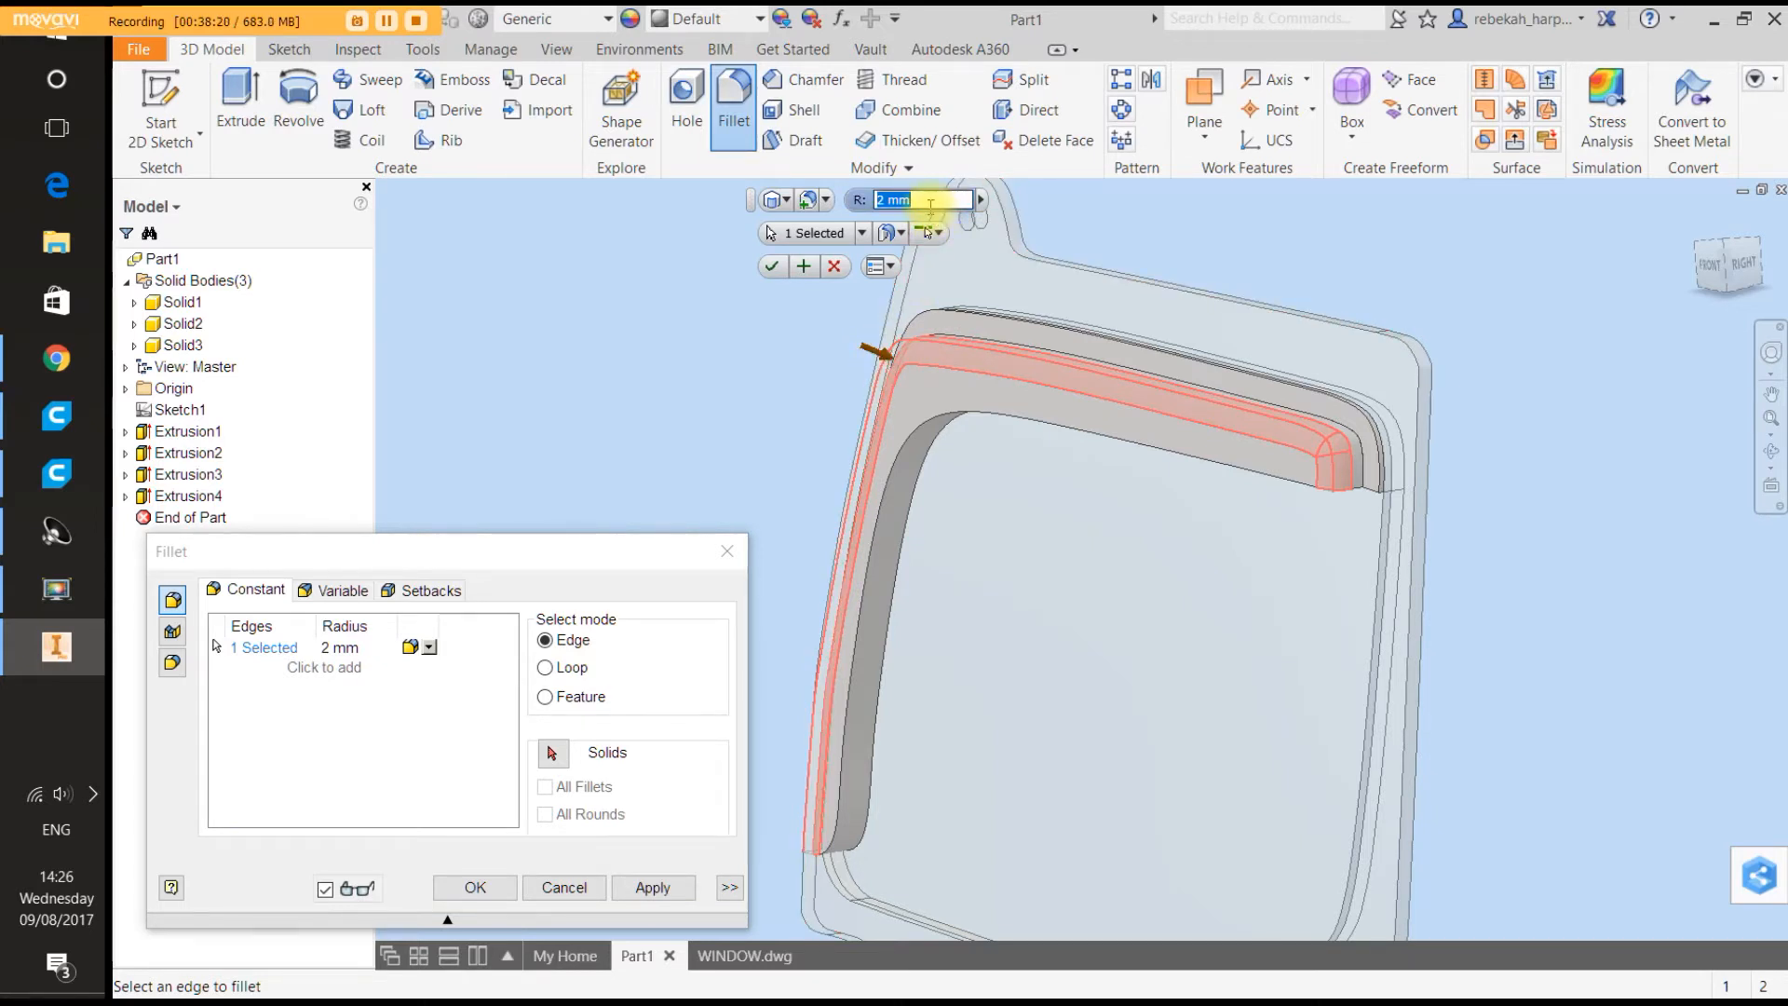
pyautogui.write('3')
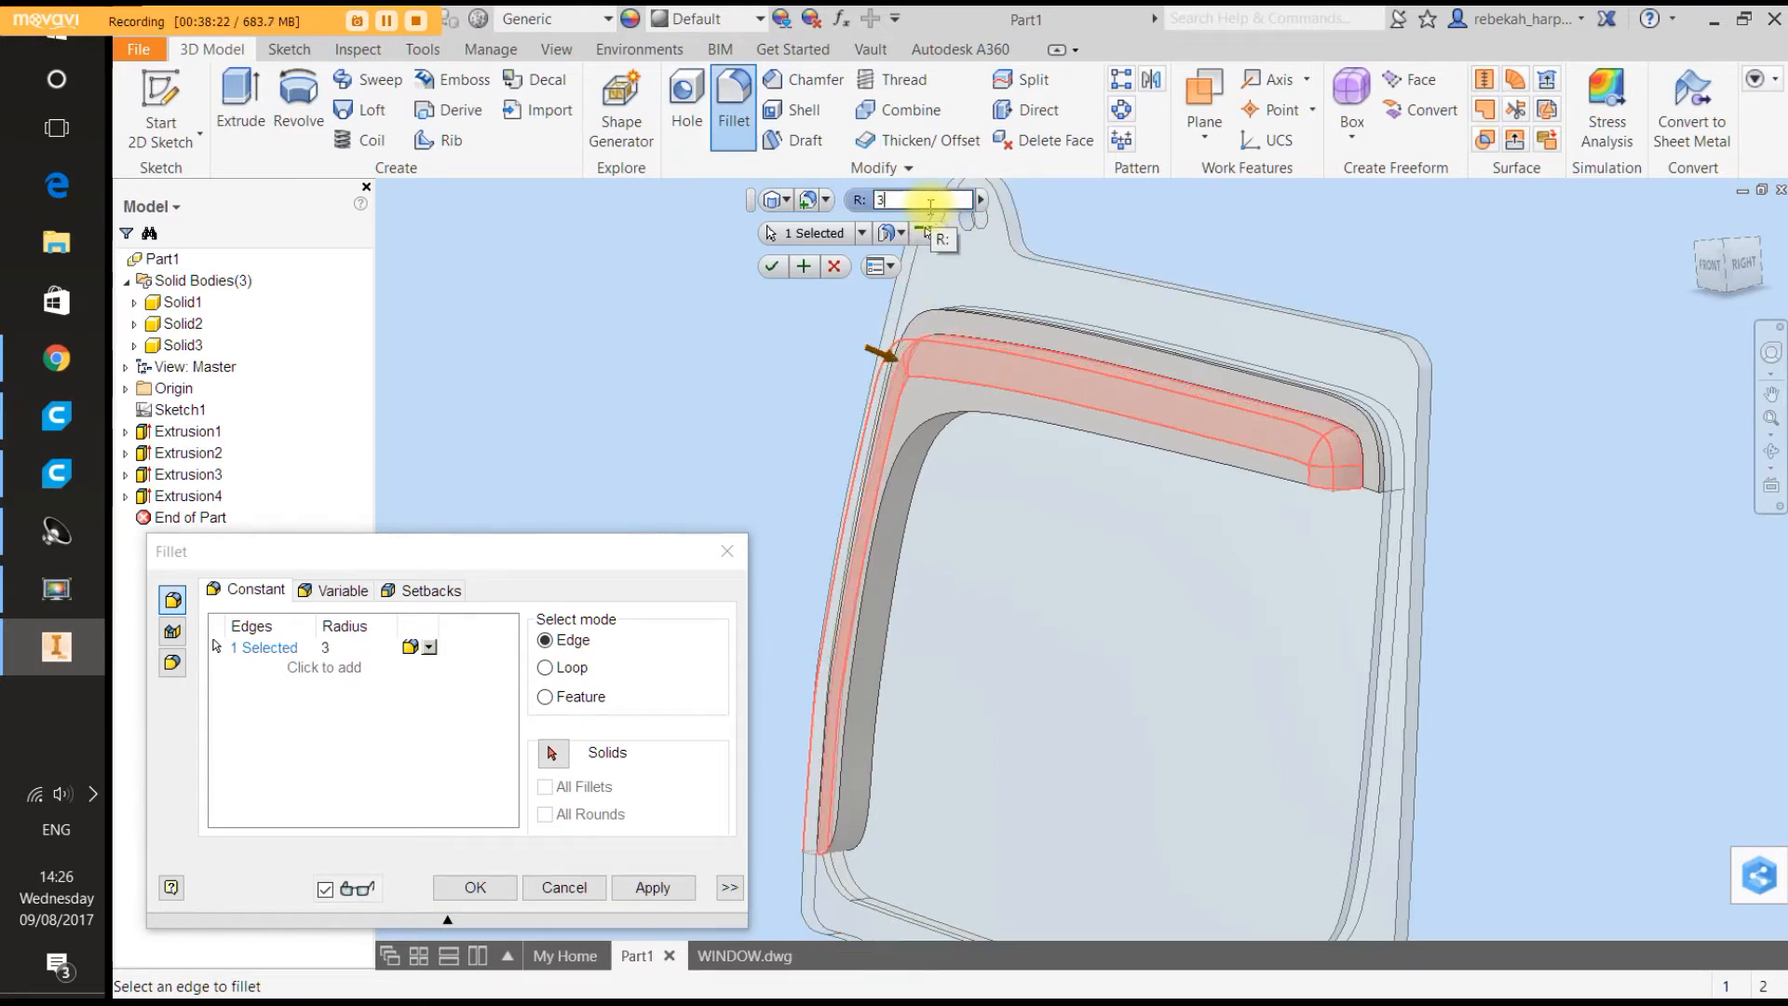
pyautogui.click(773, 271)
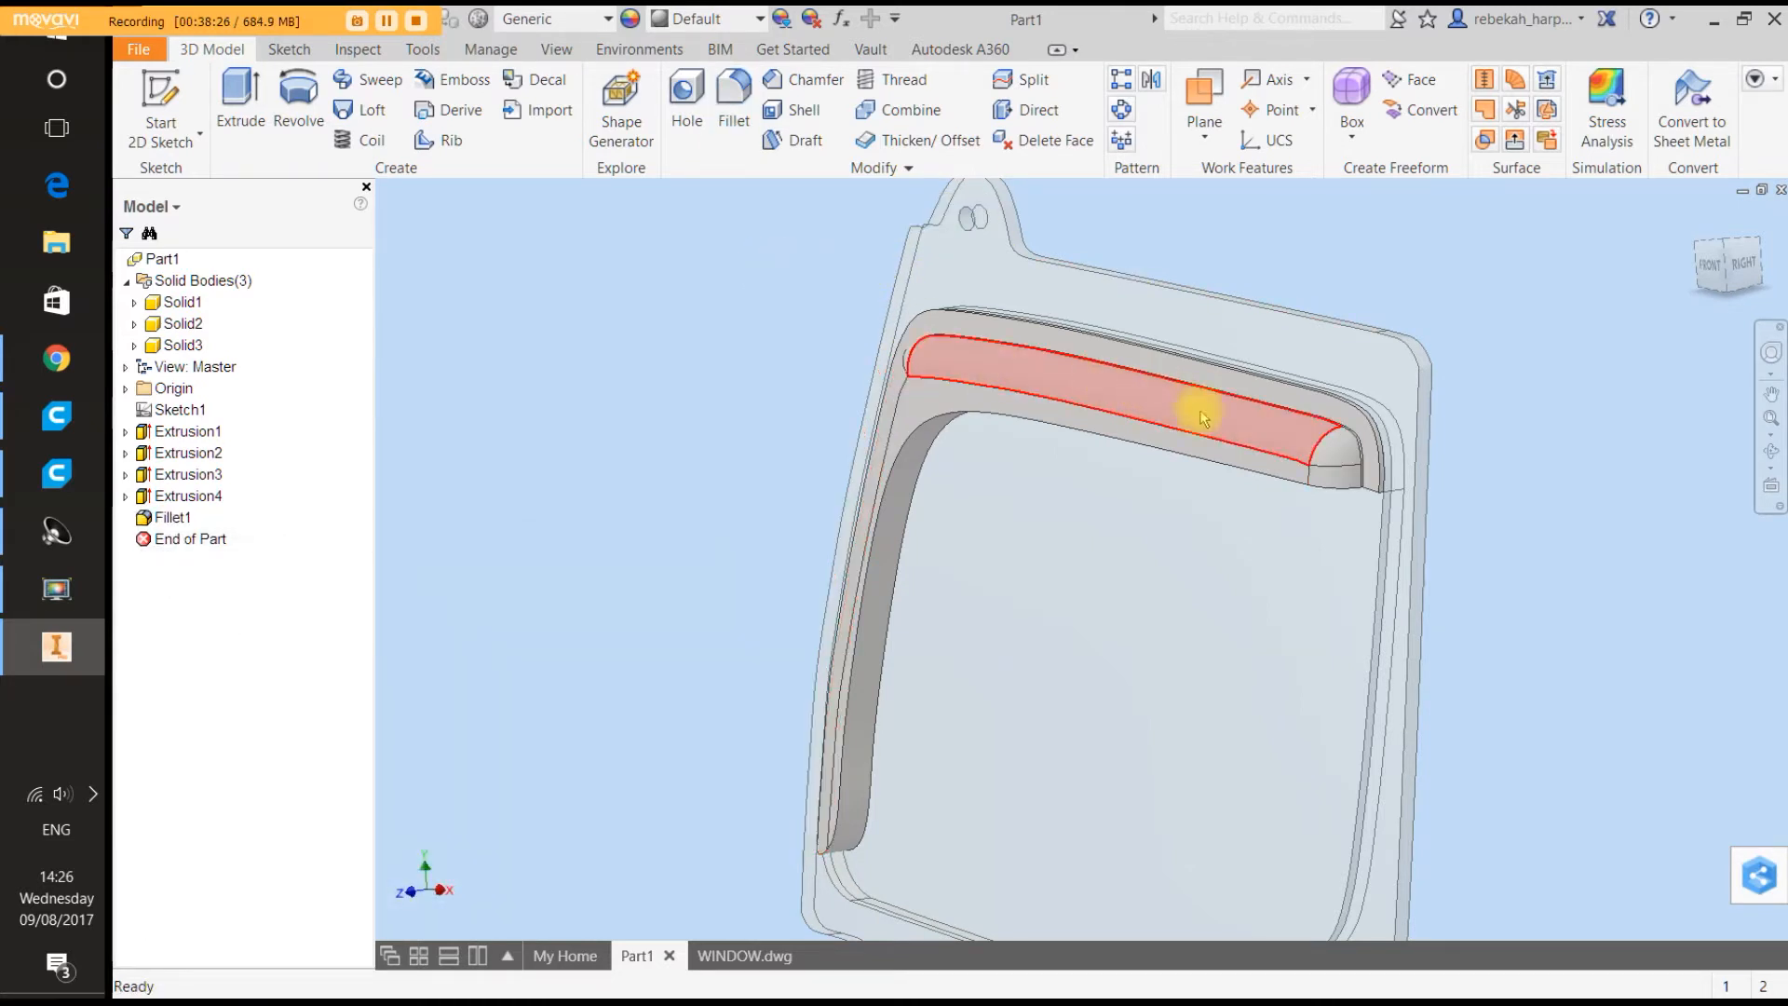
# Try to increase the radius of the L-shaped solid's outer edge fillet to 4.25 mm.
pyautogui.click(1771, 357)
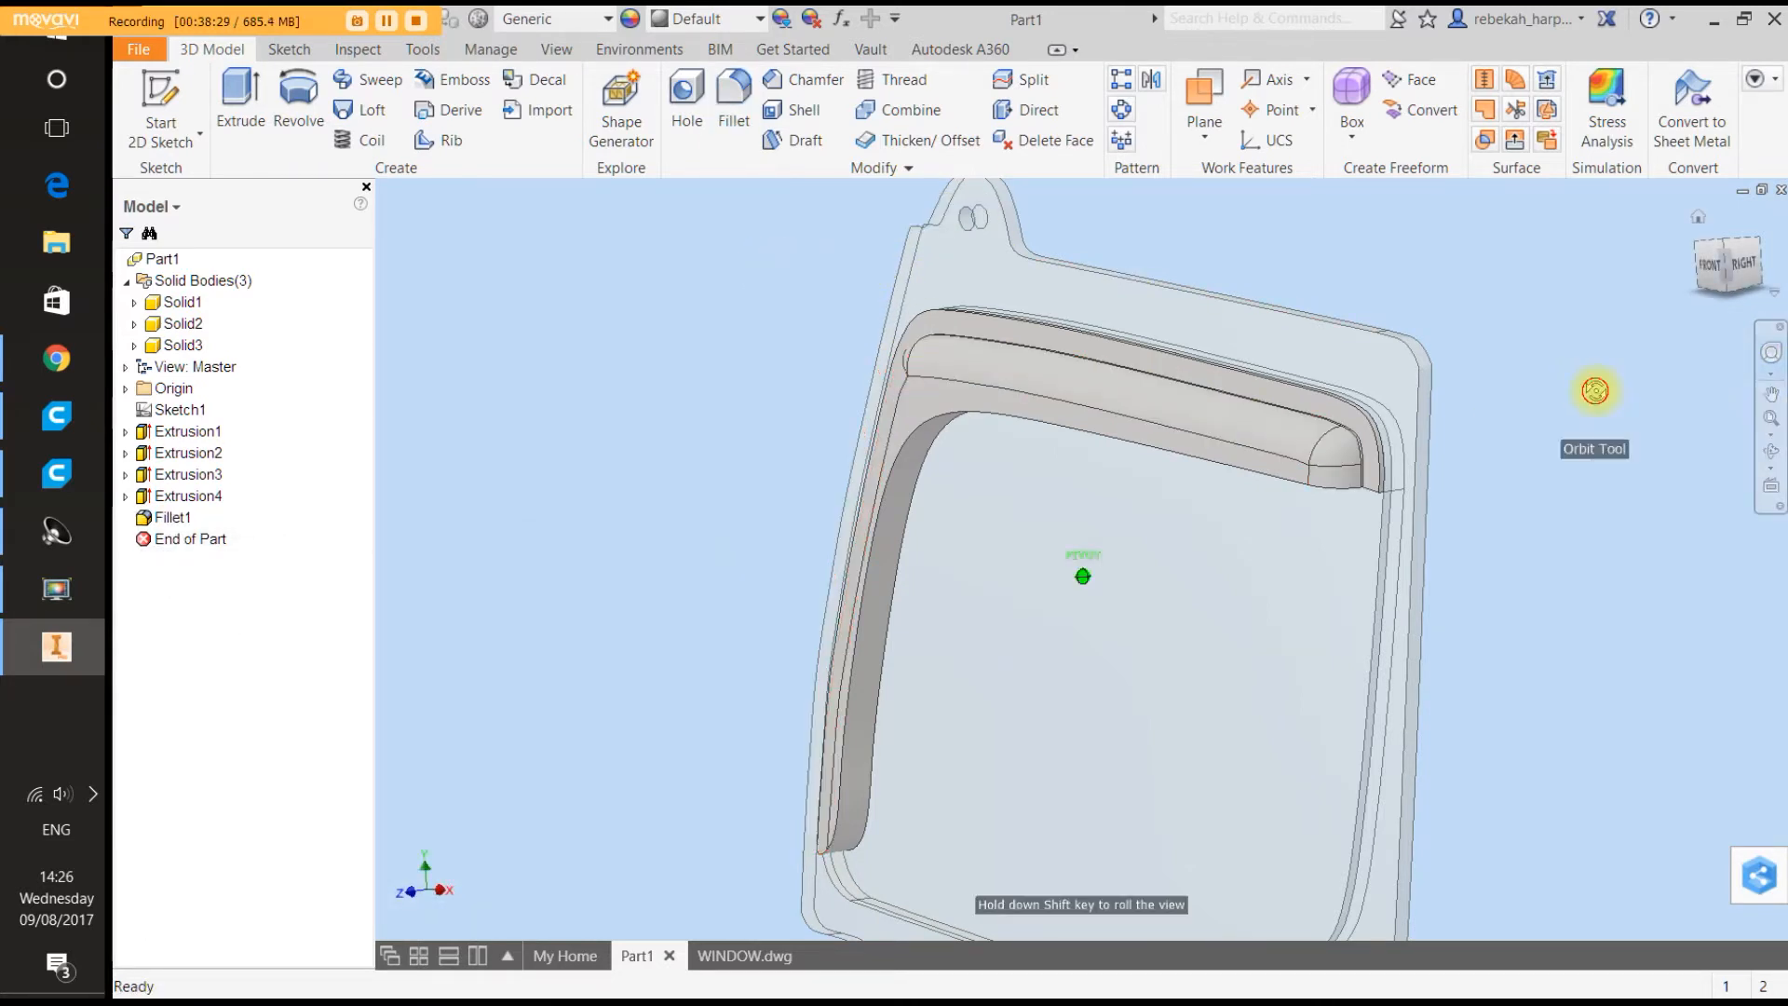
pyautogui.moveTo(1593, 388); pyautogui.dragTo(435, 352)
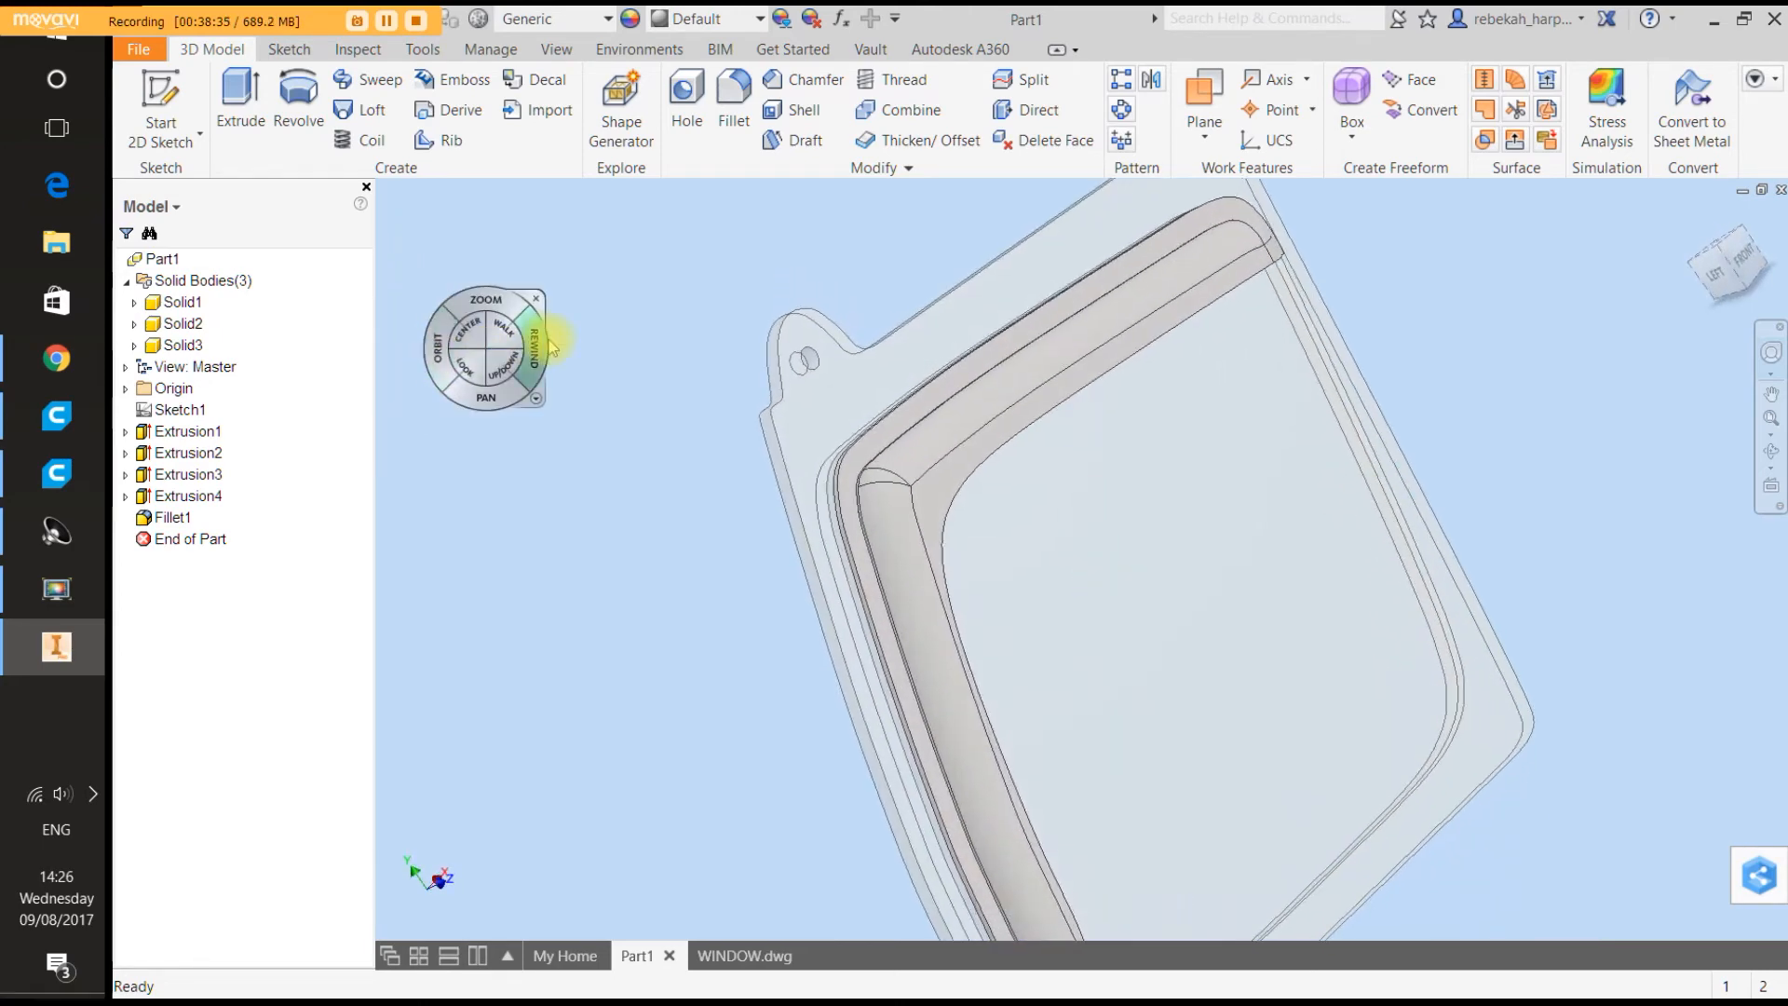
pyautogui.click(546, 294)
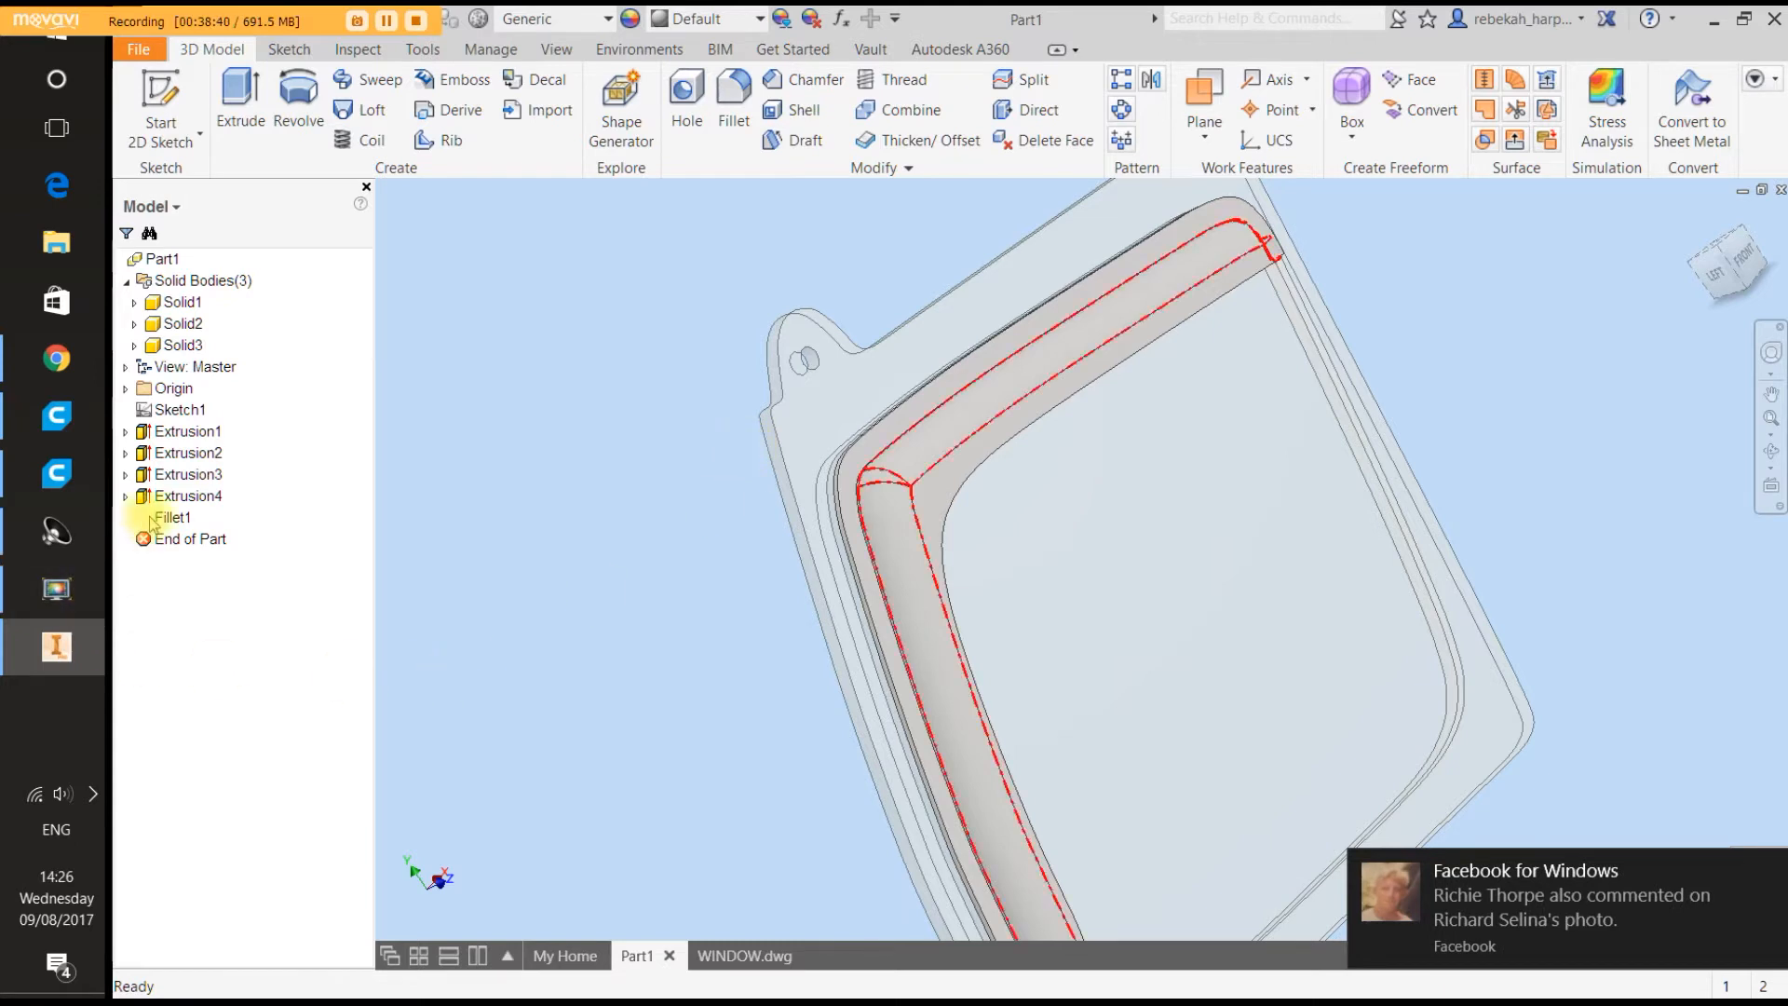
pyautogui.rightClick(177, 527)
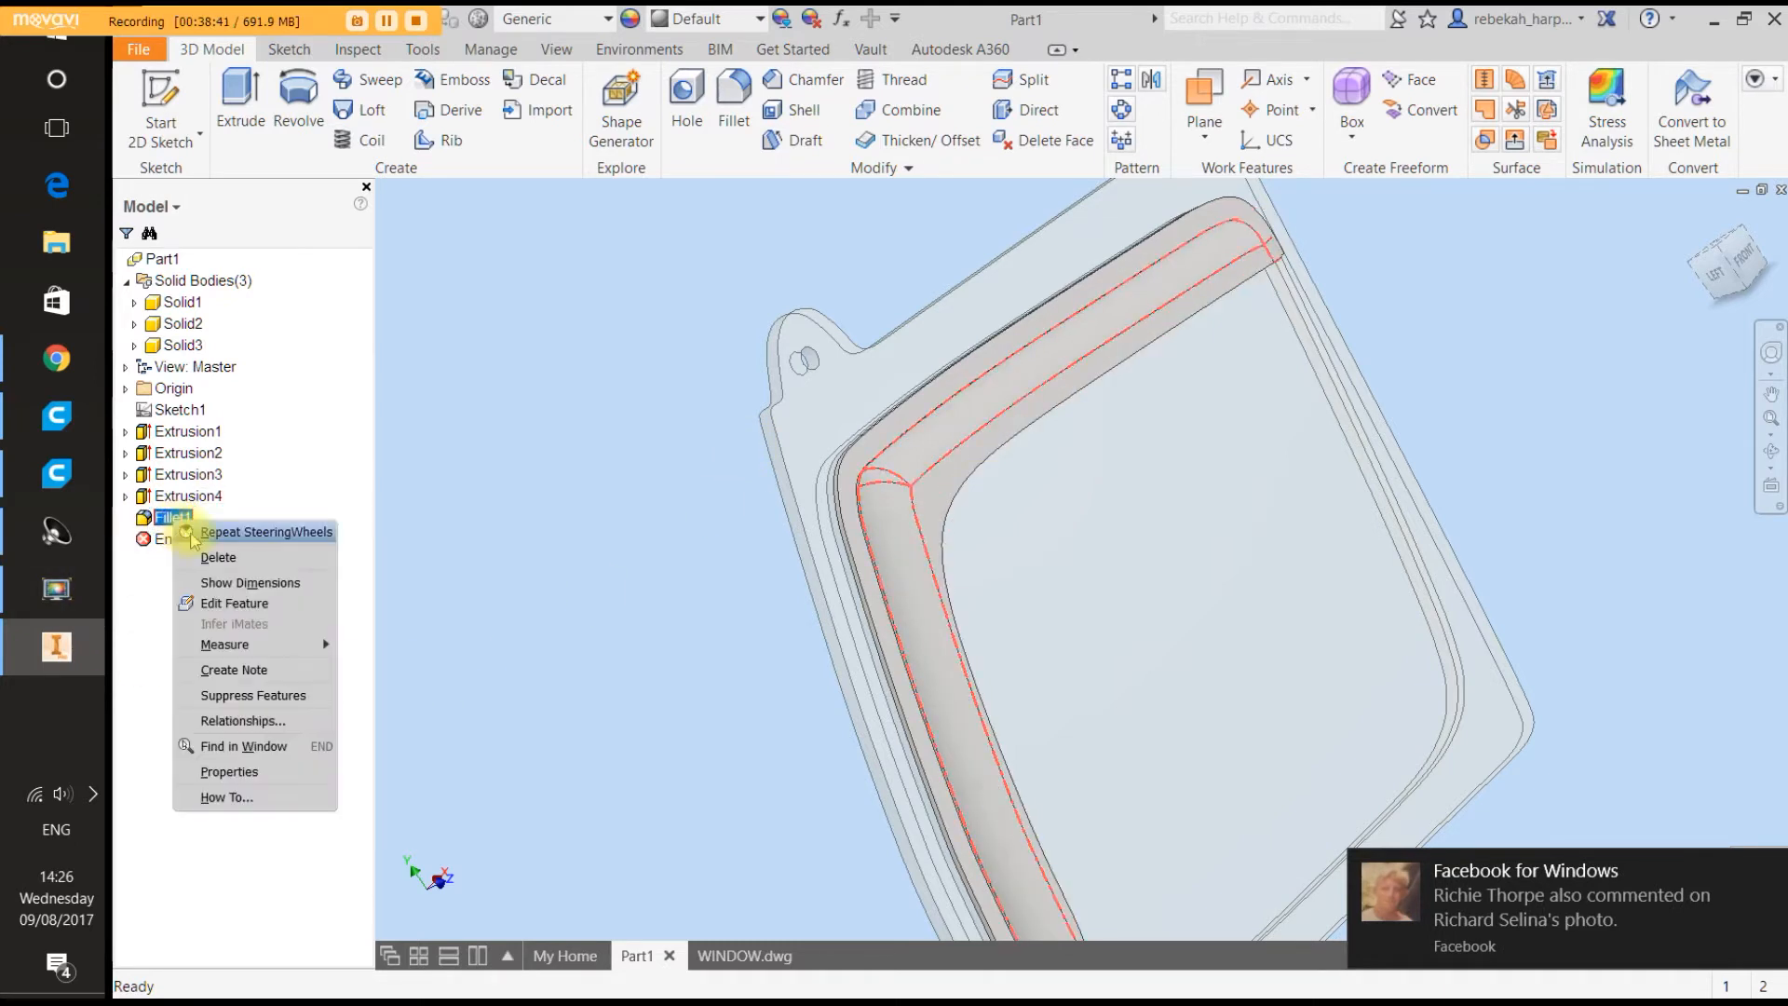
pyautogui.click(235, 605)
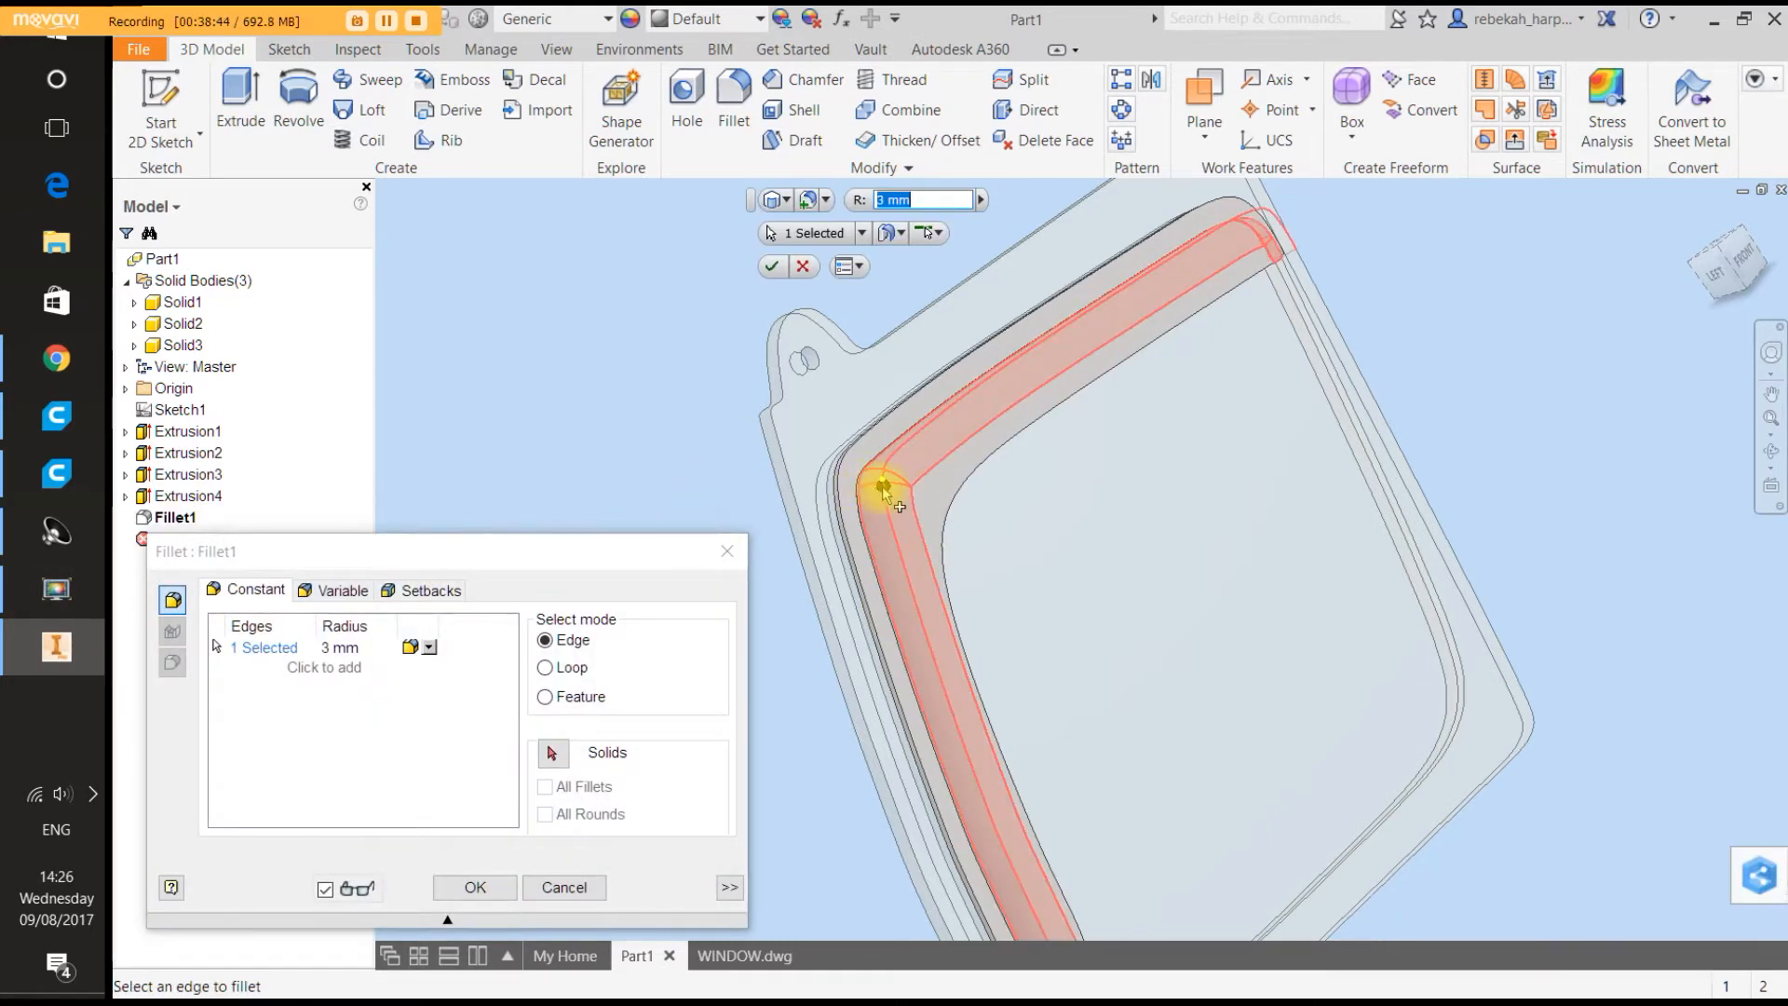
pyautogui.moveTo(883, 487); pyautogui.dragTo(881, 490)
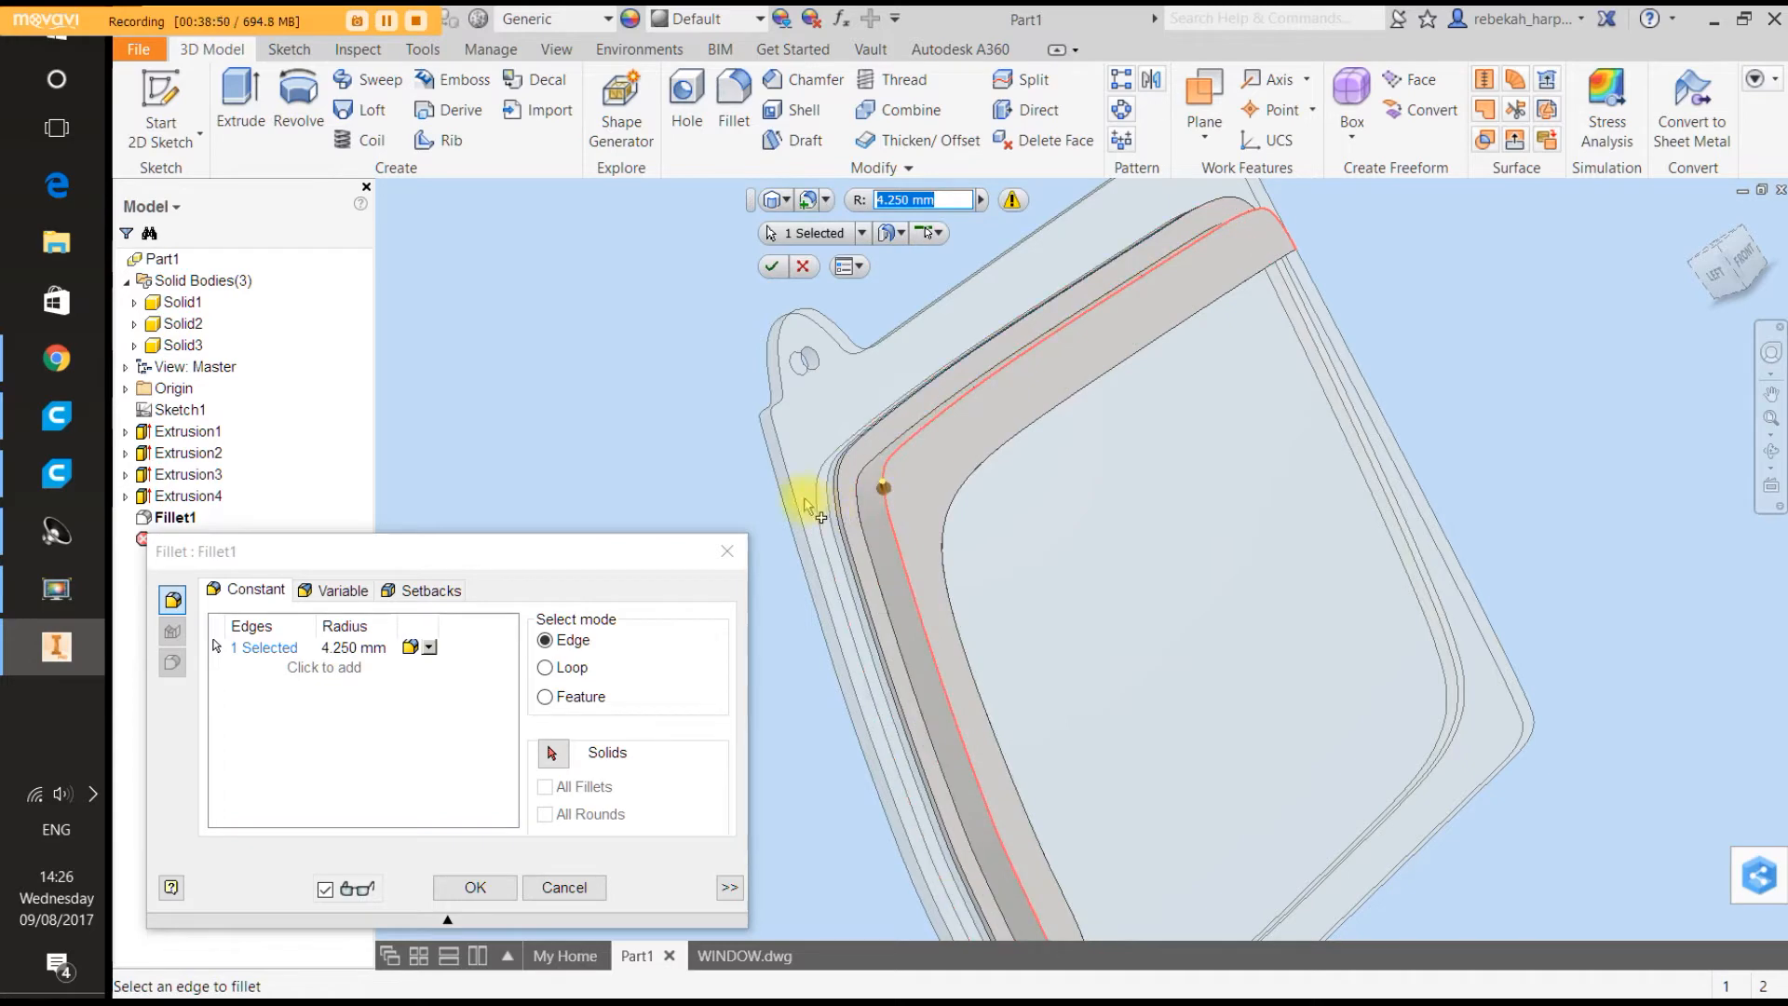
pyautogui.click(809, 268)
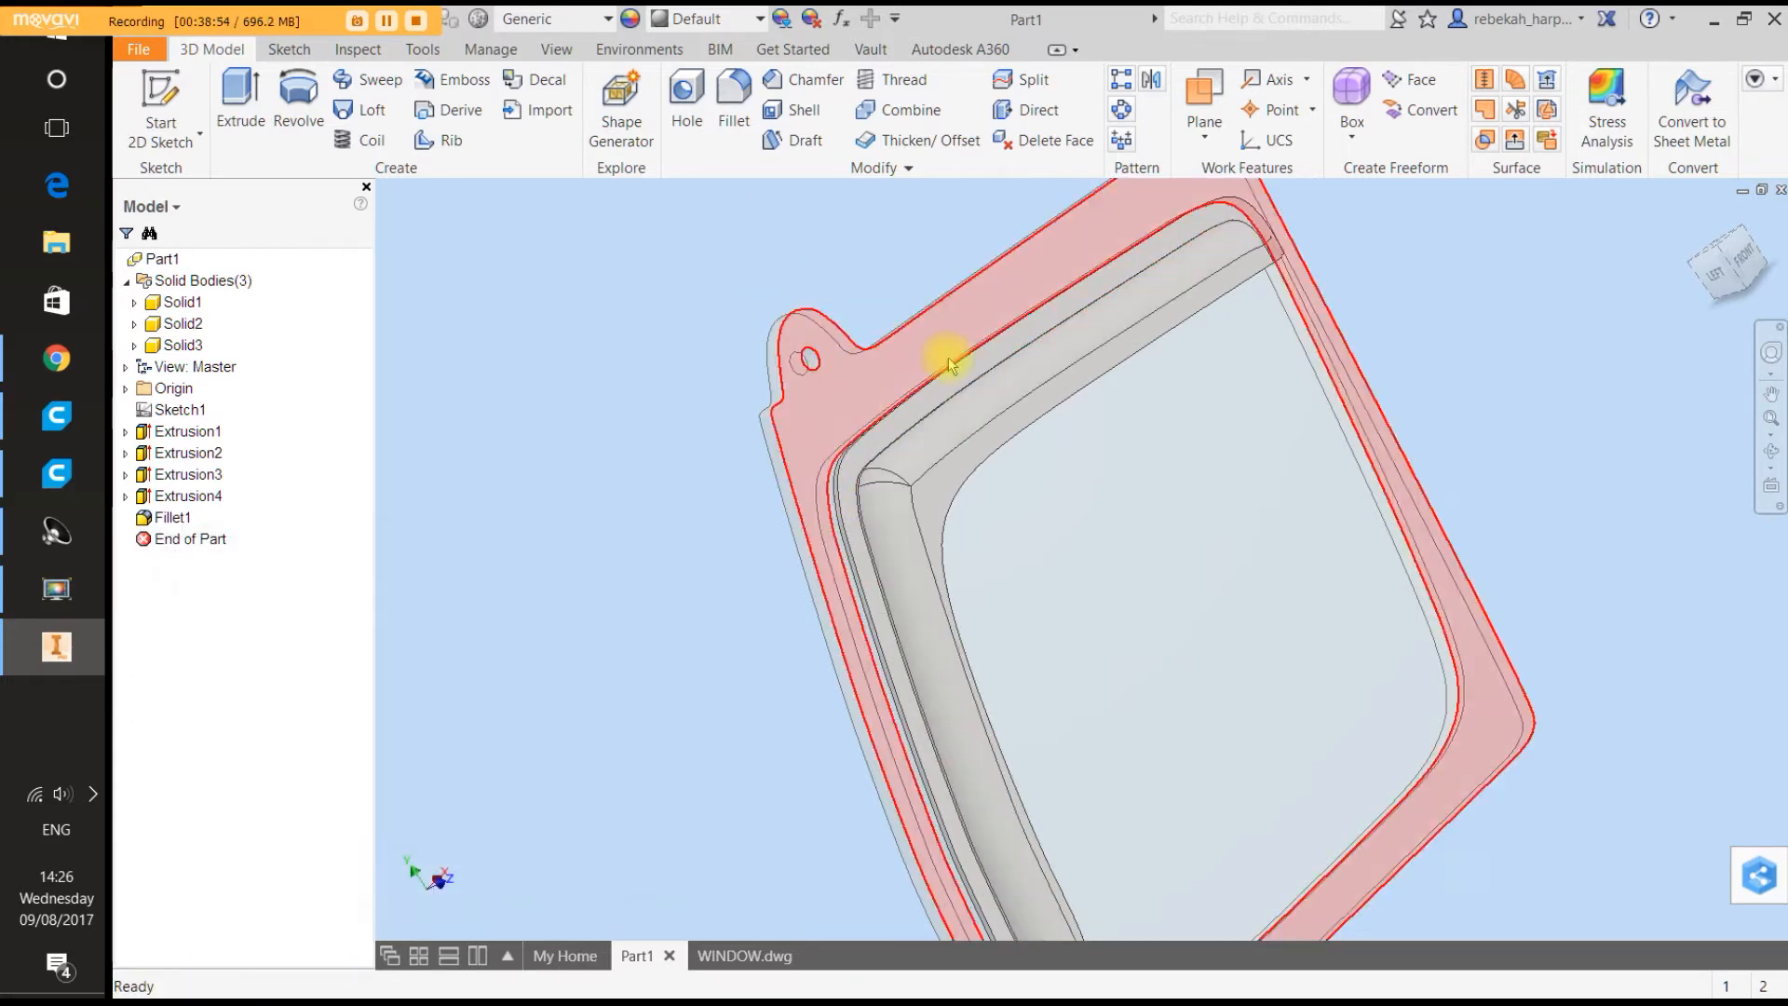
# Delete the fillet from the outer edge of the L-shaped solid.
pyautogui.click(1772, 354)
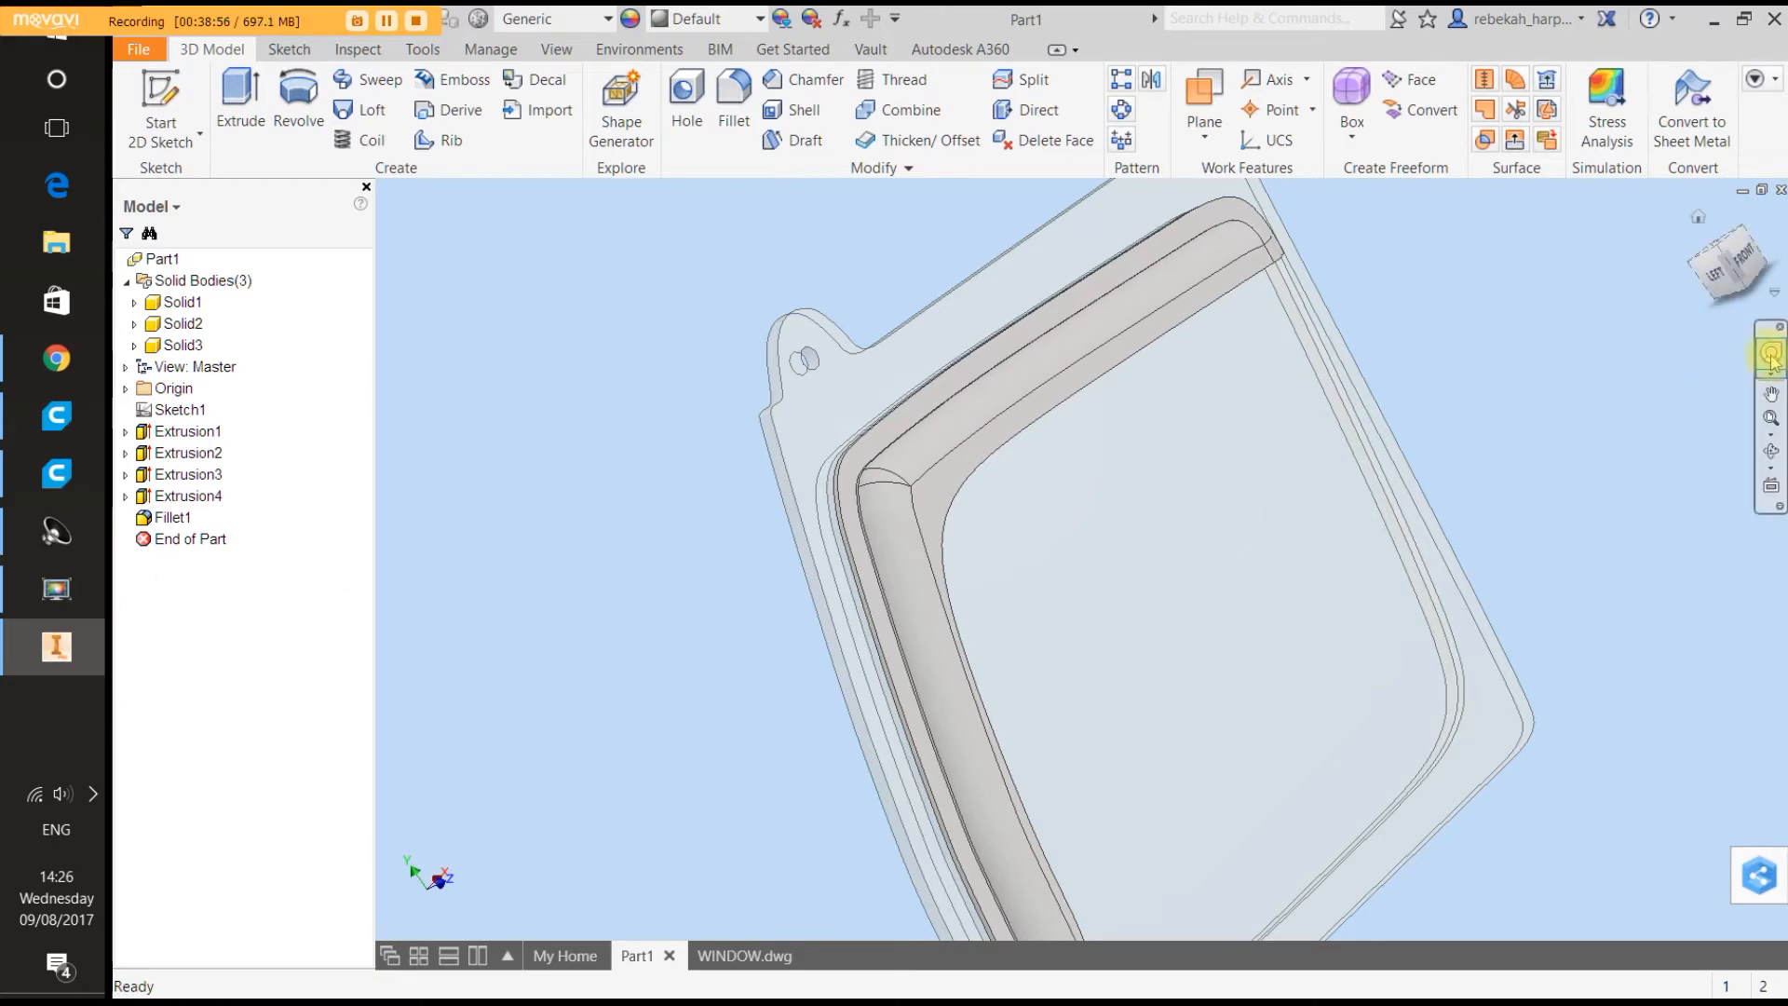
pyautogui.moveTo(1630, 391); pyautogui.dragTo(1548, 346)
pyautogui.click(1490, 291)
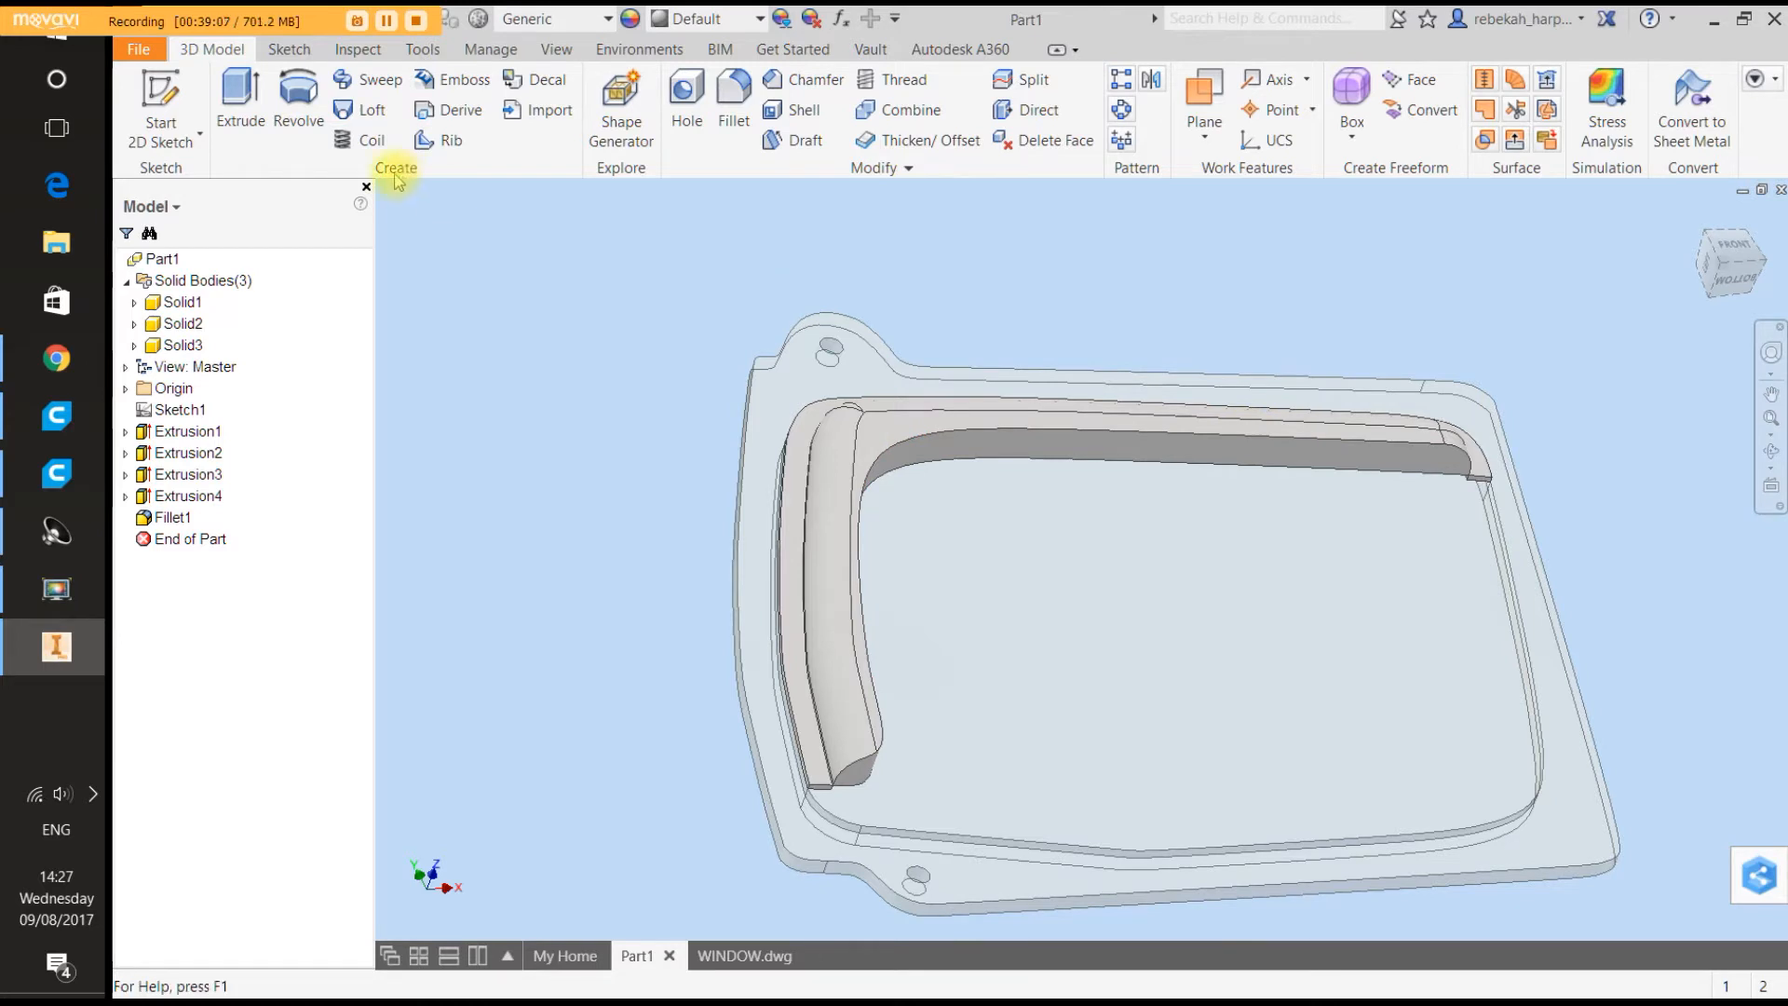
pyautogui.rightClick(759, 464)
pyautogui.click(514, 491)
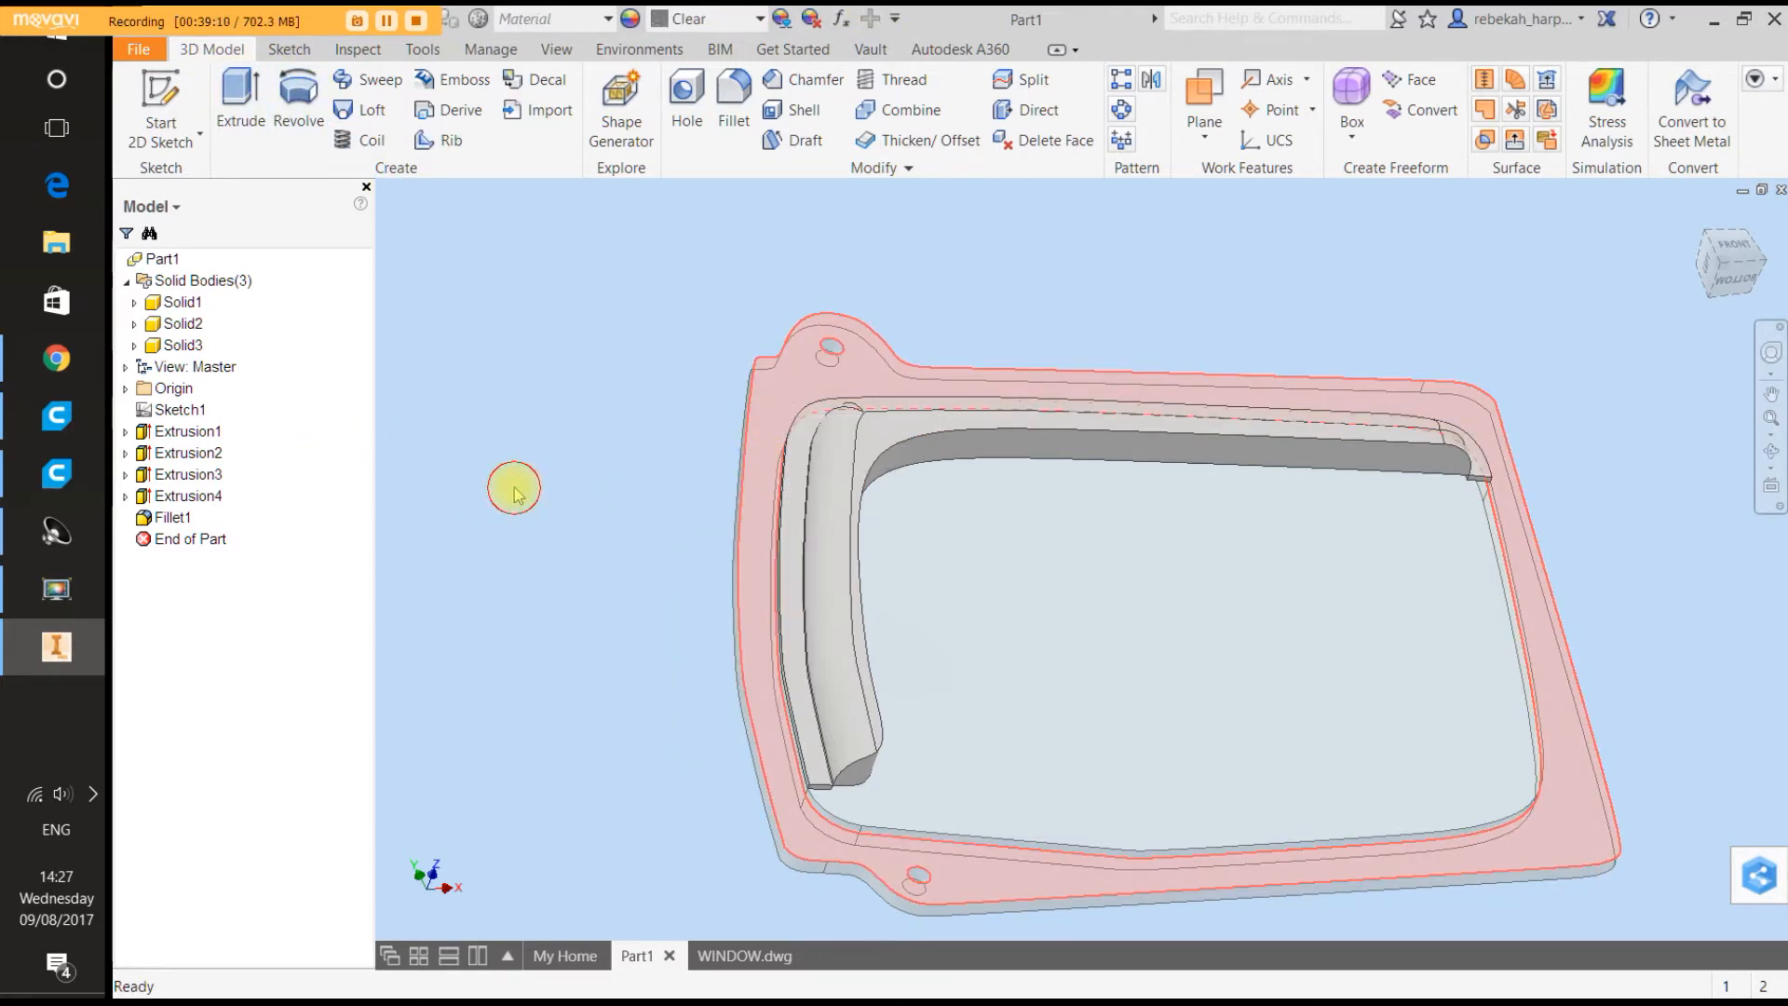
pyautogui.rightClick(162, 516)
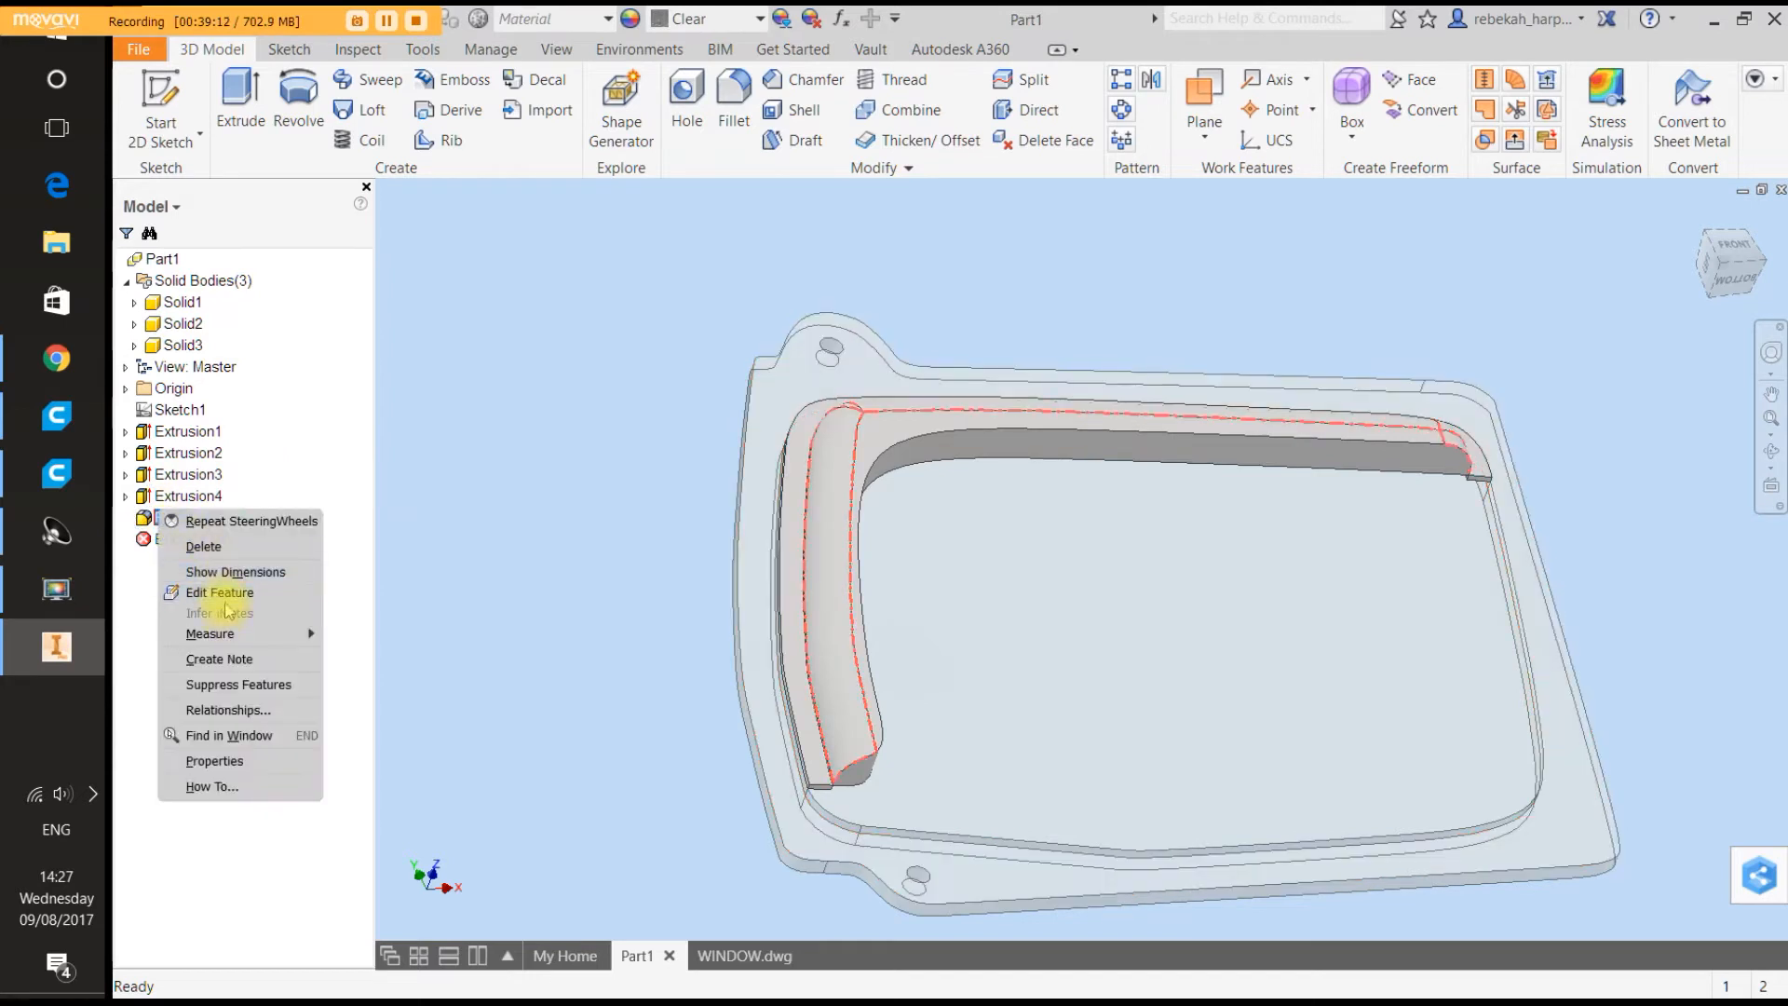
pyautogui.click(209, 547)
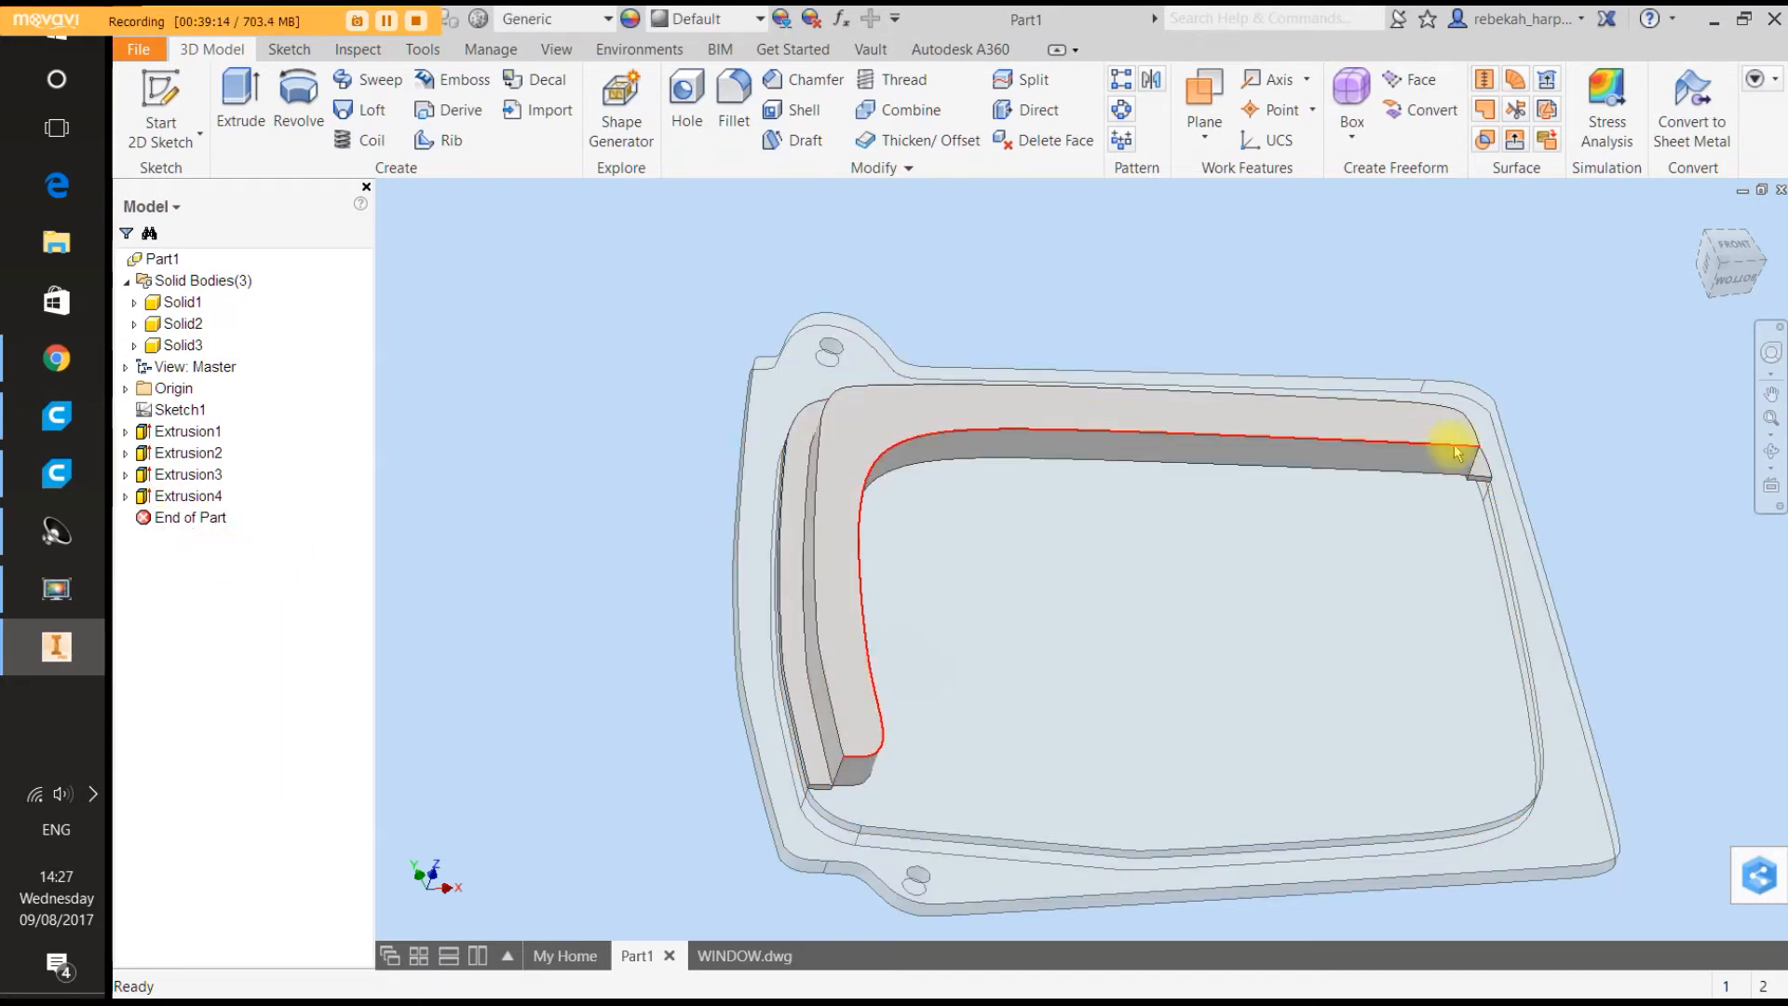
# Start a 2D sketch on the back face of the raised L-shaped solid.
pyautogui.click(1771, 352)
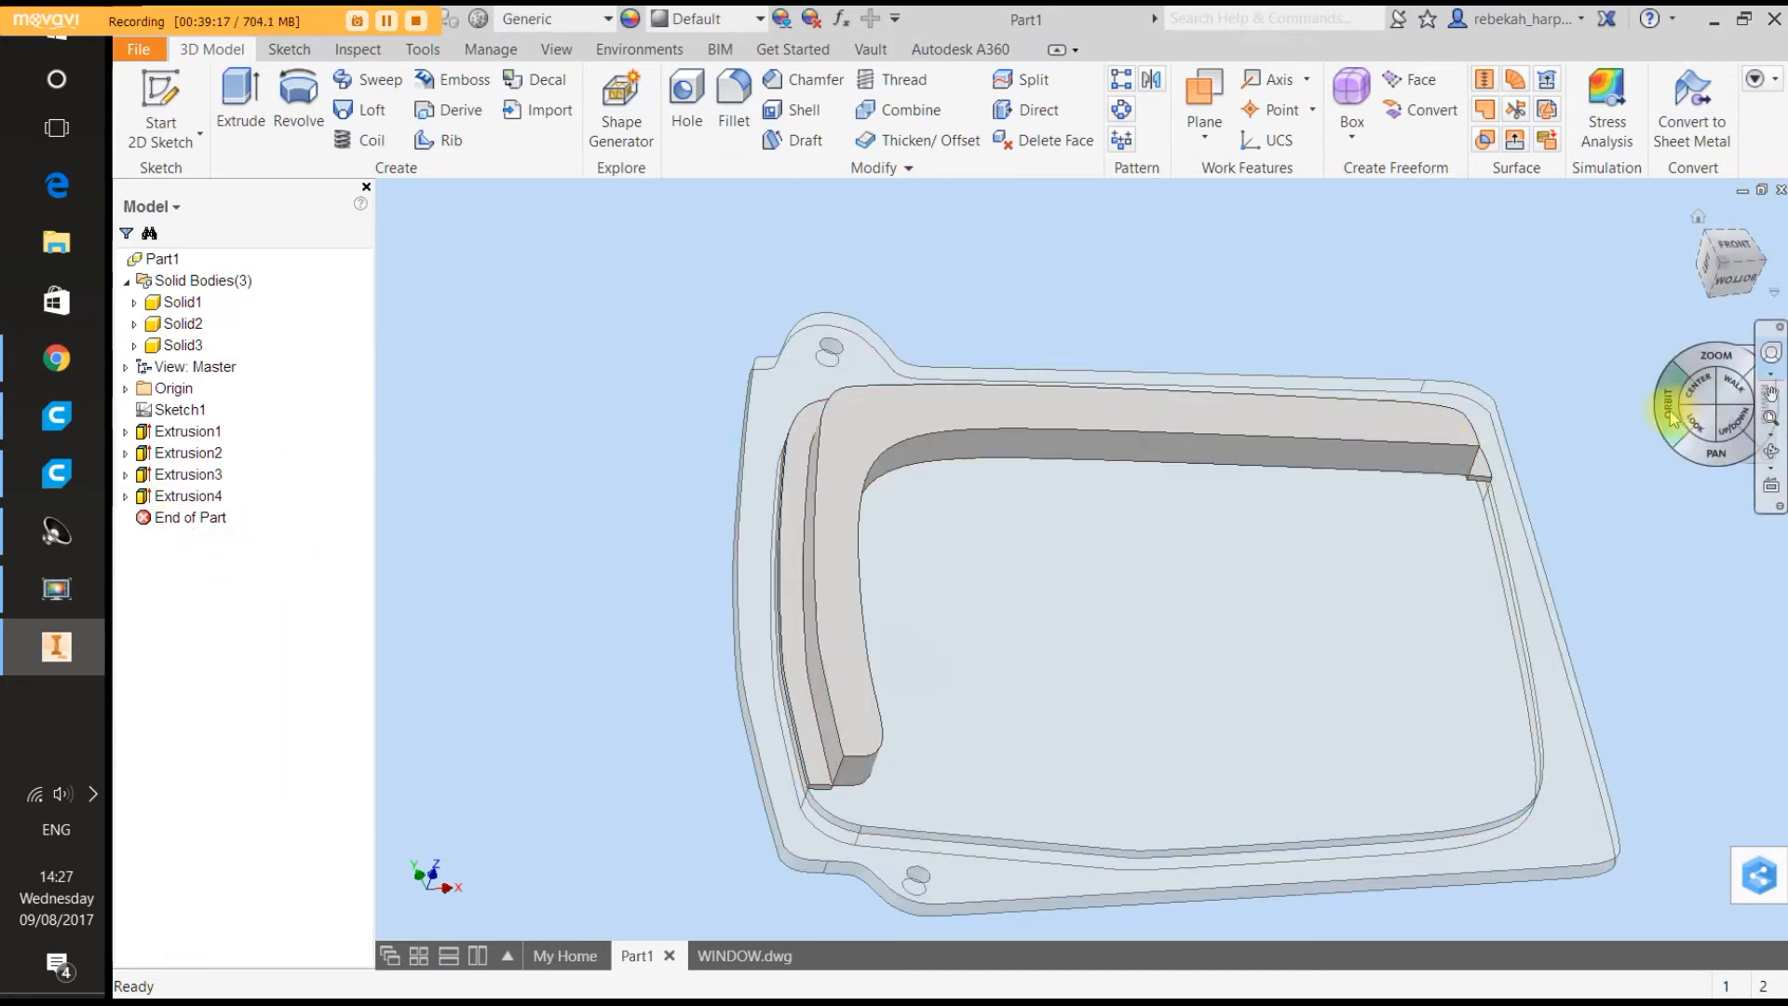
pyautogui.moveTo(1672, 420); pyautogui.dragTo(1634, 343)
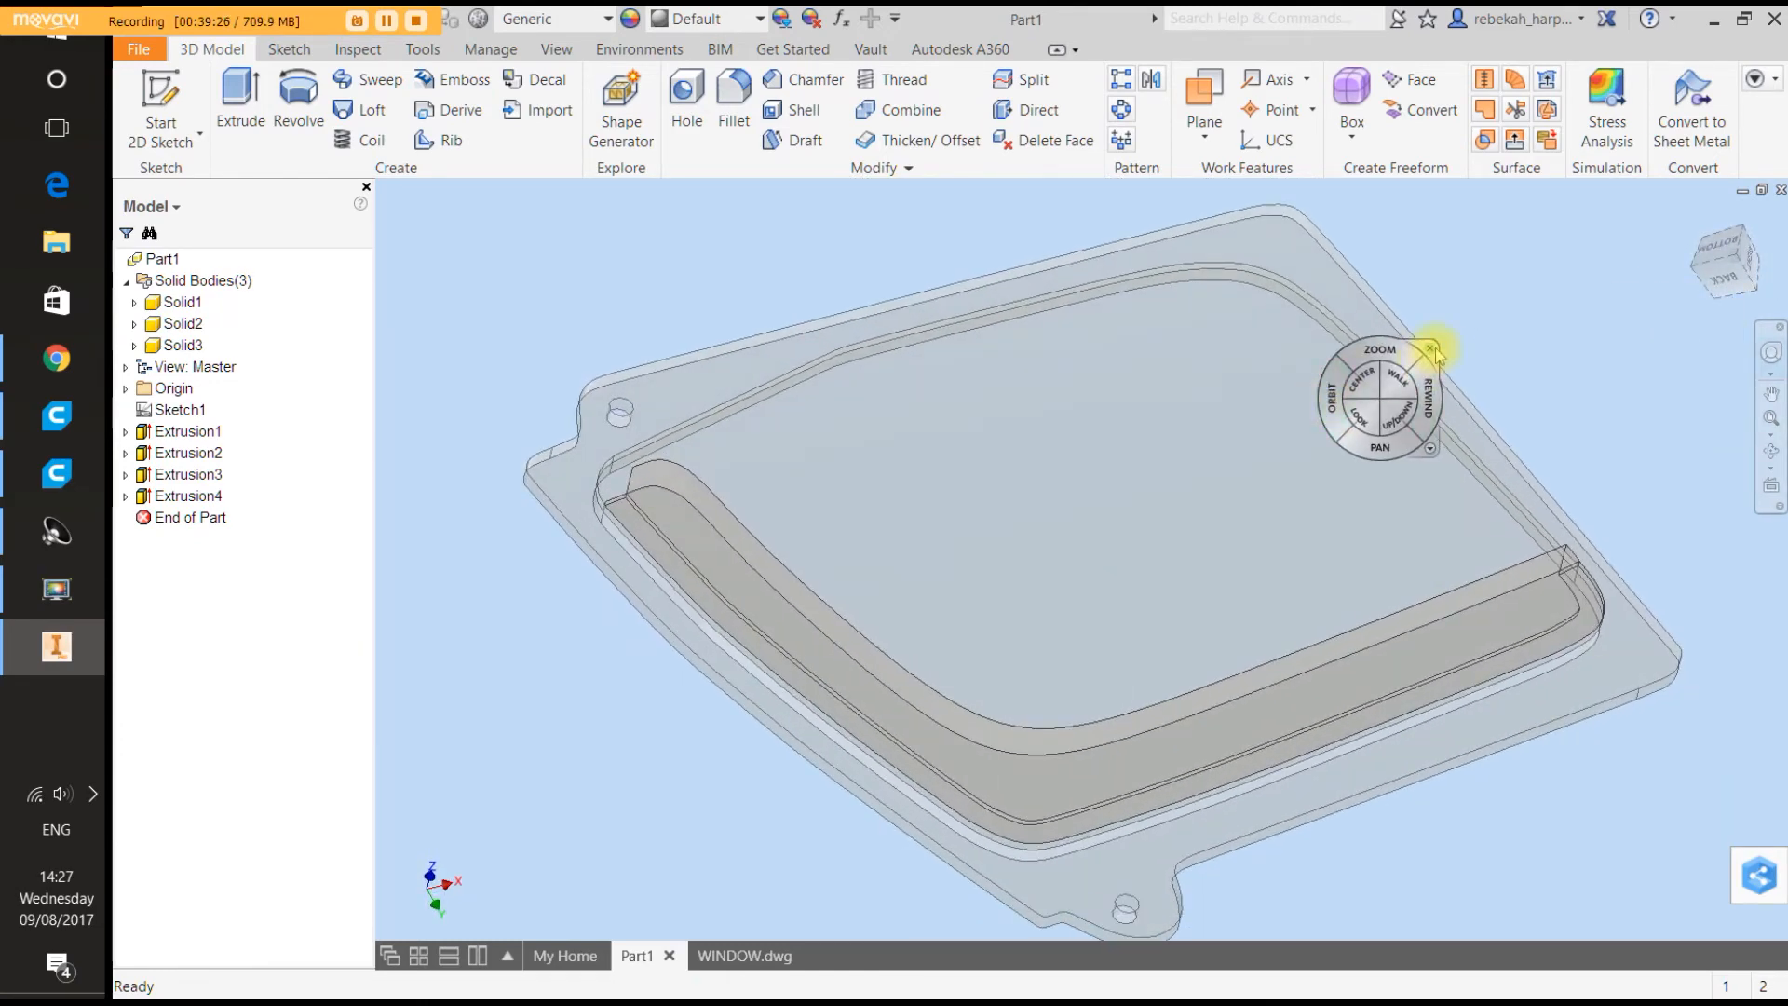
pyautogui.click(1431, 348)
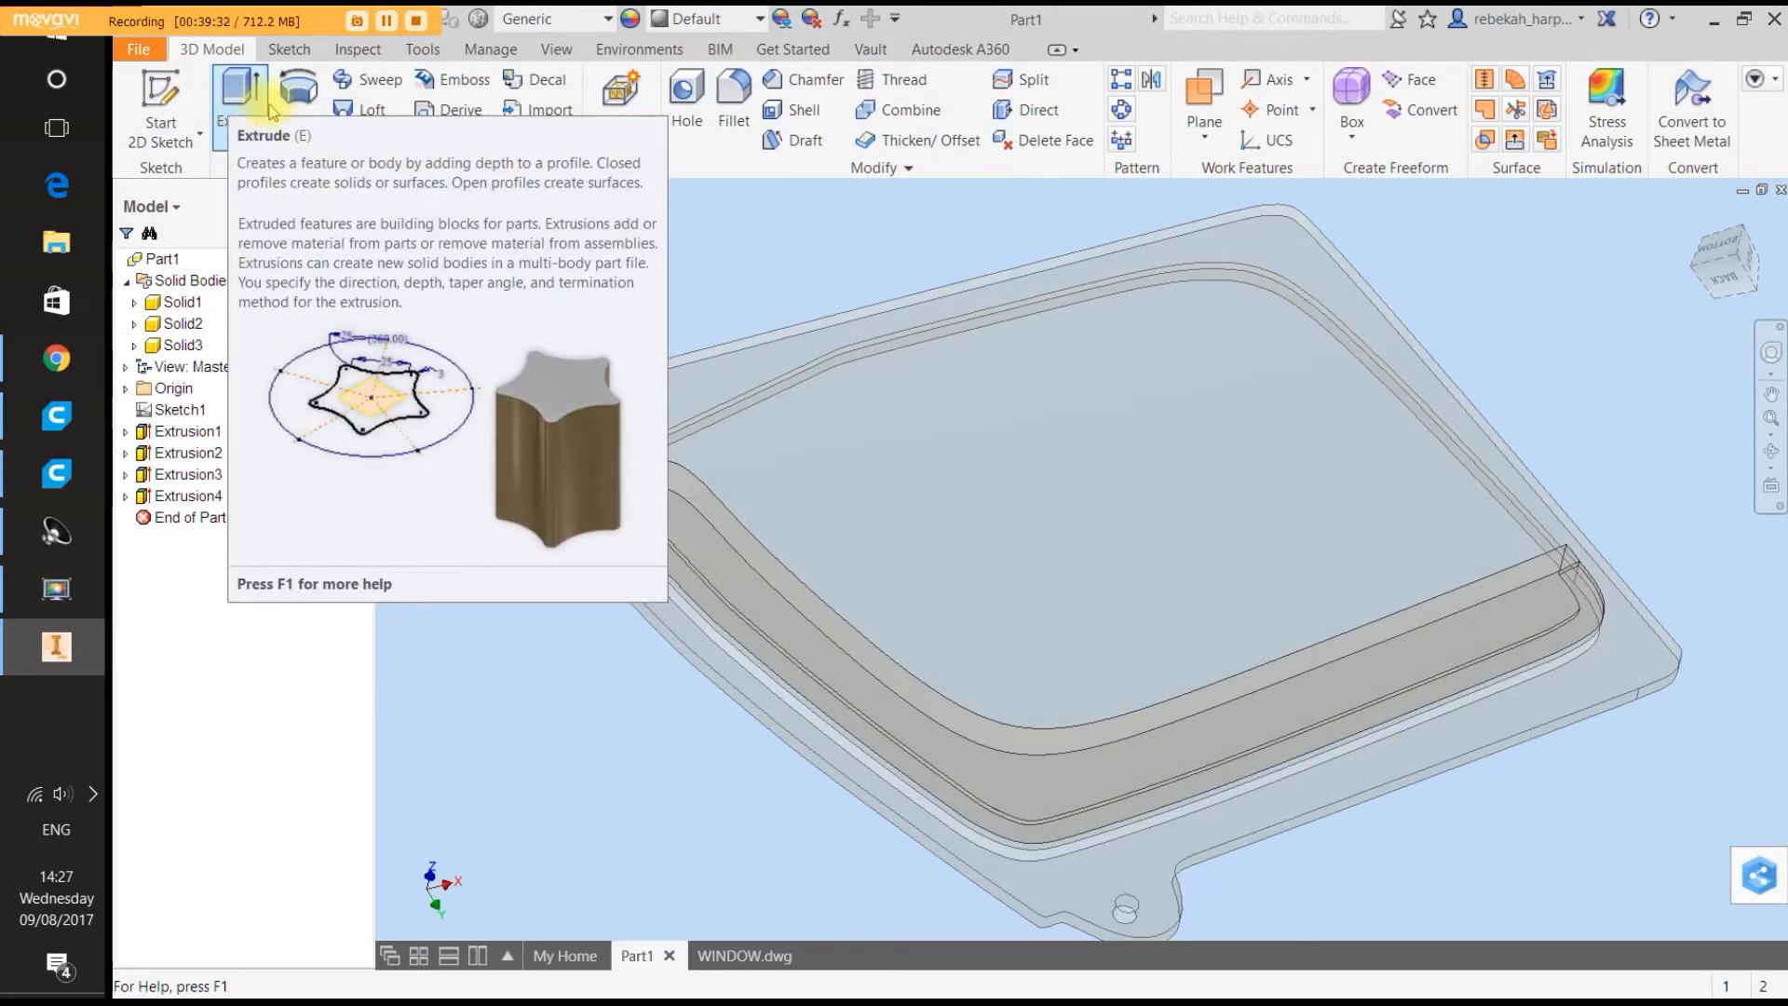
pyautogui.click(185, 96)
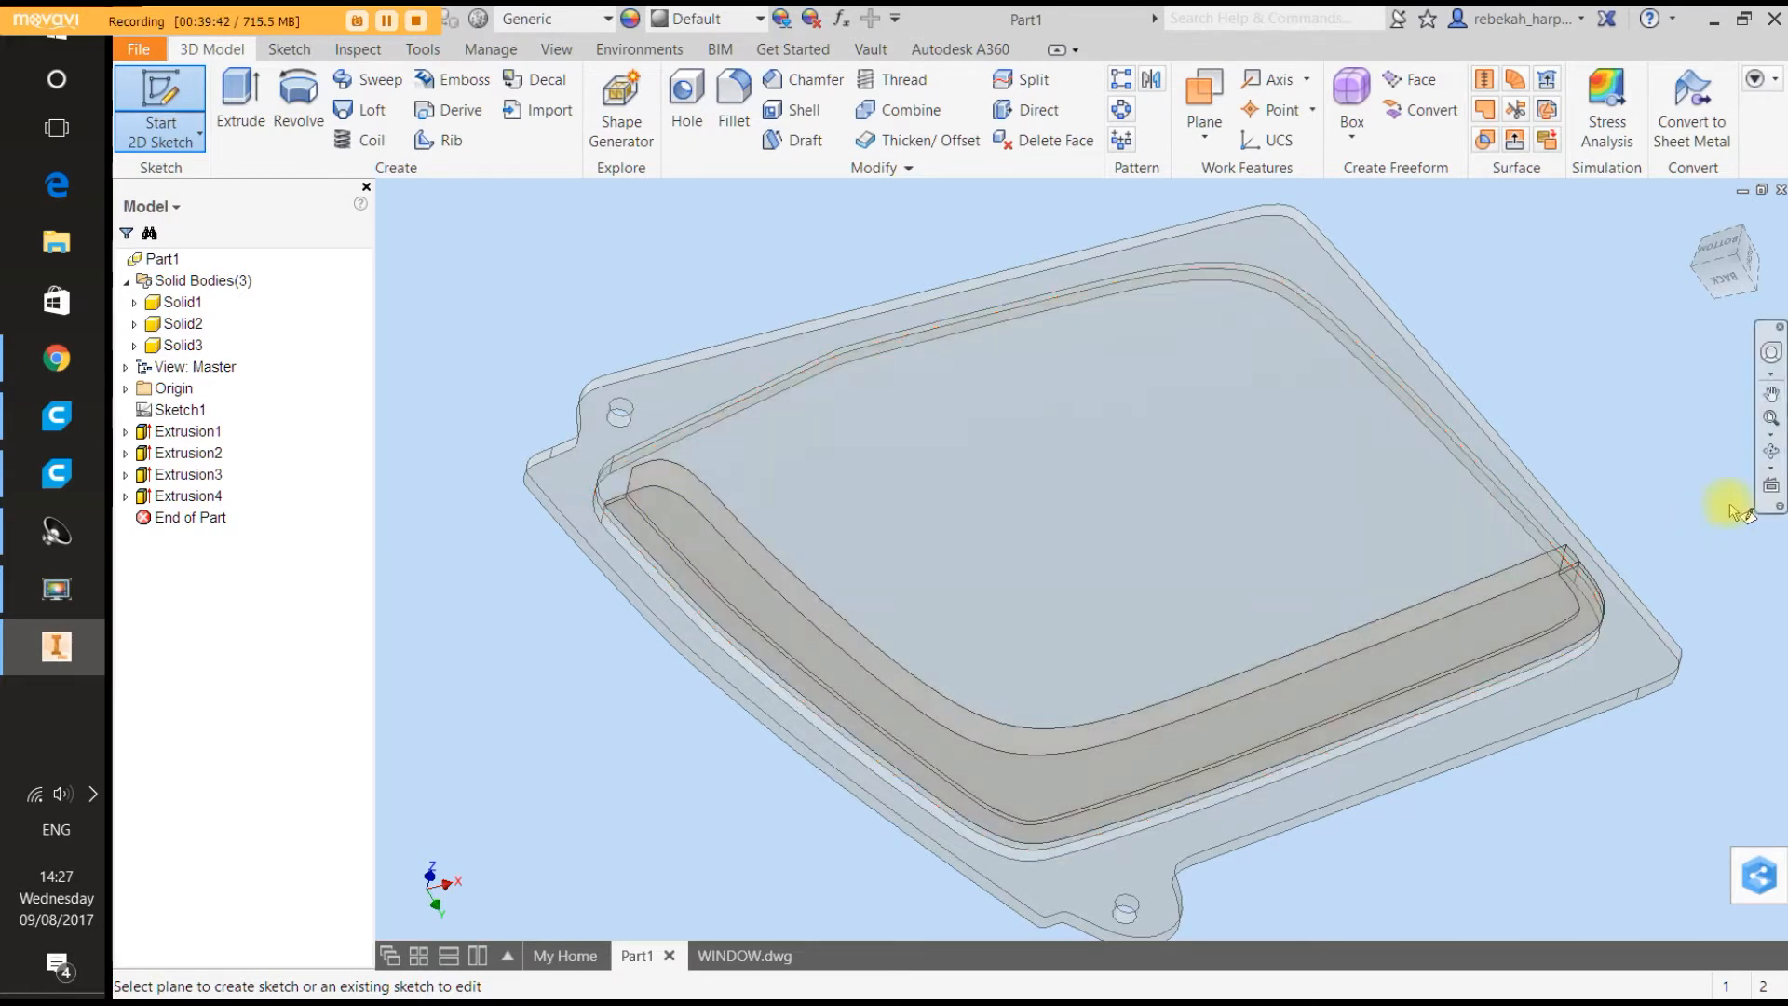
pyautogui.click(1771, 352)
pyautogui.moveTo(1663, 406); pyautogui.dragTo(1672, 477)
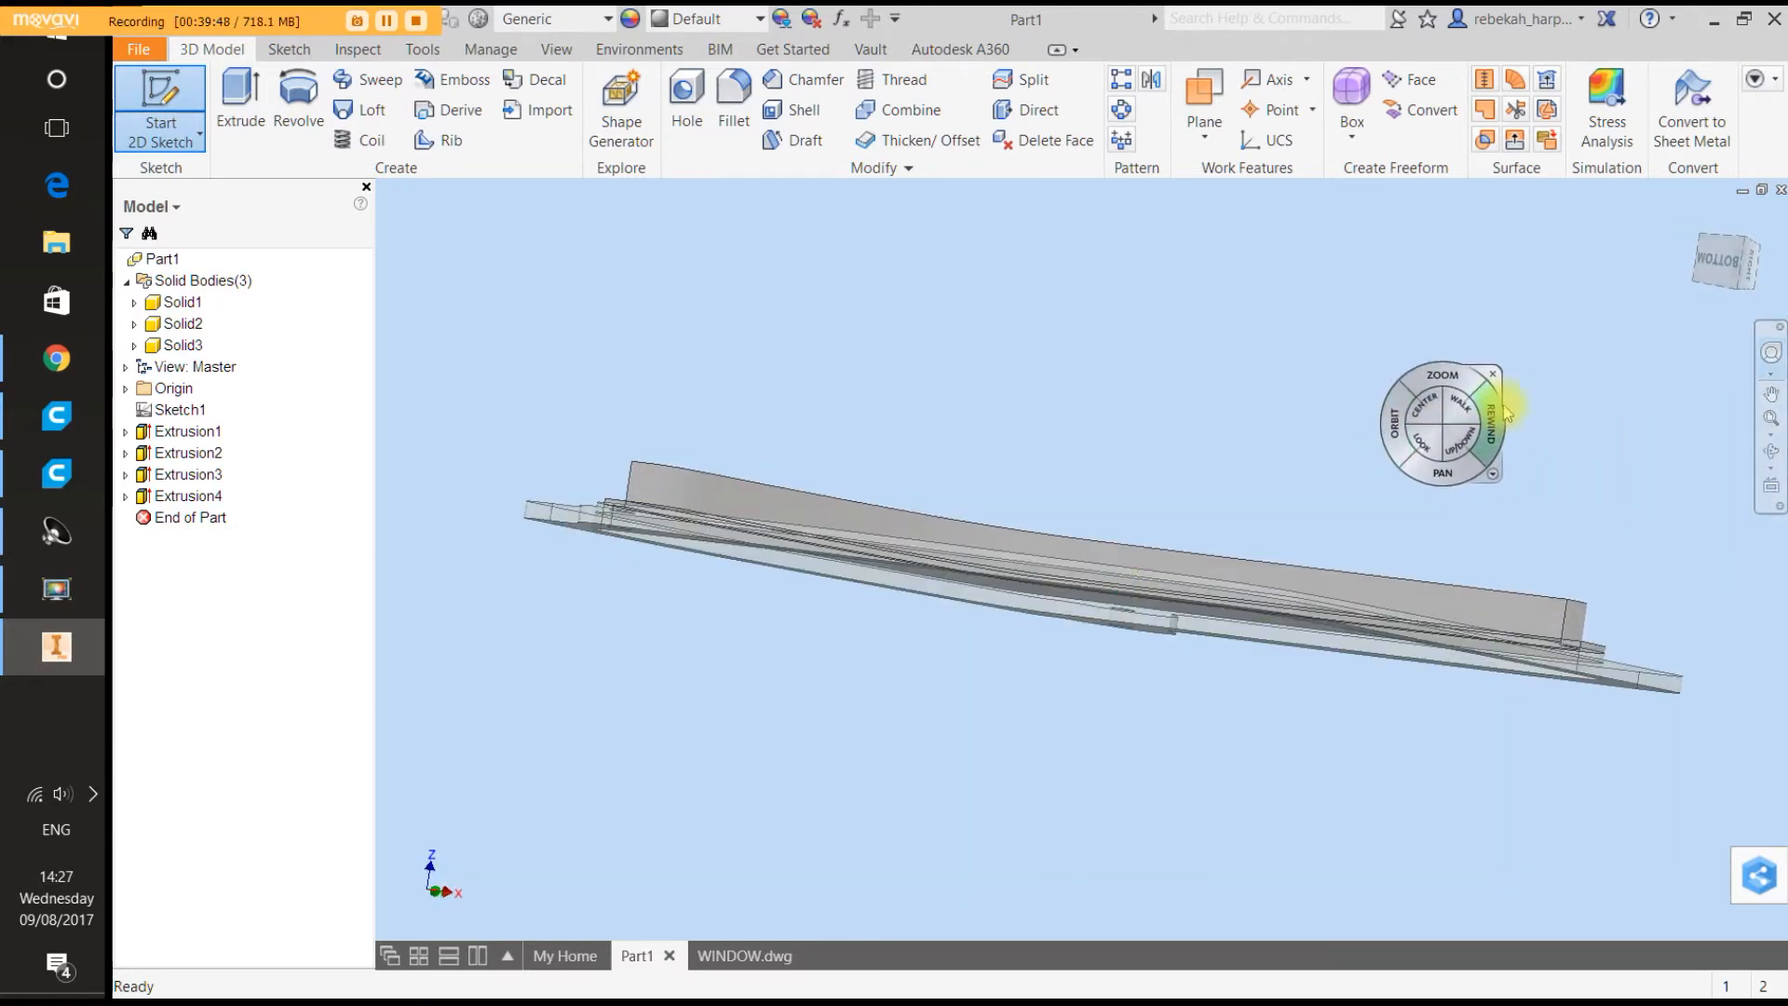
pyautogui.click(1496, 373)
pyautogui.scroll(5, 1574, 629)
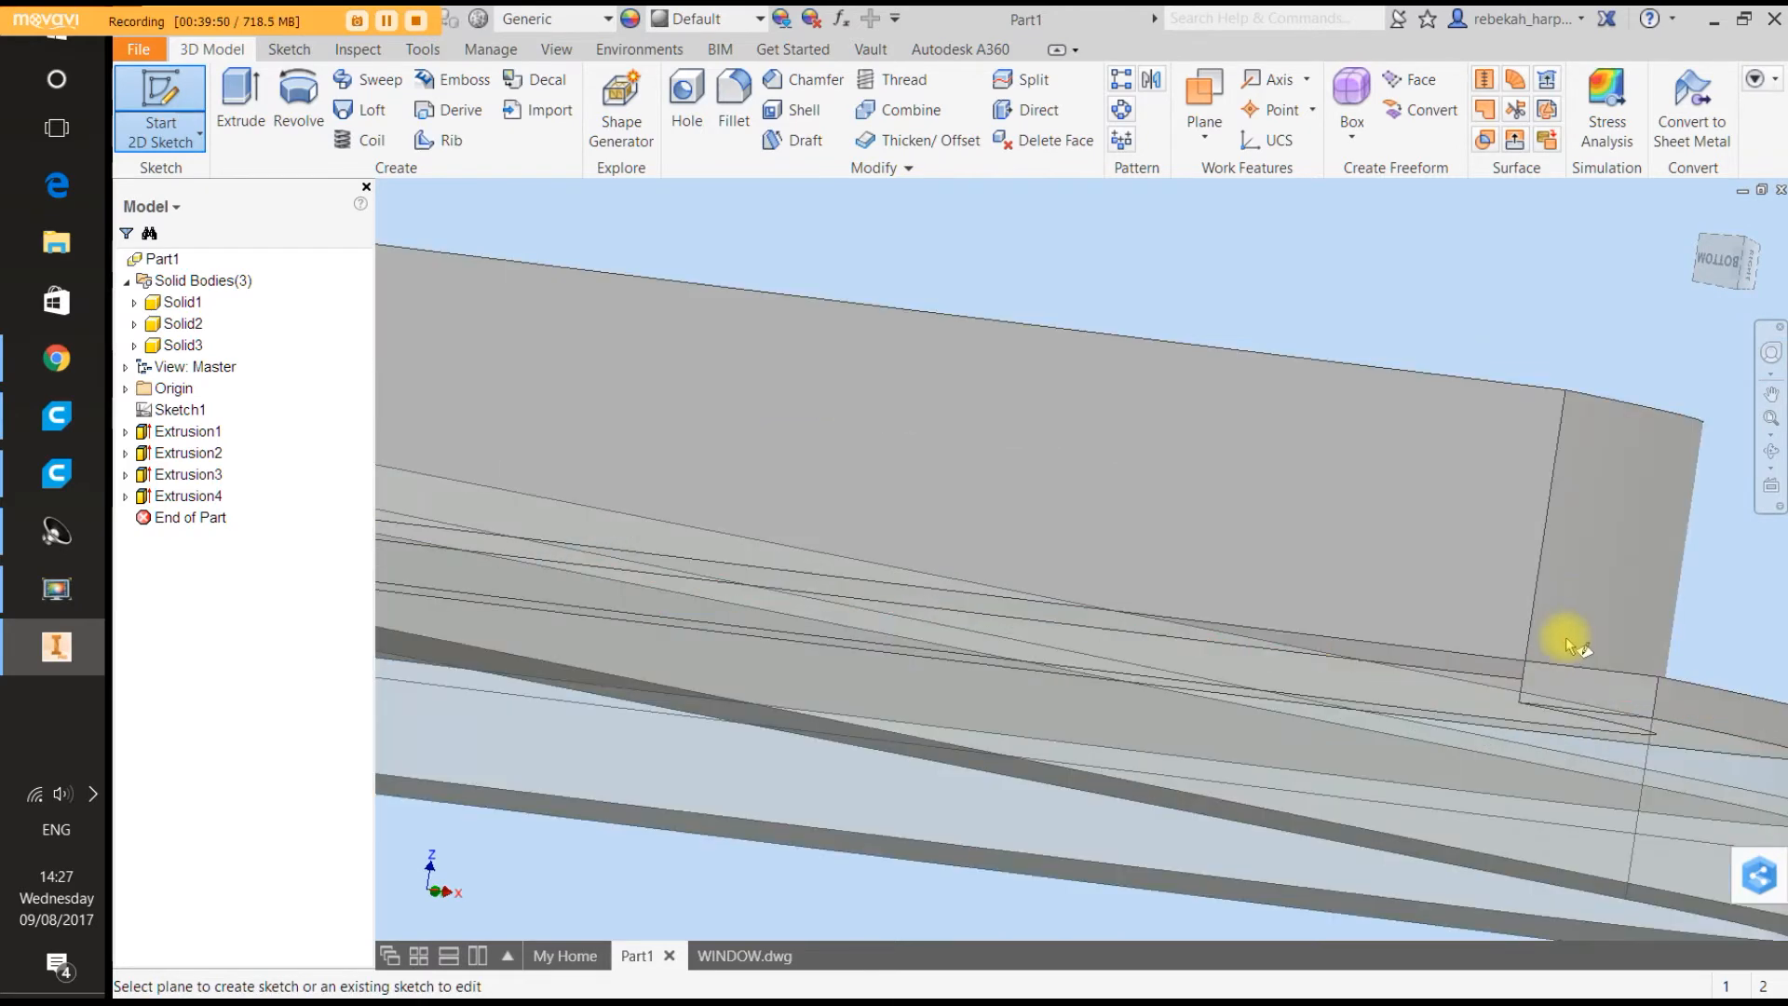
pyautogui.click(1497, 667)
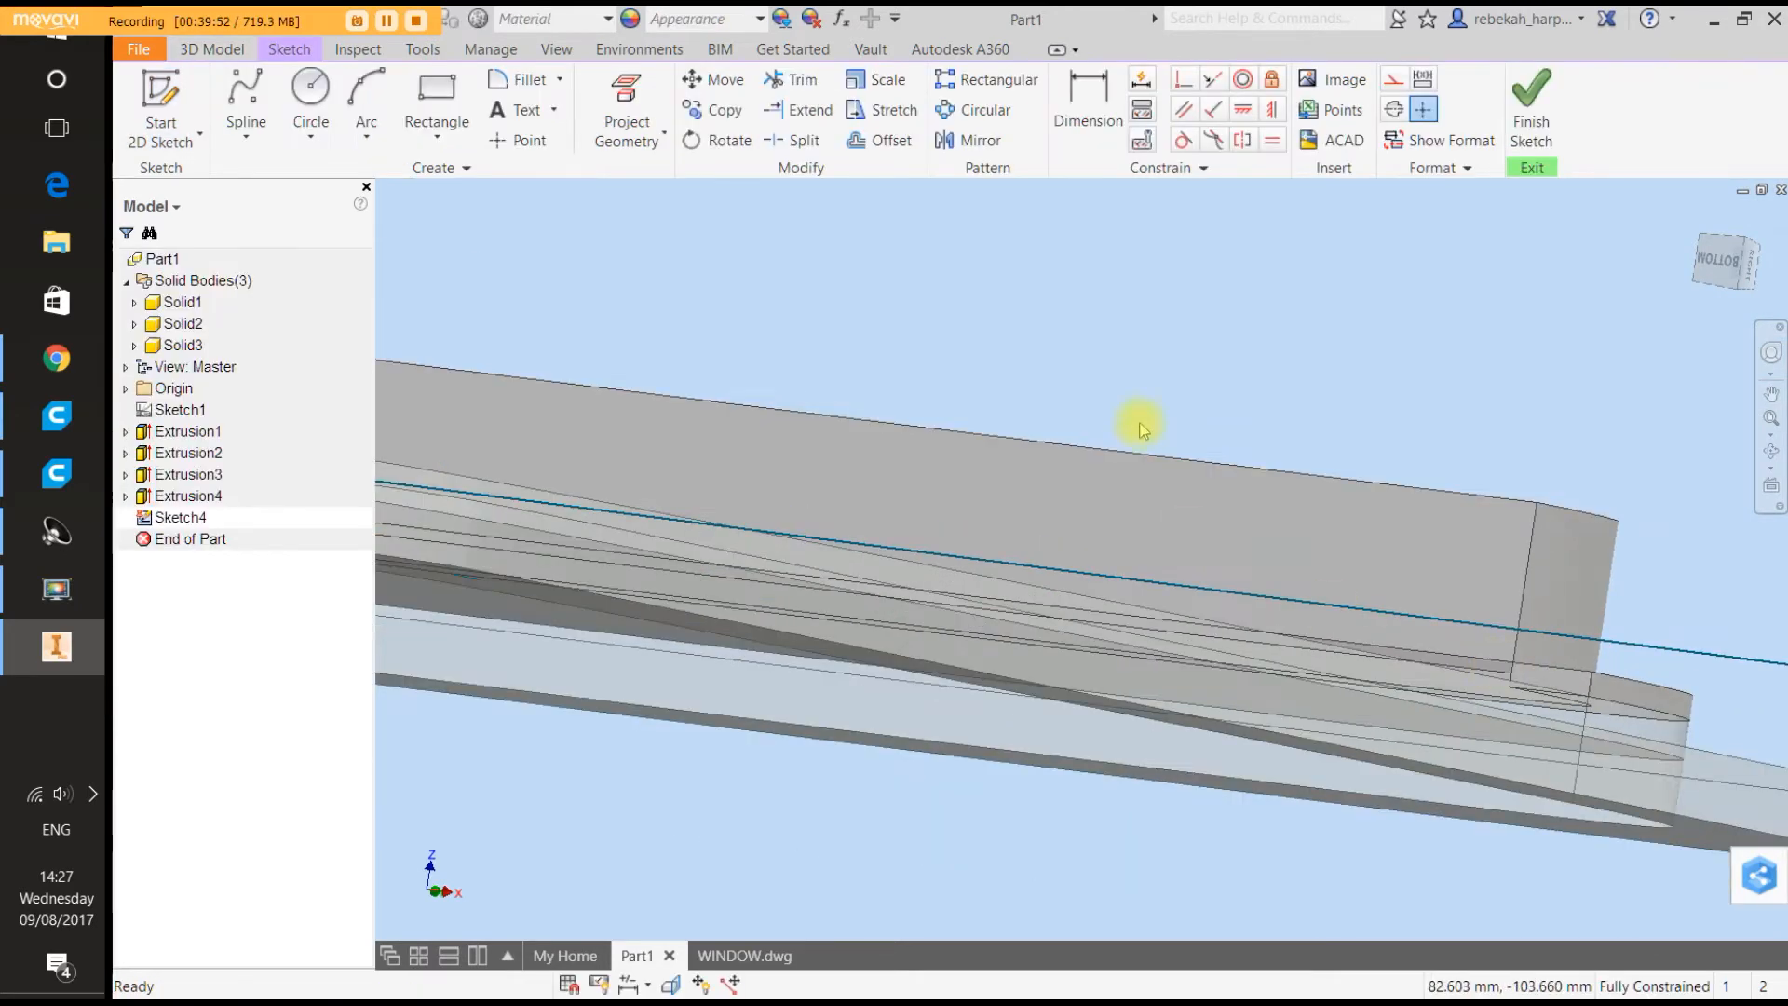
# Project the outline of the raised L-shaped solid's back face into the sketch.
pyautogui.click(627, 103)
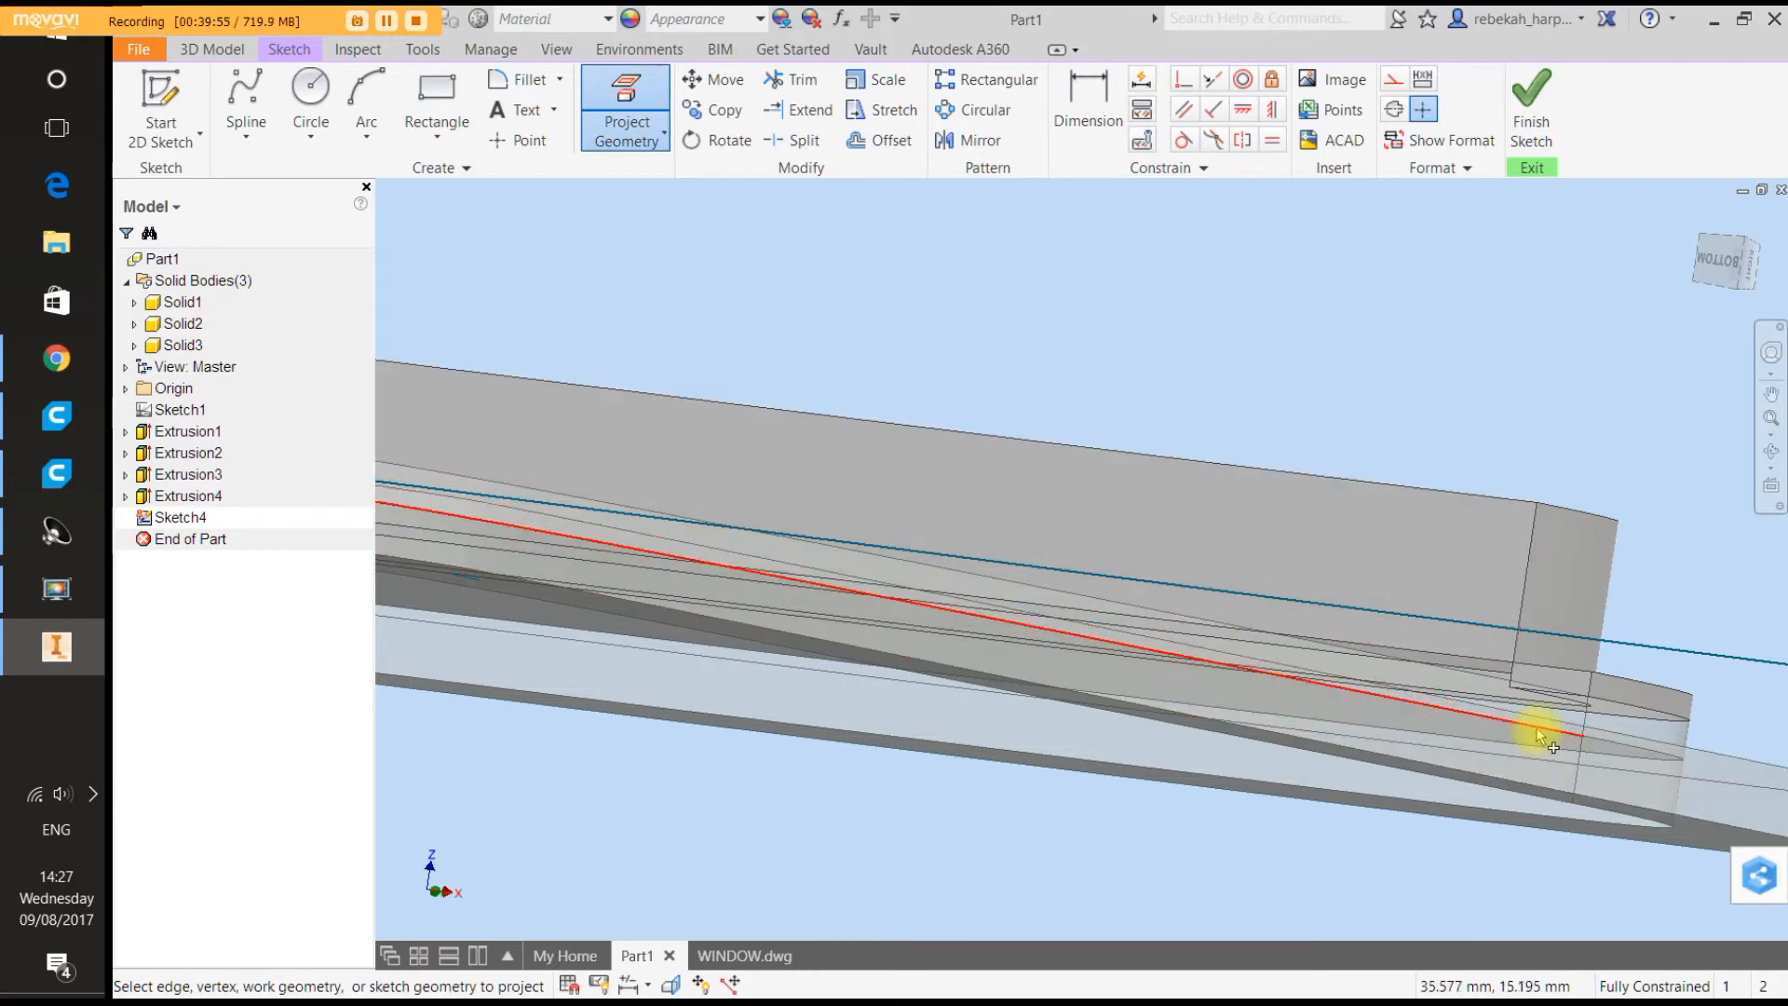
pyautogui.click(1494, 668)
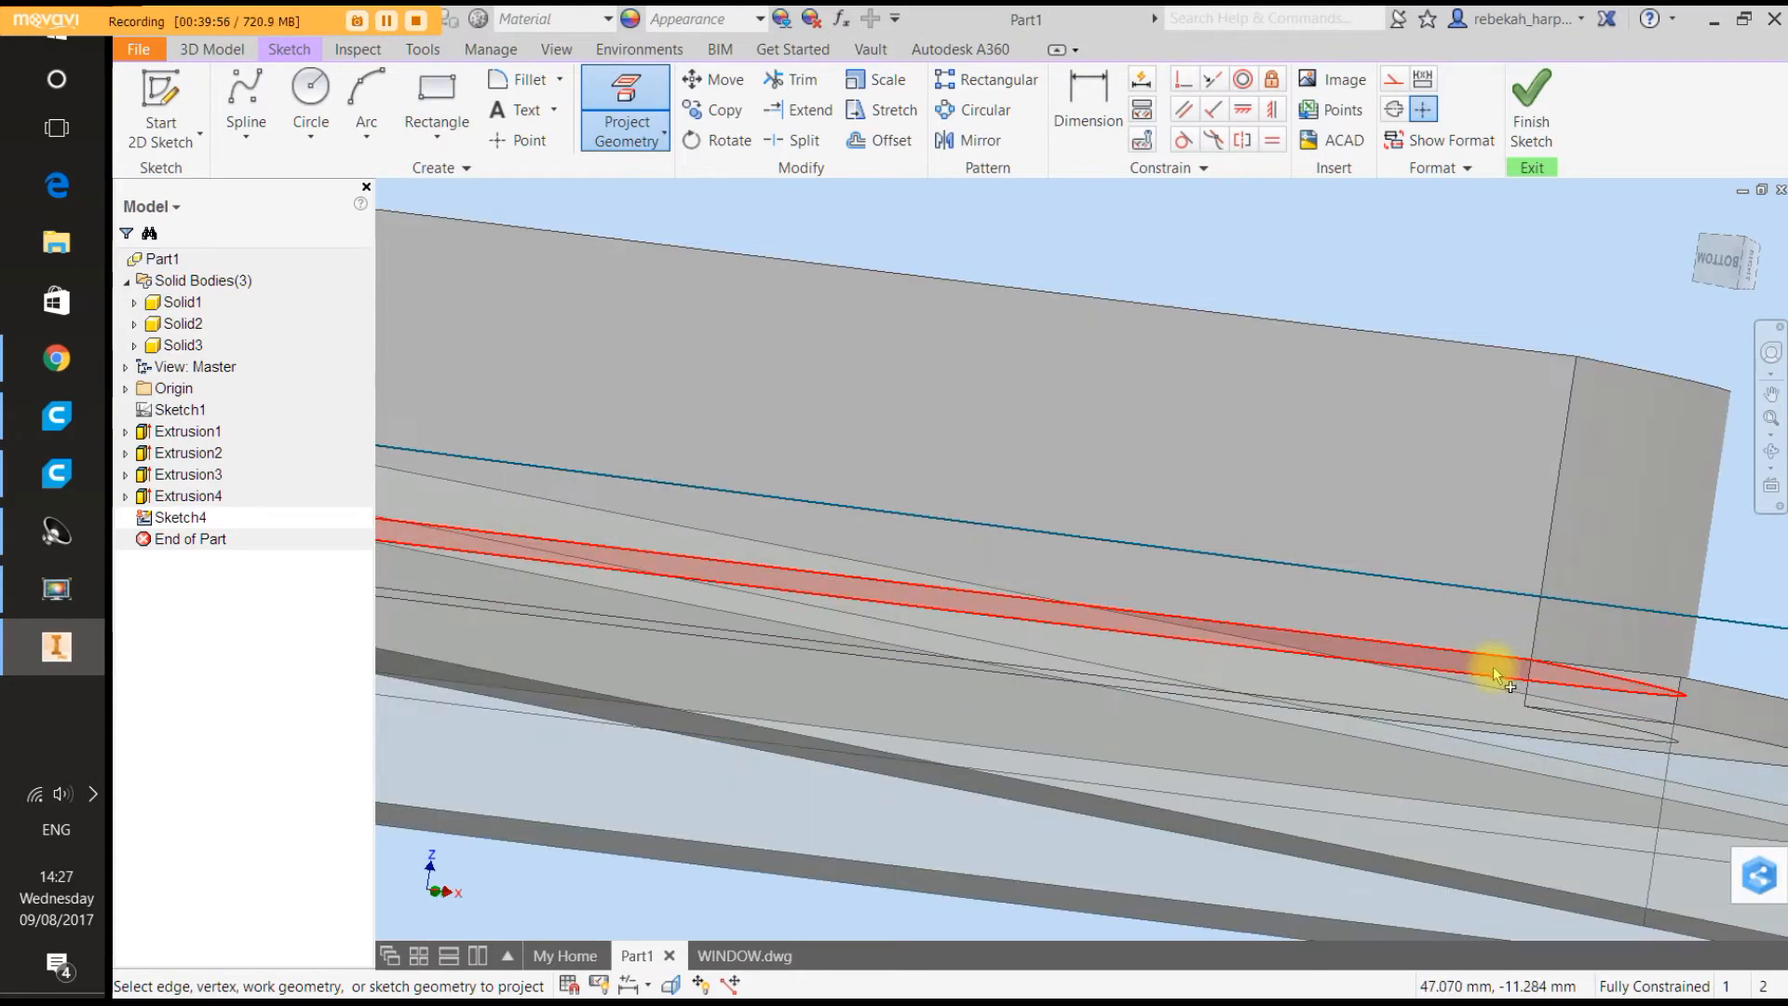
pyautogui.scroll(3, 1494, 666)
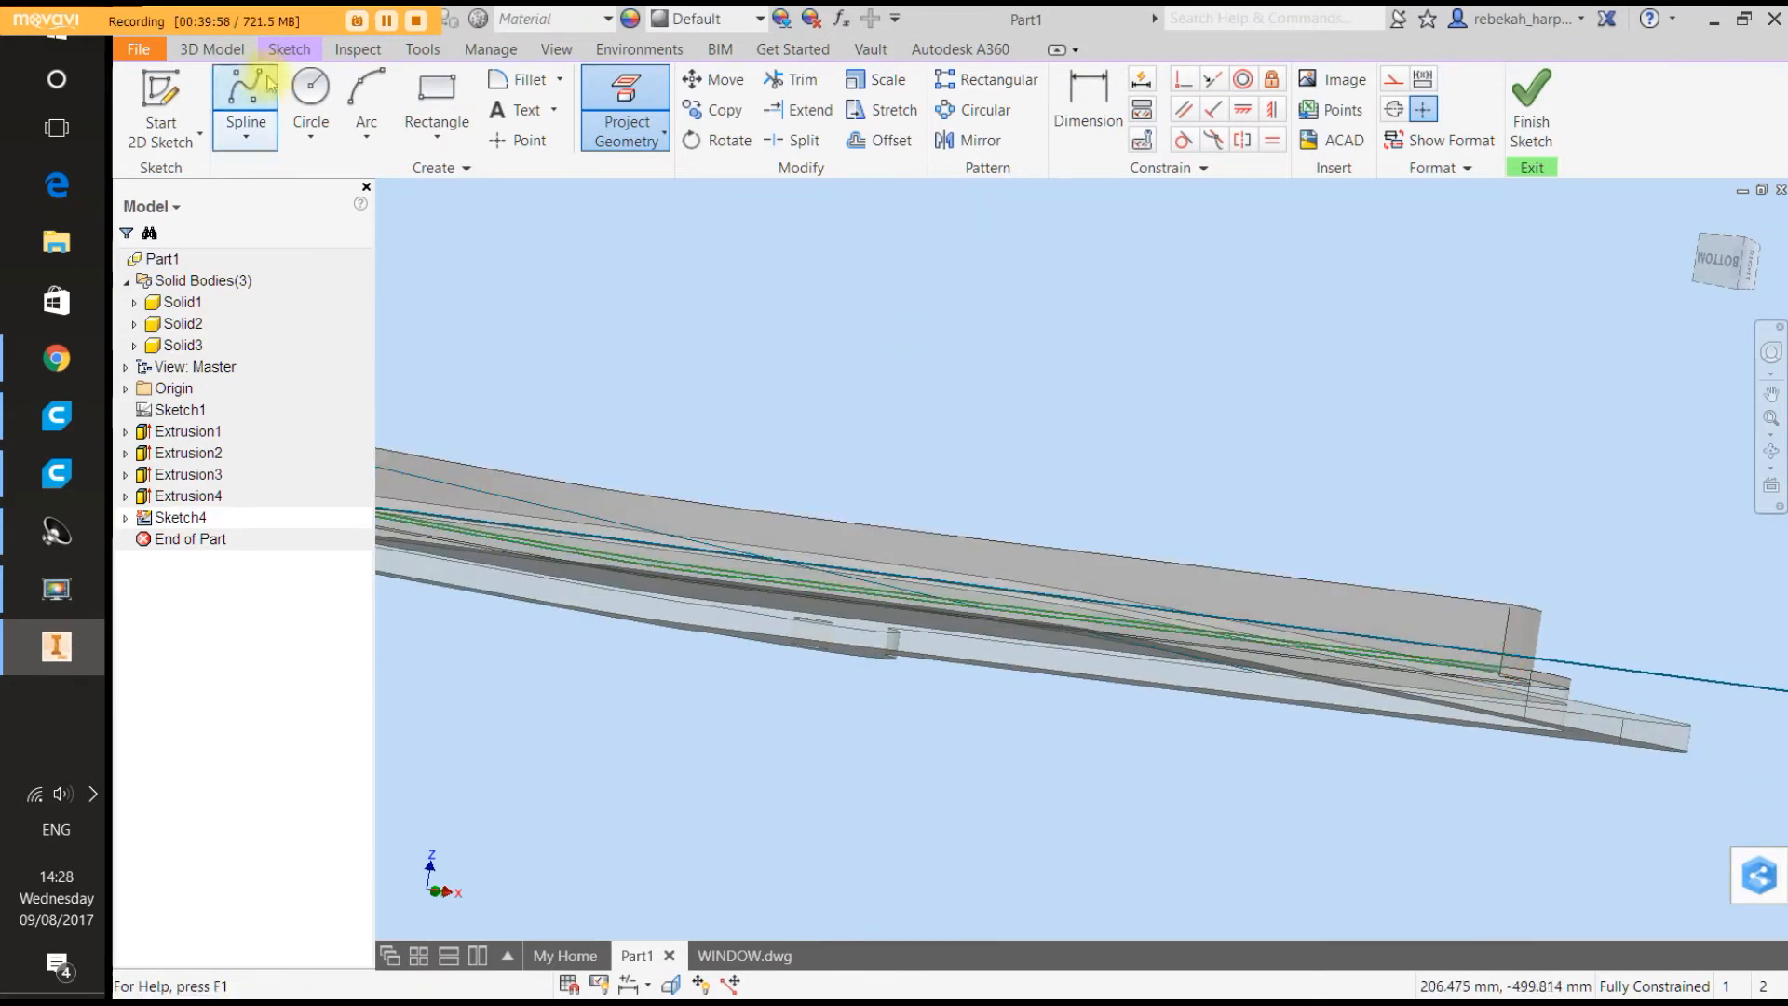
pyautogui.click(213, 48)
pyautogui.click(235, 102)
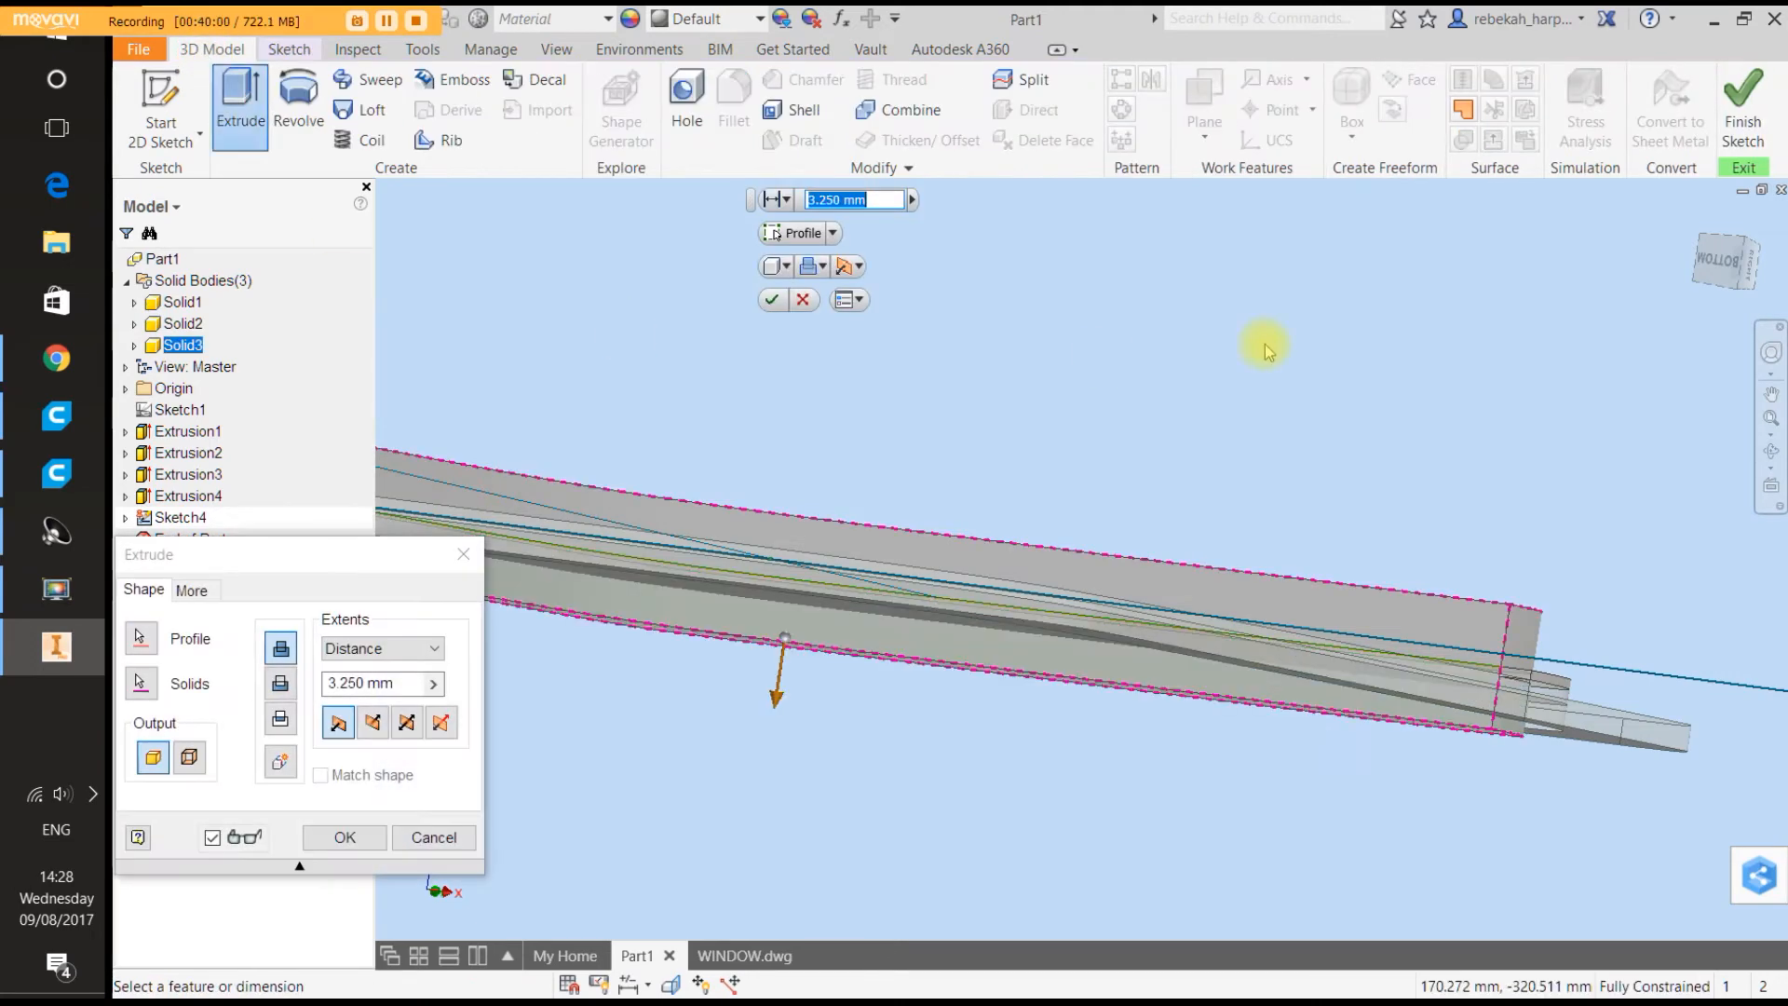
pyautogui.click(1771, 352)
pyautogui.moveTo(1525, 410); pyautogui.dragTo(1517, 351)
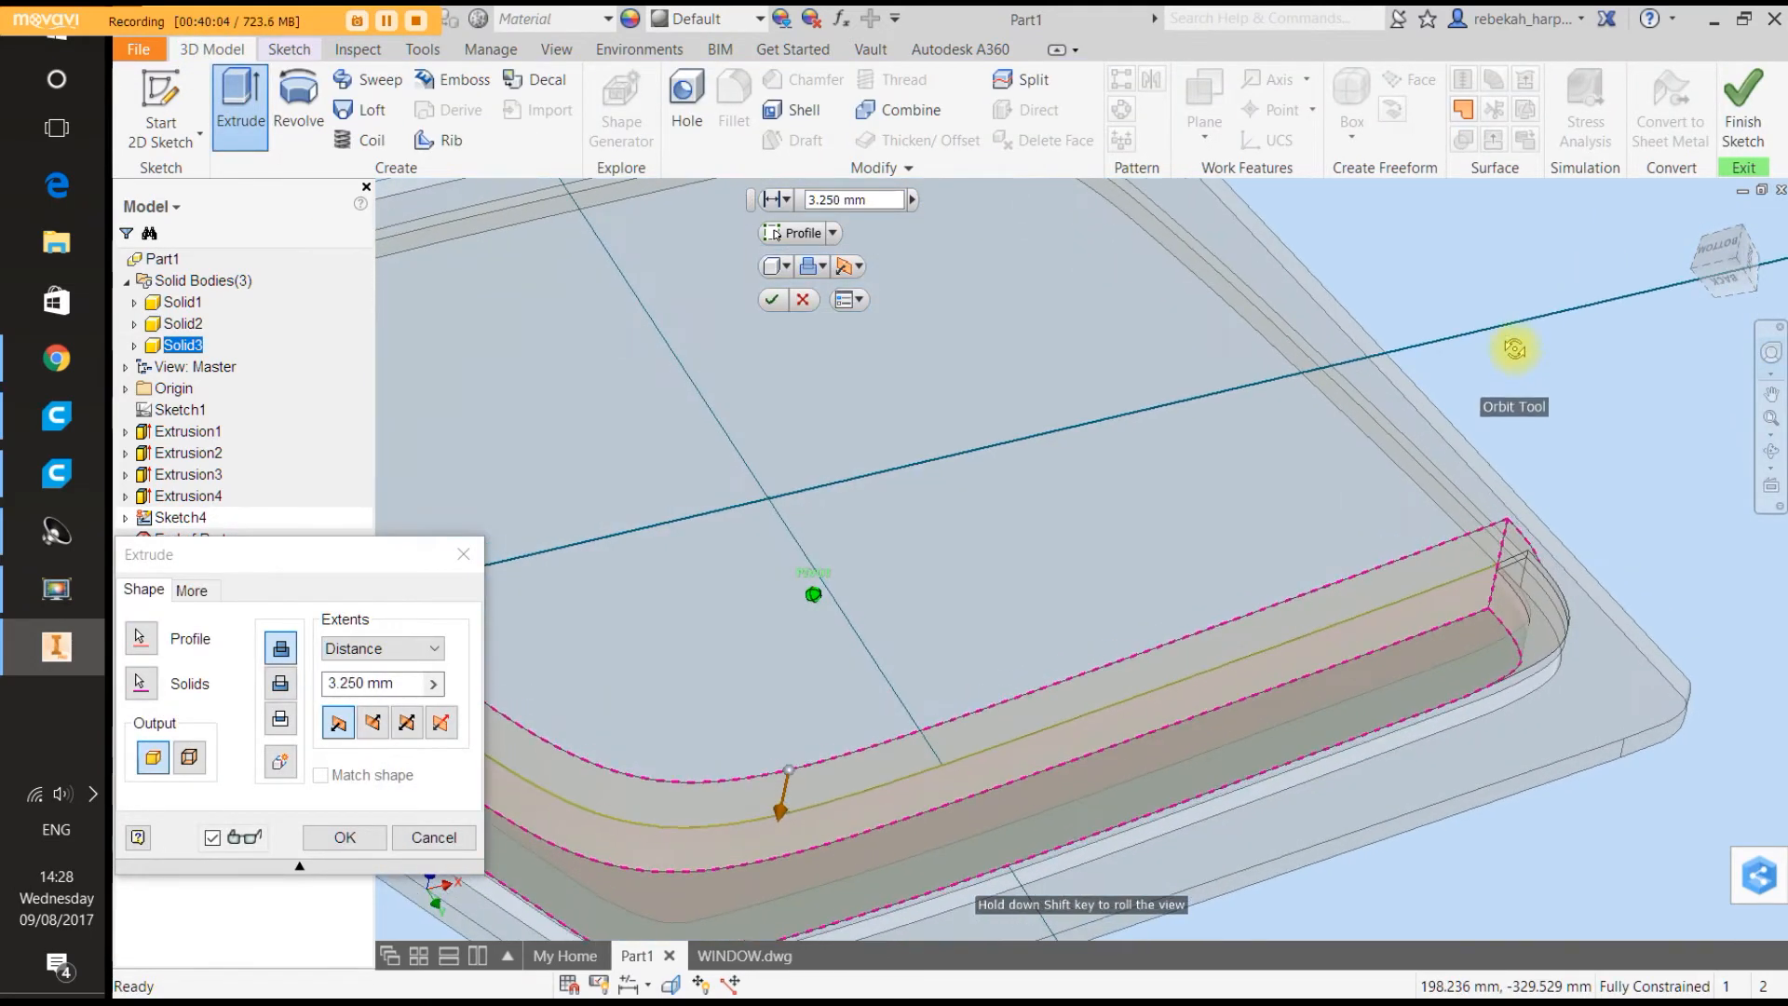
pyautogui.click(1494, 309)
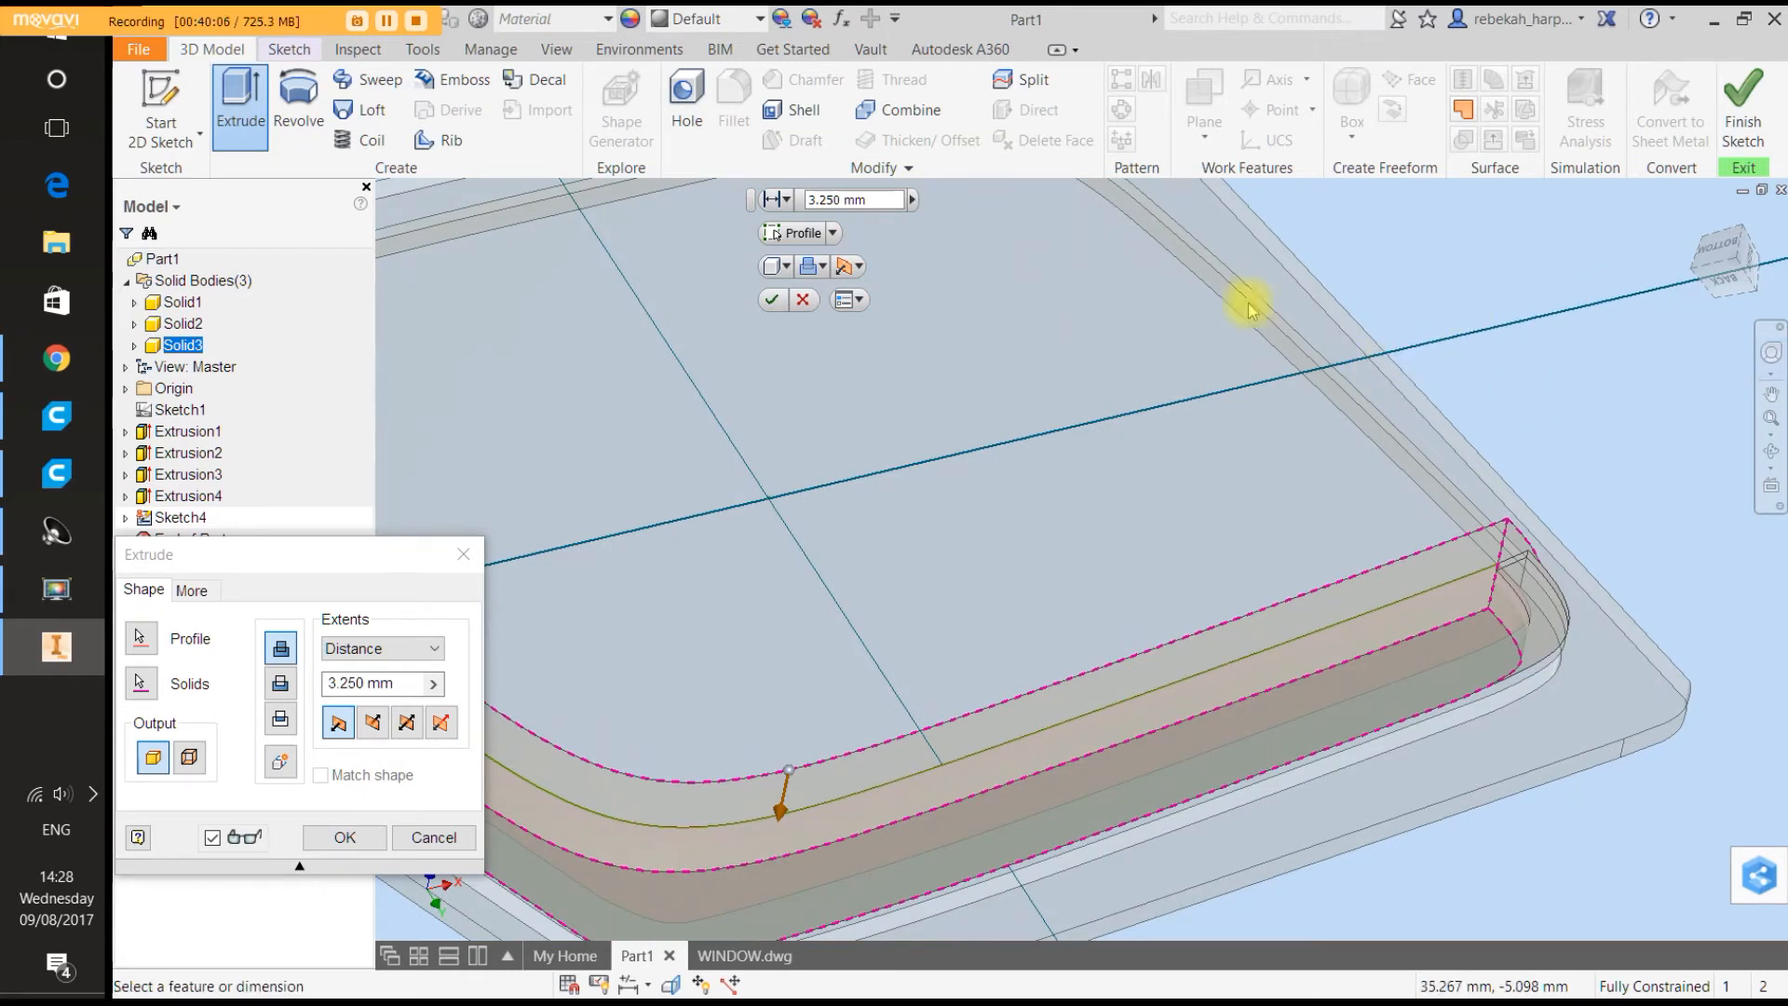
pyautogui.click(362, 648)
pyautogui.click(364, 705)
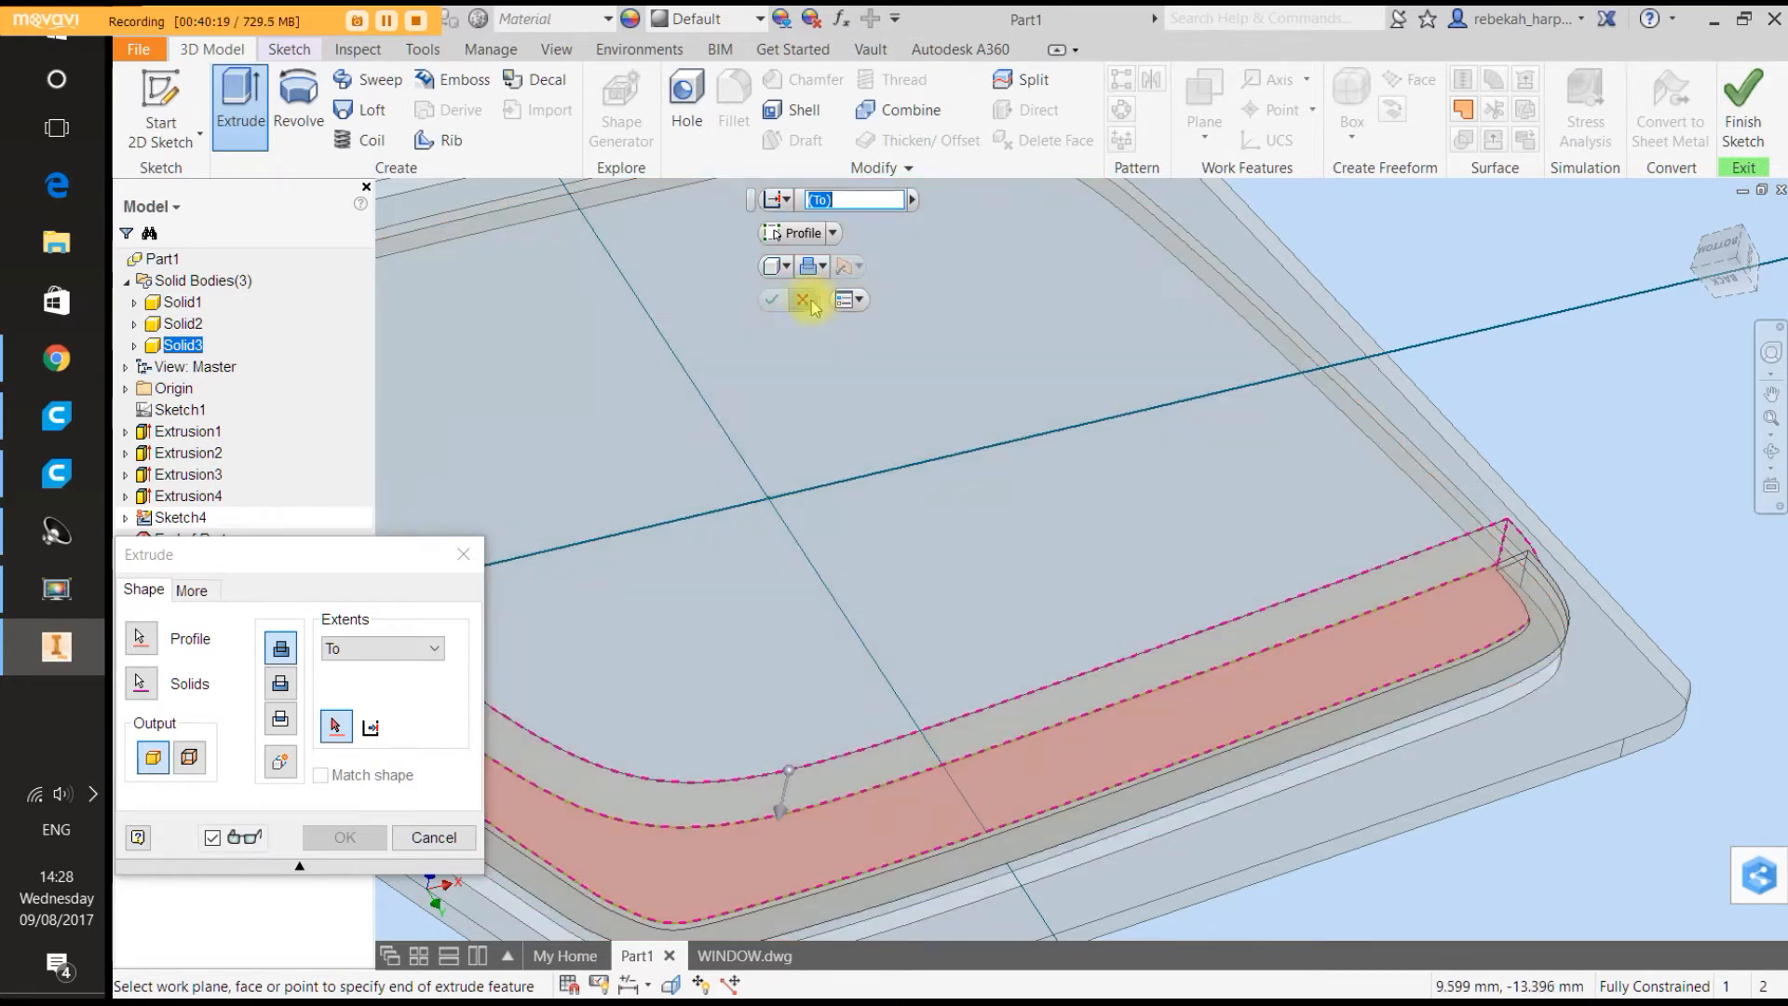
pyautogui.click(803, 298)
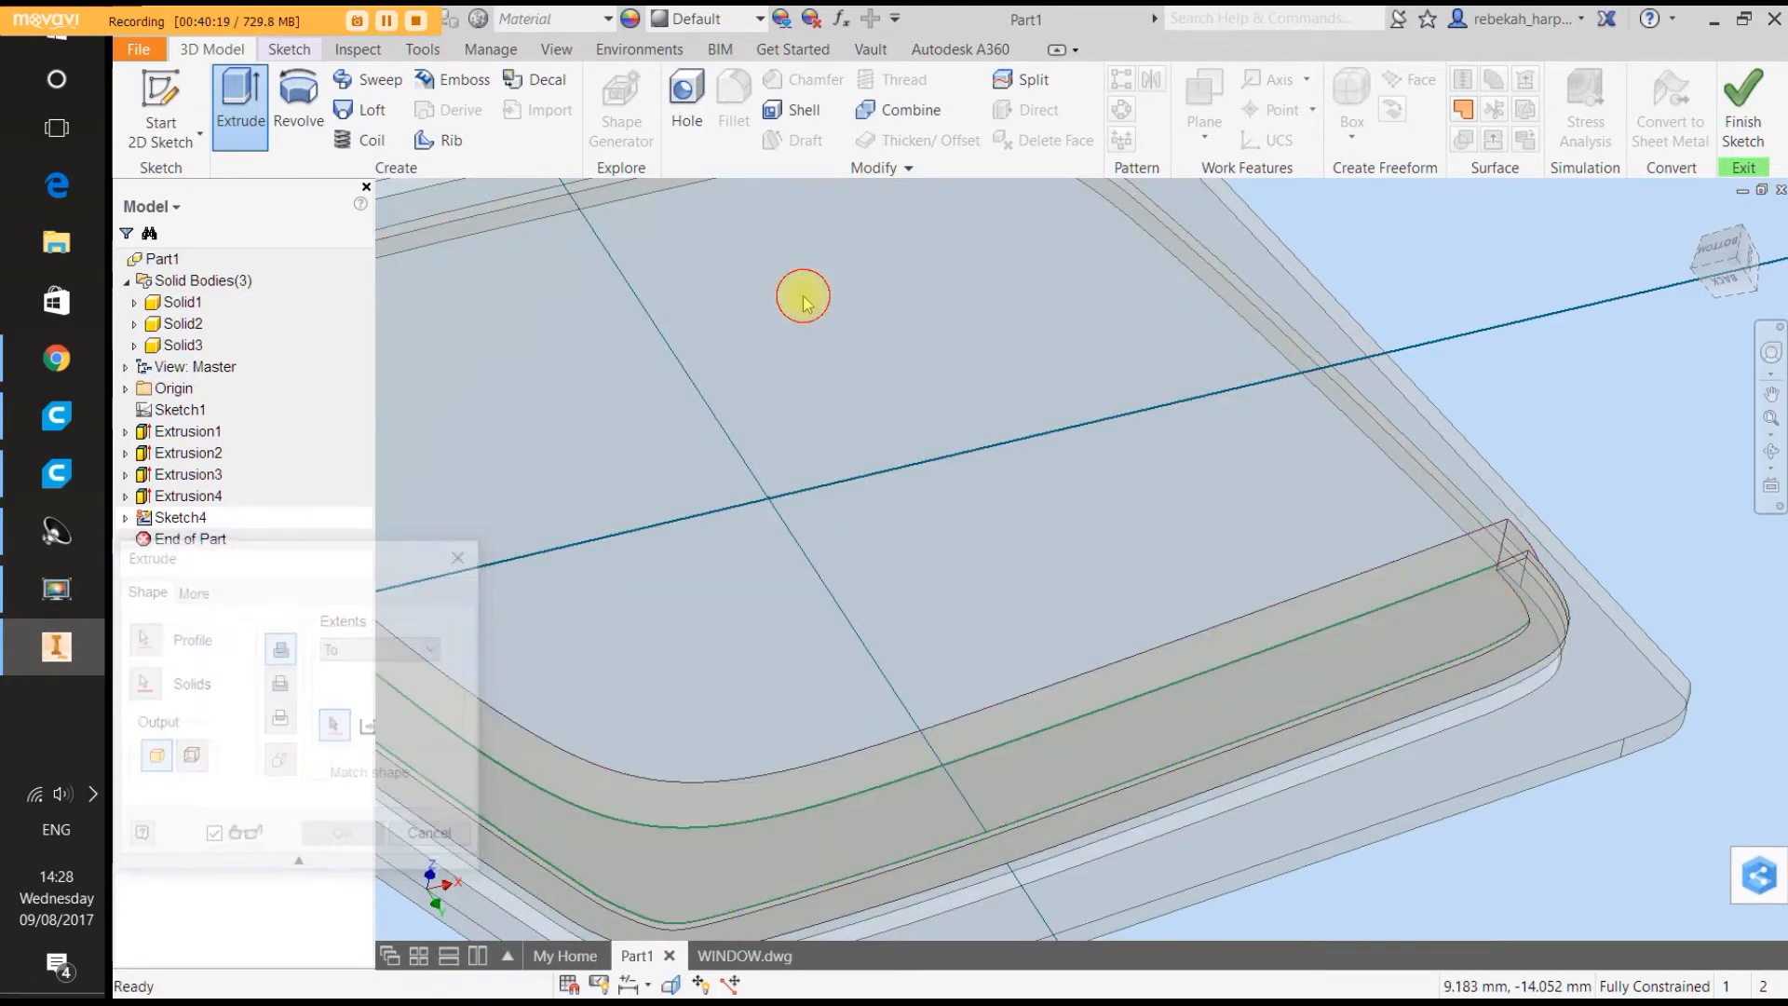
# Hide the window body Solid1 and extrude the projected profile to the back face of the thin L-shaped flange, joining it to Solid3.
pyautogui.rightClick(177, 303)
pyautogui.click(222, 477)
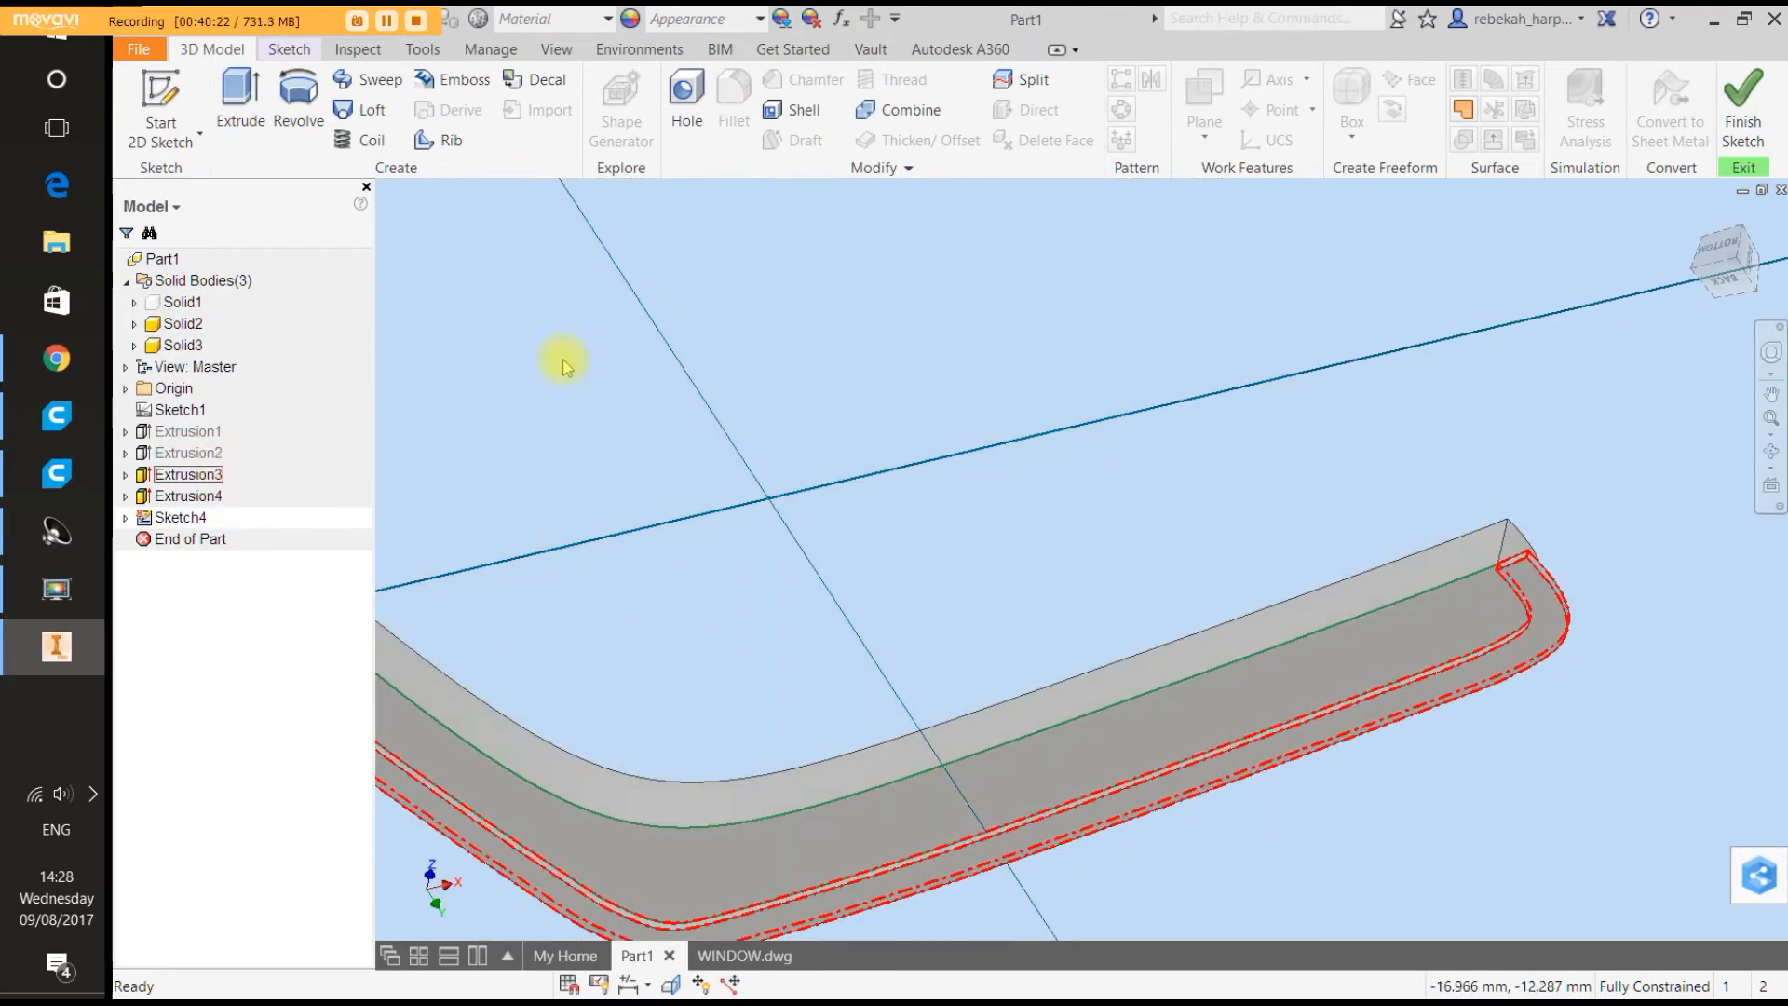
pyautogui.click(242, 102)
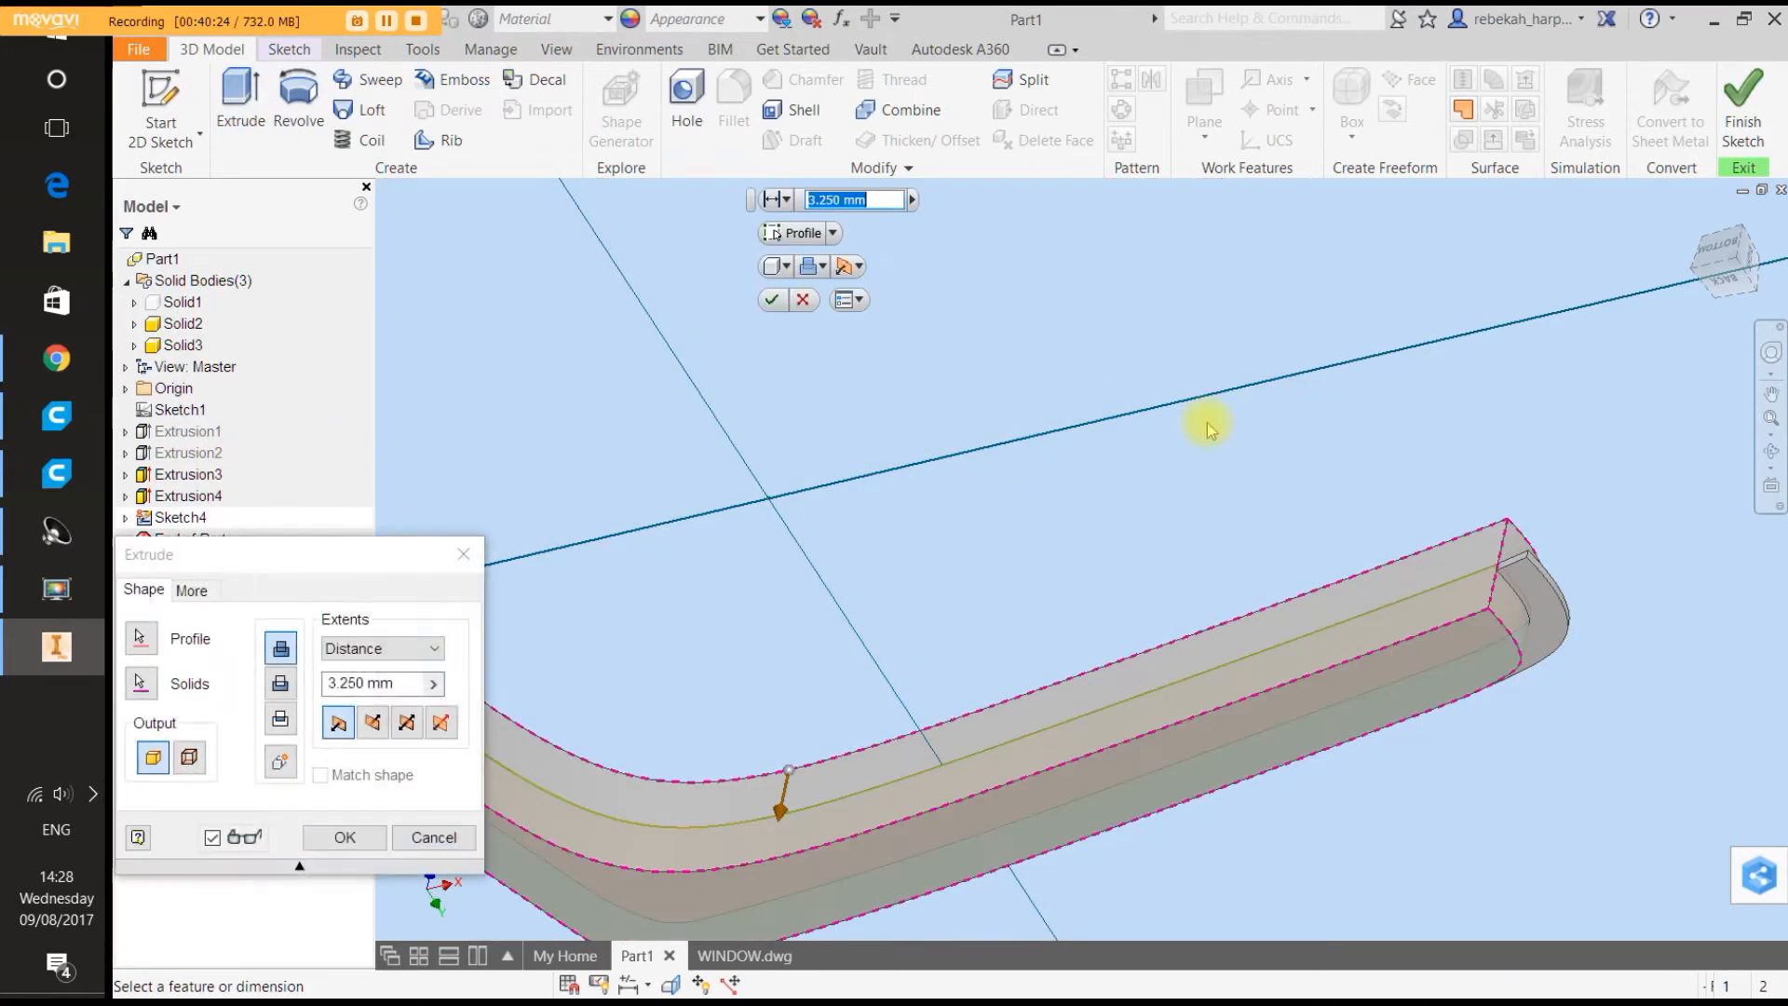
pyautogui.click(381, 648)
pyautogui.click(354, 702)
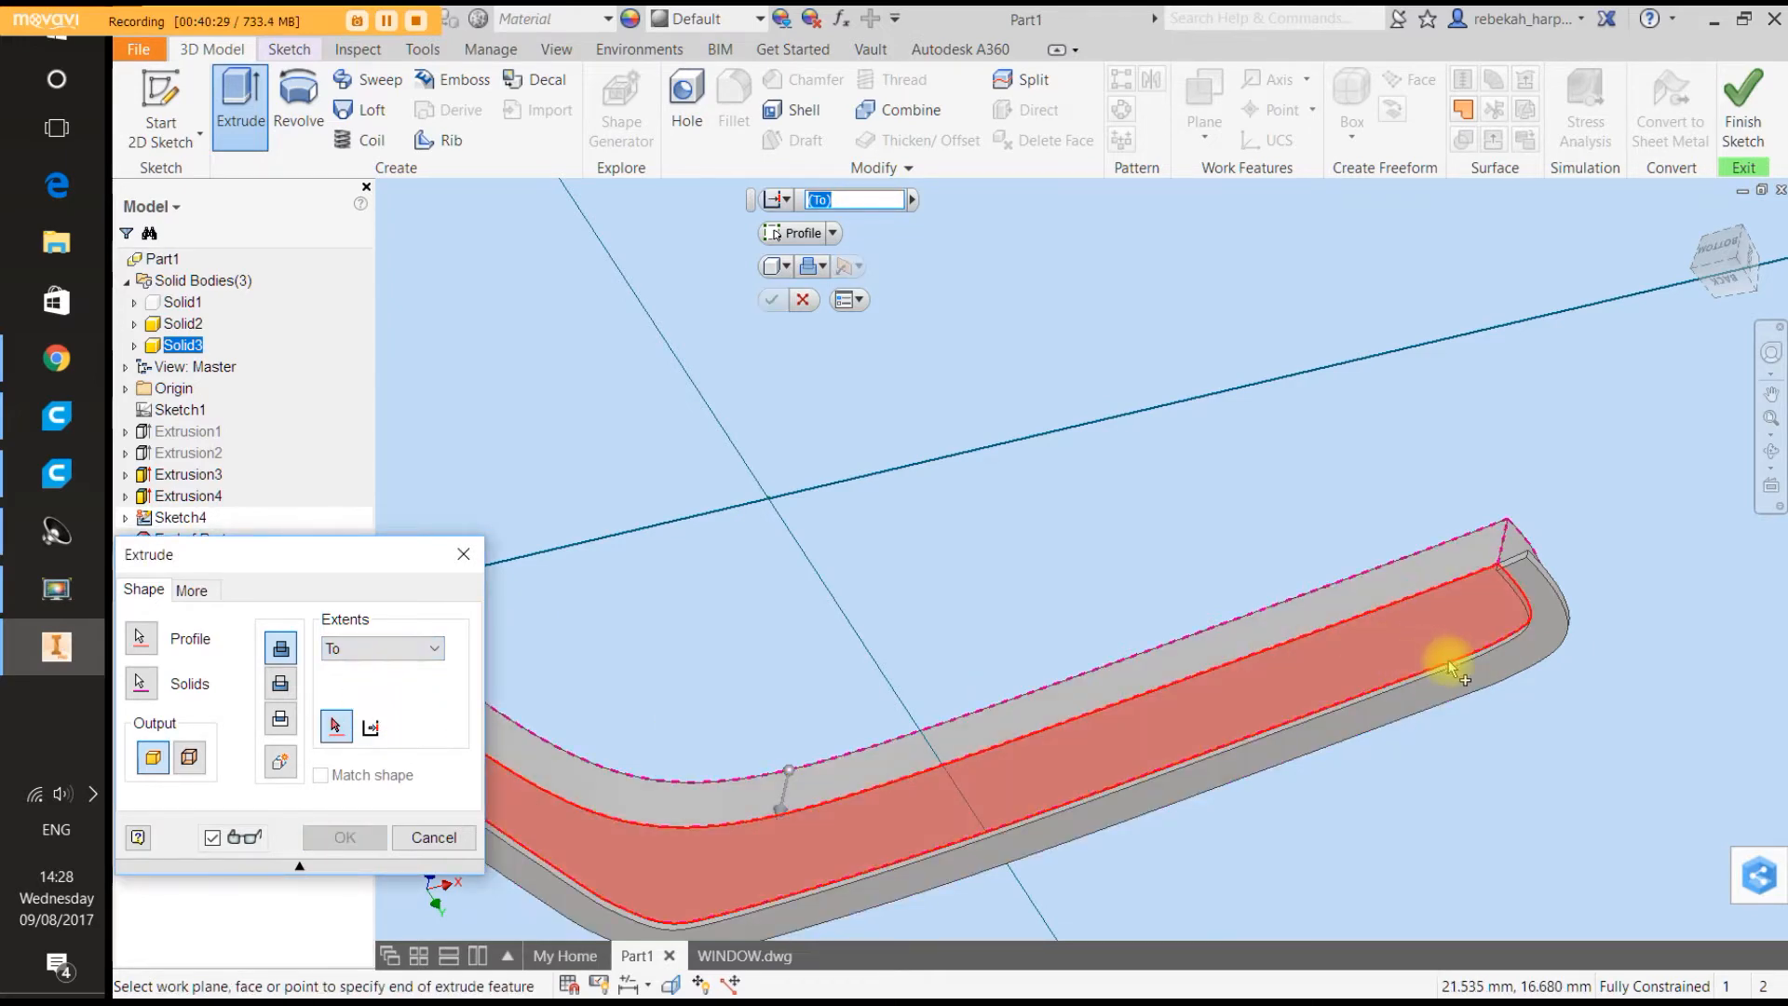
pyautogui.click(1470, 689)
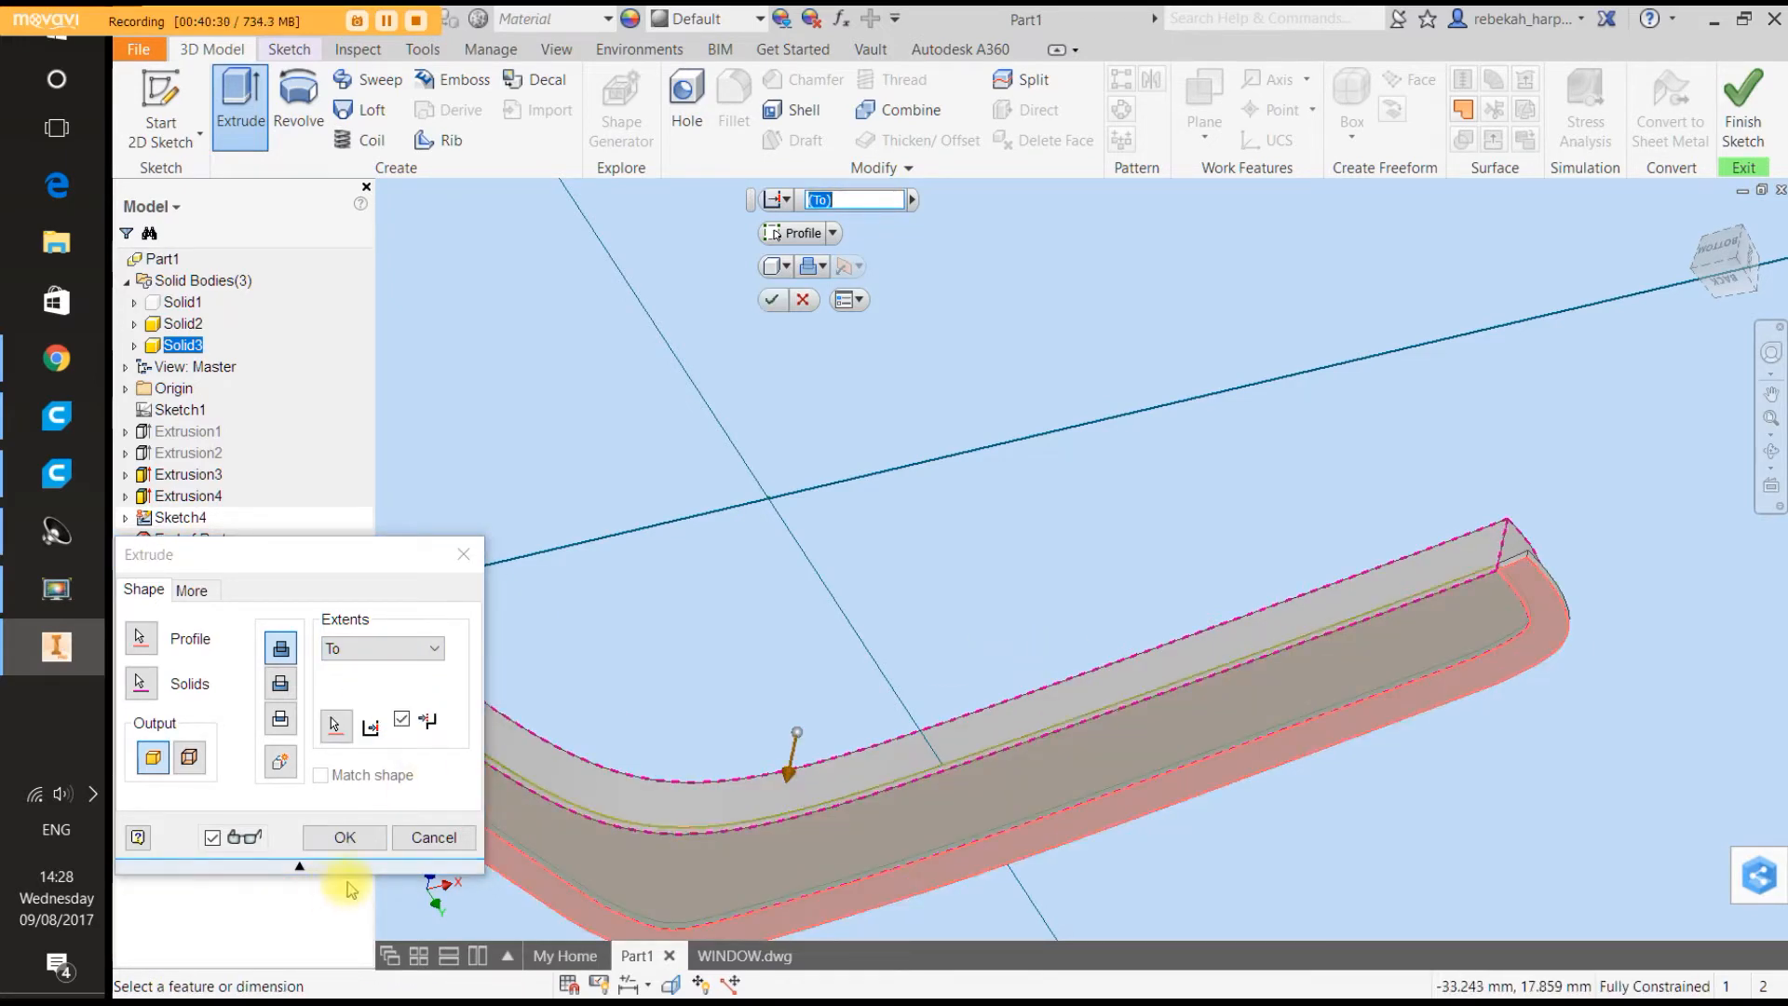
pyautogui.click(345, 837)
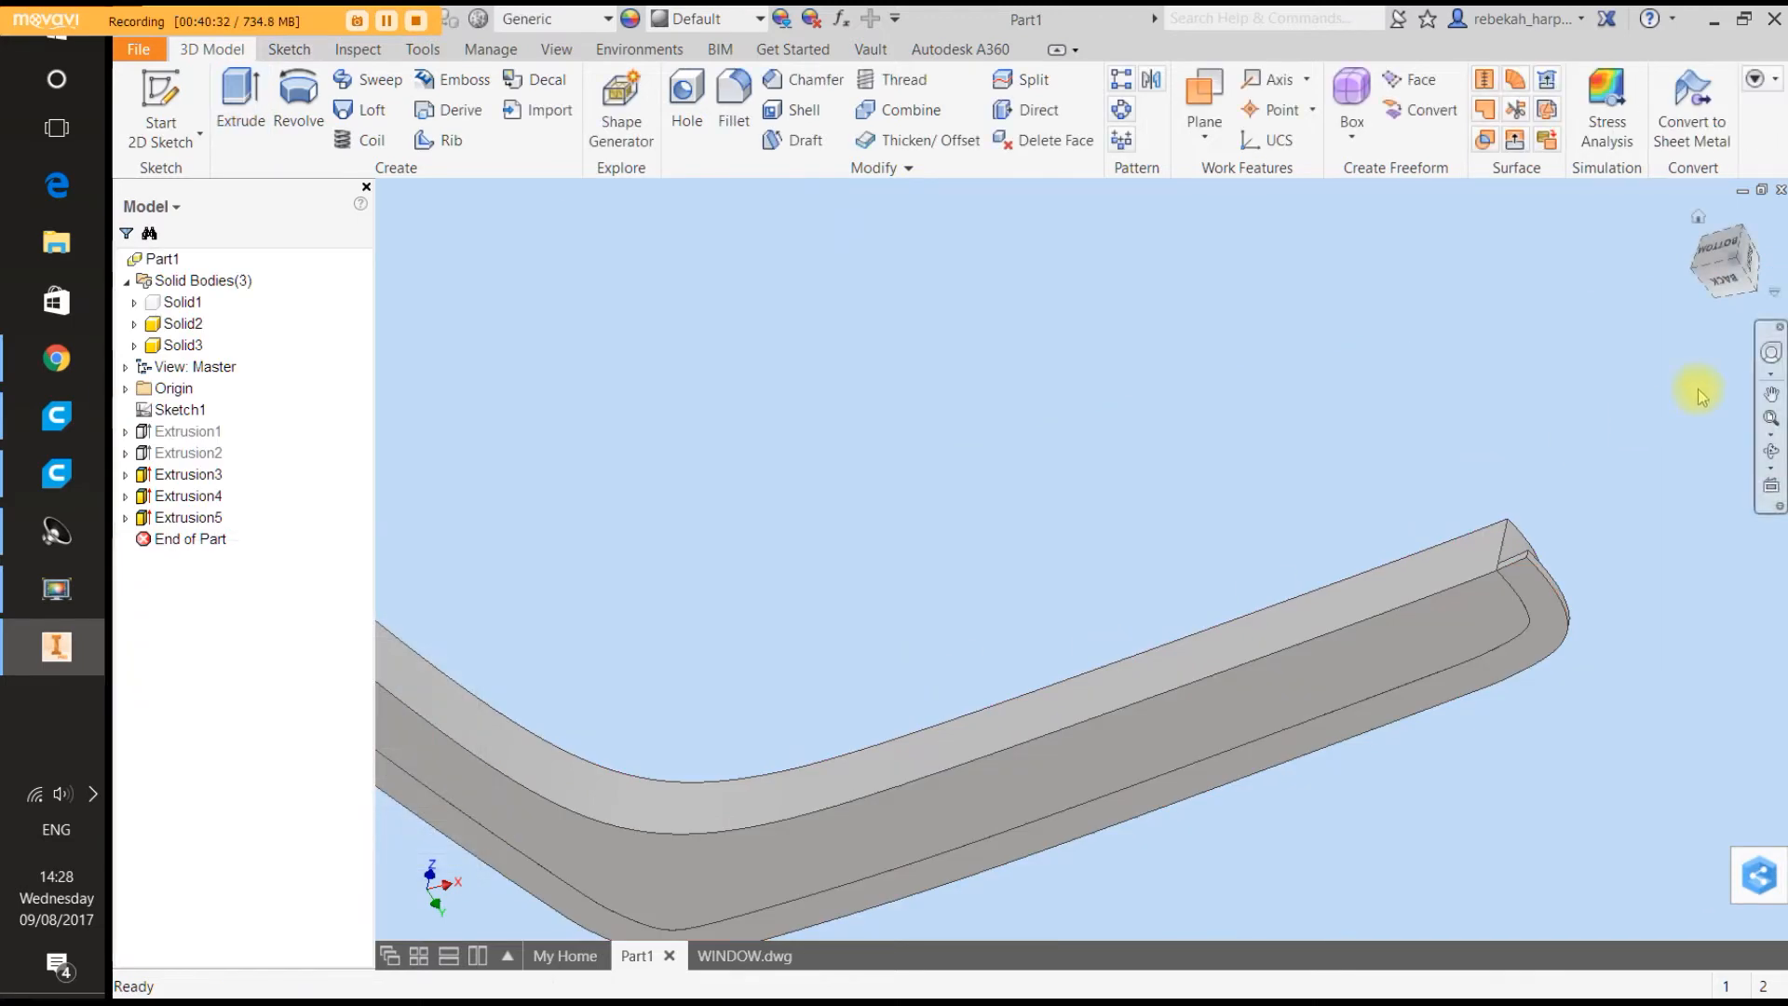
# Combine the raised L-shaped solid as base with the thin L-shaped flange as toolbody, using the Join operation.
pyautogui.click(1769, 354)
pyautogui.moveTo(1597, 387); pyautogui.dragTo(1462, 455)
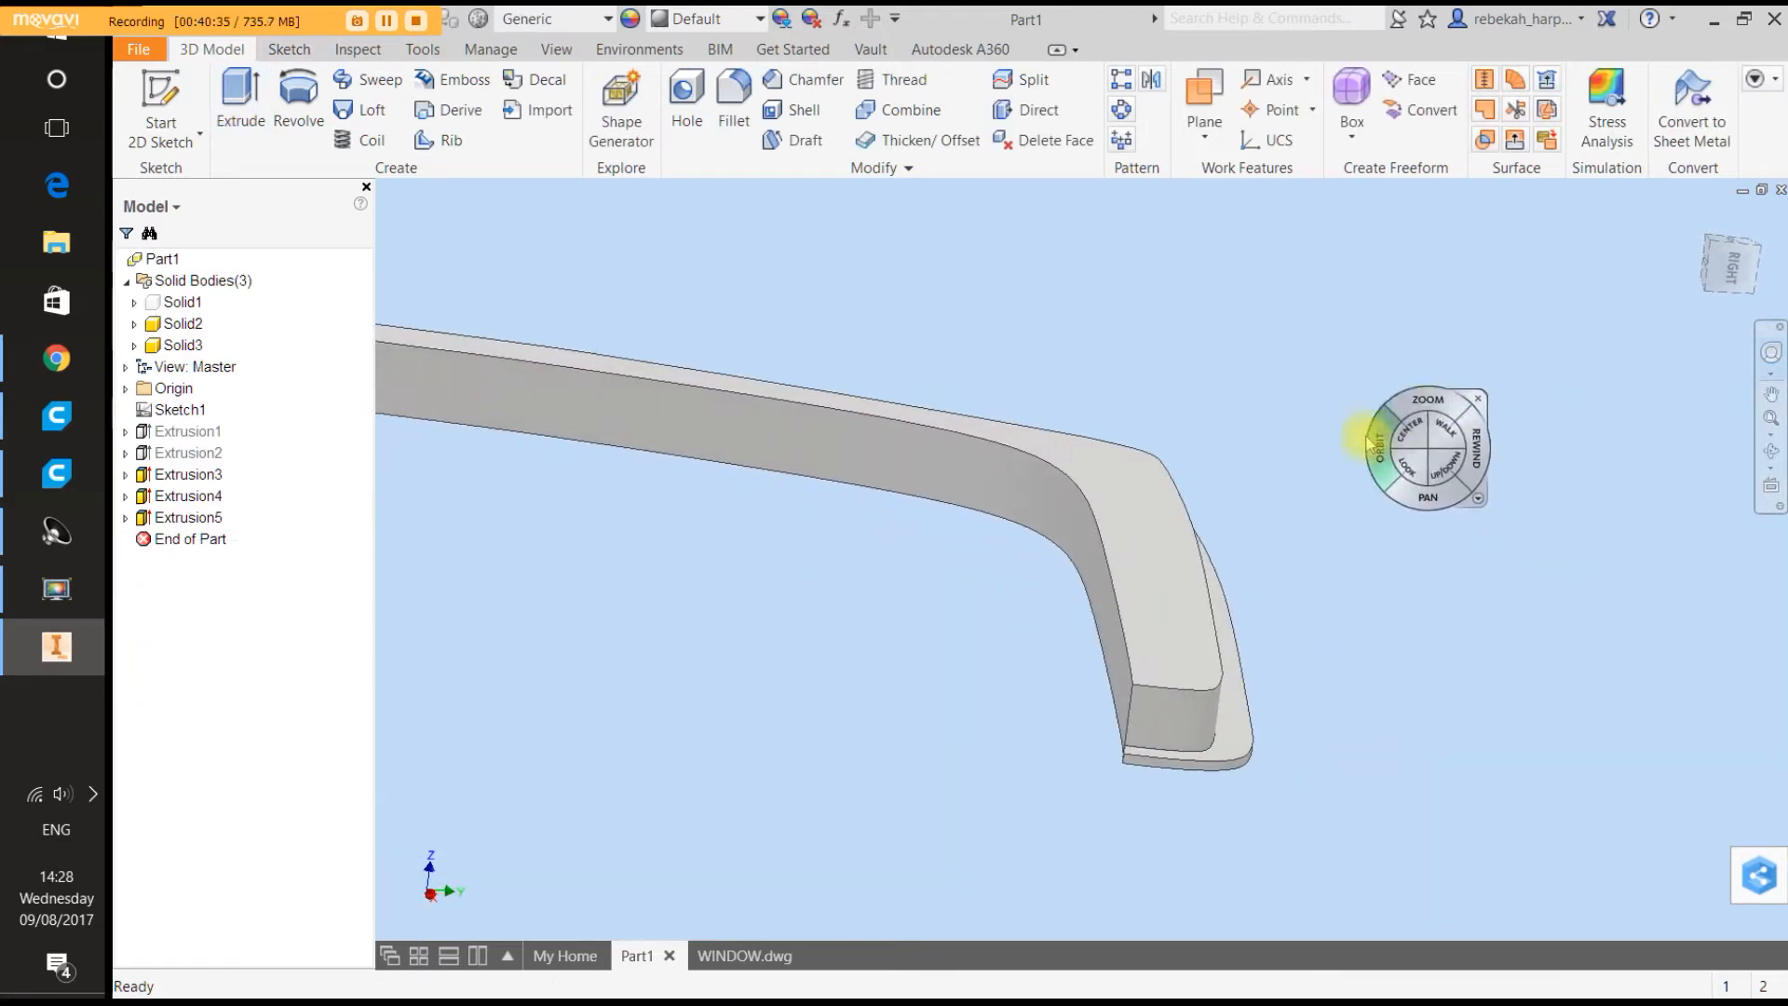
pyautogui.click(1481, 400)
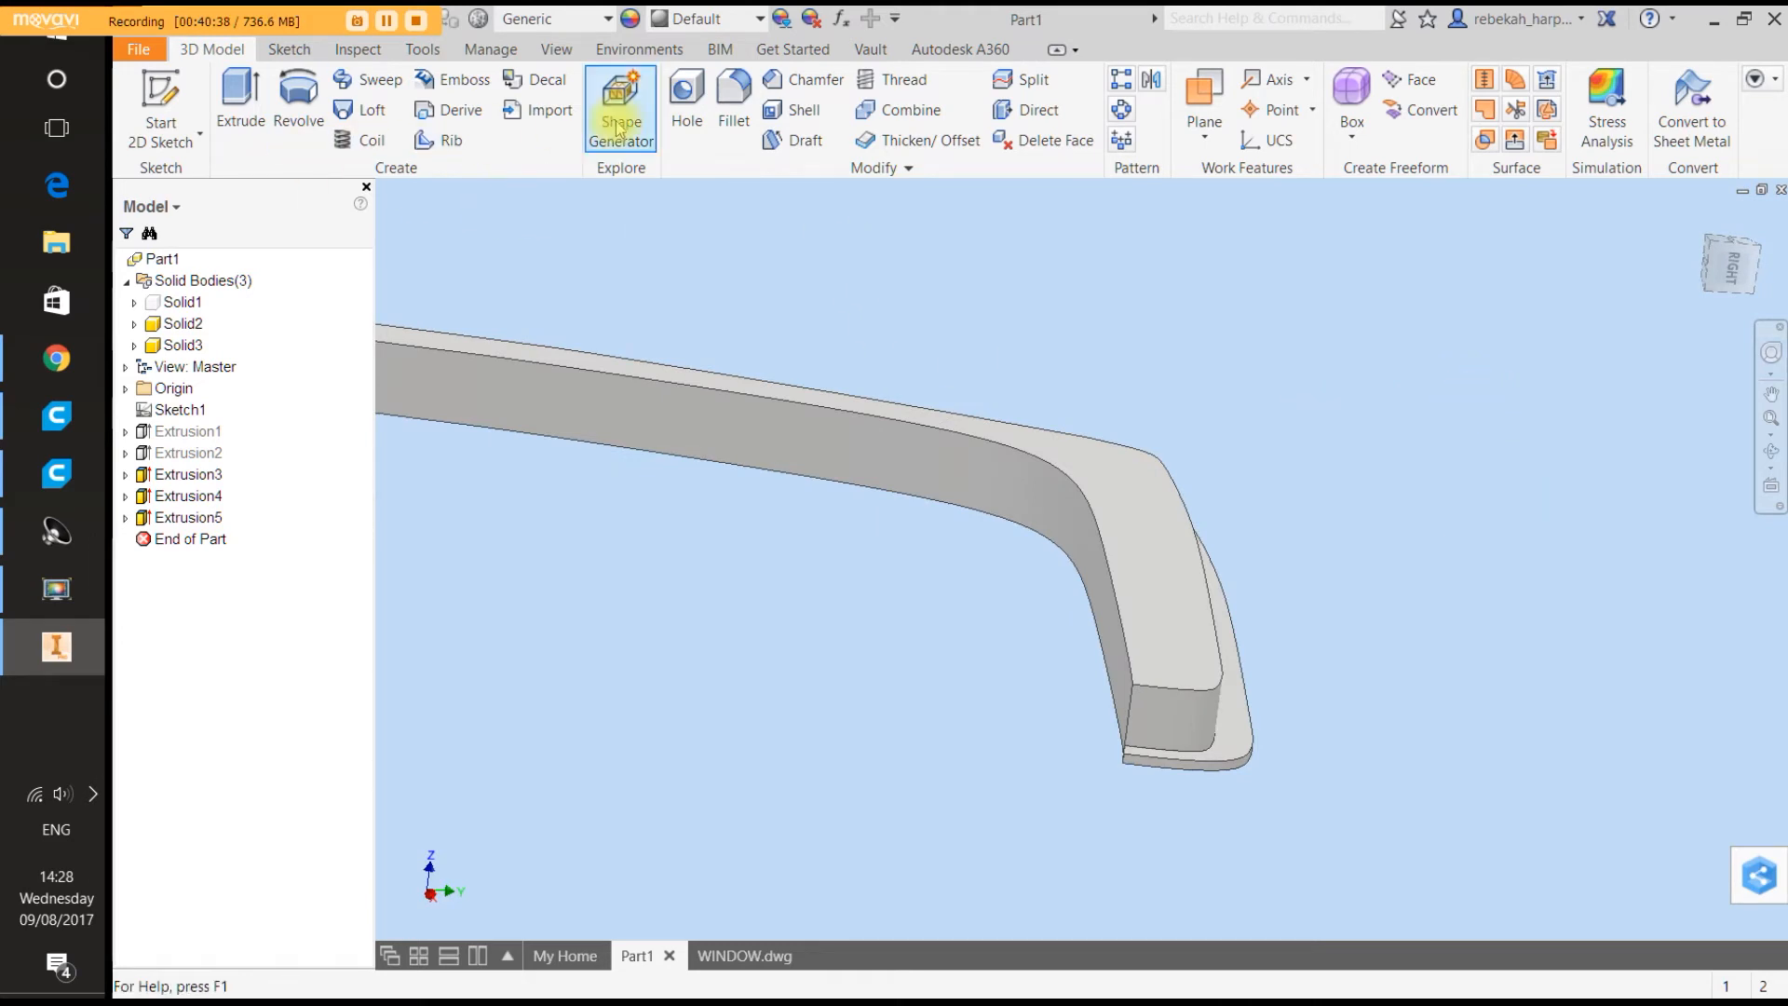
pyautogui.click(908, 109)
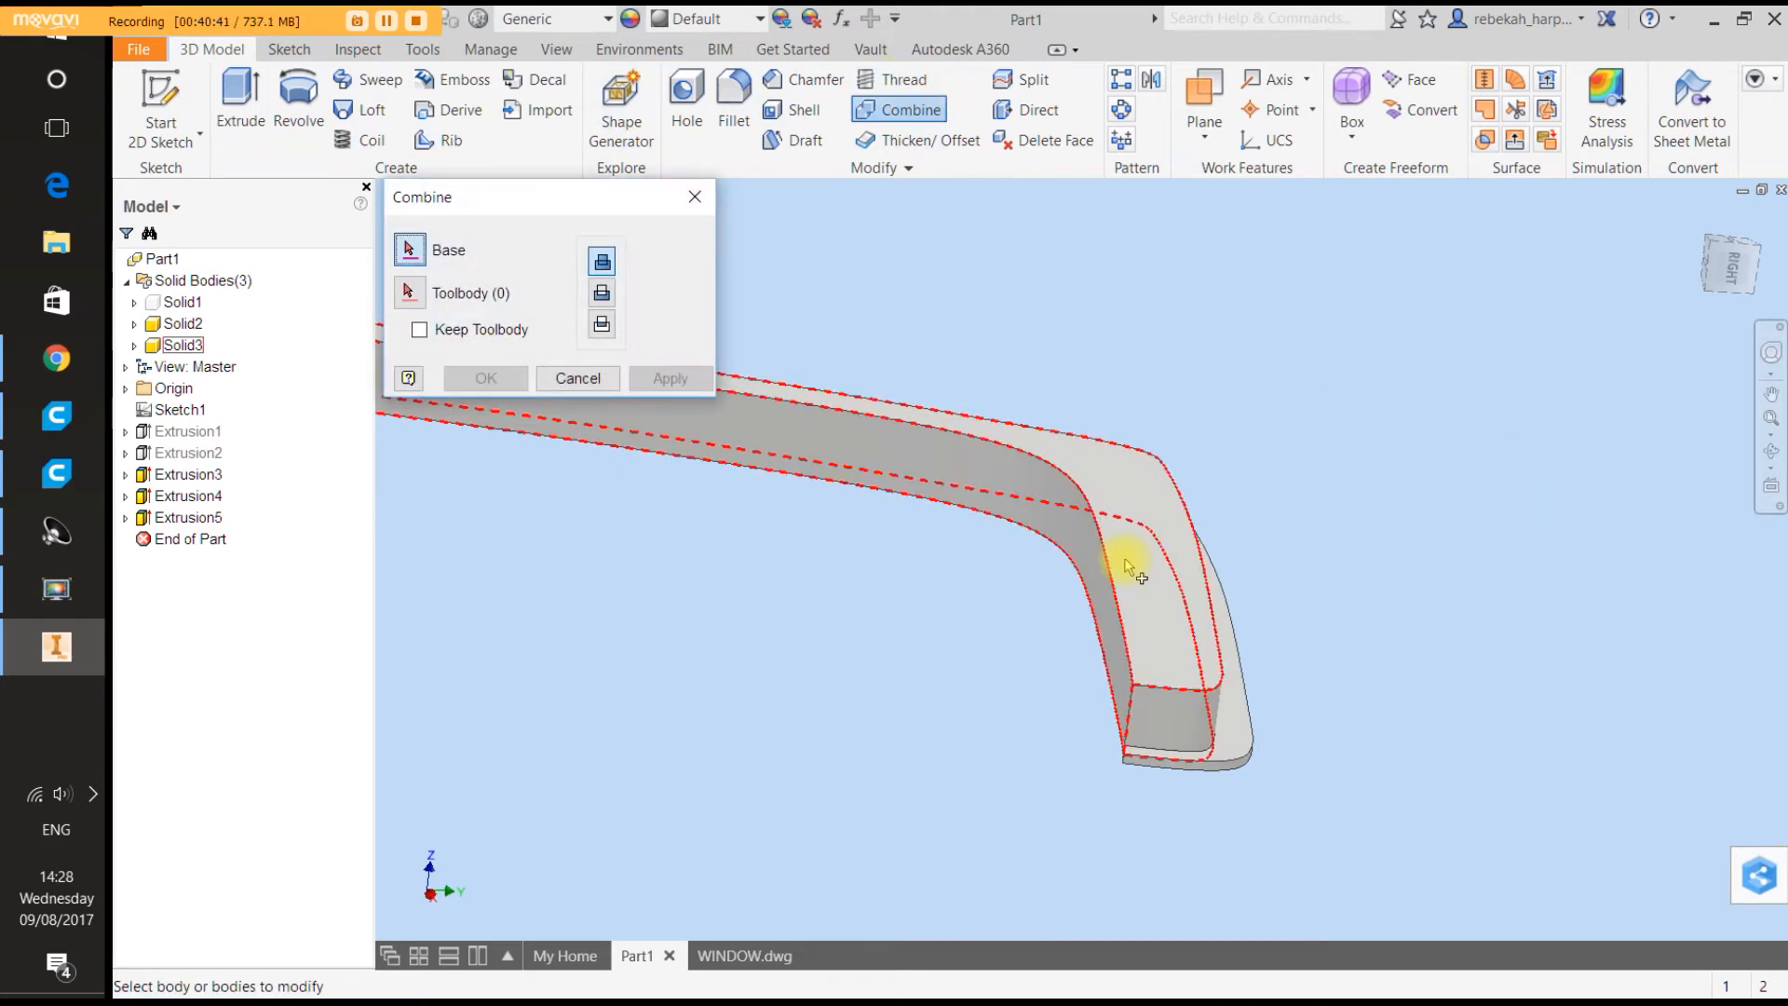
pyautogui.click(1150, 615)
pyautogui.click(1211, 690)
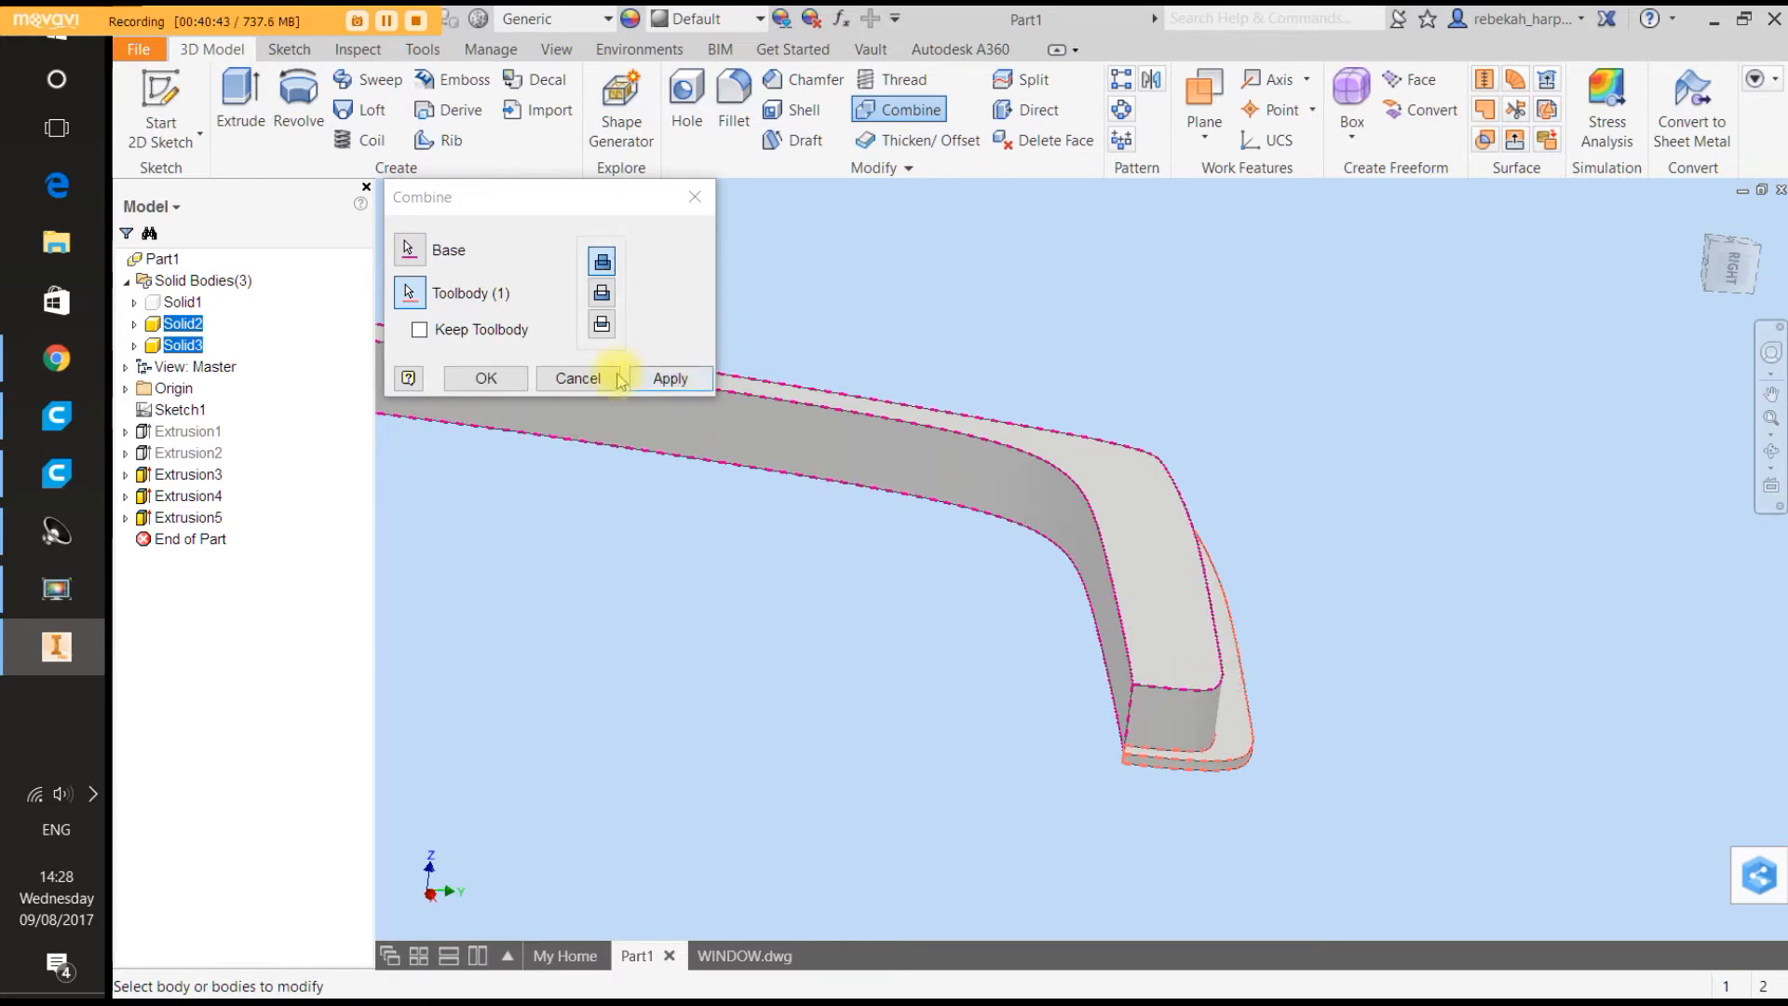
pyautogui.click(663, 377)
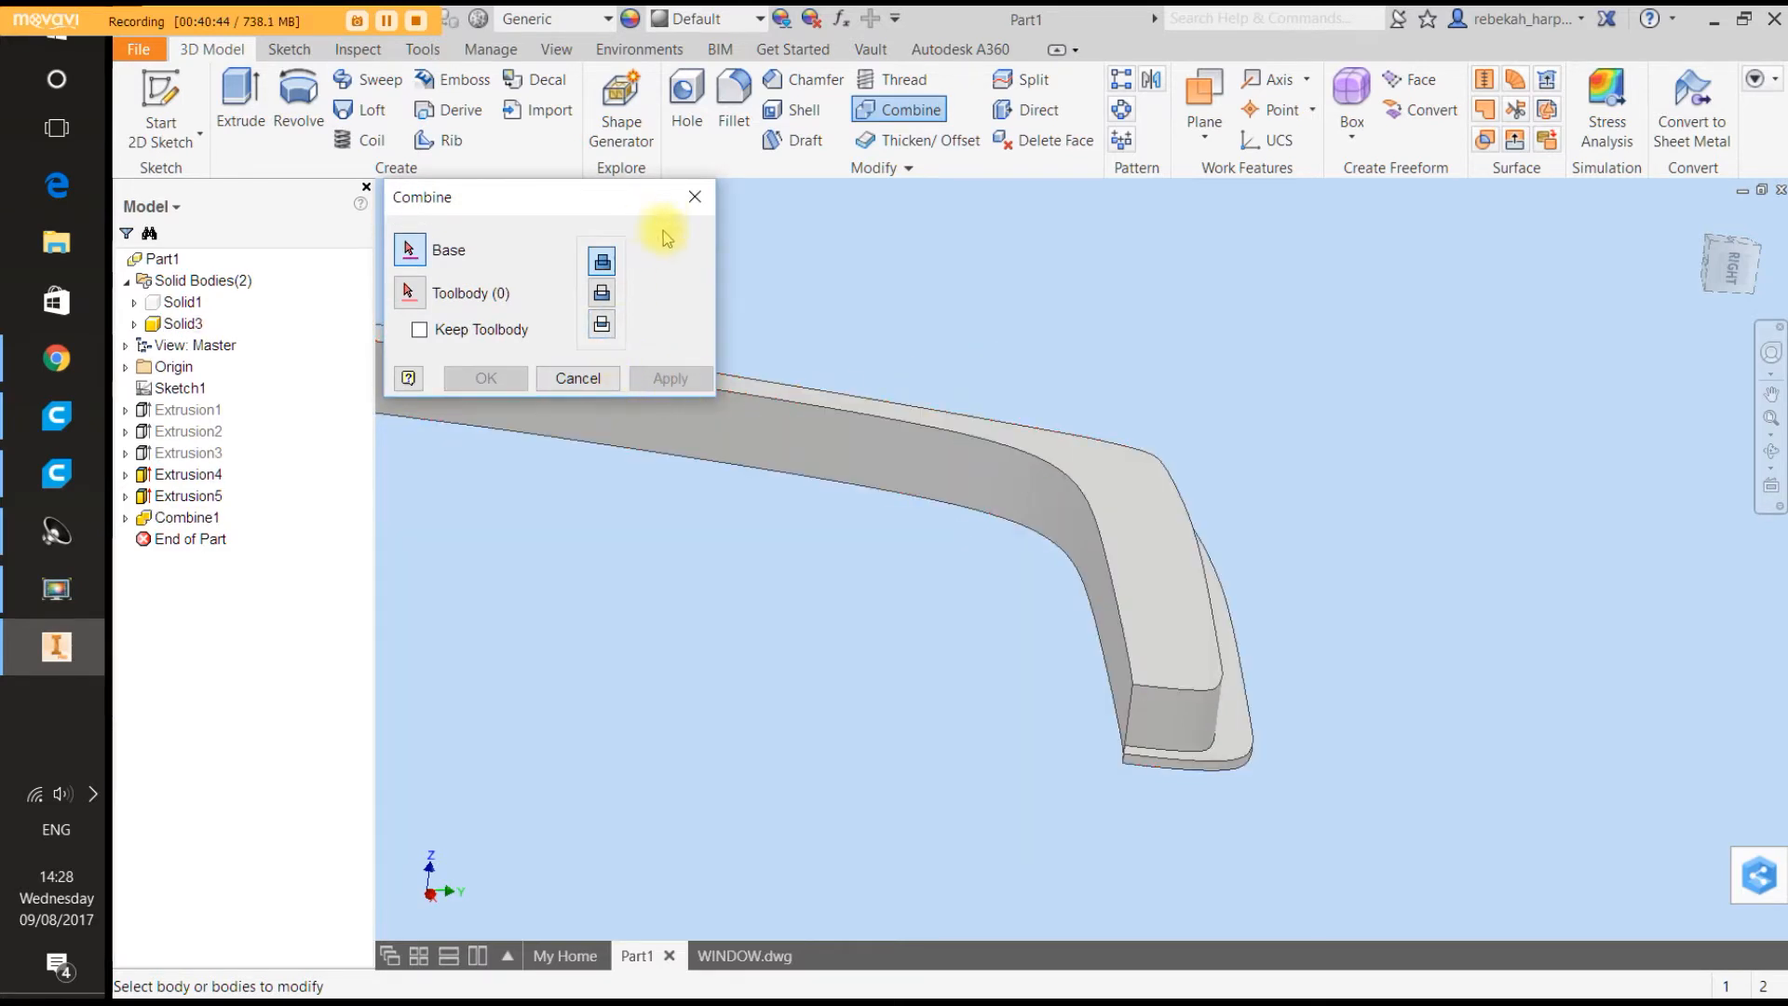
pyautogui.click(695, 197)
# Fillet the raised solid's outer top edge and the inner corner where it meets the flange with a 2 mm radius.
pyautogui.click(727, 126)
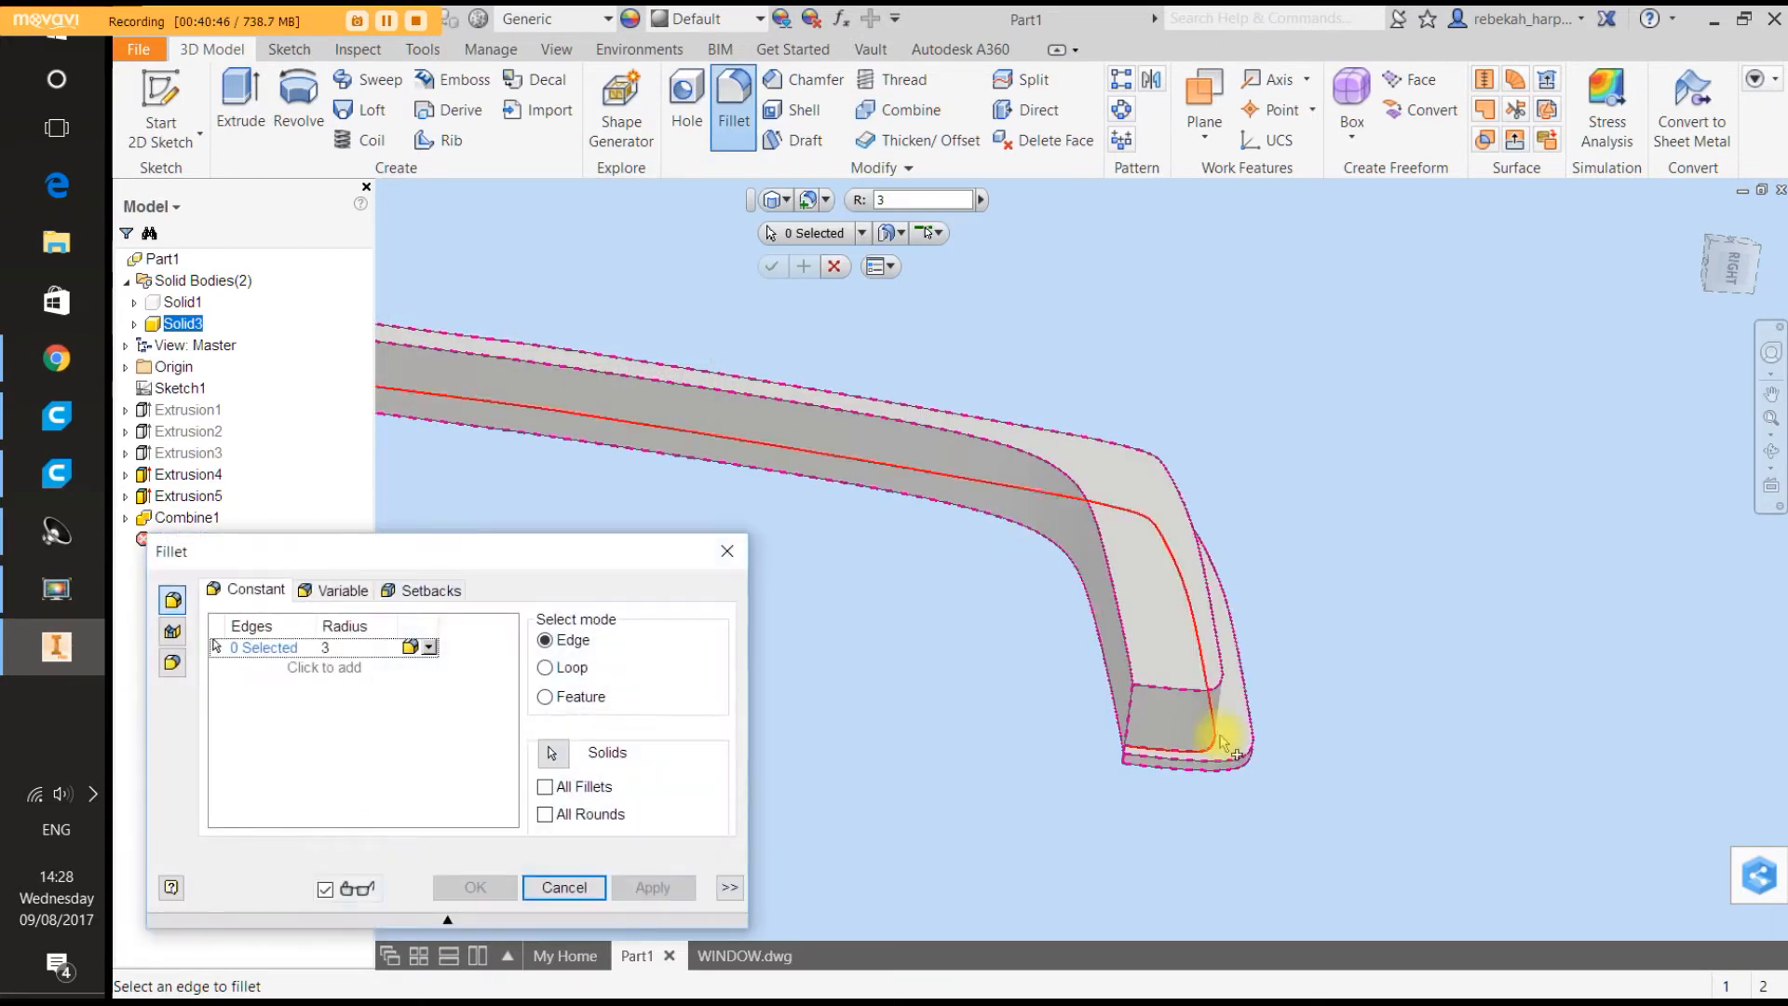
pyautogui.click(1211, 748)
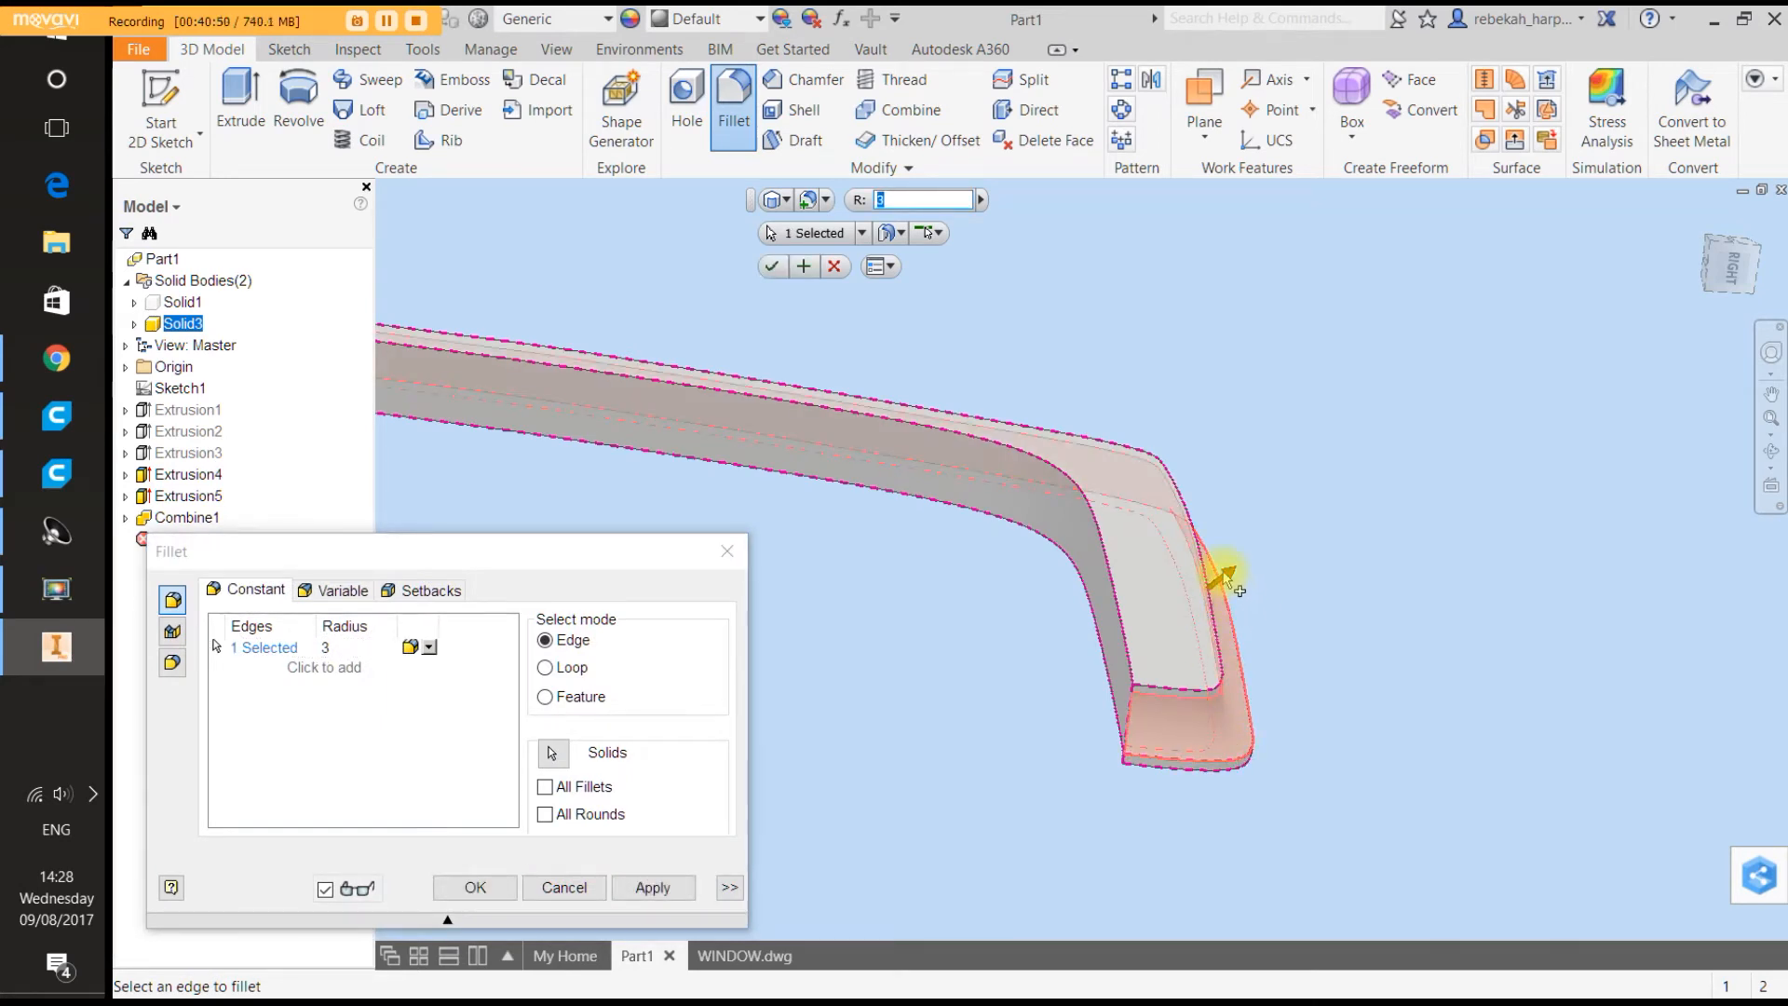
pyautogui.moveTo(1231, 581); pyautogui.dragTo(1213, 607)
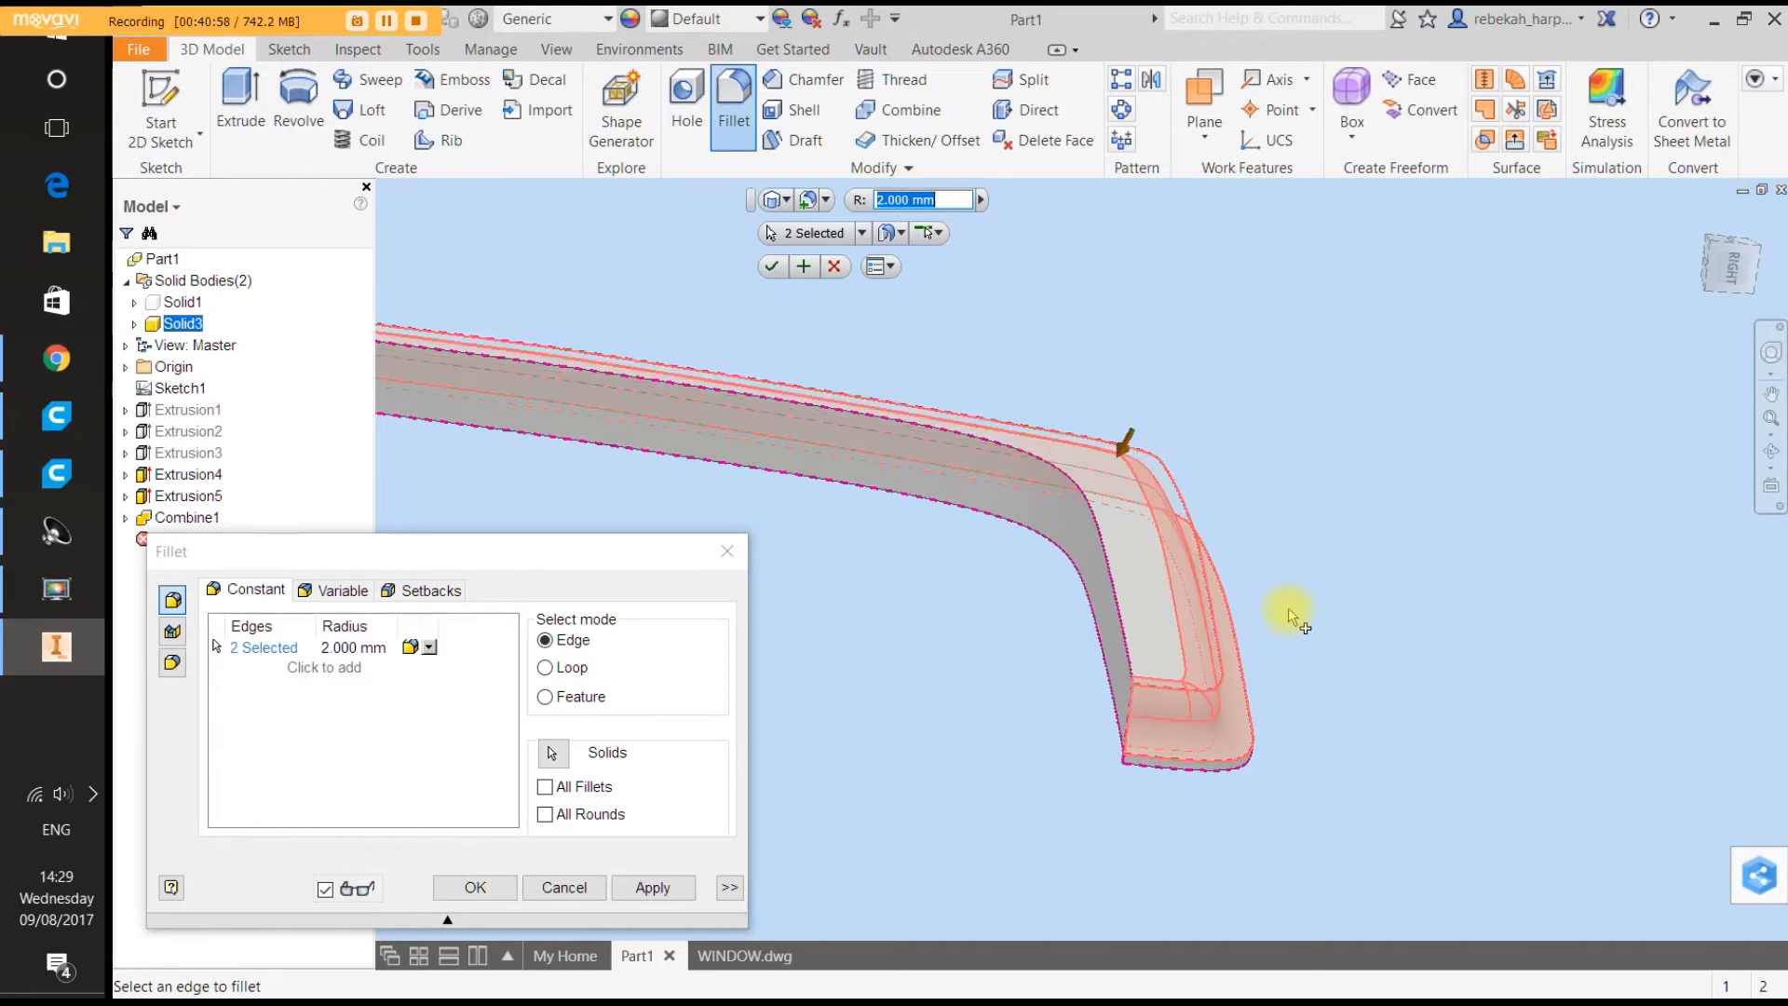
pyautogui.click(653, 888)
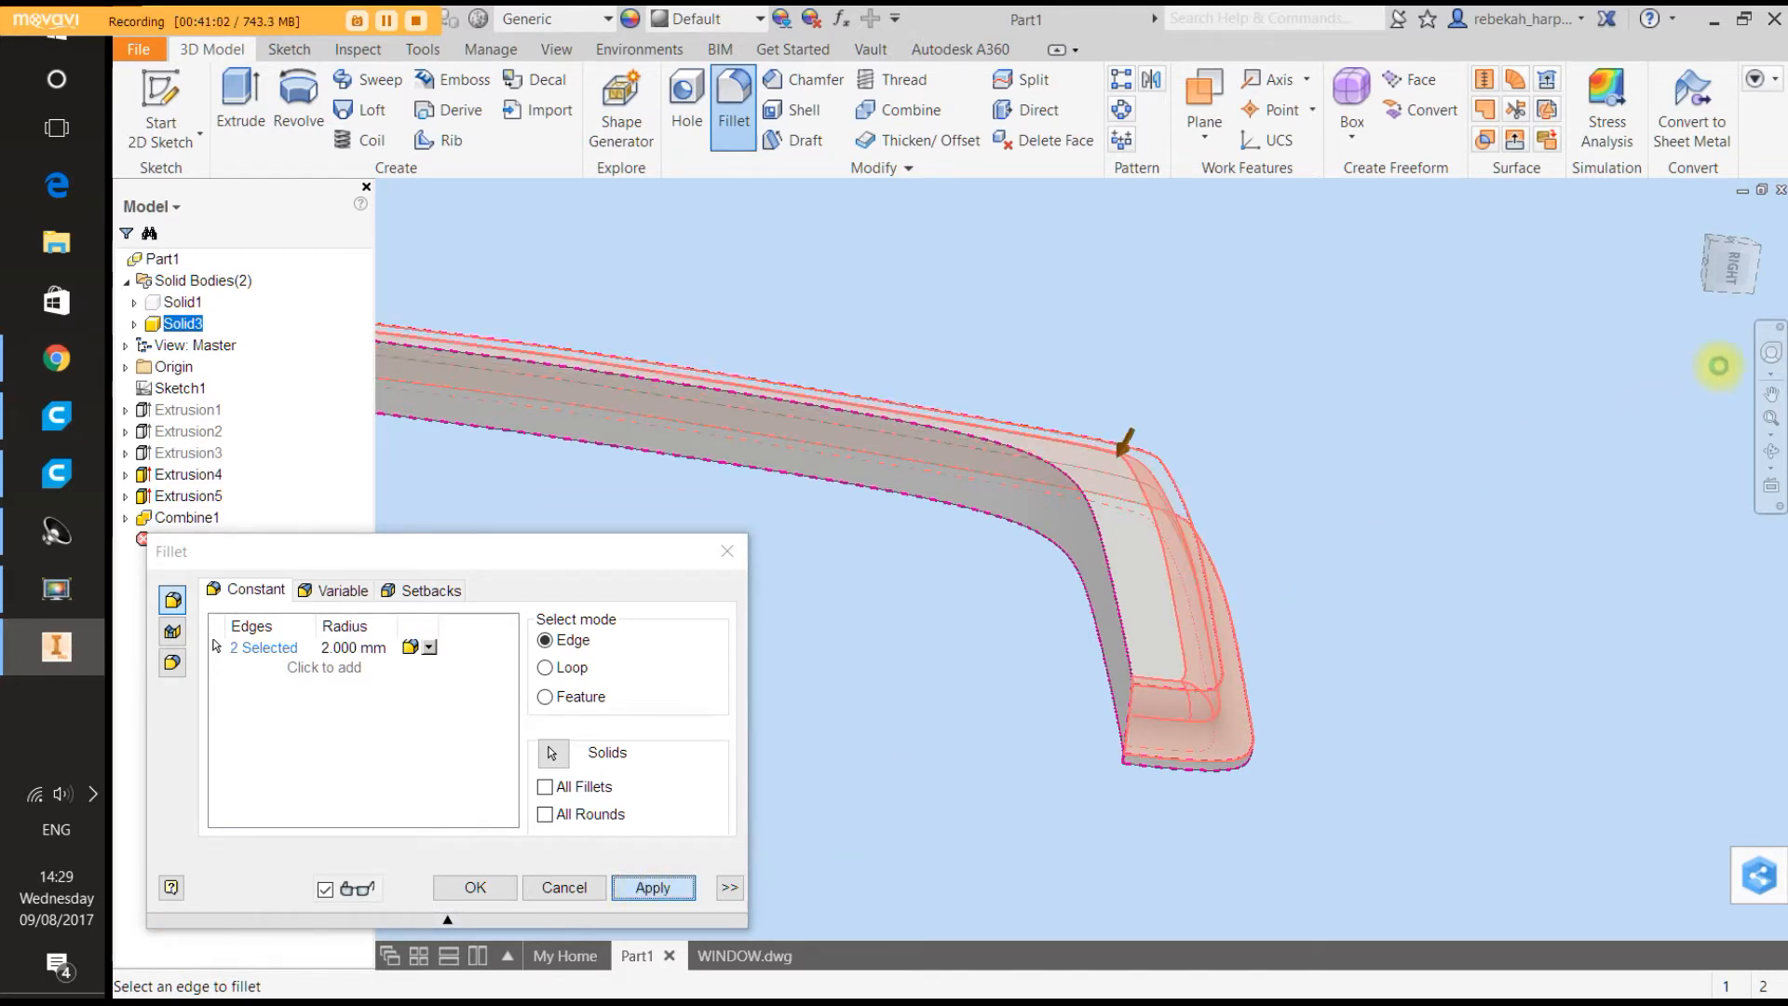
pyautogui.click(1770, 356)
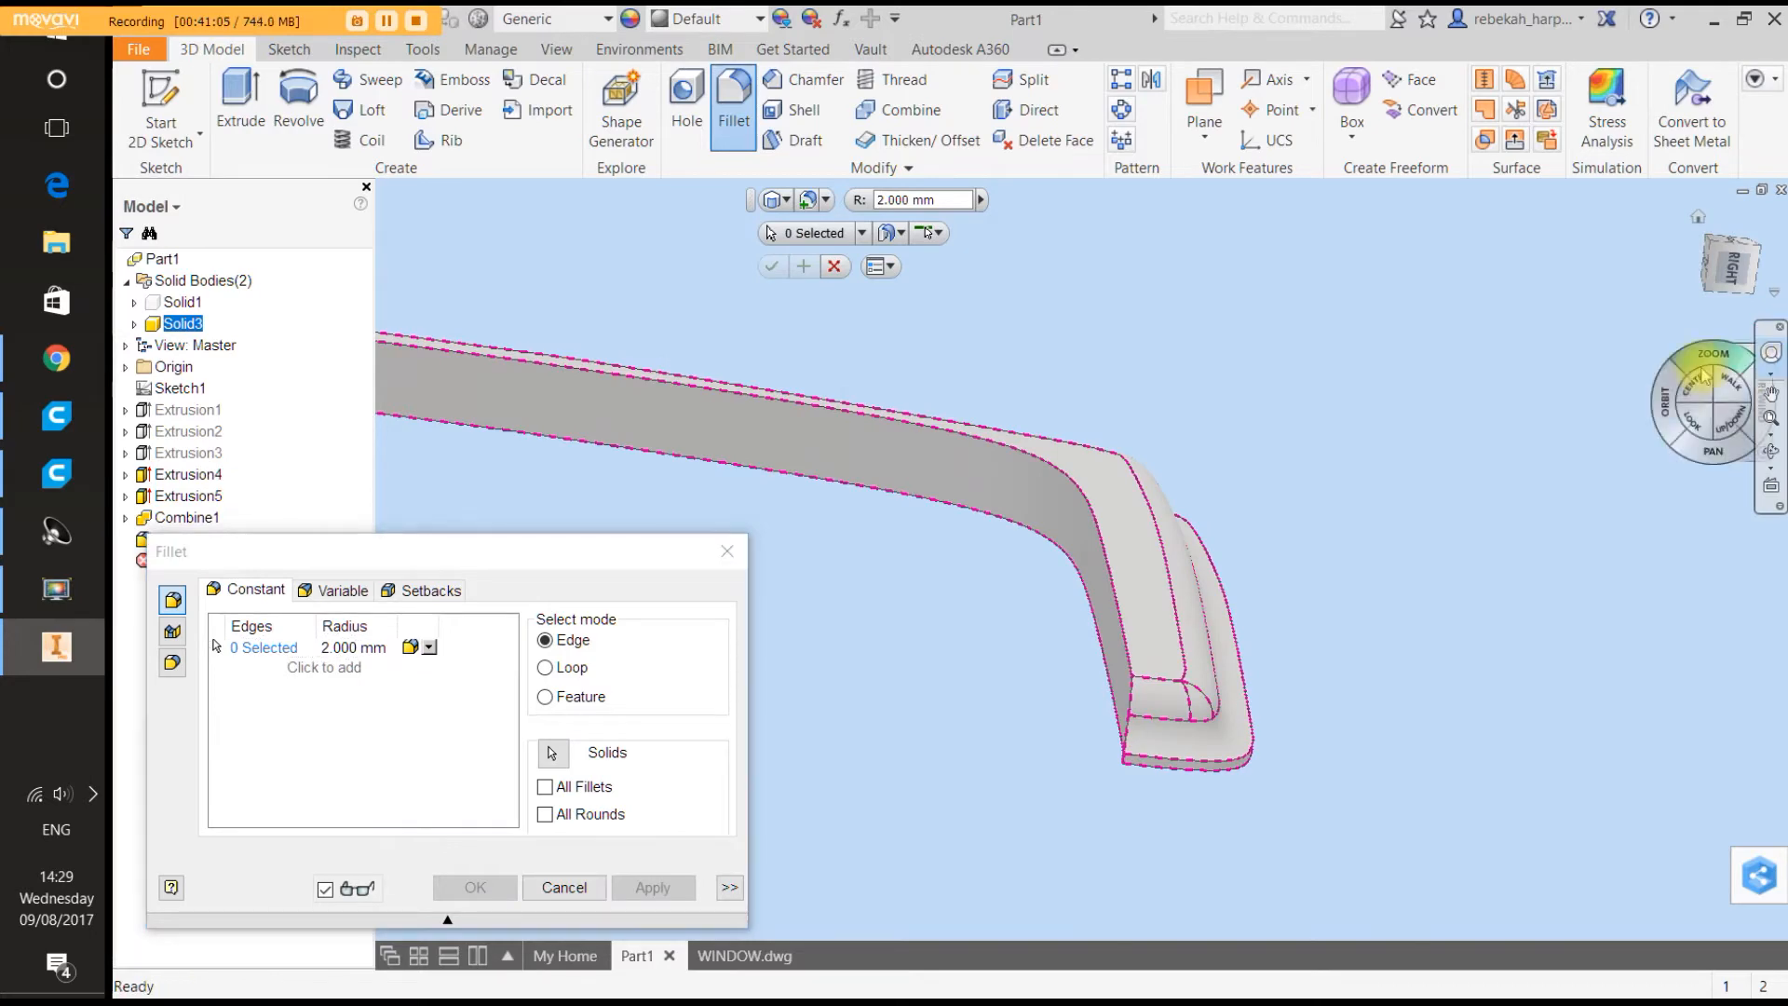
pyautogui.moveTo(1684, 390); pyautogui.dragTo(1135, 364)
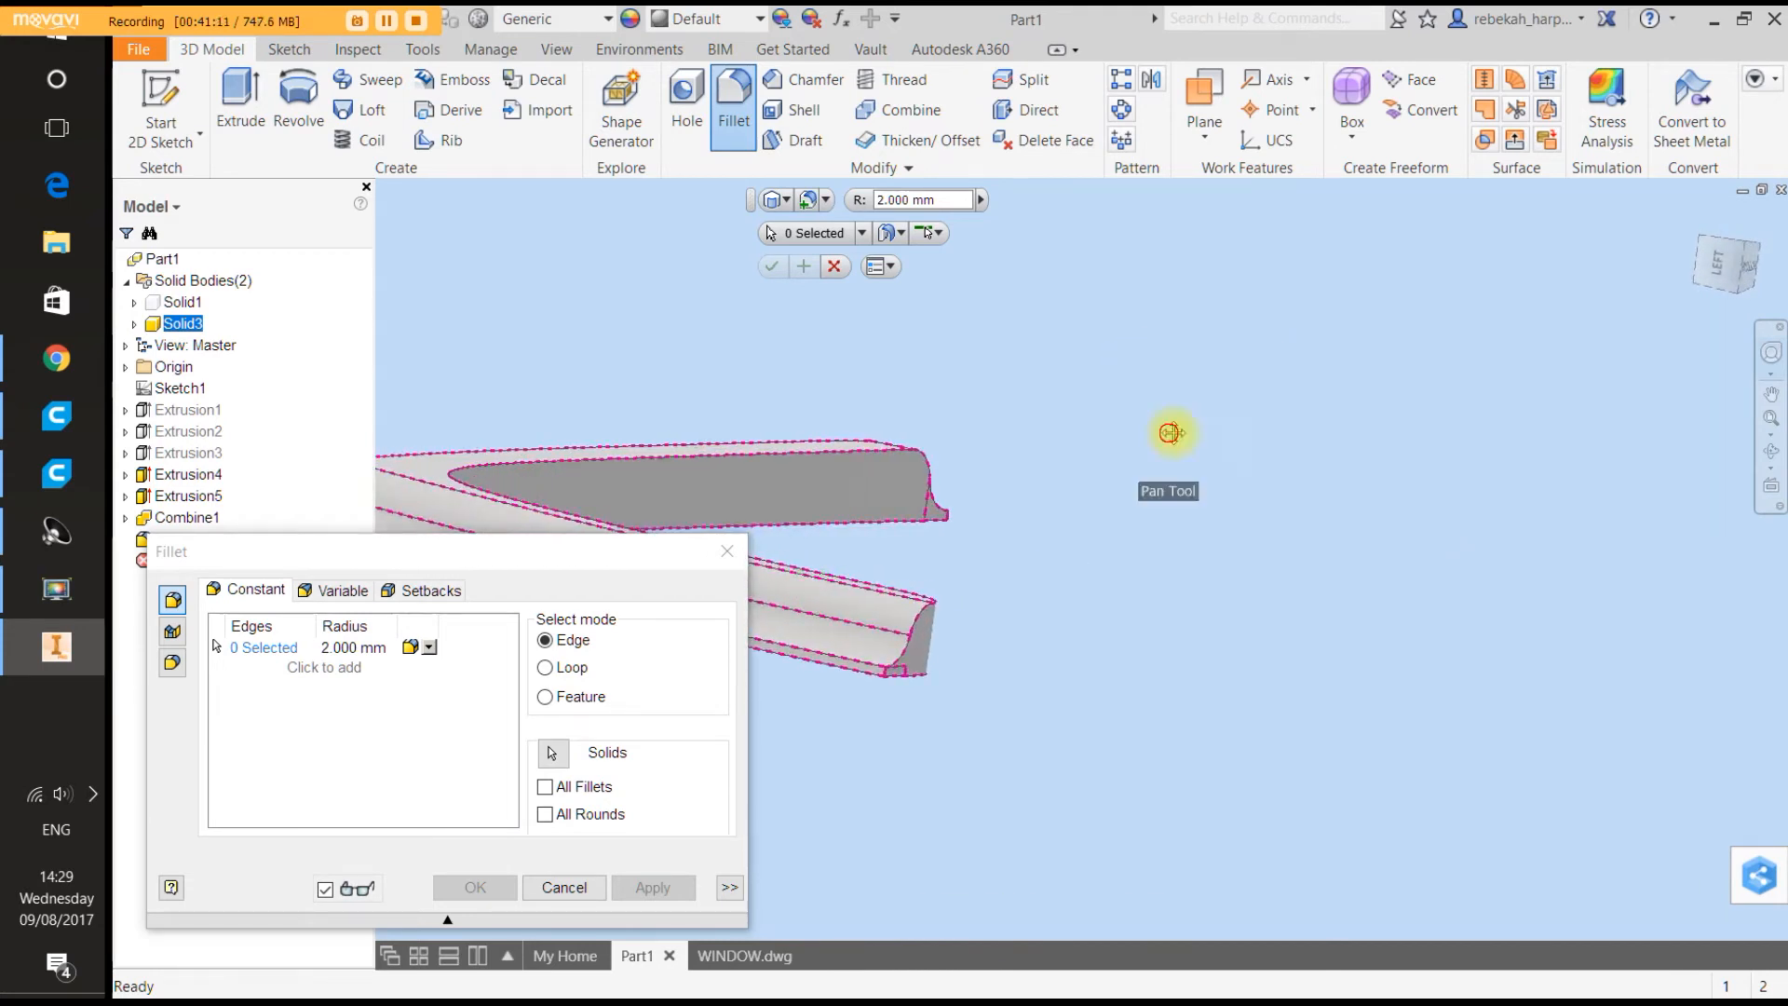
pyautogui.moveTo(1170, 431); pyautogui.dragTo(1339, 424)
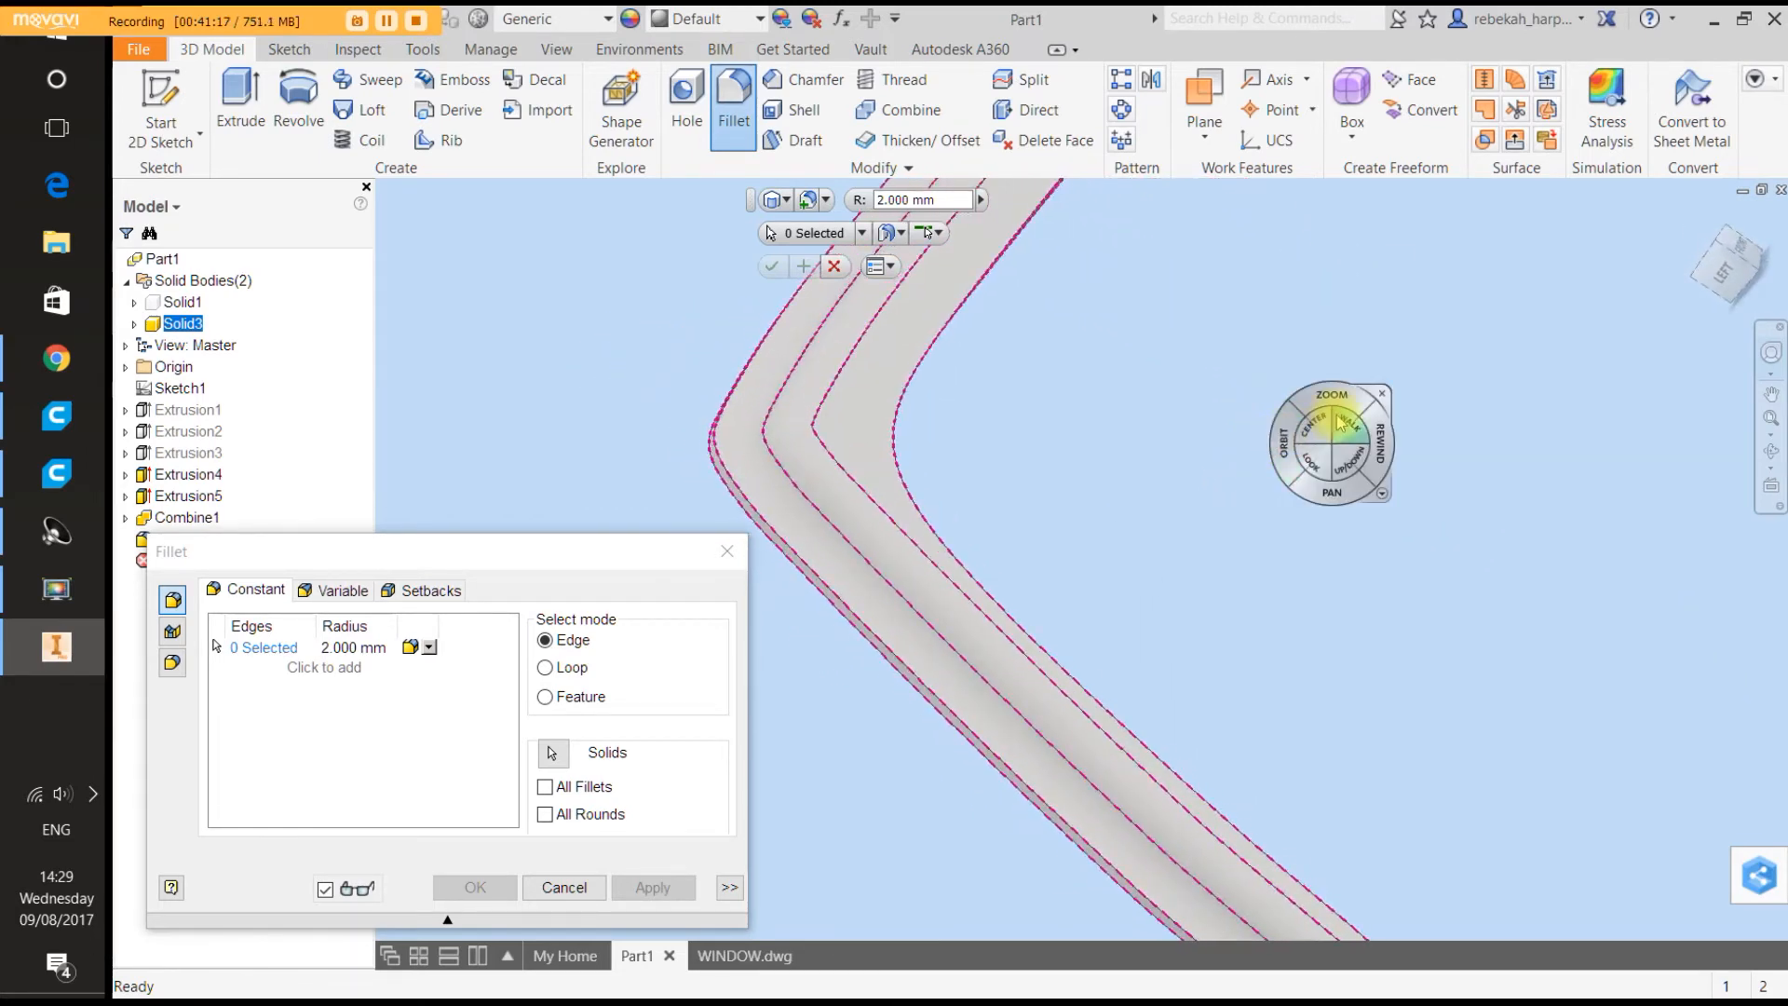
pyautogui.click(1382, 393)
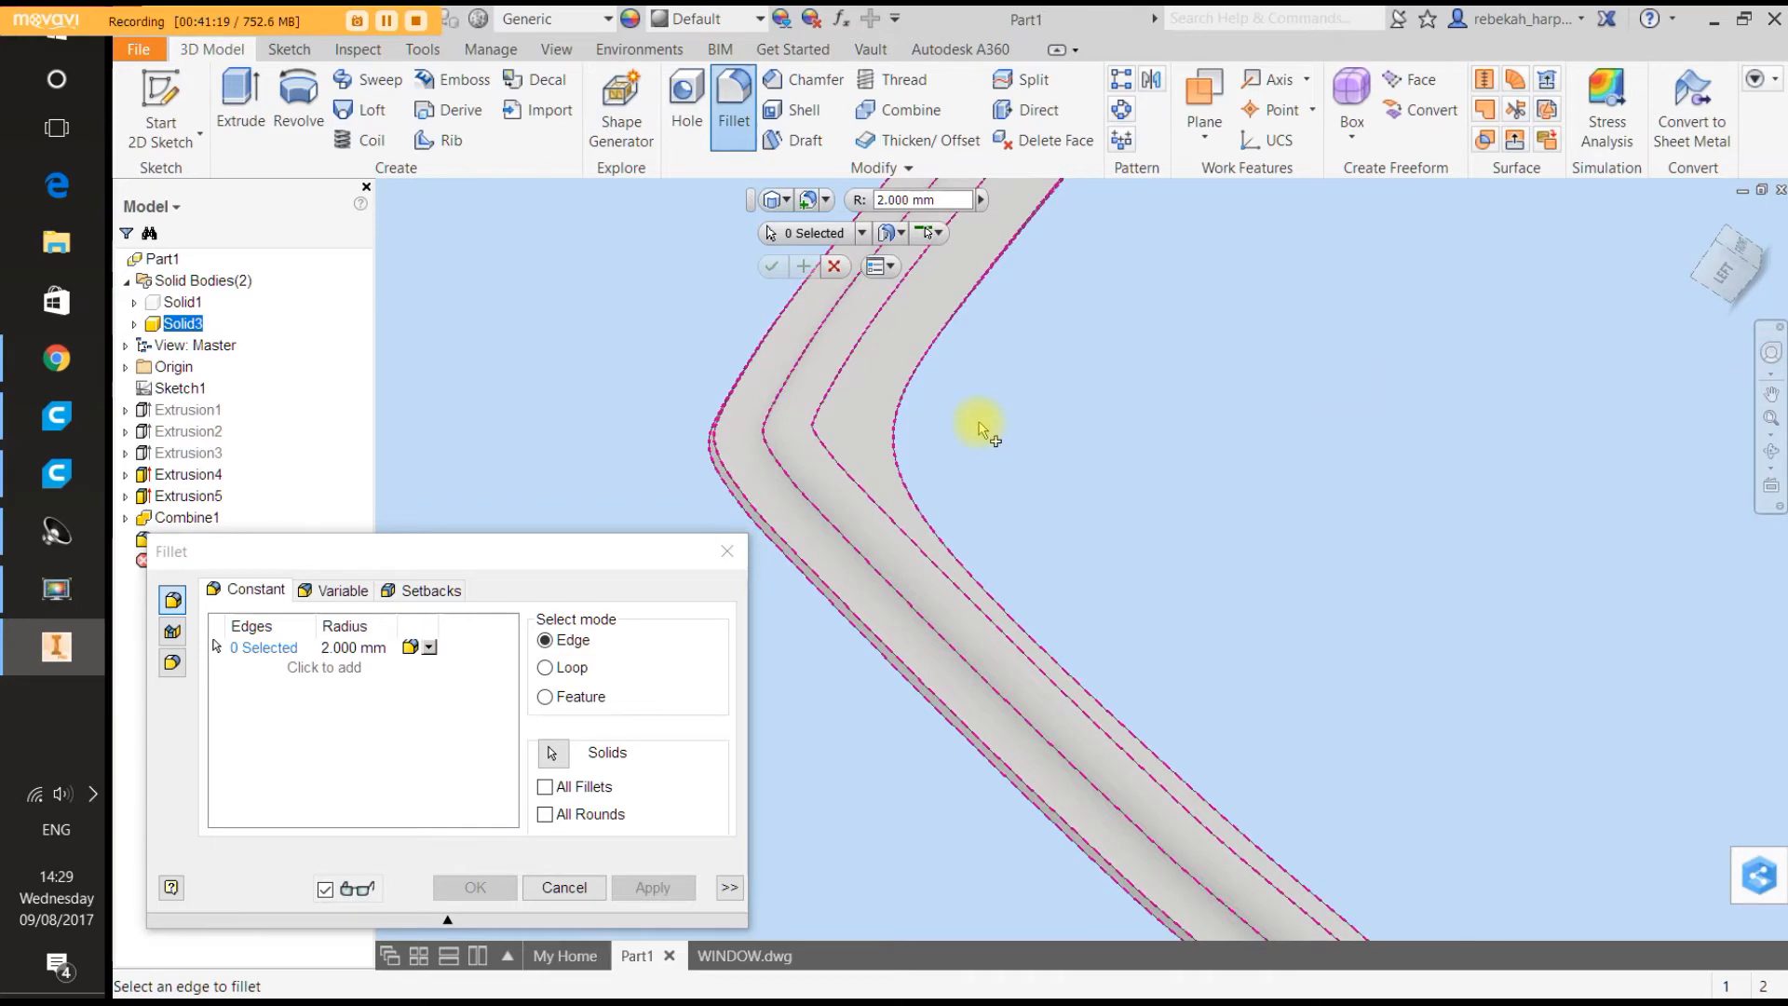
pyautogui.click(728, 551)
# Edit the existing fillet on the L-shaped solid and set its radius to 3 mm.
pyautogui.rightClick(173, 536)
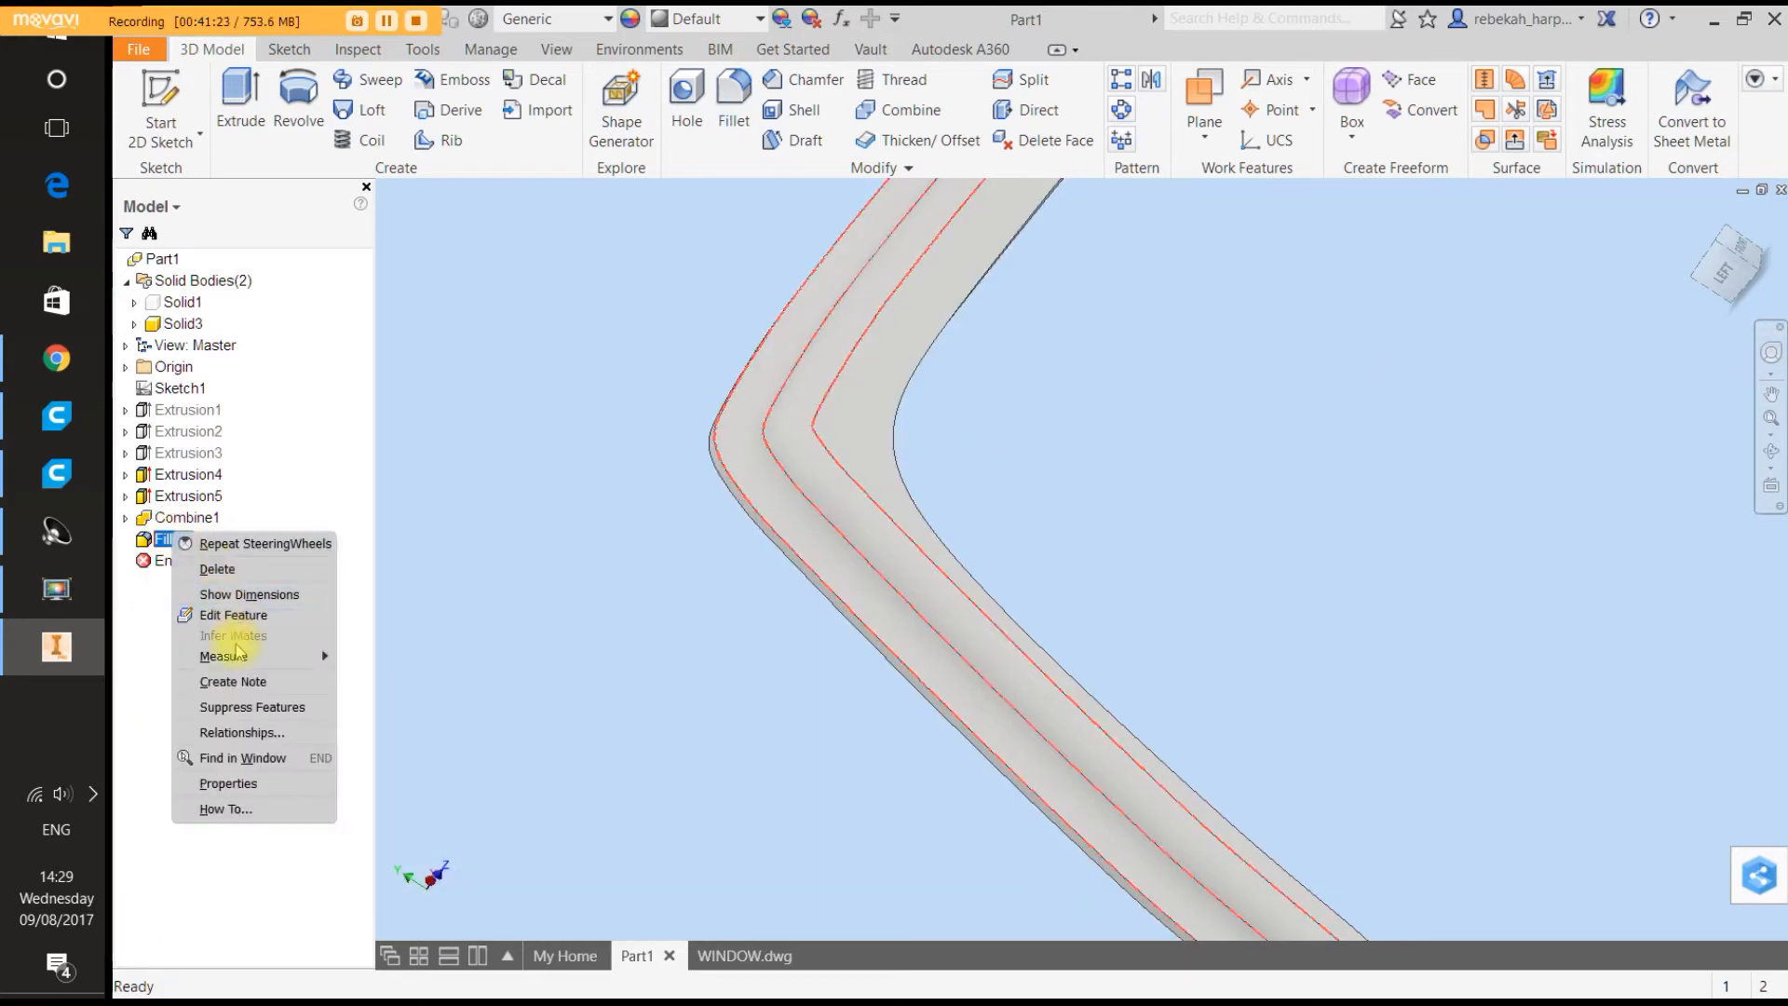
pyautogui.click(234, 615)
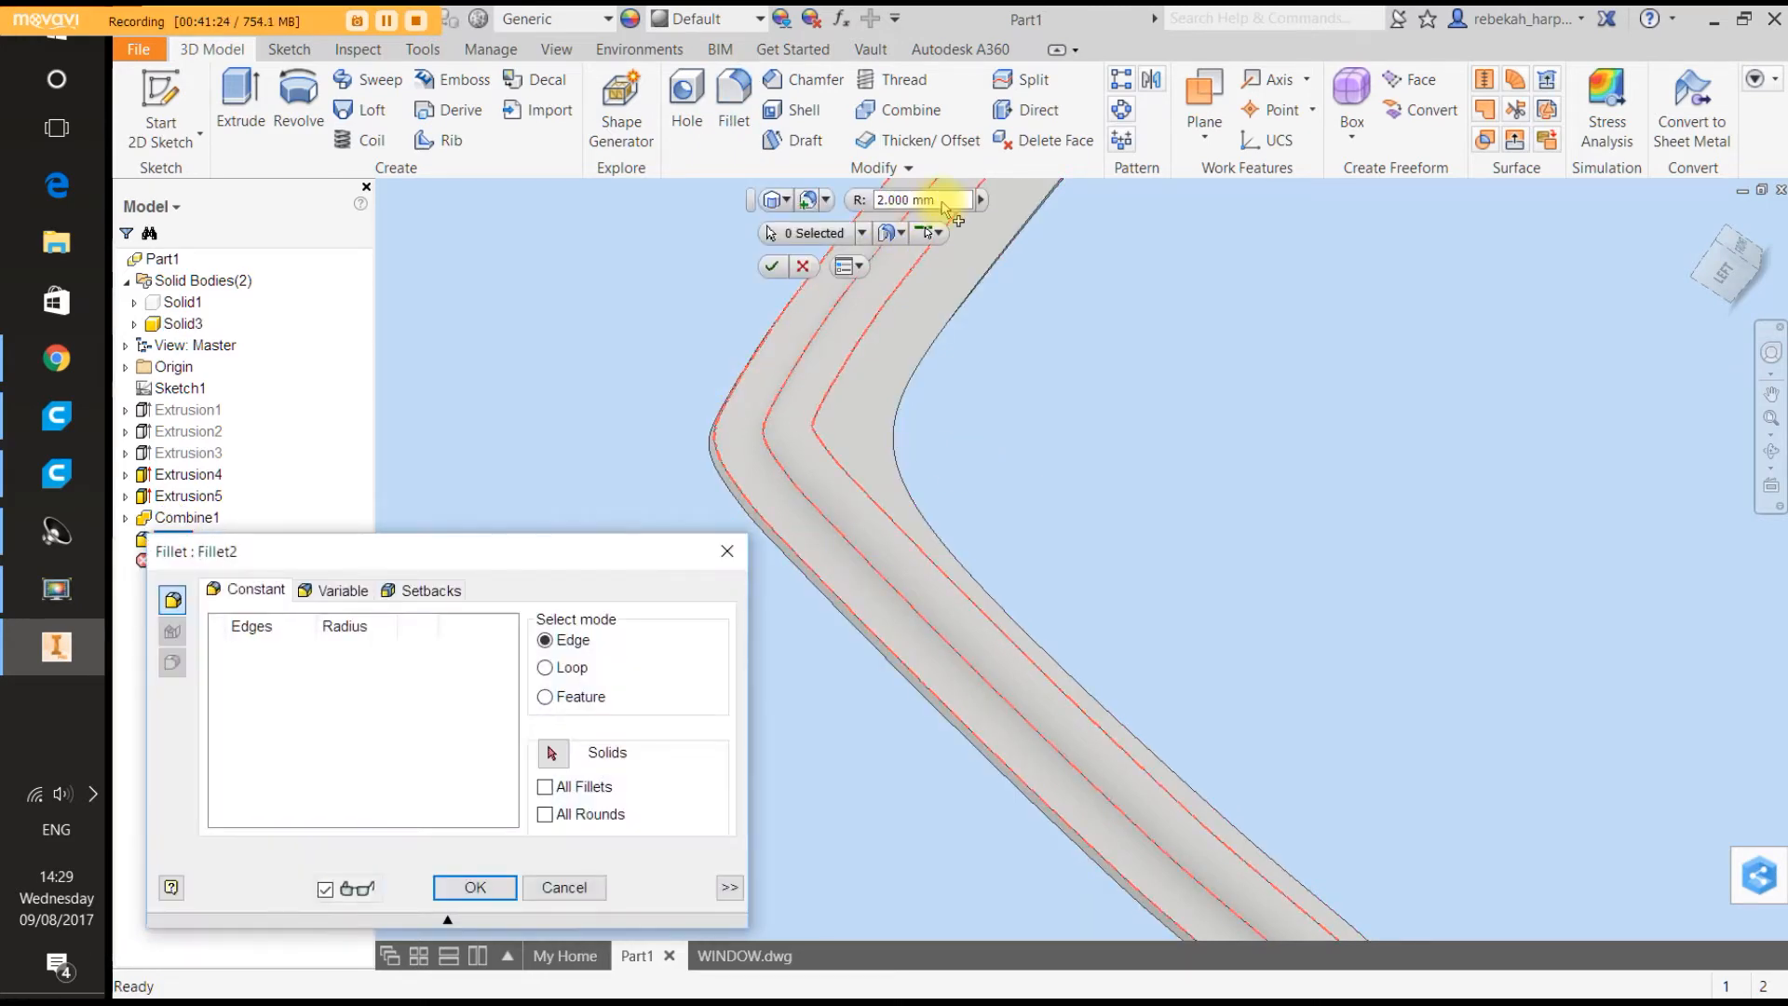
pyautogui.moveTo(895, 201); pyautogui.dragTo(858, 212)
pyautogui.write('3')
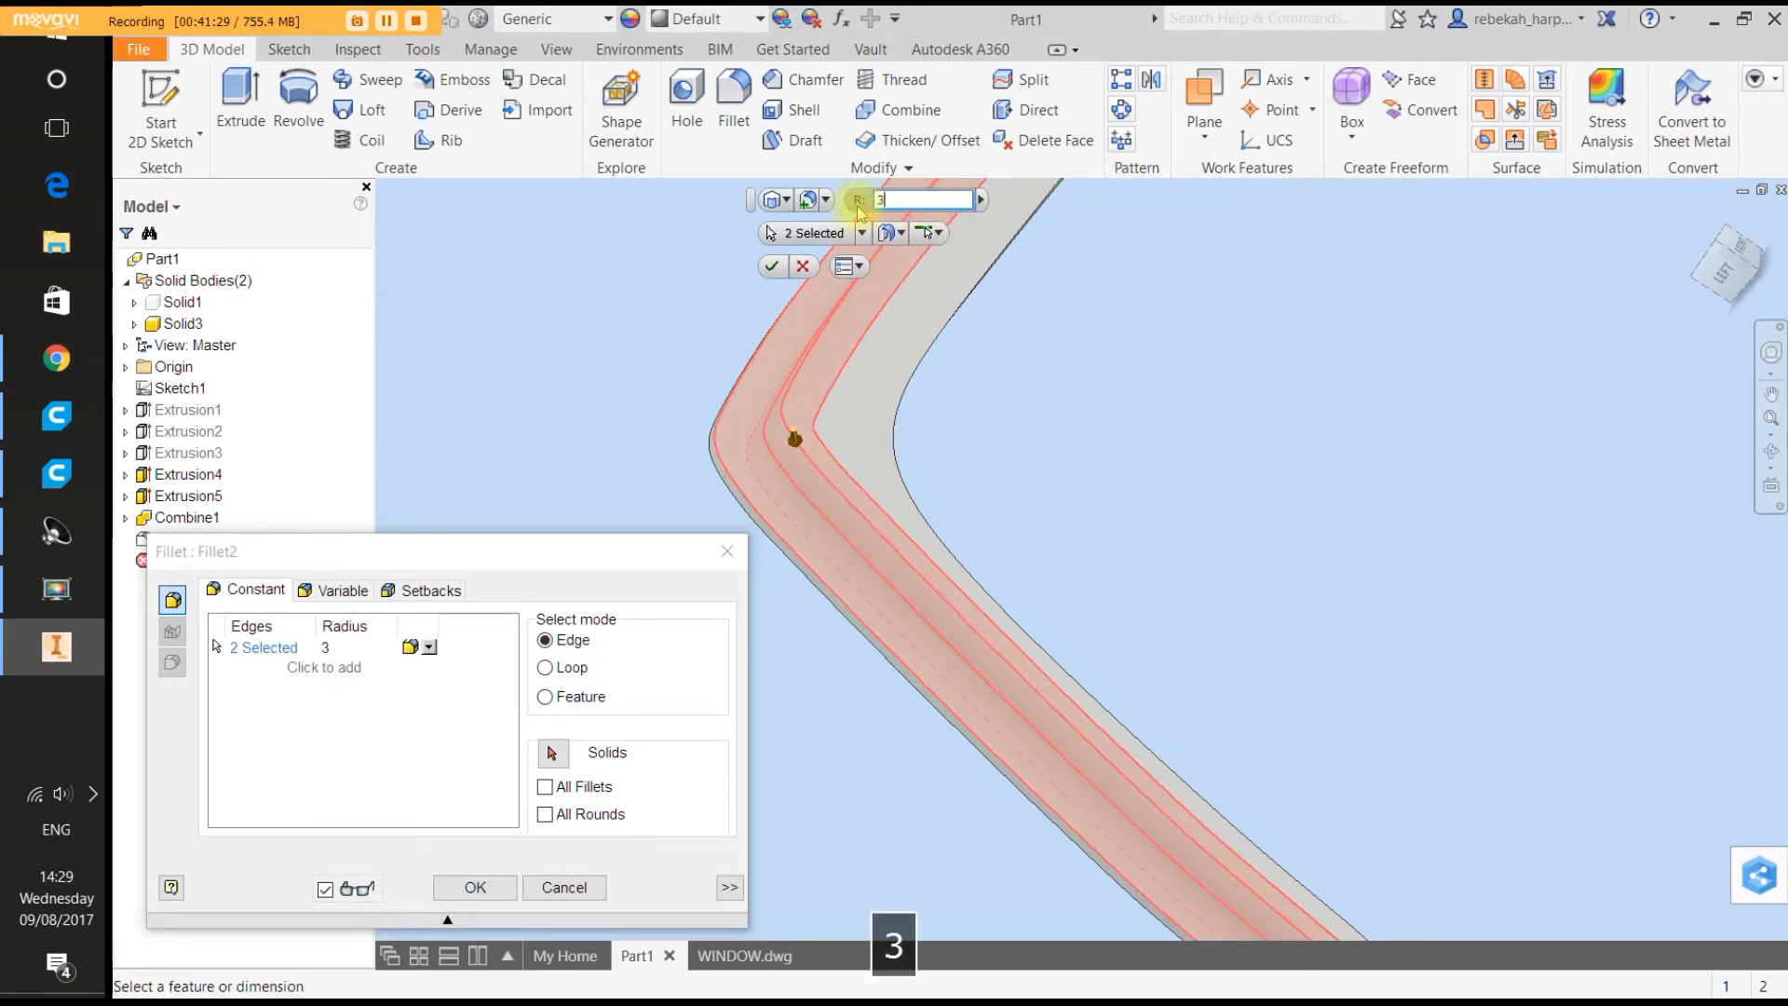
pyautogui.click(775, 268)
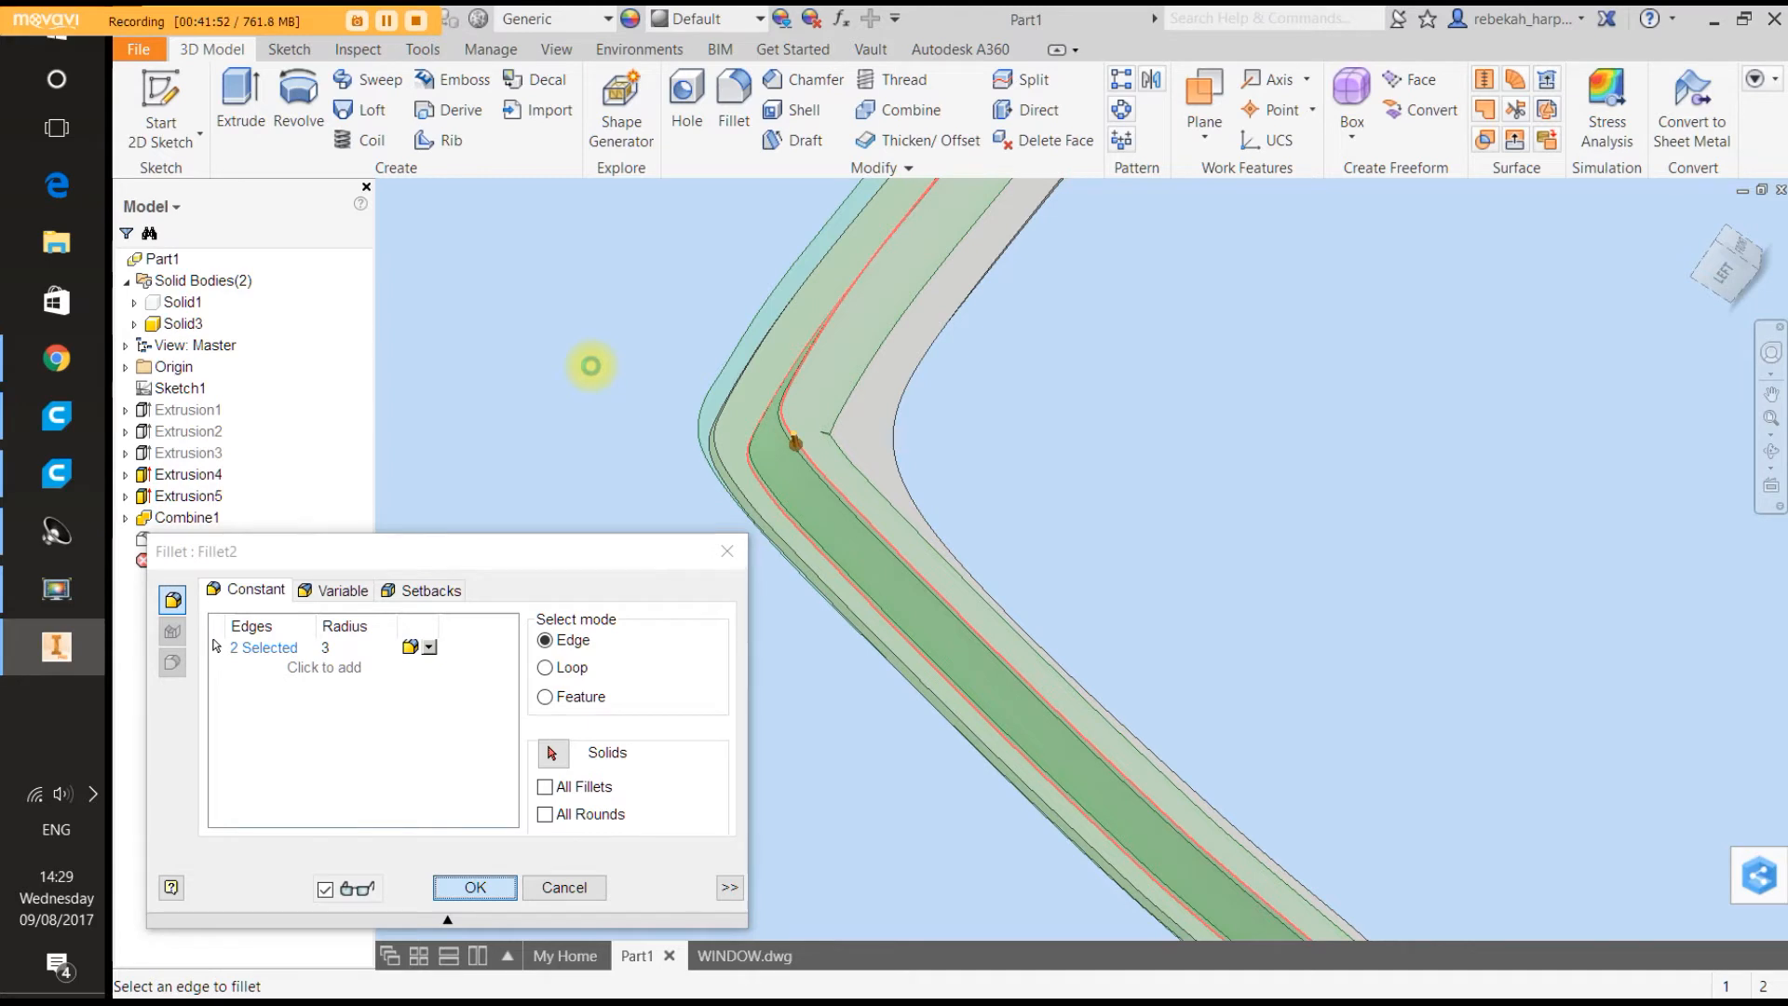
pyautogui.press('Return')
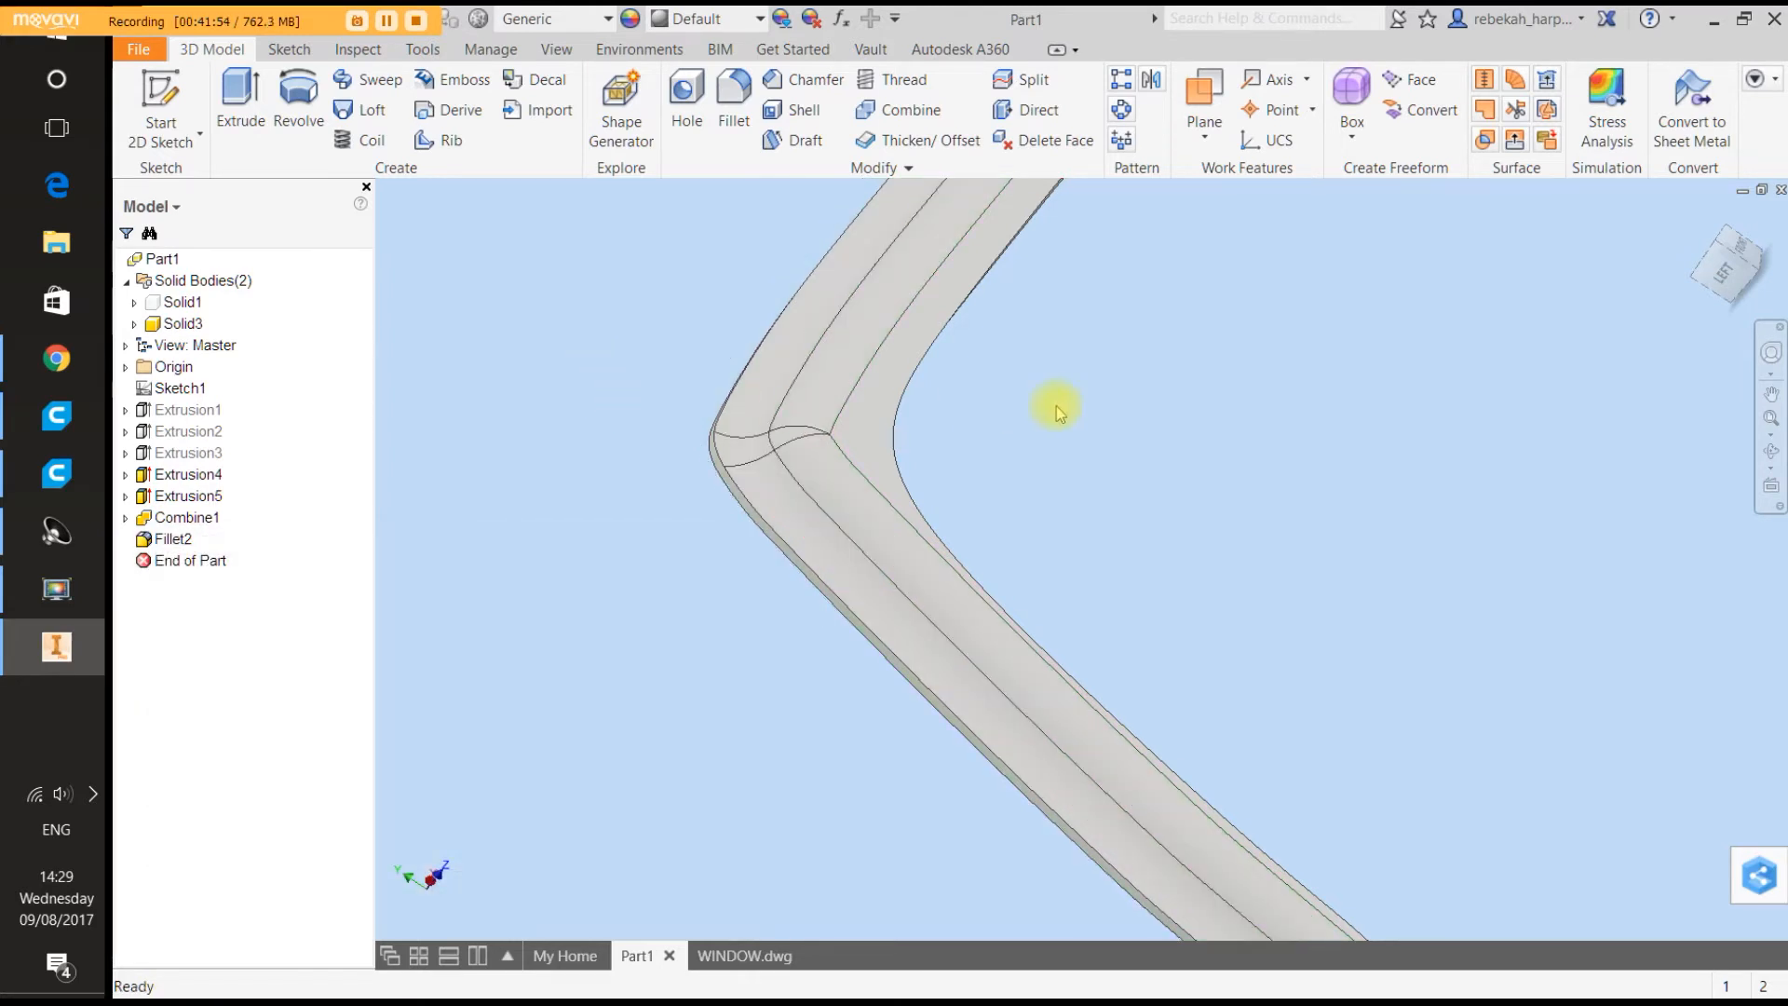
pyautogui.click(1772, 352)
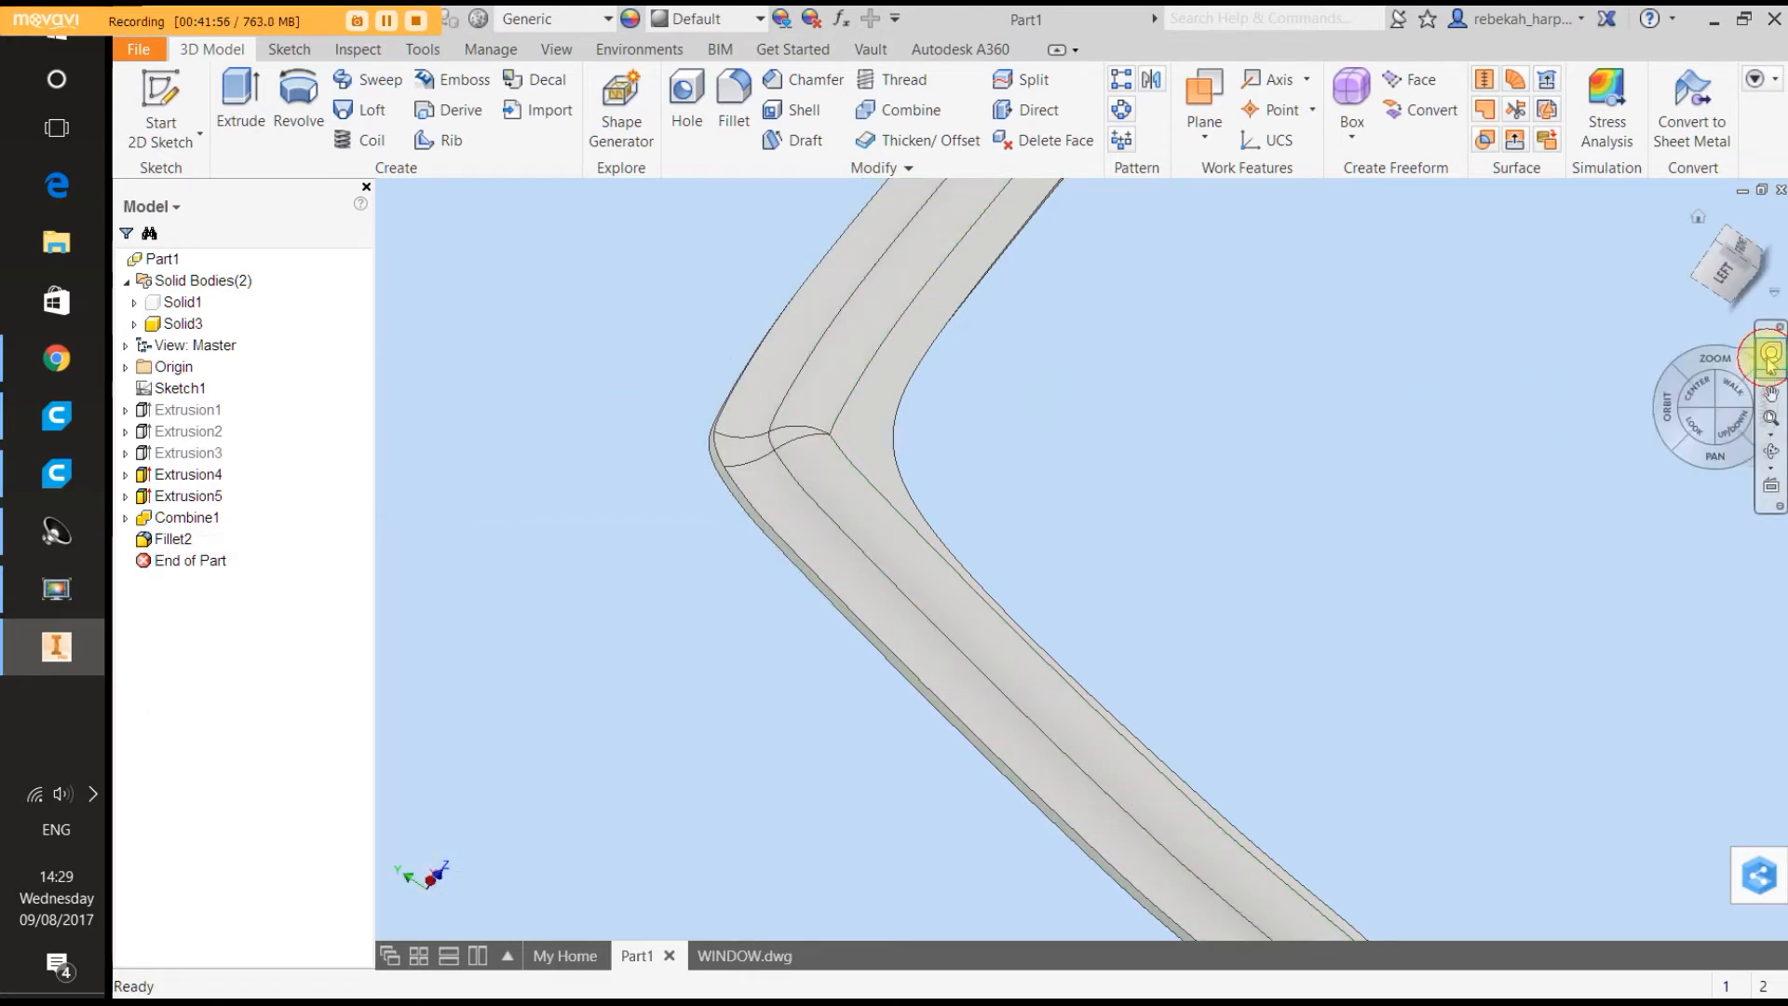
pyautogui.moveTo(1567, 410); pyautogui.dragTo(1253, 351)
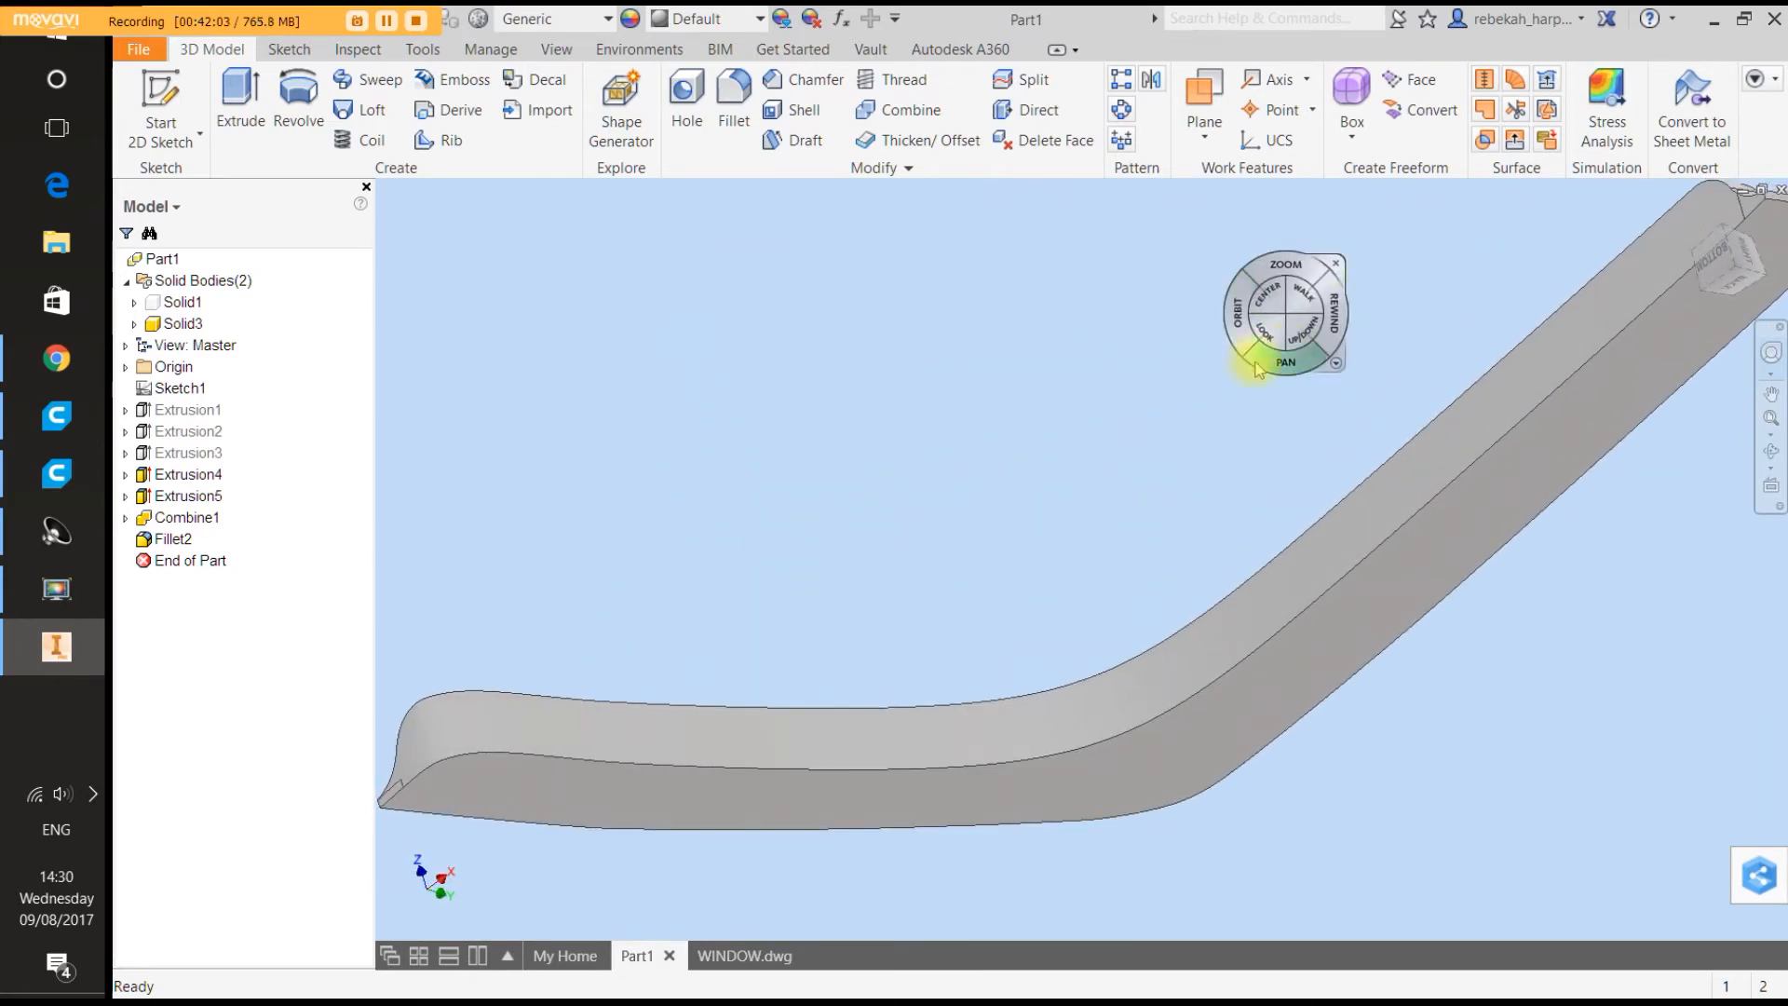
pyautogui.click(1337, 261)
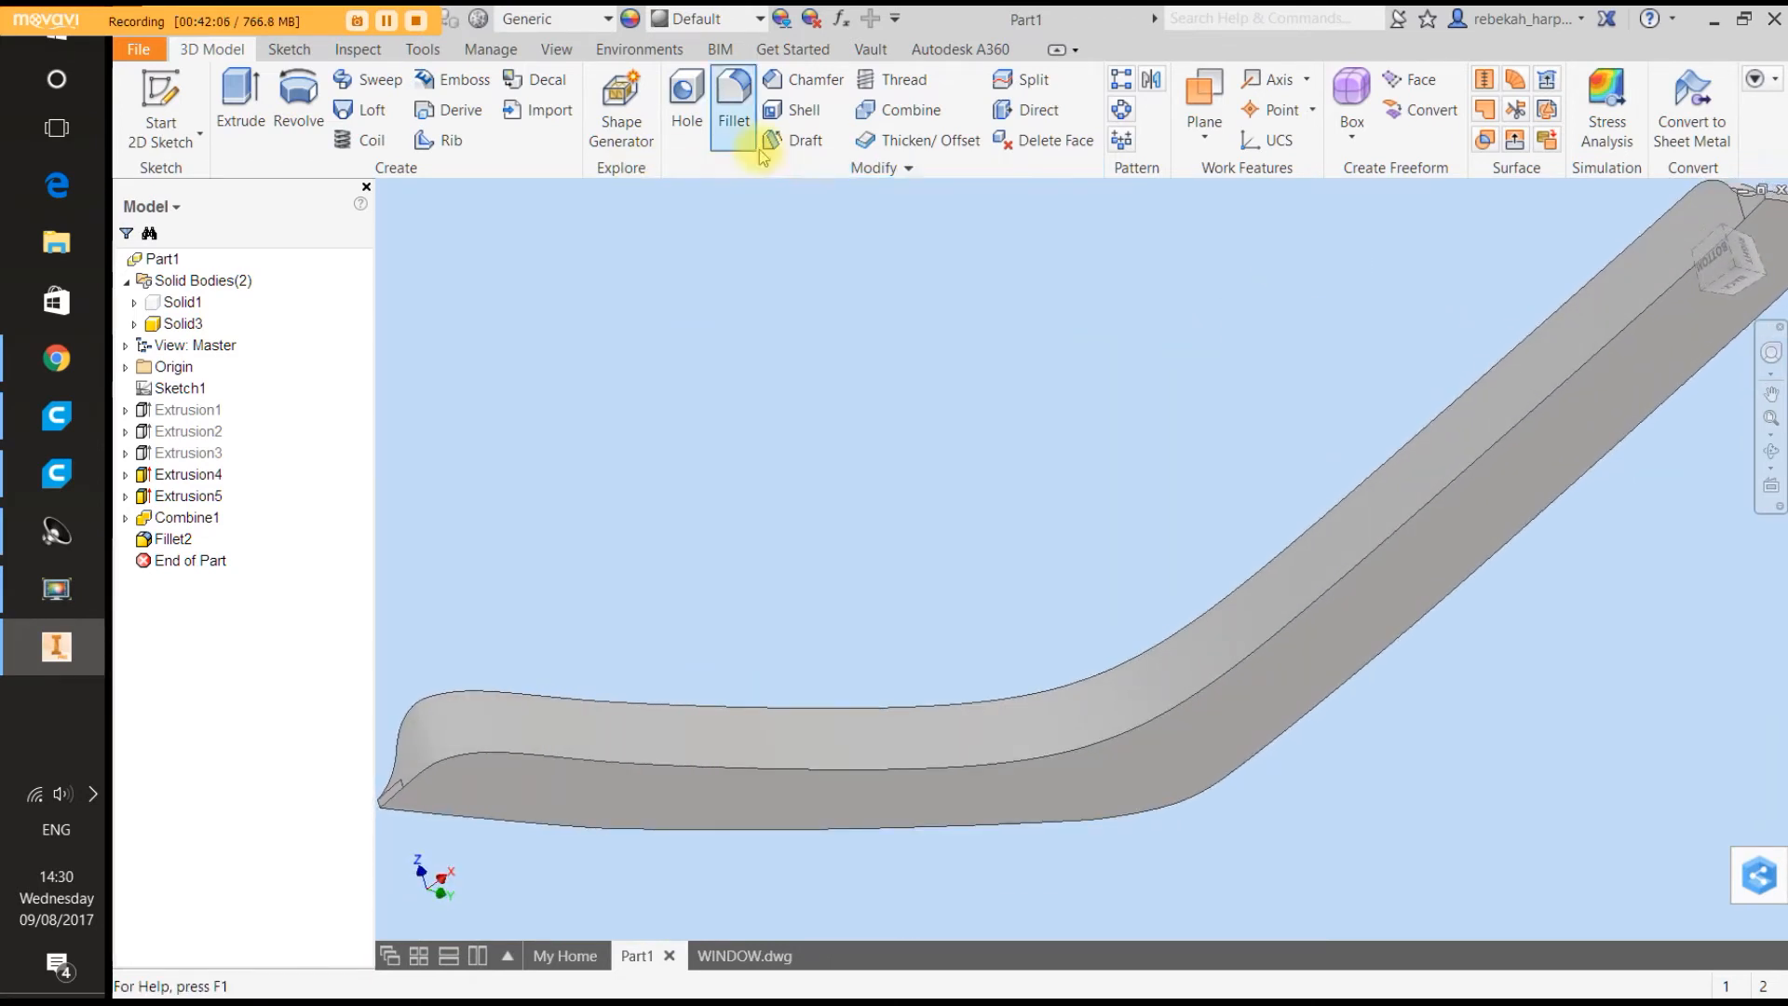
pyautogui.click(775, 112)
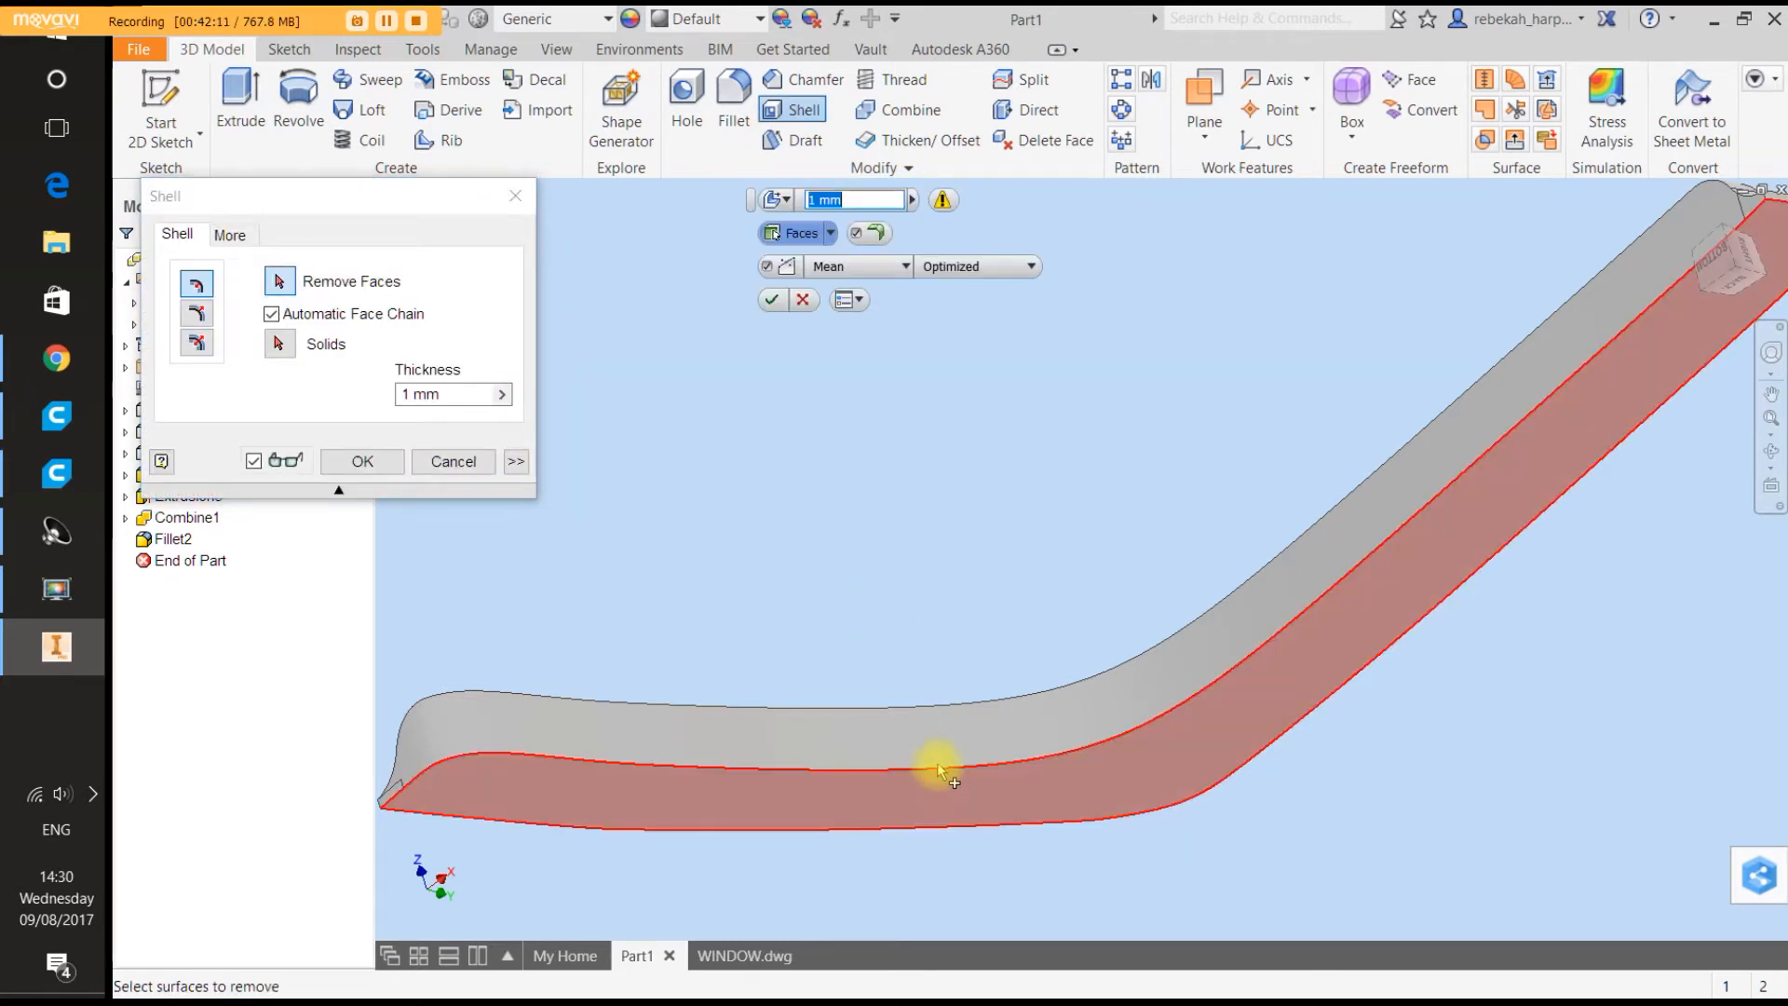
pyautogui.click(939, 765)
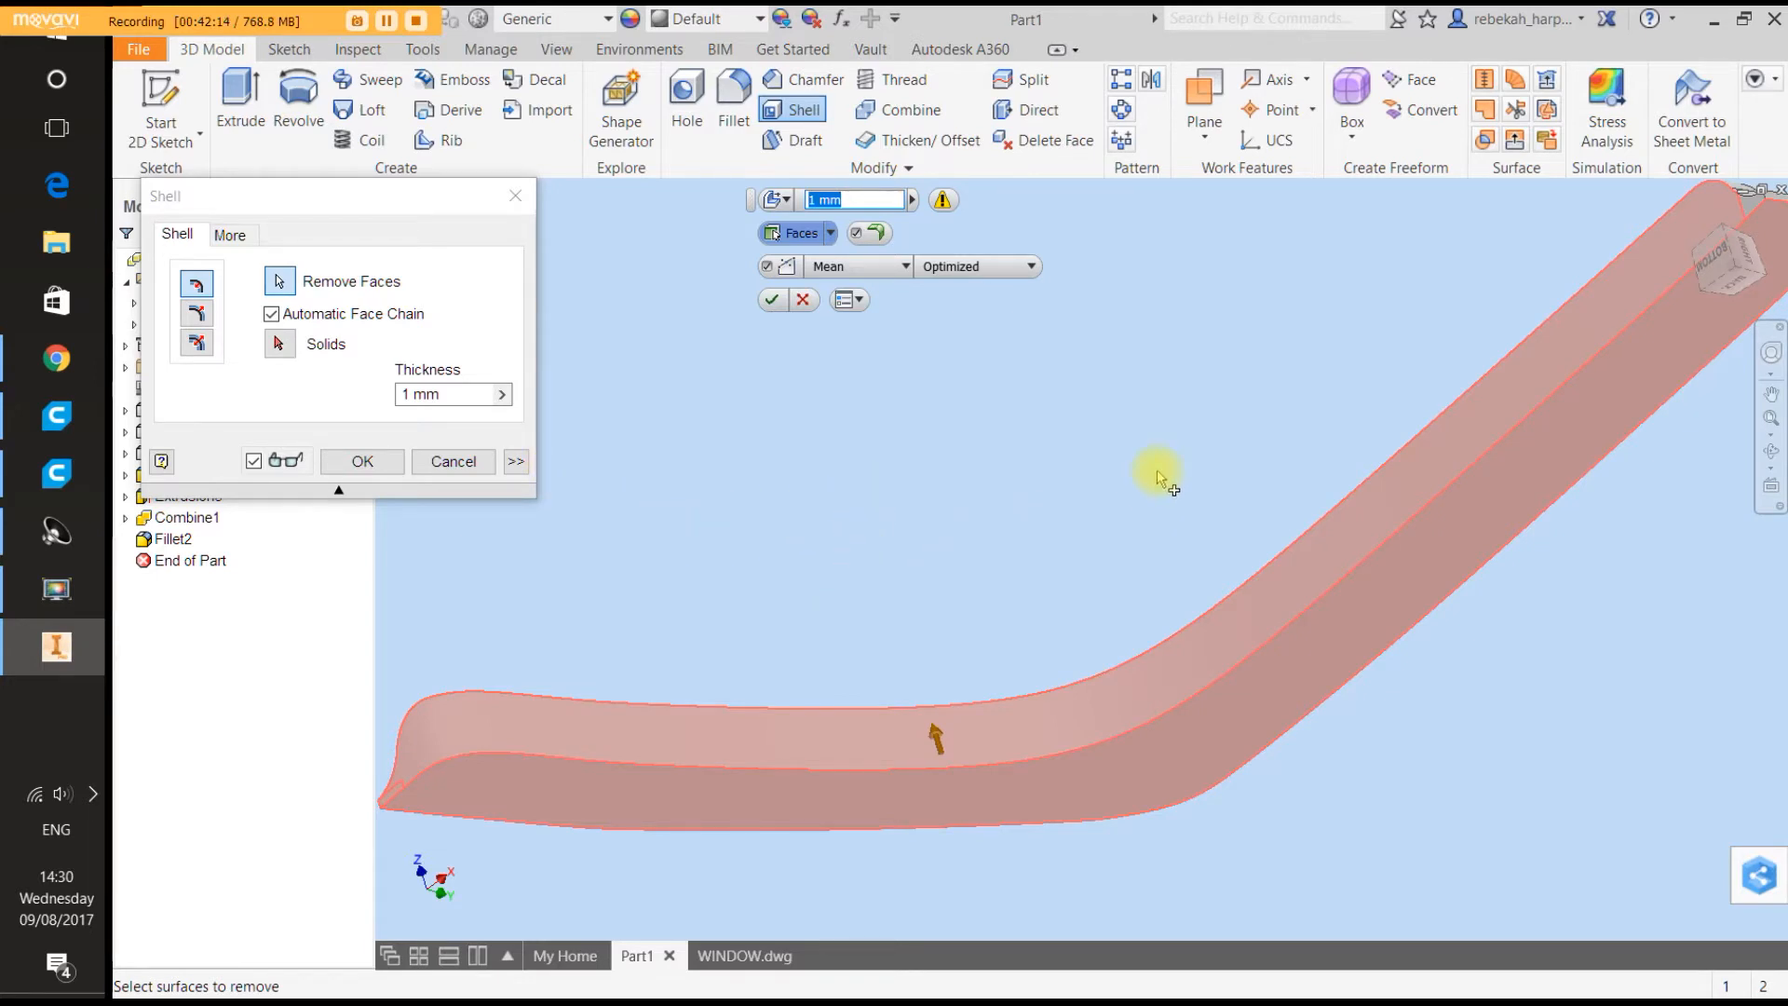
pyautogui.click(453, 461)
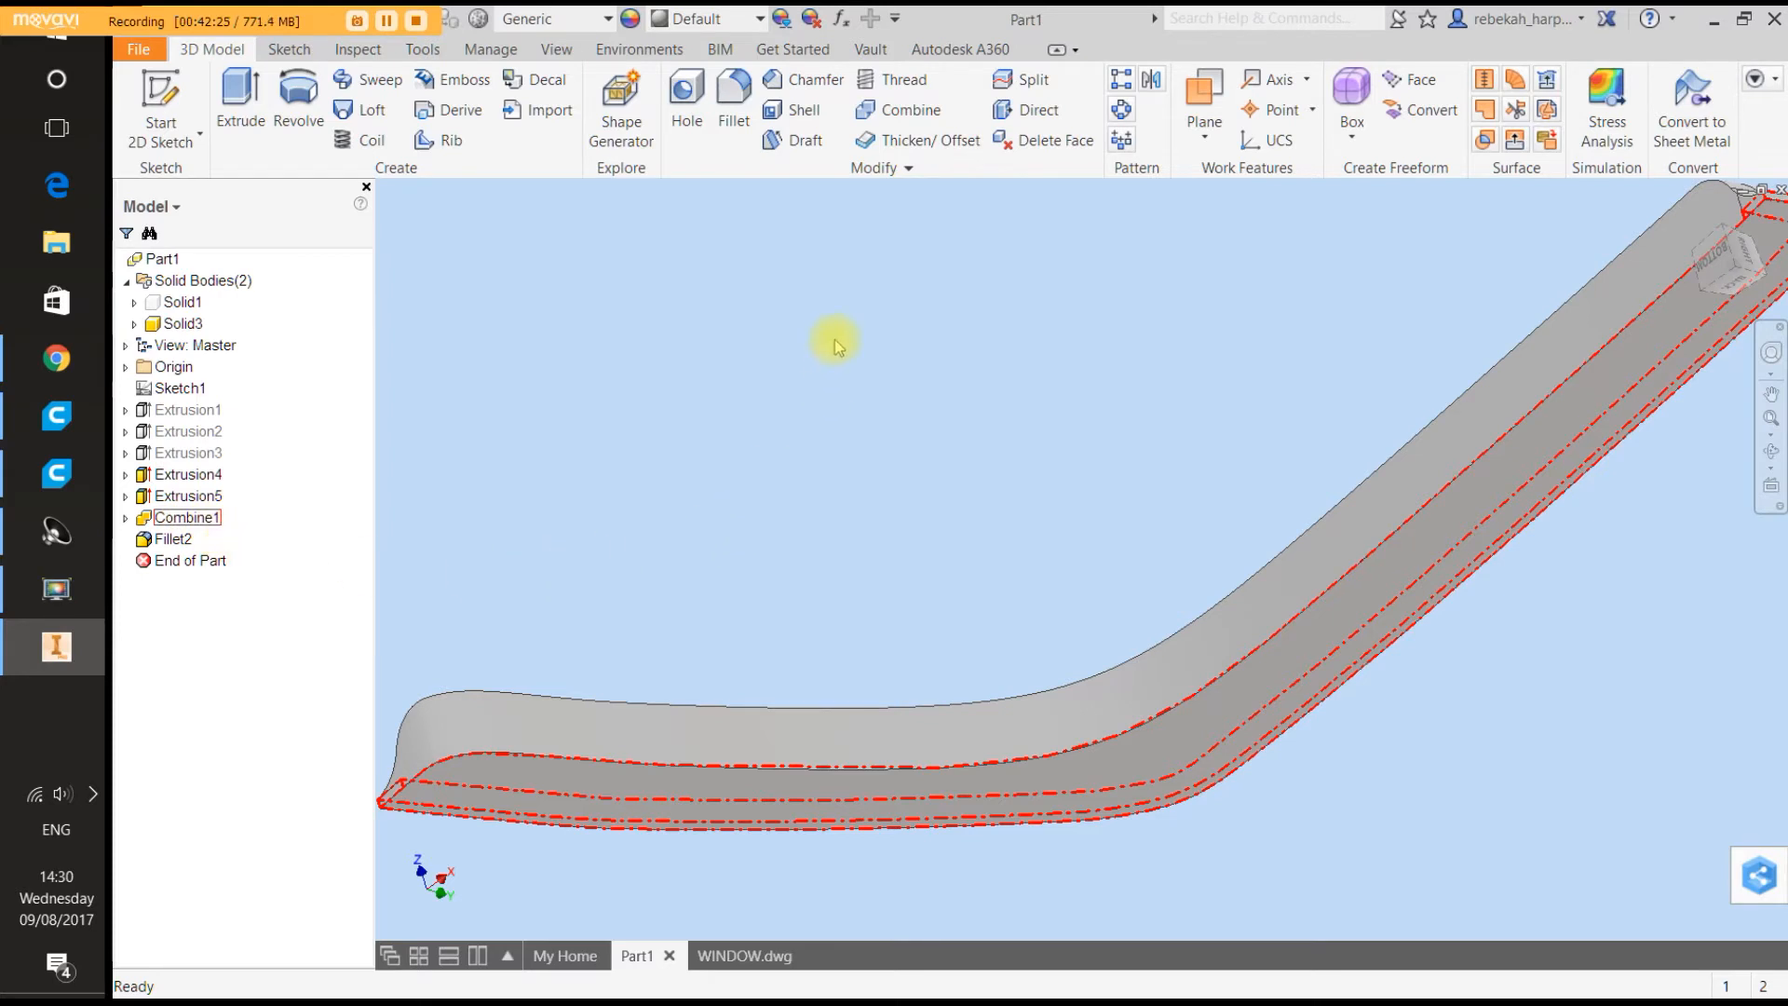
# Try to shell the L-shaped solid with a 0.5 mm thickness, removing its inner side face and flat back face.
pyautogui.click(798, 109)
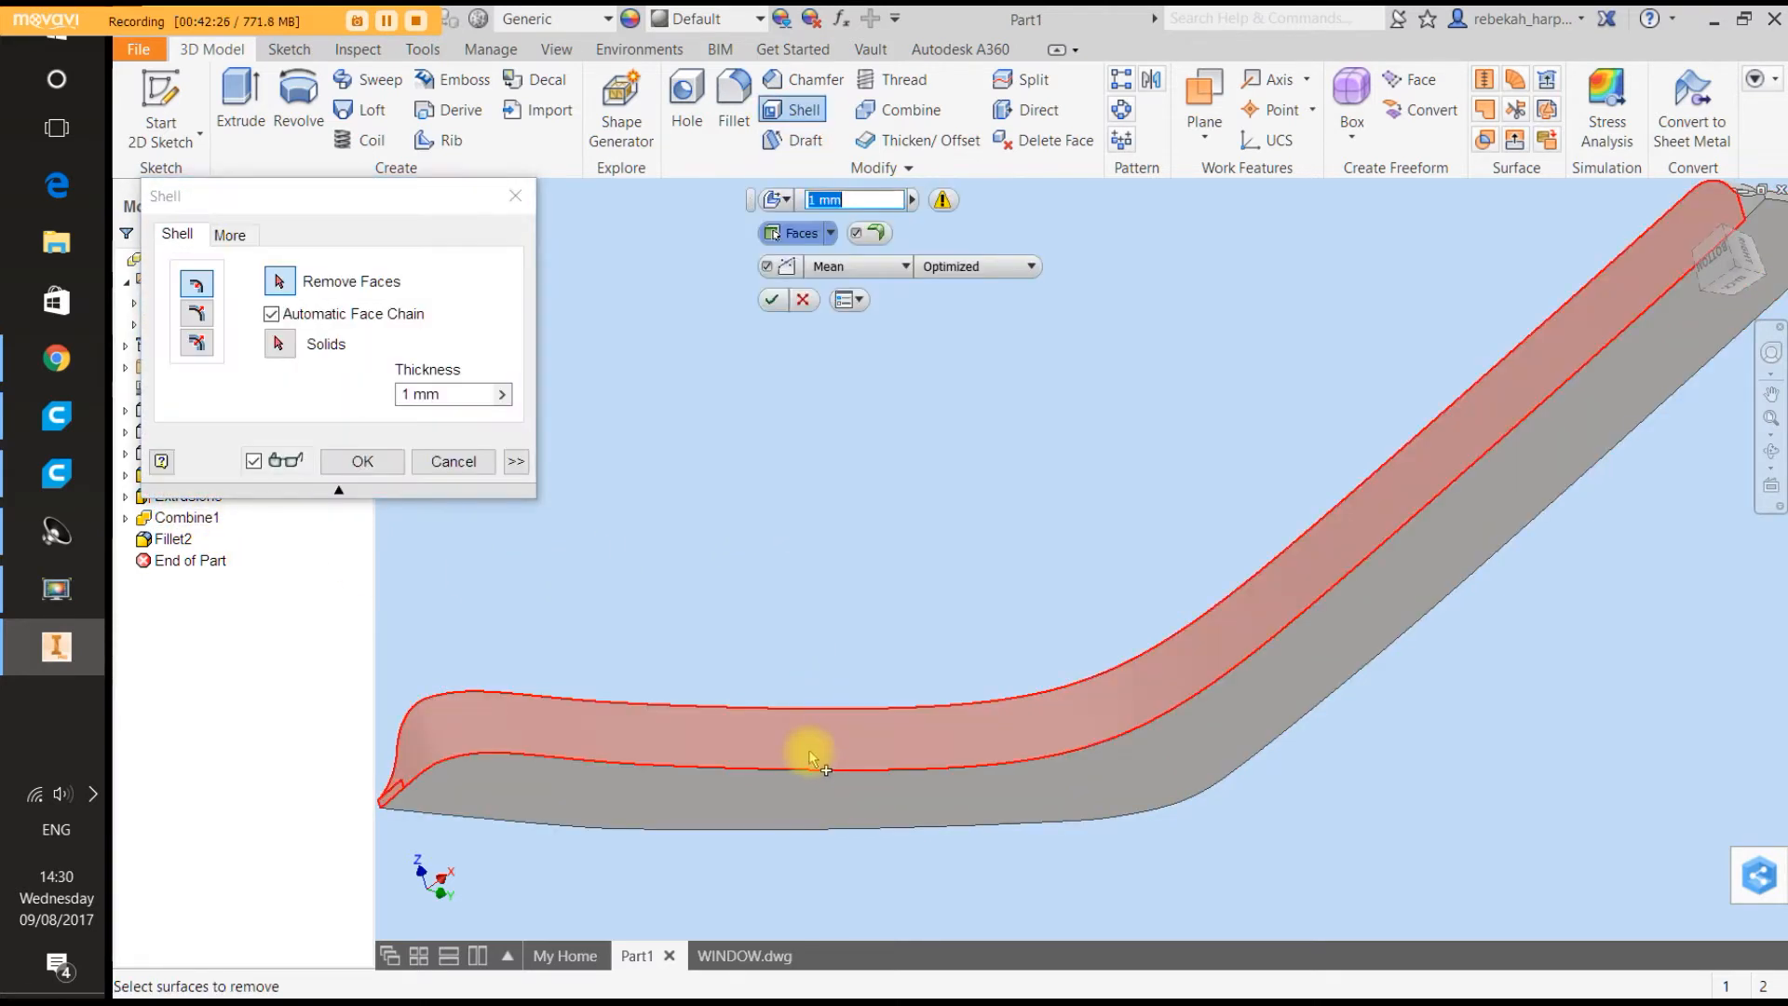
pyautogui.click(810, 756)
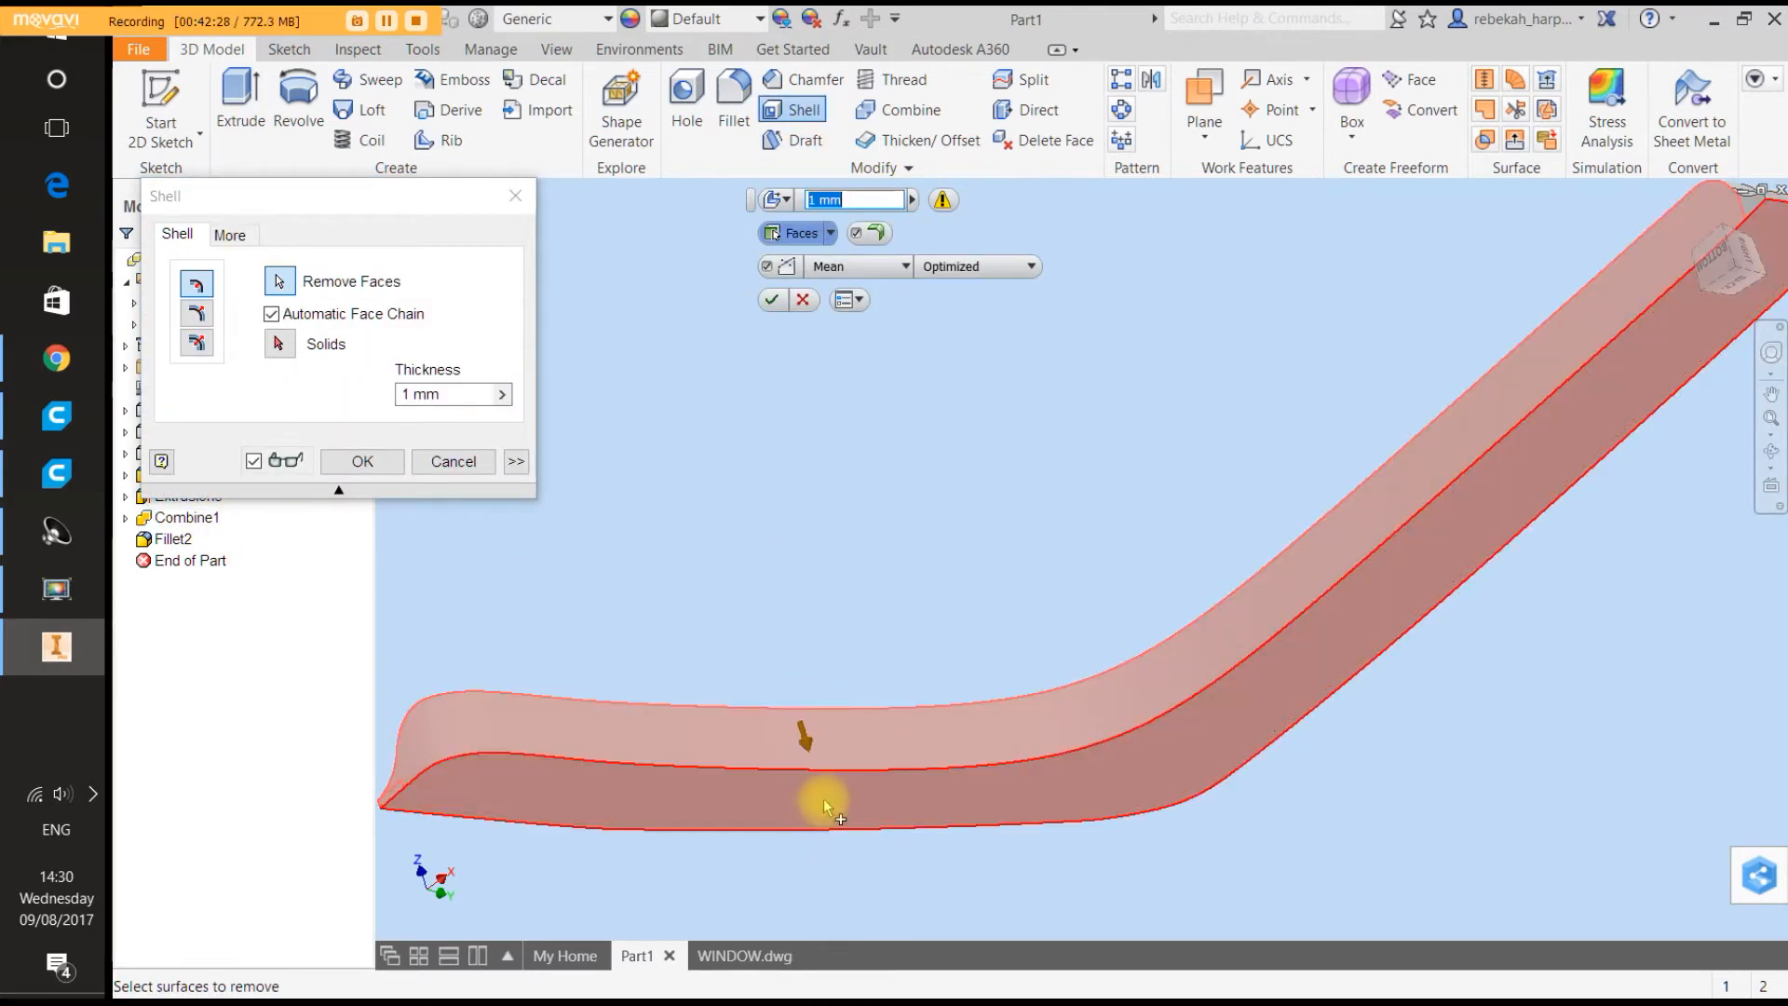
pyautogui.click(824, 798)
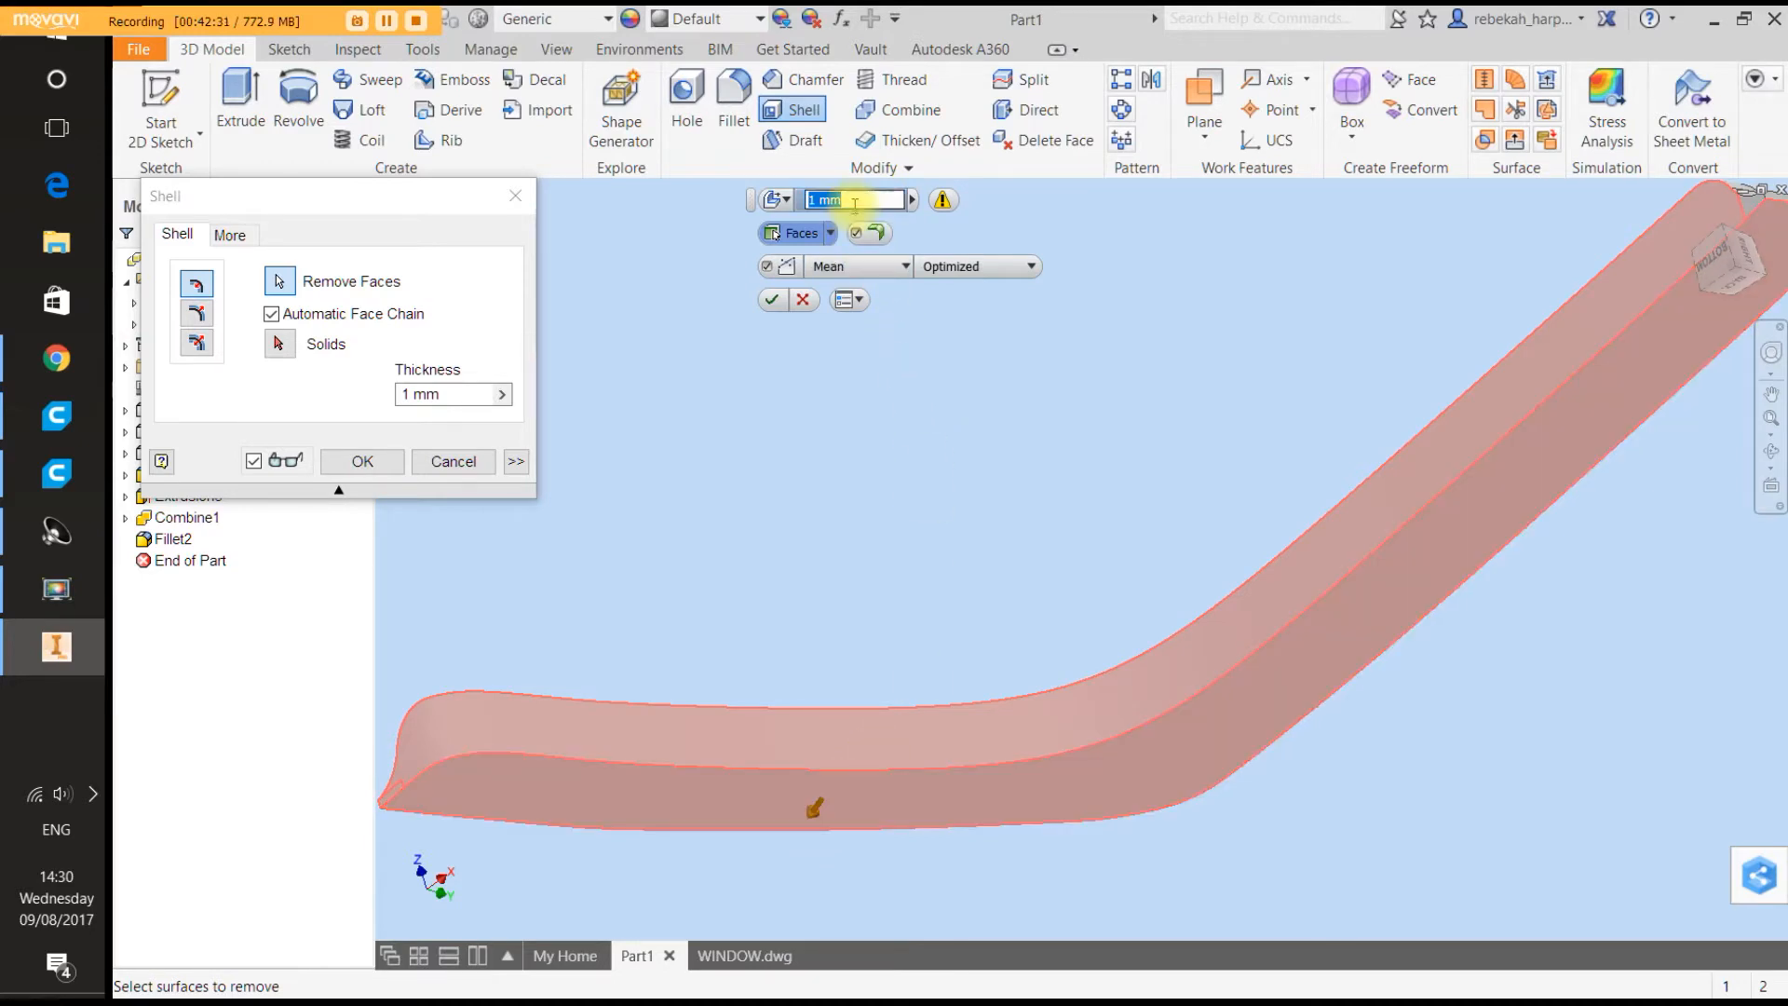
pyautogui.moveTo(853, 202); pyautogui.dragTo(809, 203)
pyautogui.write('0')
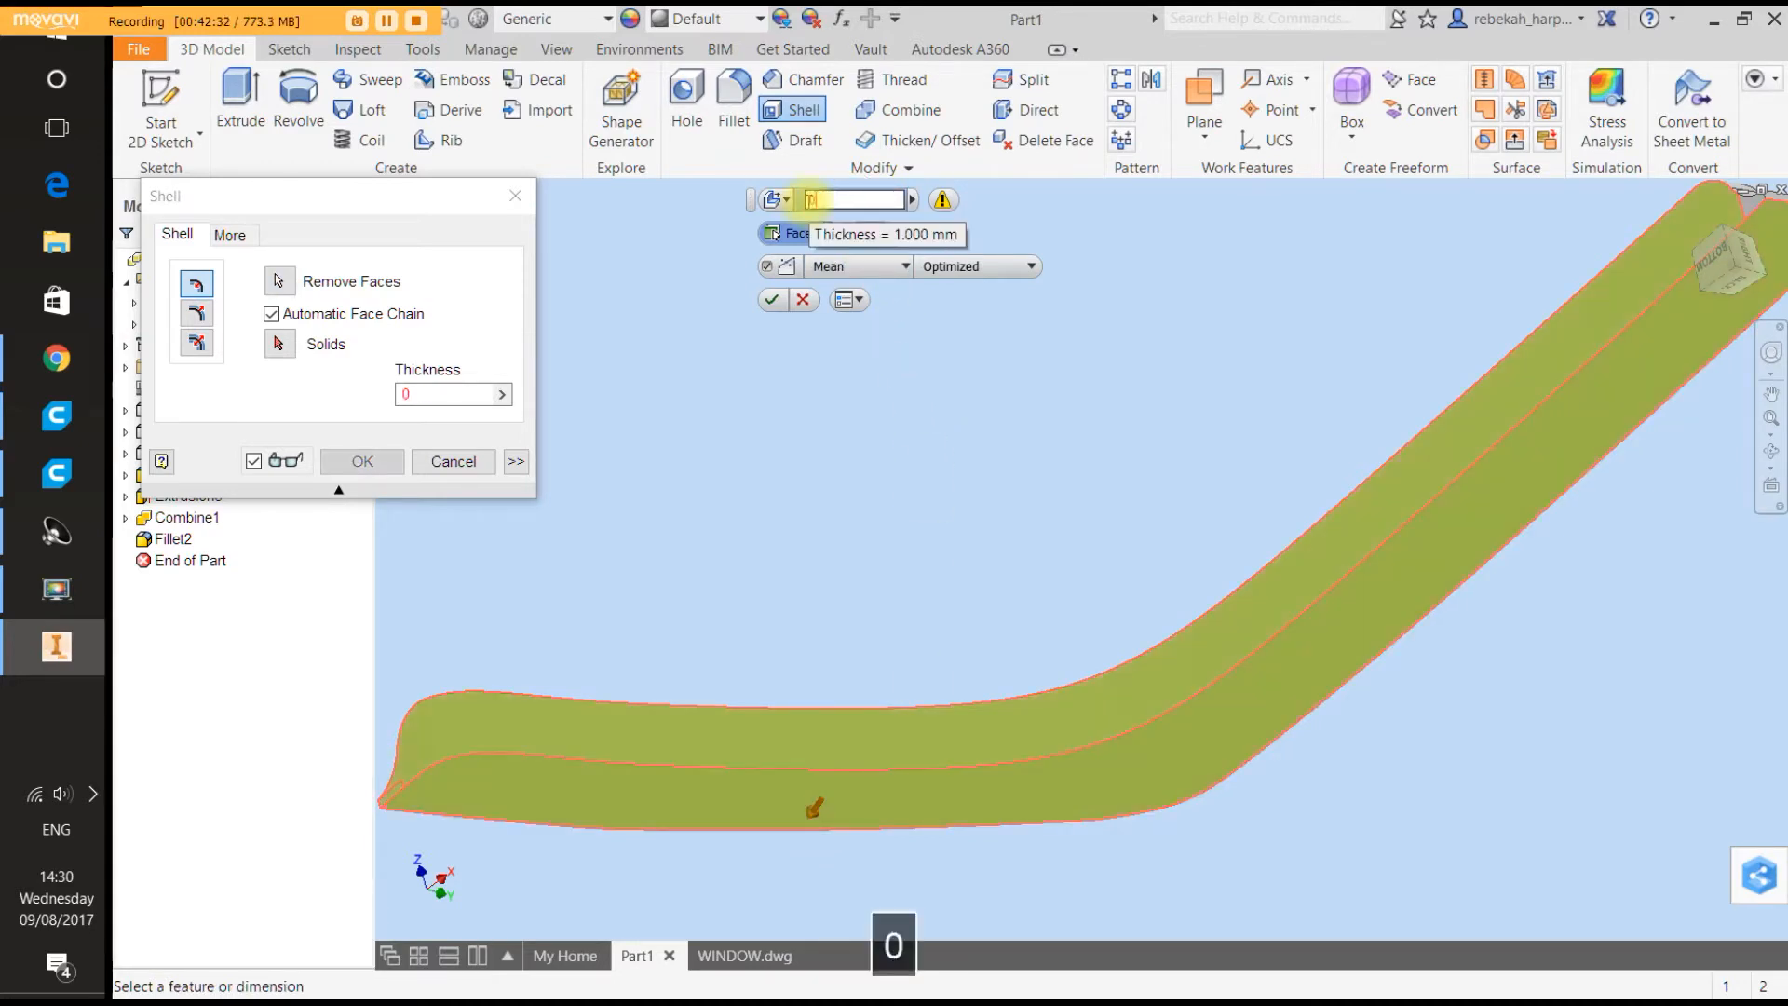
pyautogui.write('.5')
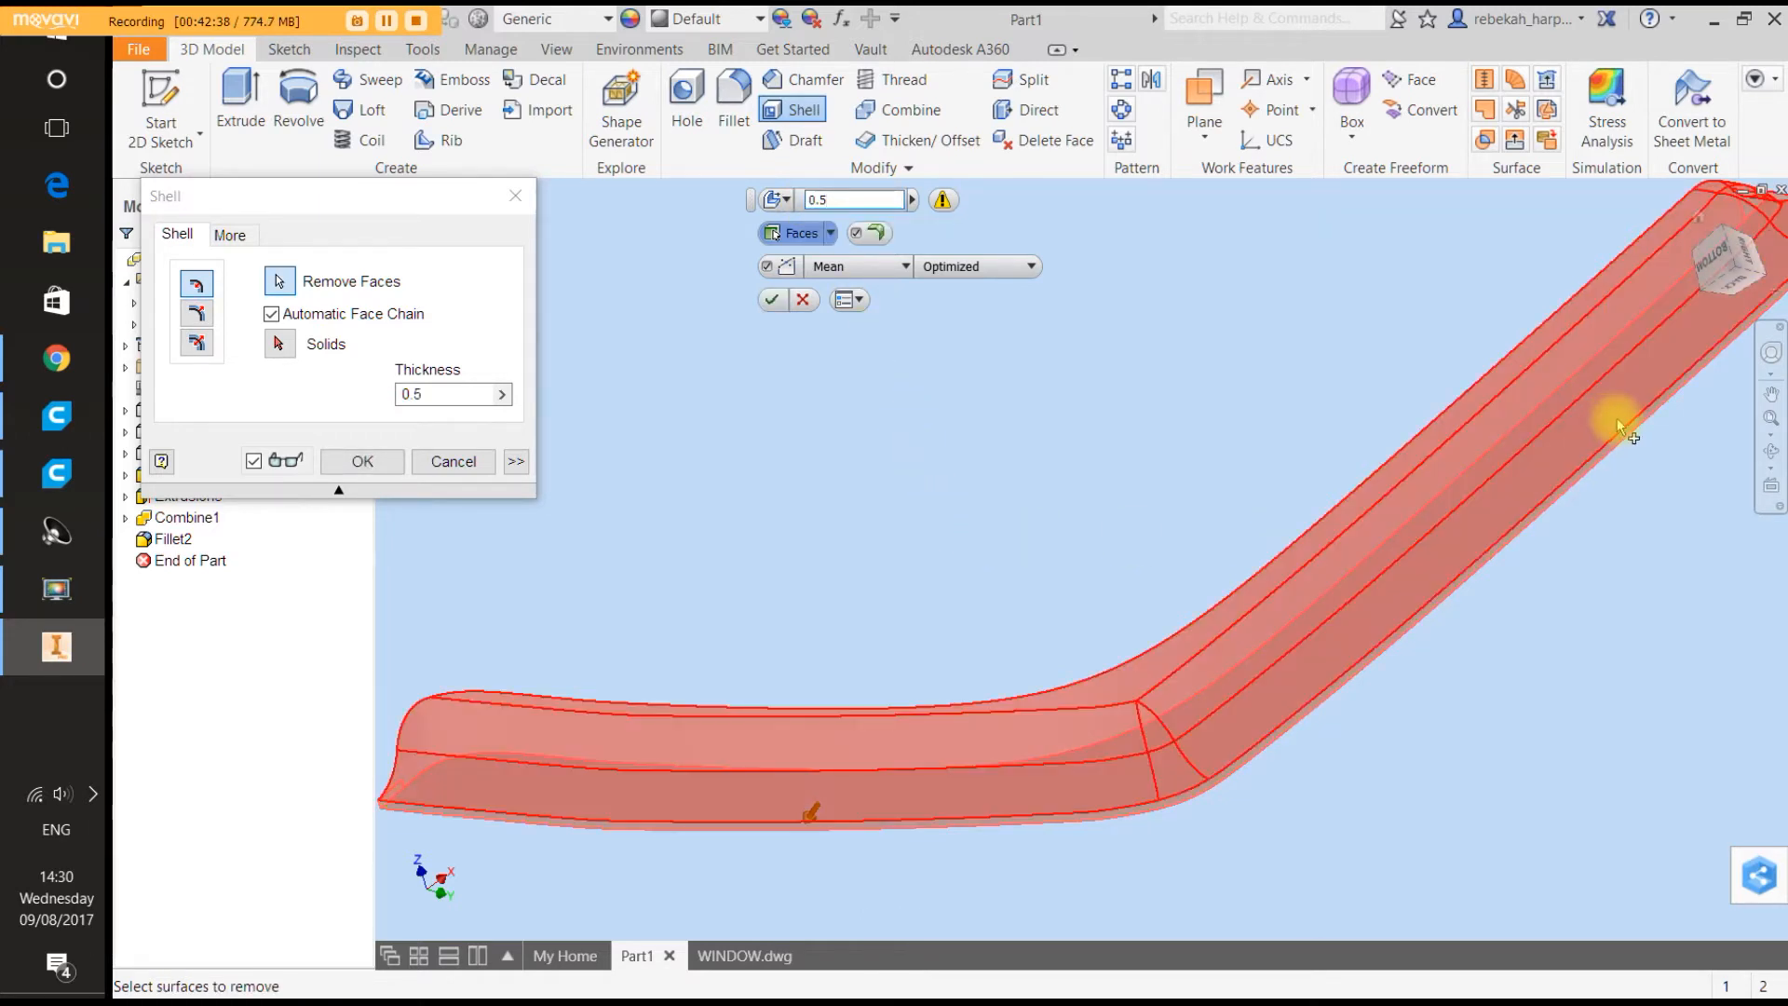
pyautogui.click(1769, 354)
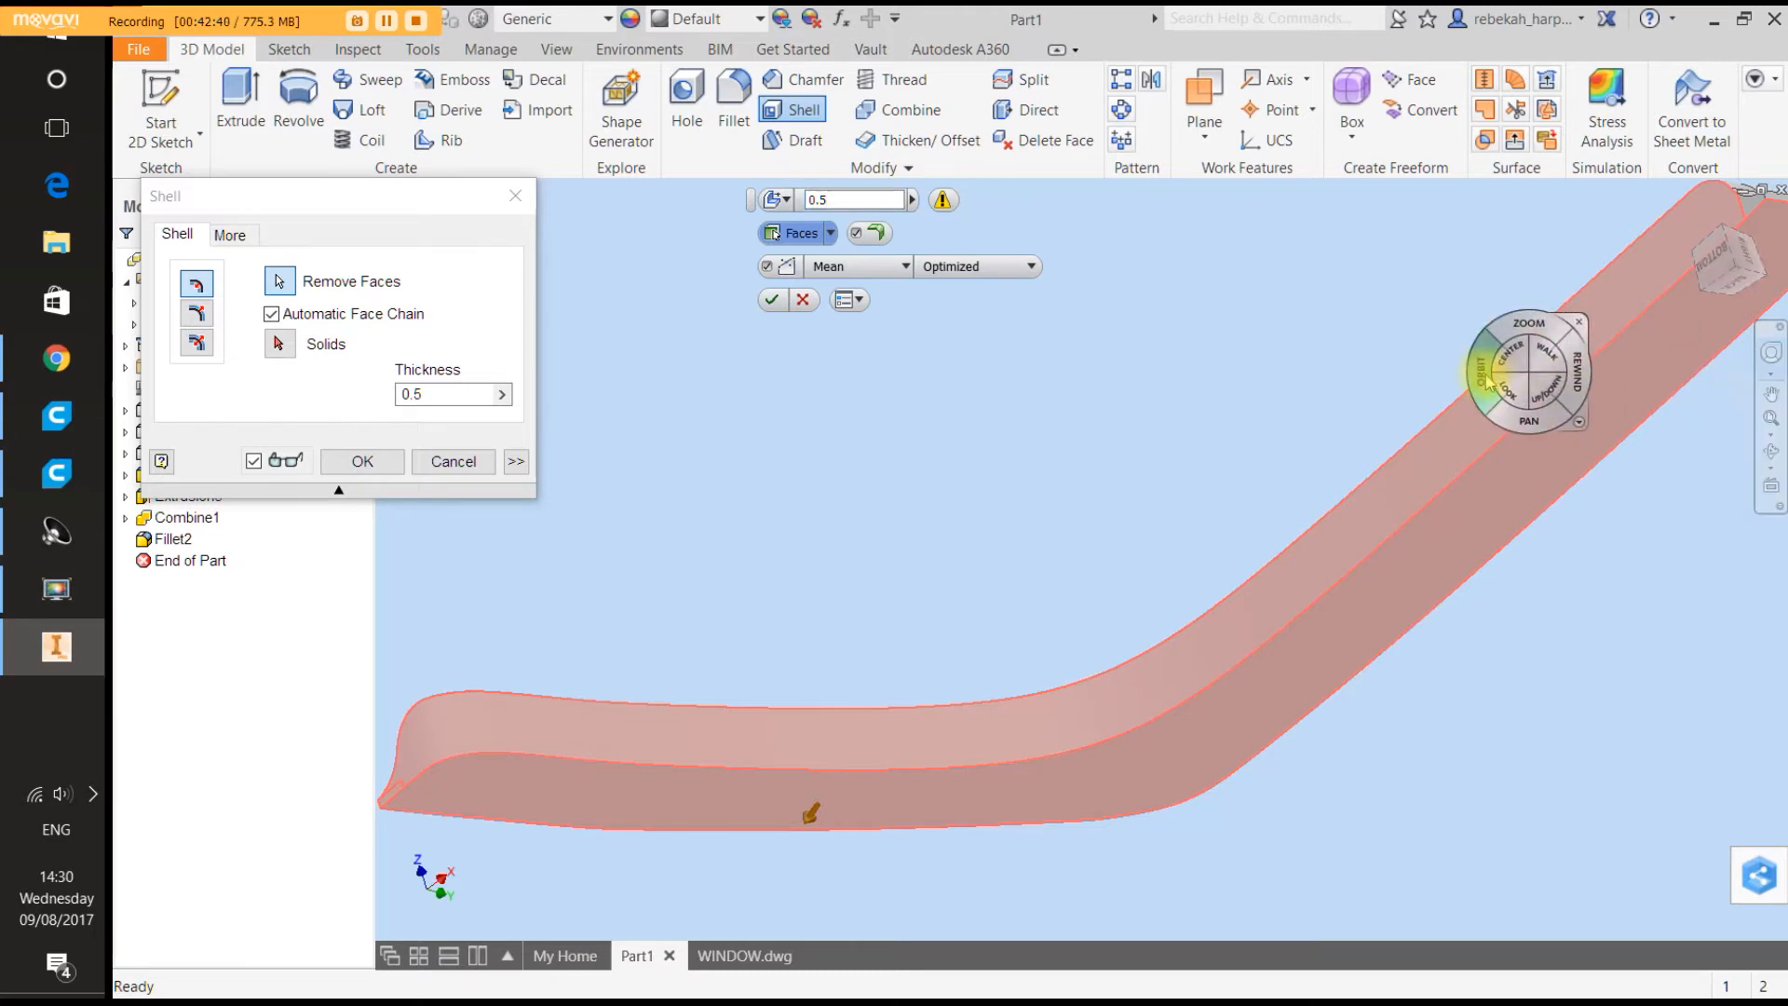
pyautogui.moveTo(1487, 377); pyautogui.dragTo(1360, 438)
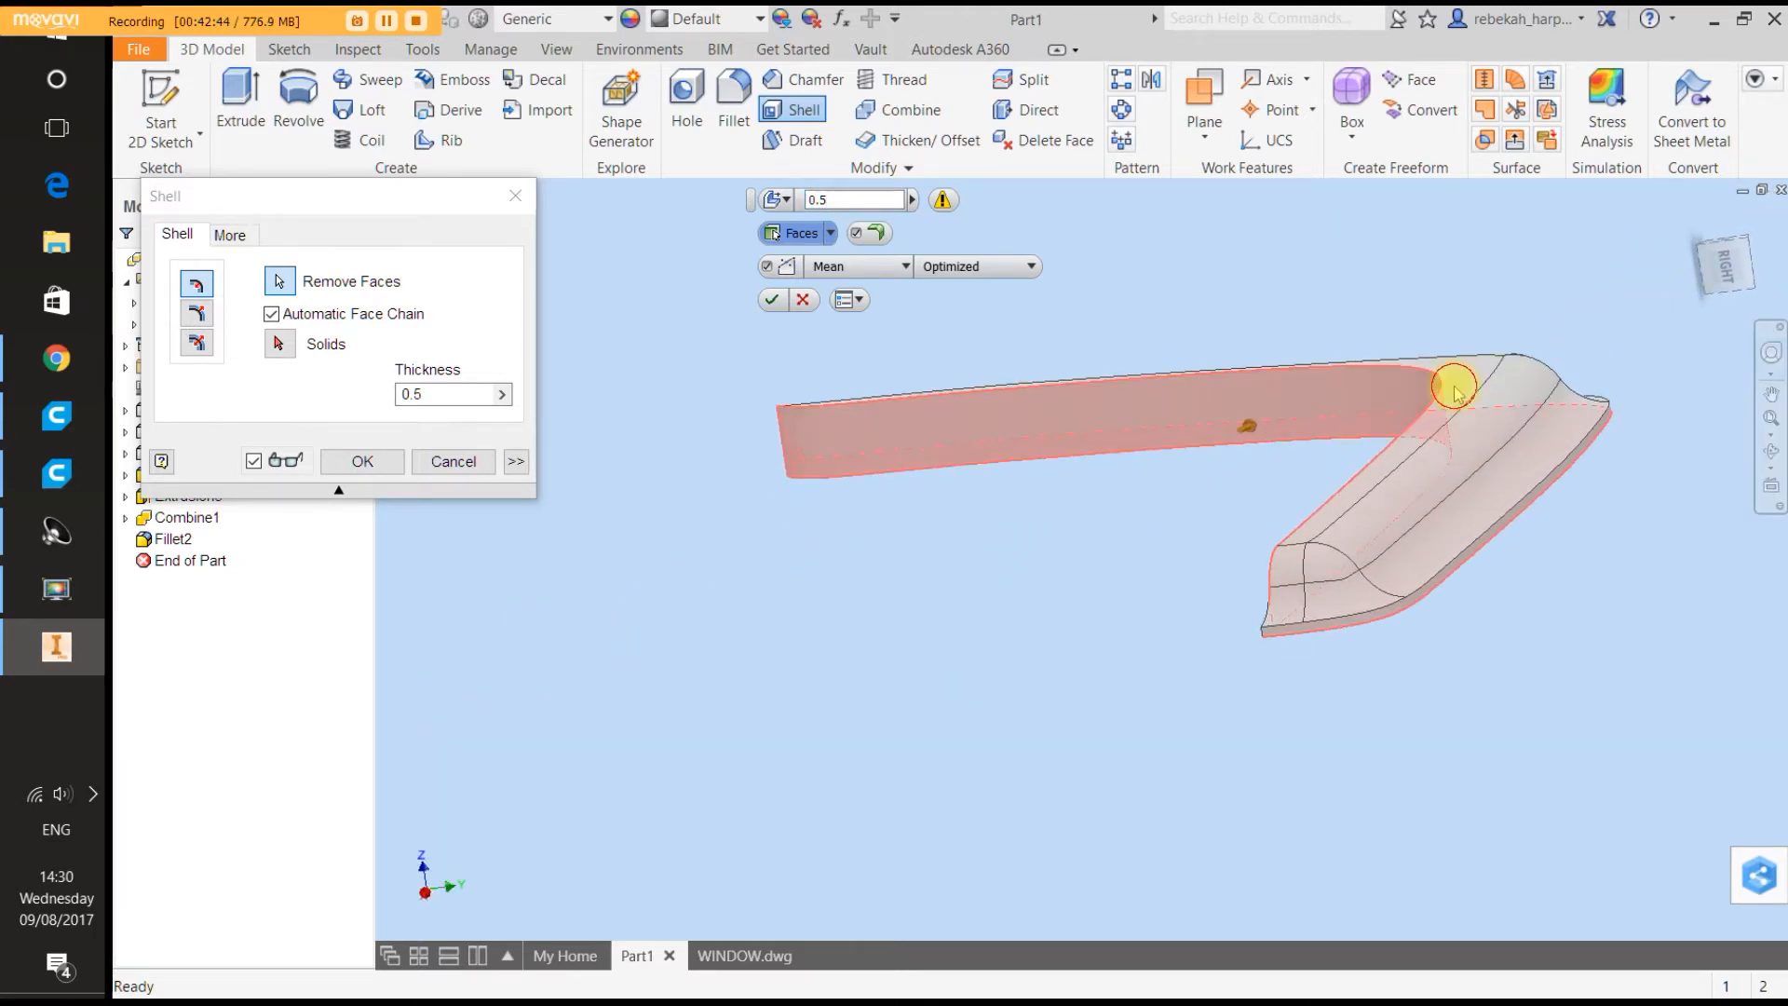
pyautogui.click(1455, 388)
pyautogui.click(799, 300)
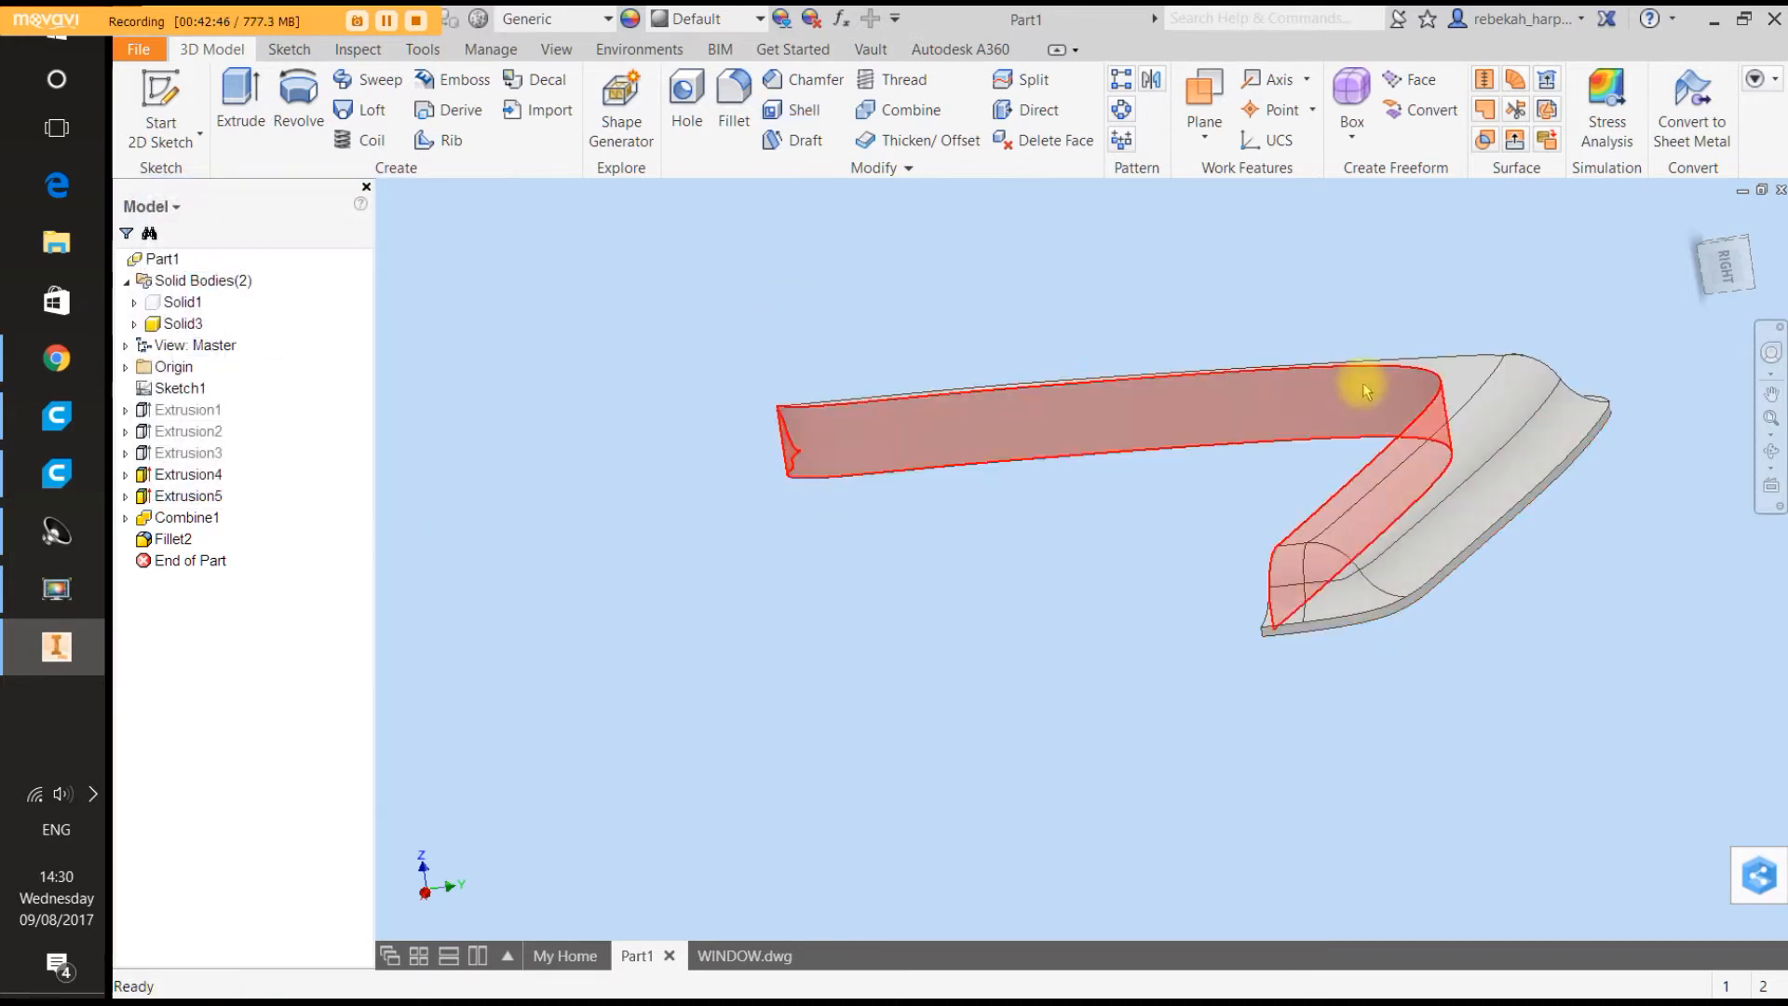
# Delete the inner side face and flat back face of the L-shaped solid with Delete Face, leaving Heal off.
pyautogui.click(1771, 352)
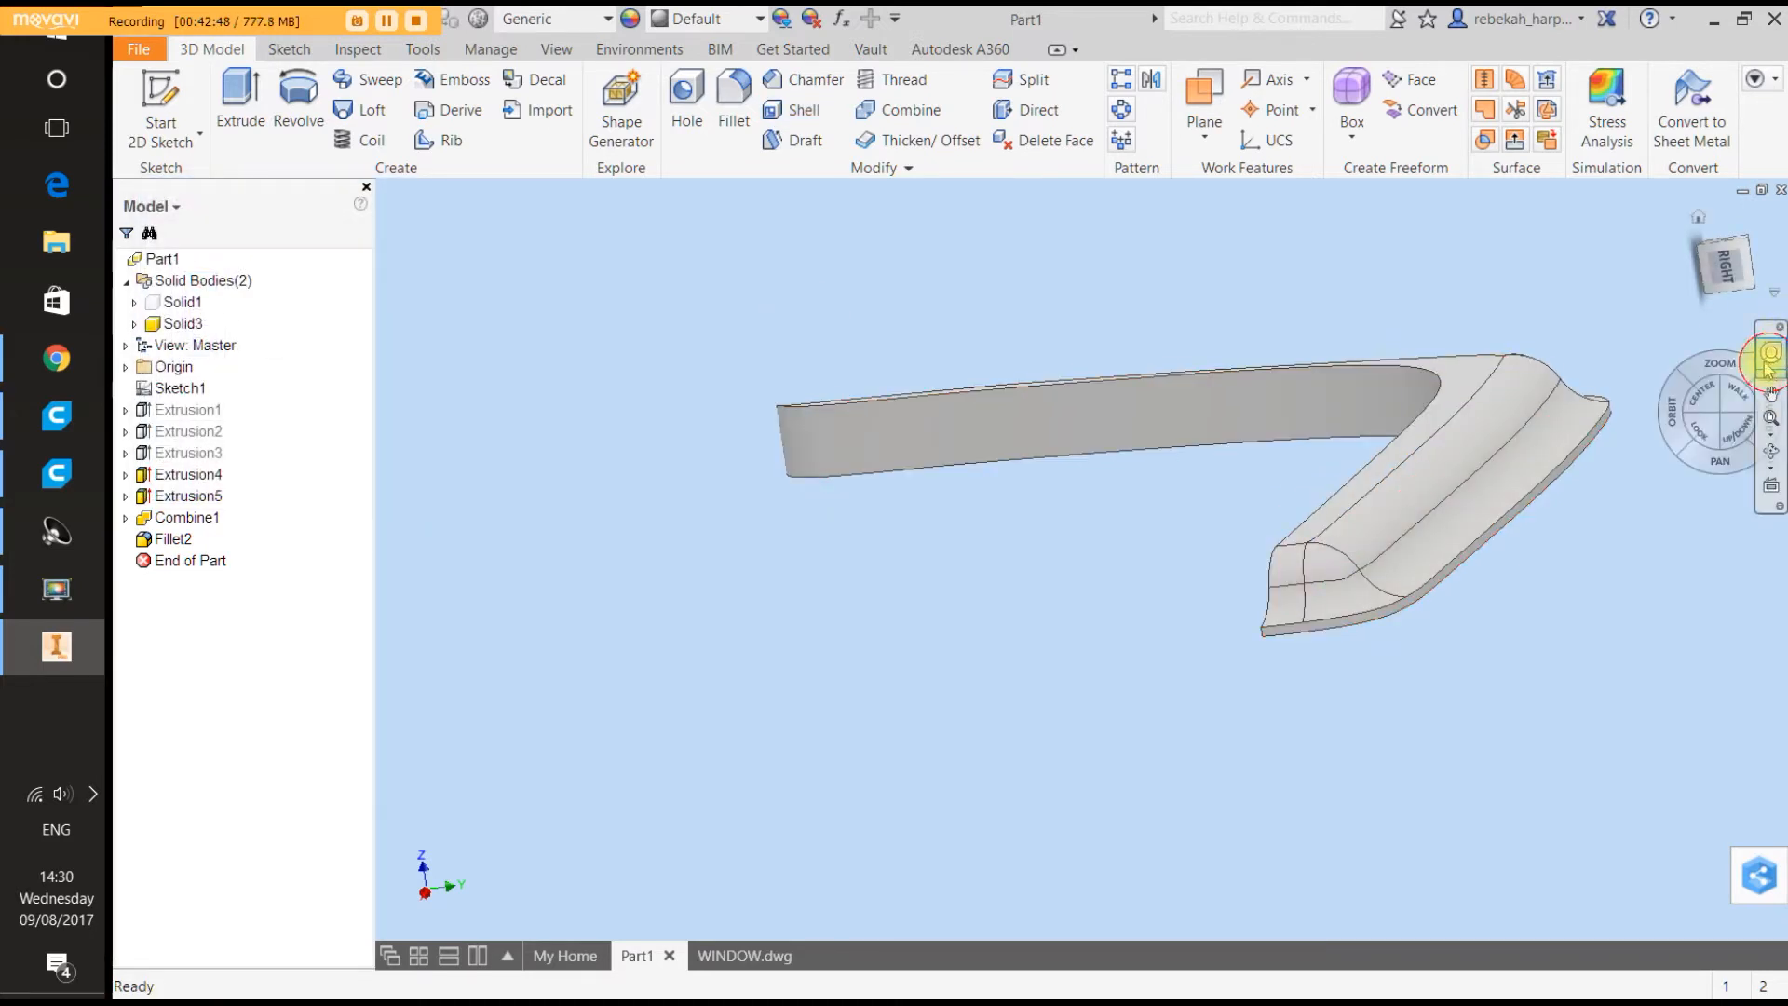
pyautogui.moveTo(1452, 361); pyautogui.dragTo(1512, 327)
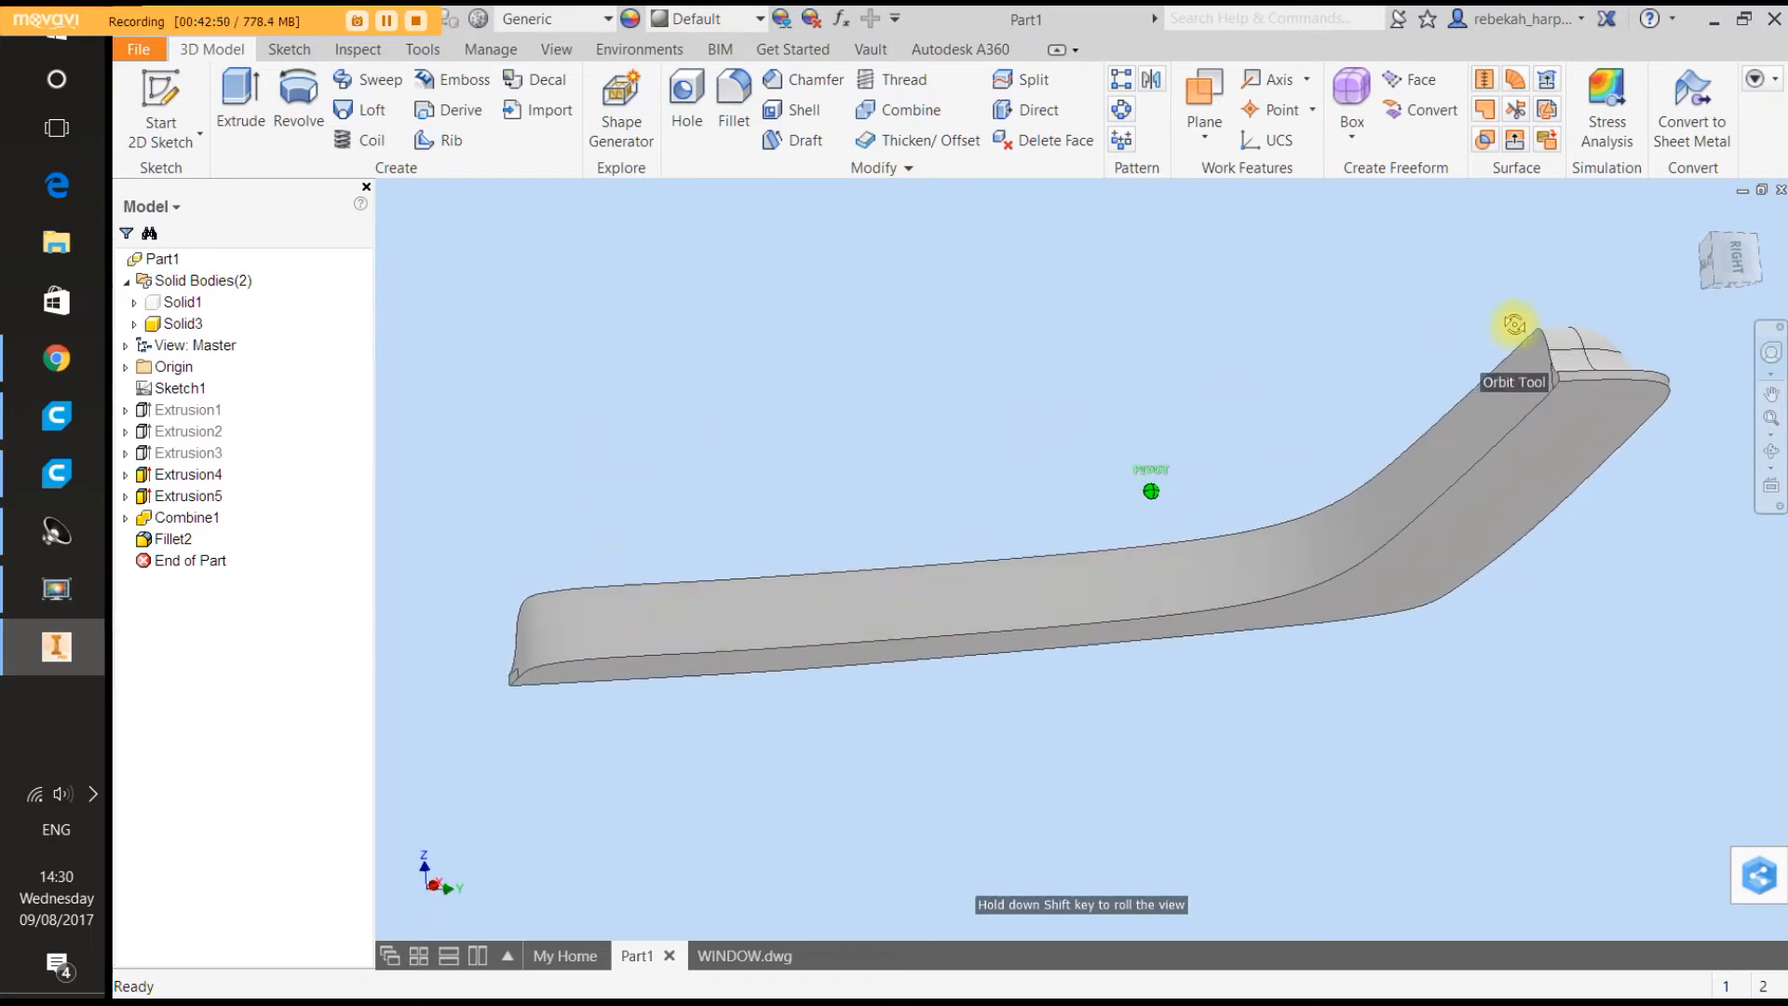
pyautogui.click(1498, 278)
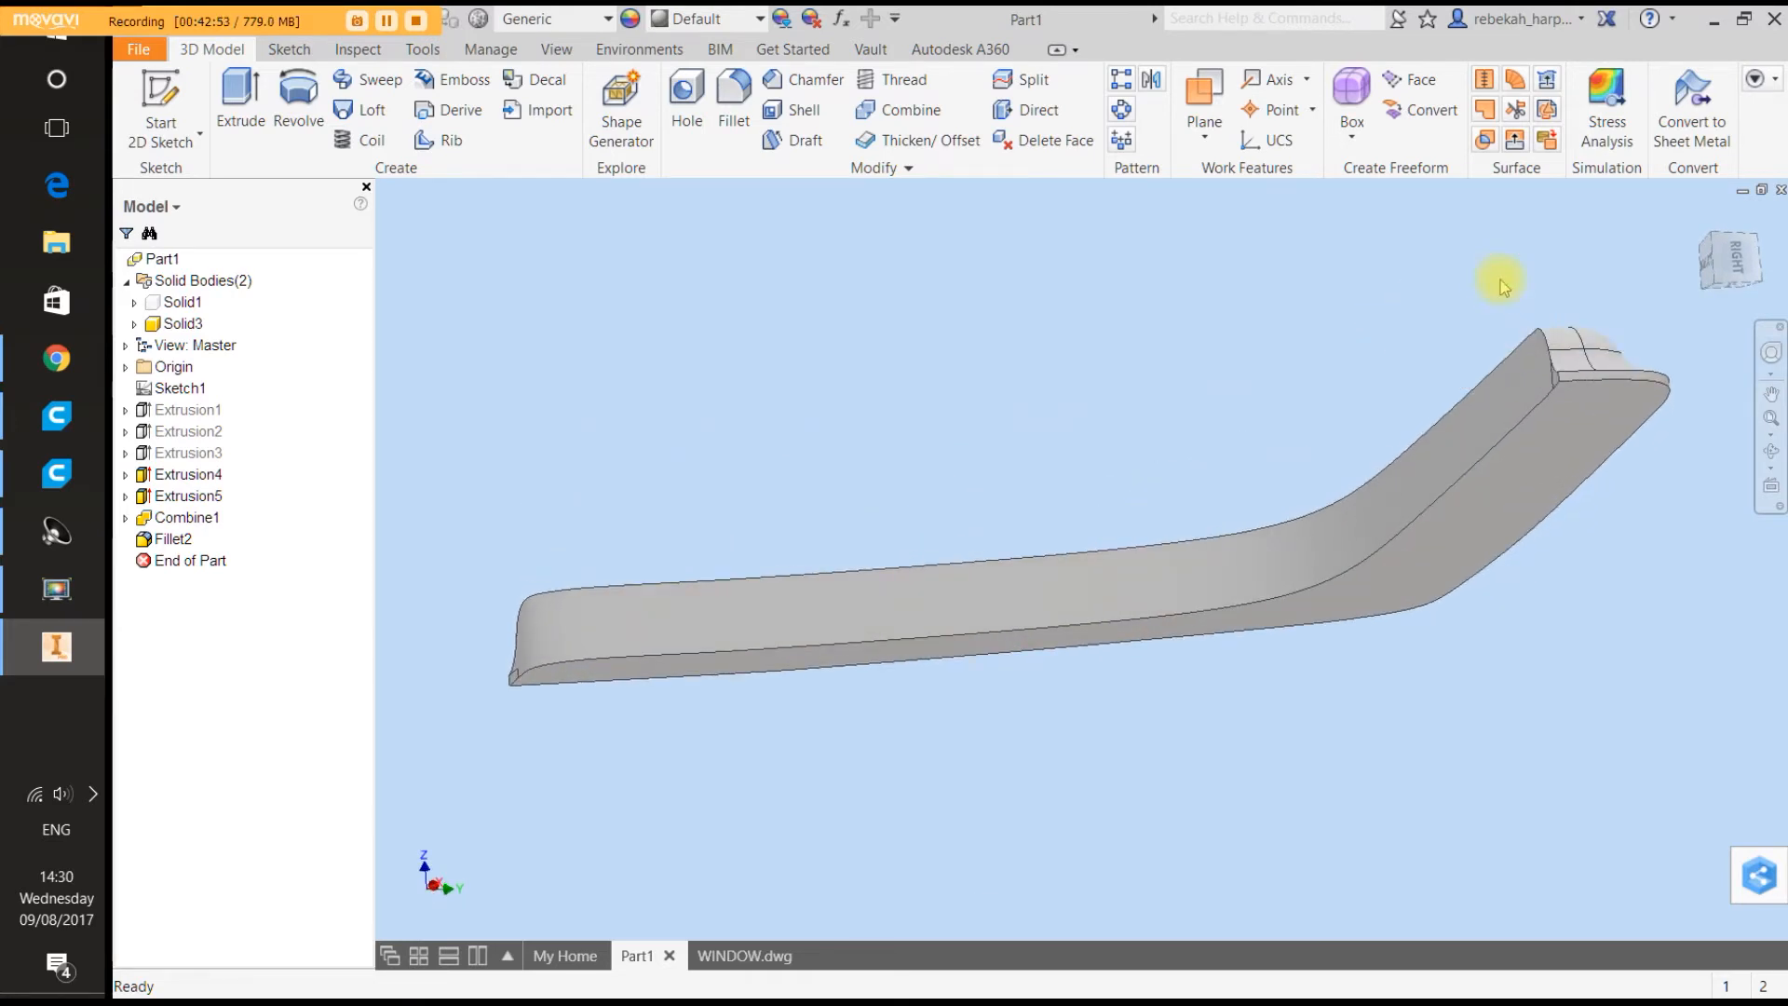
pyautogui.click(1043, 140)
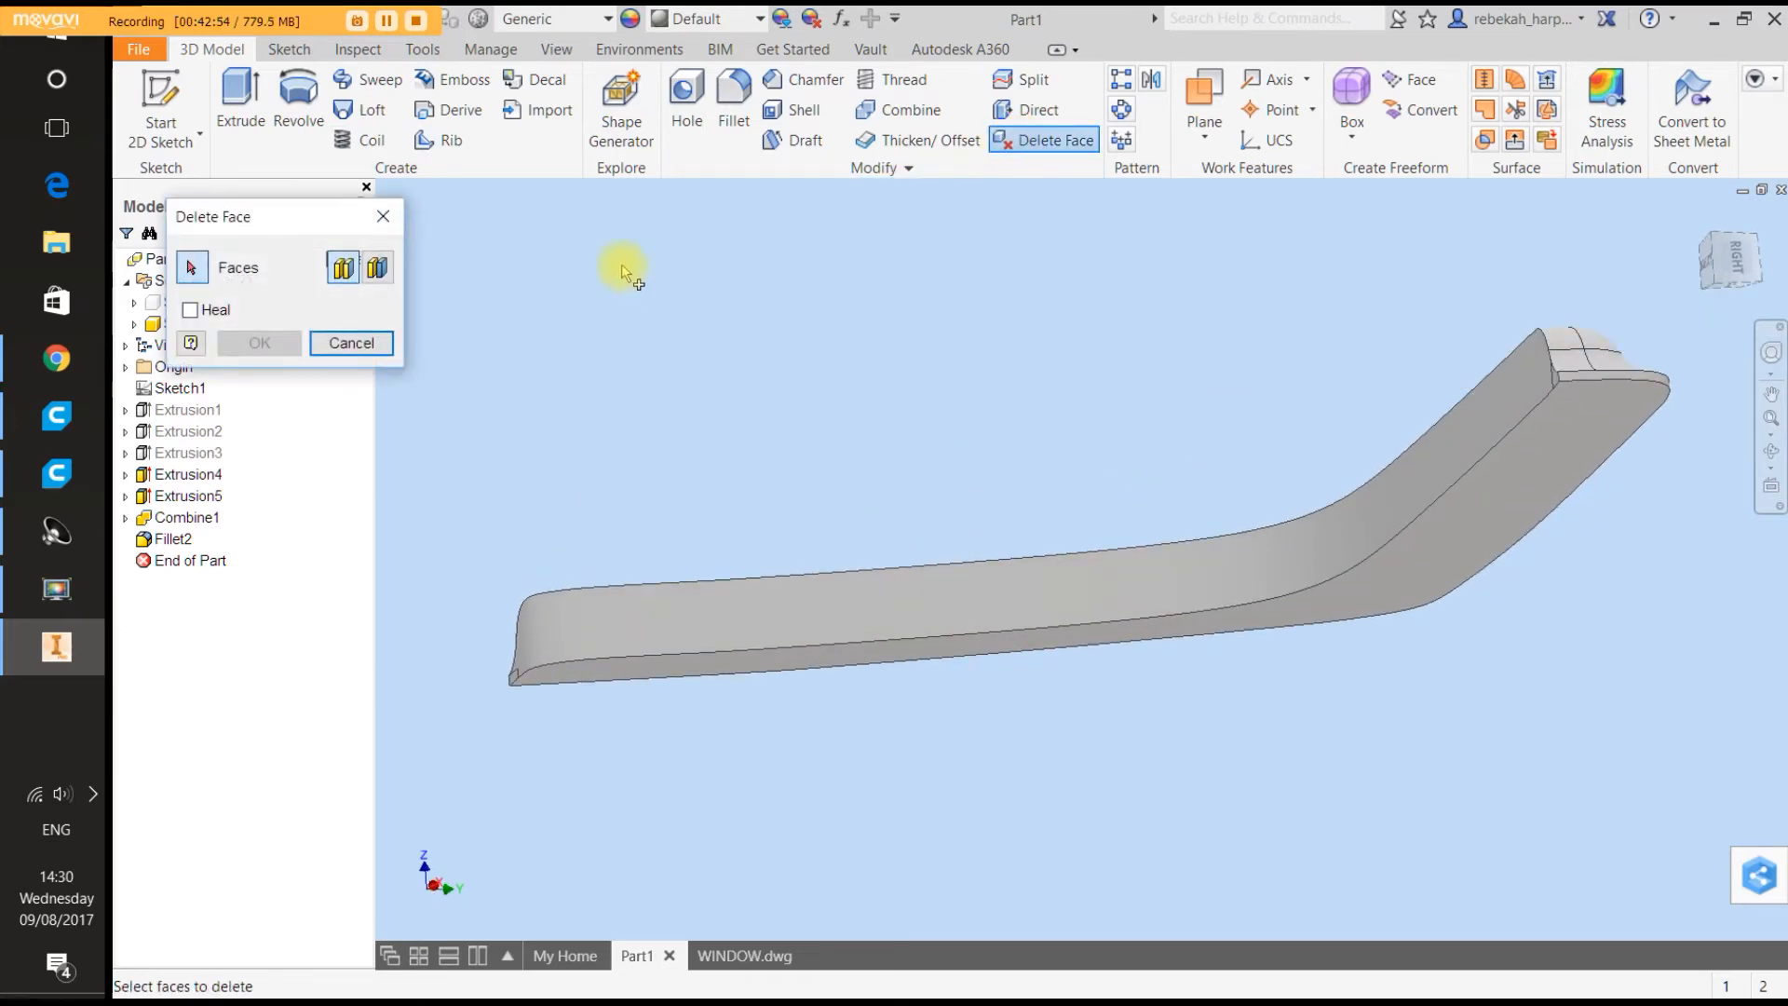
pyautogui.click(191, 310)
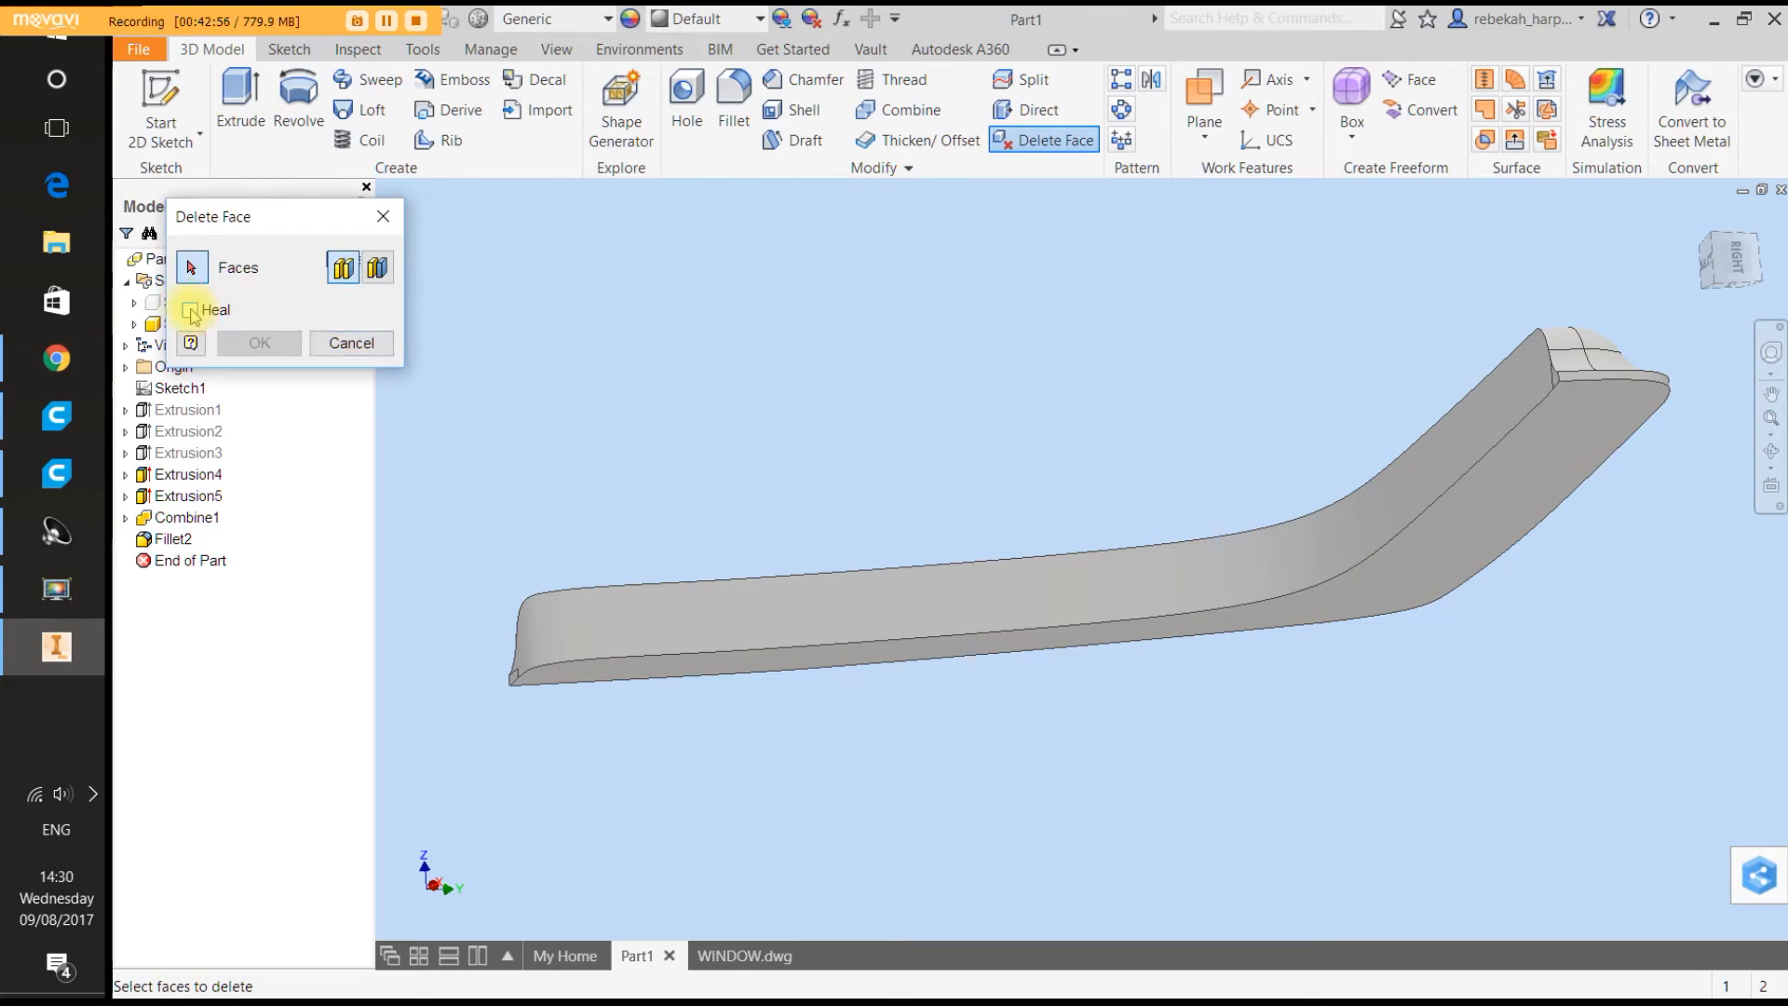
pyautogui.click(620, 606)
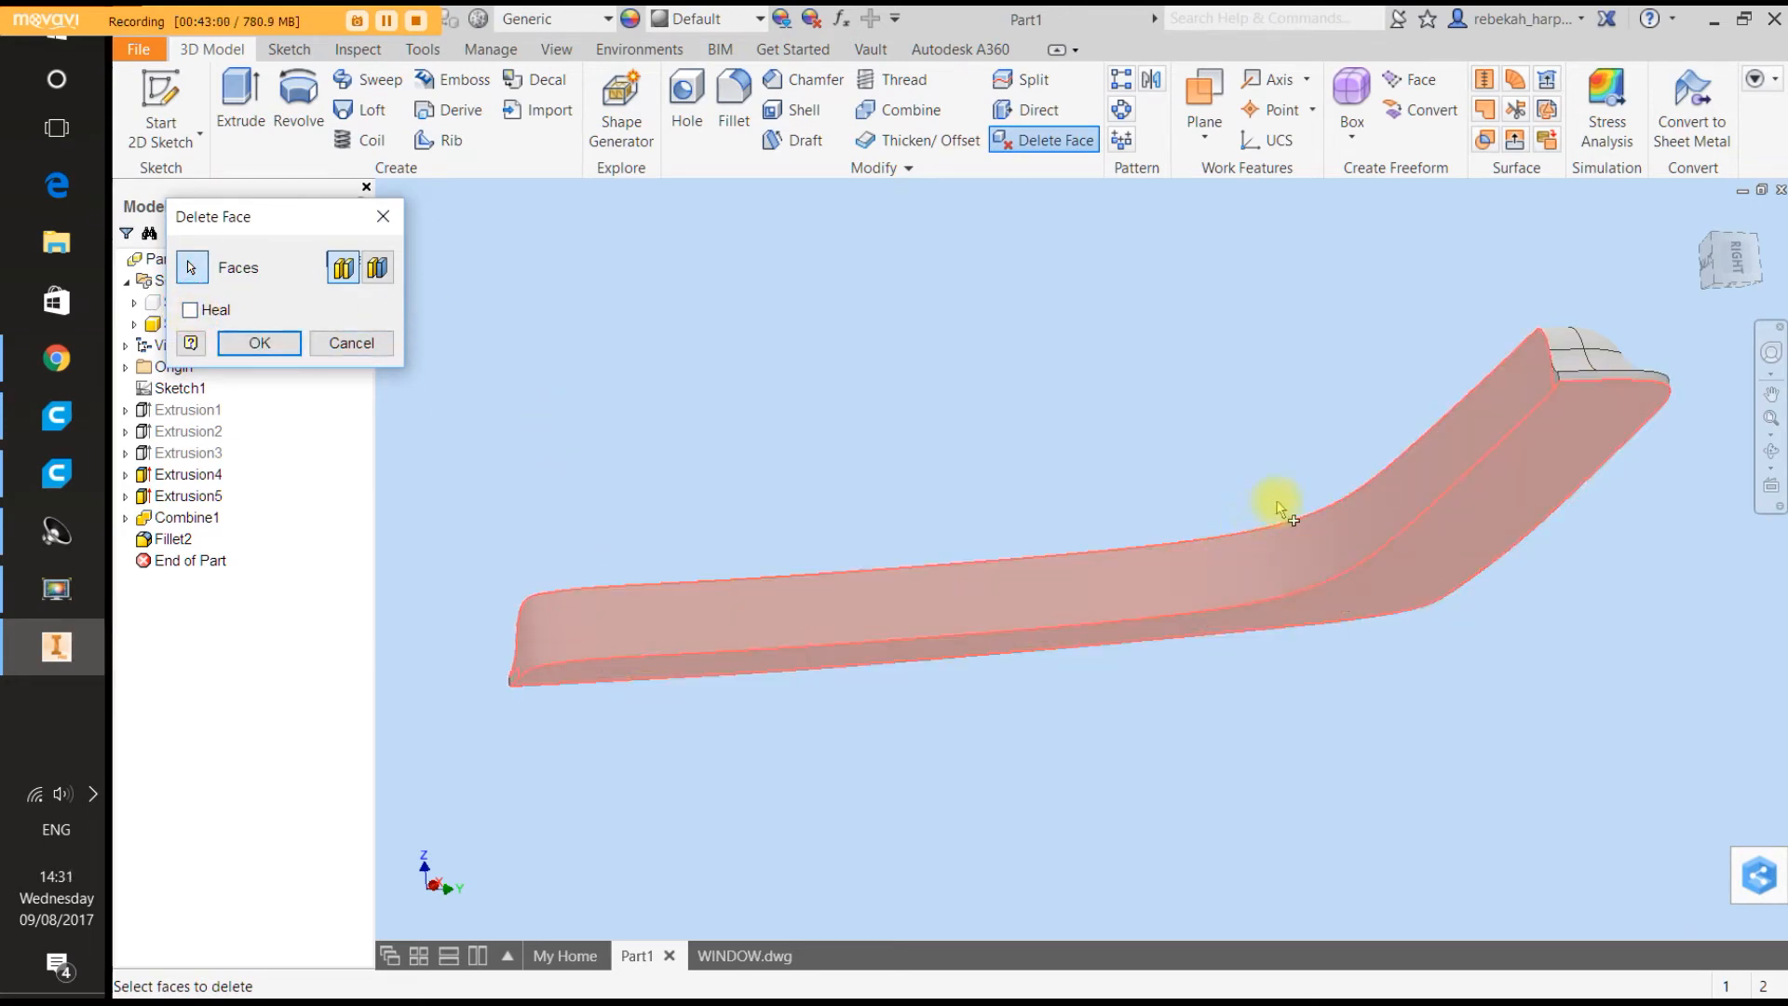
pyautogui.scroll(5, 1574, 403)
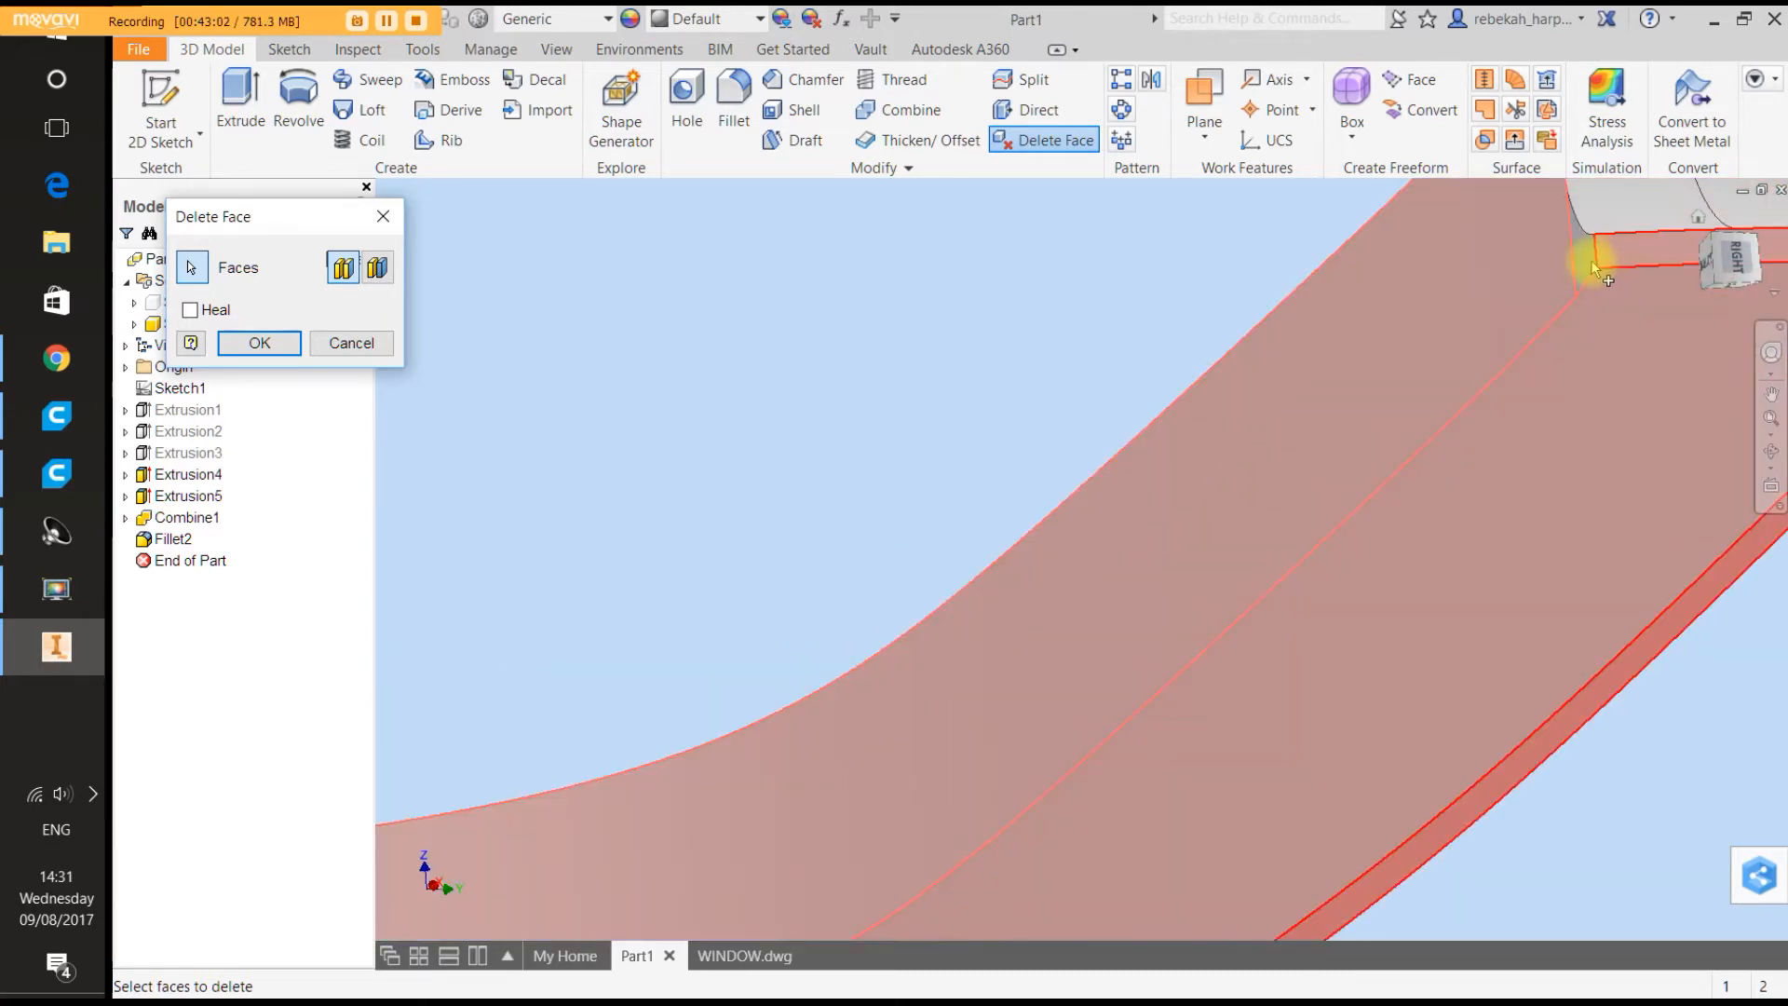
pyautogui.scroll(-5, 1584, 287)
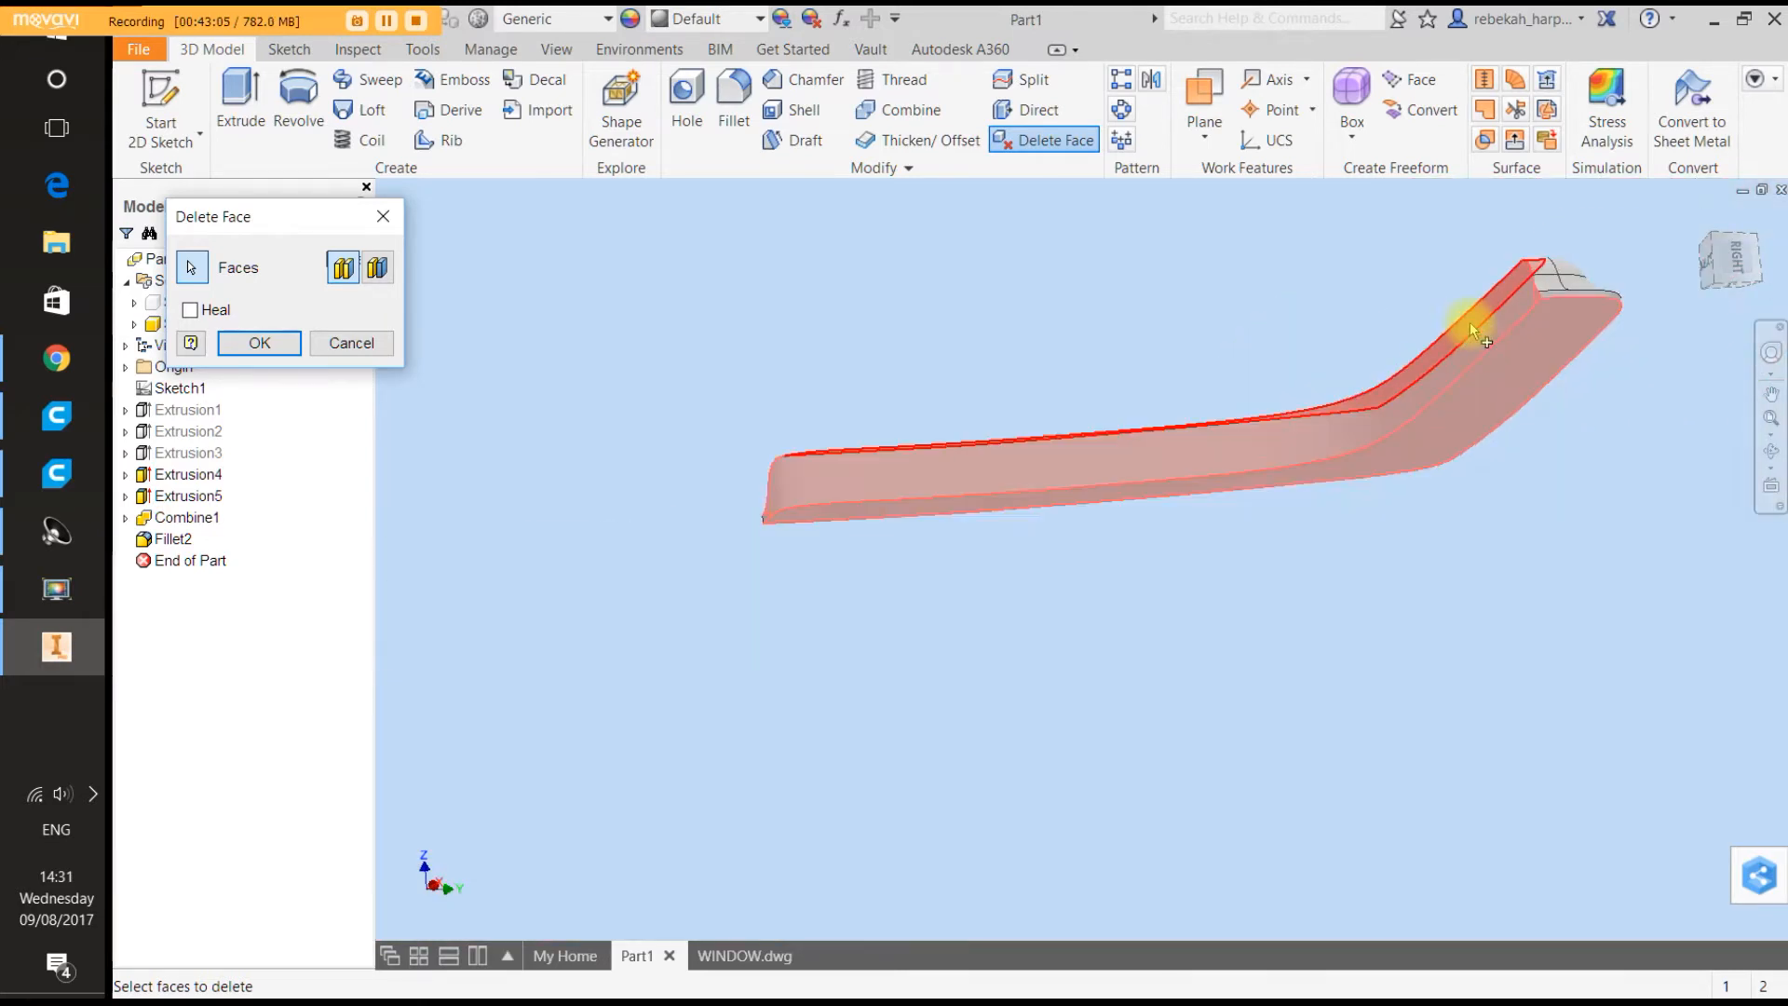
pyautogui.scroll(4, 736, 518)
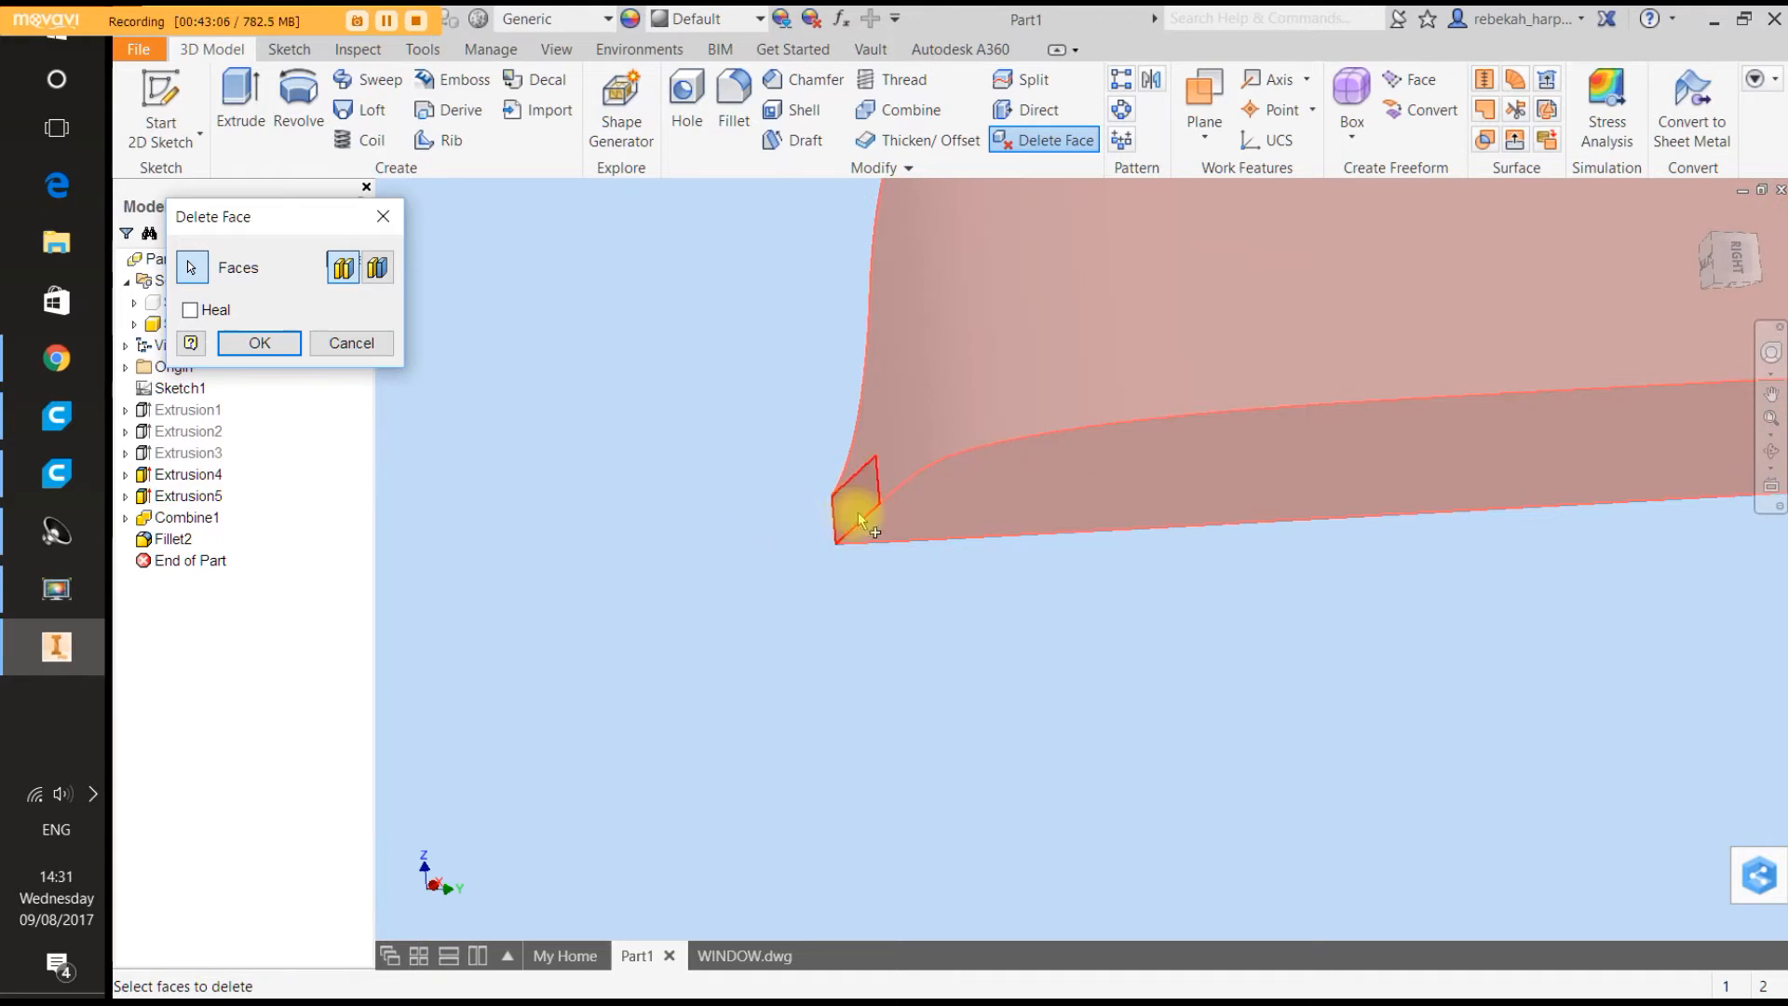
pyautogui.click(262, 343)
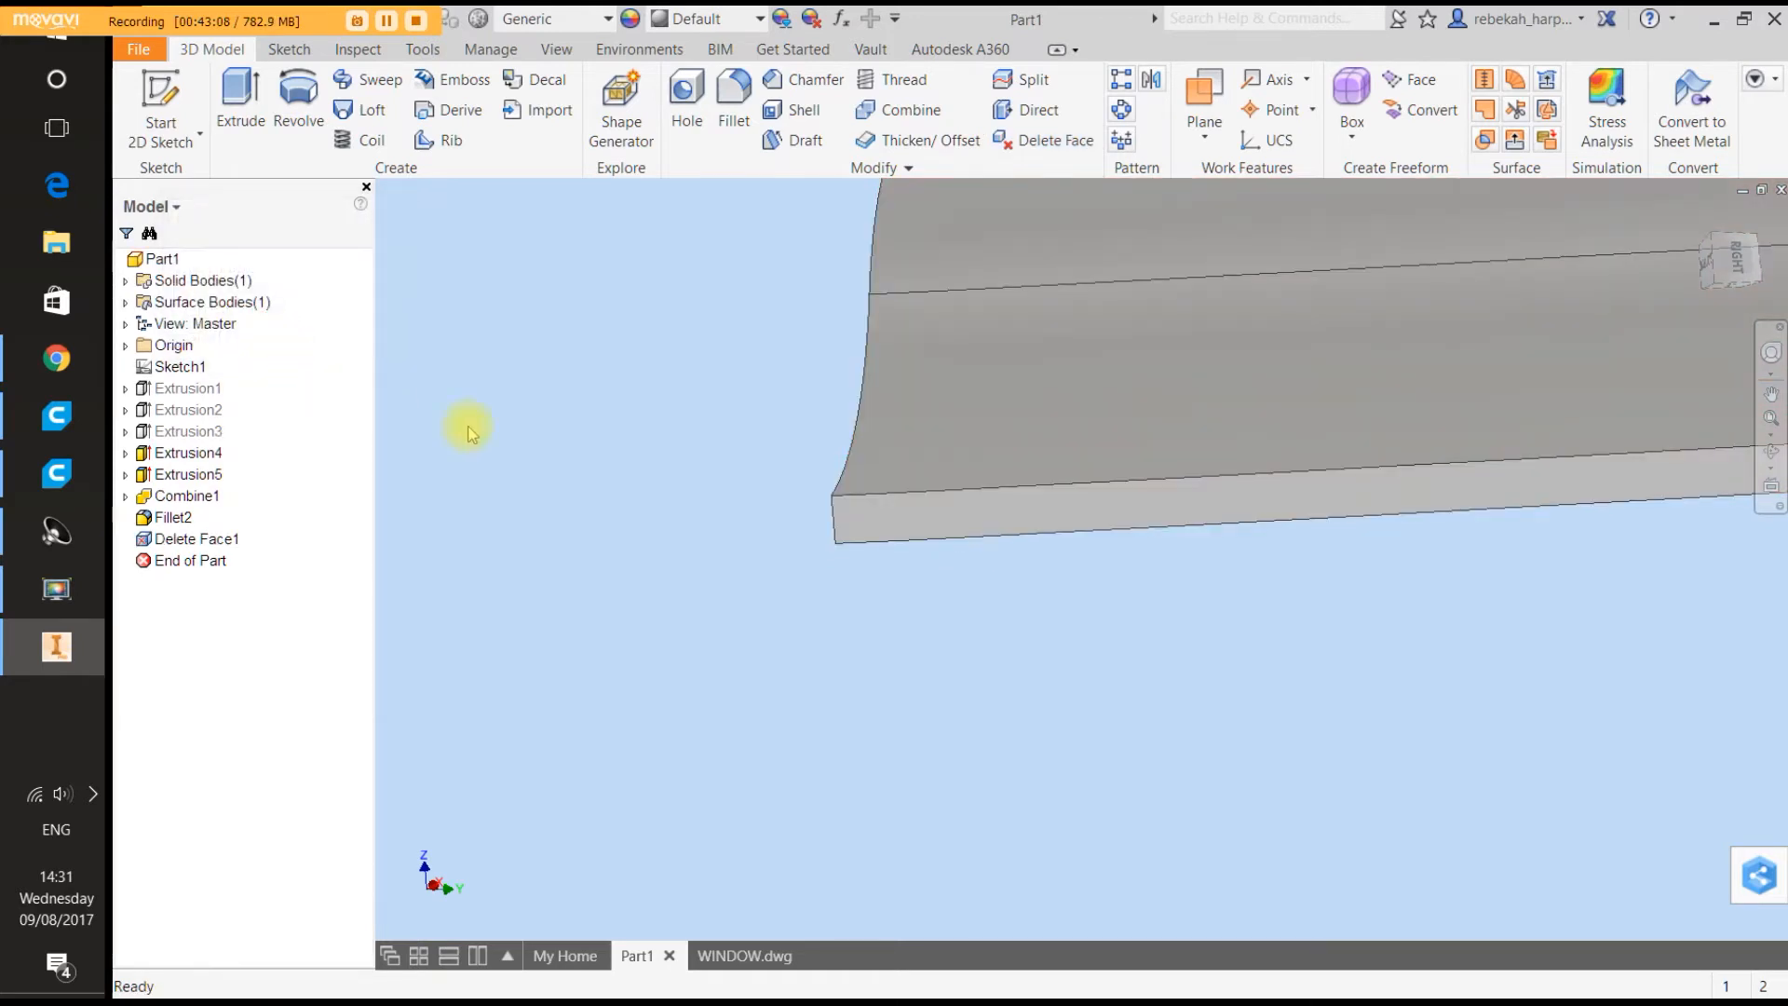
pyautogui.scroll(-3, 603, 440)
pyautogui.scroll(-2, 603, 442)
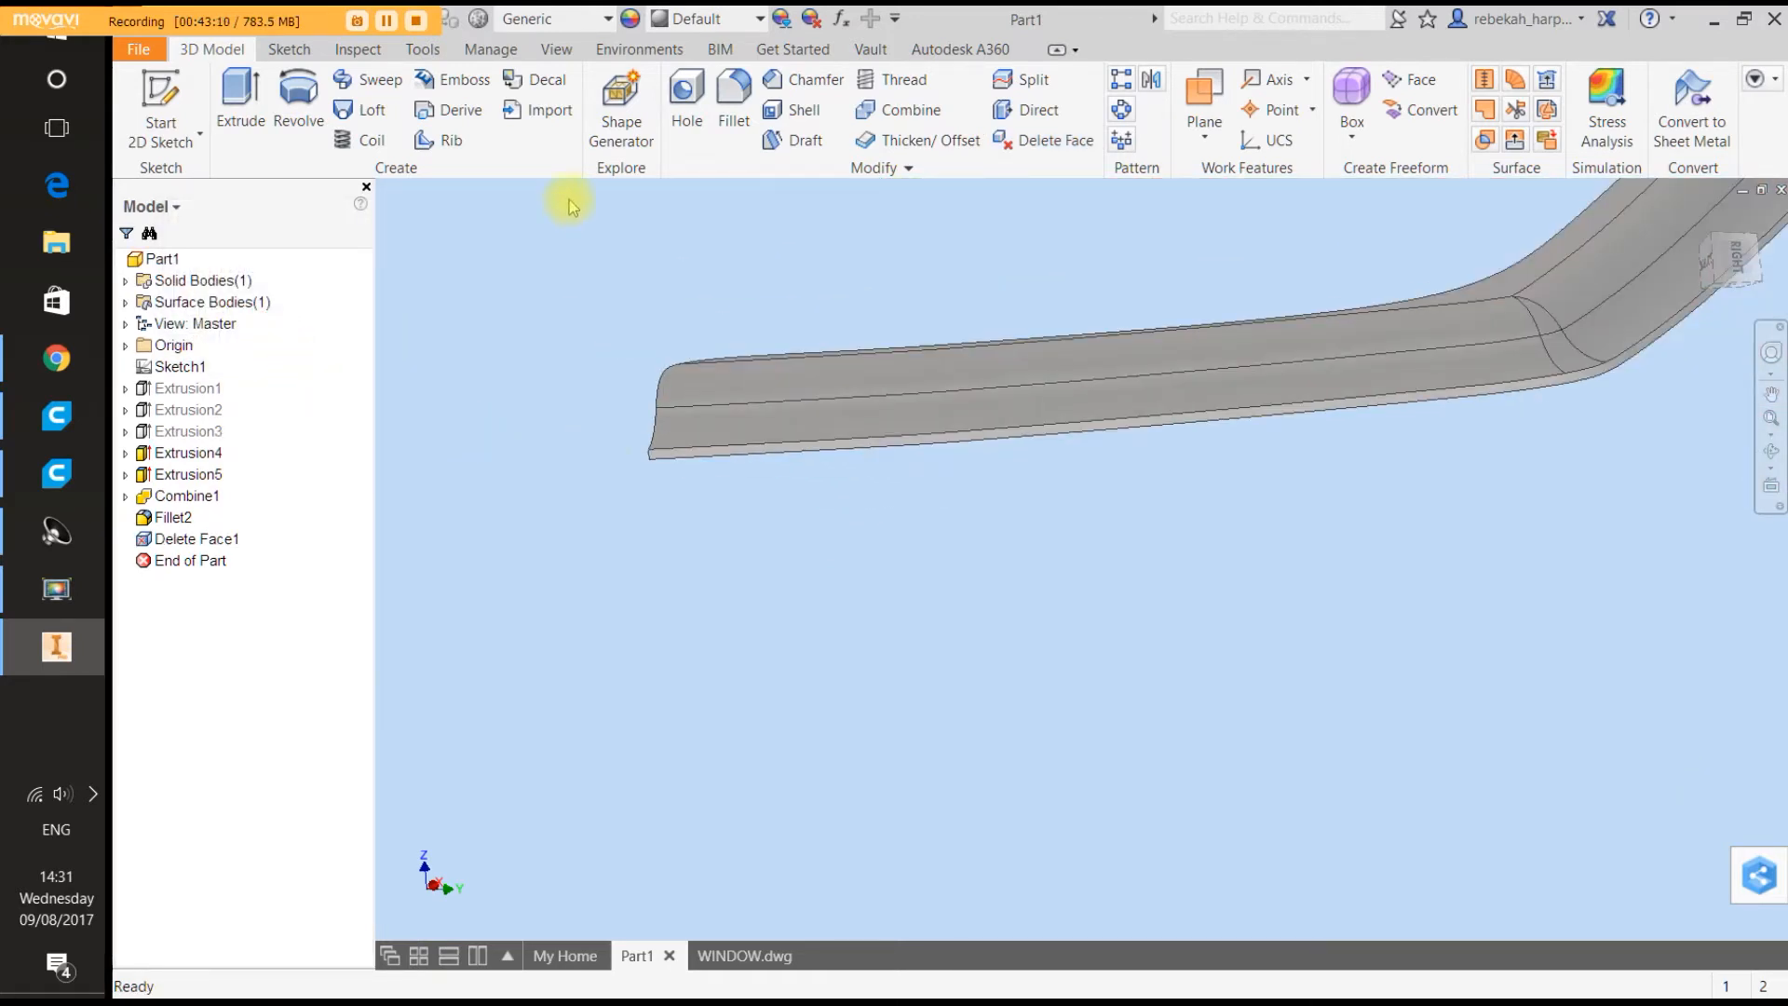
pyautogui.click(917, 140)
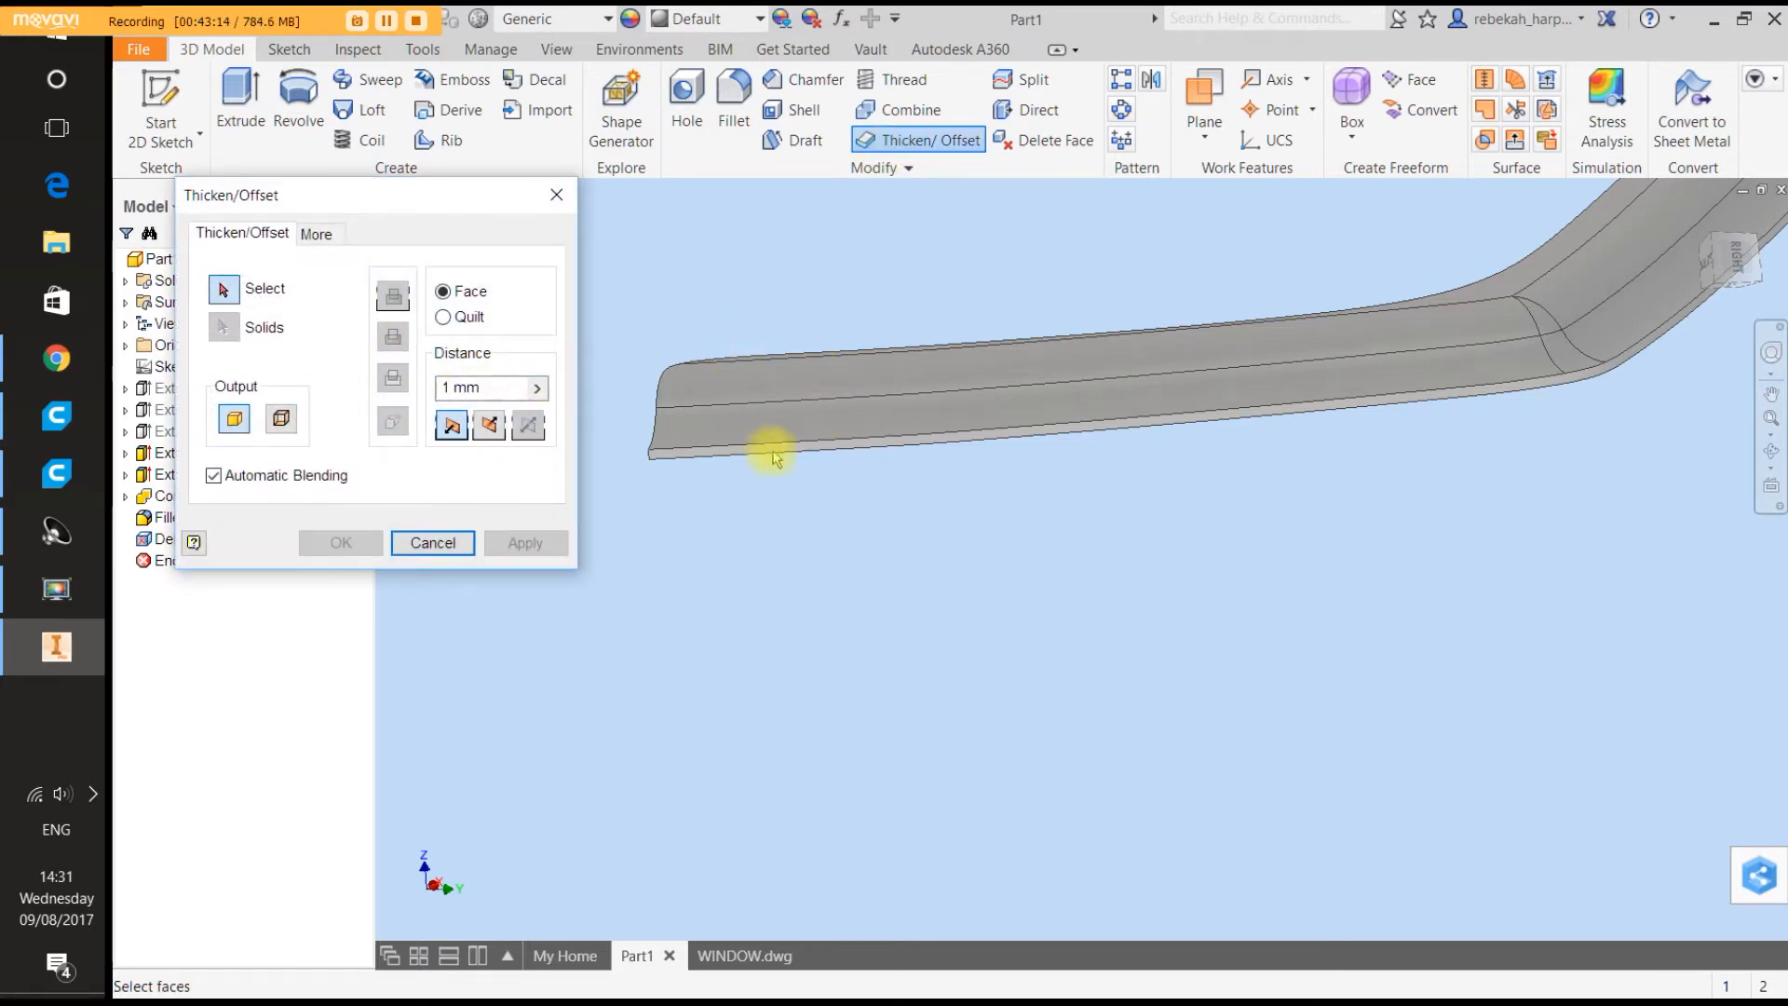
pyautogui.click(757, 383)
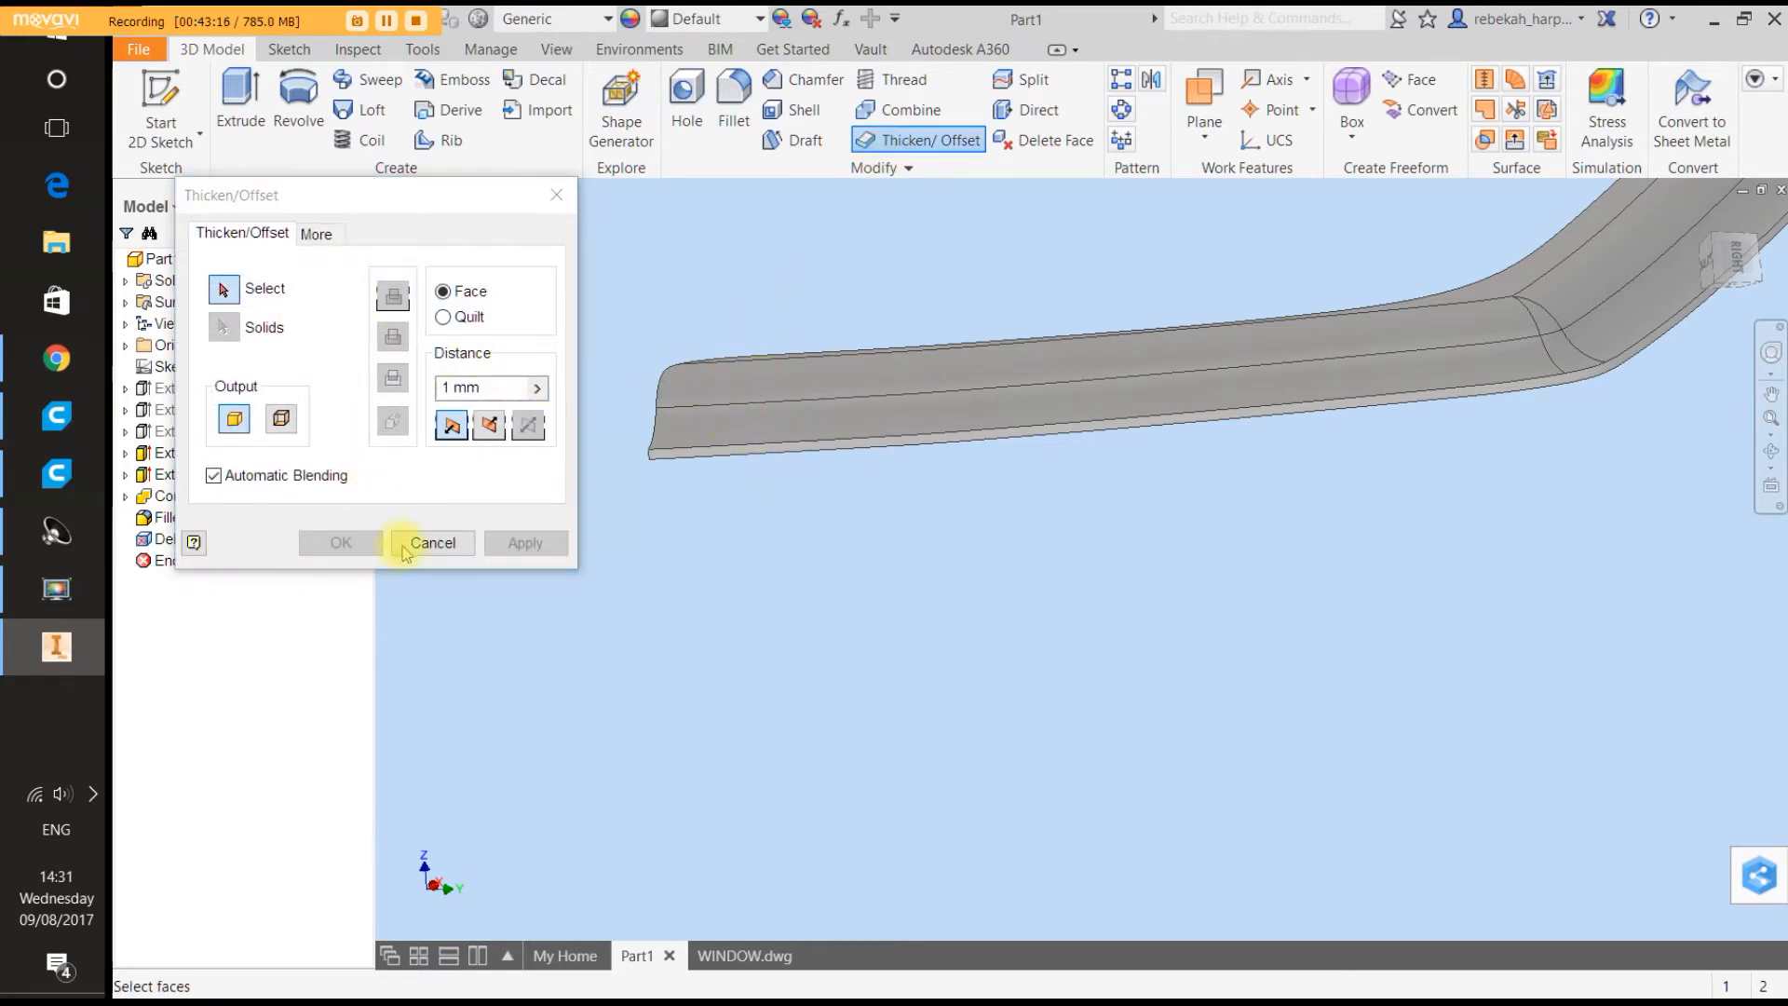
pyautogui.click(430, 543)
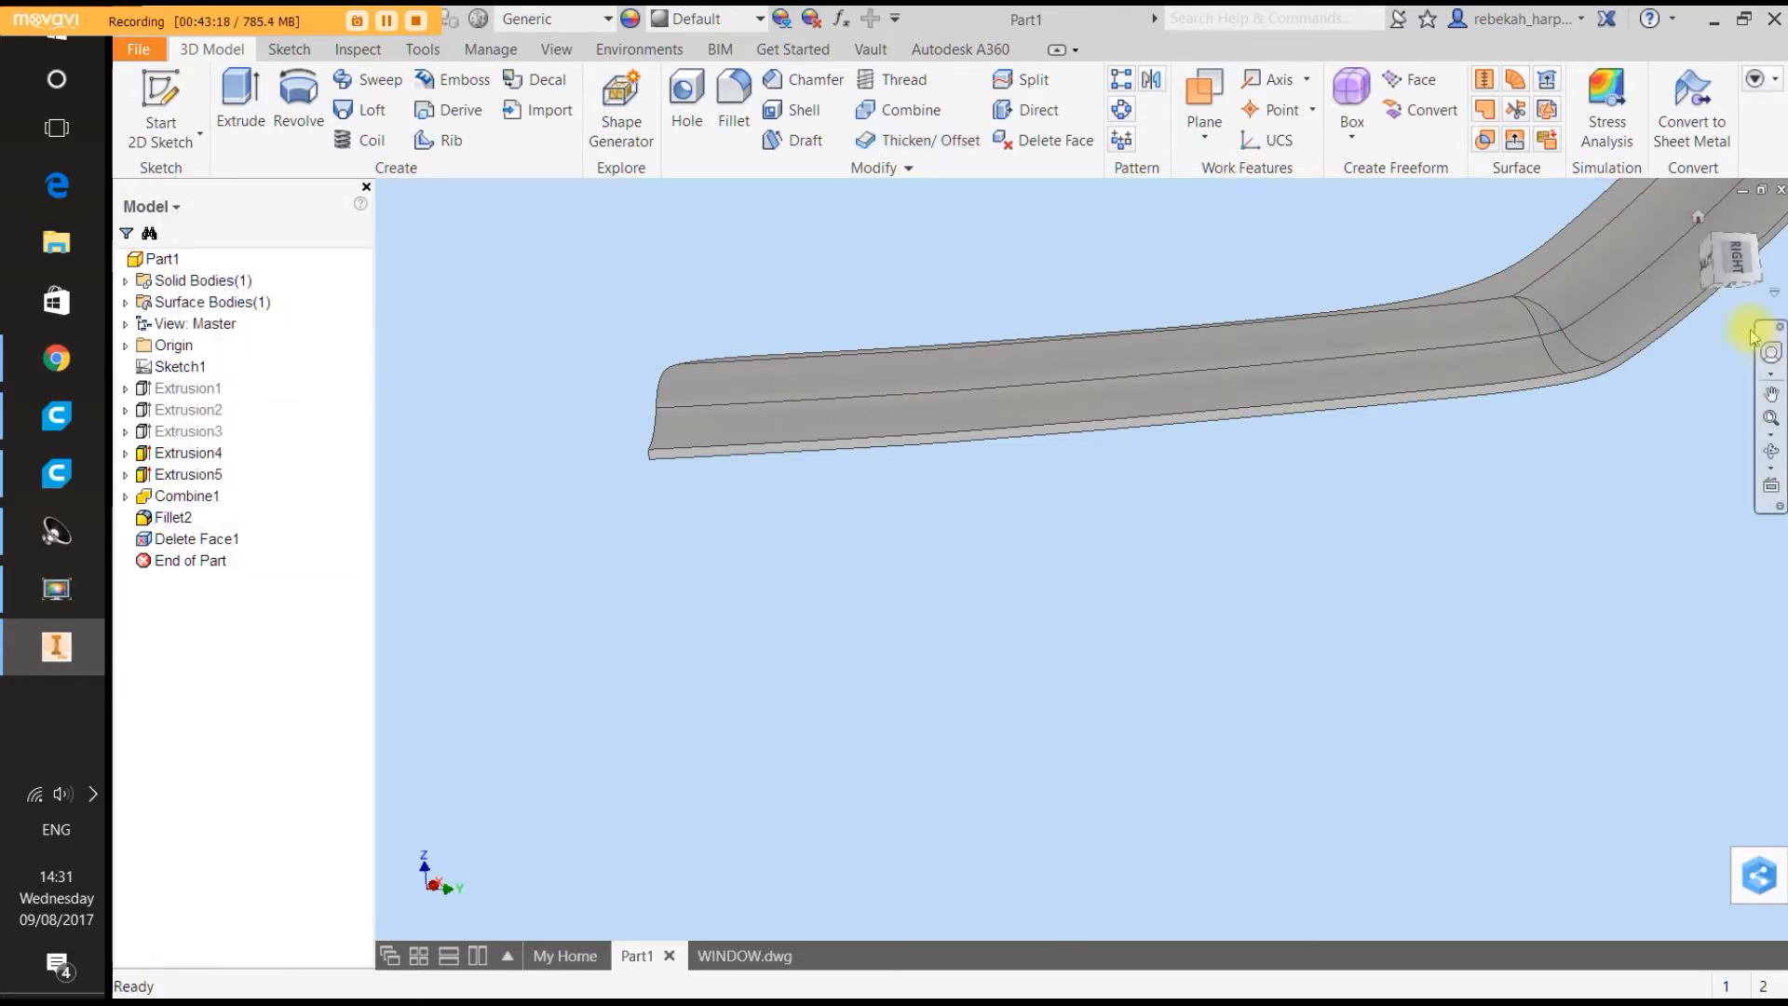
pyautogui.click(1766, 359)
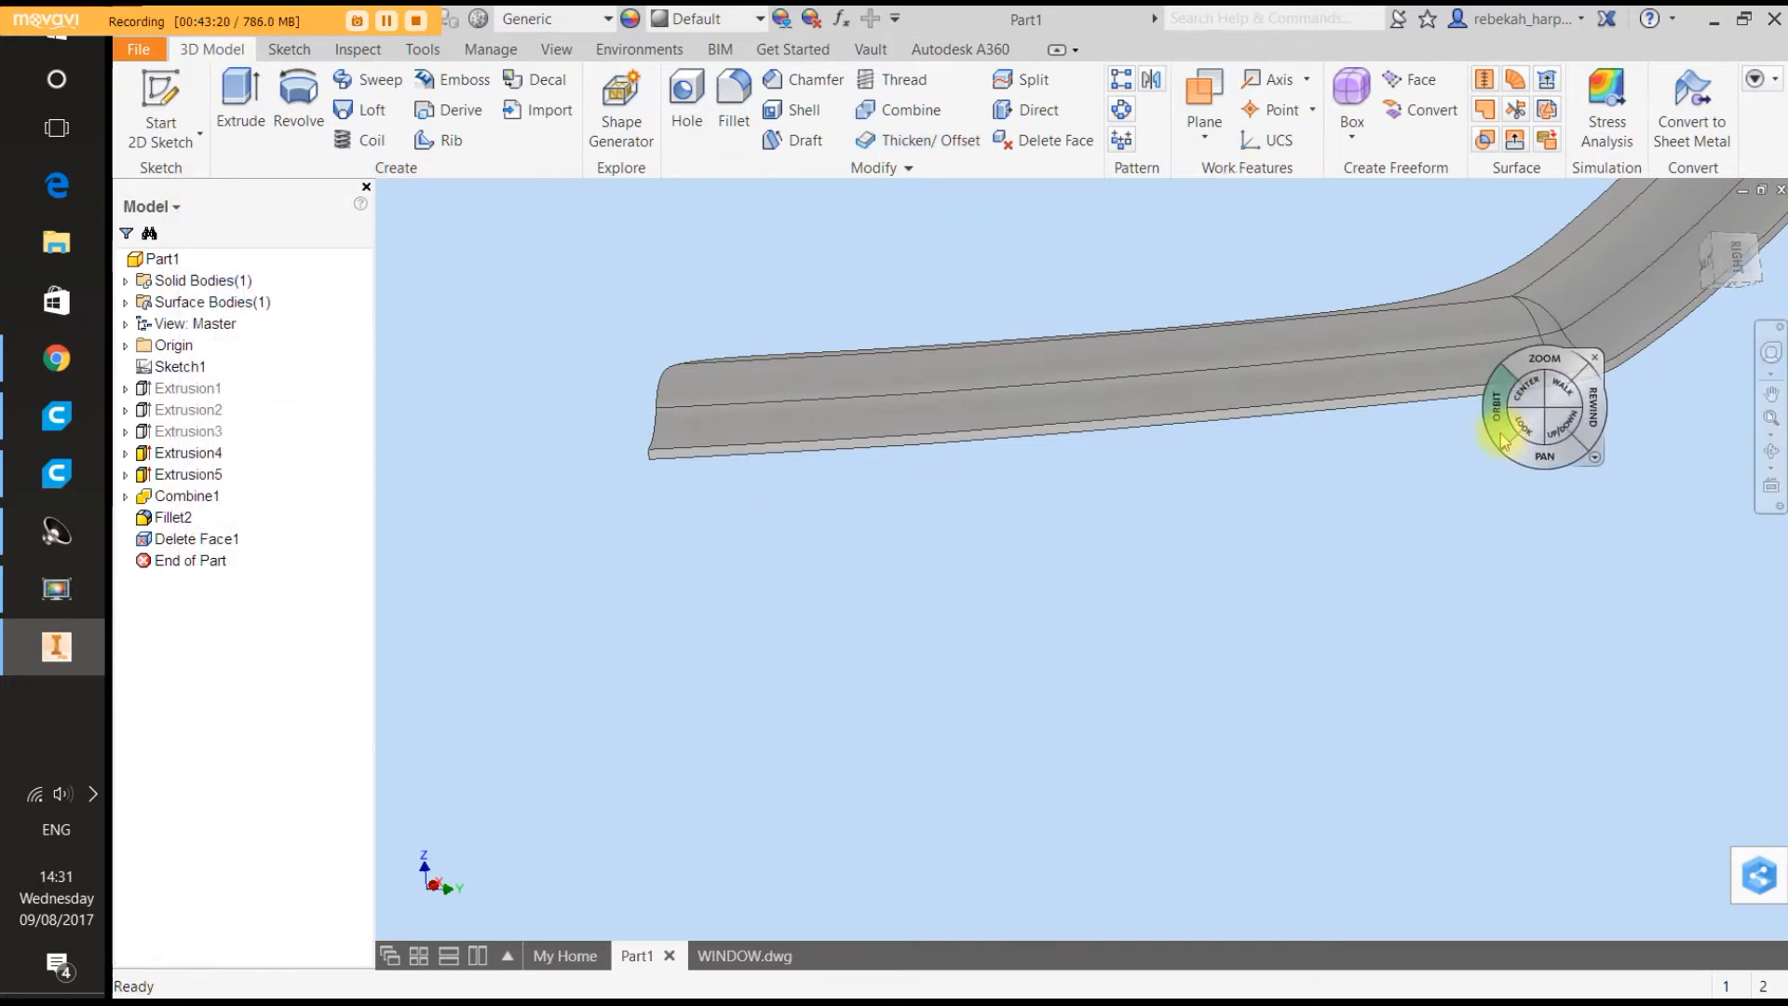
pyautogui.moveTo(1502, 439); pyautogui.dragTo(1453, 709)
pyautogui.click(1487, 613)
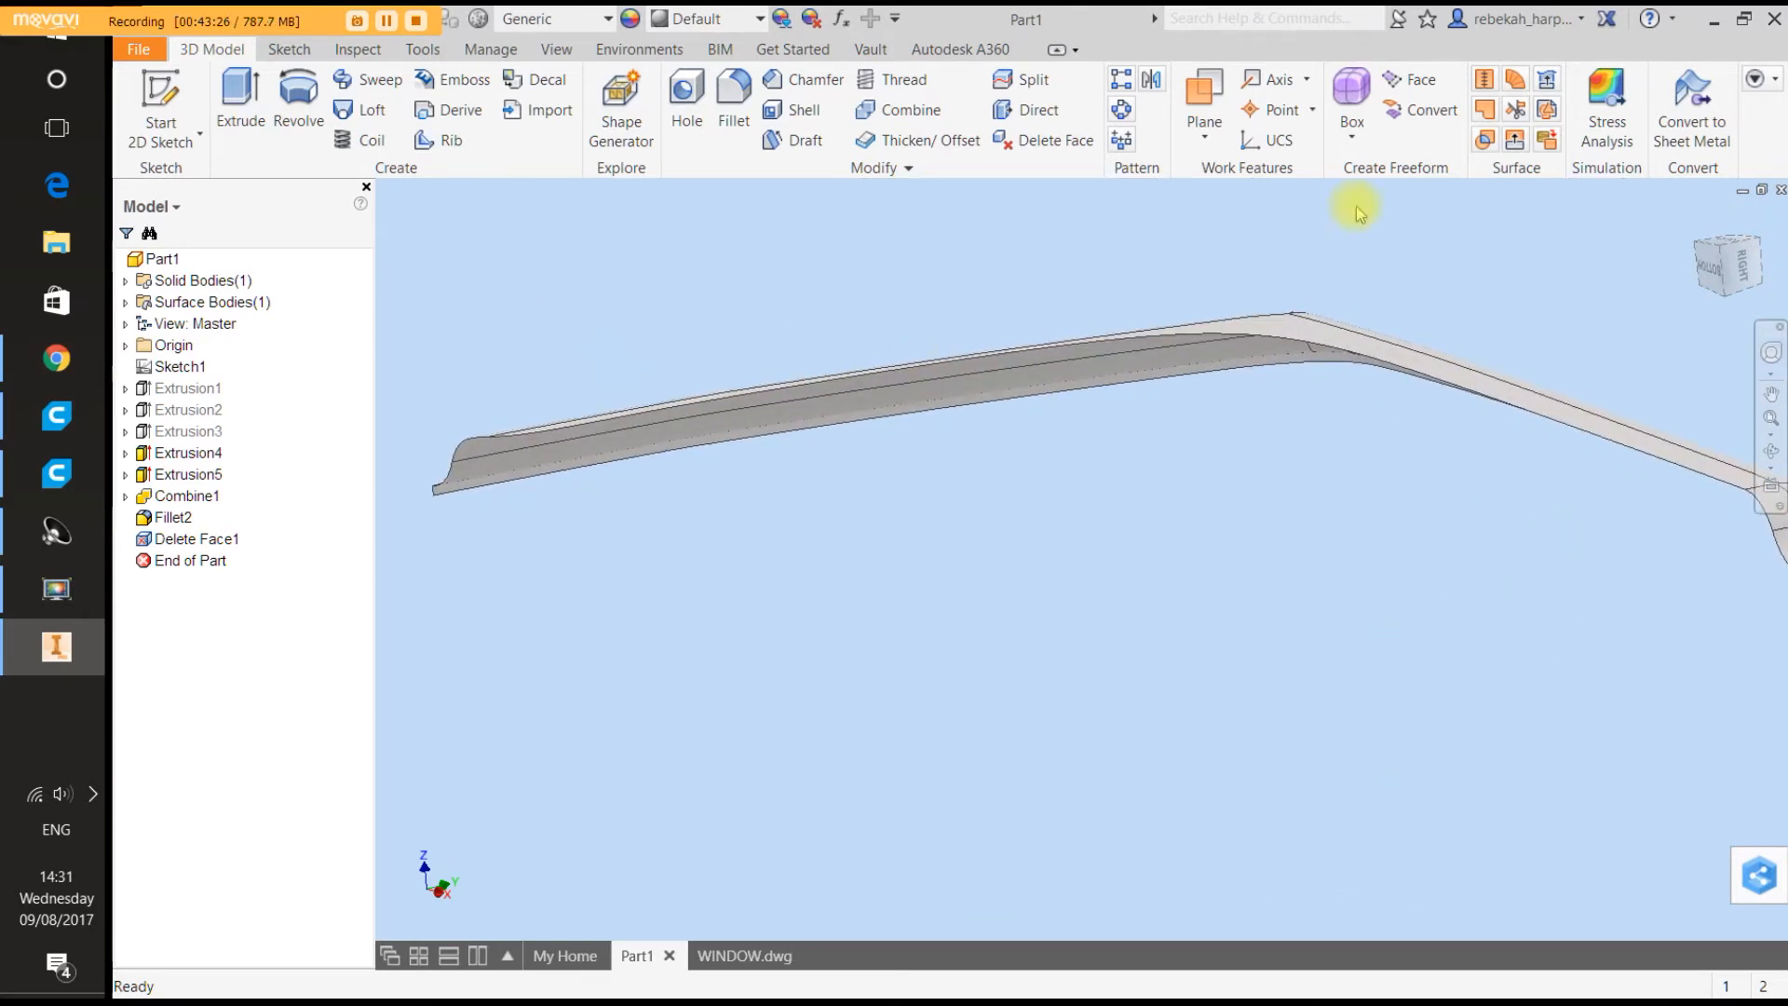
# Create a boundary patch from the automatically chained open edge loop around the L-shaped moulding's back.
pyautogui.click(1483, 110)
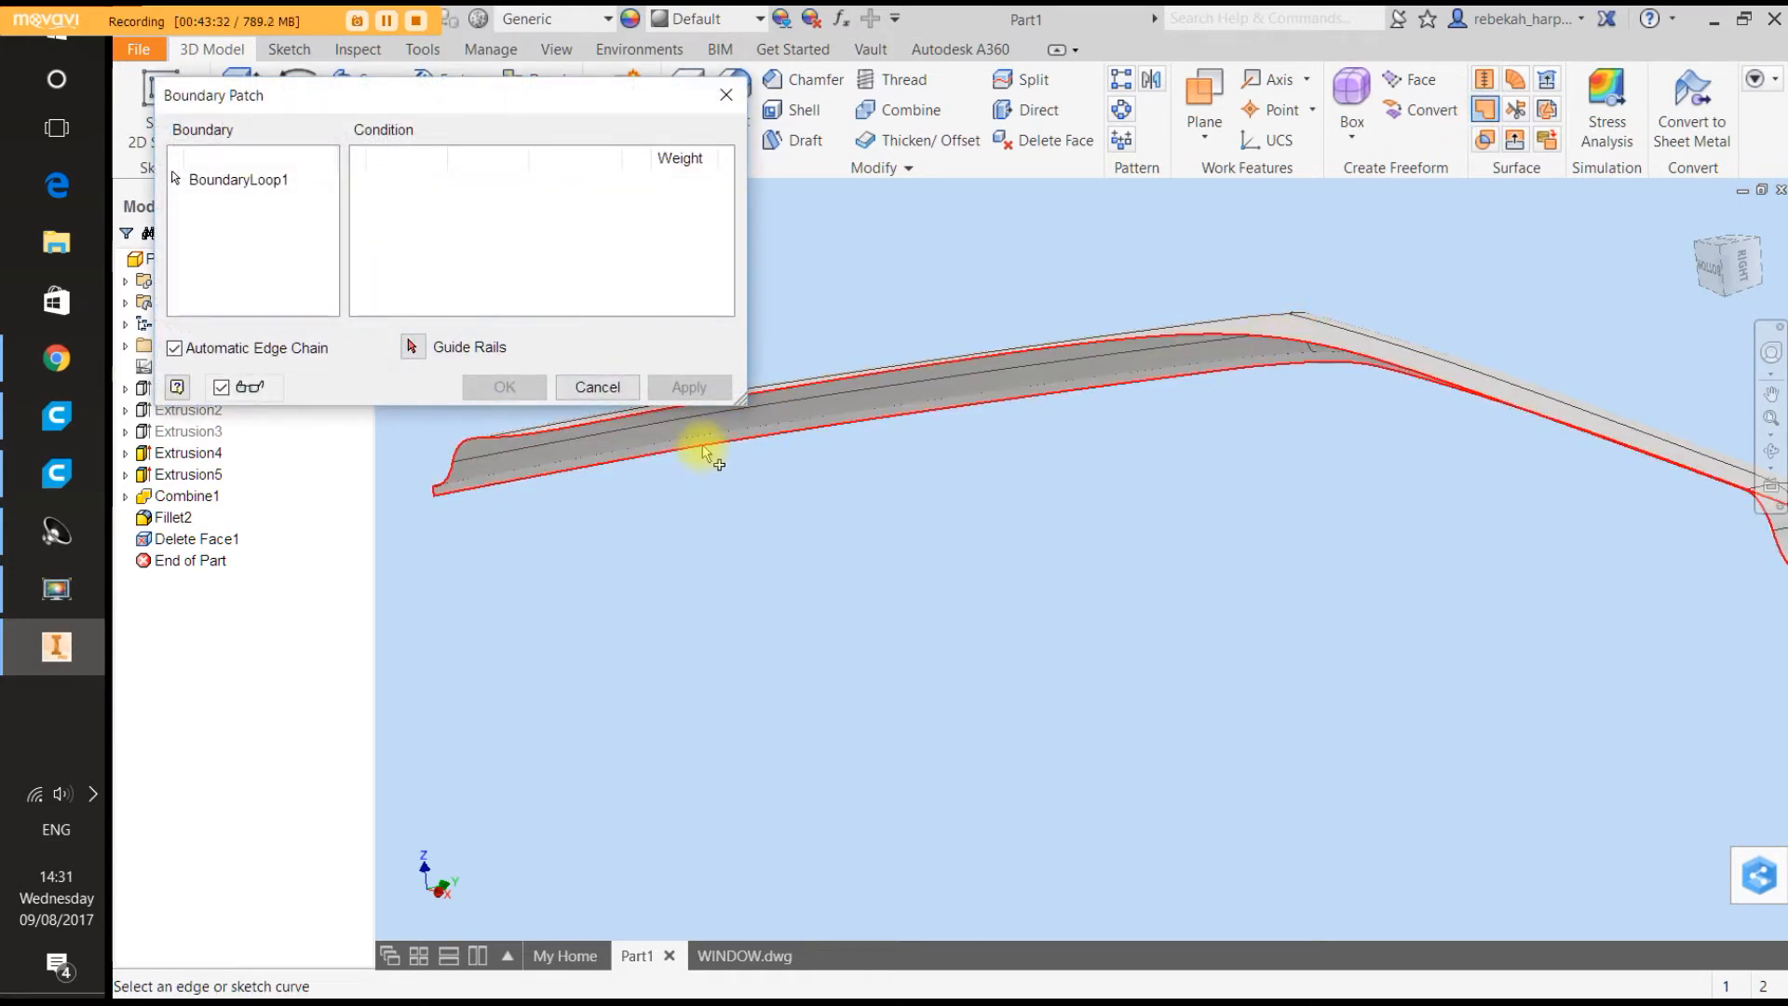
pyautogui.click(704, 453)
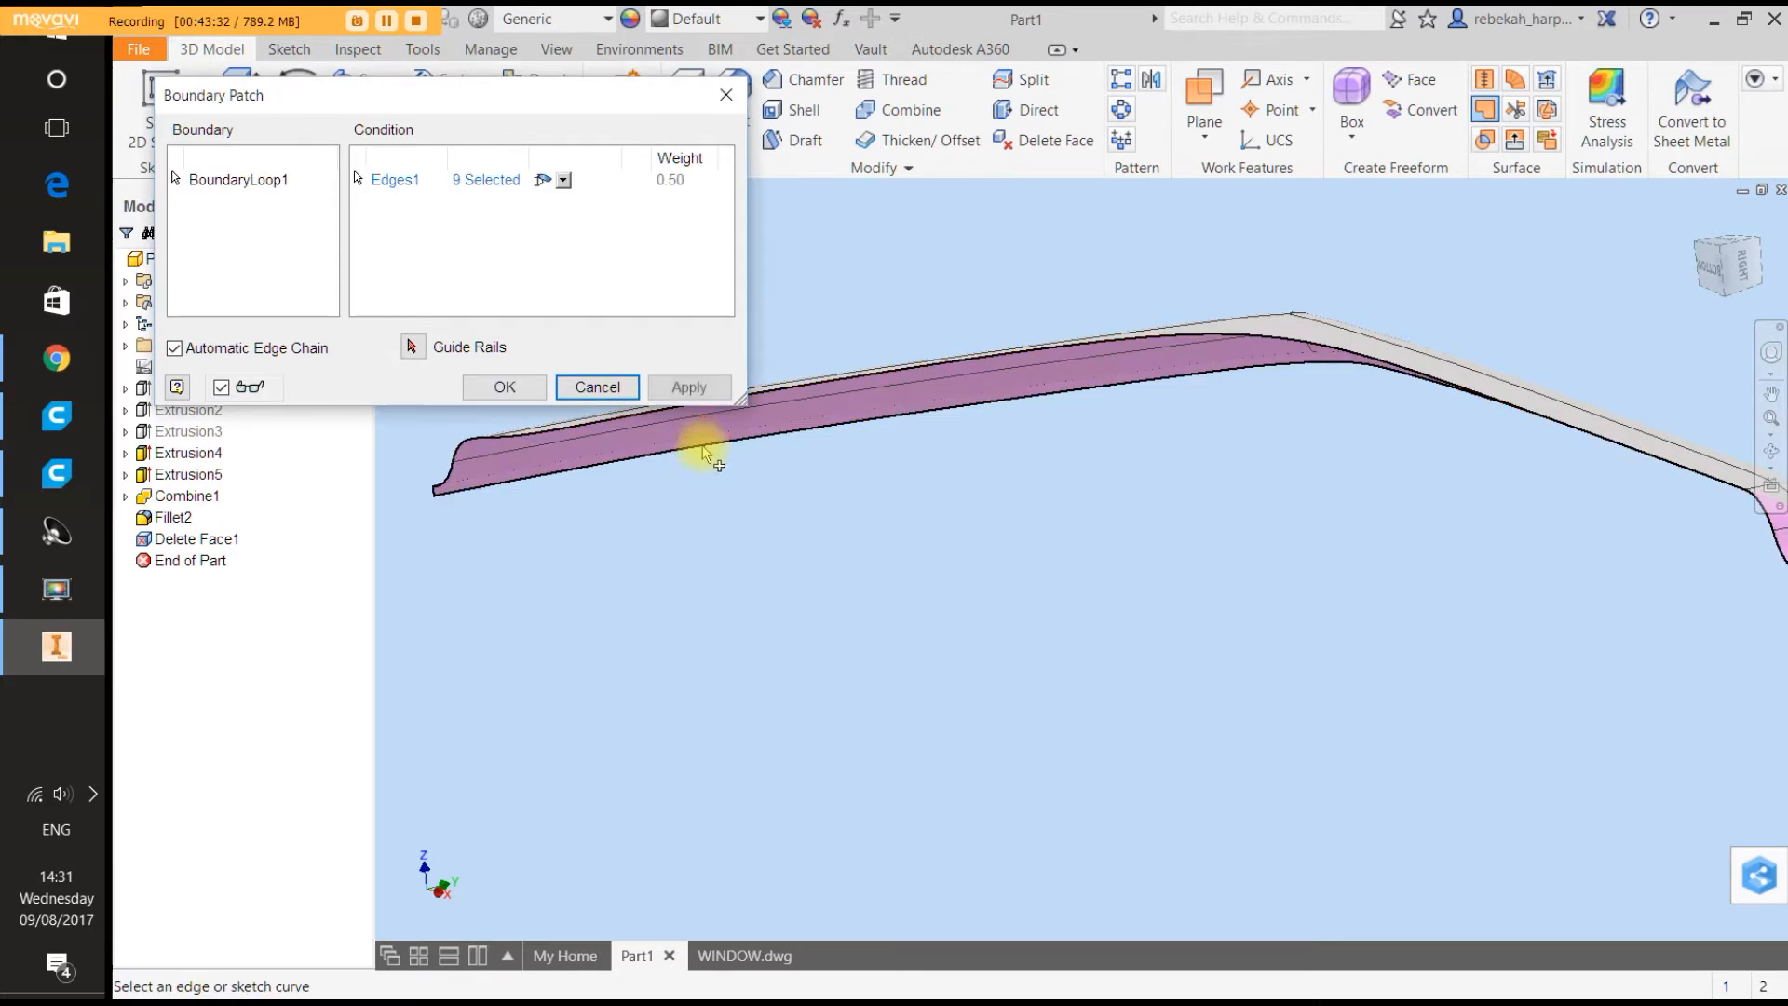
pyautogui.click(689, 387)
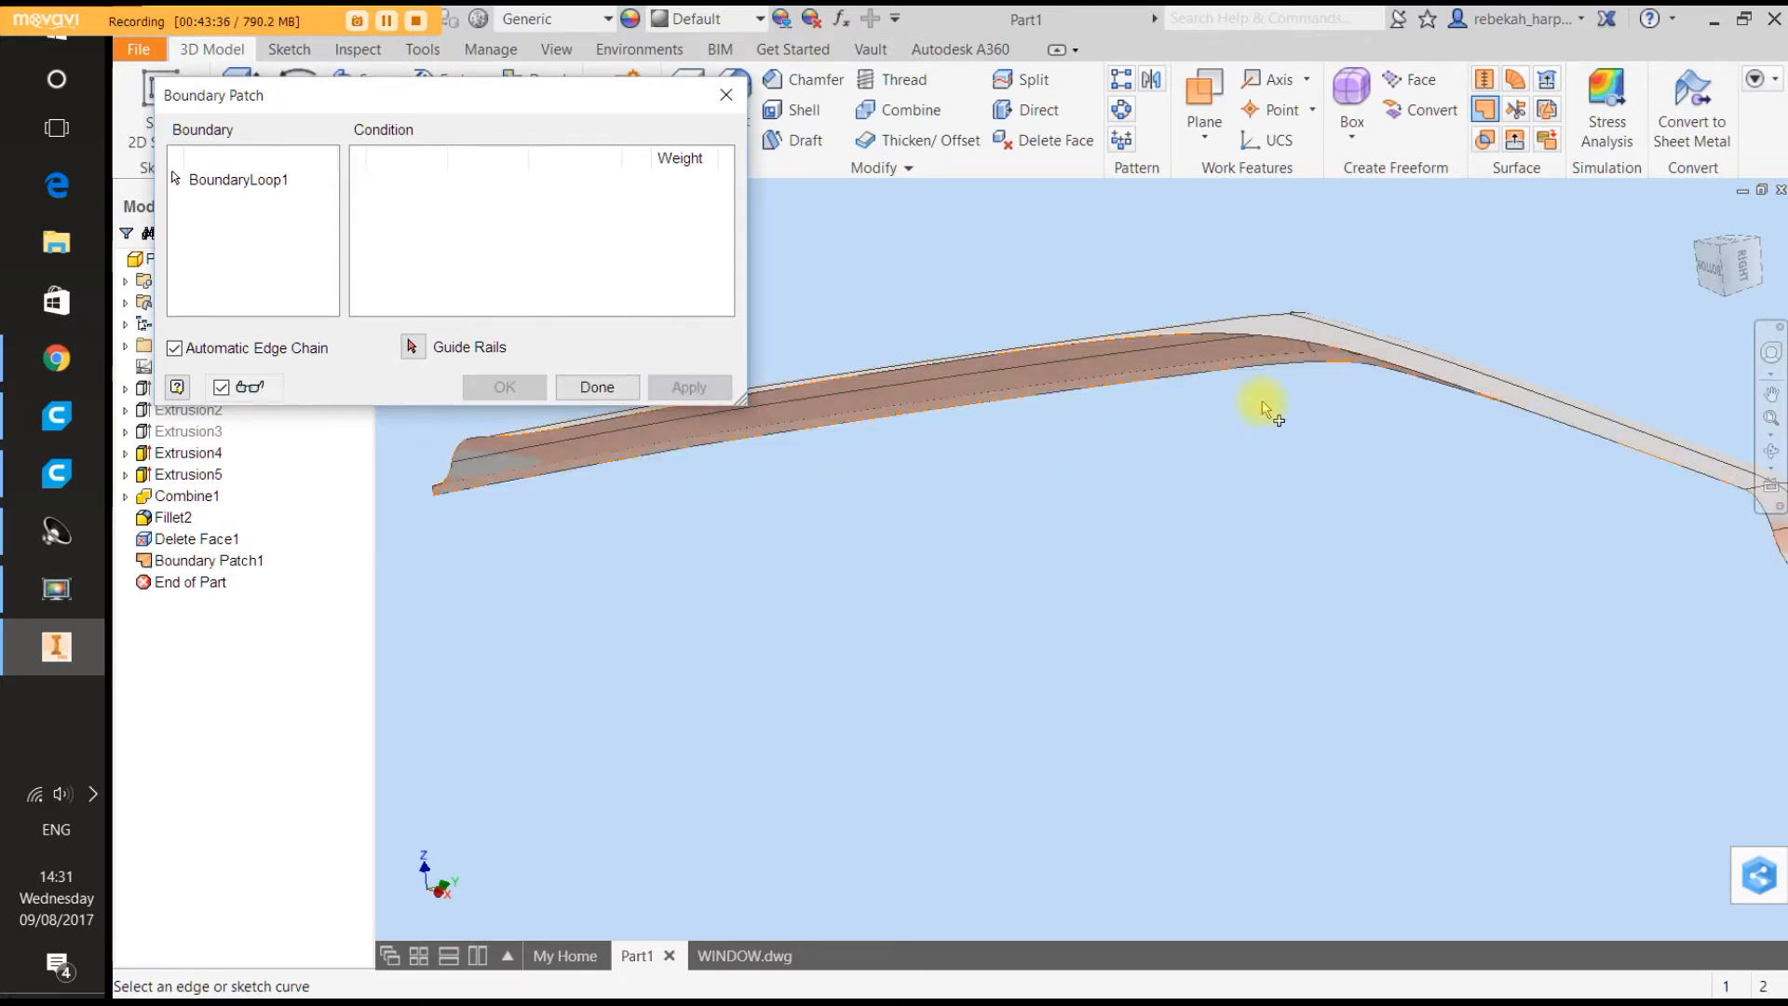
pyautogui.click(1770, 352)
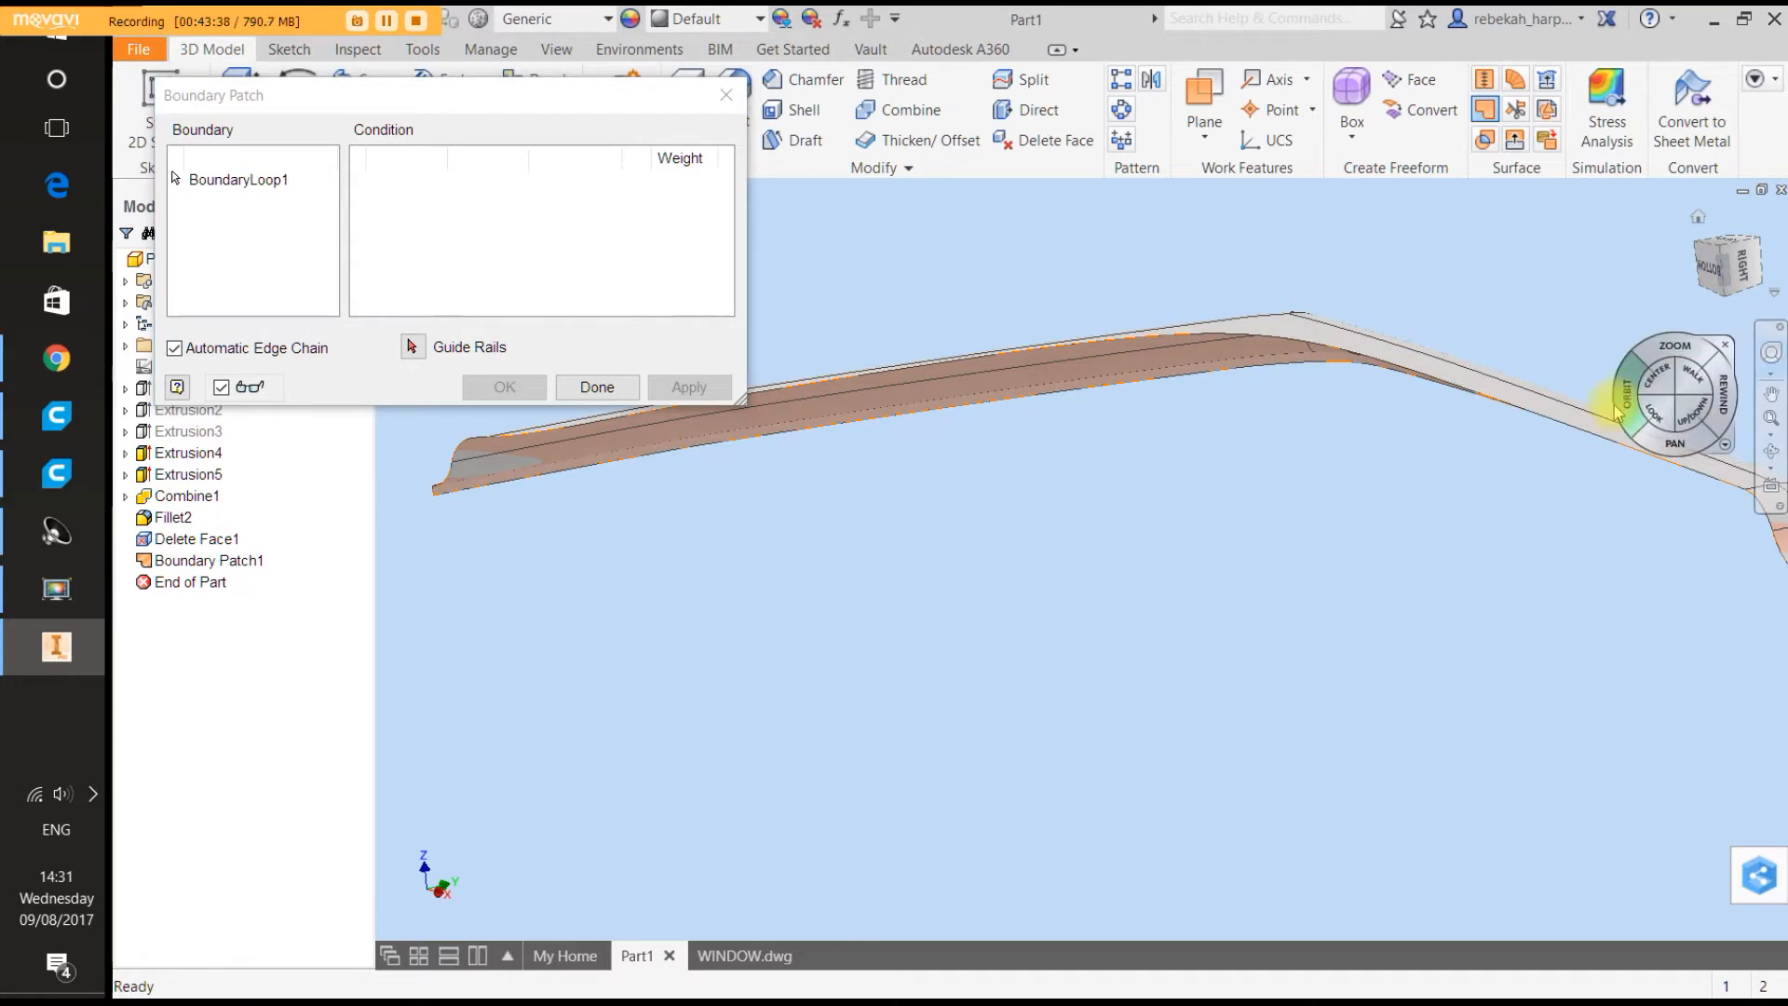
pyautogui.moveTo(1617, 415); pyautogui.dragTo(1425, 427)
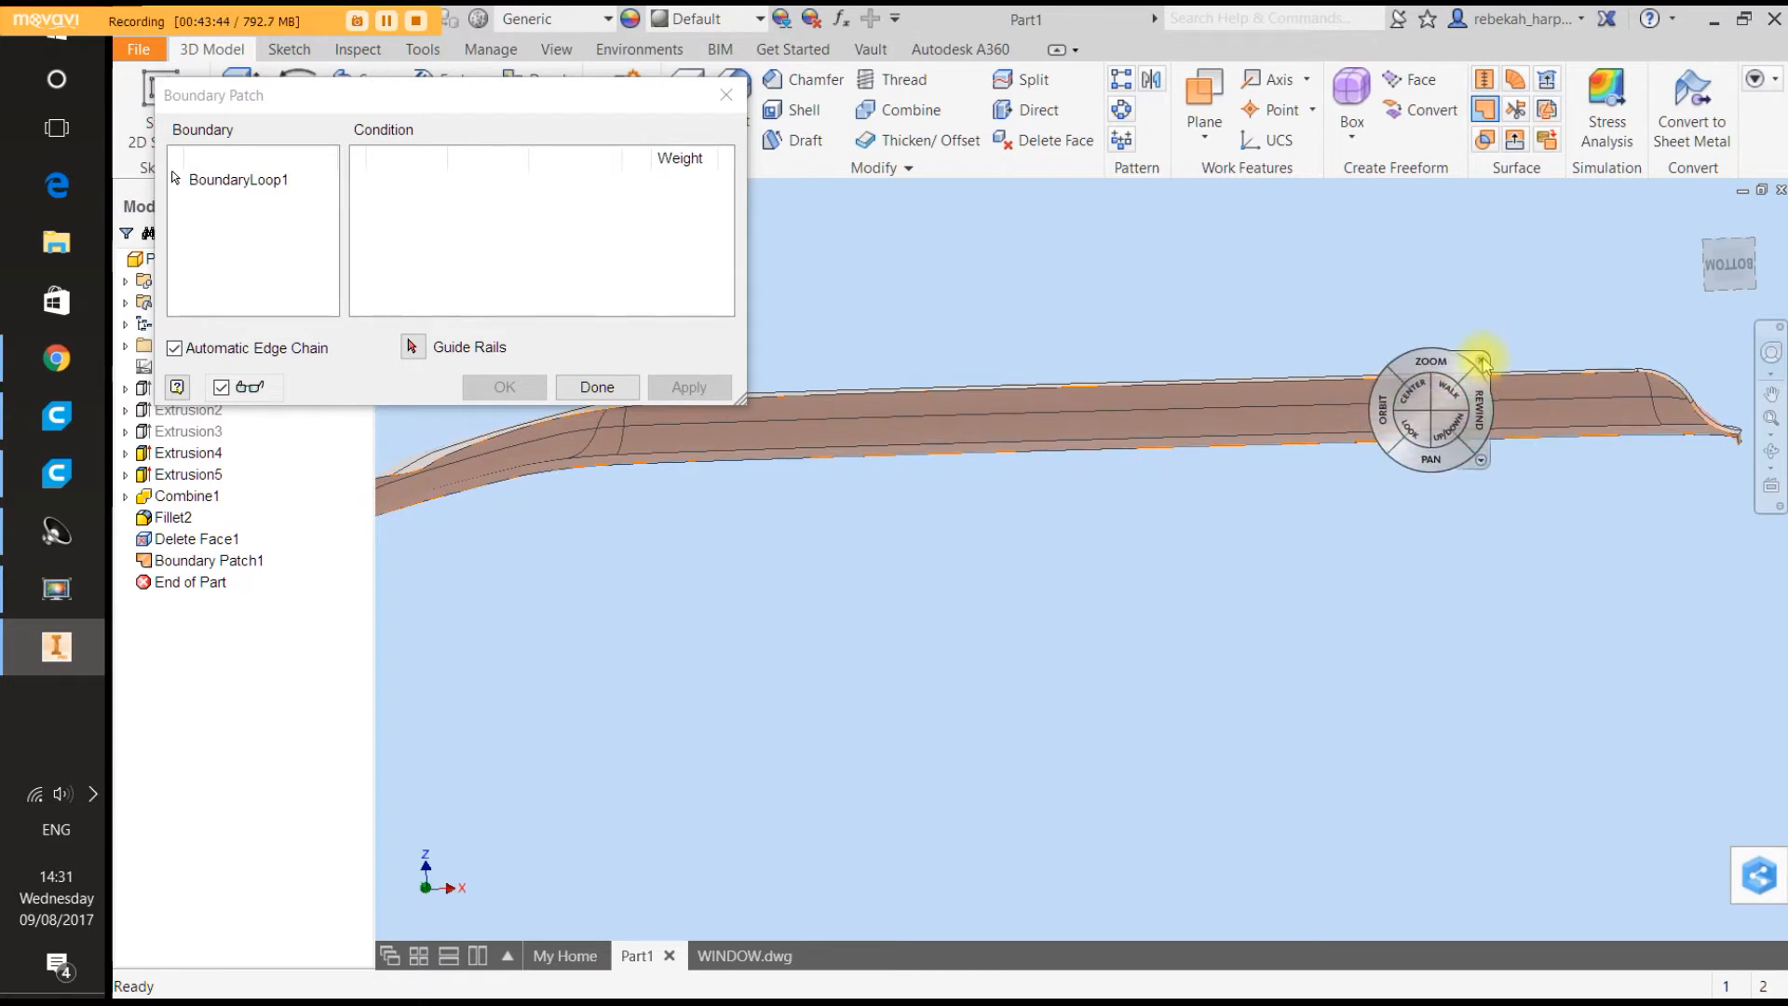
pyautogui.click(1480, 360)
pyautogui.click(597, 386)
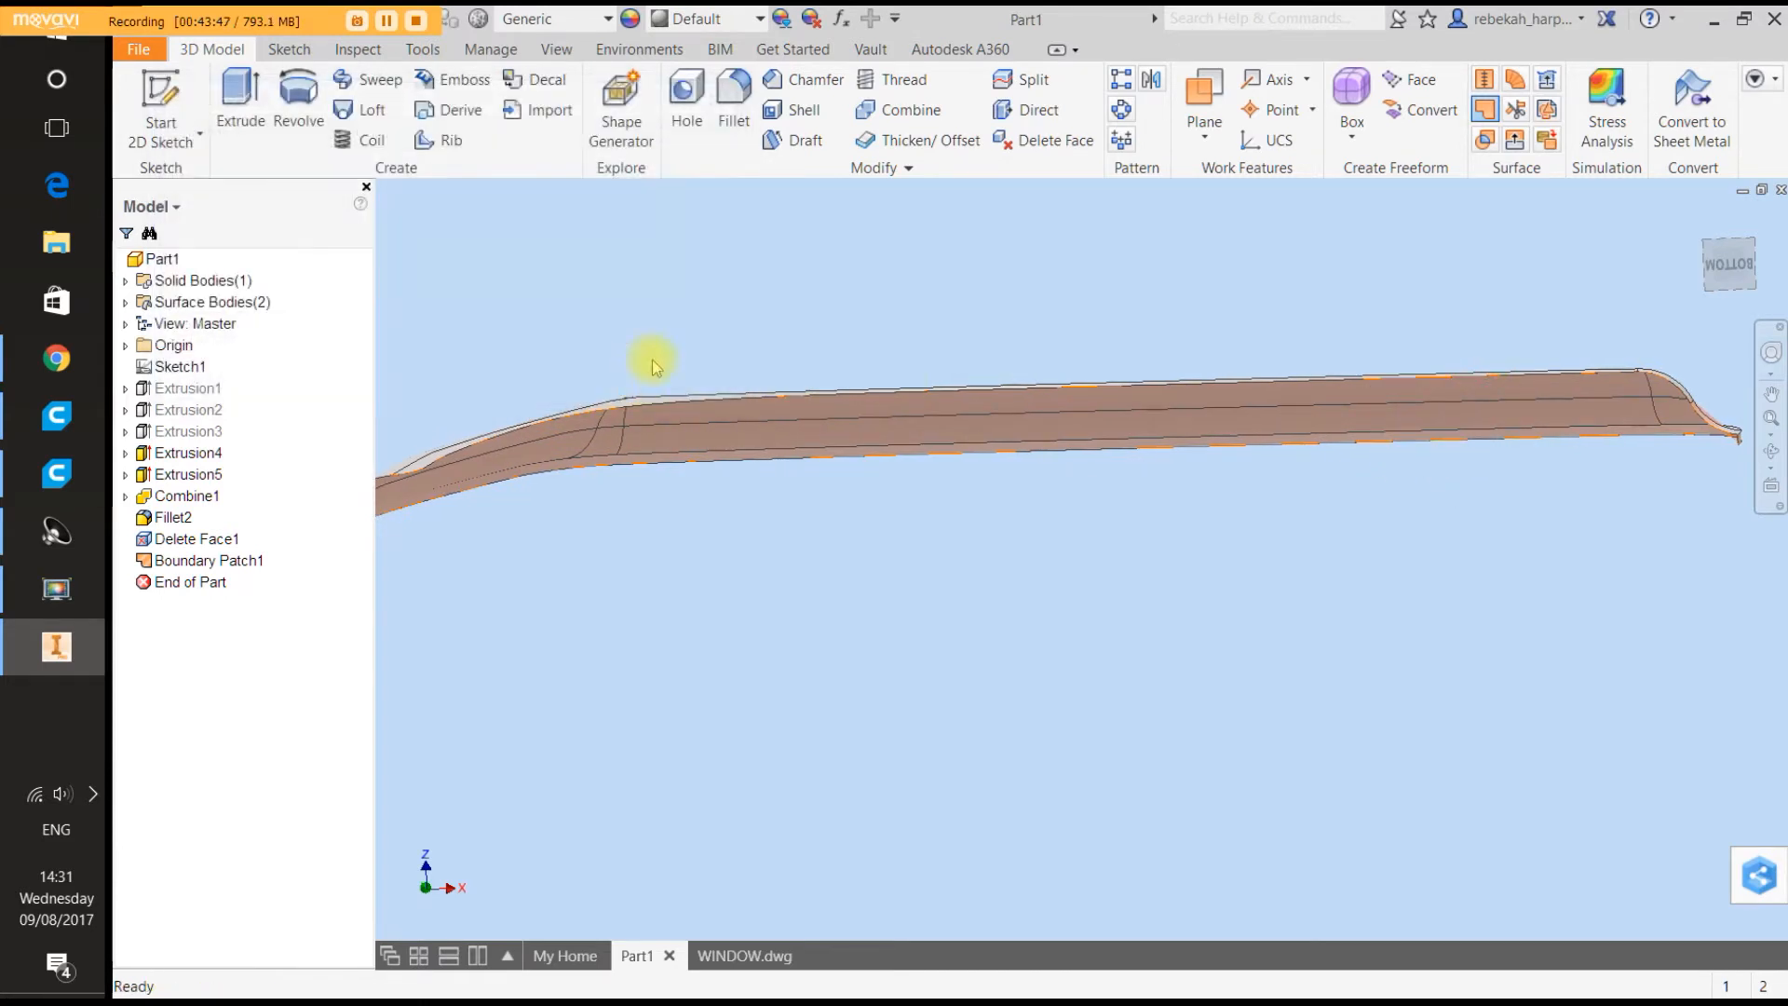
# Try to thicken the boundary patch face by 0.5 mm in the reversed direction.
pyautogui.click(918, 139)
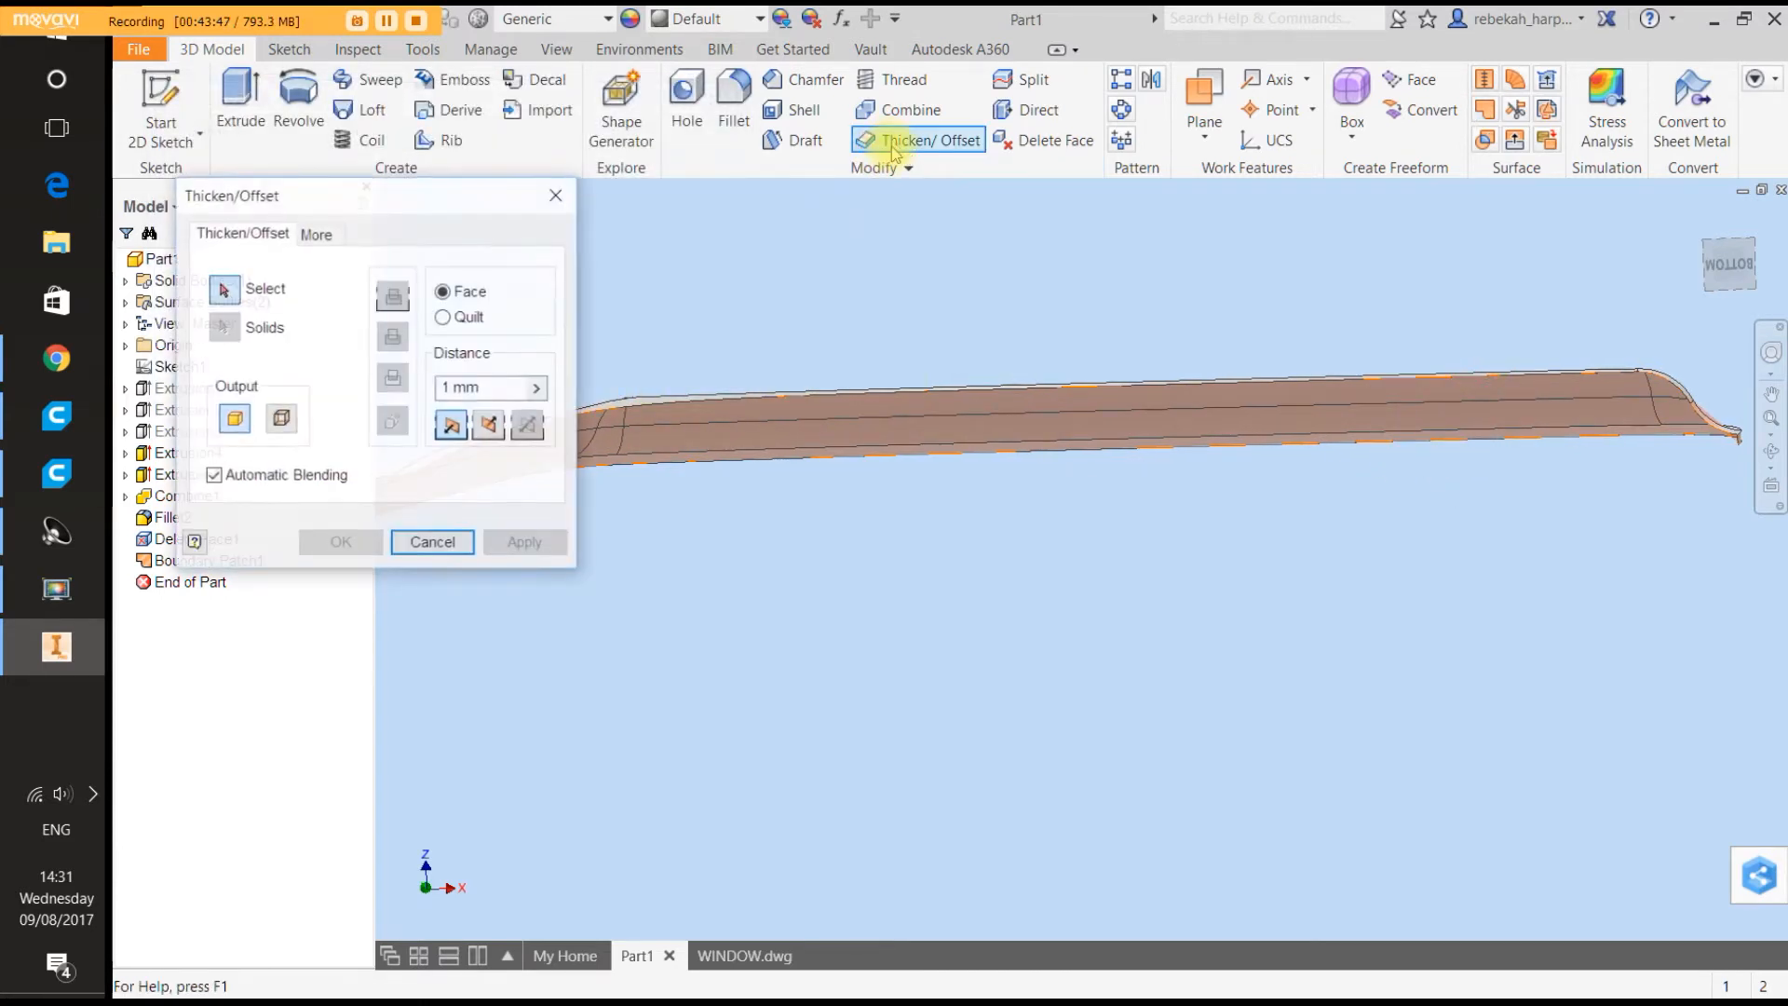
pyautogui.click(887, 407)
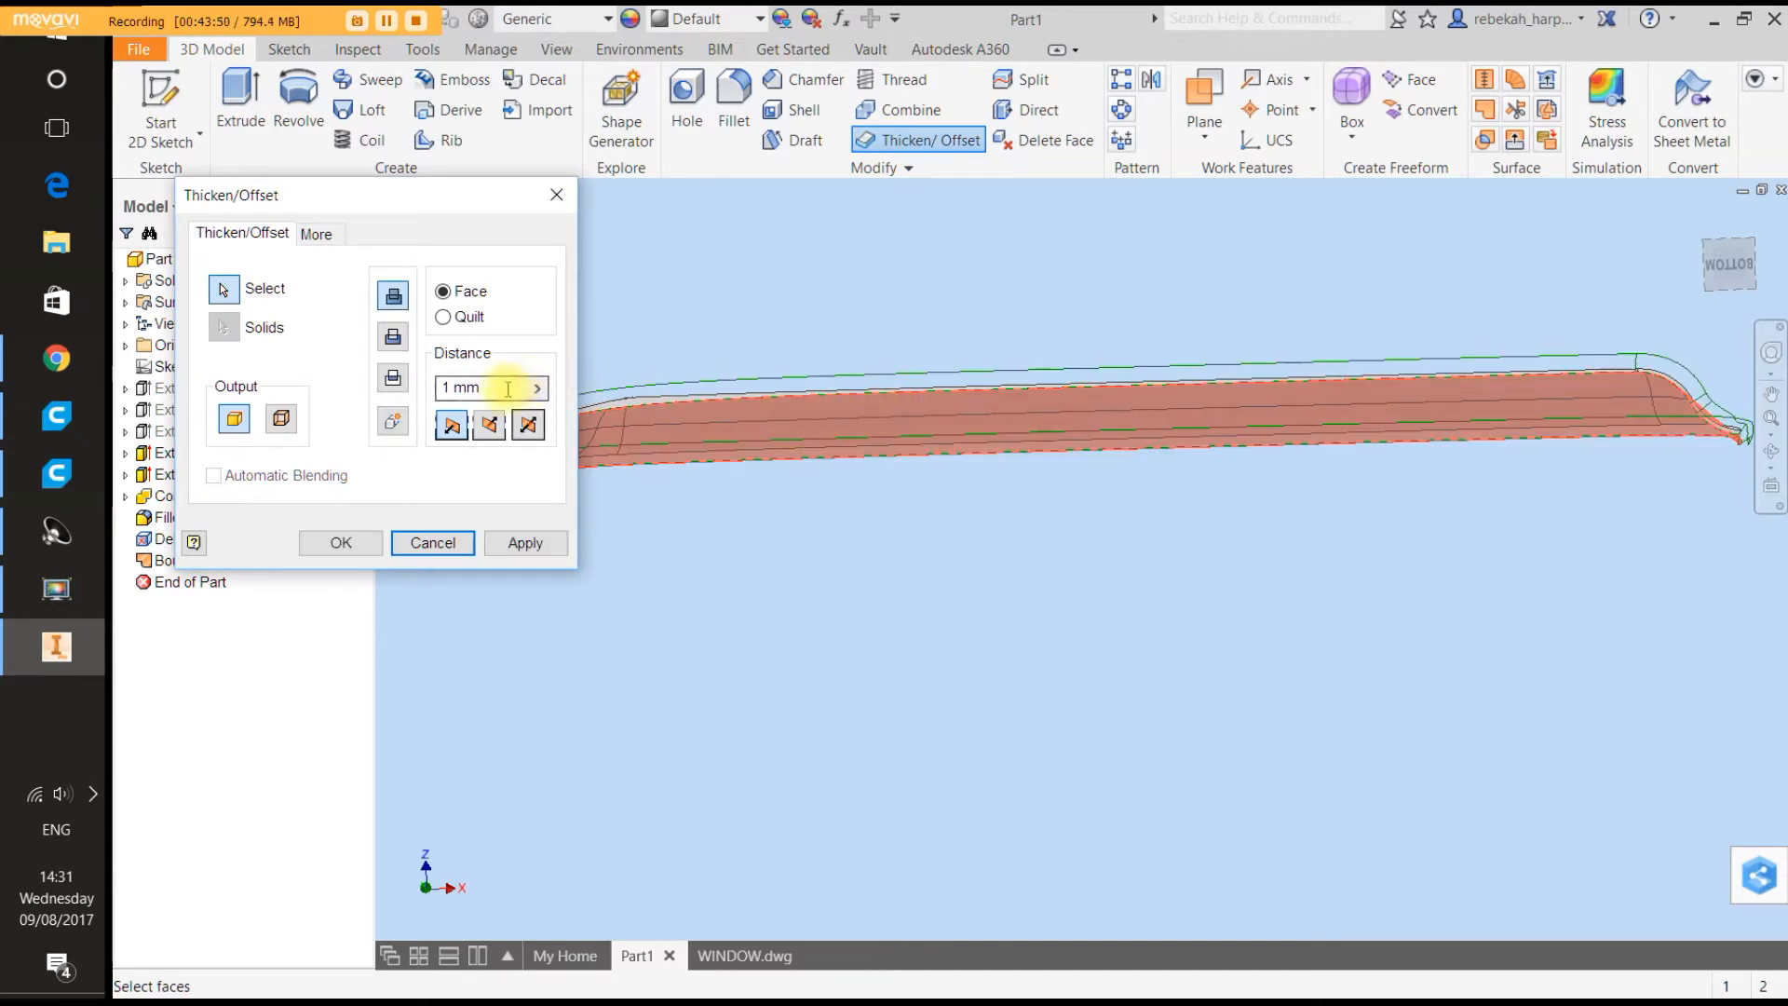
pyautogui.write('0')
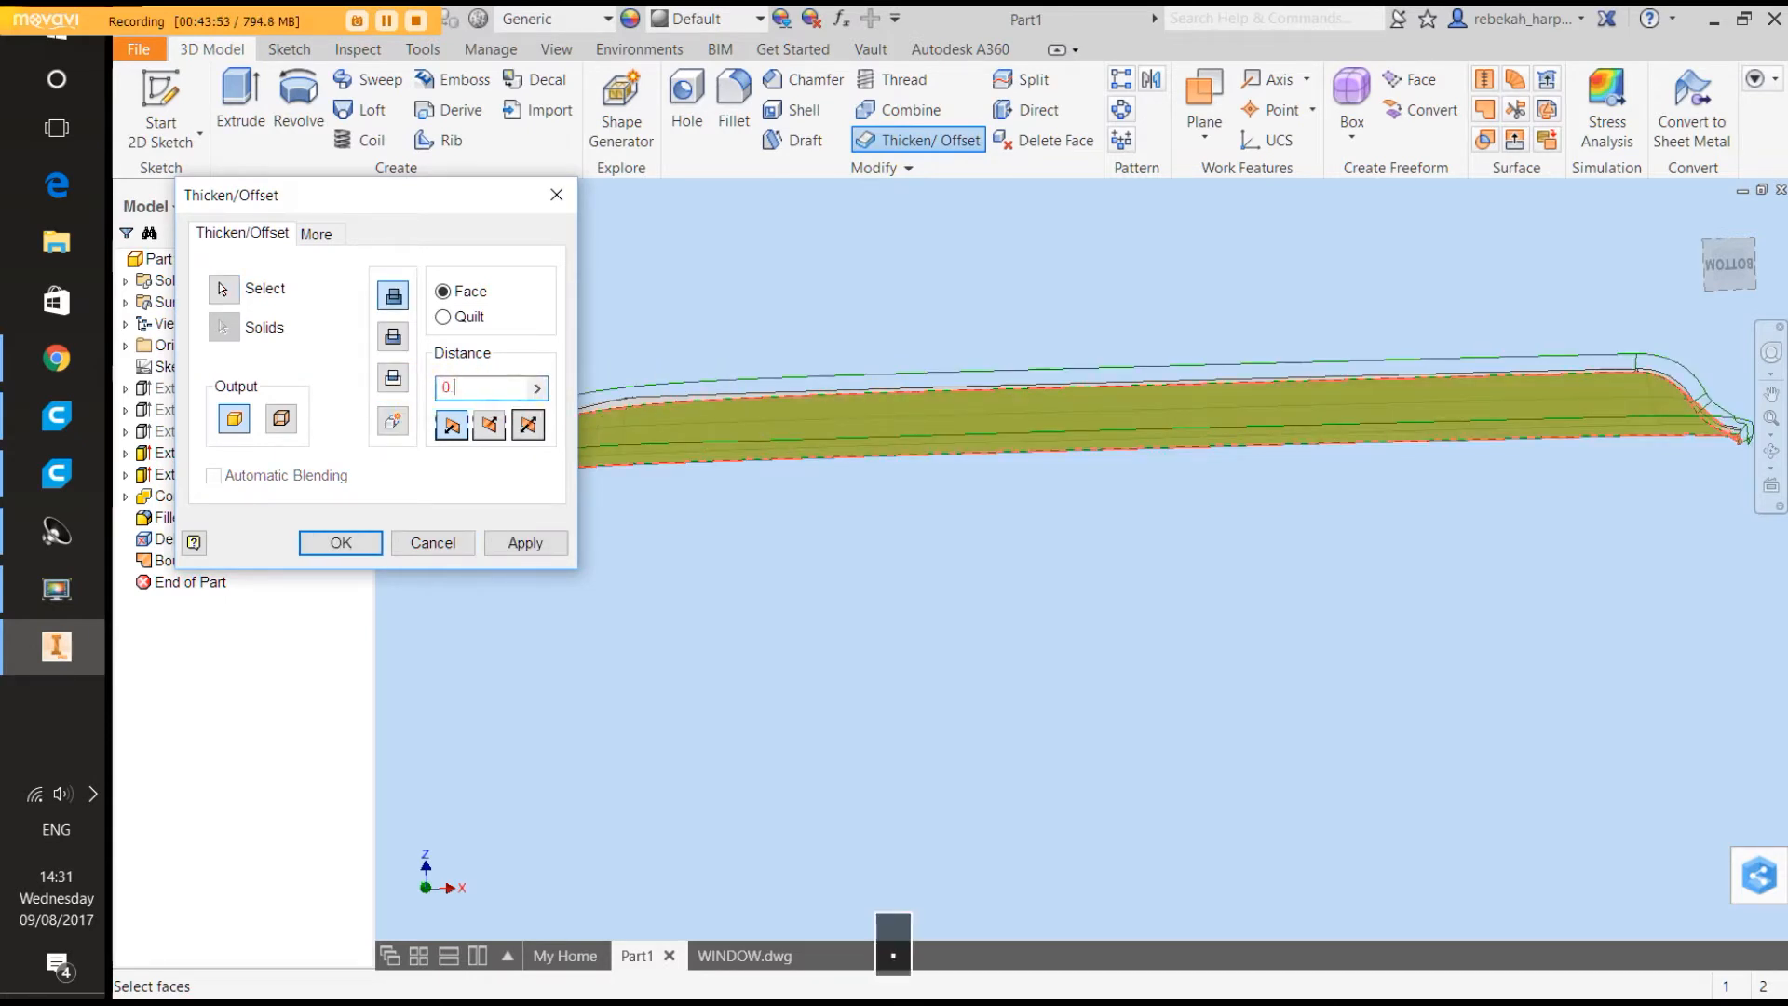
pyautogui.write('.5')
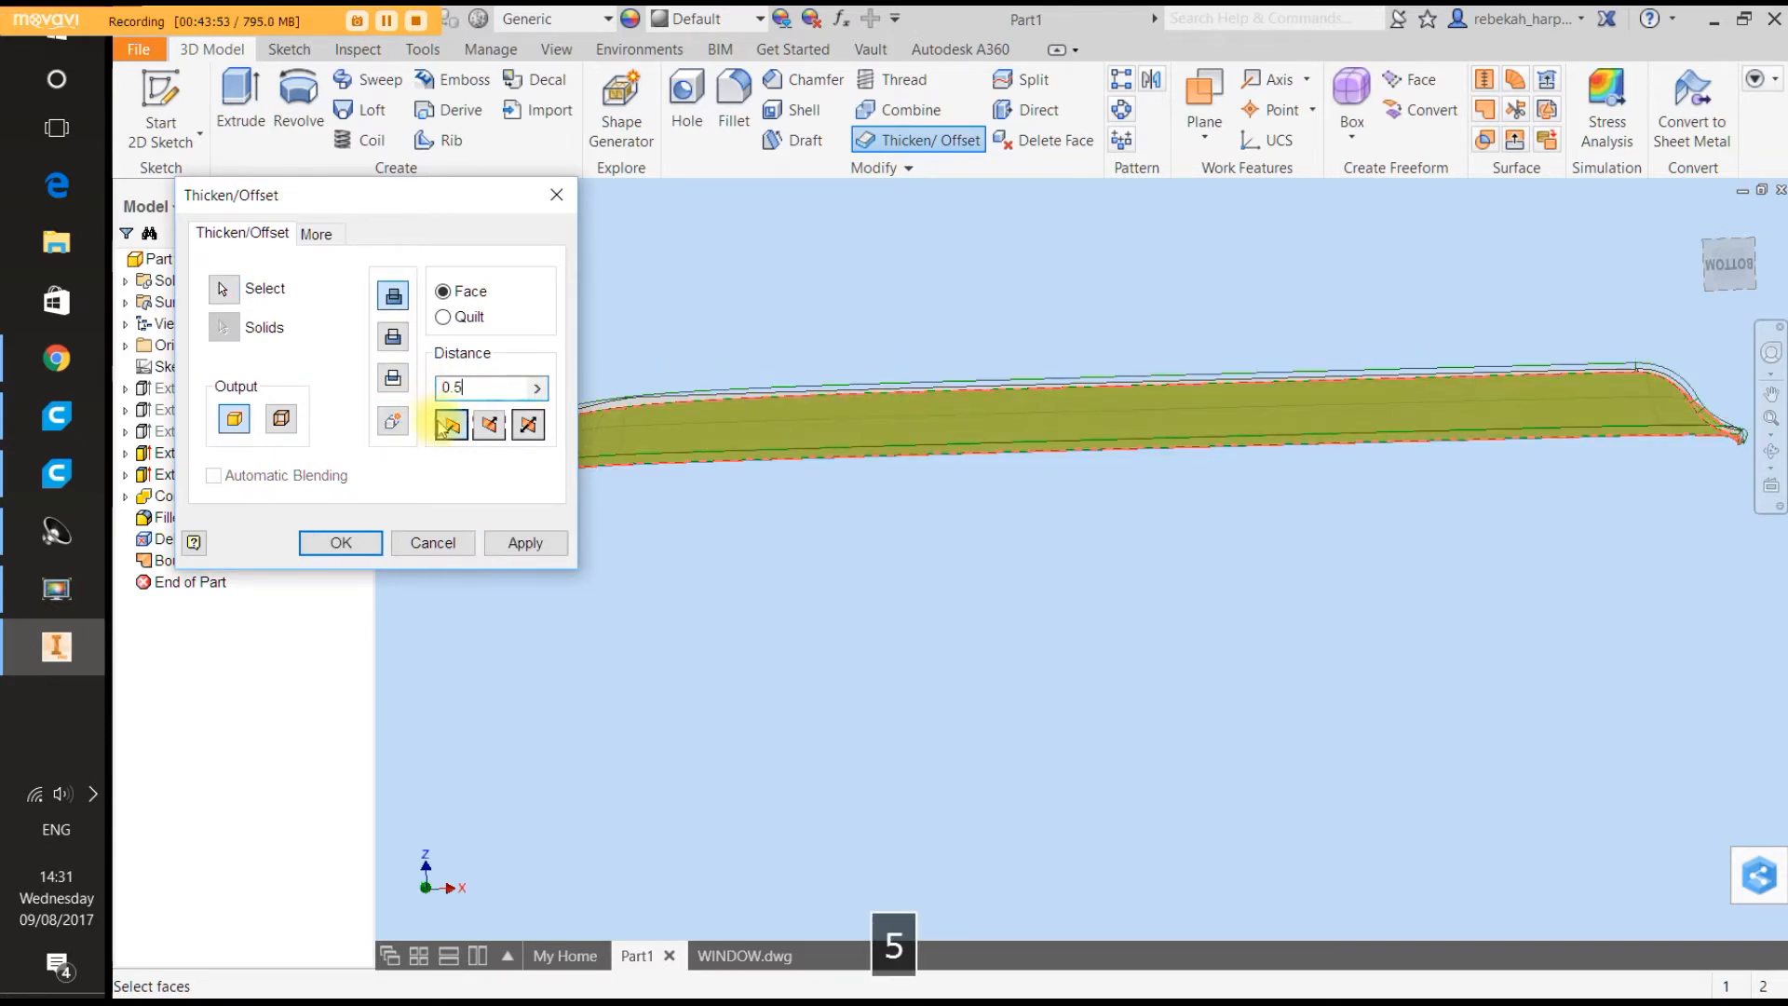
pyautogui.click(490, 426)
pyautogui.click(520, 545)
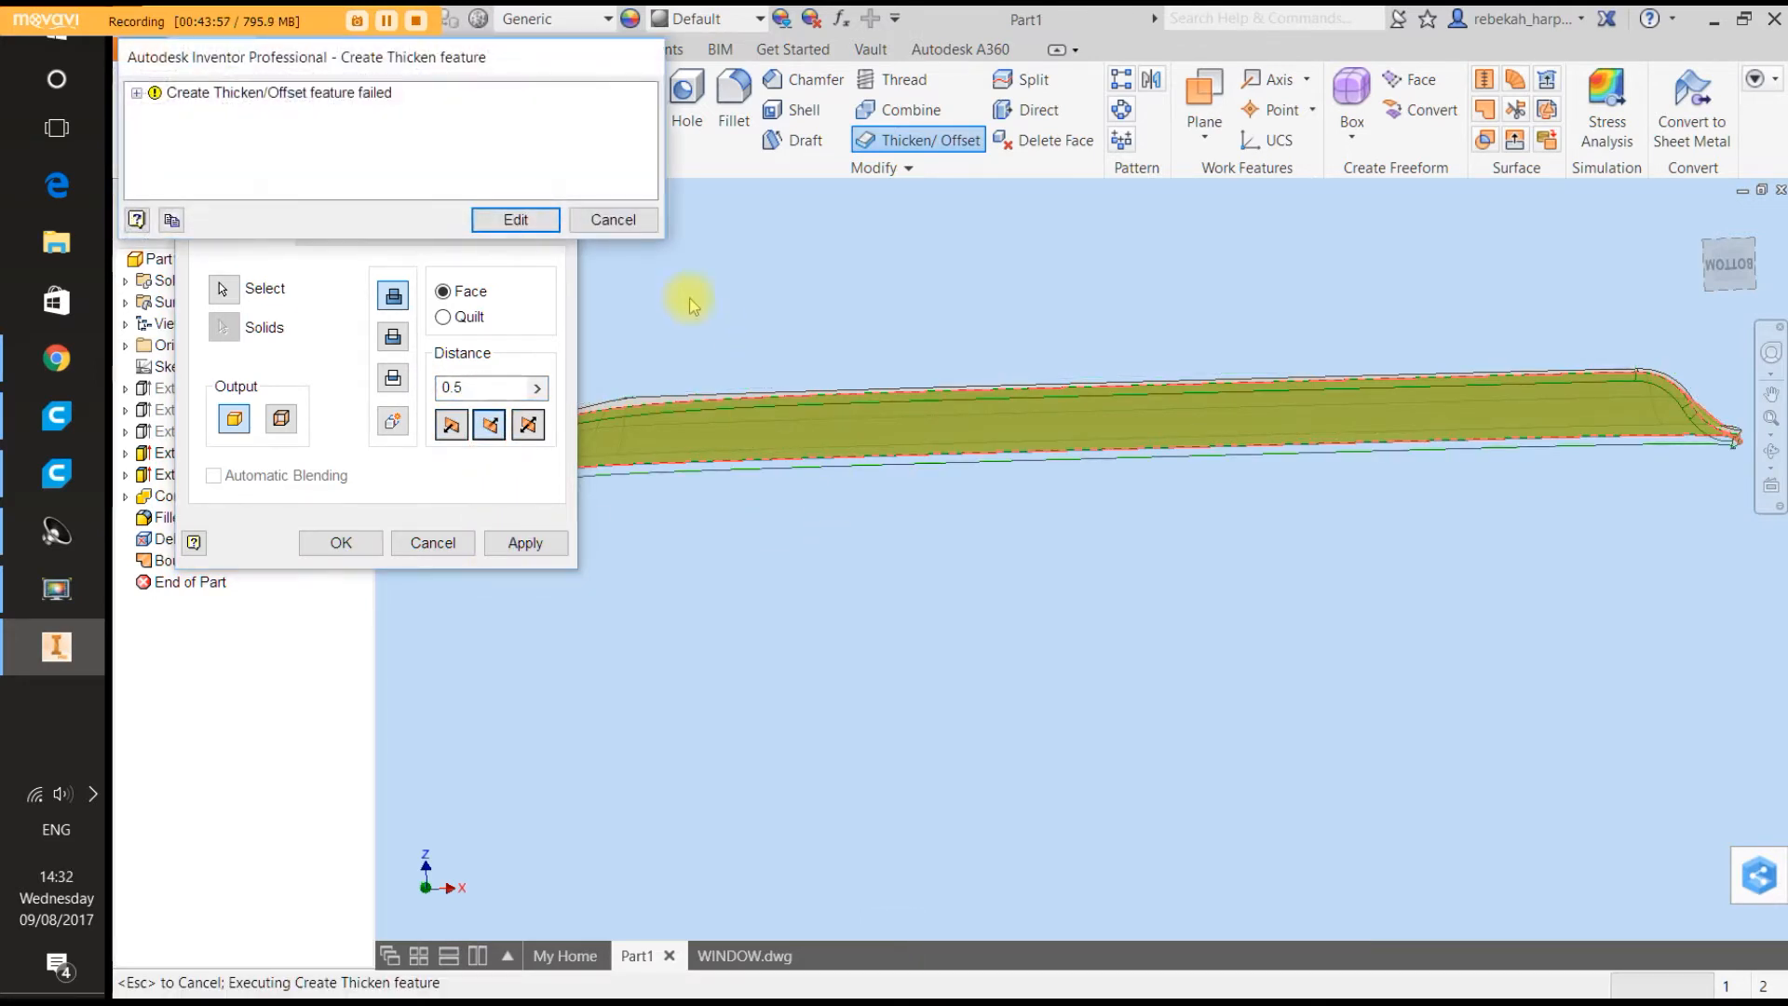
pyautogui.click(527, 221)
# Try to thicken the boundary patch face by 0.1 mm and expand the error details.
pyautogui.click(484, 389)
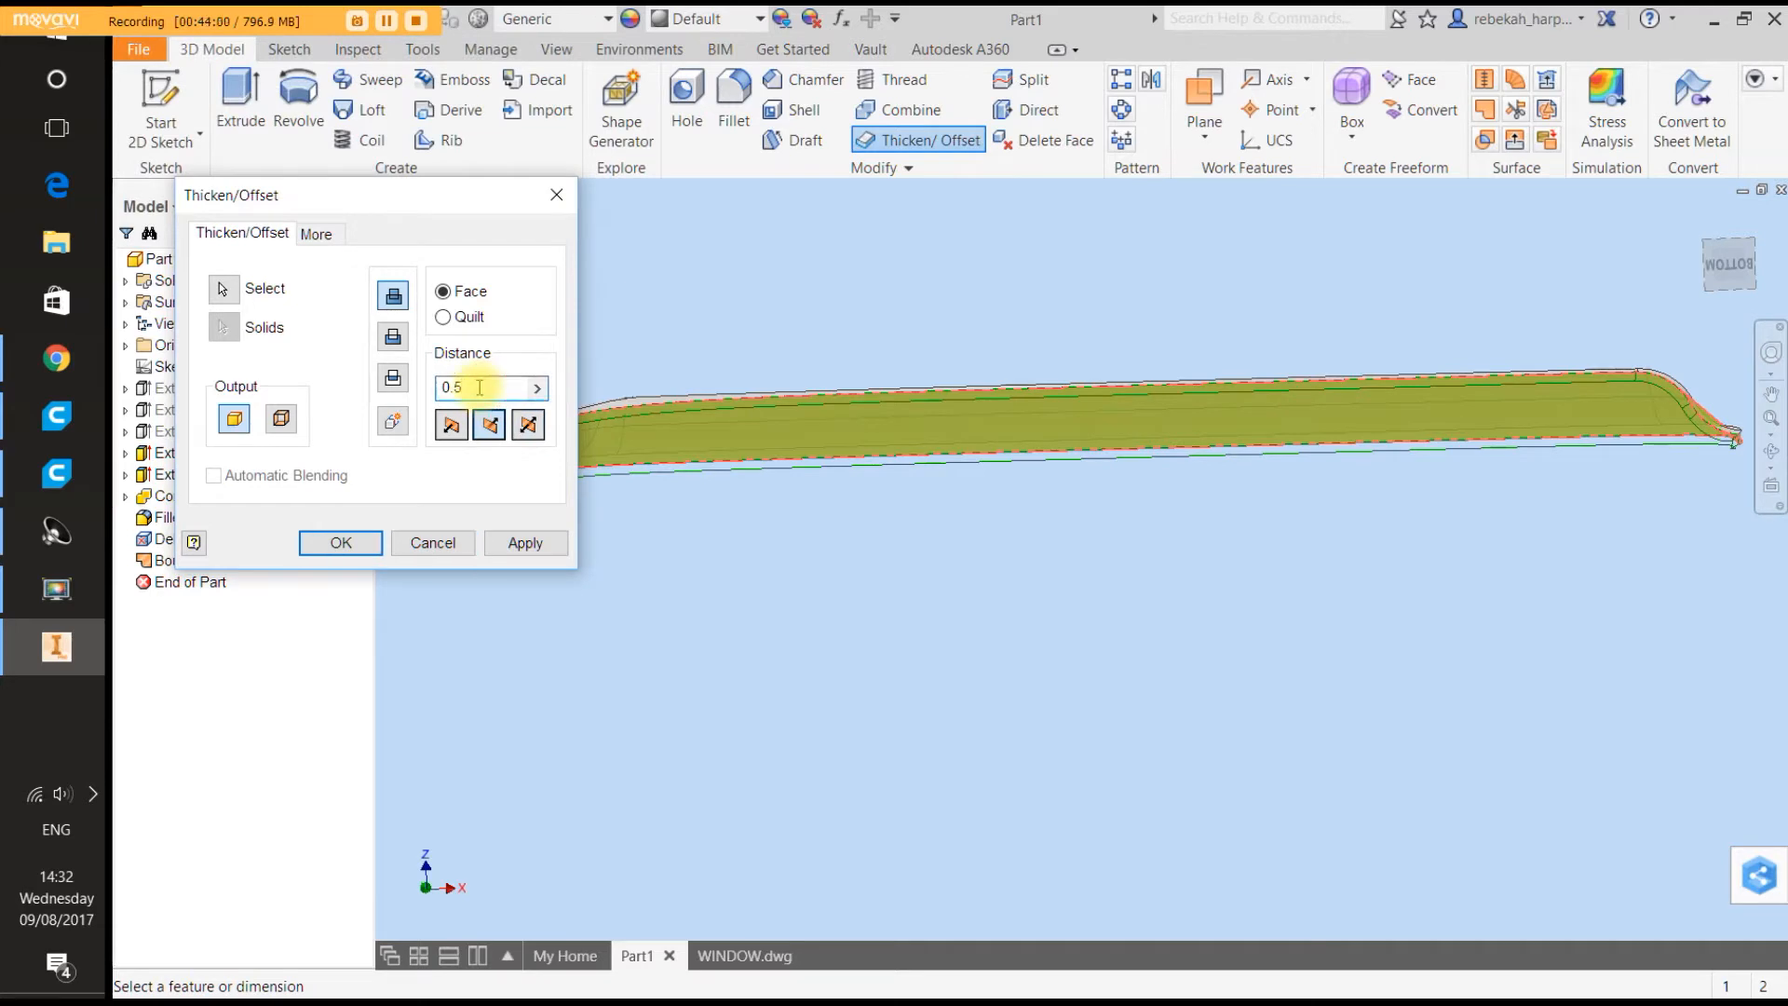
pyautogui.press('BackSpace')
pyautogui.write('1')
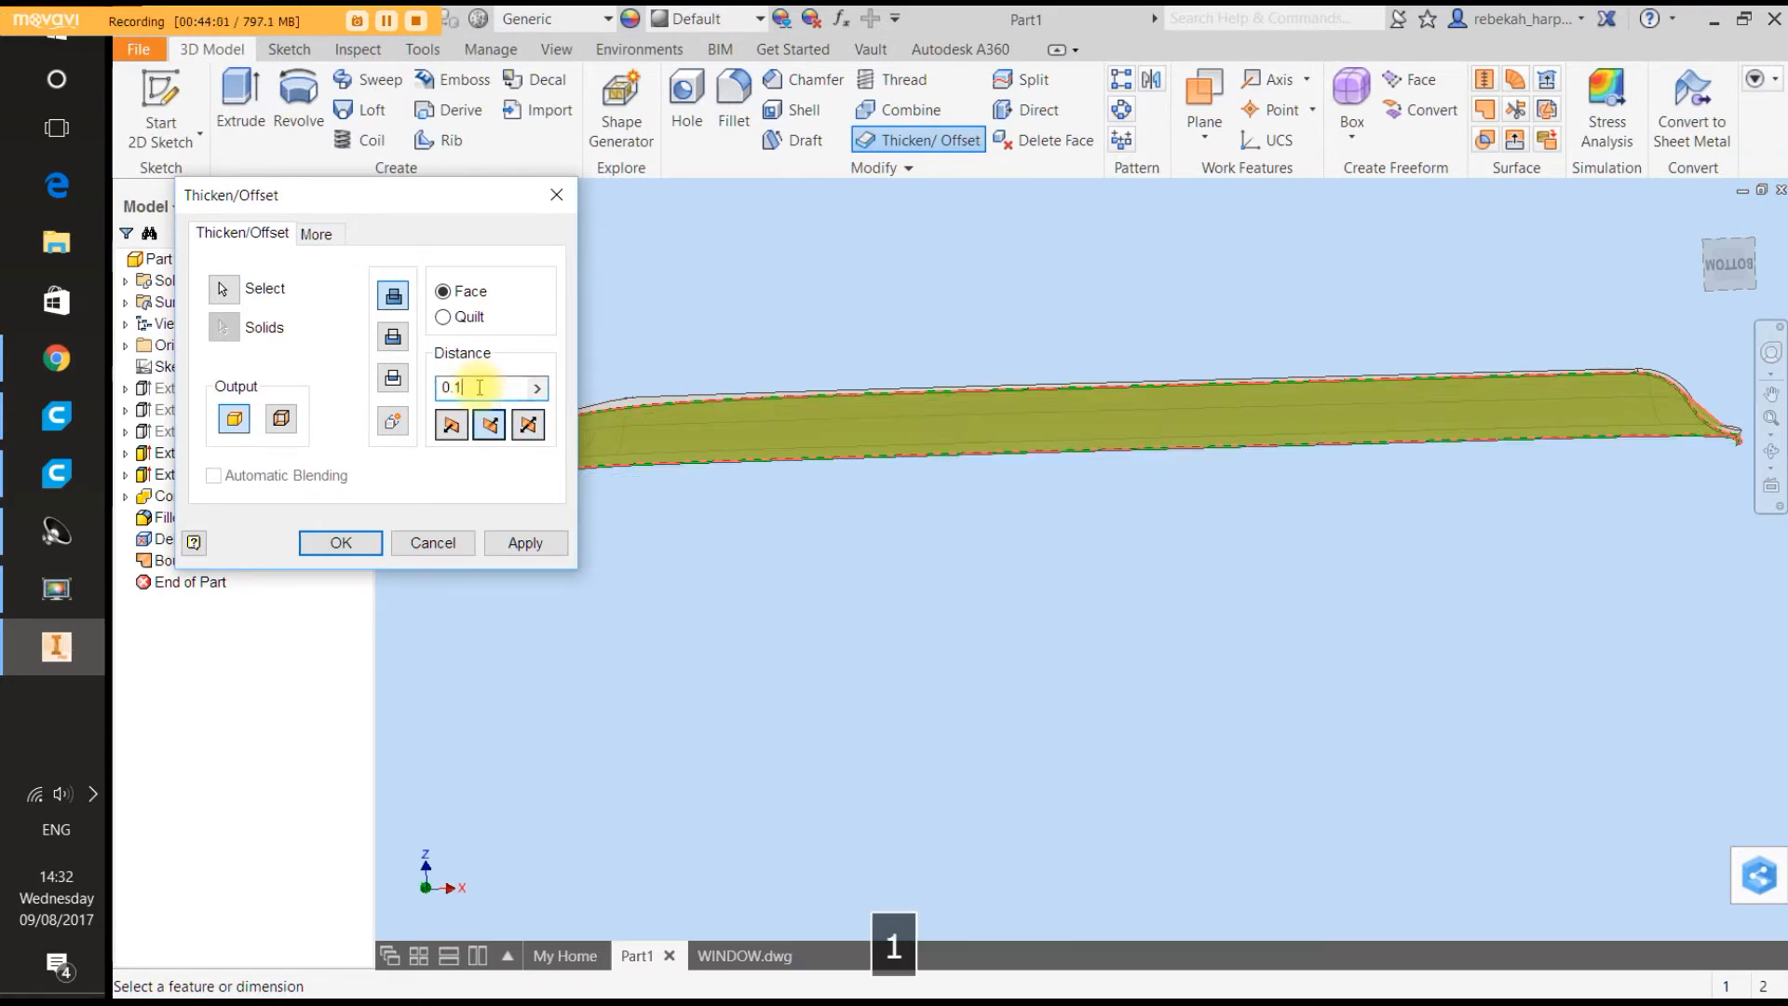
pyautogui.click(518, 543)
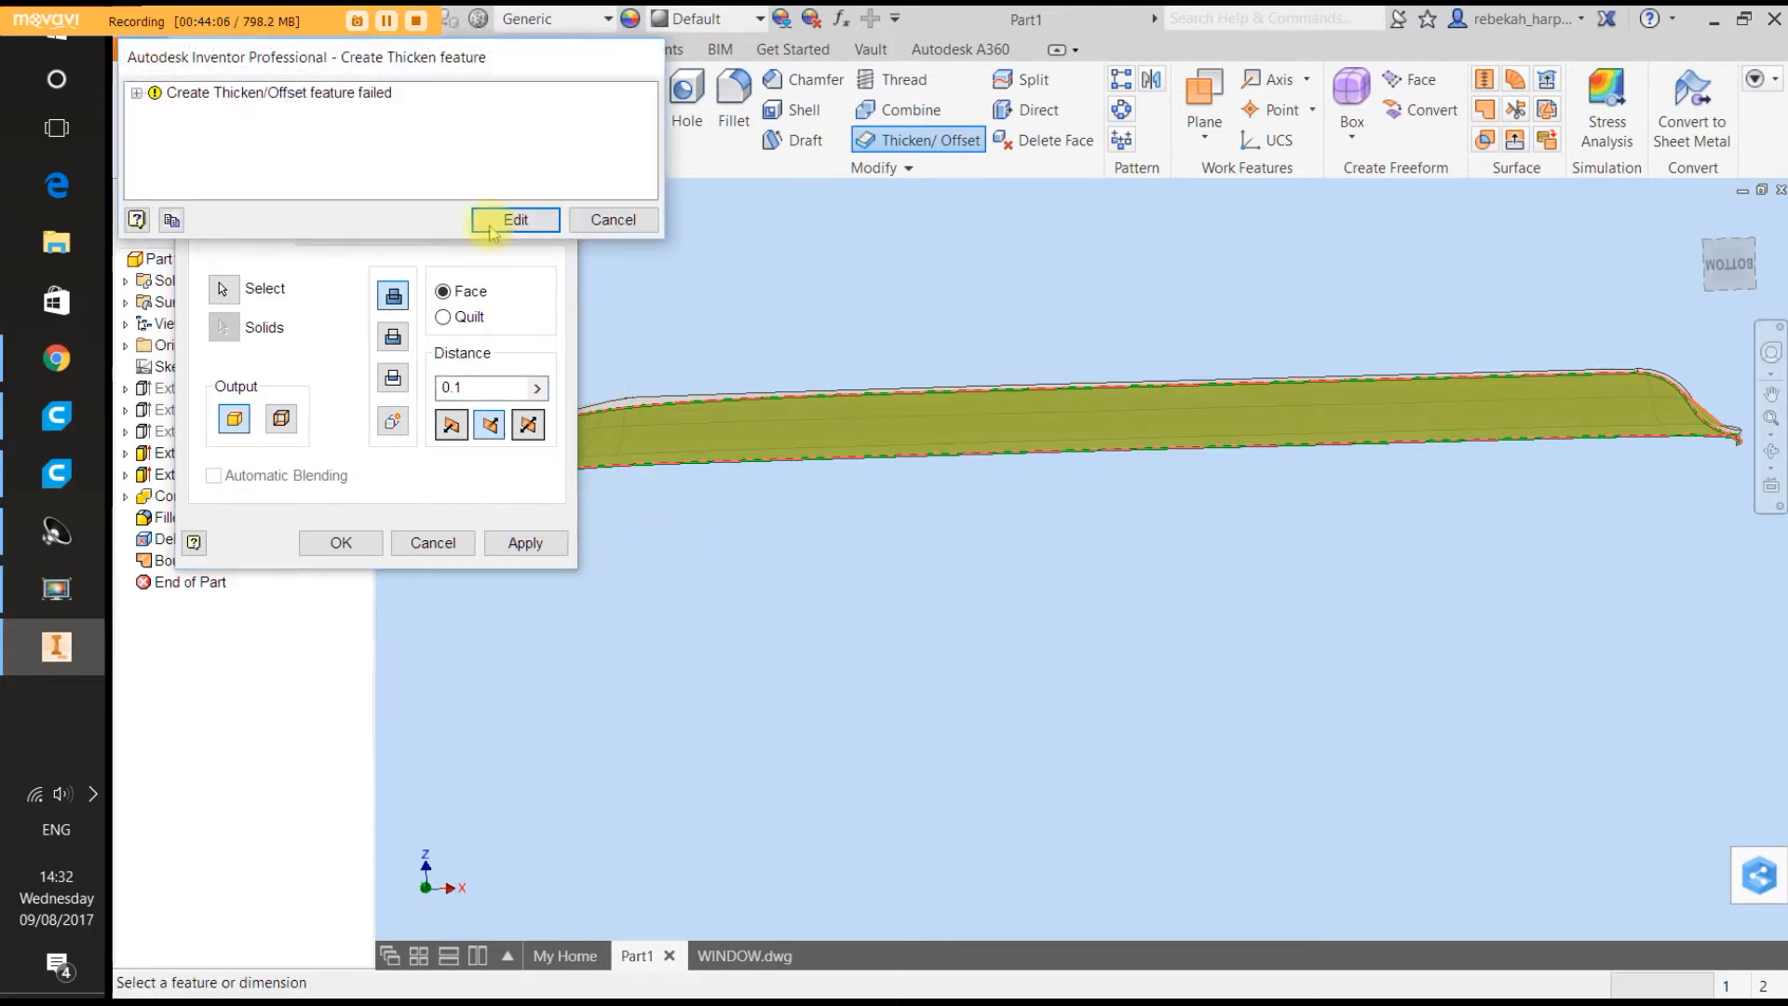
pyautogui.click(137, 92)
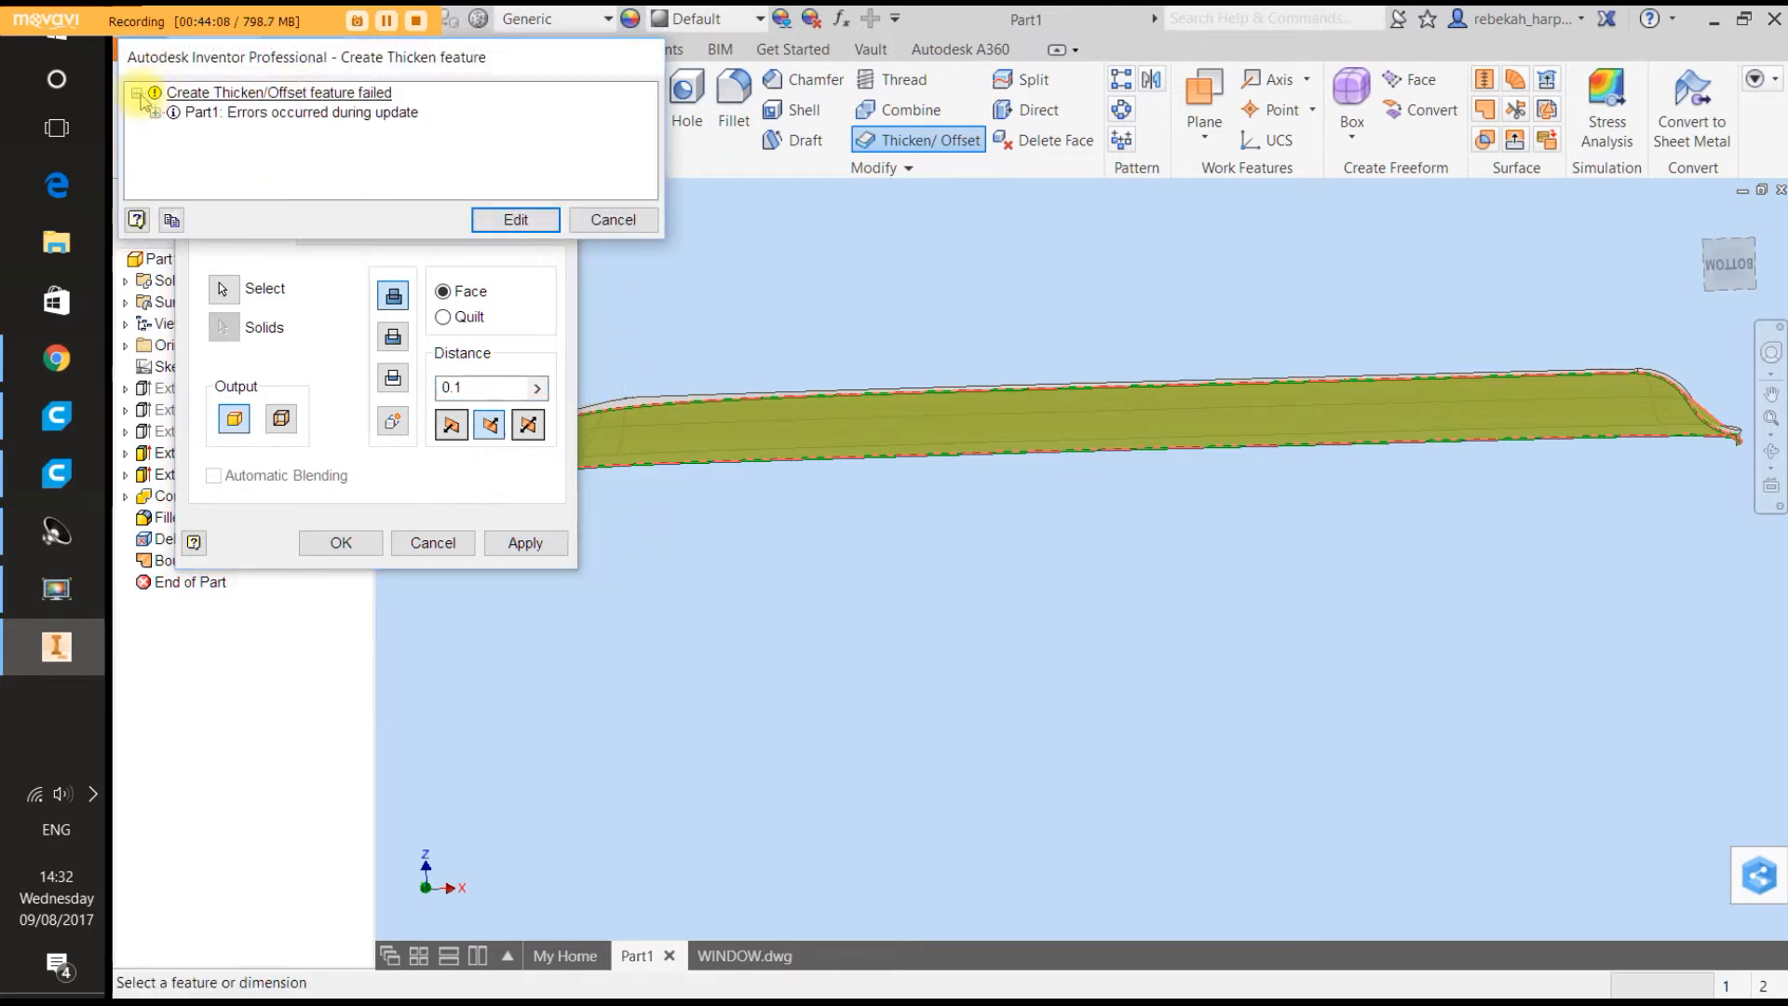
pyautogui.click(155, 113)
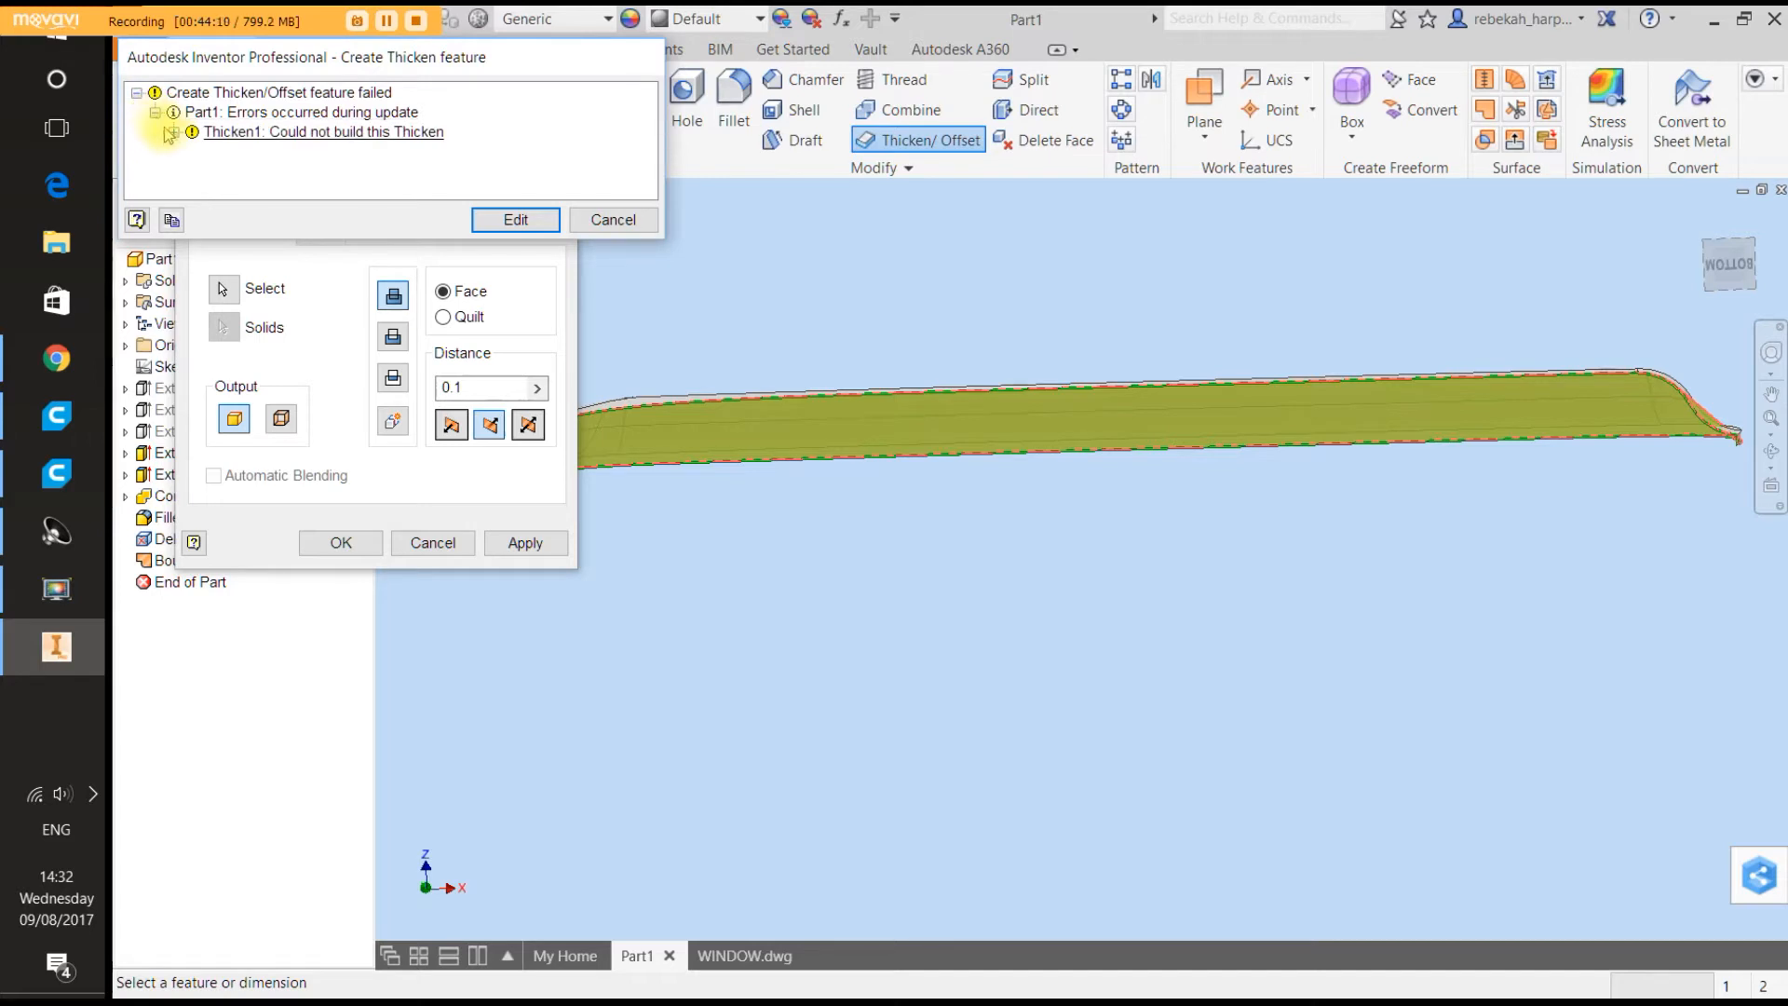
pyautogui.click(174, 132)
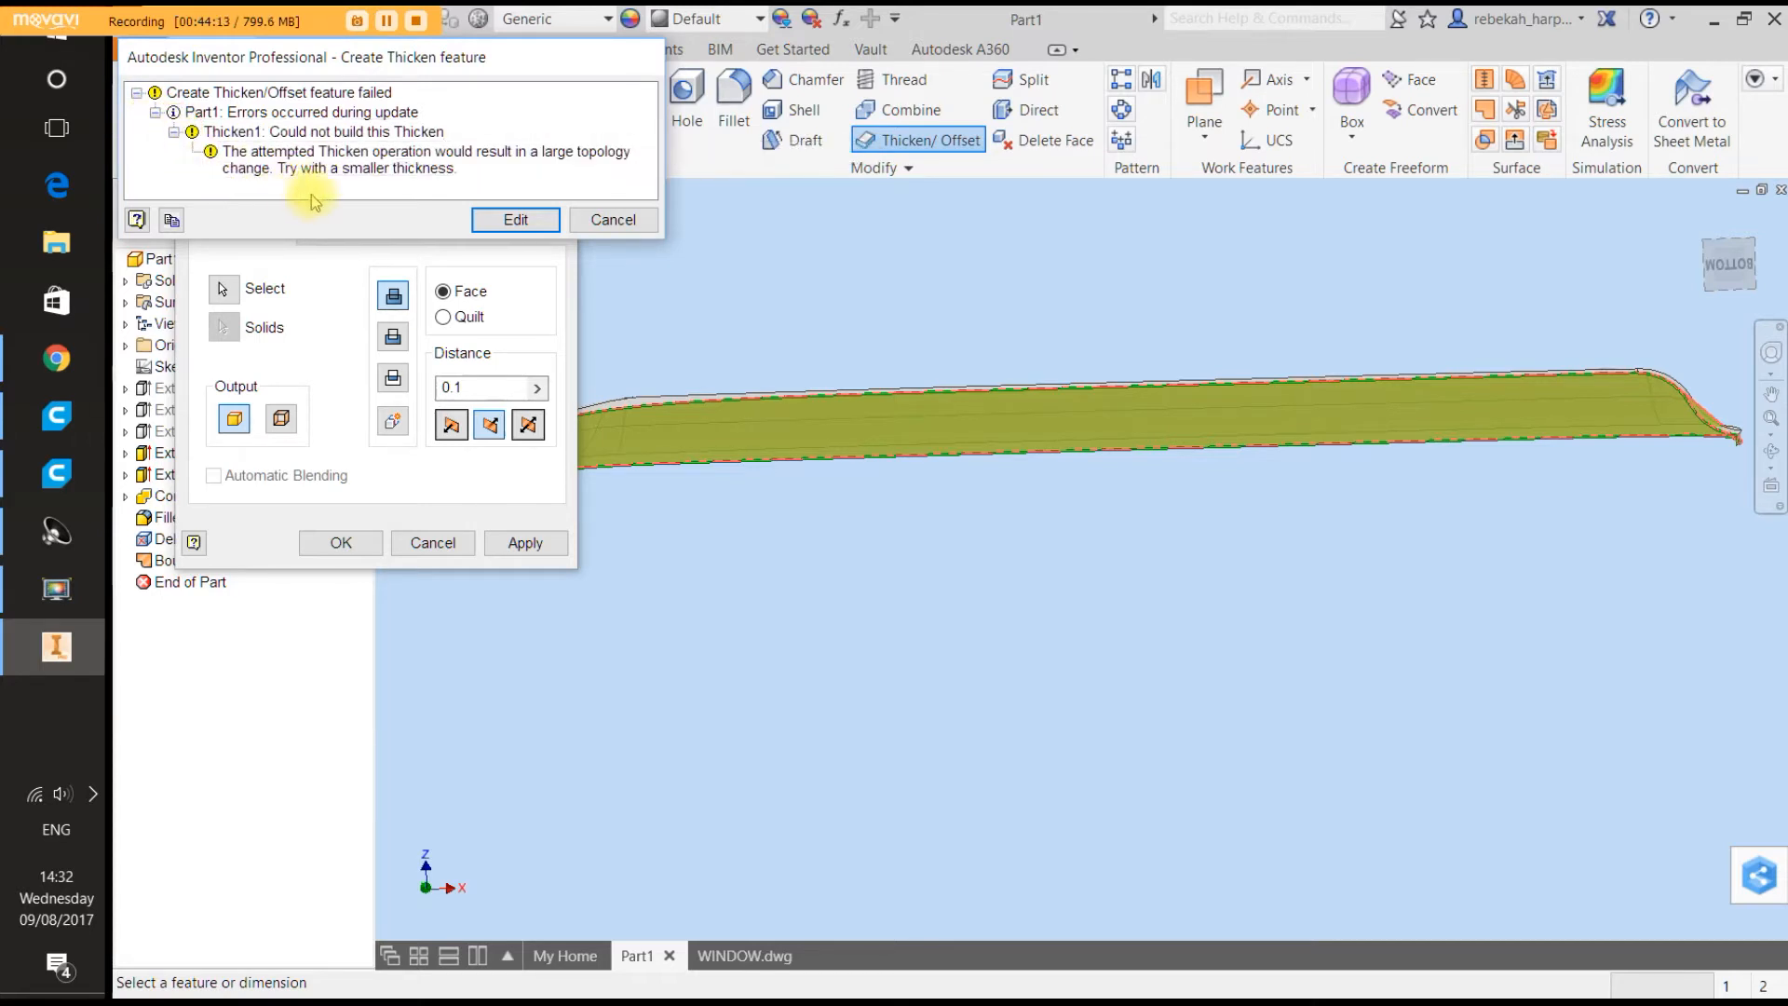
pyautogui.click(626, 222)
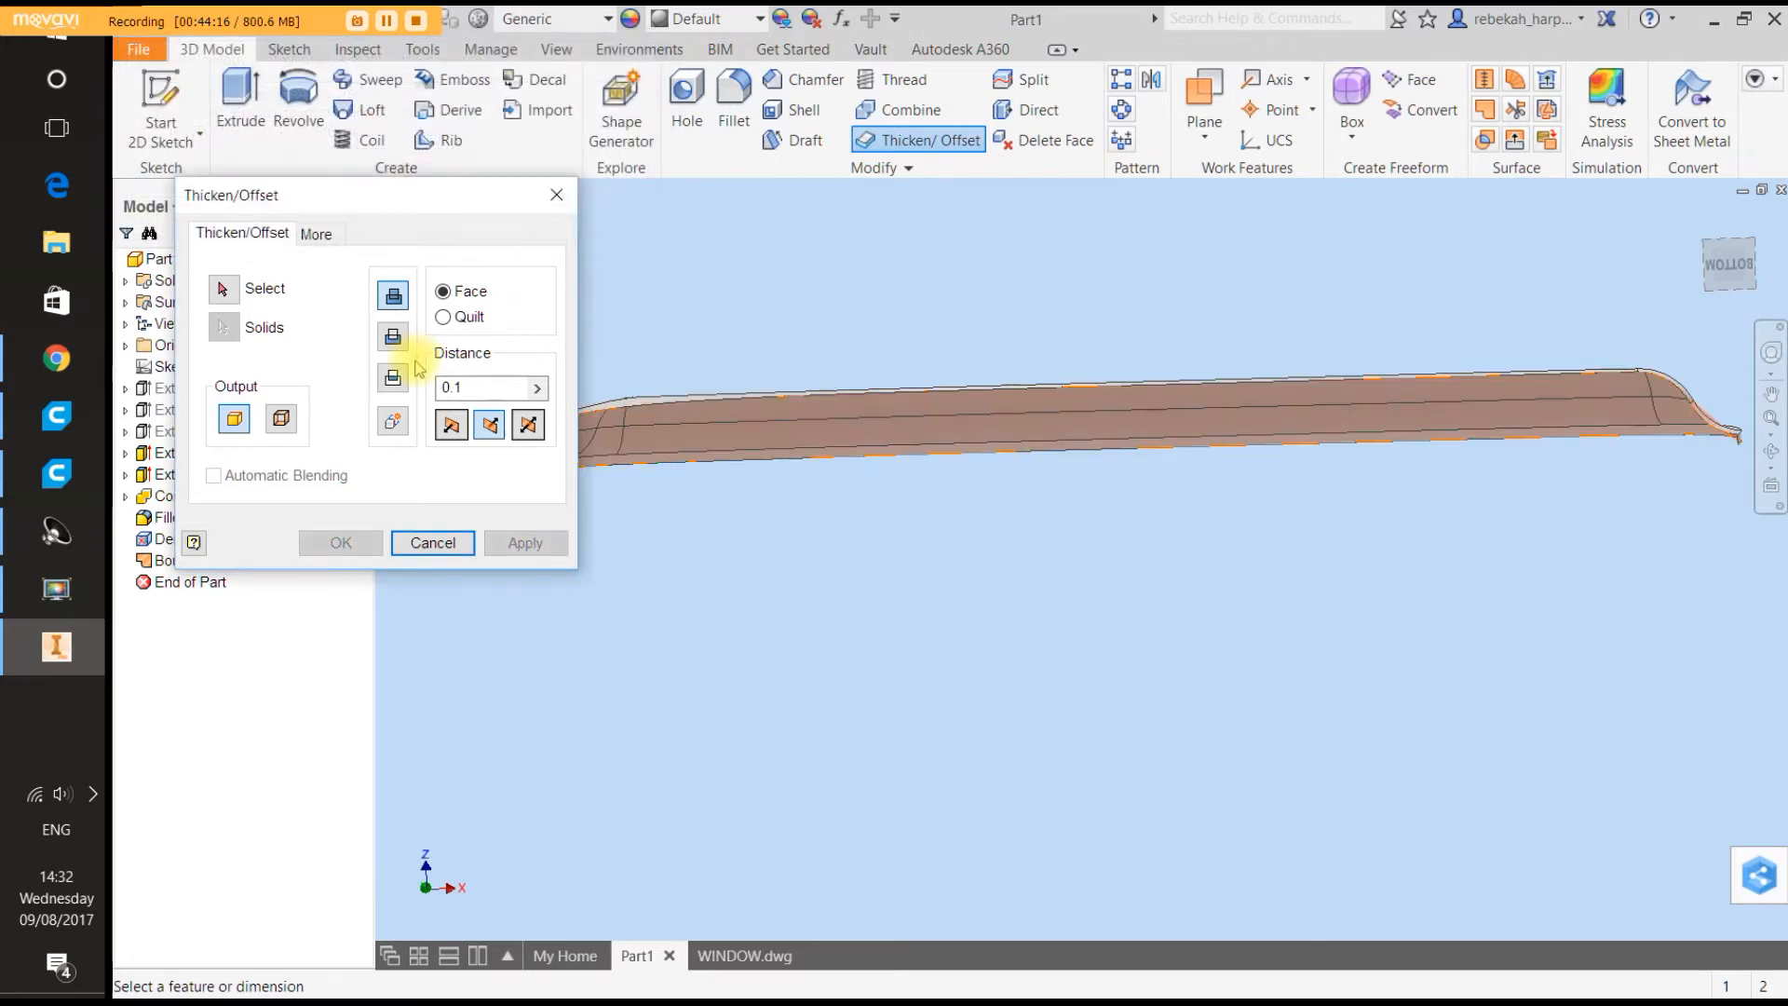
# Try to thicken the boundary patch face by 0.1 mm in both directions, with the output set to a new solid.
pyautogui.click(526, 426)
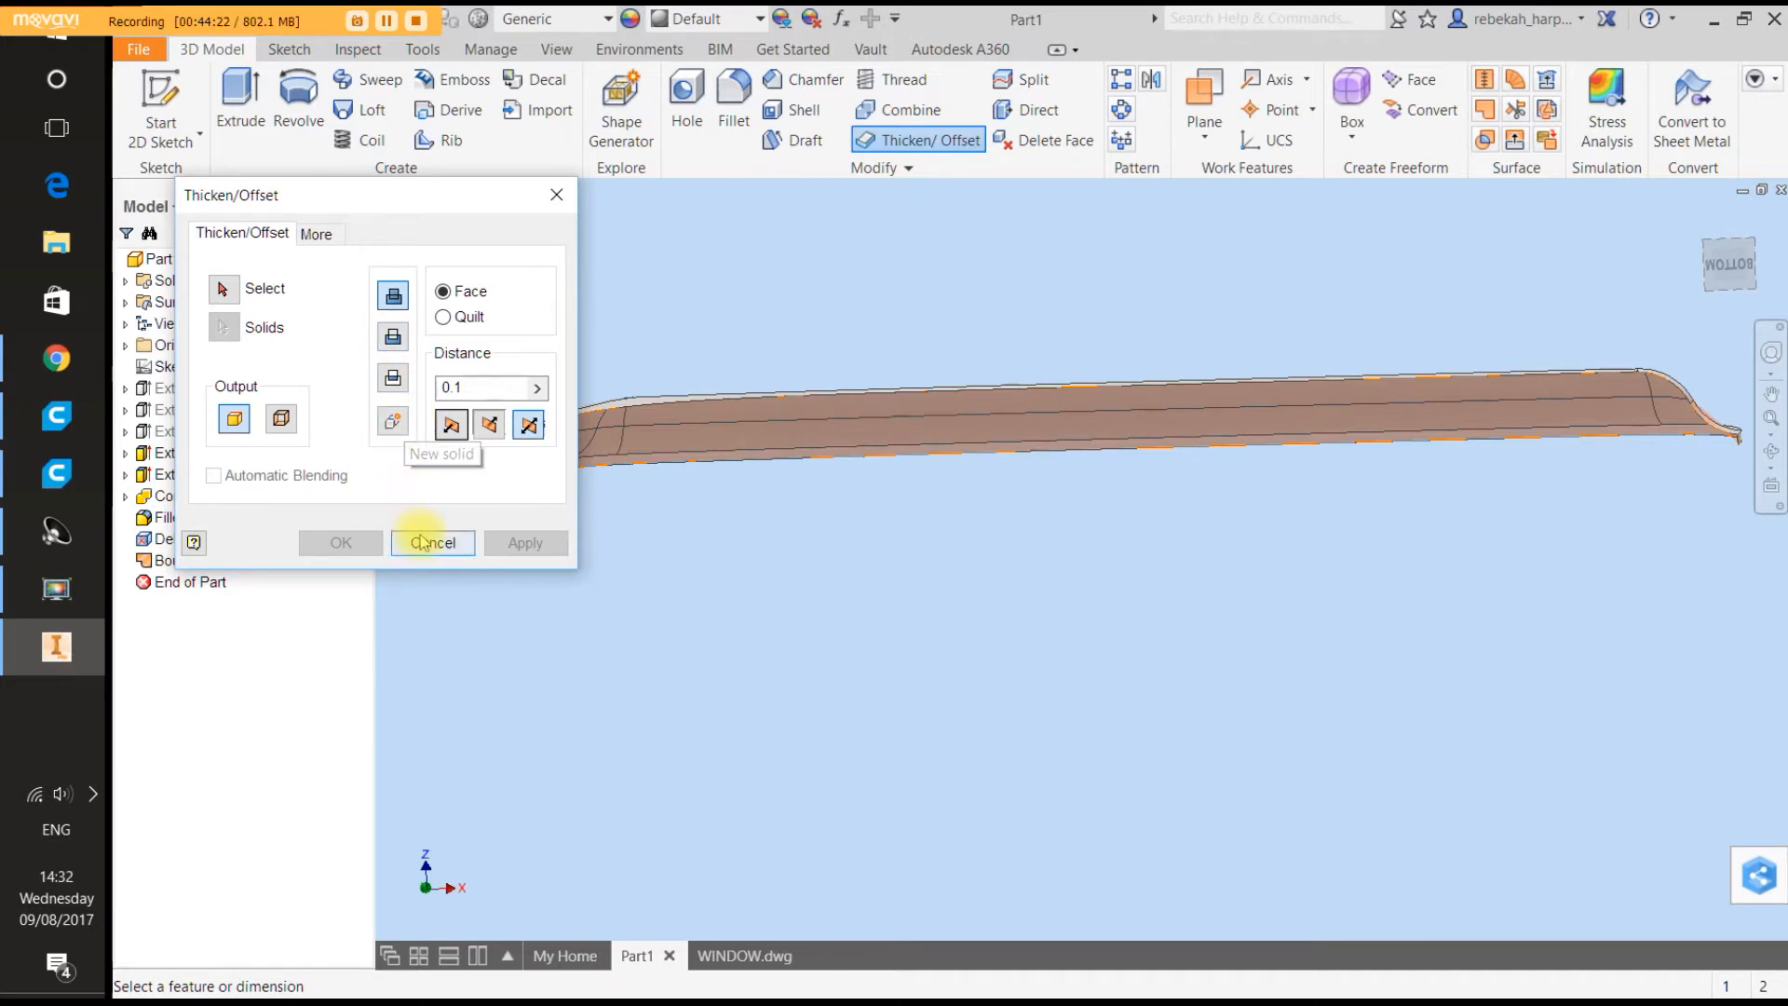
pyautogui.click(397, 424)
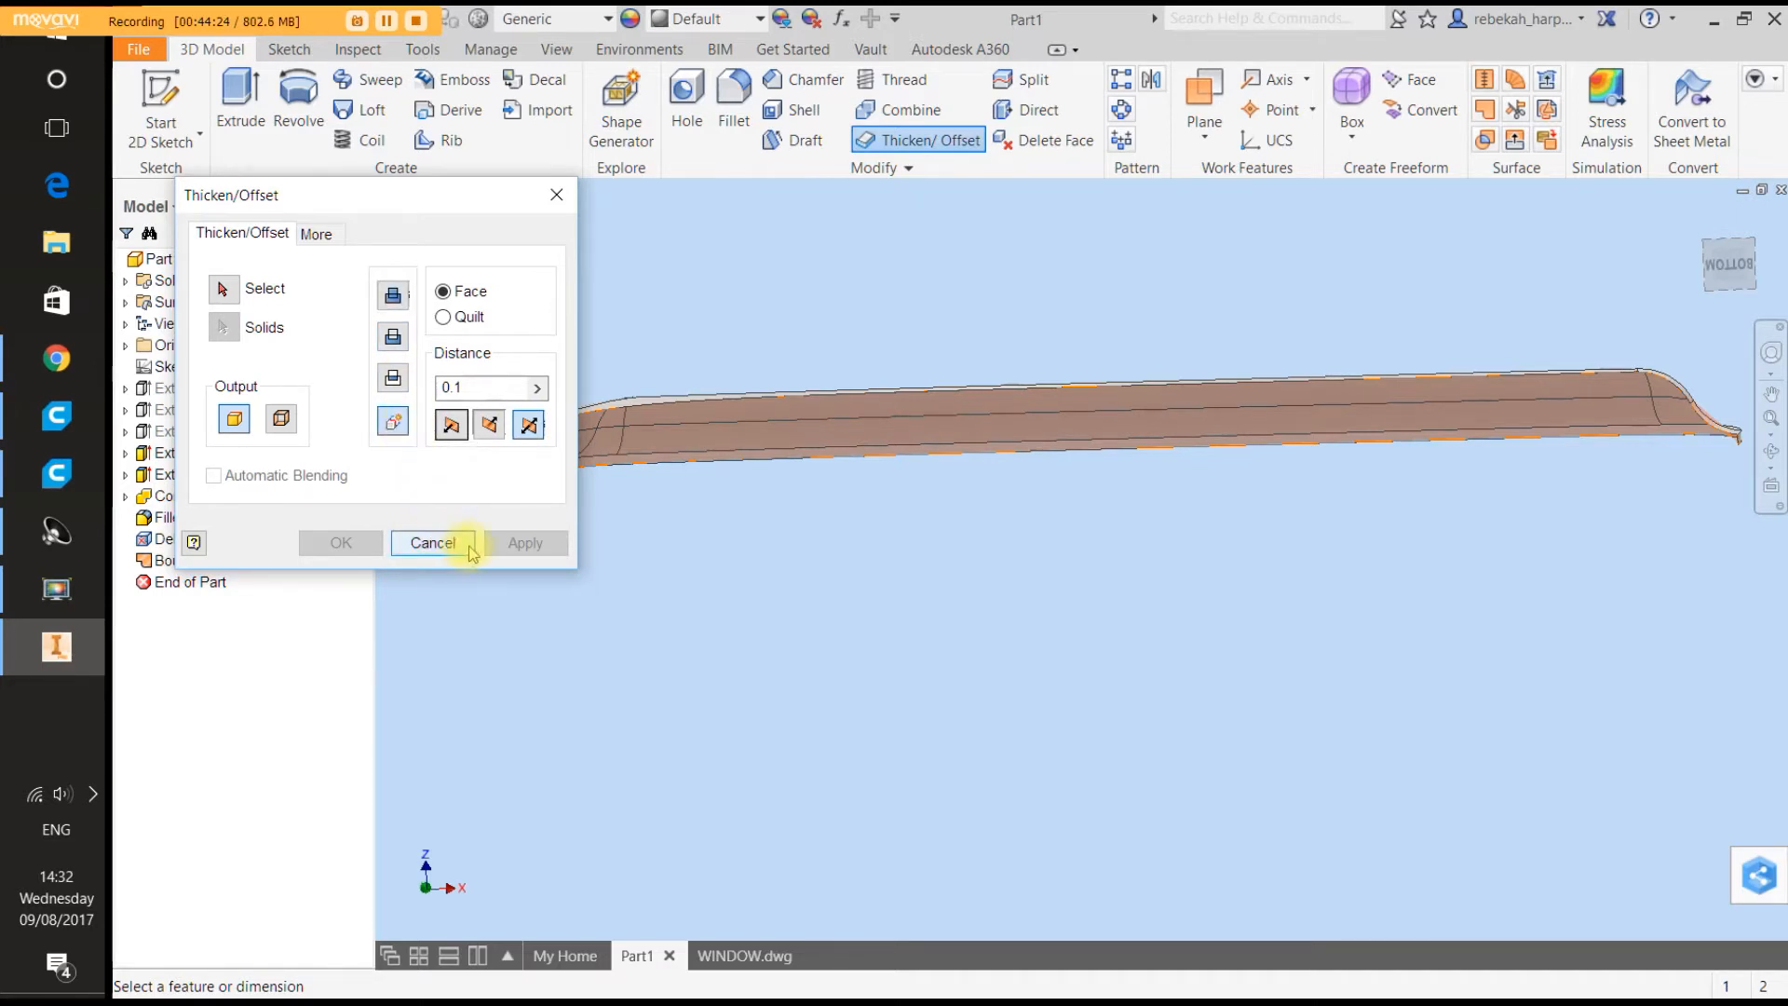
pyautogui.click(533, 423)
pyautogui.click(226, 291)
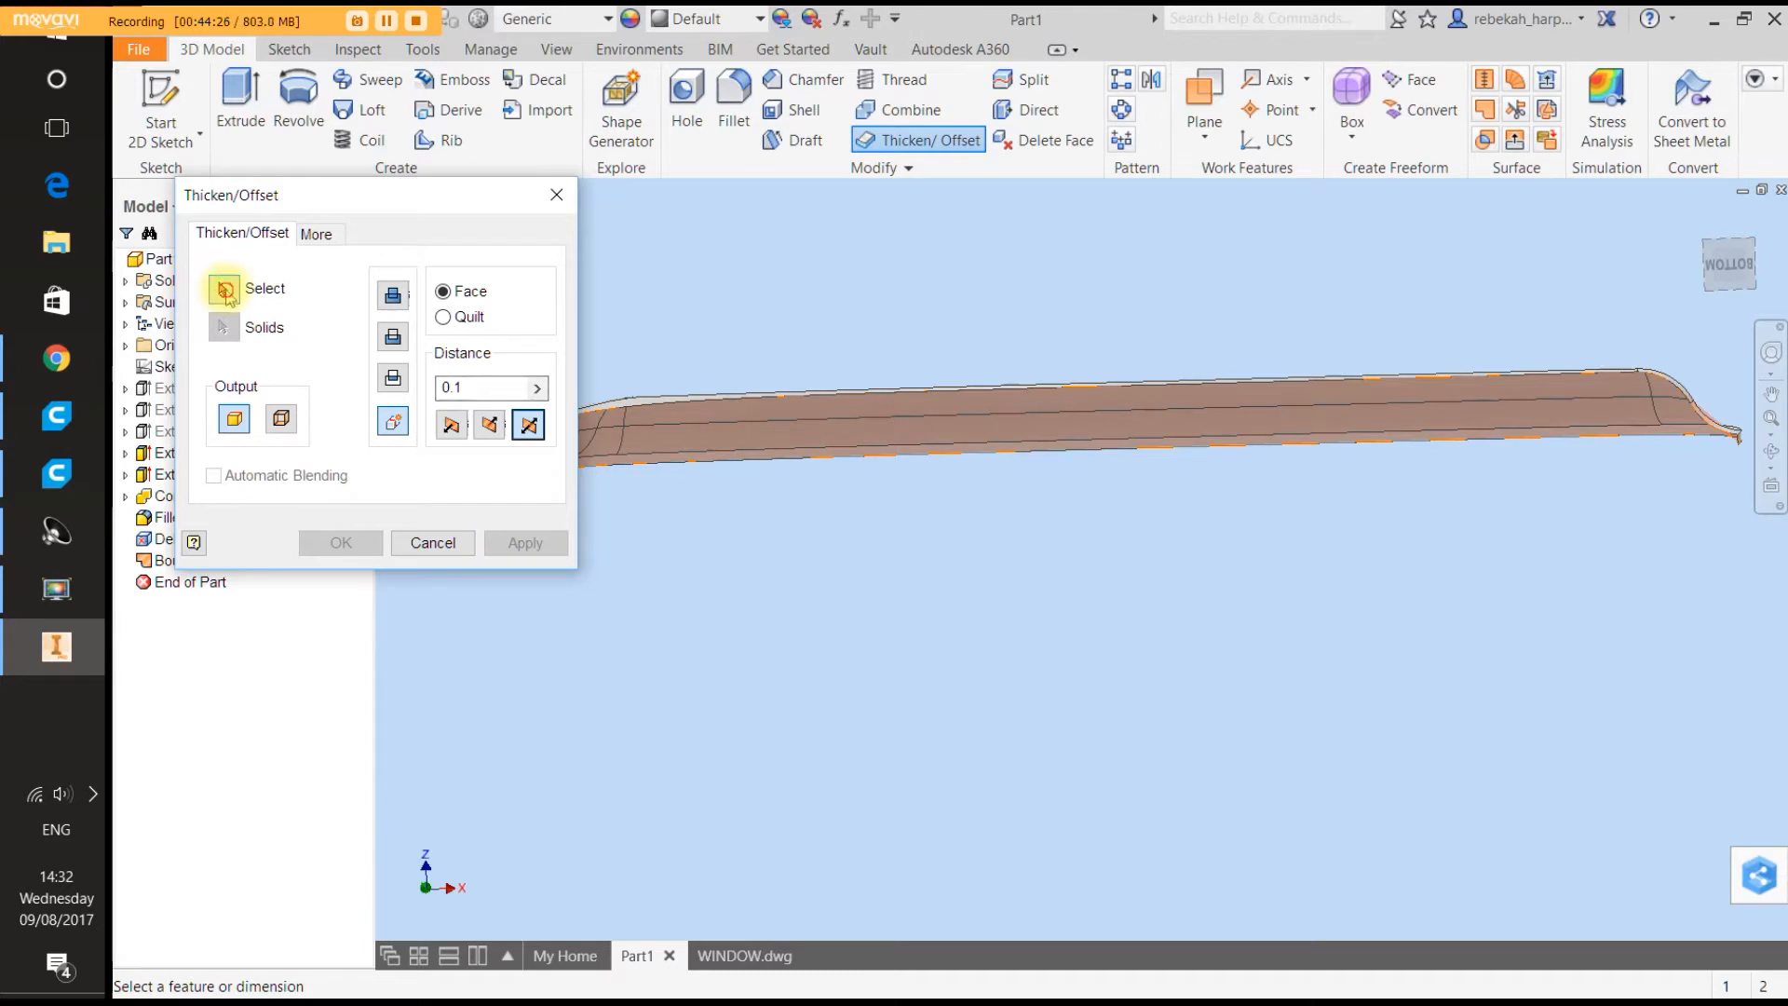
pyautogui.click(671, 424)
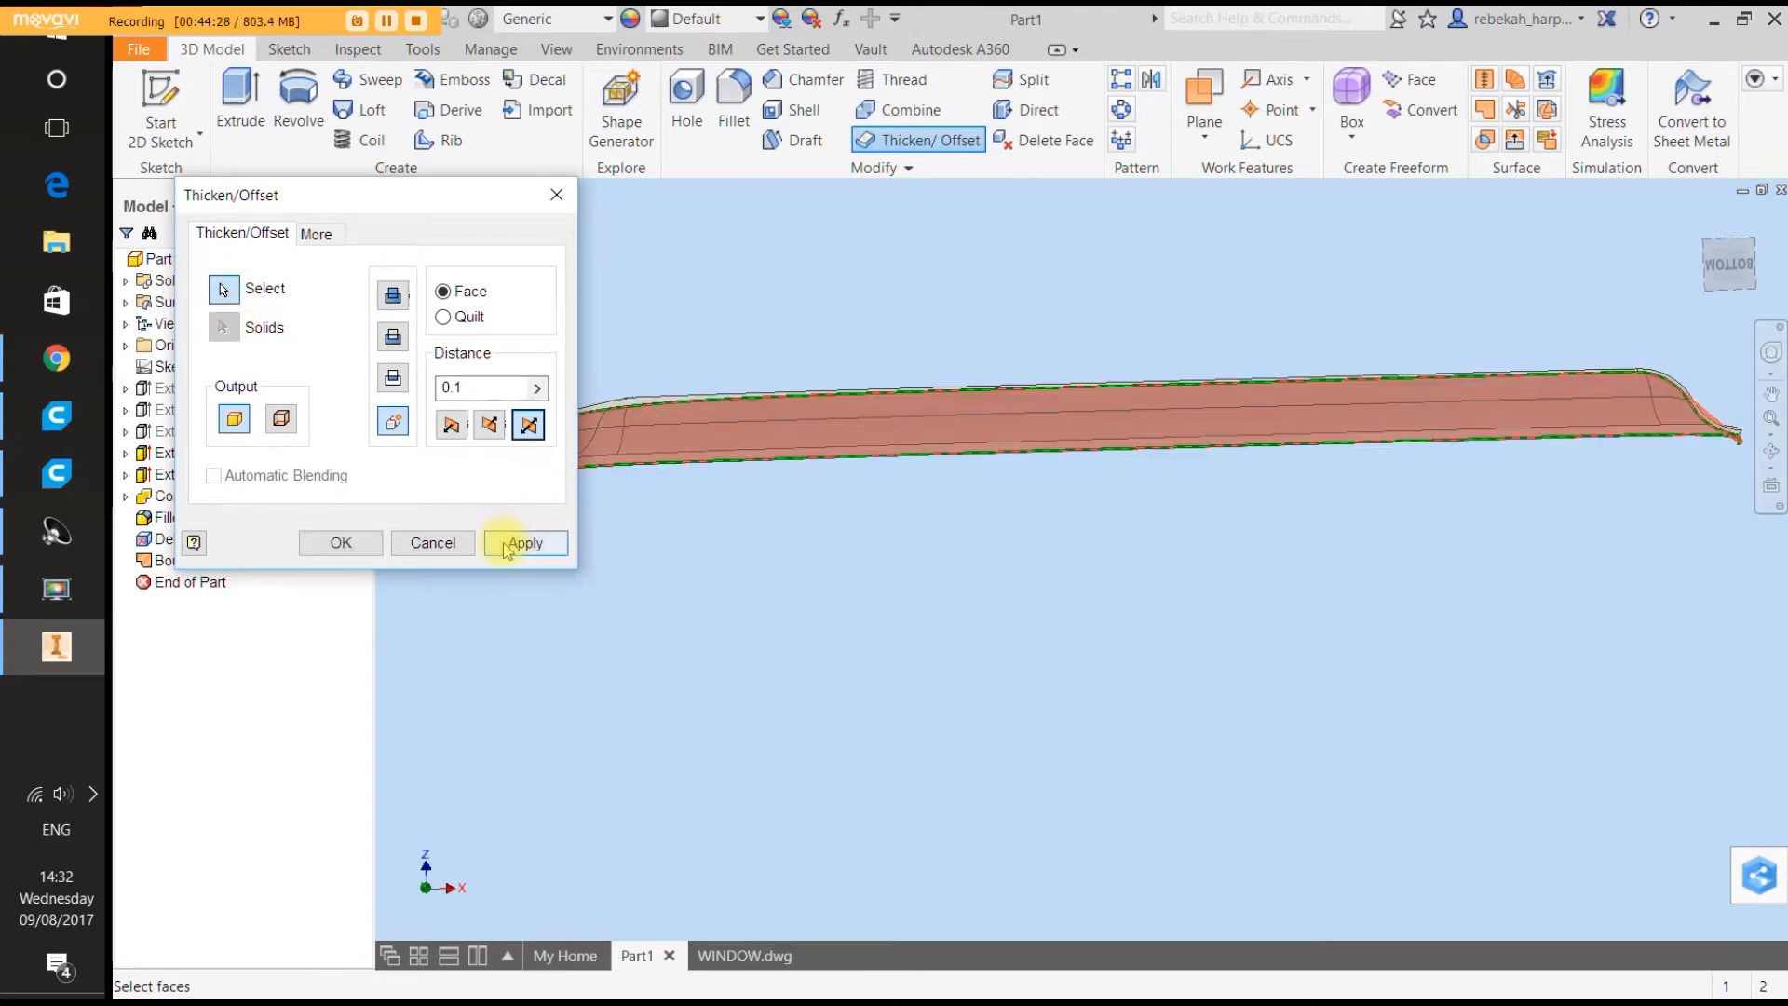
pyautogui.click(506, 549)
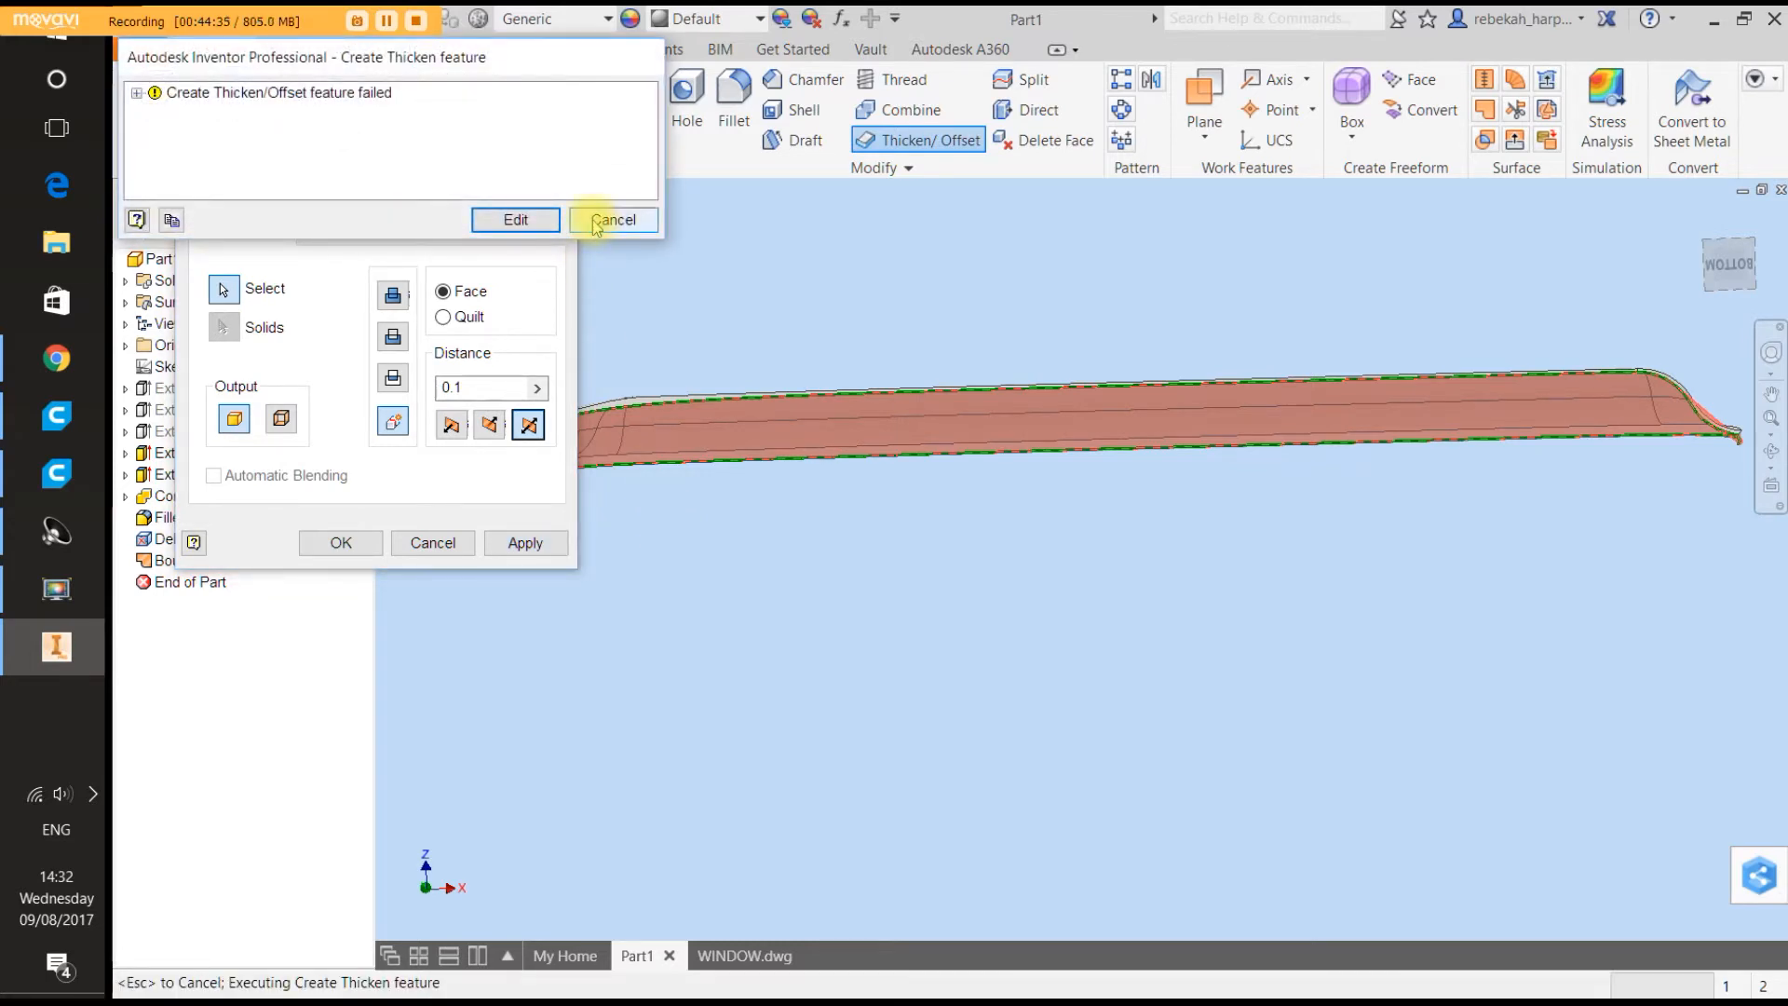
pyautogui.click(543, 218)
# Switch to quilt selection, pick the boundary patch again and try to thicken it by 0.1 mm.
pyautogui.click(443, 317)
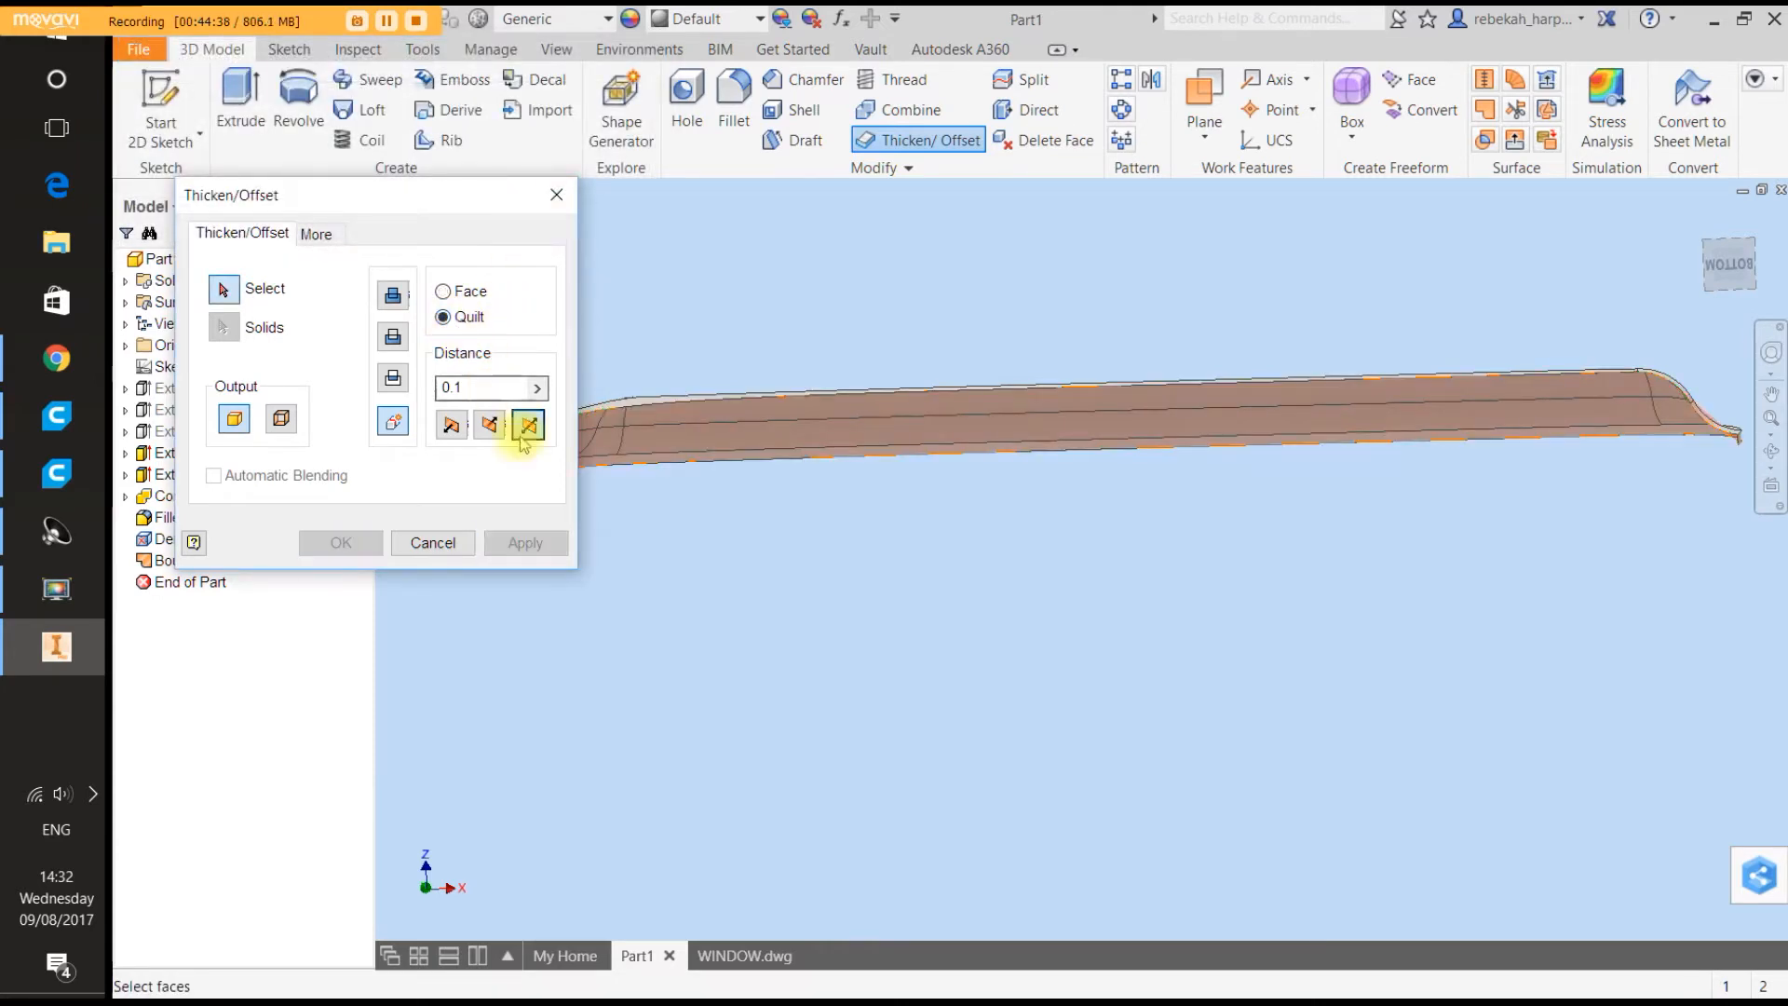
pyautogui.click(672, 459)
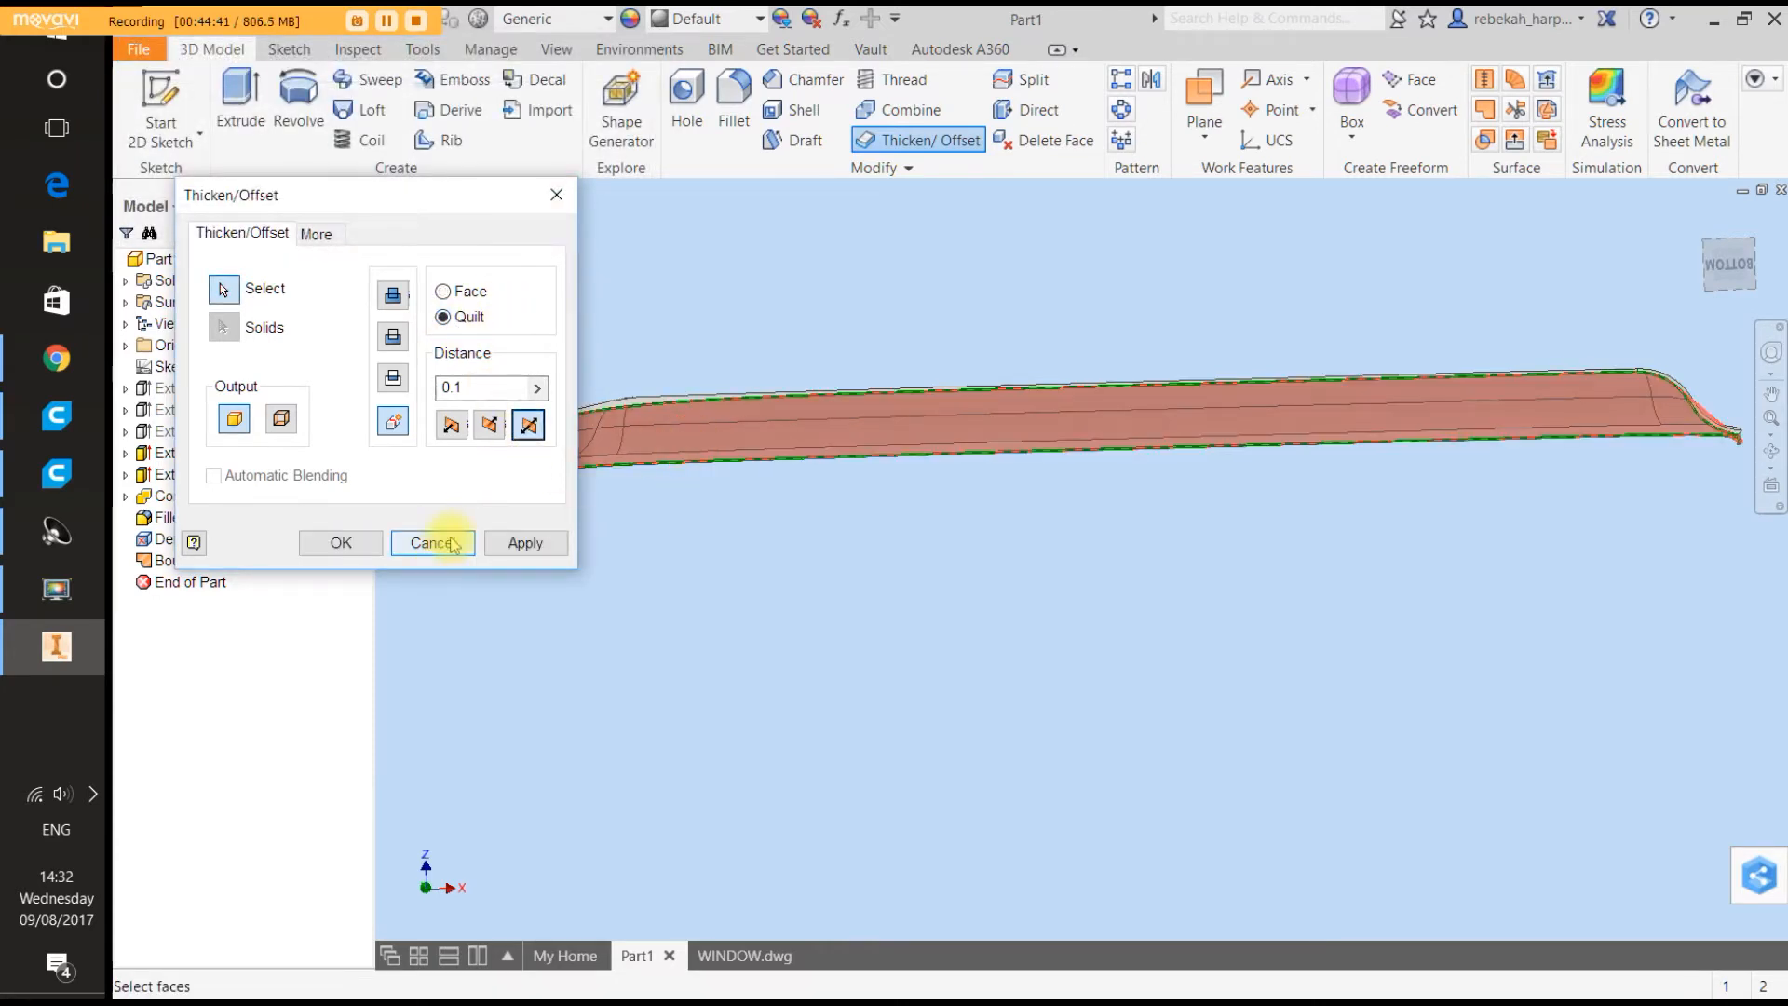
pyautogui.click(485, 426)
pyautogui.click(523, 543)
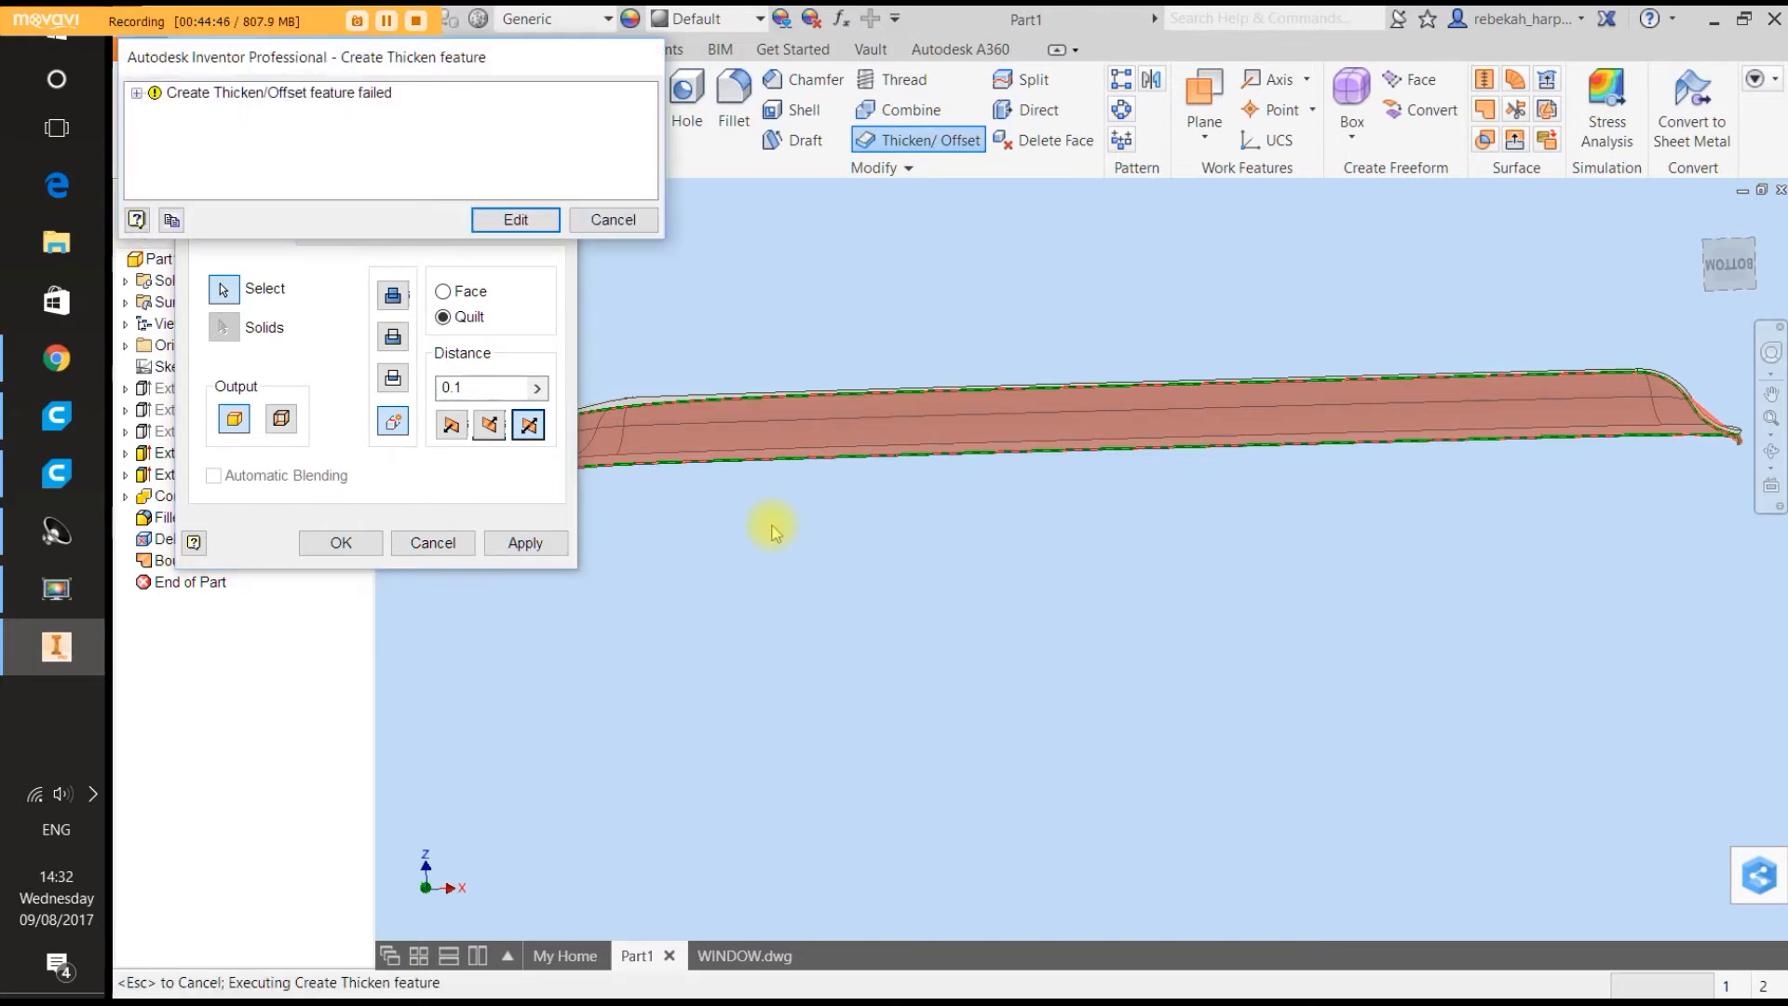
pyautogui.click(515, 219)
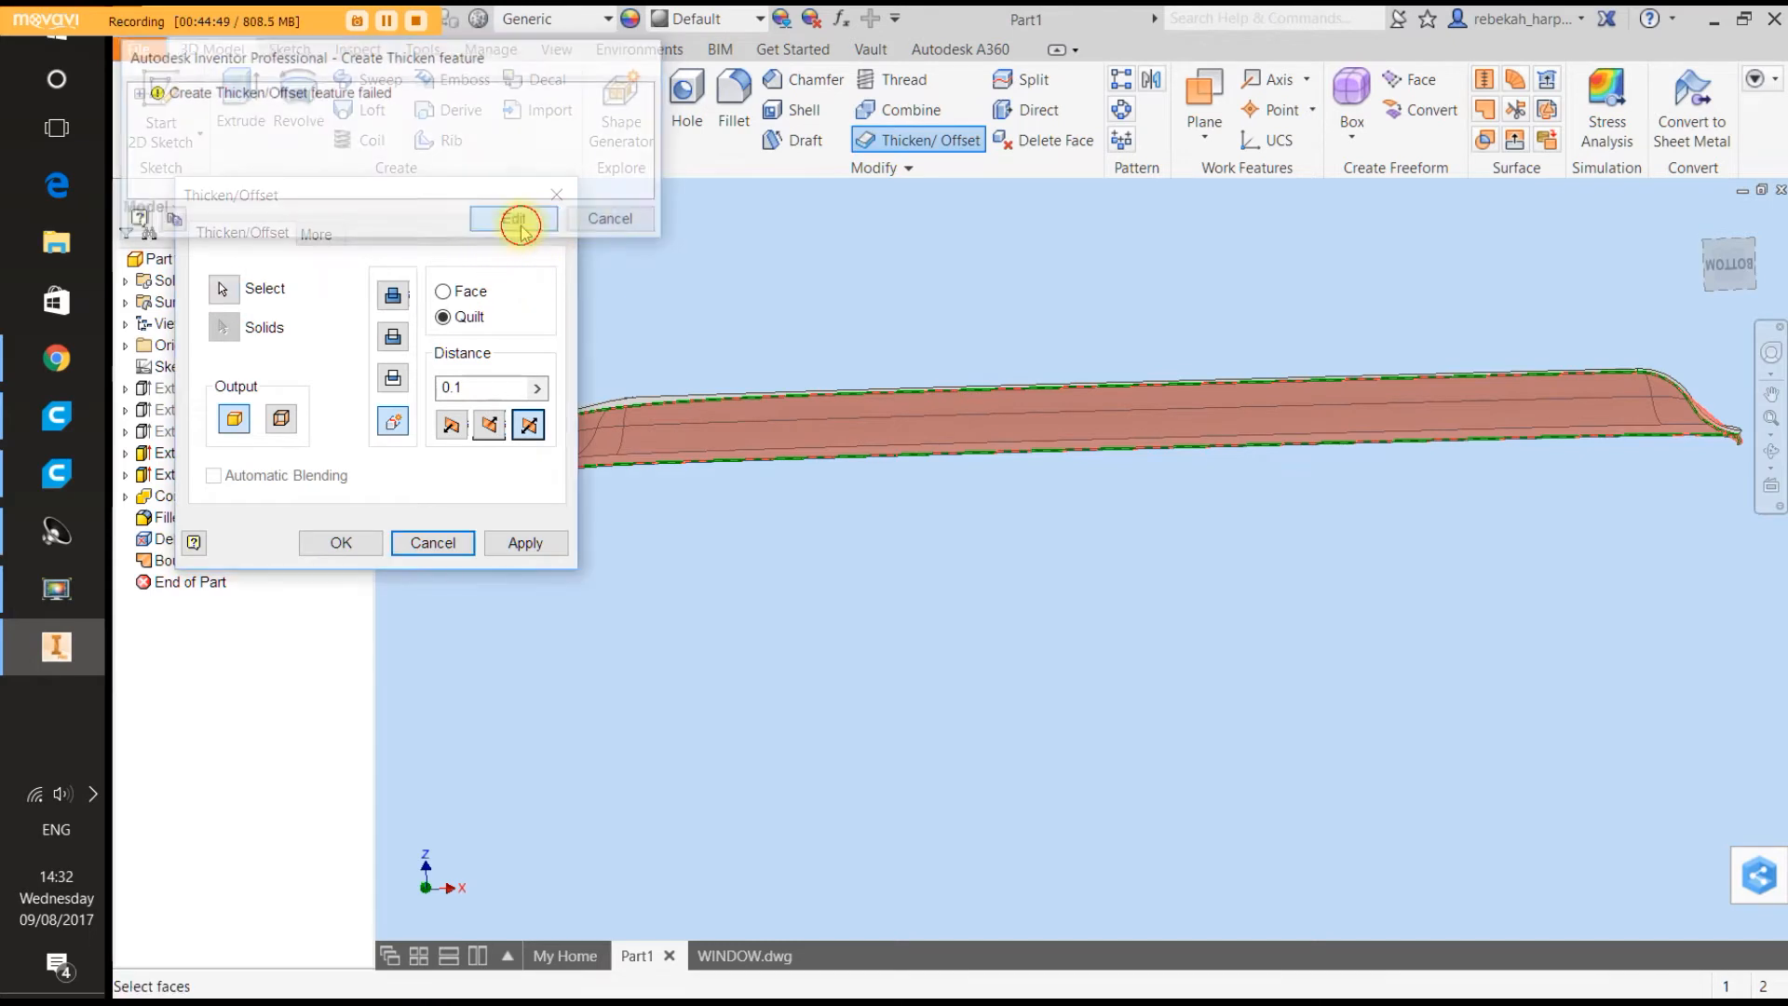
pyautogui.click(525, 543)
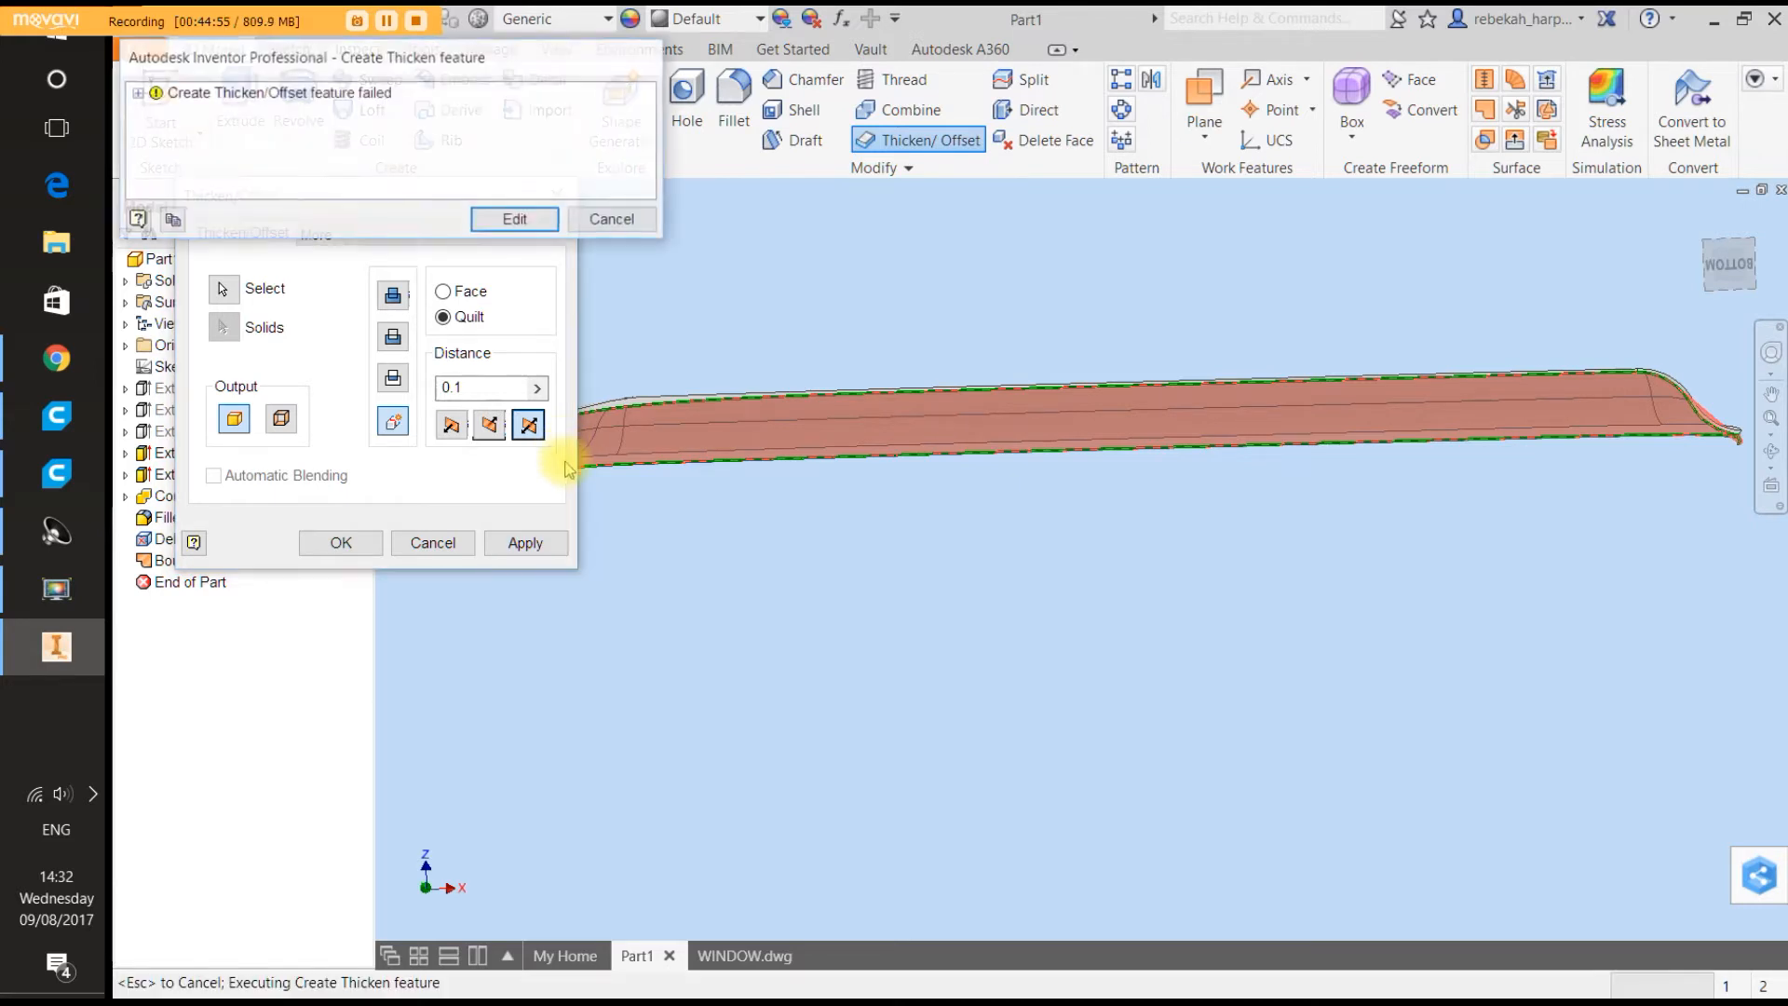
pyautogui.click(518, 221)
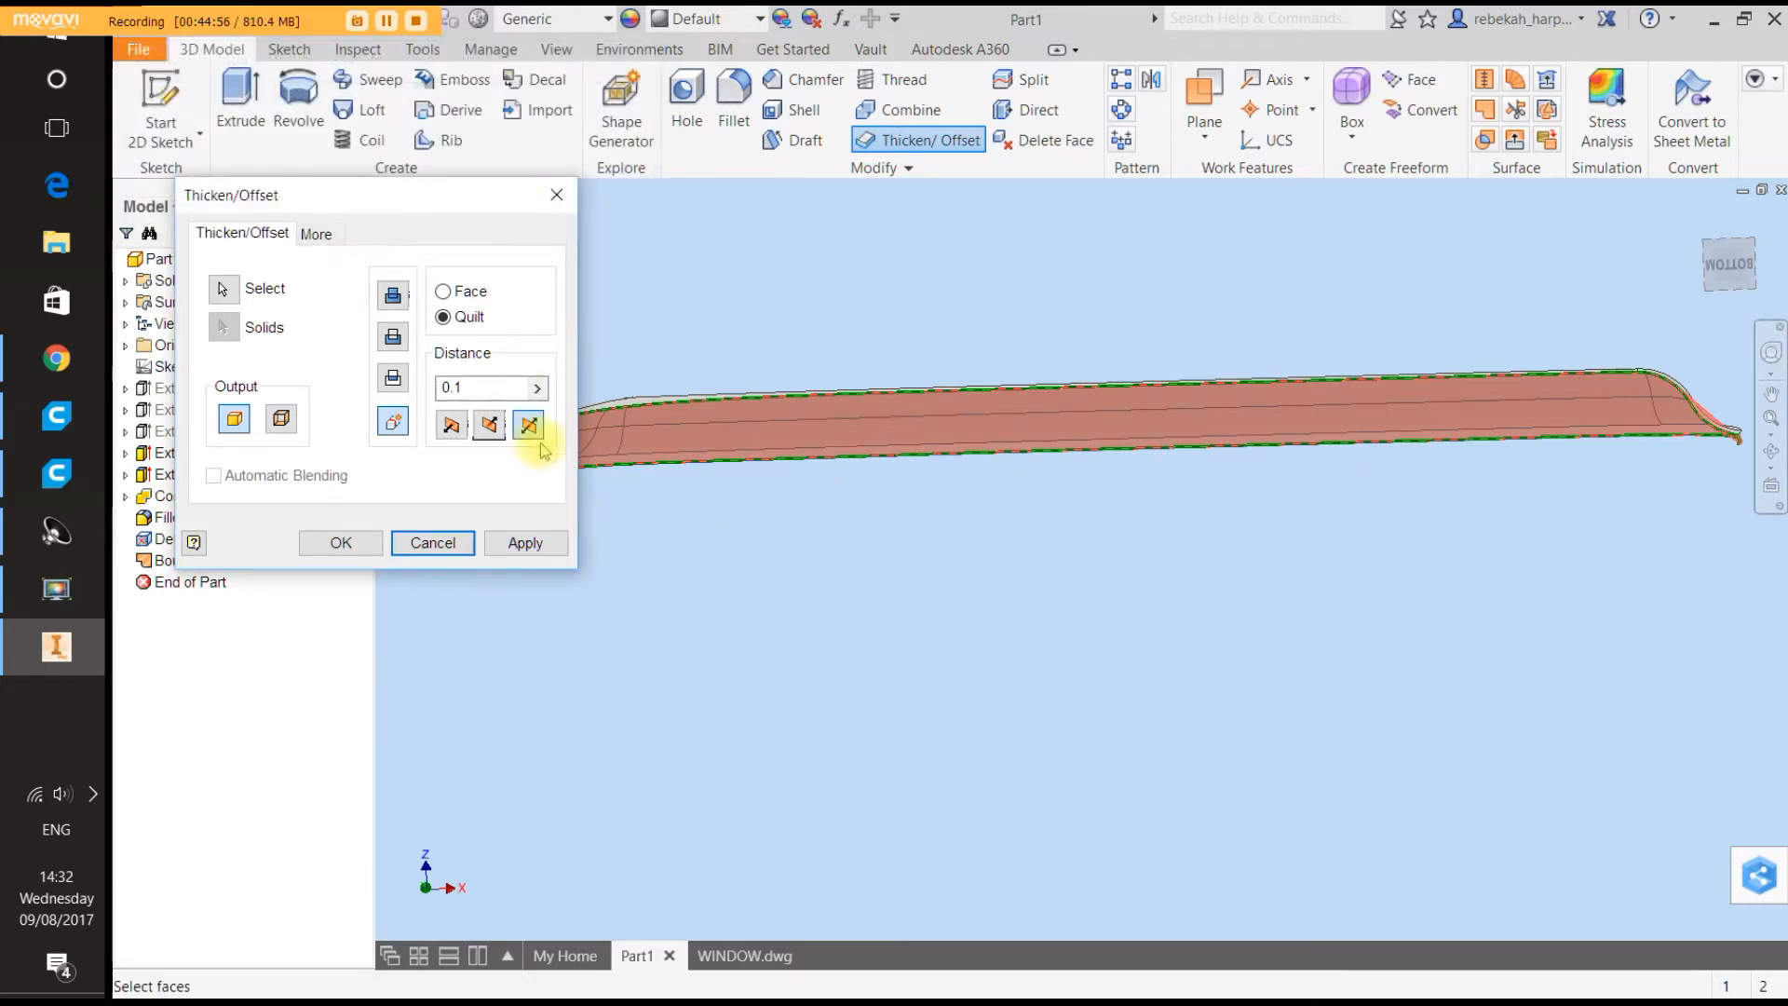
# Thicken the boundary patch quilt into a new solid with a distance of 0.05 mm and finish the command.
pyautogui.click(489, 390)
pyautogui.press('BackSpace')
pyautogui.press('BackSpace')
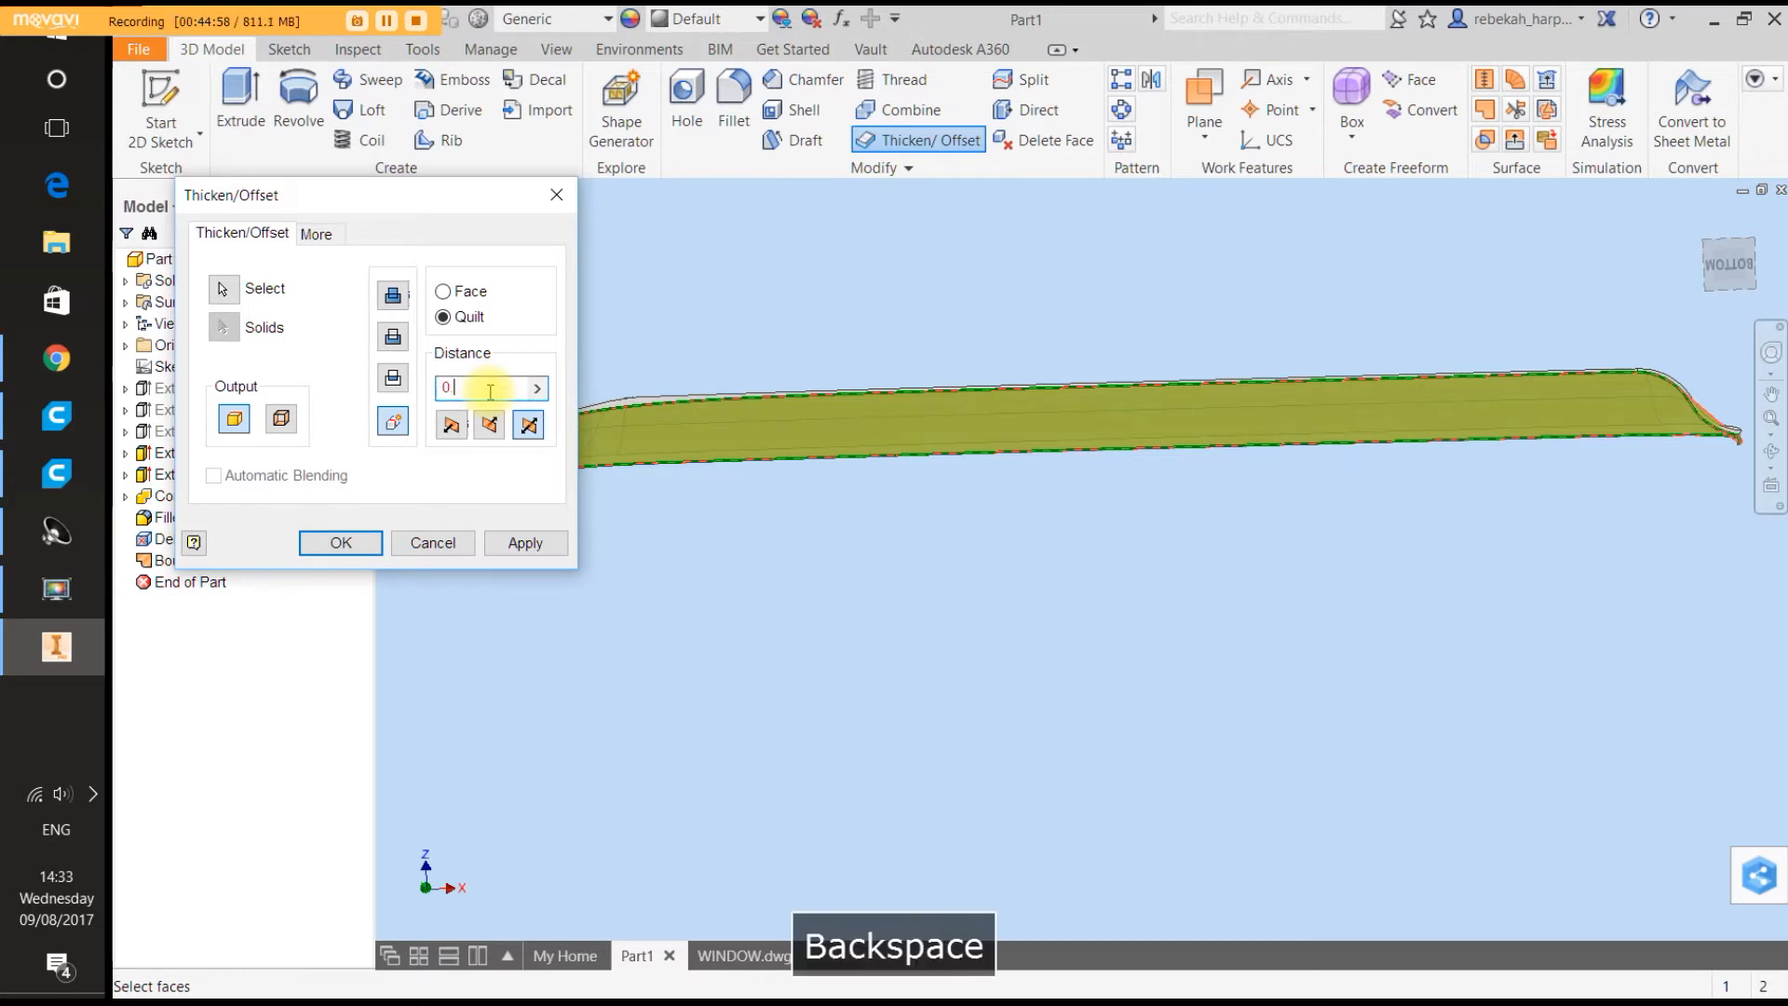
pyautogui.write('.05')
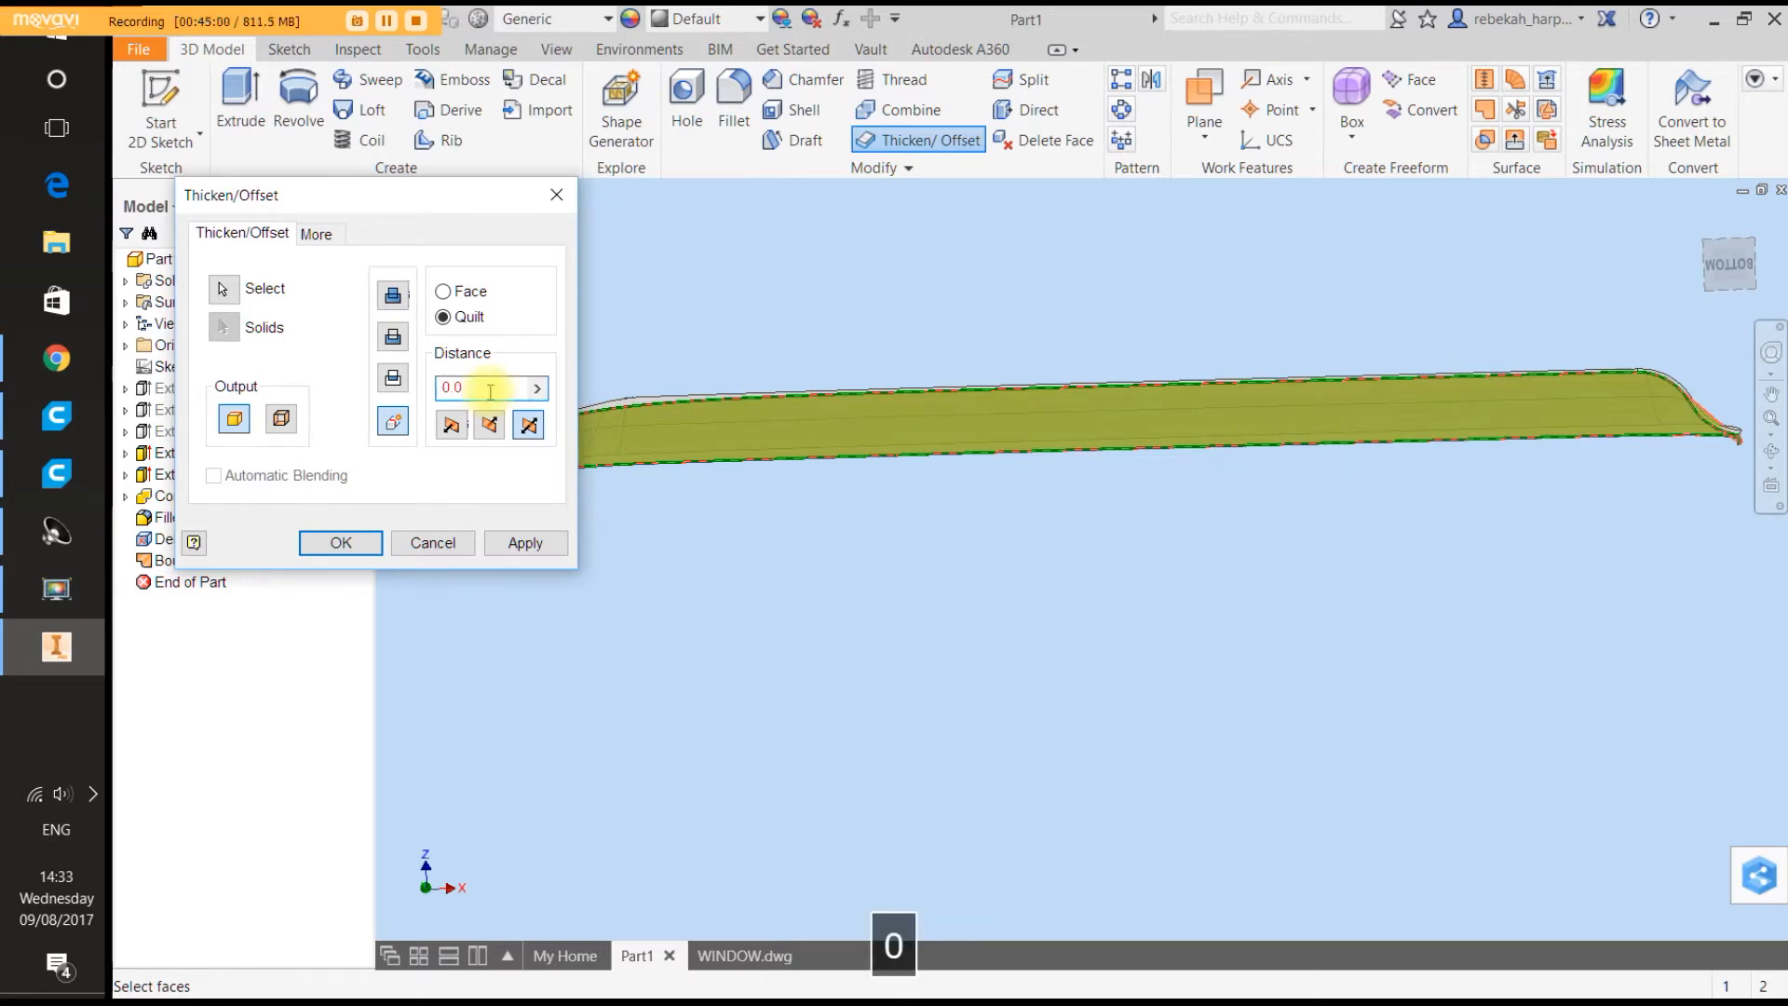
pyautogui.click(526, 543)
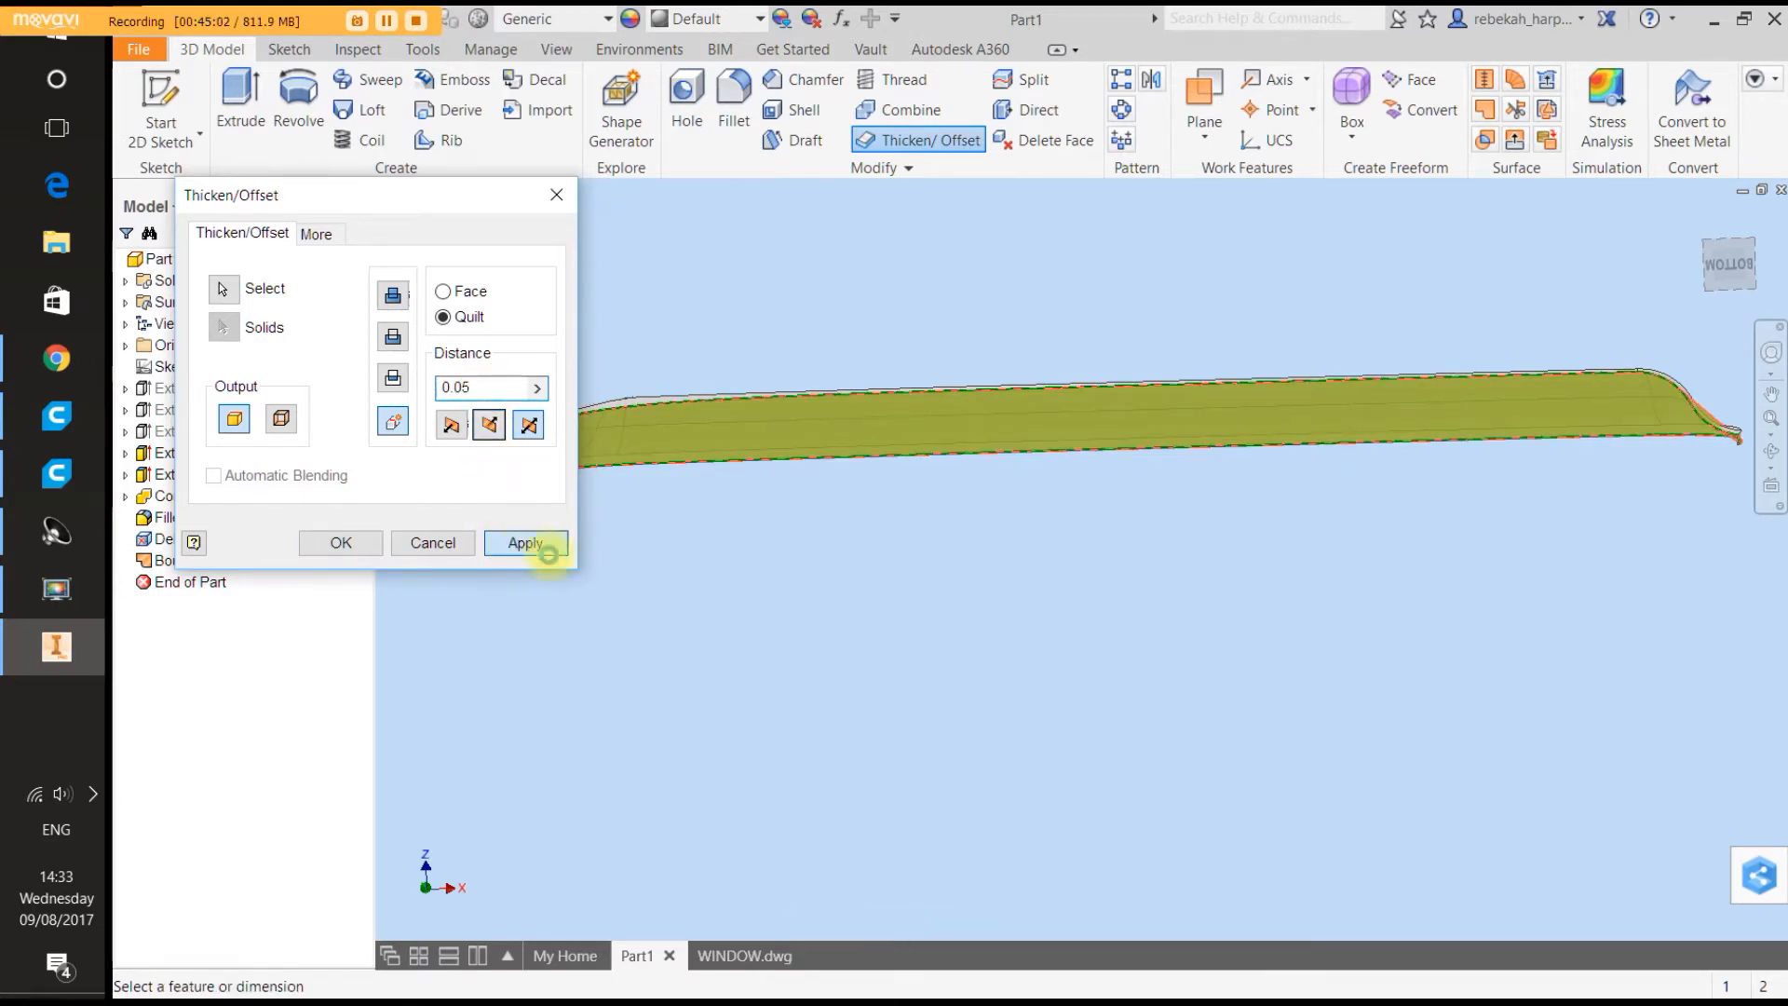
pyautogui.click(462, 542)
# Inspect the thickened back panel and its edges close up at the moulding's rounded end.
pyautogui.scroll(-2, 805, 518)
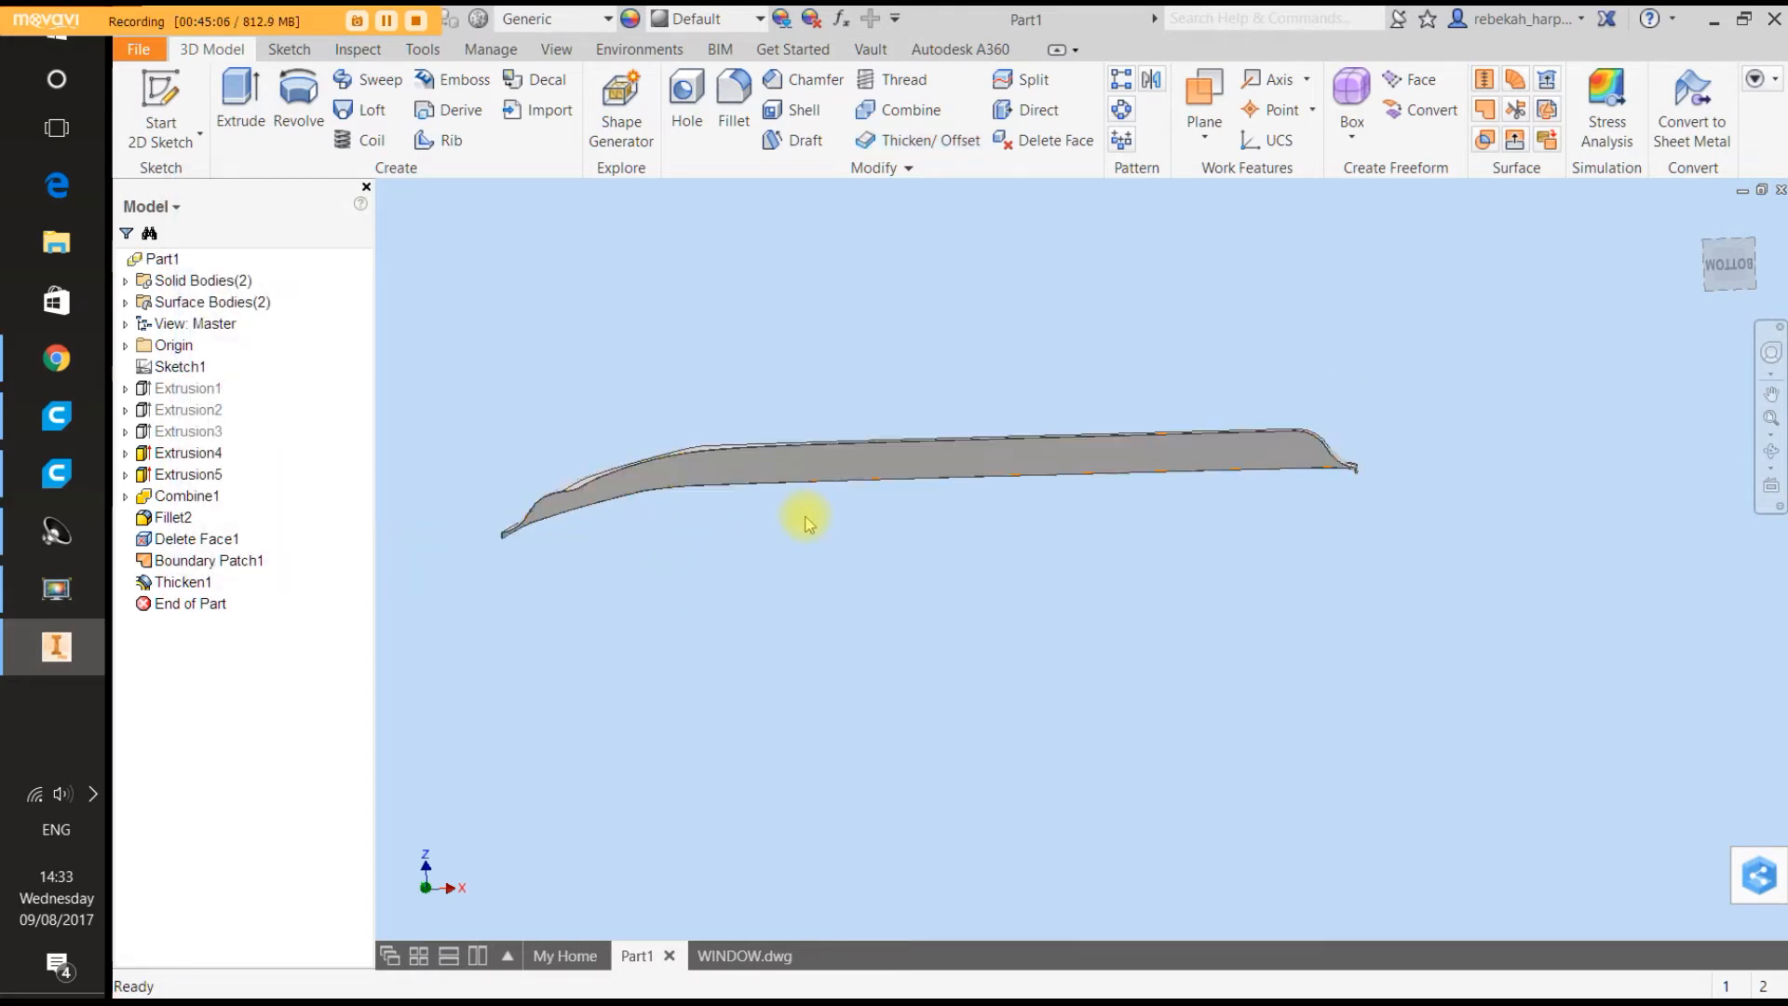
pyautogui.click(1770, 354)
pyautogui.moveTo(1518, 379); pyautogui.dragTo(1469, 343)
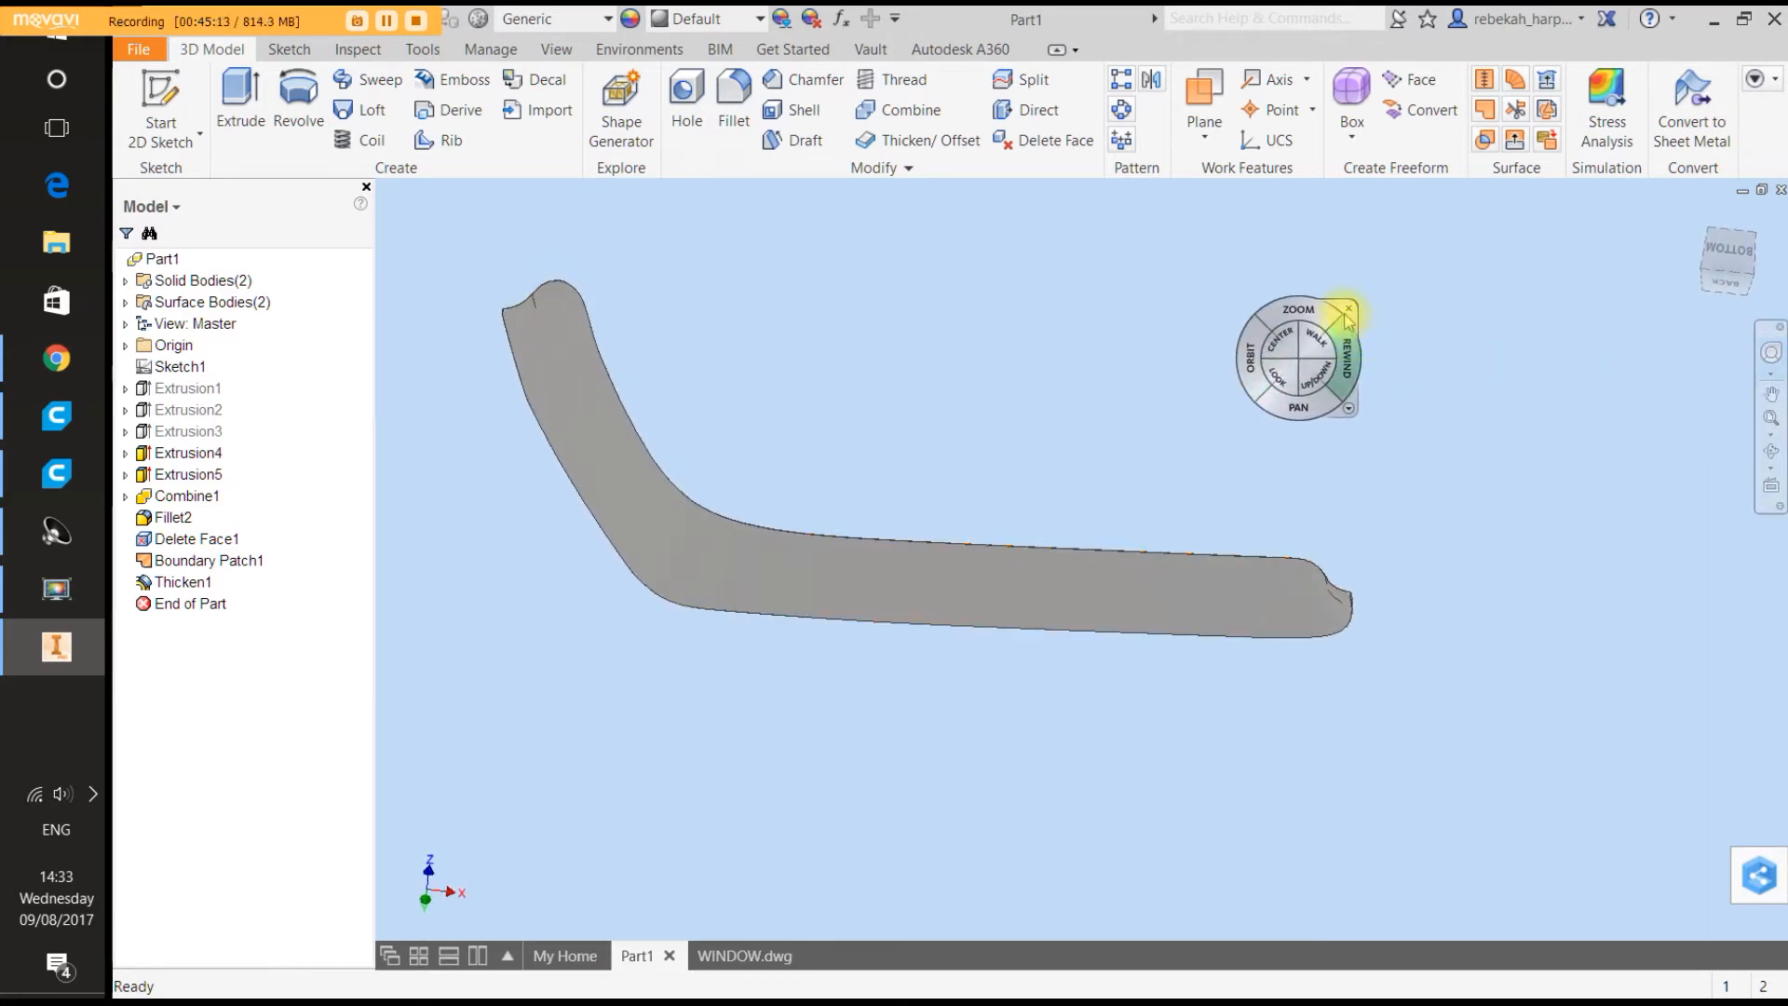
pyautogui.click(1345, 310)
pyautogui.scroll(5, 521, 291)
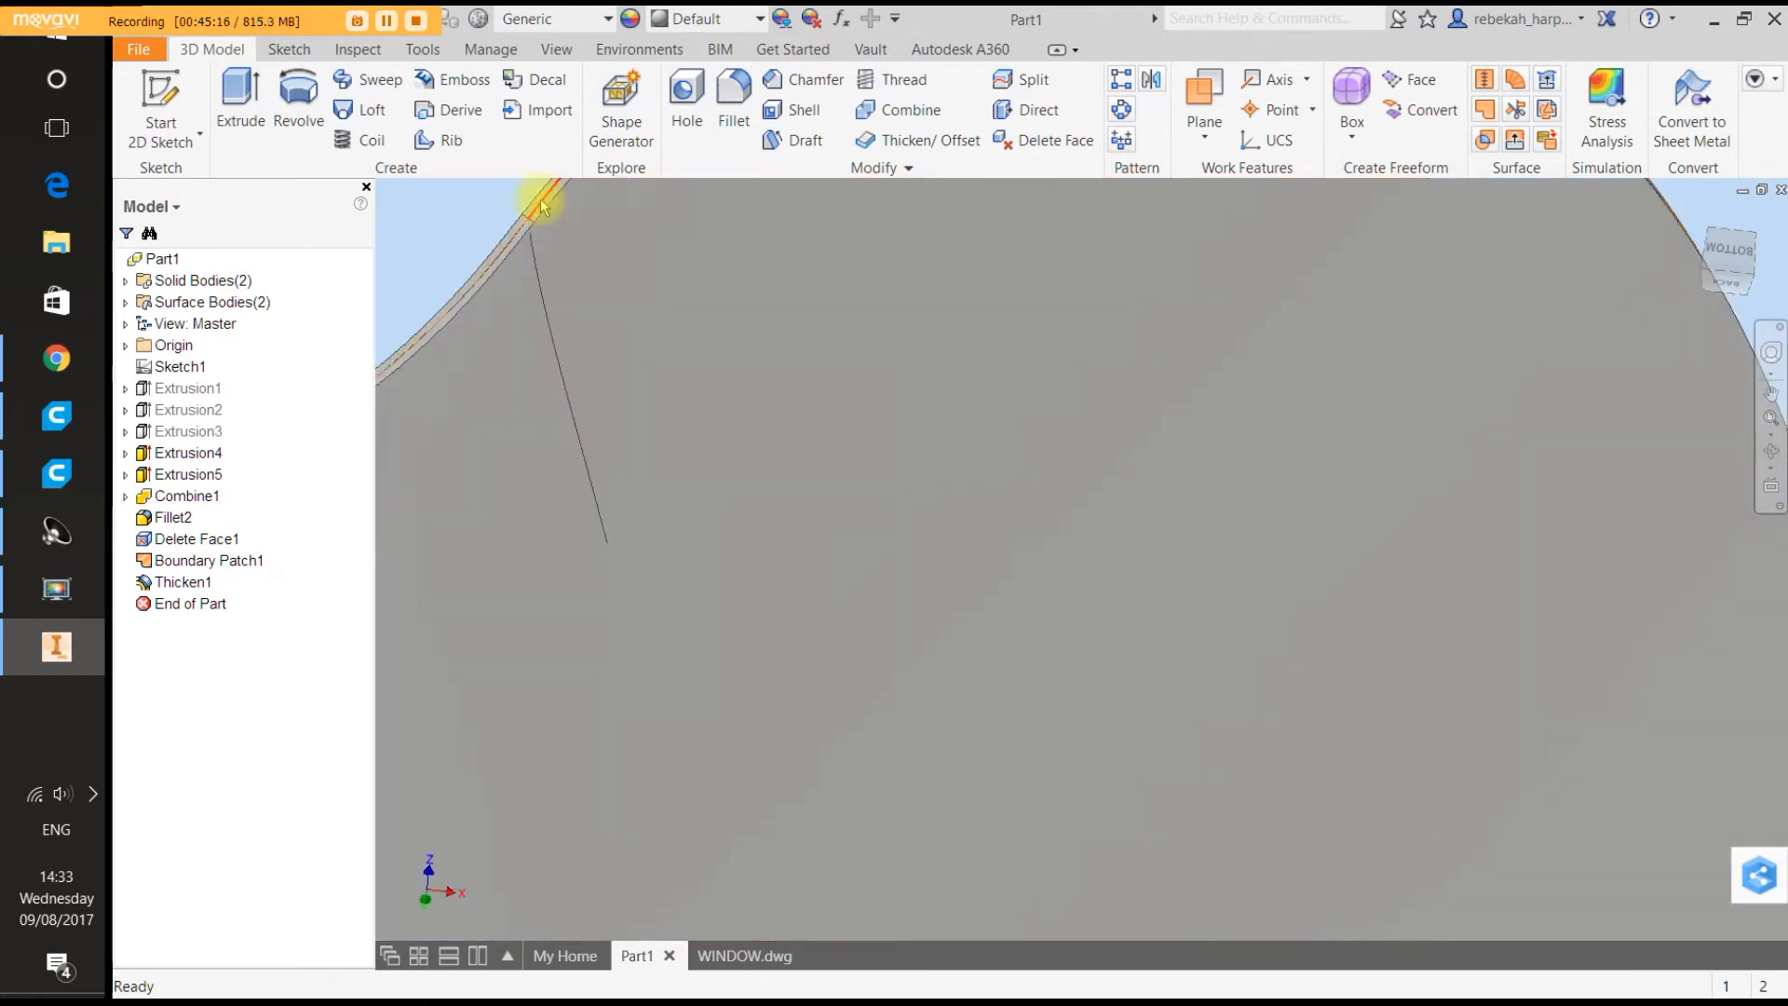
# Try to delete the curved sliver face on the back panel near the moulding's end, with healing enabled.
pyautogui.scroll(3, 540, 199)
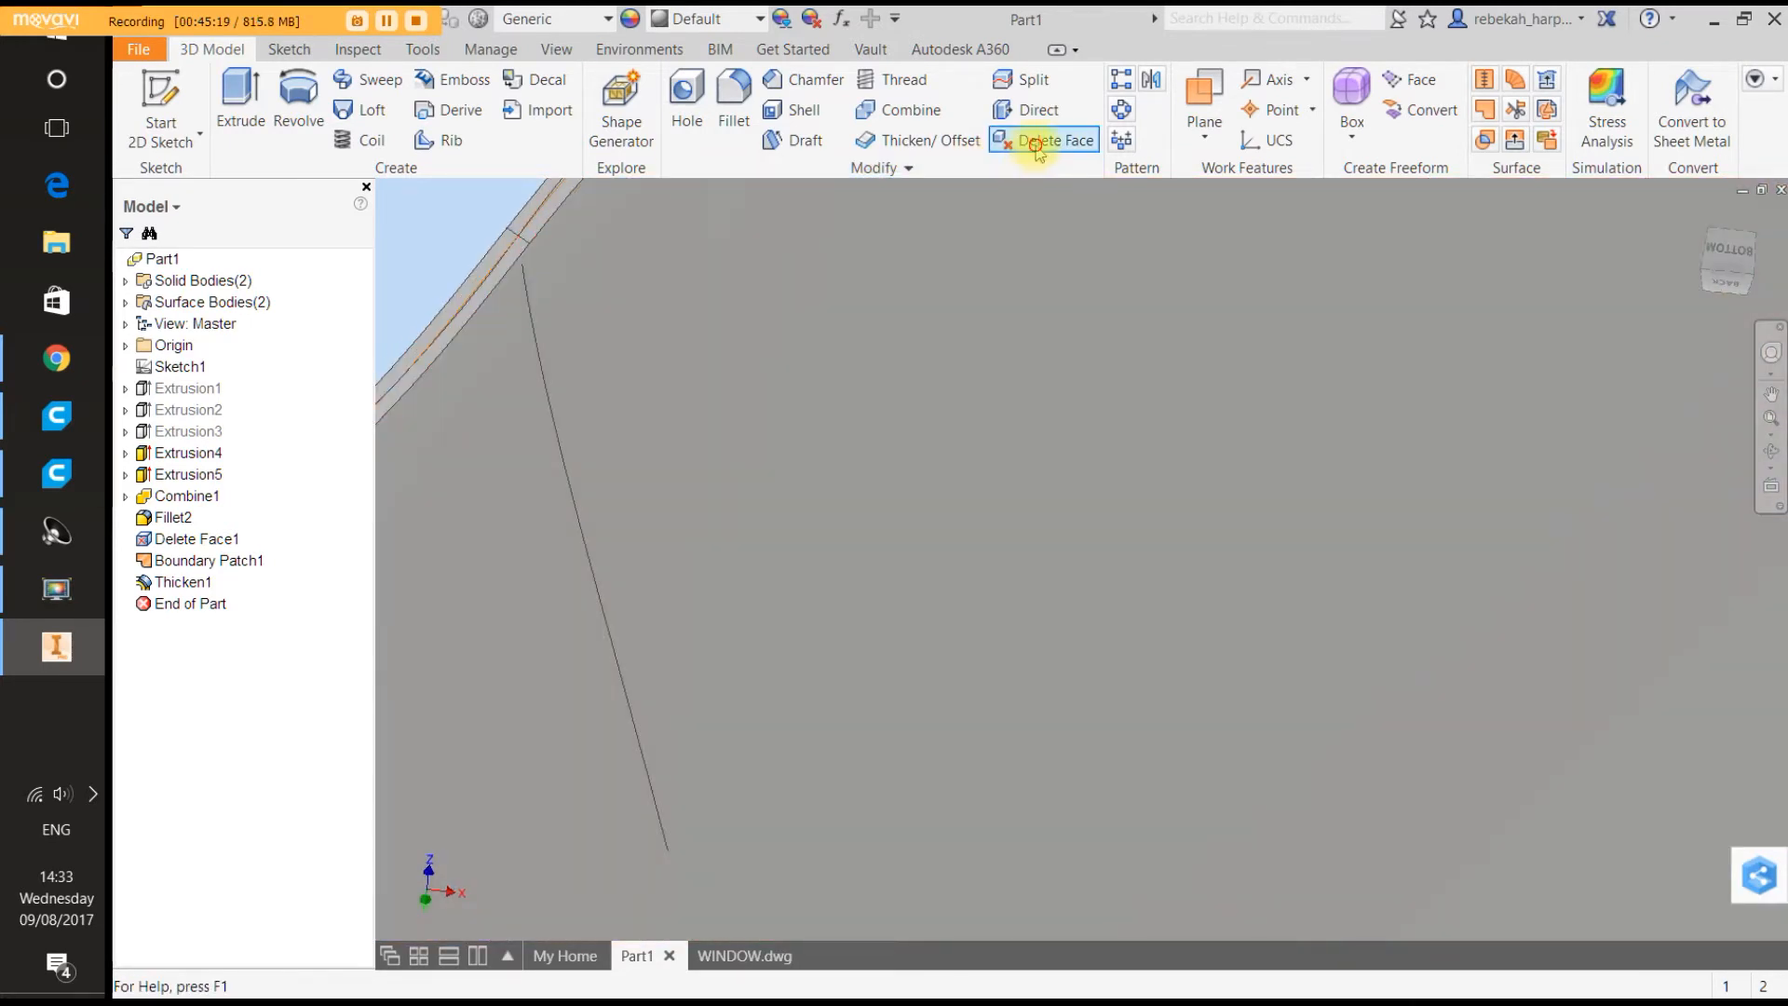
pyautogui.click(1045, 140)
pyautogui.click(190, 310)
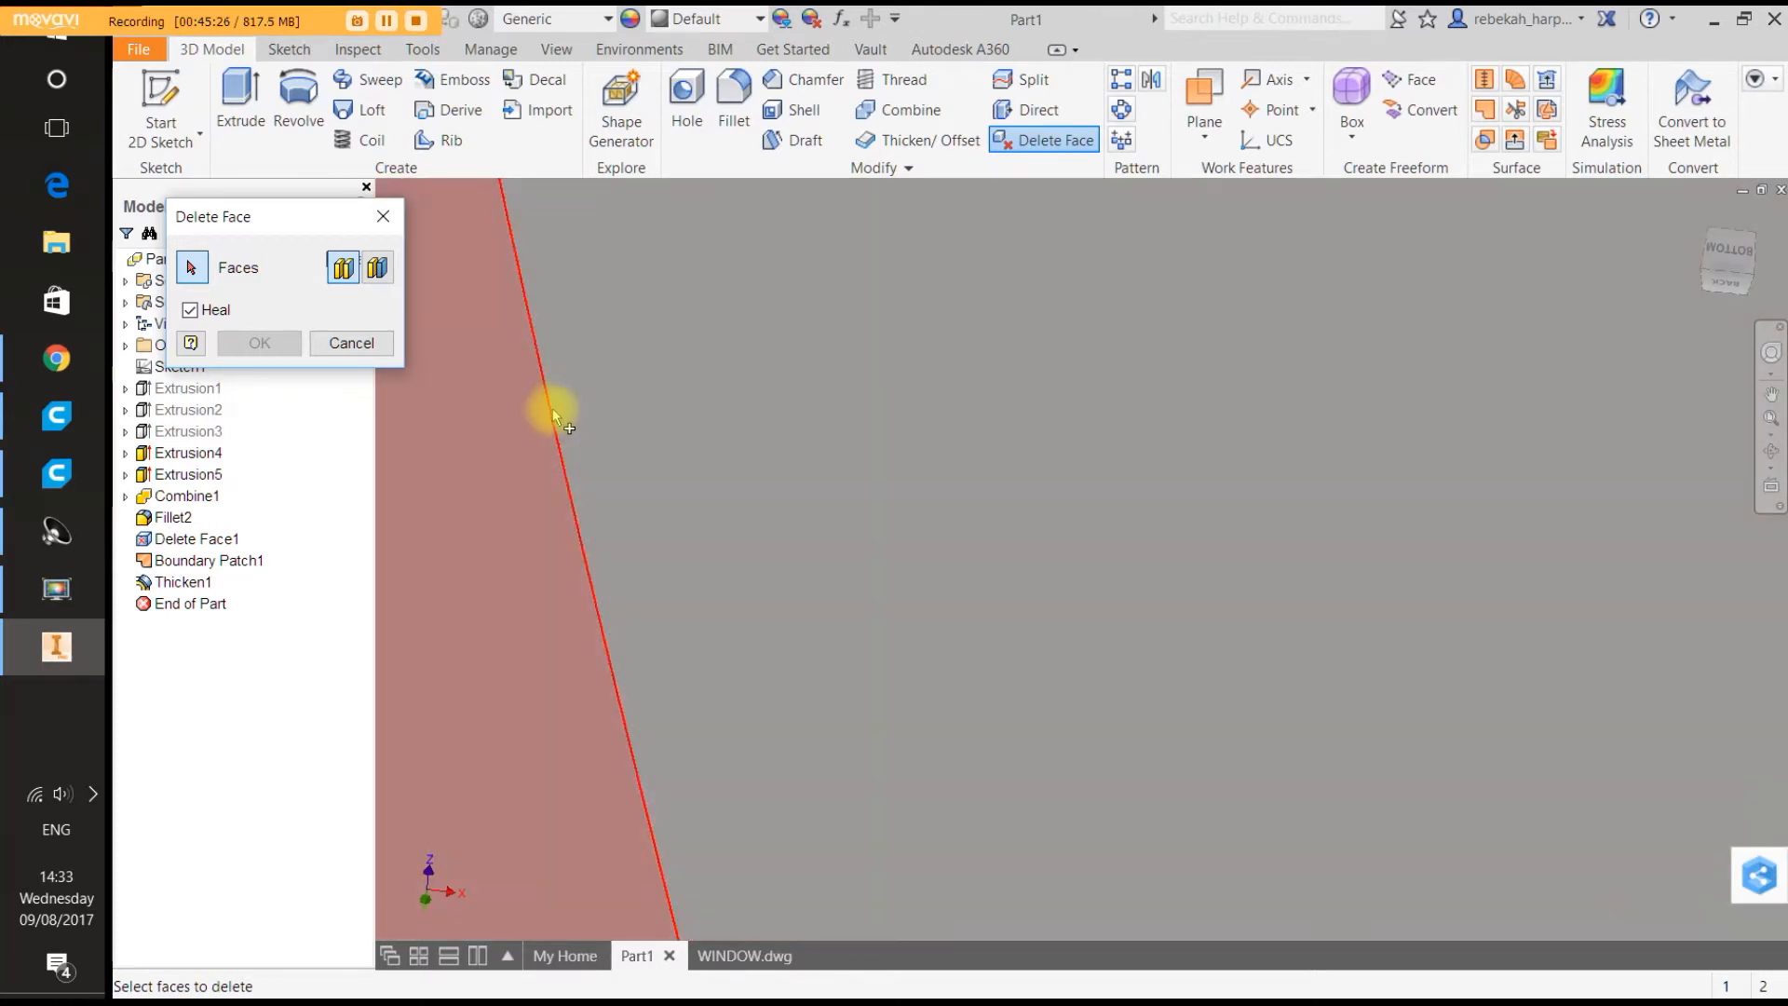
pyautogui.scroll(1, 551, 415)
pyautogui.scroll(3, 550, 416)
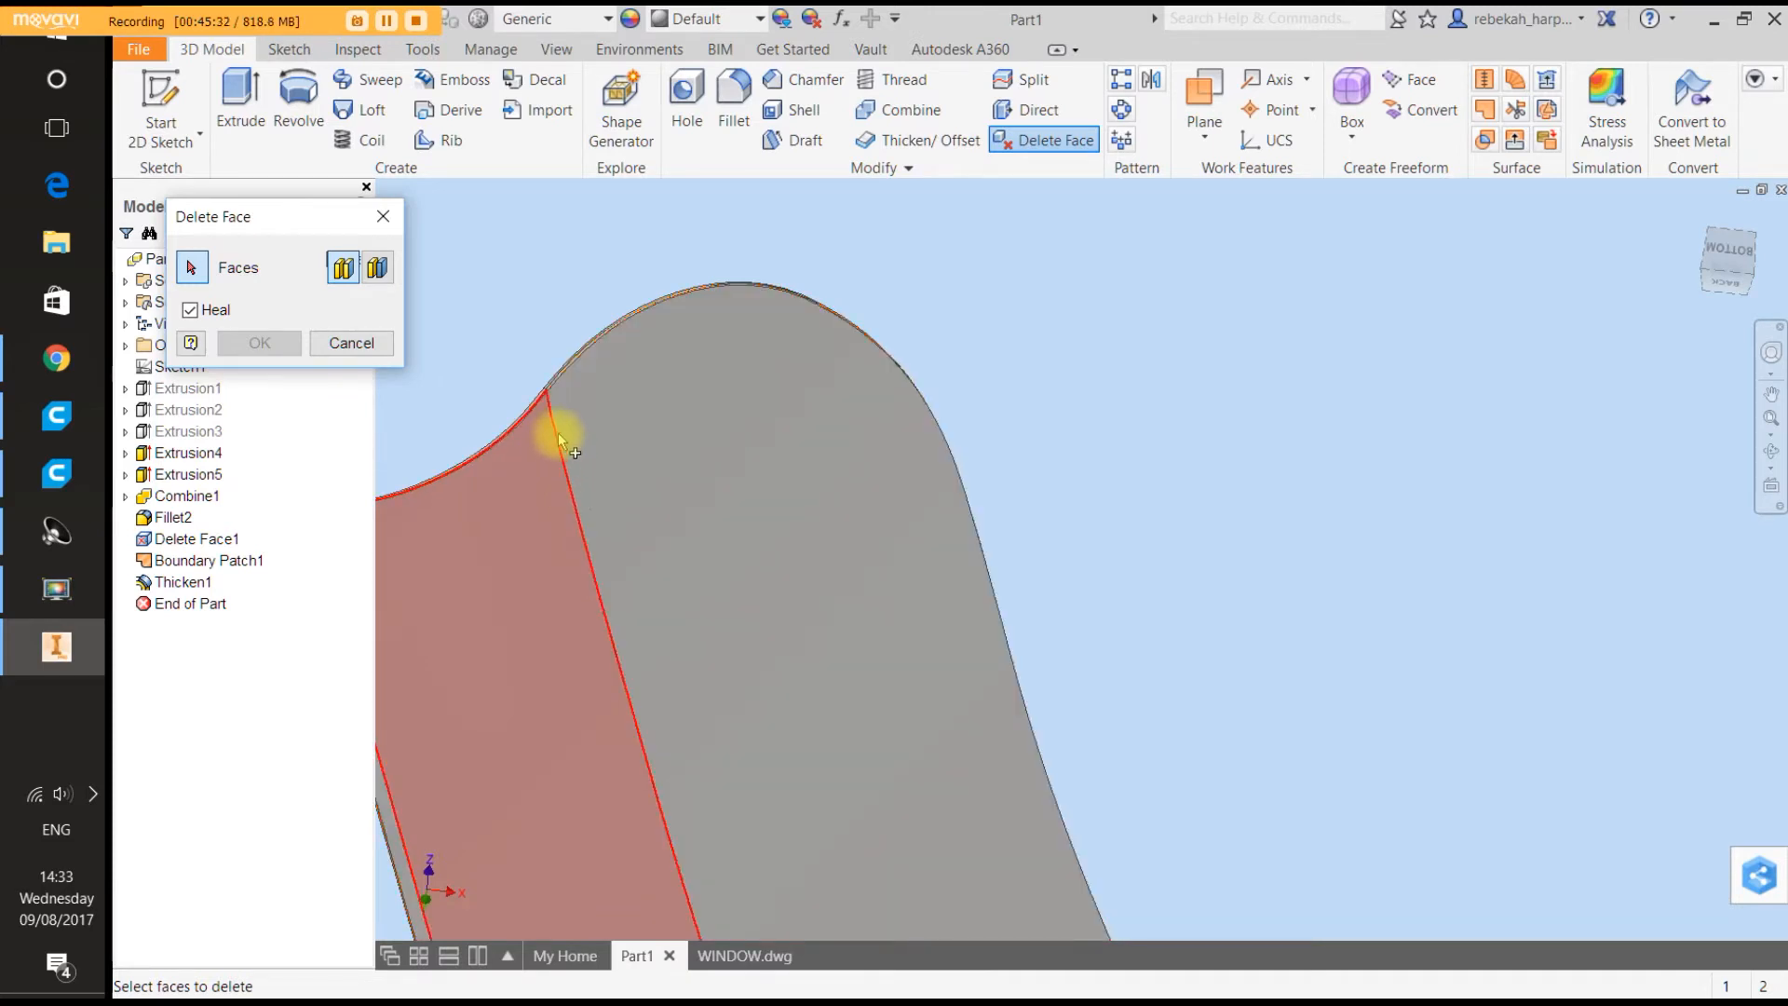
pyautogui.scroll(-5, 559, 441)
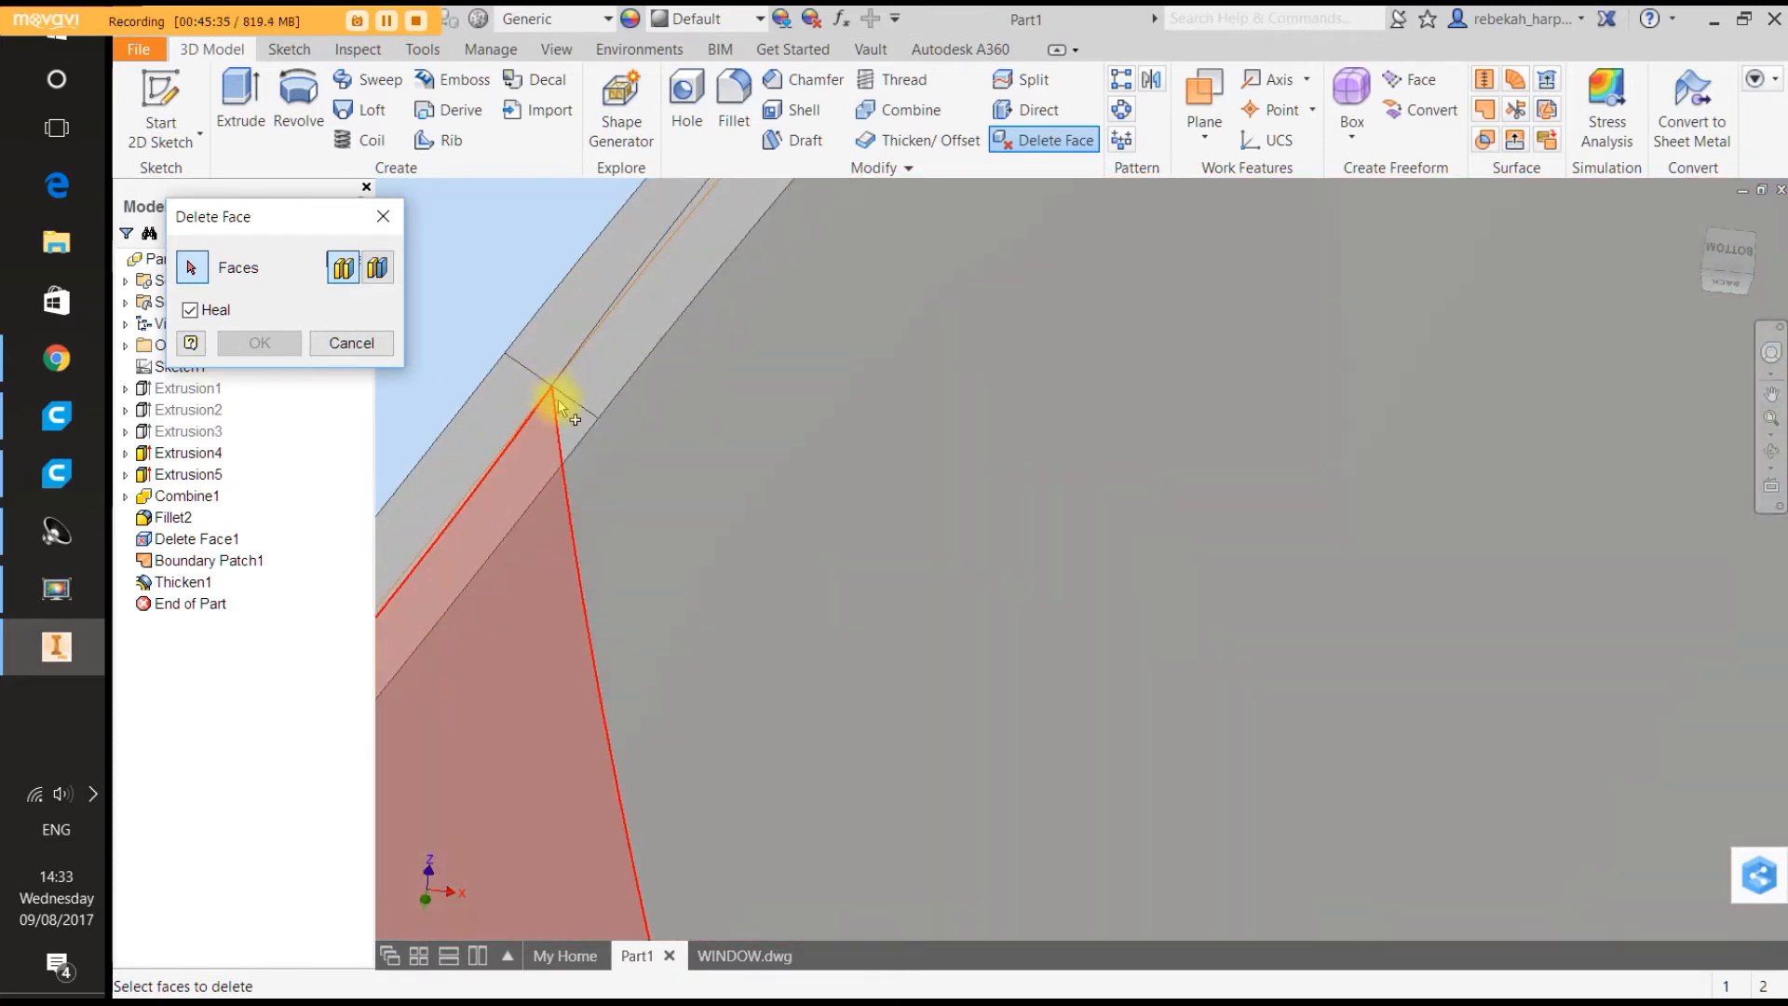
pyautogui.scroll(-5, 568, 428)
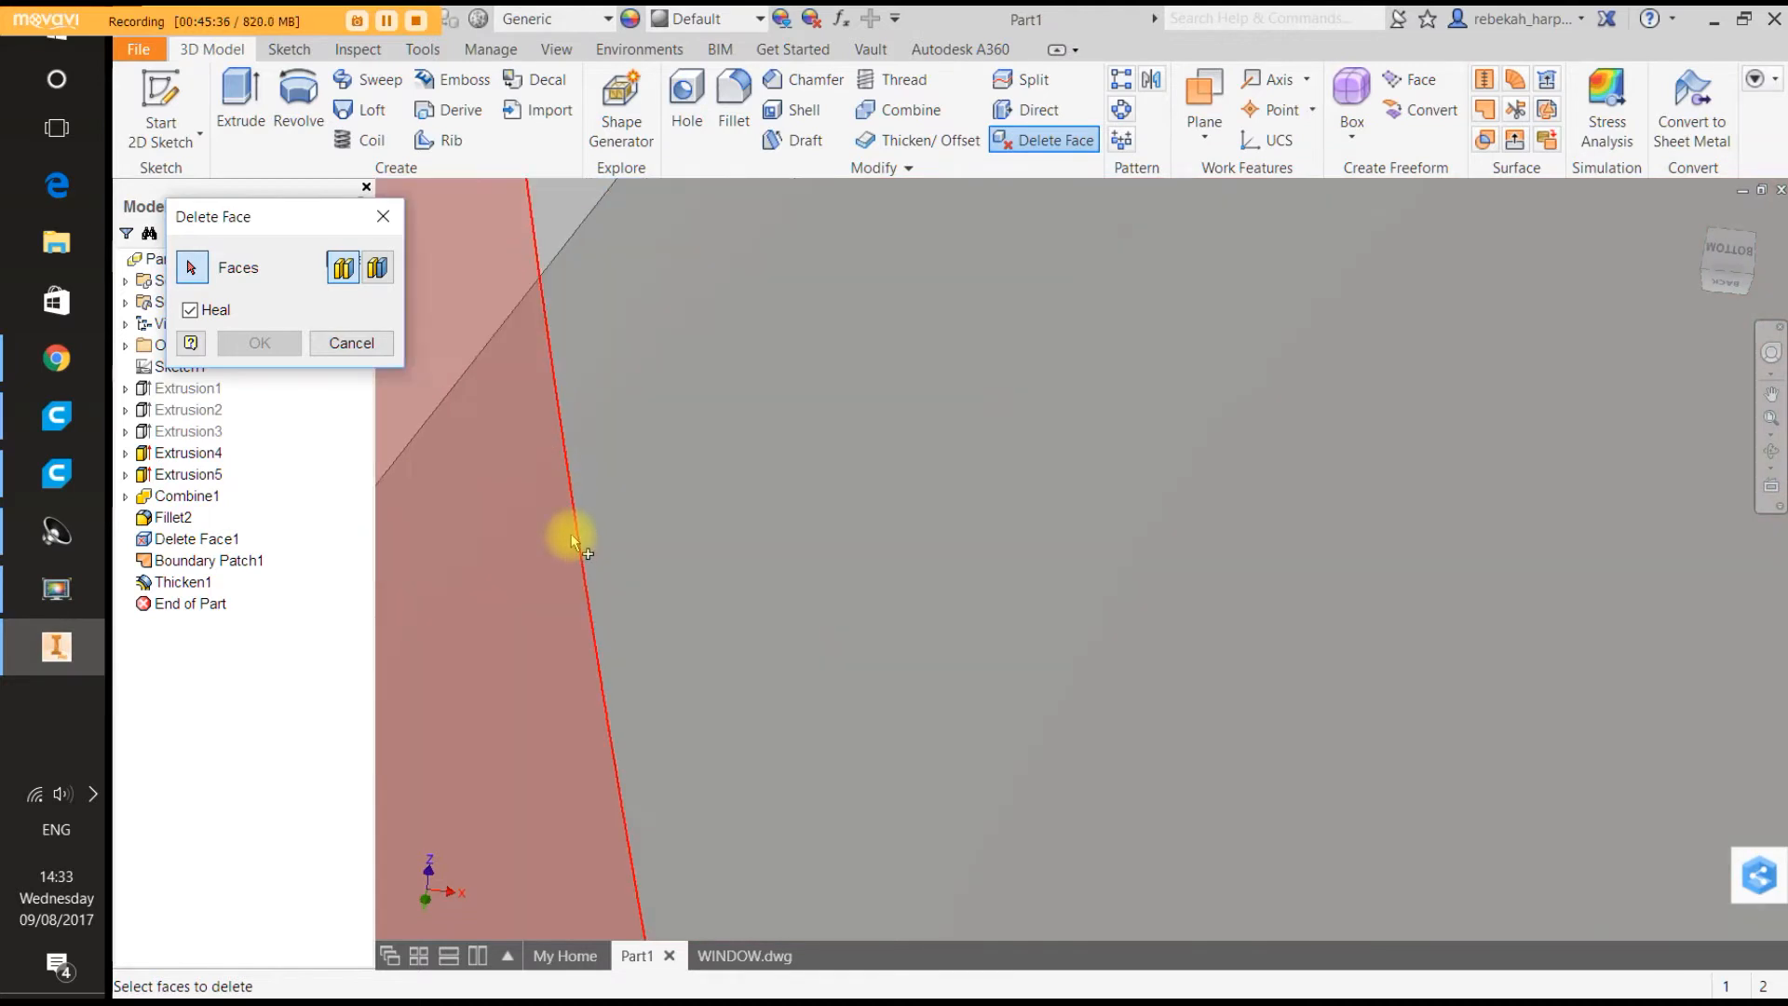
pyautogui.scroll(-3, 572, 534)
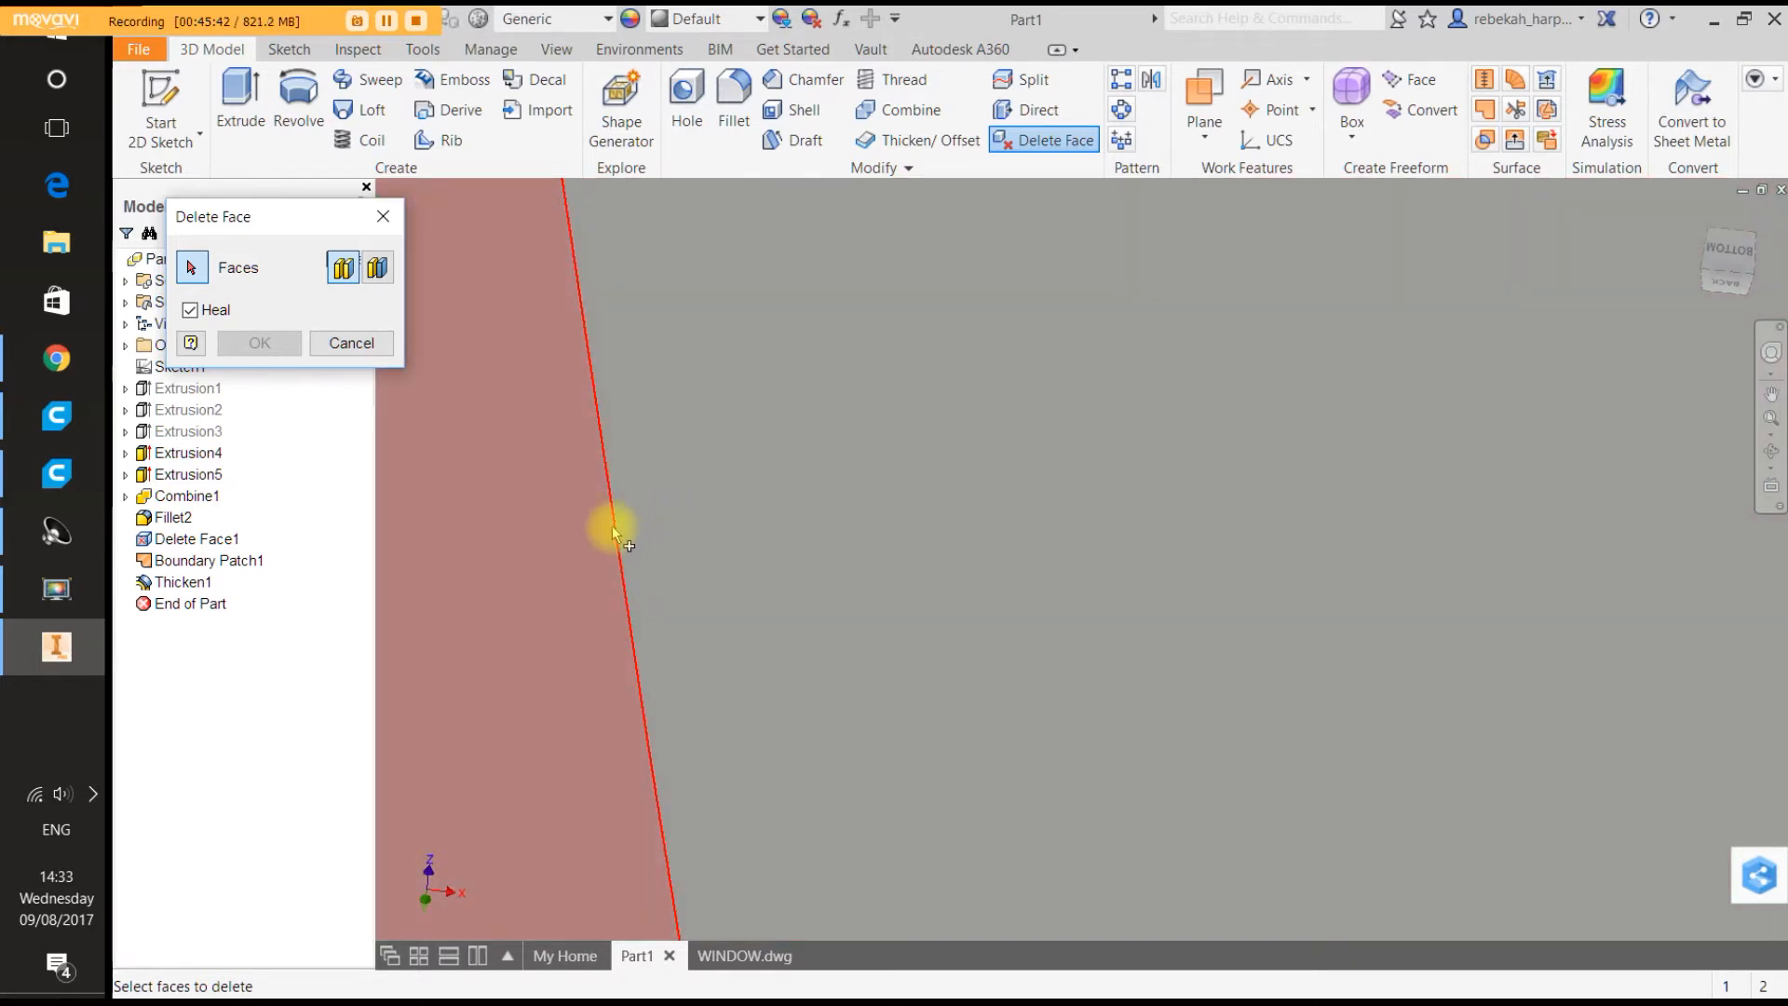
pyautogui.scroll(5, 612, 527)
pyautogui.scroll(6, 612, 526)
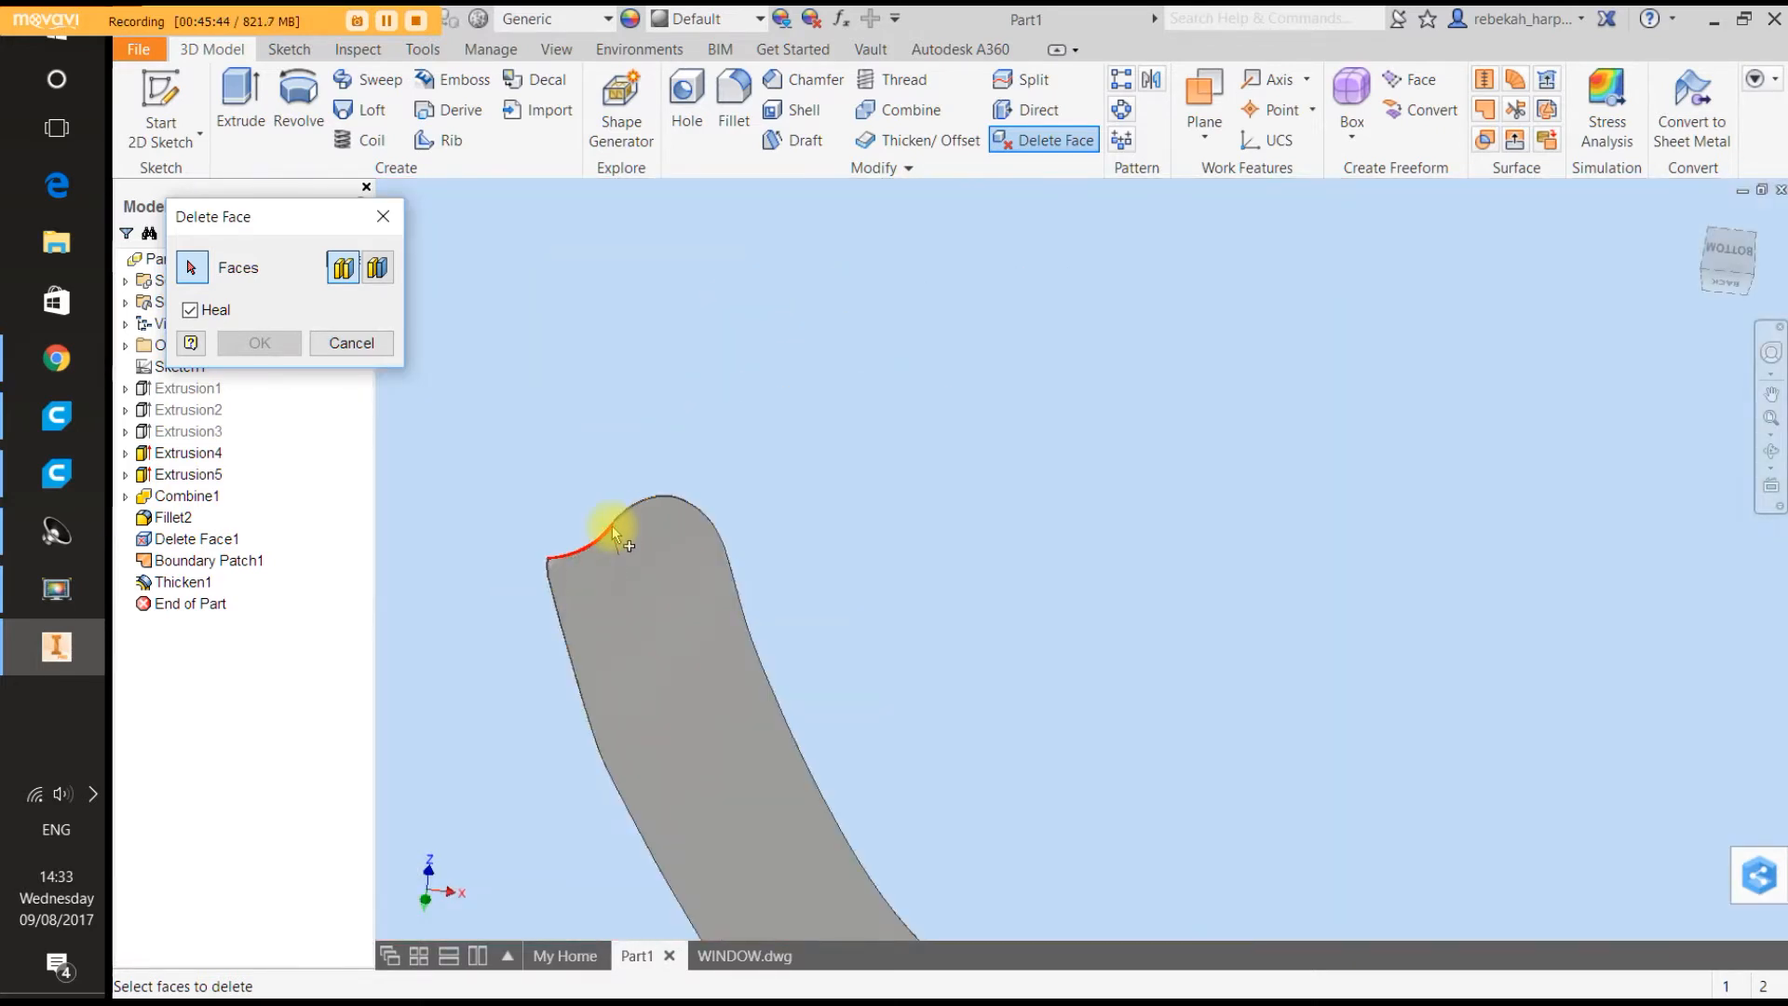
pyautogui.scroll(-8, 824, 694)
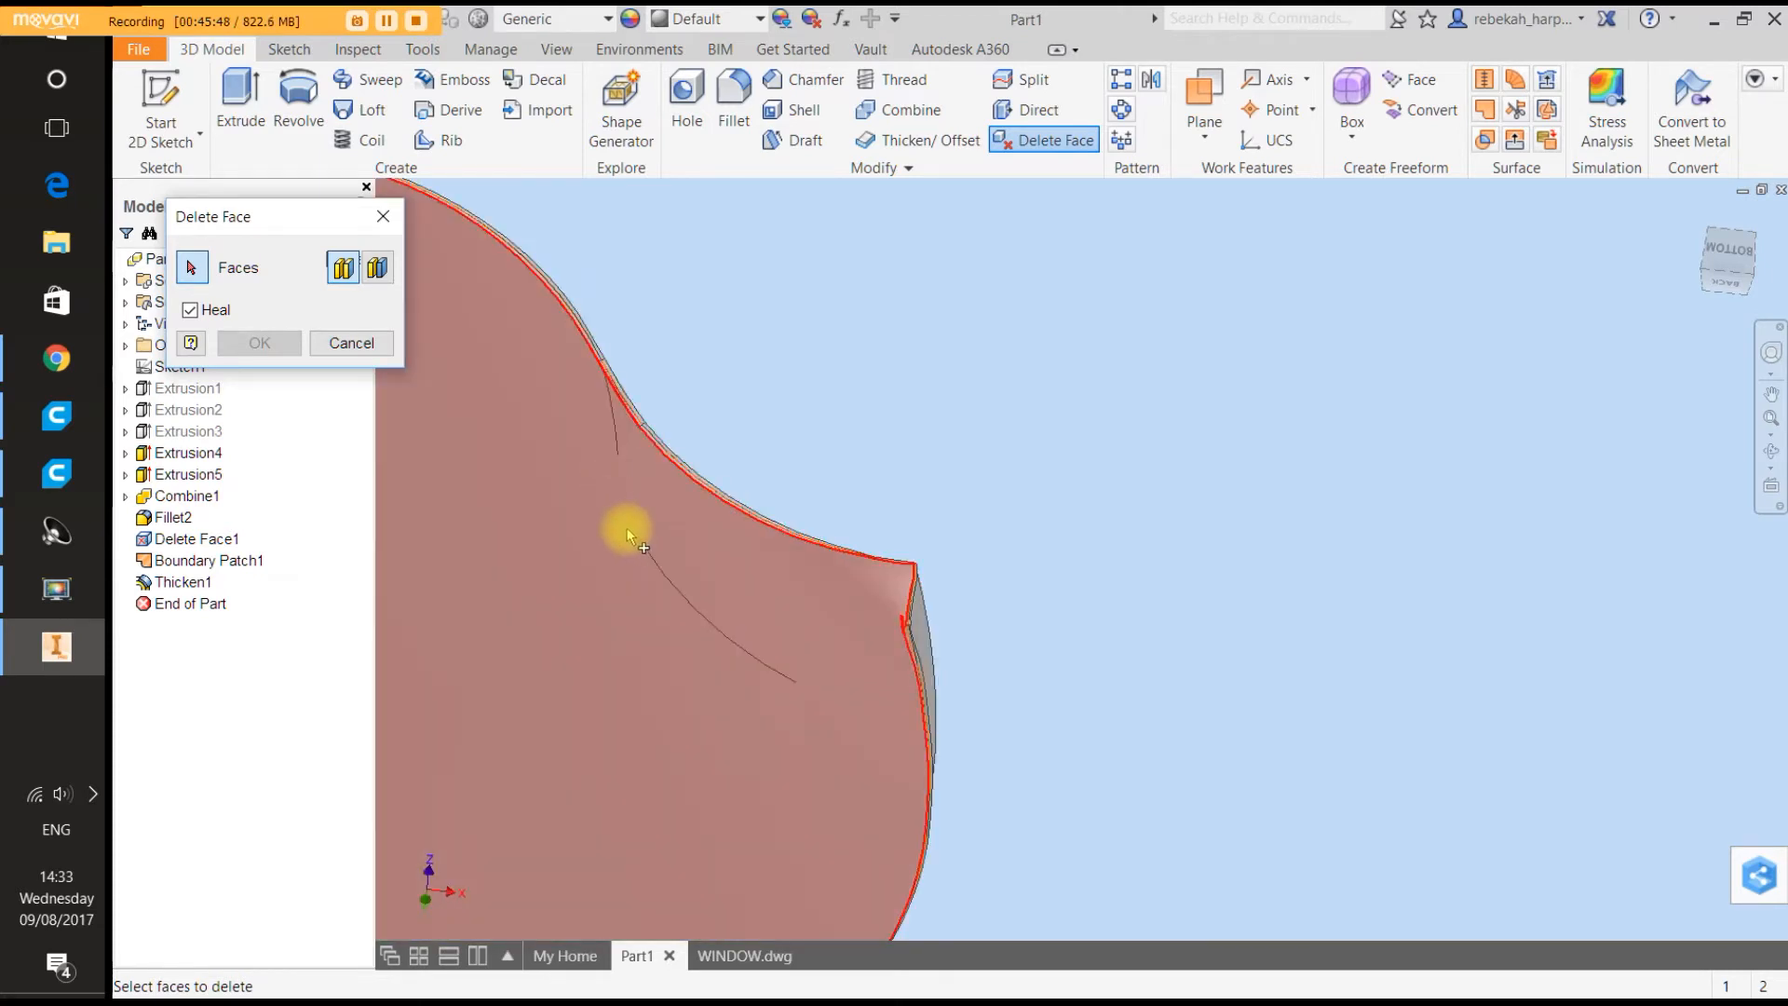
pyautogui.click(653, 552)
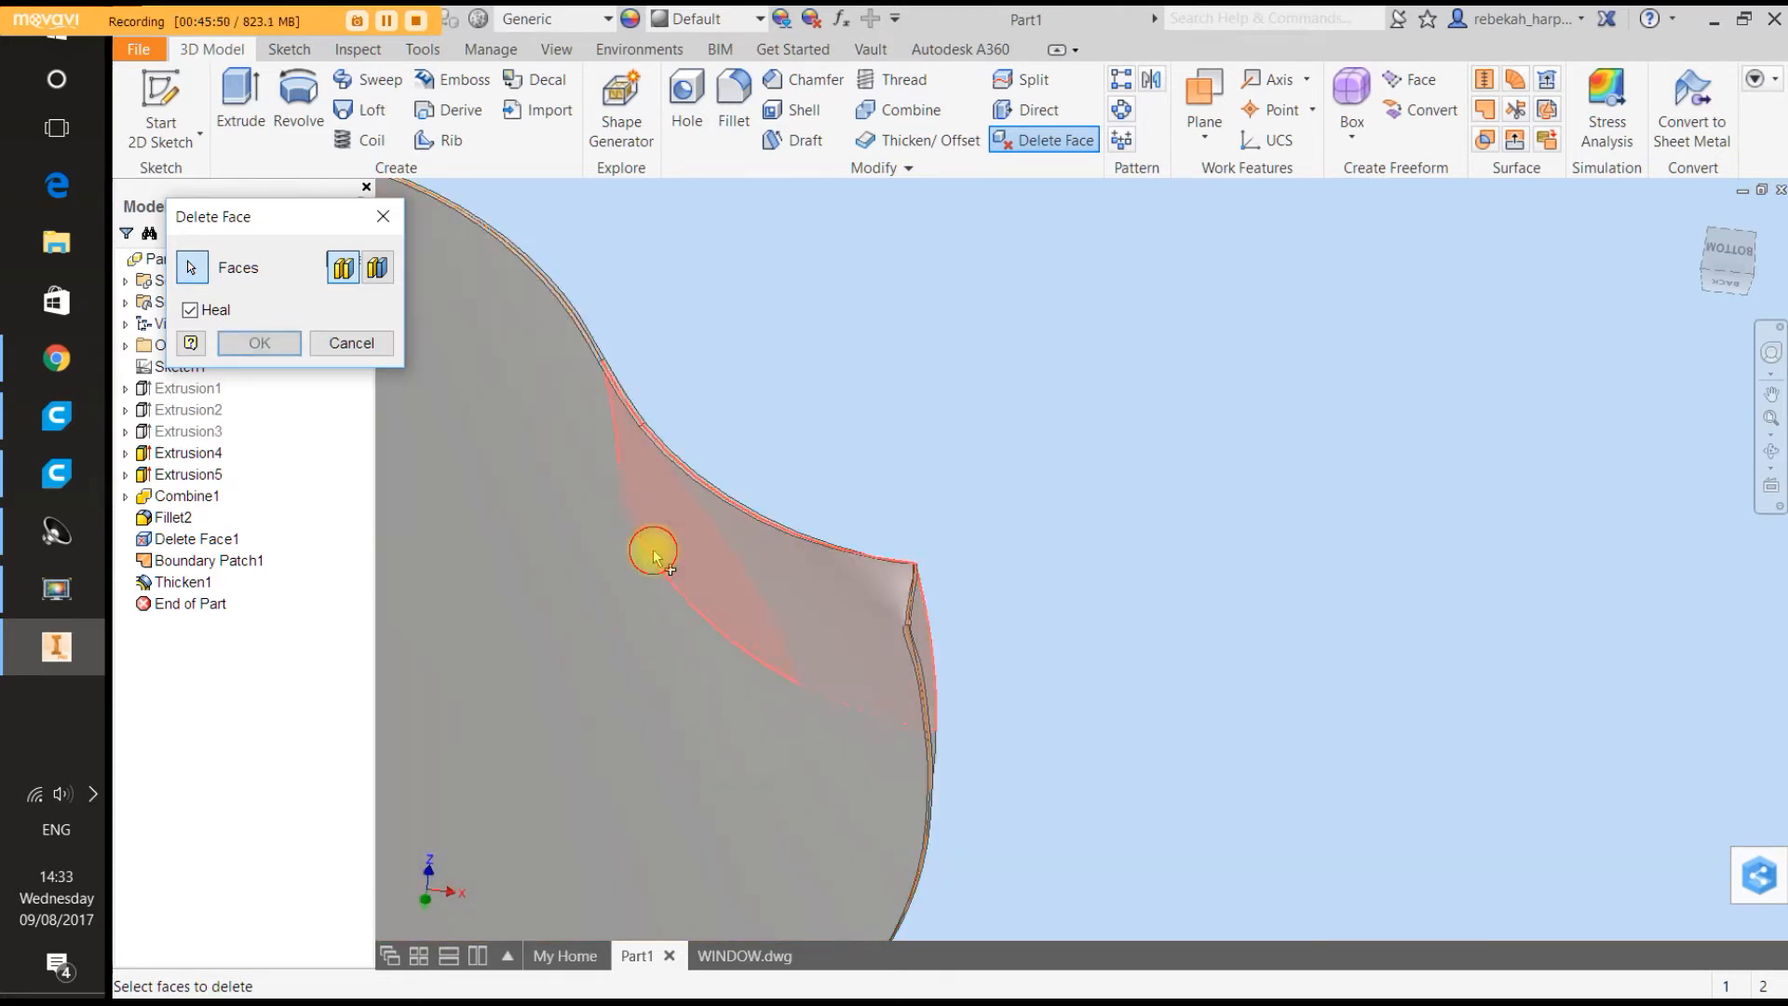
pyautogui.click(244, 344)
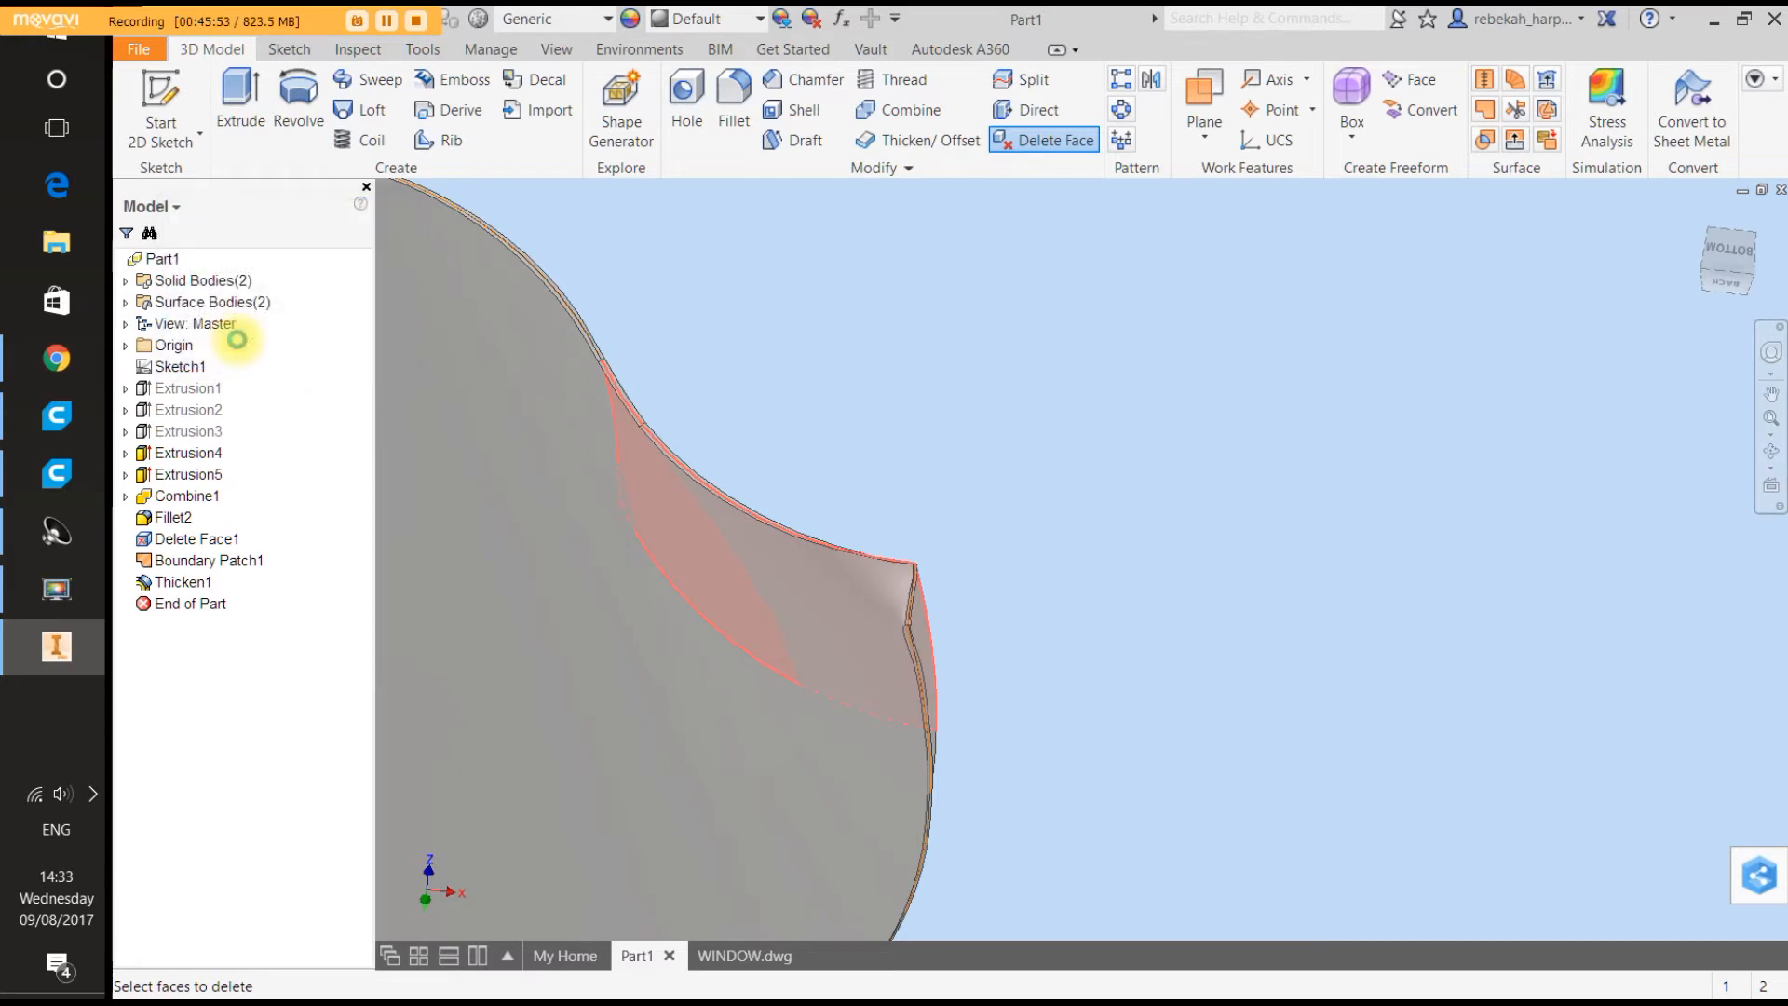
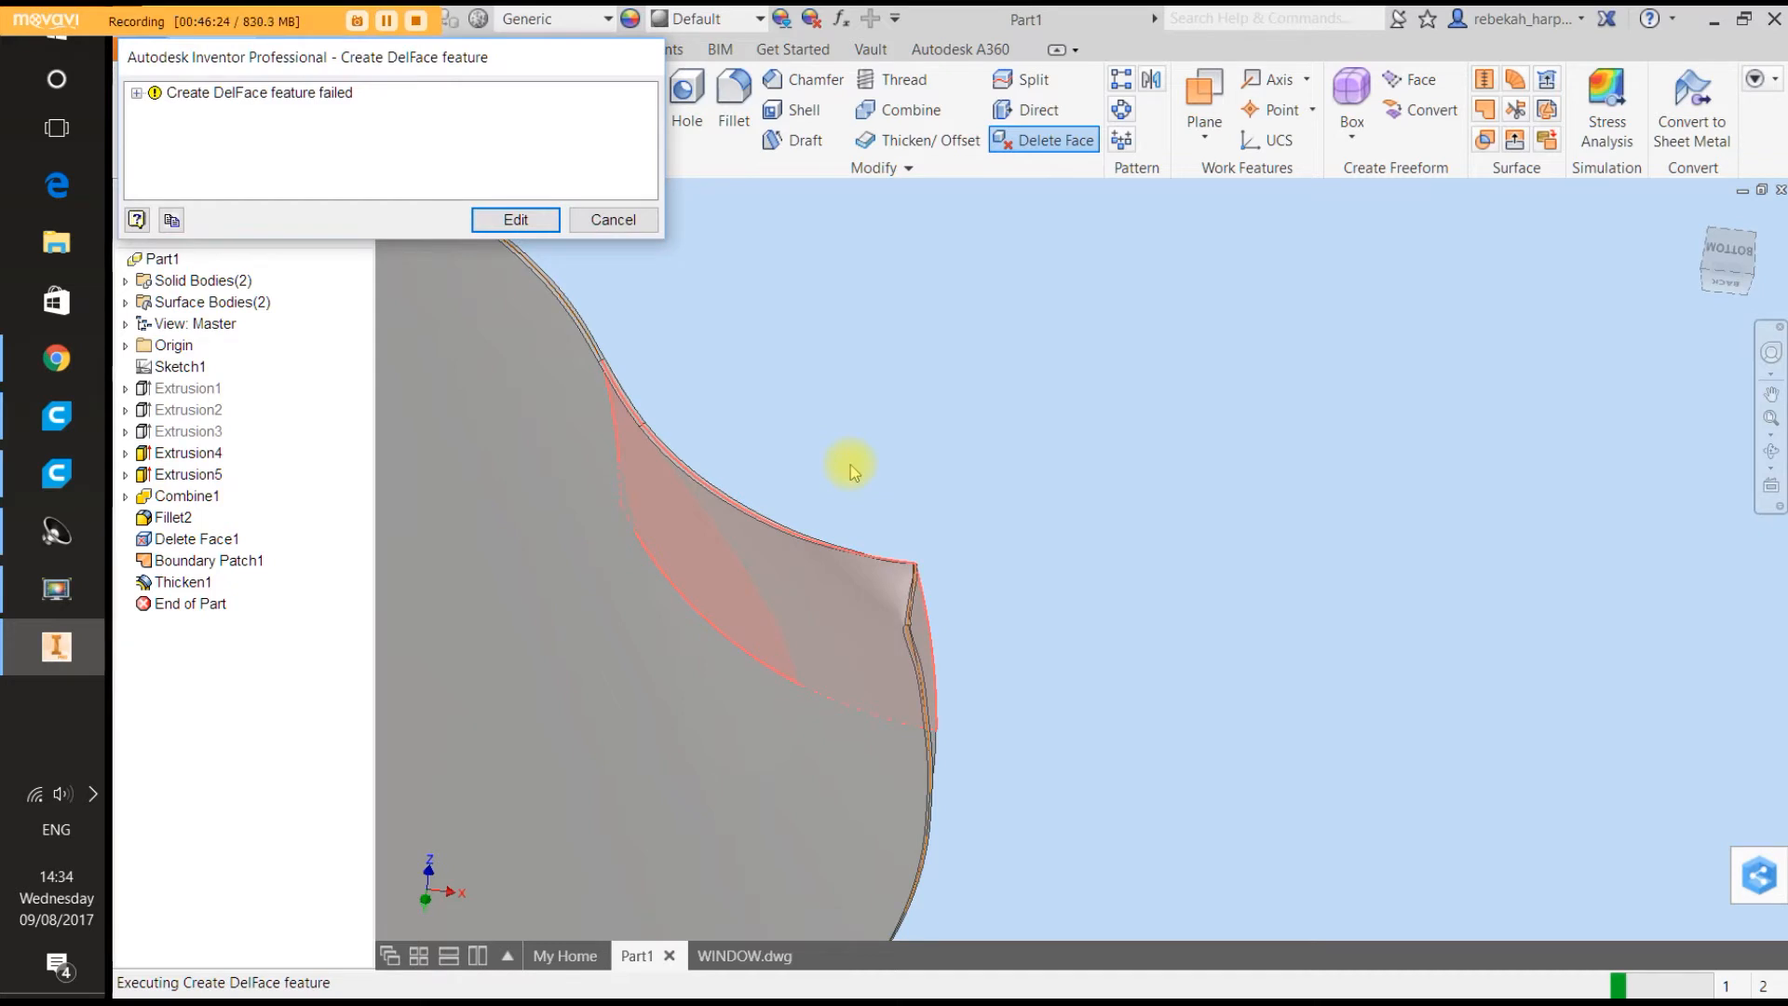
pyautogui.click(612, 224)
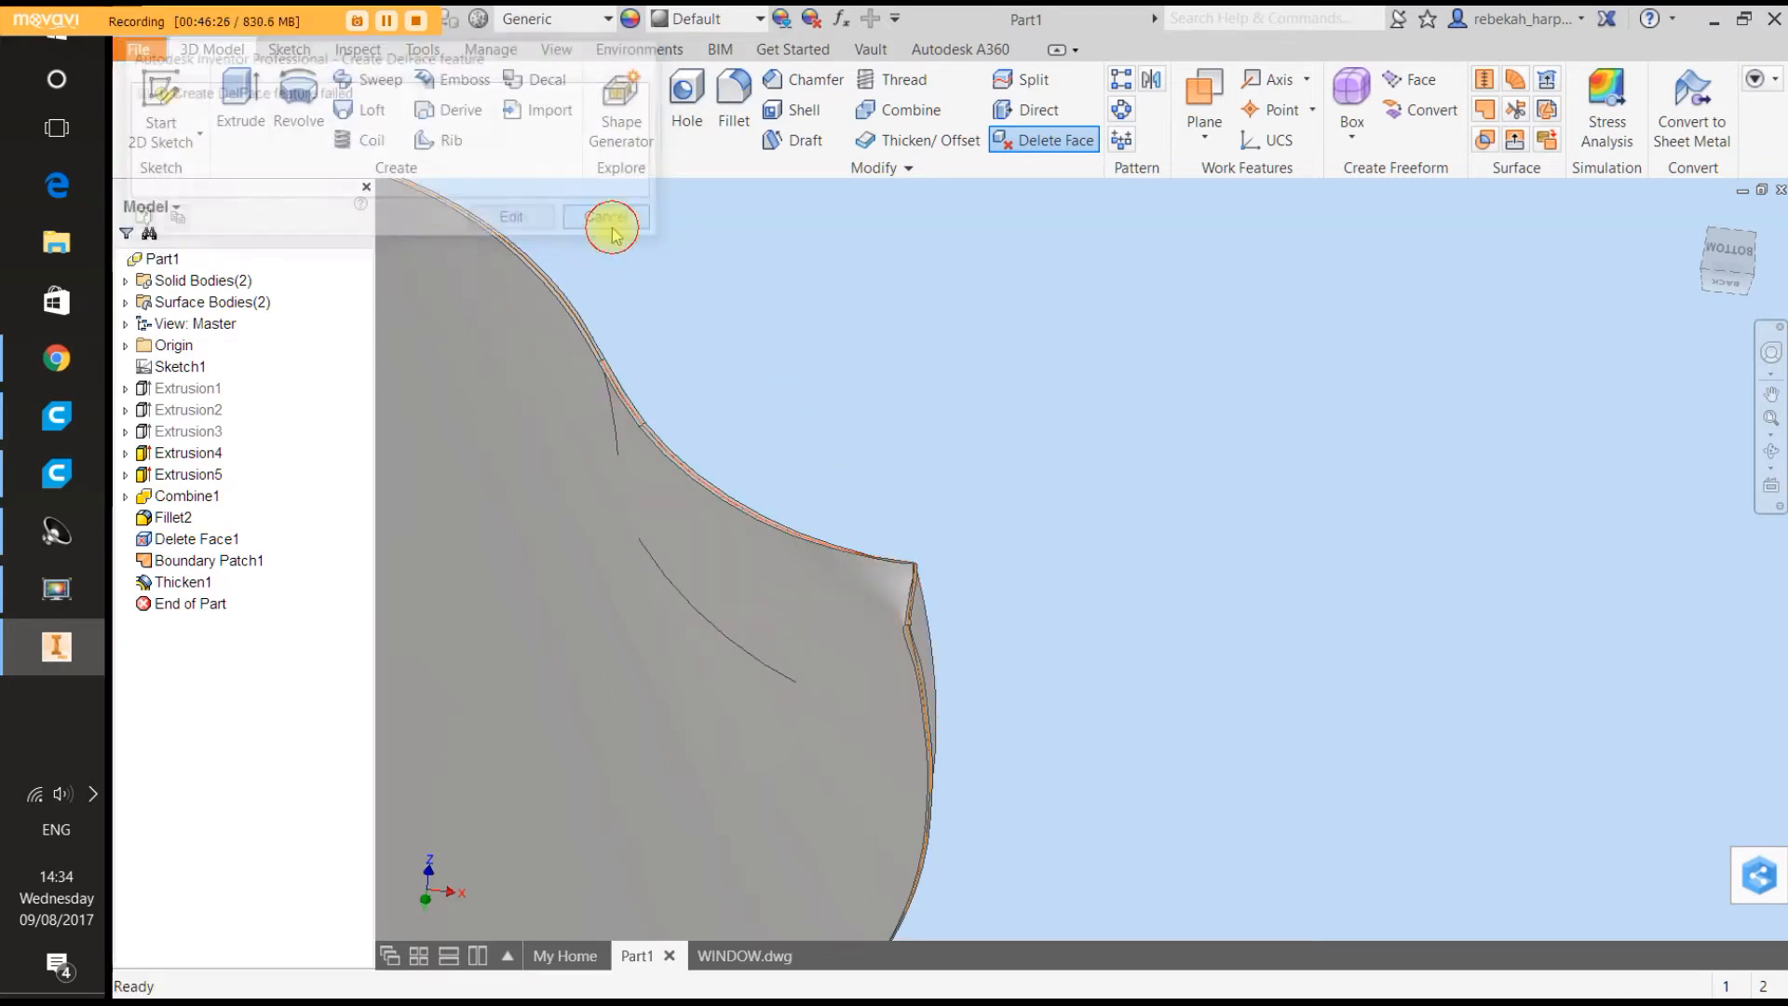
# Thicken the back panel's large face by 0.05 mm, joined to the existing solid.
pyautogui.click(958, 145)
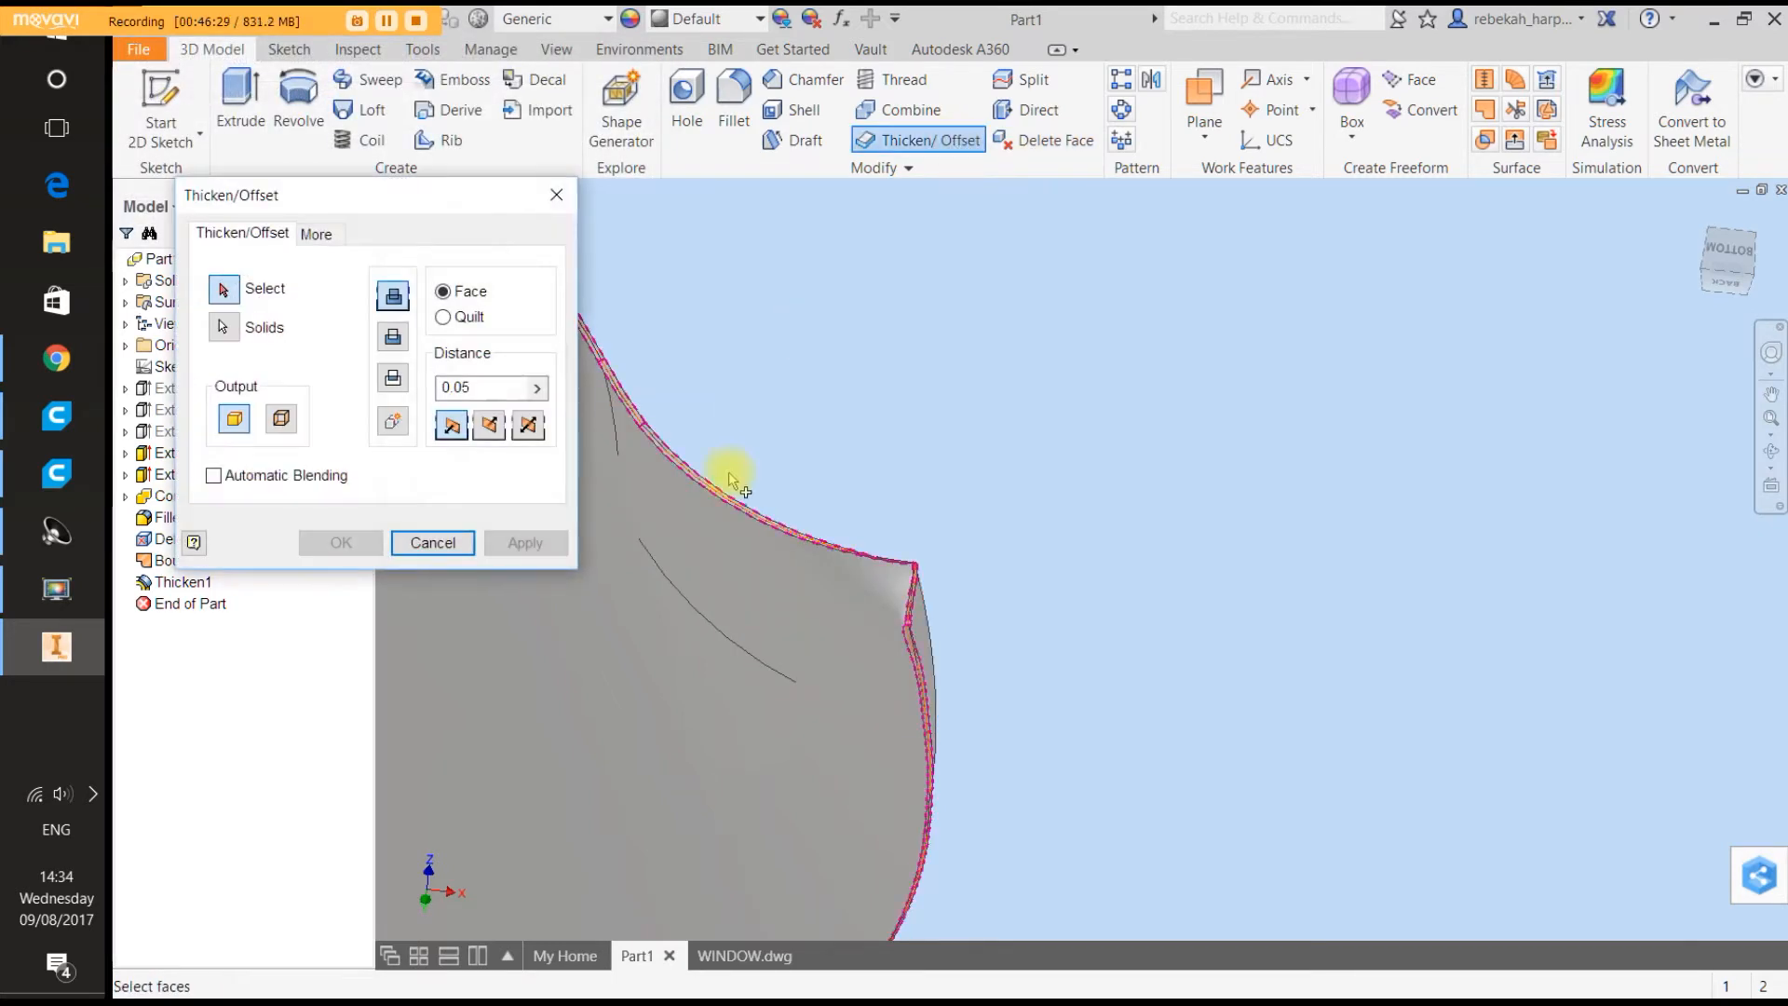
pyautogui.click(711, 540)
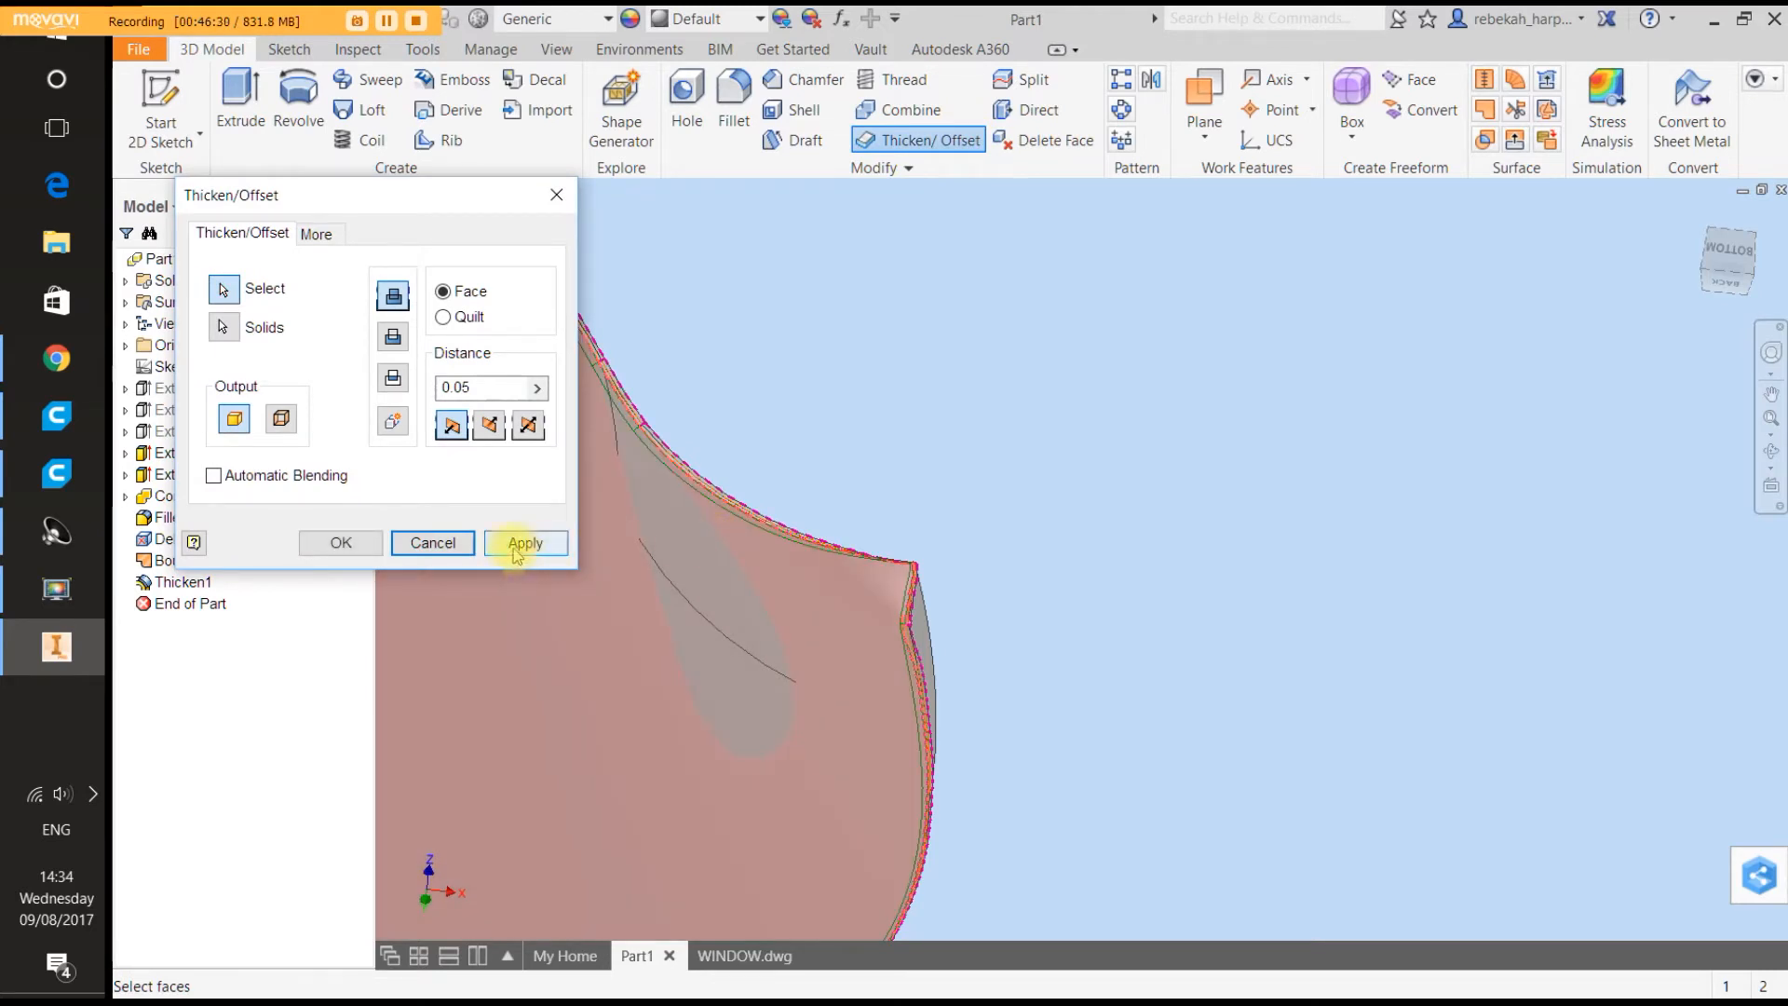
pyautogui.click(514, 546)
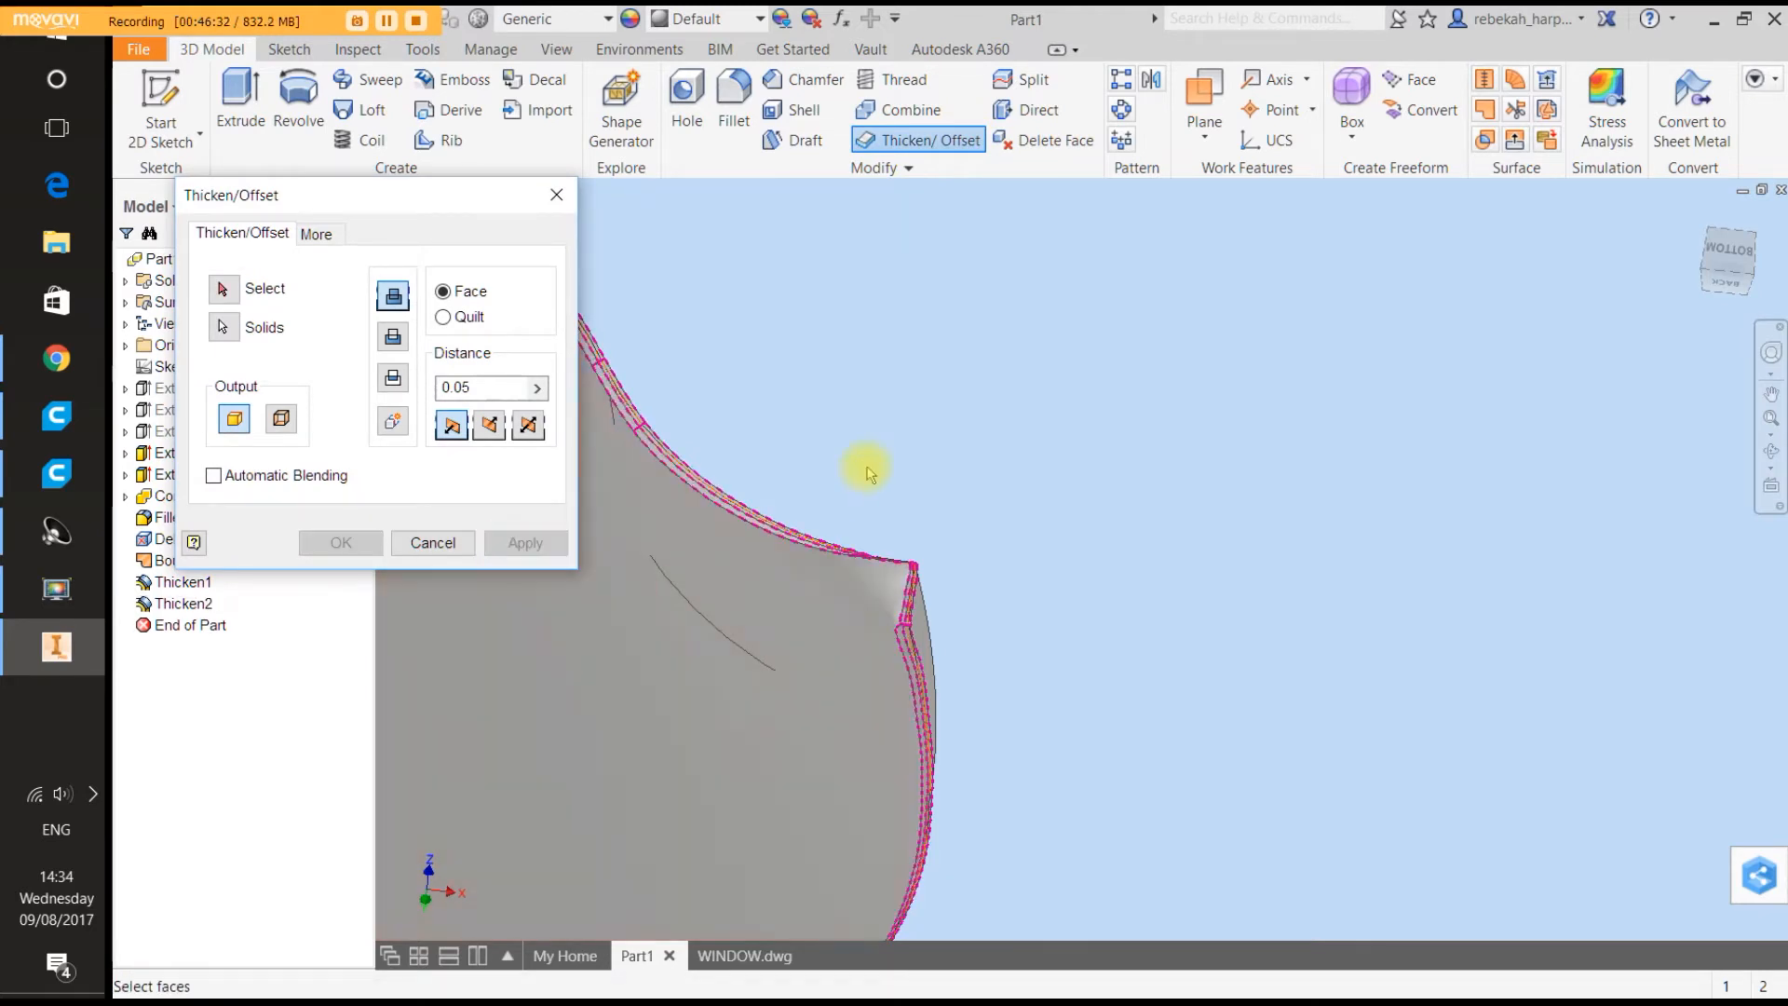
# Try to thicken the back panel's new outer face by another 0.05 mm and leave the command.
pyautogui.scroll(5, 1095, 503)
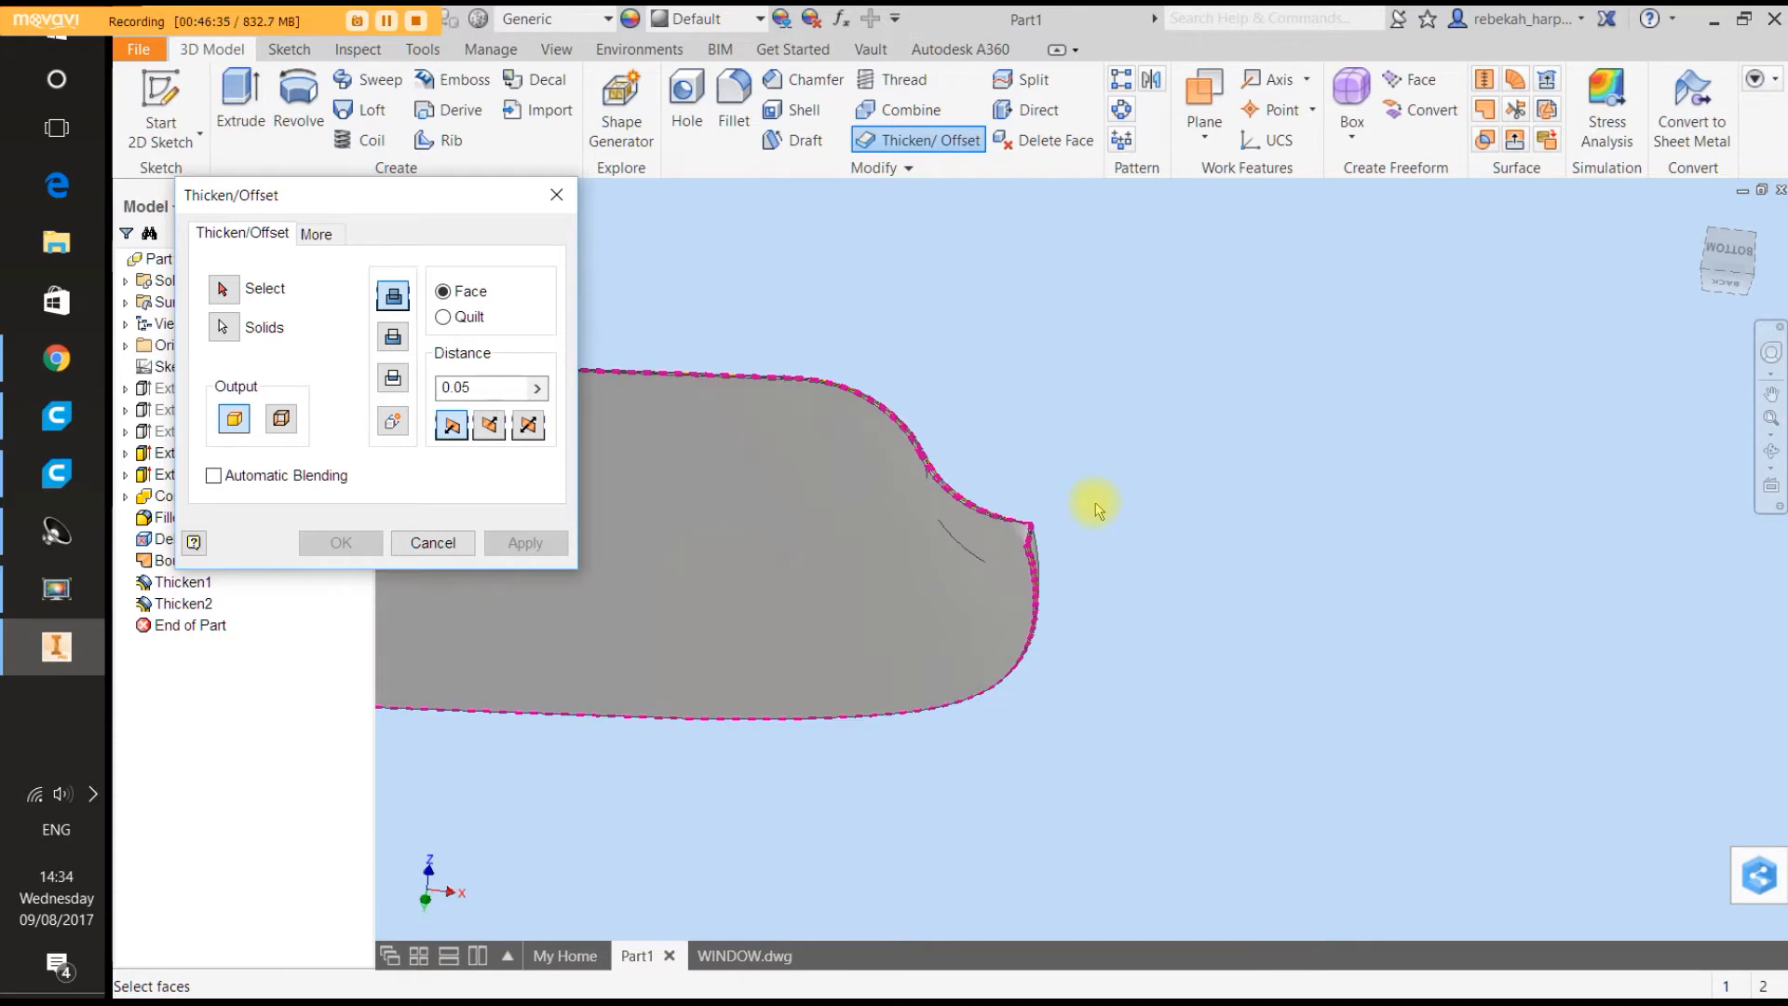
pyautogui.scroll(-5, 1094, 504)
pyautogui.scroll(-3, 957, 566)
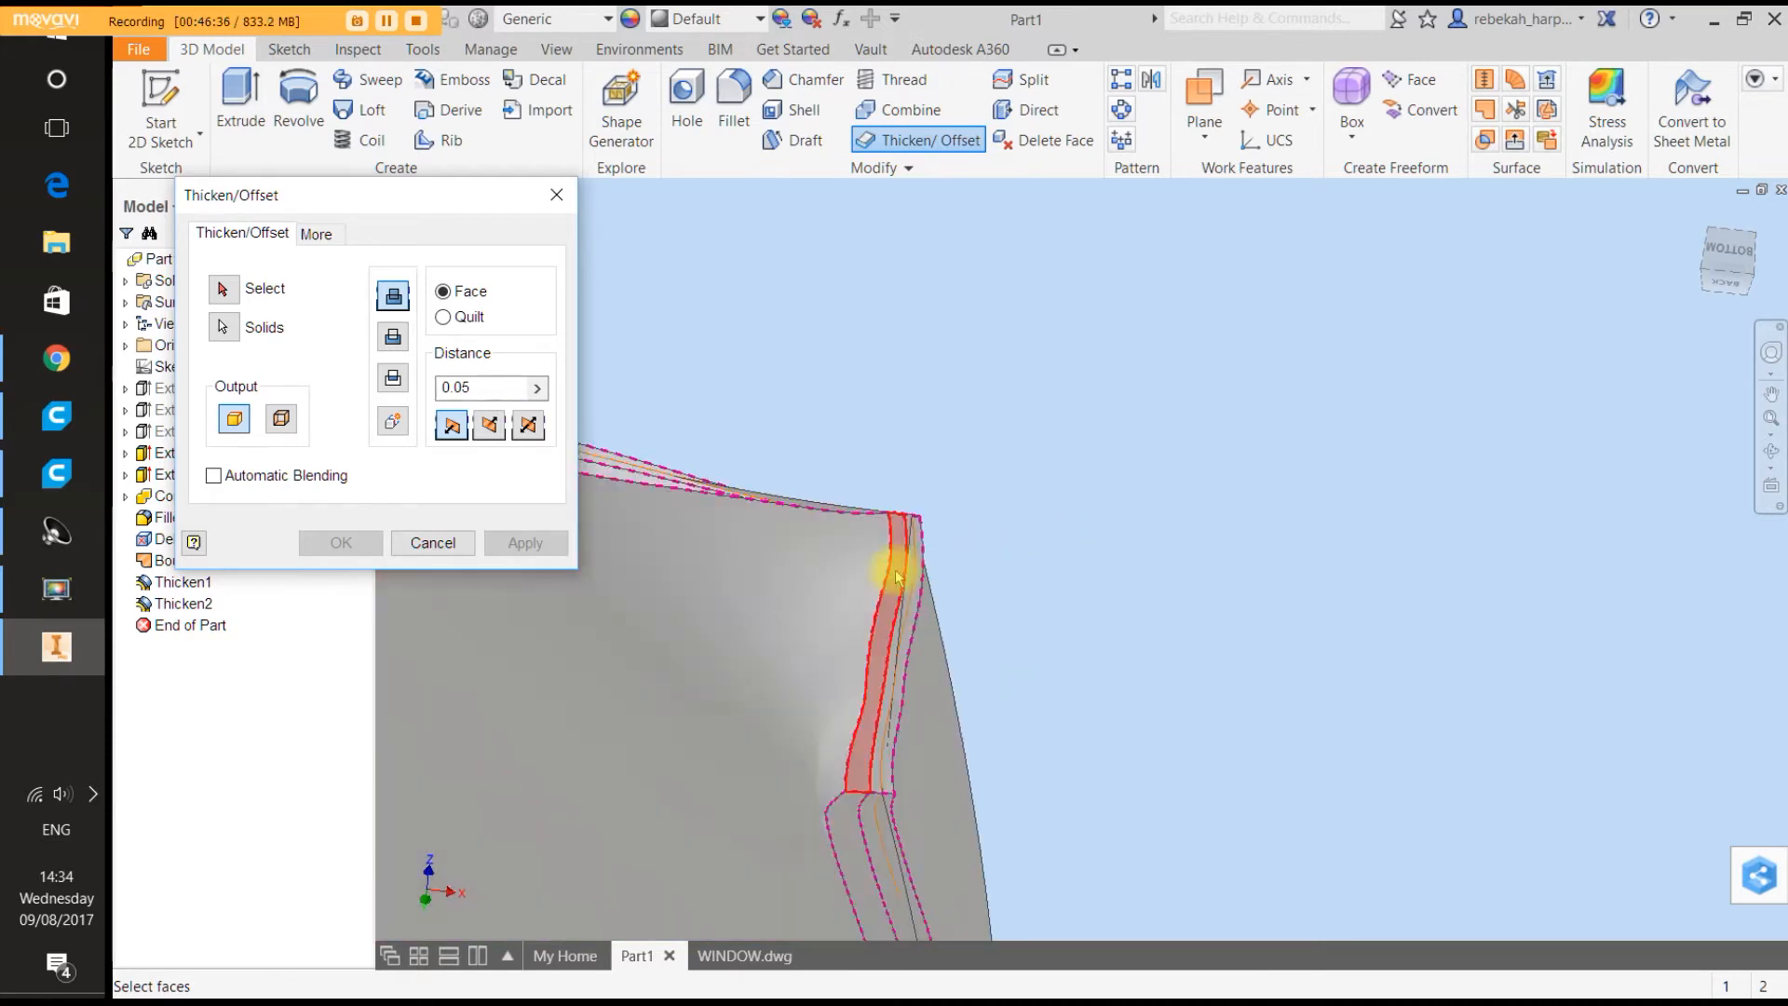
pyautogui.scroll(-5, 958, 564)
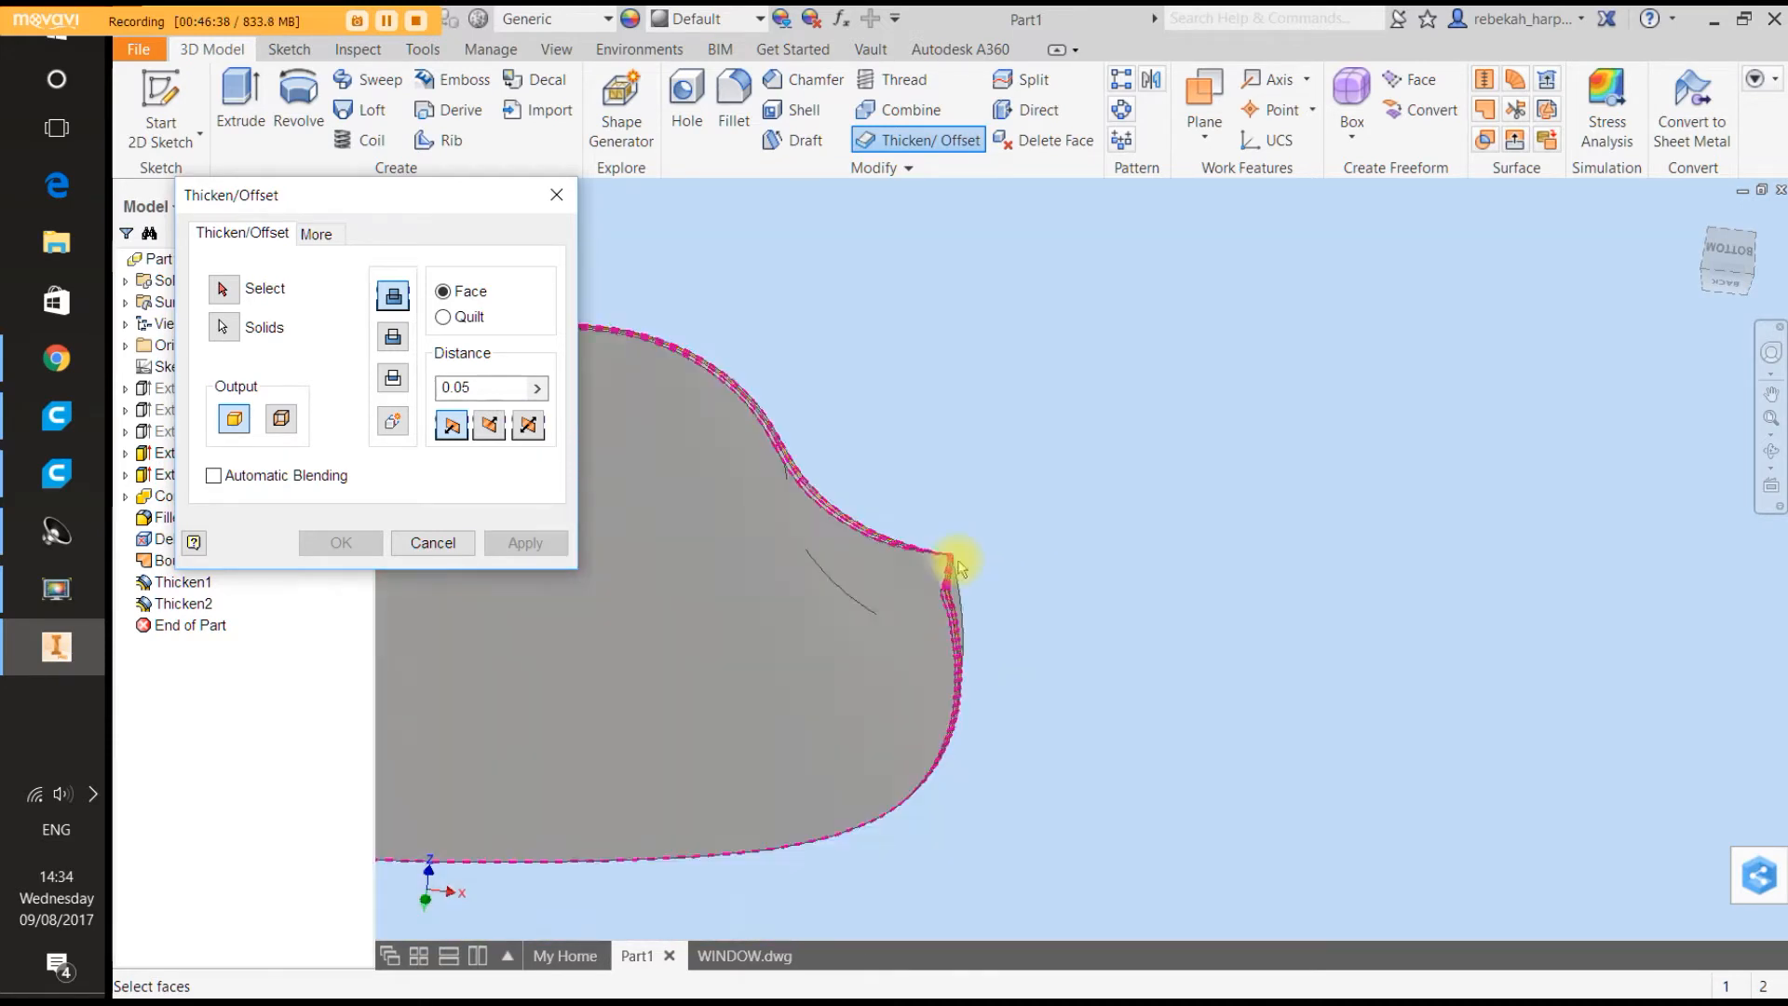
pyautogui.click(913, 568)
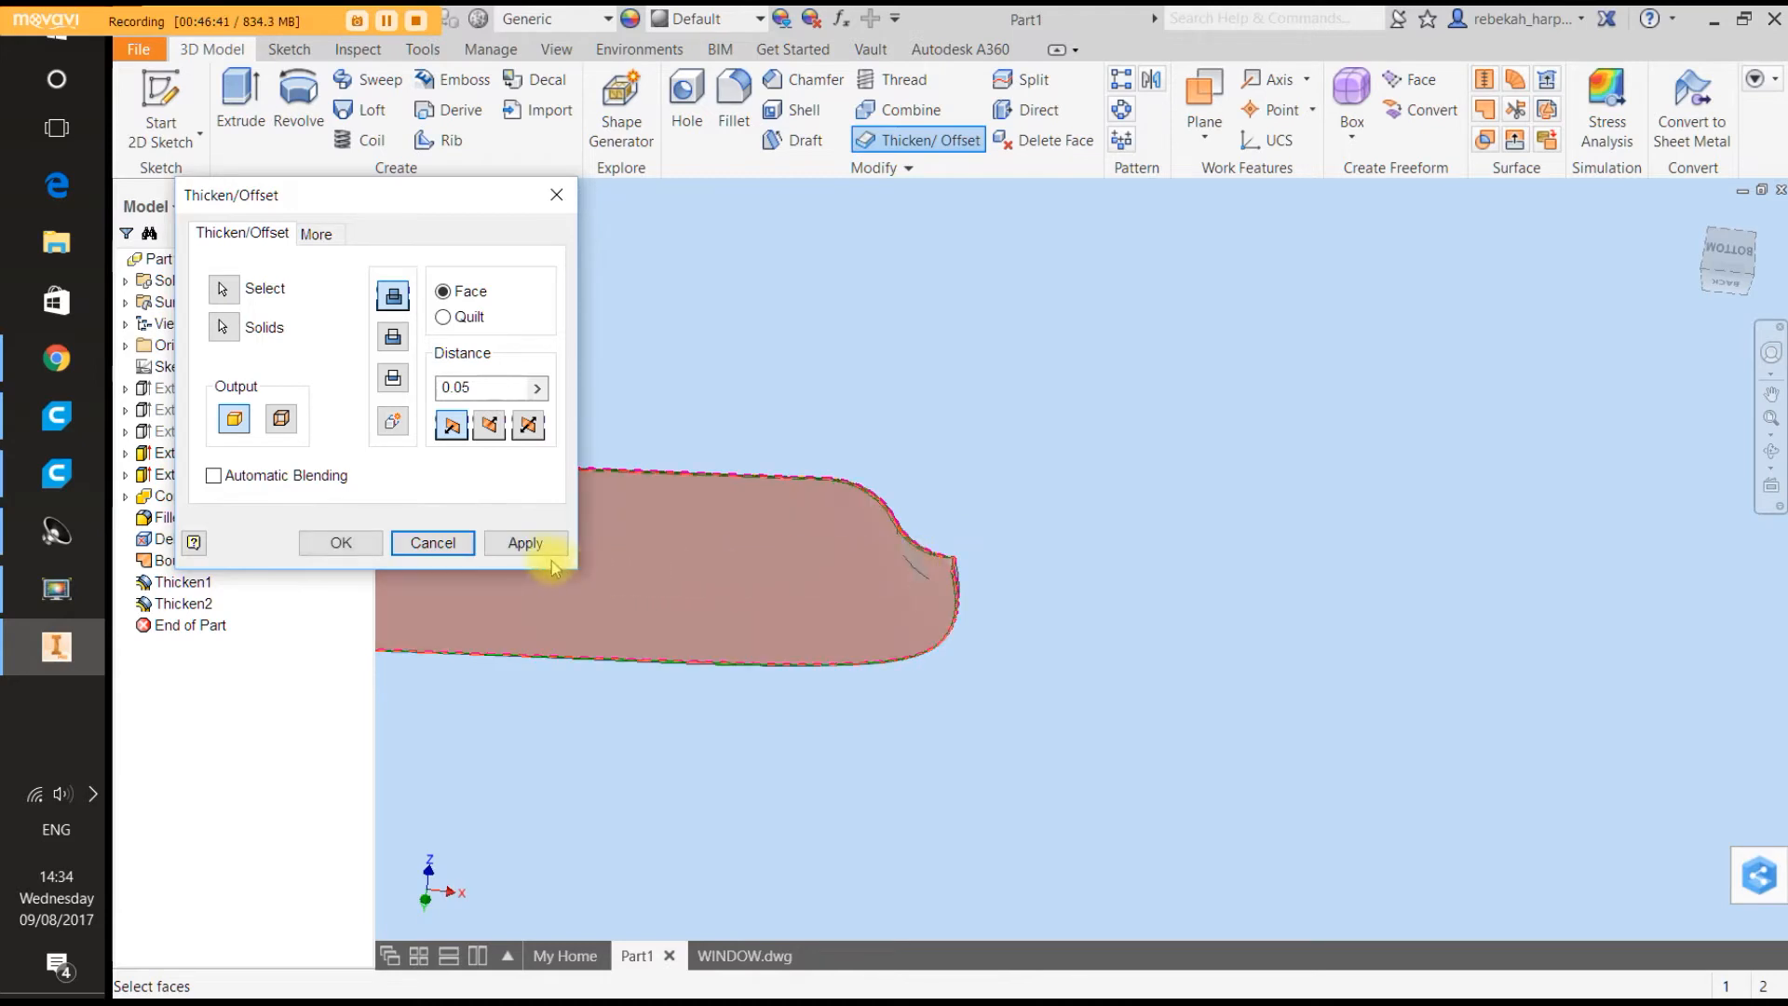
pyautogui.click(527, 544)
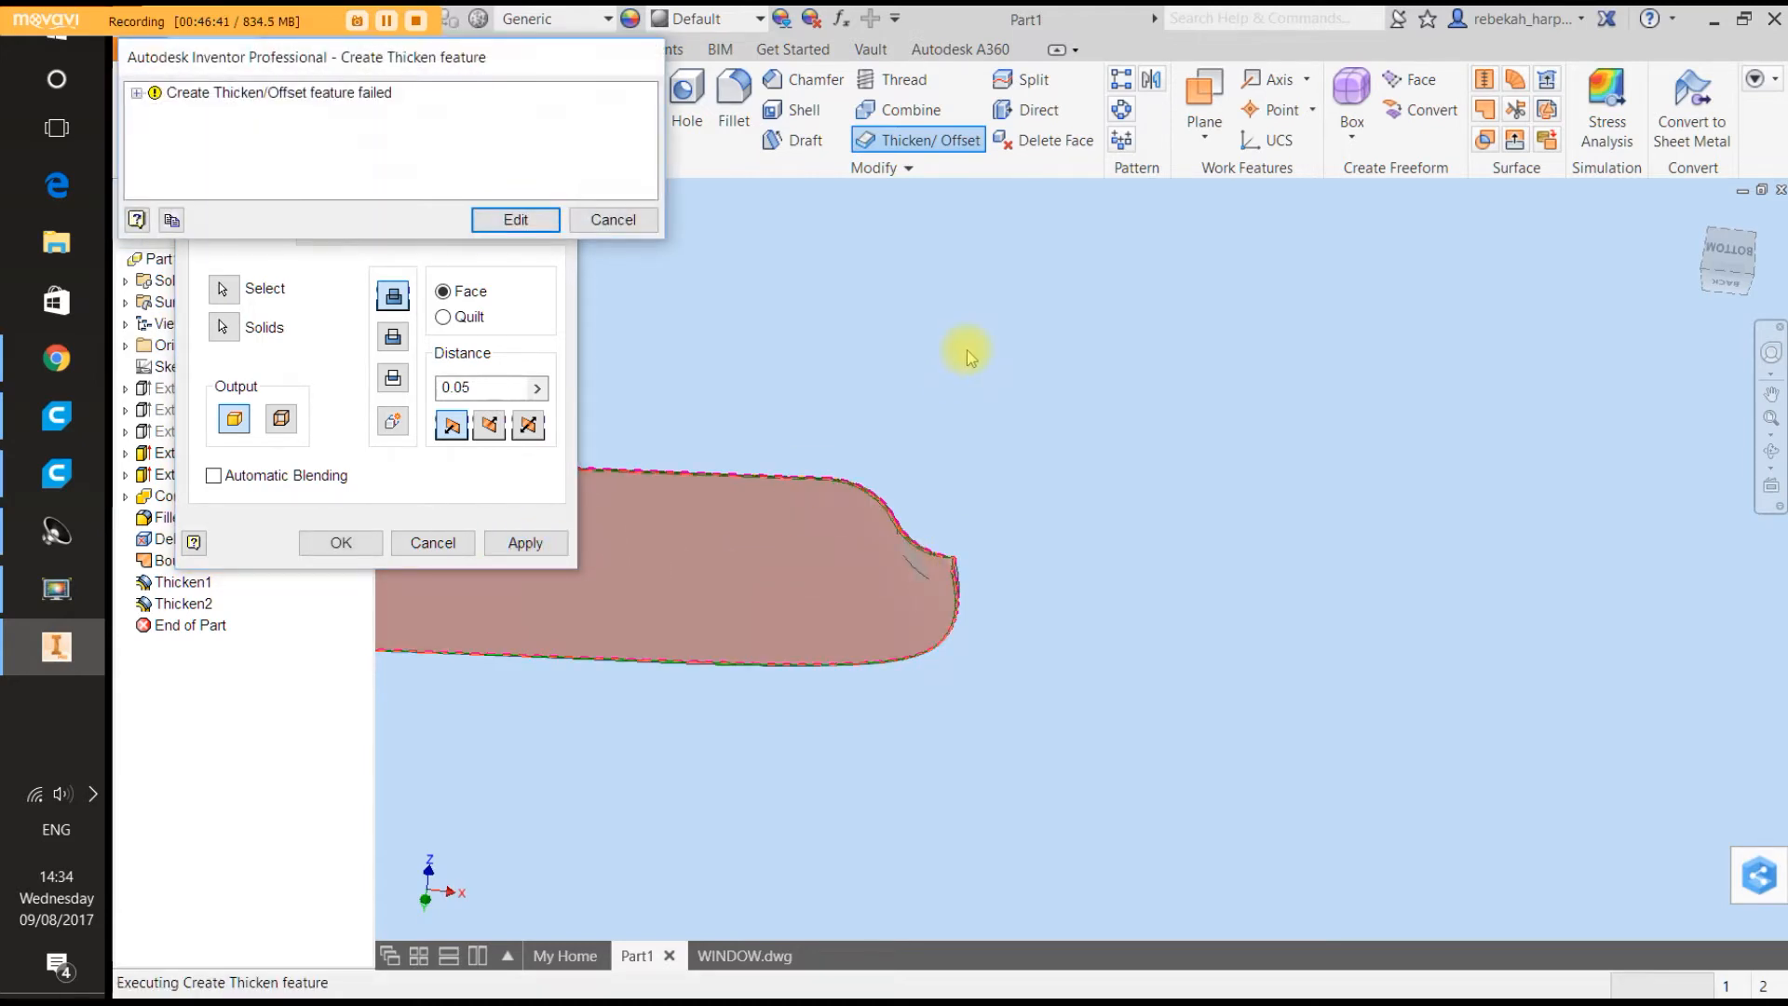
pyautogui.click(610, 221)
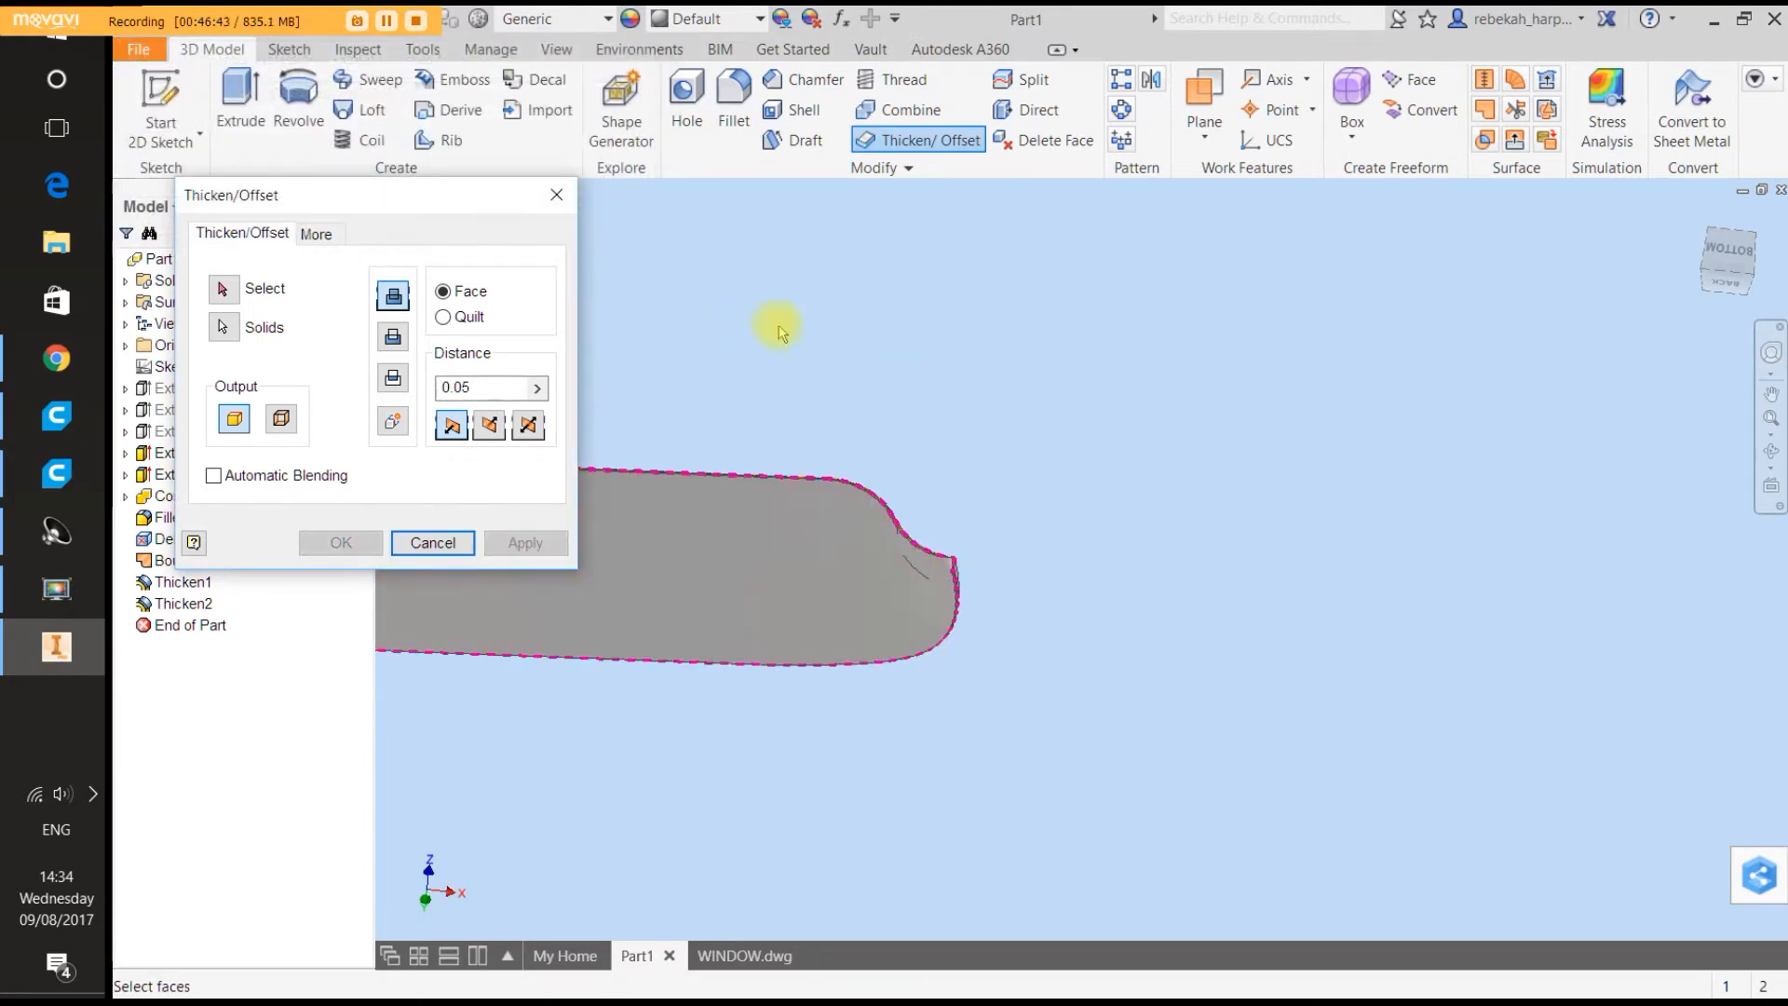
pyautogui.click(434, 544)
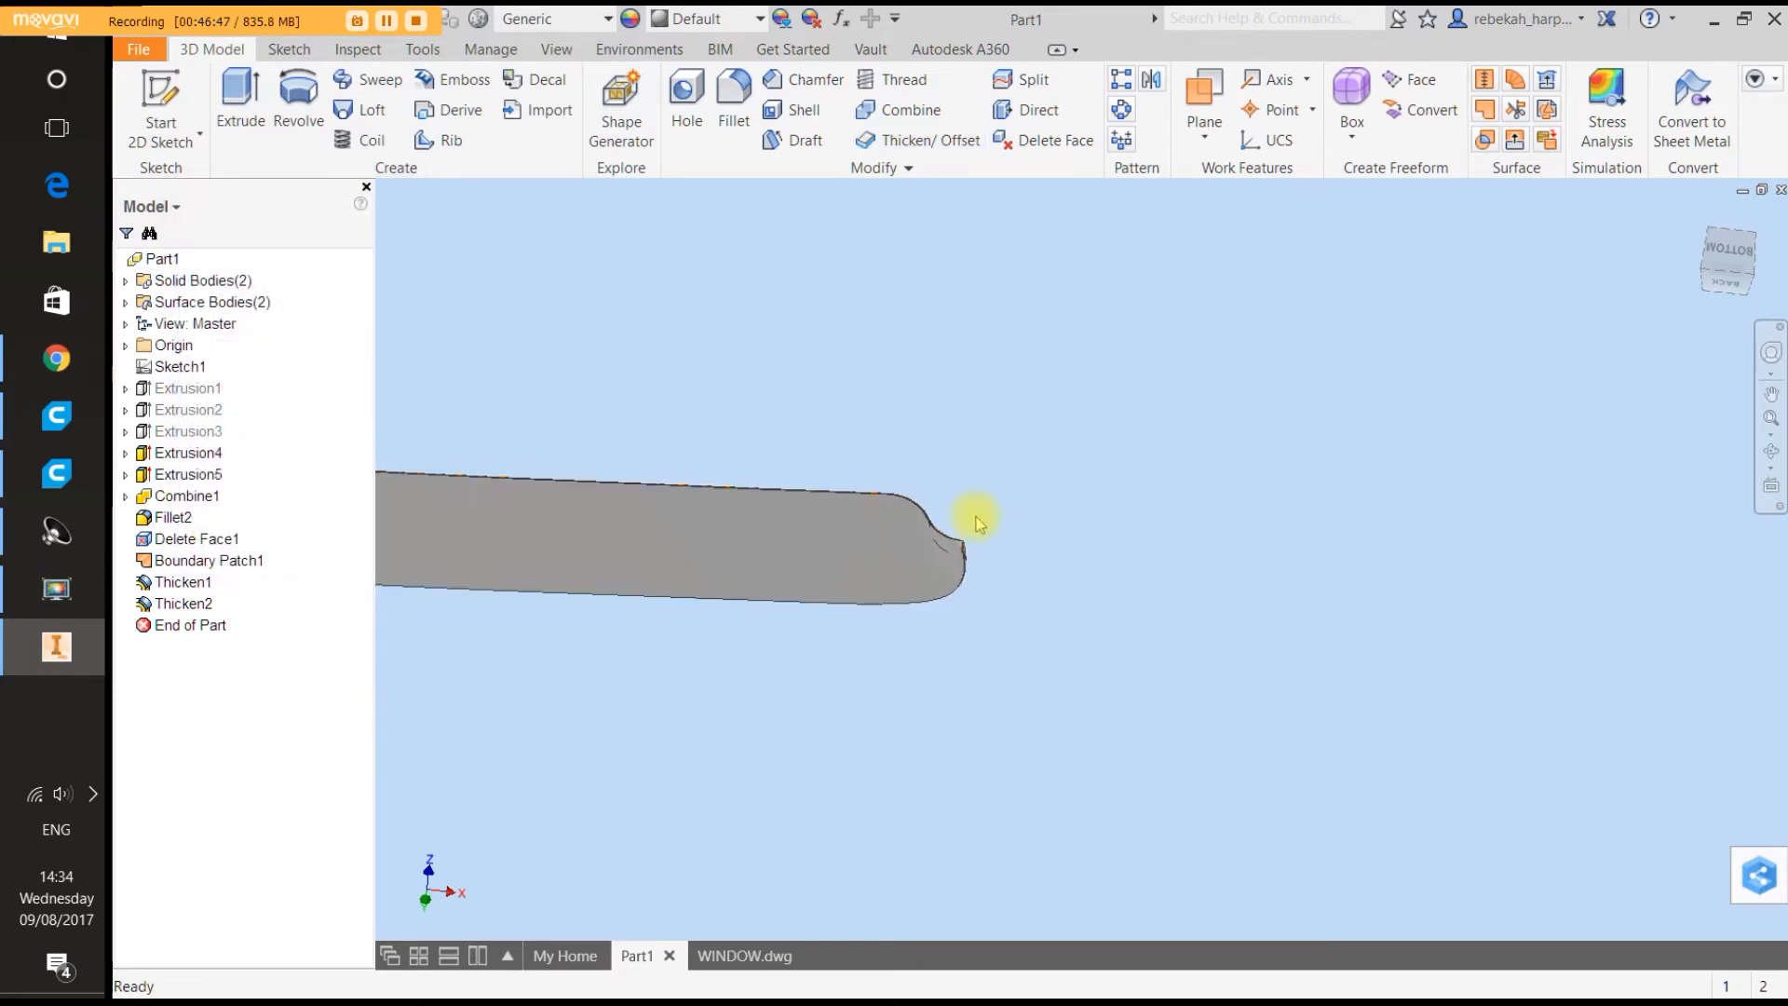
# Inspect the thickened back panel, its remaining crease lines and its edges at both ends of the moulding from several angles.
pyautogui.scroll(-3, 975, 522)
pyautogui.scroll(5, 582, 372)
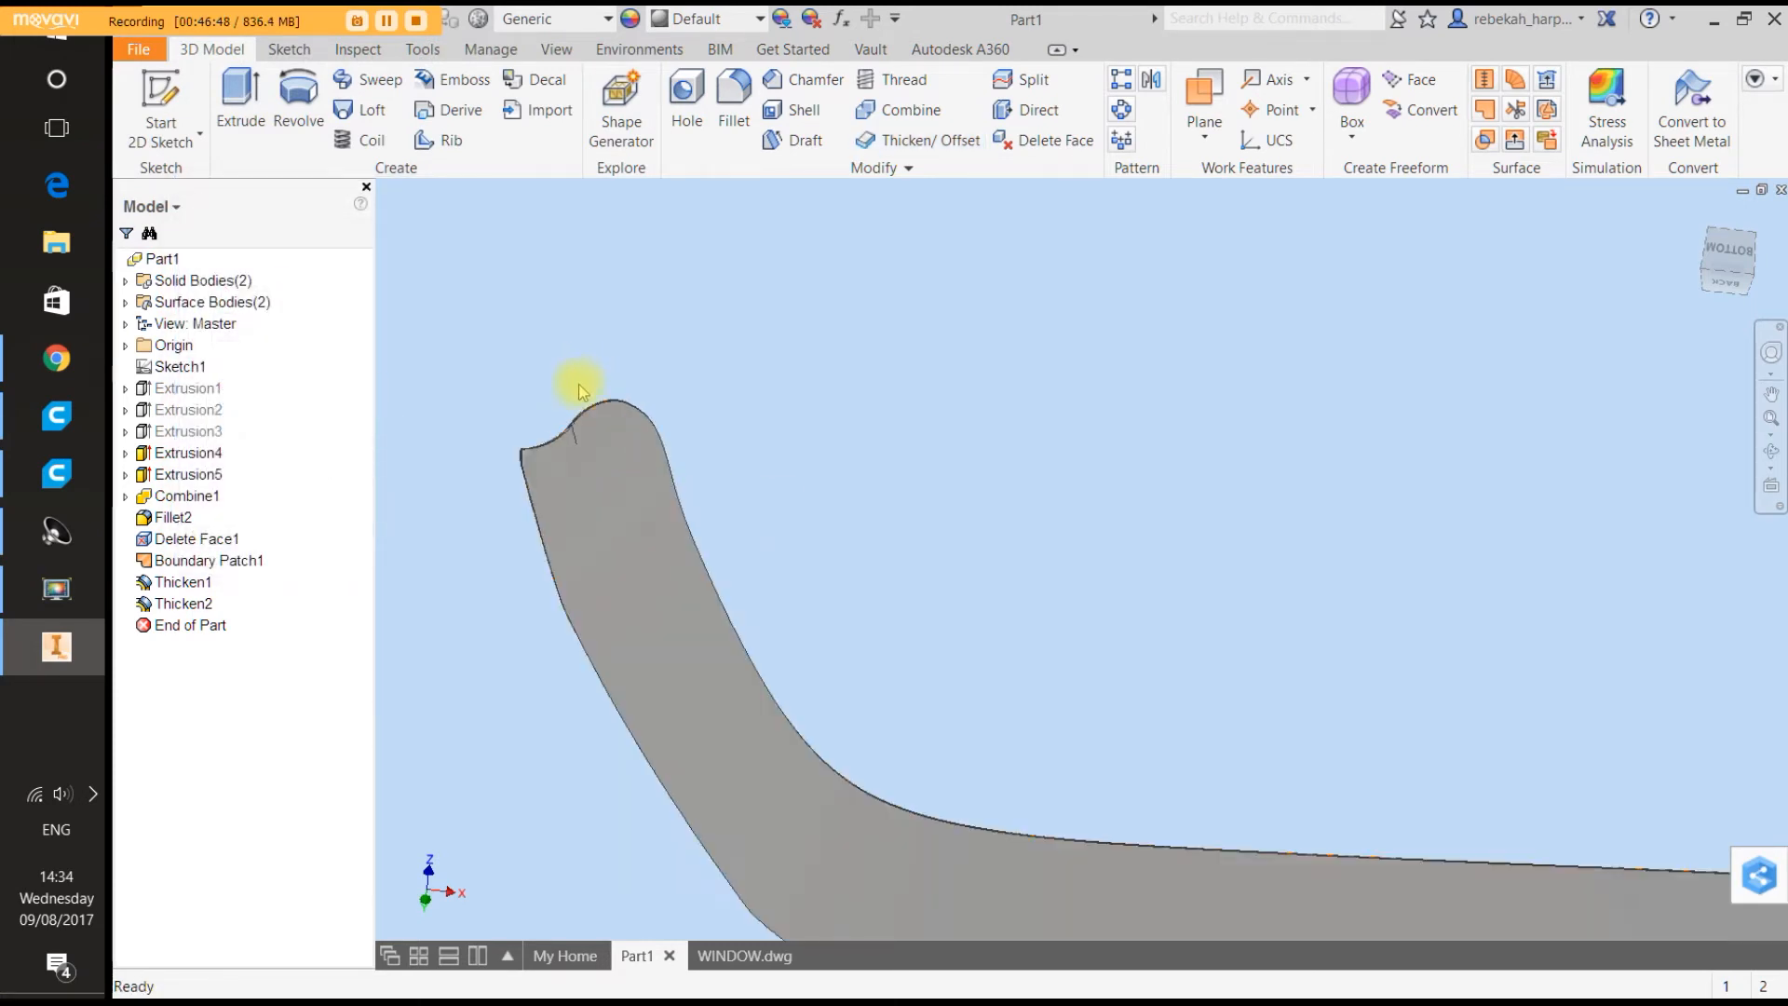
pyautogui.scroll(3, 579, 385)
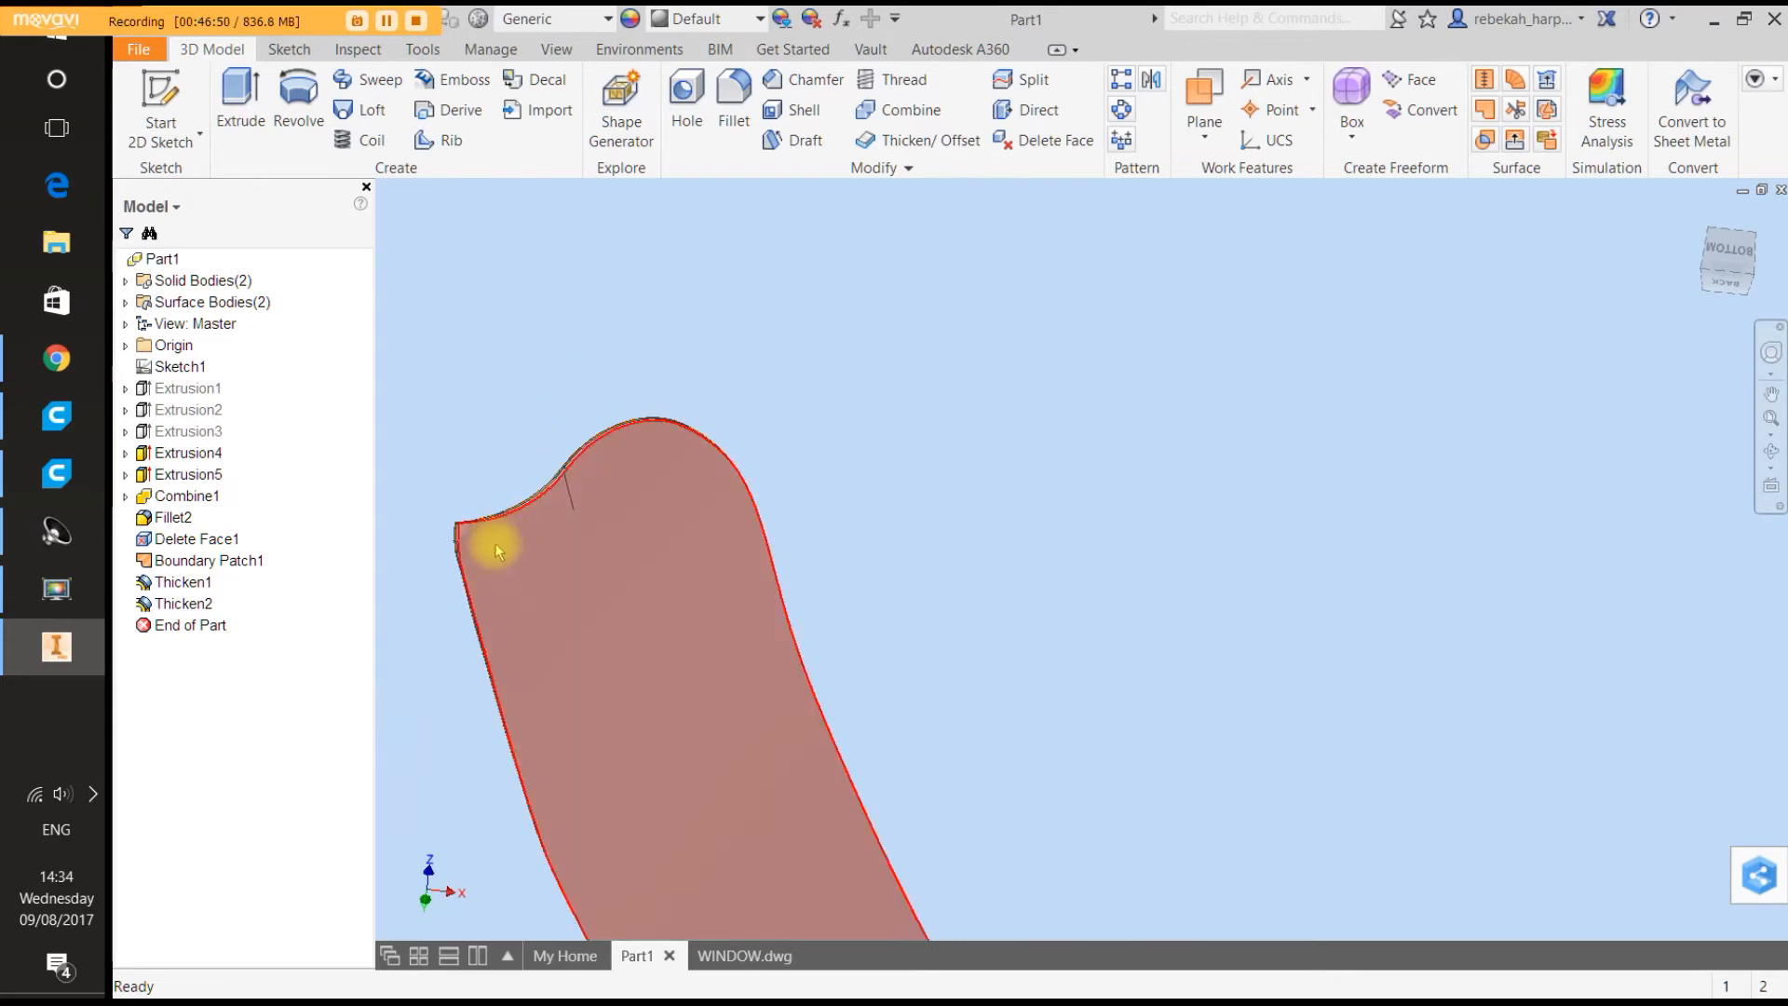
pyautogui.scroll(4, 474, 533)
pyautogui.scroll(-3, 473, 532)
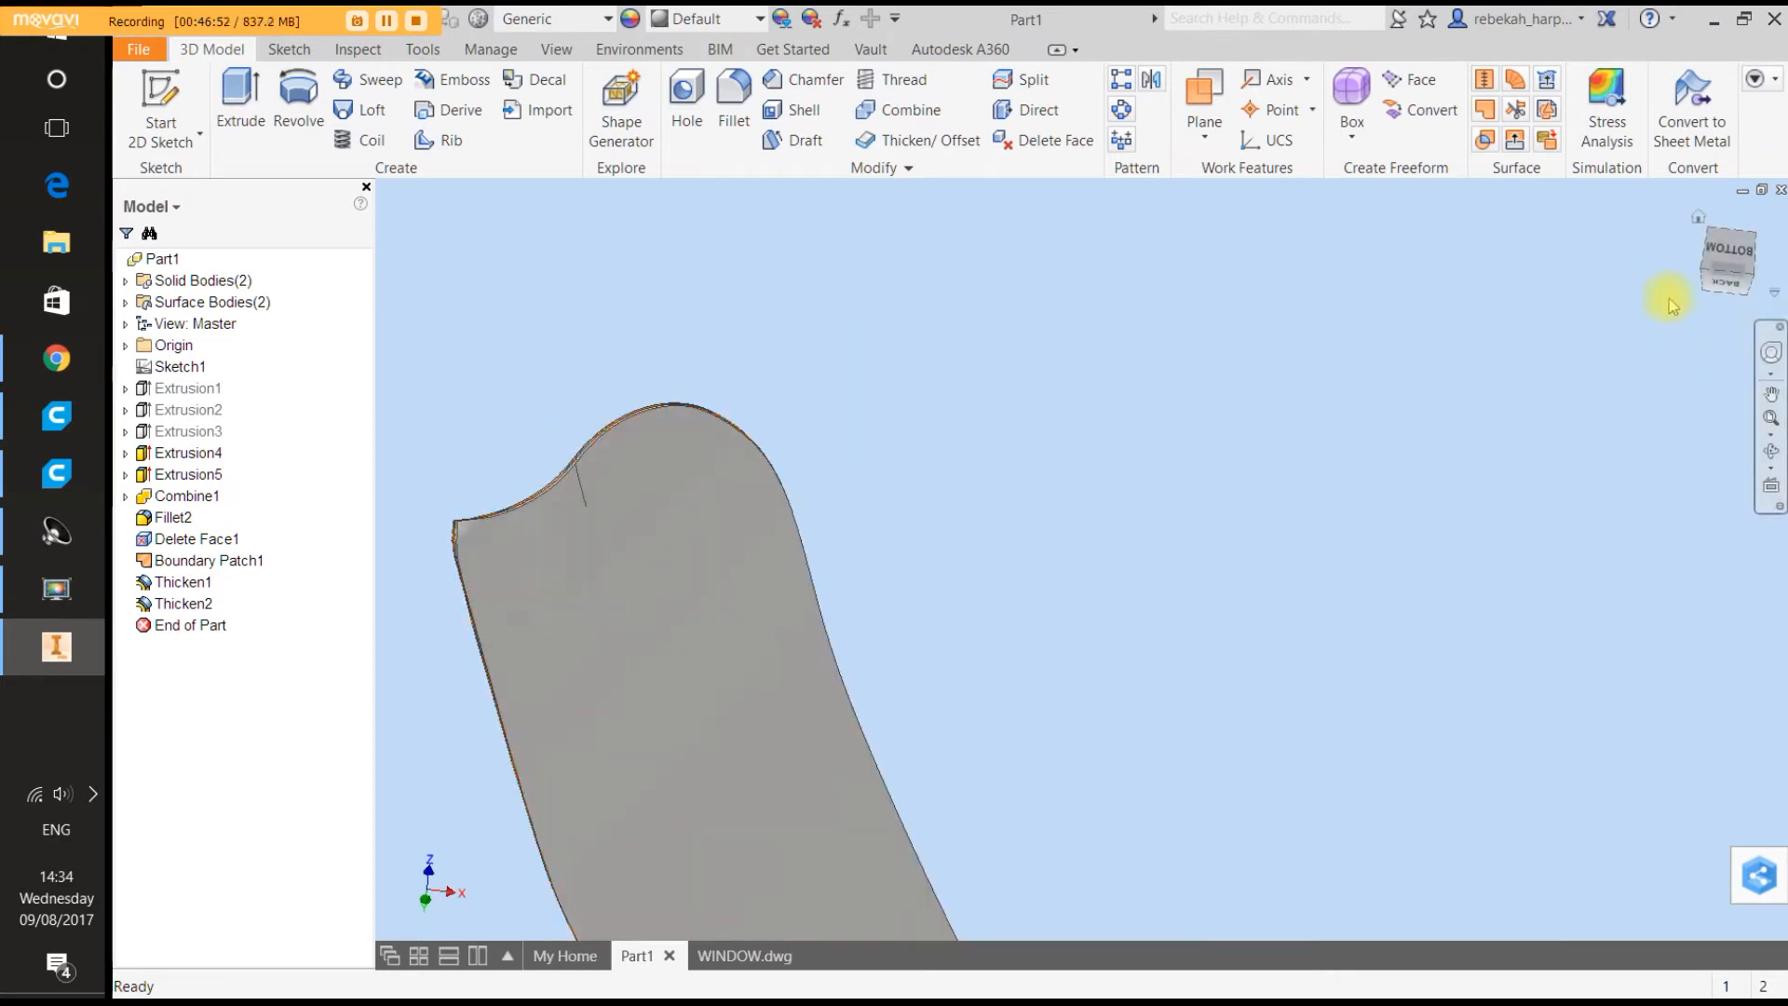
pyautogui.click(1766, 362)
pyautogui.moveTo(1343, 386); pyautogui.dragTo(1033, 417)
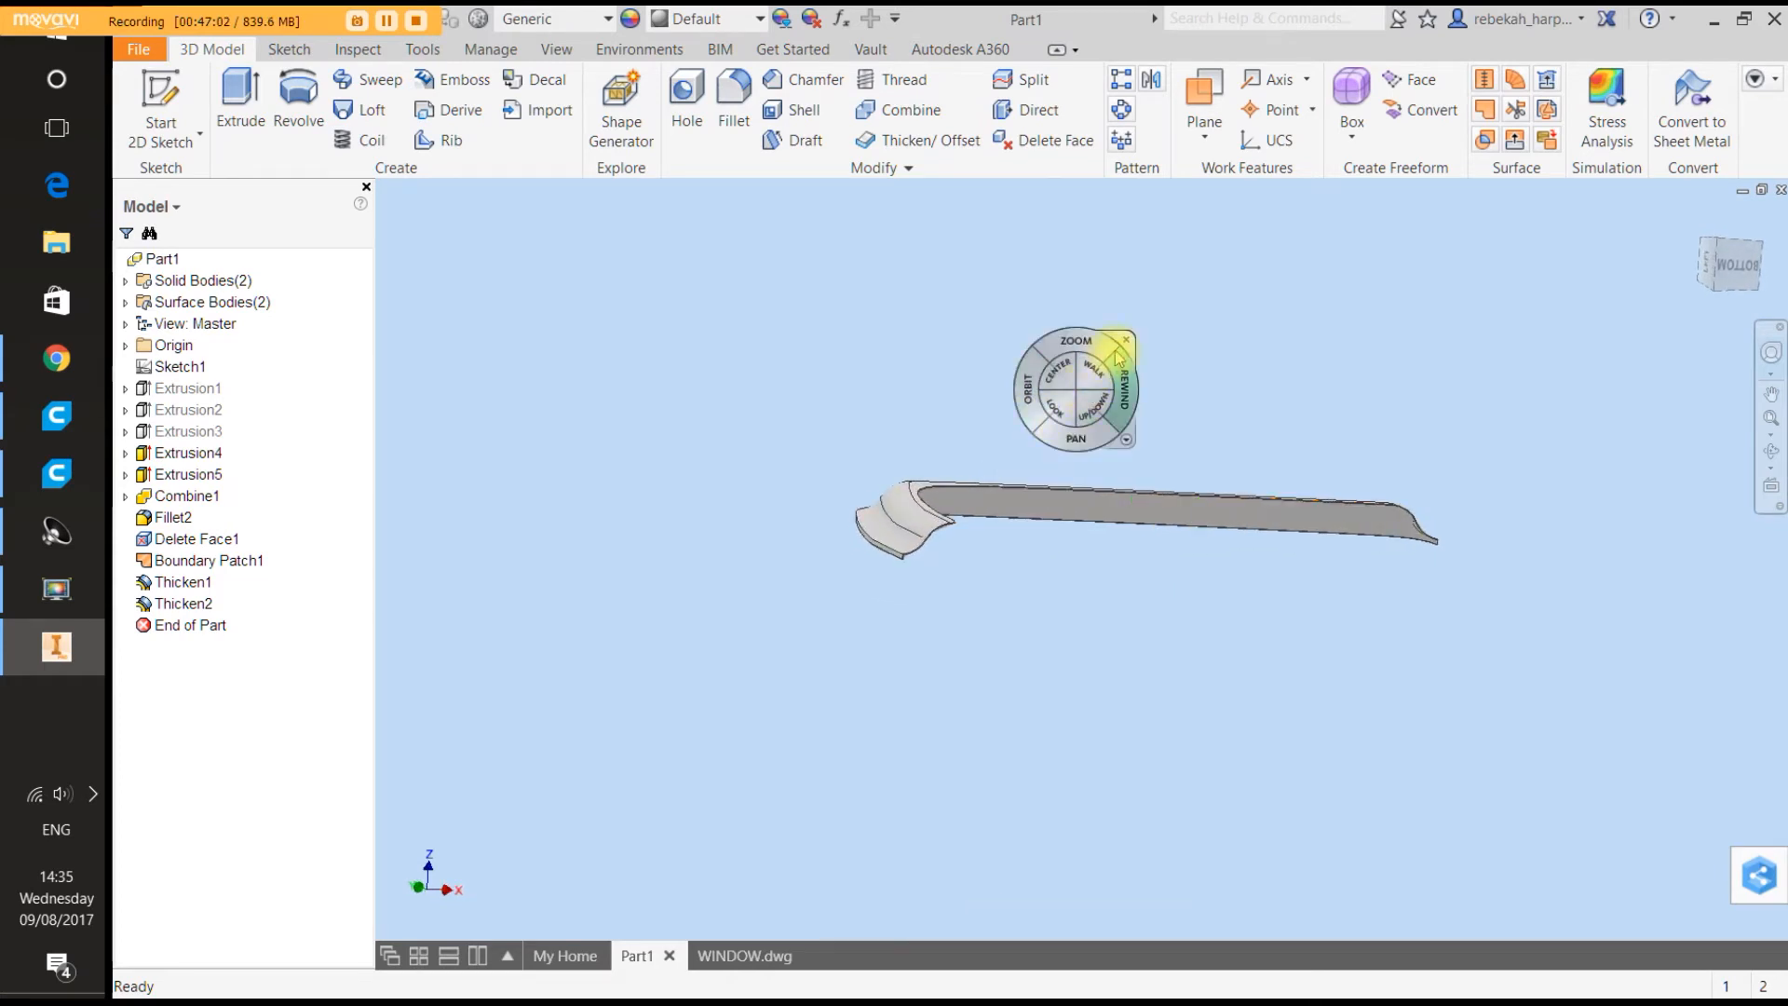
pyautogui.click(1125, 344)
pyautogui.scroll(5, 913, 554)
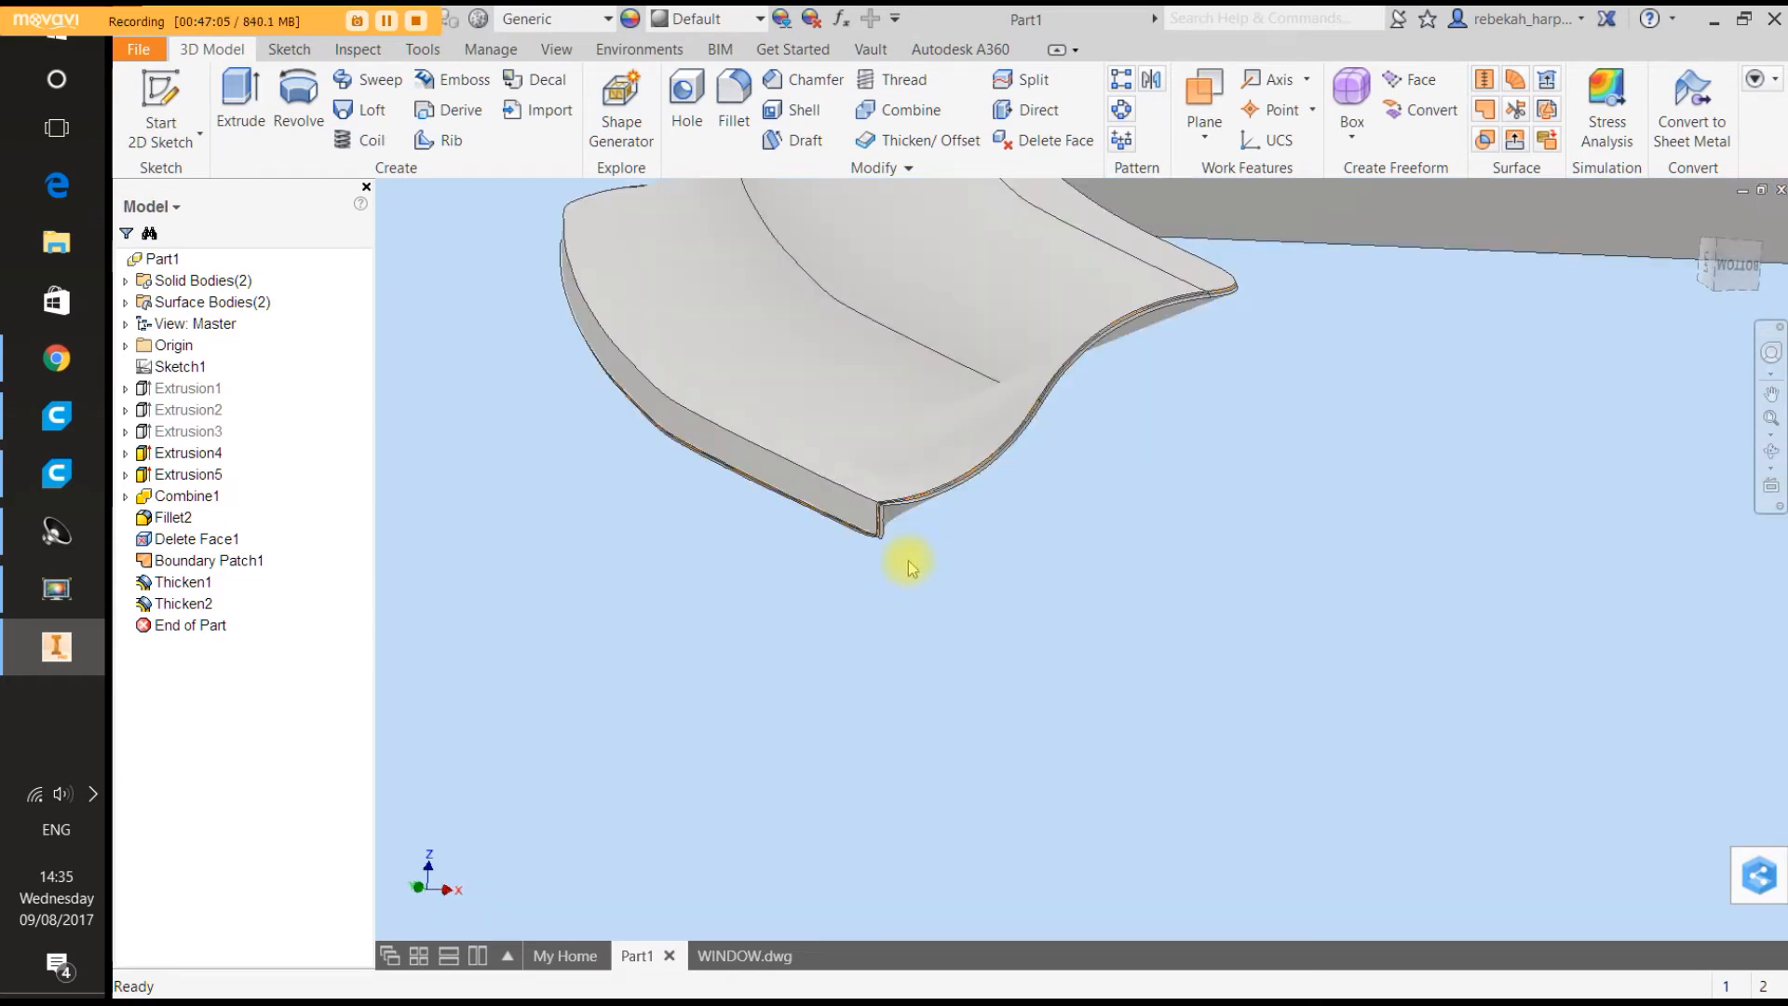
pyautogui.scroll(2, 922, 537)
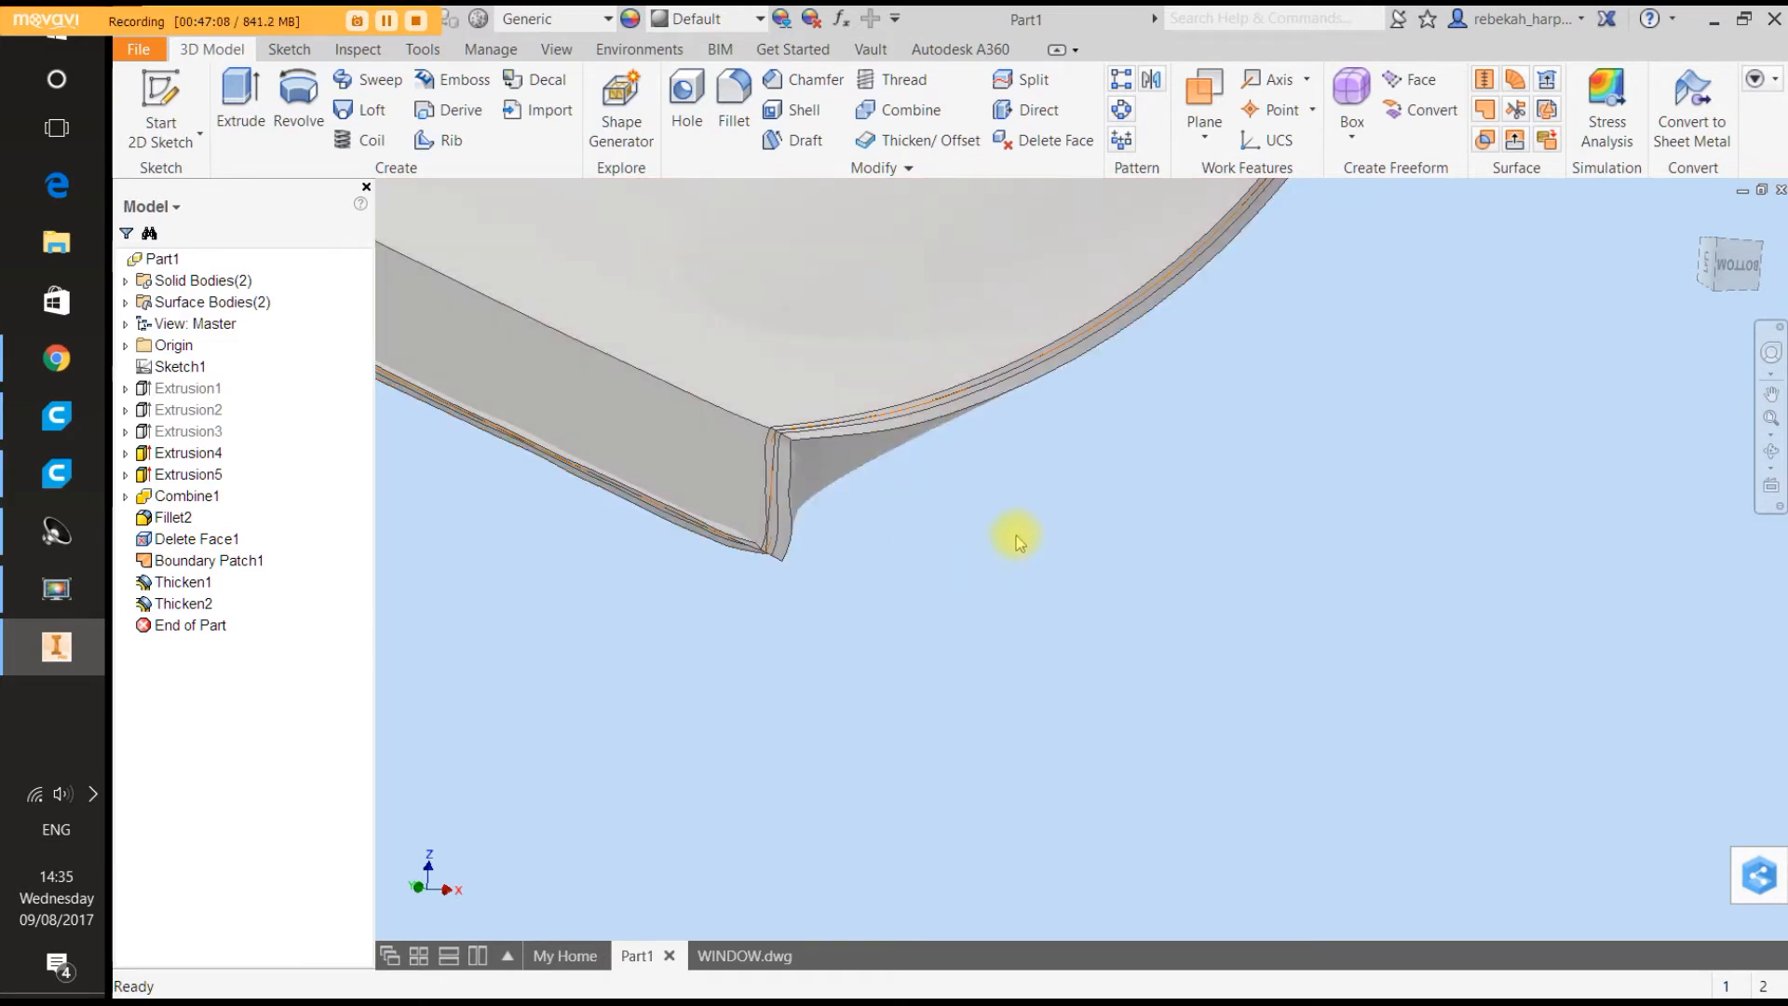
pyautogui.scroll(-5, 877, 507)
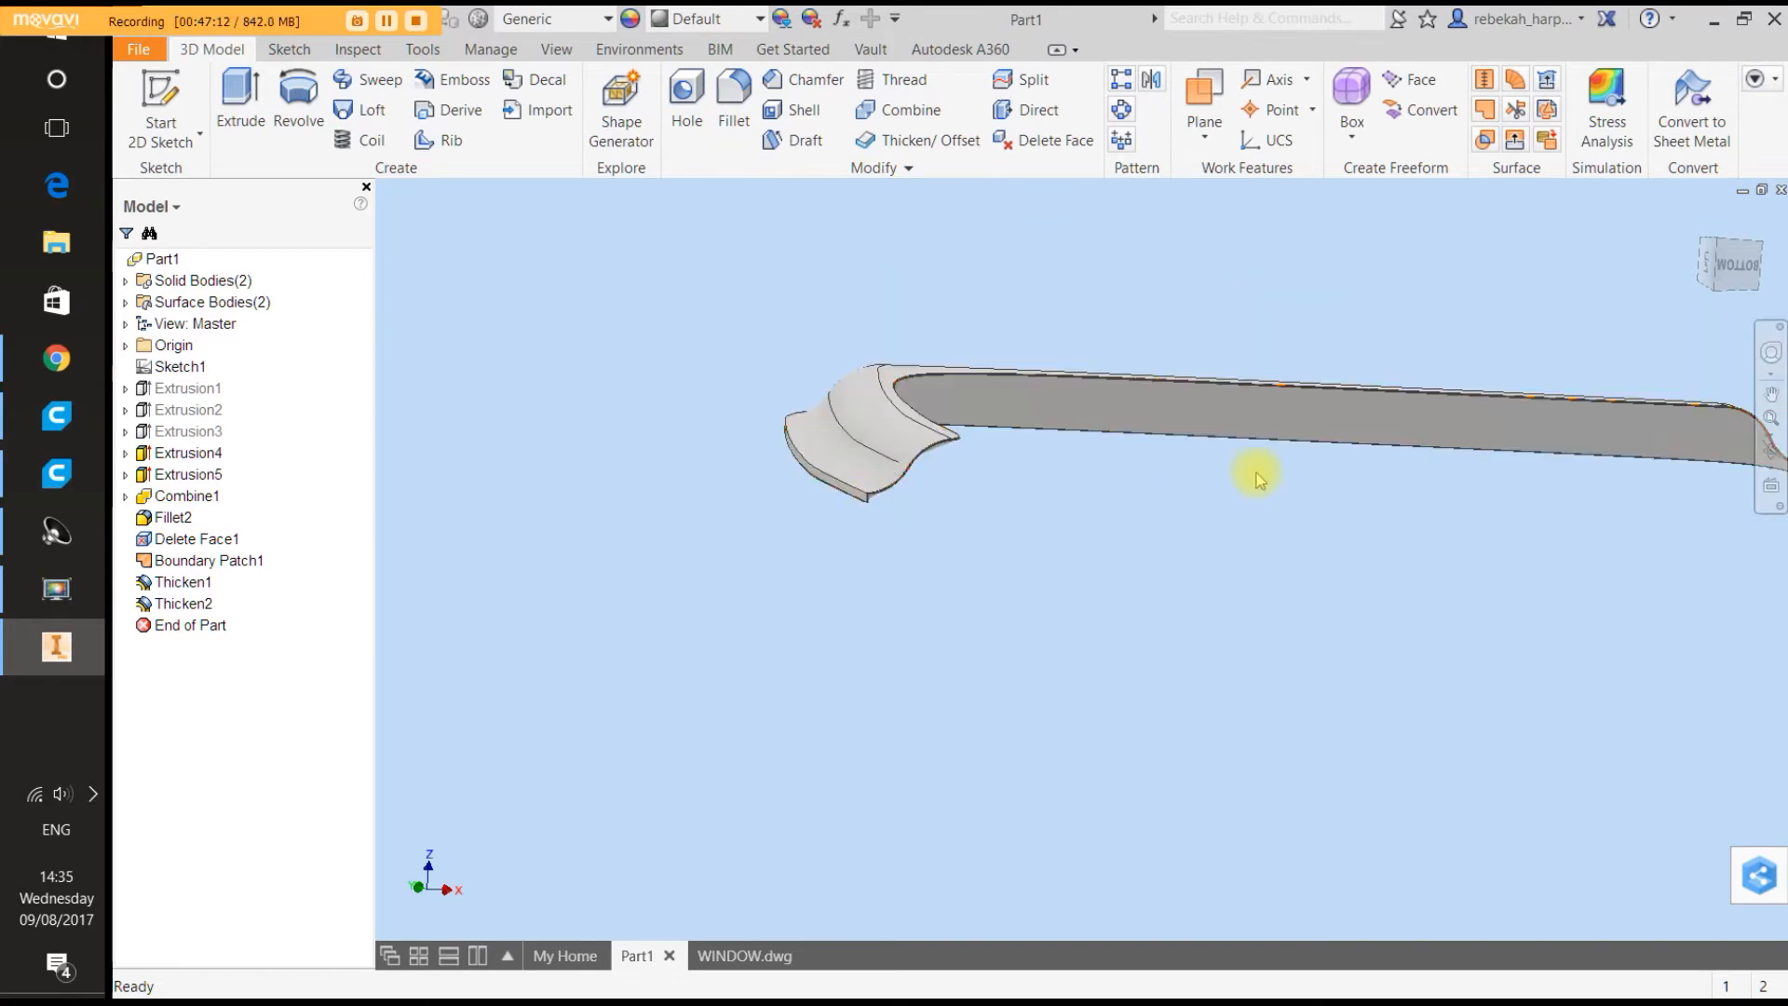
pyautogui.scroll(-4, 1259, 480)
pyautogui.scroll(5, 1462, 468)
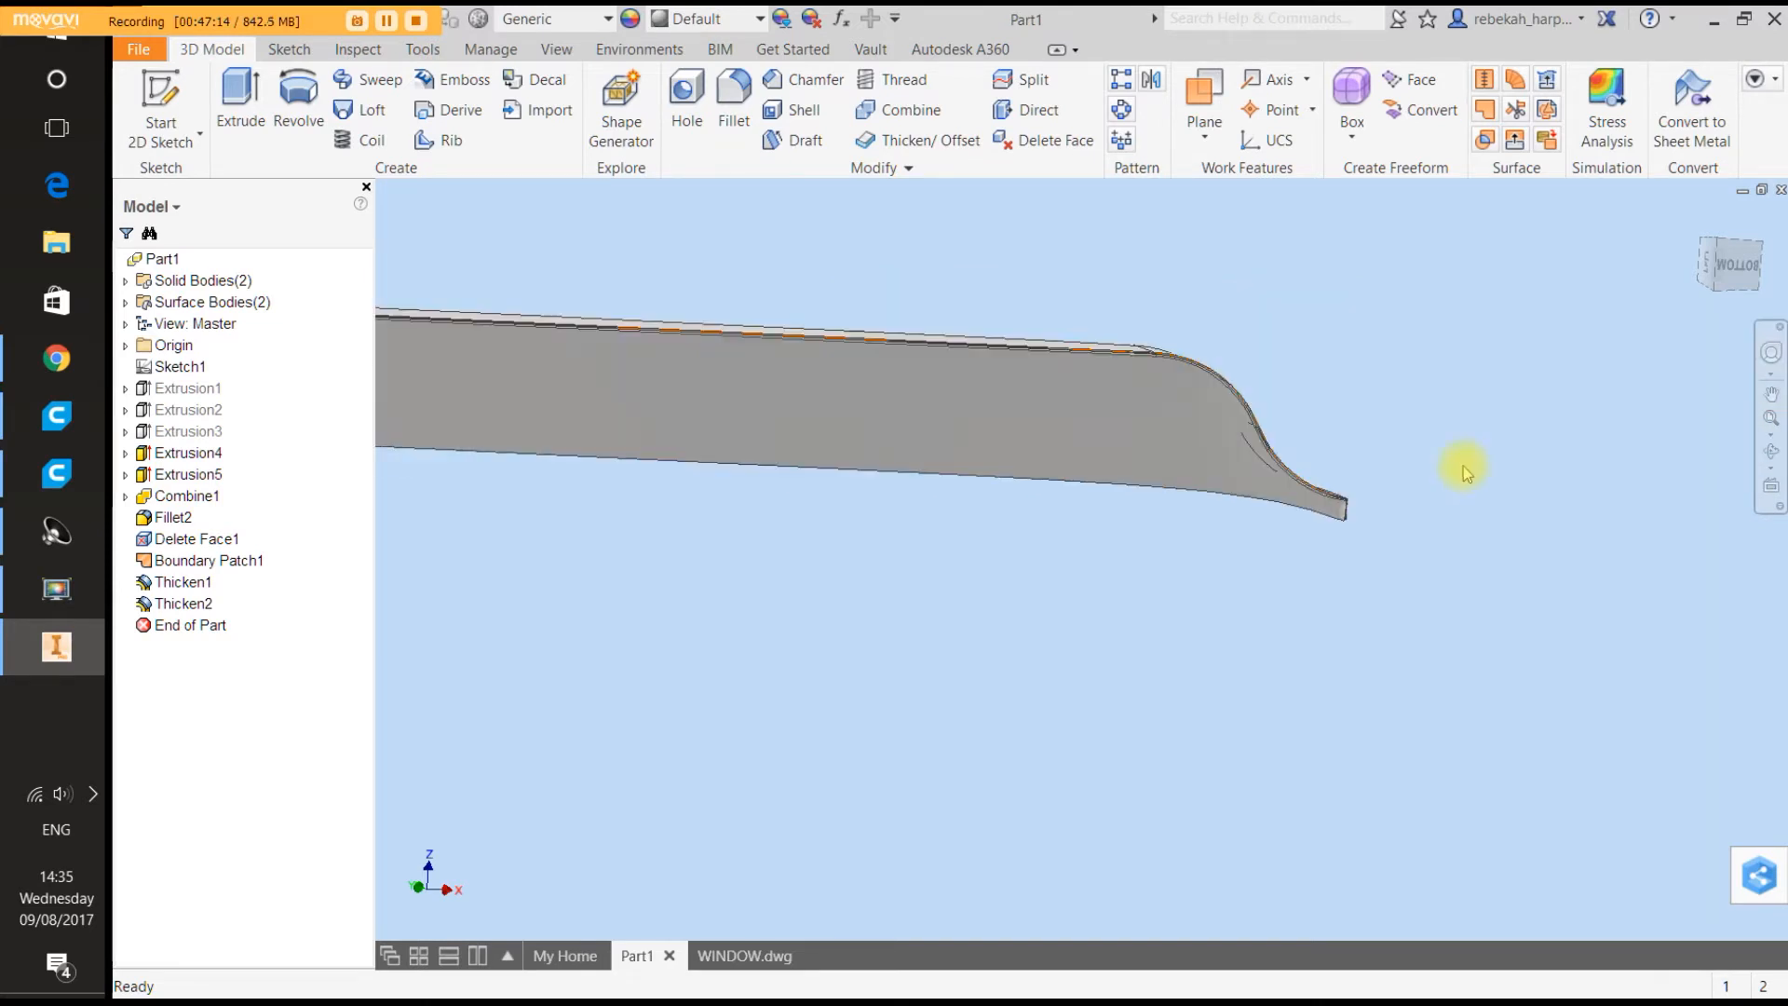
pyautogui.scroll(4, 1458, 472)
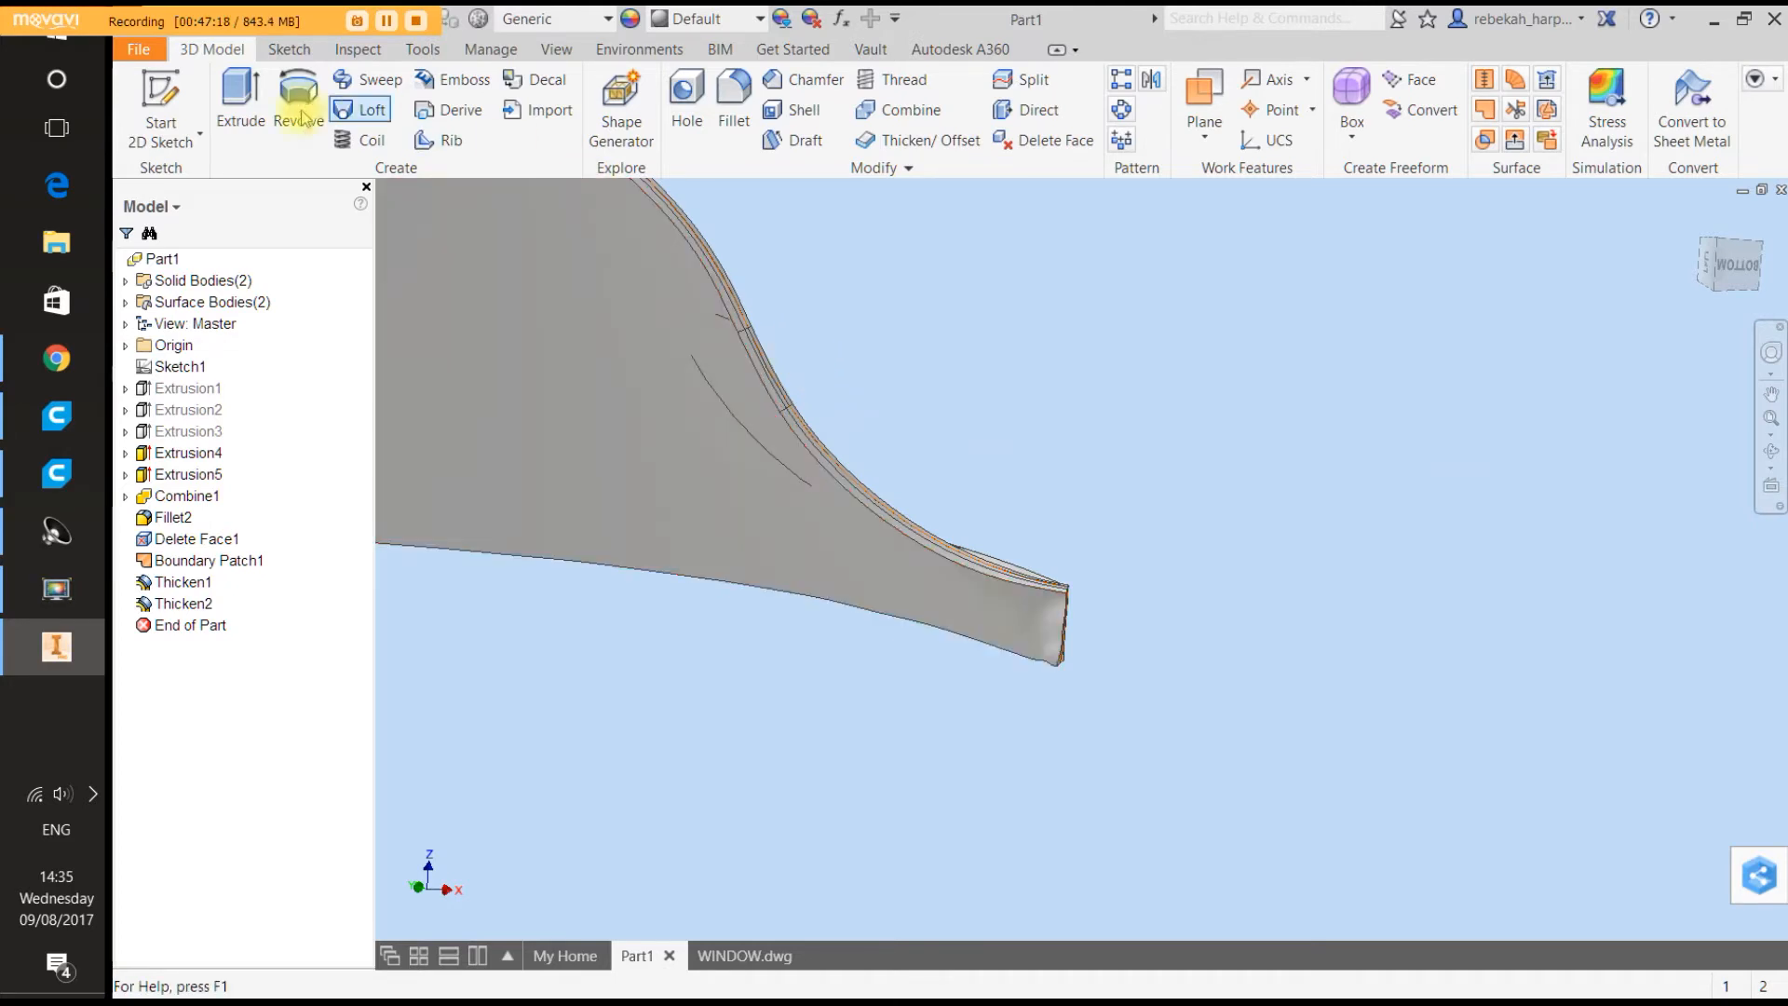
pyautogui.click(160, 93)
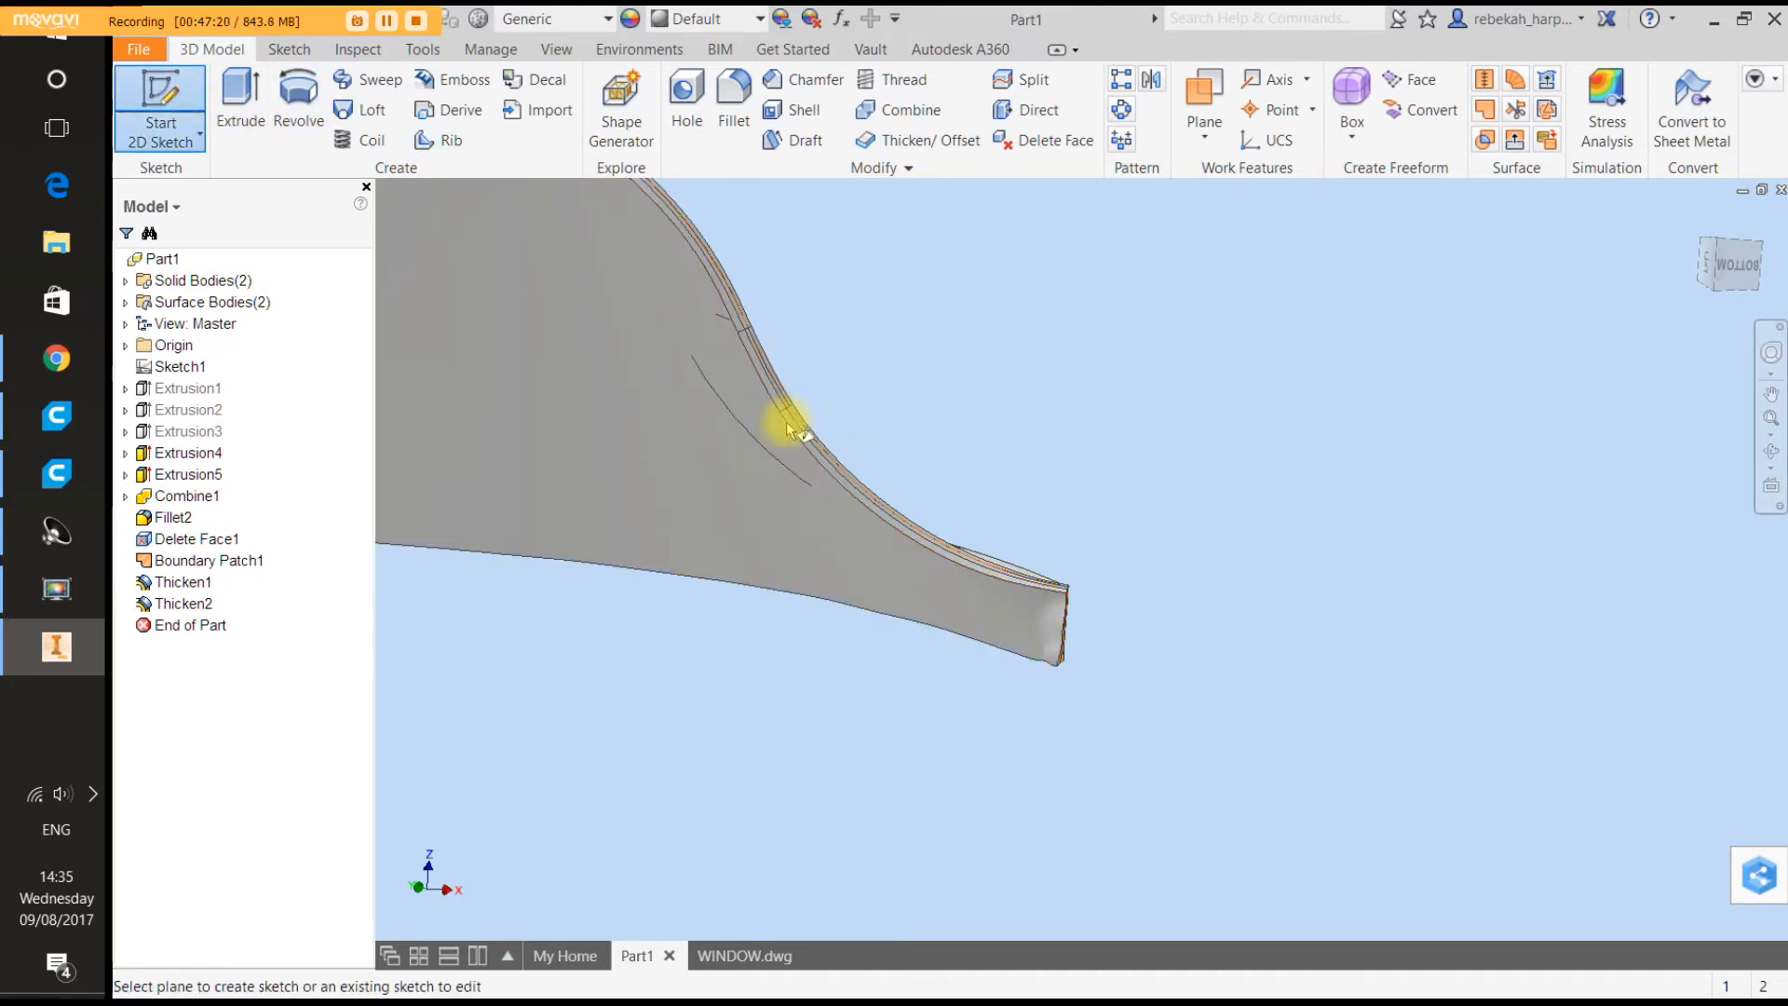
pyautogui.press('Escape')
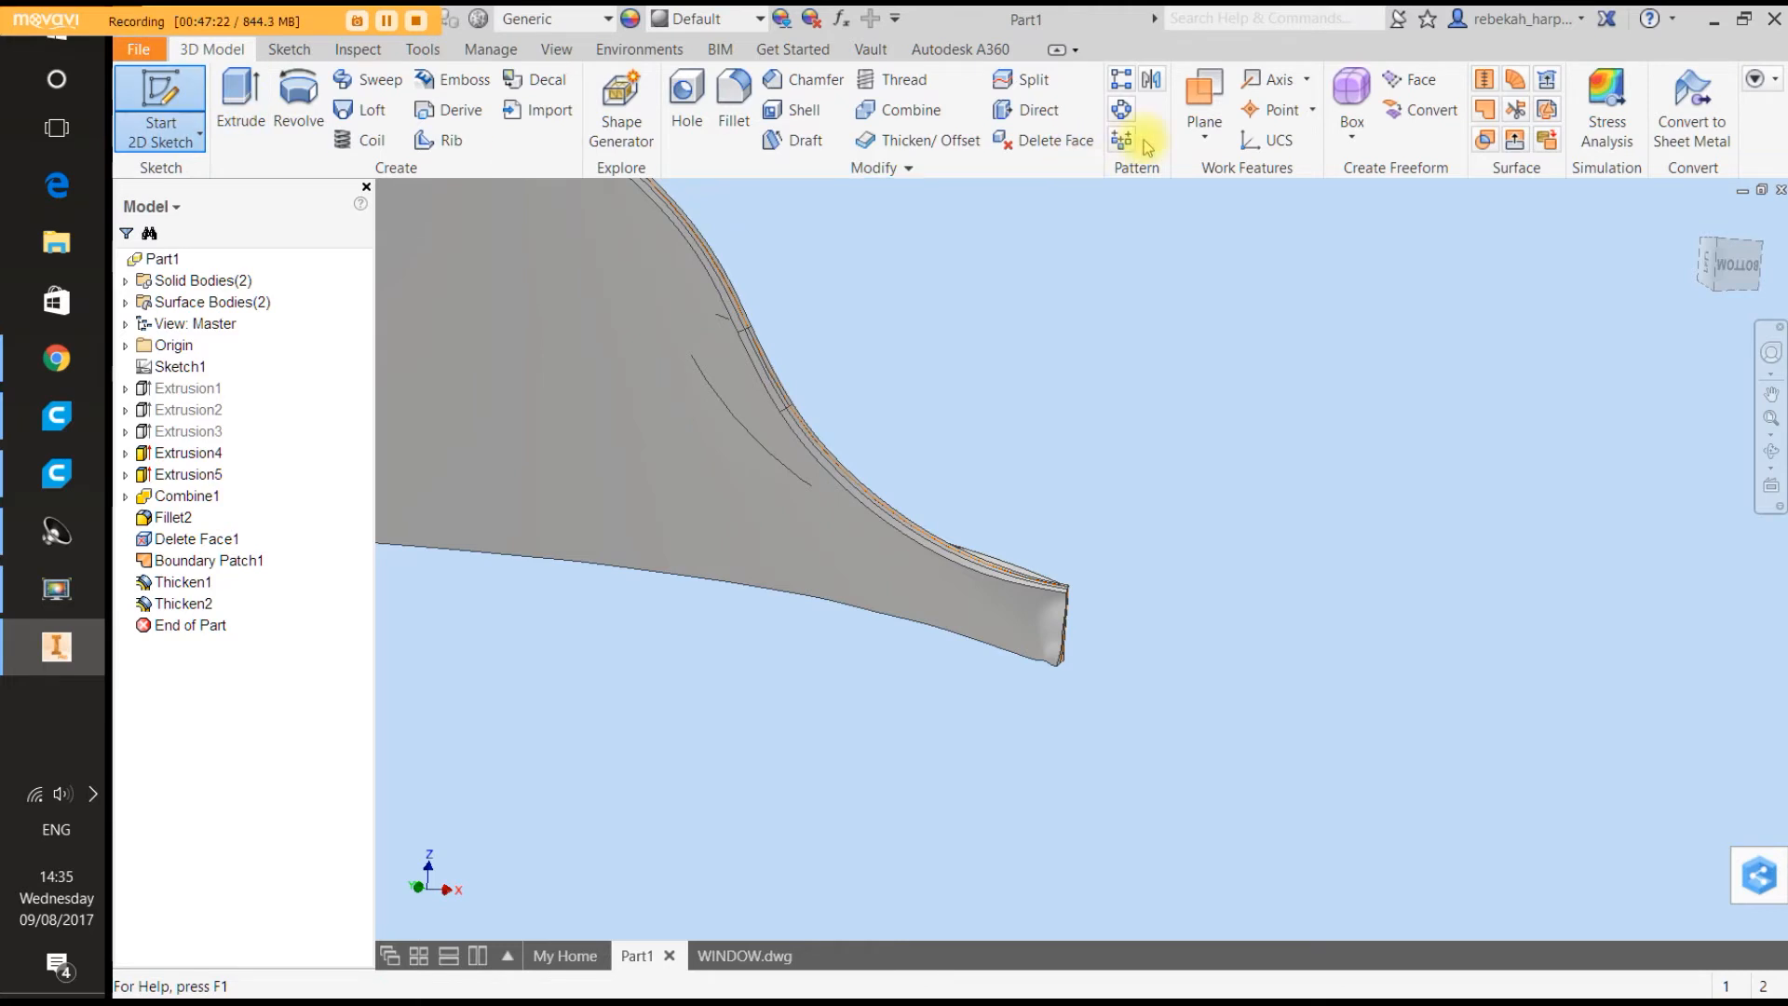
pyautogui.click(1202, 93)
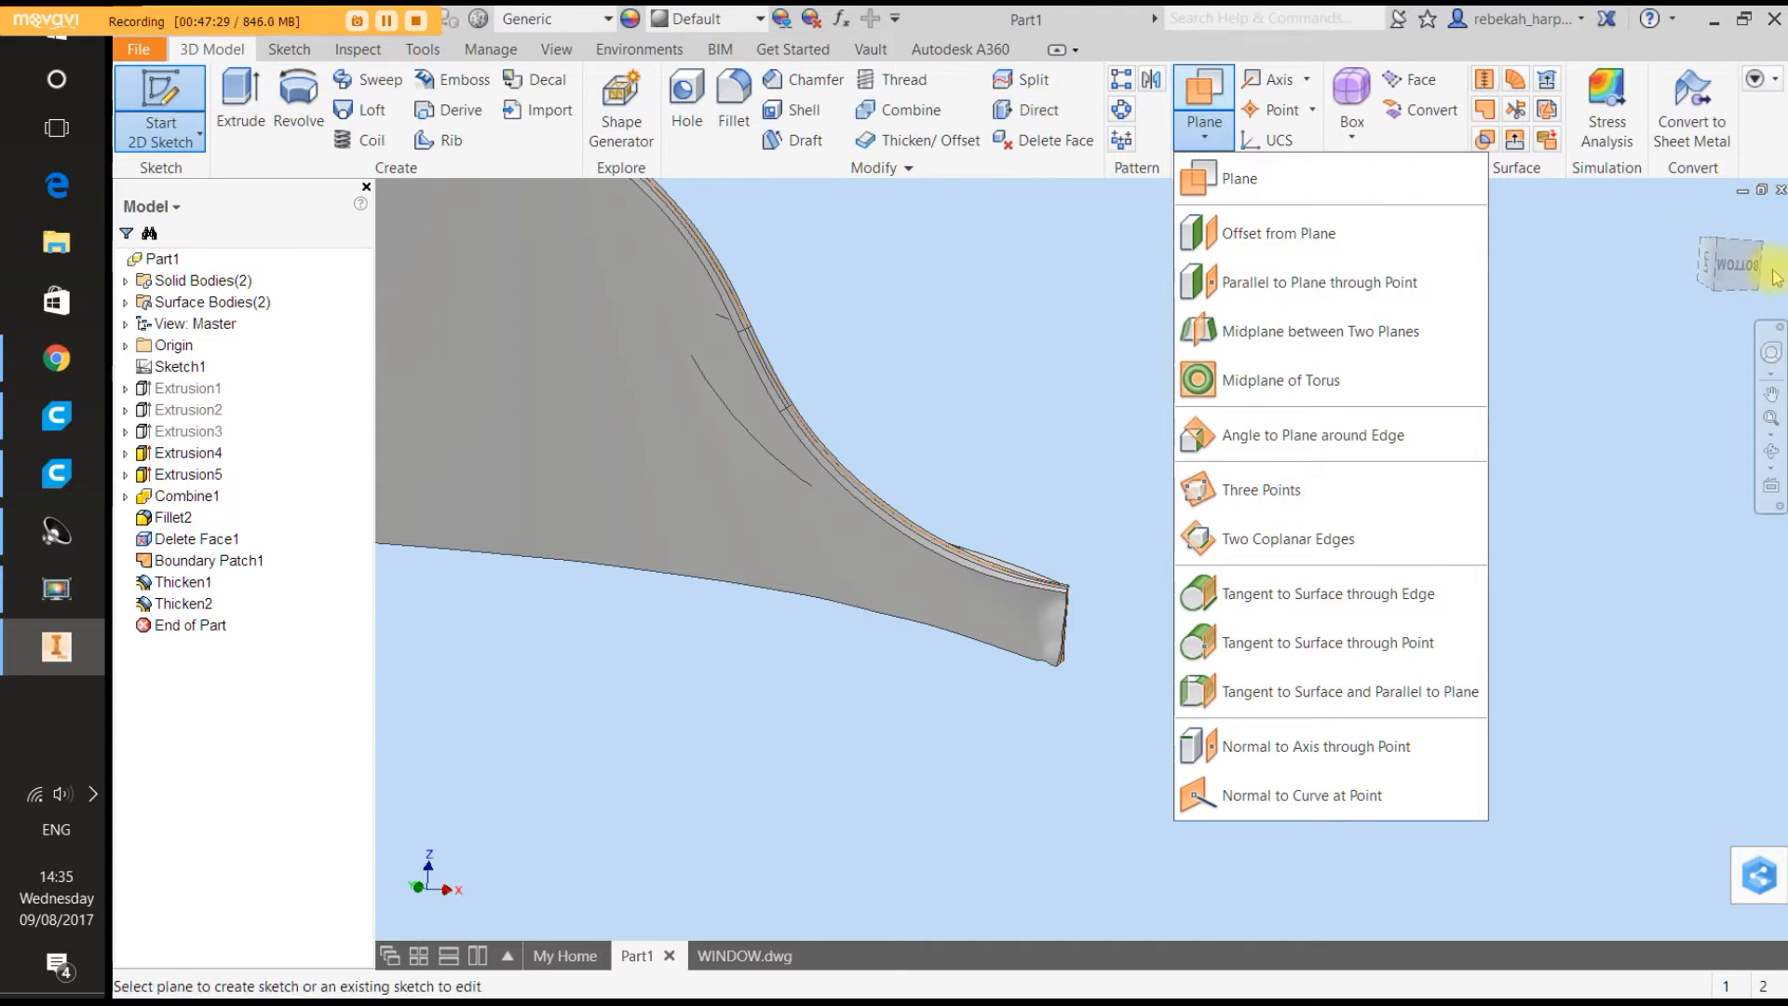
pyautogui.click(1586, 328)
pyautogui.scroll(-6, 1483, 338)
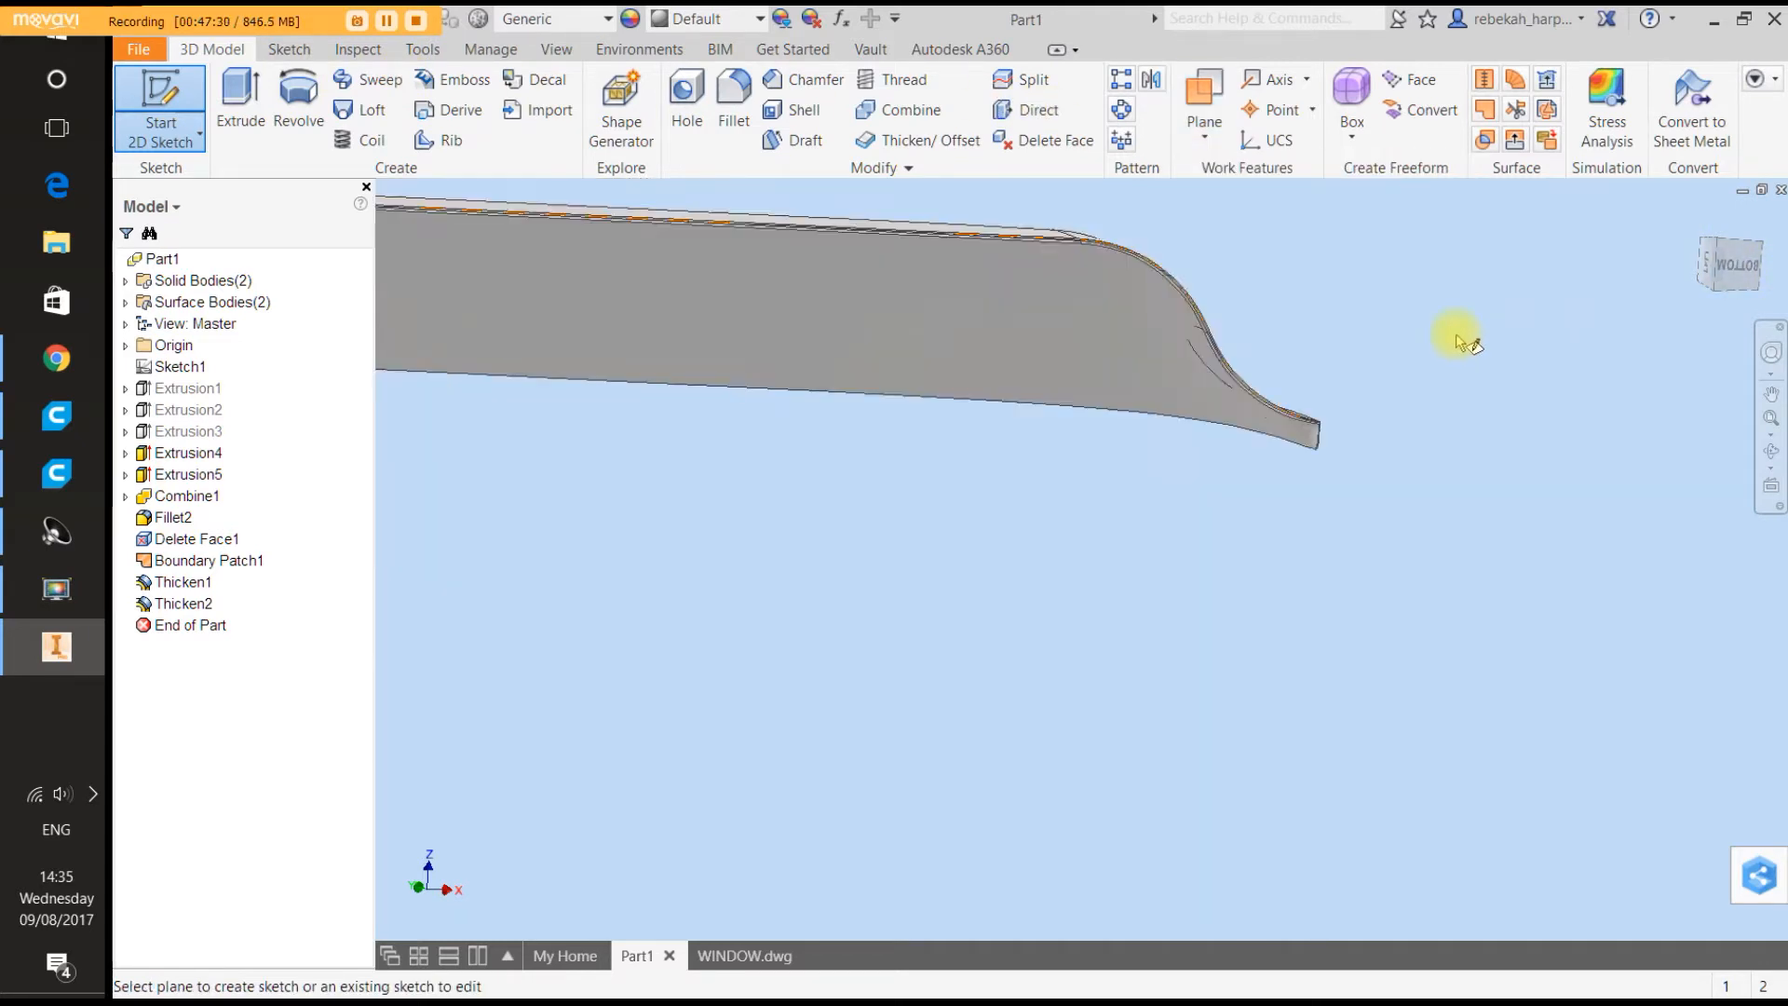
pyautogui.rightClick(1455, 334)
pyautogui.click(1549, 345)
pyautogui.scroll(-4, 994, 380)
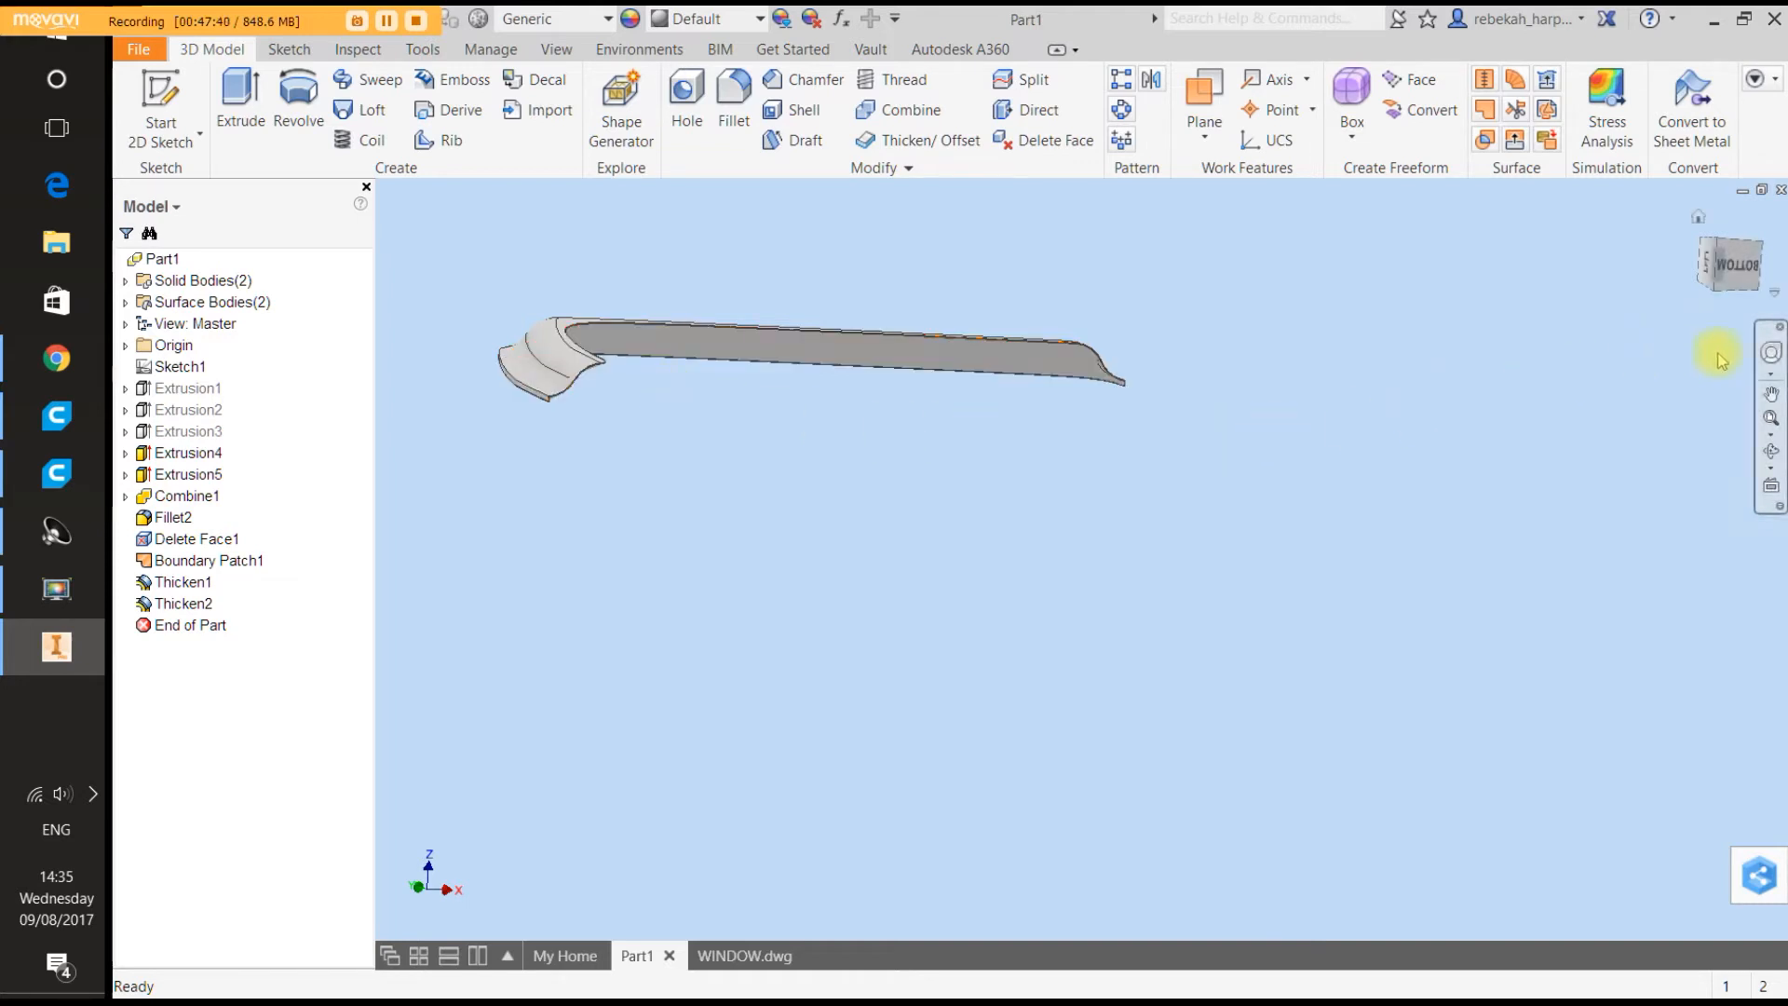
# Turn on the visibility of Sketch1, which holds the window outline.
pyautogui.click(1770, 354)
pyautogui.moveTo(1569, 367); pyautogui.dragTo(1488, 377)
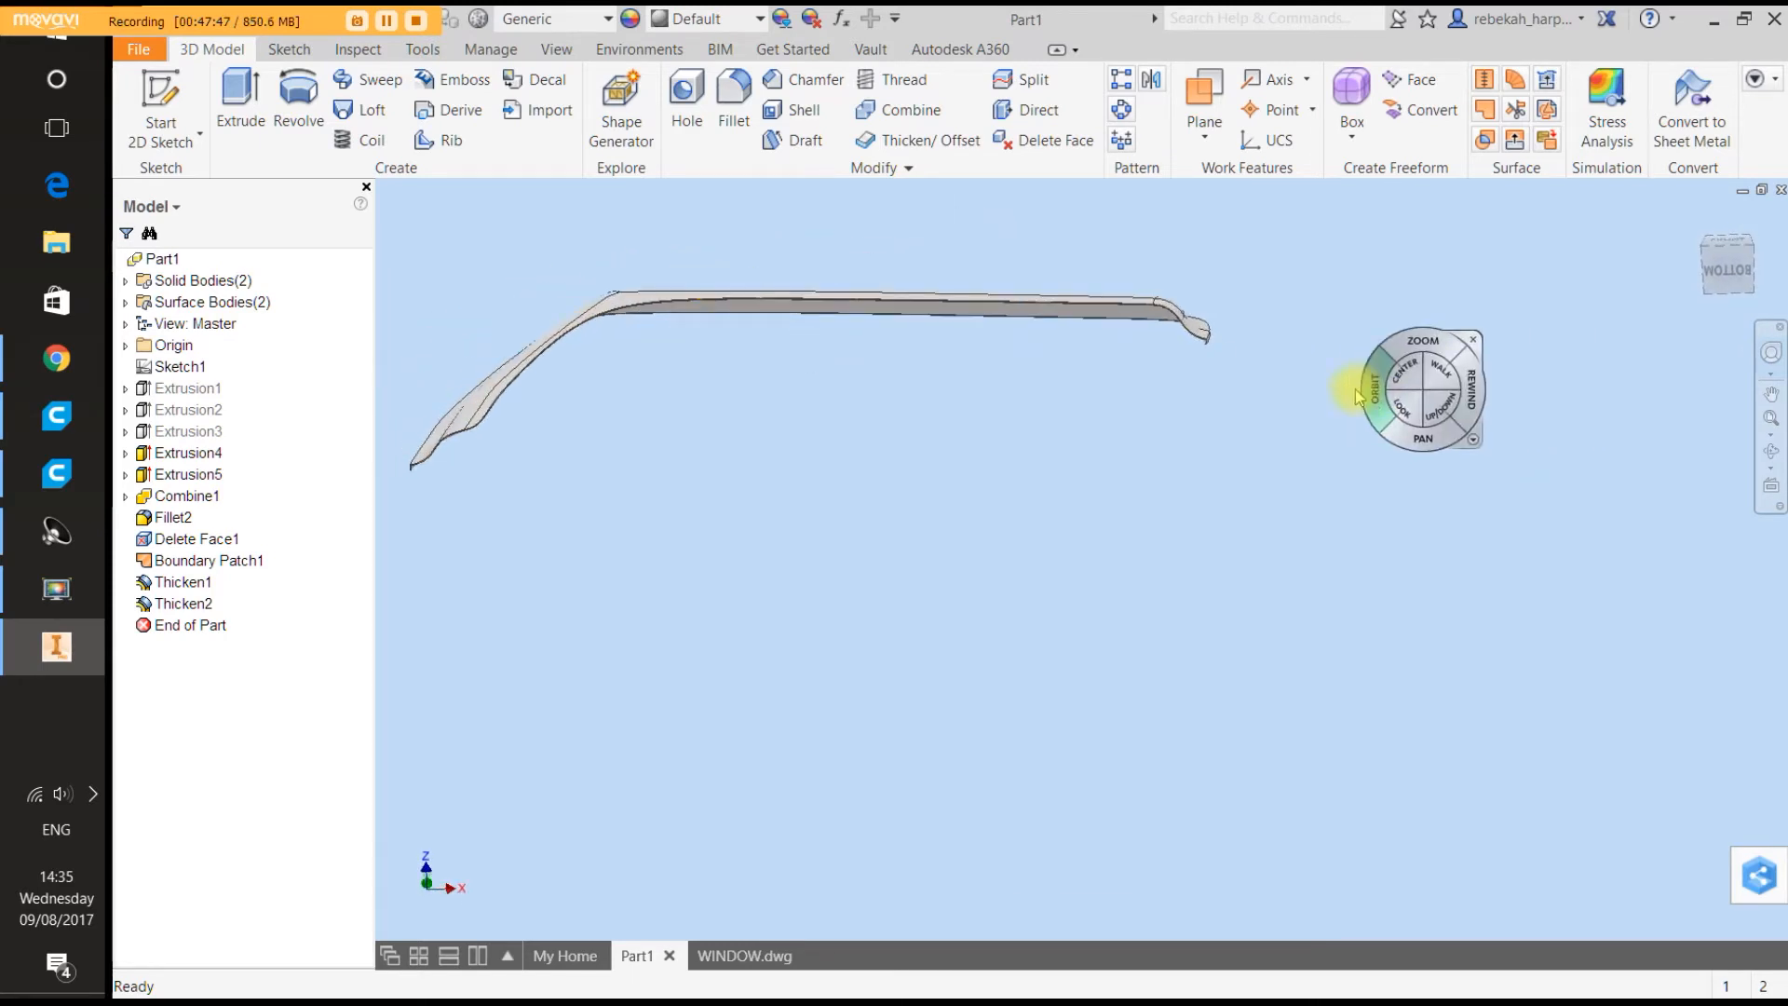
pyautogui.click(1483, 333)
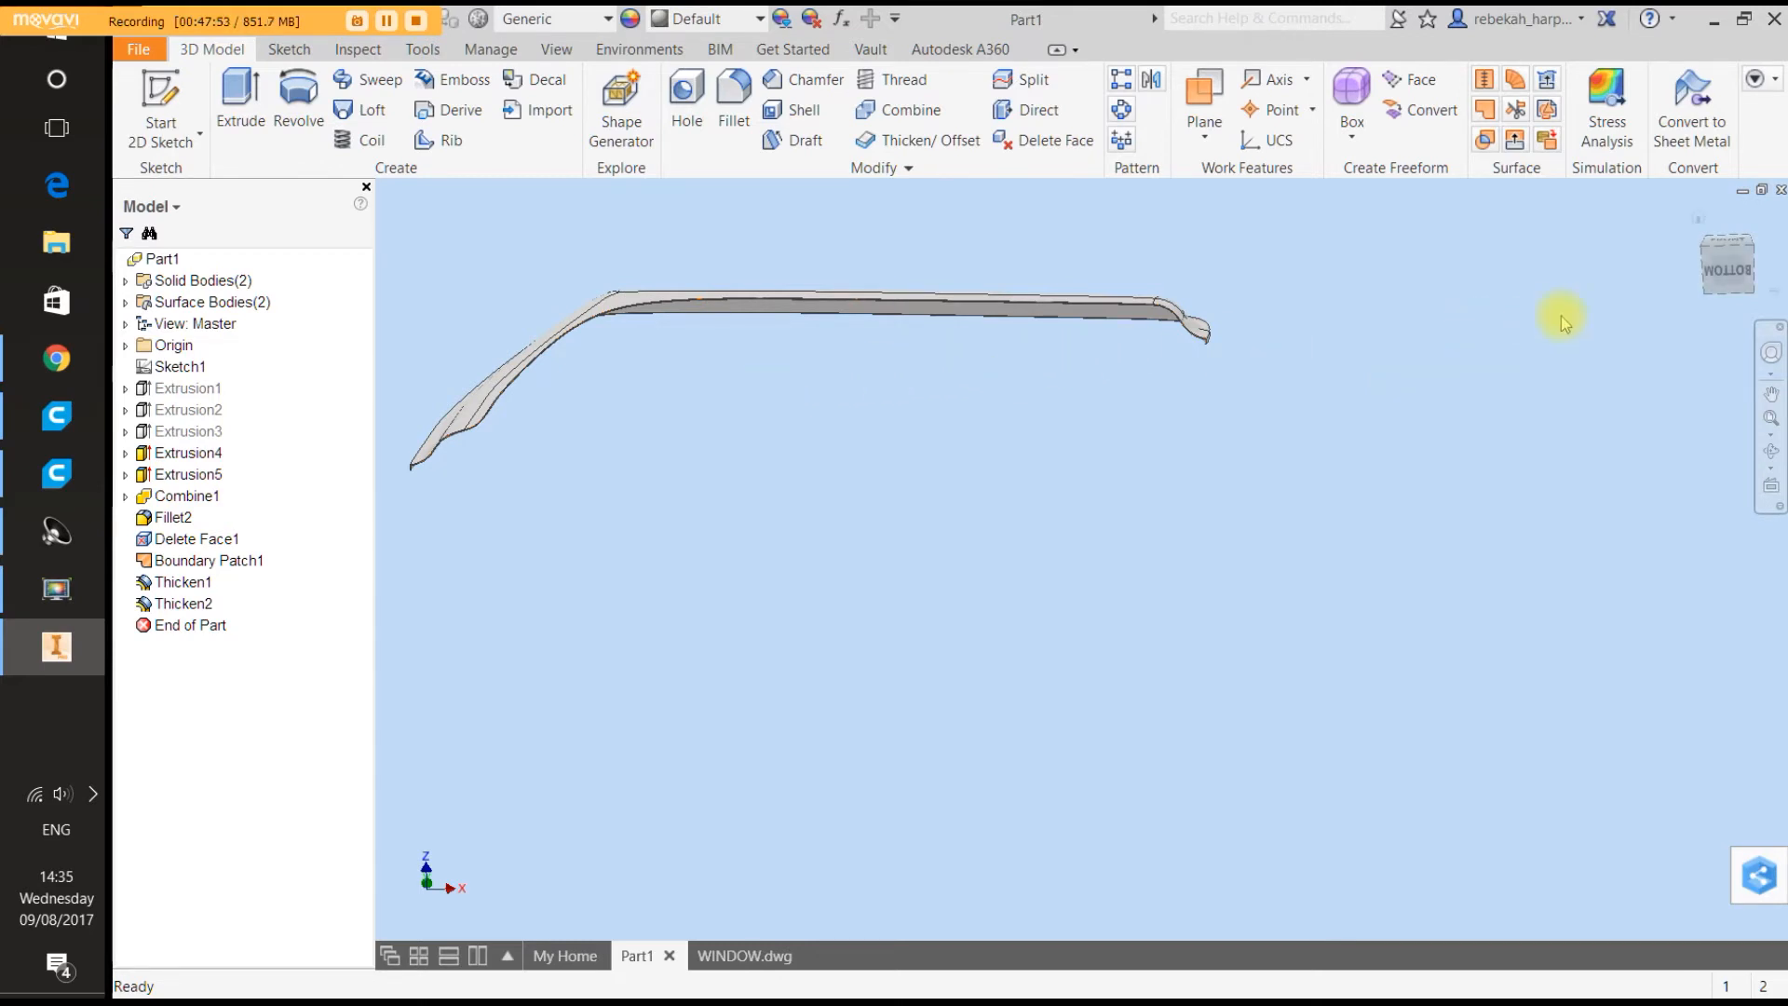
pyautogui.click(1772, 354)
pyautogui.moveTo(1495, 390); pyautogui.dragTo(1462, 312)
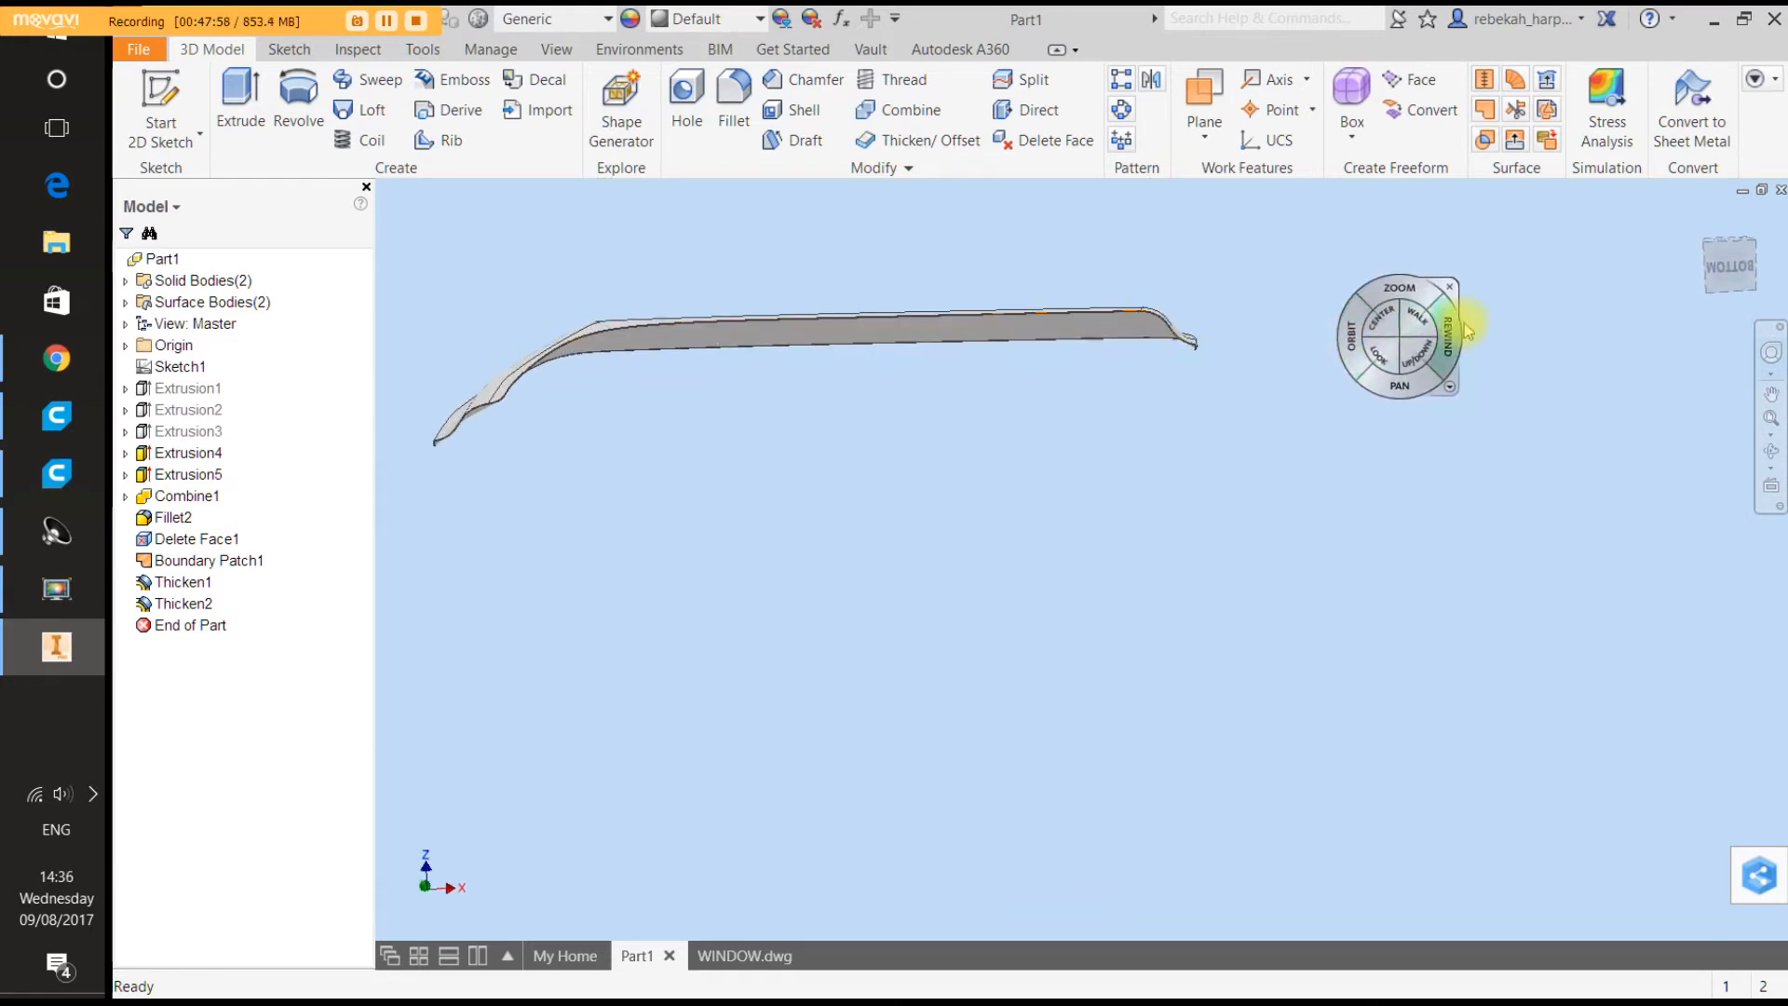
pyautogui.click(1464, 284)
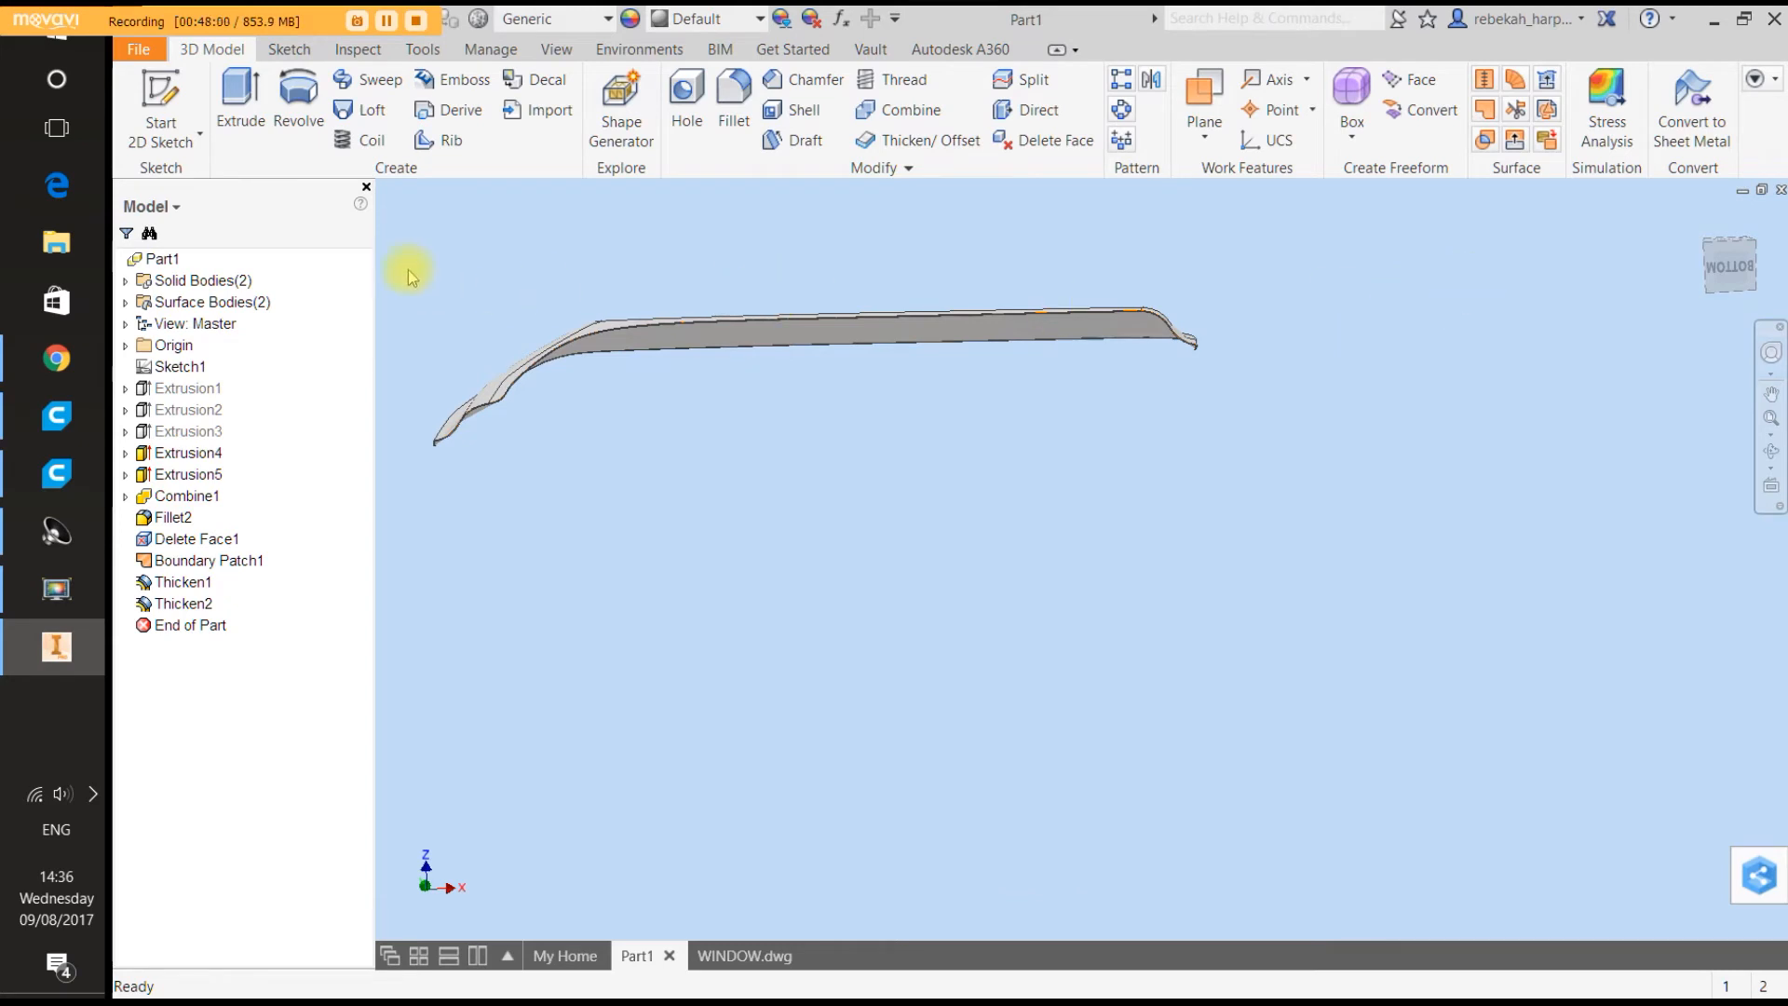
pyautogui.click(170, 371)
pyautogui.rightClick(171, 370)
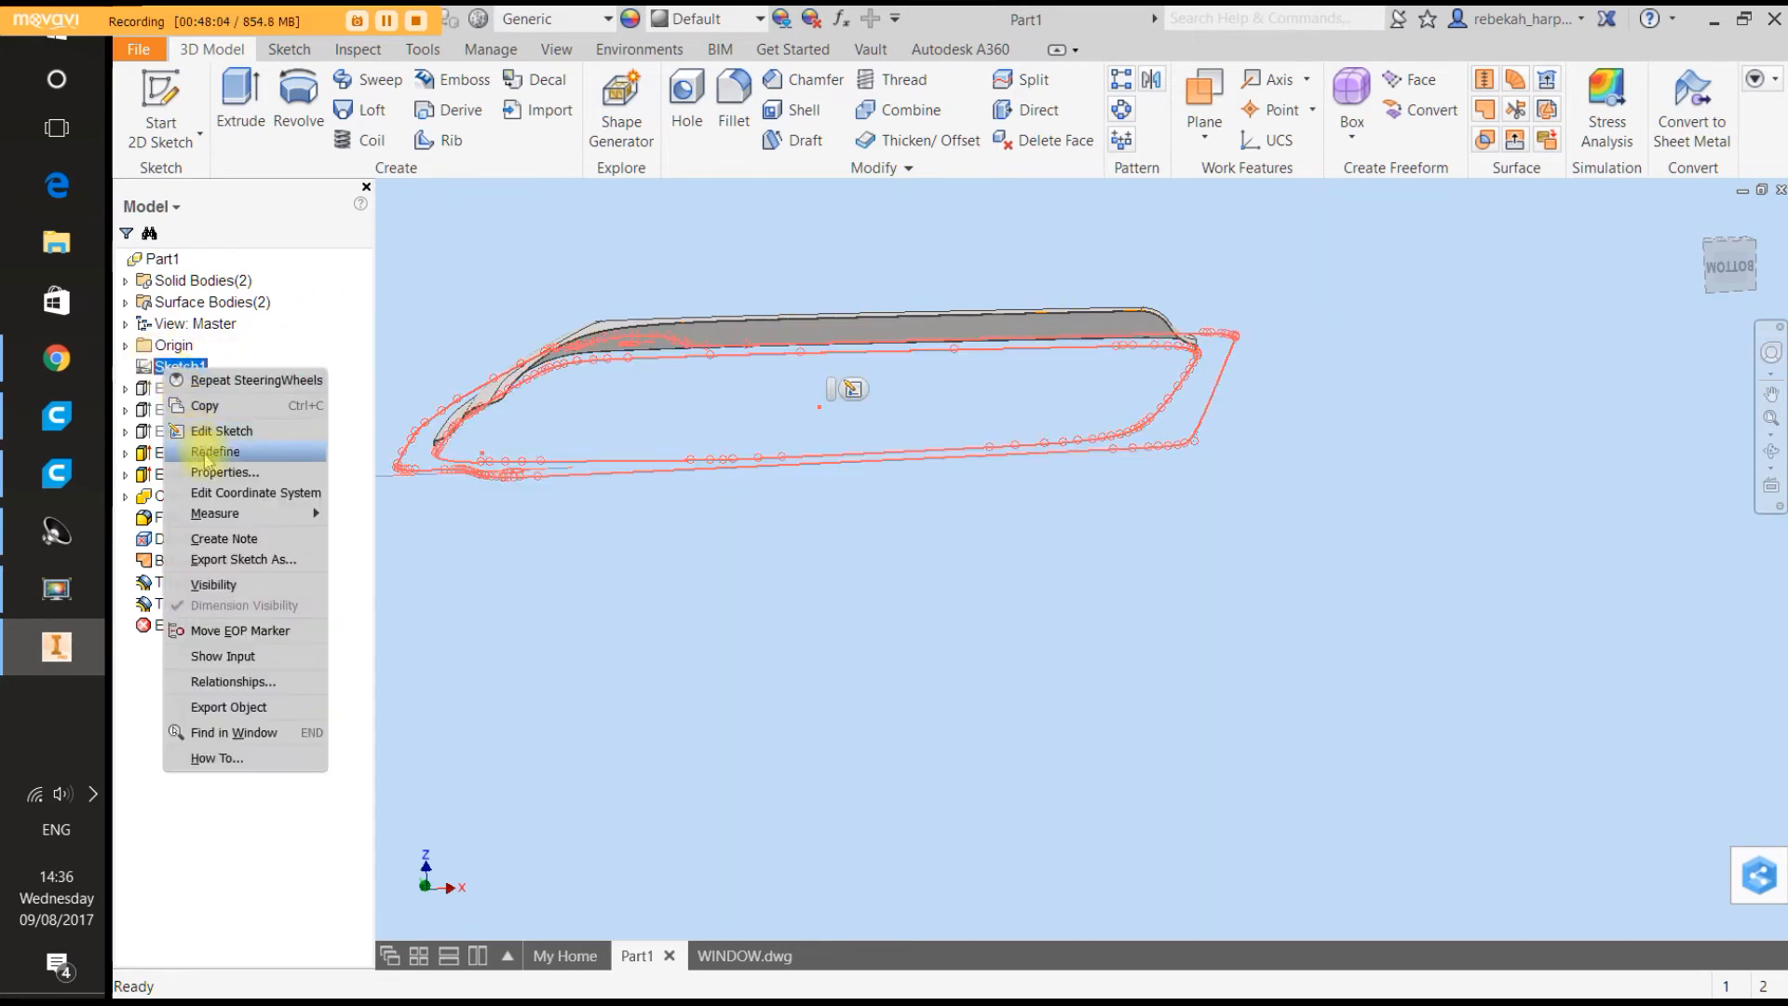
pyautogui.click(213, 584)
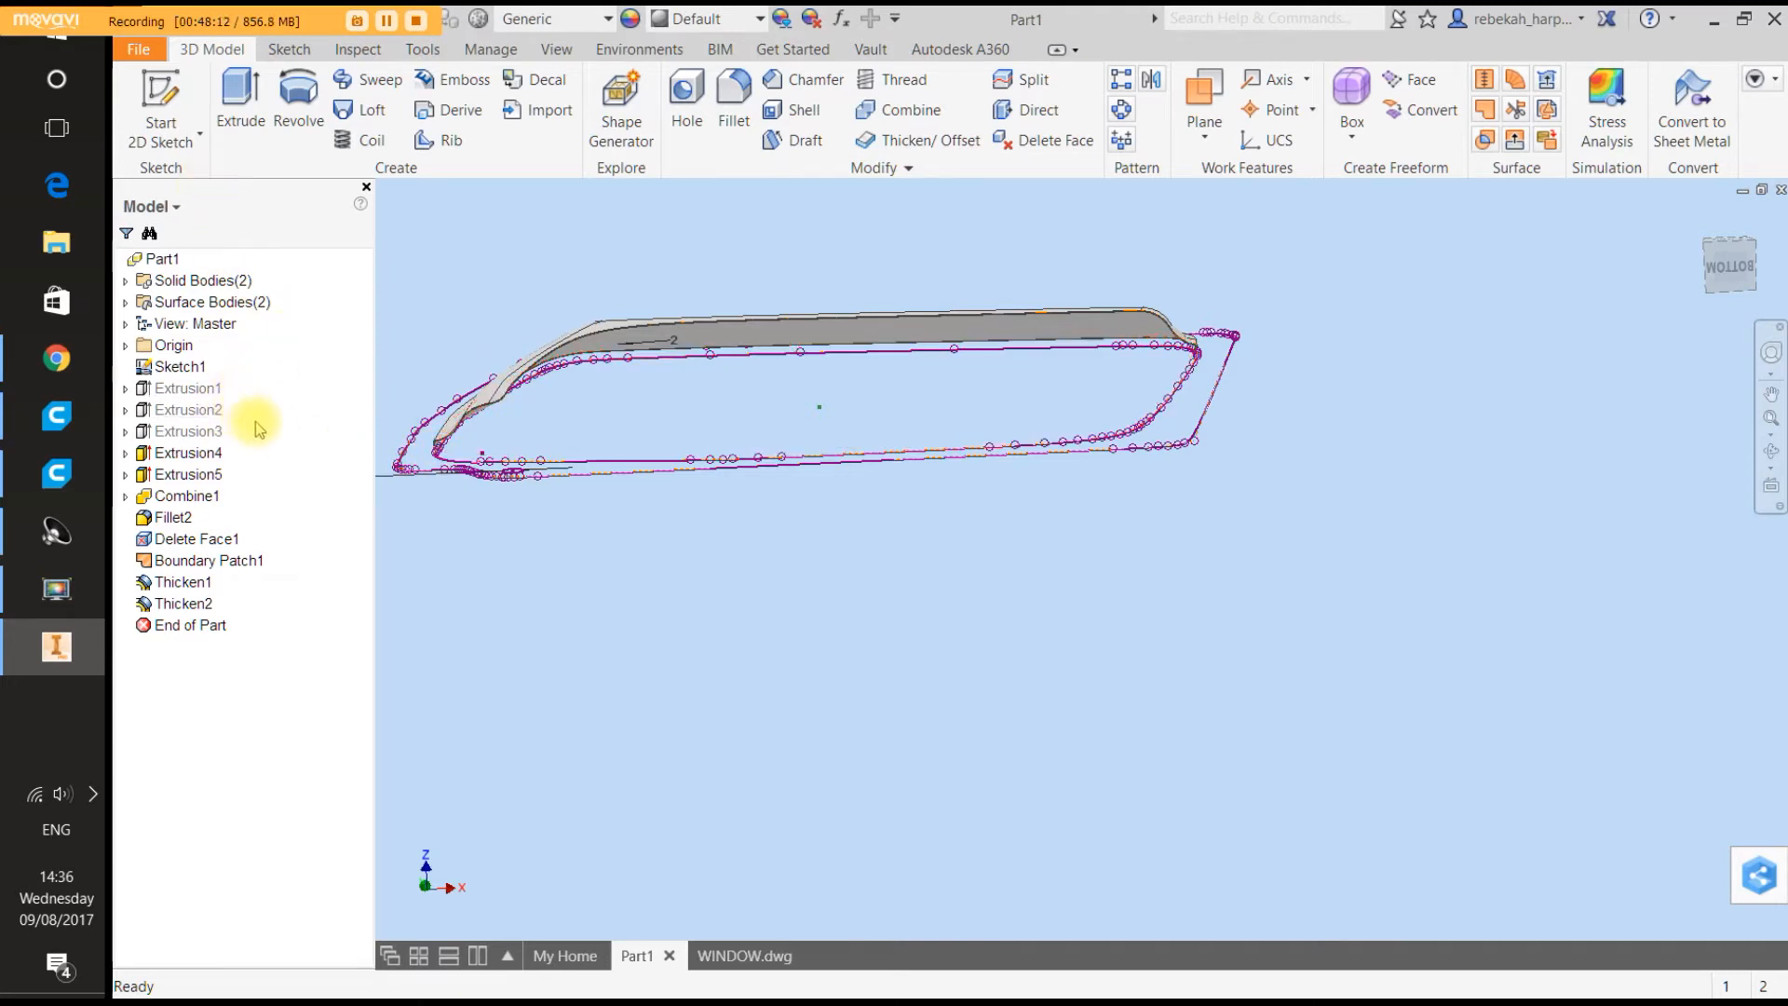
# Delete both thicken features, Thicken2 and Thicken1, from the back panel.
pyautogui.click(184, 603)
pyautogui.rightClick(455, 606)
pyautogui.click(870, 668)
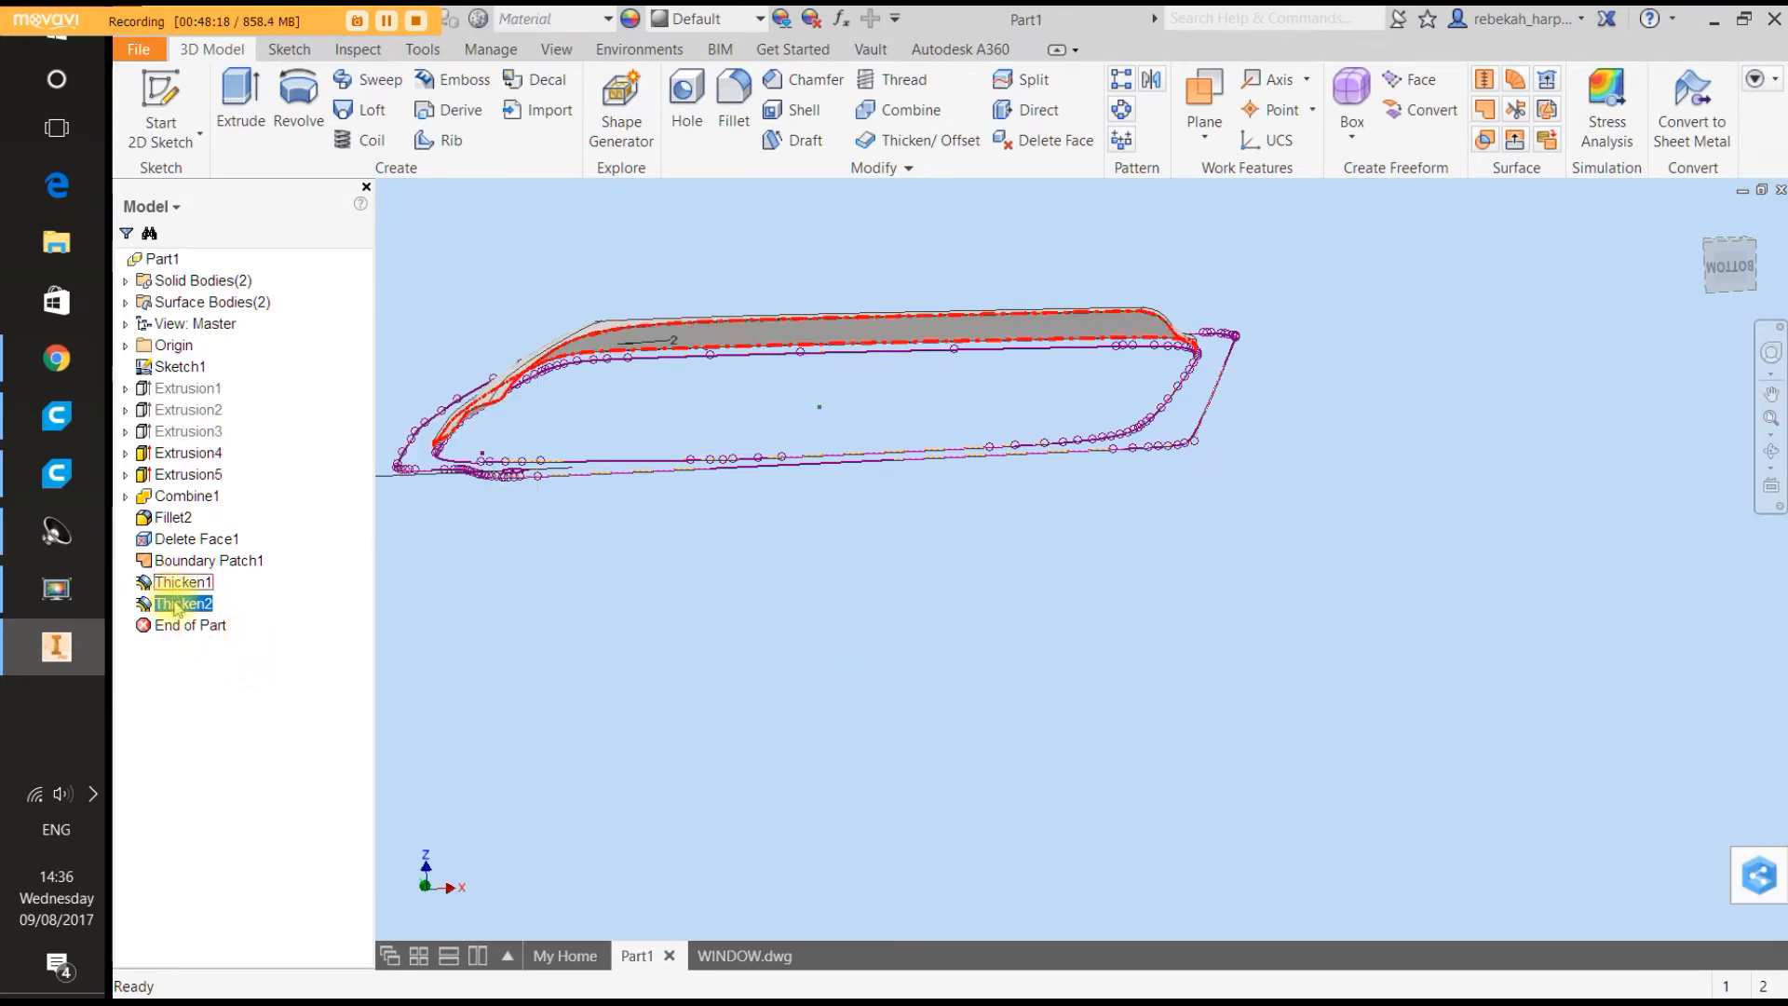
pyautogui.rightClick(175, 604)
pyautogui.click(214, 652)
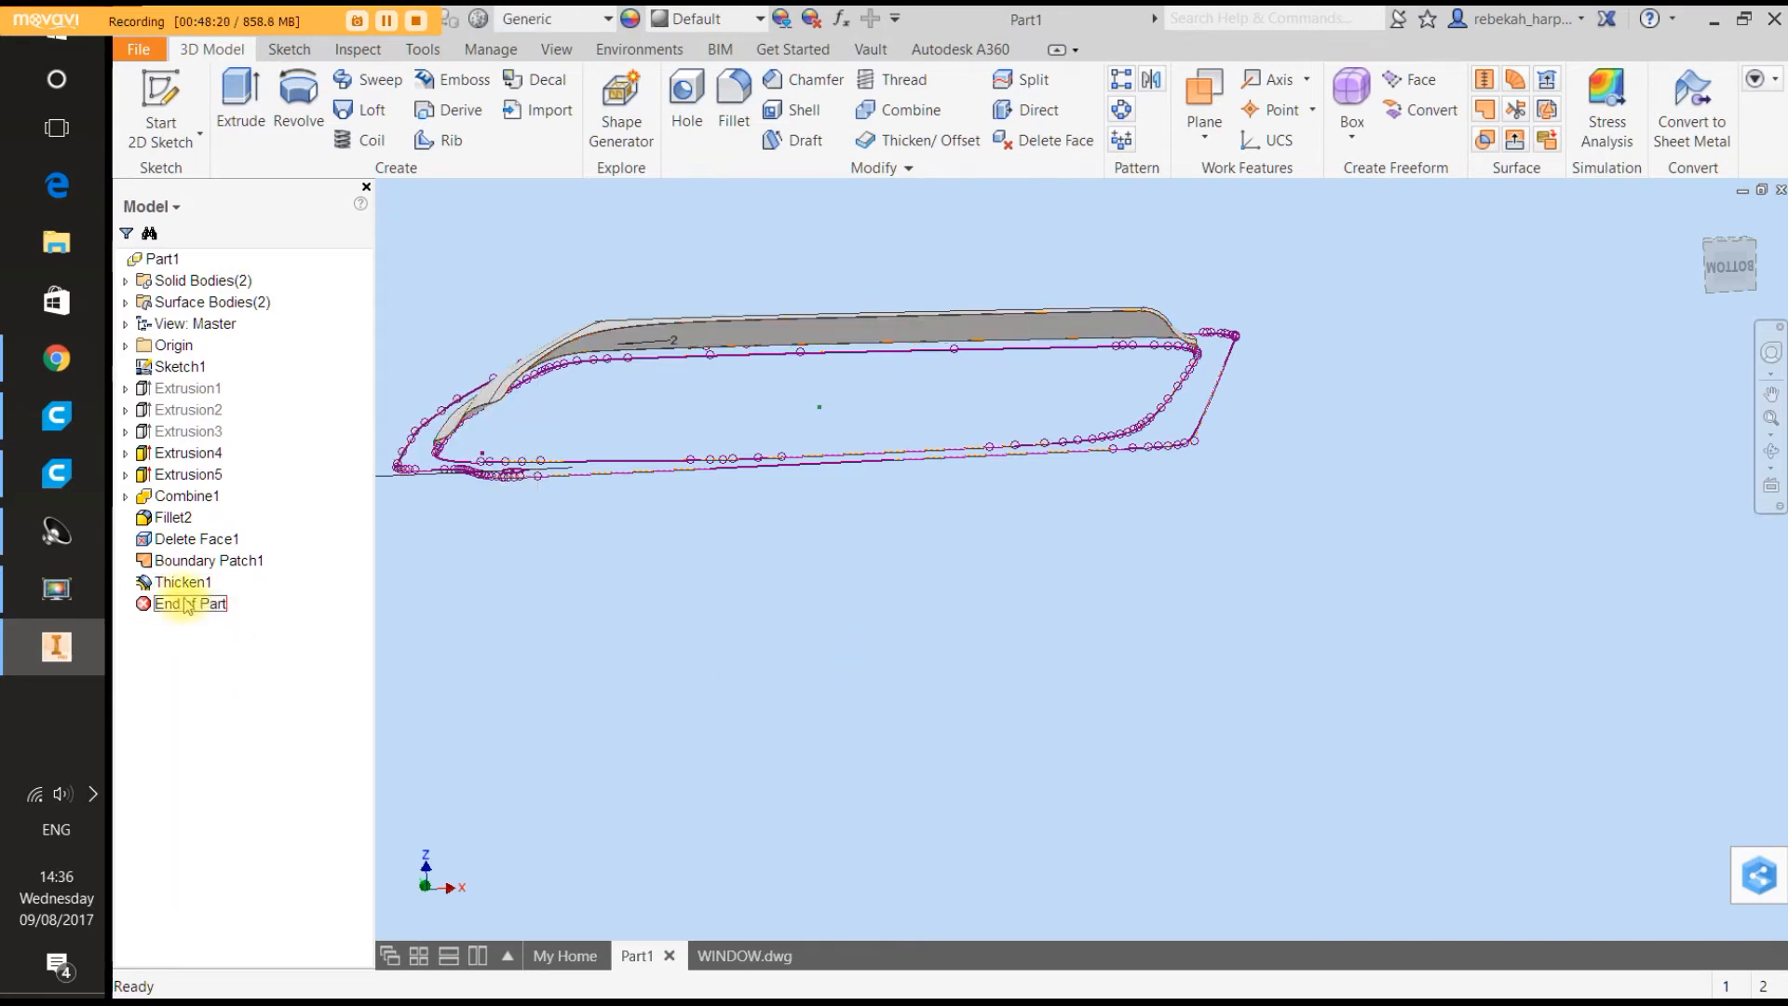
pyautogui.rightClick(185, 590)
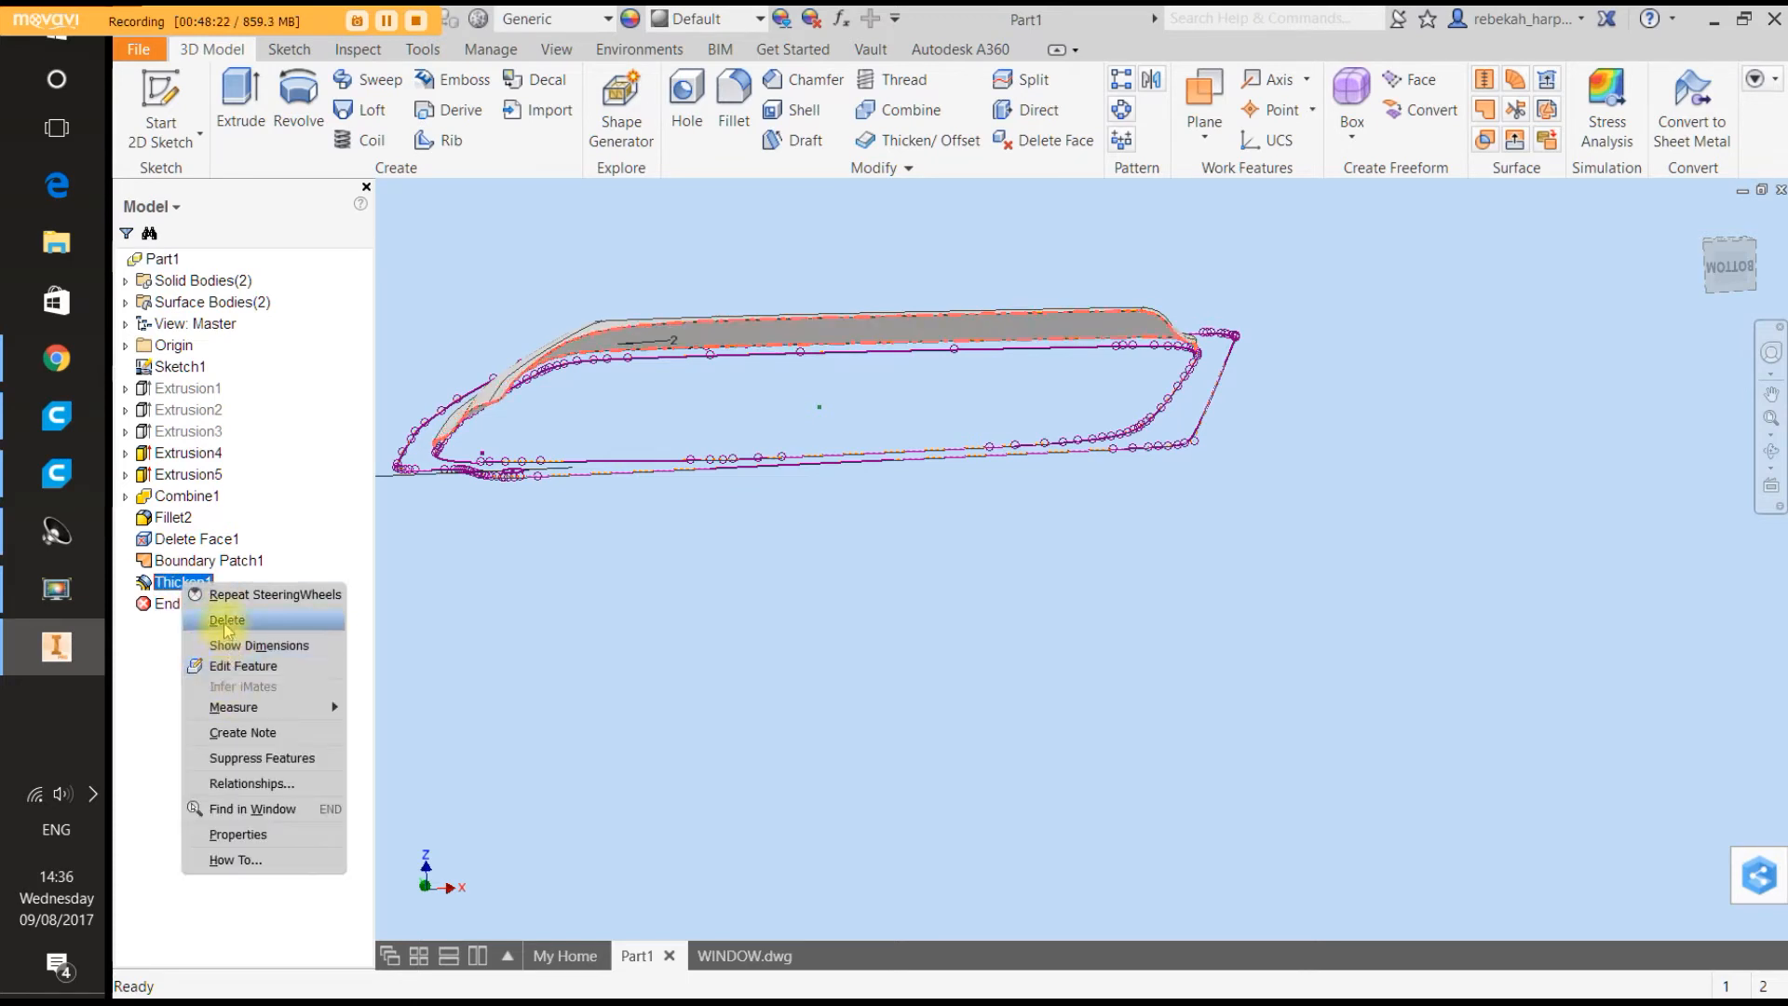
pyautogui.click(220, 629)
# Delete the Boundary Patch1 and Delete Face1 features to restore the solid moulding.
pyautogui.rightClick(184, 560)
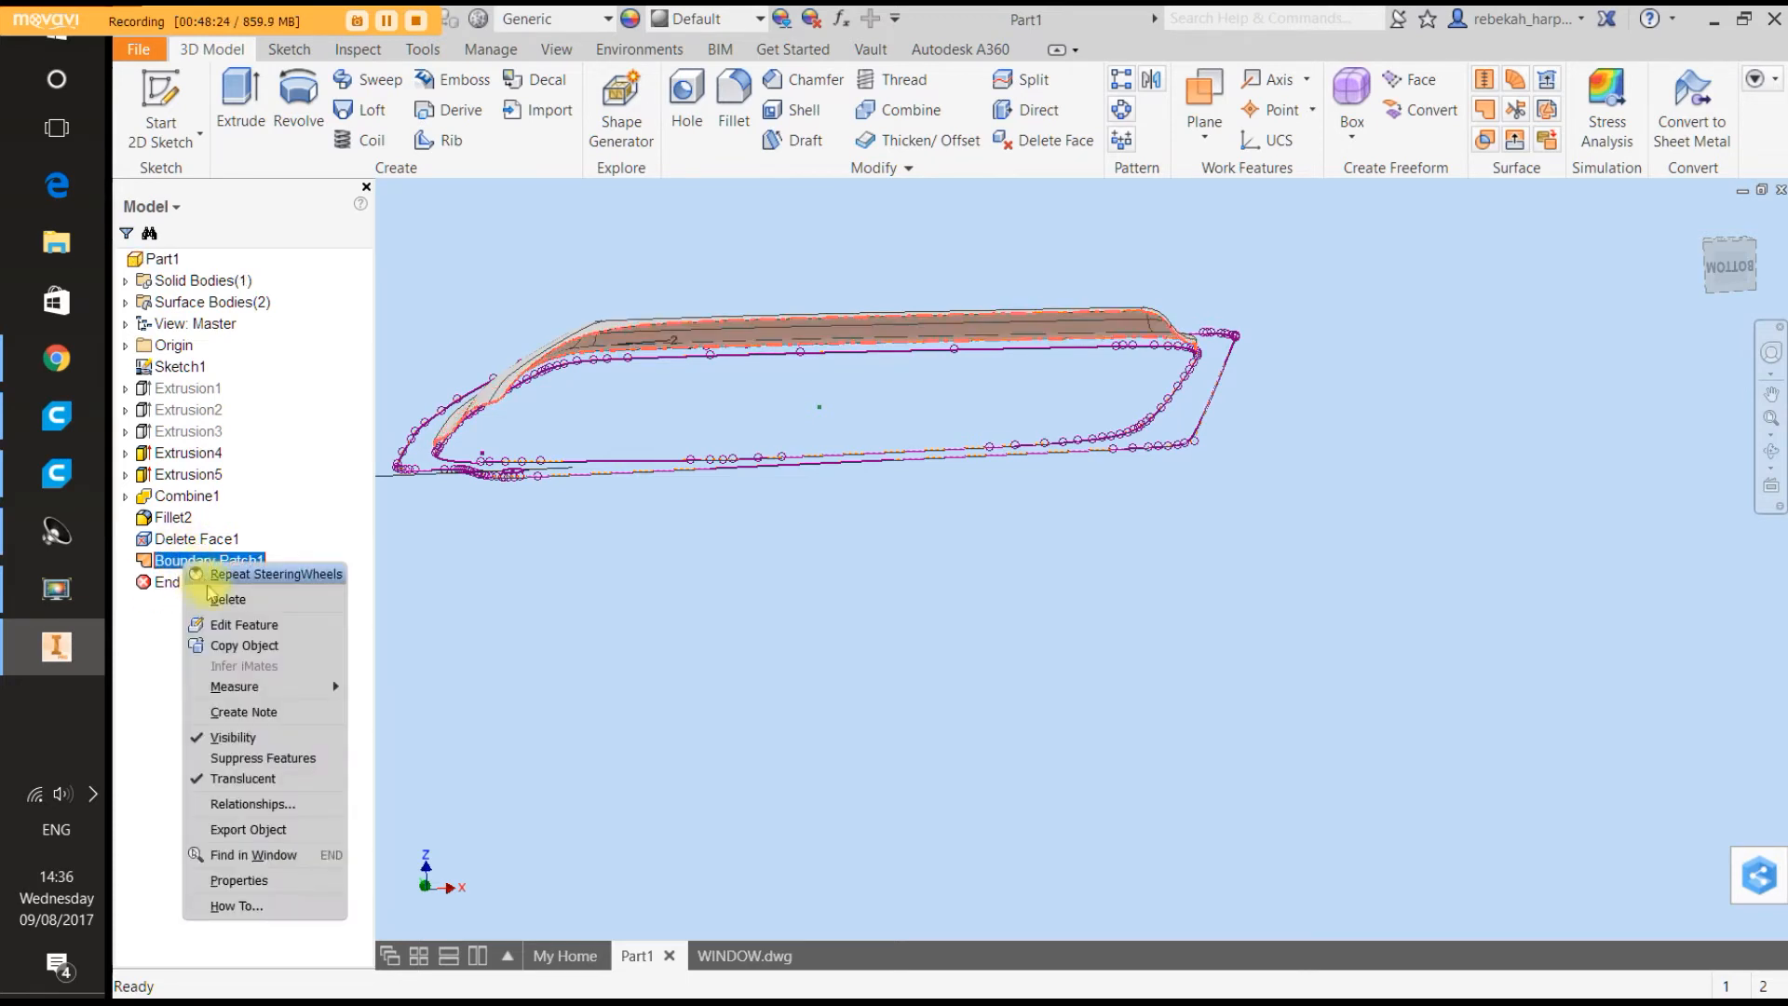
pyautogui.click(228, 599)
pyautogui.rightClick(192, 539)
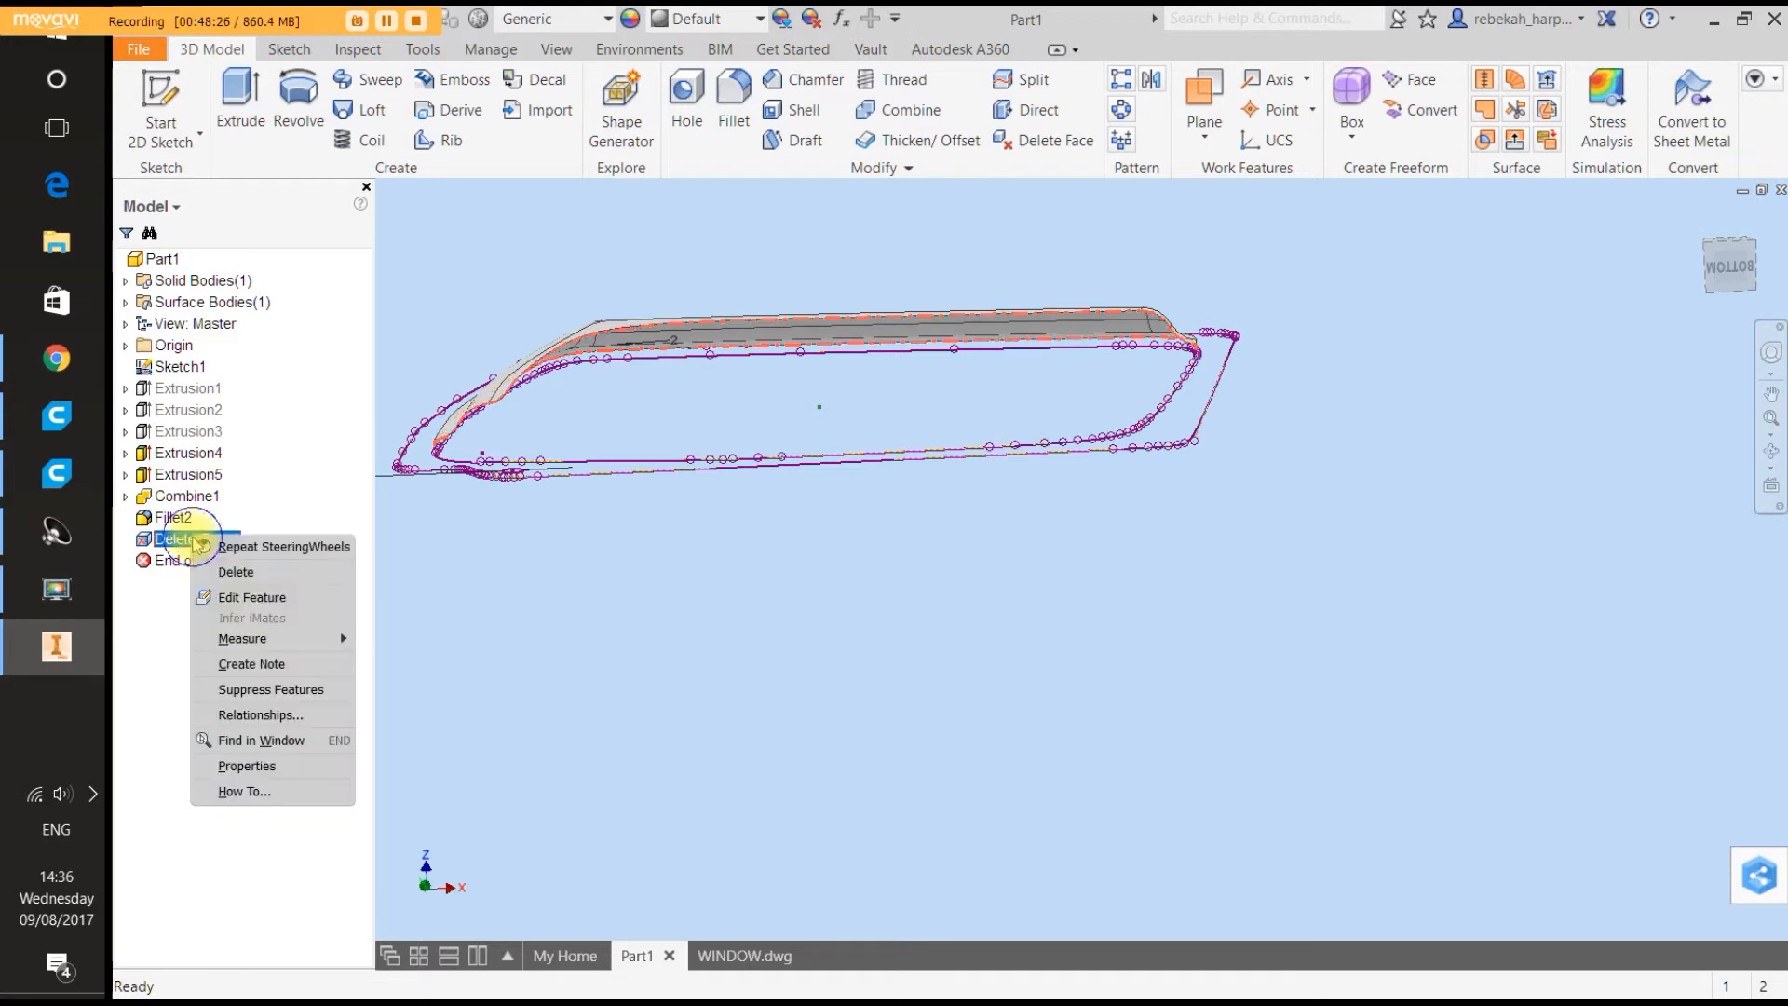
pyautogui.click(239, 570)
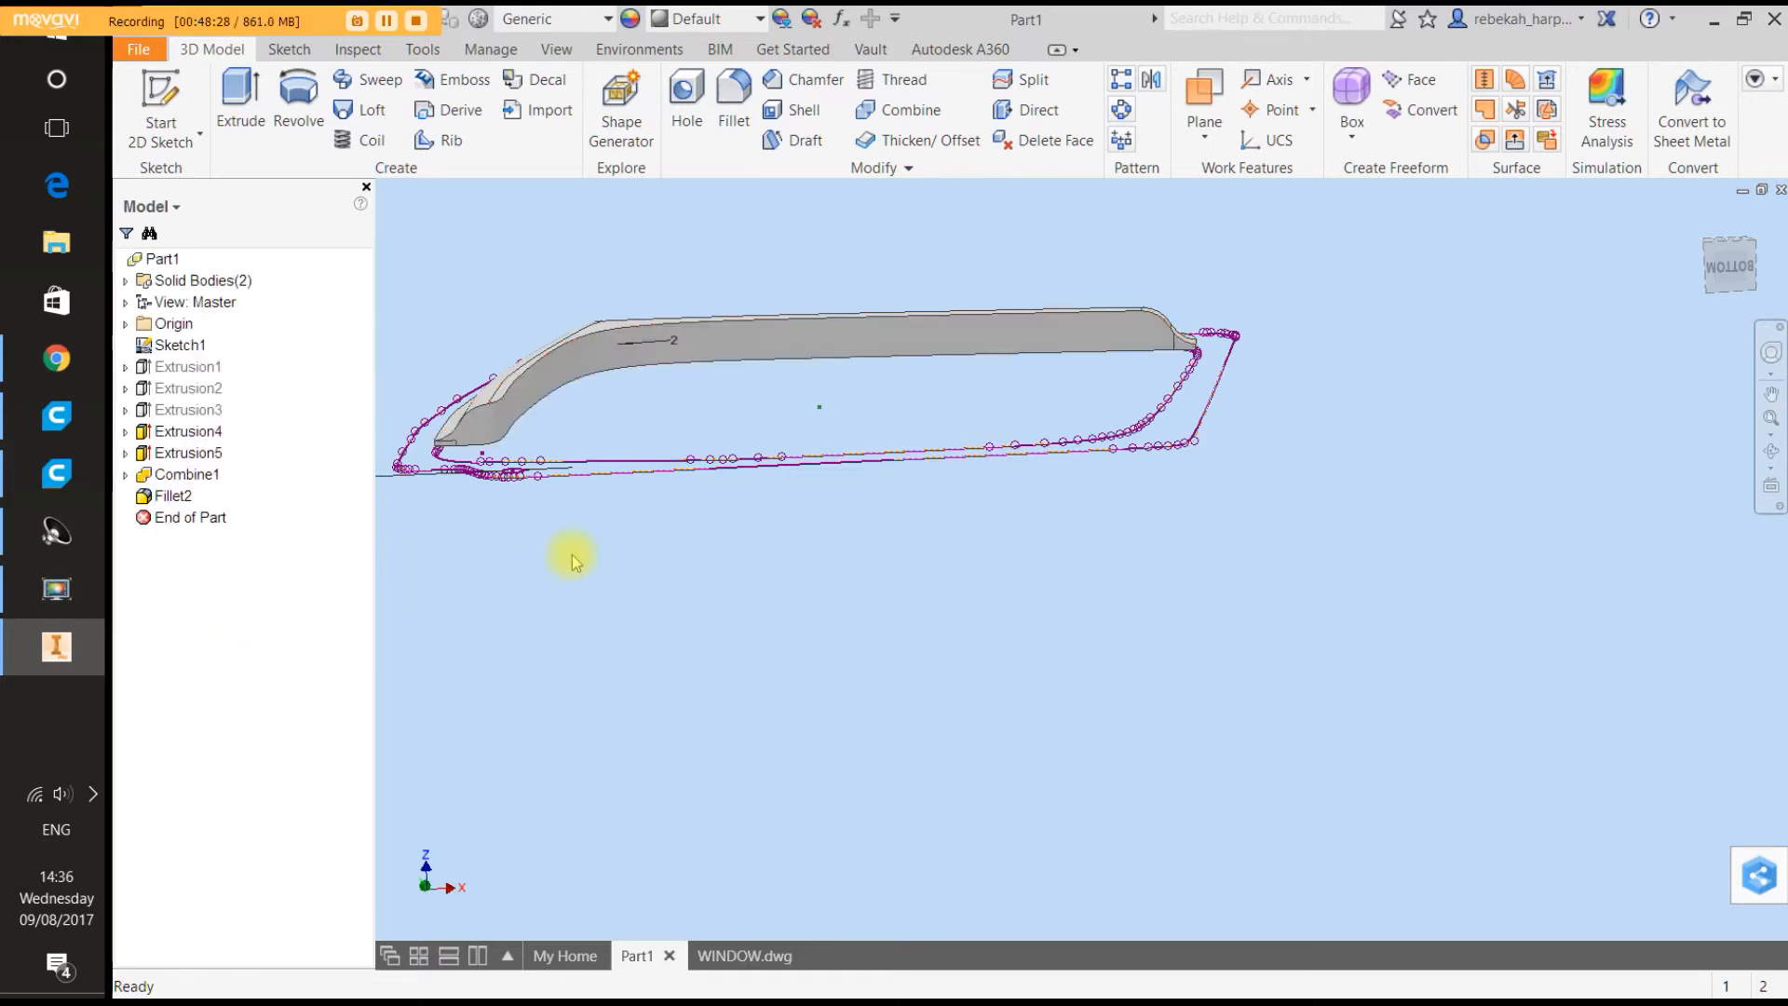
# Try to create a work plane from the moulding's flat back face with the general Plane tool, and delete that plane.
pyautogui.scroll(-5, 664, 375)
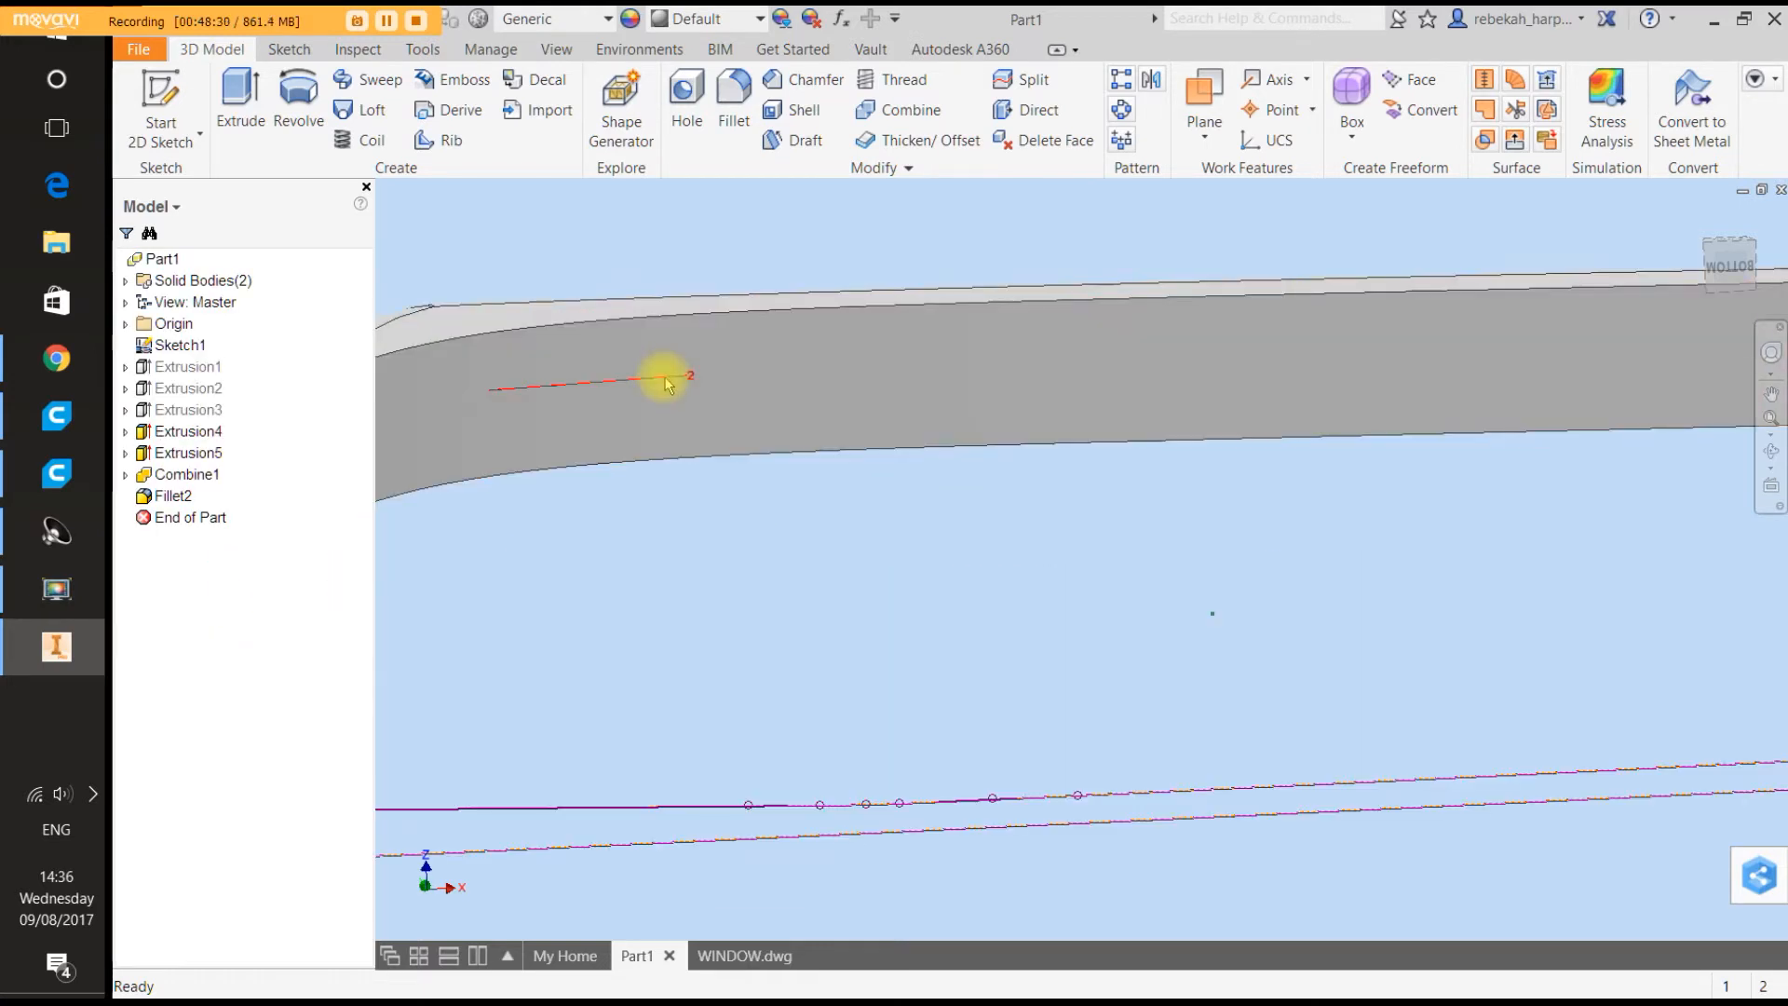
pyautogui.scroll(6, 704, 387)
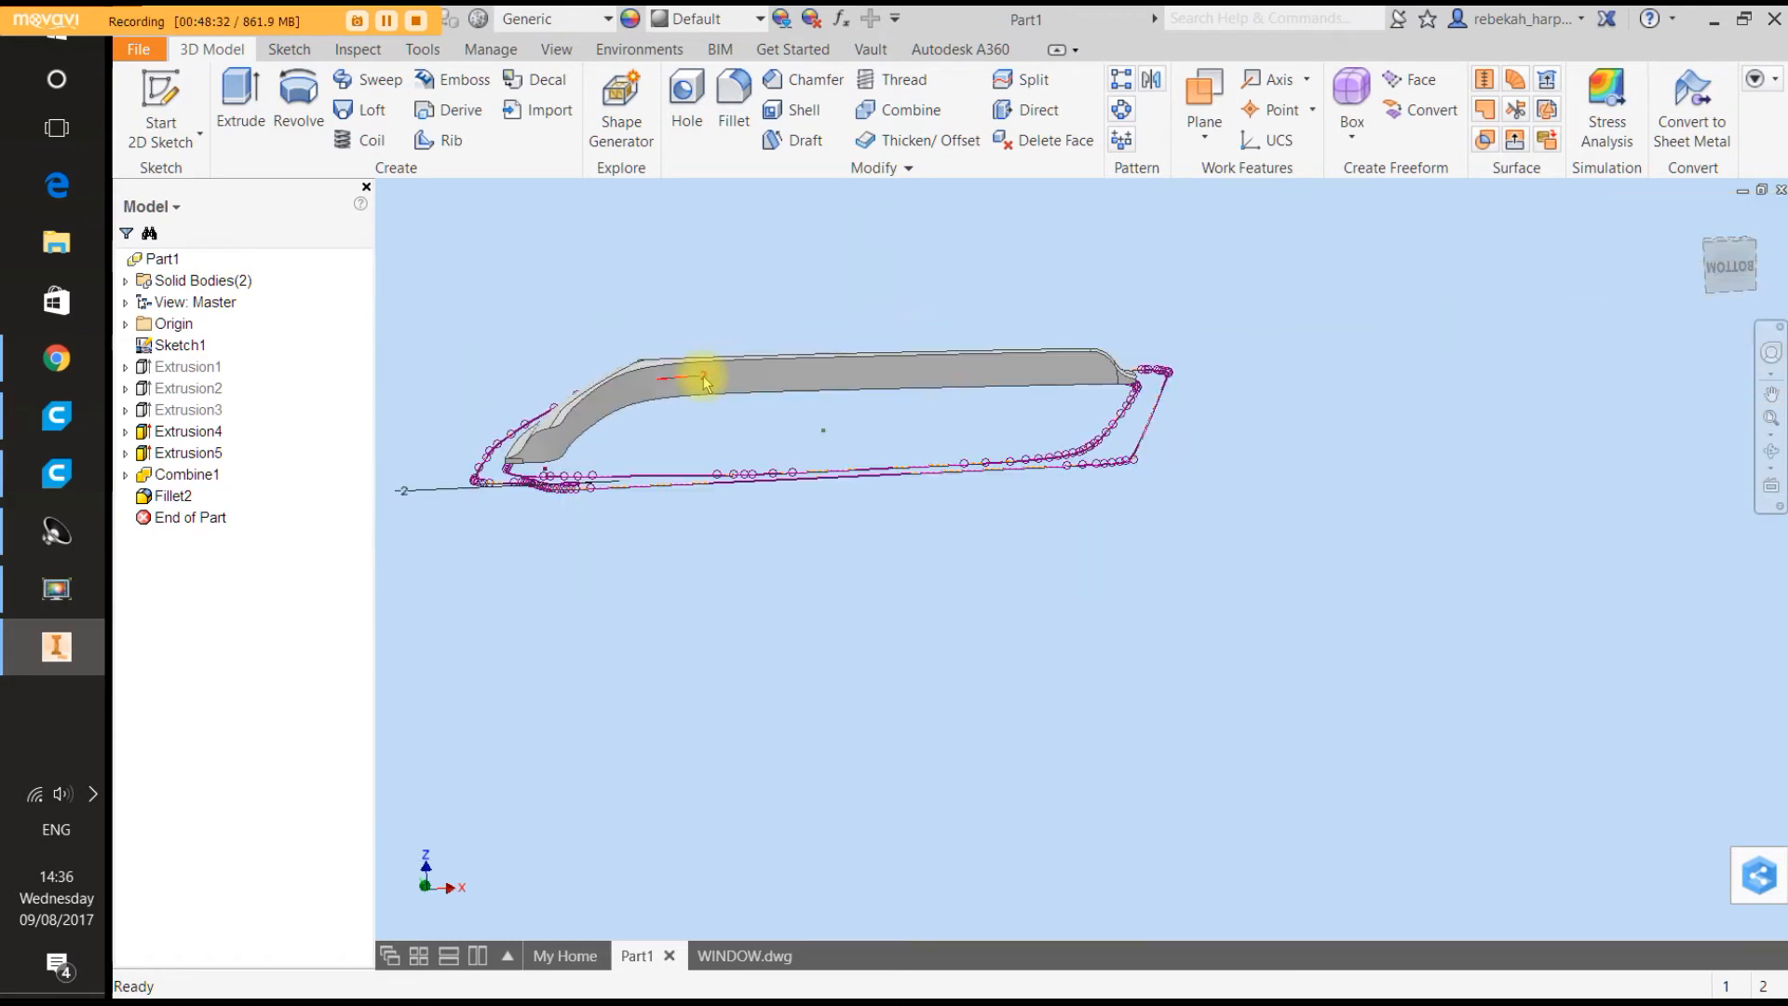
pyautogui.click(1770, 352)
pyautogui.moveTo(1504, 352)
pyautogui.mouseDown()
pyautogui.moveTo(1459, 359)
pyautogui.moveTo(1512, 418)
pyautogui.mouseUp()
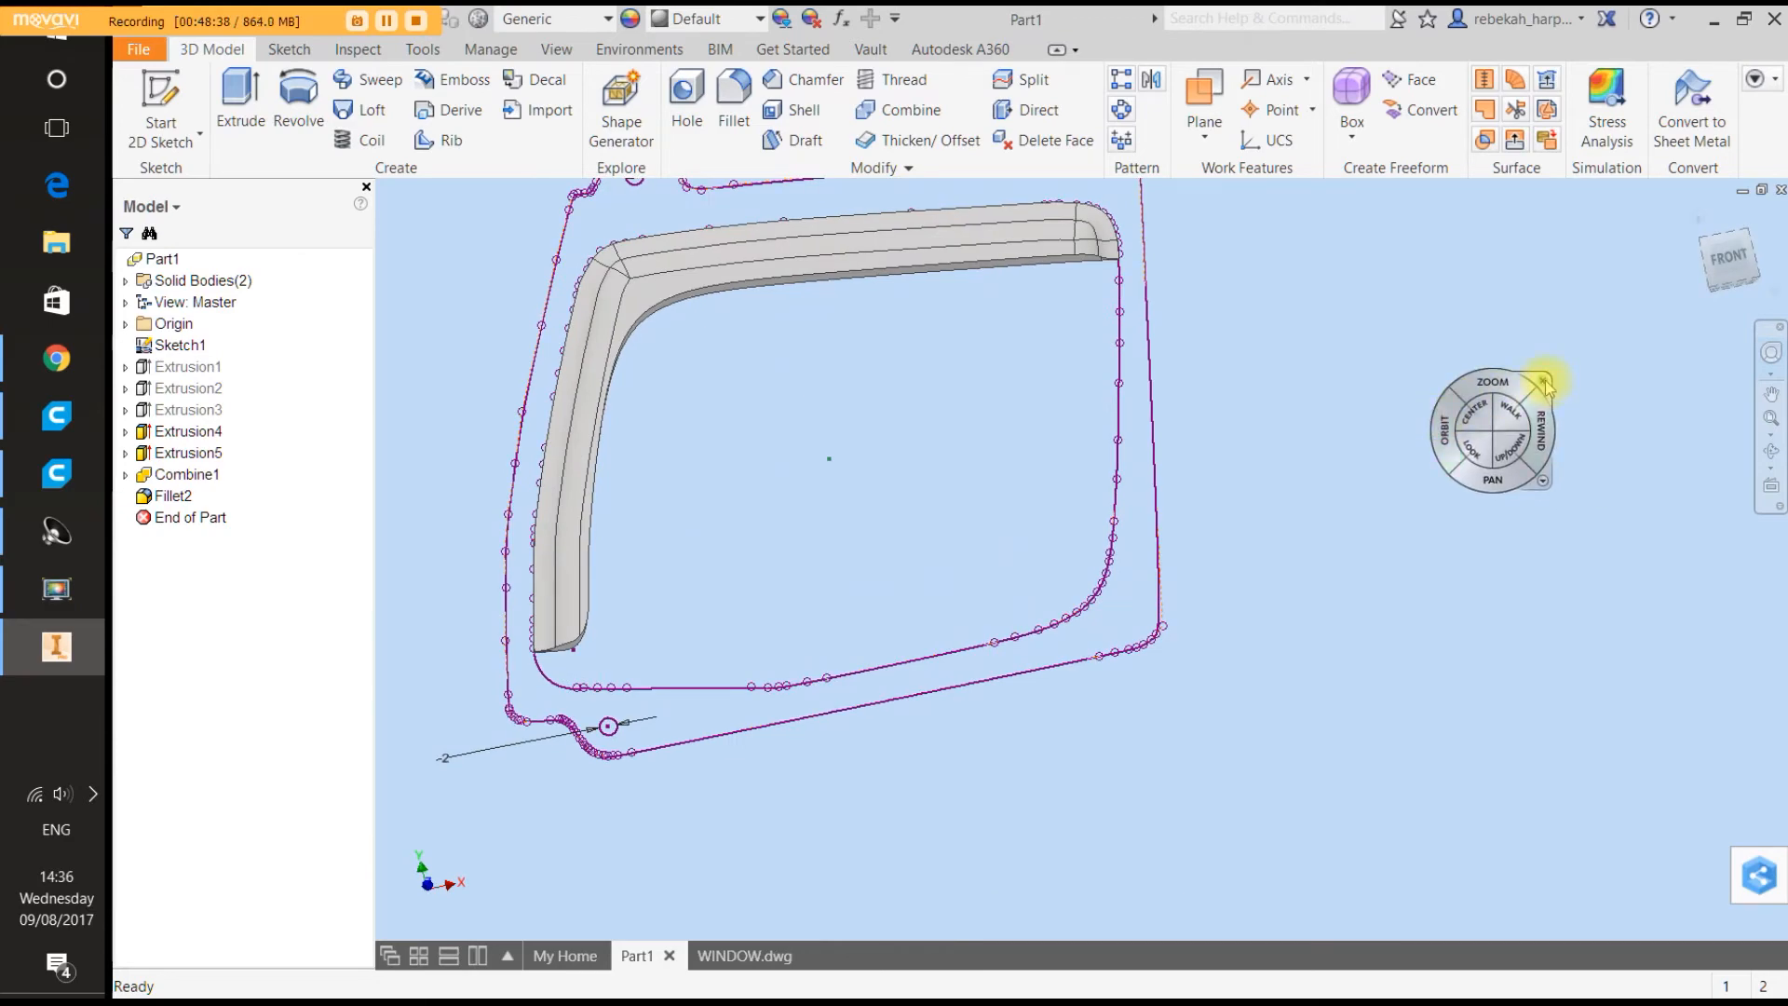
pyautogui.moveTo(1437, 419)
pyautogui.mouseDown()
pyautogui.moveTo(1431, 255)
pyautogui.moveTo(1304, 284)
pyautogui.mouseUp()
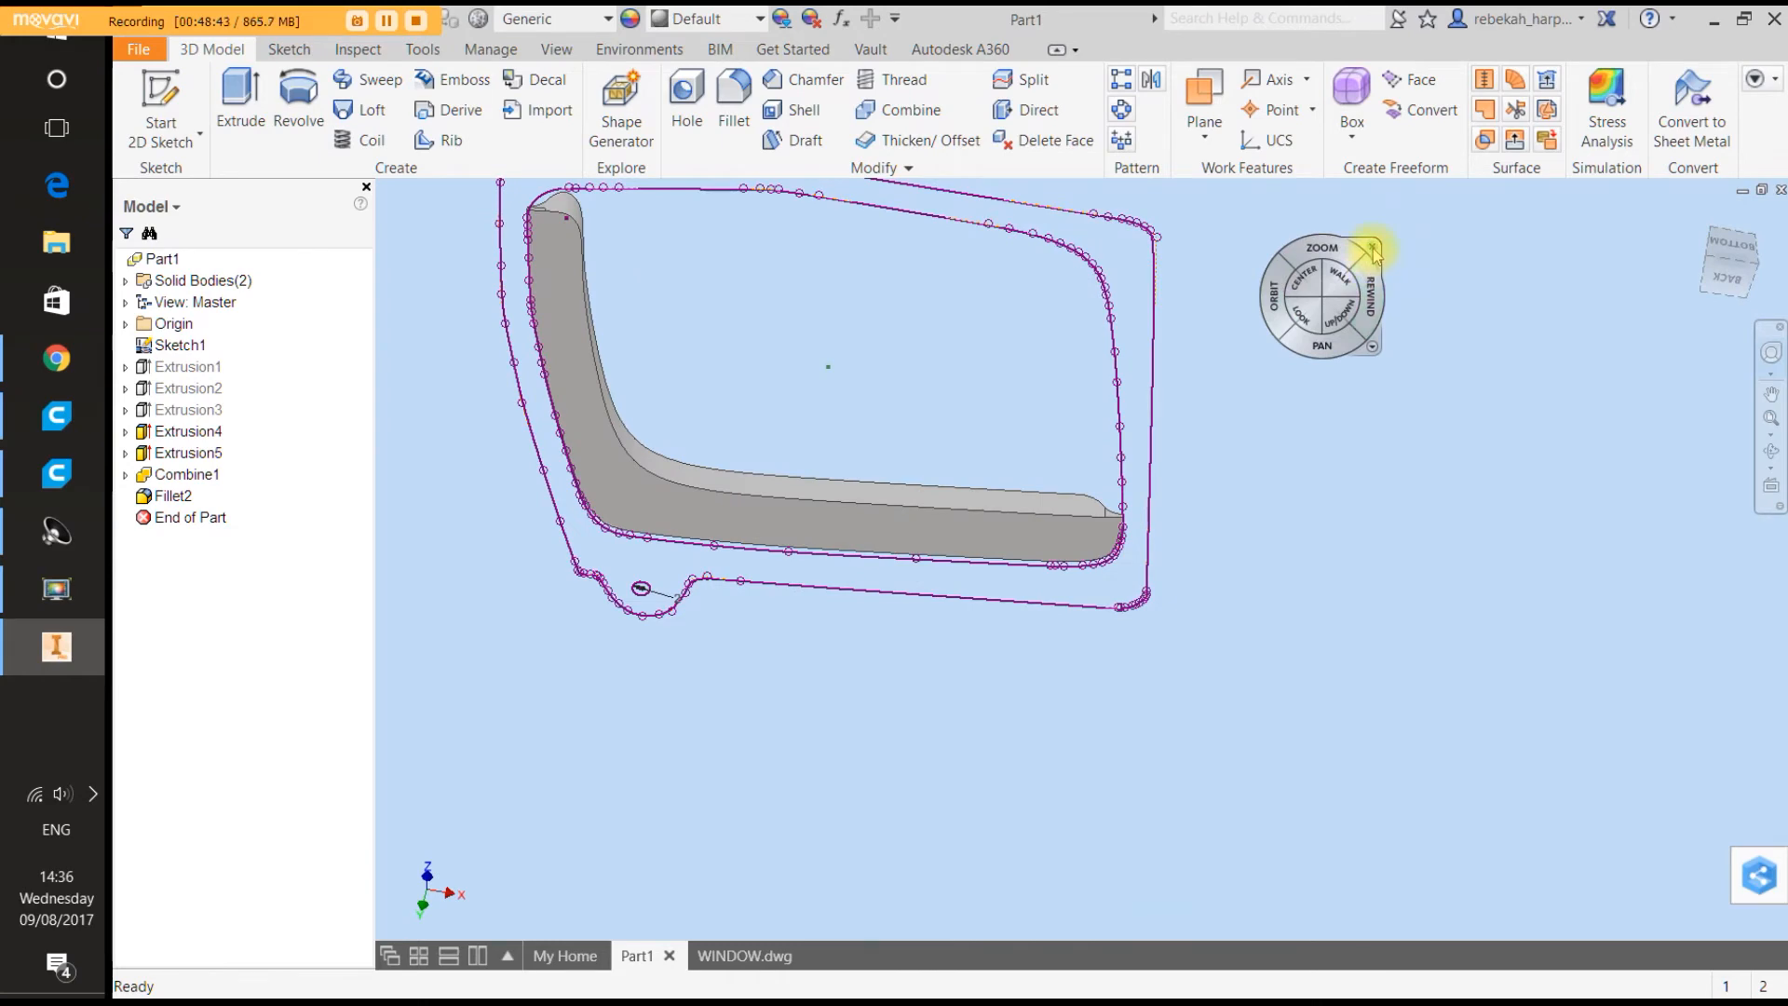
pyautogui.click(1373, 248)
pyautogui.click(1203, 90)
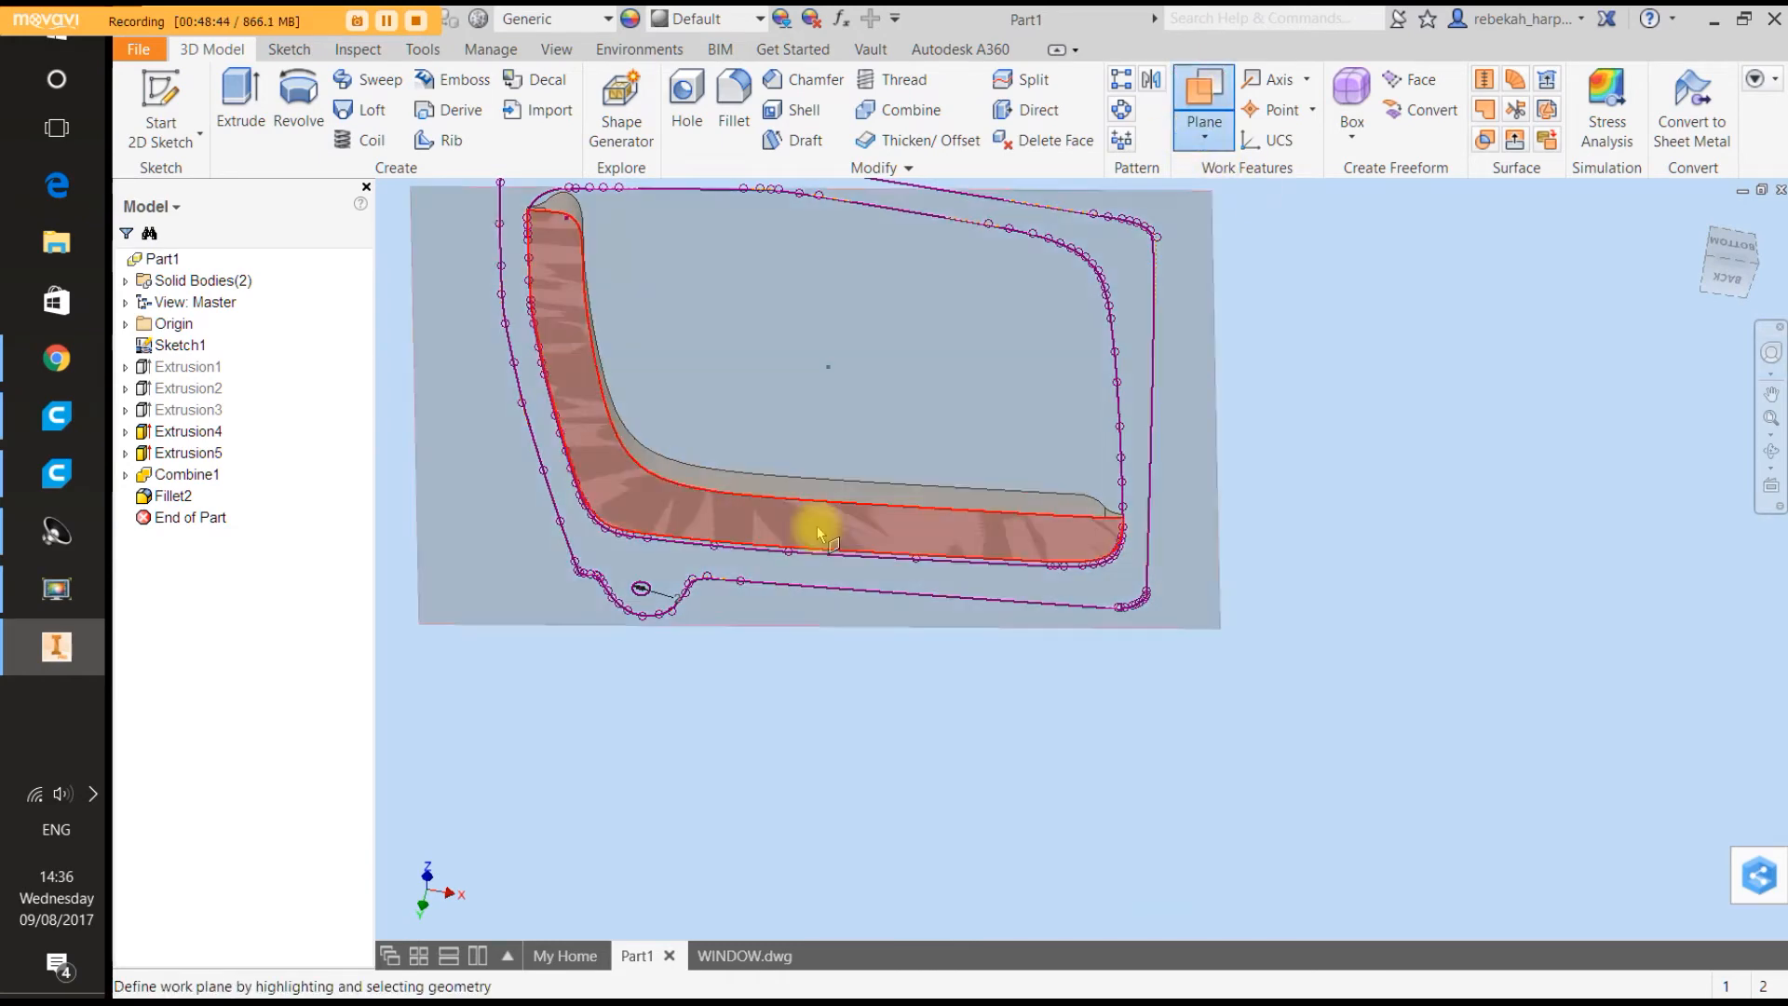
pyautogui.click(819, 532)
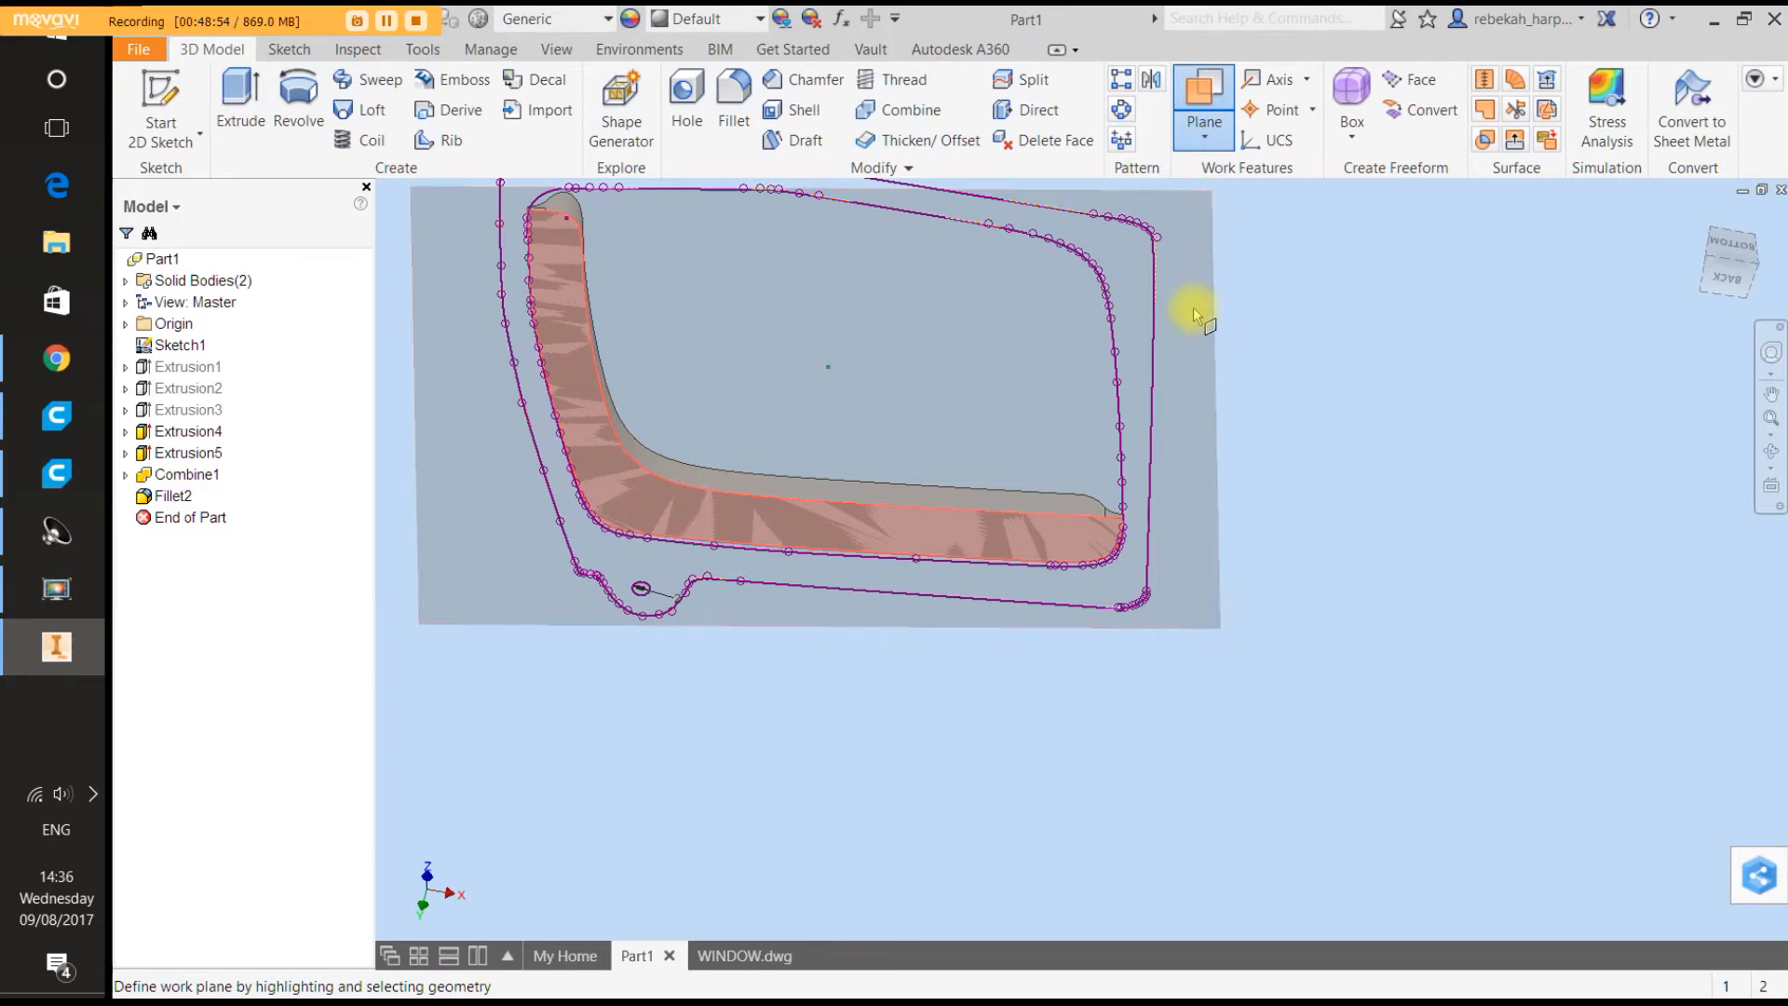
pyautogui.click(1050, 521)
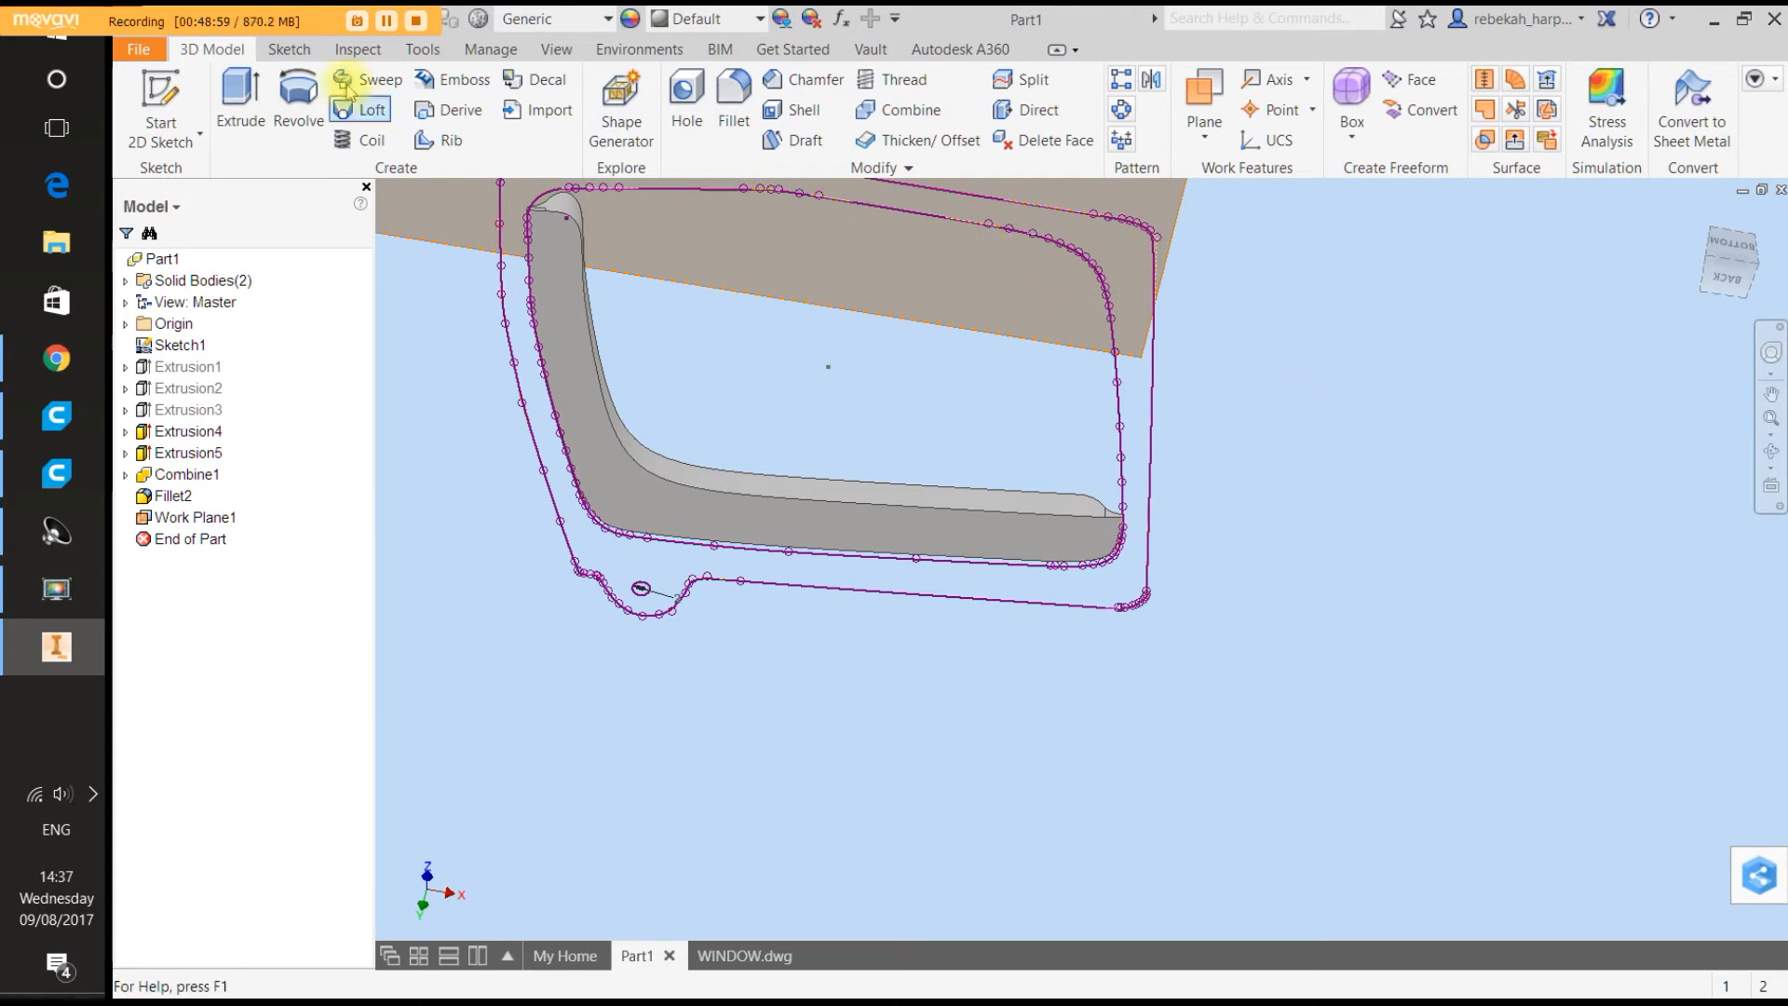
pyautogui.rightClick(725, 328)
pyautogui.click(652, 334)
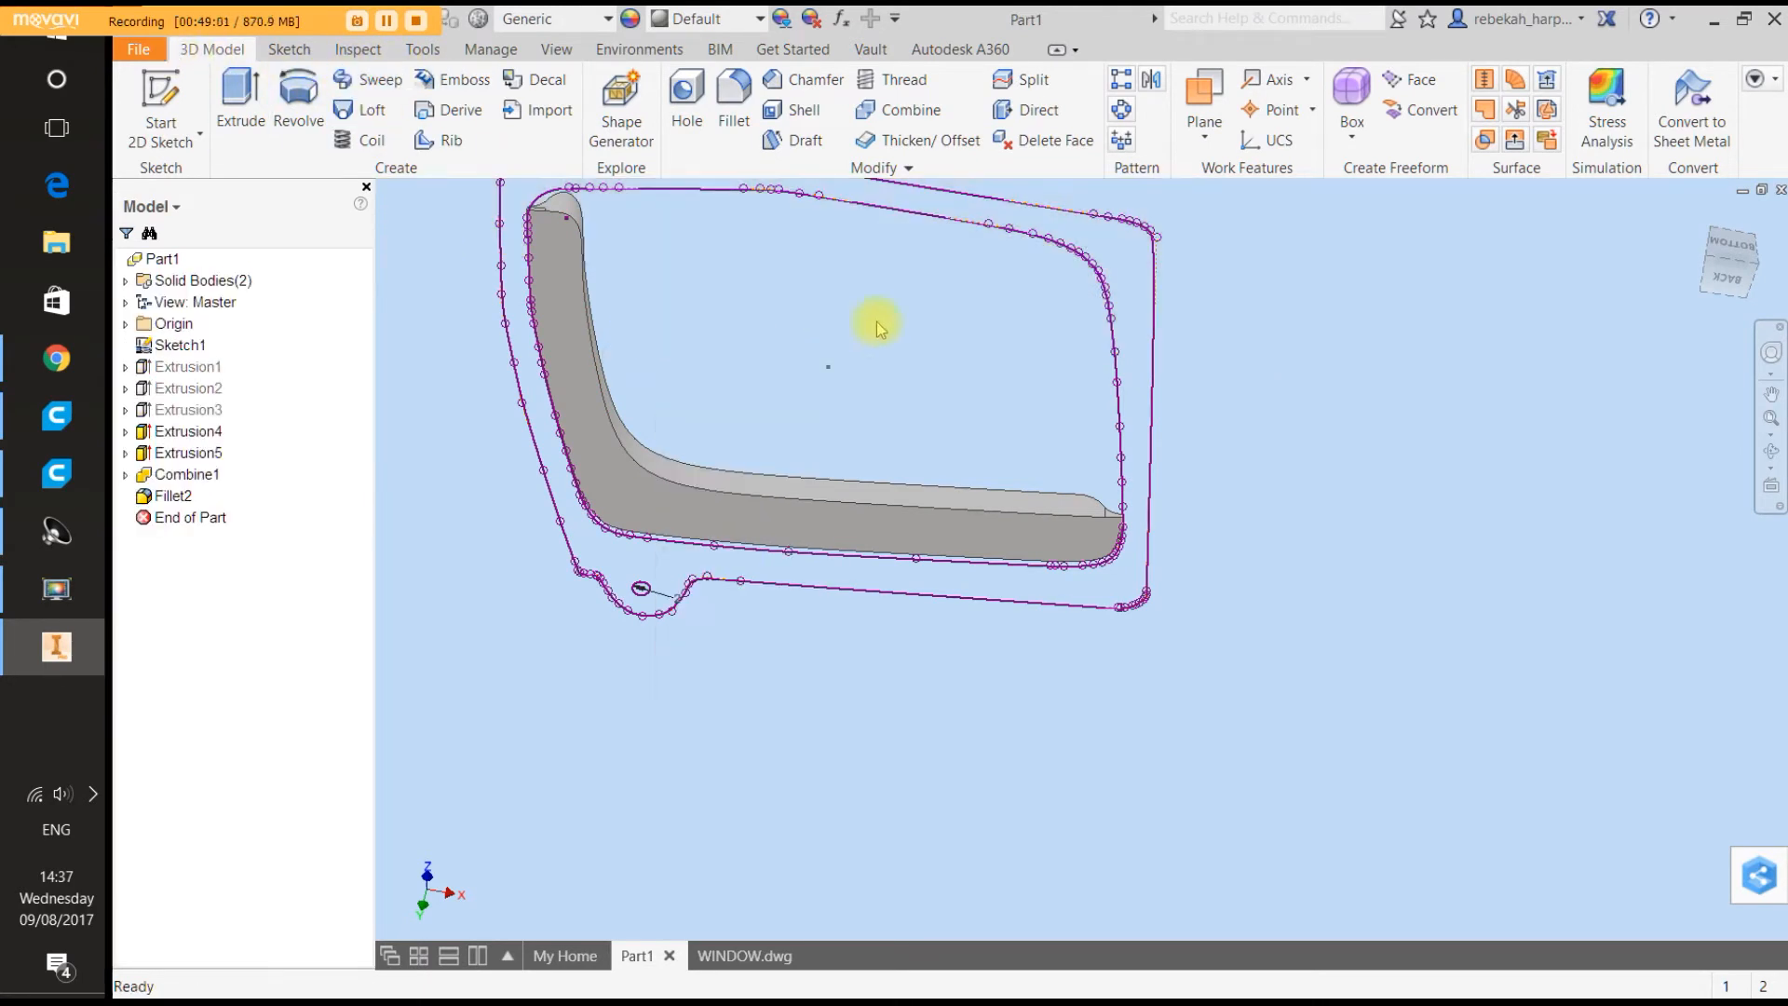
# Create a work plane offset 0 mm from the moulding's flat back face.
pyautogui.click(1204, 136)
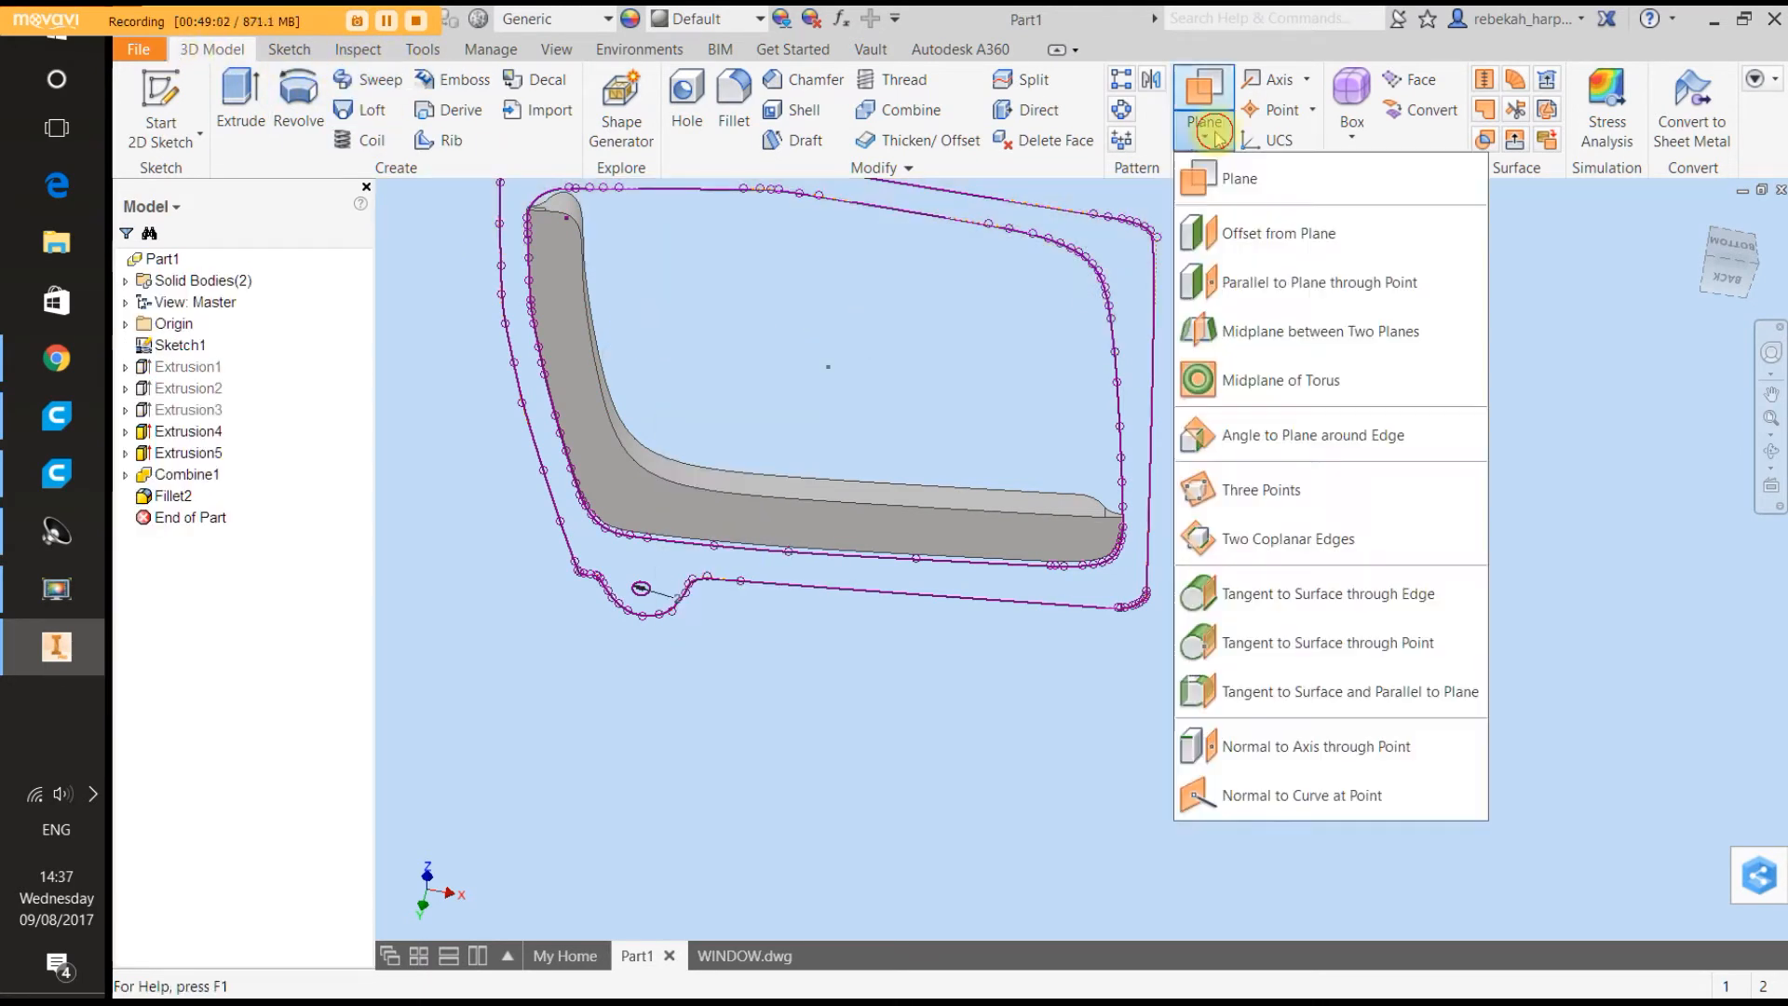
pyautogui.click(1277, 257)
pyautogui.click(978, 527)
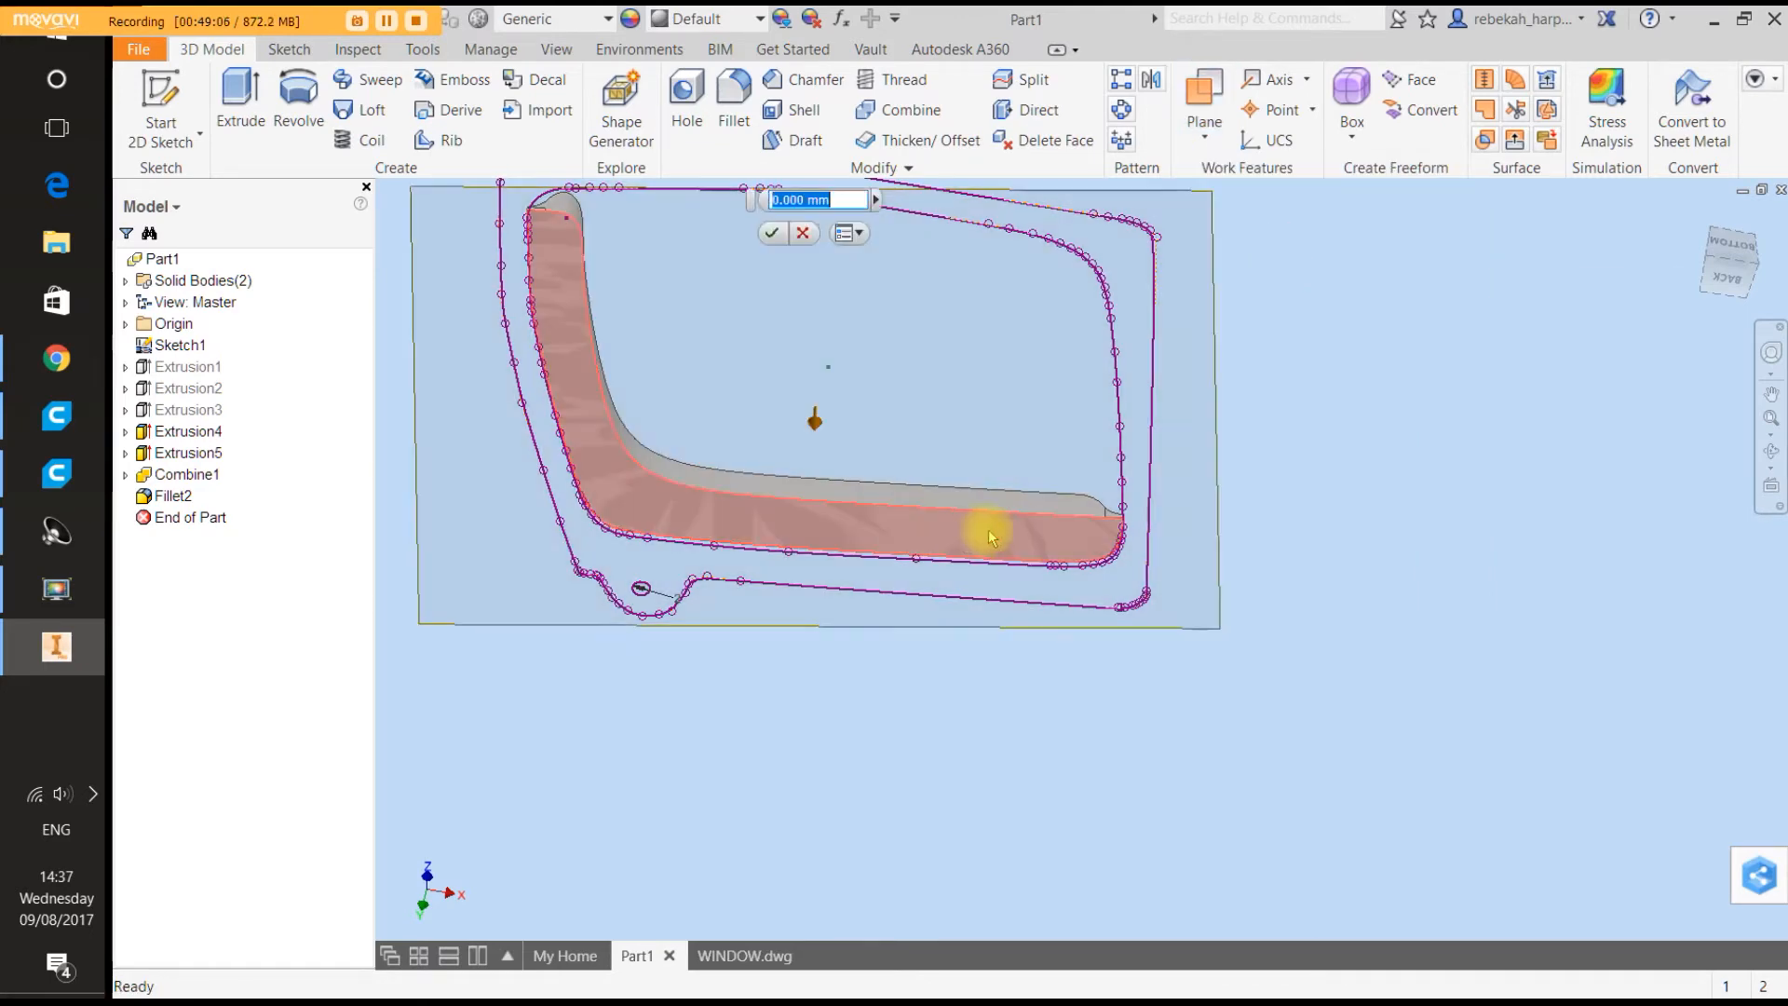
pyautogui.click(772, 234)
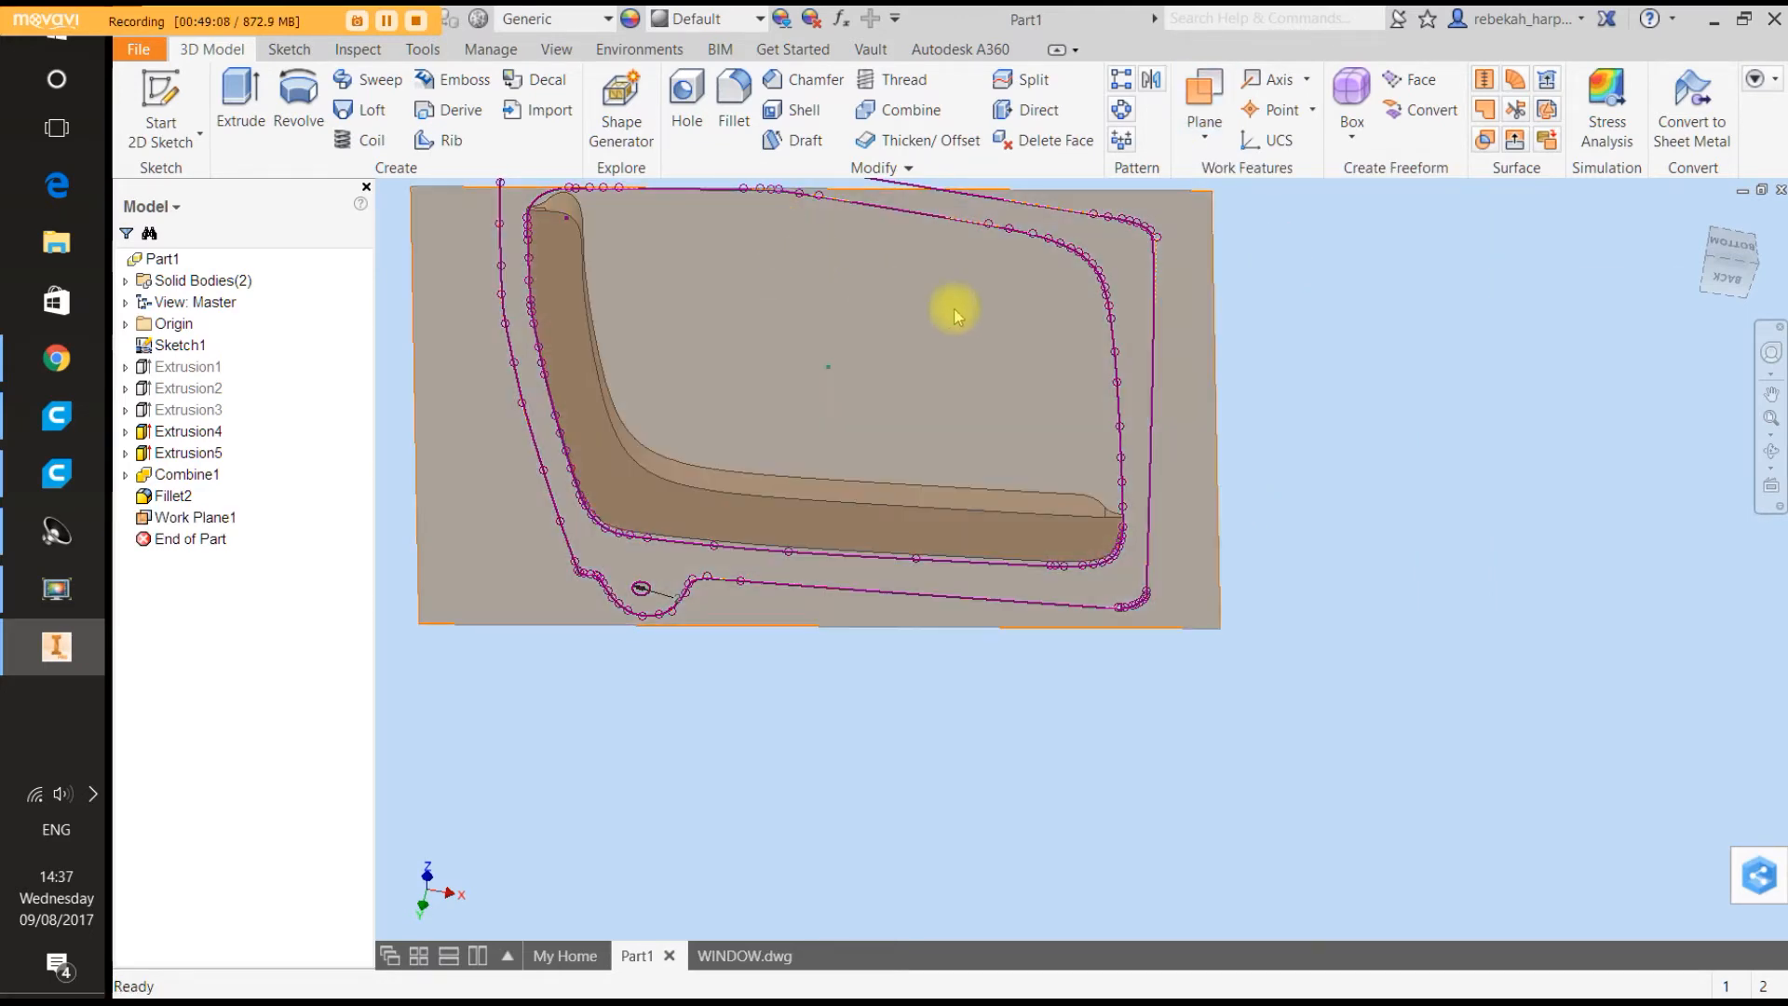
# Start a new 2D sketch on the work plane lying on the moulding's back face.
pyautogui.click(1770, 359)
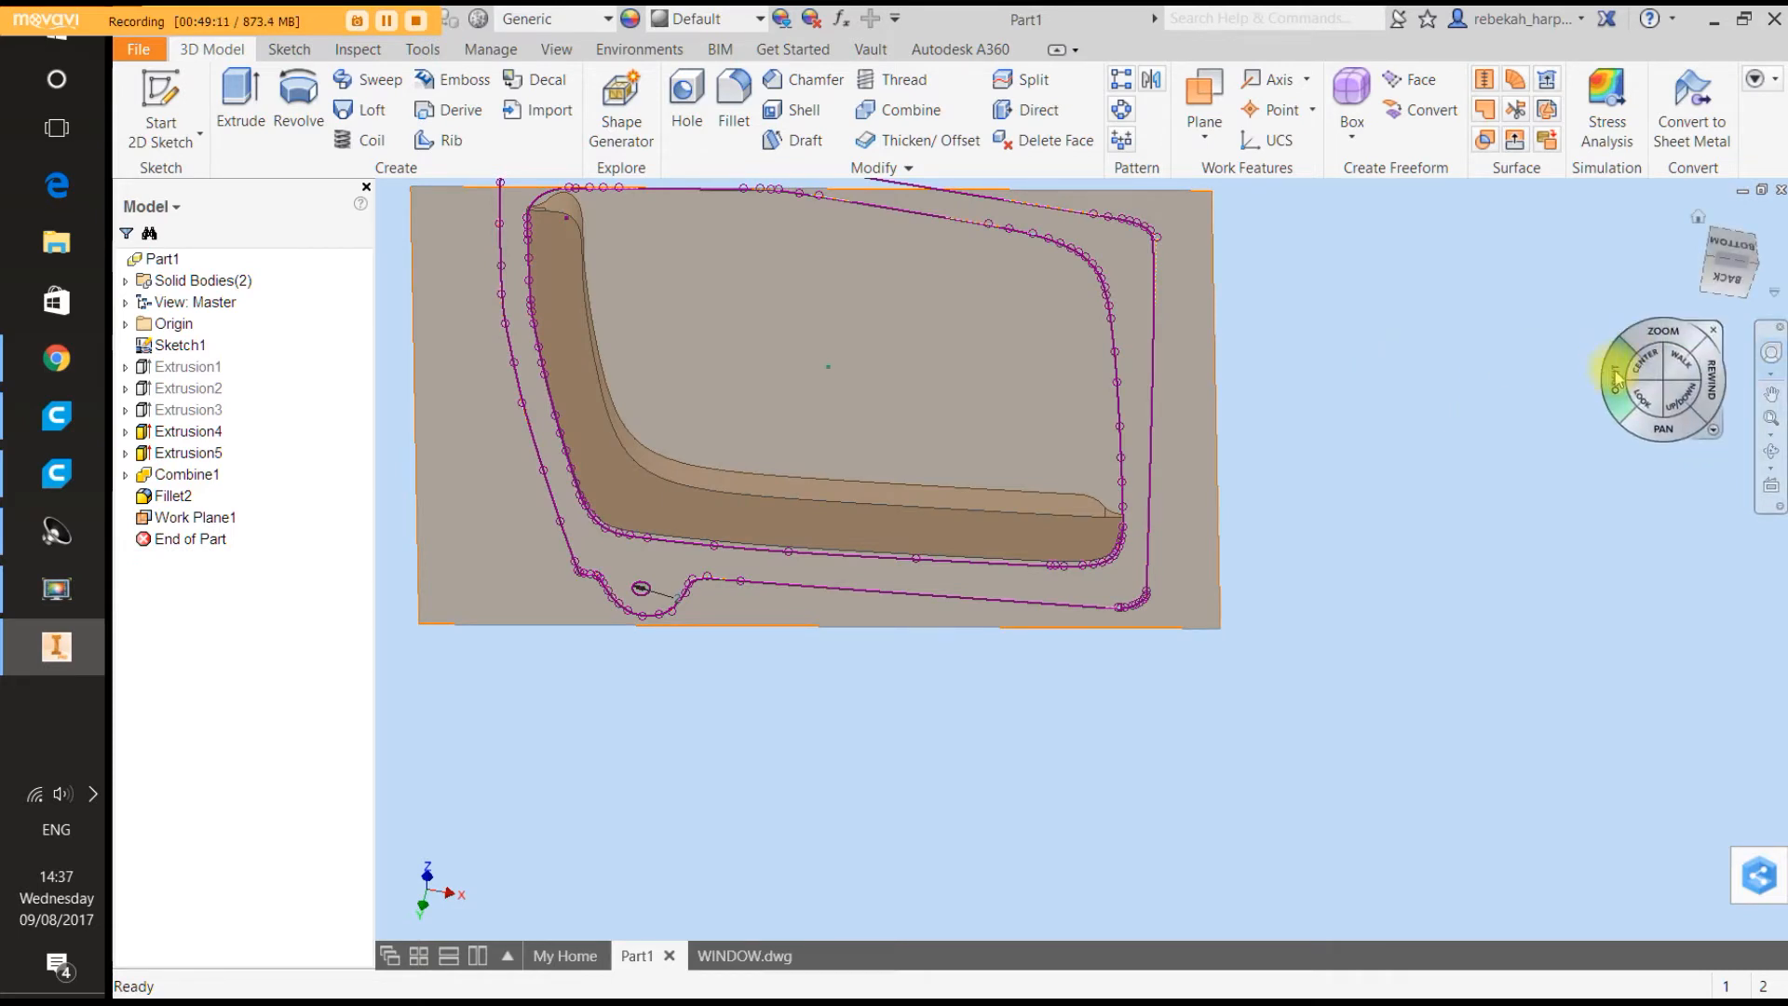
pyautogui.moveTo(1616, 377); pyautogui.dragTo(1617, 356)
pyautogui.scroll(3, 1546, 380)
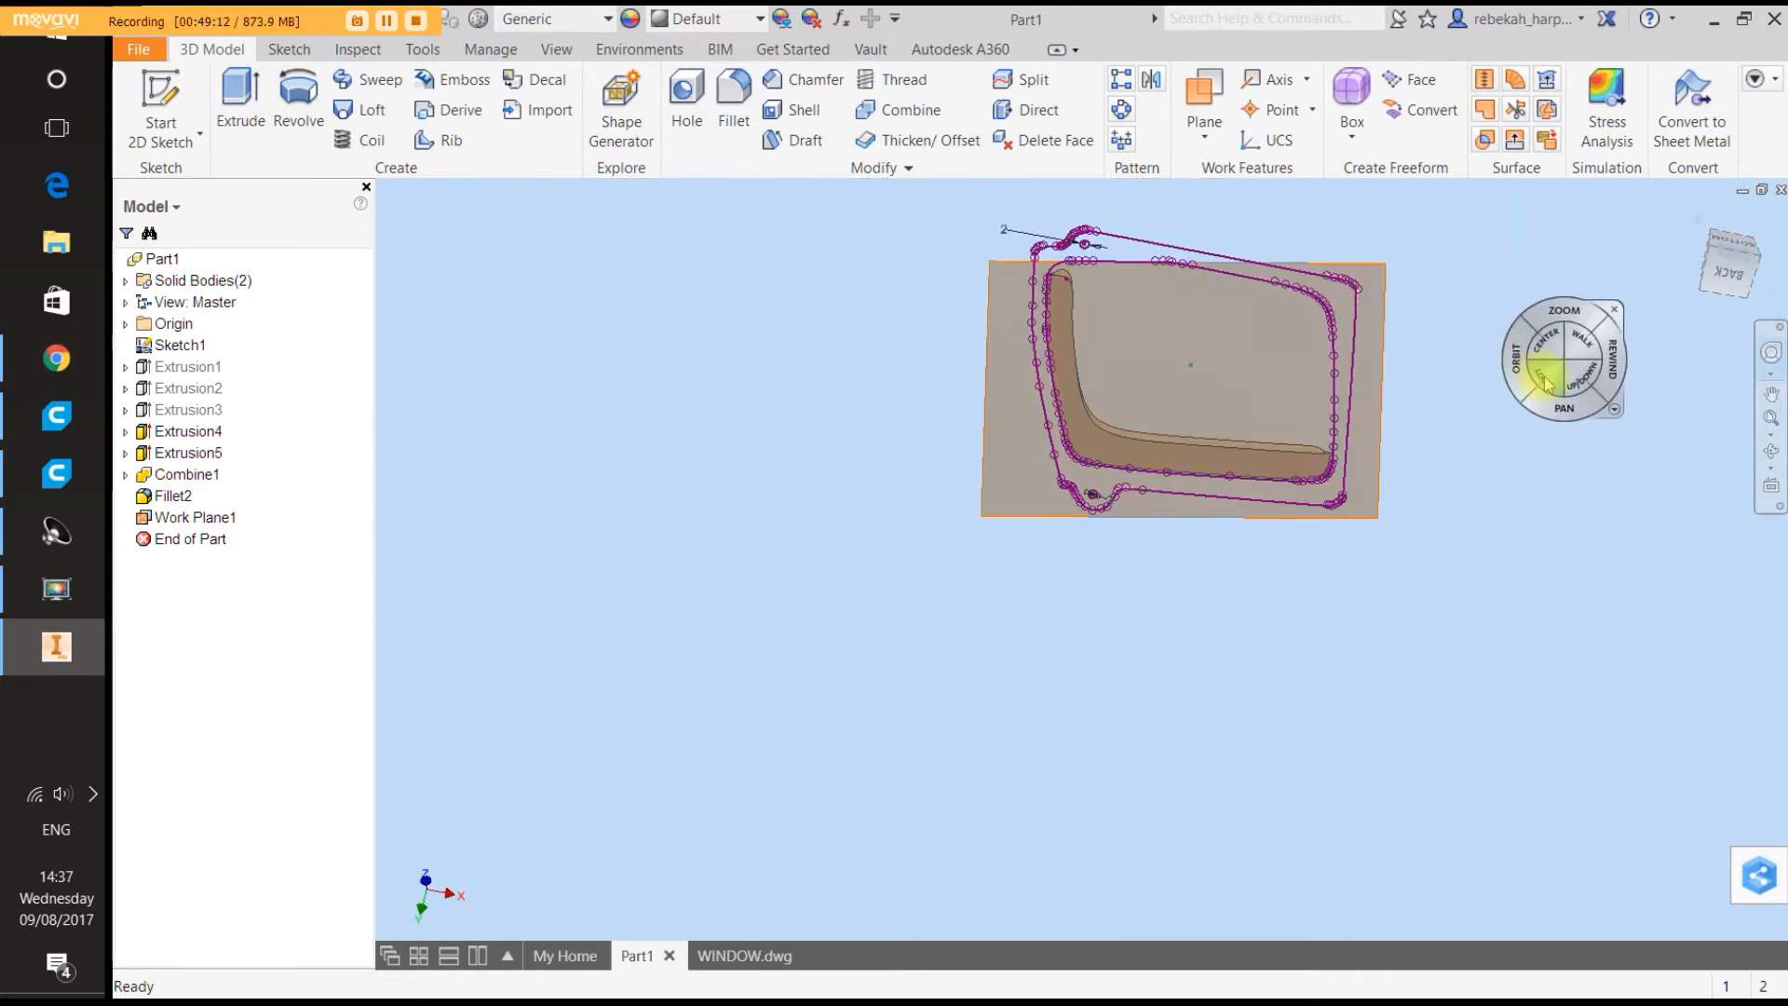
pyautogui.click(1625, 304)
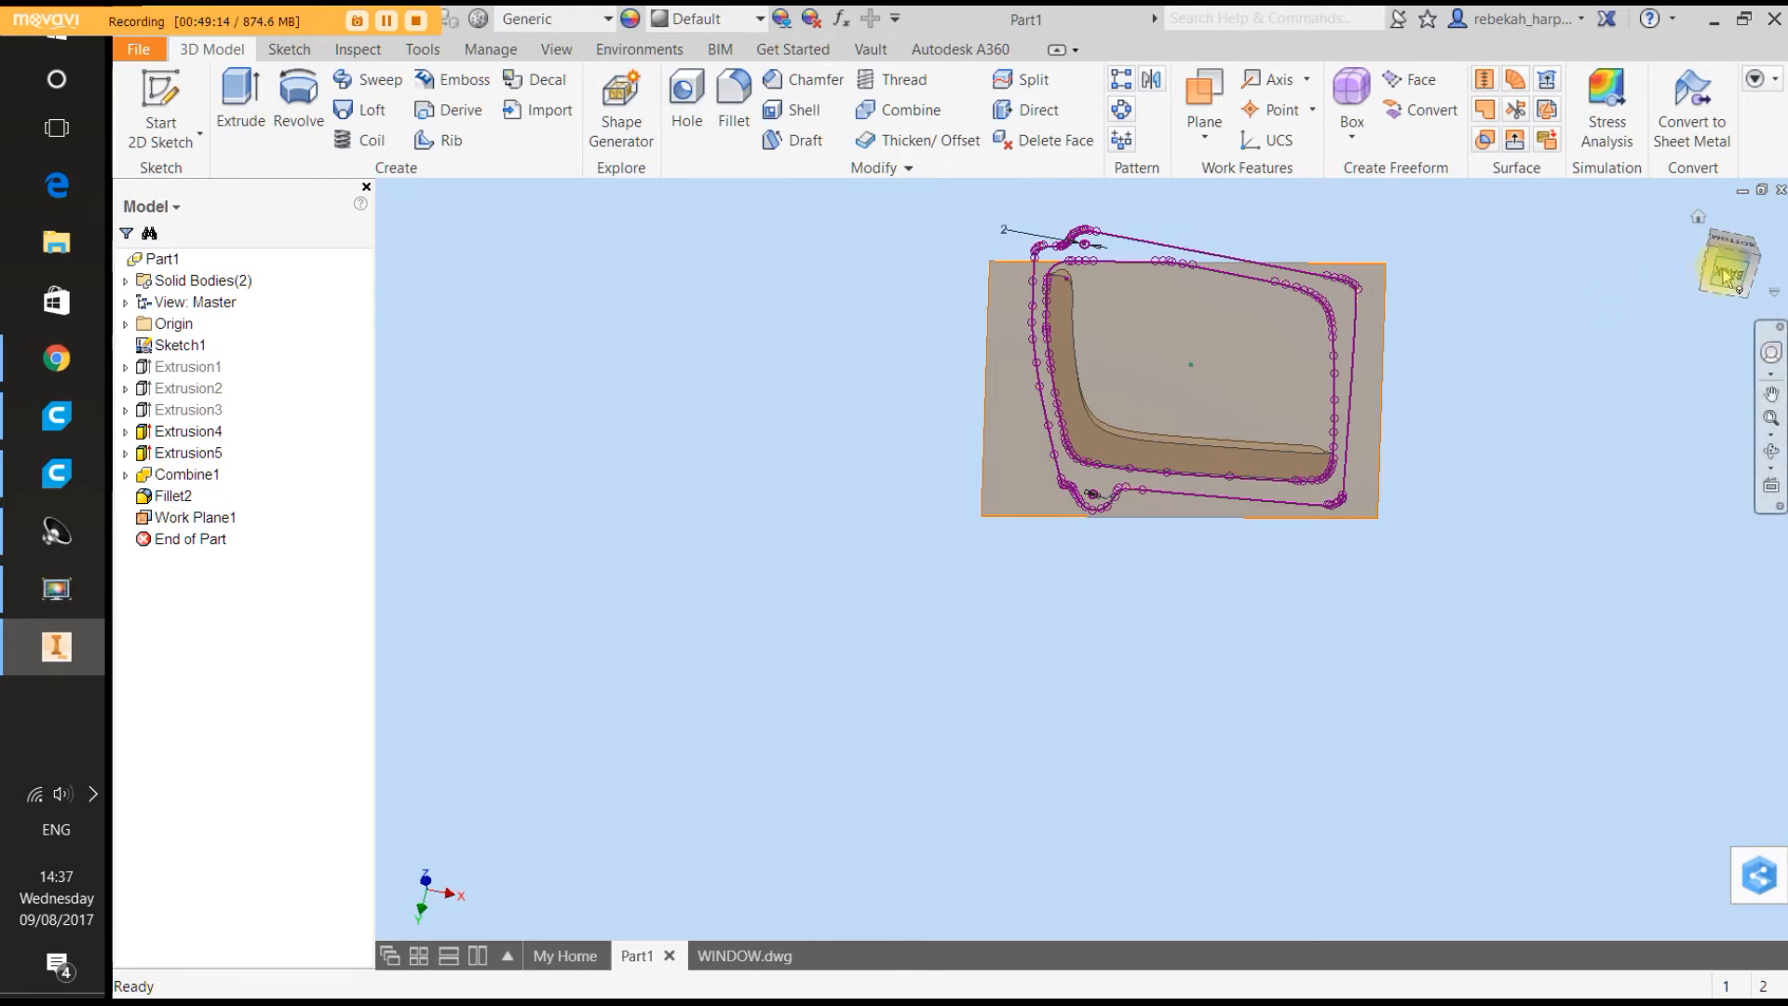
pyautogui.click(1728, 270)
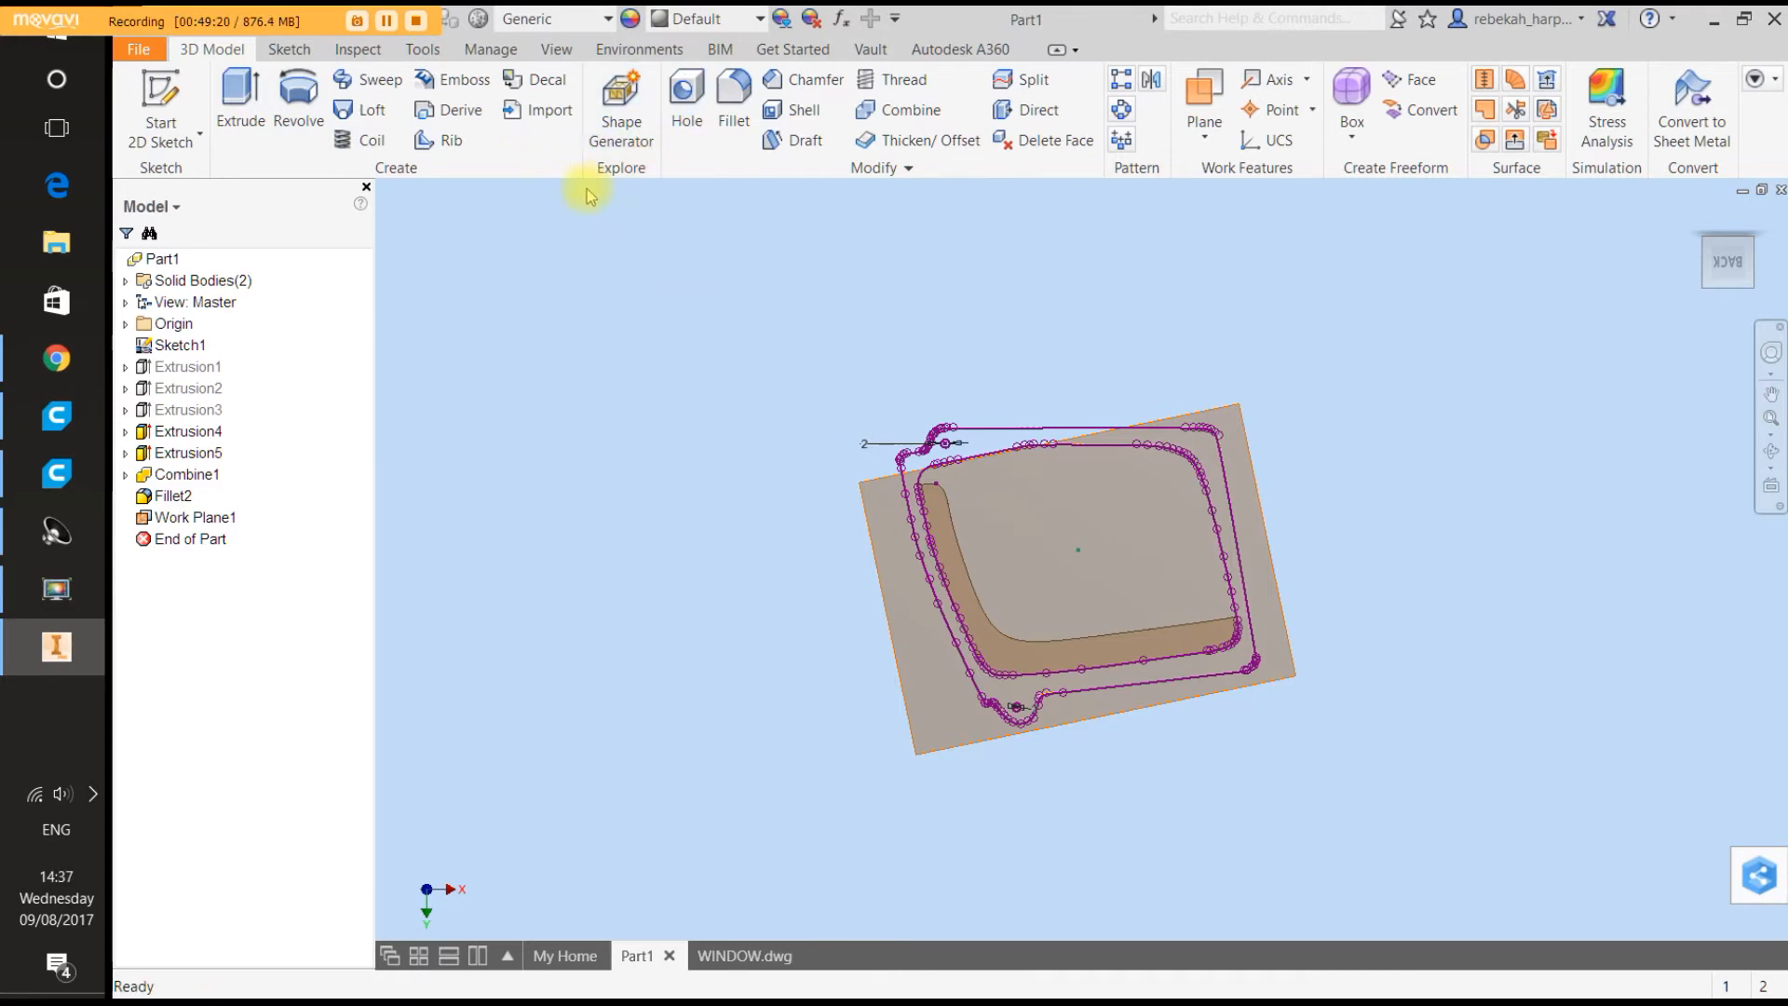
pyautogui.click(288, 49)
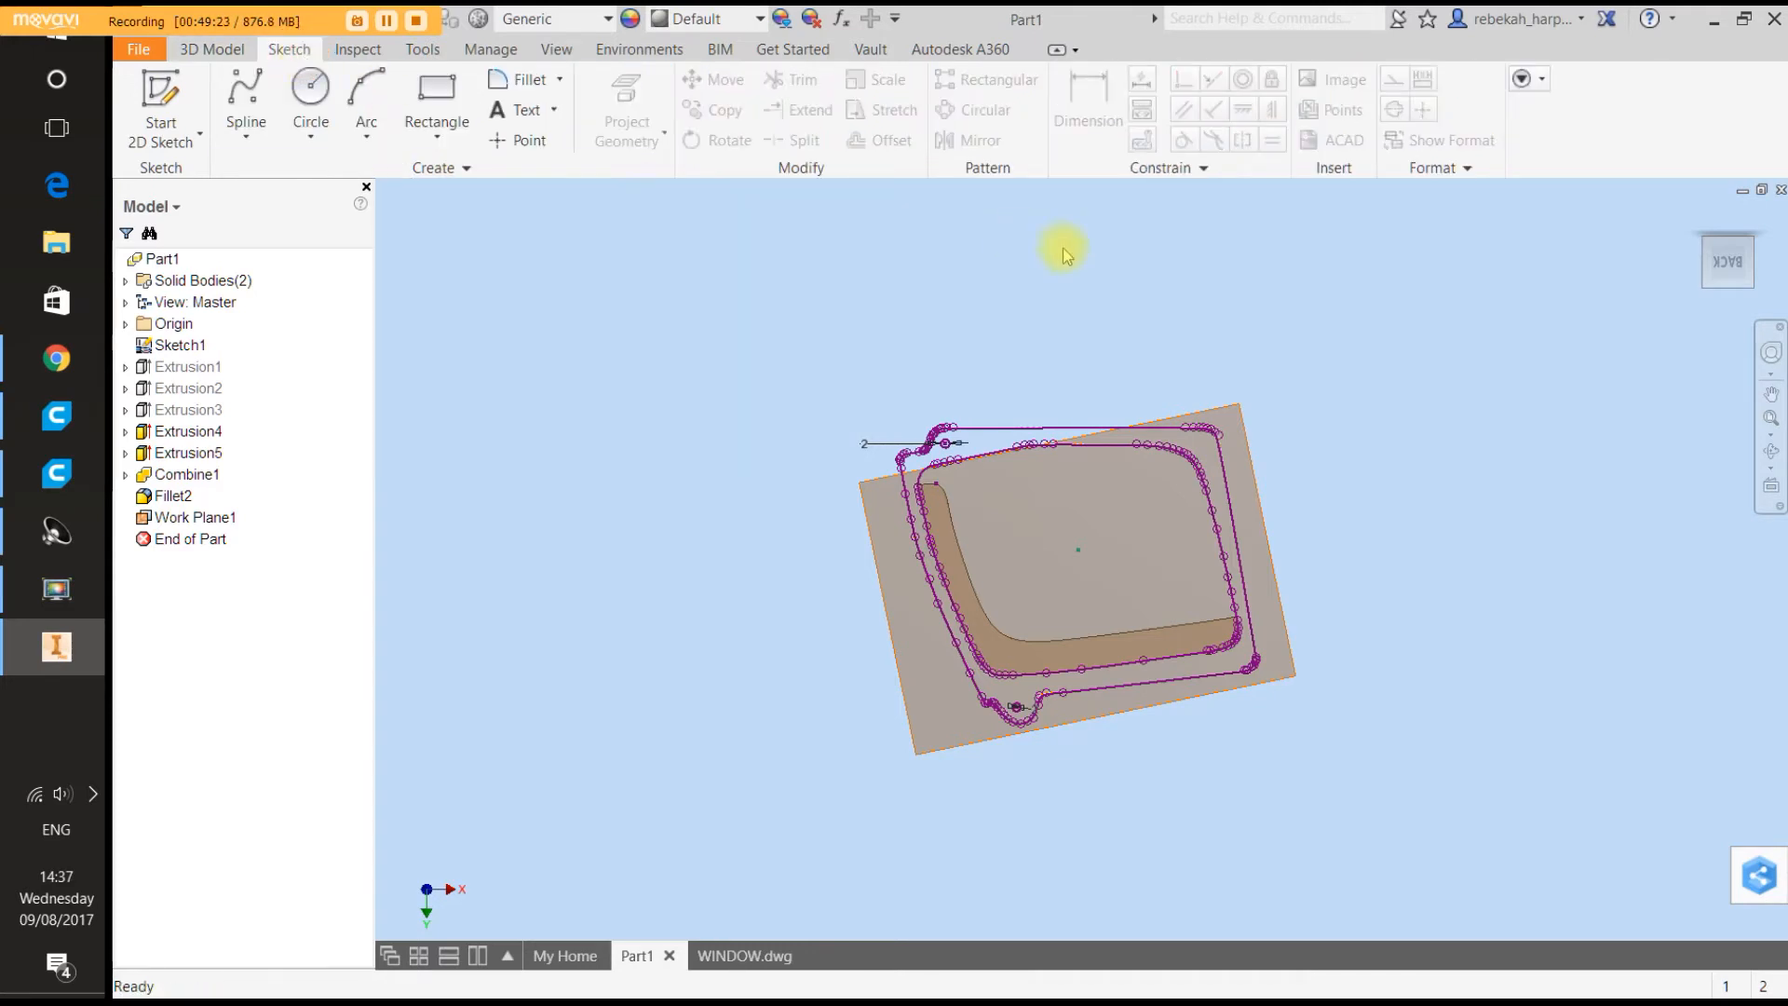
pyautogui.click(1228, 410)
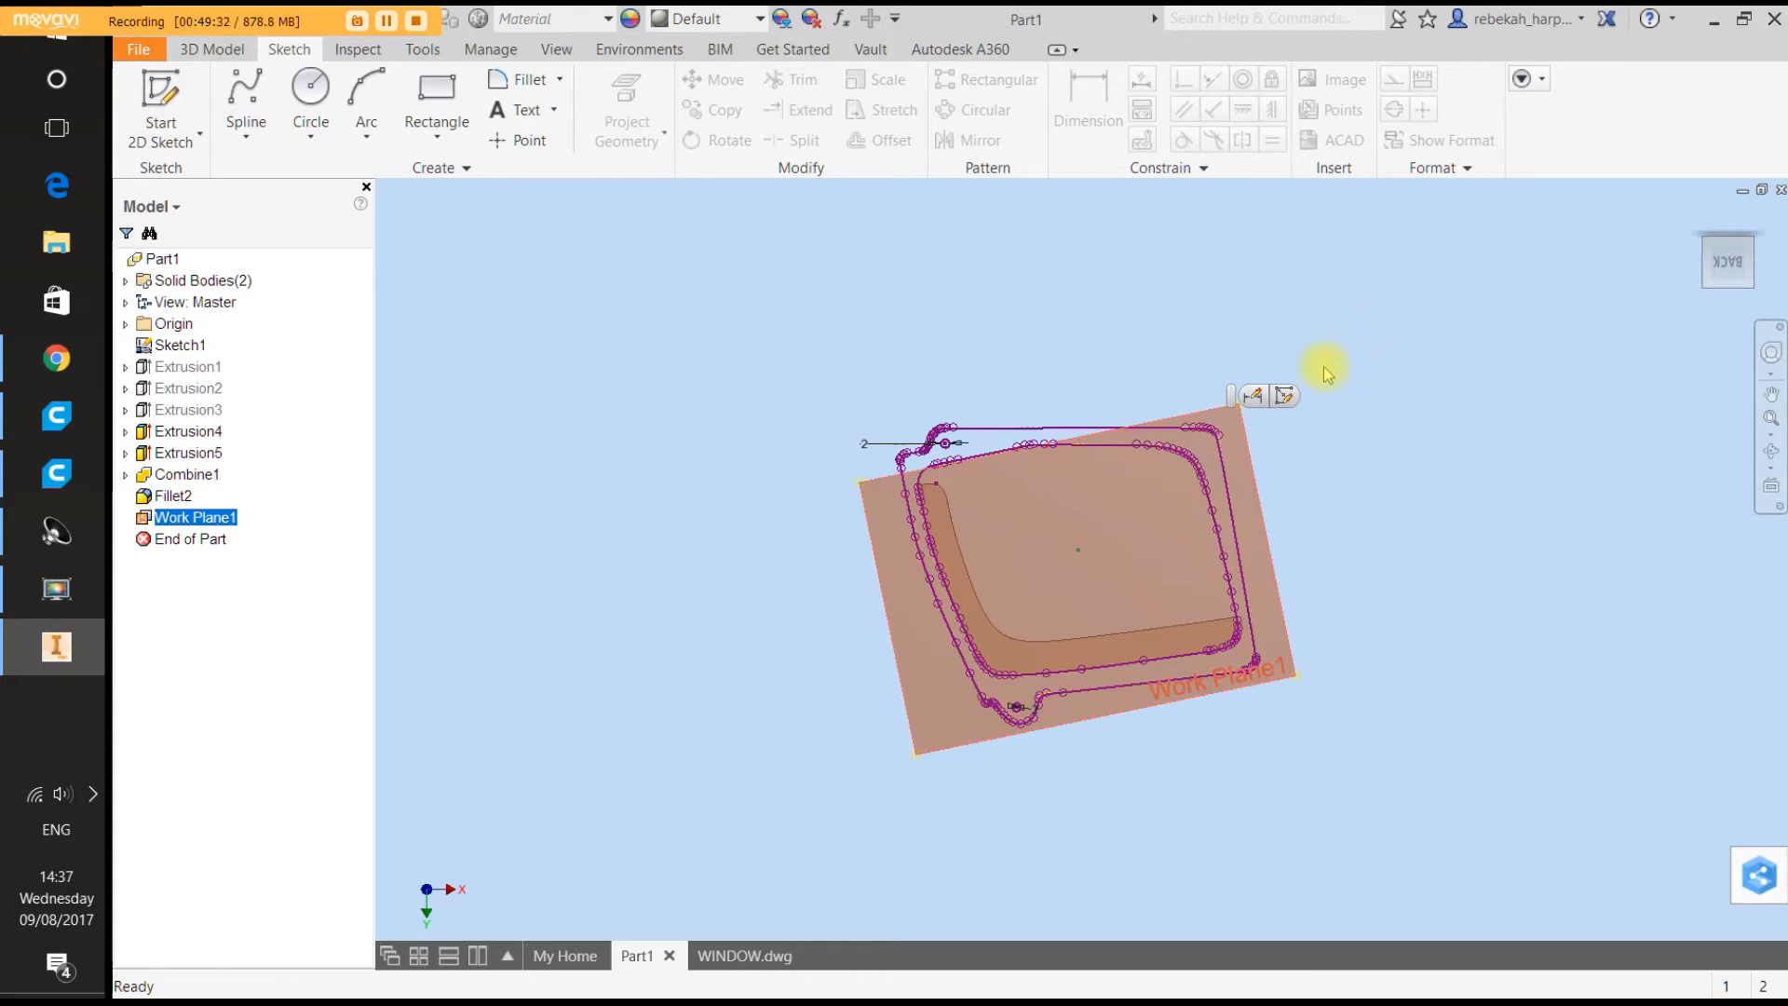
pyautogui.click(1291, 395)
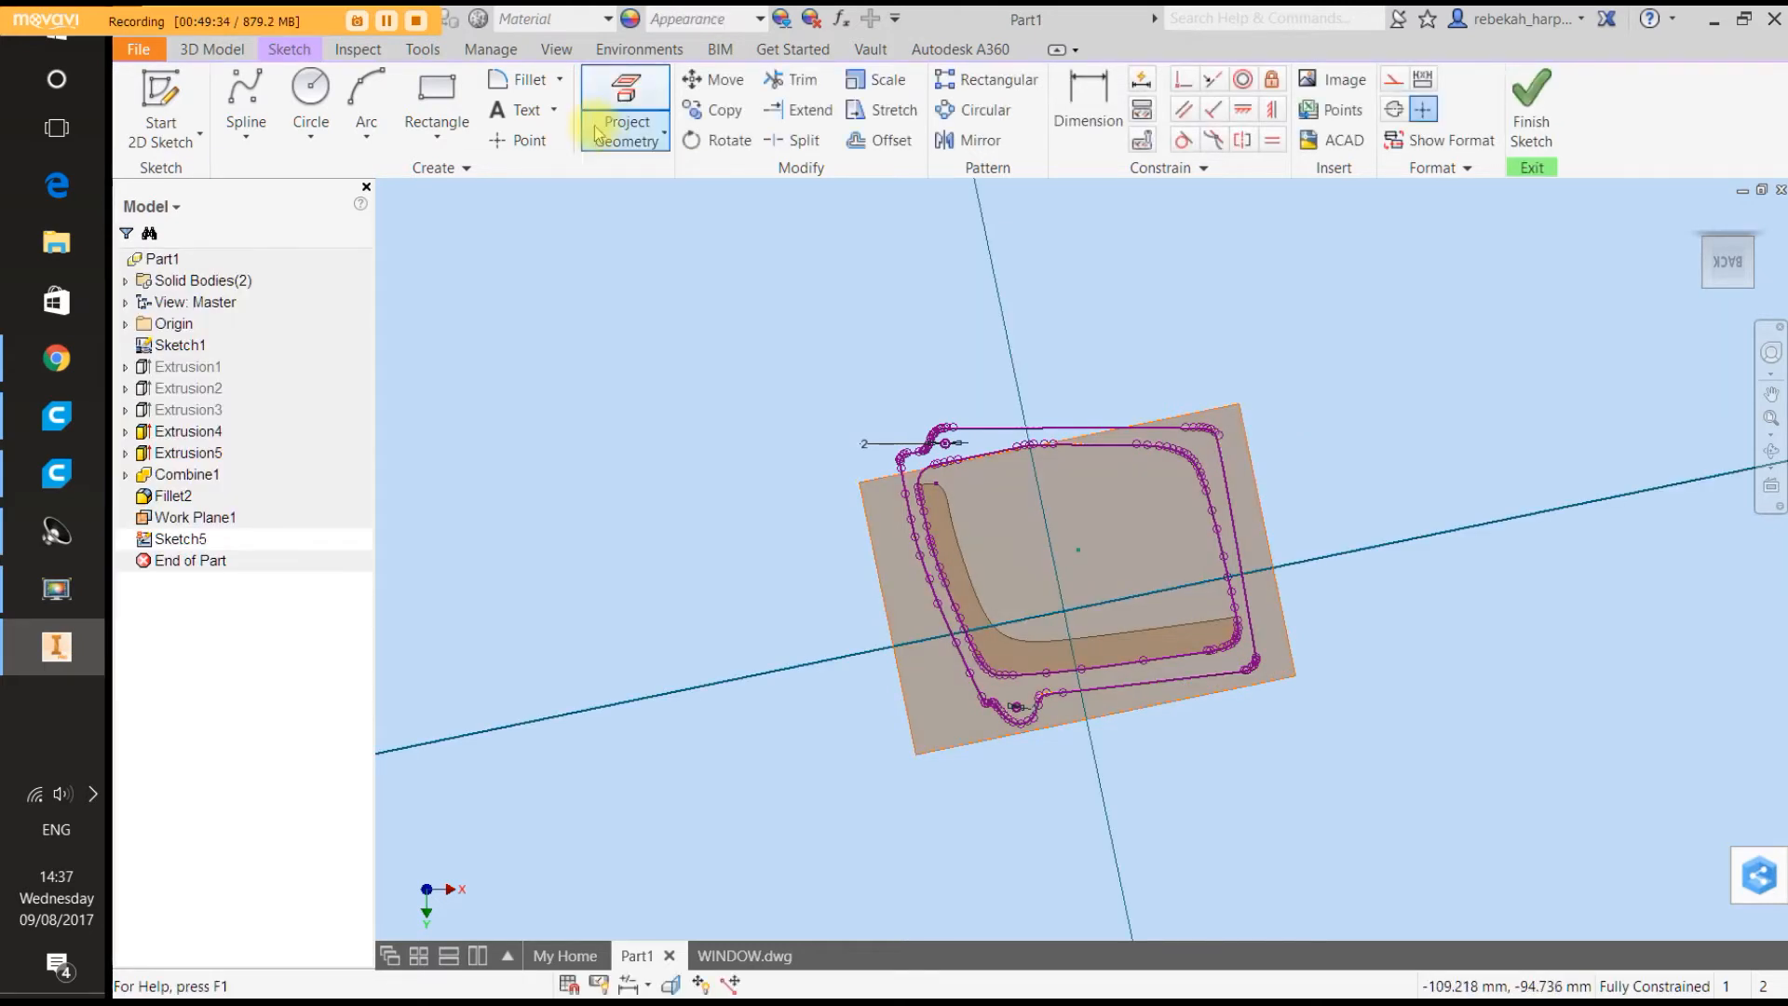
# Sketch a two-point center rectangle about 130 by 105 mm around the projected center point, enclosing the whole moulding outline.
pyautogui.click(437, 150)
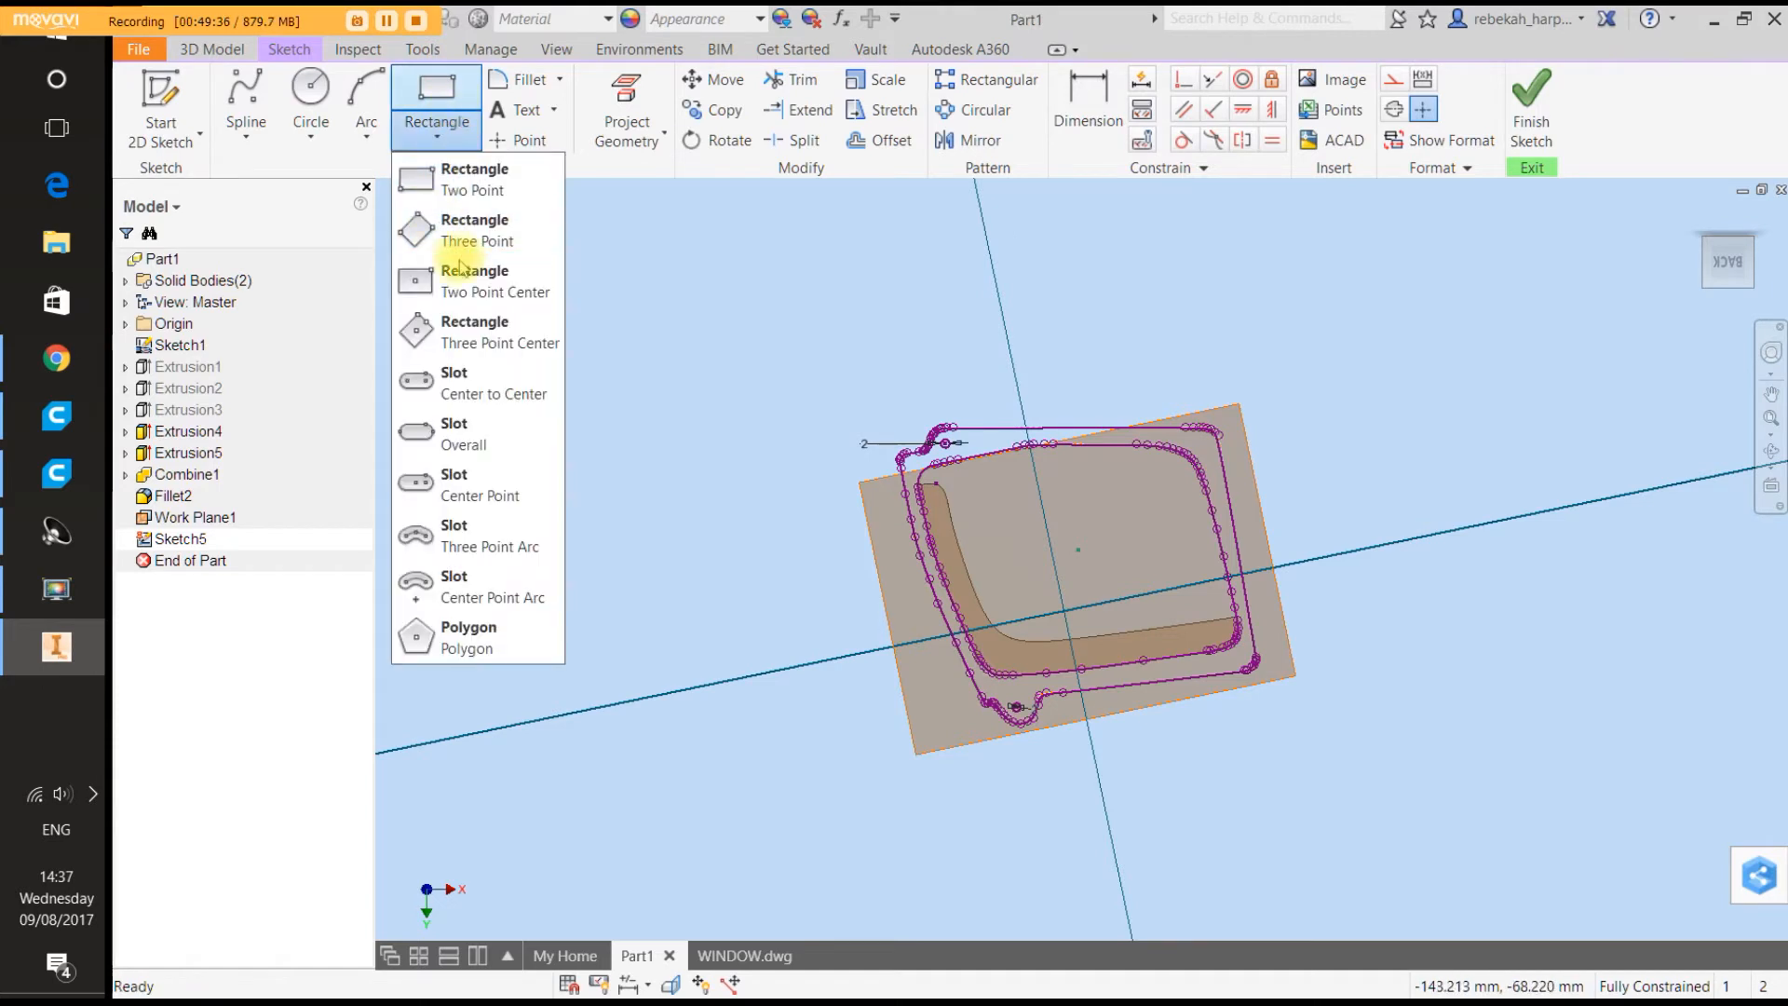
pyautogui.click(464, 292)
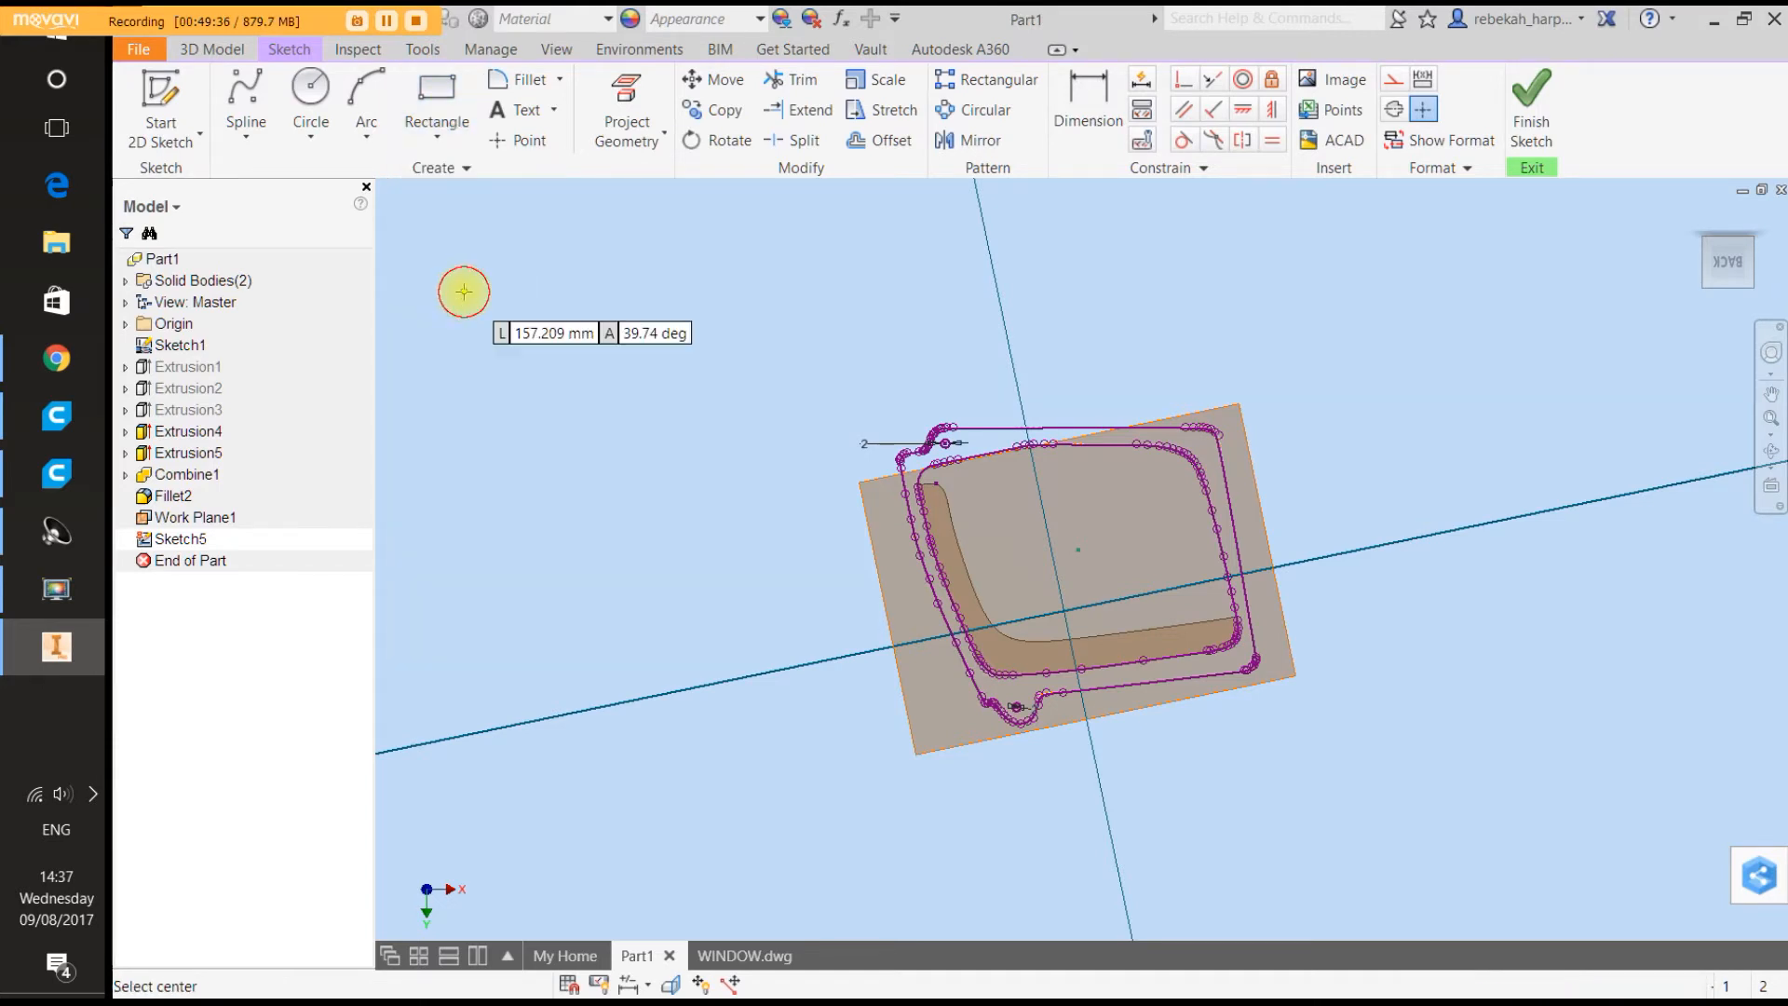
pyautogui.click(1079, 549)
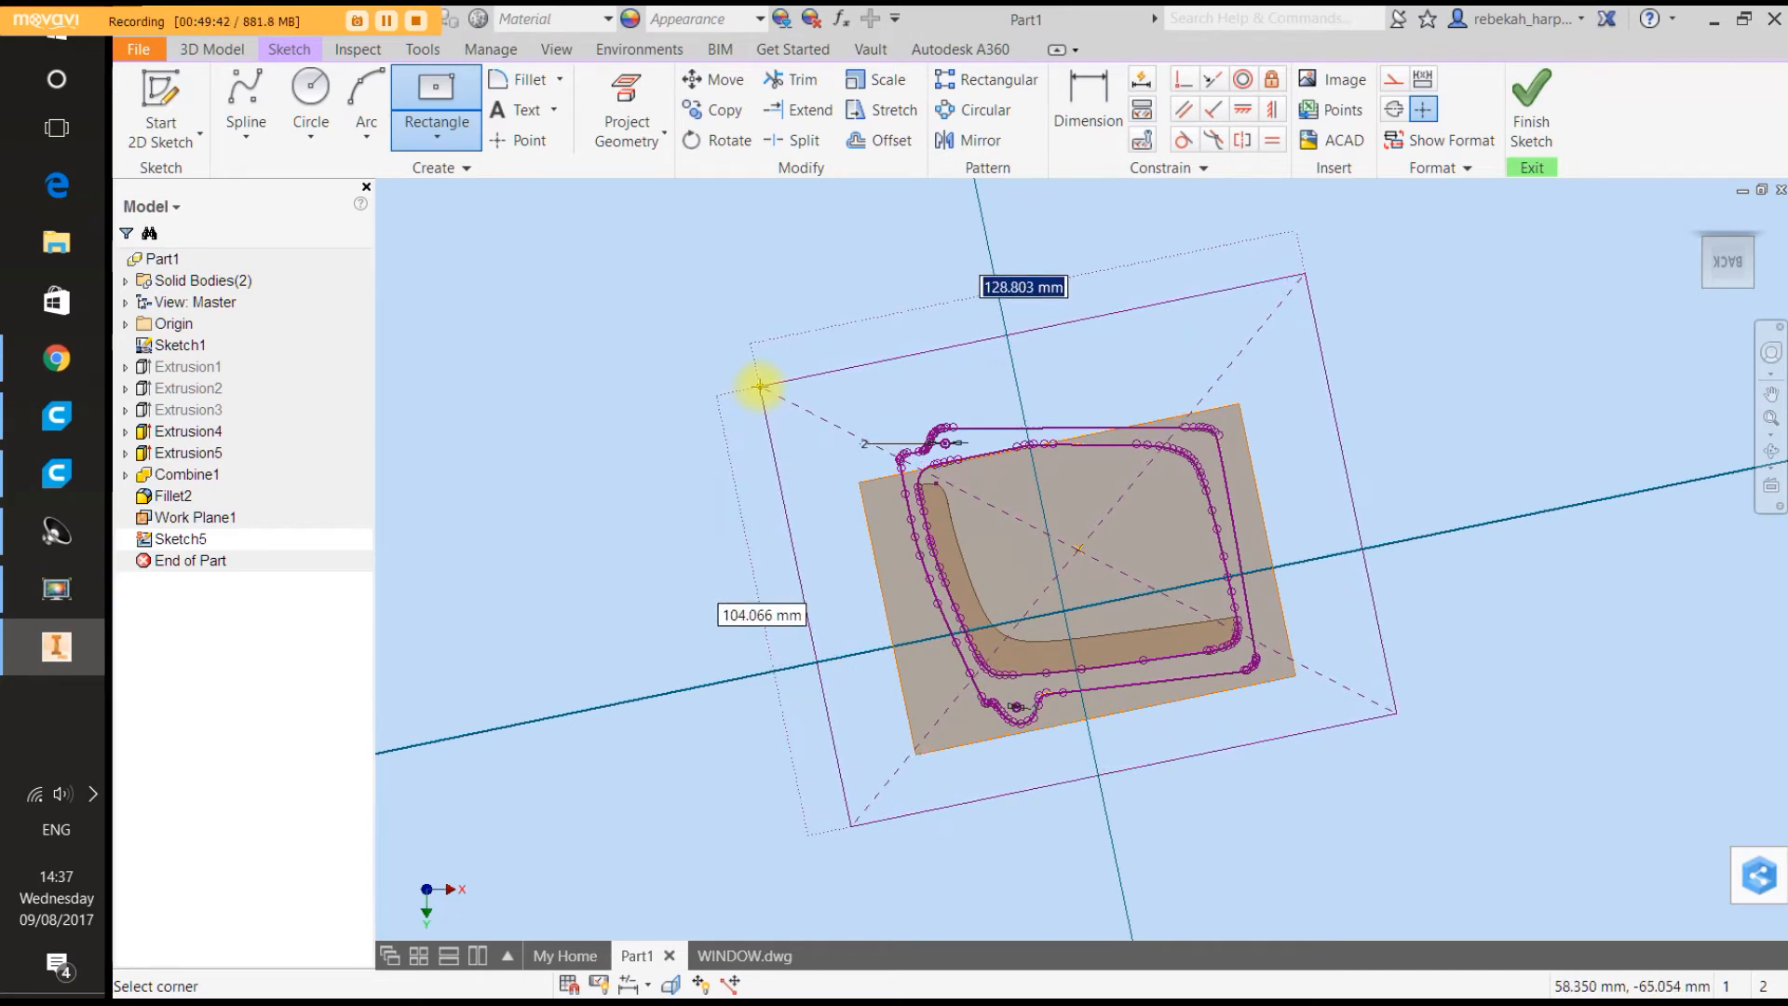
pyautogui.click(749, 377)
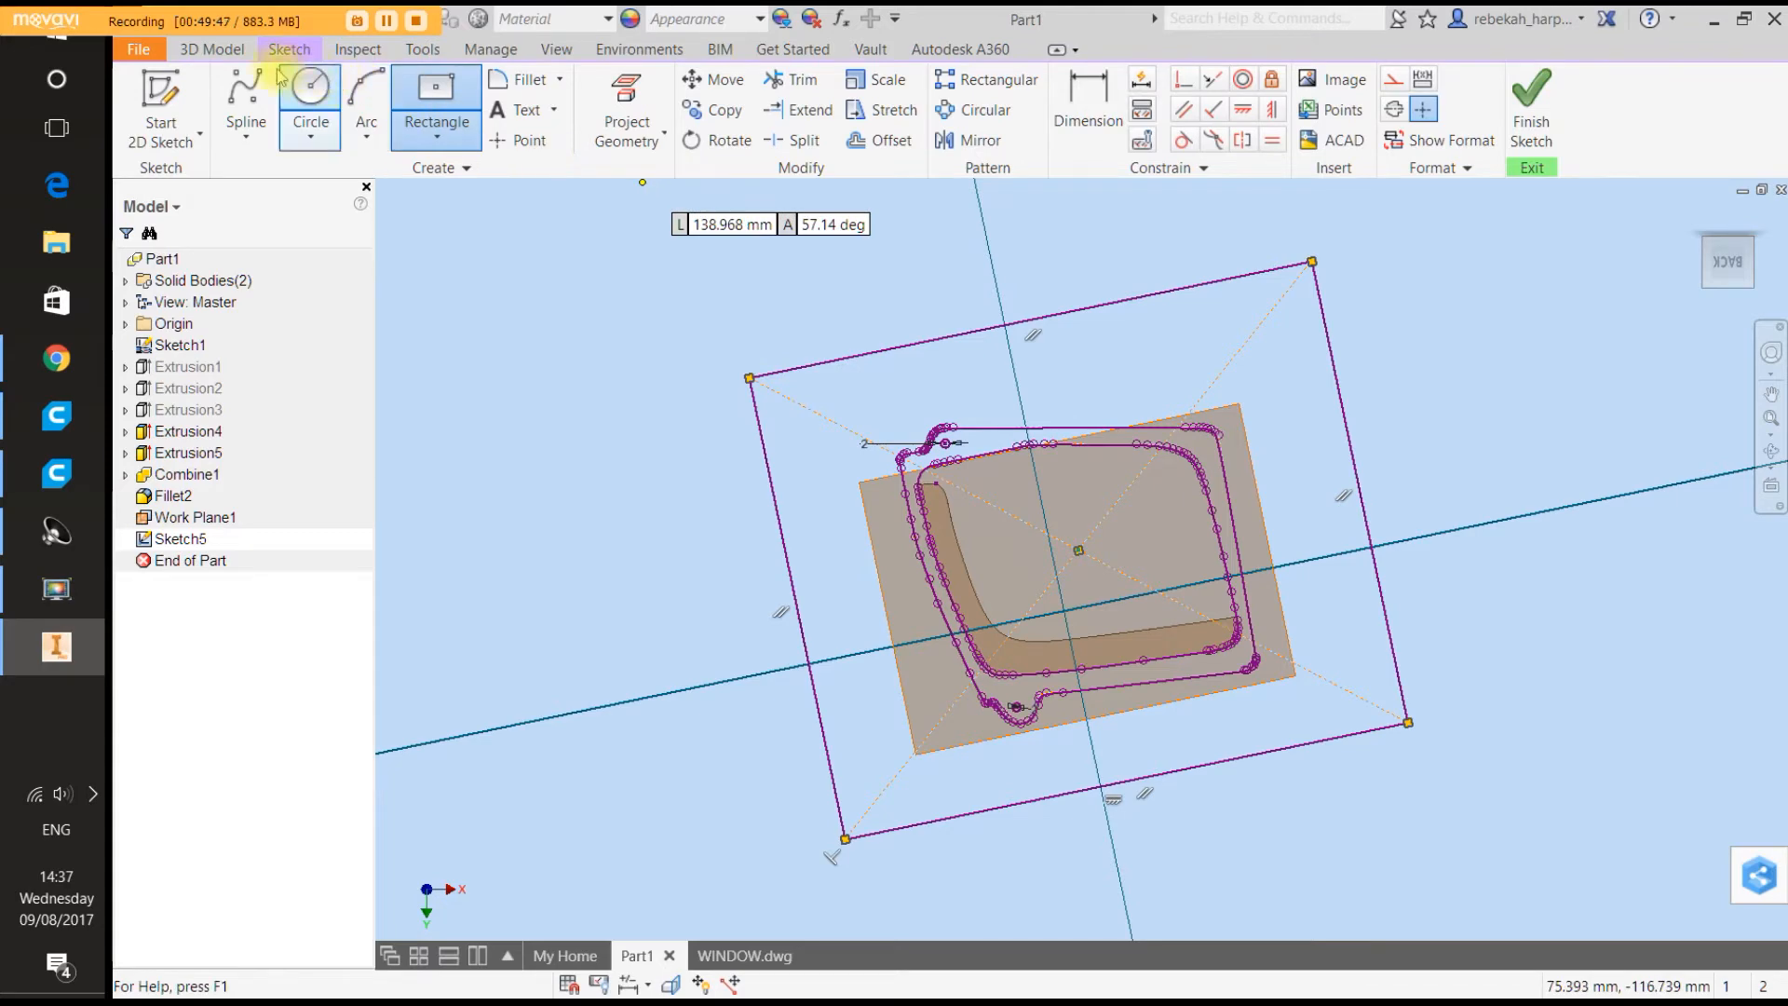
# Extrude the rectangle 3.25 mm away from the moulding as a back plate, joined to the existing moulding body.
pyautogui.click(240, 56)
pyautogui.click(240, 98)
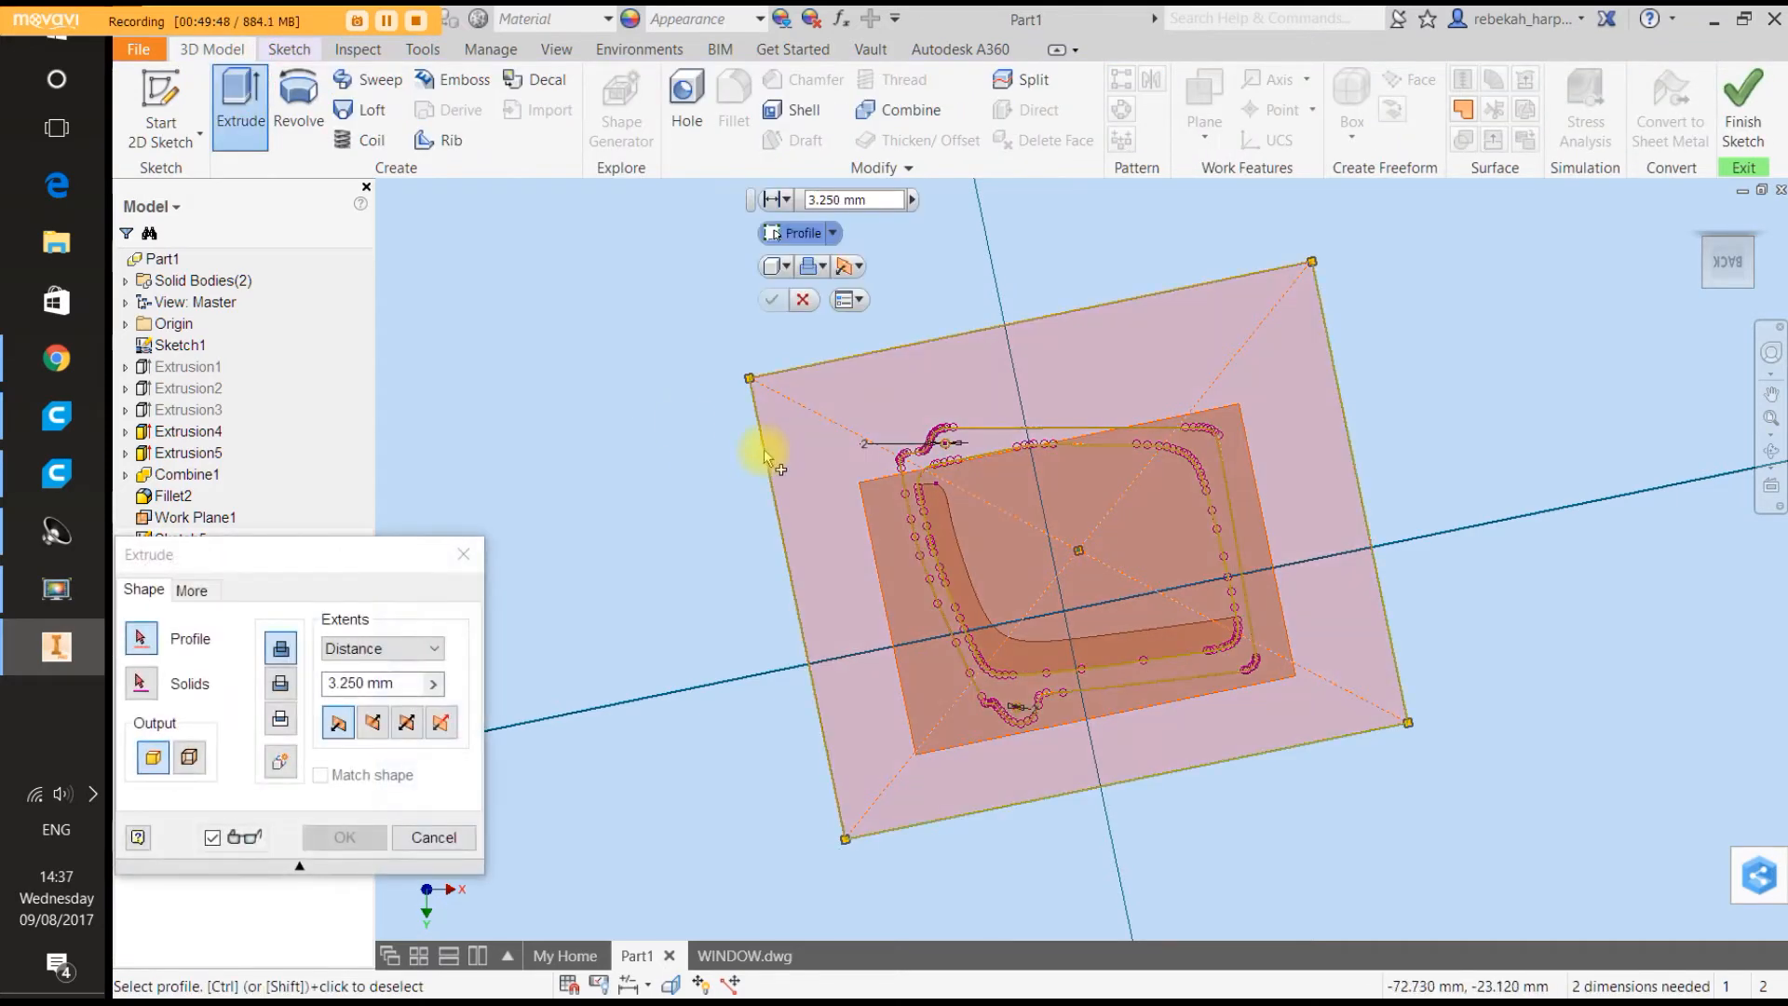
pyautogui.click(762, 454)
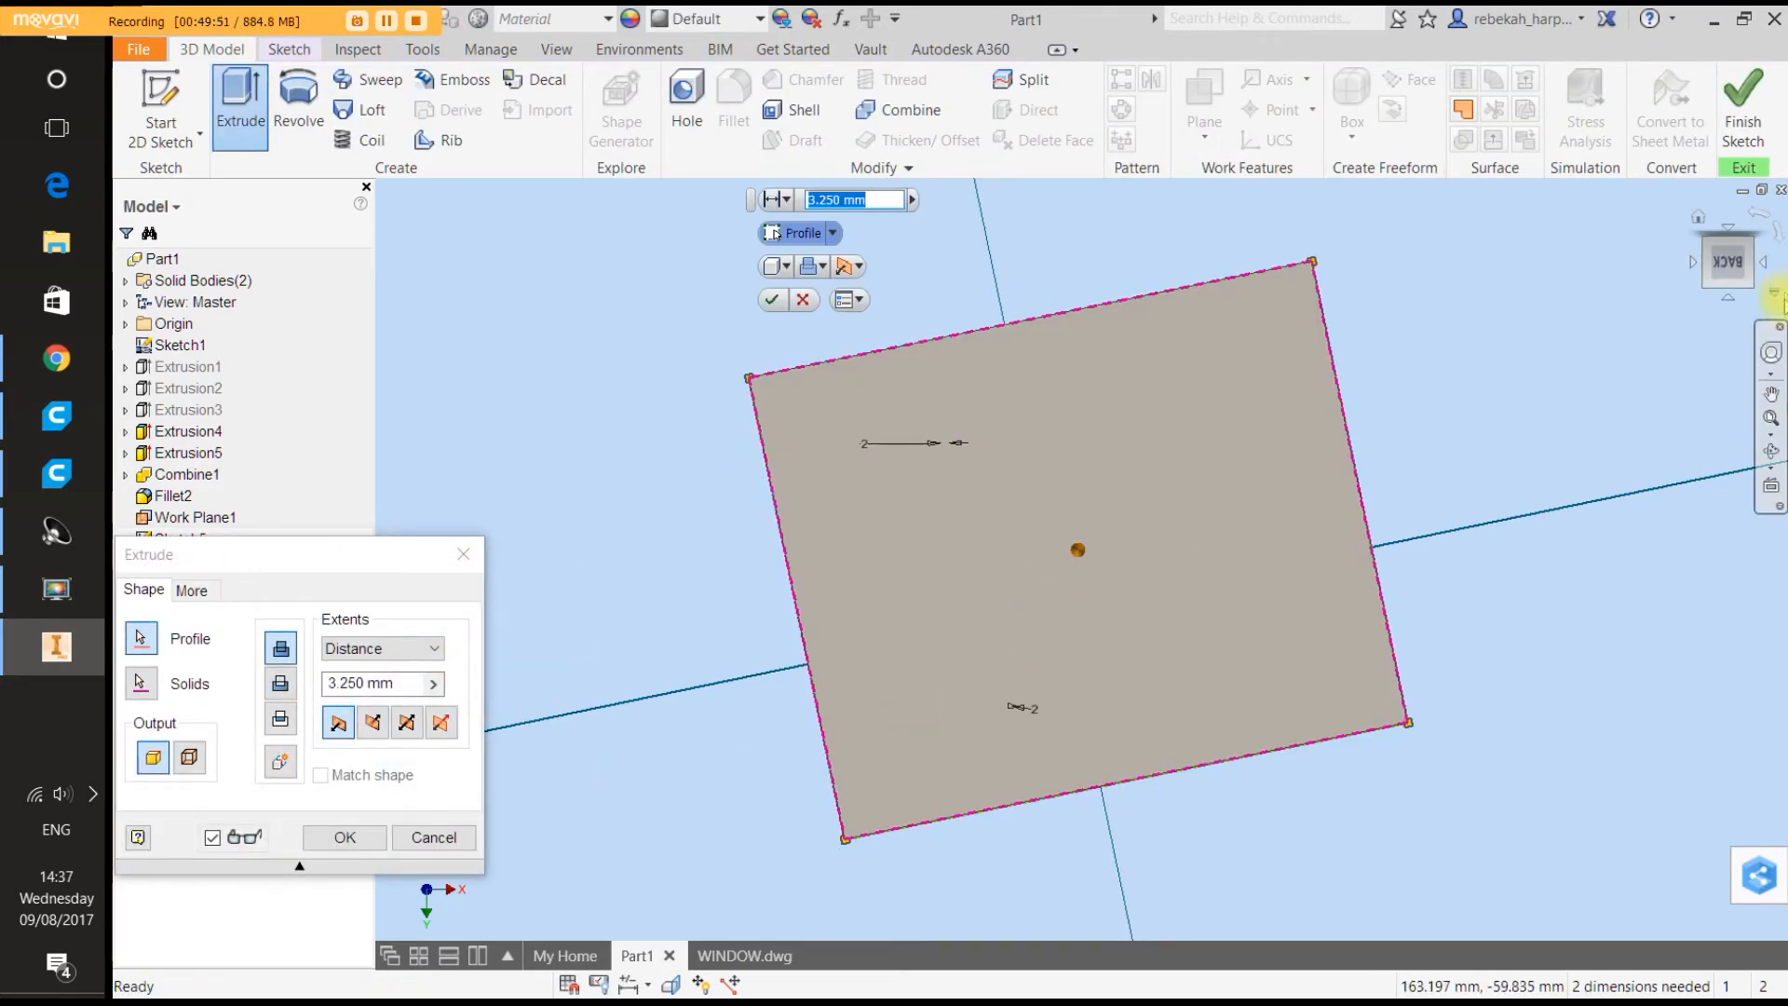
pyautogui.click(1771, 352)
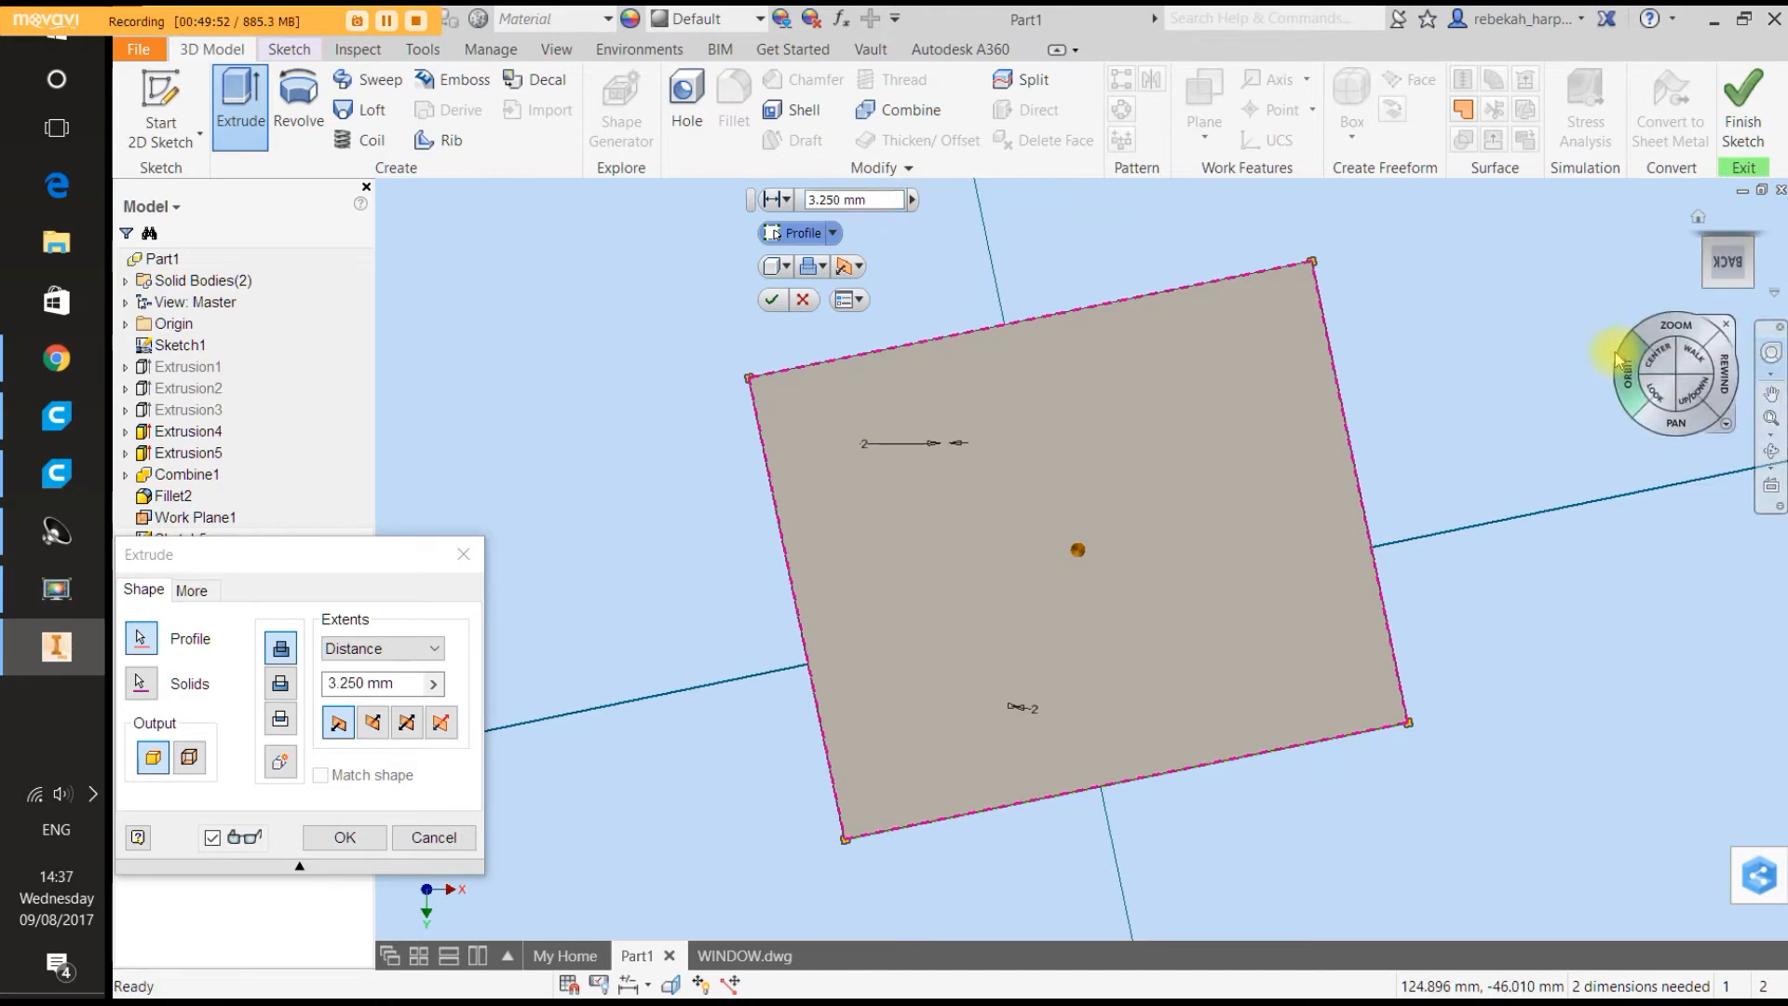
pyautogui.click(1619, 370)
pyautogui.moveTo(1619, 371); pyautogui.dragTo(1565, 515)
pyautogui.press('Escape')
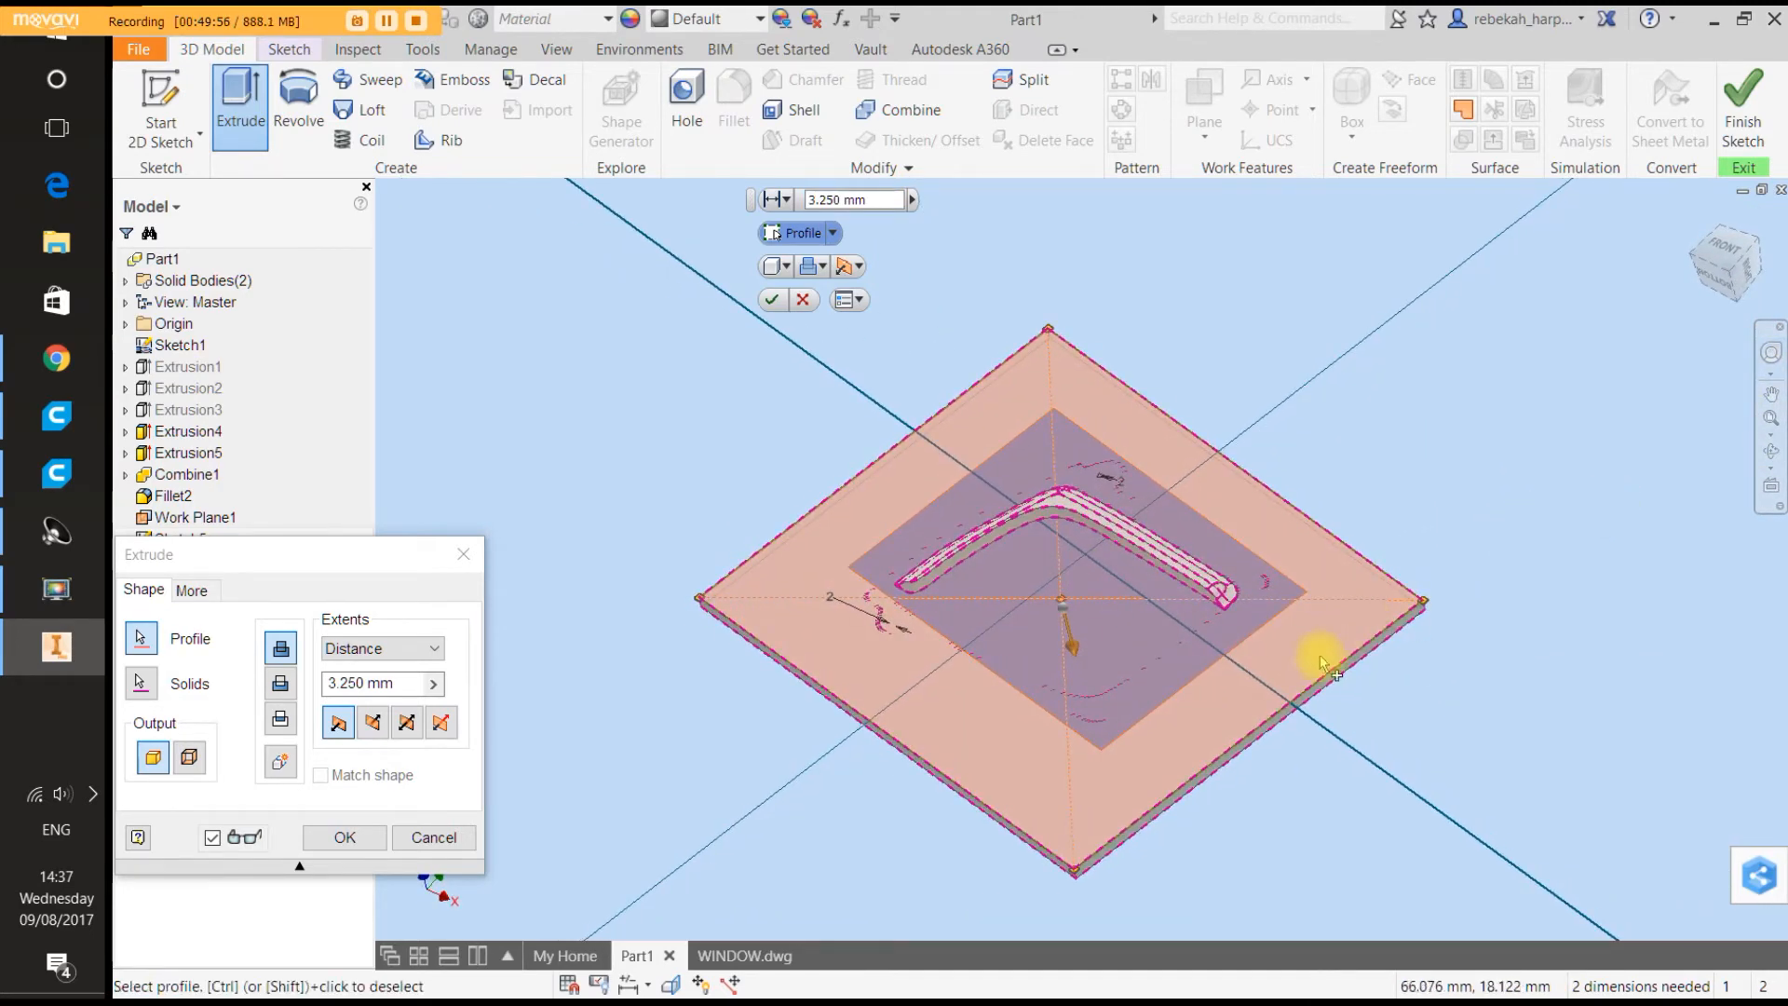
pyautogui.scroll(2, 1286, 689)
pyautogui.scroll(-2, 1285, 689)
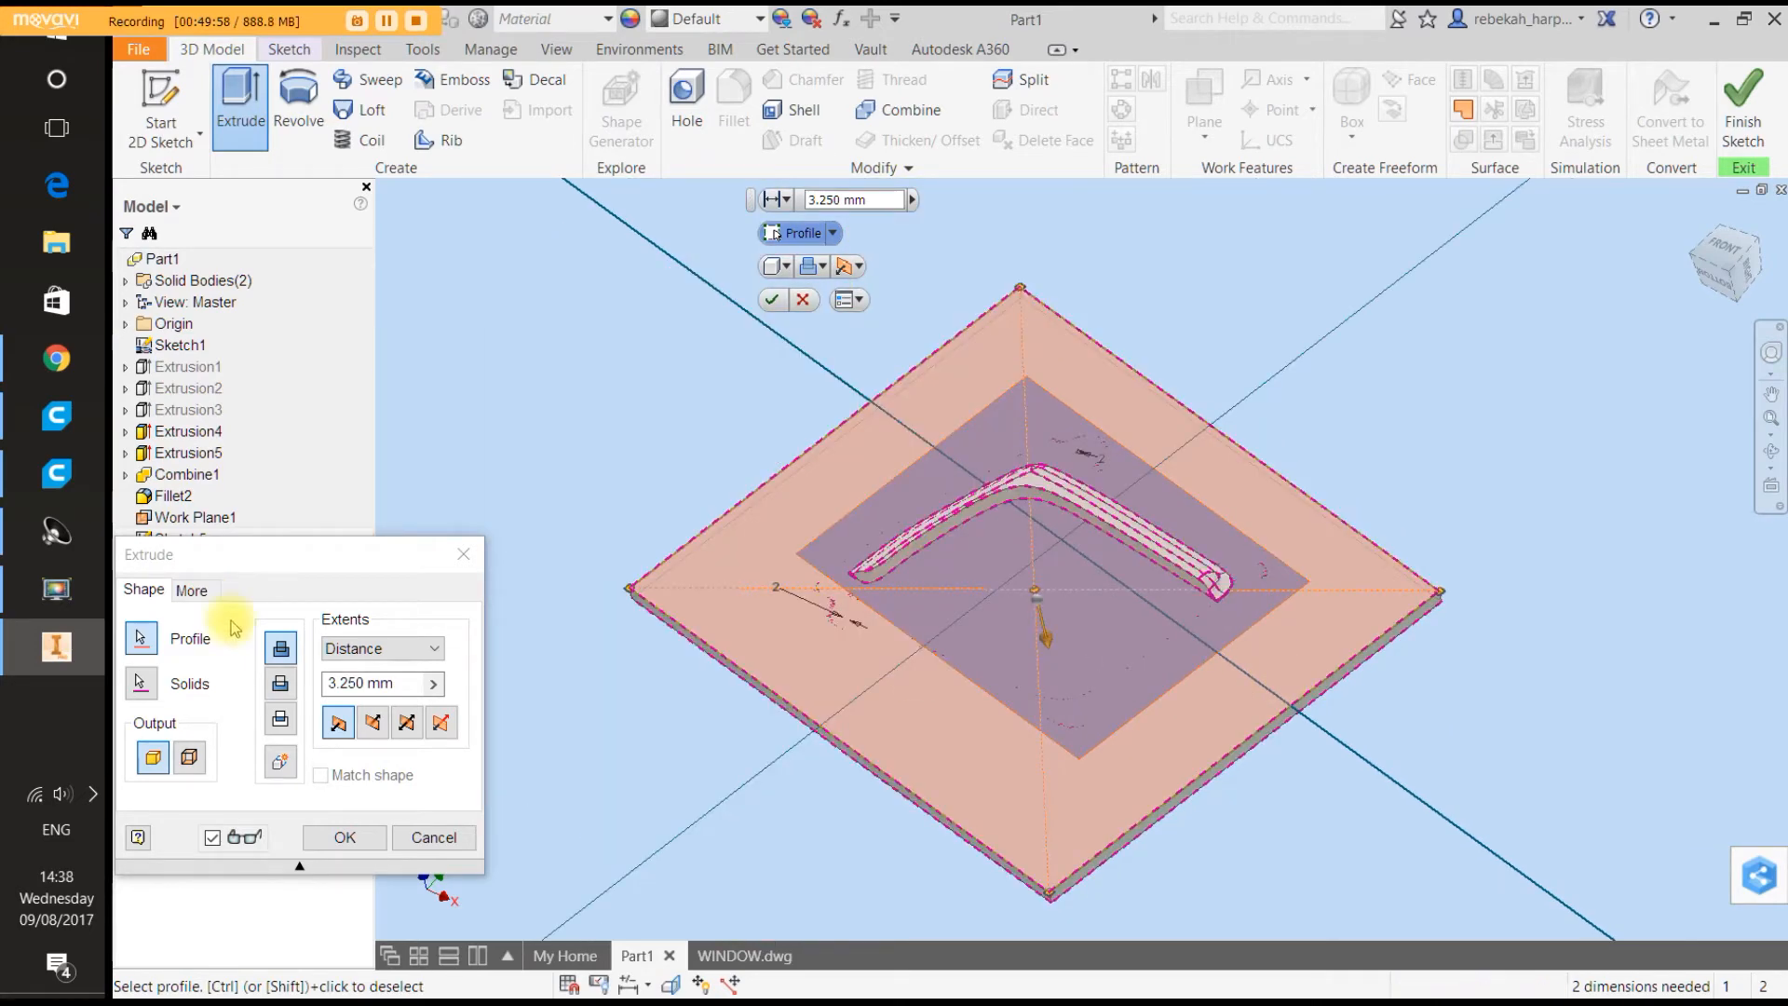
pyautogui.click(346, 843)
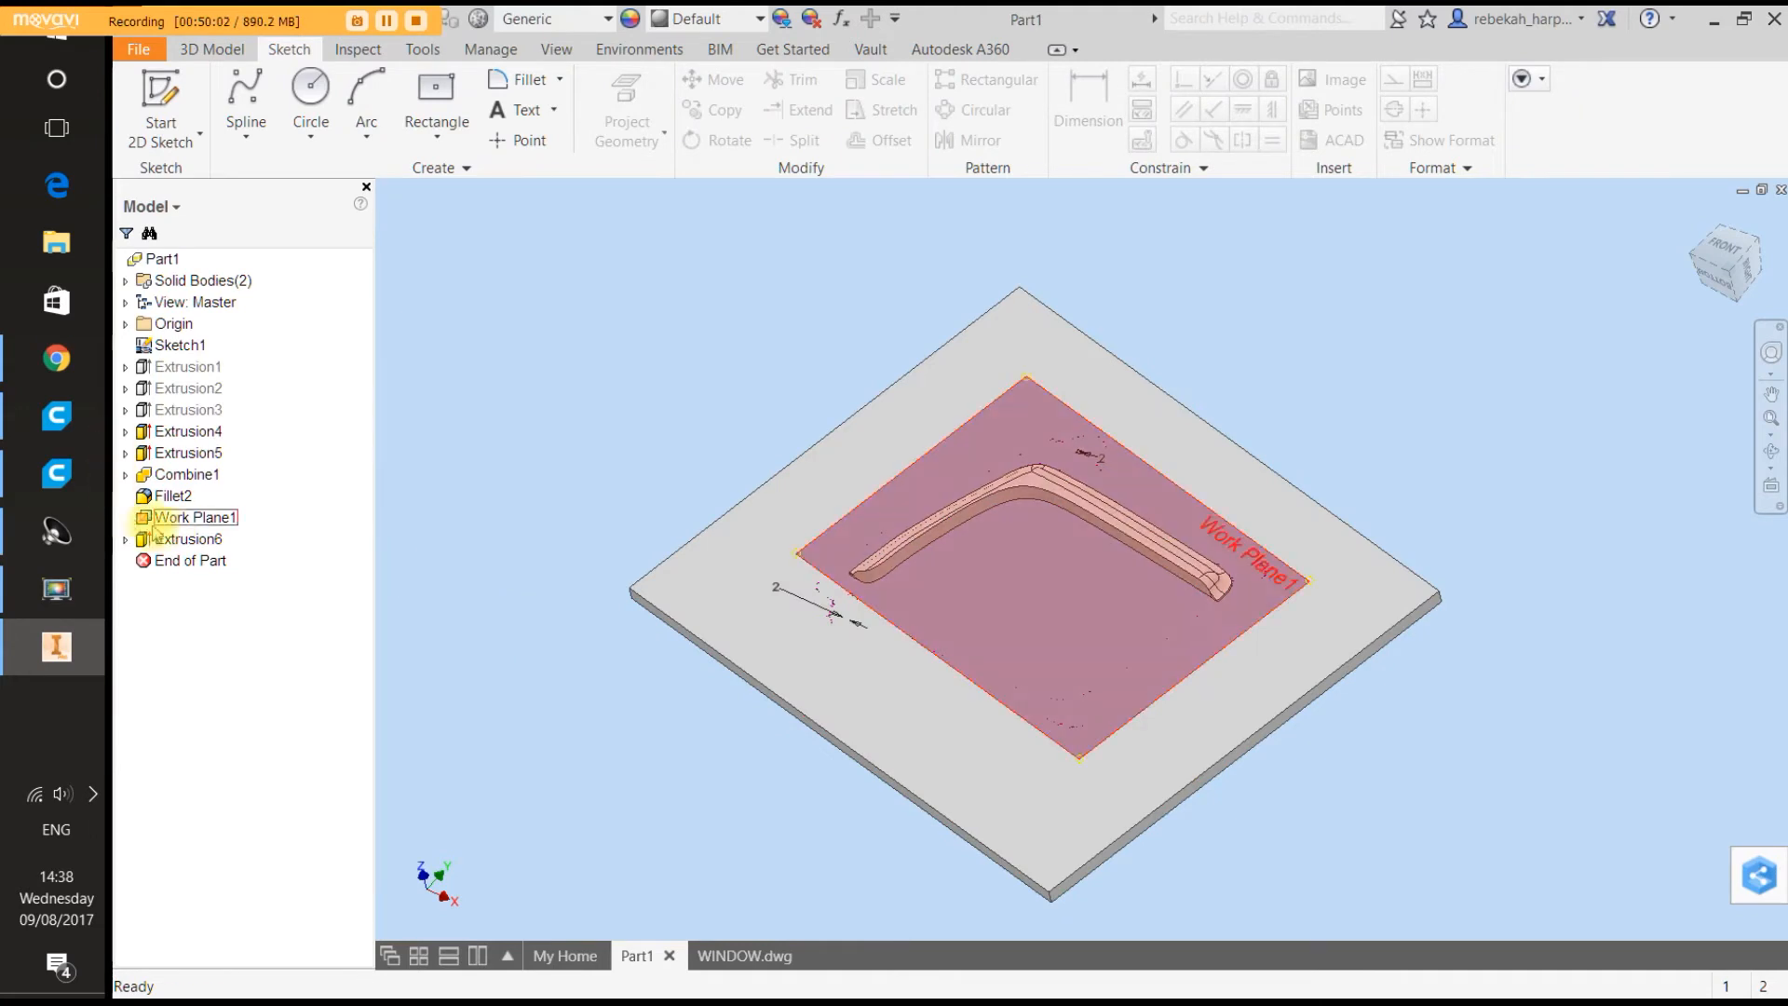
# Hide Work Plane1 and Sketch1 so only the plate and moulding are displayed.
pyautogui.rightClick(190, 533)
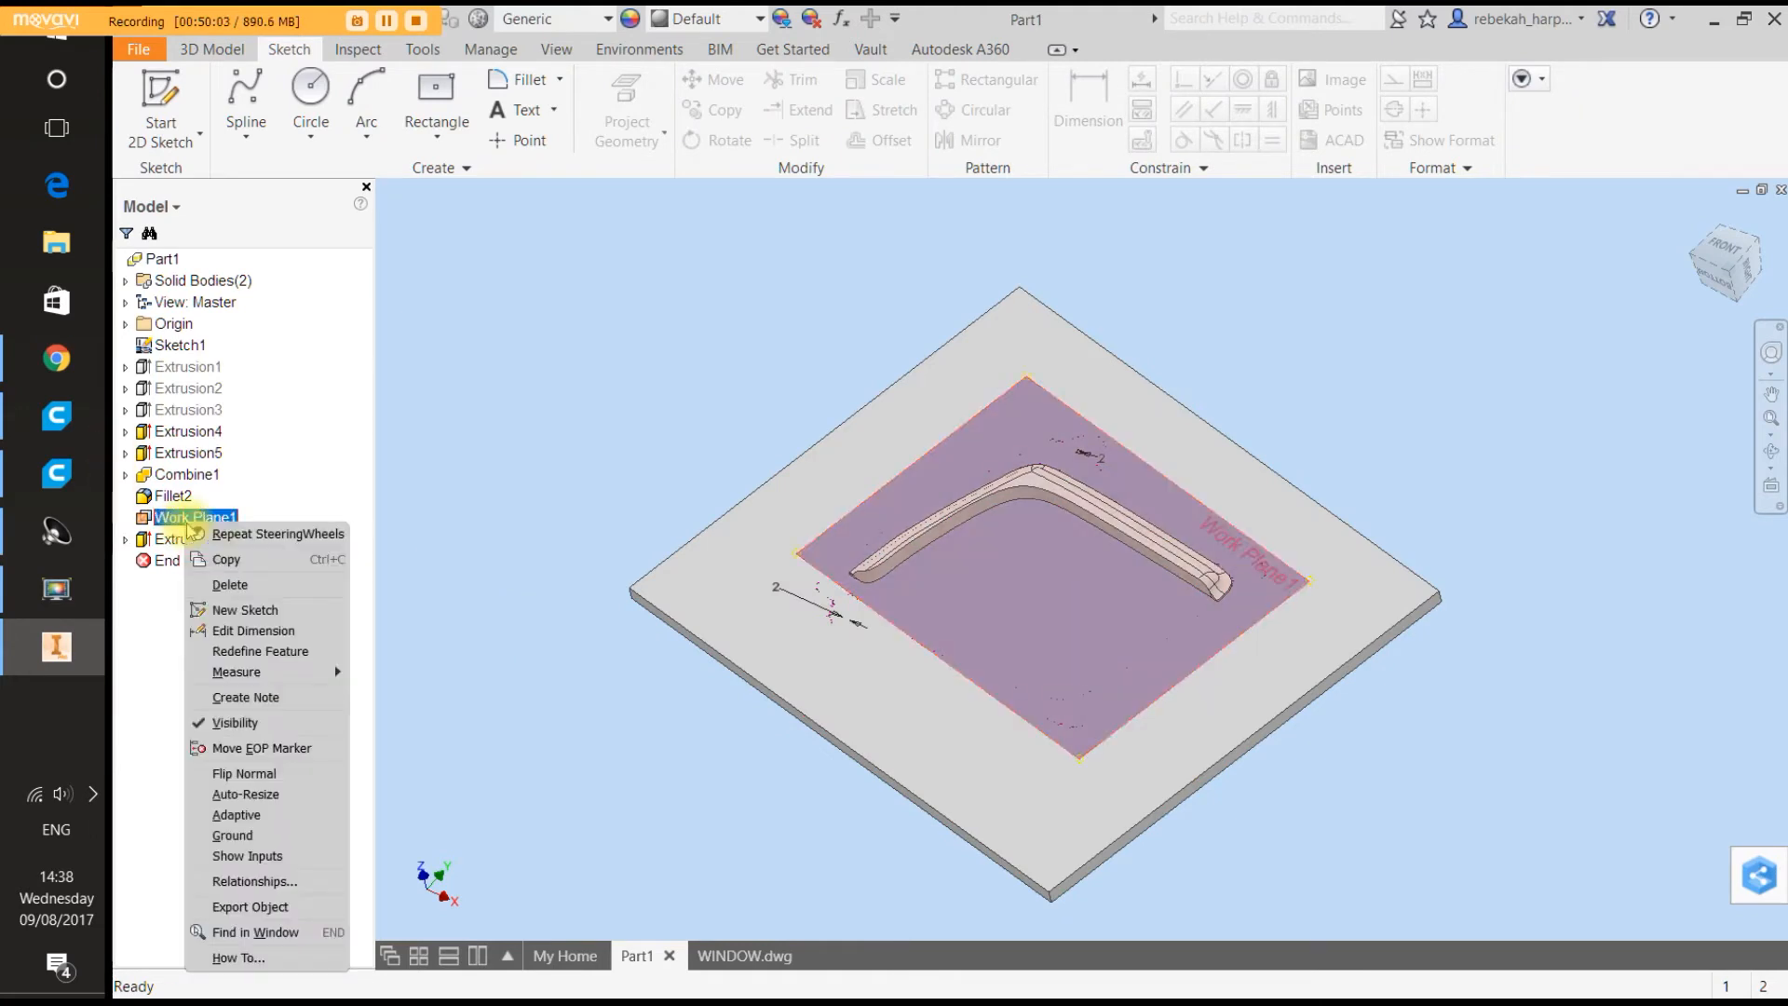
pyautogui.click(233, 725)
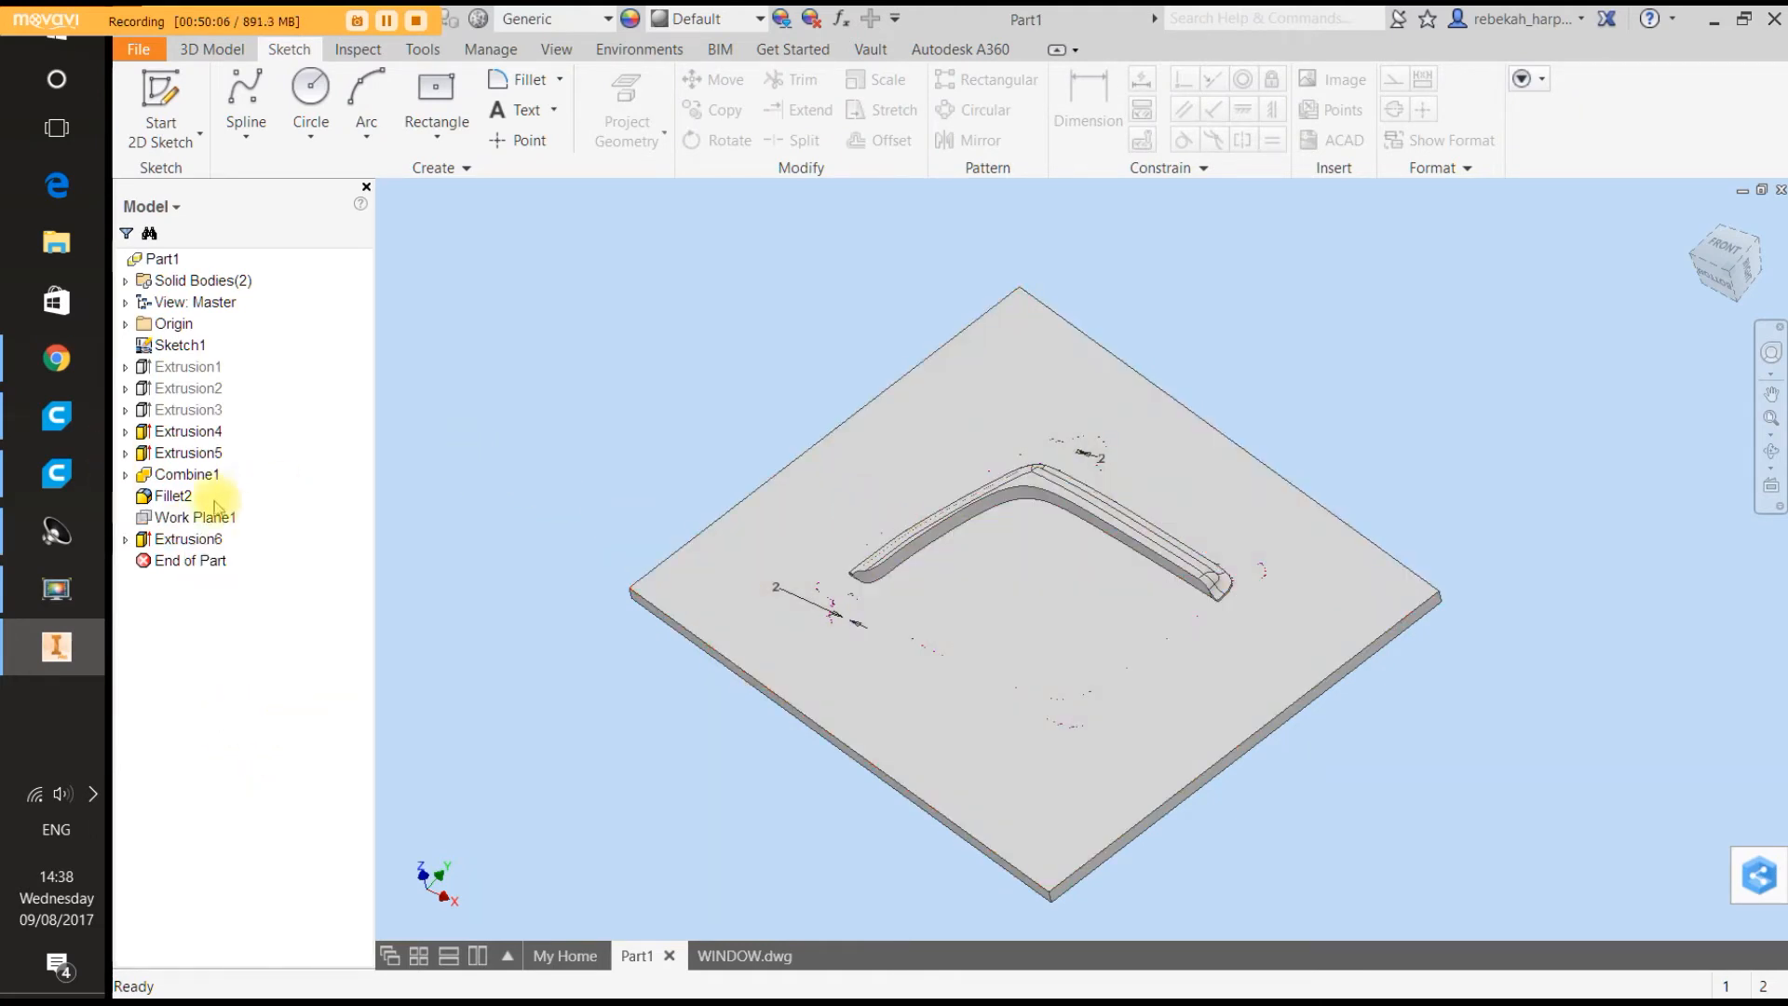
pyautogui.rightClick(191, 346)
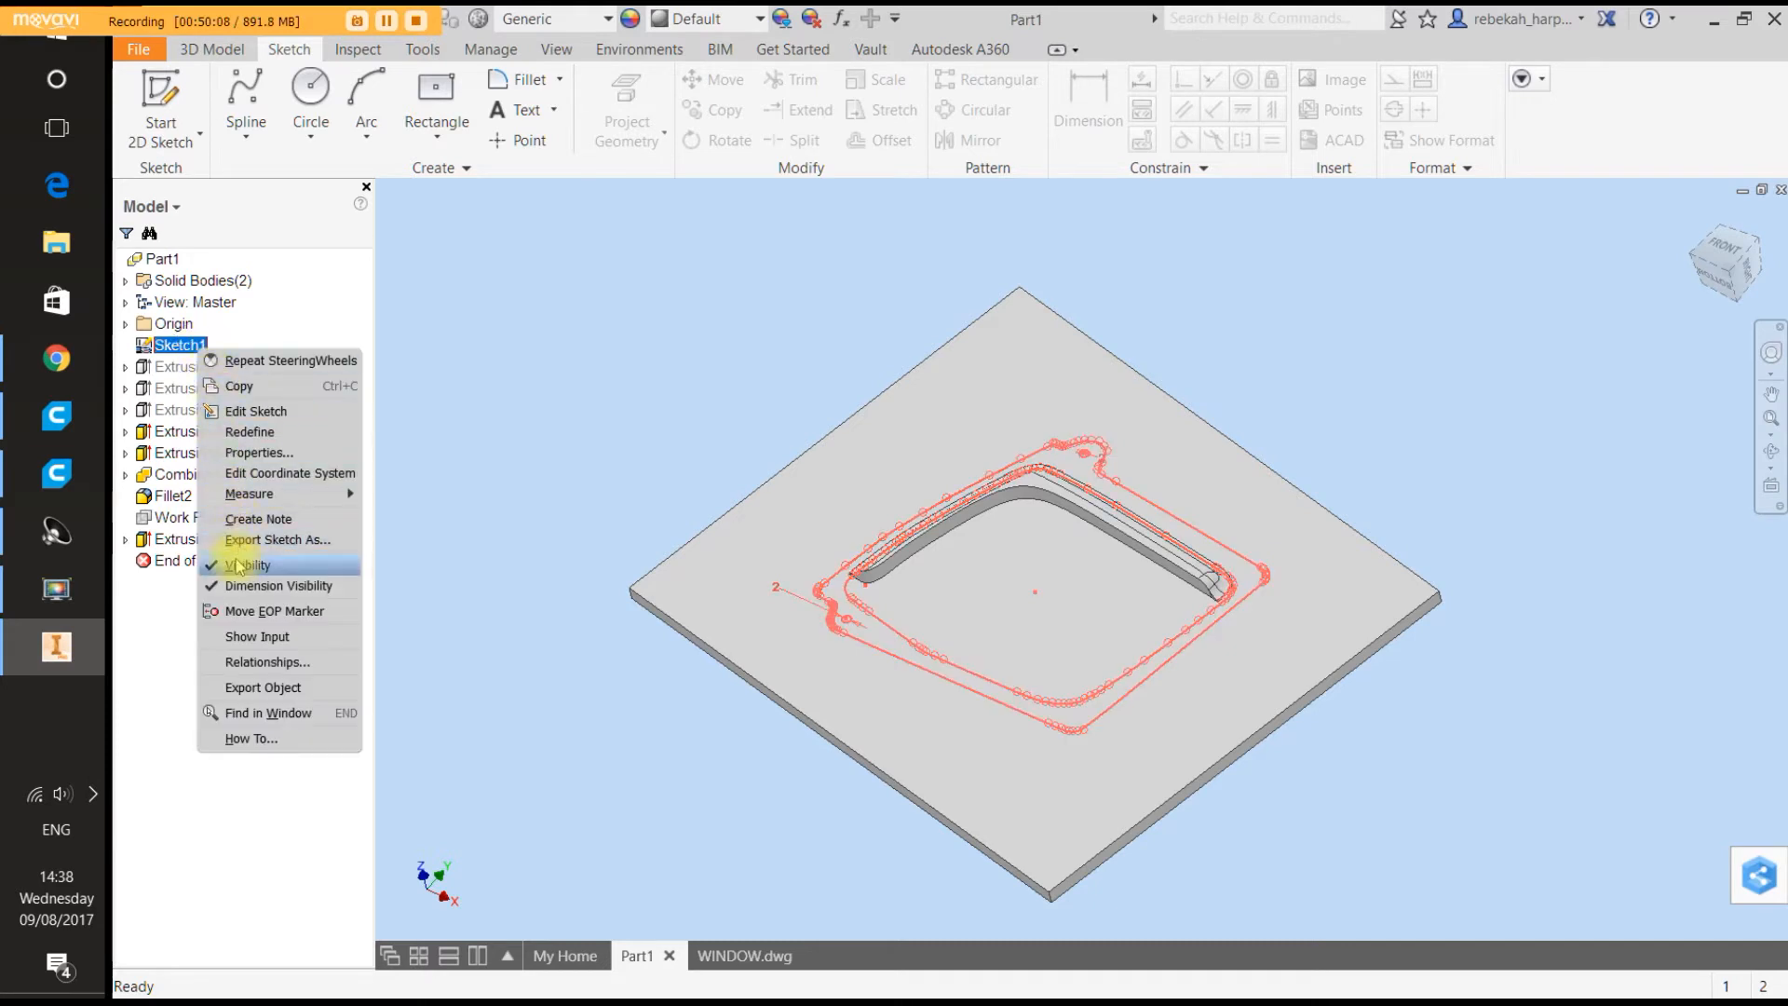
pyautogui.click(240, 565)
# Create a work plane offset 11.25 mm from the plate's moulding-side face, above the top of the moulding.
pyautogui.click(1770, 353)
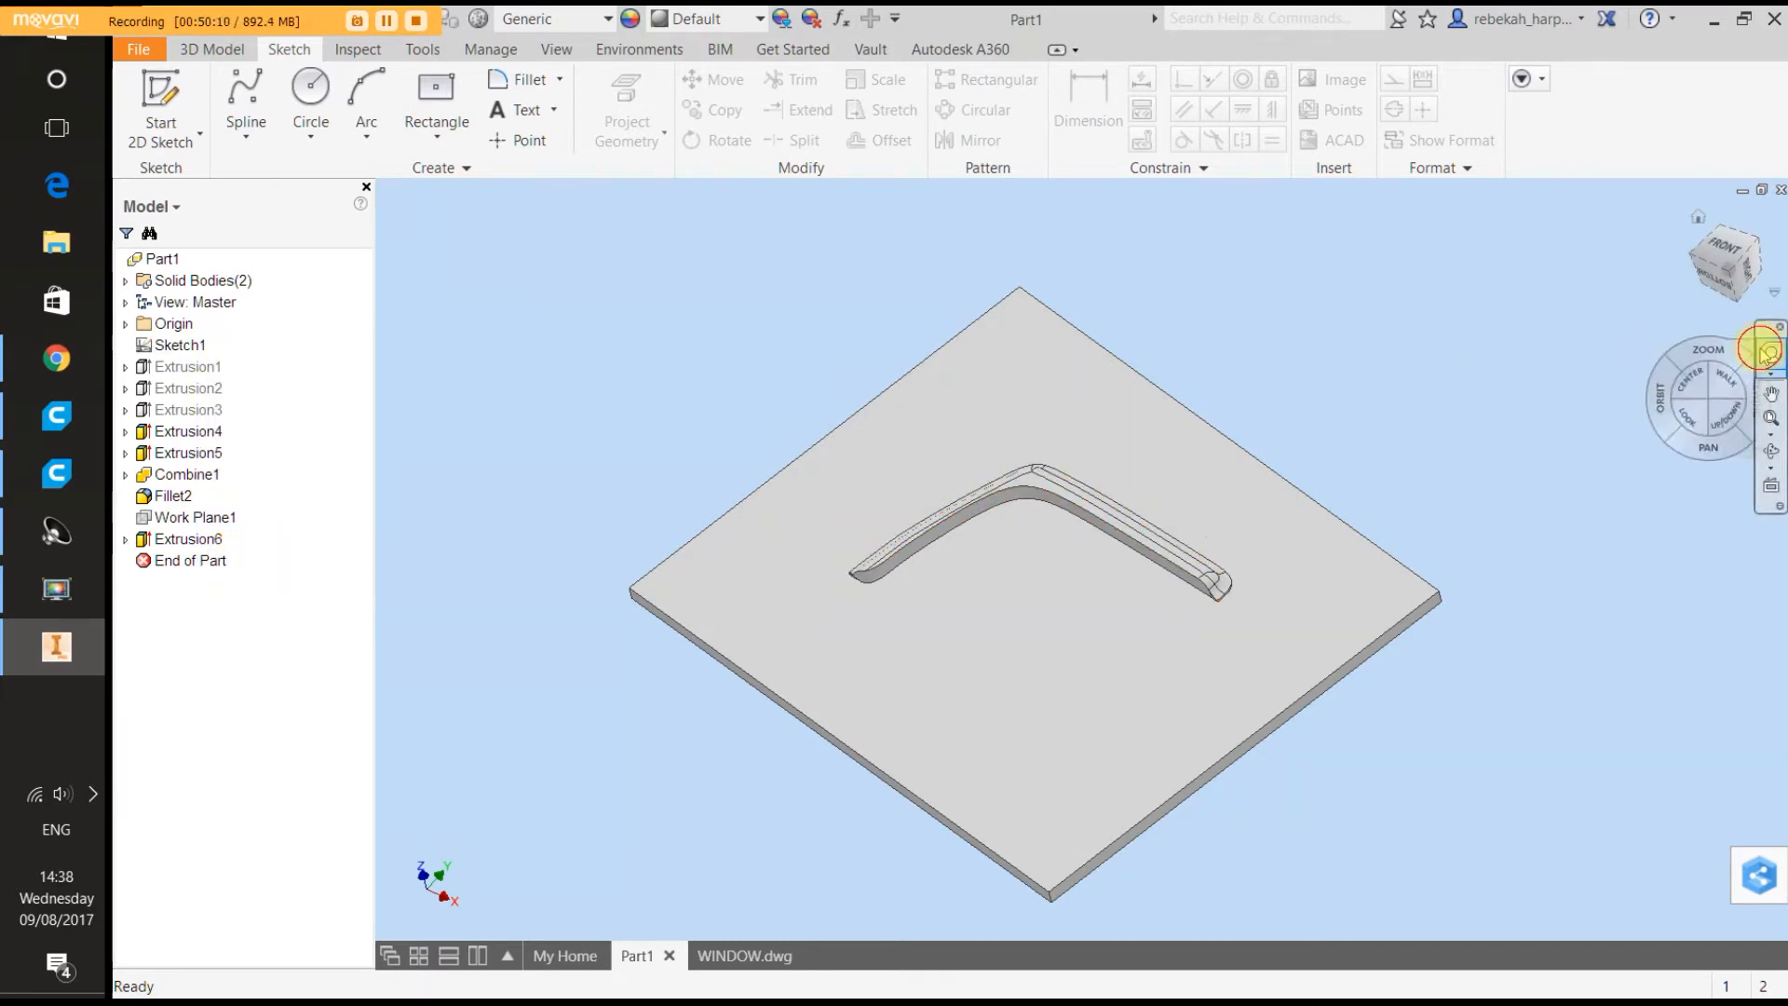
pyautogui.moveTo(1446, 357); pyautogui.dragTo(1561, 390)
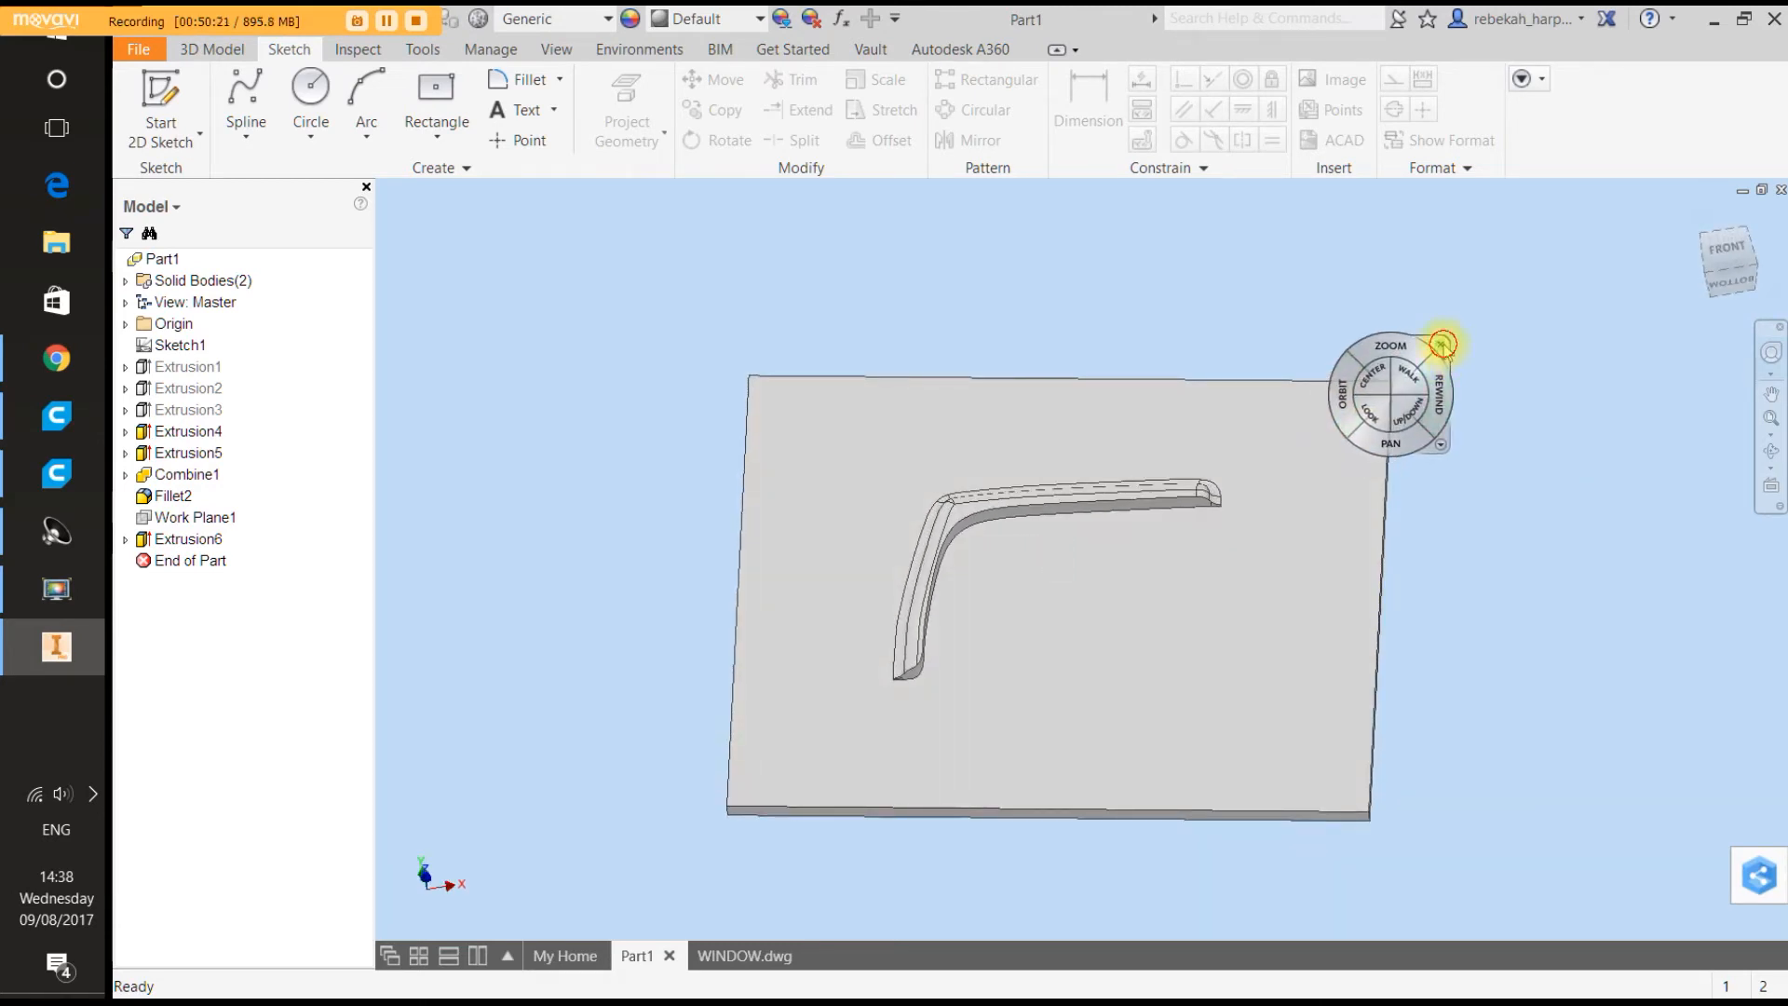
pyautogui.click(1442, 345)
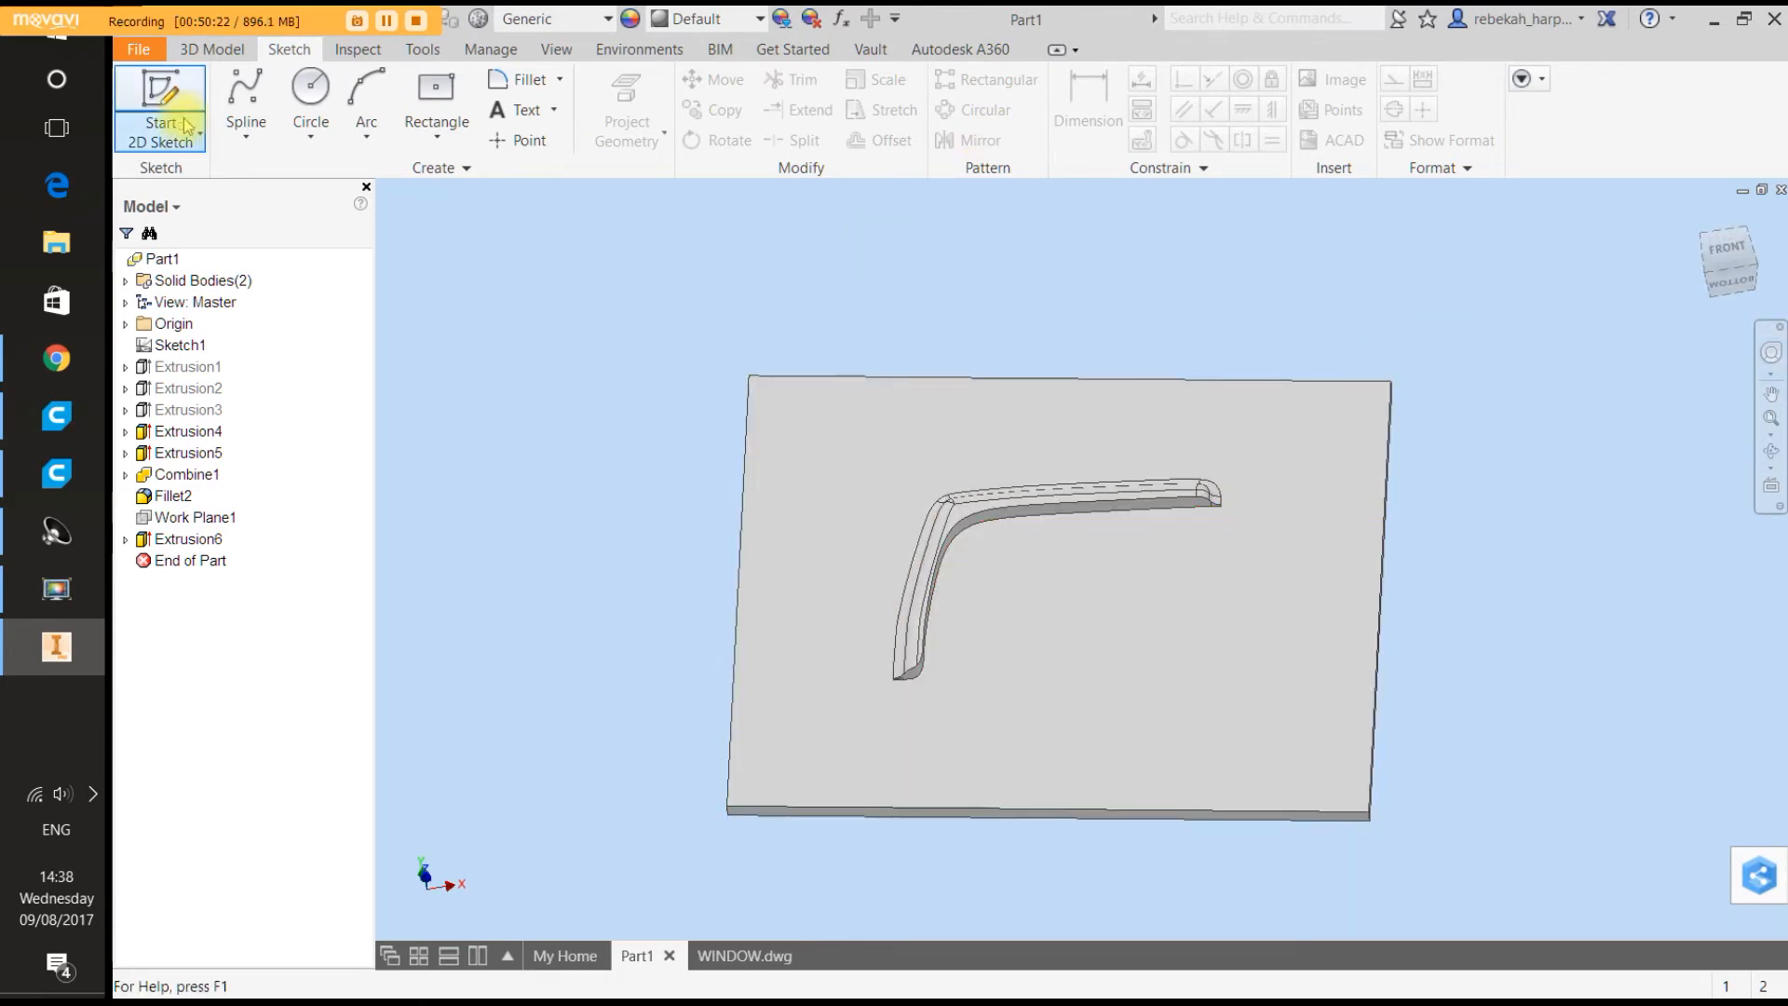
pyautogui.click(234, 51)
pyautogui.click(1204, 136)
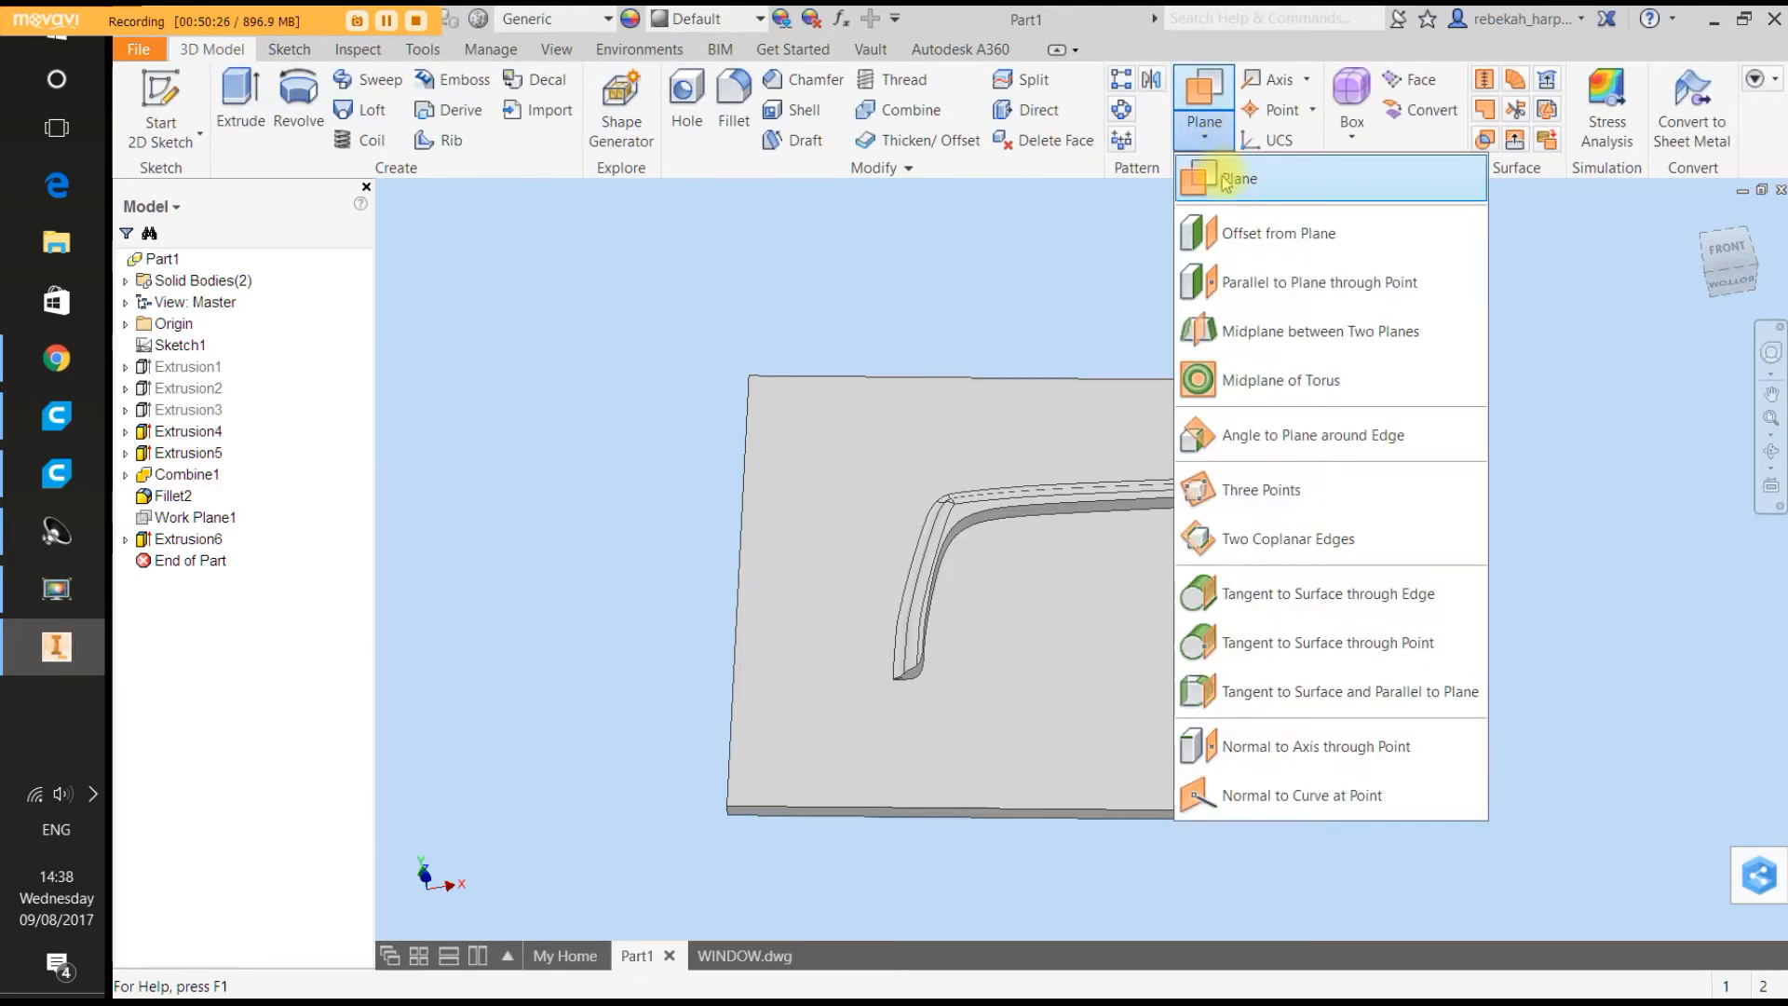
pyautogui.click(1228, 233)
pyautogui.click(1090, 415)
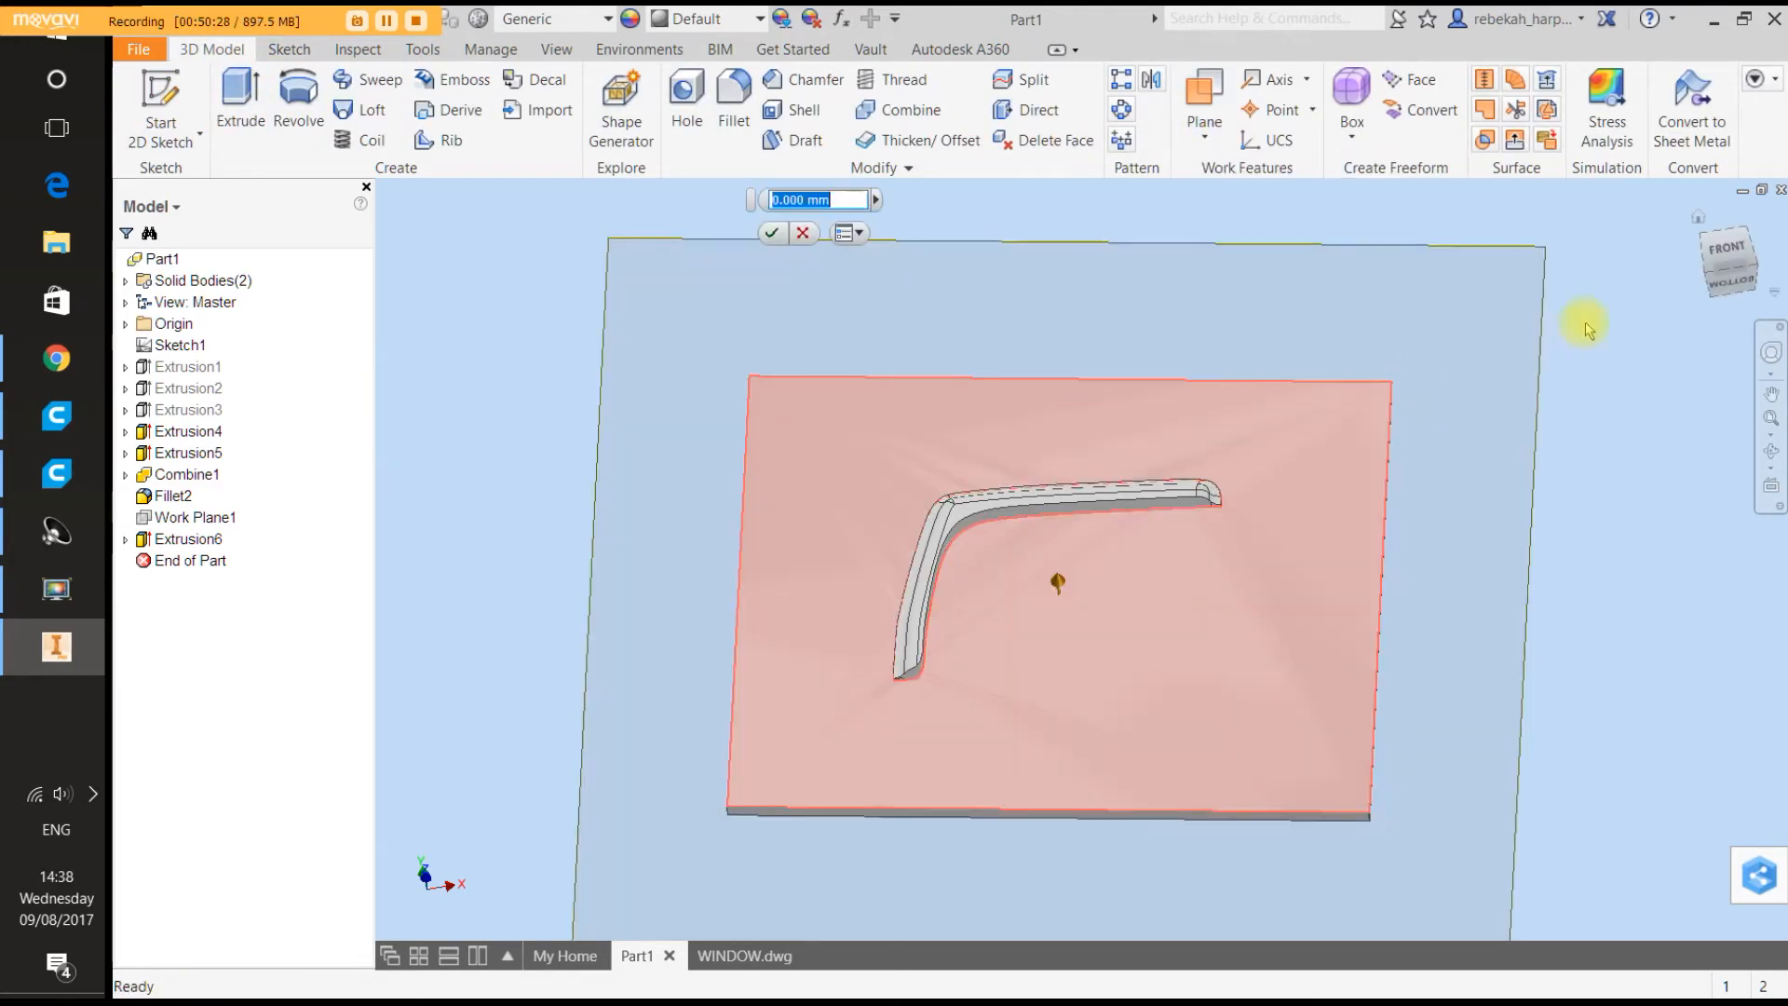
pyautogui.click(1732, 282)
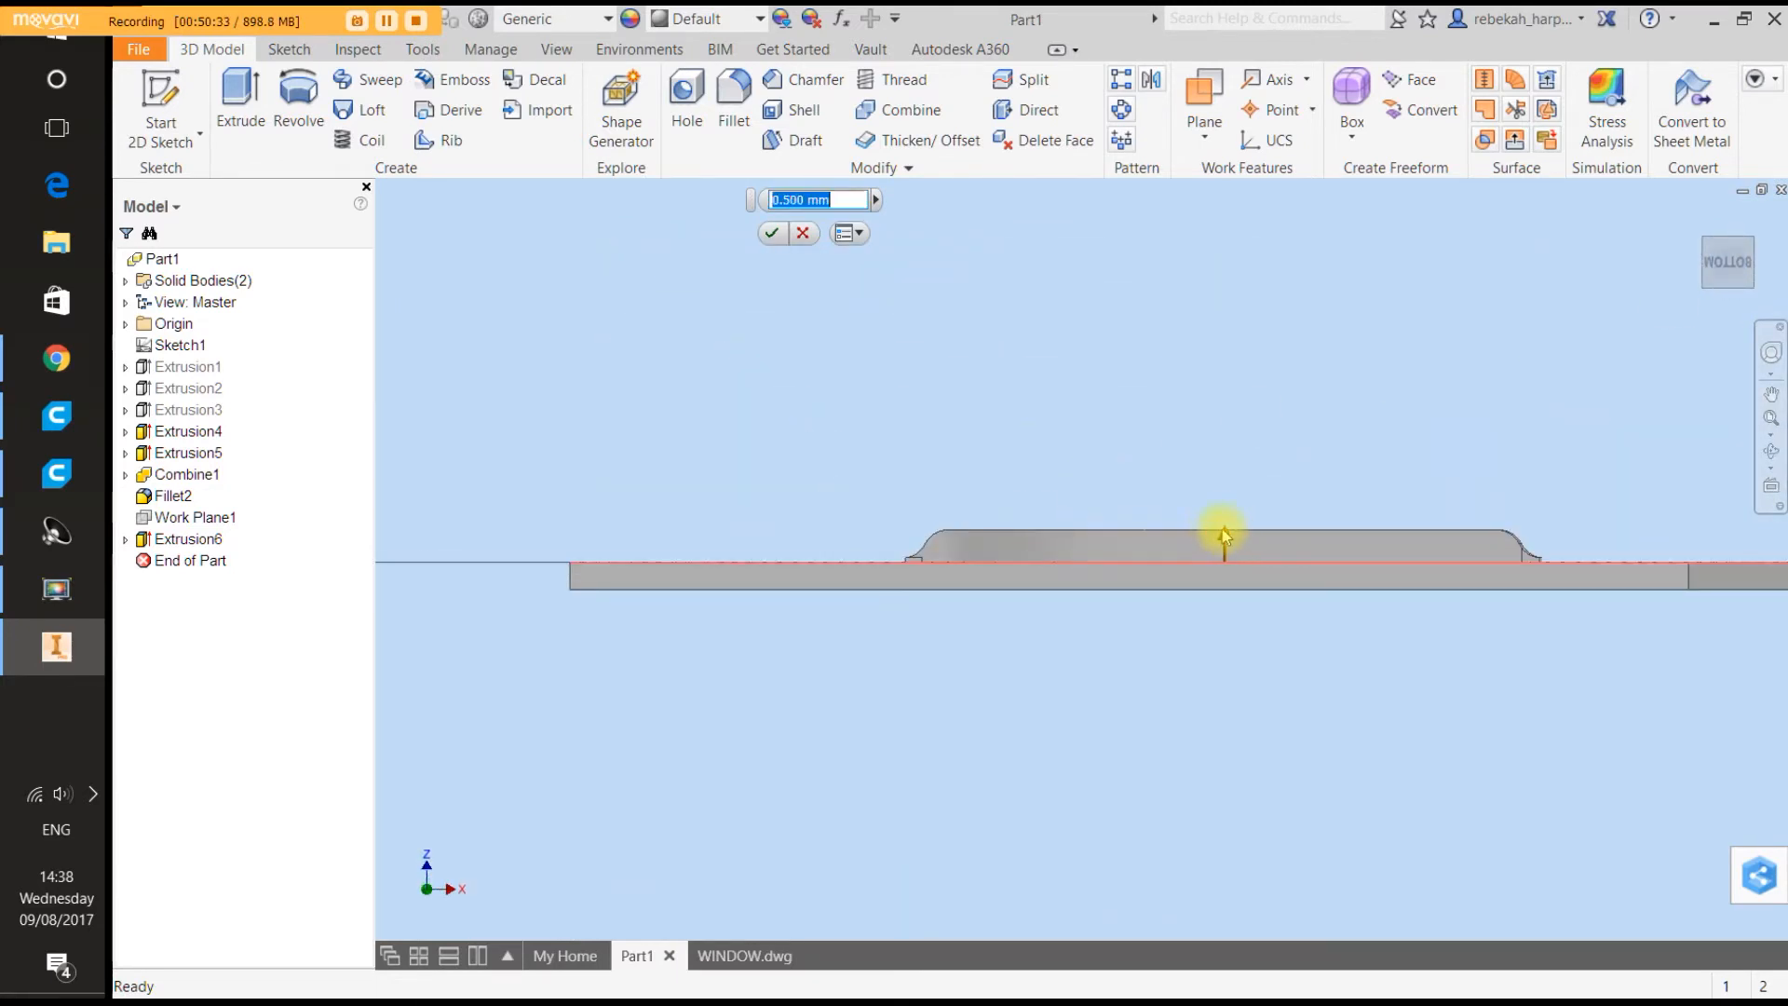
pyautogui.moveTo(1224, 538); pyautogui.dragTo(1224, 416)
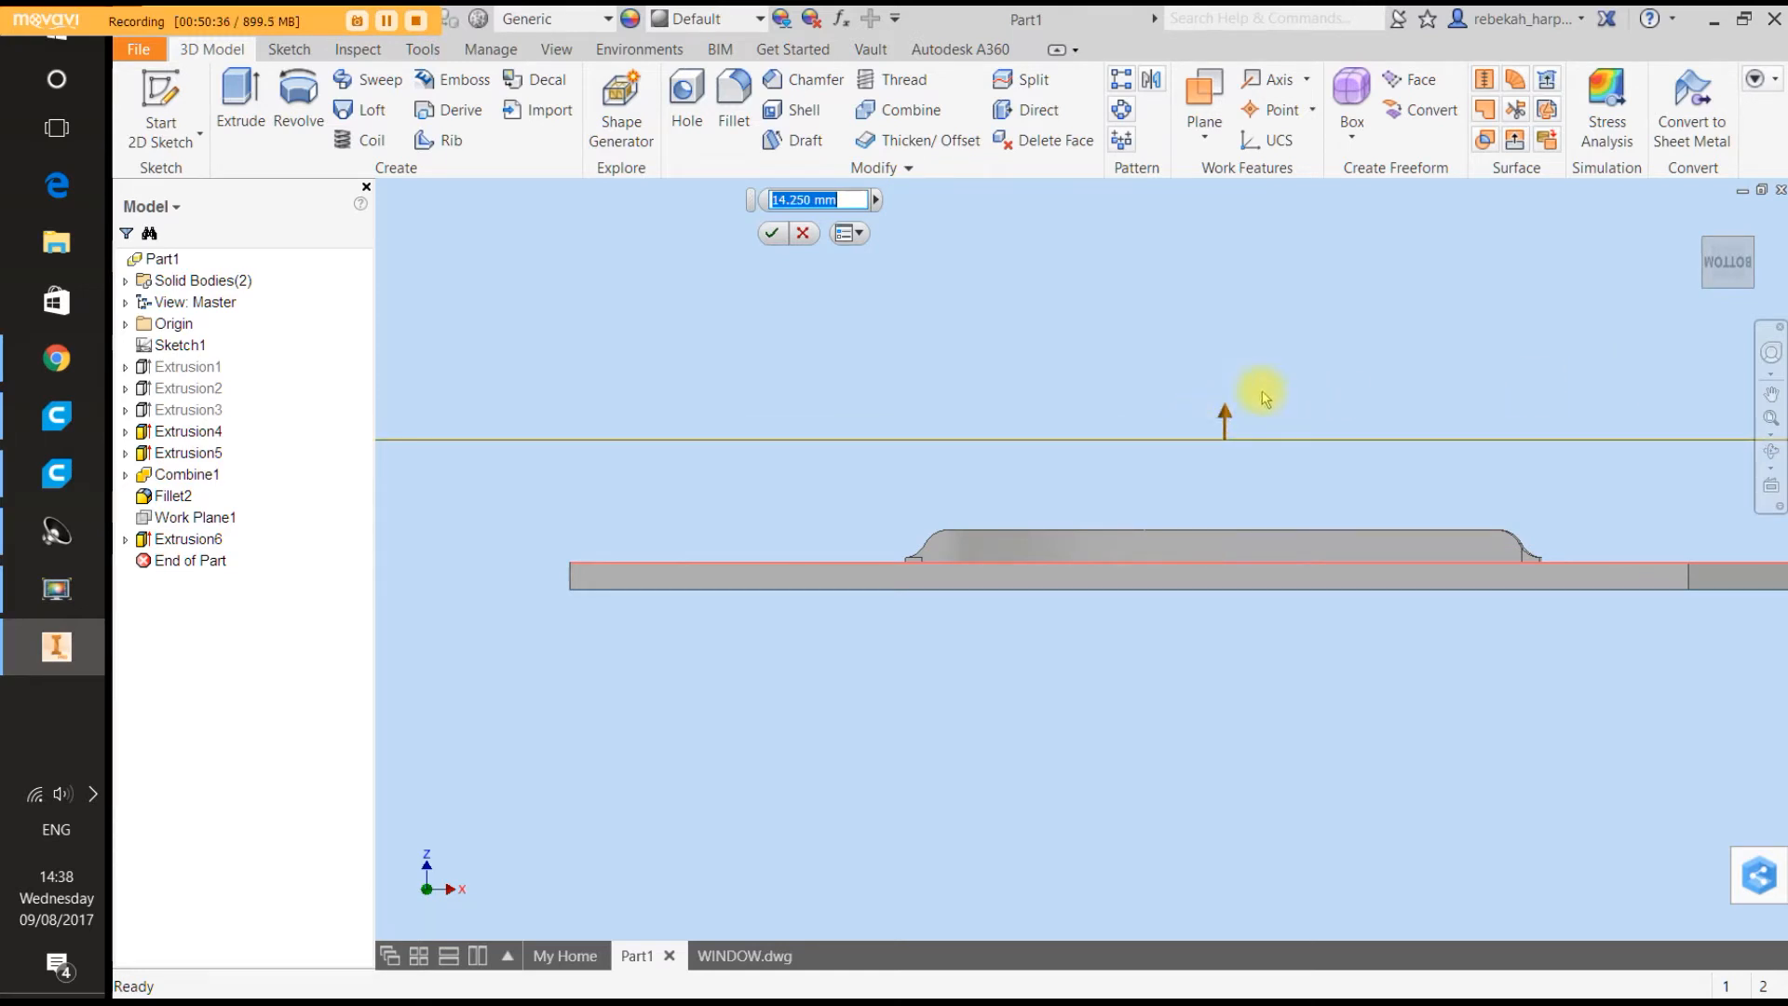
pyautogui.moveTo(1224, 417); pyautogui.dragTo(1222, 443)
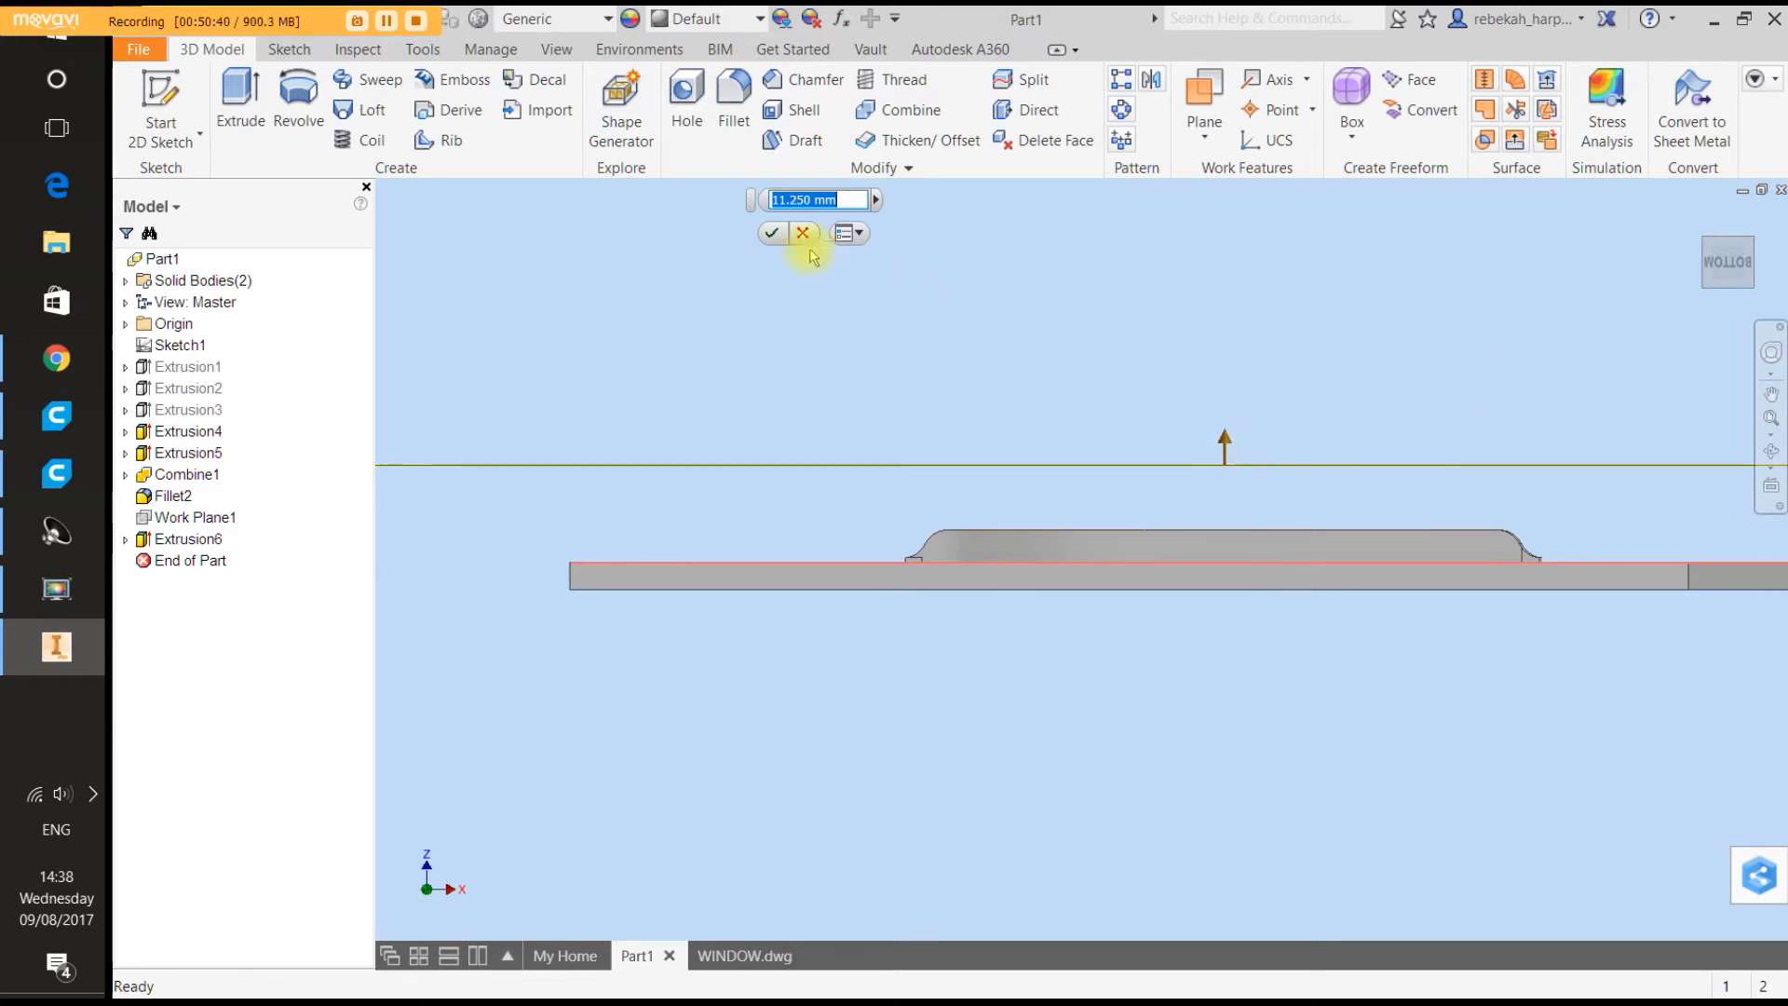
pyautogui.click(773, 233)
# Start a 2D sketch on the offset work plane and project the plate's four outer edges into it.
pyautogui.click(1732, 244)
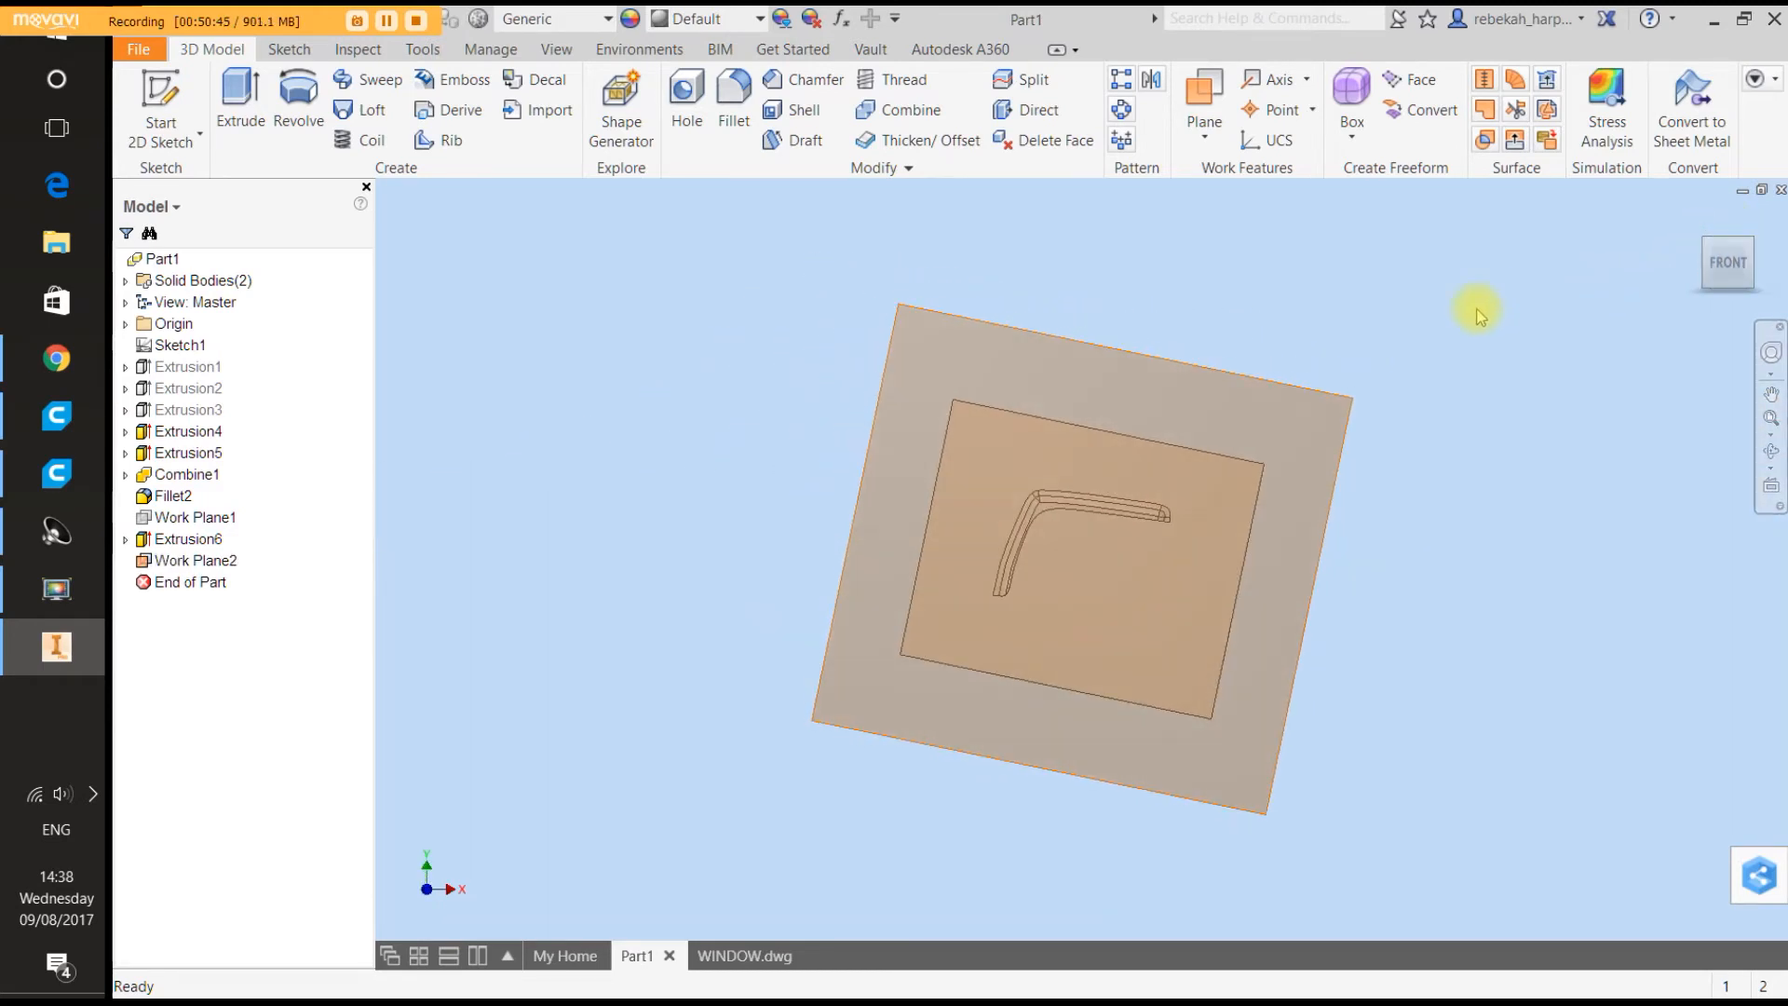
pyautogui.click(168, 101)
pyautogui.click(1061, 337)
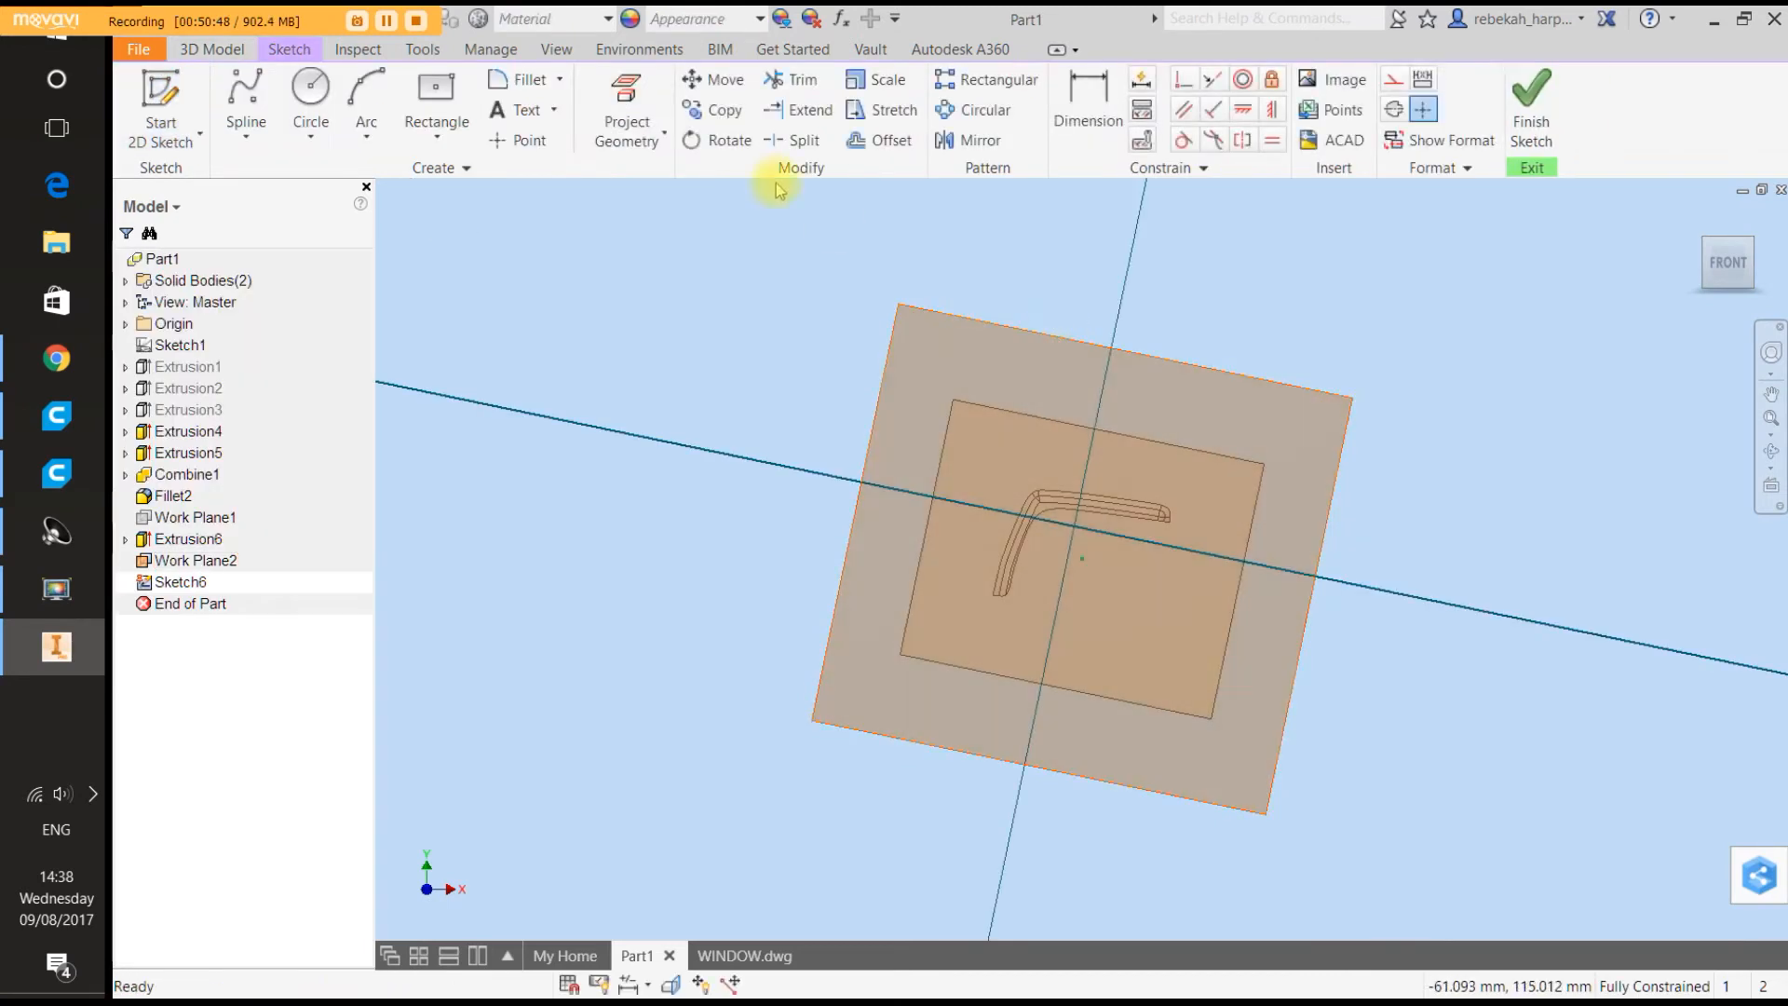
pyautogui.click(643, 93)
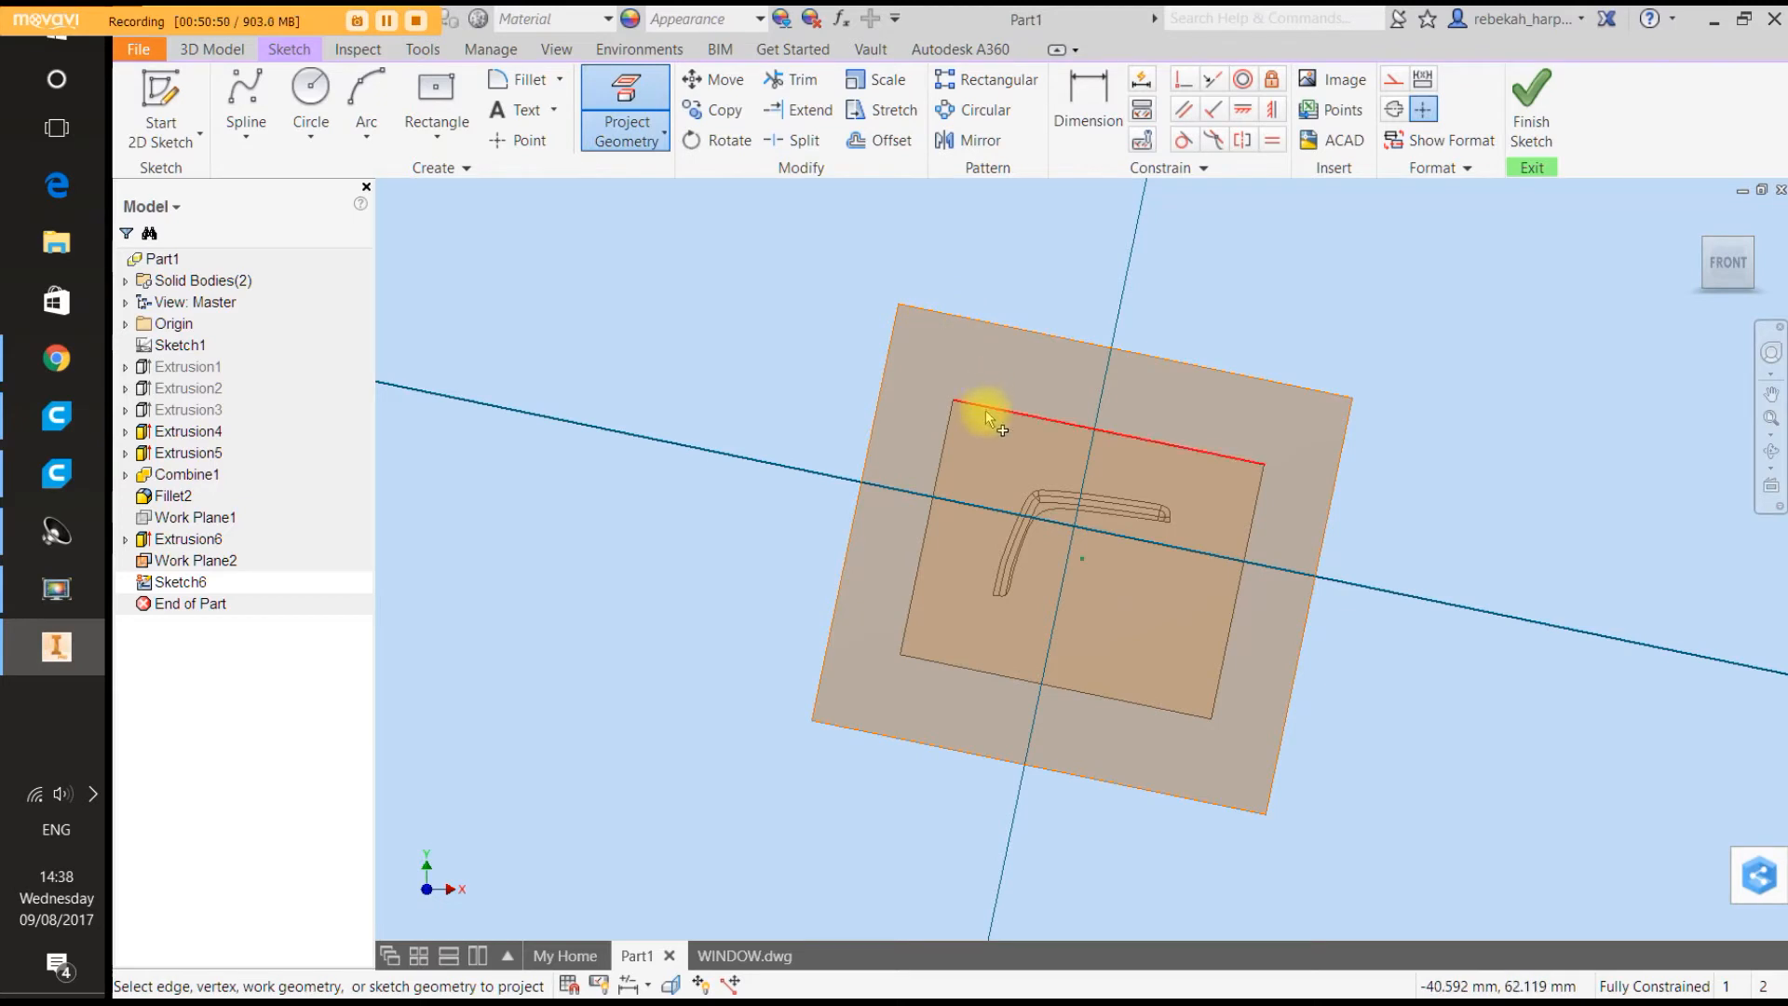
pyautogui.click(955, 410)
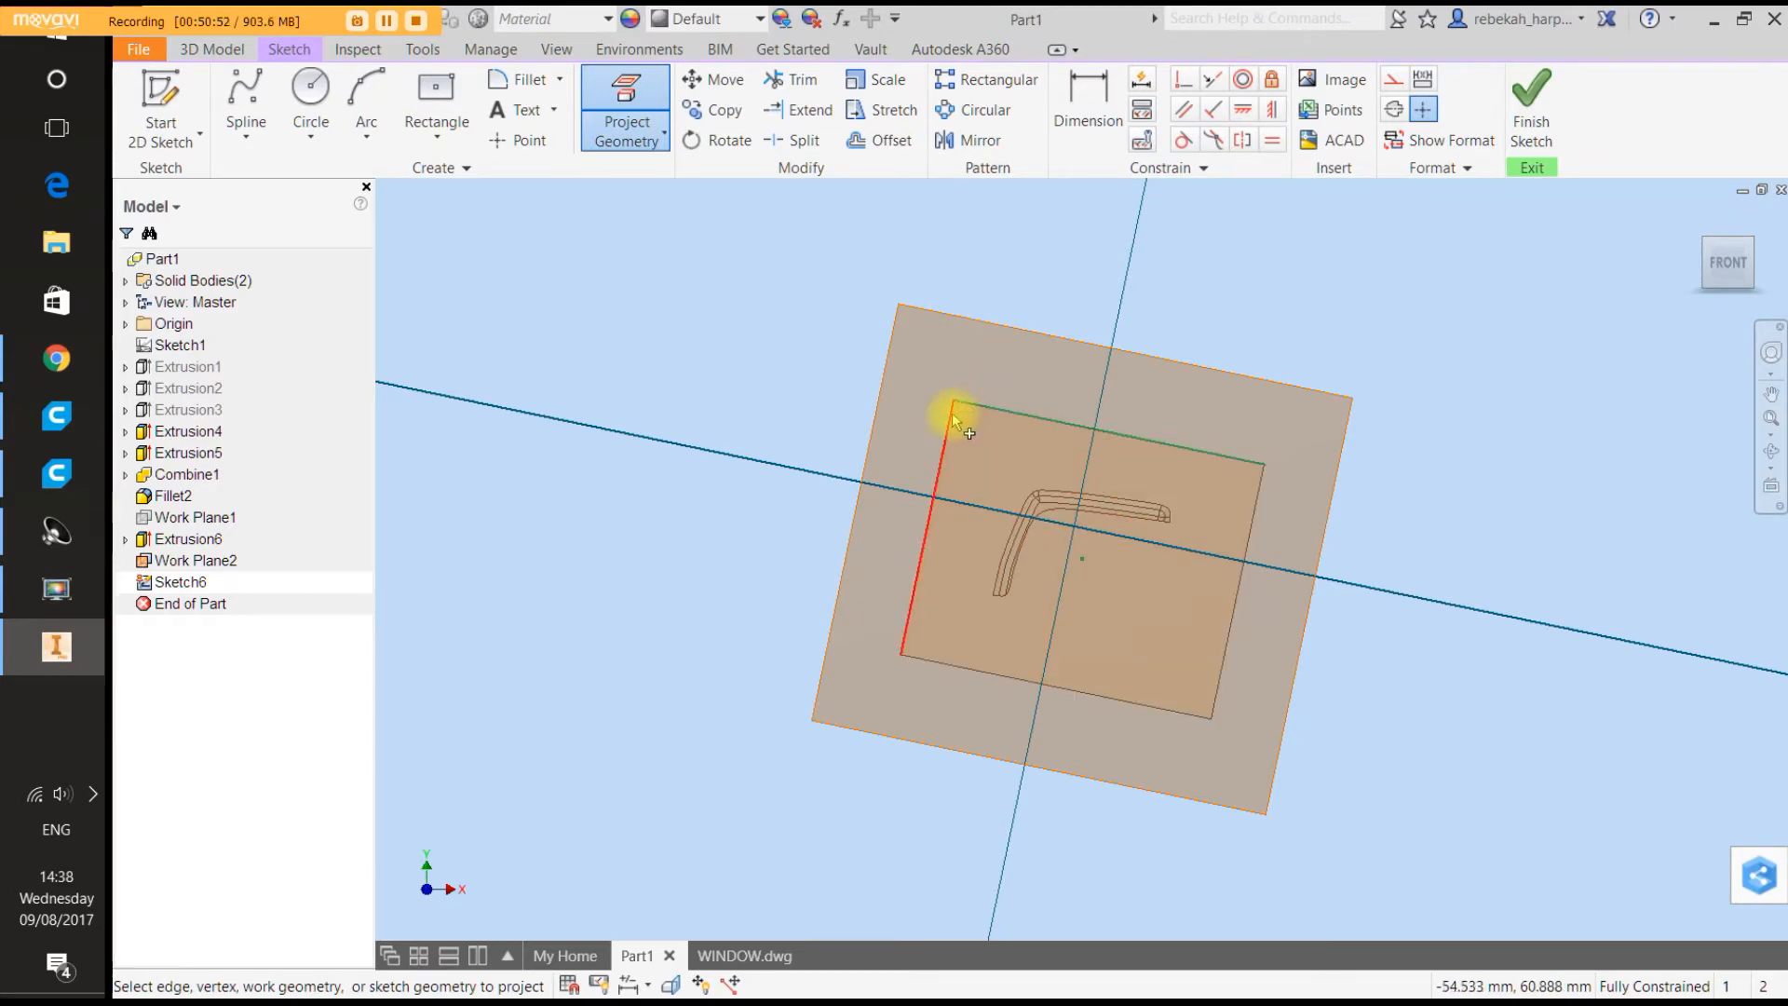
pyautogui.click(959, 669)
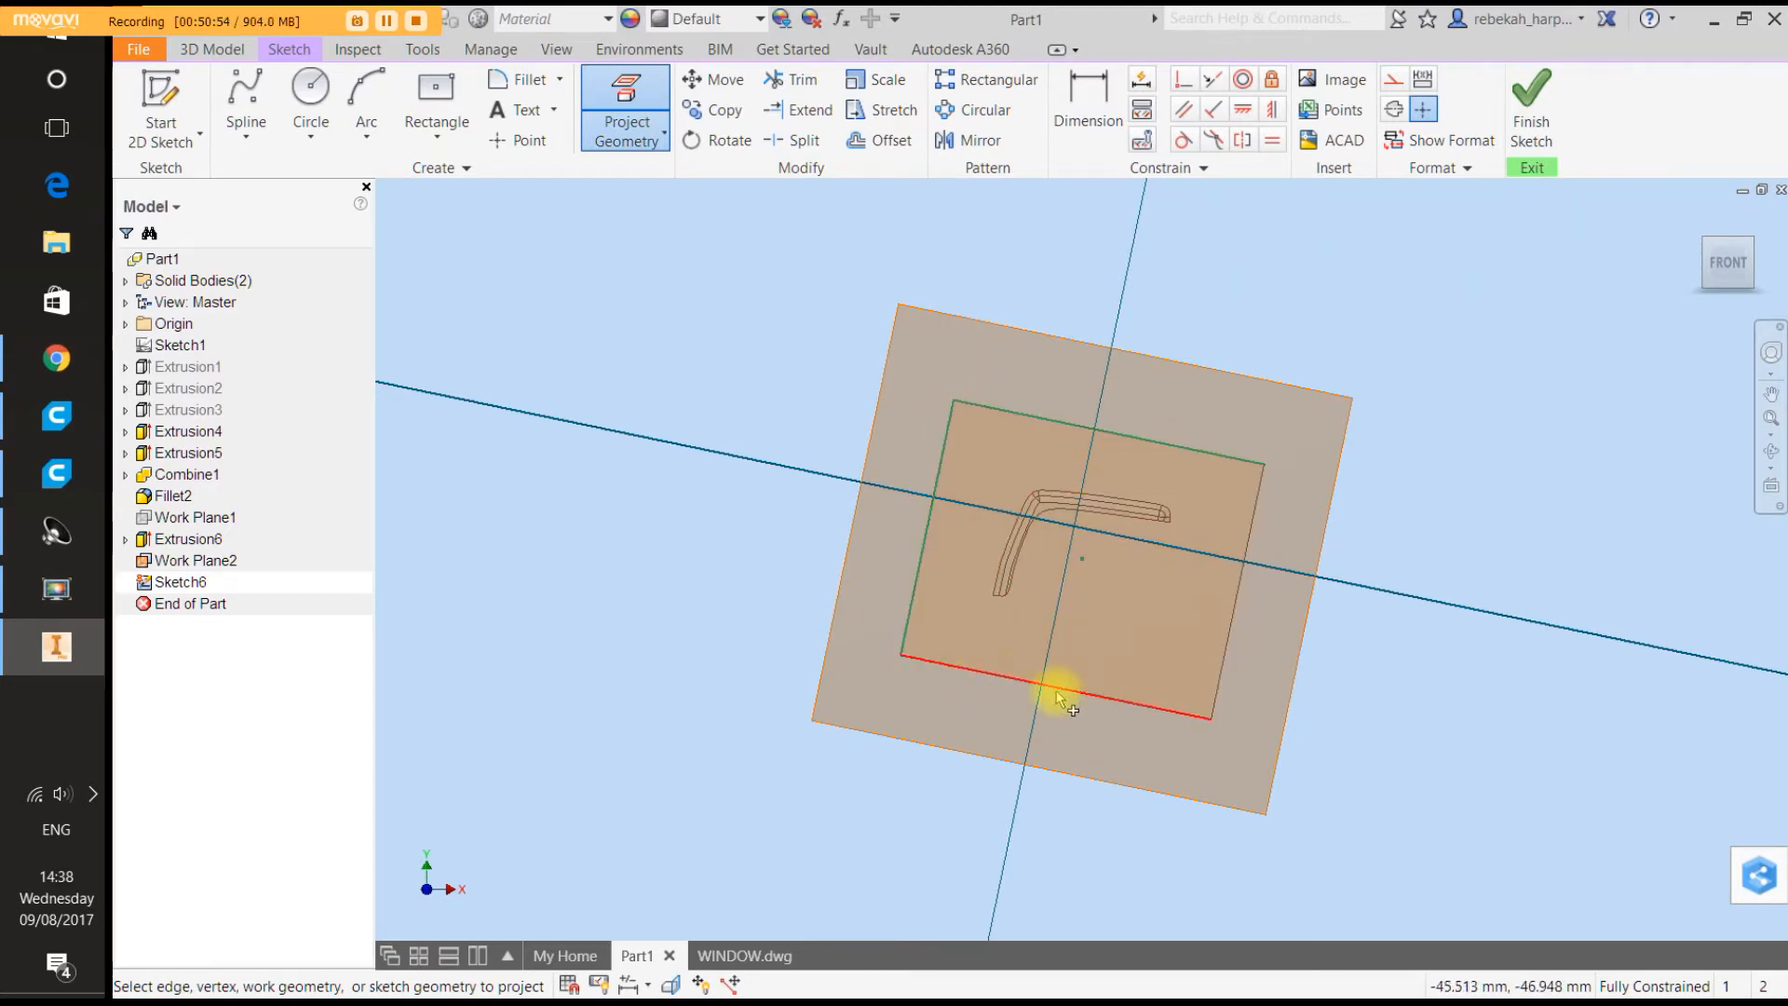
pyautogui.click(1215, 701)
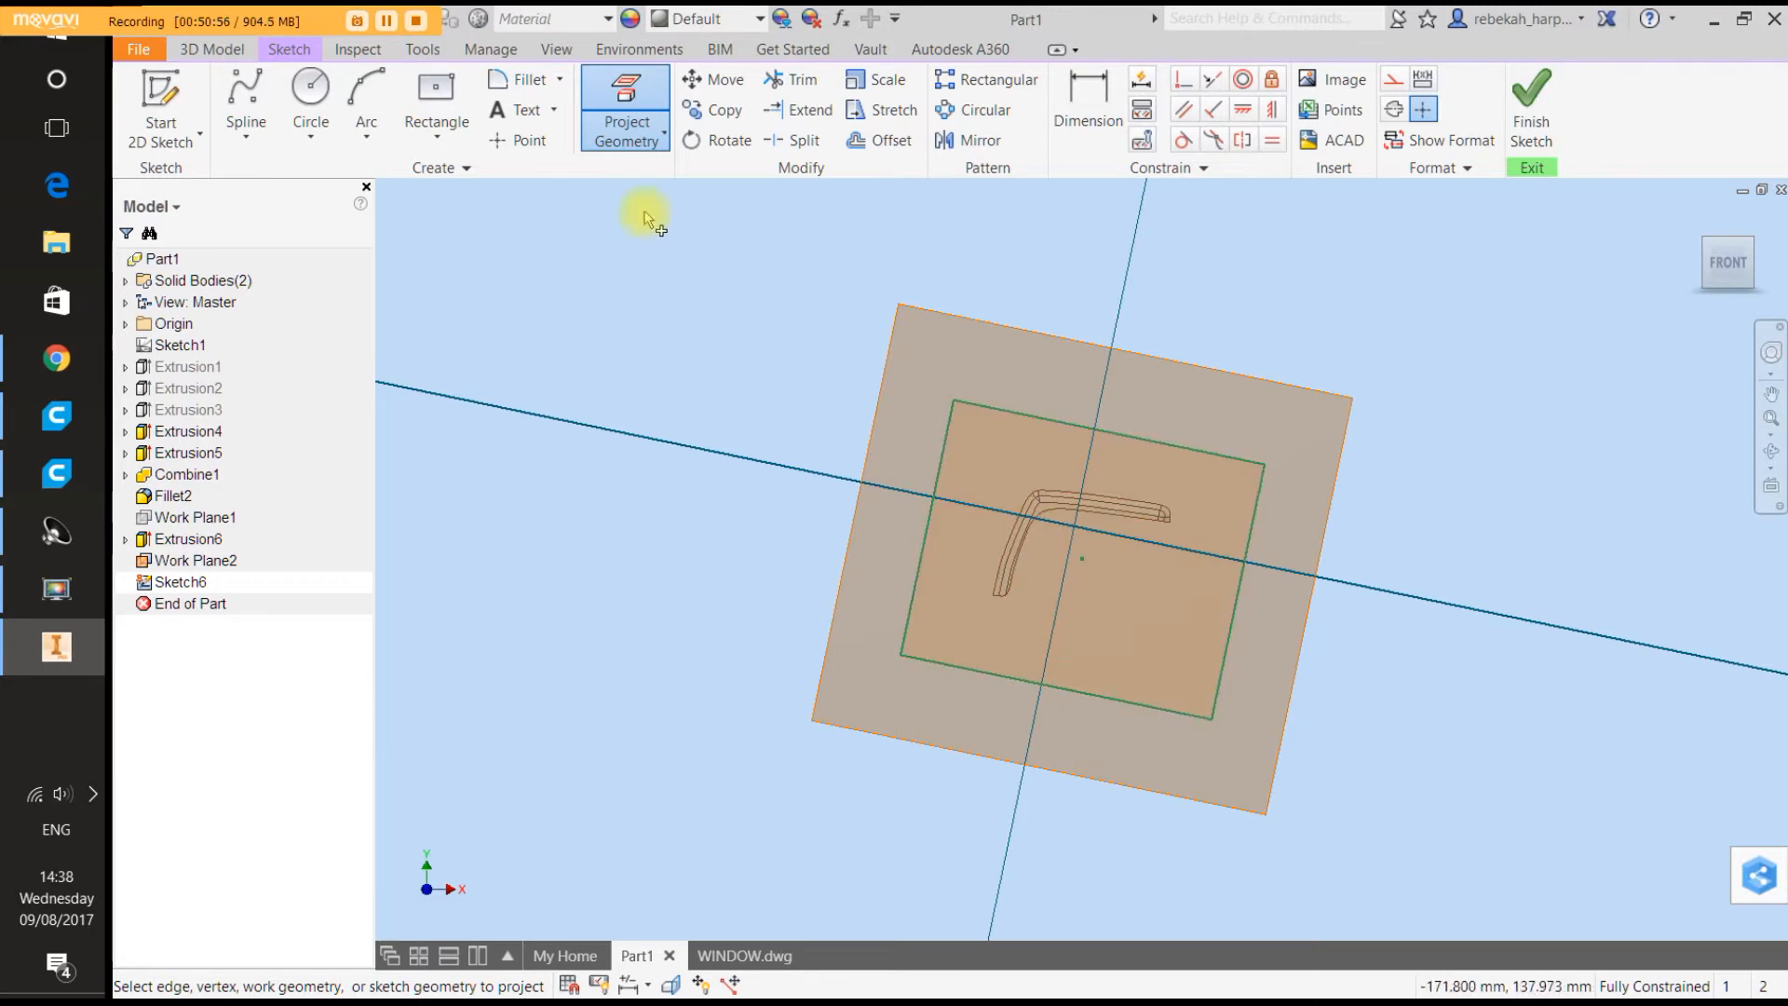
# Extrude the projected rectangle with the To Next extent down onto the plate and moulding, creating a new solid.
pyautogui.click(212, 49)
pyautogui.click(241, 103)
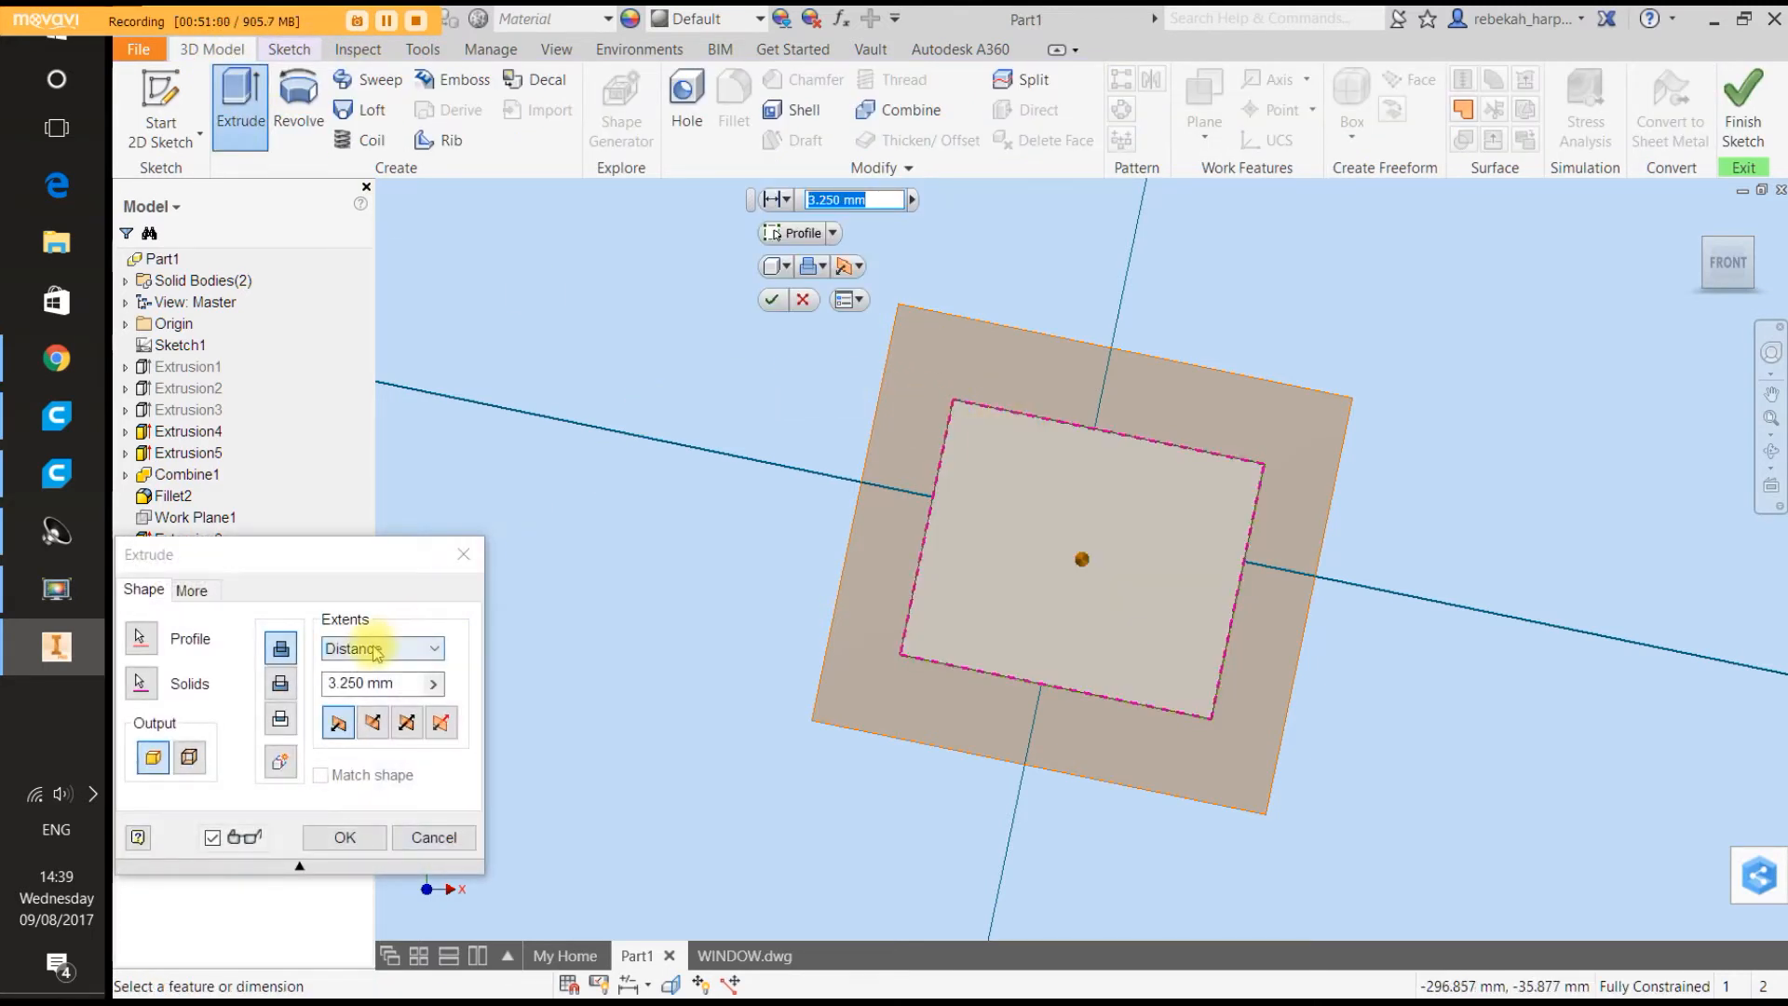
pyautogui.click(401, 648)
pyautogui.click(361, 687)
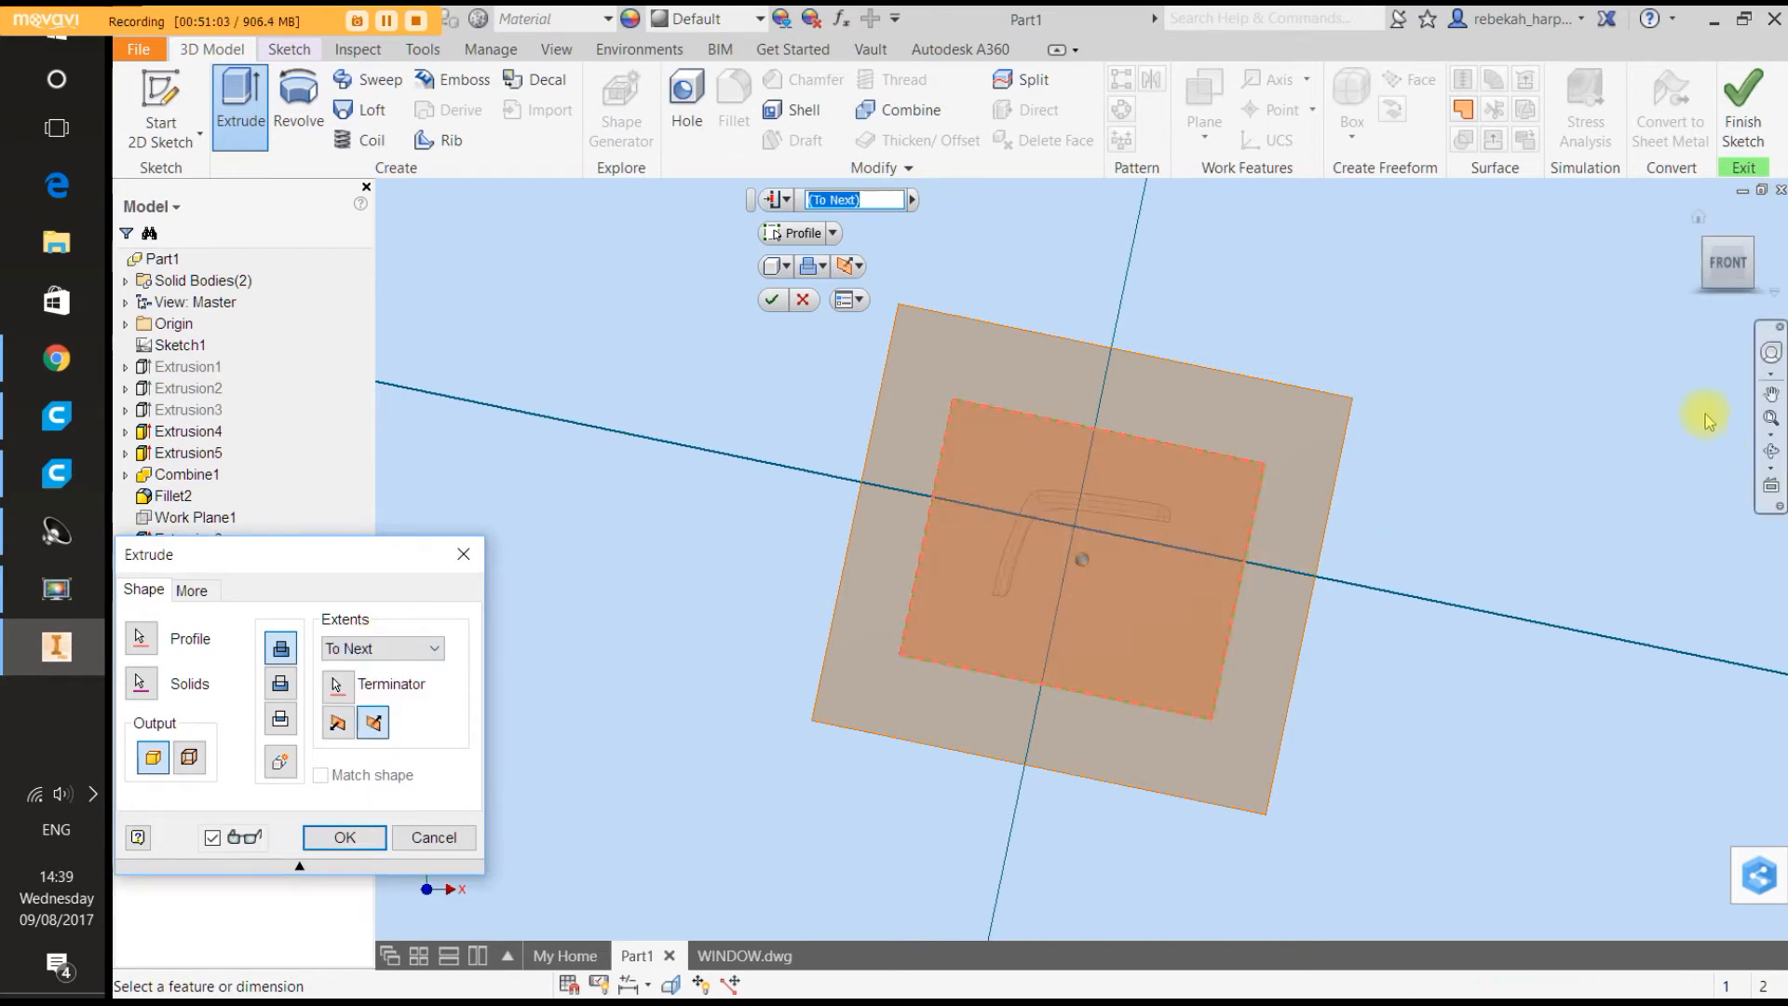
pyautogui.click(1768, 356)
pyautogui.moveTo(1593, 409)
pyautogui.mouseDown()
pyautogui.moveTo(1533, 320)
pyautogui.moveTo(1451, 295)
pyautogui.moveTo(1317, 307)
pyautogui.moveTo(1266, 352)
pyautogui.mouseUp()
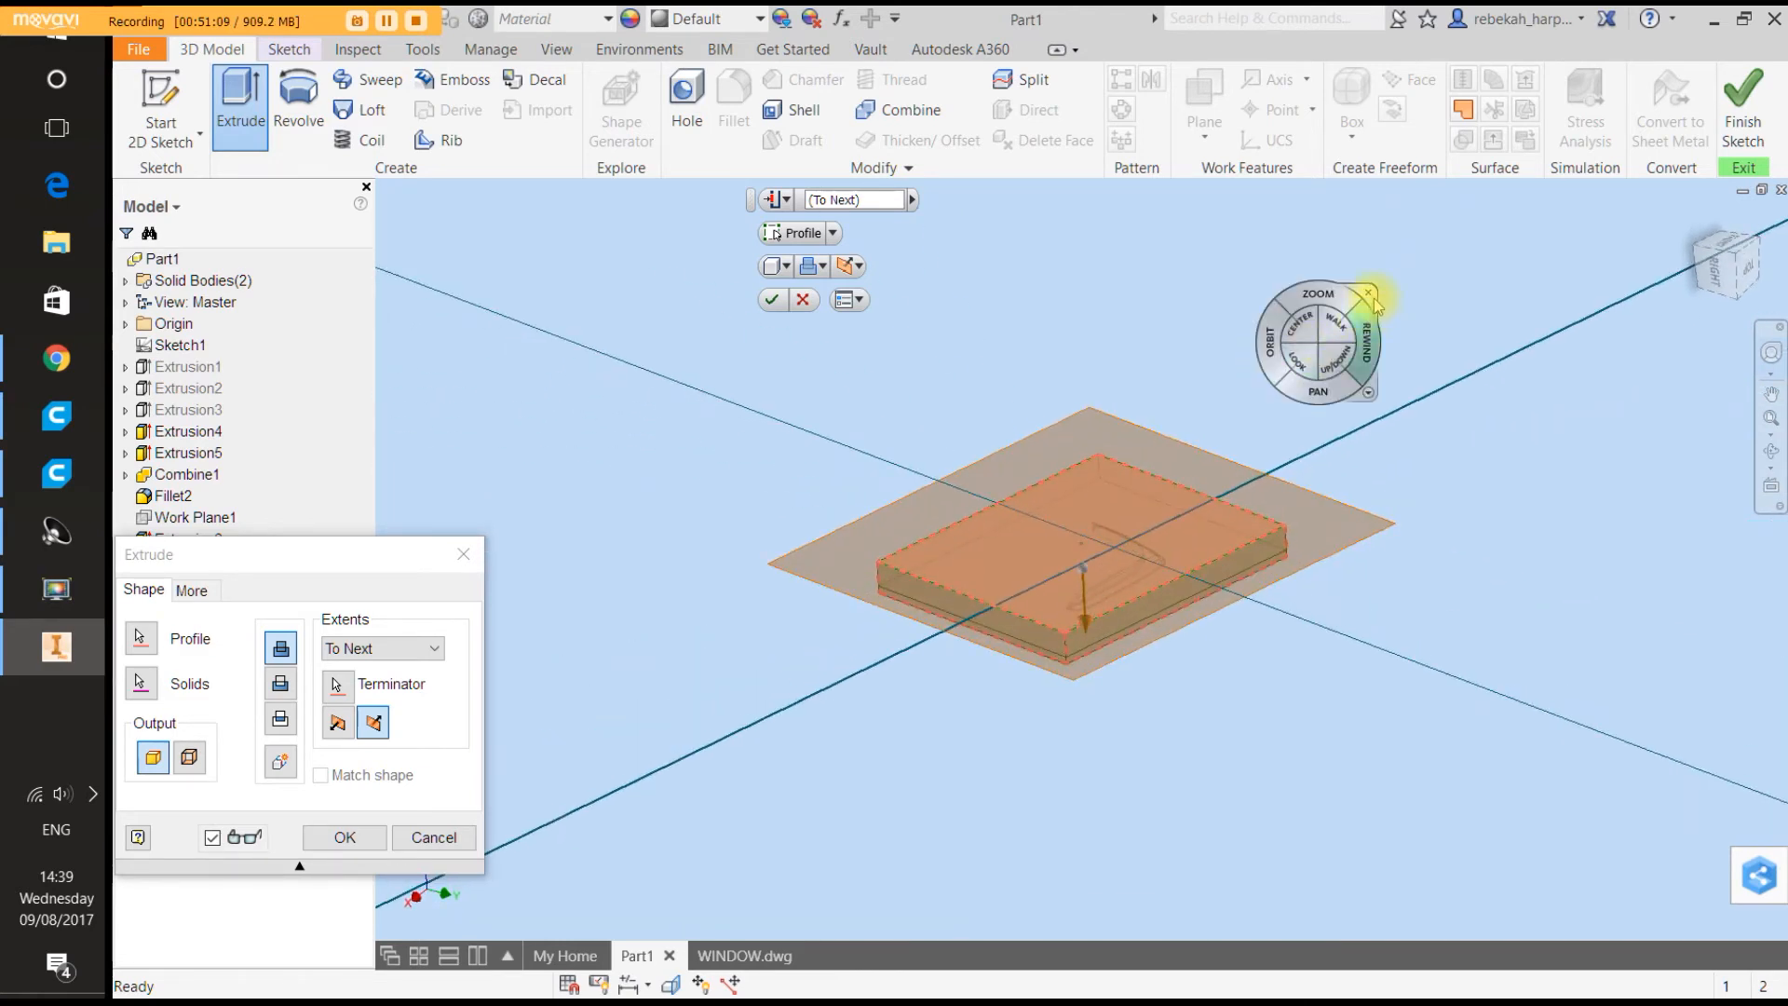
pyautogui.click(1369, 296)
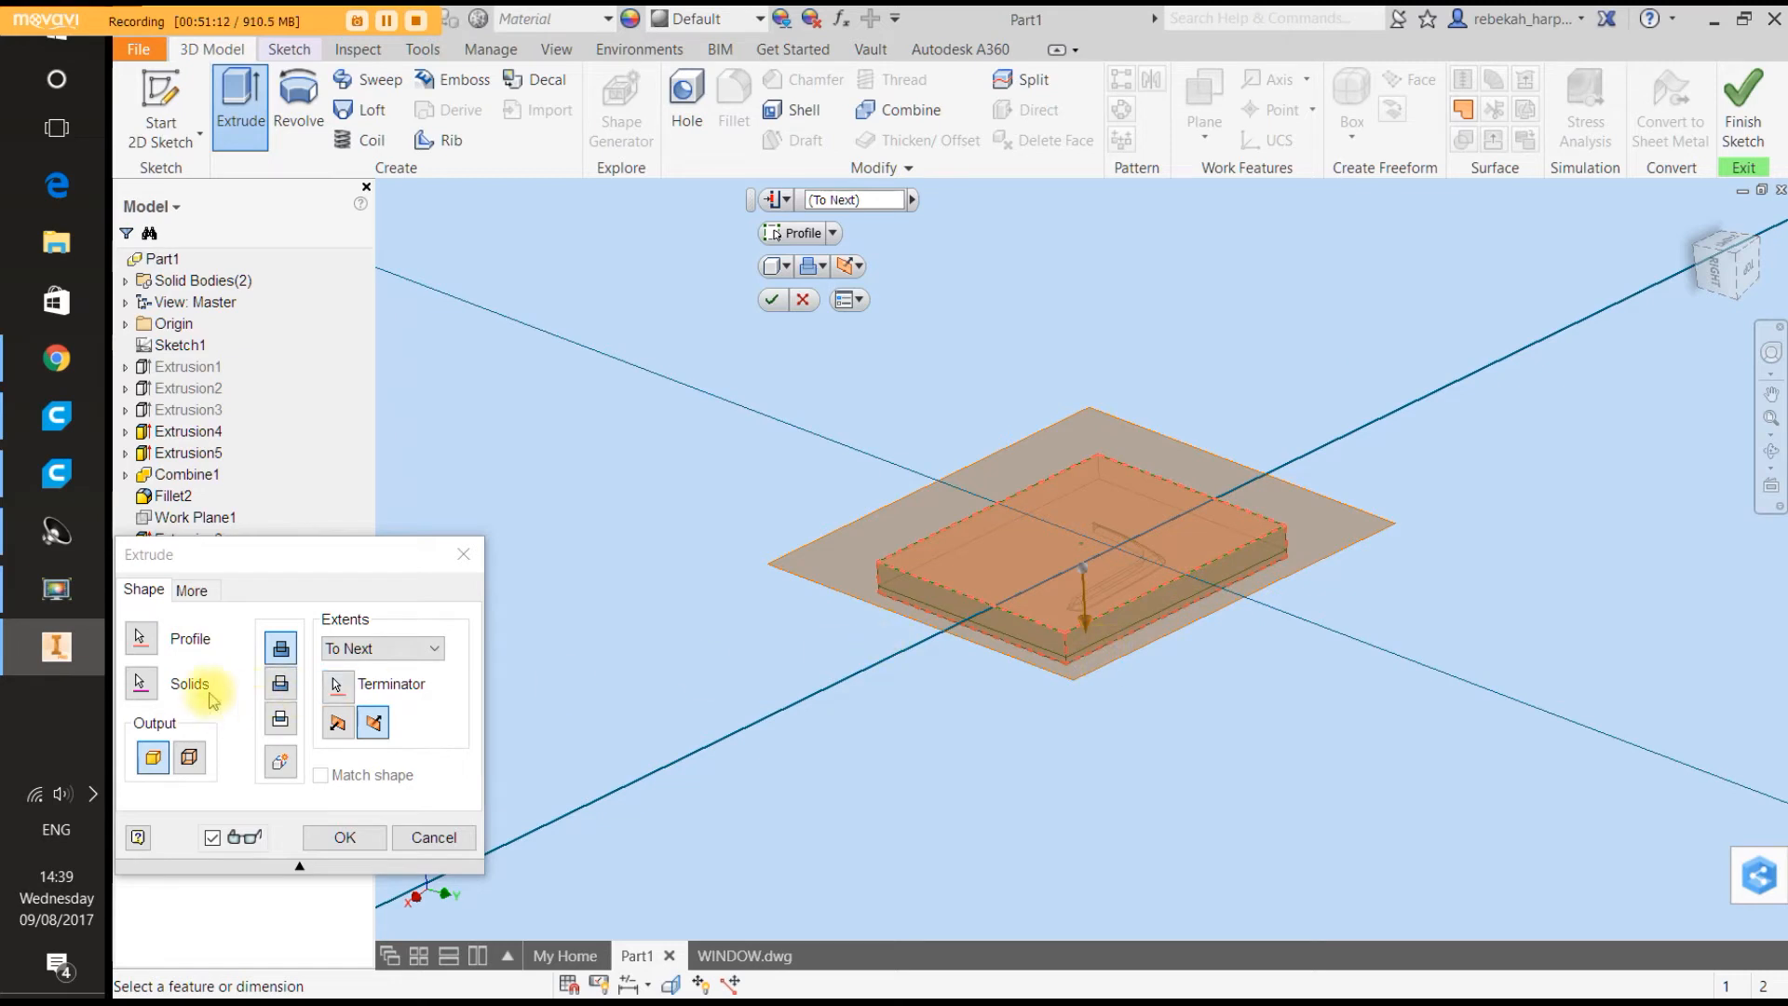
pyautogui.click(281, 762)
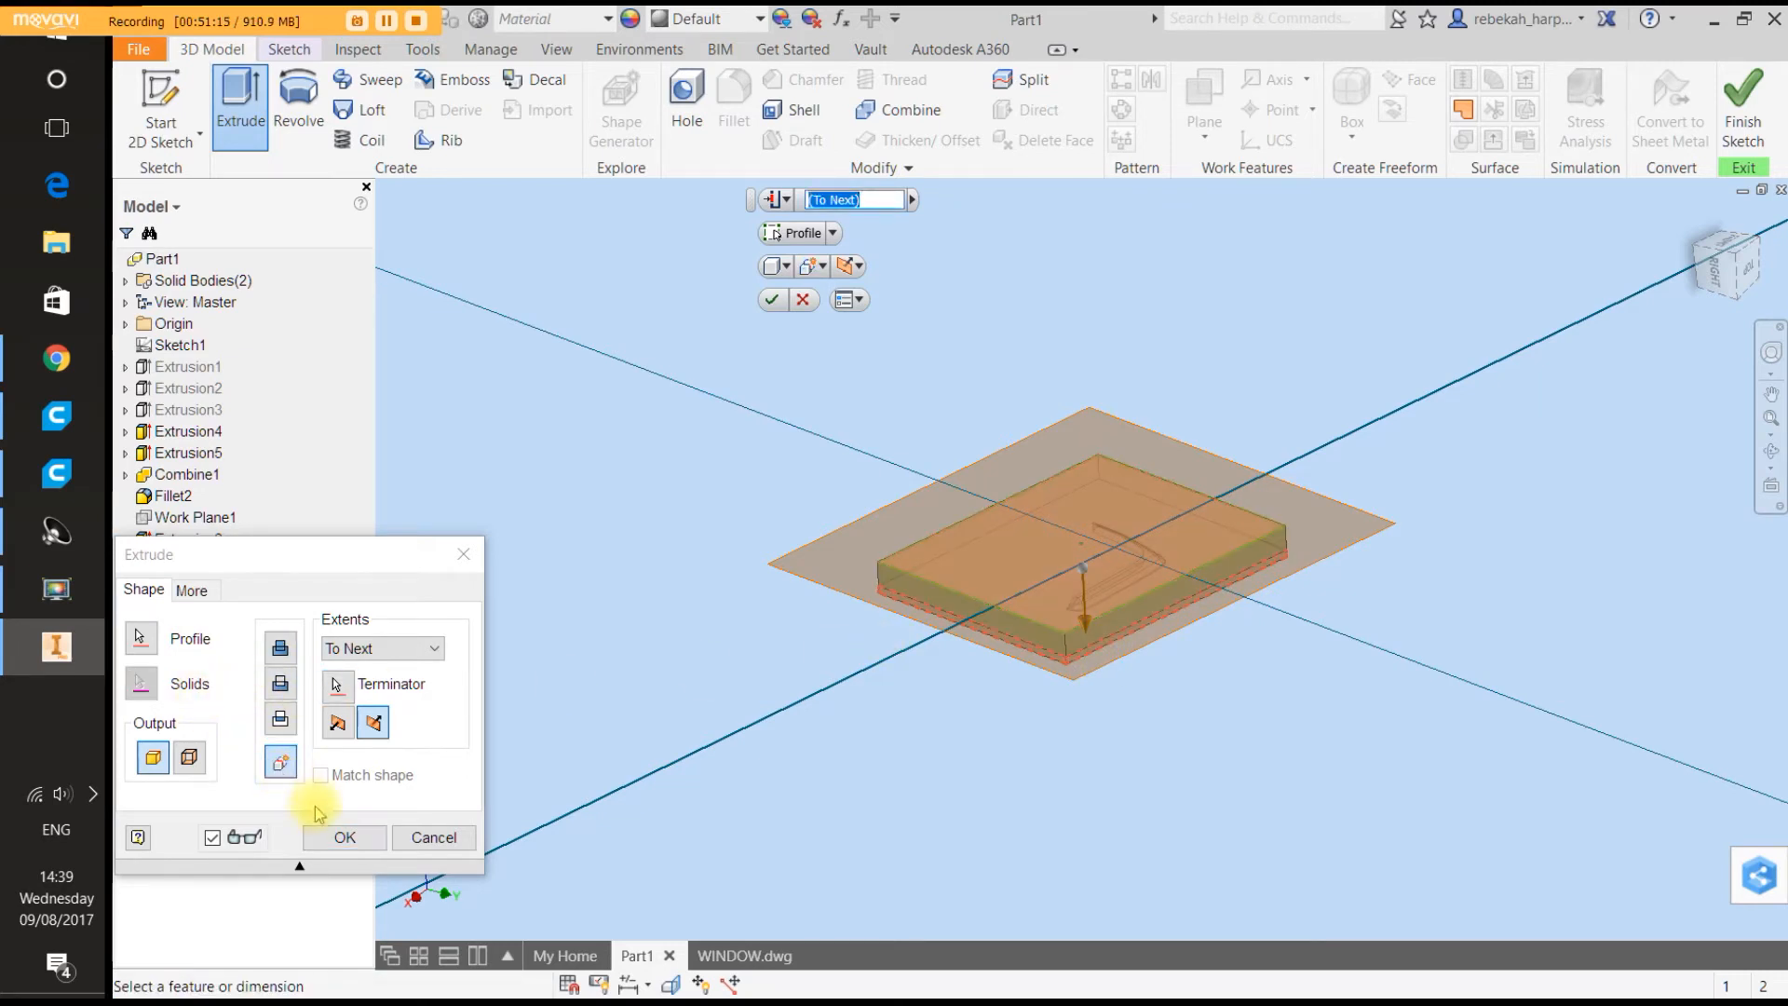
pyautogui.click(345, 839)
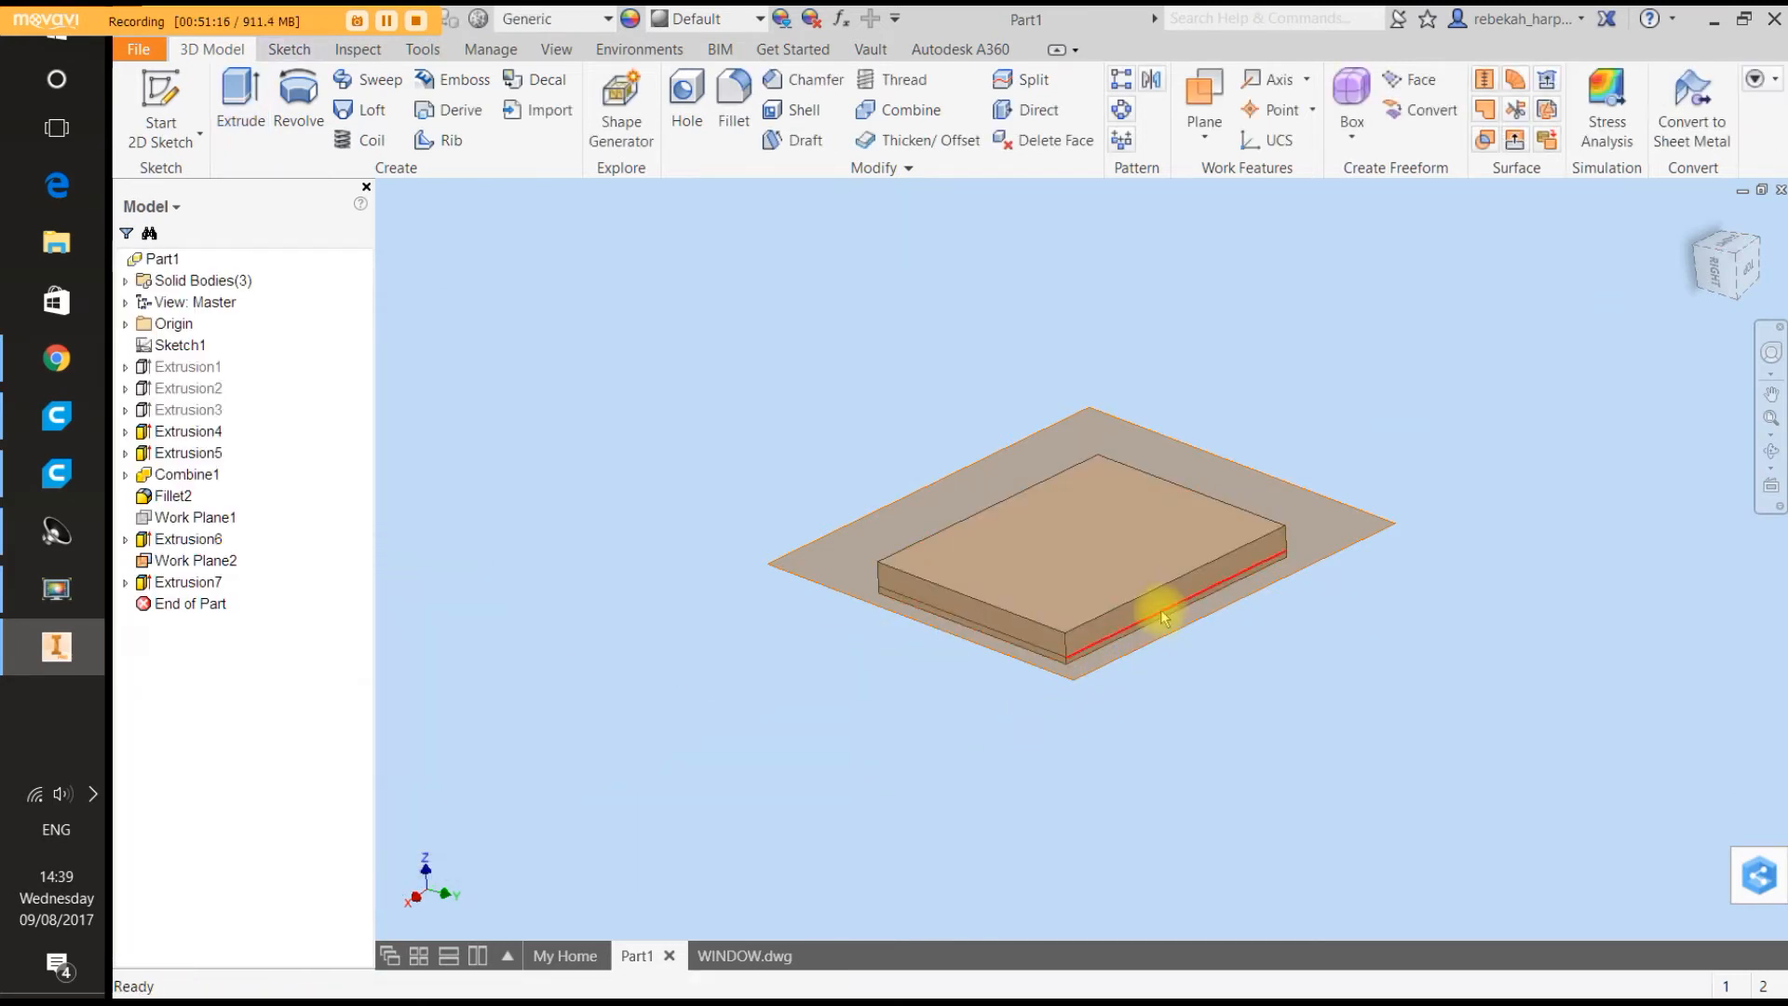
# Expand the solid bodies list and hide the new block body, Solid5.
pyautogui.click(126, 281)
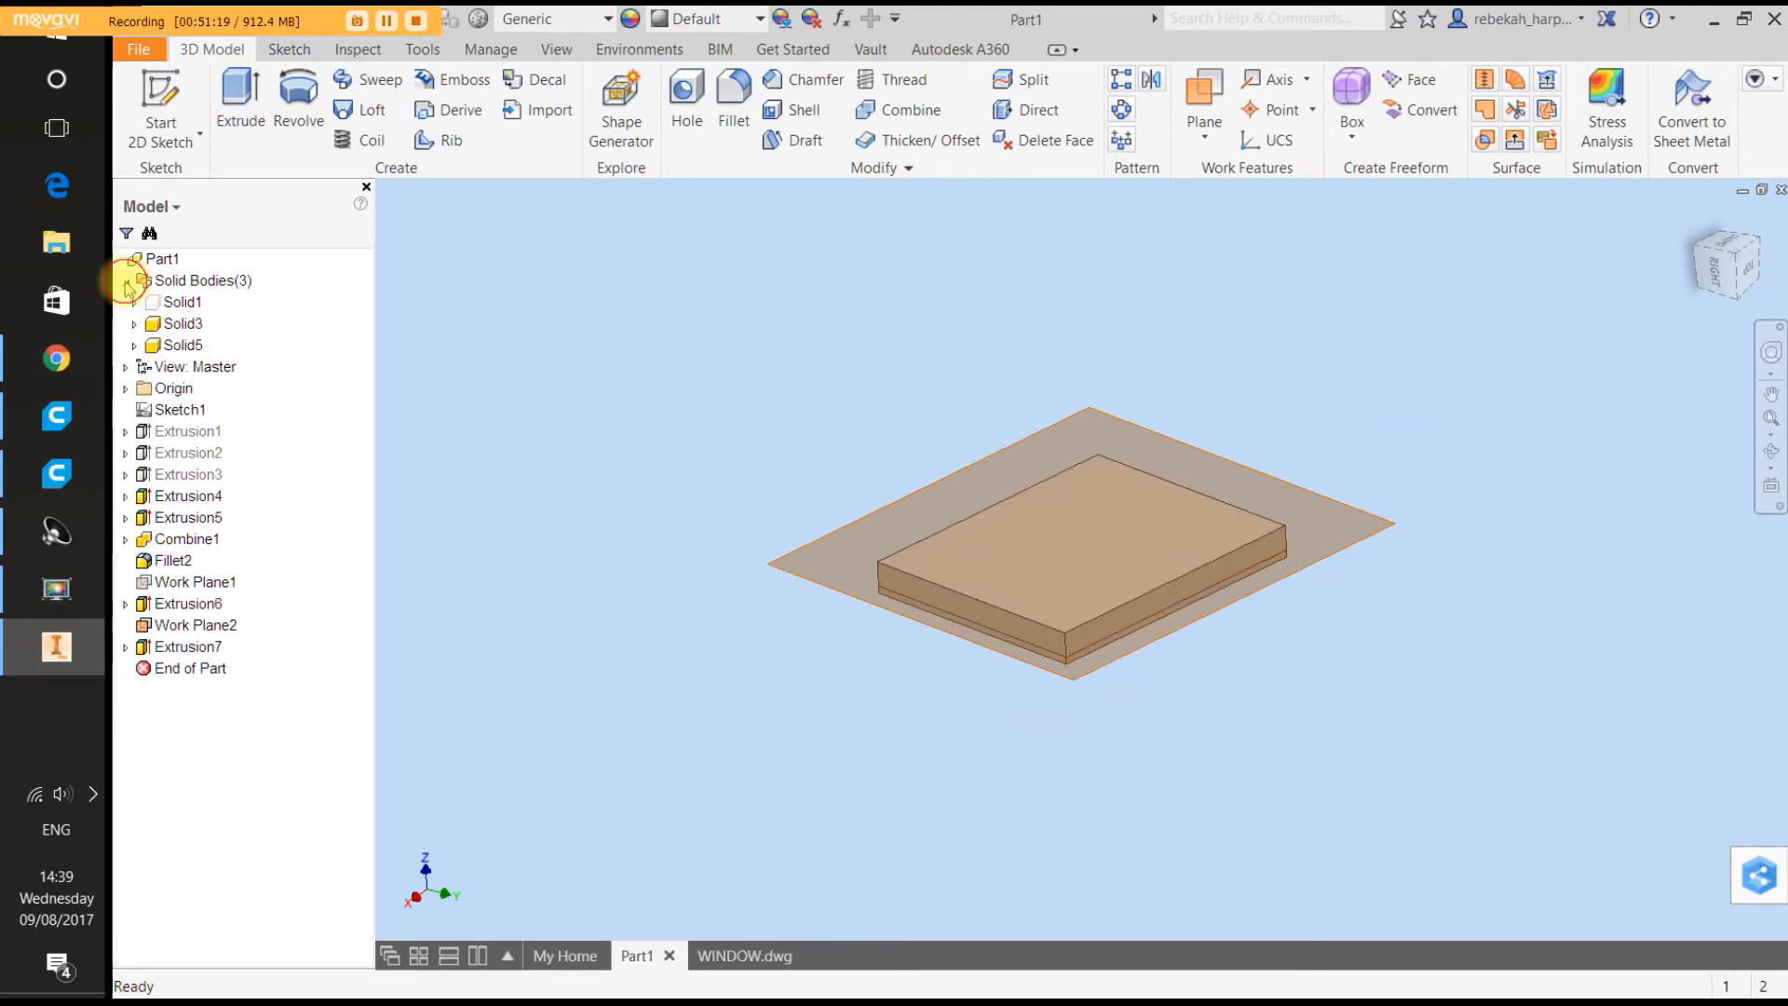
pyautogui.rightClick(177, 344)
pyautogui.click(219, 425)
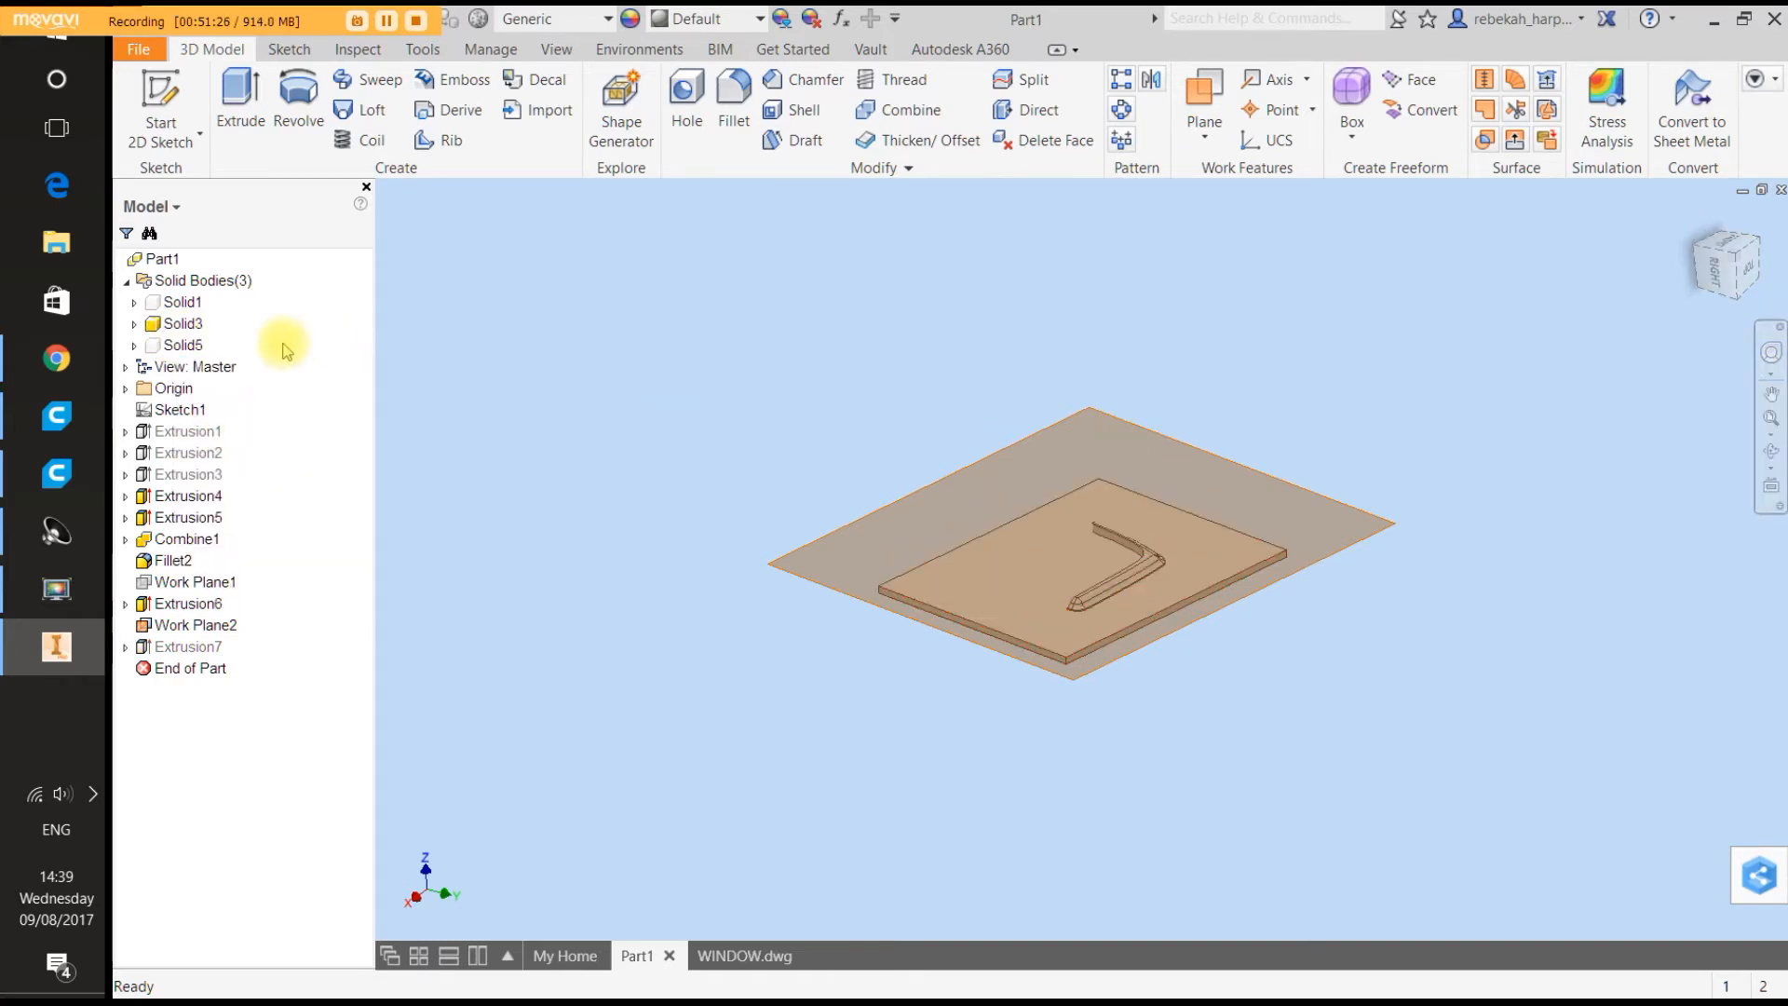
# Isolate the block body Solid5 by hiding the other bodies, and examine the moulding-shaped recess in its plate-side face.
pyautogui.rightClick(180, 345)
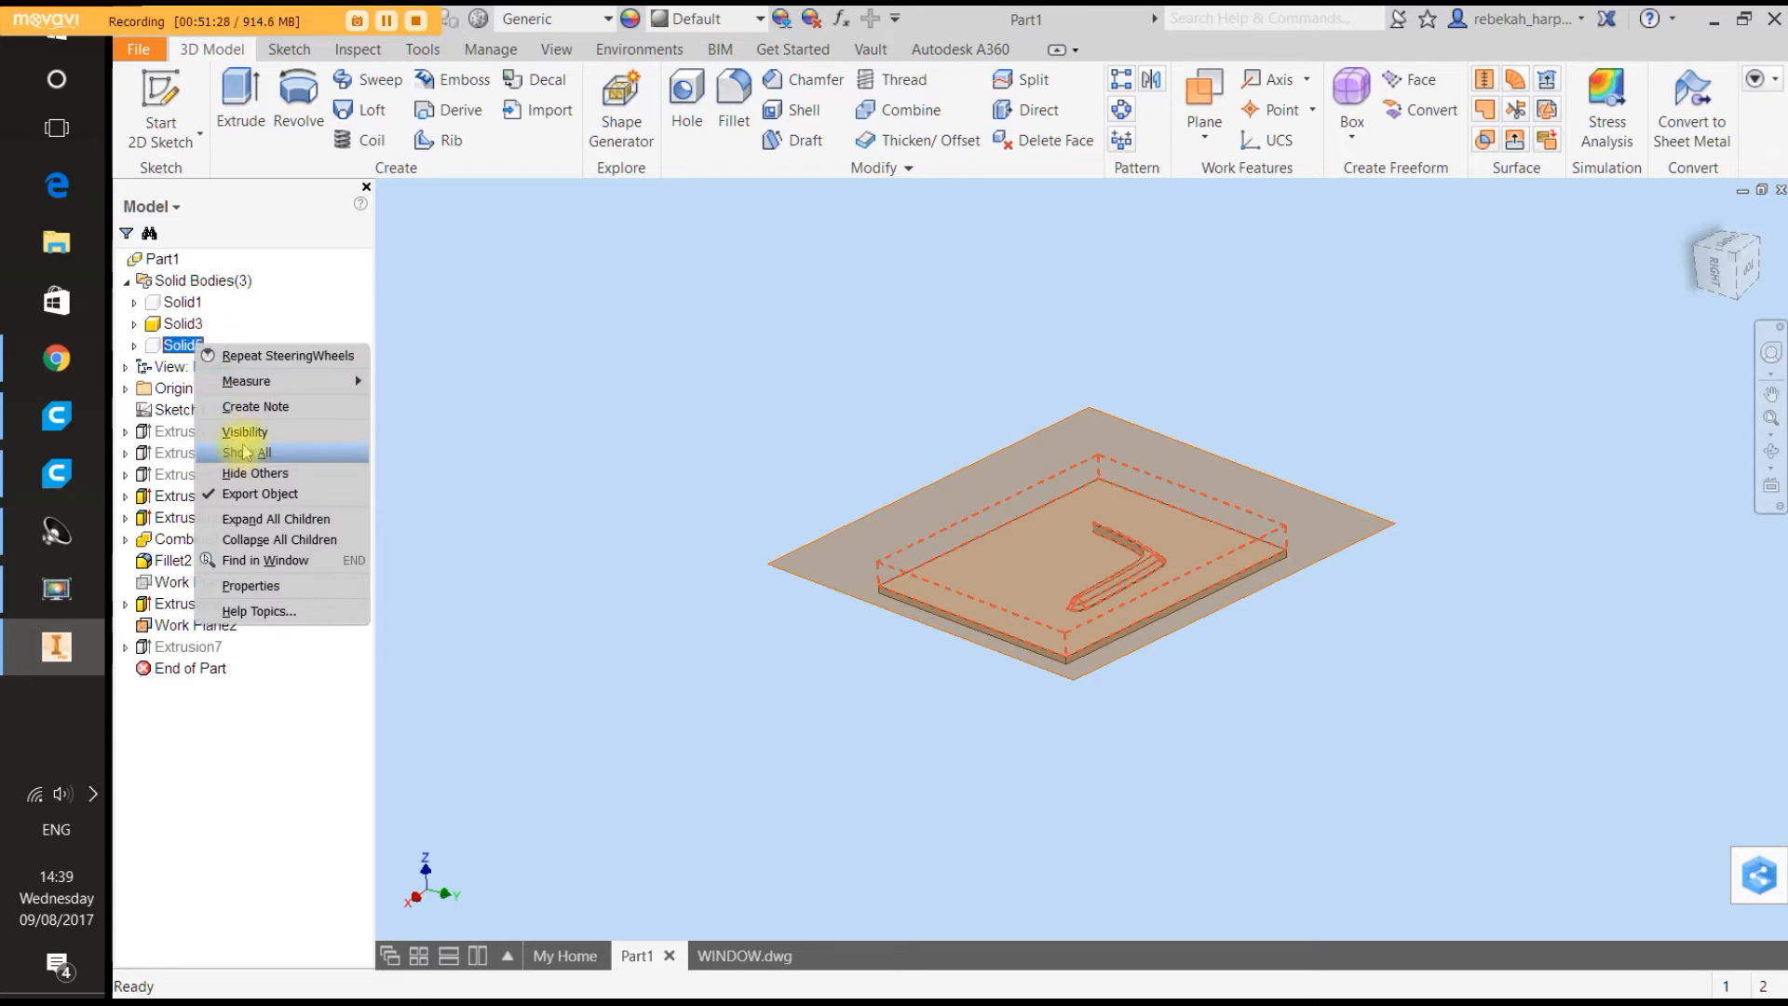
pyautogui.click(245, 475)
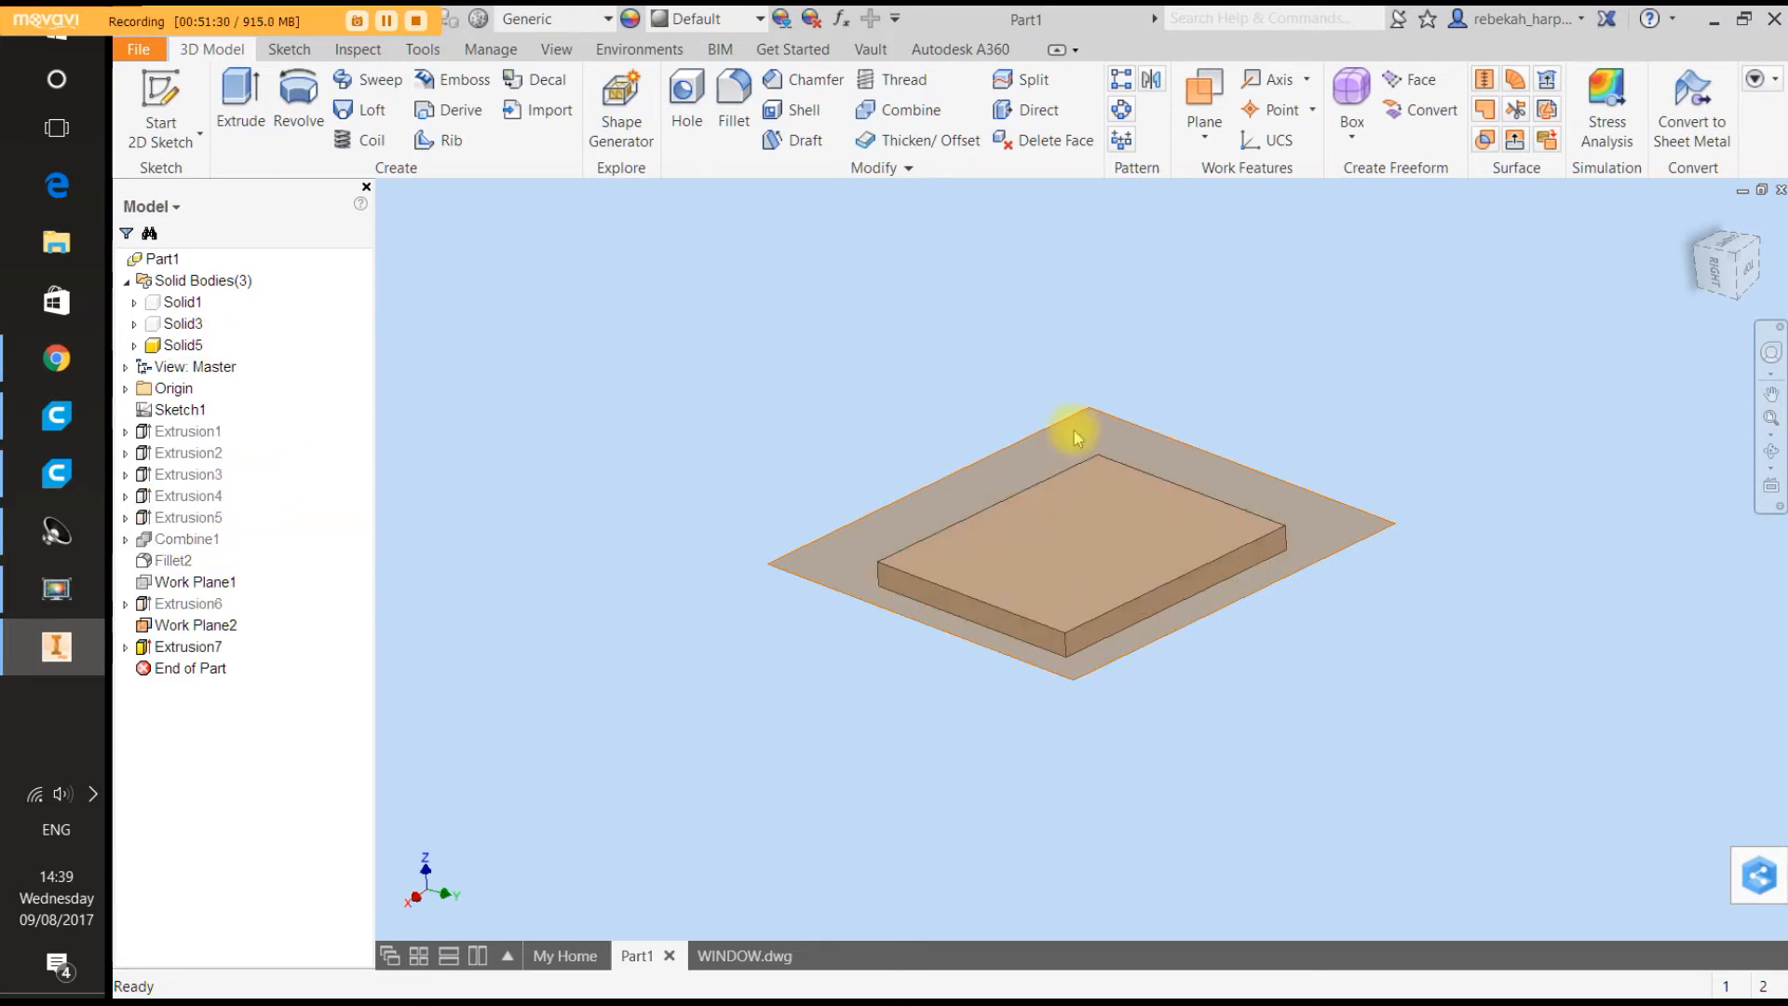
pyautogui.click(1770, 358)
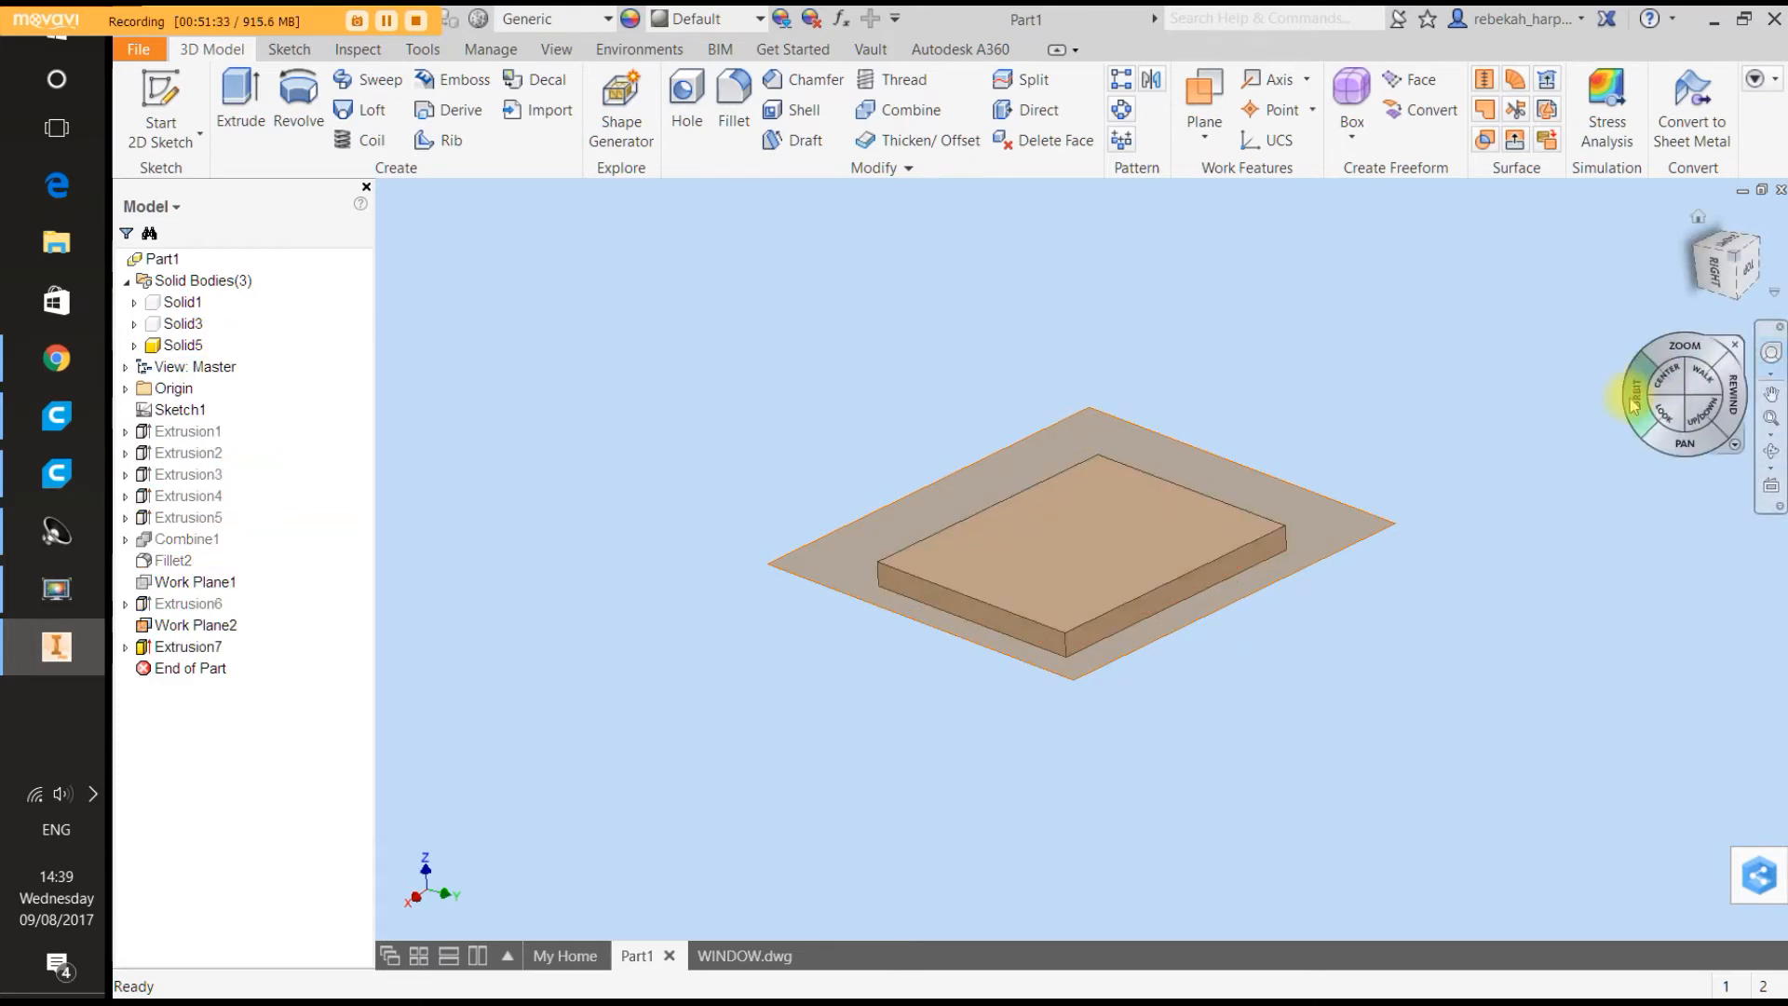
pyautogui.moveTo(1667, 377); pyautogui.dragTo(1512, 274)
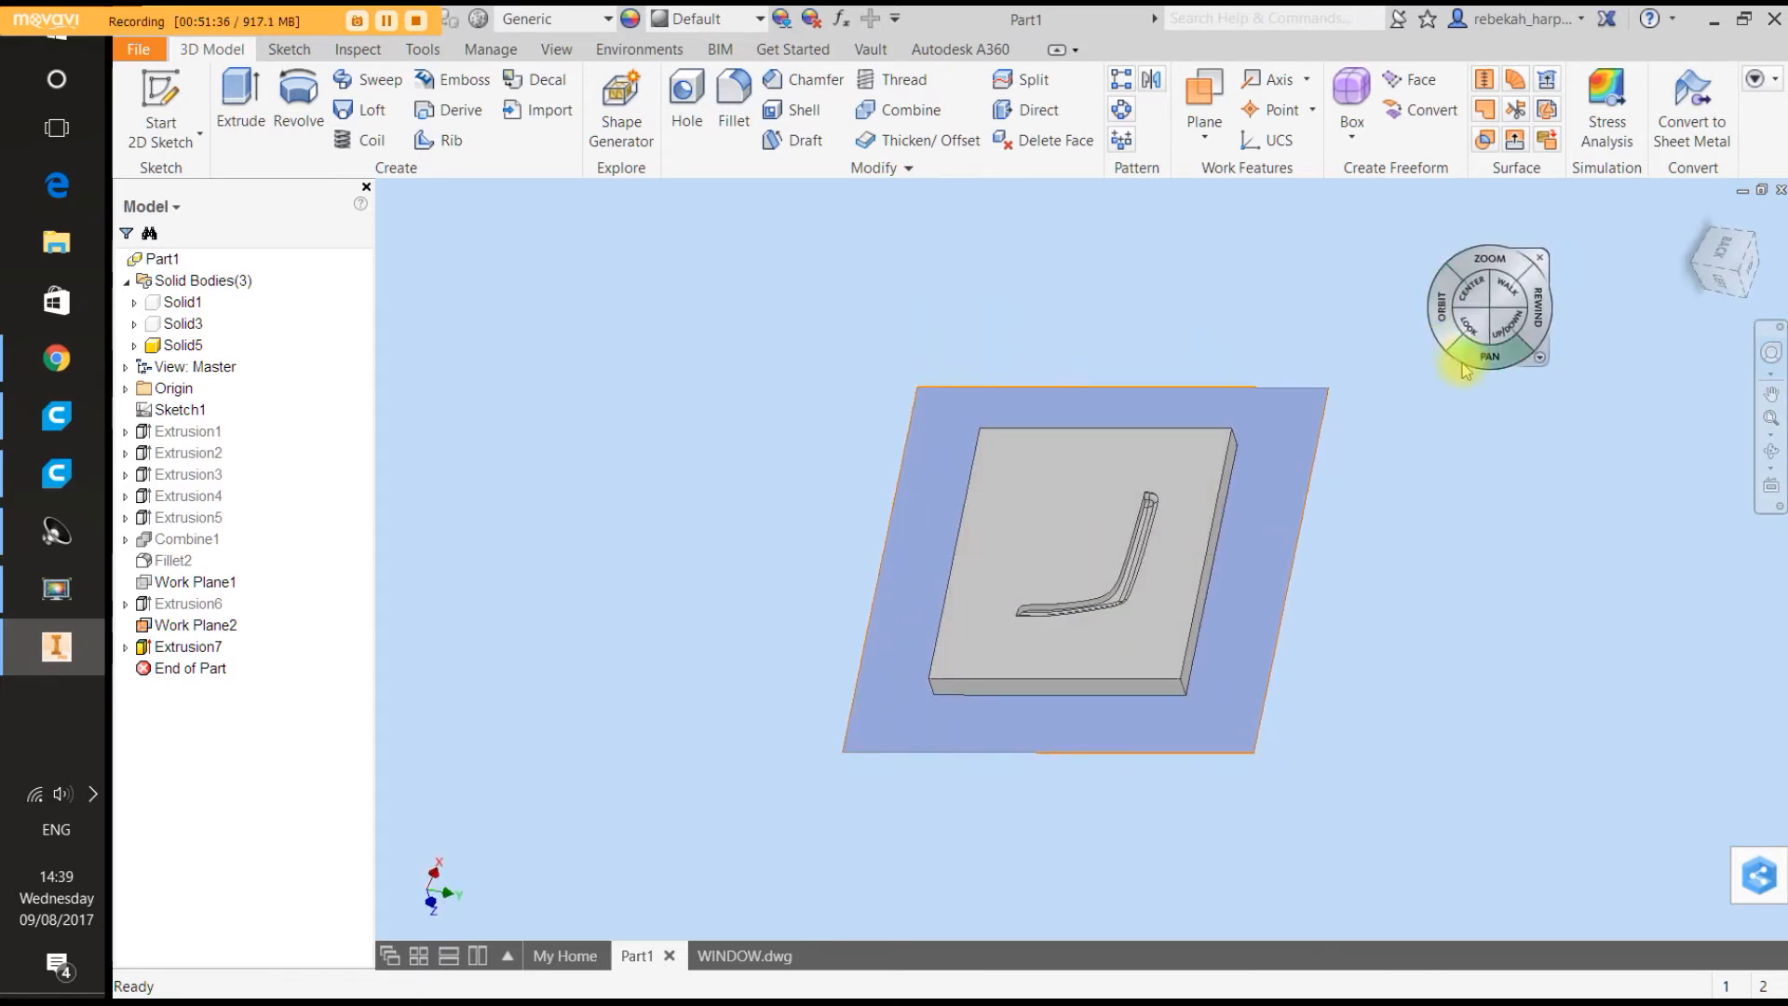
pyautogui.moveTo(1490, 358); pyautogui.dragTo(1385, 363)
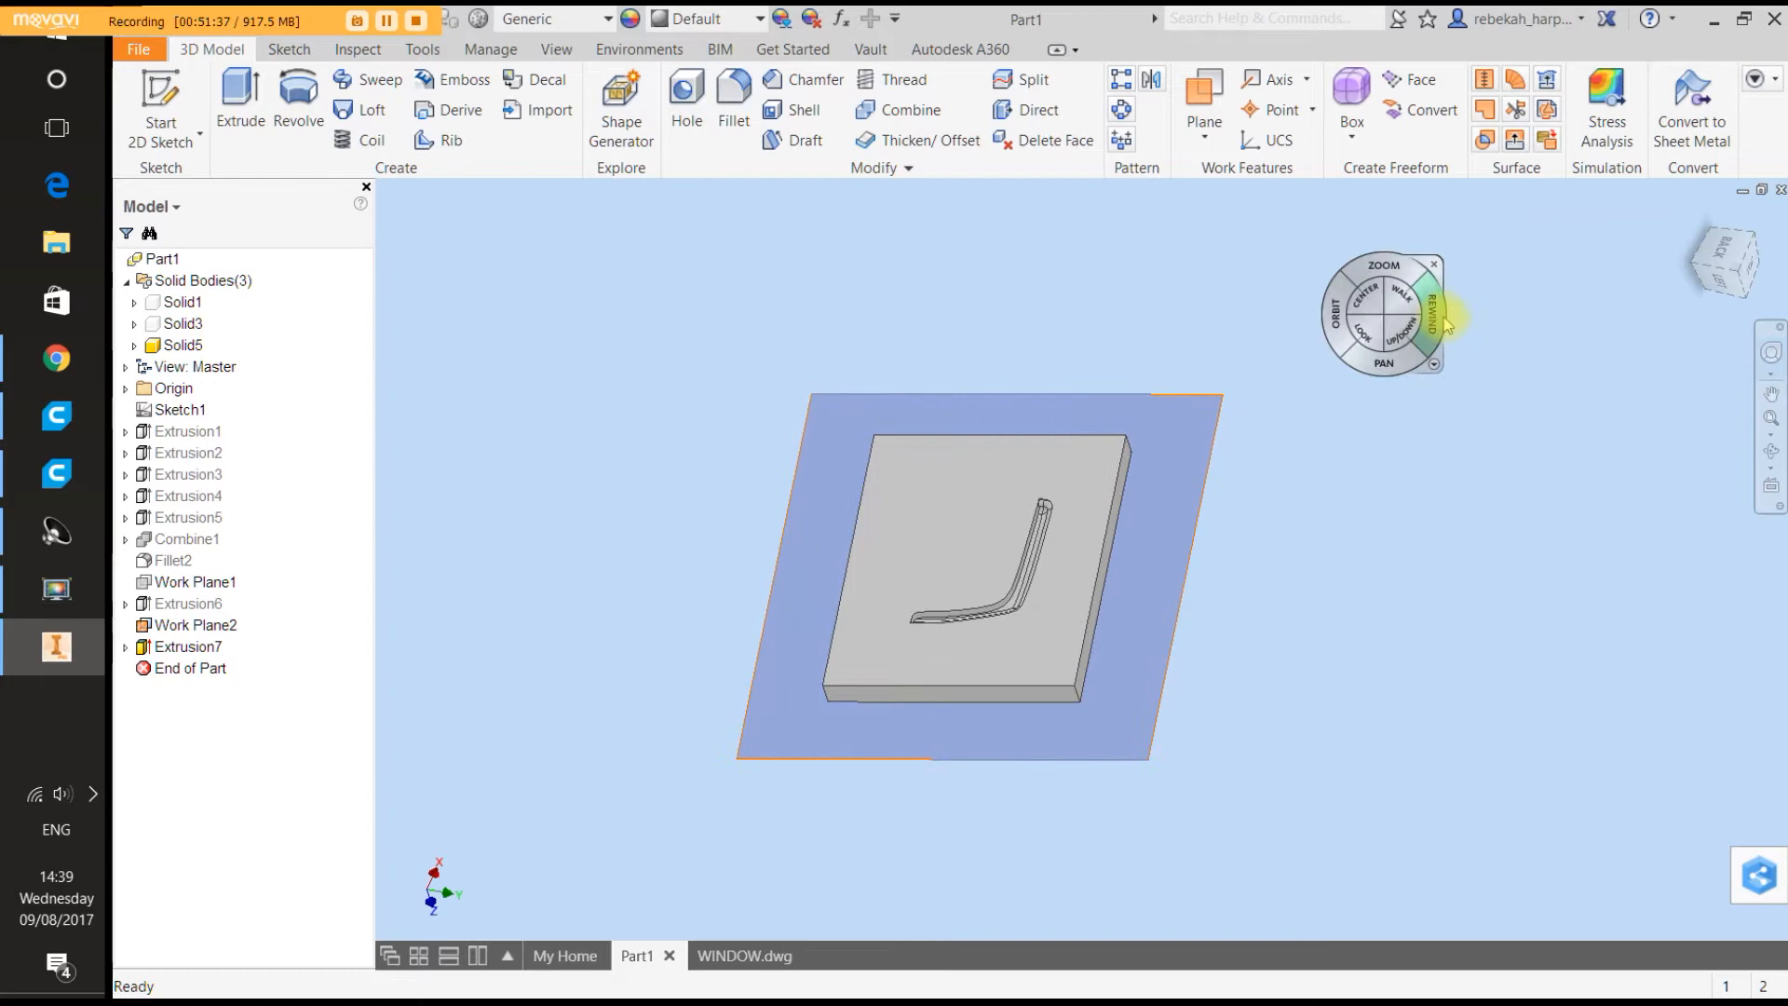
pyautogui.click(1434, 266)
pyautogui.scroll(-8, 1011, 605)
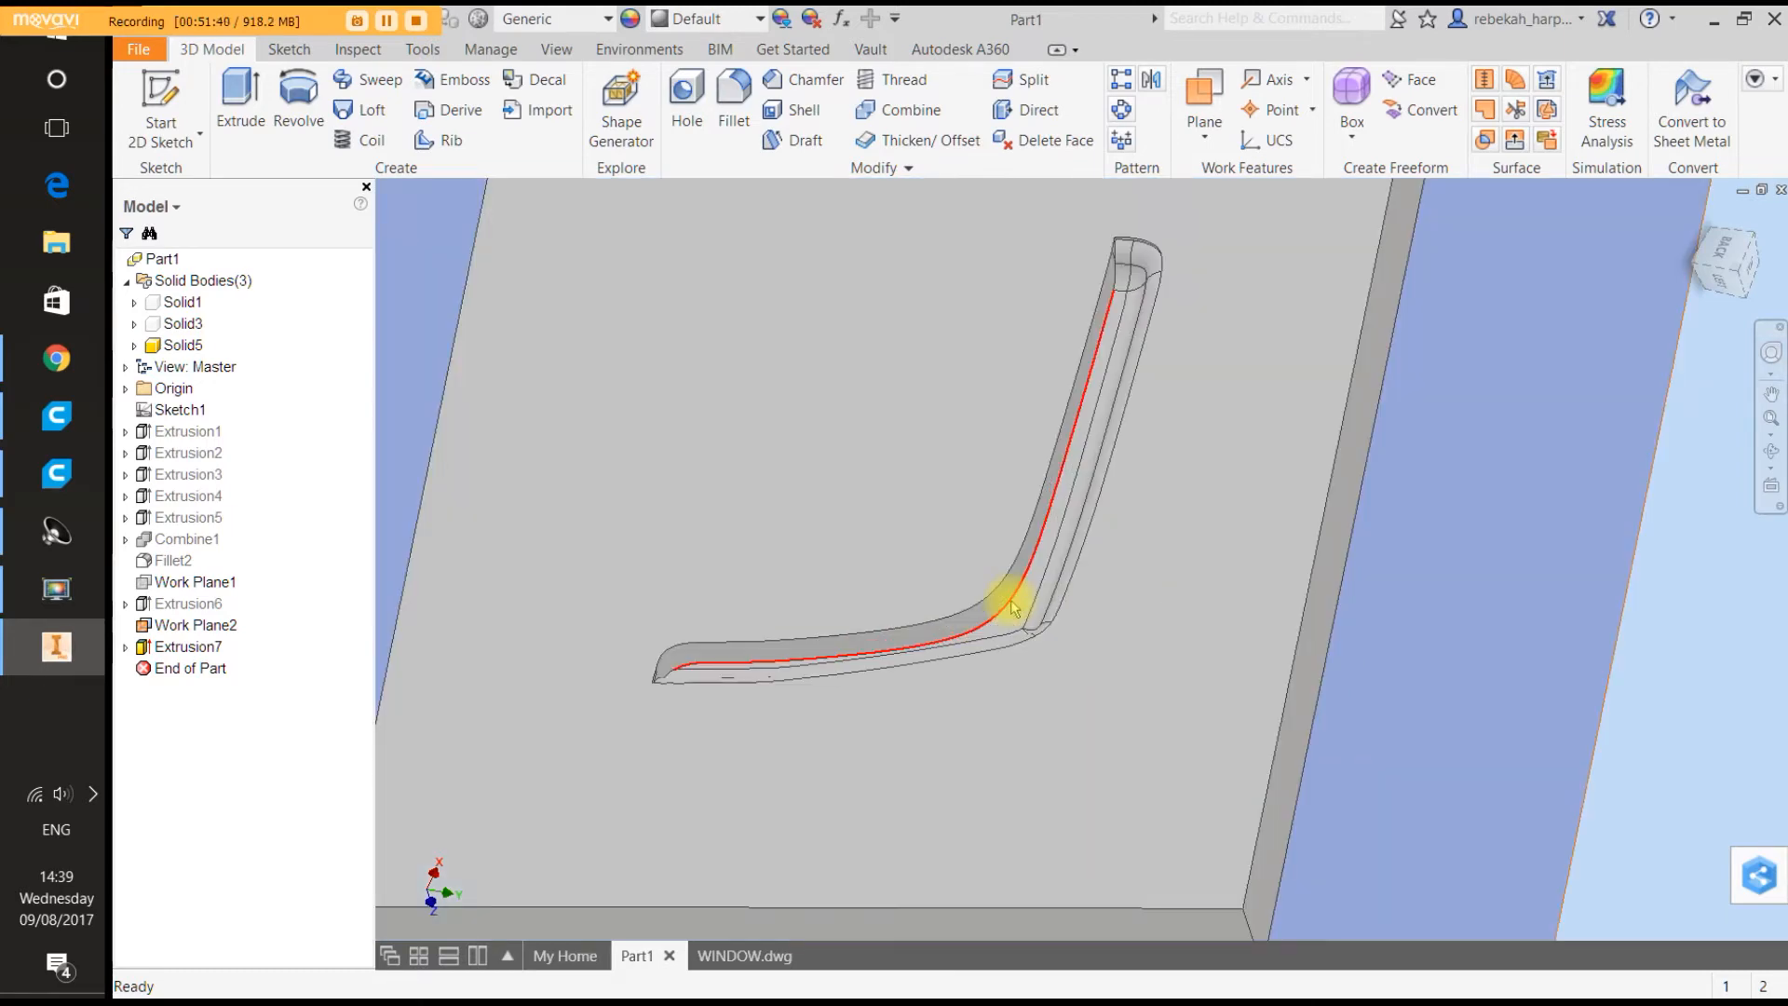
pyautogui.scroll(6, 1013, 606)
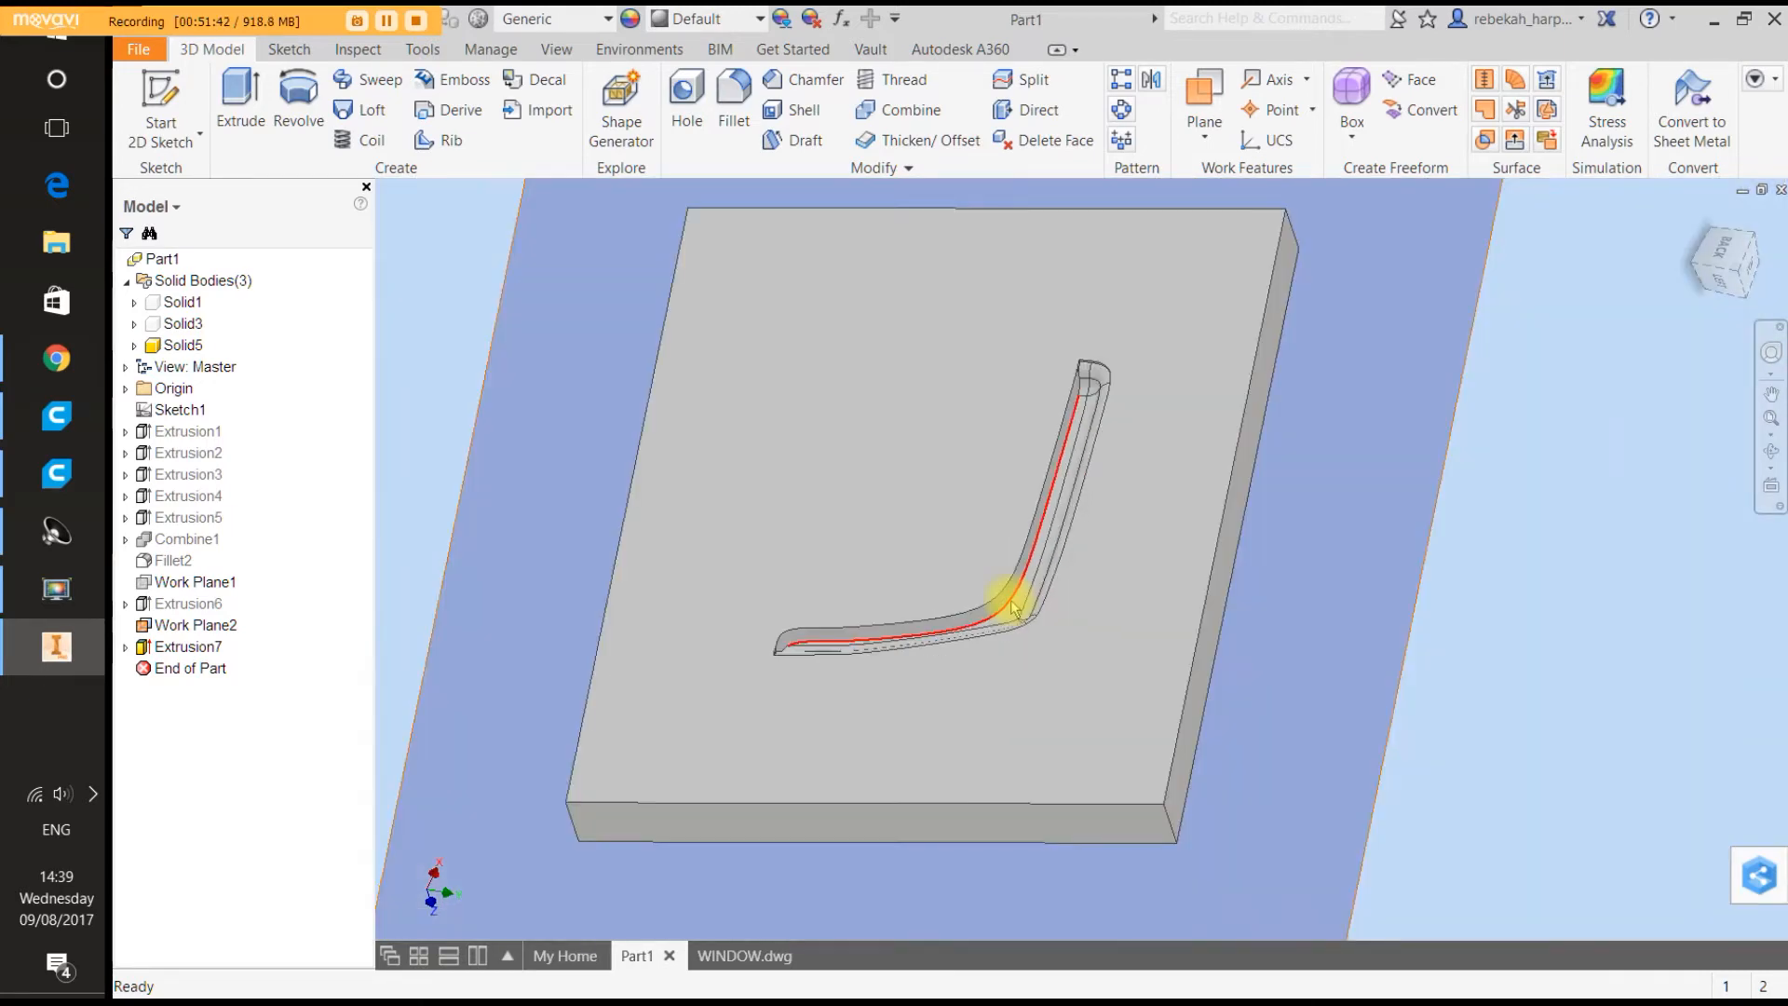
pyautogui.scroll(-4, 1014, 606)
pyautogui.scroll(3, 1013, 605)
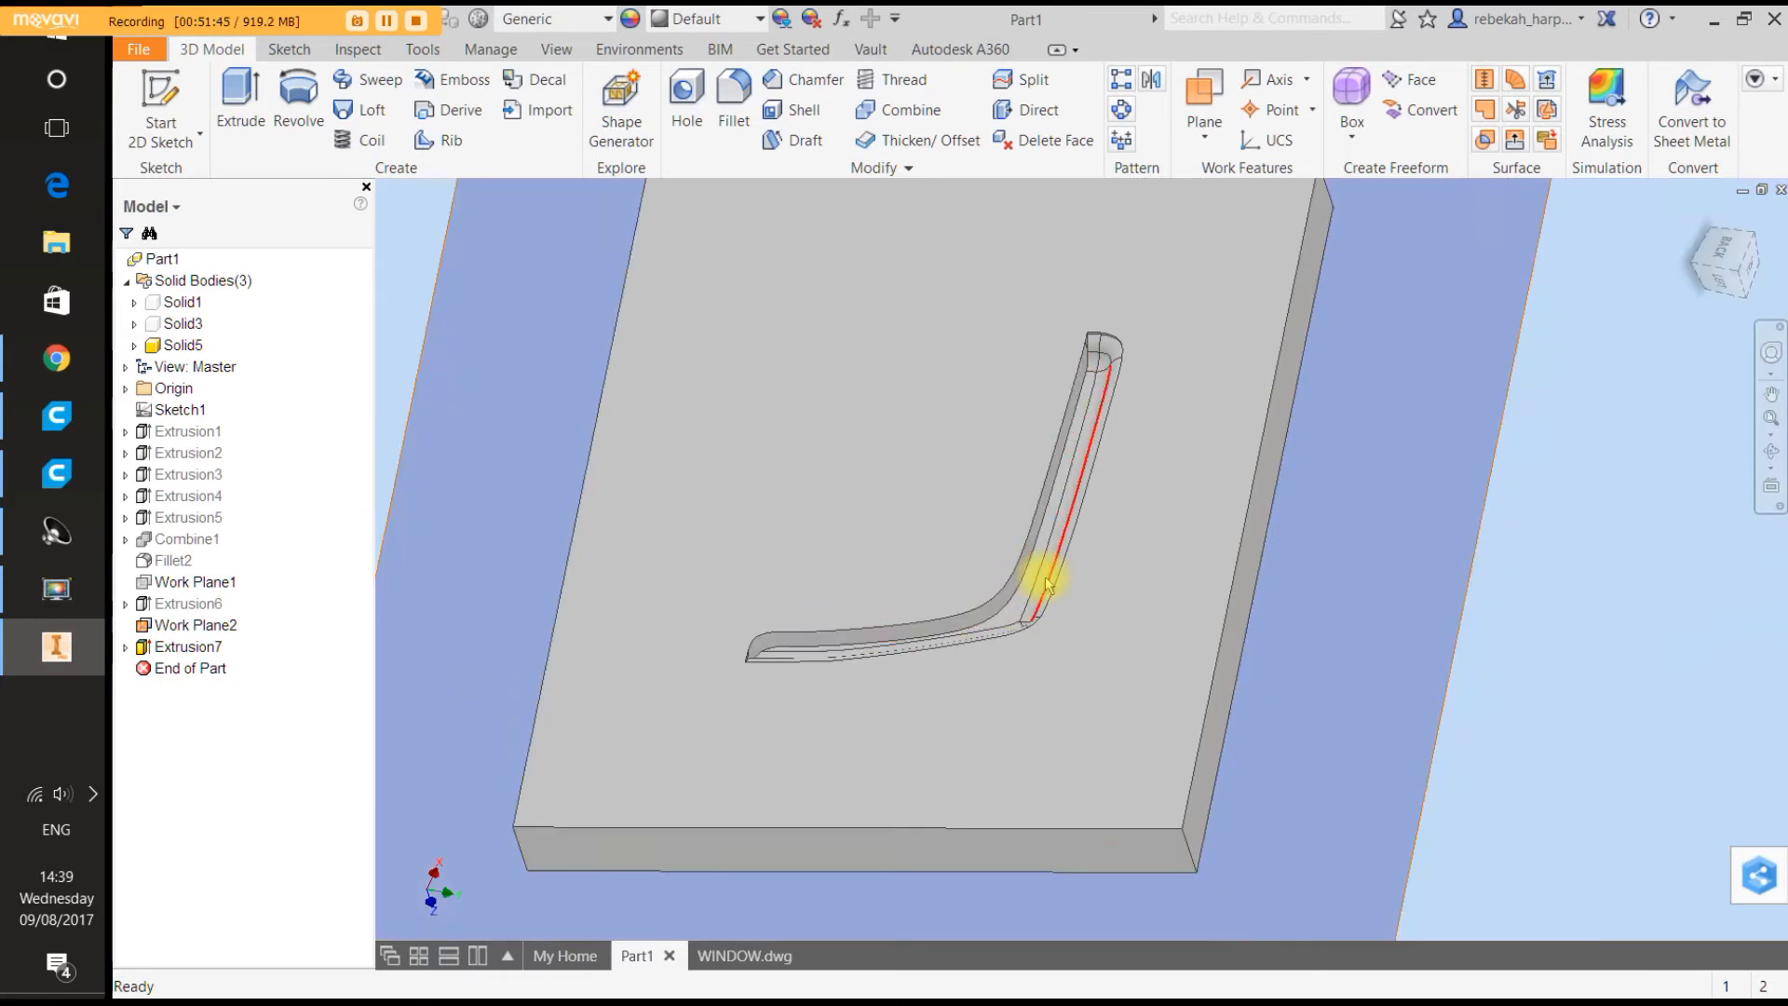
pyautogui.scroll(3, 1045, 570)
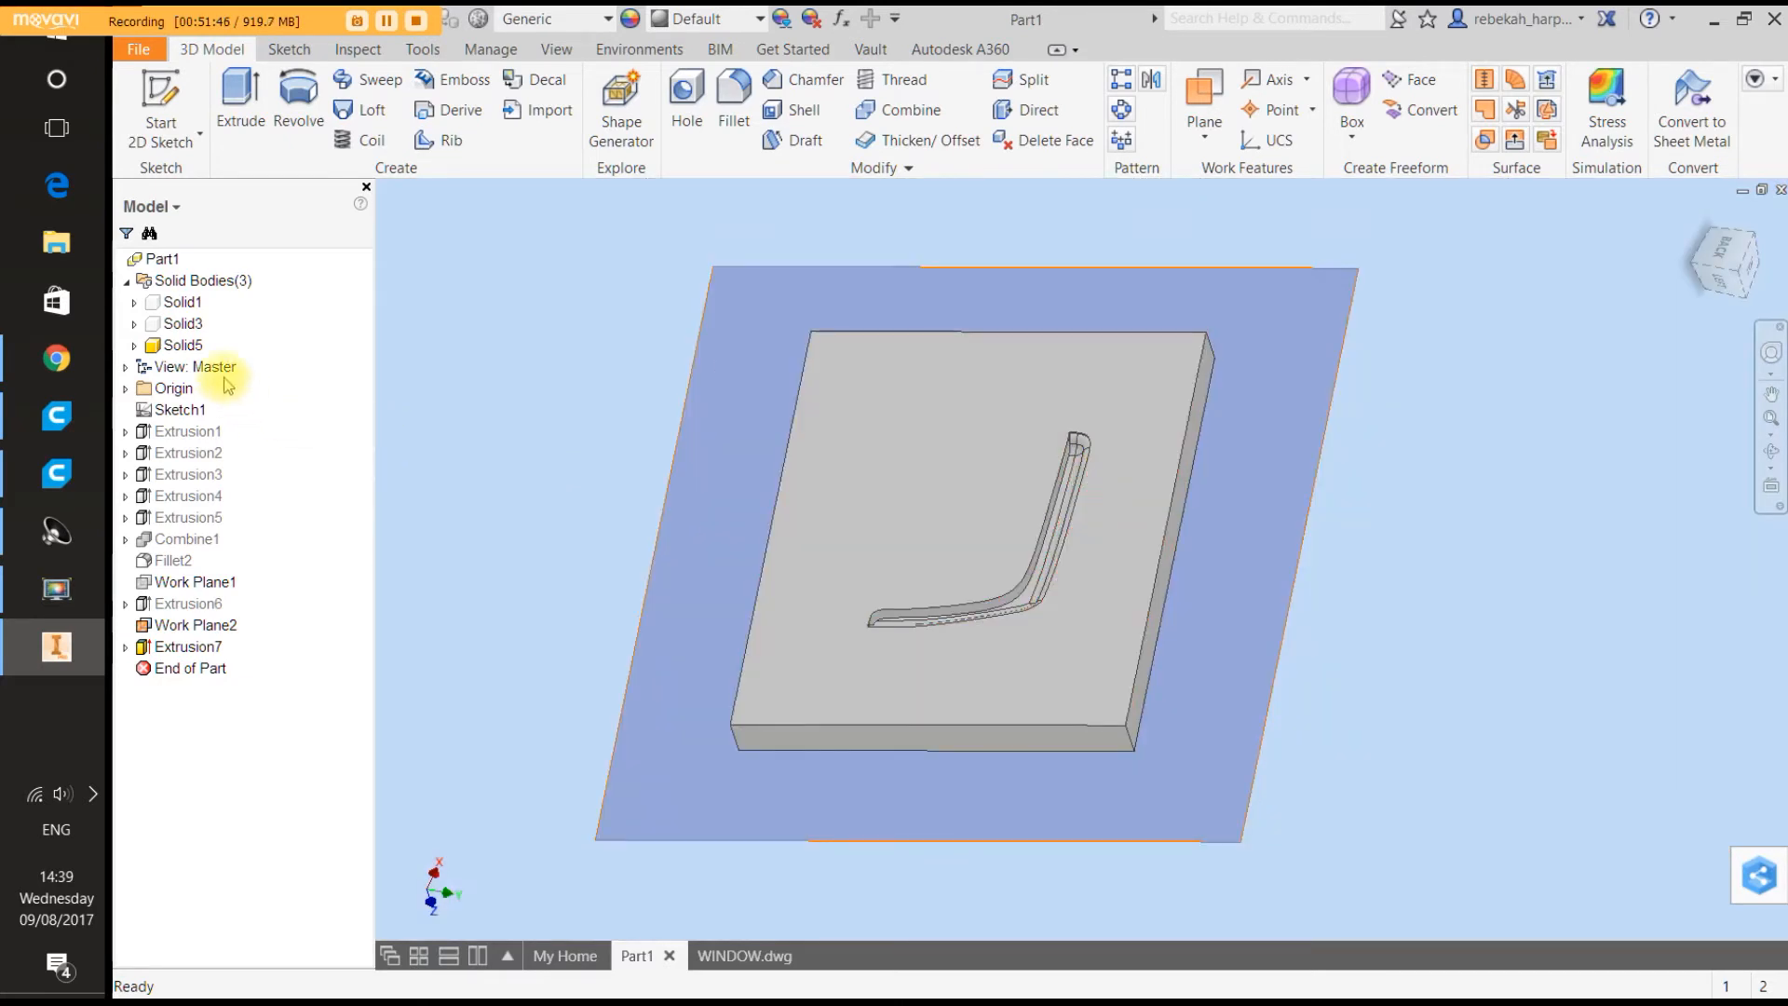
# Show the plate body Solid3 and move it -50 mm along Z, with zero X and Y offsets.
pyautogui.rightClick(191, 326)
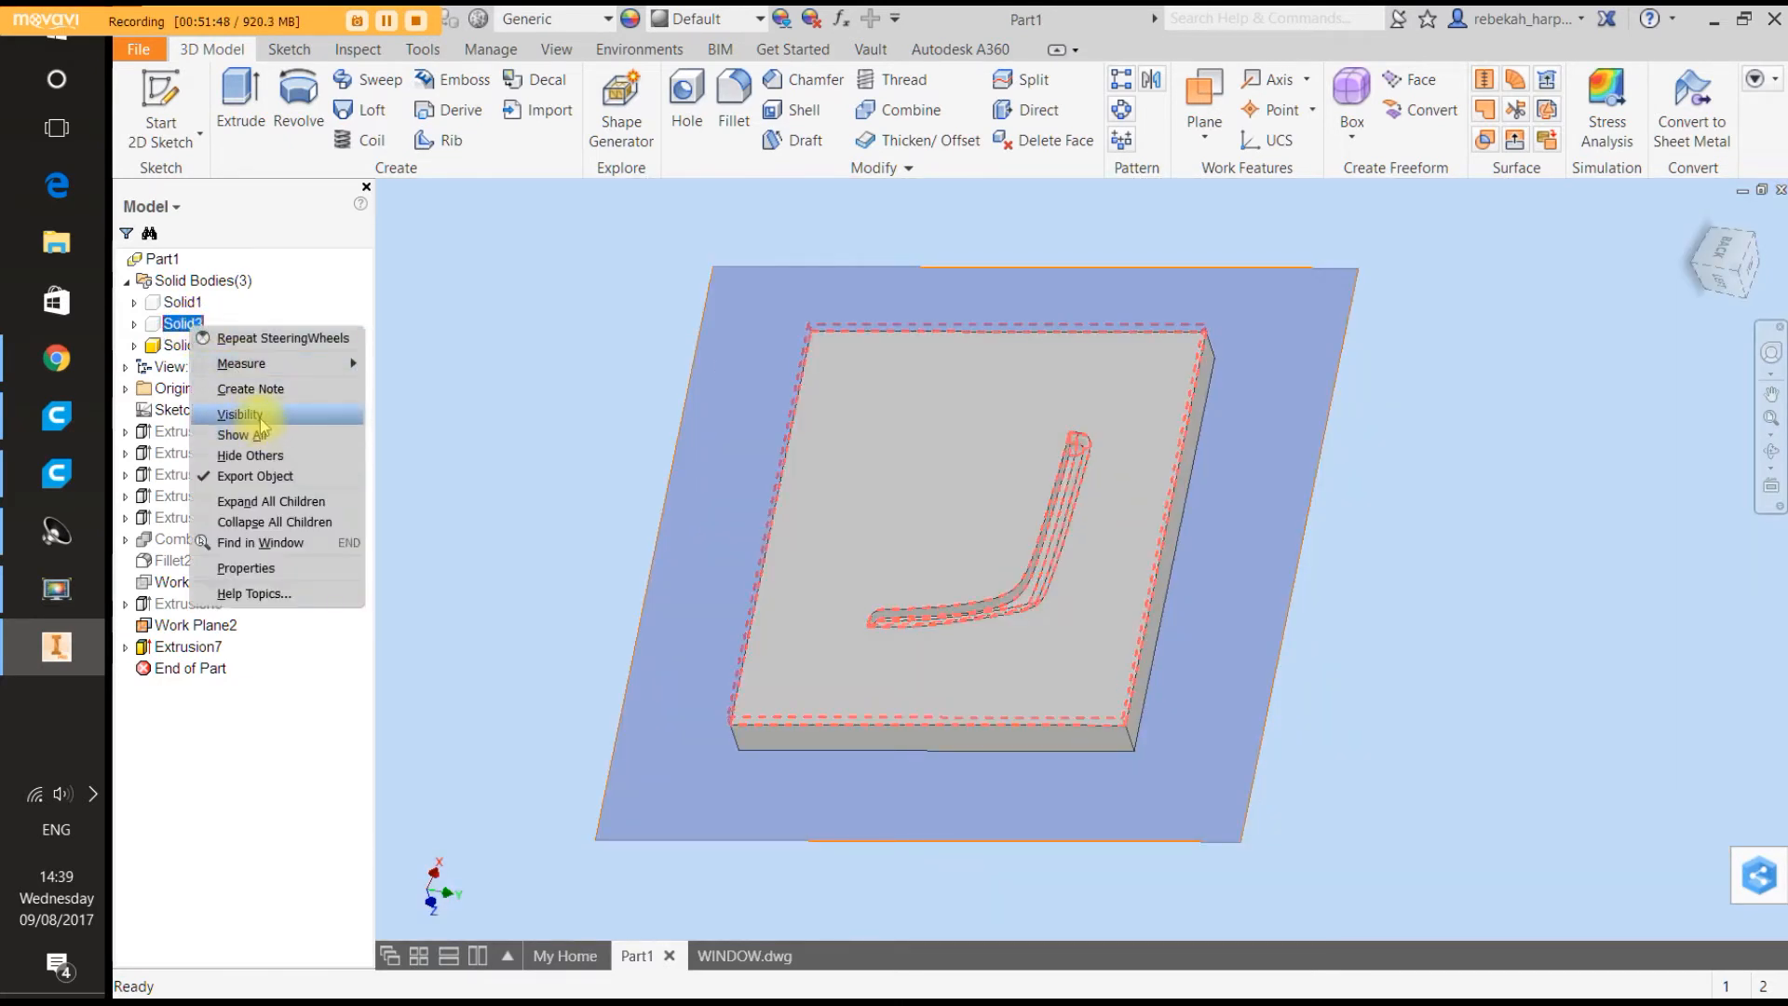
pyautogui.click(249, 402)
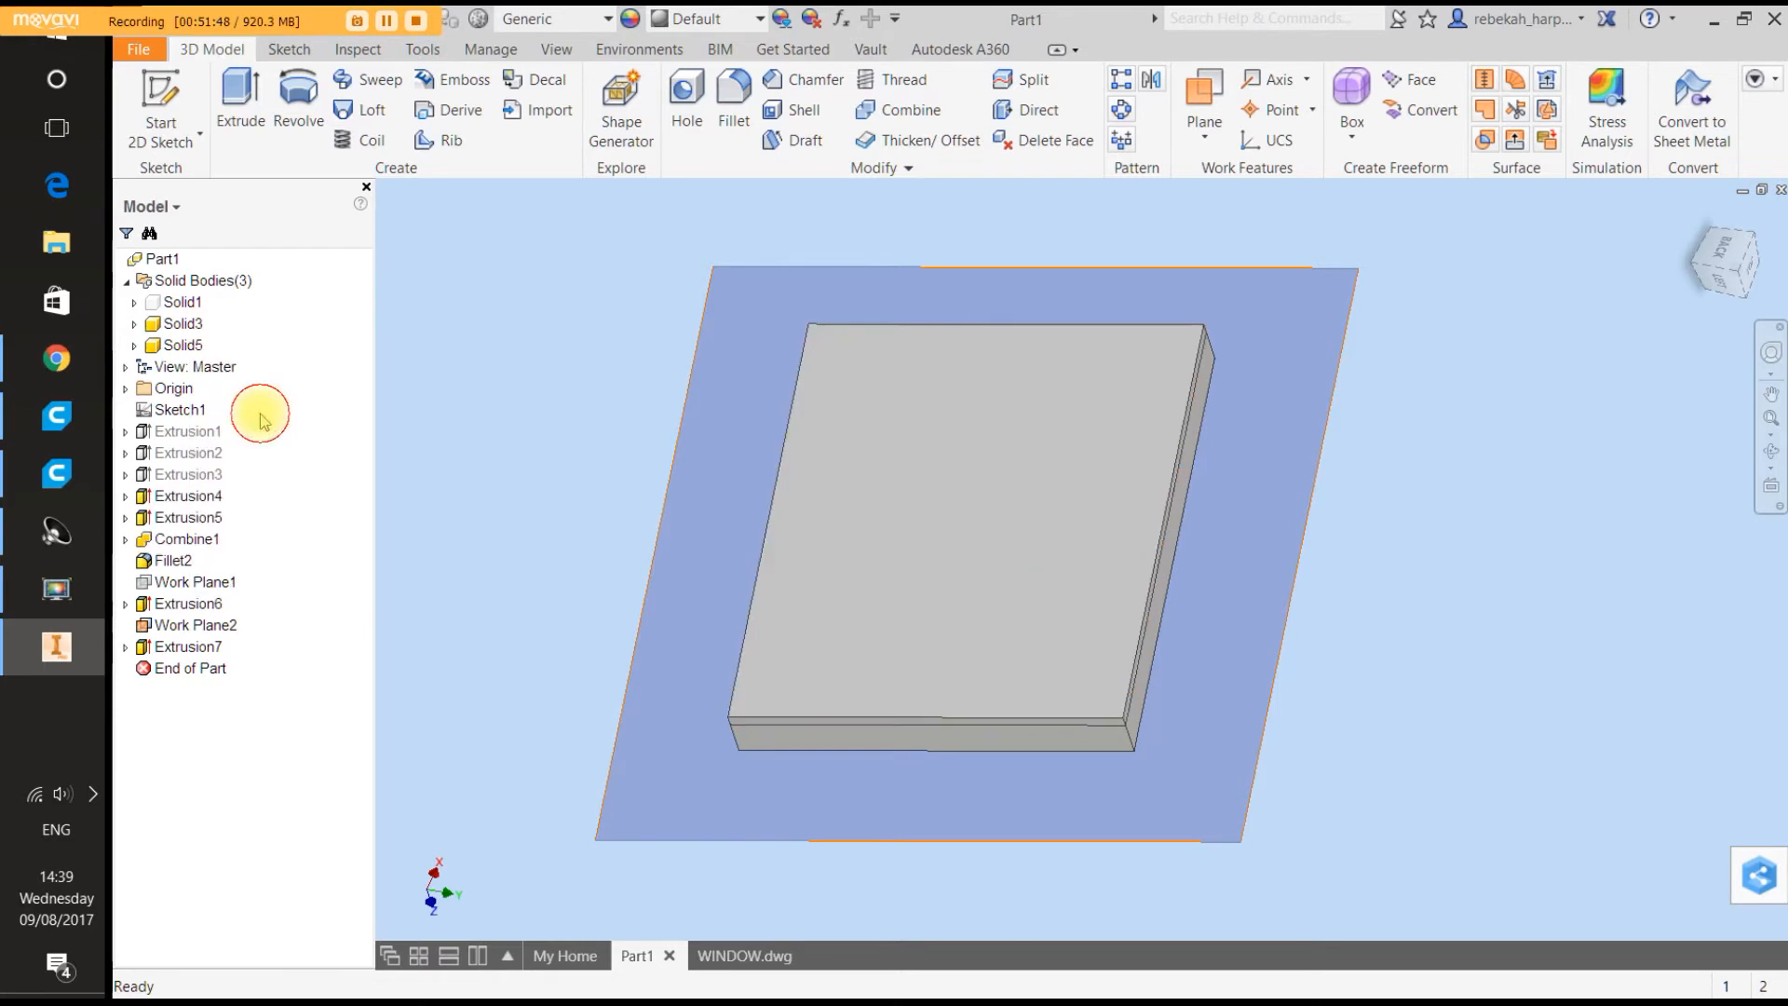
pyautogui.click(854, 169)
pyautogui.click(750, 195)
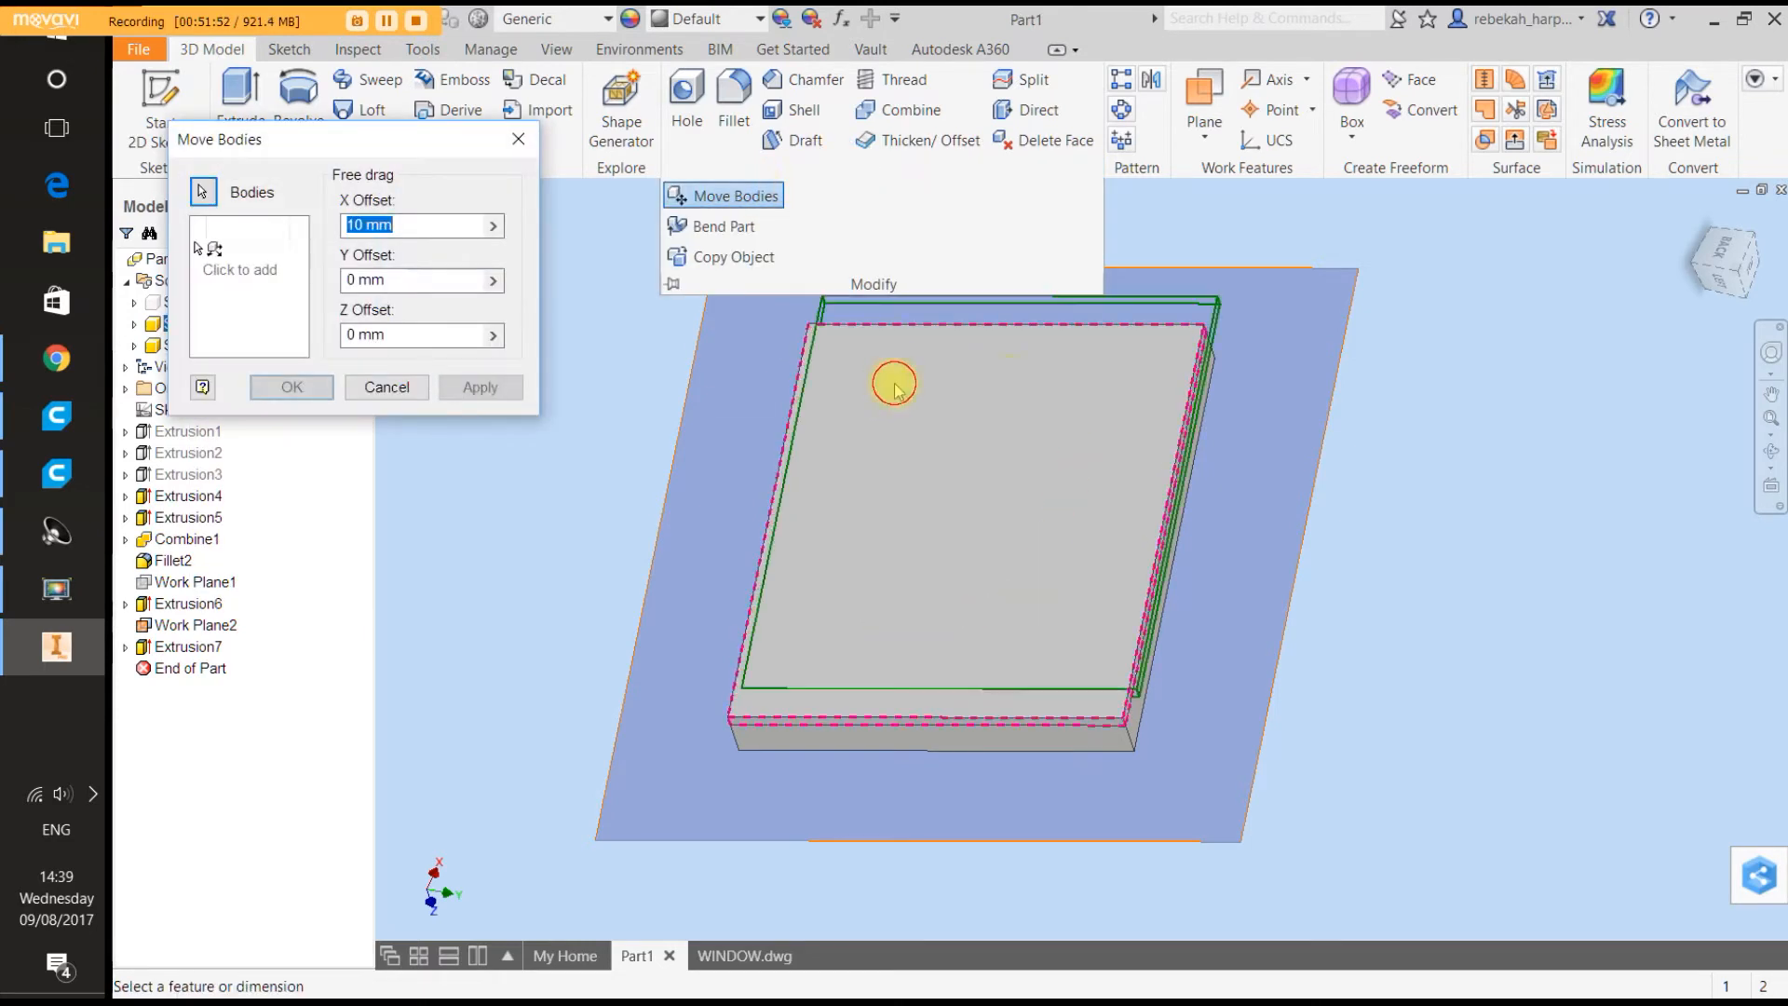
pyautogui.click(1722, 292)
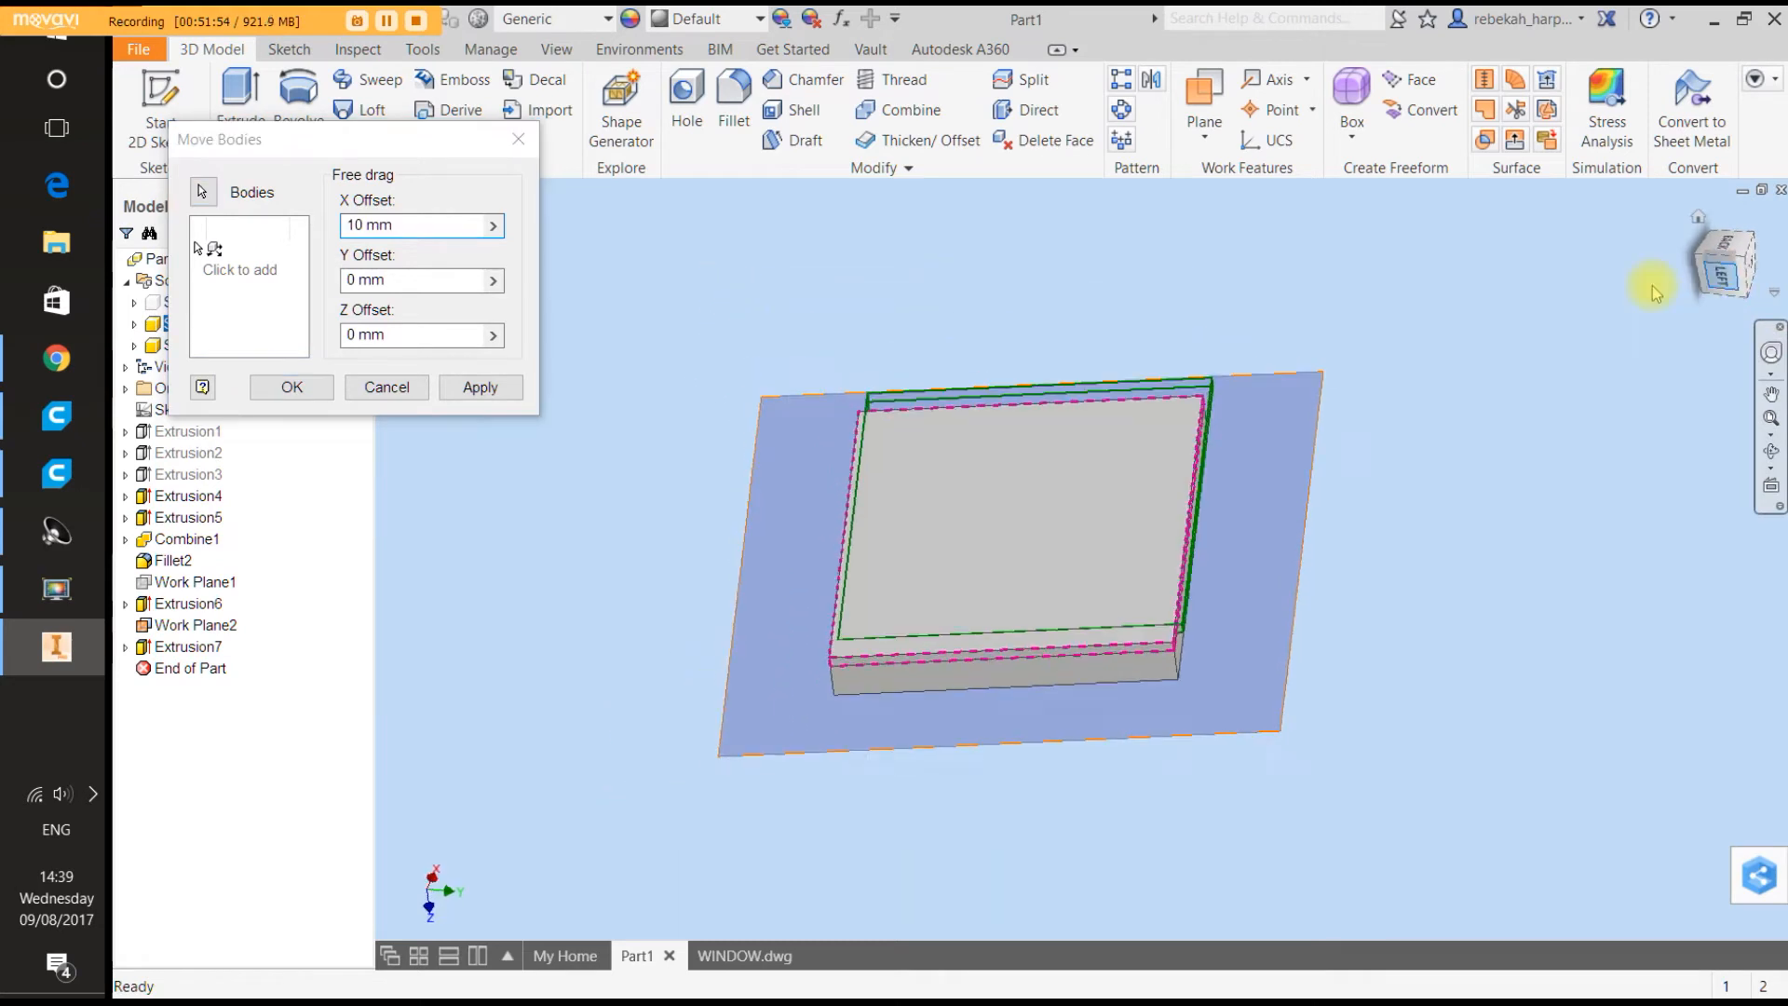
pyautogui.click(493, 226)
pyautogui.click(570, 331)
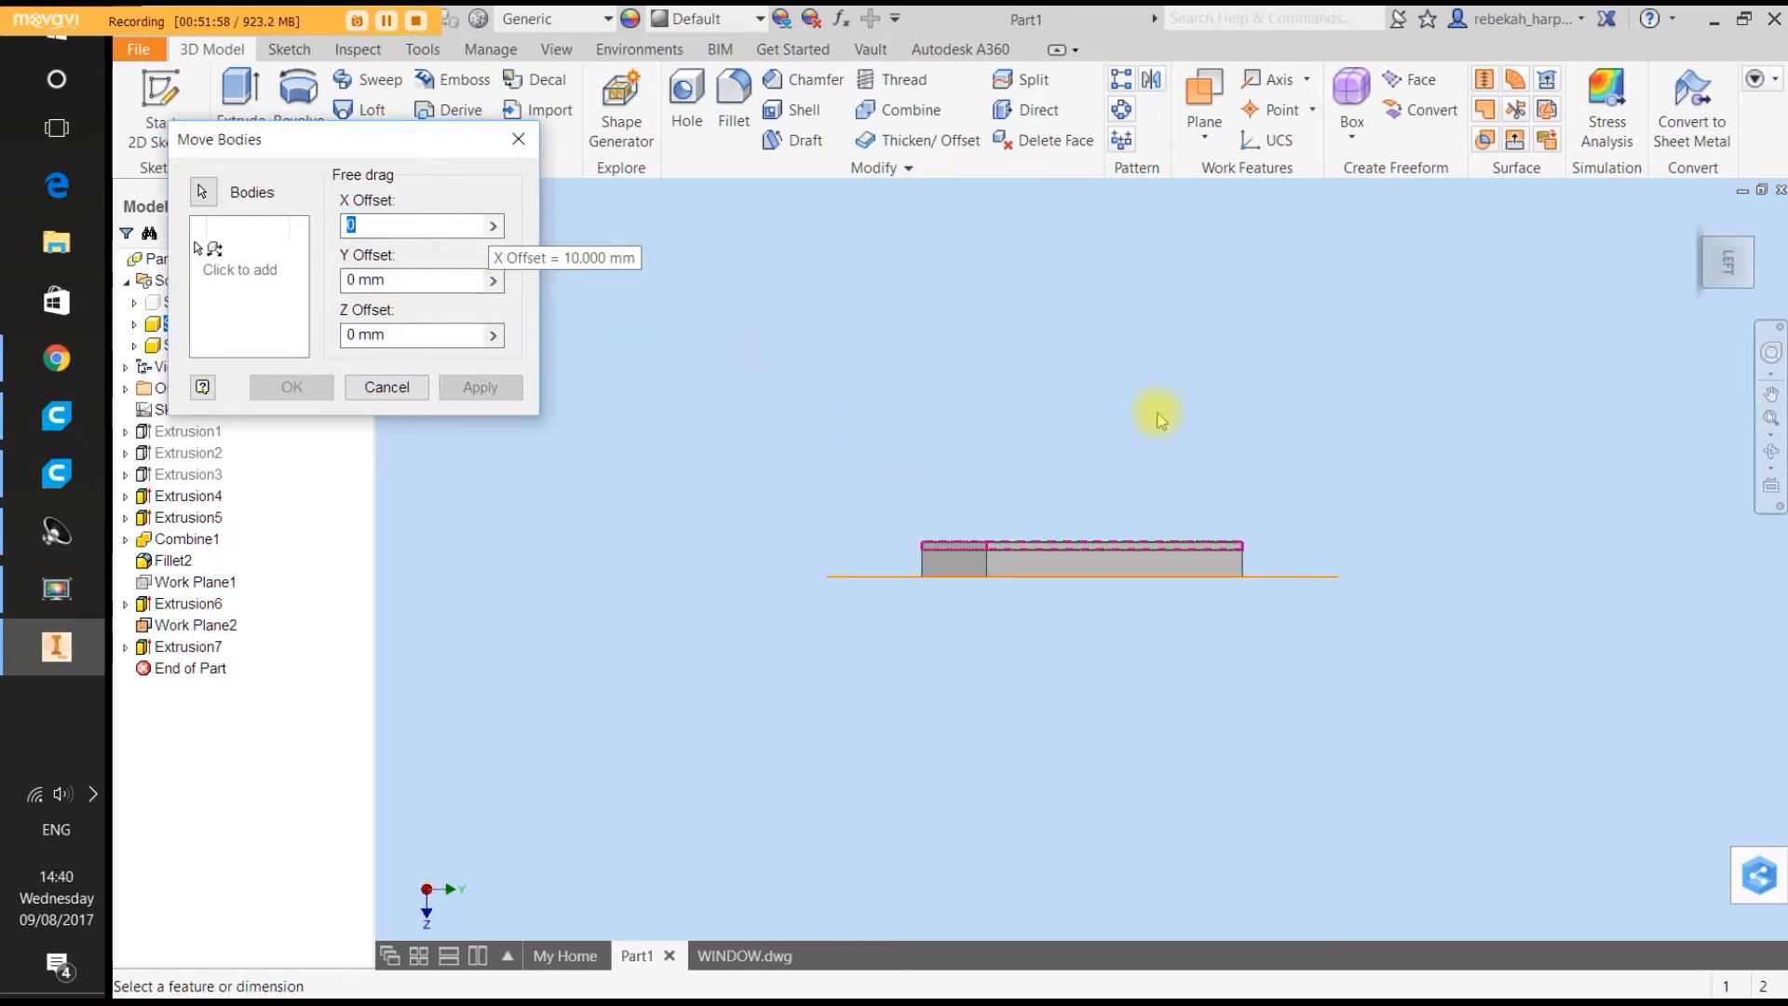
pyautogui.click(414, 335)
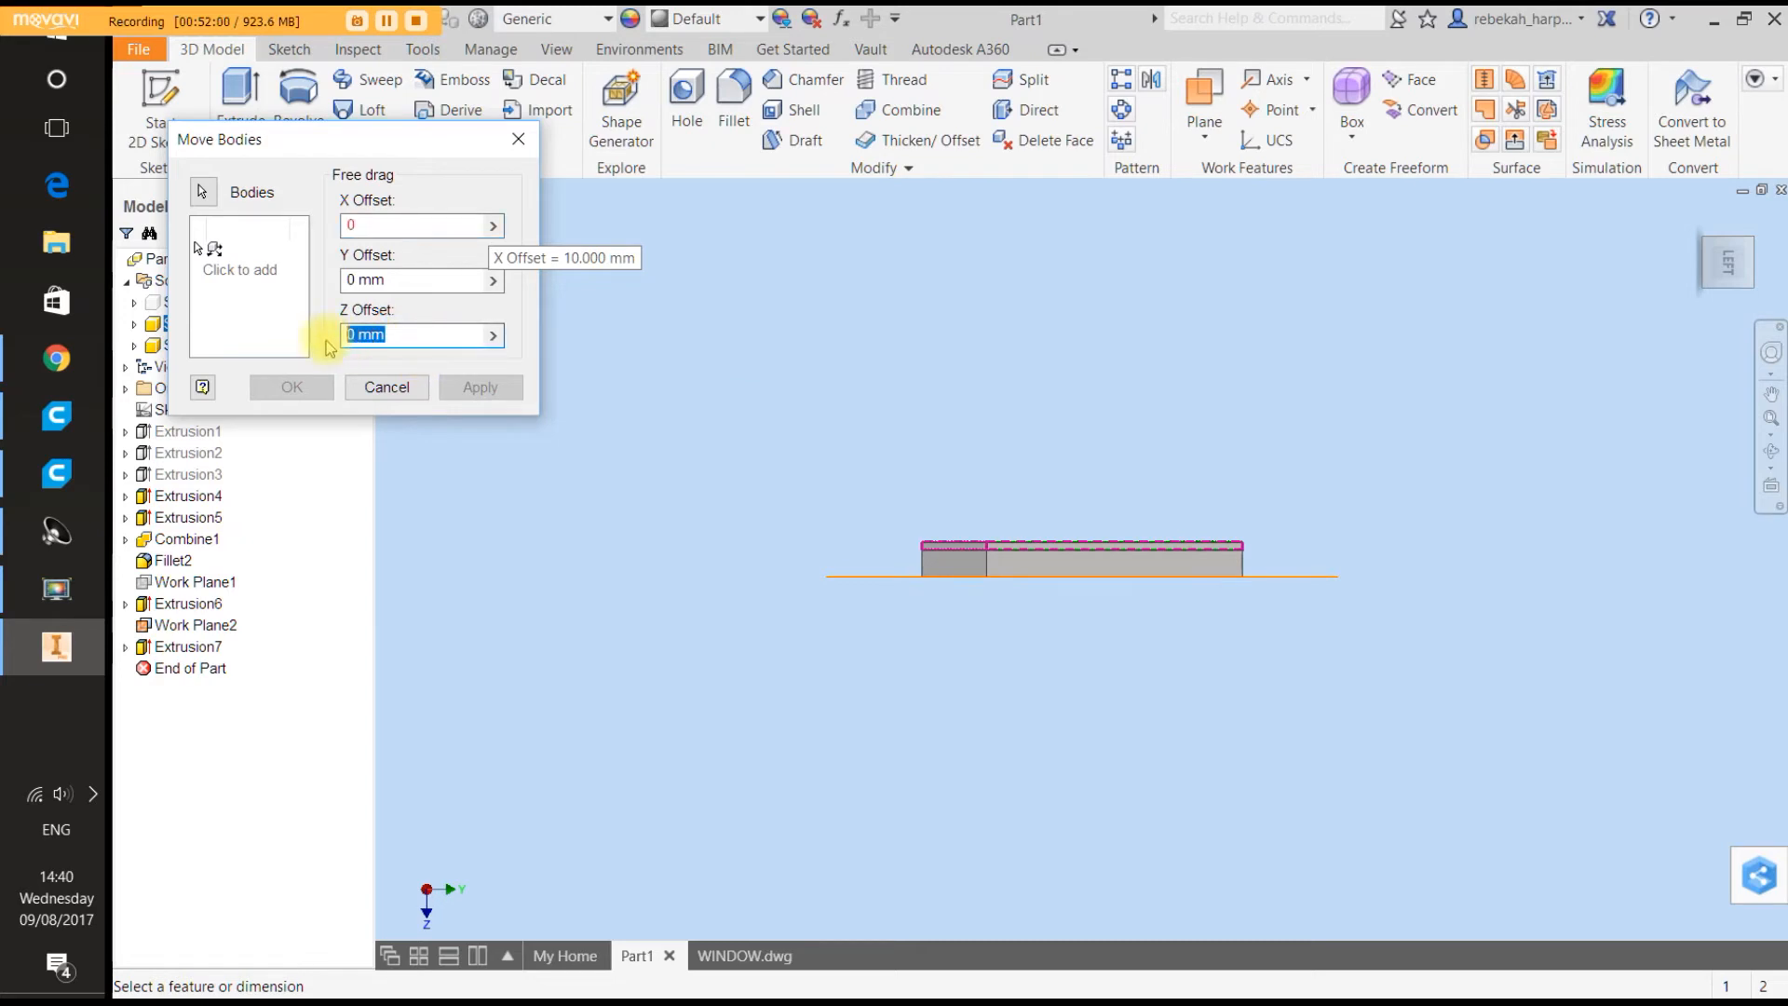
pyautogui.write('6')
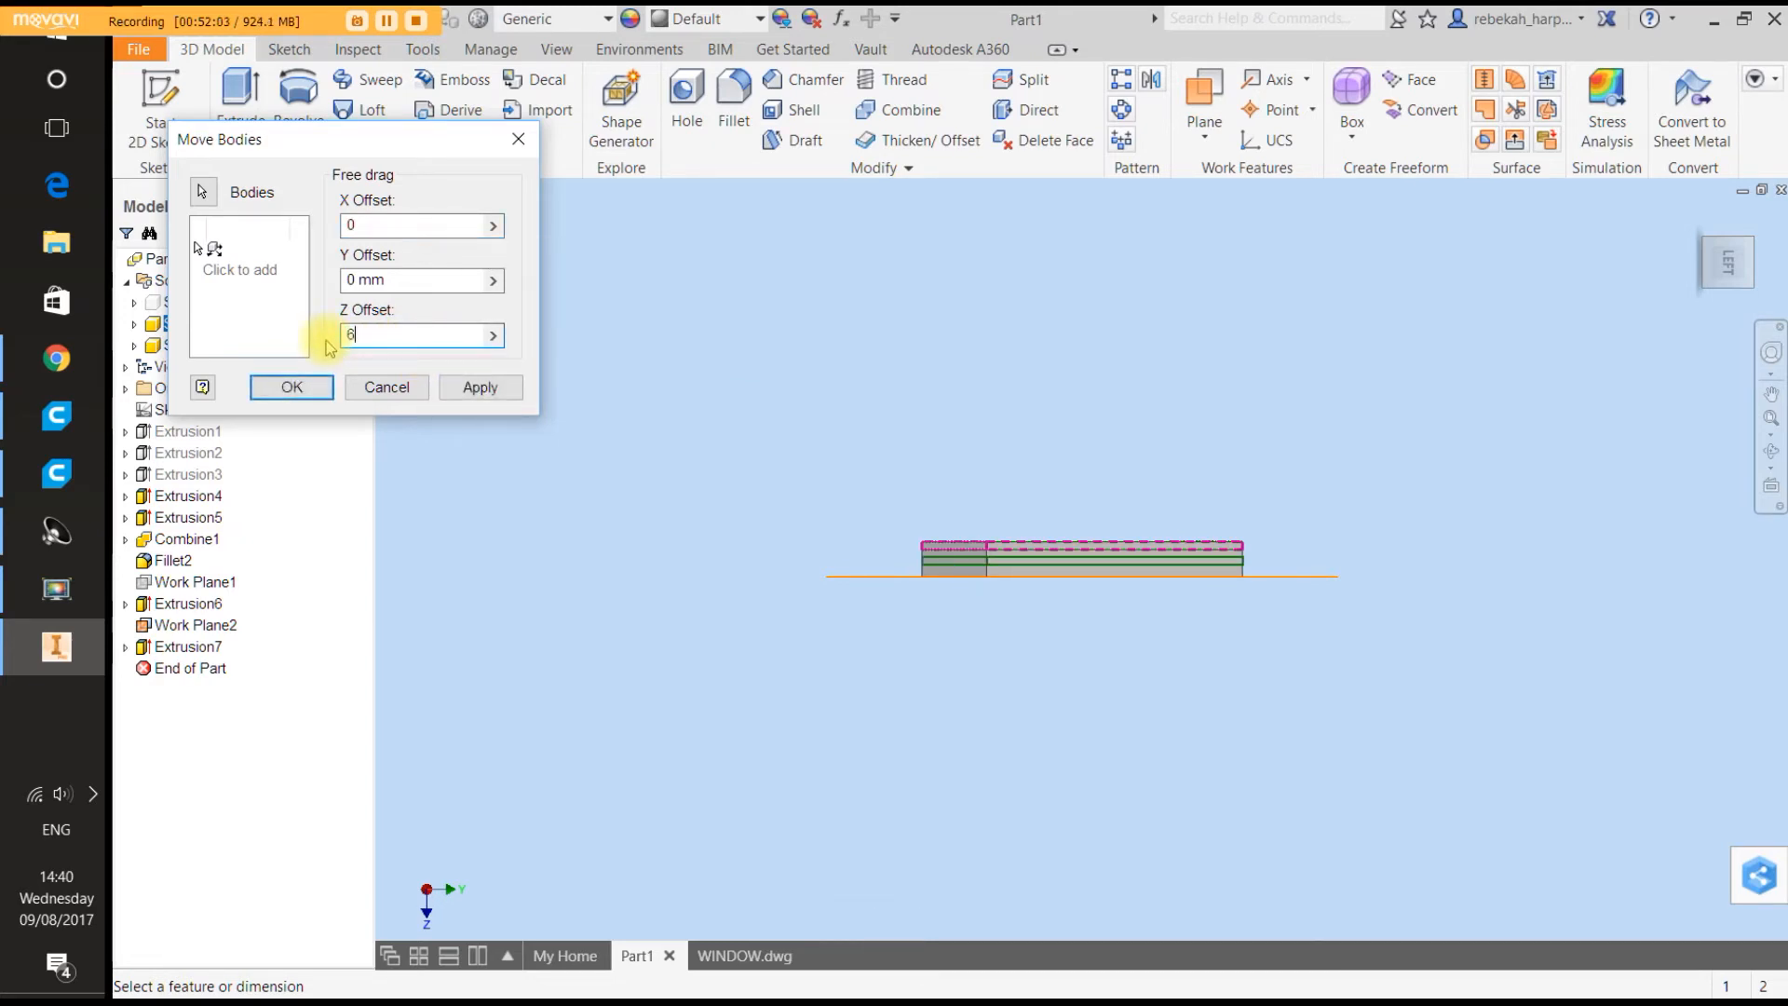
pyautogui.press('BackSpace')
pyautogui.write('-')
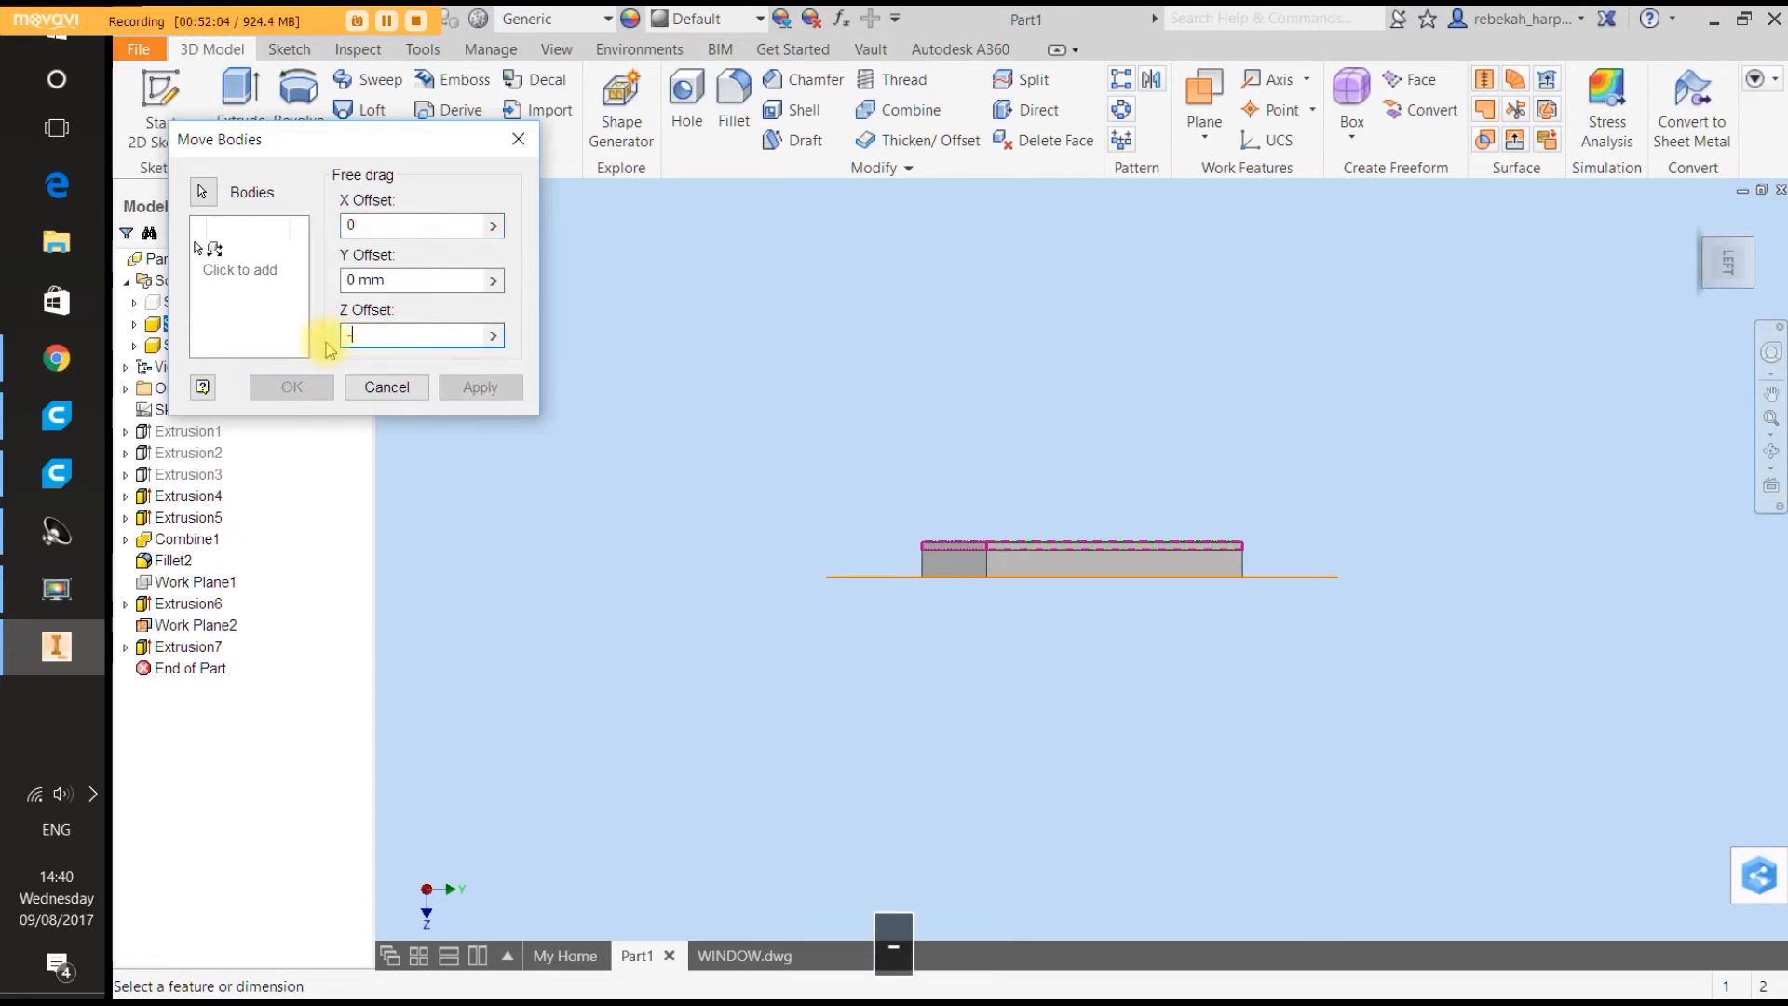
pyautogui.write('50')
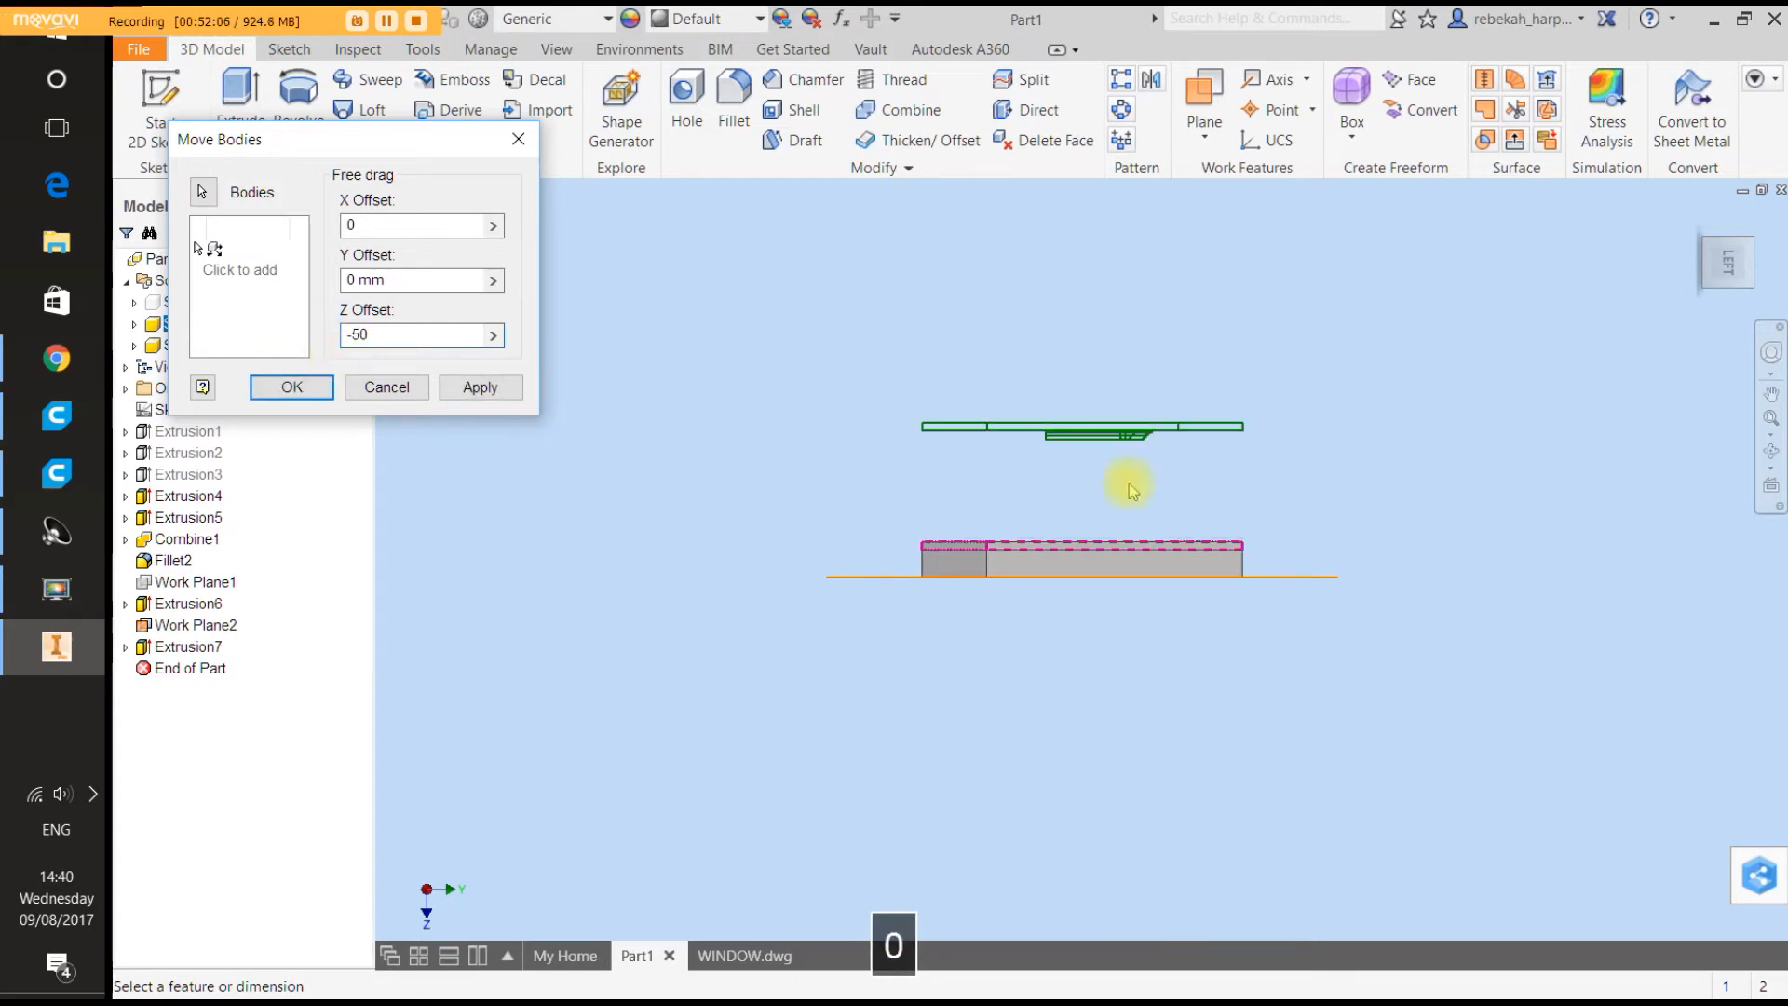
pyautogui.click(1730, 231)
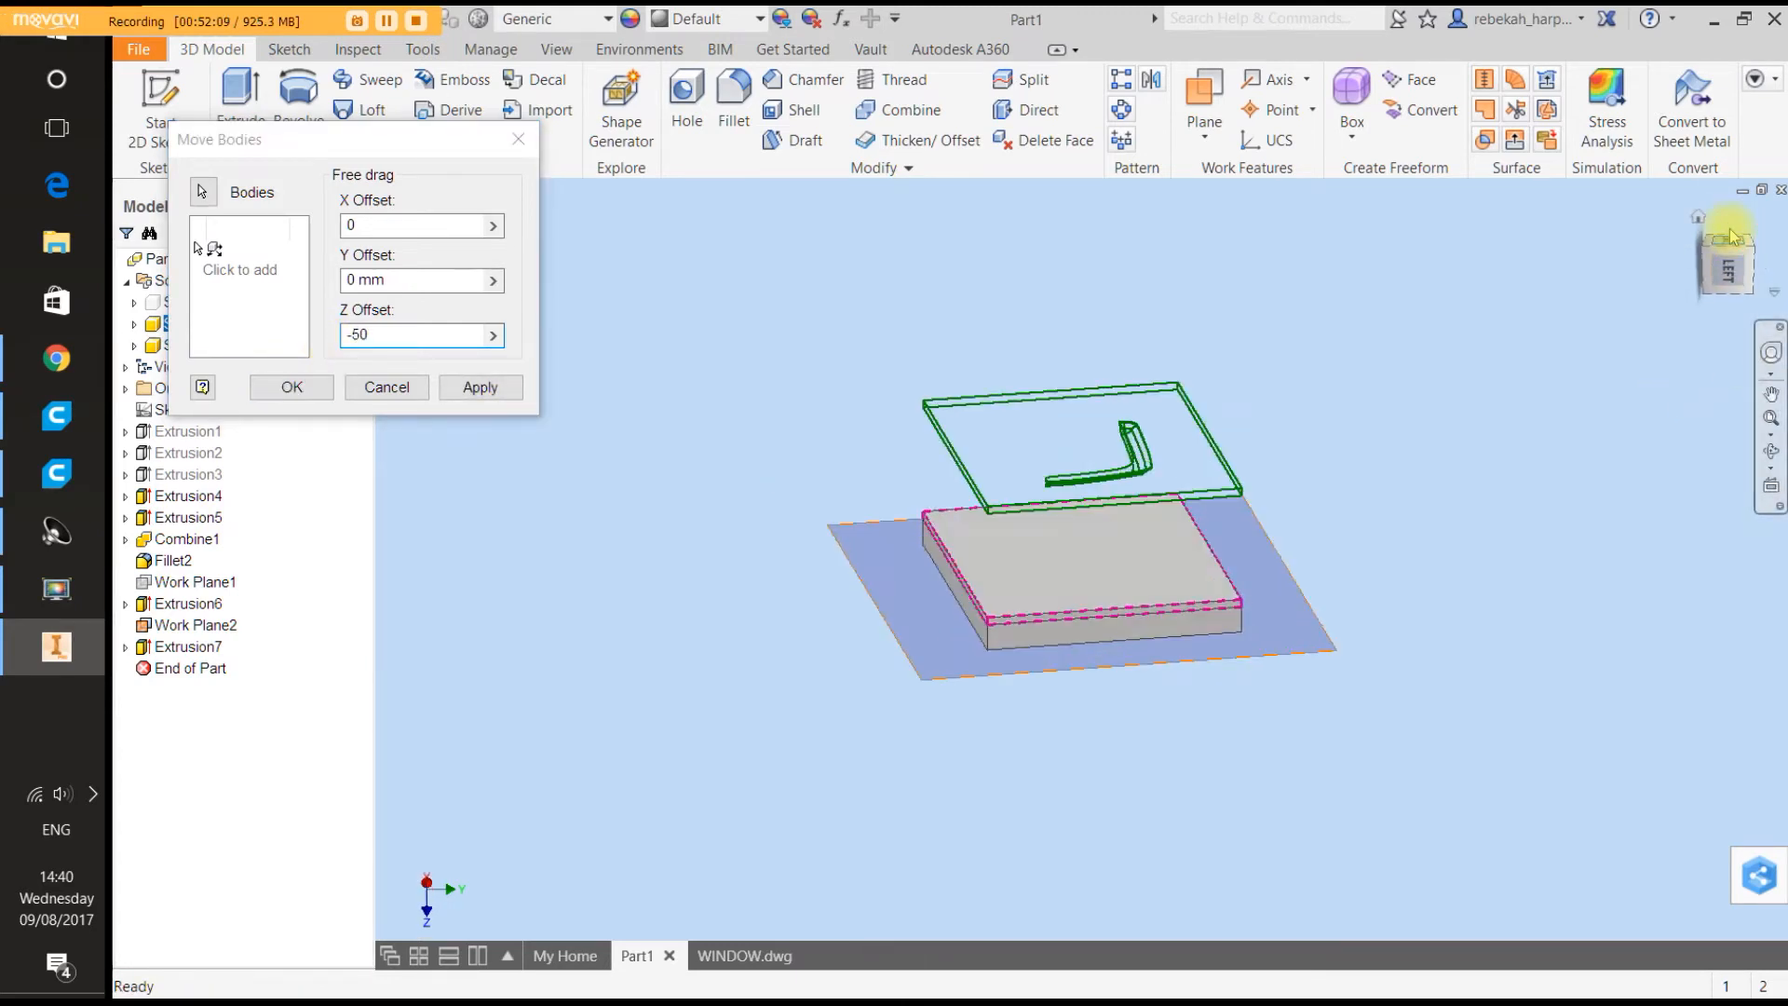
pyautogui.click(489, 386)
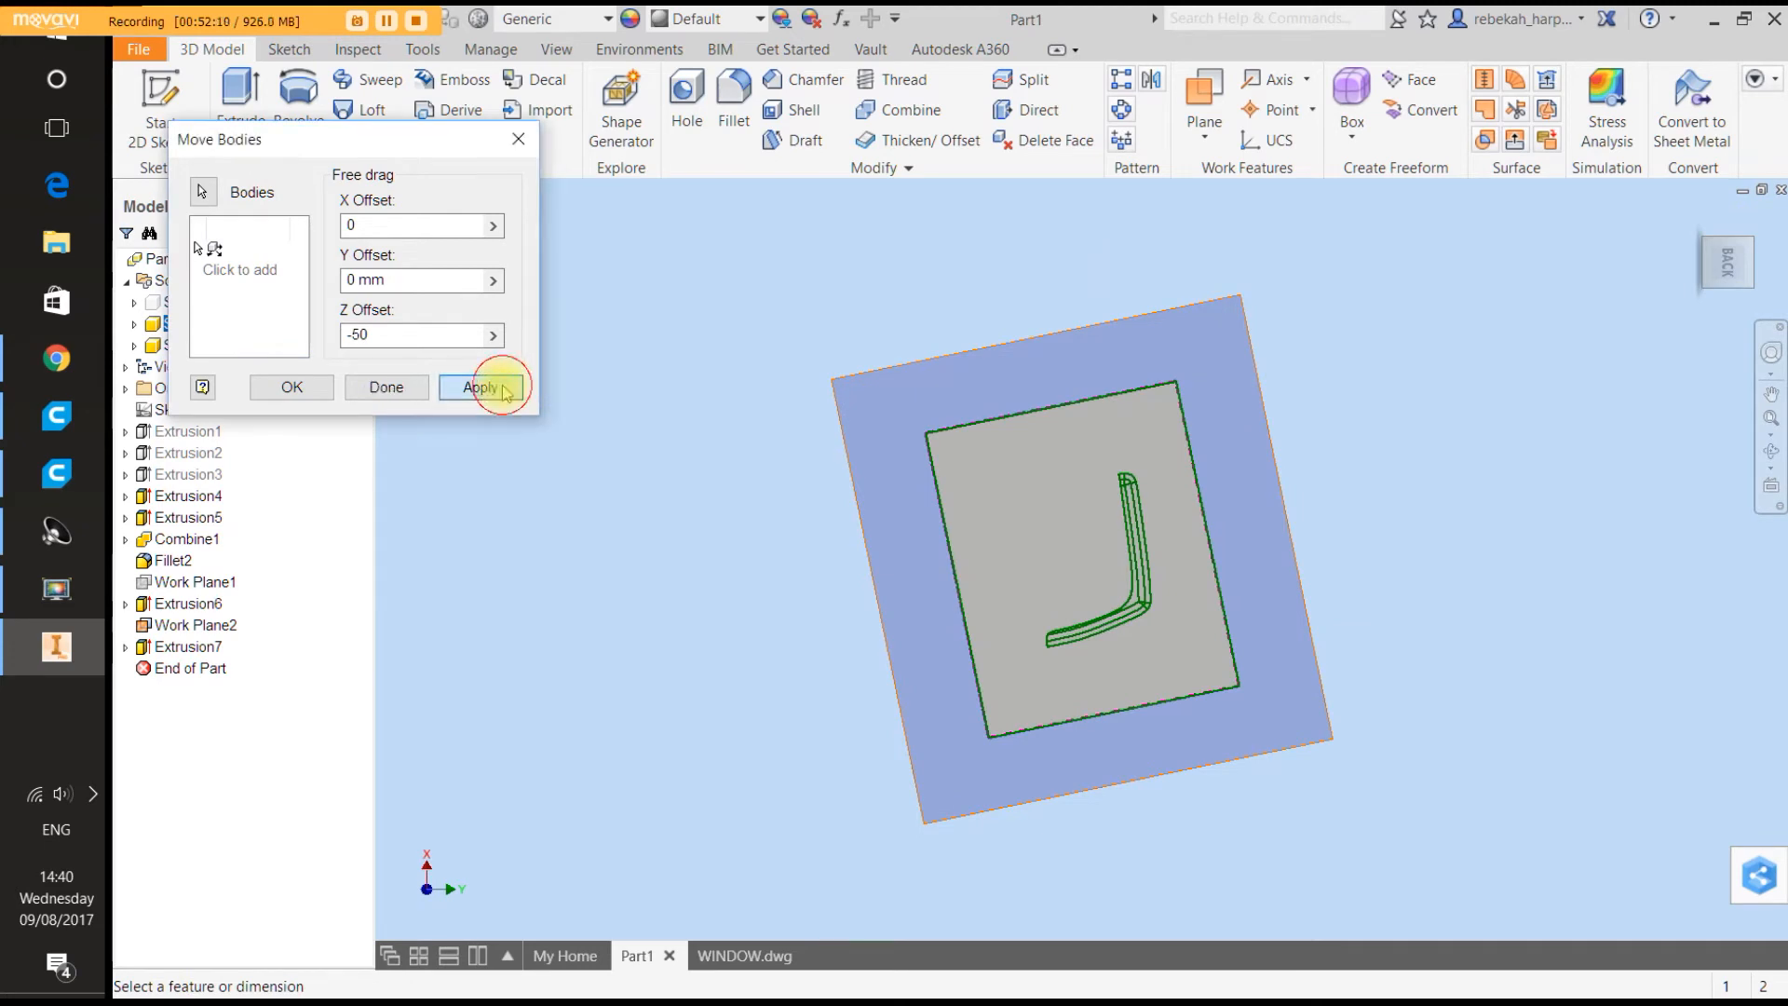
# Examine the separated plate and block from several angles, comparing the moulding with its matching recess, and end the body move command.
pyautogui.click(1768, 359)
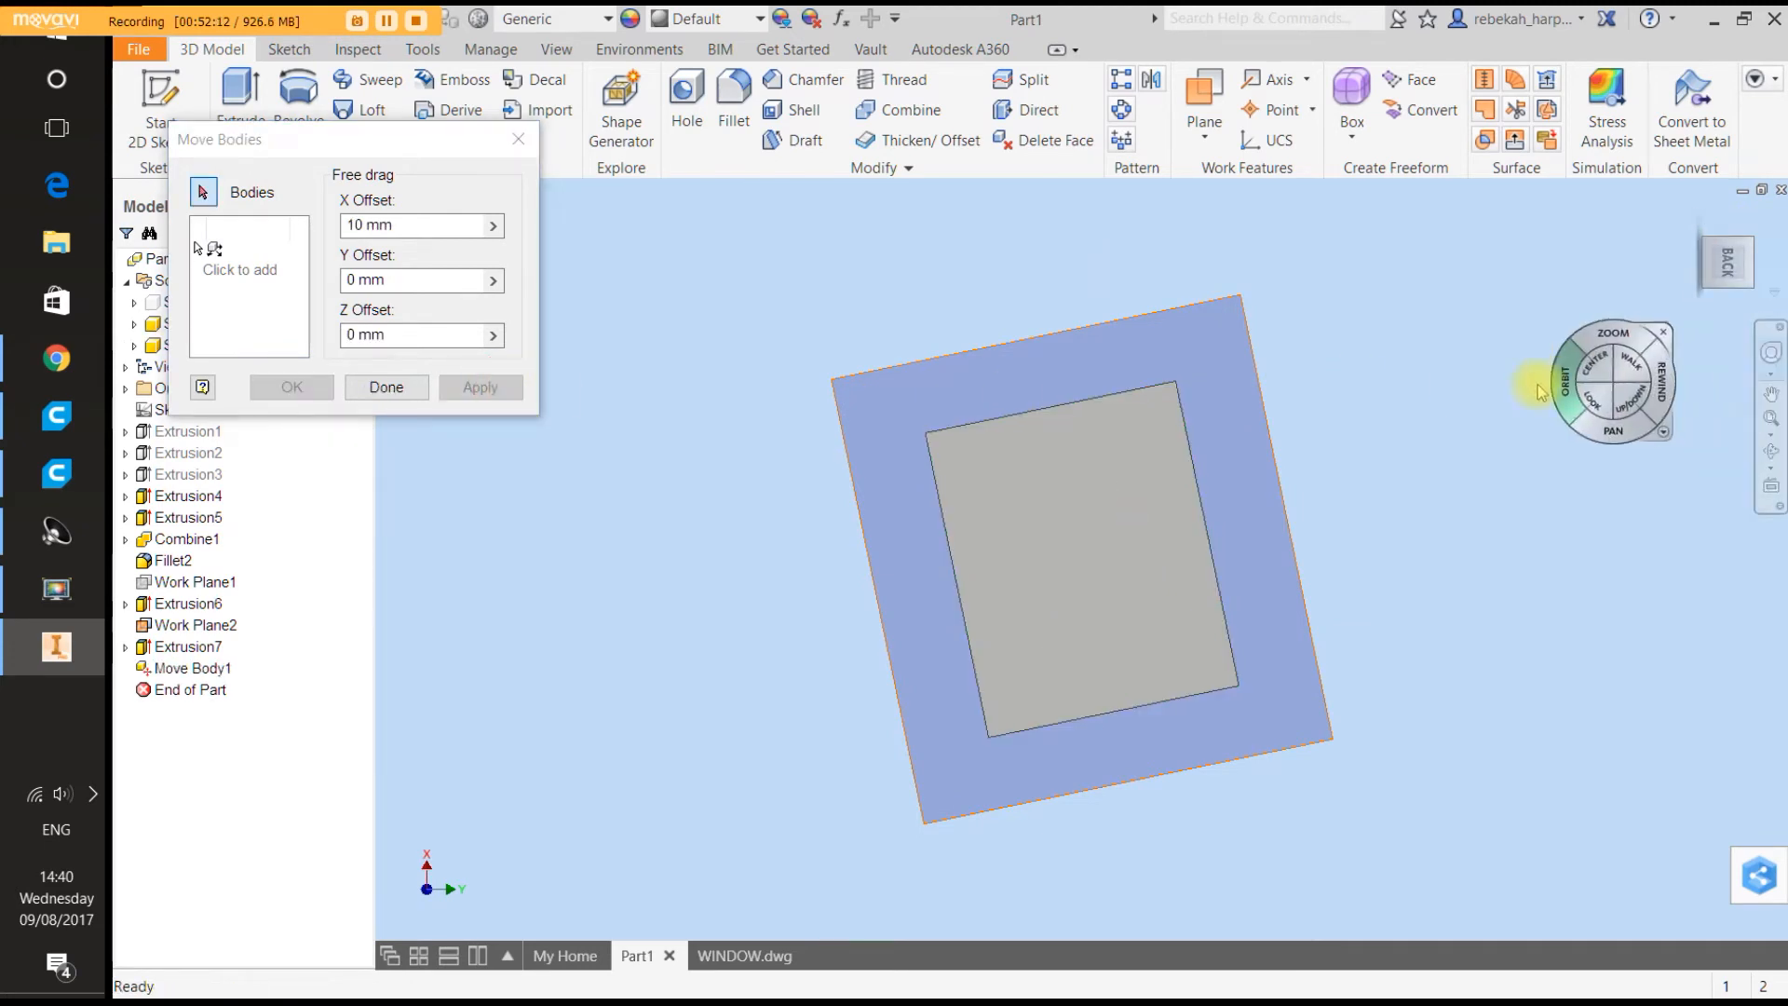
pyautogui.moveTo(1541, 392); pyautogui.dragTo(1327, 251)
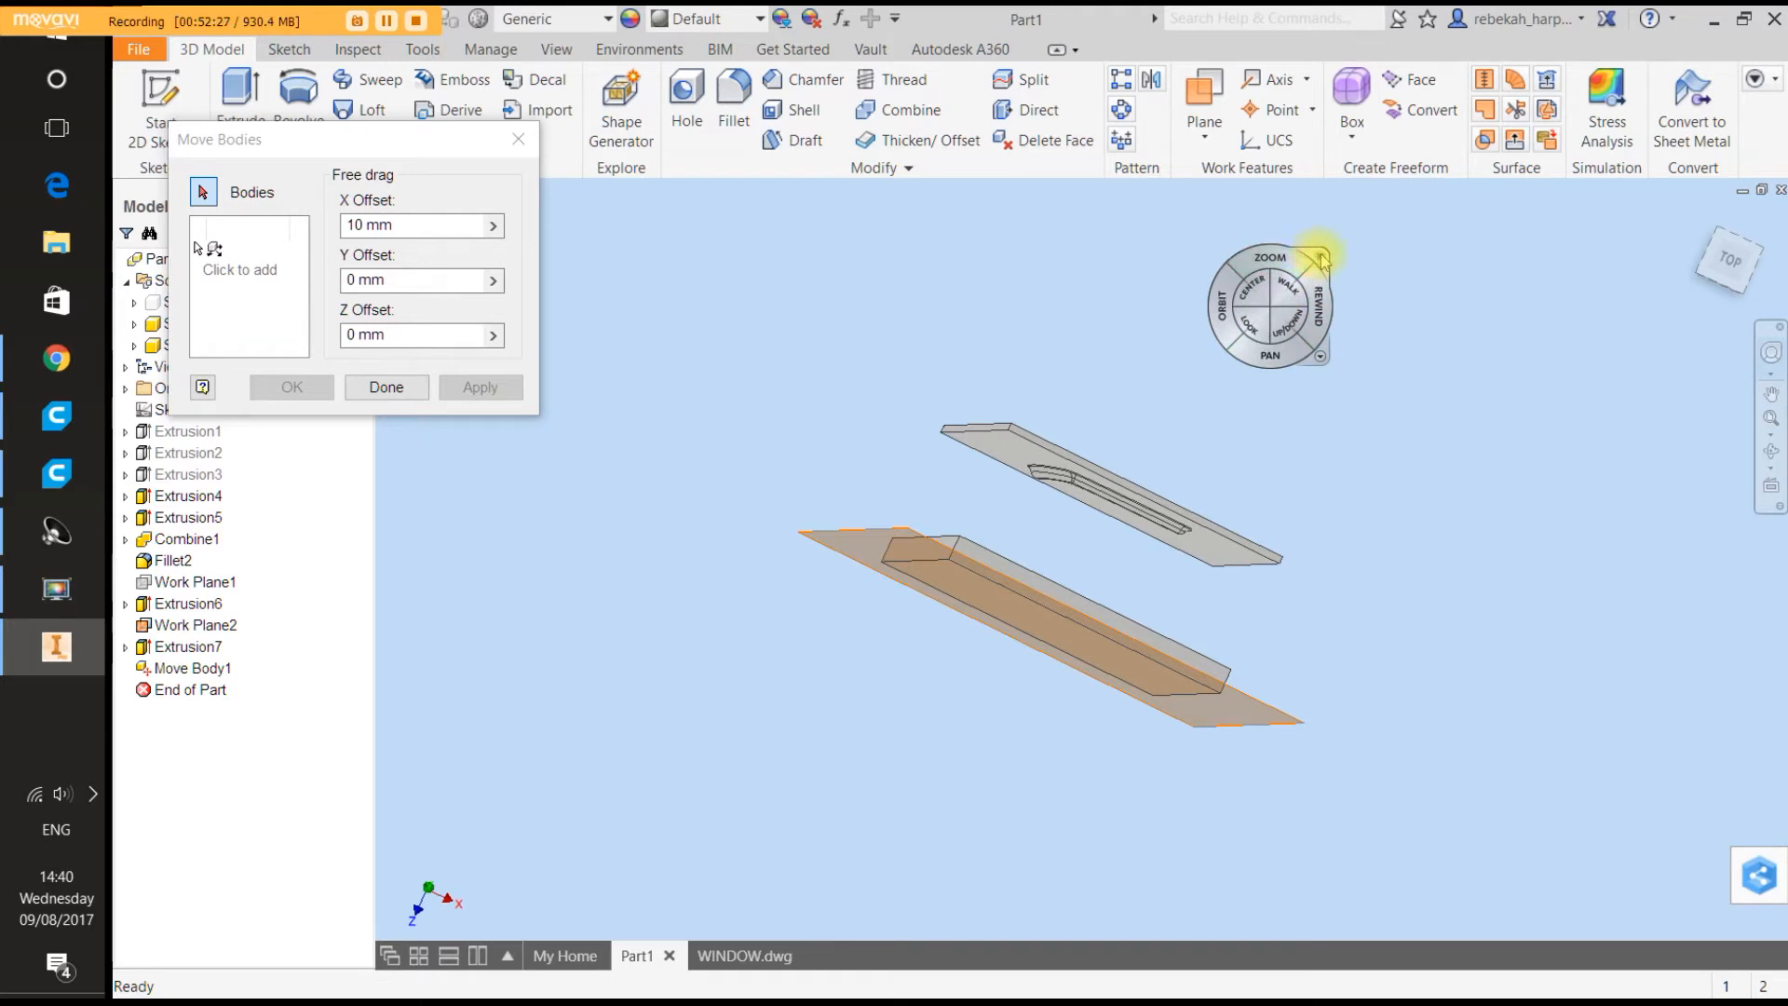
pyautogui.click(1321, 256)
pyautogui.scroll(-3, 1085, 508)
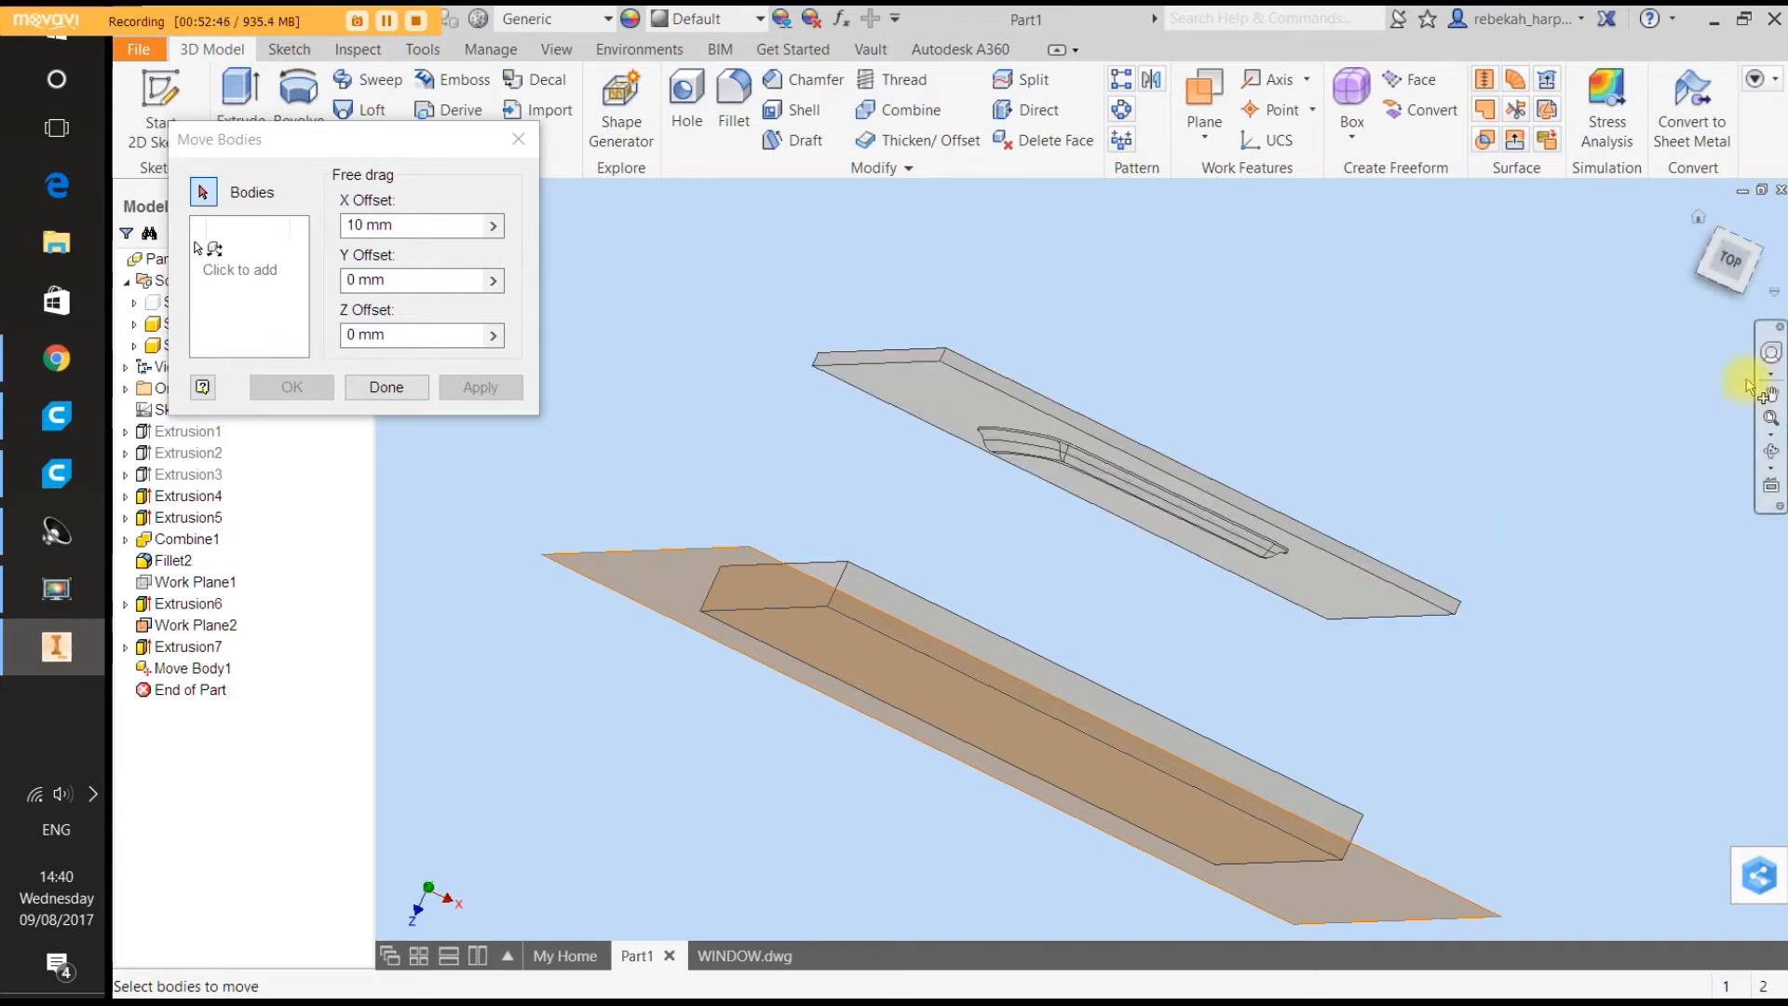
pyautogui.click(1769, 356)
pyautogui.moveTo(1620, 398); pyautogui.dragTo(478, 372)
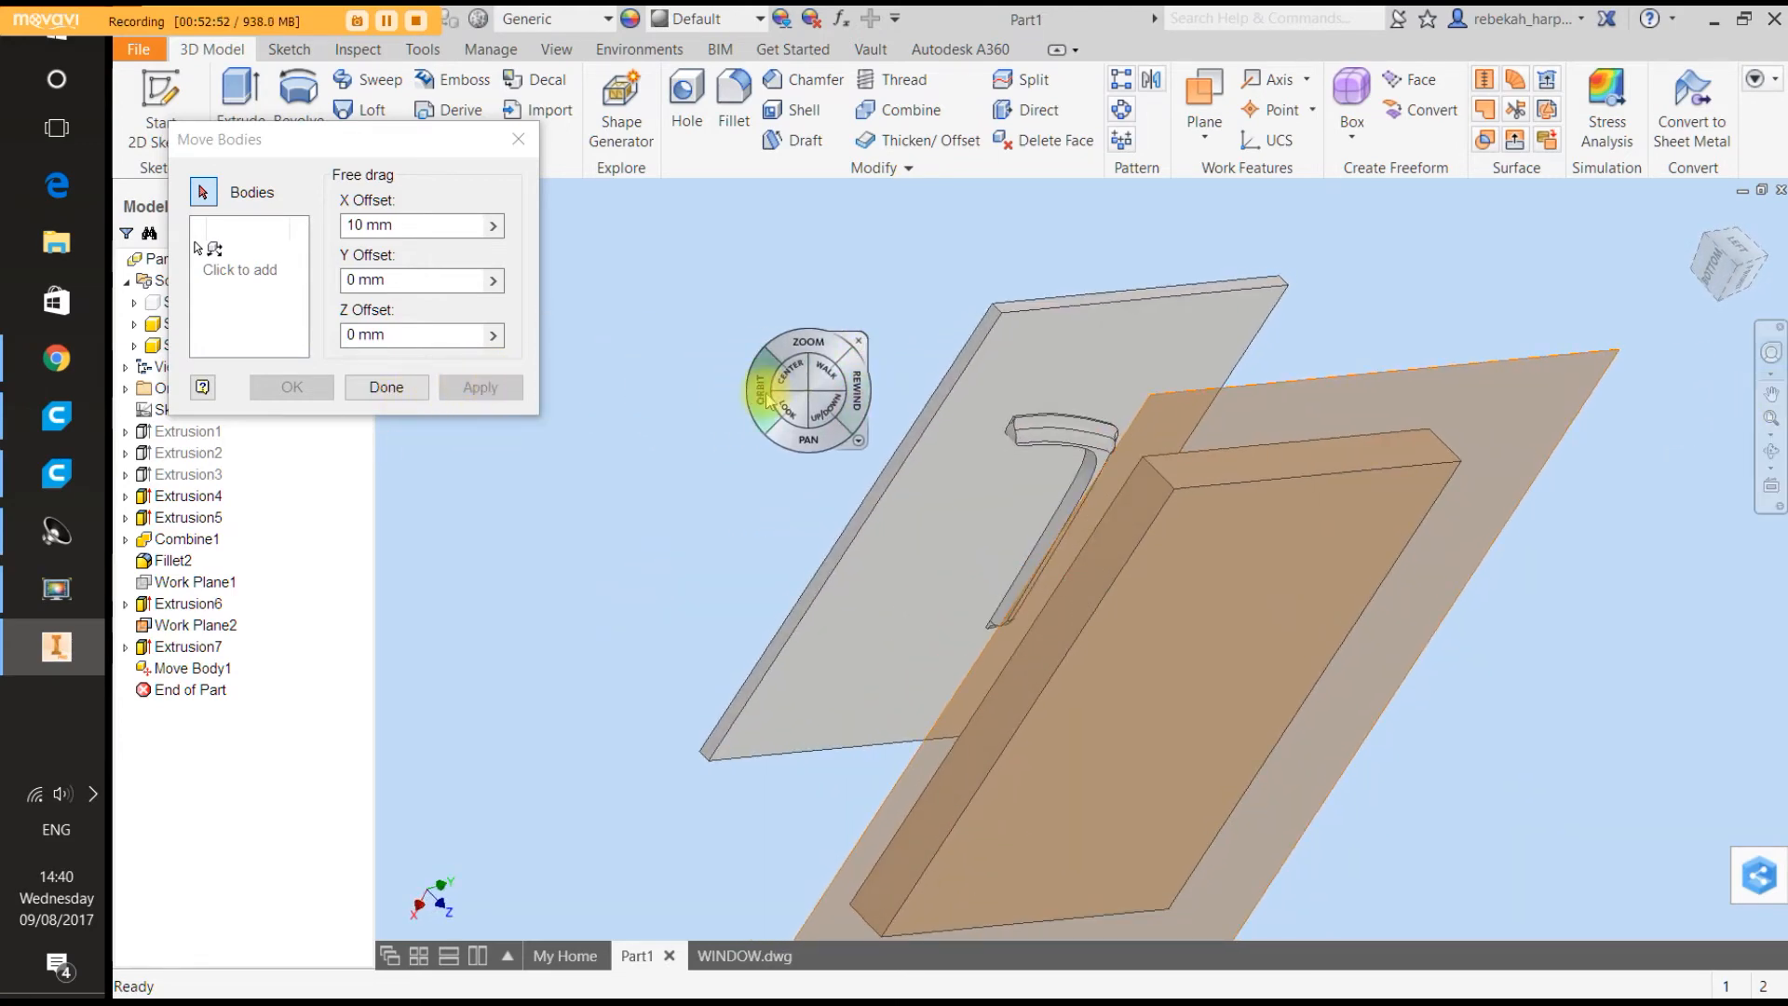
pyautogui.moveTo(768, 395); pyautogui.dragTo(819, 351)
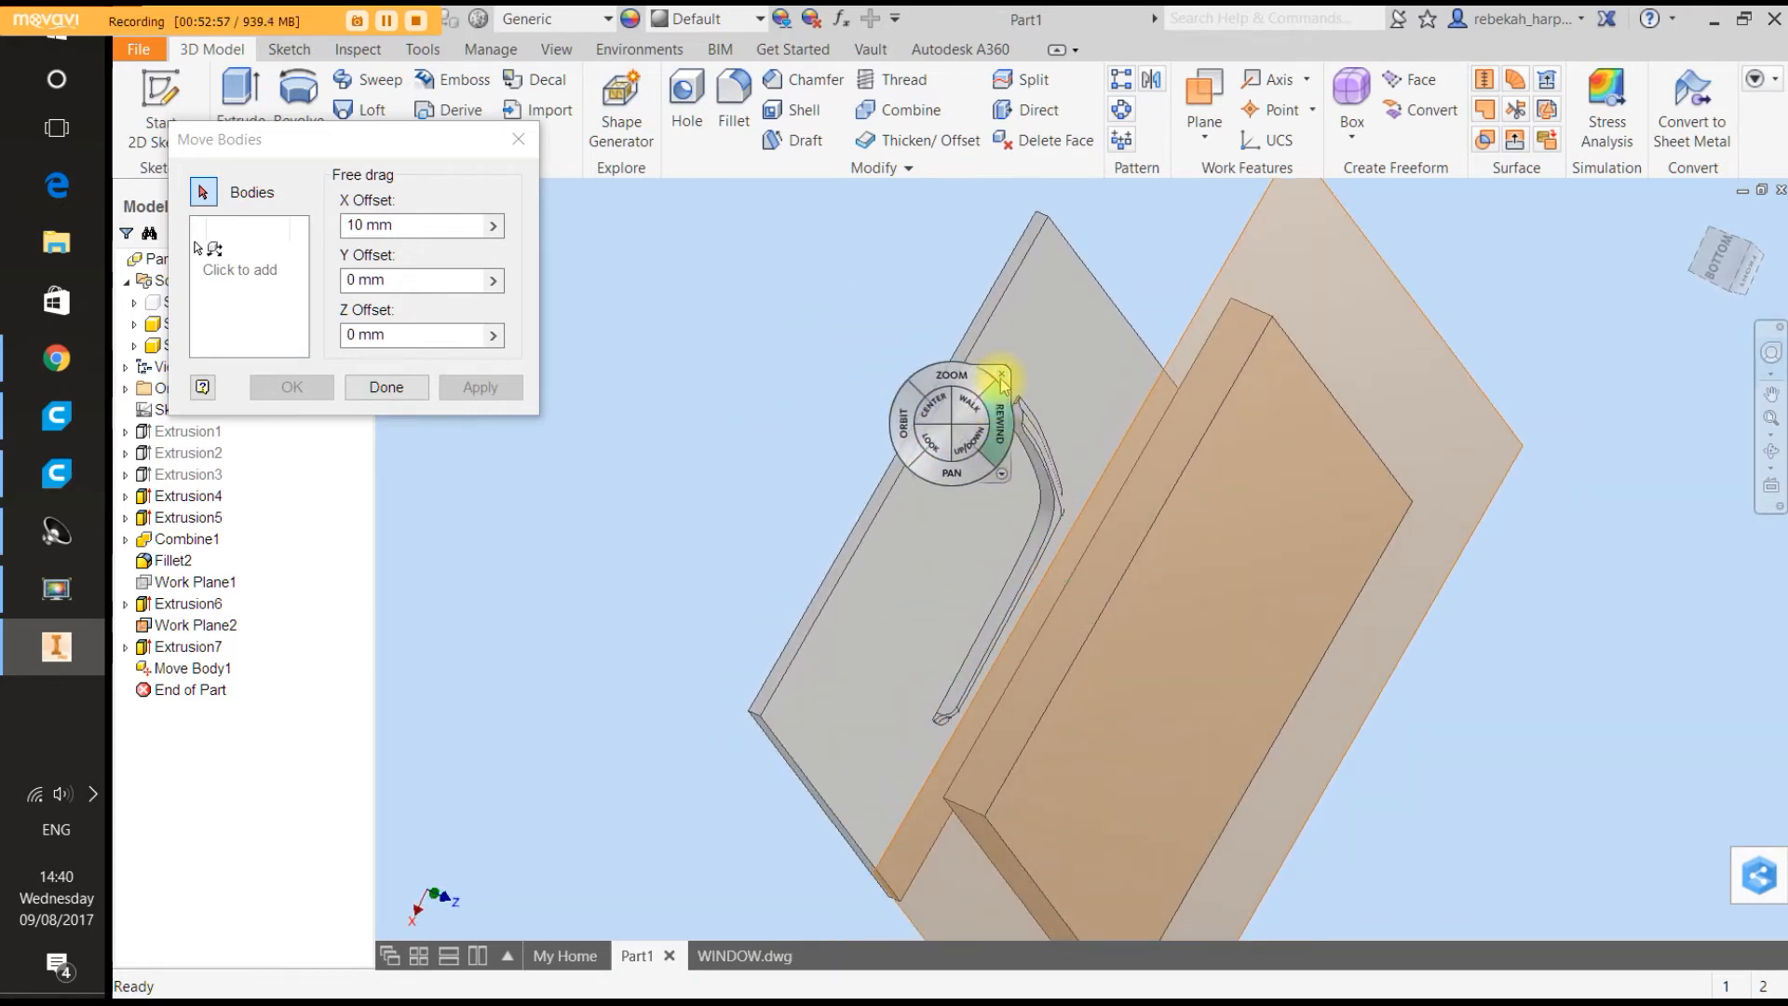
pyautogui.click(1002, 374)
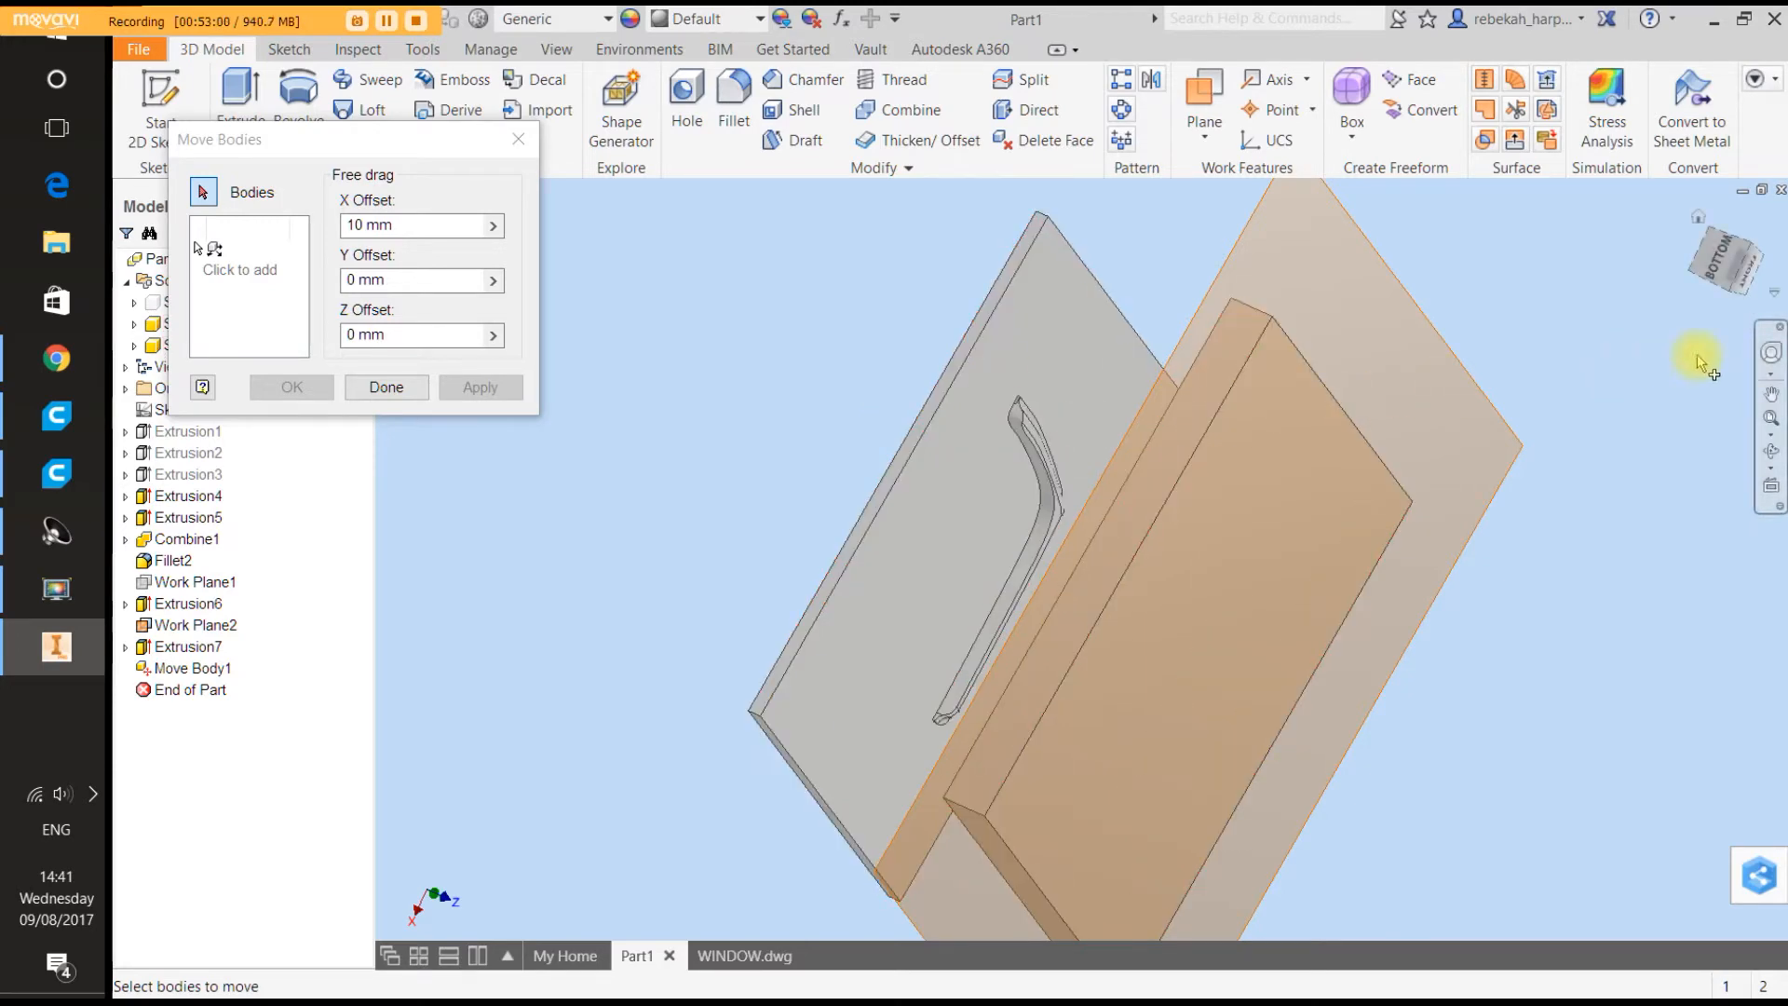
pyautogui.click(1770, 357)
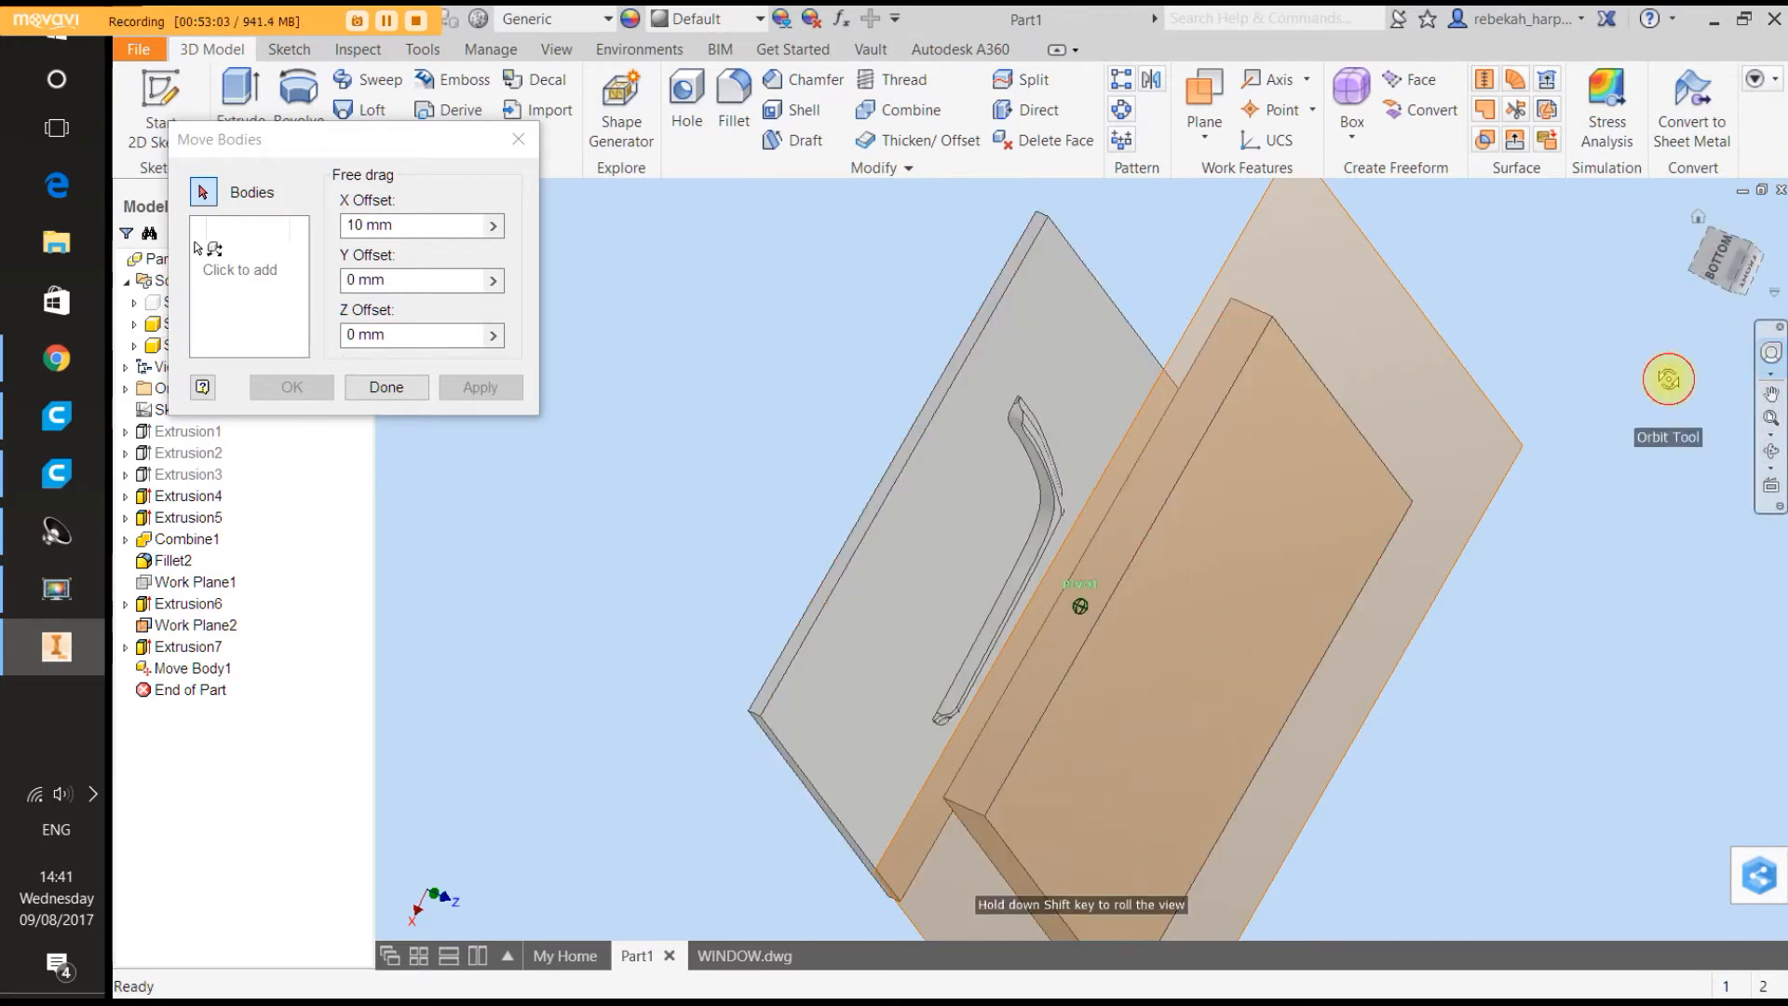
pyautogui.moveTo(1668, 379); pyautogui.dragTo(1230, 585)
pyautogui.click(1303, 562)
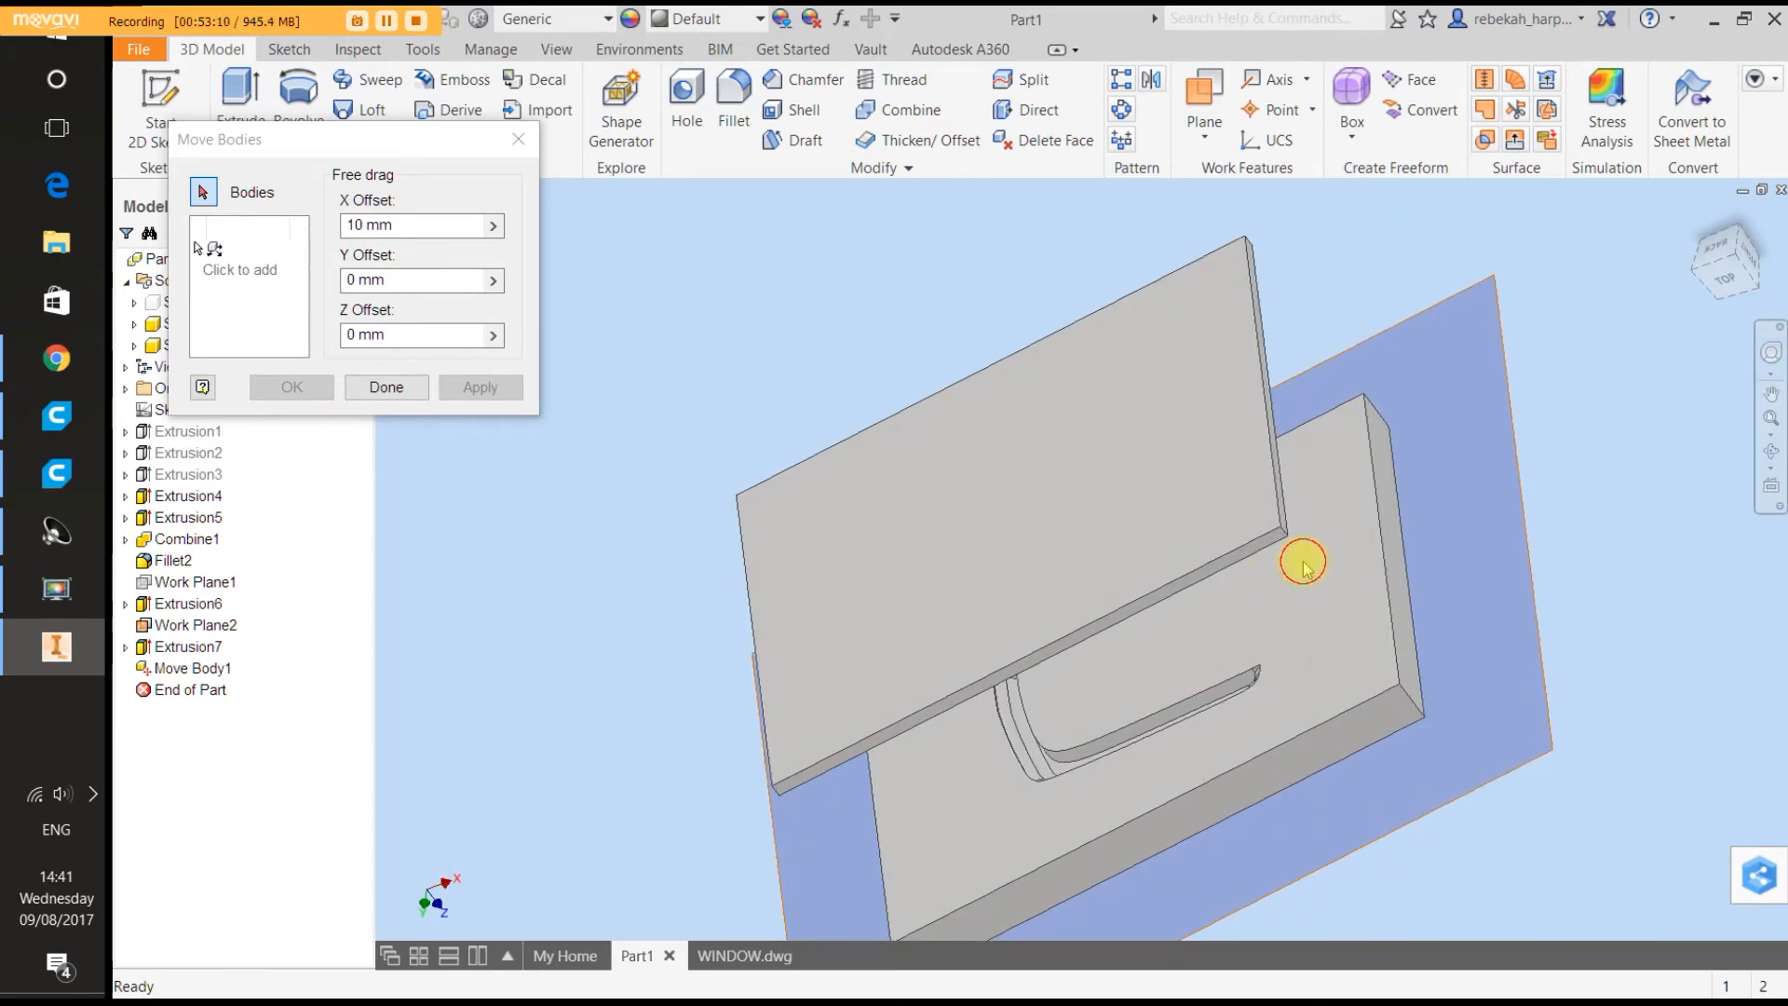
pyautogui.scroll(4, 1211, 724)
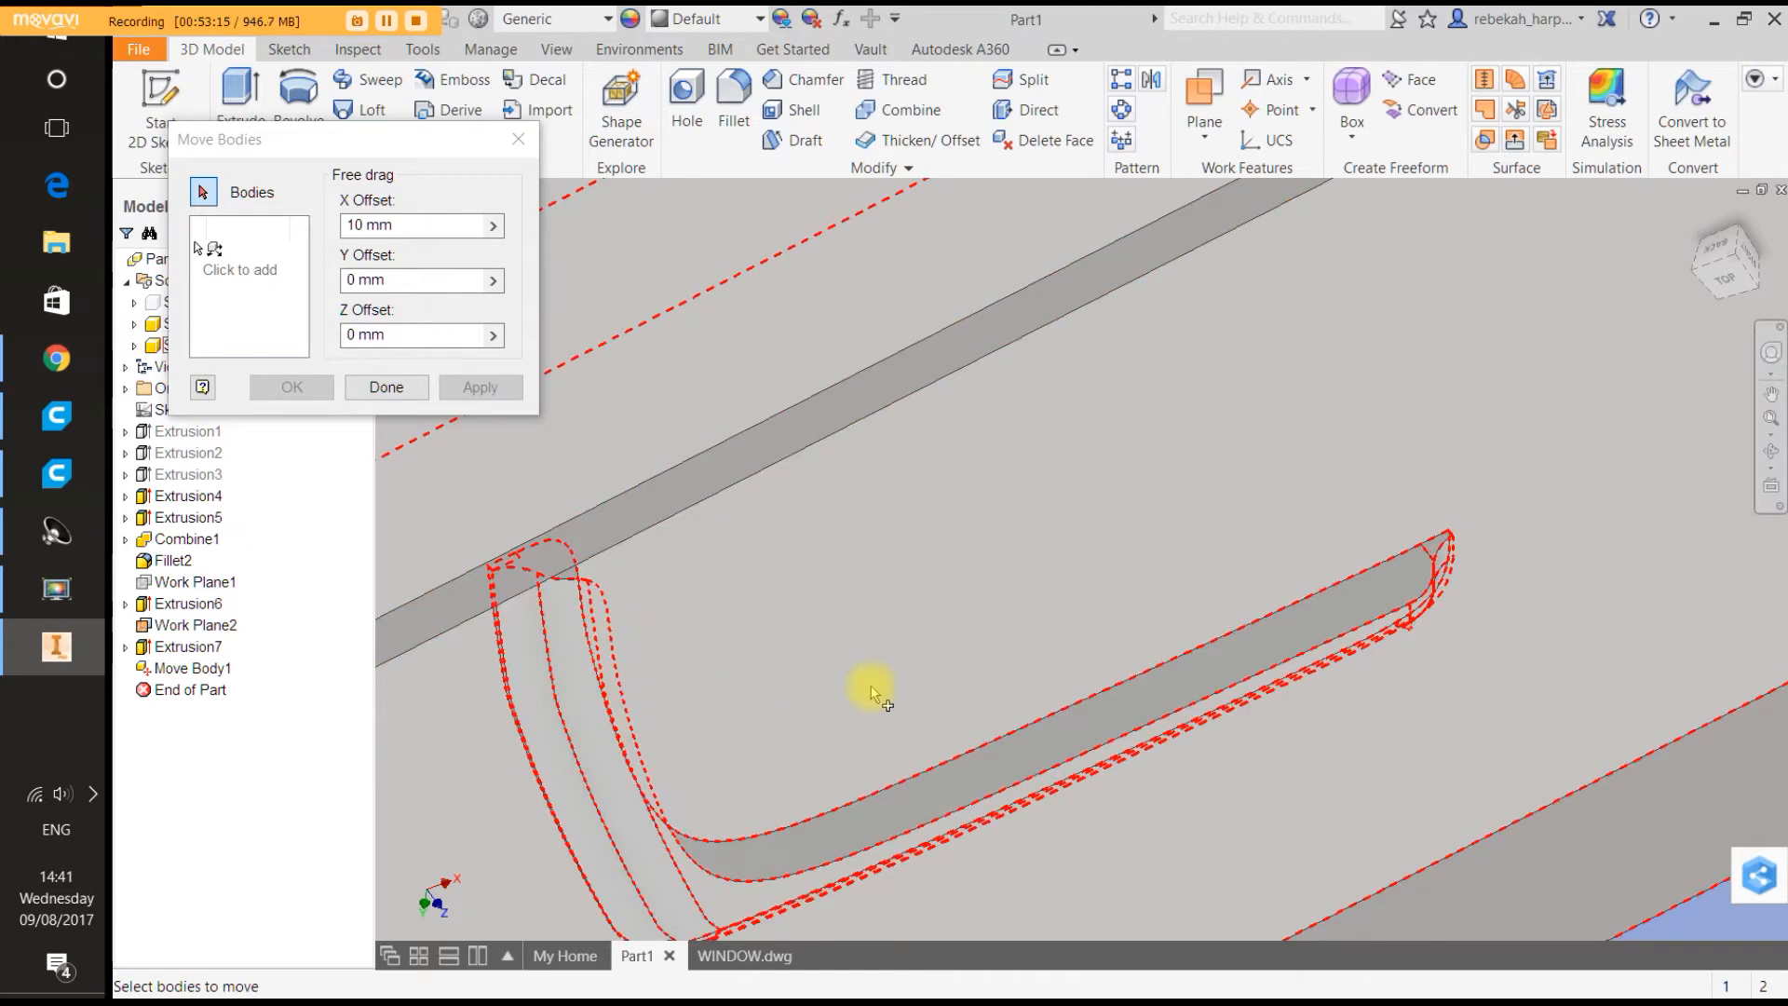
pyautogui.scroll(-4, 872, 686)
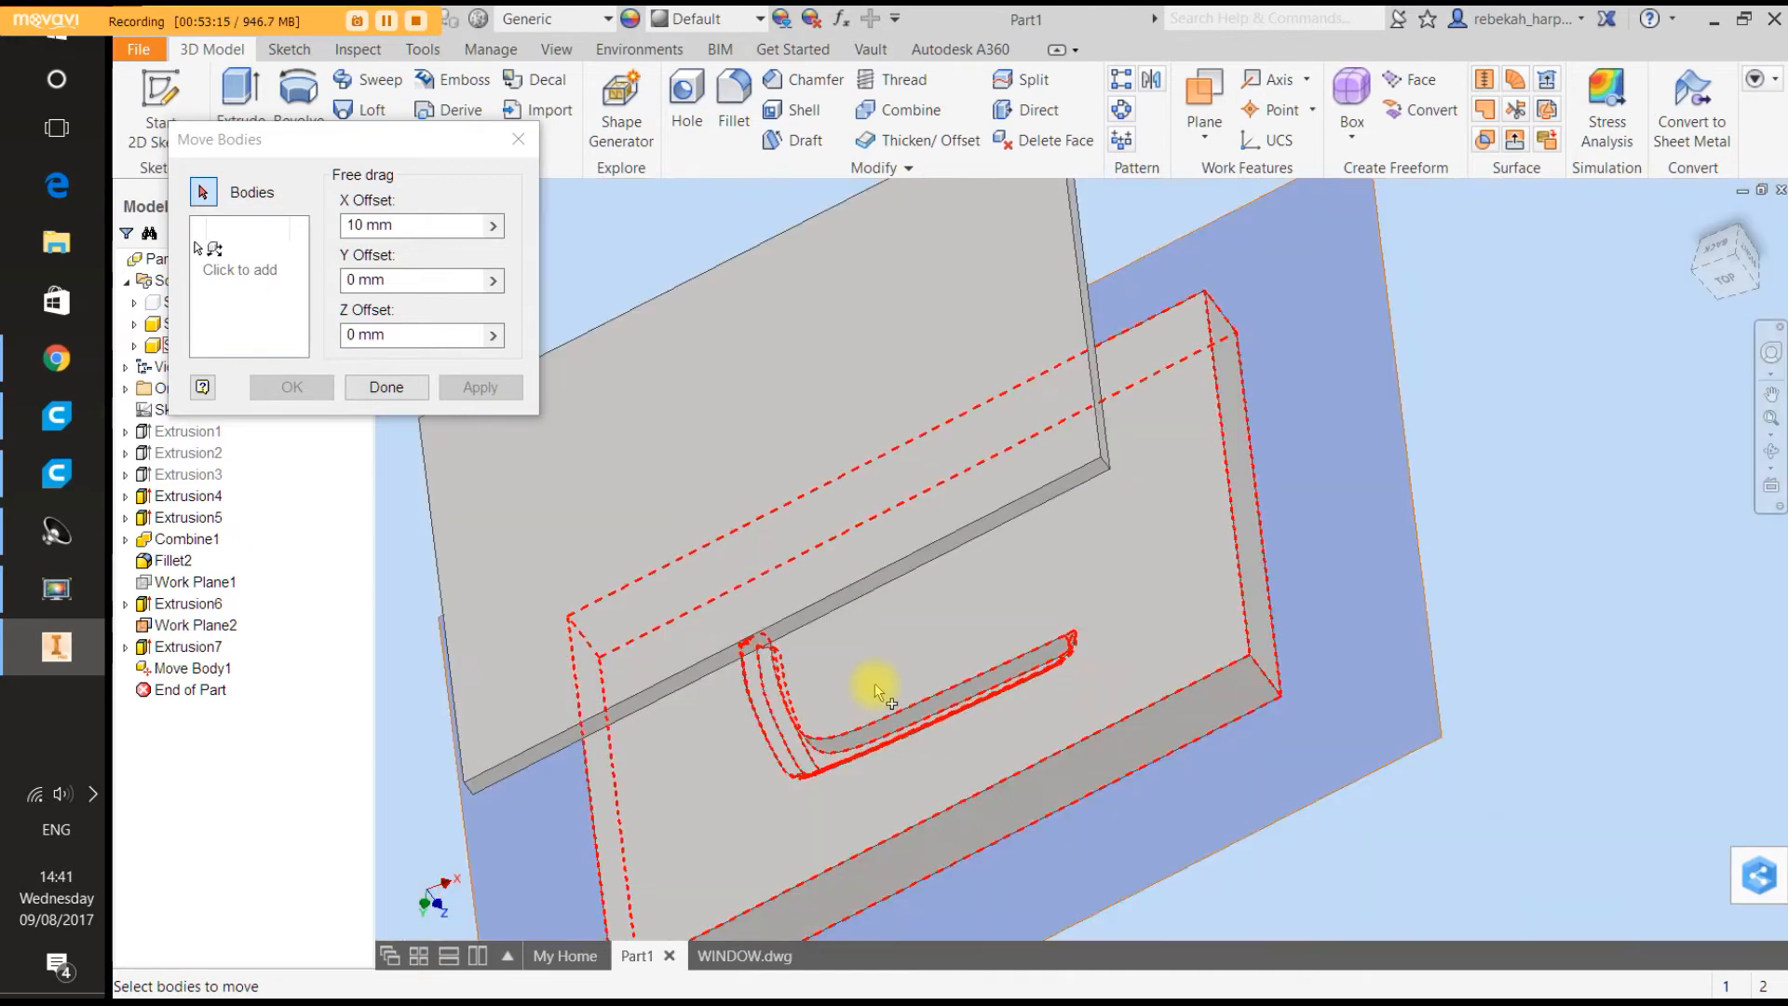
pyautogui.click(519, 141)
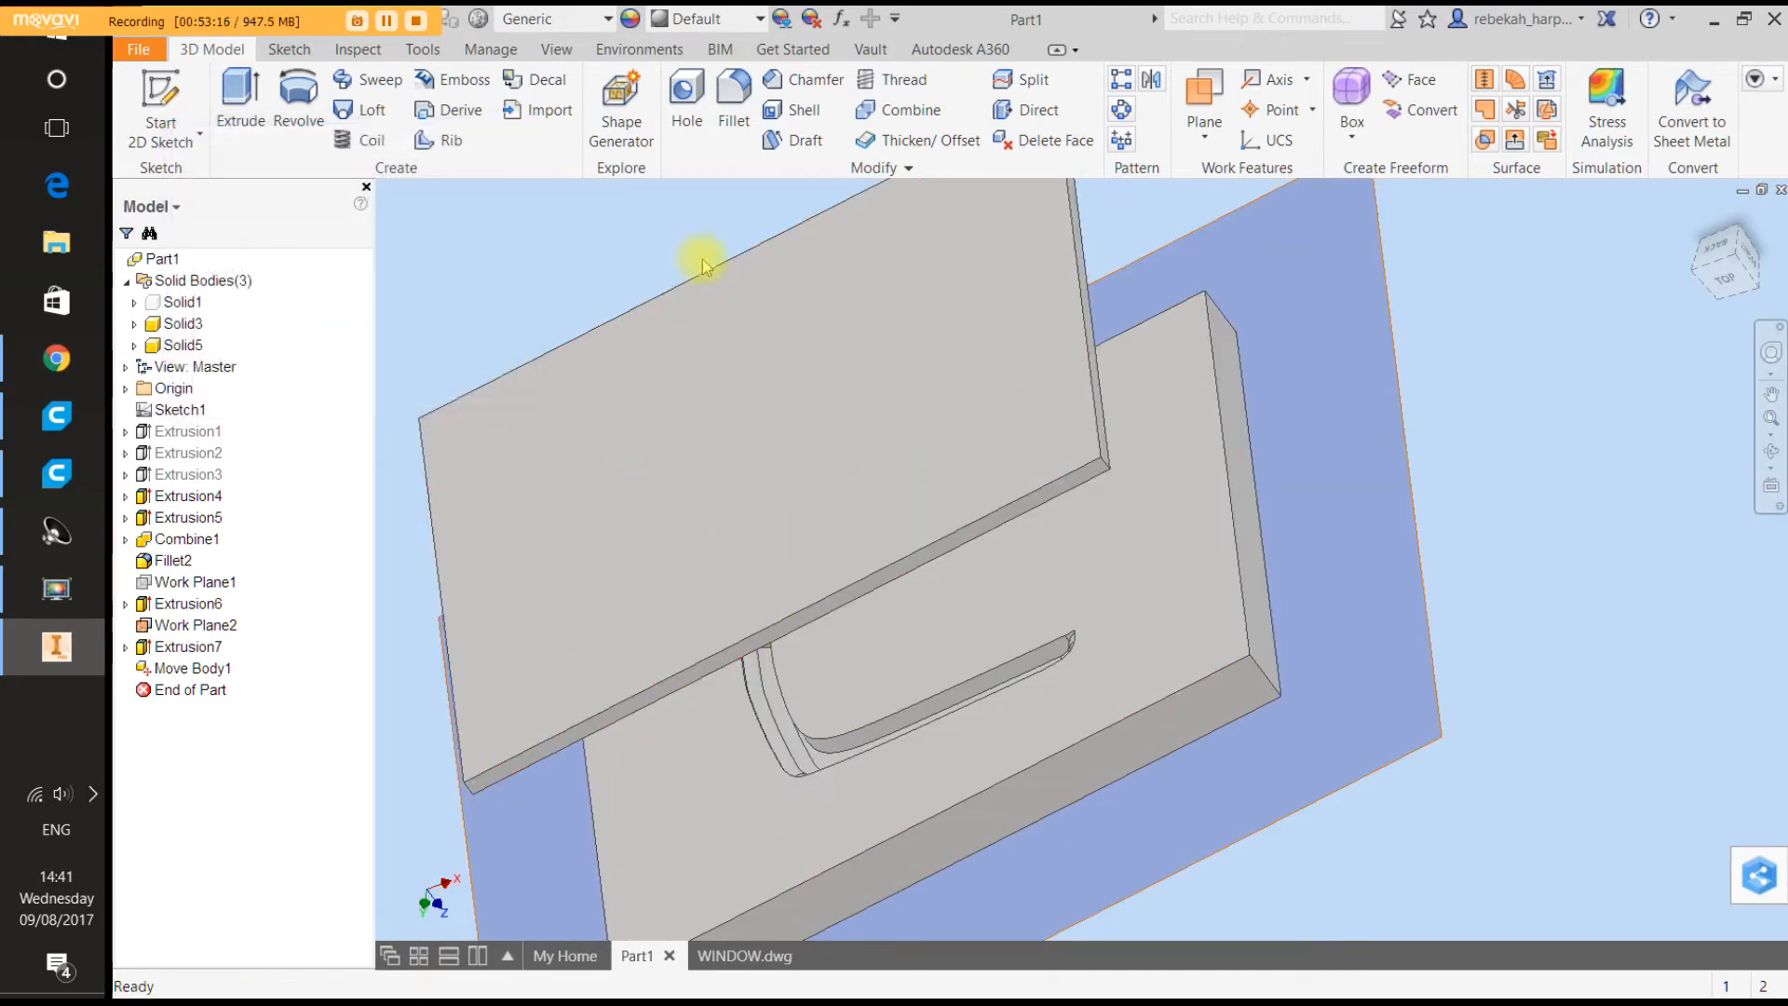
# Hide the plate body Solid3 so that only the recessed block body is shown.
pyautogui.rightClick(185, 328)
pyautogui.click(227, 410)
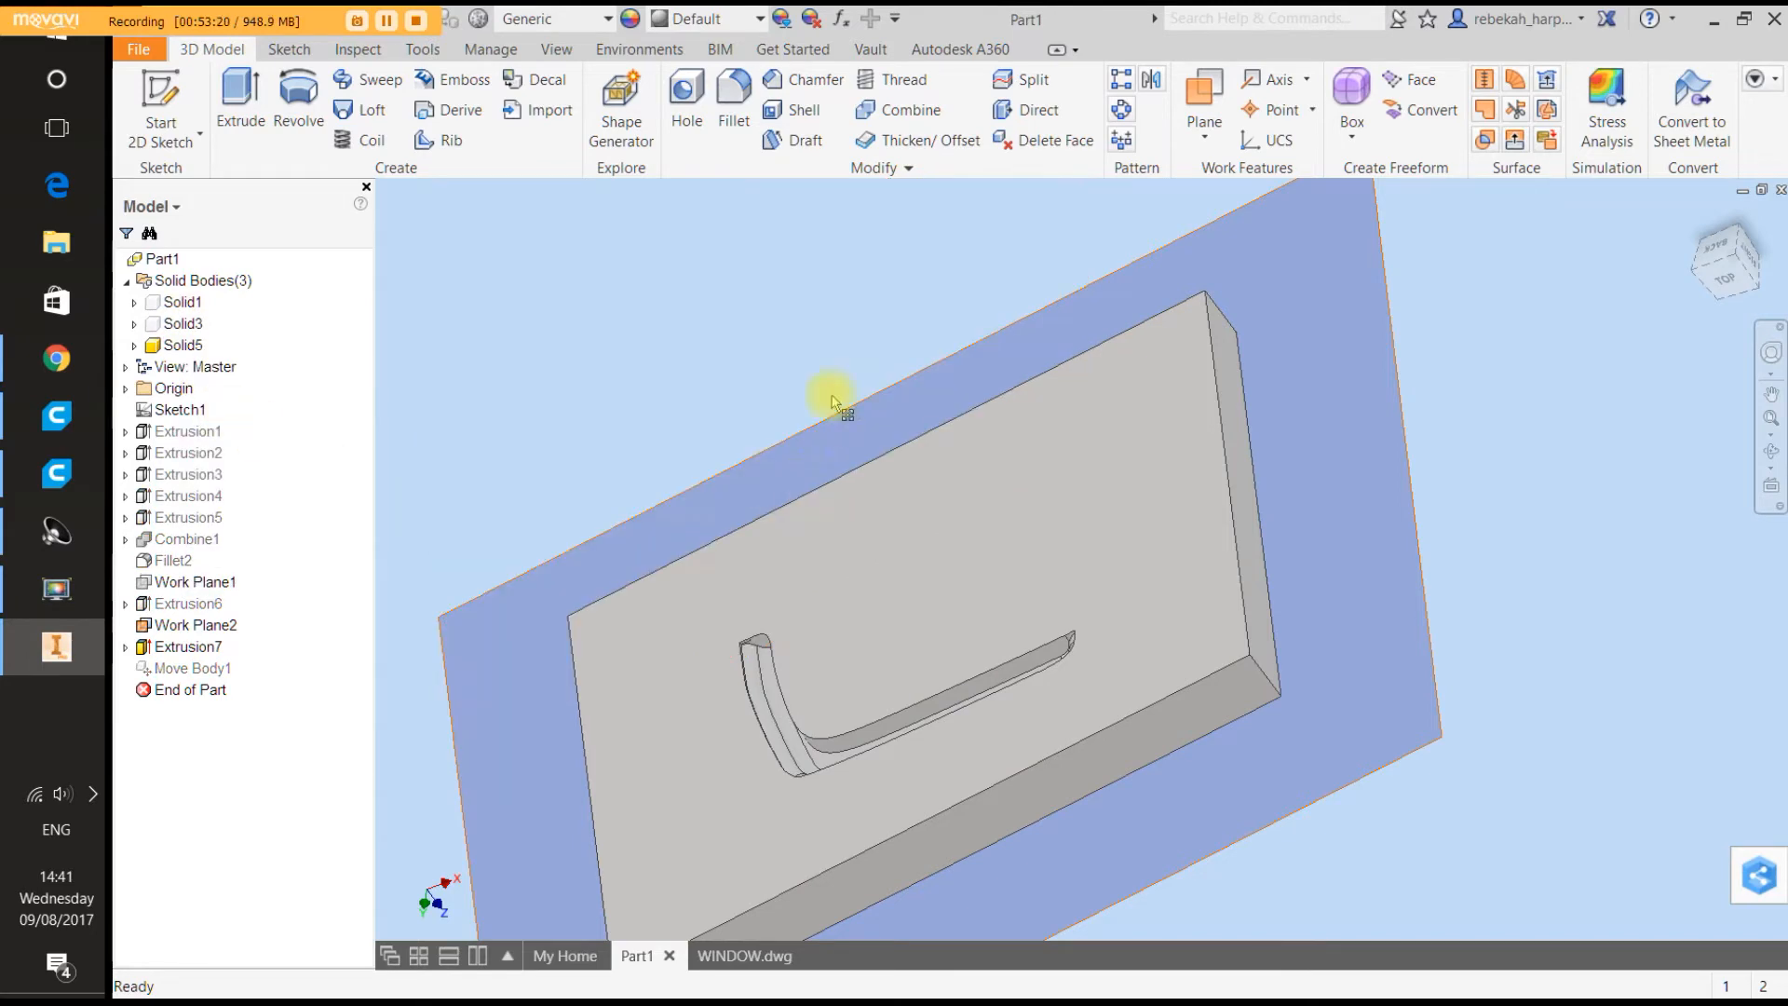
# Start a Thicken/Offset on the block and select the faces at the end of the recess's short leg.
pyautogui.click(908, 140)
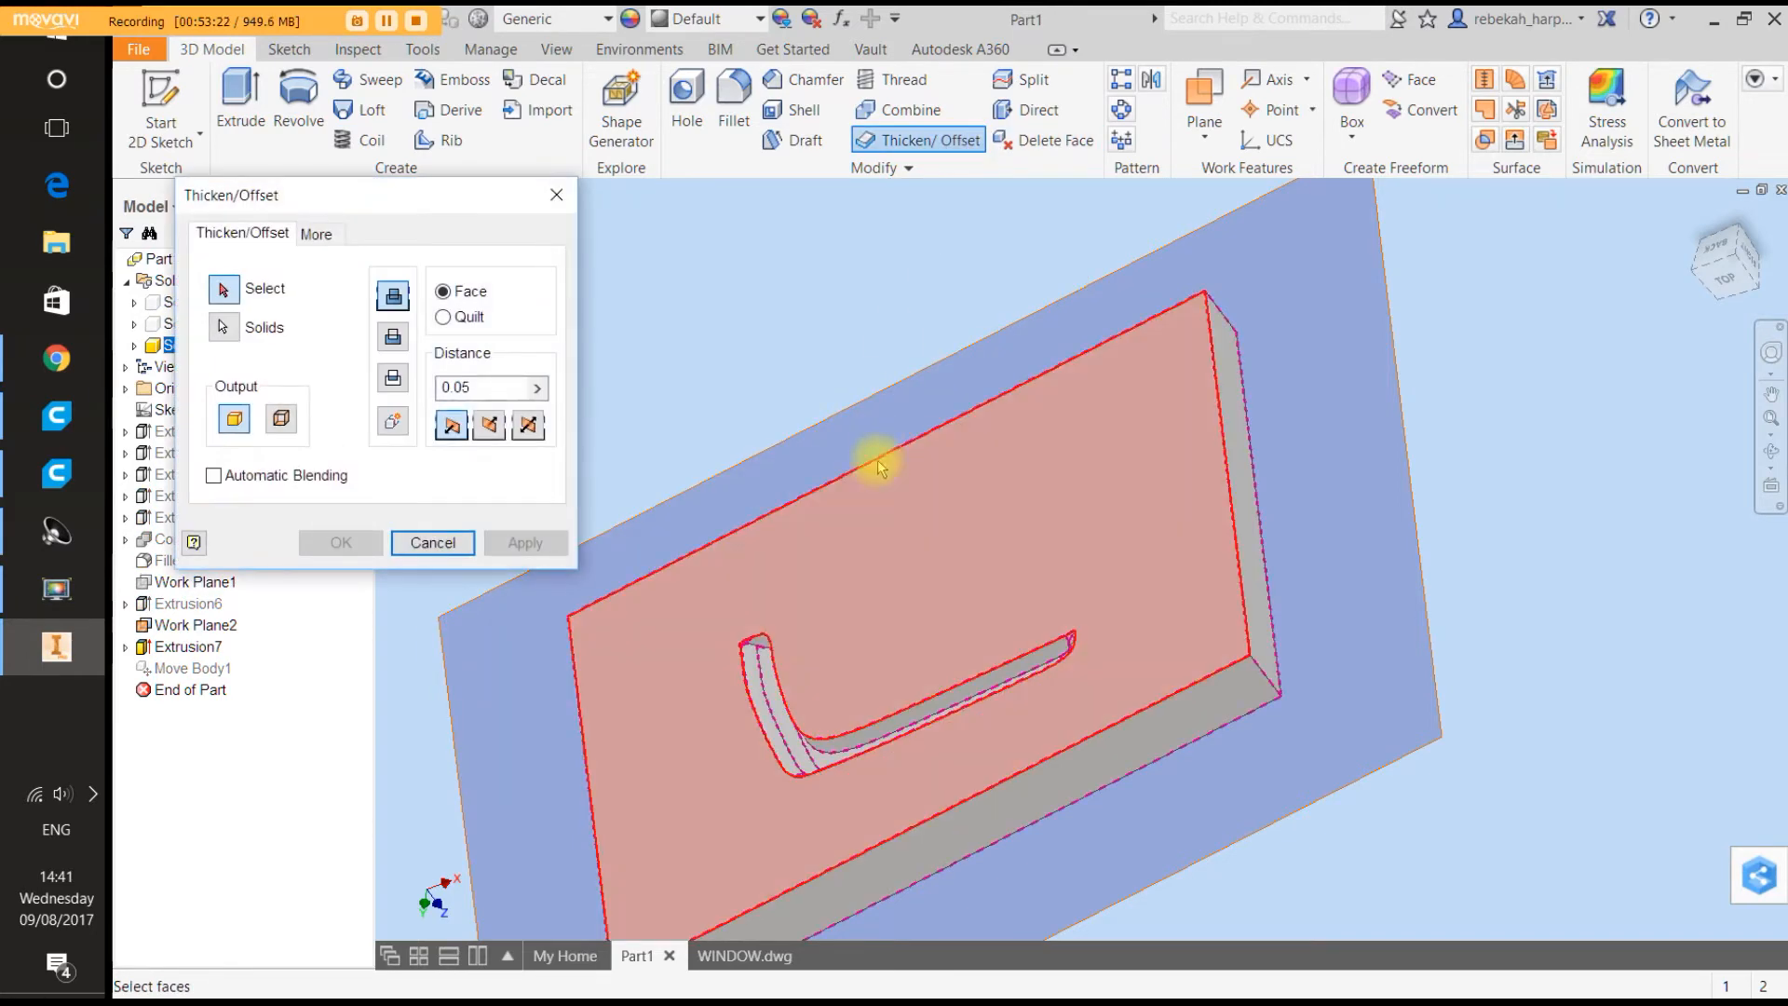
pyautogui.scroll(-5, 756, 689)
pyautogui.click(751, 665)
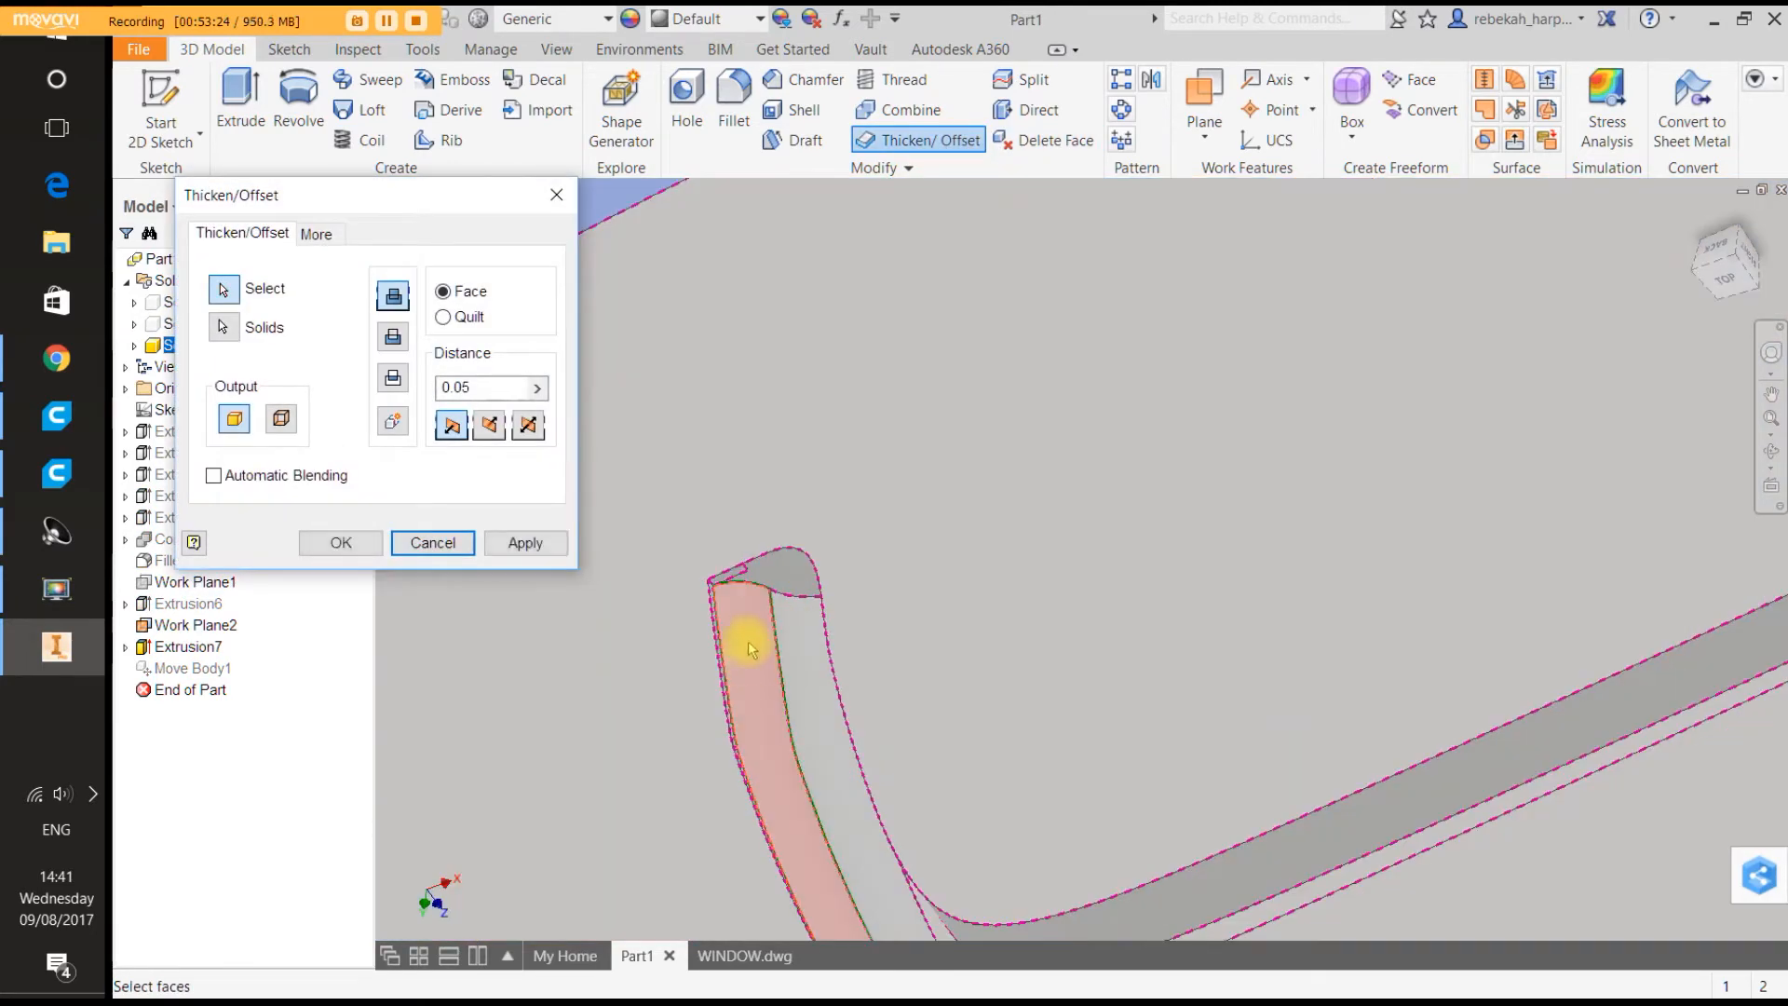
pyautogui.scroll(-3, 700, 592)
pyautogui.click(723, 590)
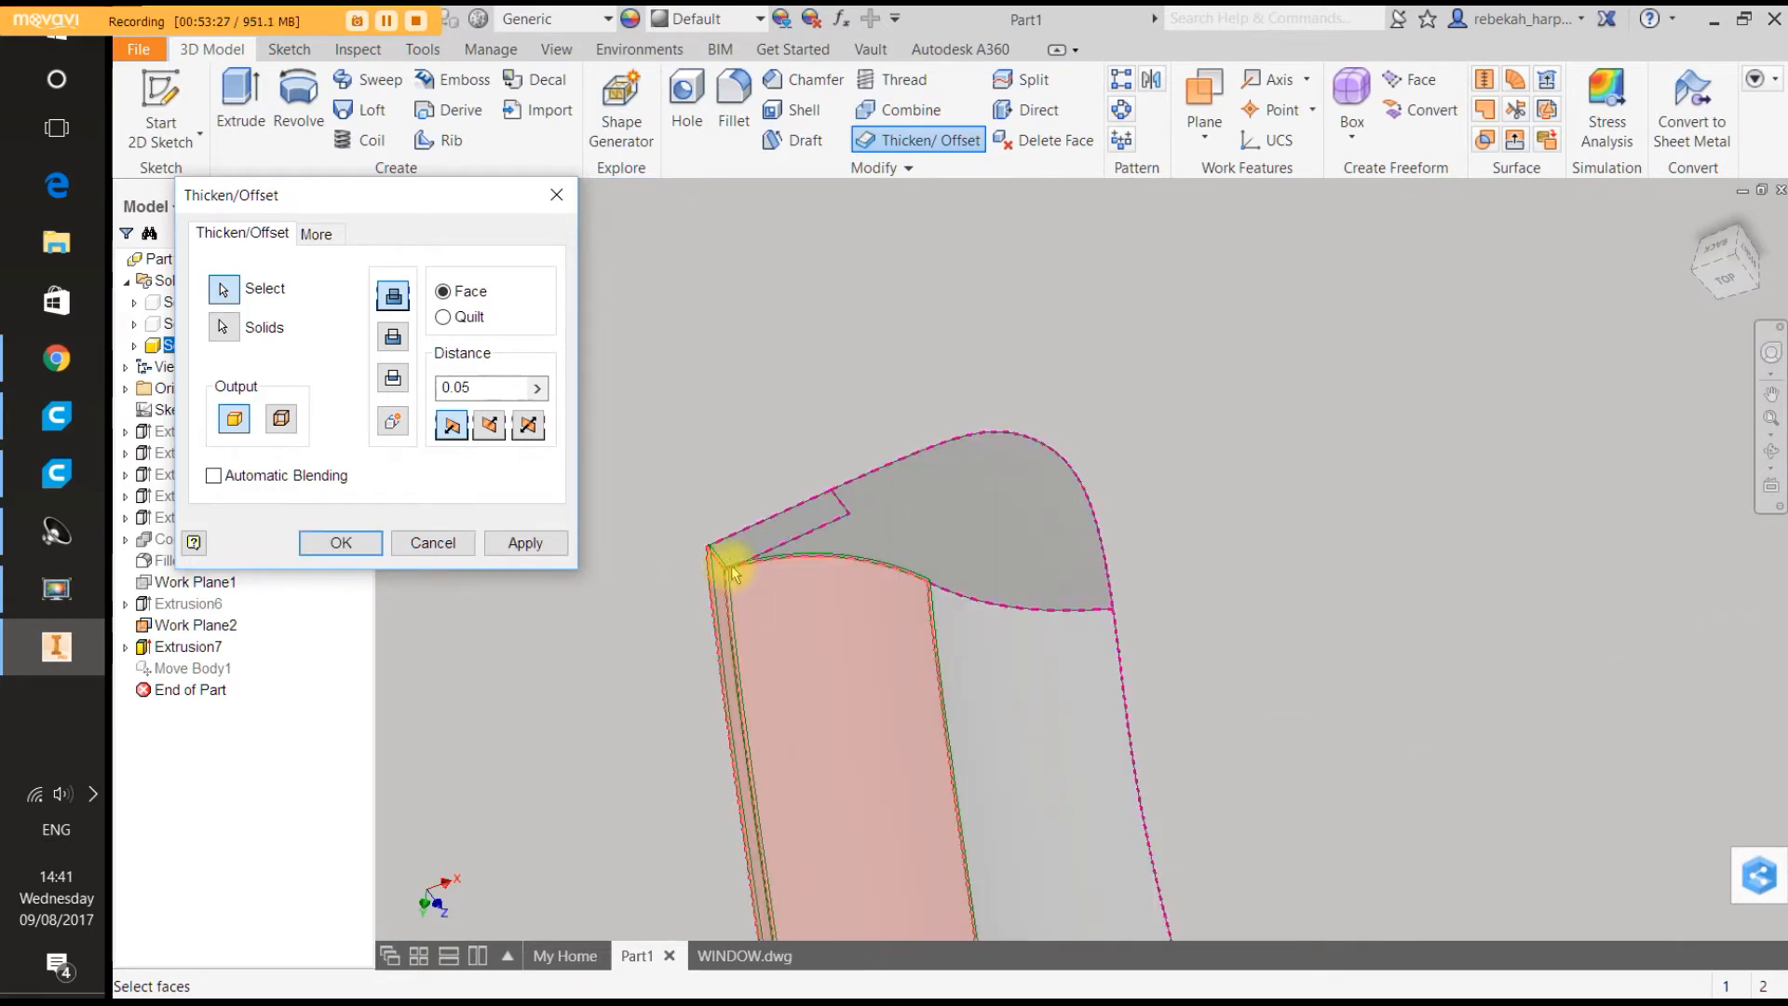
pyautogui.click(737, 544)
pyautogui.click(795, 547)
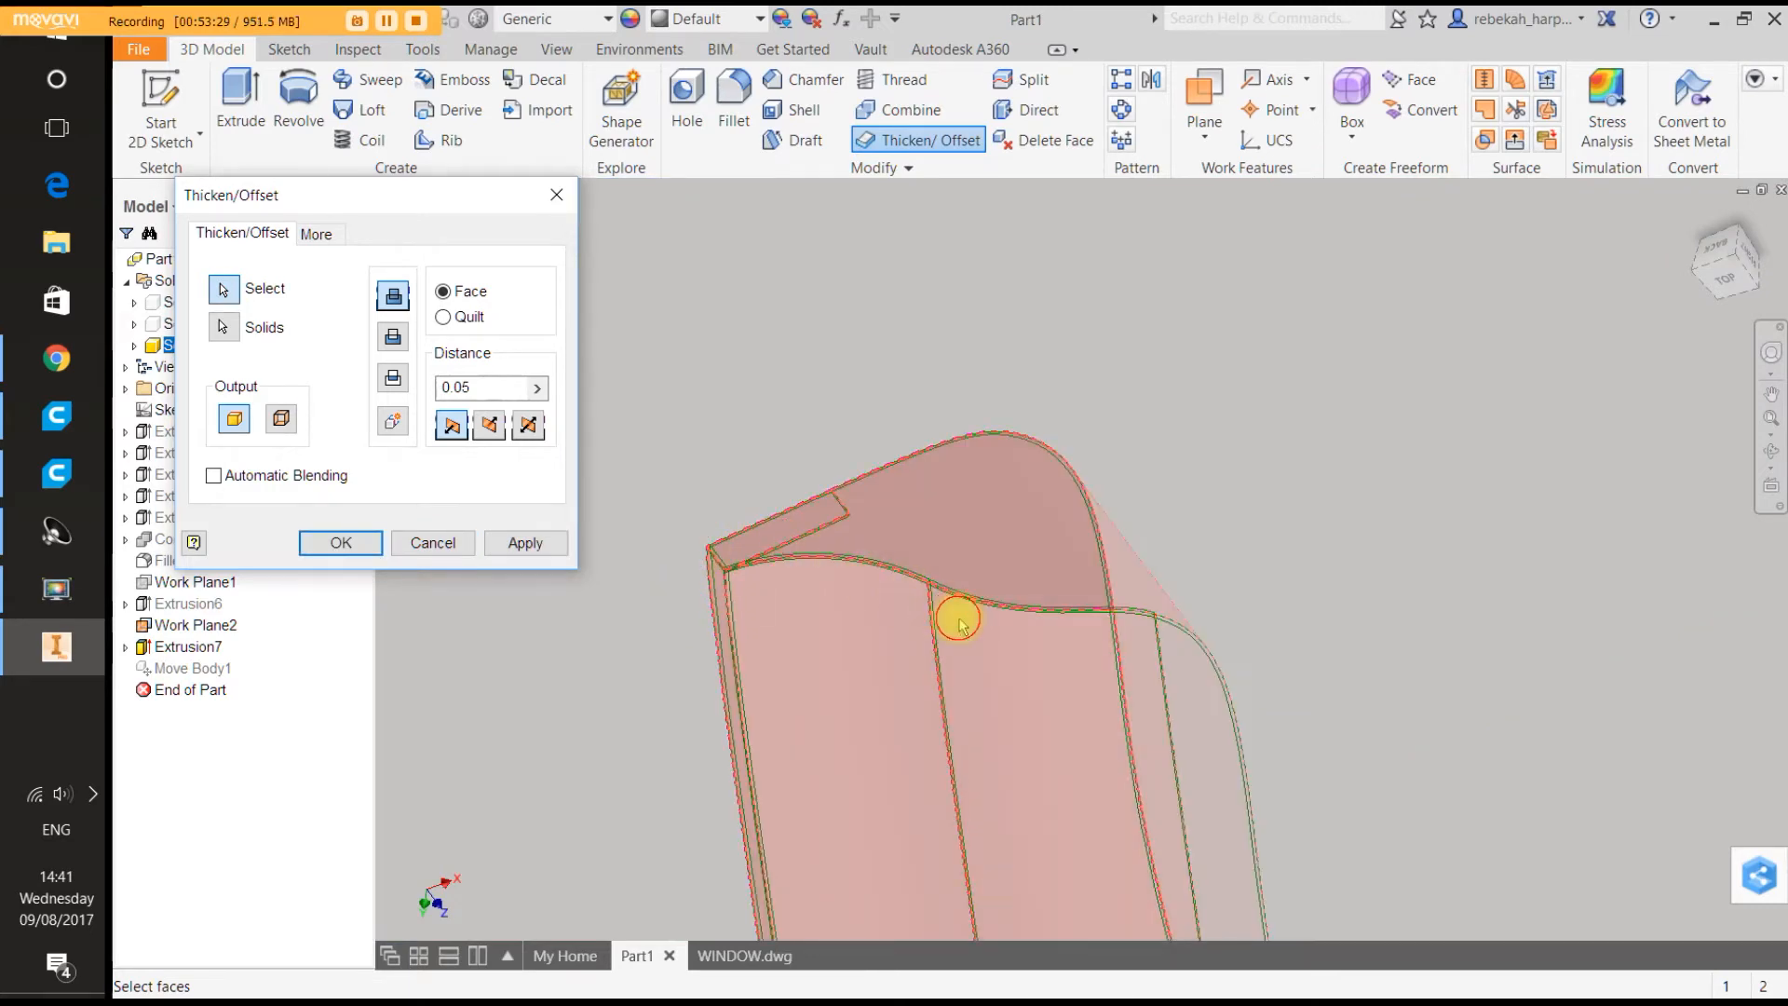
# Check which recess faces are selected around the corner and turn on Automatic Blending for the offset.
pyautogui.scroll(5, 959, 620)
pyautogui.scroll(5, 1021, 729)
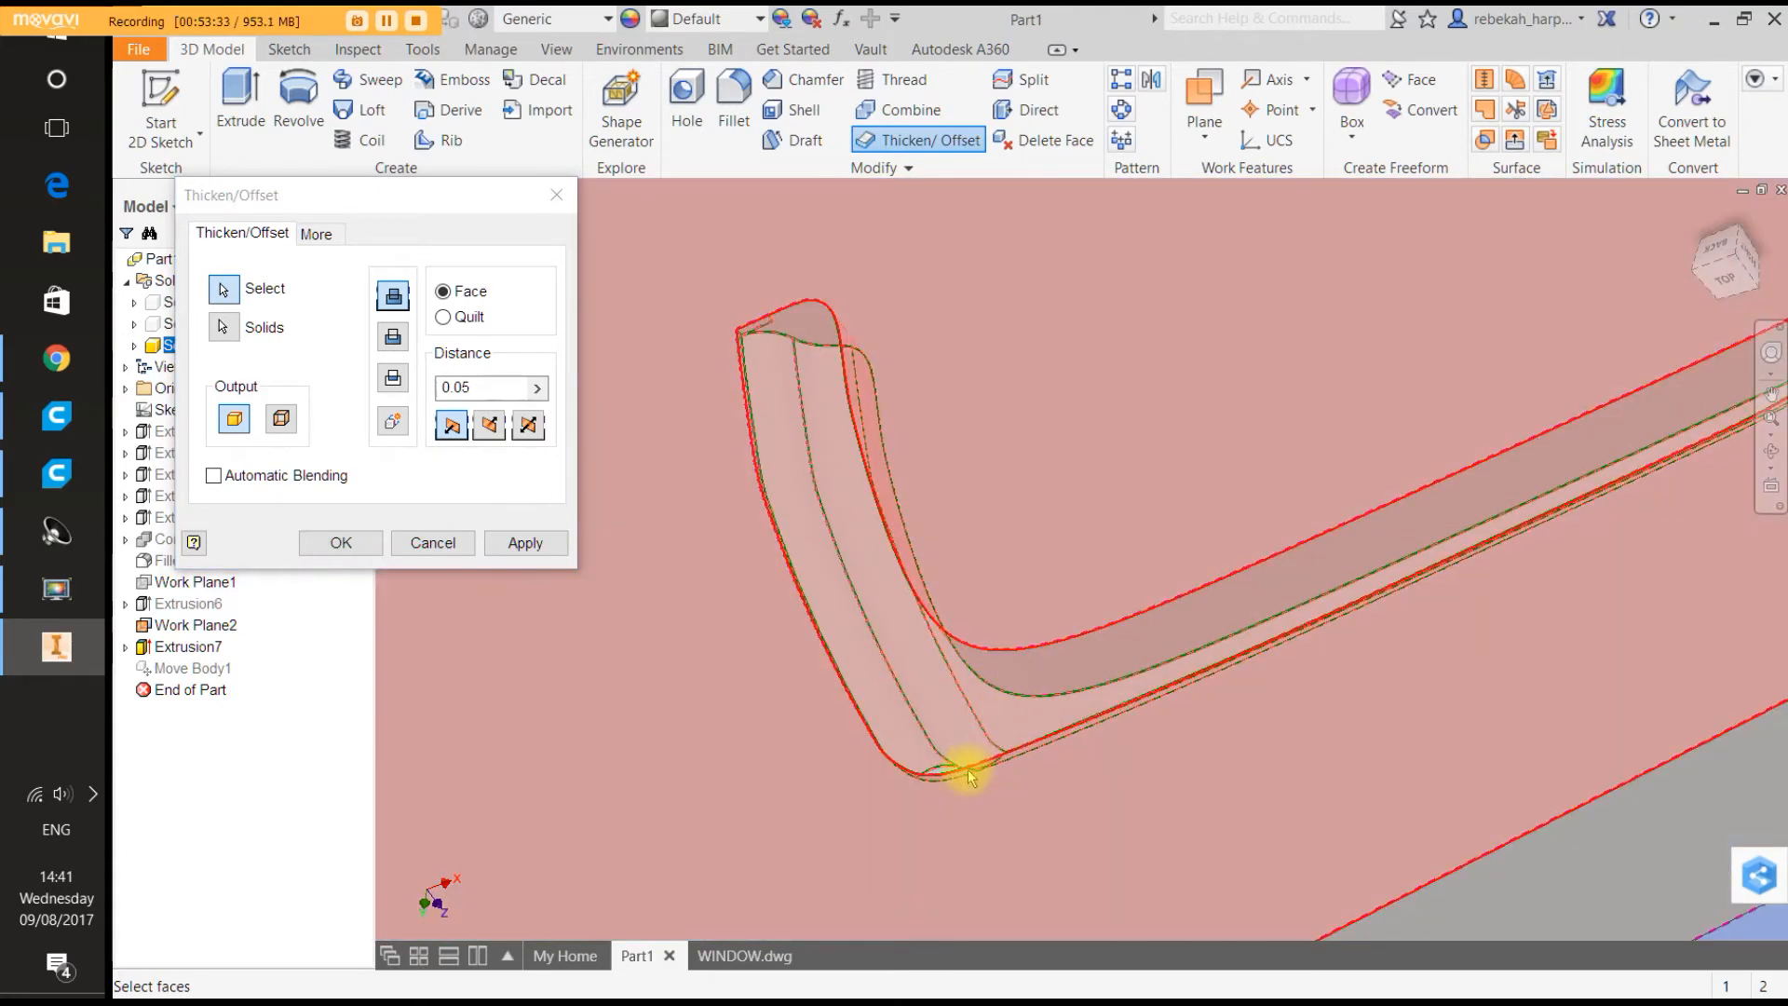
pyautogui.scroll(-5, 1129, 466)
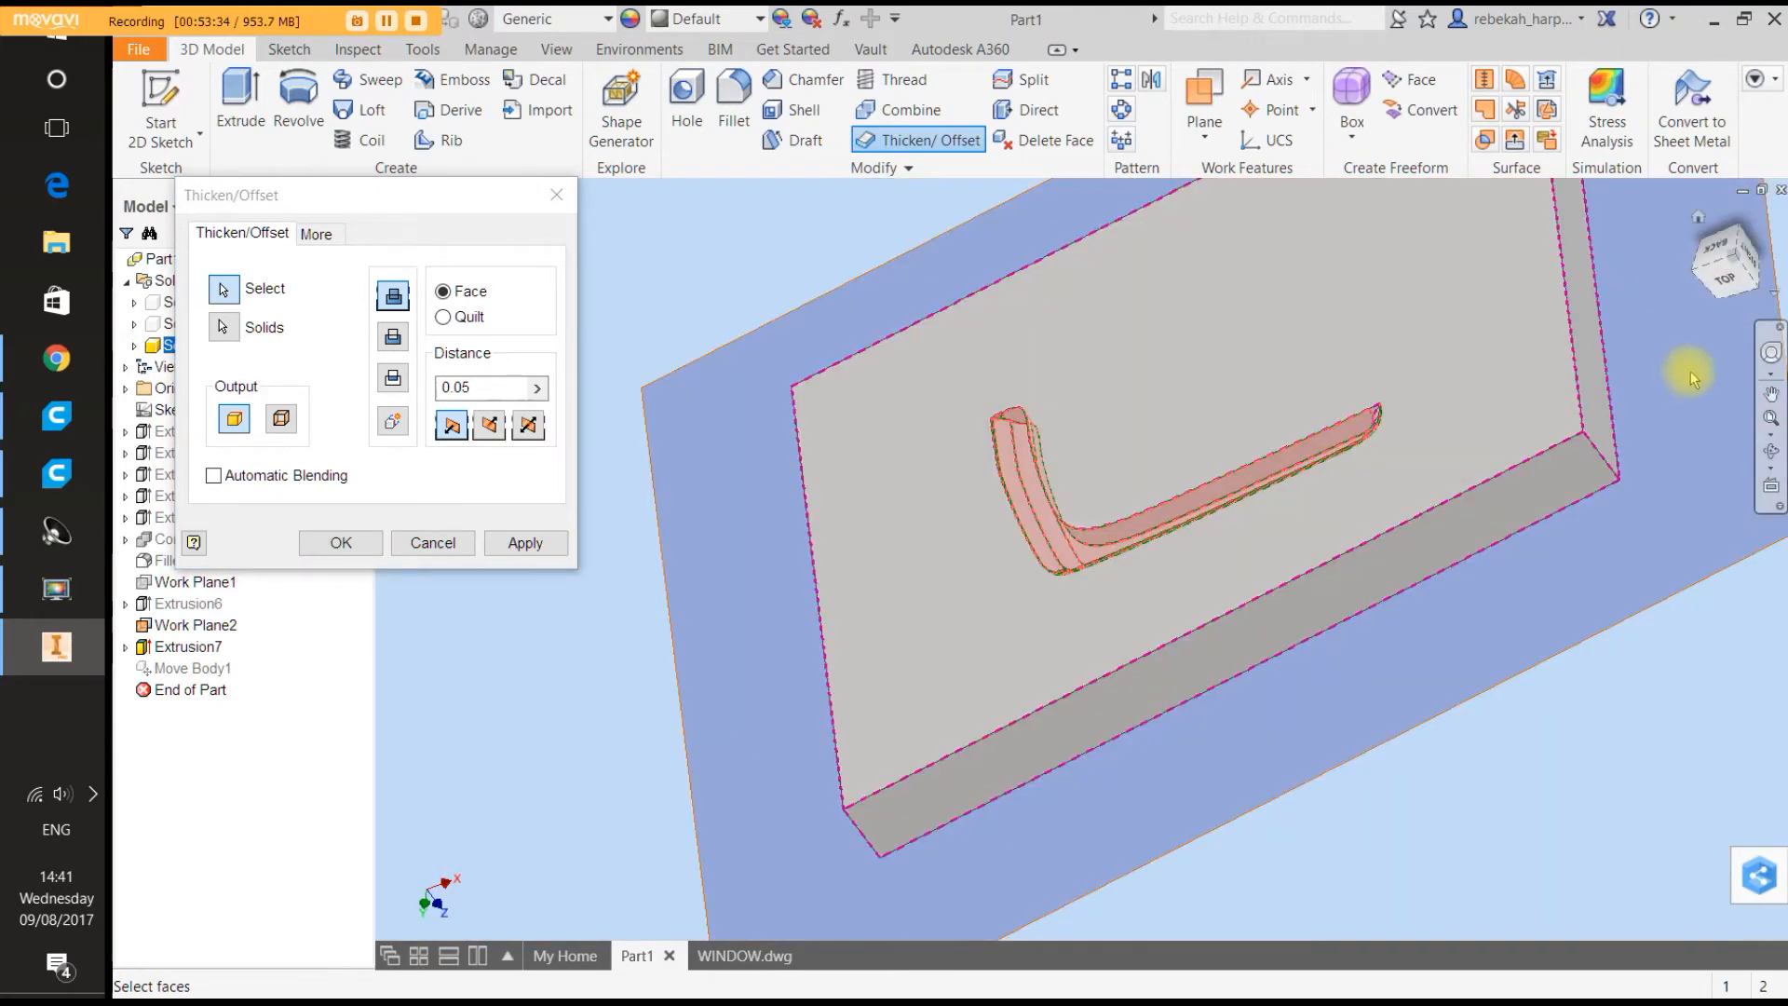
pyautogui.click(1769, 354)
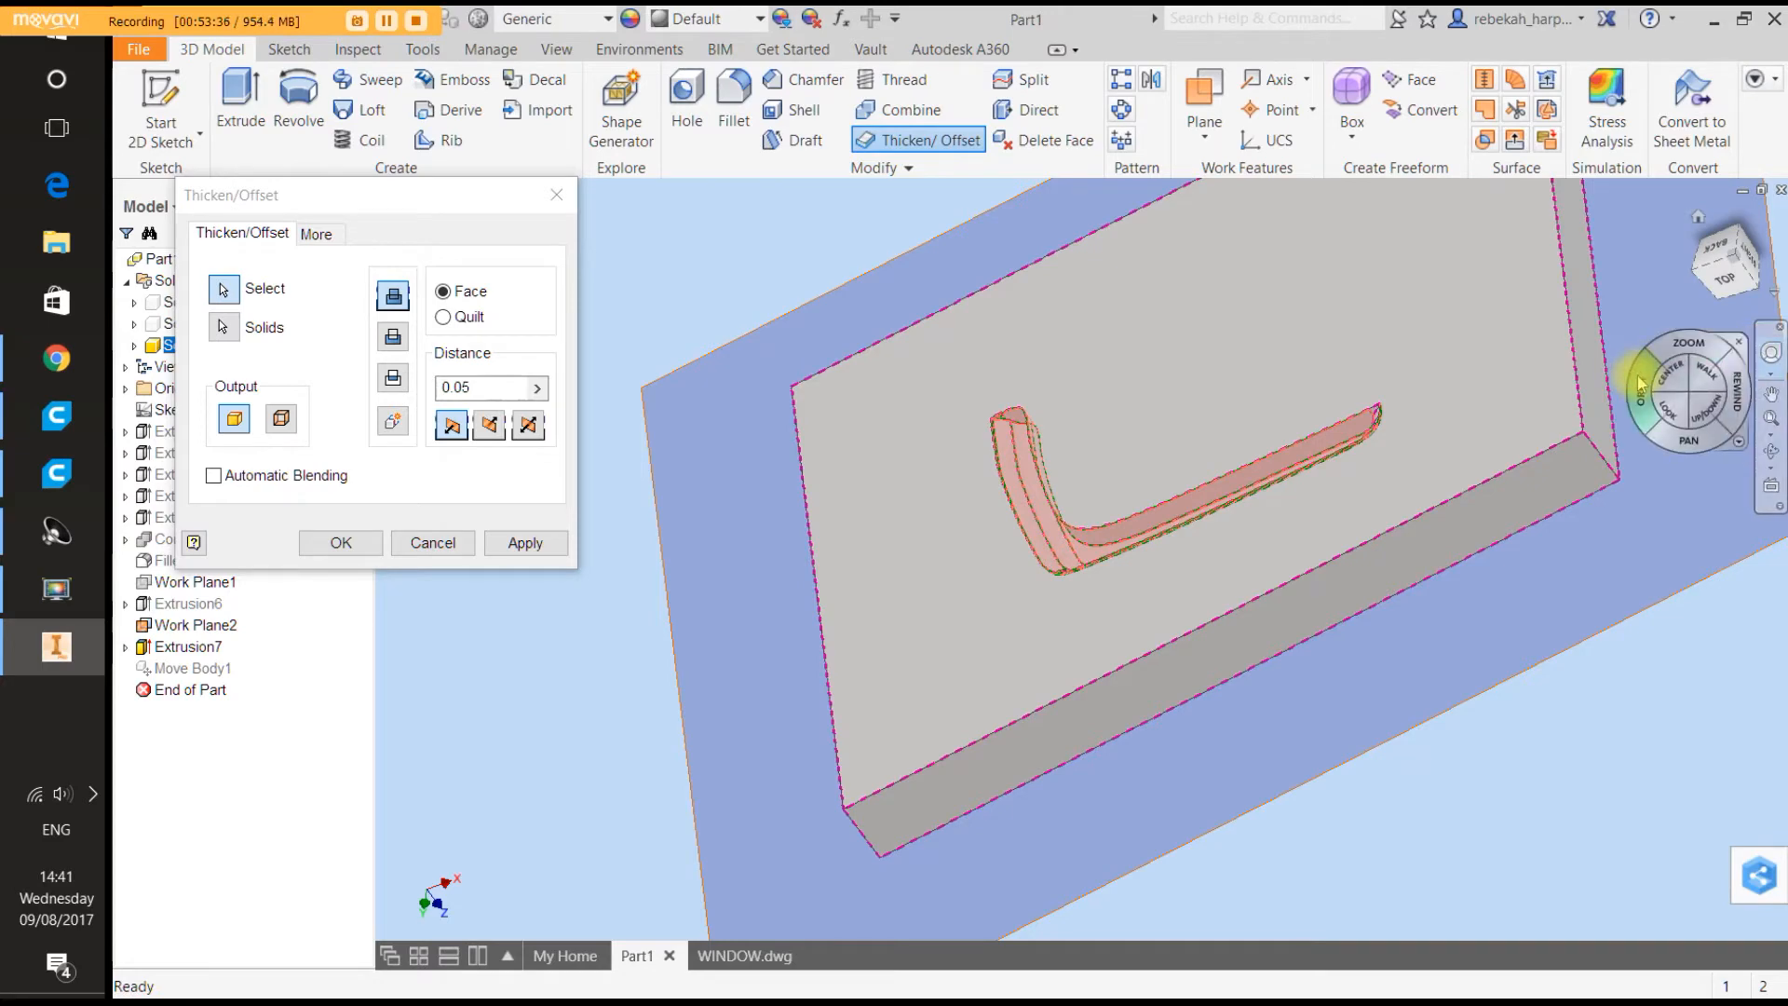
pyautogui.moveTo(1642, 378); pyautogui.dragTo(1780, 408)
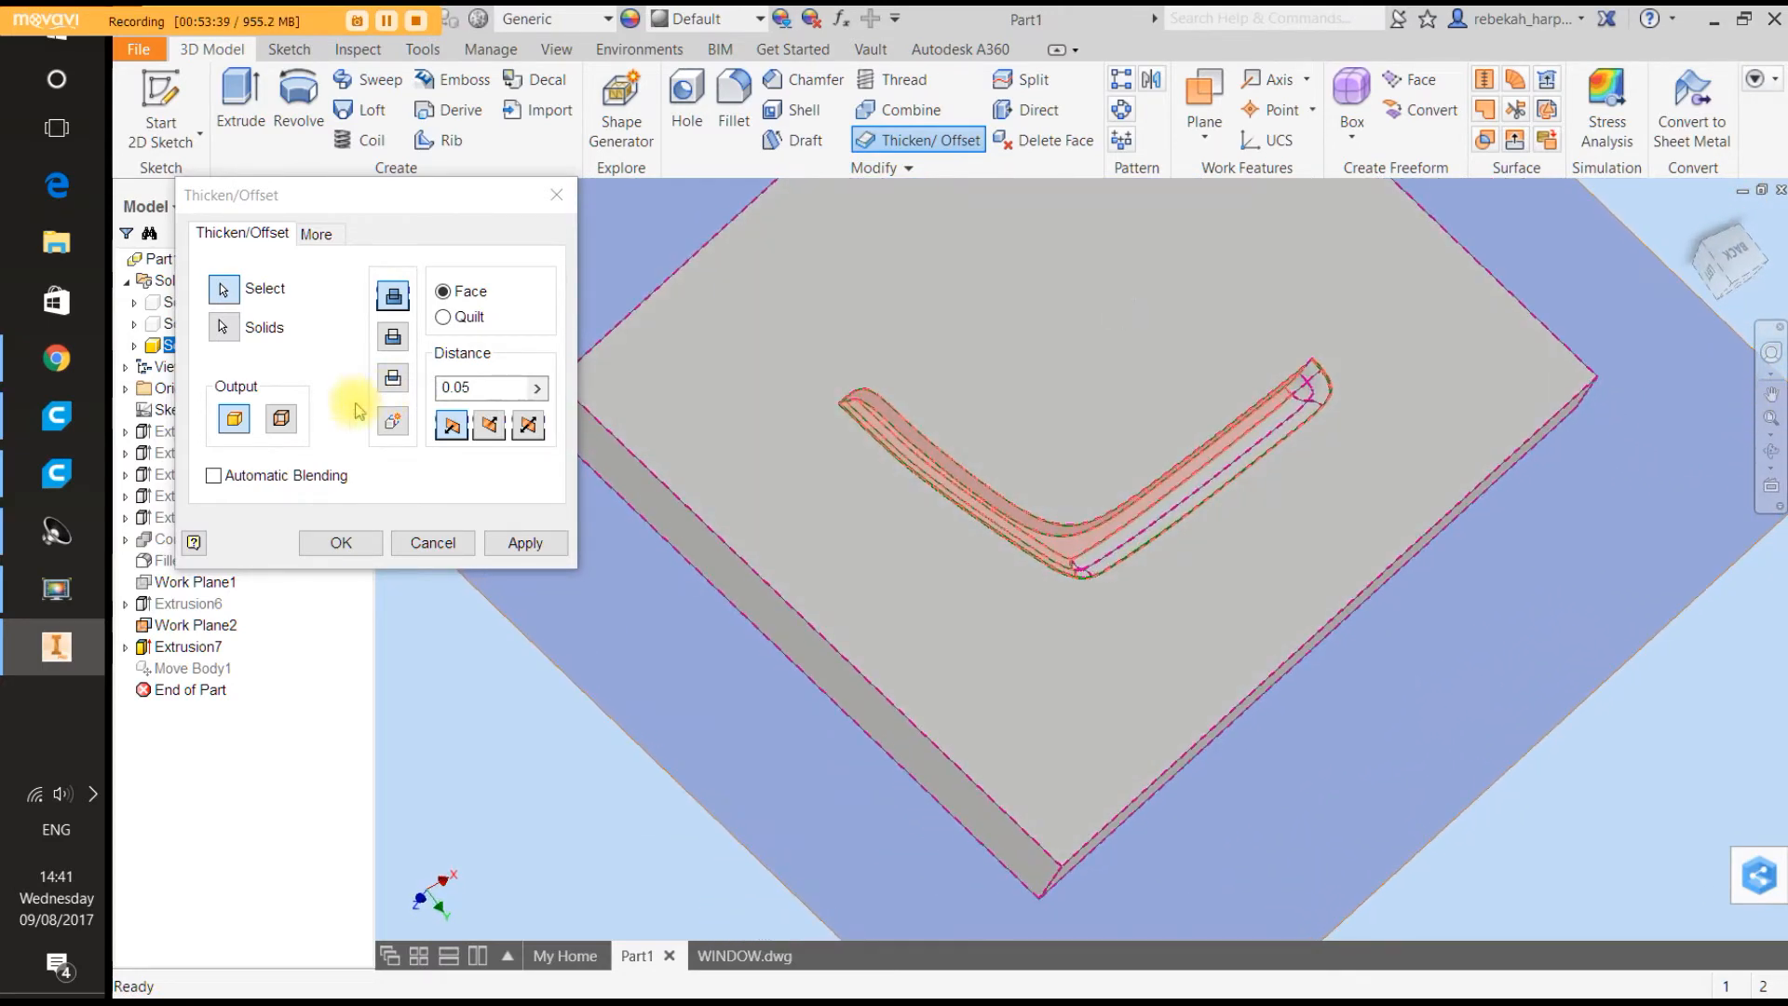
pyautogui.click(213, 475)
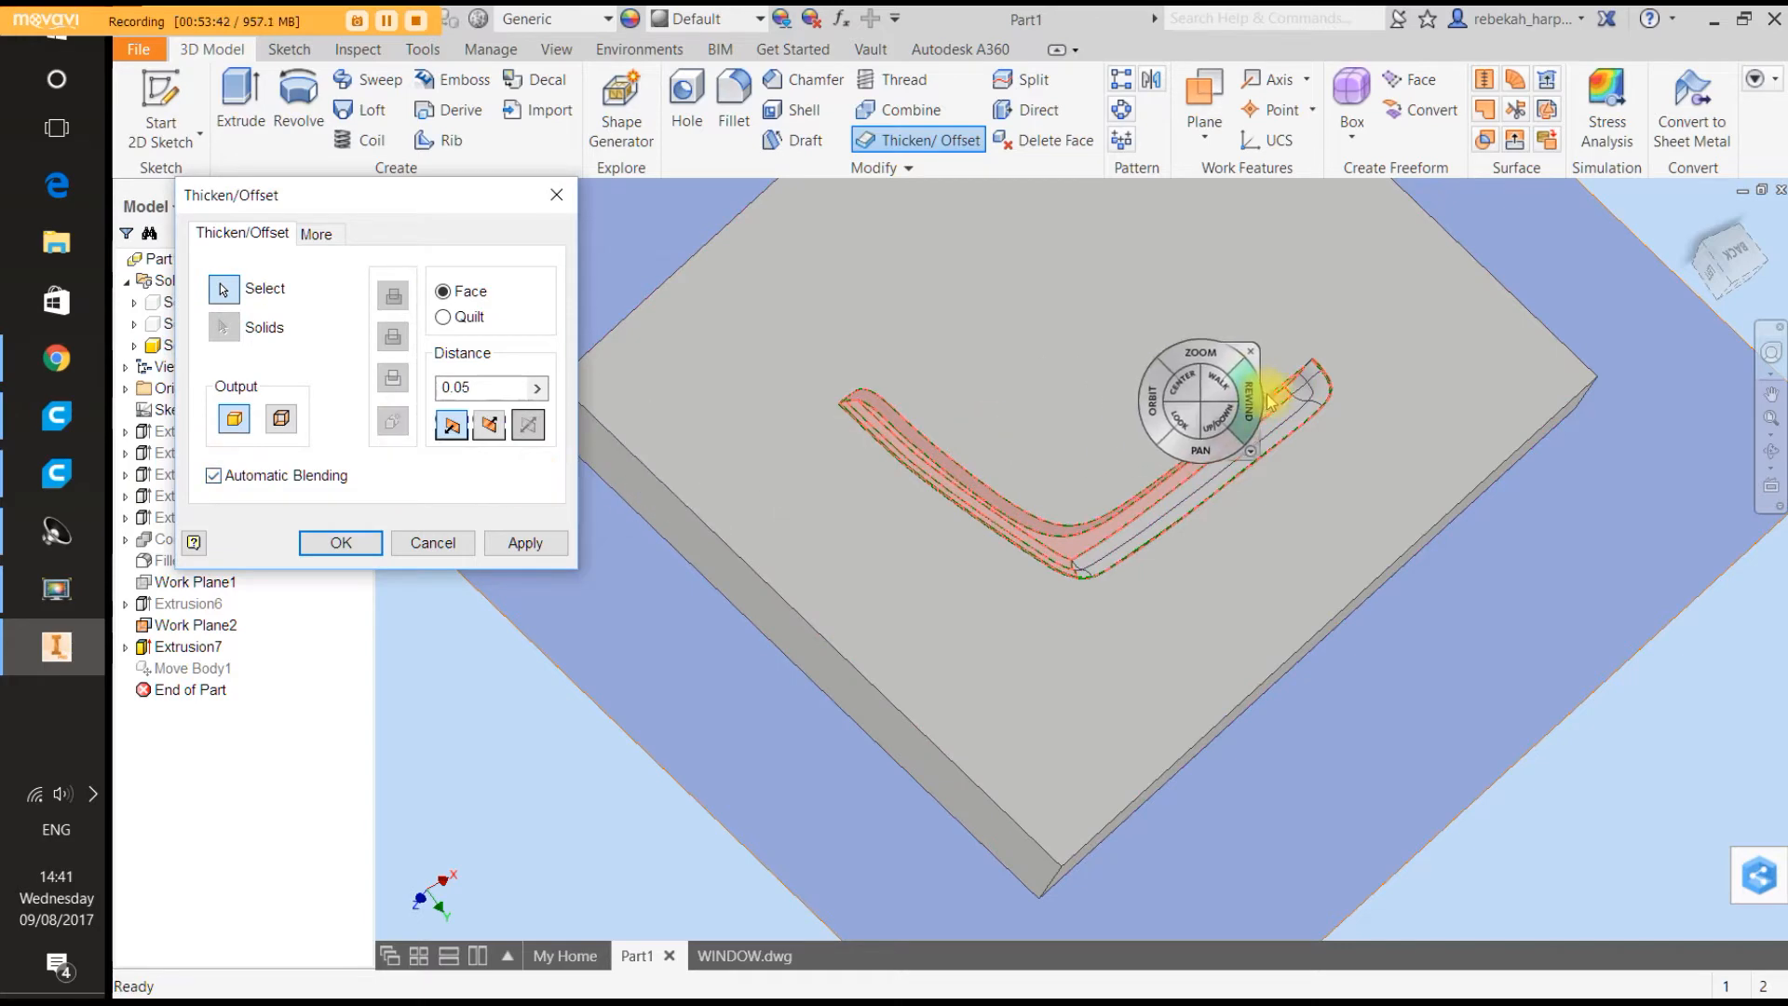
# Add the end faces and the remaining strip faces of the recess's long leg to the offset selection.
pyautogui.click(1252, 349)
pyautogui.scroll(-4, 1323, 378)
pyautogui.click(1276, 373)
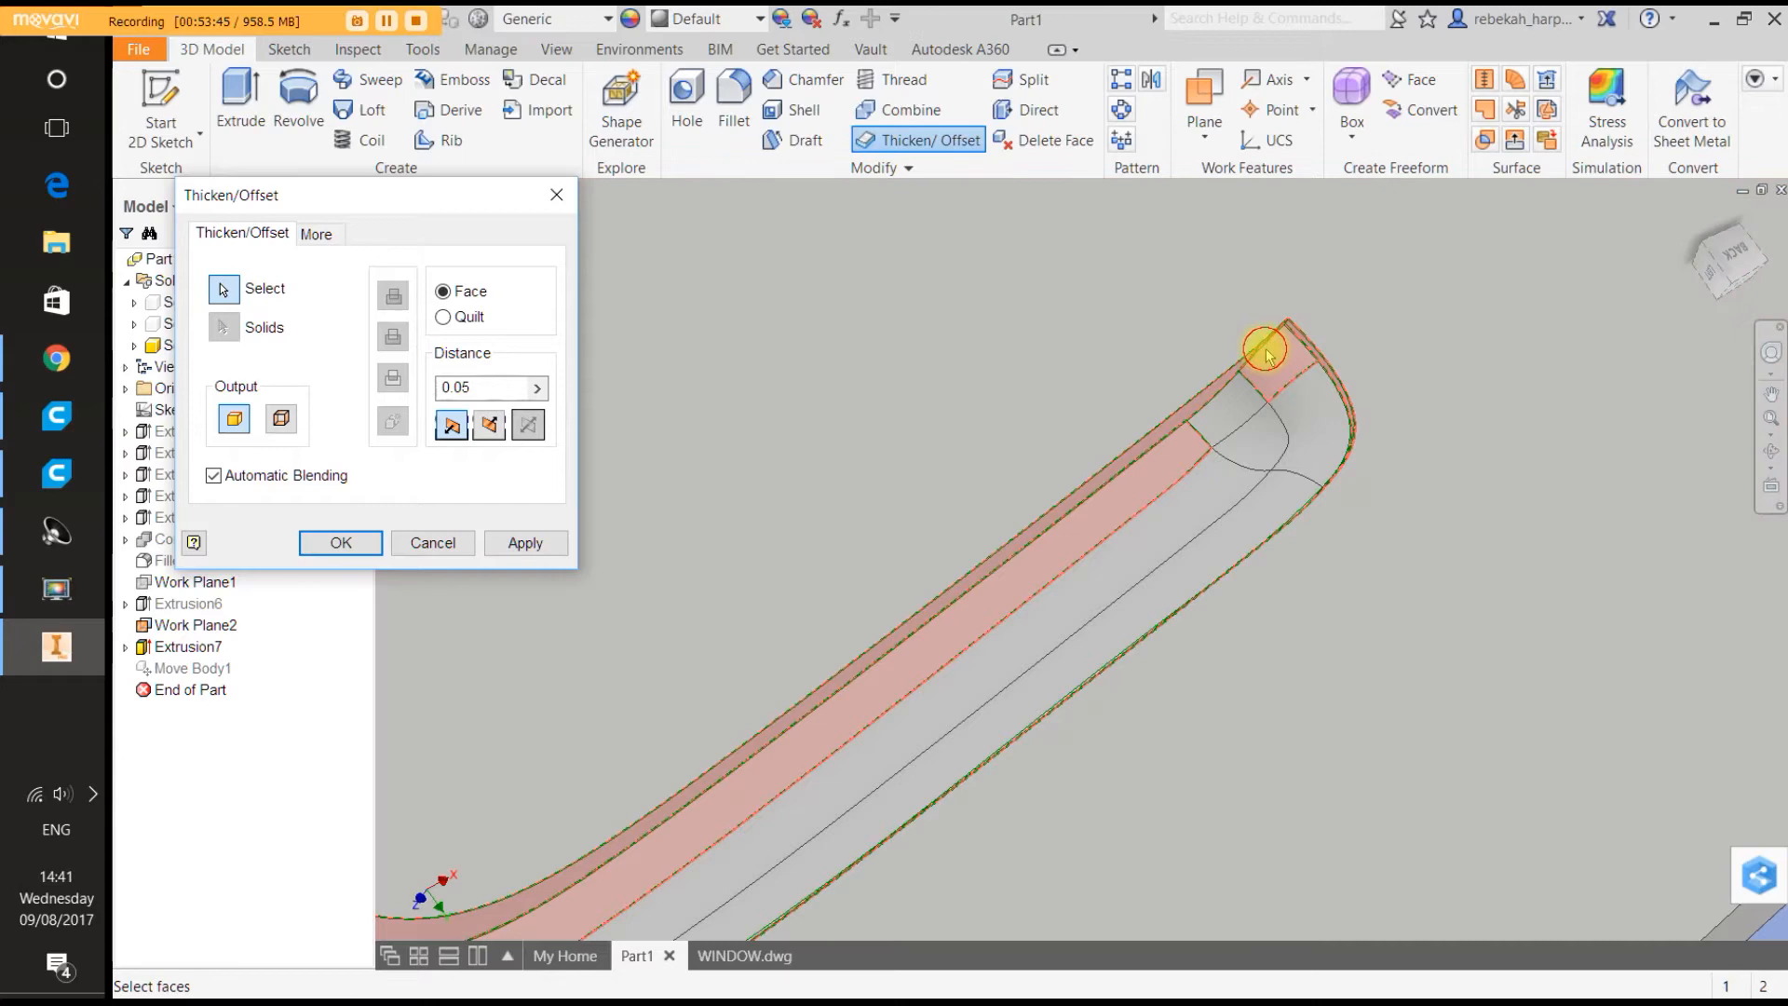
pyautogui.click(1241, 397)
pyautogui.click(1258, 422)
pyautogui.click(1305, 424)
pyautogui.click(1273, 497)
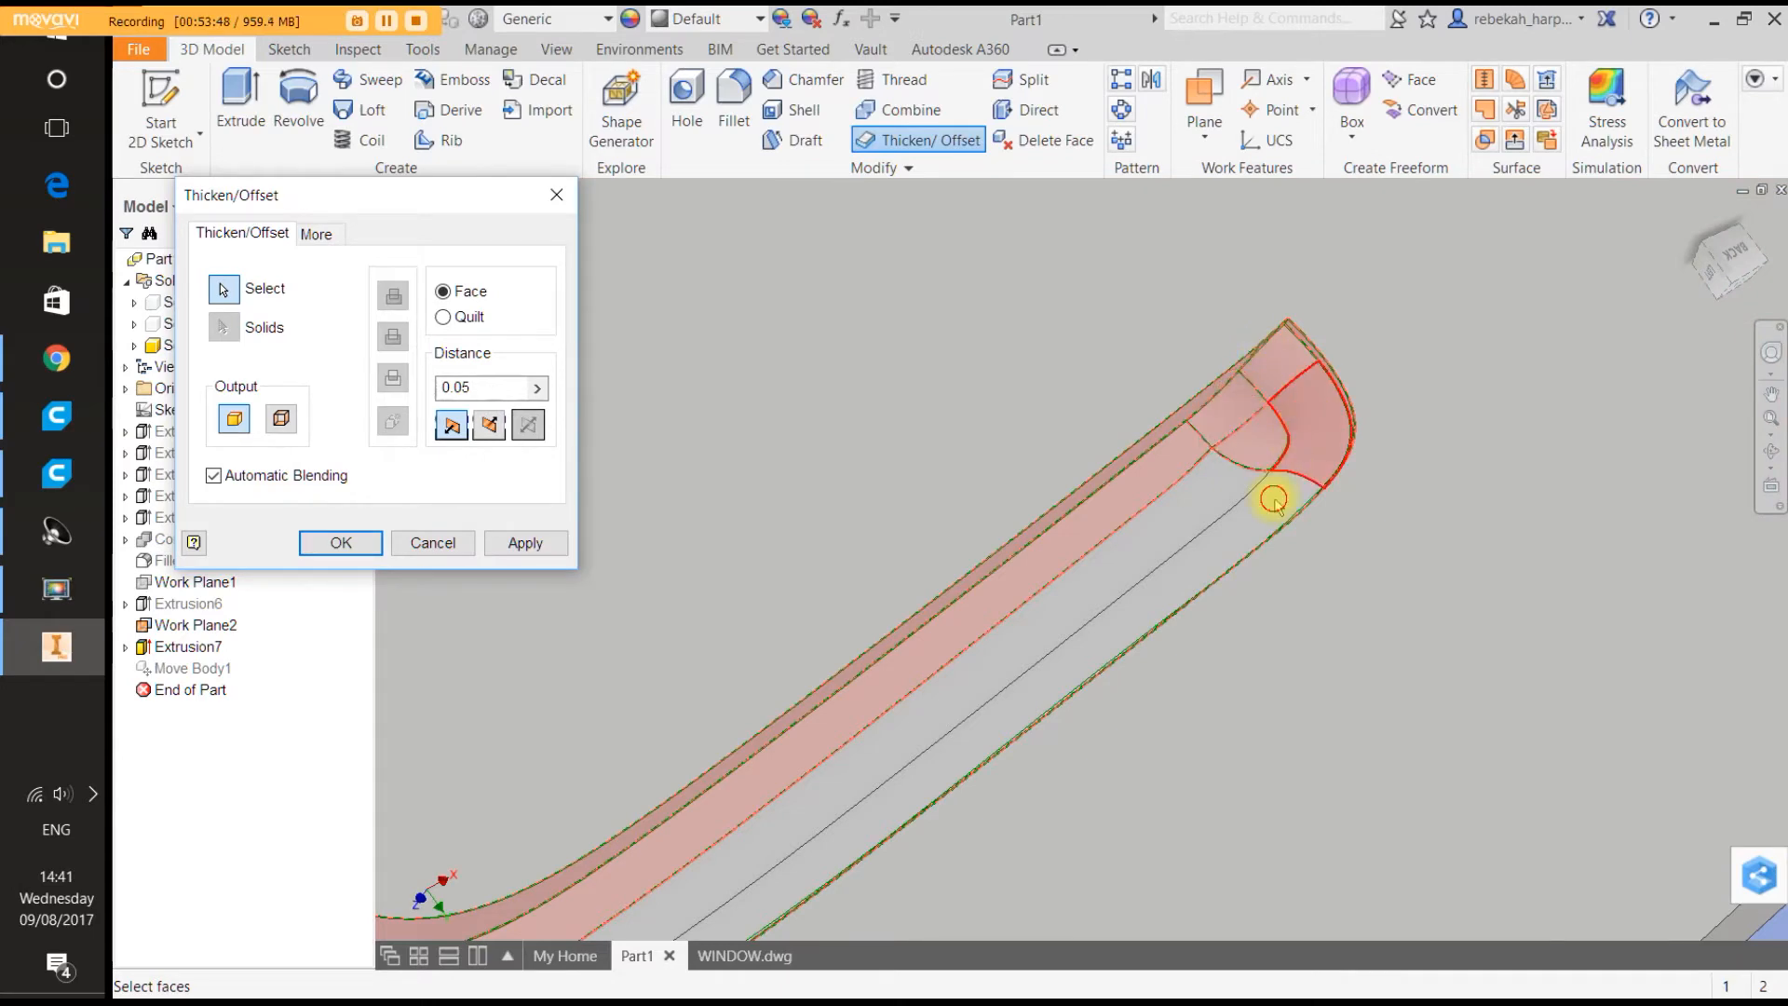
pyautogui.click(1208, 487)
# Add the small unselected face at the recess's corner to the offset and check the whole selection.
pyautogui.scroll(3, 1344, 477)
pyautogui.scroll(4, 1344, 479)
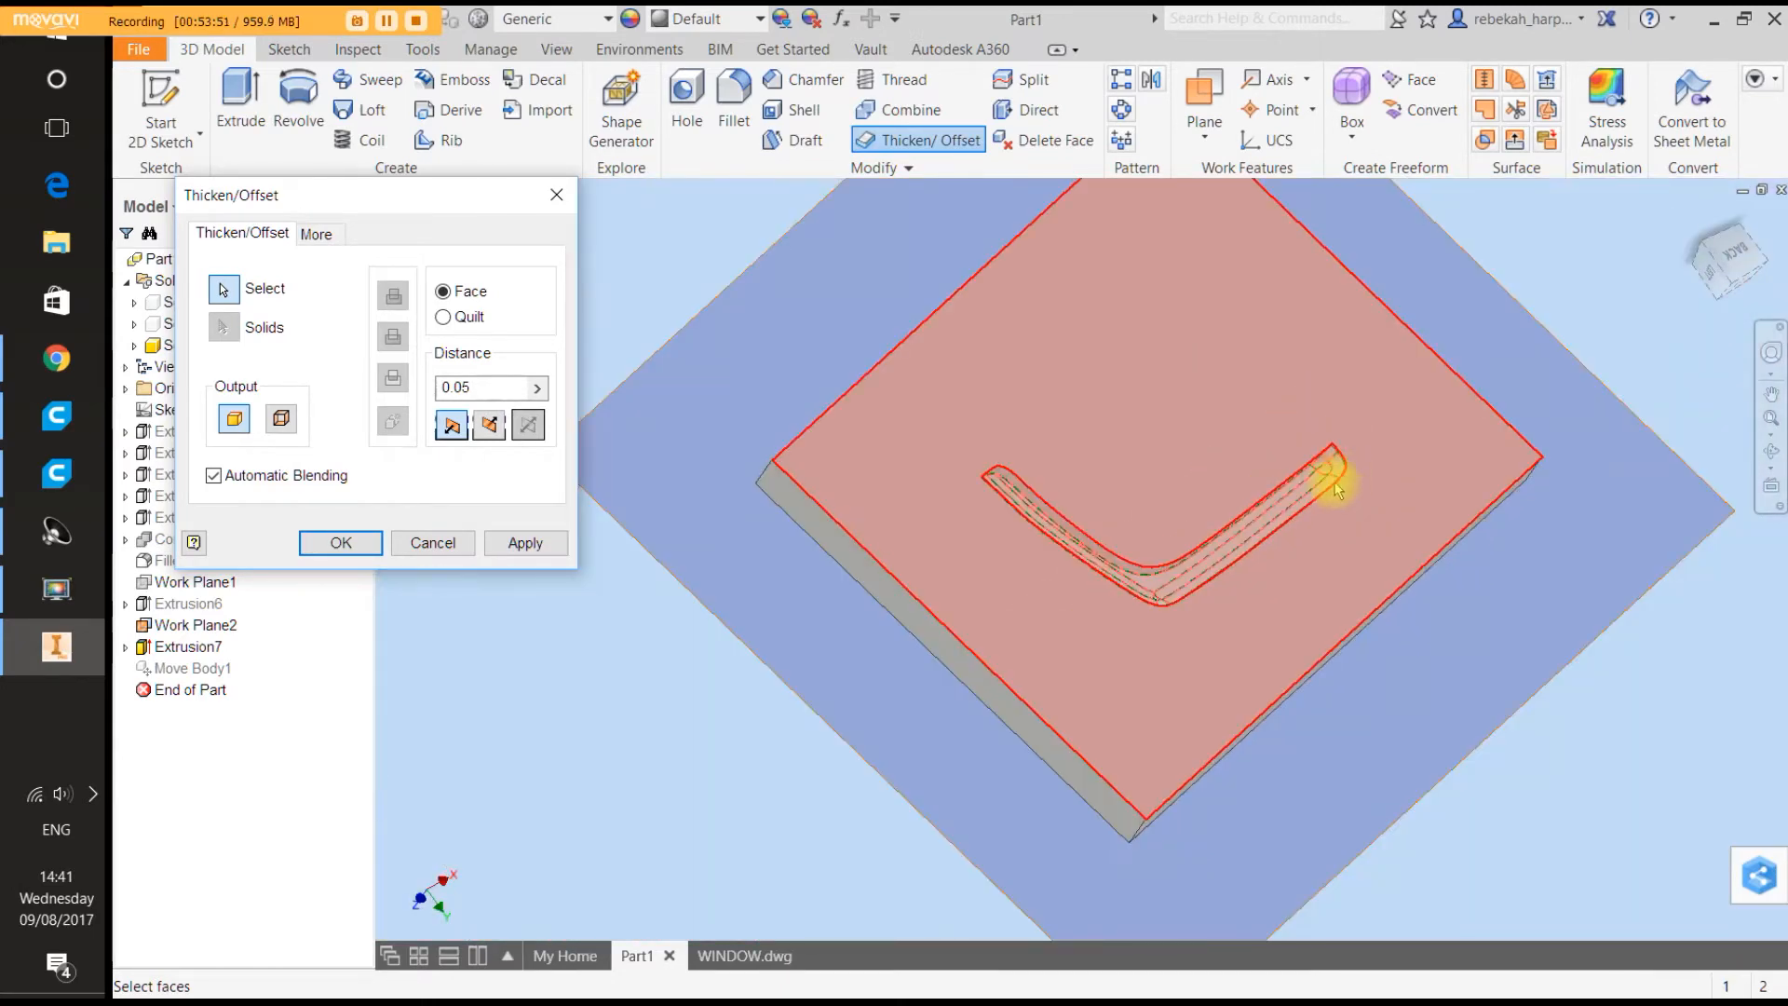
pyautogui.scroll(-7, 1164, 588)
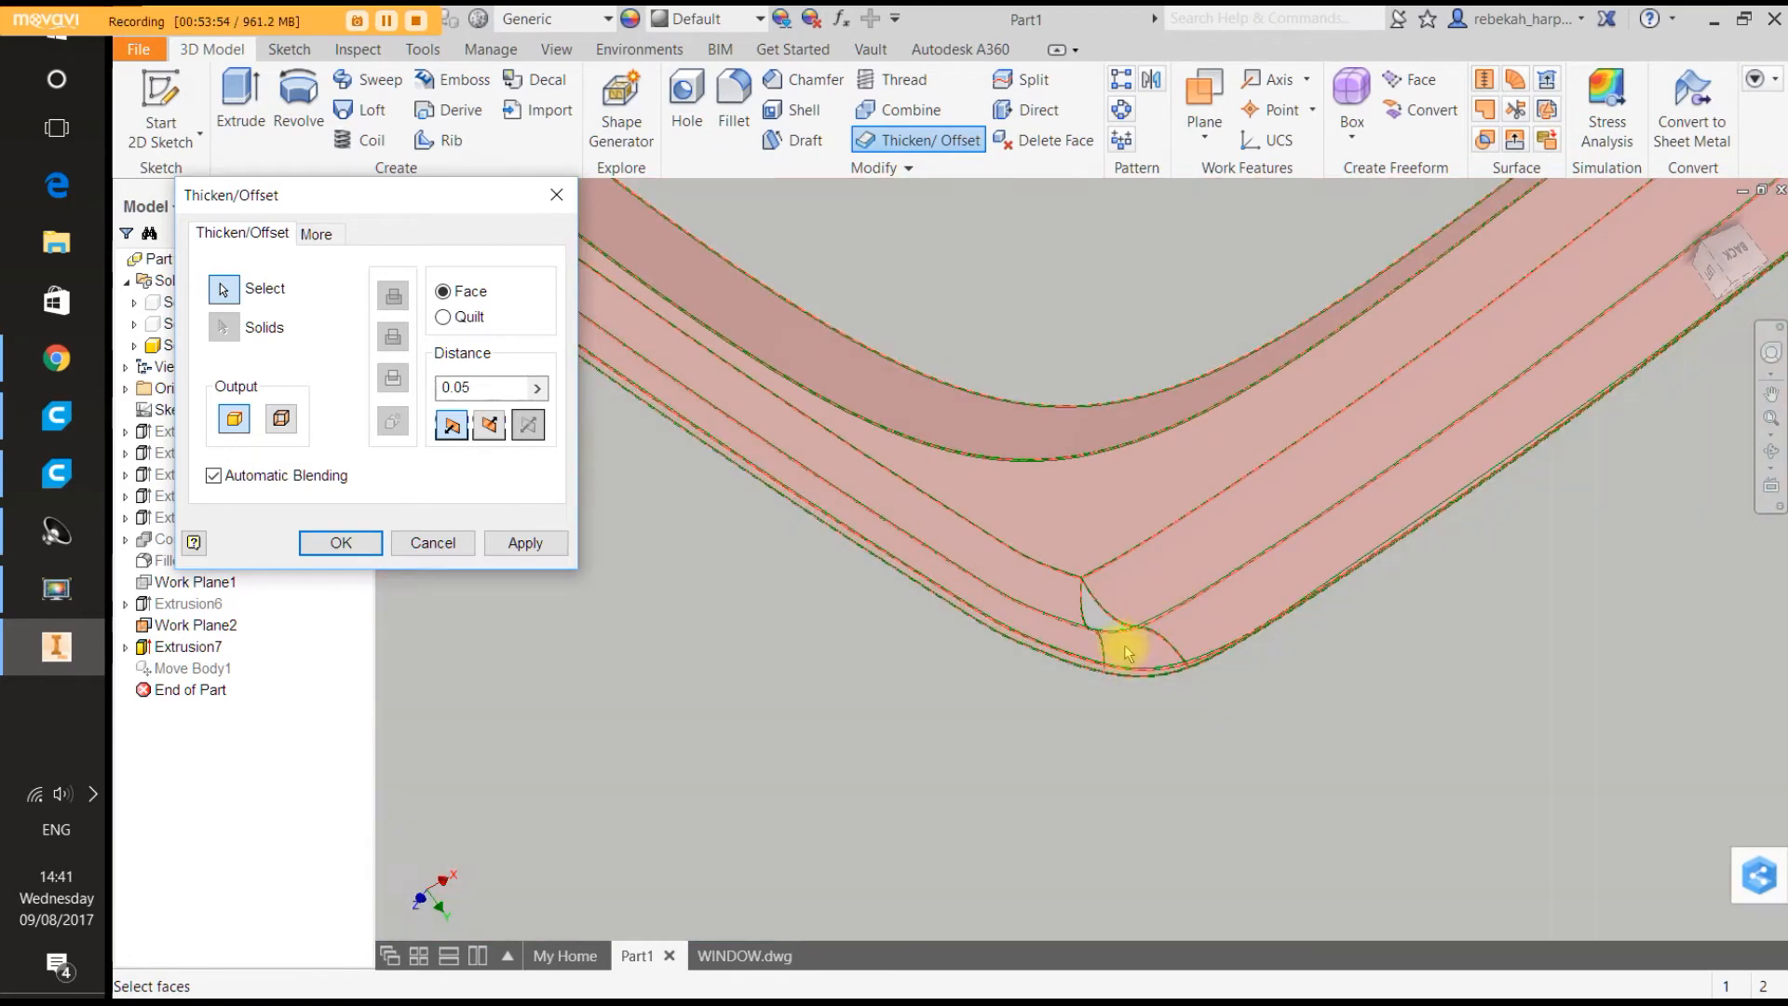
pyautogui.click(1106, 622)
pyautogui.scroll(5, 1213, 619)
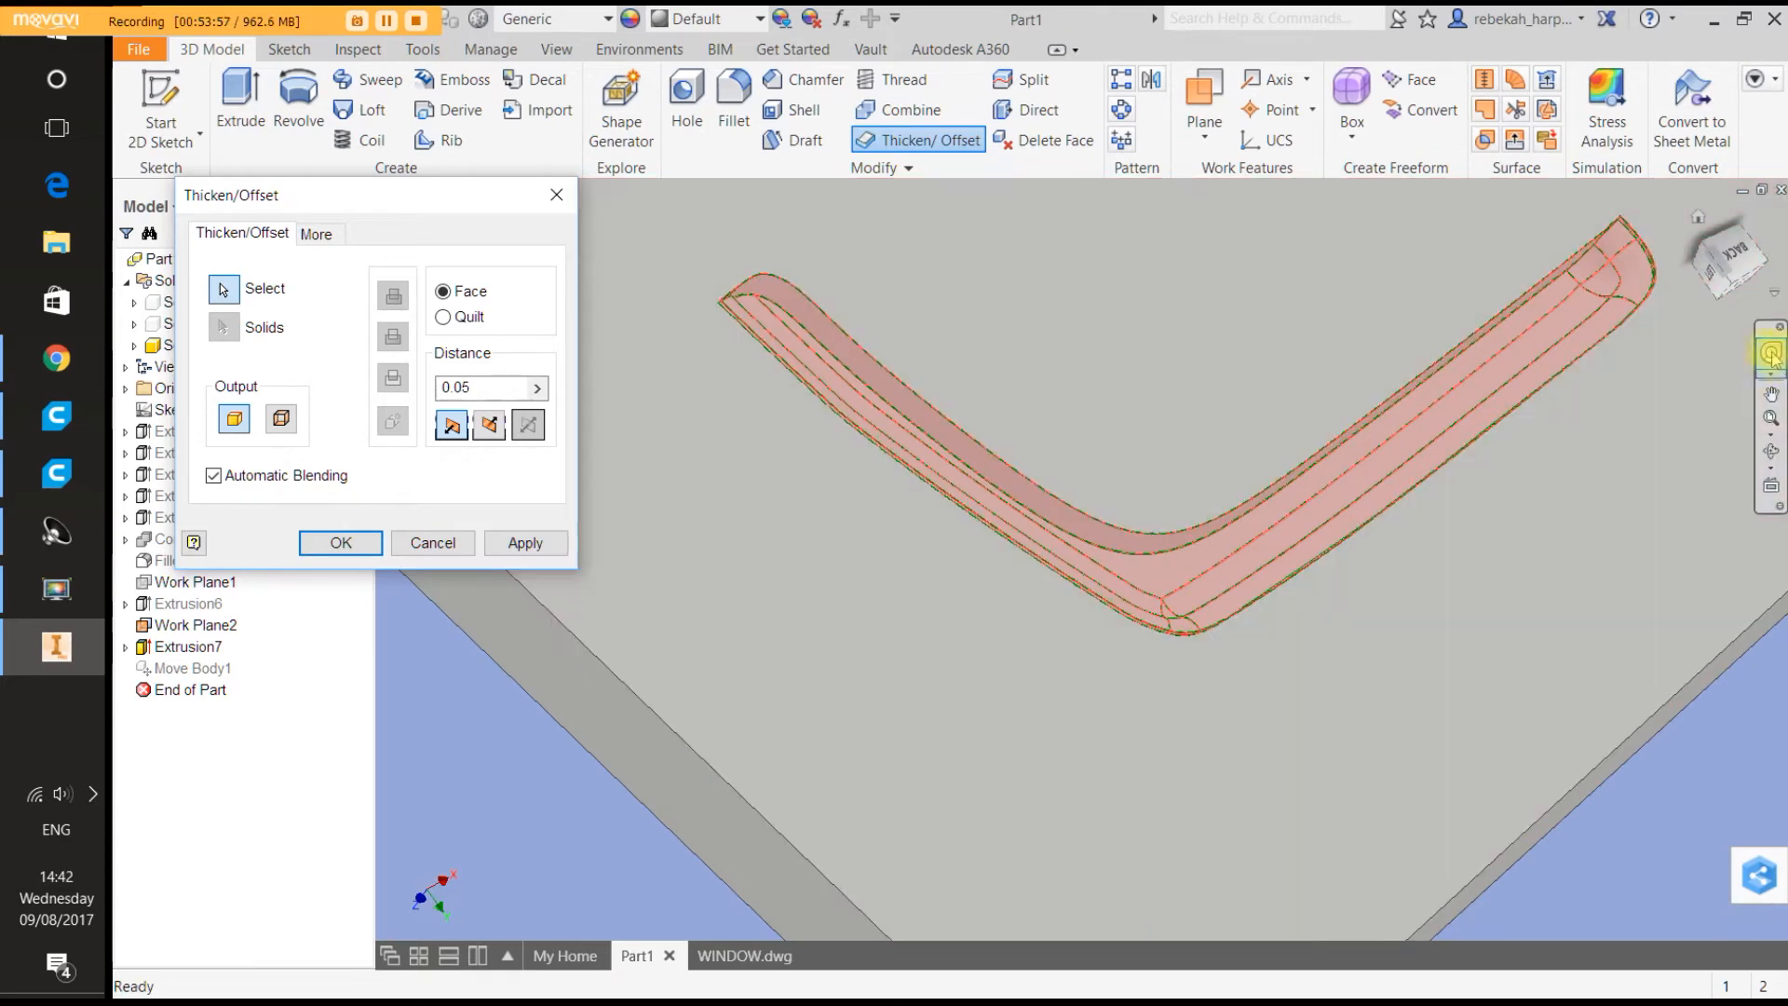
pyautogui.click(1771, 354)
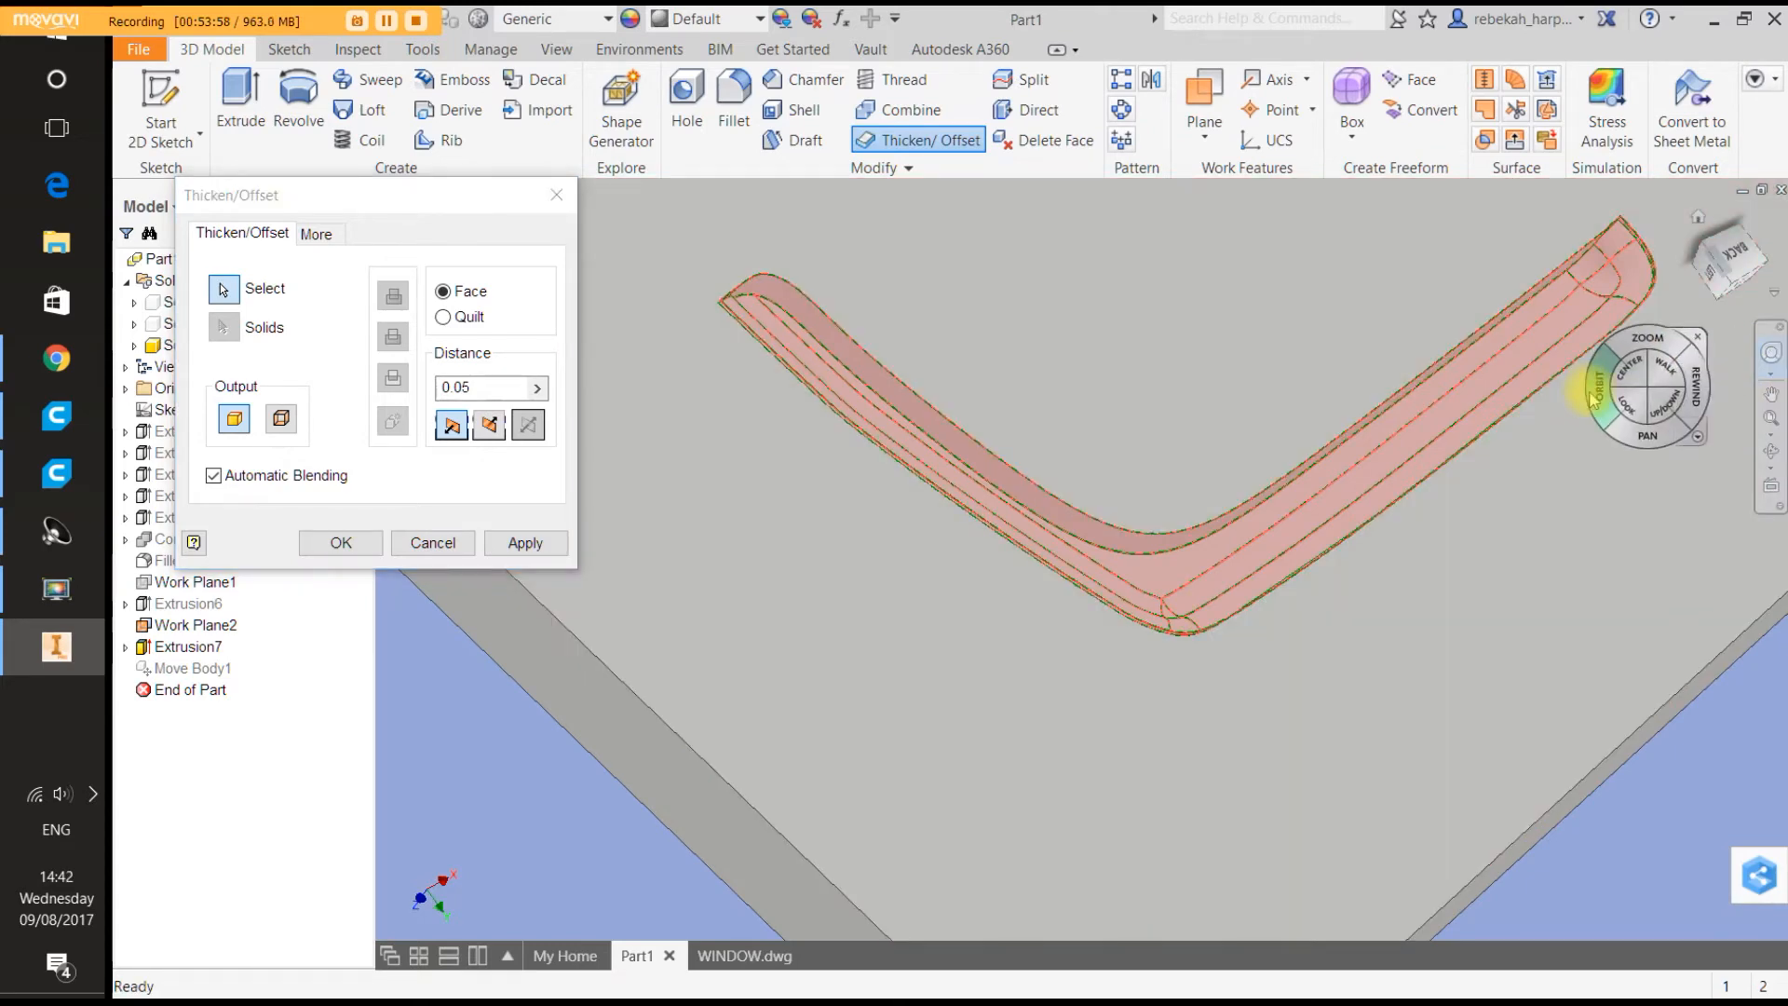
pyautogui.moveTo(1593, 400); pyautogui.dragTo(1529, 380)
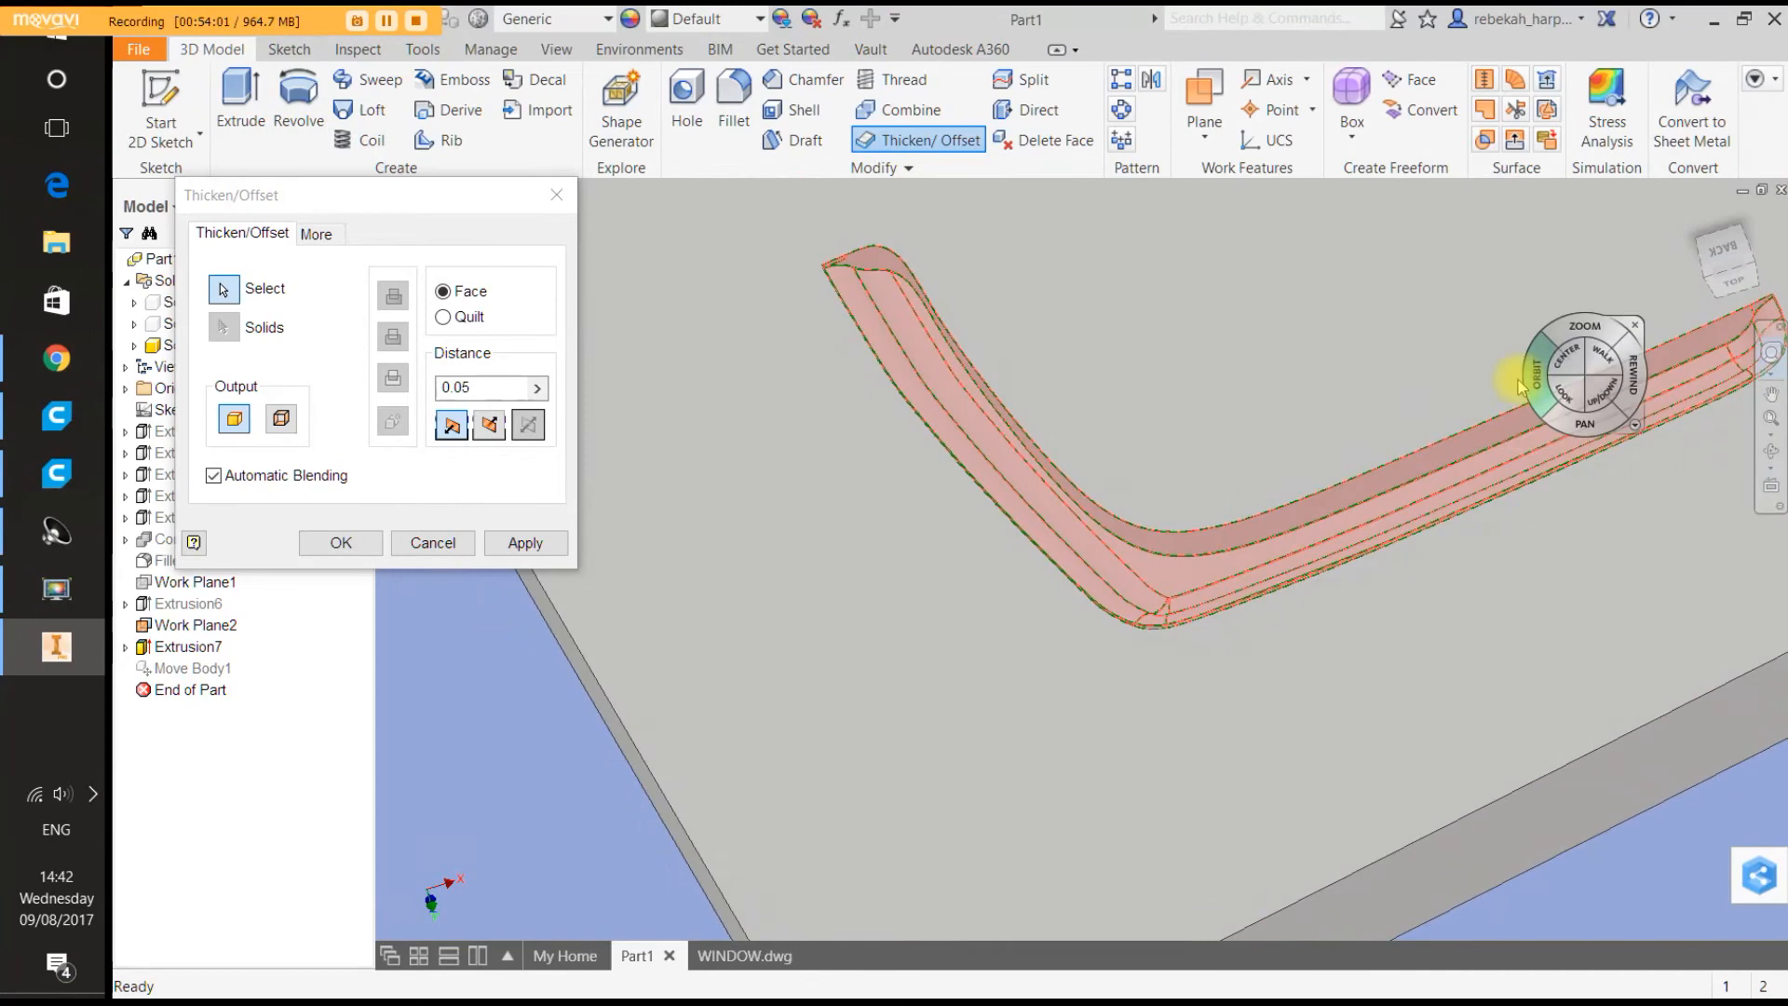
pyautogui.click(1625, 332)
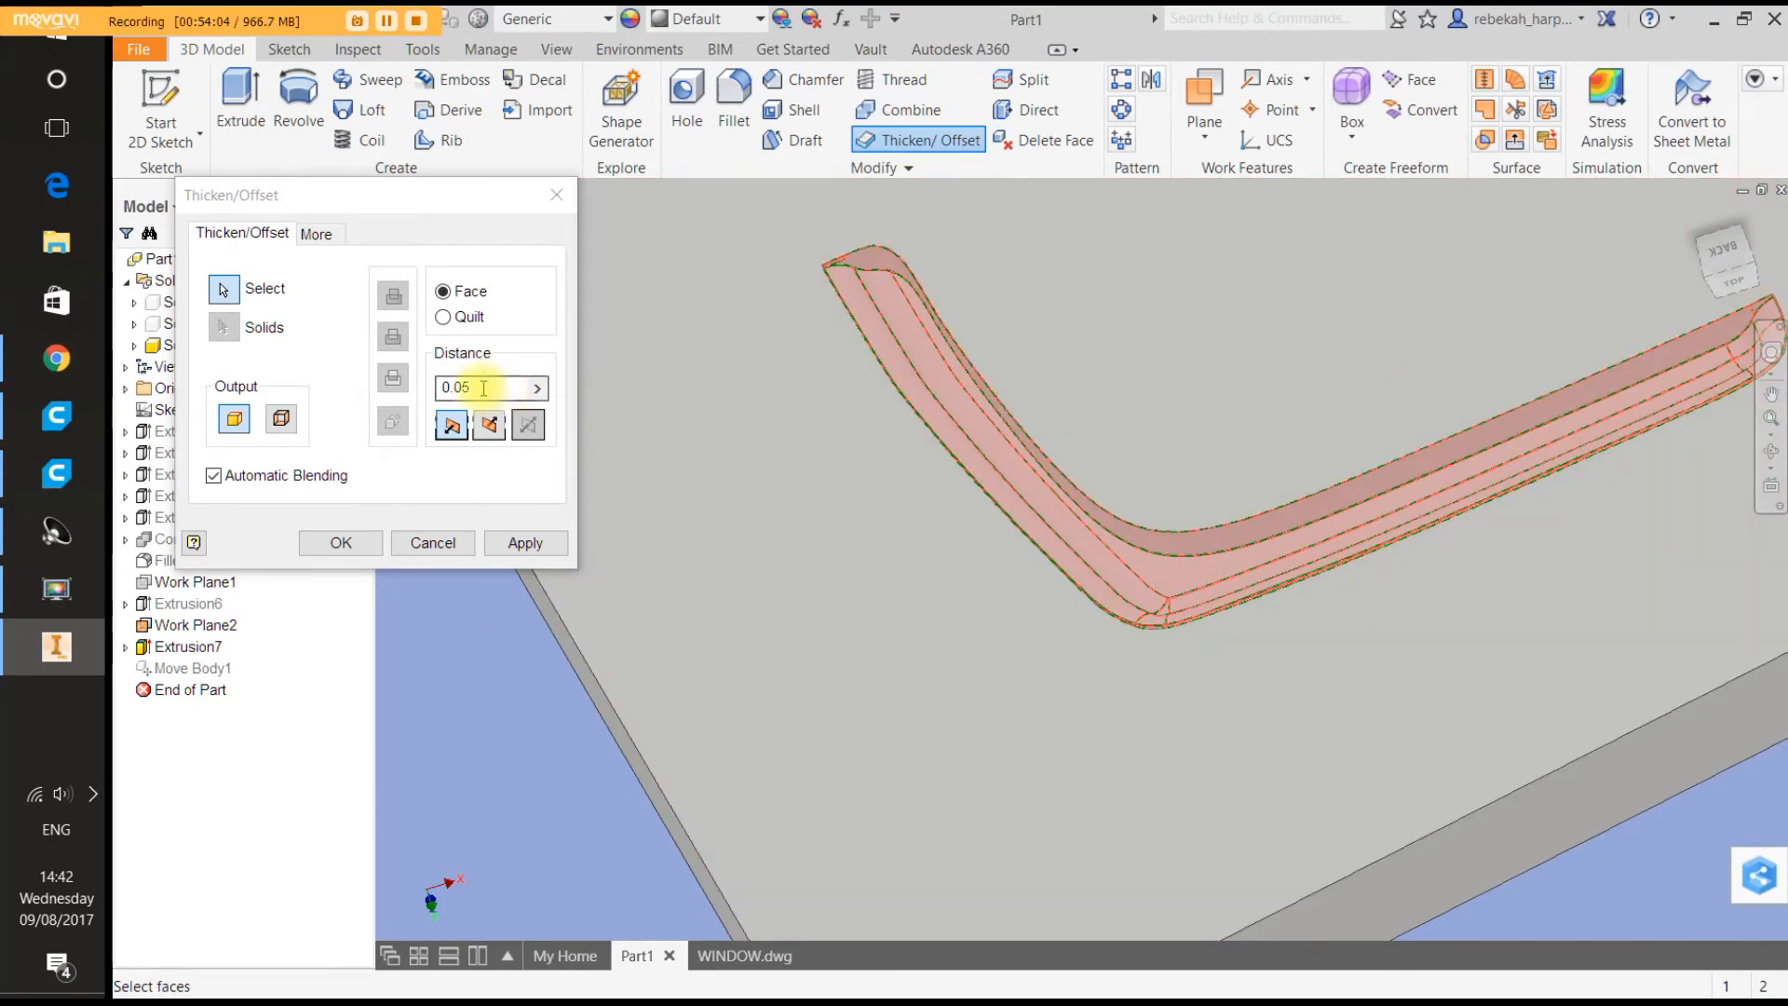
# Try to thicken the selected recess faces by 0.5 with Automatic Blending, and dismiss the resulting feature dialog.
pyautogui.moveTo(499, 388); pyautogui.dragTo(450, 391)
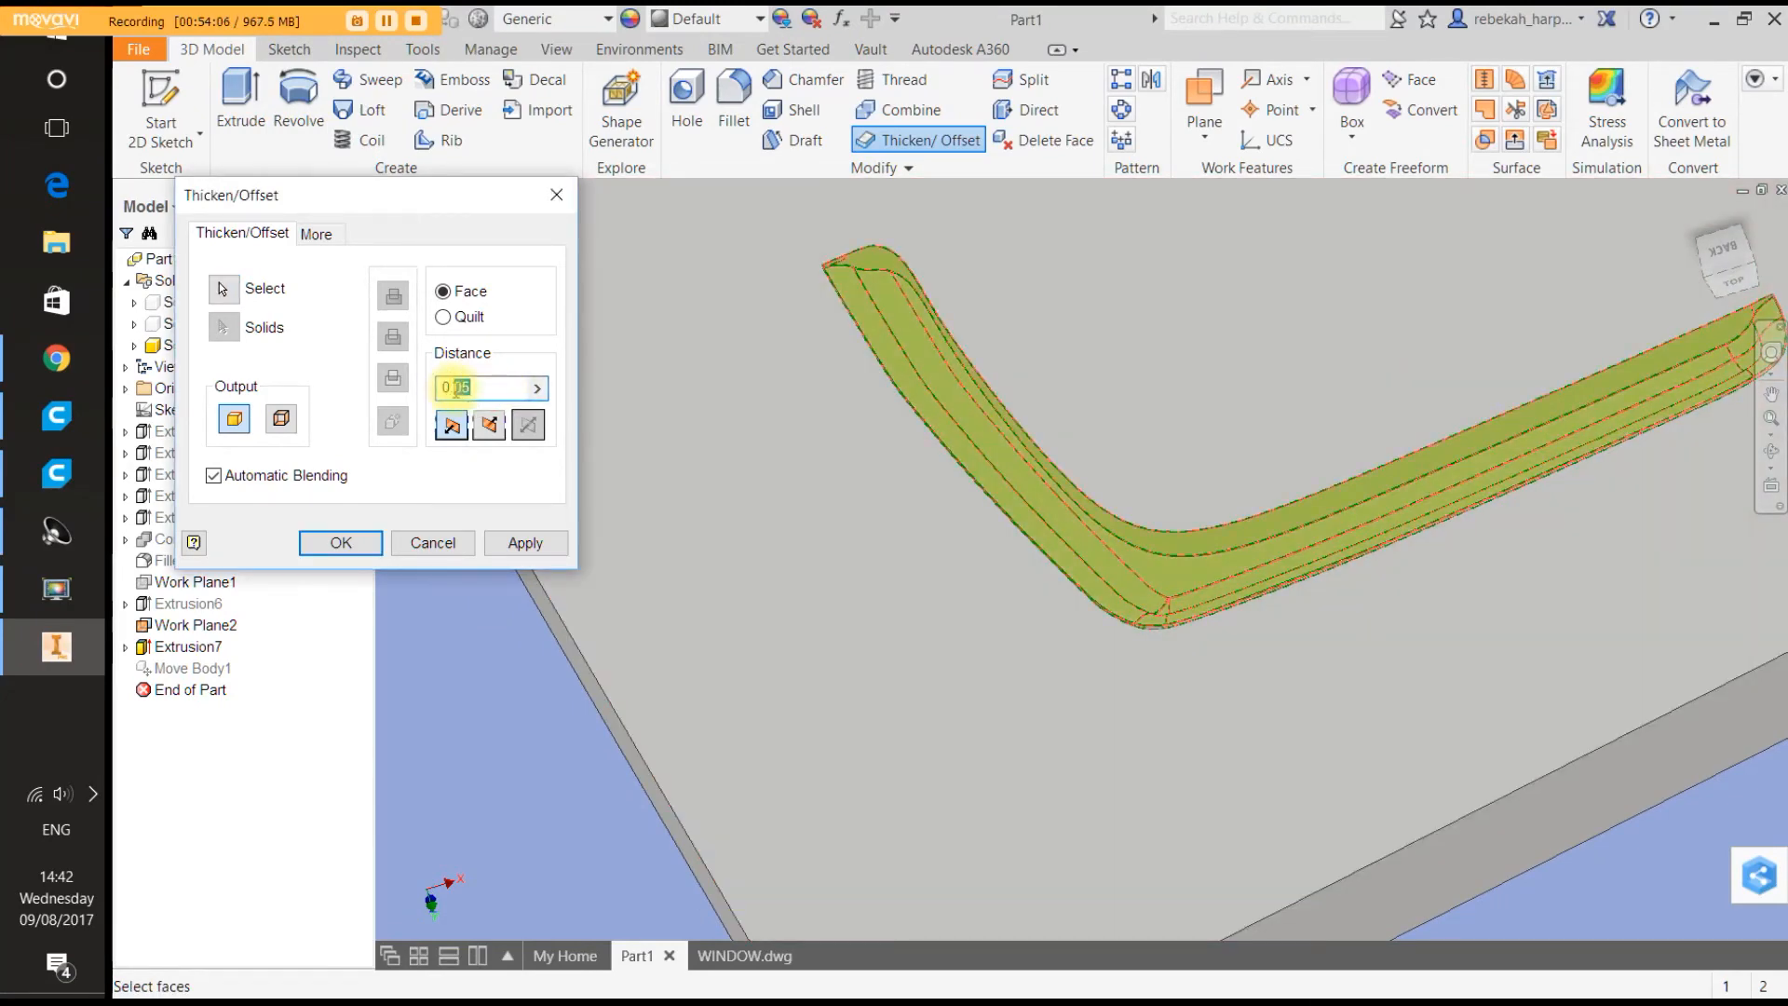
pyautogui.write('6')
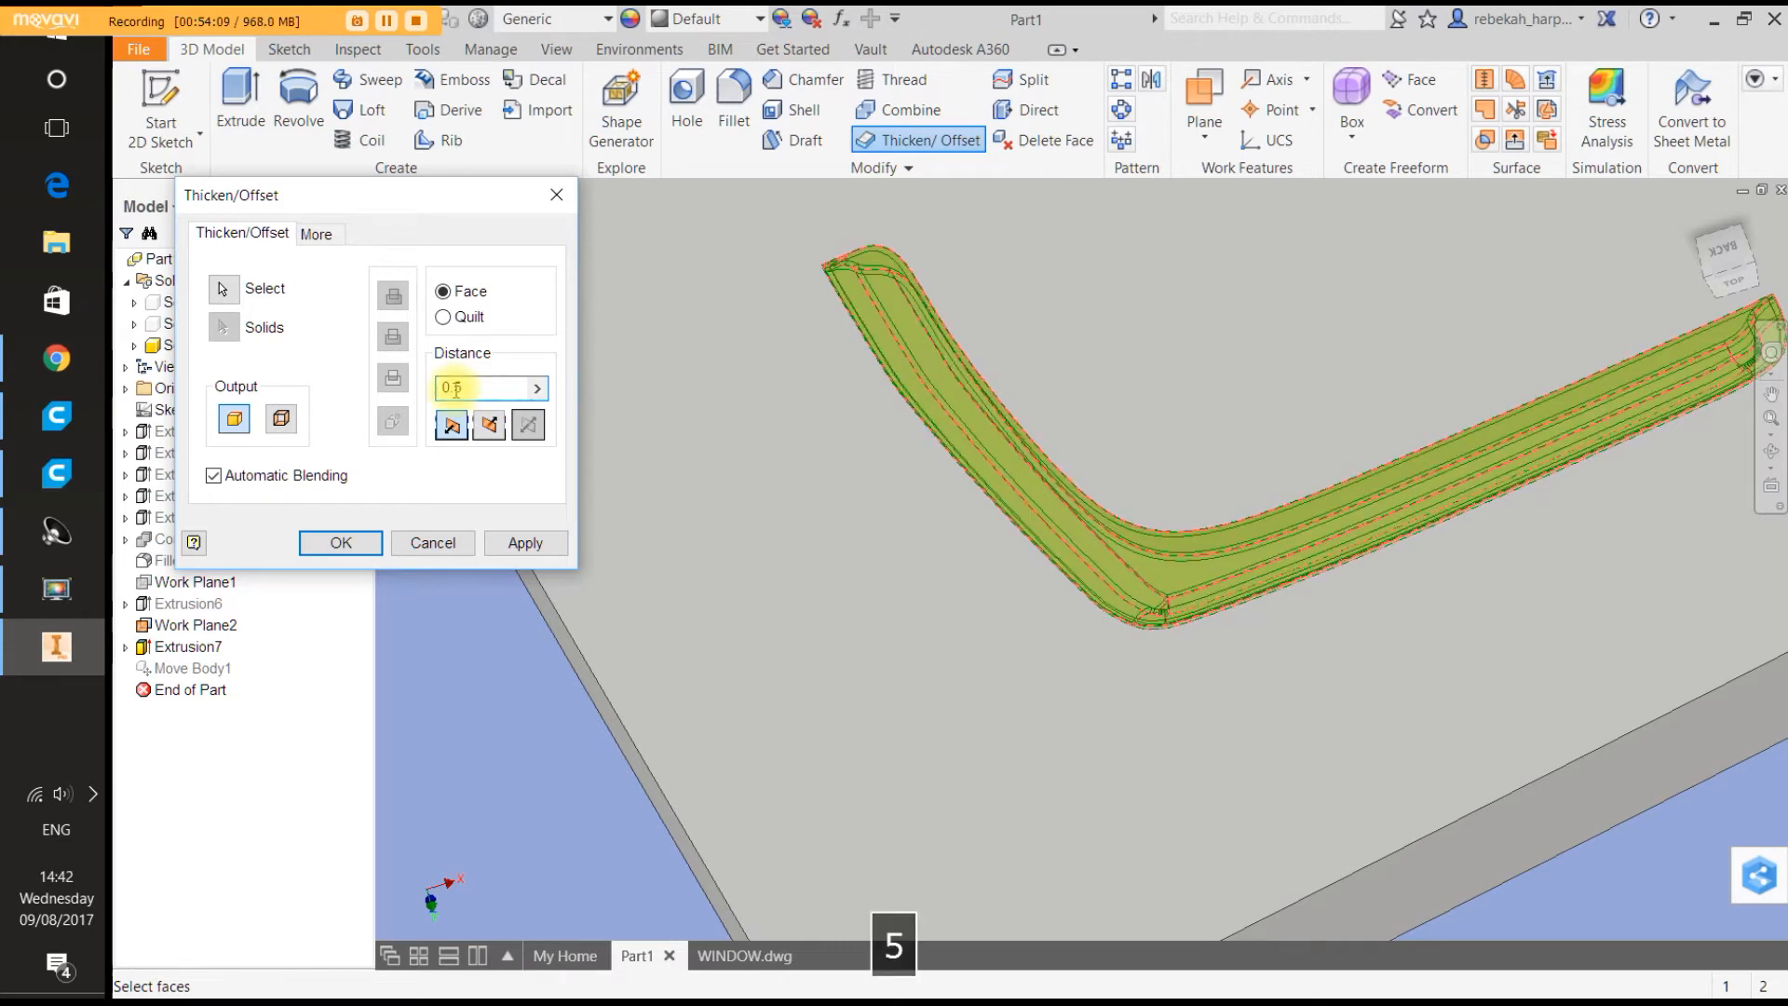
pyautogui.press('BackSpace')
pyautogui.write('5')
pyautogui.click(521, 543)
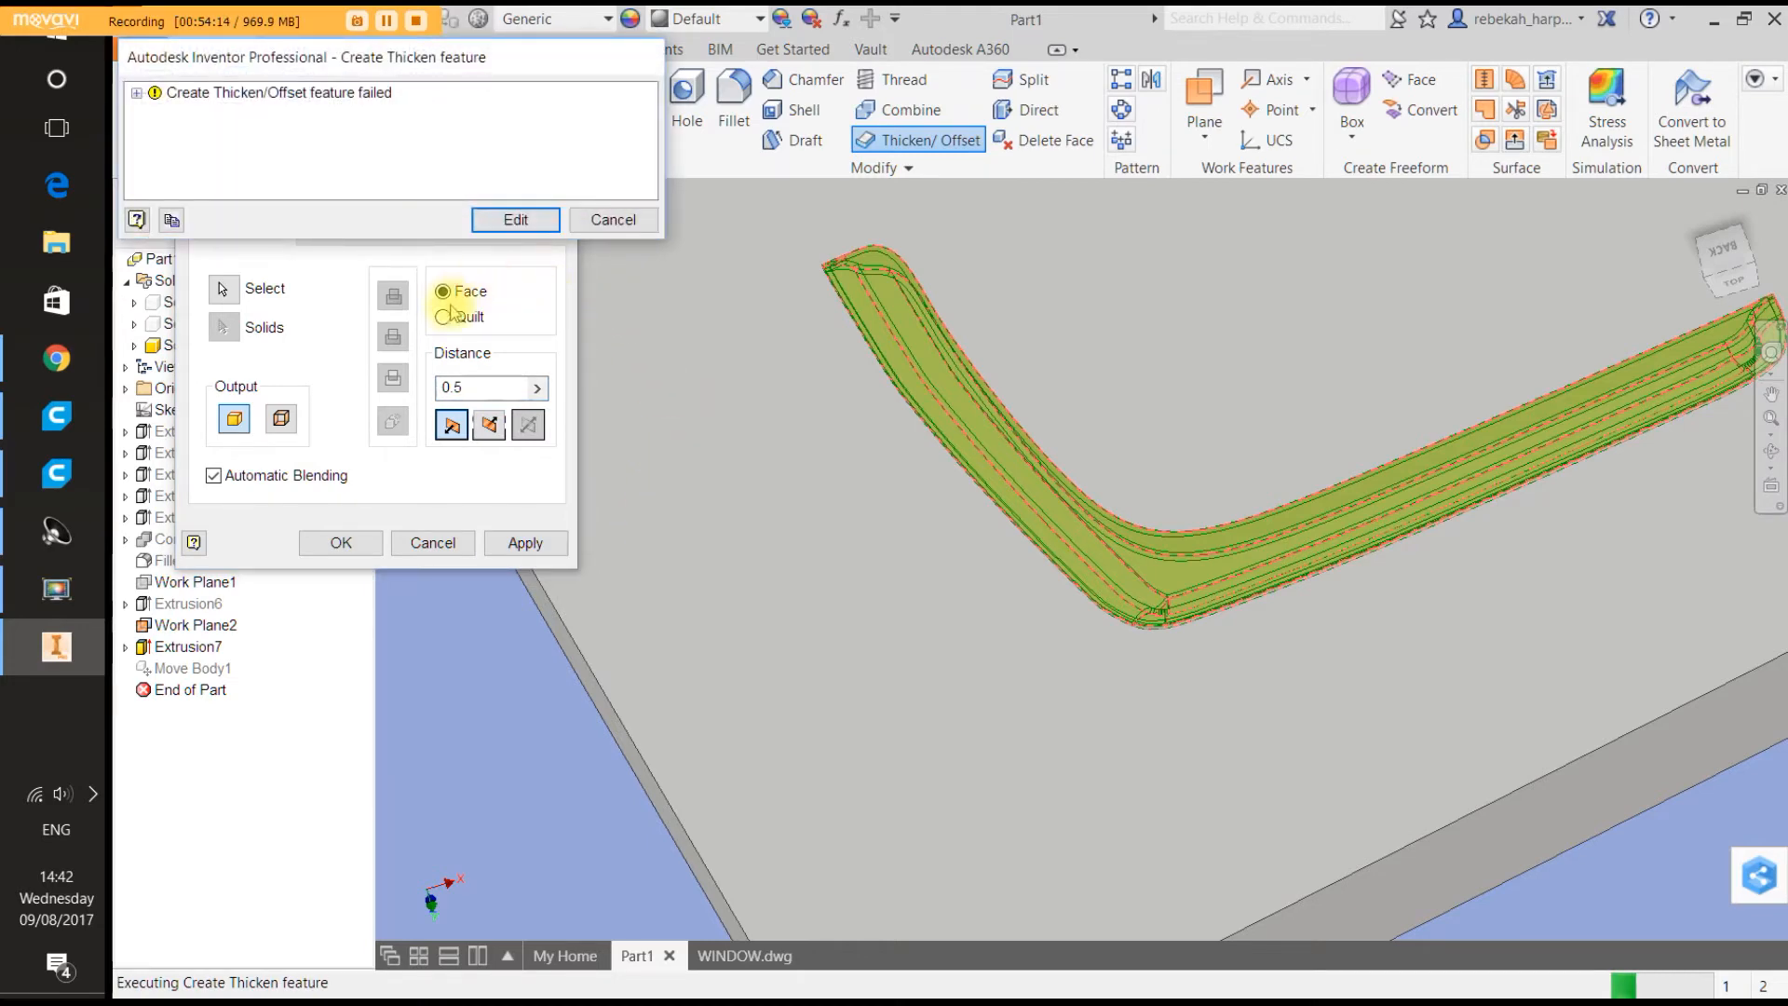
pyautogui.click(606, 220)
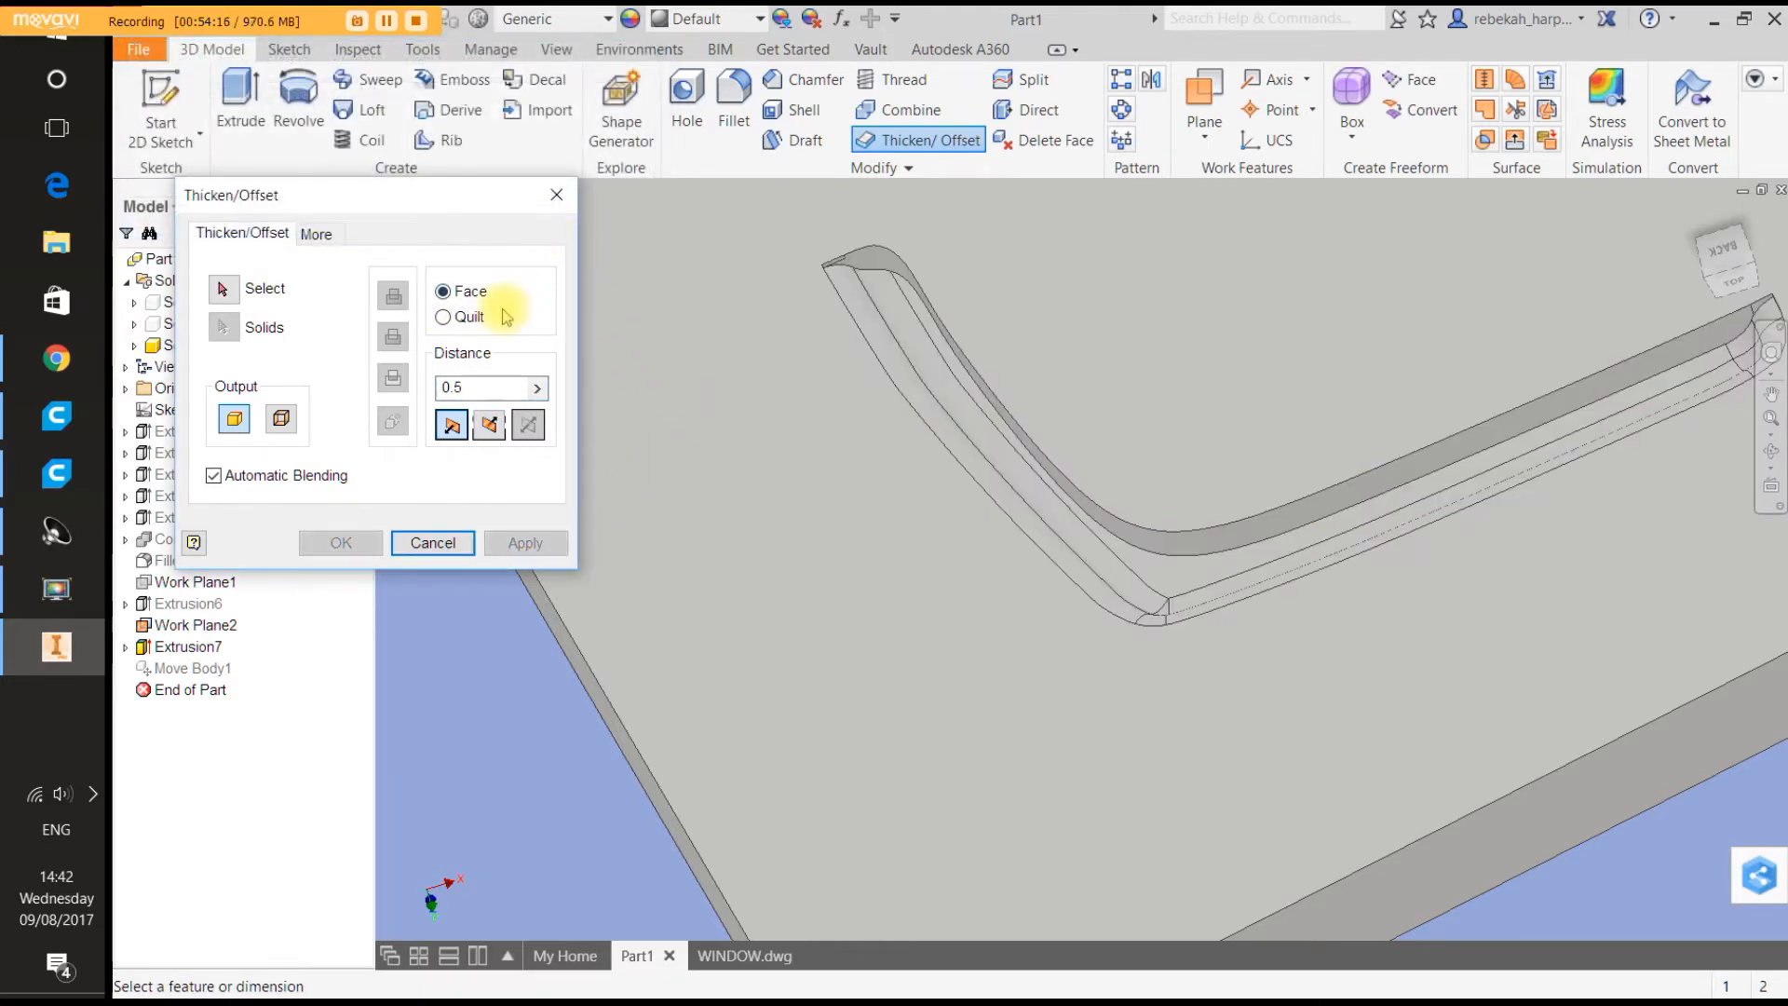
# Try the Quilt selection mode, return to Face, and reselect the recess's short-leg and end faces without Automatic Blending.
pyautogui.click(443, 317)
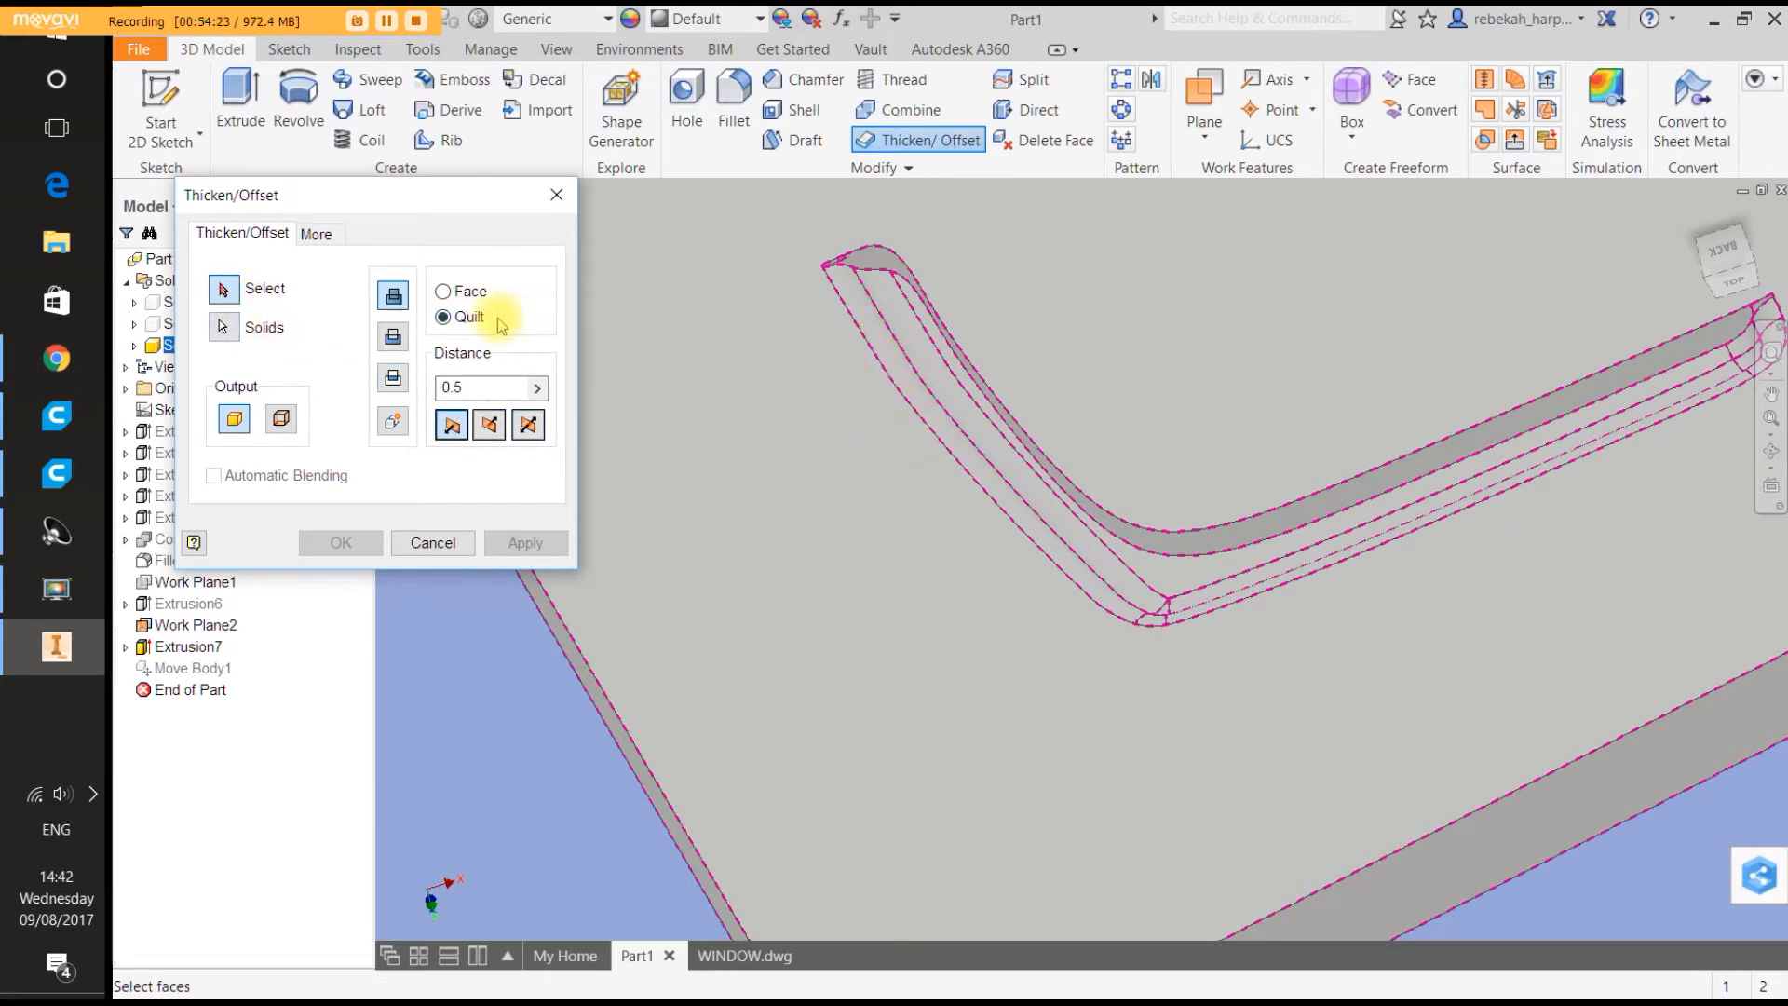
pyautogui.click(446, 291)
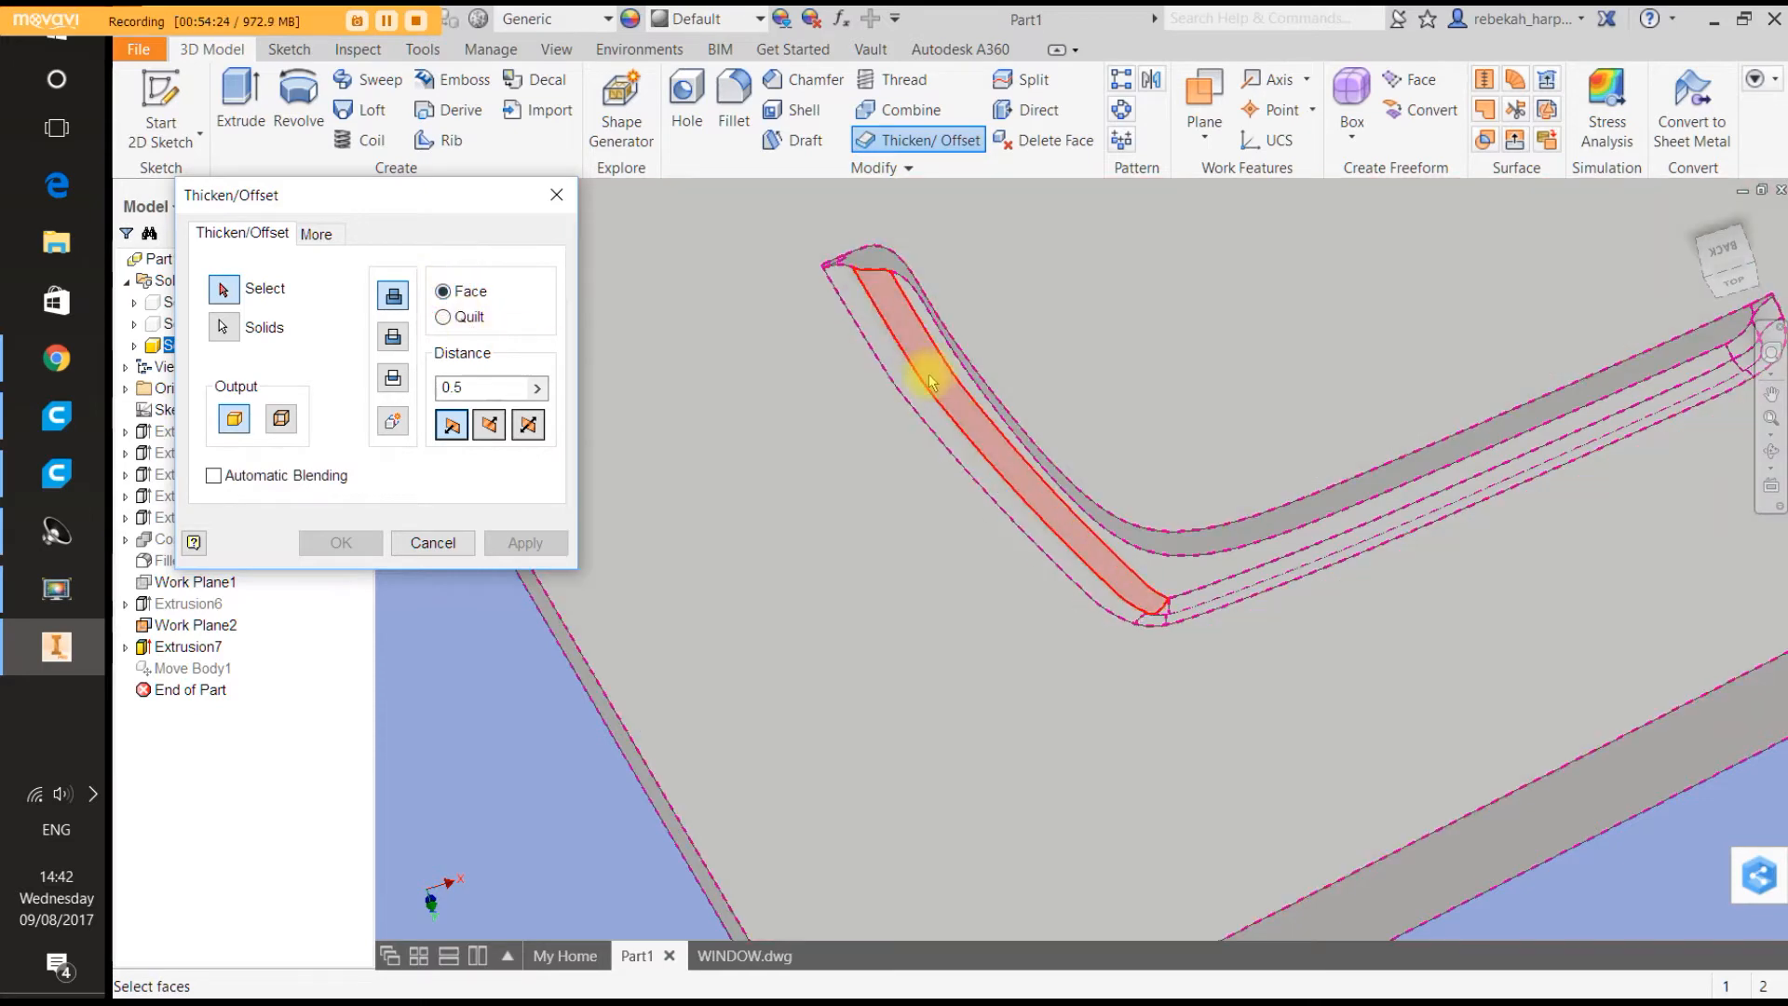
pyautogui.click(918, 388)
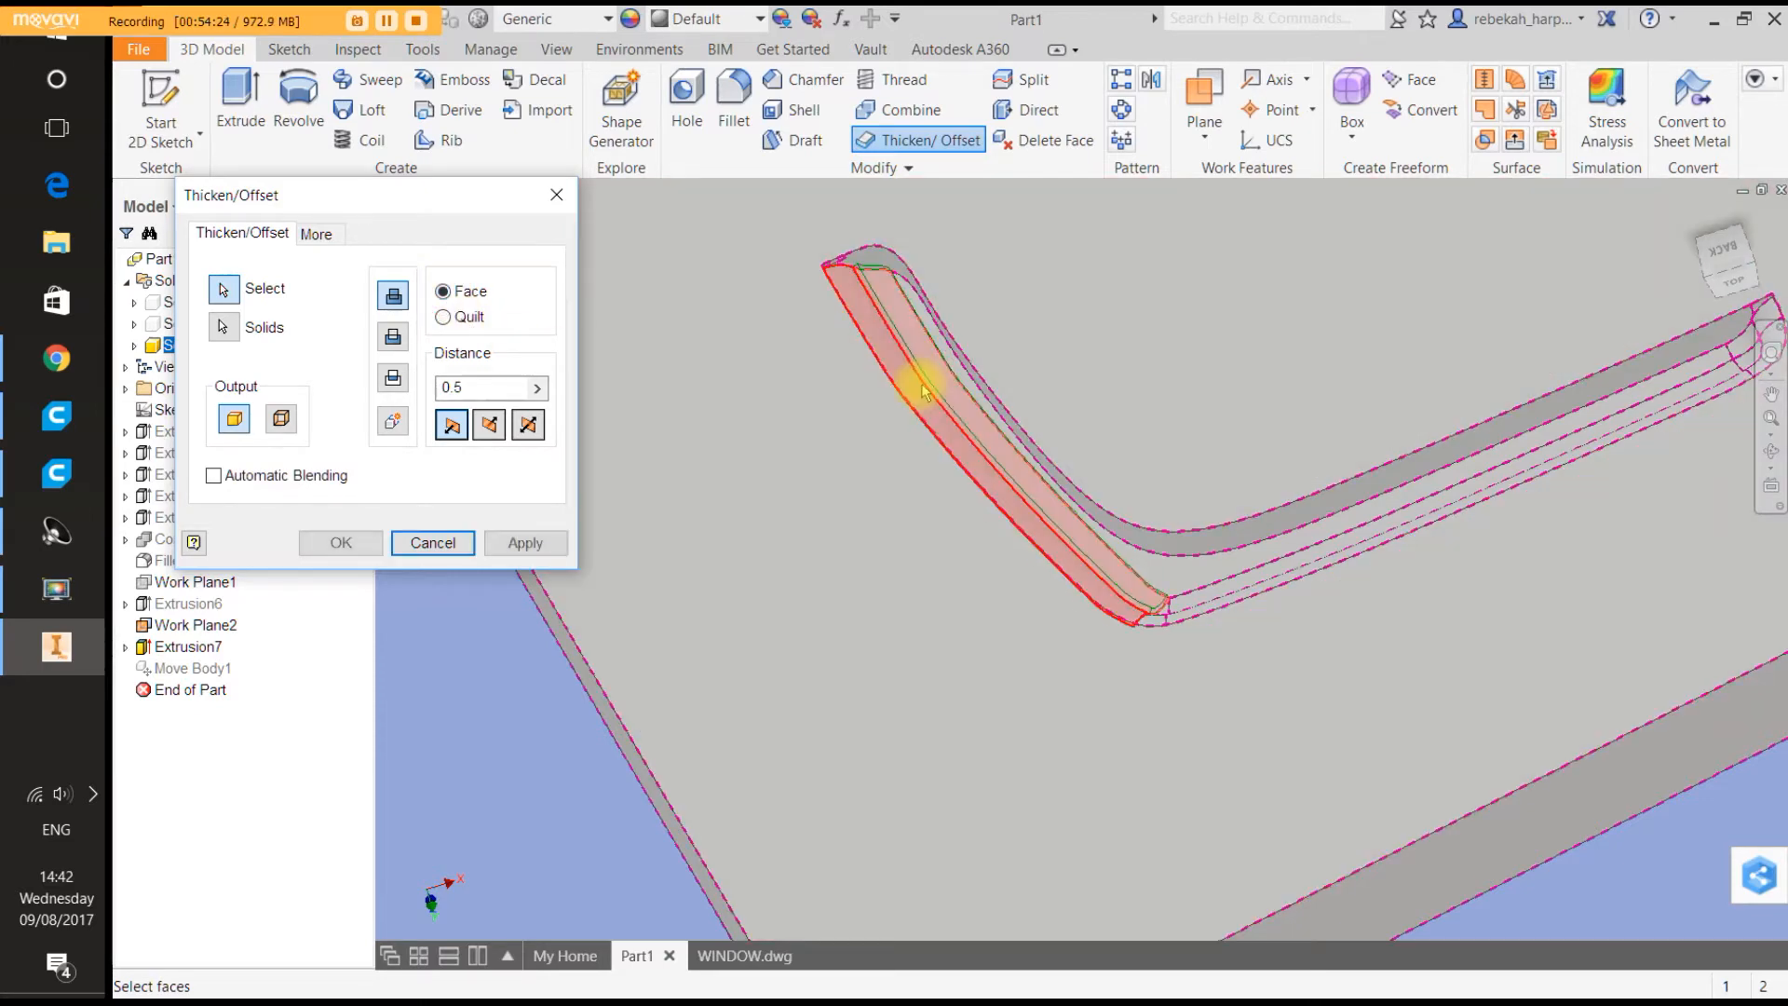
pyautogui.click(843, 268)
pyautogui.scroll(-3, 843, 268)
pyautogui.scroll(-3, 842, 266)
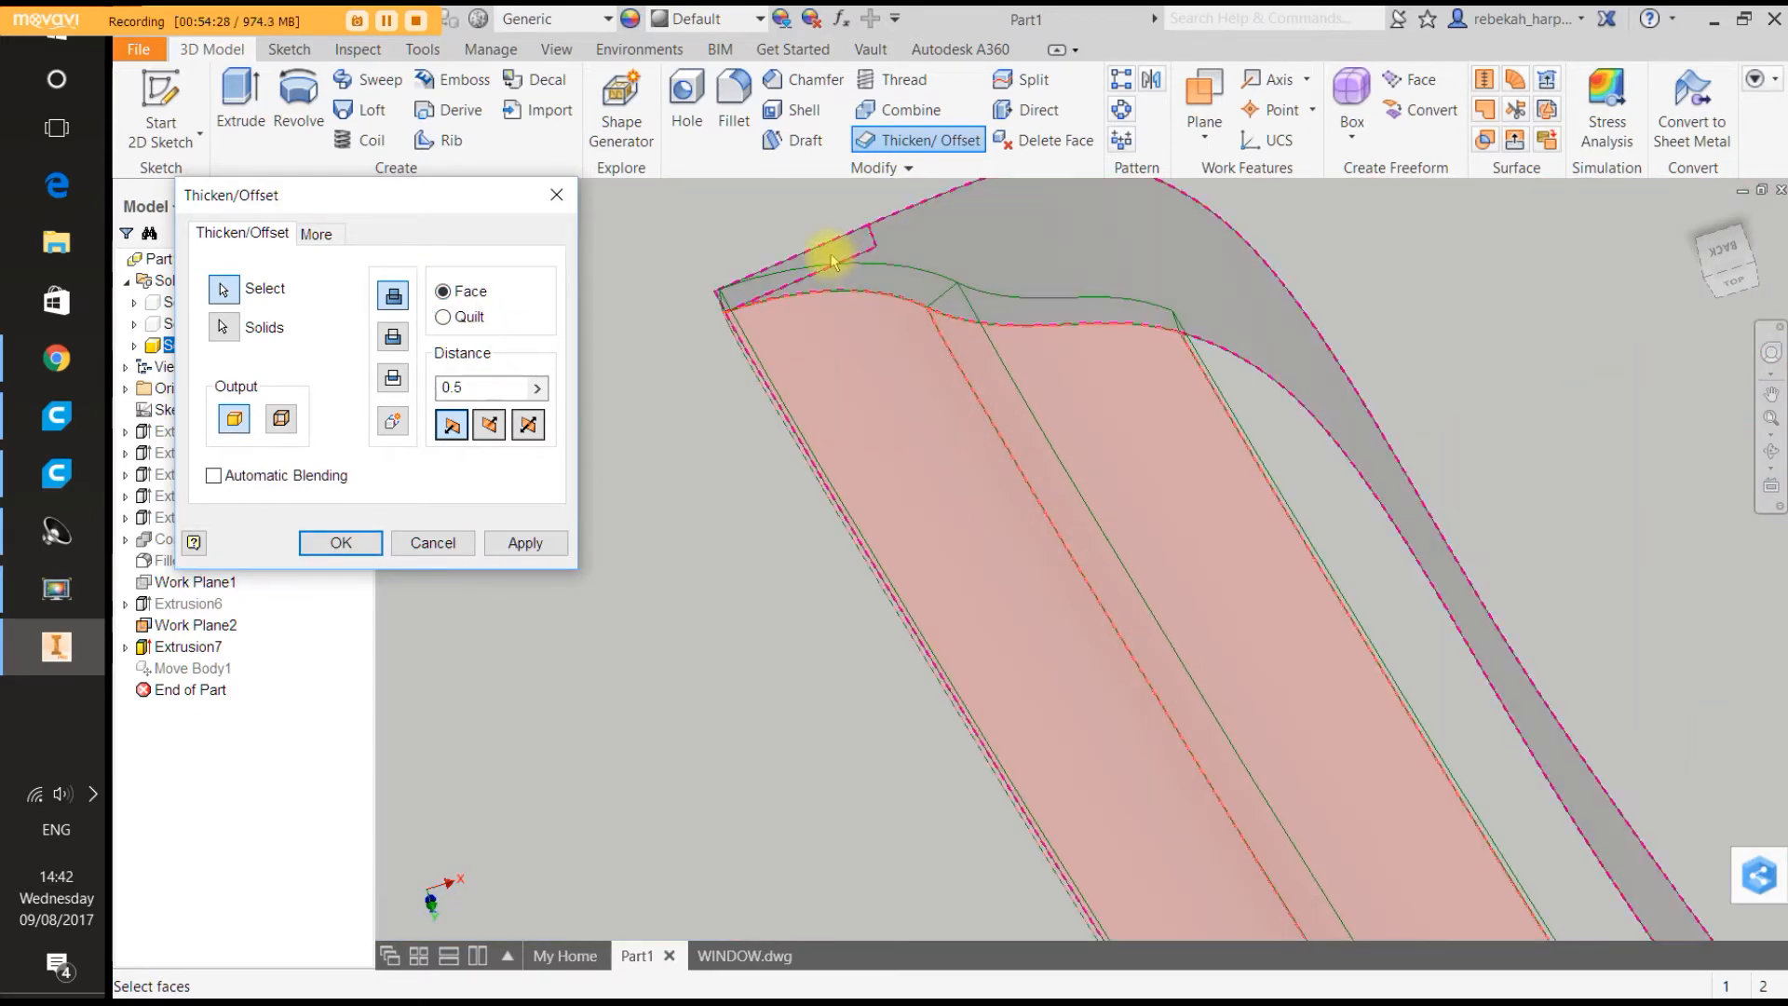
pyautogui.click(834, 258)
pyautogui.click(849, 280)
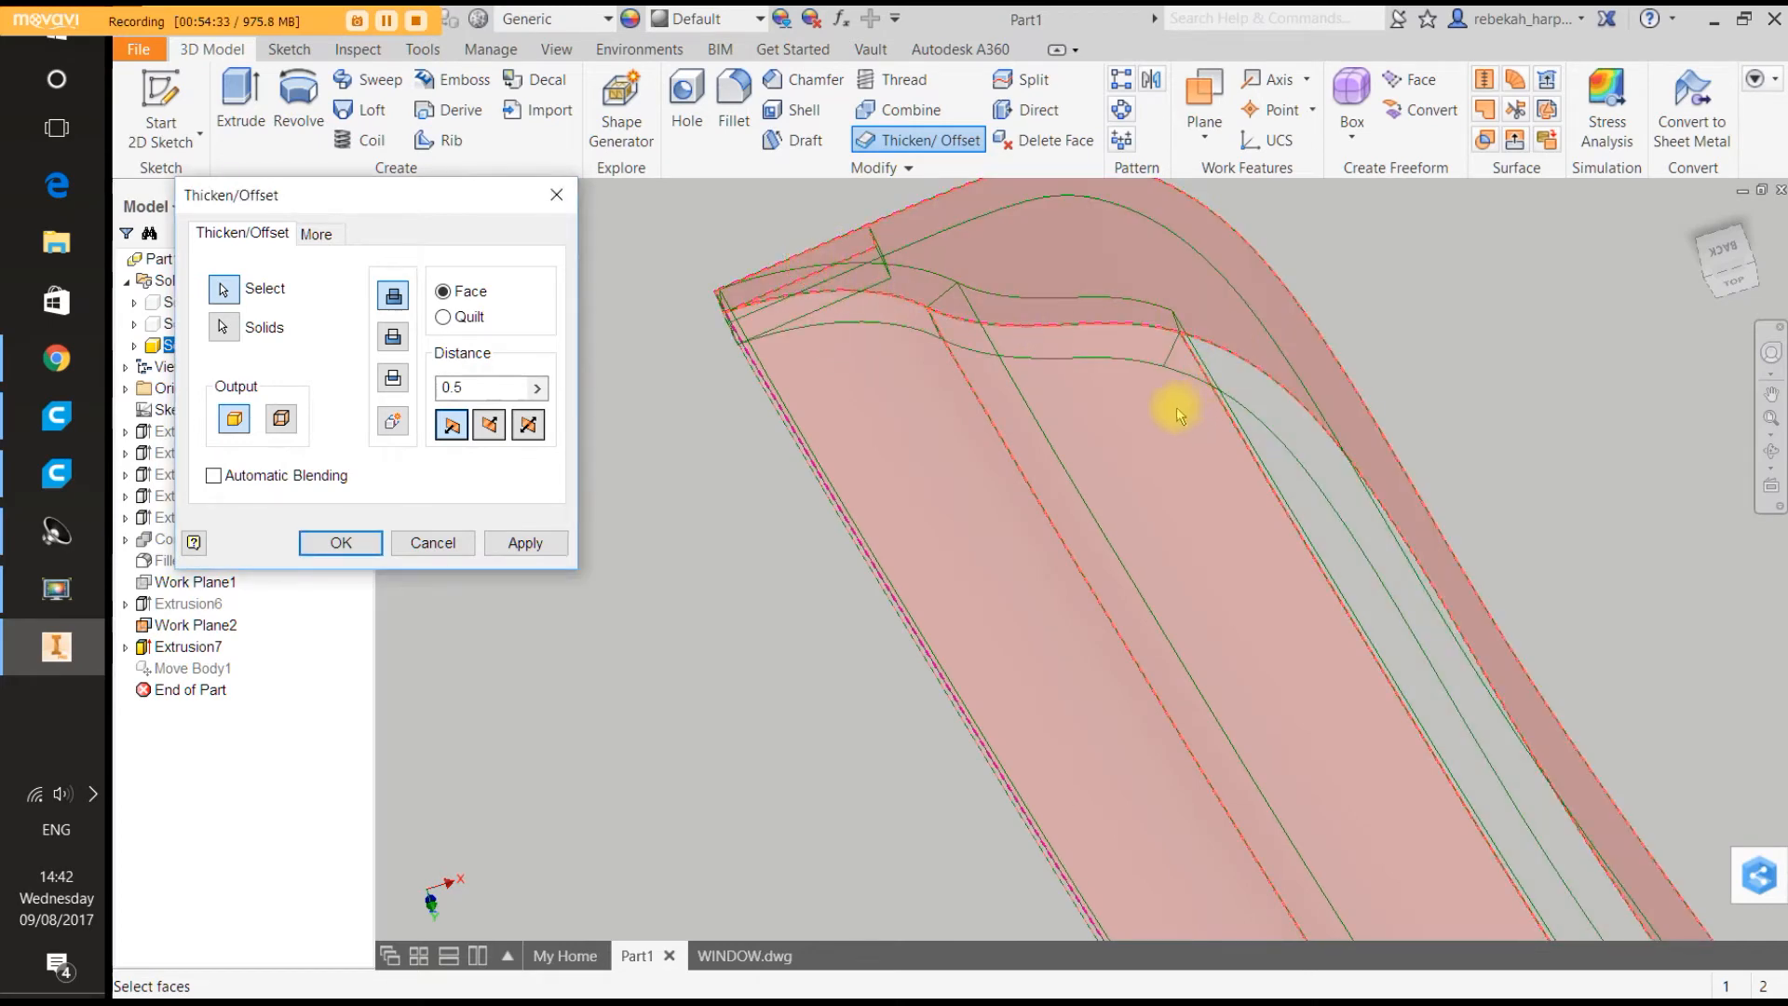
# Set the offset distance to 0.05 and resume face selection, adding the remaining side face of the short leg.
pyautogui.click(535, 388)
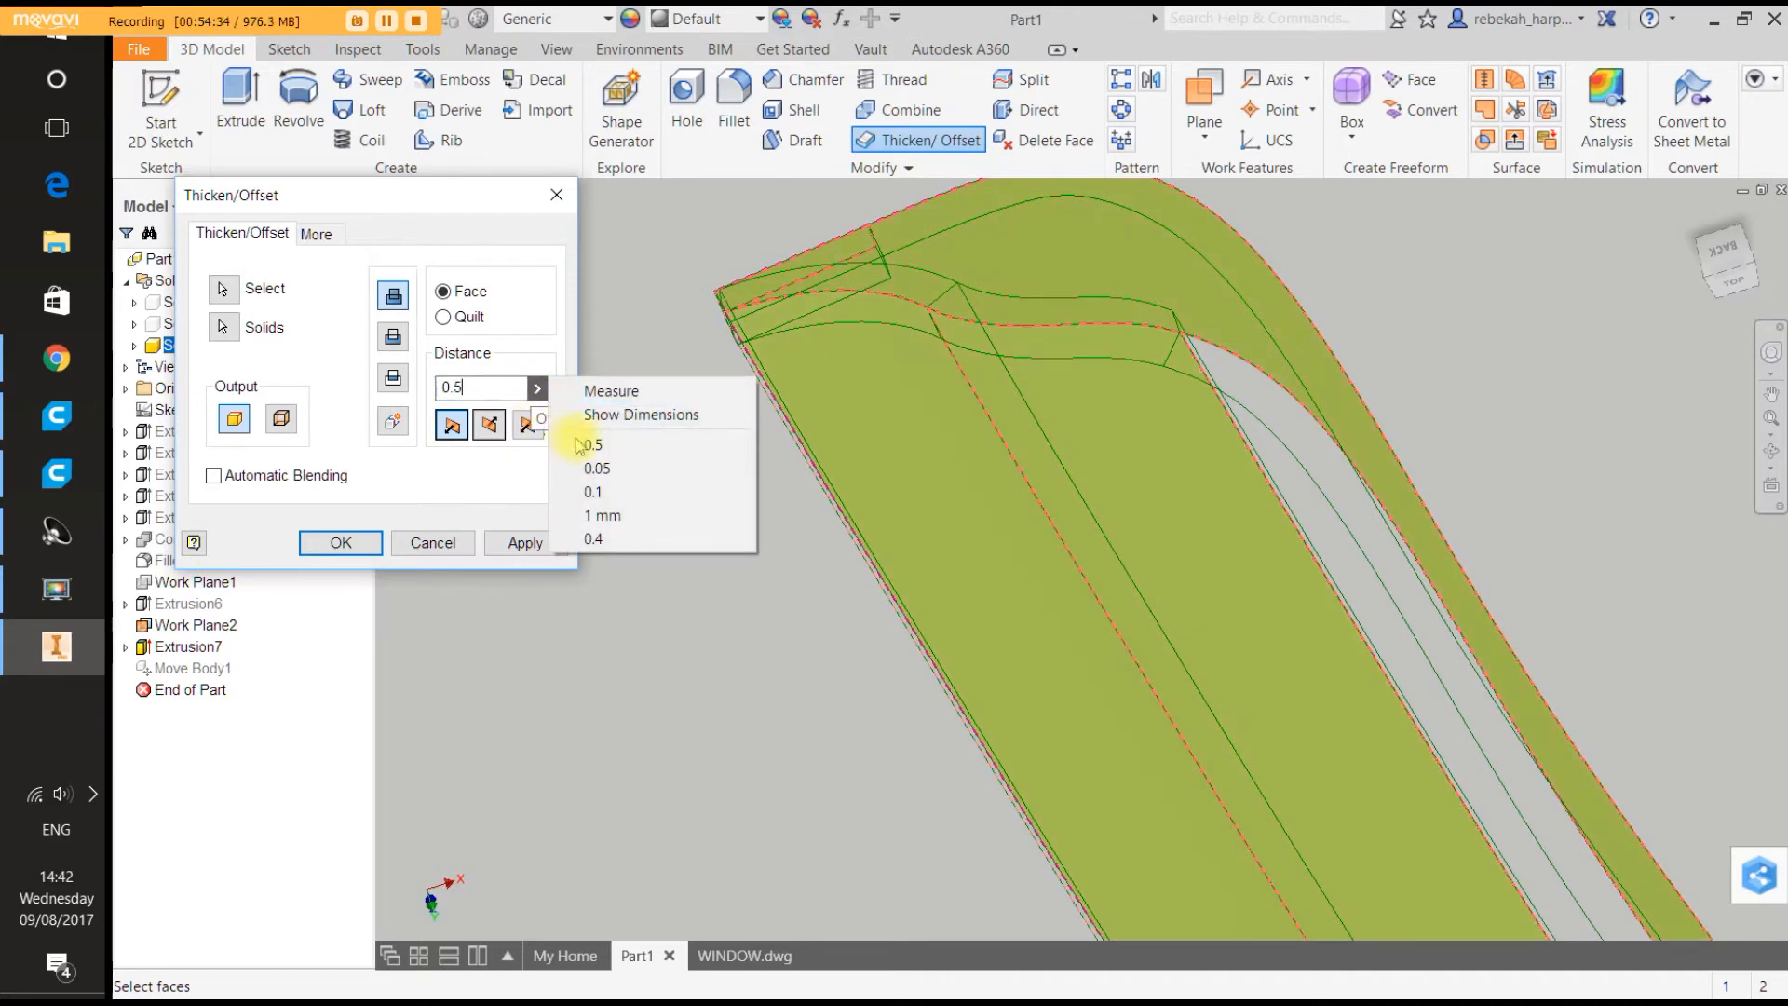
pyautogui.click(582, 463)
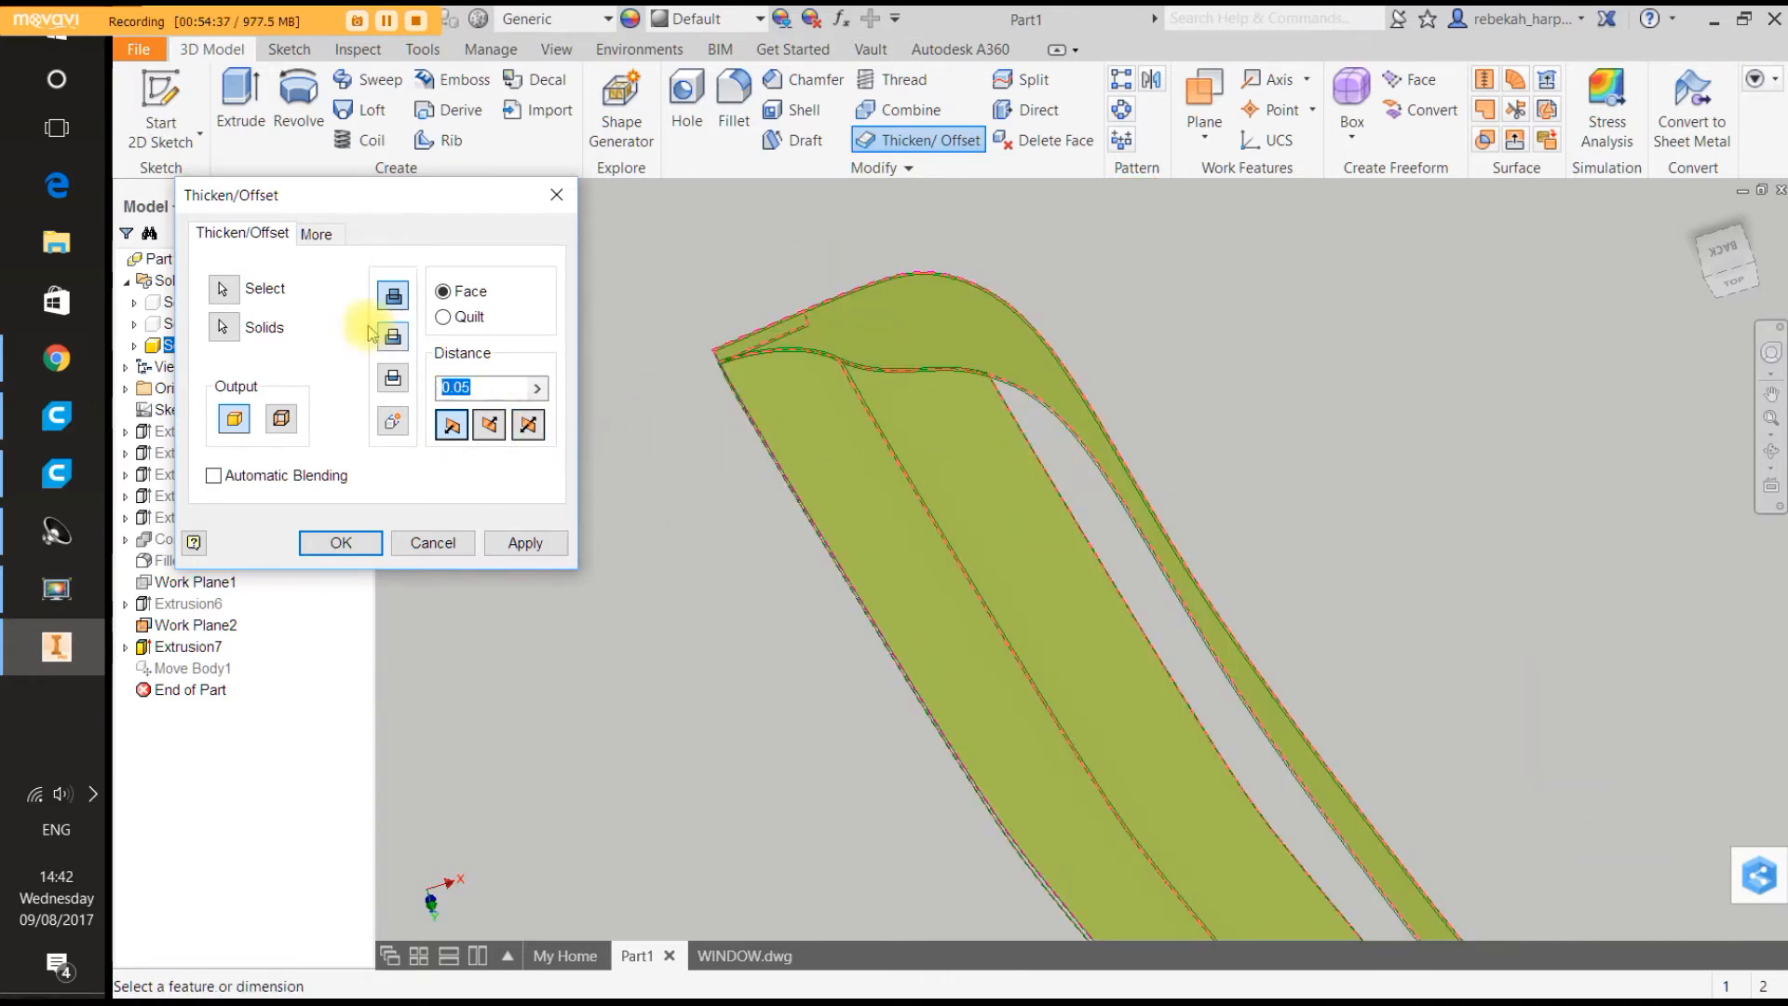
pyautogui.click(224, 290)
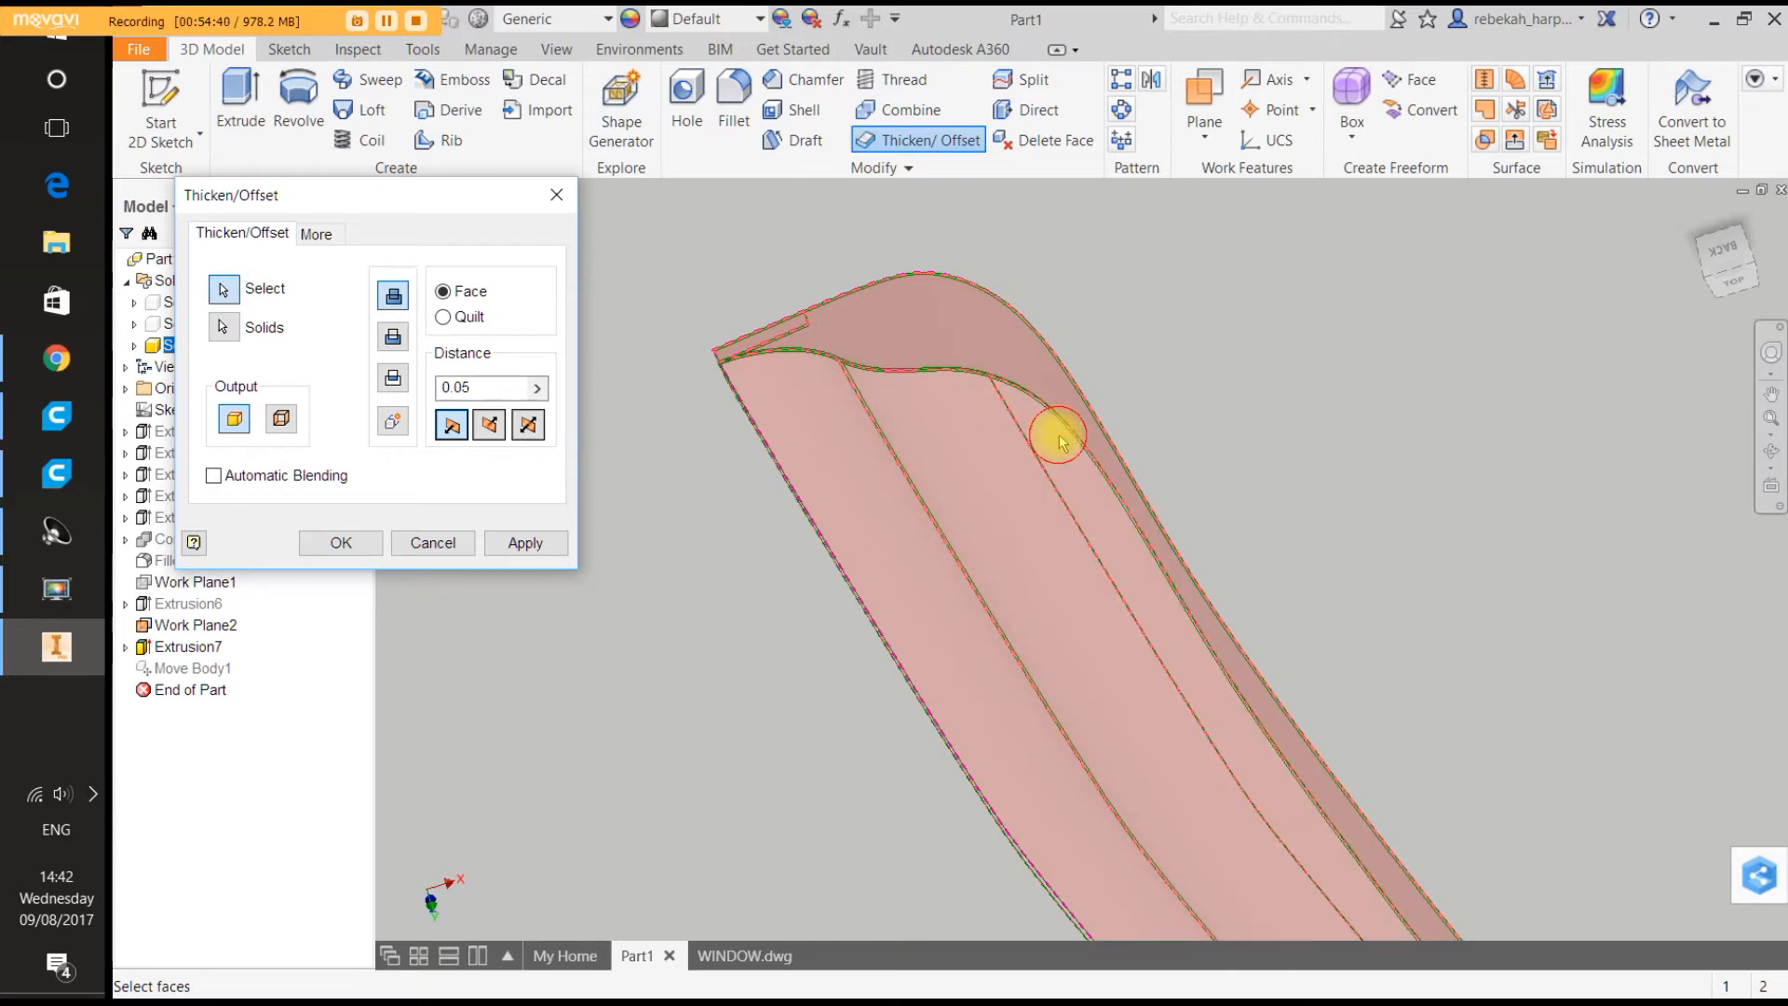
# Add the recess's triangular corner face and the remaining long-leg face to the 0.05 offset selection.
pyautogui.scroll(5, 1062, 436)
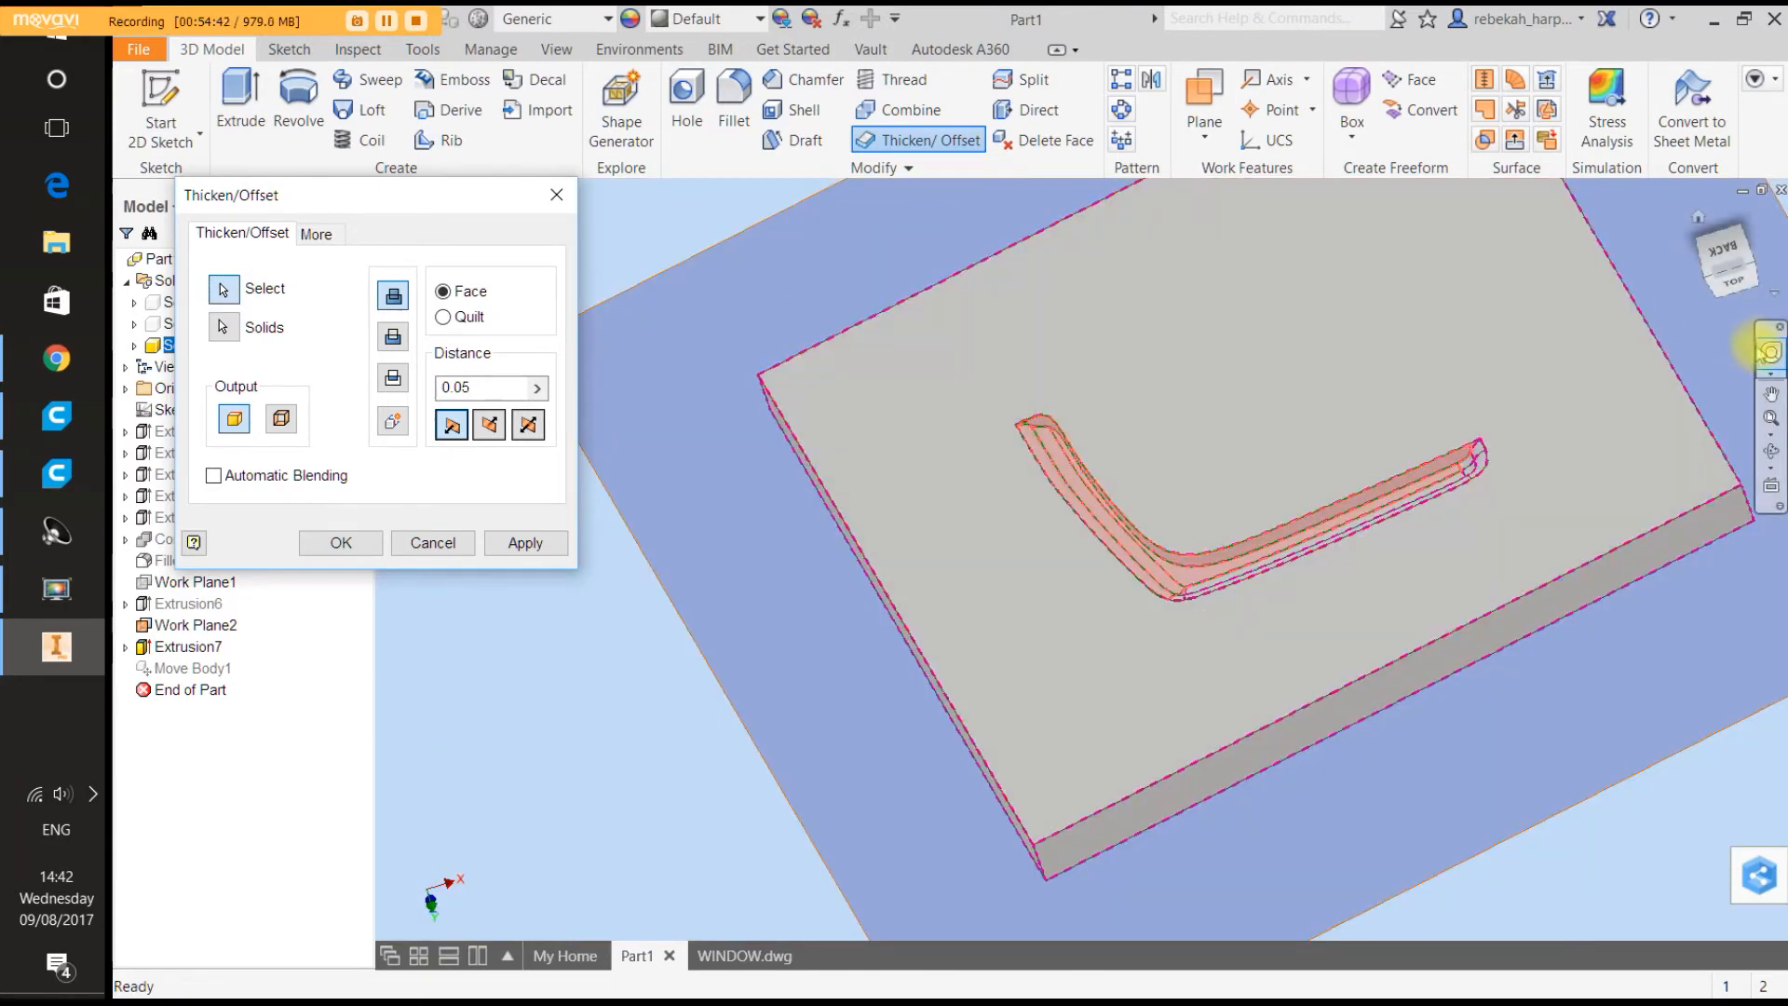
pyautogui.click(1770, 352)
pyautogui.moveTo(1580, 374); pyautogui.dragTo(1544, 421)
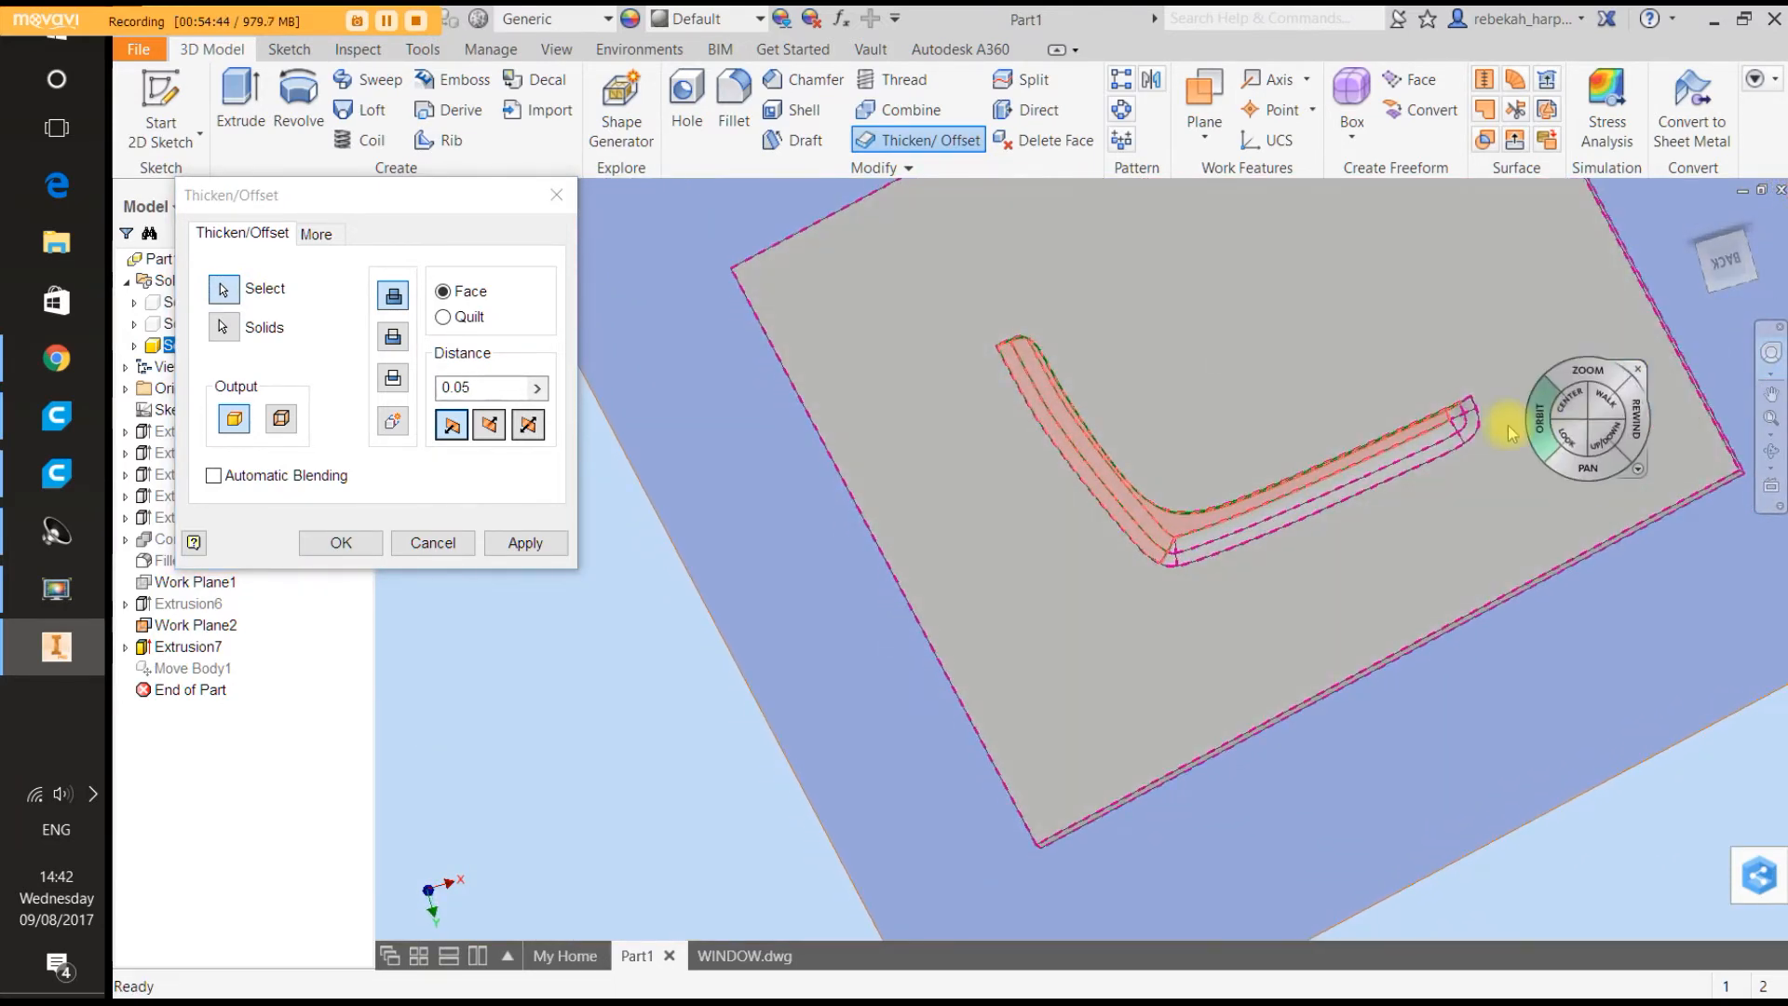
pyautogui.click(1599, 378)
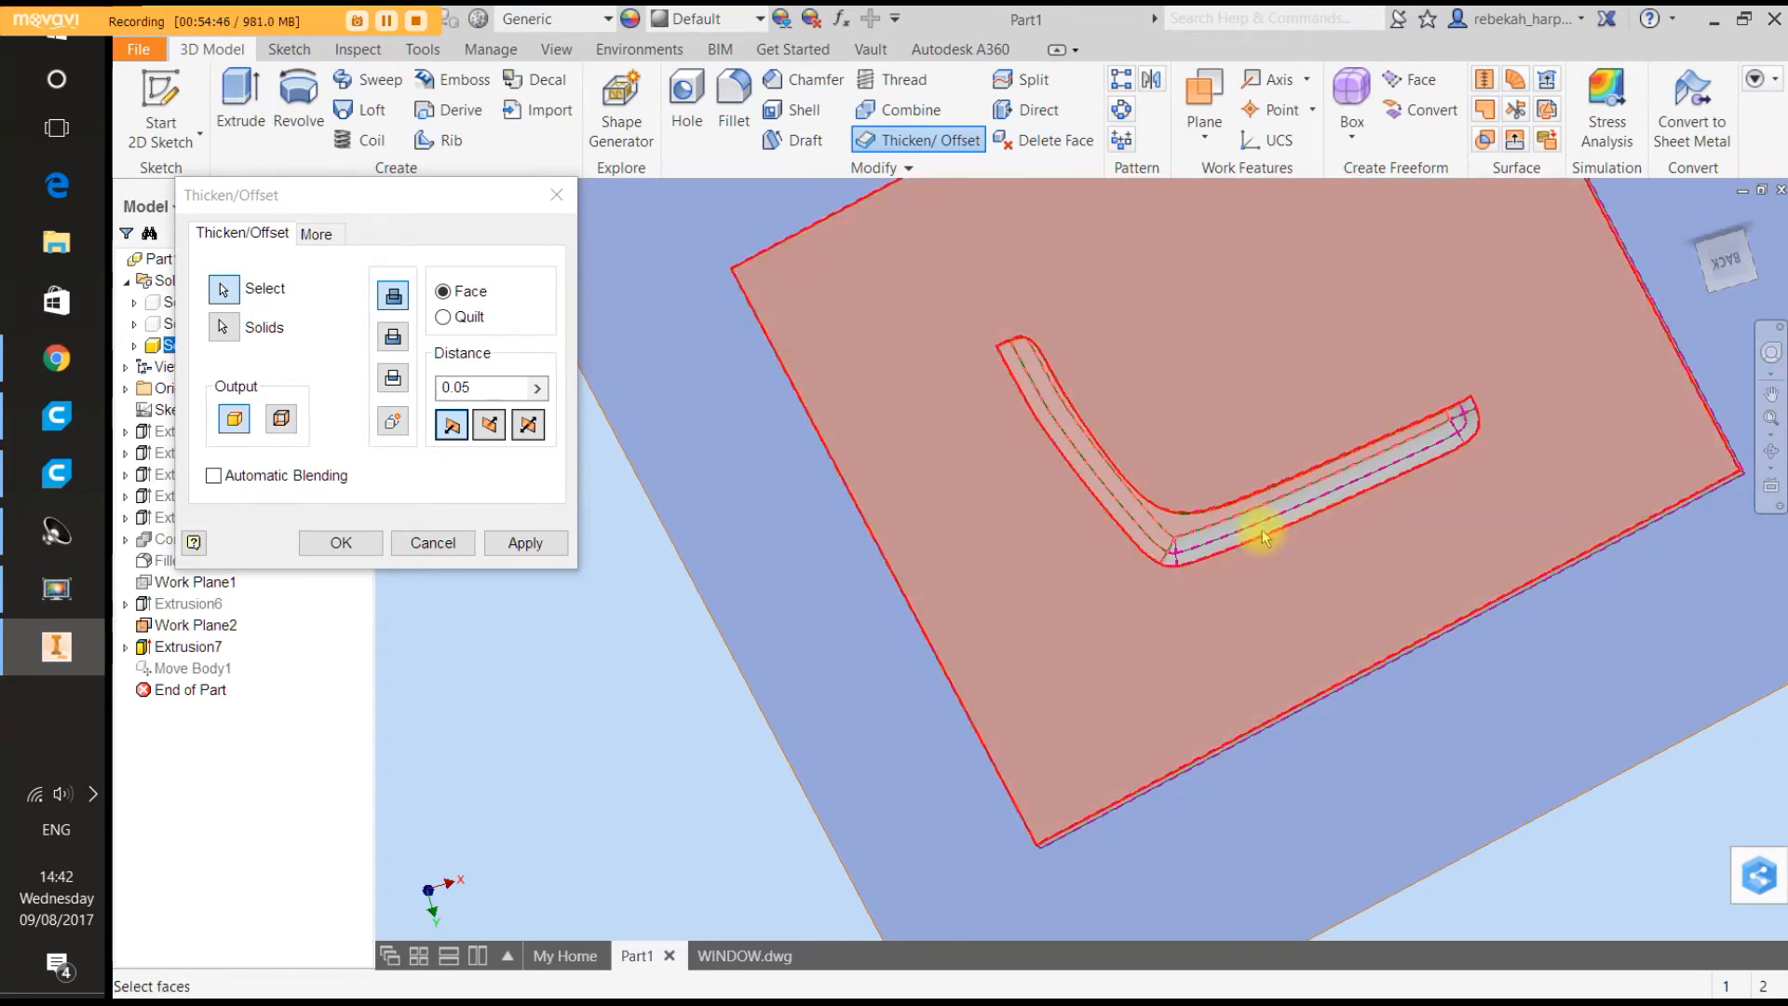
pyautogui.scroll(-5, 1216, 554)
pyautogui.click(1055, 587)
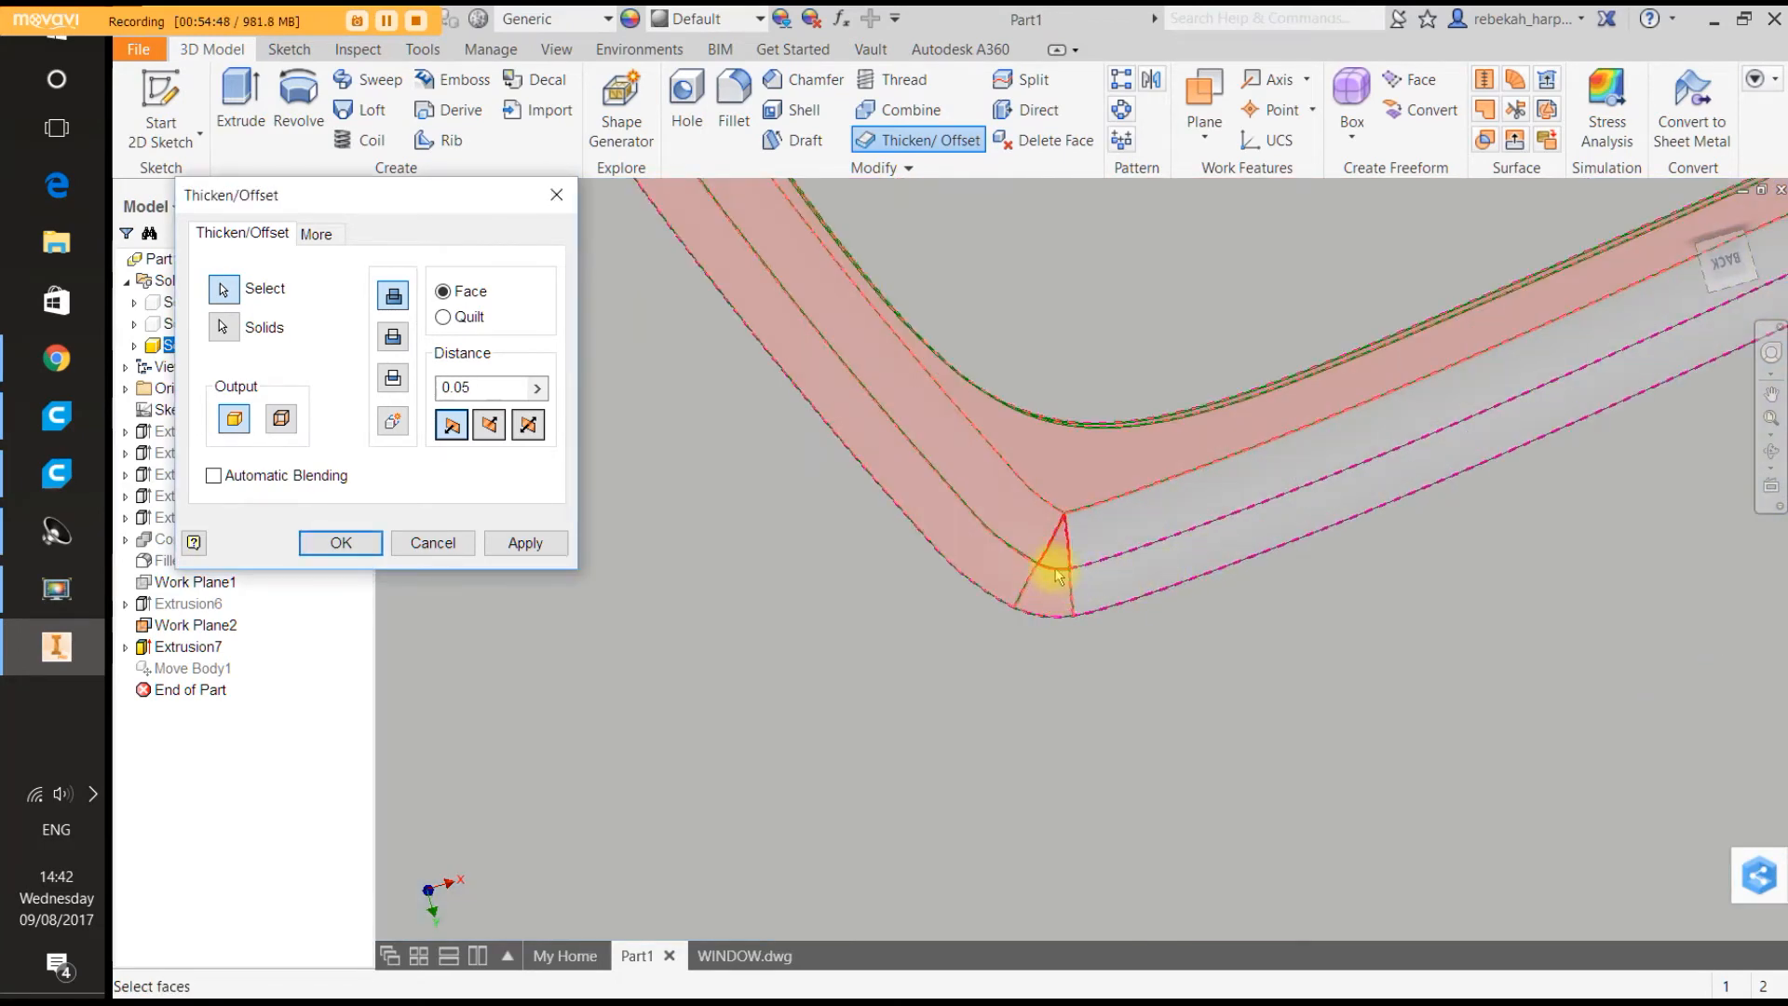
pyautogui.click(1086, 564)
pyautogui.scroll(4, 1086, 540)
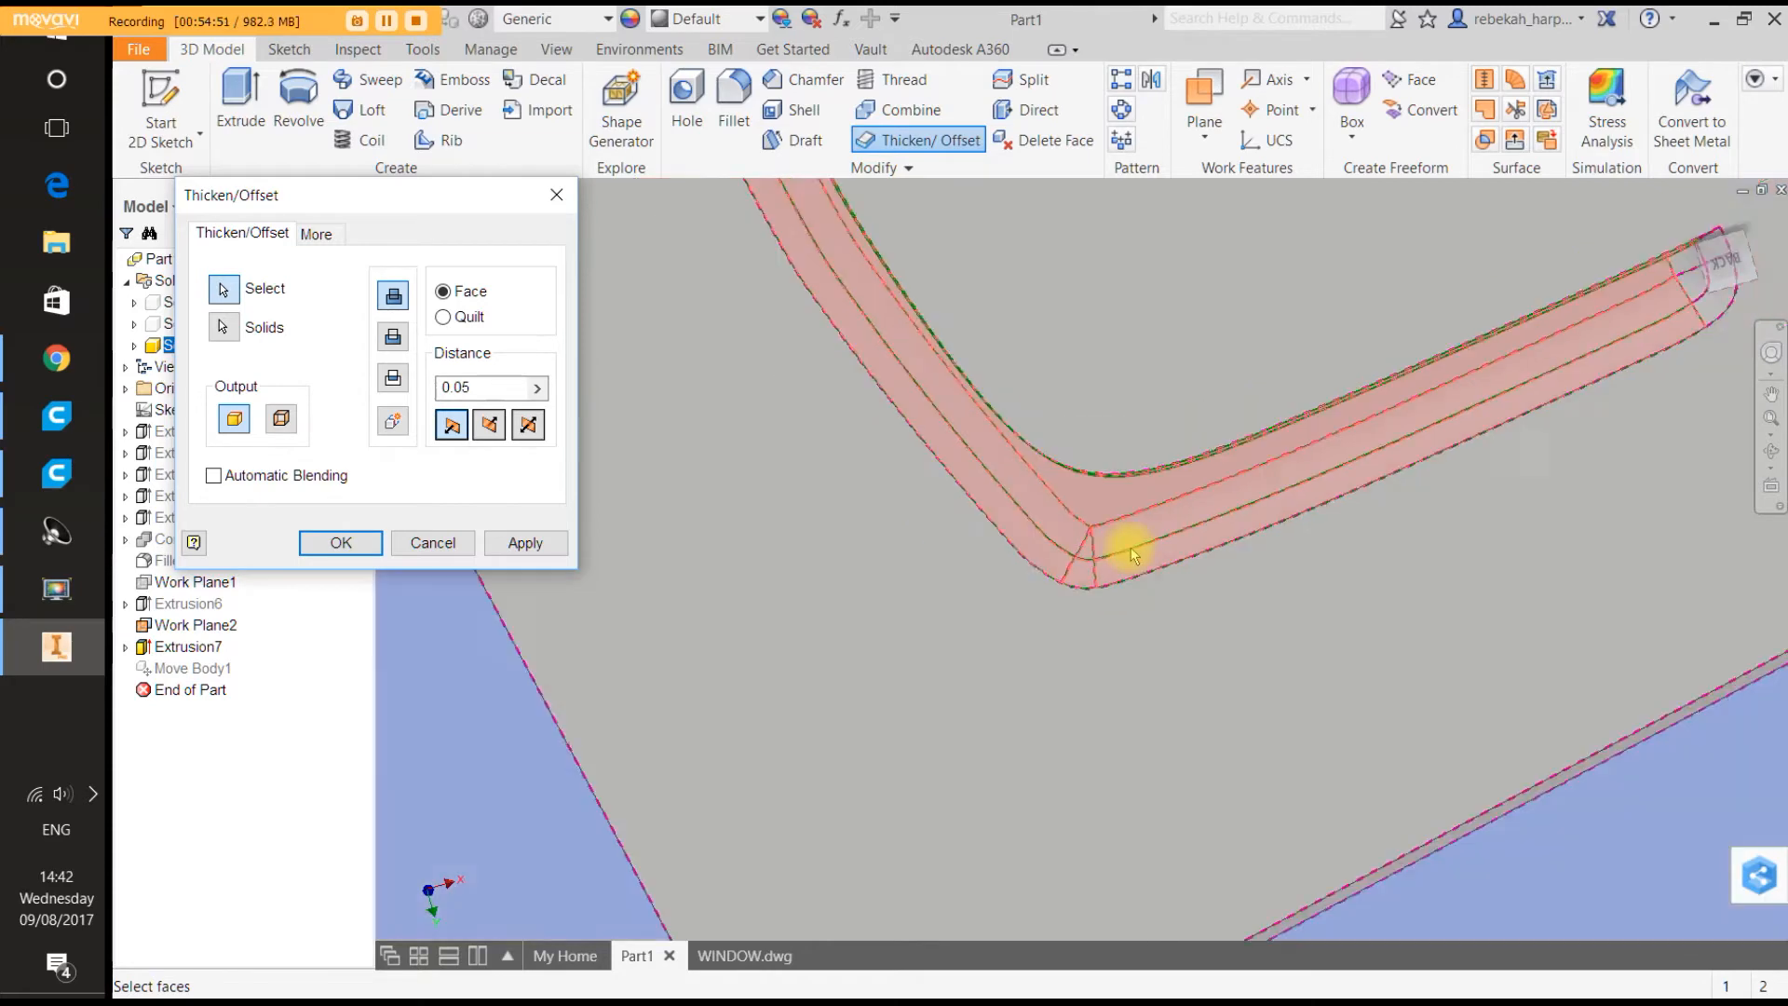
# Add the curved faces at the far end of the recess's long leg to the offset selection.
pyautogui.scroll(-5, 1515, 399)
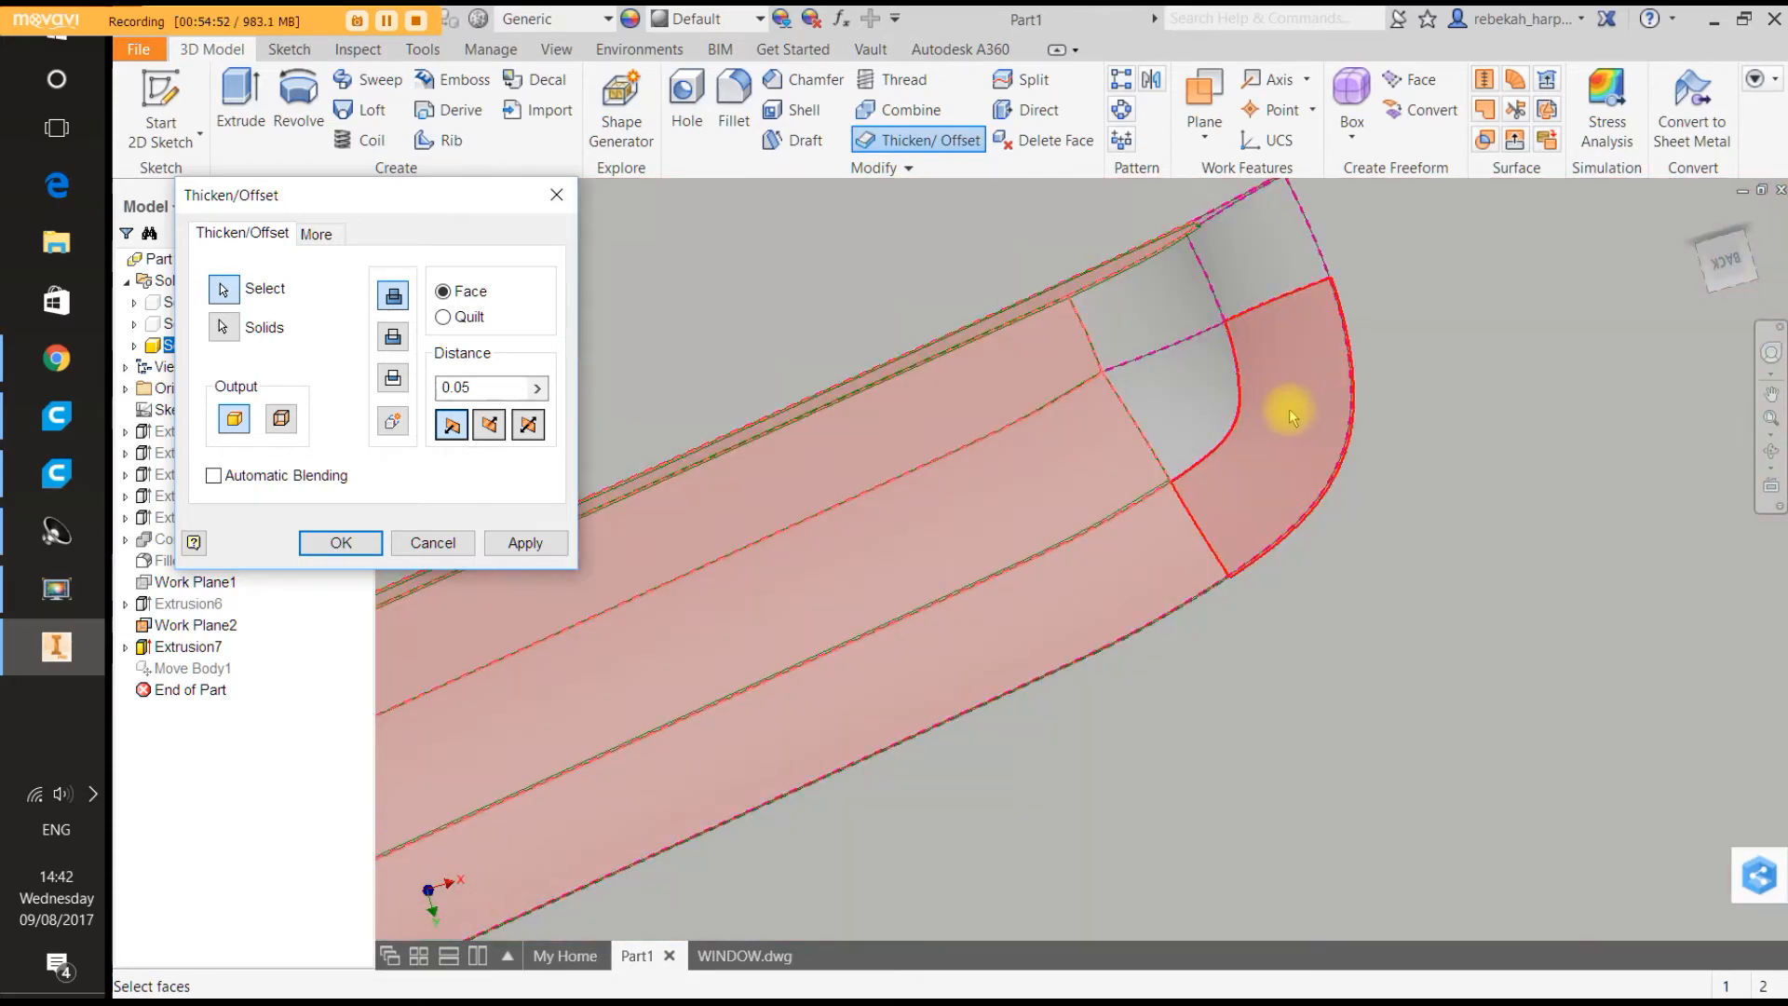
pyautogui.click(1228, 408)
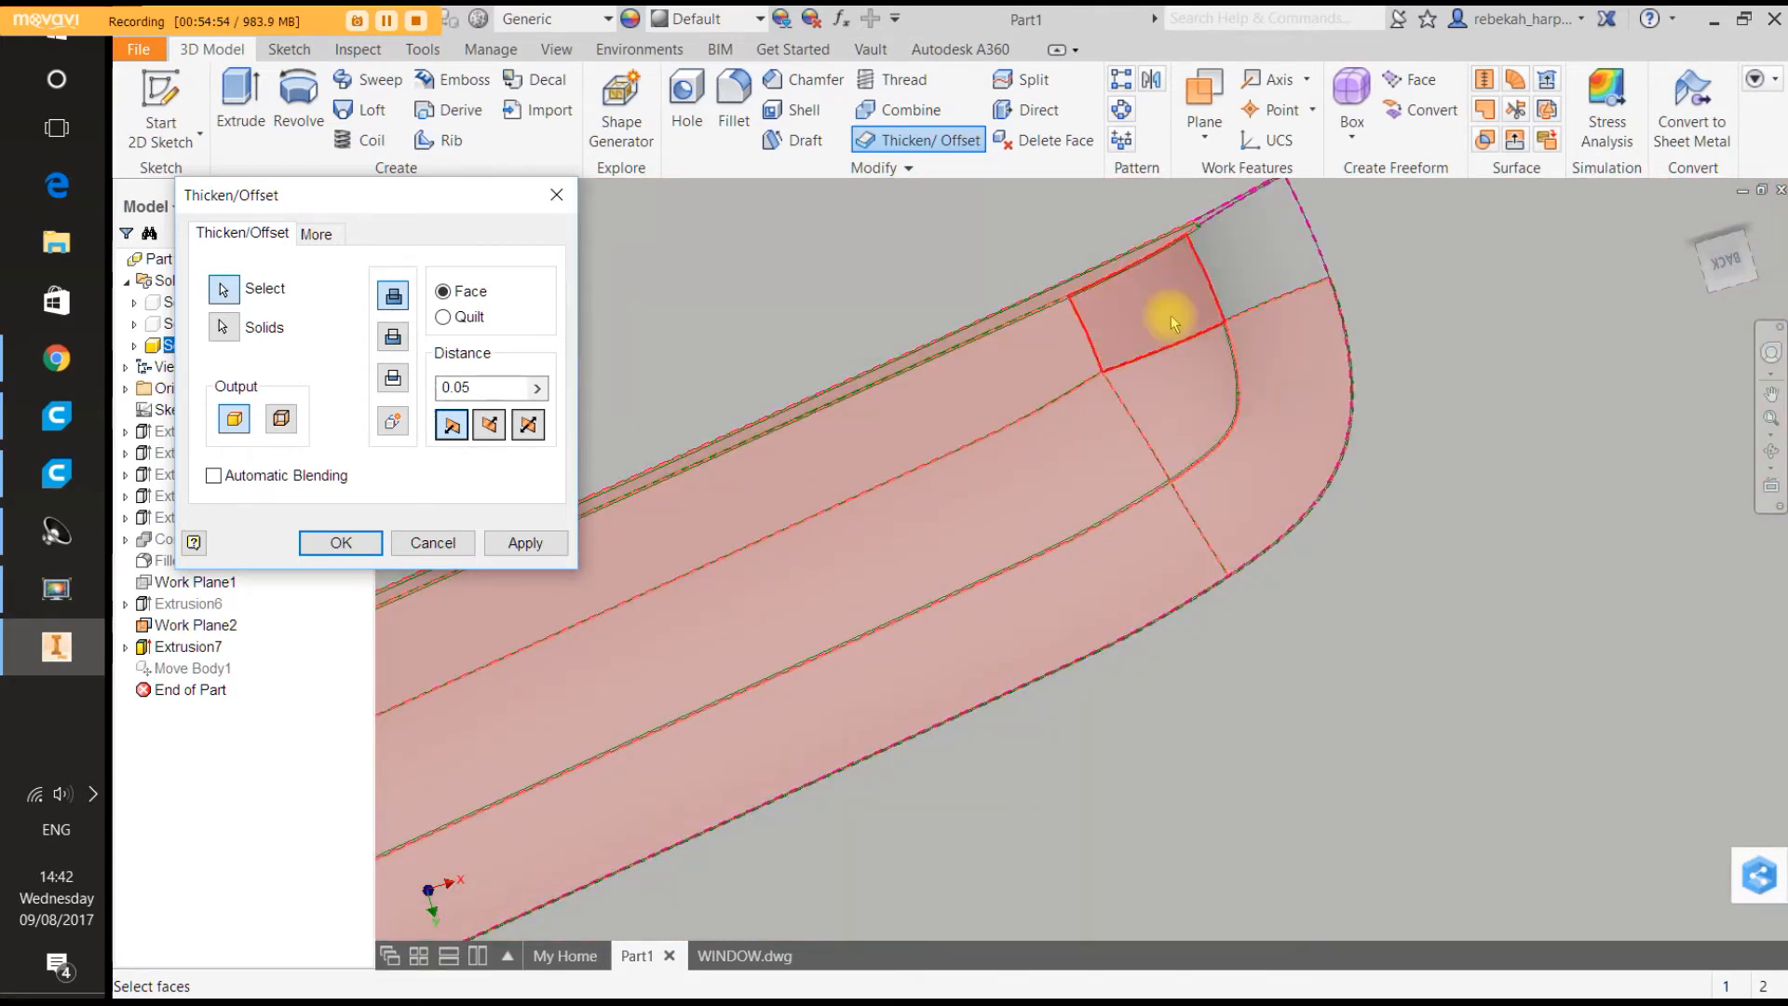
pyautogui.click(1256, 290)
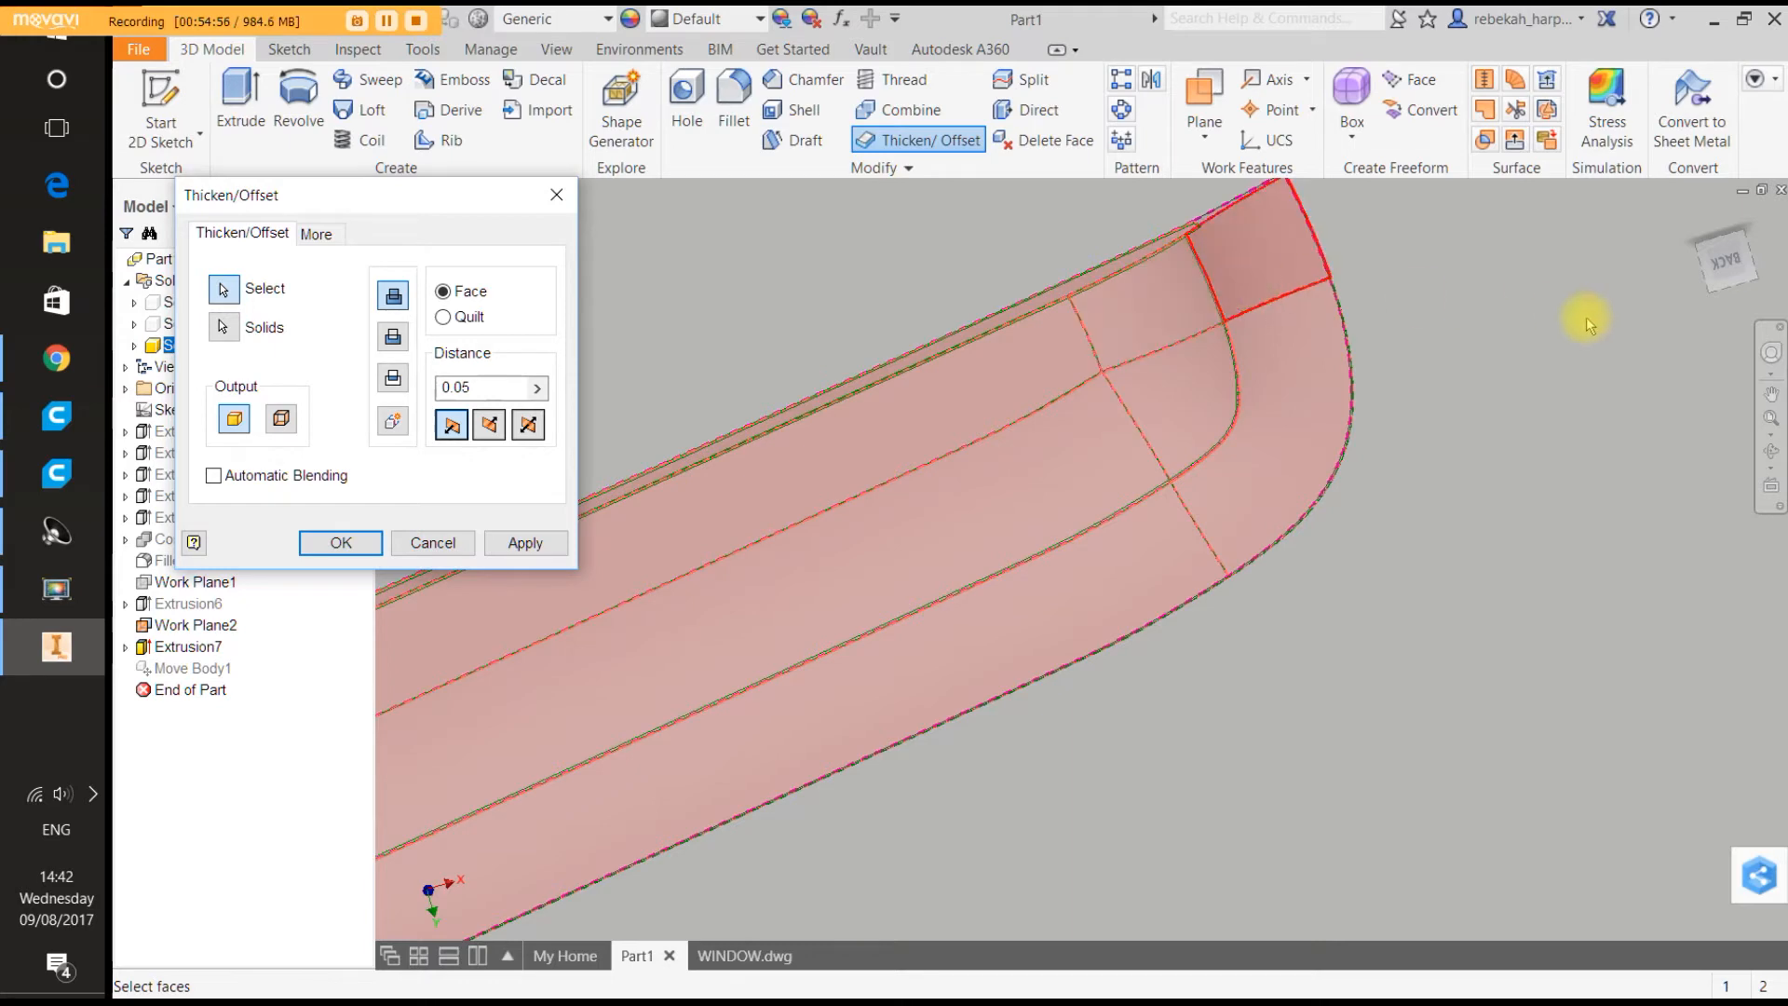
pyautogui.scroll(5, 1589, 322)
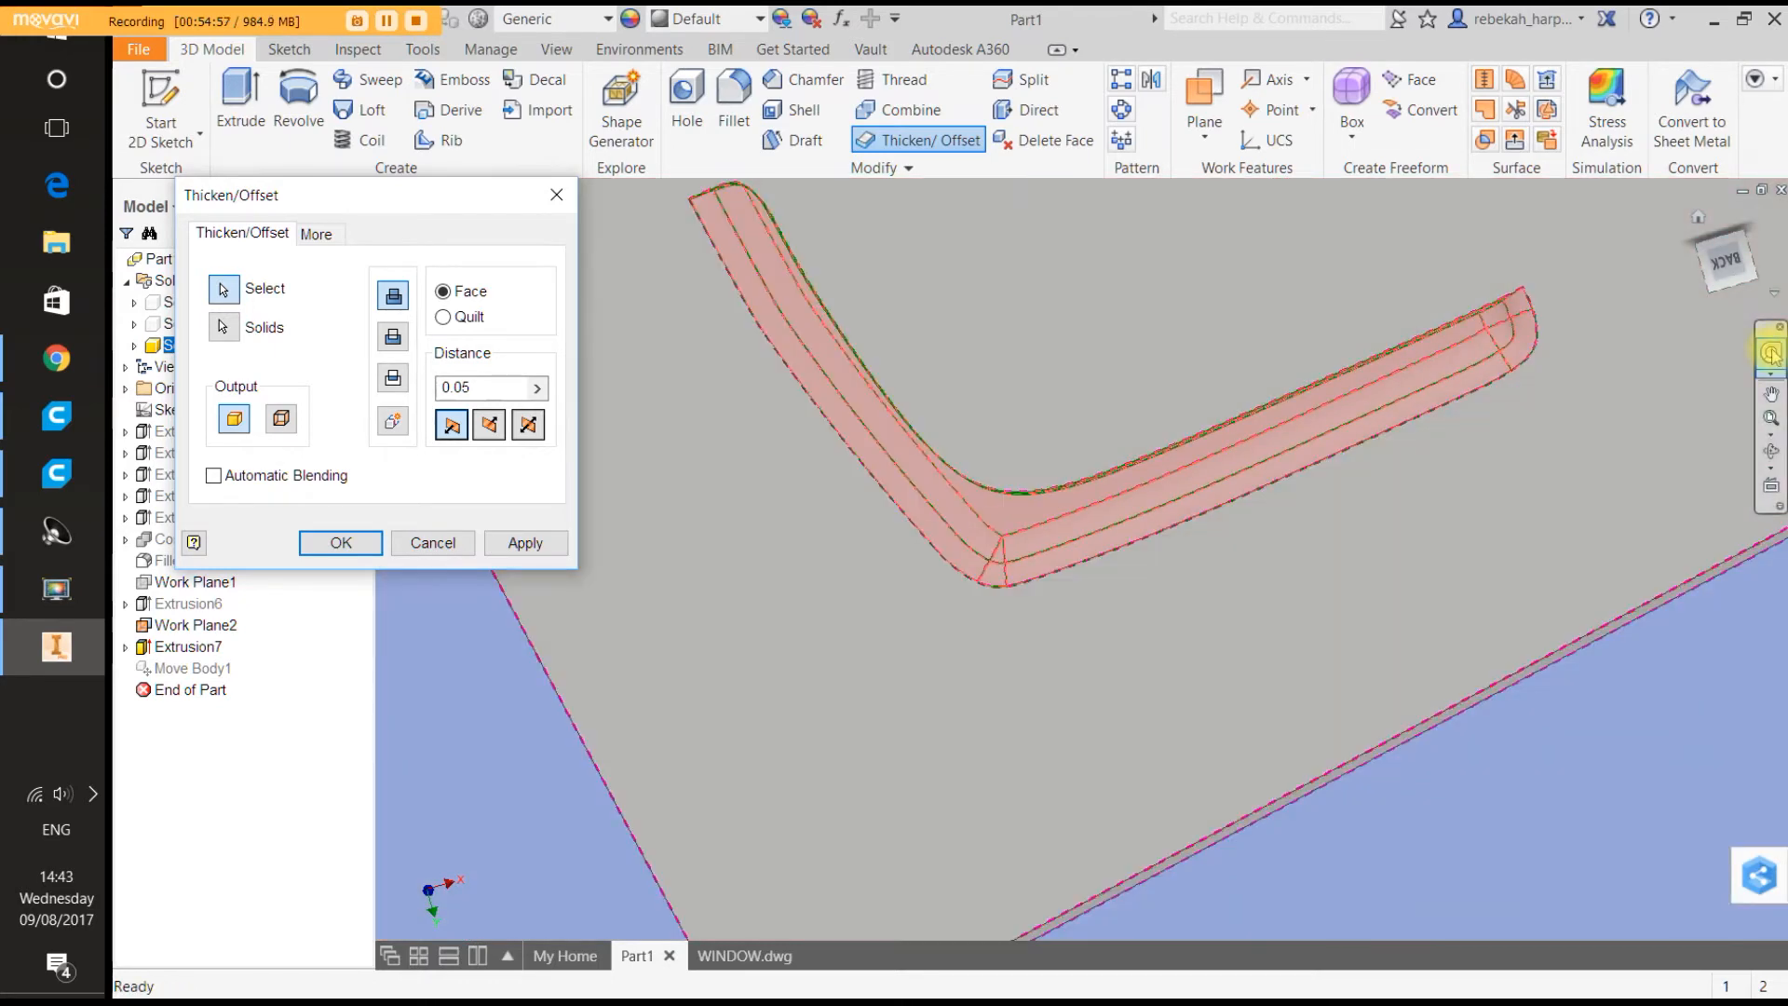
# Add the narrow outer side wall along both recess legs to the offset selection and check it all round.
pyautogui.click(1770, 352)
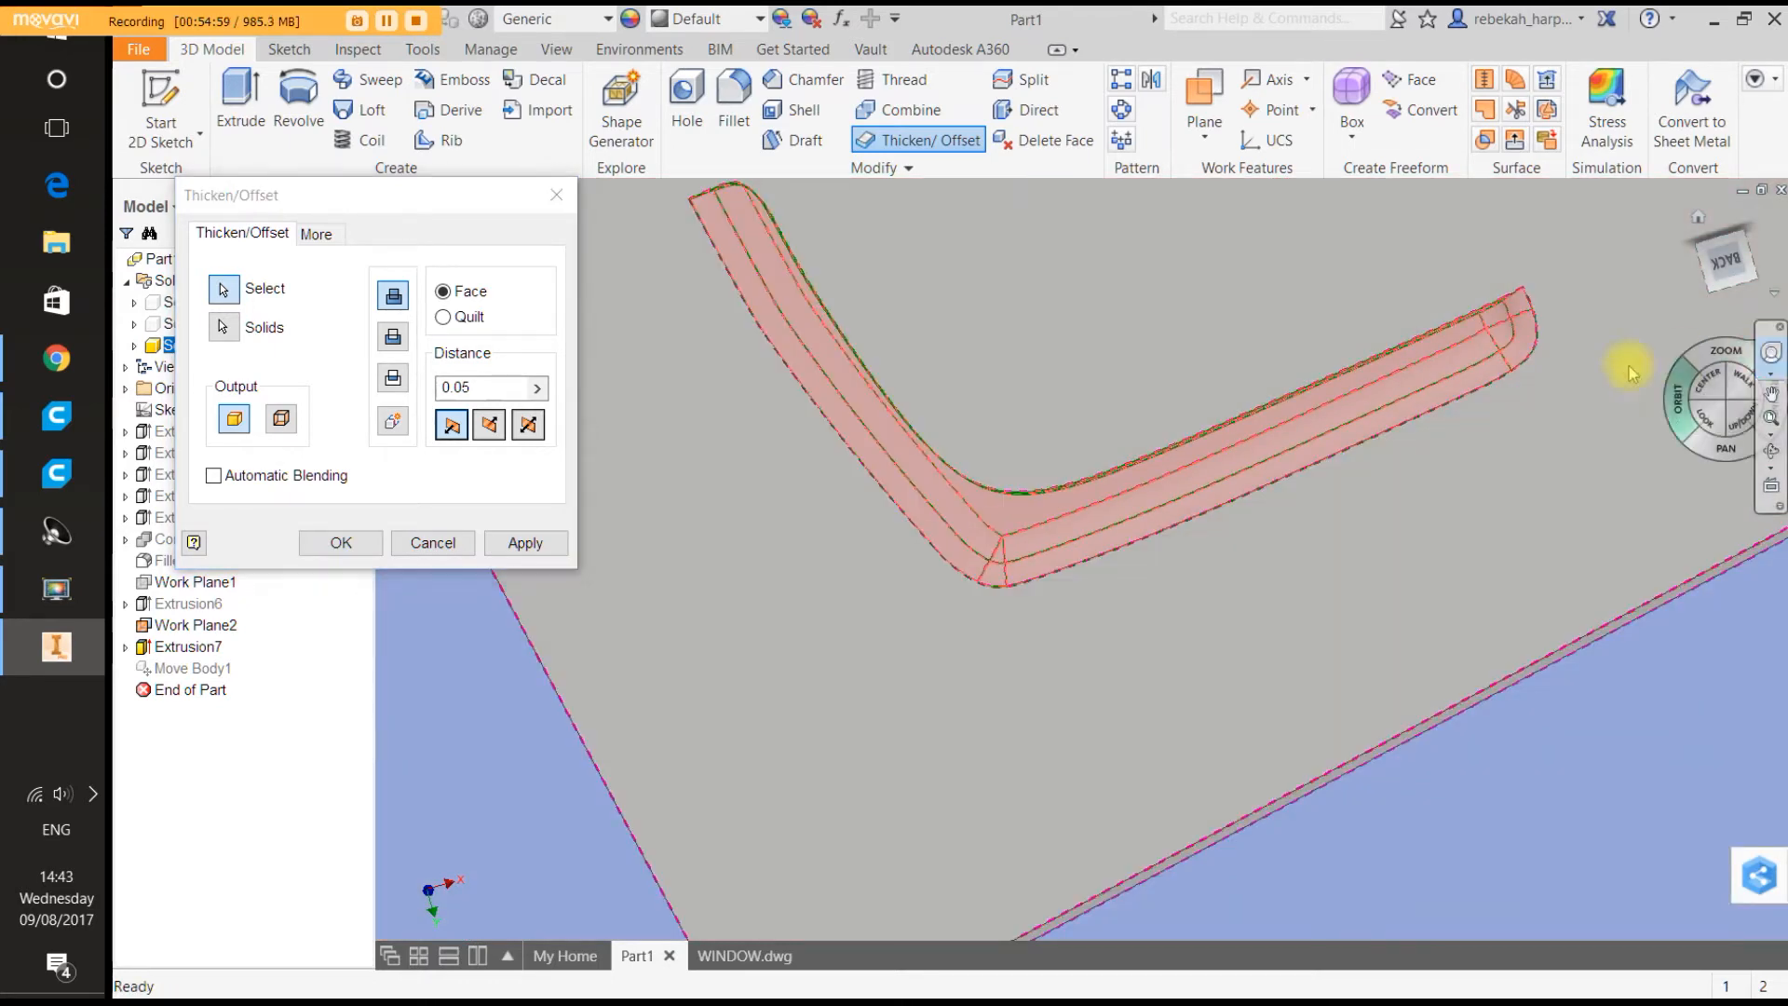
pyautogui.moveTo(1645, 398)
pyautogui.mouseDown()
pyautogui.moveTo(1579, 370)
pyautogui.moveTo(1572, 318)
pyautogui.mouseUp()
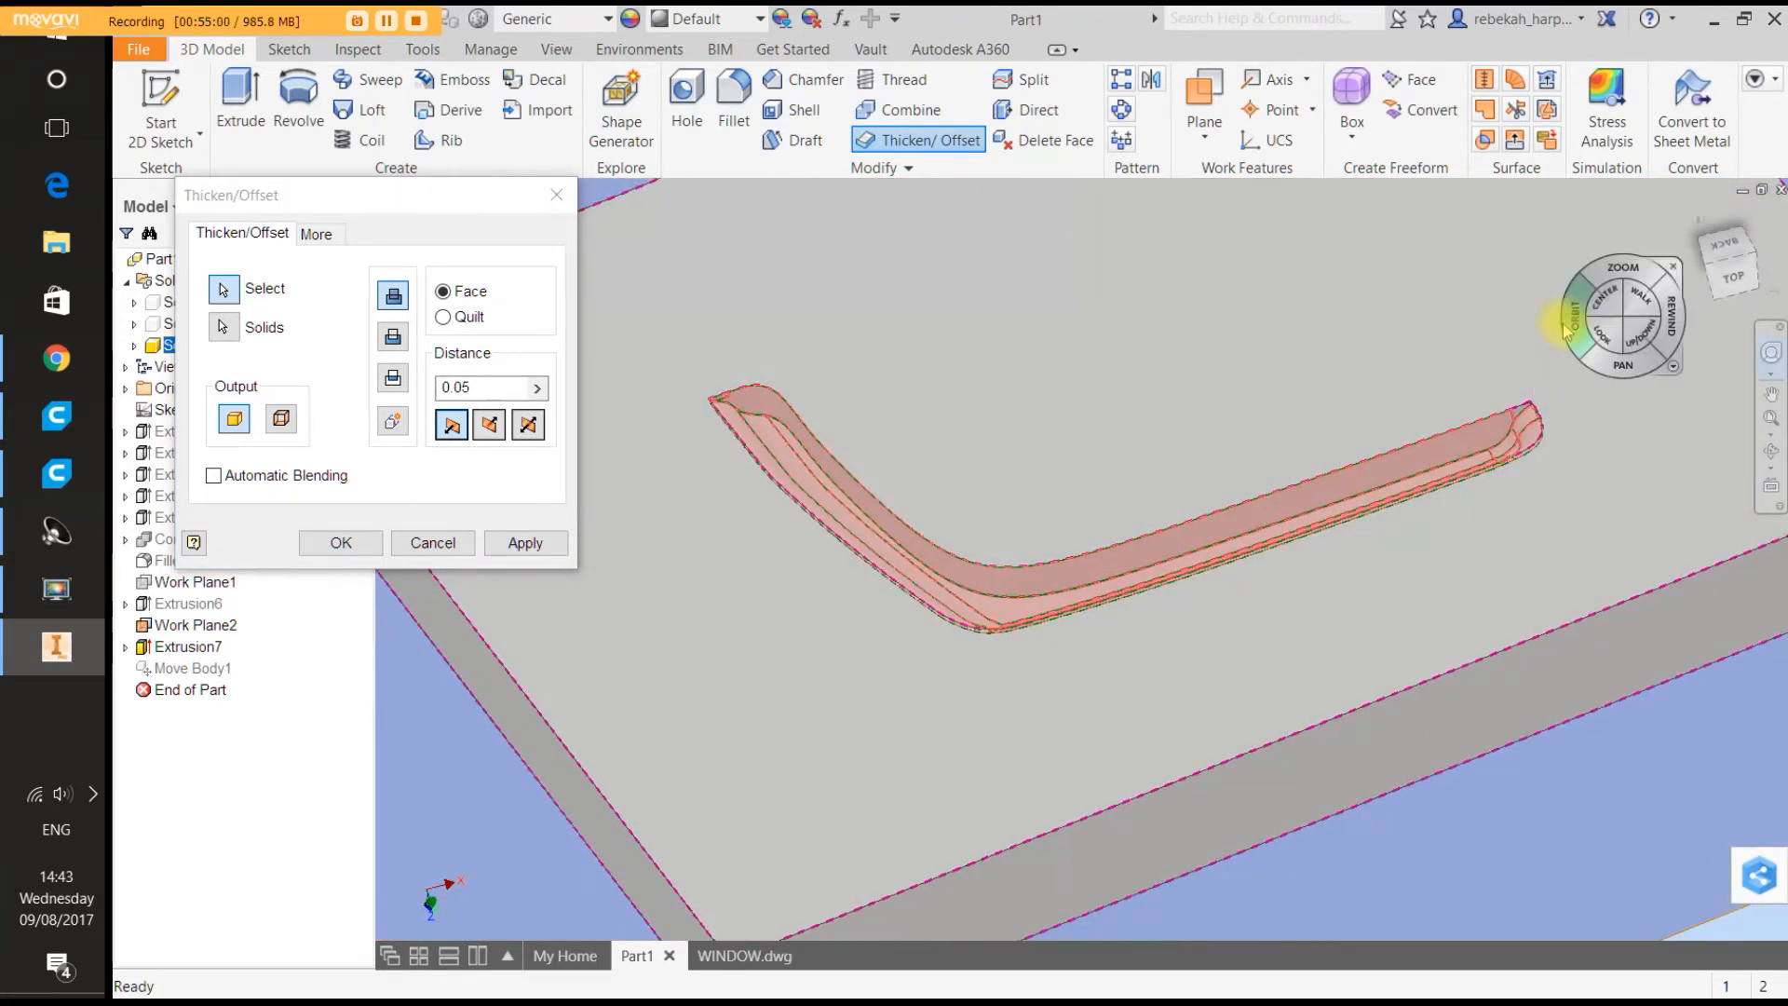
pyautogui.click(1512, 284)
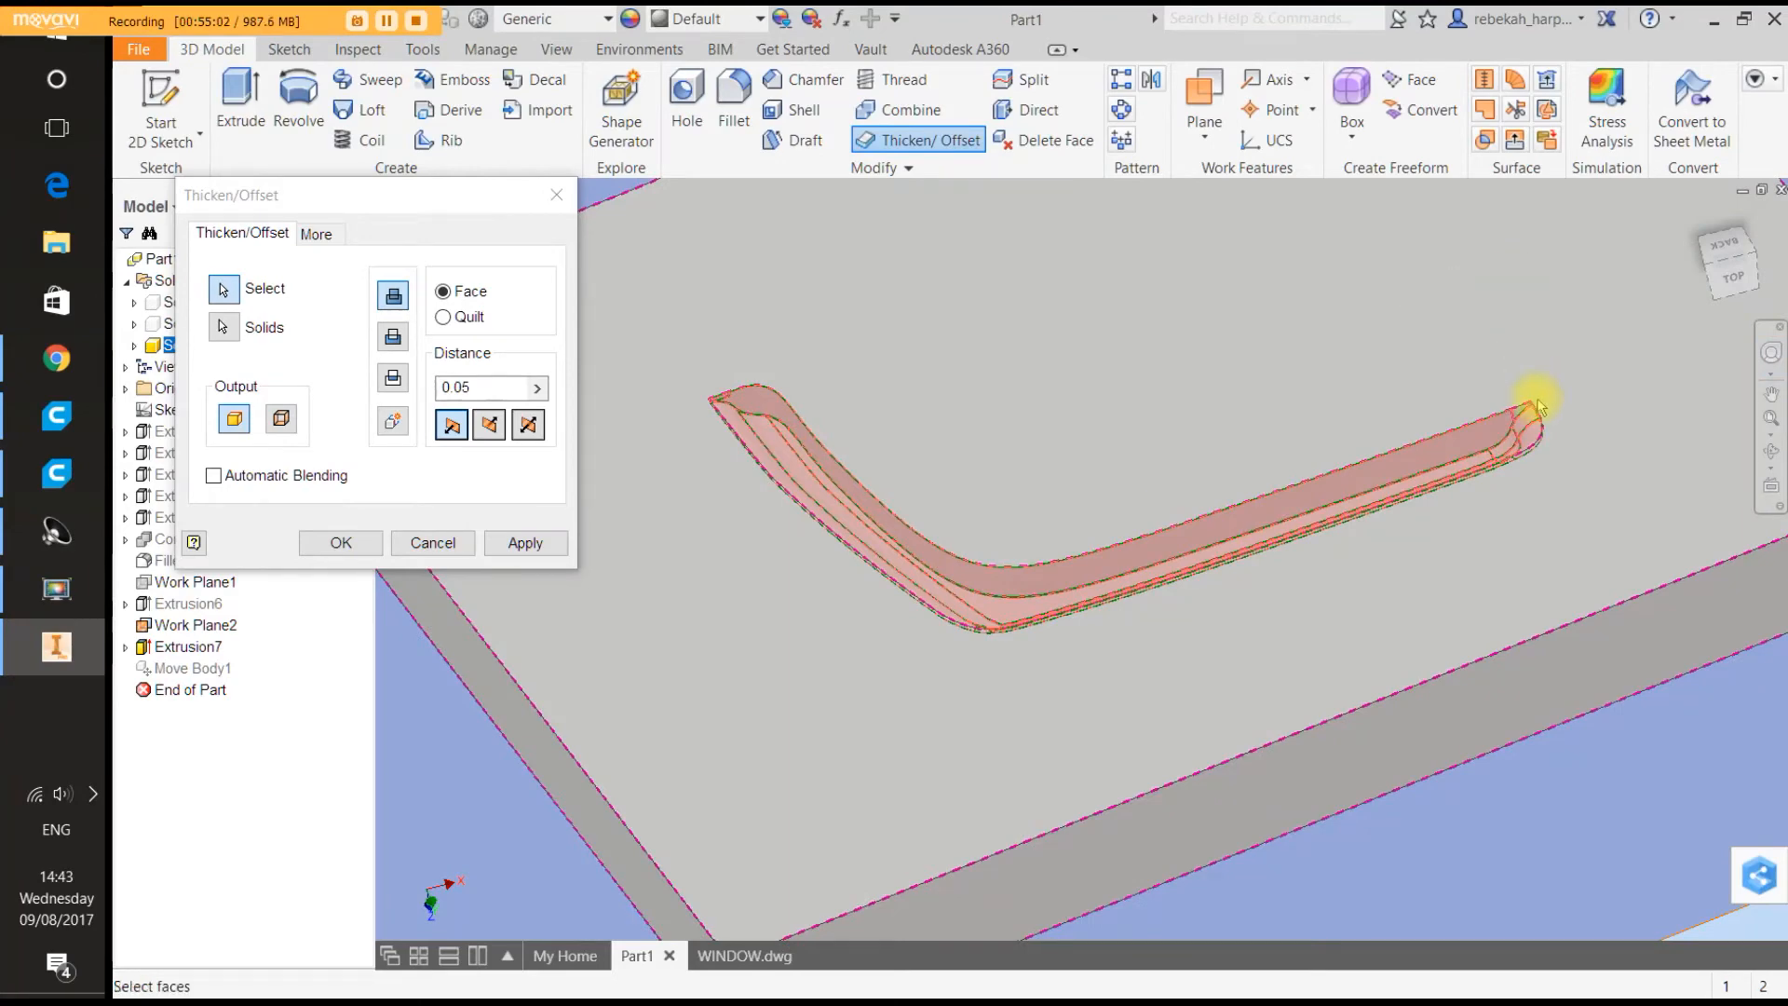
pyautogui.scroll(-5, 1536, 399)
pyautogui.click(1481, 449)
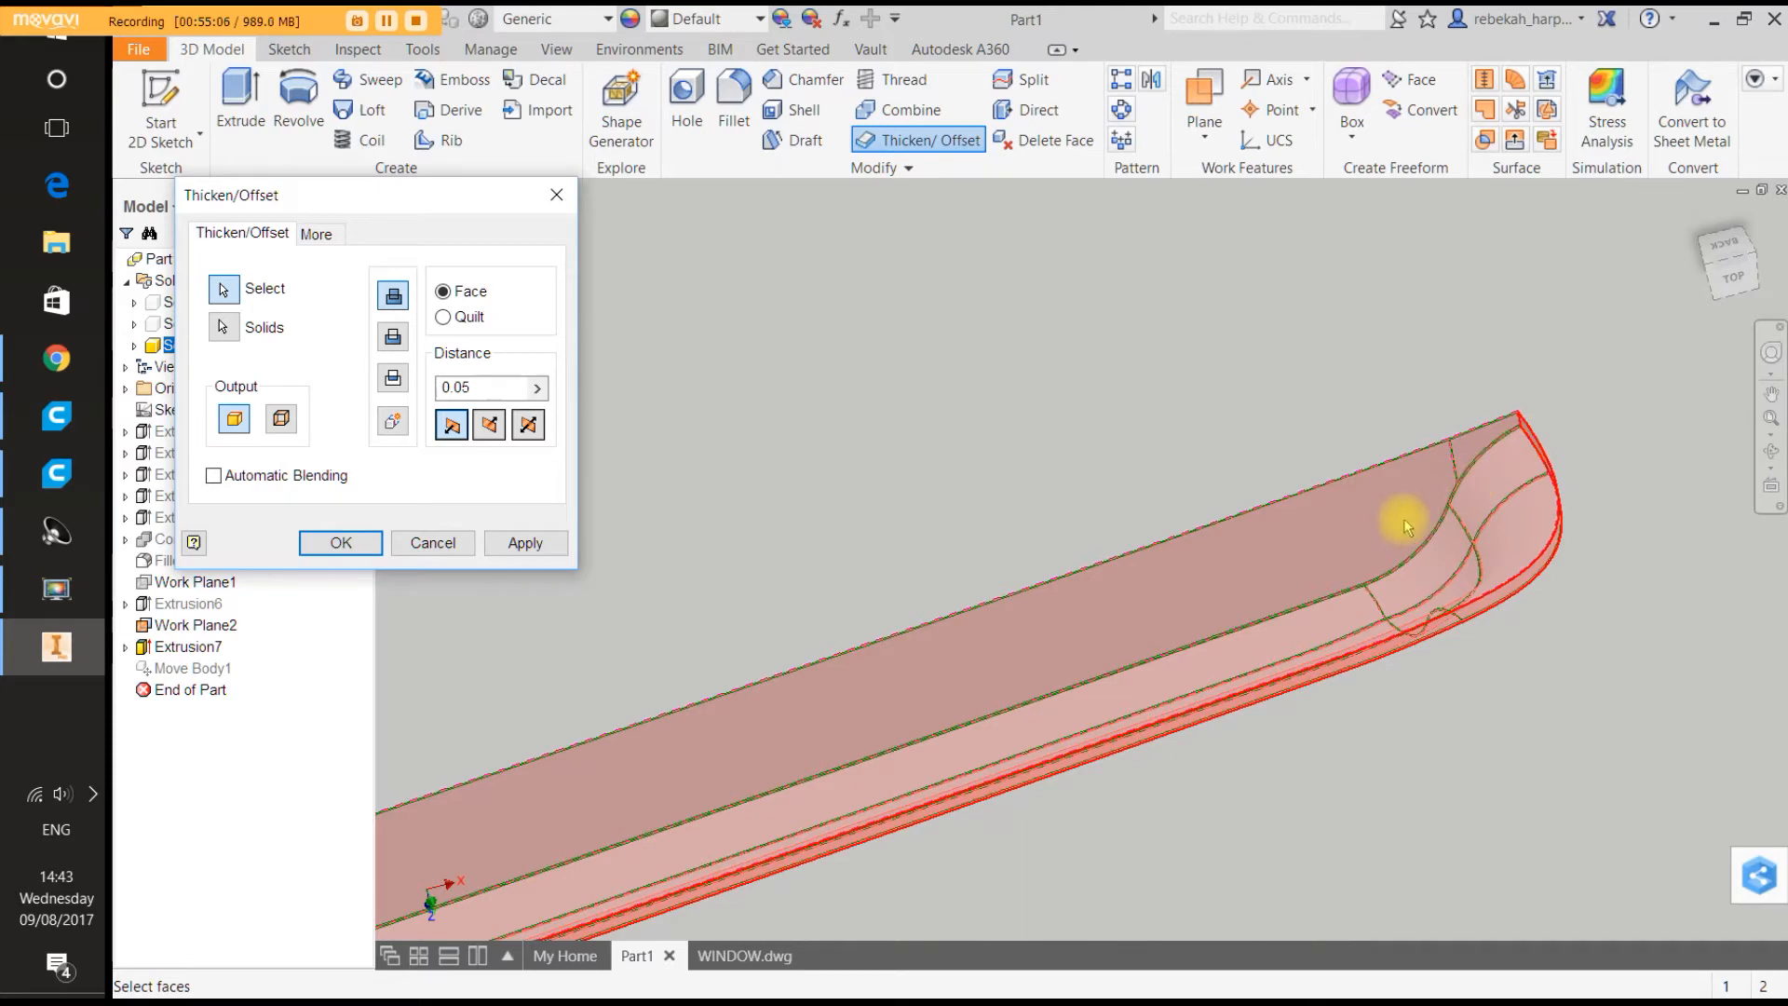
pyautogui.scroll(5, 1289, 514)
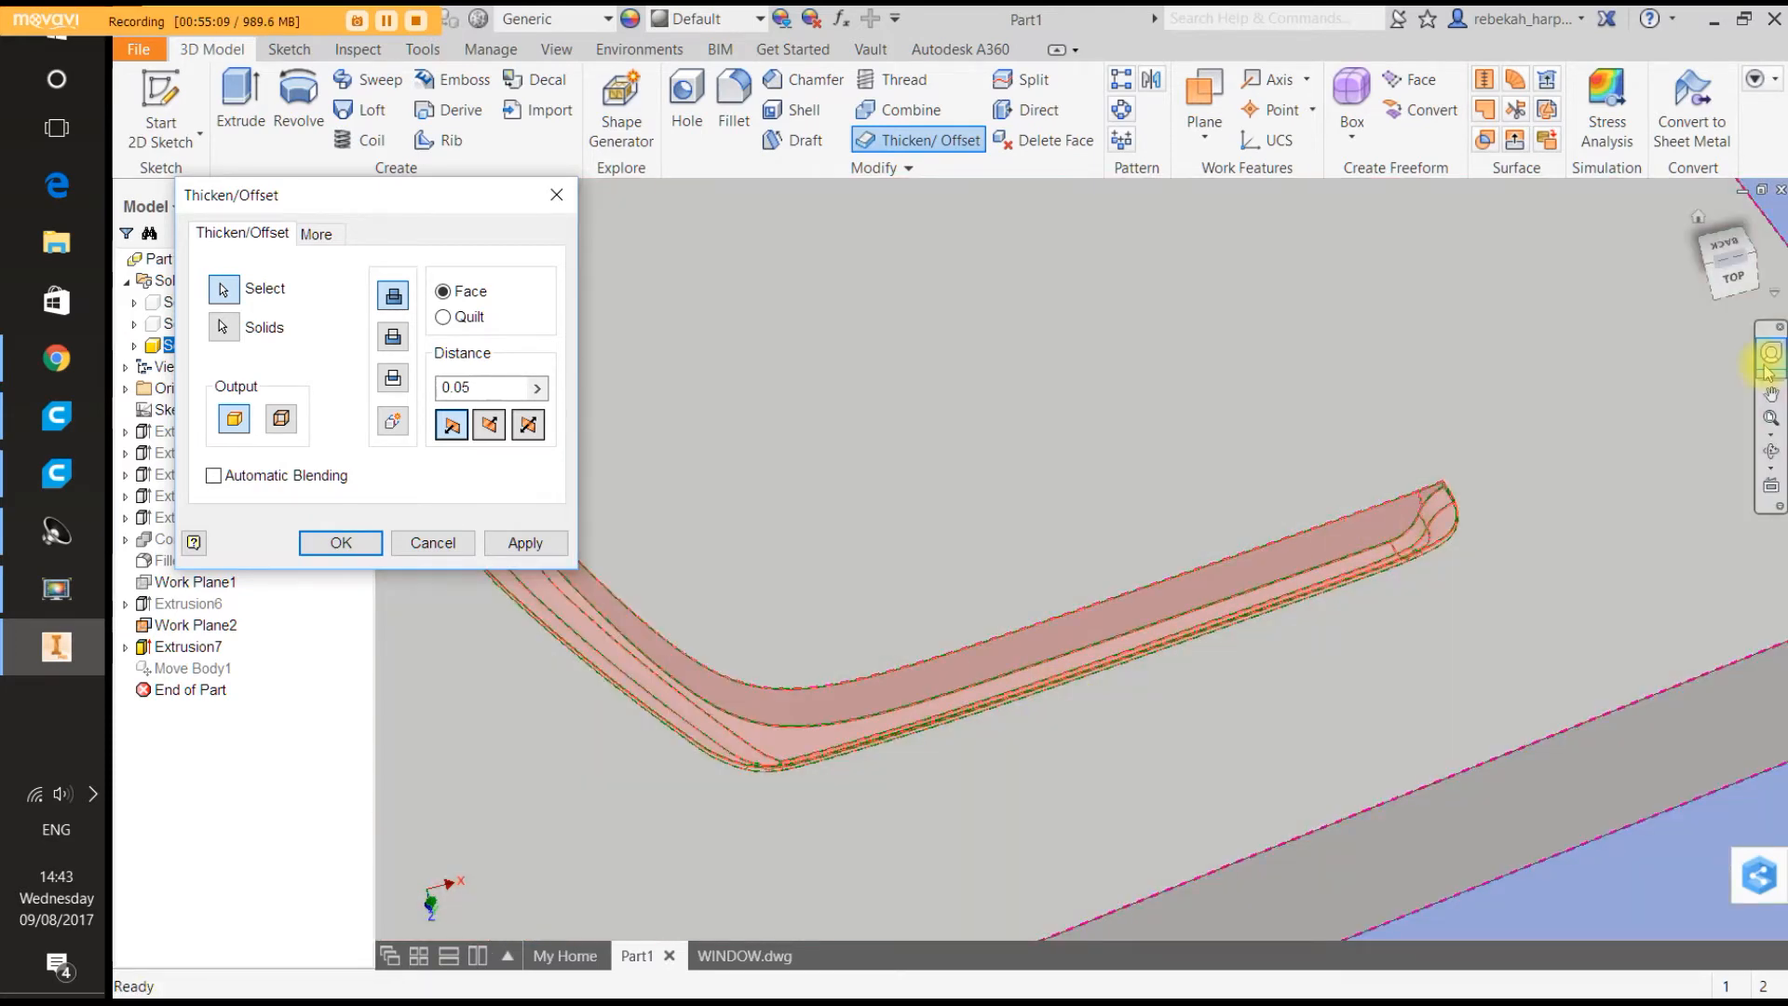
pyautogui.click(1770, 356)
pyautogui.moveTo(1584, 373)
pyautogui.mouseDown()
pyautogui.moveTo(1547, 481)
pyautogui.moveTo(1574, 363)
pyautogui.mouseUp()
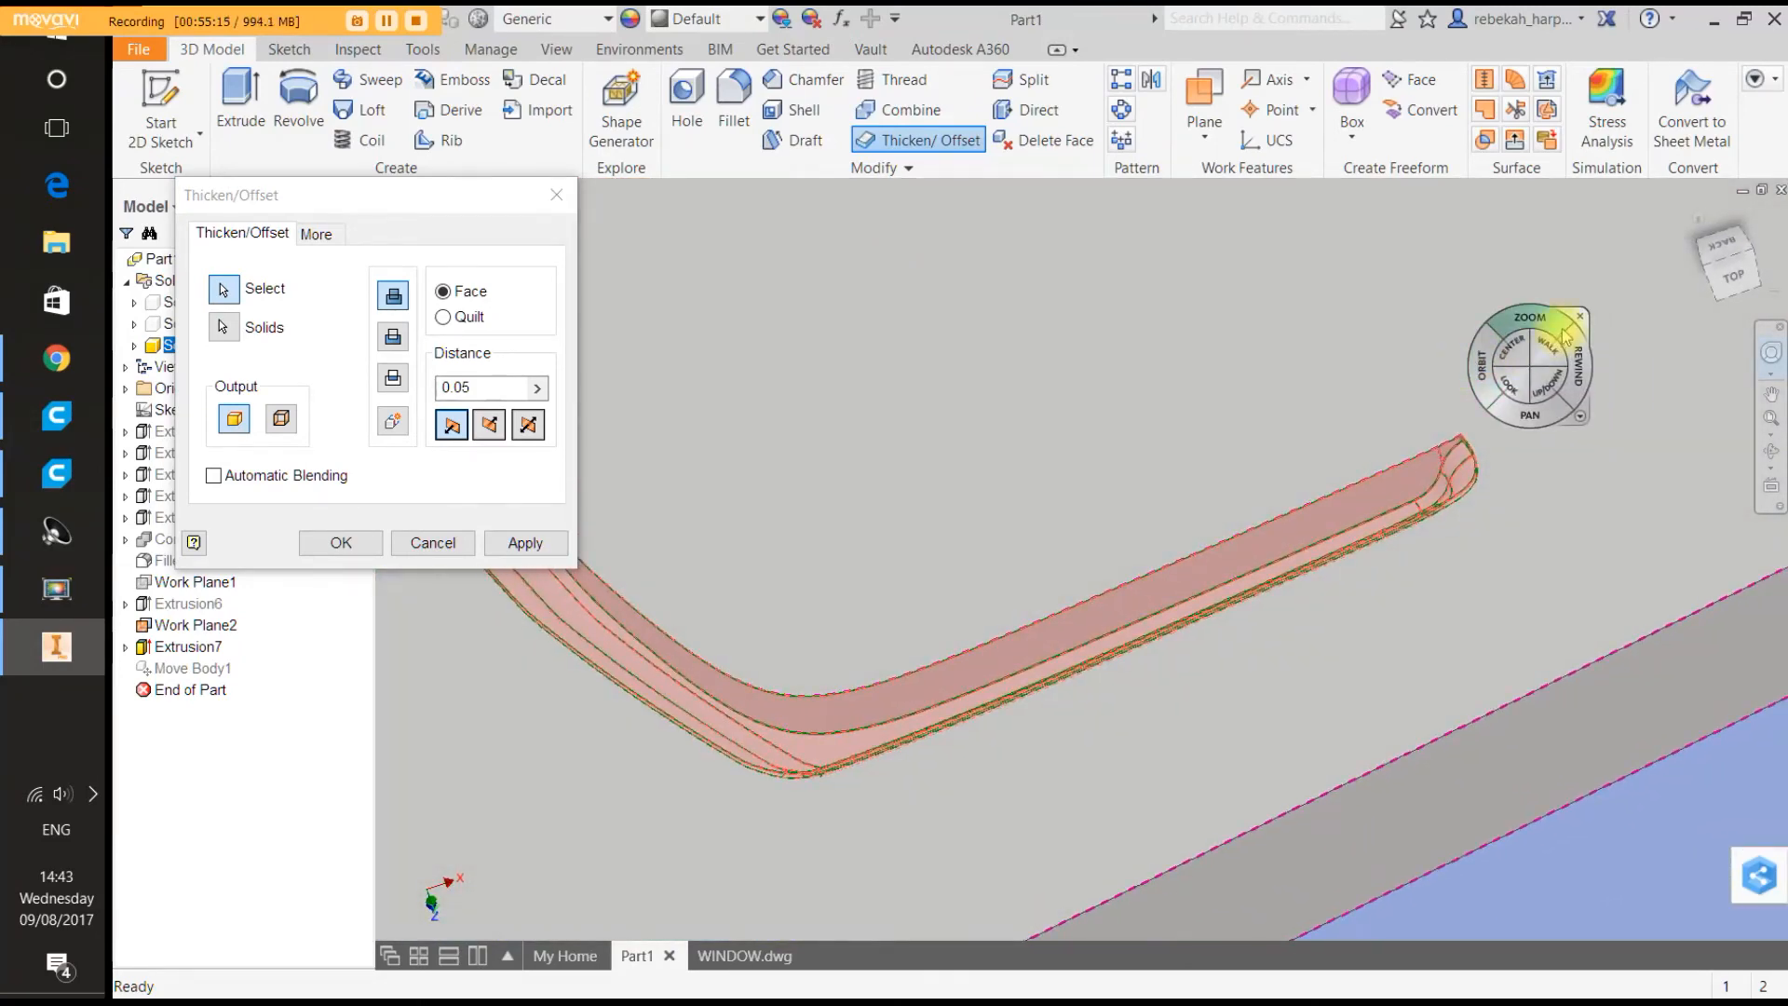
pyautogui.click(1586, 323)
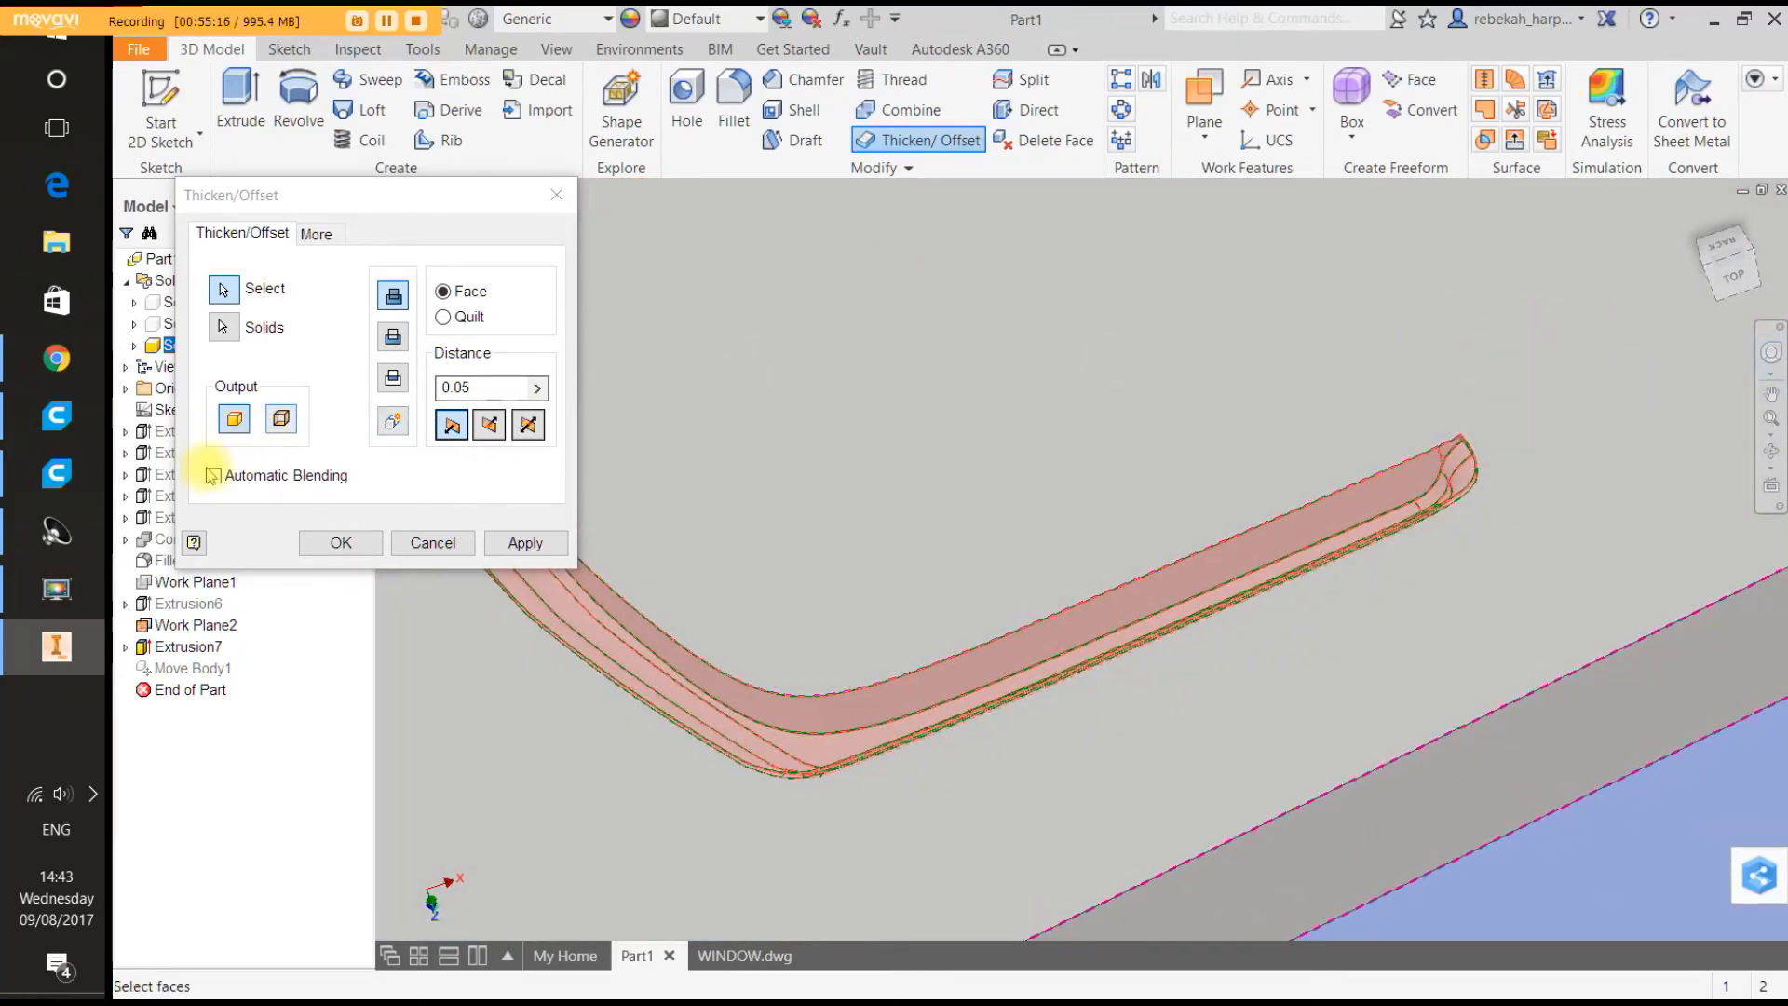
# Set the offset distance to 0.5, try to thicken all selected recess faces together, and dismiss the resulting feature dialog.
pyautogui.click(536, 394)
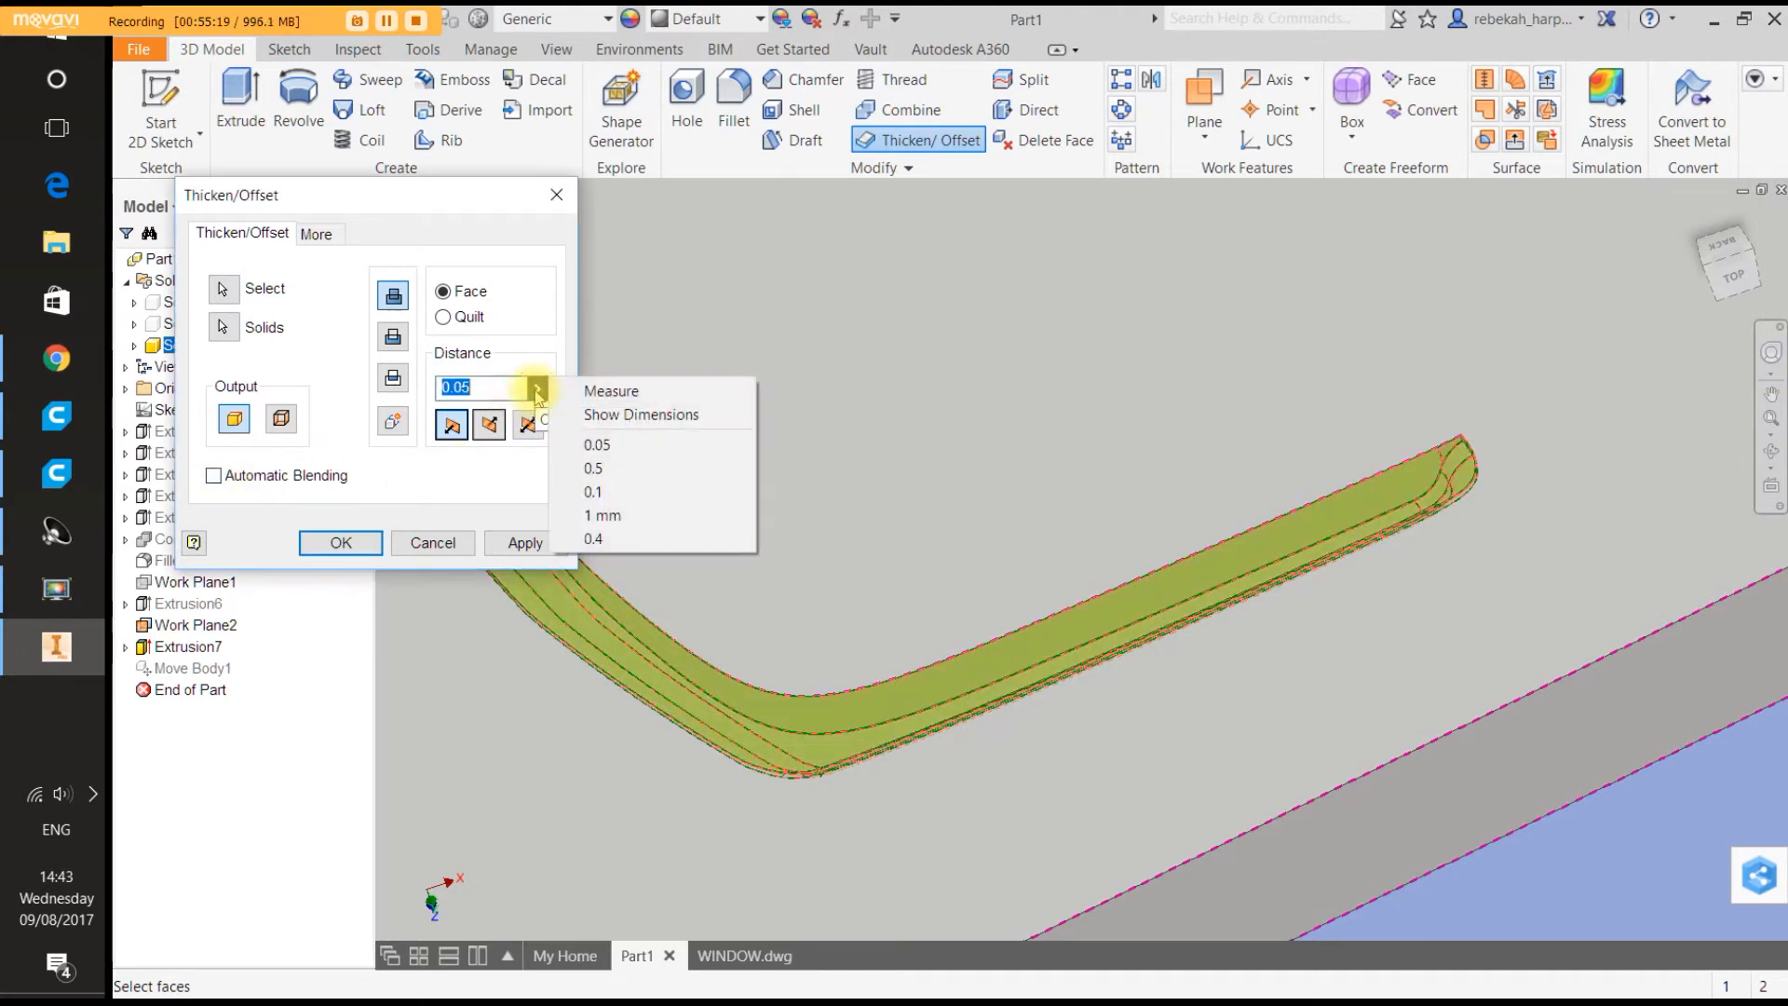
pyautogui.click(600, 462)
pyautogui.click(525, 548)
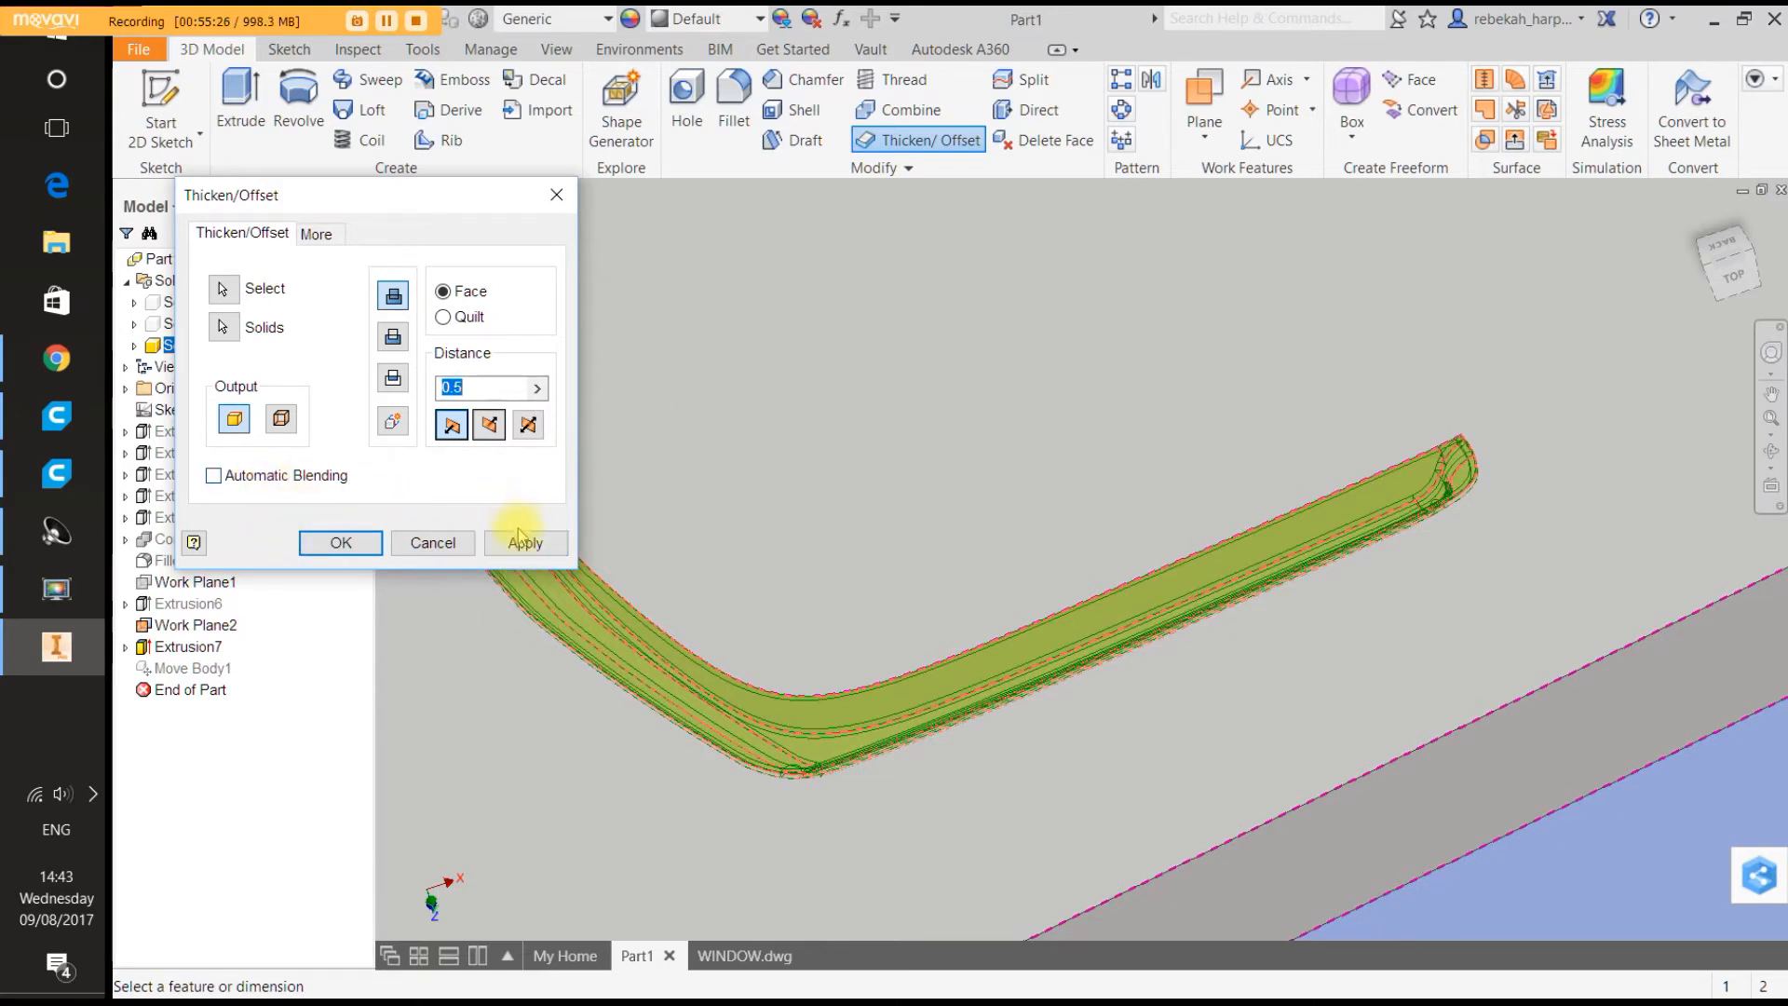
pyautogui.click(519, 538)
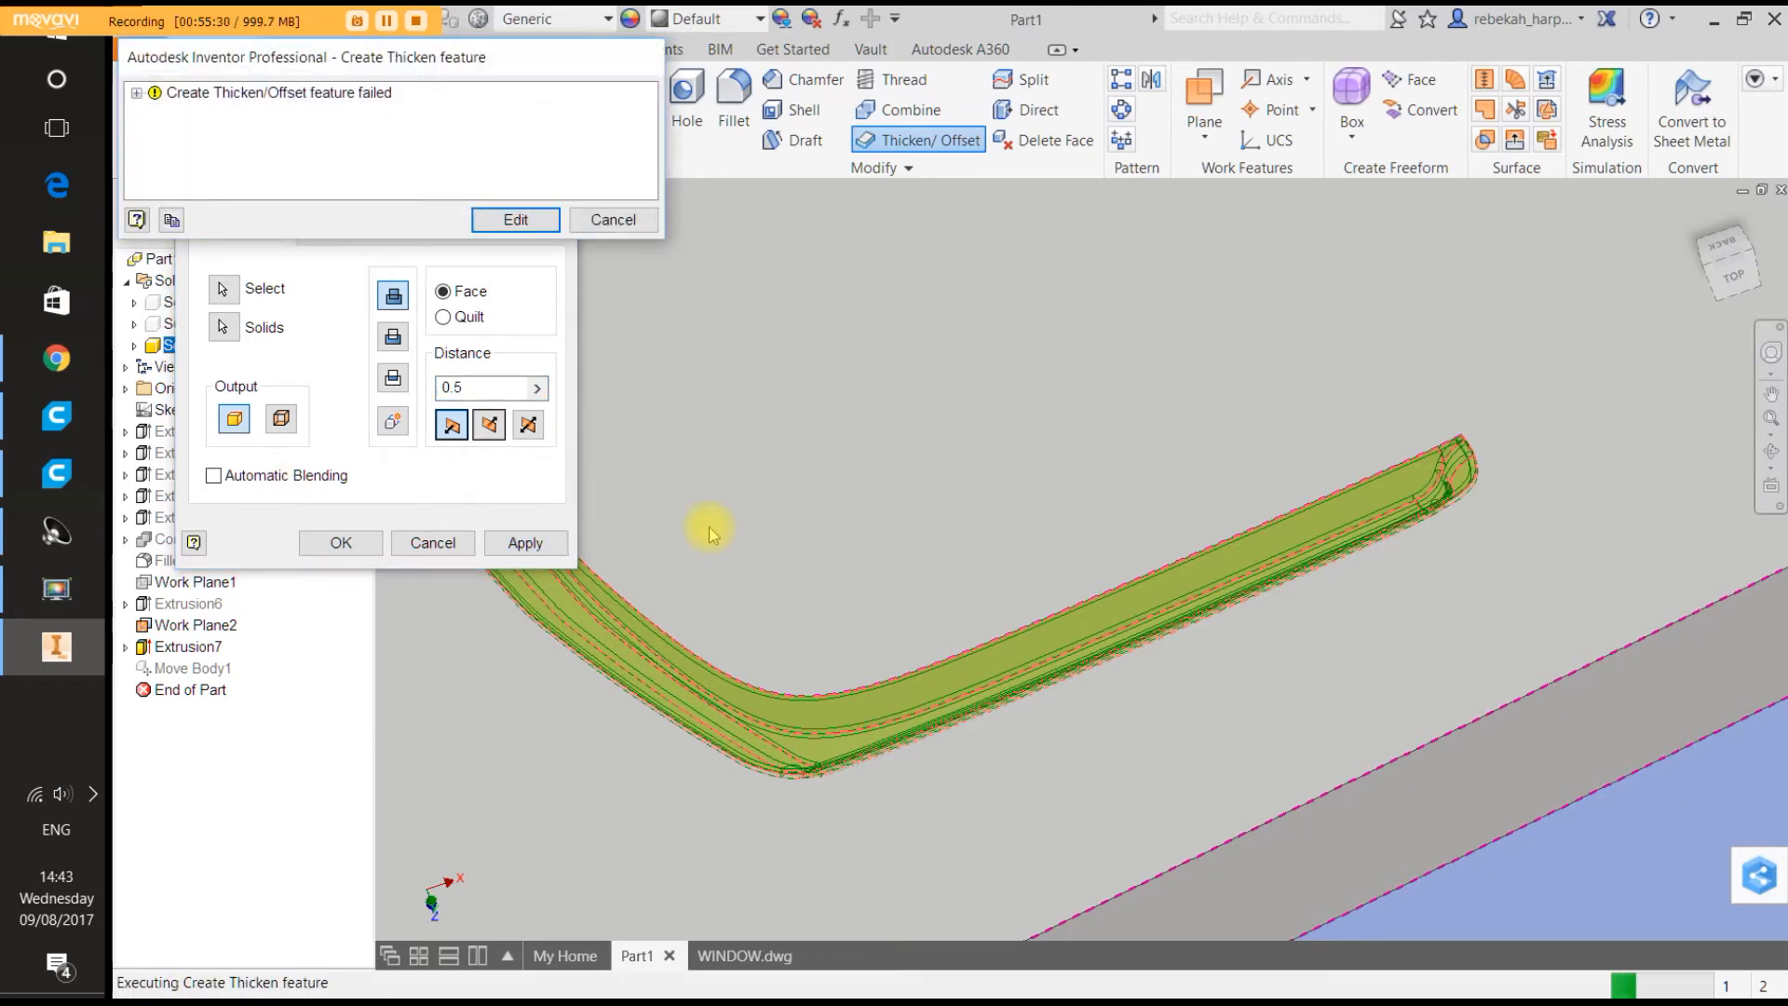
pyautogui.click(614, 222)
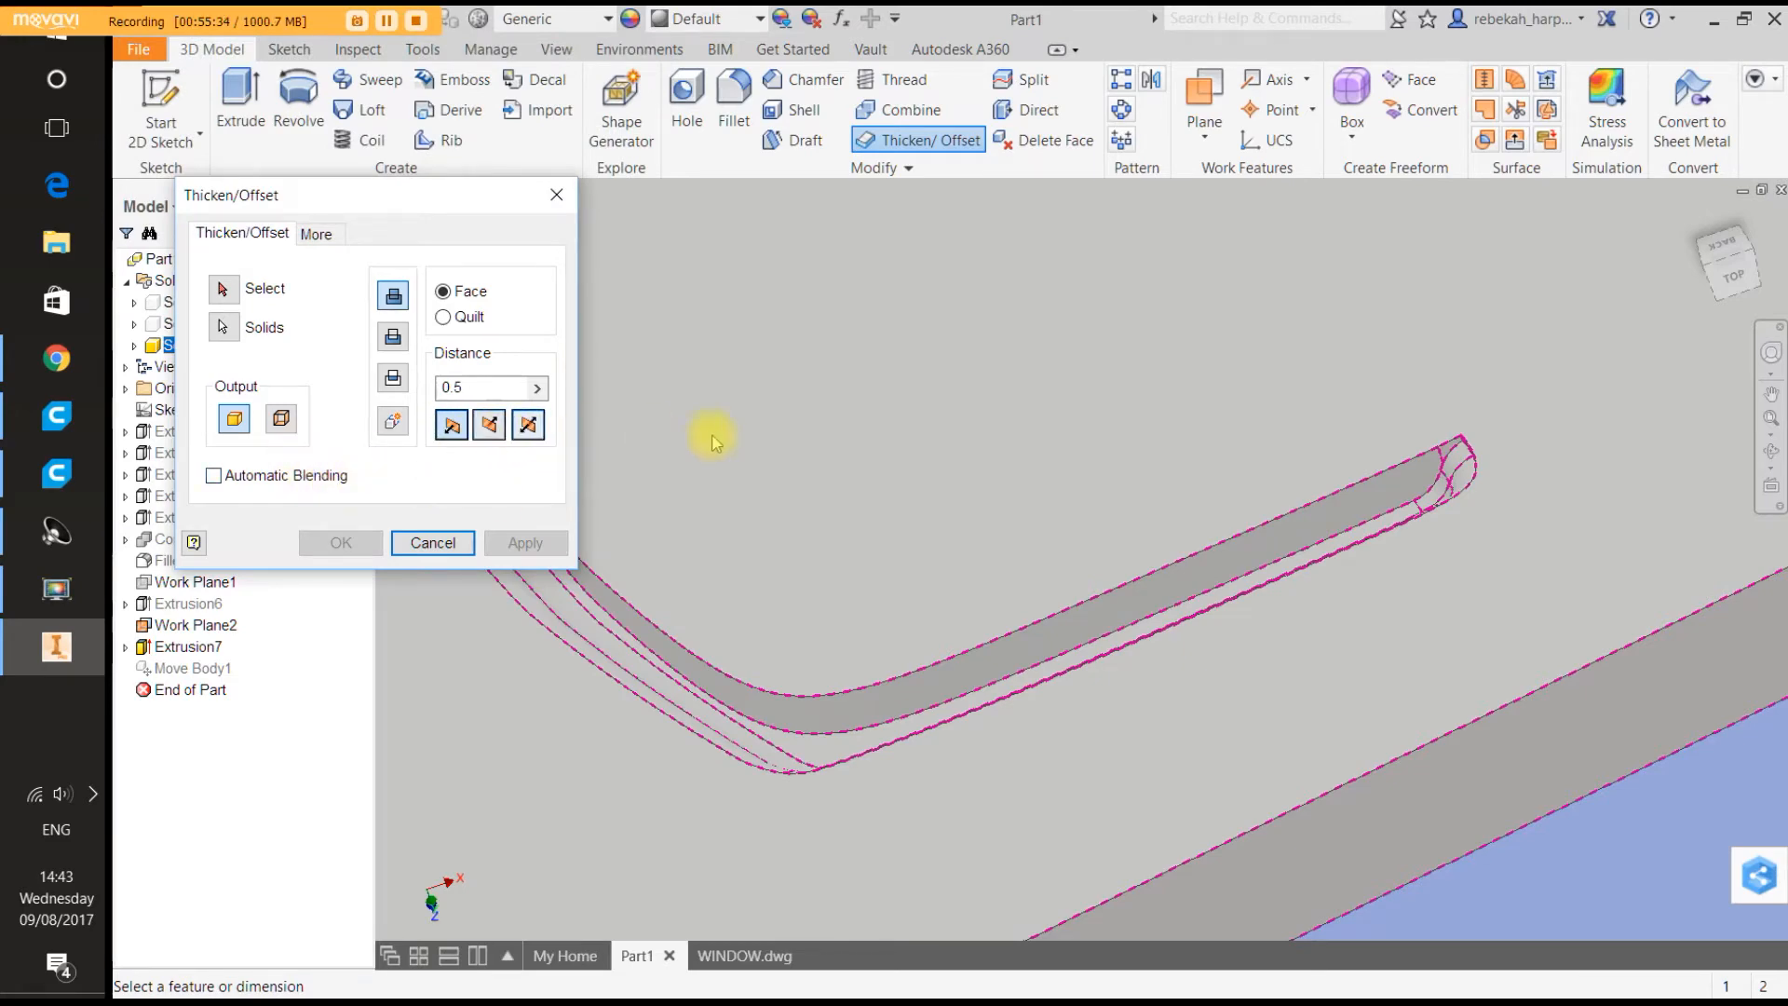
# Thicken the recess's inner side wall and the small face at the short leg's end by 0.5 as separate features.
pyautogui.scroll(-3, 786, 431)
pyautogui.scroll(2, 668, 479)
pyautogui.scroll(3, 668, 480)
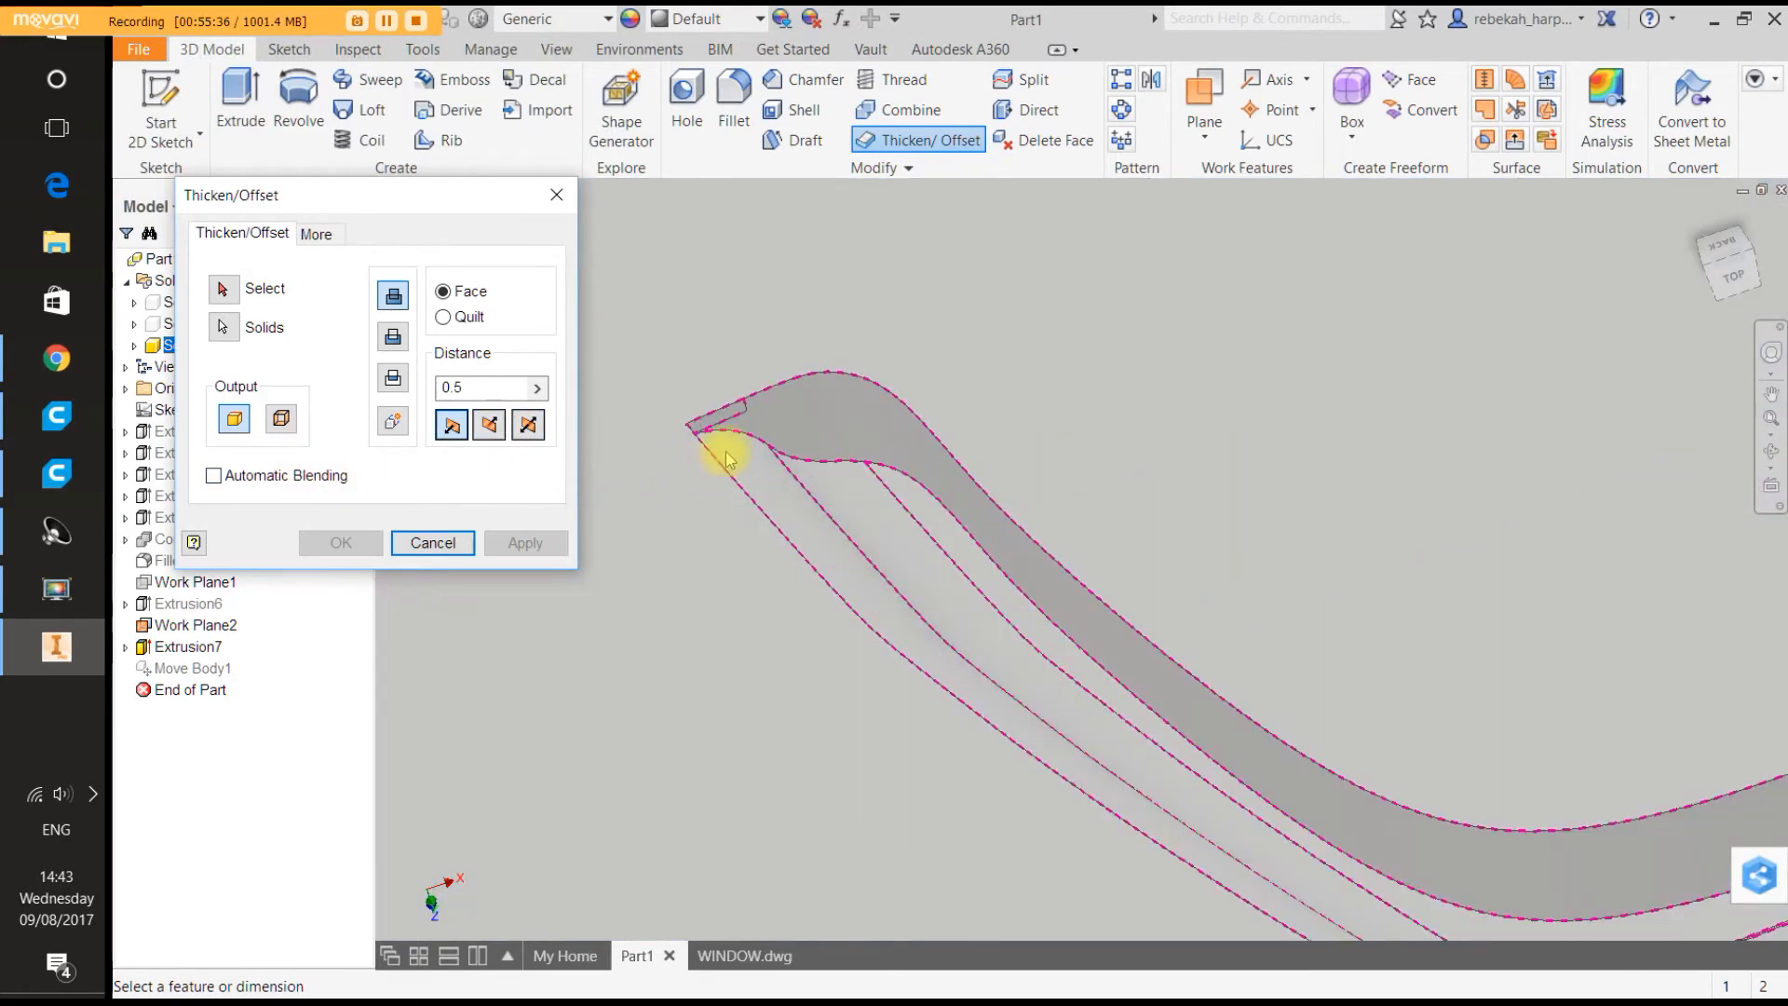
pyautogui.click(862, 431)
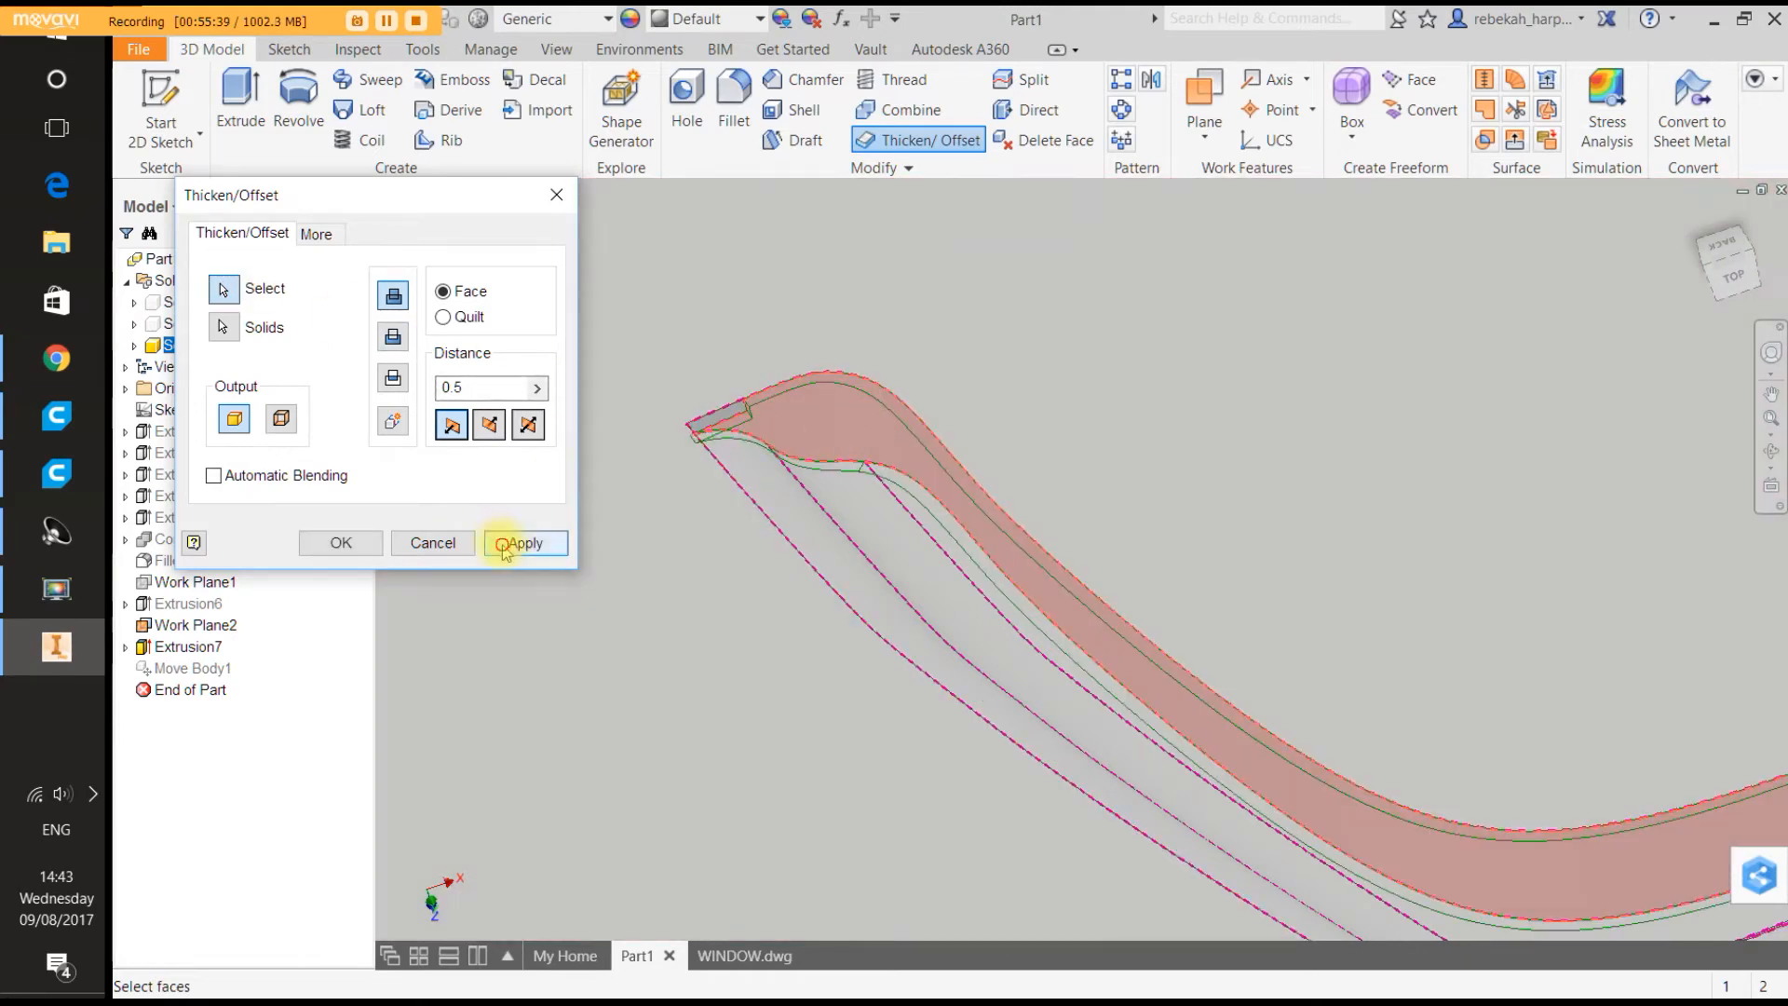
pyautogui.click(504, 544)
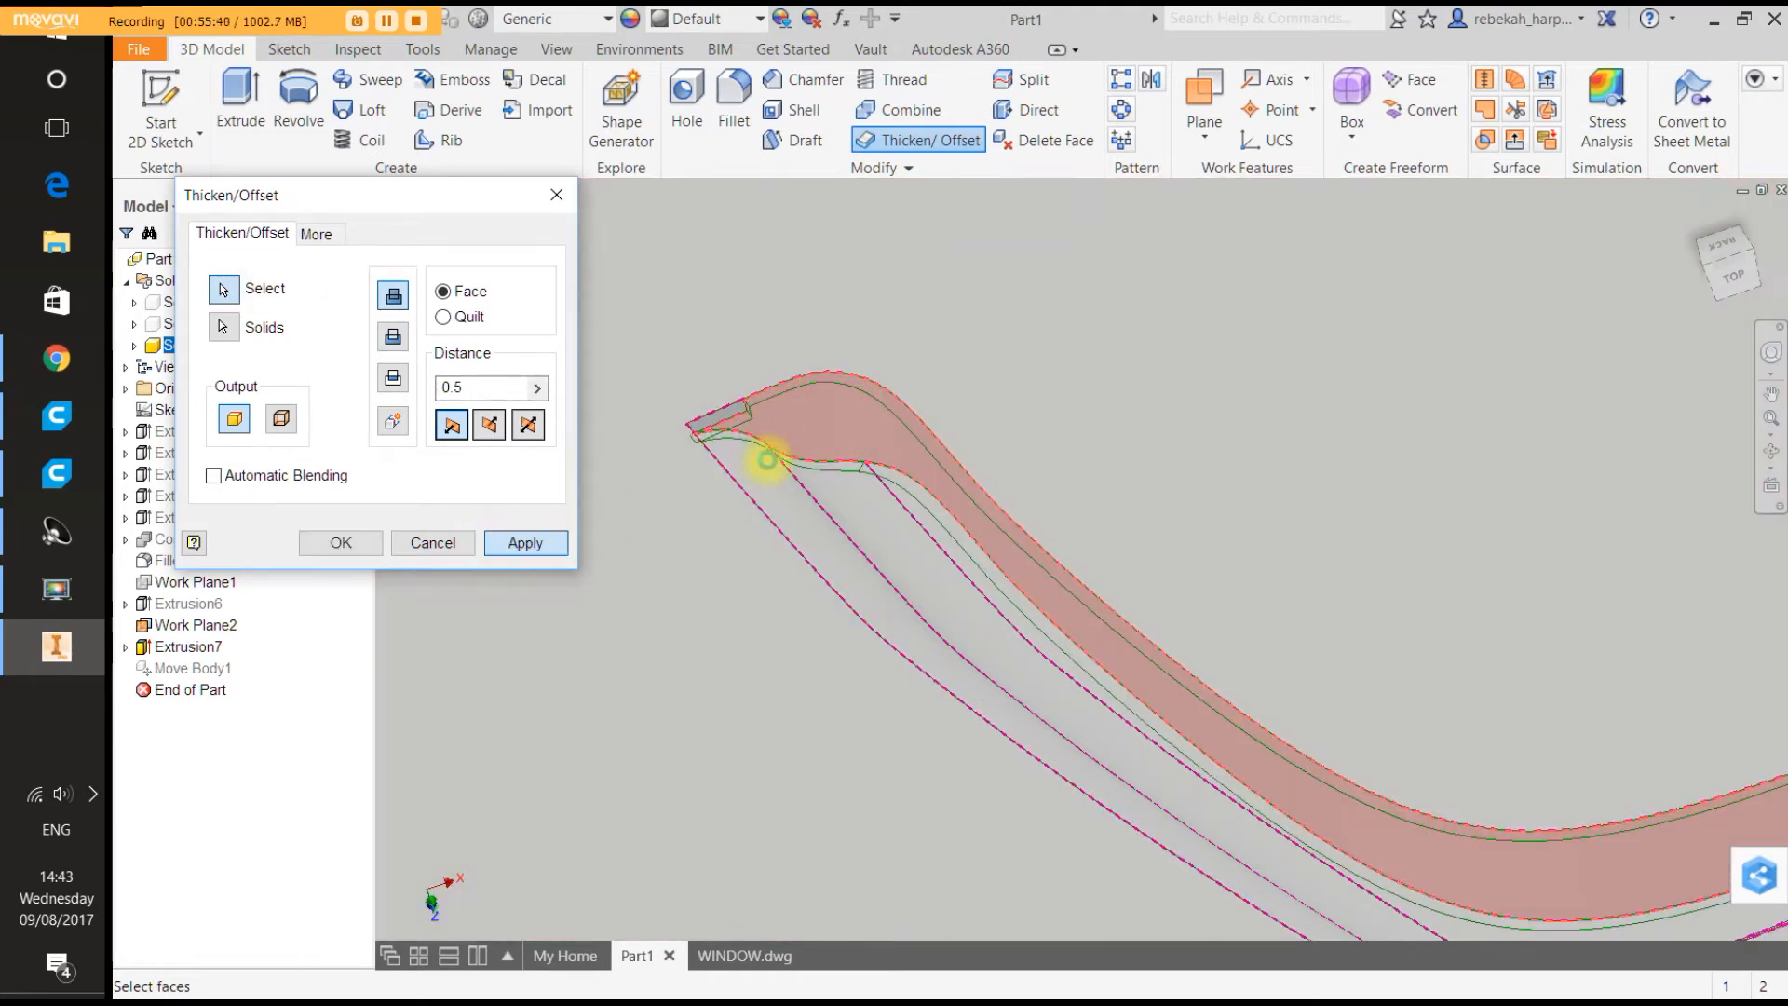
pyautogui.click(717, 415)
pyautogui.click(535, 543)
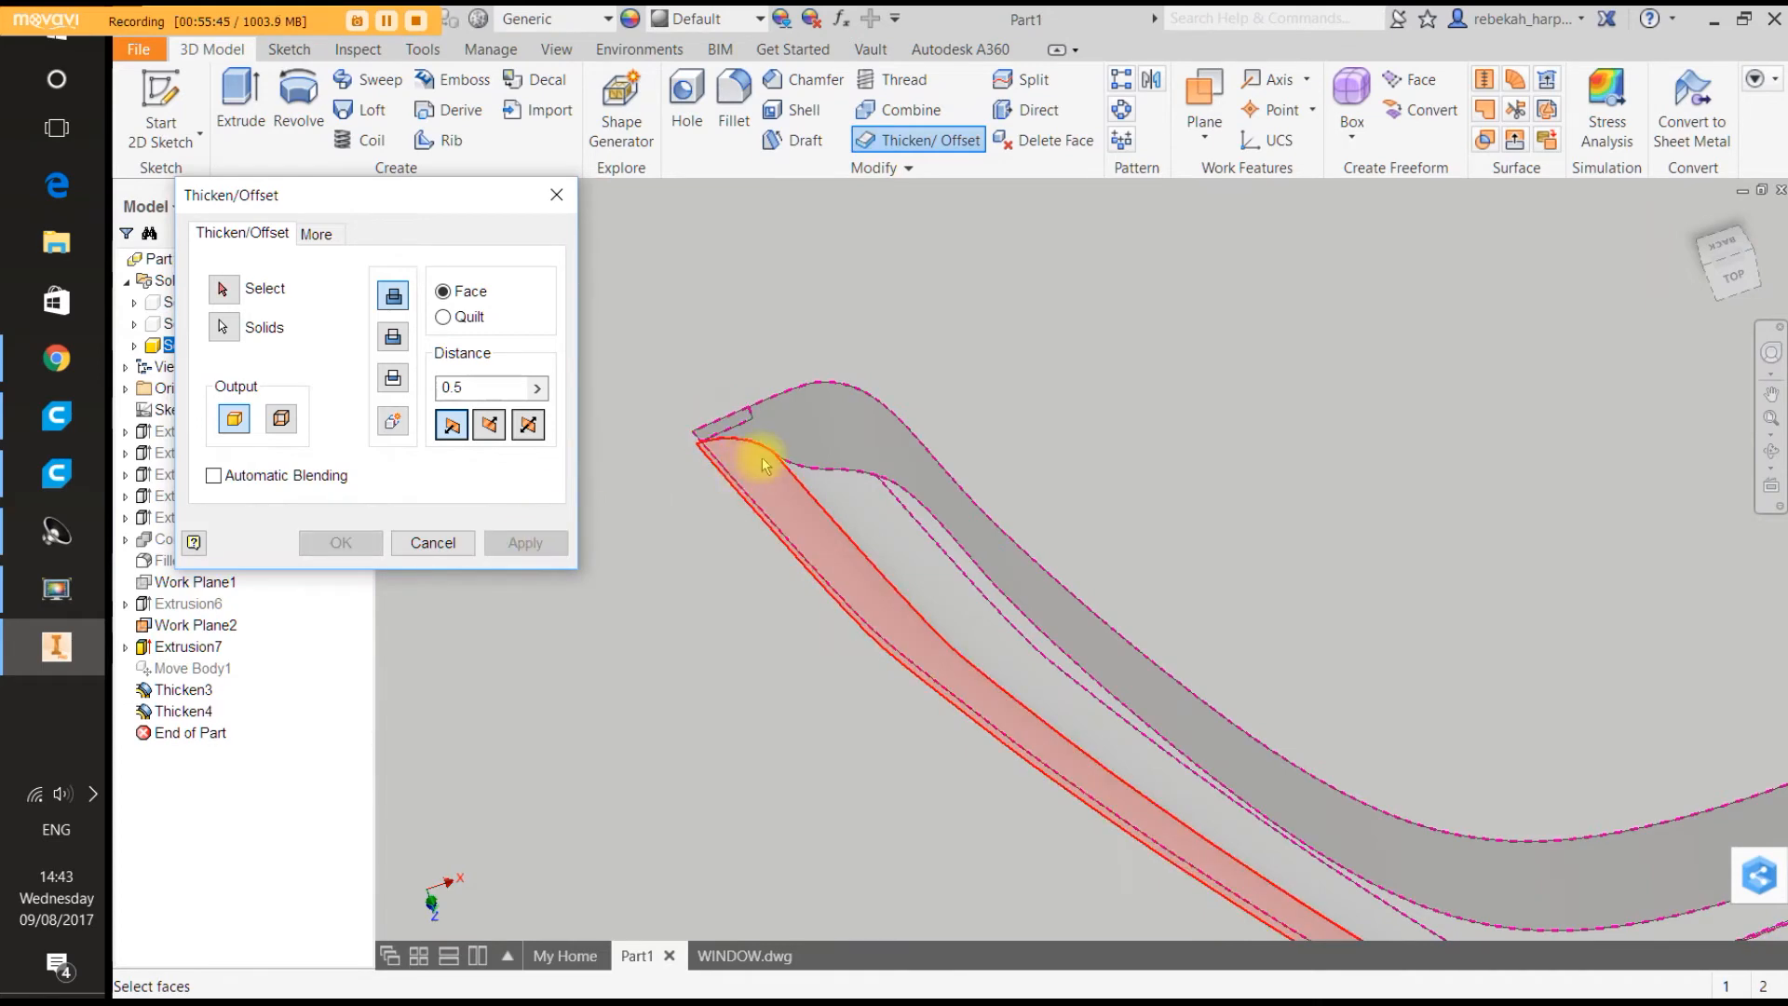
# Thicken the small inner wall face at the far end of the recess's long leg by 0.5.
pyautogui.scroll(-3, 730, 447)
pyautogui.scroll(5, 1516, 387)
pyautogui.scroll(3, 1515, 387)
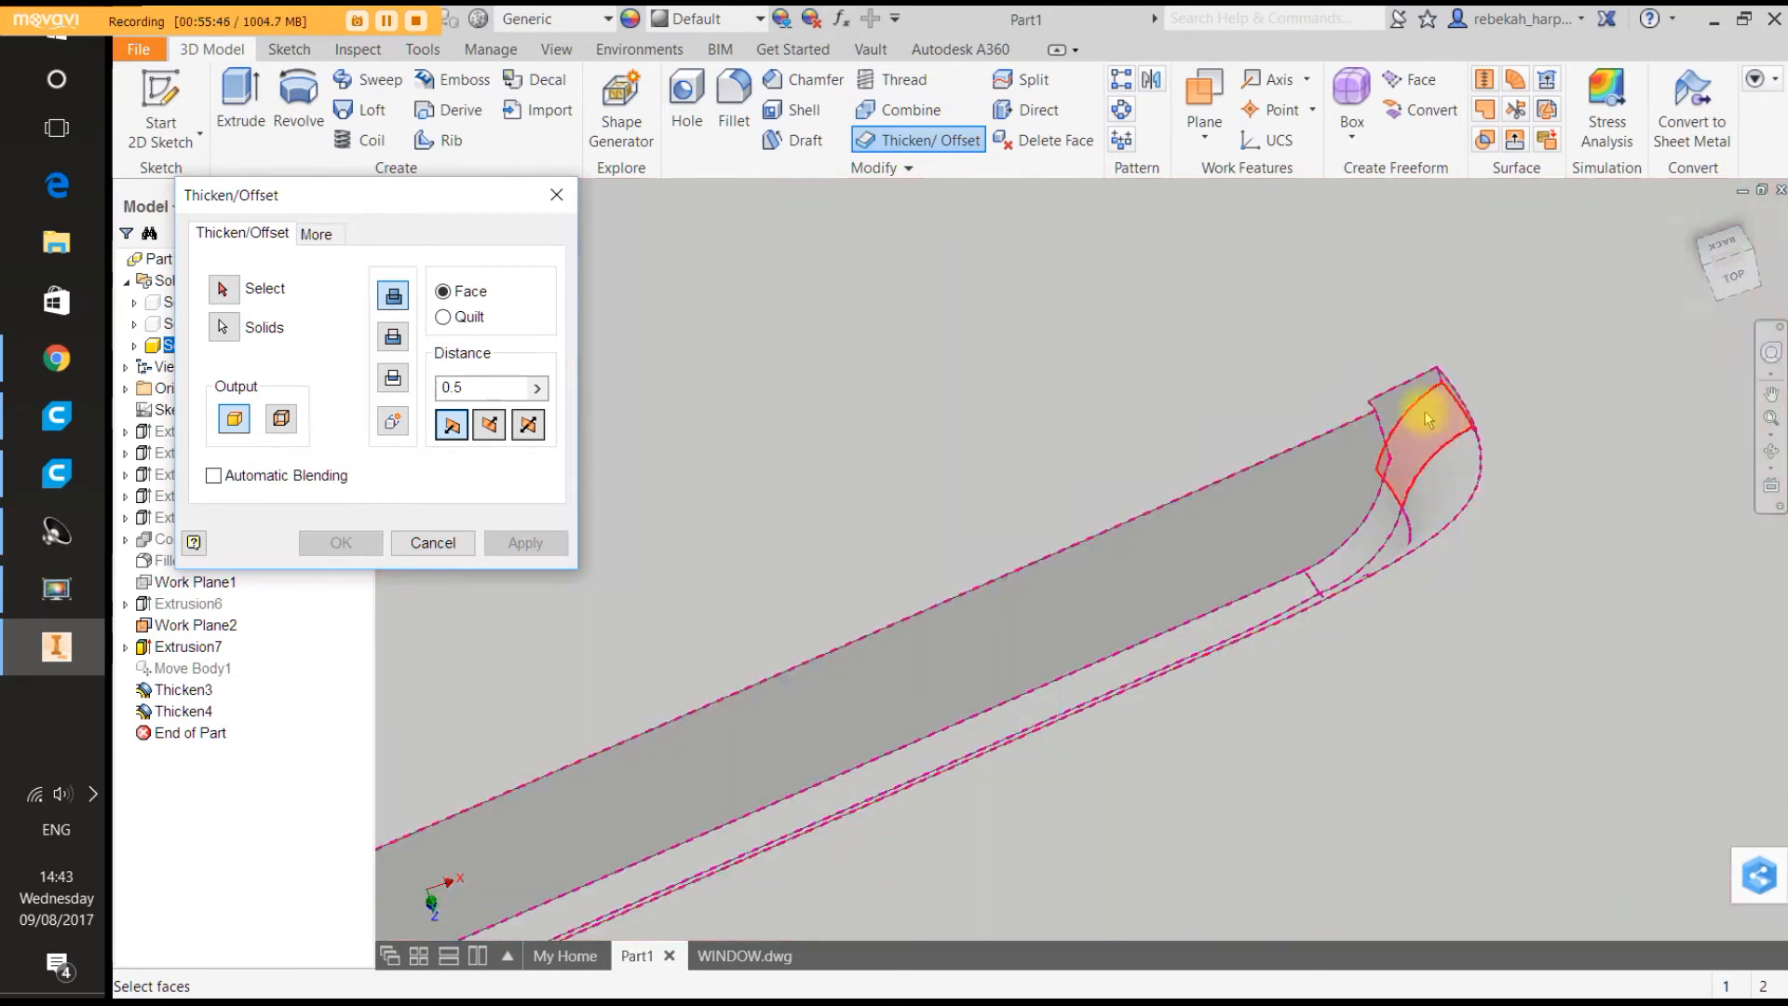
pyautogui.click(1405, 396)
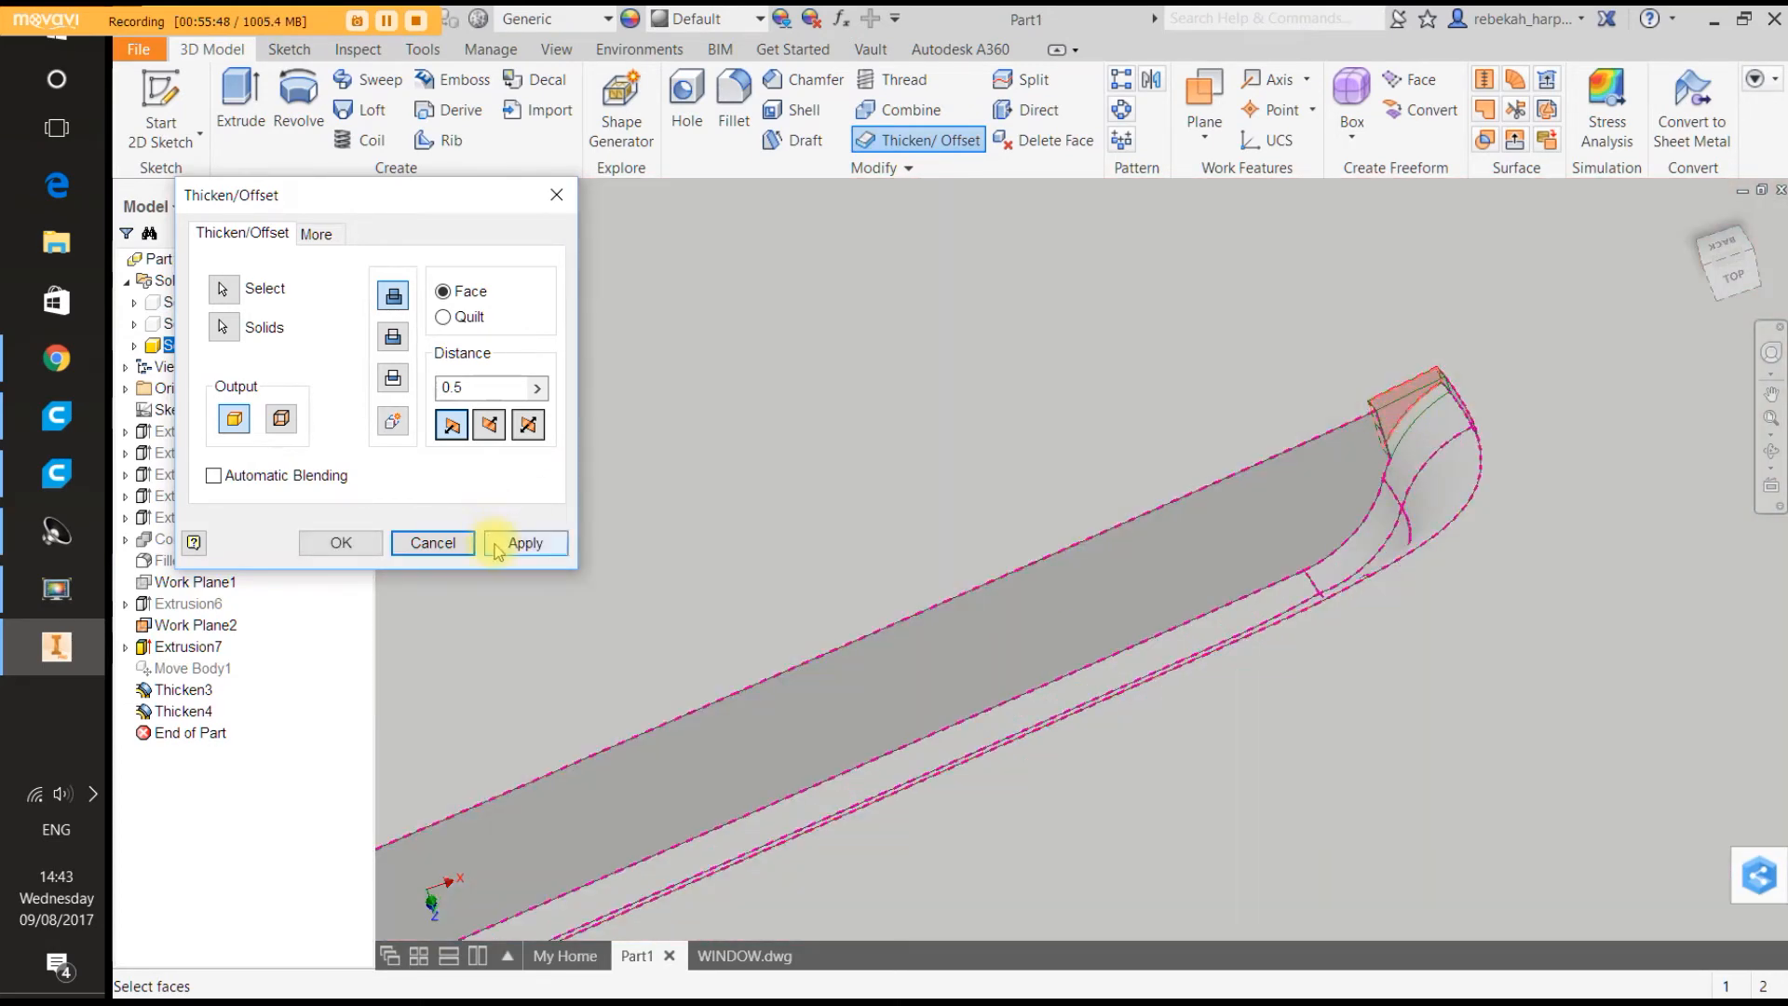
pyautogui.click(524, 543)
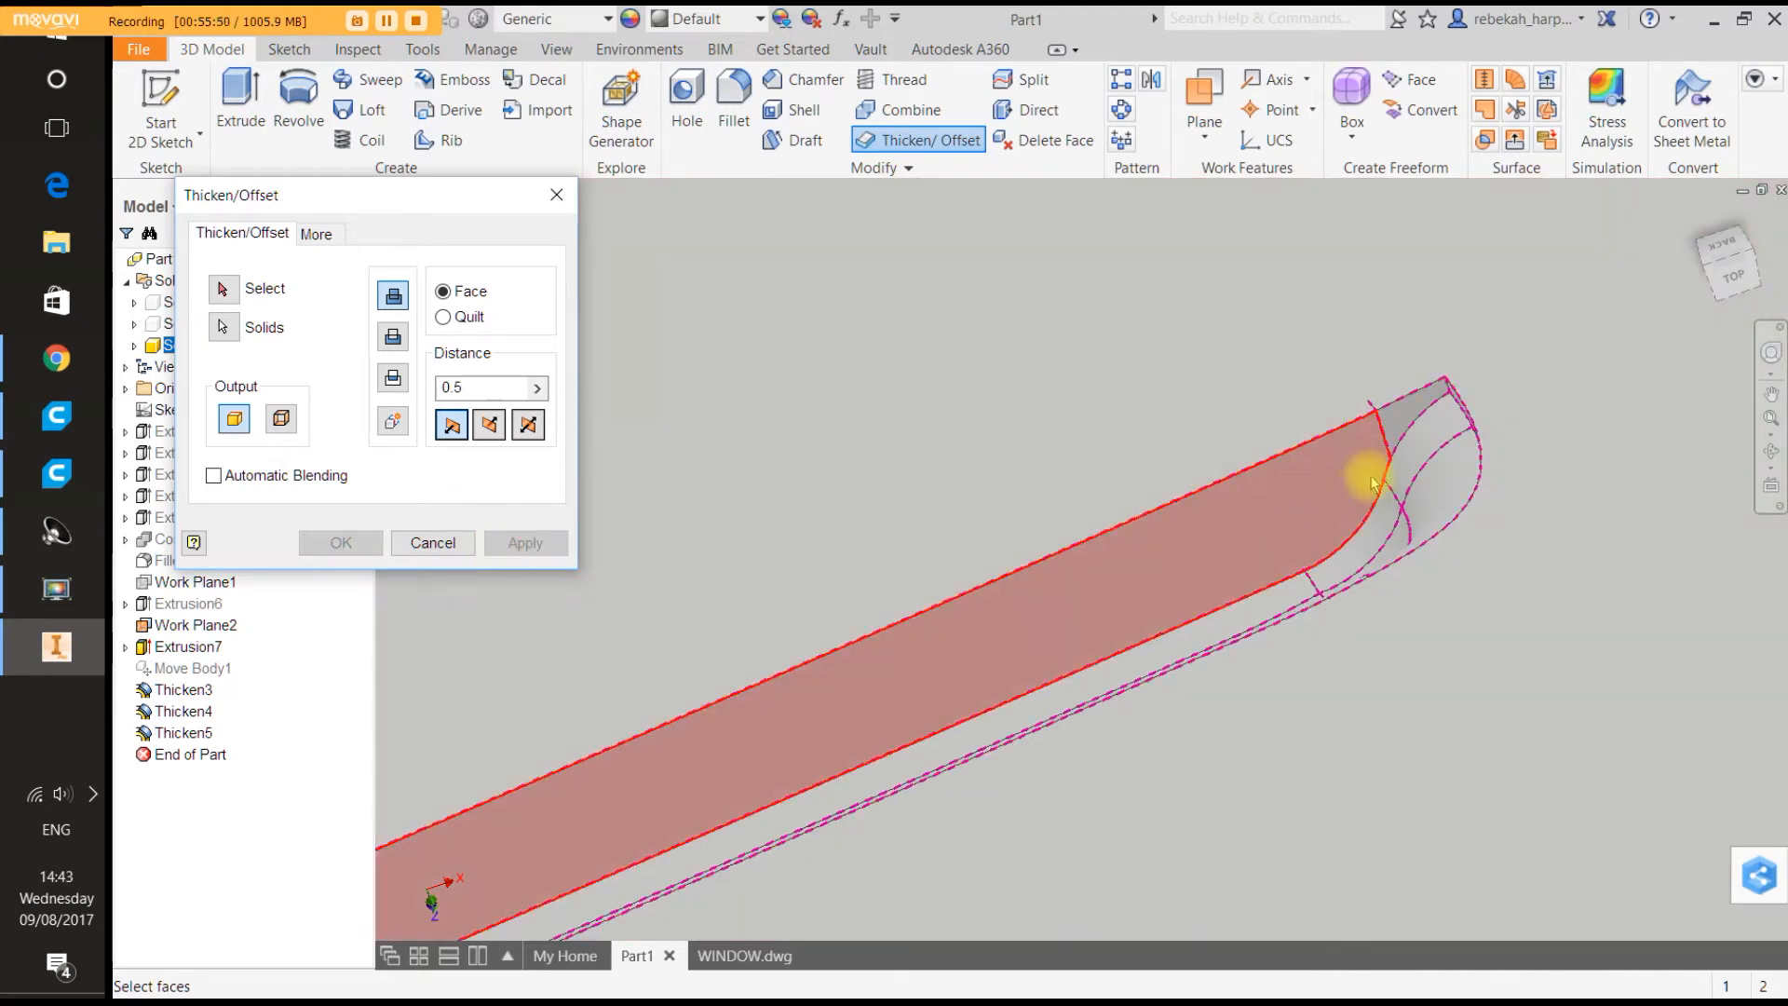
# Thicken the upper and lower inner curved faces at the long leg's end by 0.5, each as its own feature.
pyautogui.click(1422, 463)
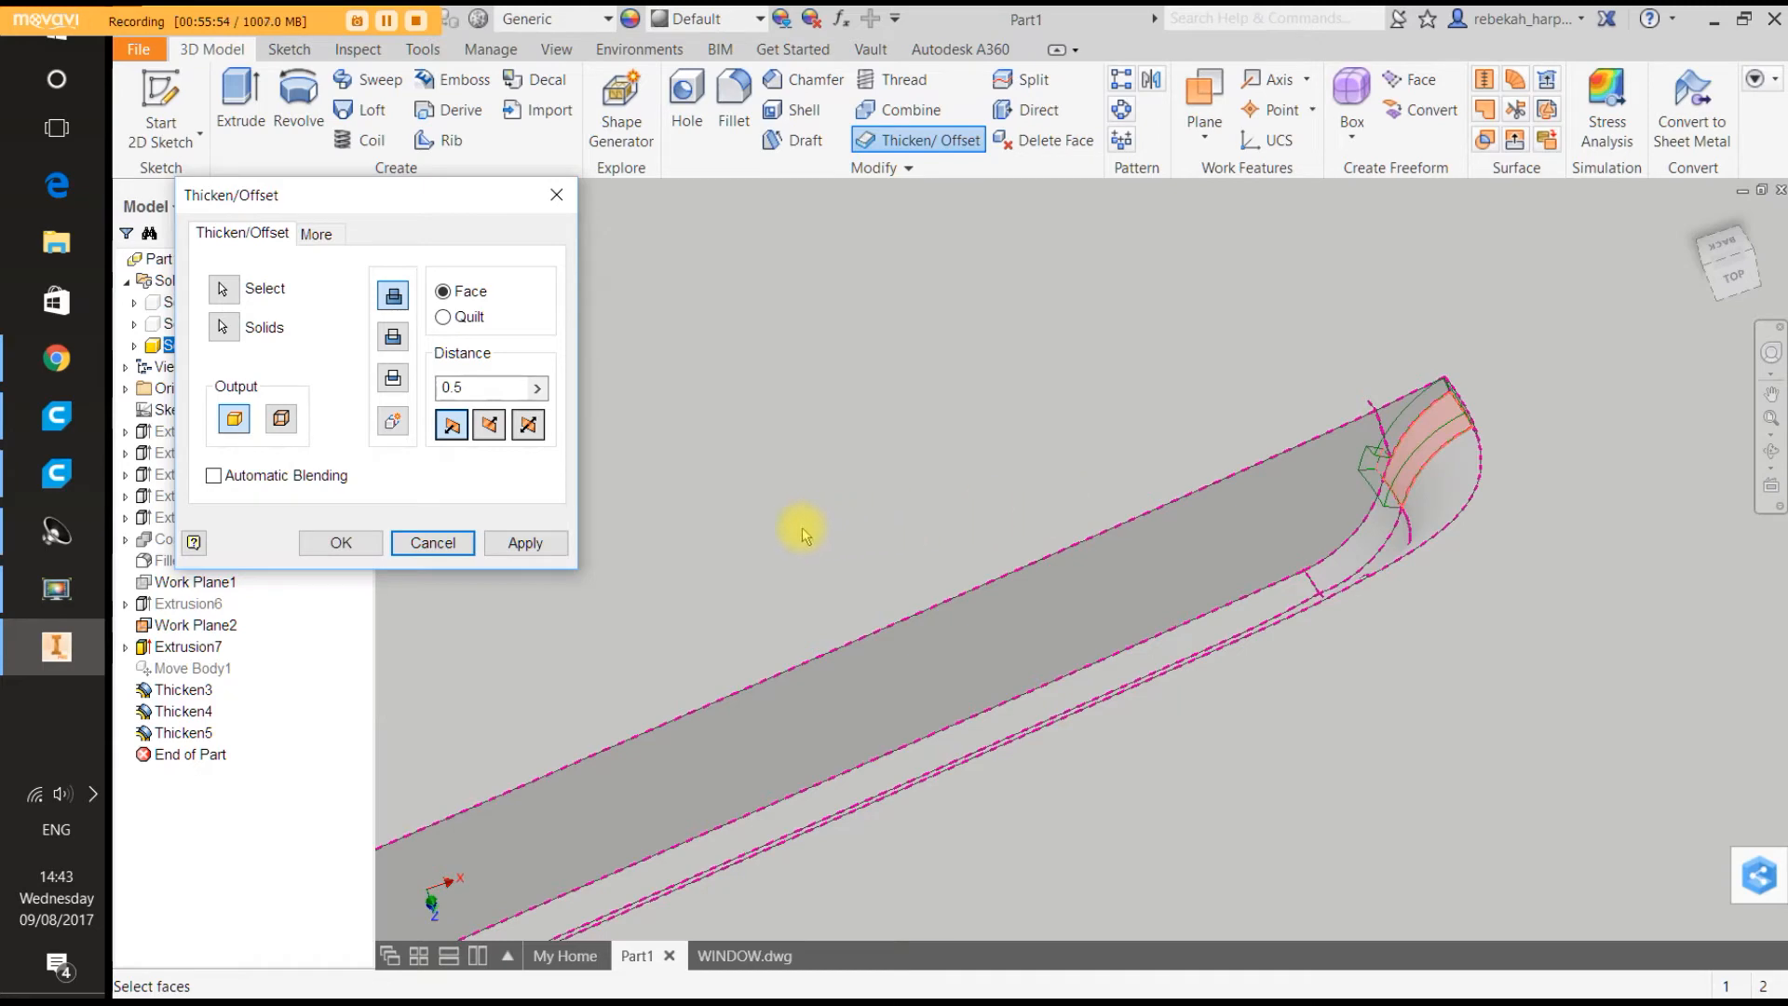
pyautogui.click(513, 543)
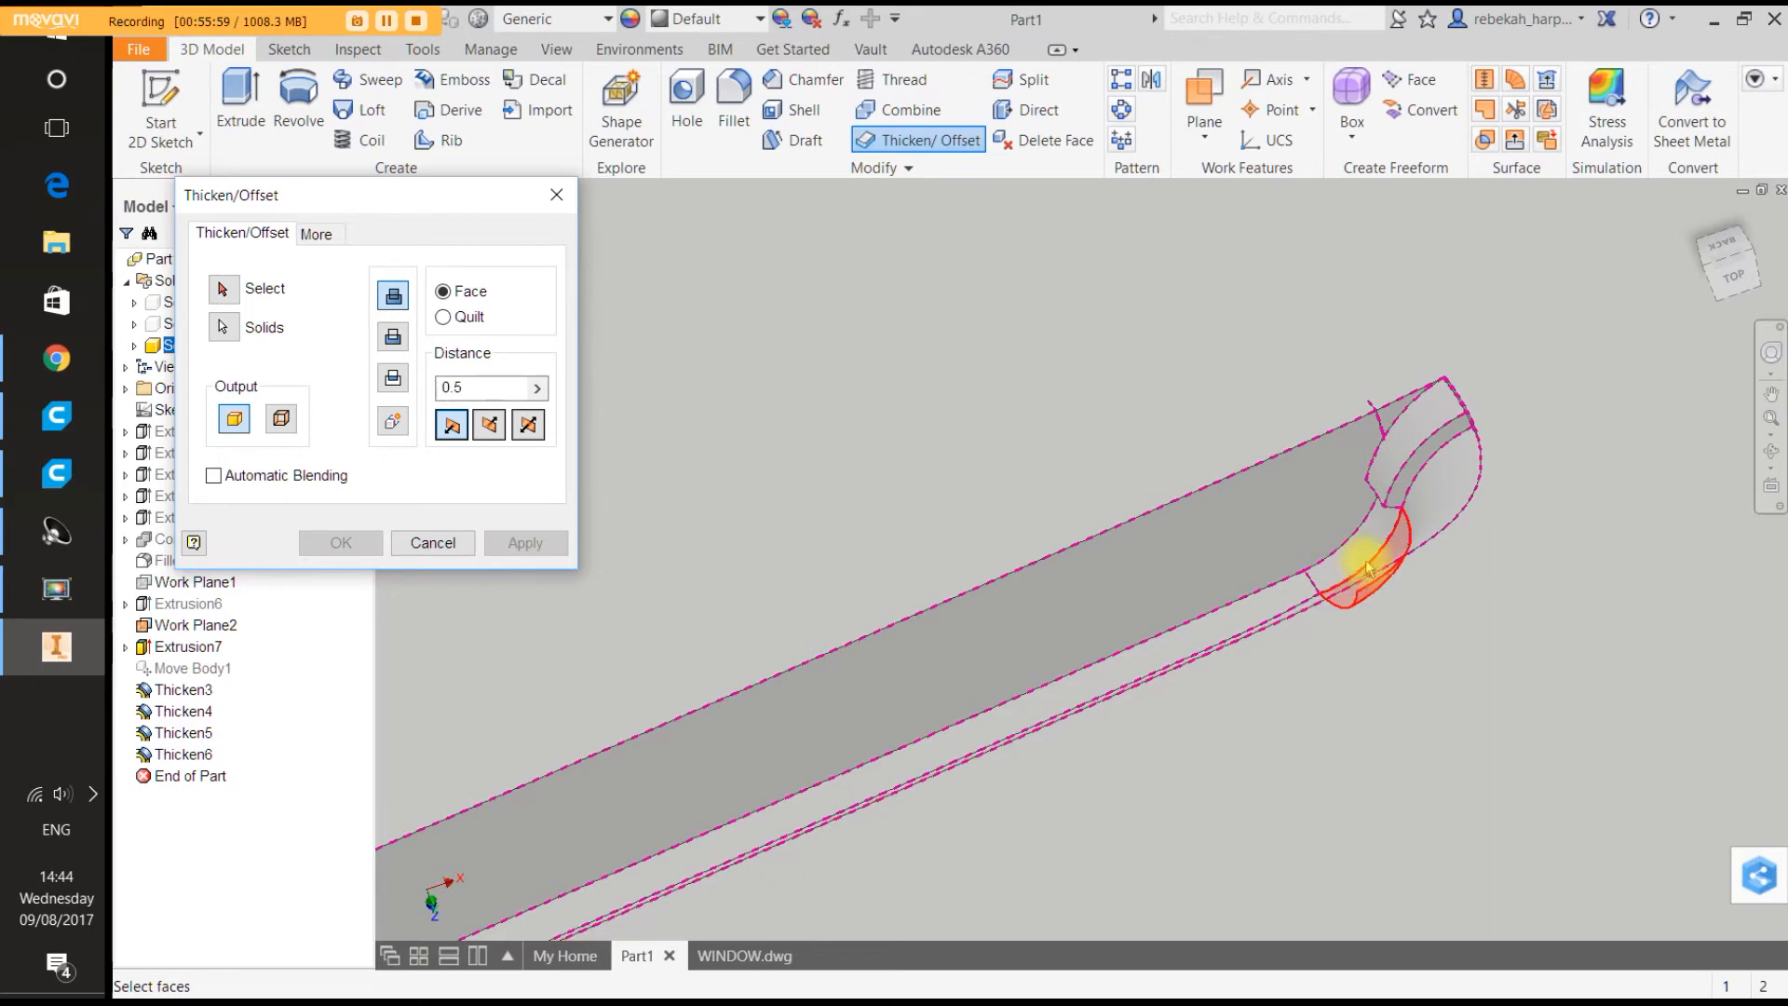
pyautogui.click(1367, 567)
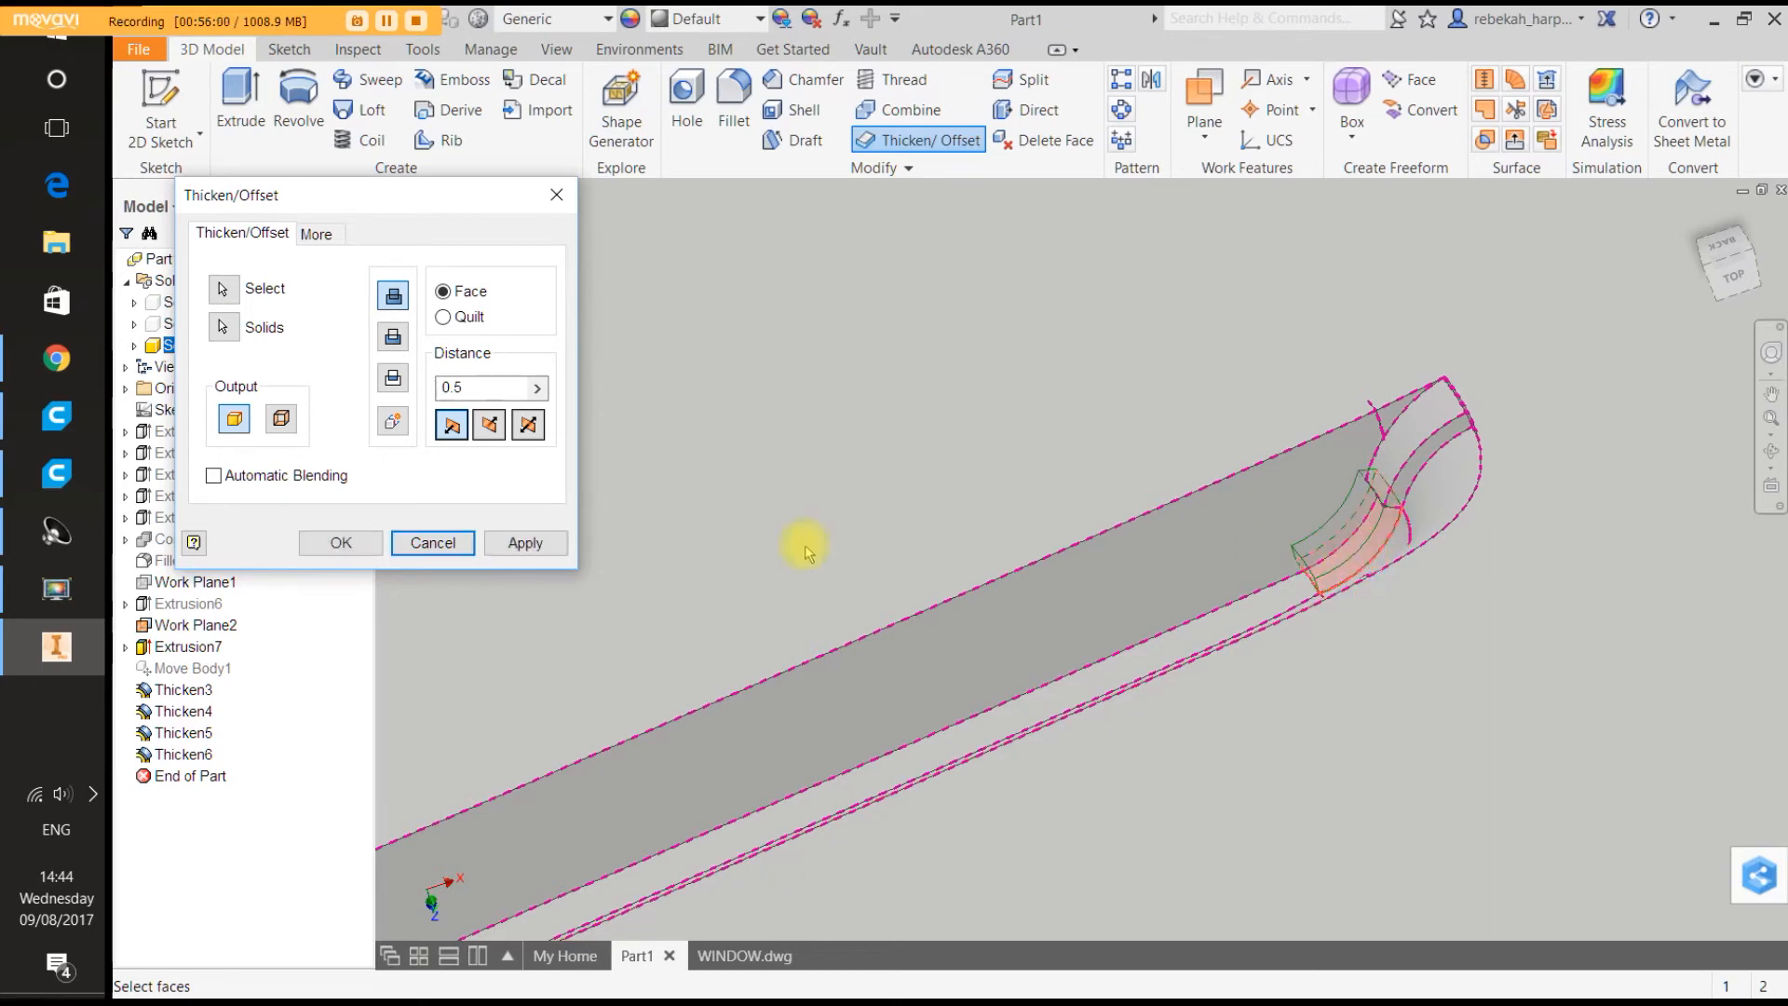
pyautogui.click(527, 543)
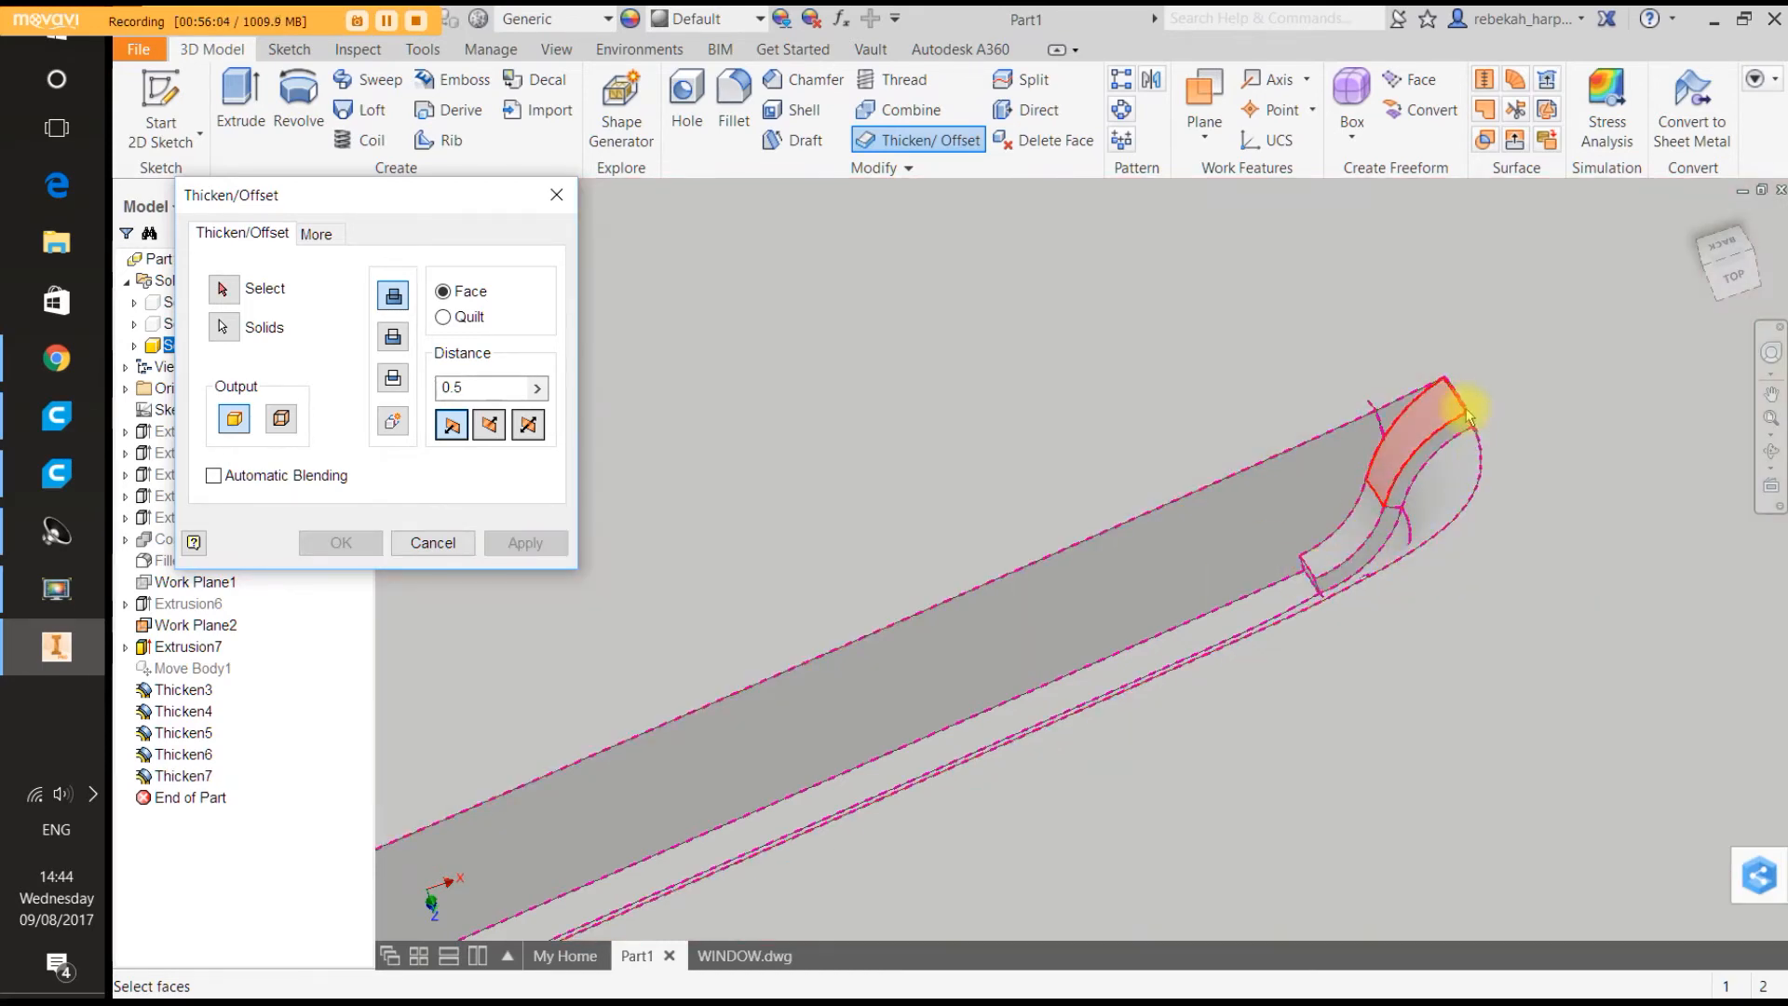
# Thicken the inner strip face running along both recess legs beside the inner side wall by 0.5.
pyautogui.click(1339, 596)
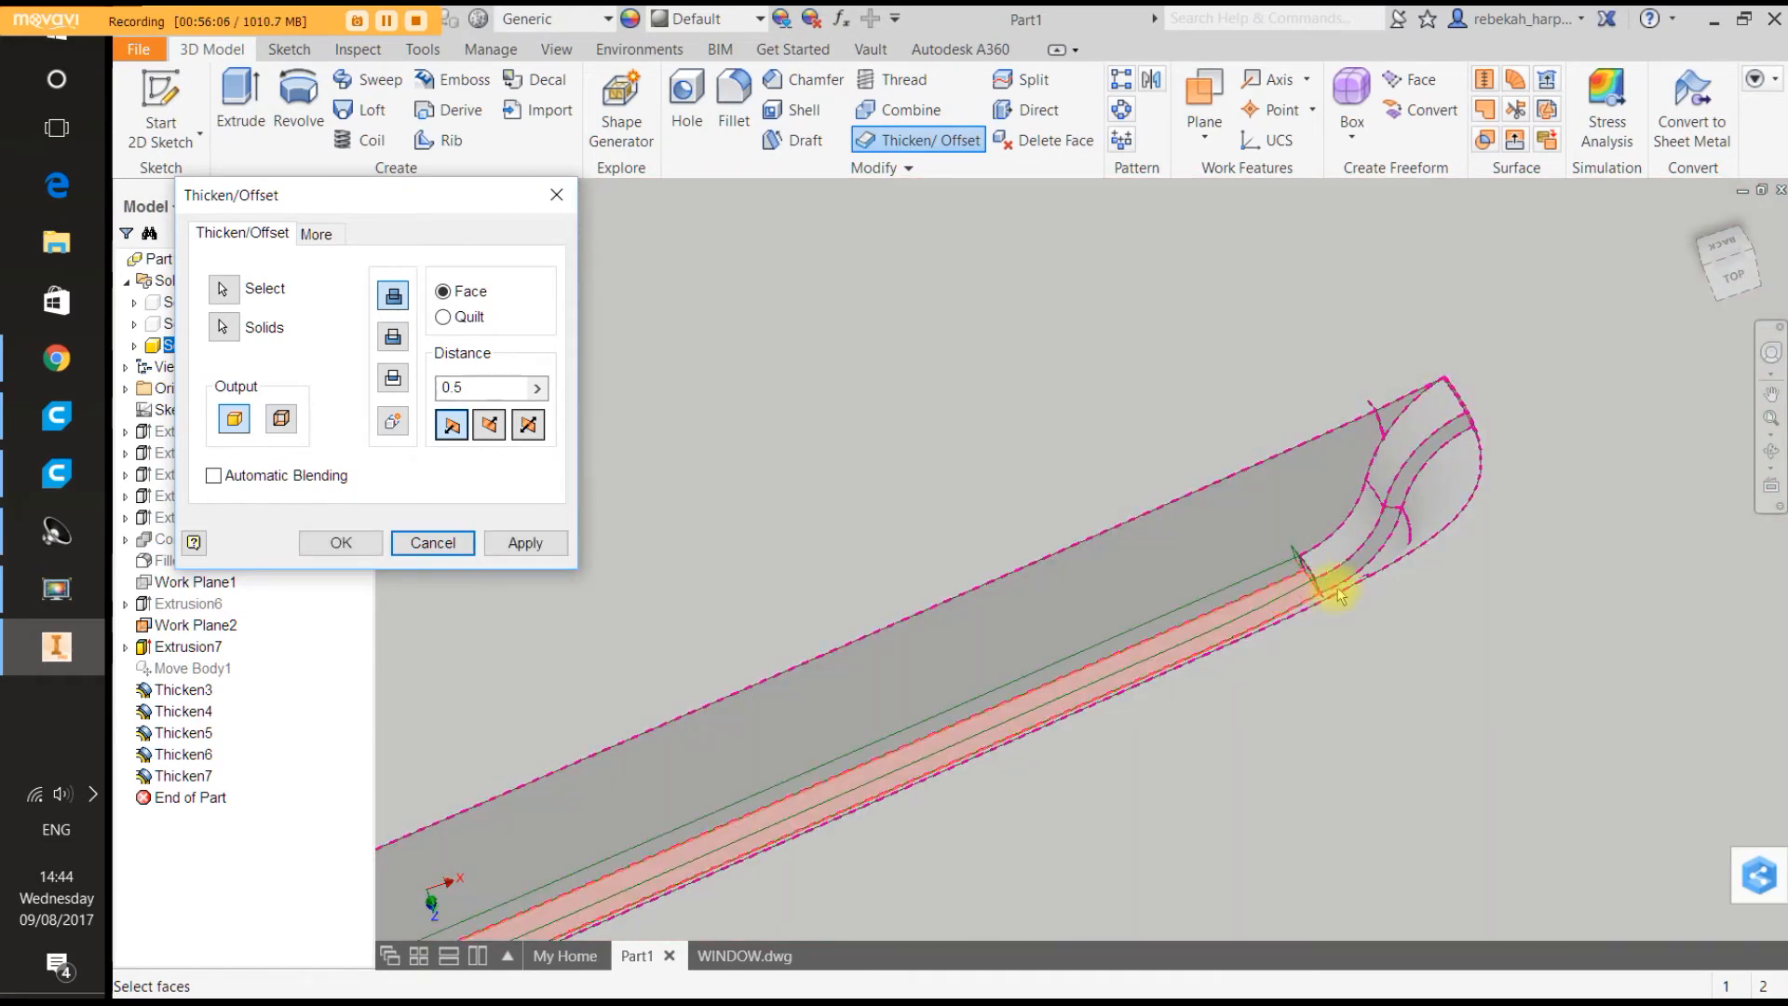
pyautogui.scroll(-4, 1338, 596)
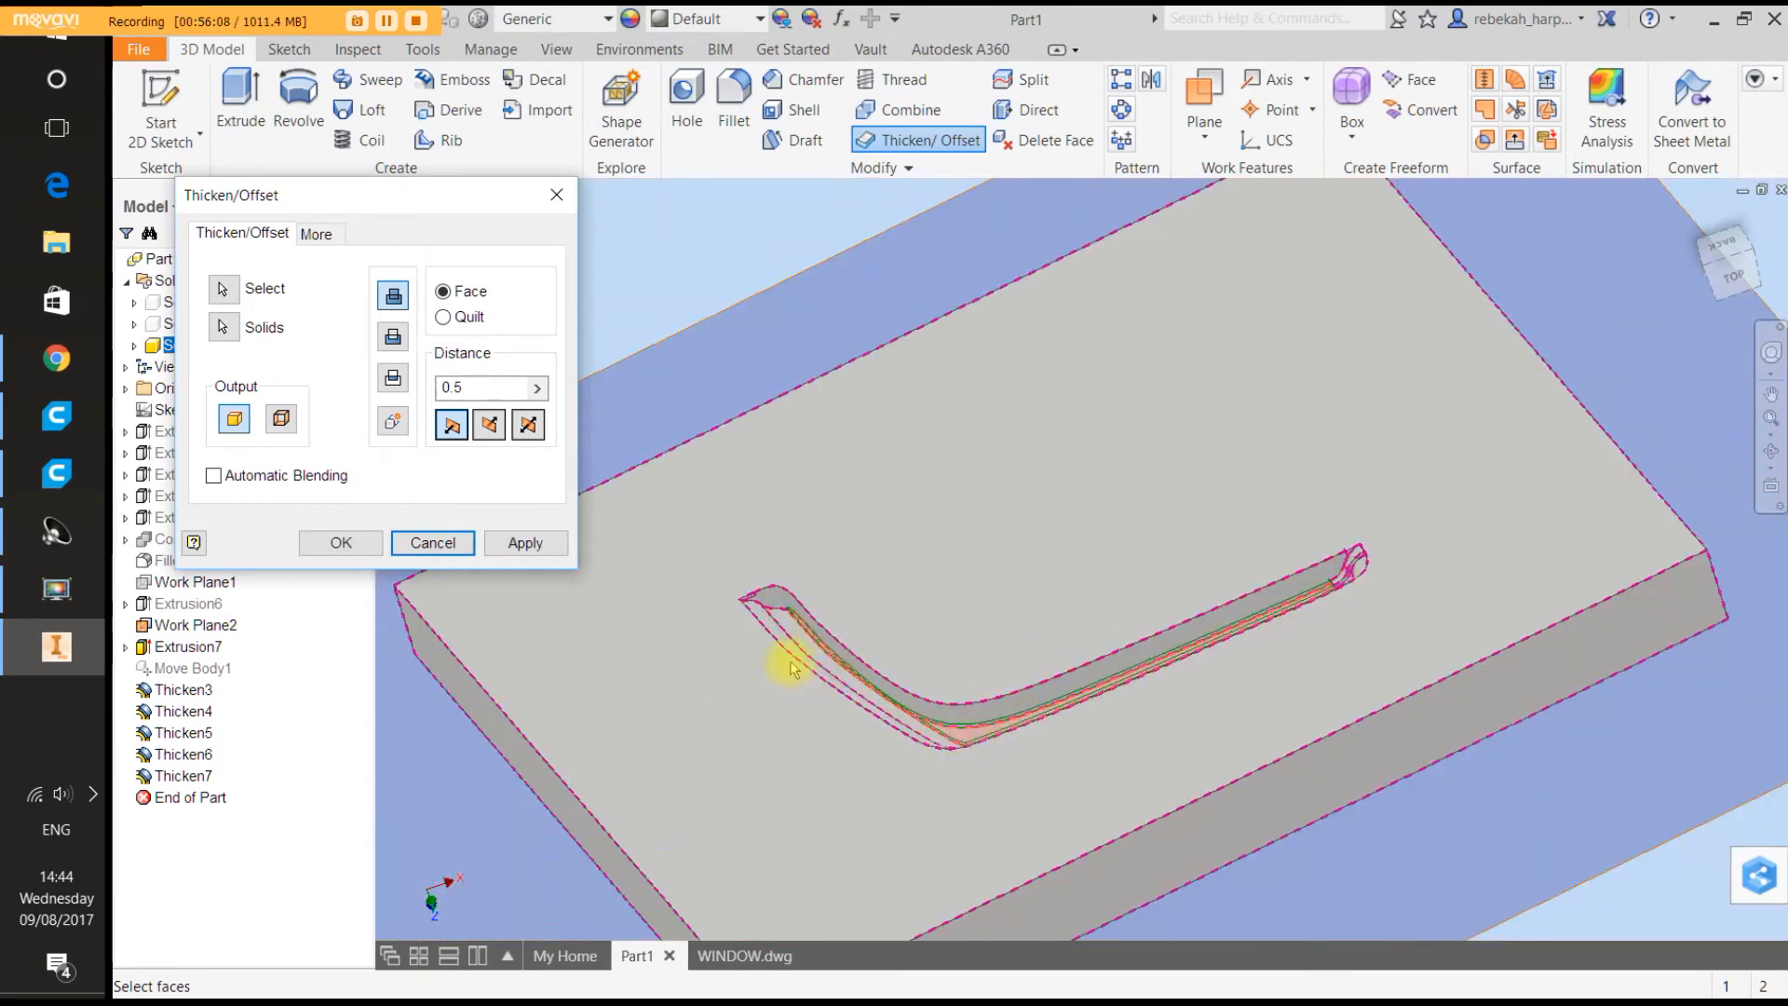
pyautogui.scroll(3, 783, 616)
pyautogui.click(526, 543)
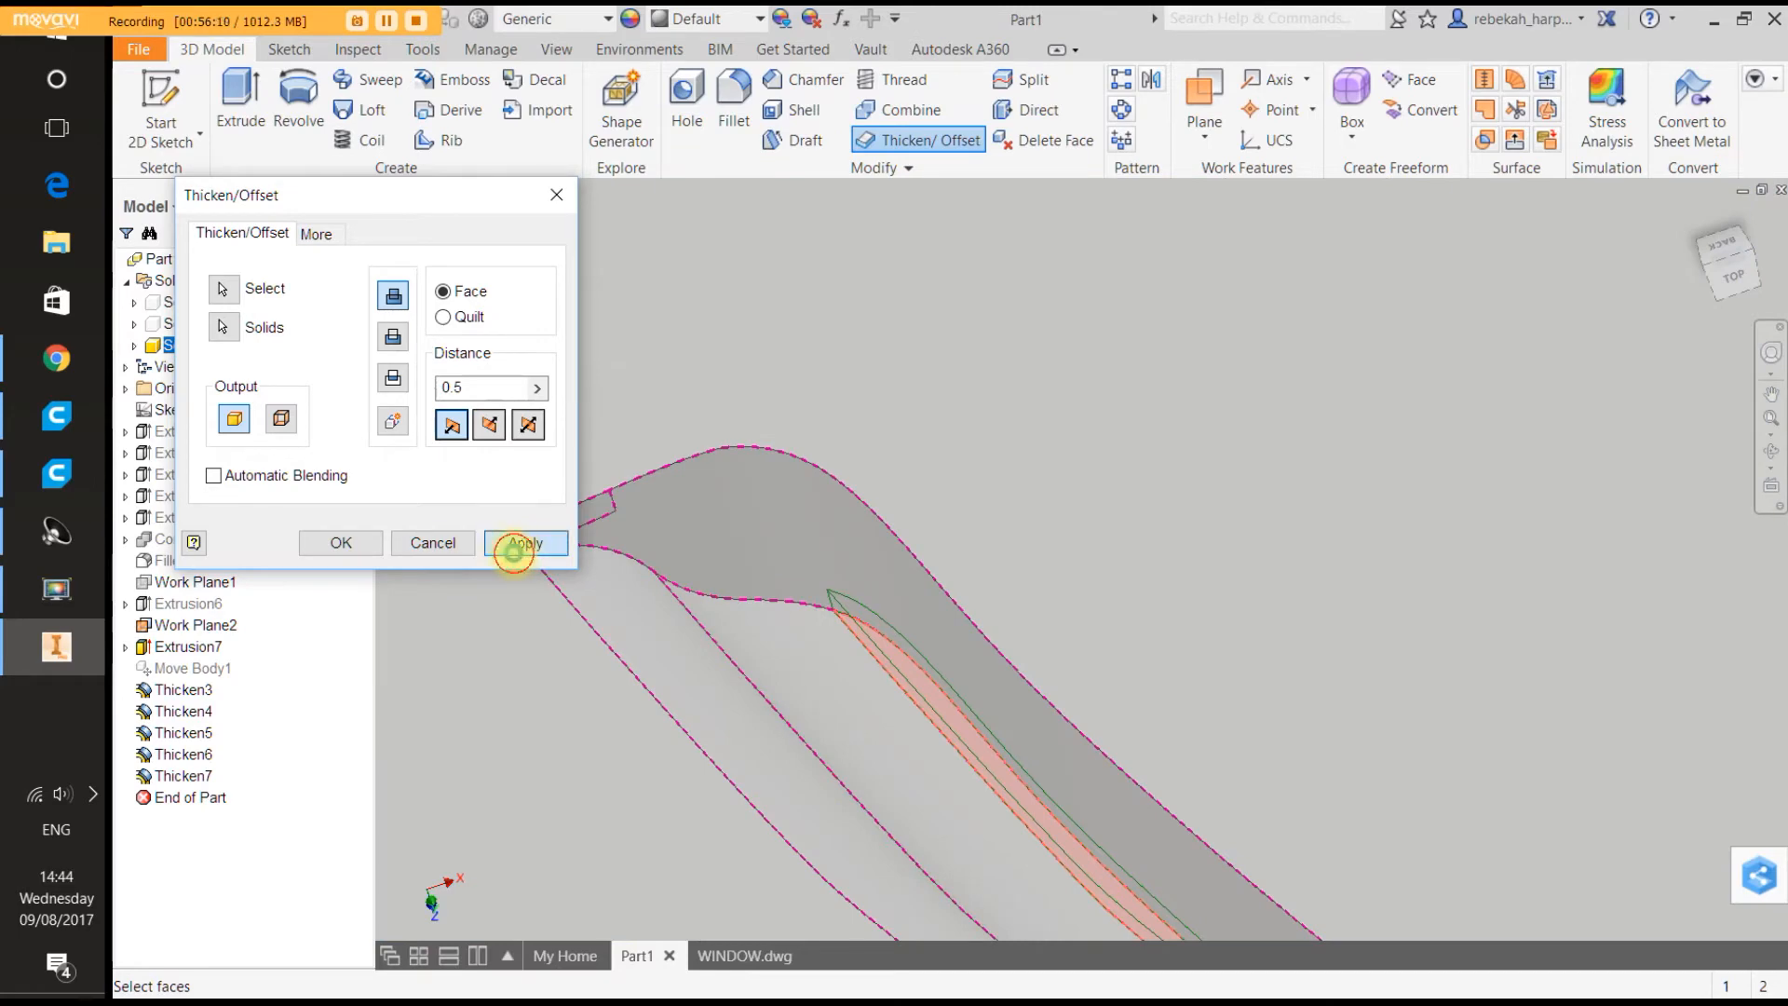
pyautogui.scroll(2, 782, 570)
pyautogui.scroll(-4, 783, 570)
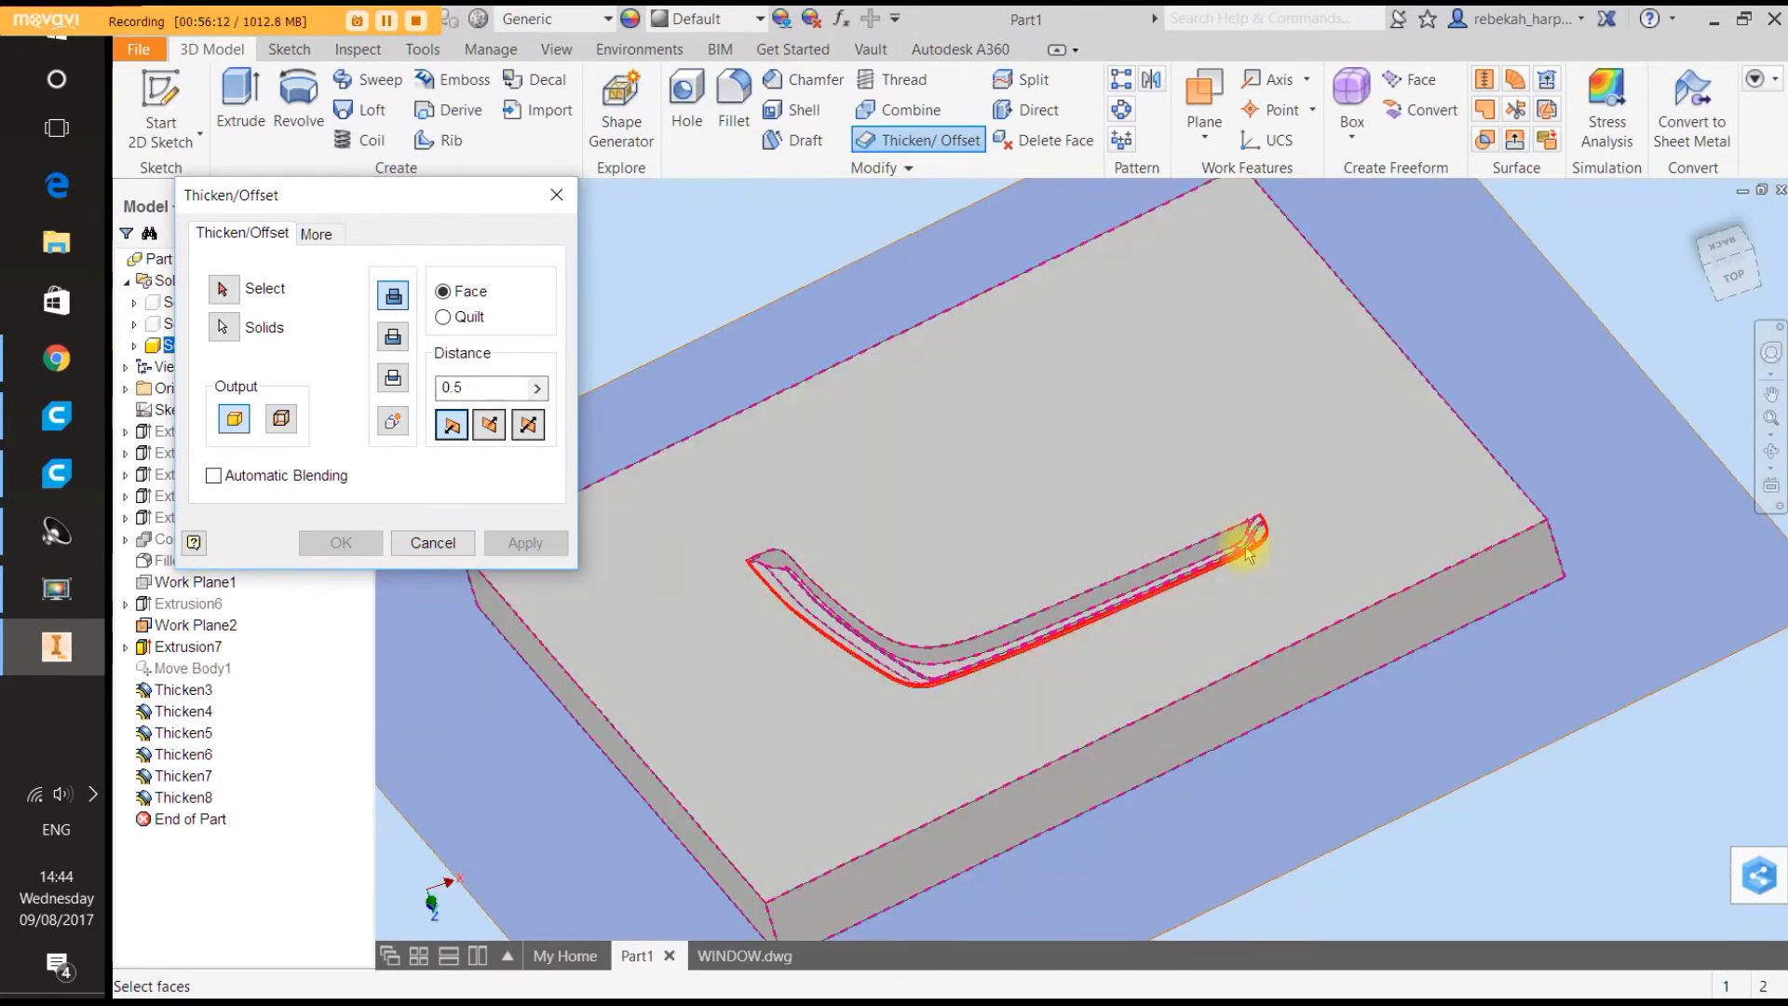
pyautogui.scroll(4, 1277, 550)
pyautogui.scroll(2, 1216, 559)
pyautogui.scroll(-3, 1200, 576)
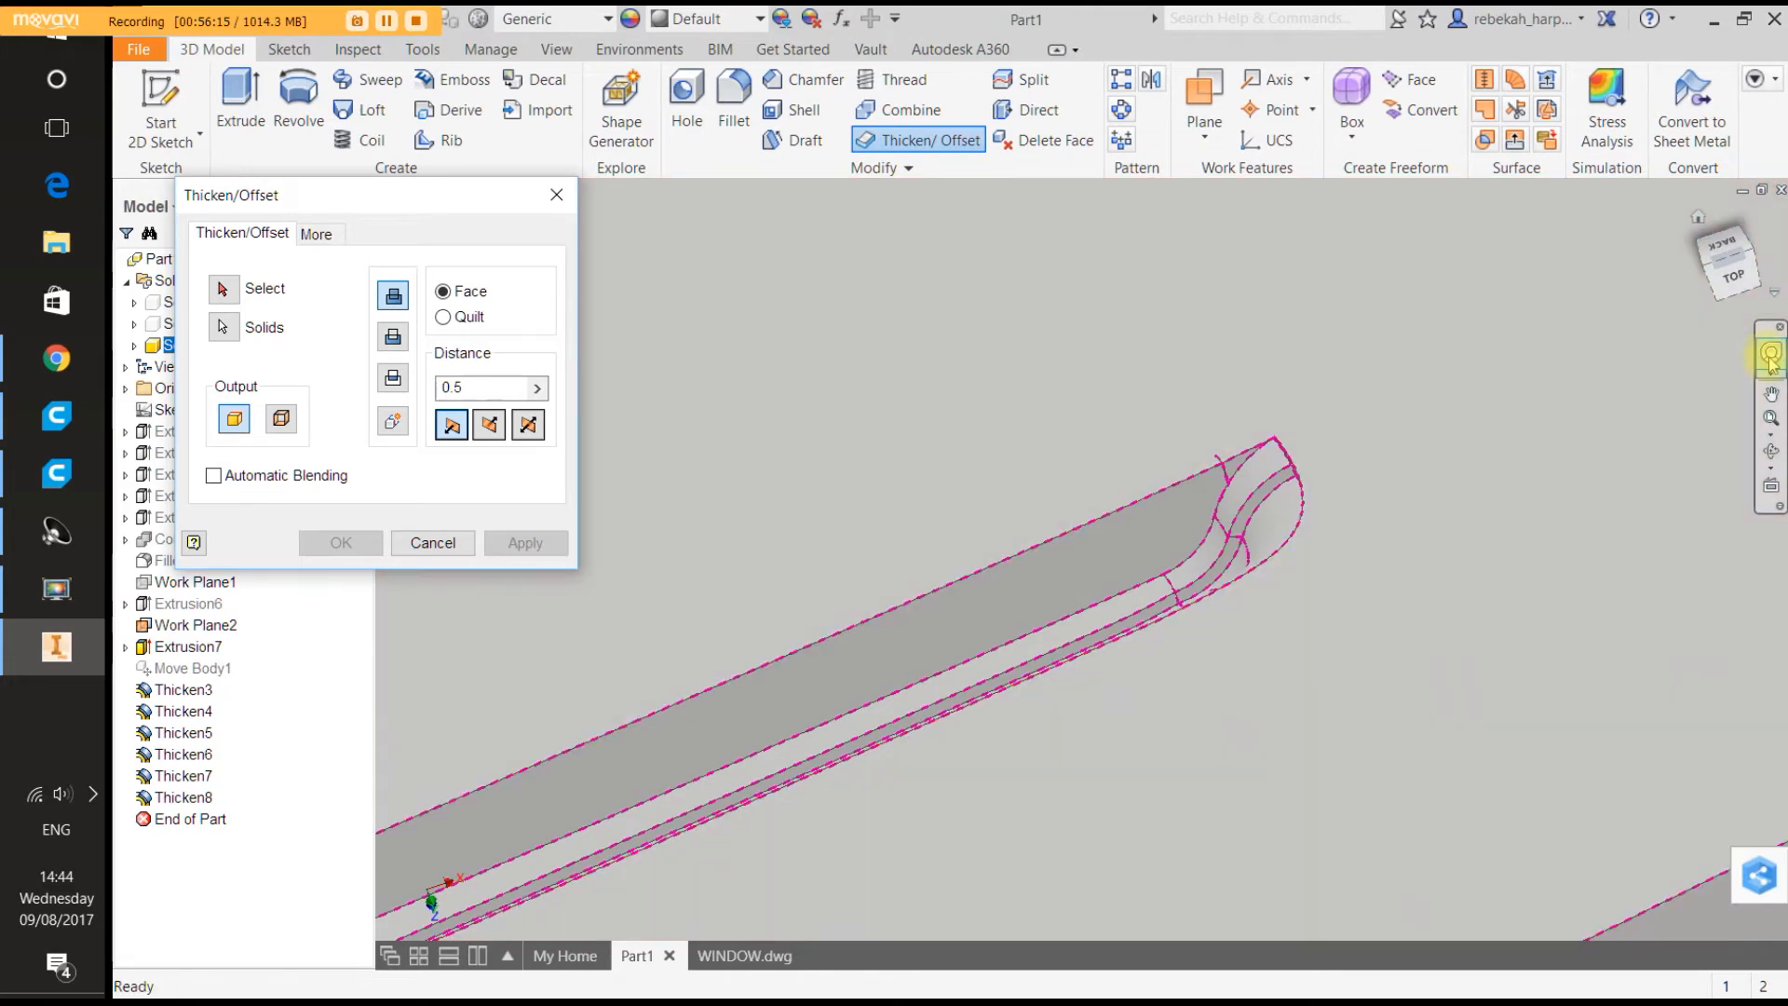
# Thicken the small curved inner corner face near the strip's rounded end by 0.5, then leave the Thicken/Offset command.
pyautogui.click(1770, 353)
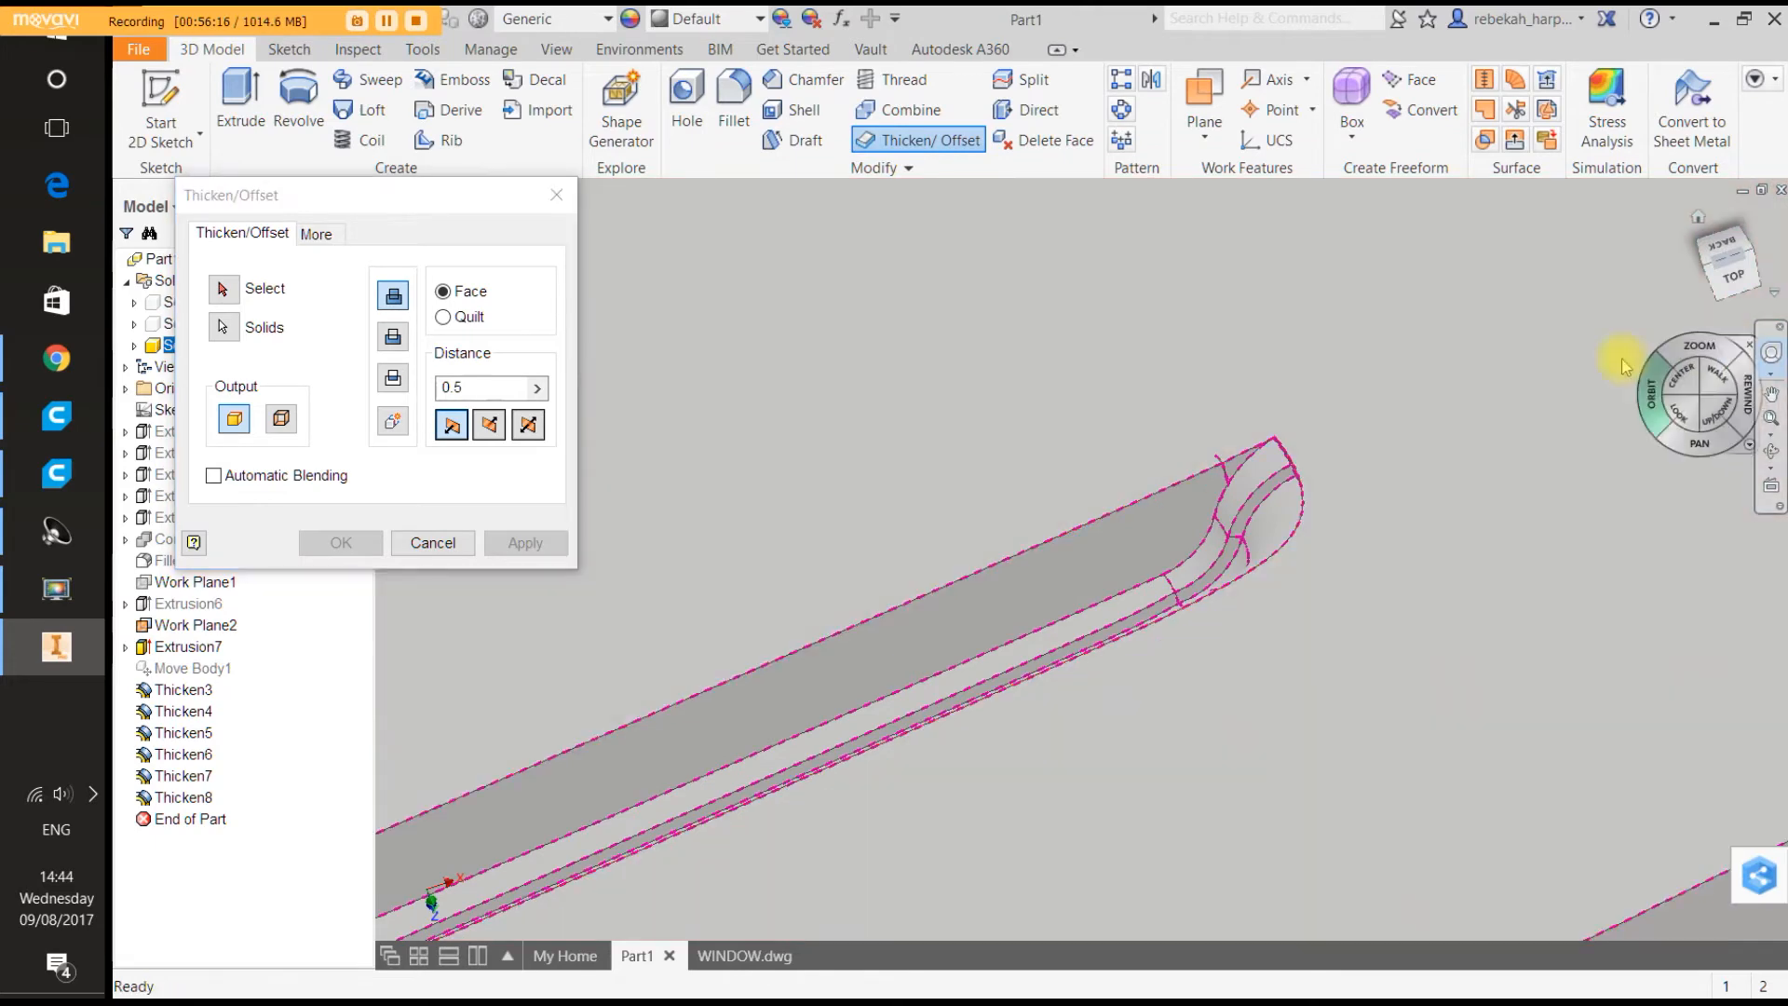
pyautogui.moveTo(1578, 359); pyautogui.dragTo(1537, 388)
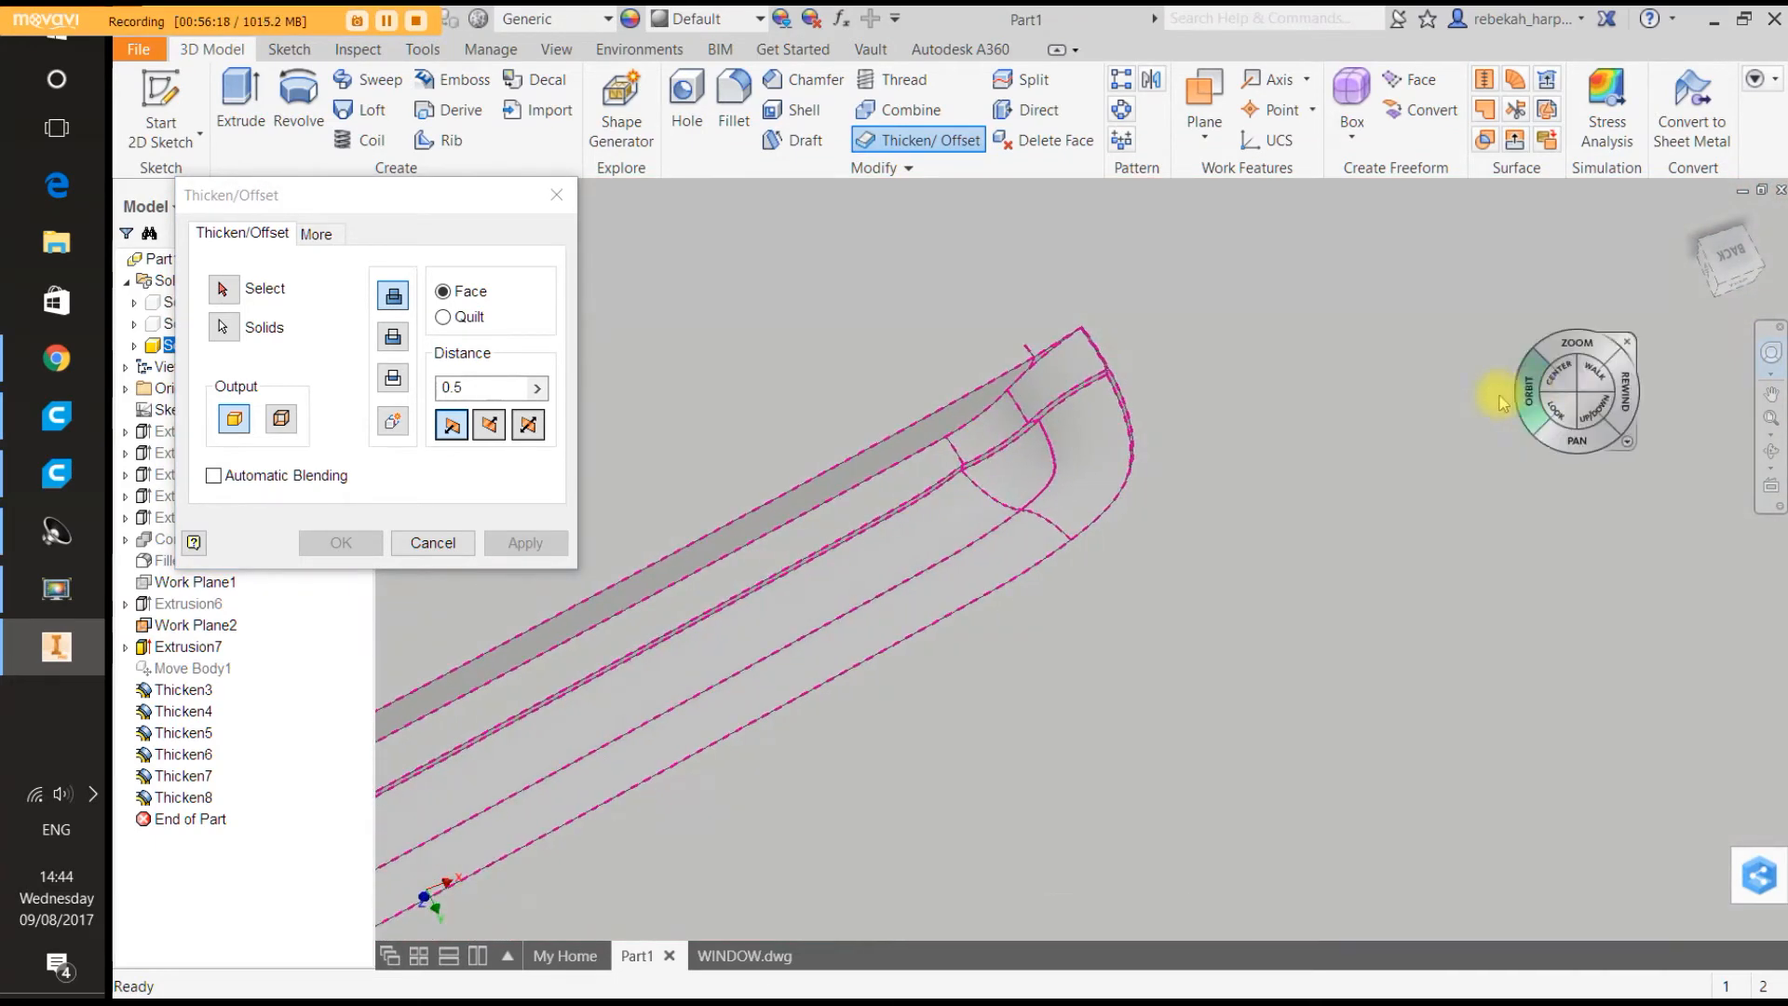
pyautogui.click(1412, 336)
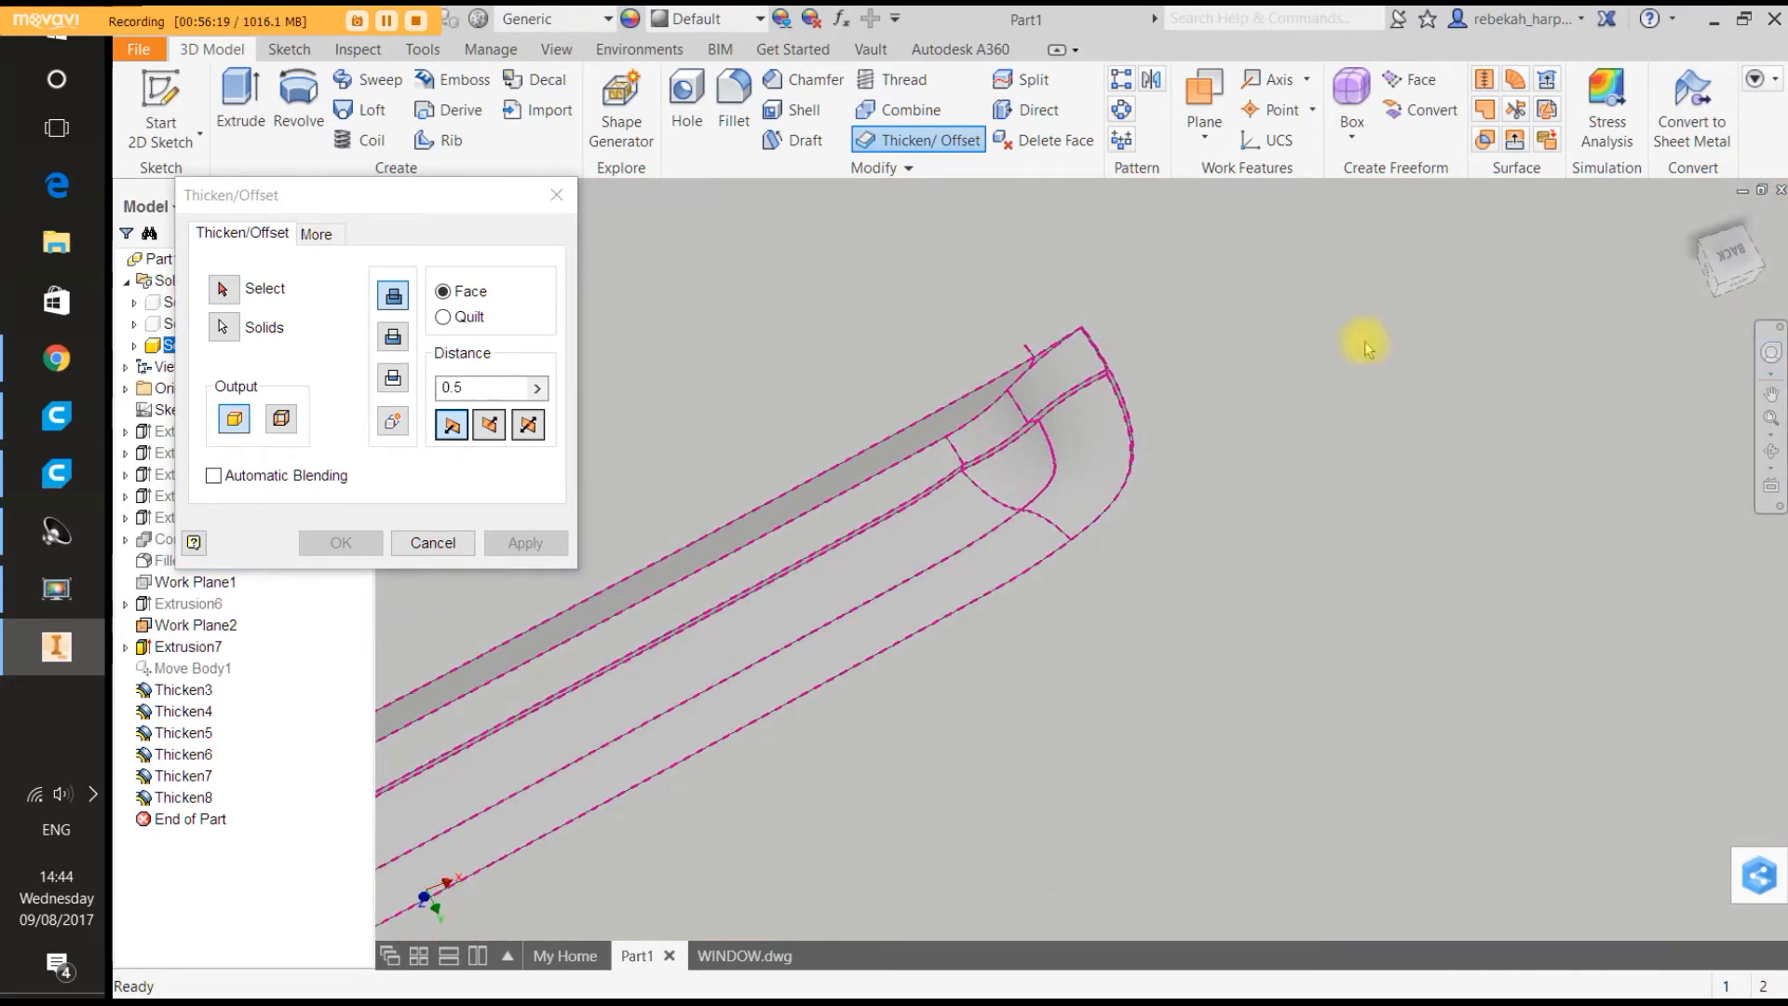
pyautogui.click(1009, 466)
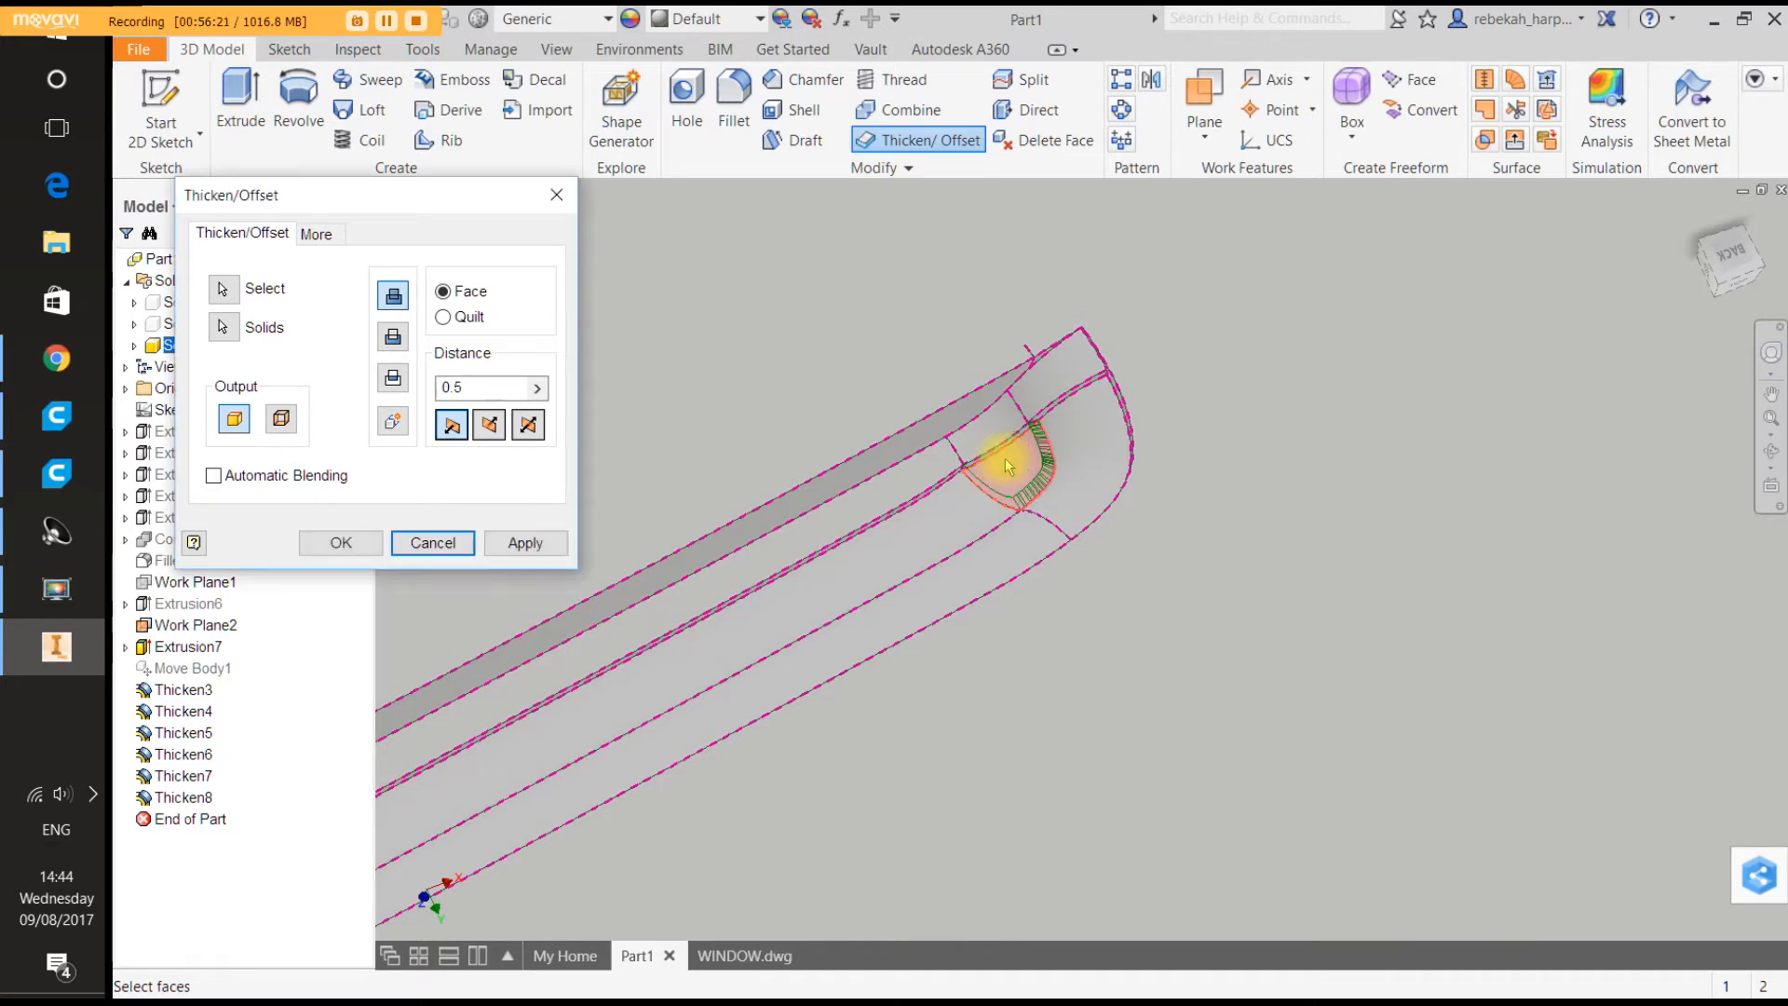
pyautogui.click(541, 549)
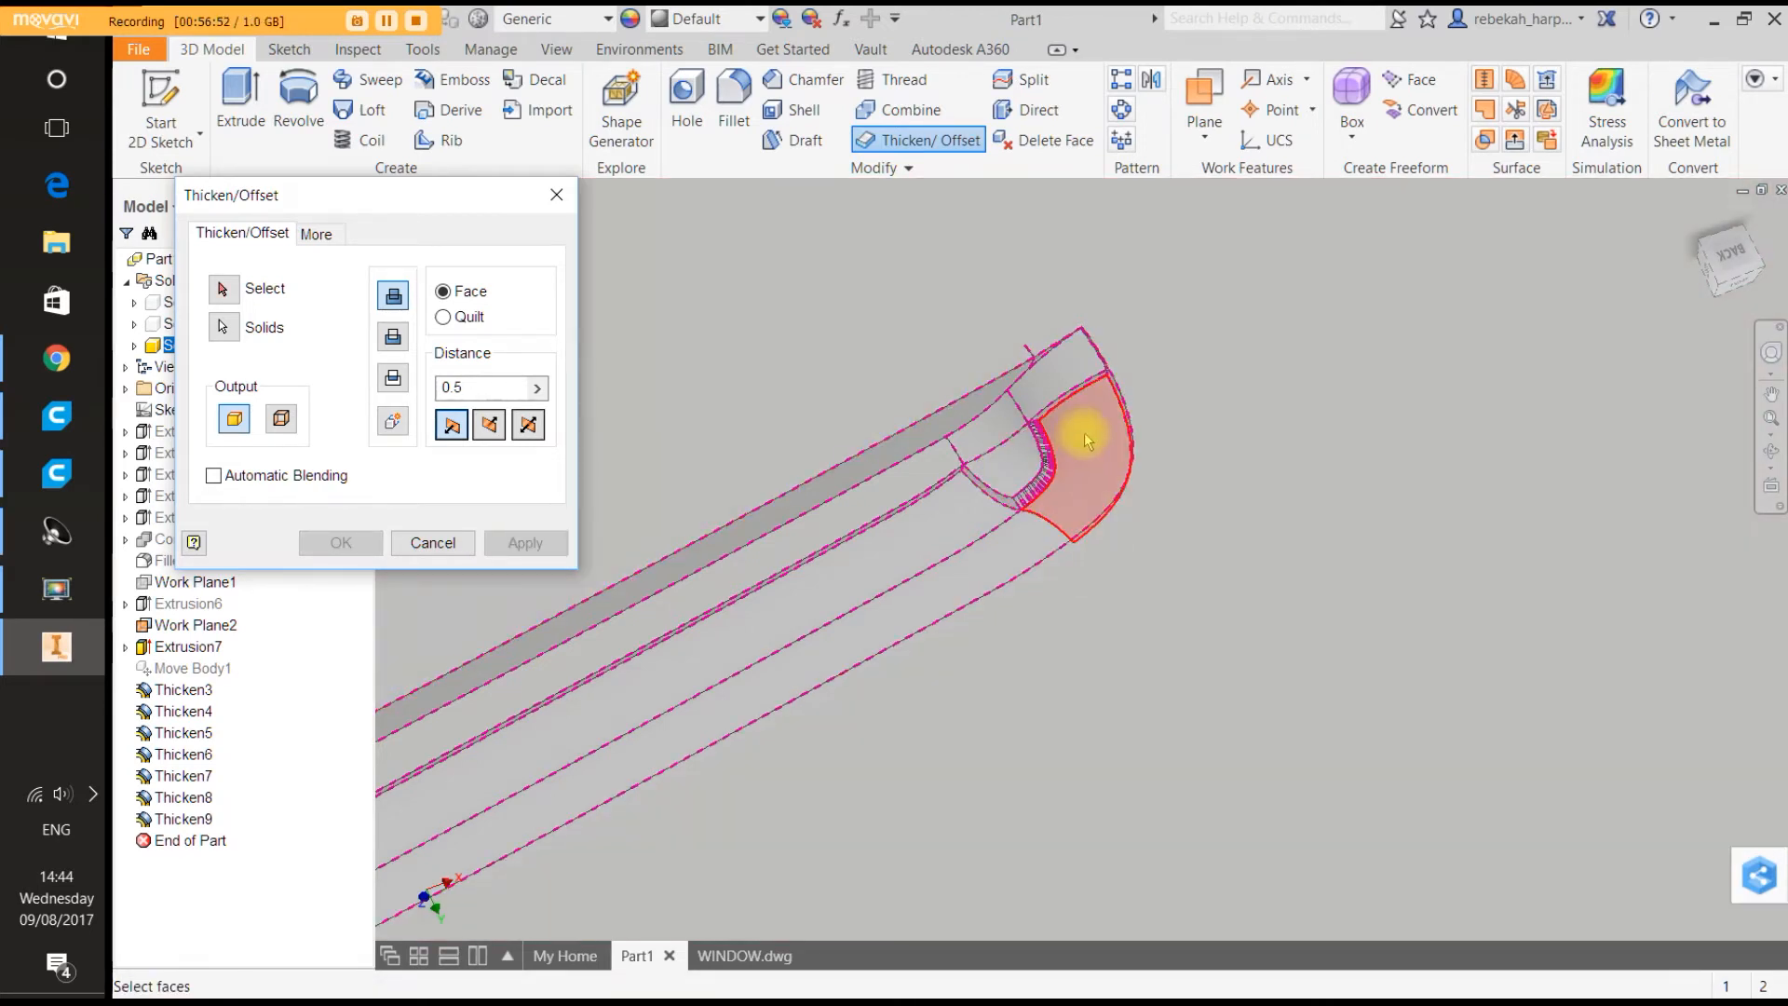
pyautogui.click(1081, 432)
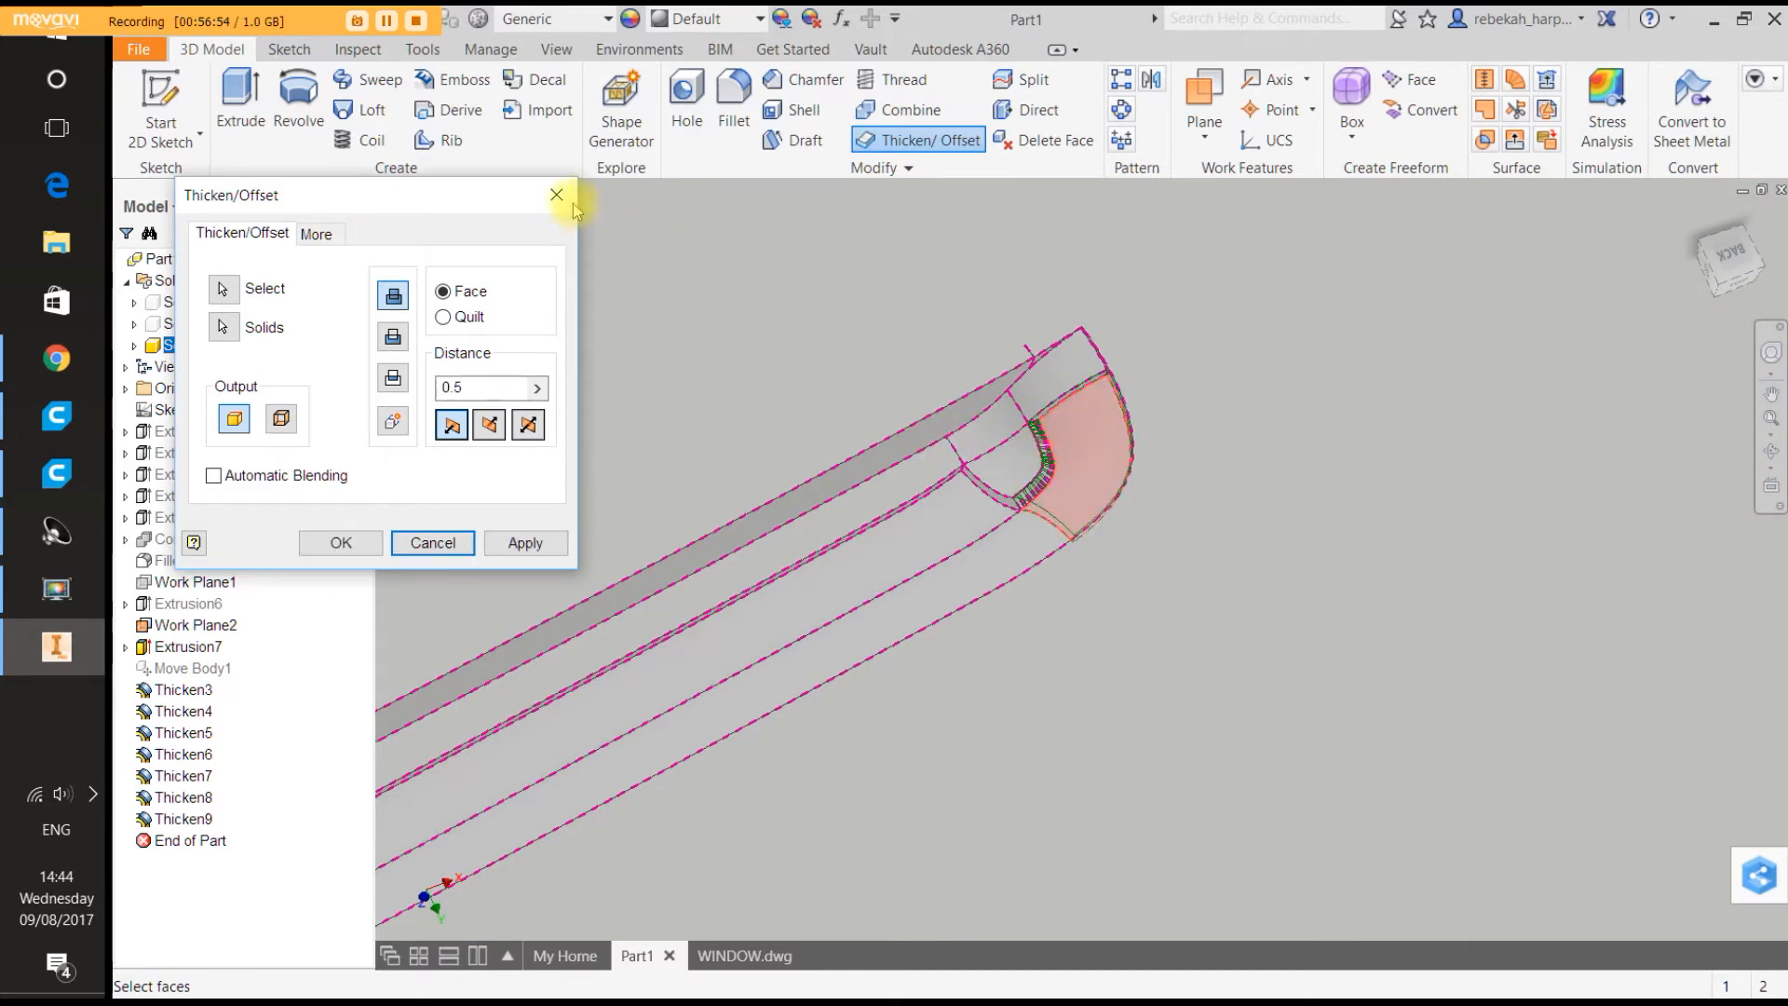
pyautogui.click(557, 193)
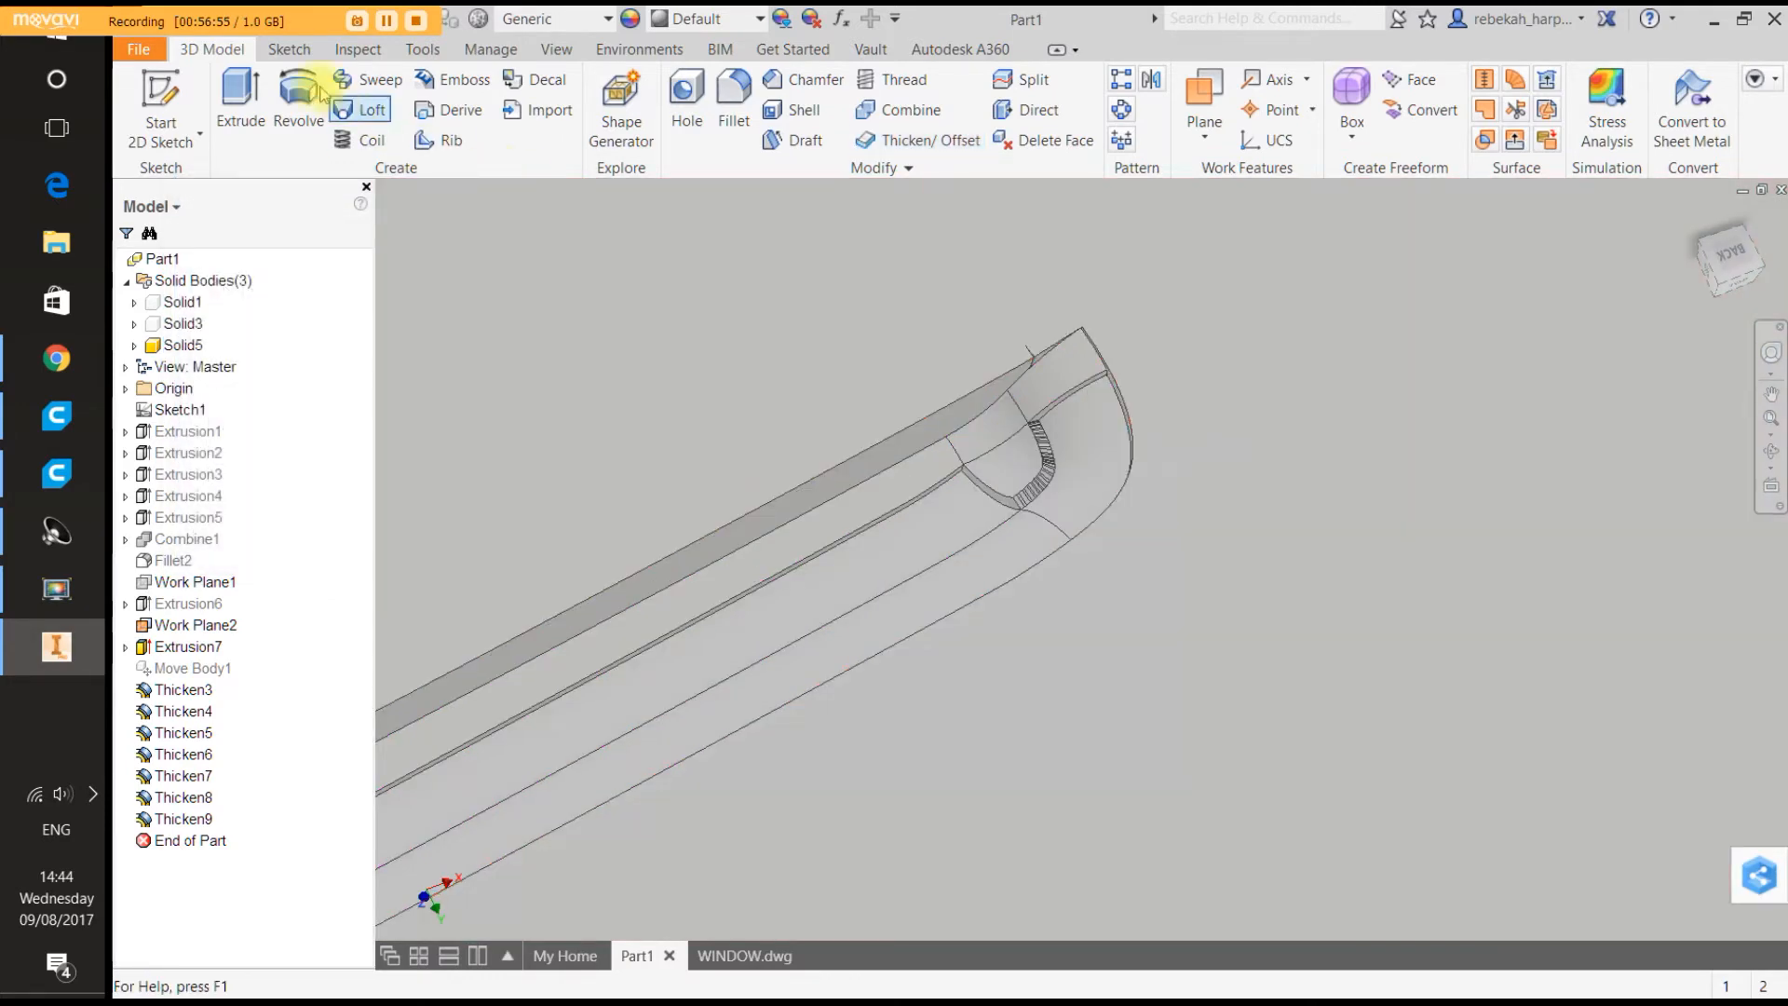
# Start saving the part and browse to 01_Project working folder > MERC DOOR WIND DEFLECTOR on the AutoDesk Inventor (G:) drive.
pyautogui.click(138, 49)
pyautogui.click(240, 250)
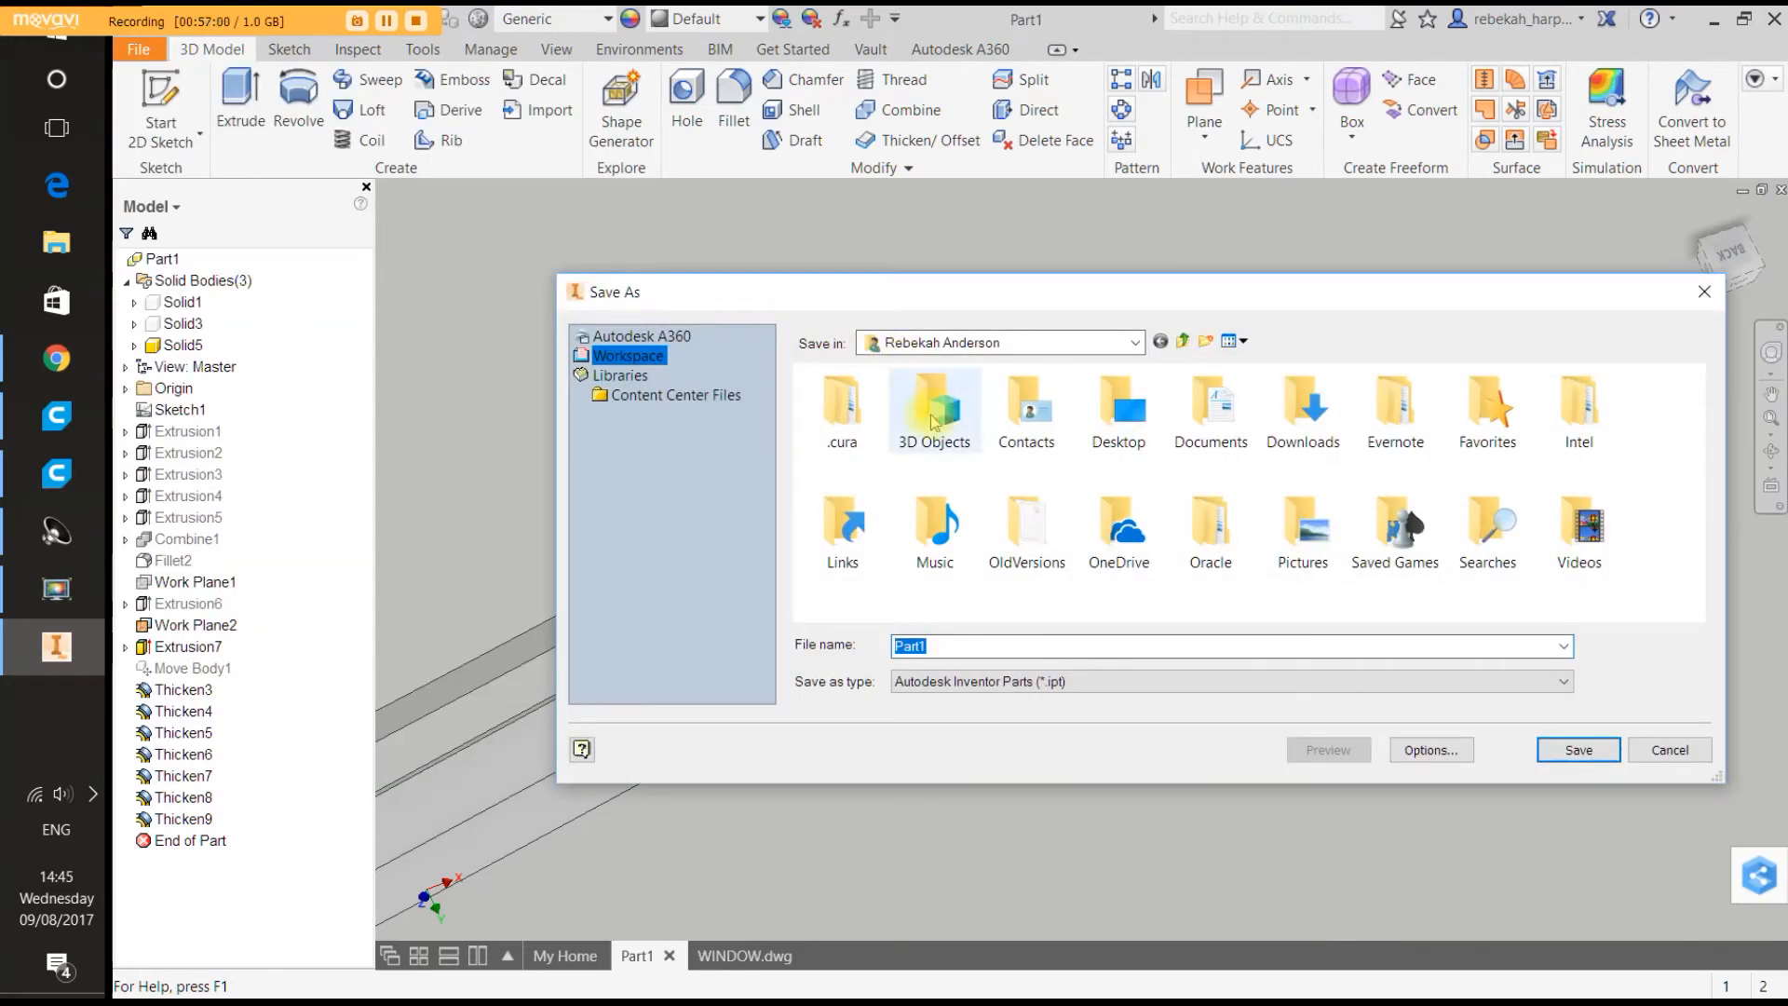
pyautogui.click(1134, 342)
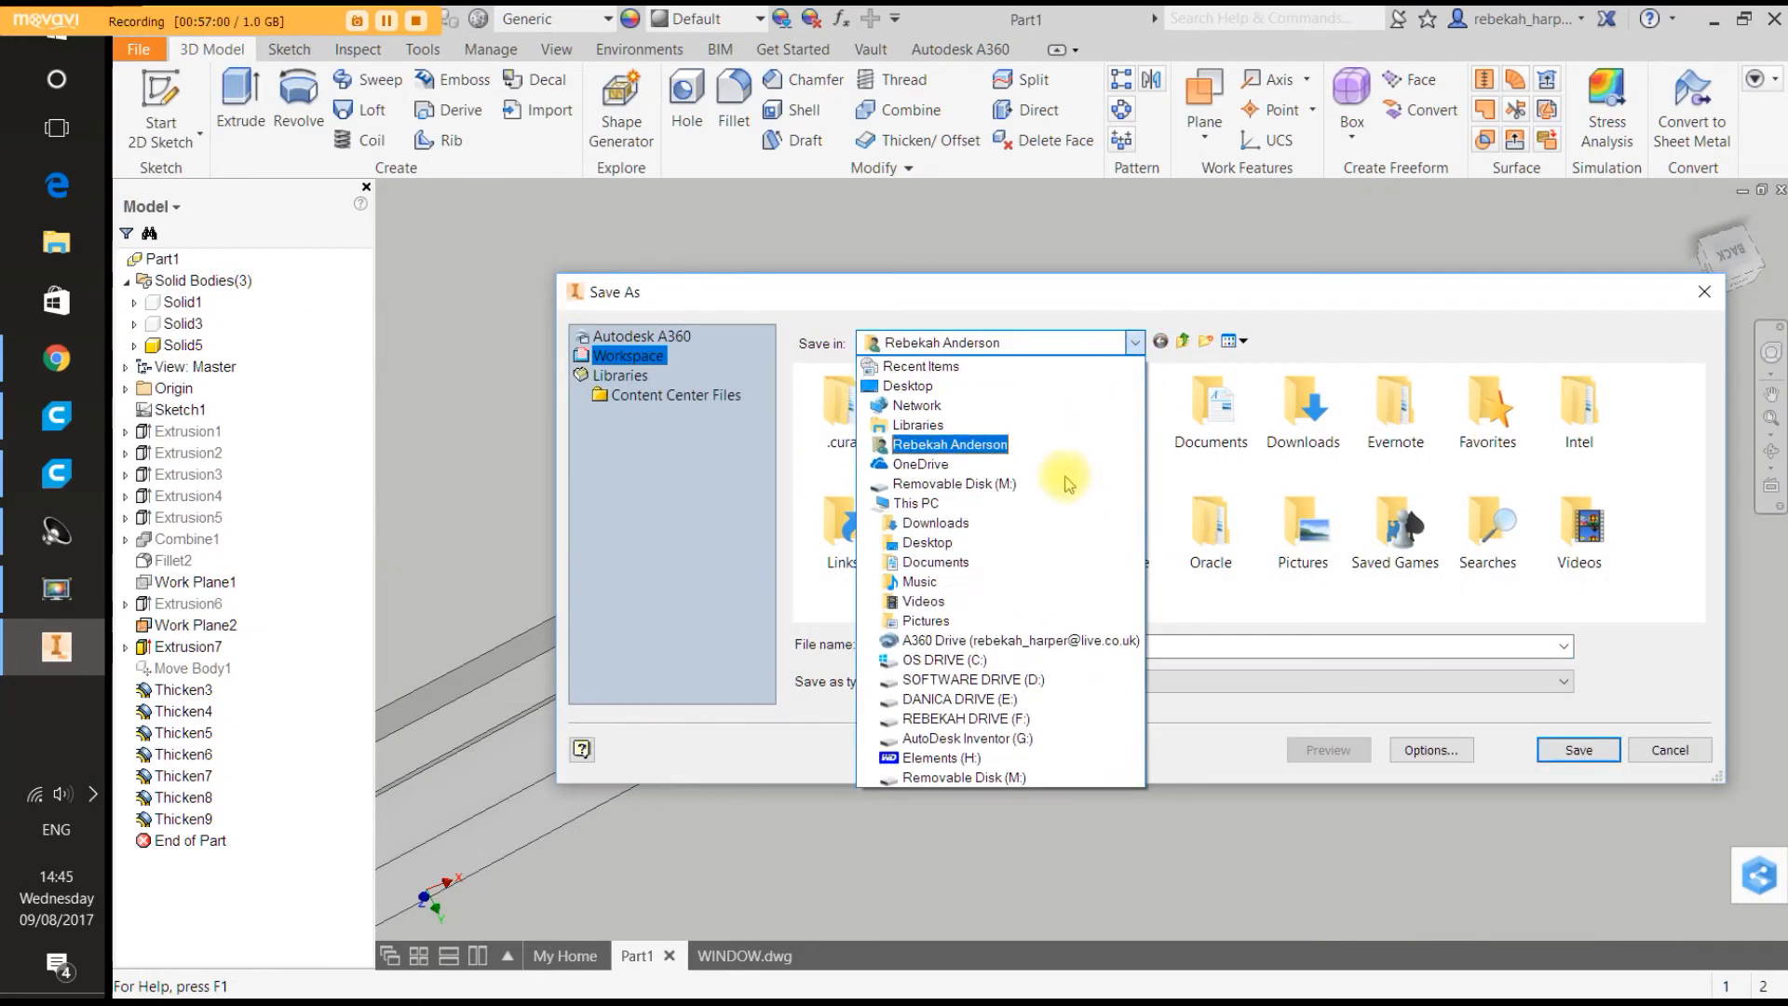
pyautogui.click(959, 737)
pyautogui.scroll(-2, 922, 610)
pyautogui.scroll(2, 907, 588)
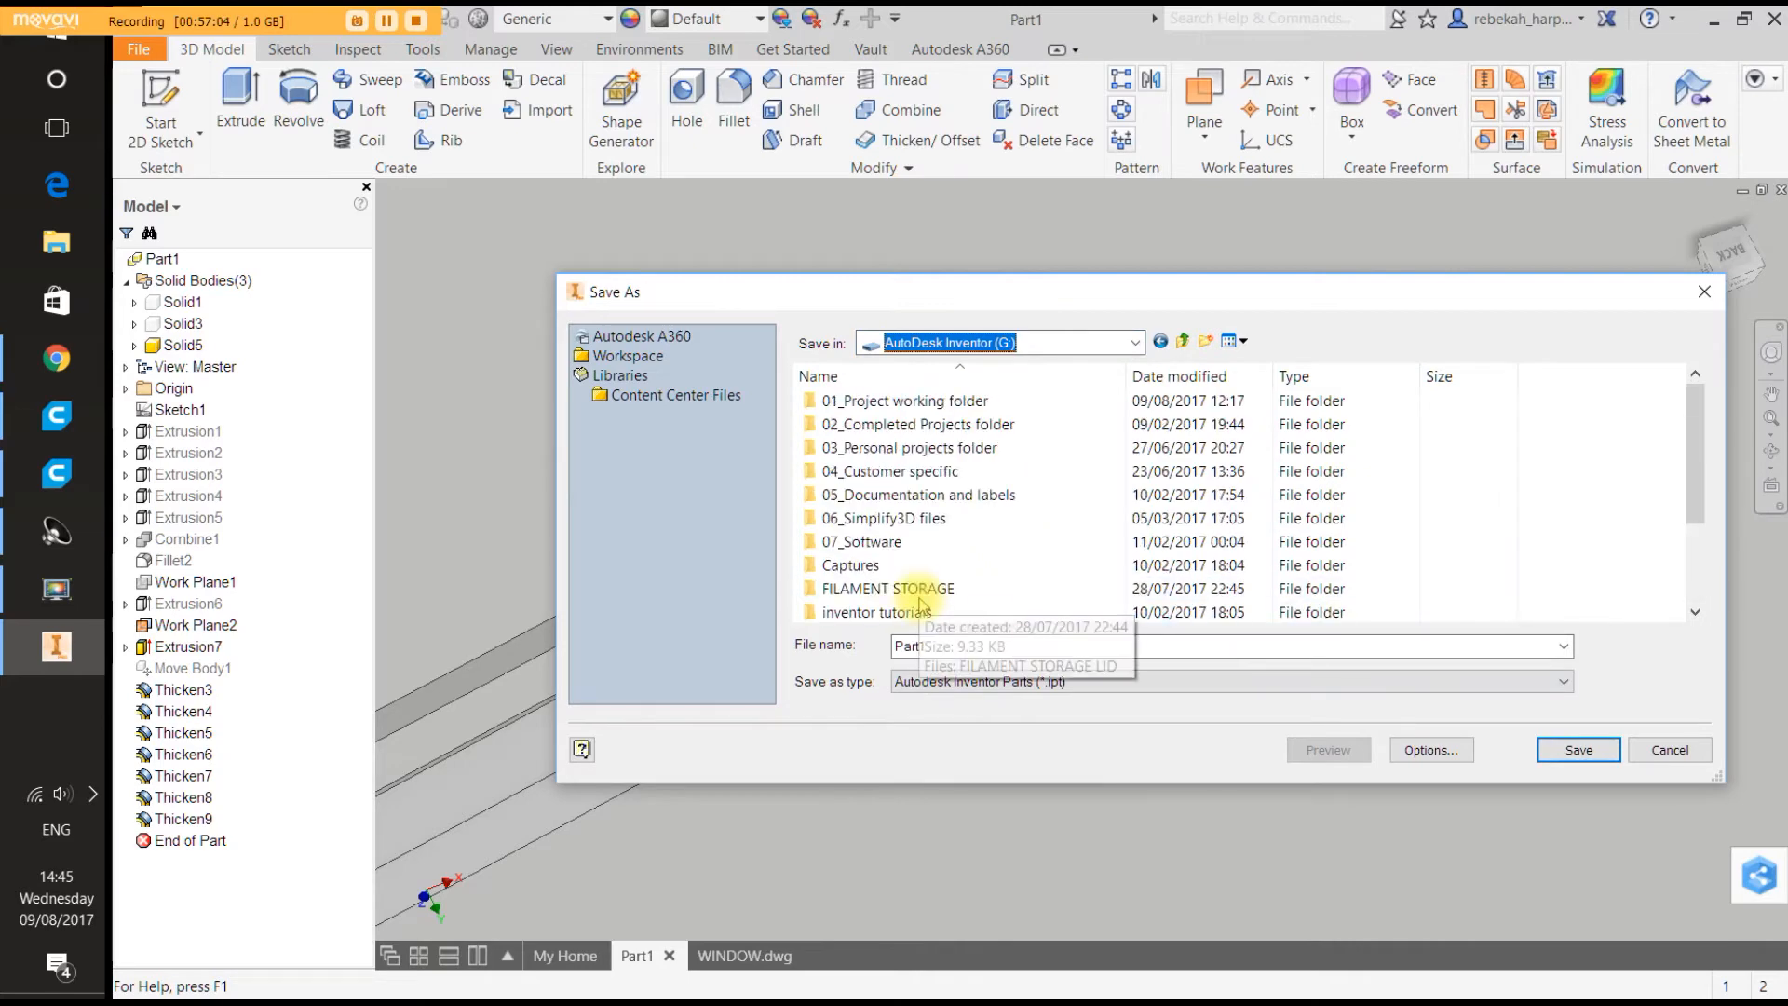
pyautogui.click(903, 402)
pyautogui.doubleClick(903, 402)
pyautogui.scroll(-10, 927, 549)
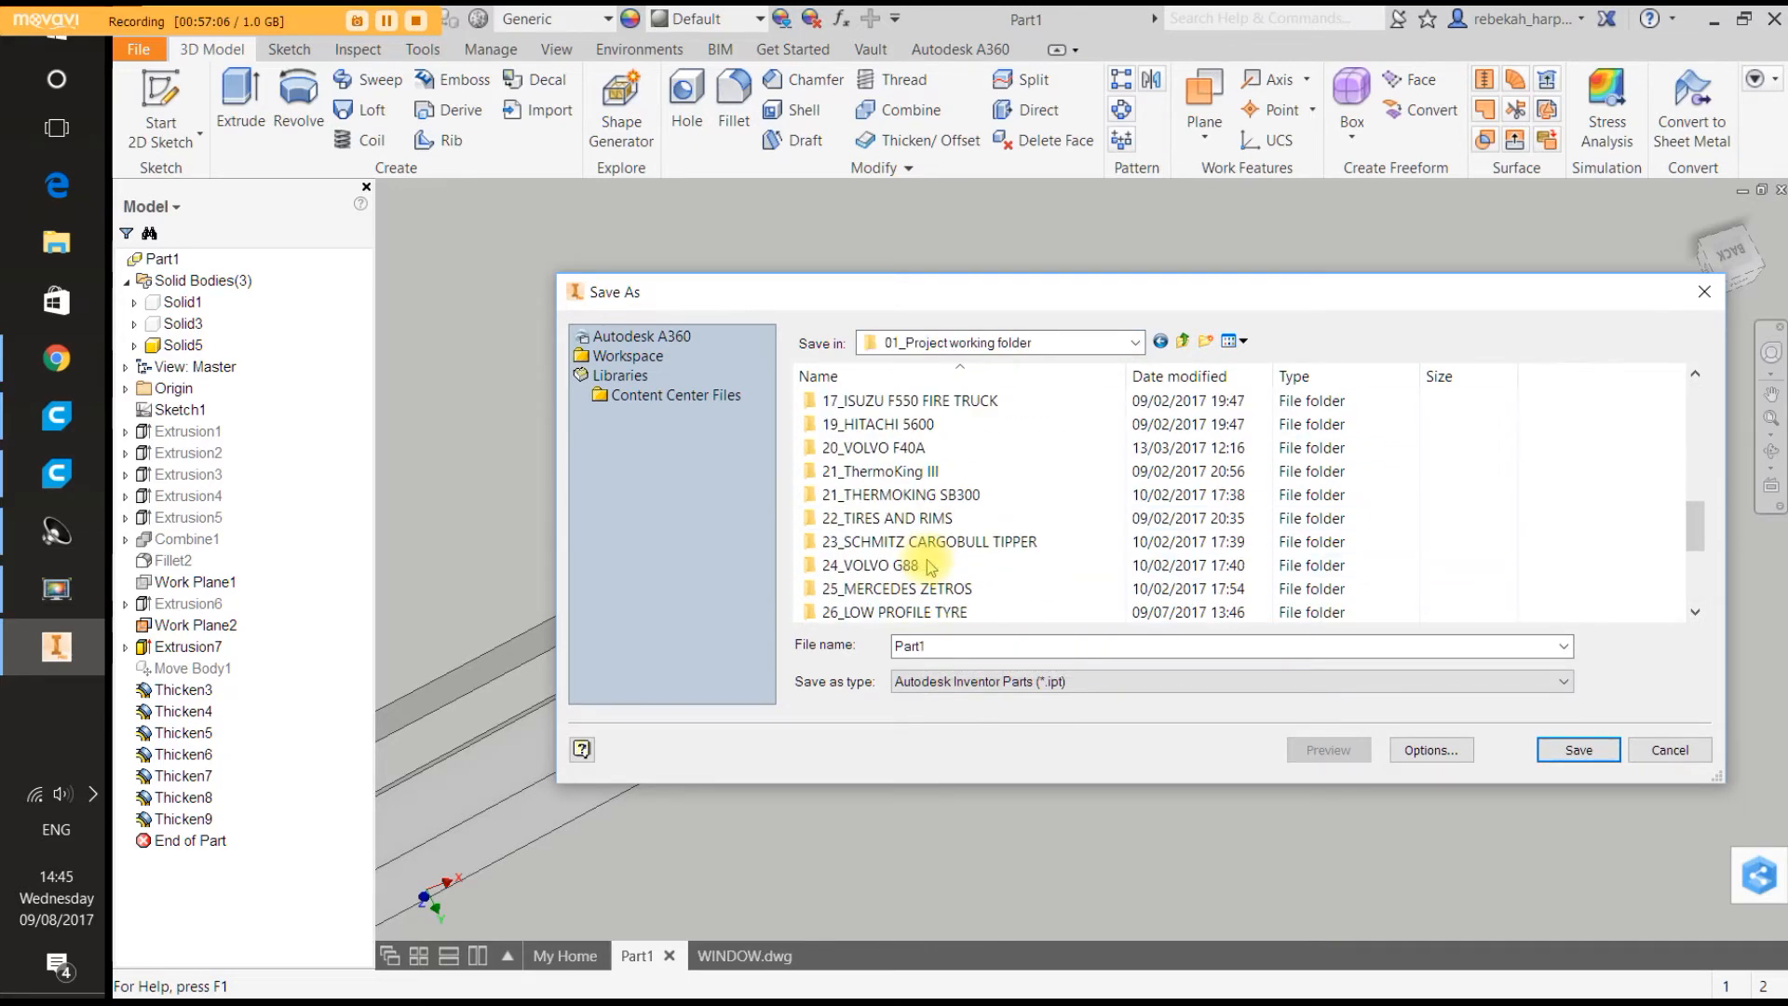
pyautogui.click(920, 586)
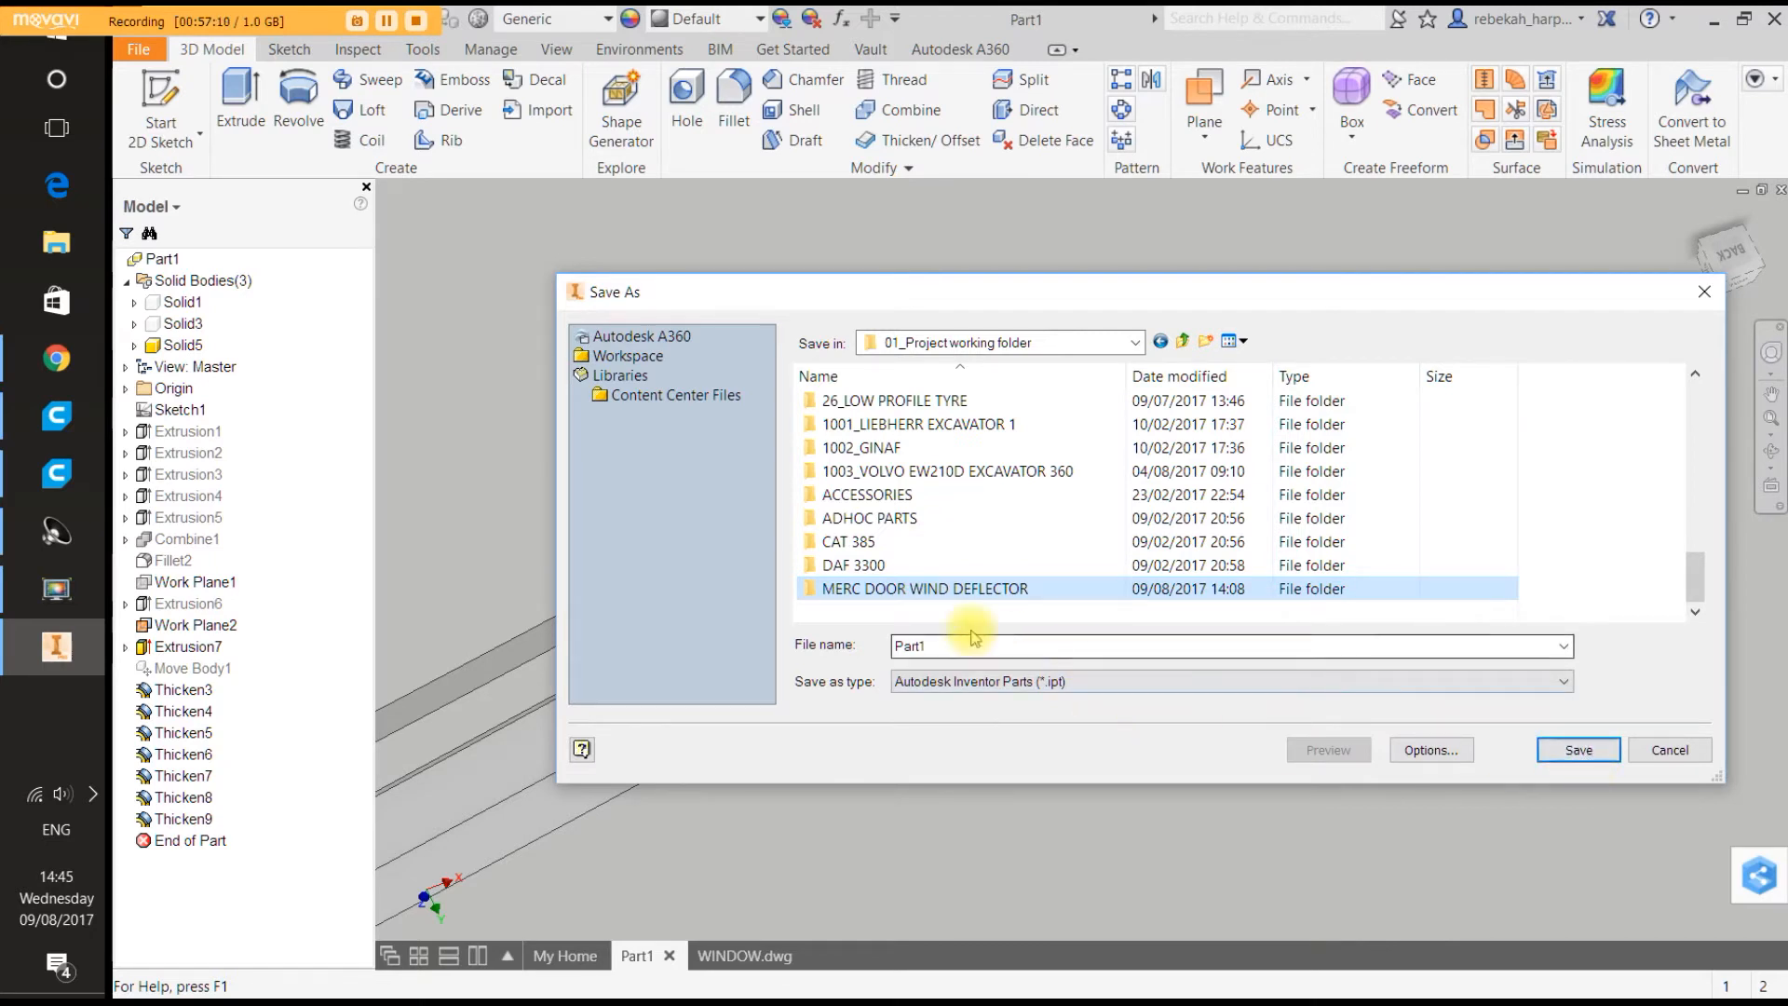
pyautogui.doubleClick(931, 588)
# Save the part as WIND DEFLECTOR, accepting the location outside the active project.
pyautogui.doubleClick(908, 645)
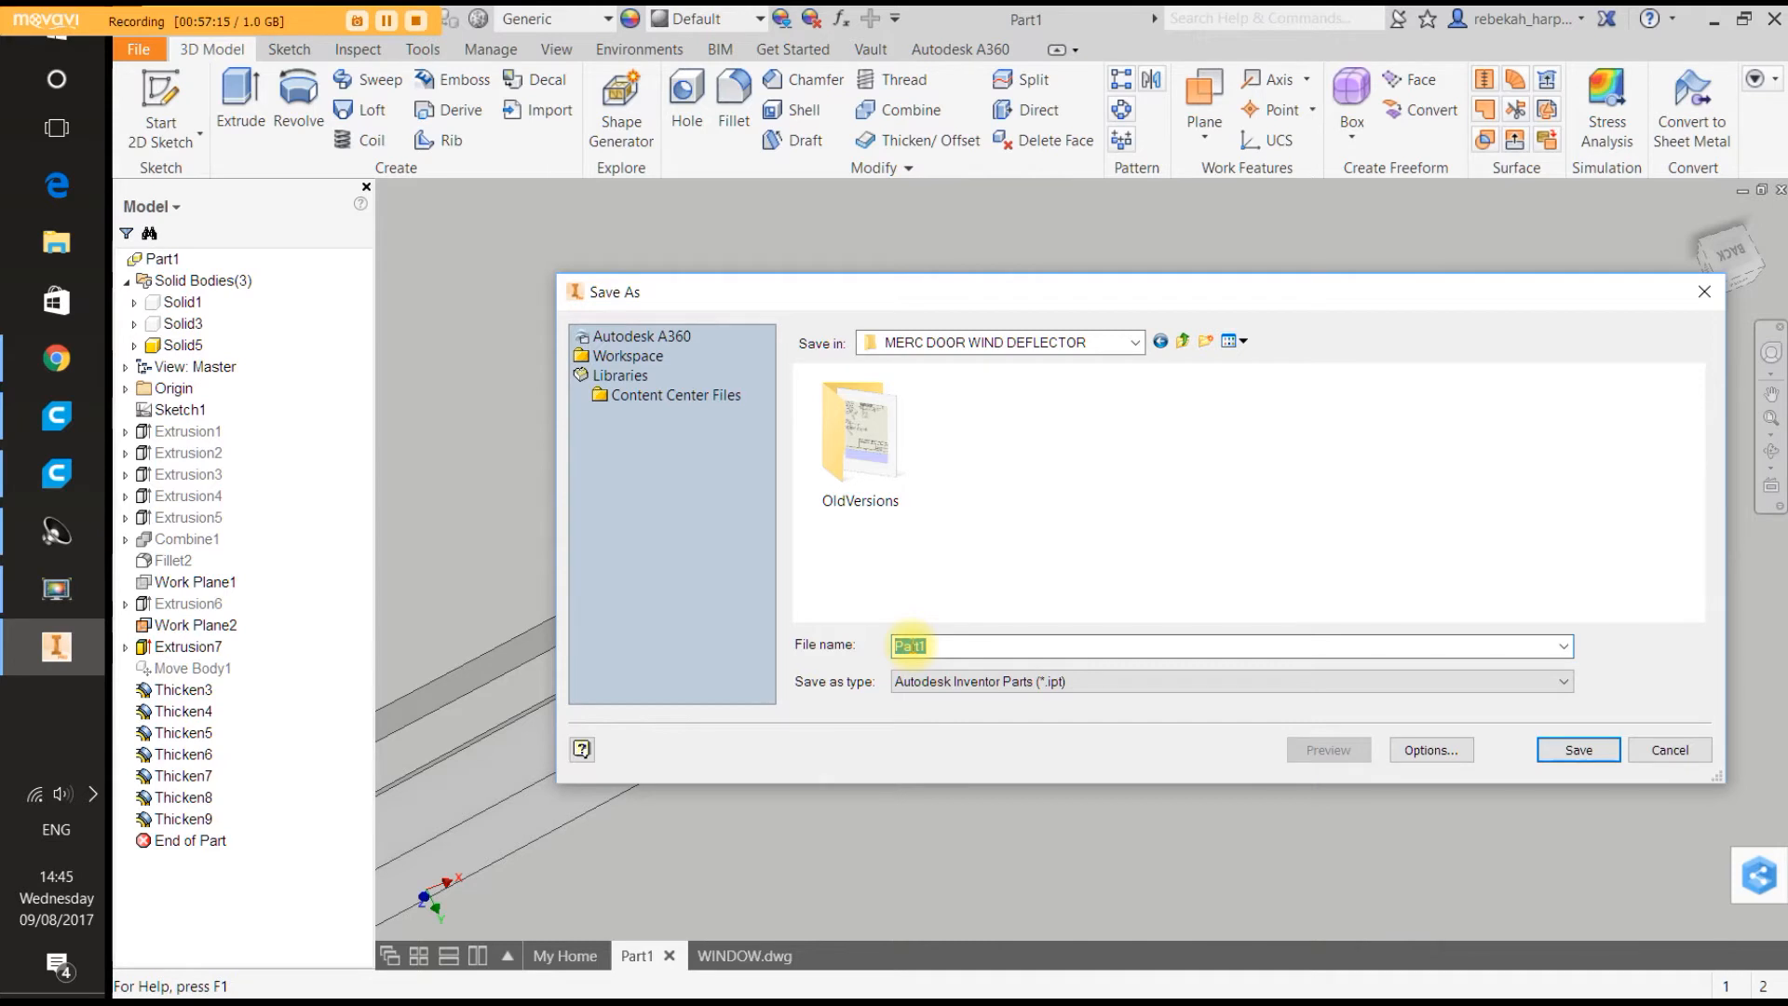
pyautogui.write('WIND ')
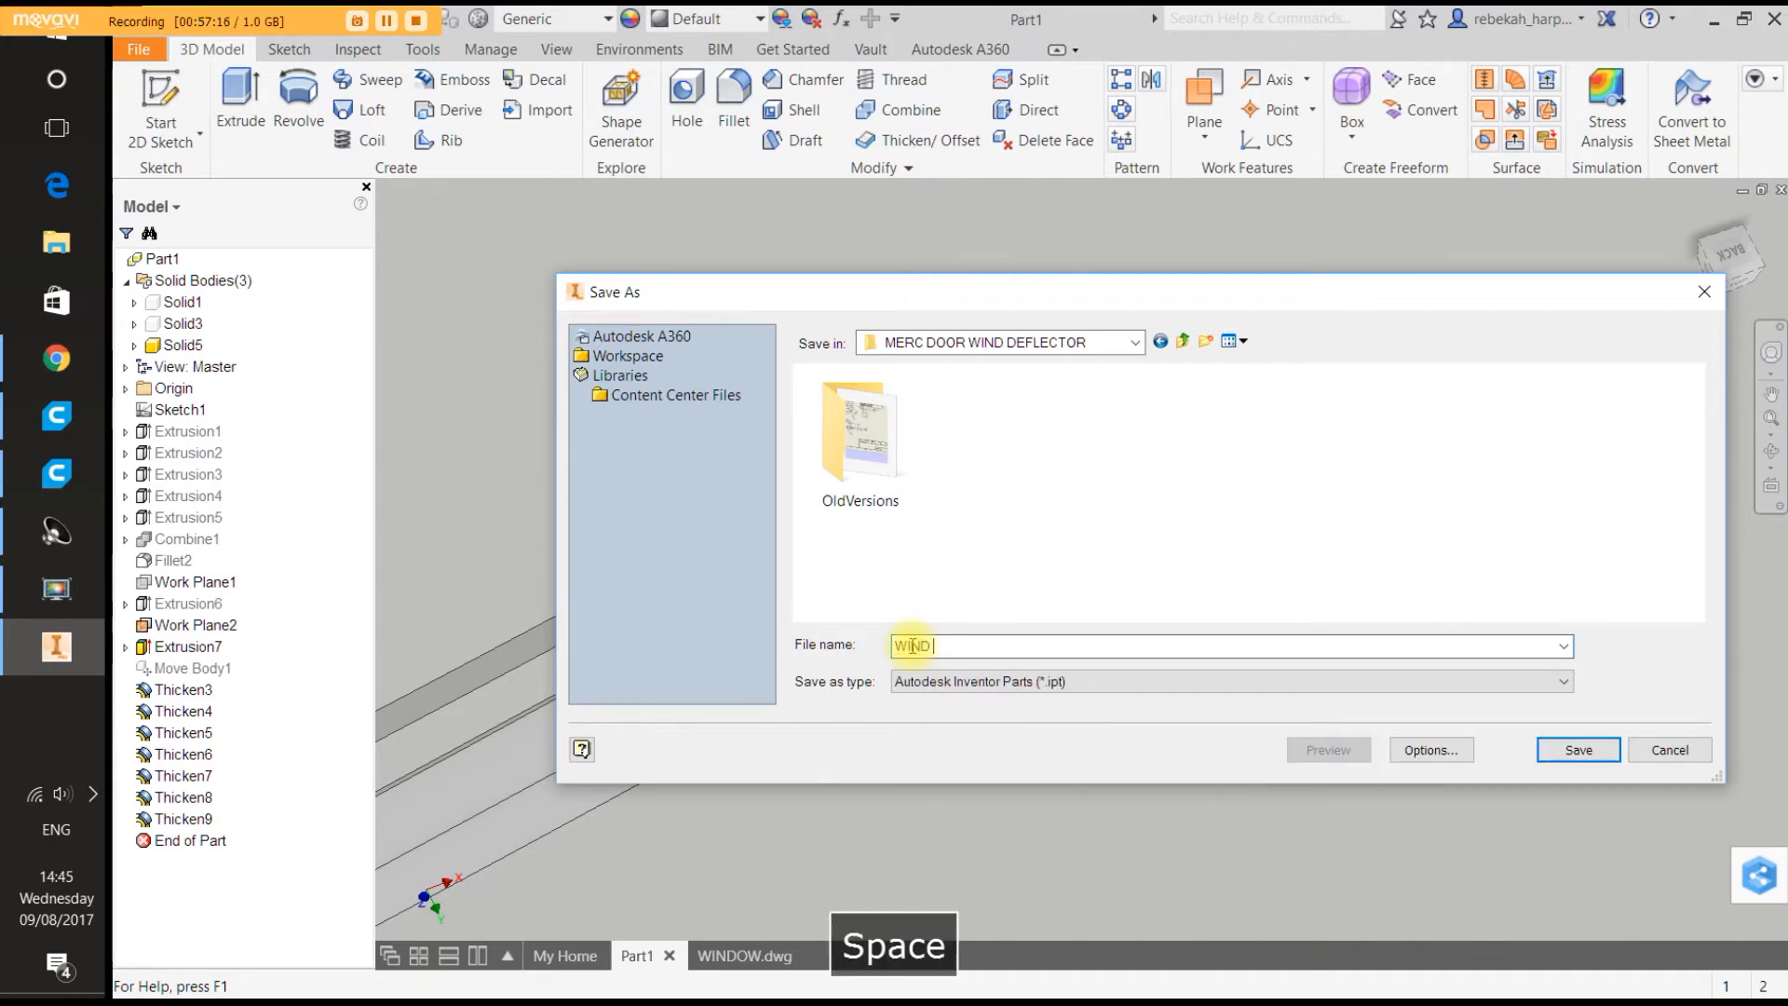
pyautogui.write('DEFLECTOR')
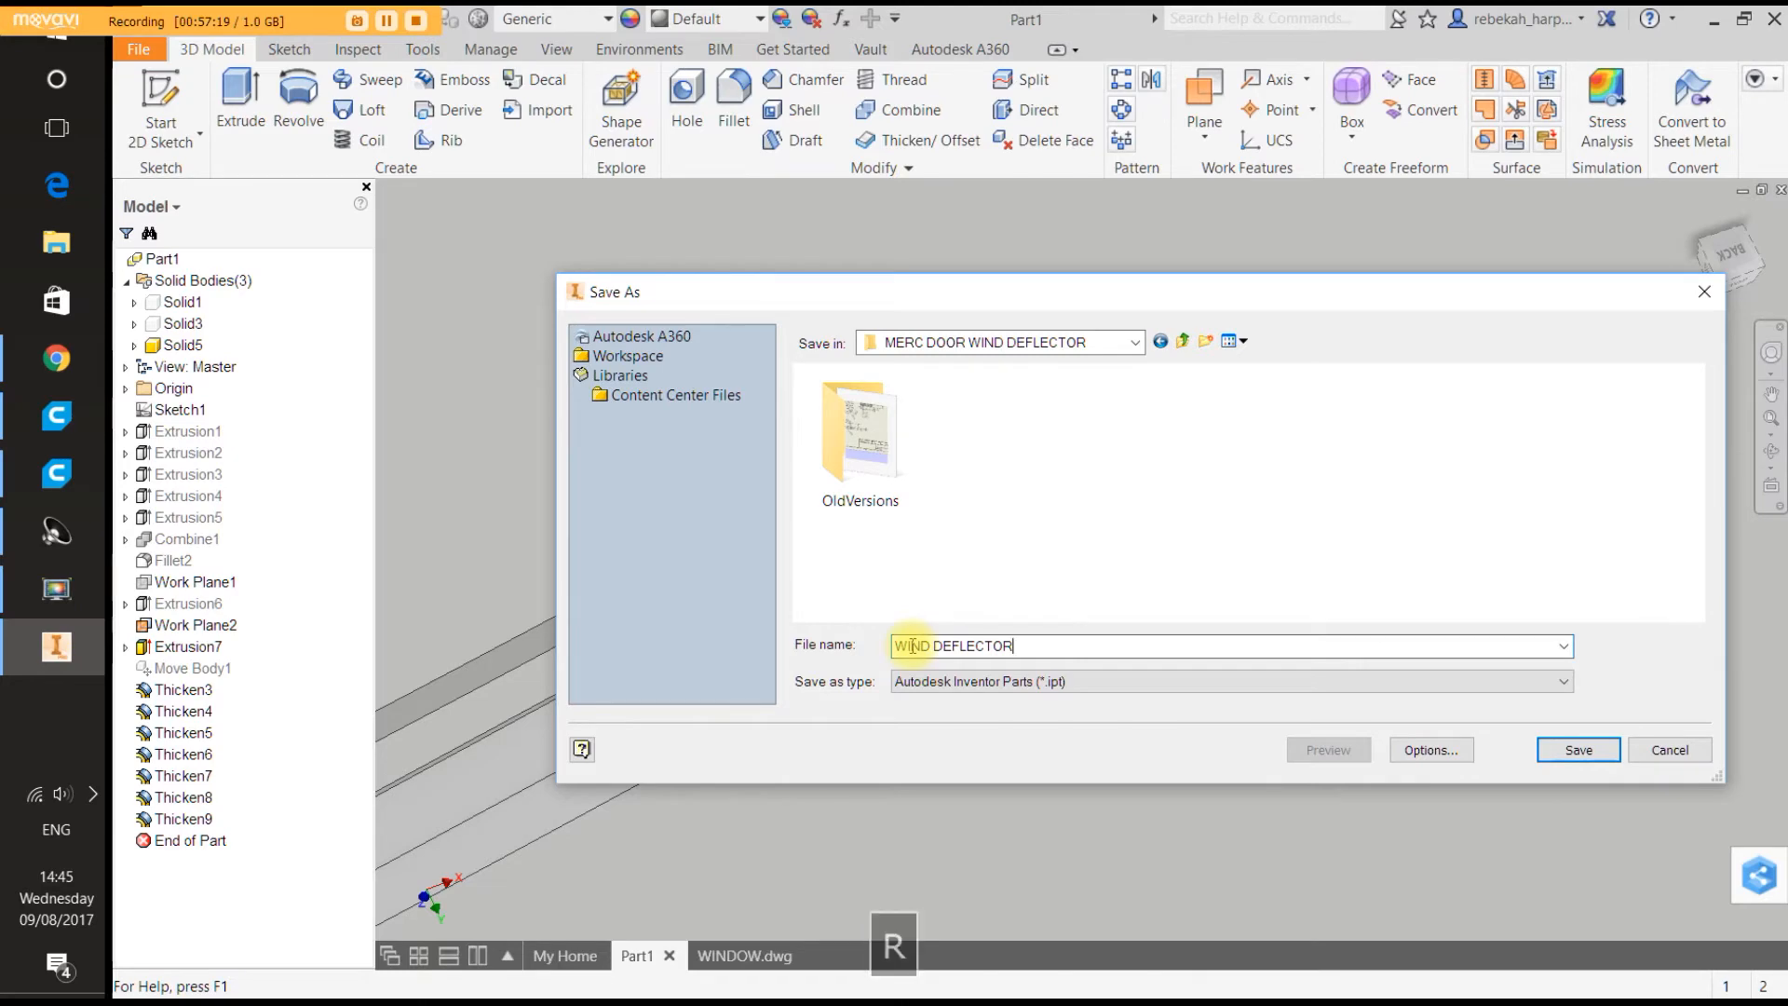
pyautogui.press('Return')
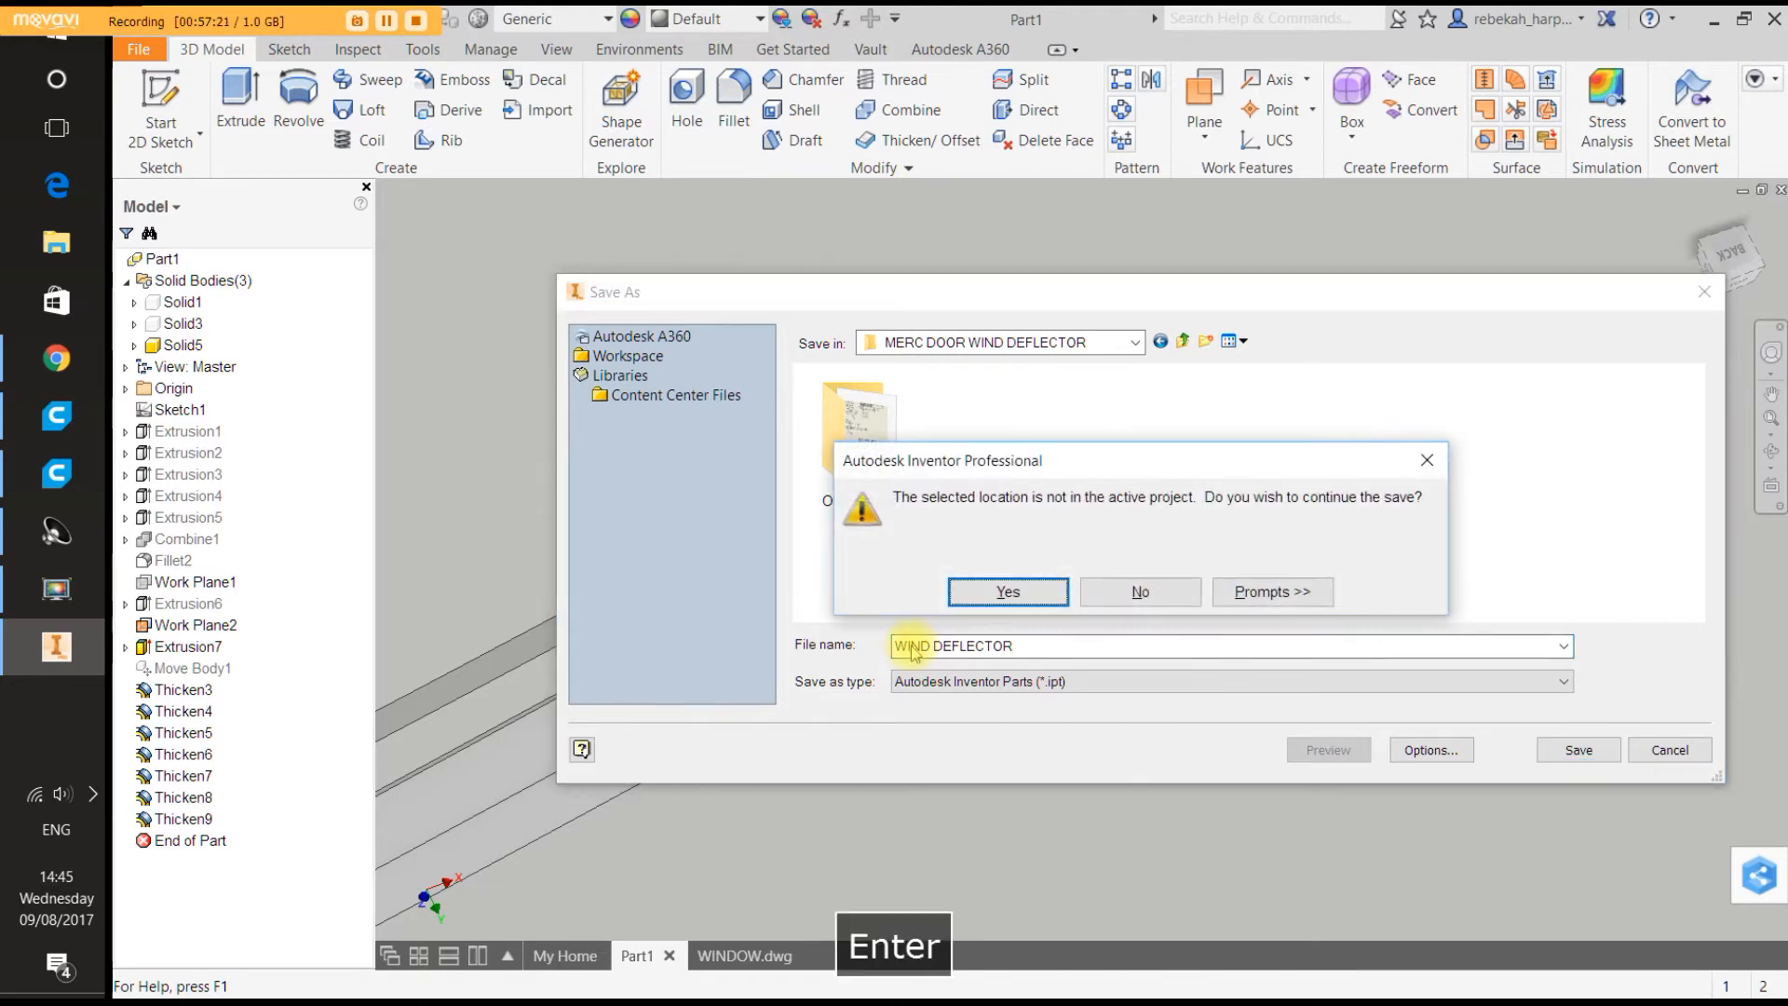
pyautogui.click(1026, 585)
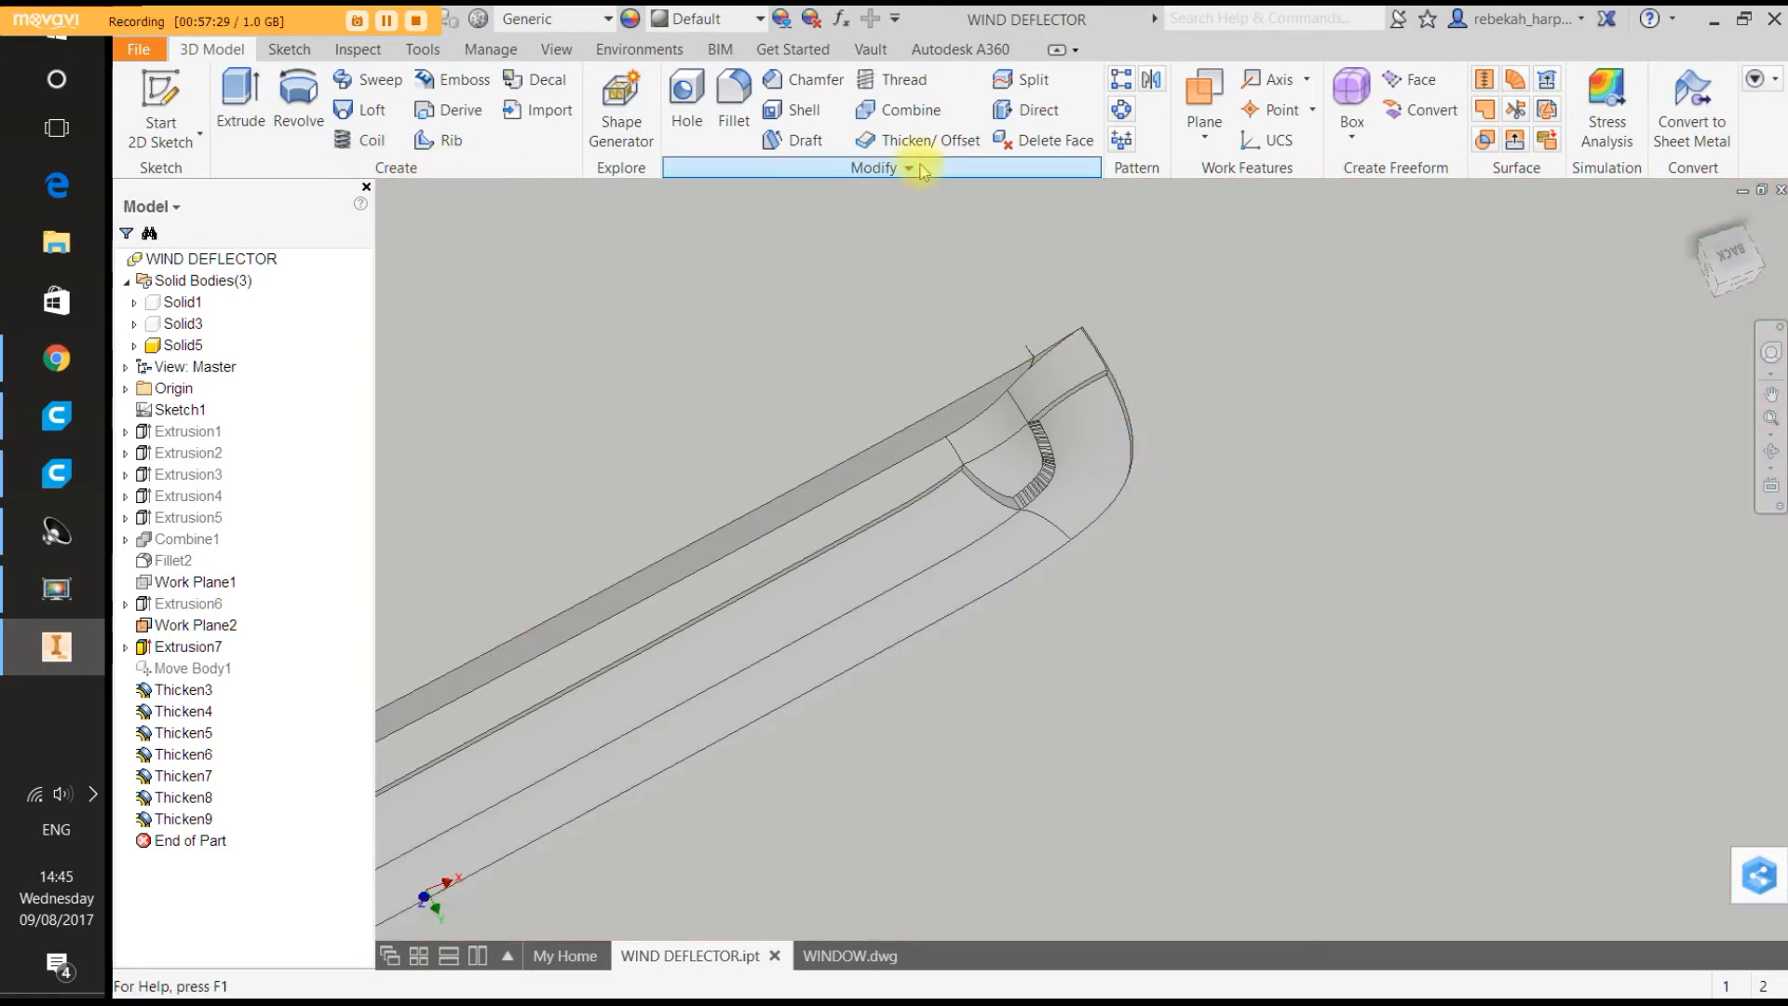
# Thicken the large curved outer face at the strip's rounded end by 0.5.
pyautogui.click(922, 140)
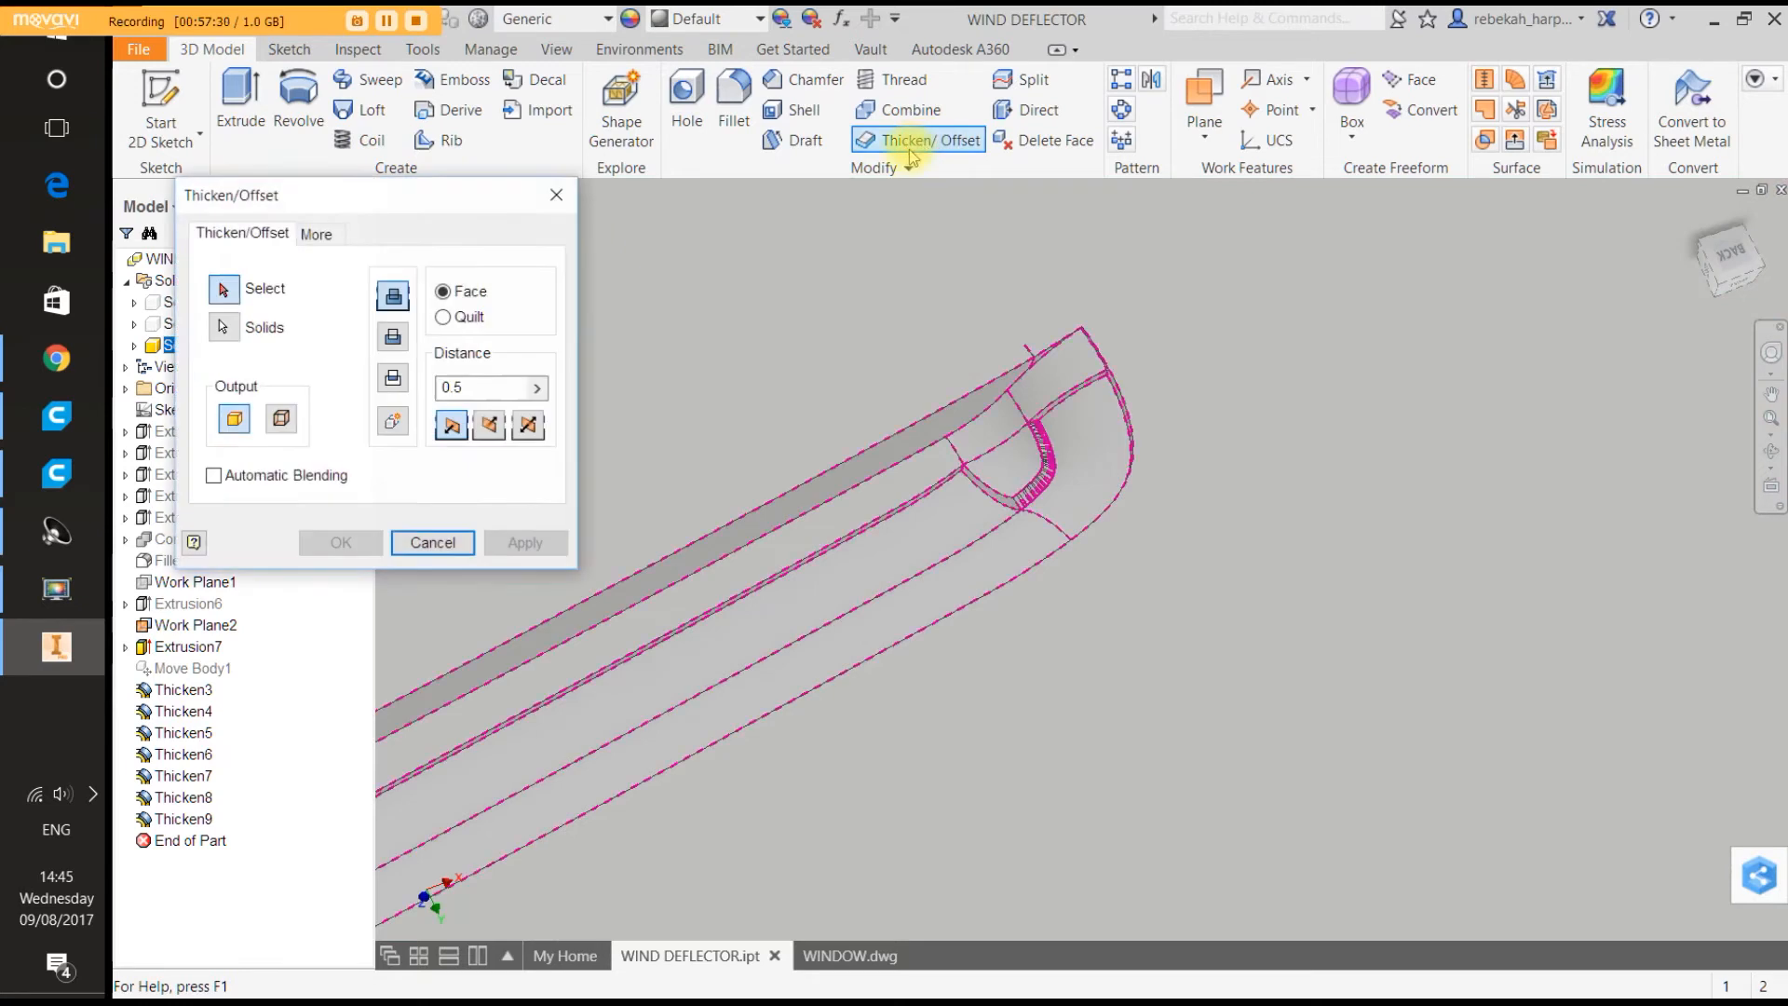
pyautogui.click(1071, 459)
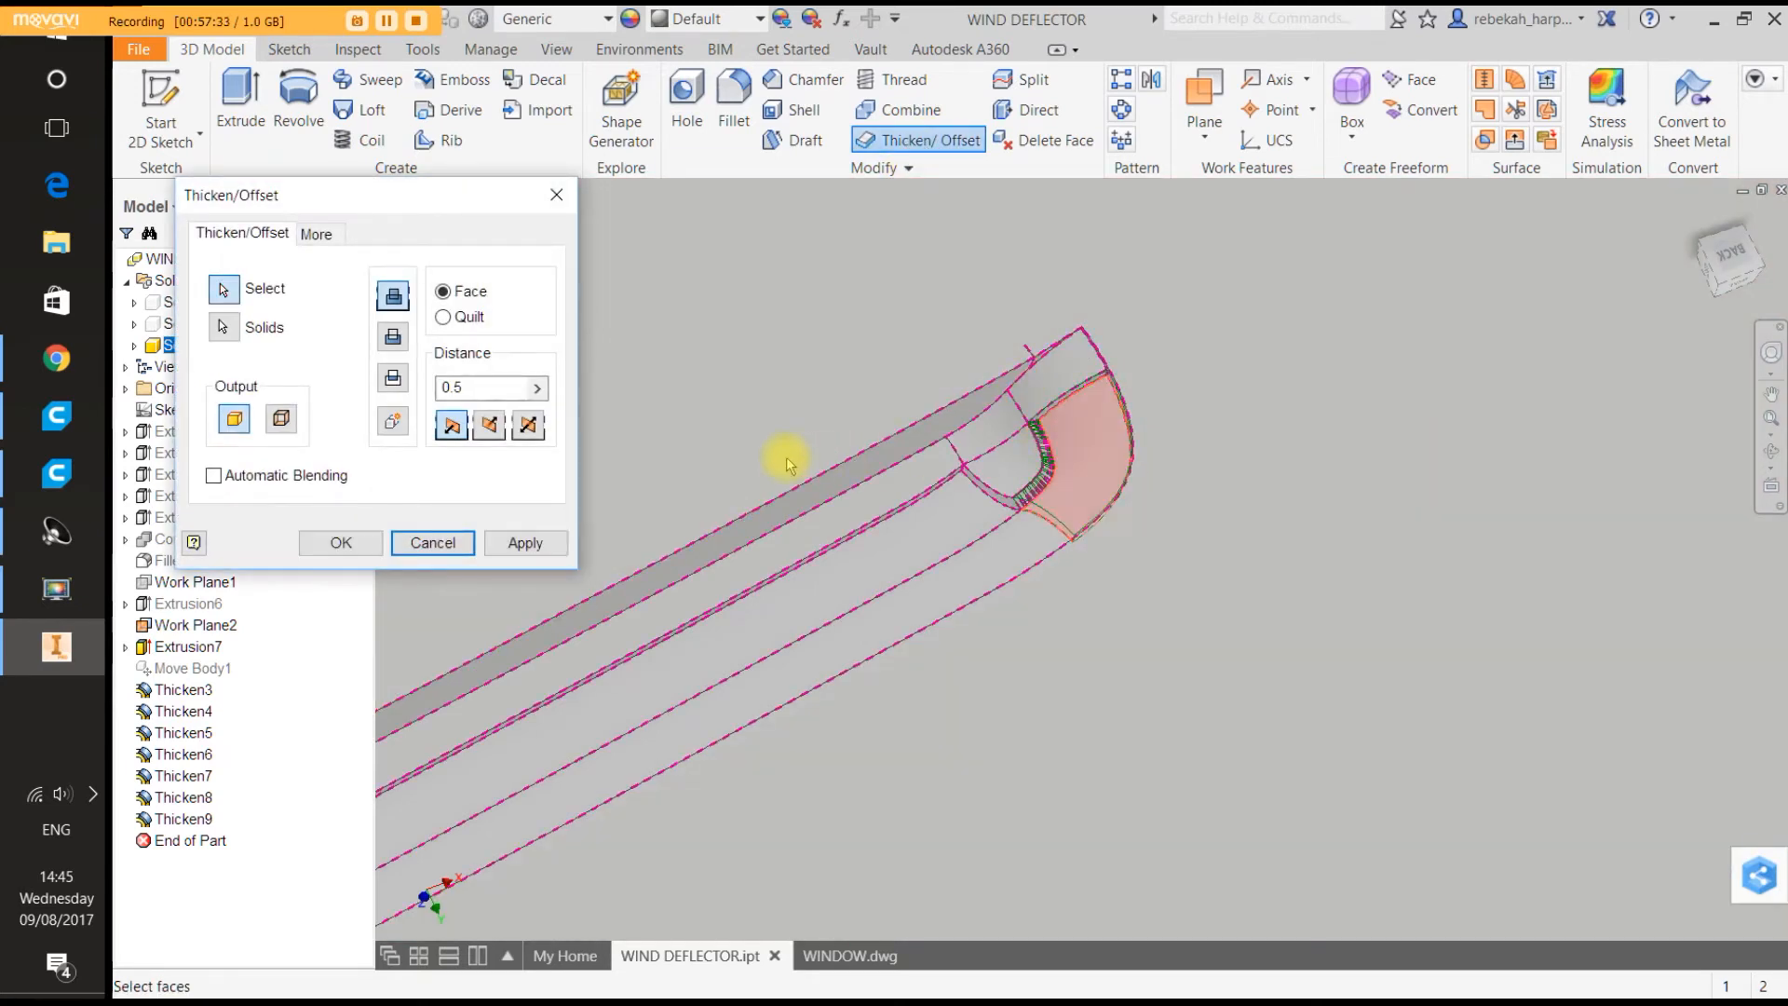
pyautogui.click(511, 545)
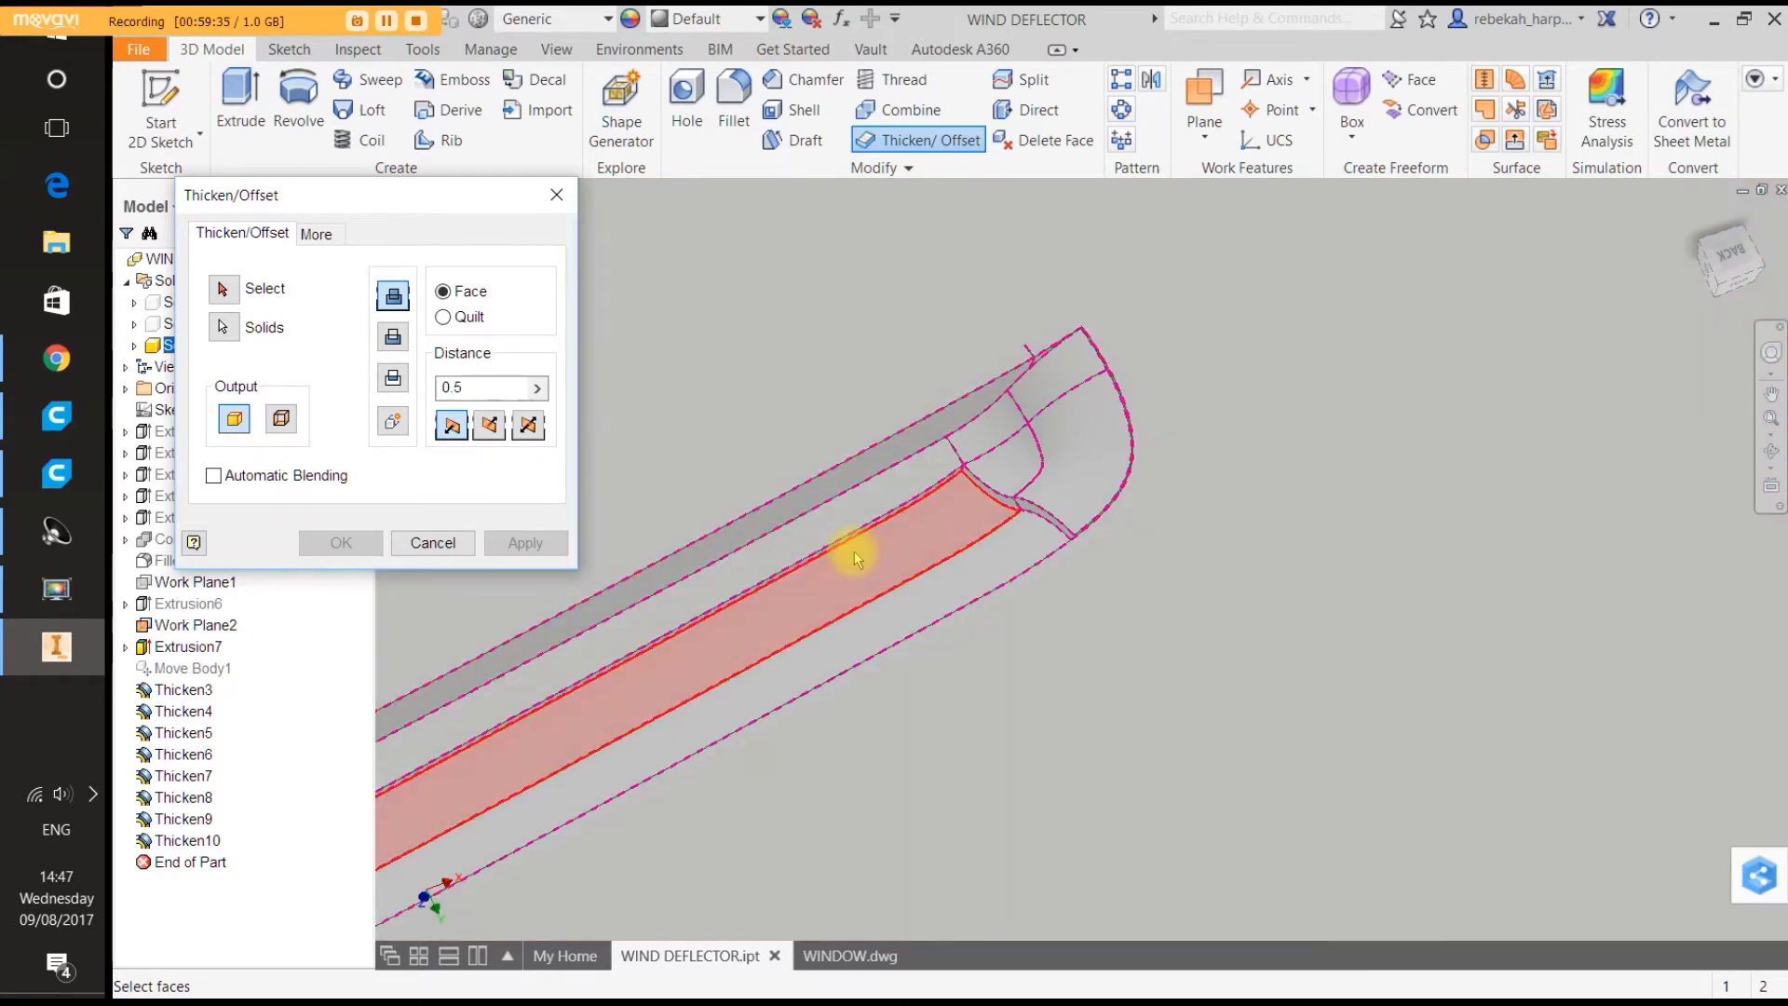
# Thicken the middle and the outermost long faces of the arm with the rounded end, each by 0.5.
pyautogui.scroll(6, 1081, 547)
pyautogui.scroll(-6, 819, 513)
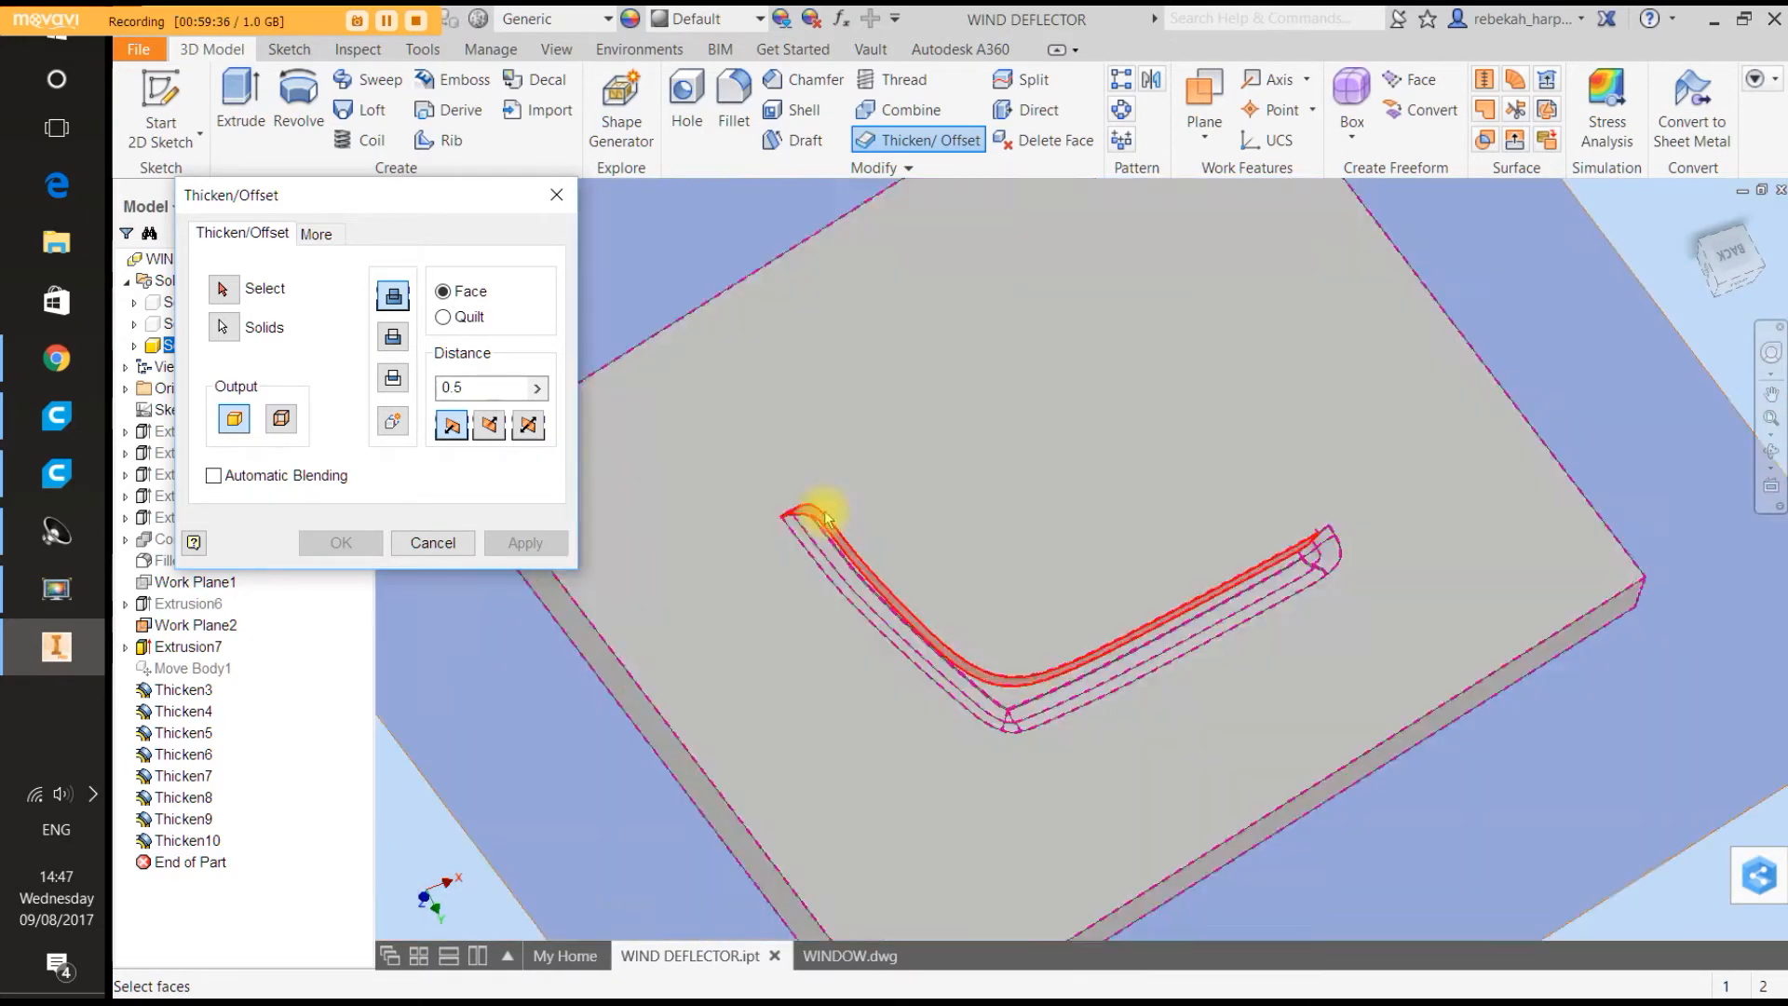
pyautogui.scroll(5, 819, 517)
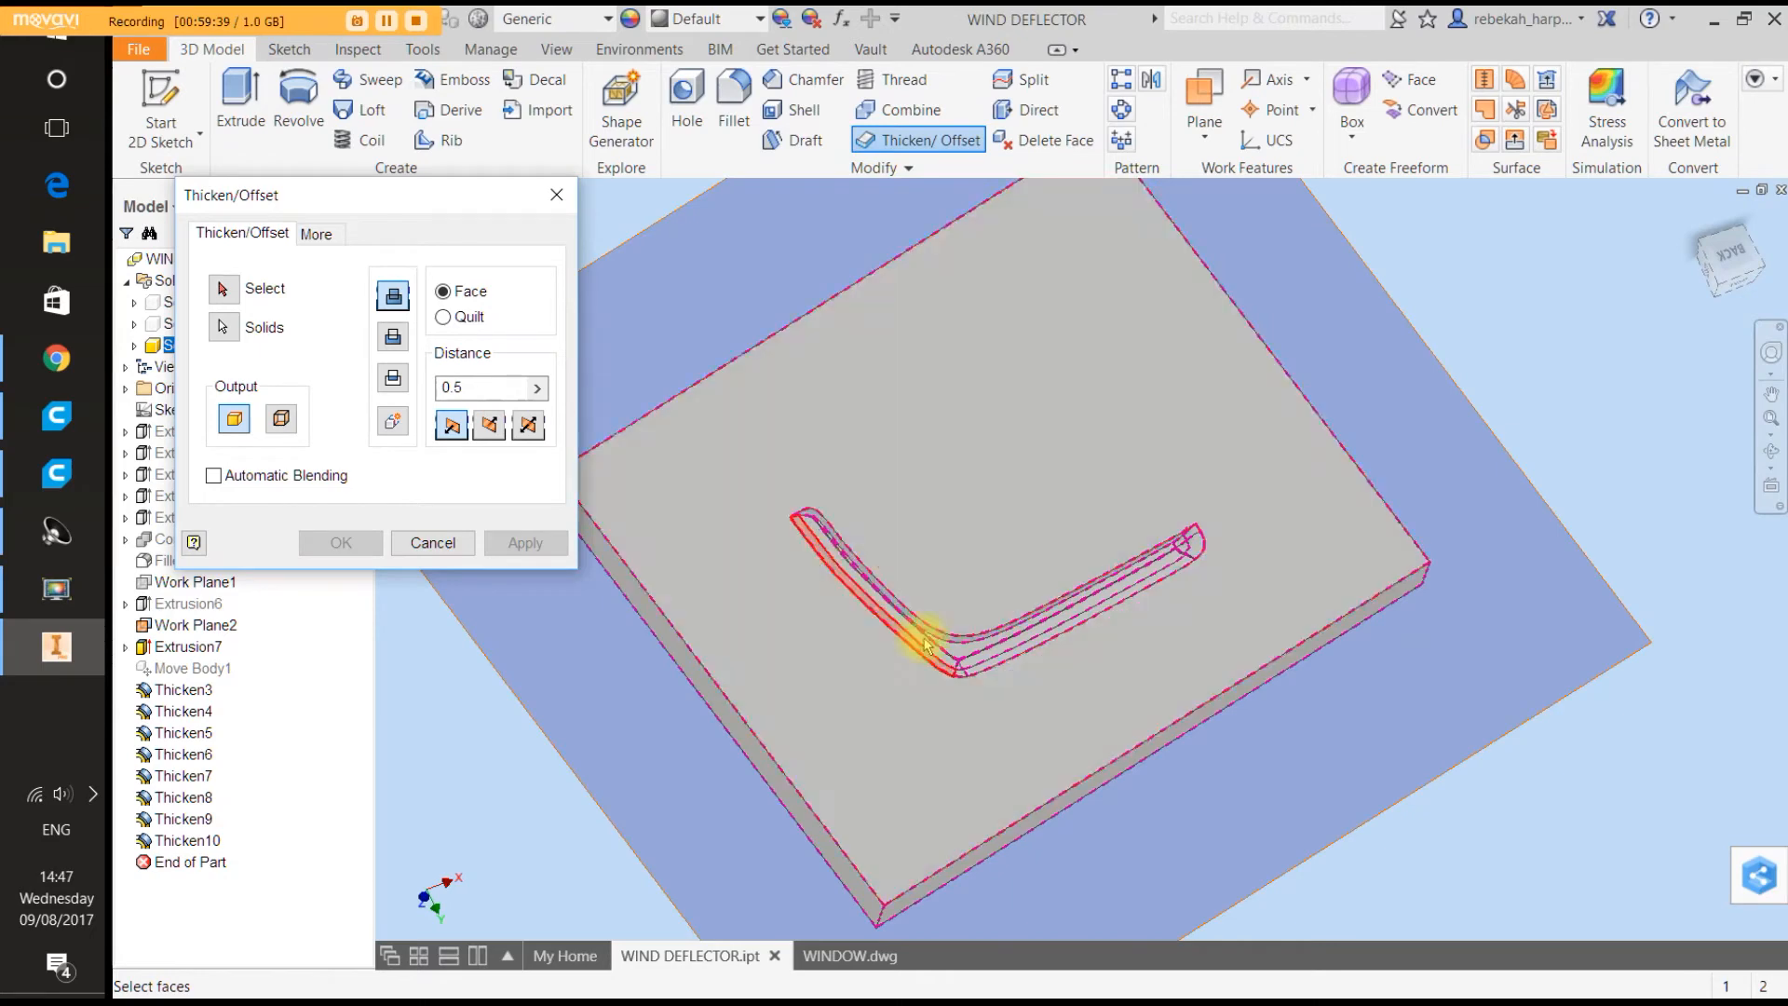
pyautogui.scroll(-5, 1204, 578)
pyautogui.click(1123, 515)
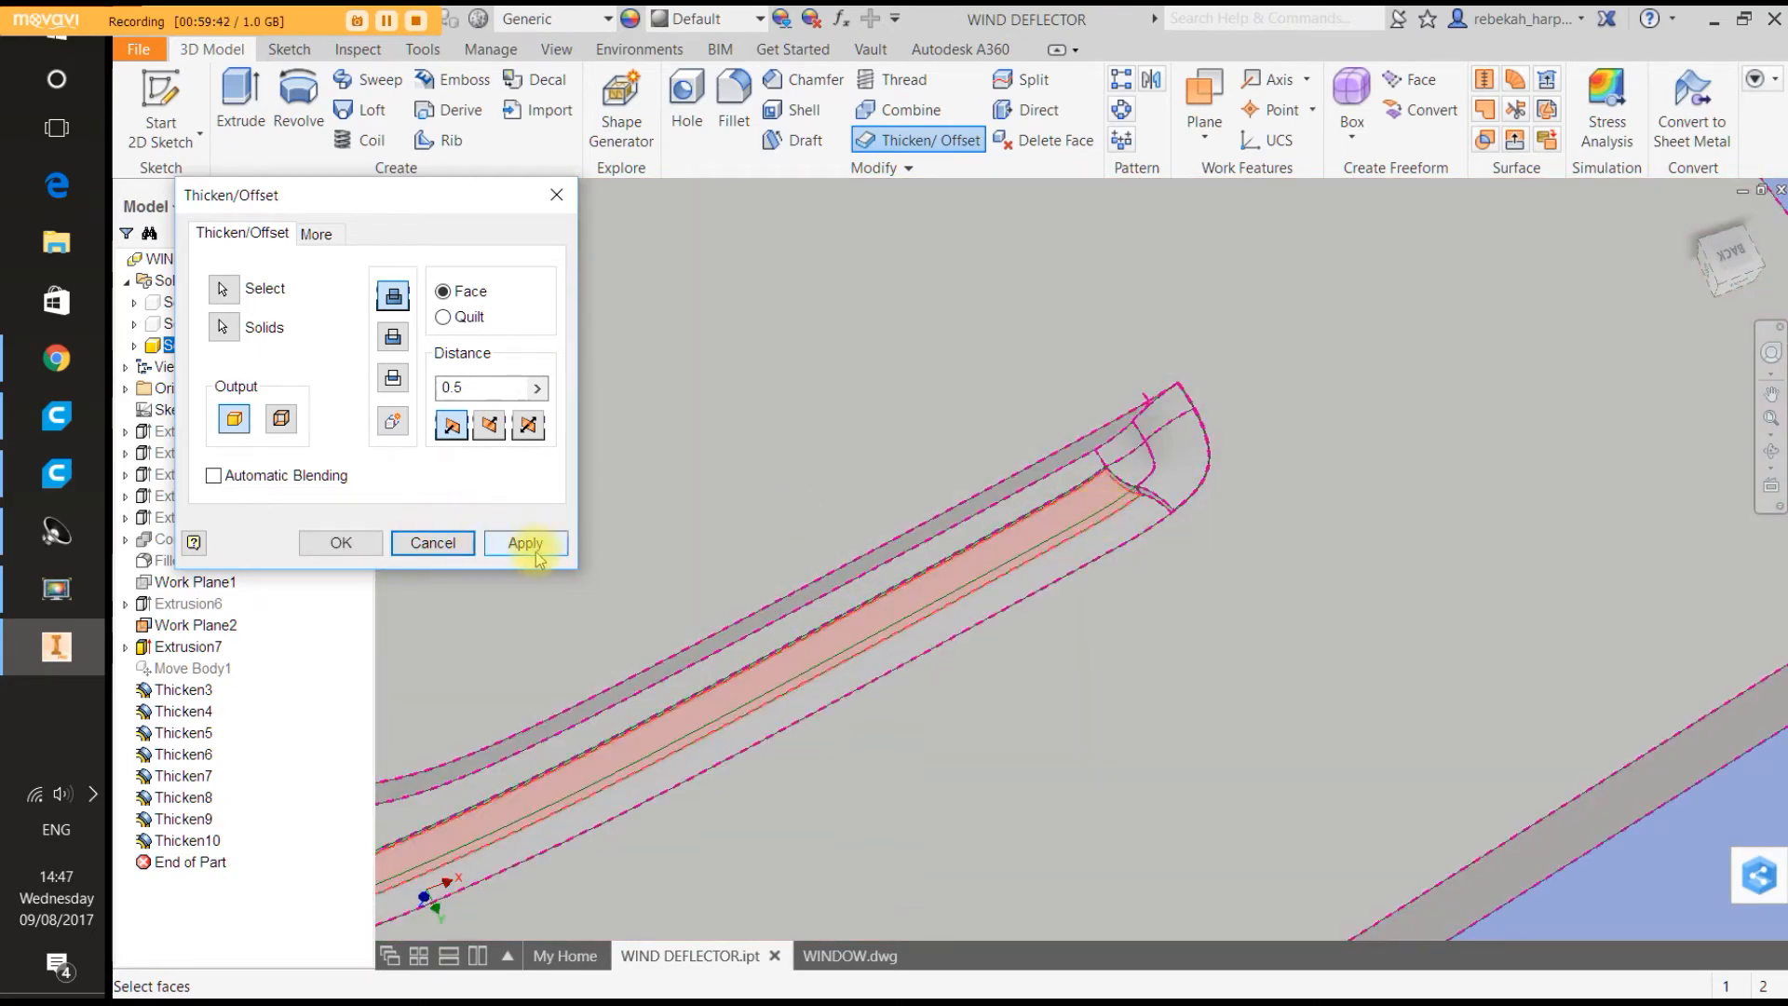
pyautogui.click(531, 545)
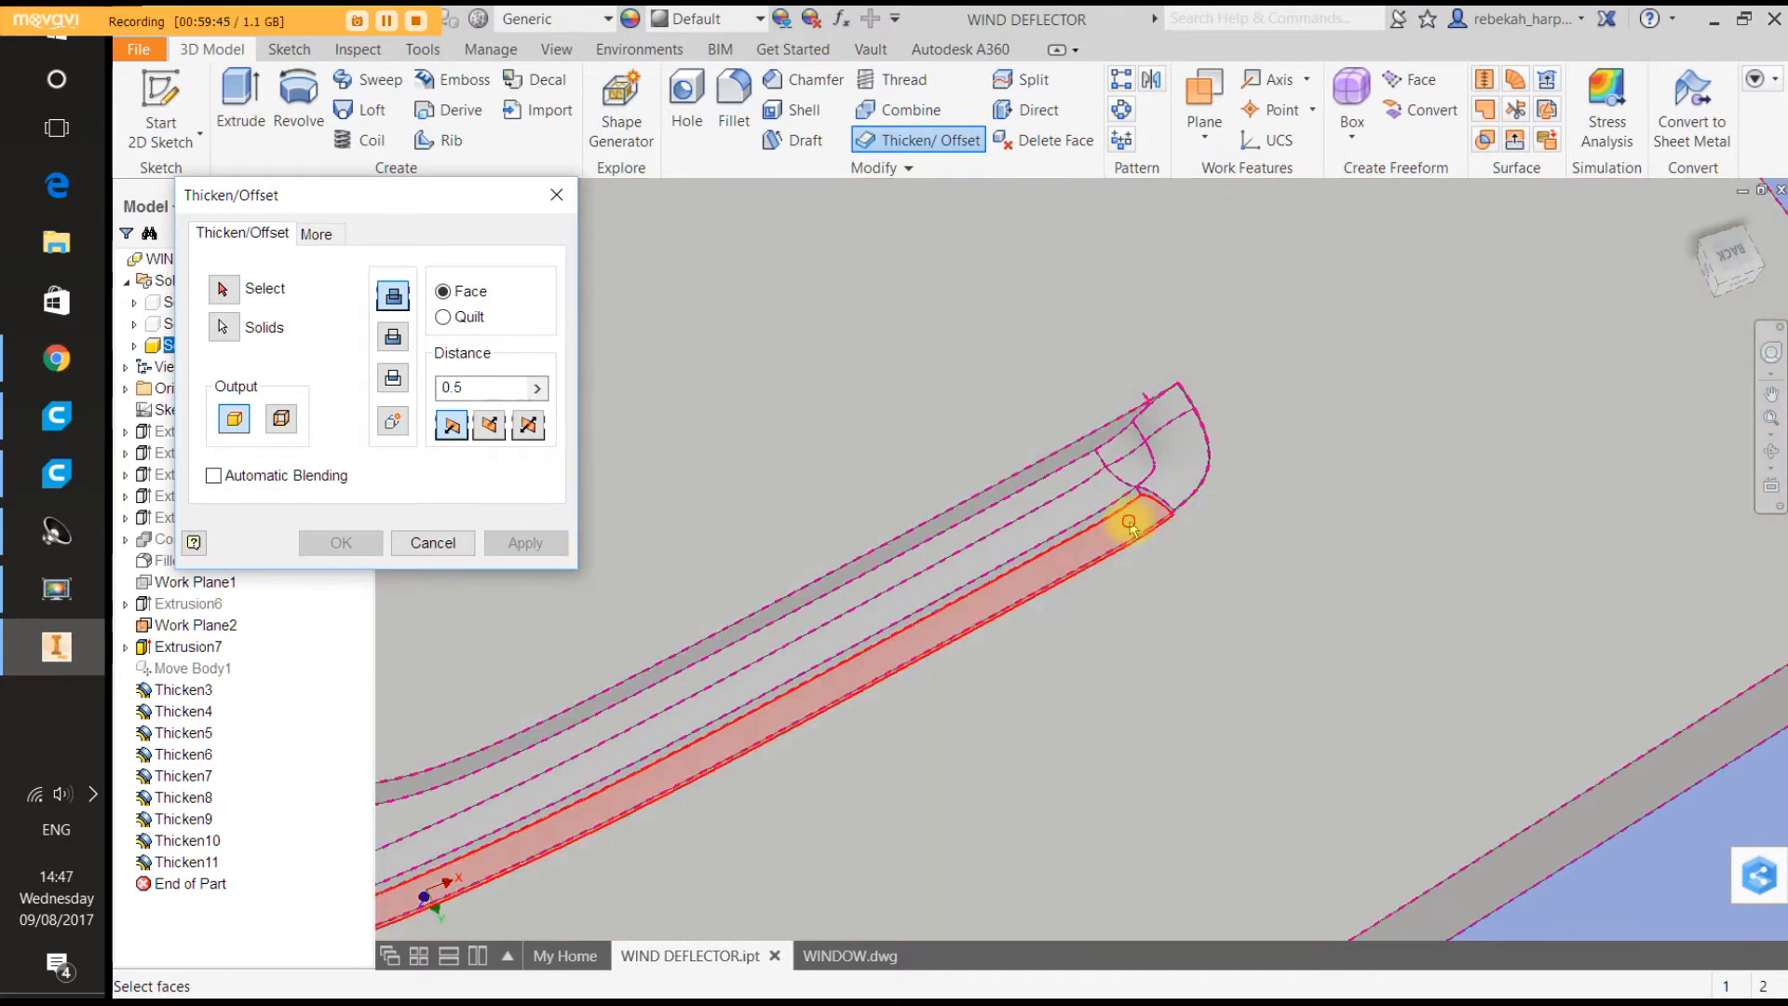
pyautogui.click(1125, 515)
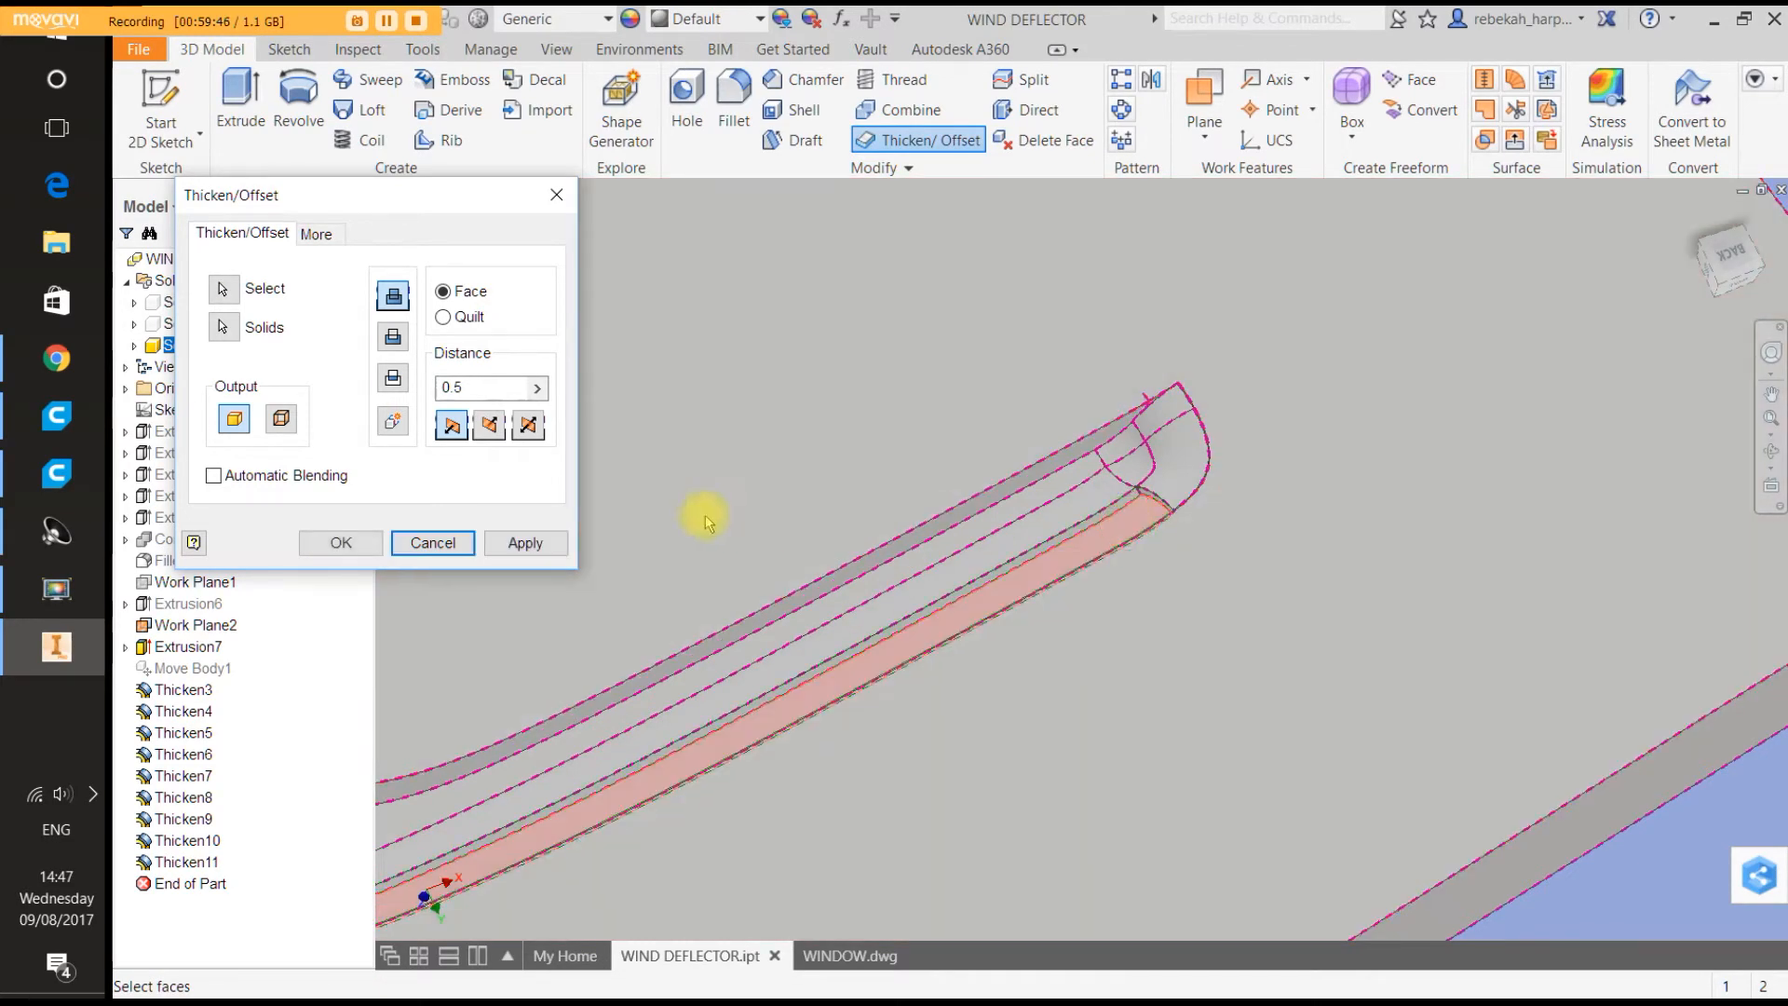
pyautogui.click(512, 548)
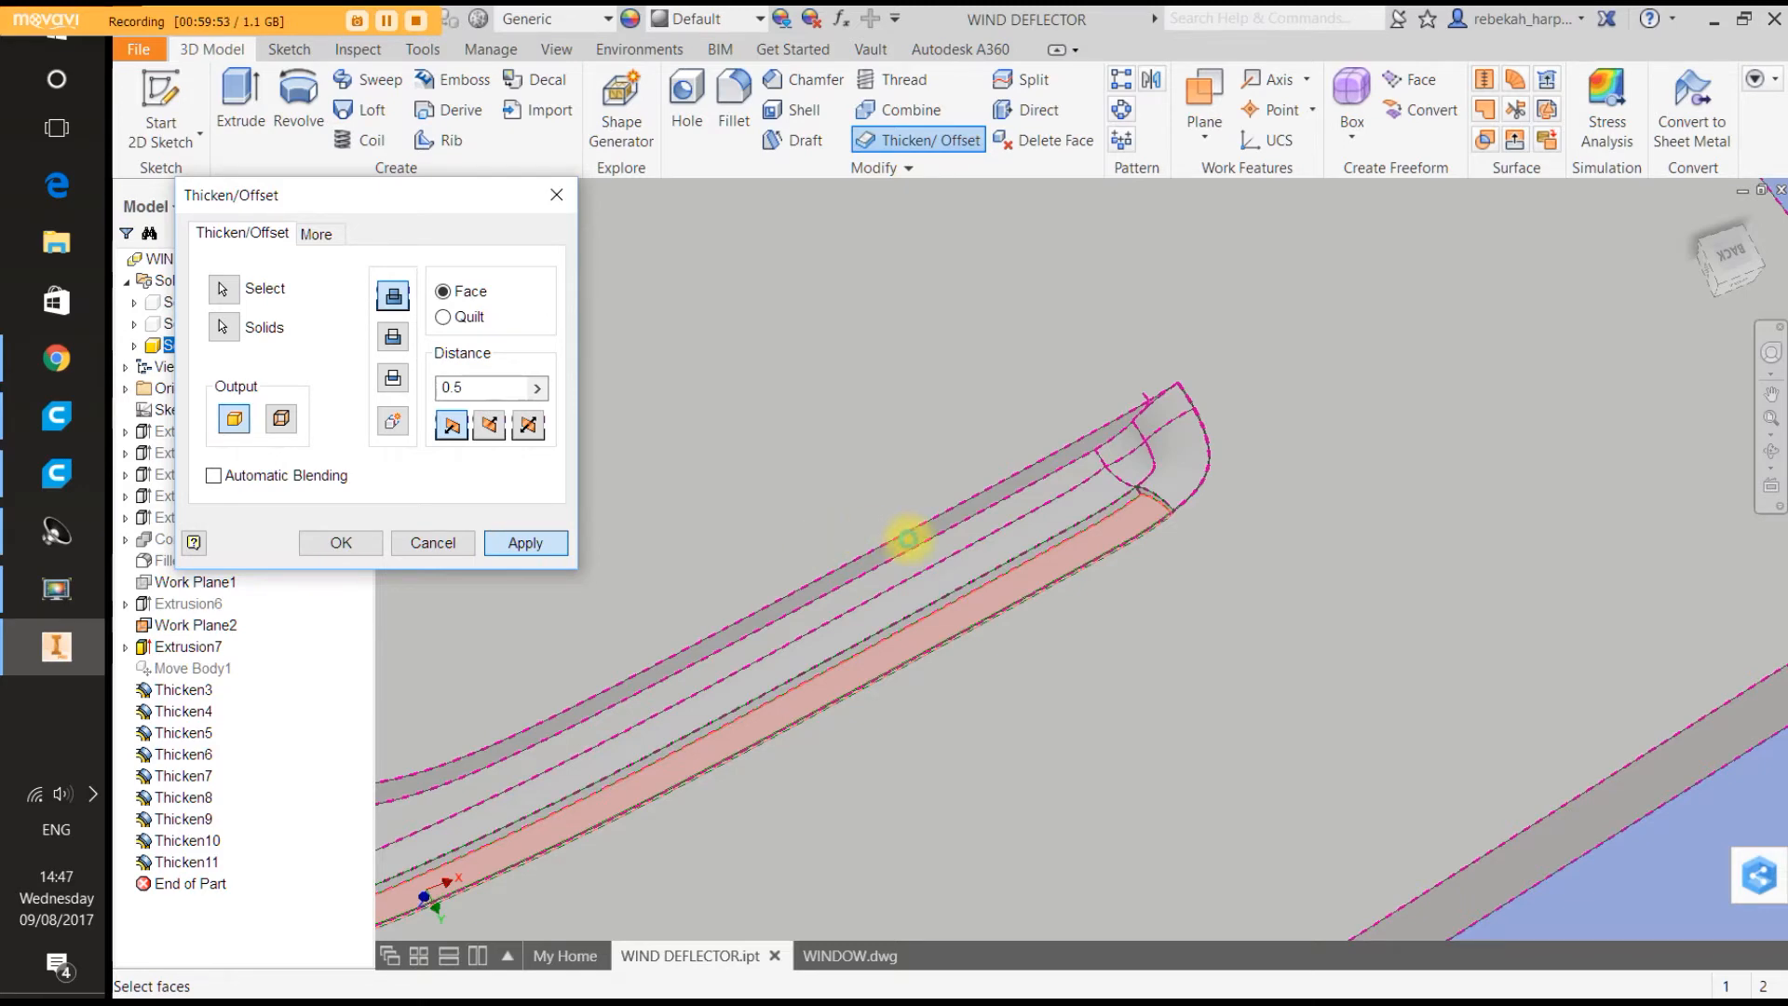
# Thicken the two wedge-shaped faces at the bend between the deflector's arms by 0.5.
pyautogui.scroll(-3, 910, 531)
pyautogui.scroll(5, 740, 628)
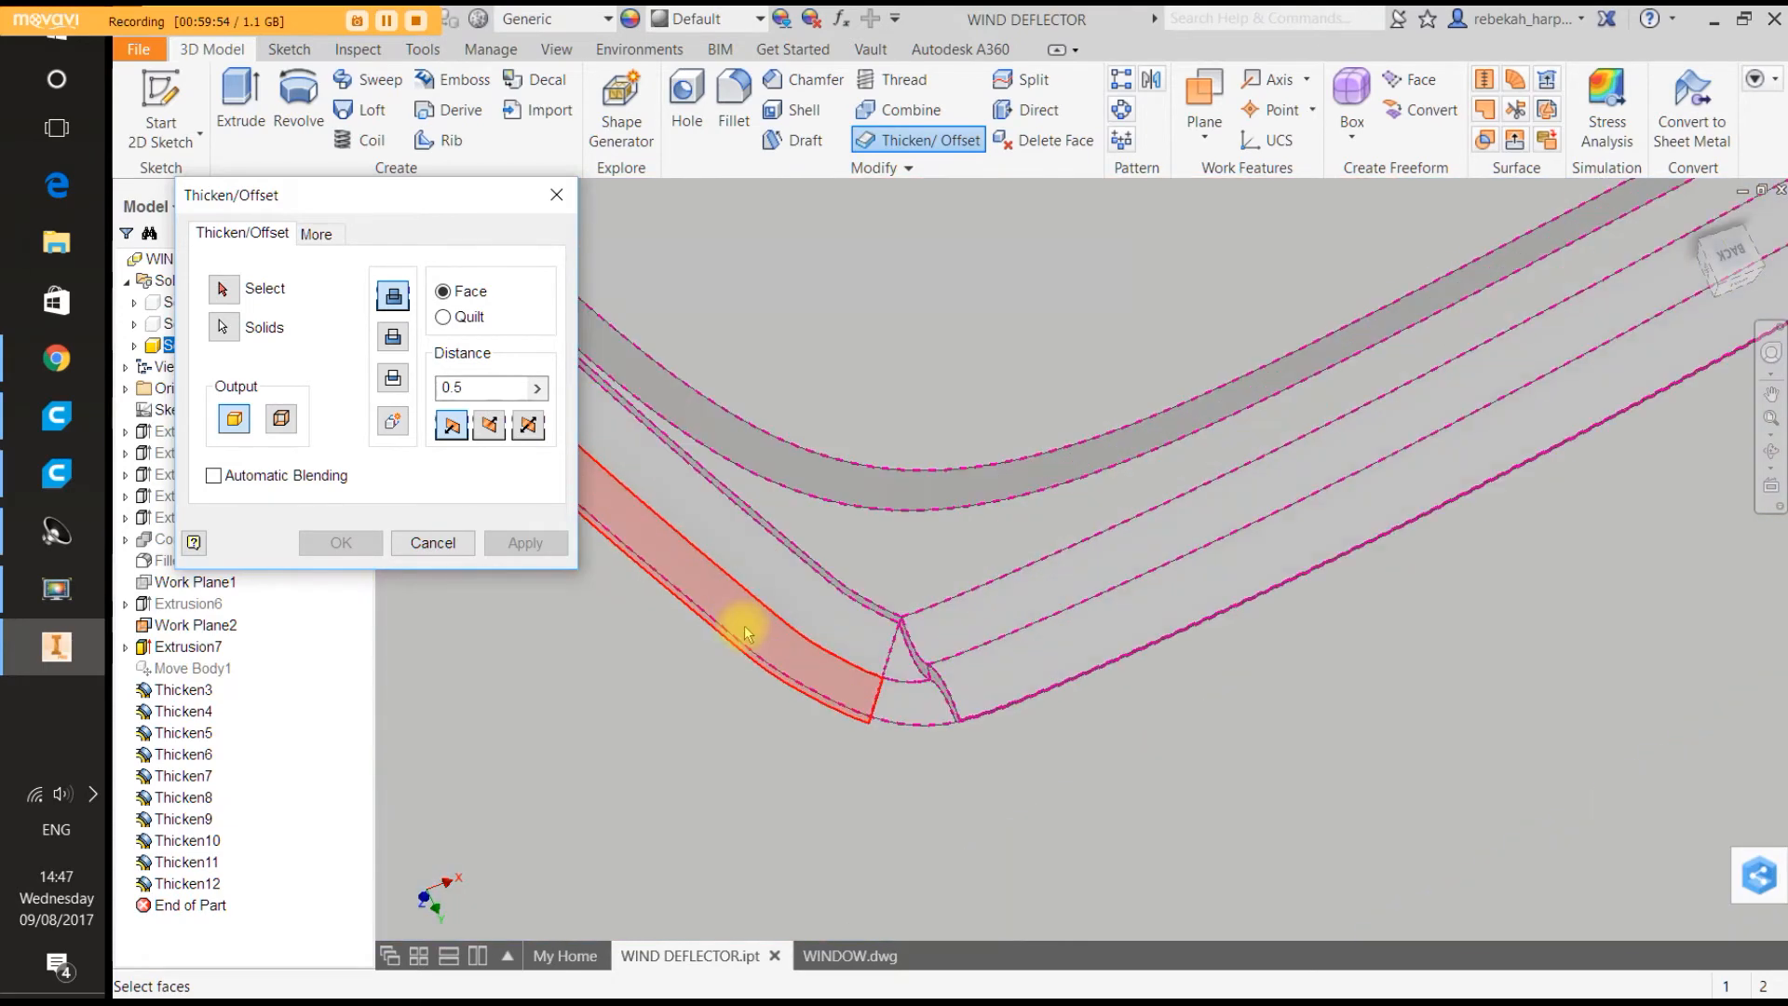
pyautogui.click(918, 703)
pyautogui.click(903, 663)
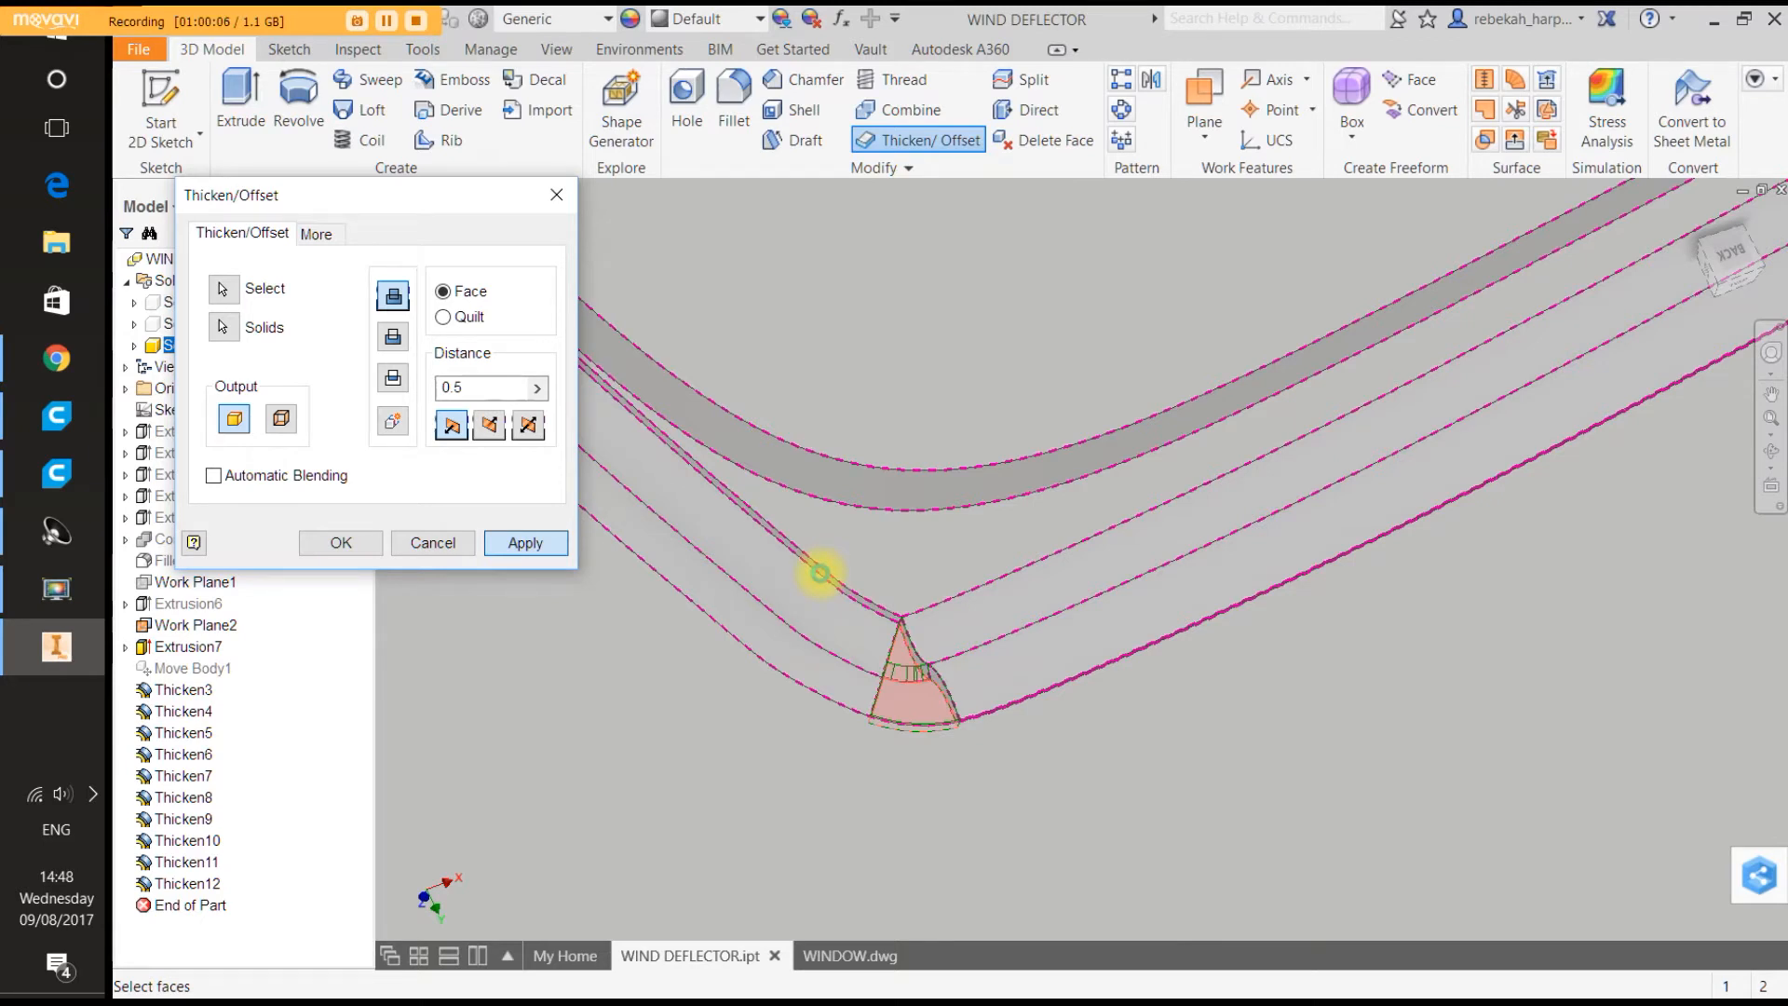
pyautogui.press('Return')
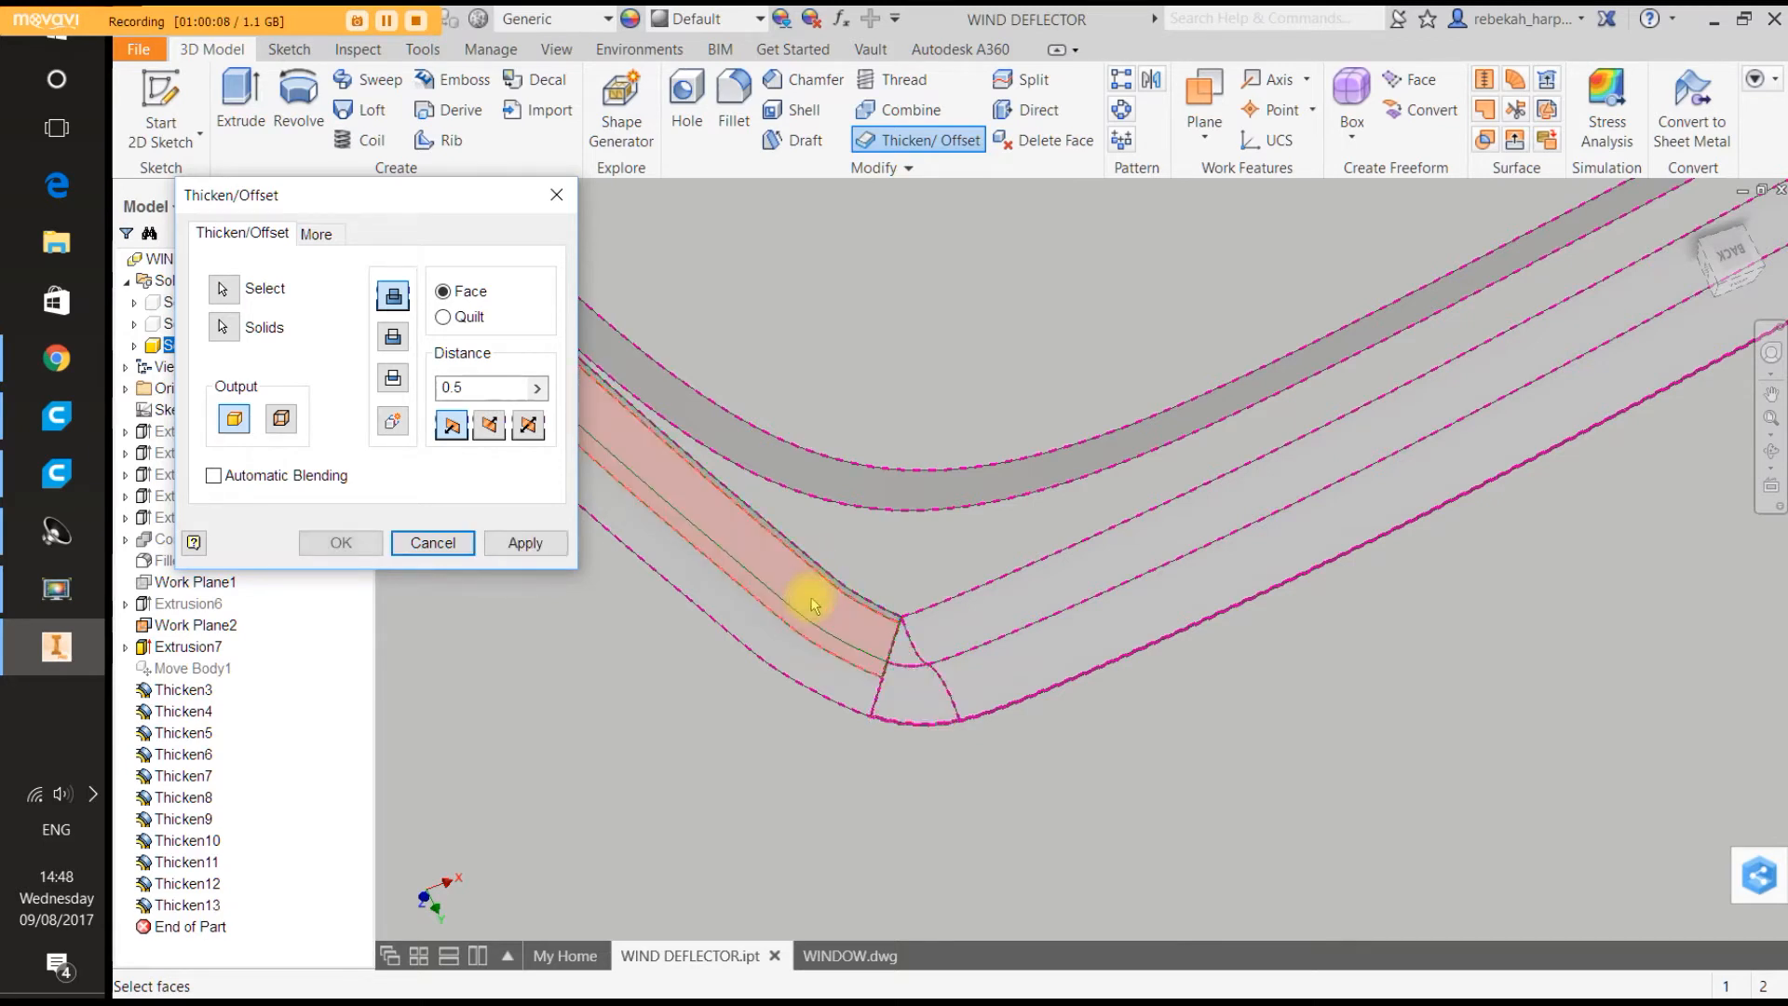
# Thicken the middle and the outermost long faces of the other arm beyond the bend, each by 0.5.
pyautogui.click(813, 605)
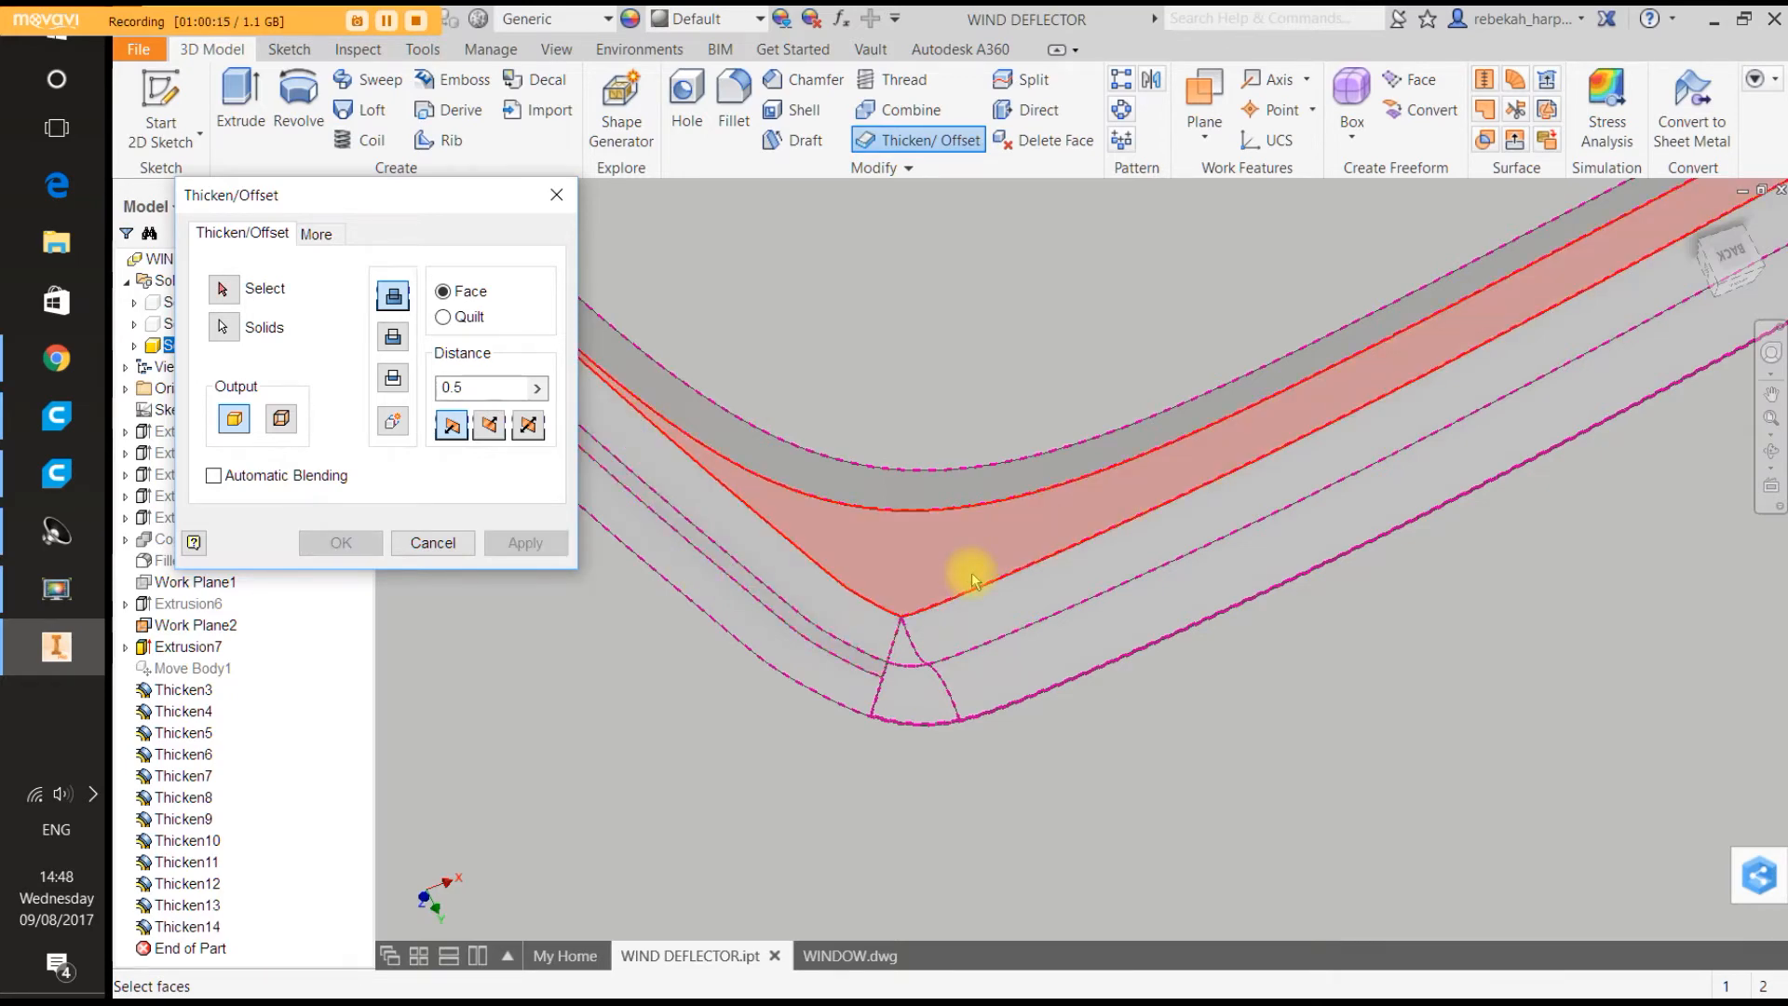
pyautogui.scroll(-5, 969, 615)
pyautogui.scroll(8, 820, 456)
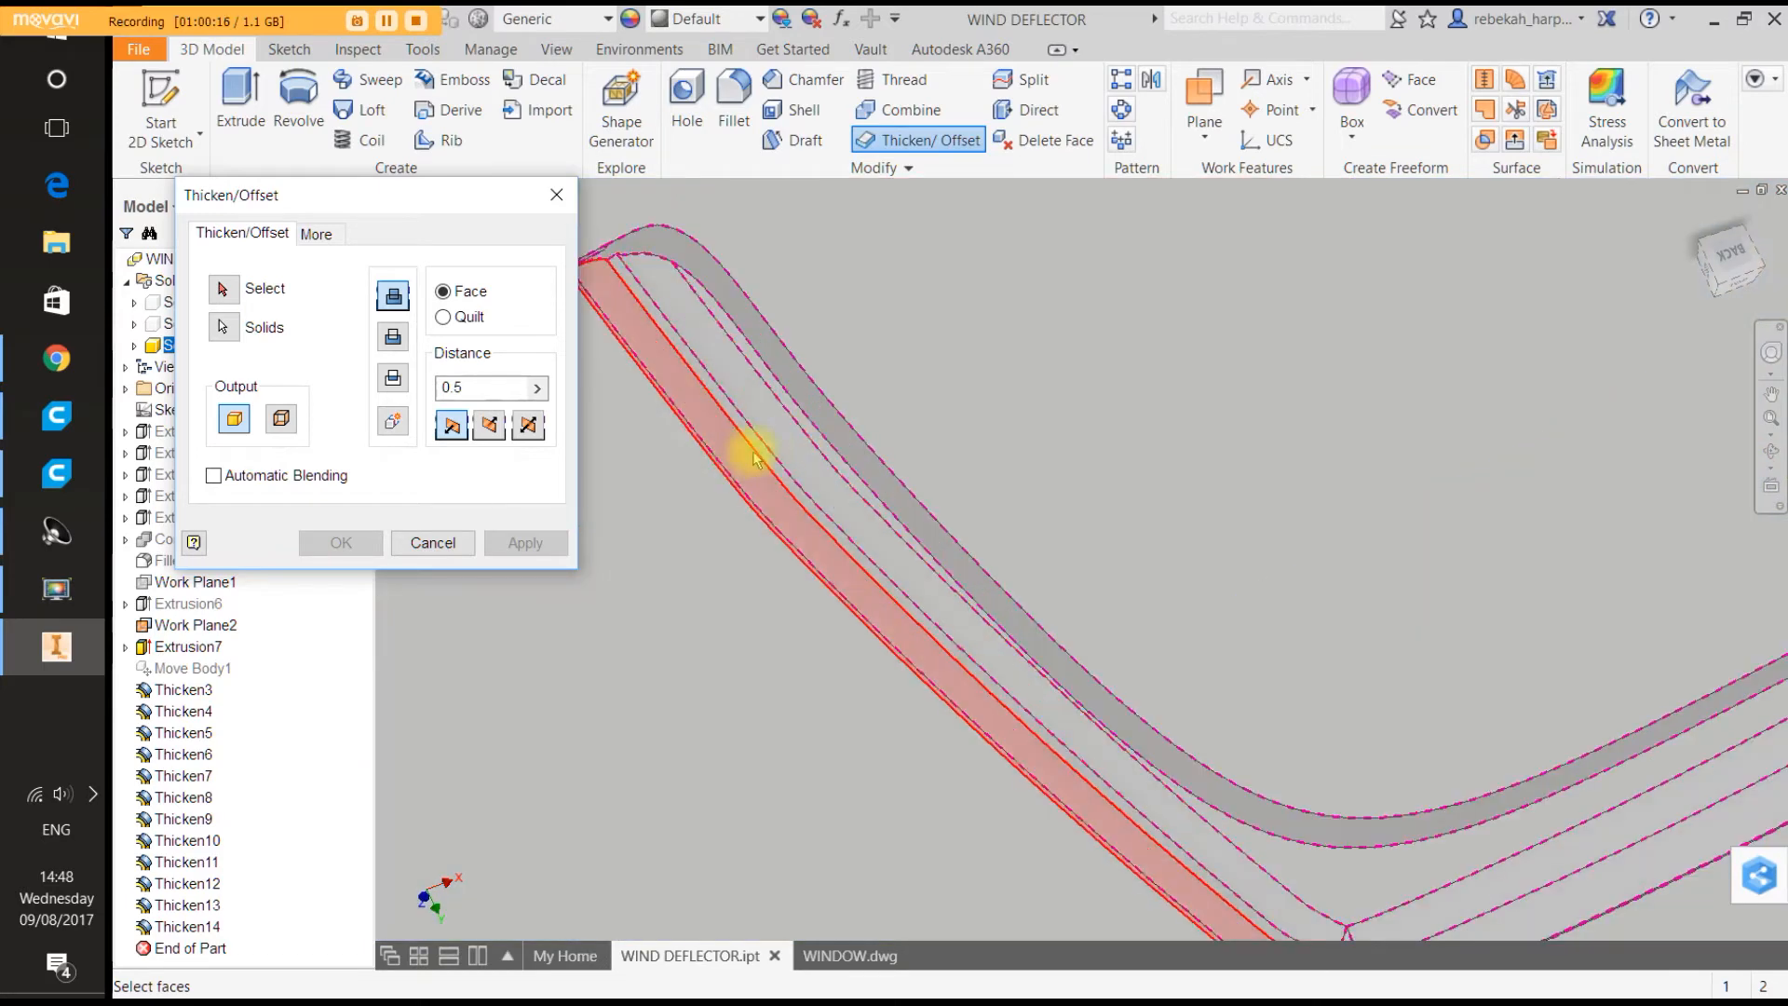
pyautogui.click(733, 450)
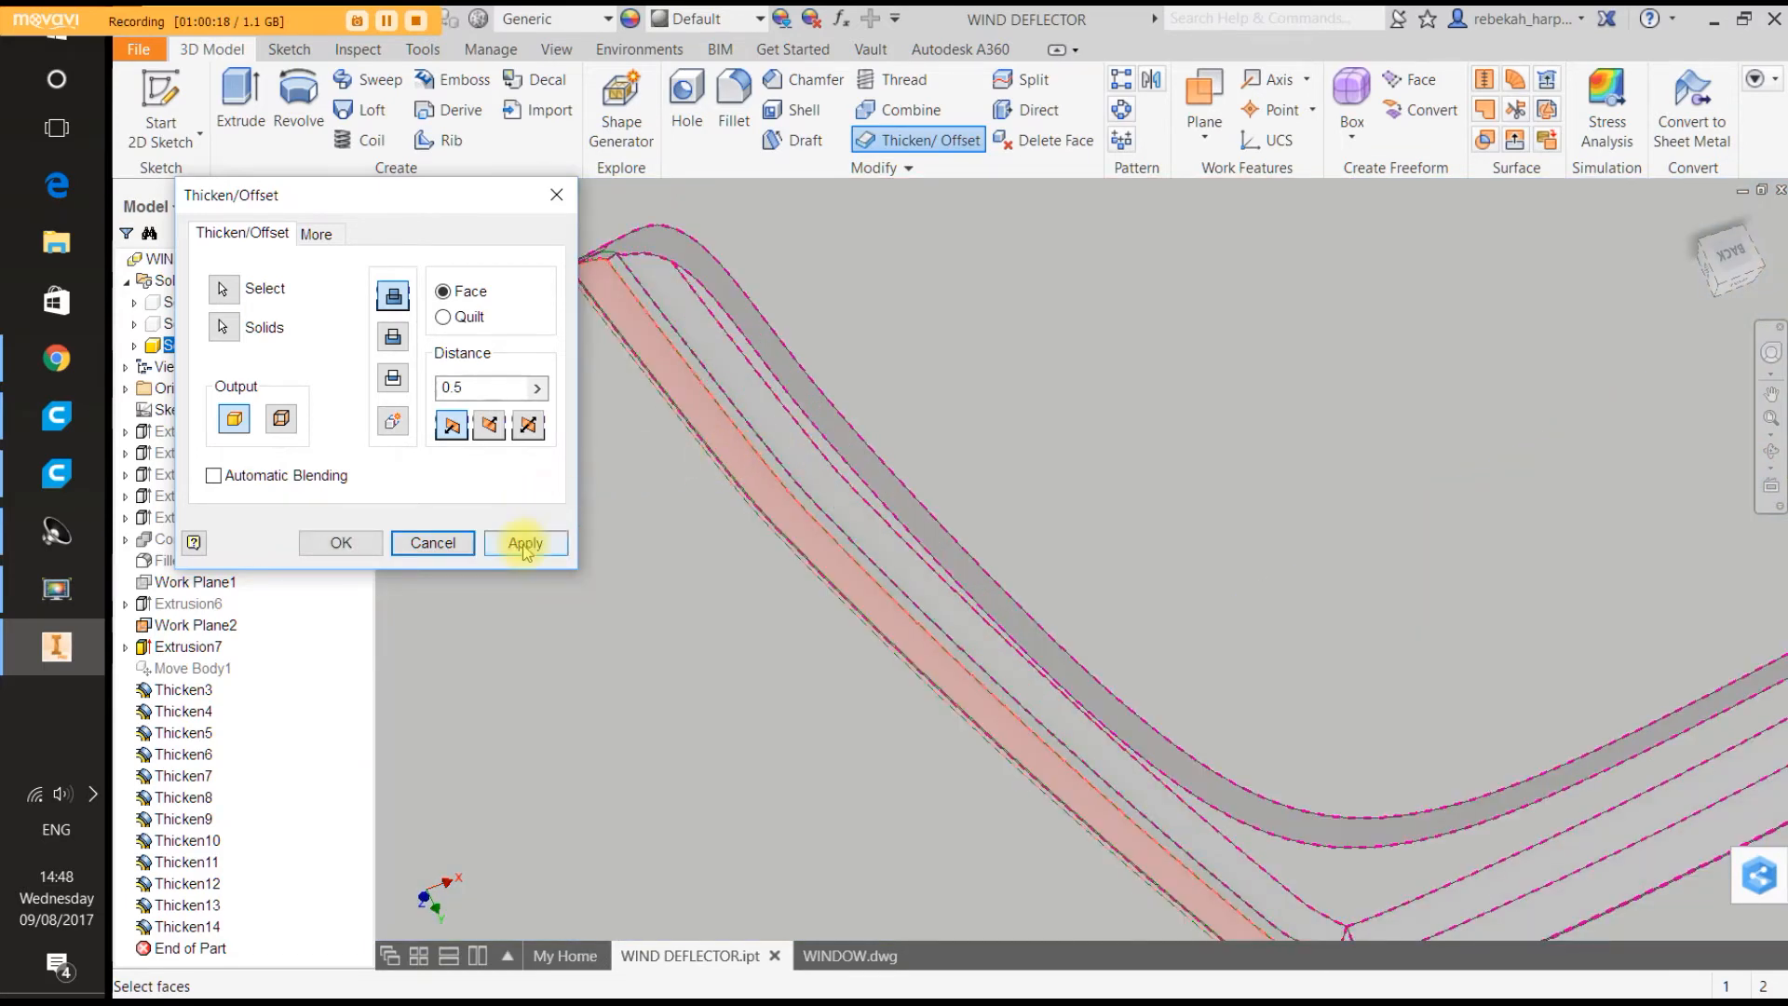
pyautogui.click(524, 545)
pyautogui.click(732, 444)
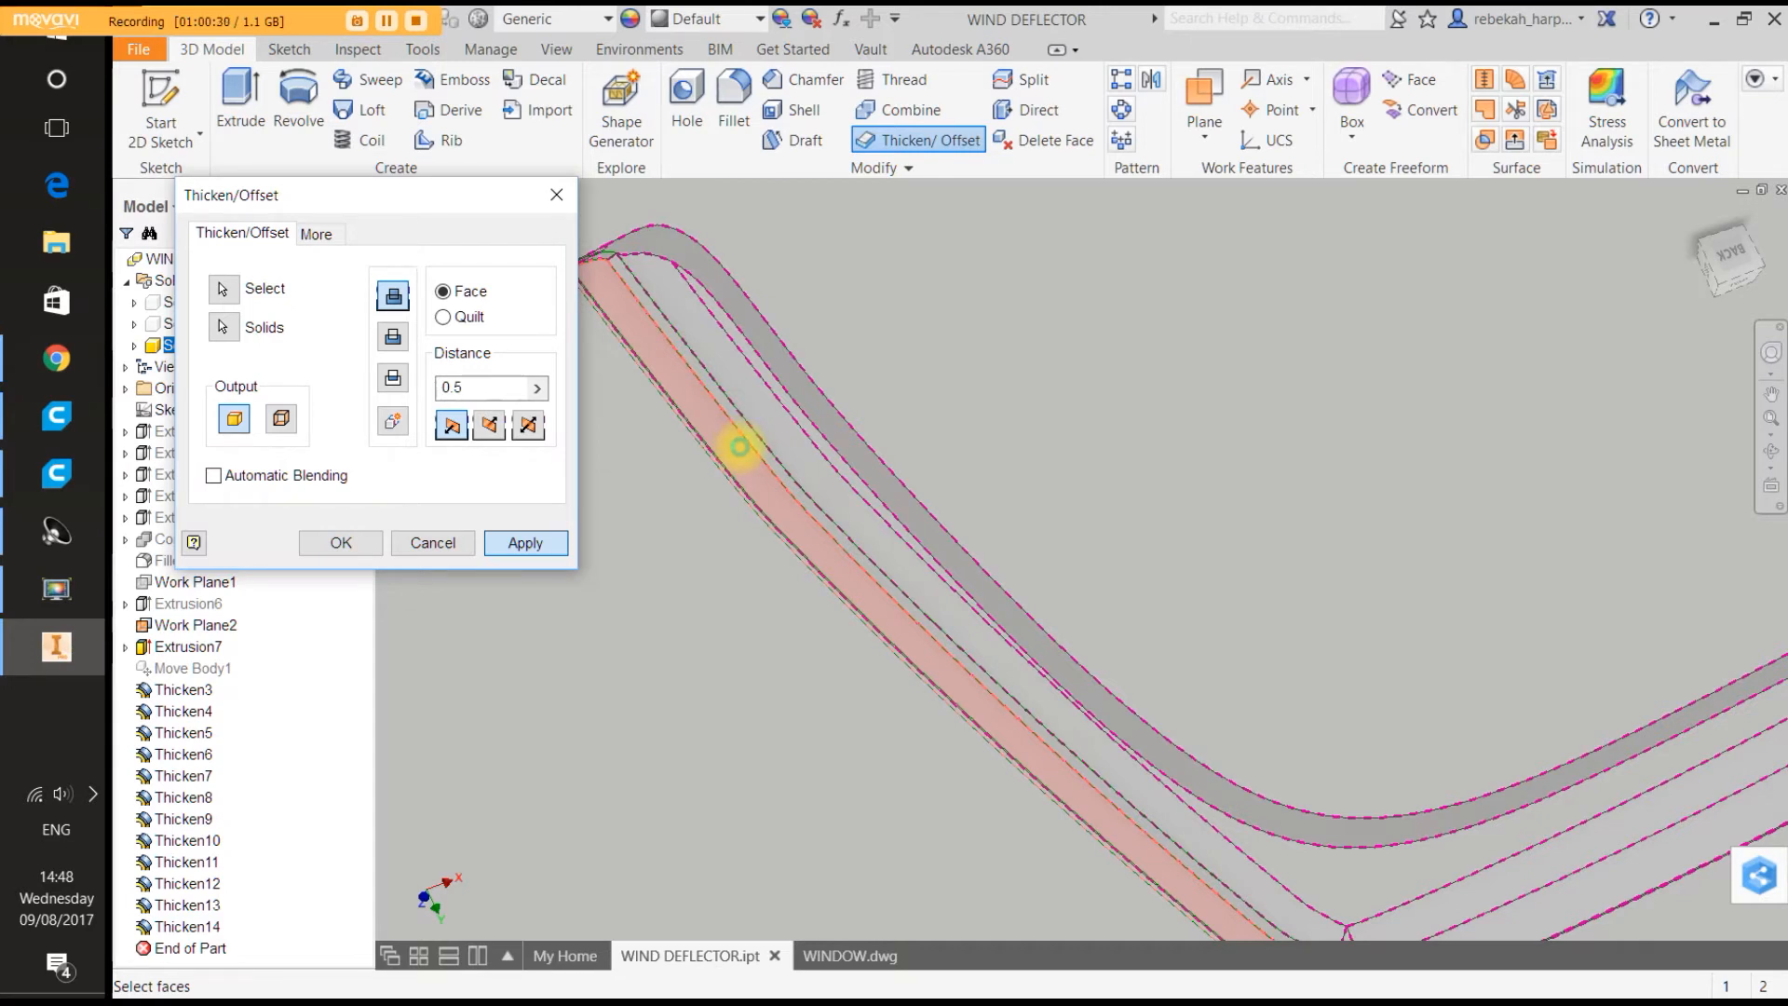
pyautogui.press('Return')
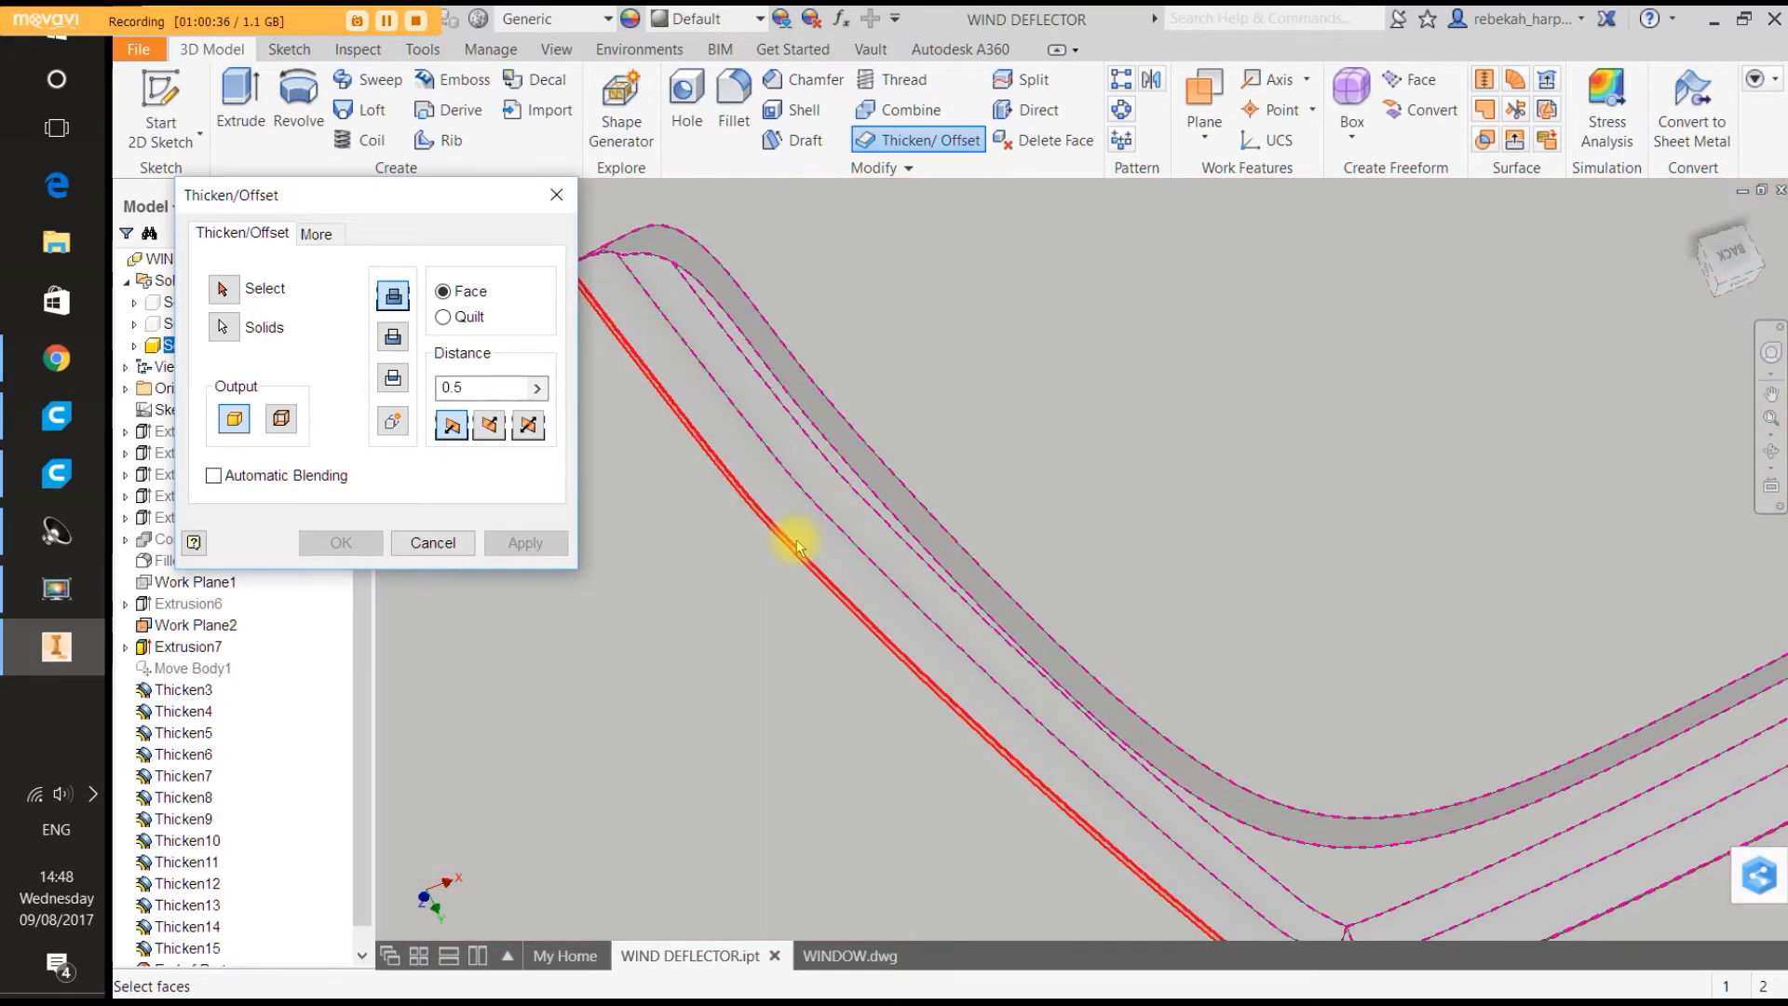
pyautogui.scroll(-5, 838, 531)
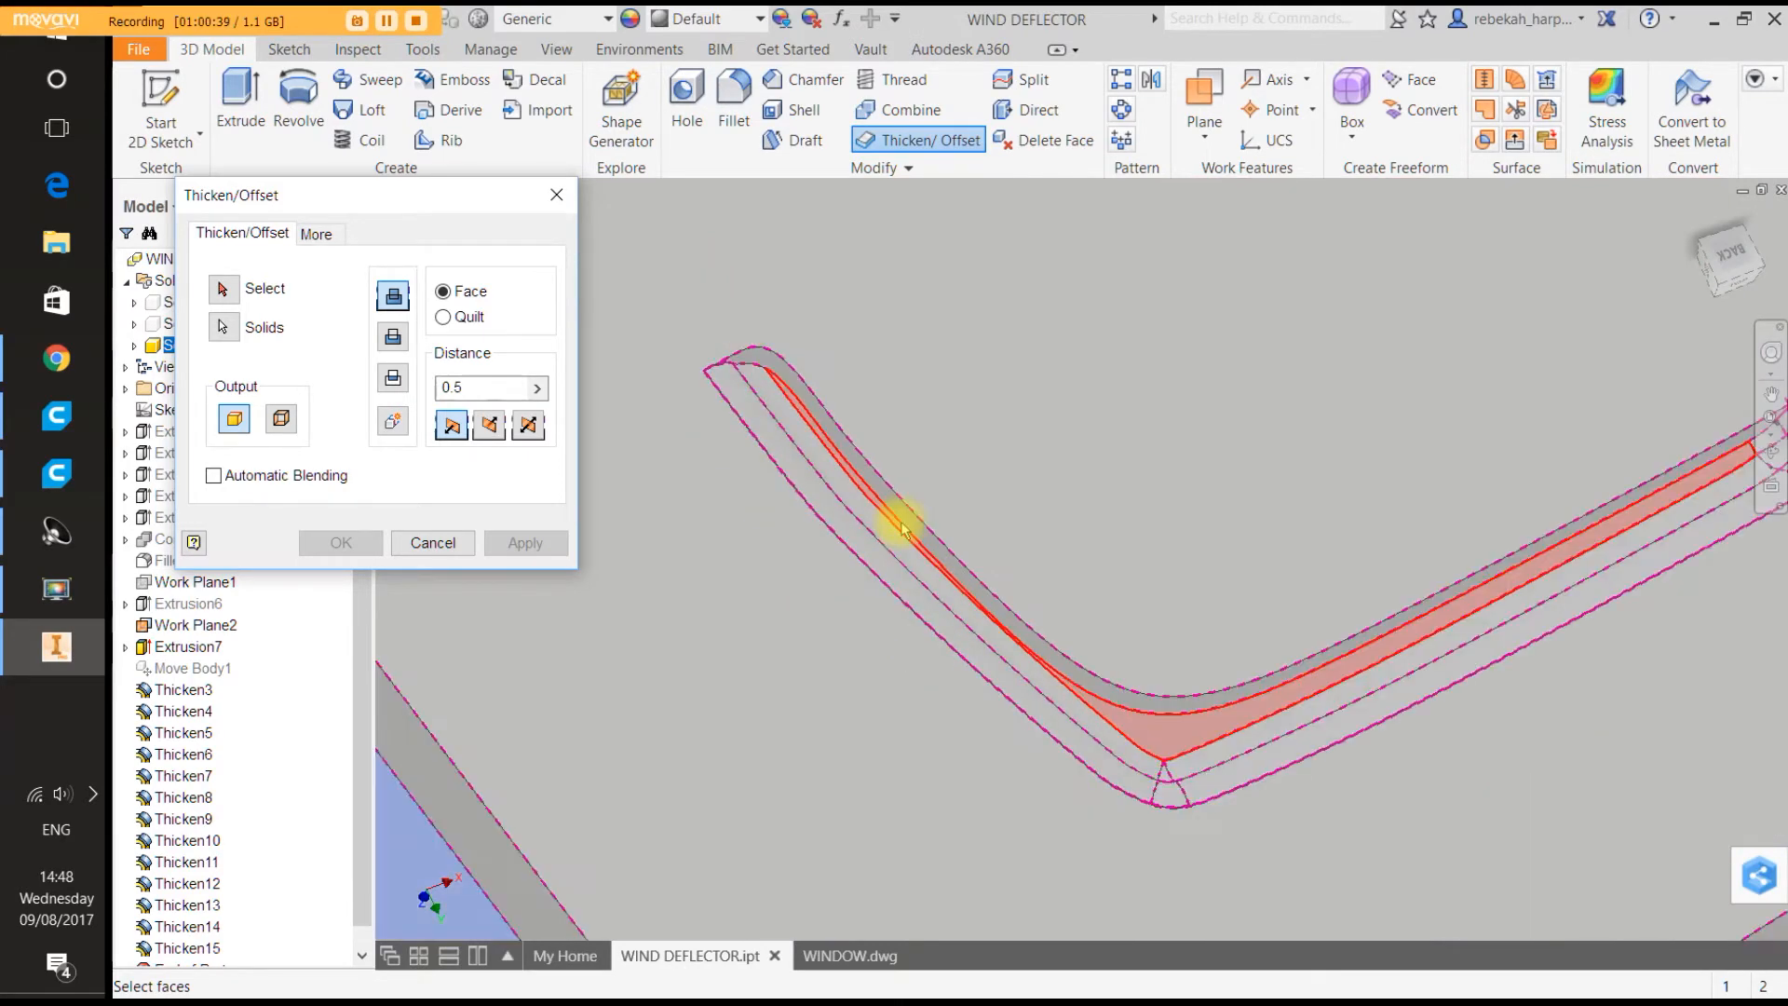
pyautogui.click(1771, 352)
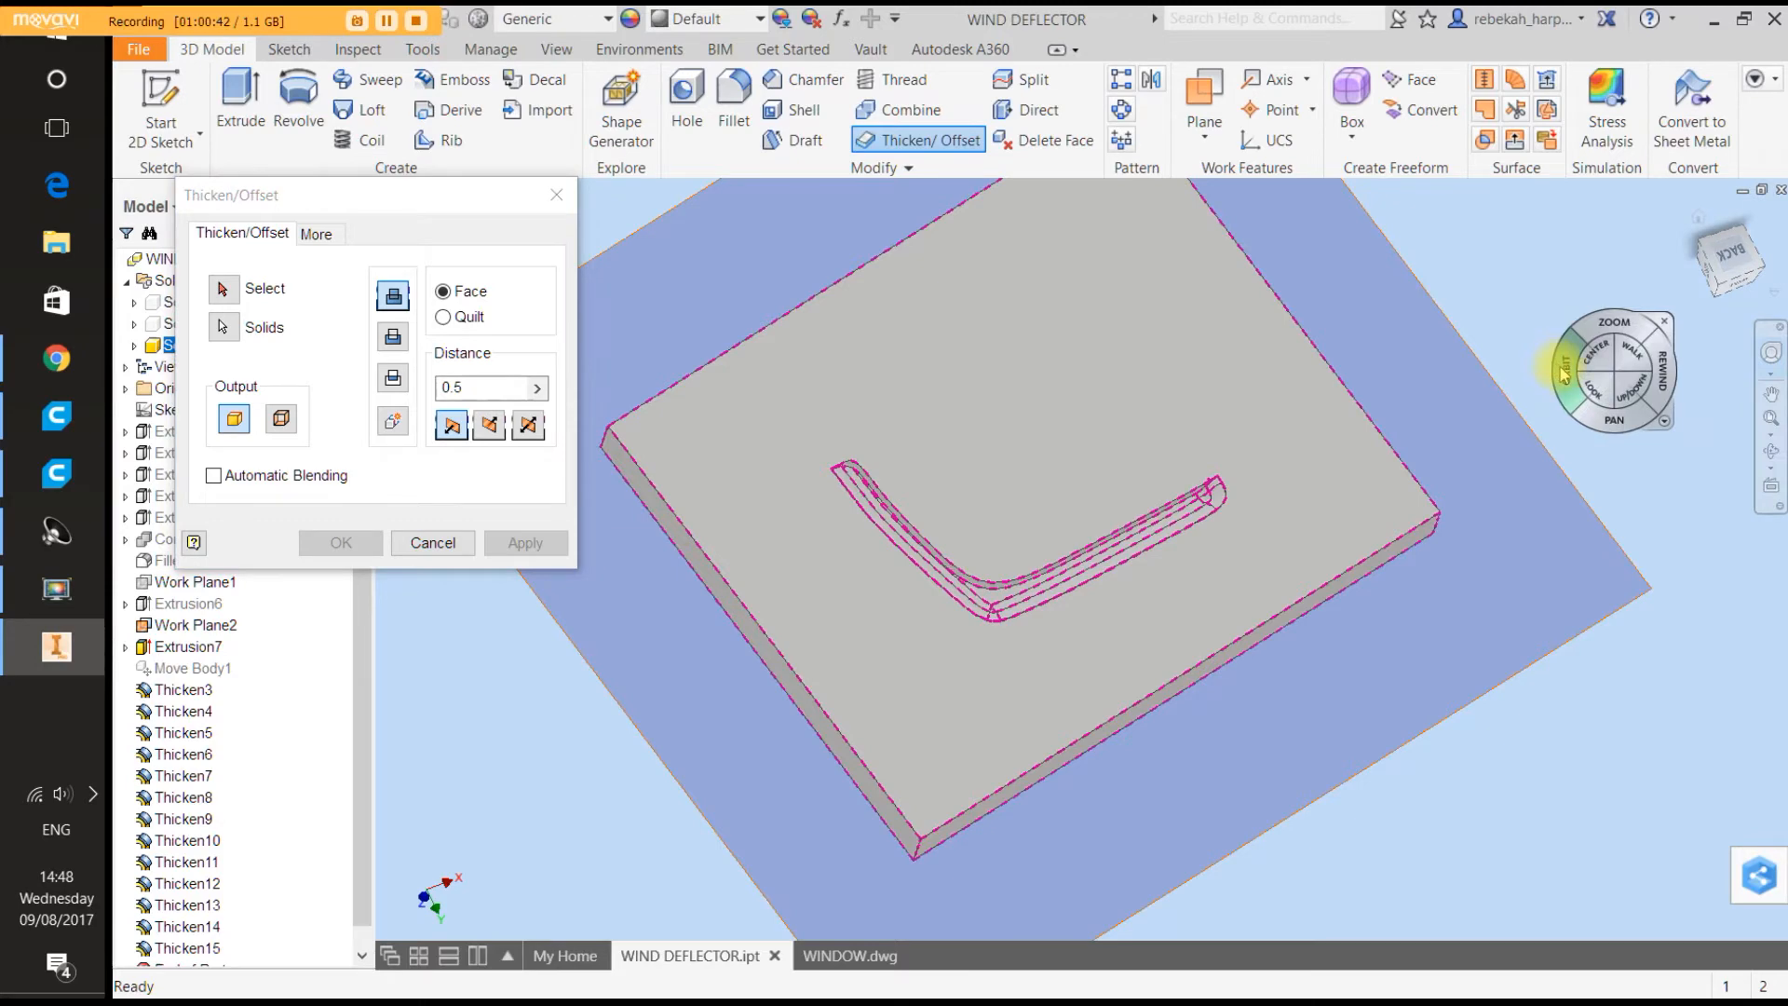
pyautogui.moveTo(1565, 377); pyautogui.dragTo(1564, 456)
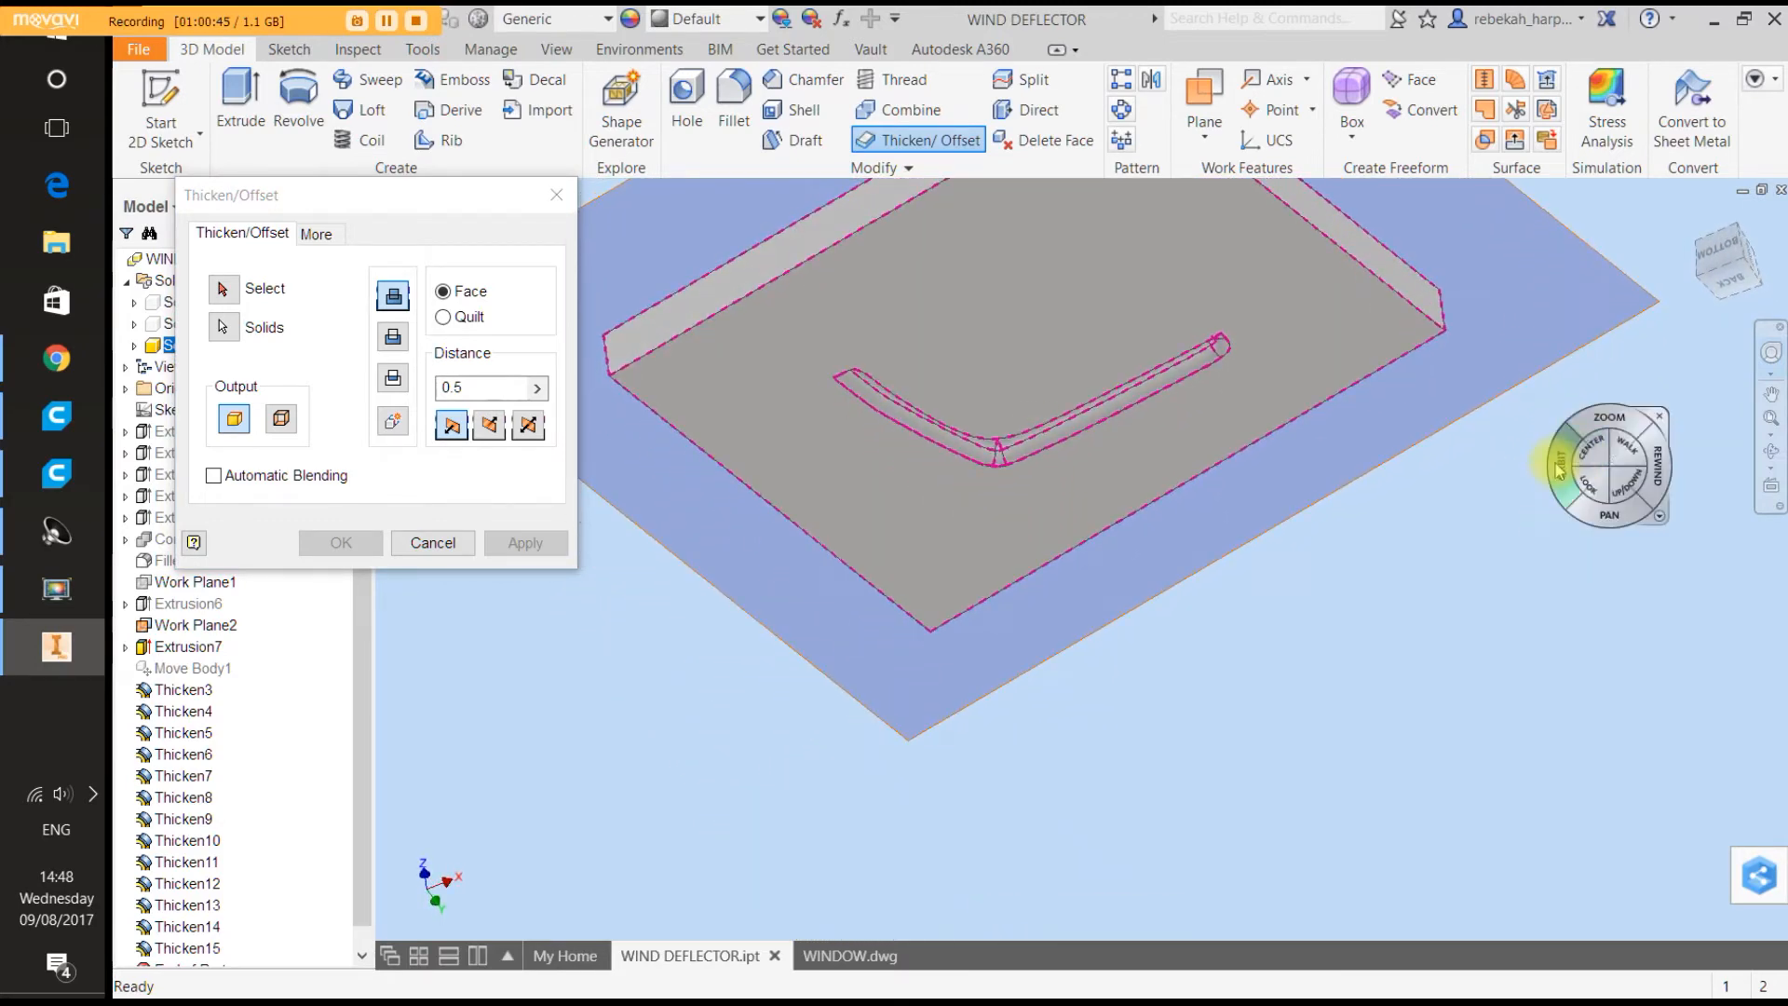
pyautogui.click(1659, 415)
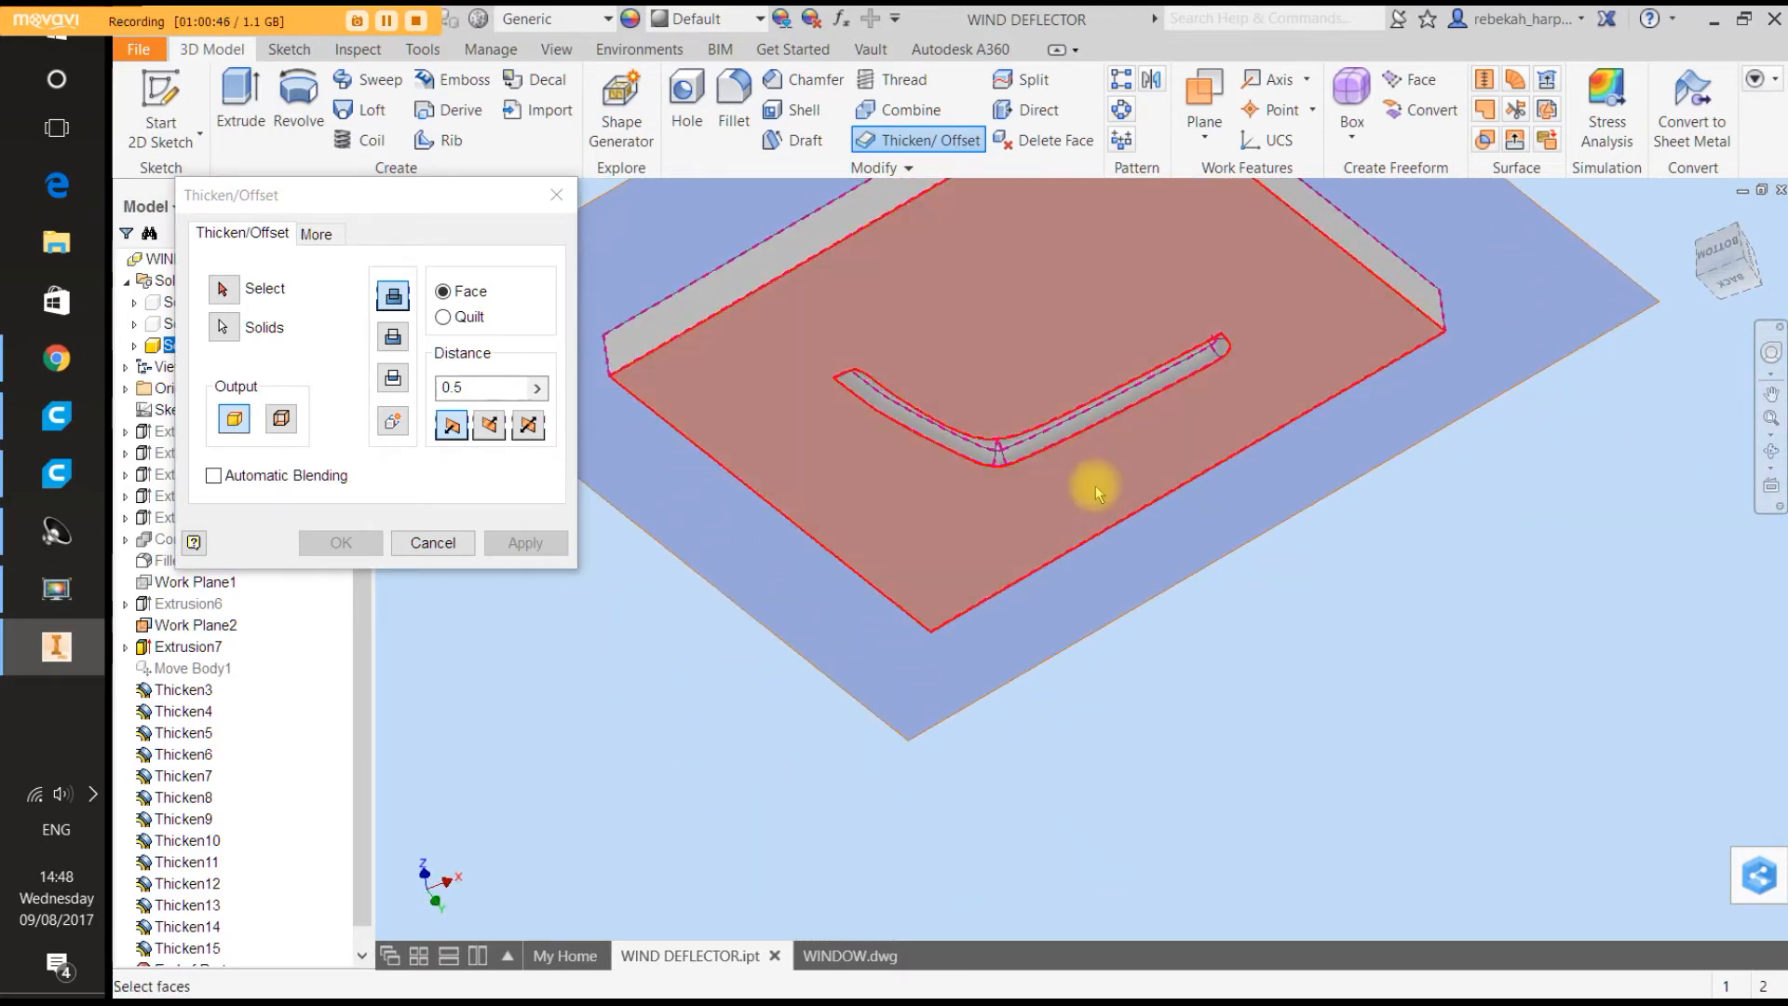
pyautogui.scroll(5, 1030, 477)
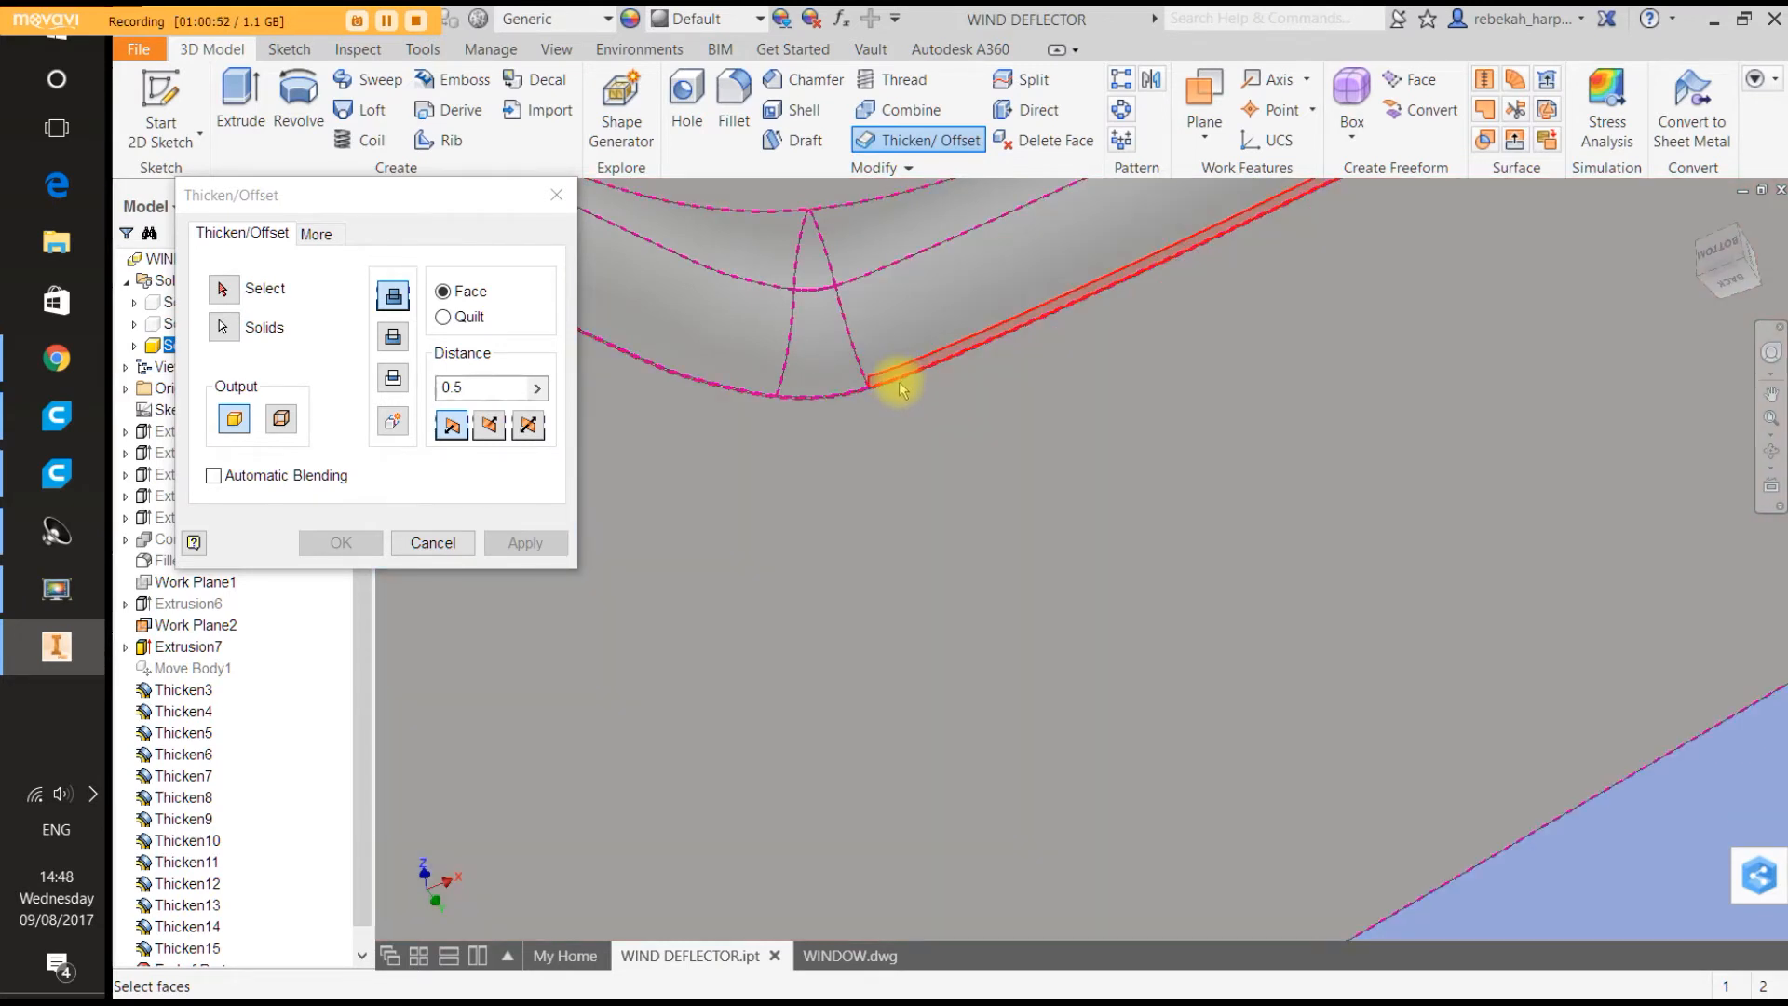
pyautogui.click(899, 389)
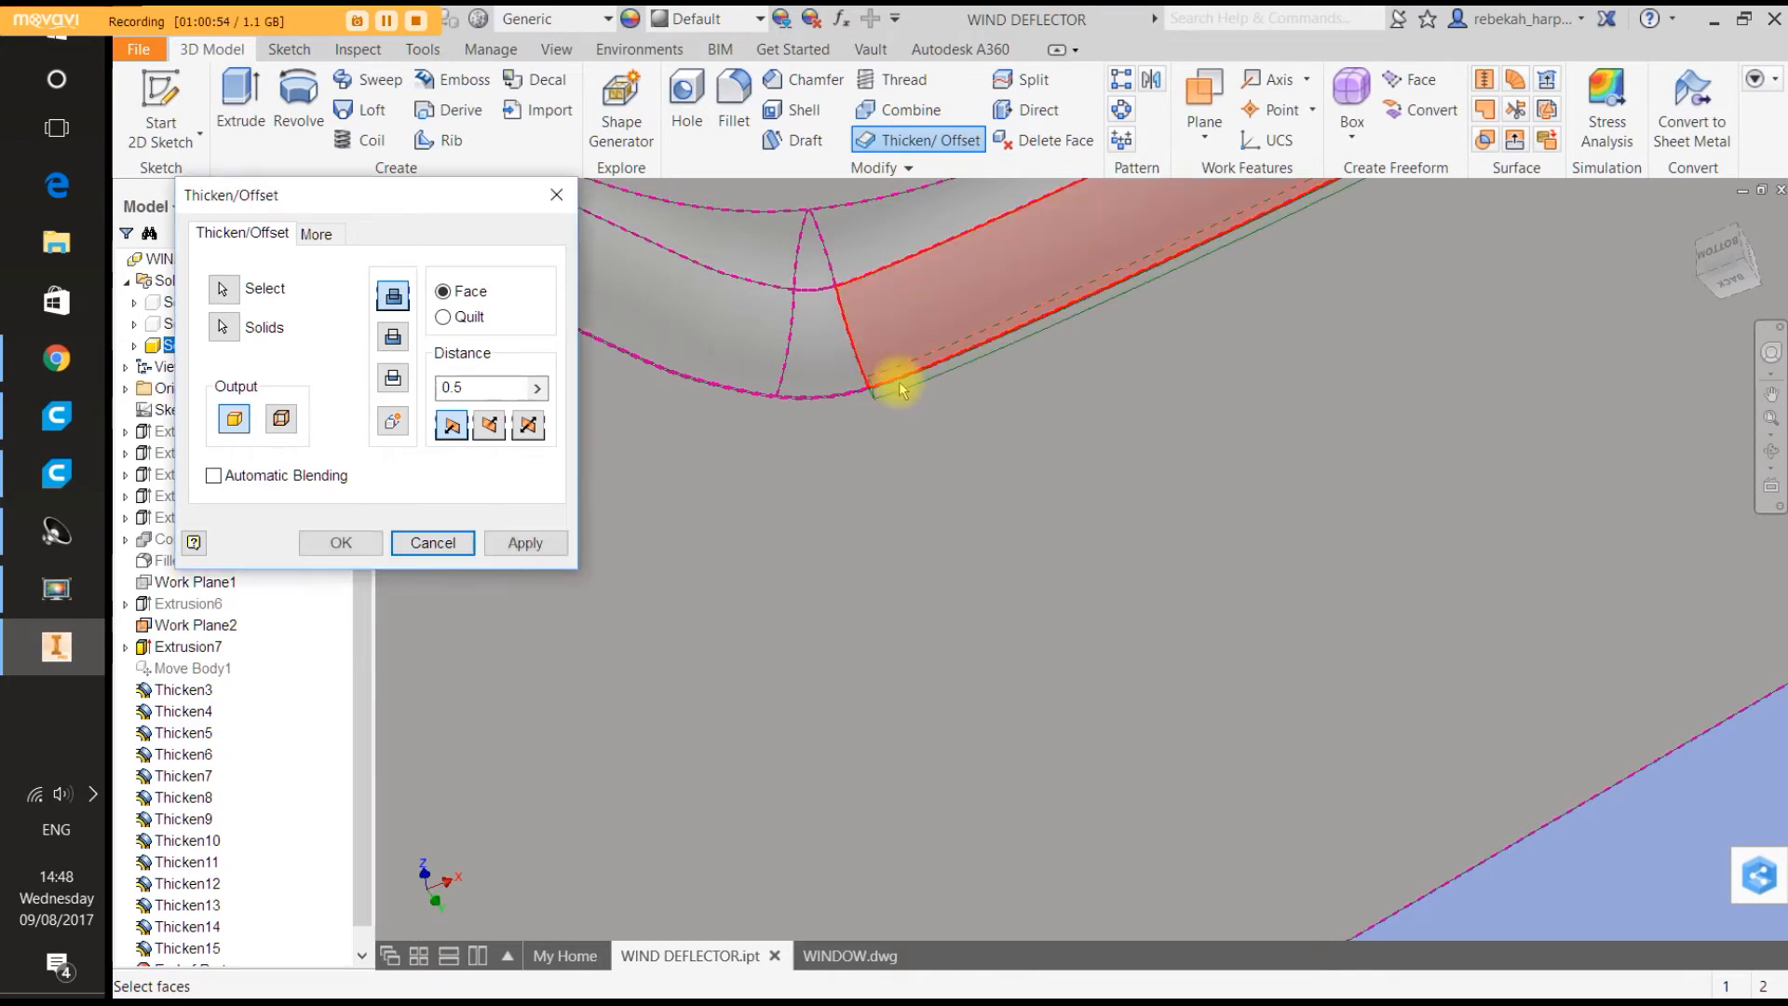
pyautogui.click(816, 394)
pyautogui.click(753, 400)
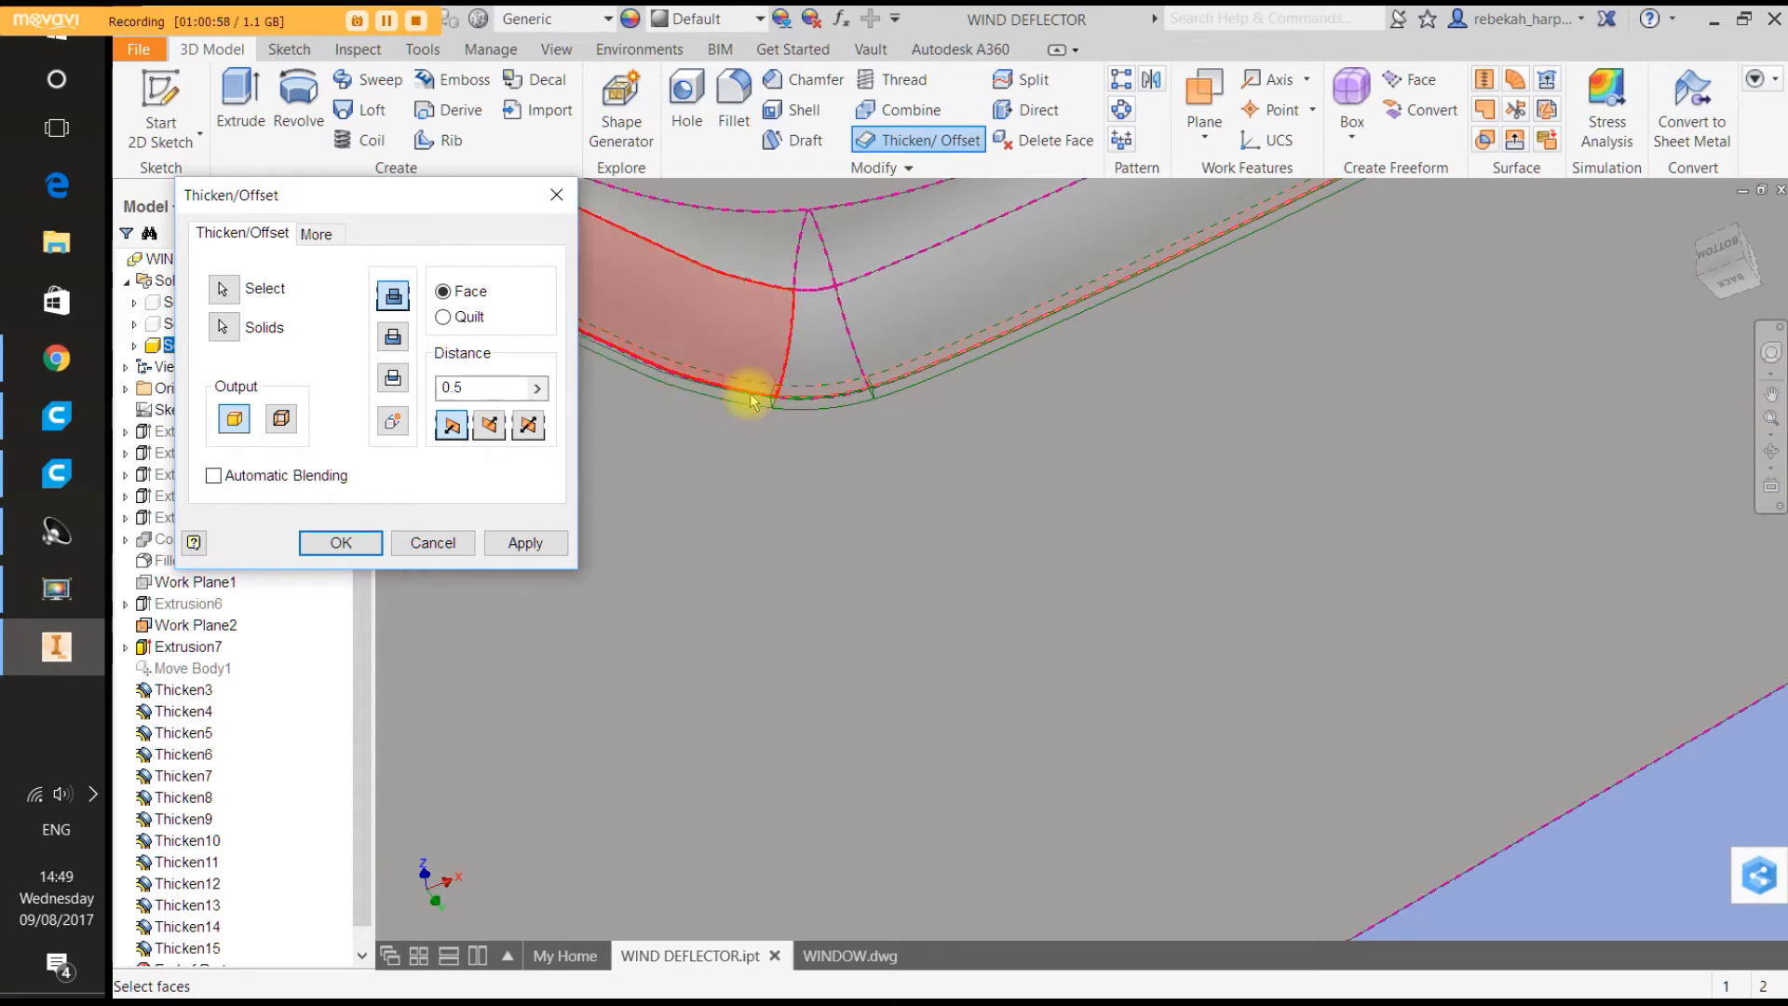
pyautogui.scroll(4, 824, 407)
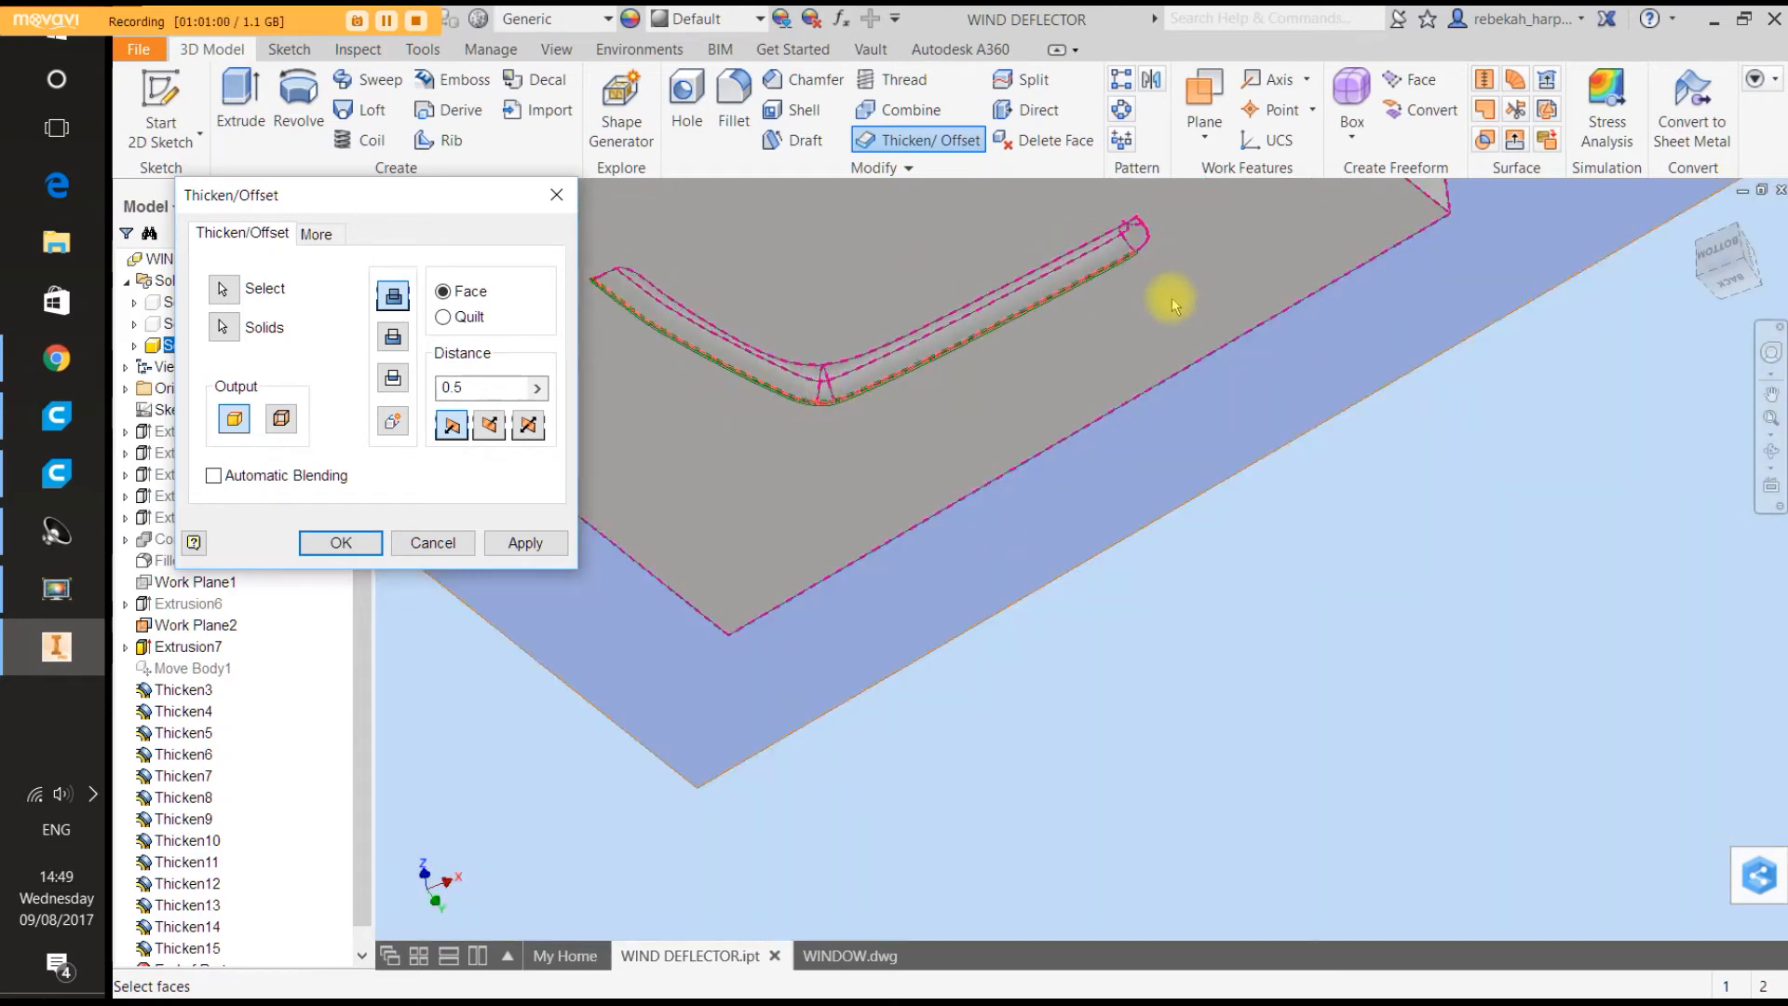
pyautogui.scroll(-3, 1160, 263)
pyautogui.scroll(3, 1159, 257)
pyautogui.scroll(-3, 1153, 238)
pyautogui.scroll(-3, 1154, 240)
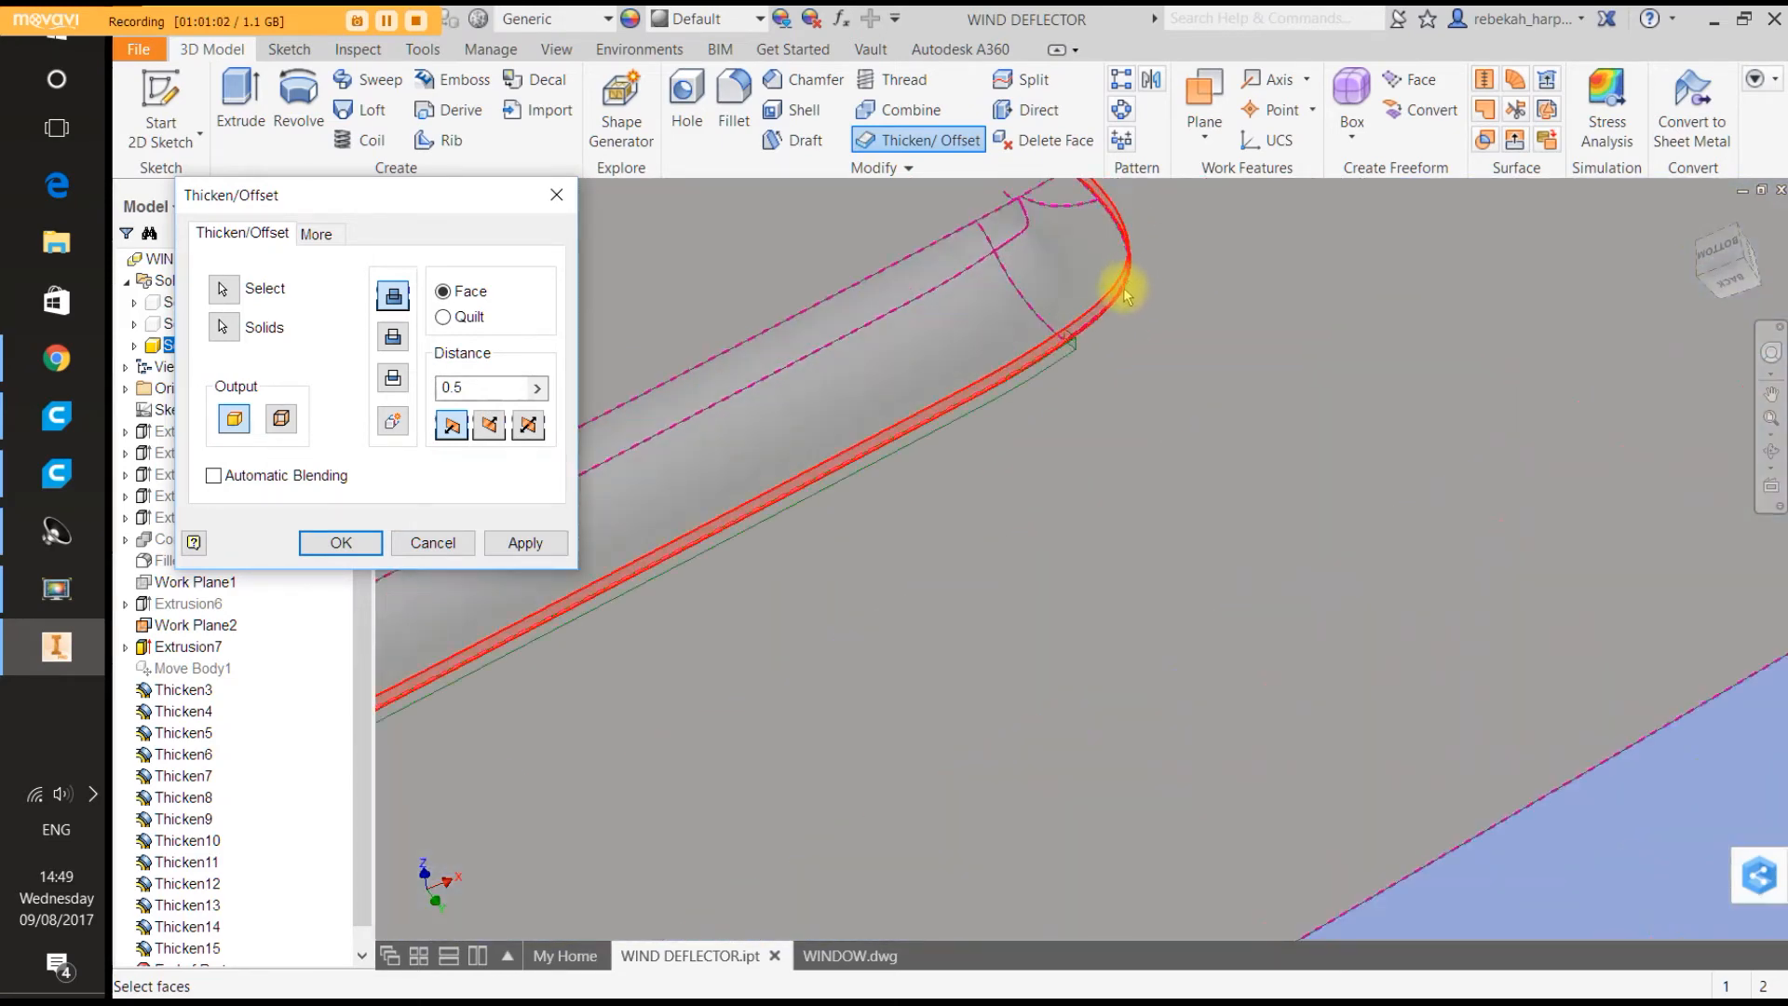
pyautogui.click(1127, 296)
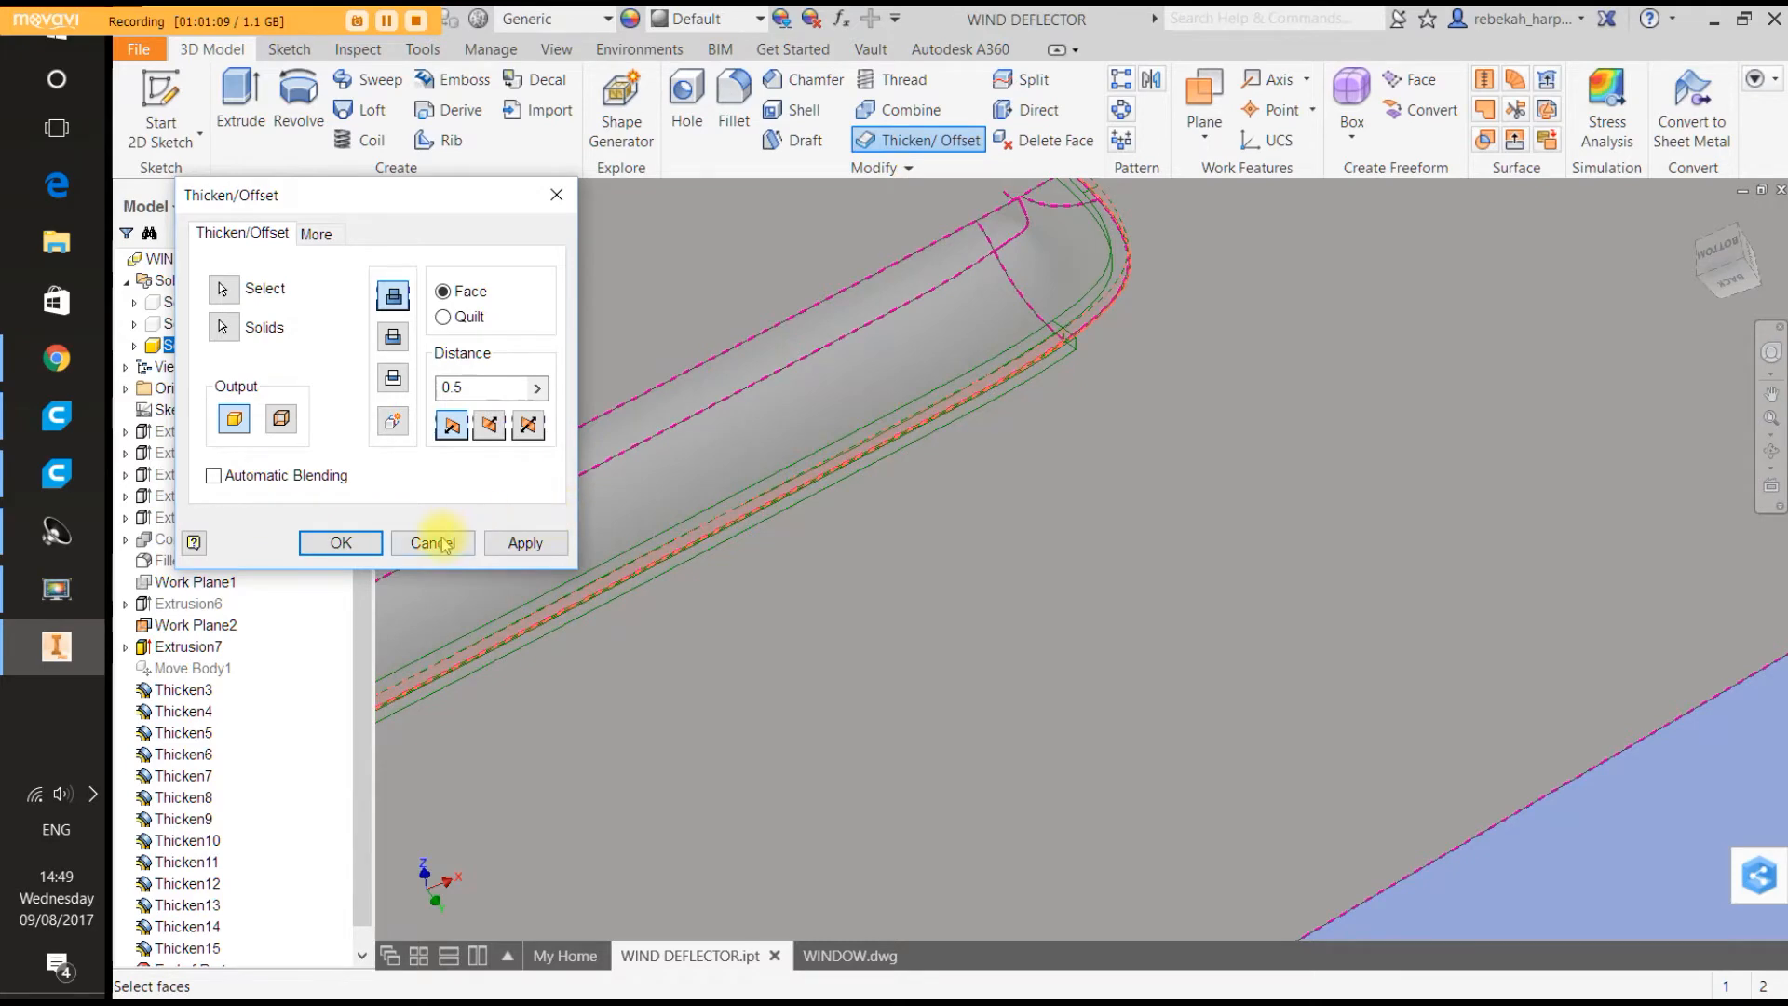
pyautogui.click(433, 543)
# Use Delete Face without healing, picking the narrow outer edge faces along the arm with the rounded end and around that end.
pyautogui.scroll(3, 1071, 491)
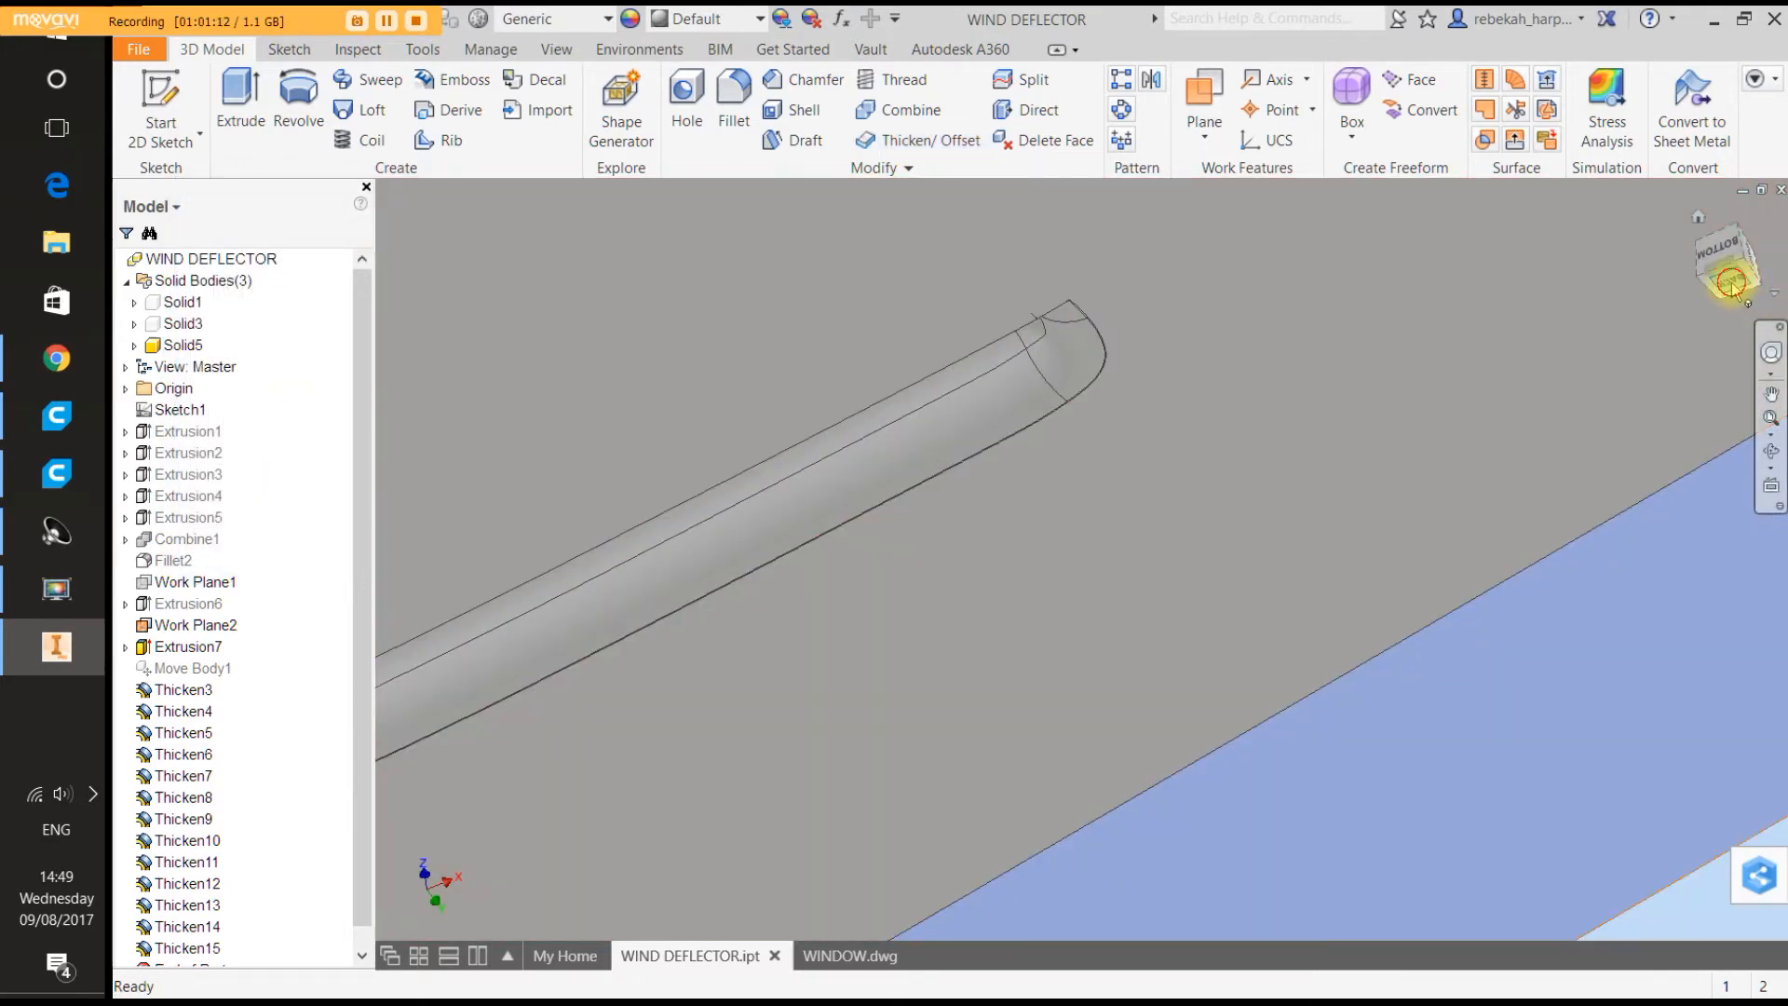
pyautogui.click(1723, 268)
pyautogui.scroll(-10, 1164, 630)
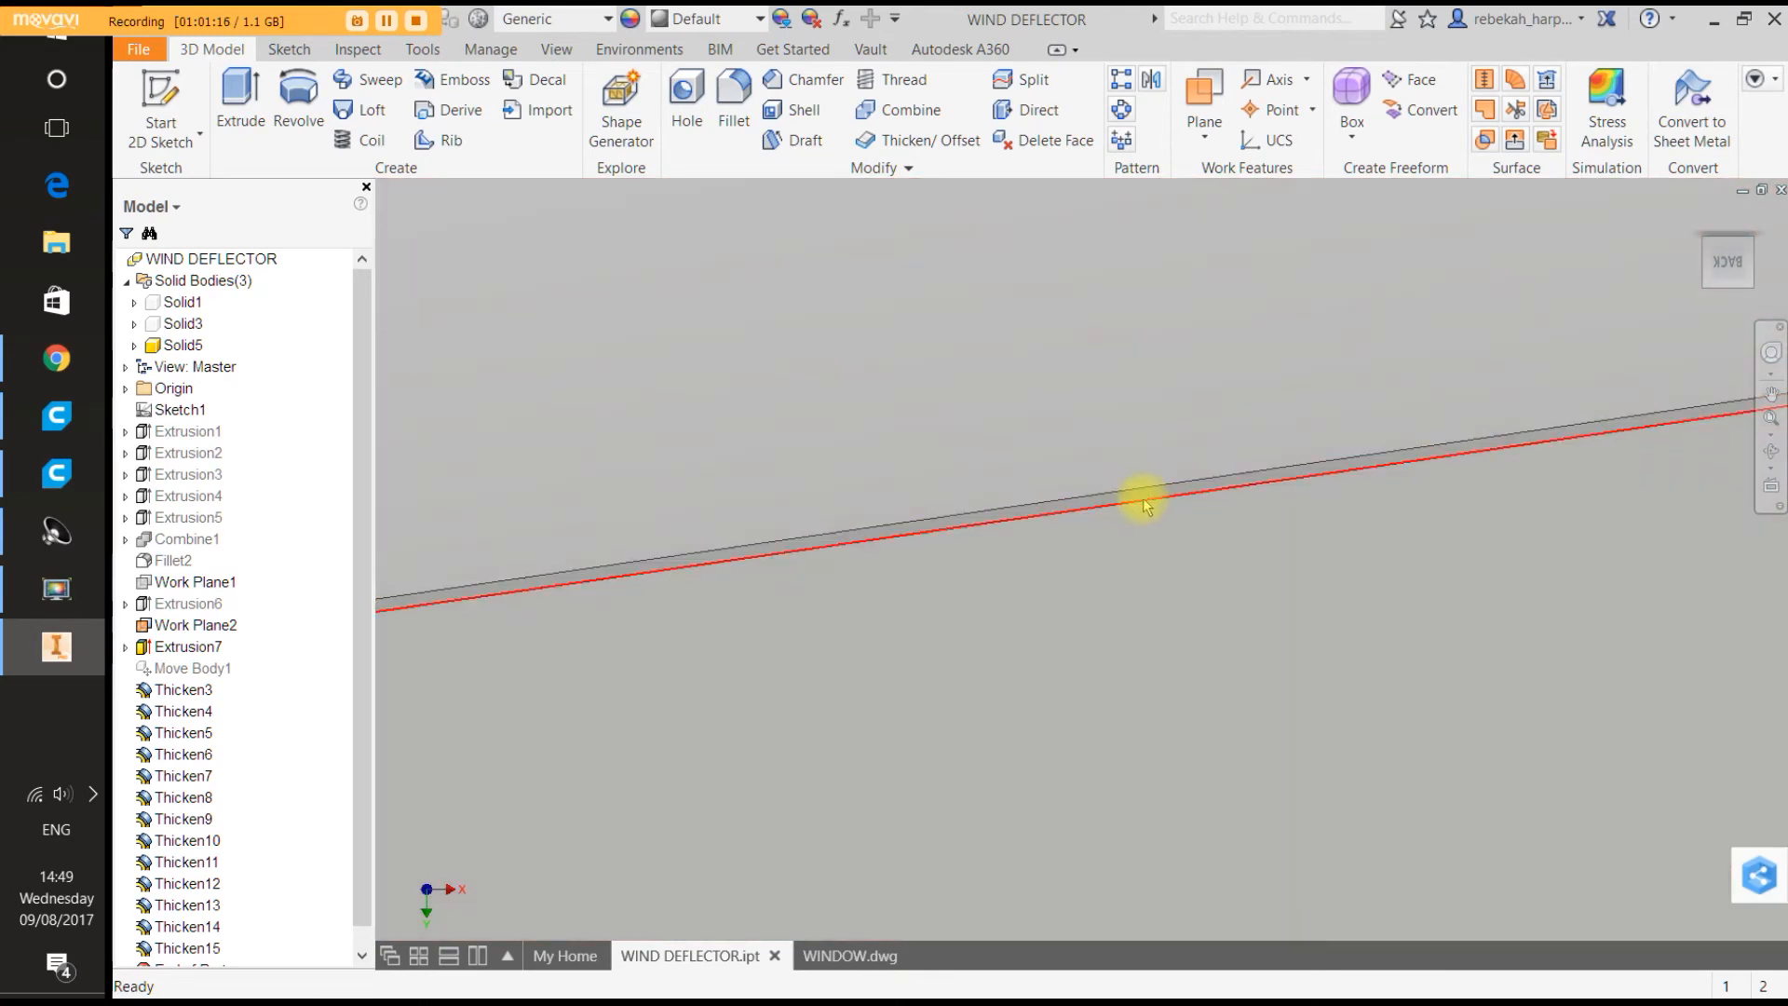
pyautogui.click(1045, 140)
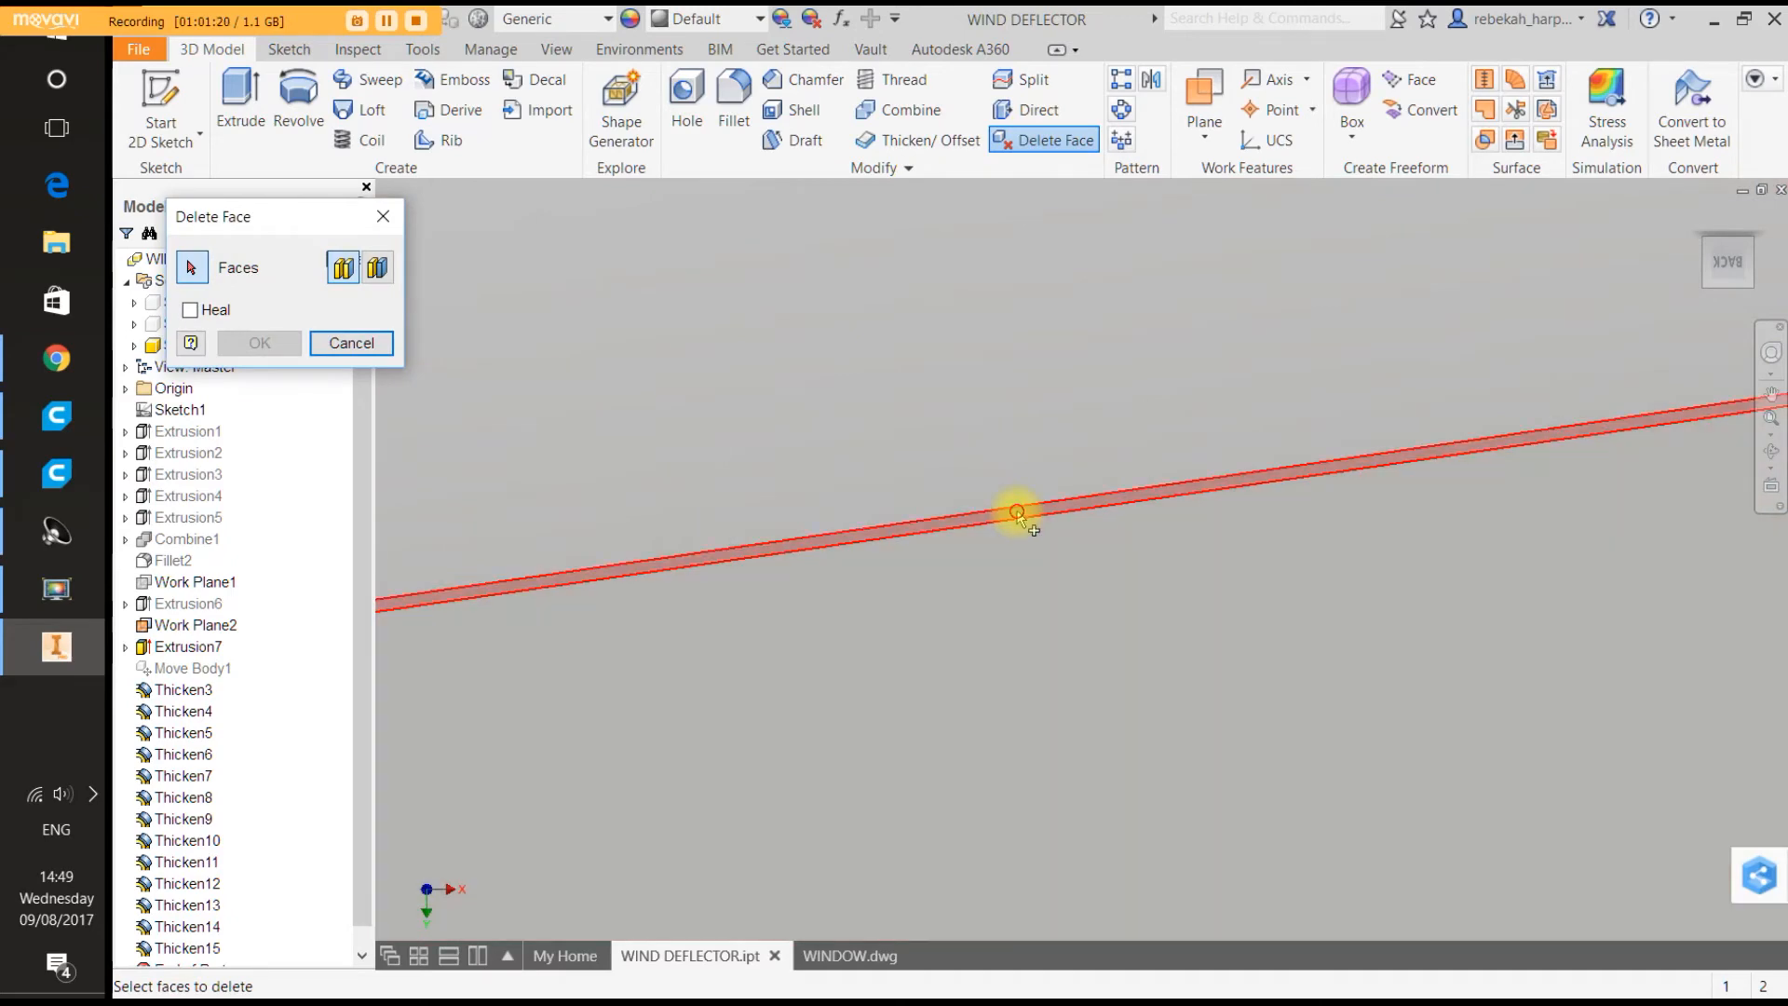
pyautogui.click(1018, 514)
pyautogui.scroll(-5, 1088, 507)
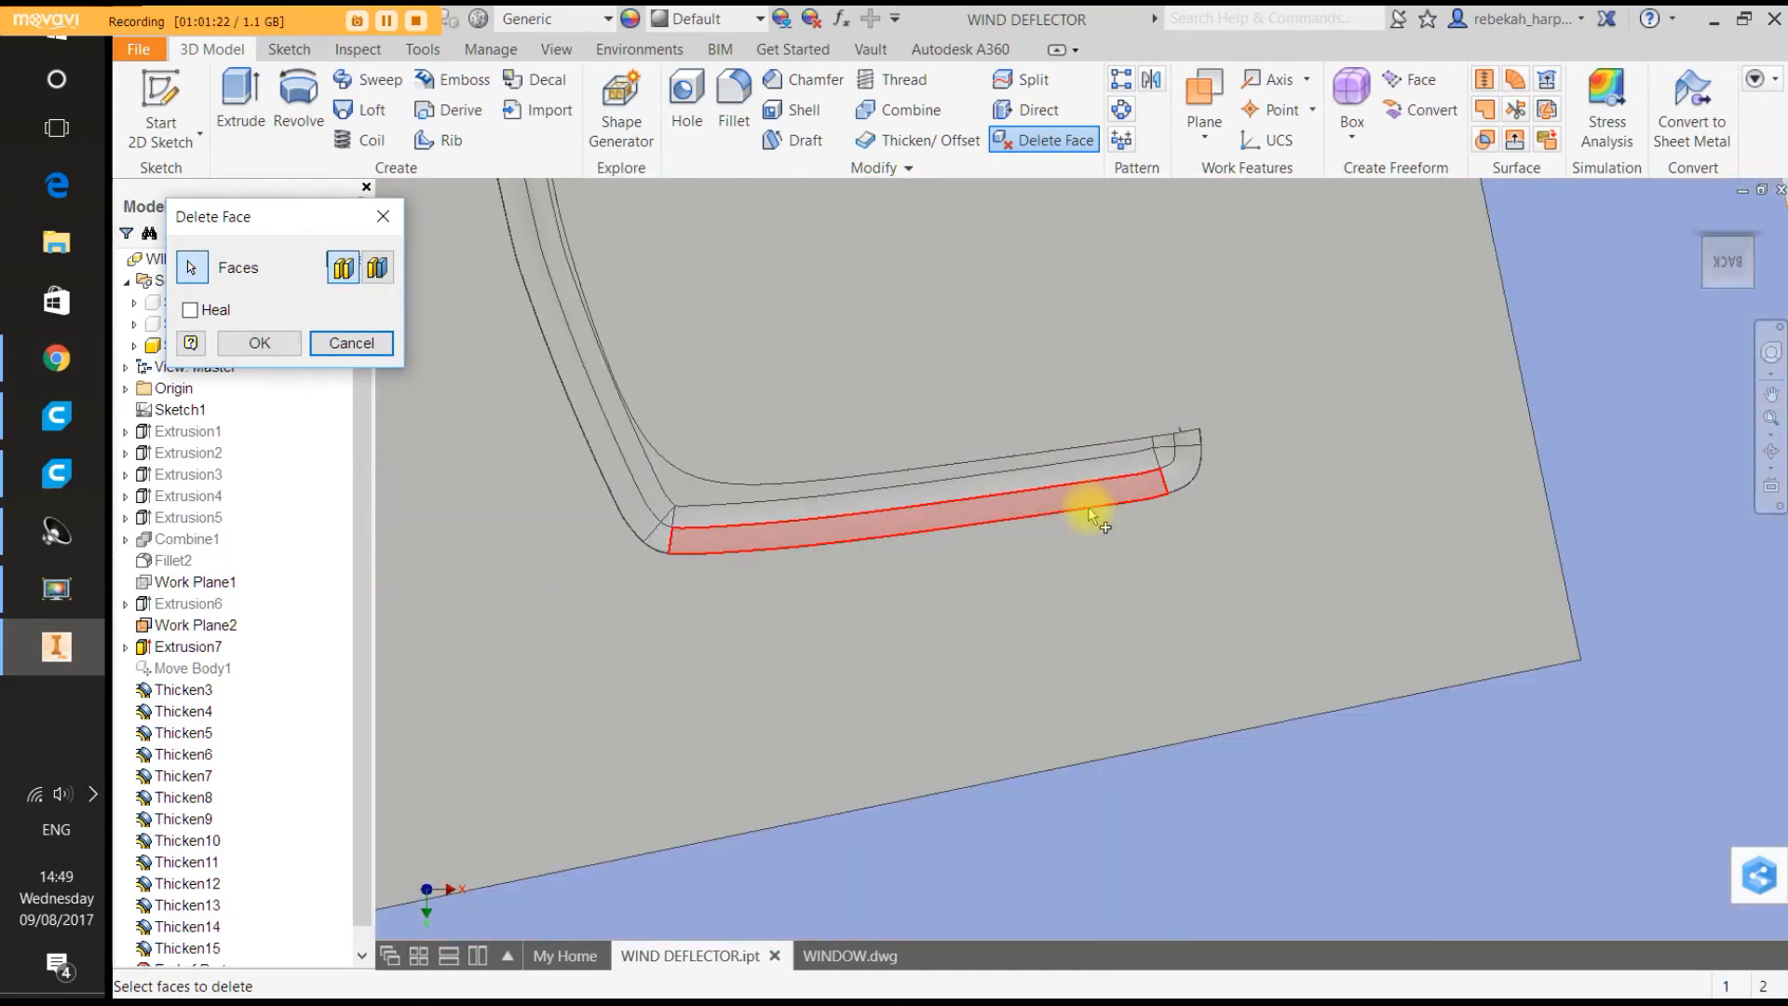
pyautogui.scroll(3, 1204, 494)
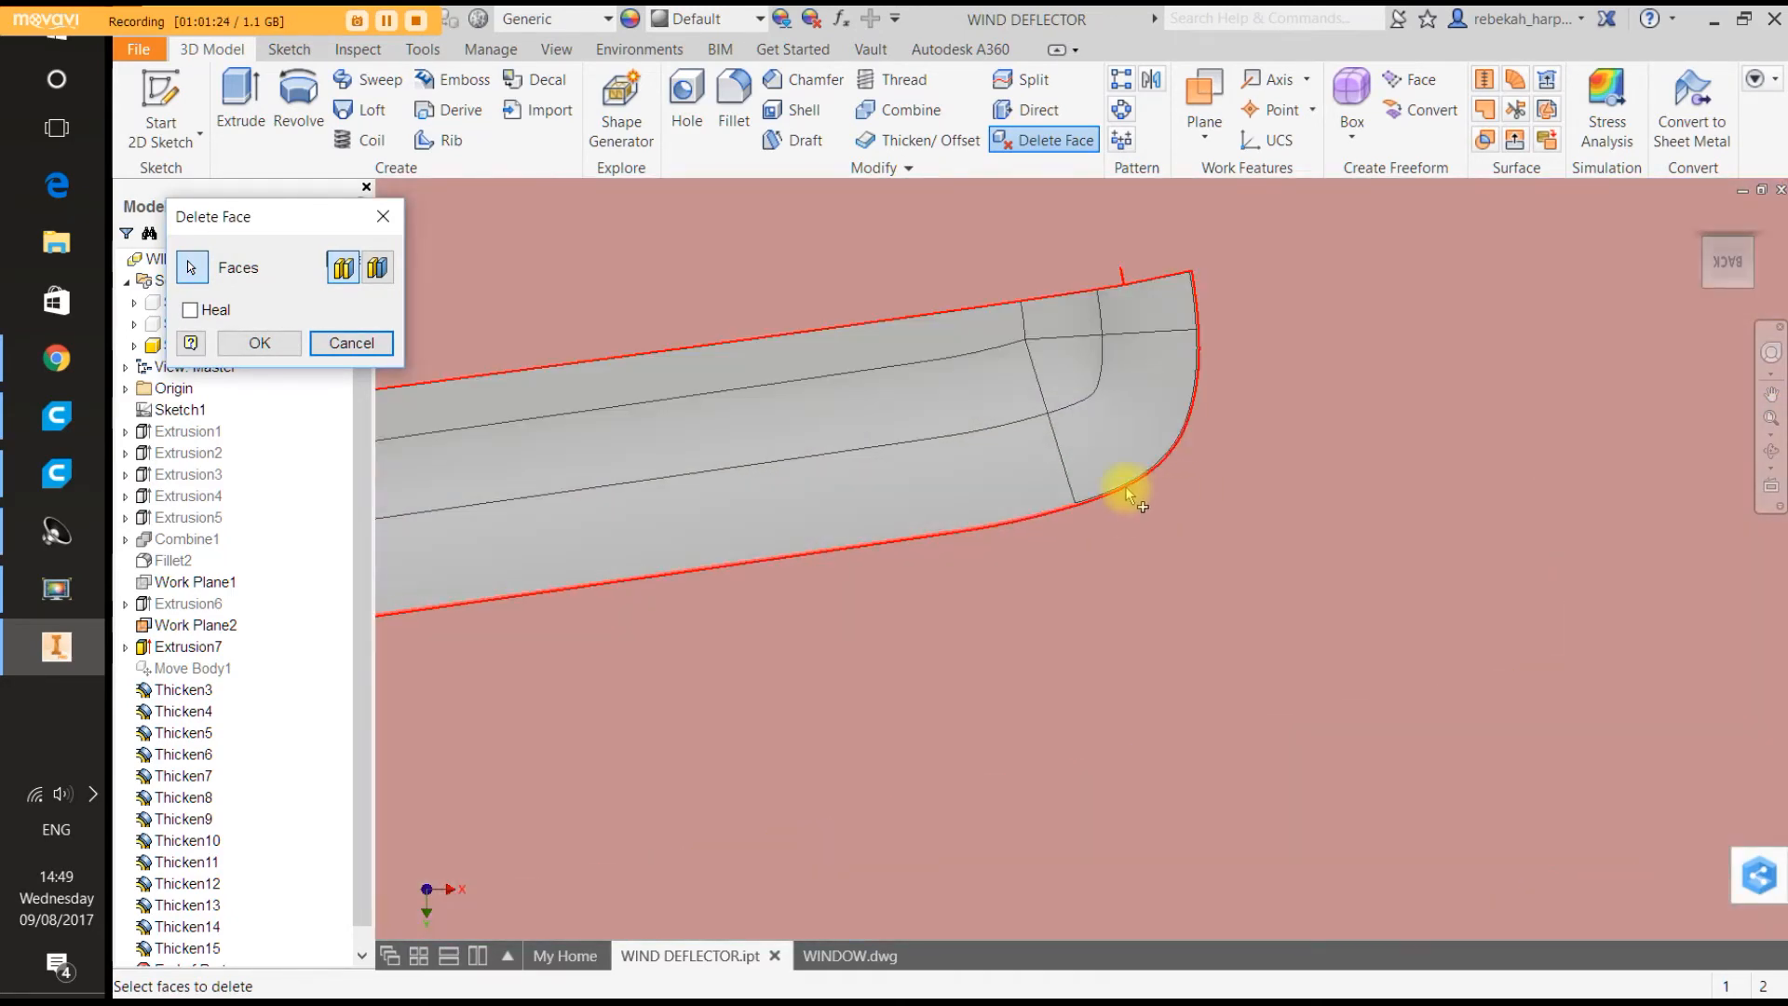
pyautogui.scroll(3, 1126, 487)
pyautogui.scroll(2, 1127, 492)
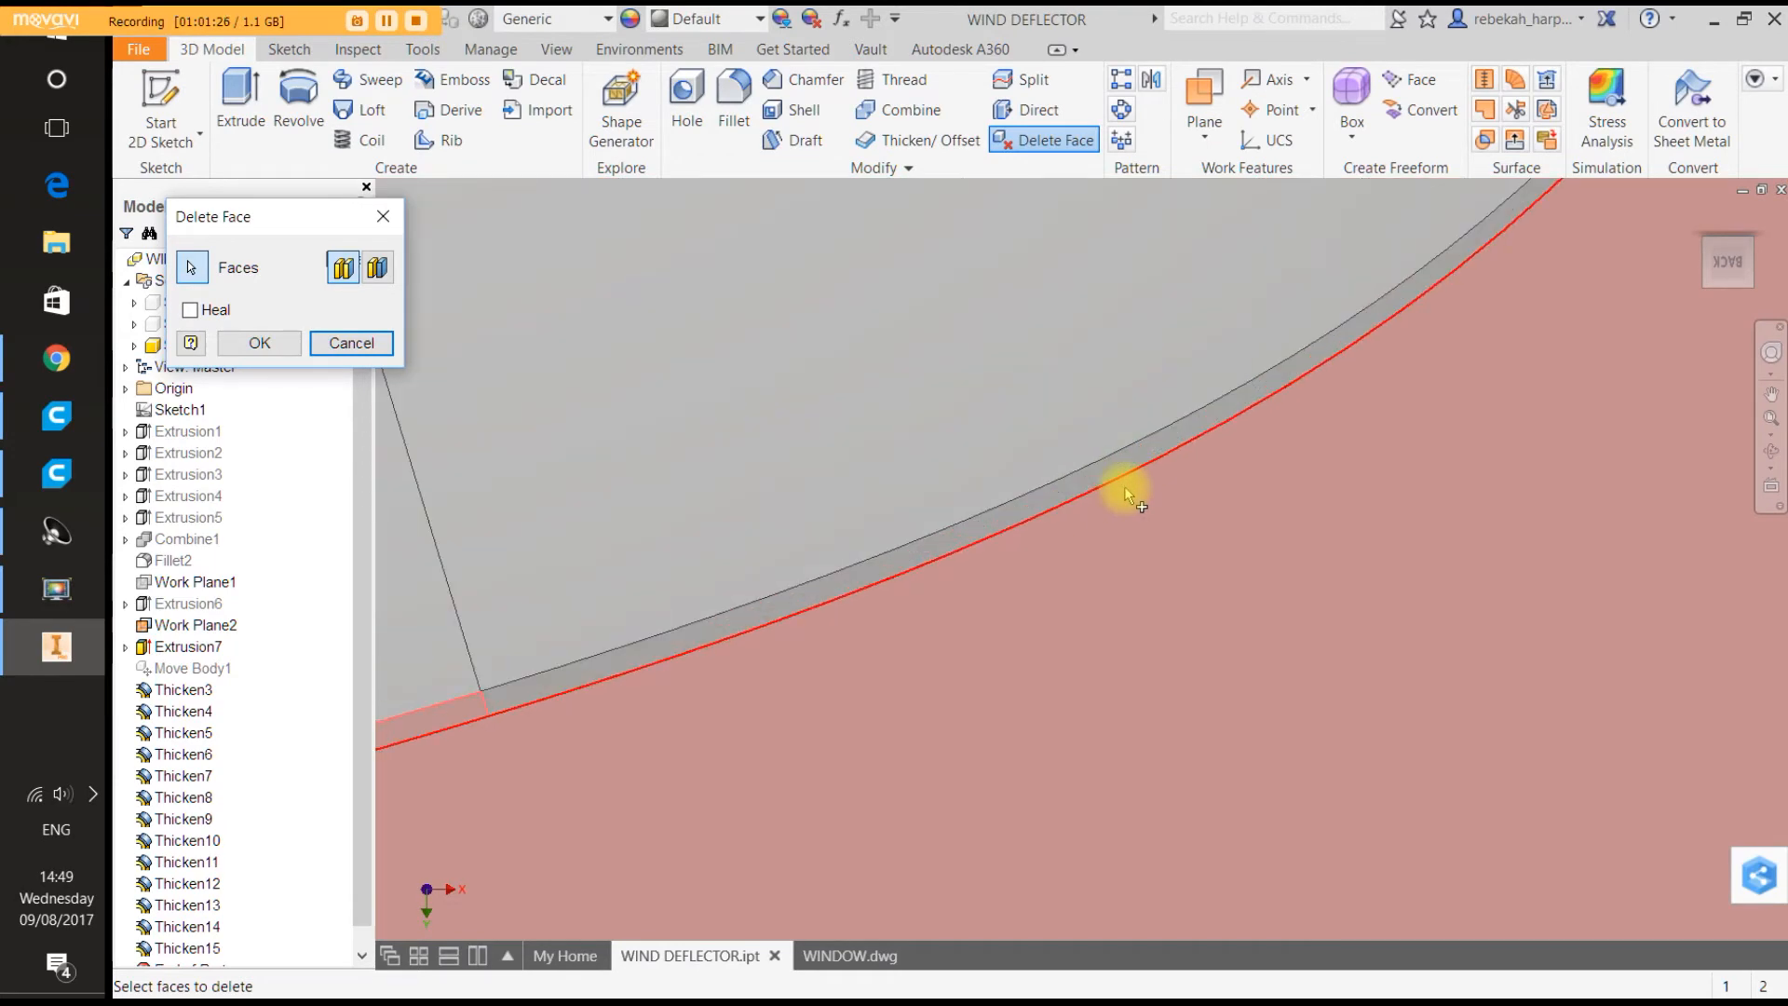
pyautogui.scroll(2, 1123, 482)
pyautogui.click(1115, 471)
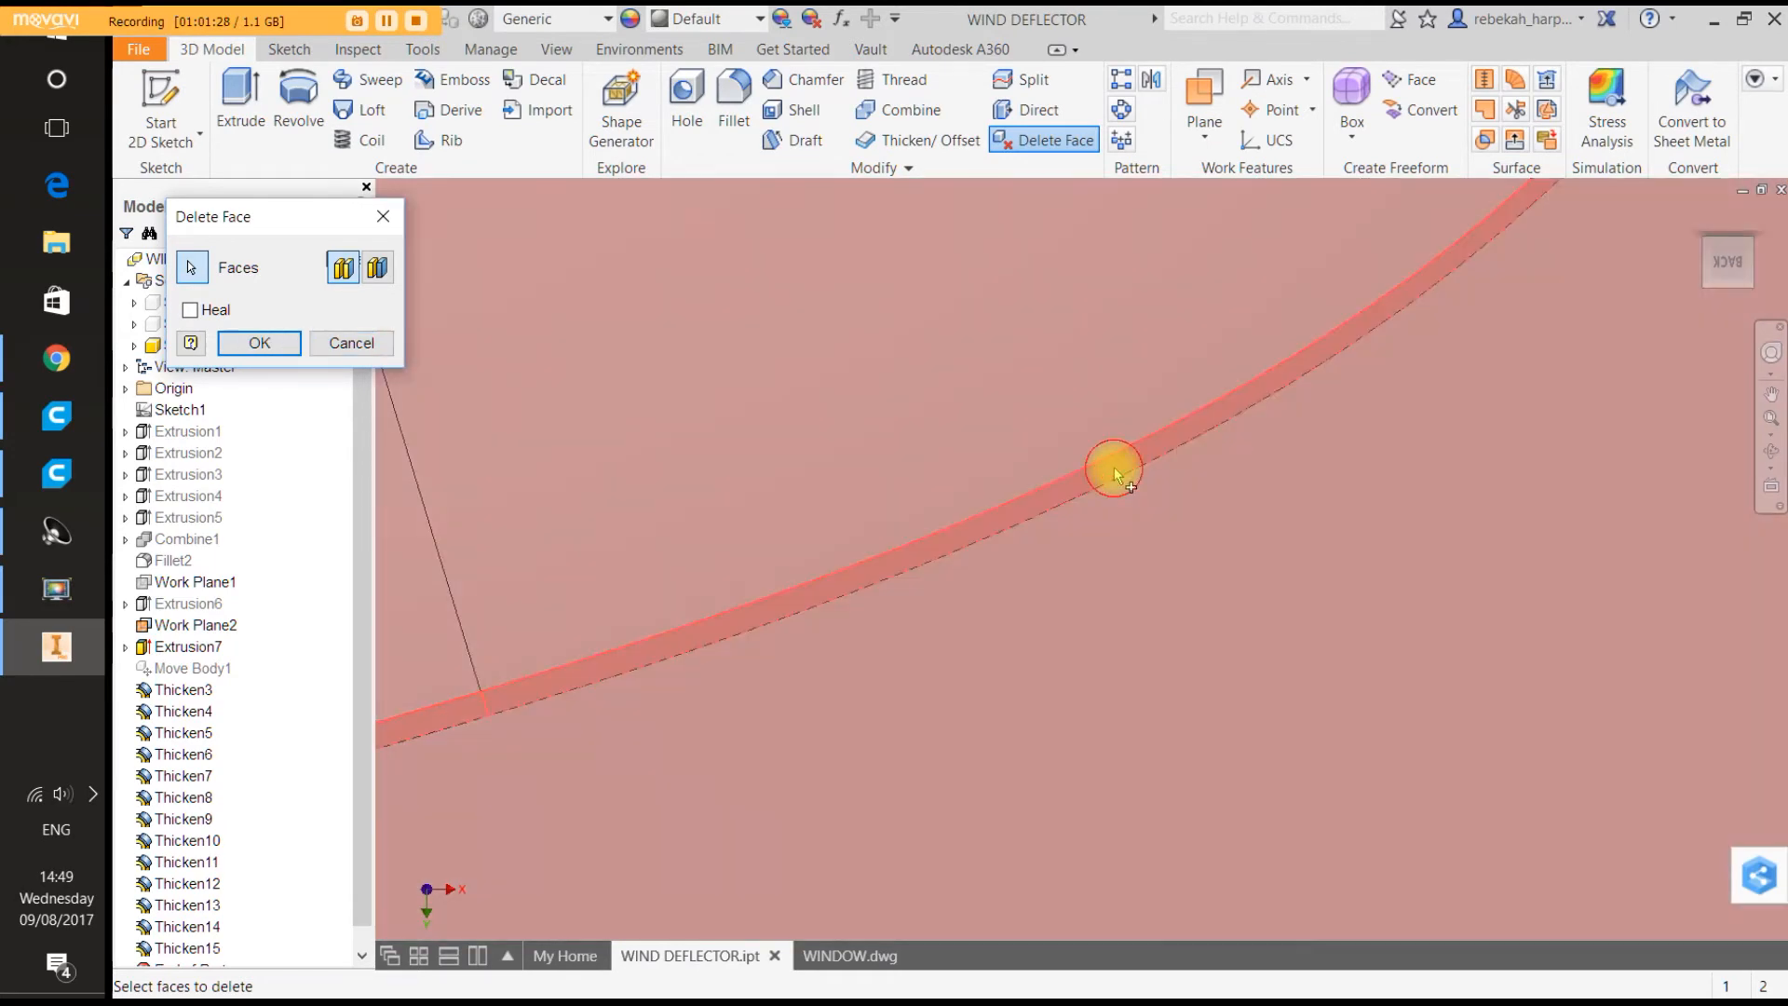
pyautogui.scroll(-5, 1114, 467)
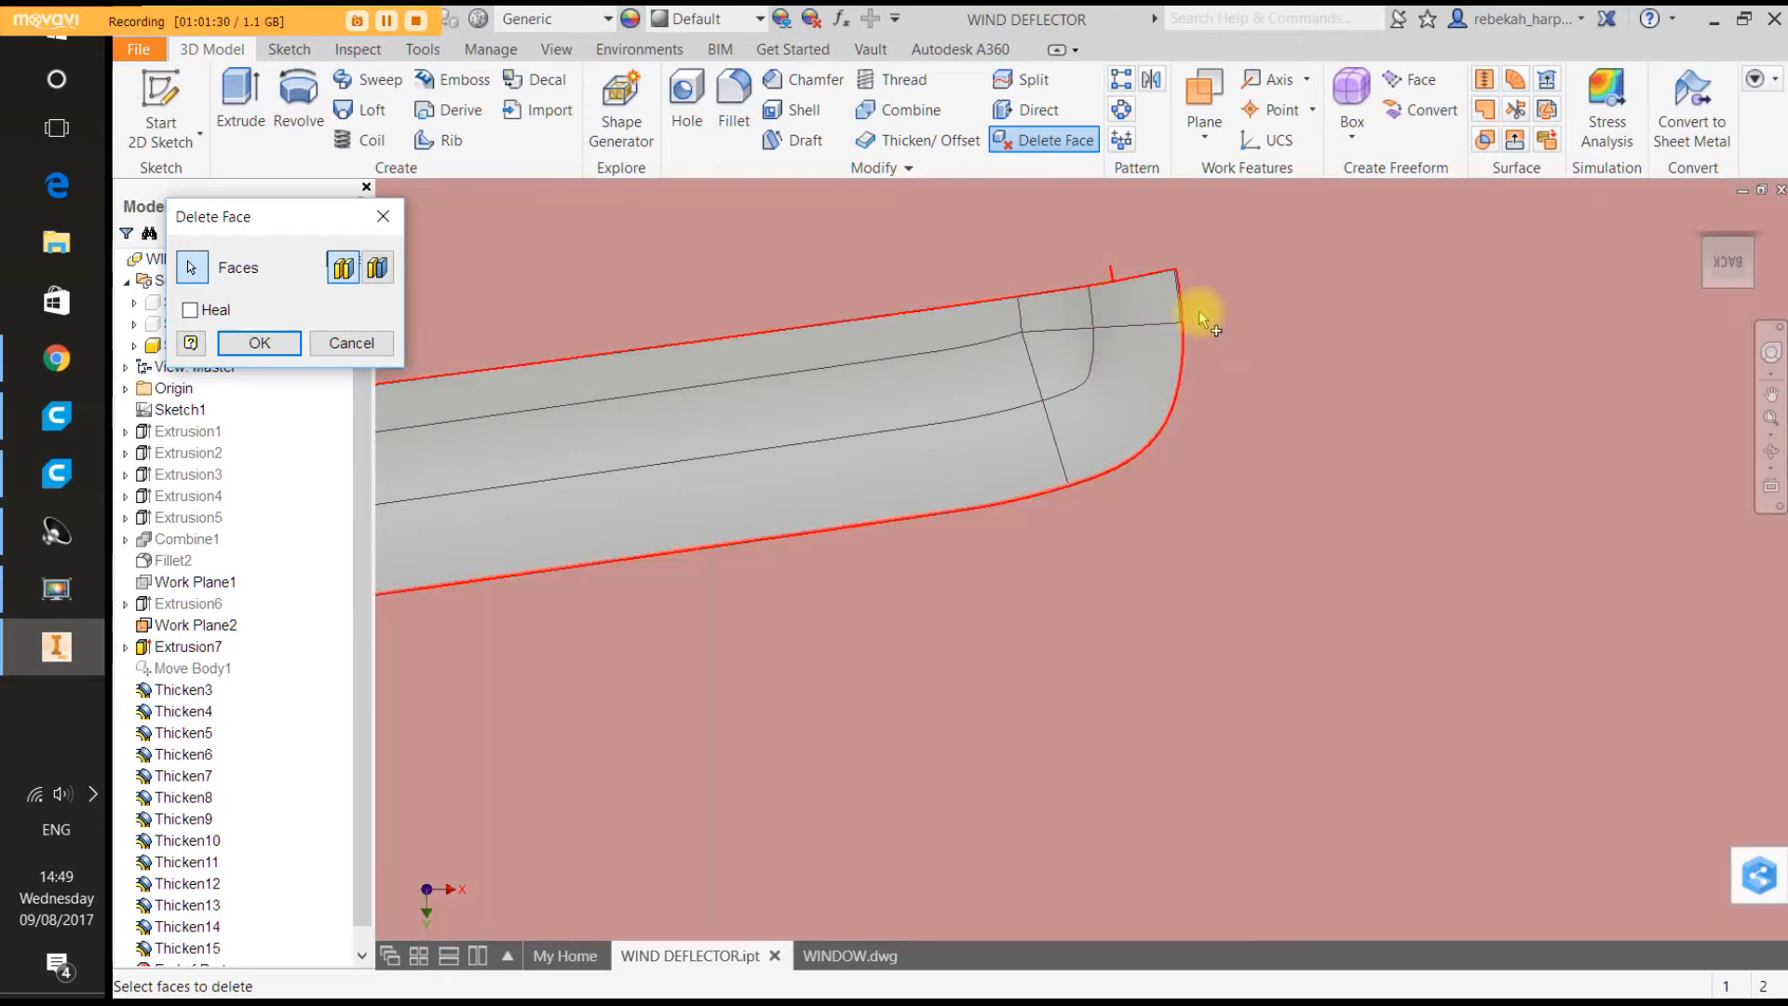
pyautogui.scroll(6, 1187, 289)
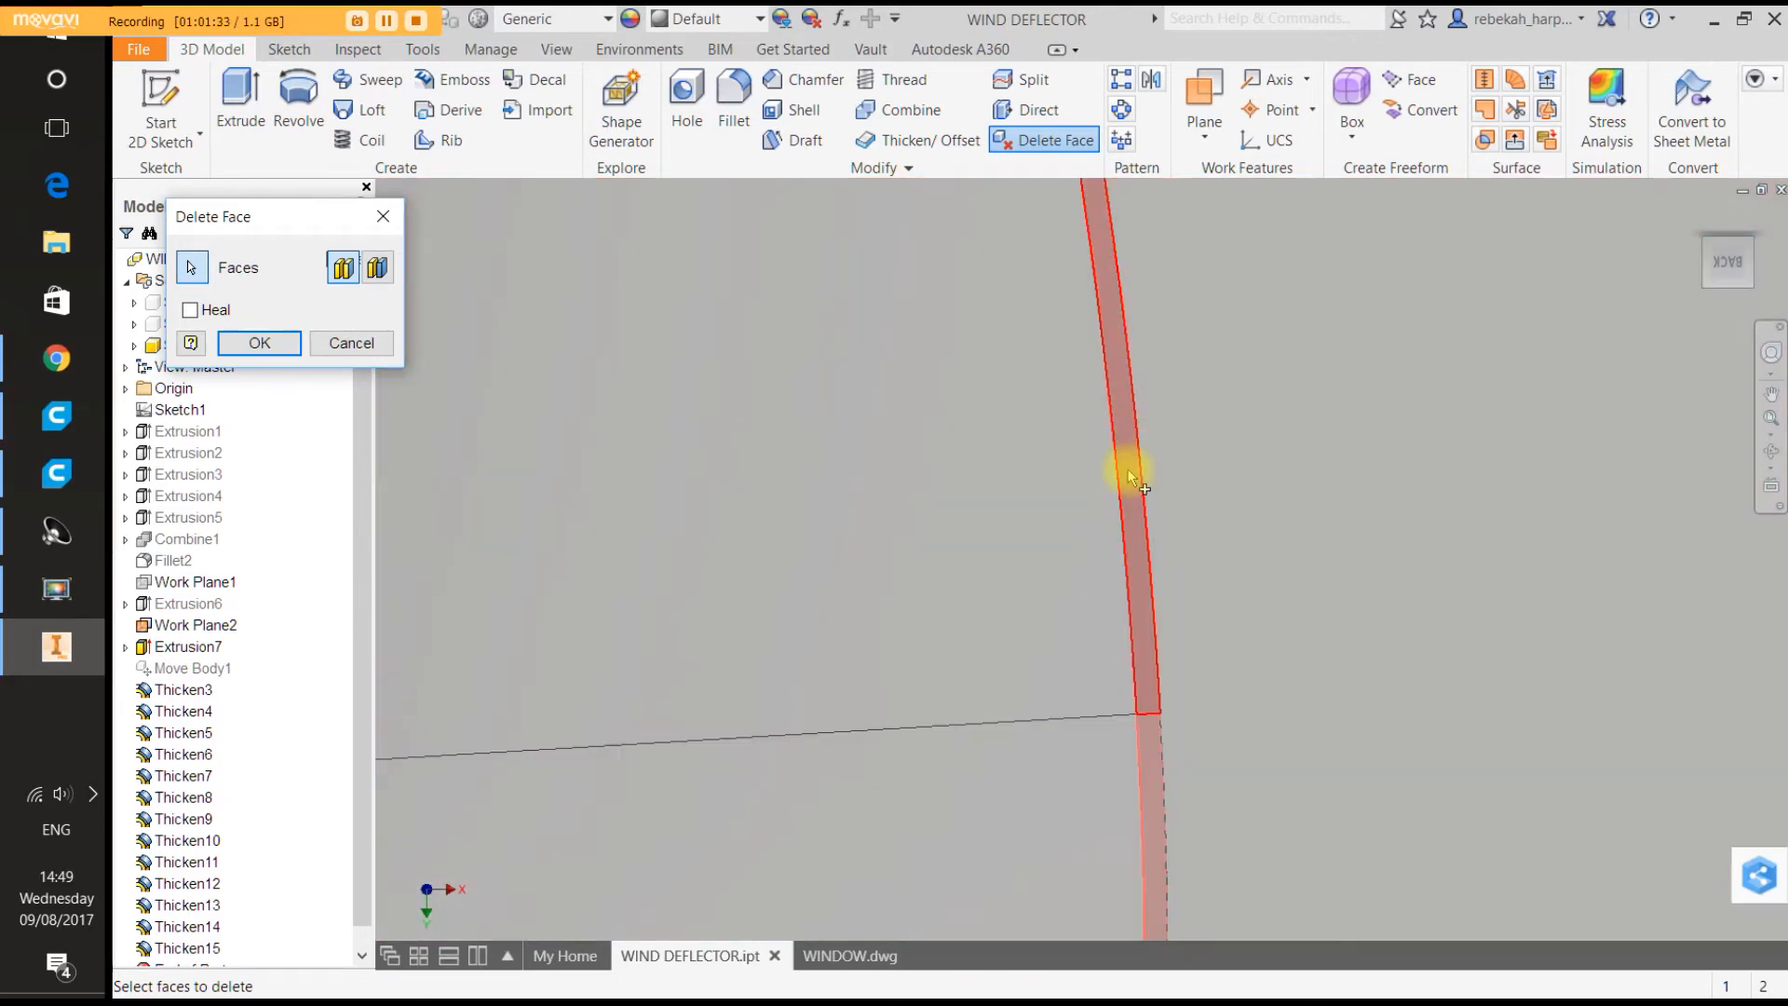
pyautogui.click(1127, 471)
pyautogui.scroll(-4, 1202, 447)
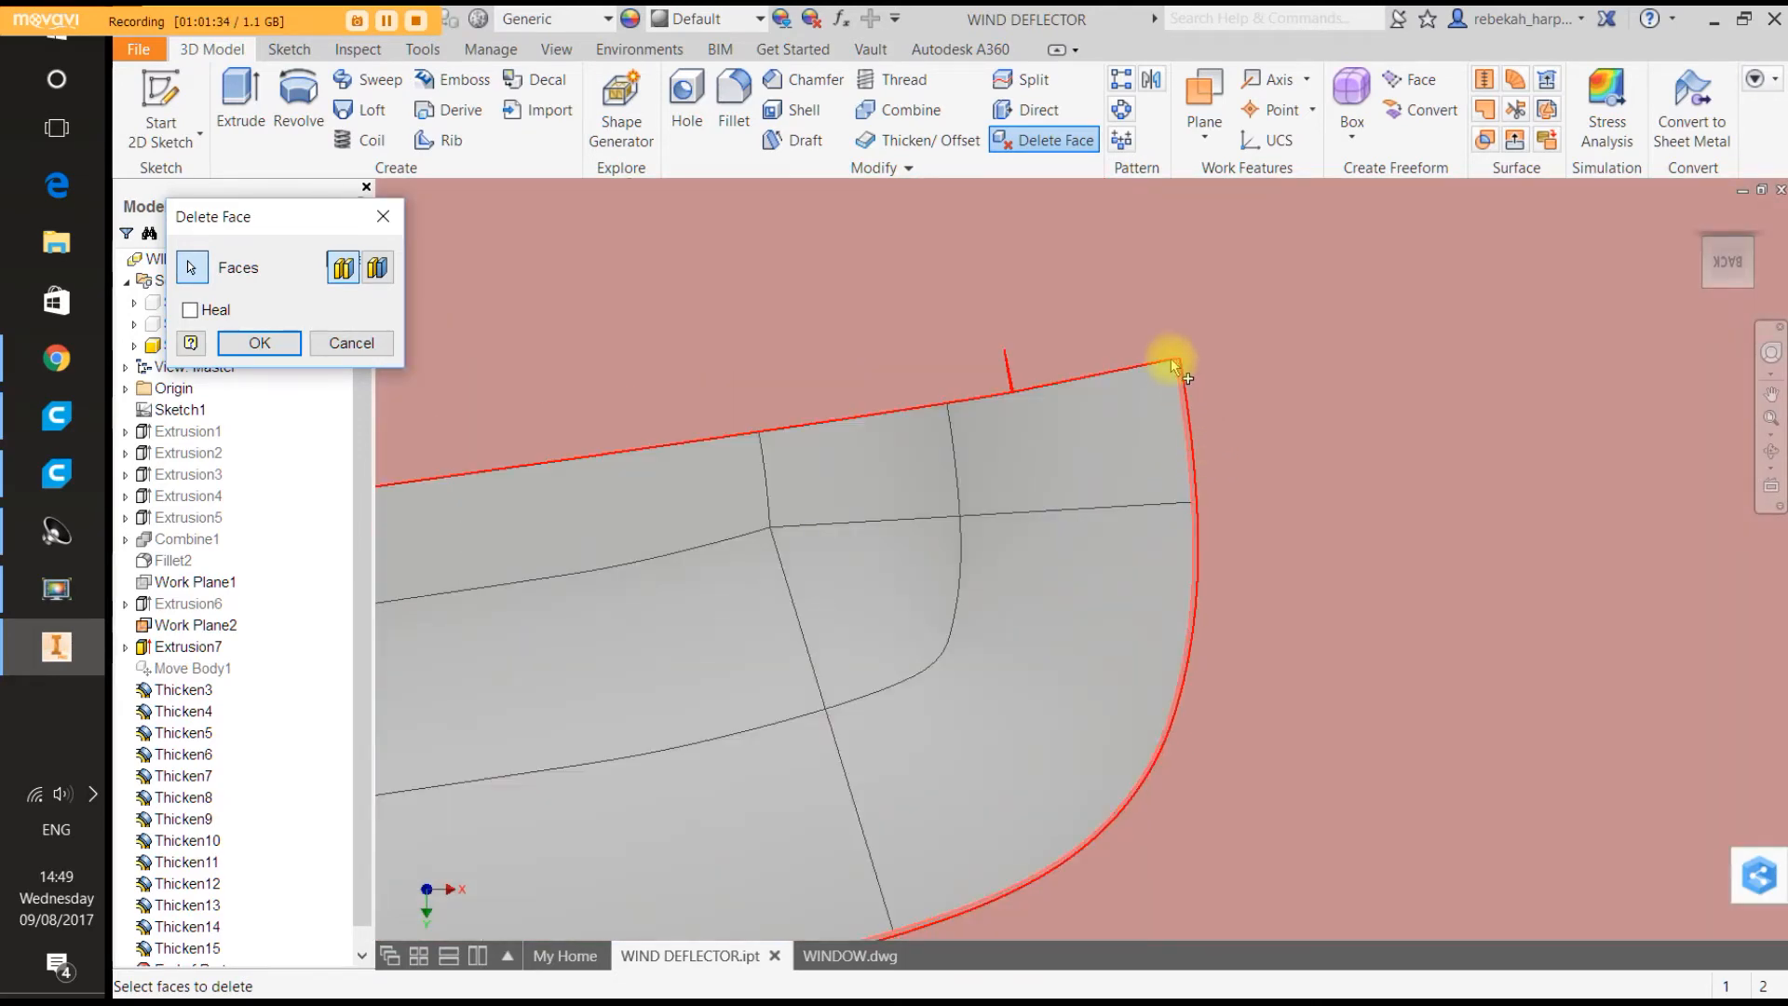
pyautogui.click(1090, 456)
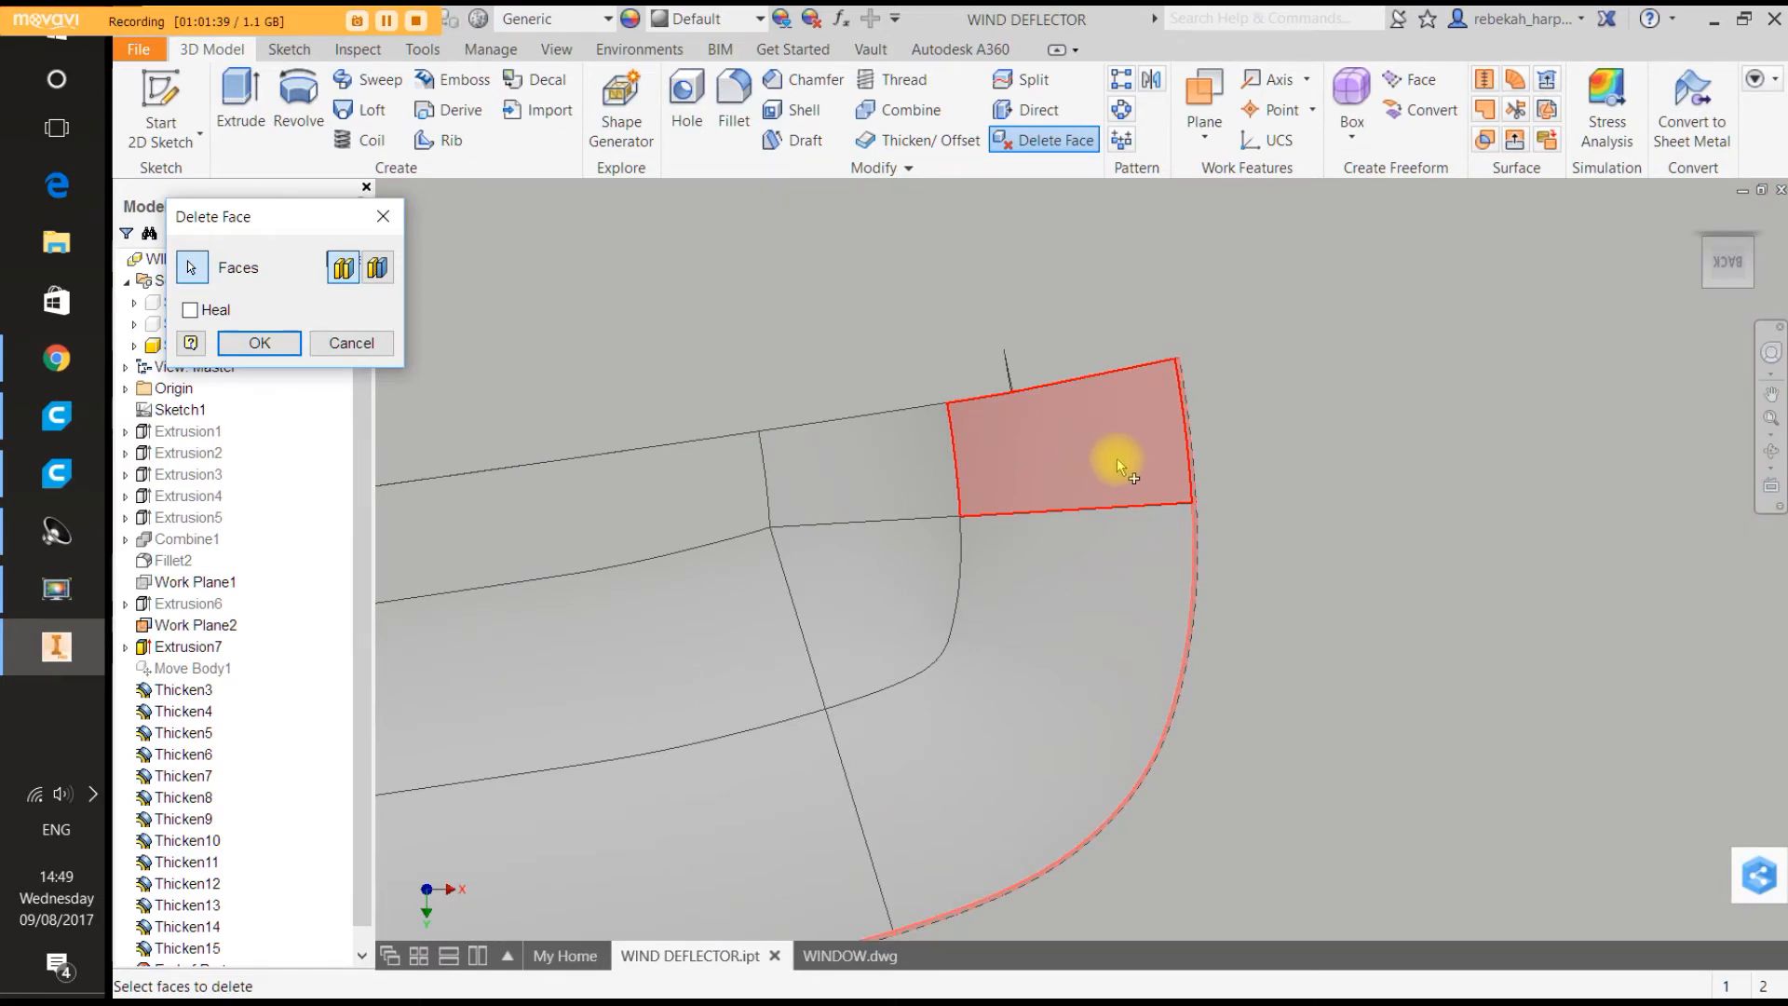
# Add the narrow outer edge faces at the bend and along the other arm to the selection and try to delete them.
pyautogui.scroll(-8, 1118, 467)
pyautogui.scroll(3, 787, 519)
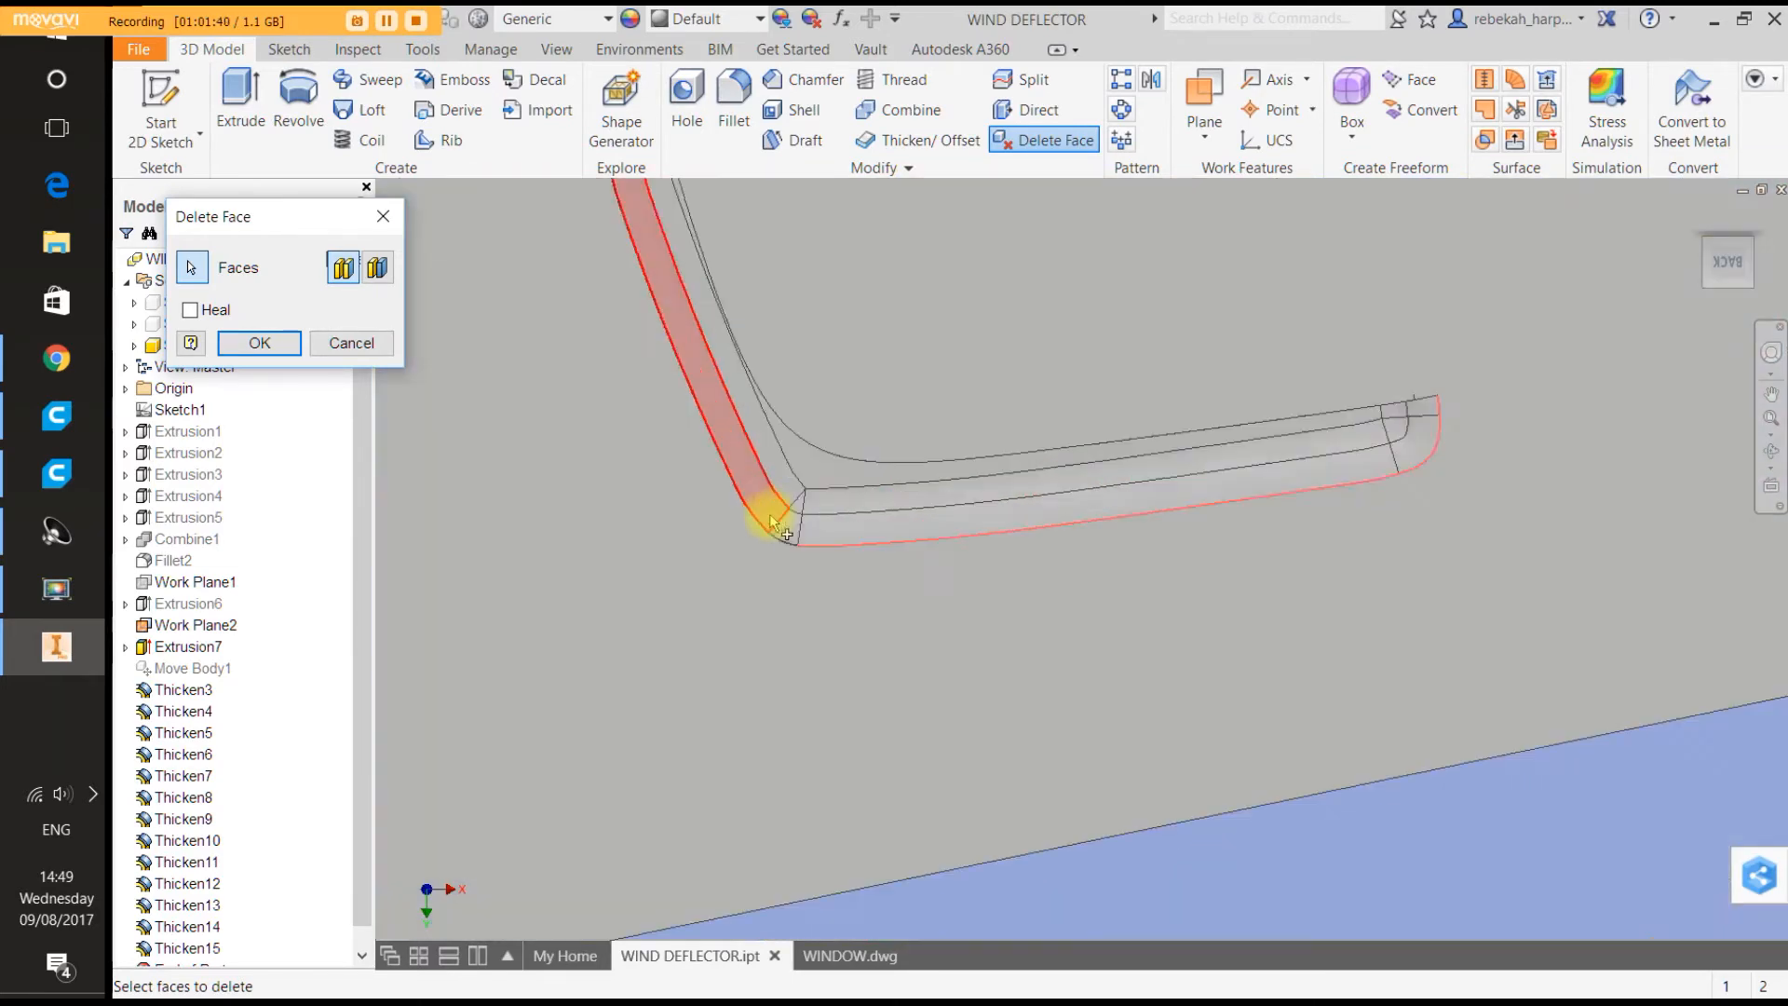
pyautogui.scroll(6, 775, 523)
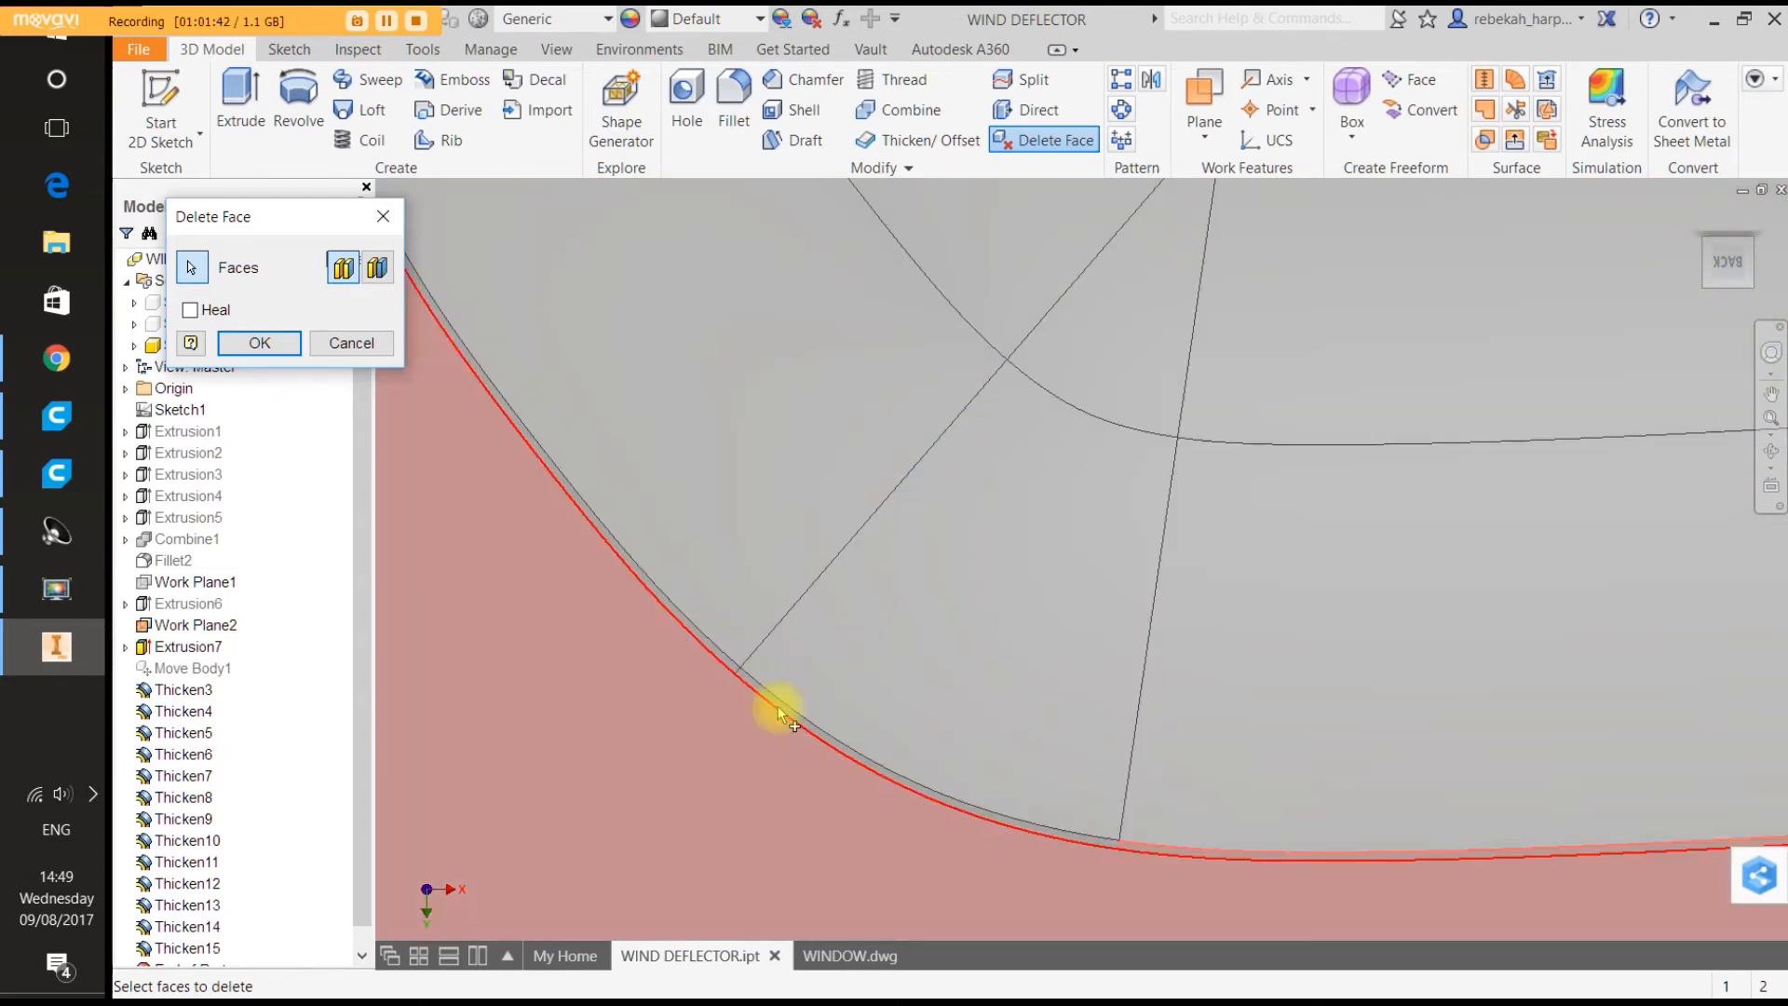
pyautogui.scroll(6, 773, 705)
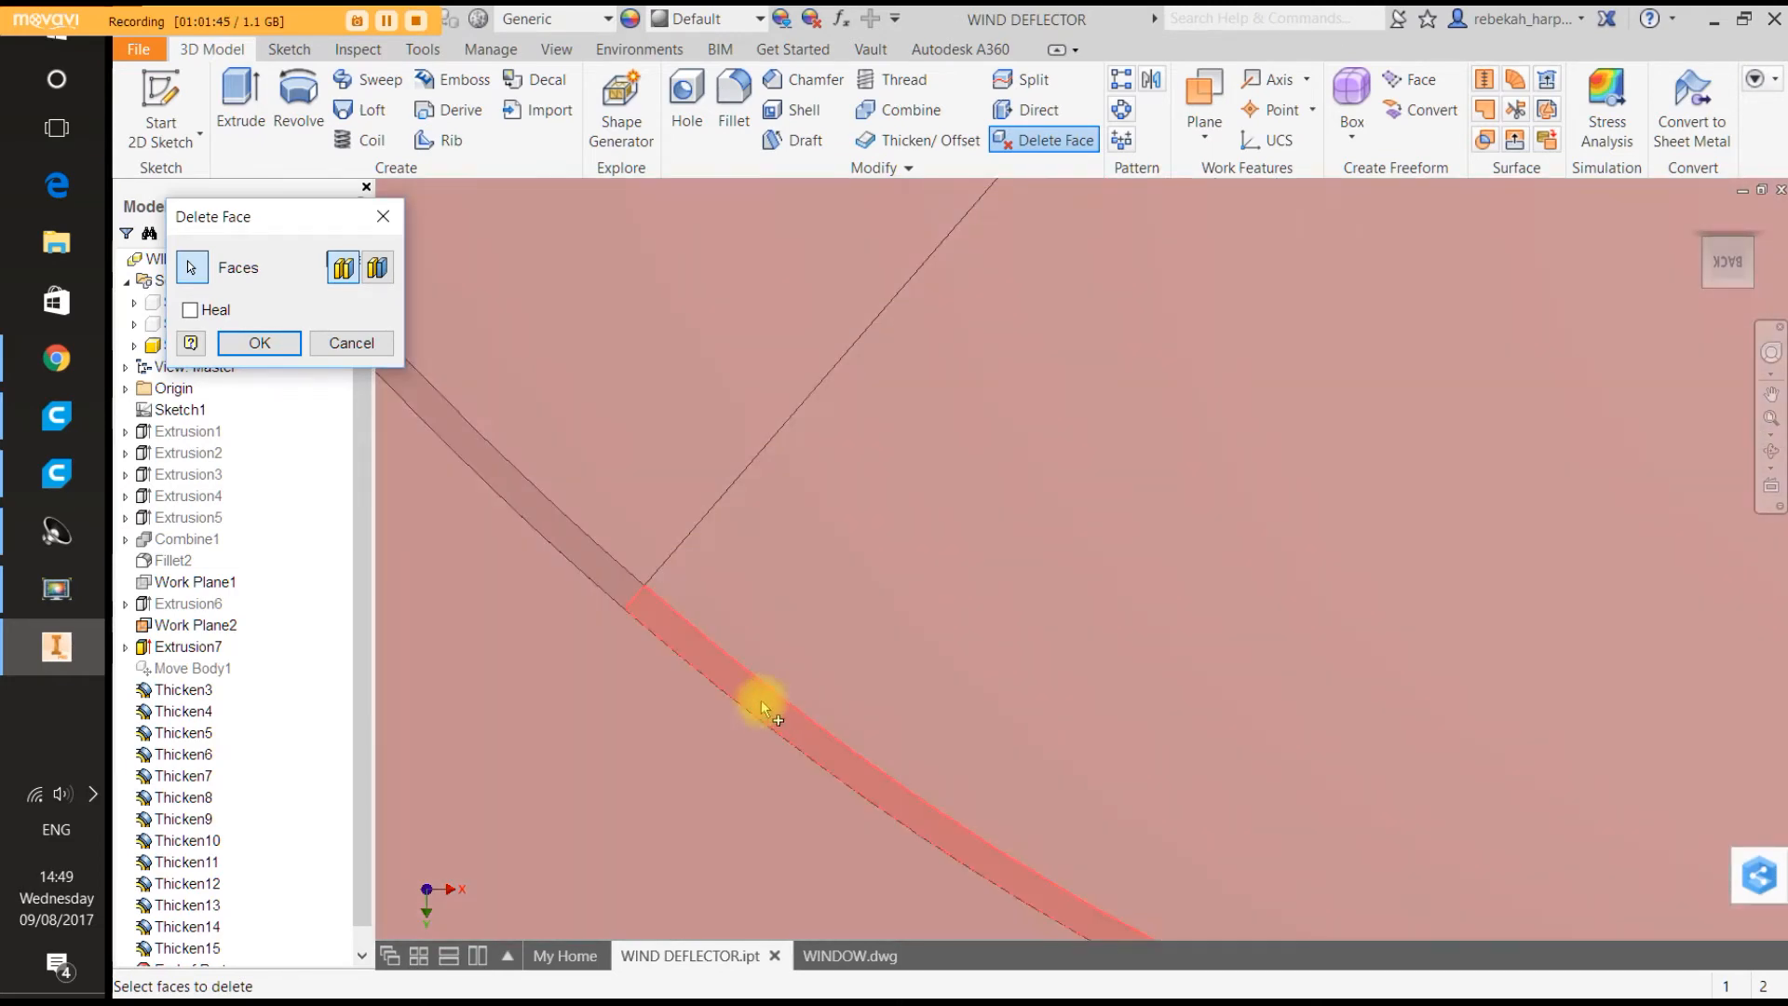
pyautogui.scroll(-6, 761, 708)
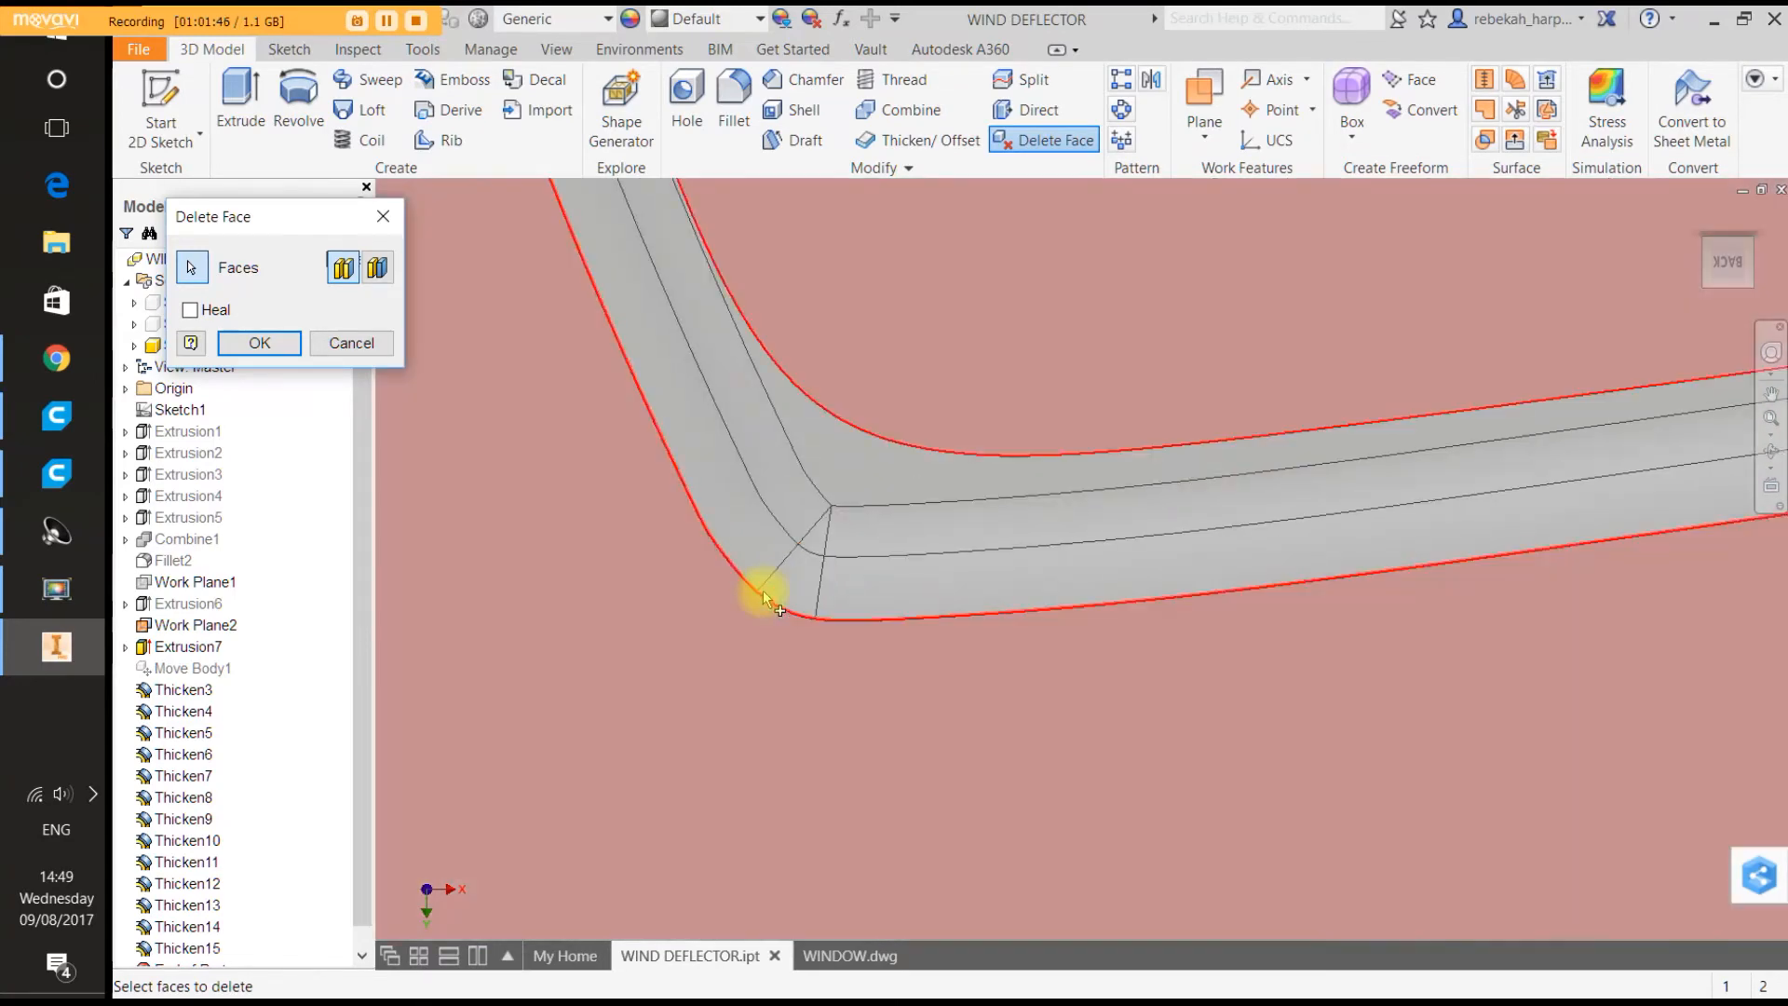
pyautogui.scroll(-4, 762, 594)
pyautogui.scroll(6, 652, 279)
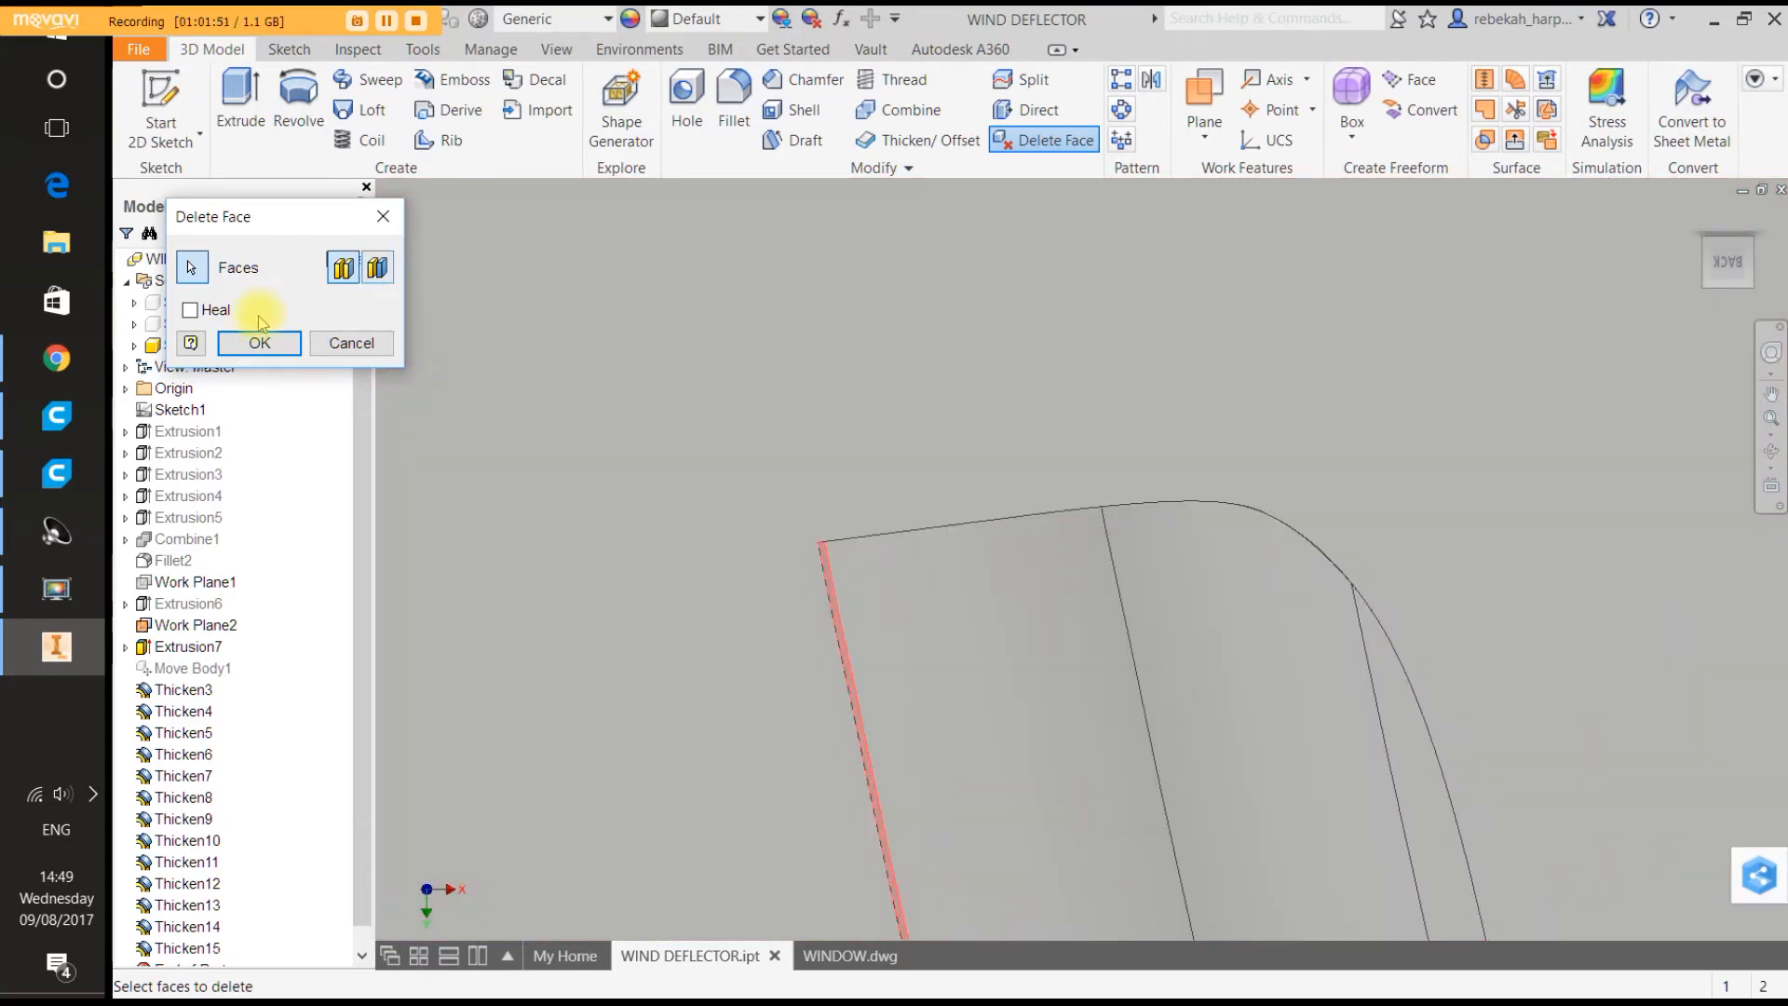
pyautogui.click(249, 342)
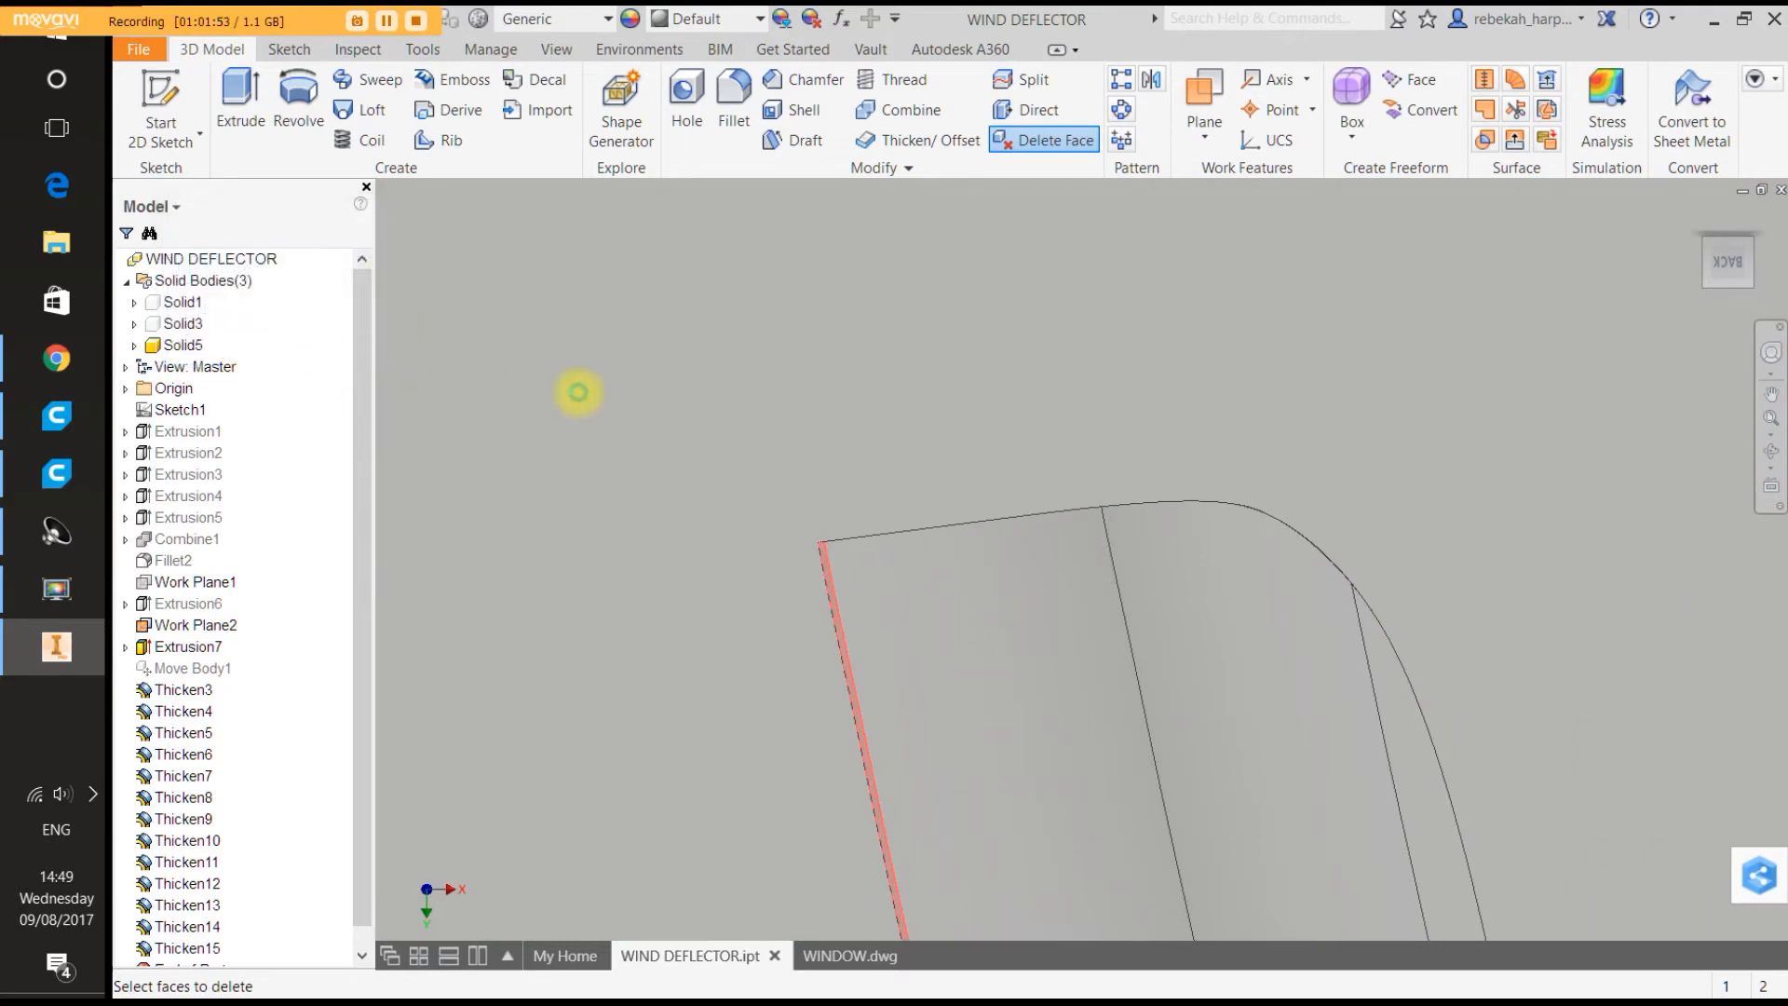
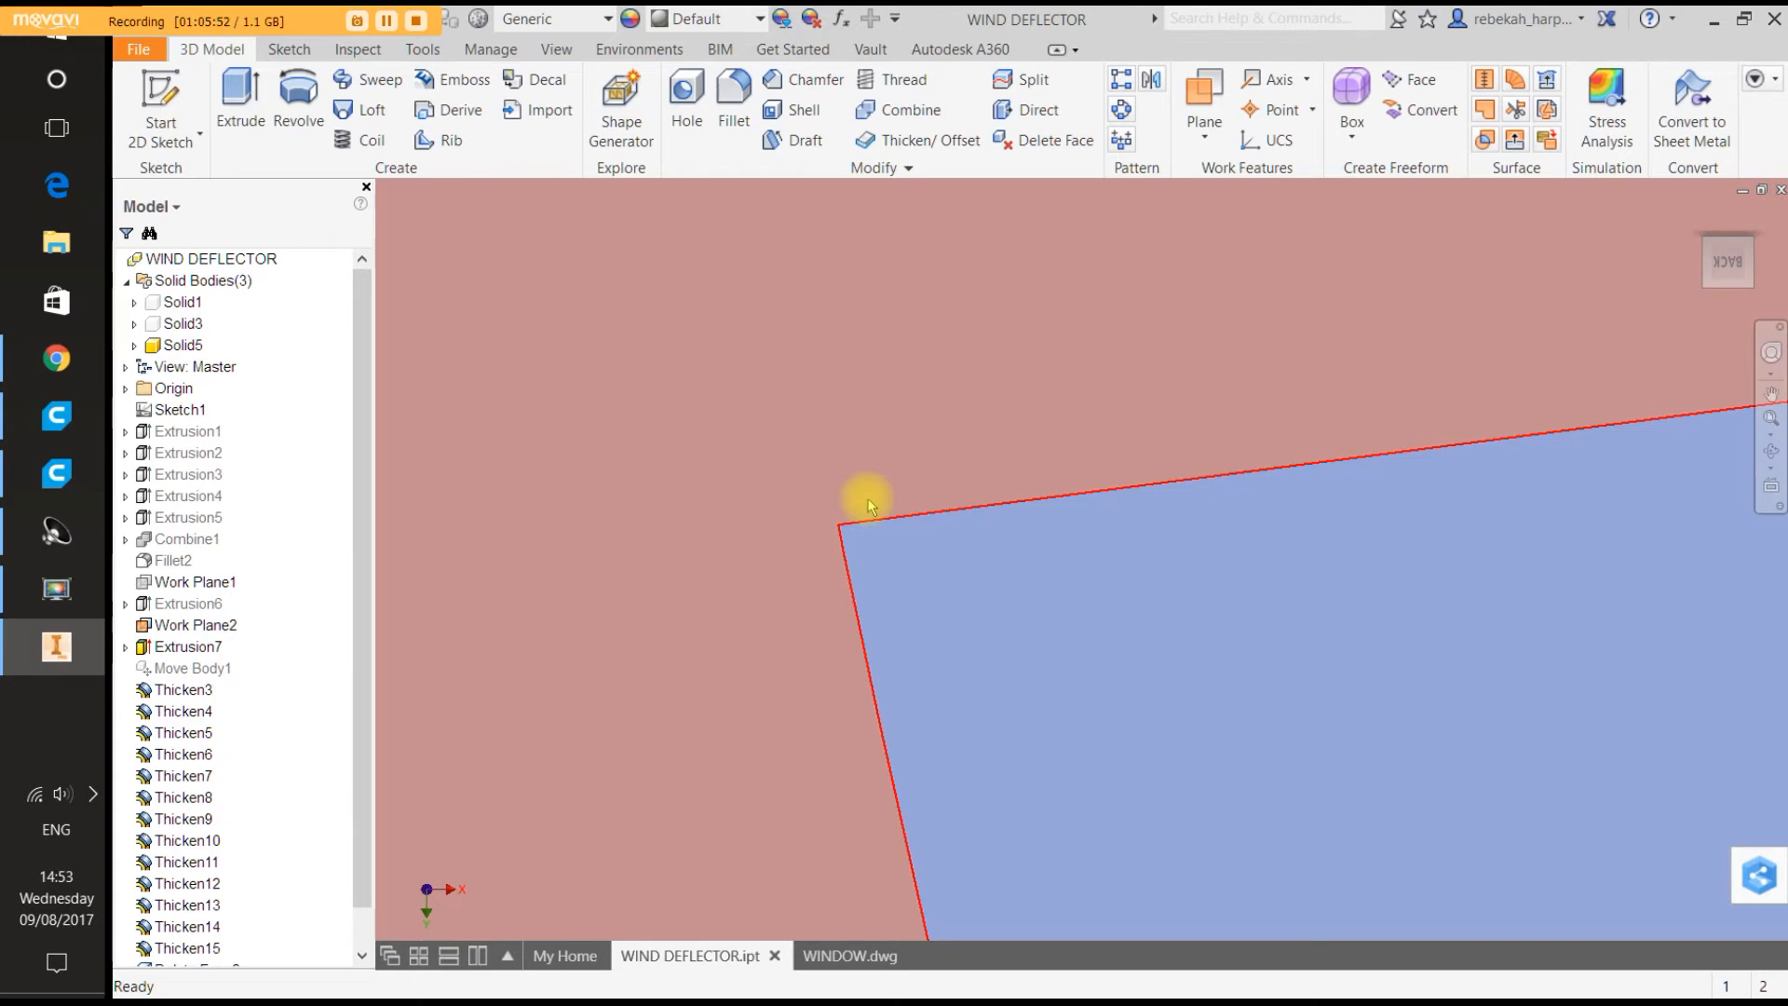
# Undo the deletion of the deflector's narrow outer edge faces.
pyautogui.scroll(8, 868, 506)
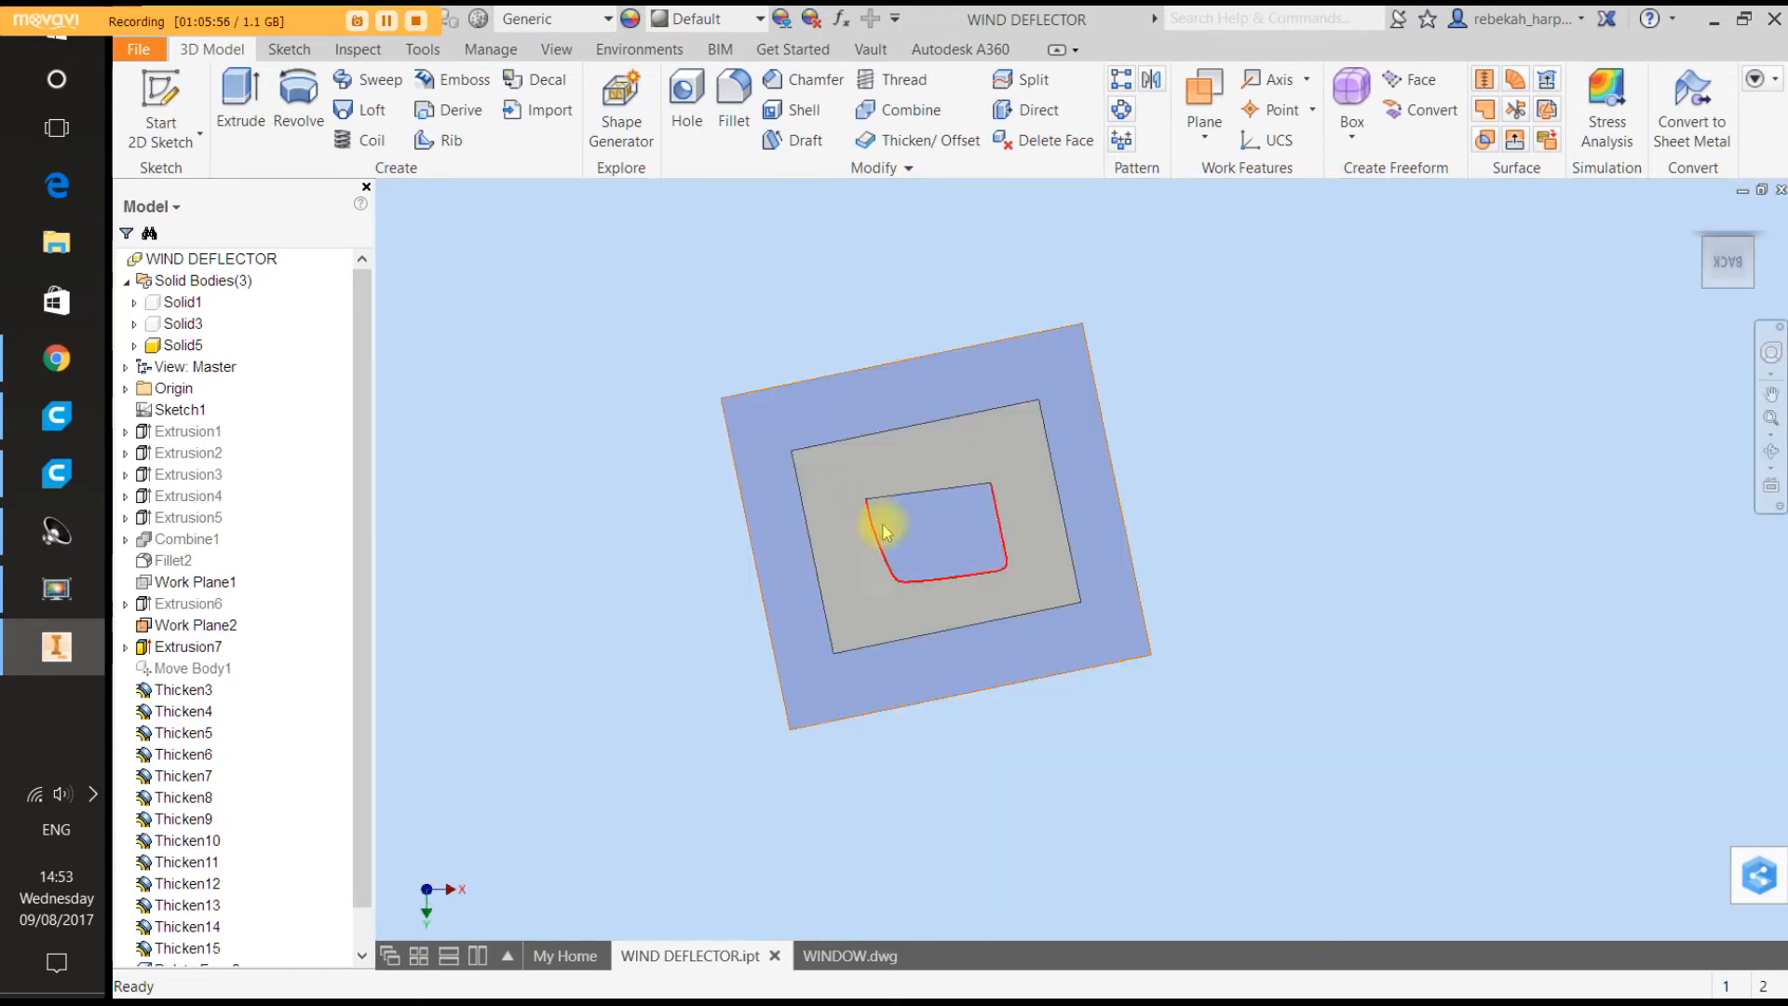
pyautogui.scroll(-3, 910, 535)
pyautogui.rightClick(910, 543)
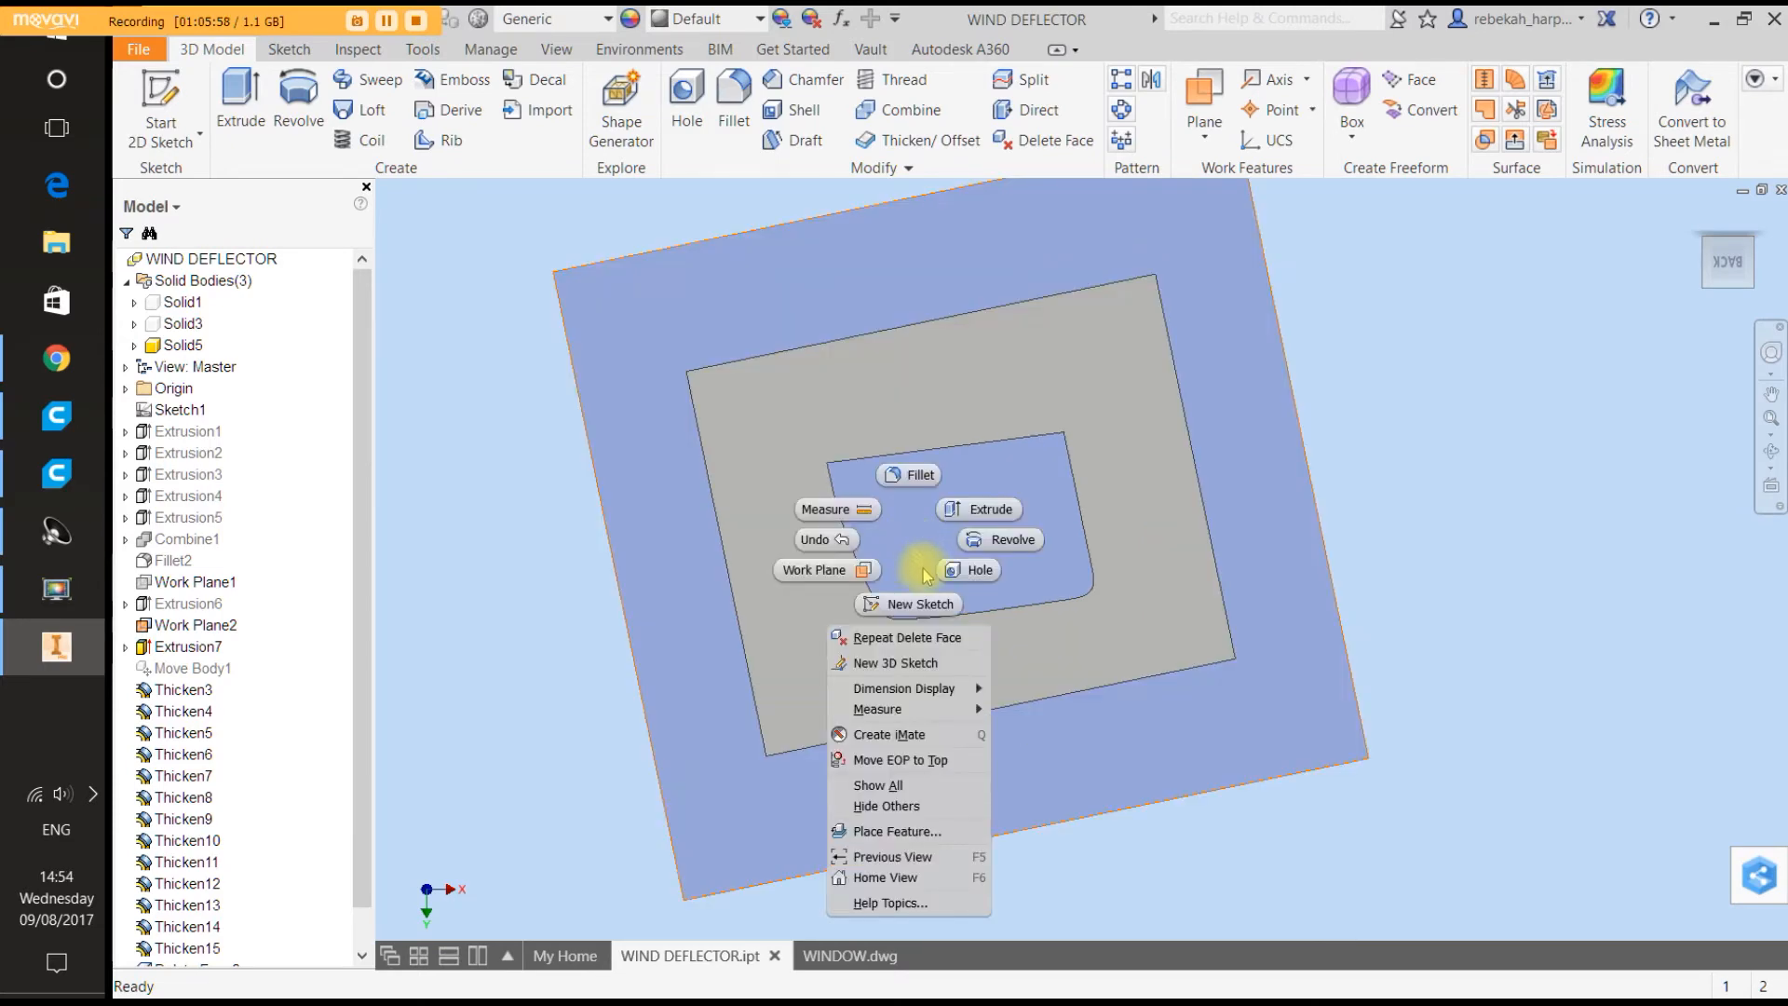
pyautogui.click(846, 540)
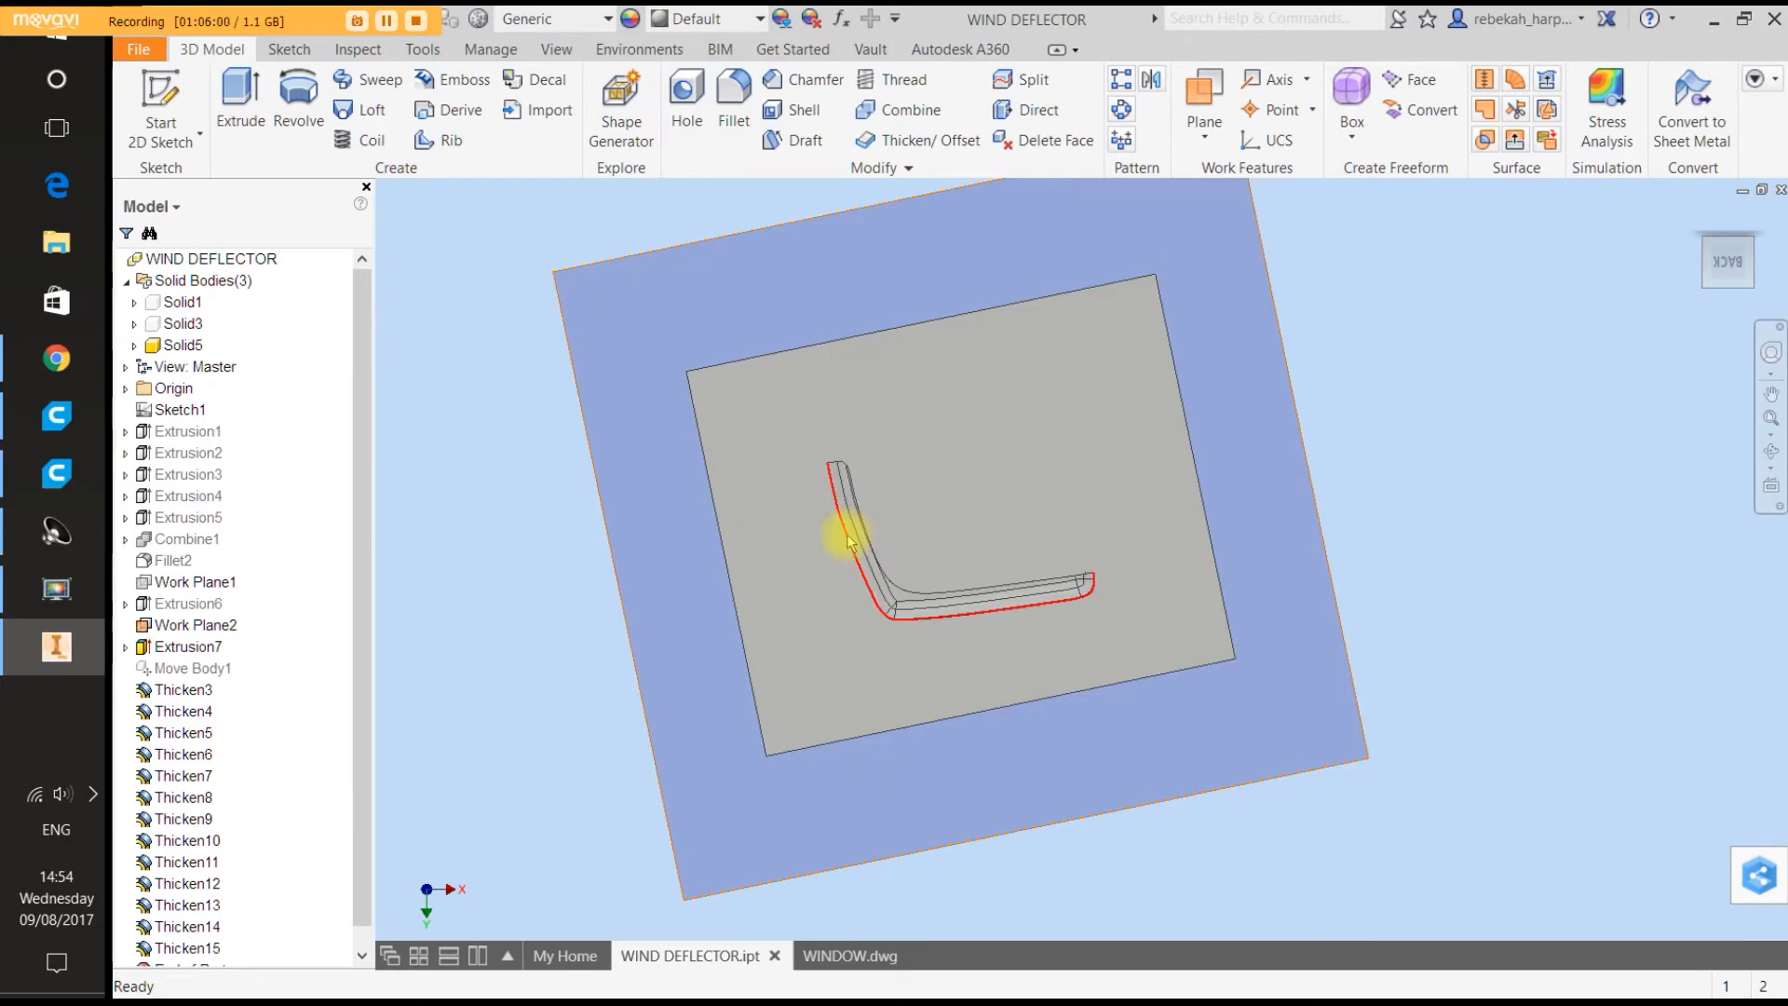
# Set up Thicken/Offset on the narrow outer edge face along the arm with the rounded end, with a distance of 0.1.
pyautogui.scroll(-5, 1029, 617)
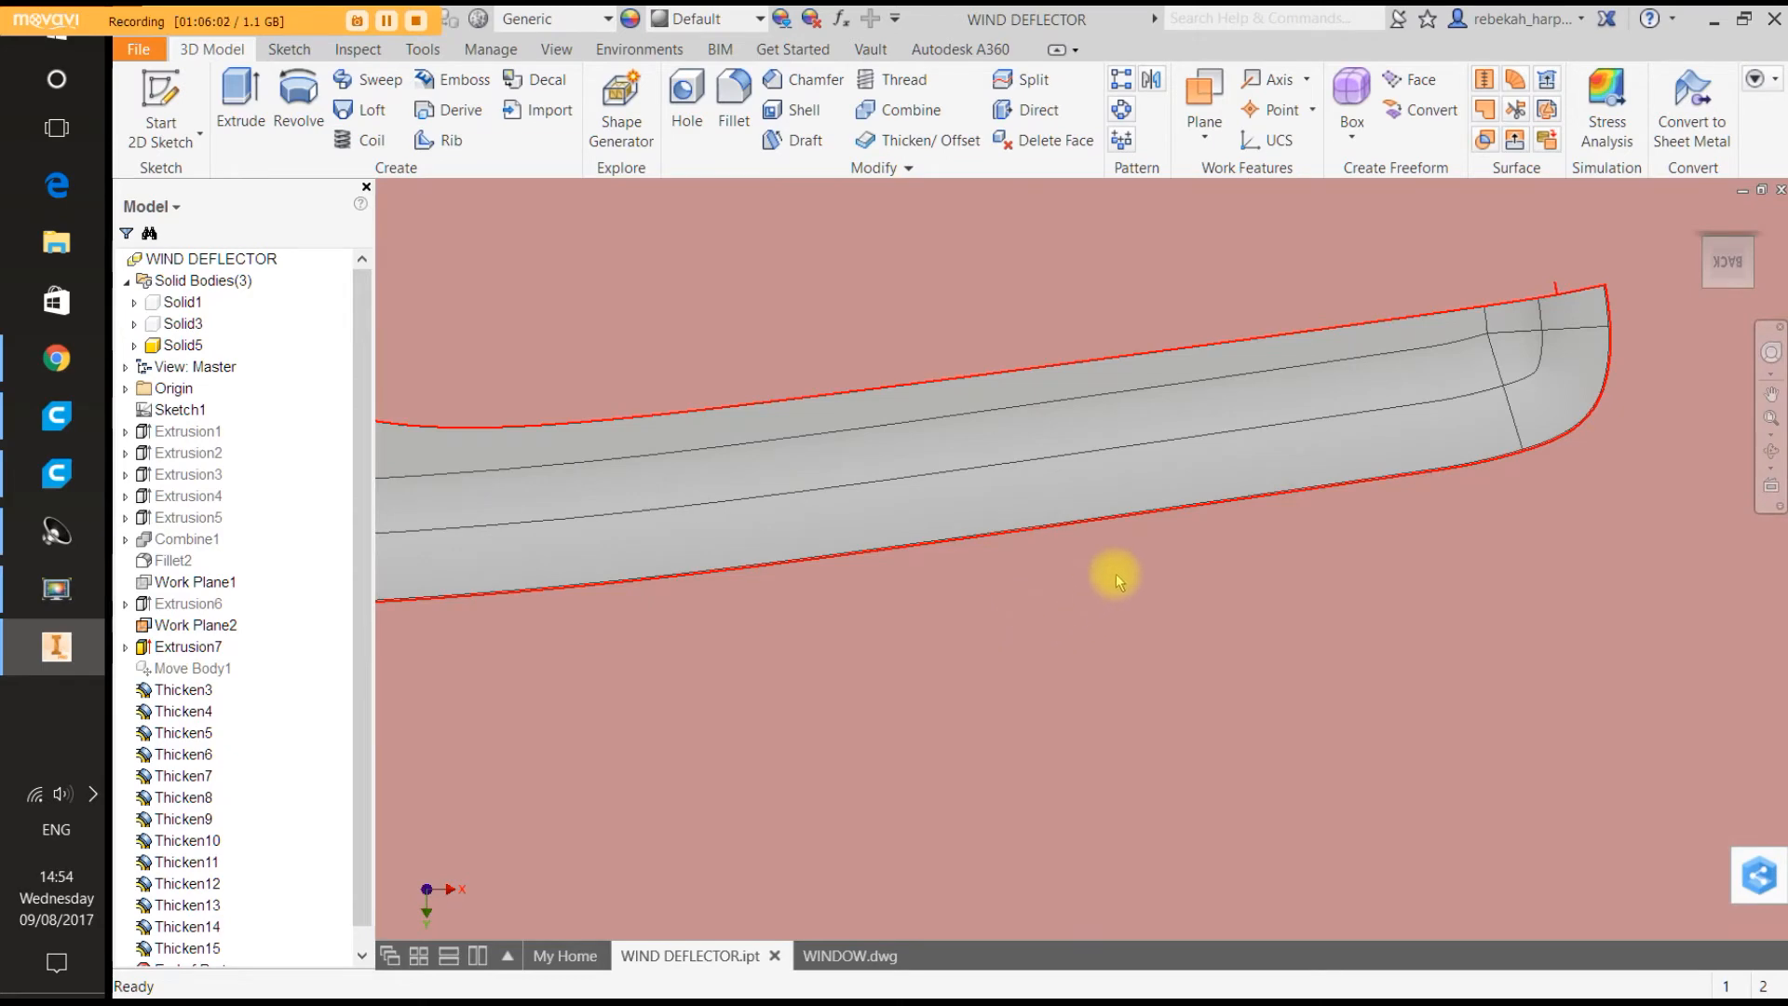
pyautogui.scroll(5, 1188, 539)
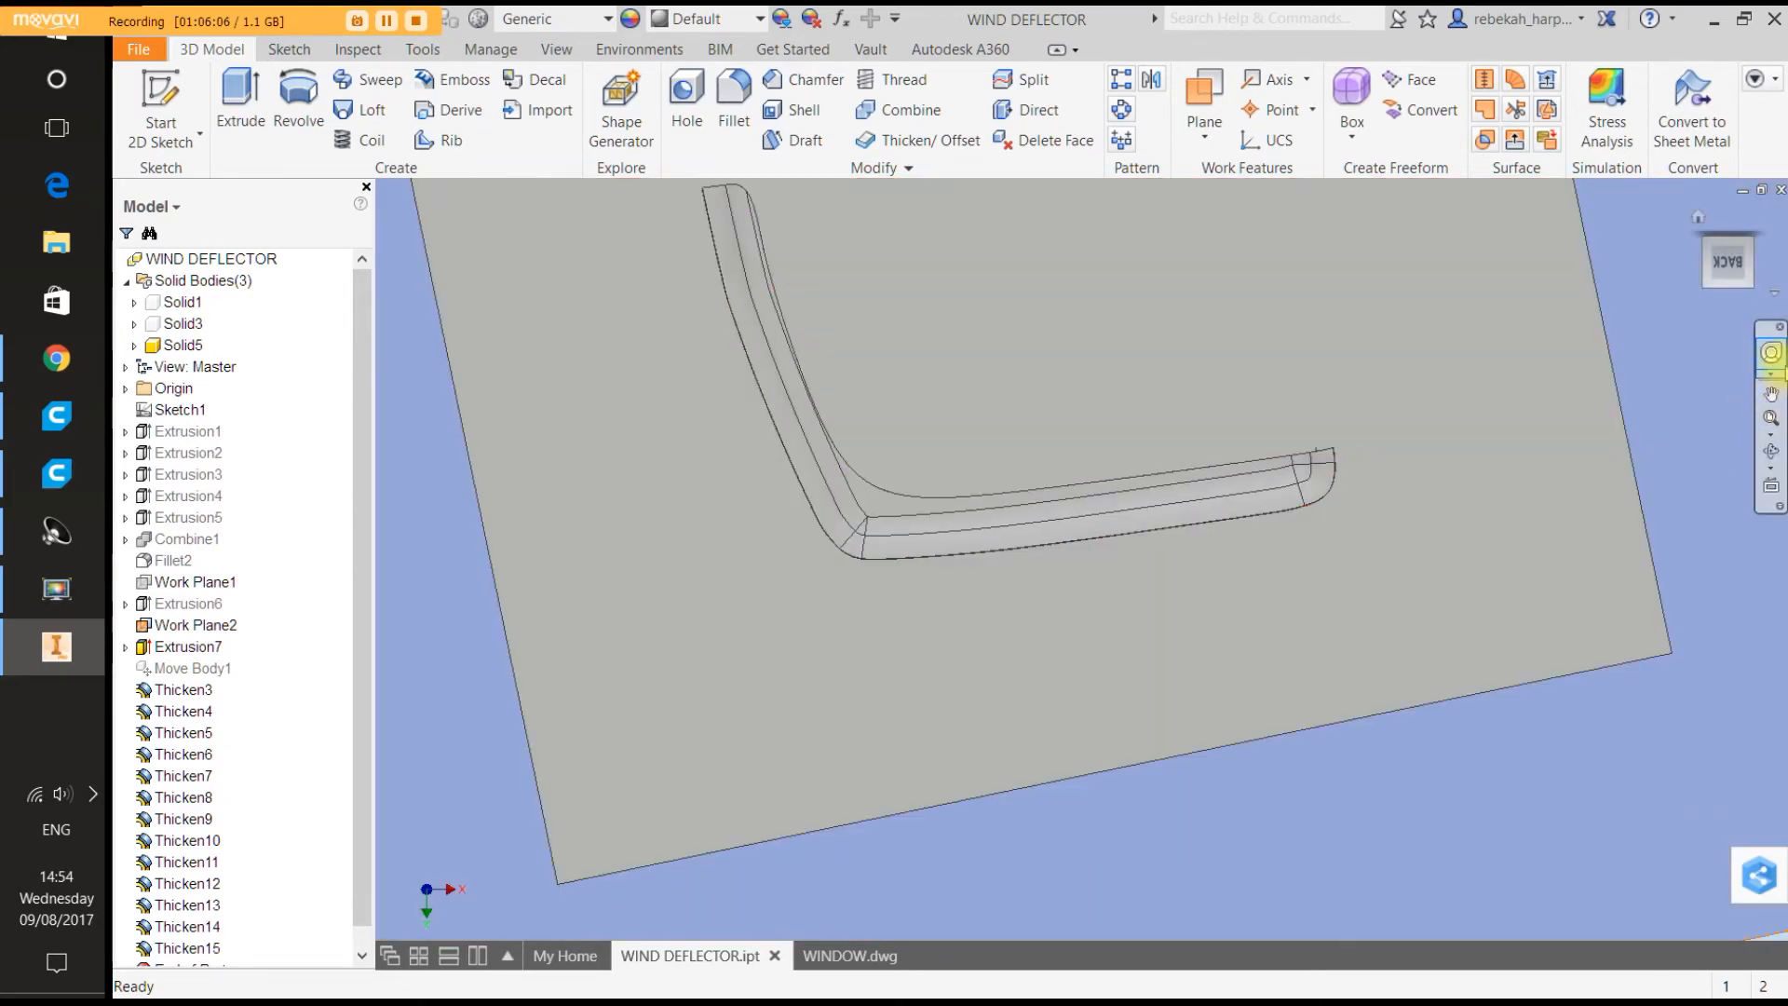
pyautogui.click(1771, 352)
pyautogui.moveTo(1663, 407); pyautogui.dragTo(1545, 463)
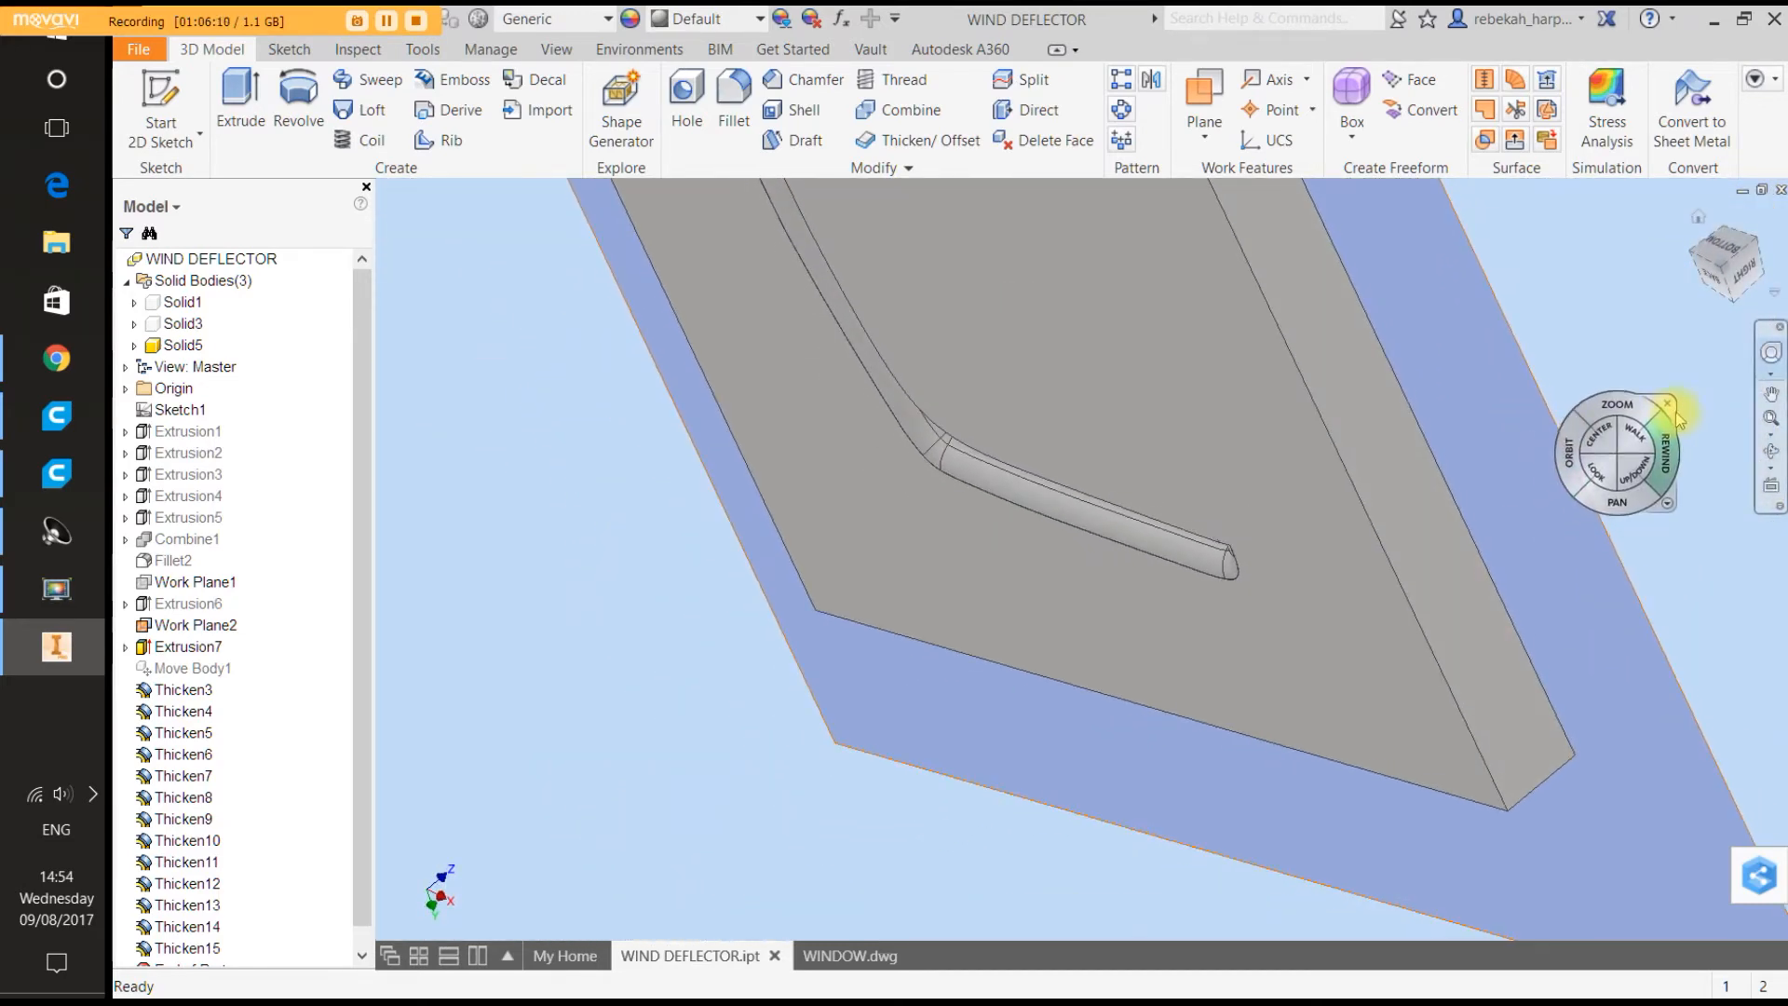
pyautogui.click(1668, 401)
pyautogui.scroll(10, 1109, 568)
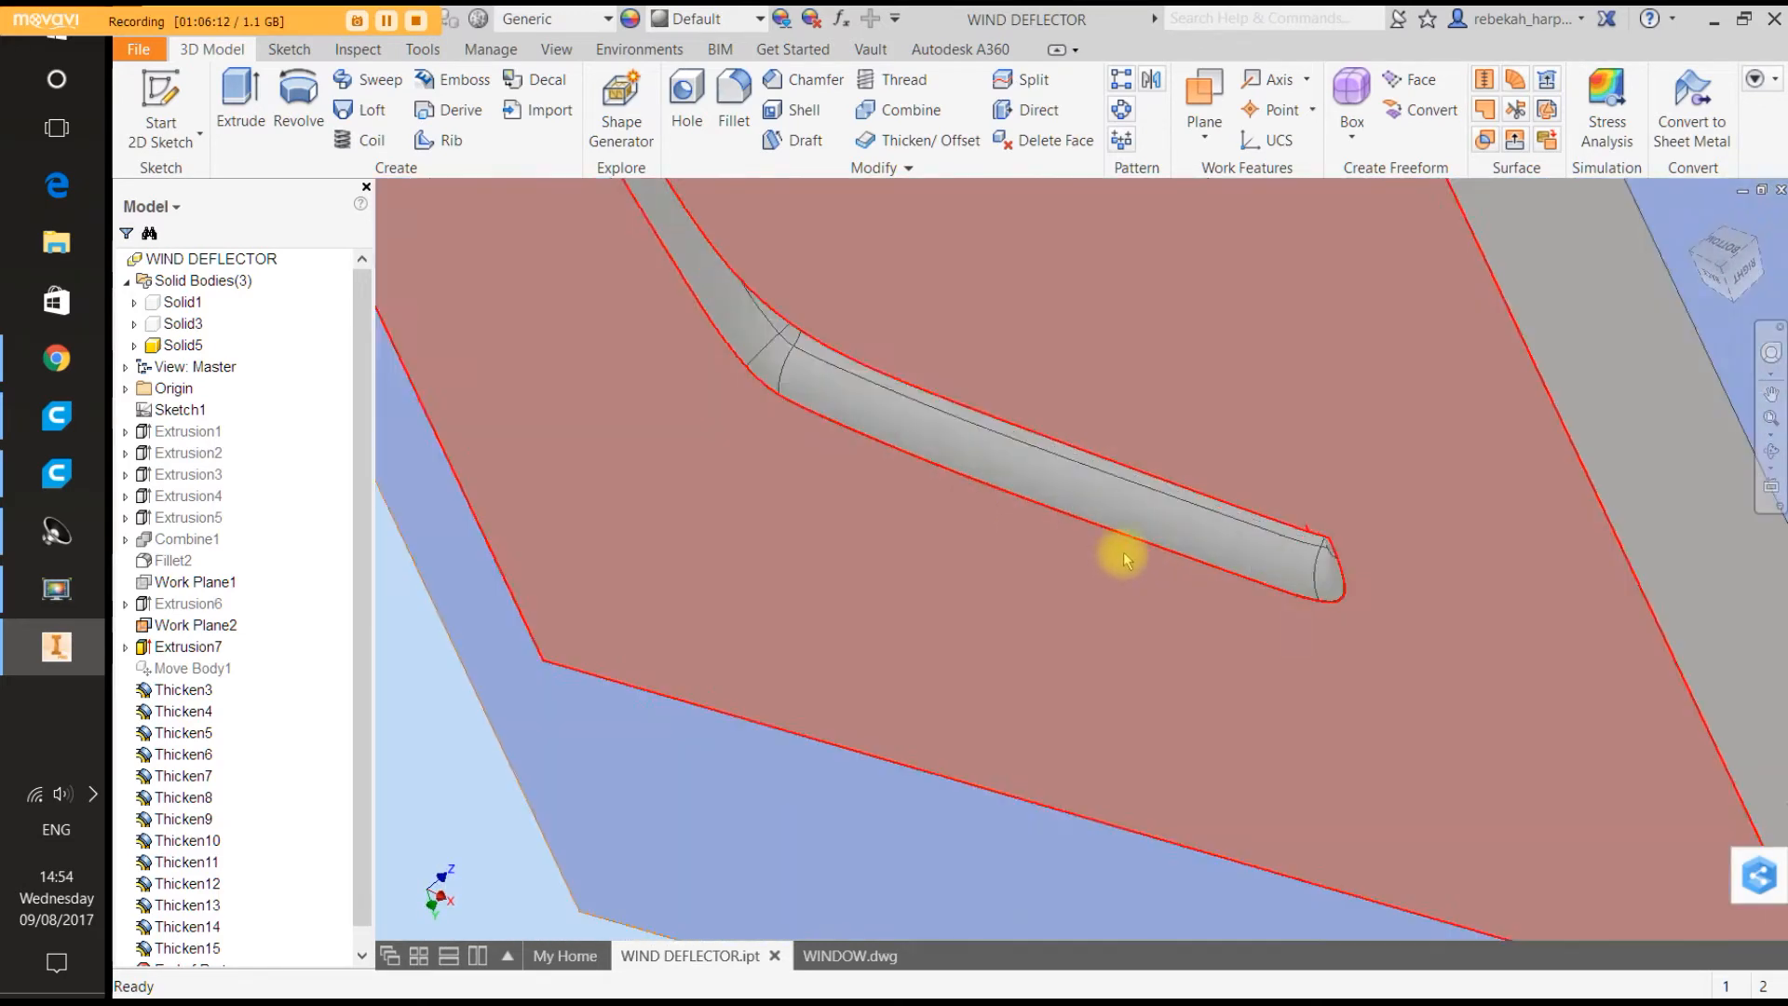
pyautogui.scroll(10, 1137, 518)
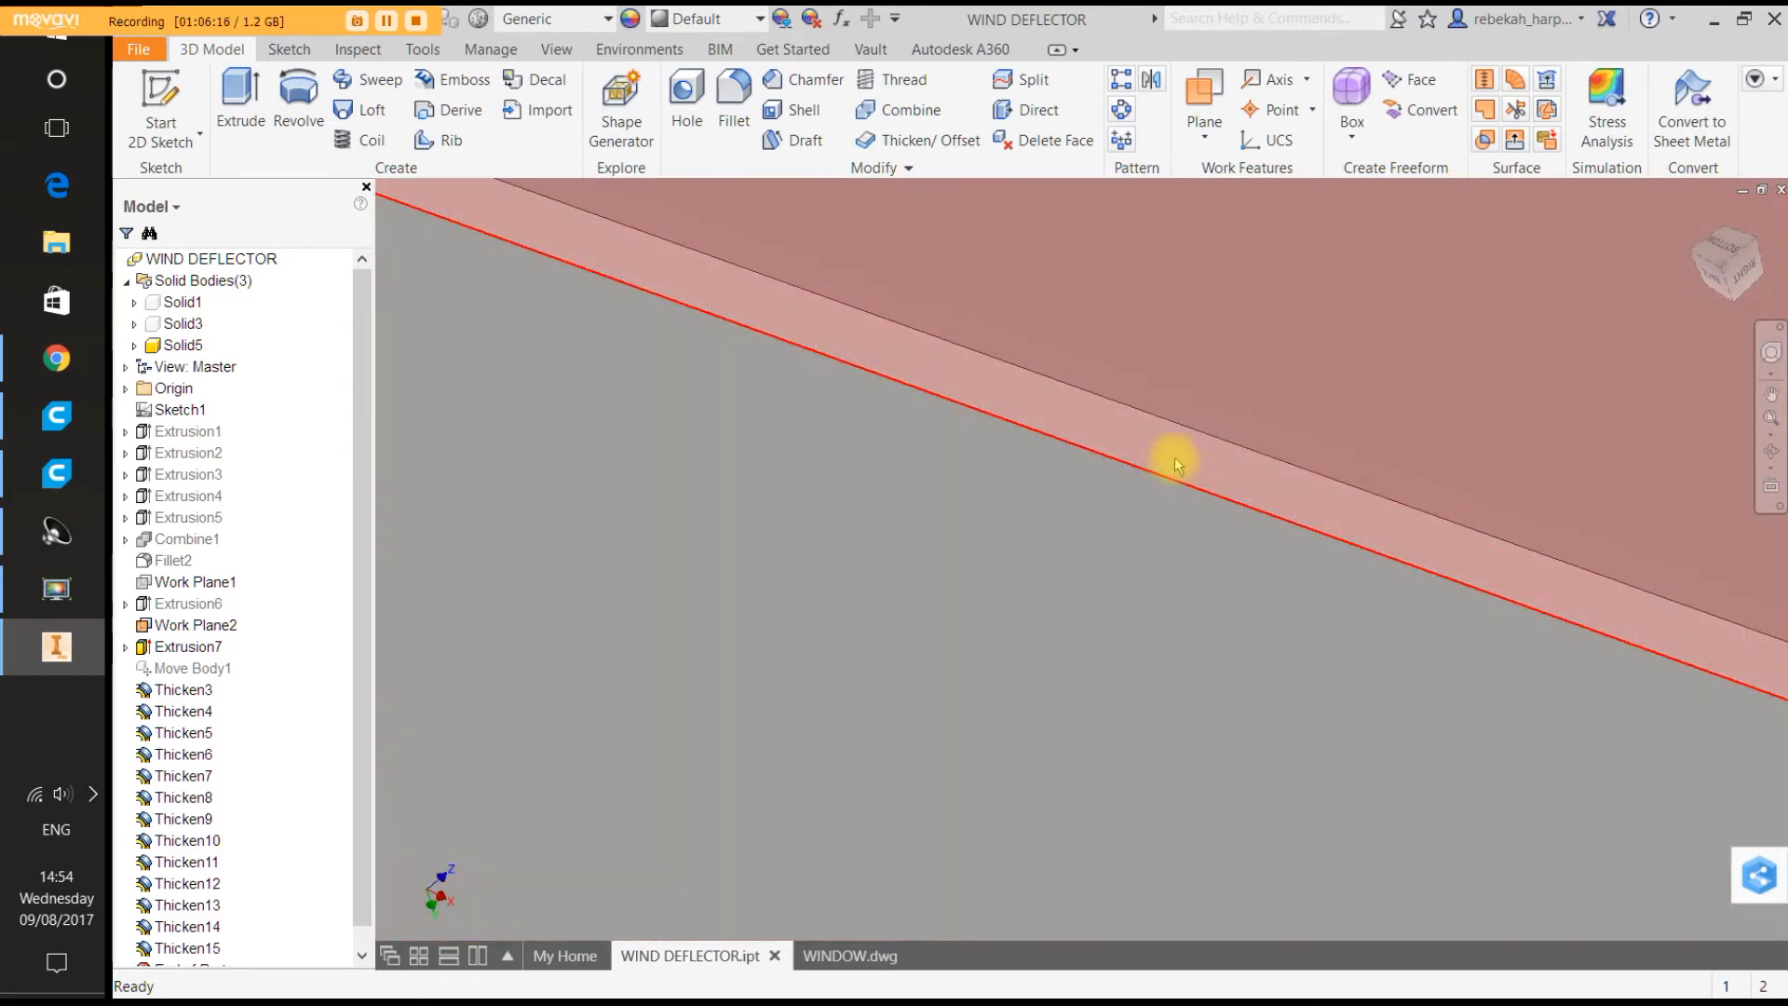
pyautogui.click(1175, 462)
pyautogui.scroll(-5, 1175, 463)
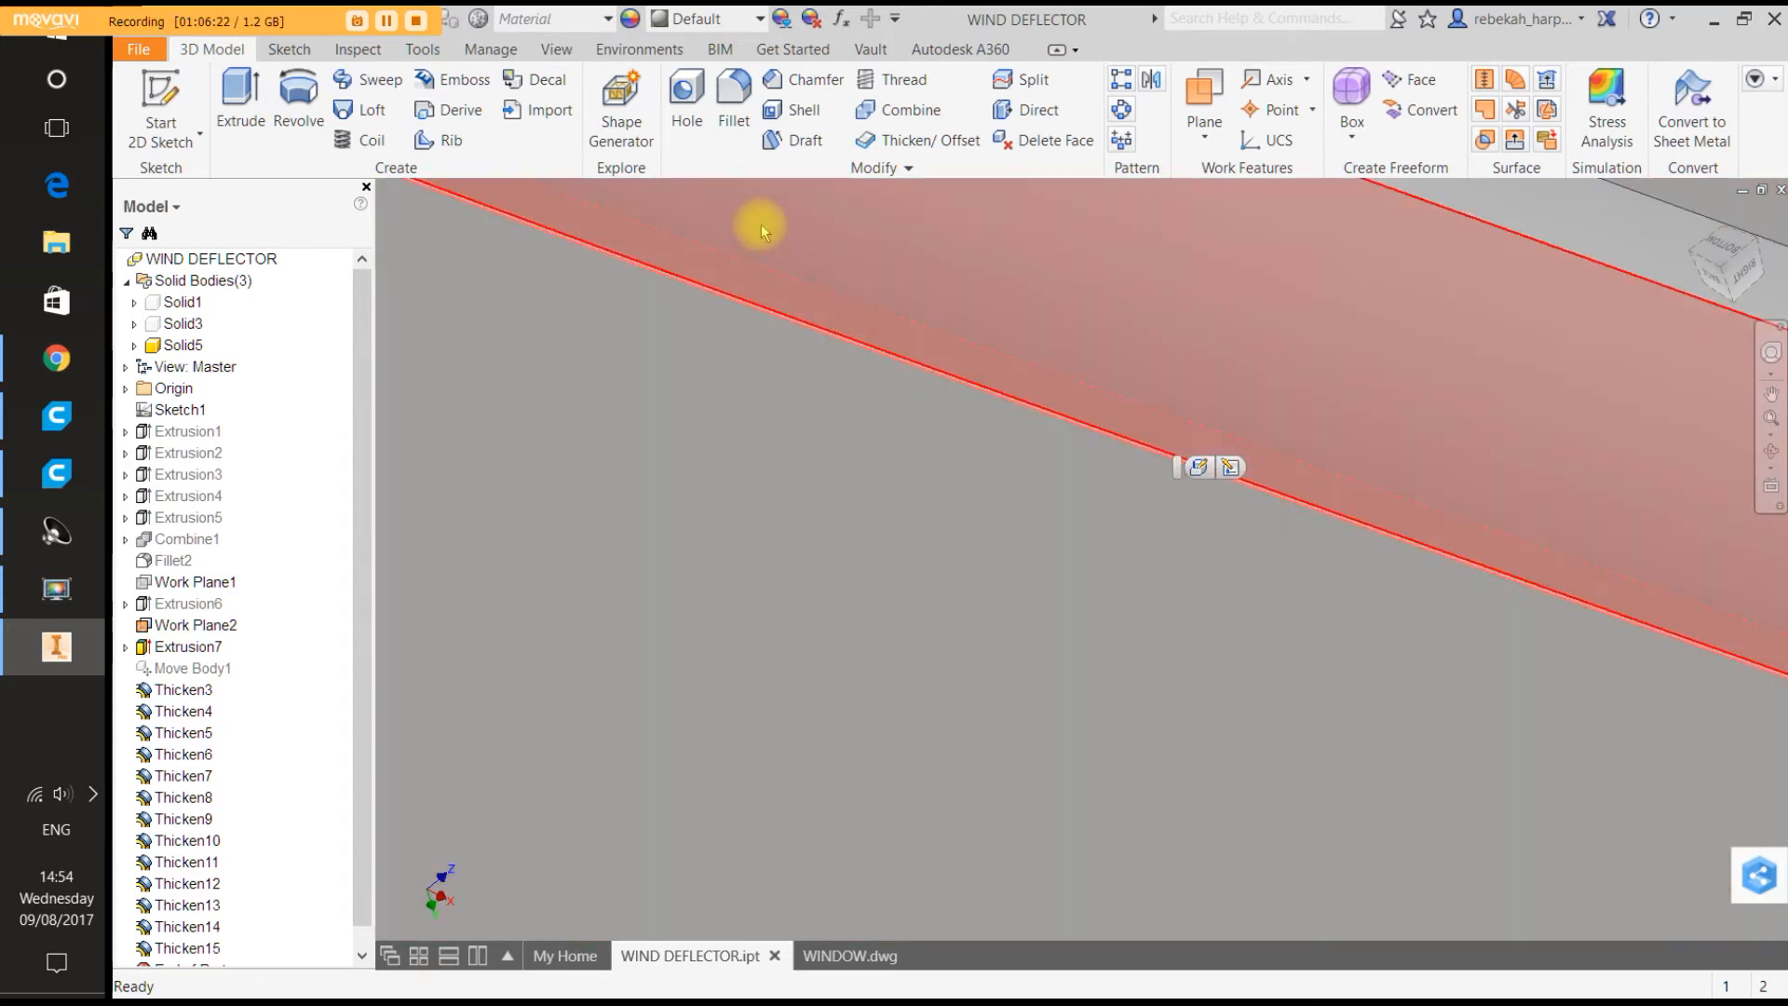
pyautogui.click(919, 139)
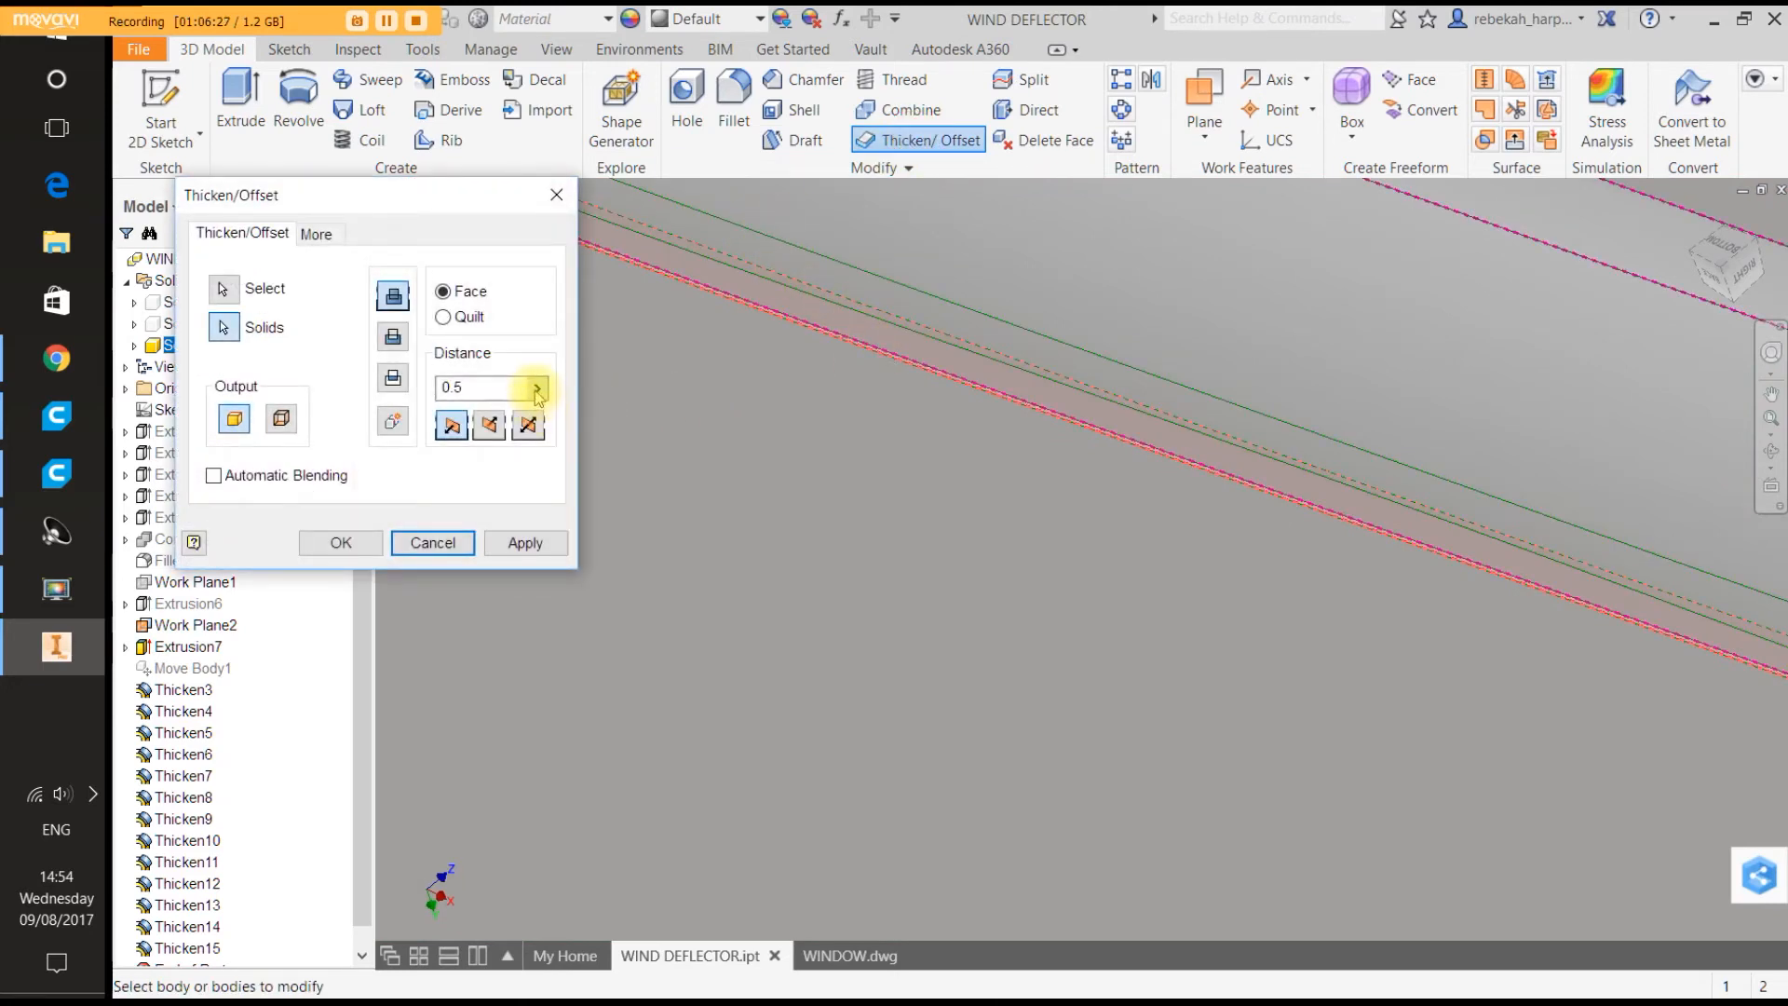
pyautogui.click(1773, 354)
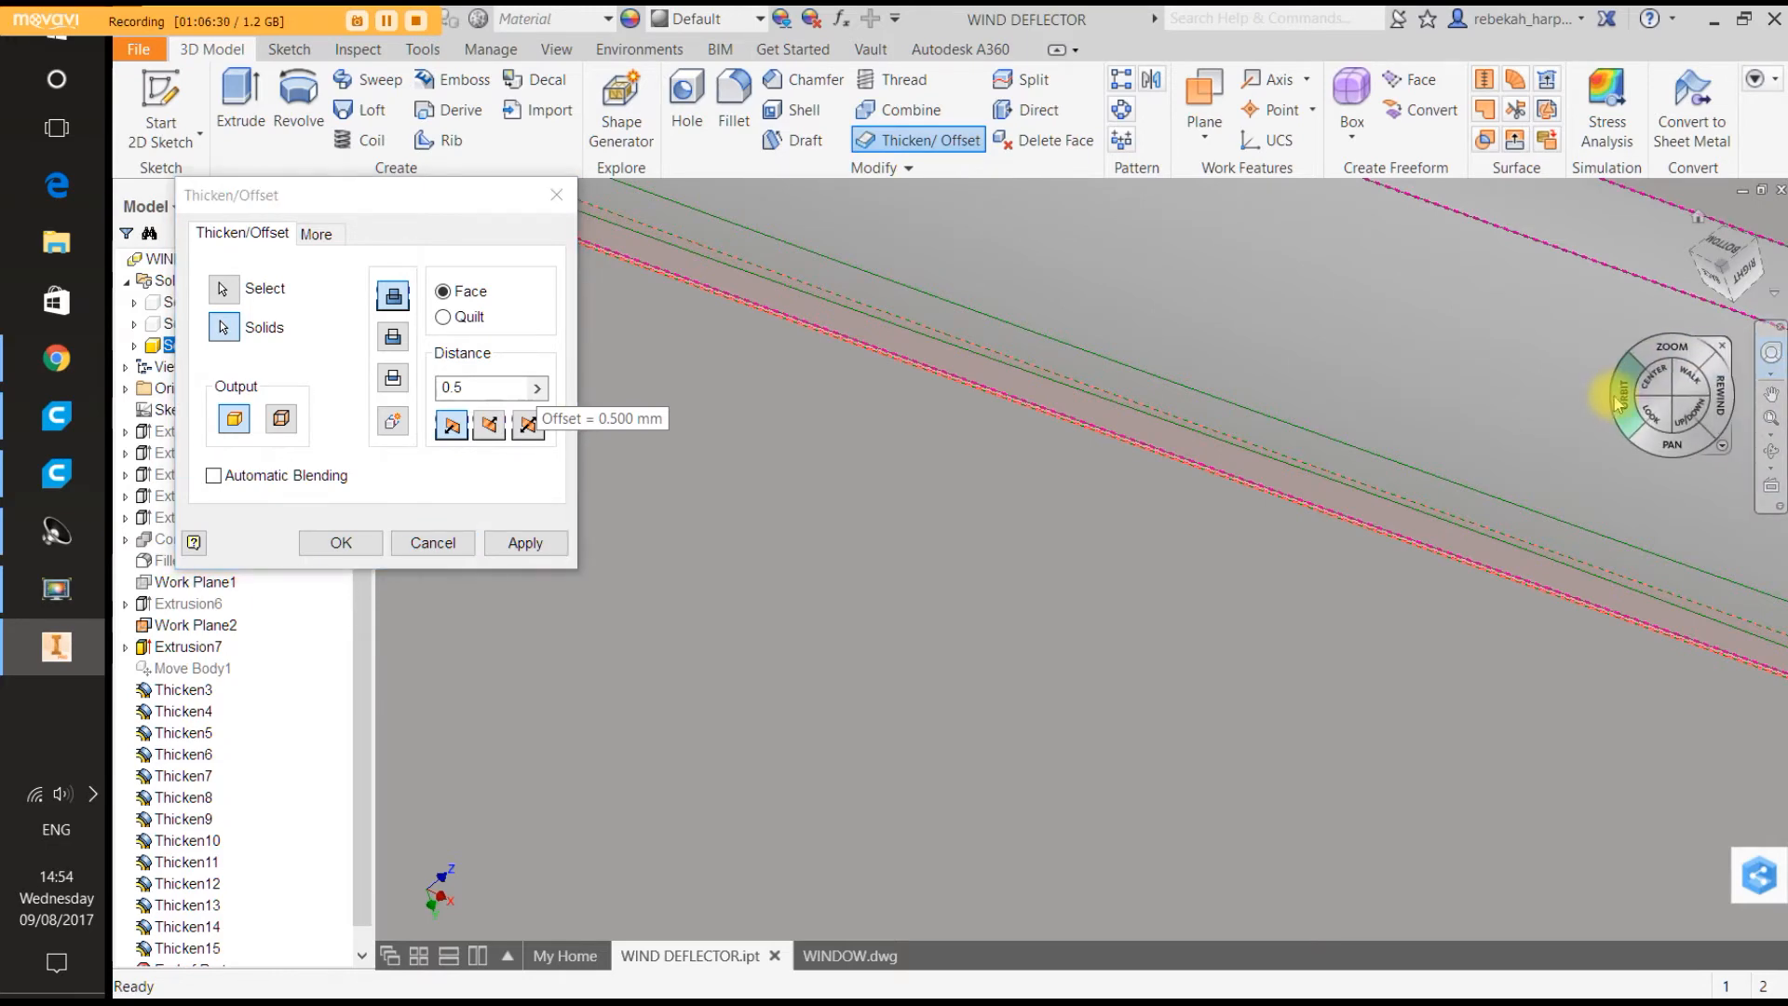
pyautogui.moveTo(1621, 388)
pyautogui.mouseDown()
pyautogui.moveTo(1521, 375)
pyautogui.moveTo(1416, 317)
pyautogui.moveTo(1565, 367)
pyautogui.moveTo(1577, 400)
pyautogui.moveTo(1573, 359)
pyautogui.mouseUp()
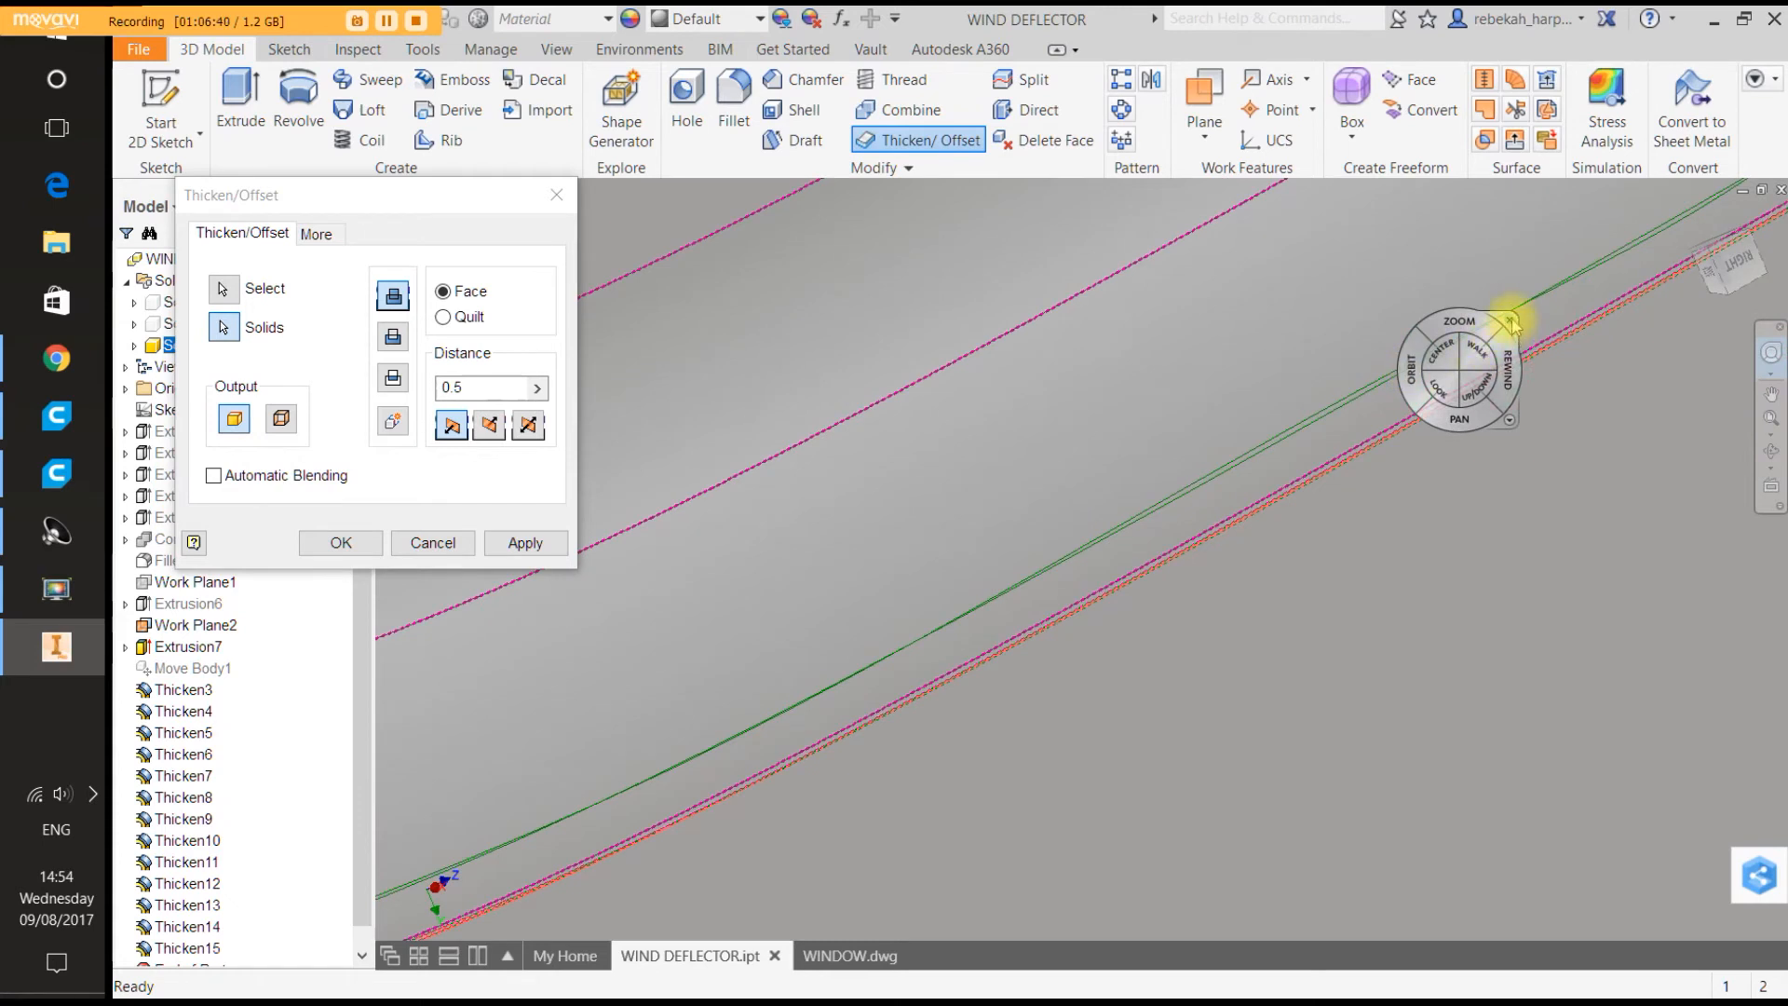
pyautogui.click(1510, 321)
pyautogui.click(537, 387)
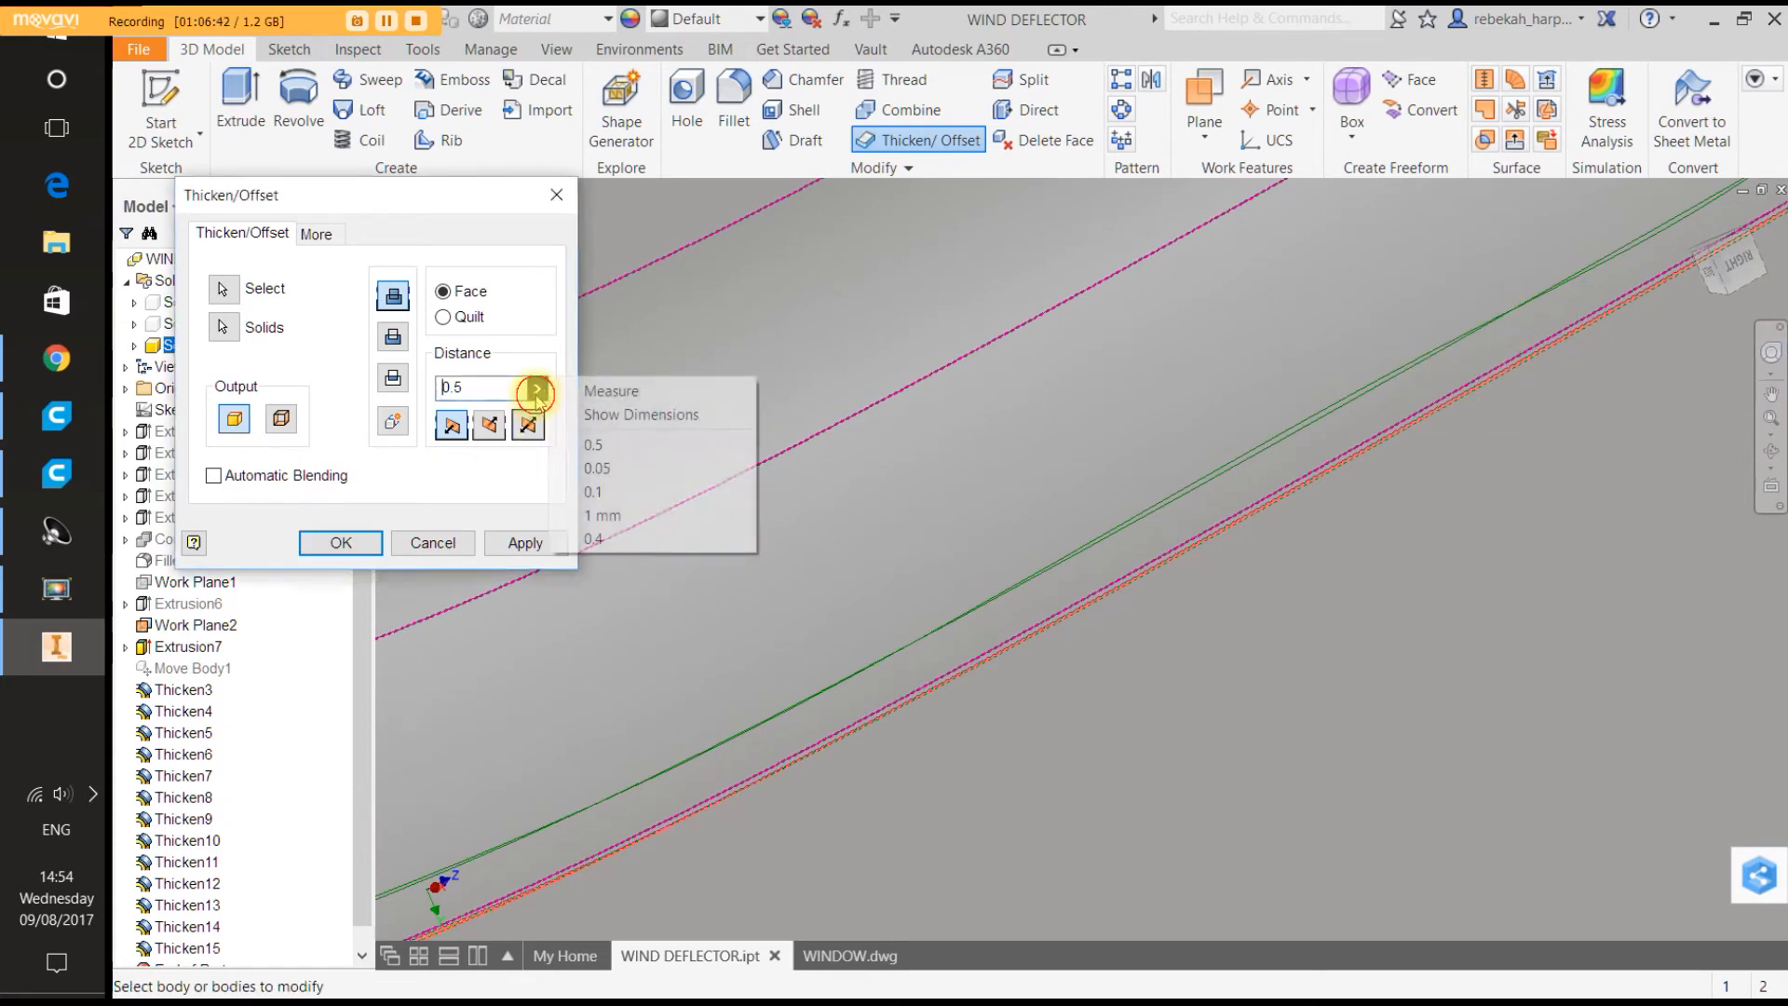
pyautogui.click(594, 492)
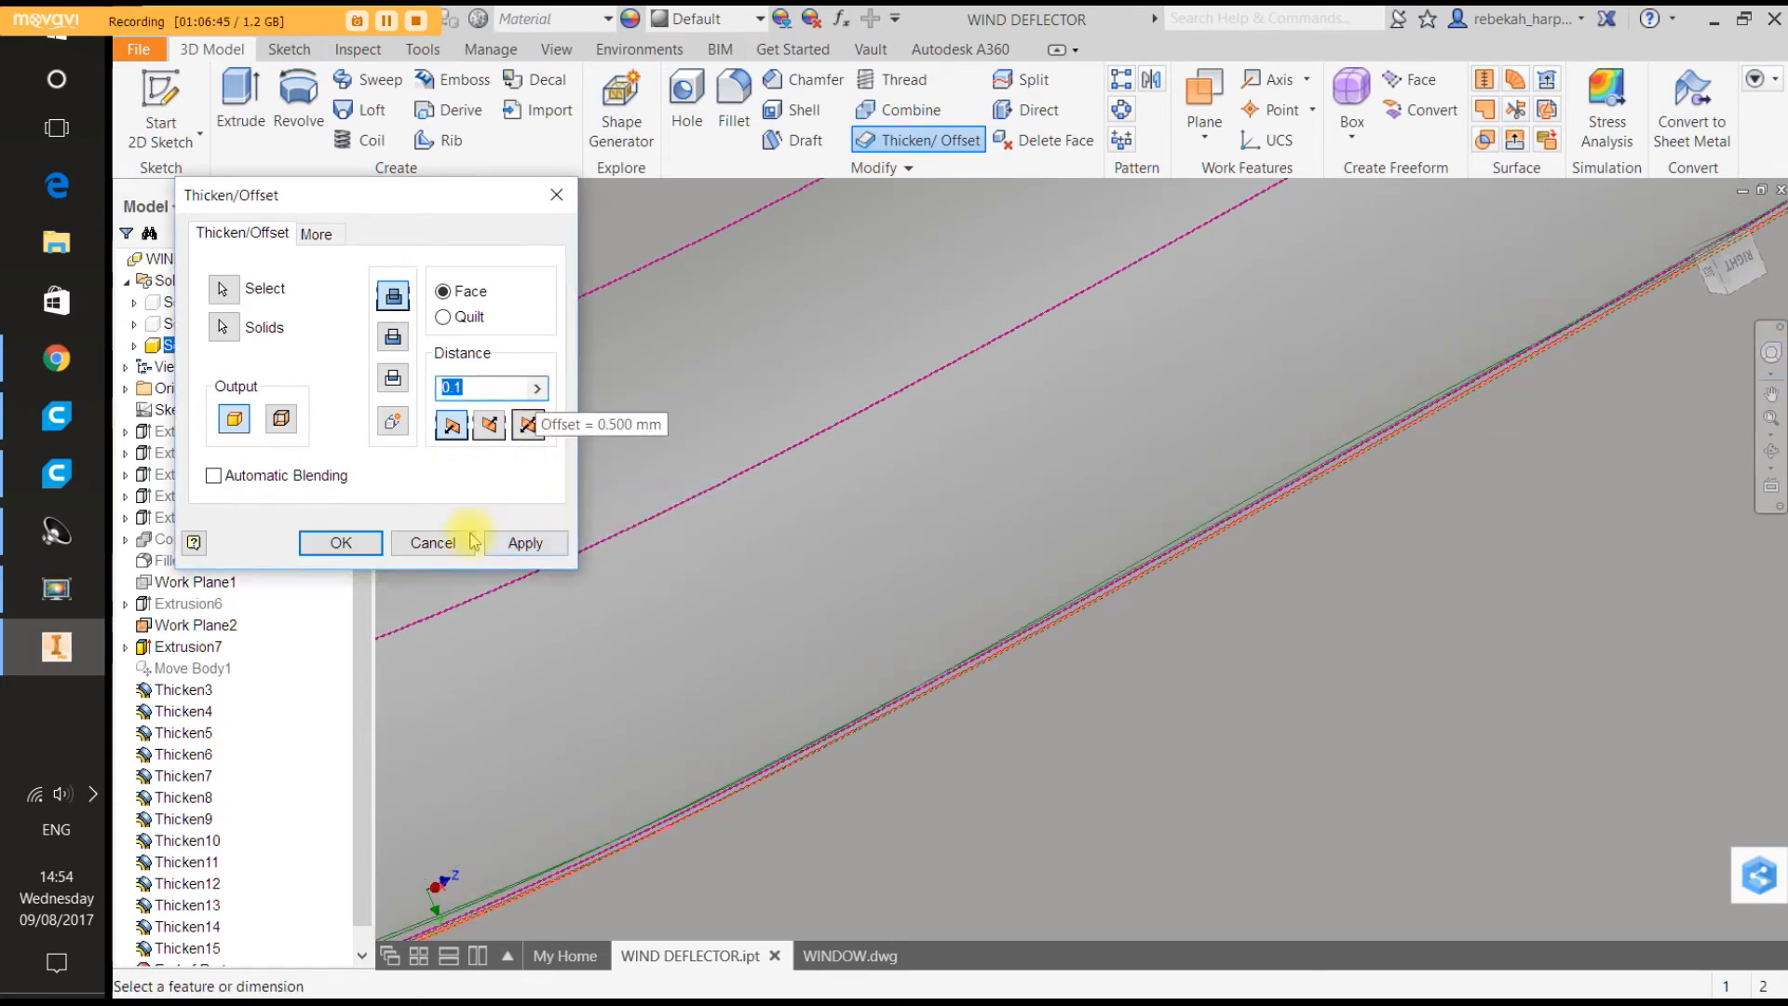
# Try the 0.1 thickening of the edge face with Automatic Blending, and apply it without that option.
pyautogui.click(214, 475)
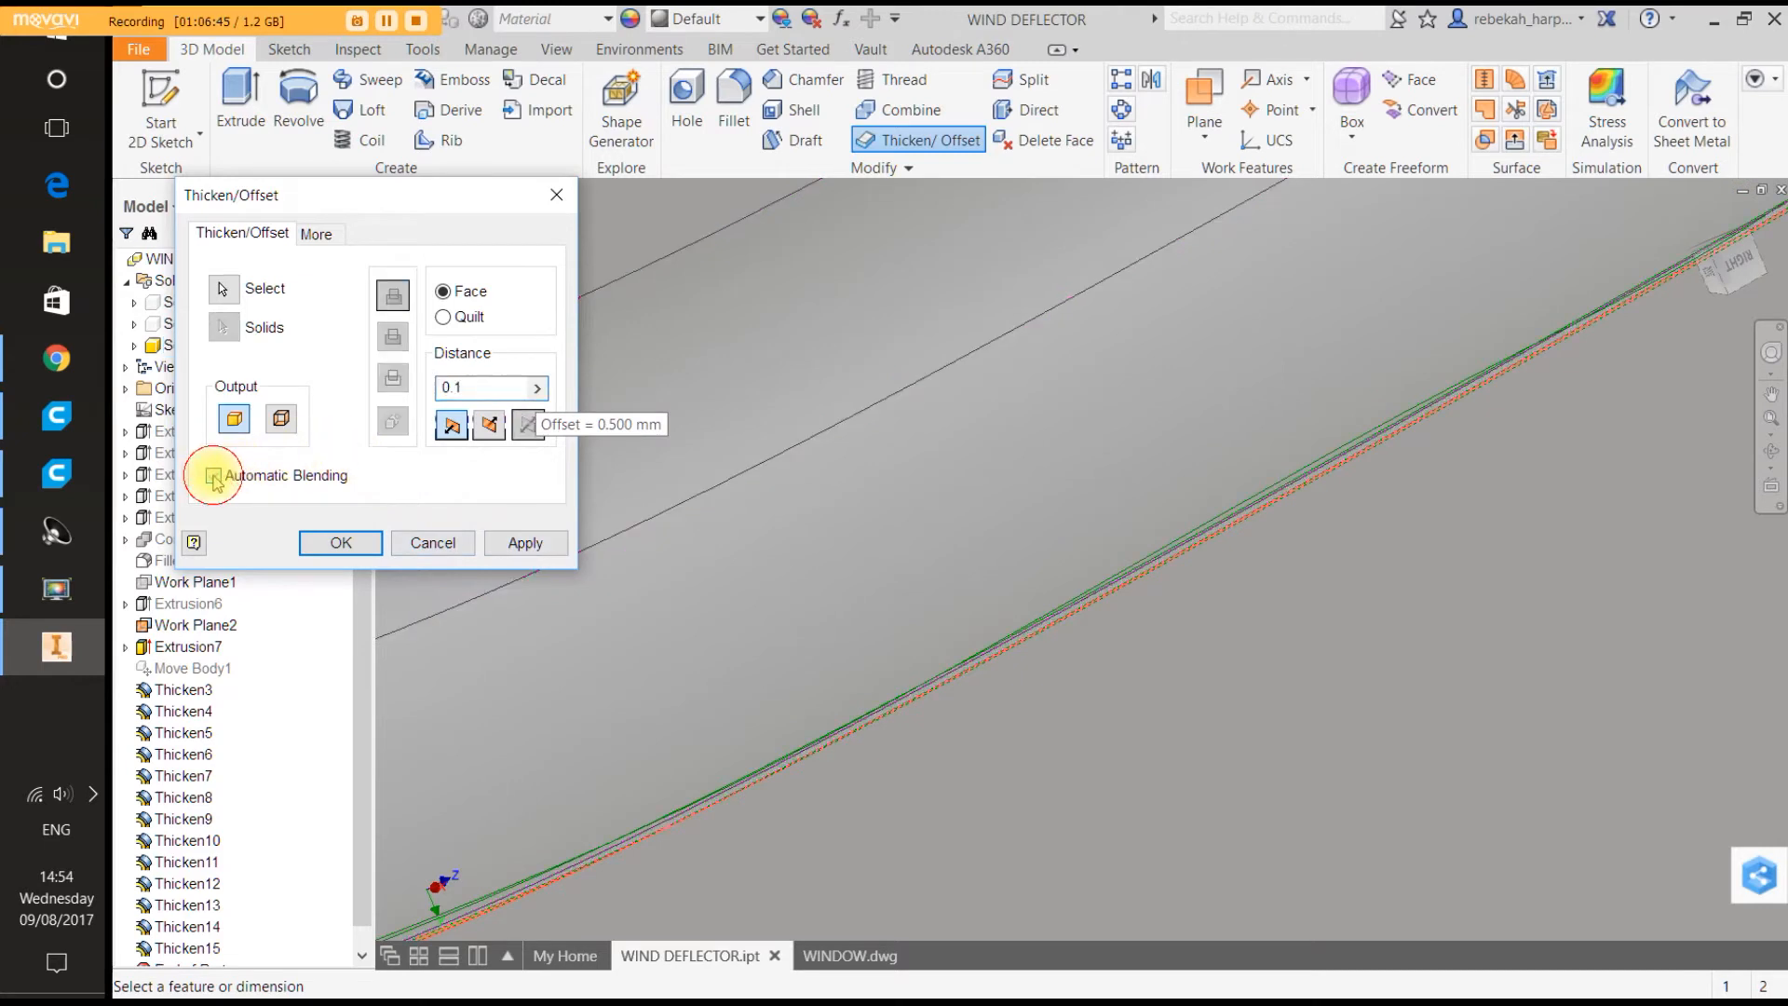
pyautogui.click(524, 543)
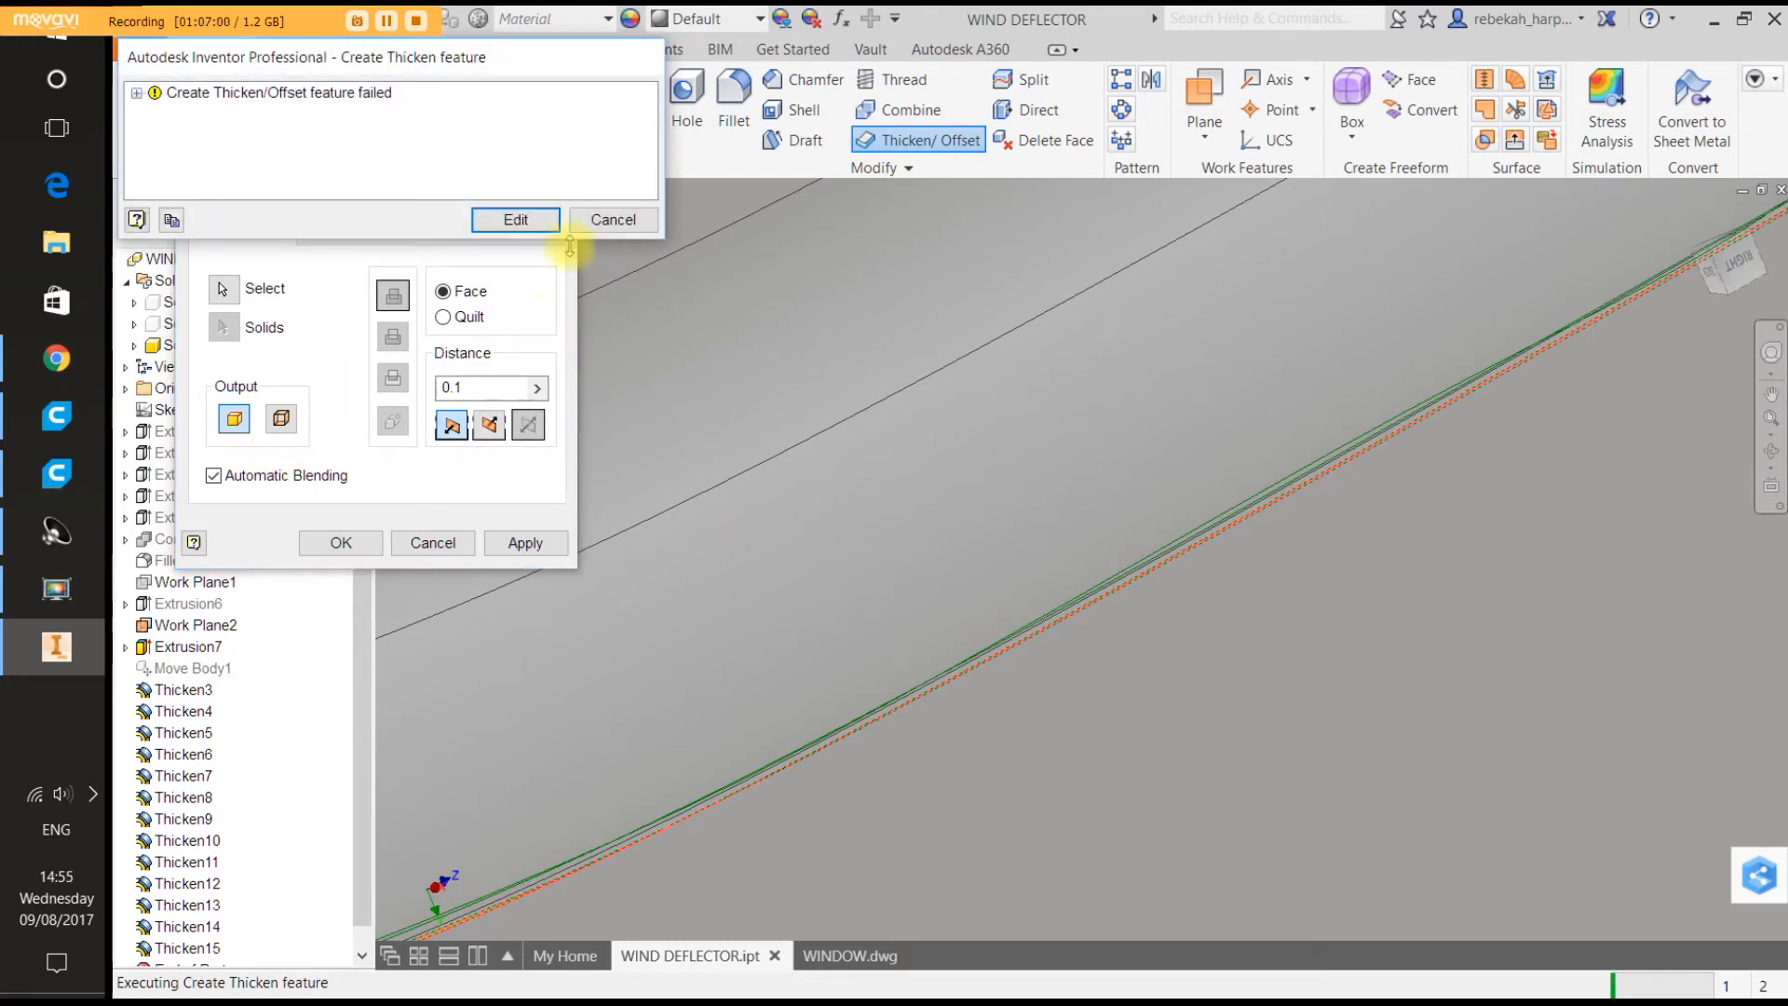
pyautogui.click(514, 221)
pyautogui.click(213, 475)
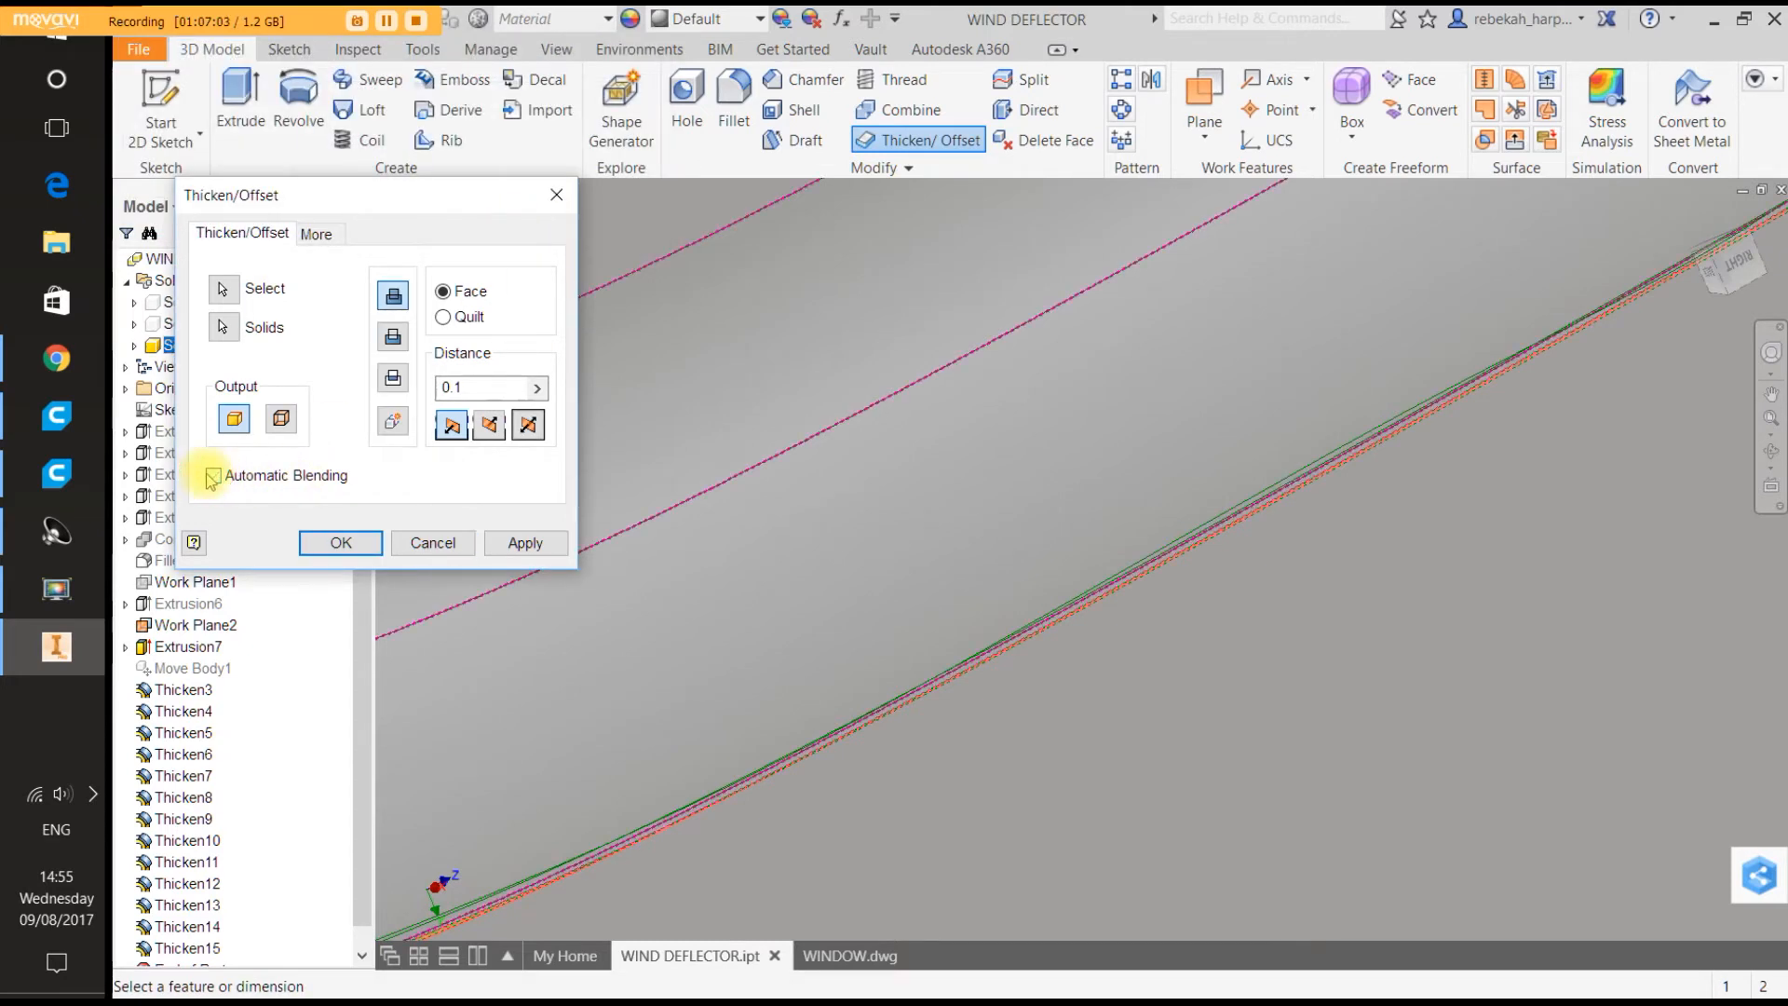
pyautogui.click(523, 545)
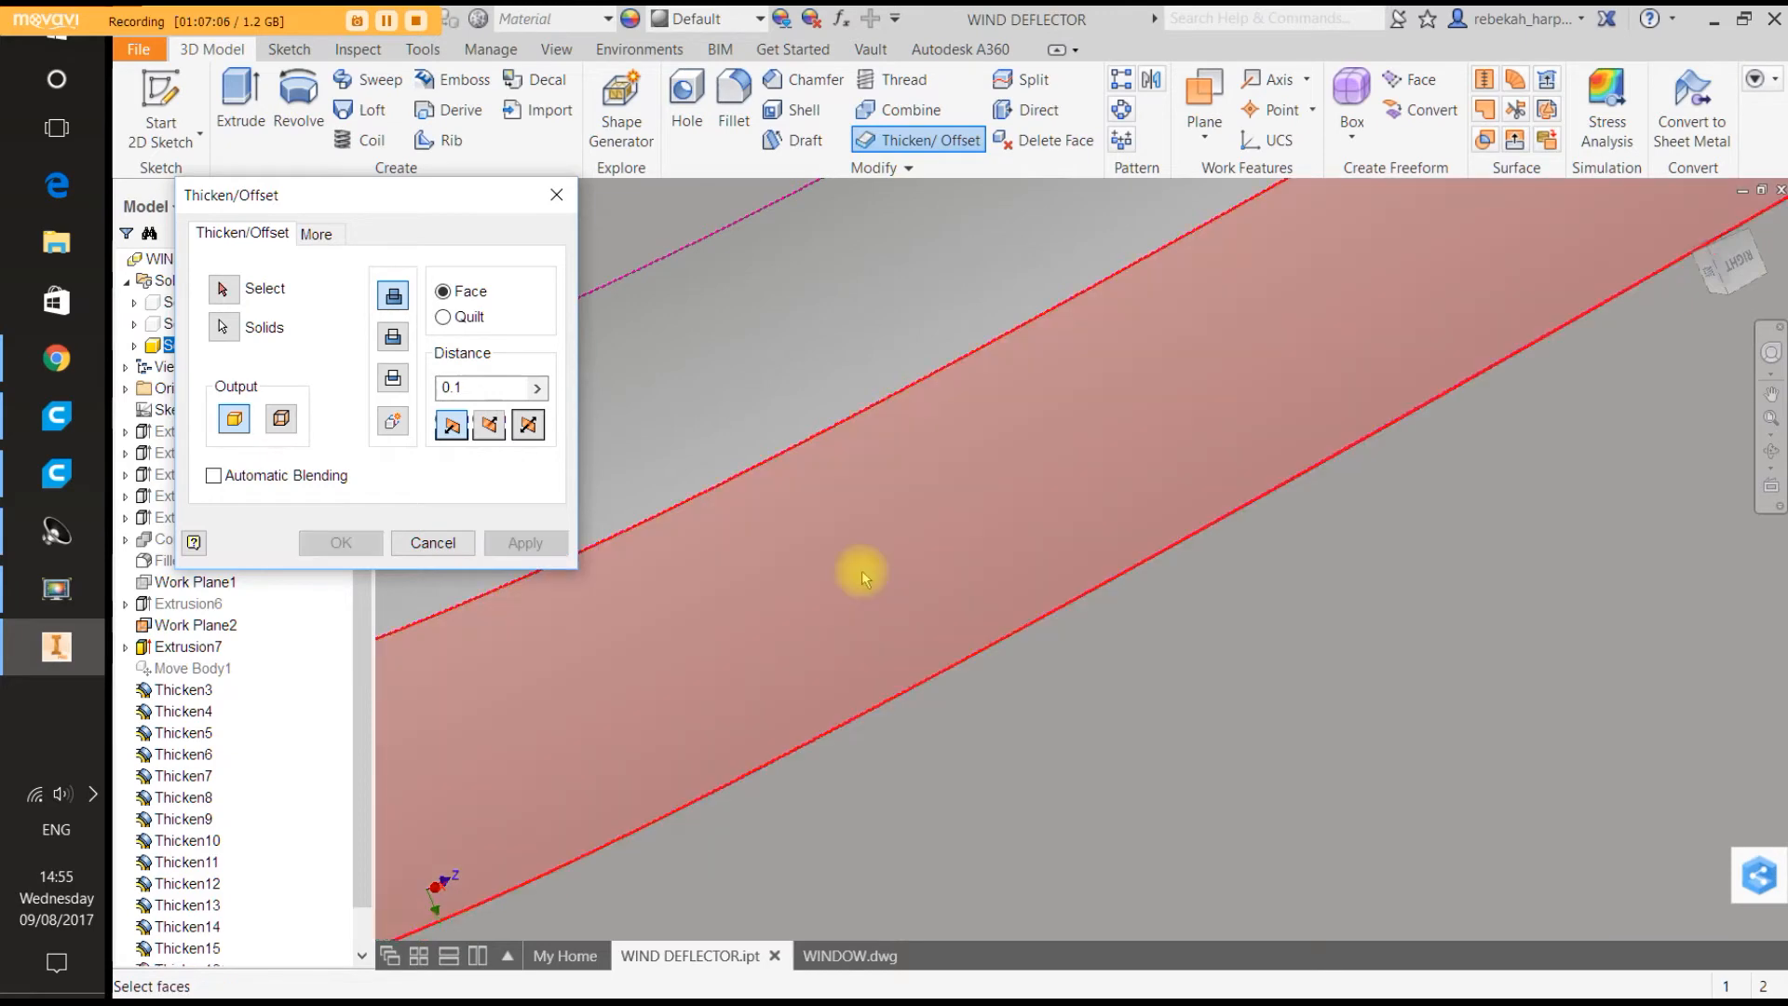
# Thicken the narrow outer edge face at the arm's rounded end by 0.01, trying distances of 0.5 and 0.05 first.
pyautogui.scroll(-5, 1077, 565)
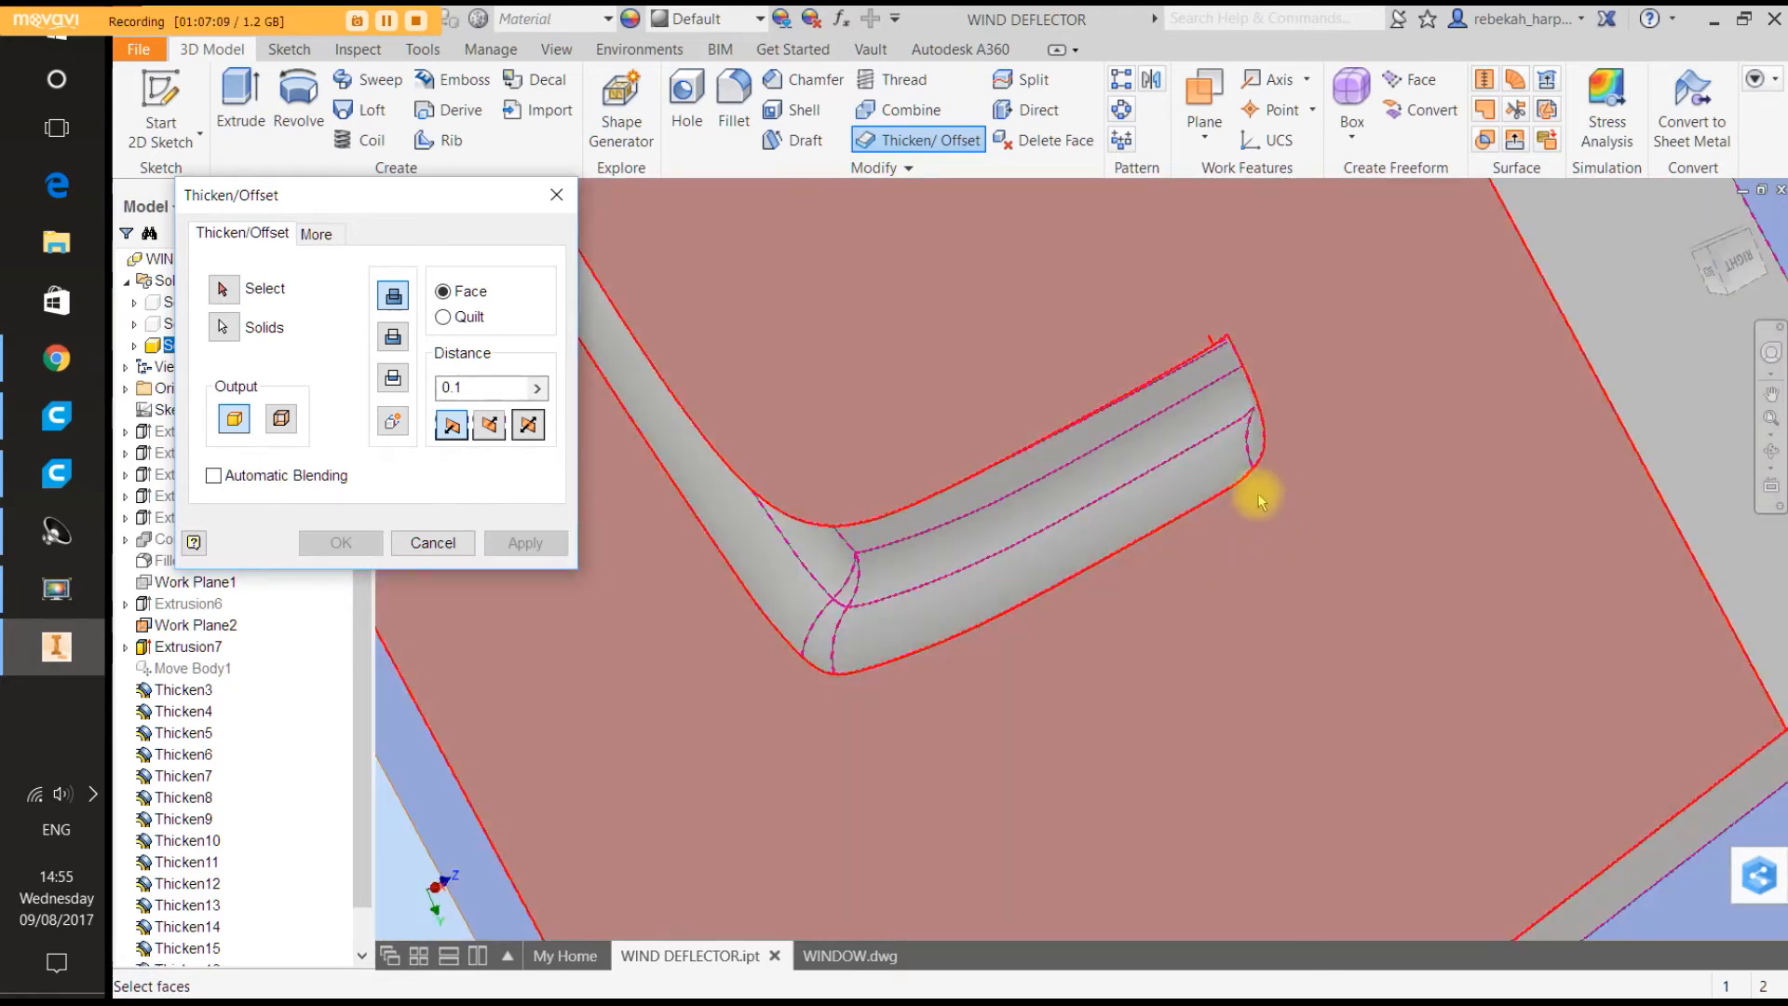
pyautogui.scroll(5, 1248, 489)
pyautogui.scroll(5, 1304, 466)
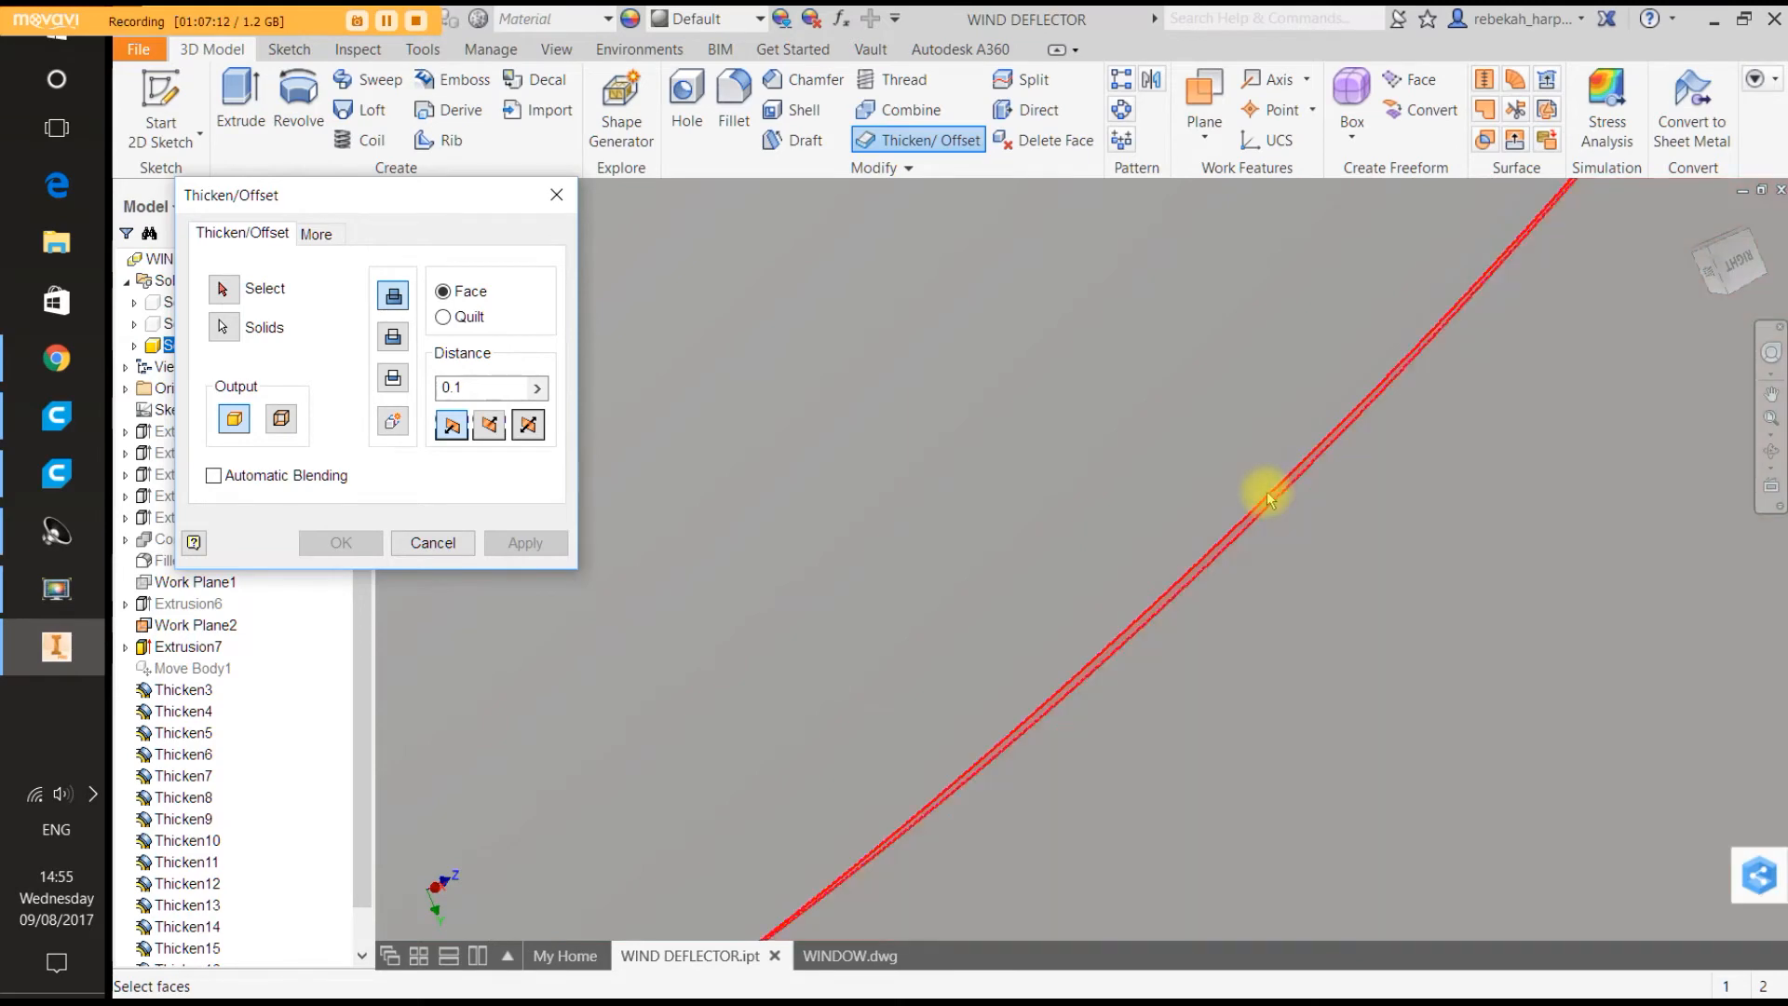
pyautogui.scroll(-6, 1267, 489)
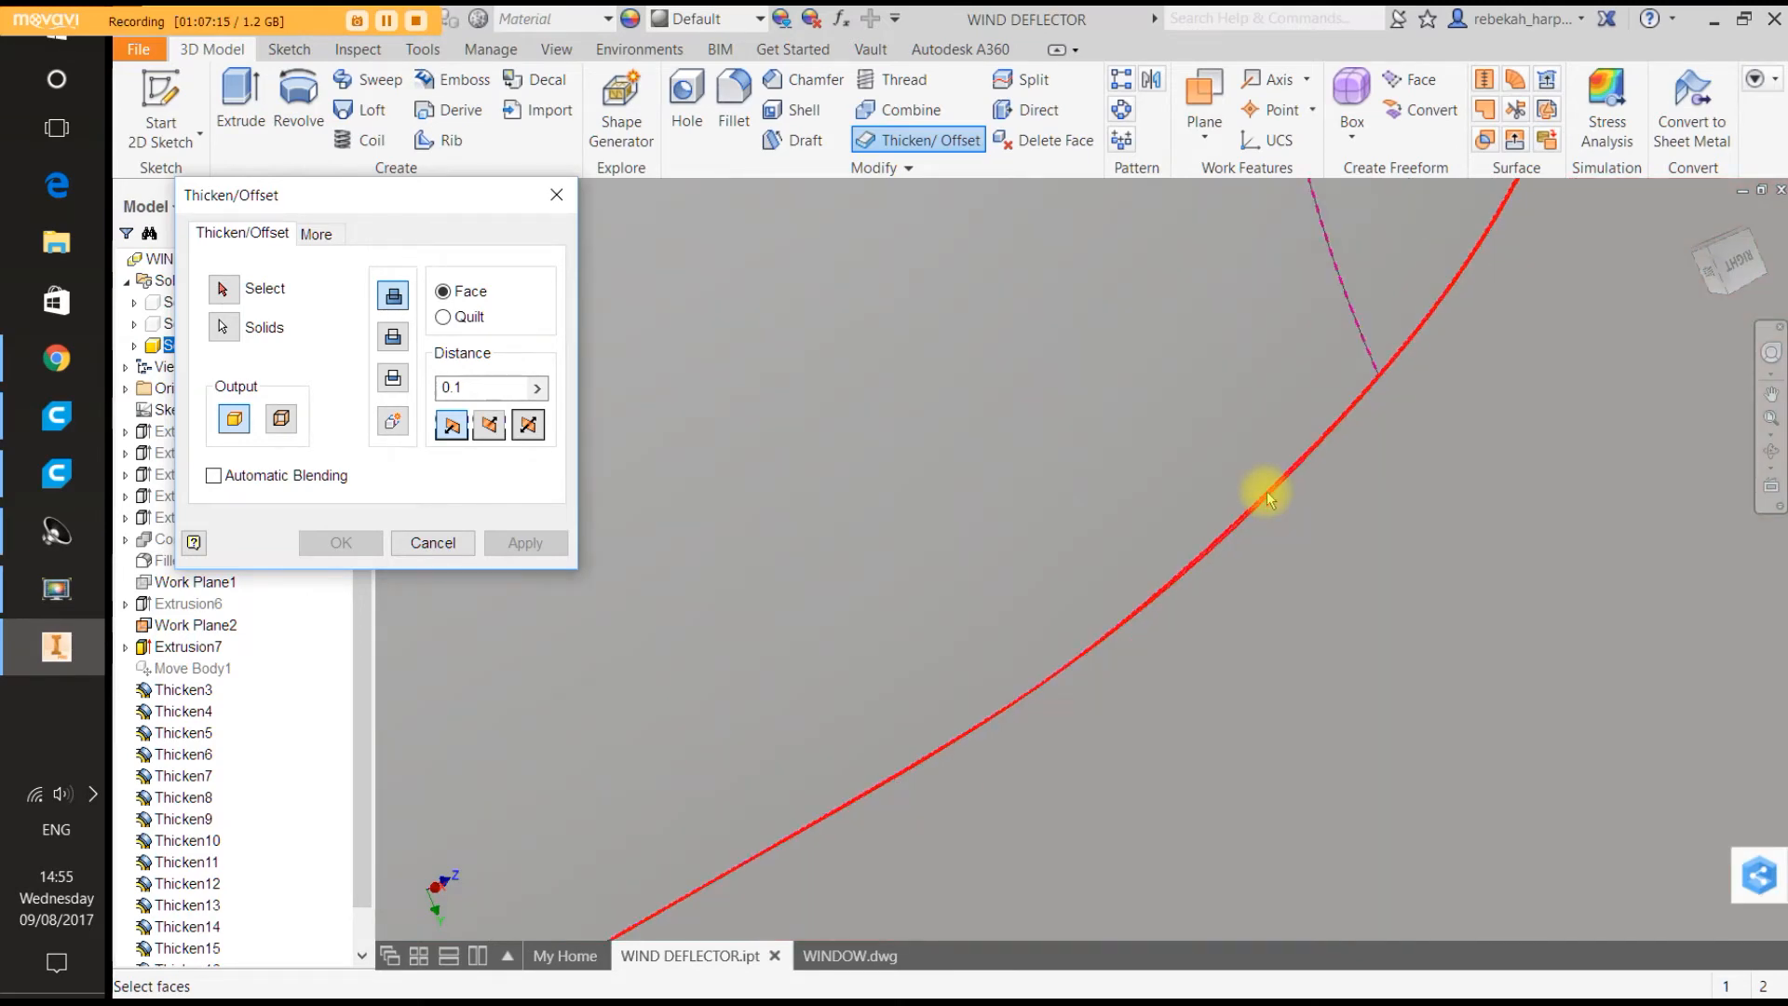
pyautogui.scroll(-3, 1267, 494)
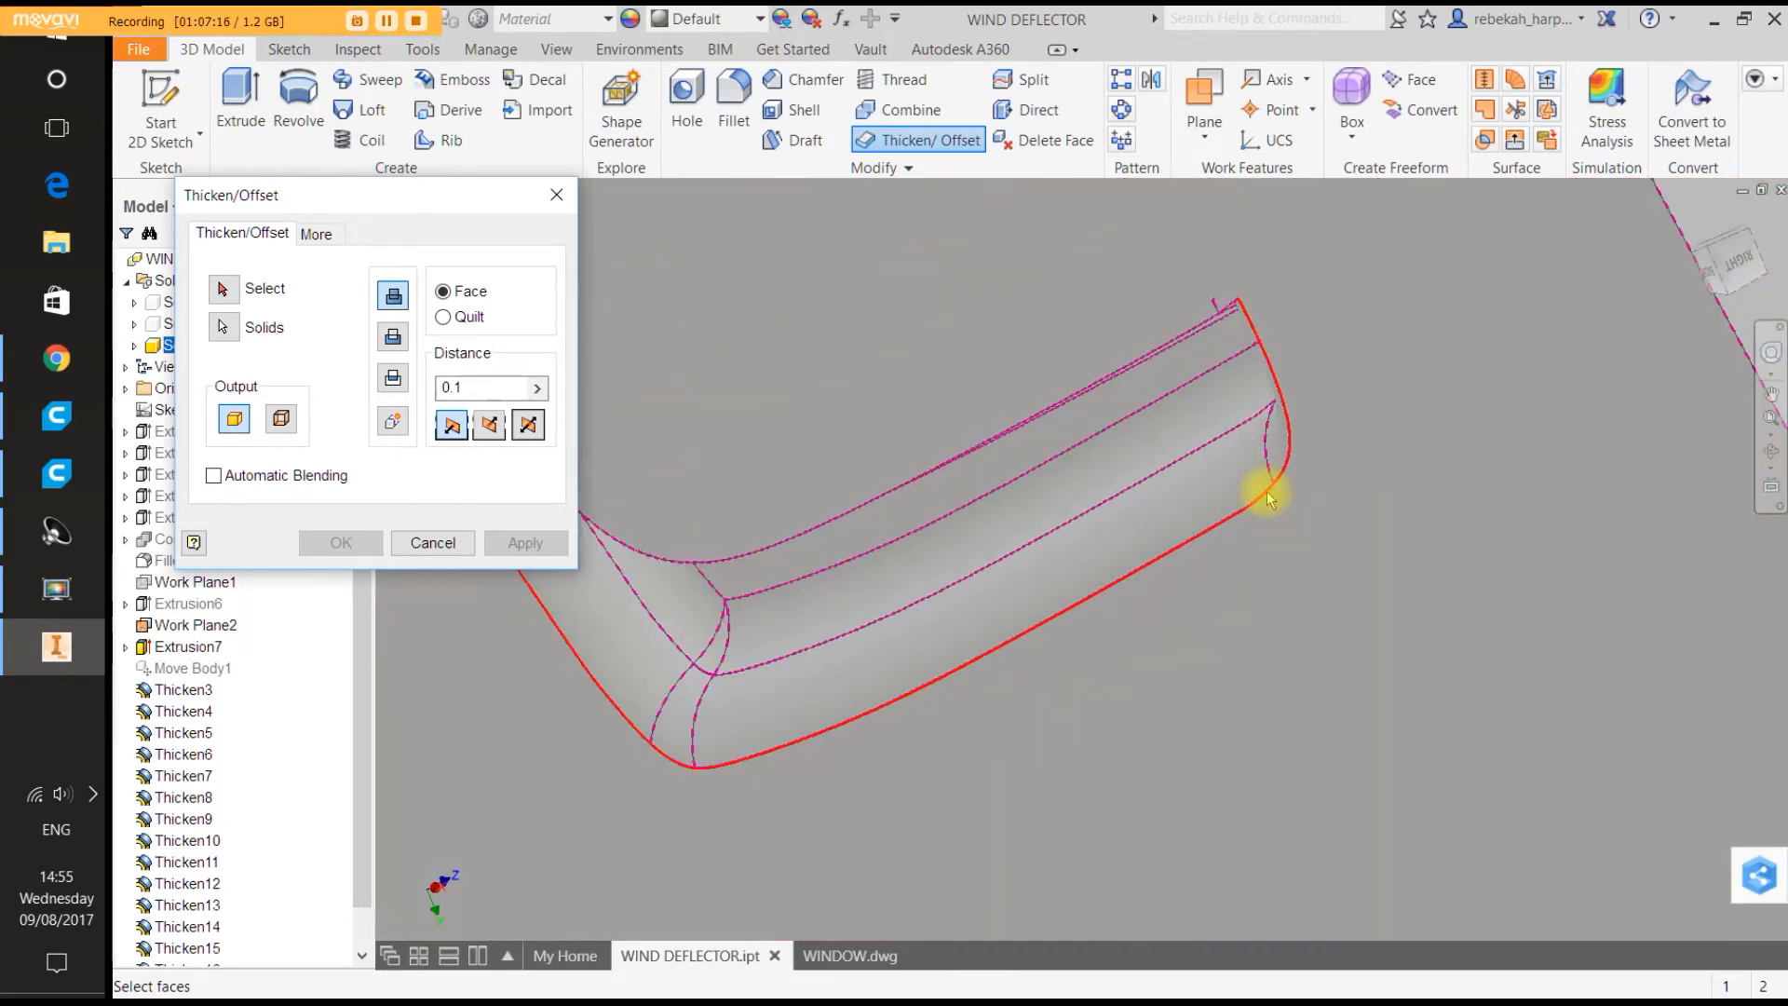
pyautogui.scroll(5, 1269, 494)
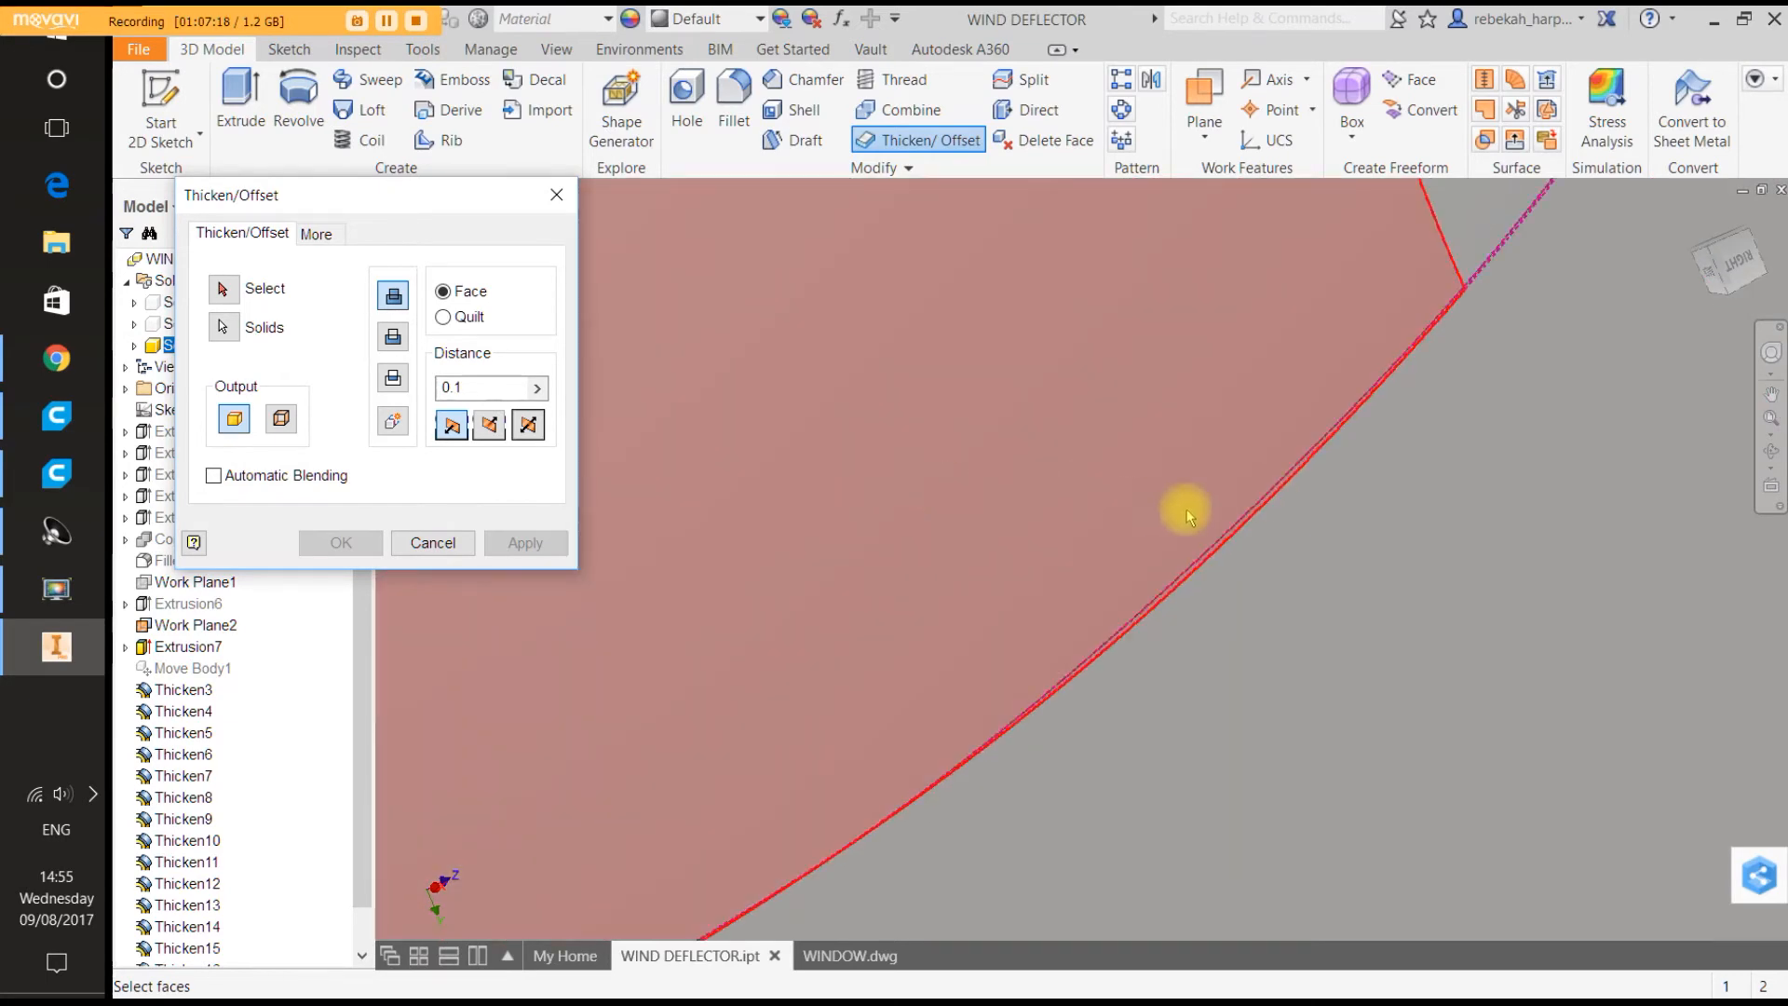
pyautogui.click(1241, 518)
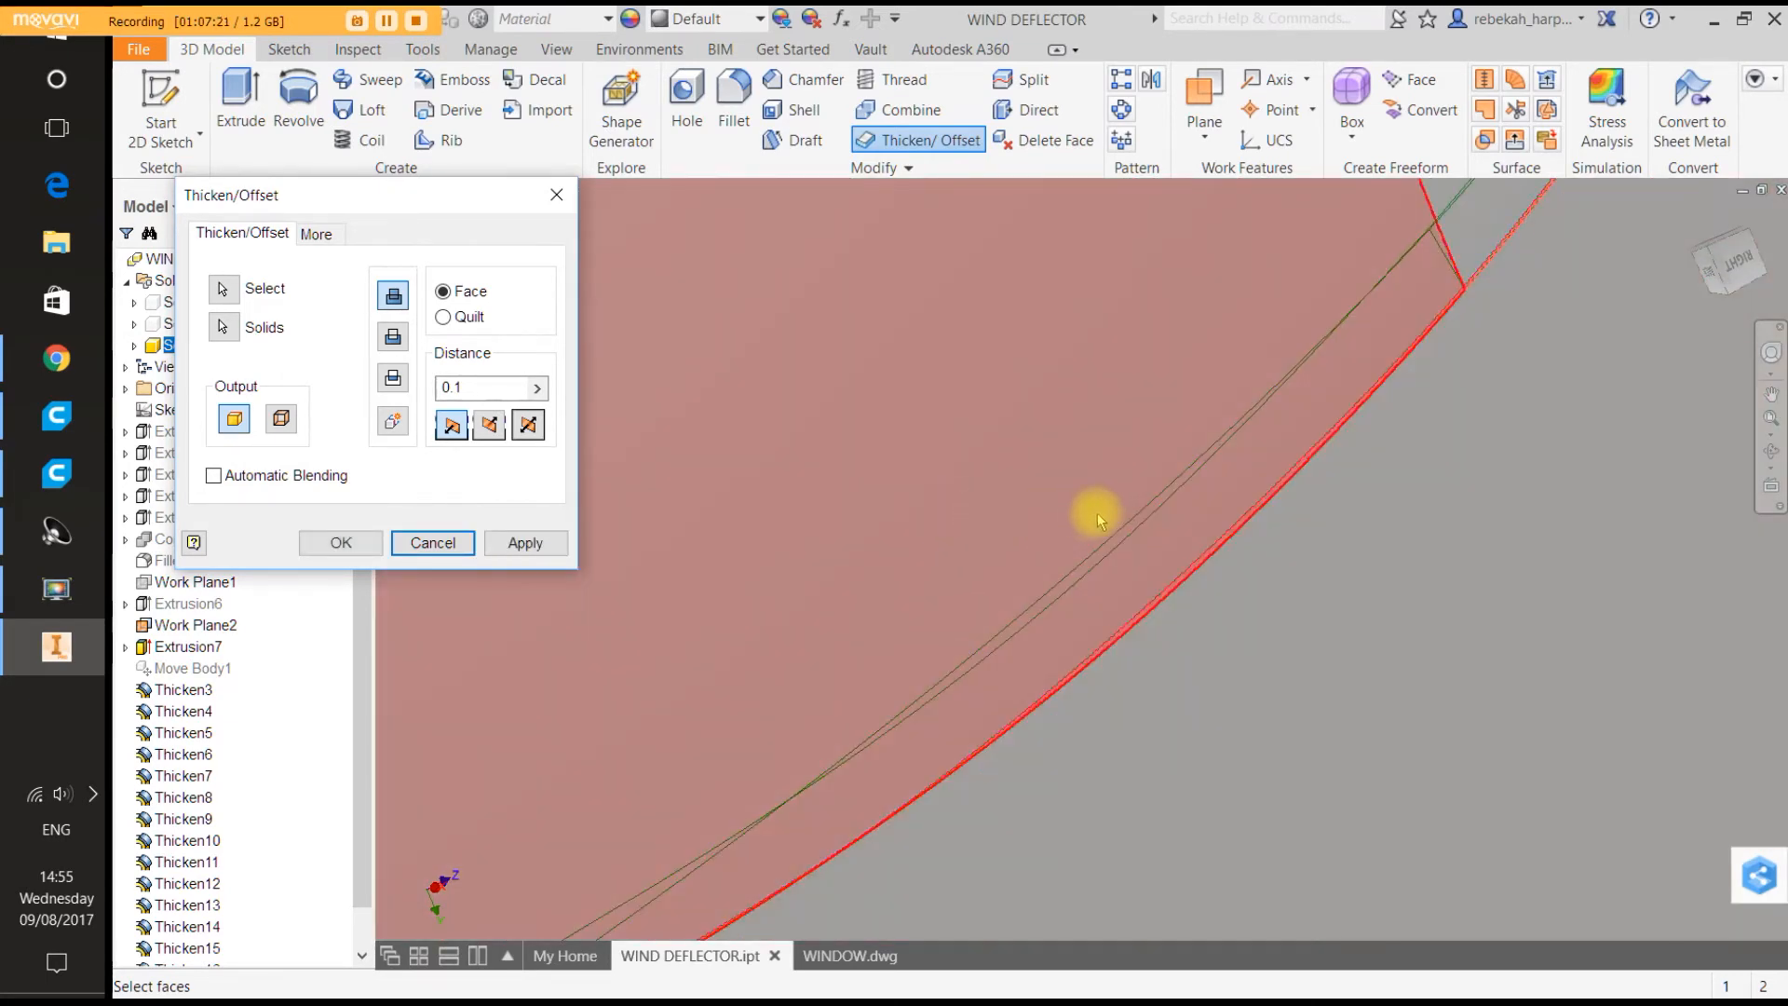
pyautogui.scroll(-3, 1099, 511)
pyautogui.scroll(3, 1199, 483)
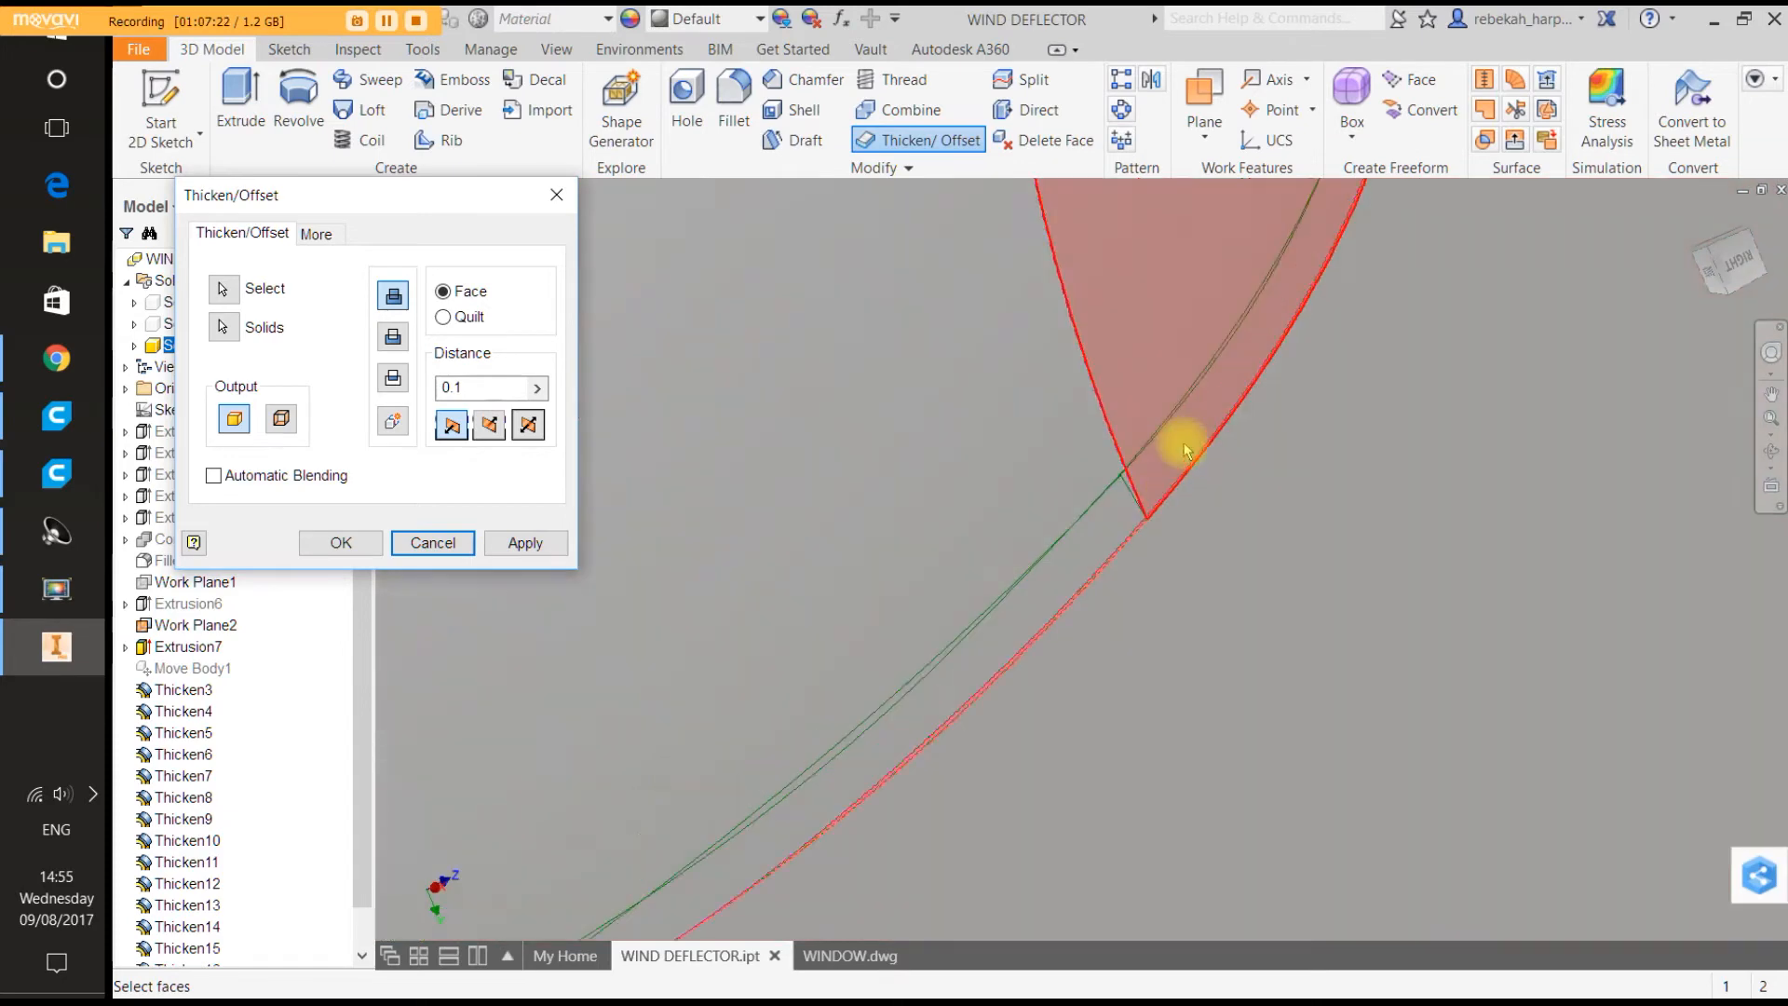
pyautogui.scroll(3, 1149, 450)
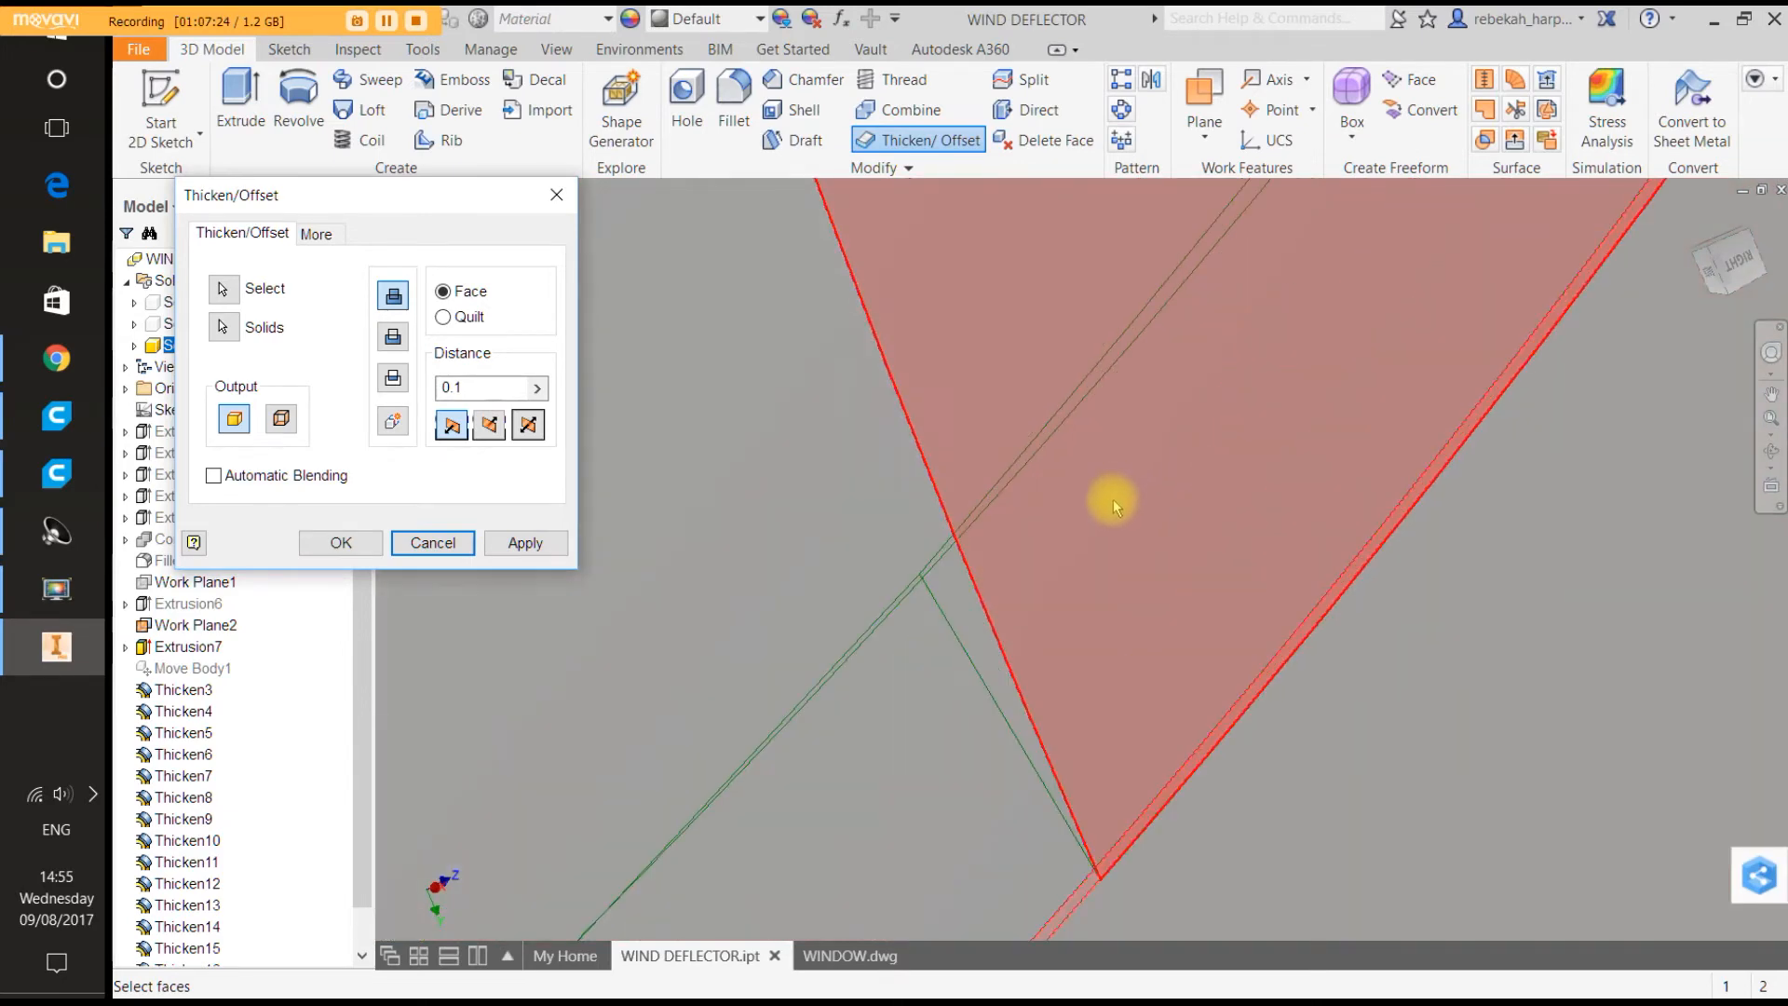
pyautogui.scroll(5, 1114, 501)
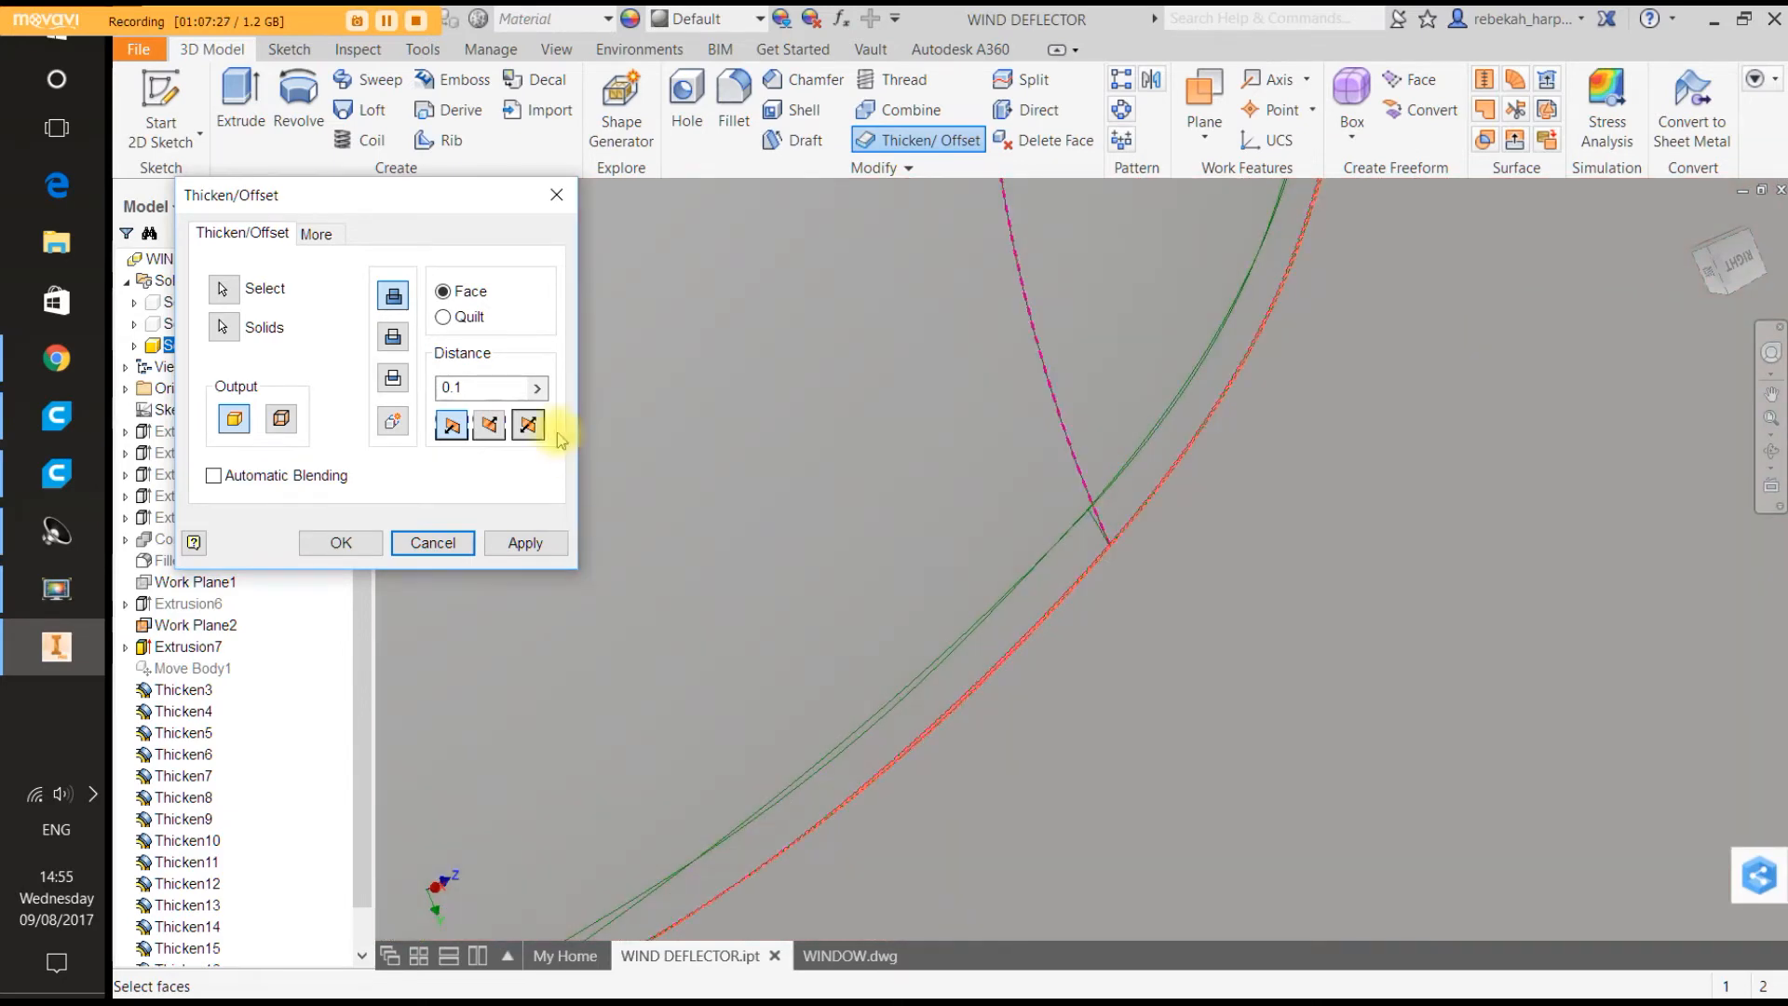
pyautogui.click(537, 387)
pyautogui.click(596, 471)
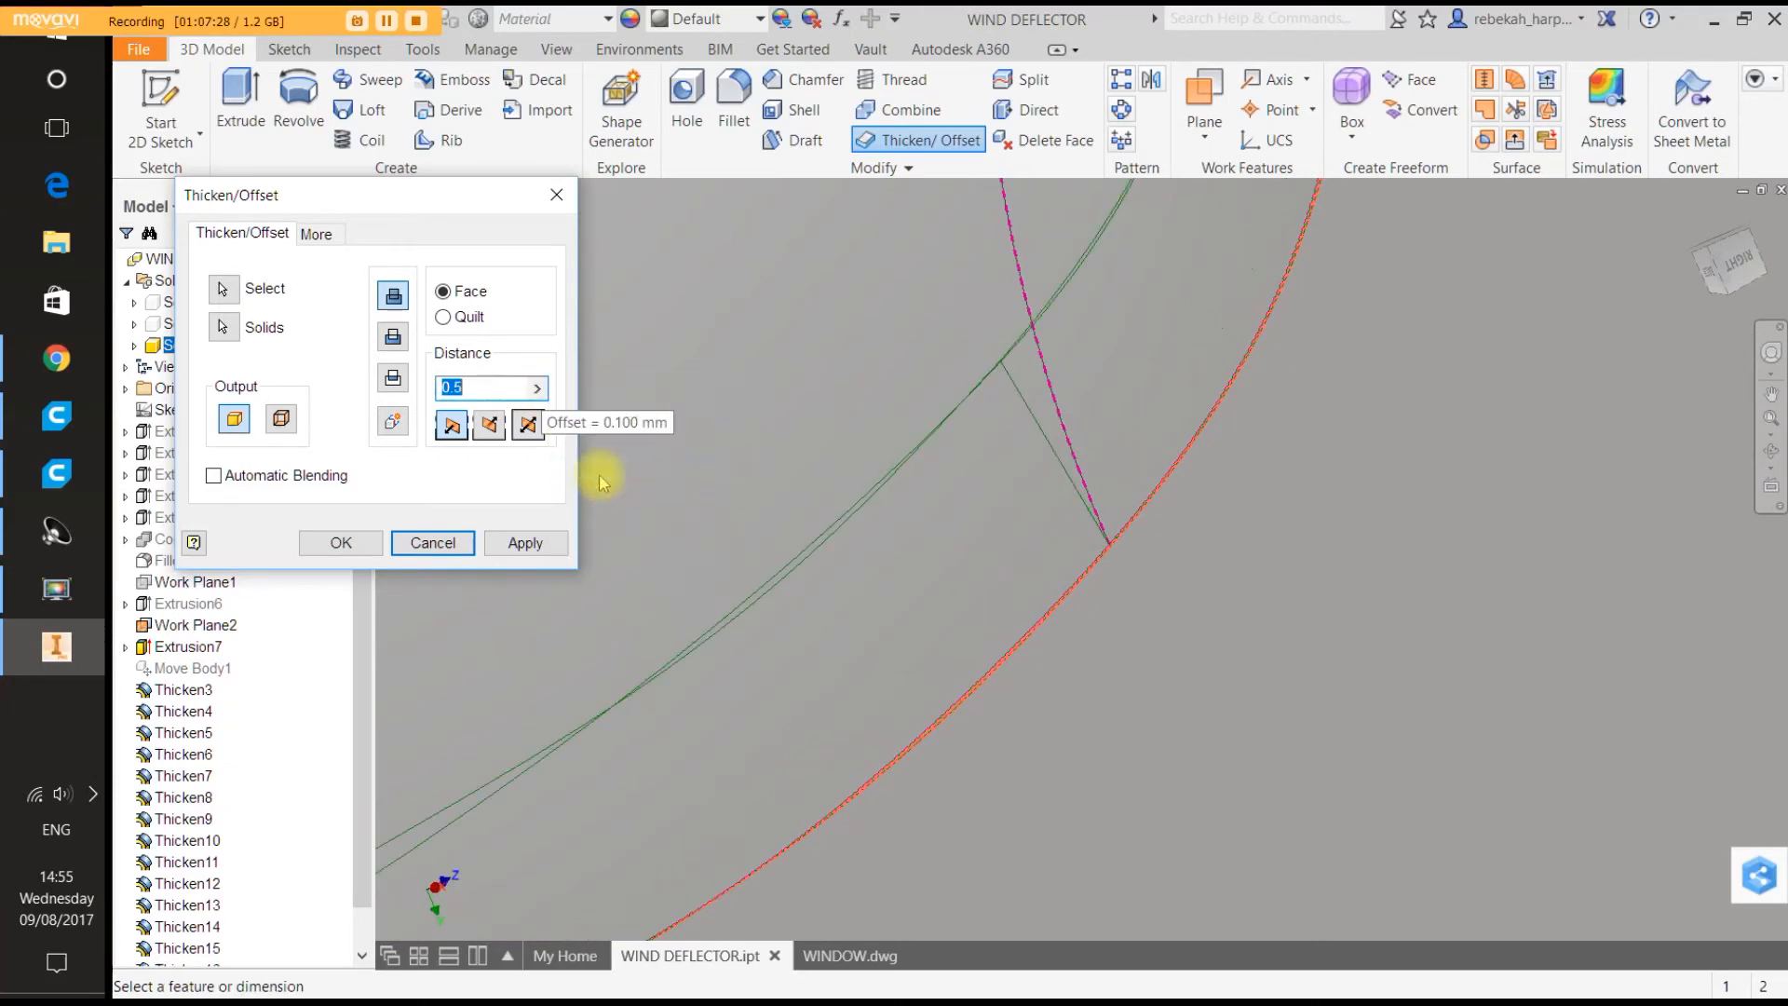
pyautogui.click(538, 388)
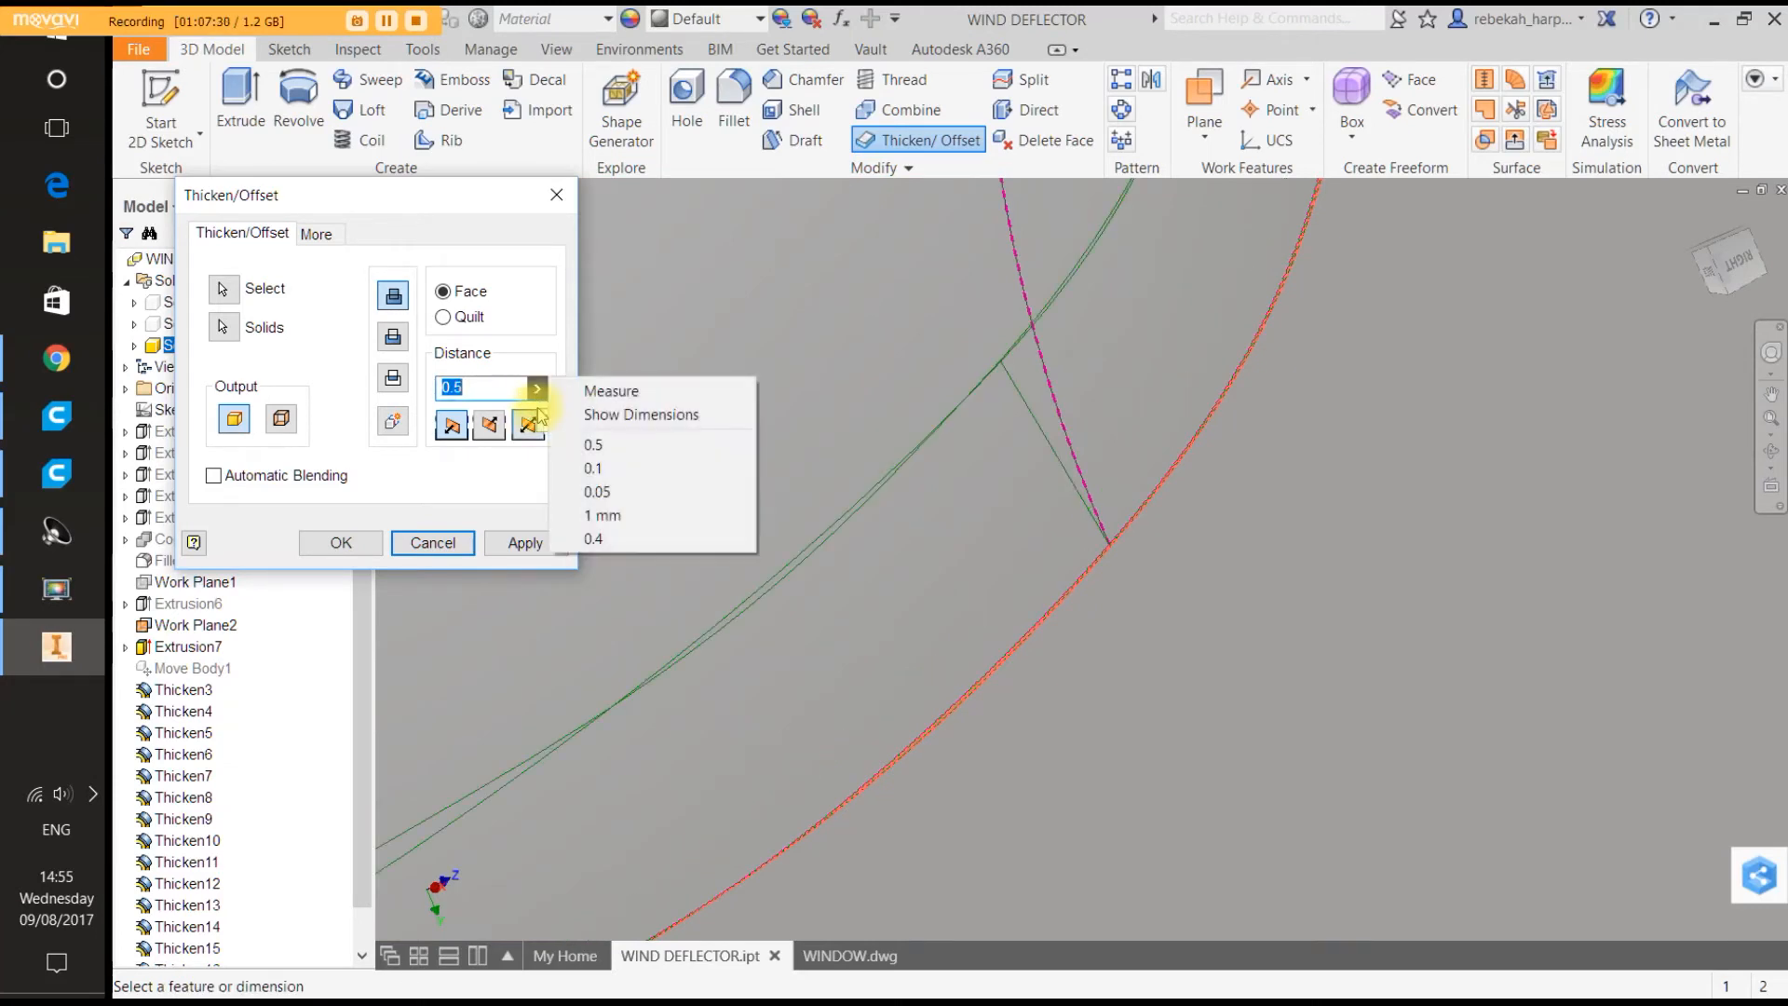
pyautogui.click(597, 492)
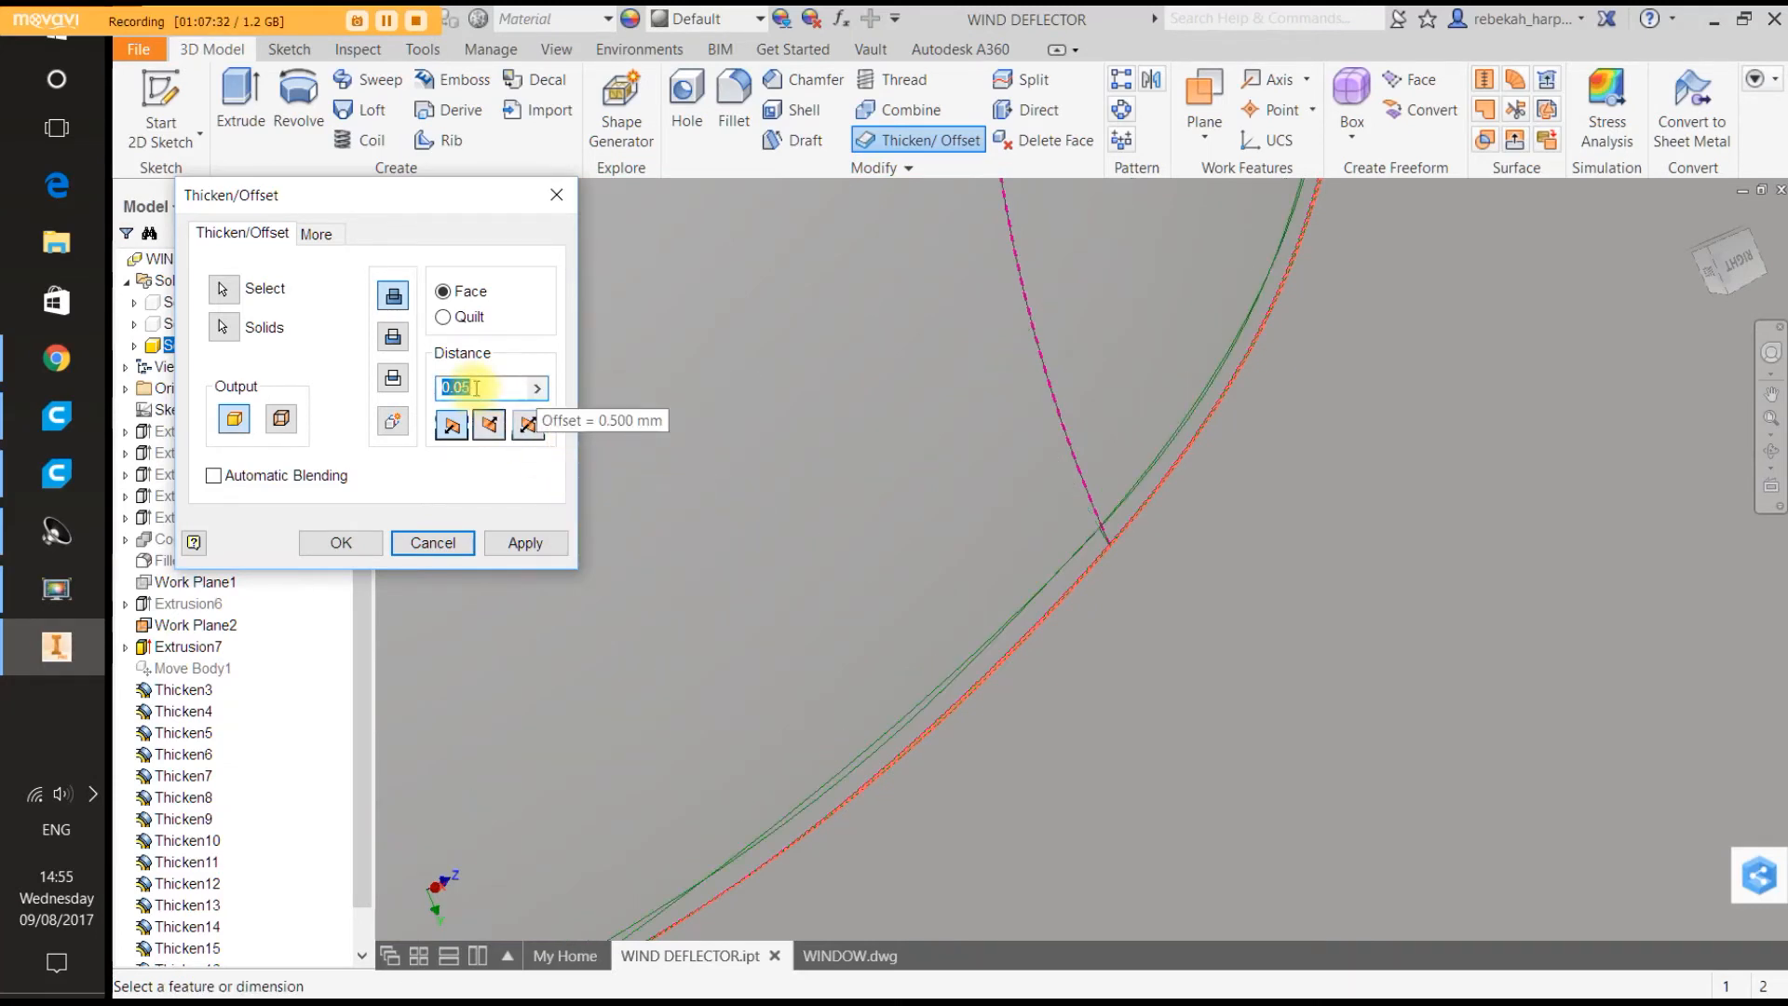
pyautogui.write('0')
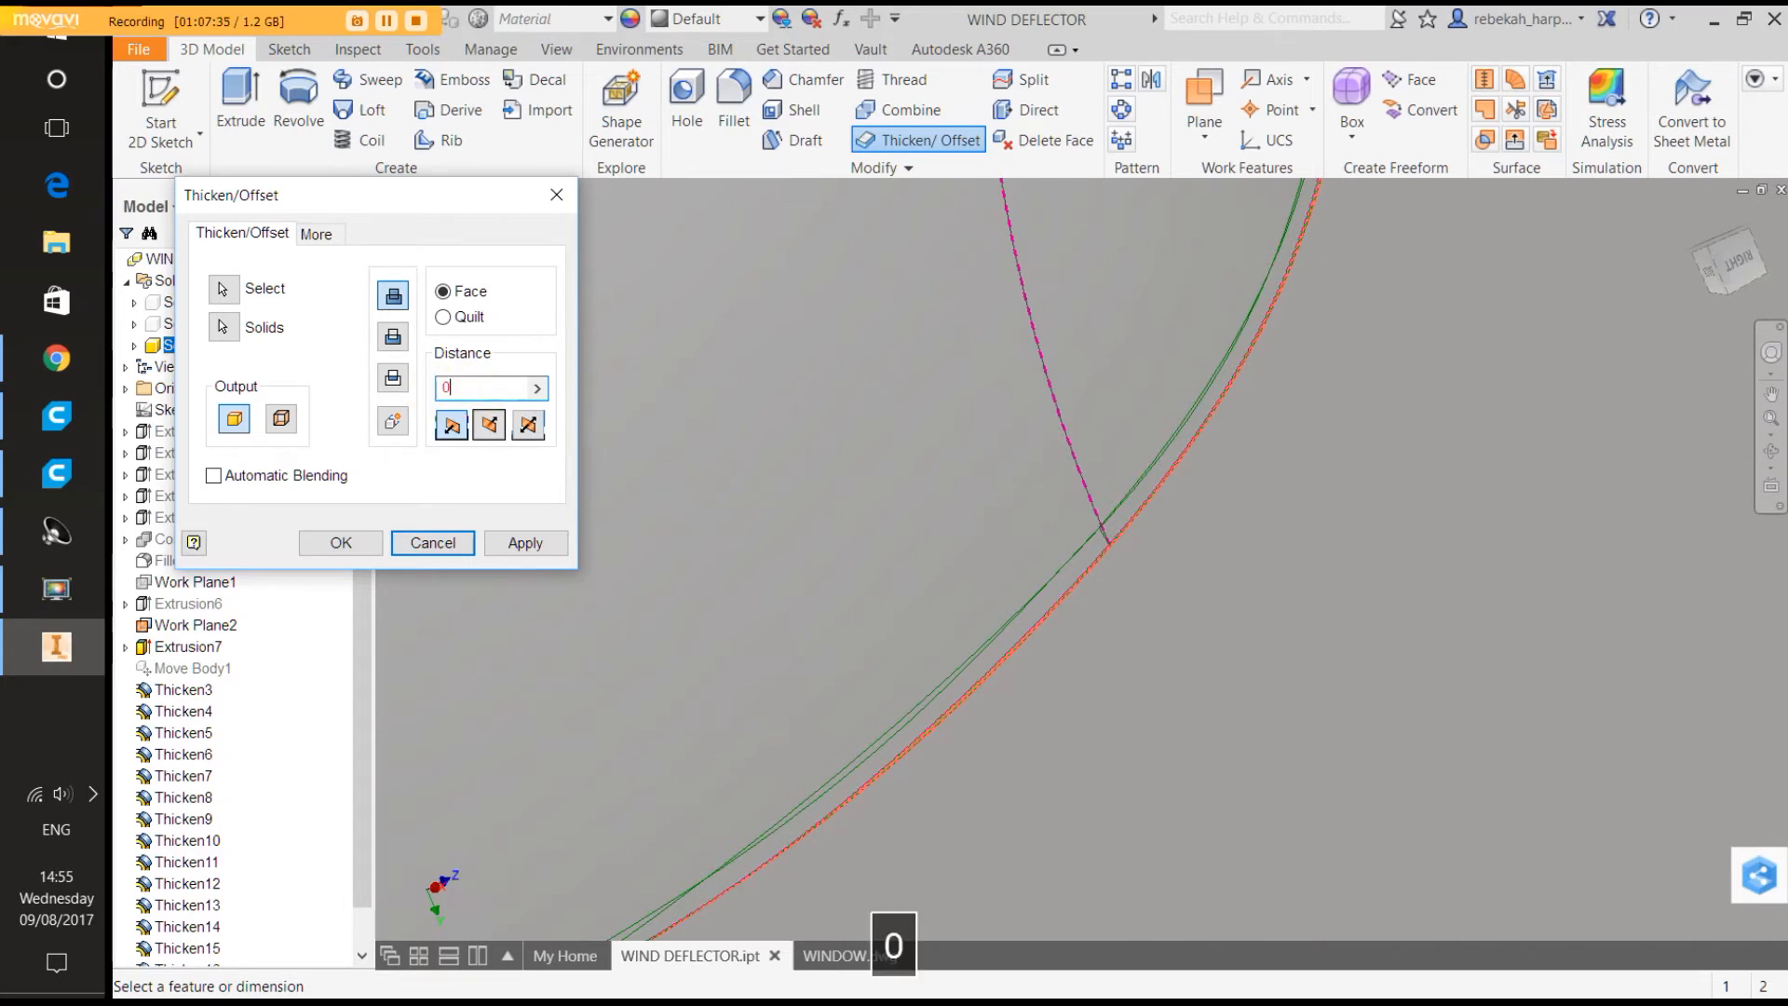
pyautogui.write('.01')
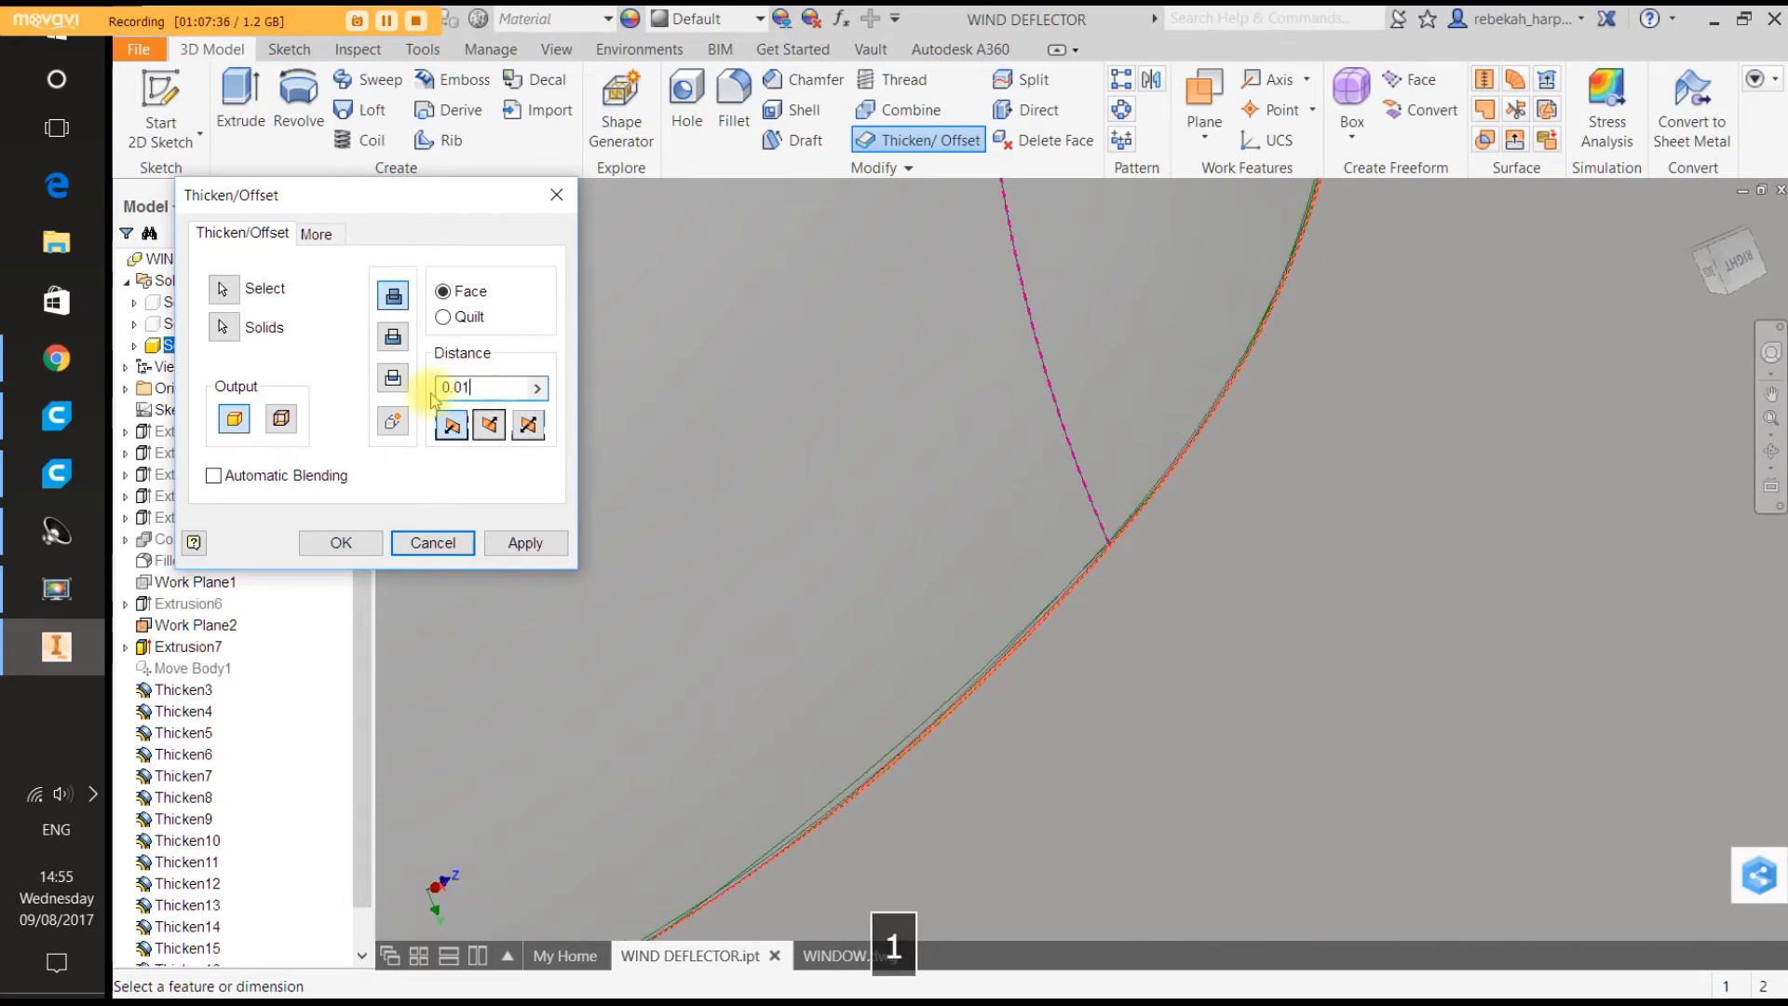
pyautogui.click(523, 542)
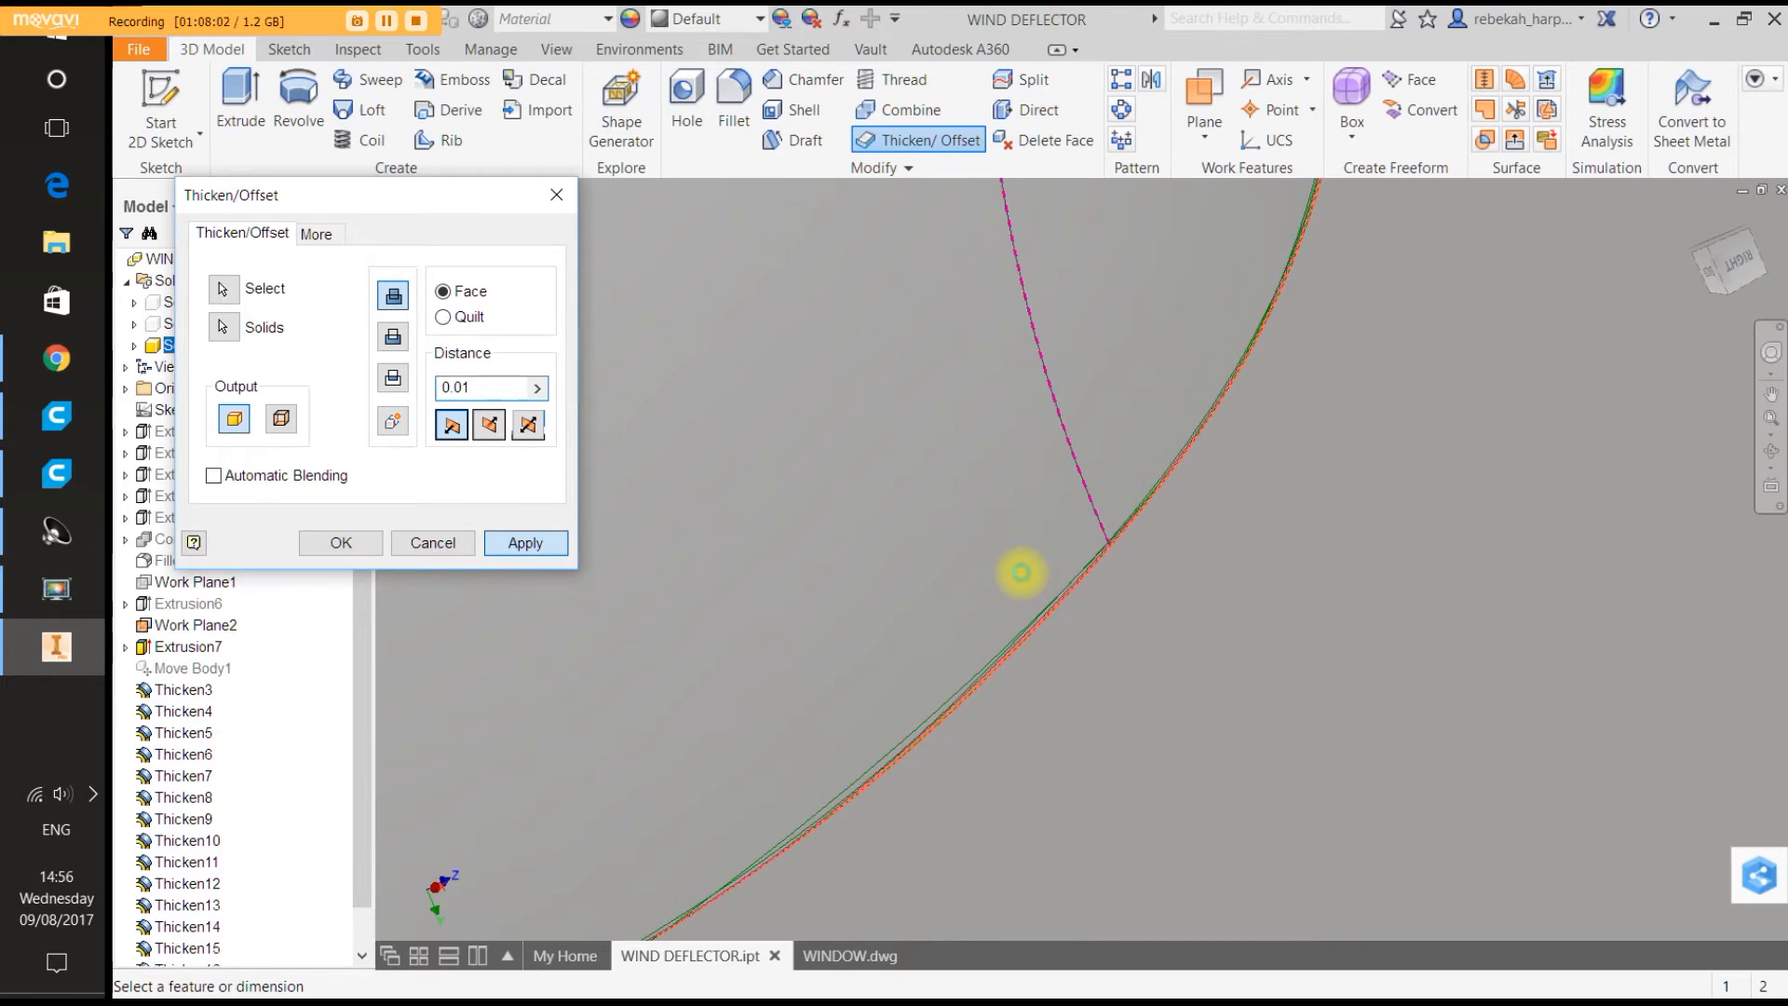
pyautogui.scroll(5, 1022, 573)
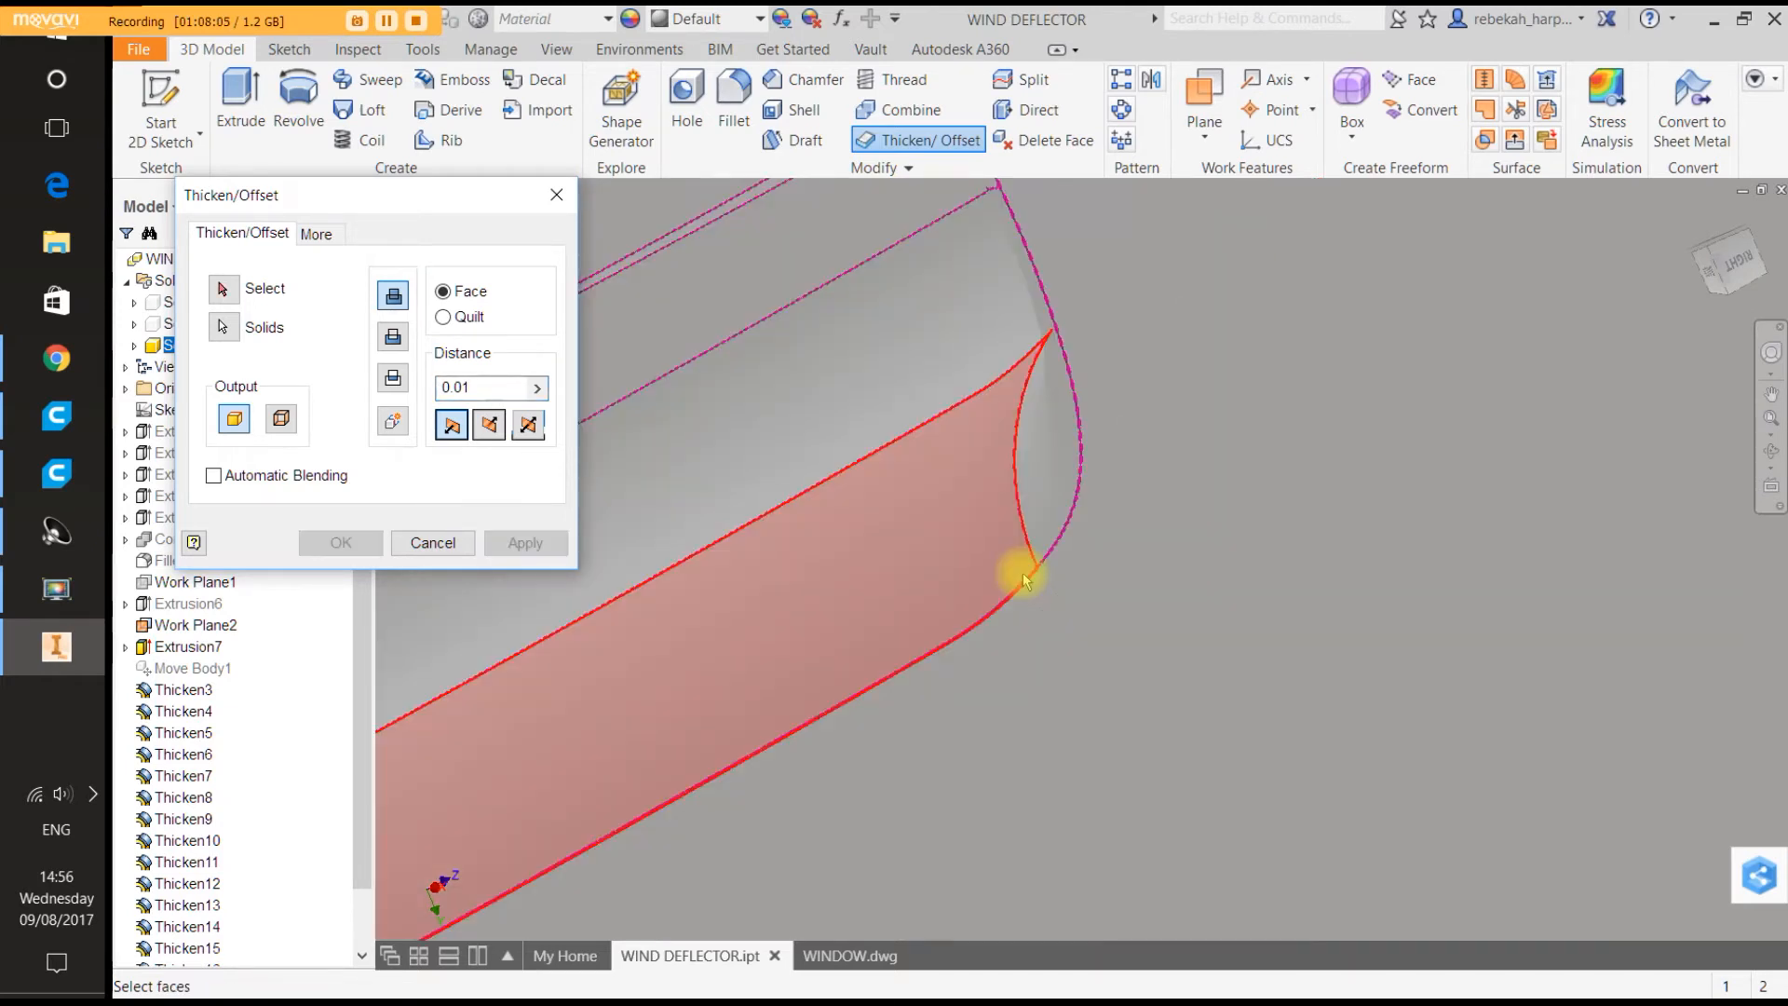
pyautogui.scroll(3, 1019, 571)
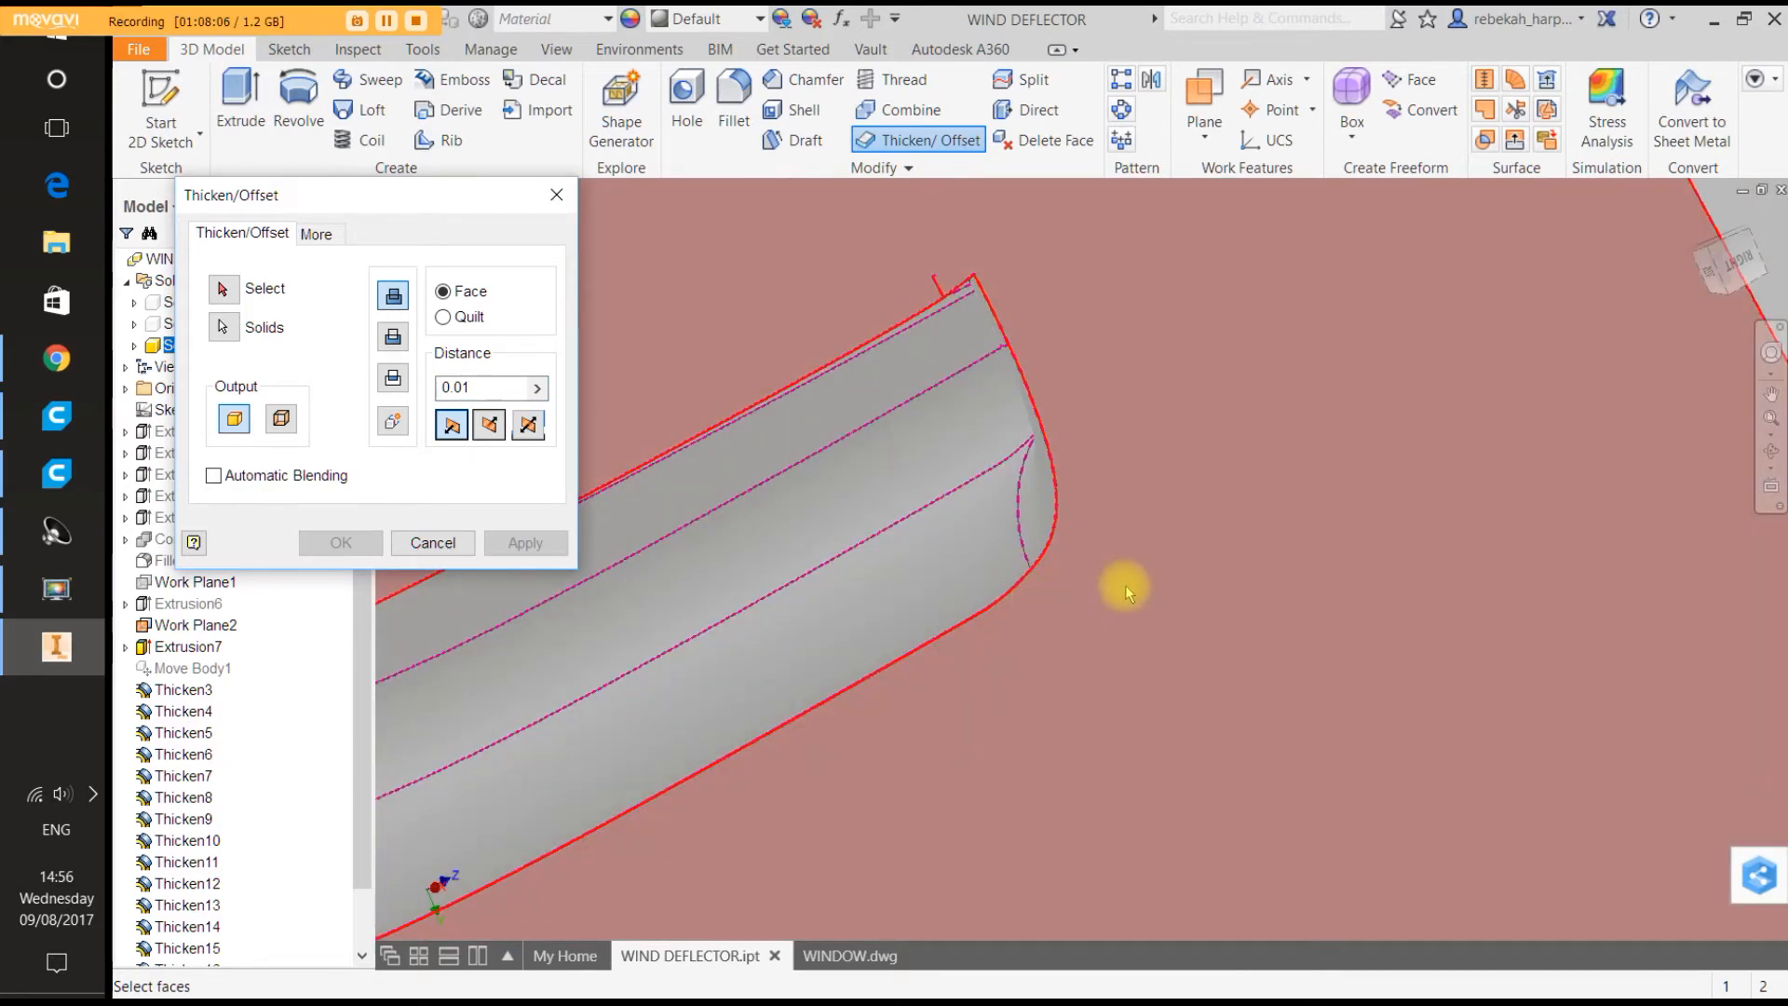
pyautogui.scroll(2, 1126, 589)
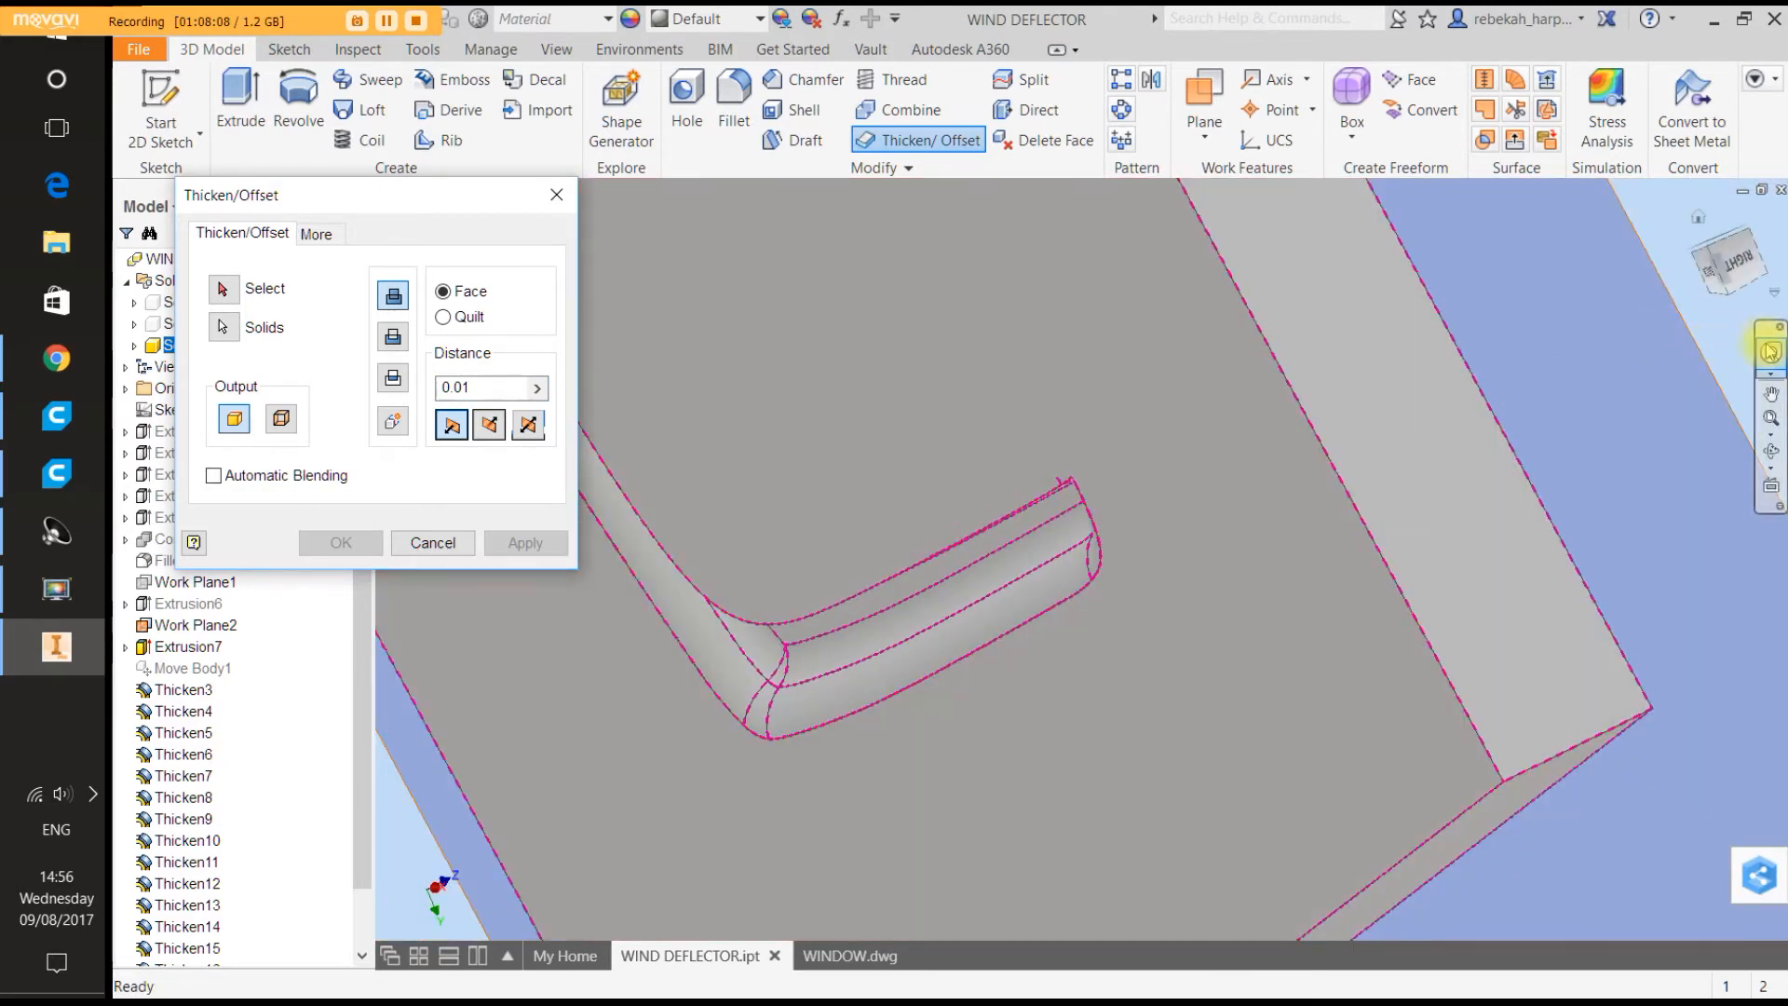
pyautogui.click(1770, 352)
pyautogui.moveTo(1569, 375)
pyautogui.mouseDown()
pyautogui.moveTo(1528, 443)
pyautogui.moveTo(1509, 360)
pyautogui.moveTo(1723, 312)
pyautogui.moveTo(1748, 288)
pyautogui.moveTo(1750, 229)
pyautogui.moveTo(1670, 201)
pyautogui.moveTo(1681, 272)
pyautogui.moveTo(1613, 311)
pyautogui.moveTo(1469, 322)
pyautogui.mouseUp()
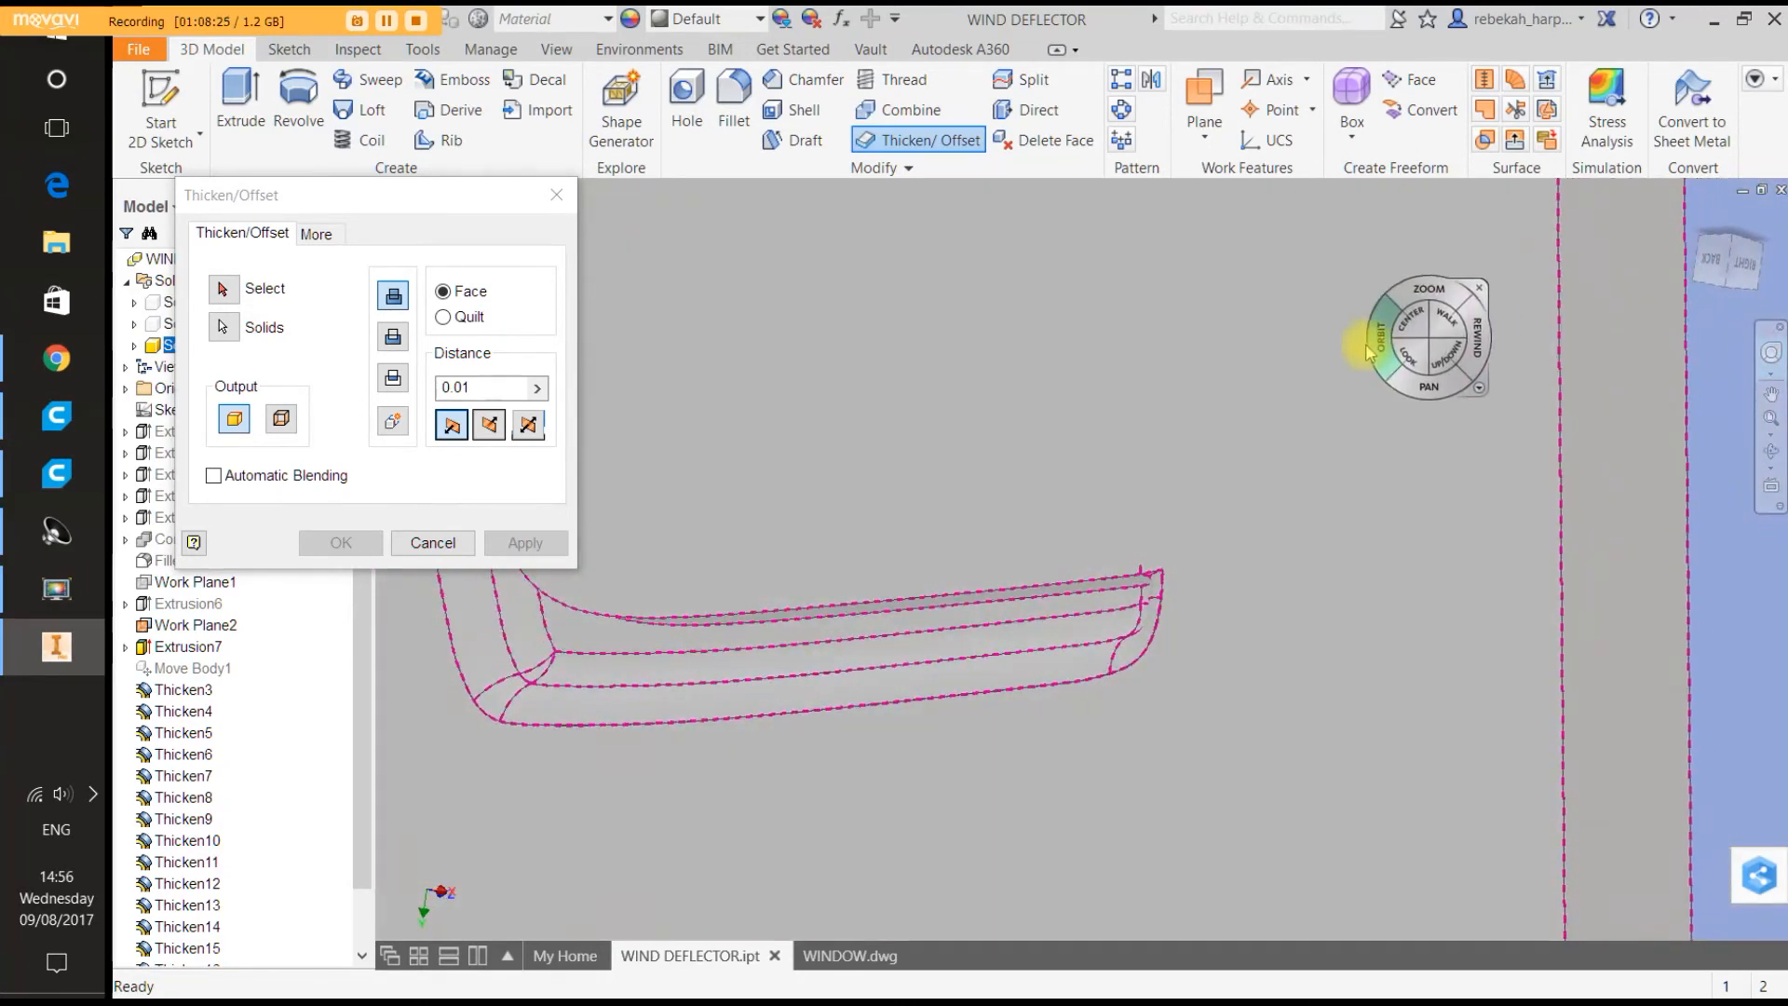
pyautogui.click(1470, 291)
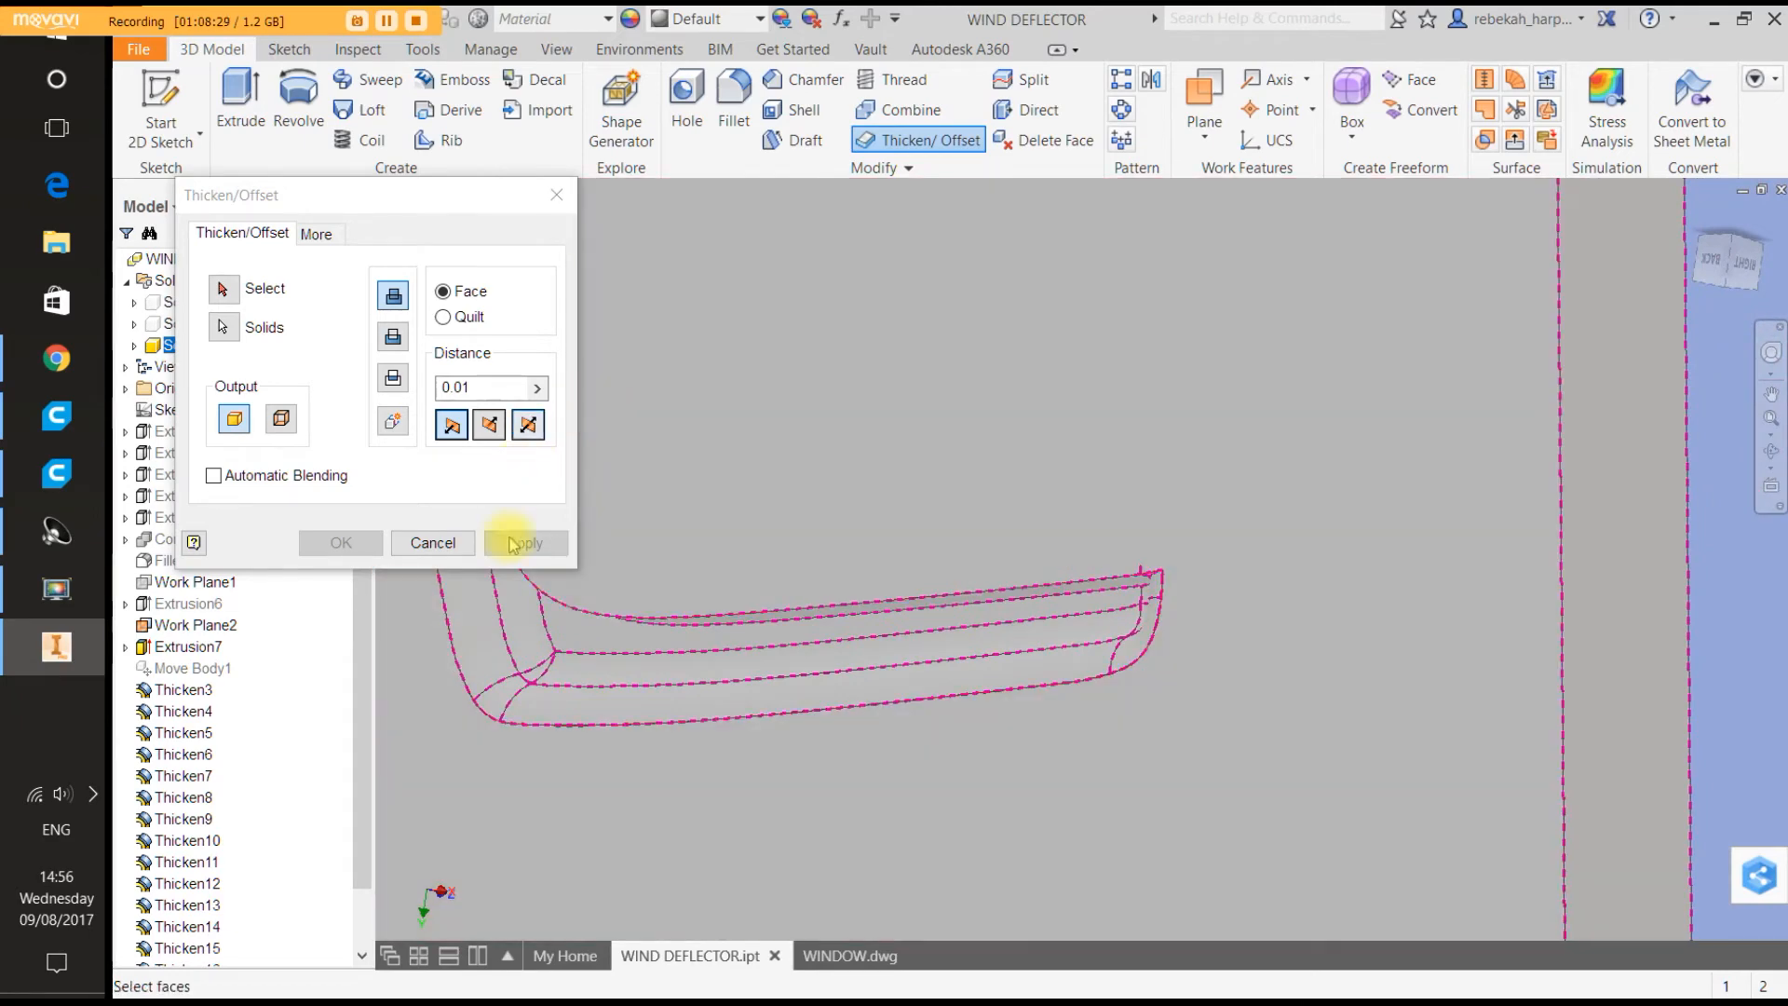
# Leave the Thicken/Offset command and hide all bodies except Solid3.
pyautogui.click(432, 543)
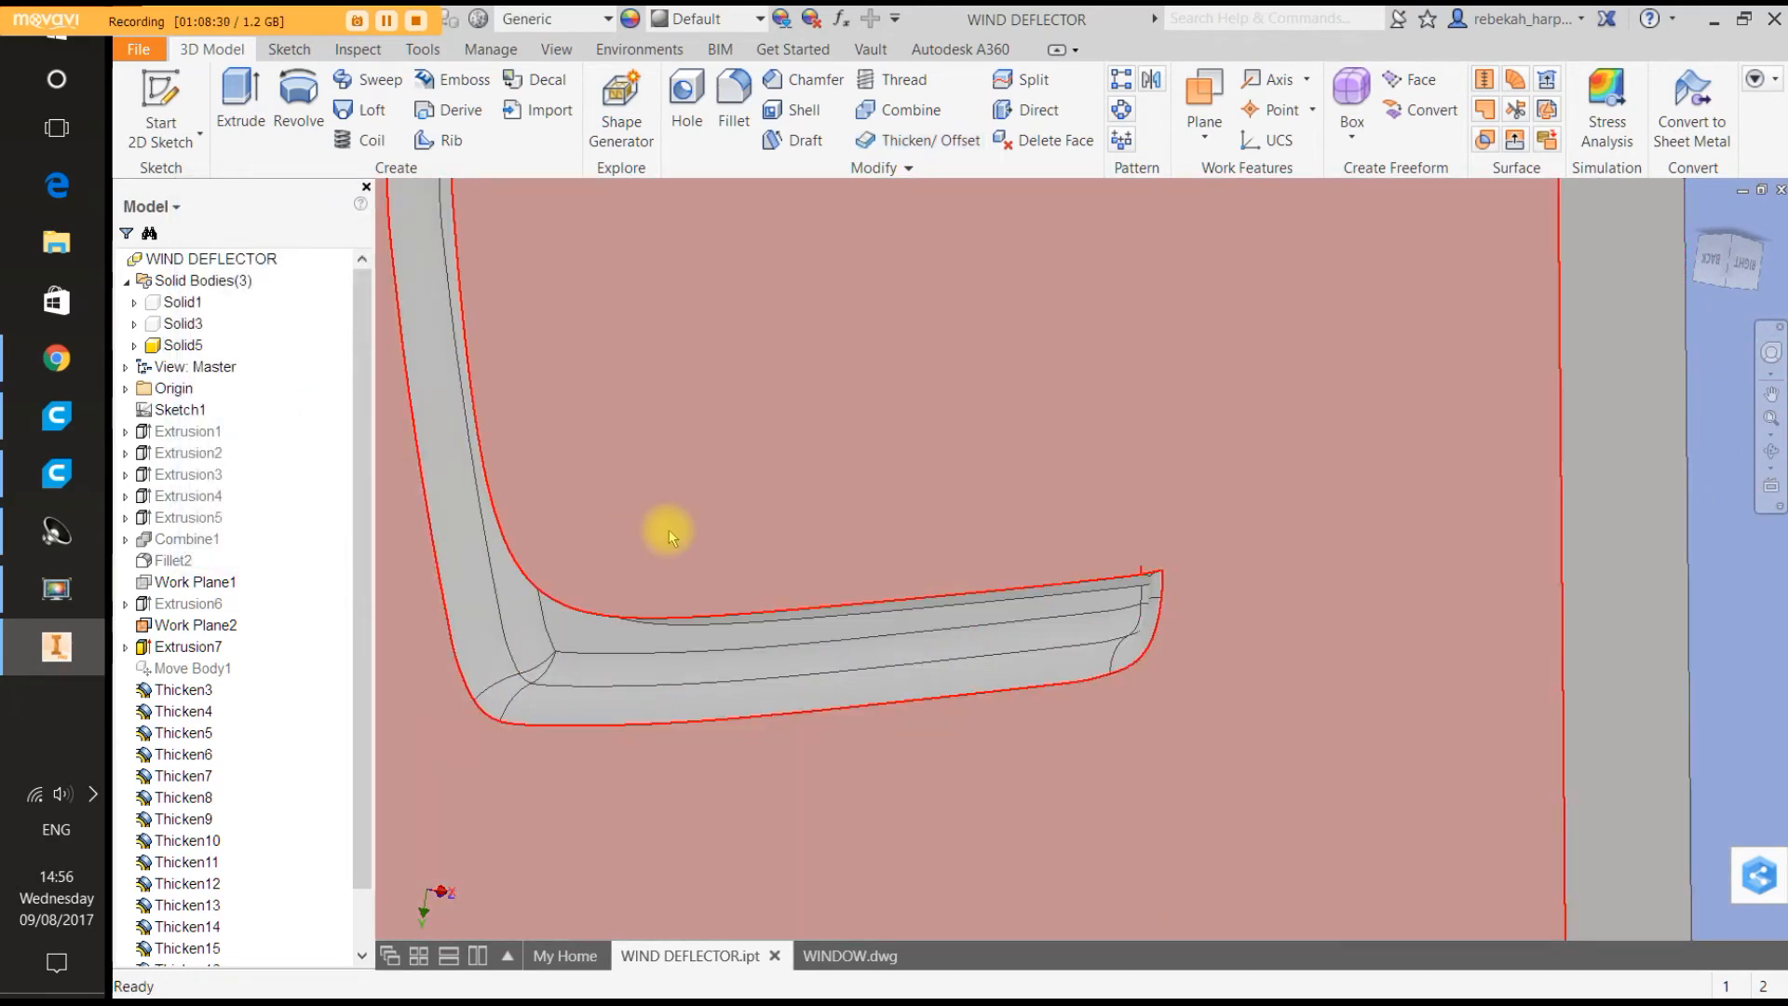
pyautogui.scroll(3, 668, 529)
pyautogui.scroll(-4, 561, 510)
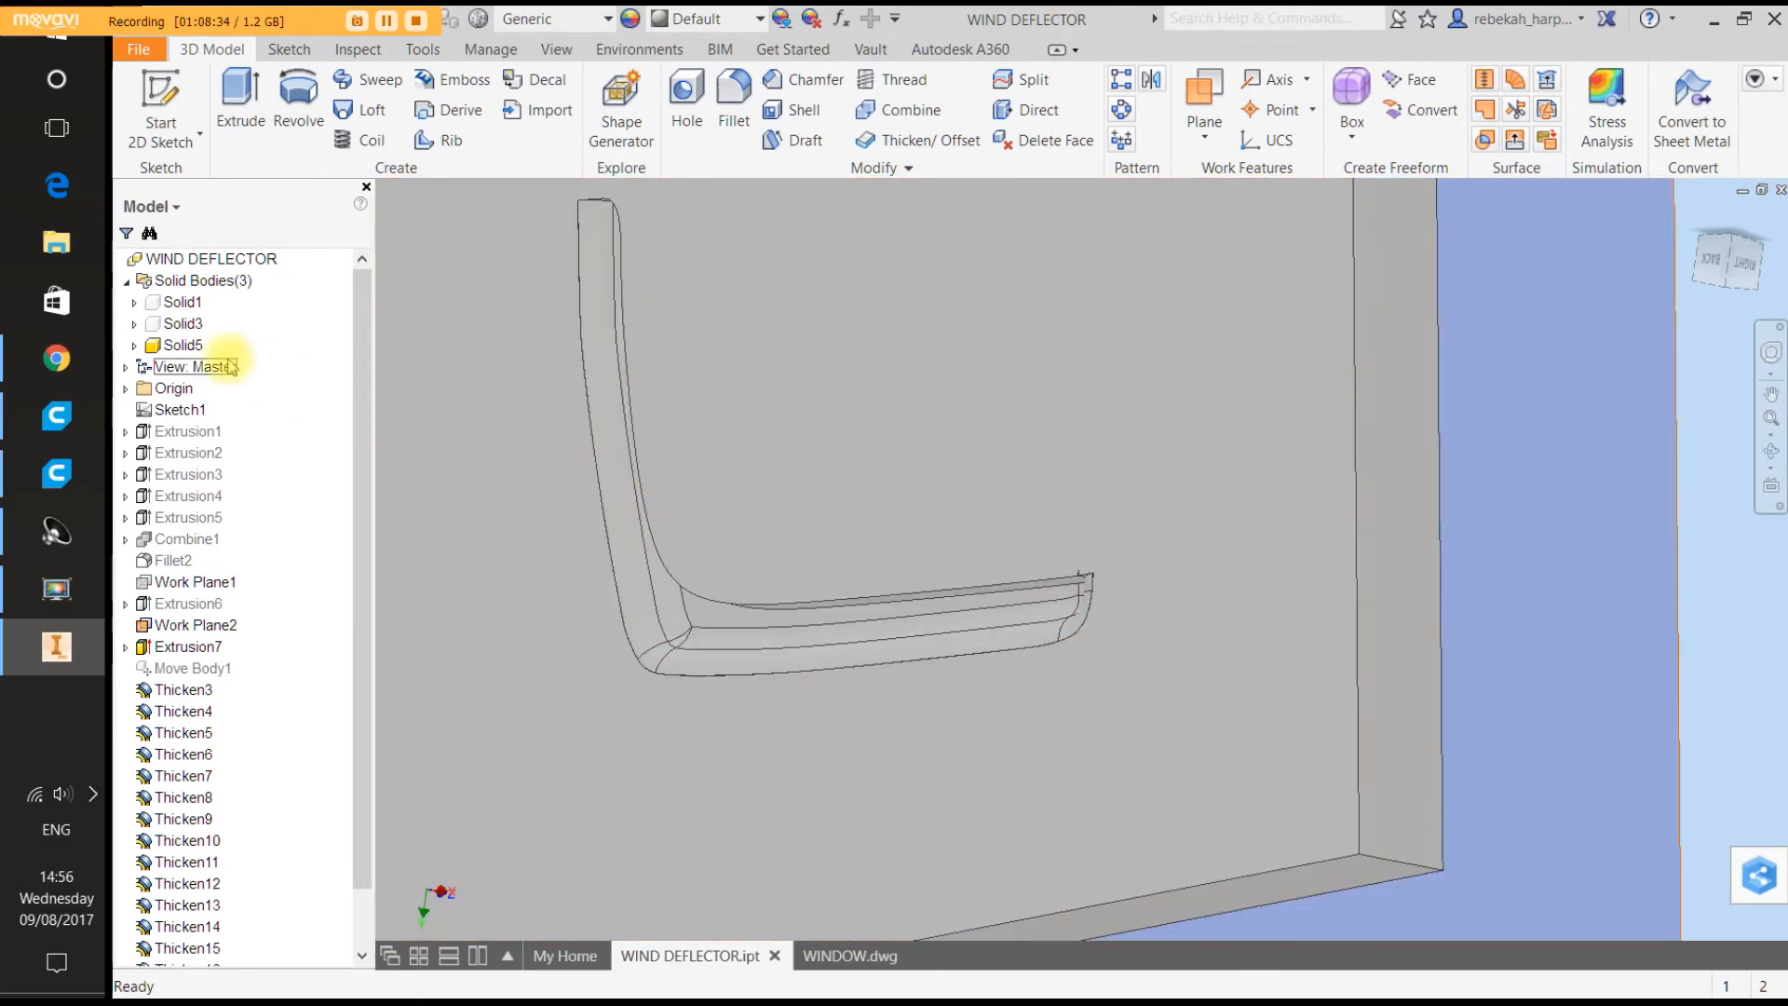
pyautogui.rightClick(182, 325)
pyautogui.click(245, 454)
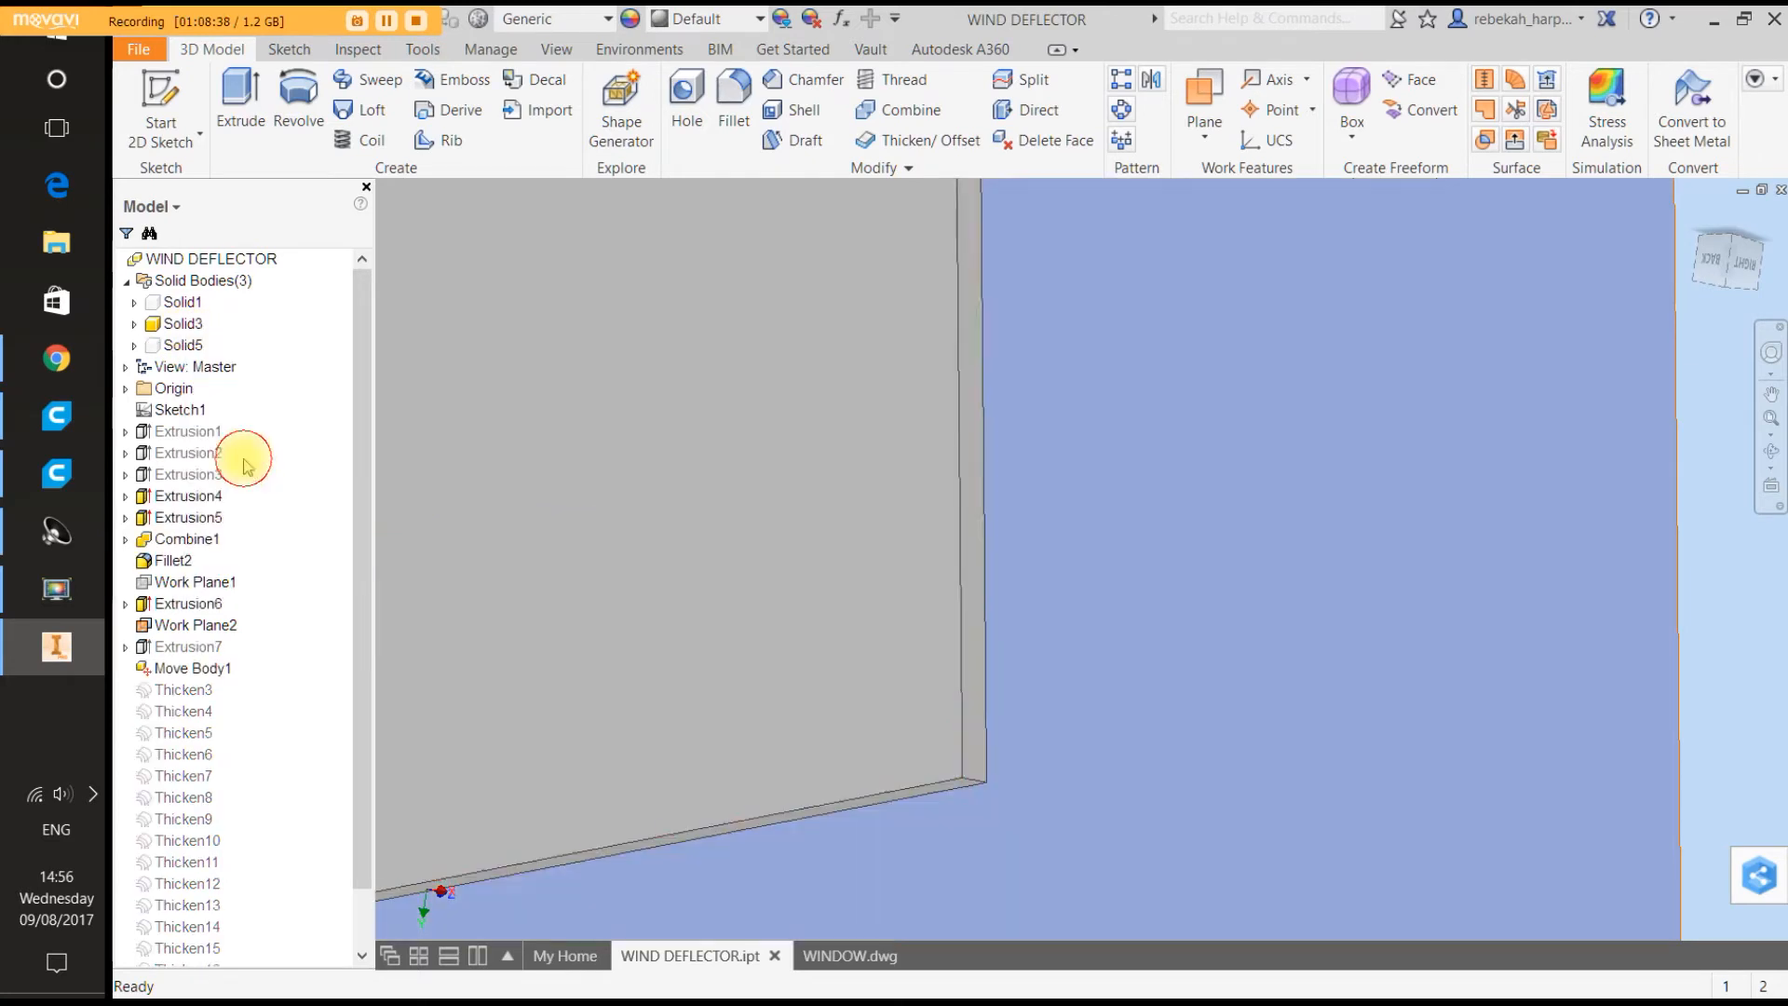
# Thicken the narrow outer edge face of the deflector shape on Solid3 by 0.5 mm, with Automatic Blending on.
pyautogui.scroll(-3, 631, 495)
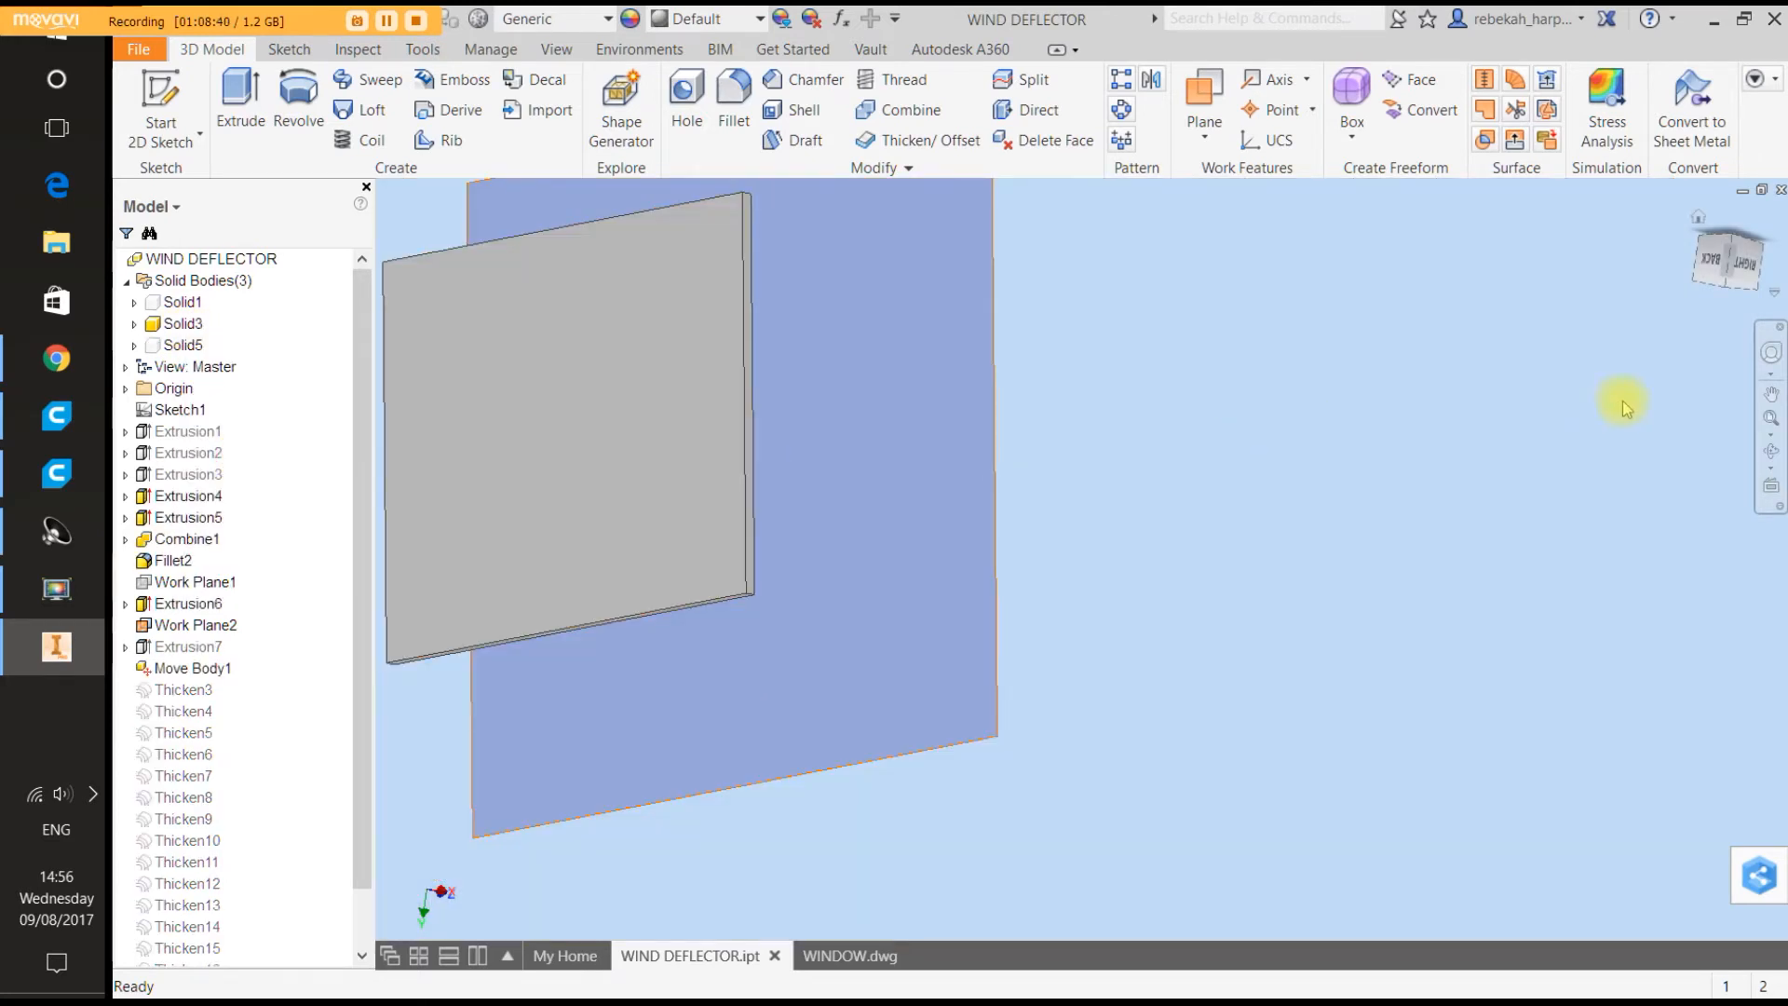
pyautogui.click(1770, 352)
pyautogui.moveTo(1628, 379); pyautogui.dragTo(1234, 300)
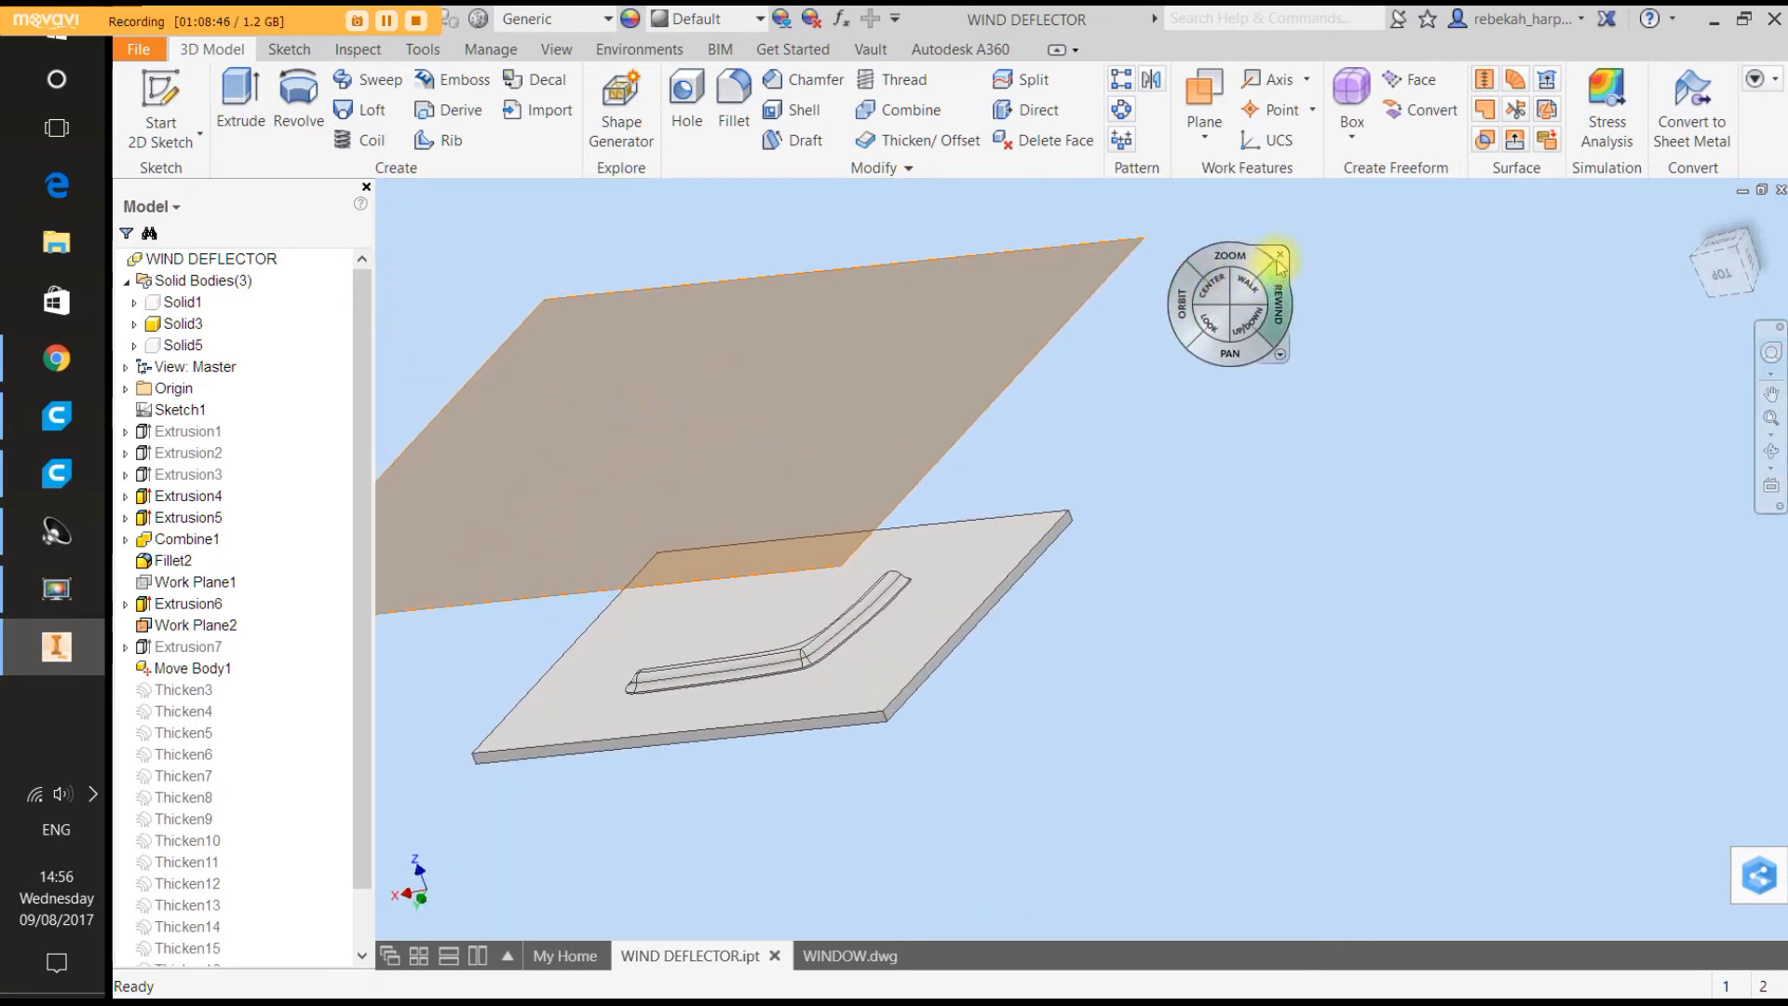
pyautogui.click(1278, 262)
pyautogui.scroll(5, 841, 634)
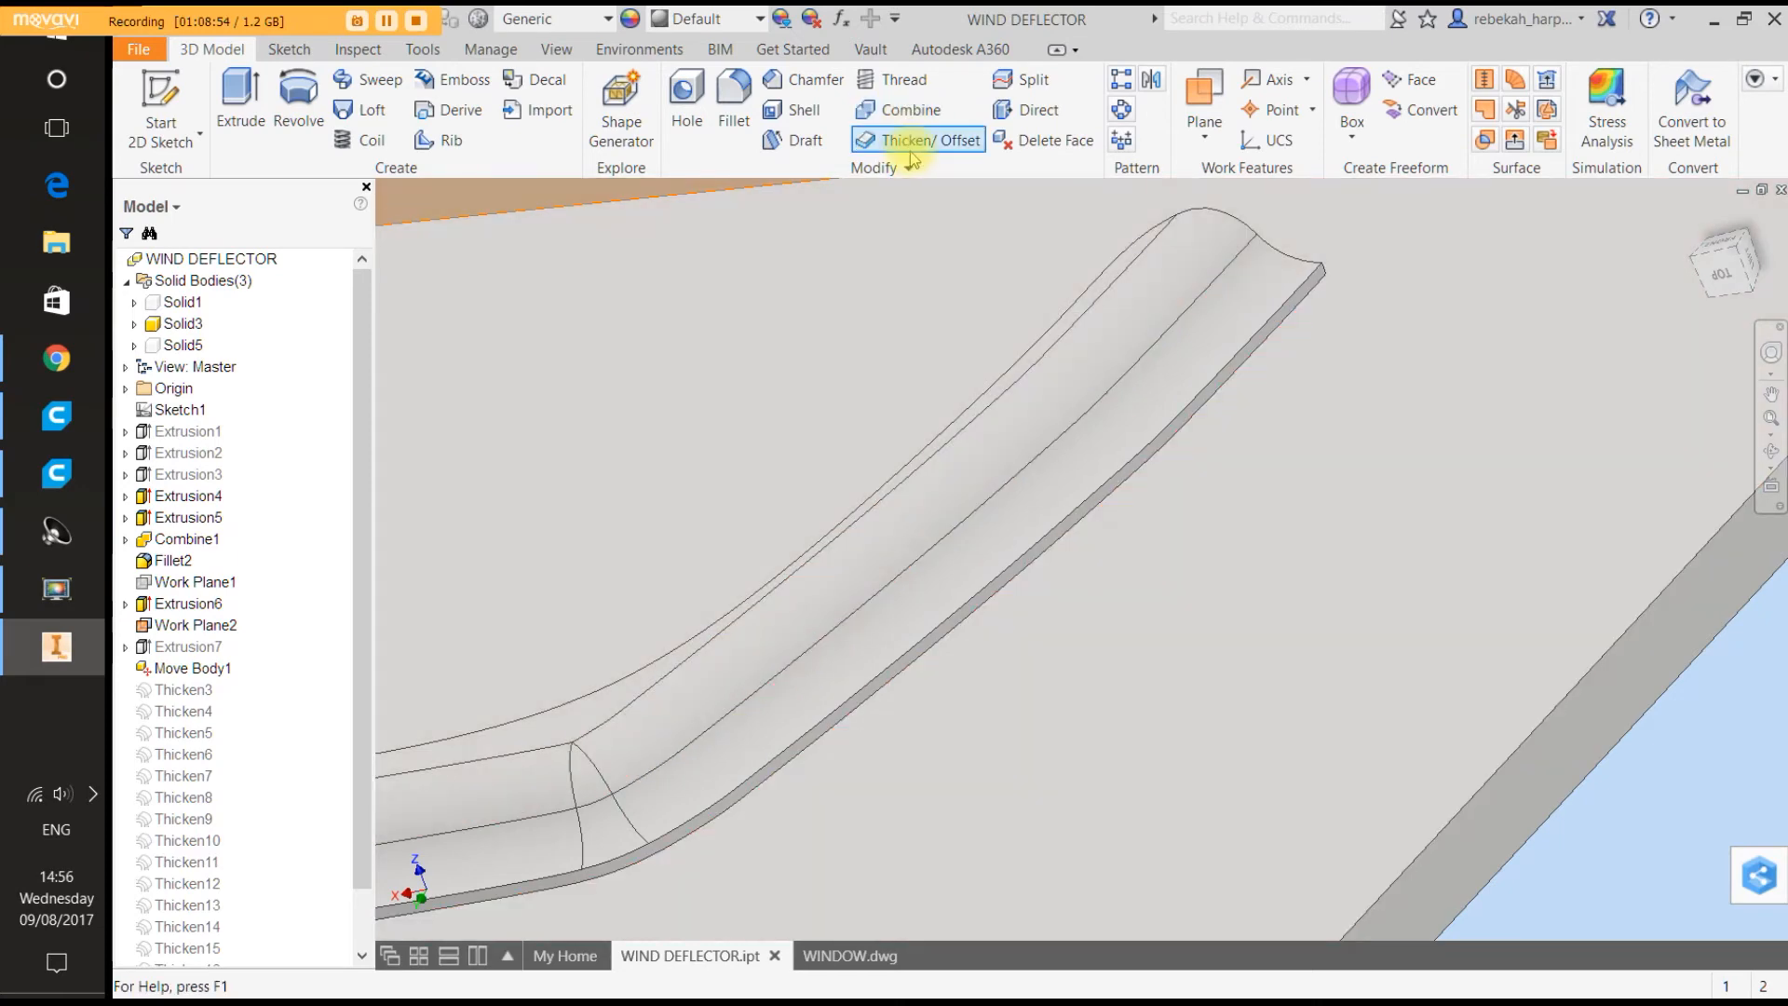
pyautogui.click(912, 149)
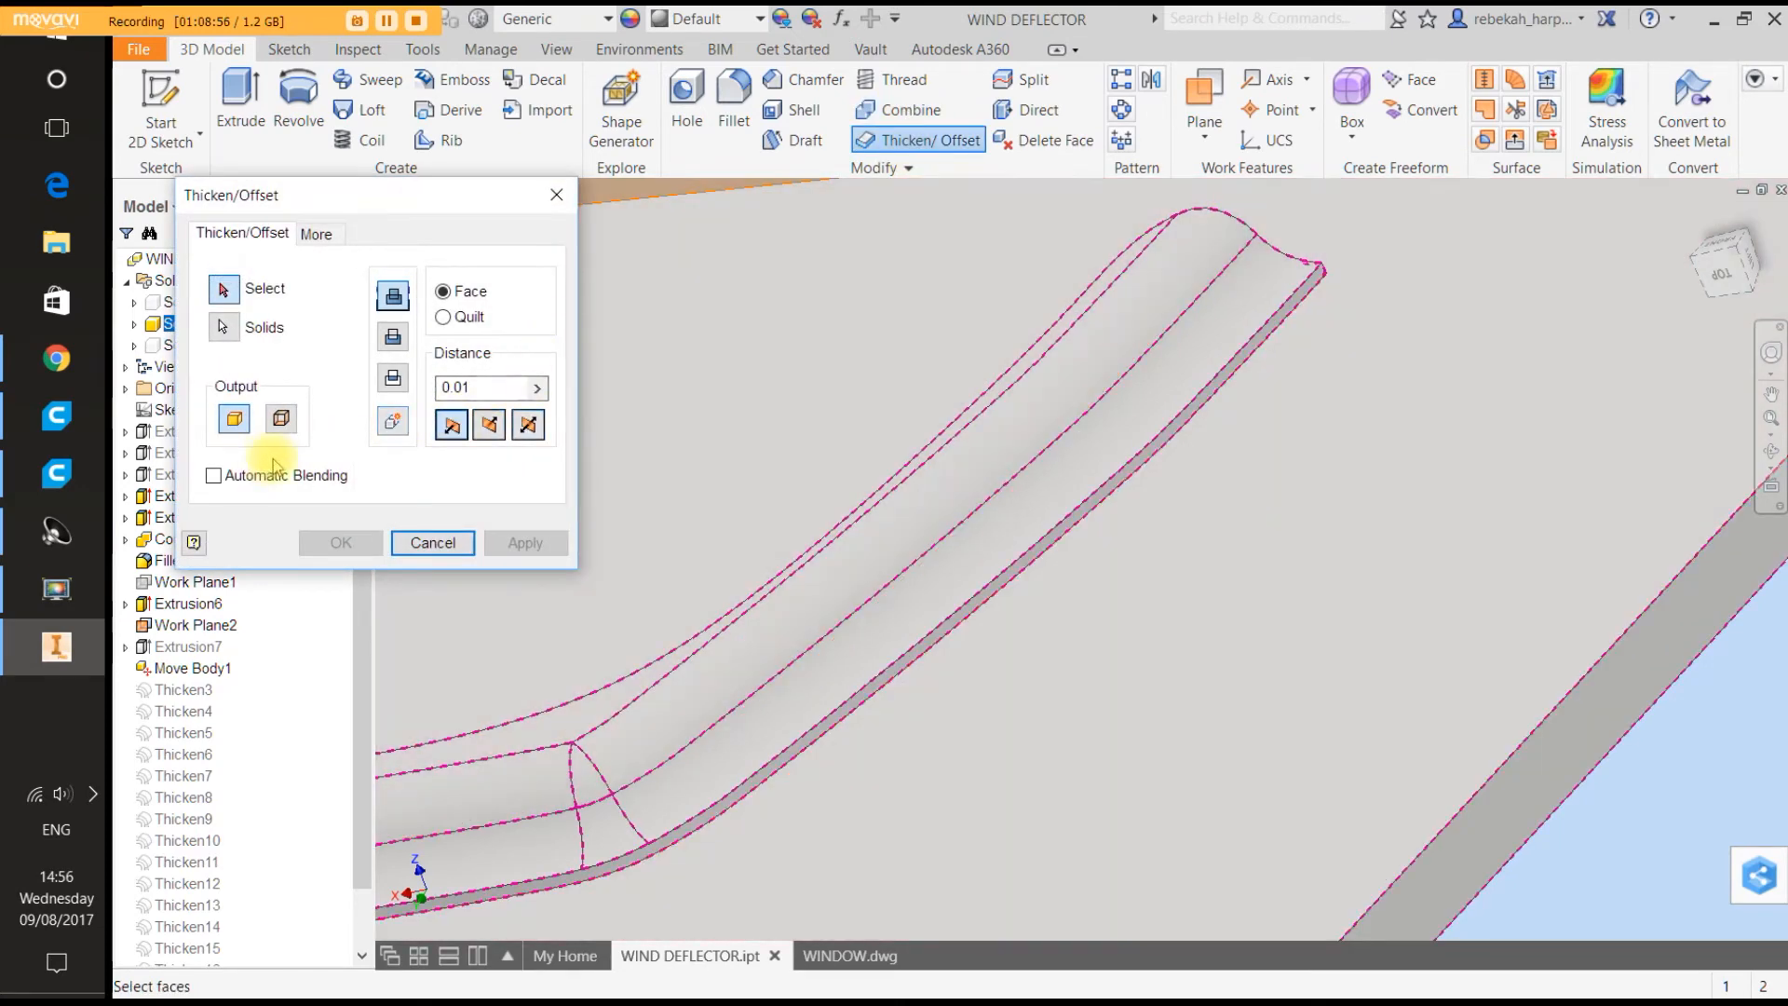
pyautogui.click(213, 476)
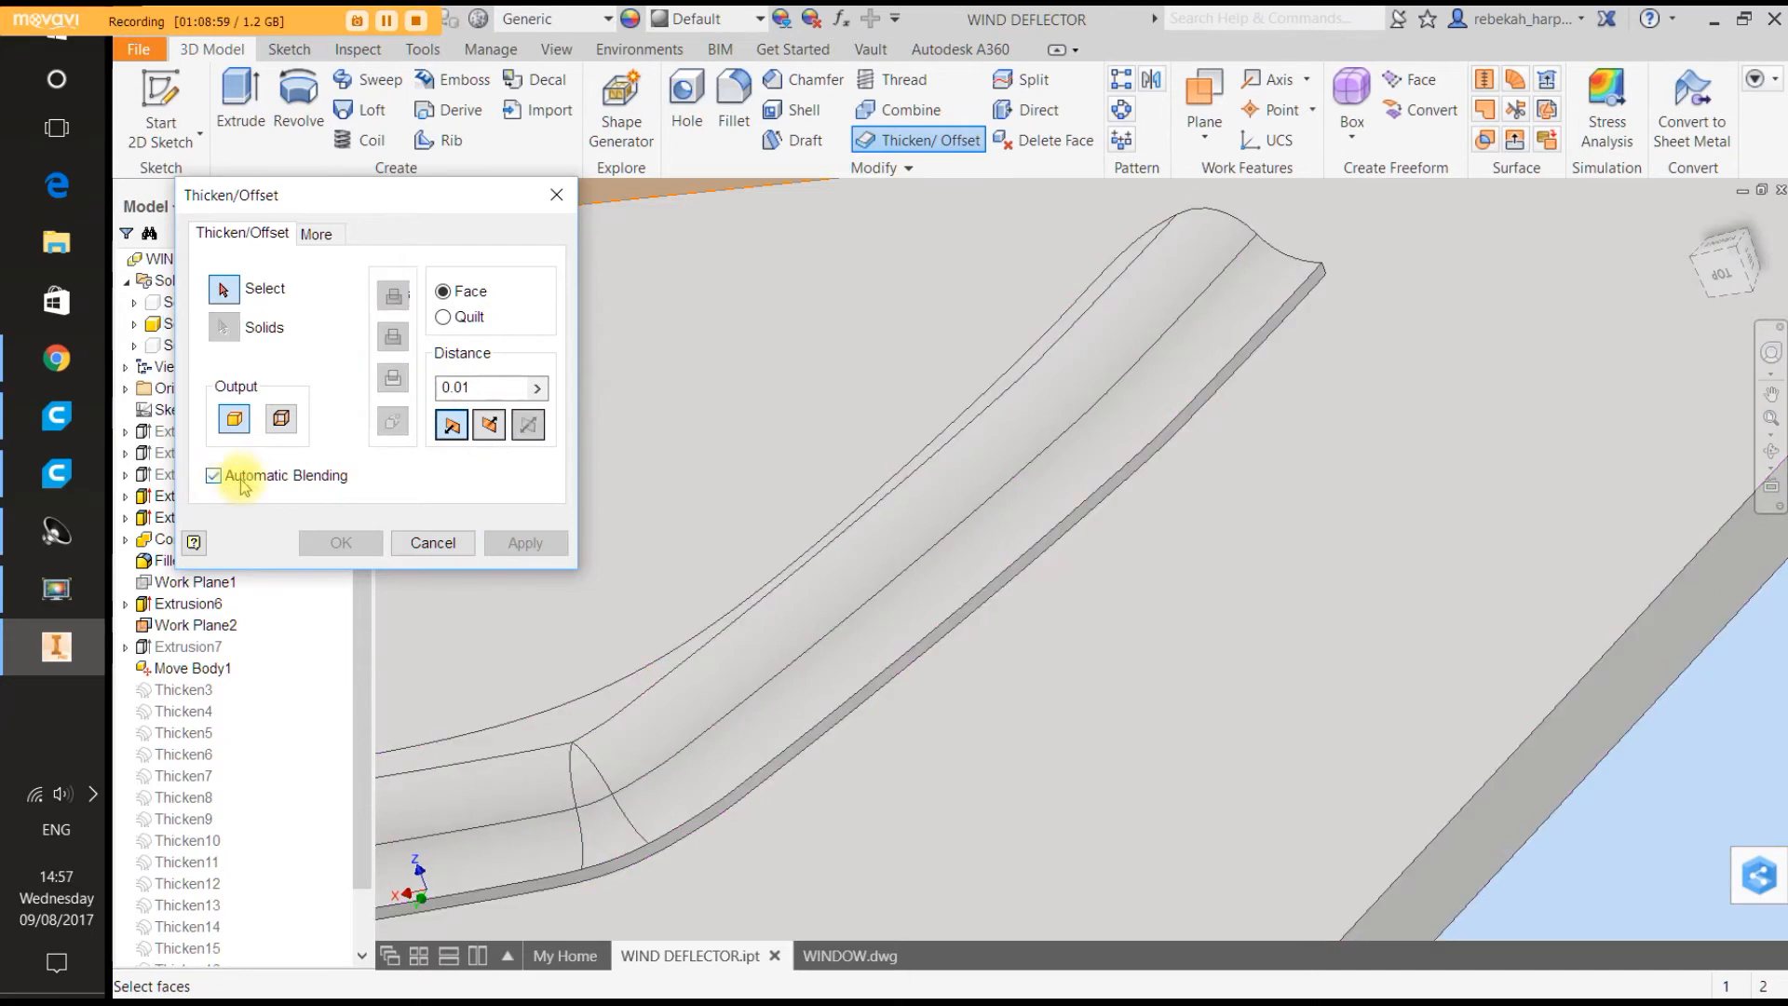
pyautogui.click(538, 387)
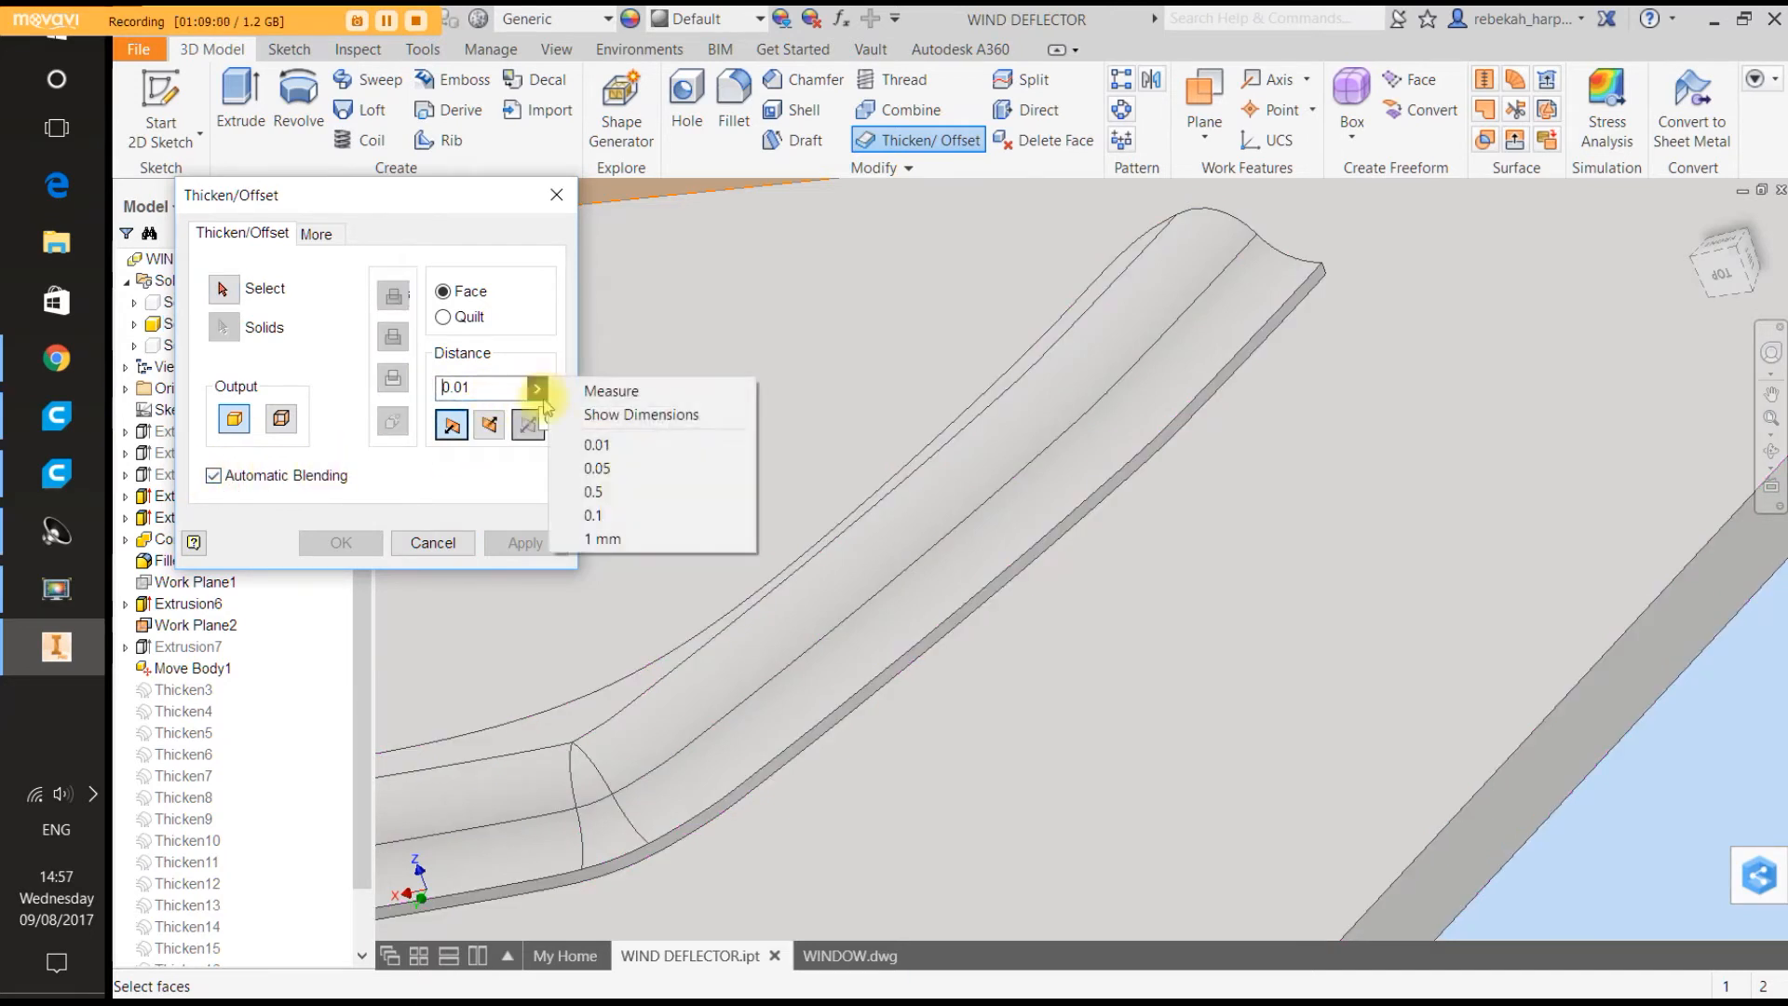
pyautogui.click(601, 491)
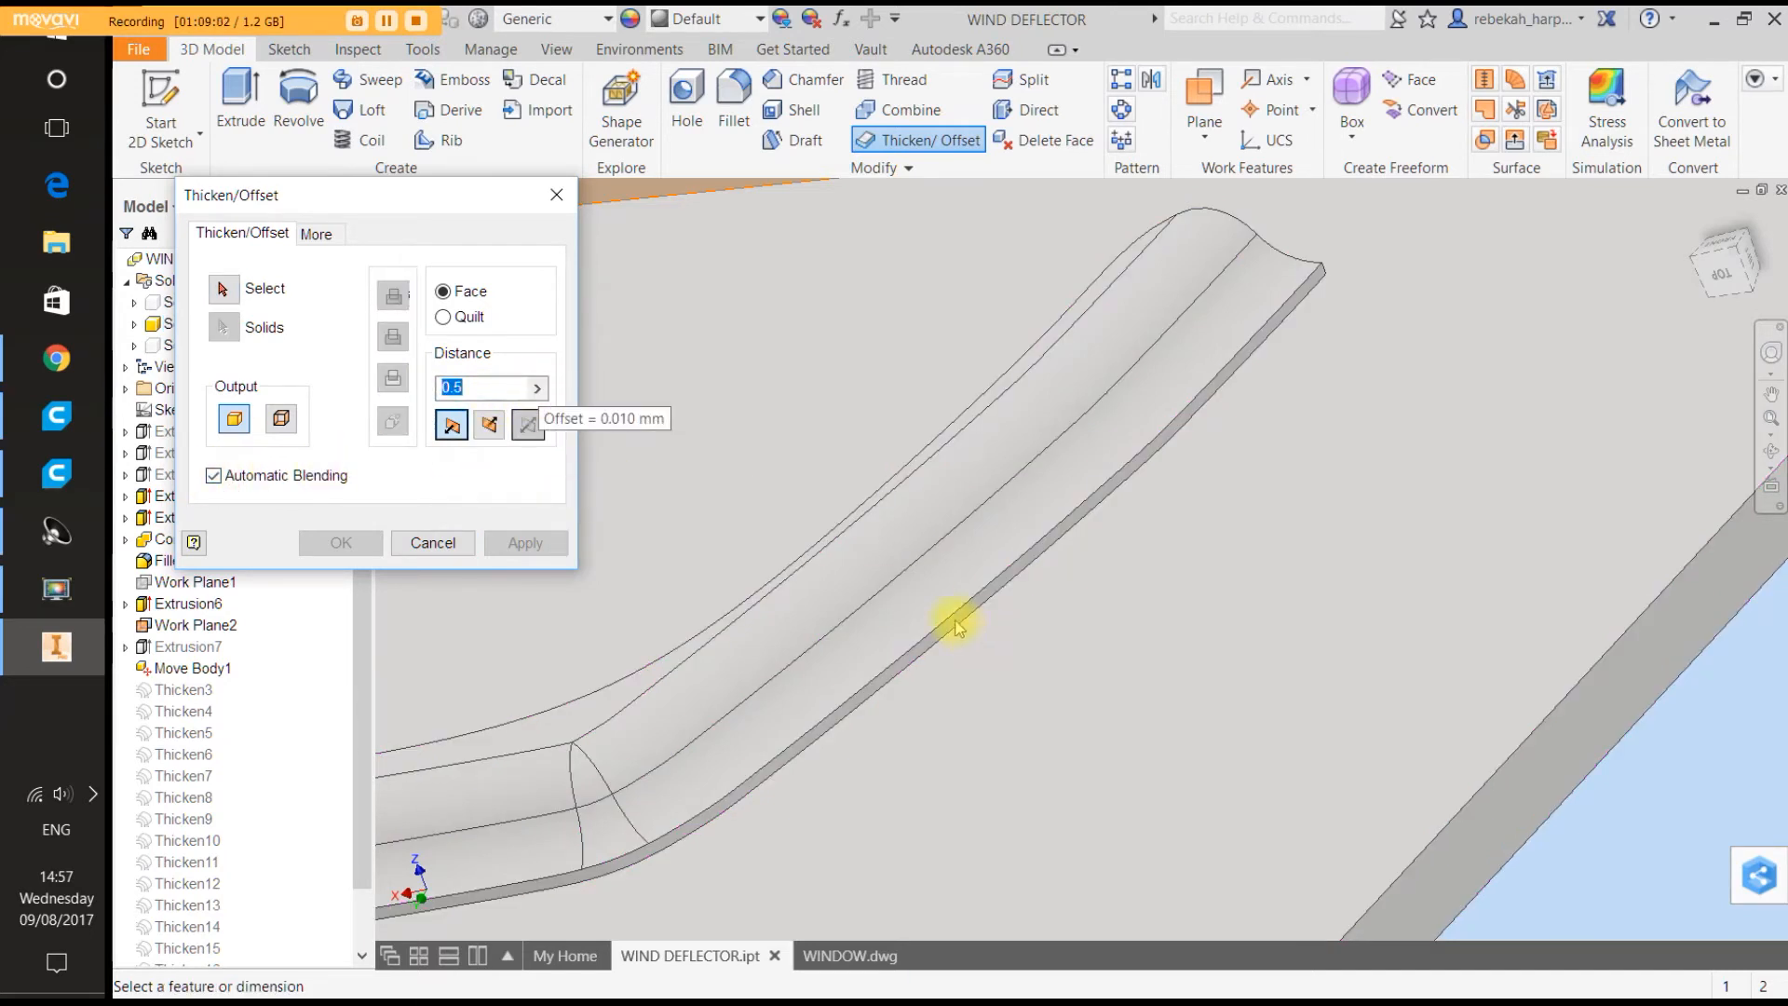
pyautogui.click(223, 290)
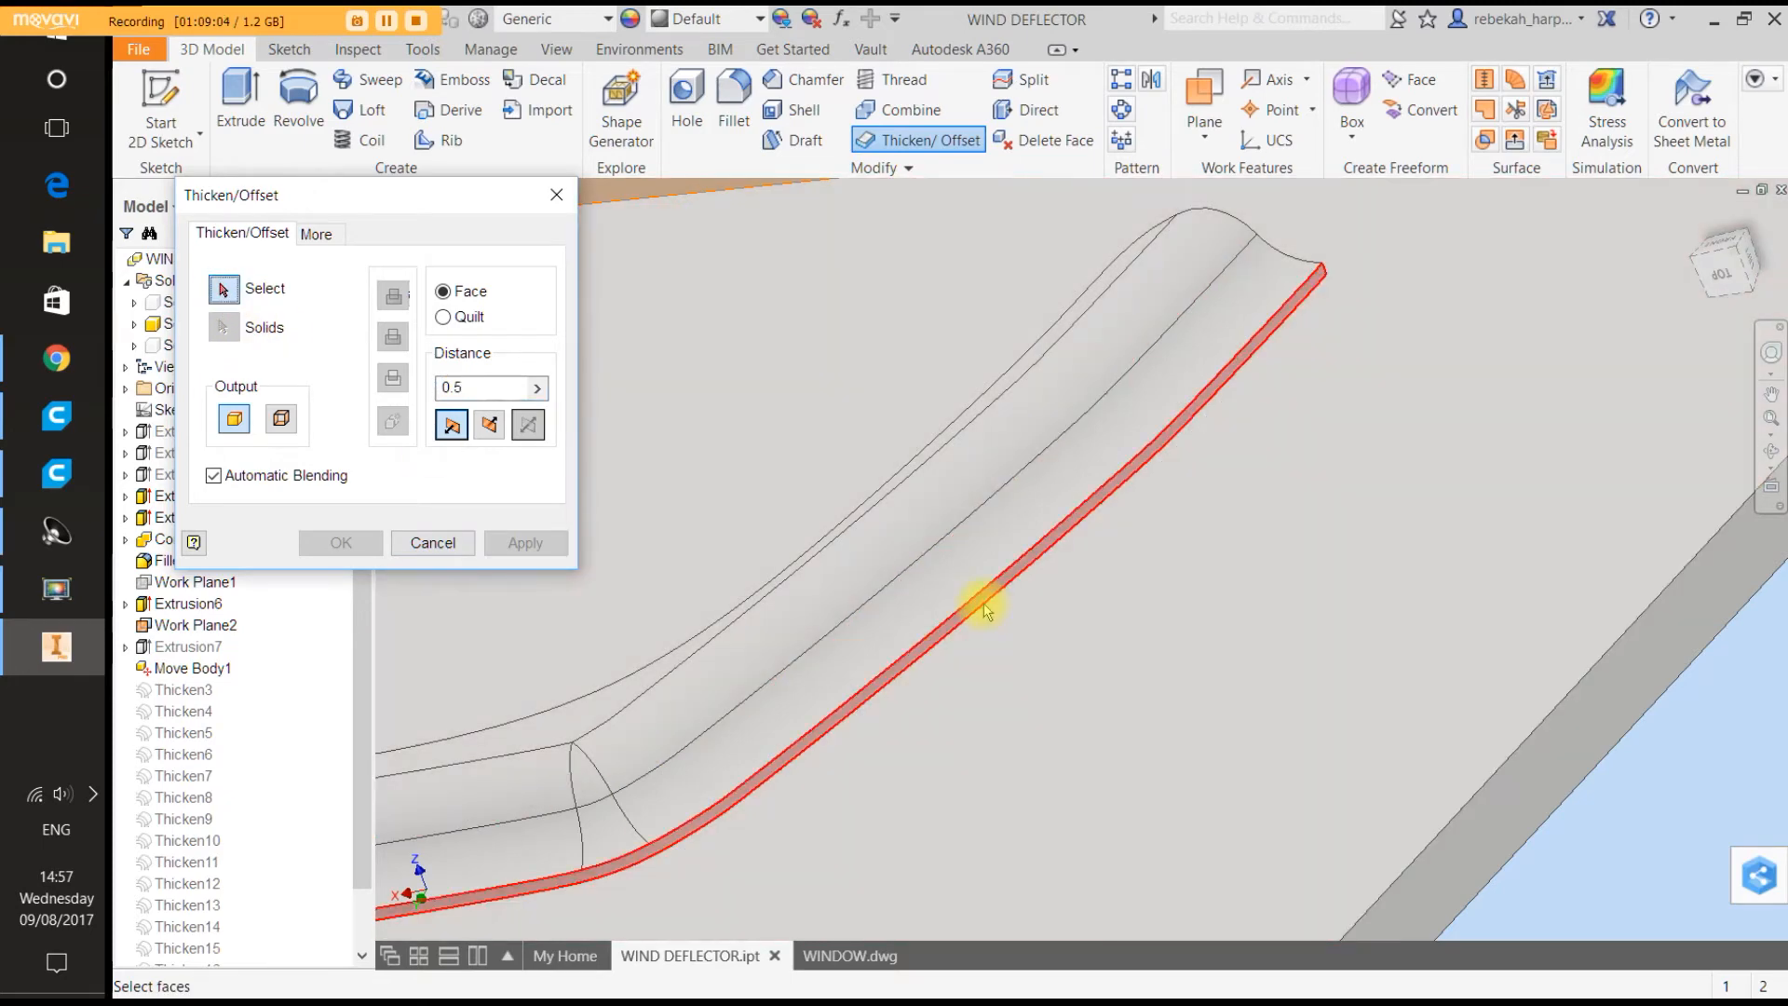
pyautogui.click(973, 601)
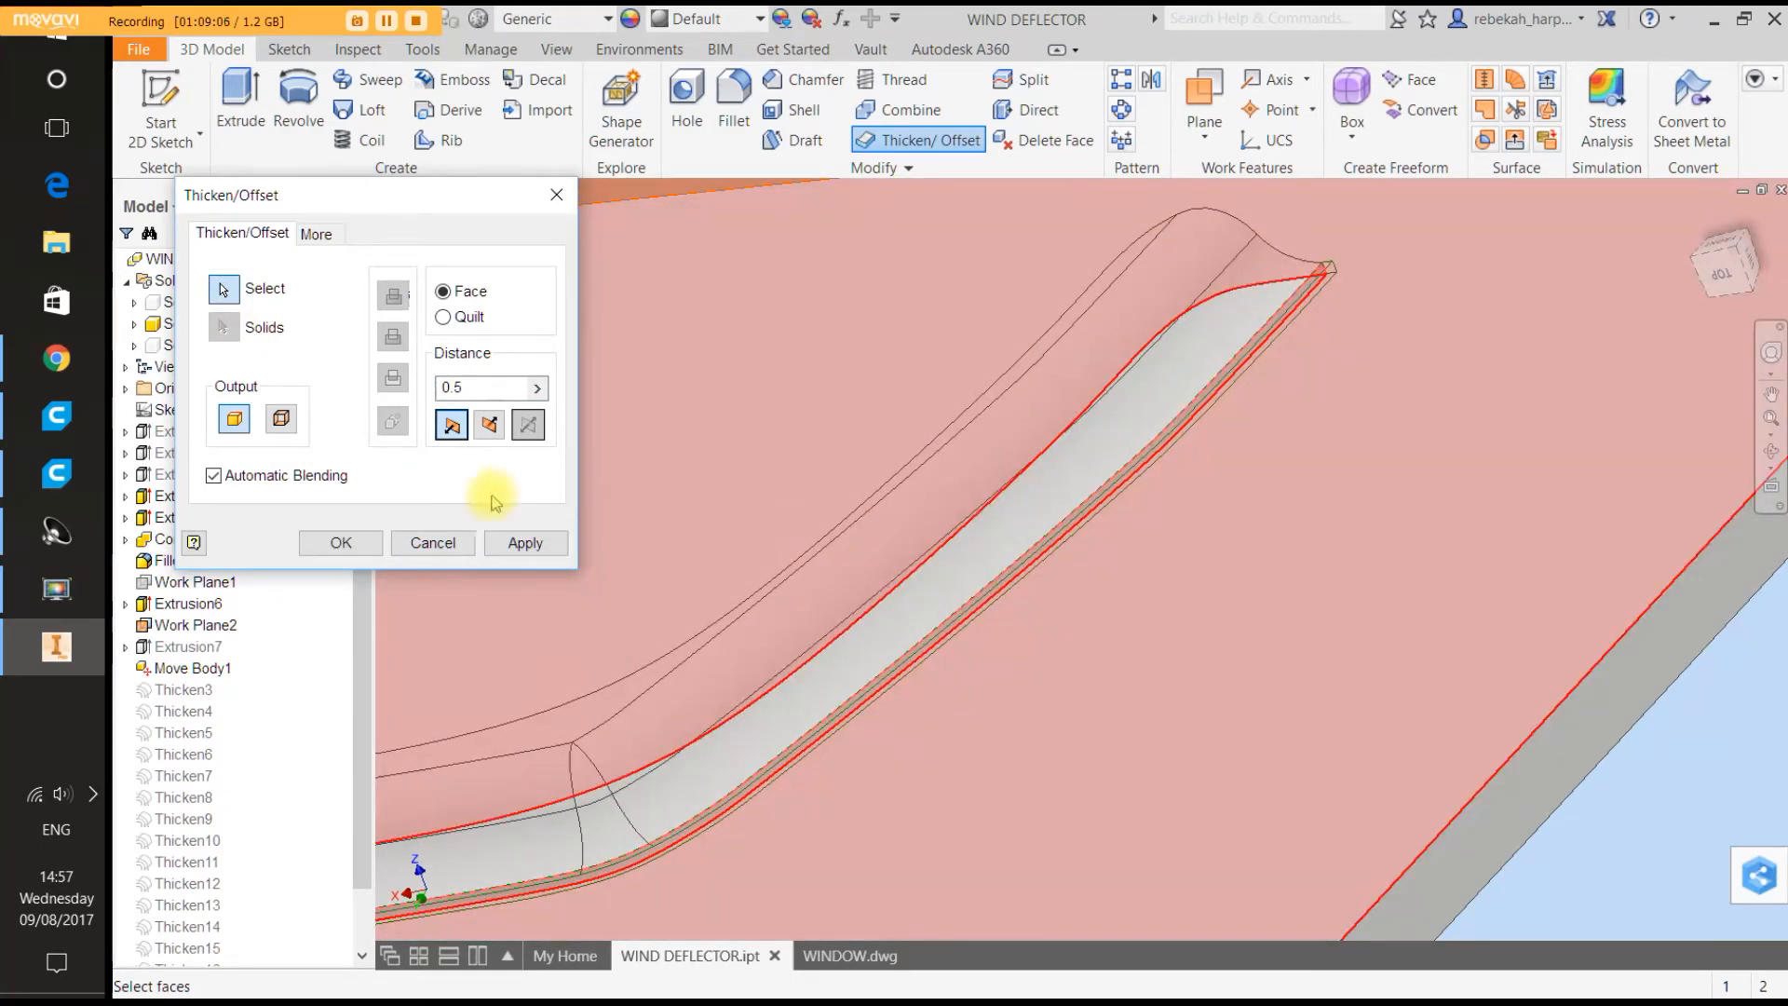
pyautogui.scroll(-5, 770, 590)
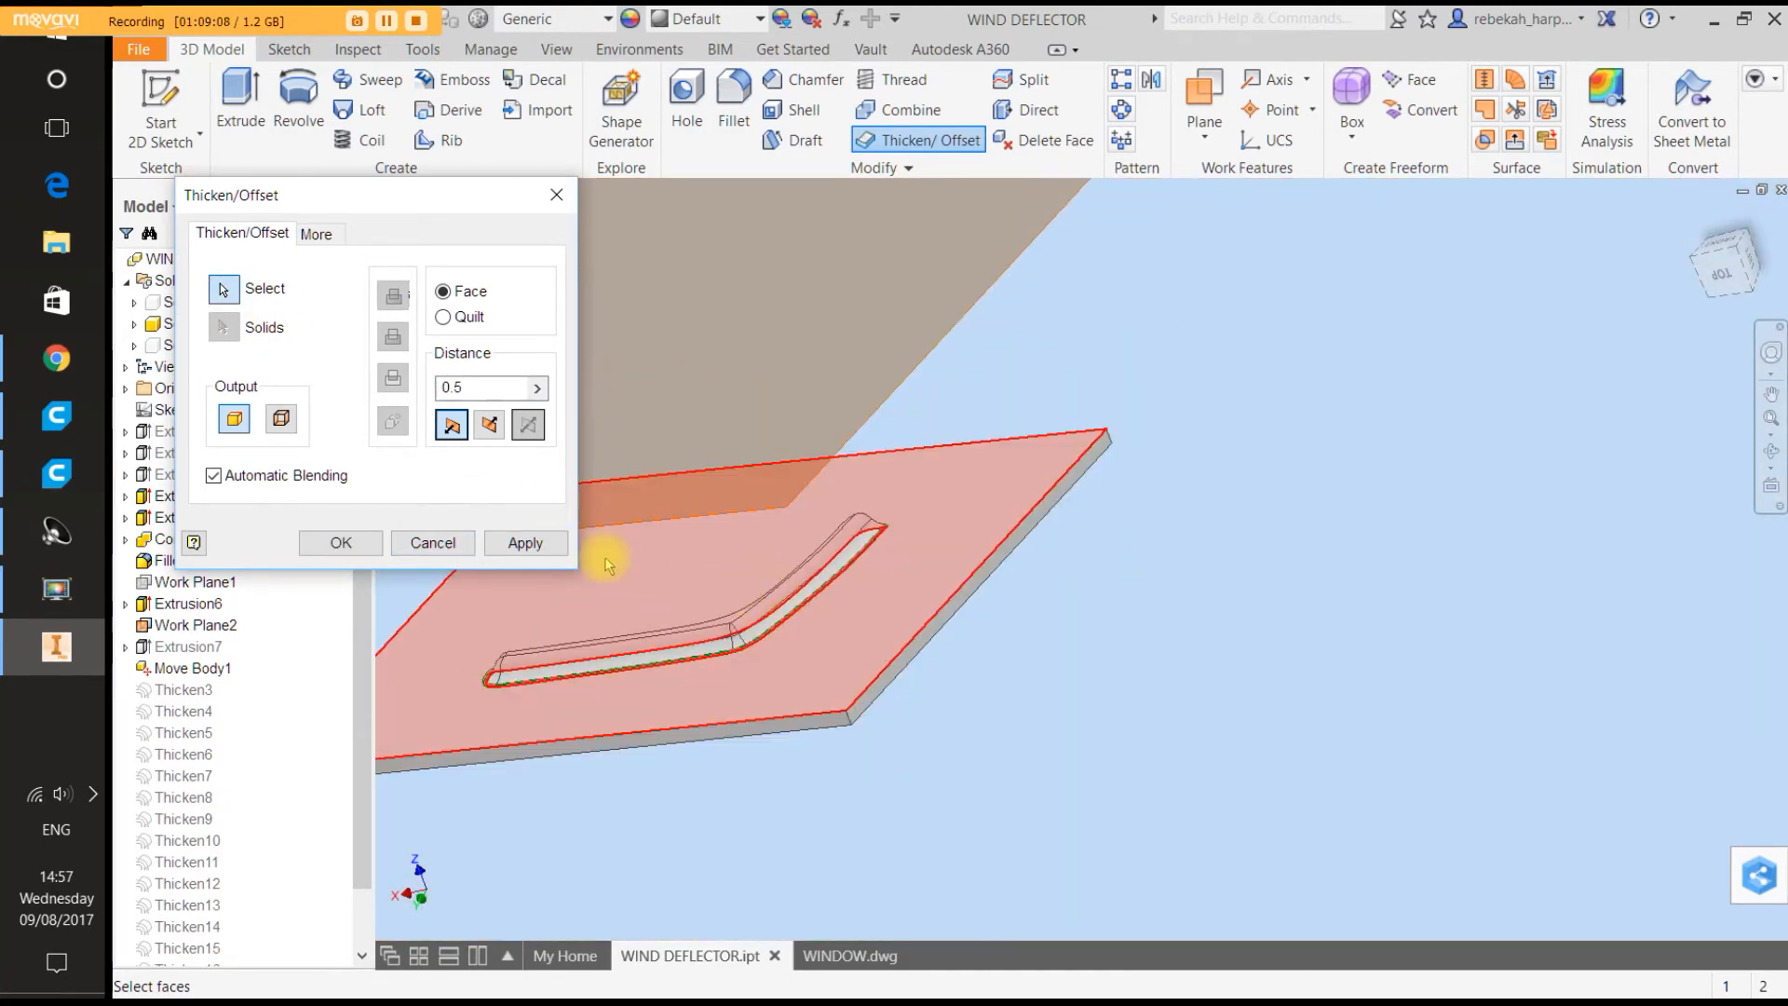
pyautogui.click(523, 543)
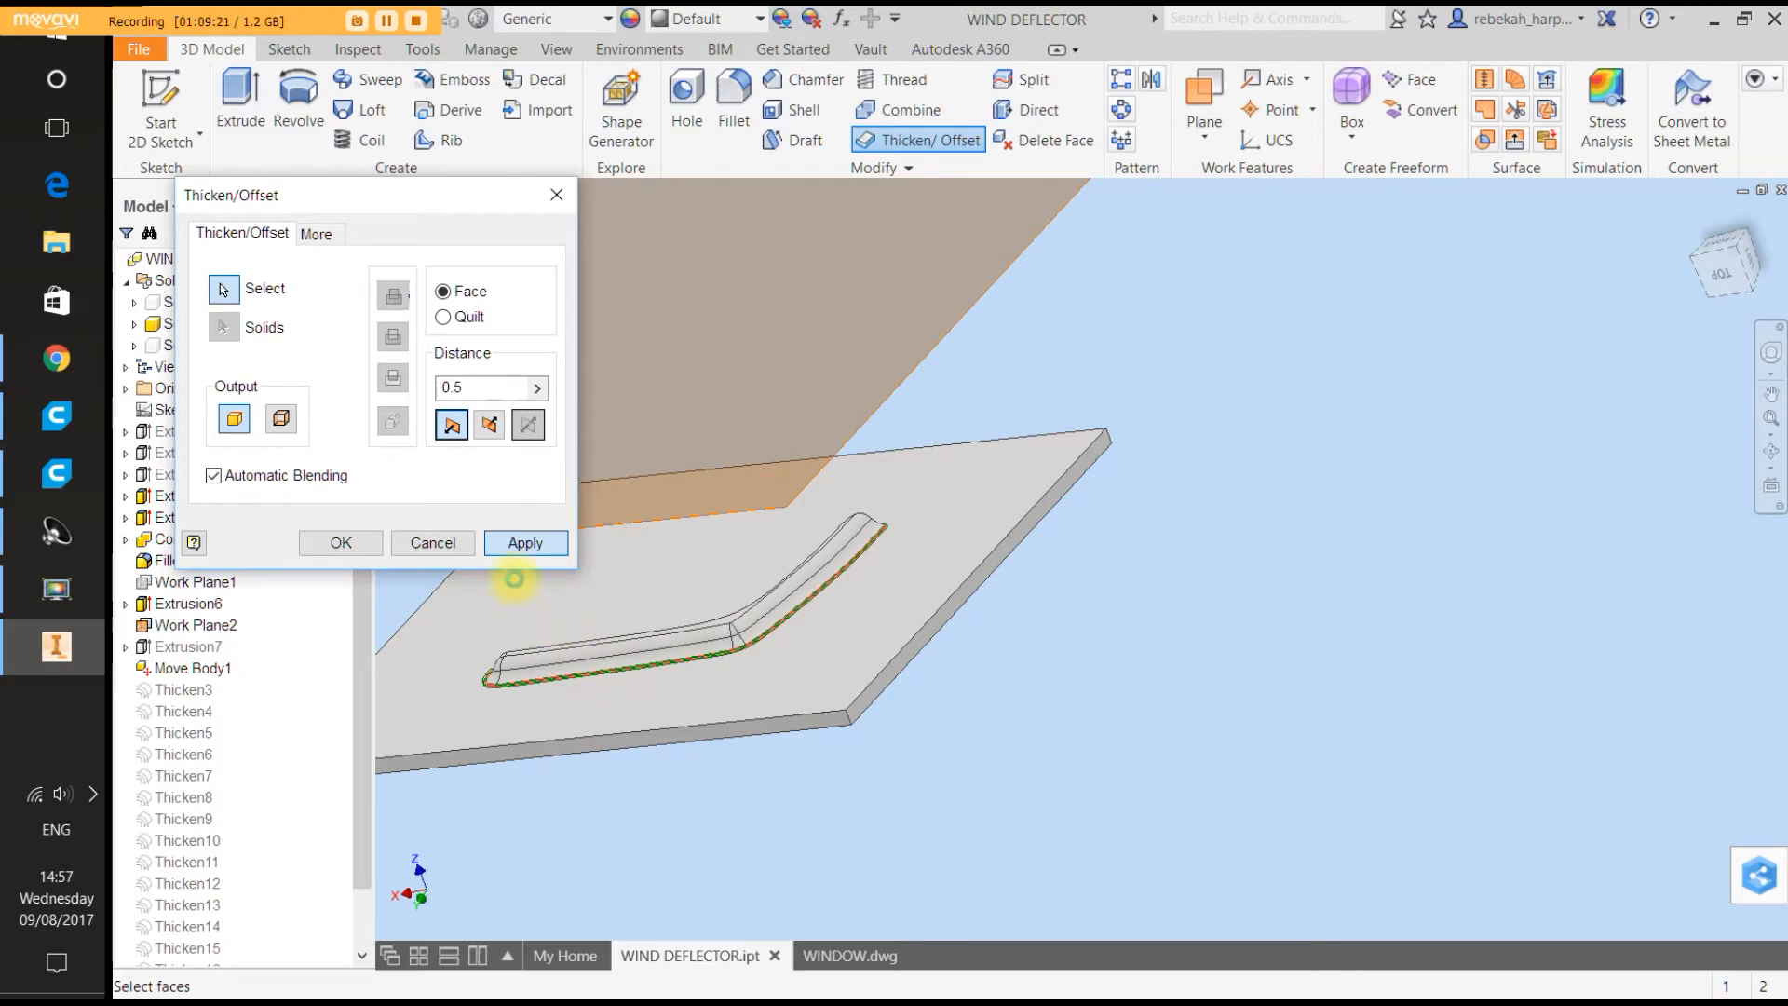
pyautogui.click(517, 552)
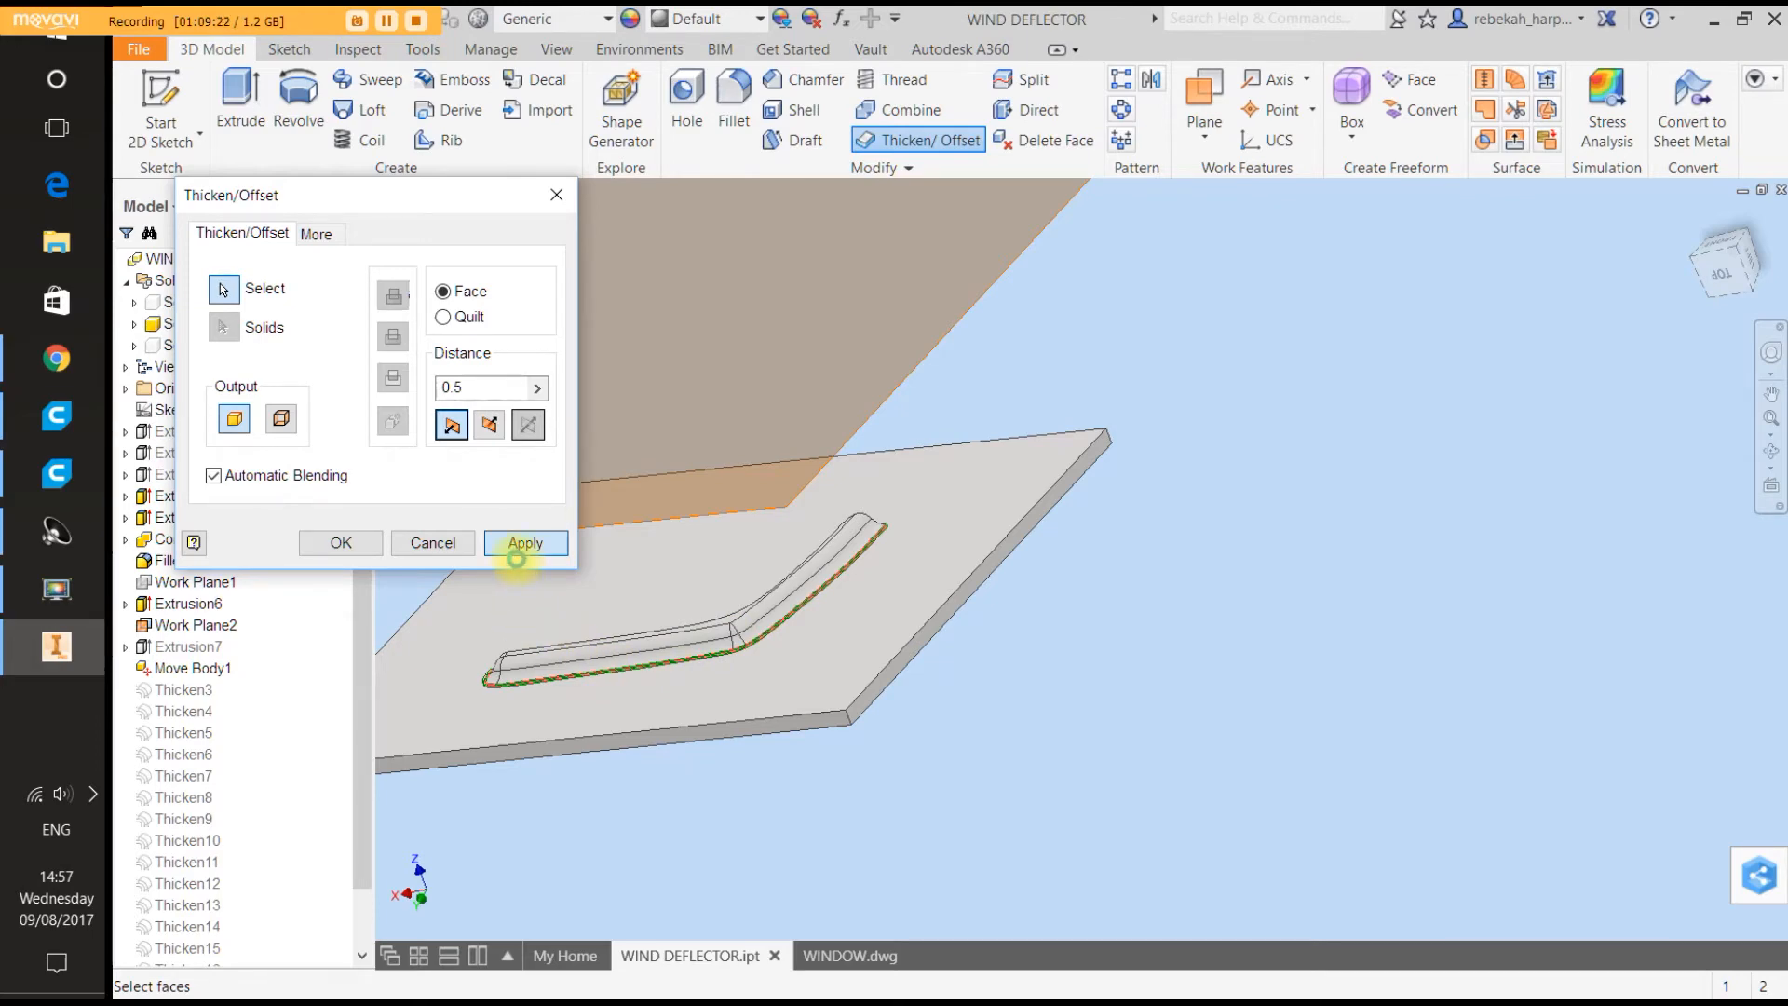
pyautogui.scroll(3, 517, 560)
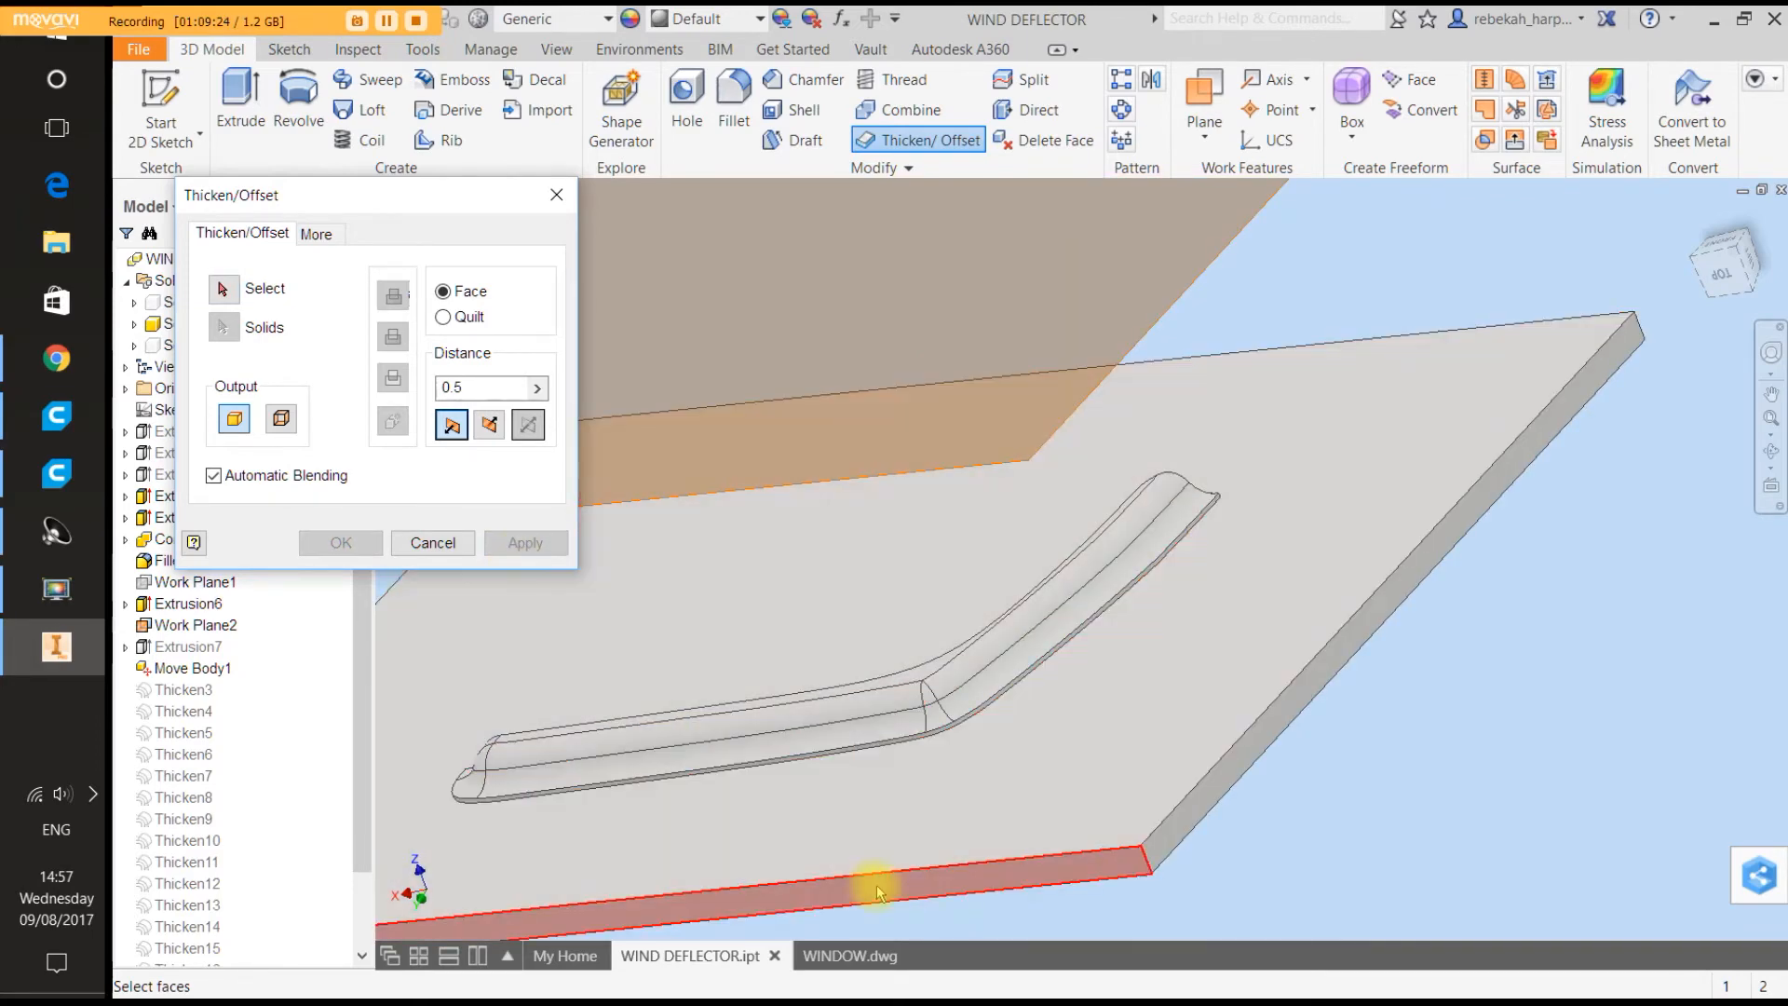
pyautogui.scroll(3, 951, 732)
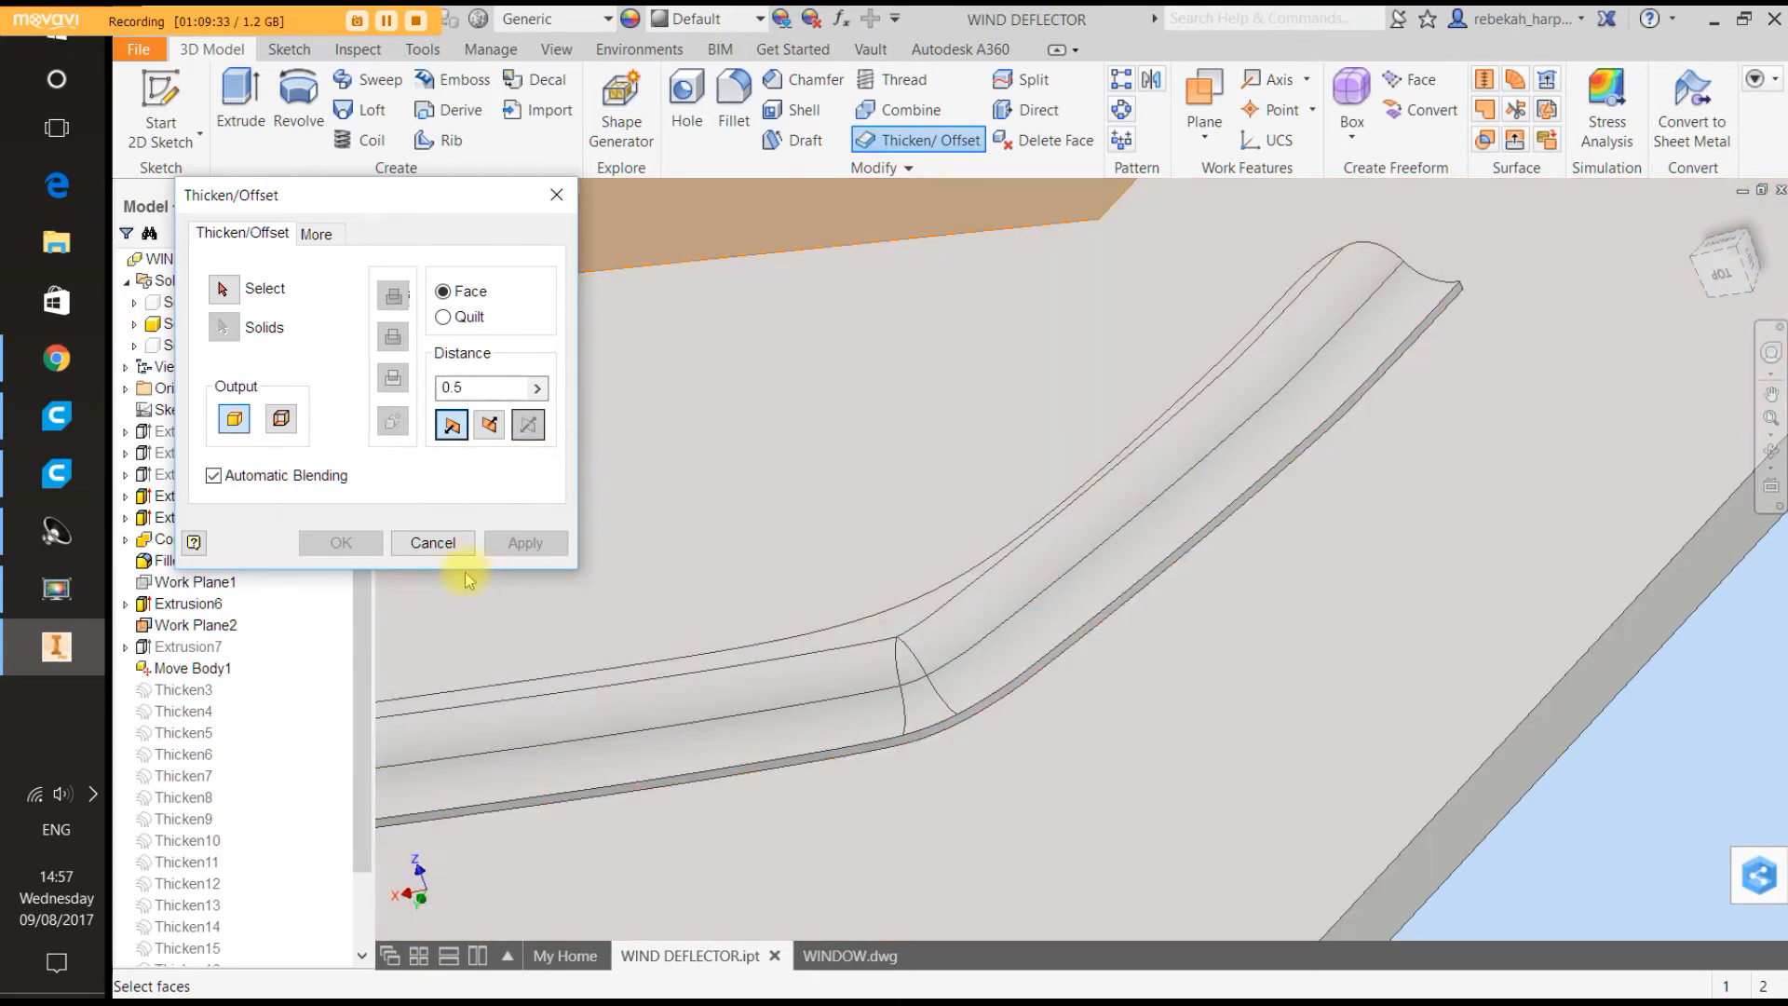
pyautogui.click(436, 542)
# Delete the Move Body1 feature from the part.
pyautogui.scroll(-3, 770, 538)
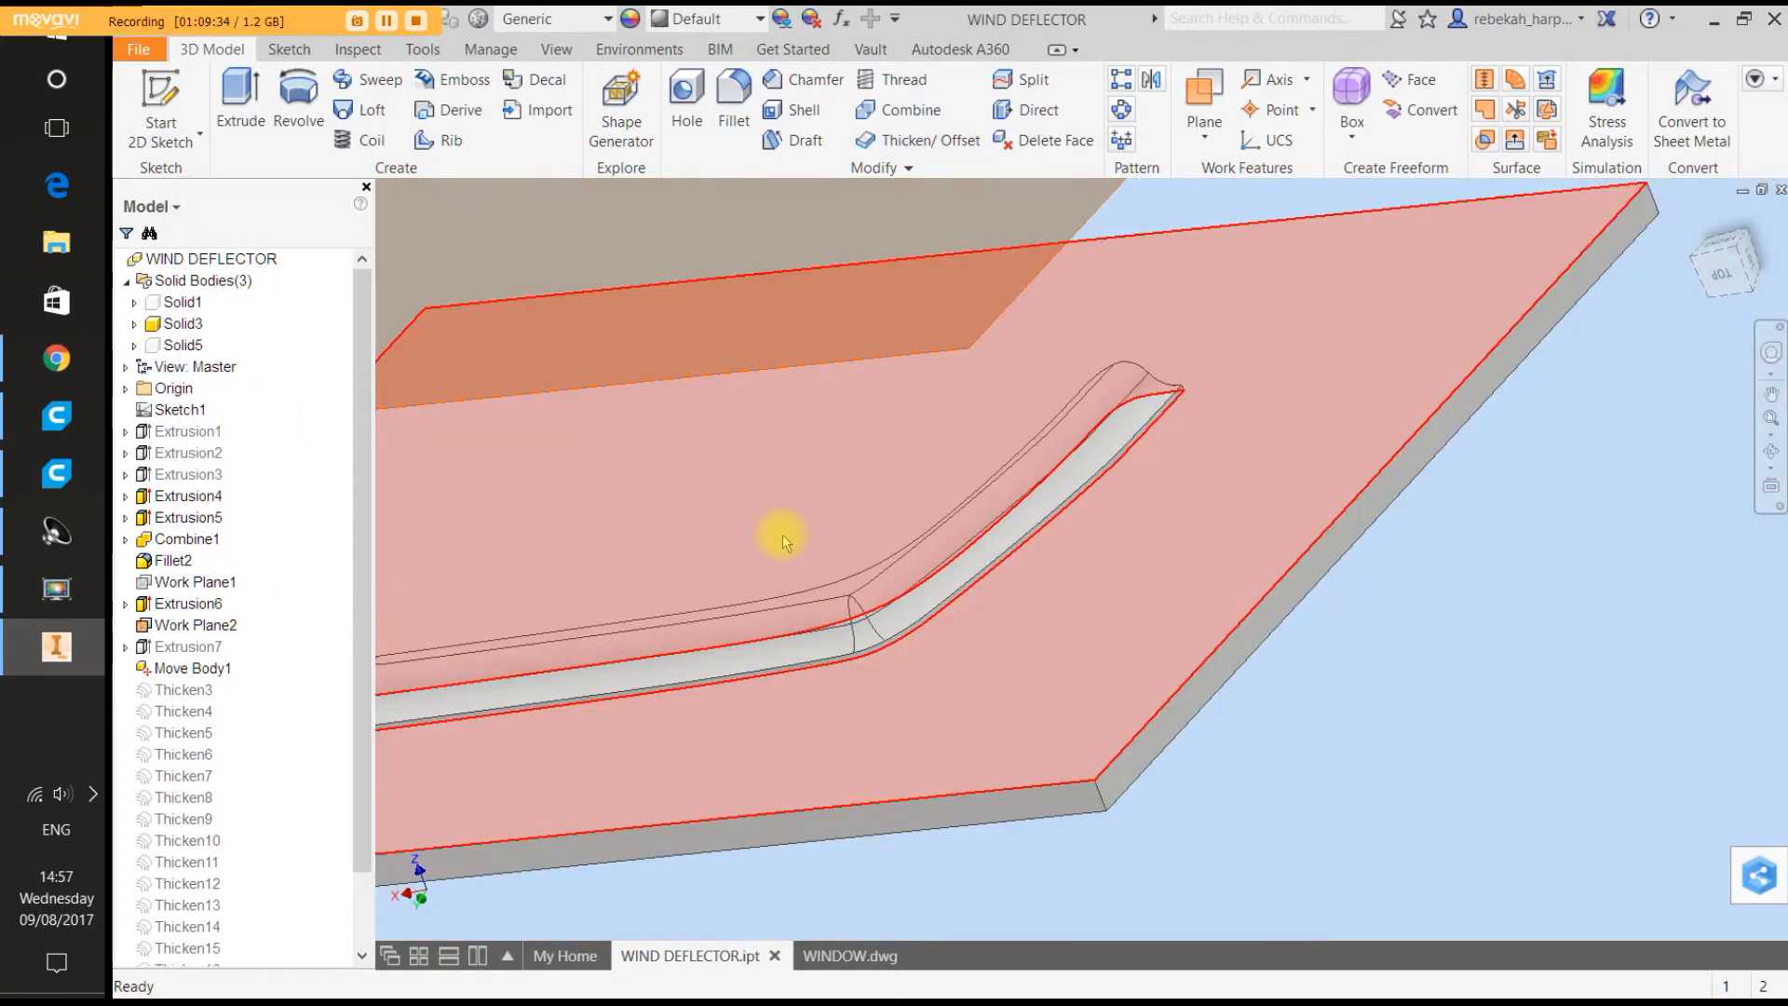
pyautogui.scroll(-2, 779, 533)
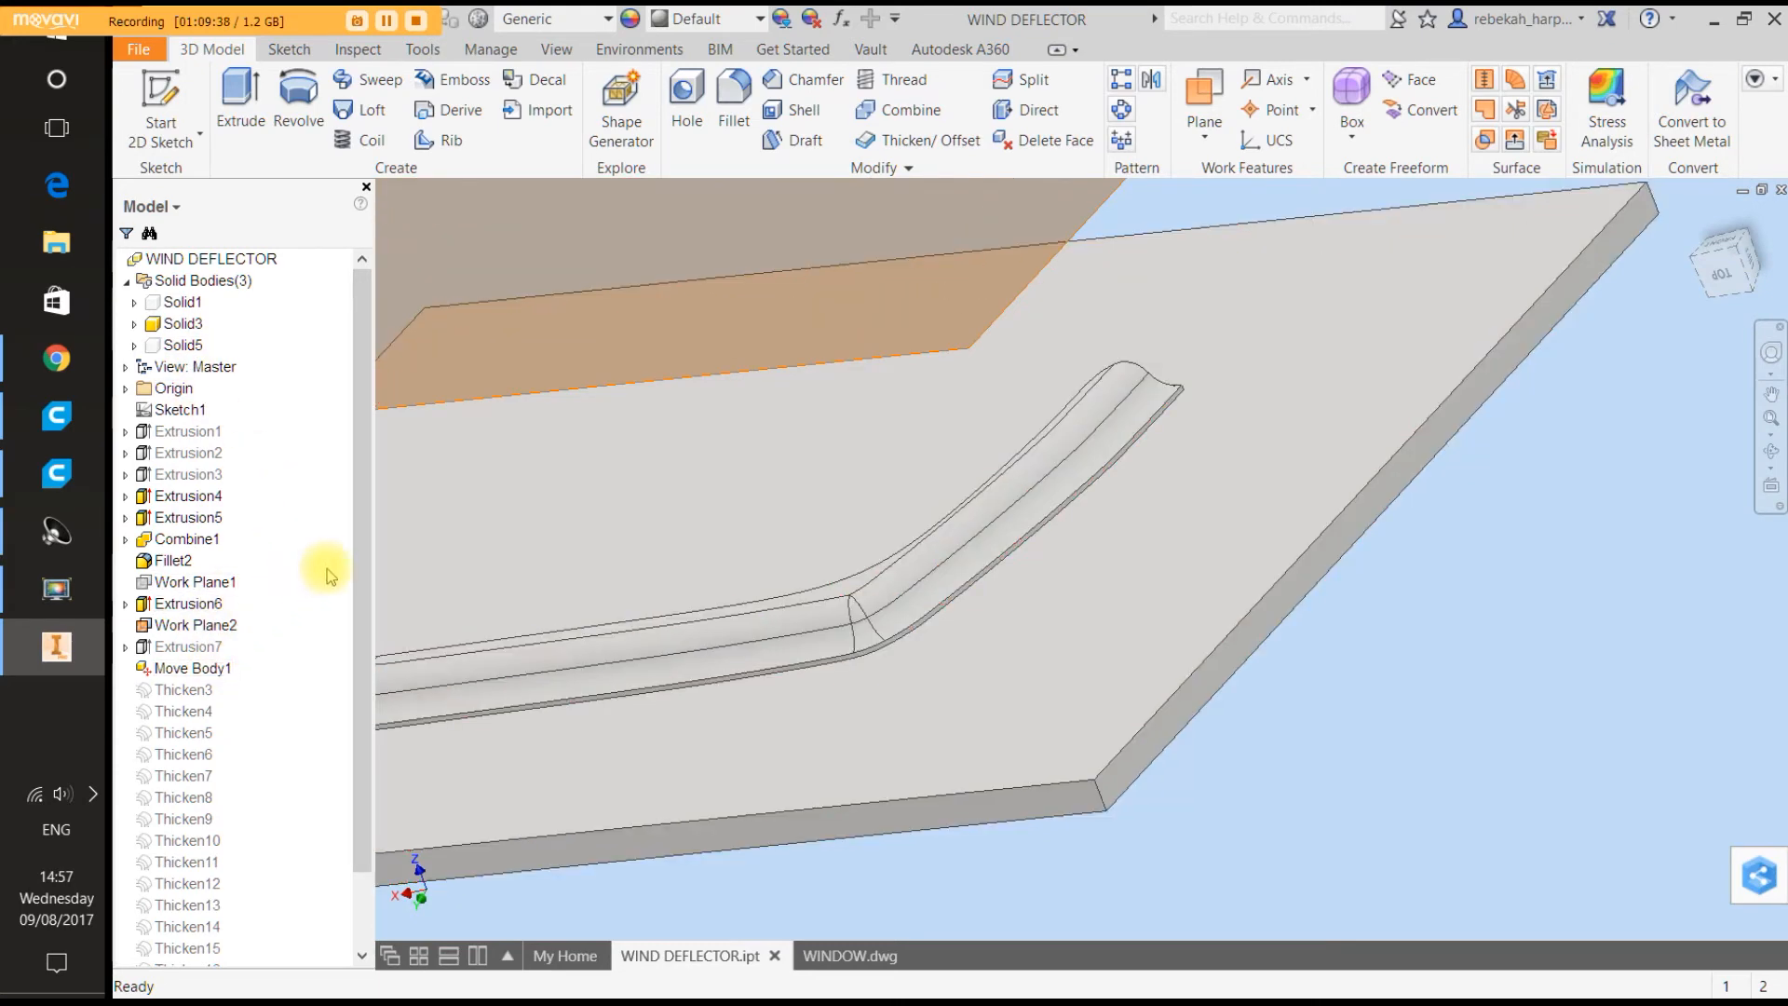
pyautogui.moveTo(368, 577); pyautogui.dragTo(361, 652)
pyautogui.rightClick(186, 581)
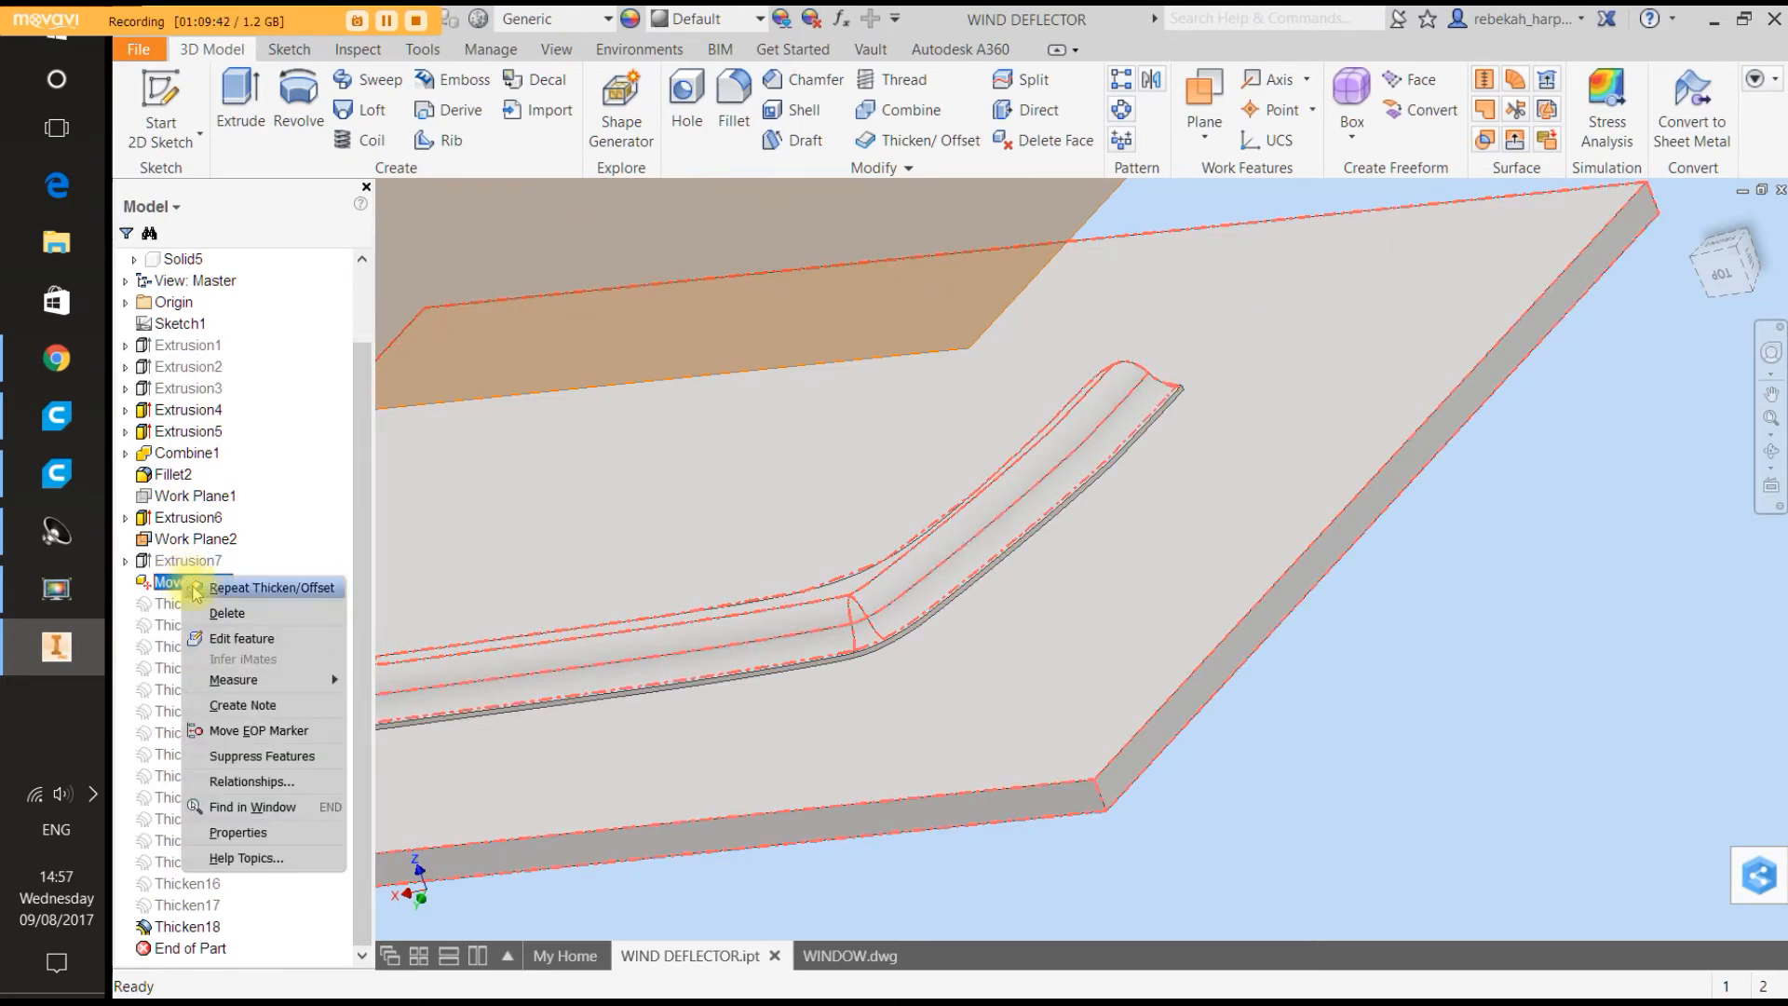
pyautogui.click(231, 613)
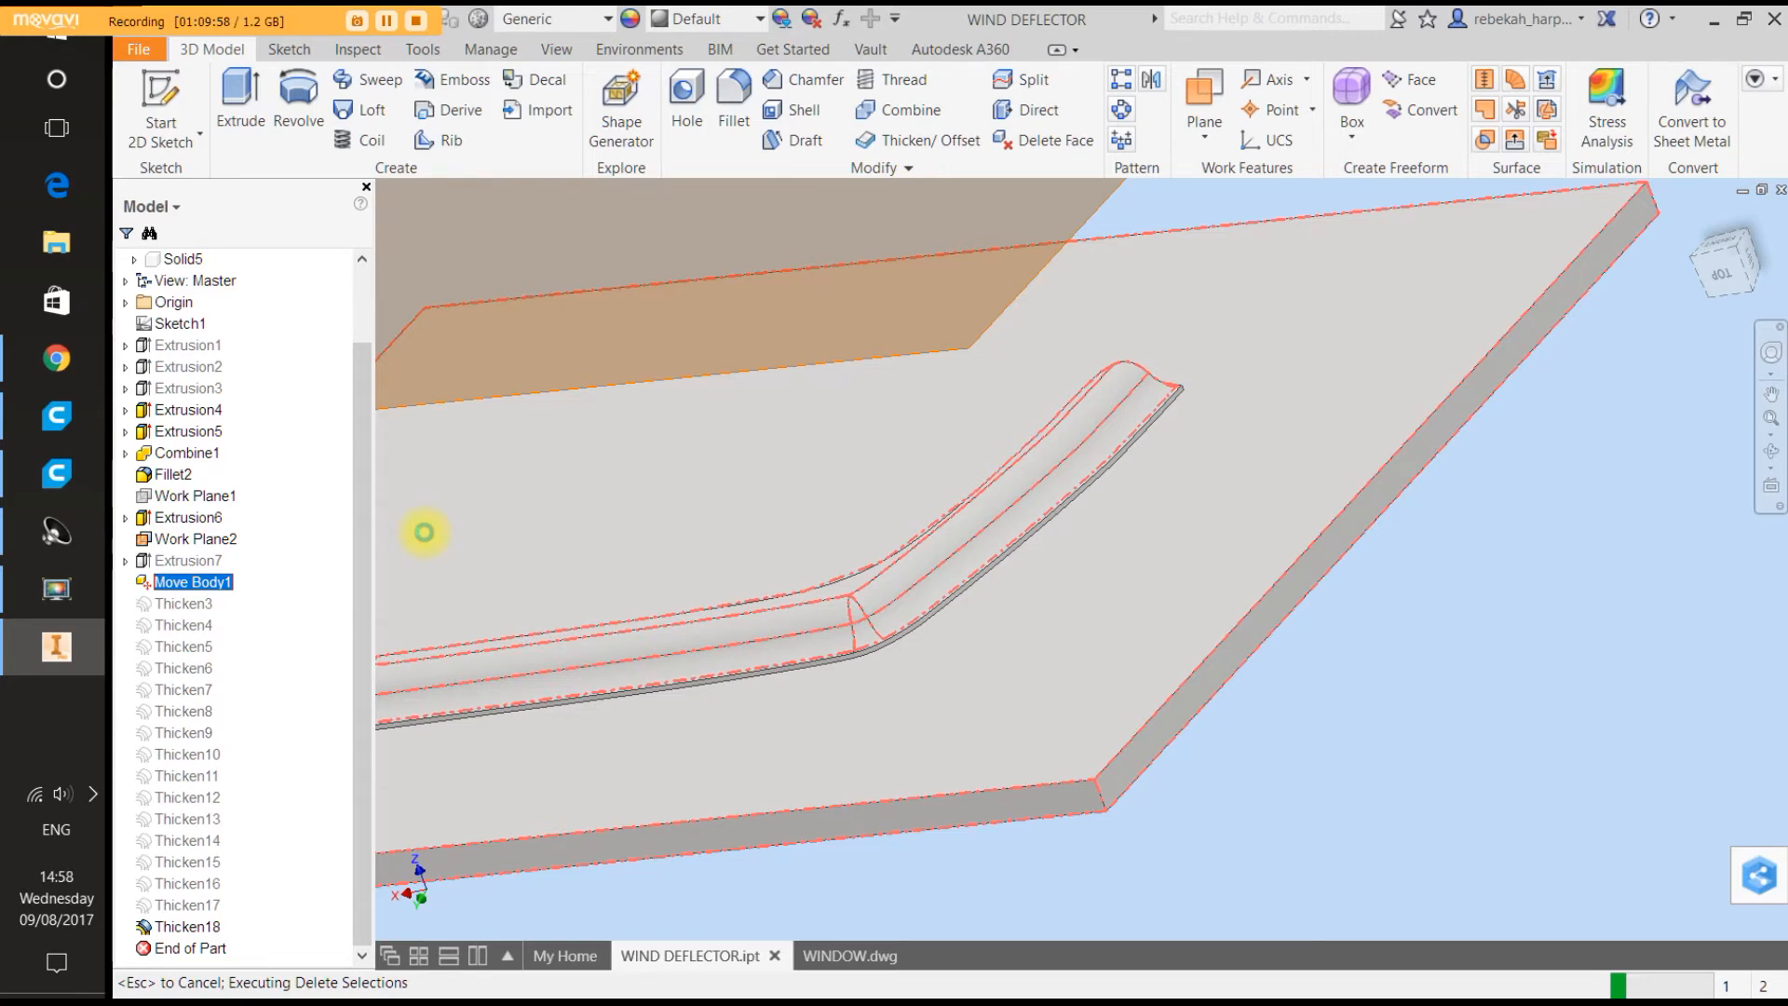
# Switch to Cura to check the progress of the Ultimaker 3's active print, and return to Inventor.
pyautogui.click(72, 475)
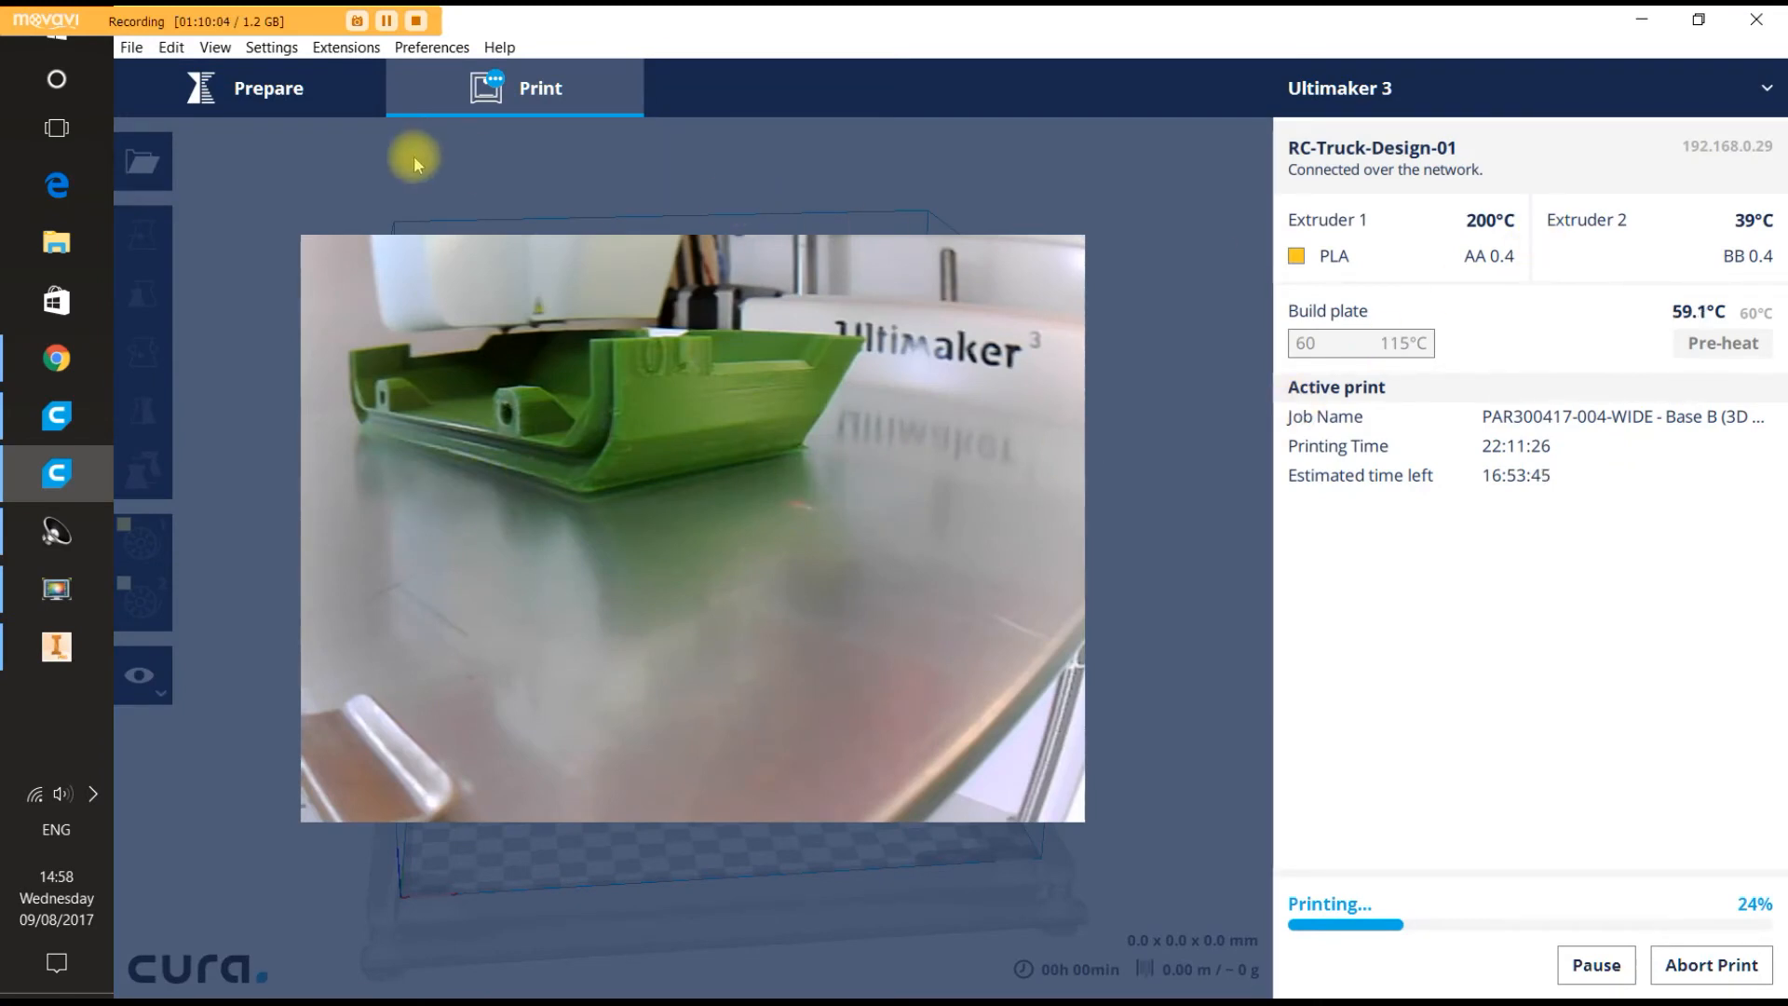
pyautogui.click(296, 93)
pyautogui.click(508, 94)
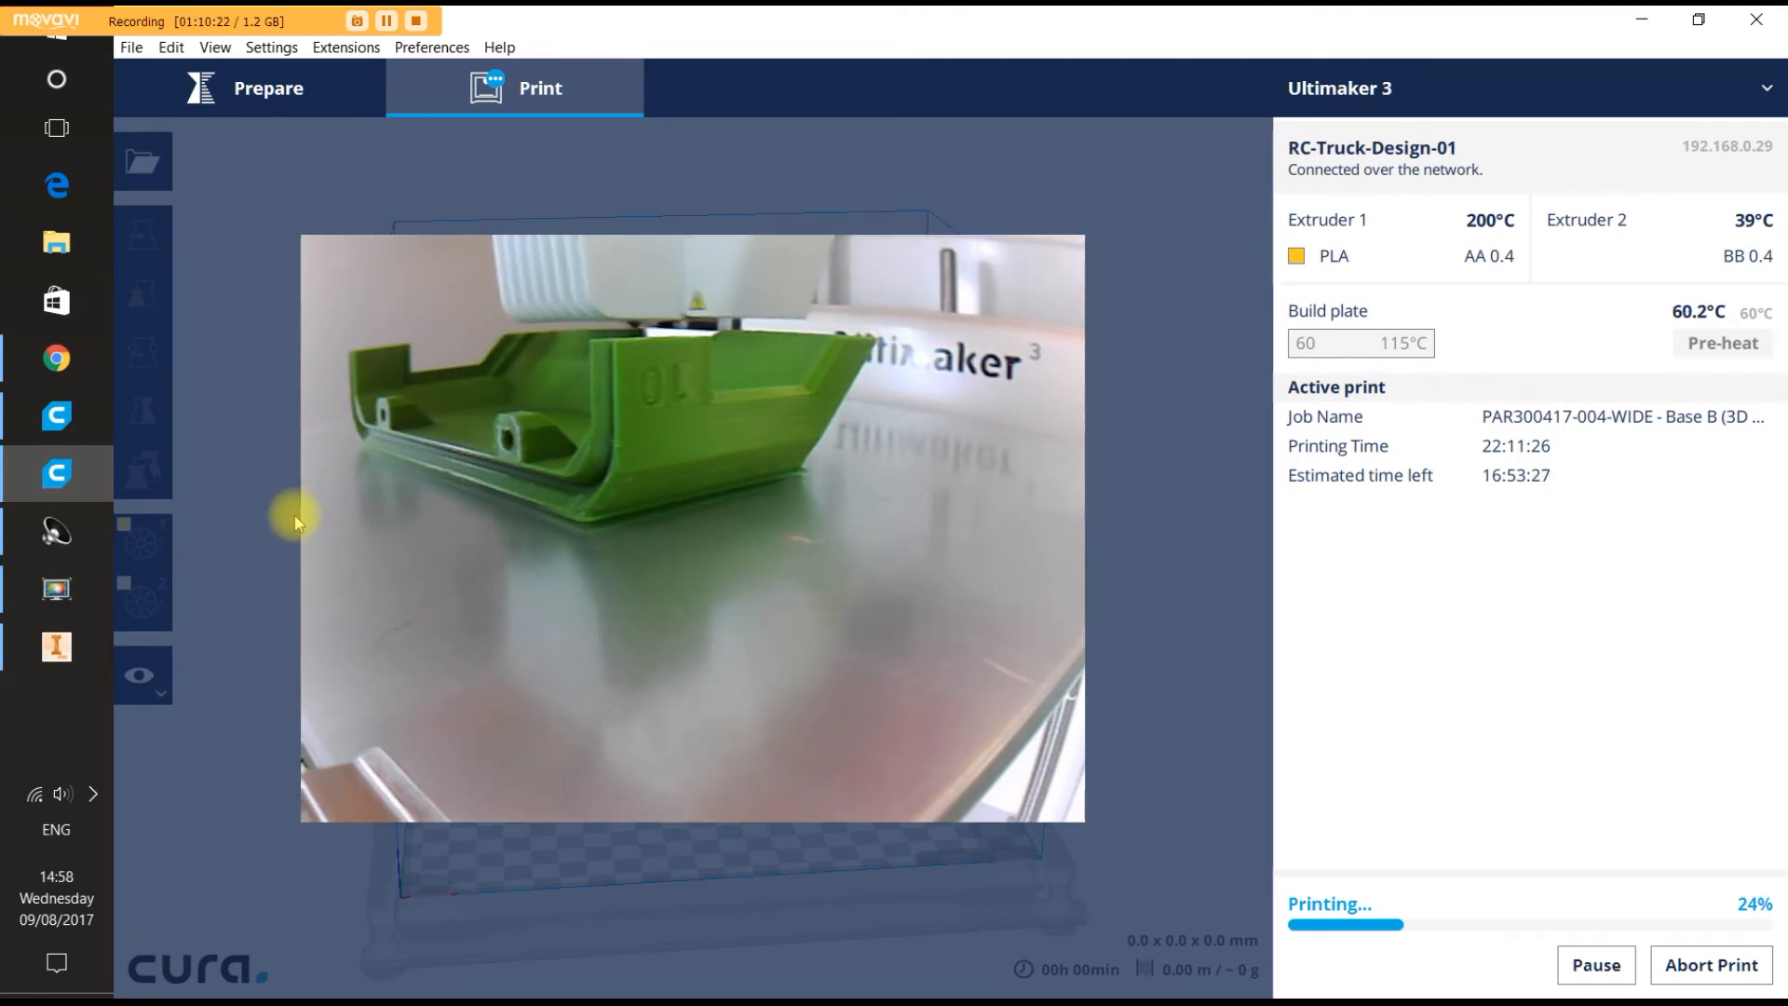
pyautogui.click(59, 649)
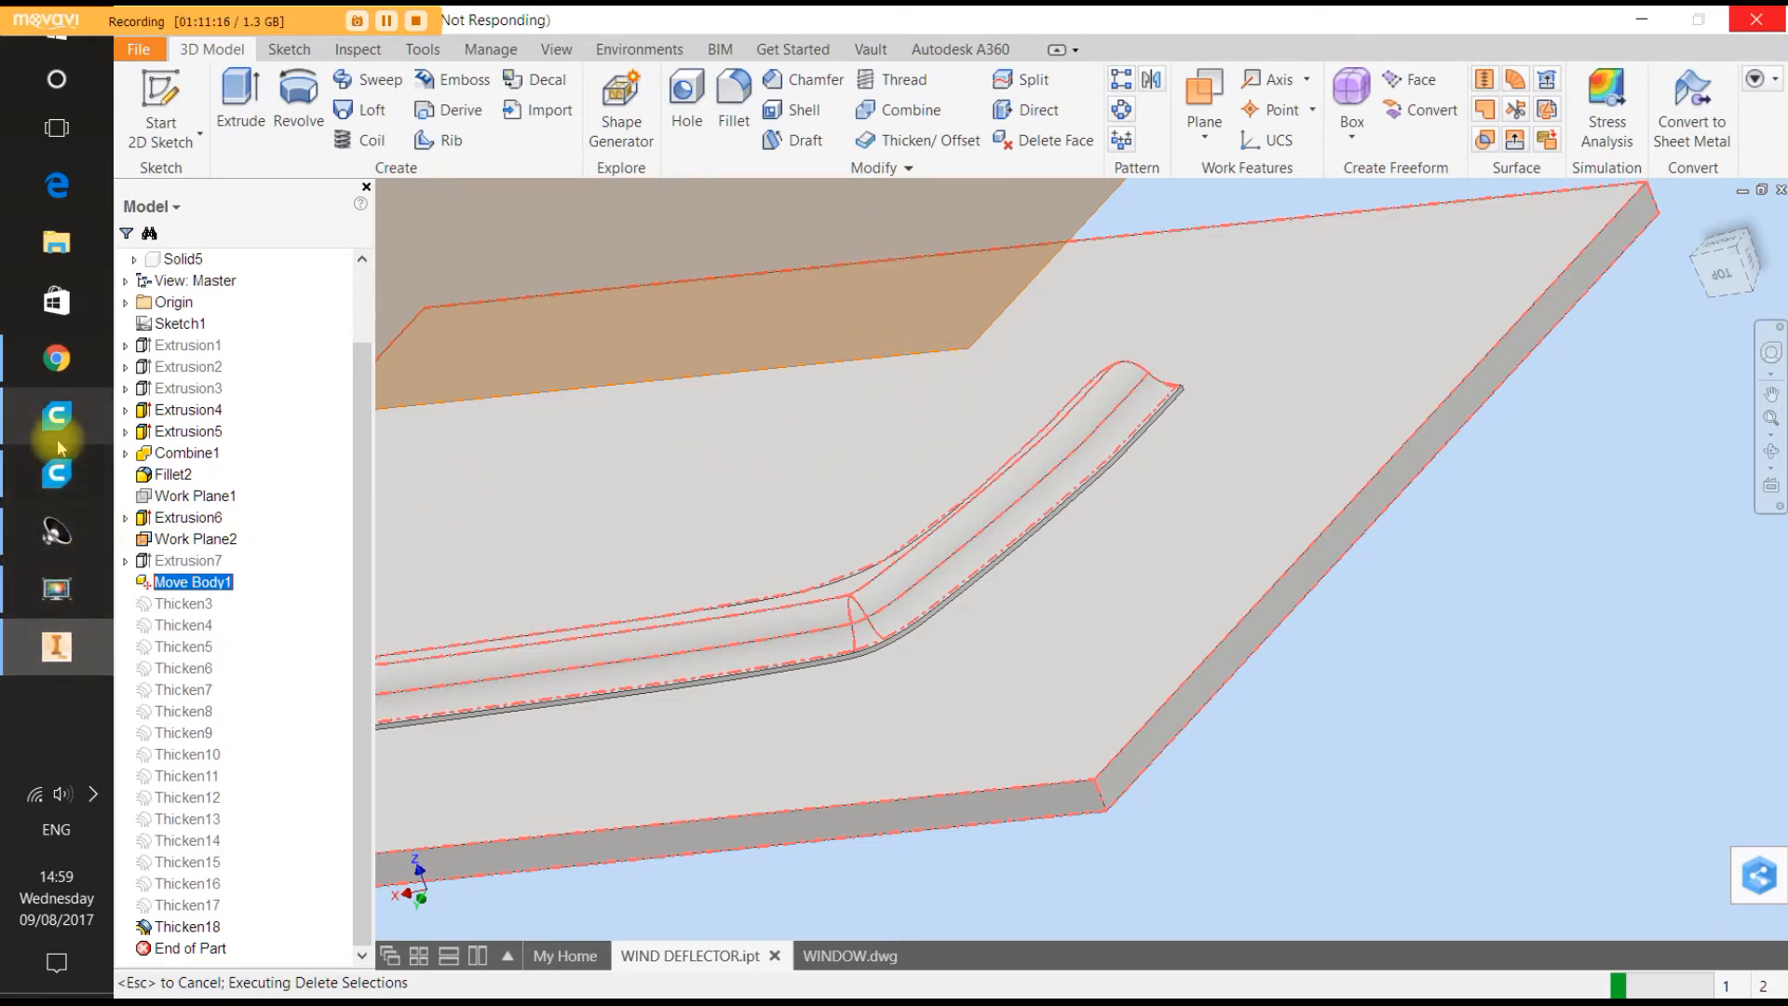
pyautogui.click(64, 483)
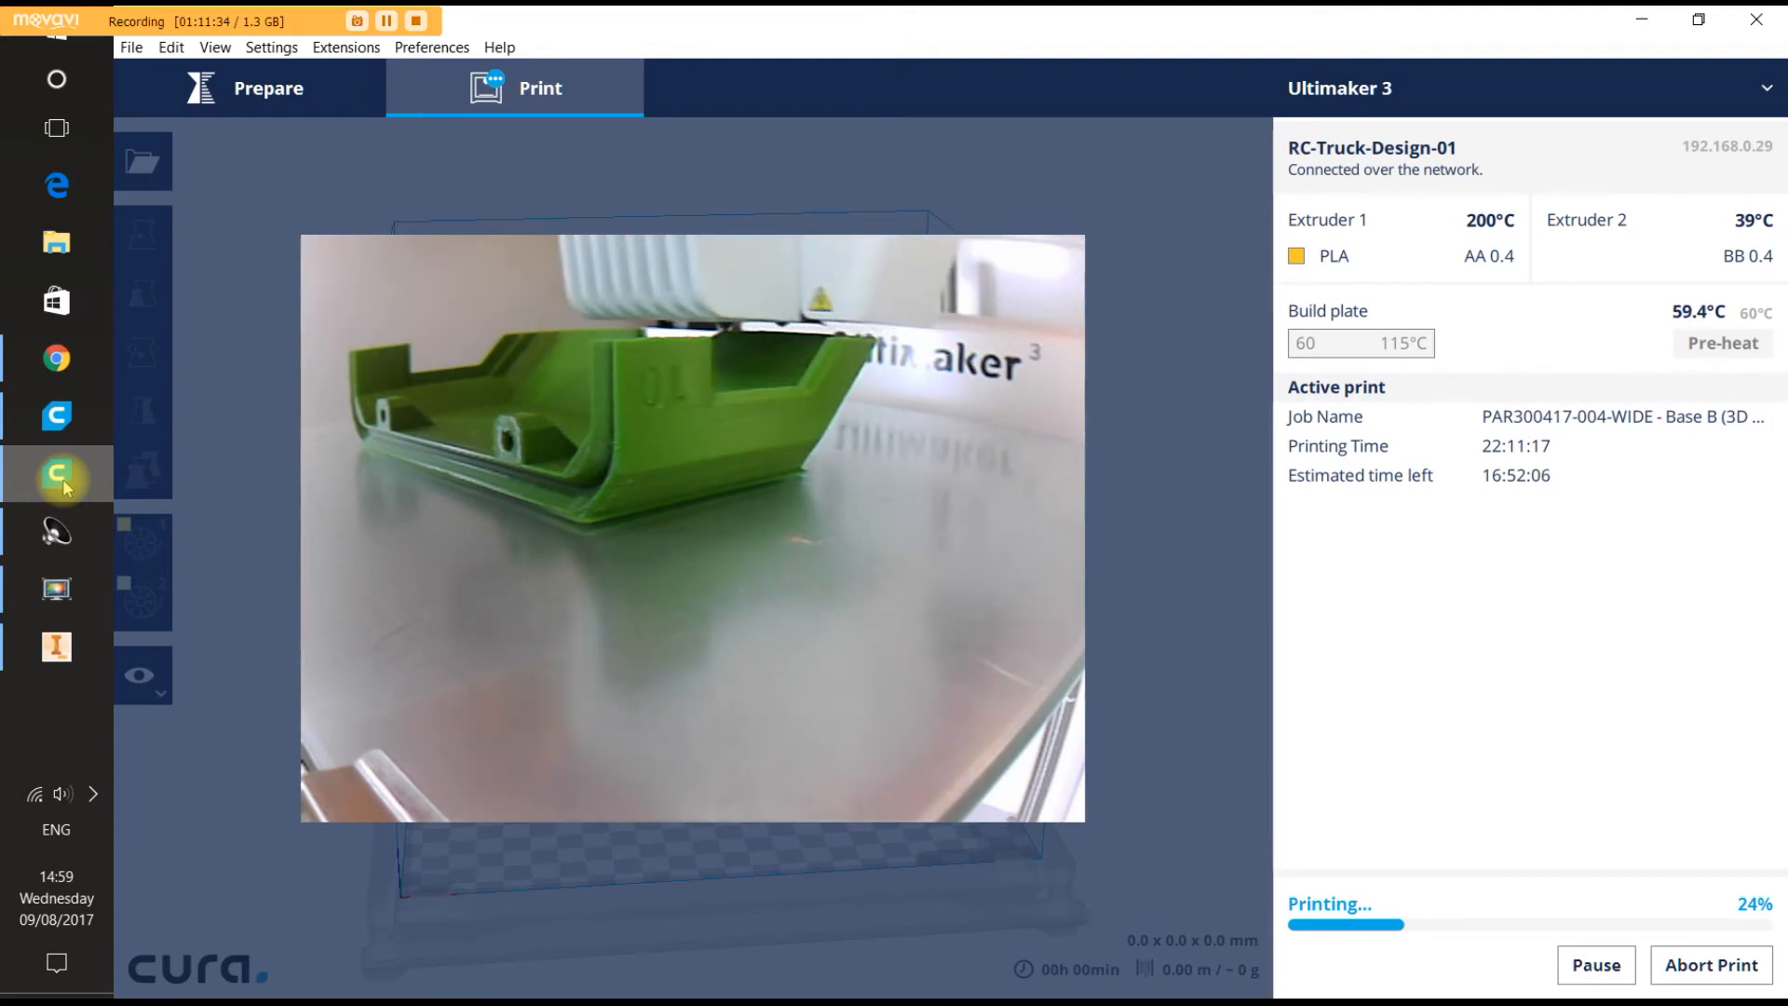
pyautogui.click(58, 648)
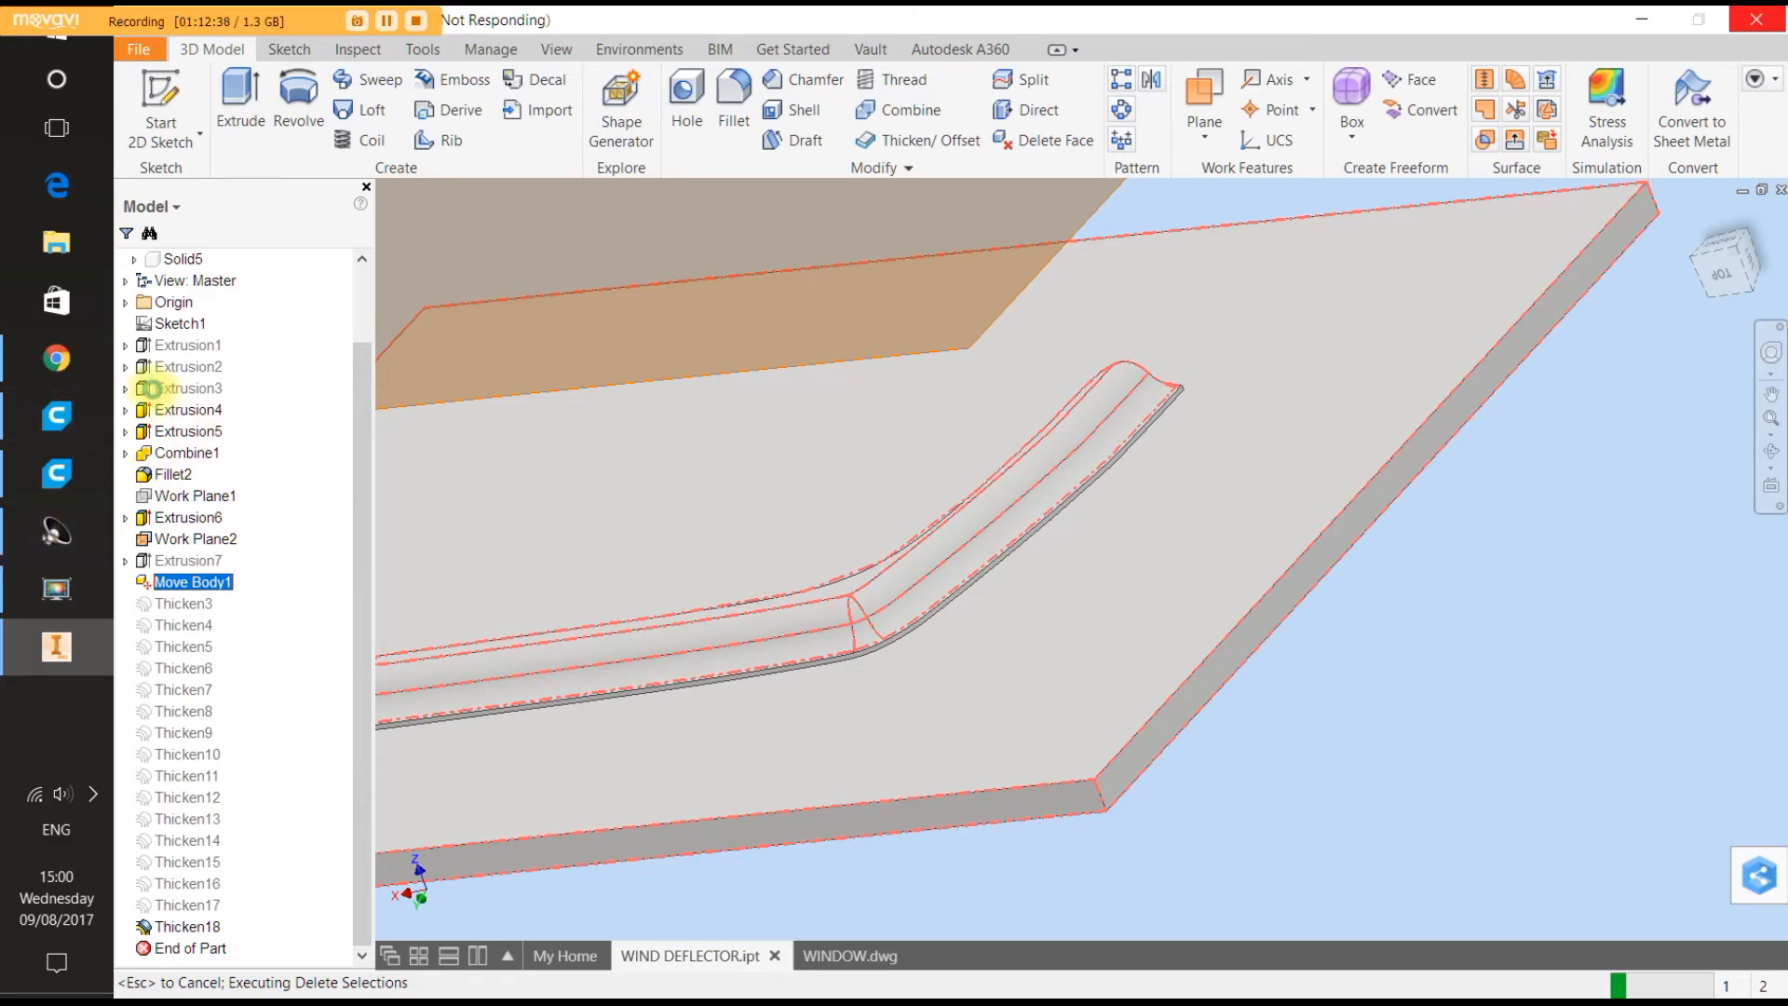
pyautogui.moveTo(57, 357)
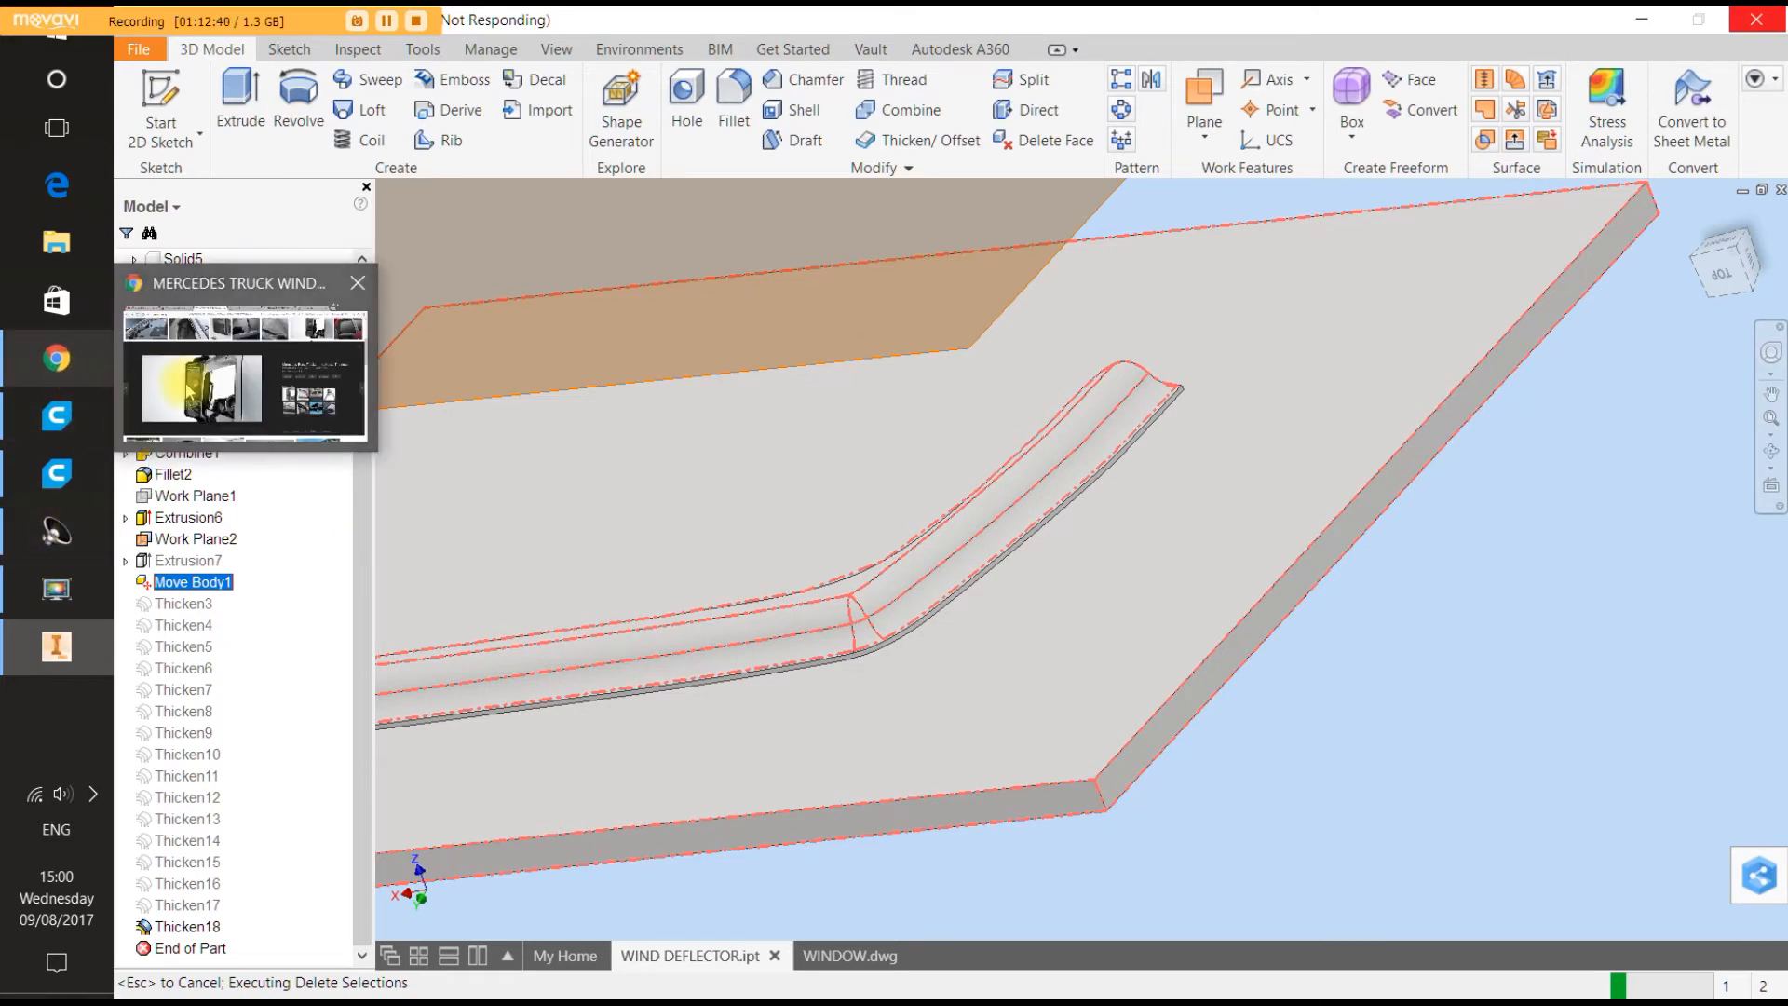
pyautogui.click(187, 381)
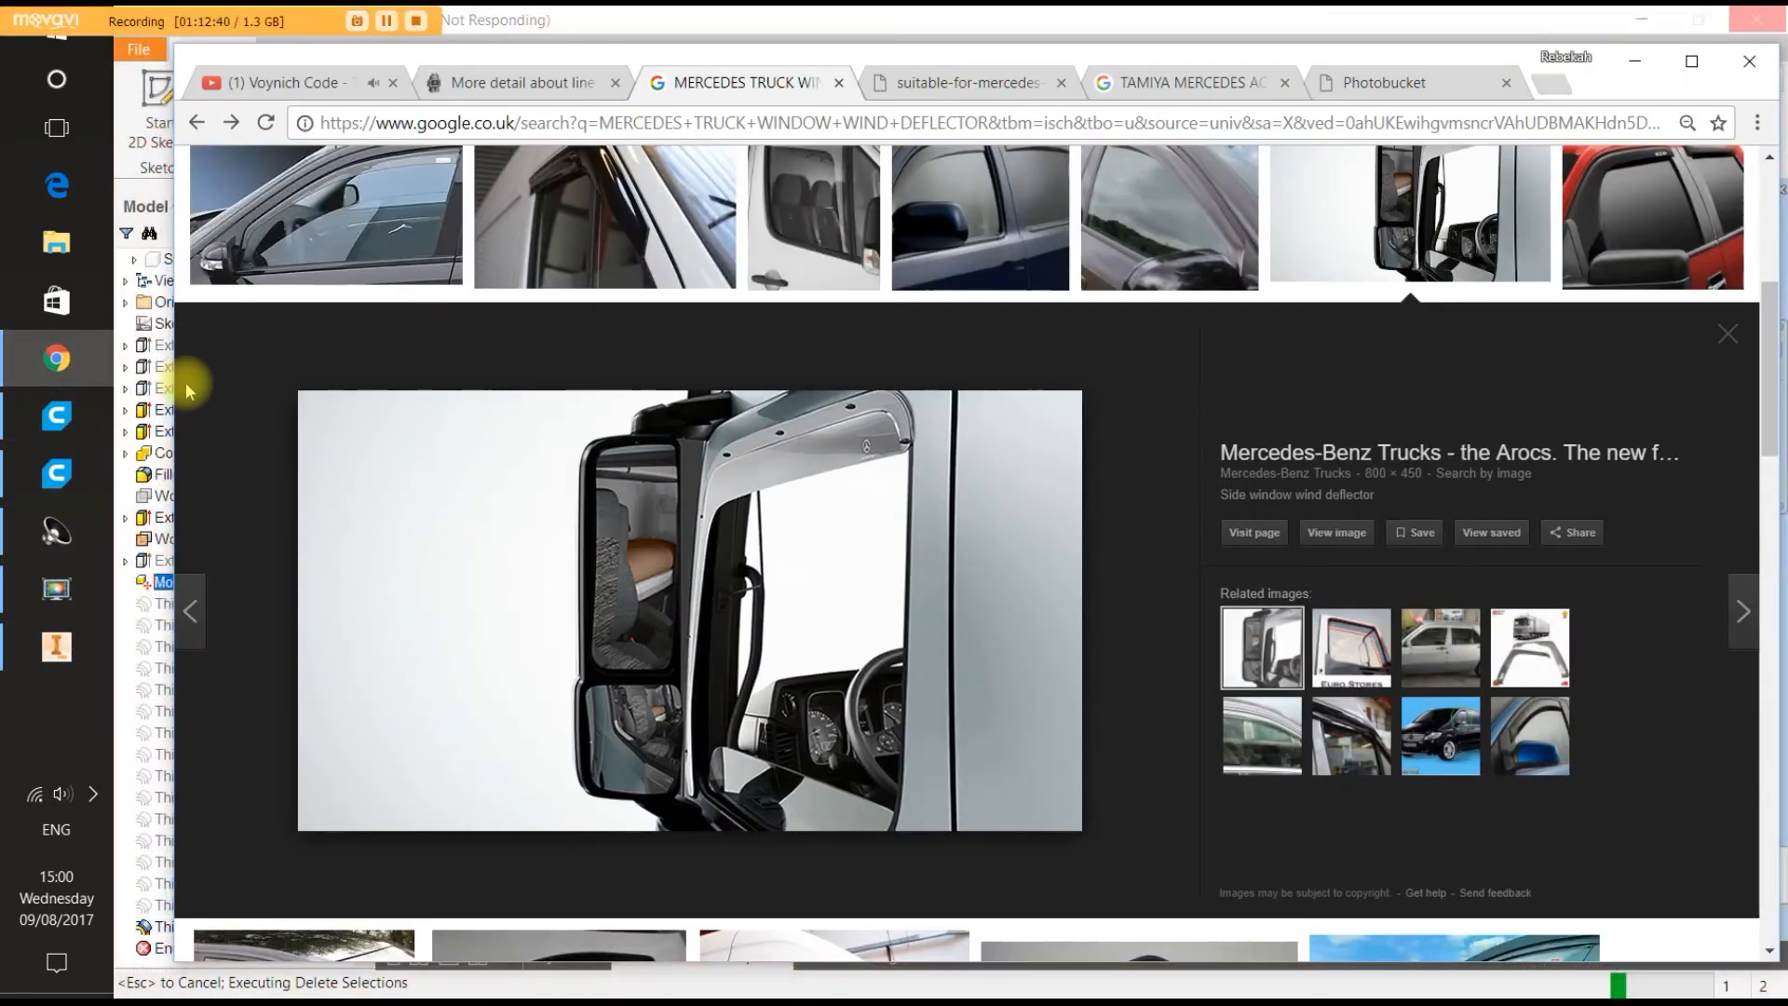
pyautogui.click(312, 82)
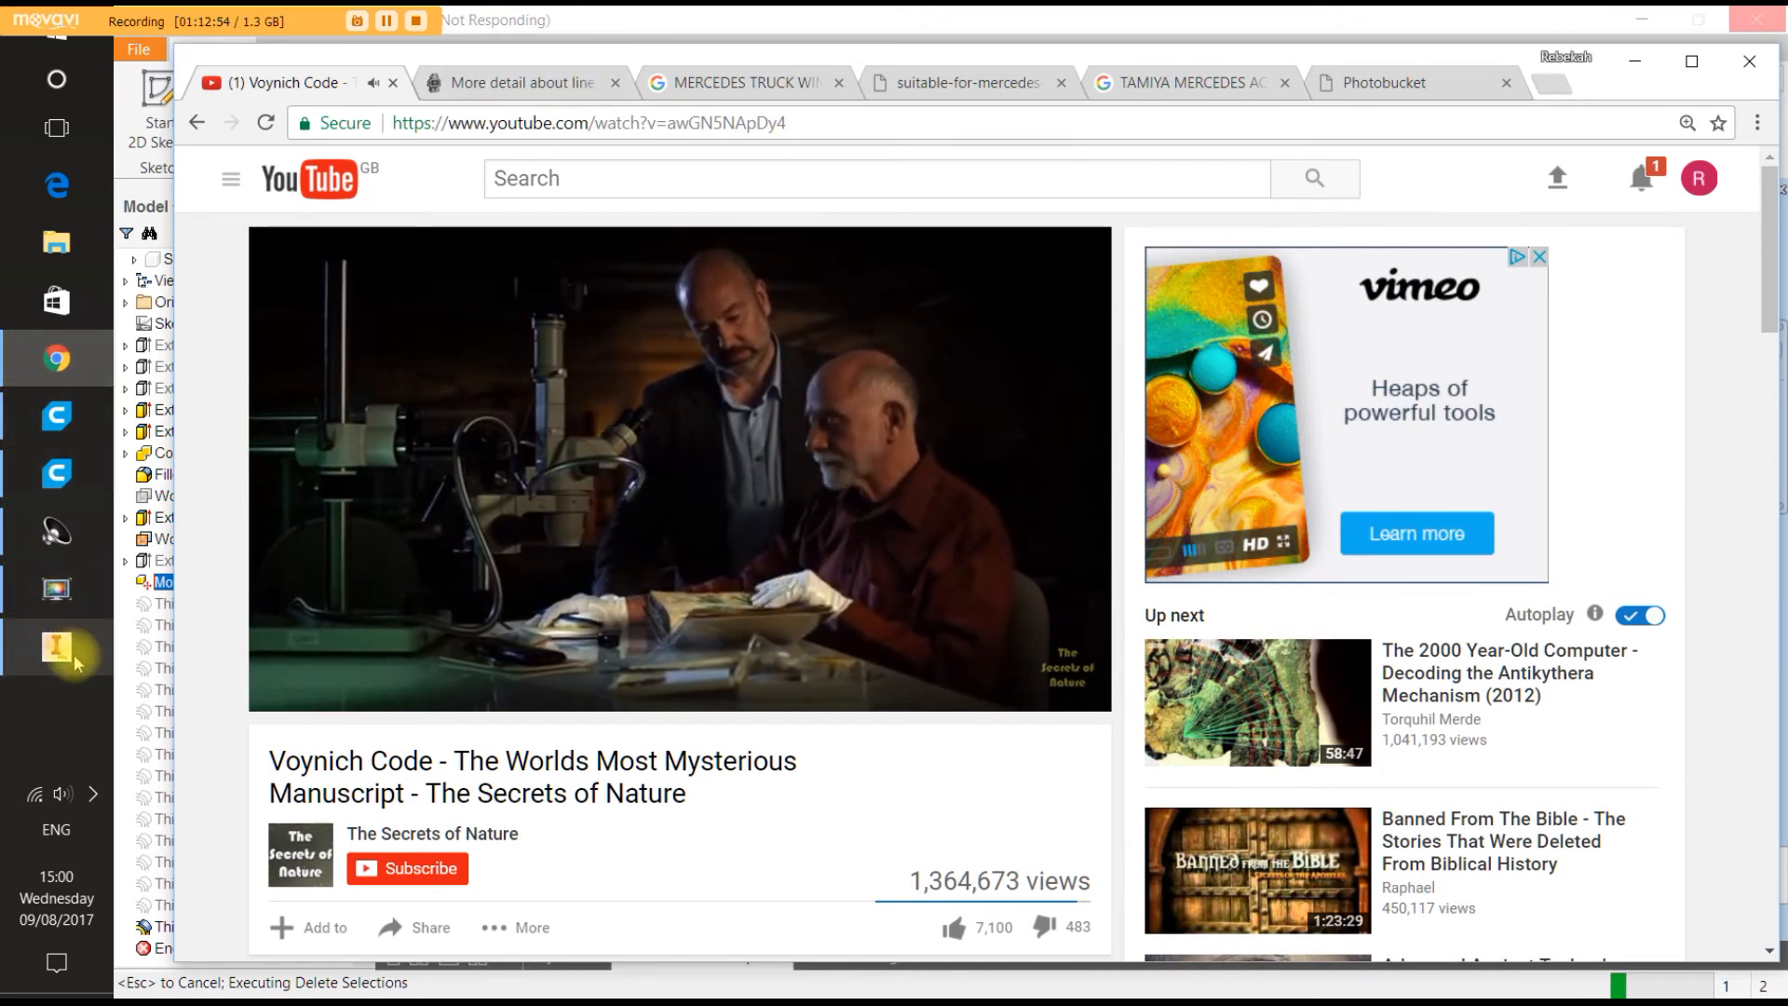
pyautogui.moveTo(75, 661)
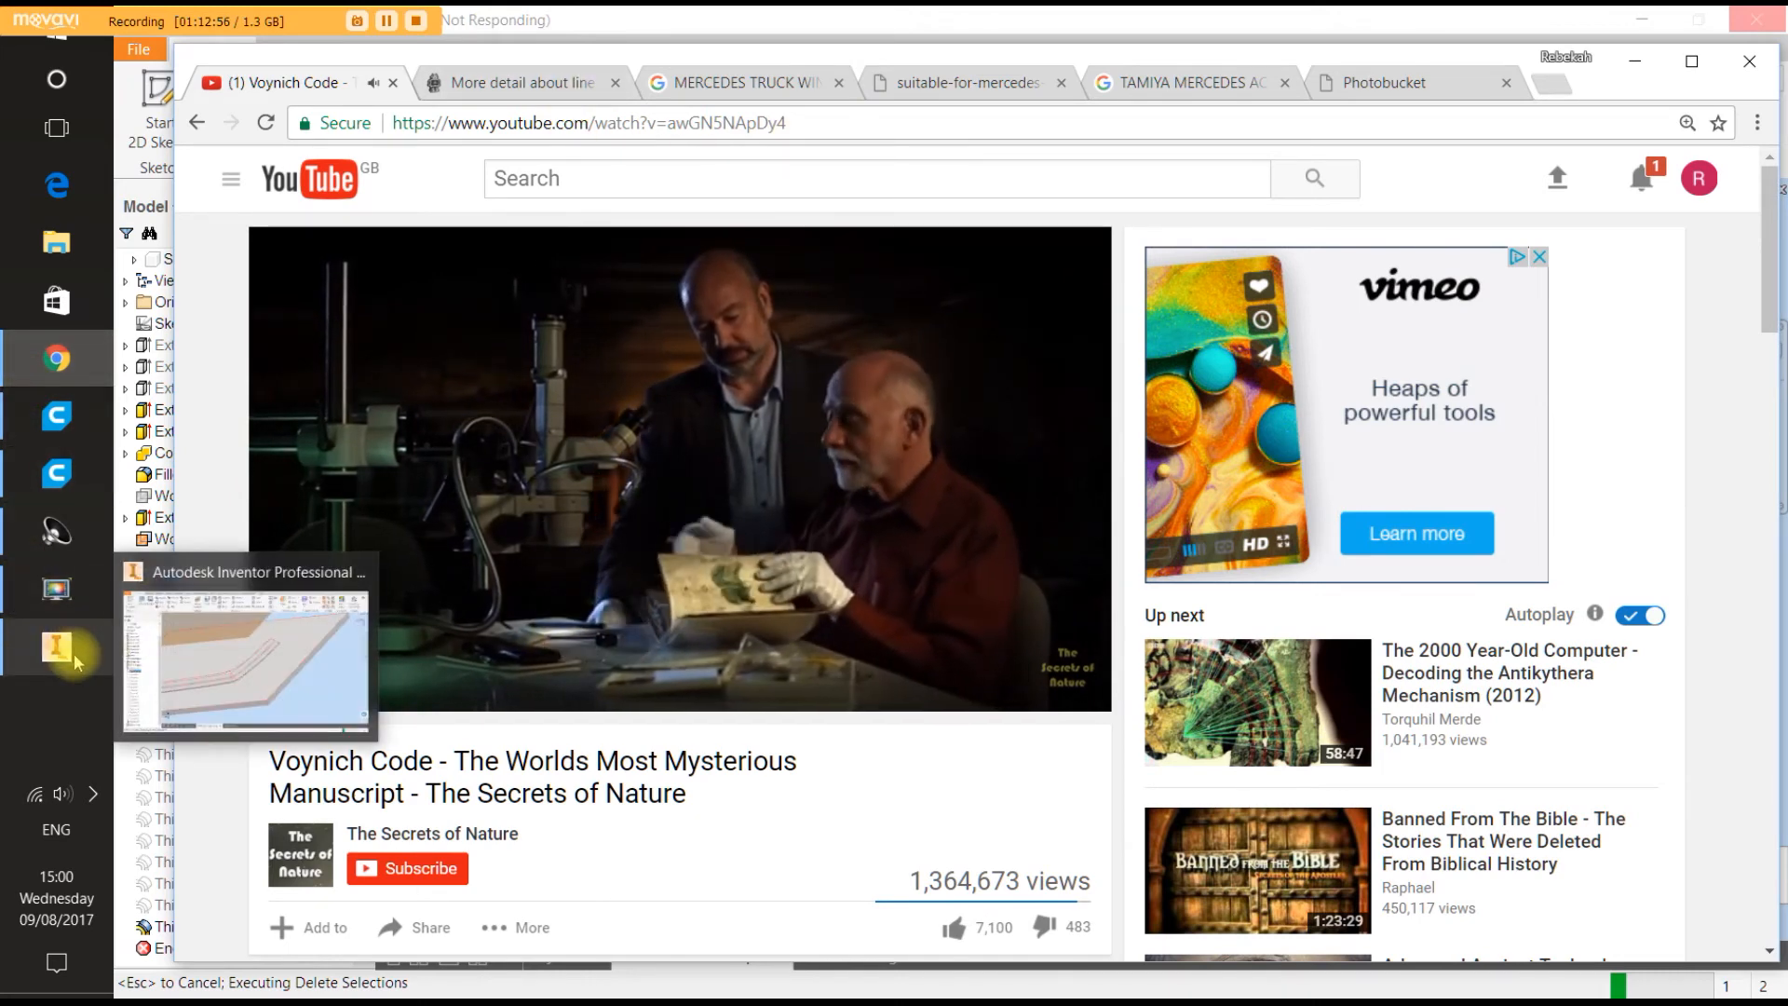
# Switch back to Inventor and make the Solid5 body visible together with Solid3.
pyautogui.click(74, 661)
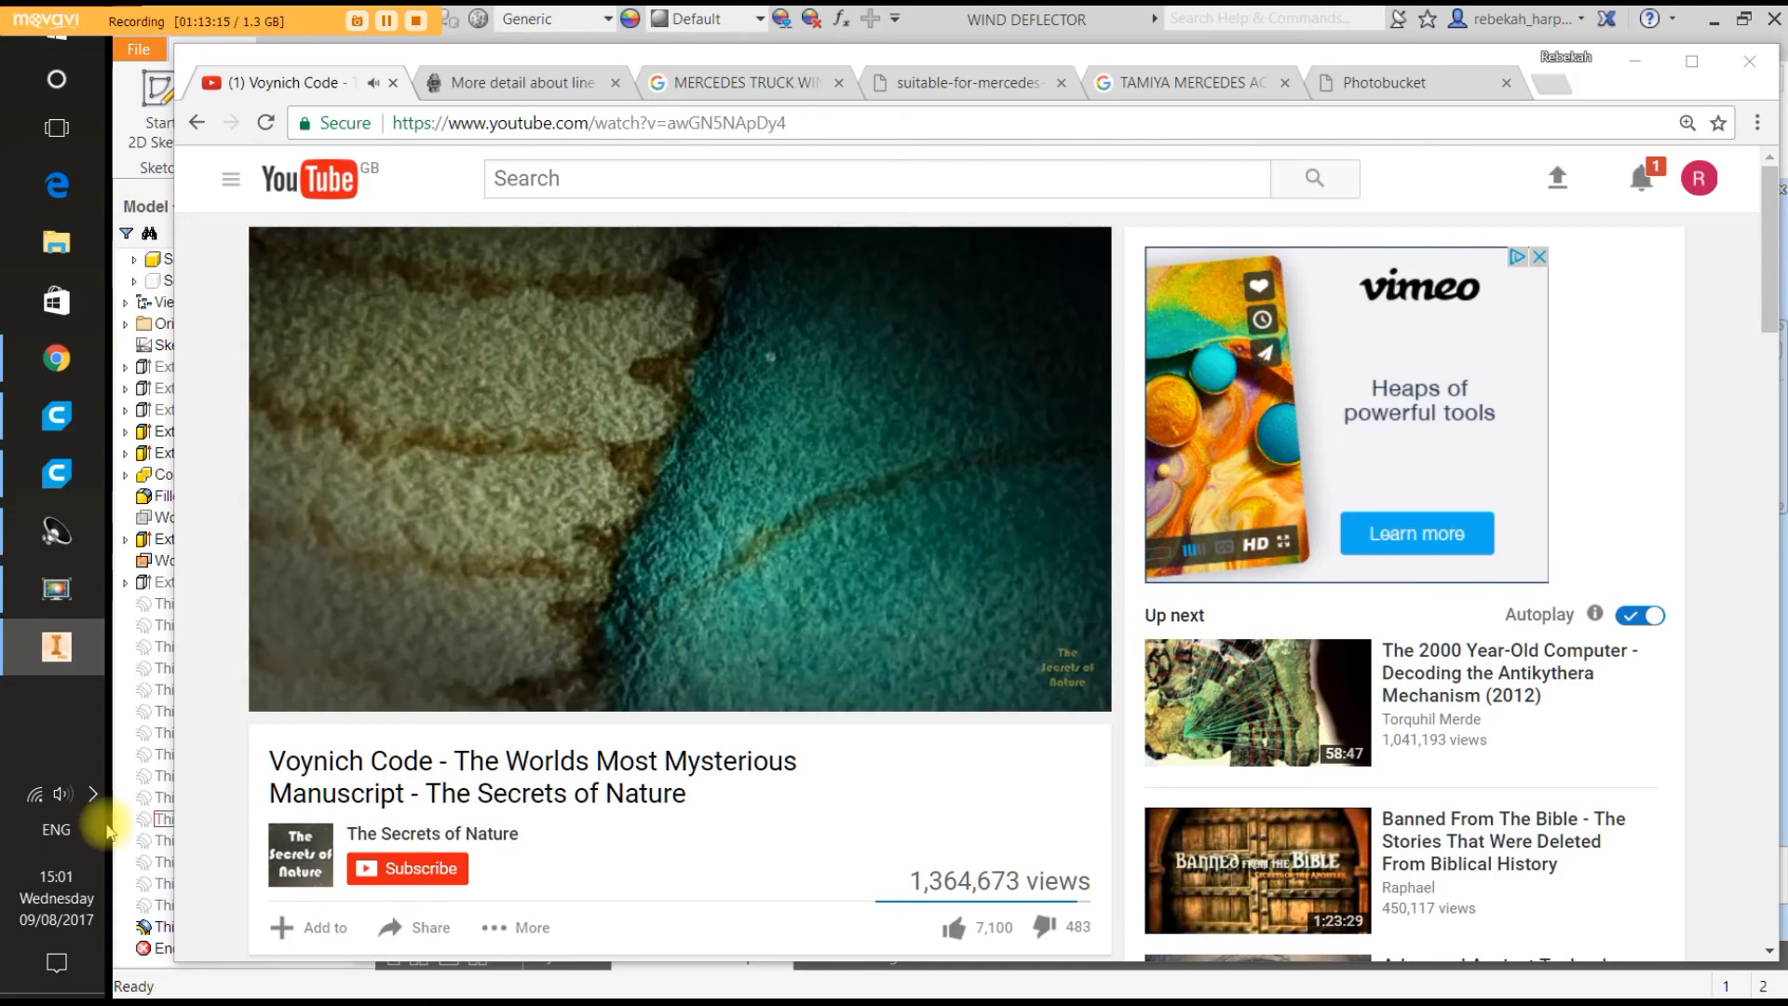
pyautogui.click(54, 645)
pyautogui.click(83, 661)
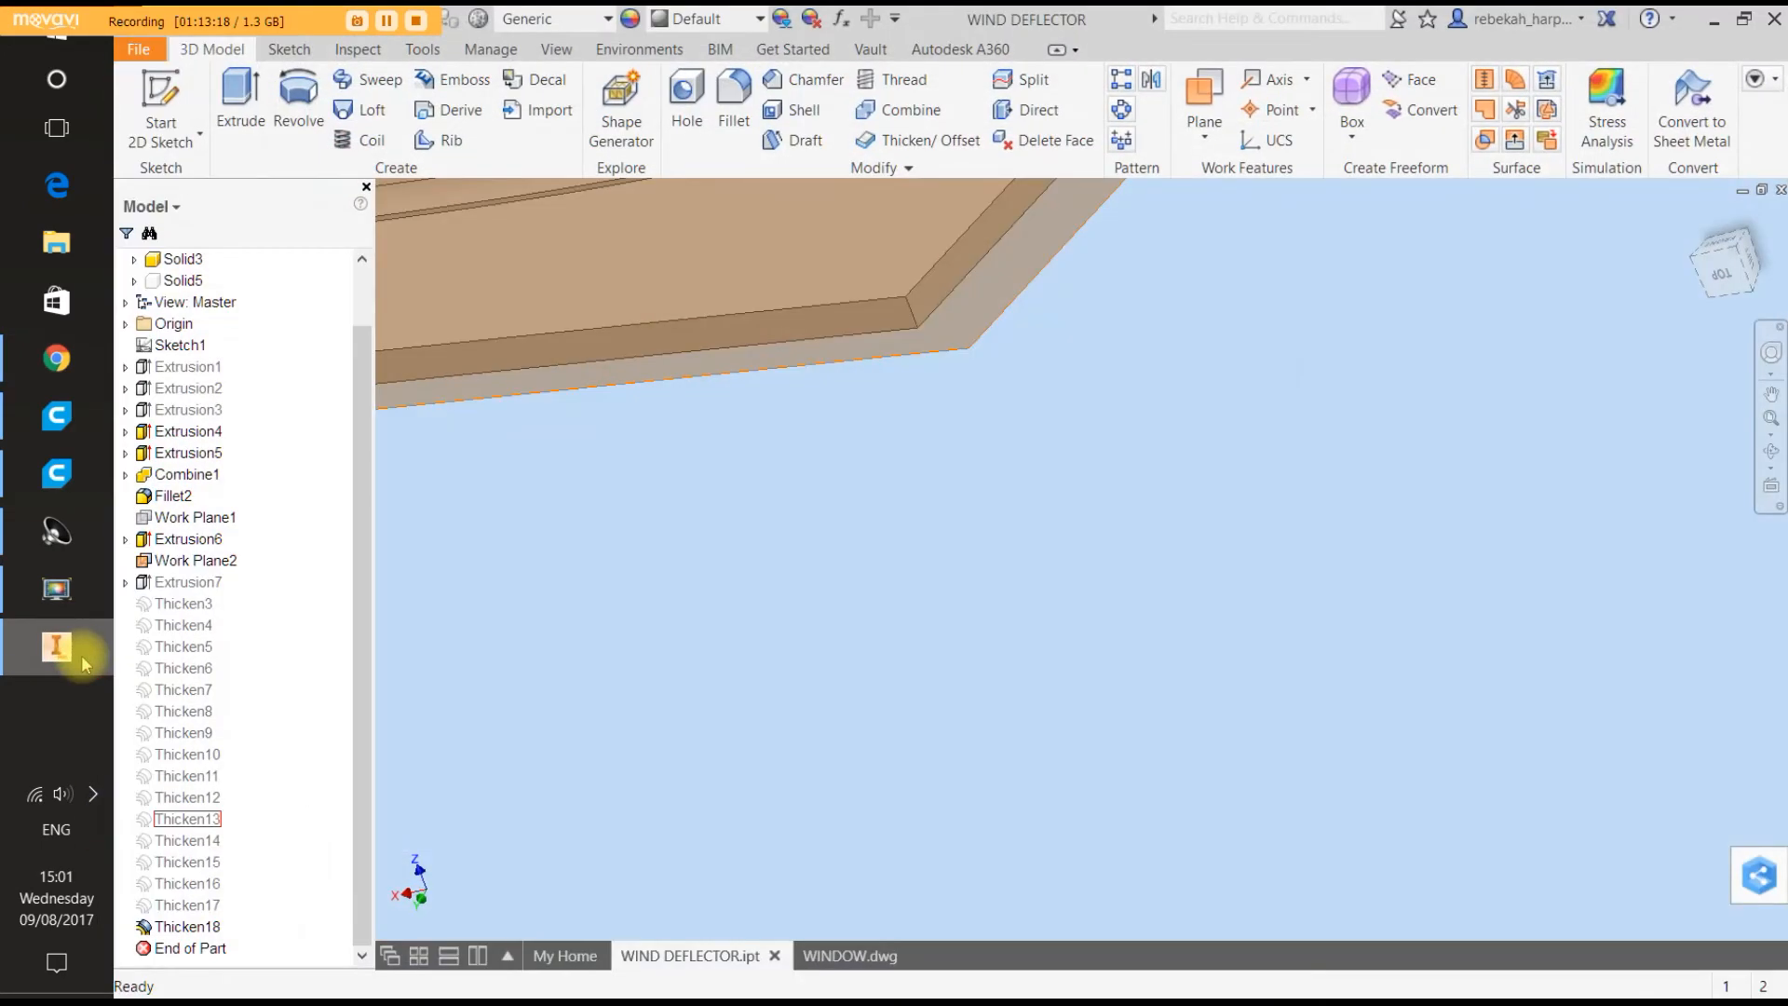
pyautogui.scroll(-5, 670, 605)
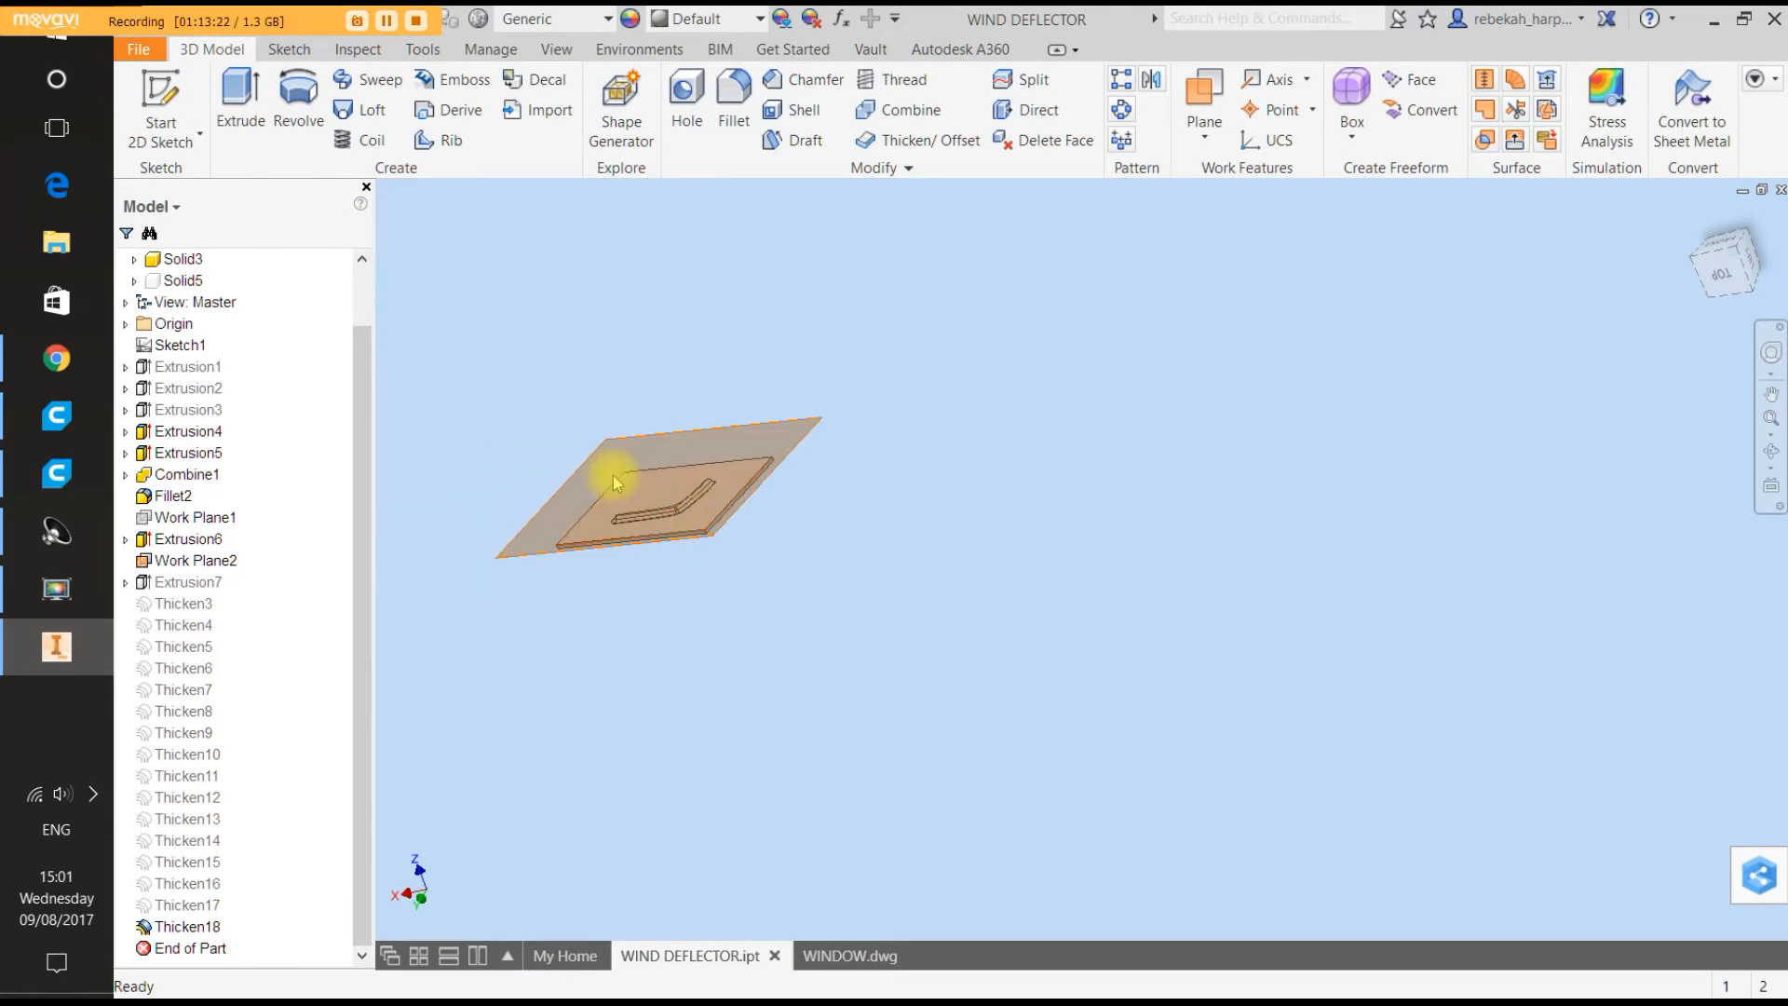
pyautogui.scroll(1, 590, 471)
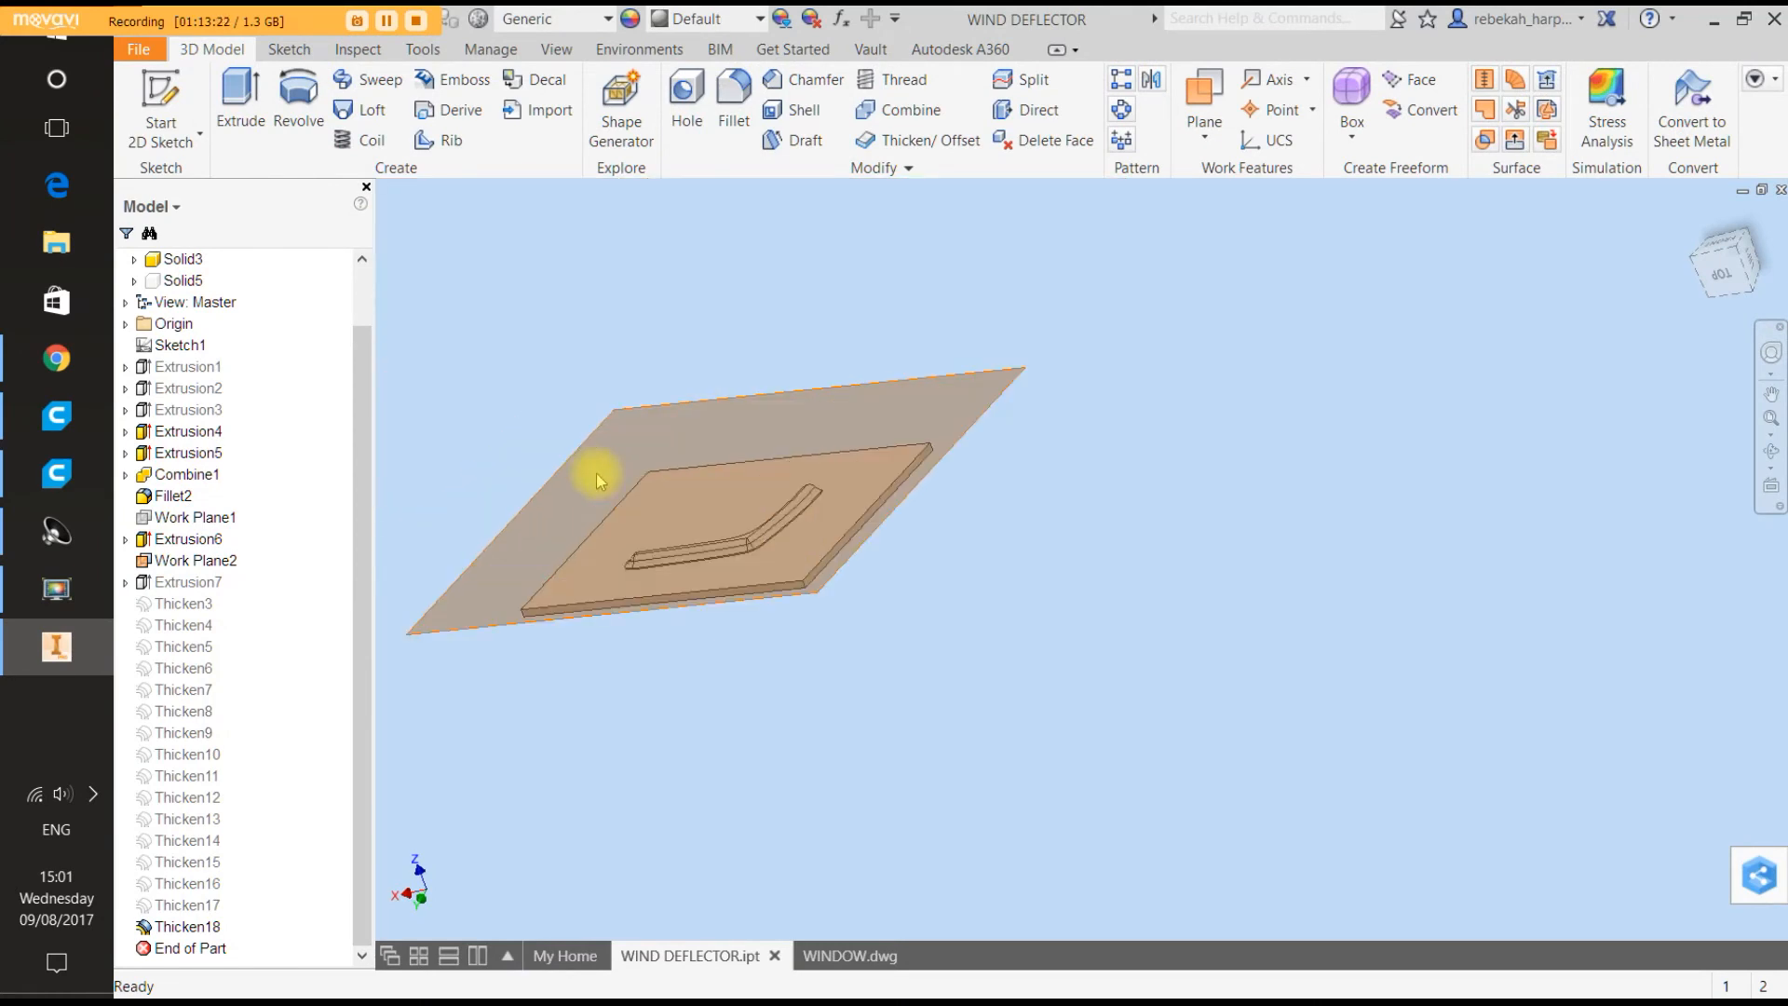
pyautogui.rightClick(175, 283)
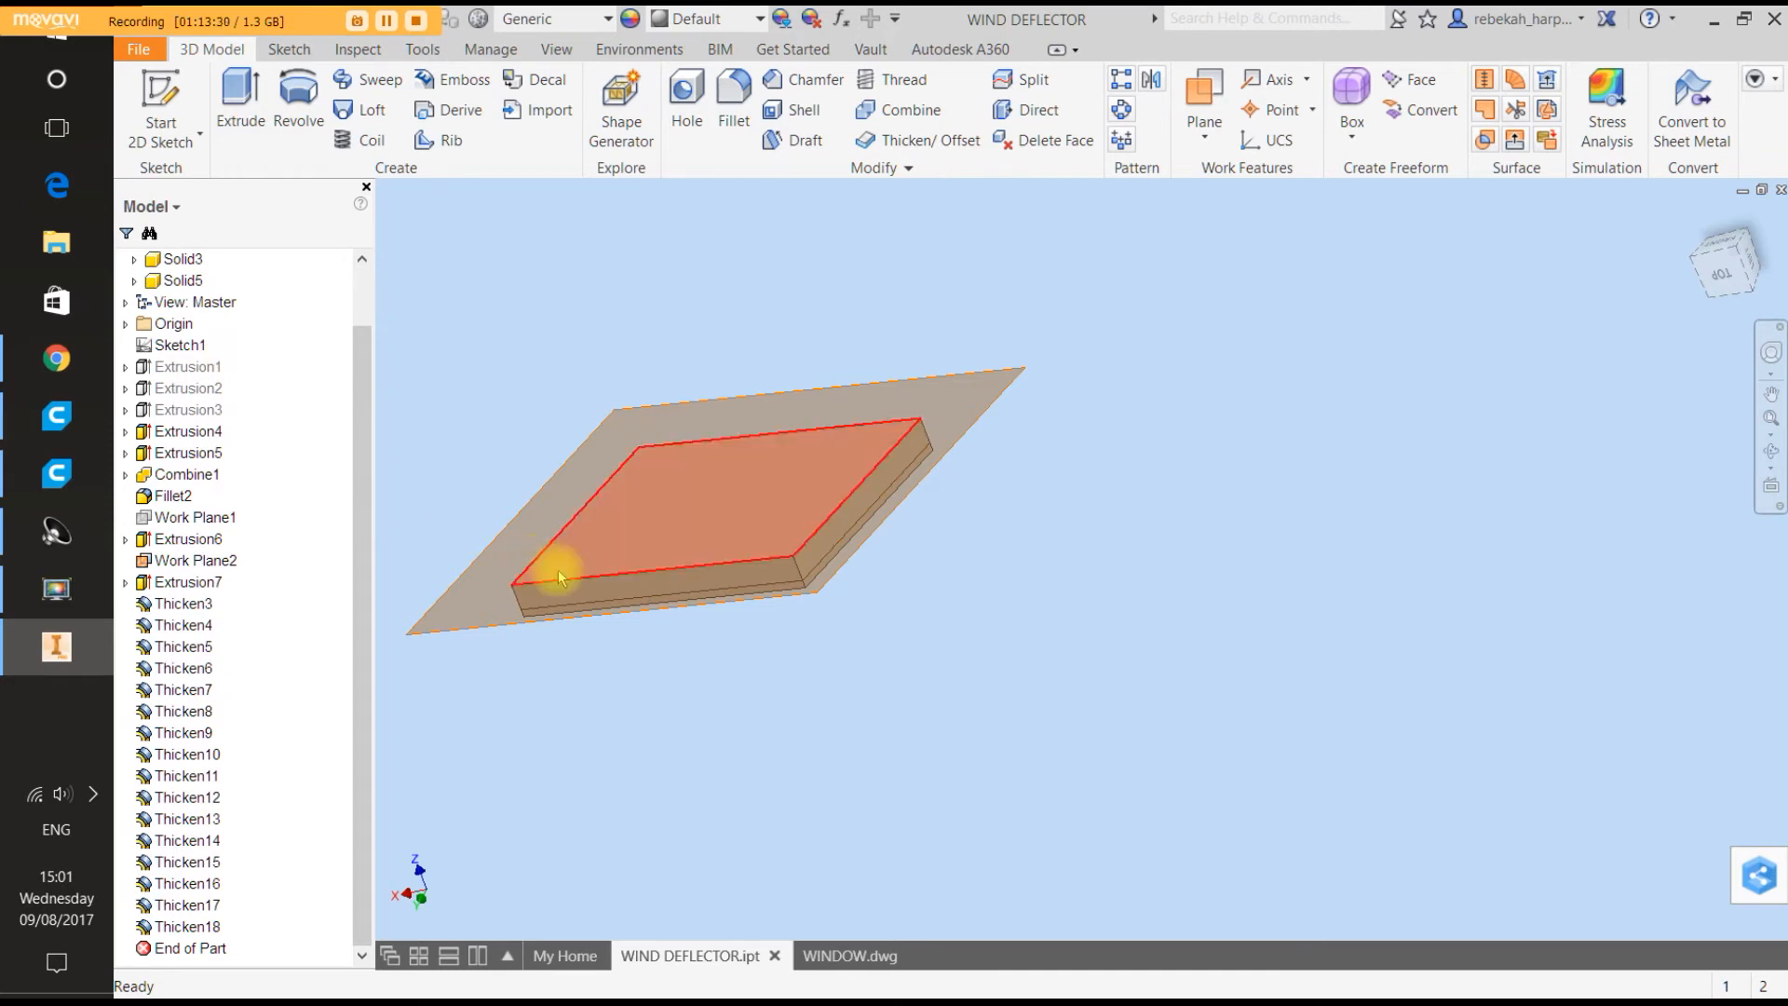
# Set the visual style to Wireframe with Hidden Edges to see the deflector inside the block.
pyautogui.scroll(3, 714, 575)
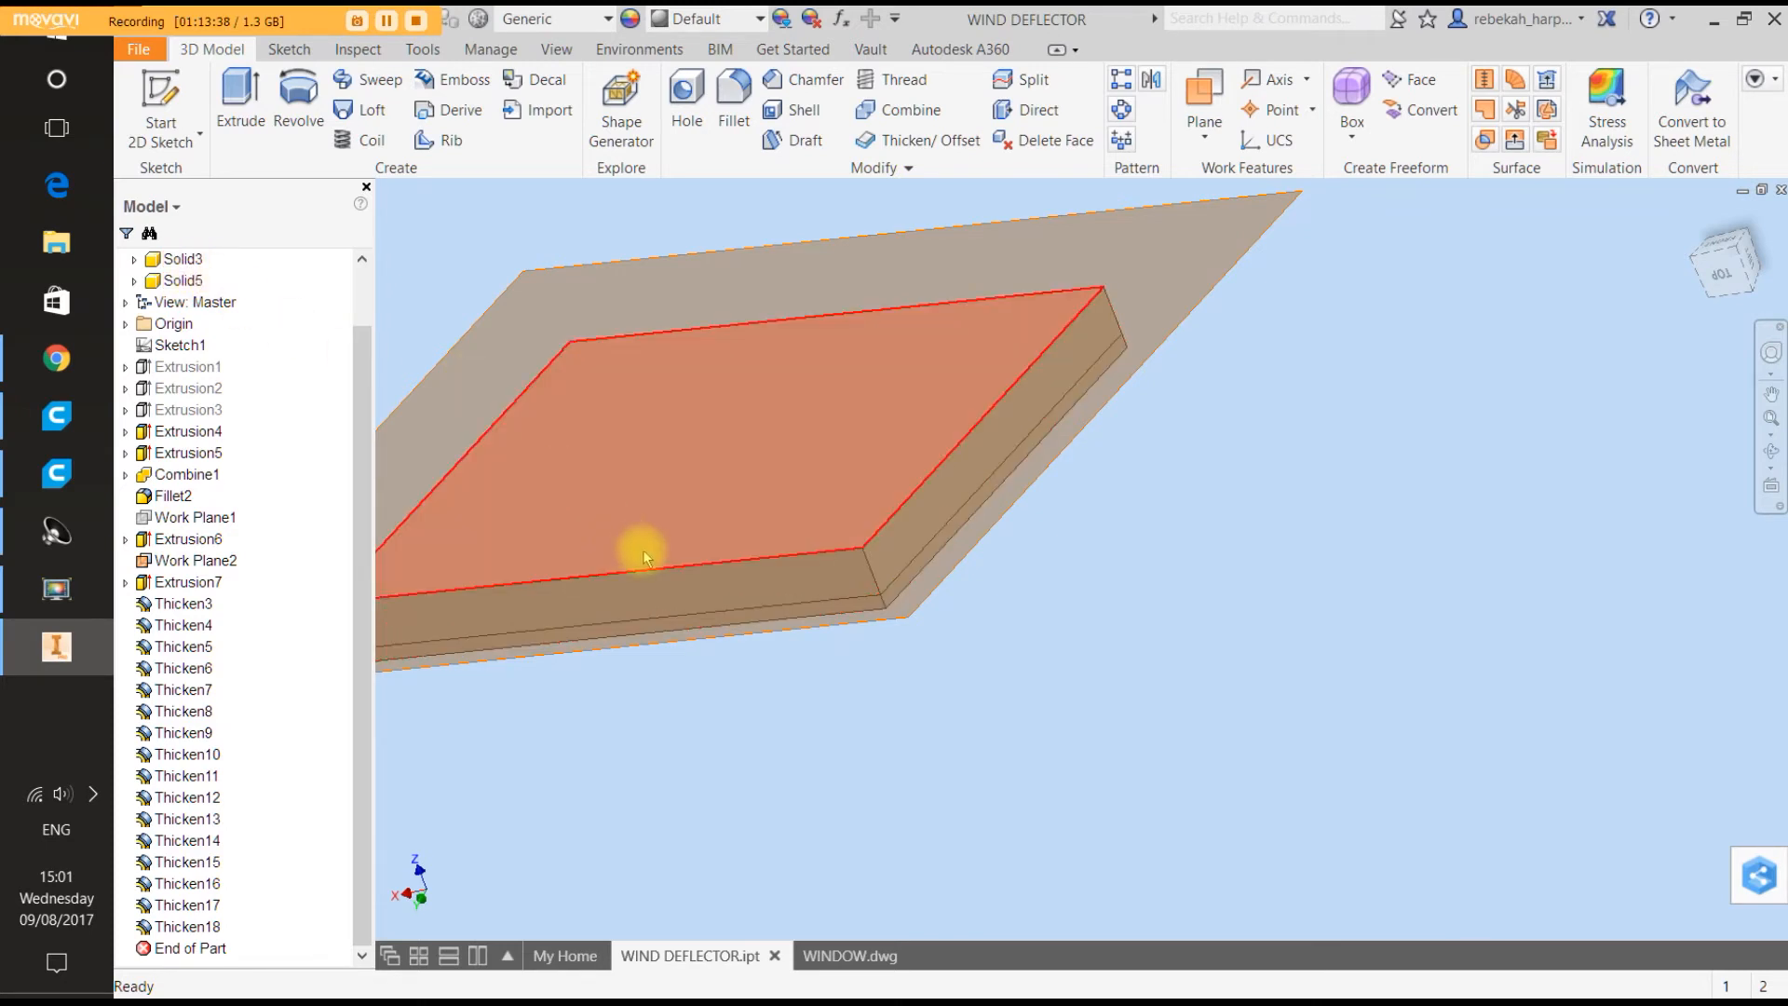
pyautogui.click(1769, 354)
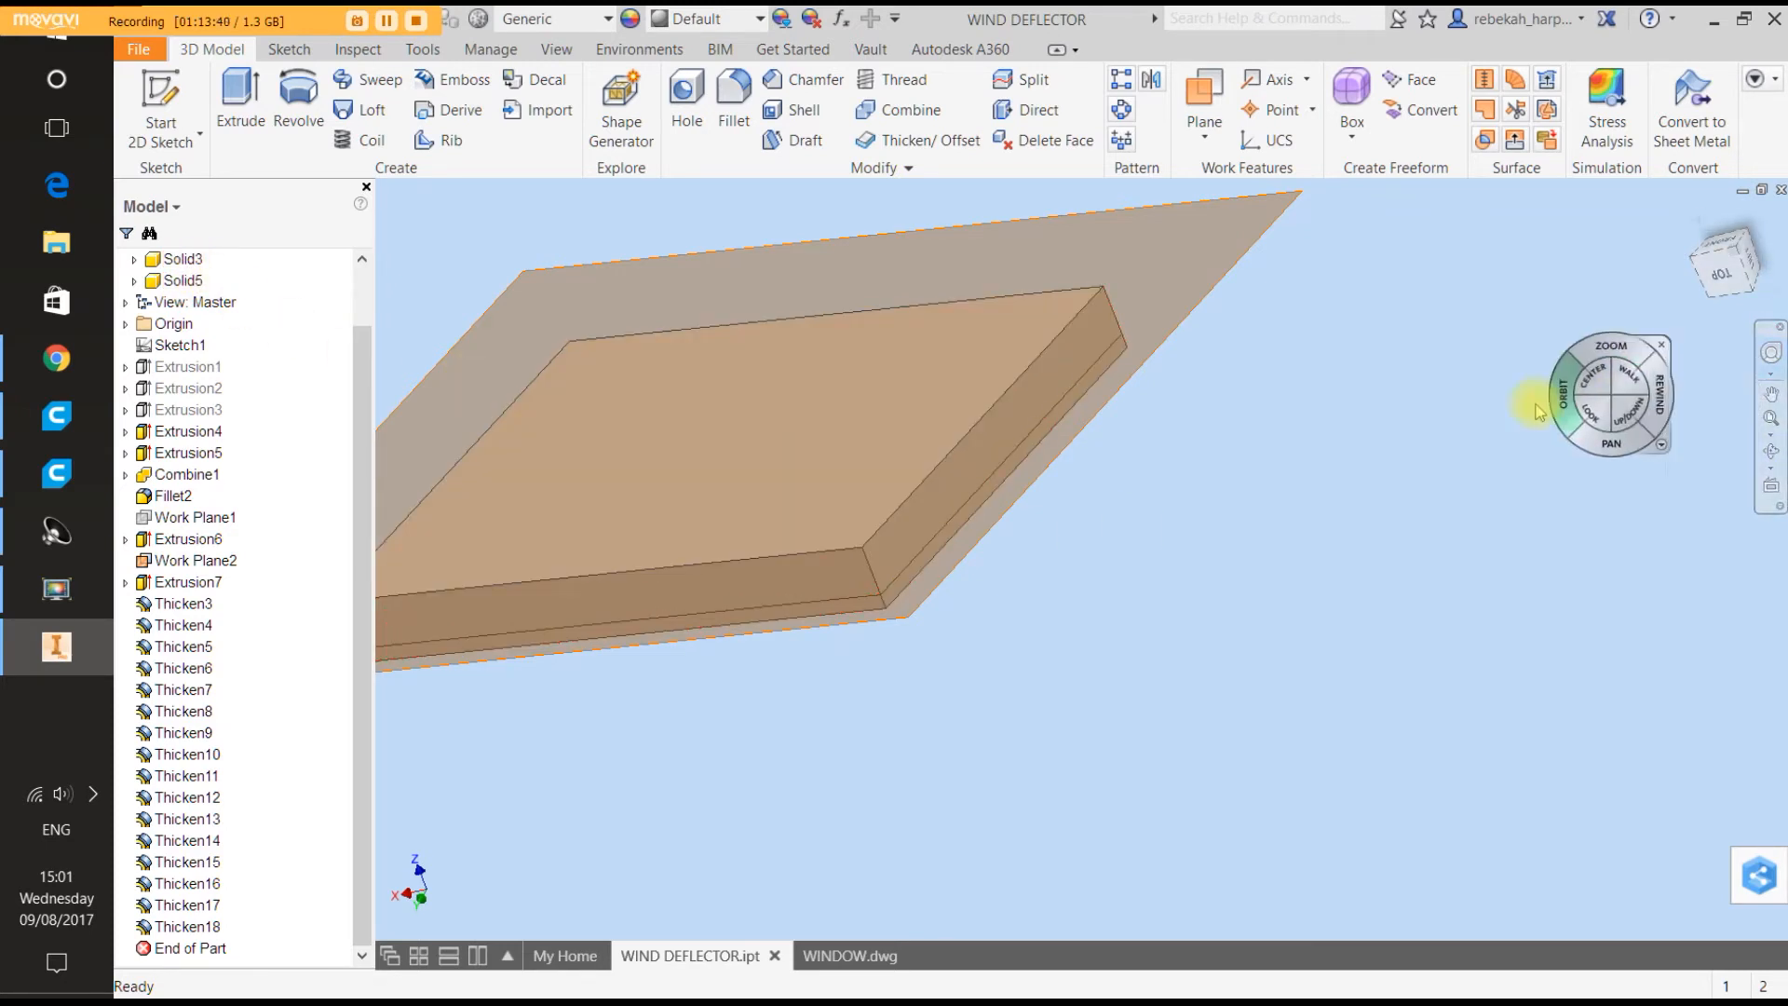
pyautogui.moveTo(1556, 400); pyautogui.dragTo(1731, 561)
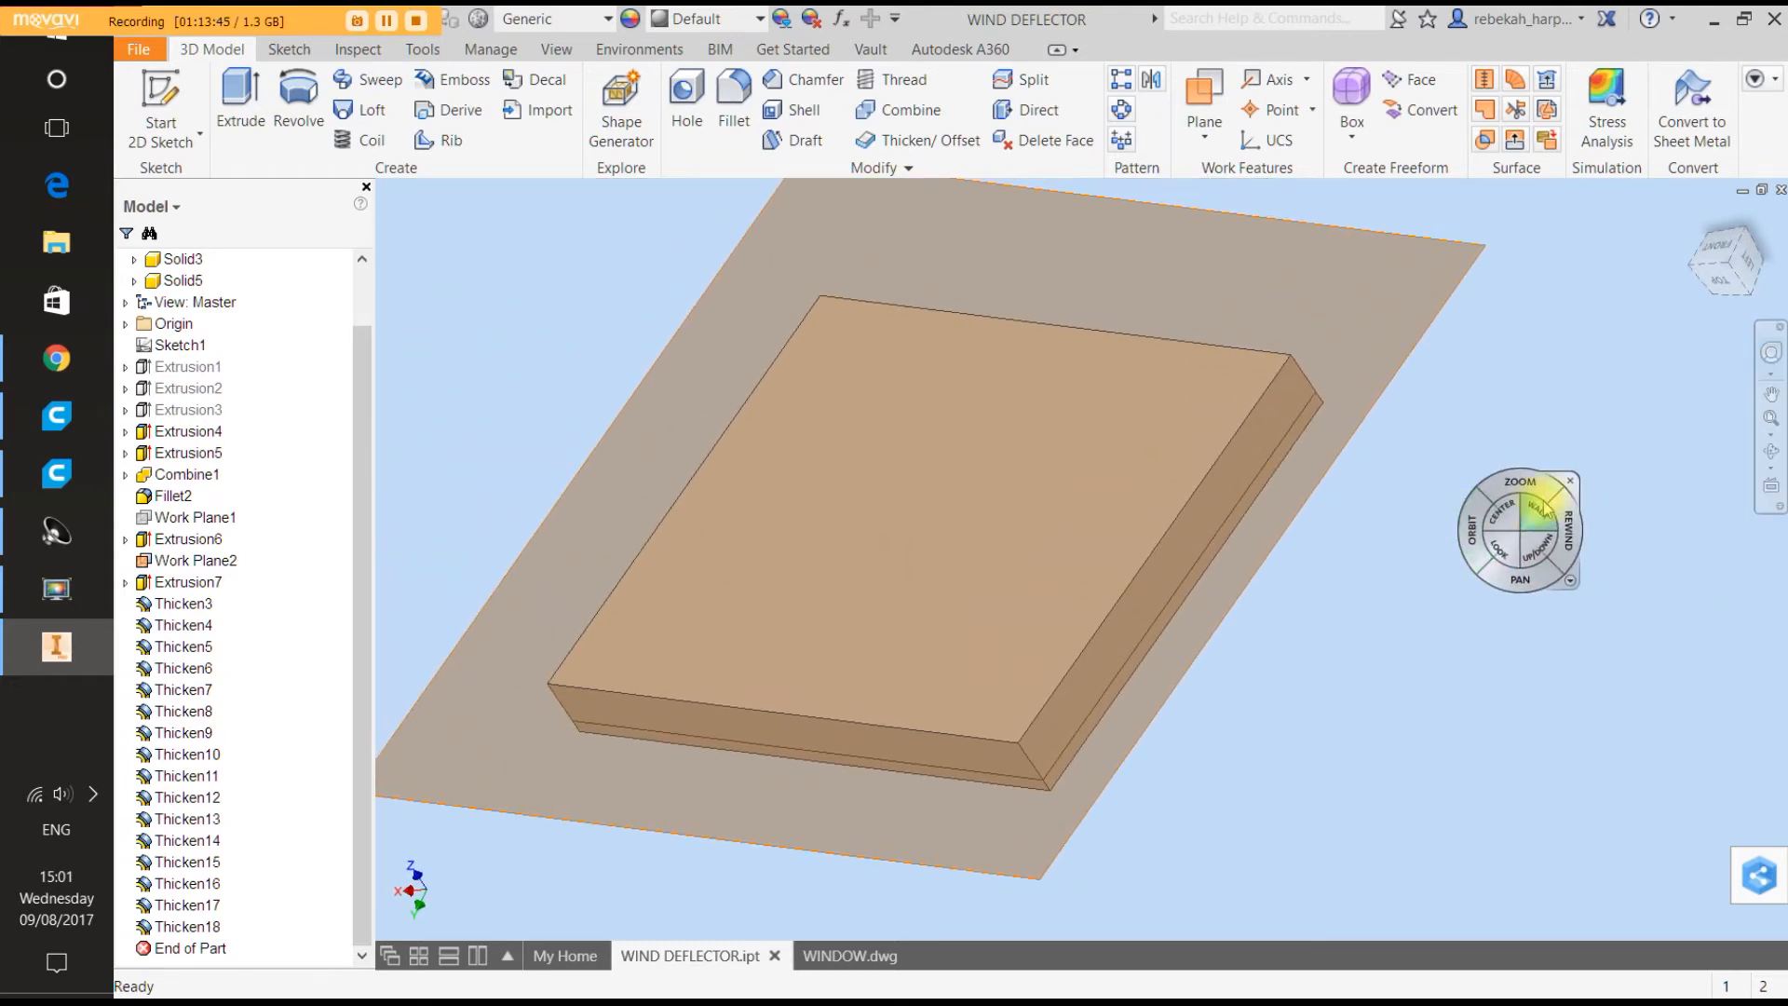
pyautogui.click(1570, 482)
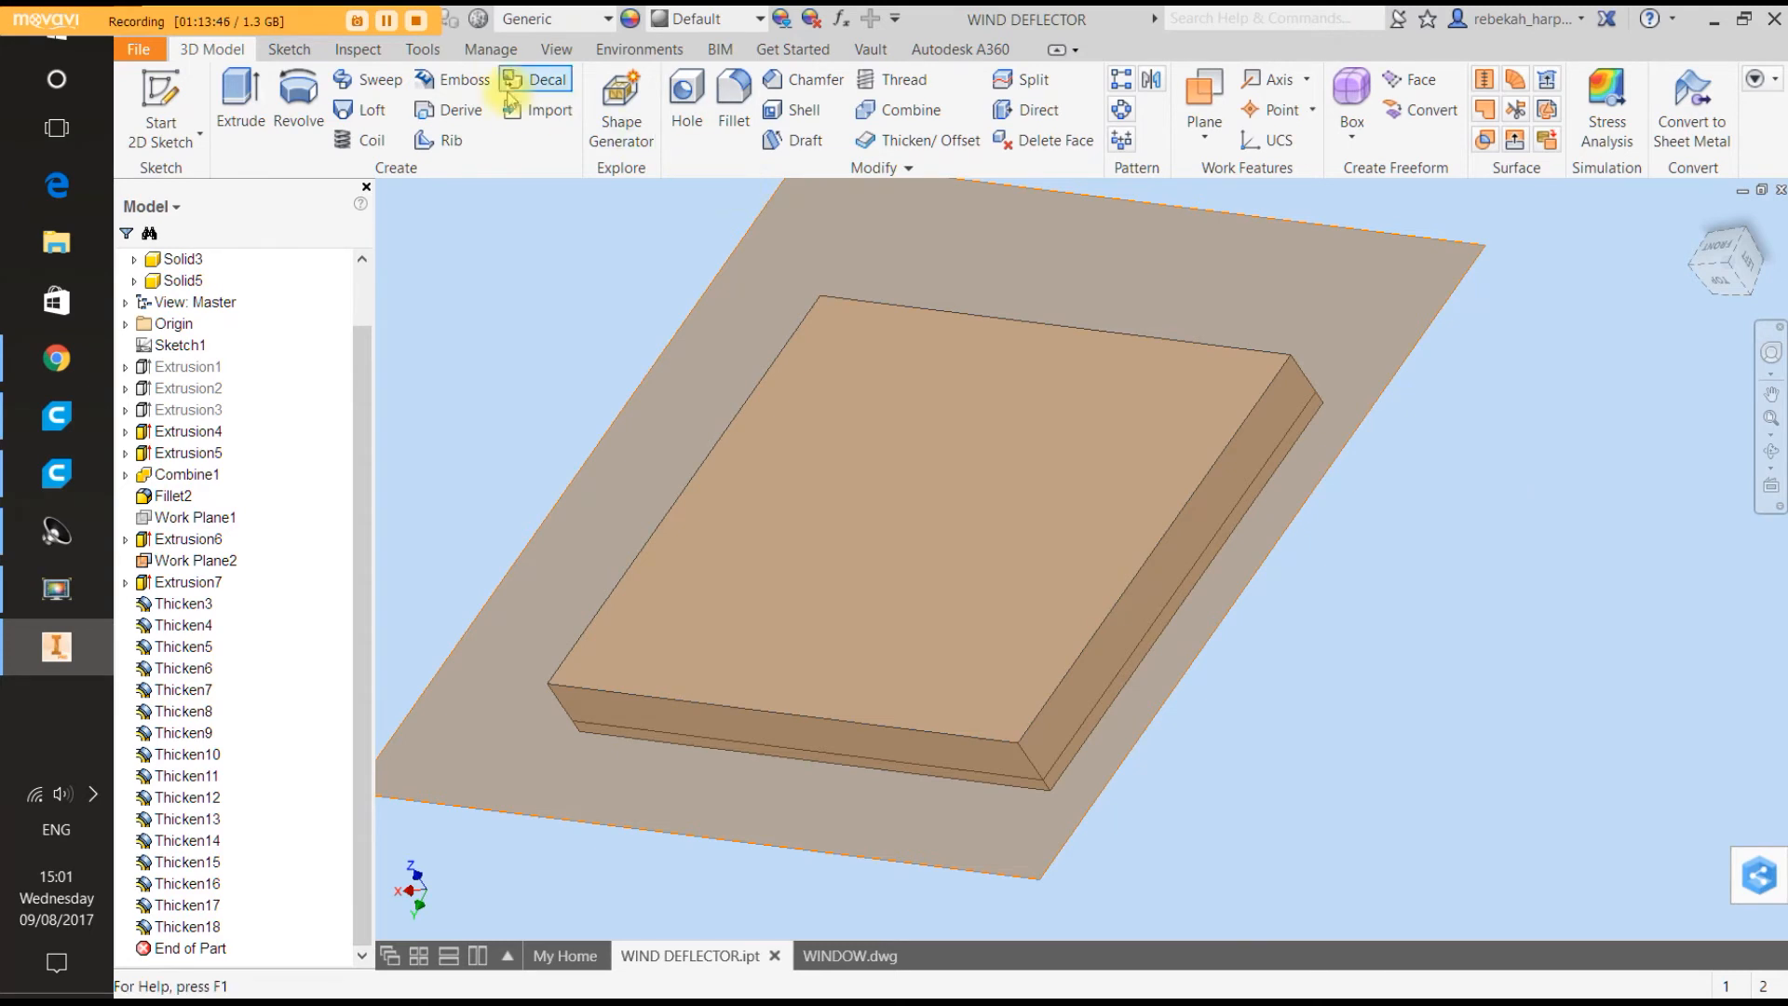
pyautogui.click(556, 51)
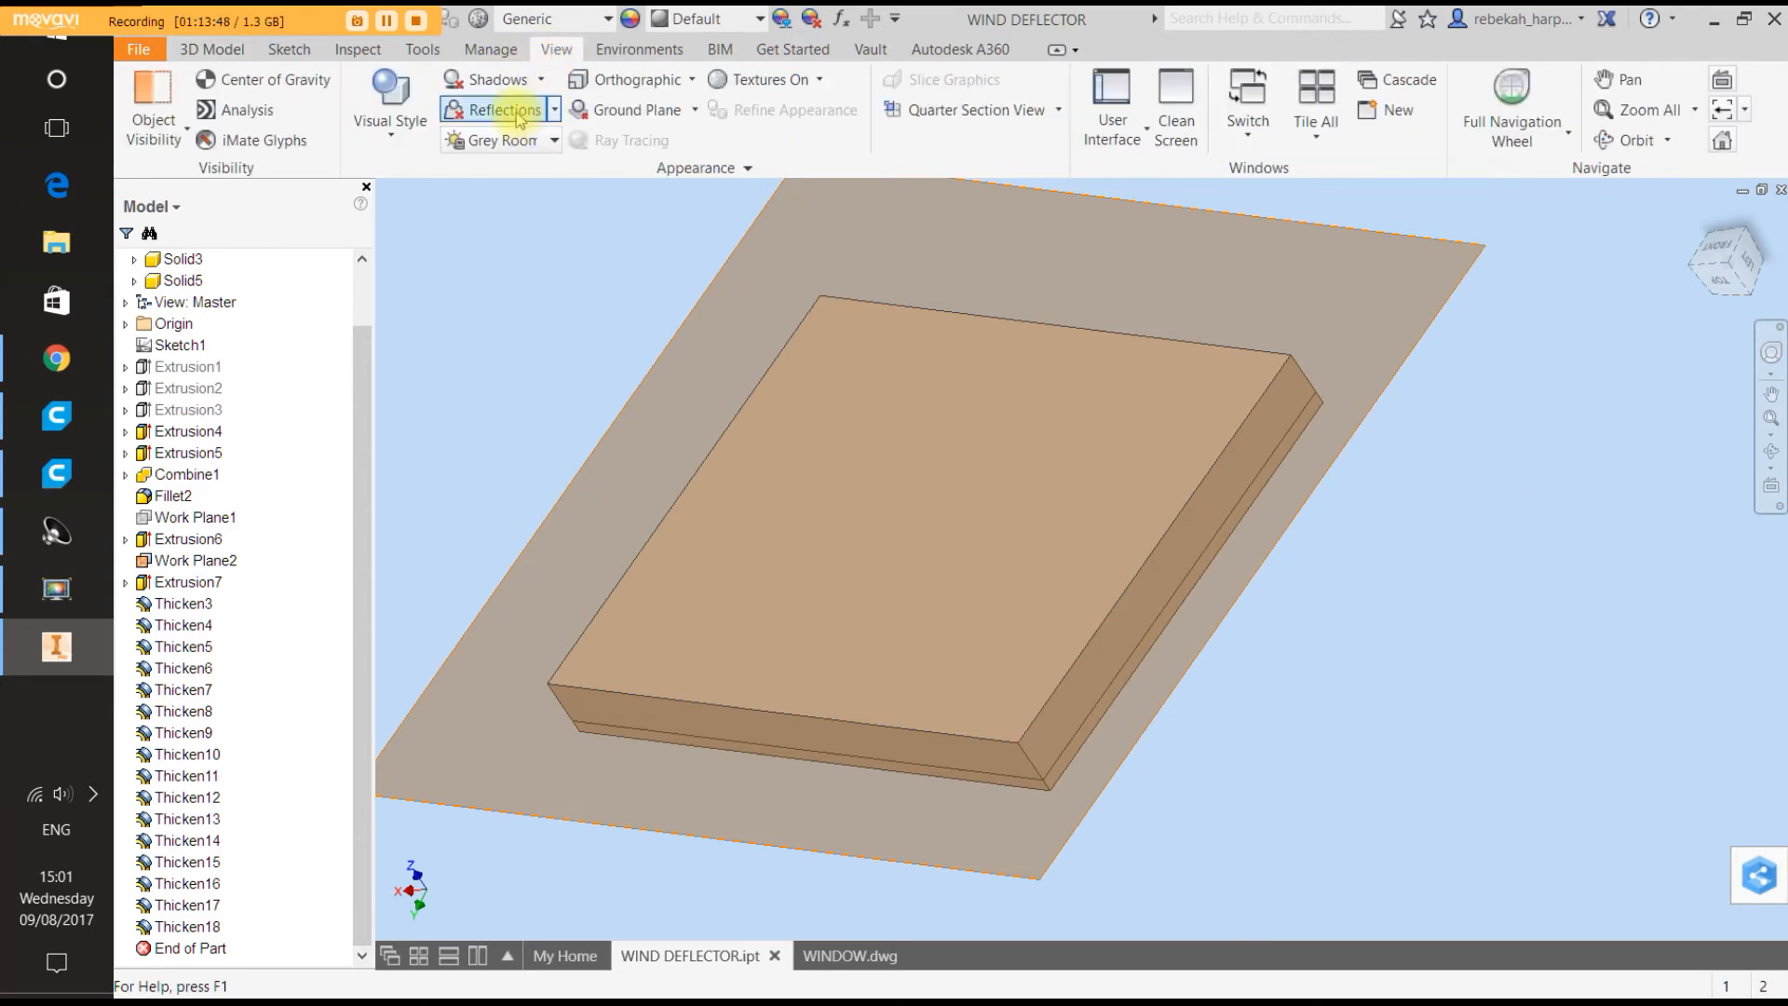
pyautogui.click(392, 135)
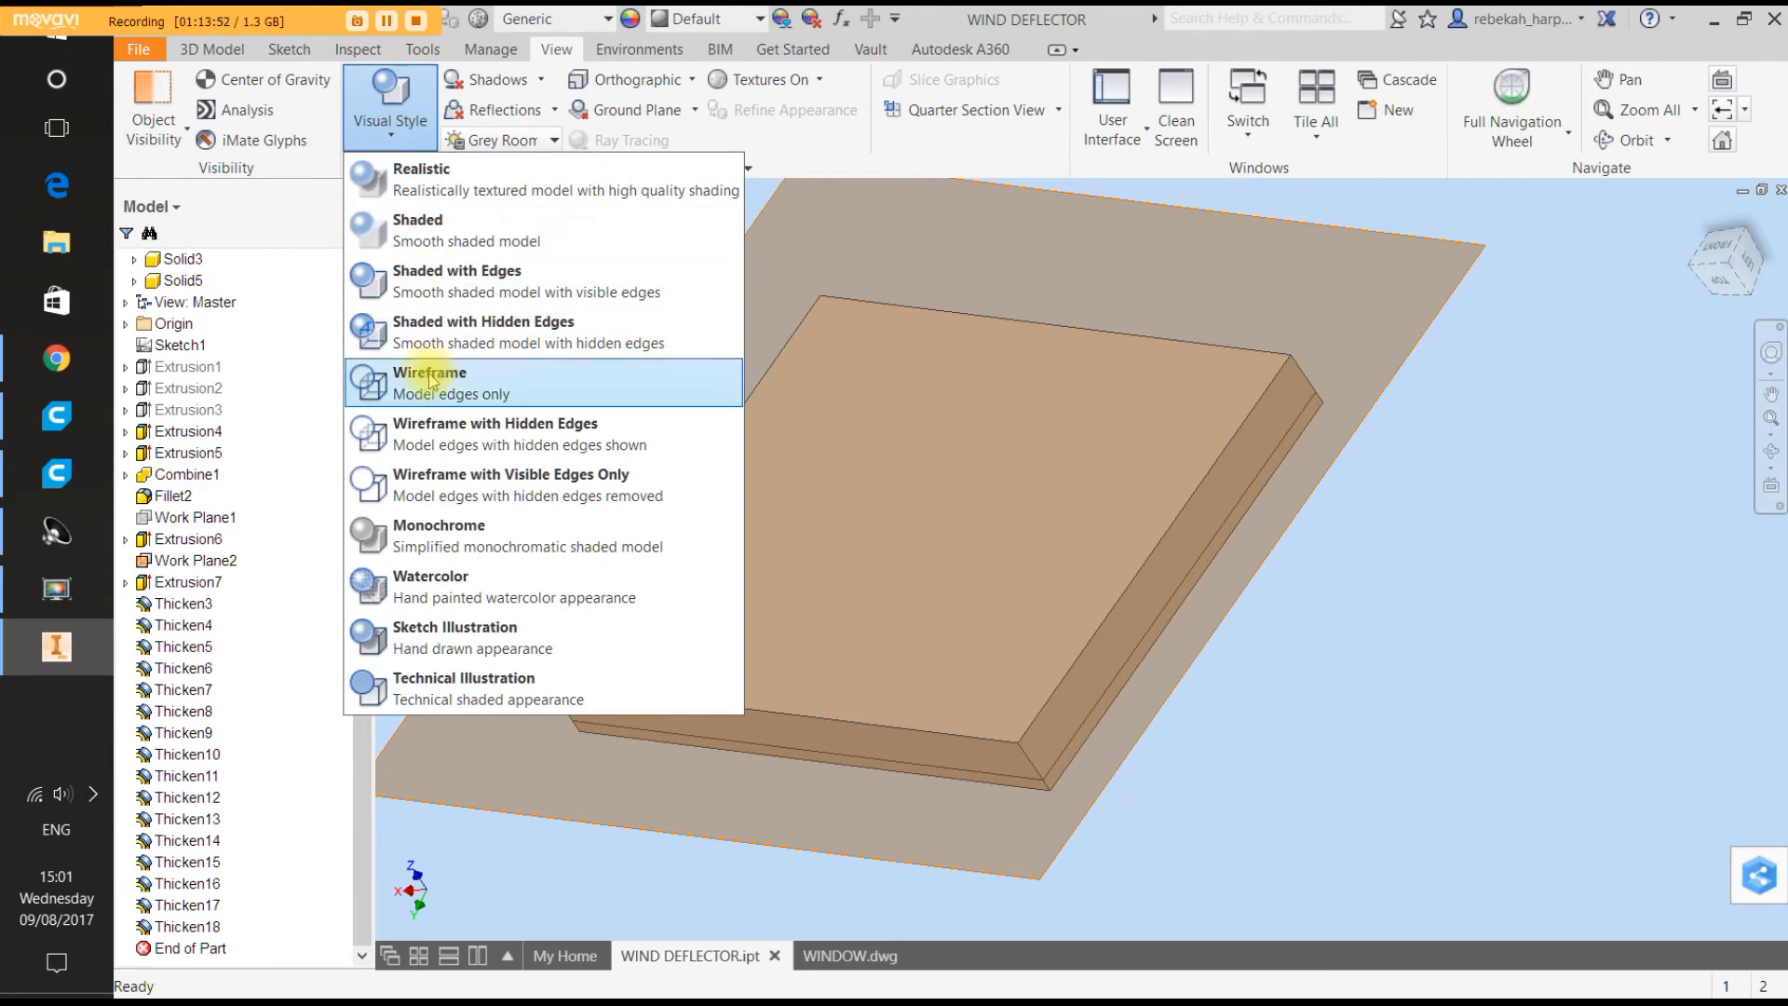
pyautogui.click(449, 443)
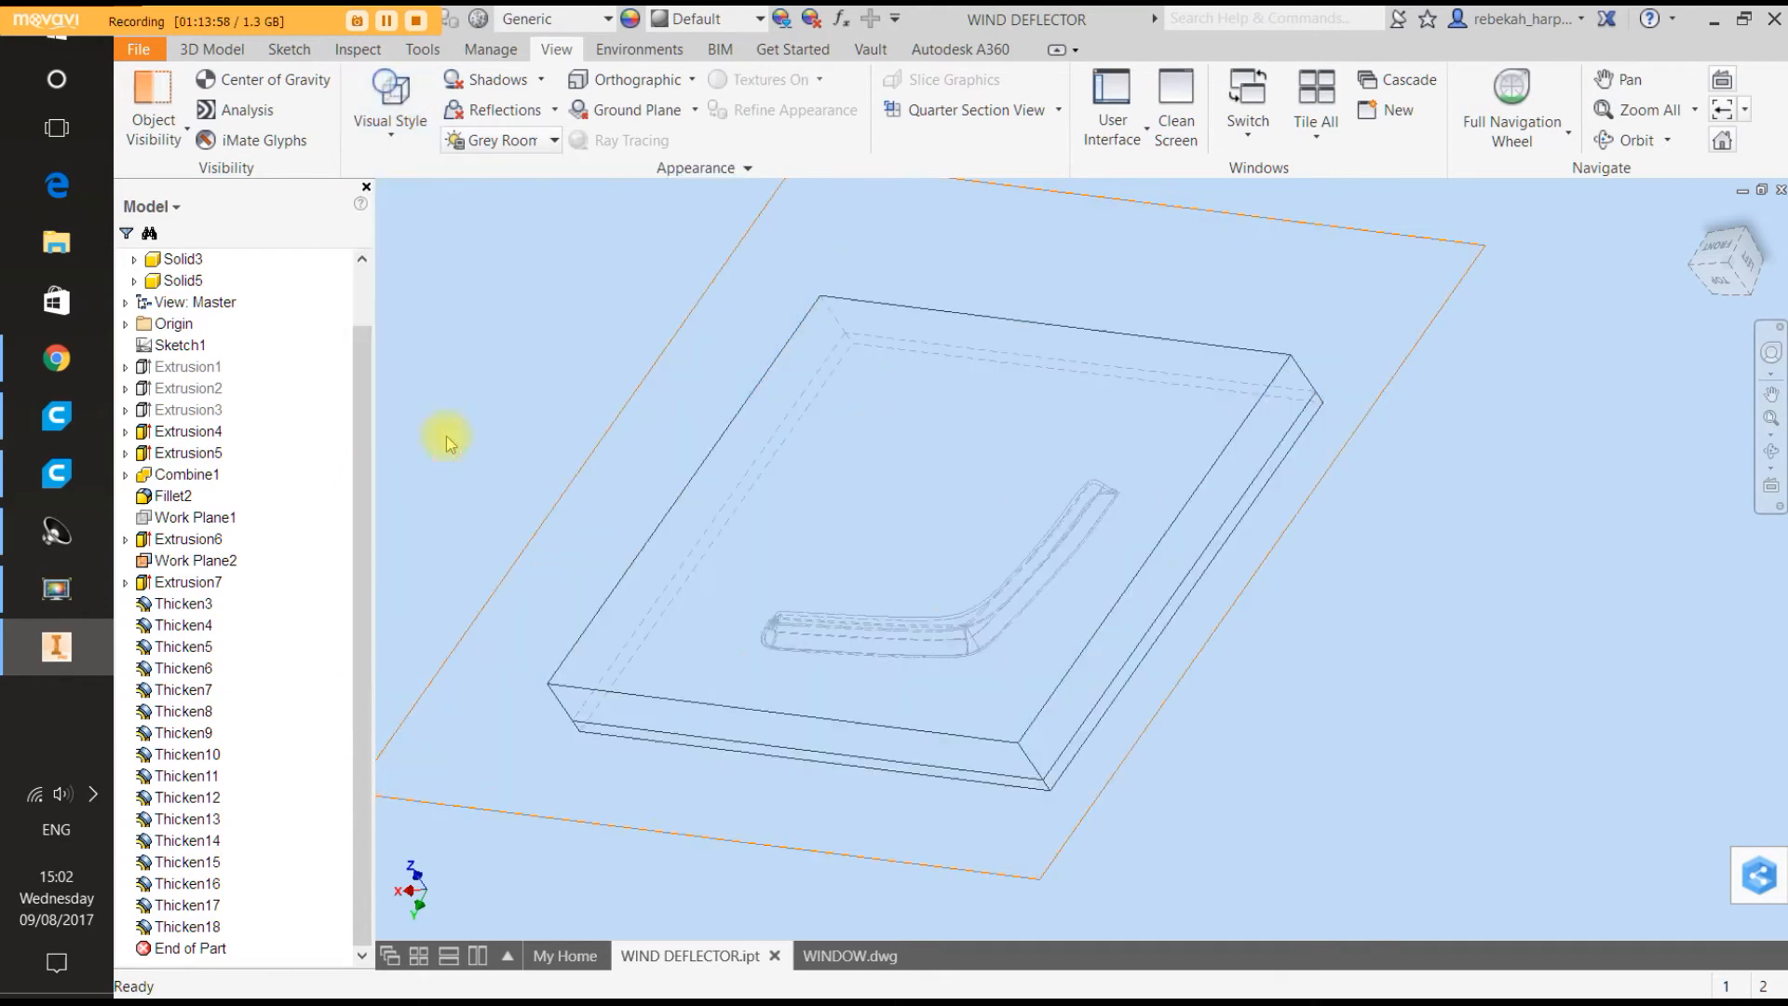
# Examine the deflector's wireframe edges within the block from several angles, including its rounded end and the gap between the two bodies.
pyautogui.scroll(5, 830, 673)
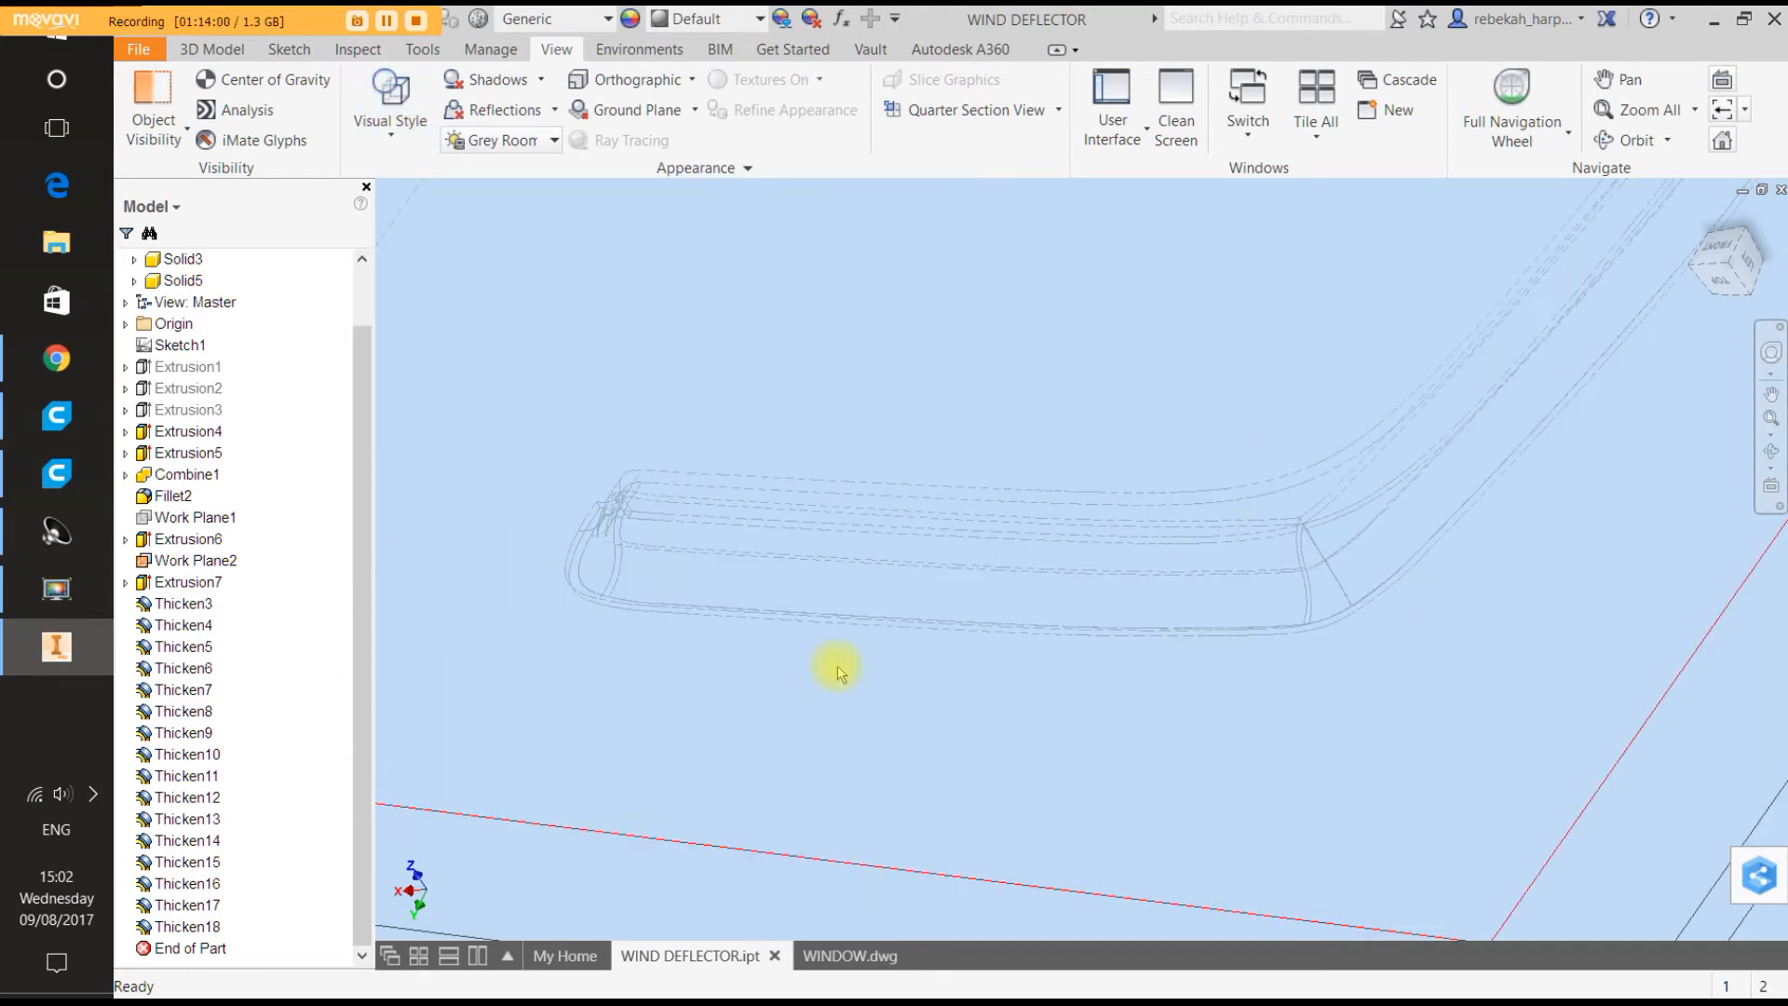
pyautogui.scroll(1, 837, 668)
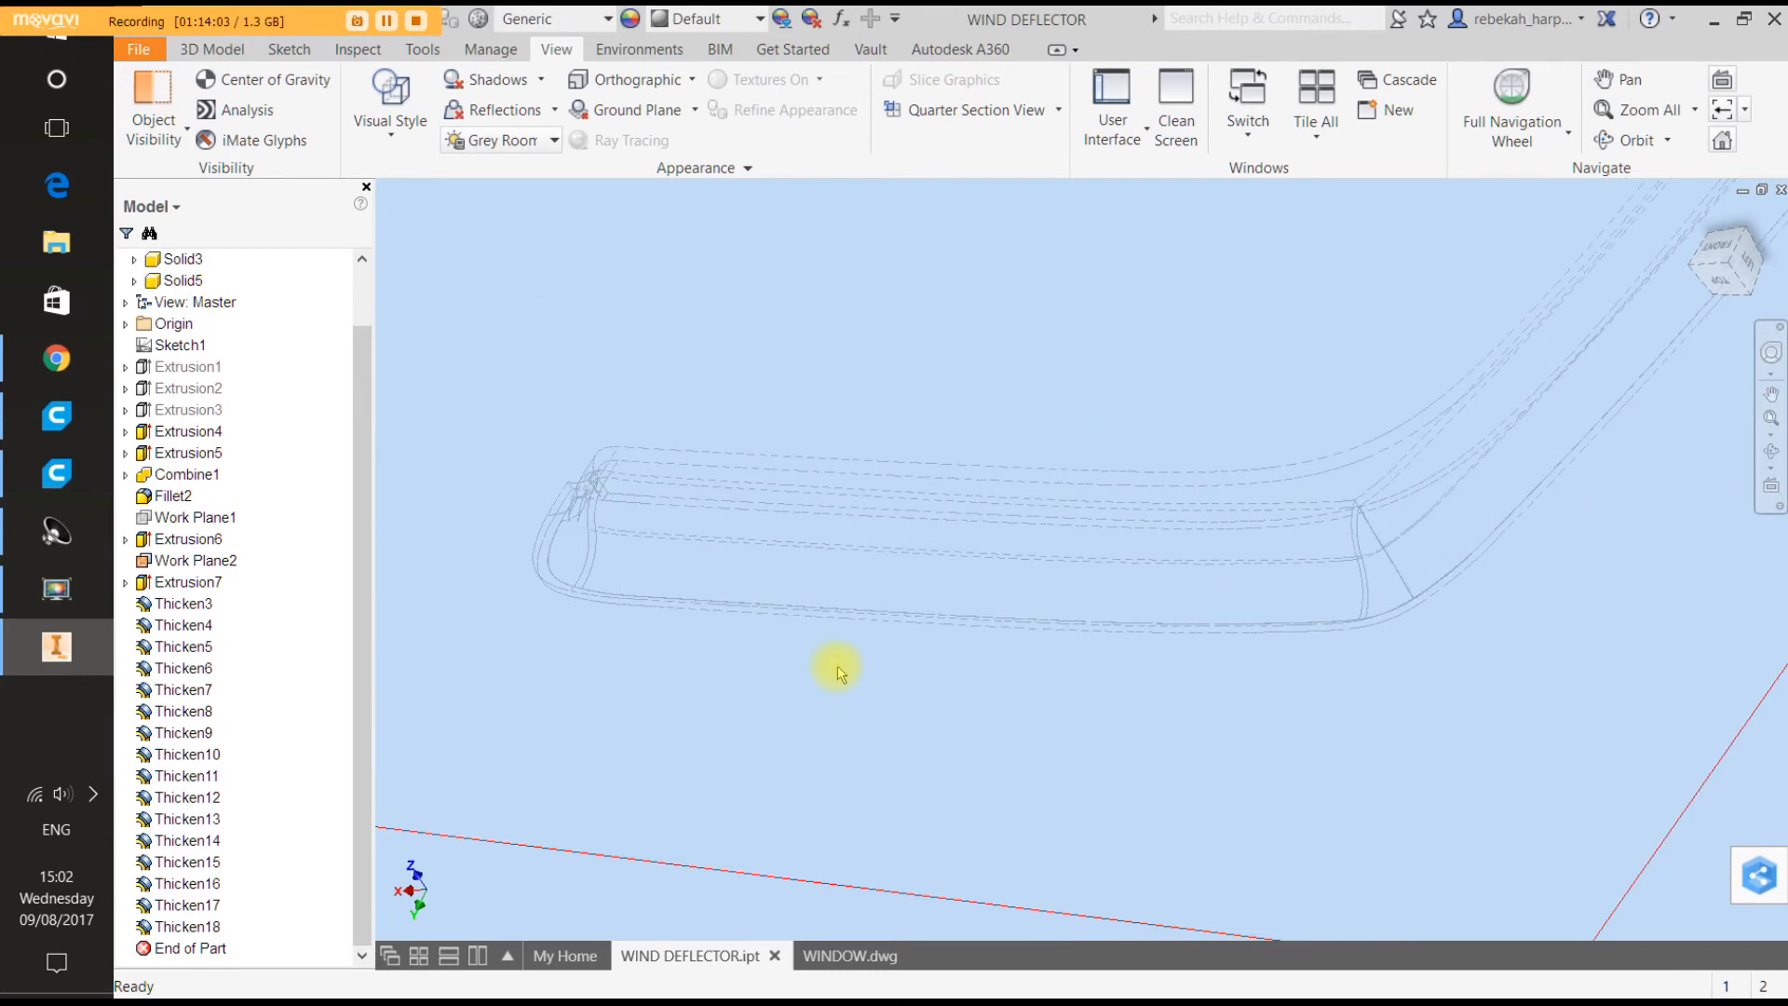
pyautogui.scroll(-2, 838, 669)
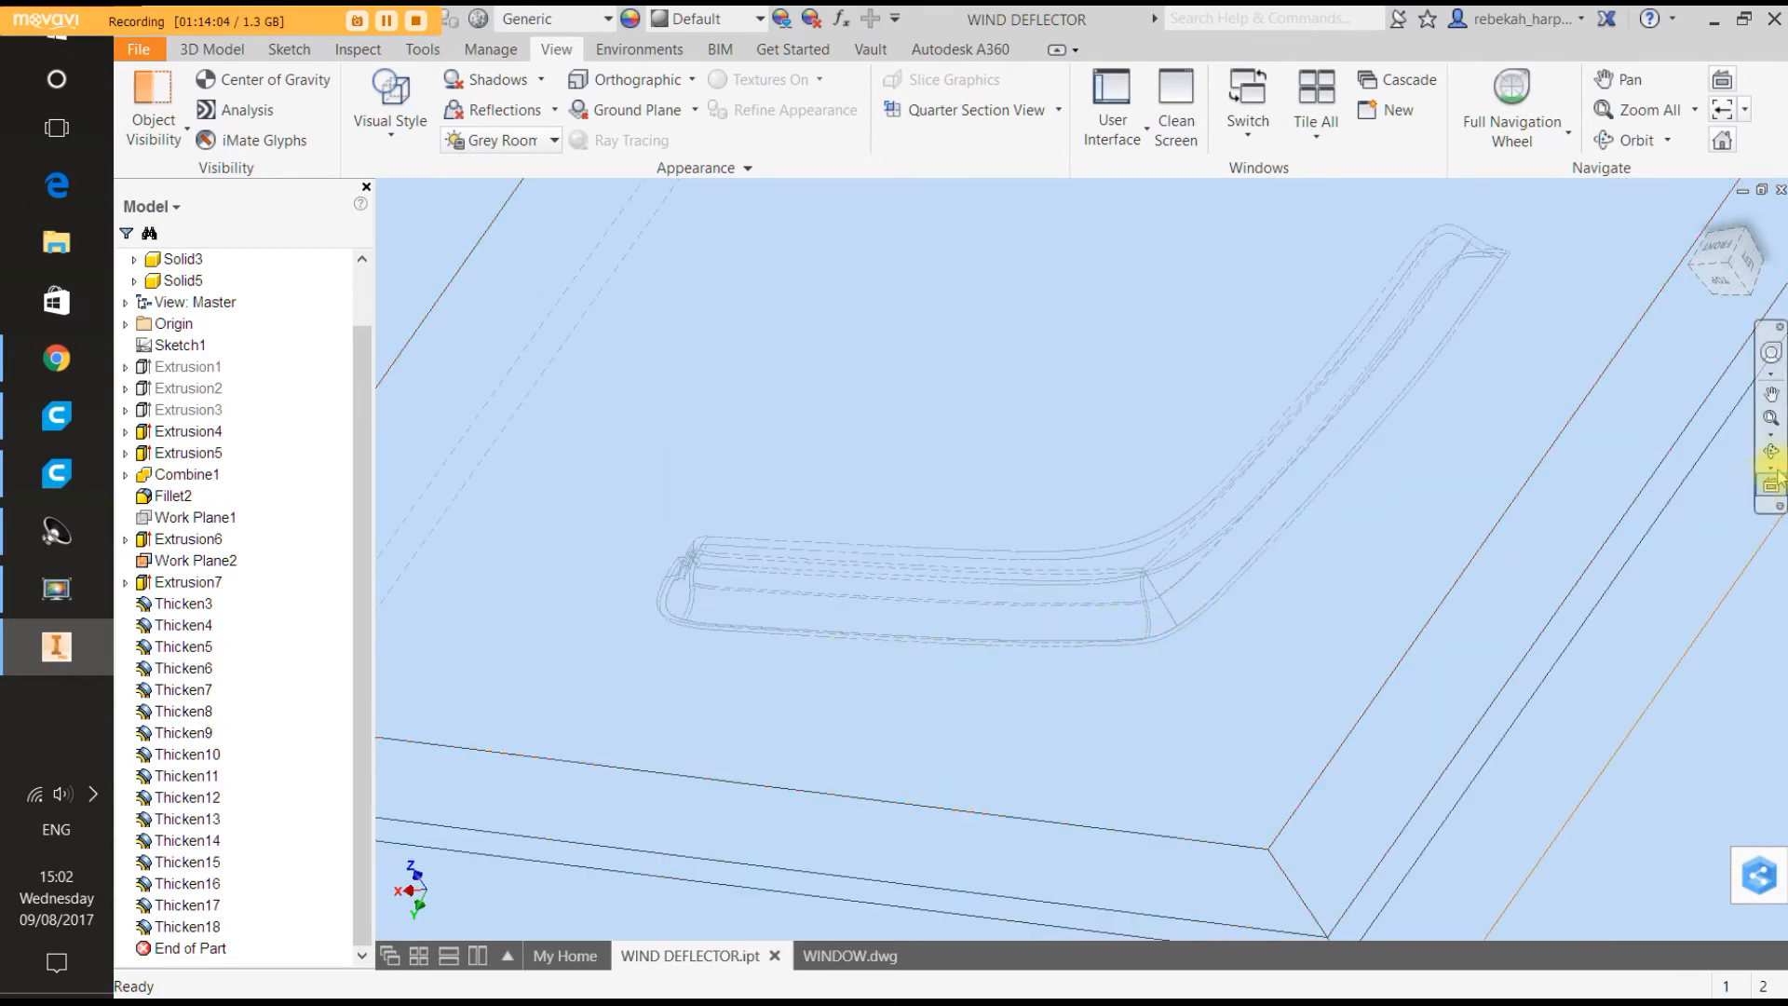
pyautogui.click(1769, 359)
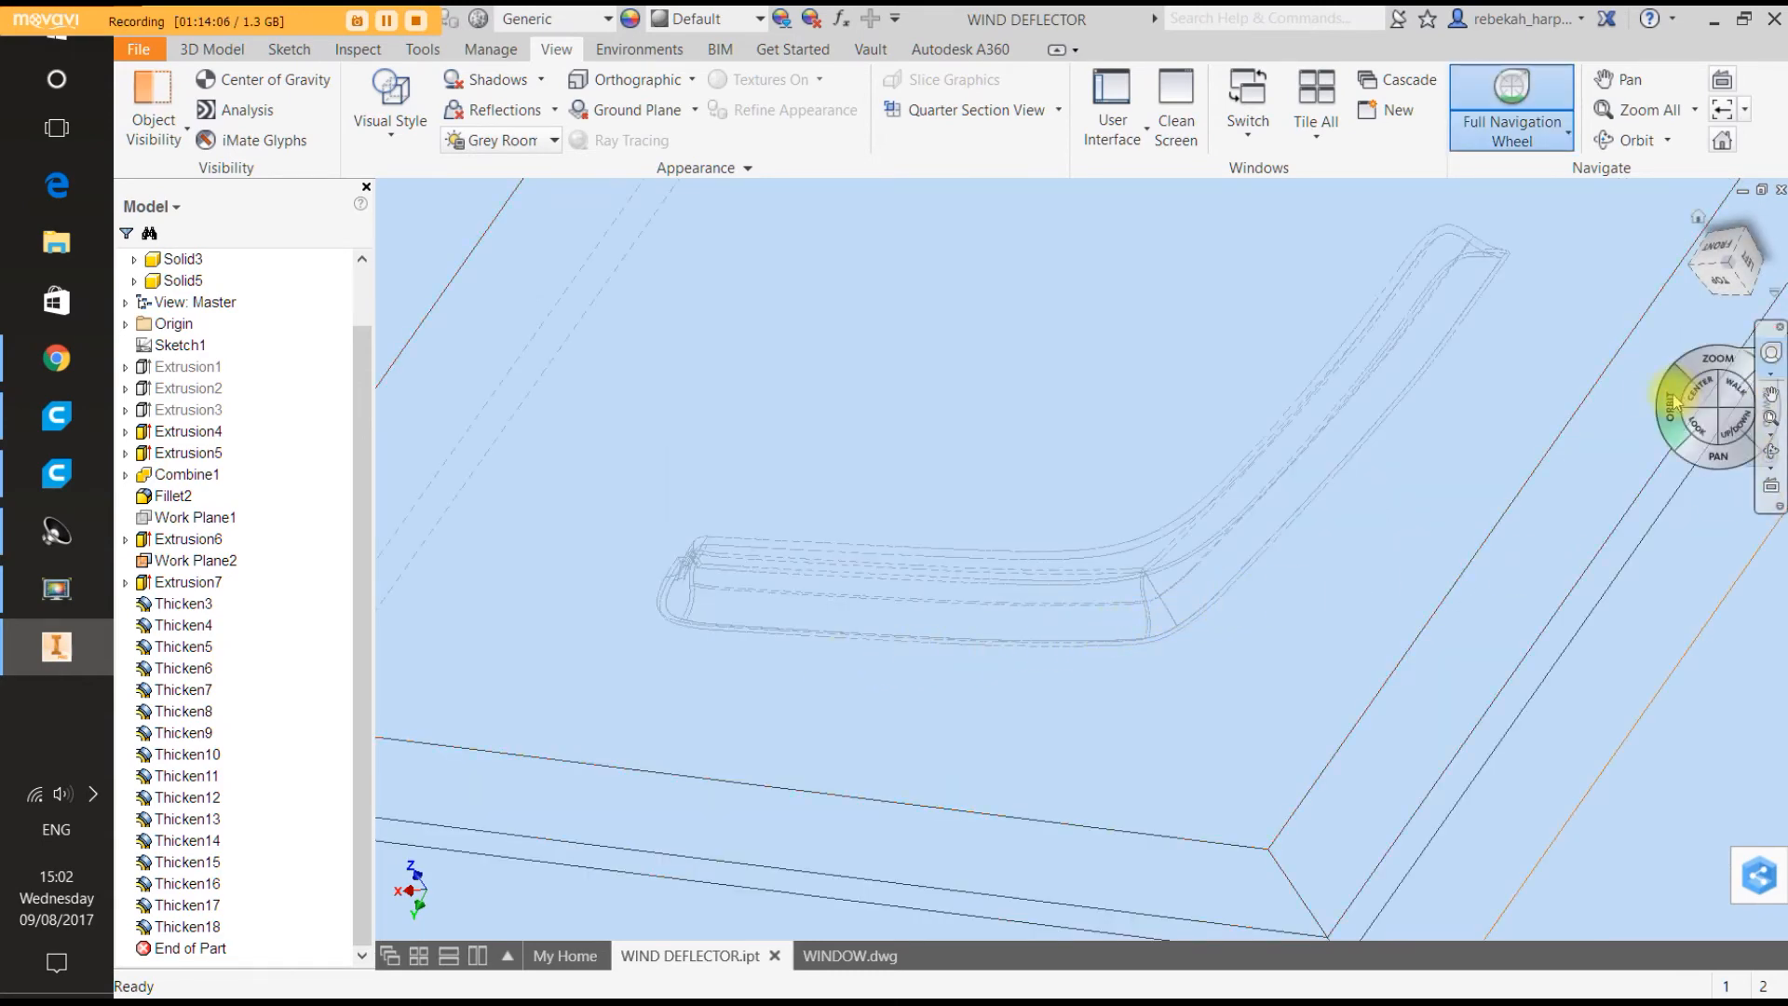
pyautogui.moveTo(1682, 402); pyautogui.dragTo(1407, 466)
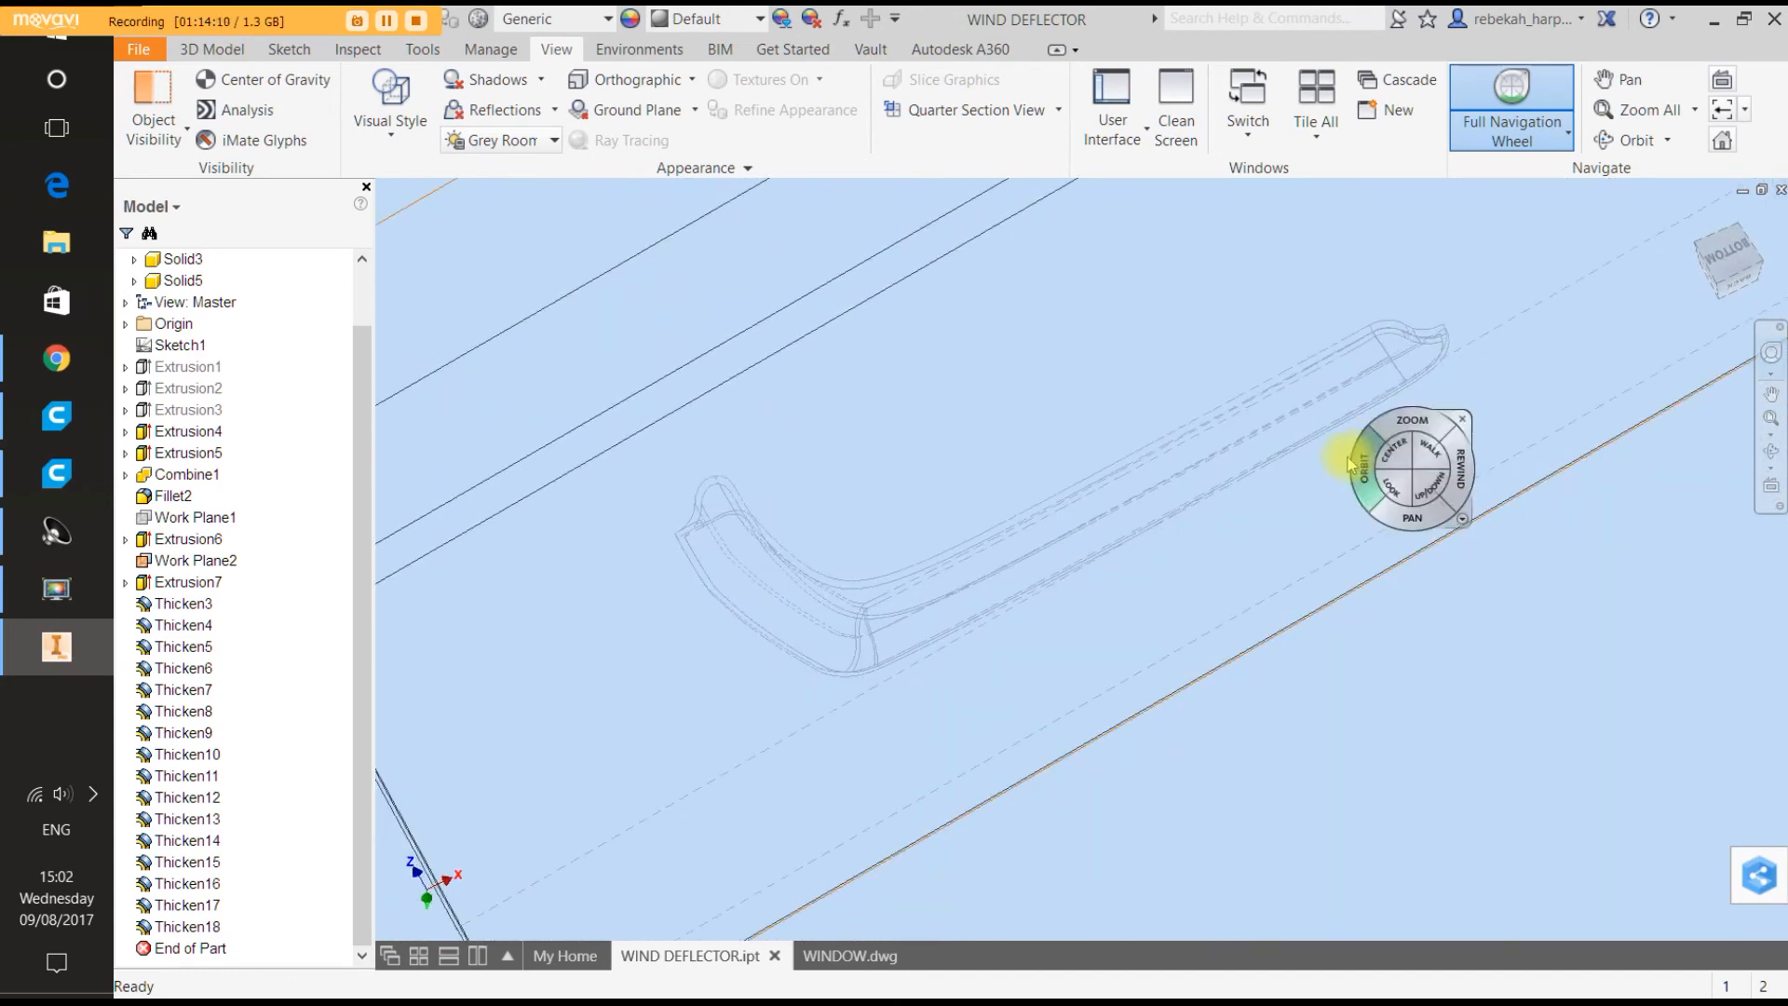
pyautogui.click(1458, 416)
pyautogui.scroll(5, 689, 512)
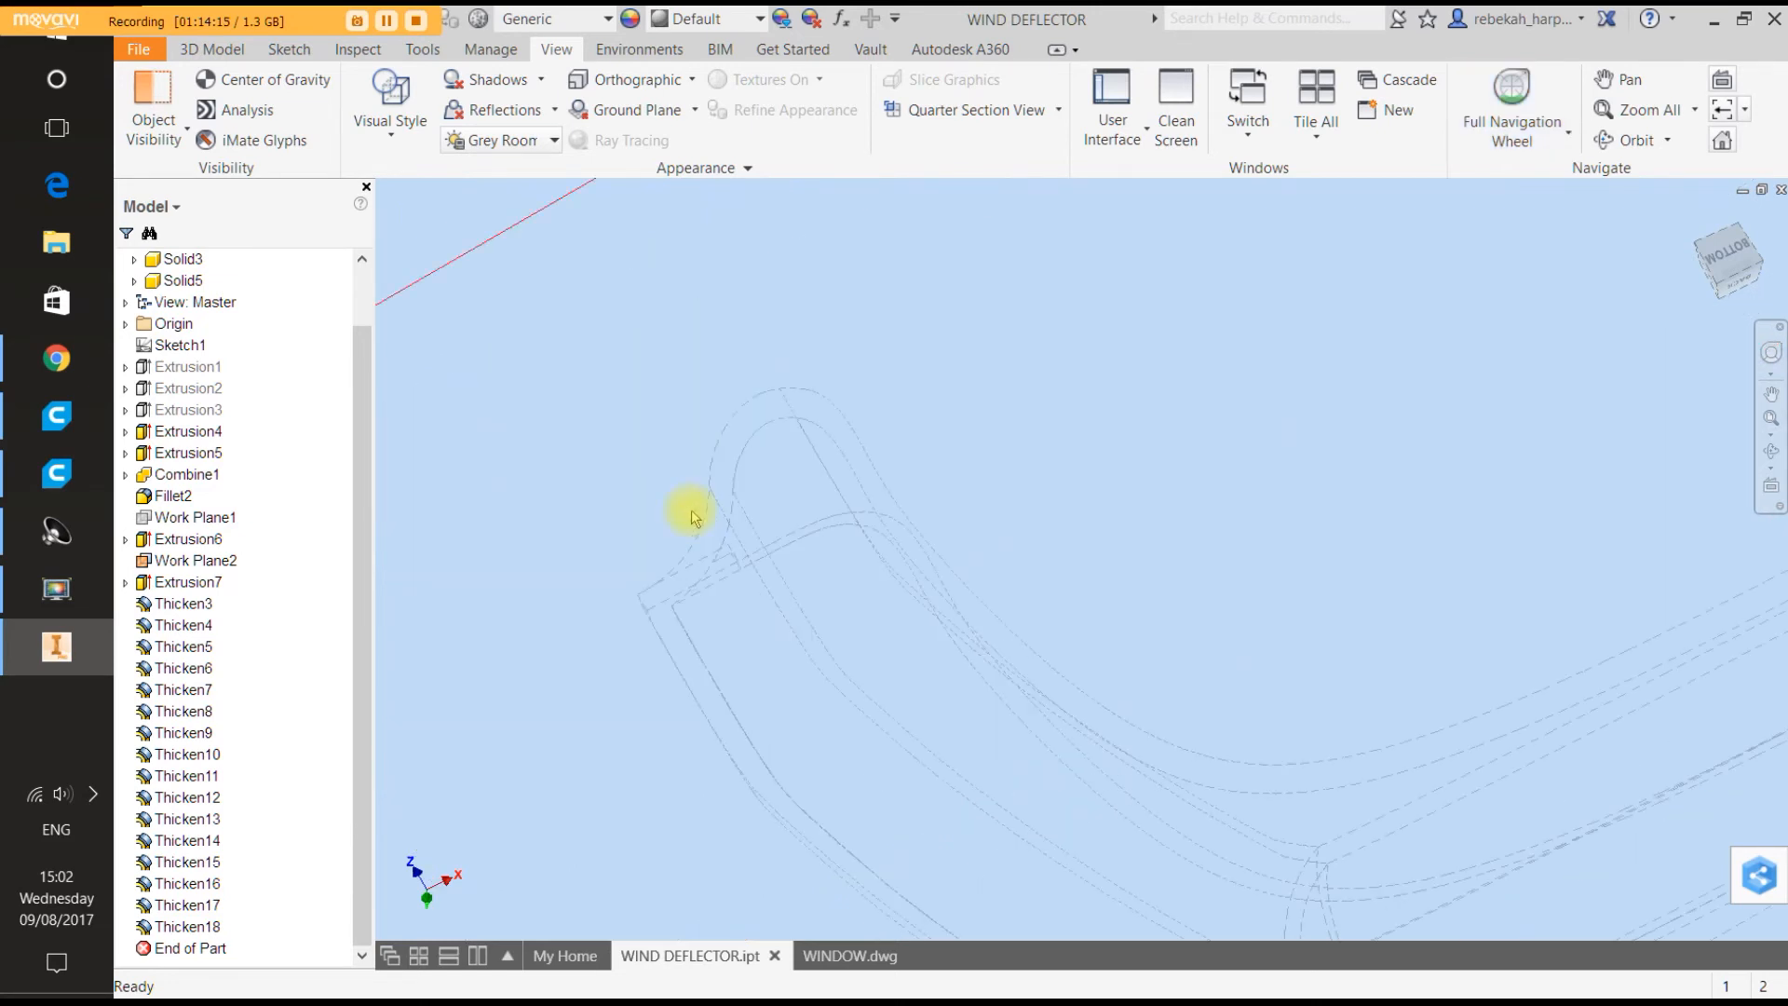
pyautogui.scroll(2, 692, 518)
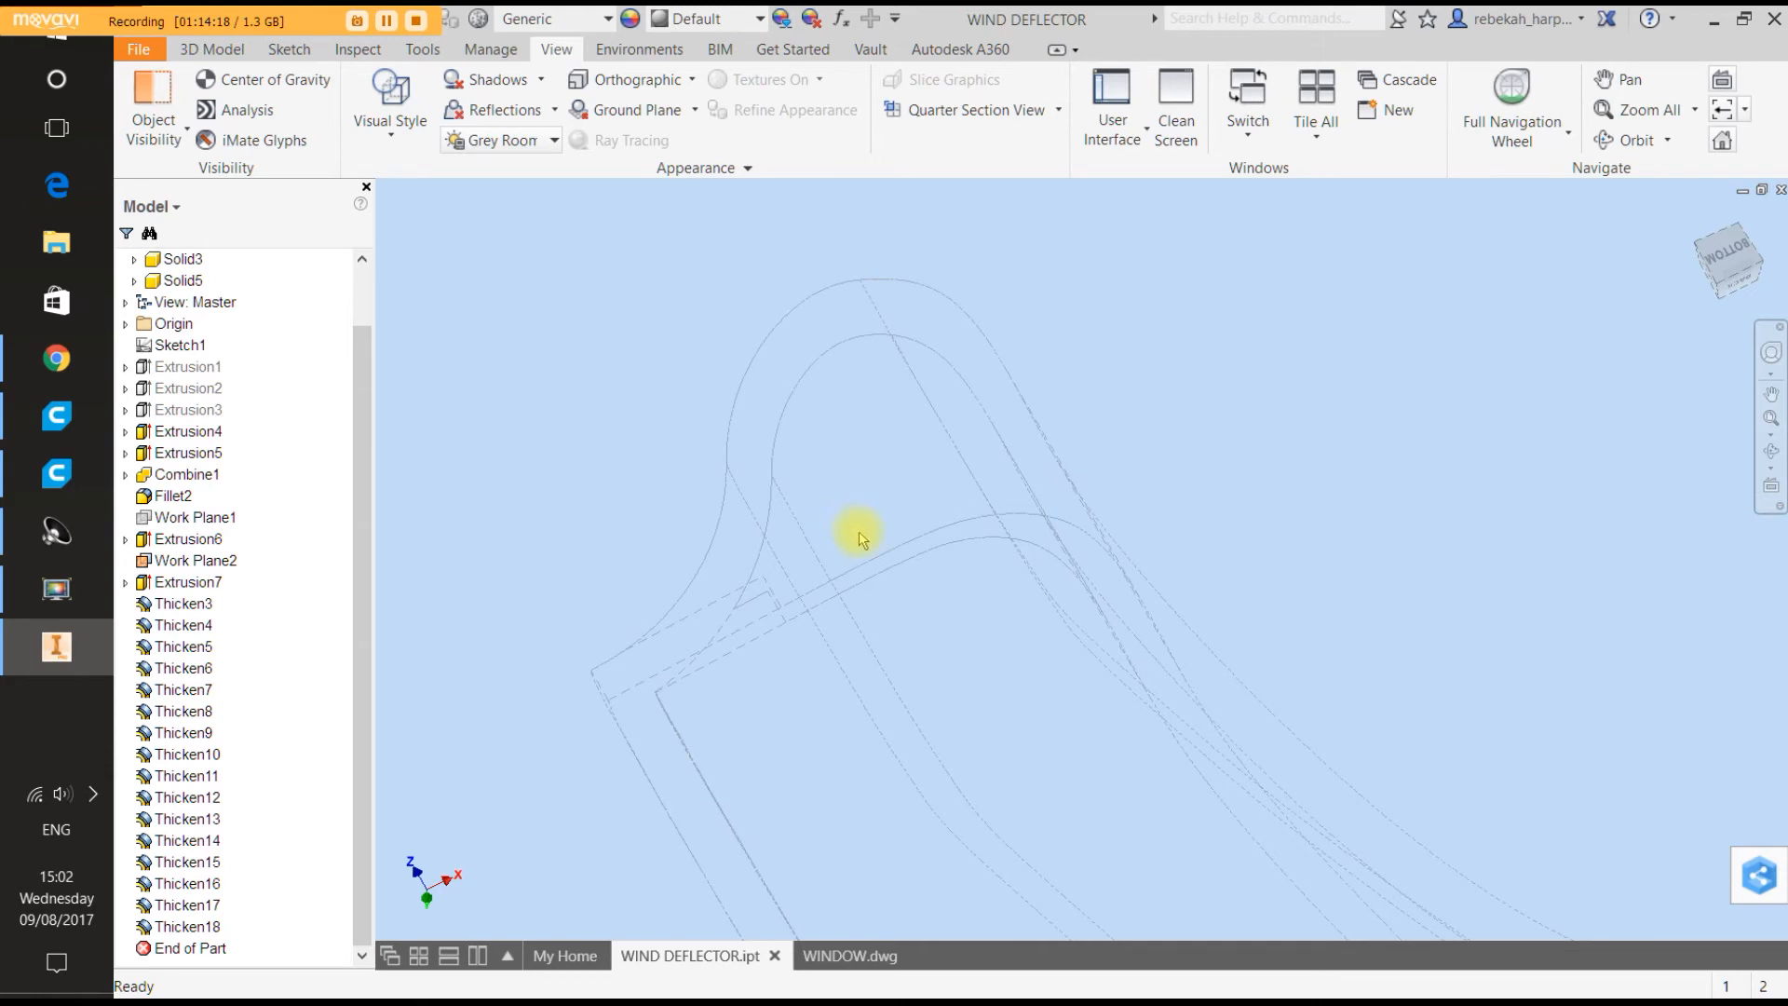
pyautogui.scroll(-2, 861, 538)
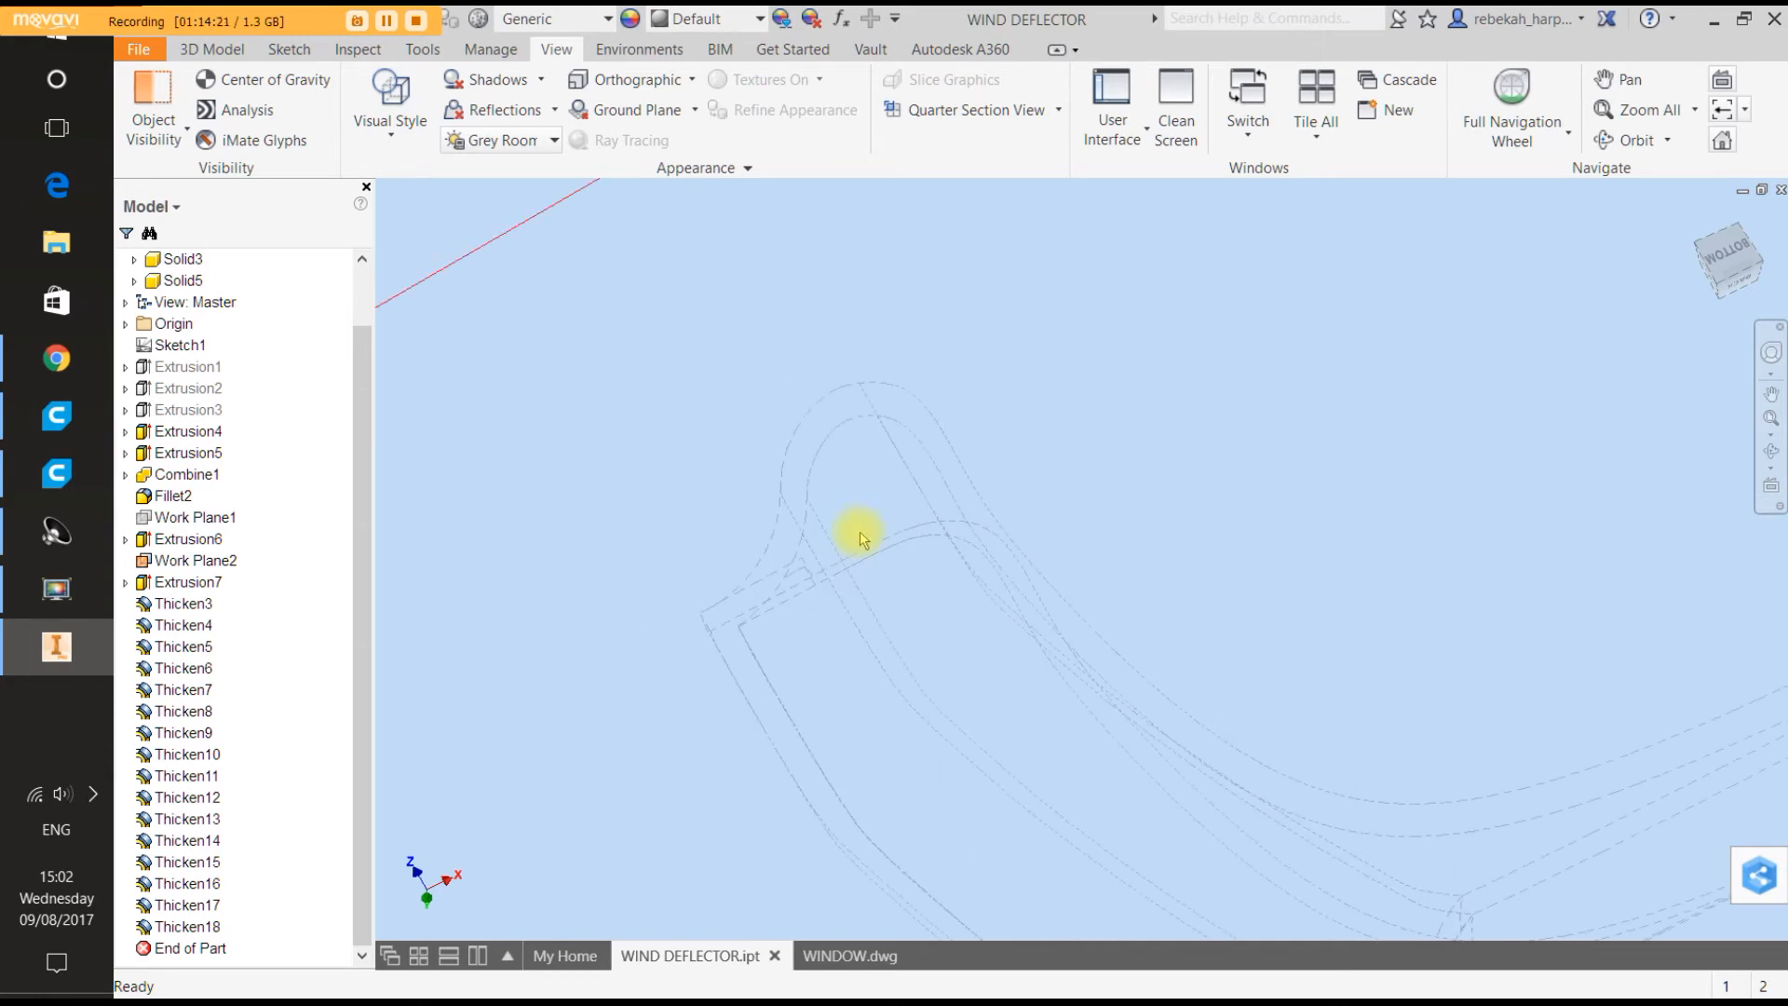
pyautogui.scroll(-2, 872, 537)
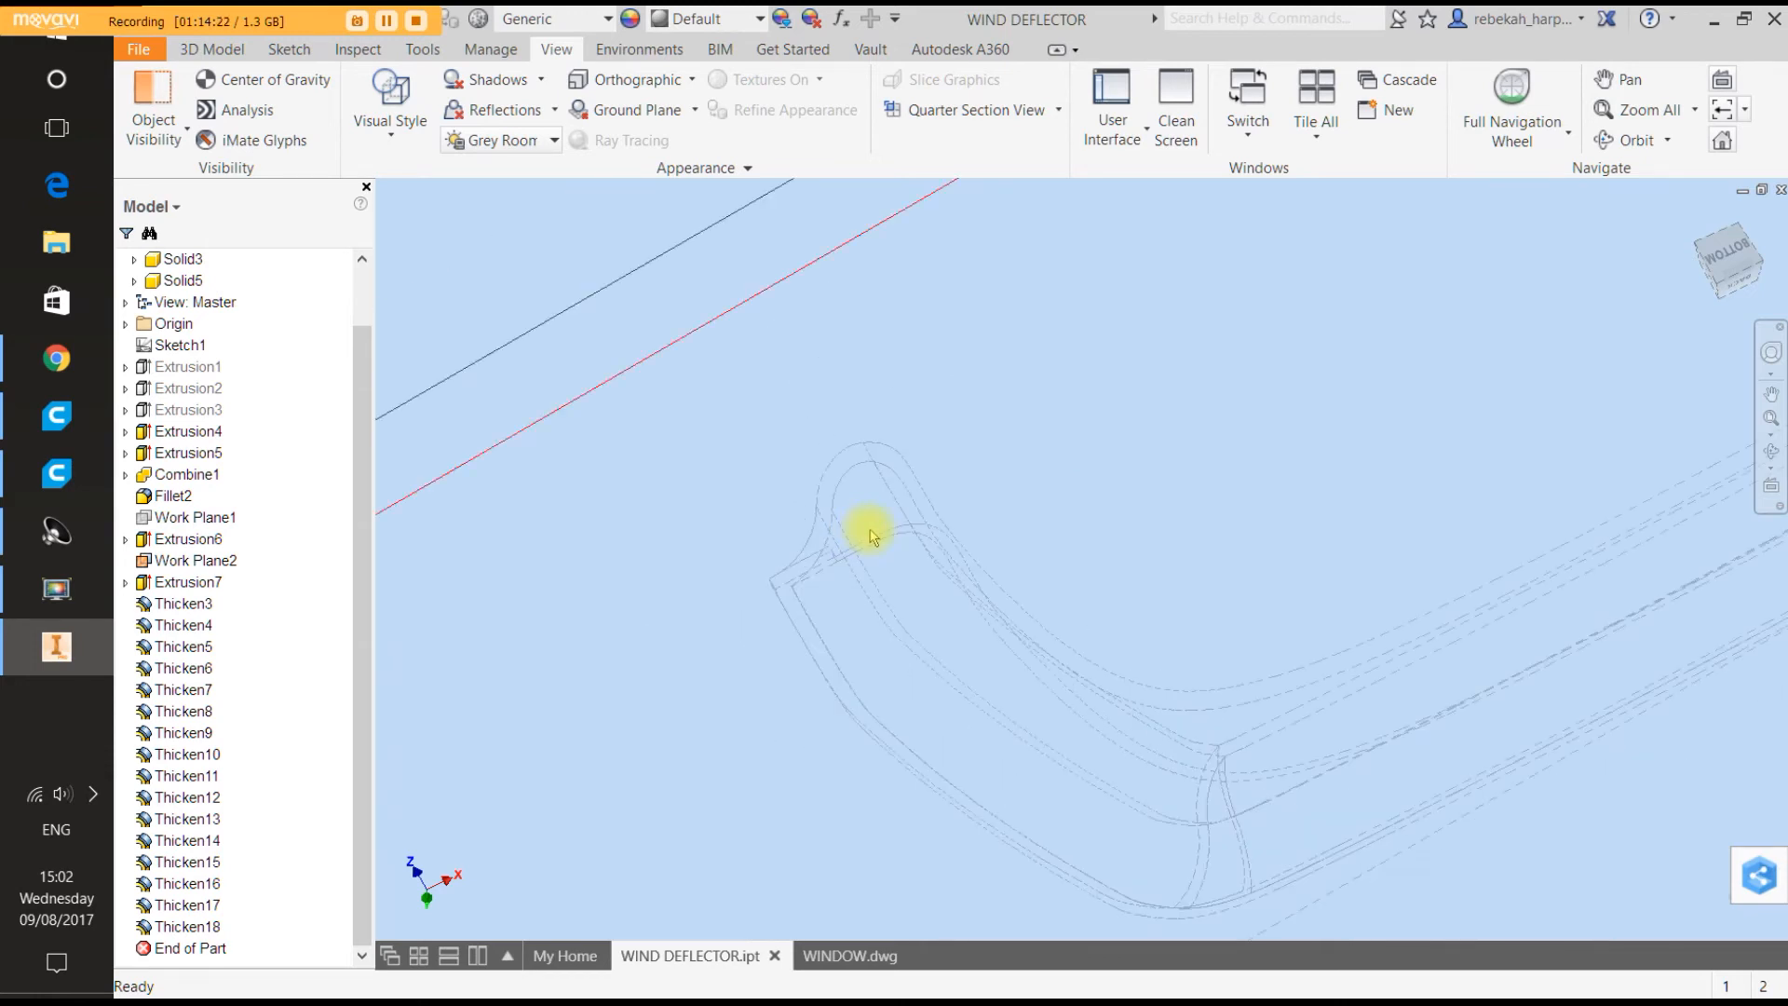
pyautogui.click(1769, 358)
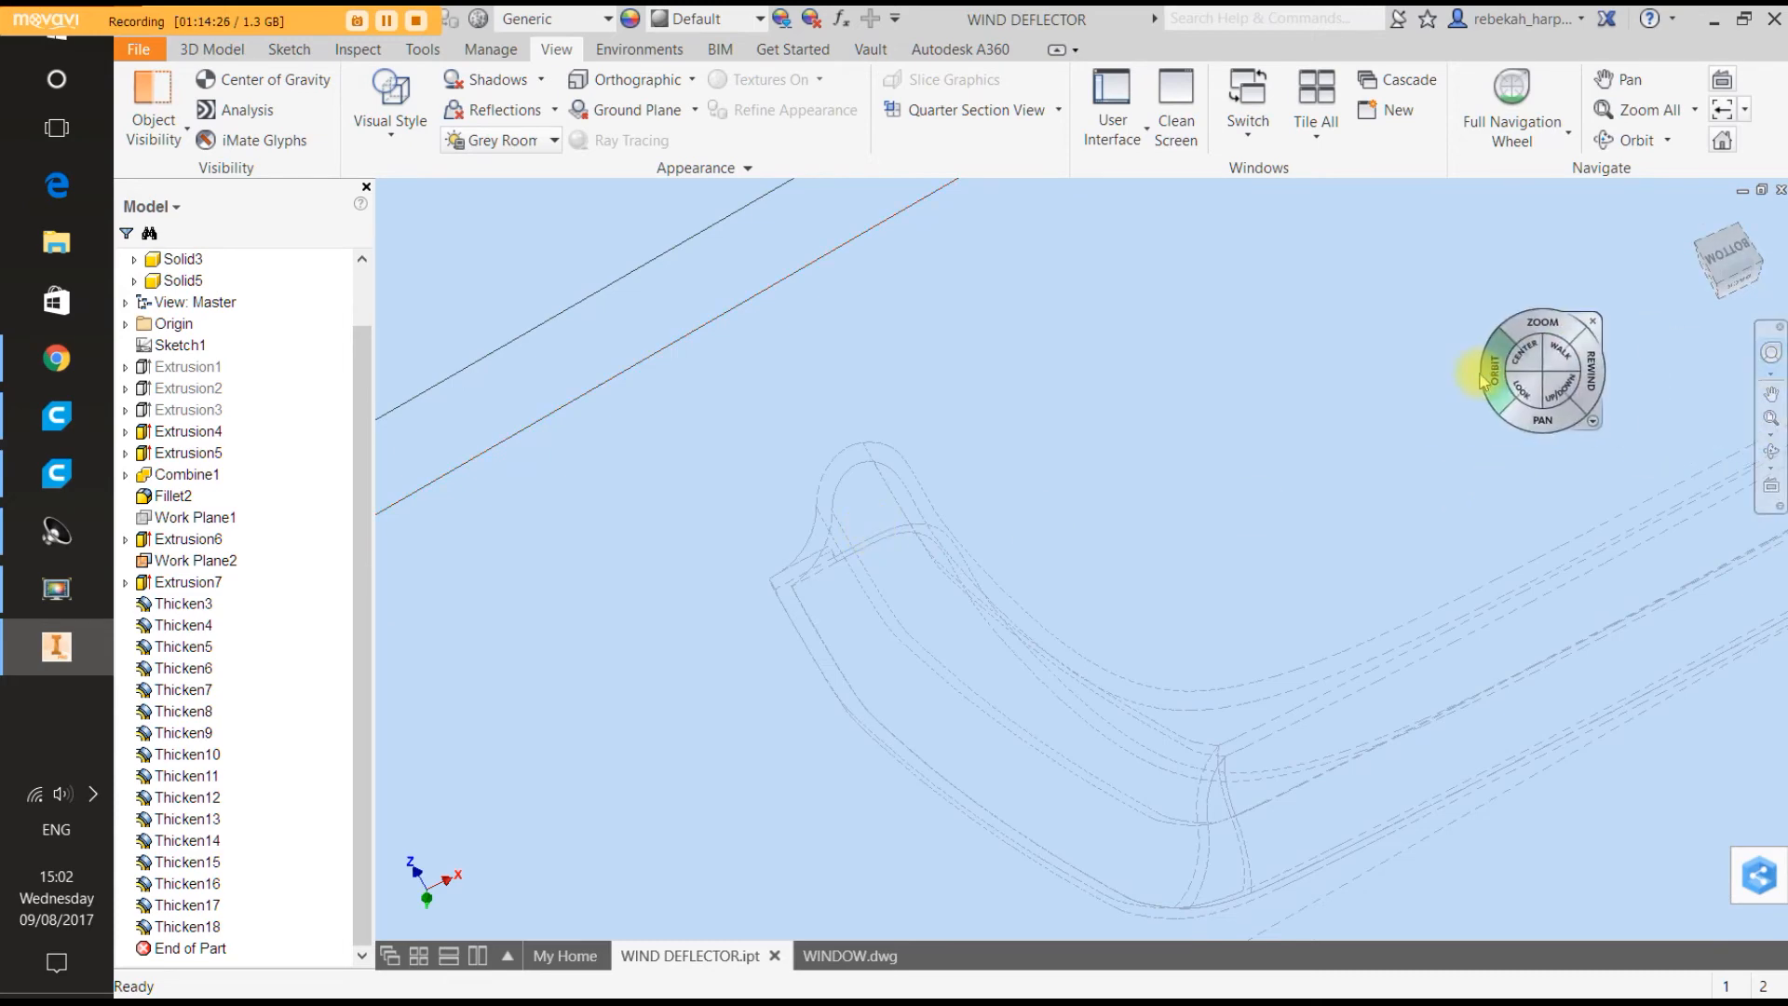
pyautogui.moveTo(1488, 387); pyautogui.dragTo(1002, 377)
pyautogui.moveTo(1349, 456); pyautogui.dragTo(1192, 271)
pyautogui.moveTo(1251, 575); pyautogui.dragTo(870, 555)
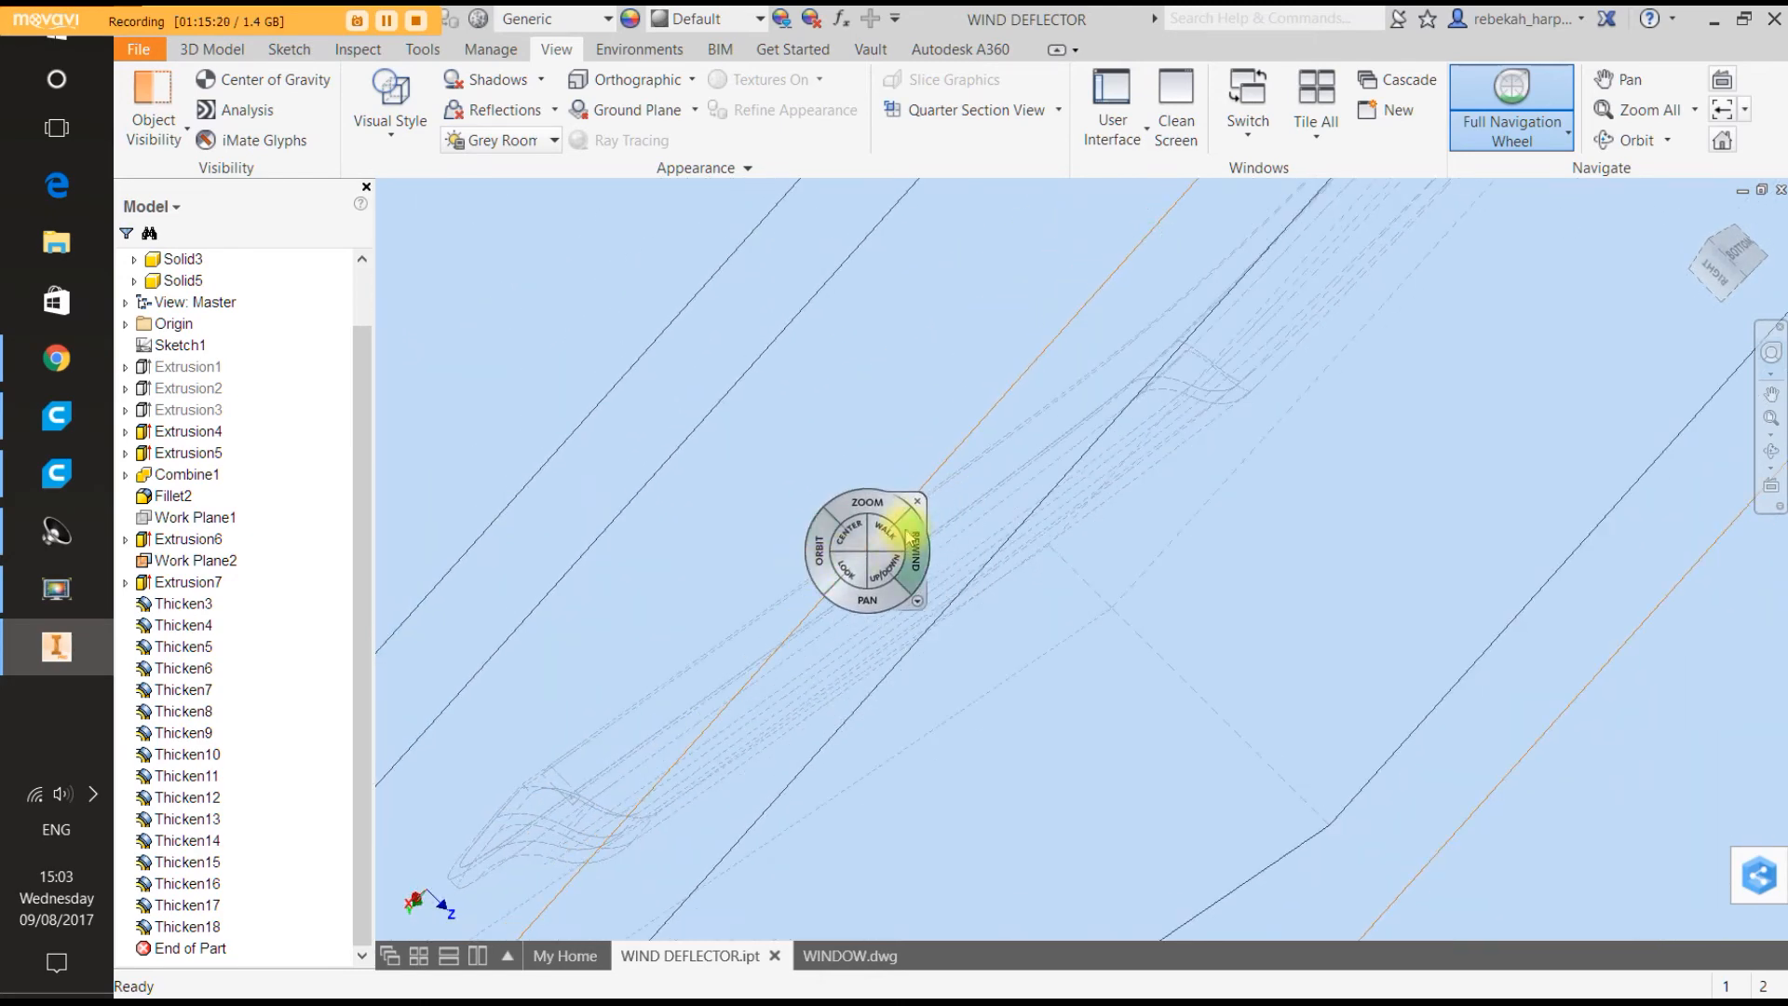
pyautogui.click(916, 504)
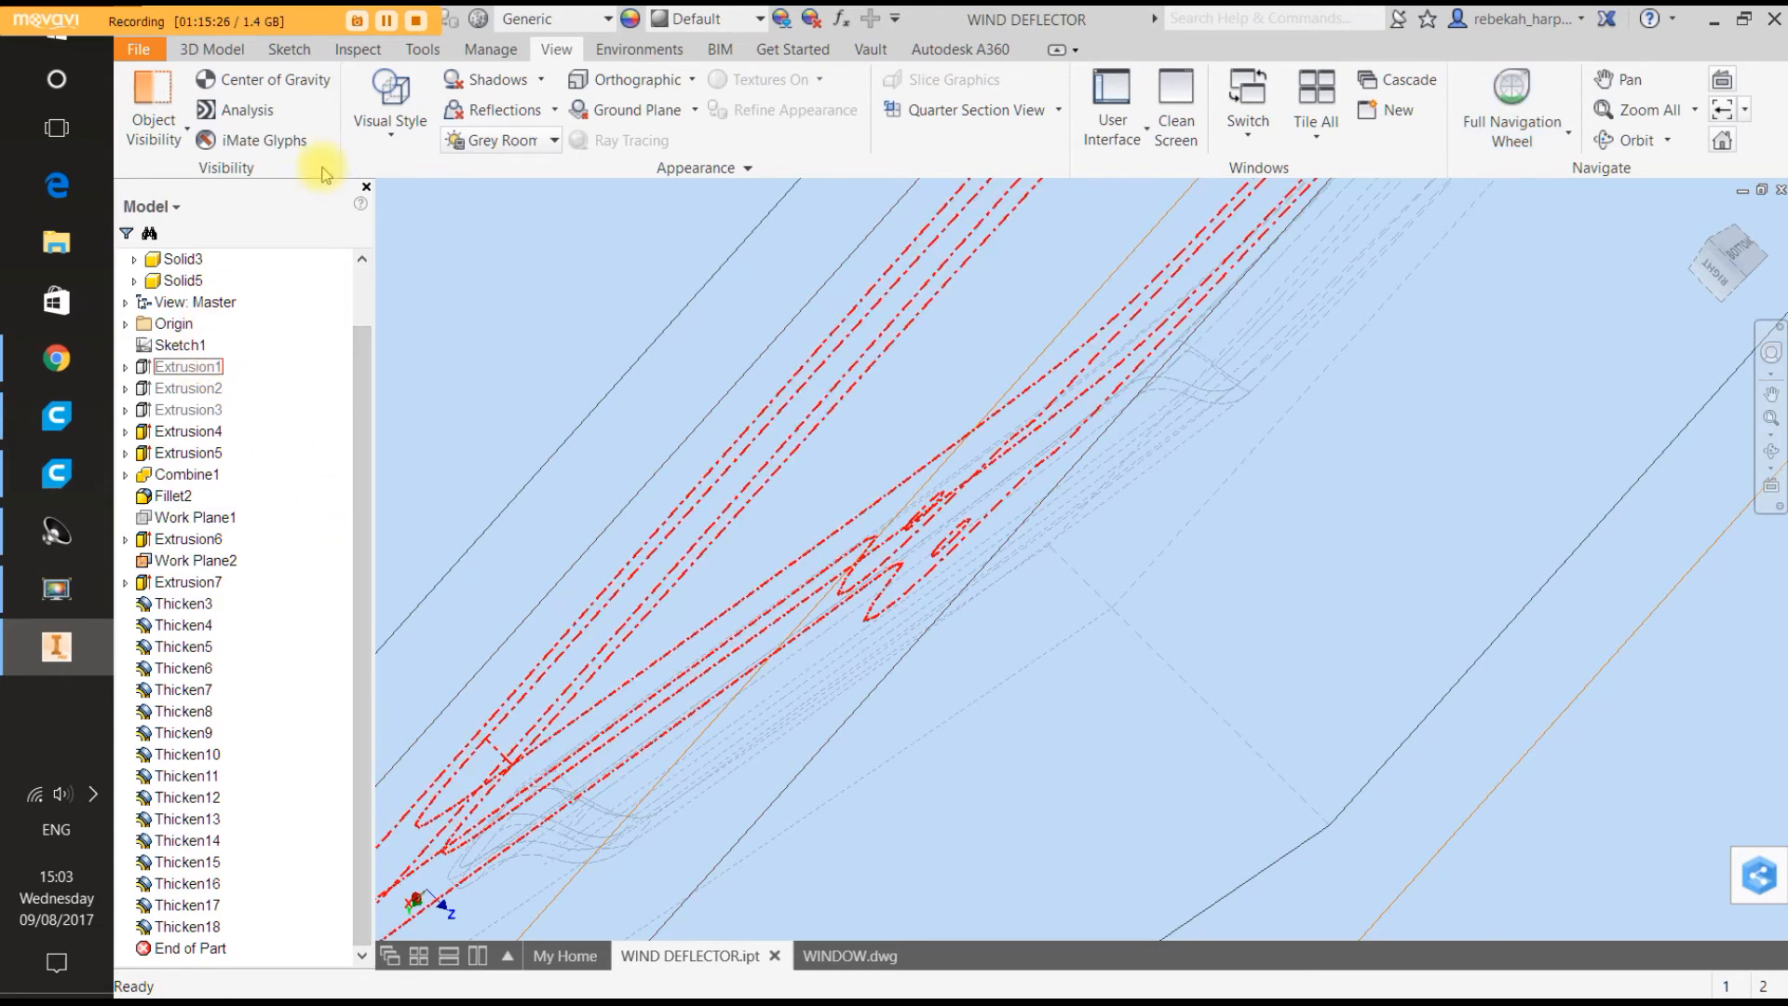
# Set the visual style to Shaded with Hidden Edges and hide the Solid5 body to view the deflector alone.
pyautogui.click(393, 117)
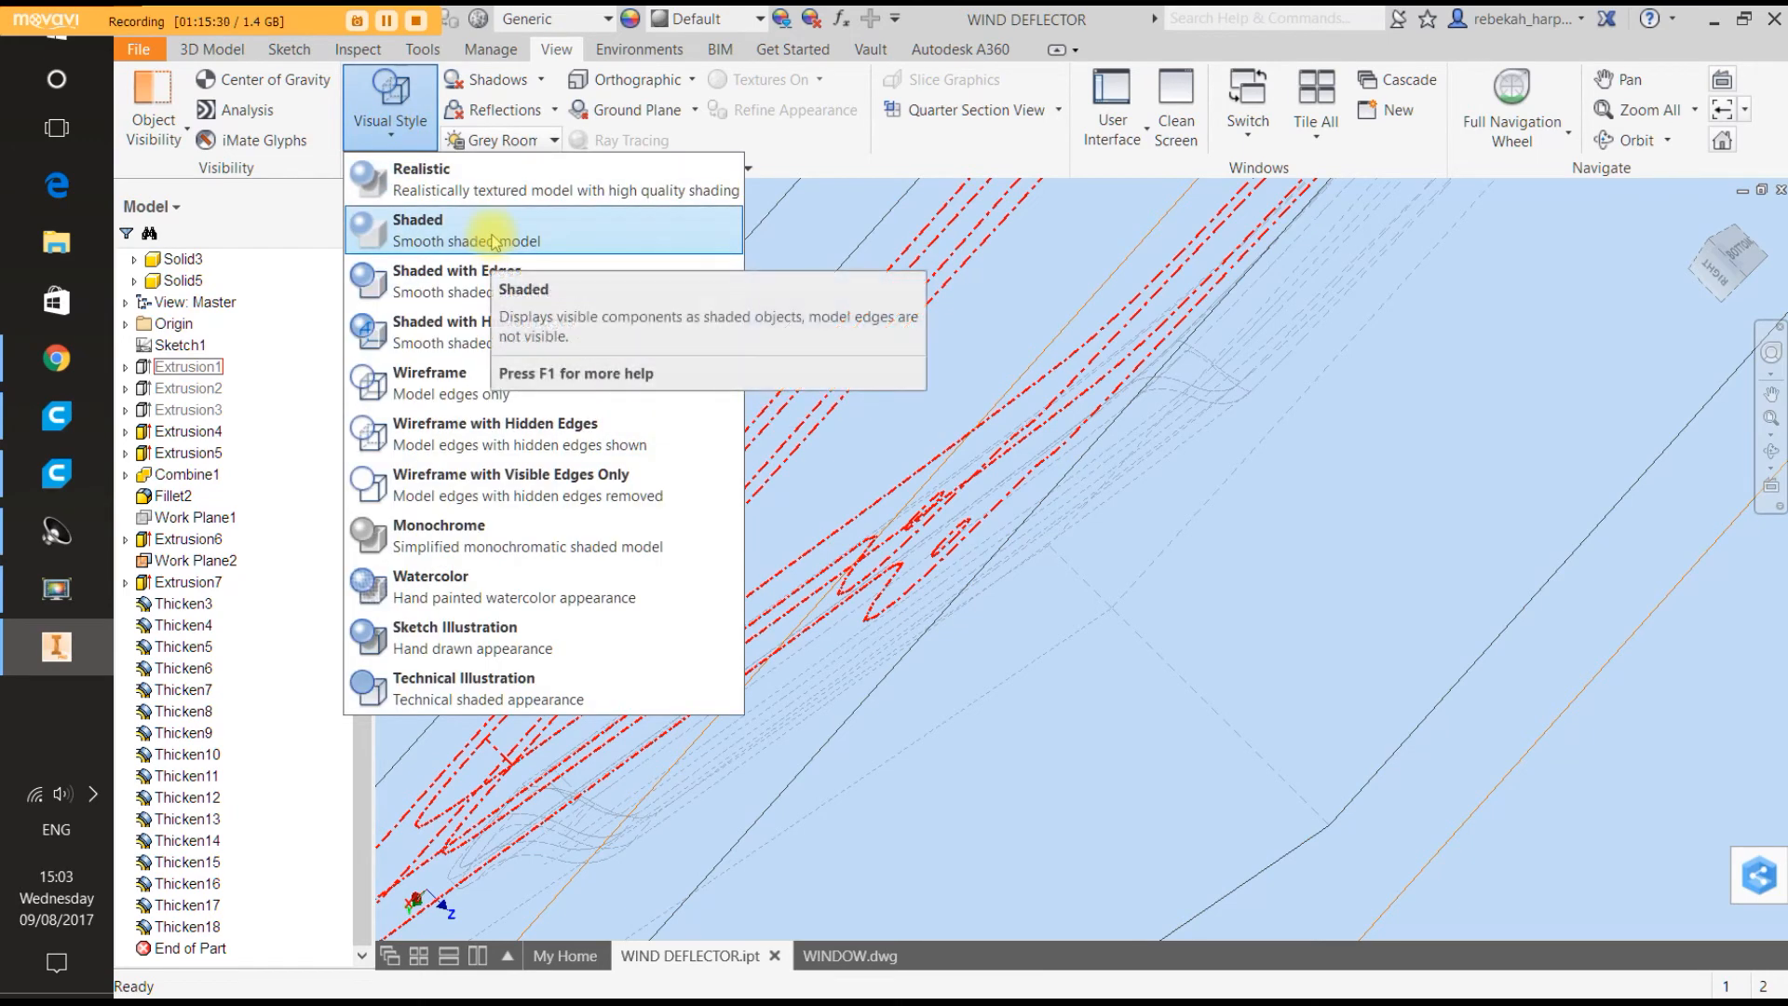
pyautogui.click(475, 333)
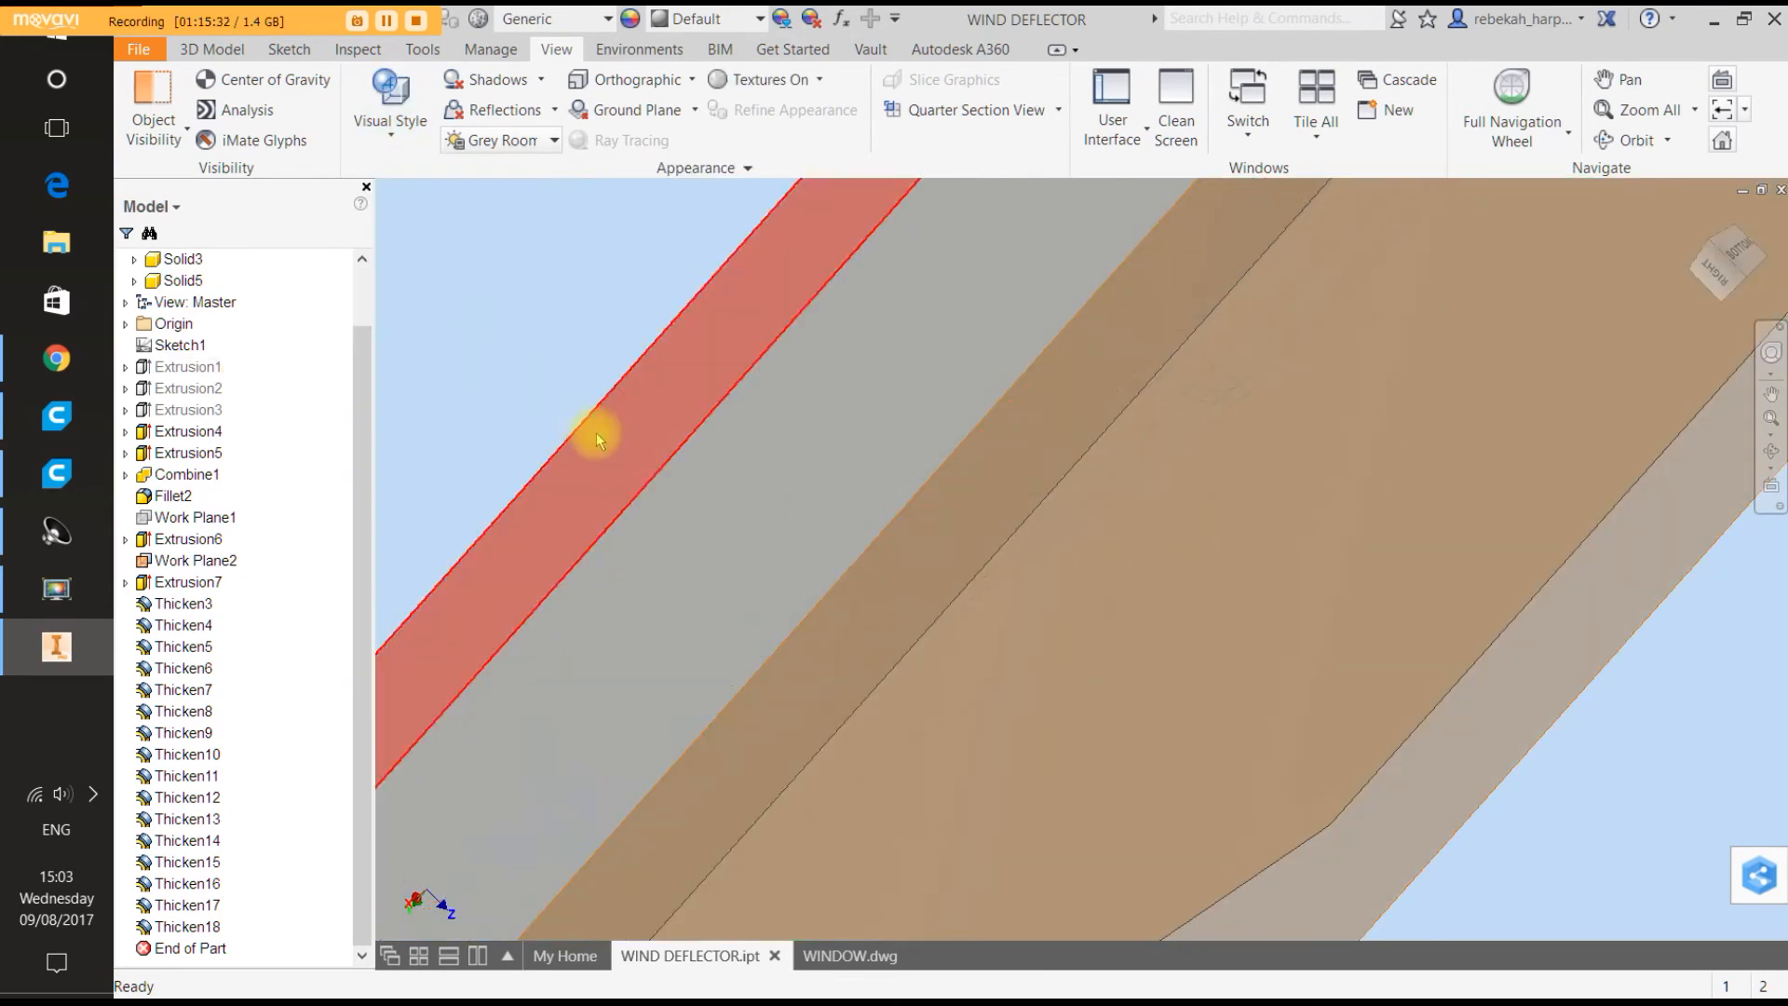
pyautogui.rightClick(189, 282)
pyautogui.click(237, 367)
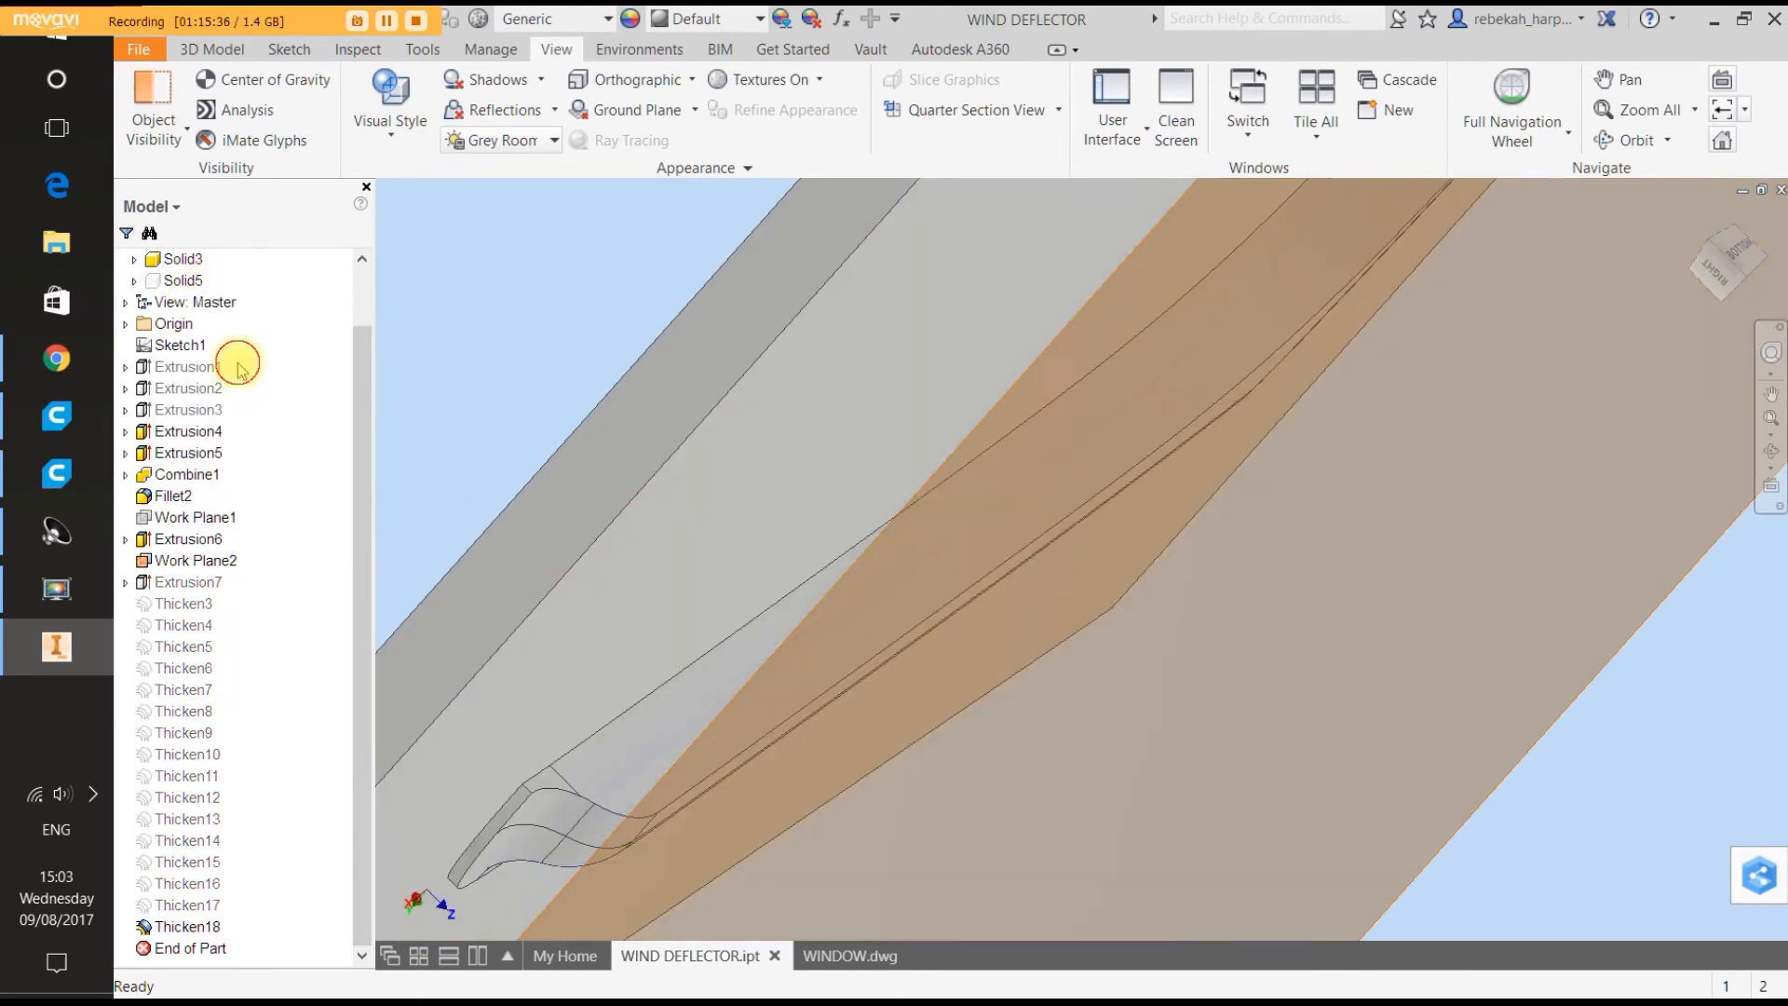
pyautogui.scroll(3, 587, 559)
pyautogui.scroll(-4, 592, 731)
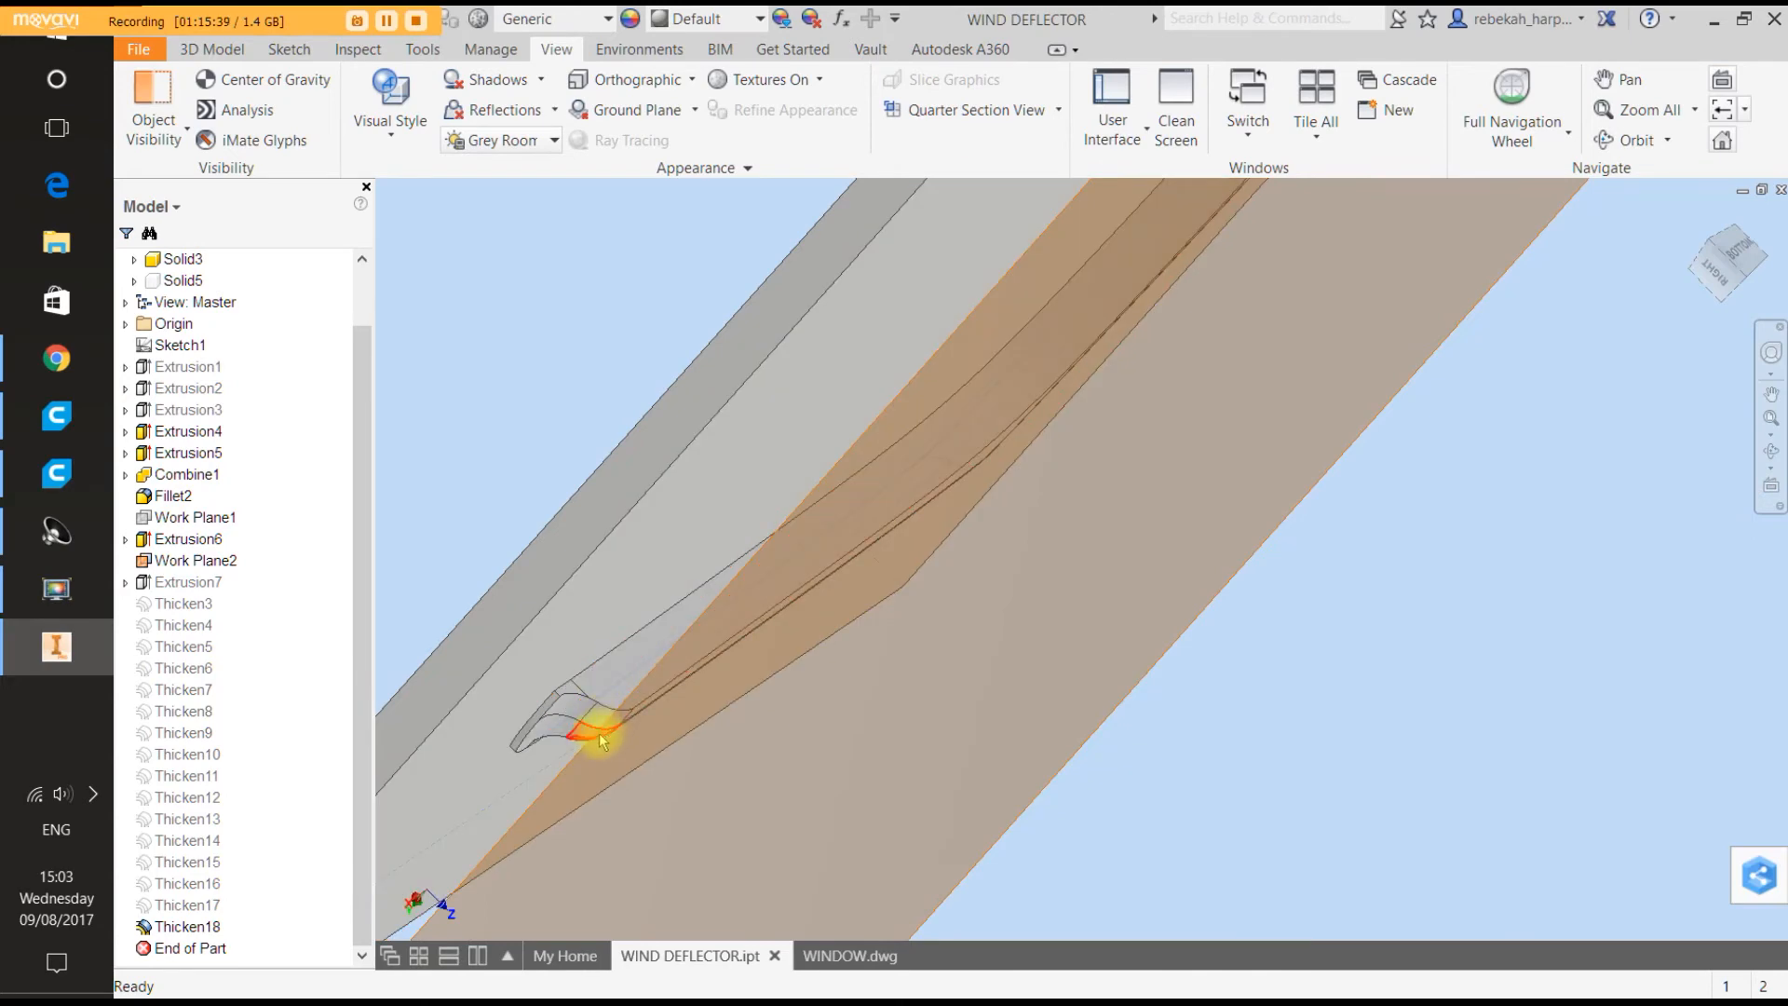
pyautogui.scroll(3, 596, 736)
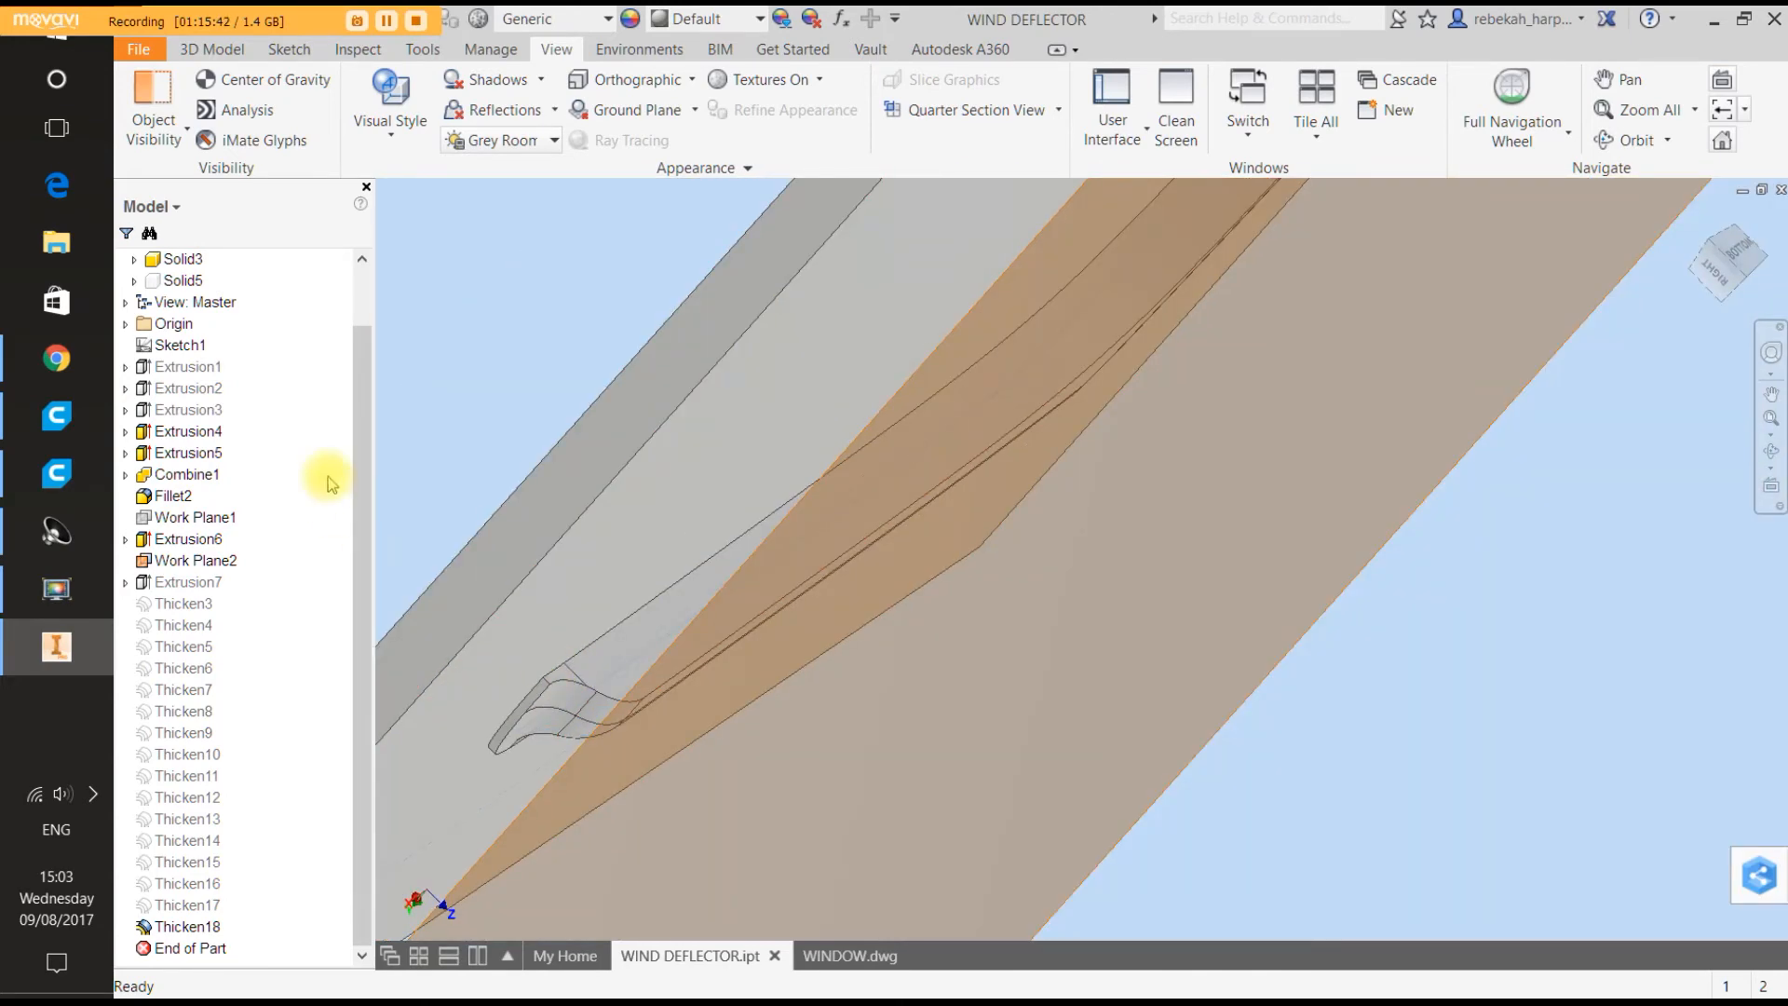
# Show only the Solid5 body, hiding the others, and turn the block to expose the deflector cavity.
pyautogui.rightClick(187, 279)
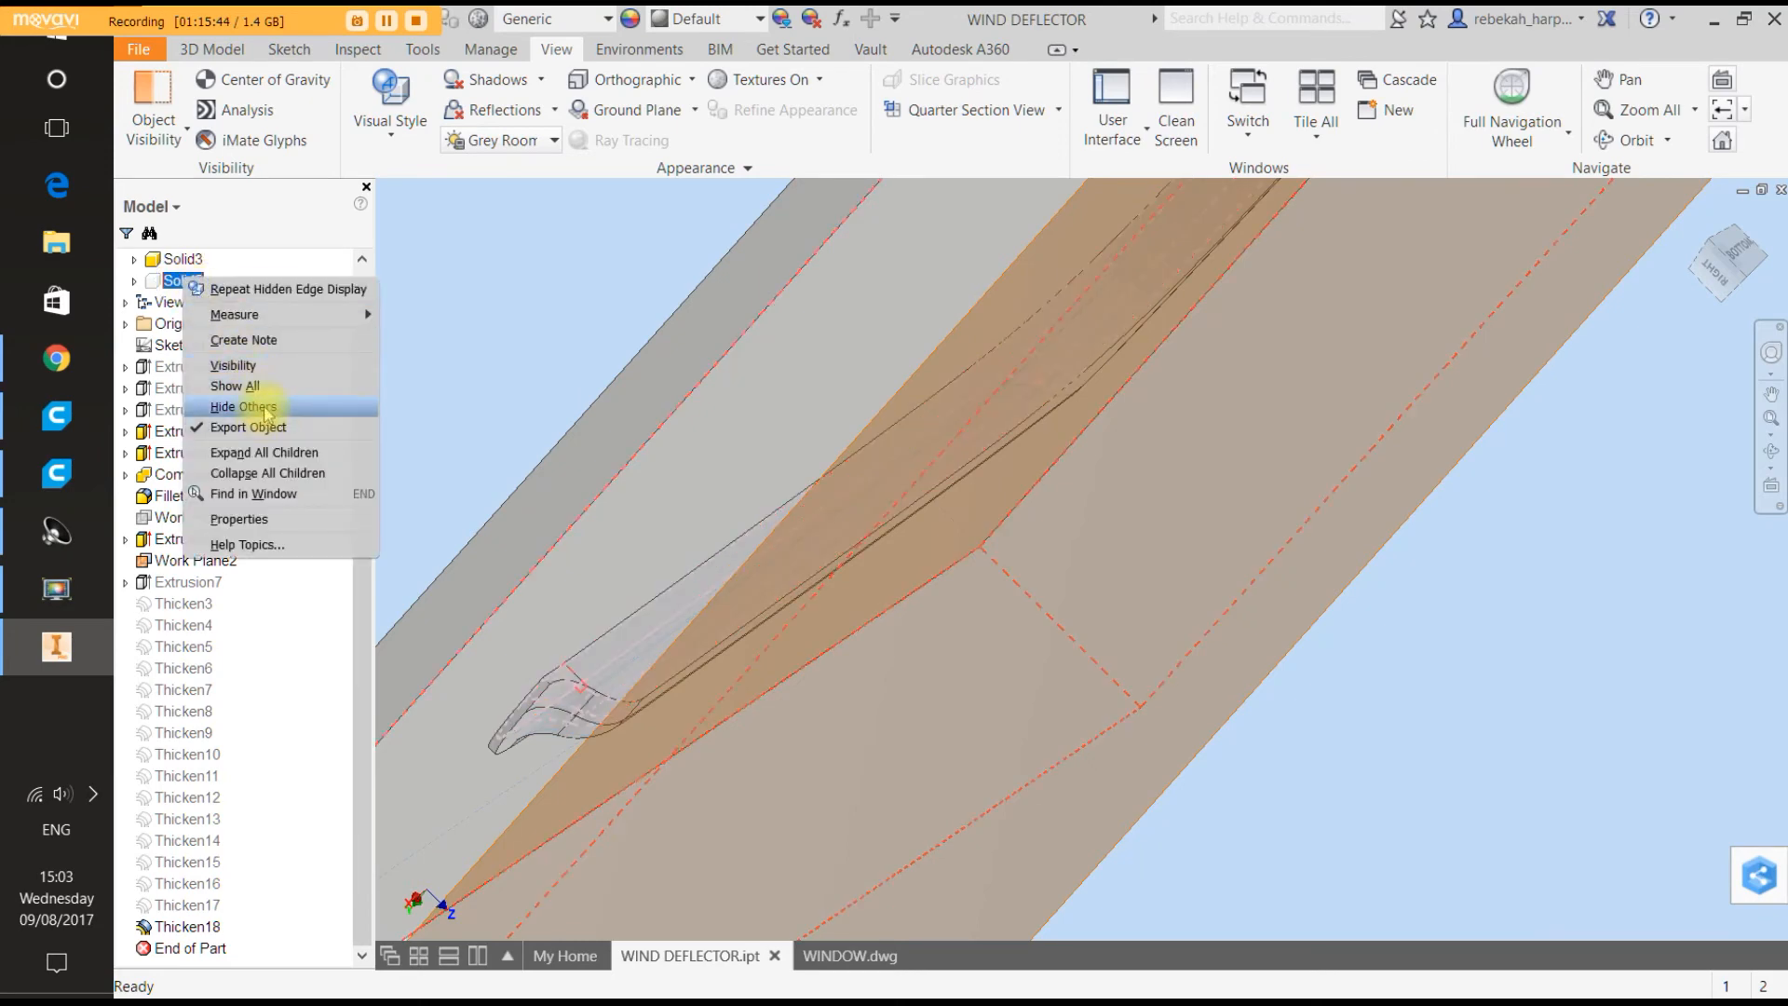
pyautogui.click(262, 408)
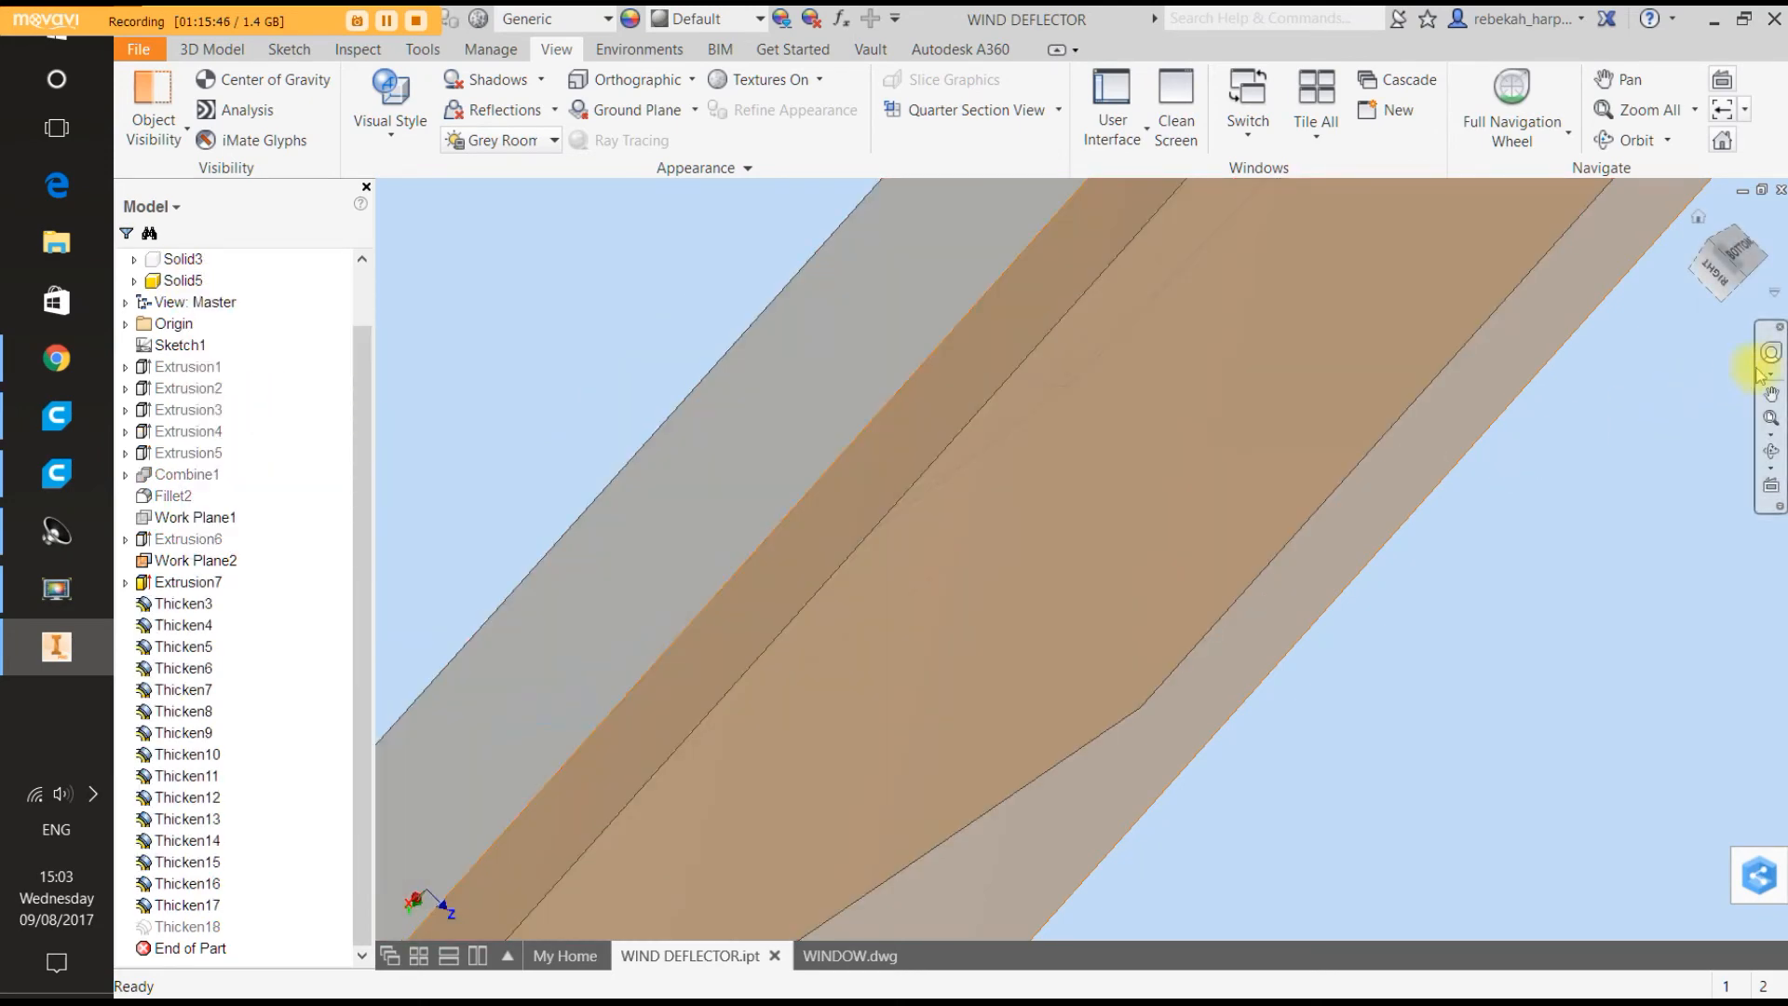
pyautogui.click(1769, 354)
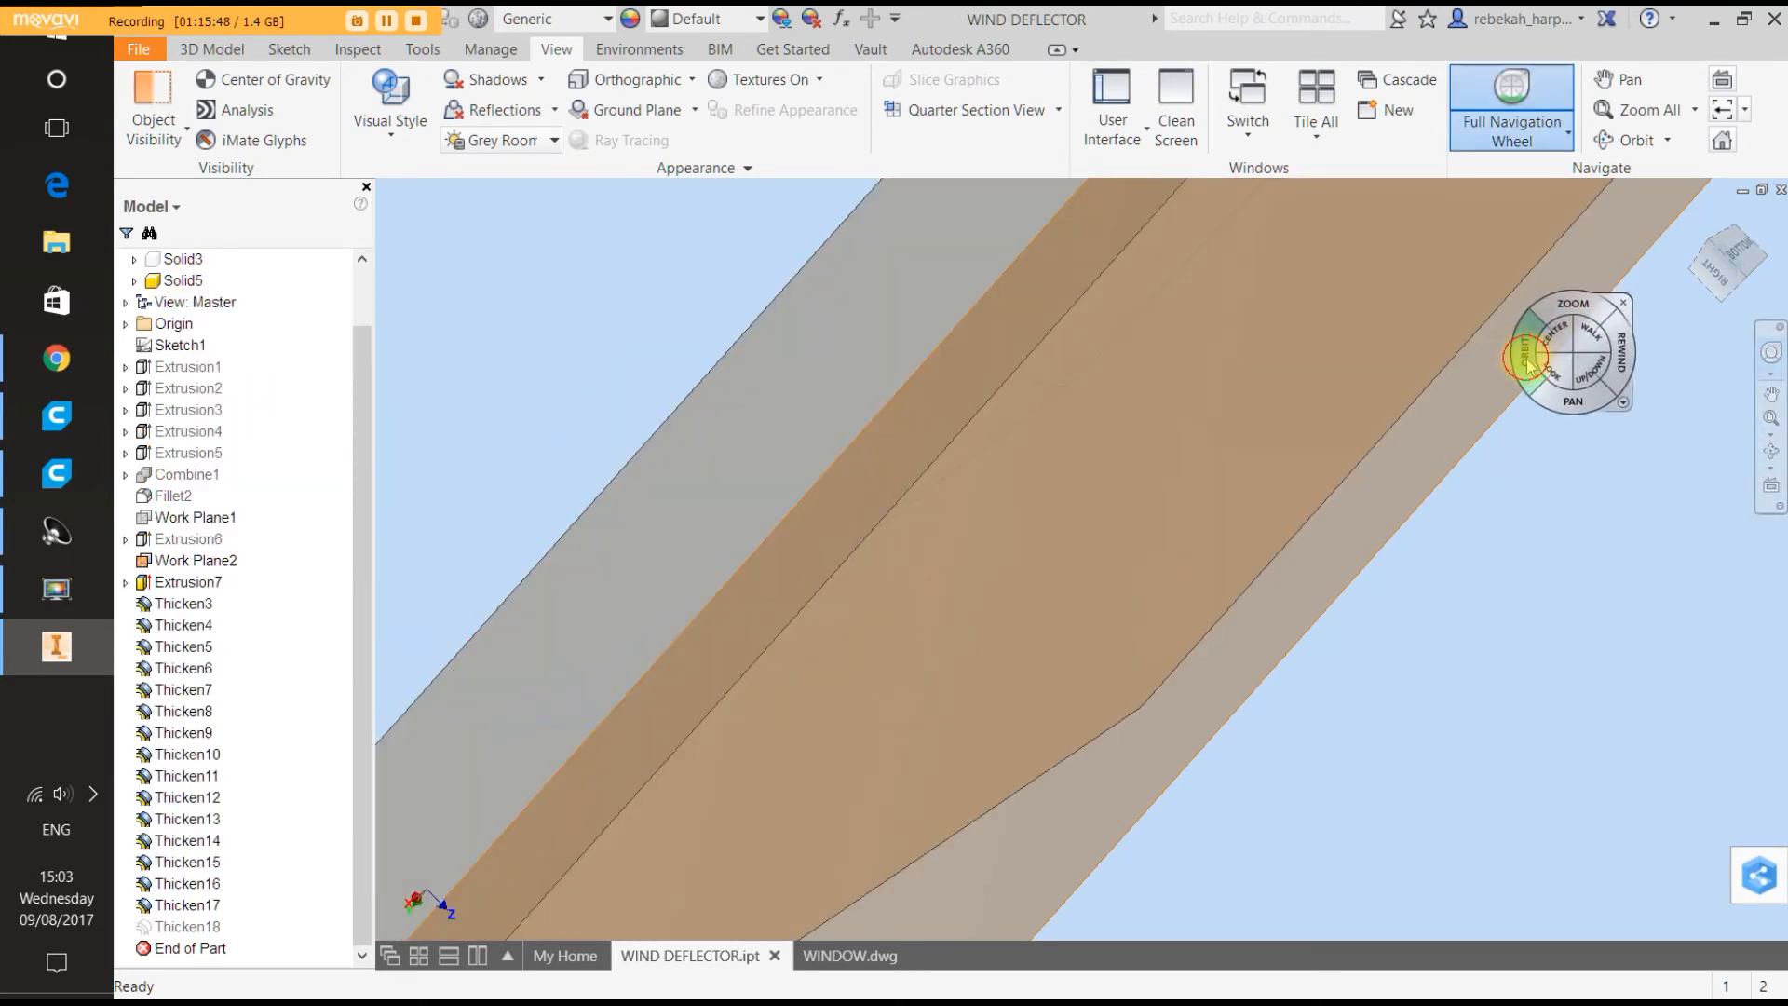
pyautogui.moveTo(1528, 363); pyautogui.dragTo(1509, 398)
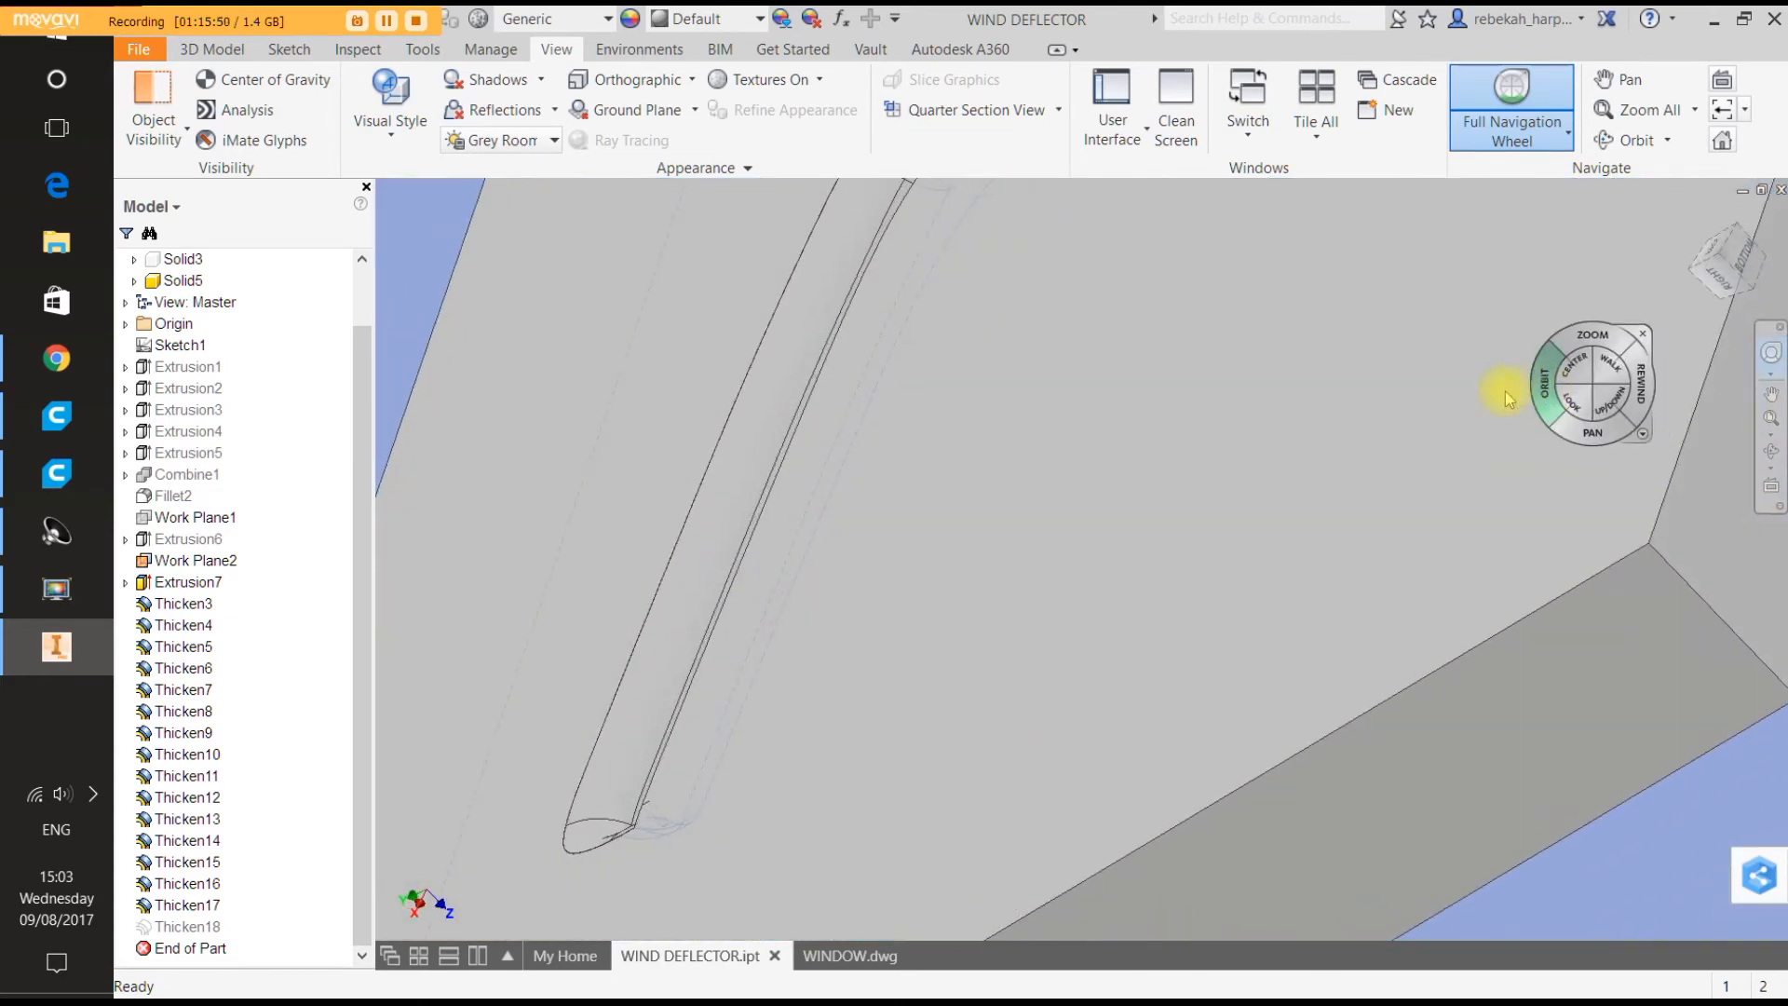
pyautogui.click(1422, 357)
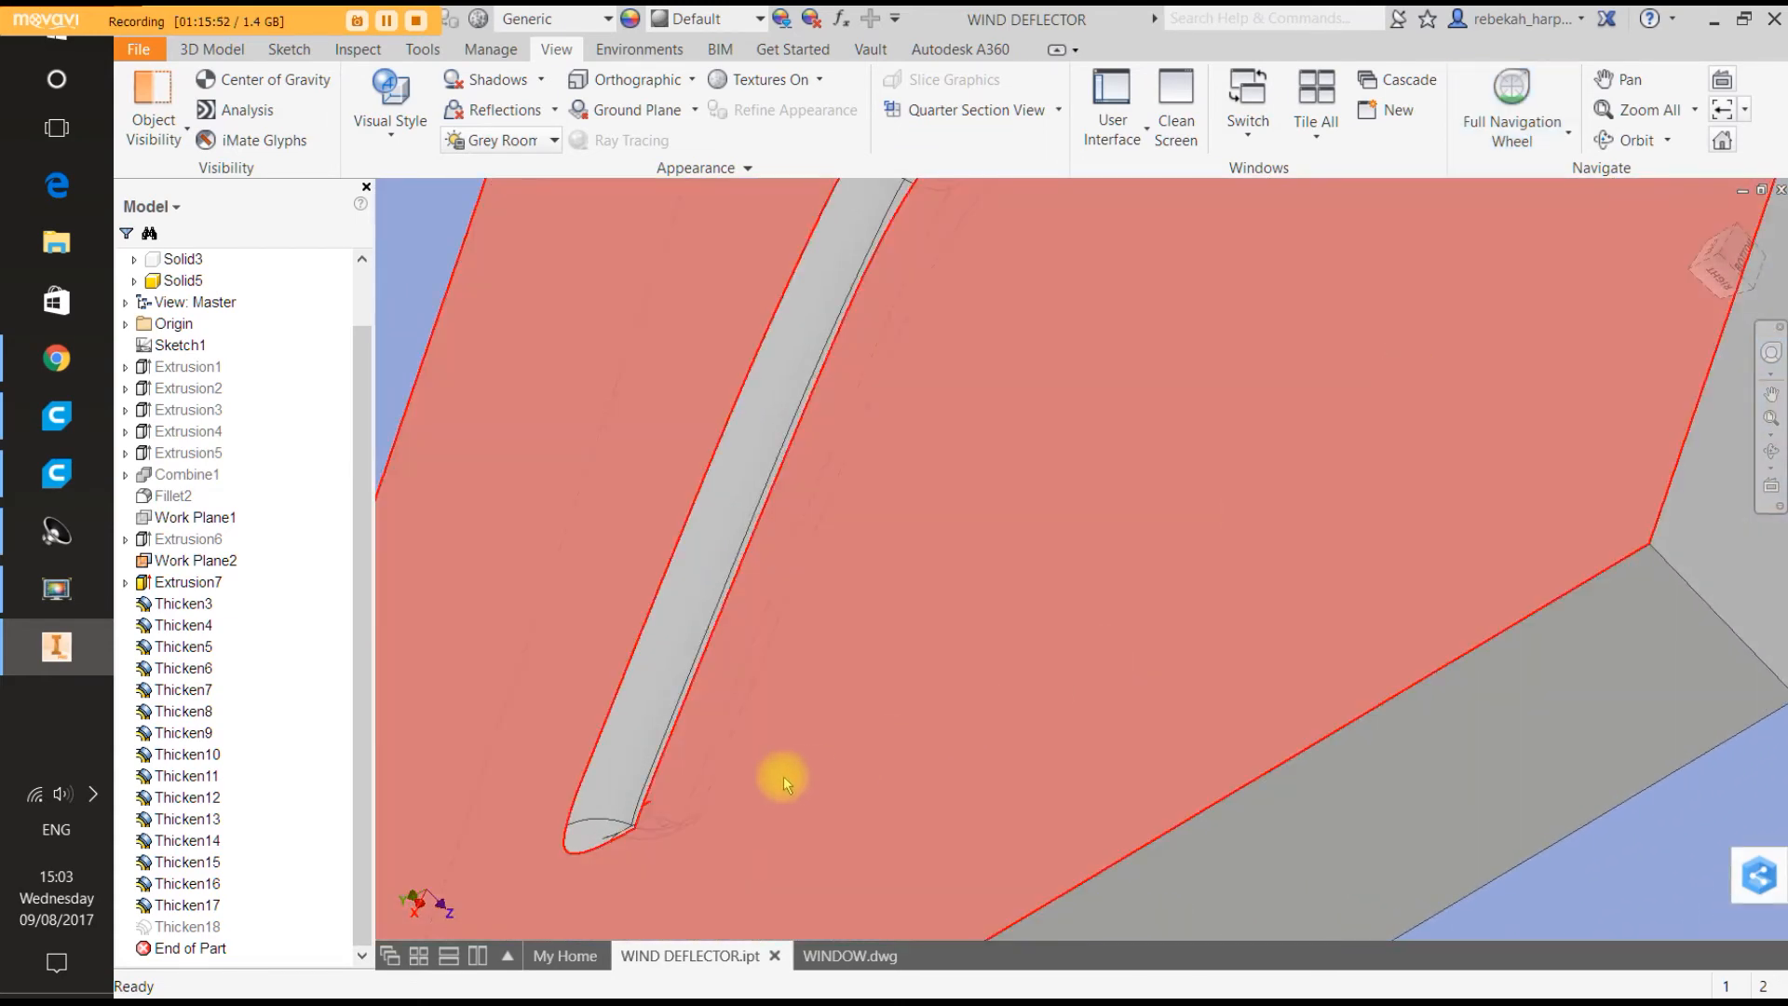
# Delete the small stray rectangular face beside the end of the deflector cavity in Solid5, with Heal off.
pyautogui.scroll(4, 613, 849)
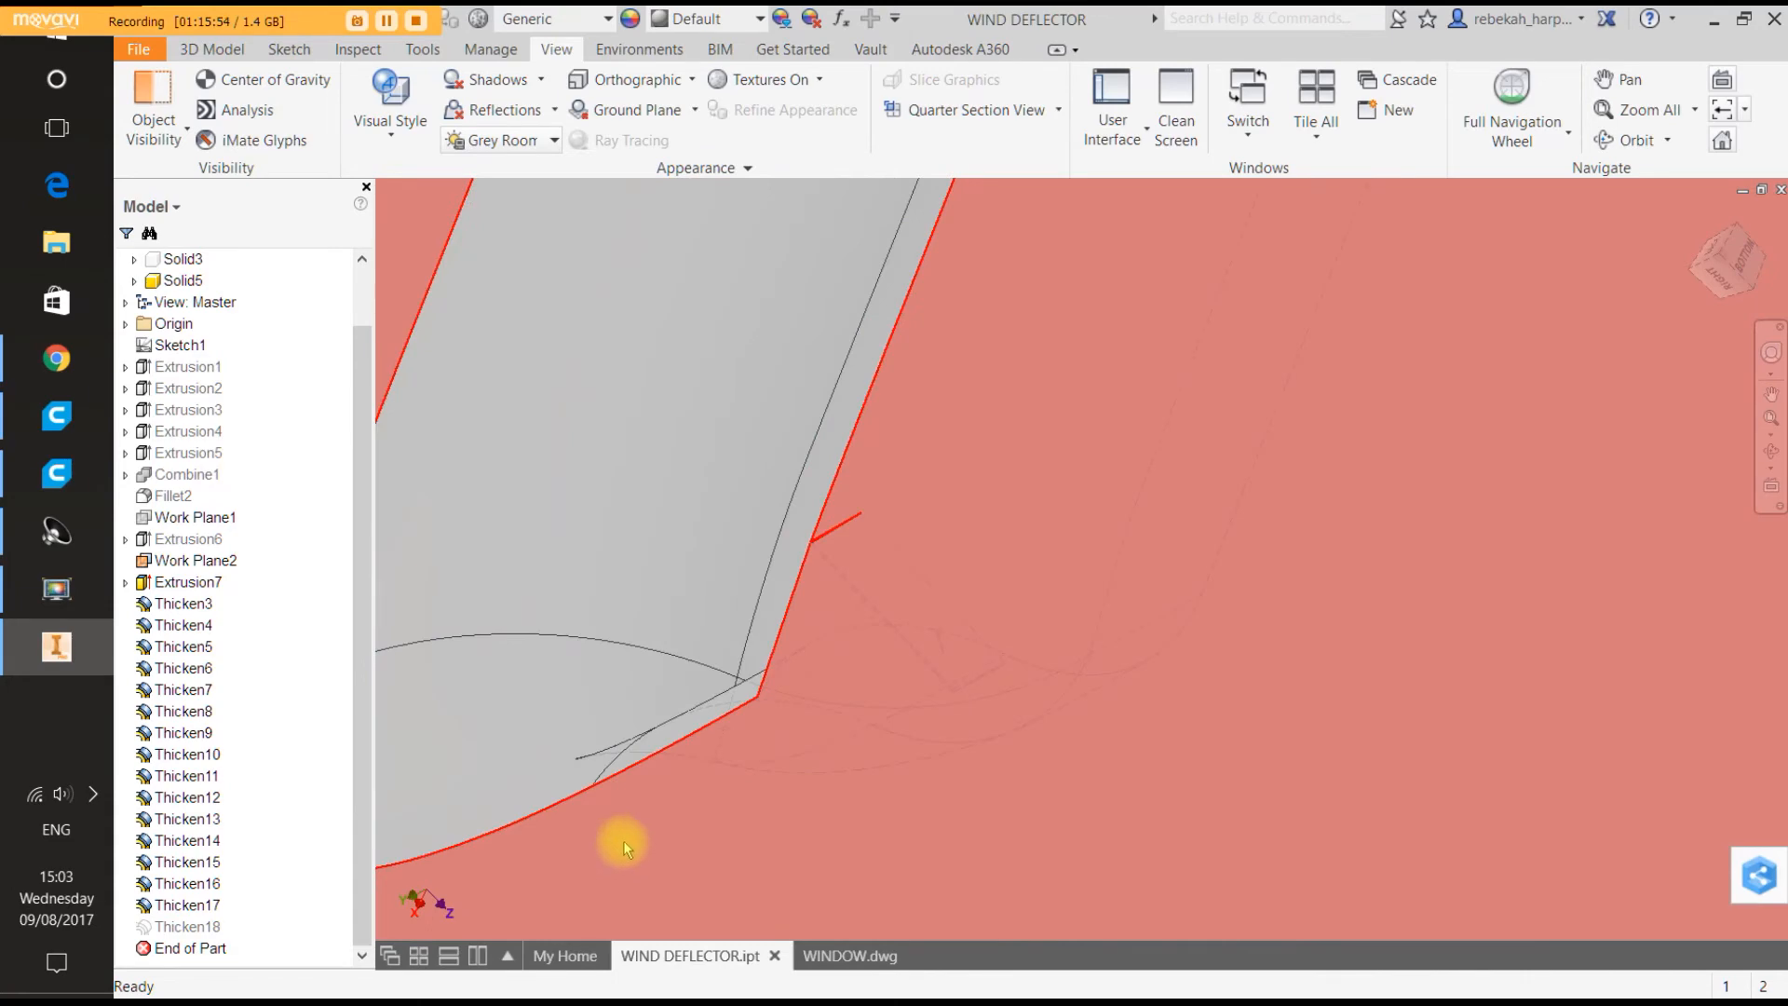
pyautogui.scroll(3, 789, 623)
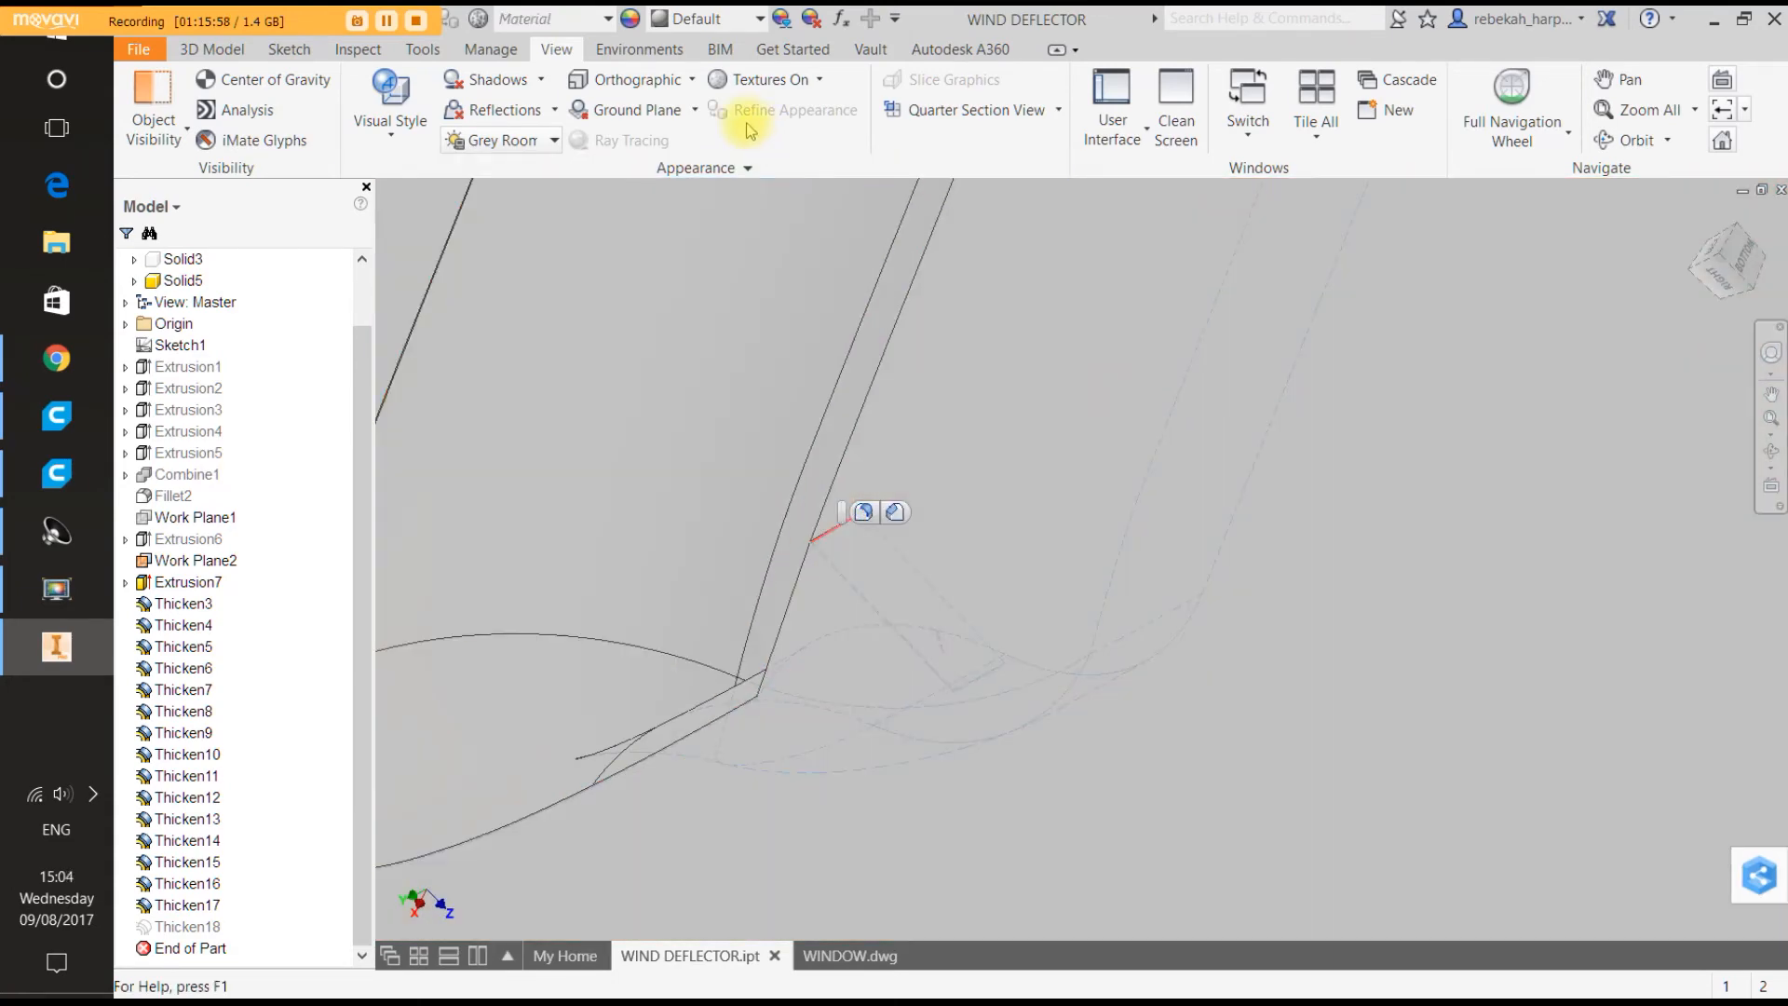
pyautogui.click(214, 50)
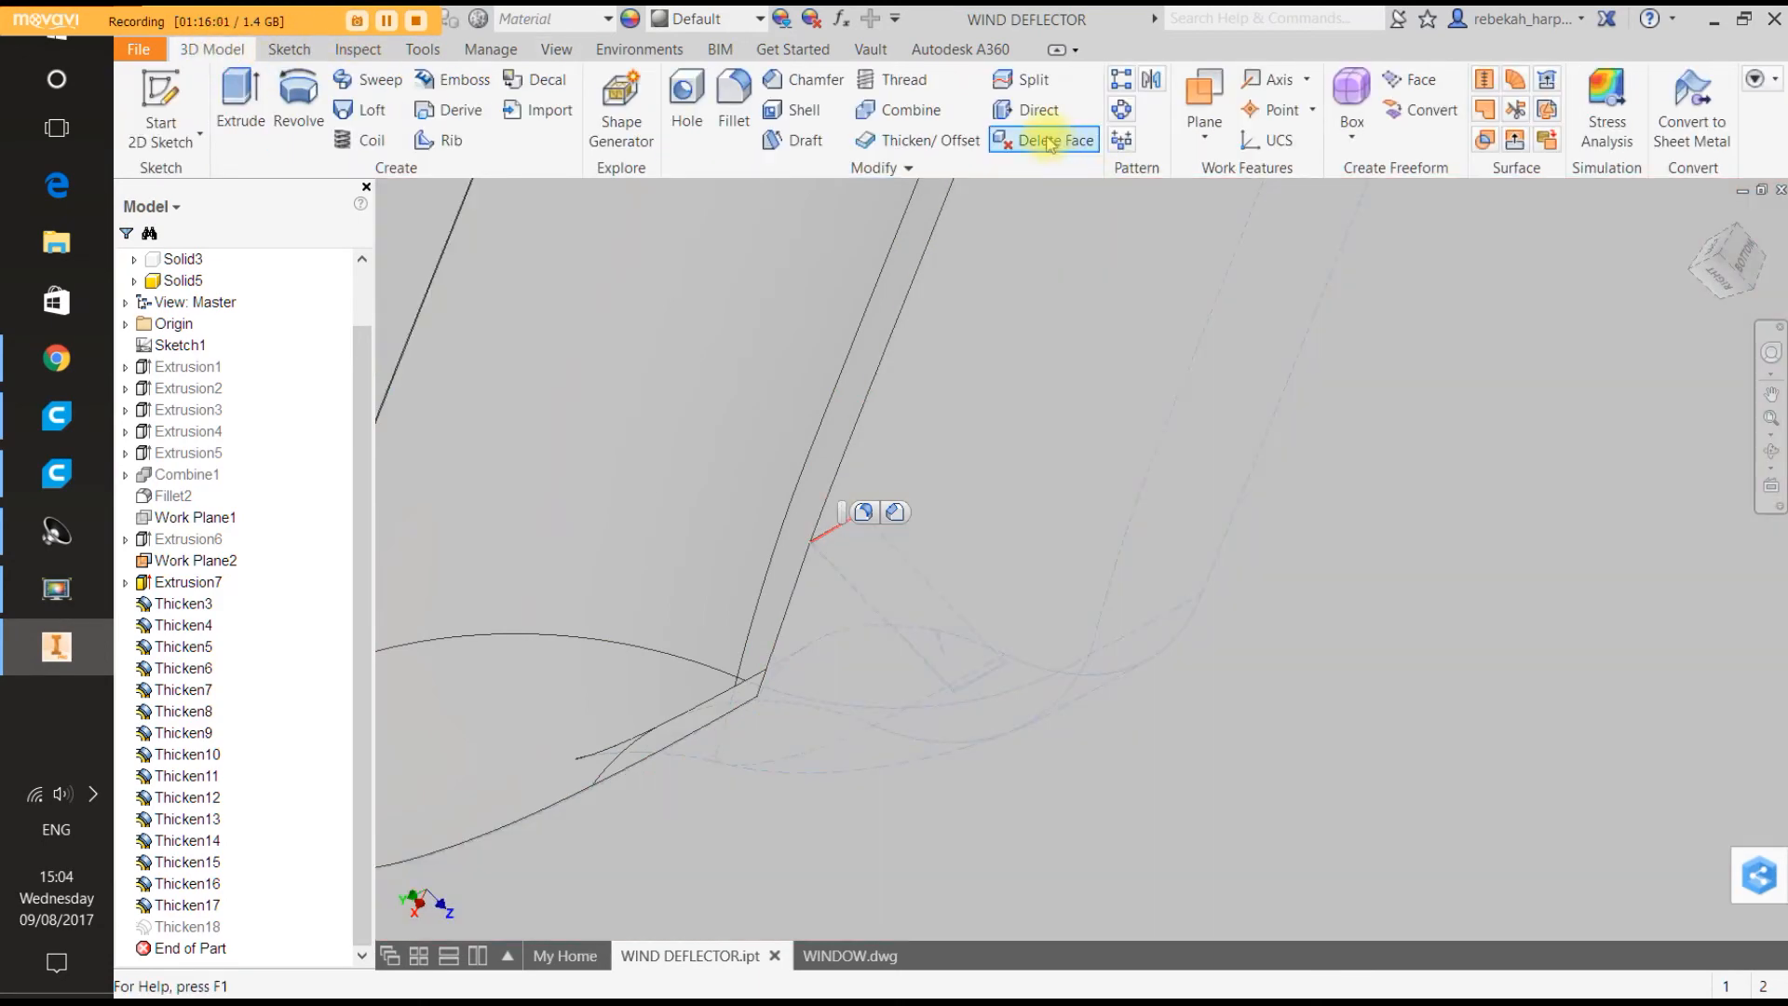
pyautogui.click(1054, 141)
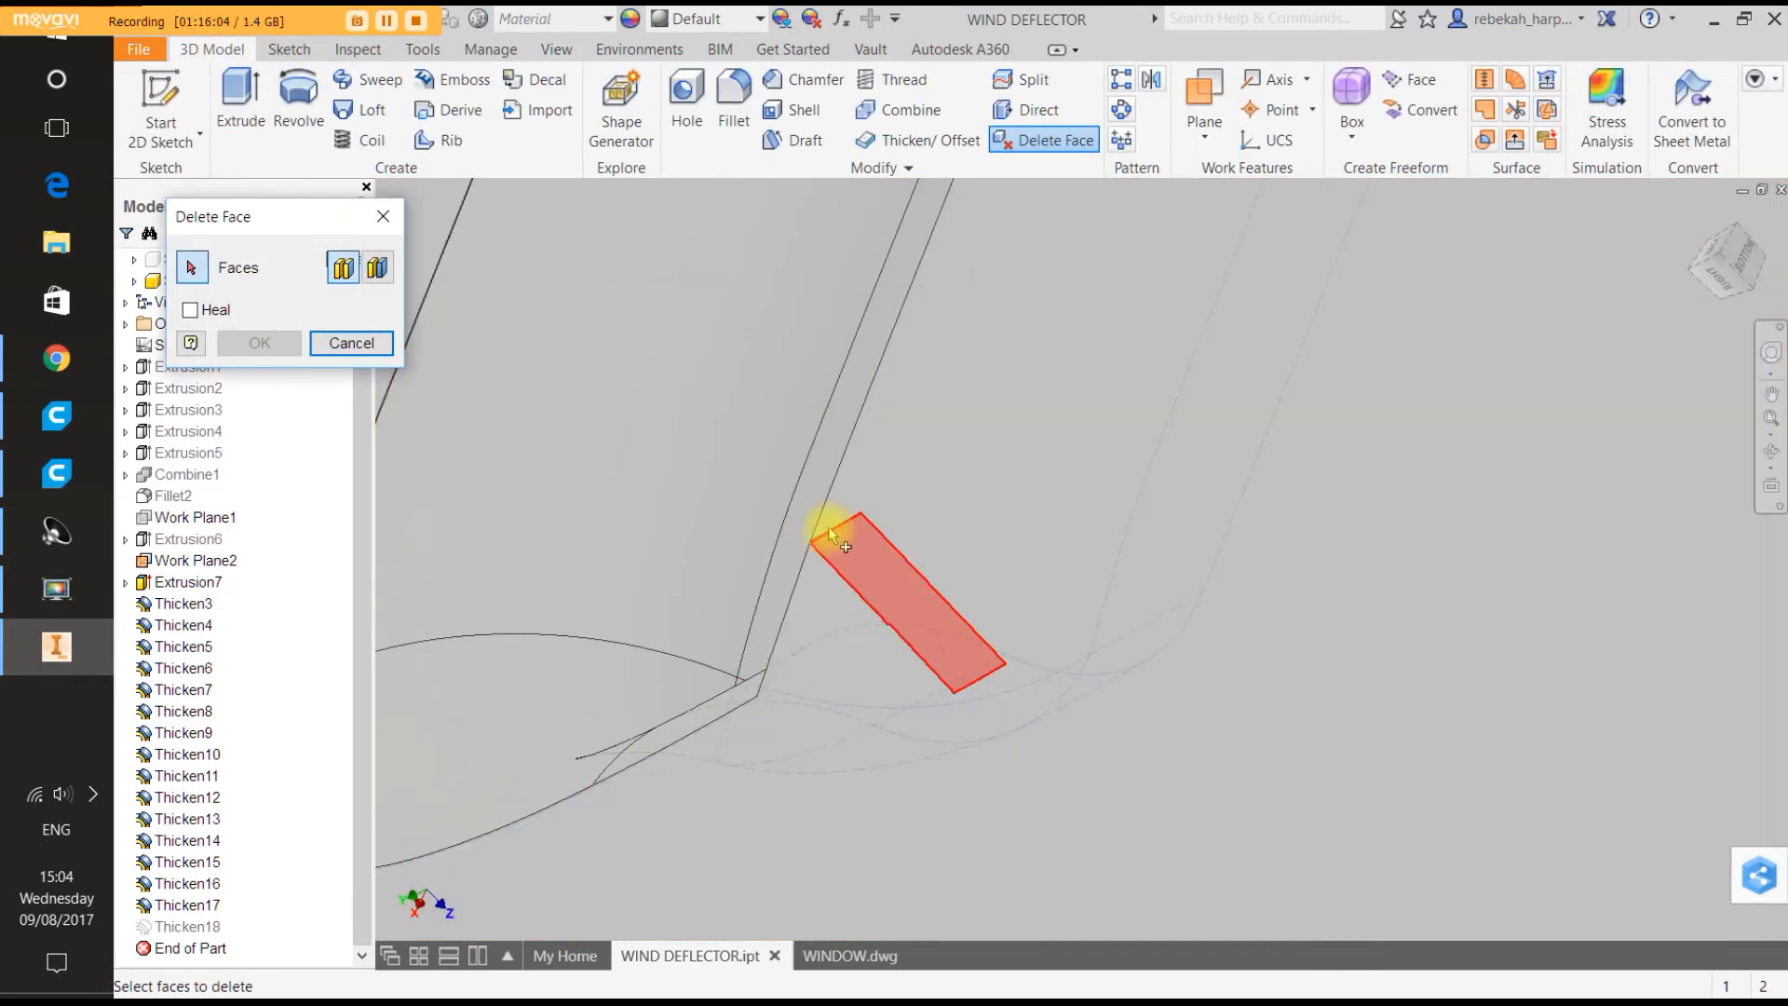
pyautogui.click(835, 525)
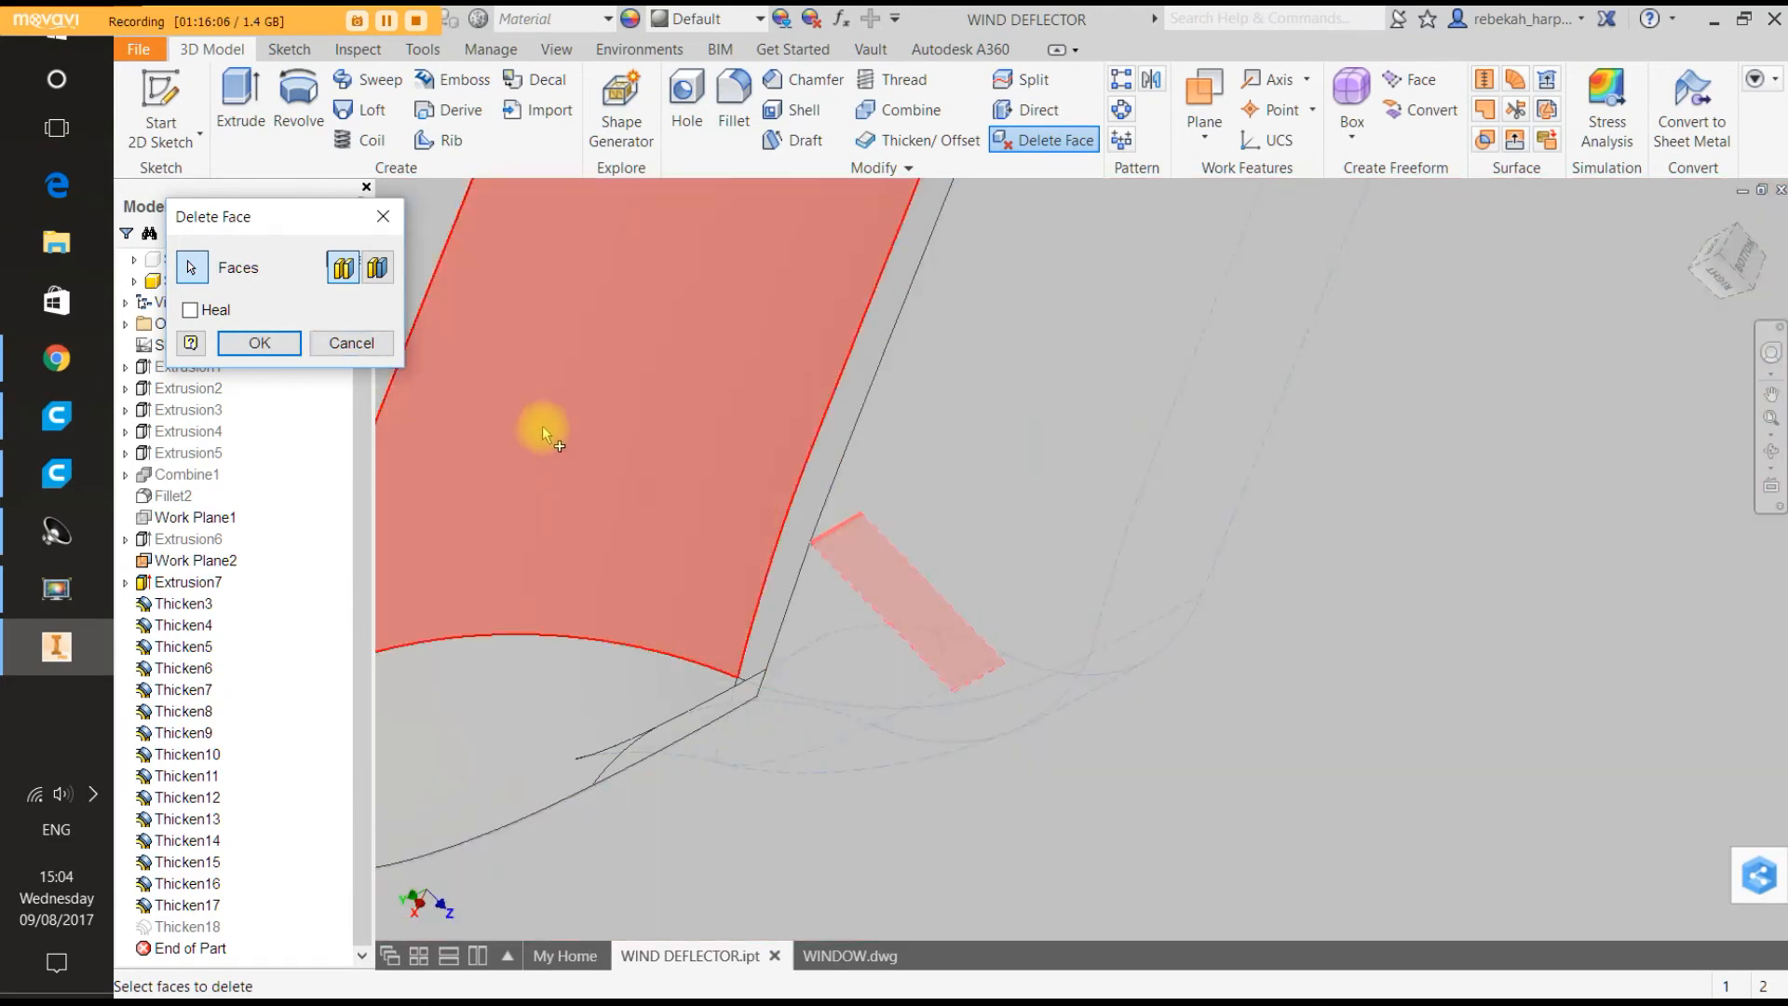
pyautogui.click(258, 345)
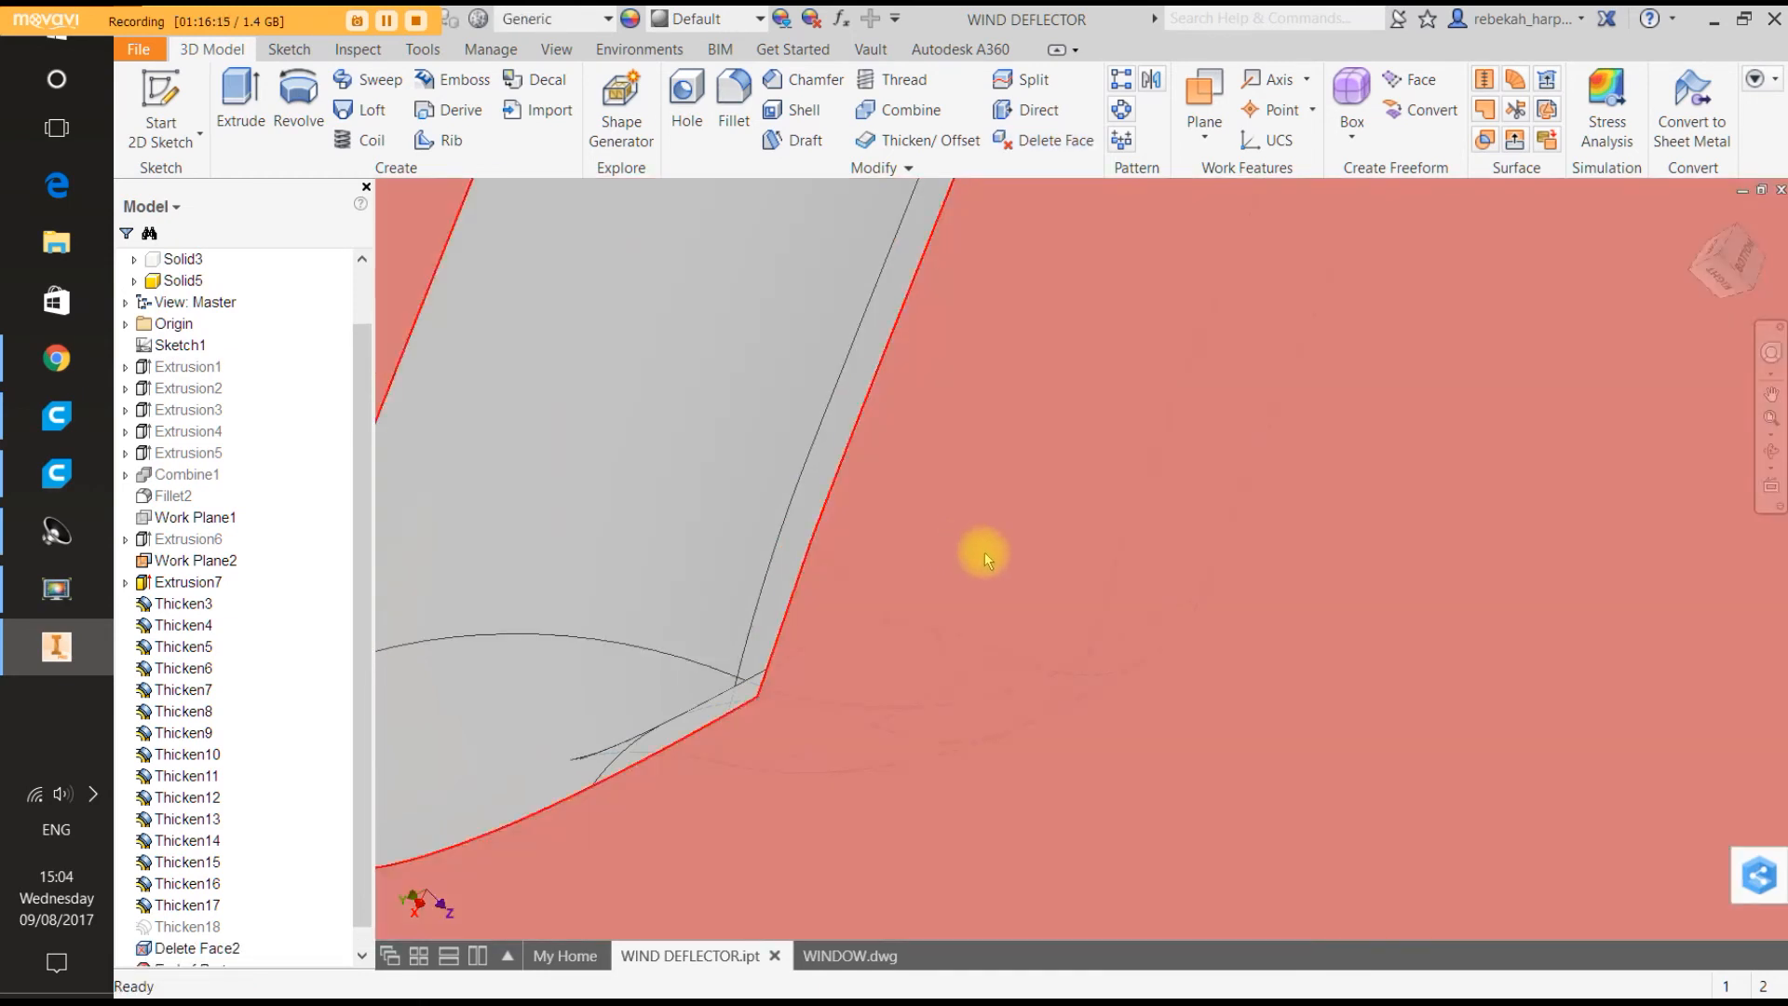
# Save the wind deflector part.
pyautogui.scroll(-6, 986, 553)
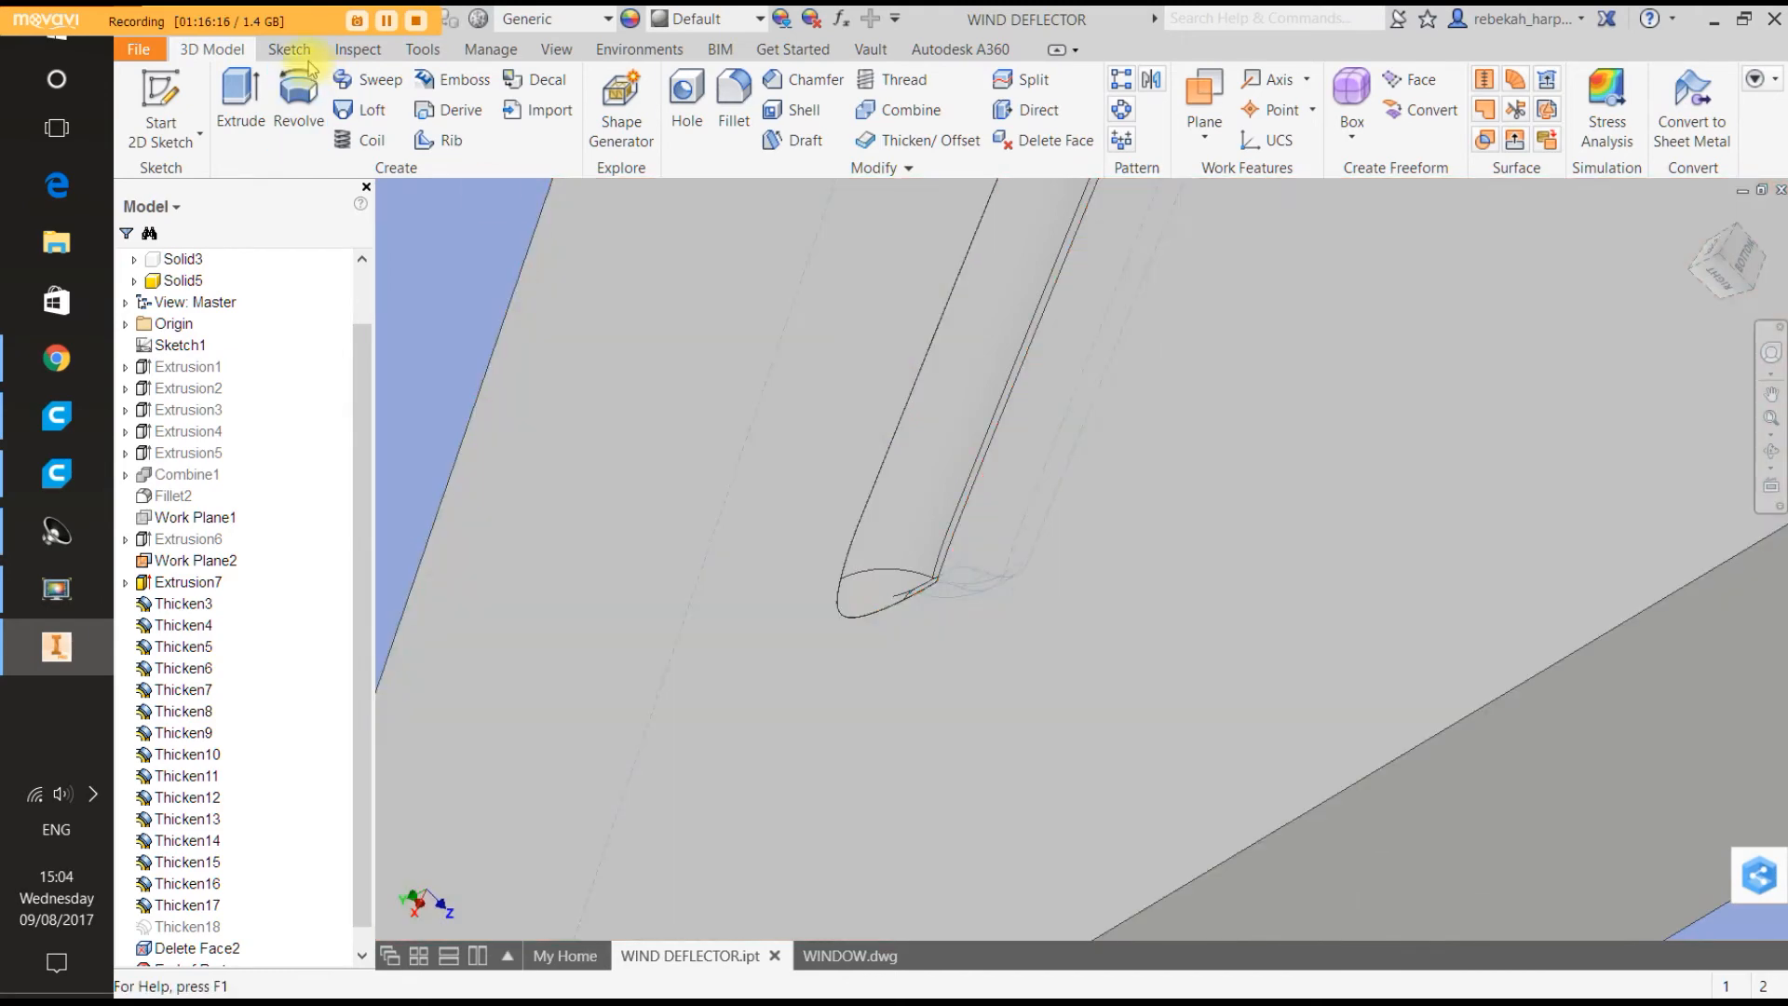
pyautogui.click(138, 50)
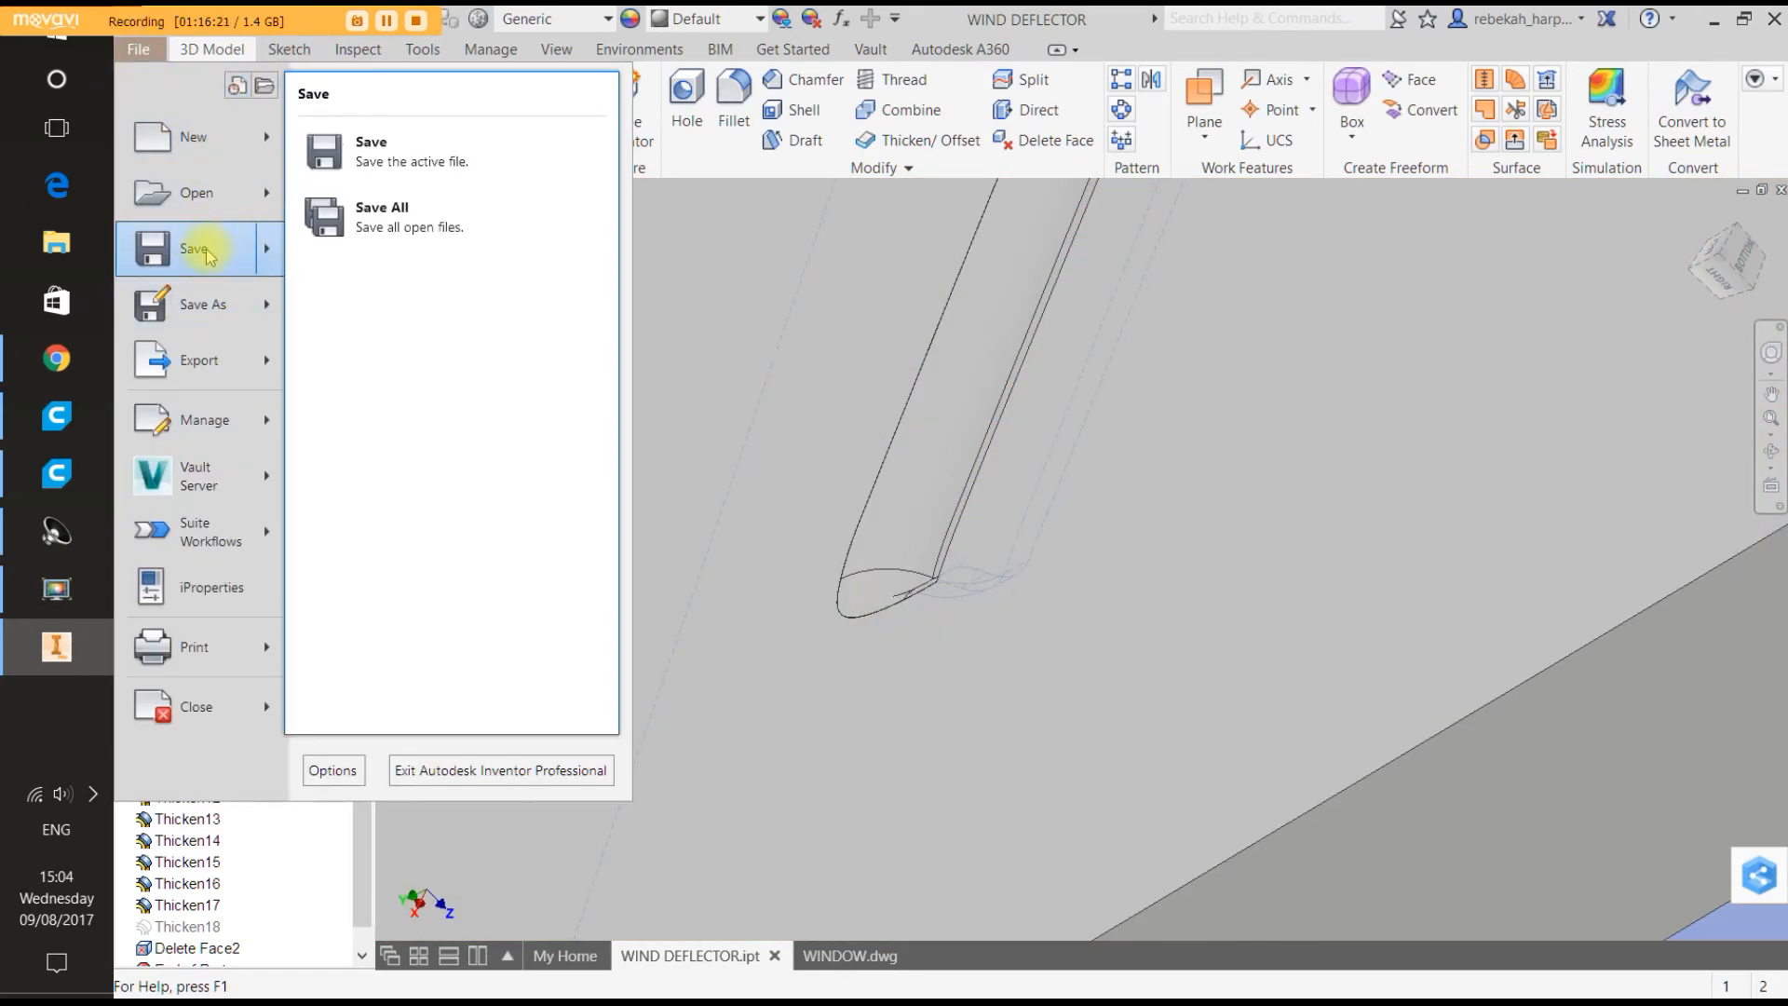
pyautogui.click(208, 255)
# Turn the block to its back face with the cavity visible, rotated to portrait and viewed square-on.
pyautogui.scroll(-8, 1025, 521)
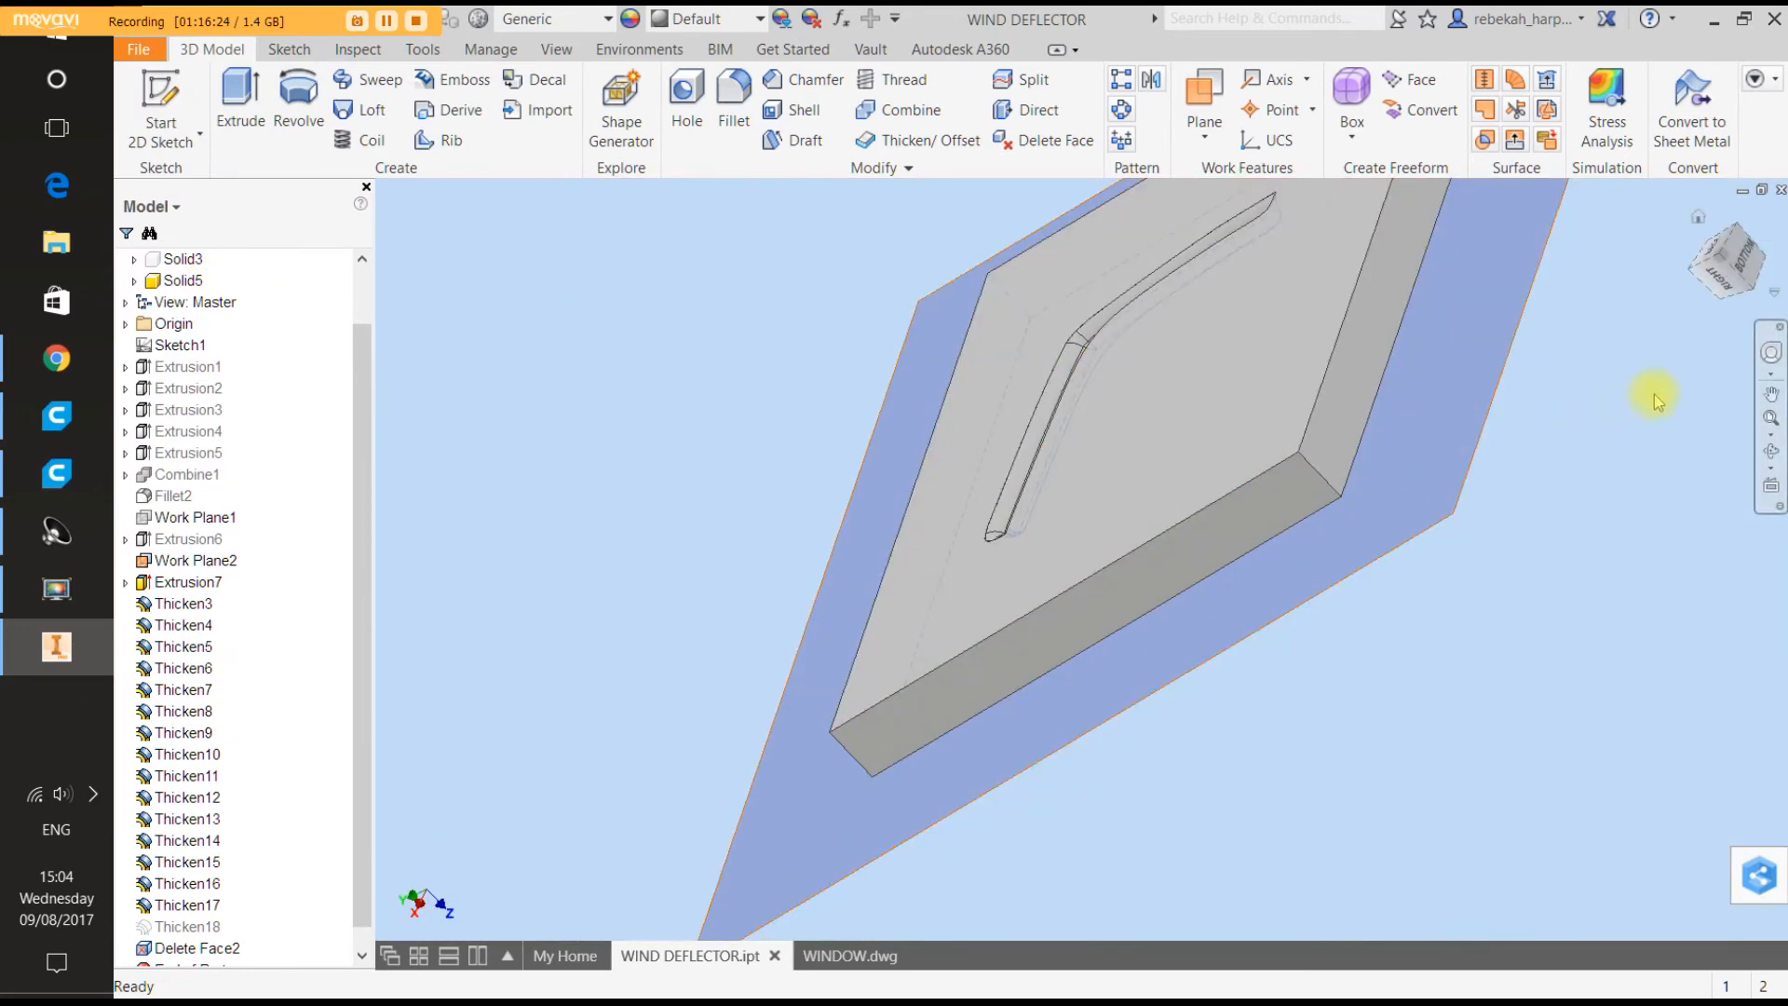
pyautogui.click(1767, 350)
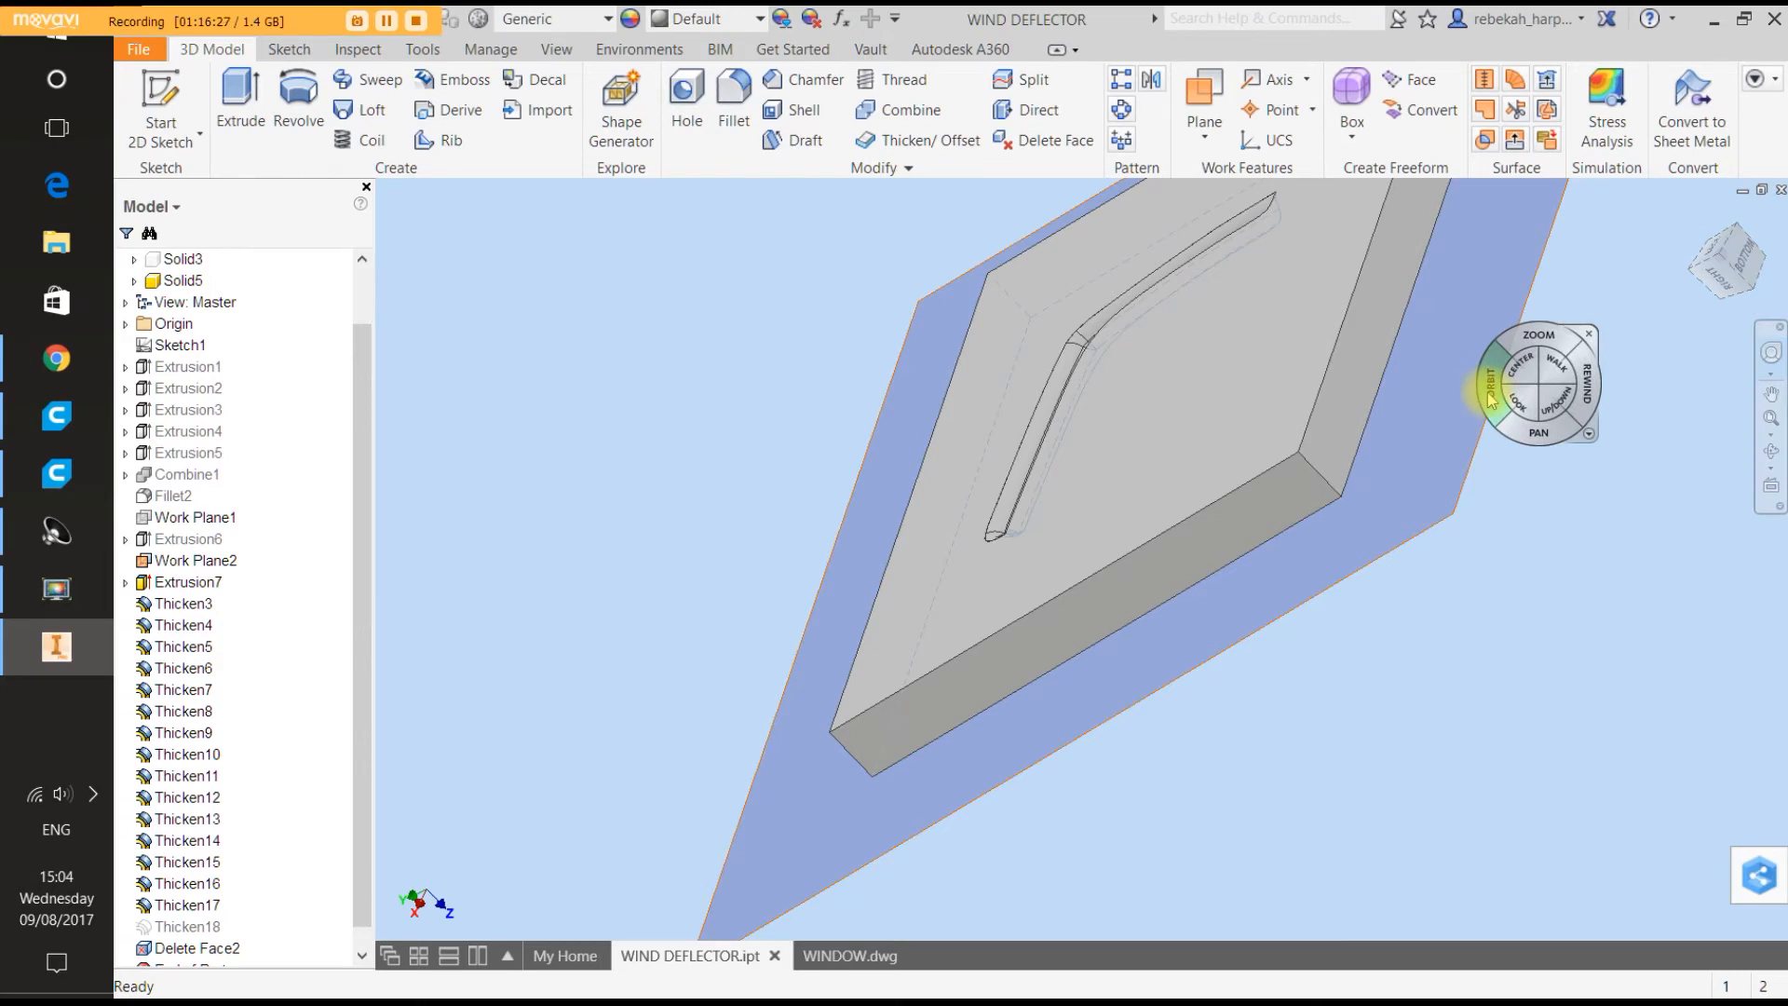
pyautogui.moveTo(1491, 401); pyautogui.dragTo(1065, 534)
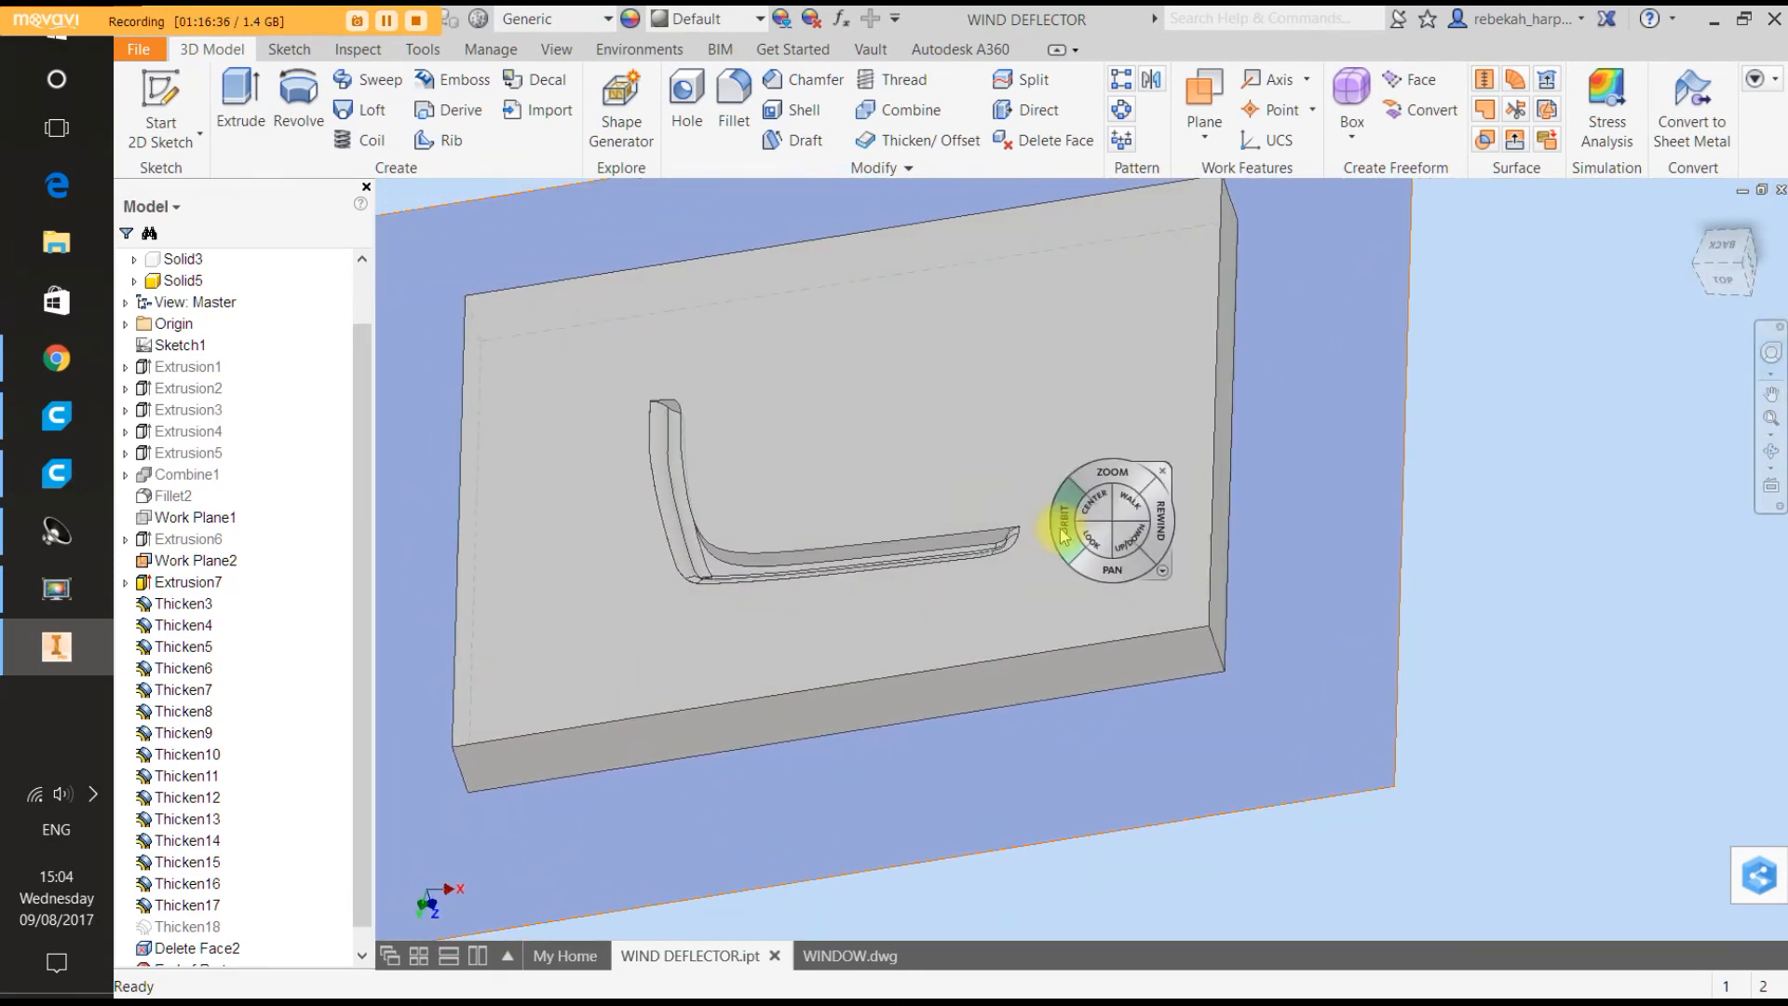
pyautogui.click(1162, 475)
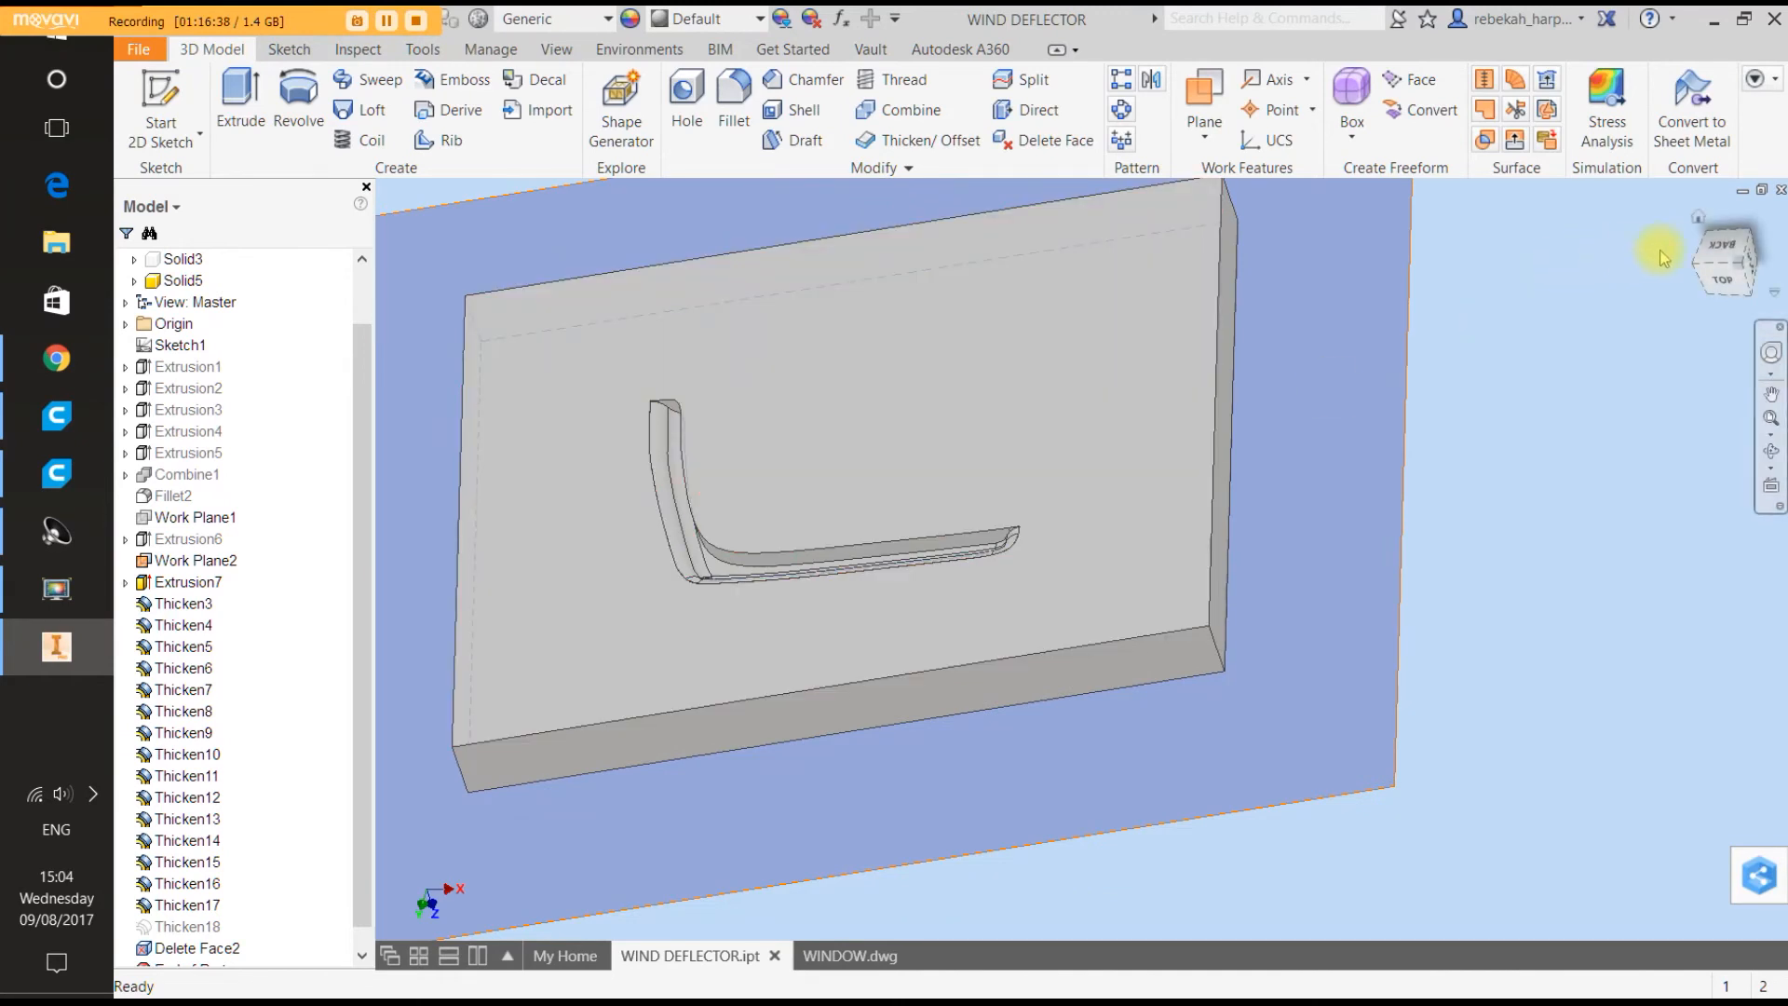
pyautogui.click(1722, 257)
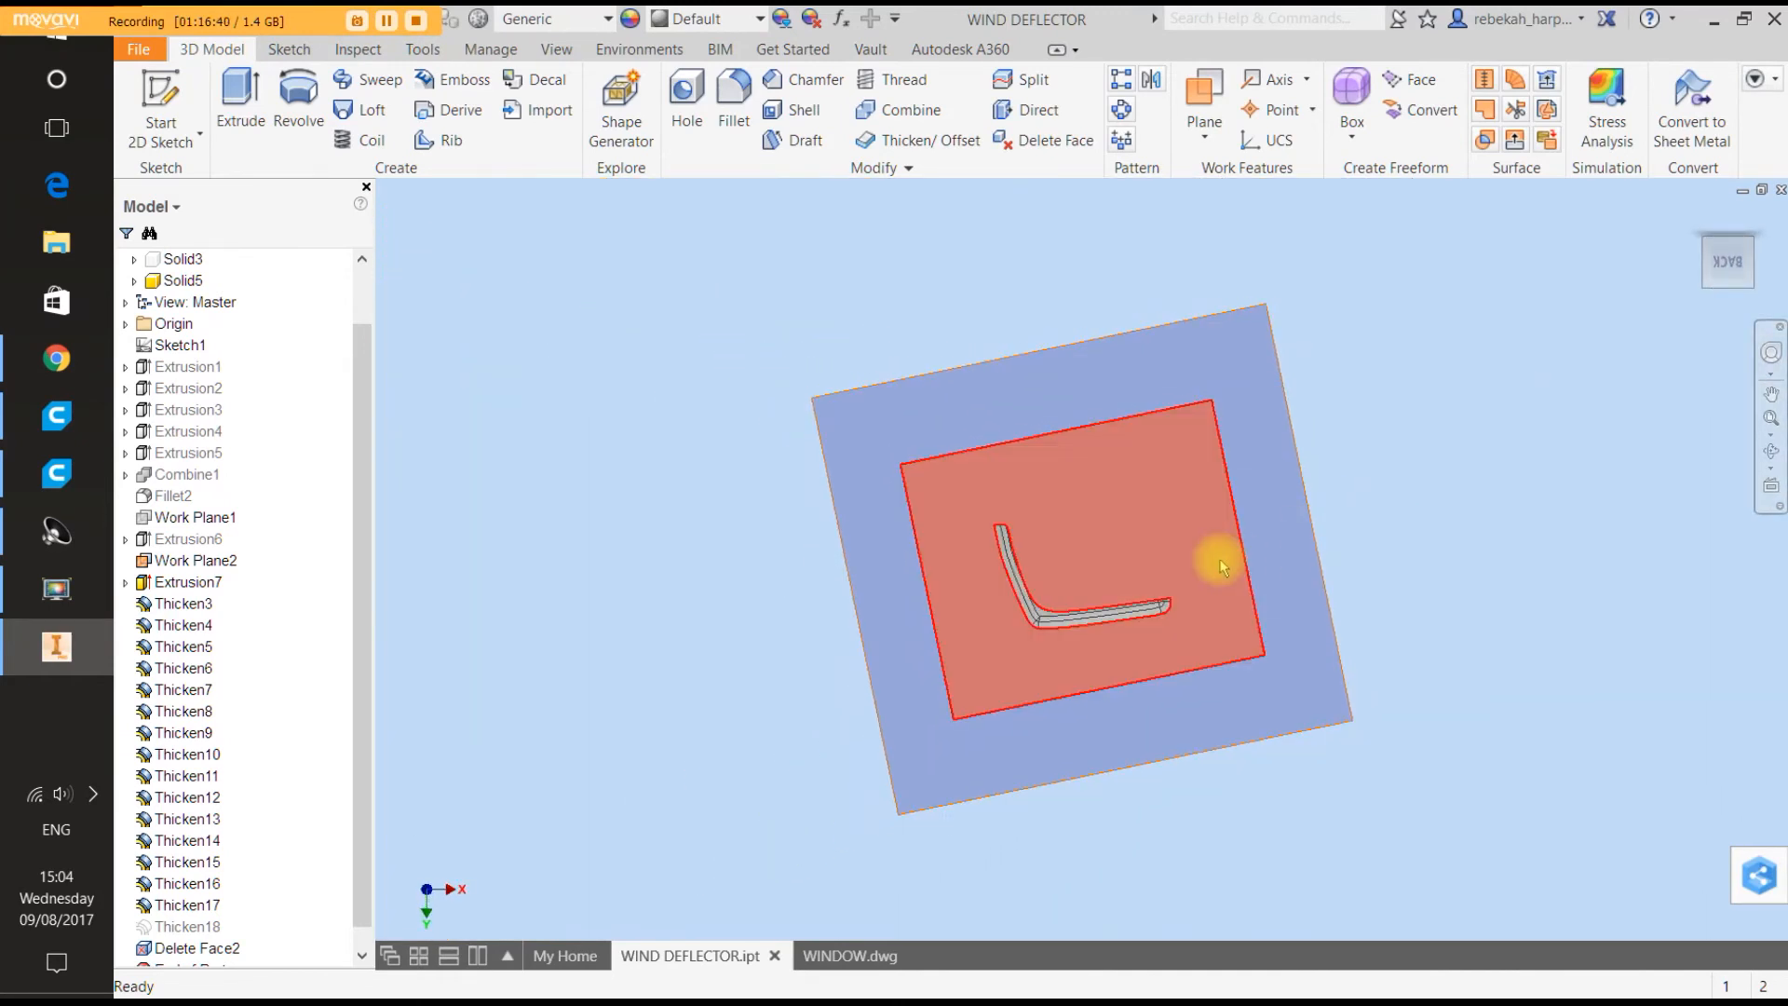
pyautogui.scroll(-3, 1131, 612)
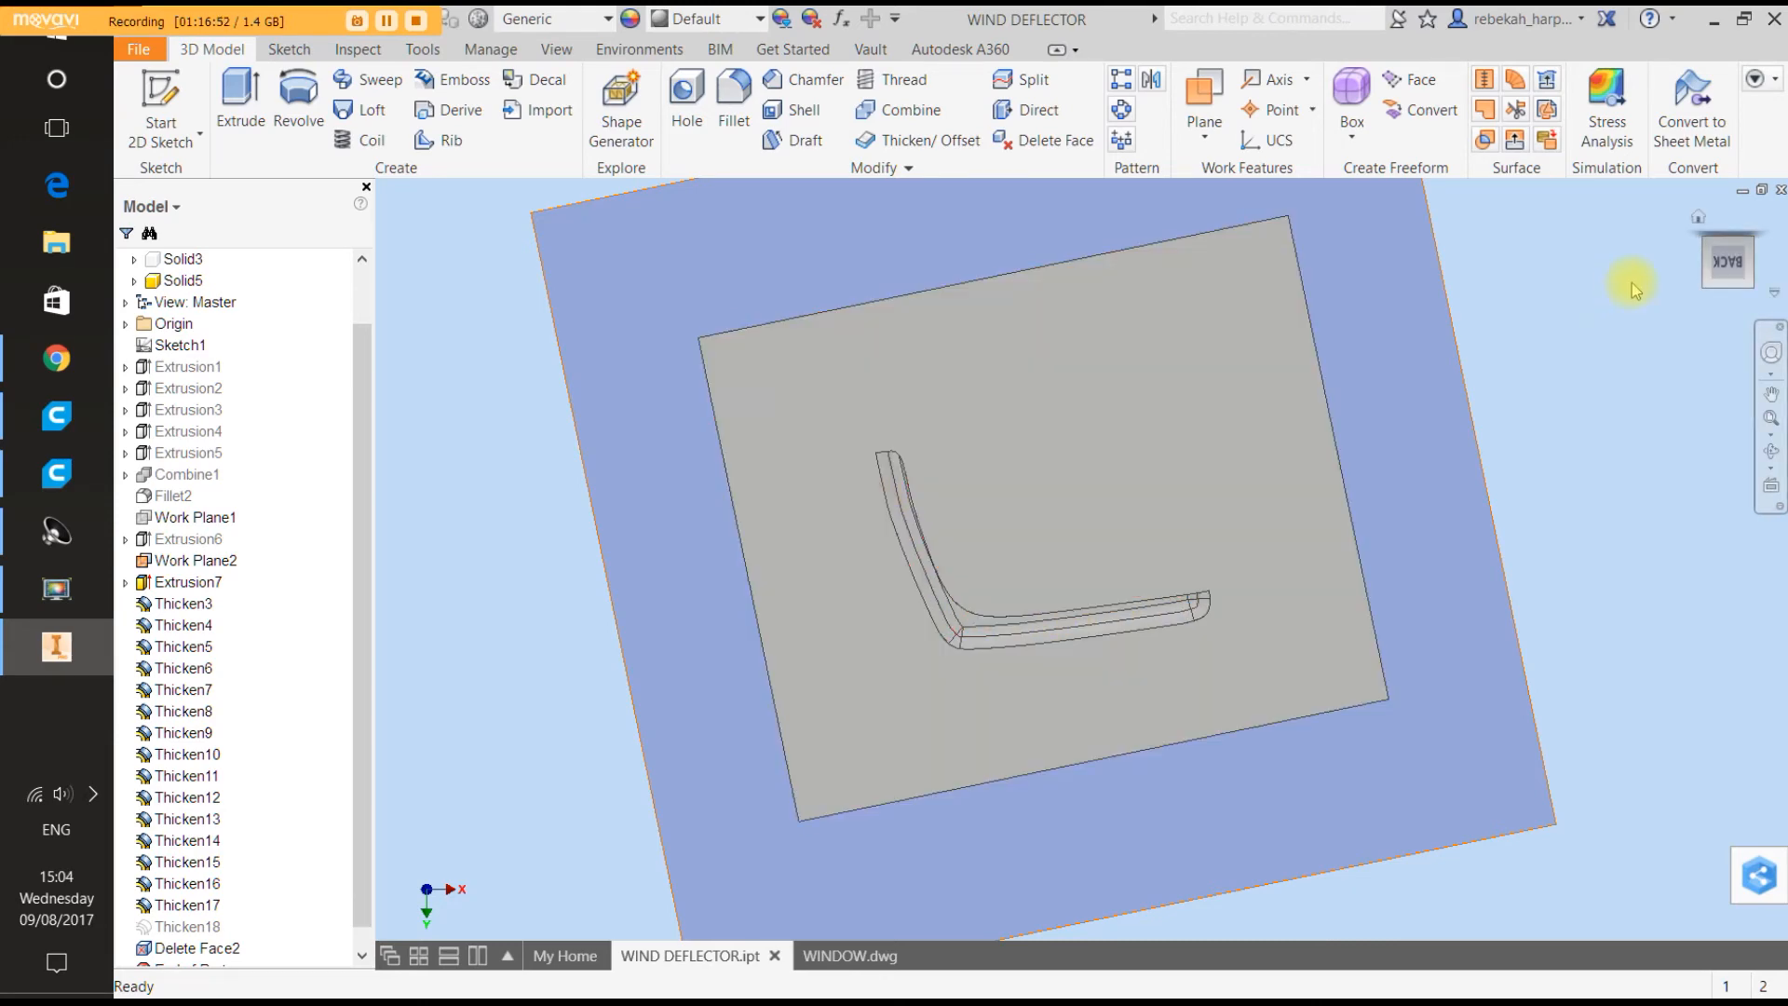
pyautogui.click(1734, 266)
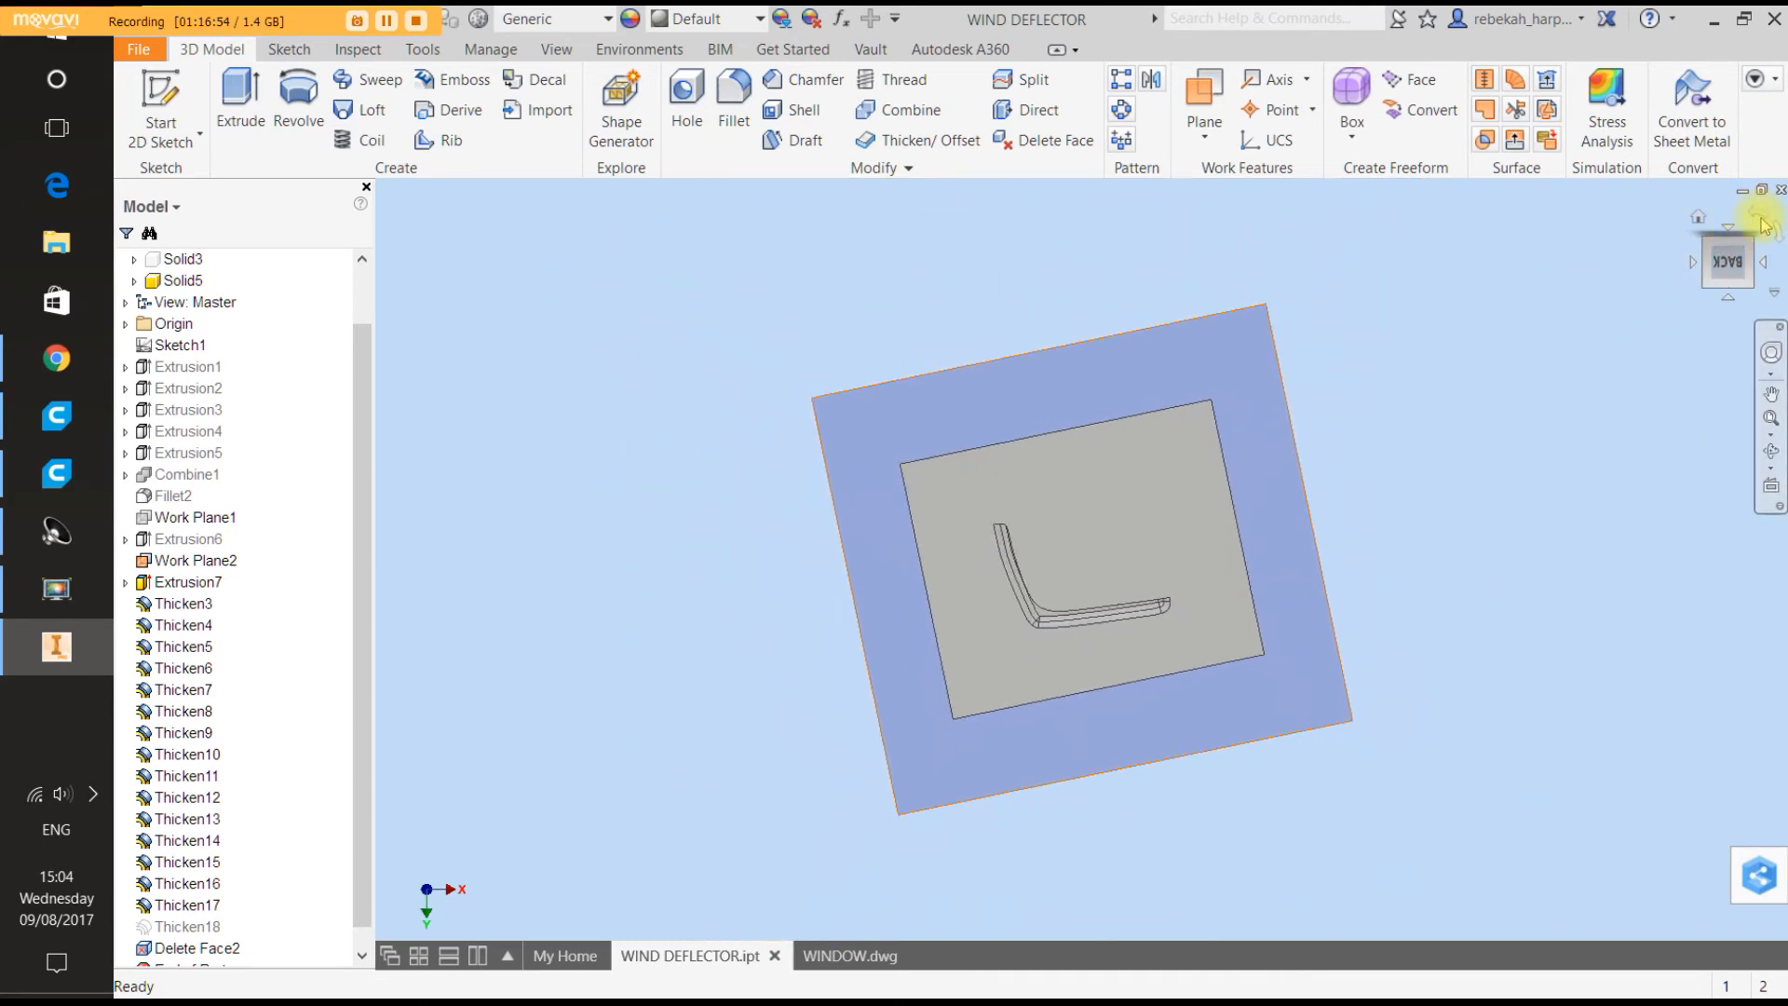
pyautogui.click(1765, 222)
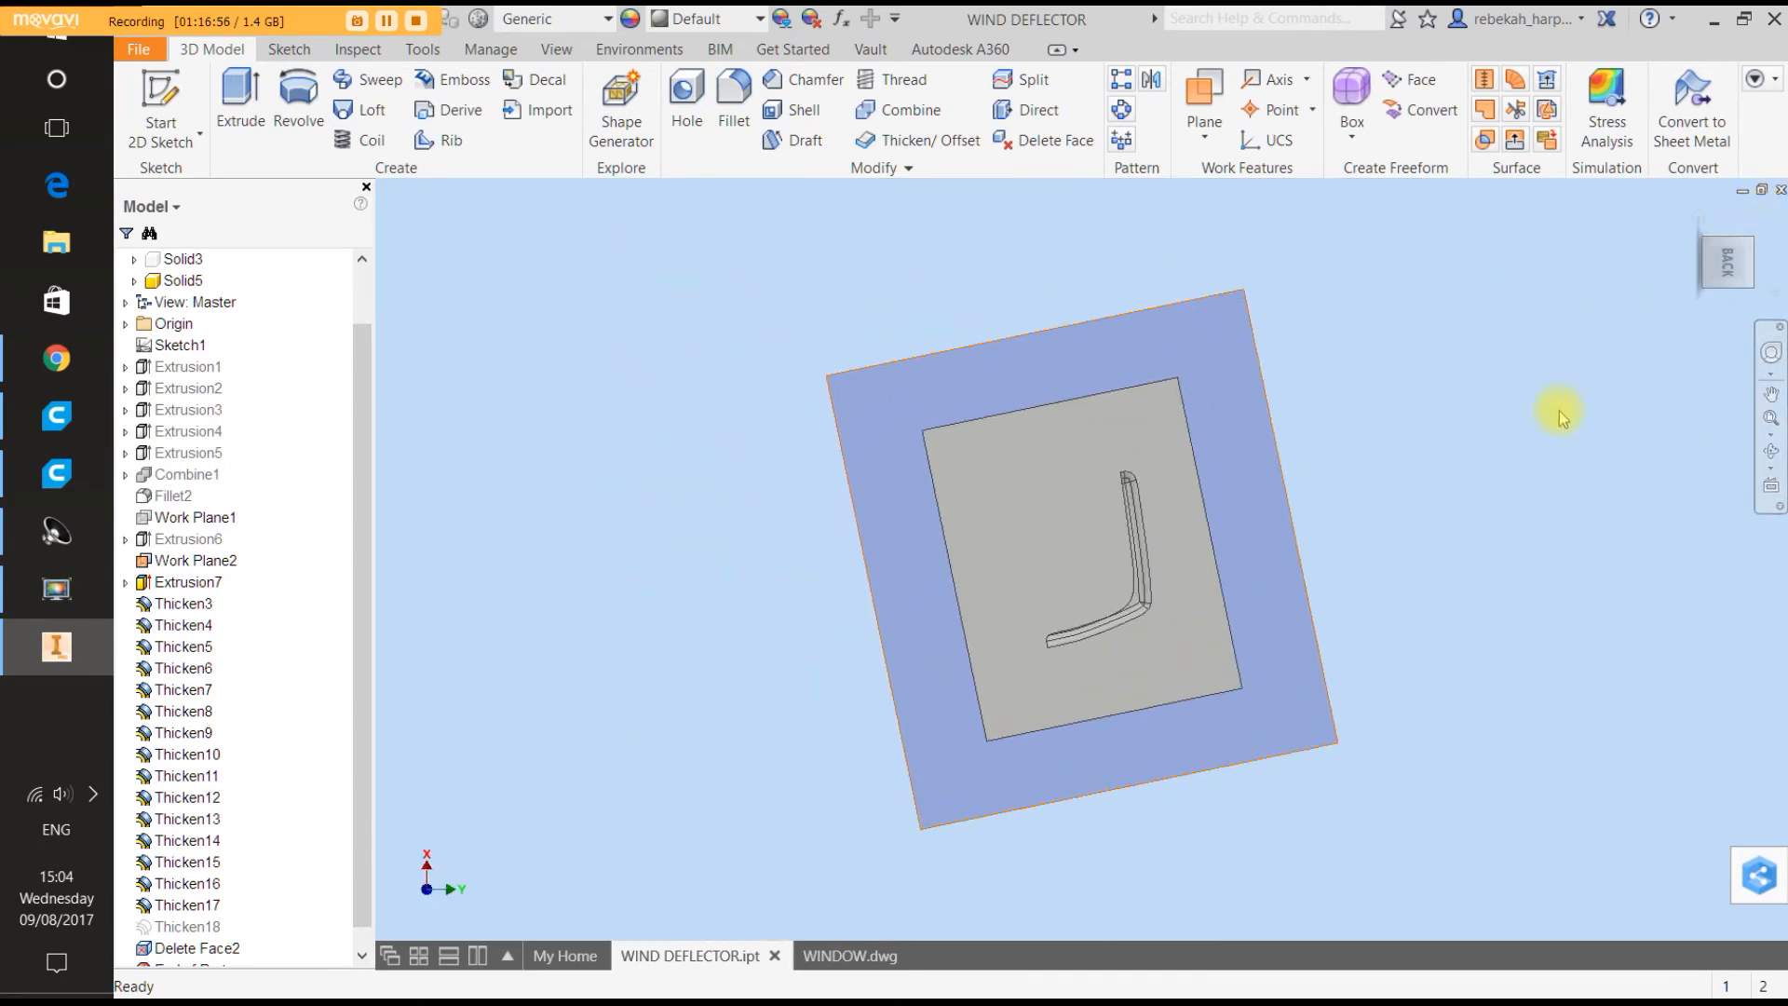
pyautogui.click(1770, 482)
pyautogui.click(1190, 529)
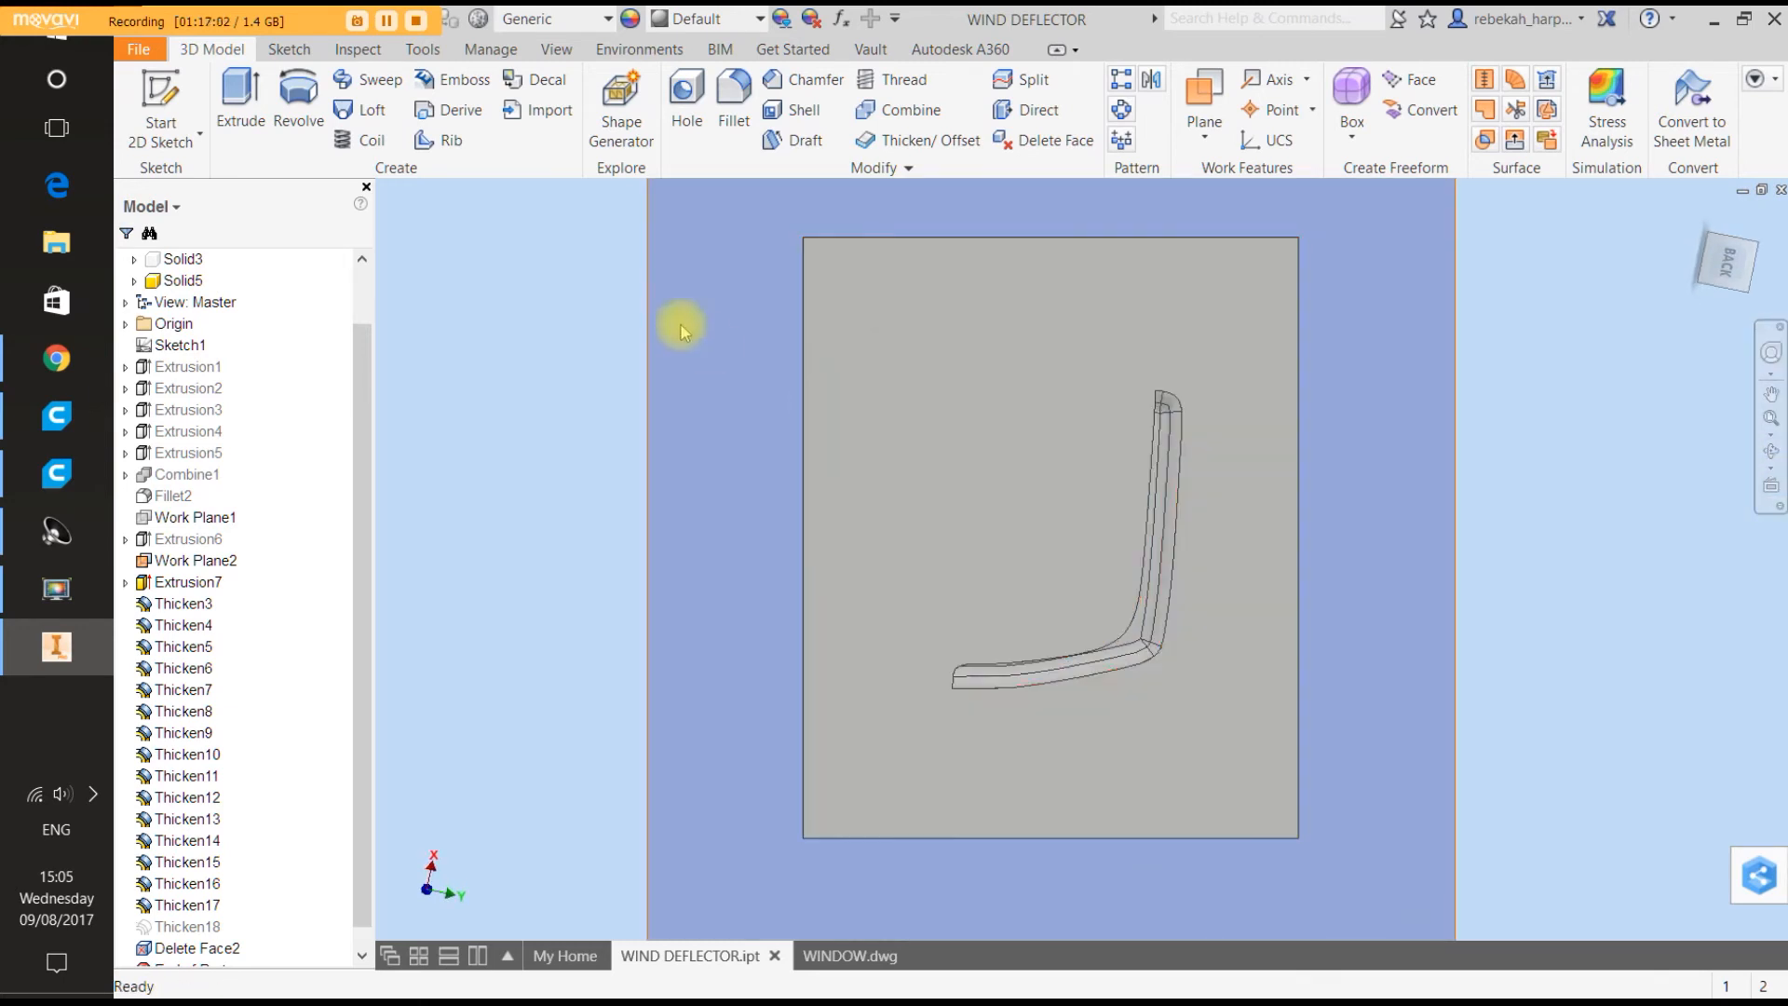
# Start a 2D sketch on the block's back face and project that face's outer edges and cavity outline.
pyautogui.click(183, 96)
pyautogui.click(826, 359)
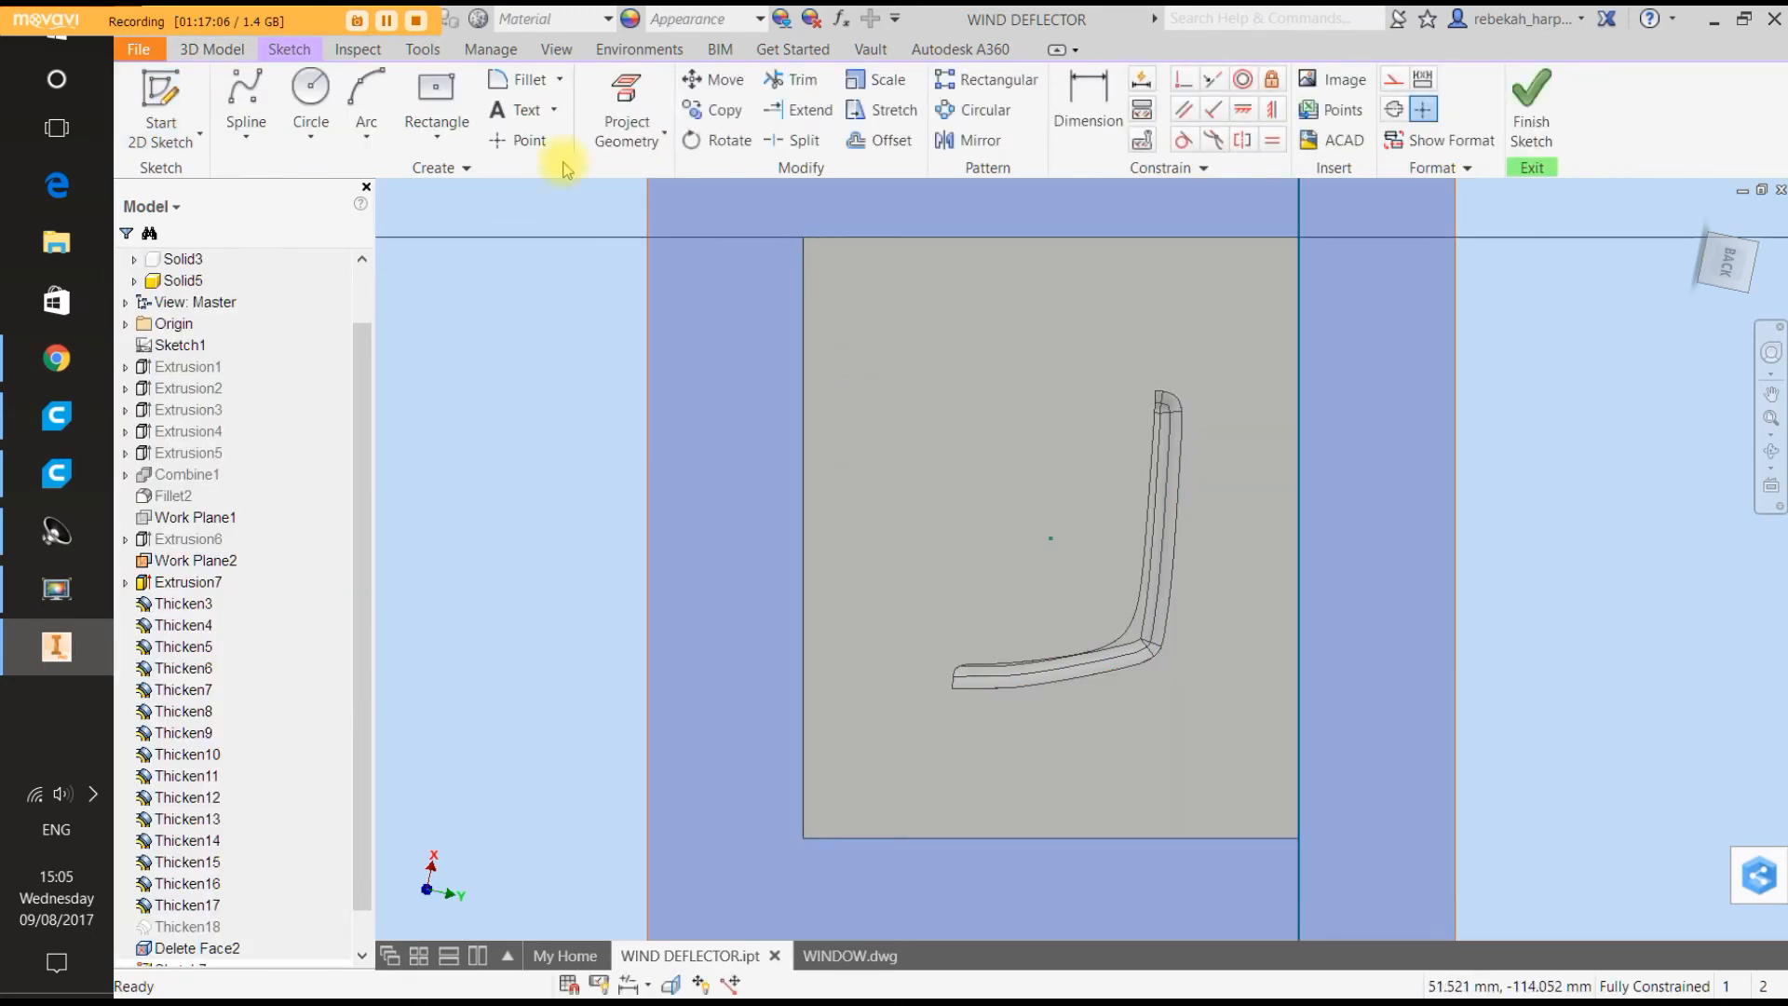
pyautogui.click(630, 116)
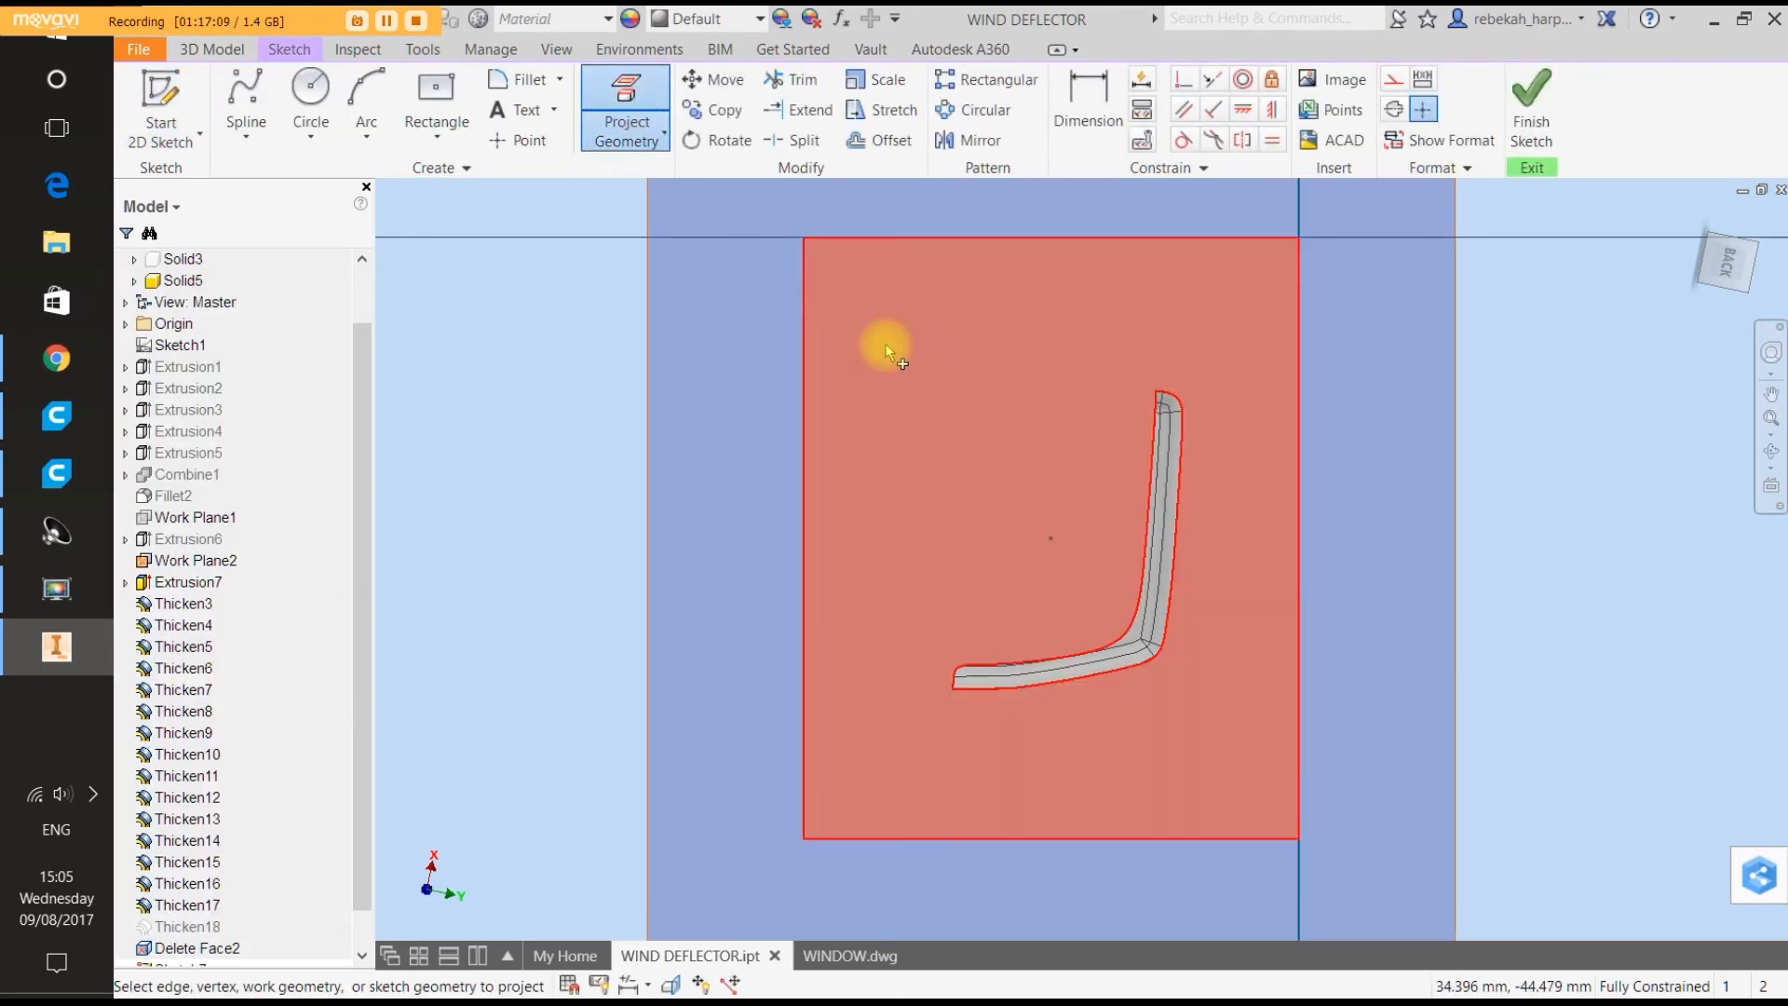
pyautogui.click(886, 346)
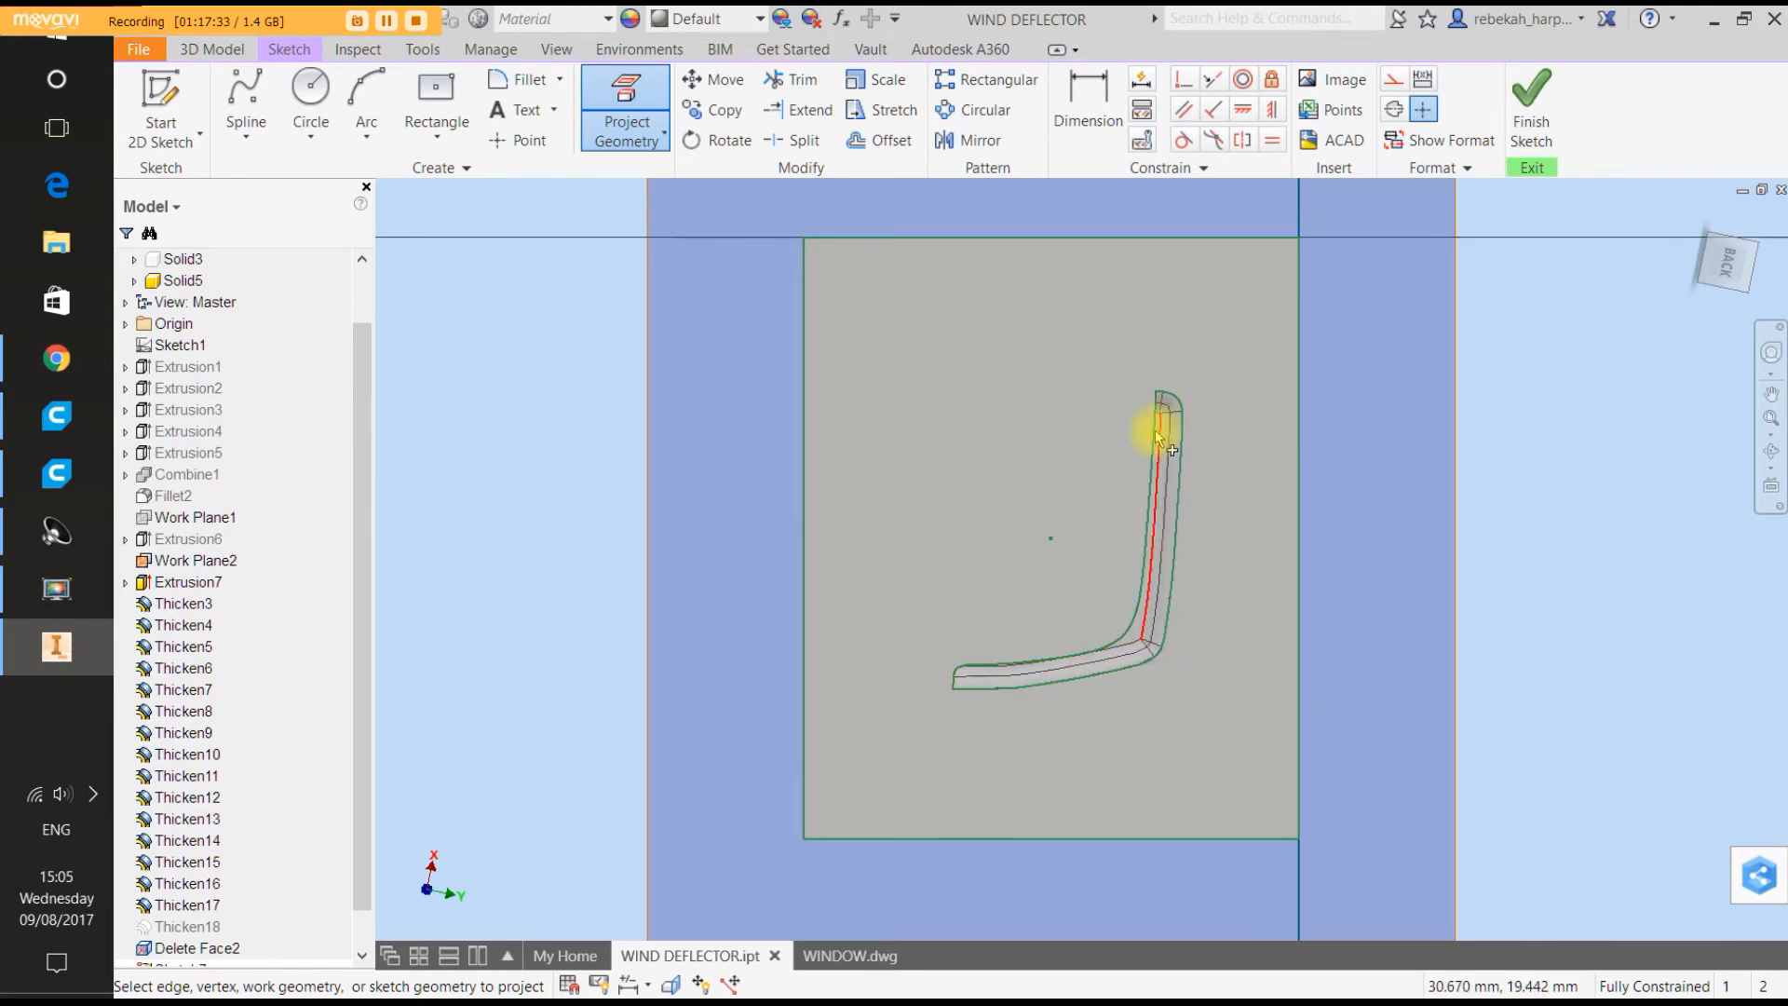
# Examine the projected cavity outline up close and at a slight tilt, returning to a square view of the face.
pyautogui.scroll(5, 952, 696)
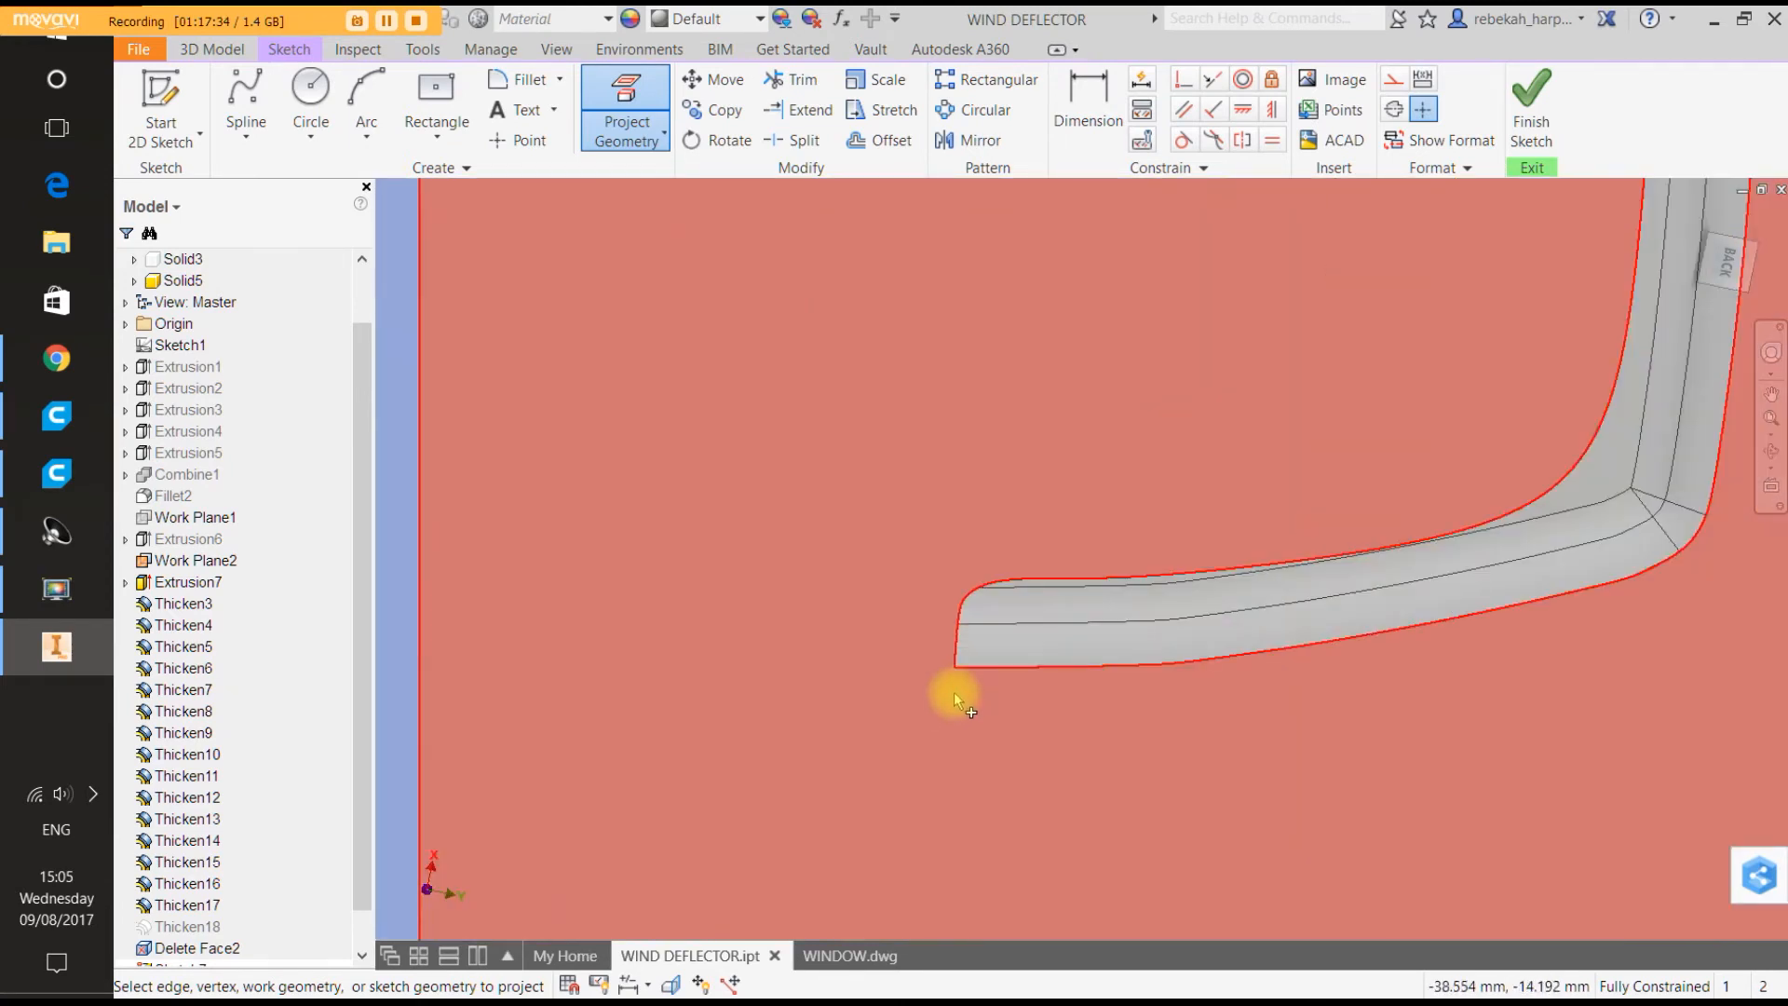
pyautogui.scroll(-5, 968, 691)
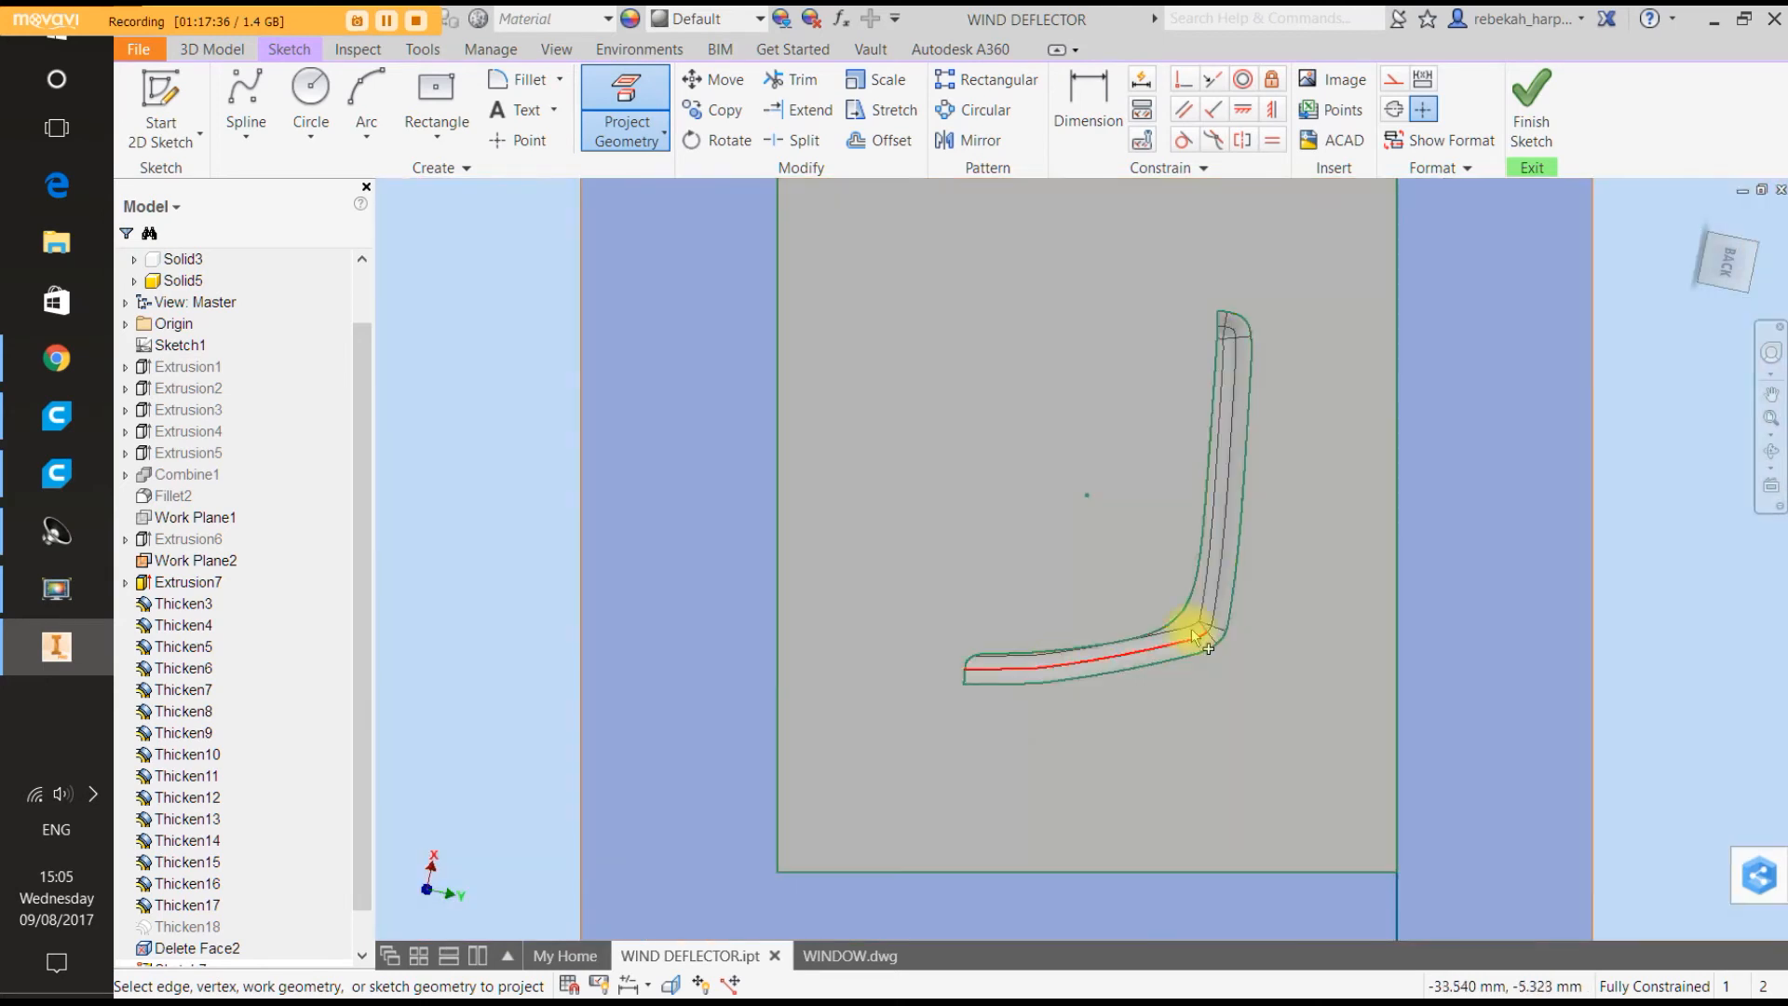
pyautogui.click(1770, 353)
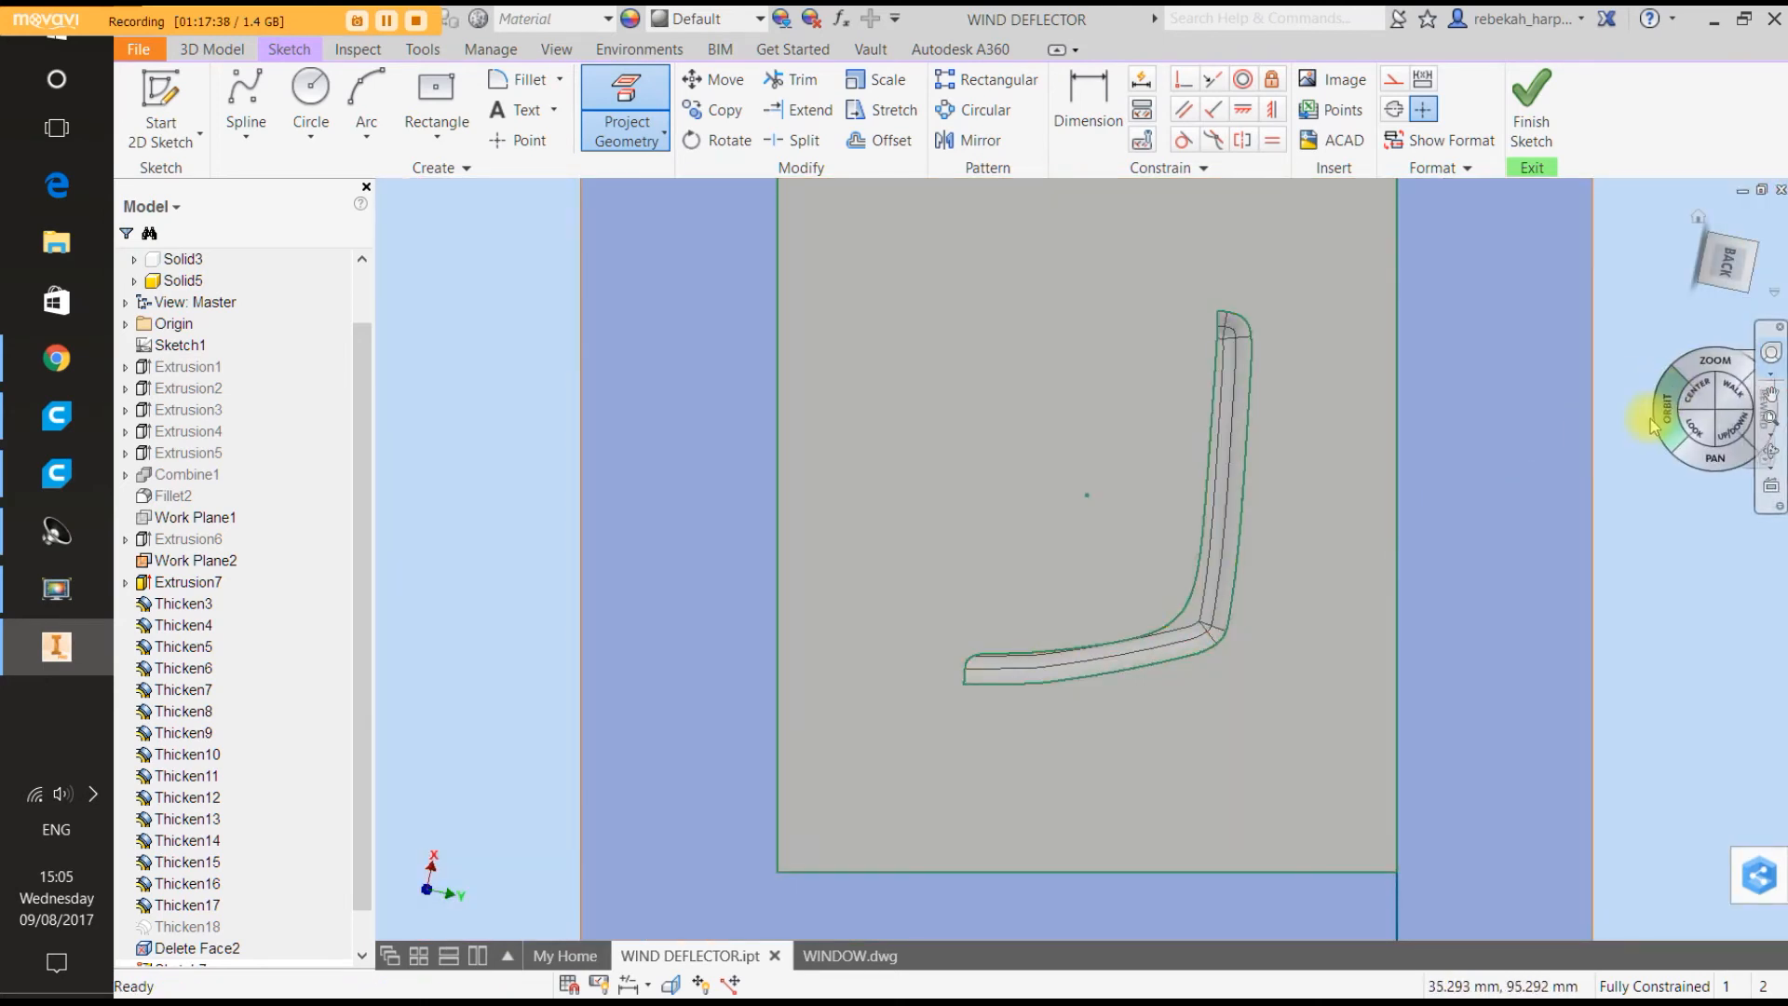
pyautogui.moveTo(1654, 415)
pyautogui.mouseDown()
pyautogui.moveTo(1565, 372)
pyautogui.moveTo(1629, 410)
pyautogui.mouseUp()
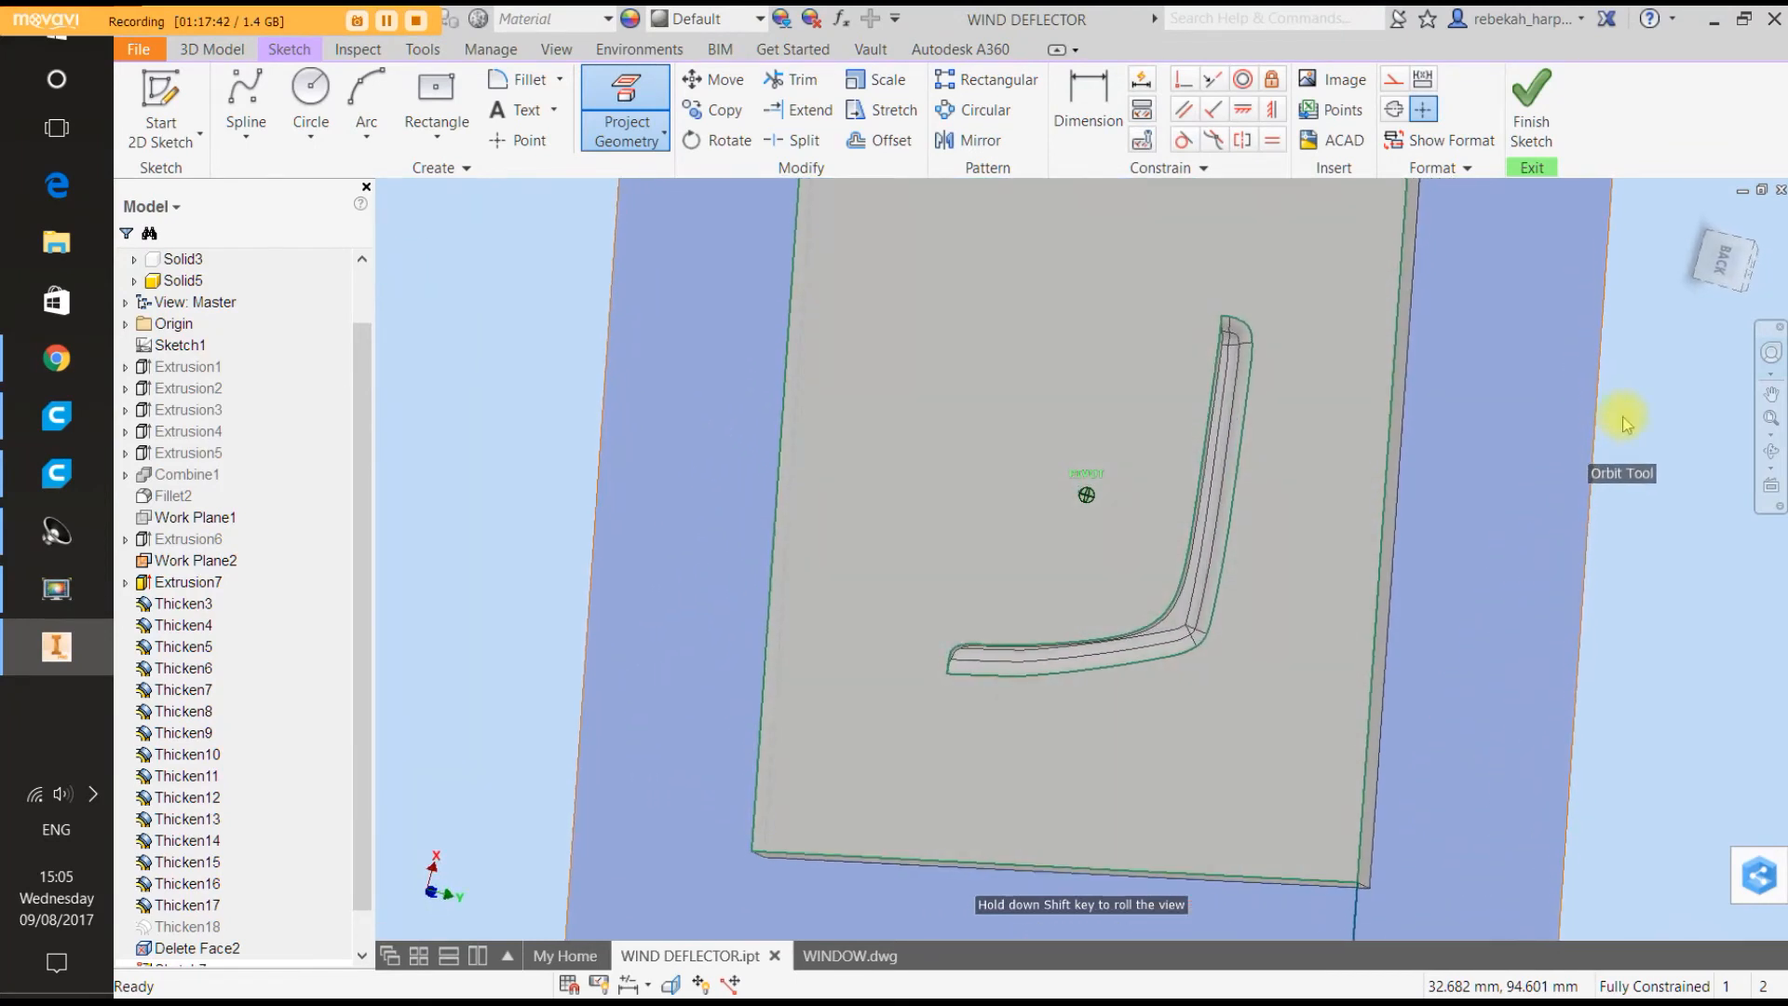
pyautogui.moveTo(1388, 419); pyautogui.dragTo(1479, 410)
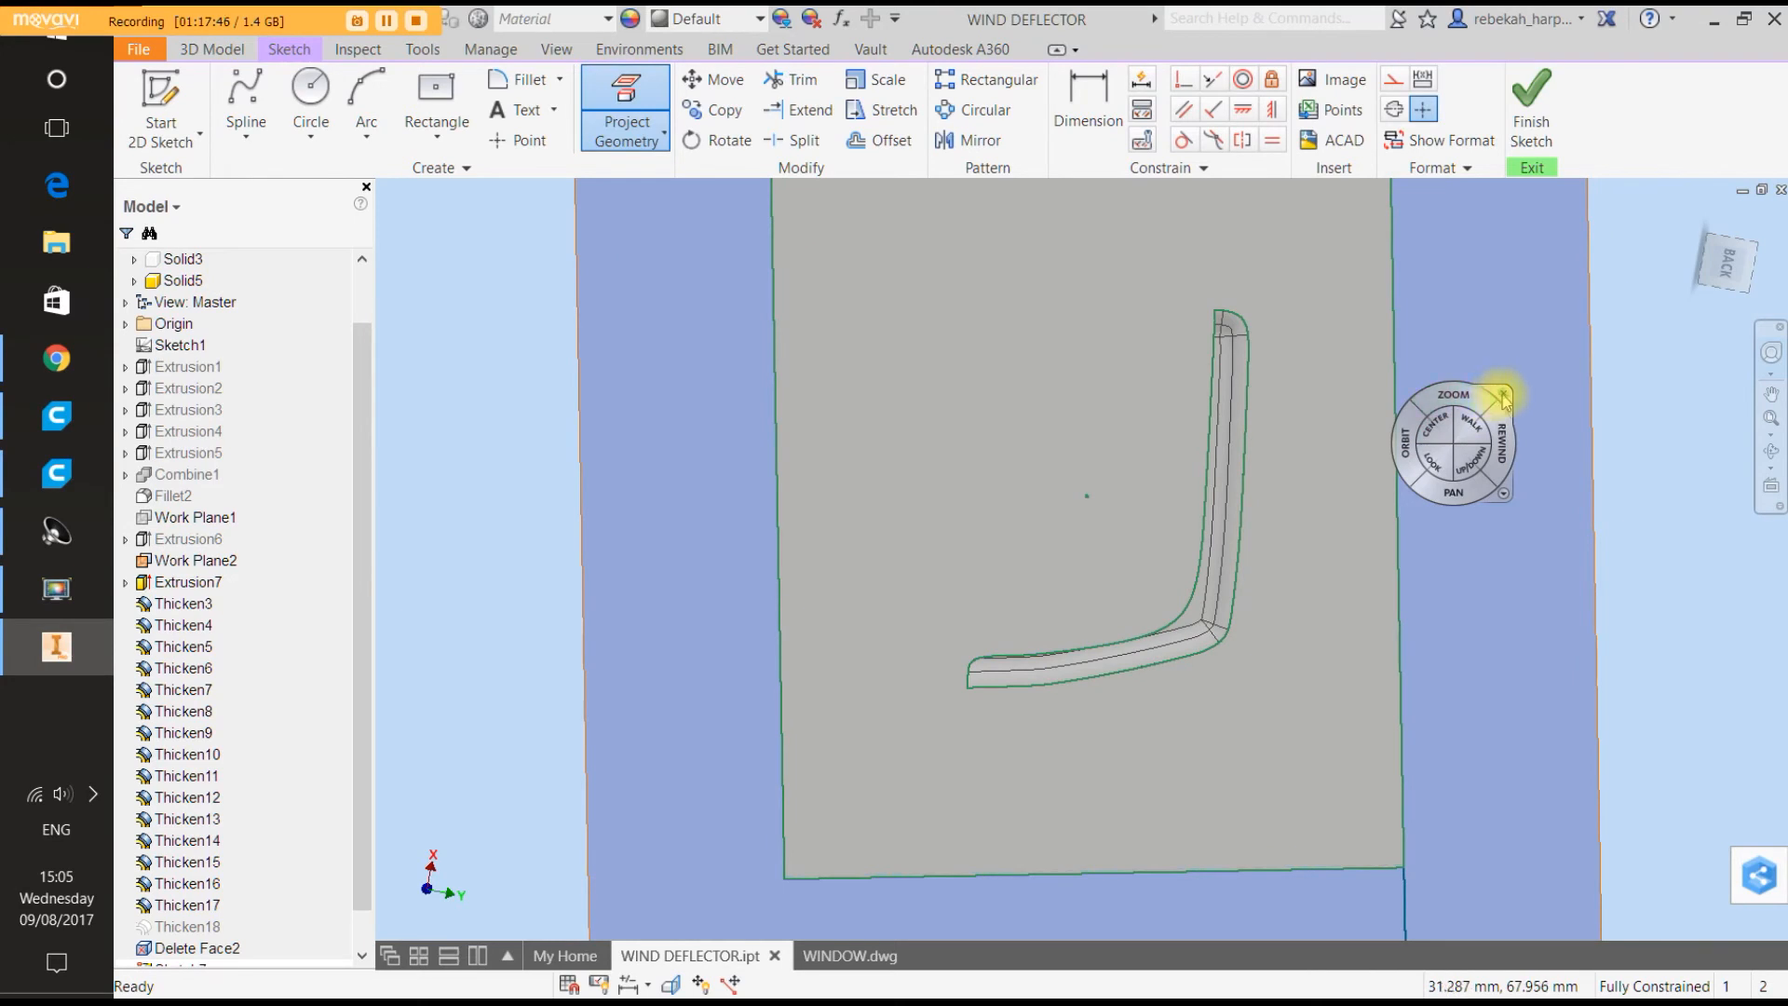
pyautogui.click(1502, 399)
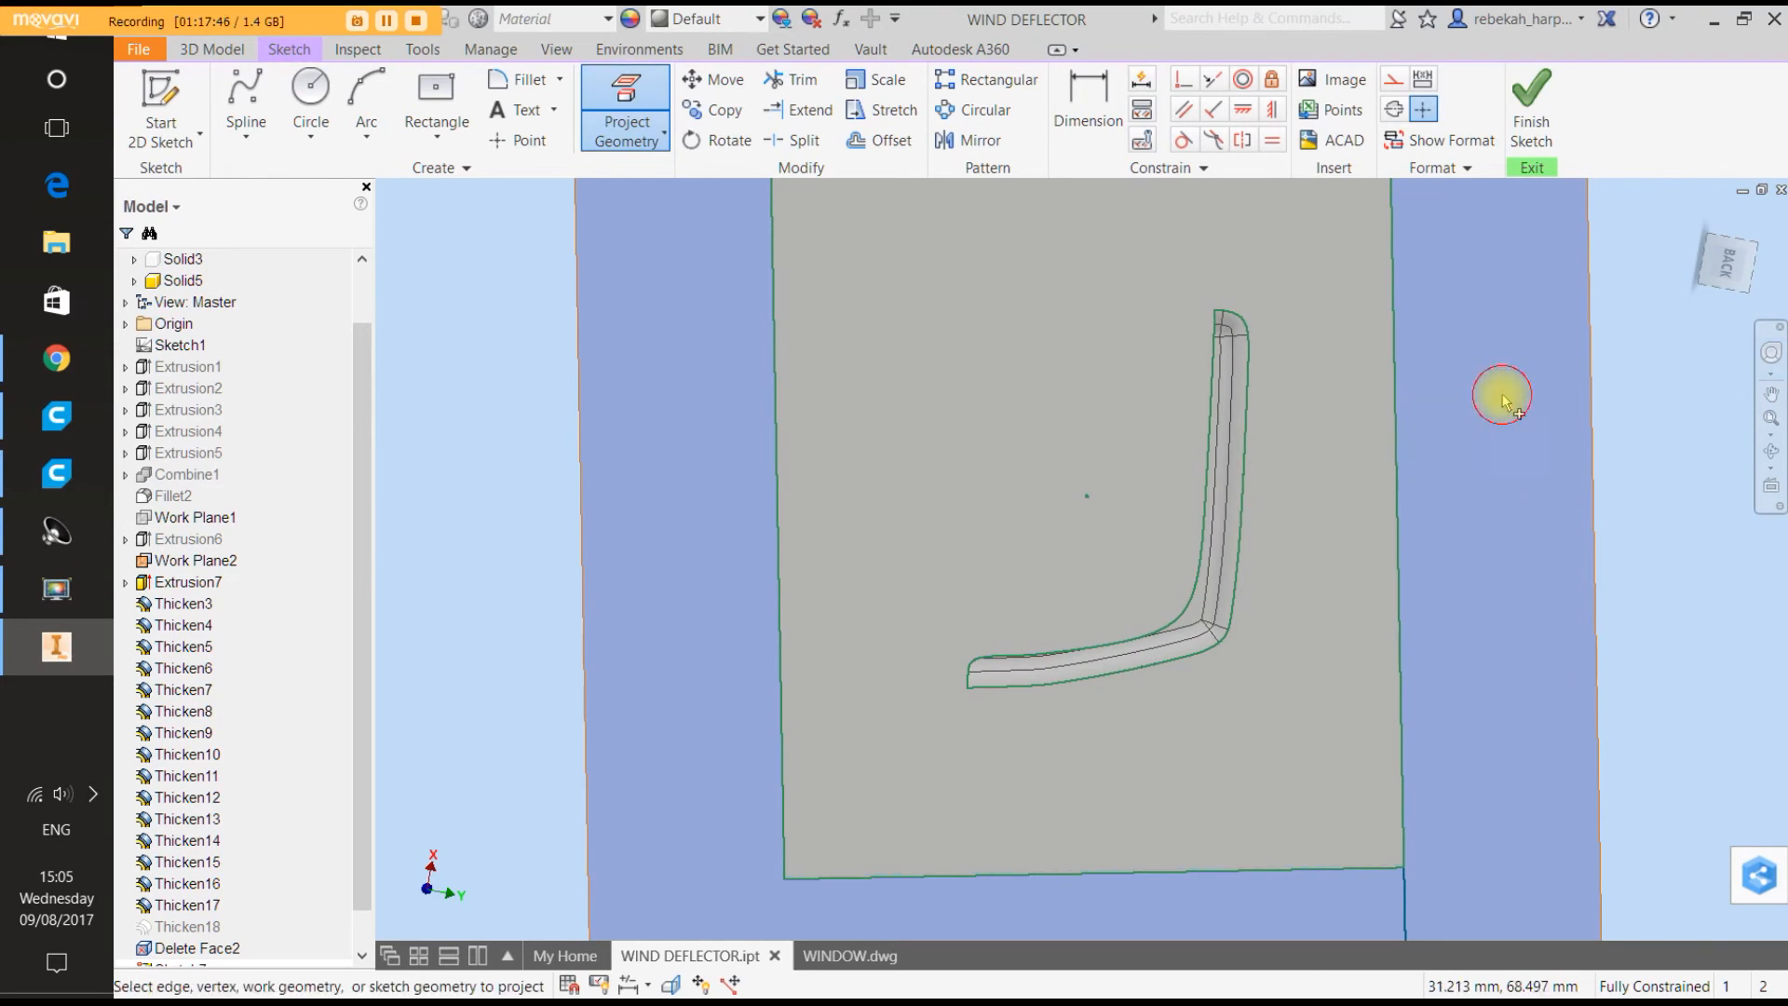
pyautogui.click(1770, 486)
pyautogui.click(1351, 545)
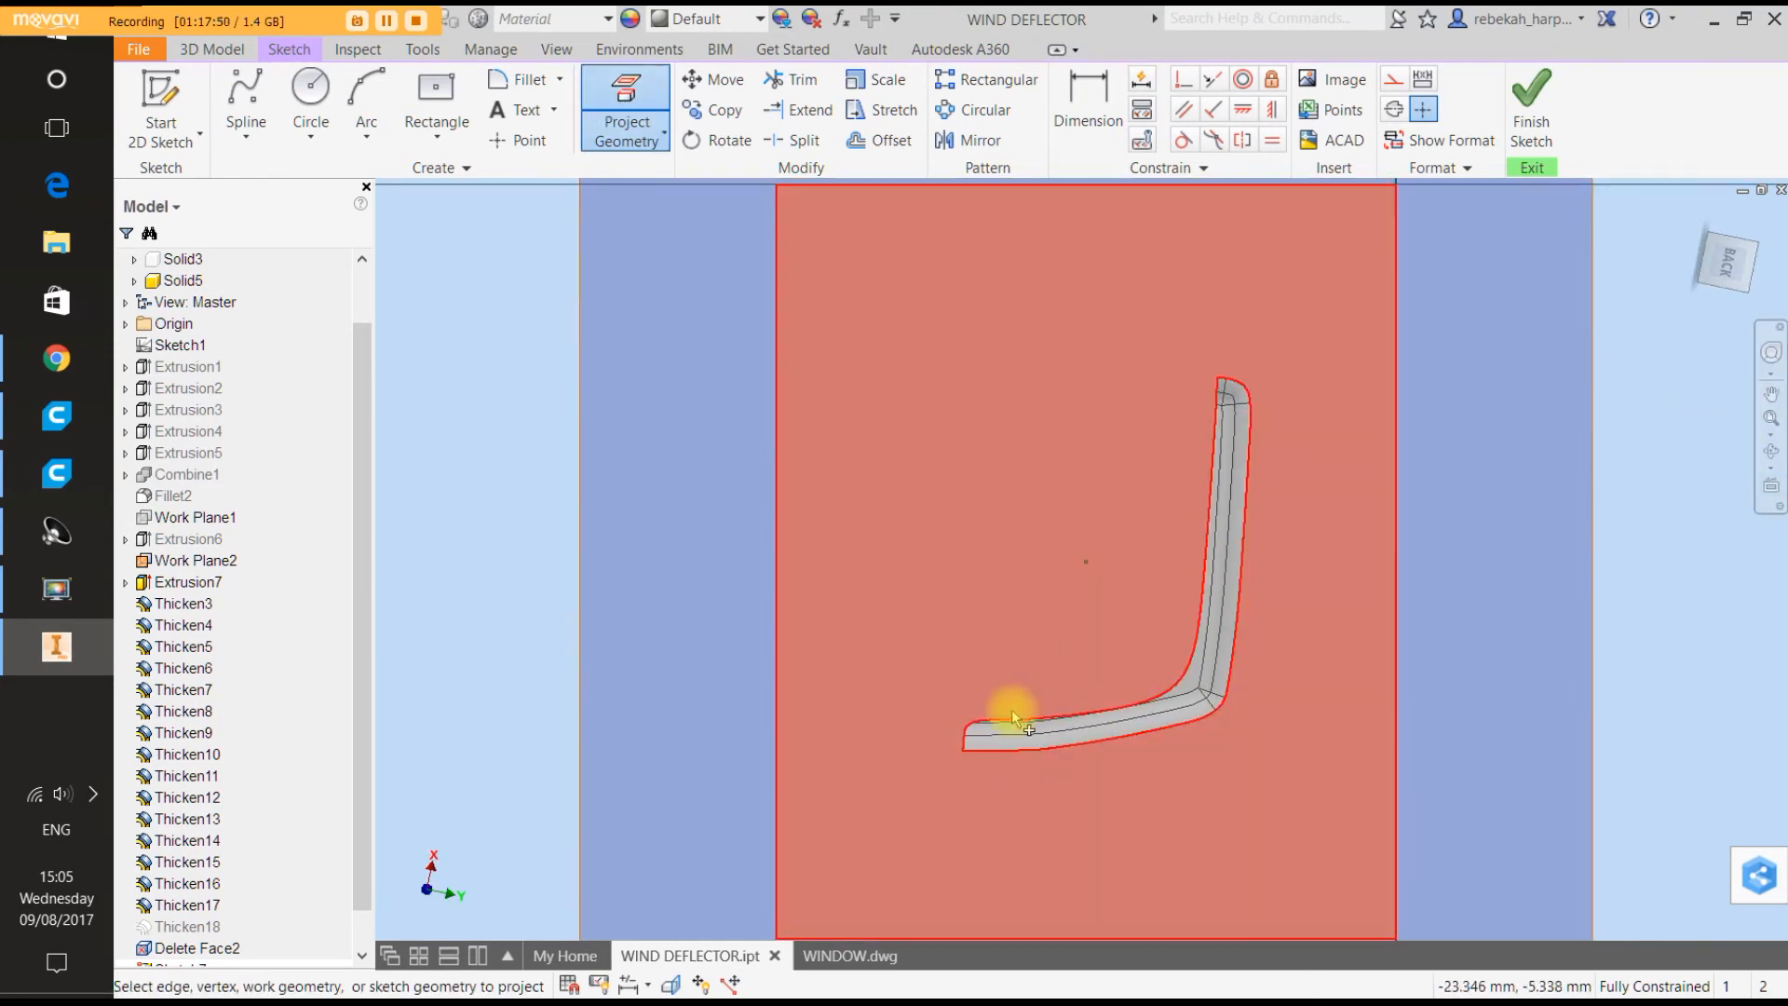
# Place a sketch point at the sharp corner of the cavity outline's short end.
pyautogui.scroll(4, 985, 791)
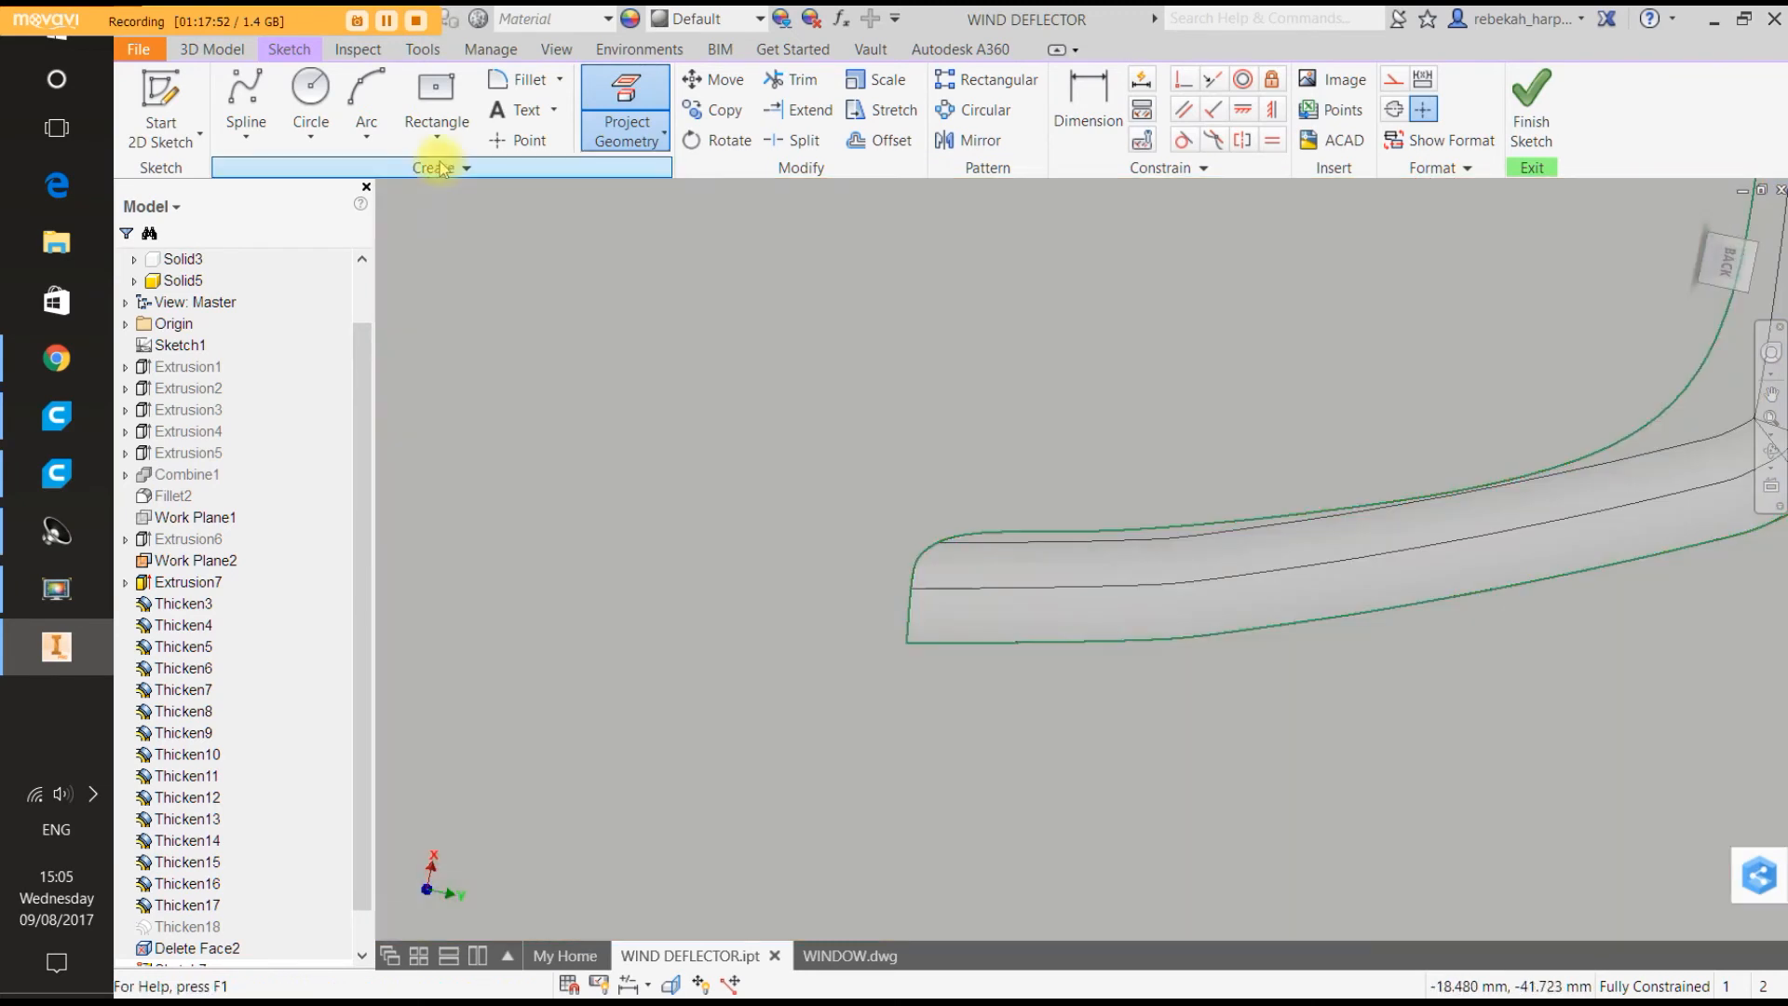
pyautogui.click(248, 145)
pyautogui.click(270, 179)
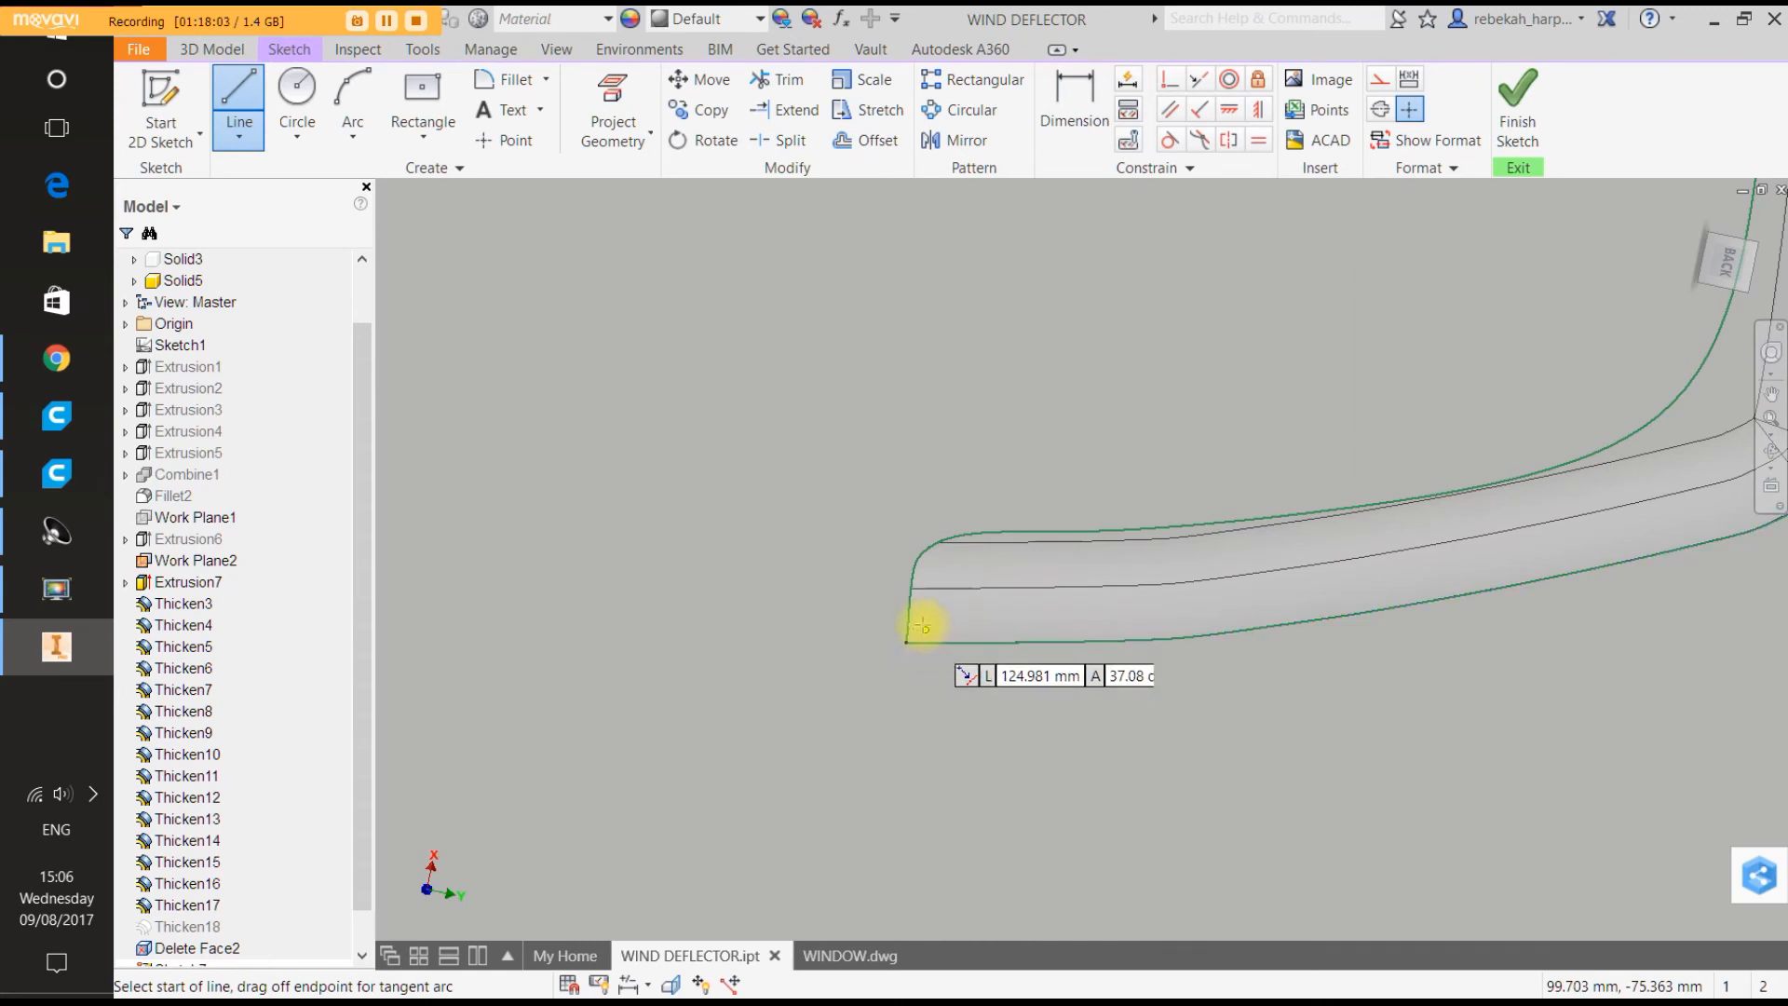
pyautogui.click(486, 140)
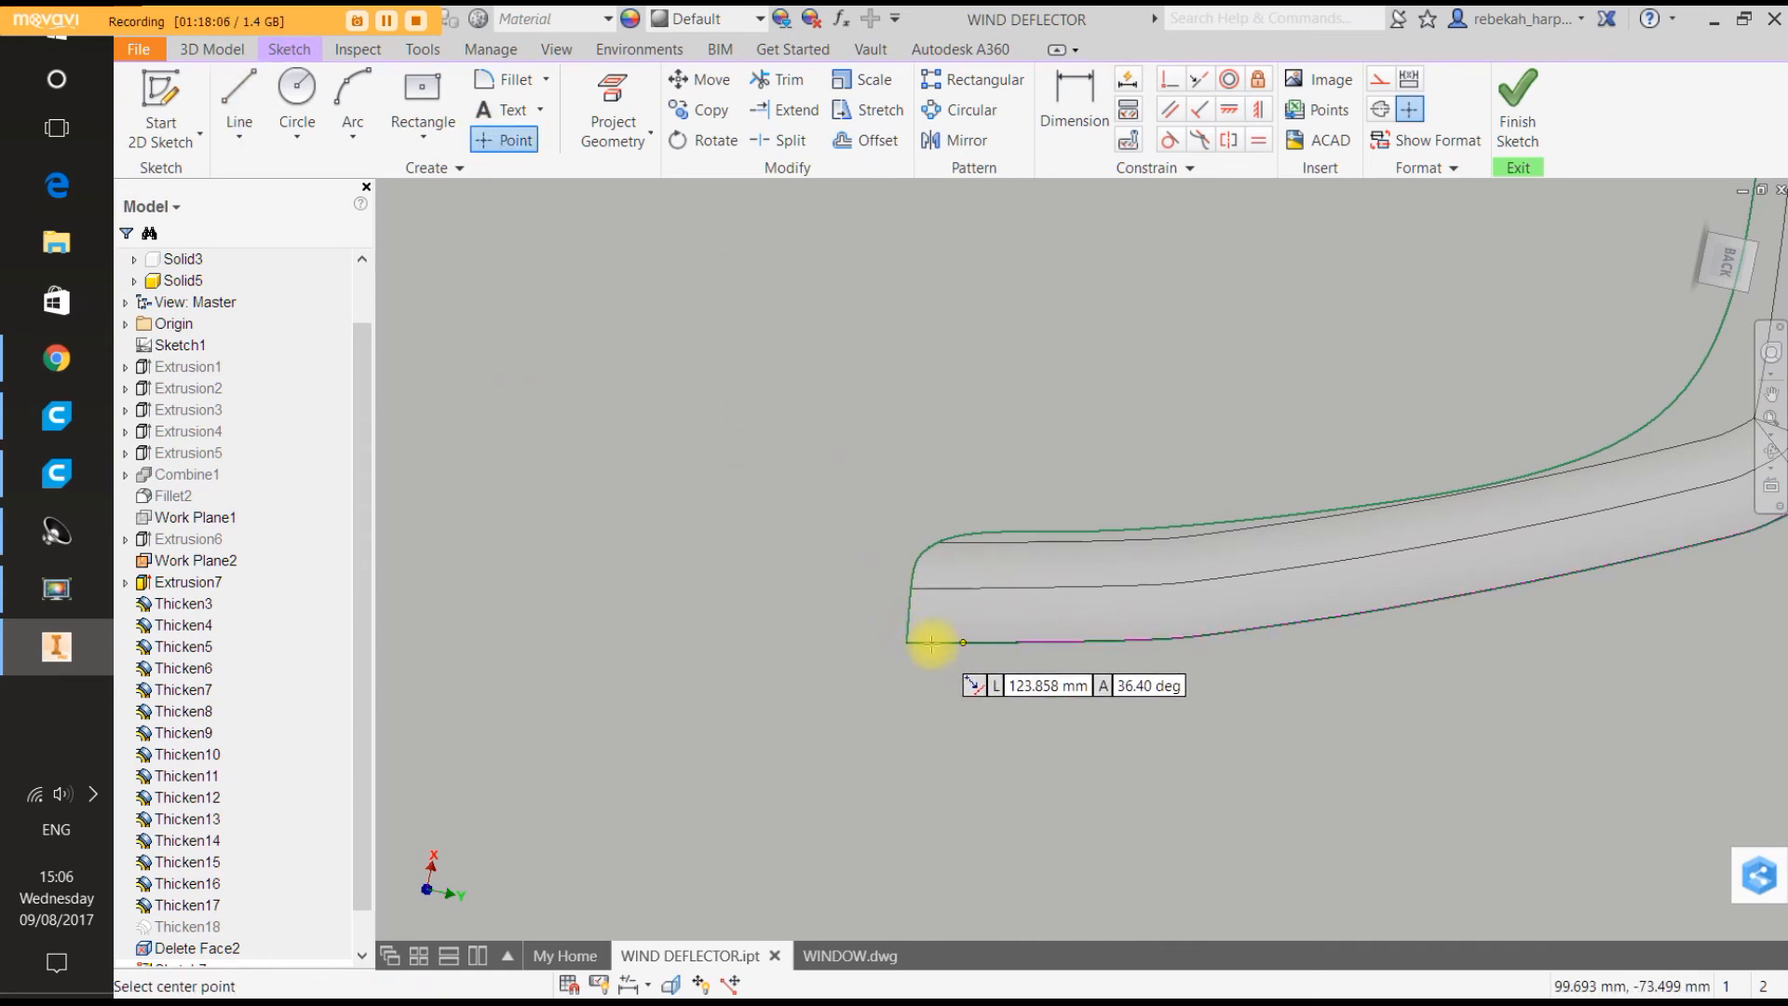
pyautogui.scroll(5, 932, 644)
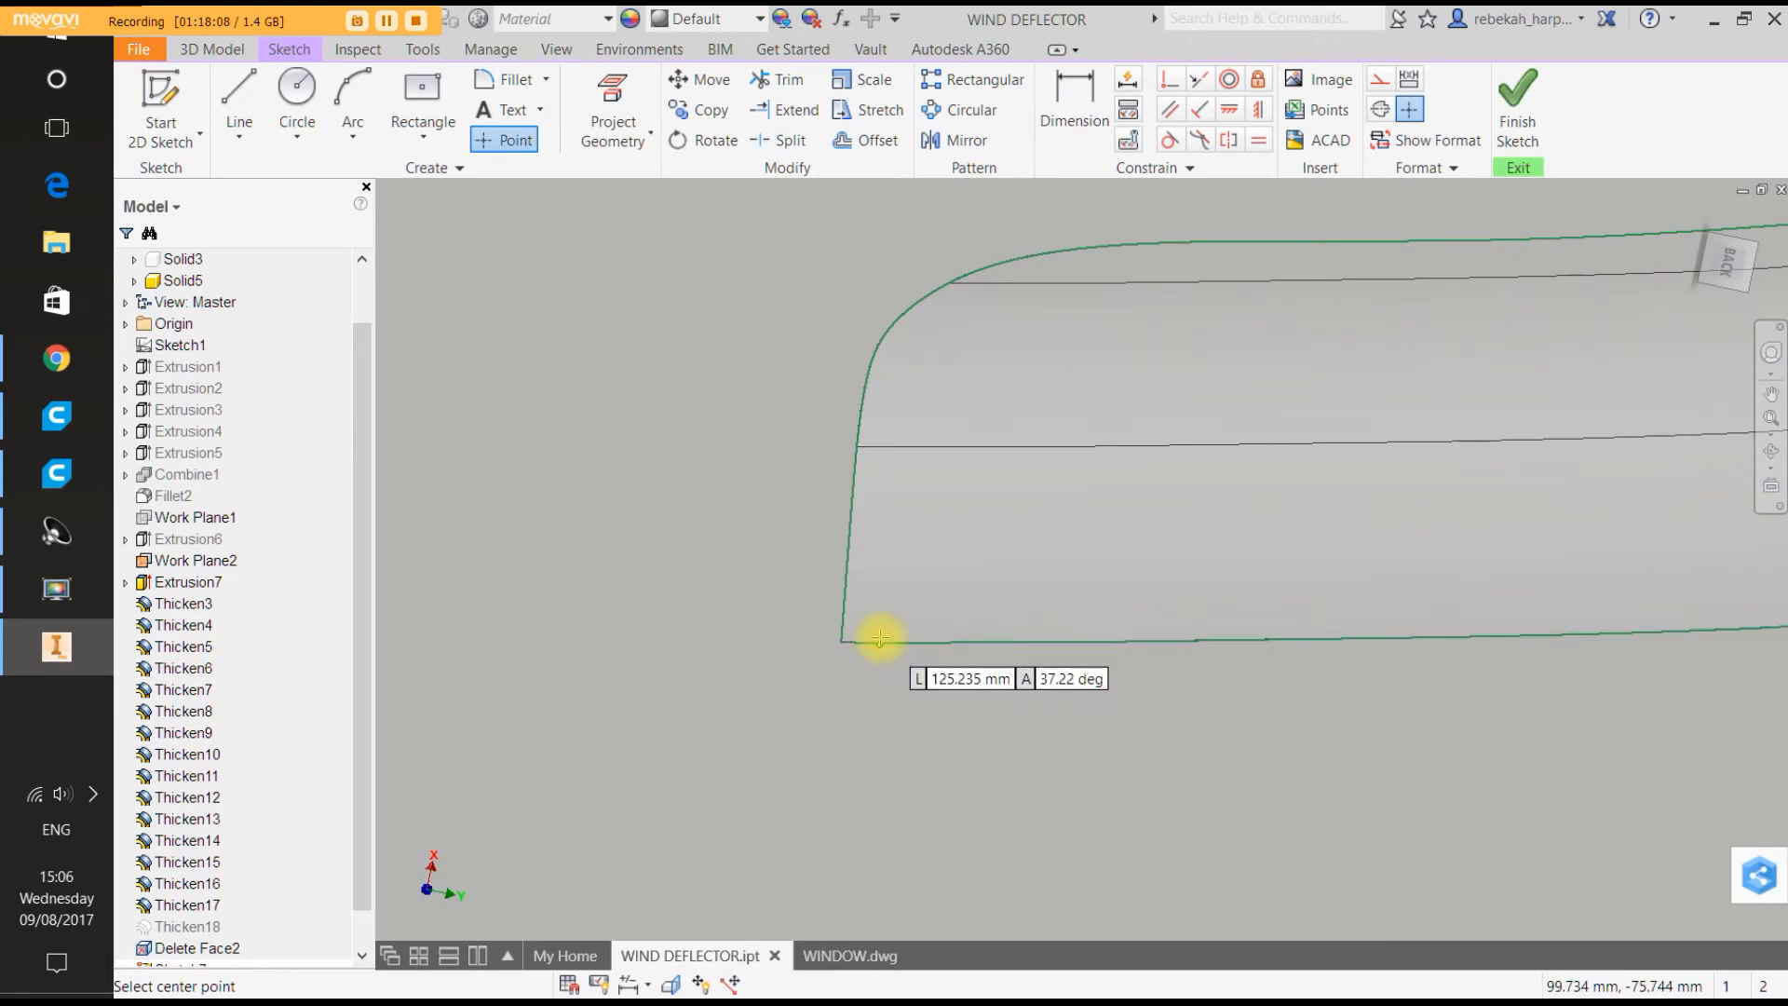
pyautogui.click(842, 641)
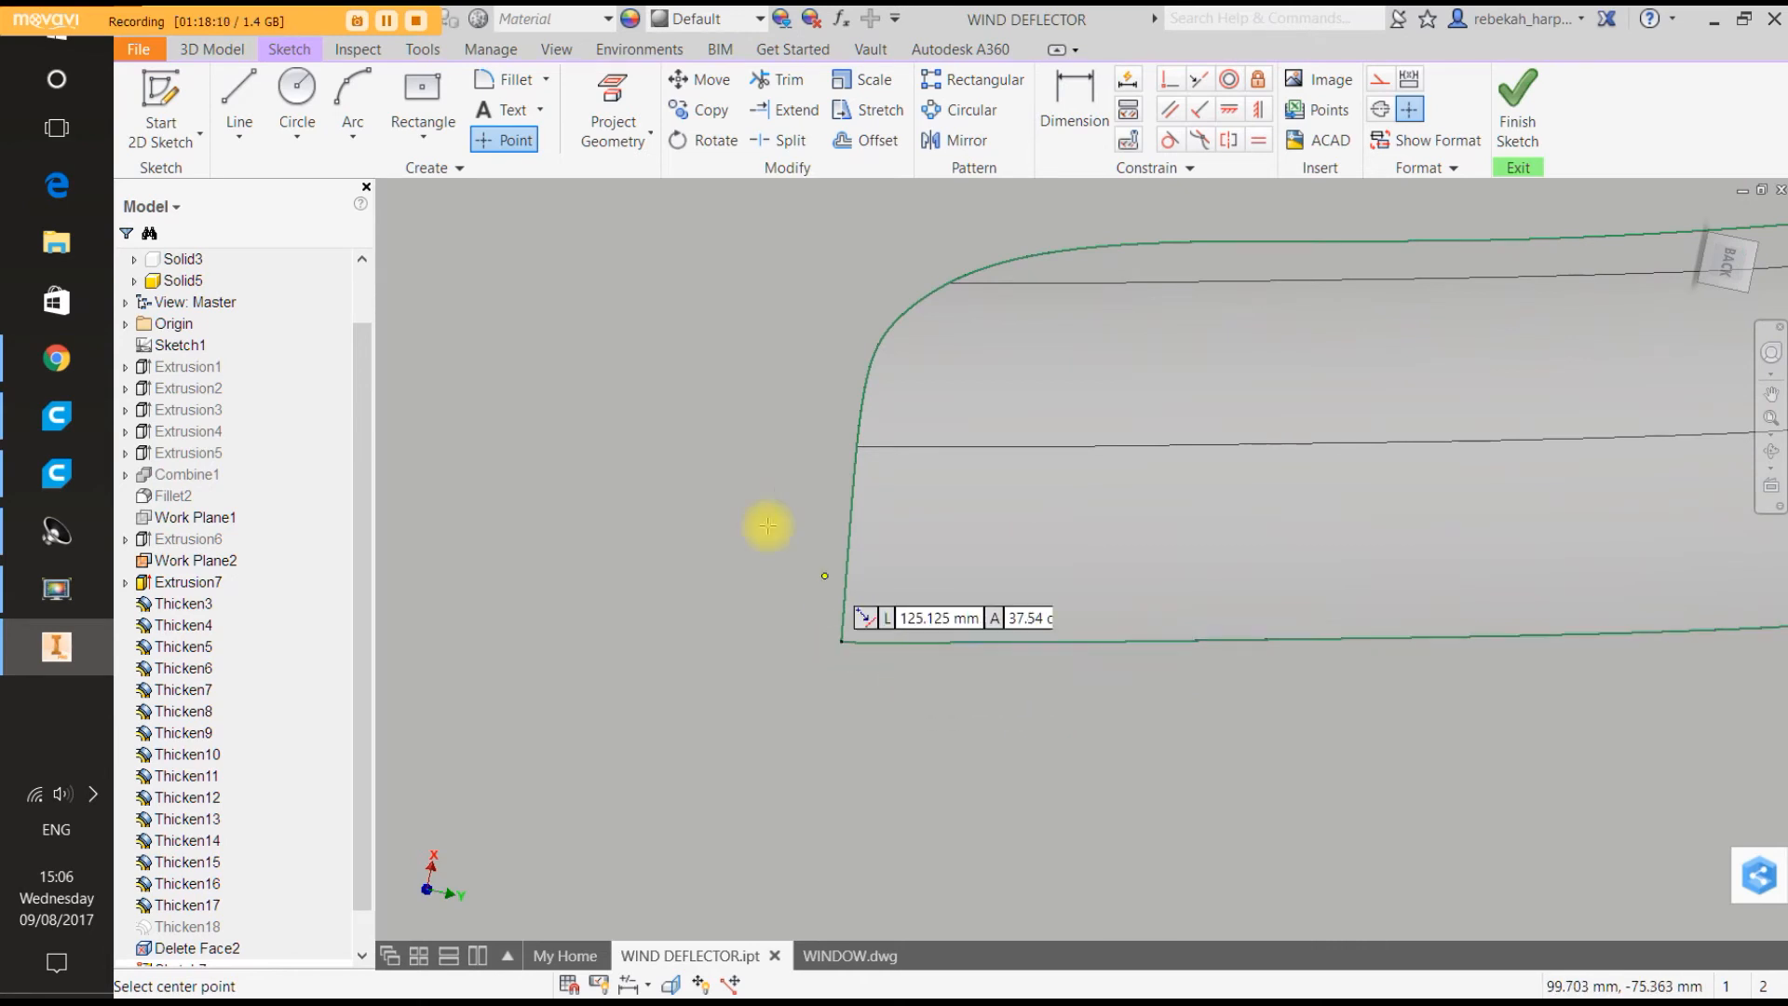
pyautogui.click(255, 108)
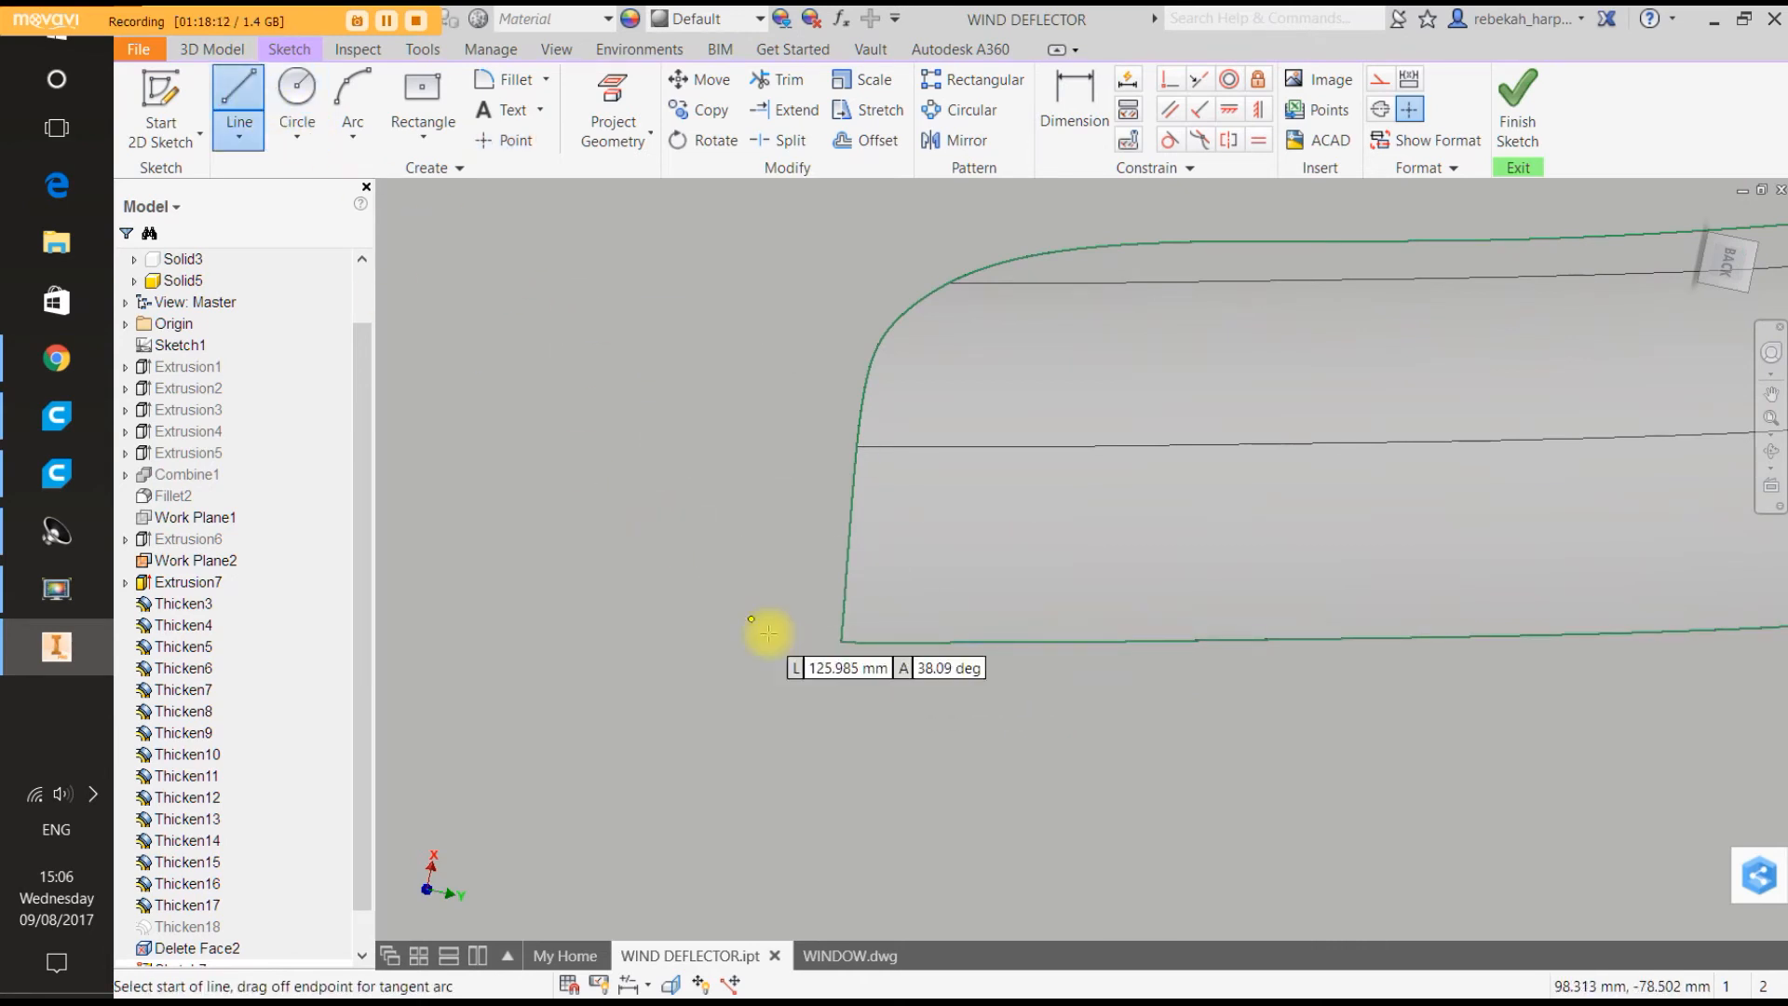
pyautogui.click(840, 641)
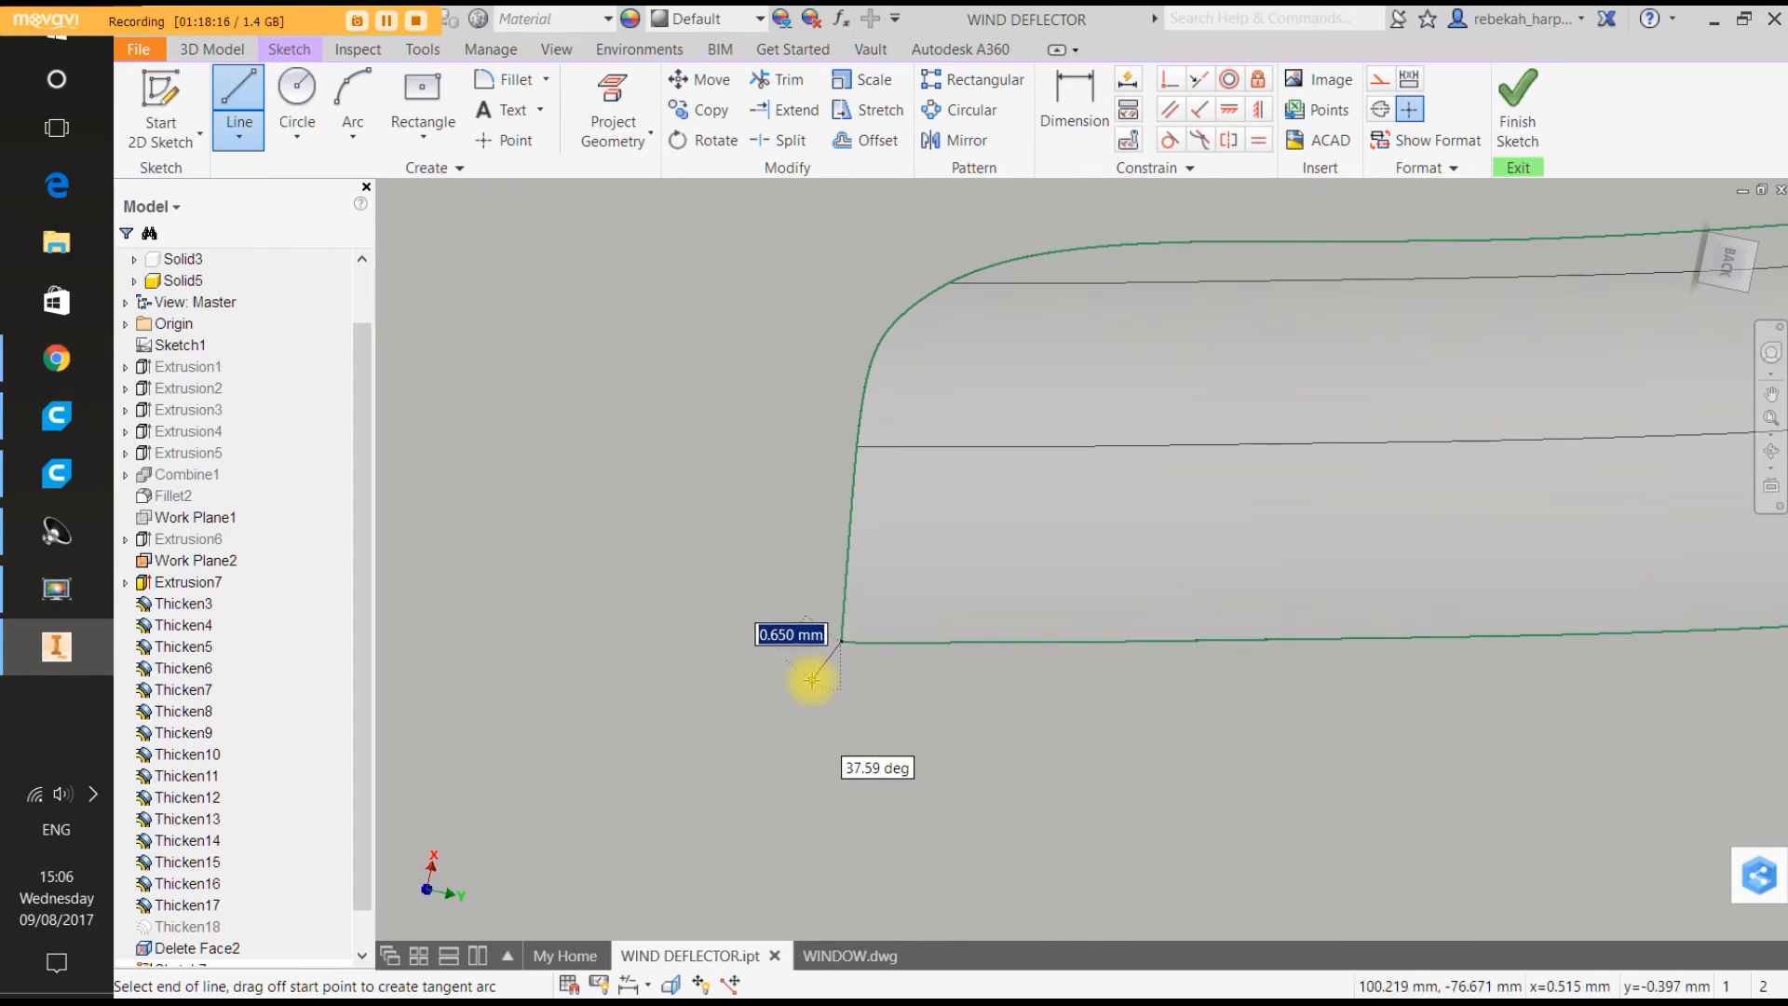
pyautogui.scroll(6, 811, 680)
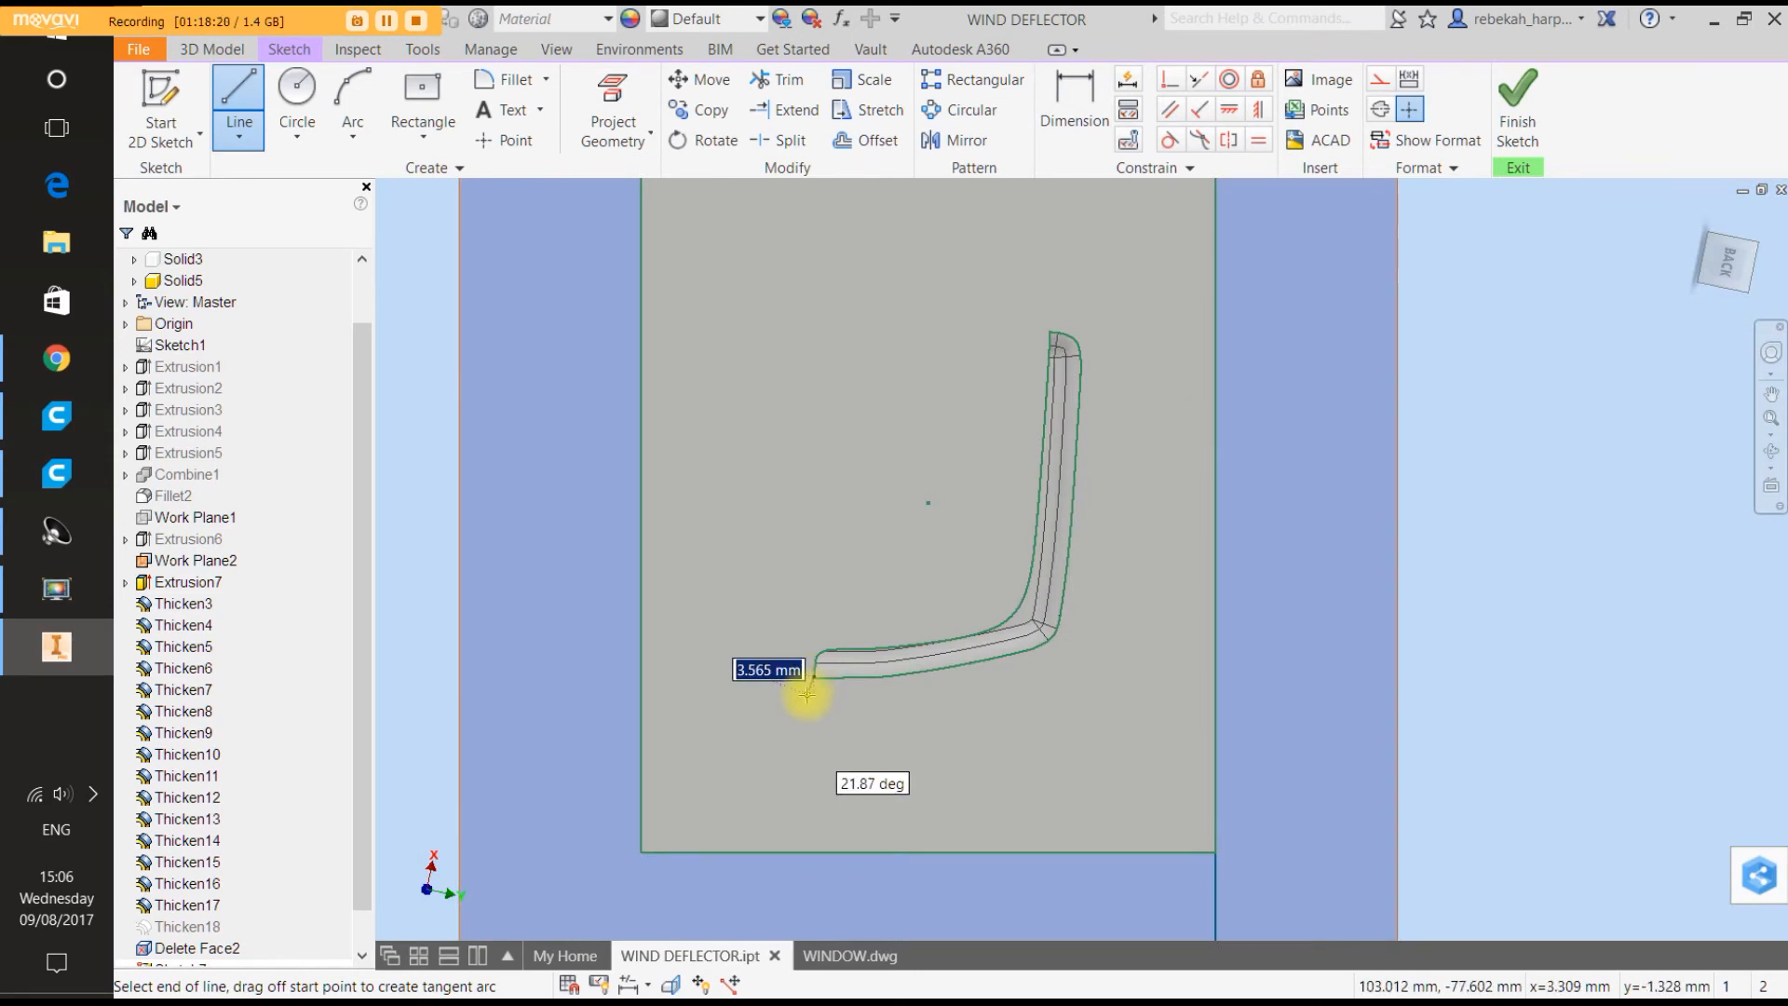
pyautogui.press('Escape')
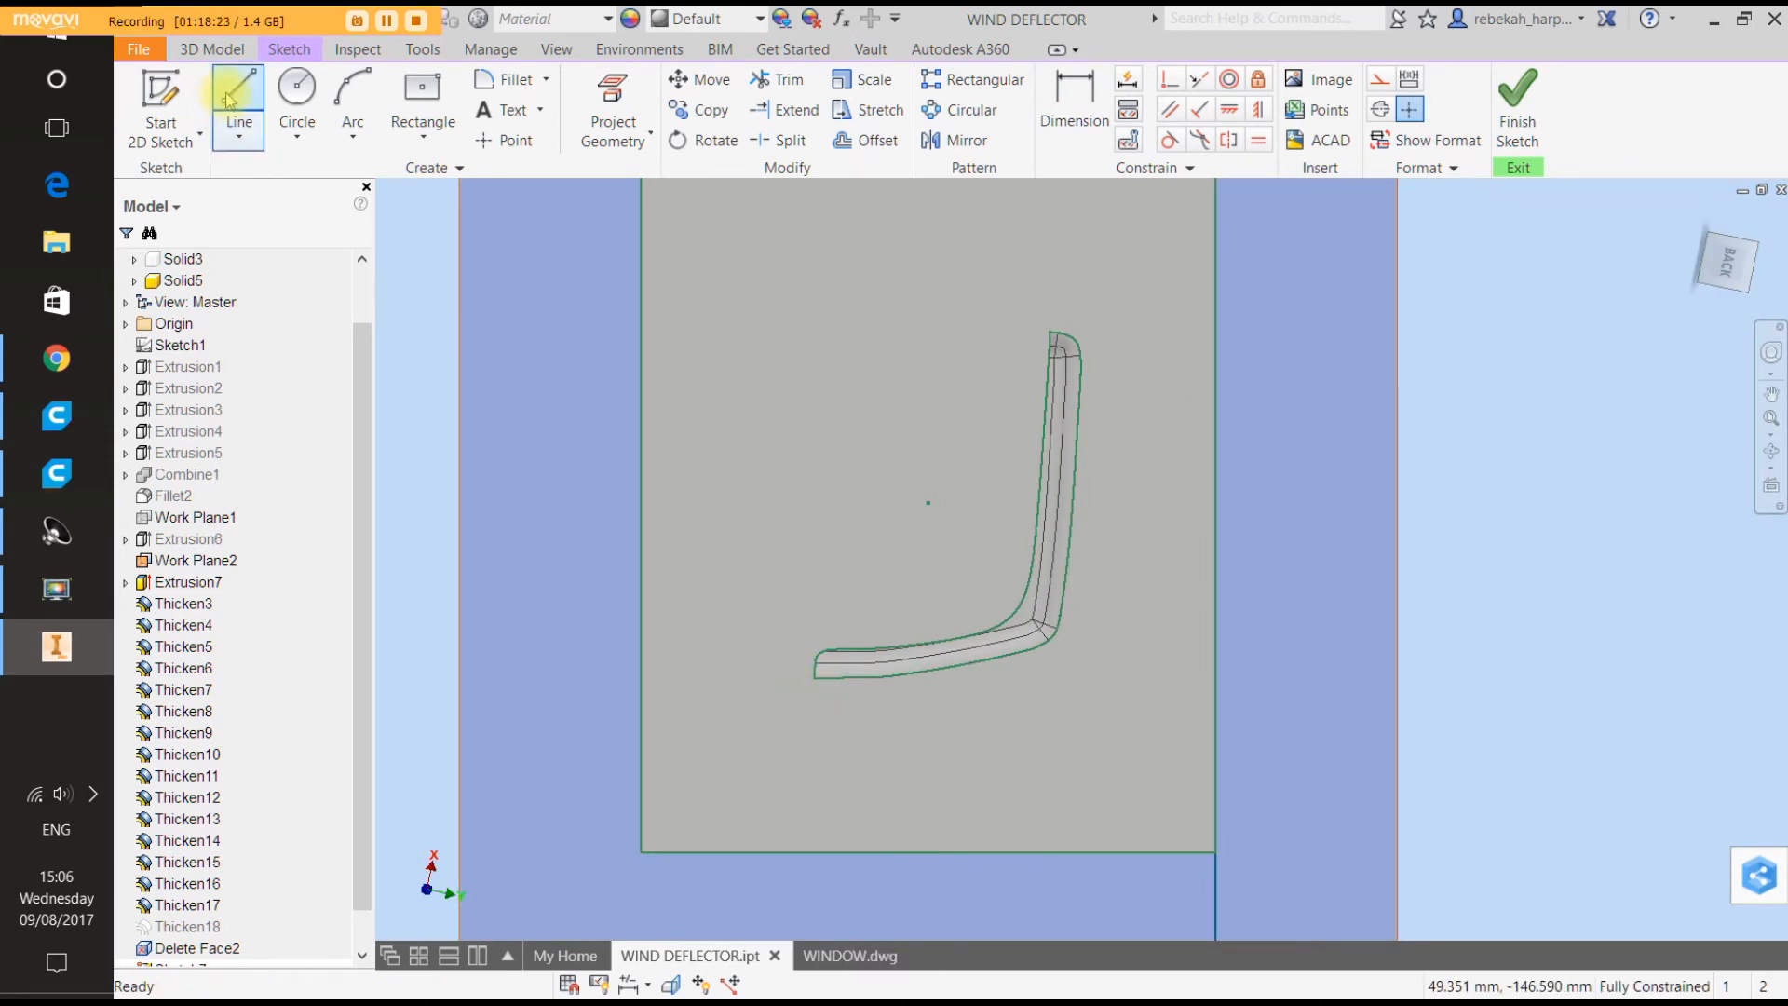
# Draw a line about 15 mm long from the cavity's short end edge past its sharp corner, slanting away from the cavity.
pyautogui.click(228, 100)
pyautogui.scroll(-4, 799, 687)
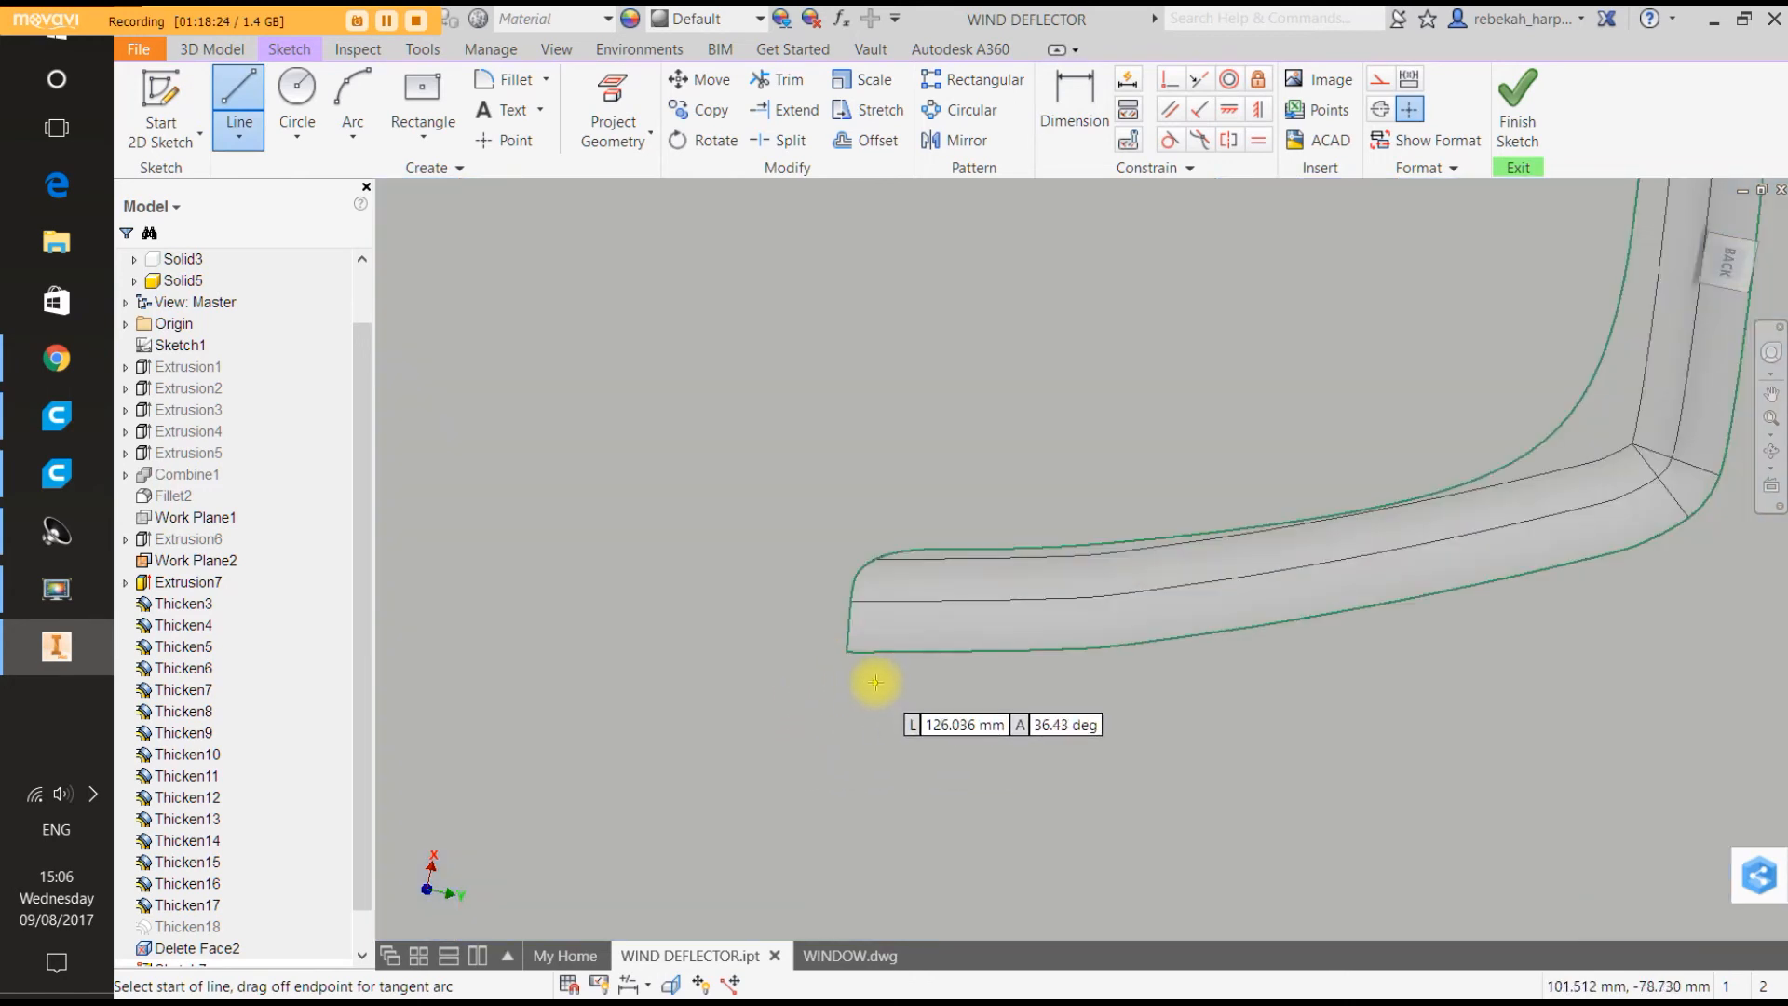
pyautogui.scroll(-3, 861, 676)
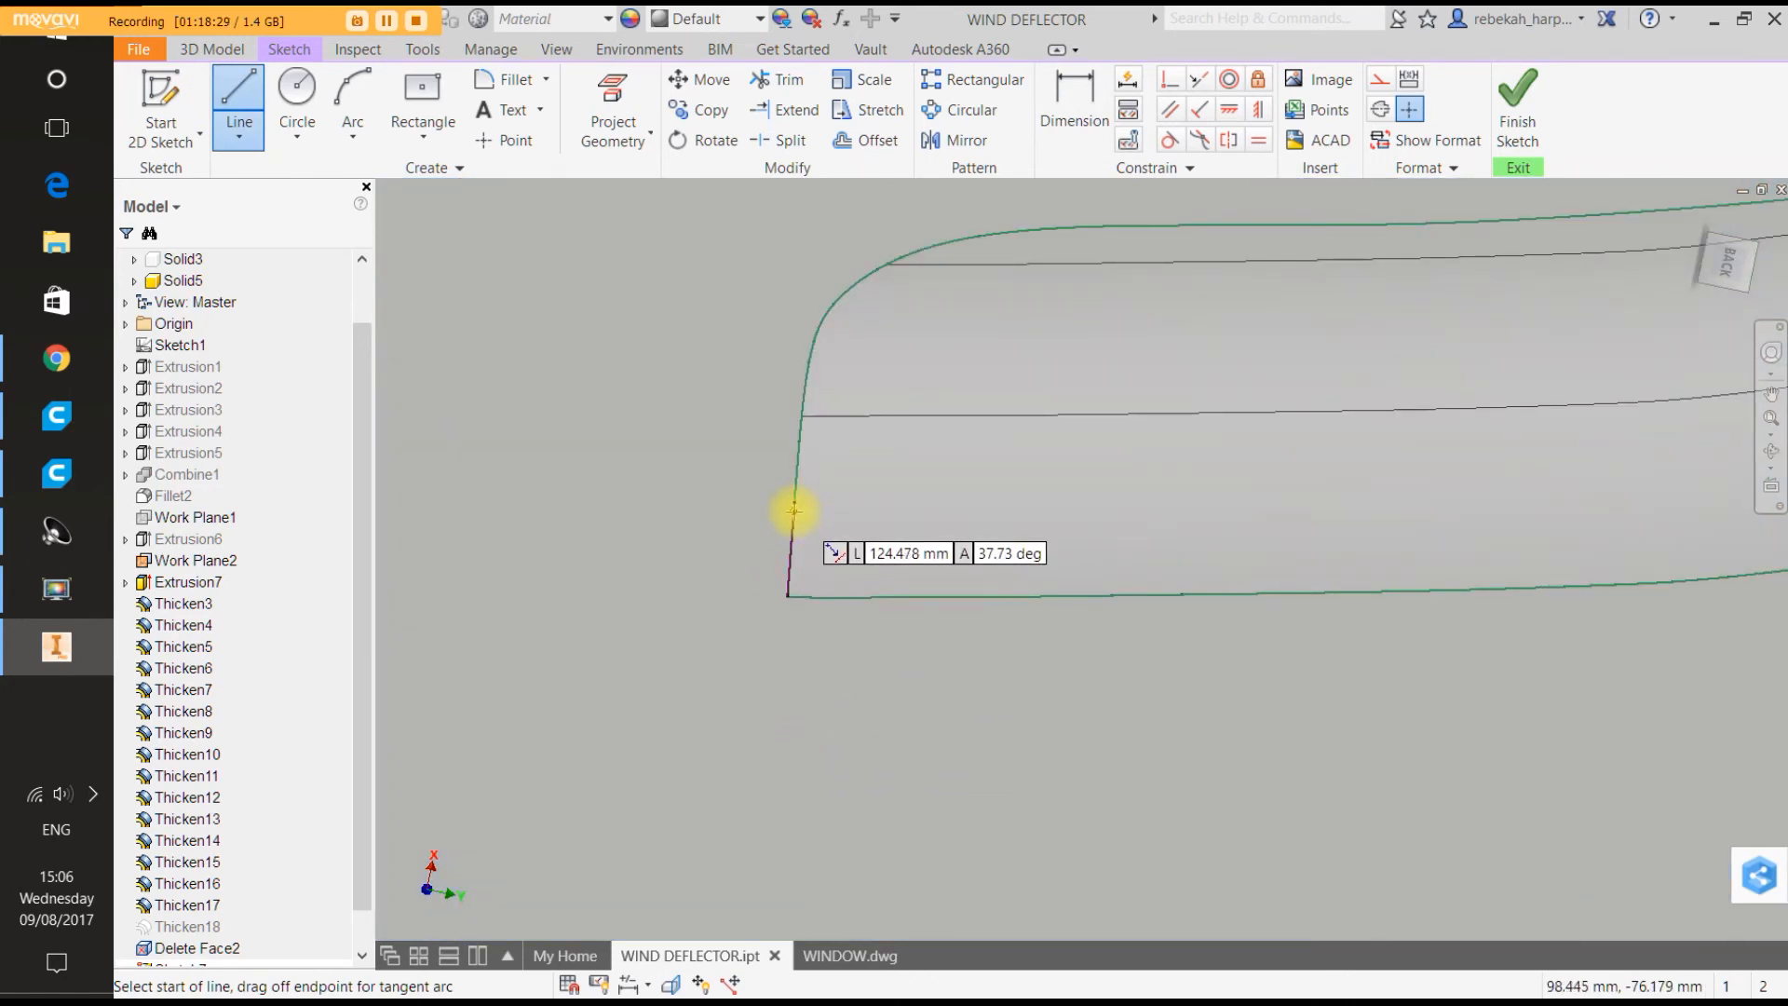
pyautogui.click(795, 511)
pyautogui.scroll(3, 780, 650)
pyautogui.scroll(5, 781, 650)
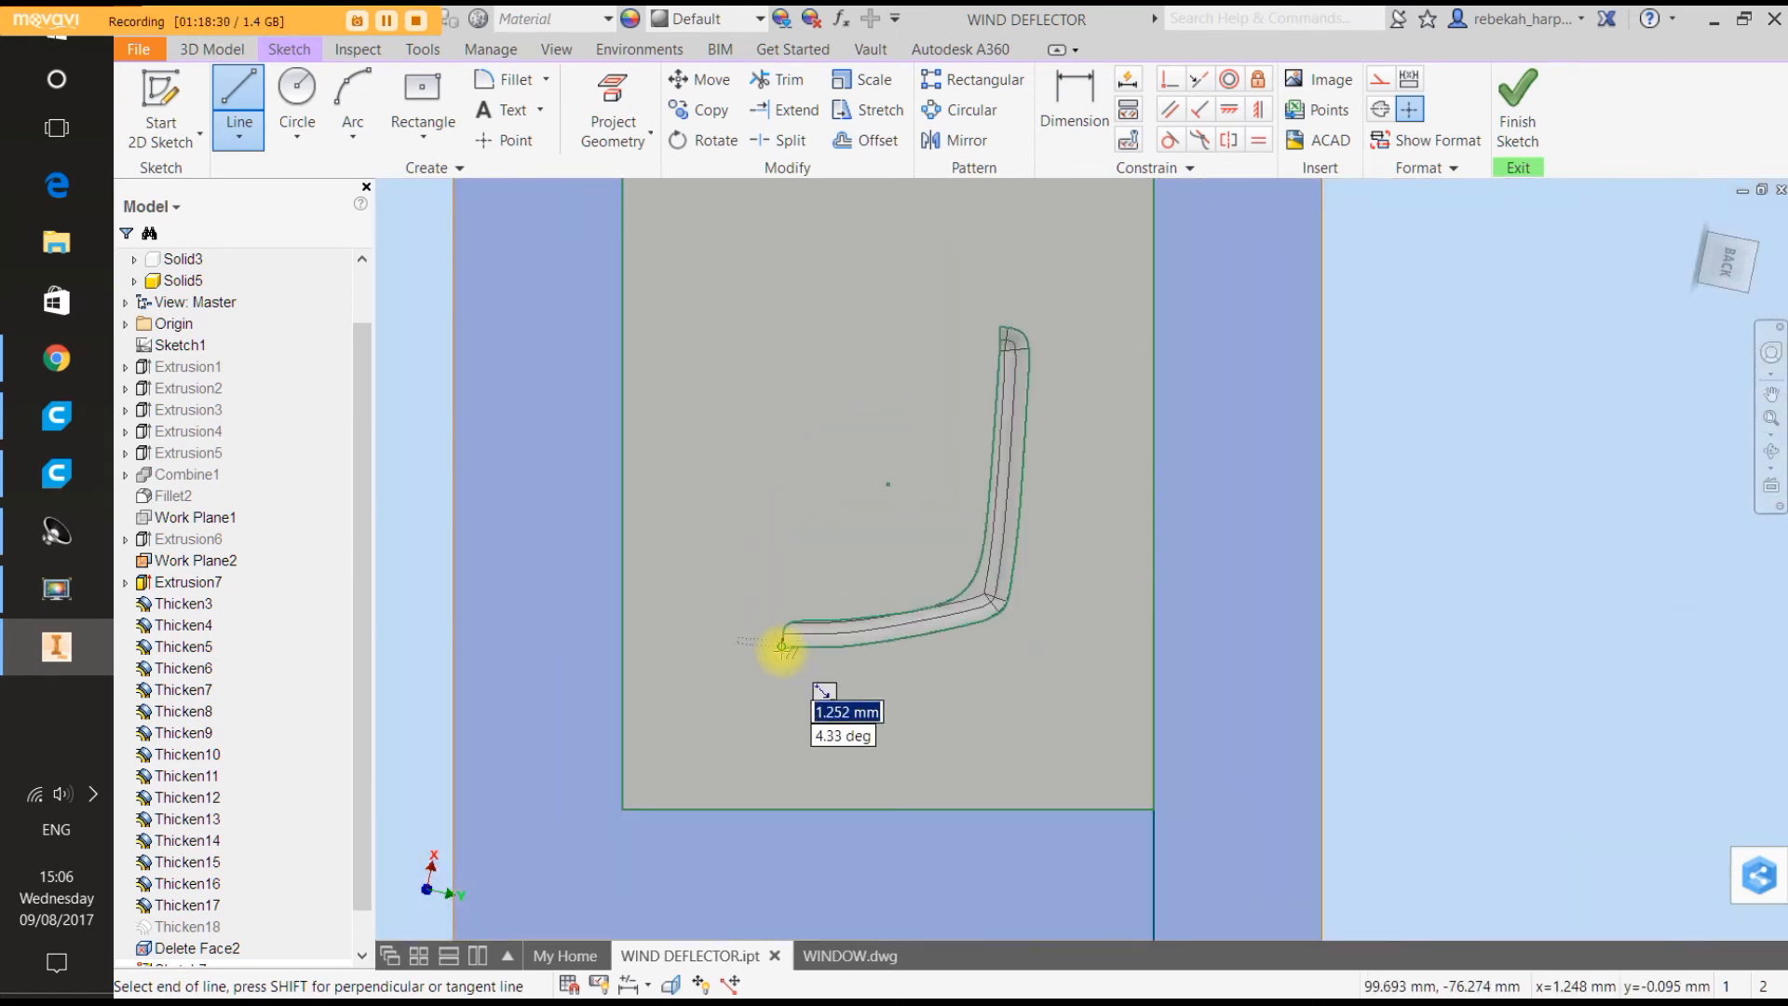
pyautogui.scroll(-5, 775, 711)
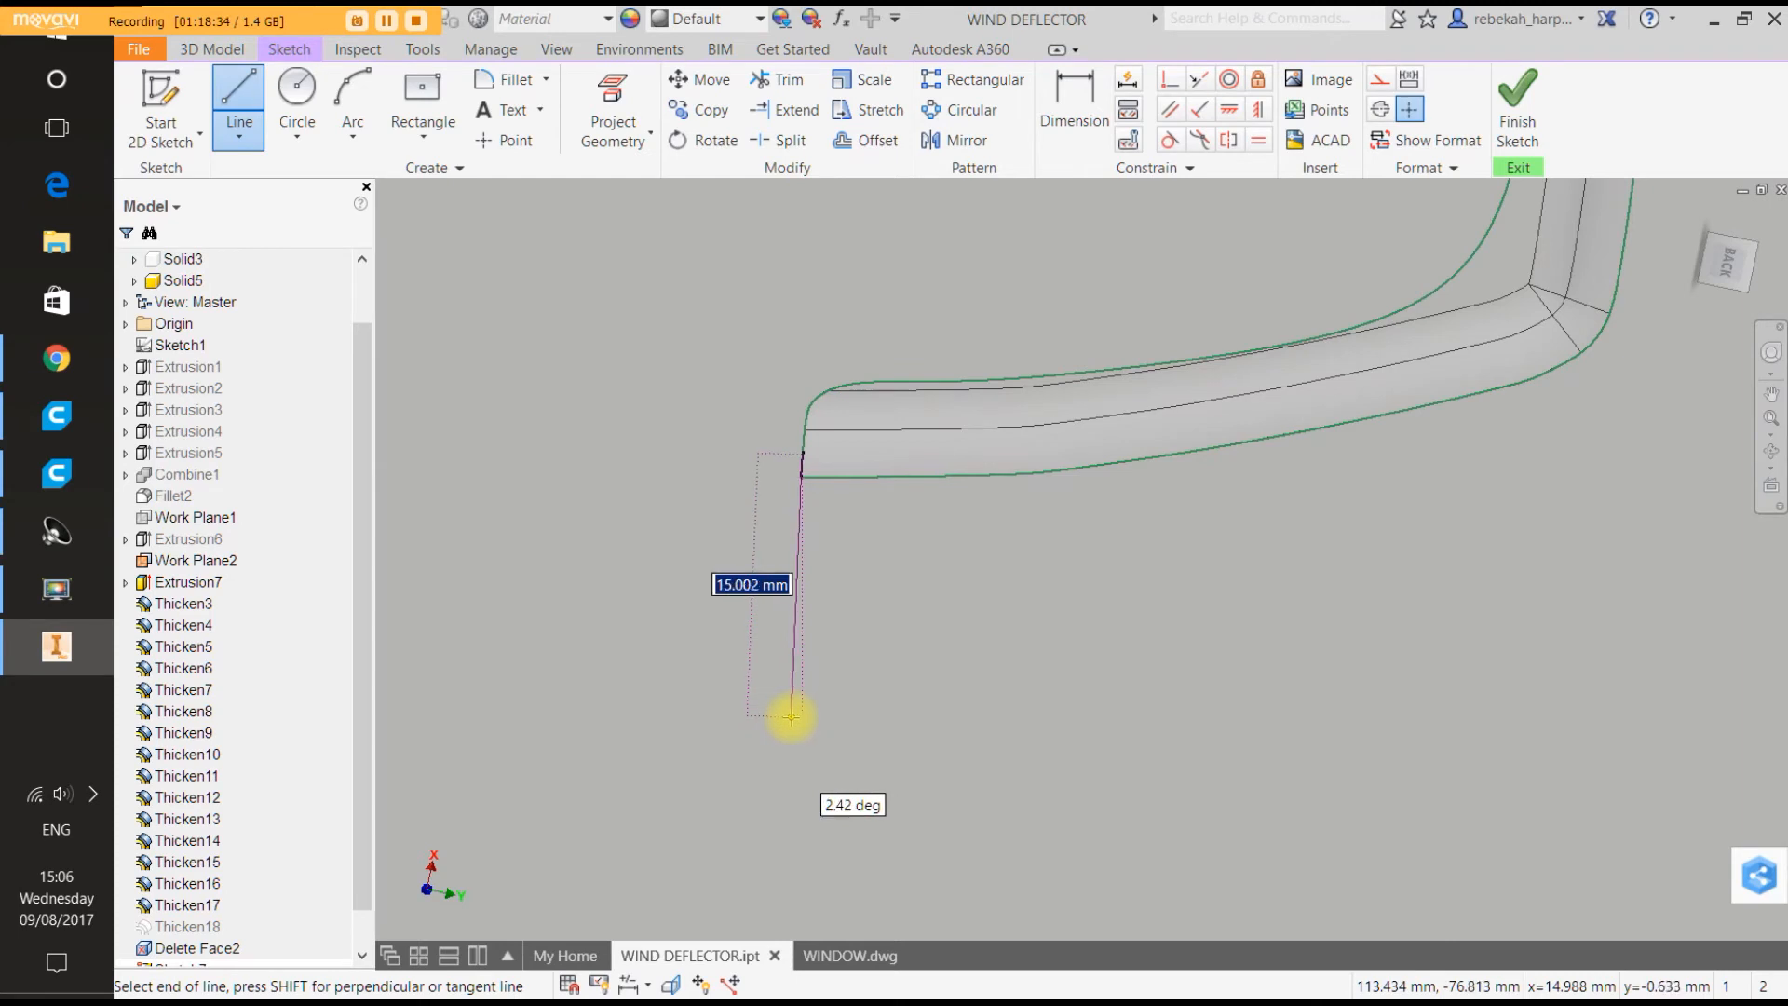
pyautogui.click(745, 712)
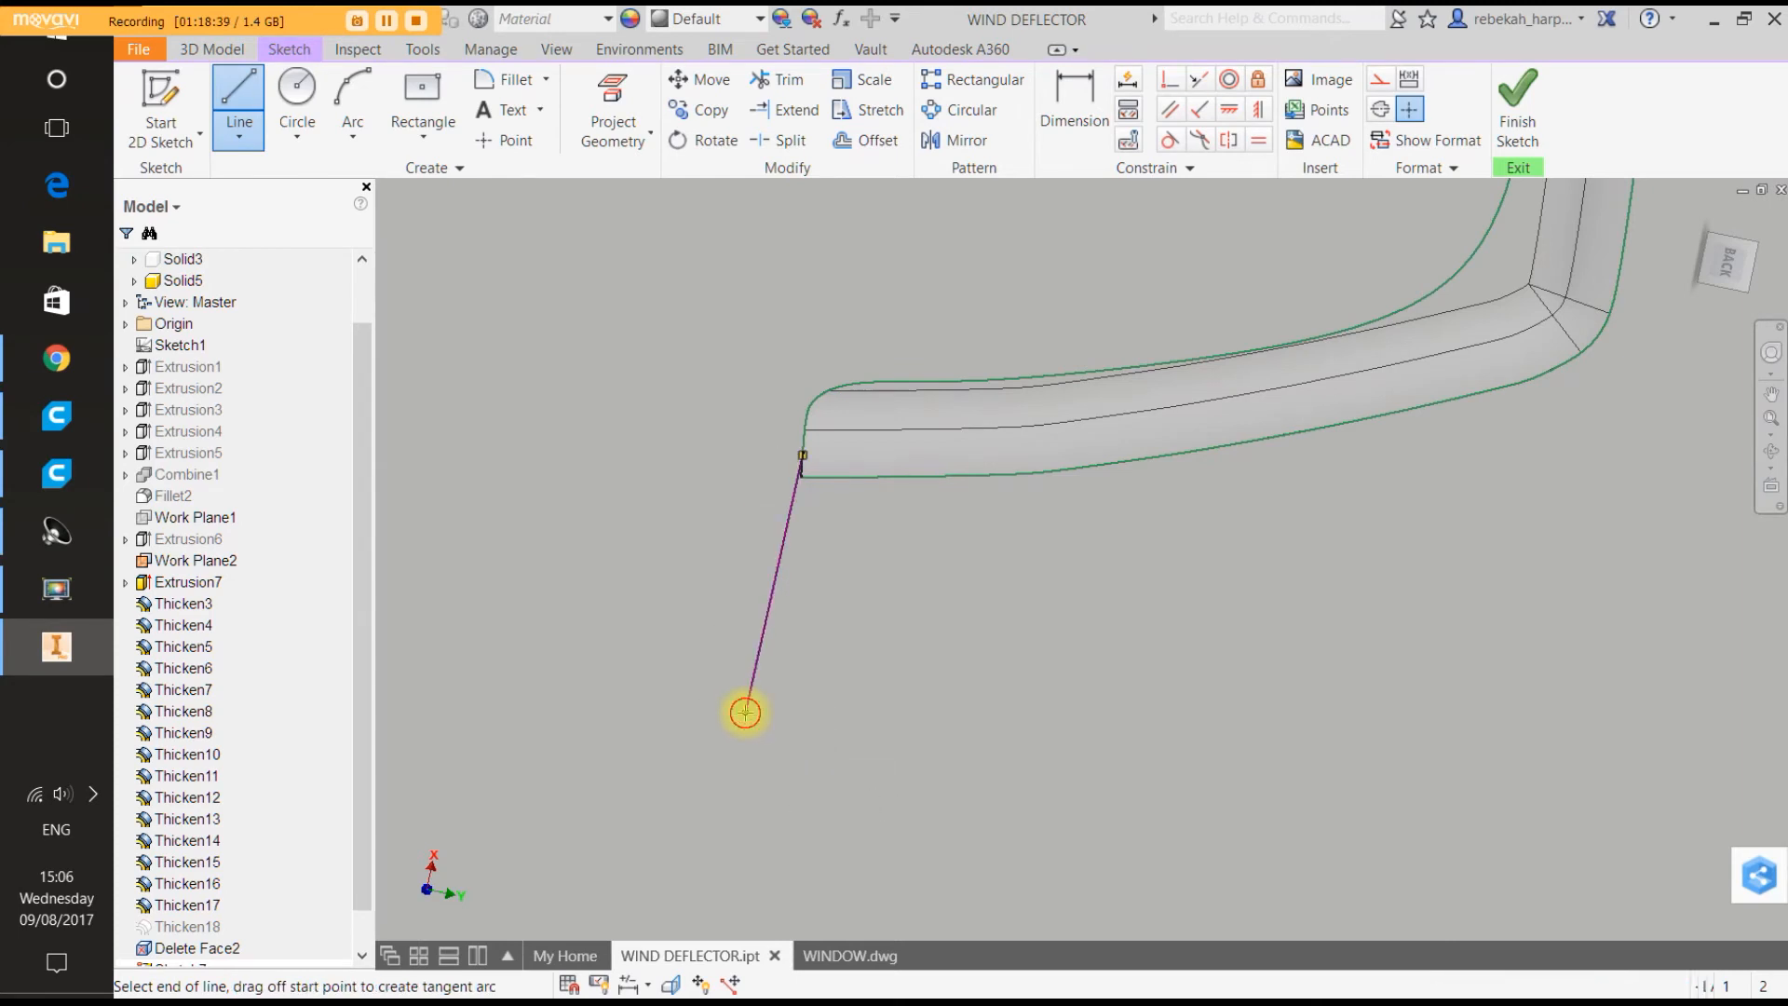
# Continue the line with a short segment parallel to the block's short edge and a long perpendicular segment ending on the block's far short edge.
pyautogui.scroll(-5, 741, 712)
pyautogui.click(694, 712)
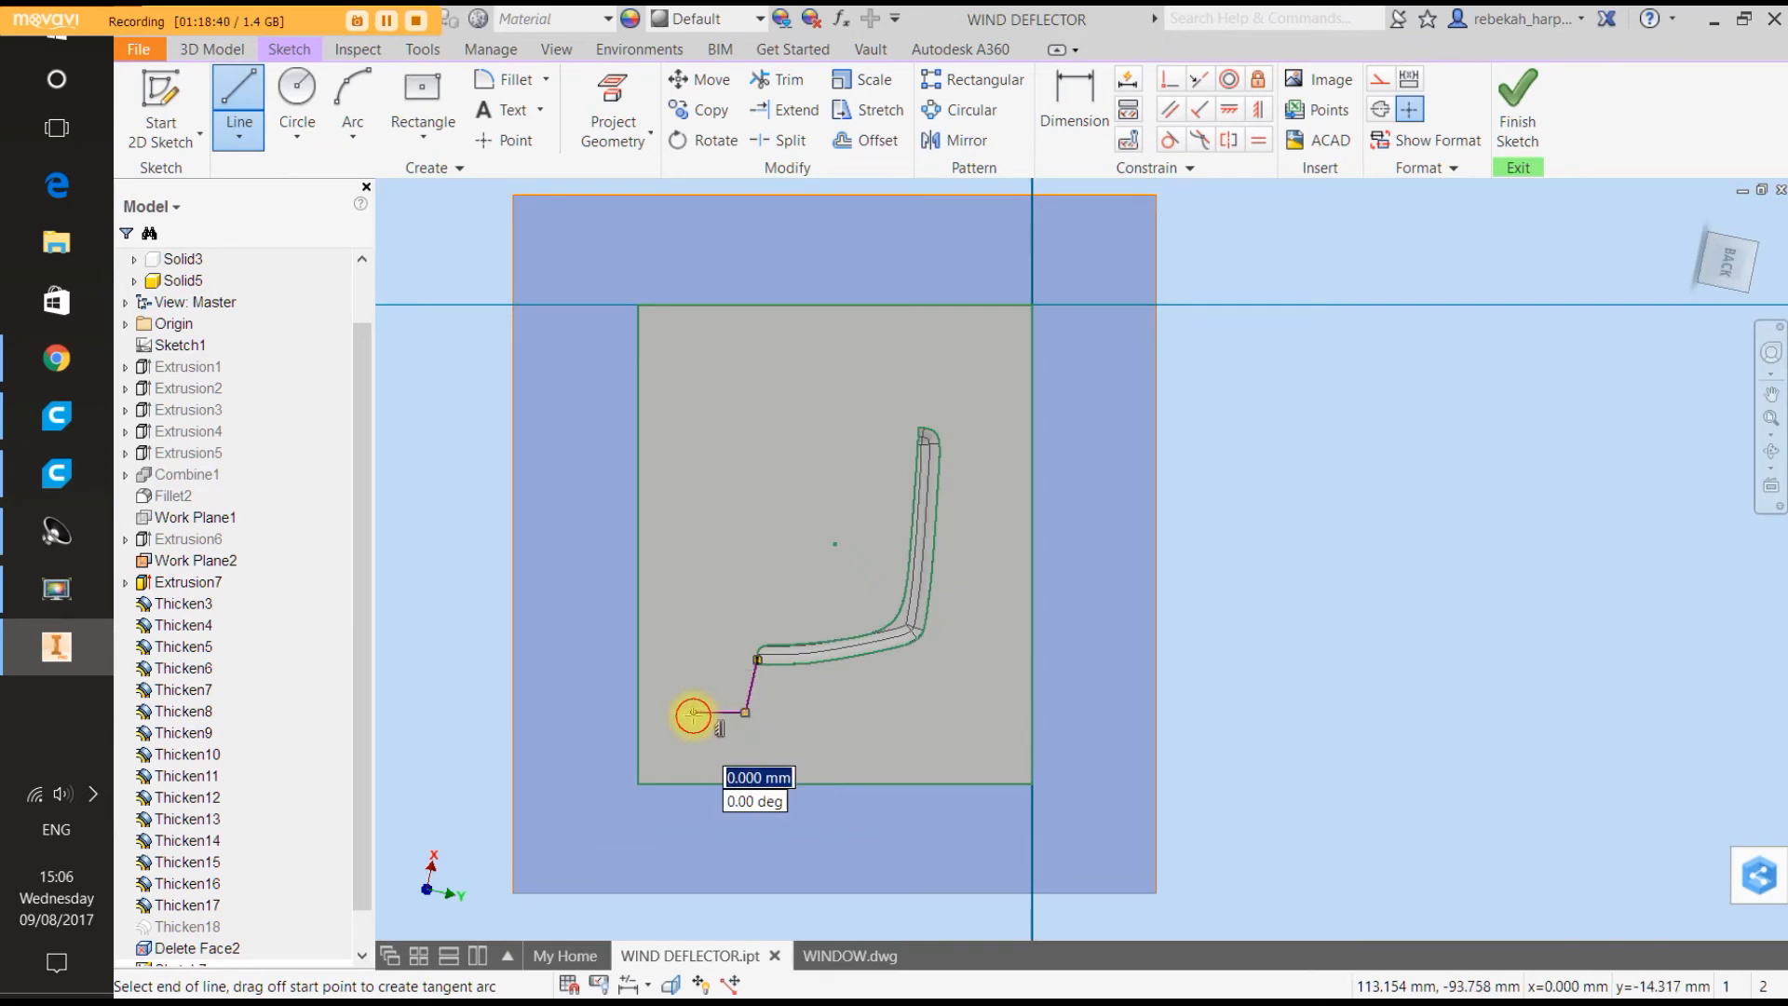
pyautogui.click(694, 304)
pyautogui.rightClick(694, 306)
pyautogui.click(761, 310)
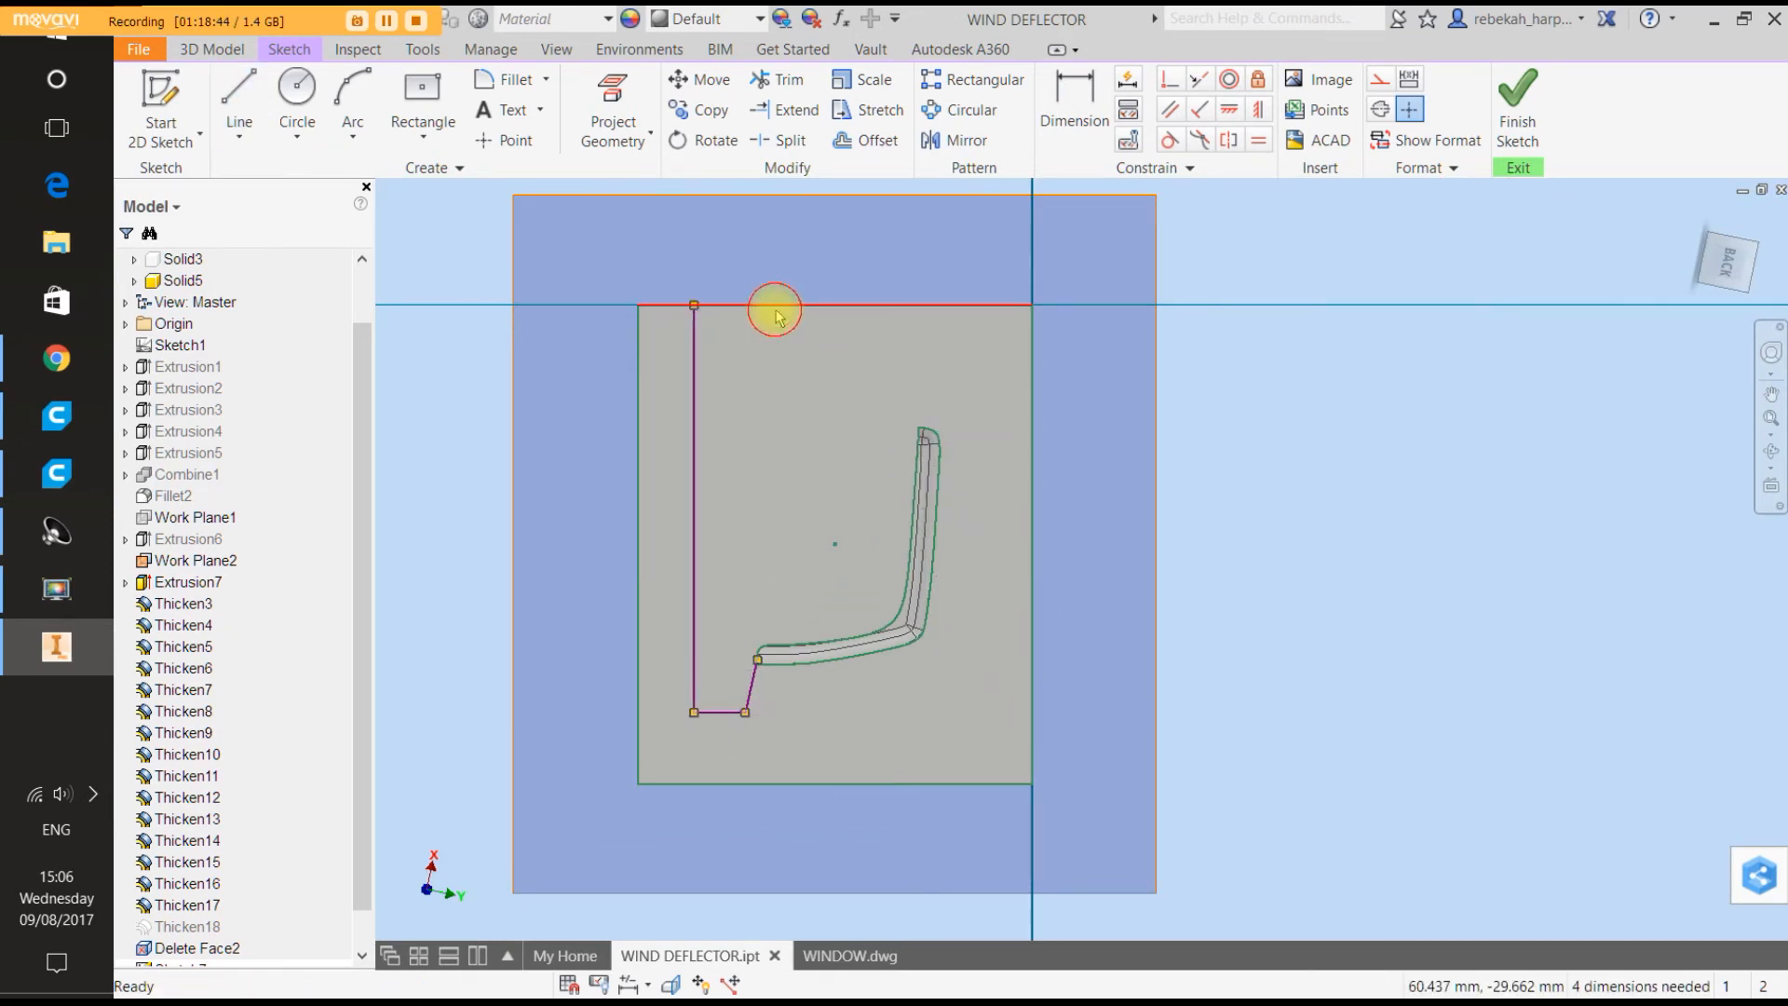
# Fillet both corners at the ends of the path's short middle segment with a 5 mm radius.
pyautogui.click(508, 80)
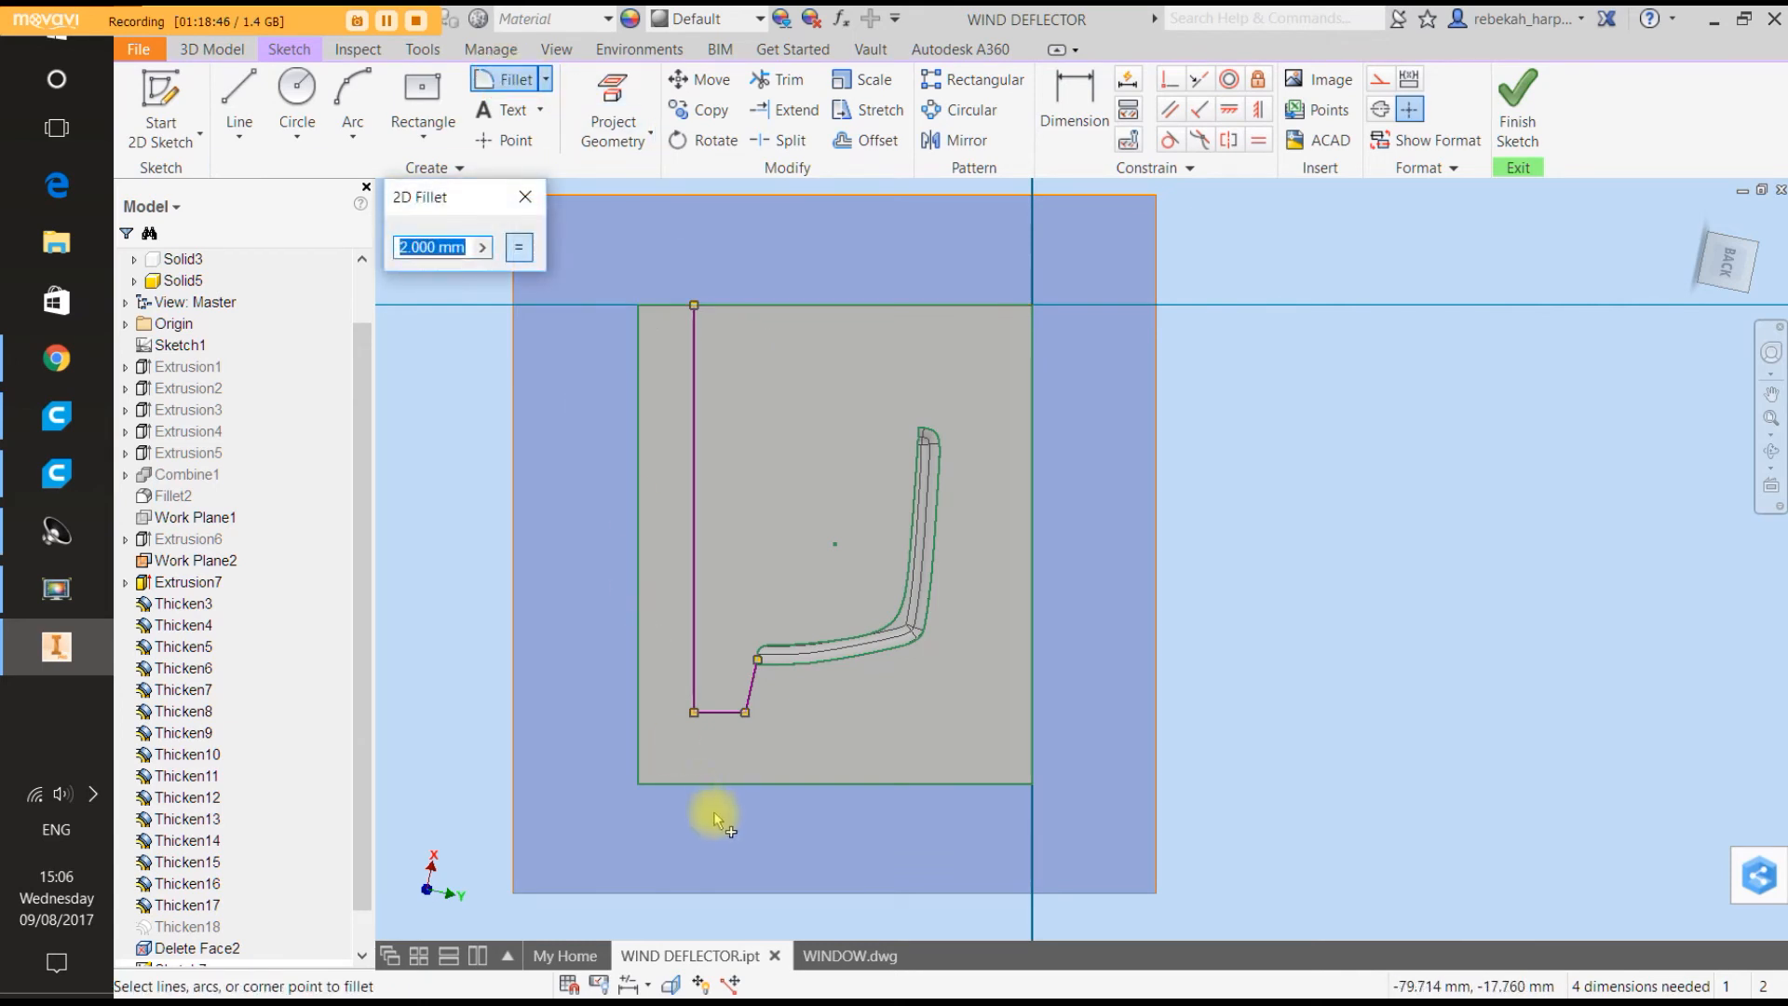
pyautogui.scroll(3, 711, 814)
pyautogui.click(698, 639)
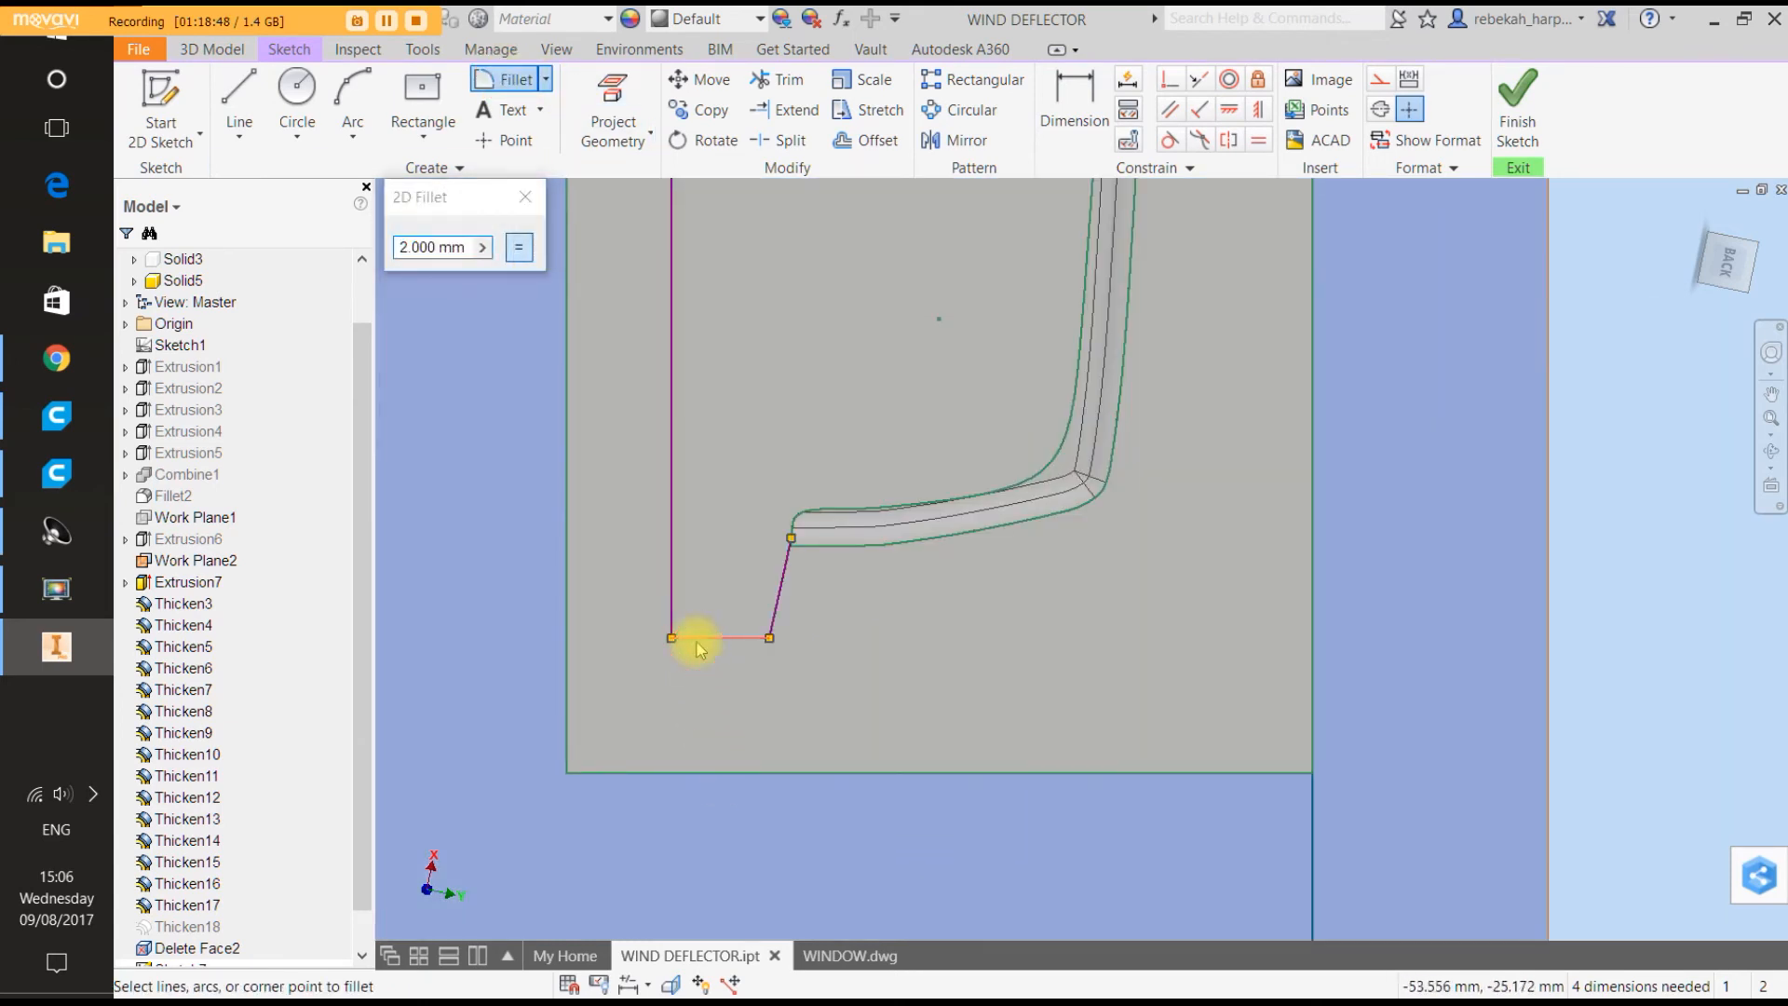
pyautogui.click(487, 248)
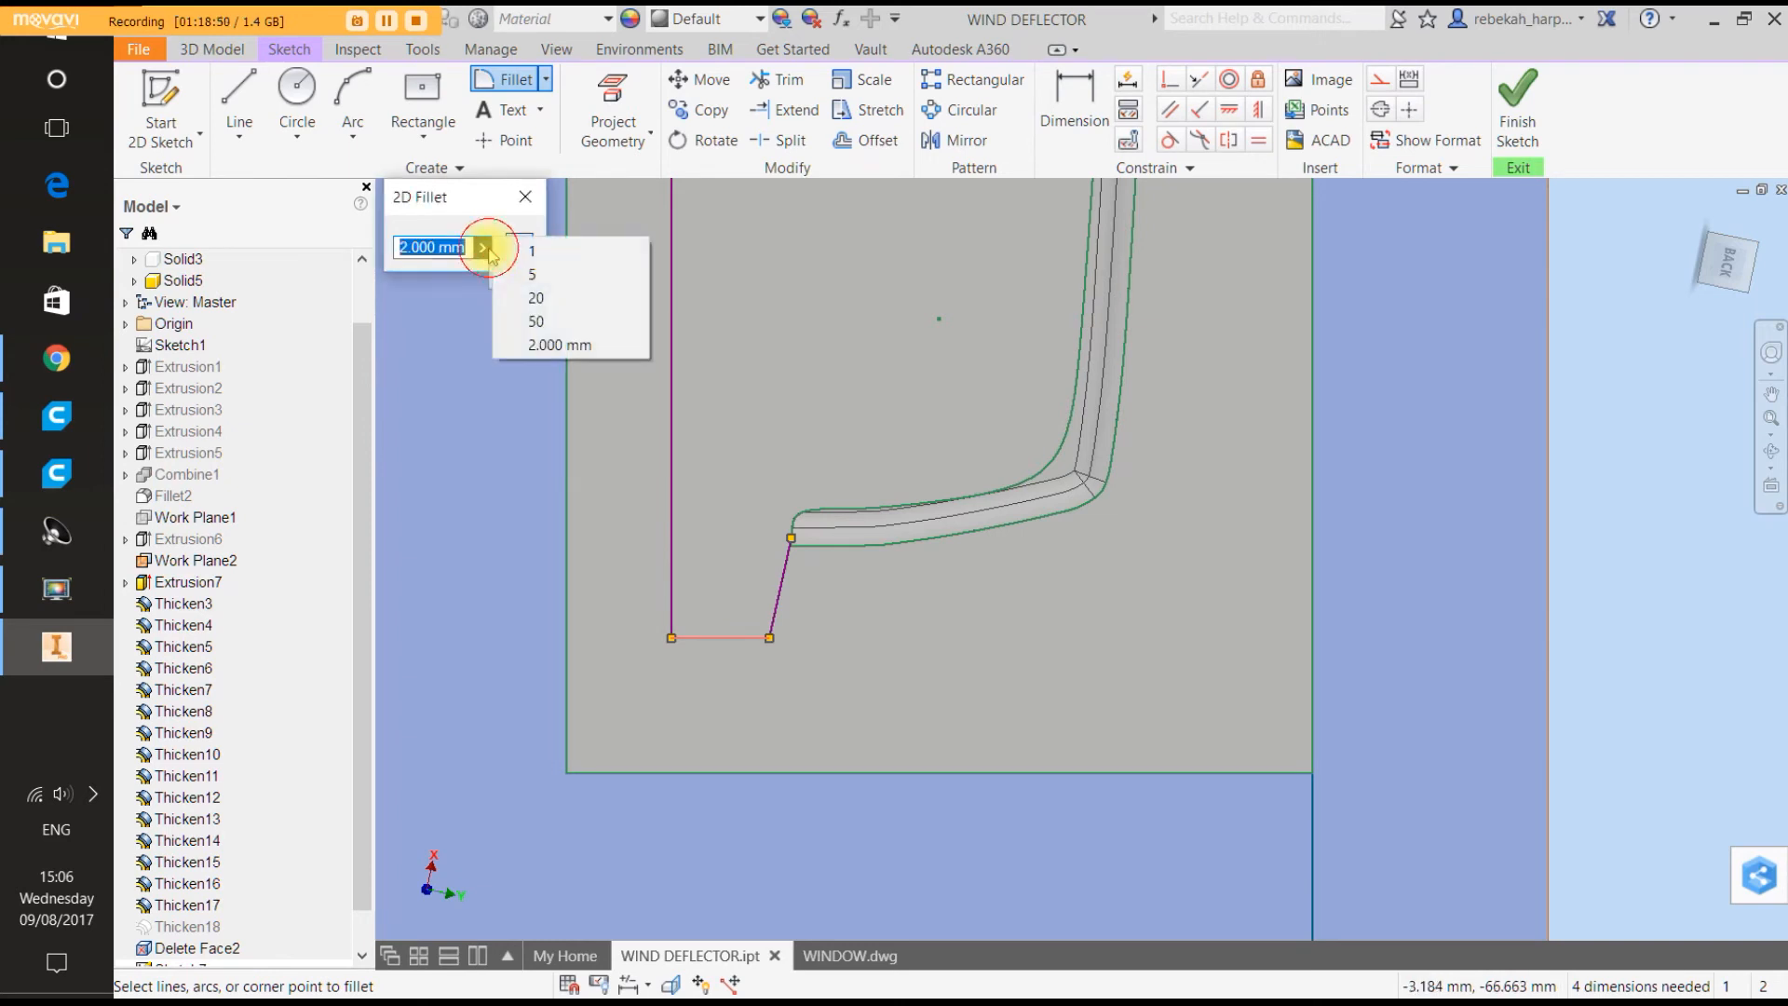
pyautogui.click(519, 296)
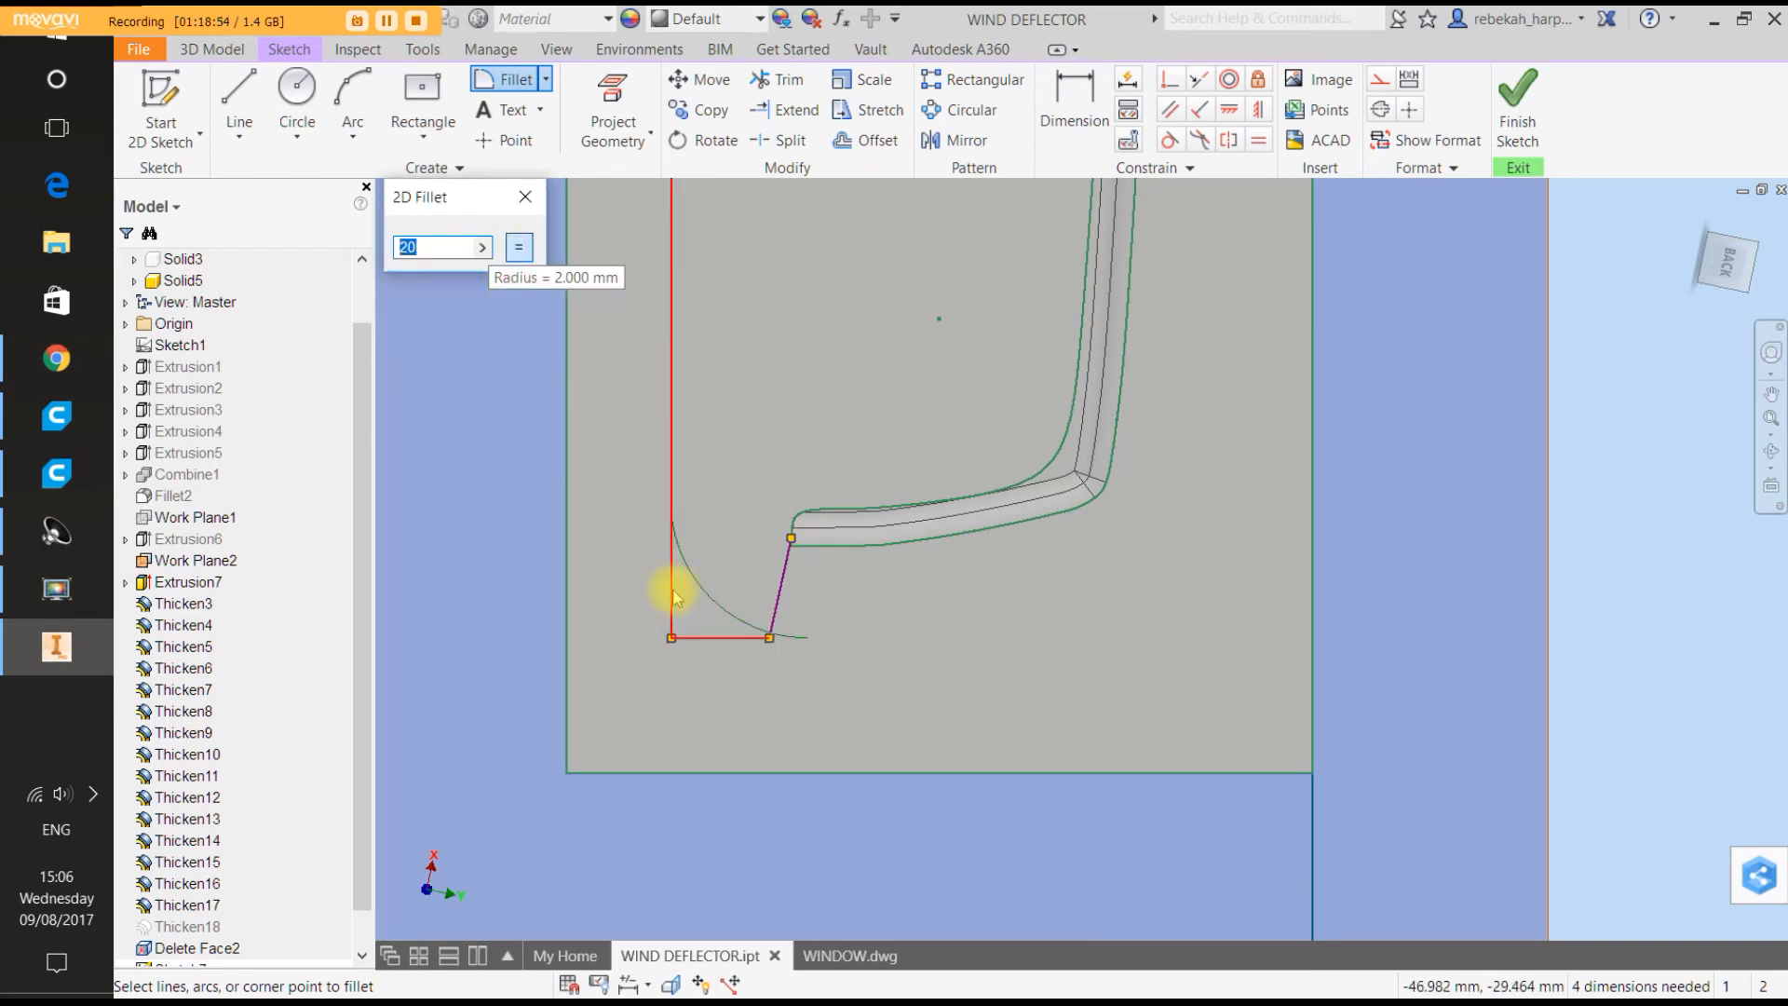
pyautogui.click(487, 248)
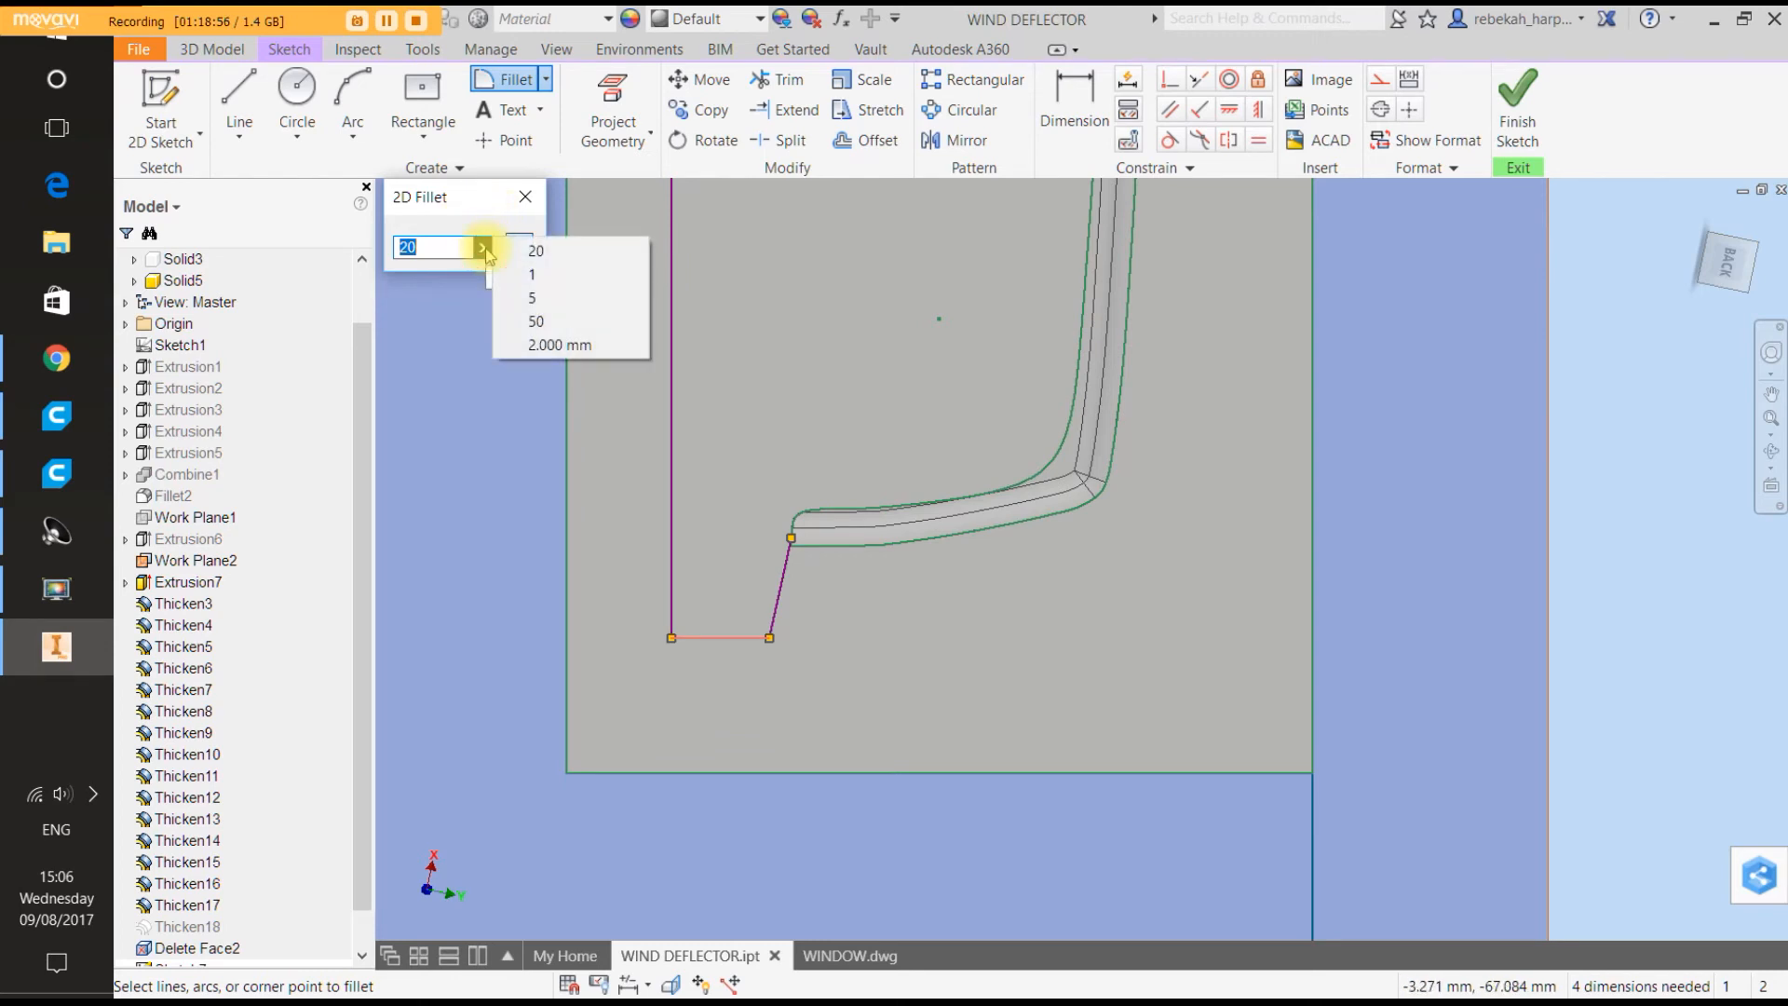
pyautogui.click(510, 296)
pyautogui.click(672, 583)
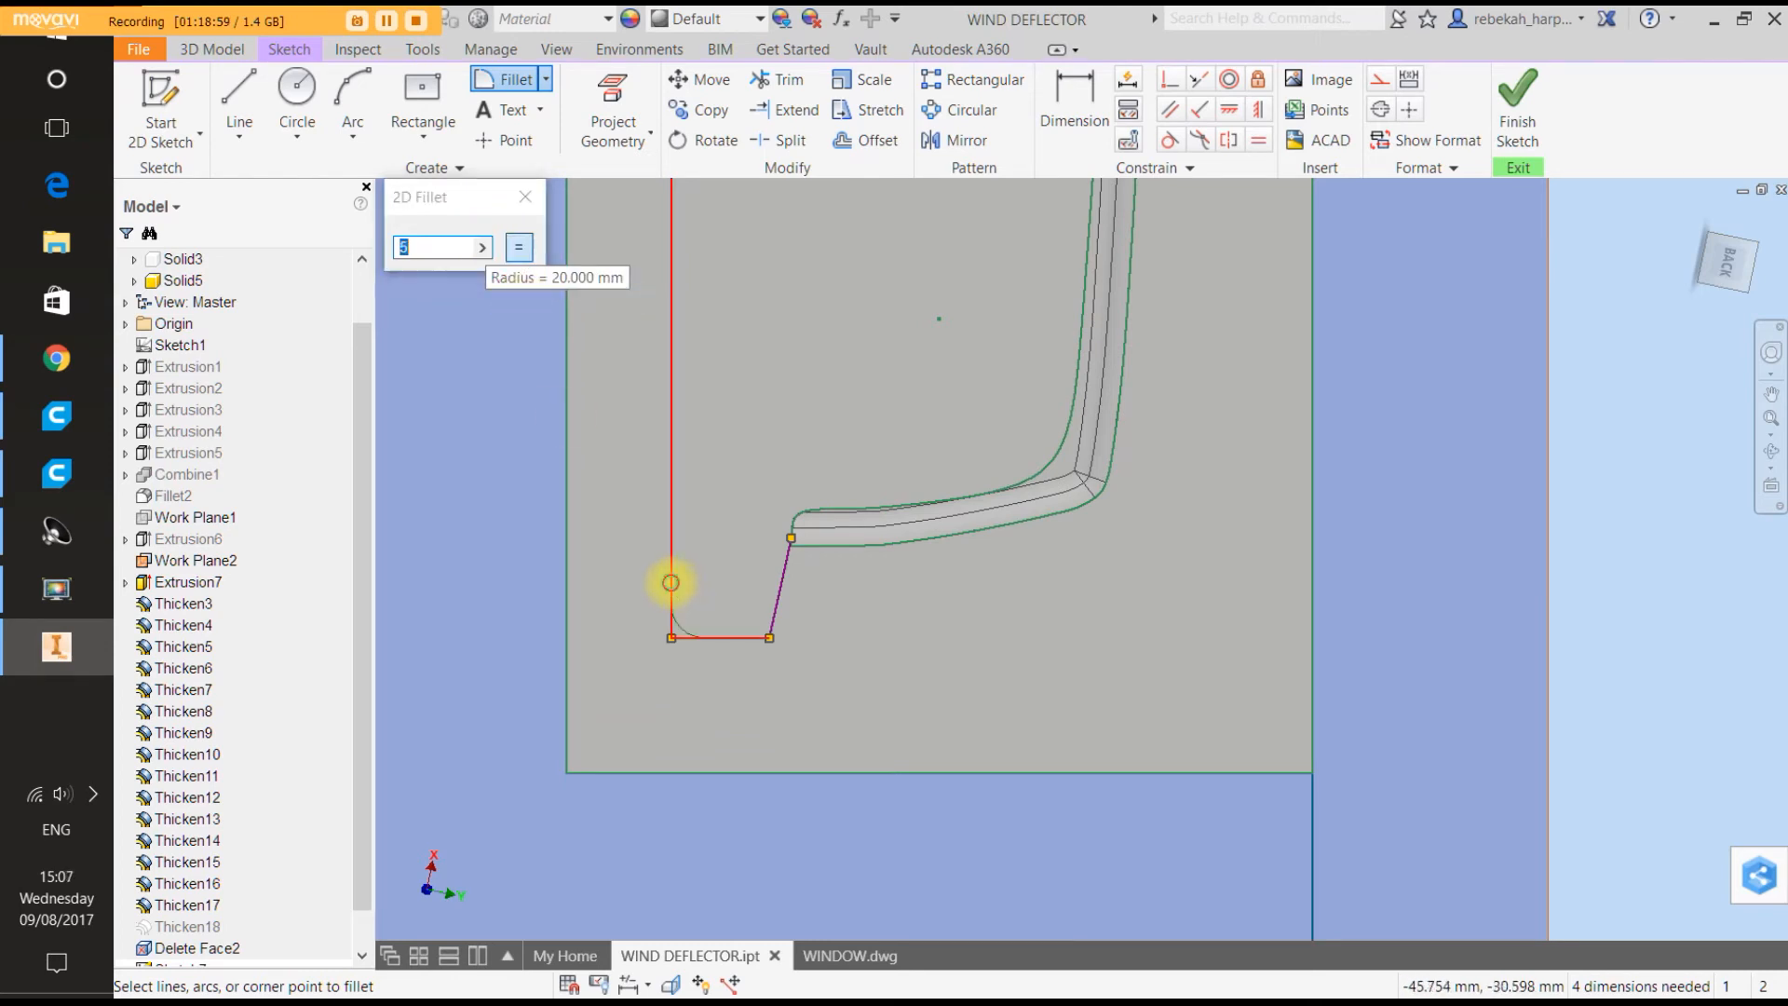
pyautogui.click(722, 638)
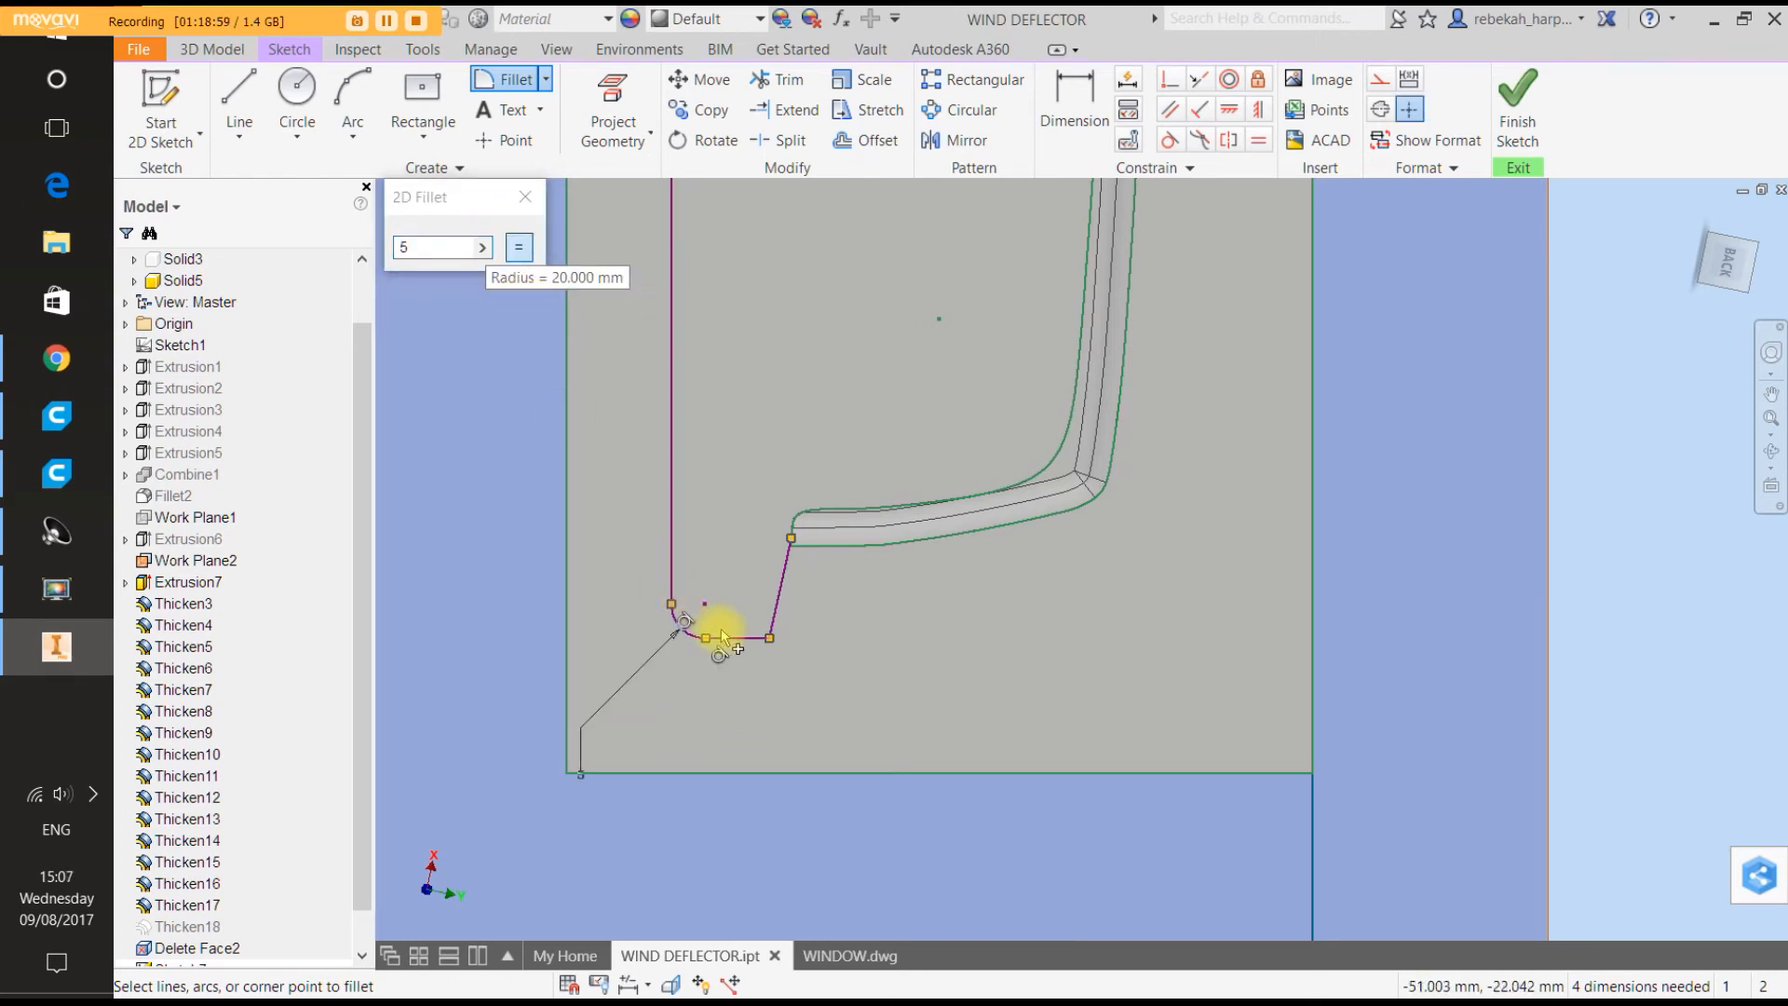
pyautogui.click(772, 634)
pyautogui.rightClick(751, 576)
pyautogui.click(809, 588)
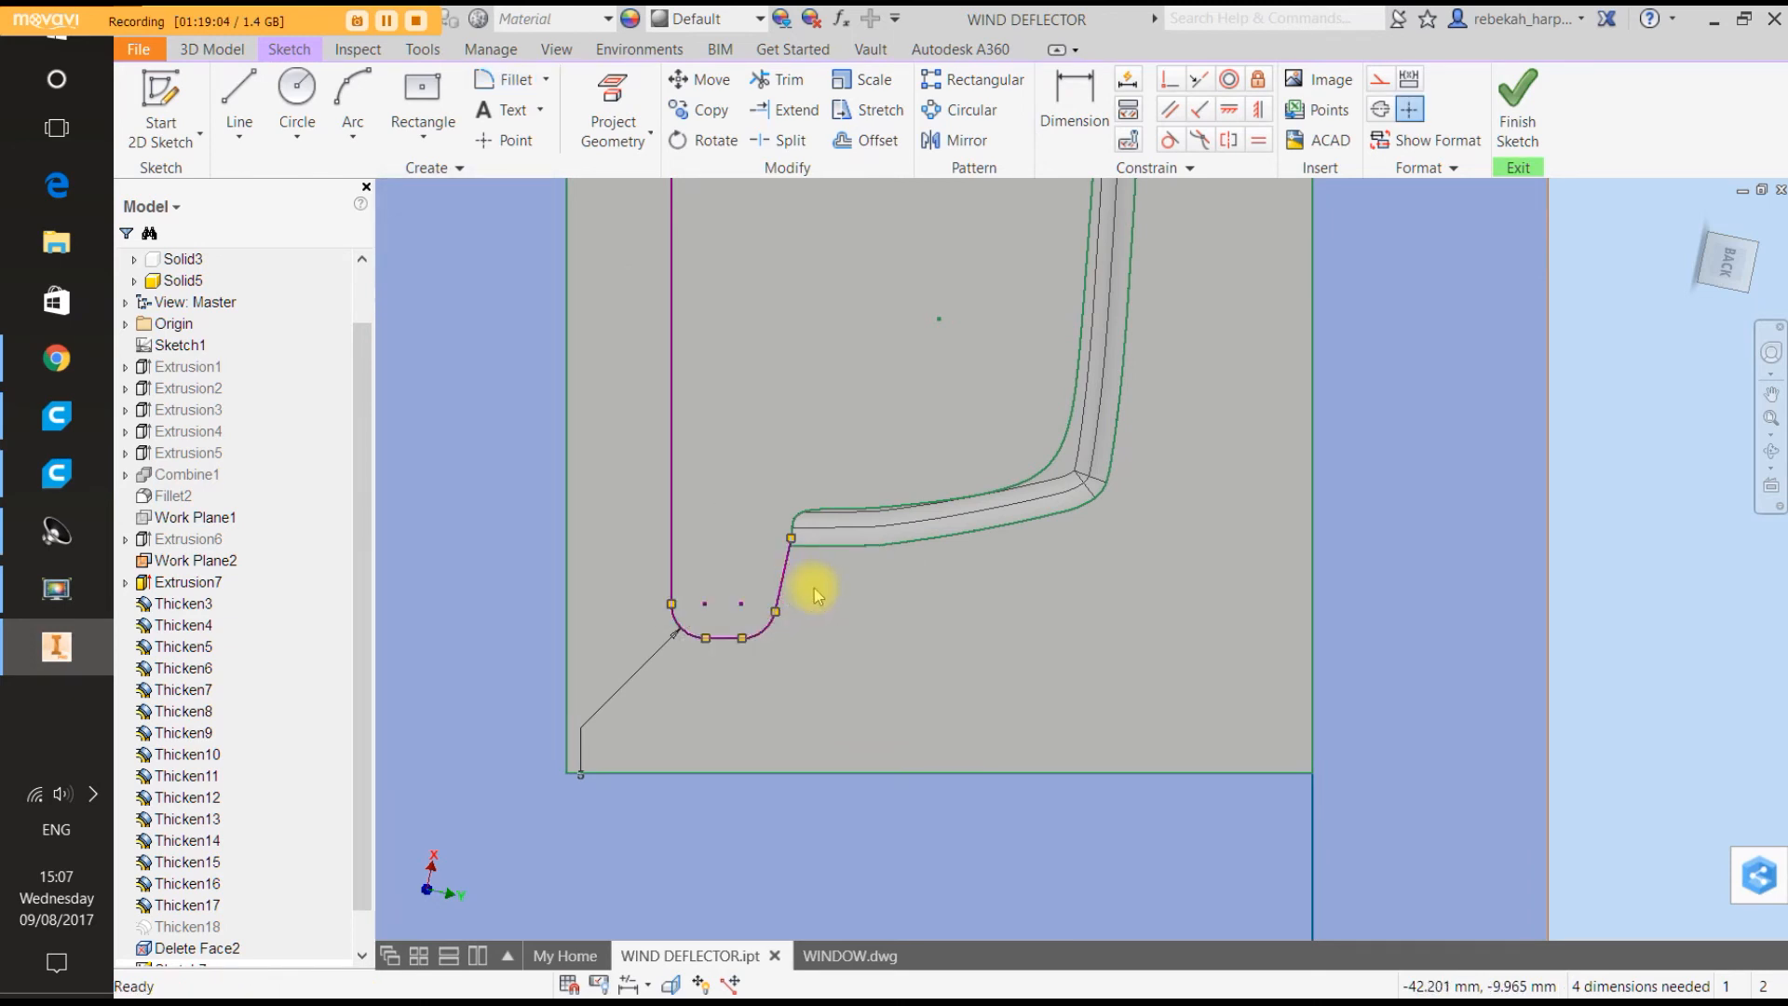
pyautogui.scroll(2, 816, 597)
pyautogui.scroll(2, 814, 589)
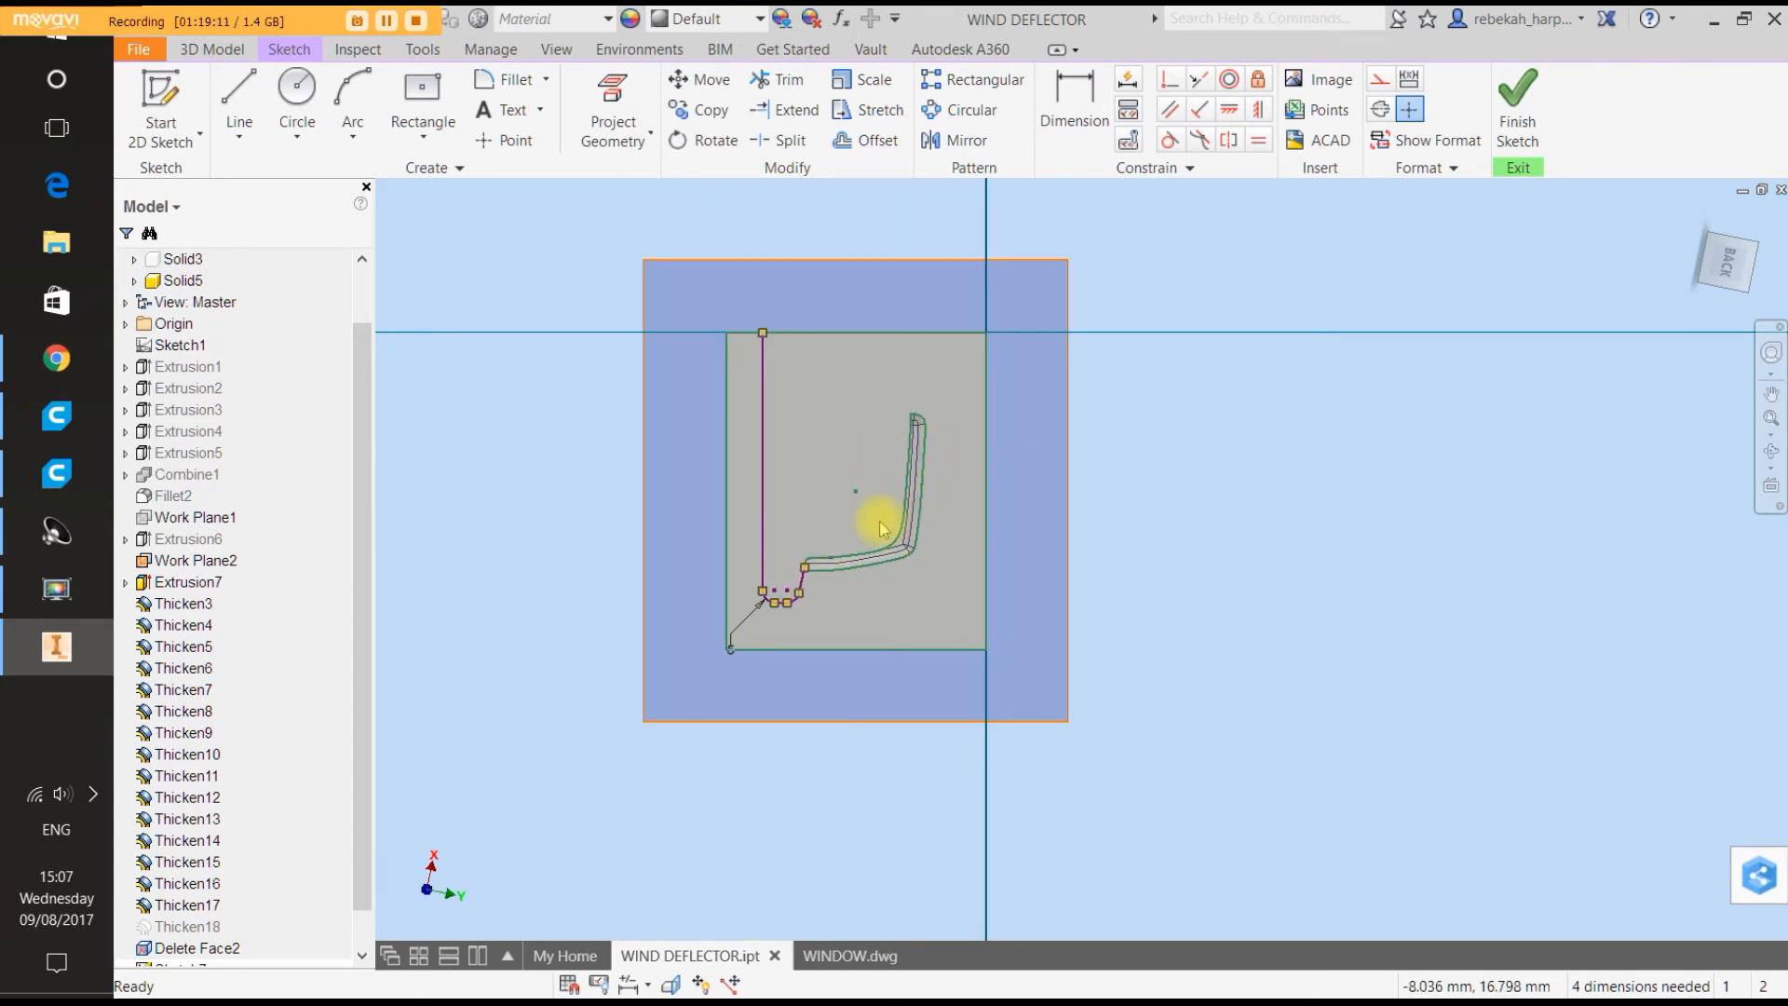
pyautogui.scroll(-3, 788, 583)
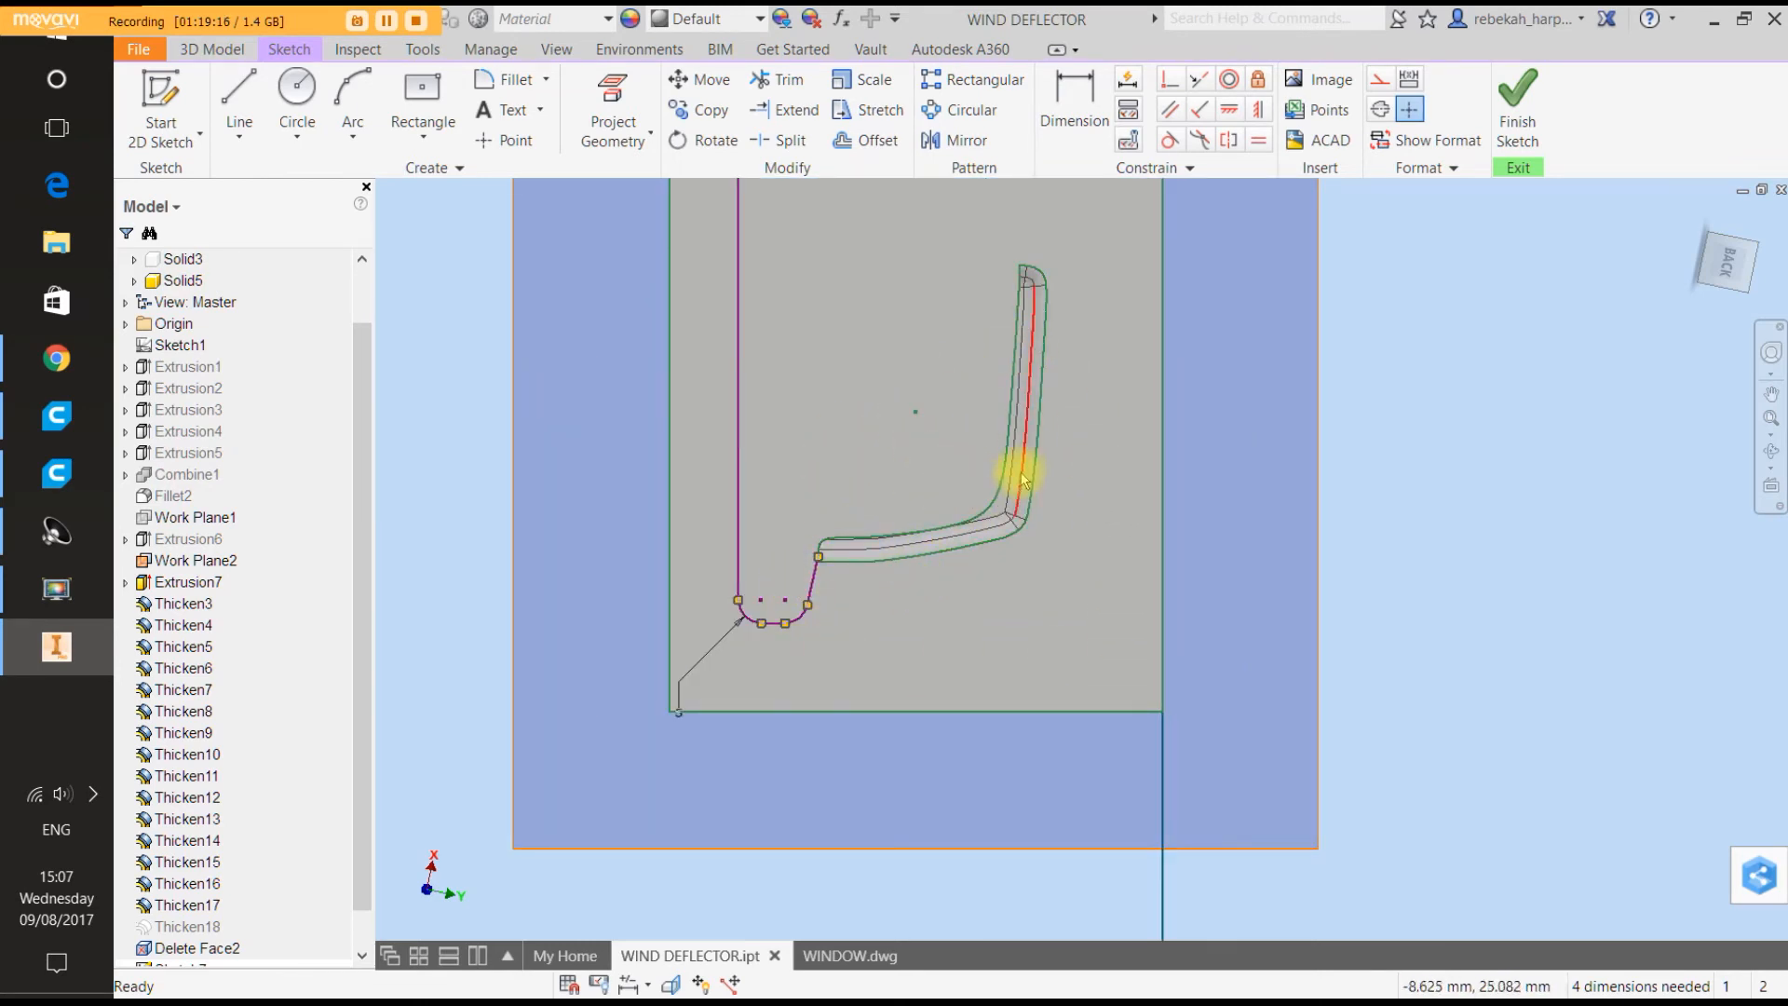
pyautogui.scroll(-4, 1022, 479)
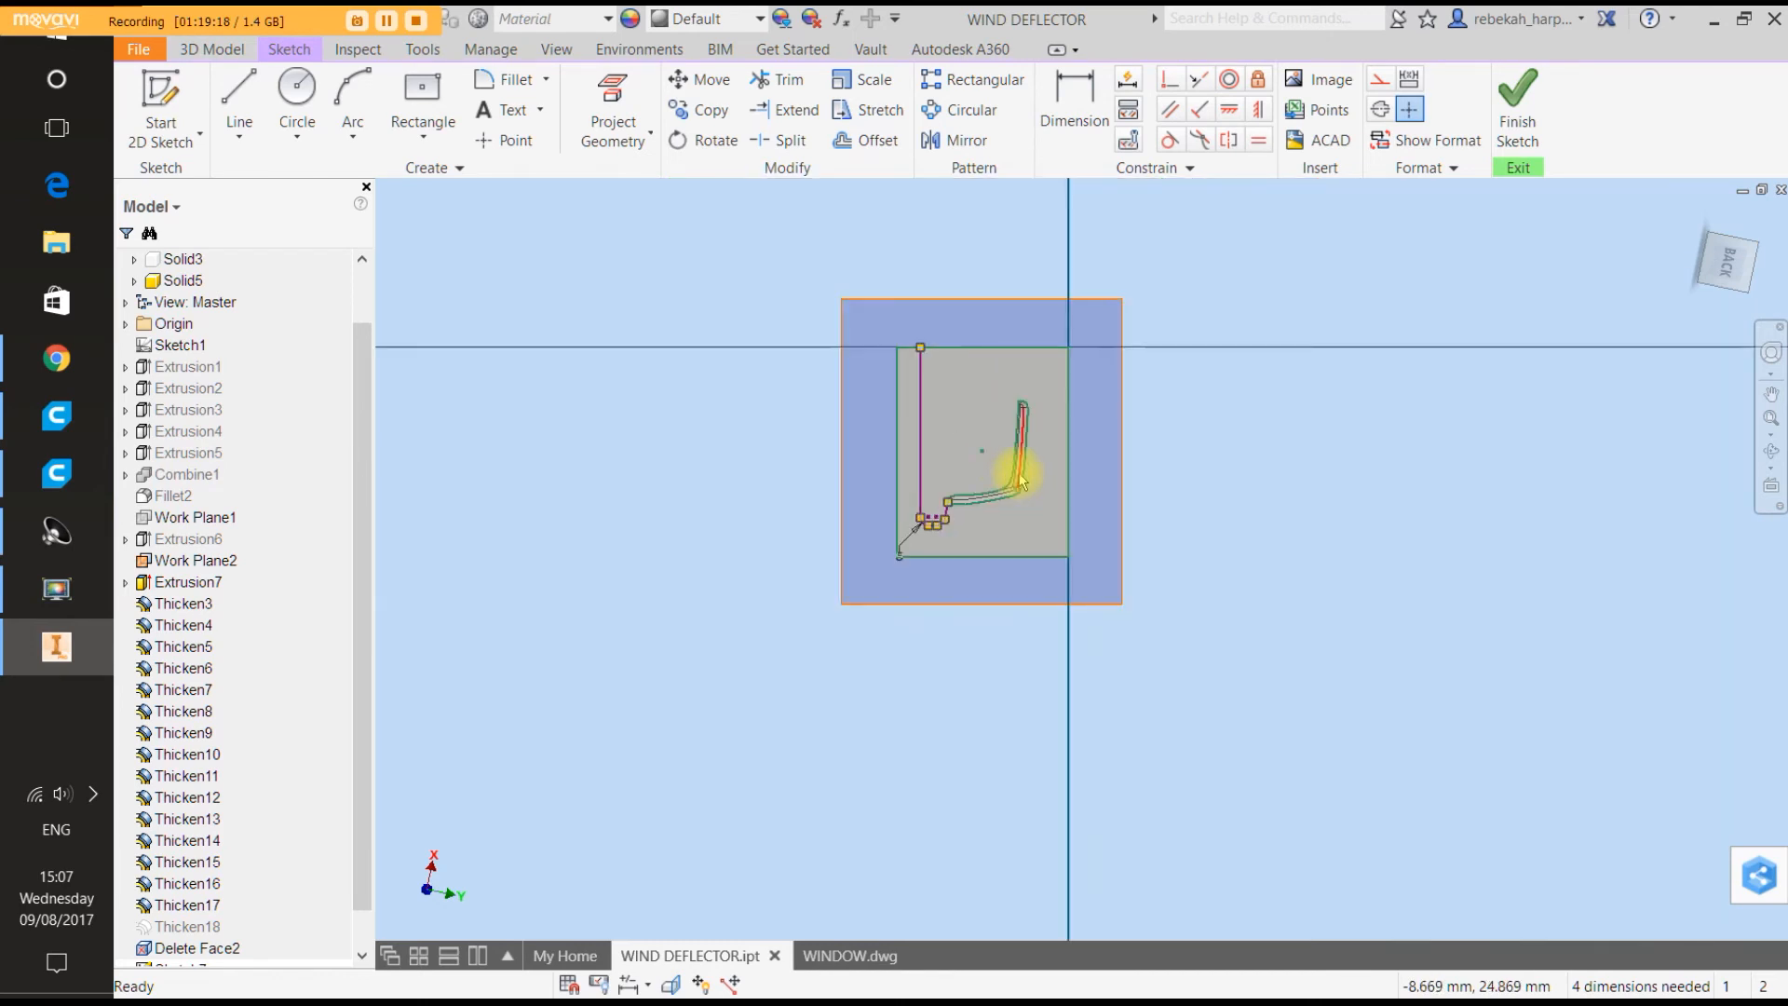
pyautogui.scroll(5, 980, 434)
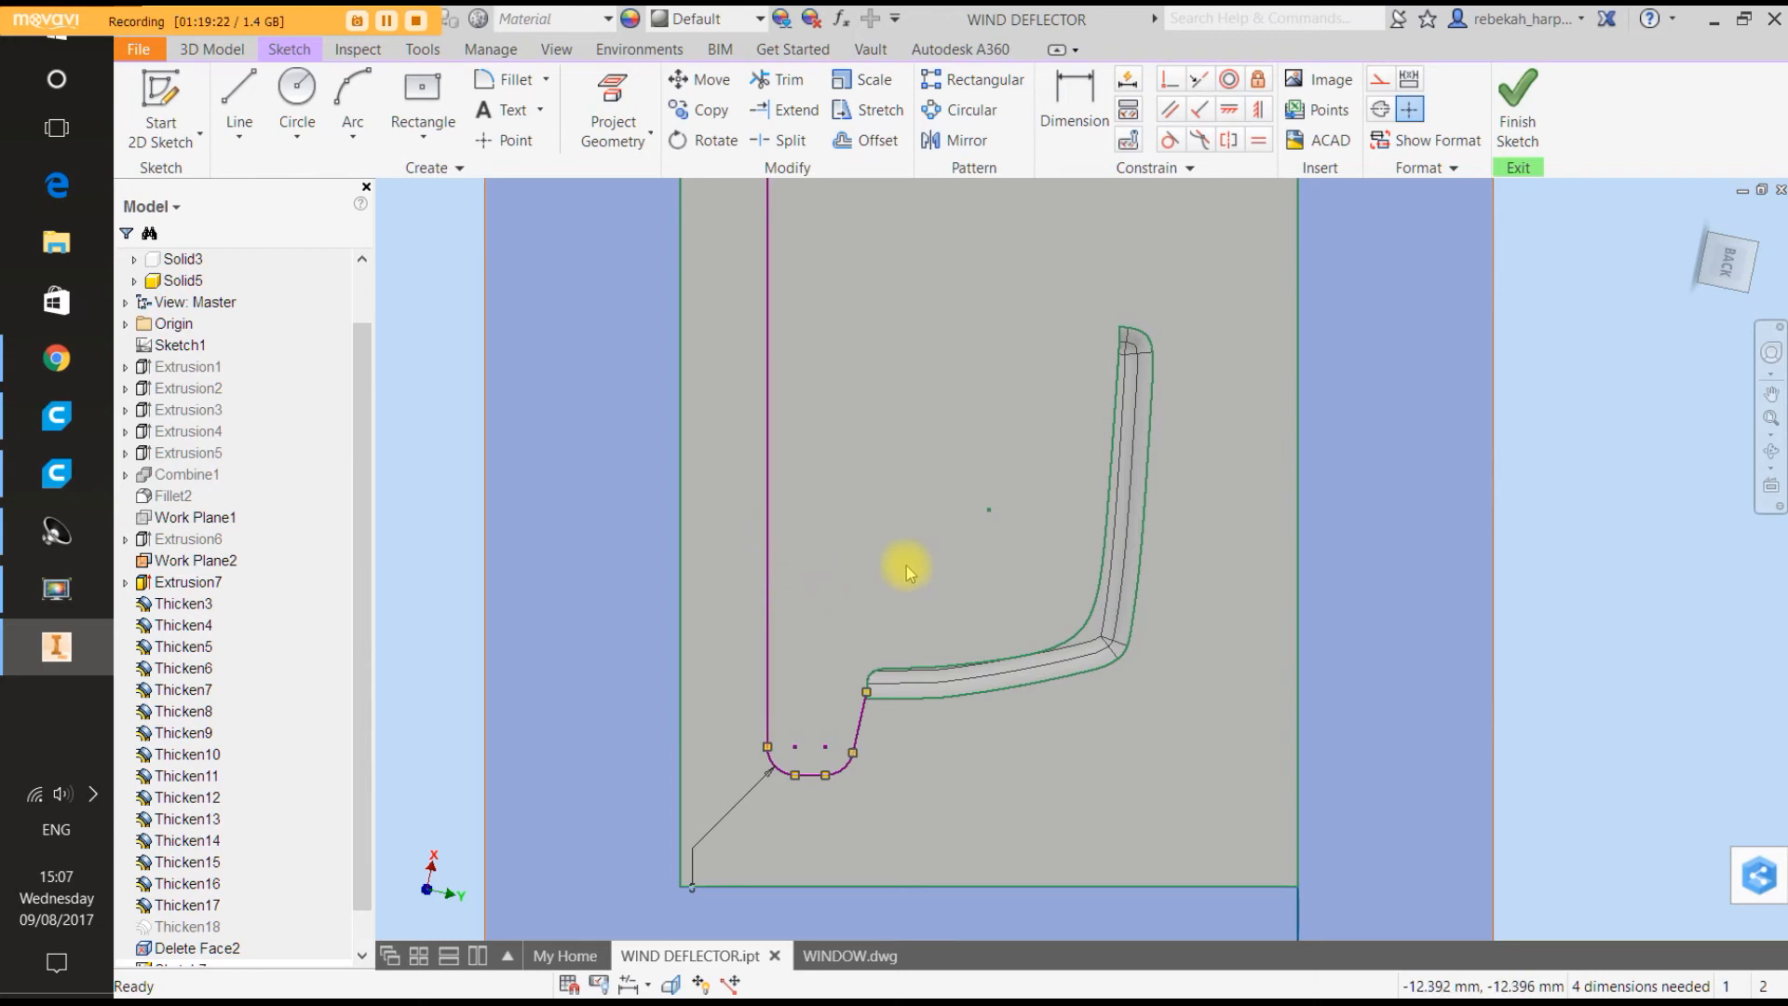
pyautogui.scroll(-3, 928, 604)
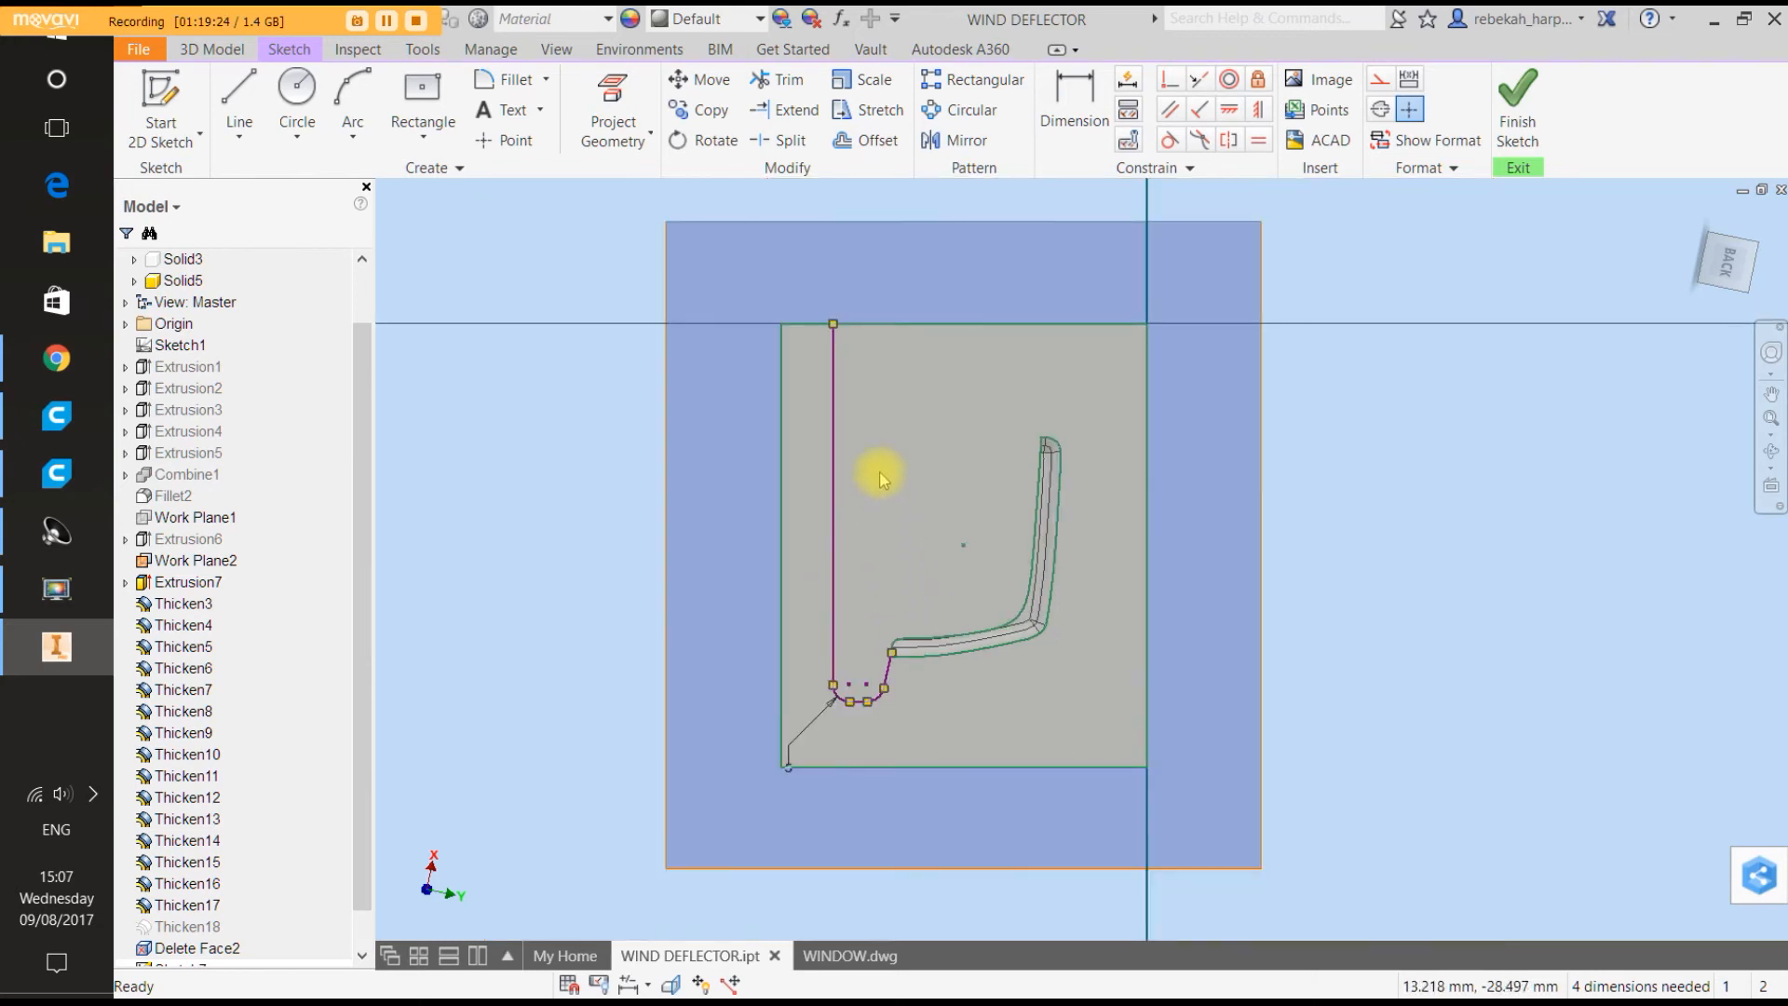
# Finish the path sketch and start a new 2D sketch on the block's narrow side face where the path ends.
pyautogui.click(1514, 112)
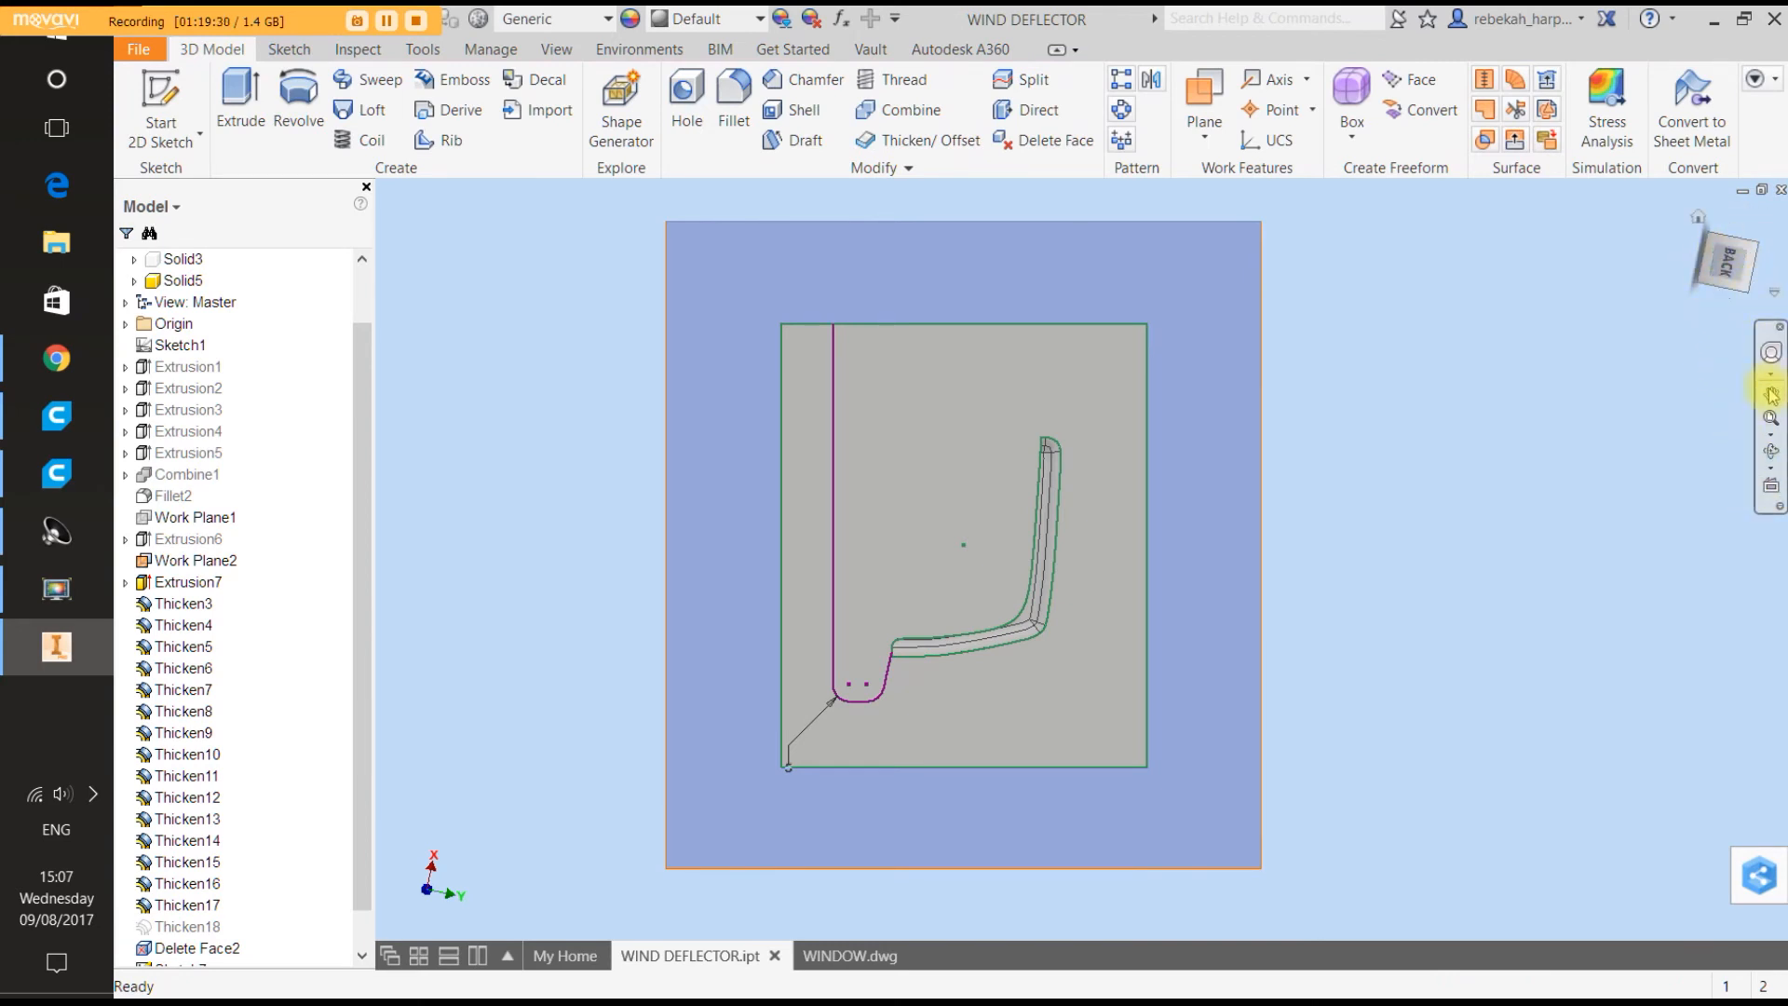
pyautogui.click(1772, 356)
pyautogui.moveTo(1621, 369); pyautogui.dragTo(1629, 439)
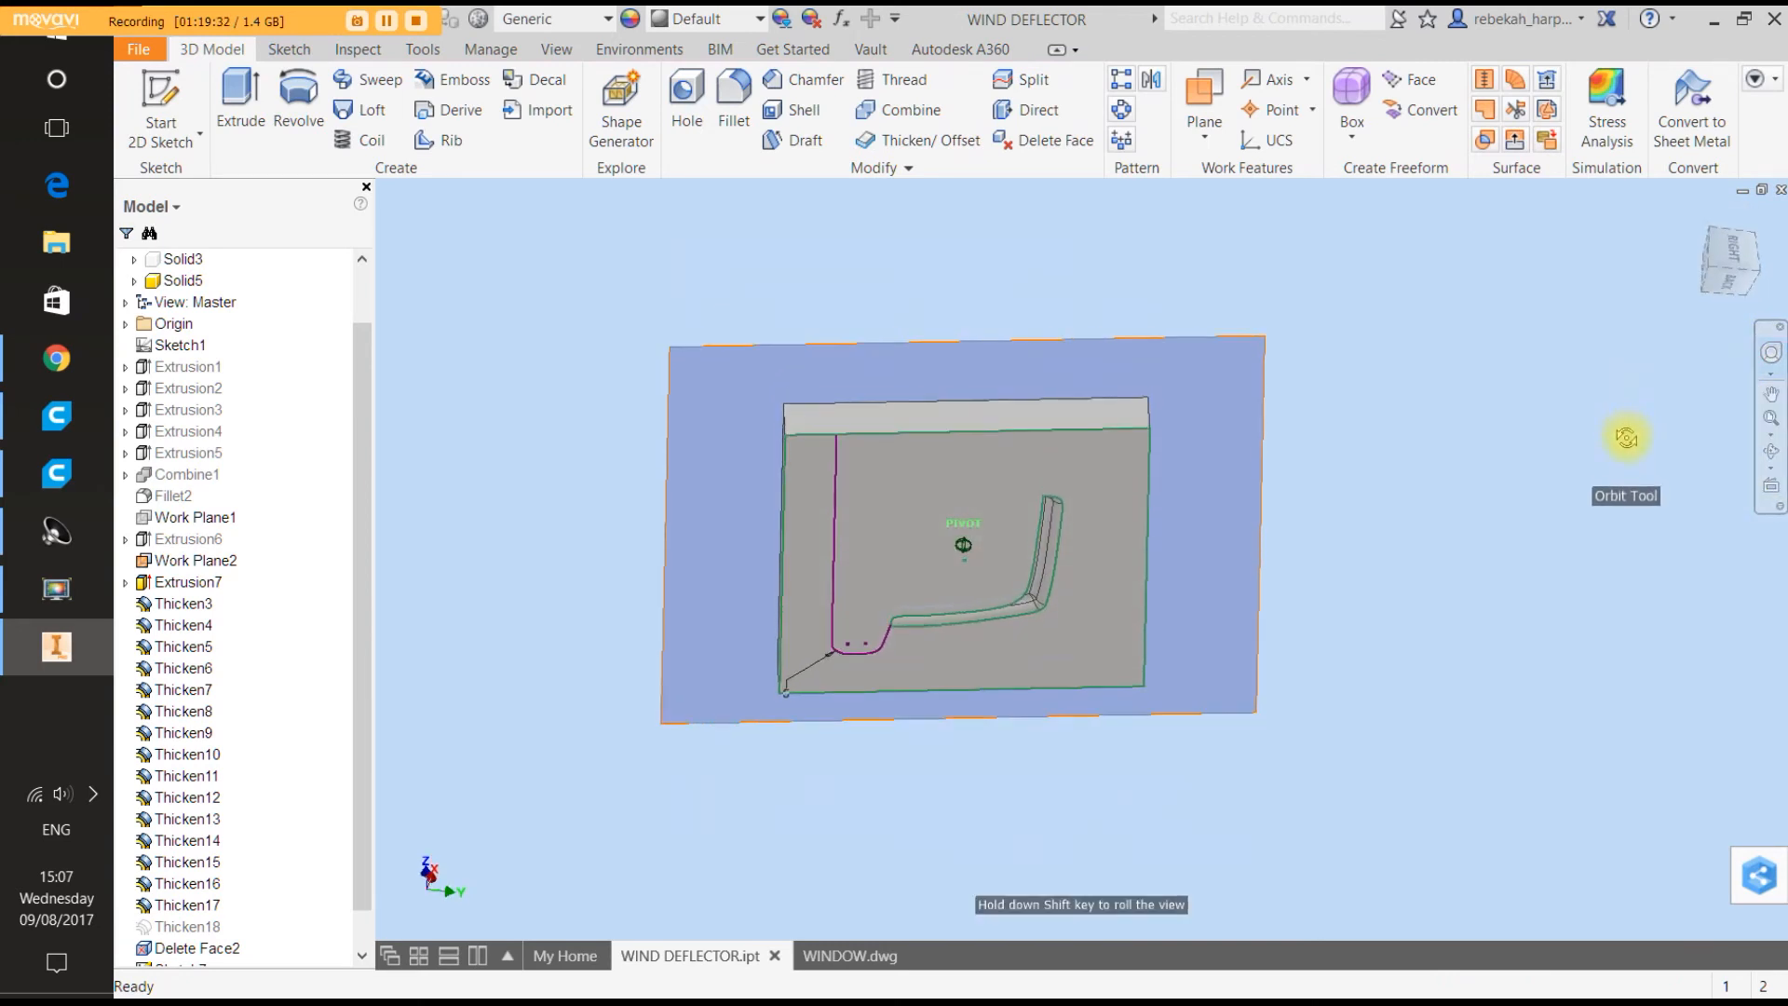
pyautogui.click(1588, 373)
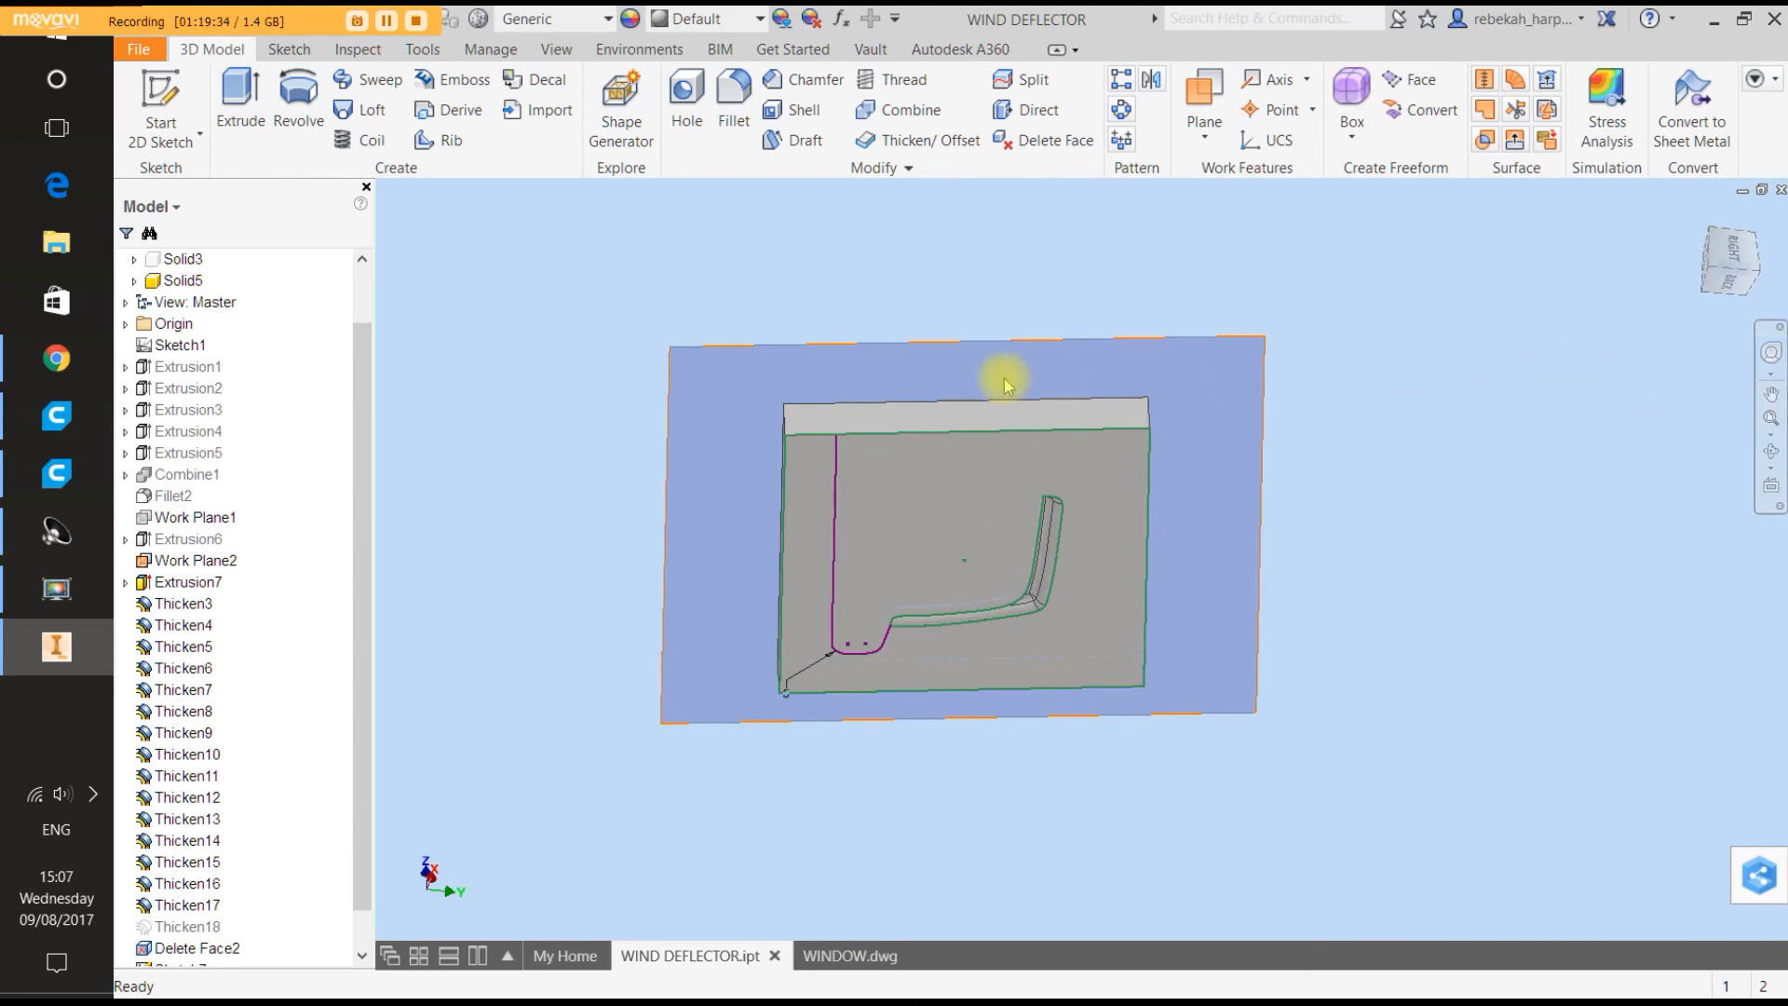
pyautogui.scroll(5, 838, 411)
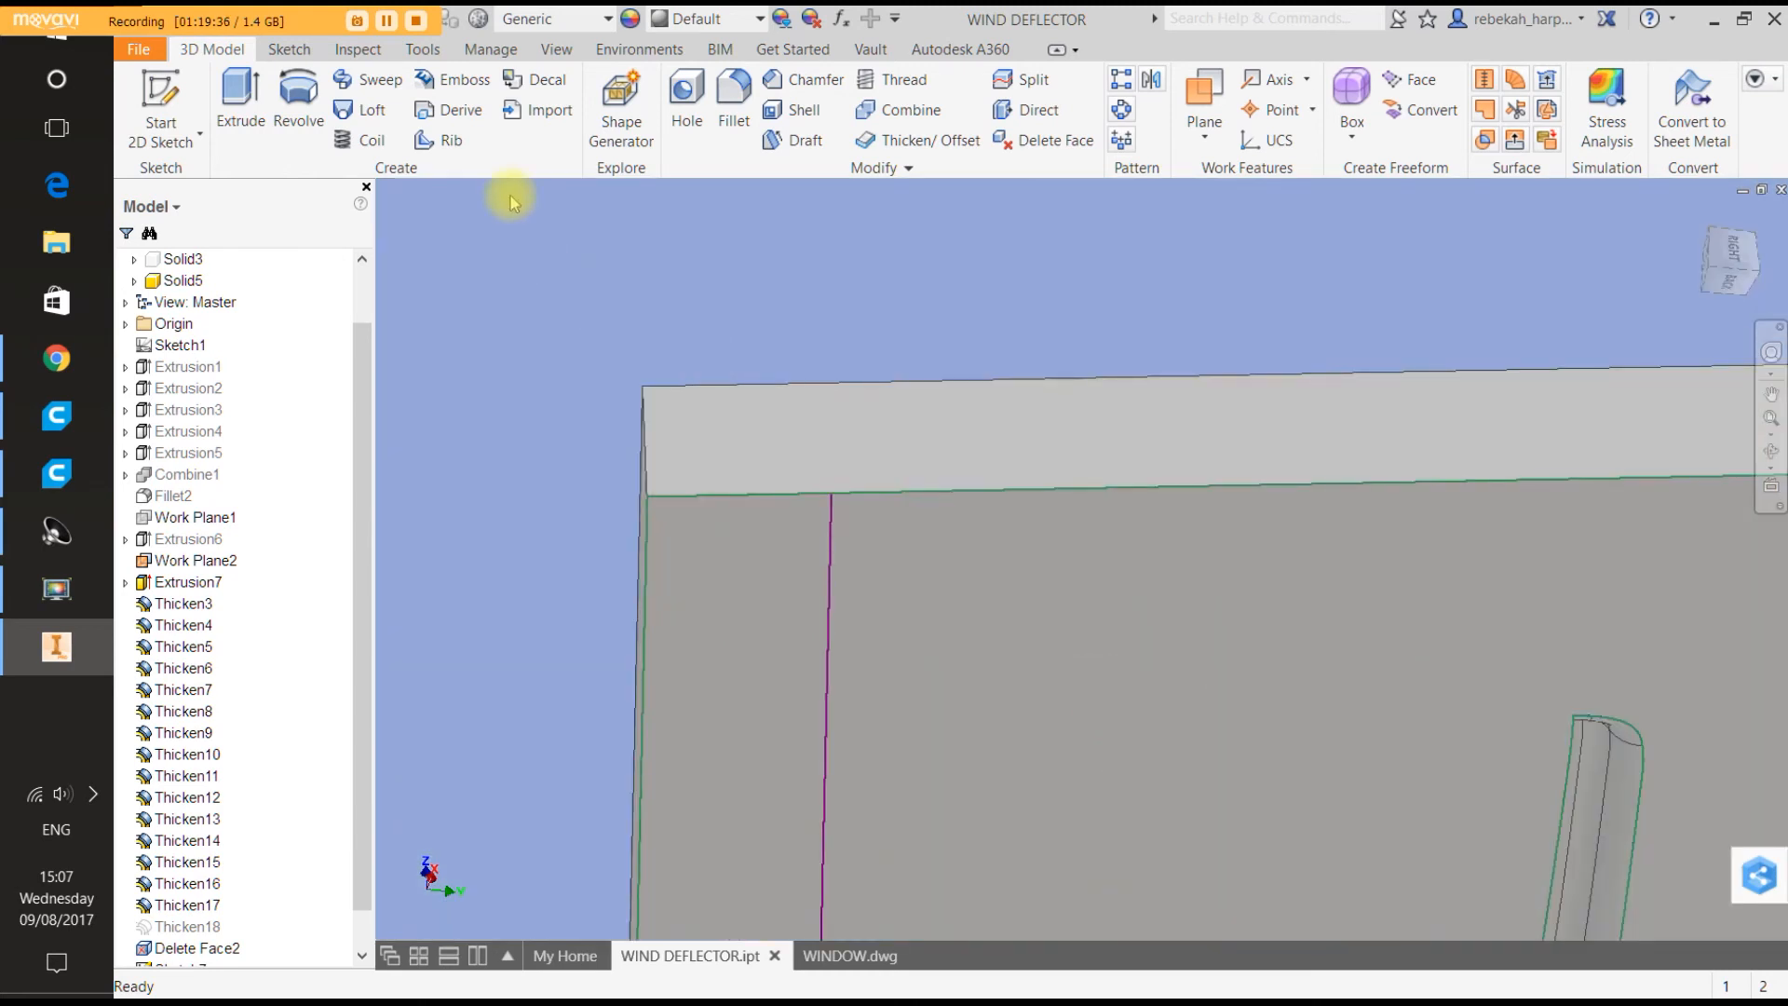
pyautogui.click(143, 94)
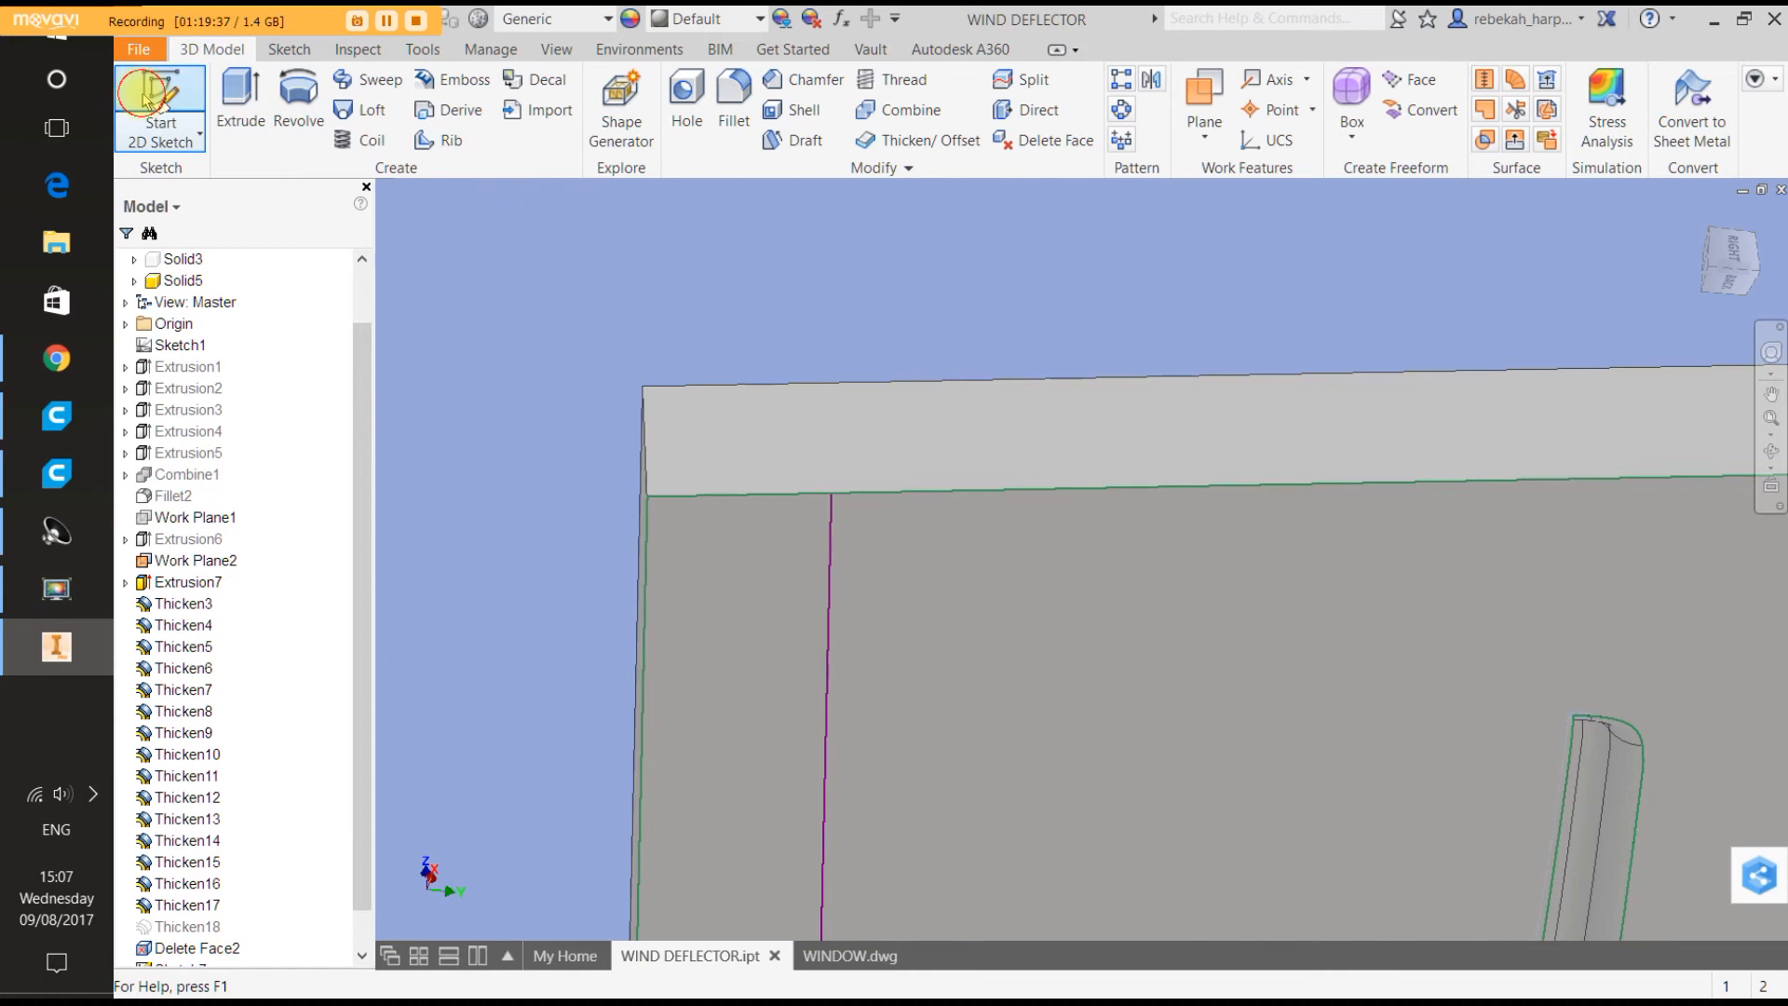
pyautogui.click(730, 403)
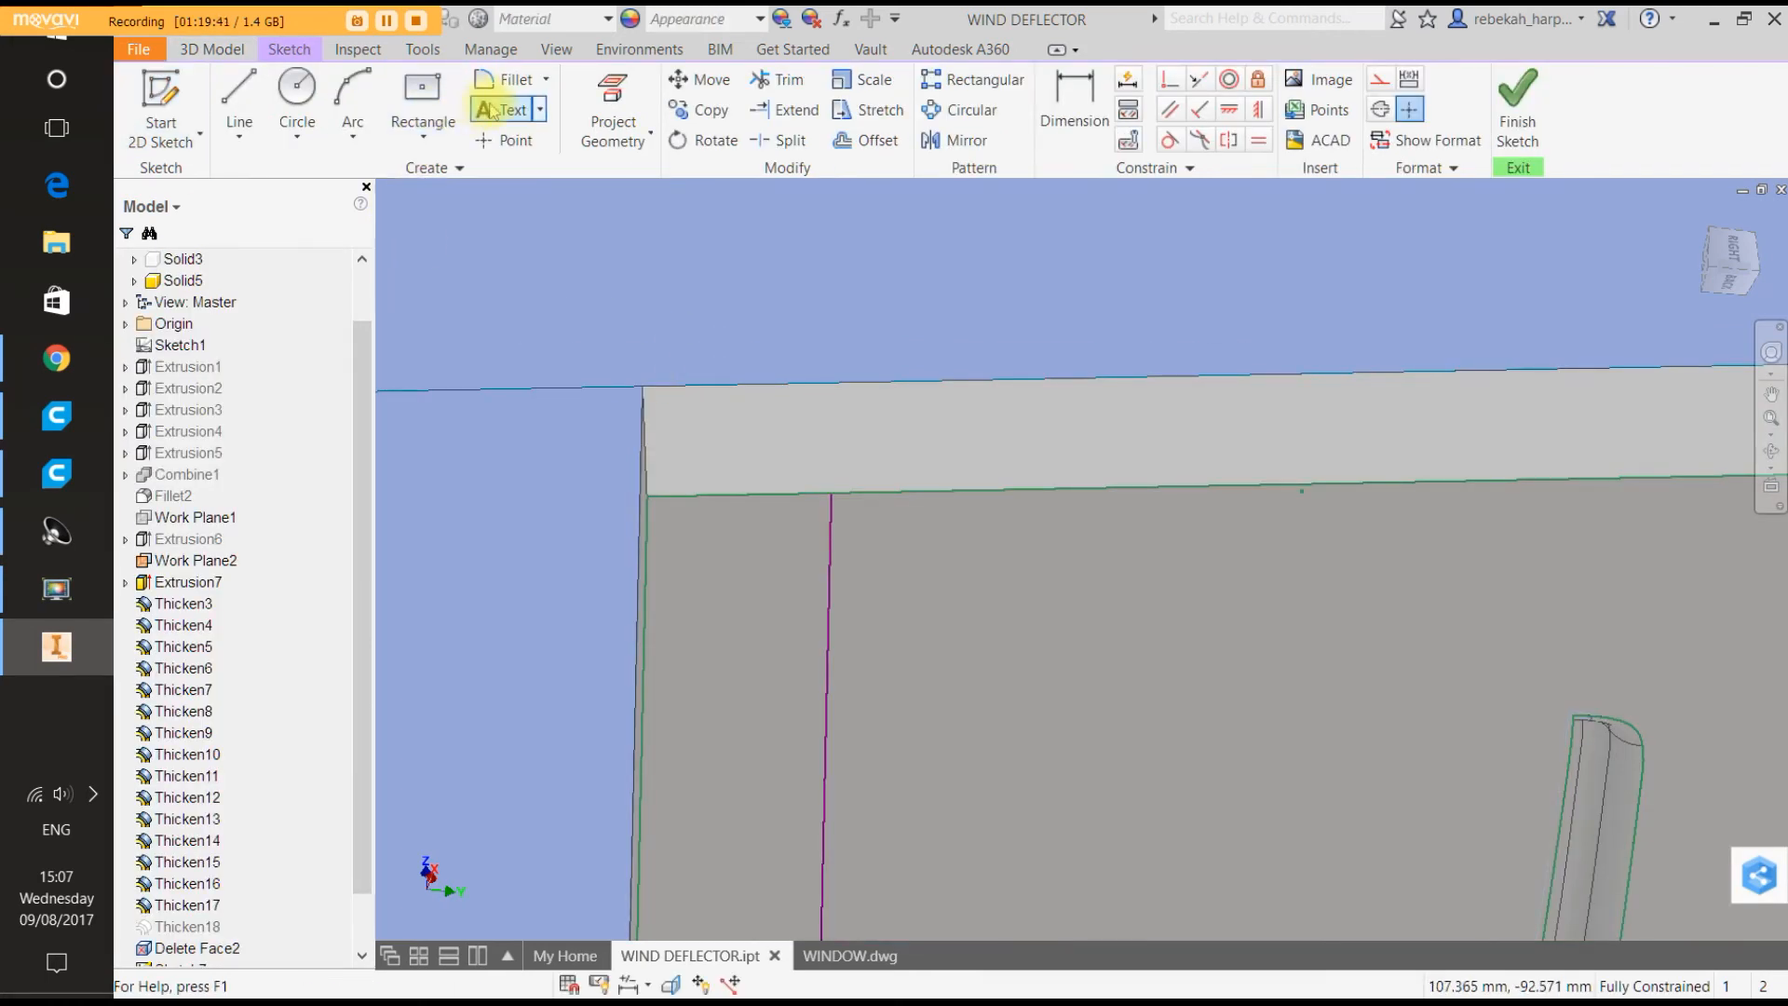
# Project the end point of the path's long line and draw a 3 mm diameter circle centred on it.
pyautogui.click(617, 83)
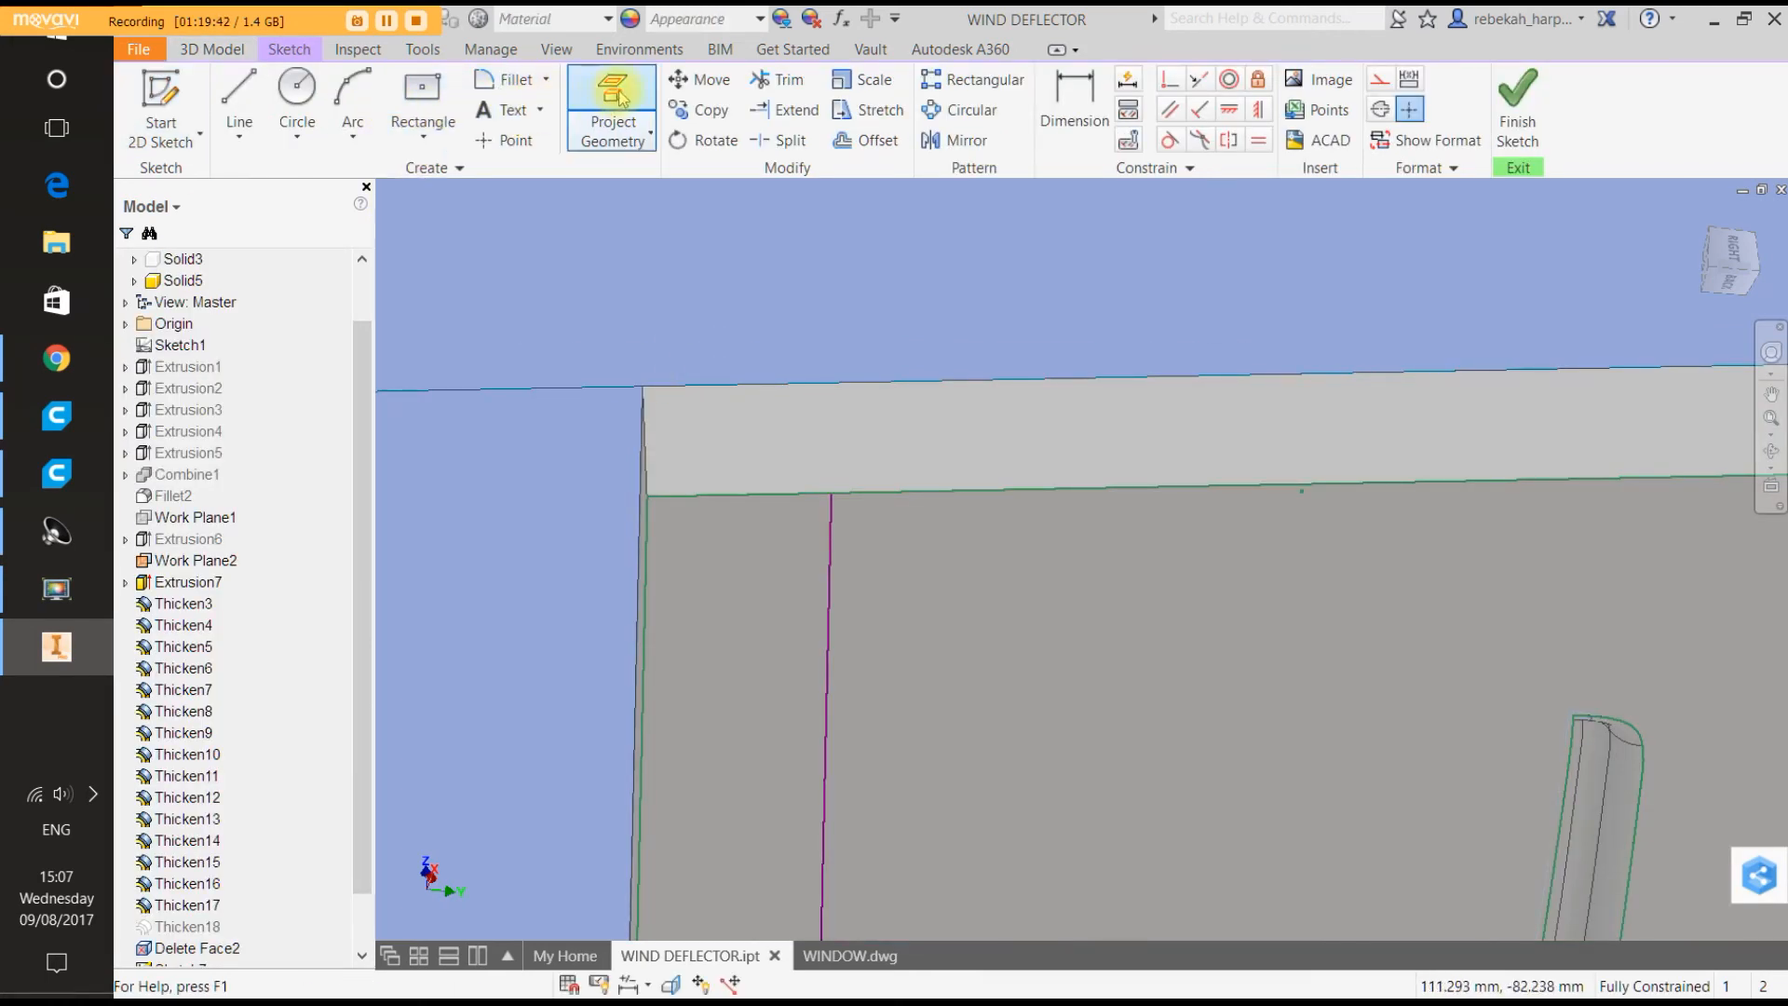
pyautogui.click(831, 495)
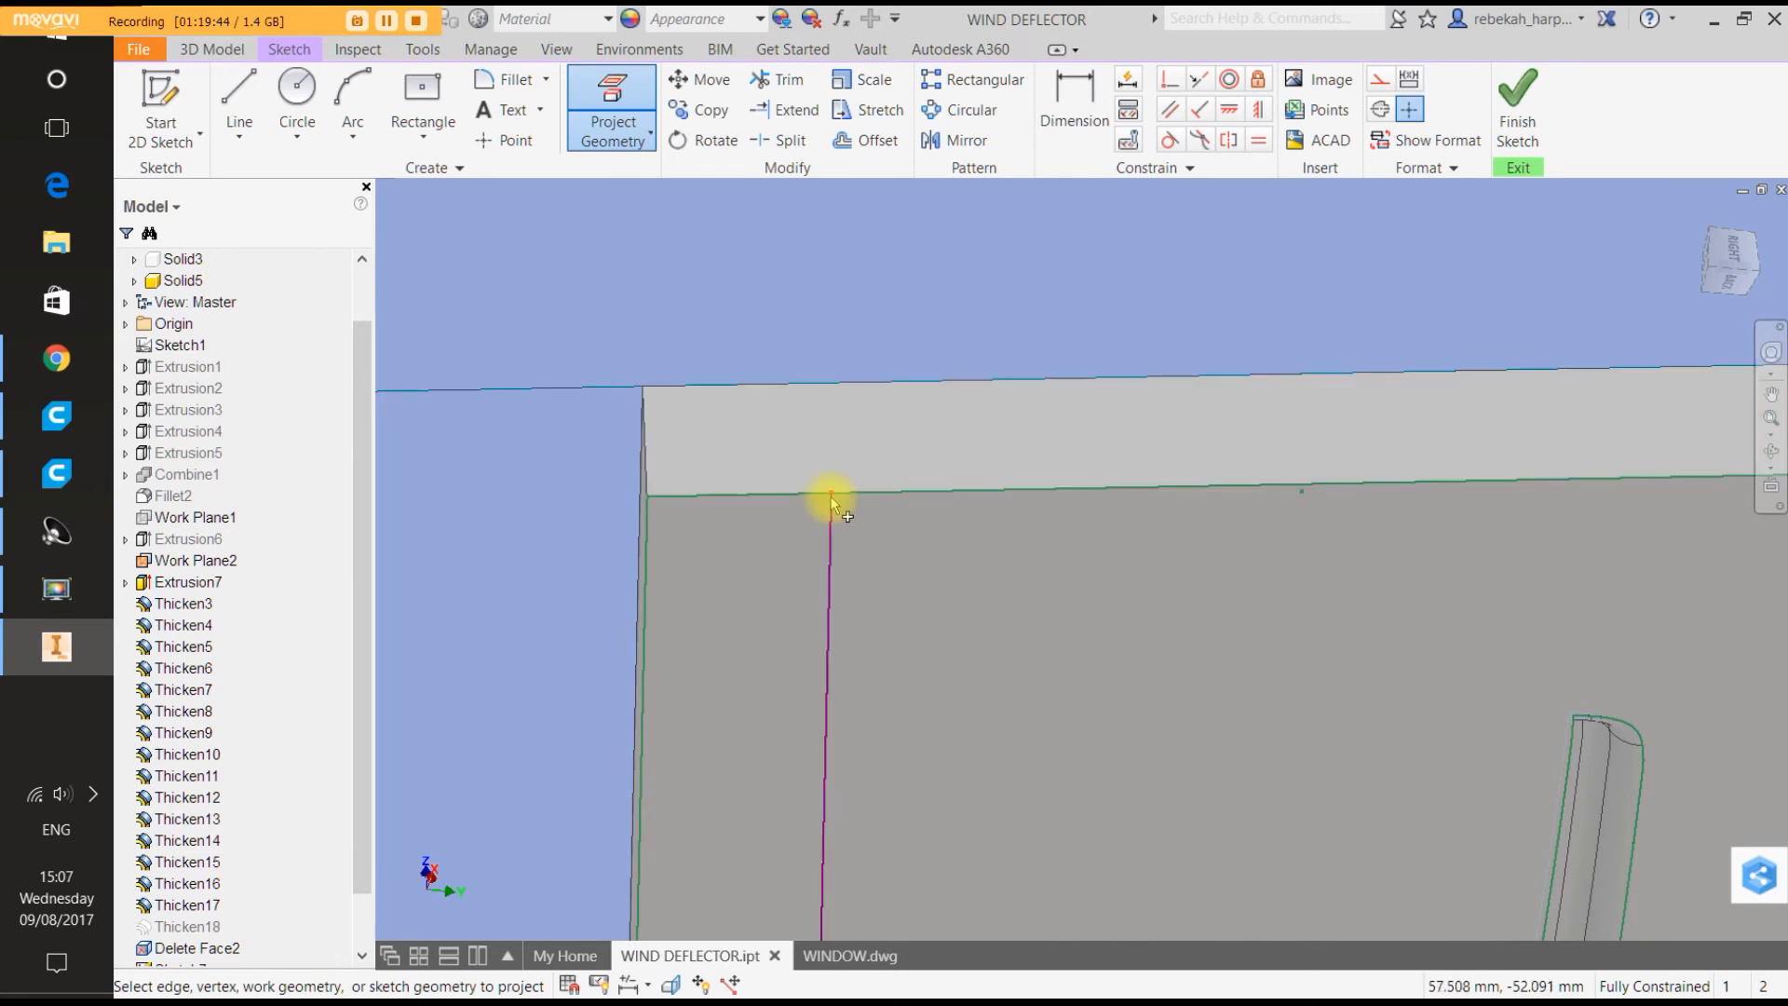
pyautogui.click(284, 125)
pyautogui.click(305, 186)
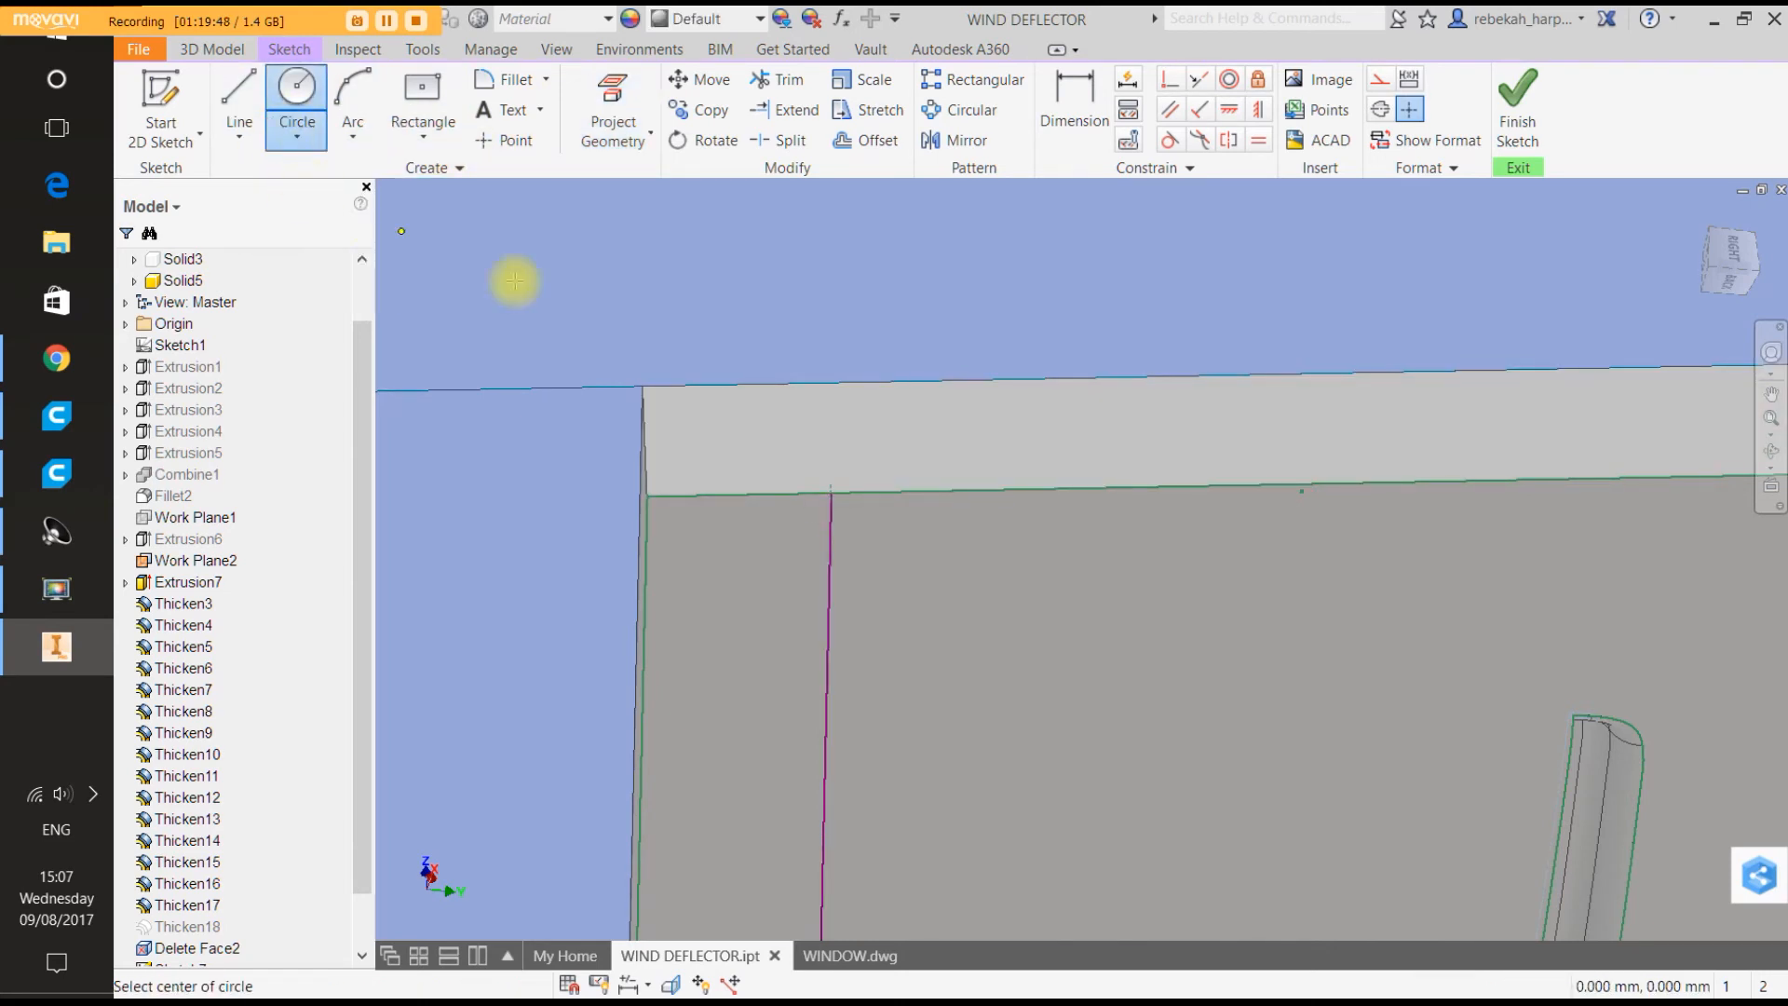
pyautogui.click(831, 491)
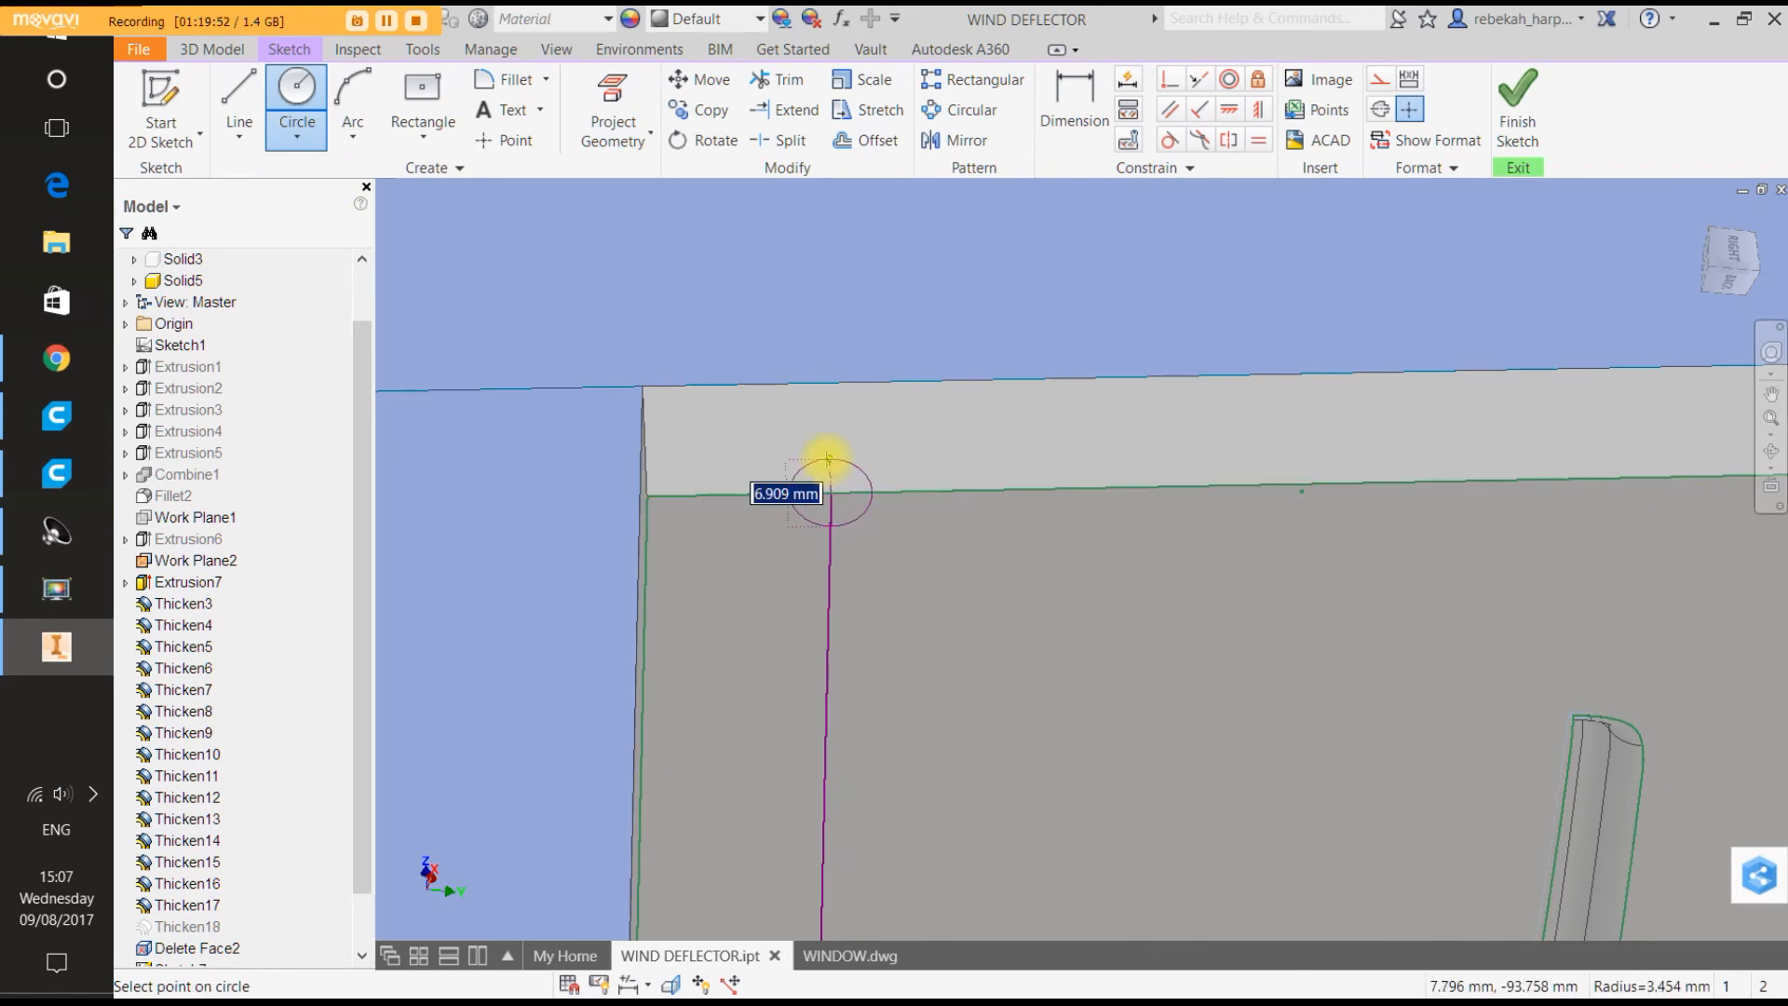
pyautogui.write('3')
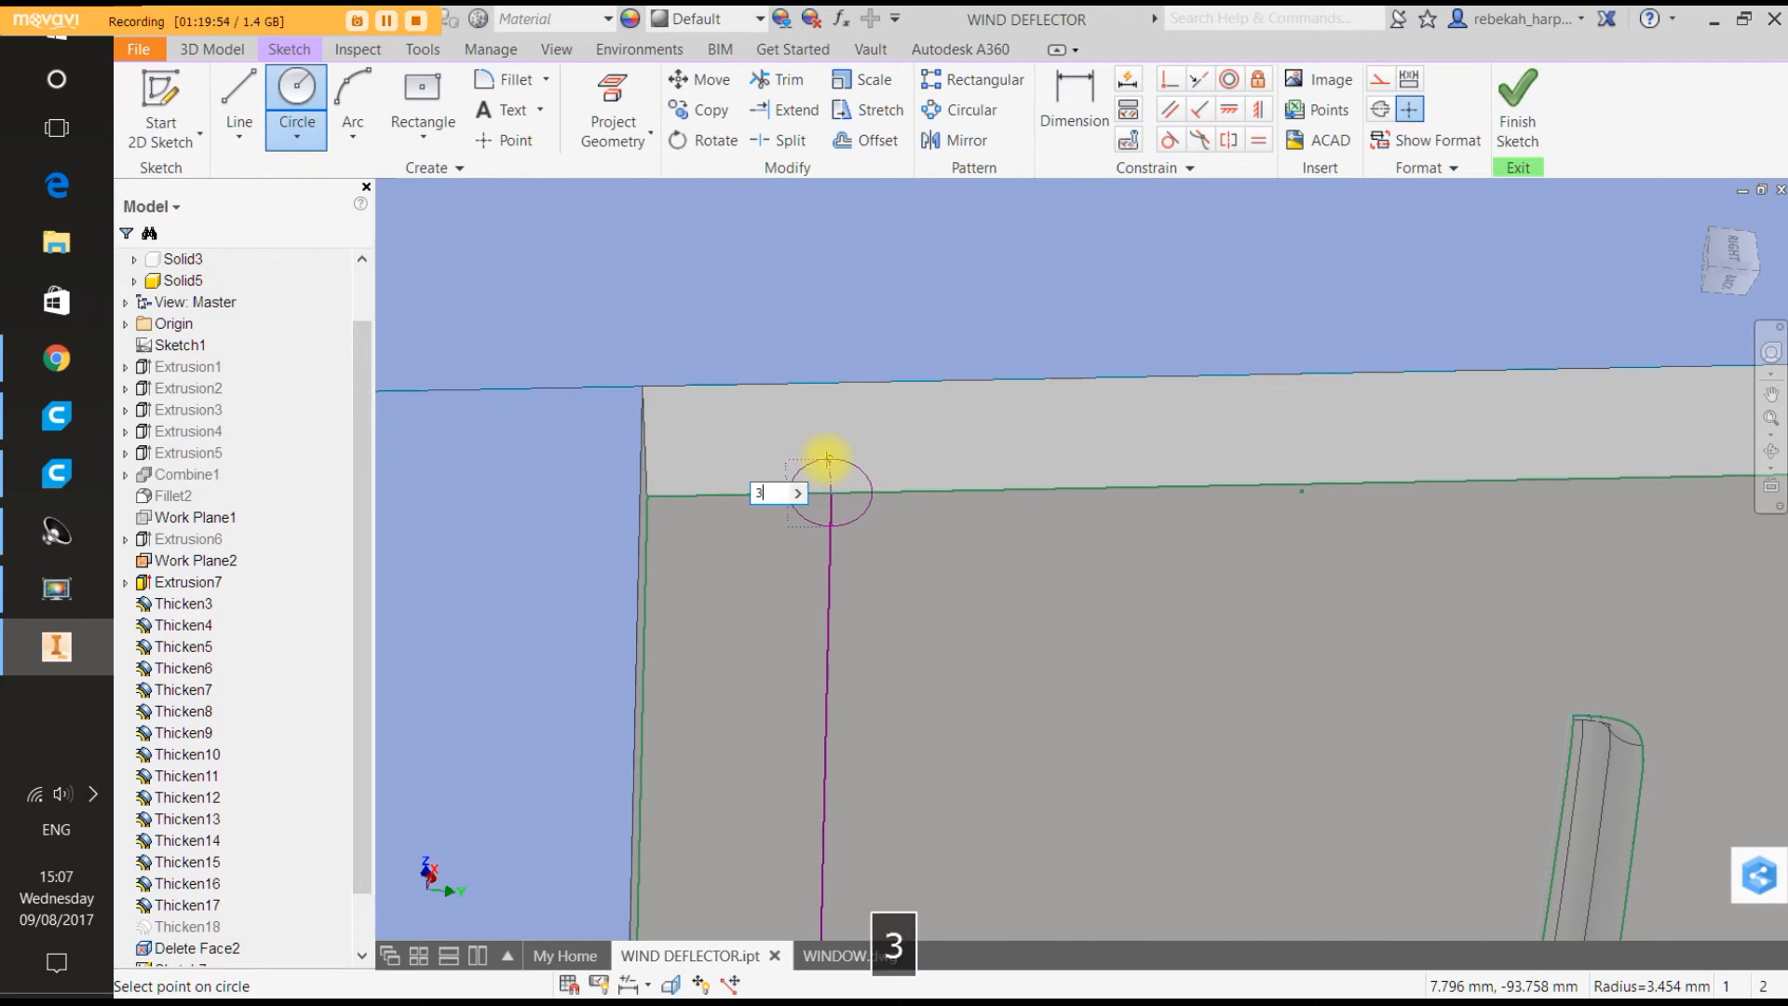
pyautogui.press('Return')
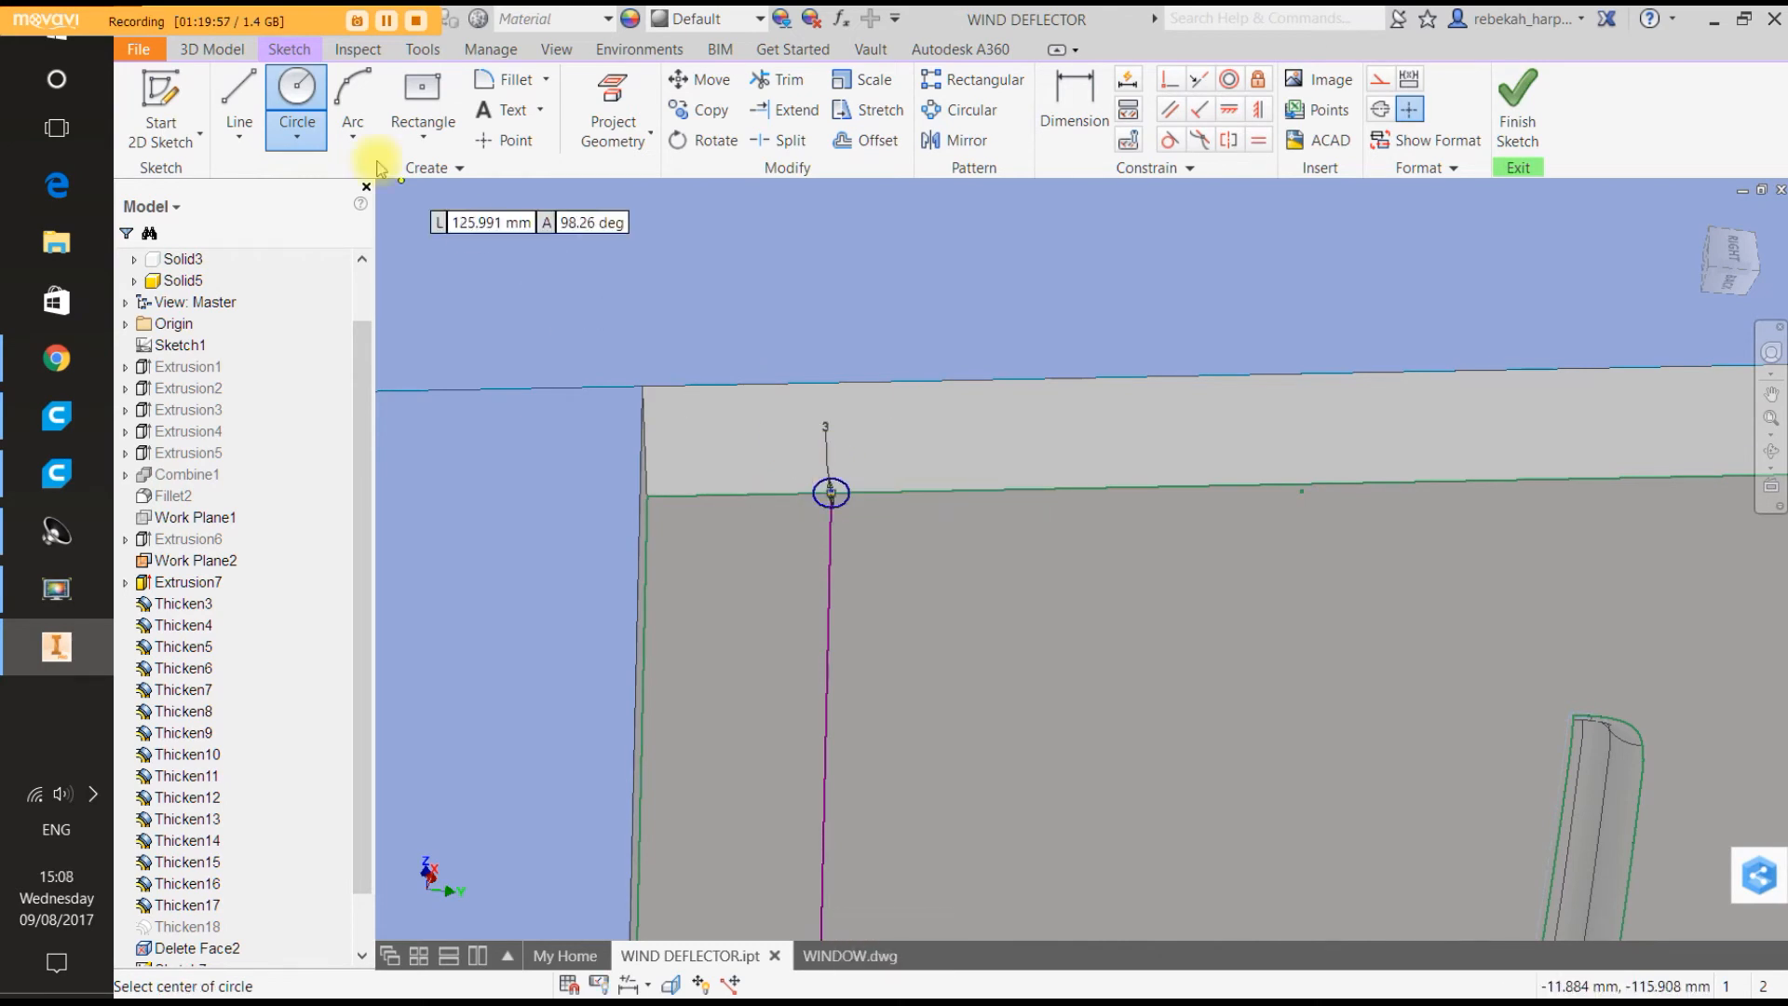
# Sweep the 3 mm circle along the filleted path from the block's side face to the cavity's short end.
pyautogui.click(213, 50)
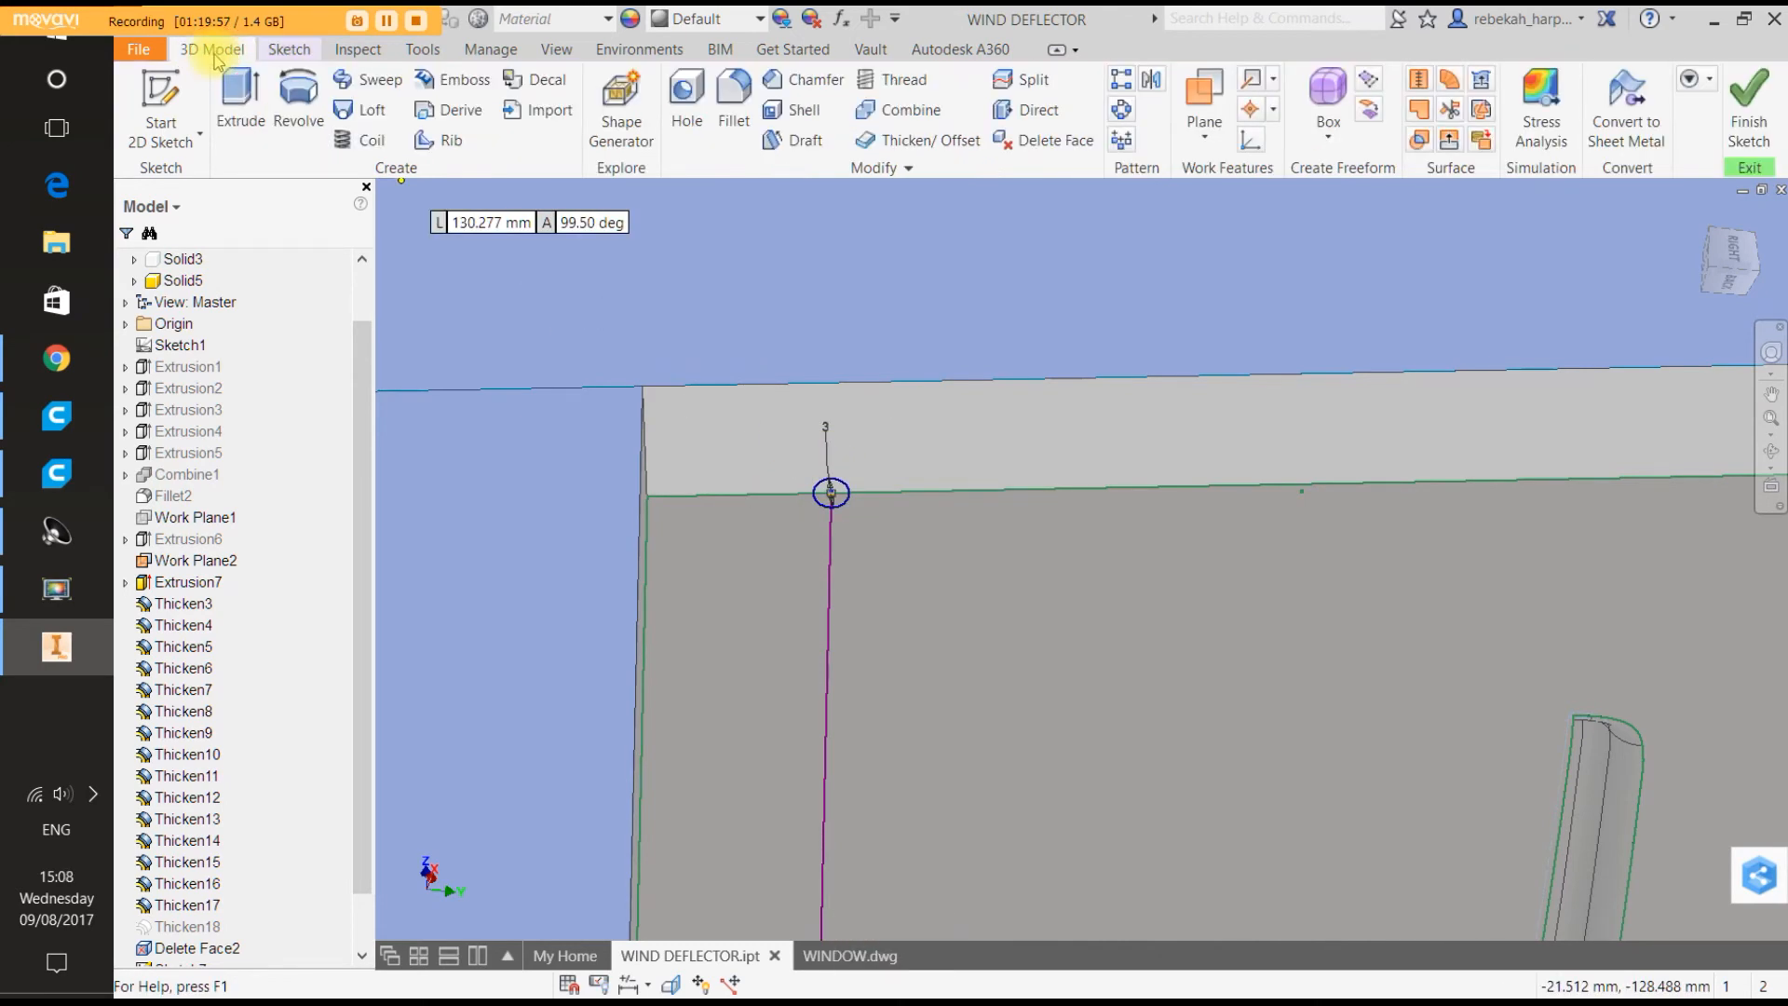
pyautogui.click(363, 79)
pyautogui.click(836, 492)
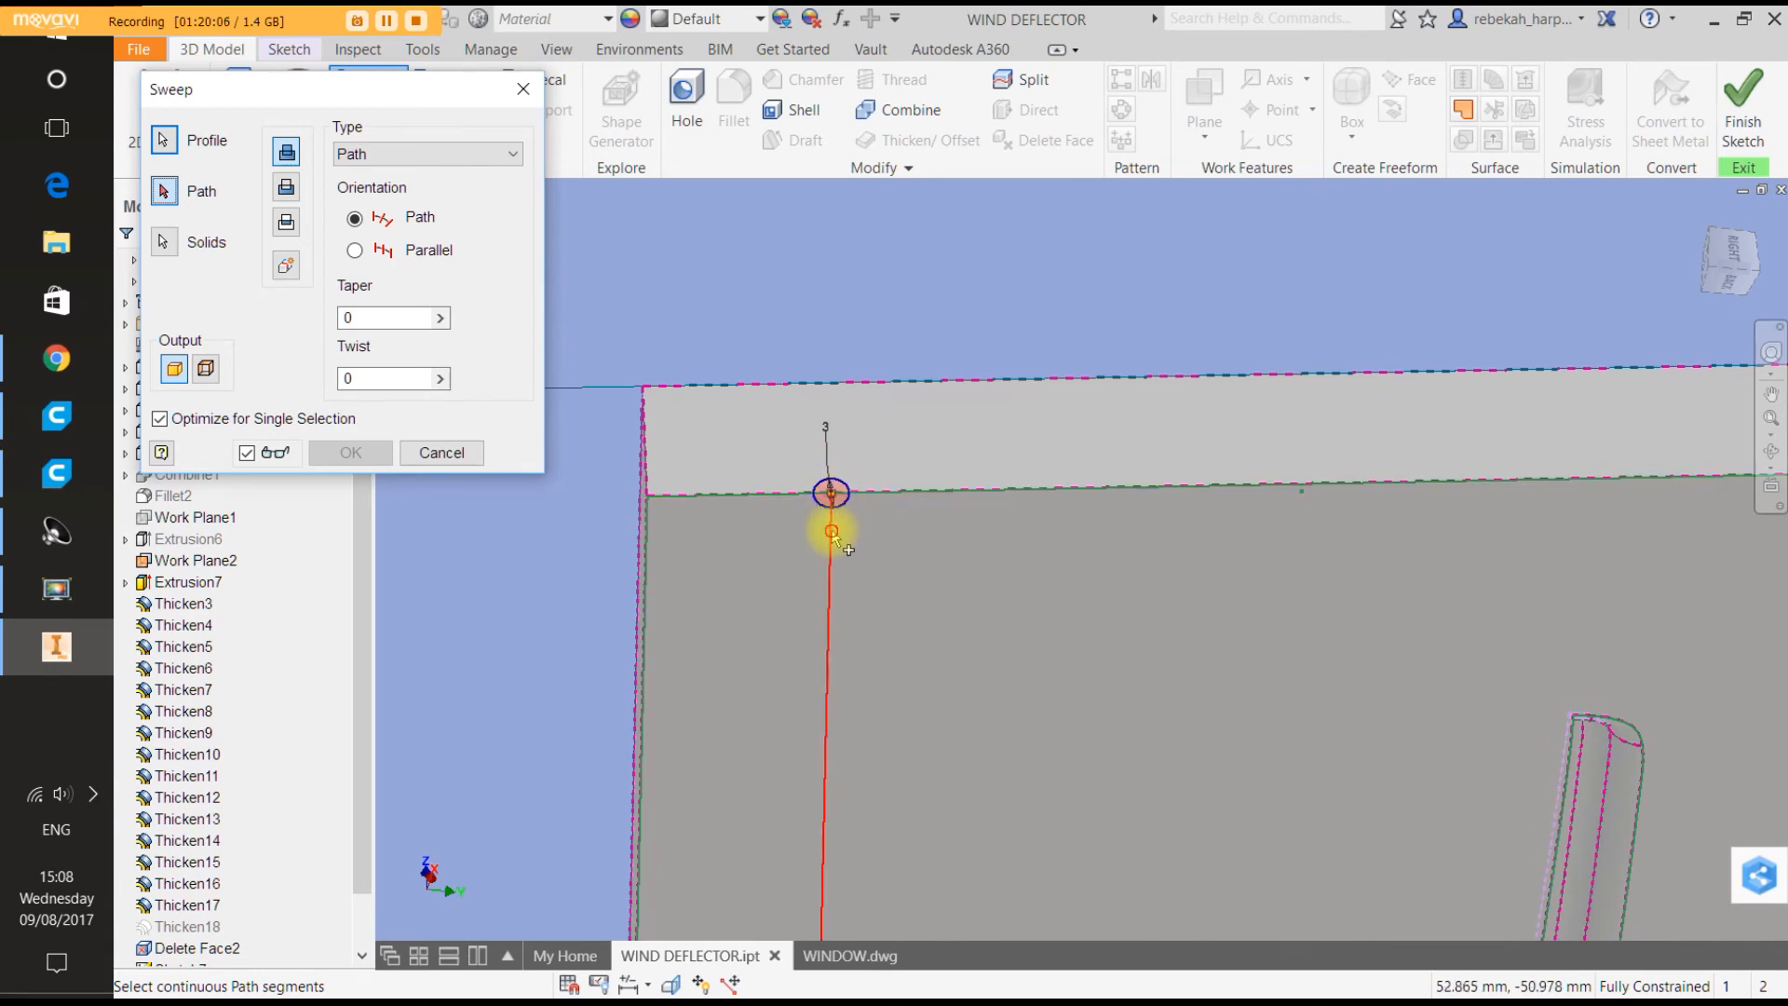
pyautogui.click(831, 533)
pyautogui.scroll(-4, 894, 519)
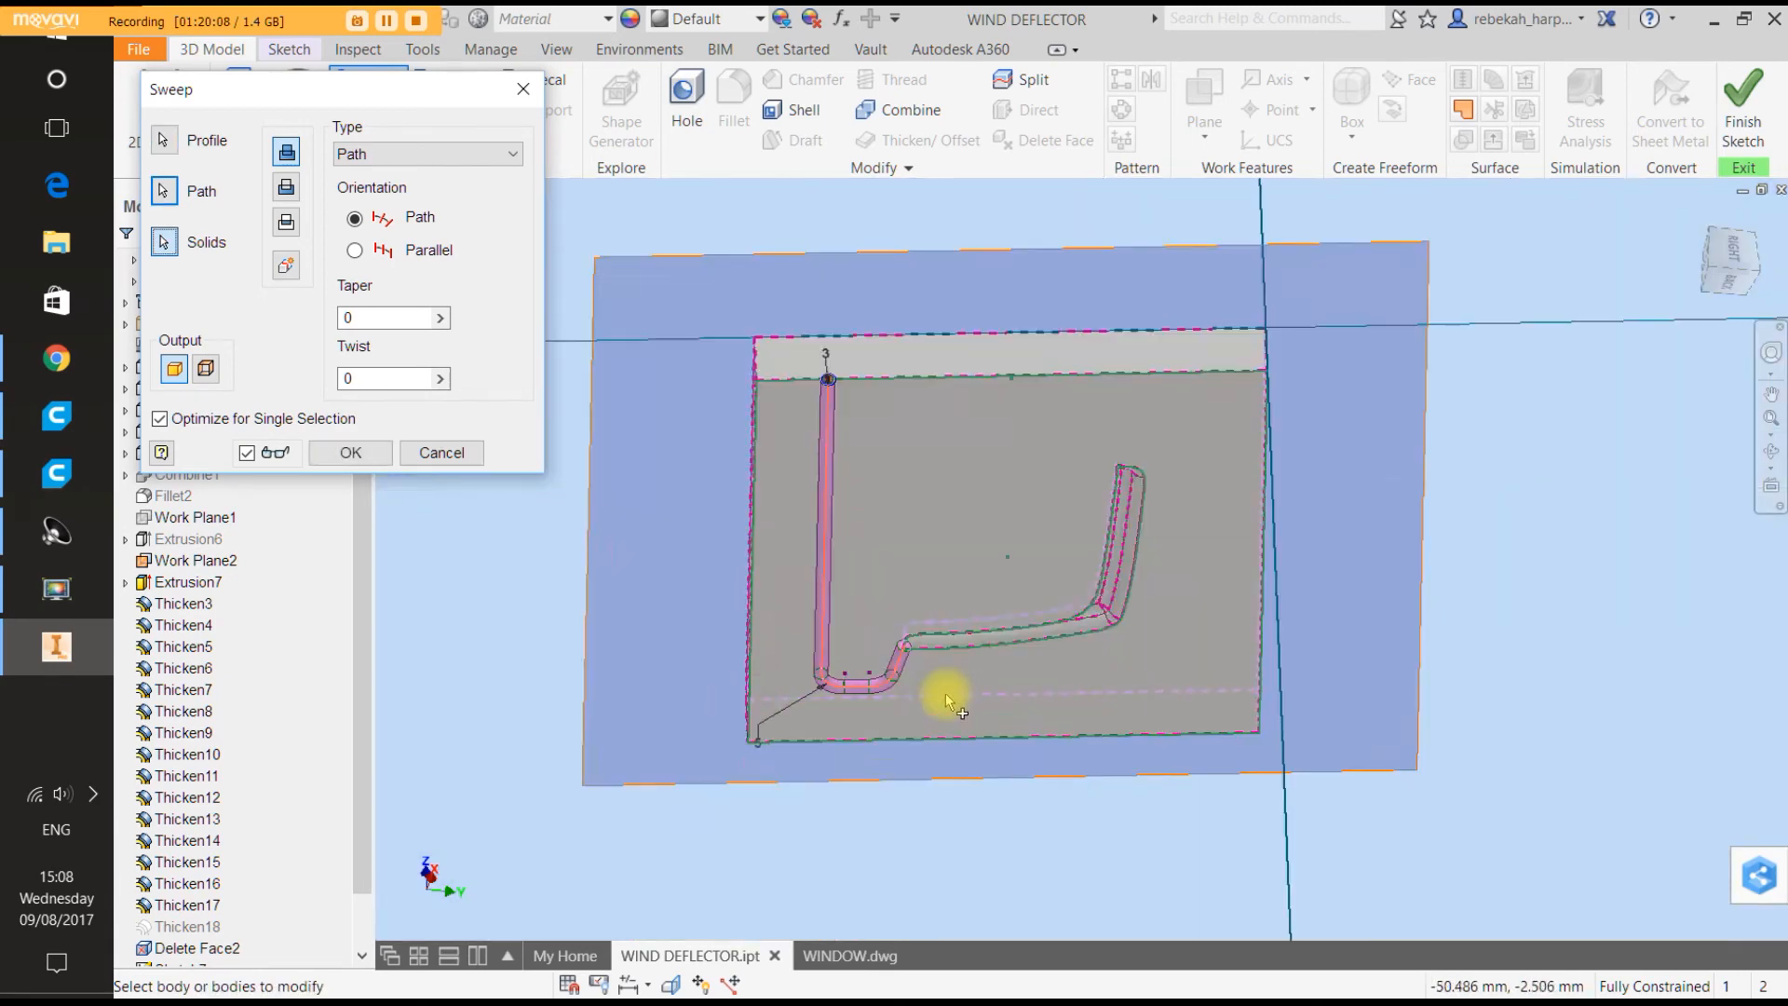
pyautogui.scroll(5, 947, 704)
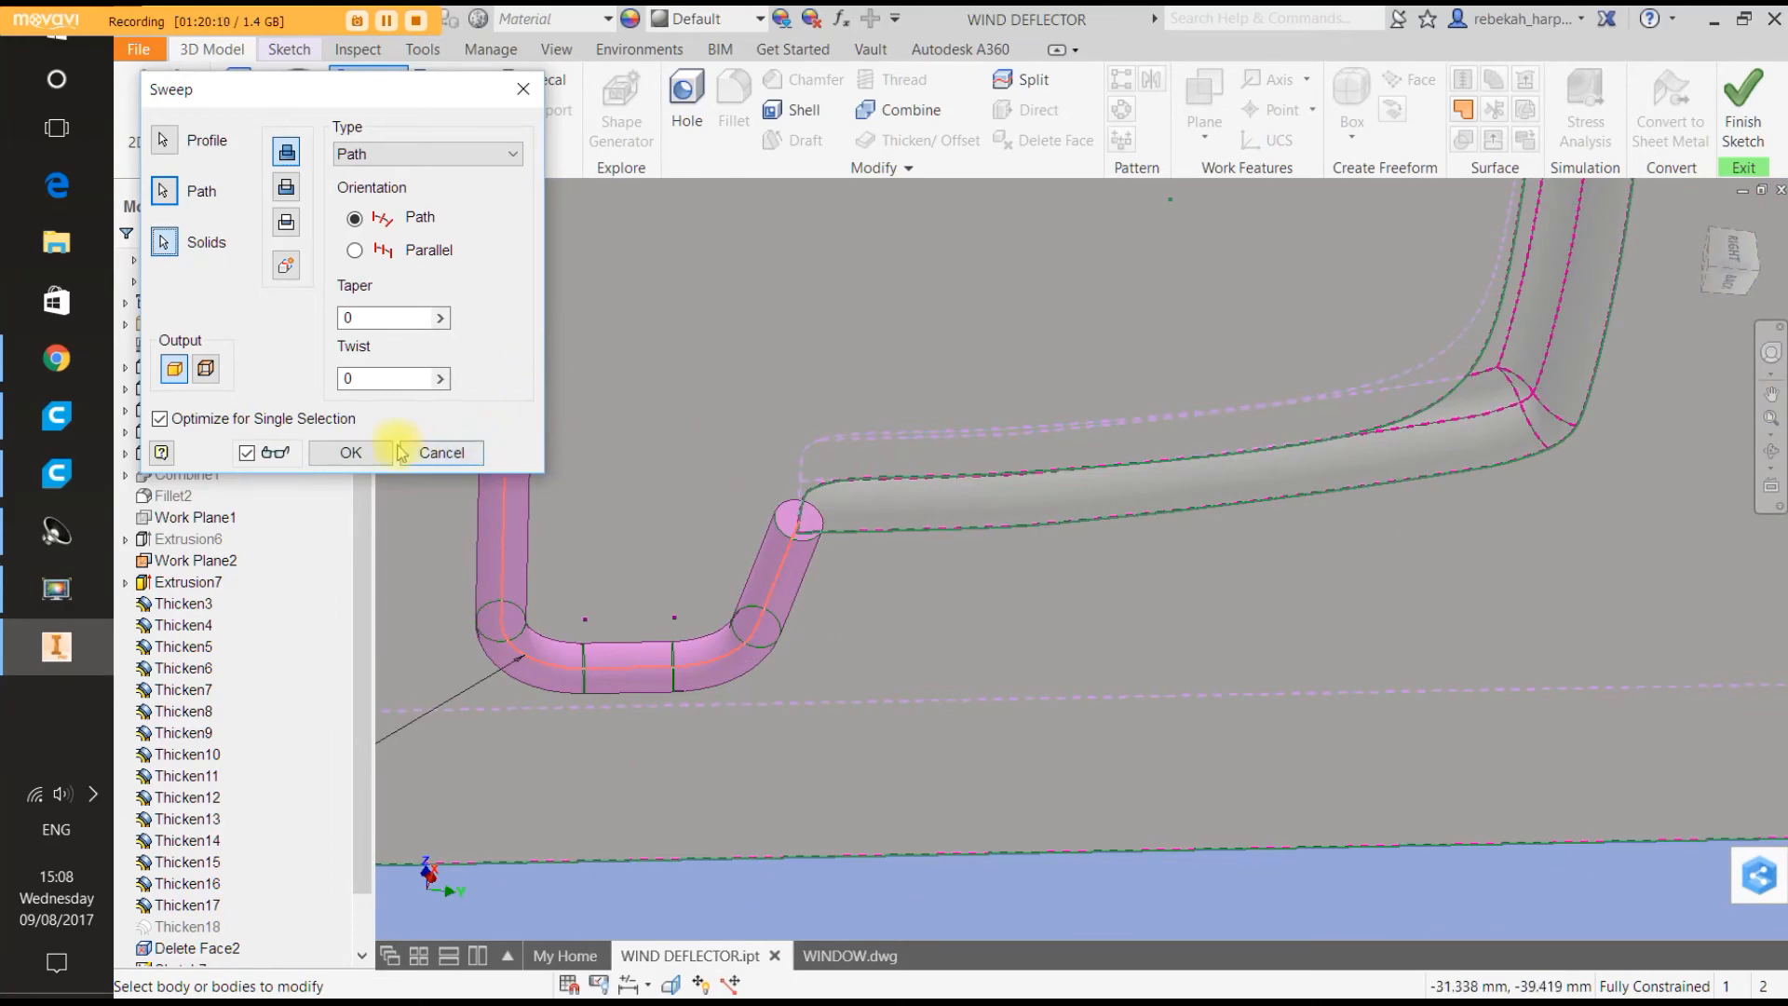
pyautogui.click(351, 454)
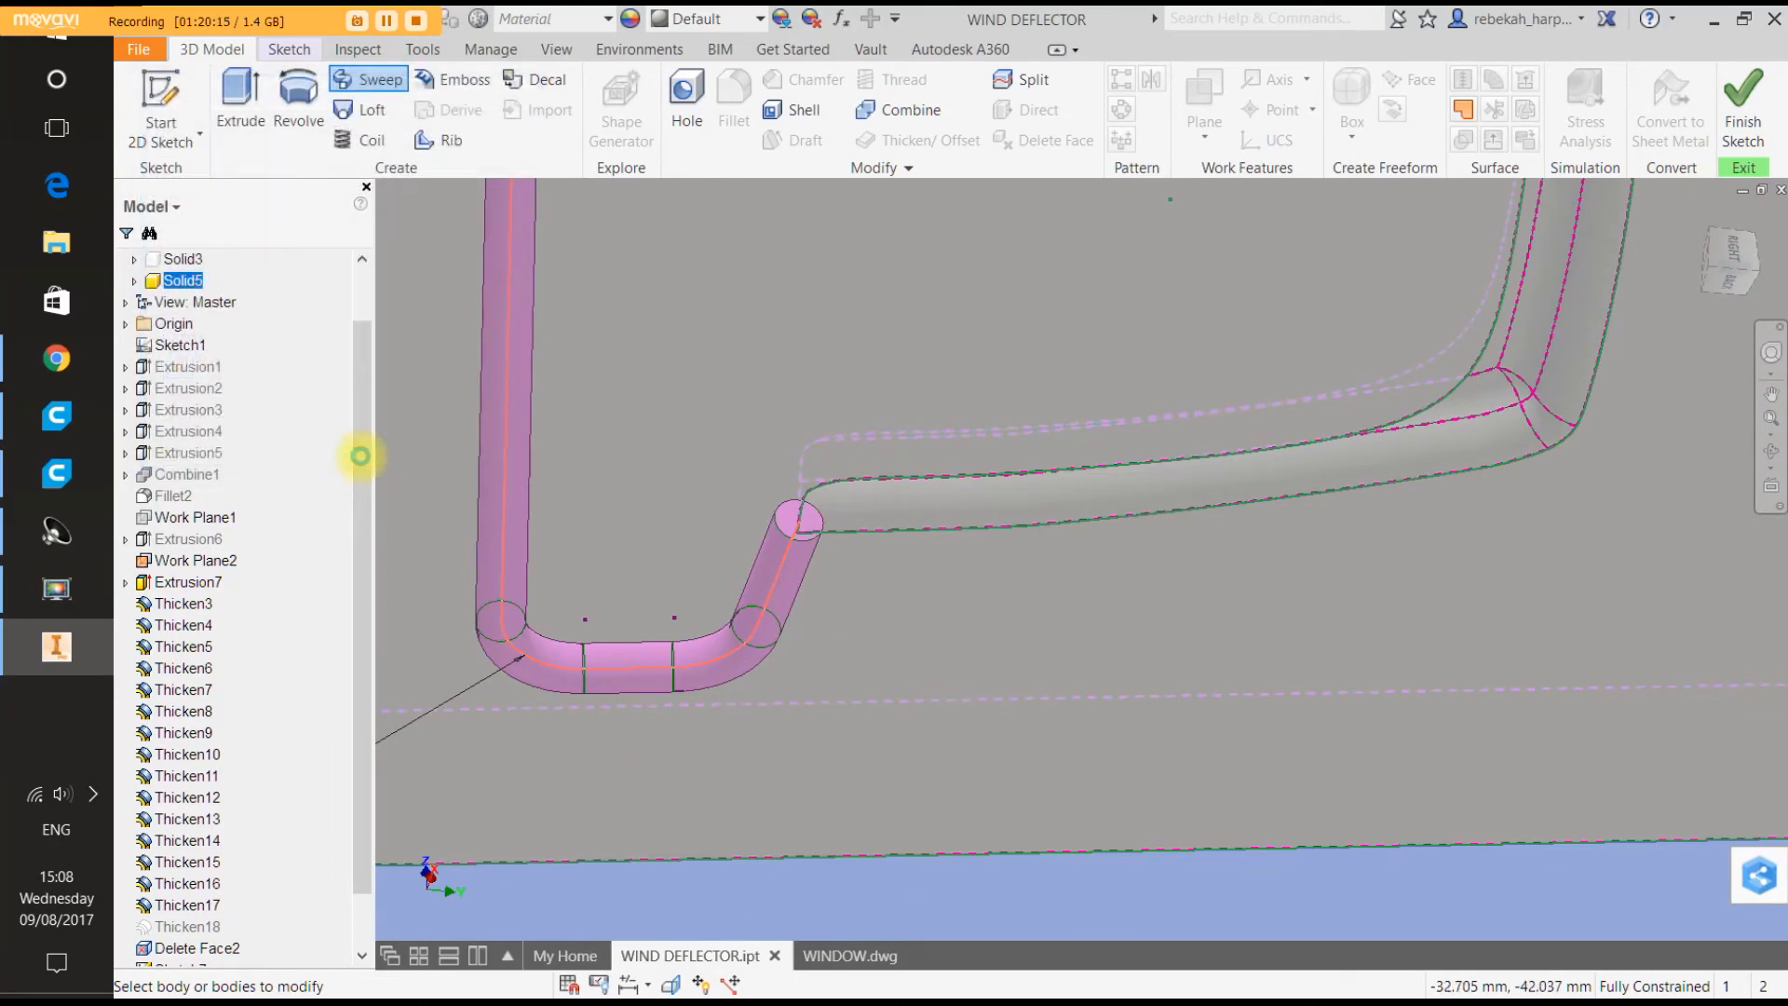
# Examine the swept shape and its junction with the cavity's short end from an oblique angle.
pyautogui.scroll(-2, 663, 501)
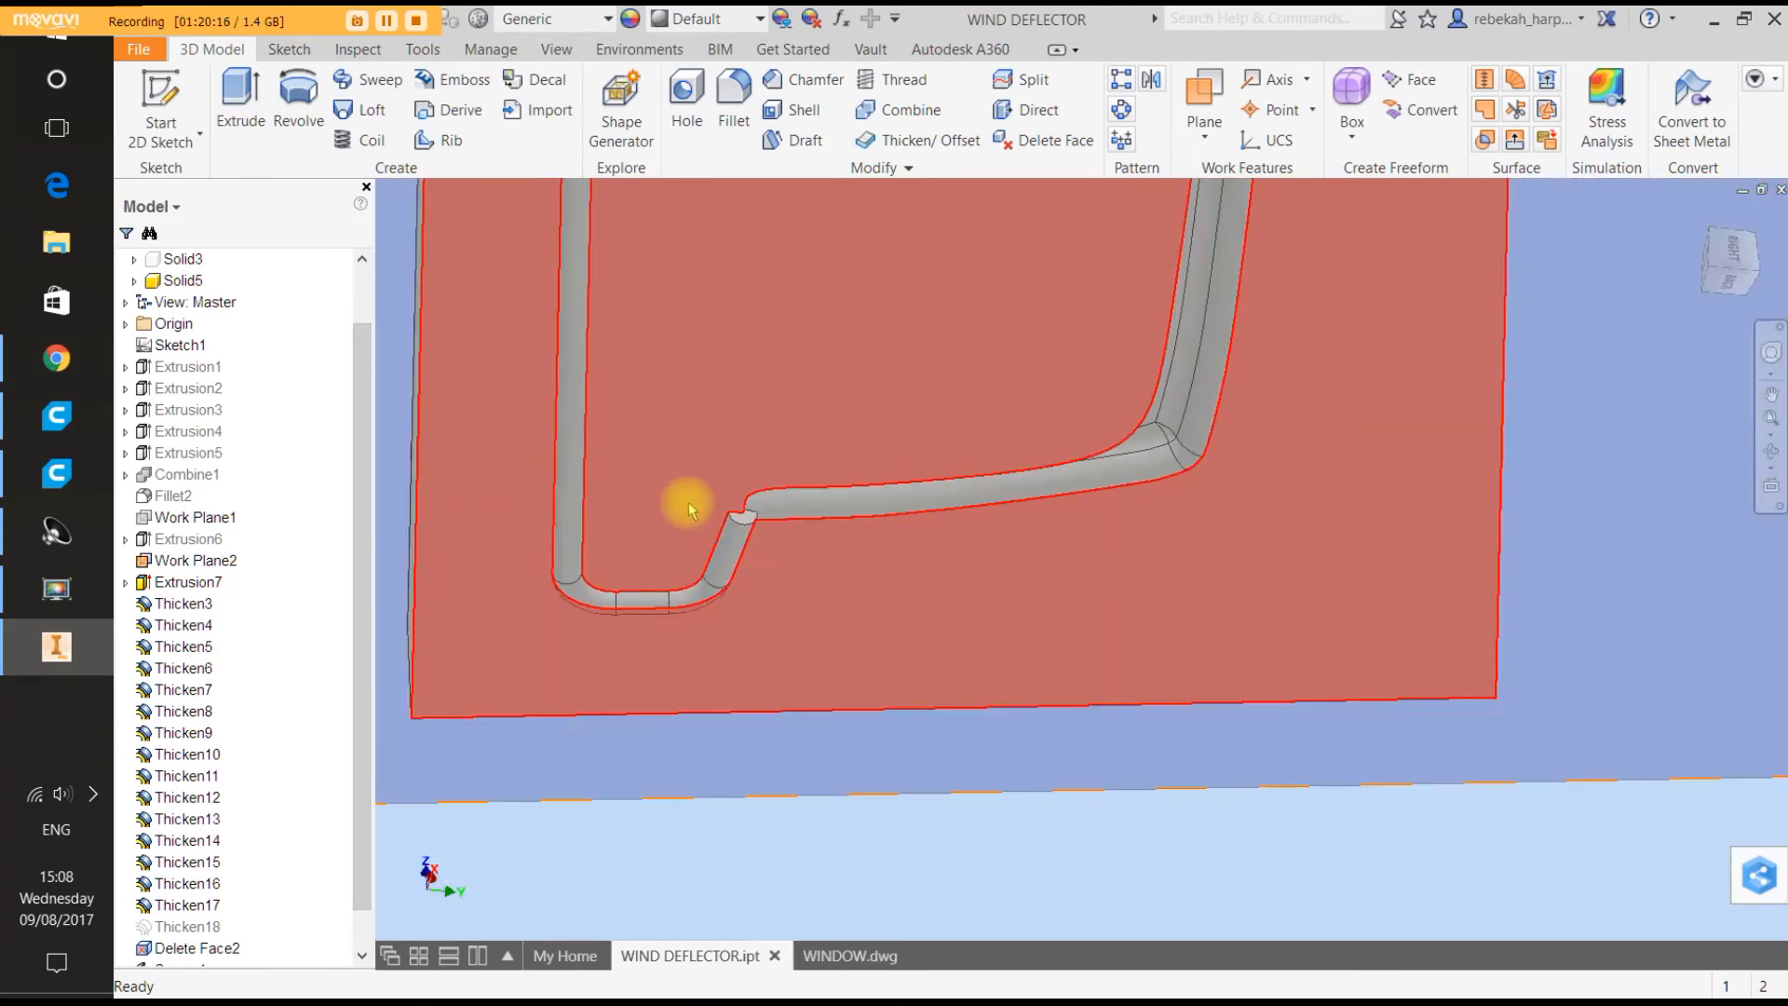
pyautogui.click(1770, 354)
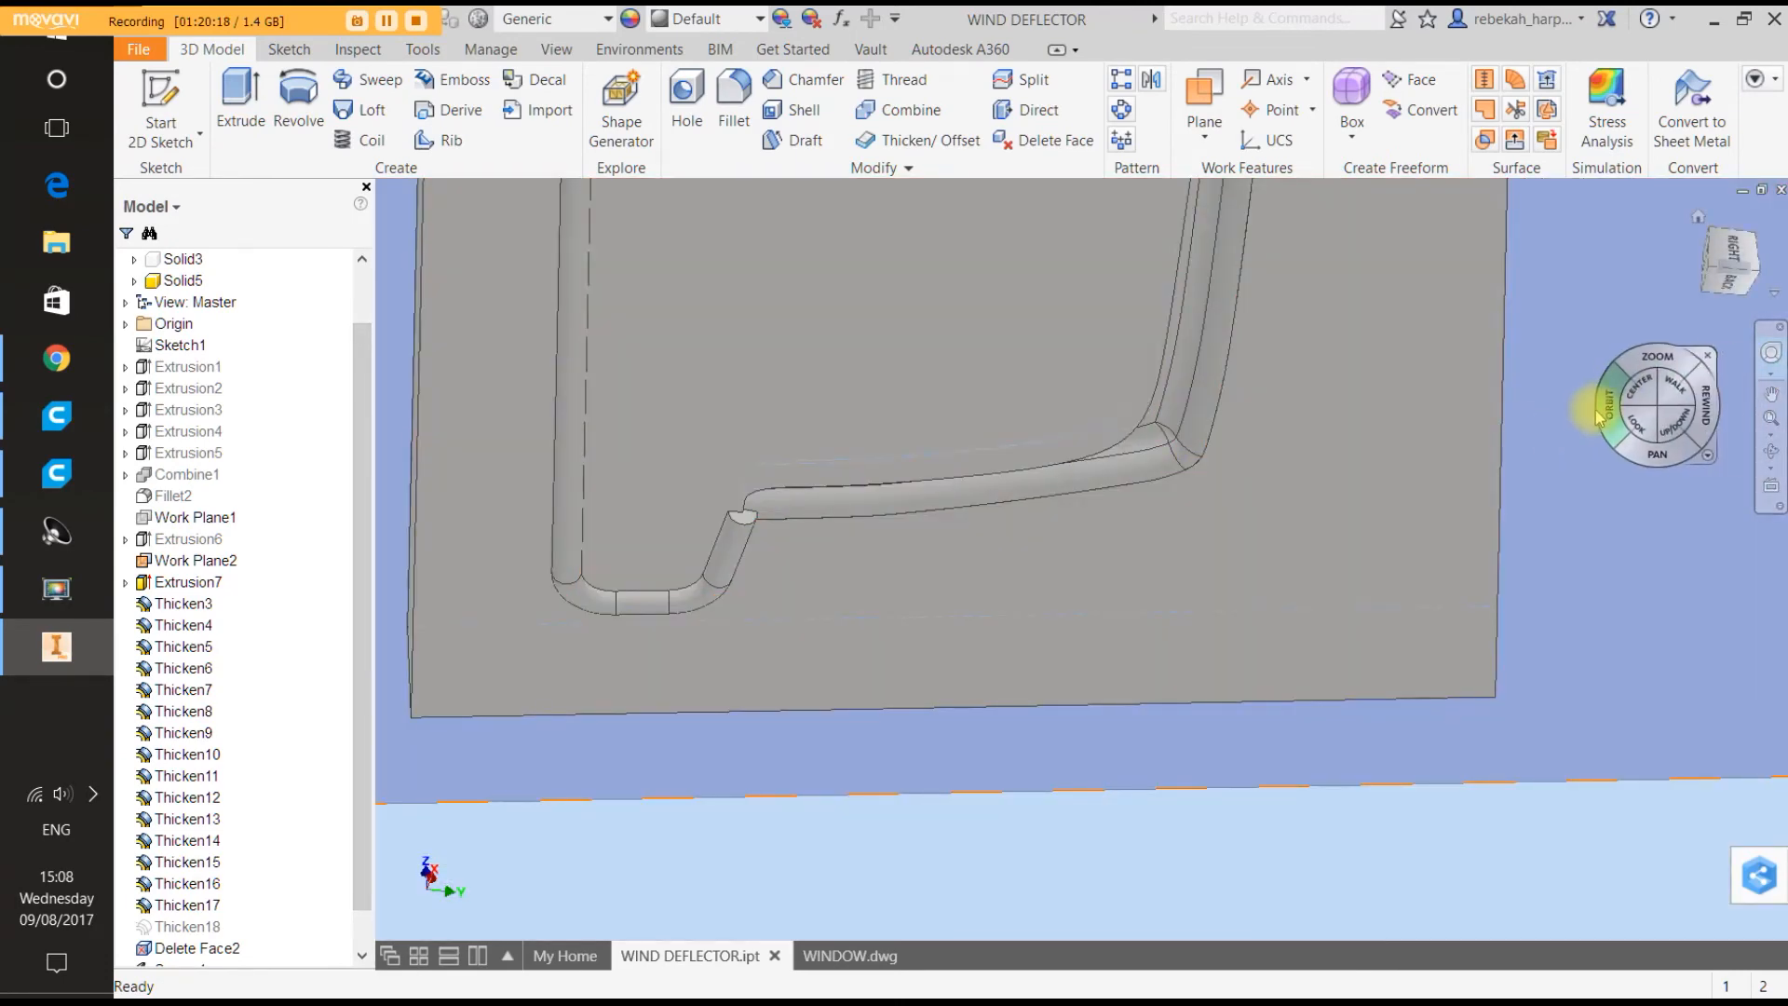
pyautogui.moveTo(1596, 399); pyautogui.dragTo(1425, 411)
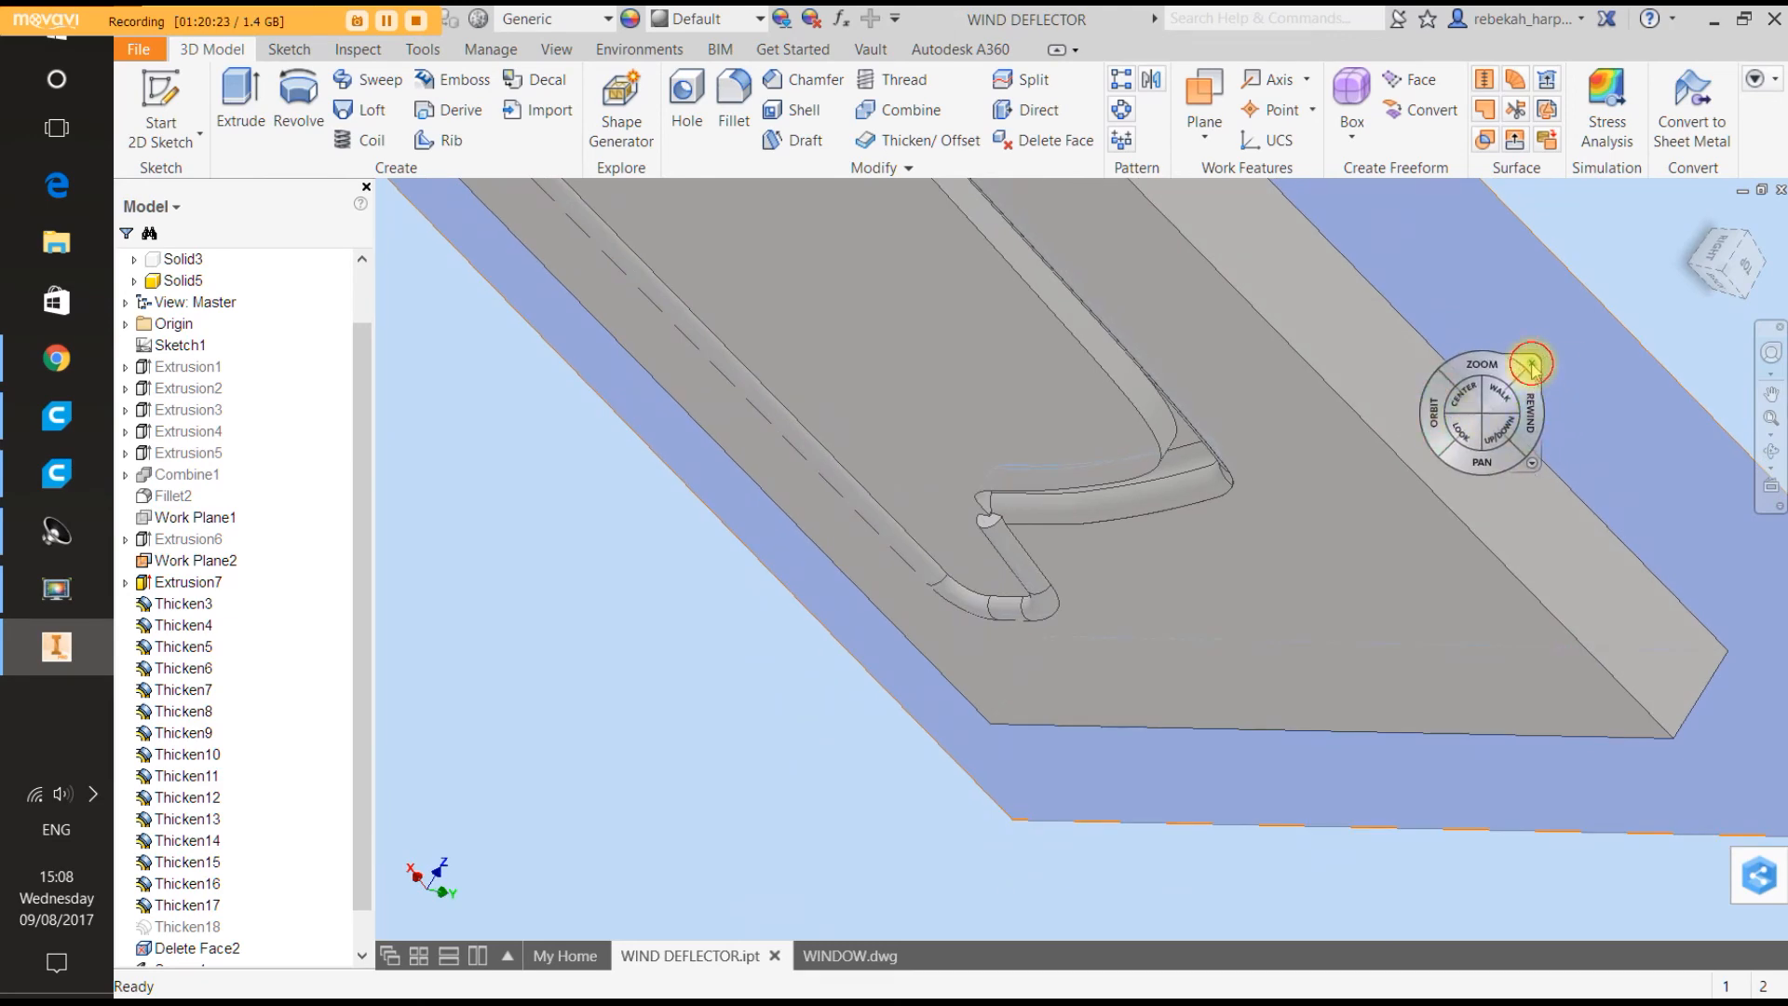
# Fillet the curved end edge of the swept shape beside the cavity's short end with a 1 mm radius.
pyautogui.scroll(5, 1003, 523)
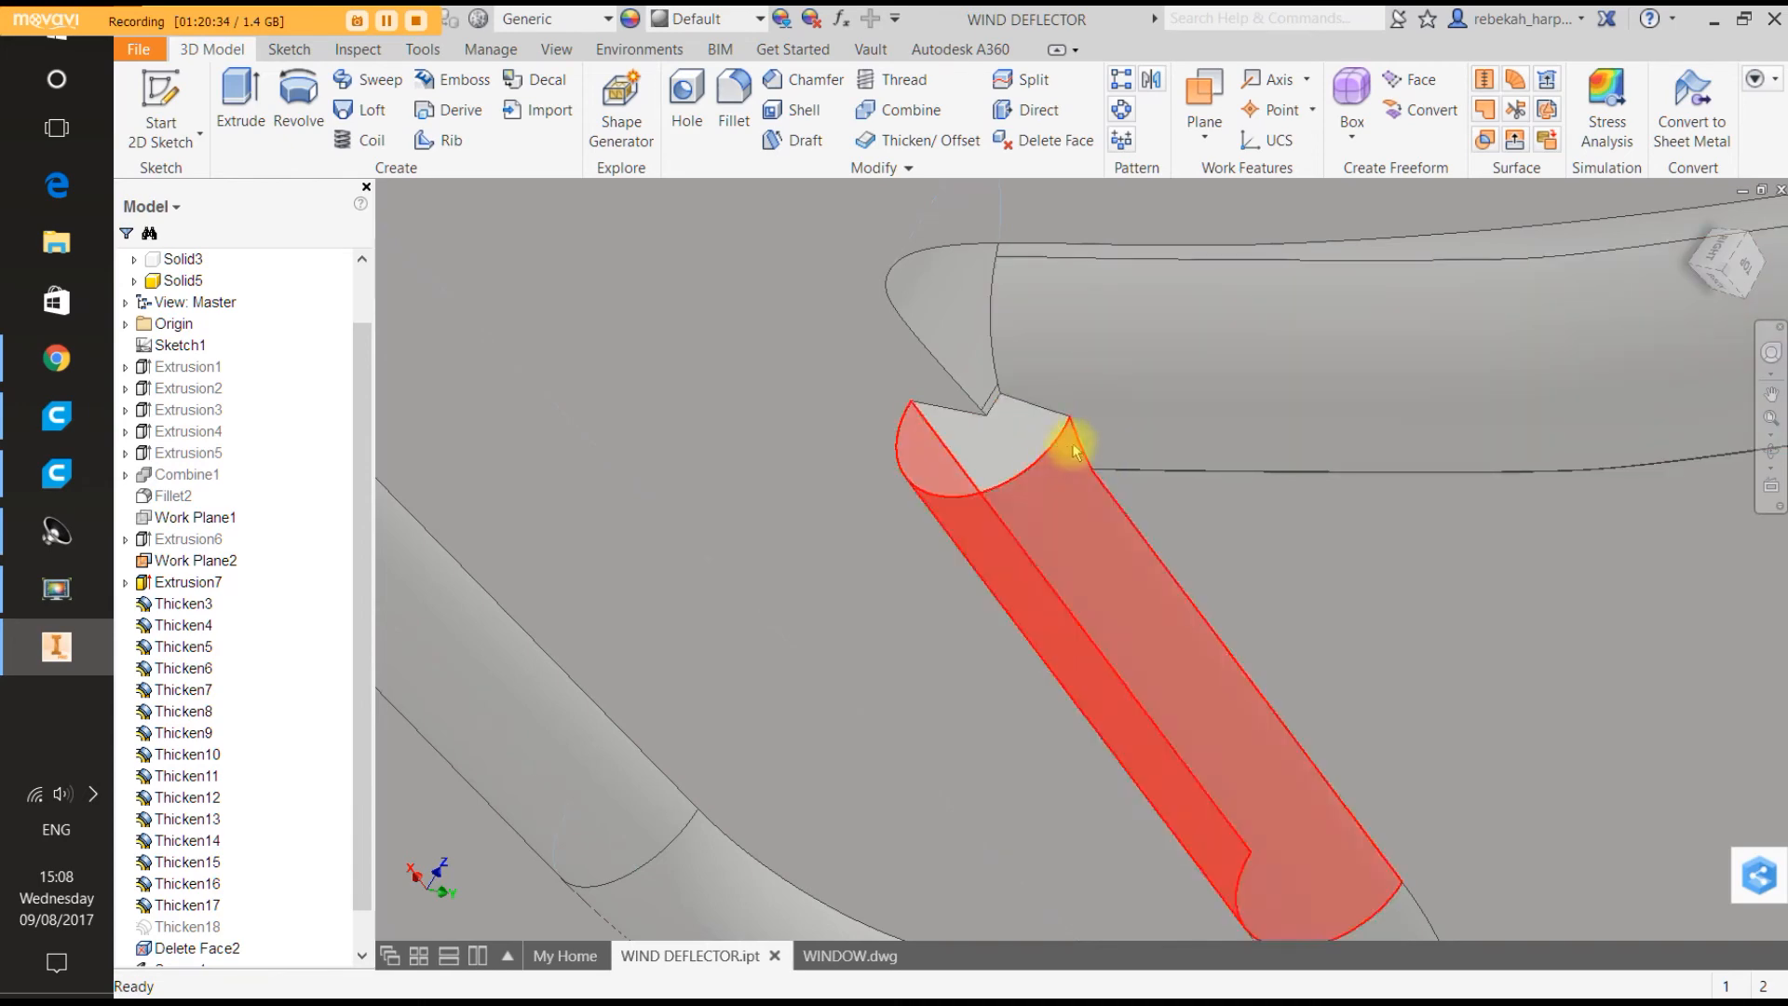
pyautogui.scroll(-3, 1033, 470)
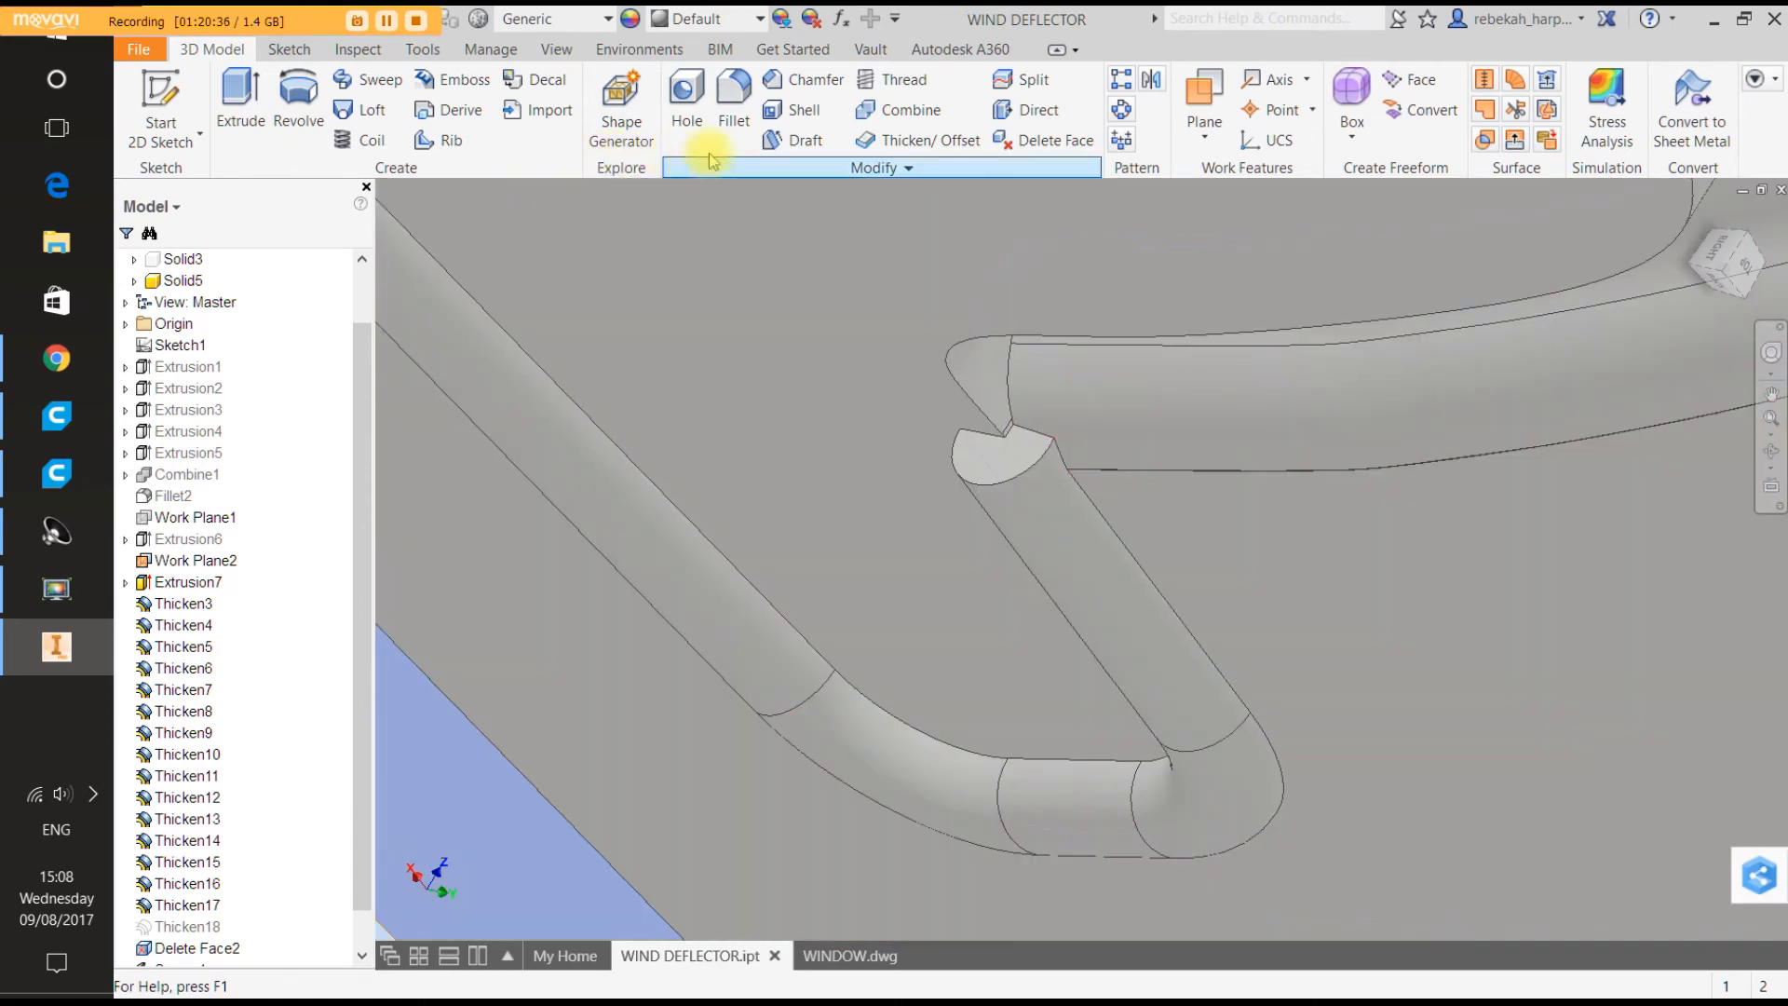
pyautogui.click(727, 112)
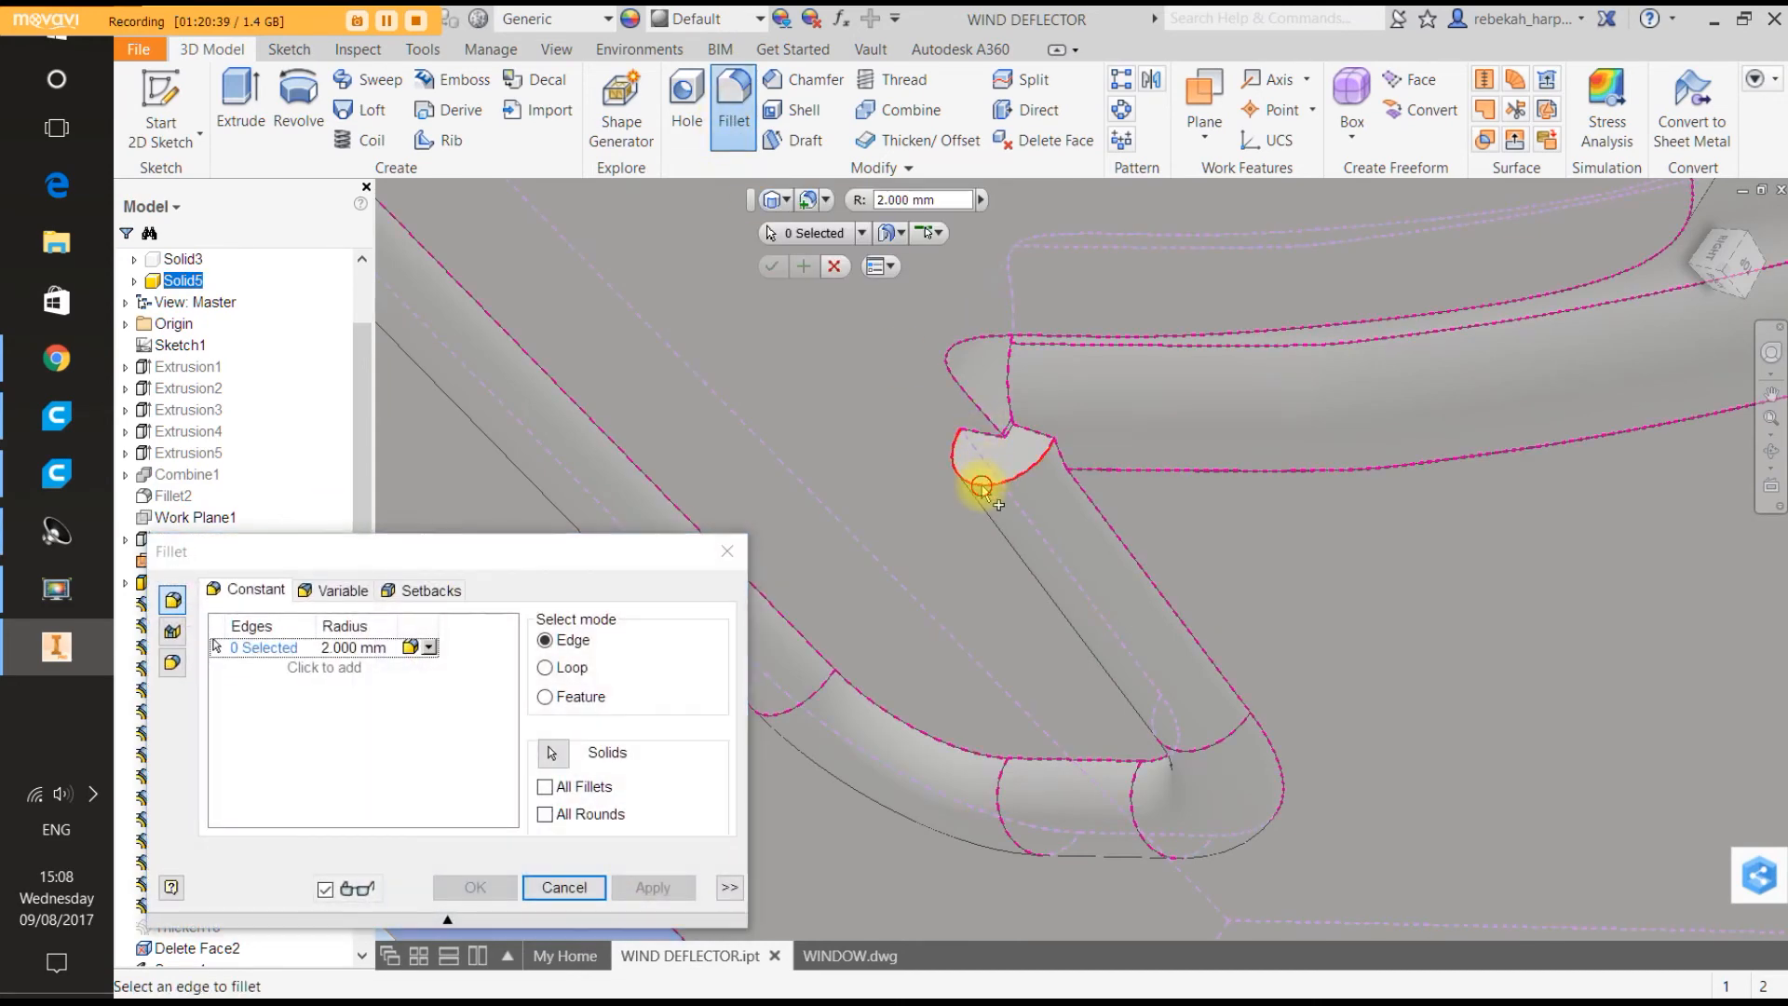
pyautogui.click(983, 481)
pyautogui.click(959, 200)
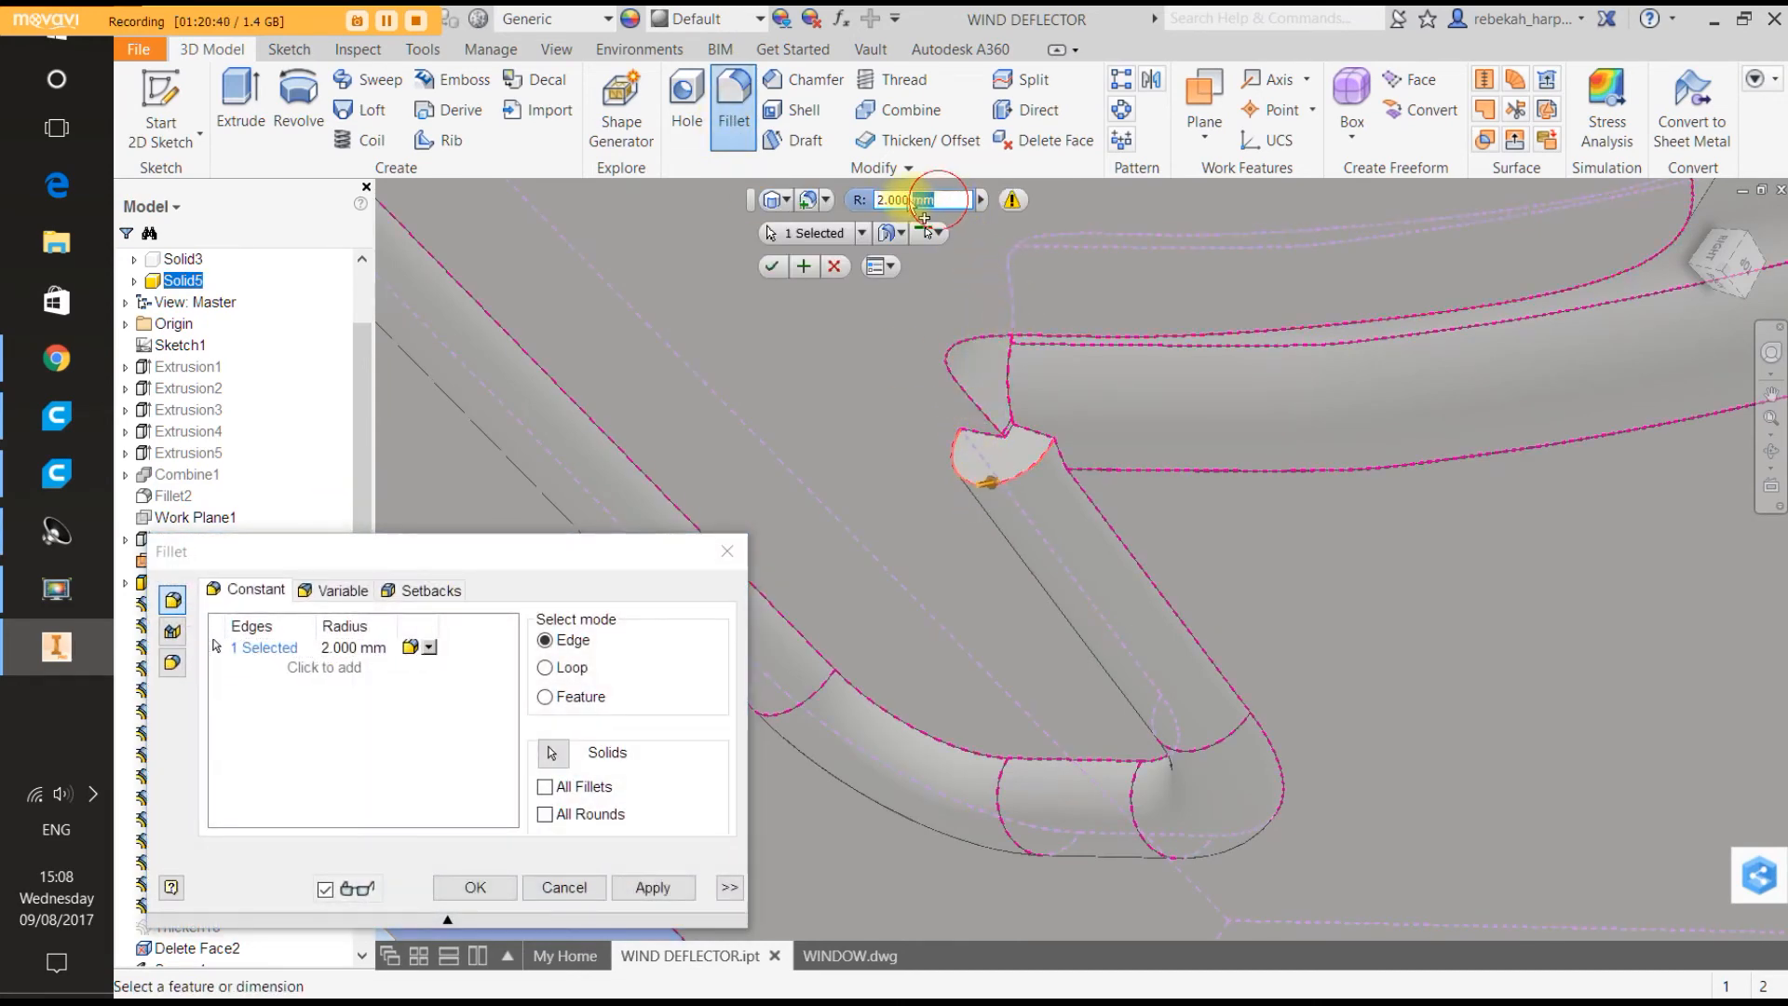
pyautogui.write('1')
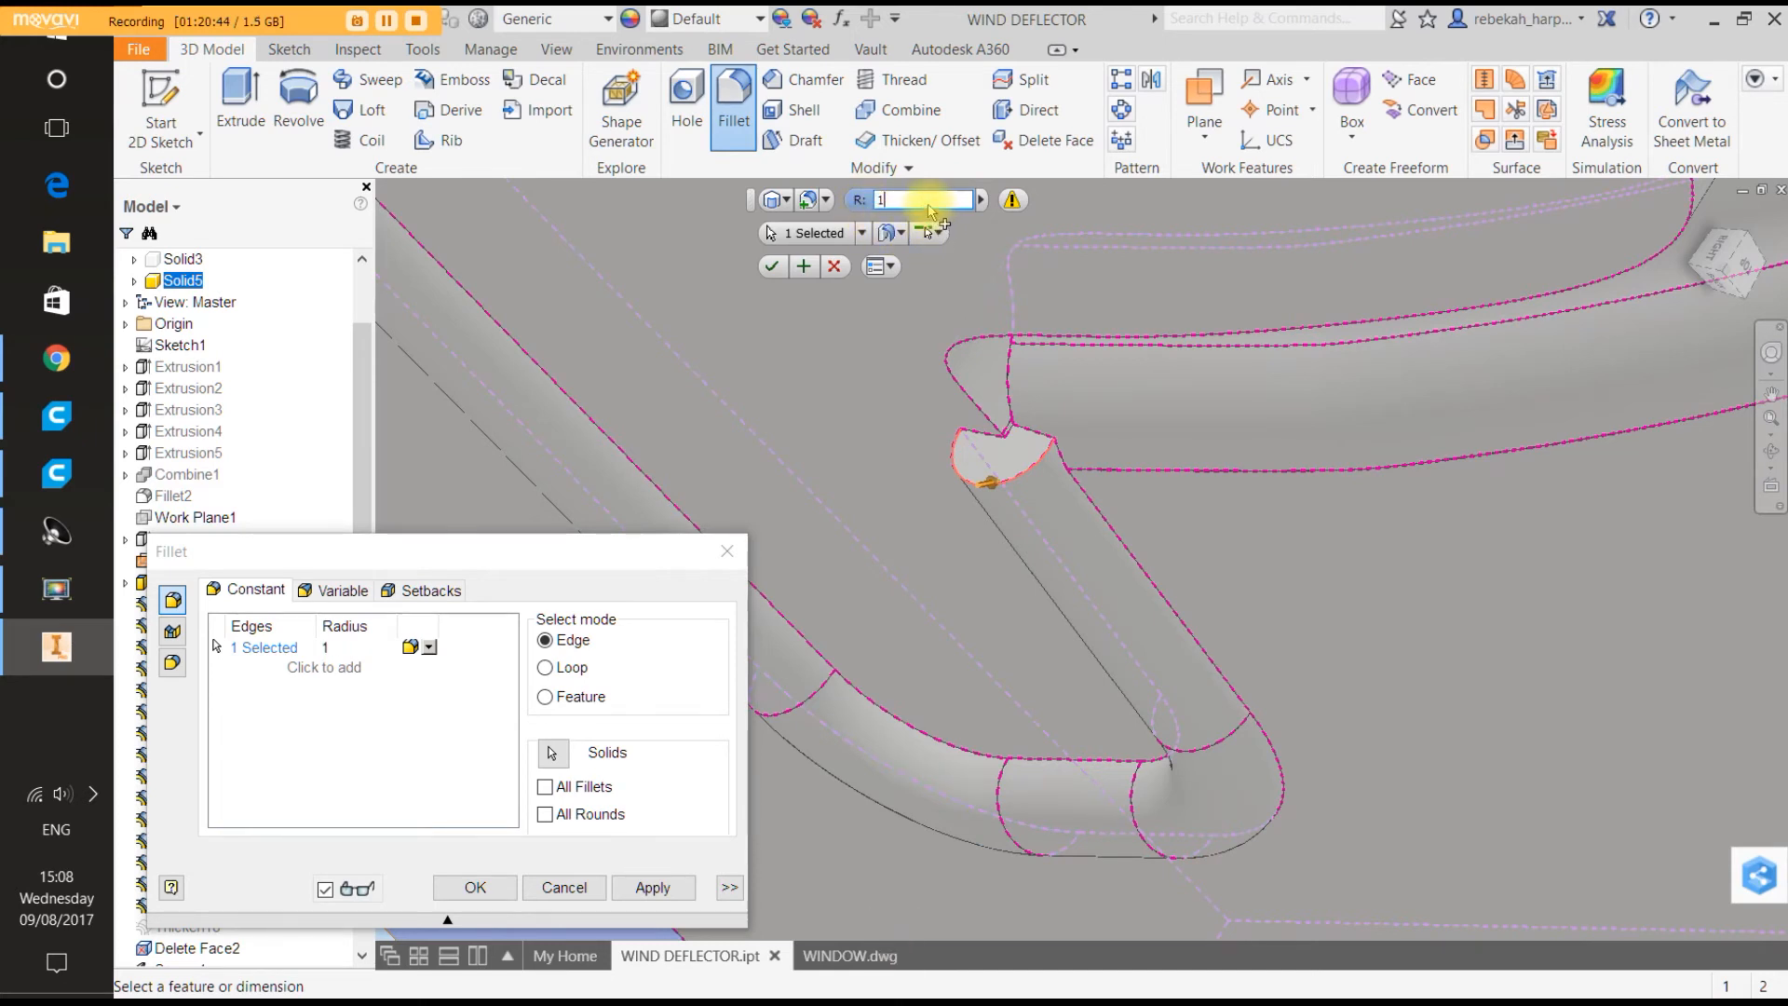
pyautogui.click(981, 199)
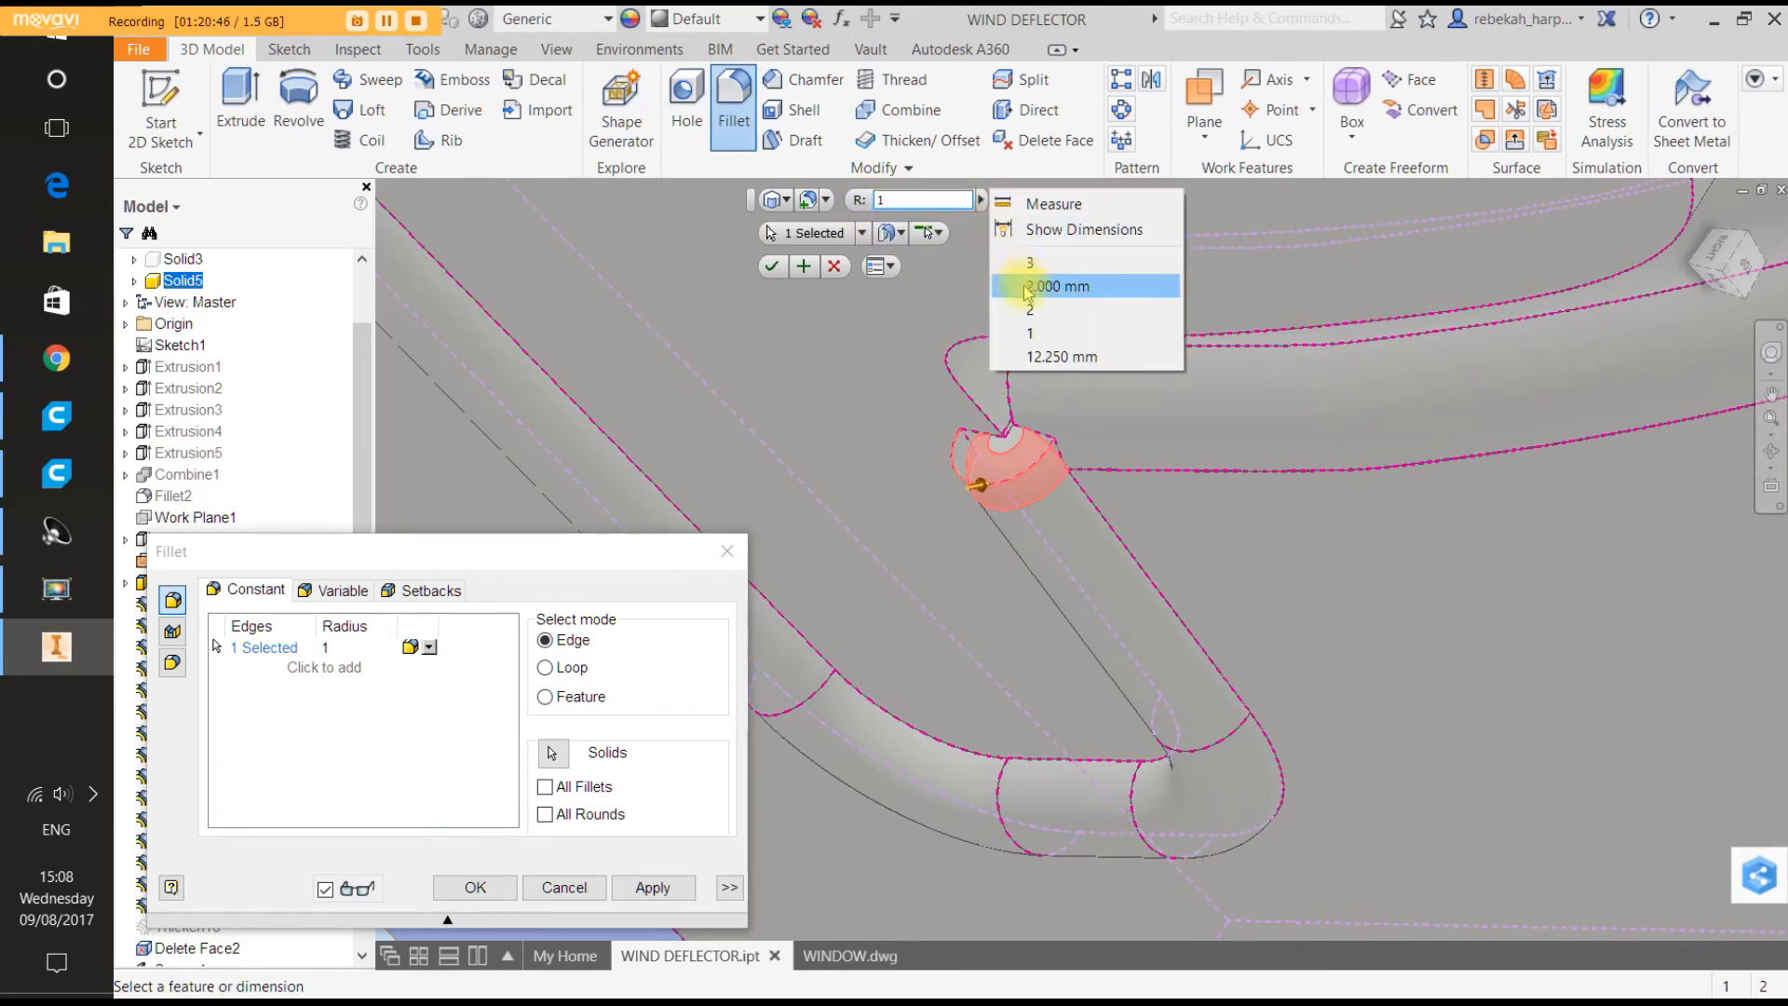
pyautogui.click(917, 199)
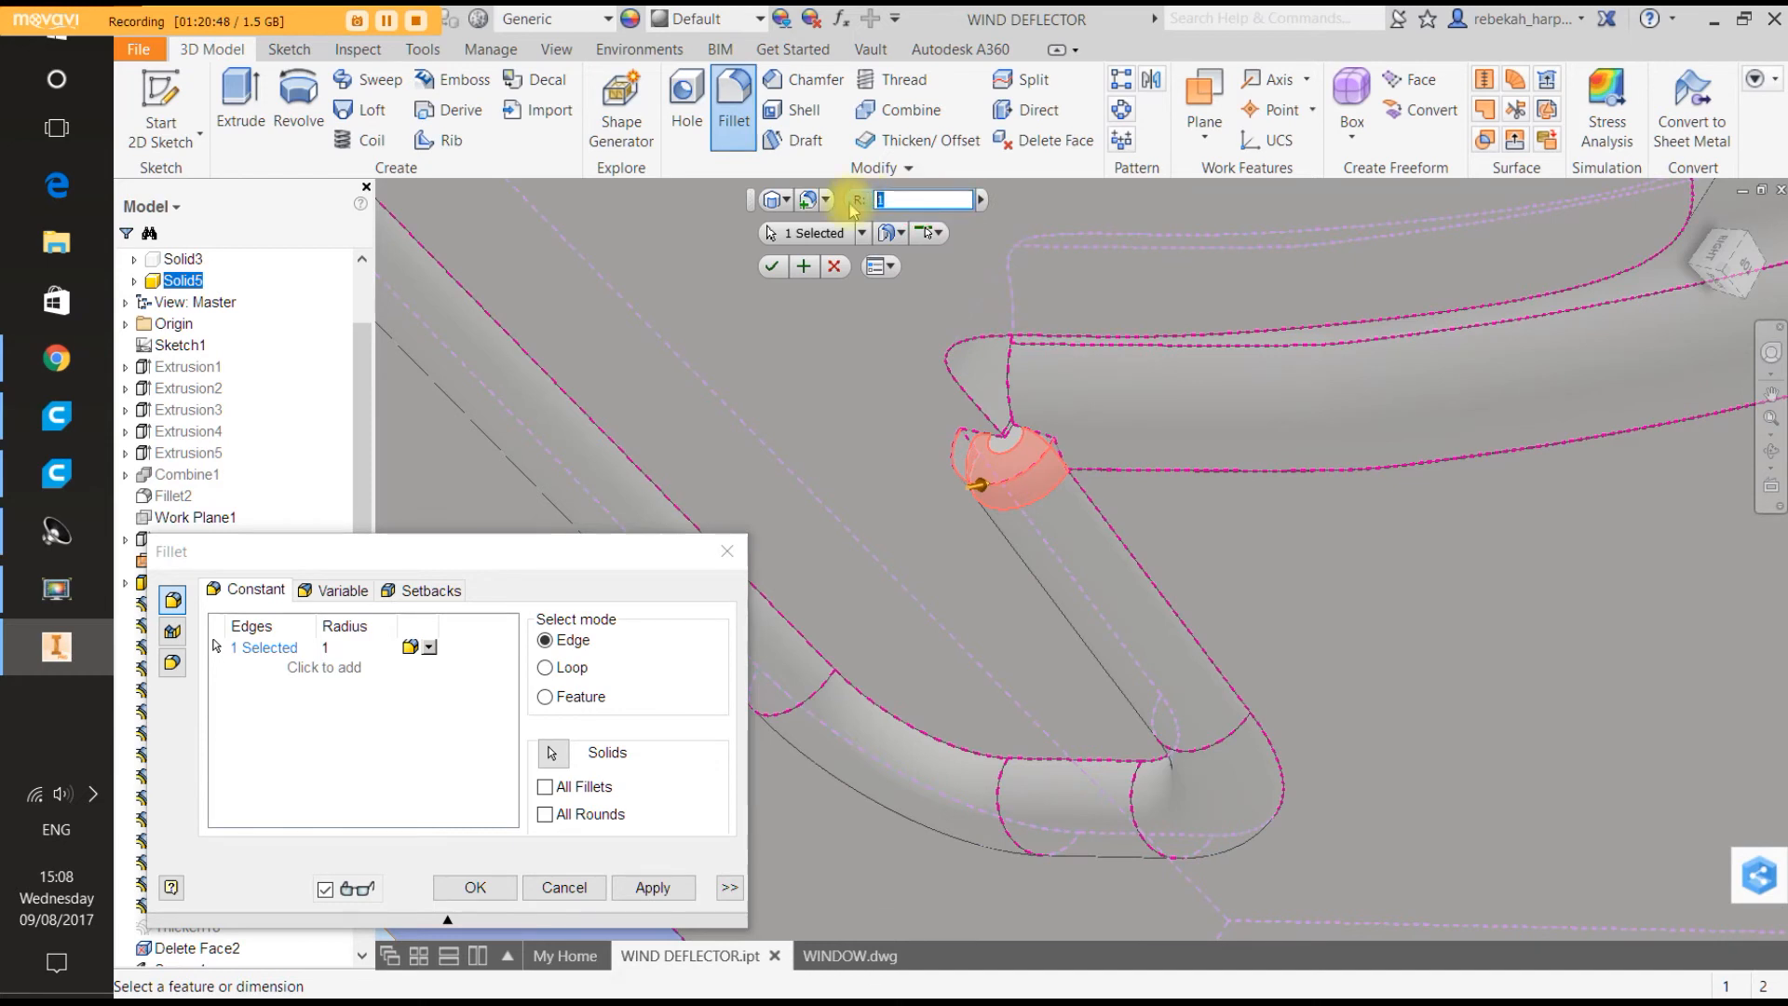
pyautogui.write('0.5')
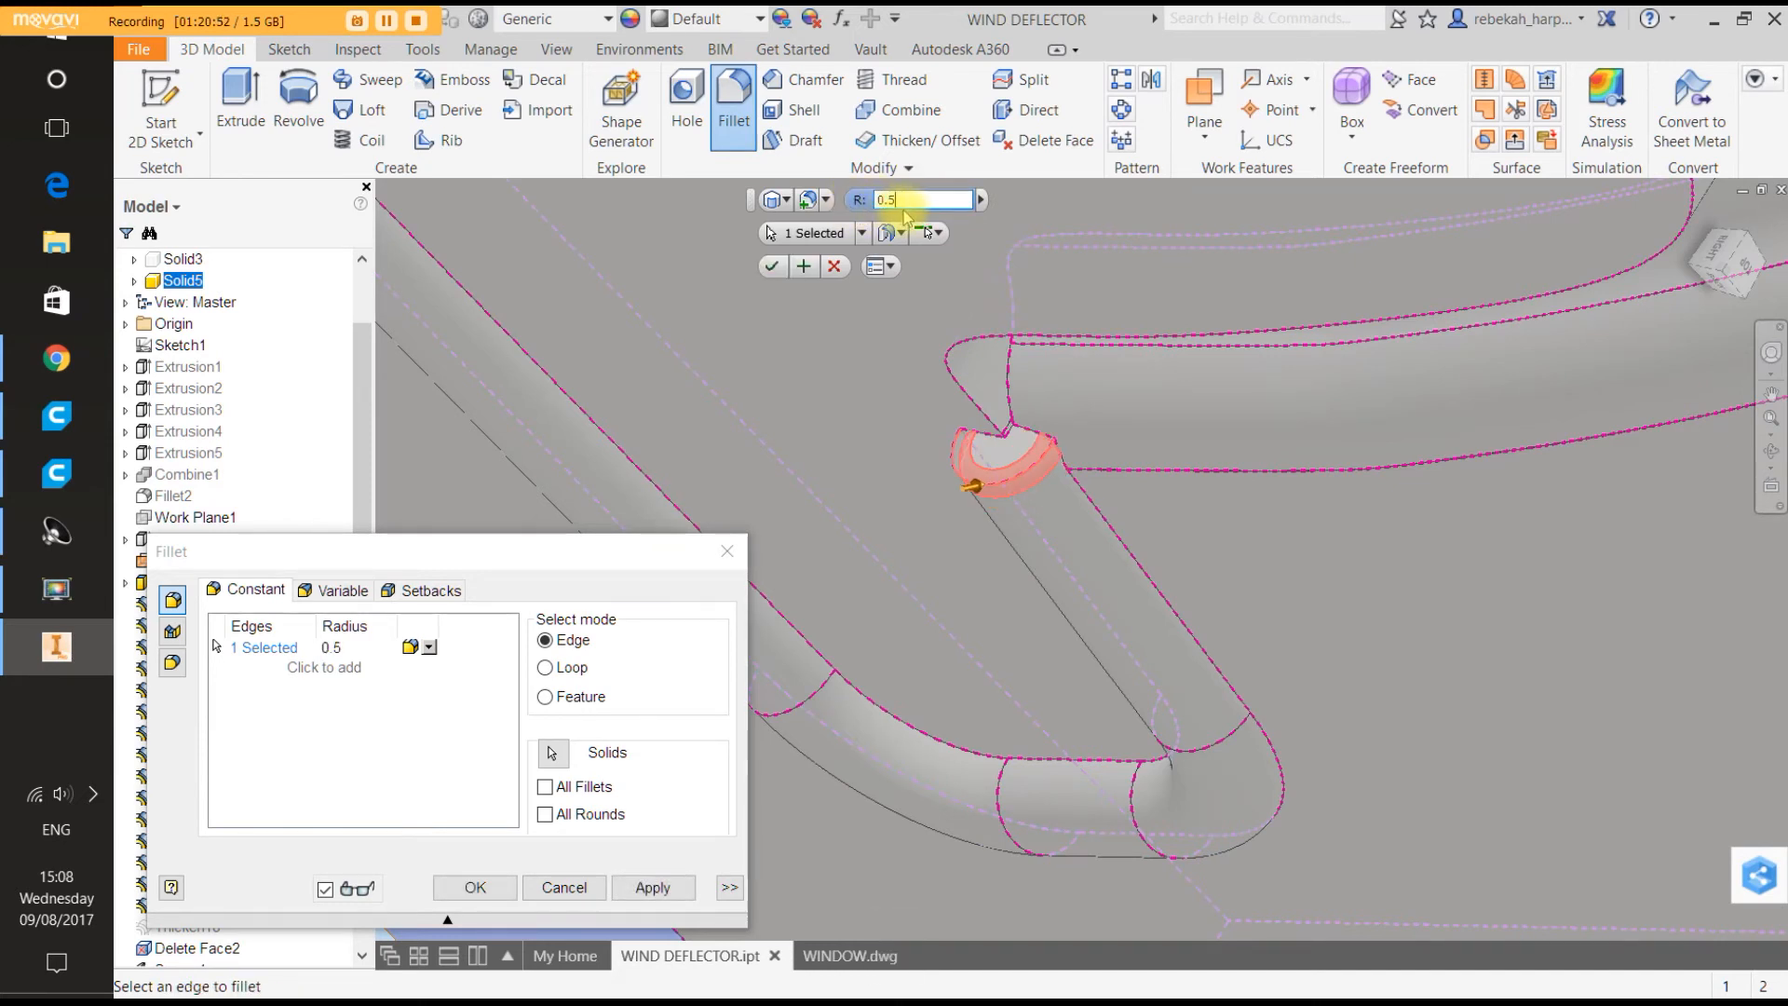
pyautogui.moveTo(922, 200); pyautogui.dragTo(859, 202)
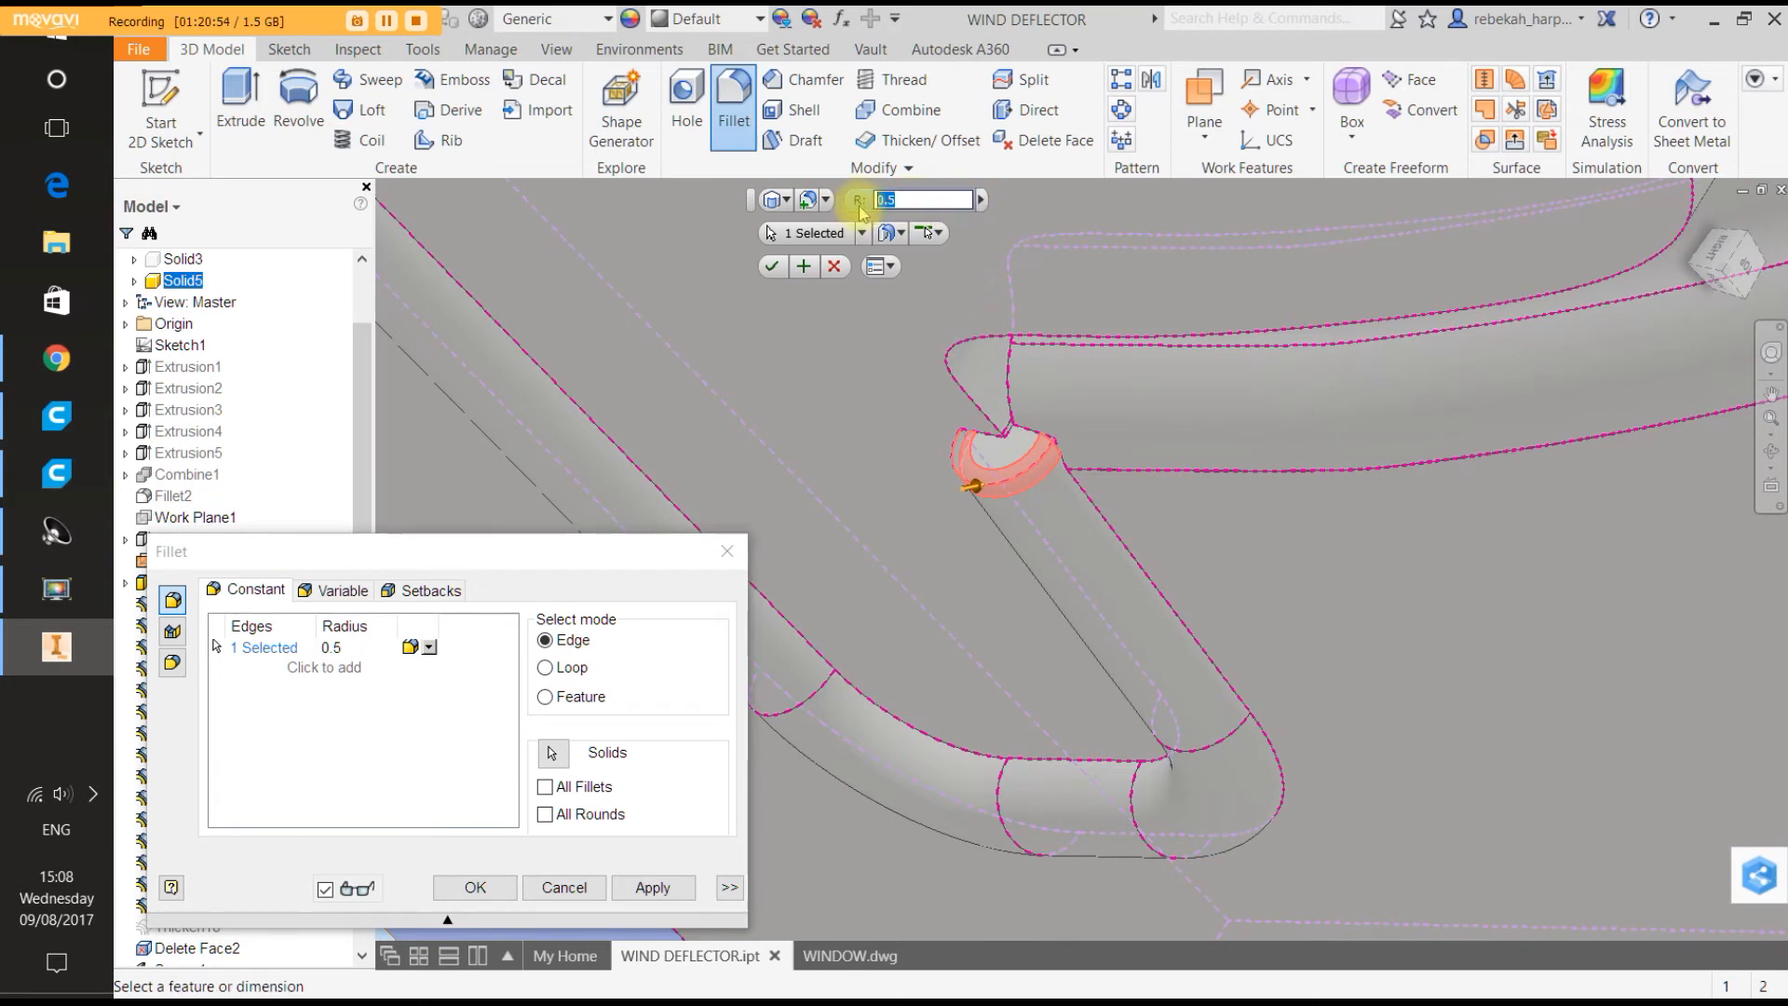
pyautogui.write('1')
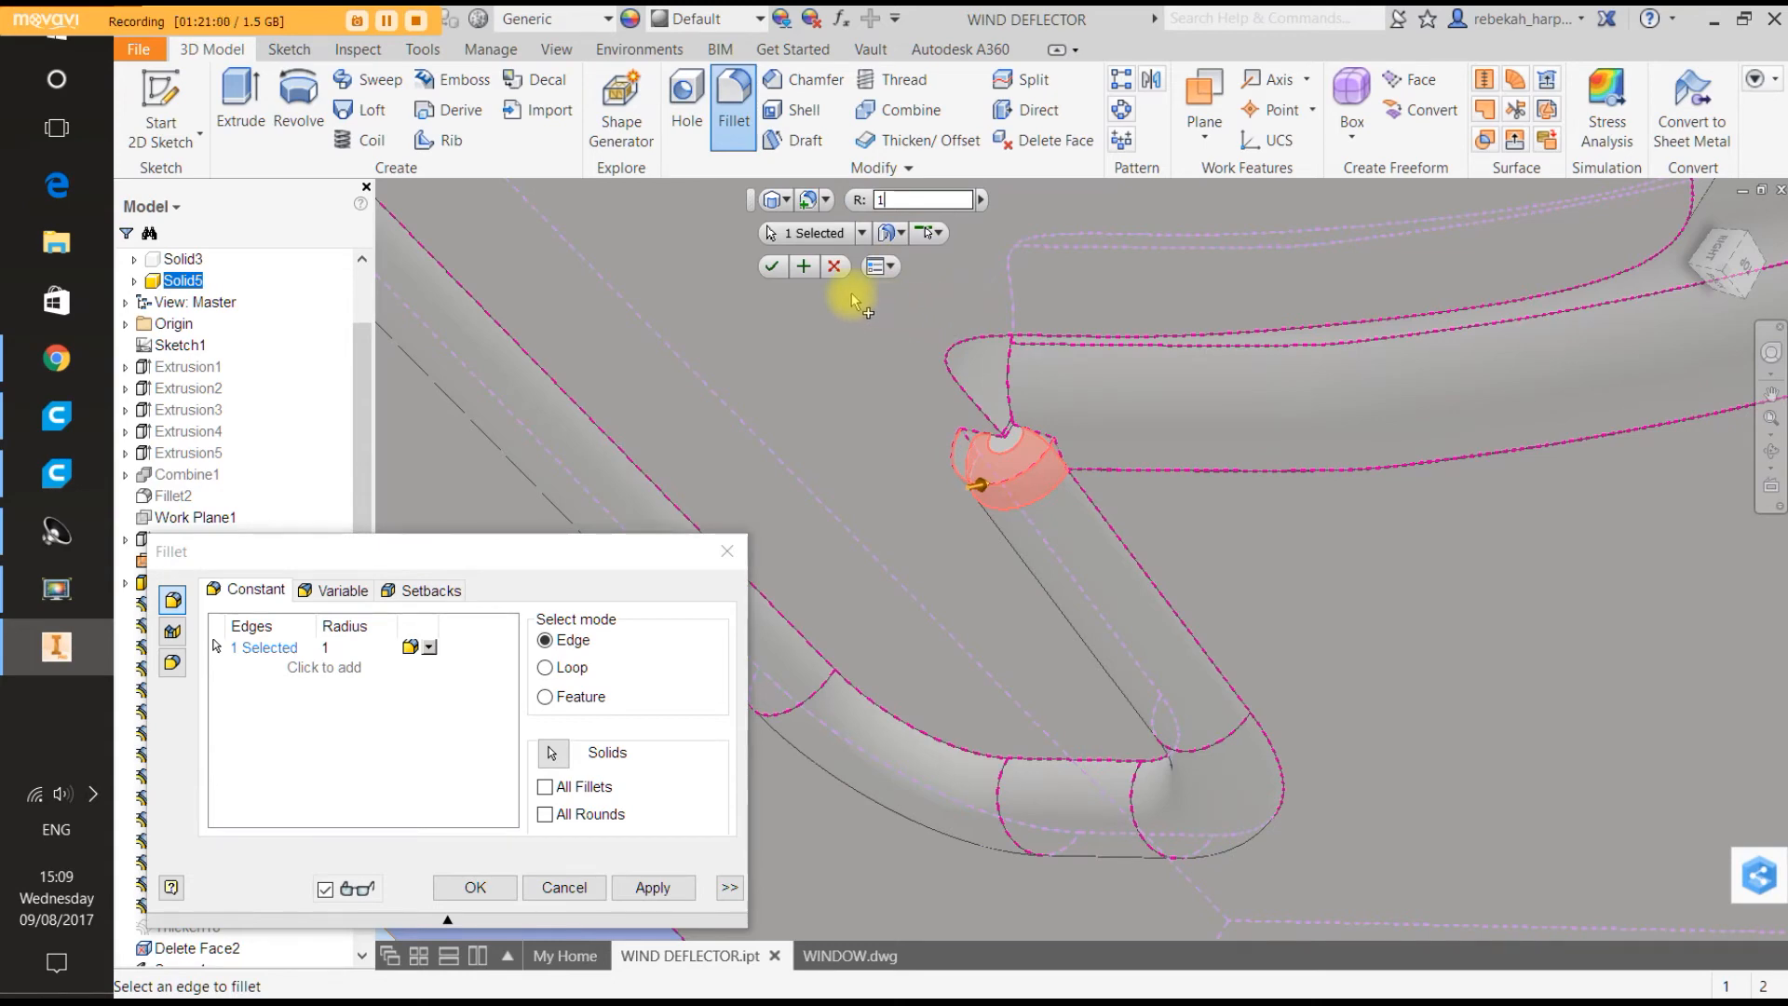
pyautogui.click(785, 268)
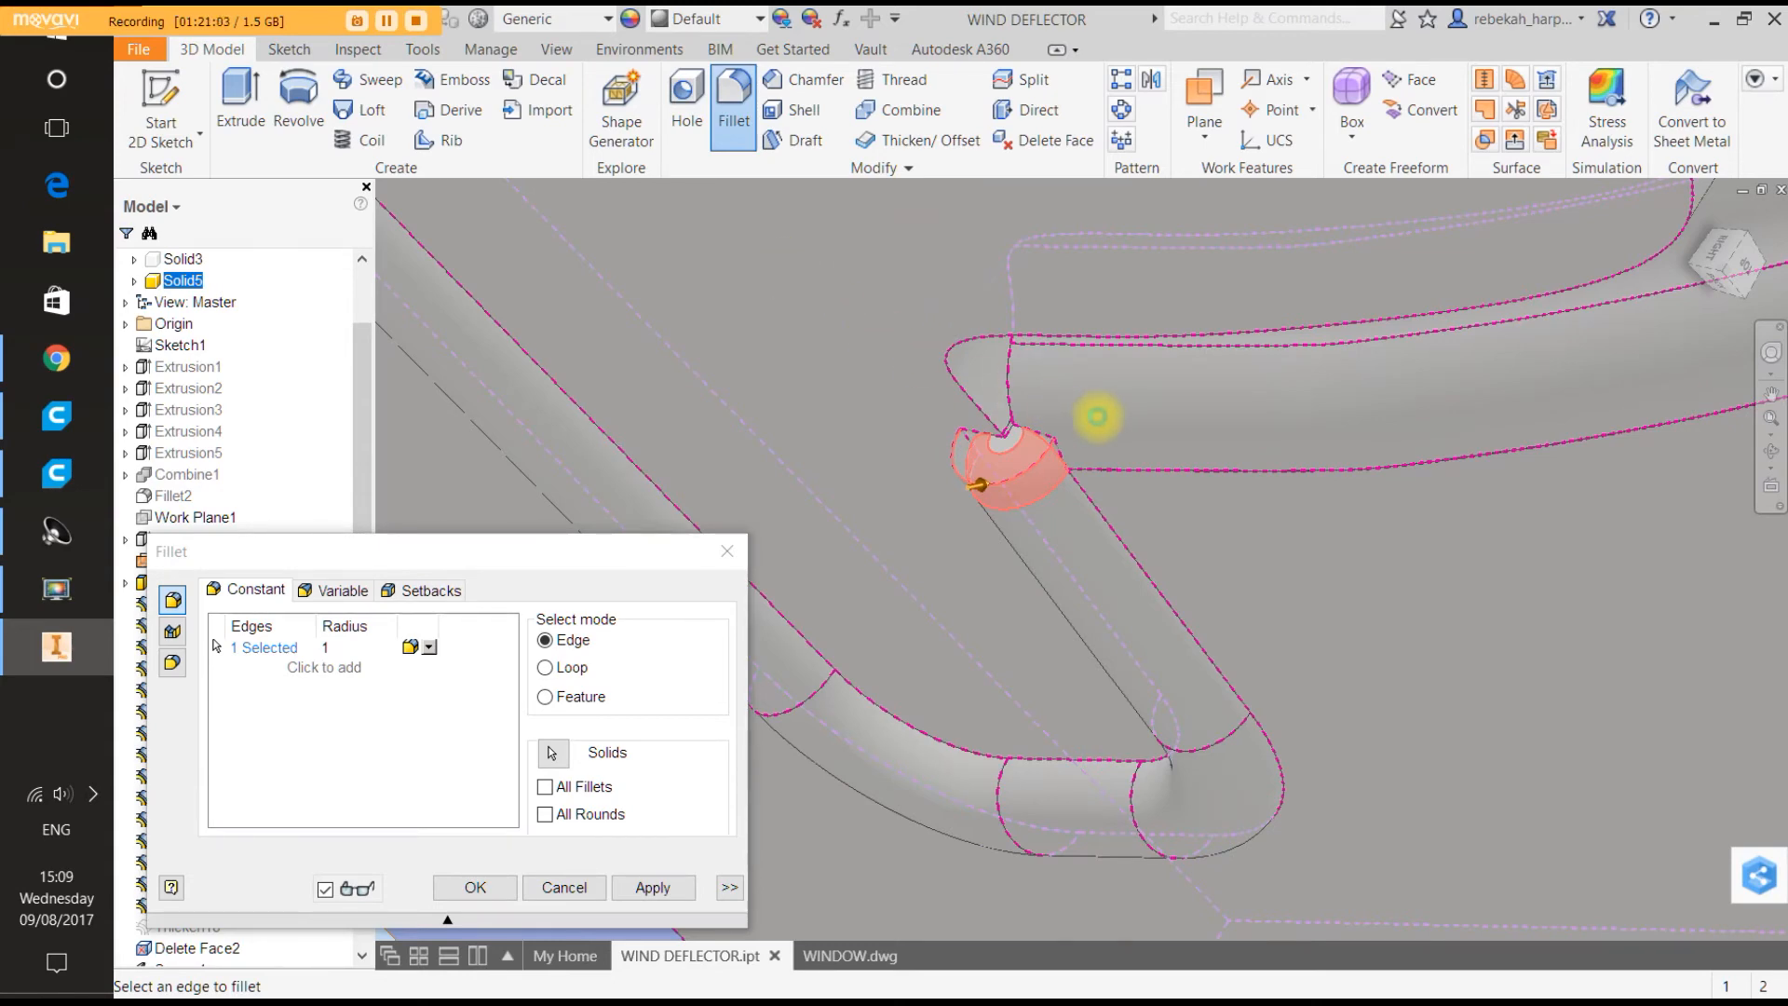
# Start a 2D sketch on the block's side face where the sweep exits and project the sweep's rounded edge.
pyautogui.scroll(-8, 1108, 461)
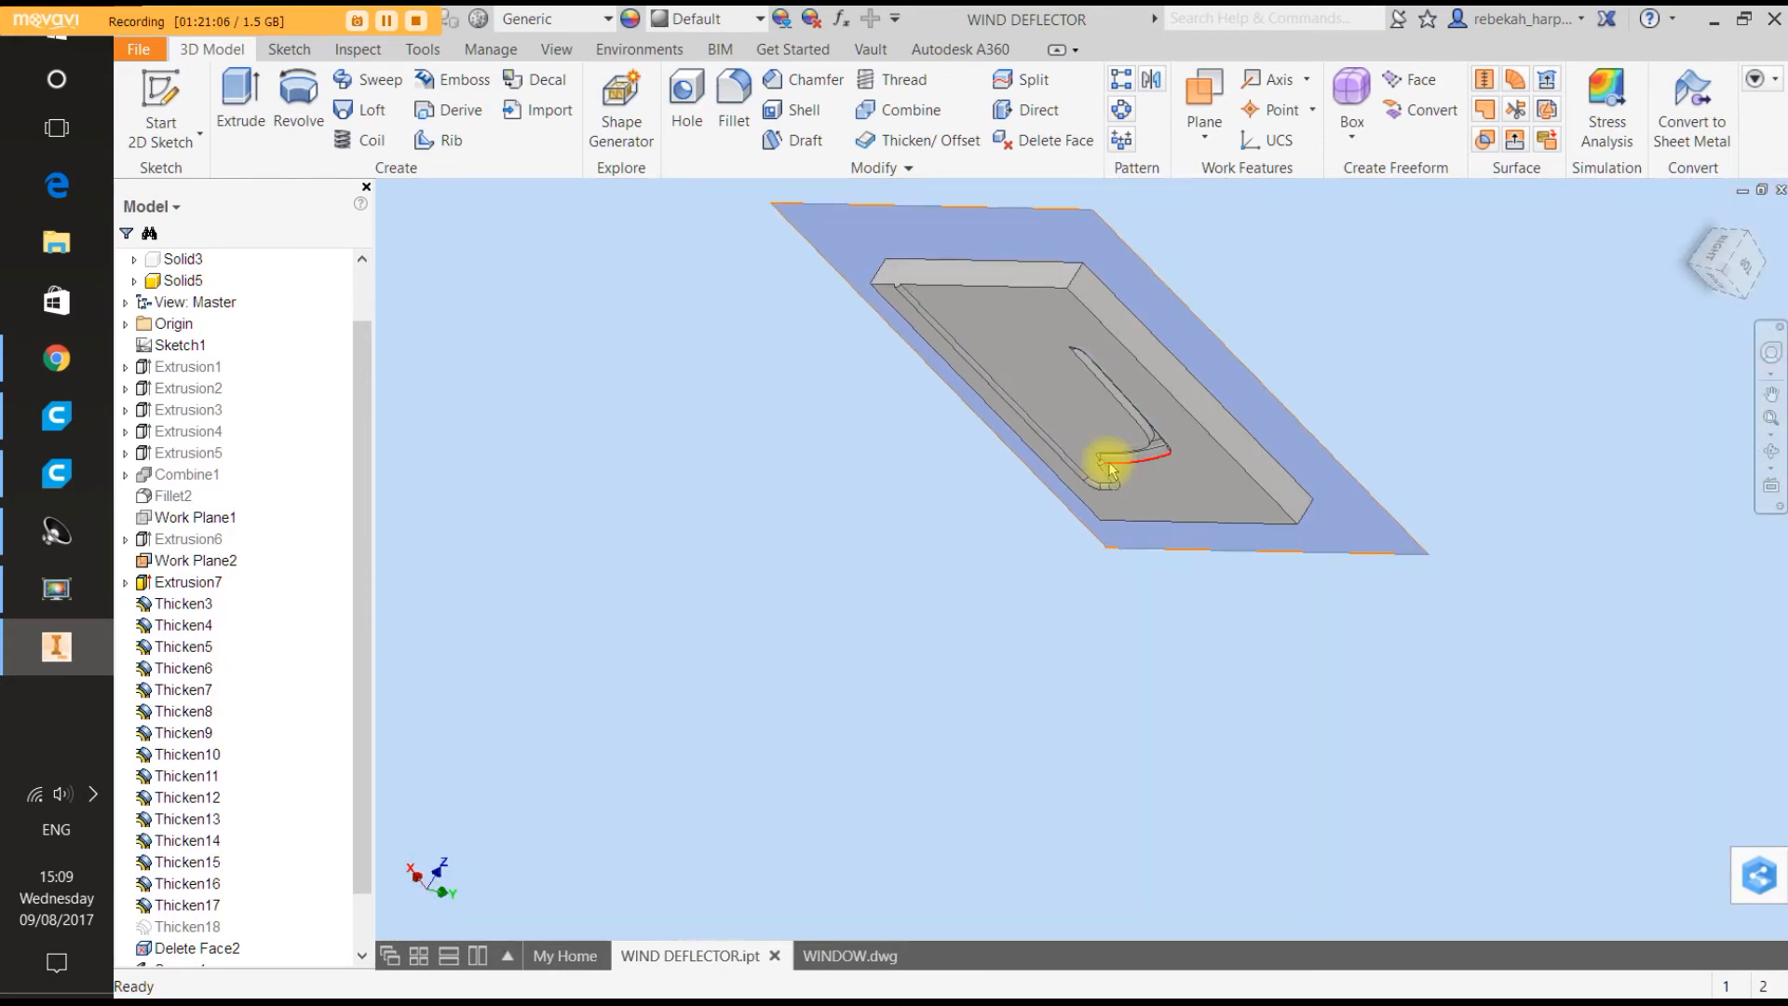
pyautogui.scroll(8, 898, 288)
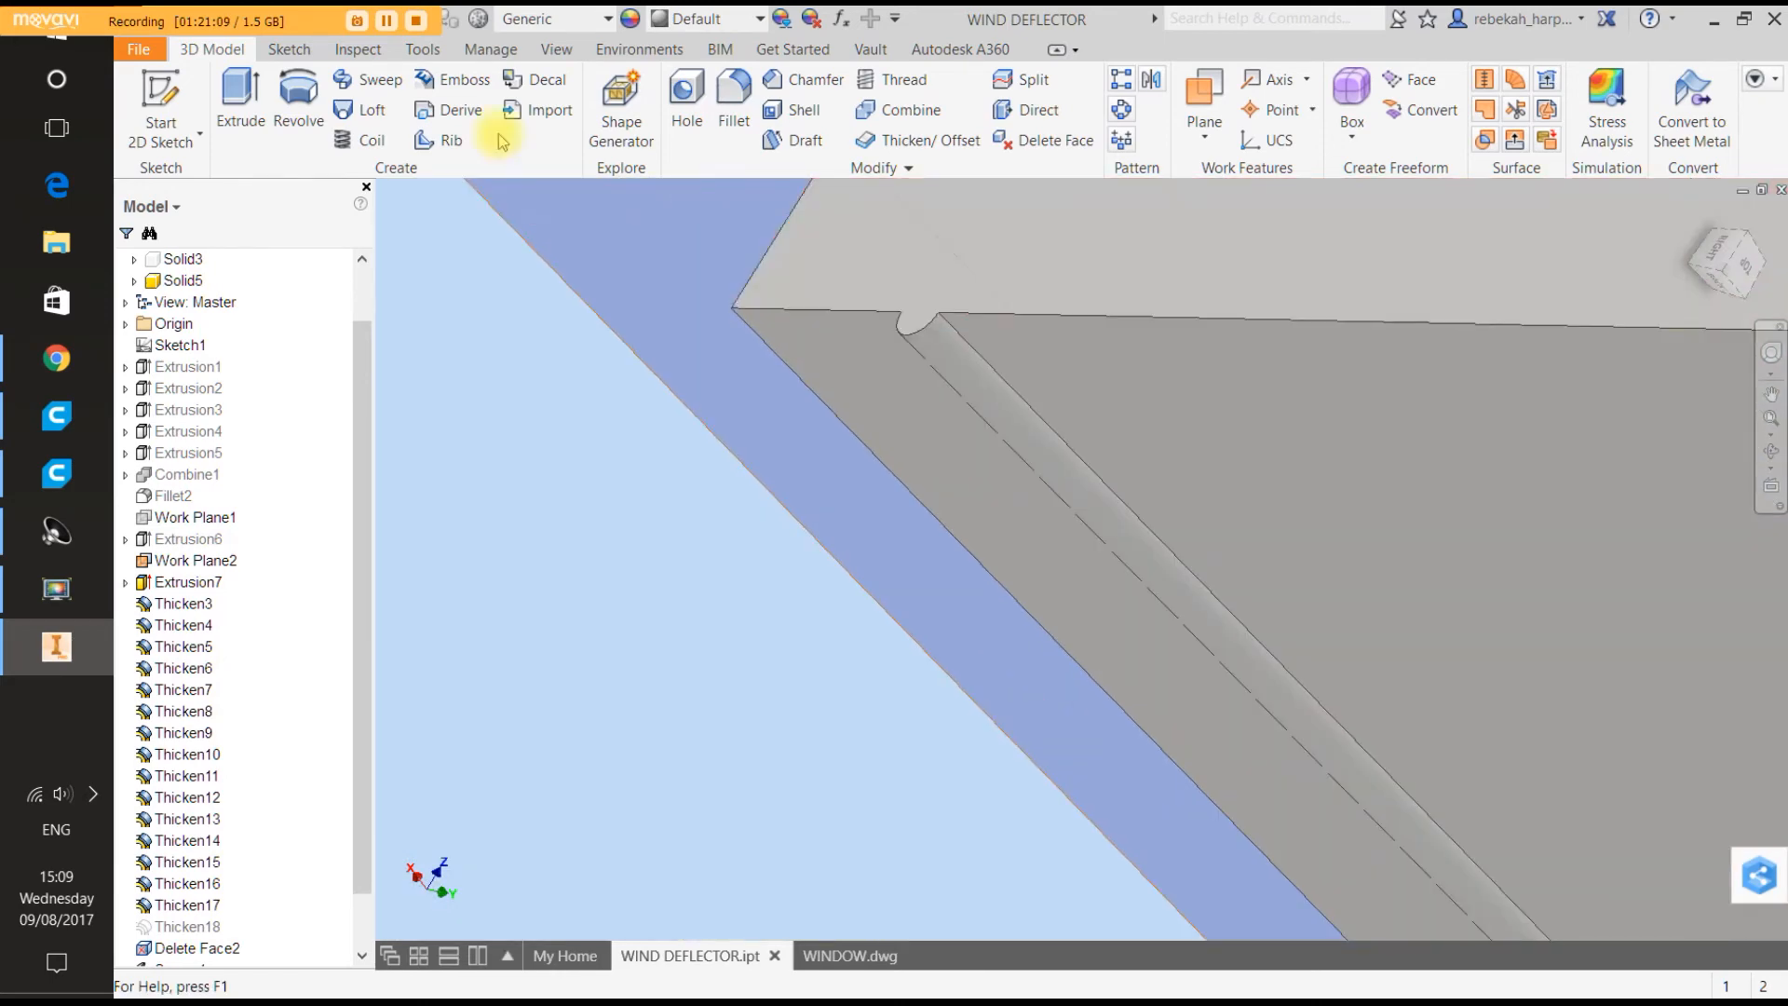
pyautogui.click(160, 107)
pyautogui.click(875, 269)
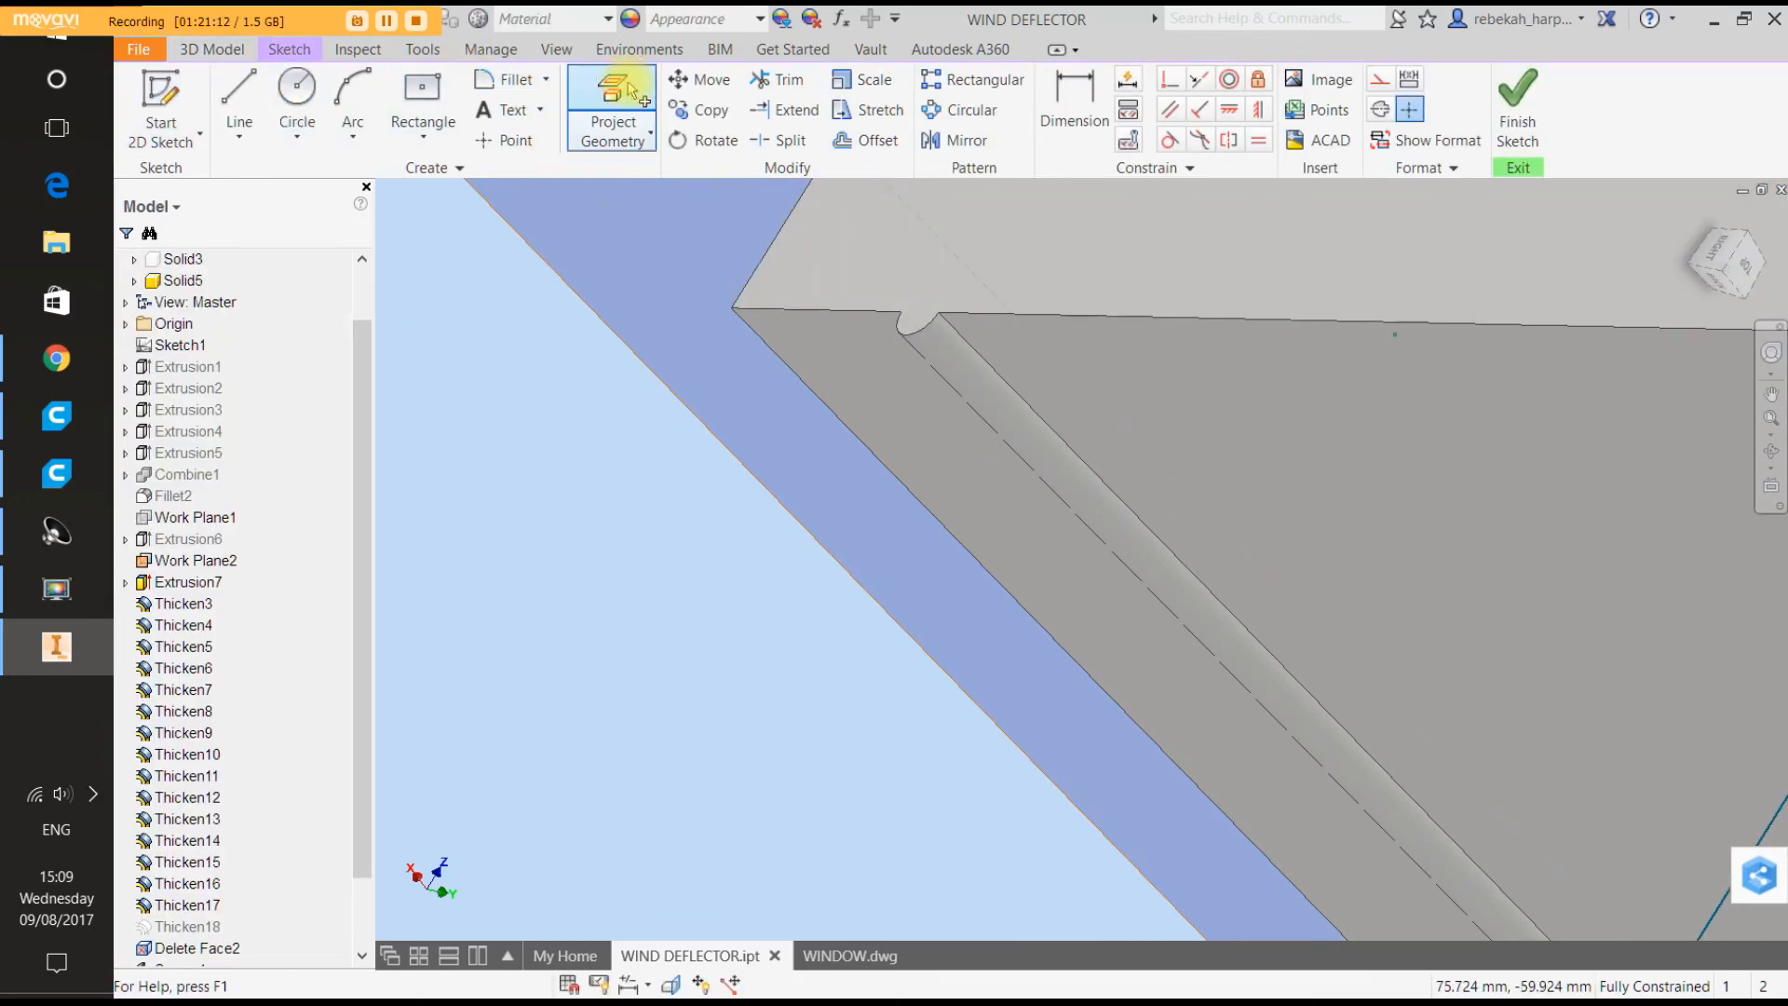
pyautogui.click(628, 89)
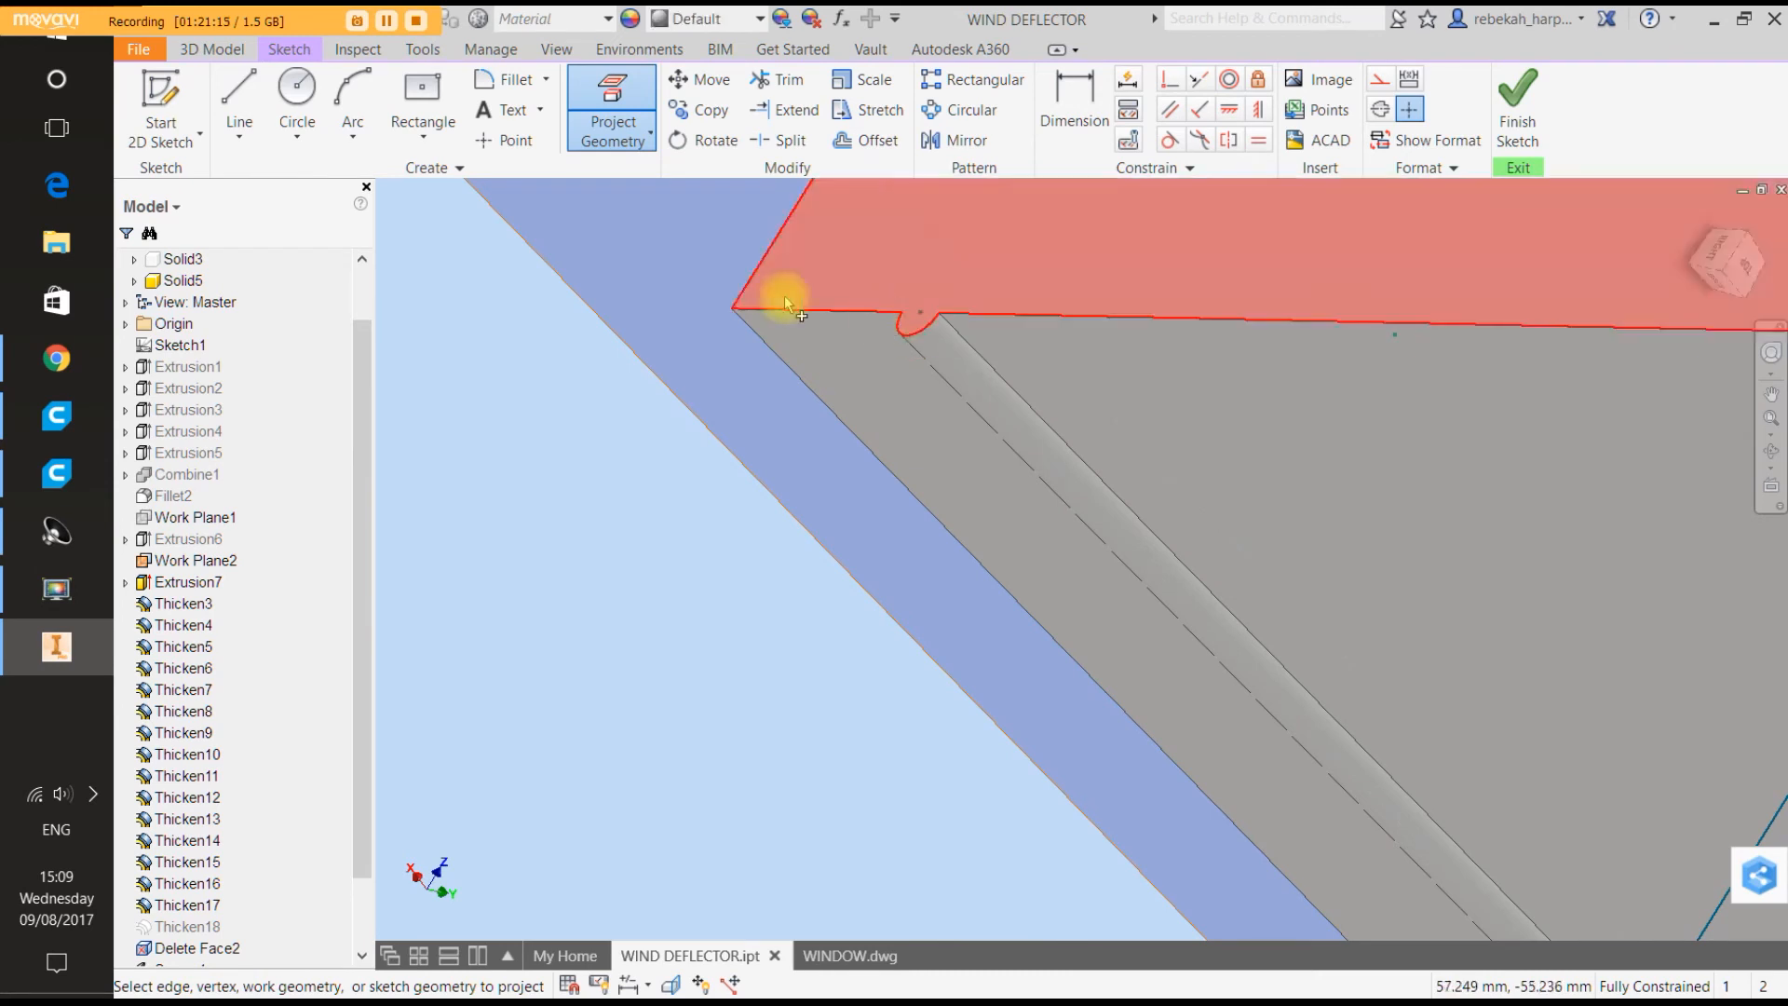
# Draw a 10 mm diameter circle centred on the projected rounded edge of the sweep.
pyautogui.click(294, 88)
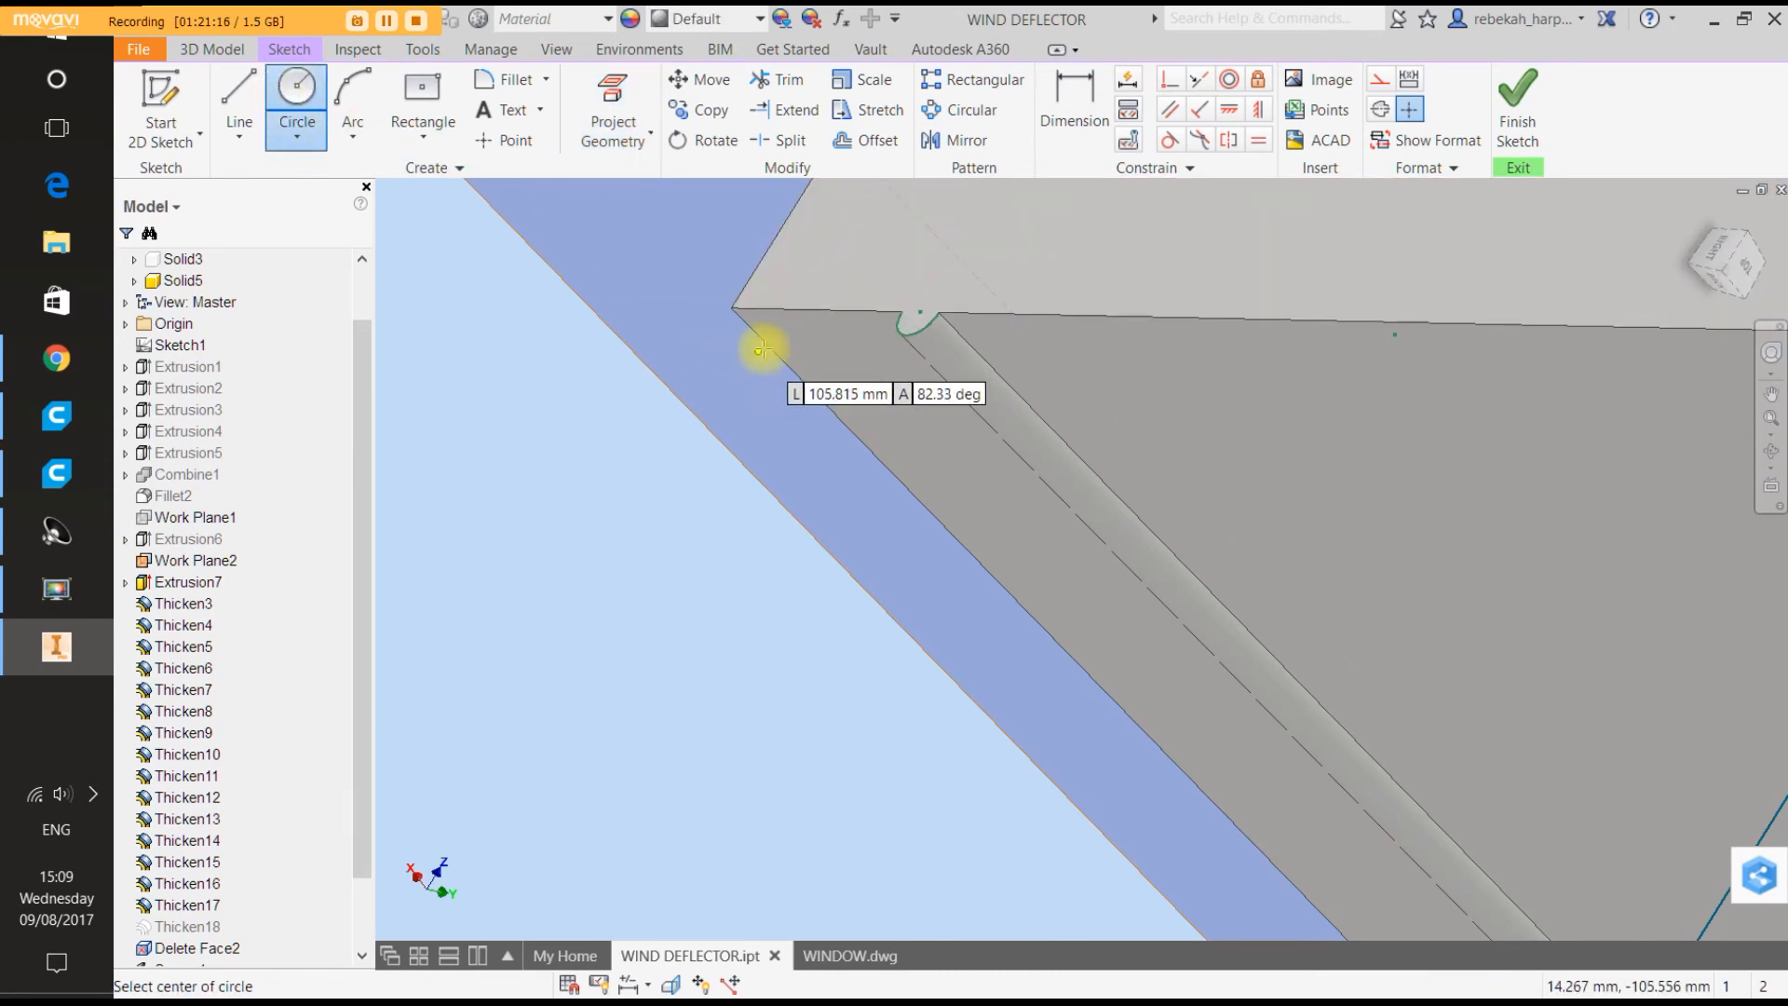
pyautogui.click(918, 303)
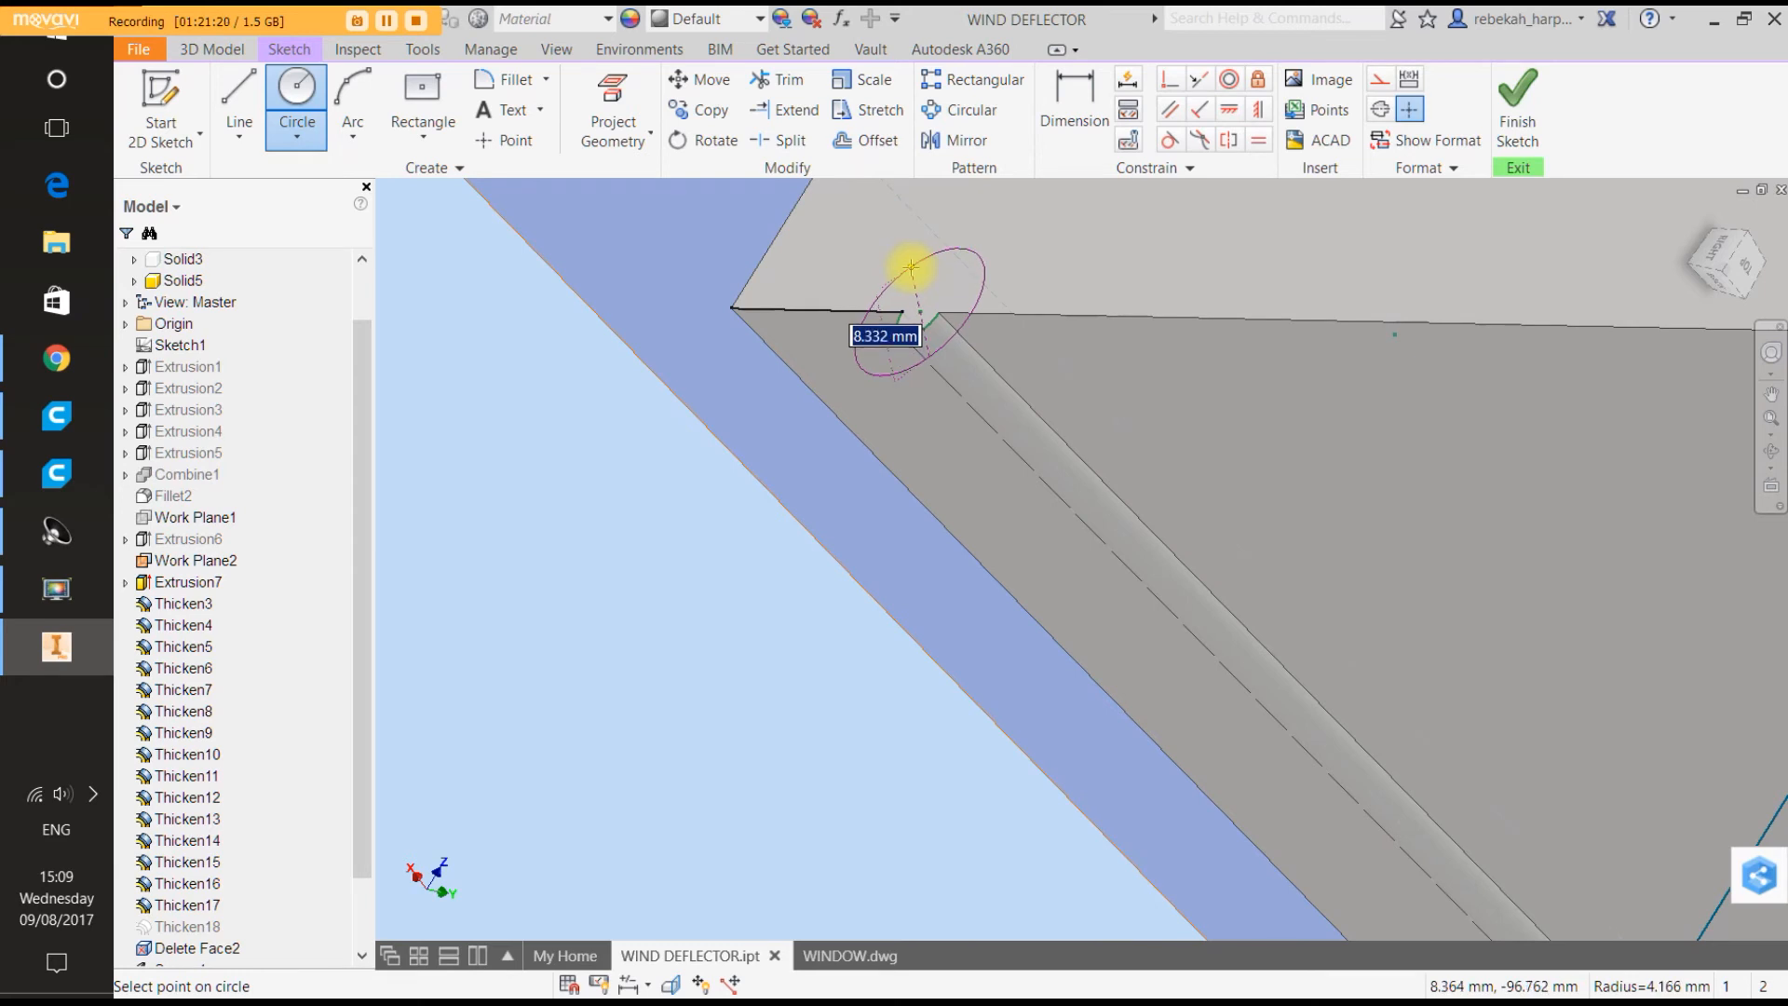
pyautogui.write('10')
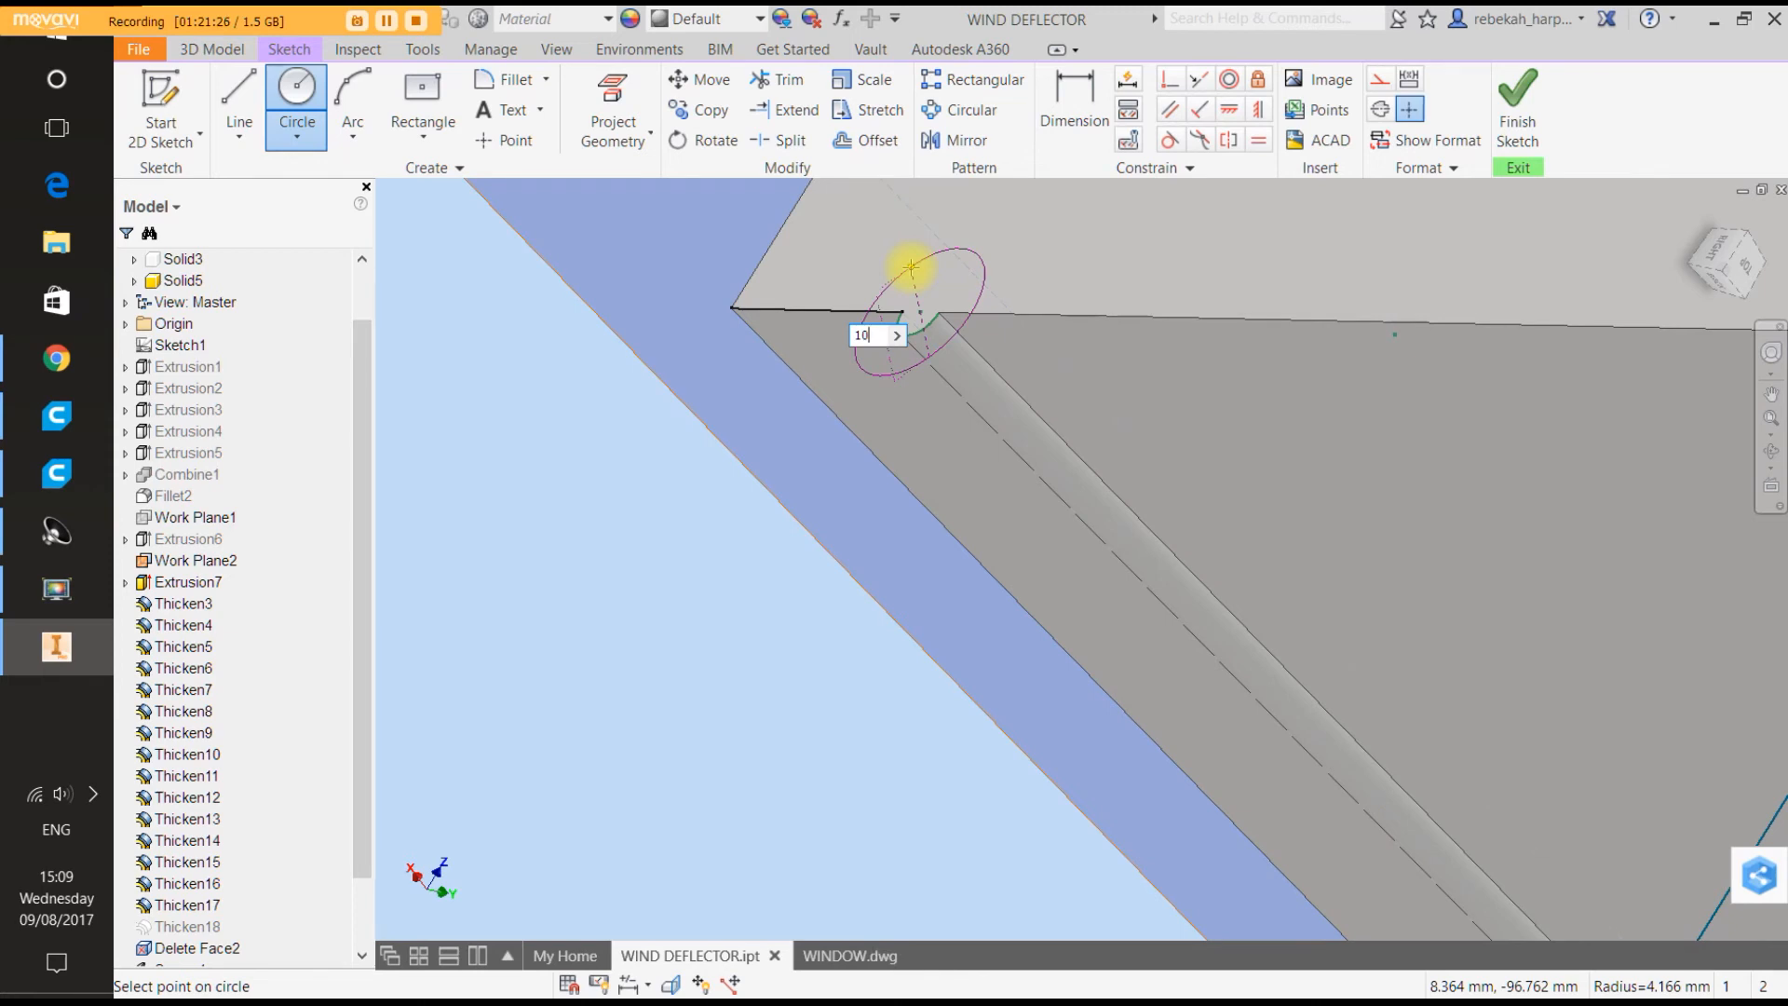
pyautogui.press('Return')
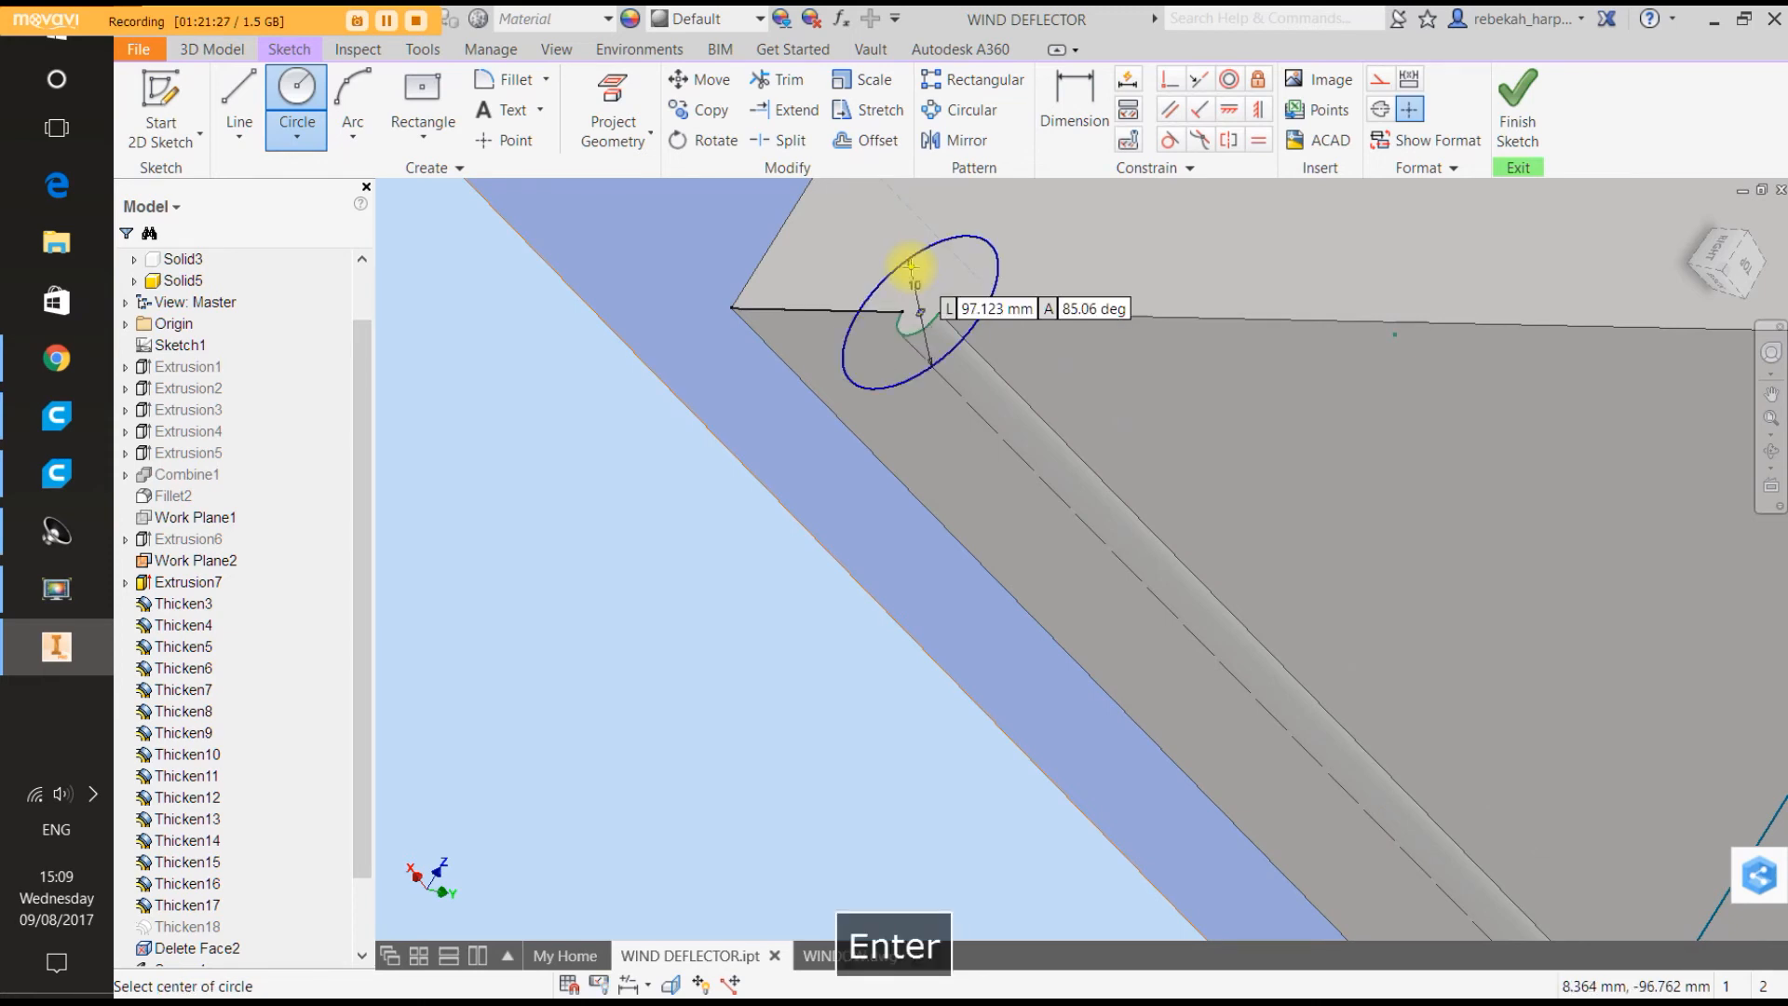
# Extrude the 10 mm circle 13 mm inward along the swept shape, joining it to the block's solid.
pyautogui.click(221, 51)
pyautogui.click(240, 93)
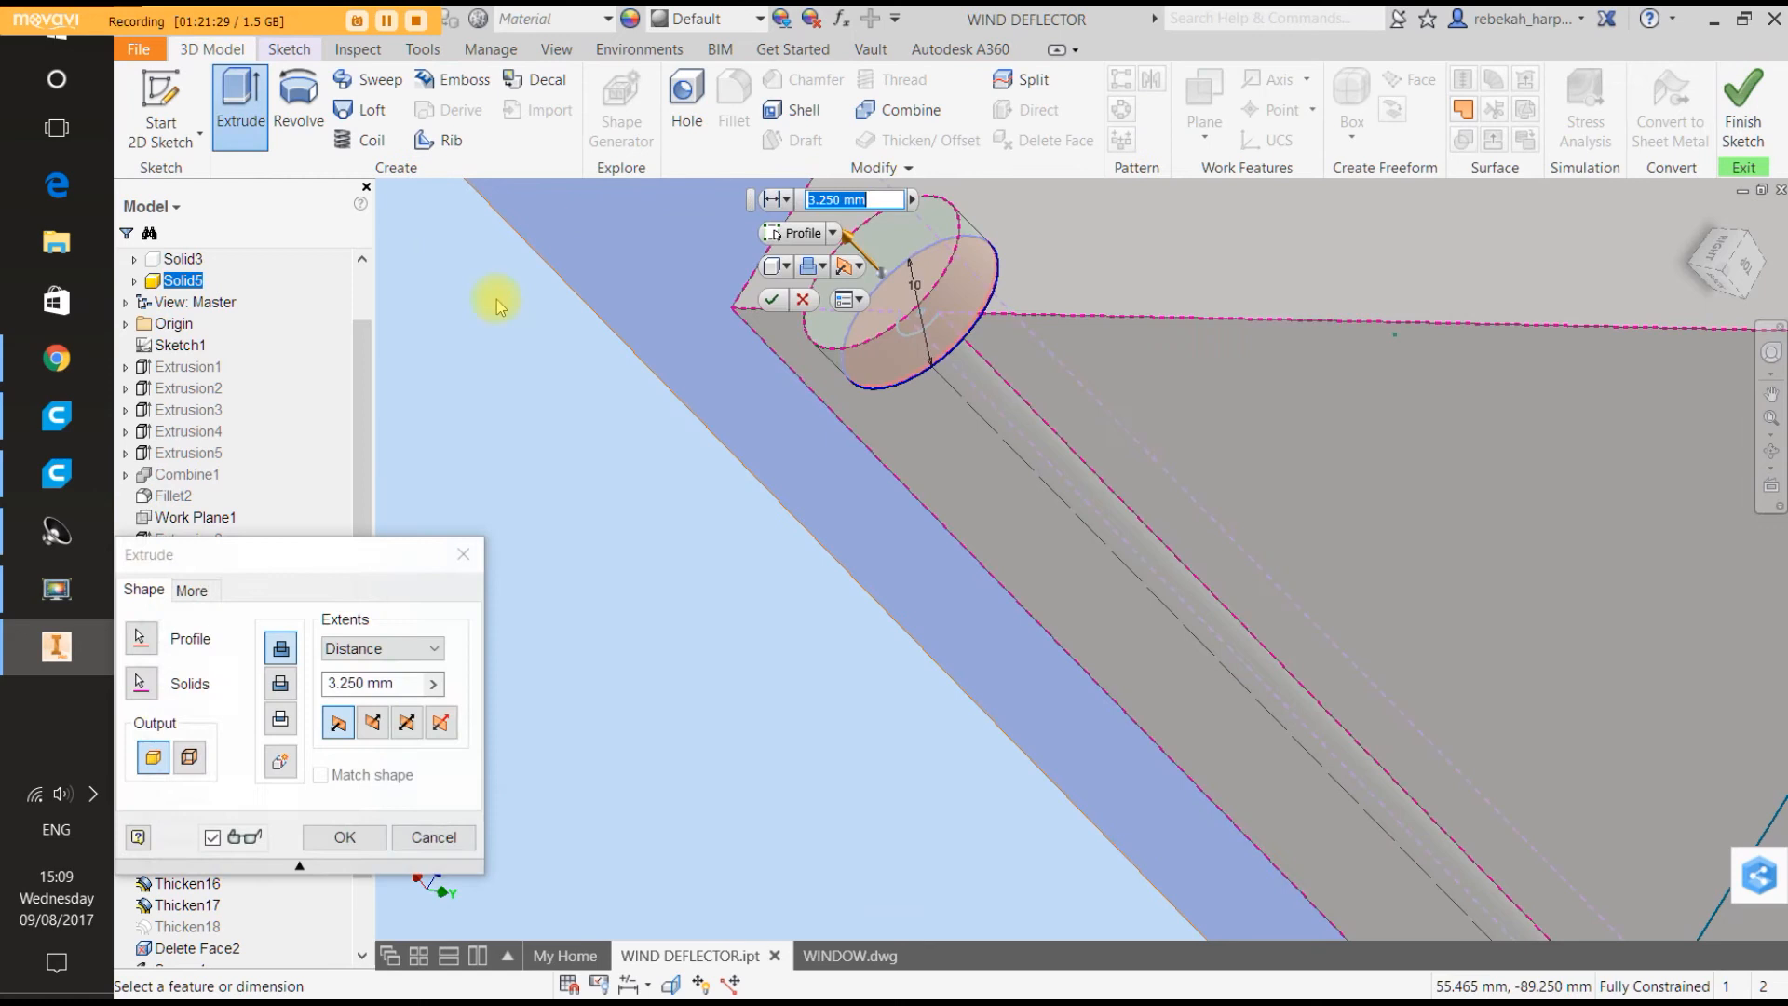
pyautogui.click(377, 722)
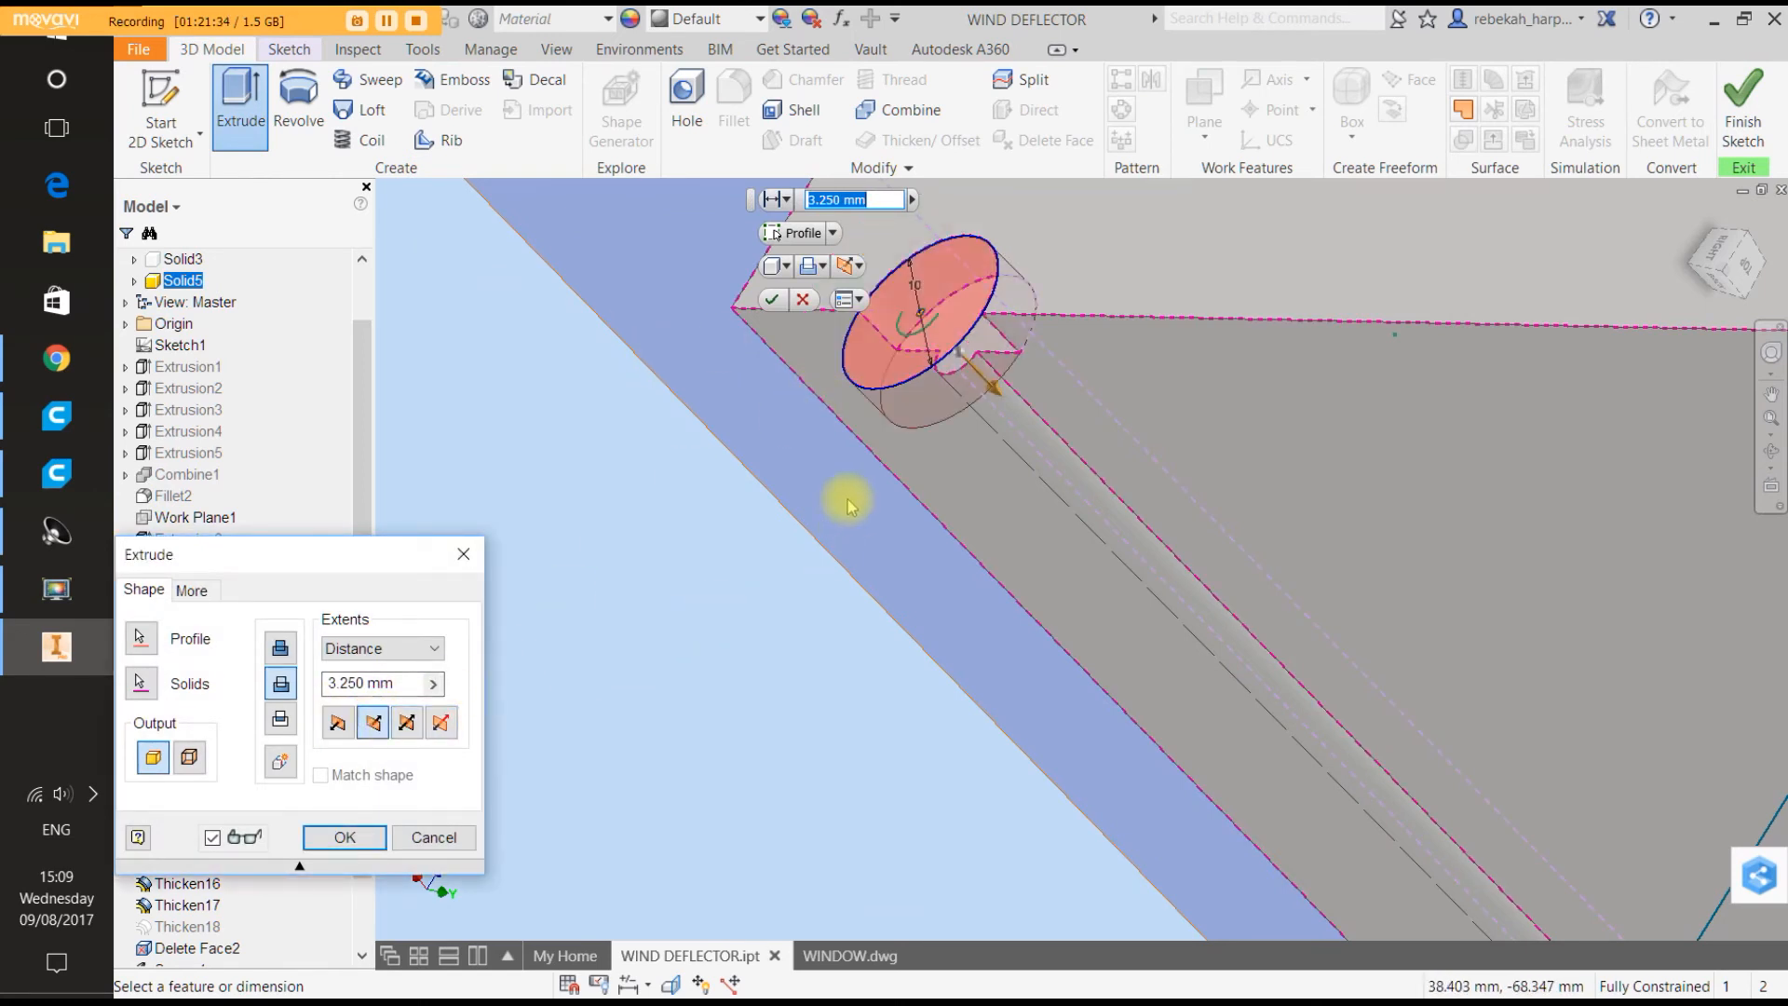
pyautogui.click(289, 649)
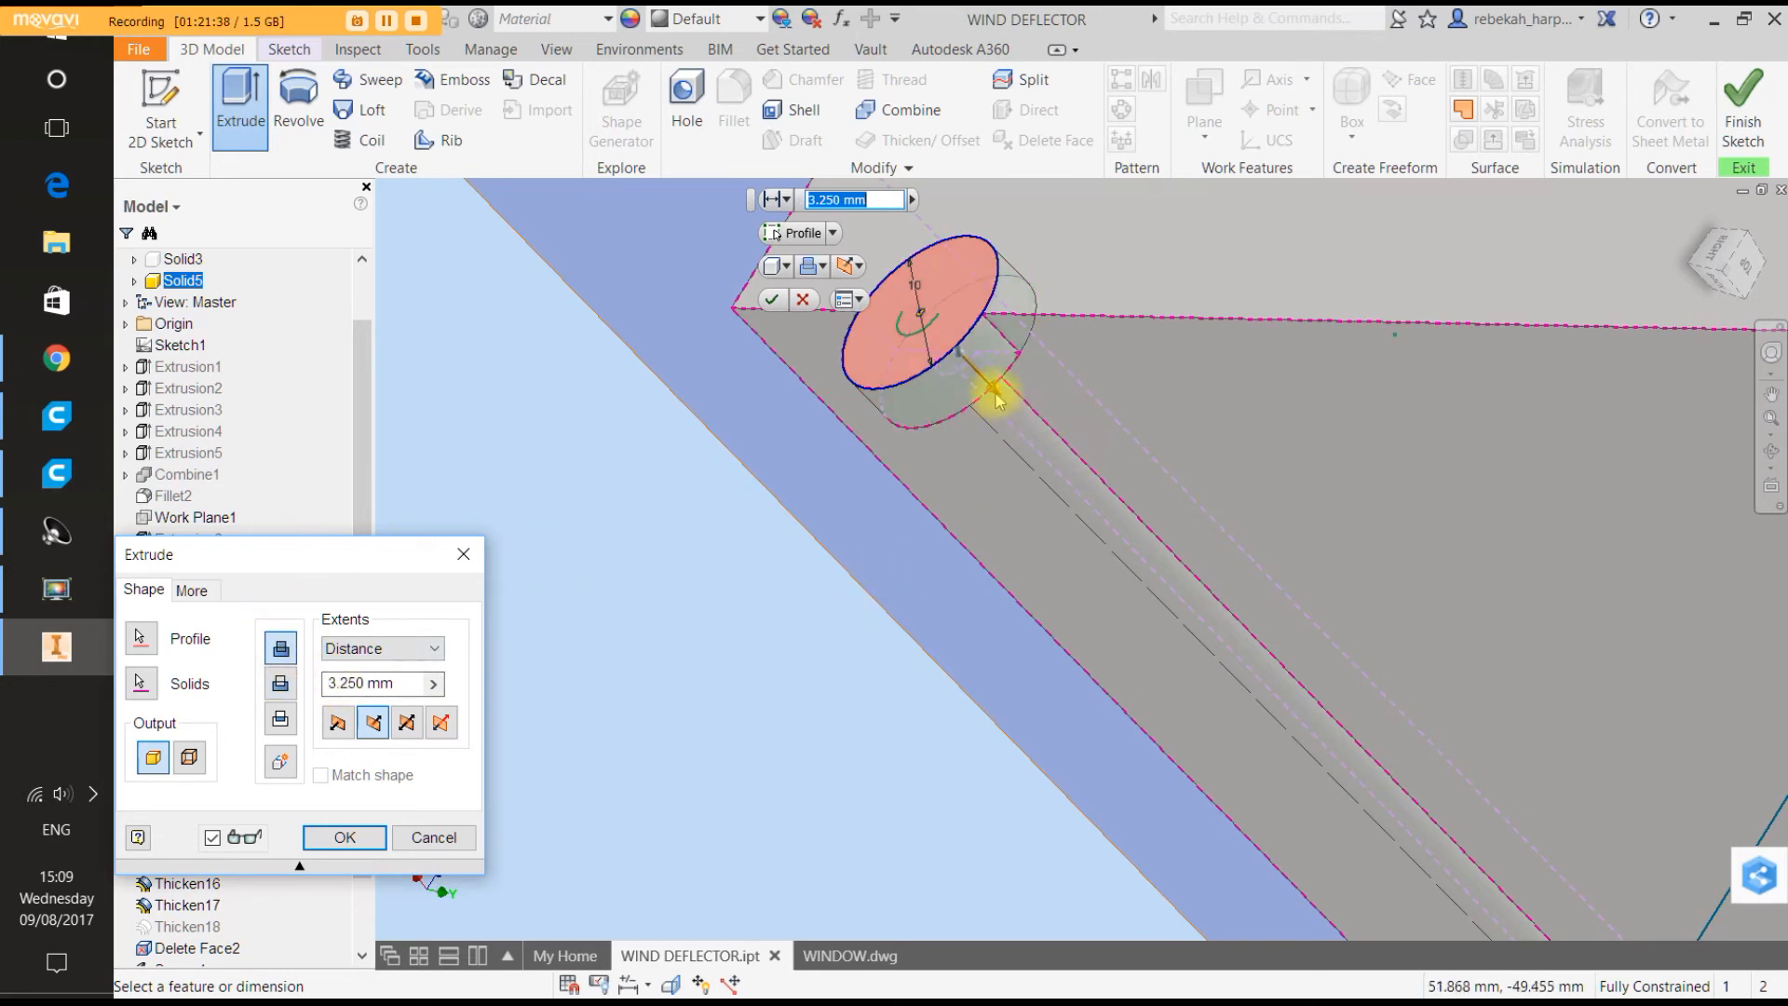
pyautogui.moveTo(995, 398); pyautogui.dragTo(1131, 503)
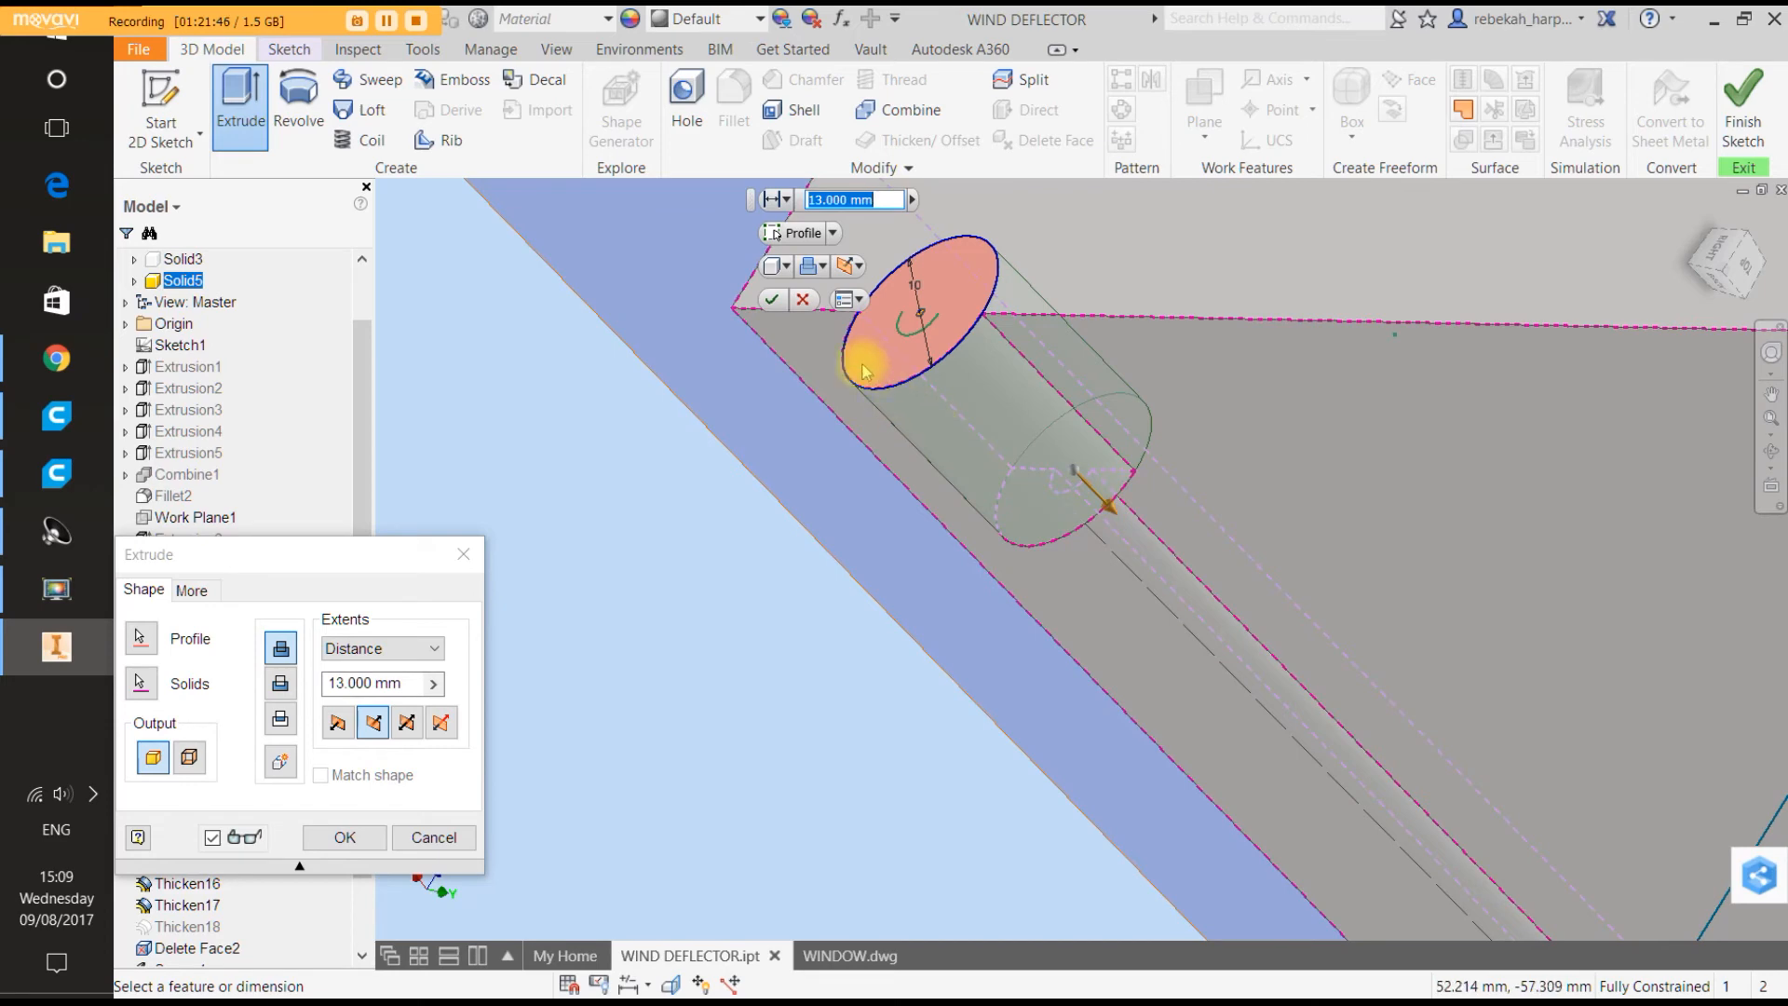
pyautogui.click(772, 301)
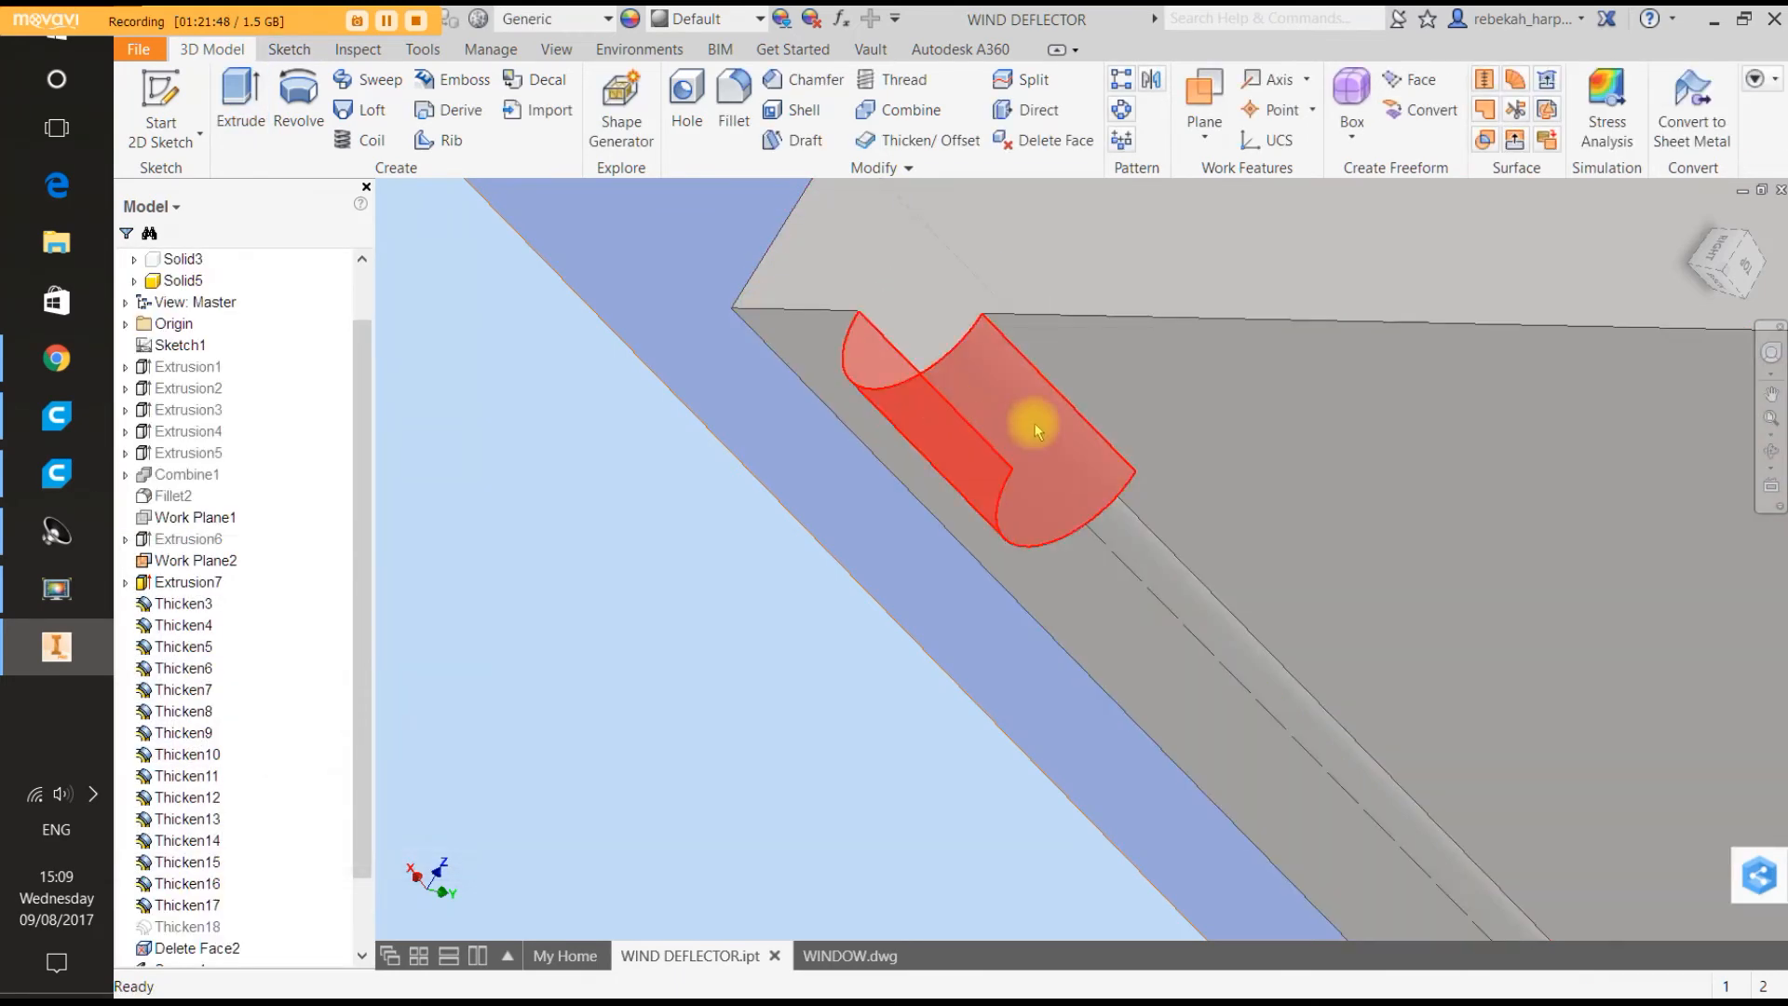
# Fillet the outer end arc of the 10 mm half-cylinder and the arc where it meets the swept shape with a 2.25 mm radius.
pyautogui.scroll(5, 1037, 430)
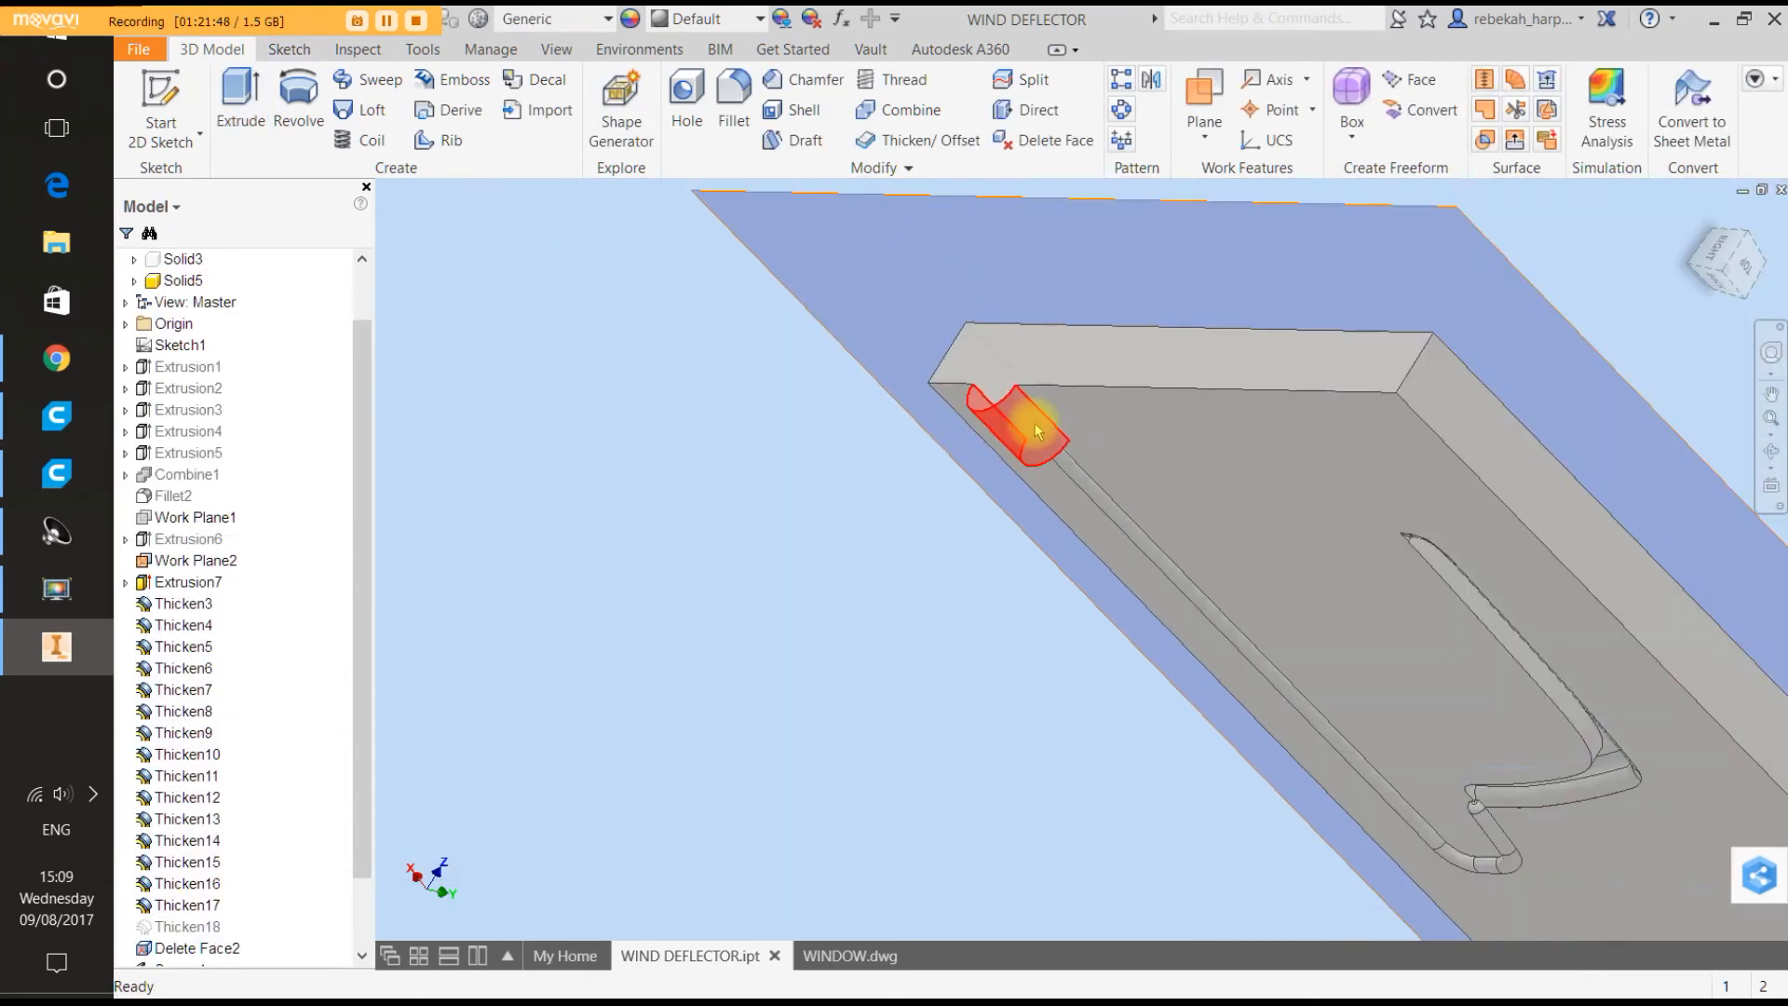
pyautogui.click(735, 90)
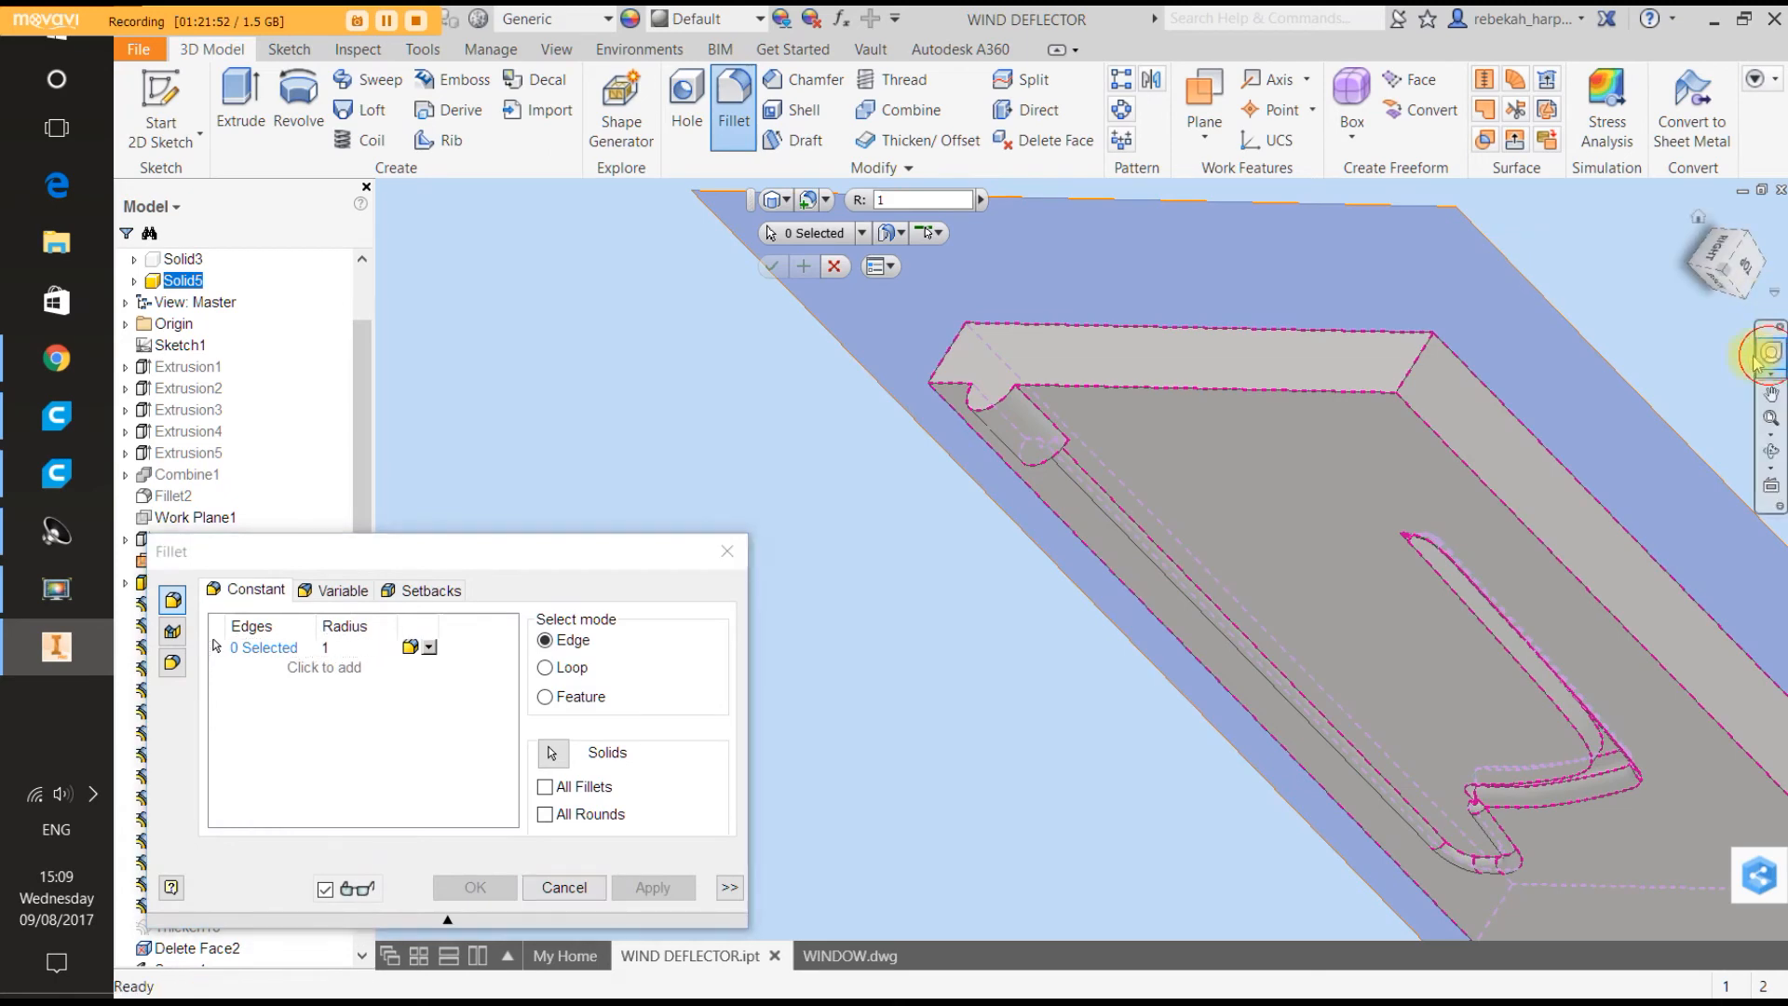
pyautogui.click(1770, 358)
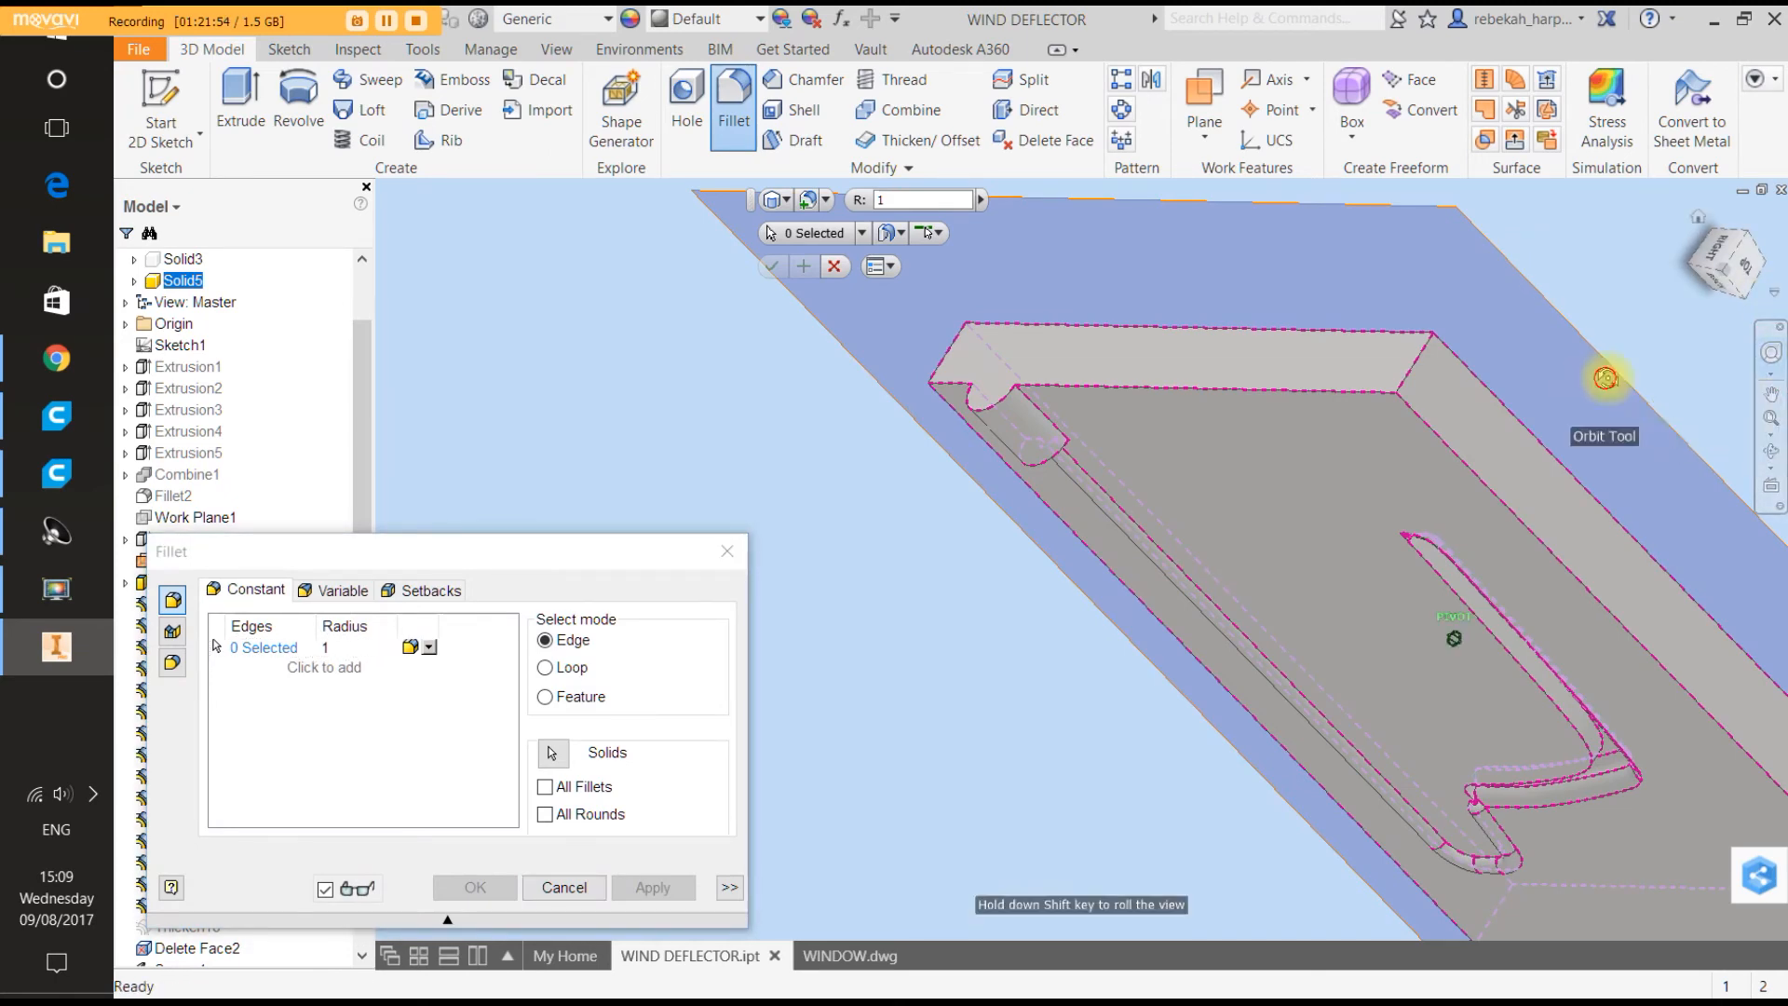
pyautogui.moveTo(1609, 379)
pyautogui.mouseDown()
pyautogui.moveTo(1647, 312)
pyautogui.moveTo(1647, 261)
pyautogui.moveTo(1463, 284)
pyautogui.mouseUp()
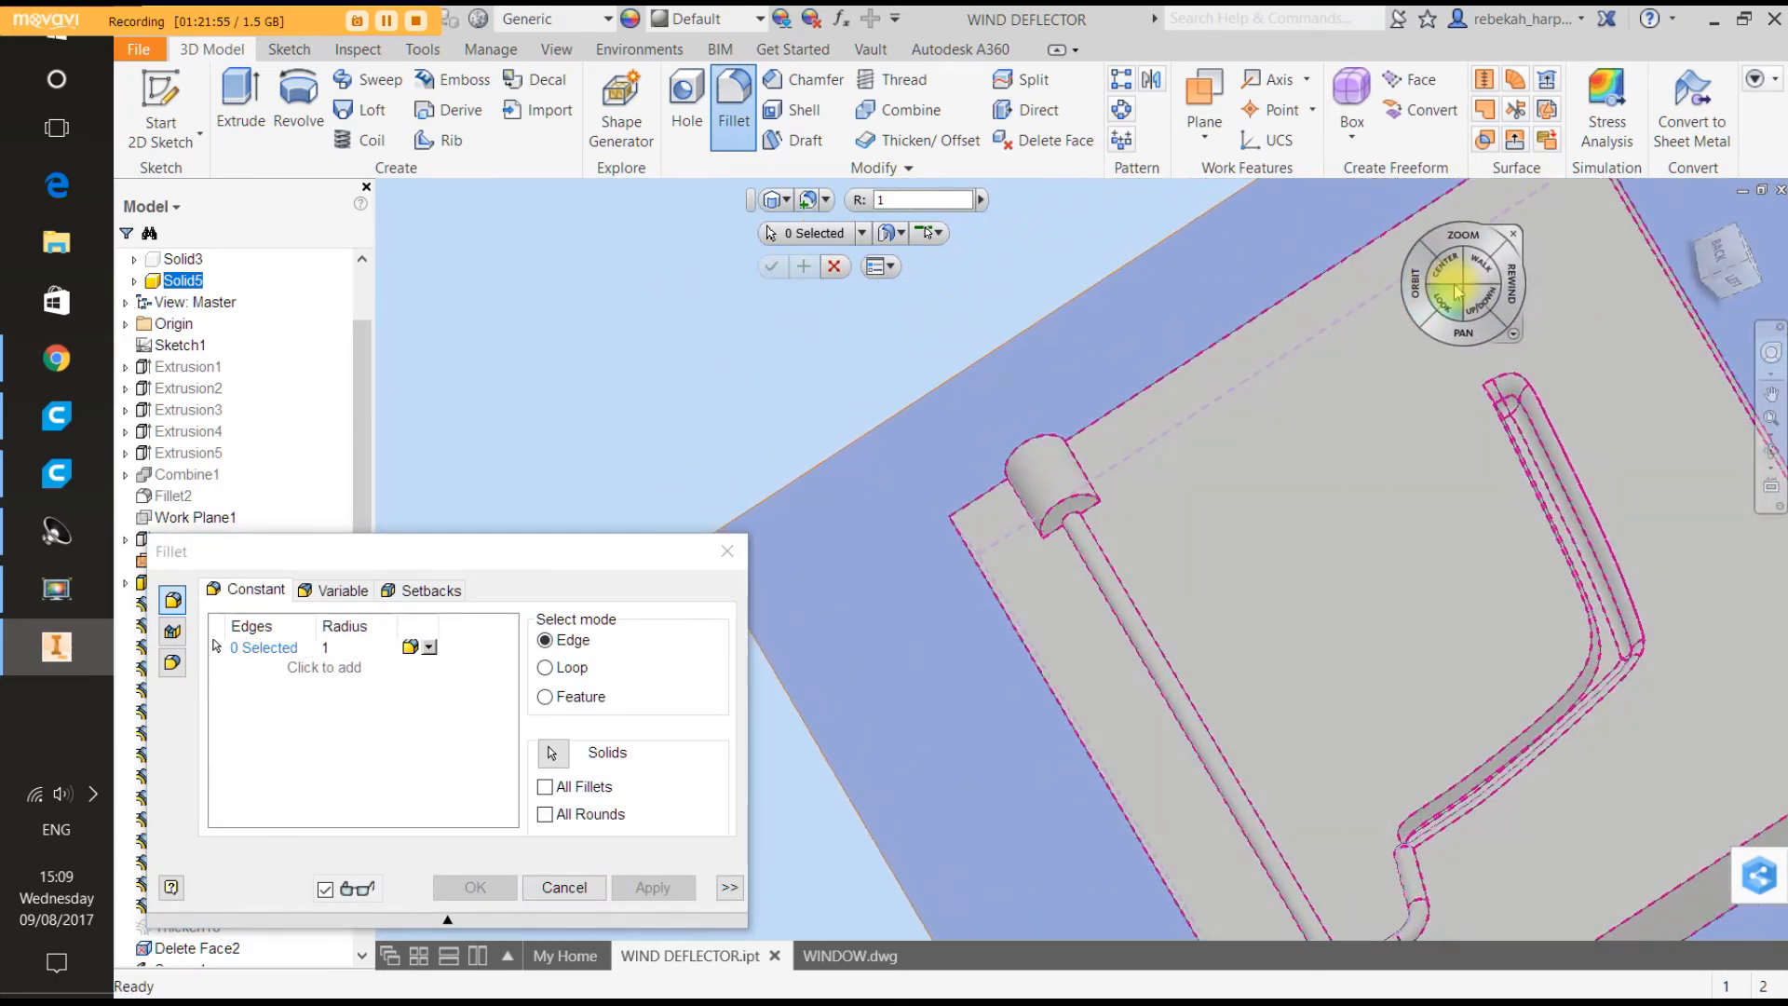
pyautogui.click(1513, 235)
pyautogui.scroll(5, 1108, 503)
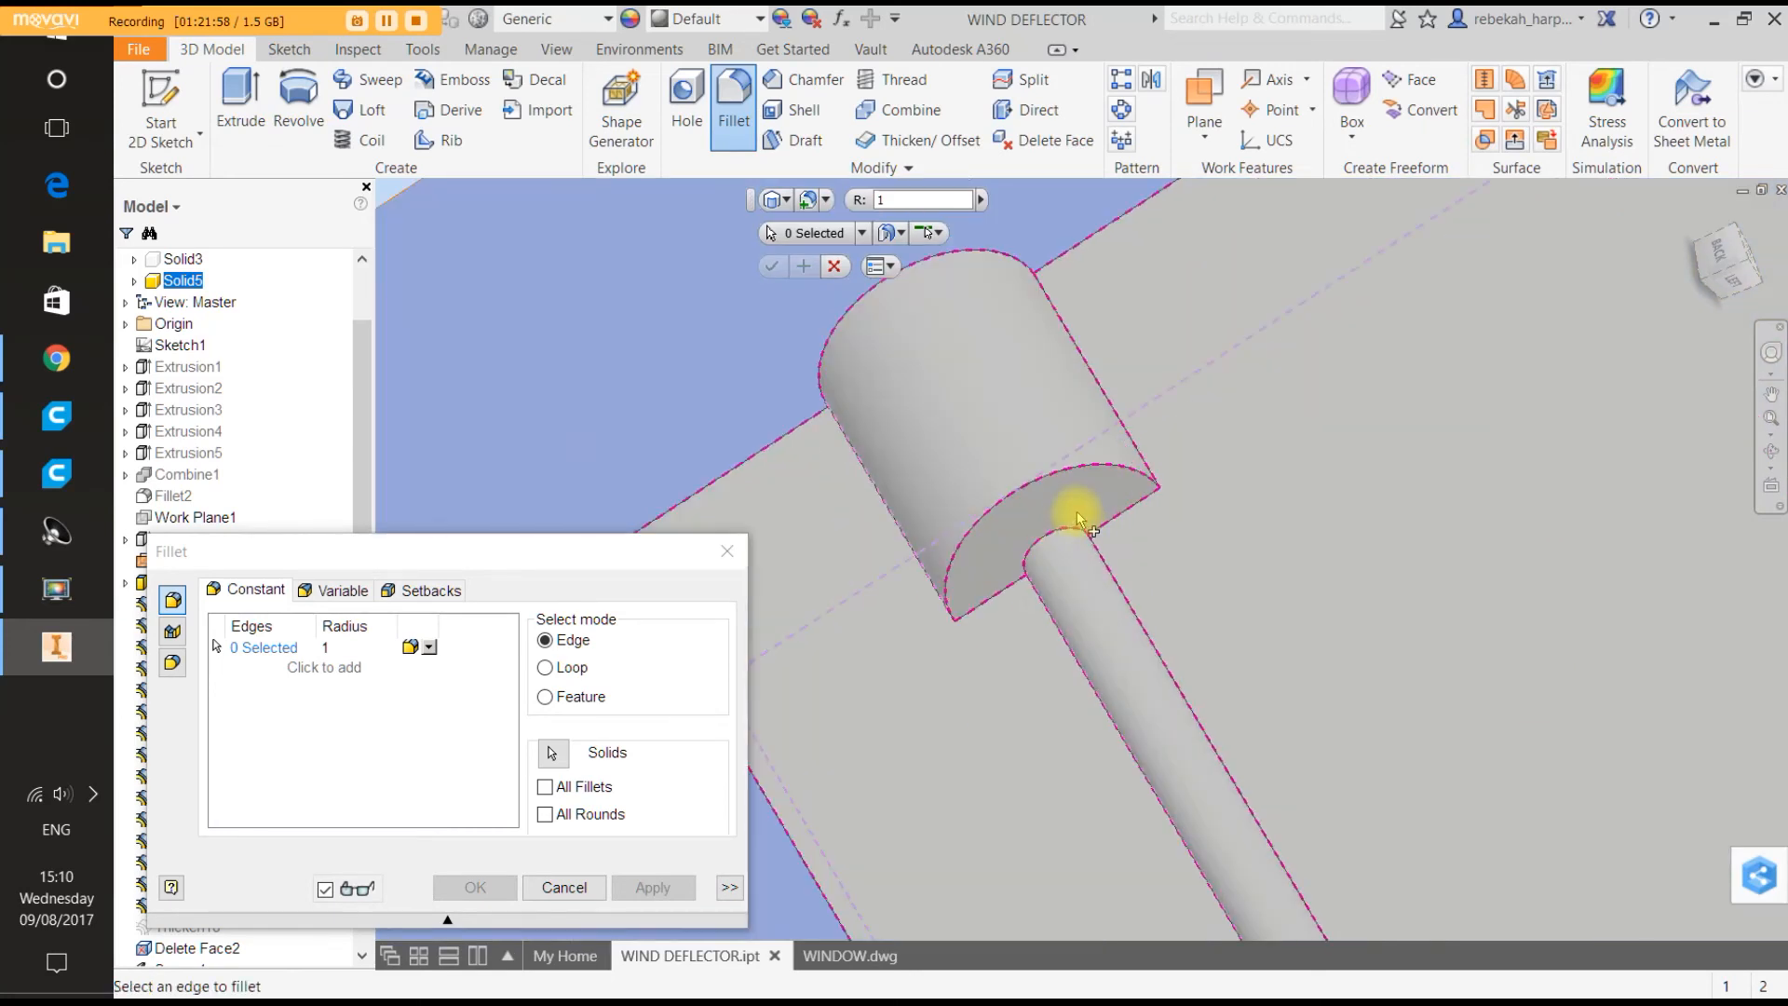
pyautogui.click(1074, 534)
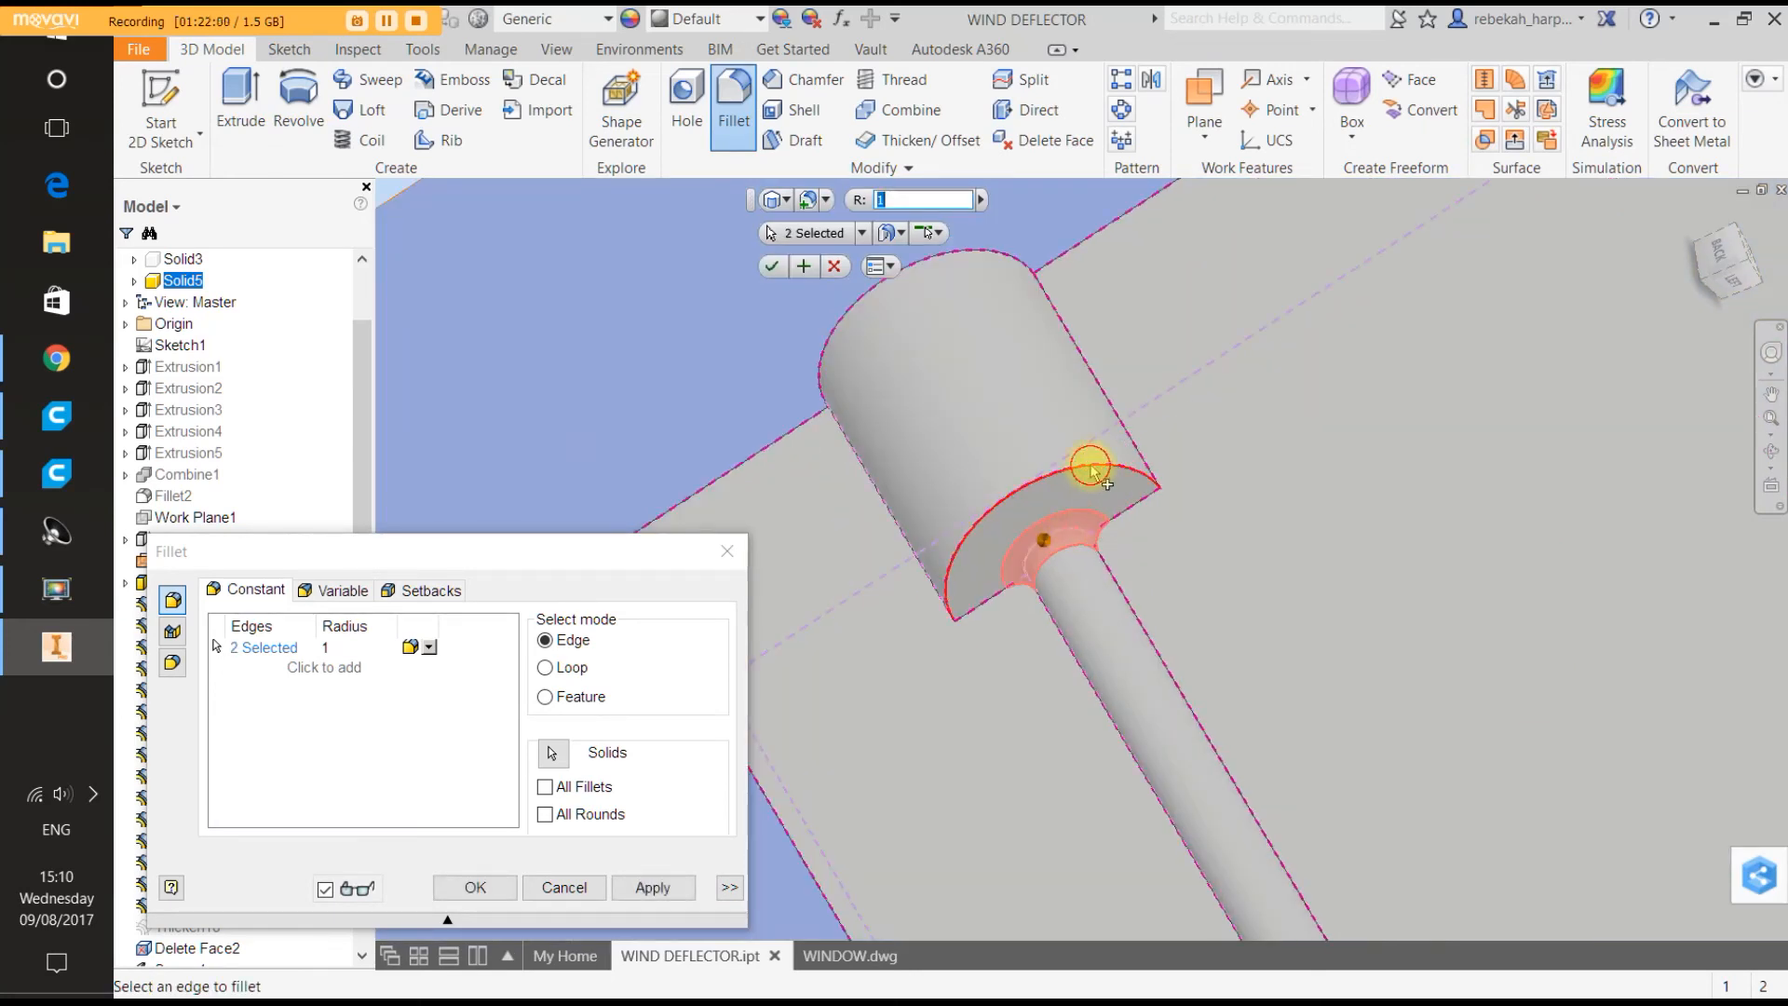
pyautogui.click(1712, 284)
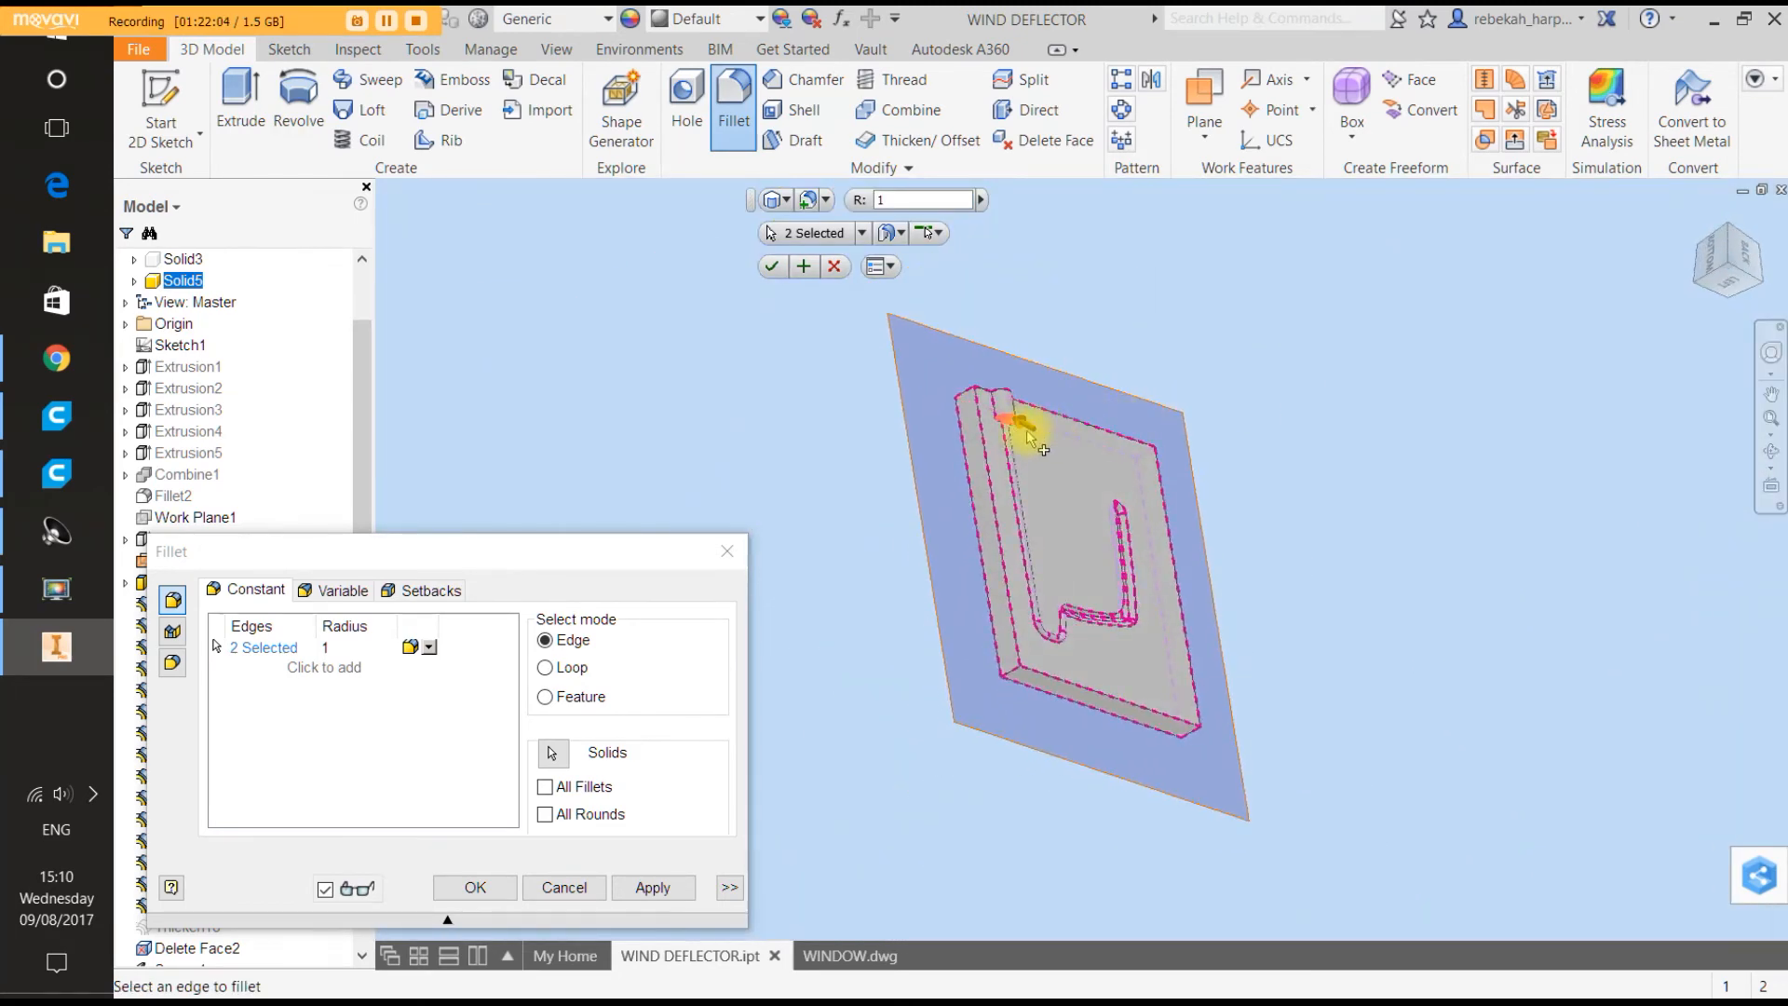
pyautogui.scroll(5, 998, 427)
pyautogui.scroll(3, 999, 426)
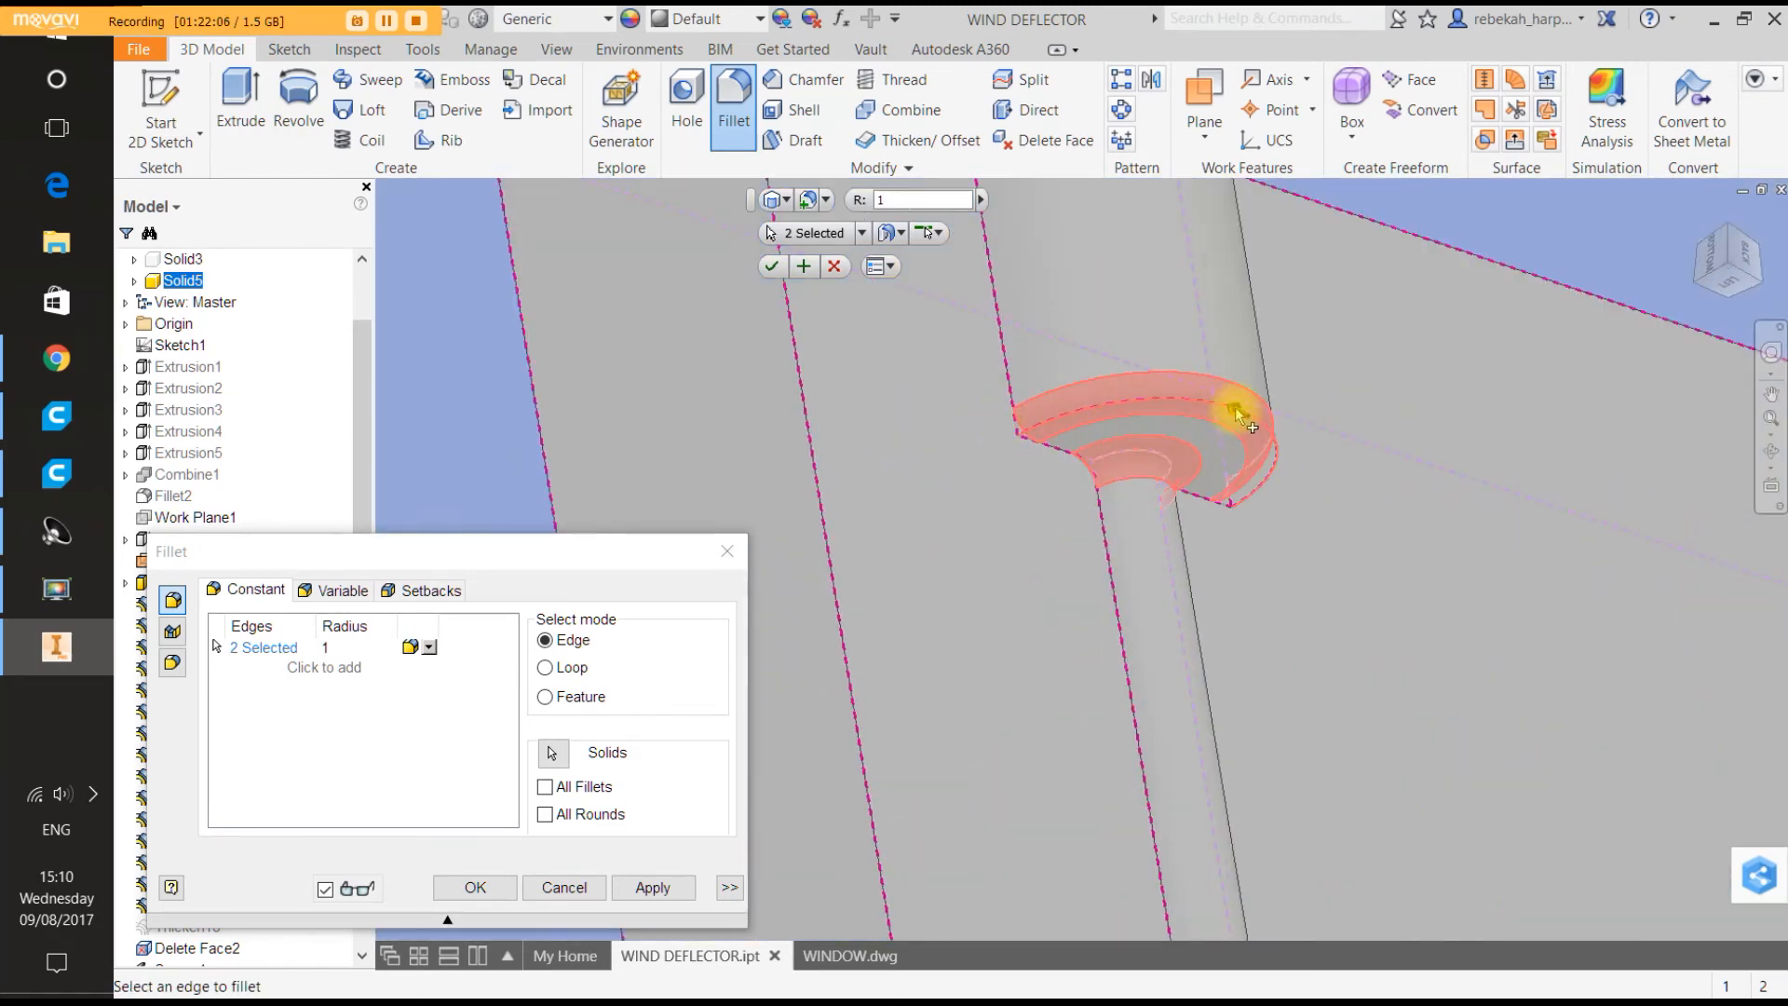
pyautogui.moveTo(1232, 407); pyautogui.dragTo(1226, 395)
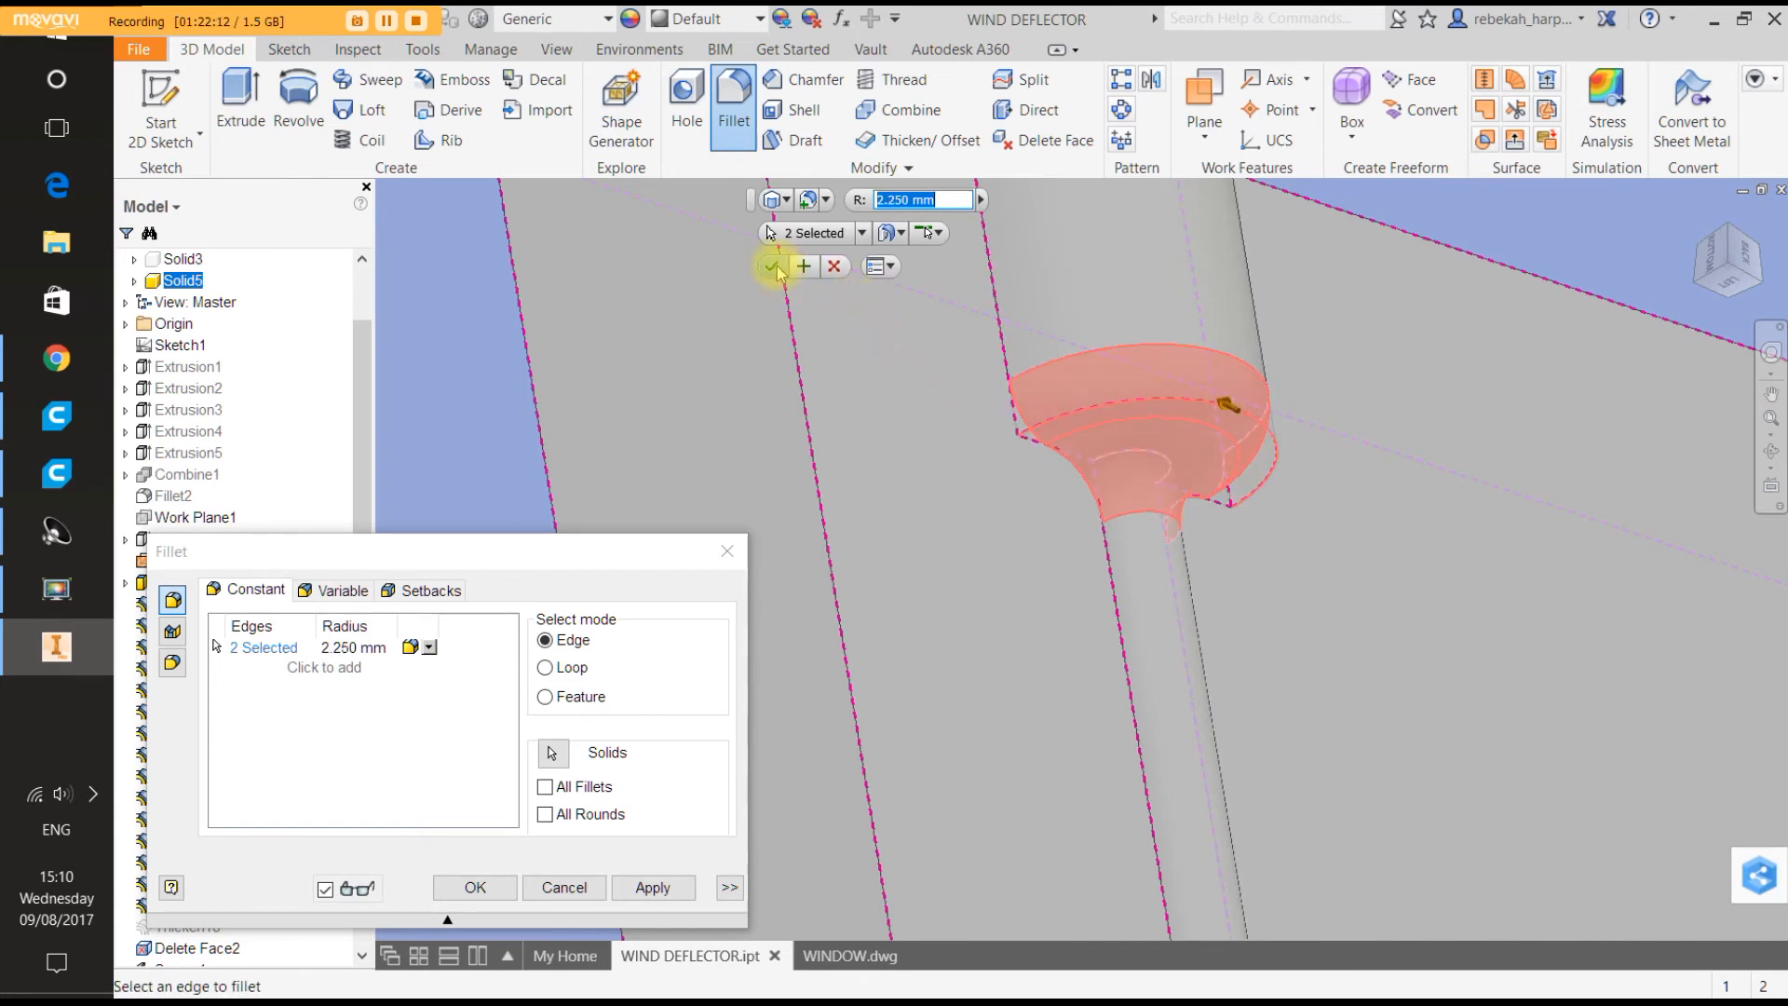
pyautogui.click(777, 271)
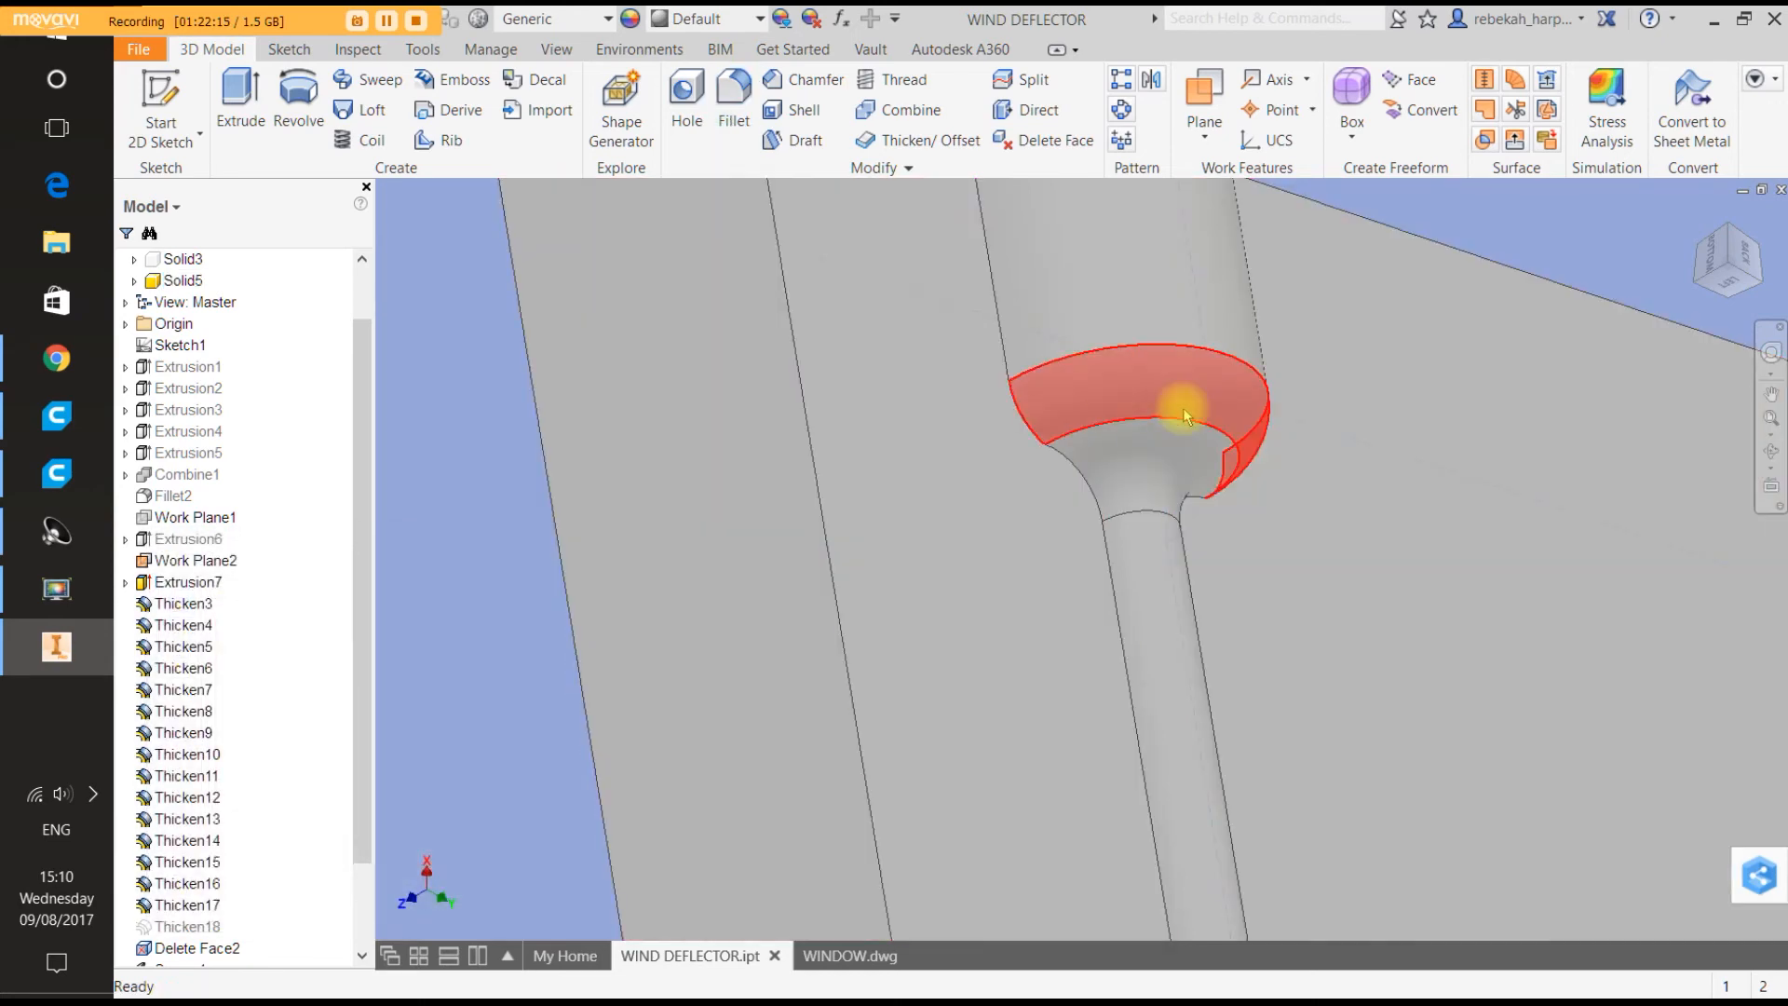
pyautogui.scroll(-5, 1164, 401)
pyautogui.scroll(-3, 1385, 428)
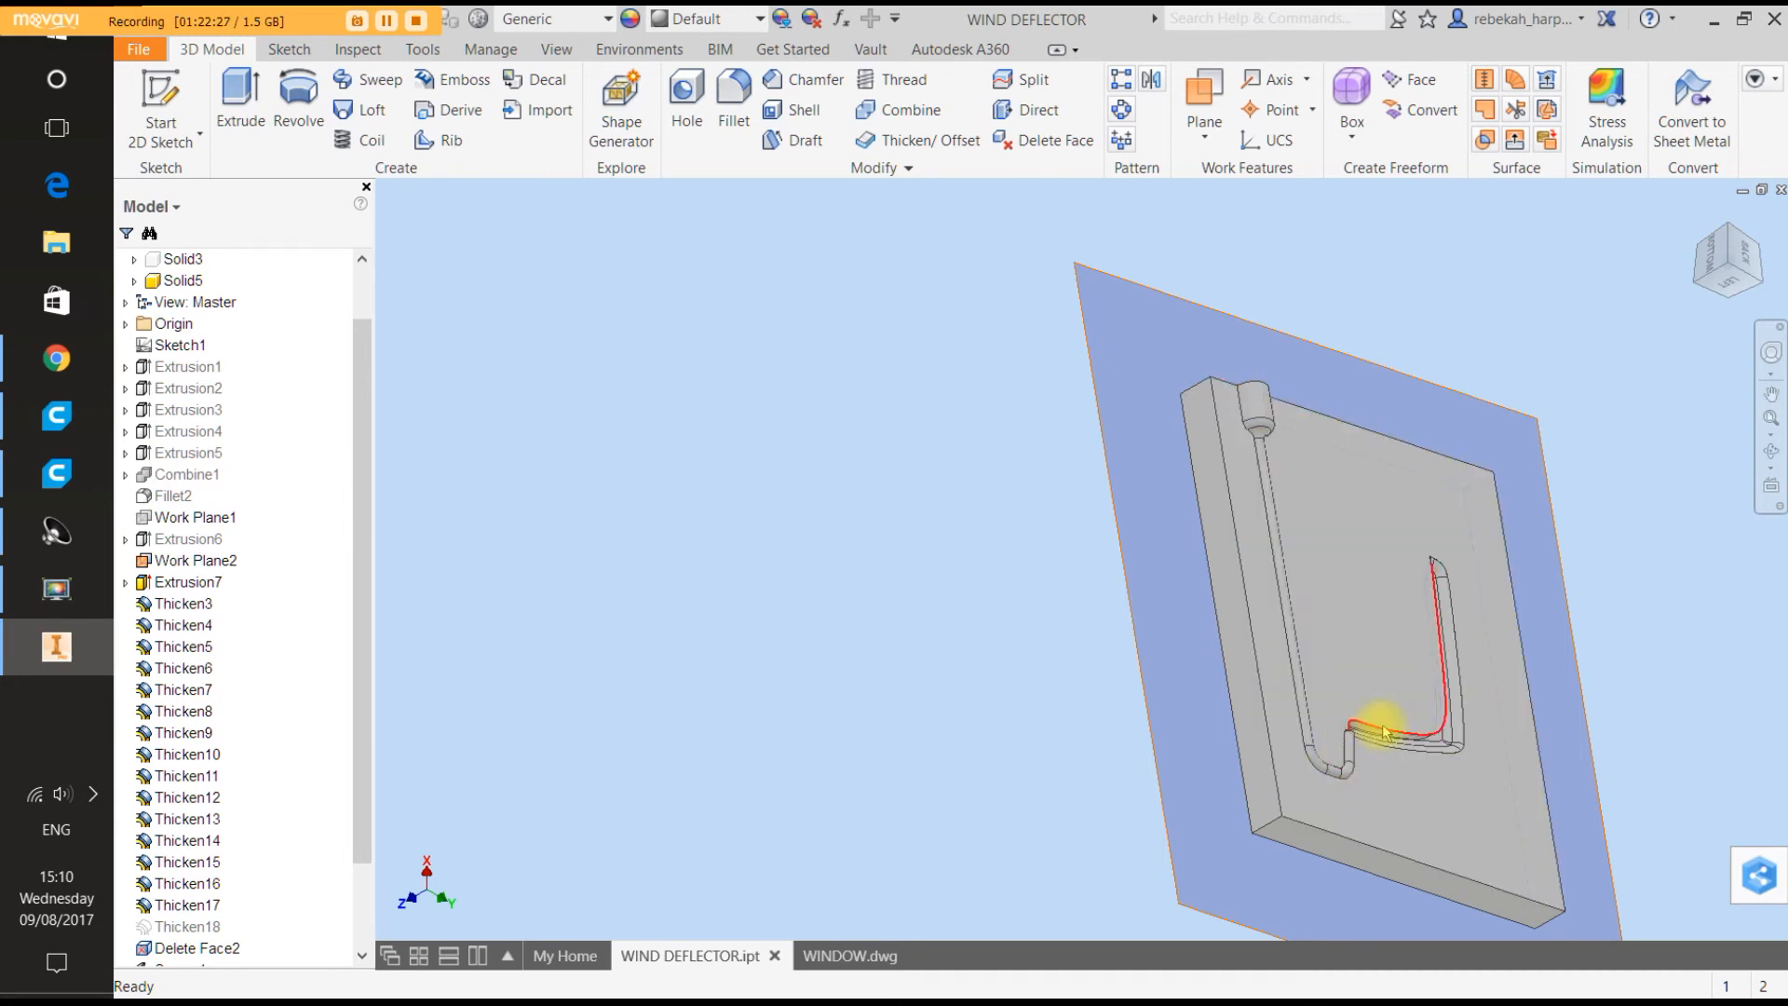
# Start a 2D sketch on the block's large face around the swept channel and the curved deflector shape.
pyautogui.click(1772, 352)
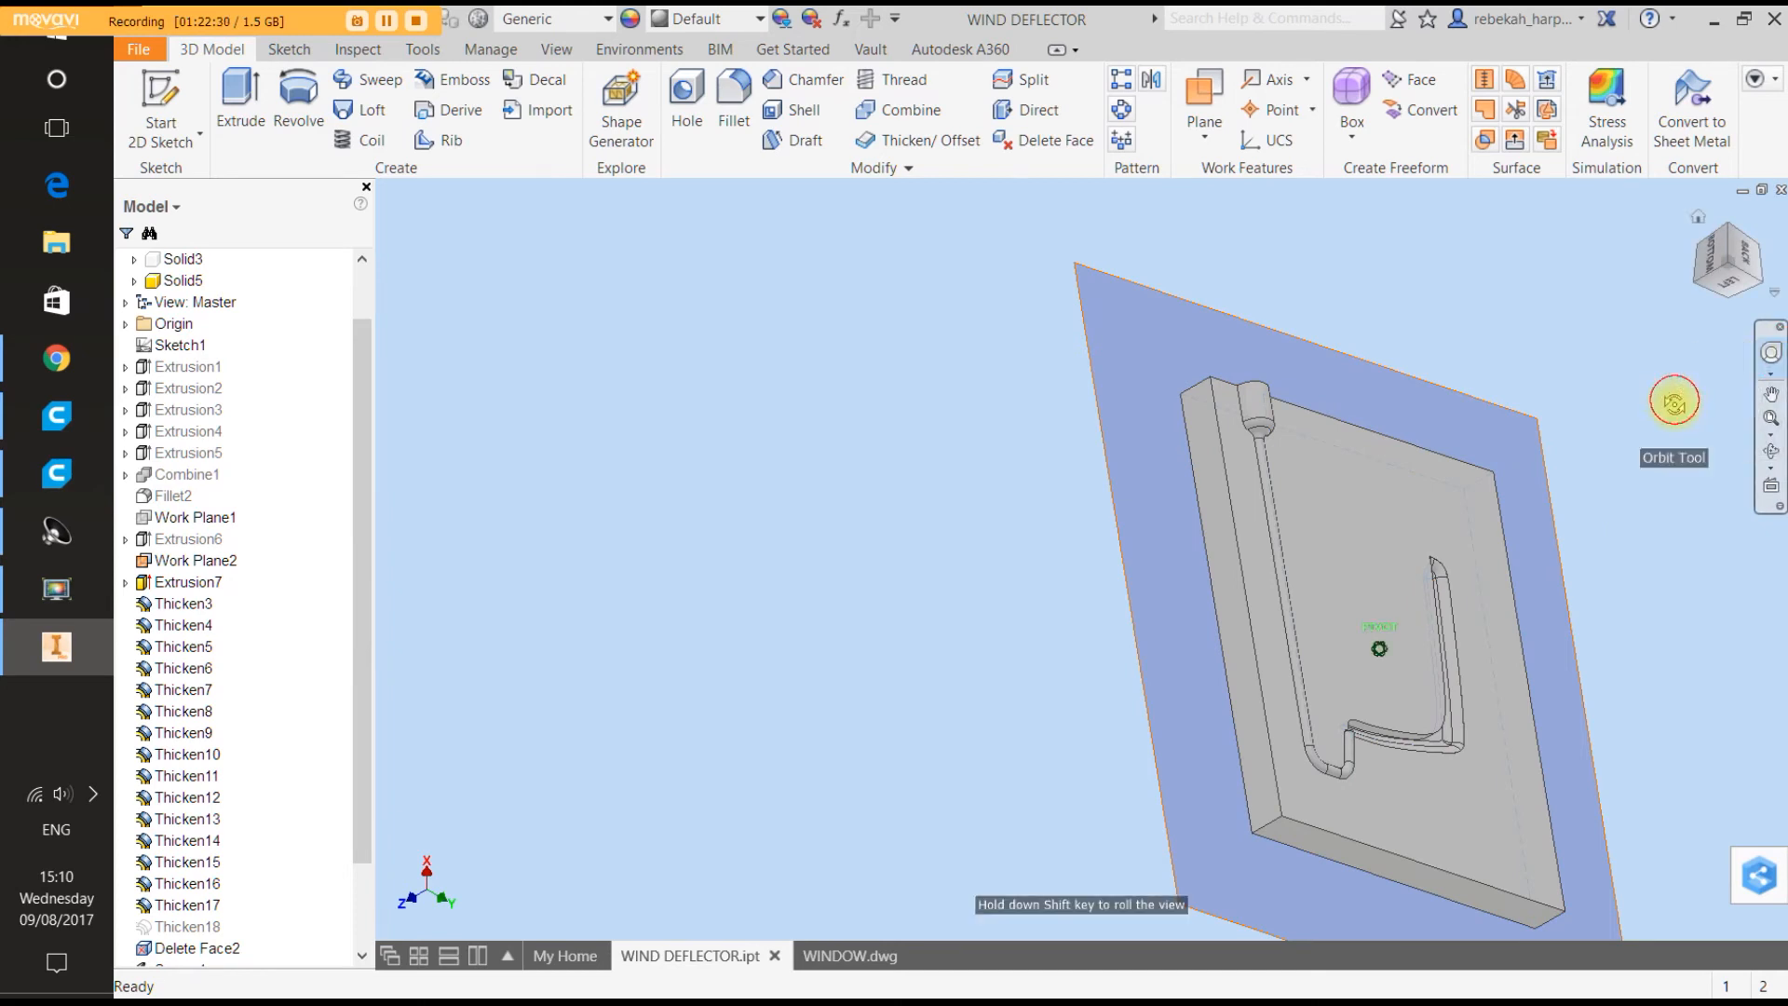
pyautogui.moveTo(1675, 401); pyautogui.dragTo(1525, 437)
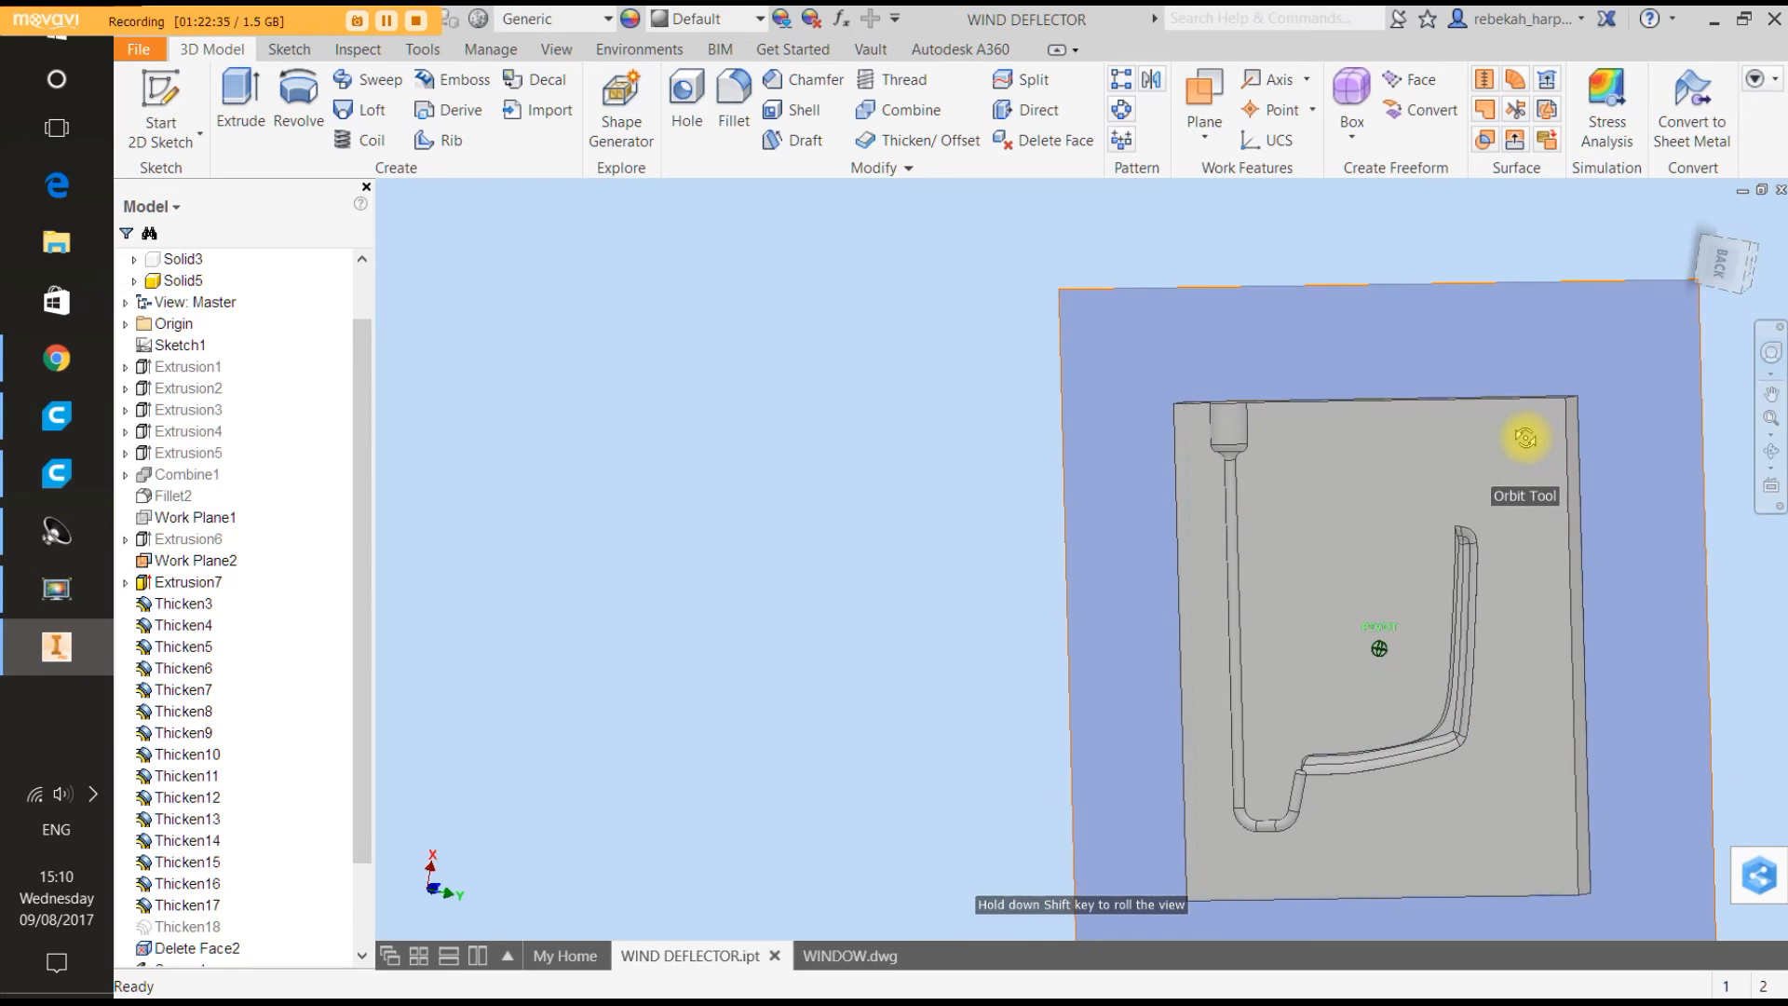
pyautogui.click(1625, 395)
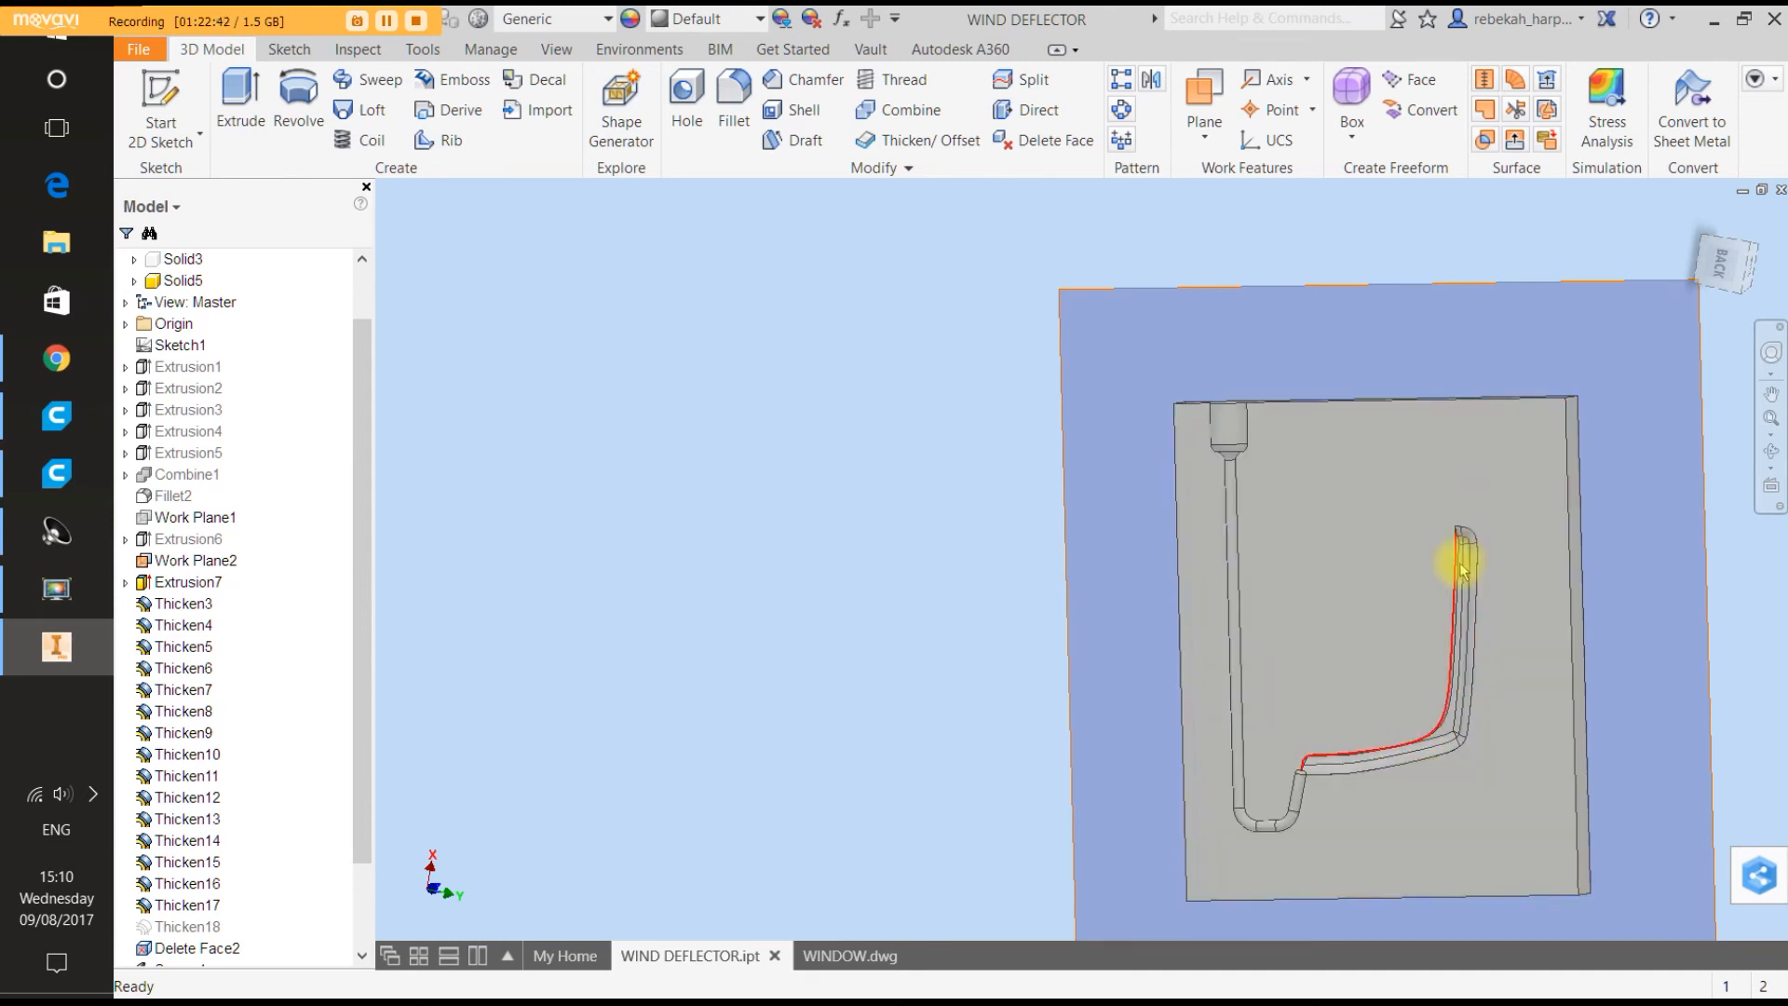
pyautogui.scroll(5, 1467, 551)
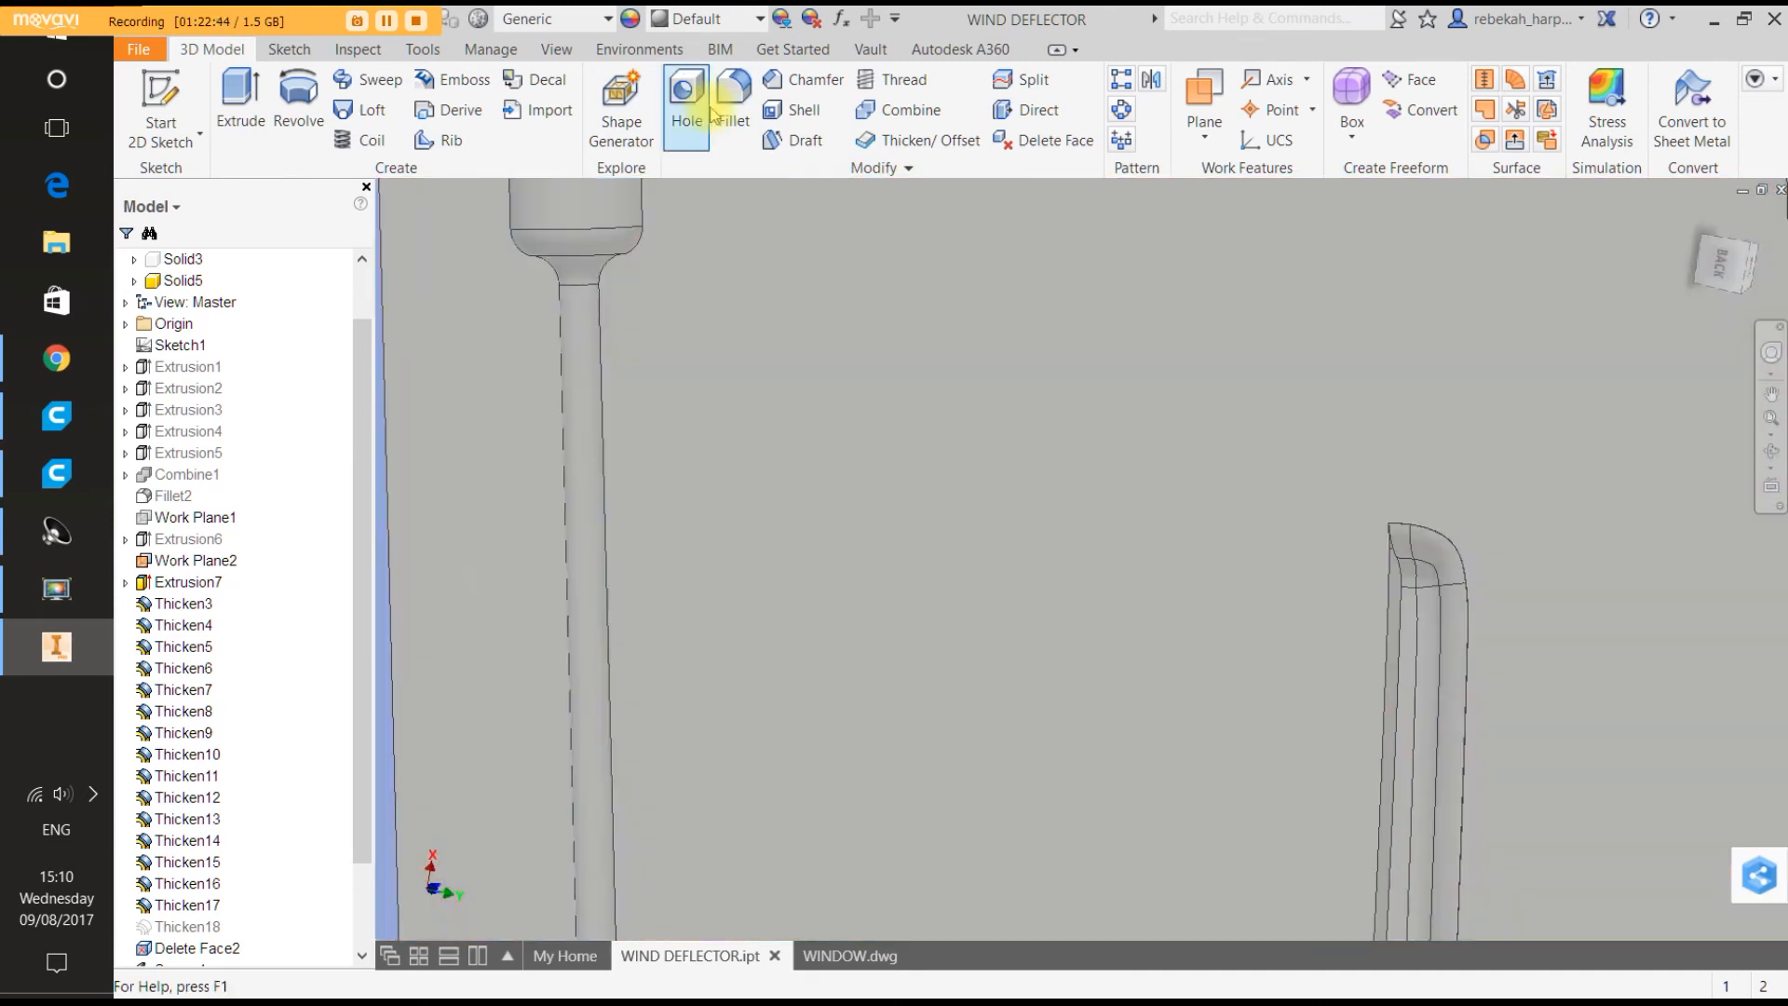
pyautogui.click(249, 84)
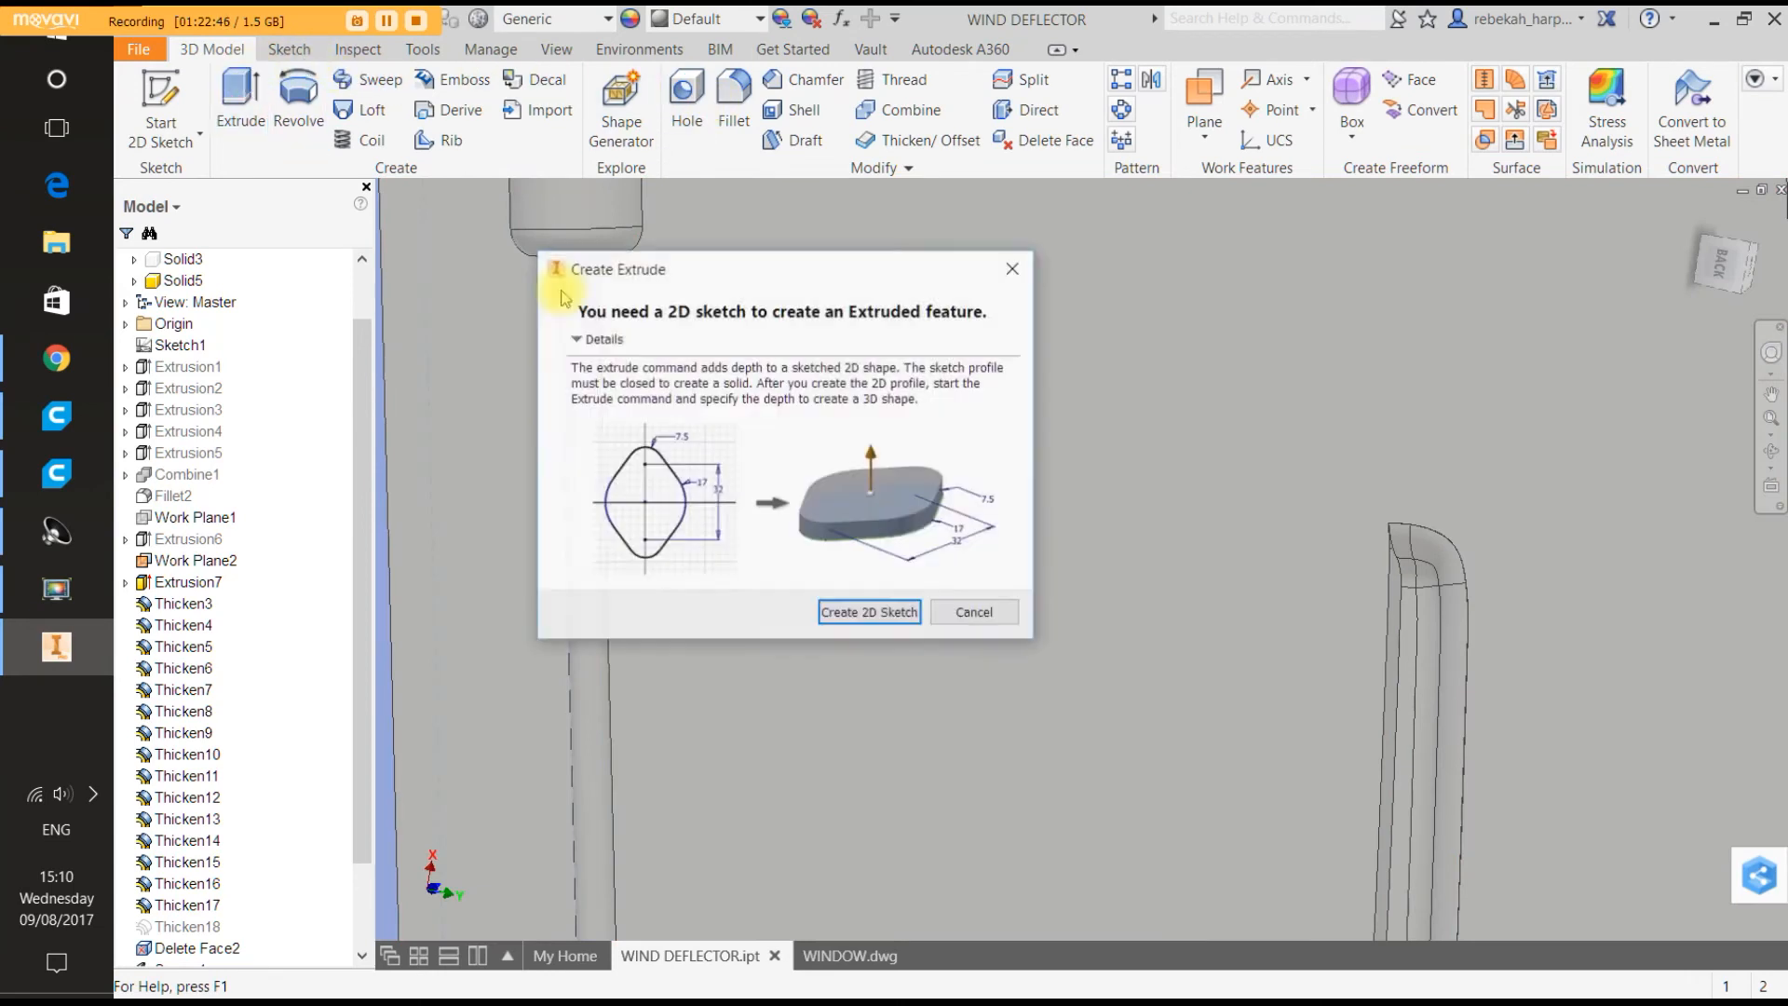
pyautogui.click(951, 614)
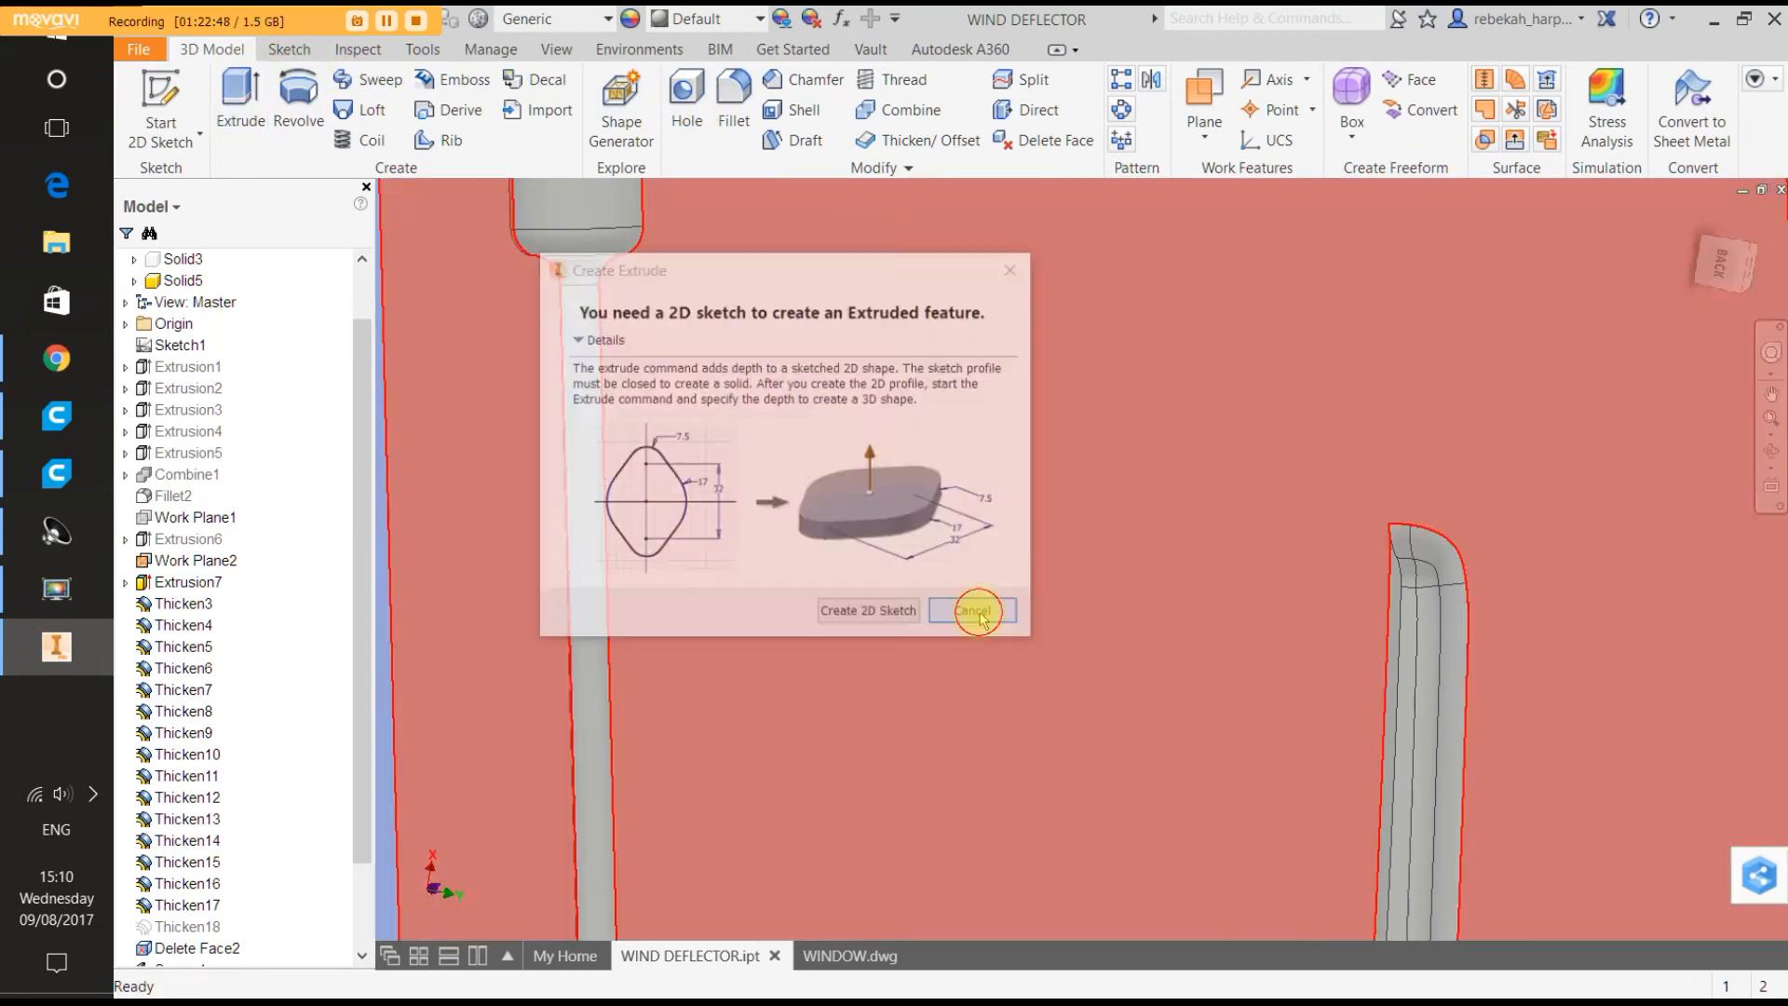
pyautogui.click(157, 95)
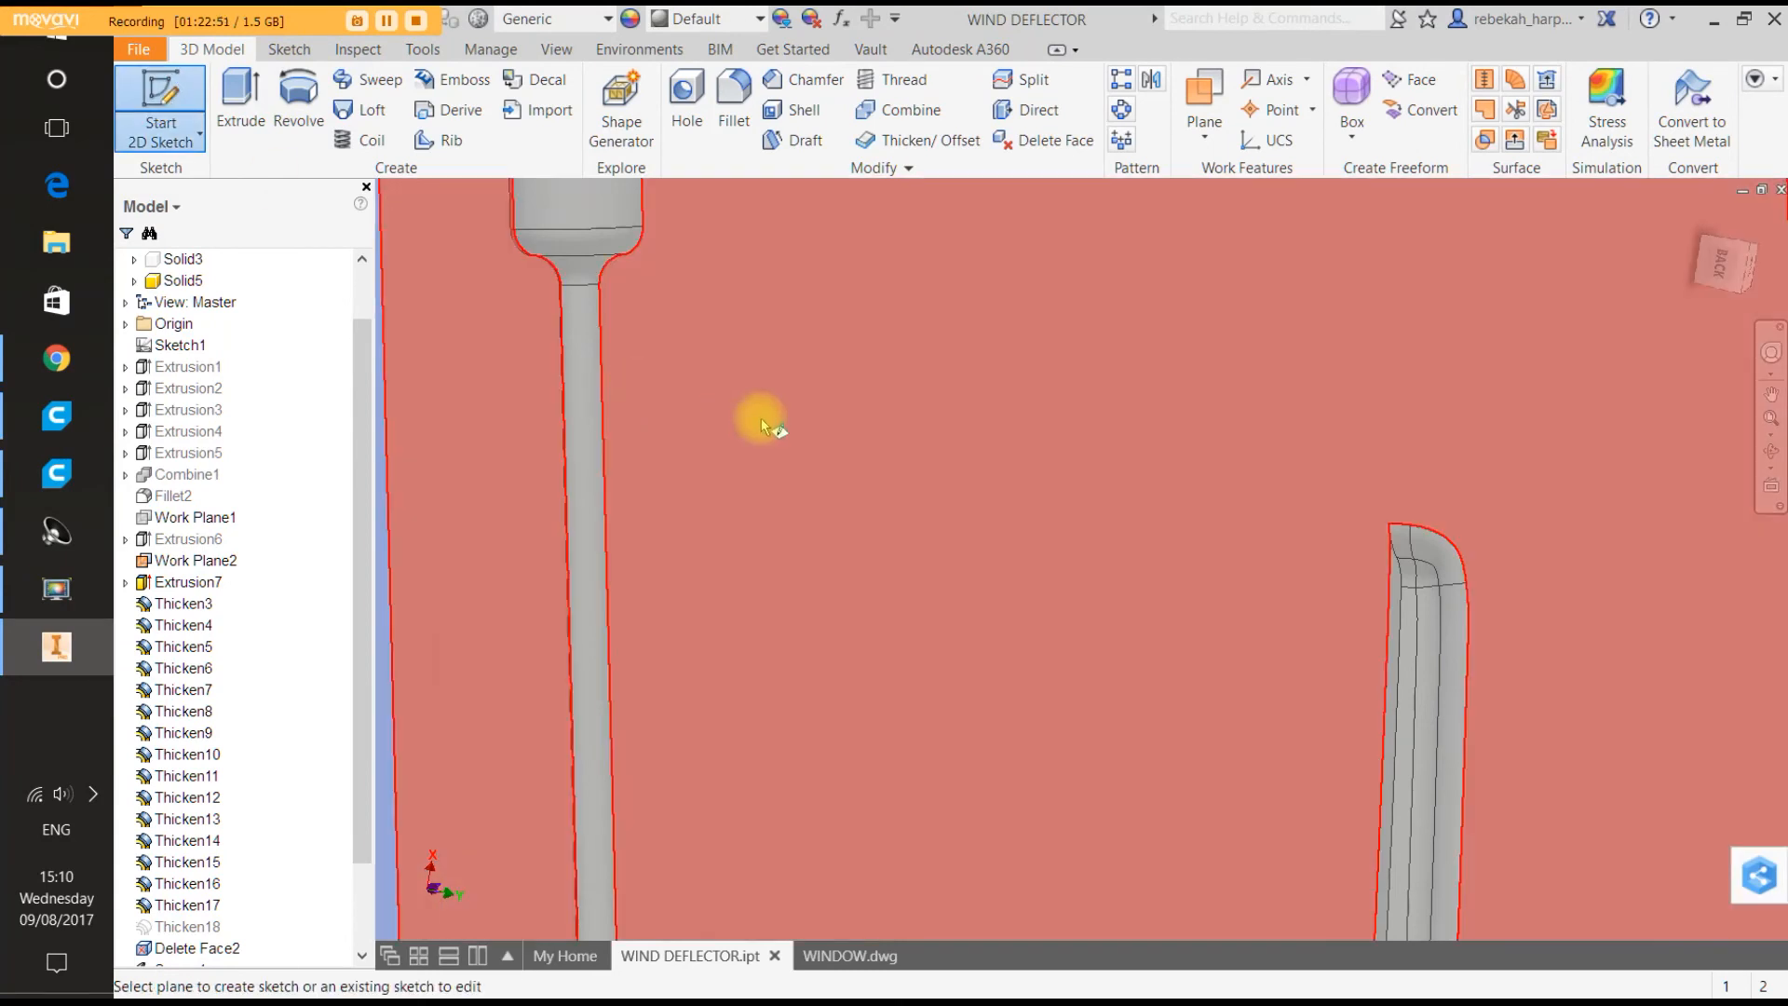
pyautogui.click(1018, 491)
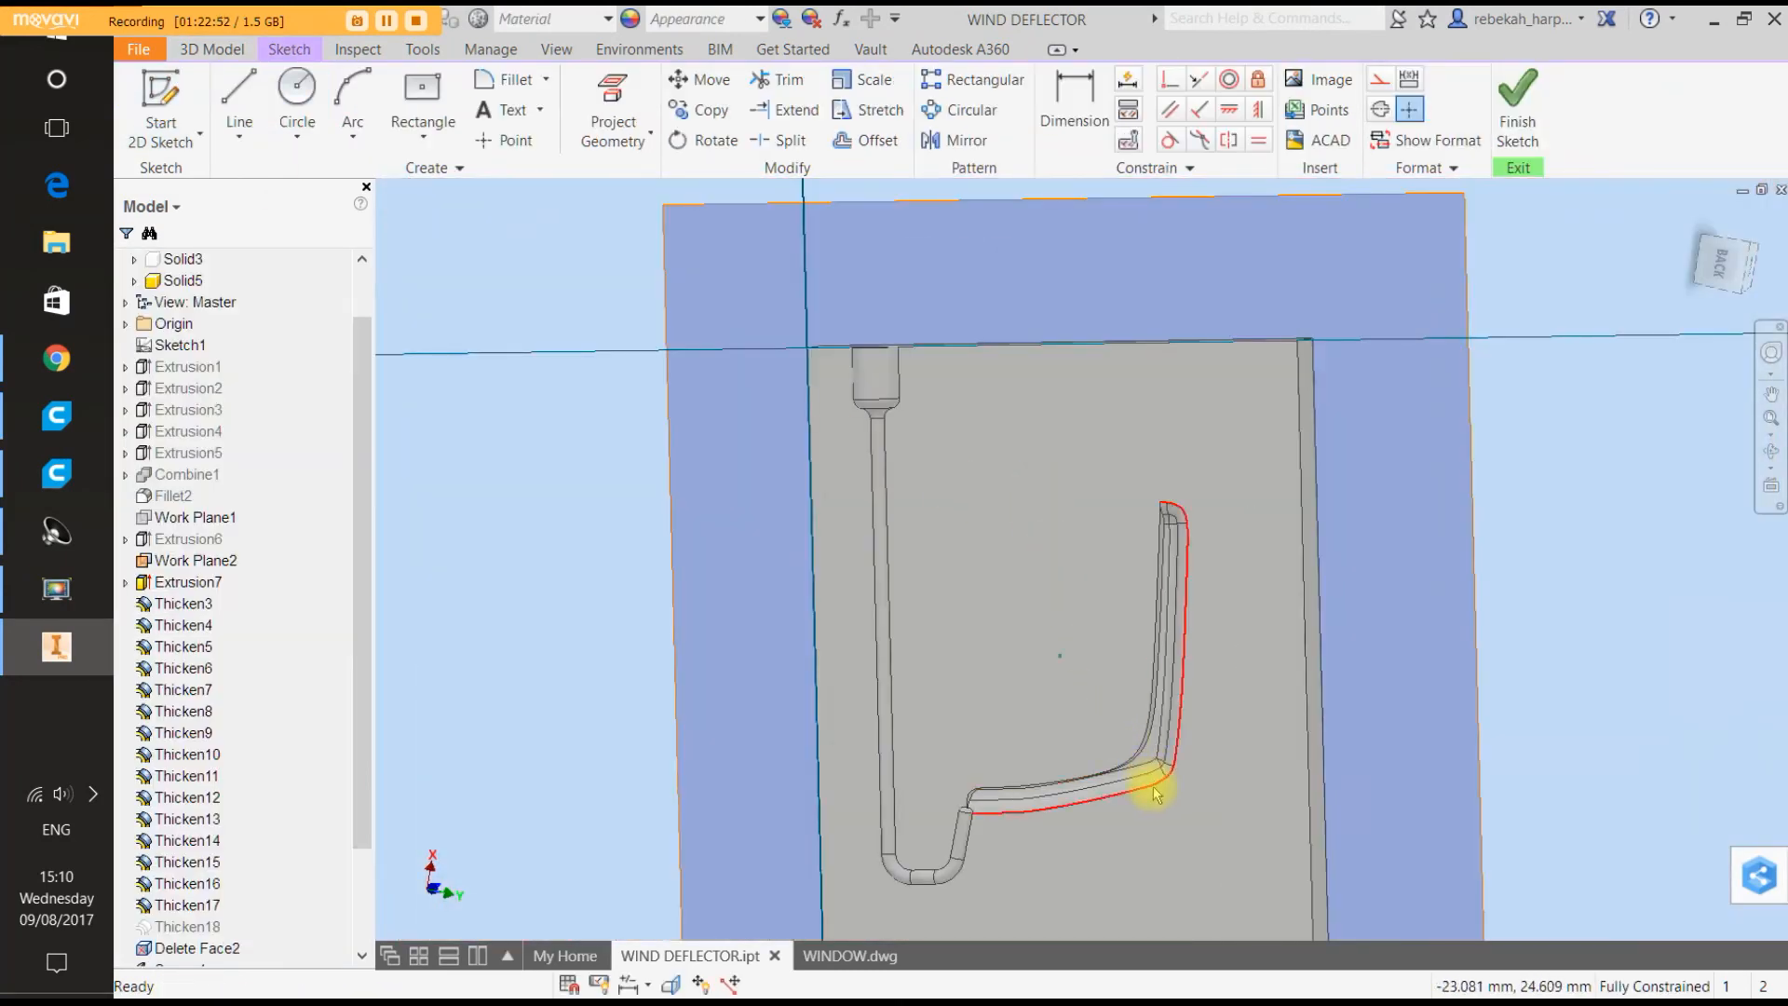
# Draw a line about 34 mm long from the free tip of the deflector shape to the block's edge on the inlet side.
pyautogui.scroll(3, 1164, 808)
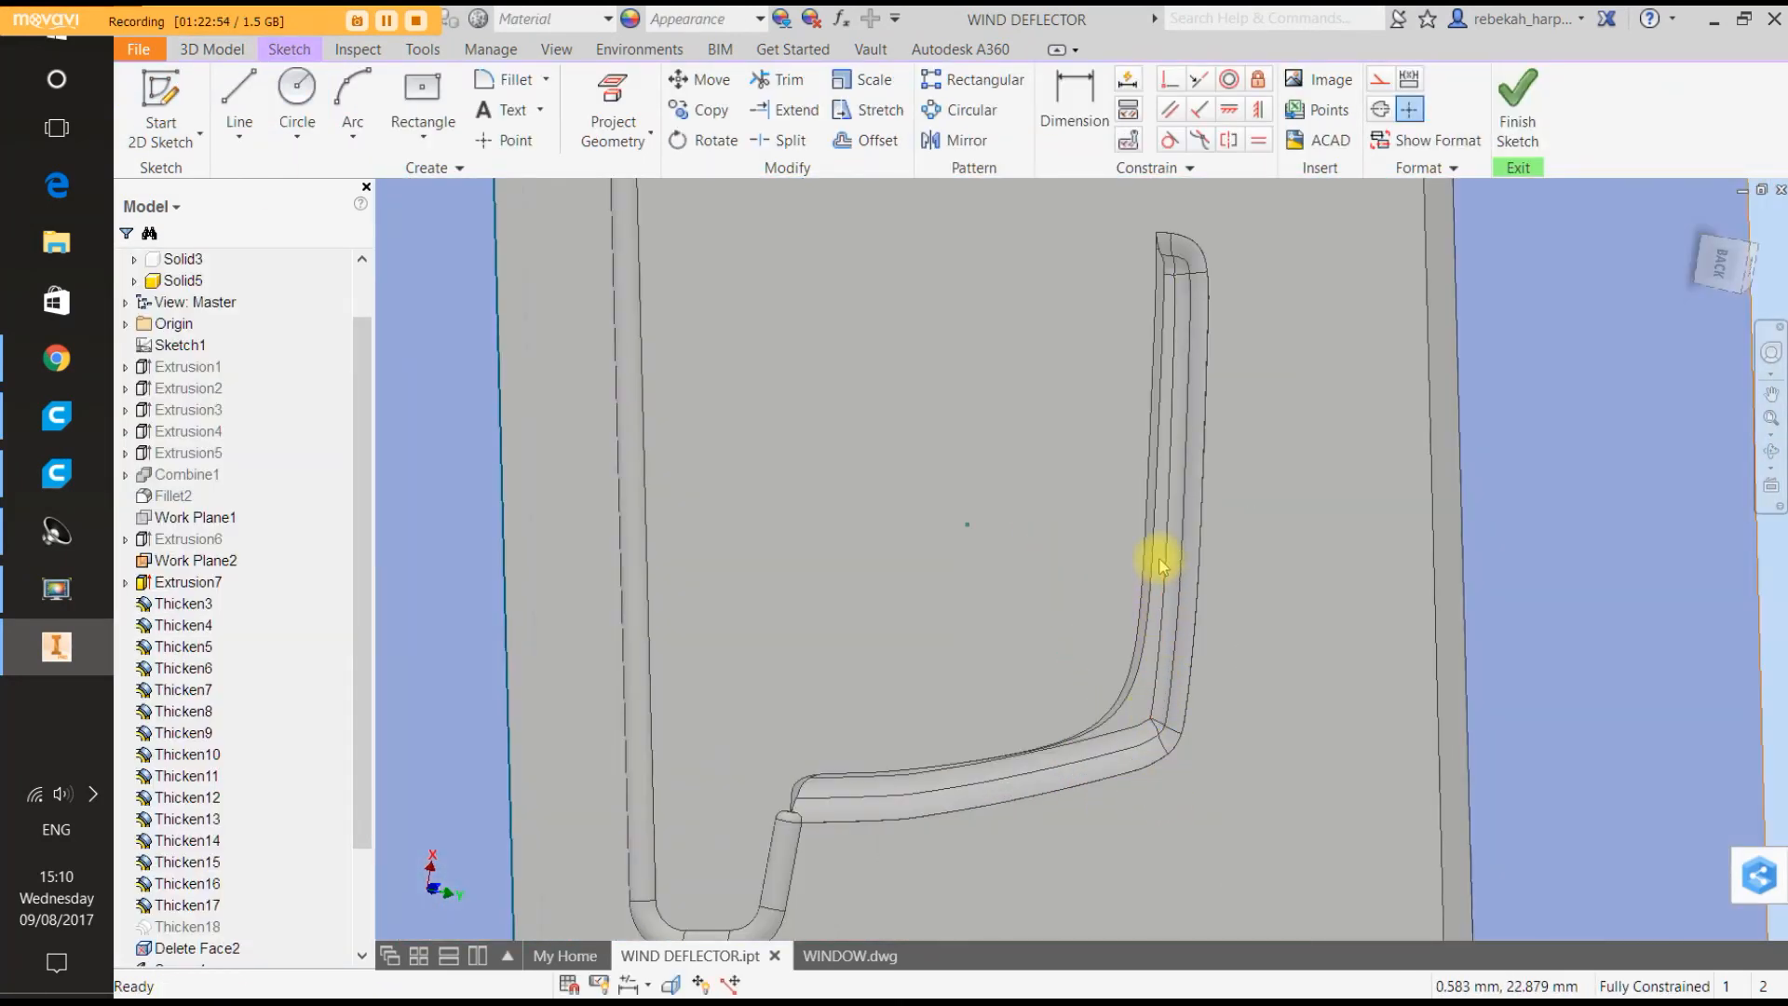
pyautogui.scroll(-1, 1158, 531)
pyautogui.scroll(2, 1165, 401)
pyautogui.scroll(-2, 1164, 401)
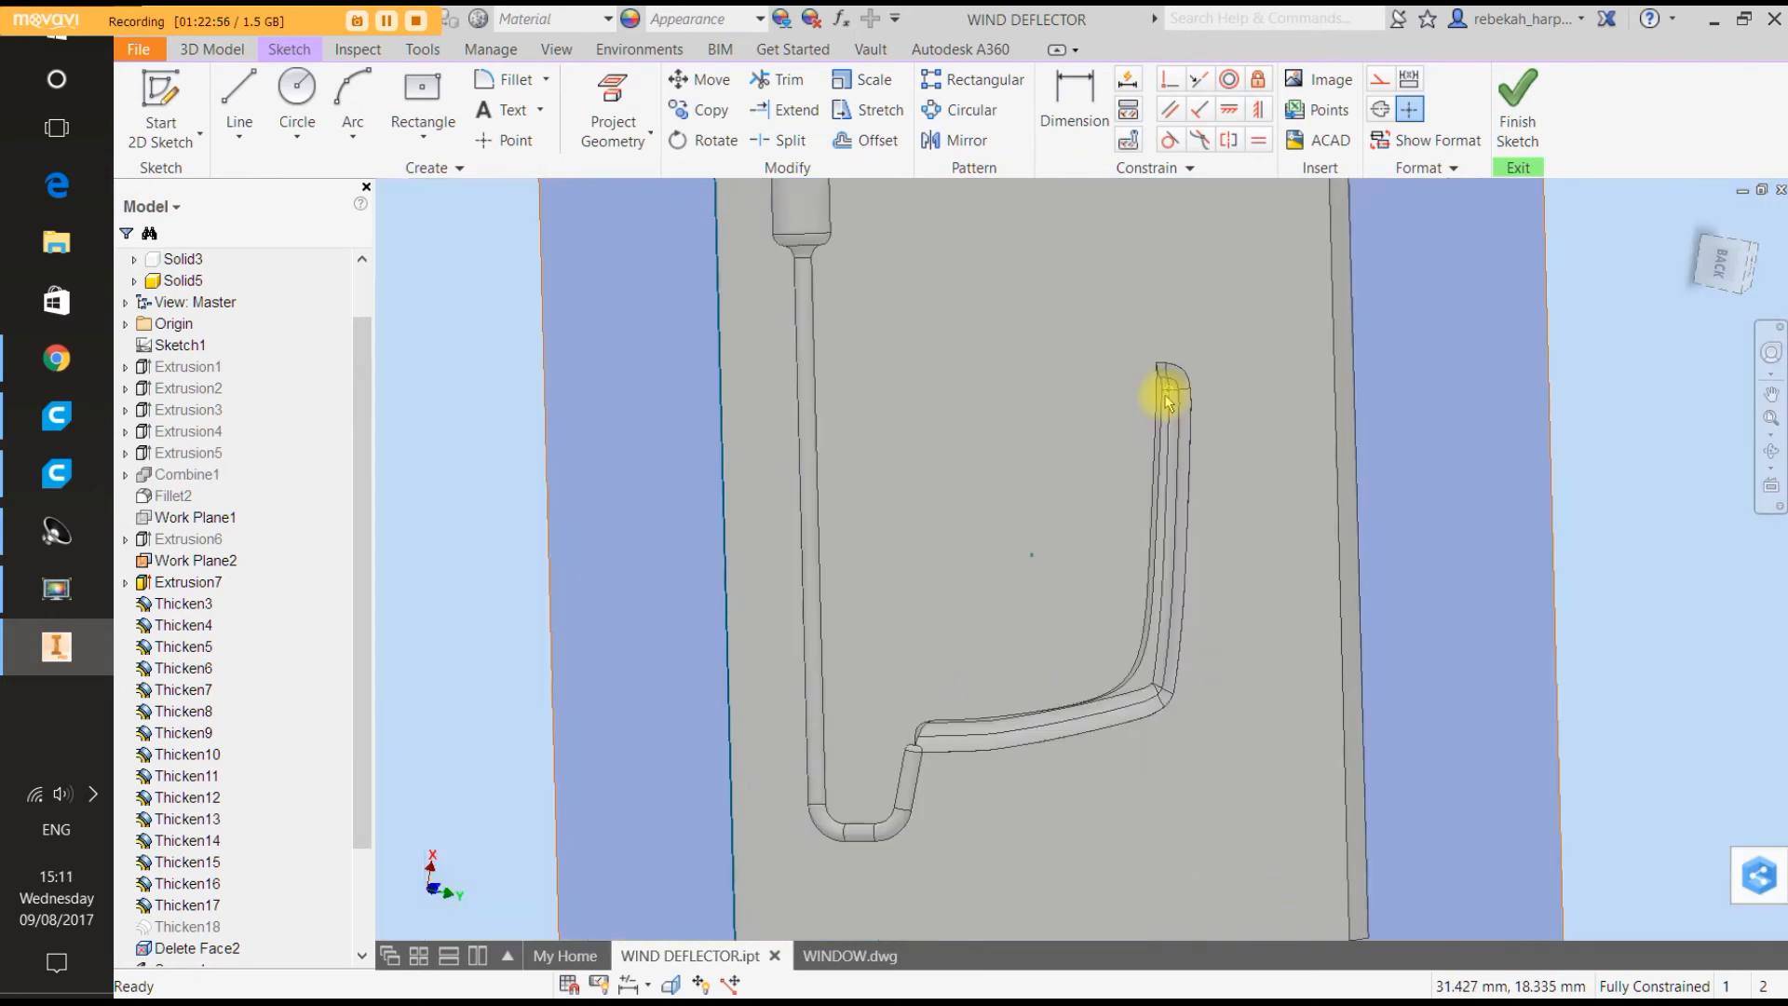
pyautogui.scroll(2, 1112, 462)
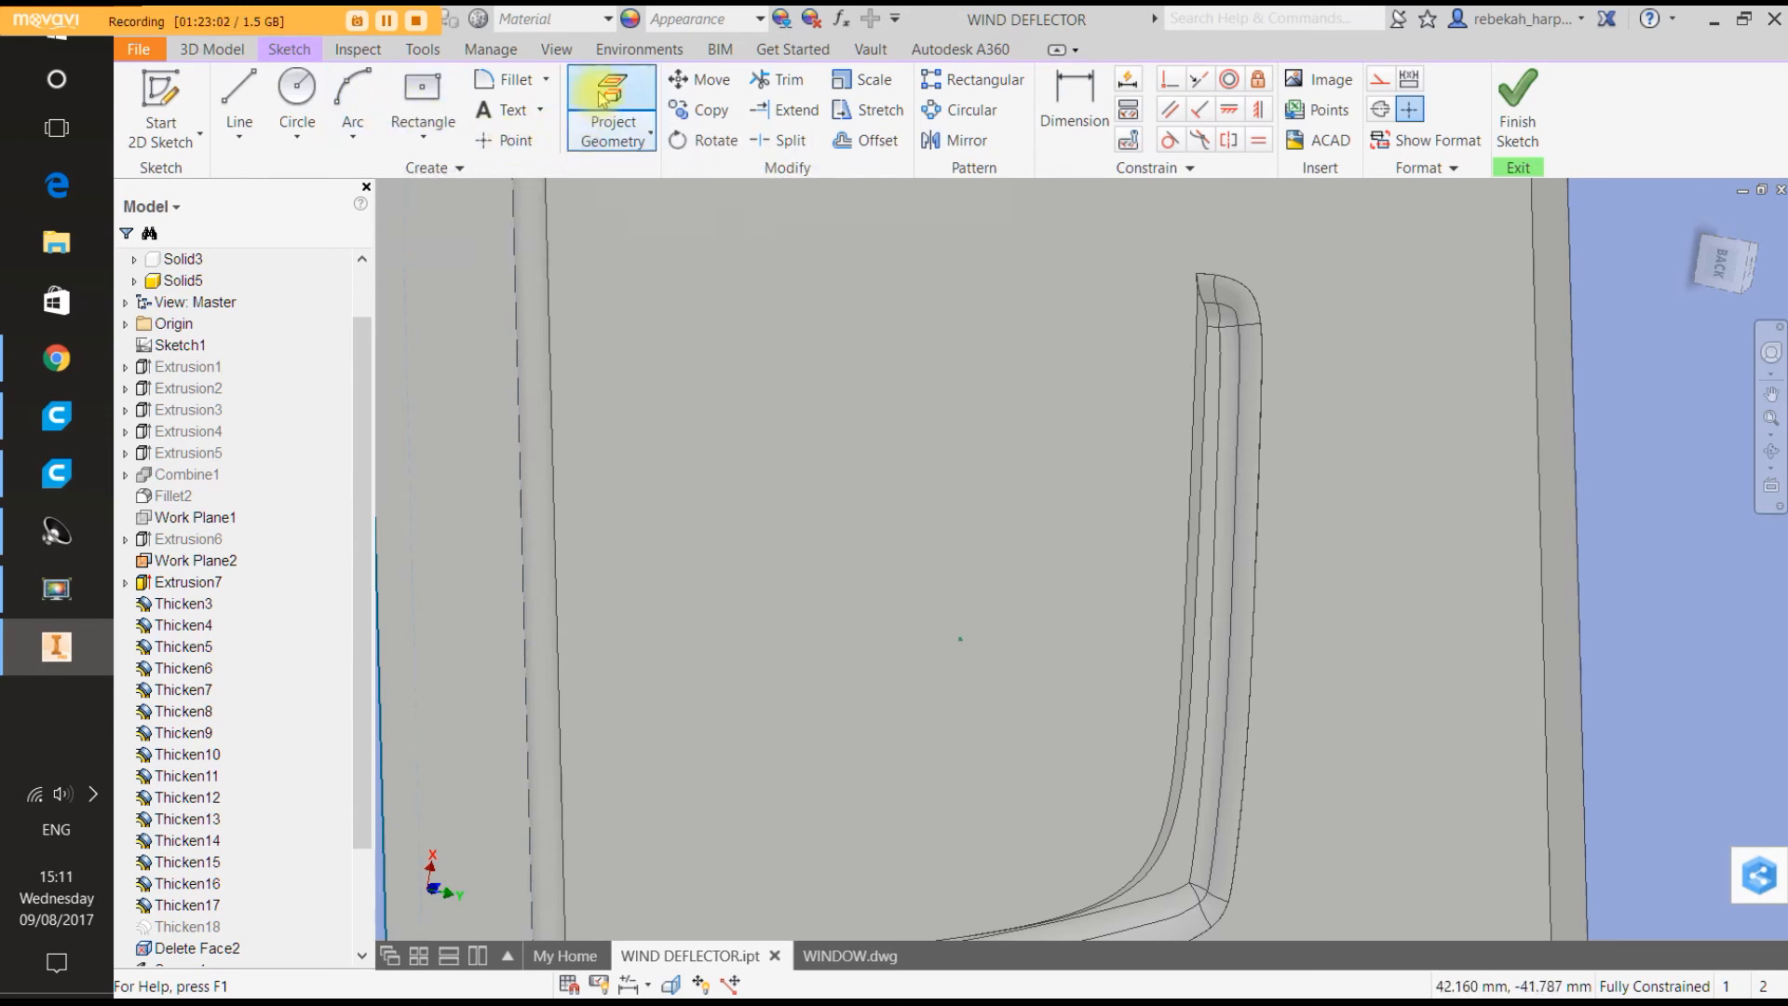
pyautogui.click(244, 93)
pyautogui.scroll(-3, 898, 303)
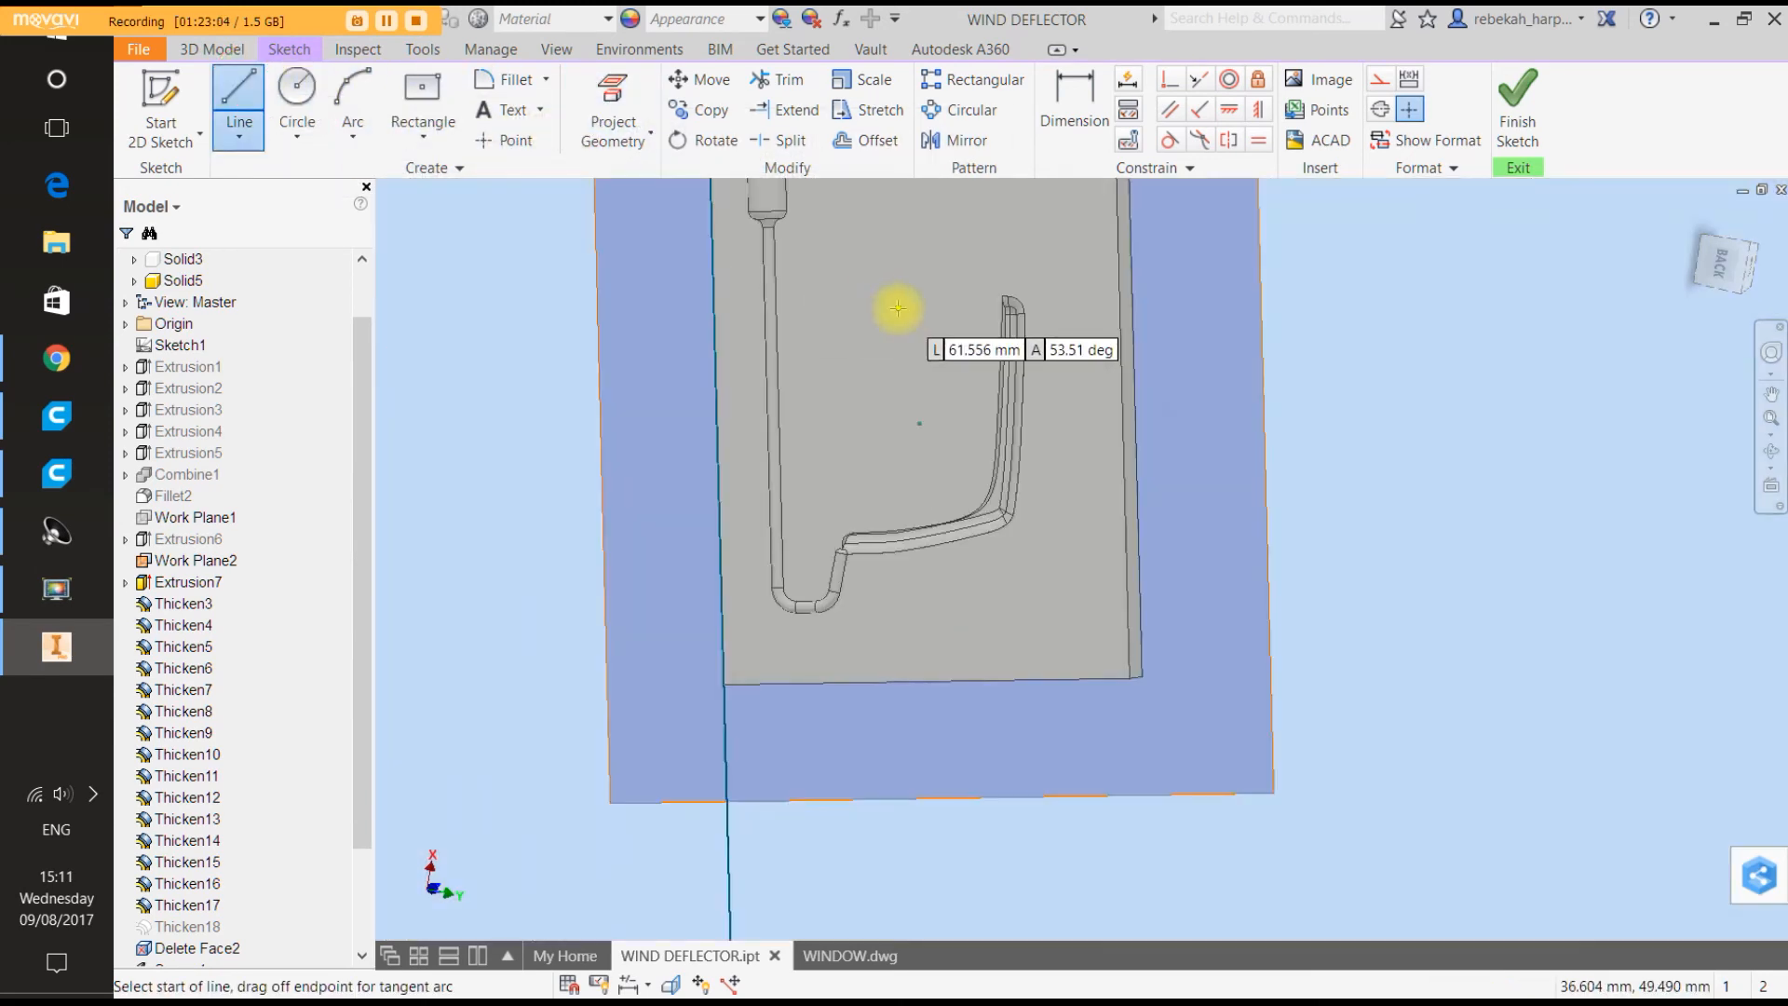
pyautogui.scroll(-1, 967, 280)
pyautogui.scroll(4, 1030, 220)
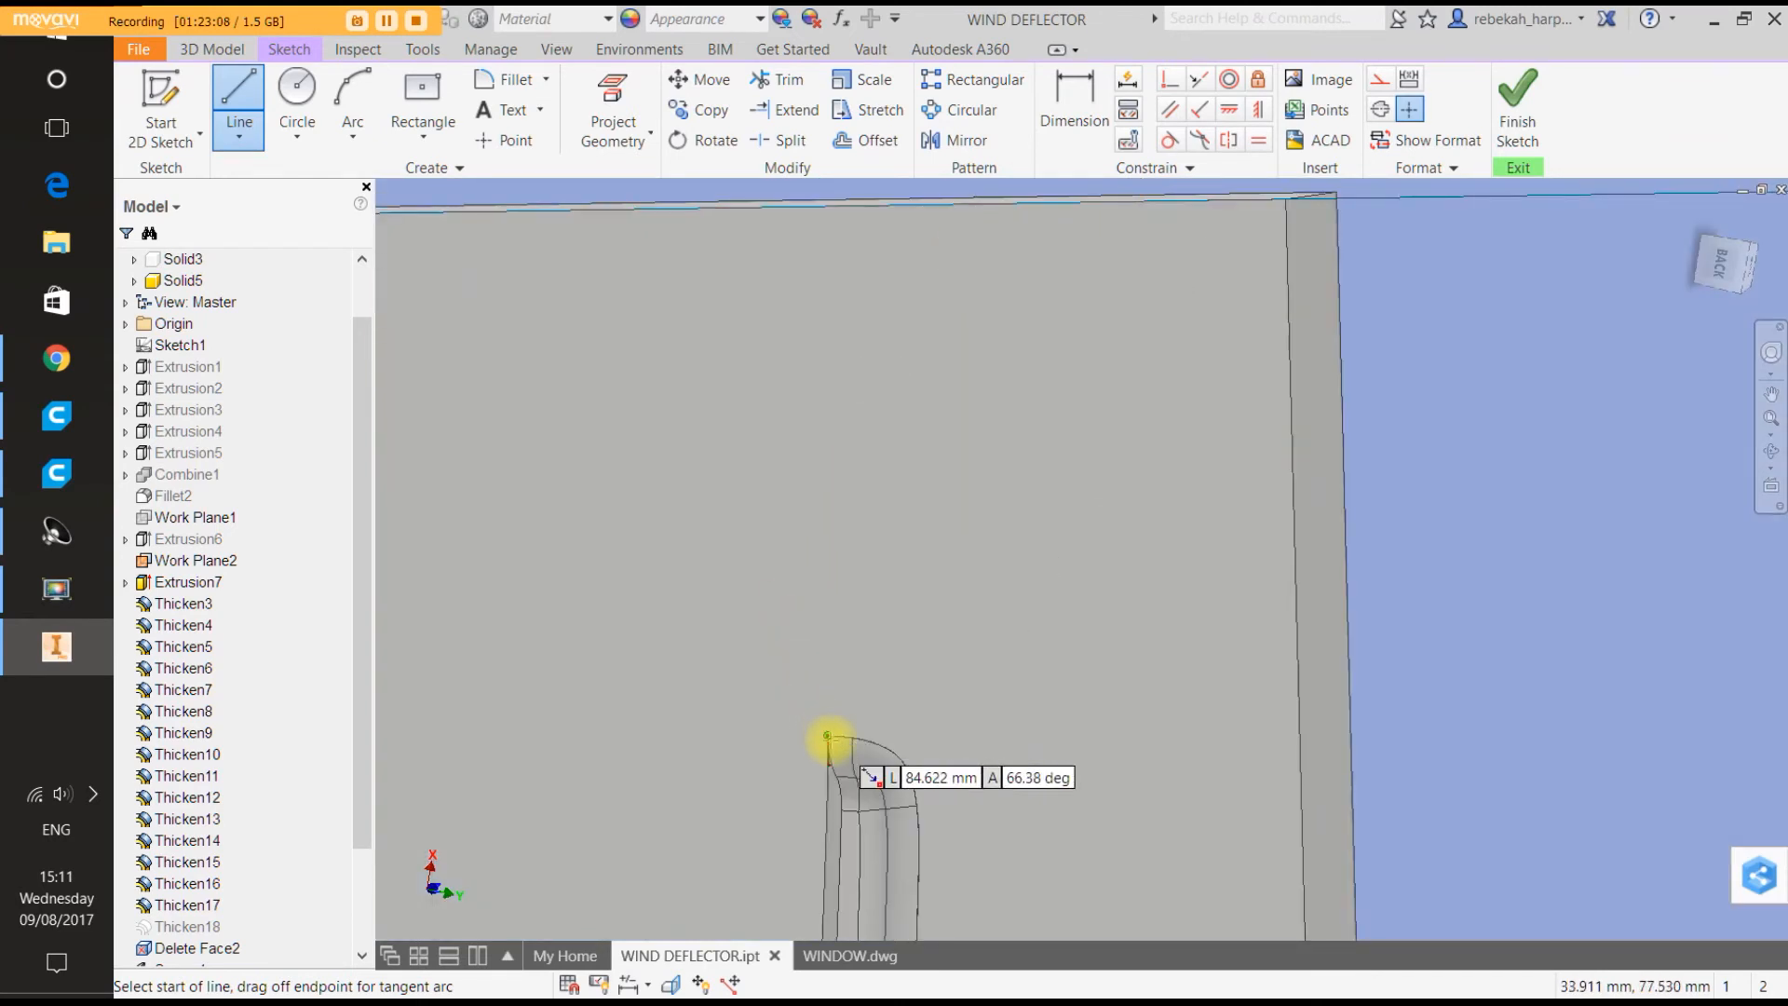
pyautogui.click(827, 736)
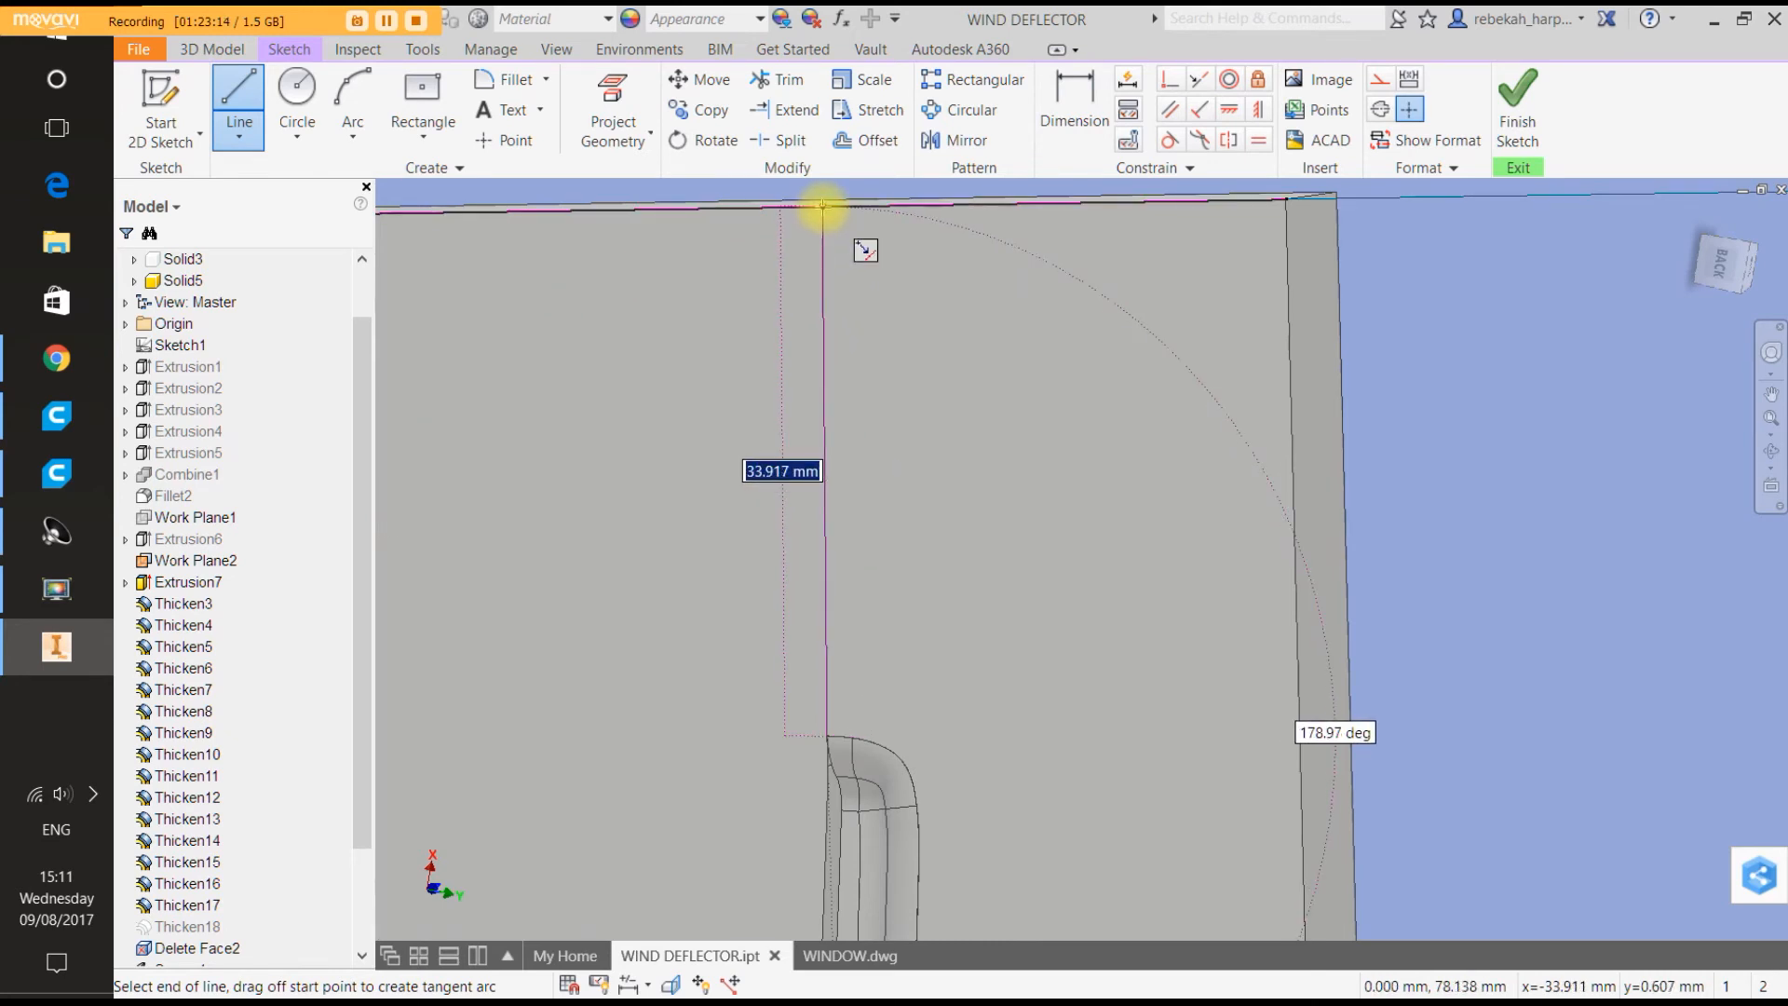
pyautogui.click(826, 204)
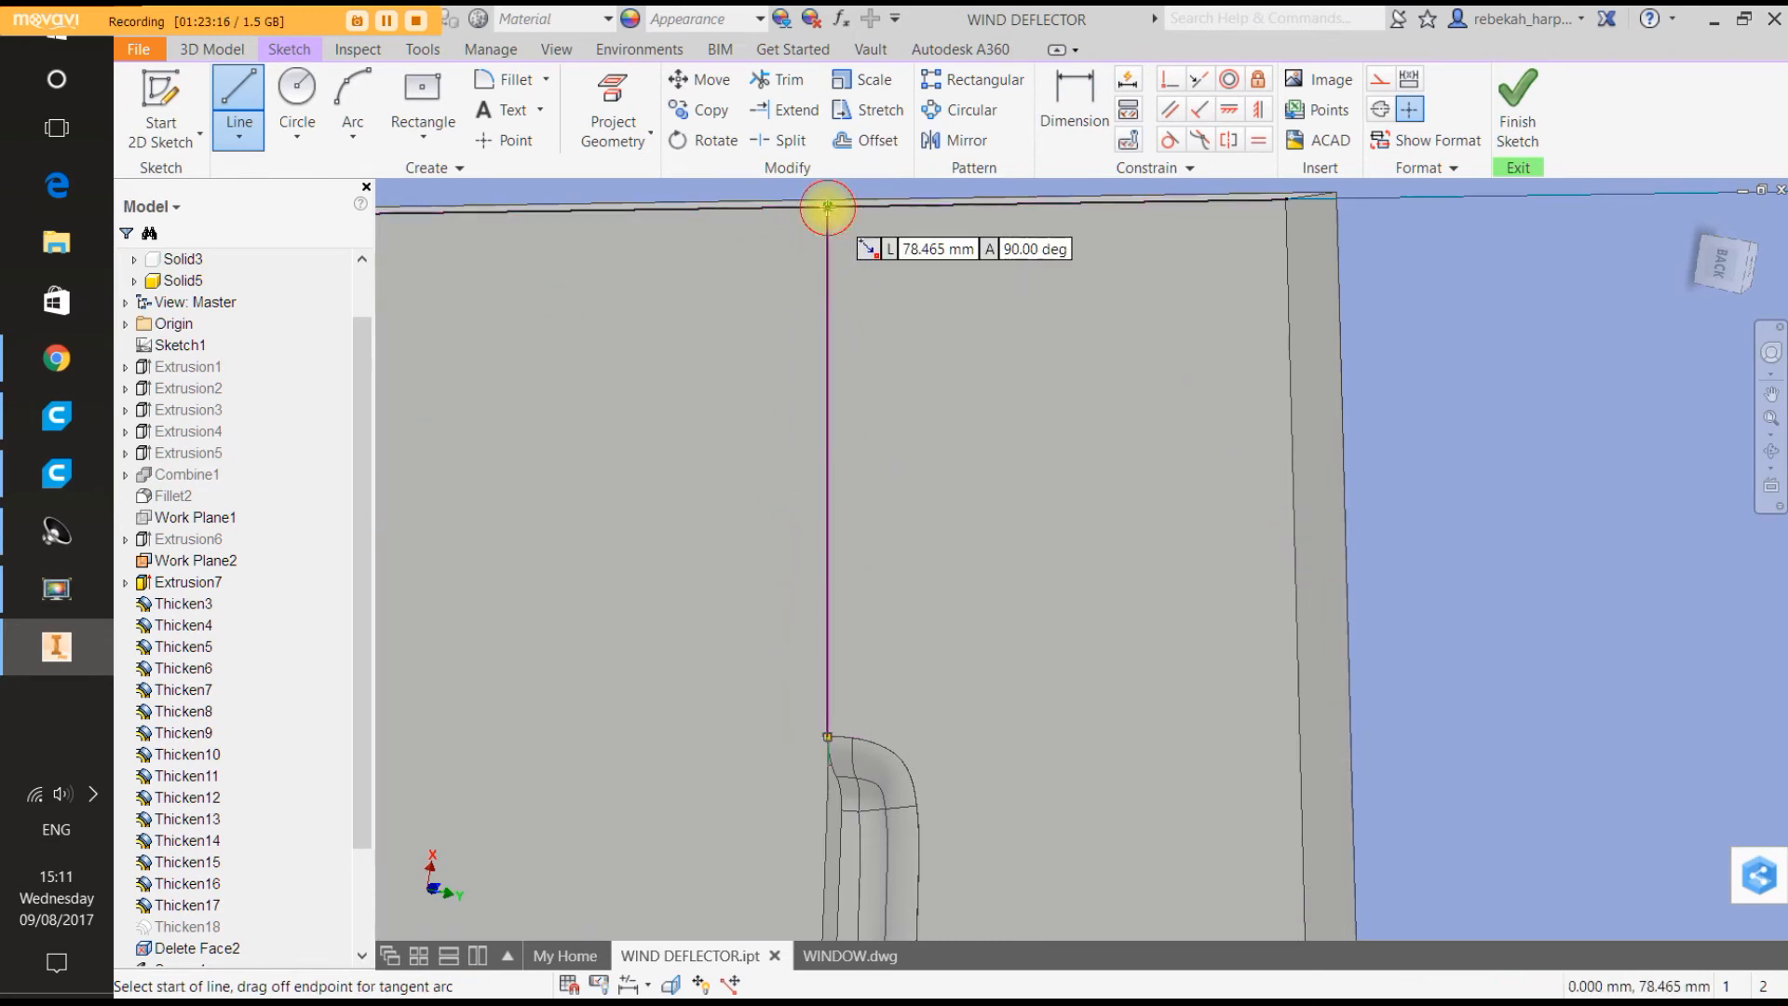
# Project the inner curved edge of the deflector shape into the sketch.
pyautogui.scroll(-2, 871, 250)
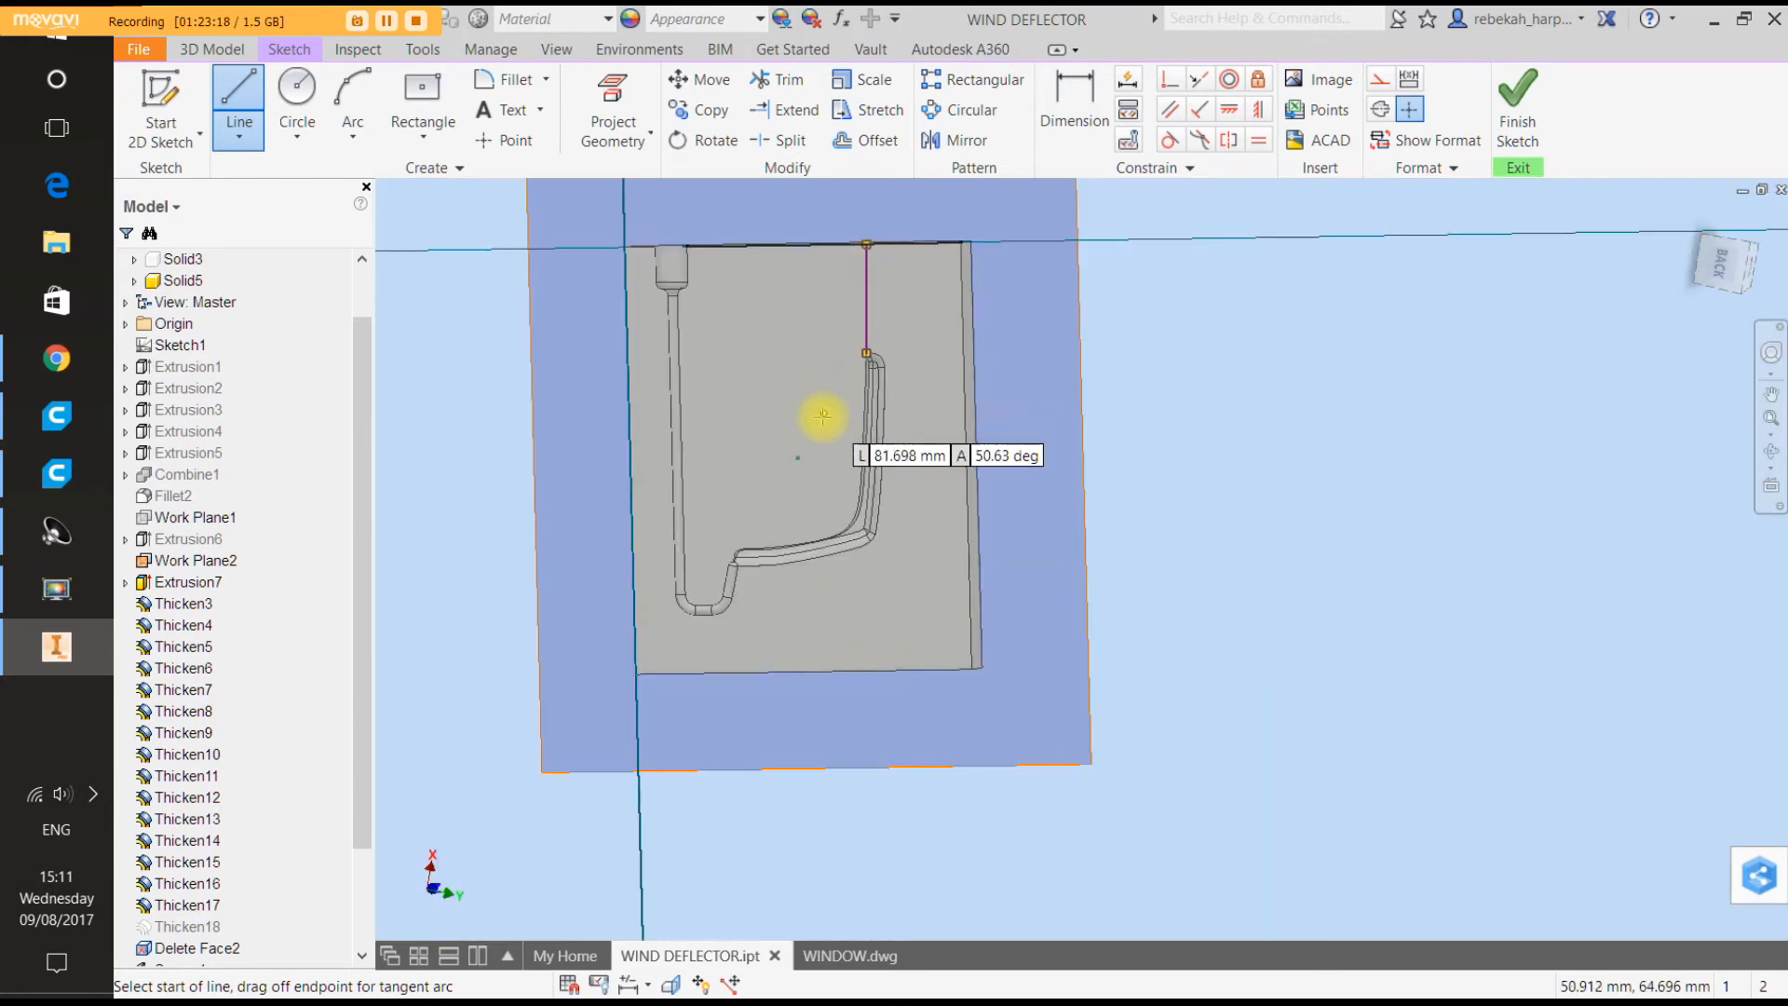
pyautogui.scroll(3, 816, 419)
pyautogui.scroll(3, 823, 482)
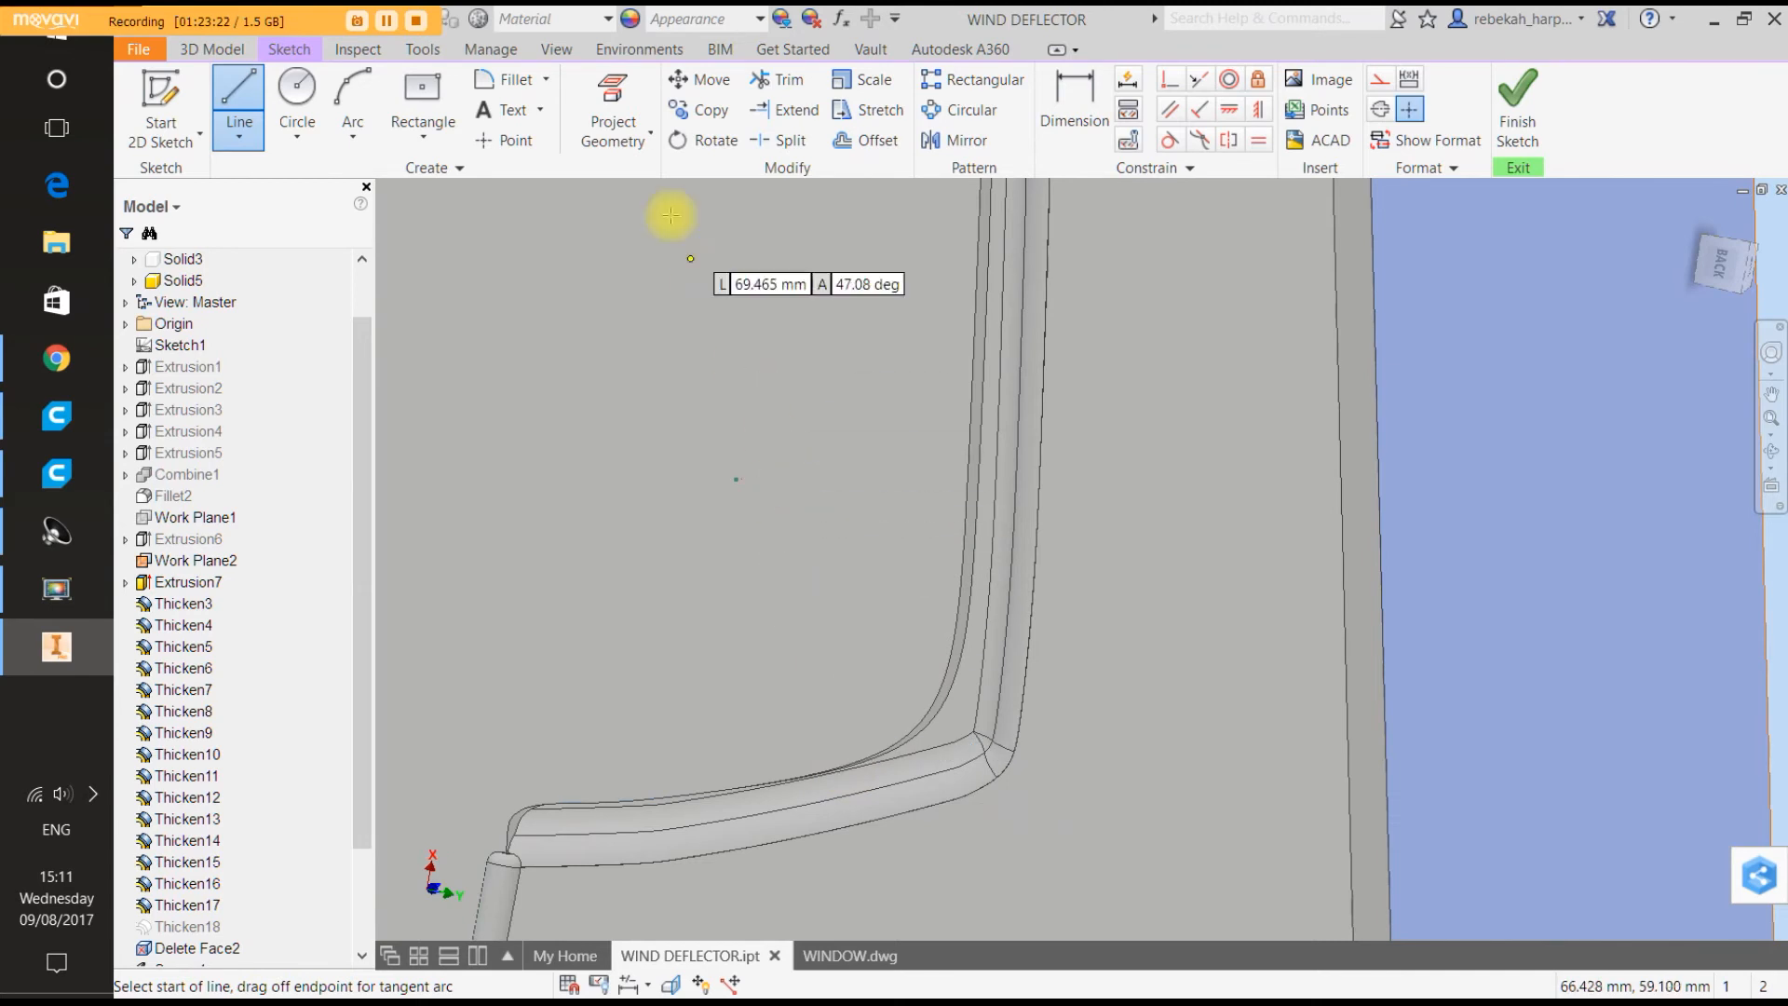
pyautogui.click(630, 131)
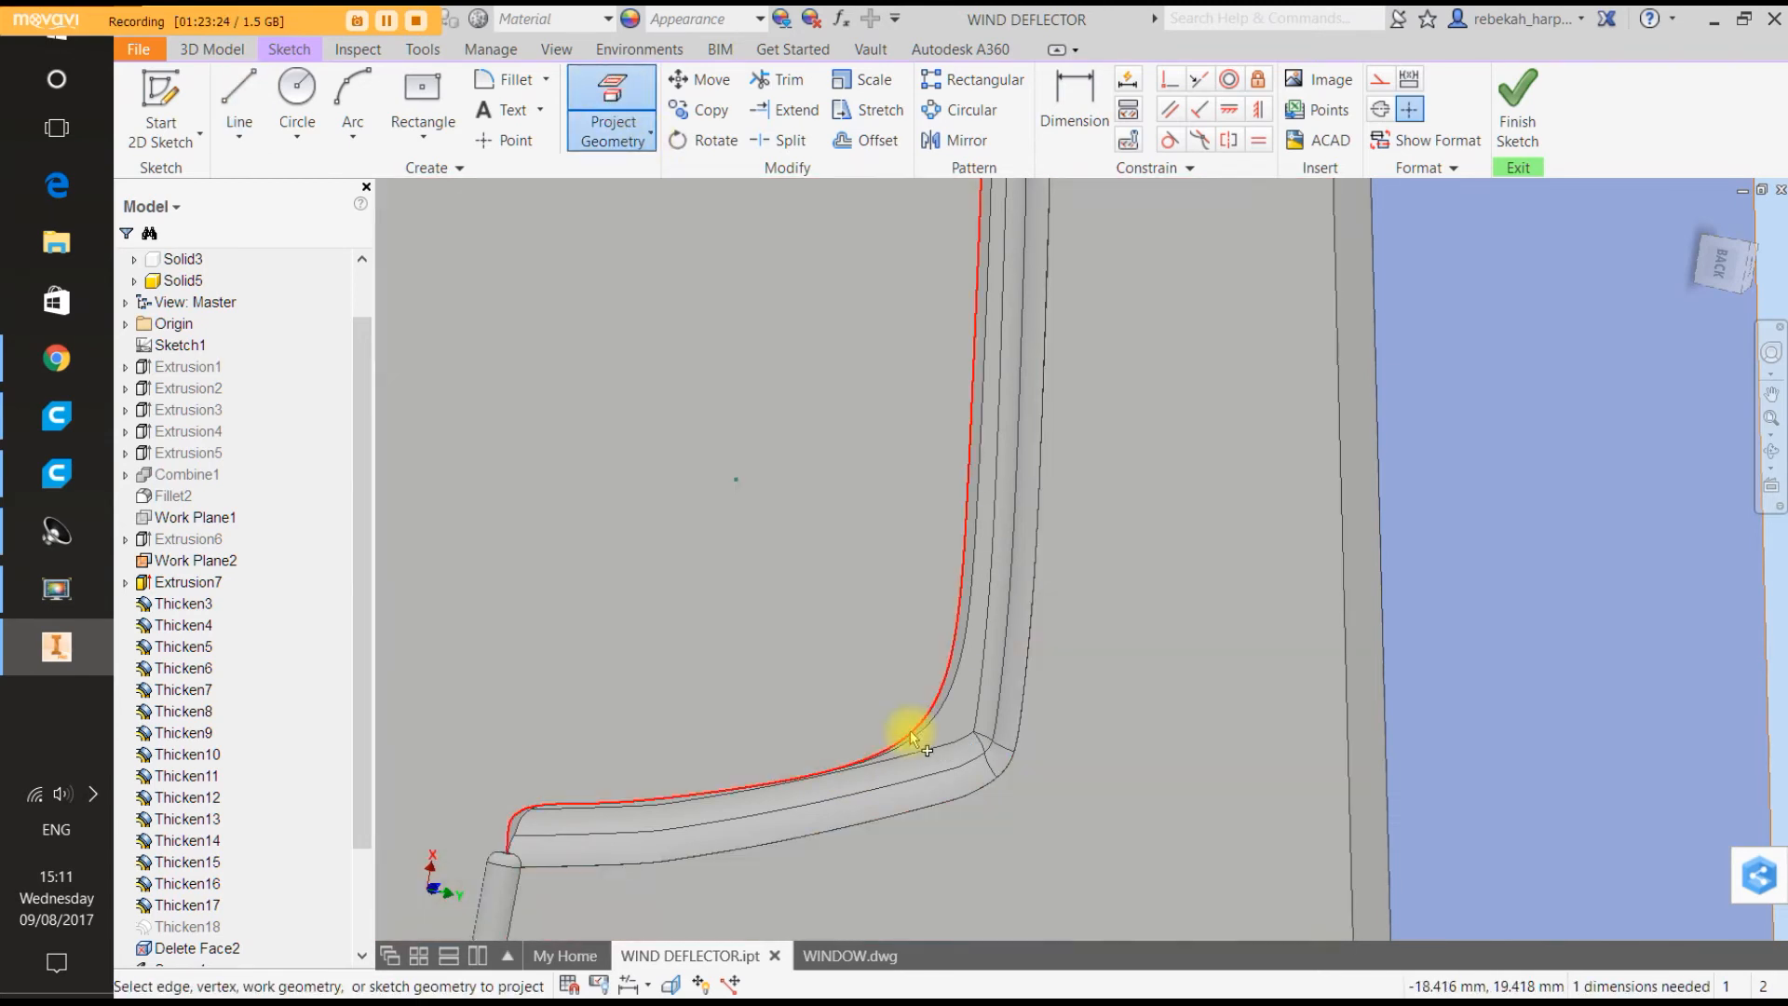
pyautogui.click(911, 738)
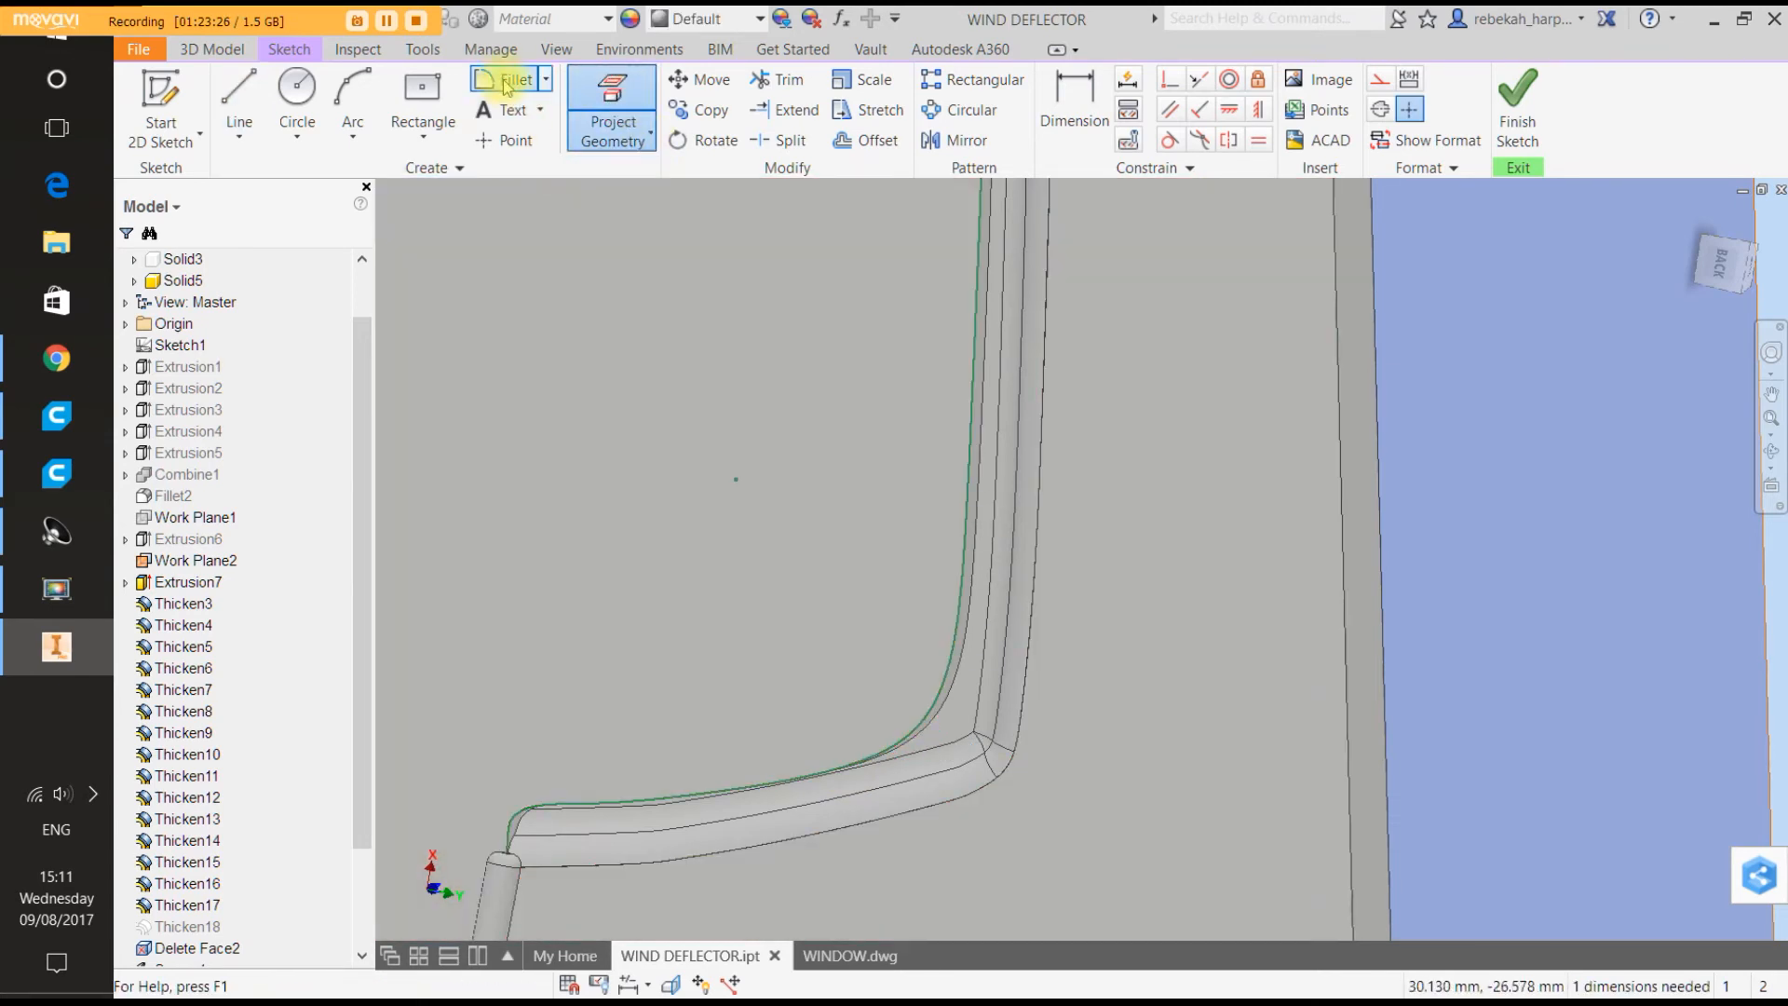
# Draw two lines to the block's inlet-side edge, about 90 mm from the projected curve's bend and about 95 mm from its end near the channel.
pyautogui.click(239, 93)
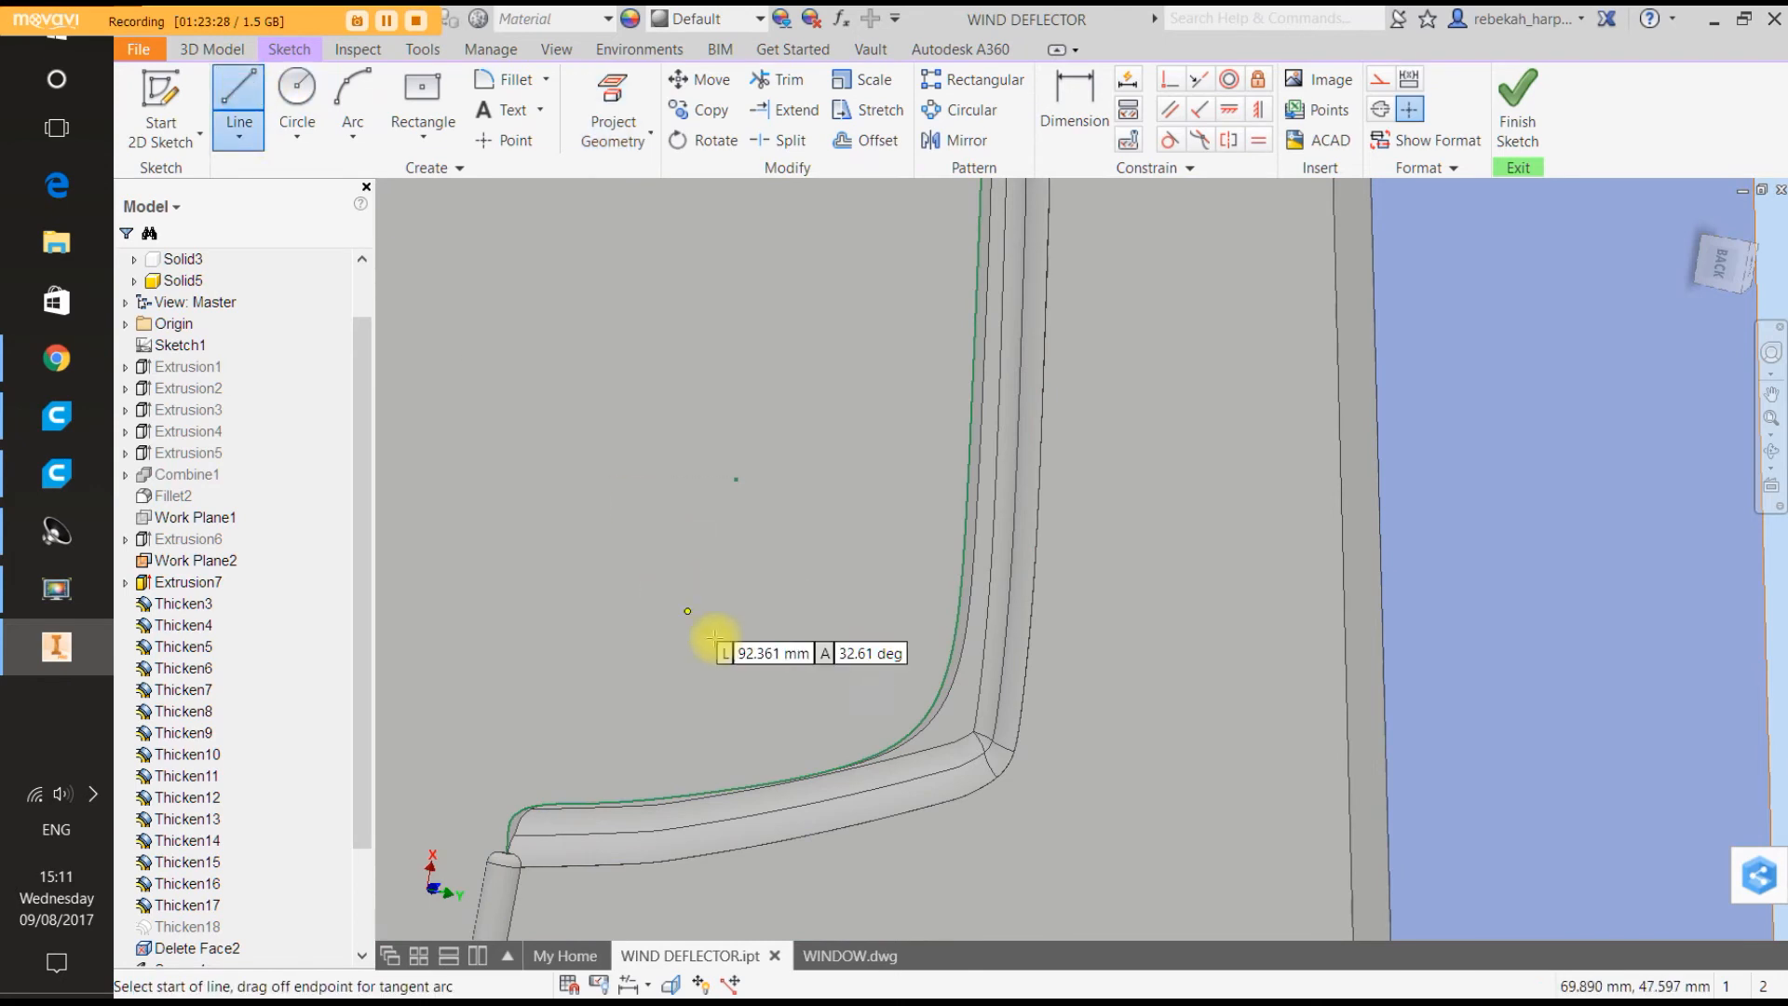
pyautogui.click(887, 744)
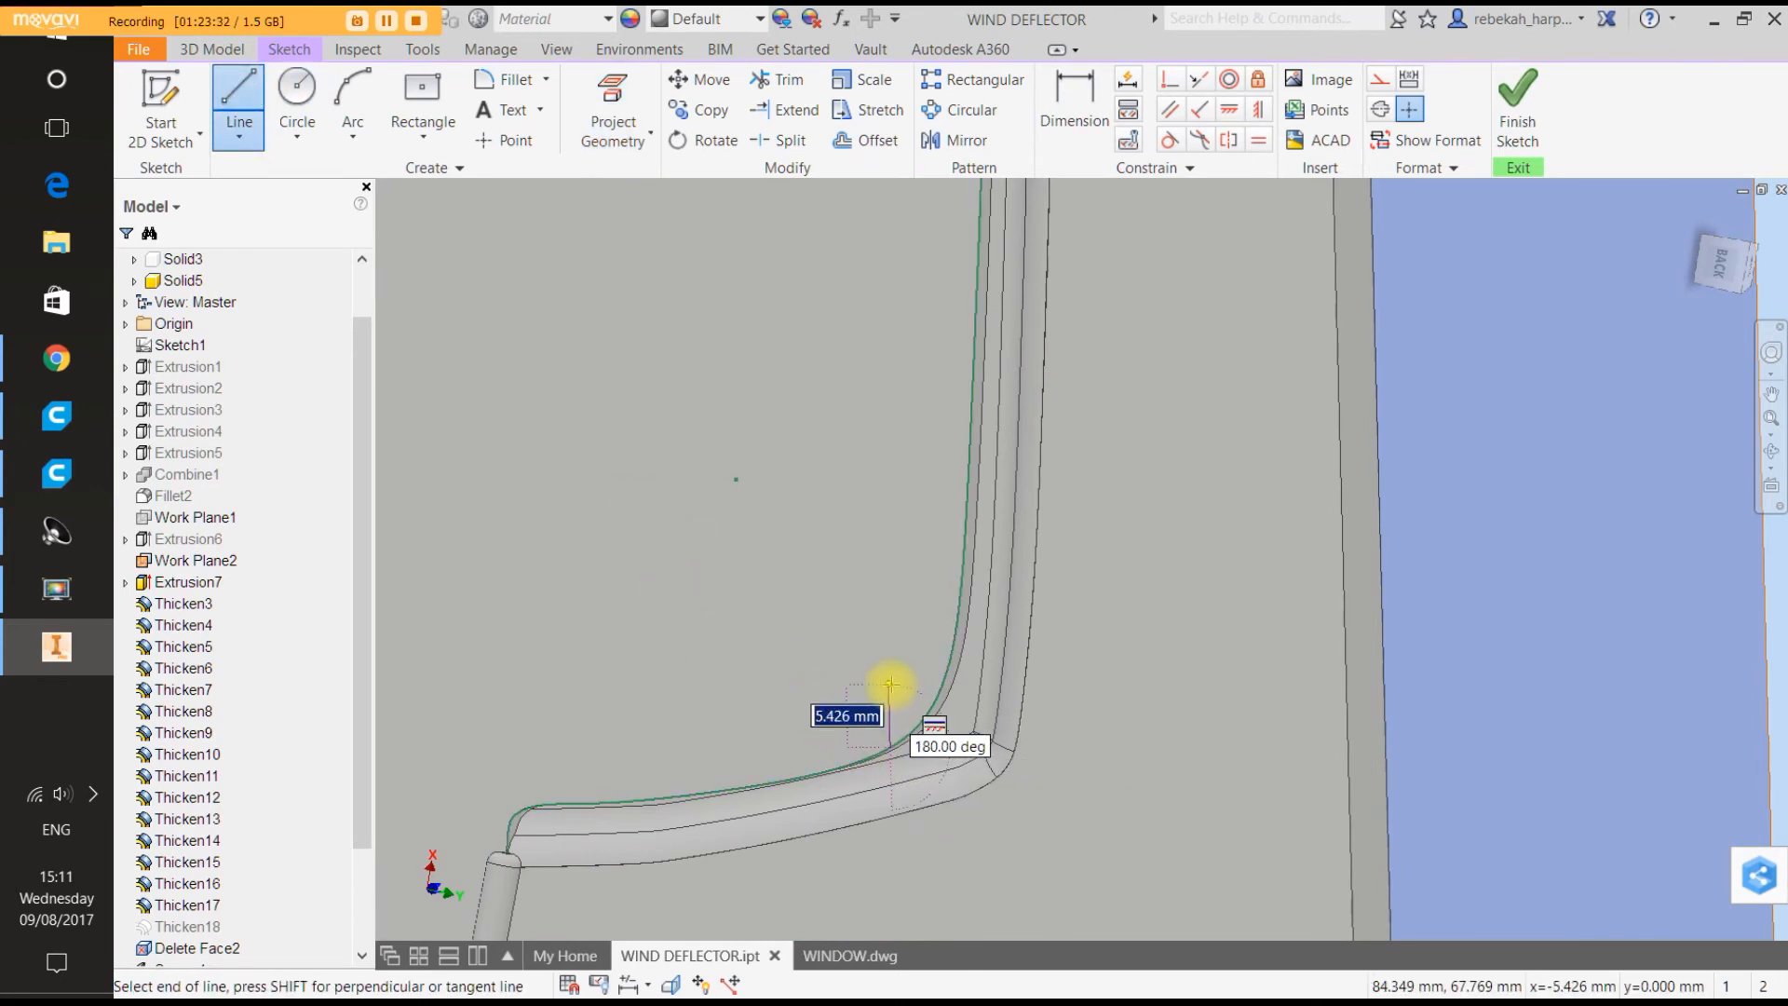
pyautogui.scroll(-5, 889, 684)
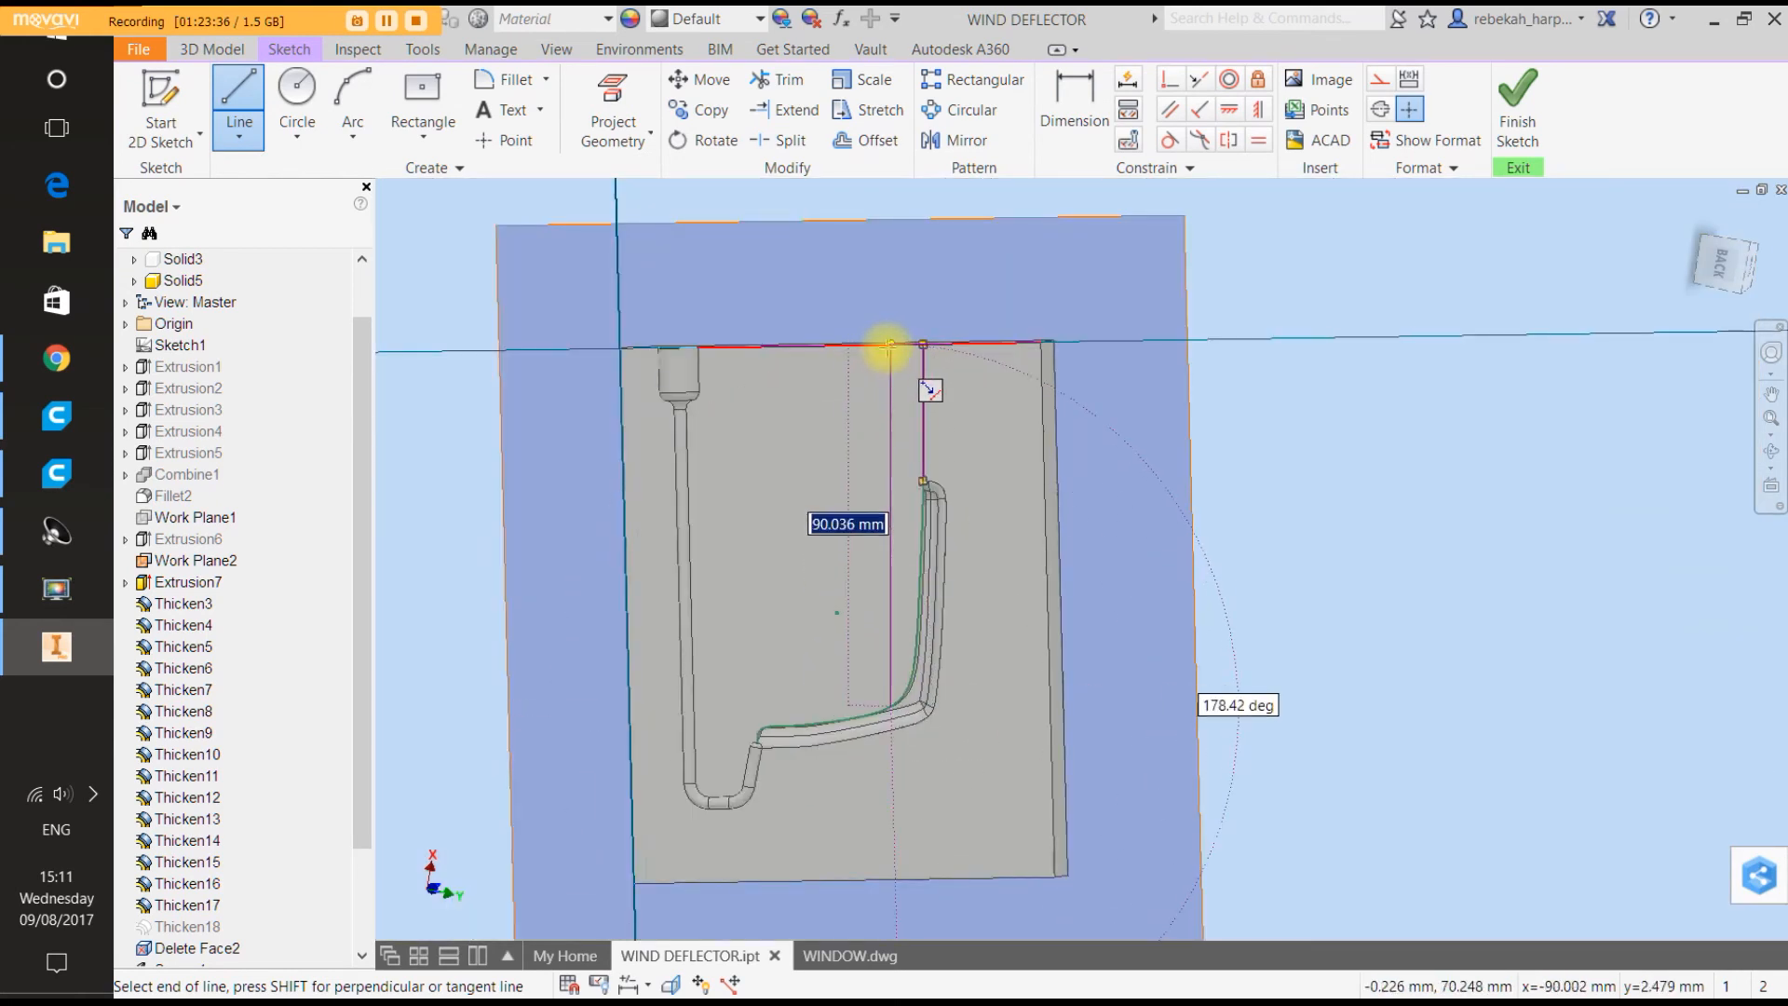
pyautogui.click(891, 345)
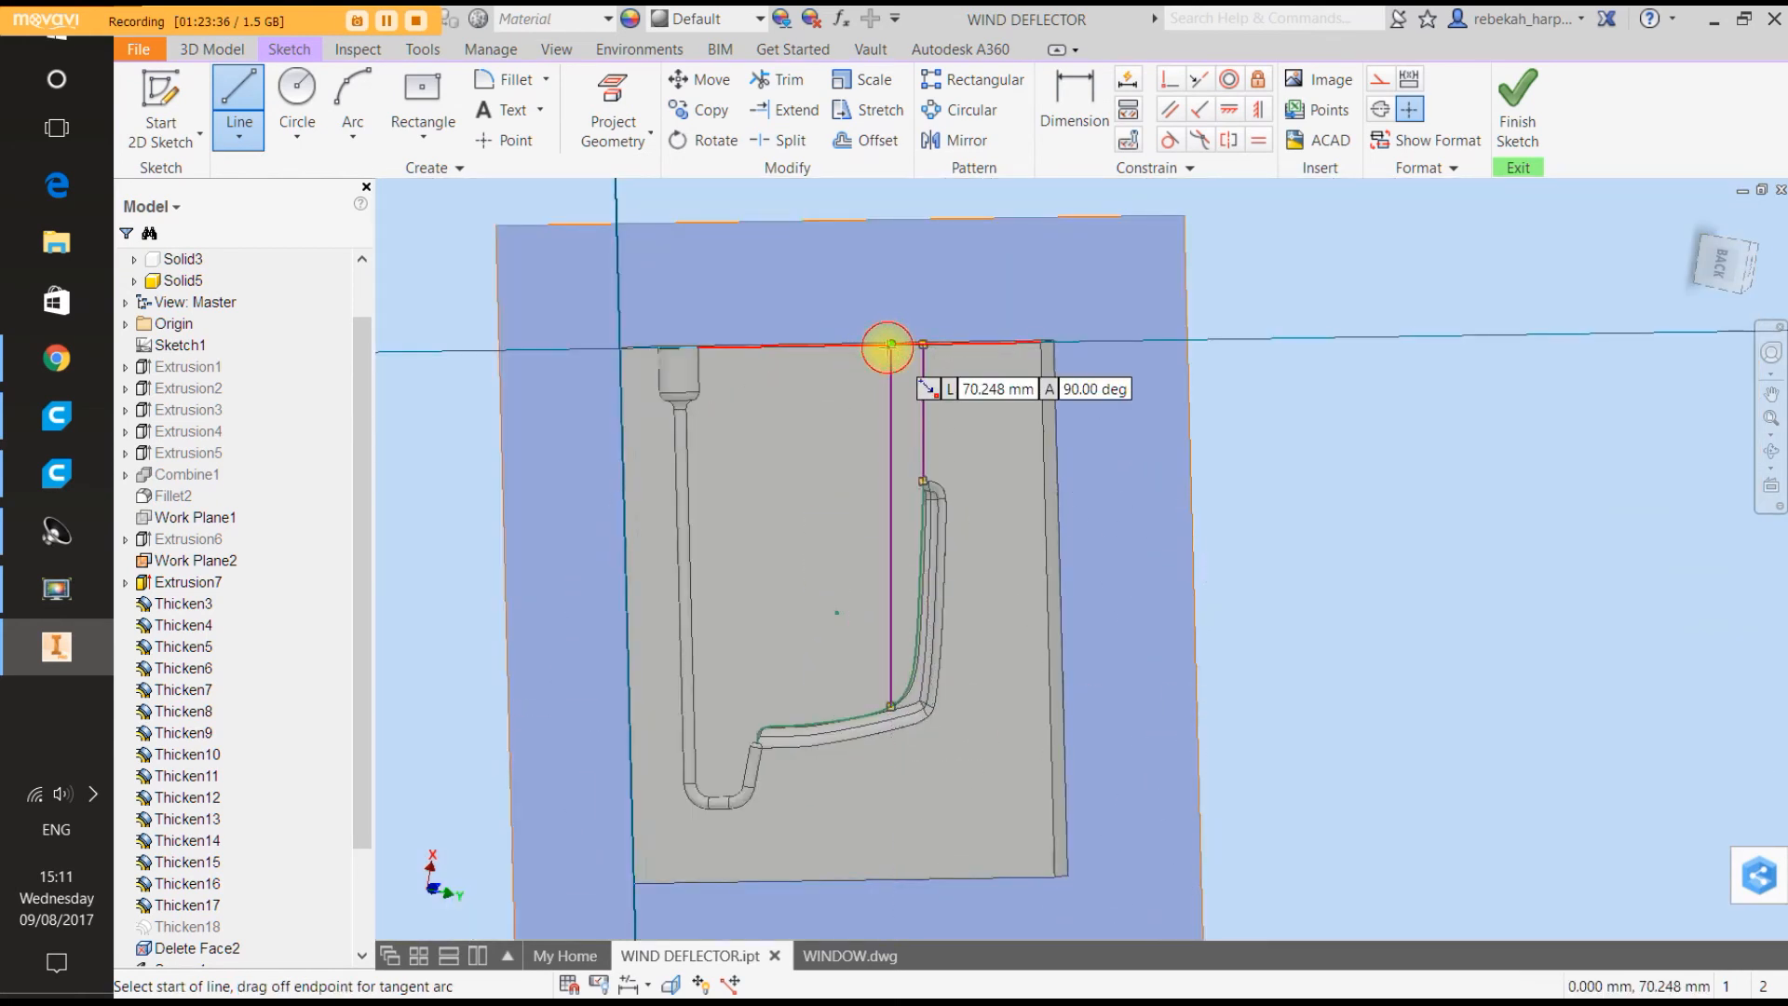
pyautogui.click(764, 727)
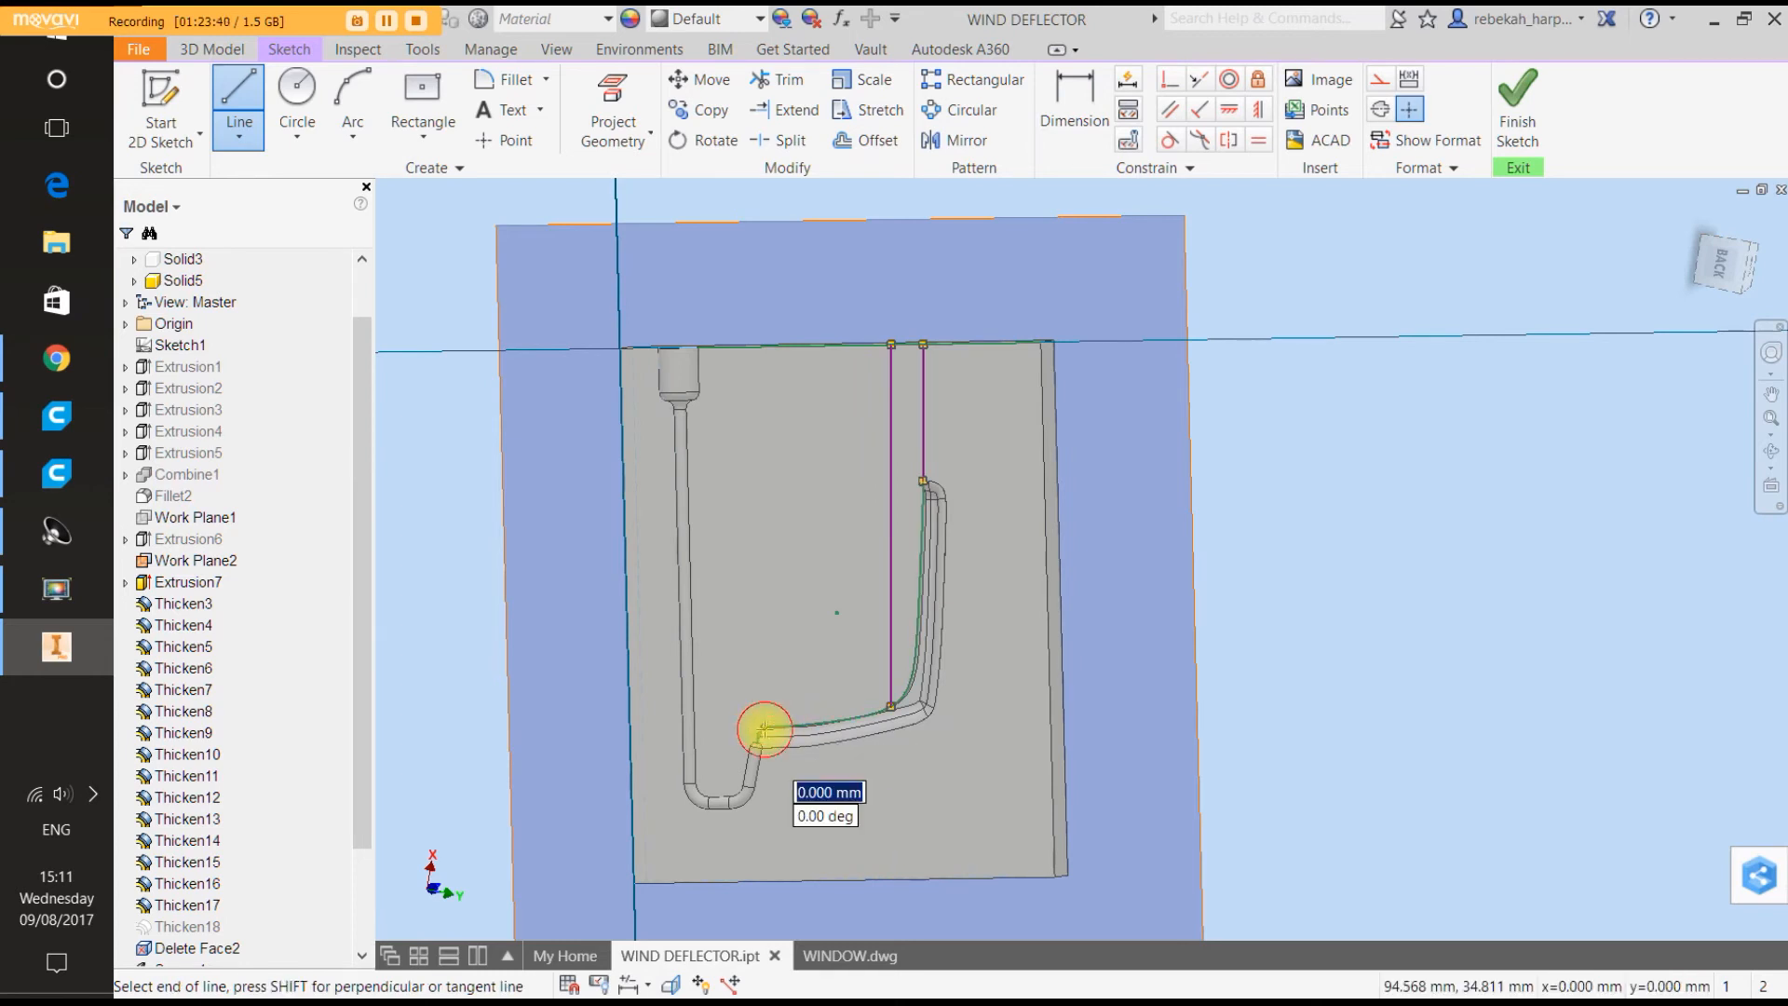
pyautogui.click(757, 348)
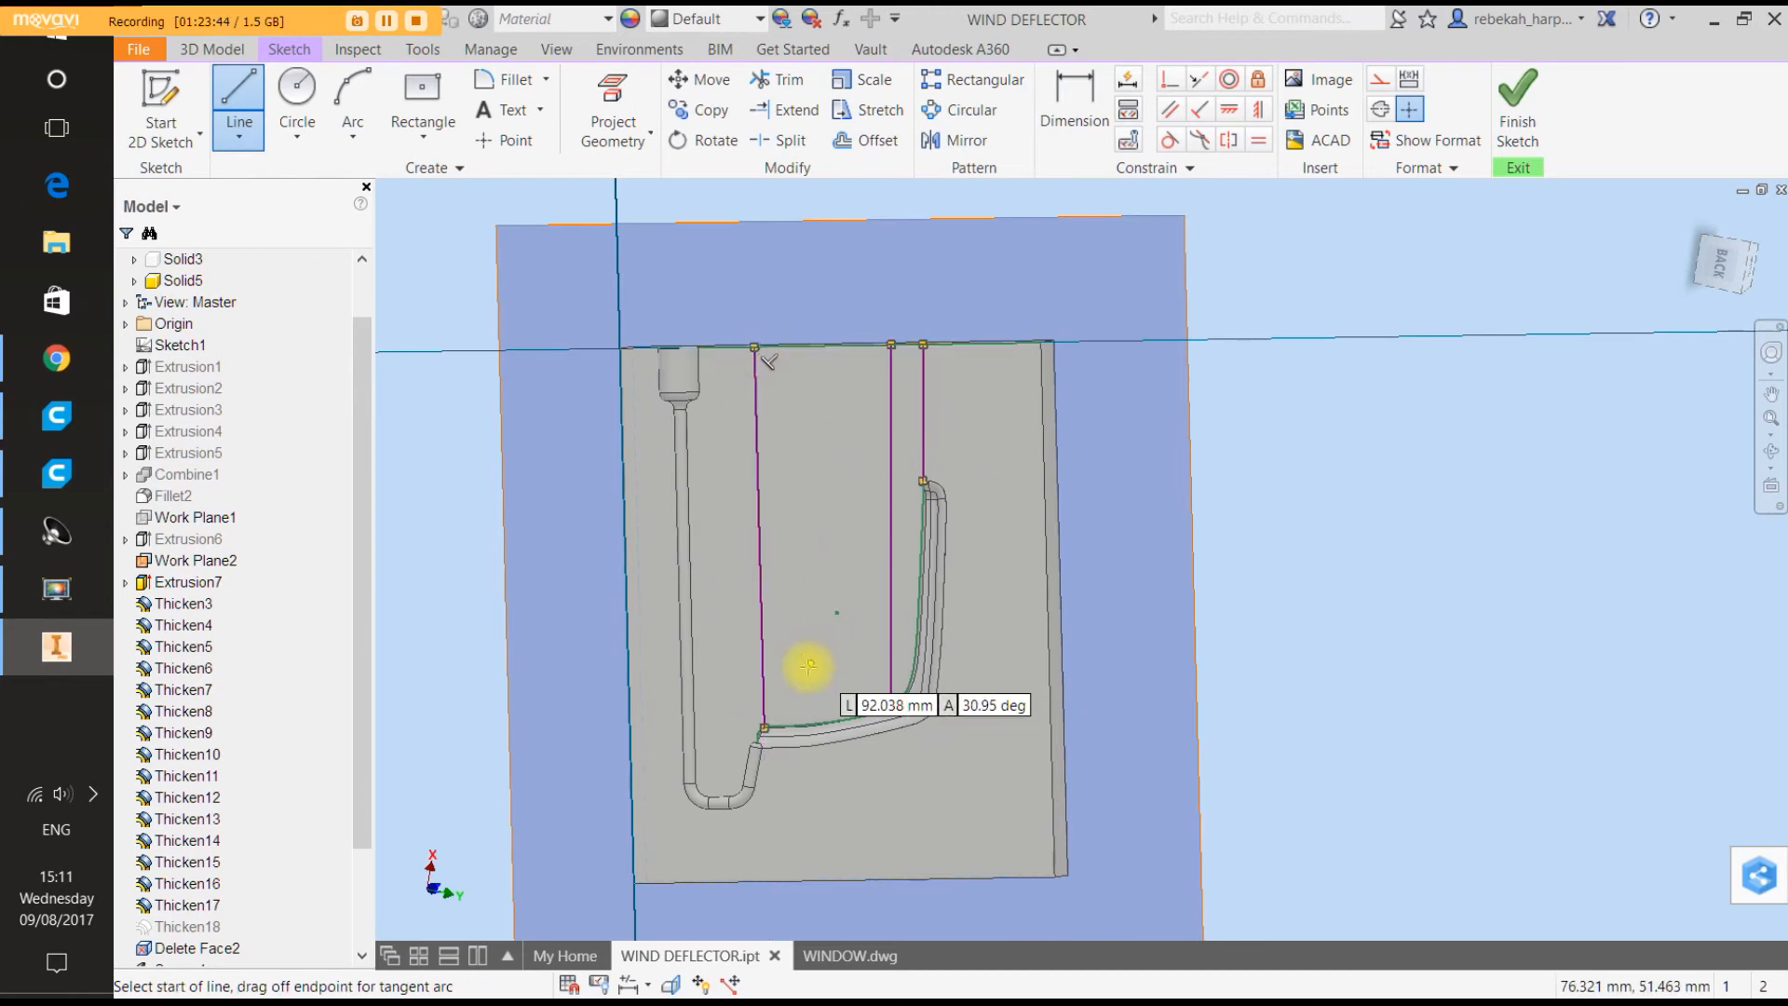
pyautogui.click(764, 727)
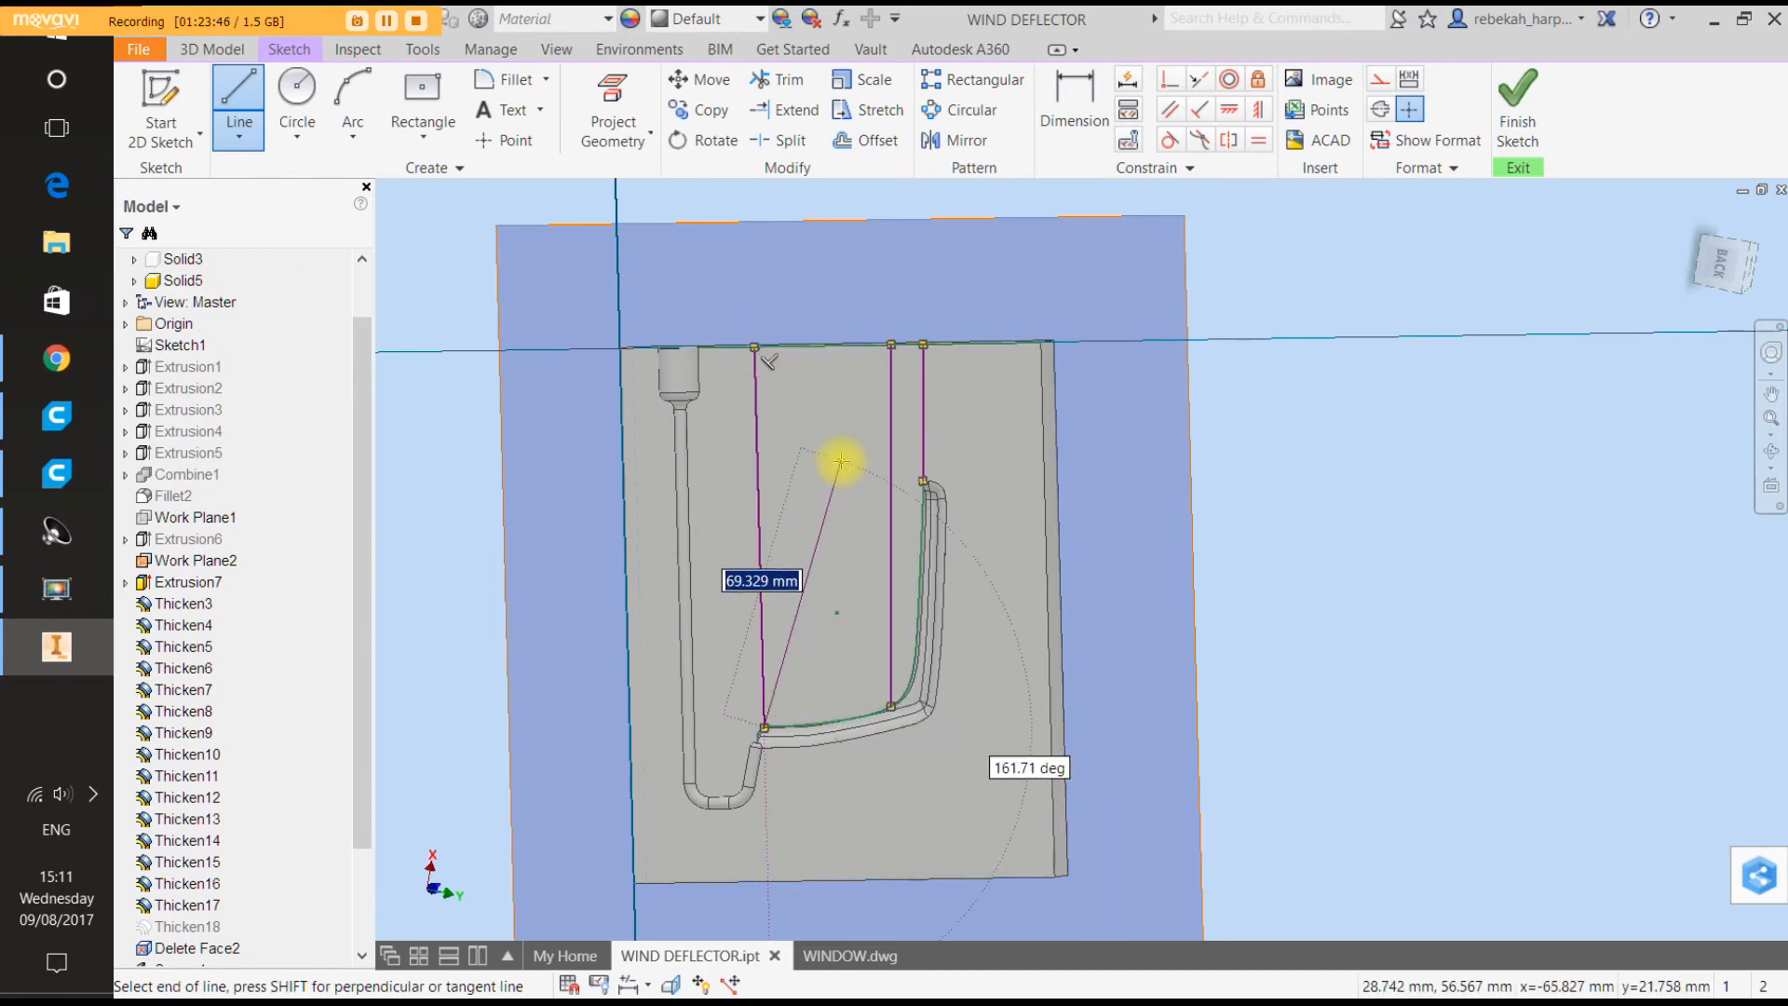
pyautogui.press('Escape')
pyautogui.rightClick(821, 381)
pyautogui.click(829, 321)
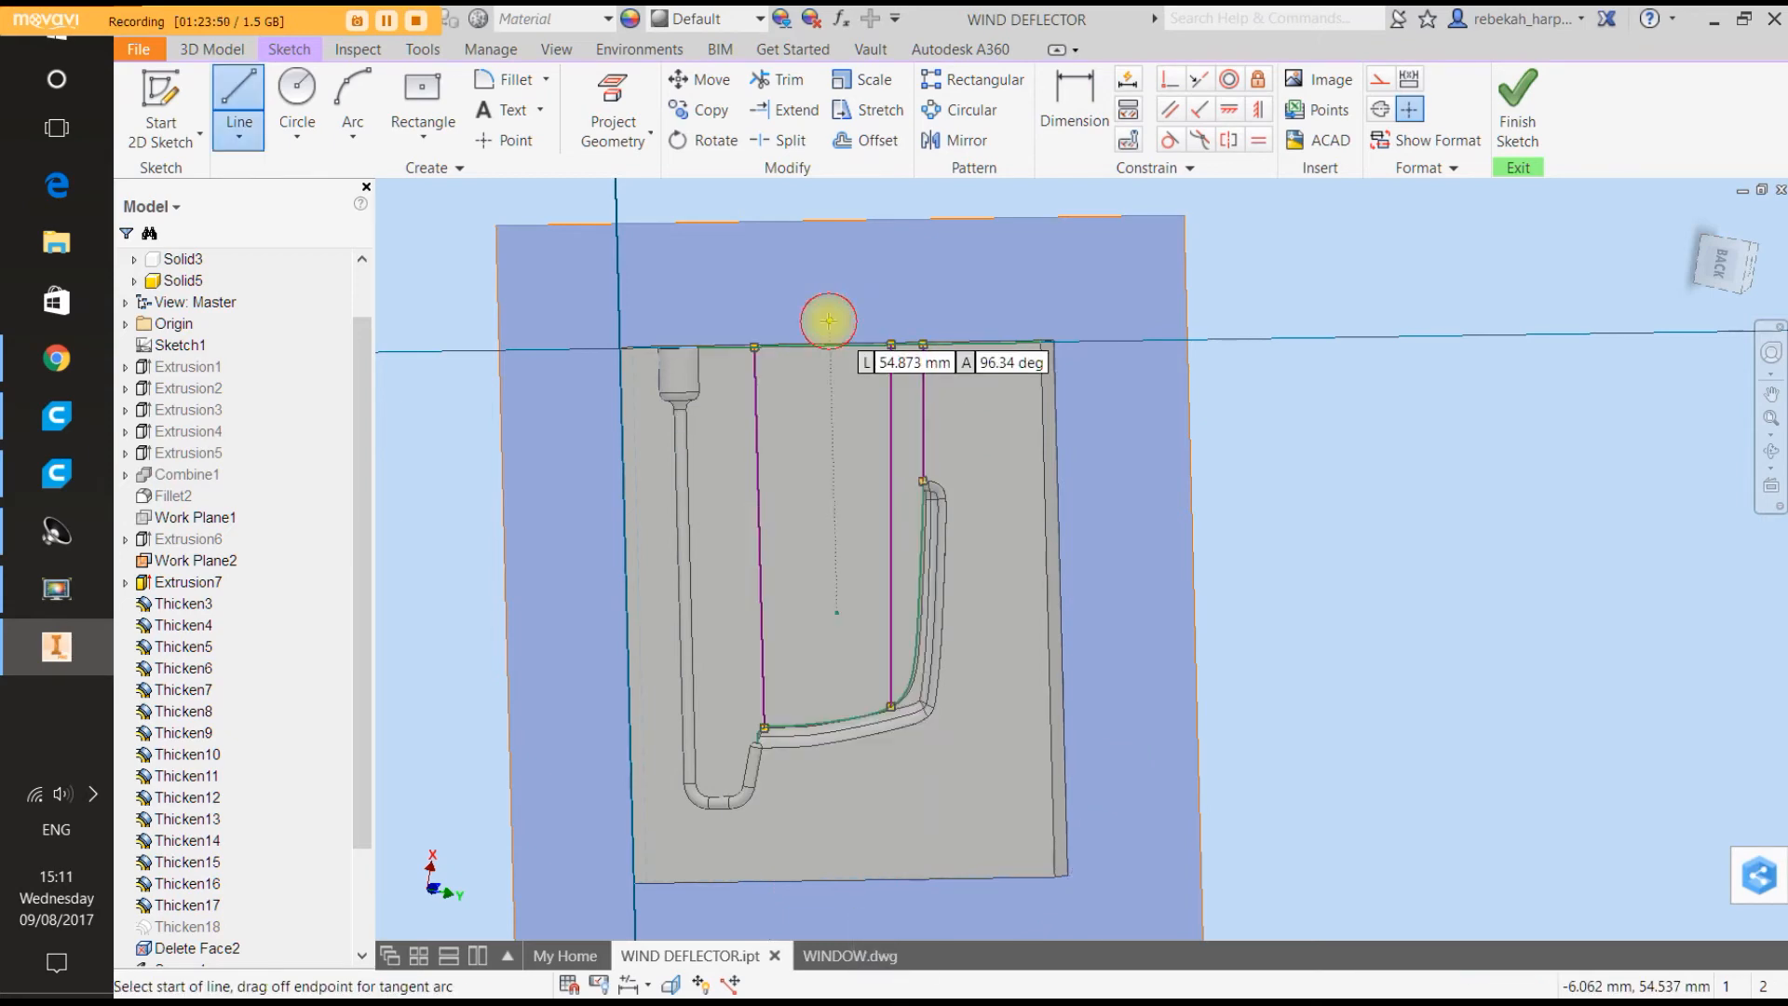
# Draw a line about 94 mm long from the middle of the projected curve's shorter leg, perpendicular to the block's inlet-side edge.
pyautogui.scroll(5, 820, 719)
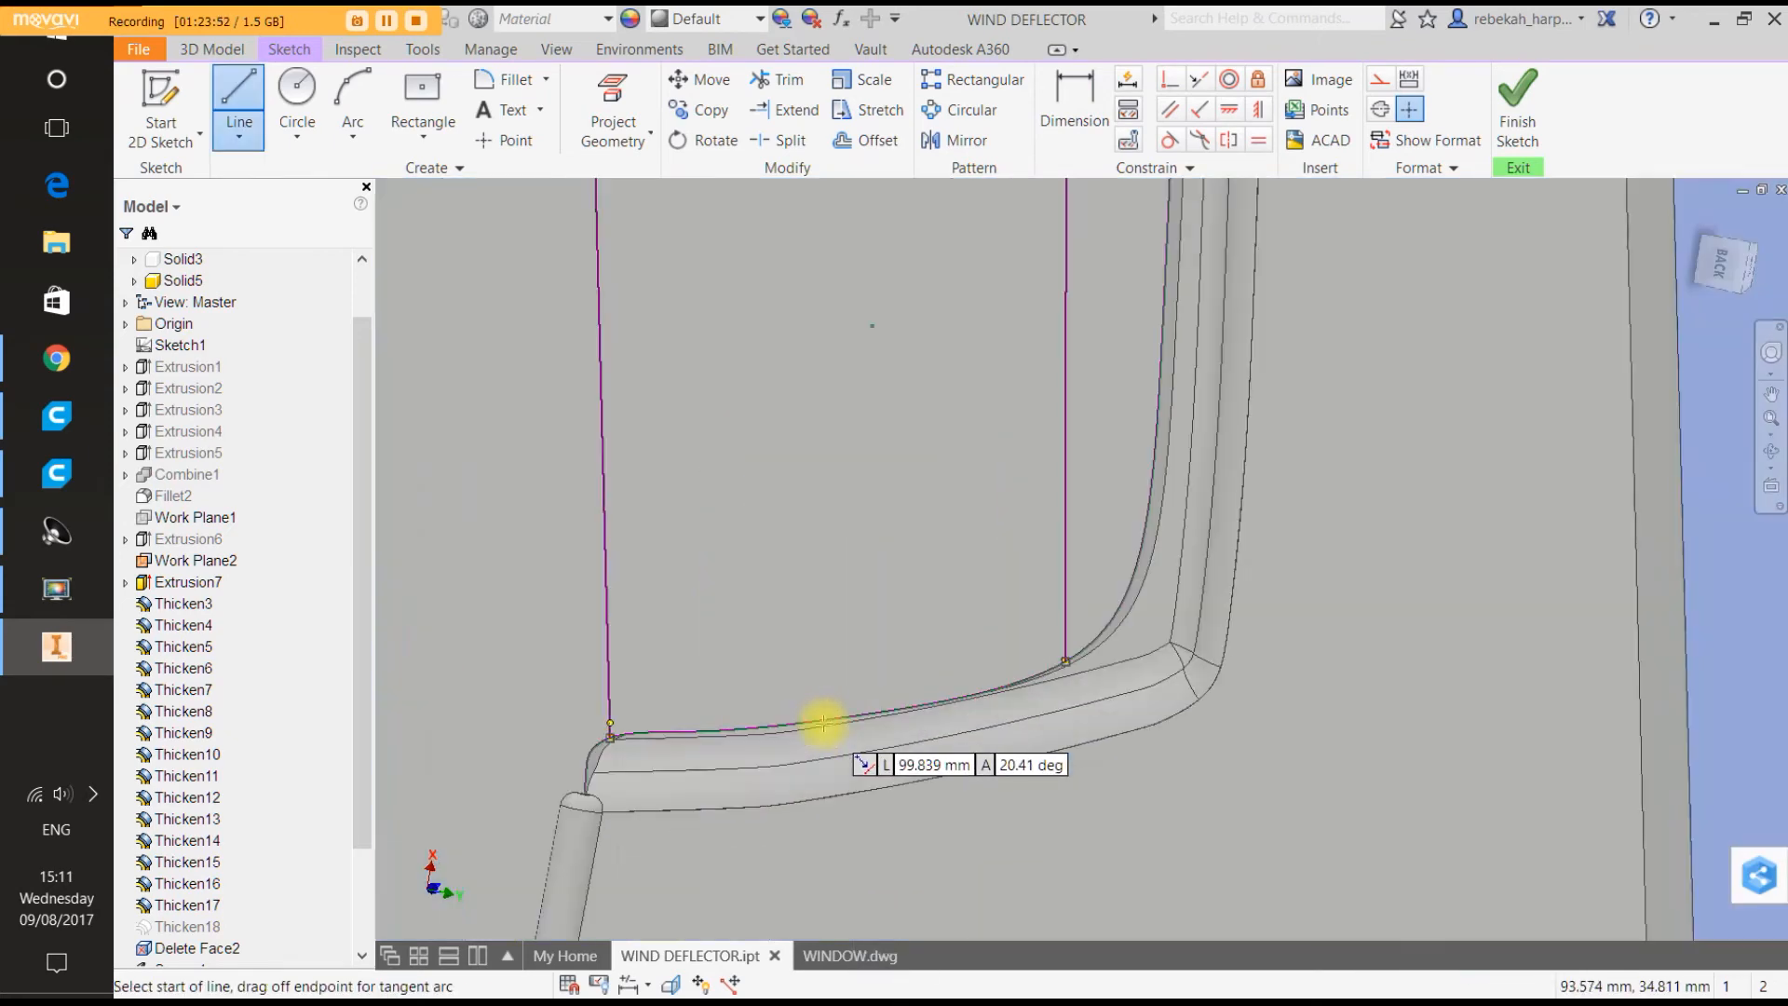
pyautogui.scroll(3, 824, 723)
pyautogui.click(838, 713)
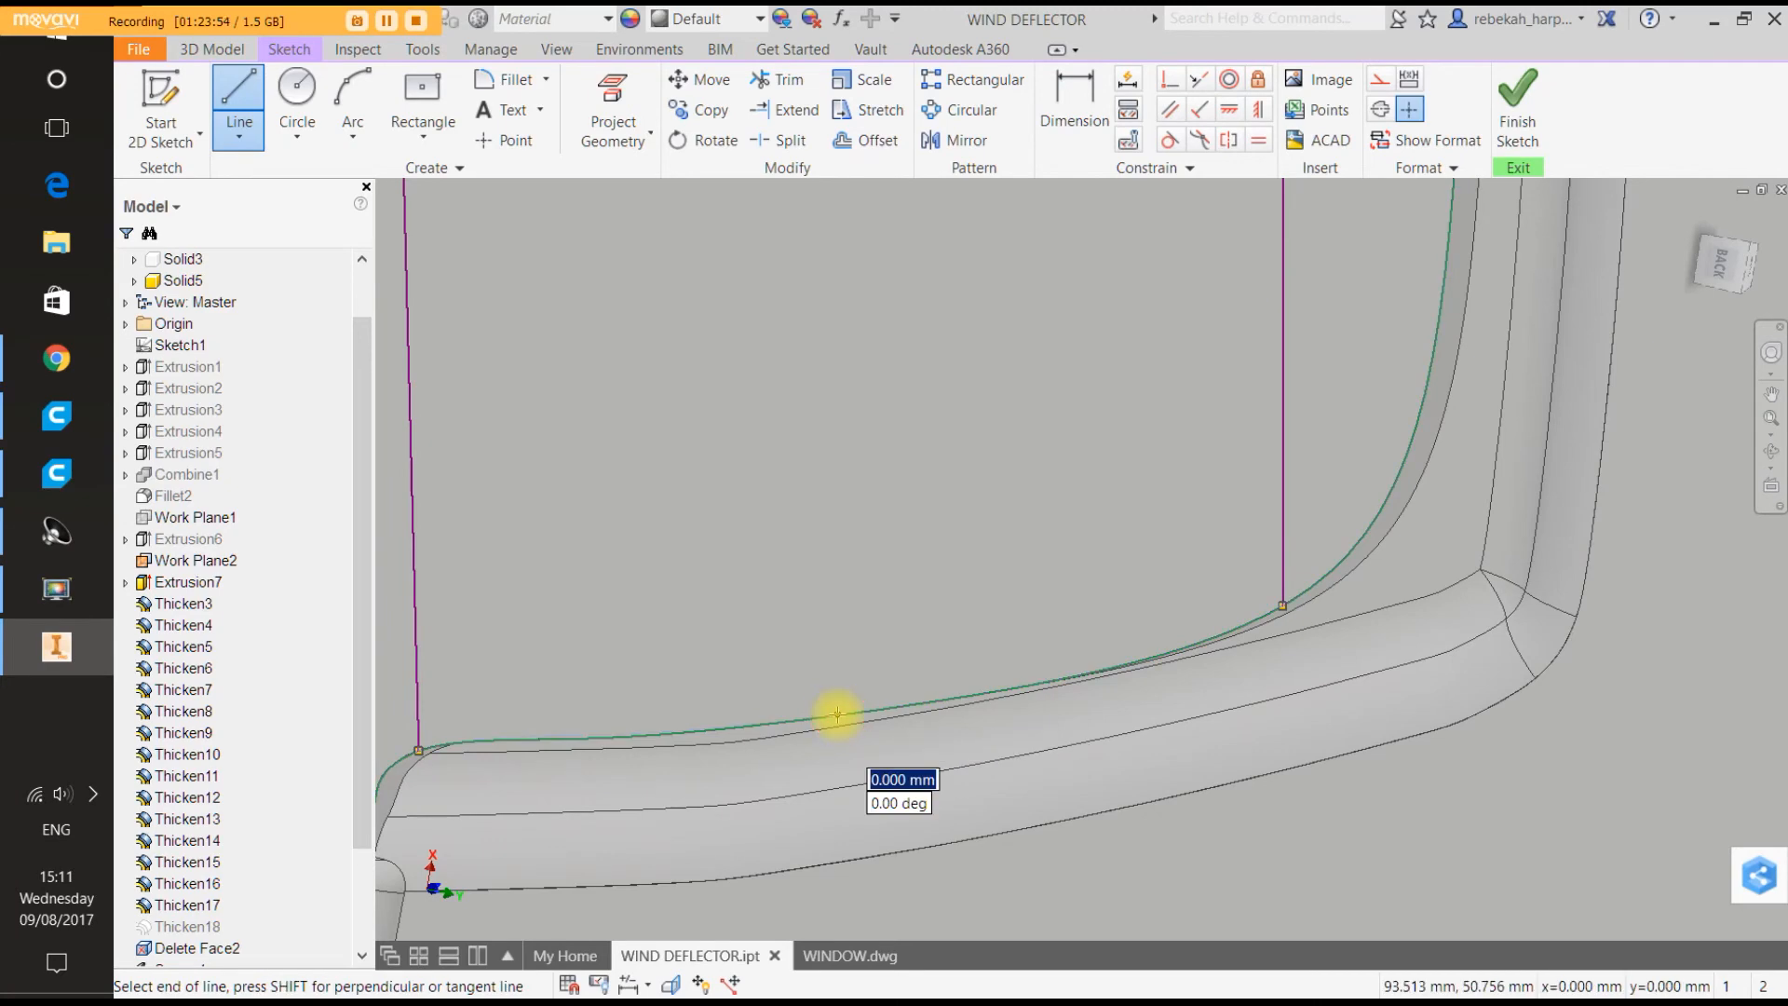
pyautogui.scroll(-4, 838, 712)
pyautogui.scroll(-3, 838, 531)
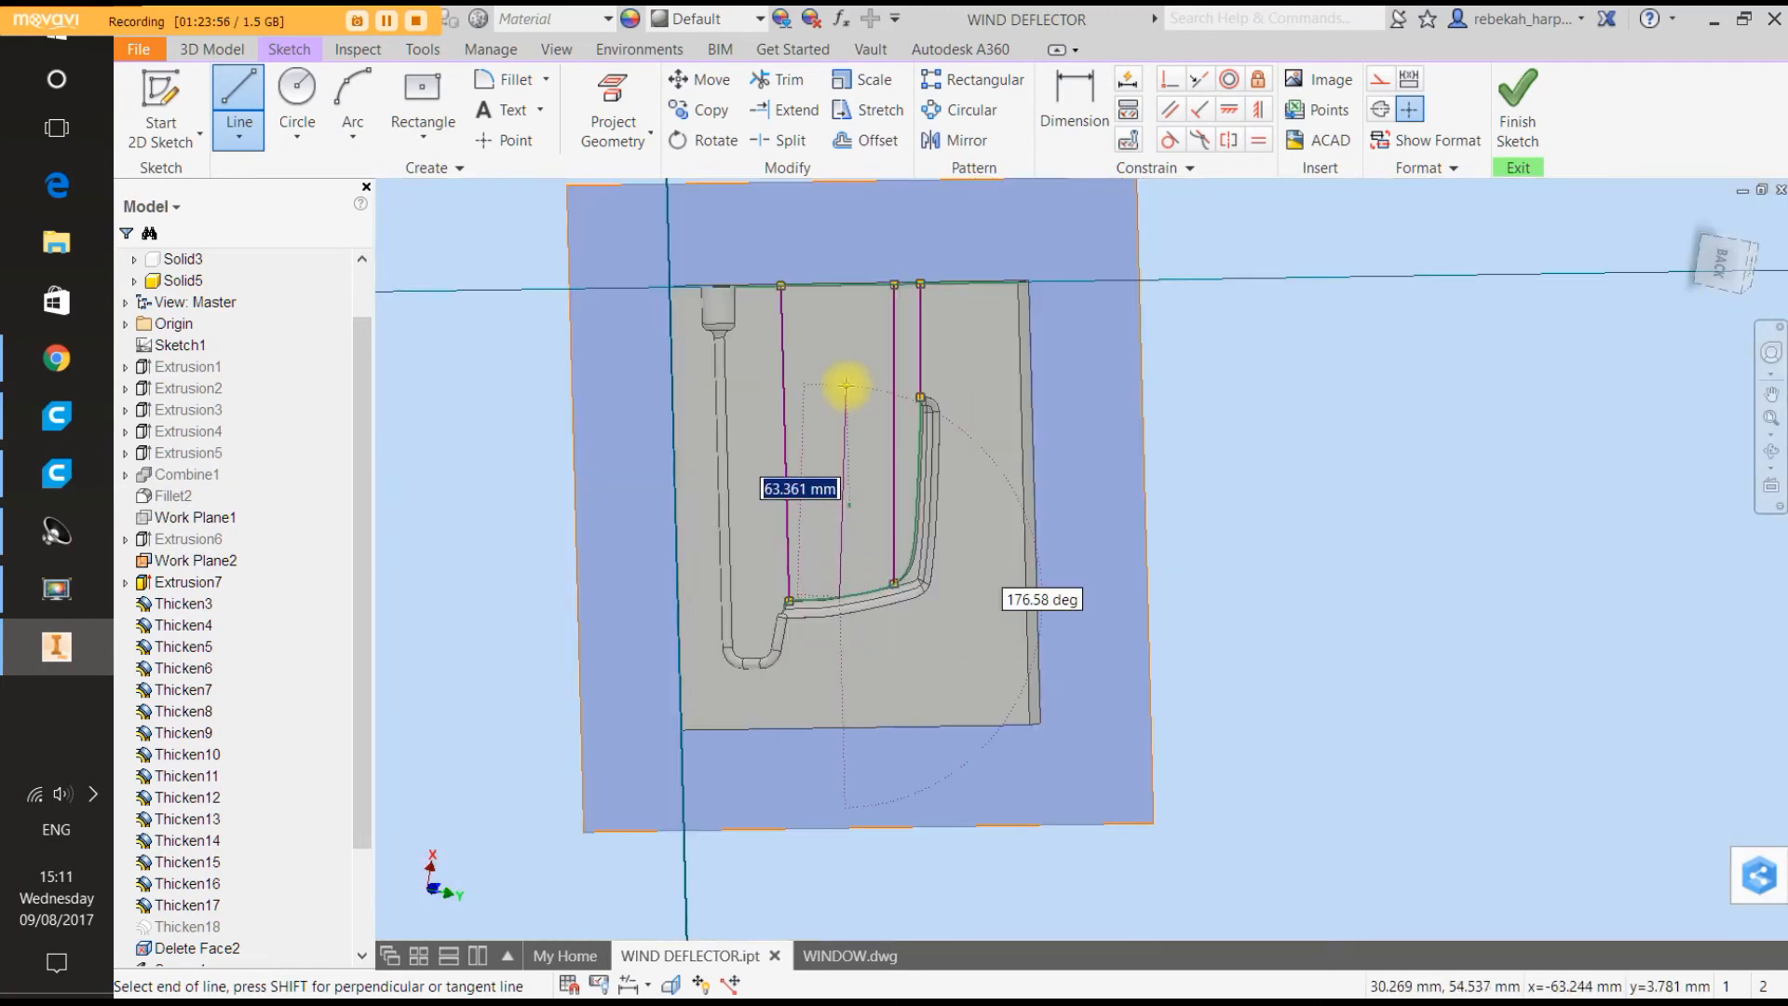
pyautogui.scroll(4, 828, 285)
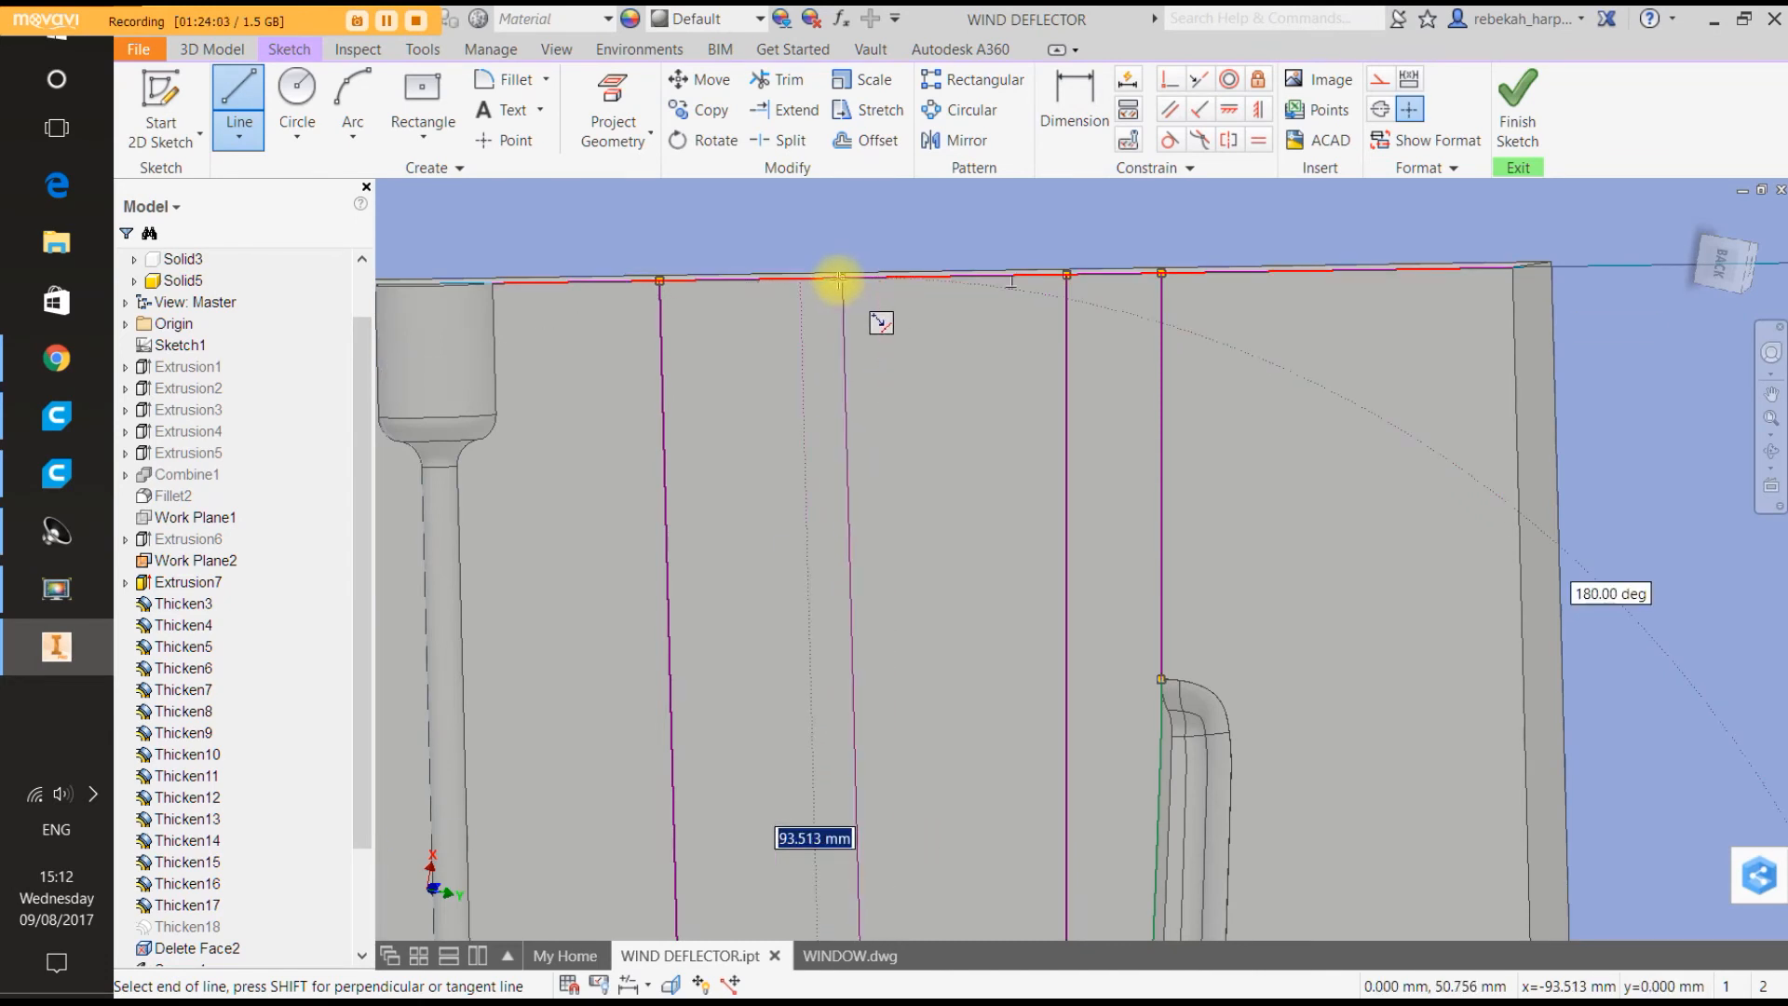
pyautogui.click(839, 277)
pyautogui.scroll(-2, 886, 447)
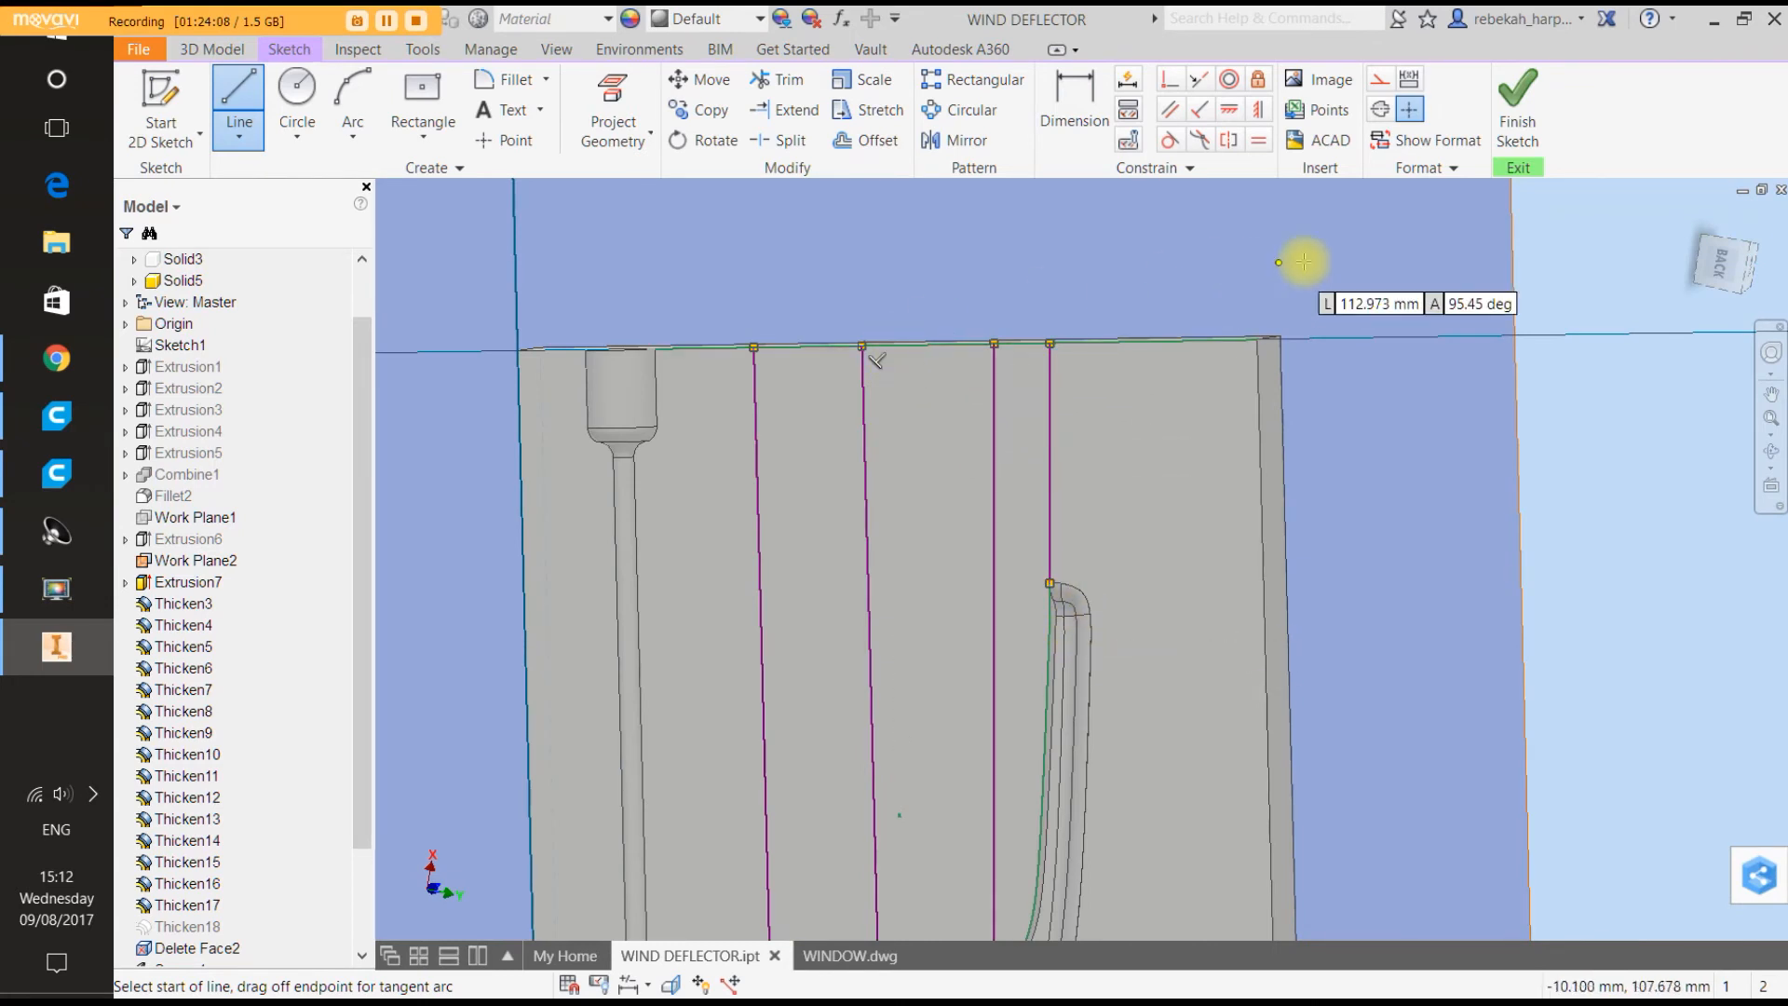
pyautogui.click(1776, 357)
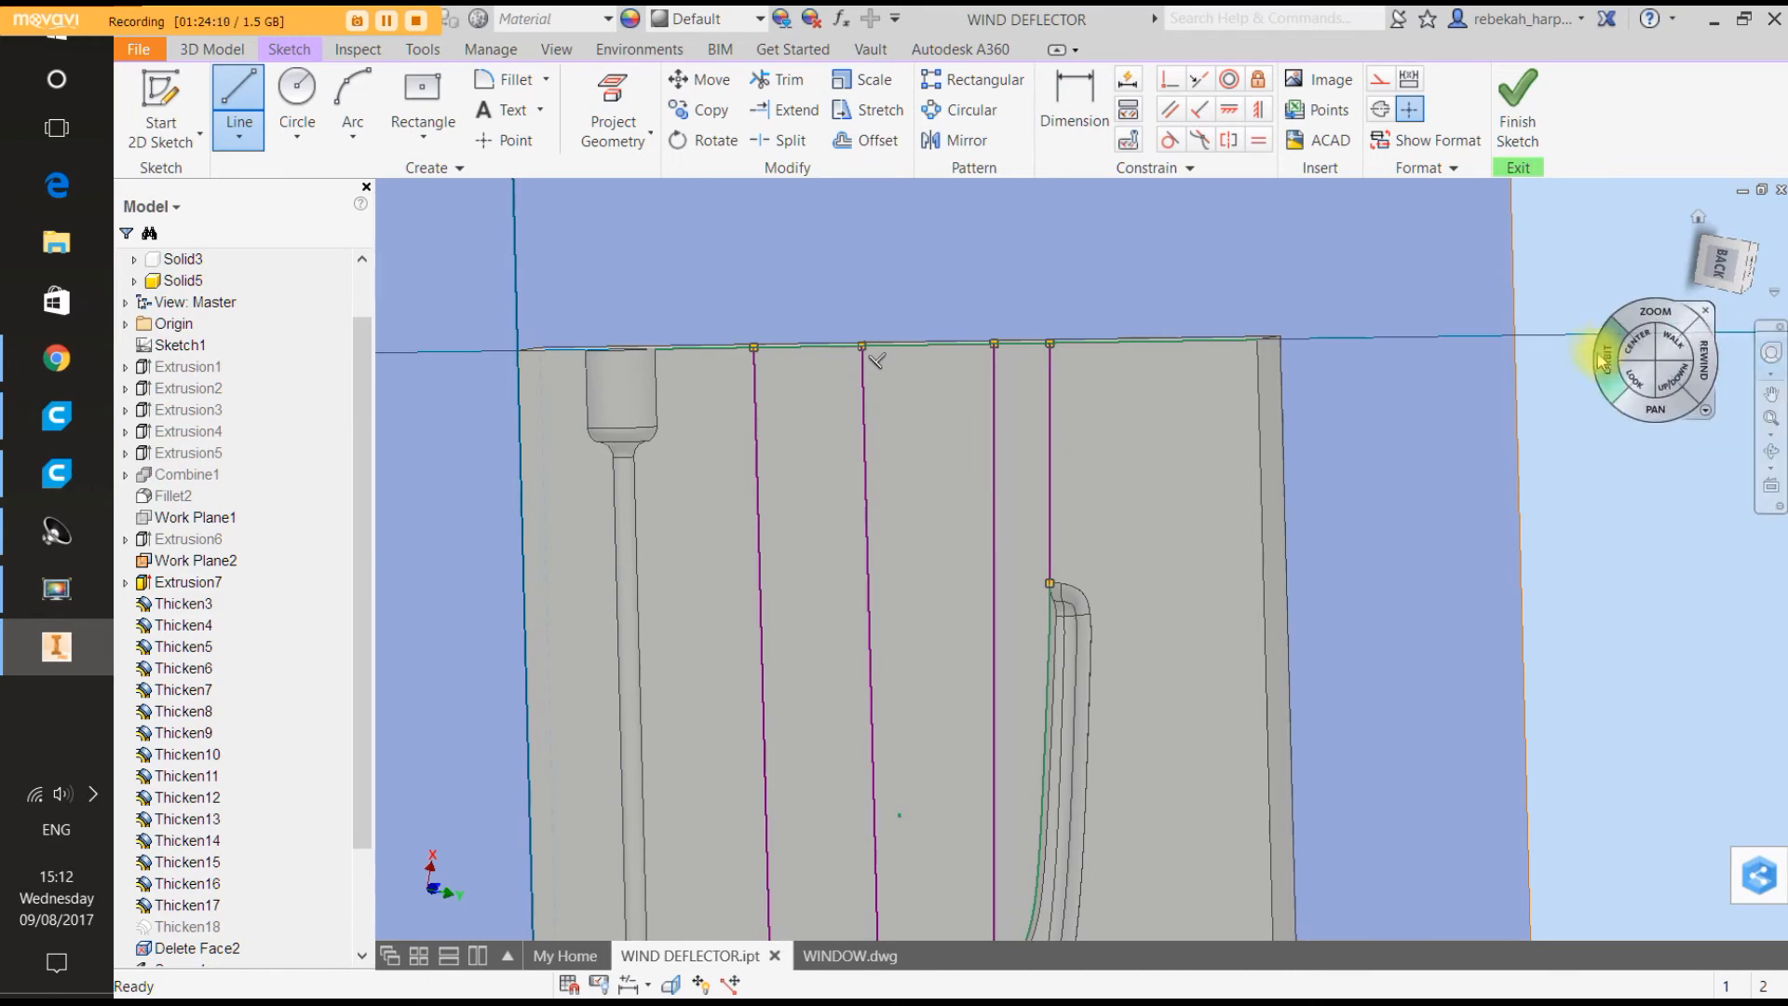
pyautogui.moveTo(1604, 359); pyautogui.dragTo(1601, 402)
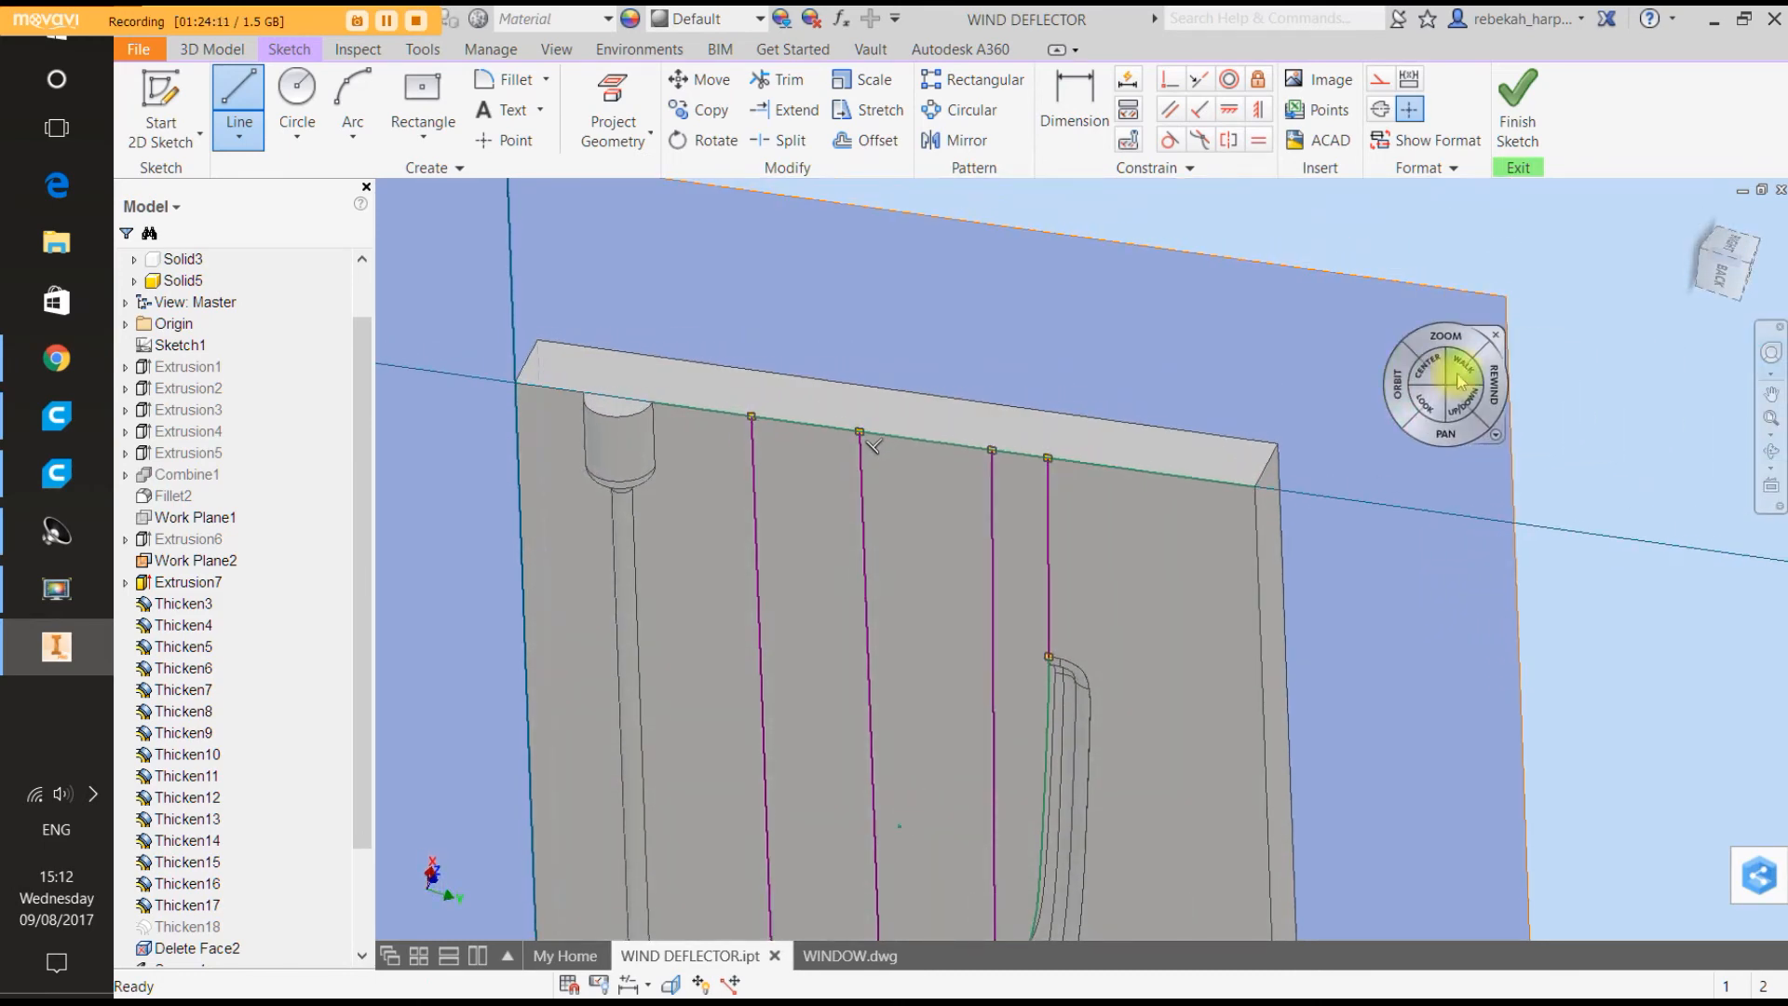
pyautogui.click(1496, 335)
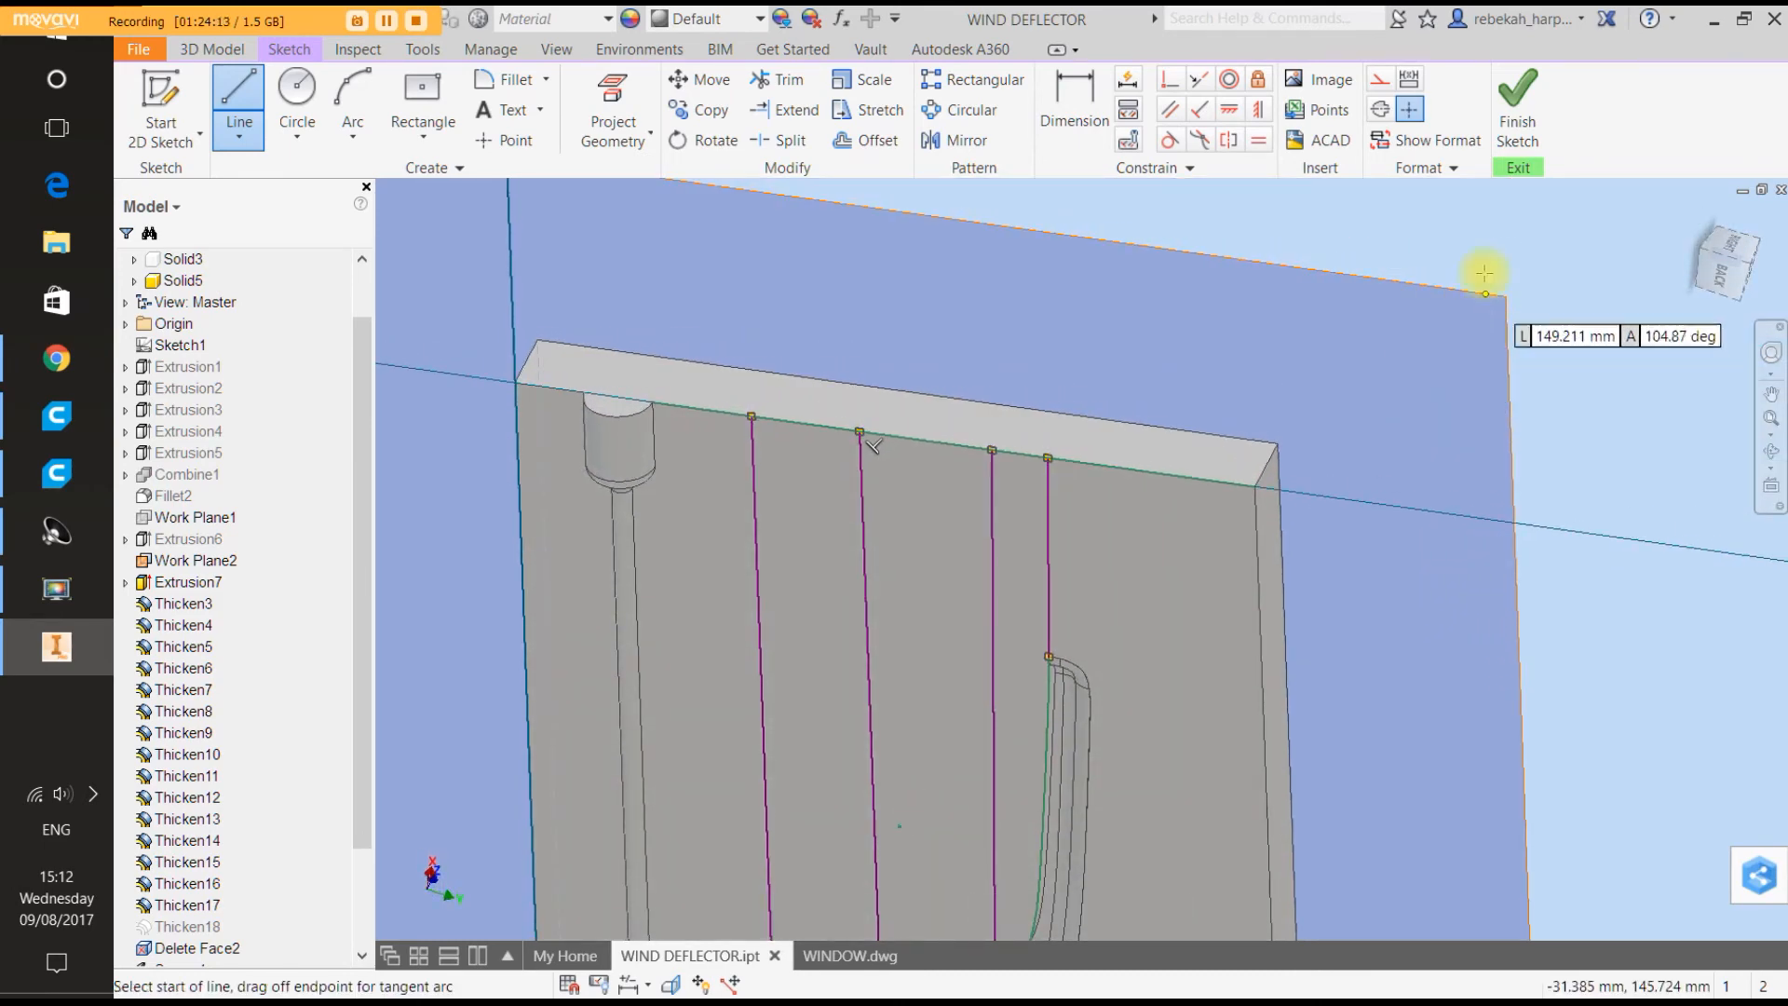
# Finish the line sketch, start a new sketch on the block's inlet-side end face, and project the edge where the four lines end.
pyautogui.click(1504, 104)
pyautogui.click(164, 94)
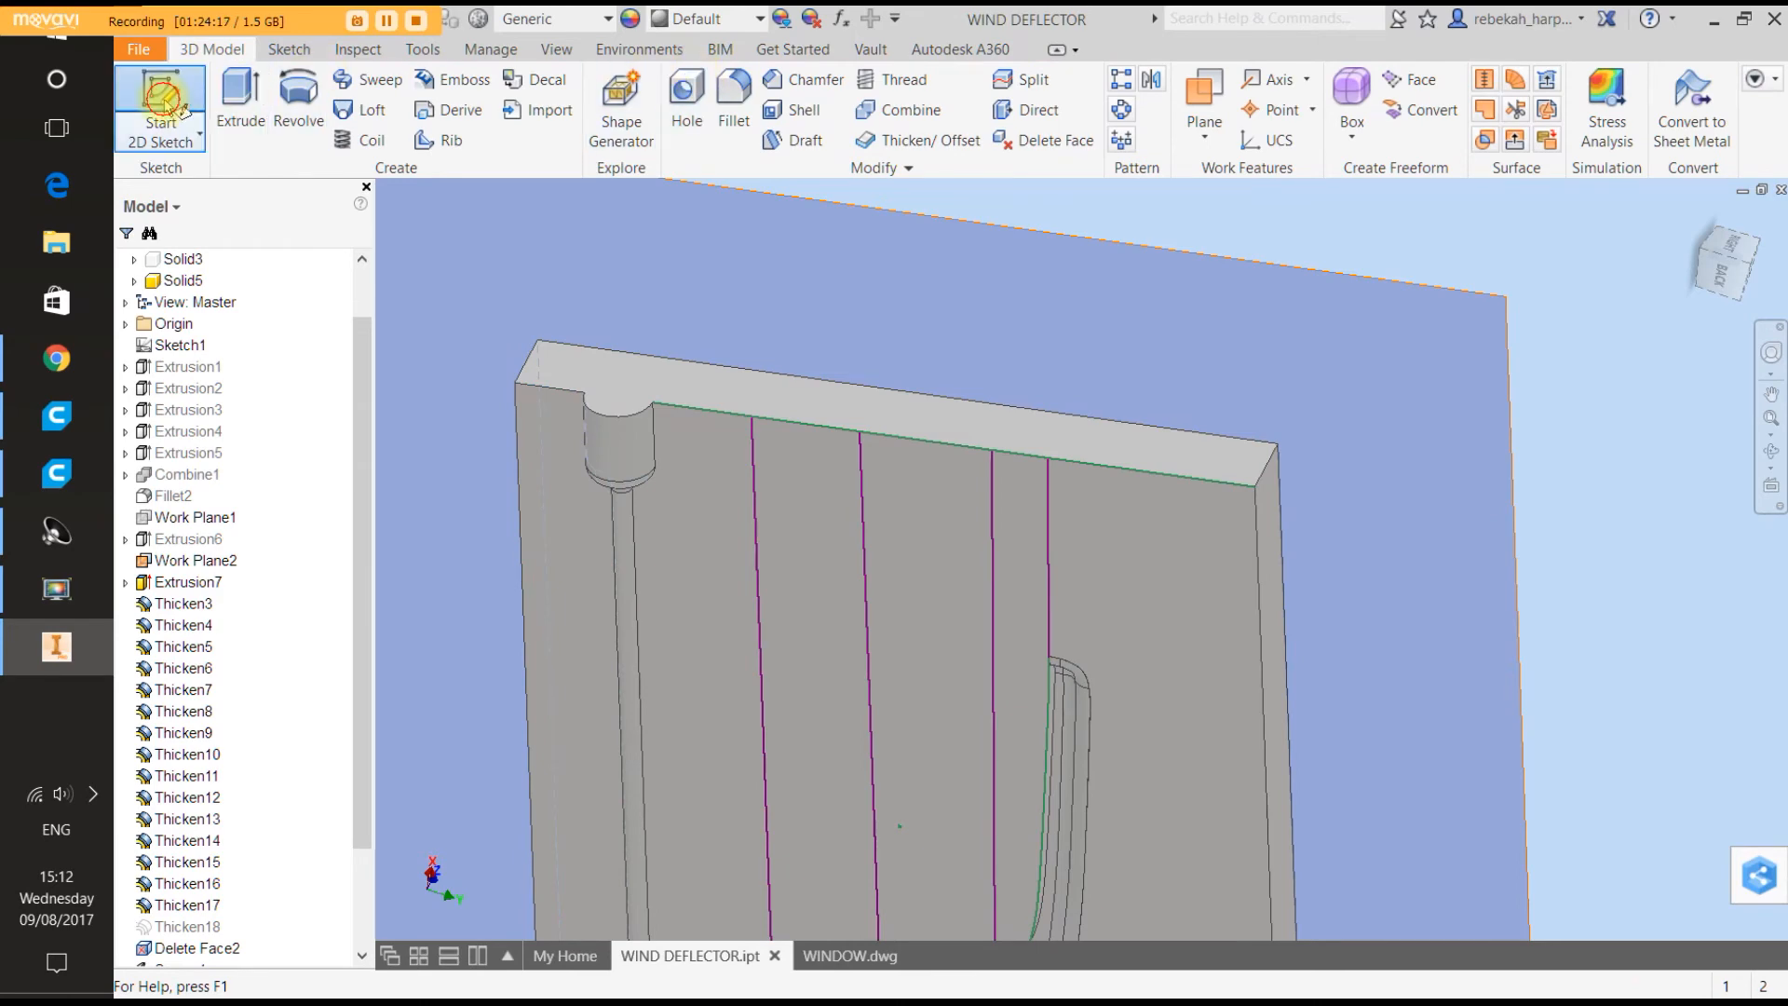
pyautogui.click(735, 387)
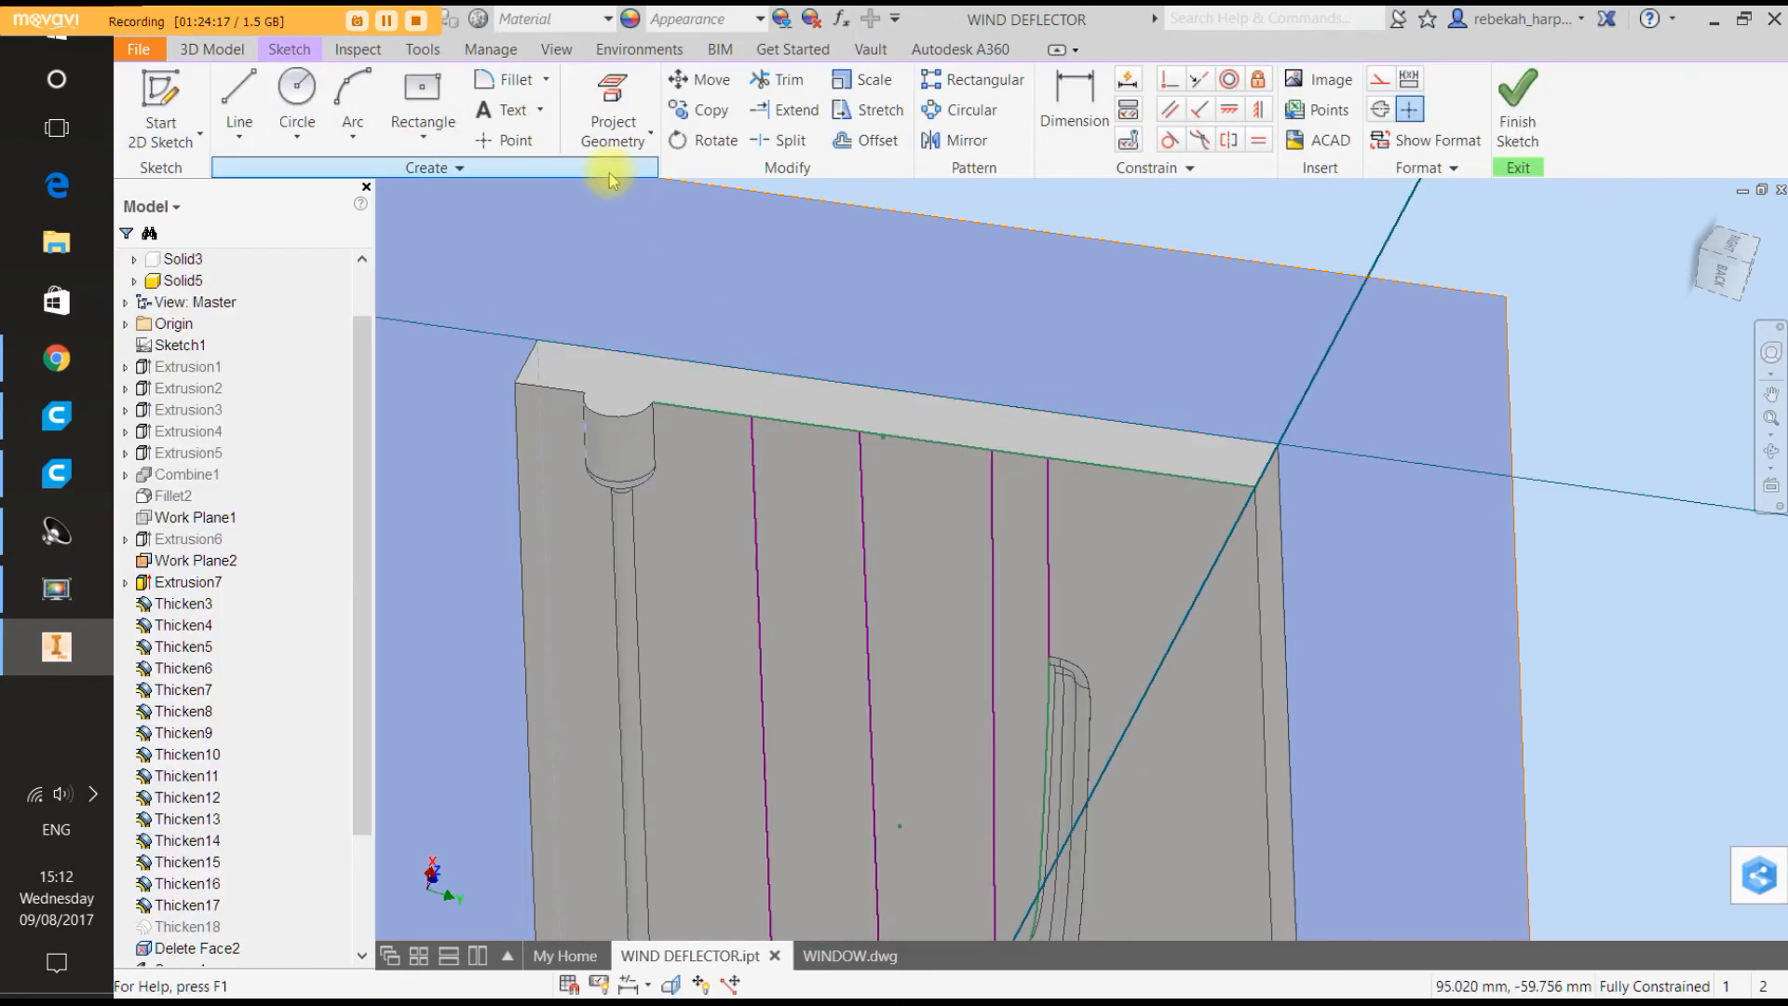
pyautogui.click(626, 97)
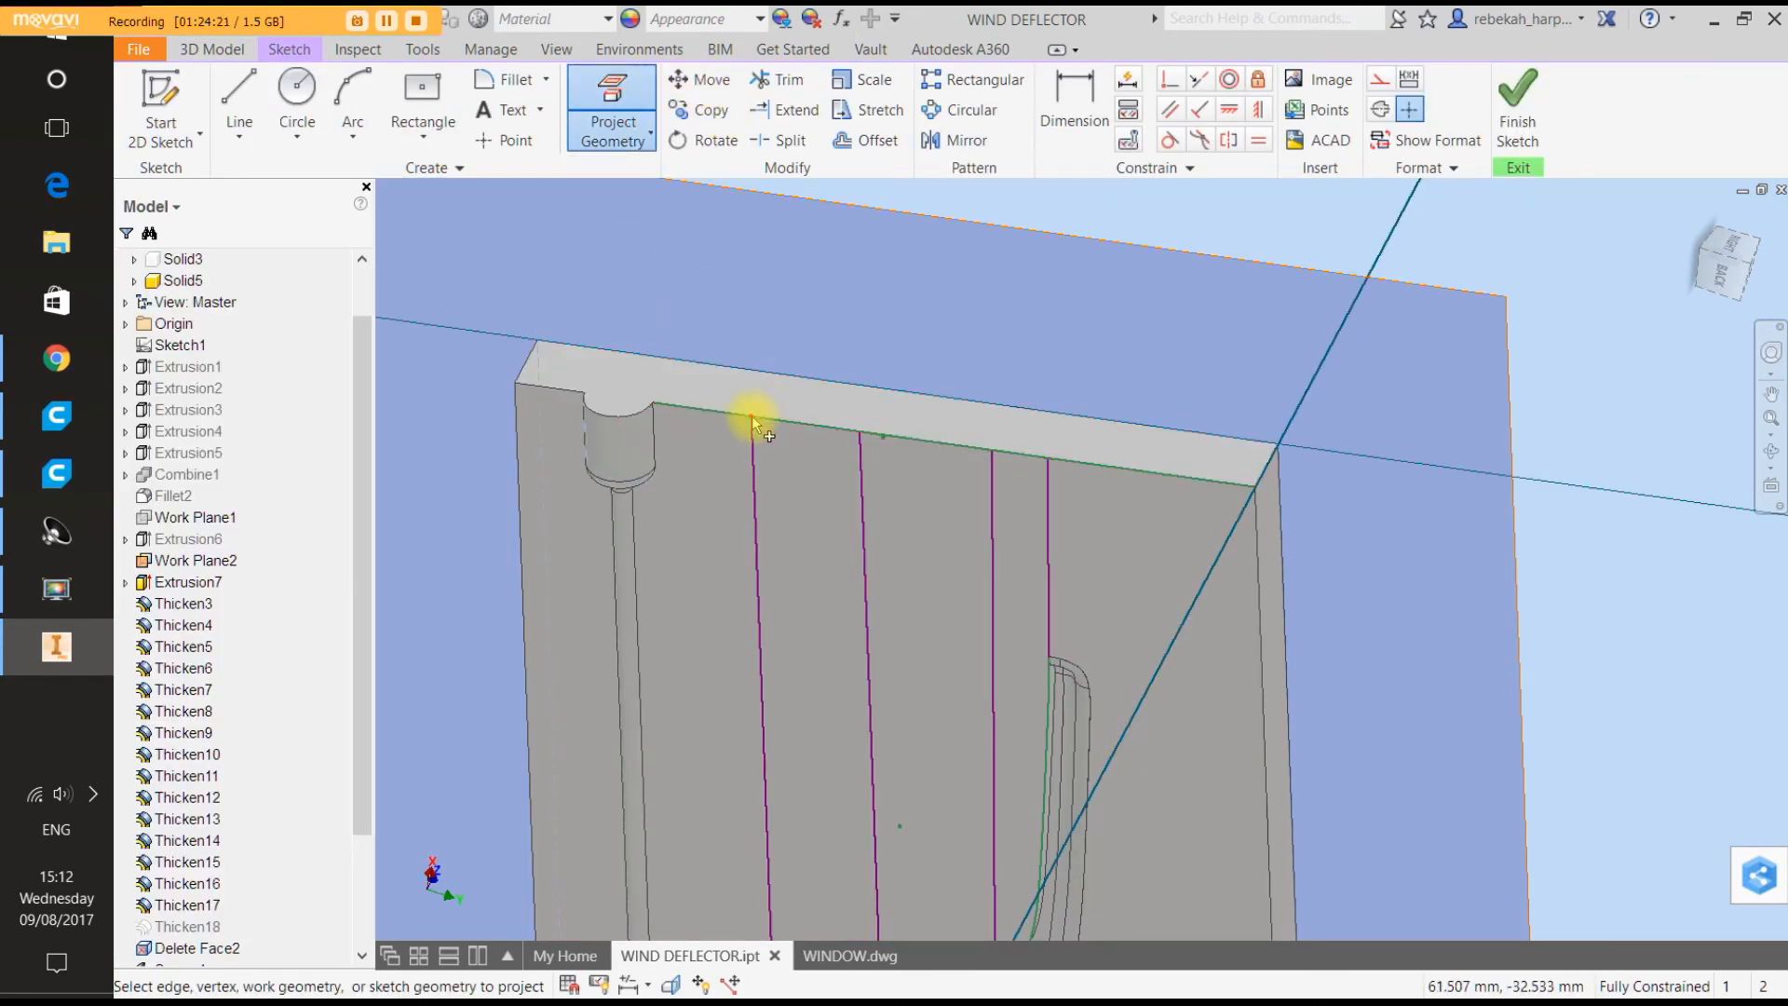
pyautogui.click(861, 432)
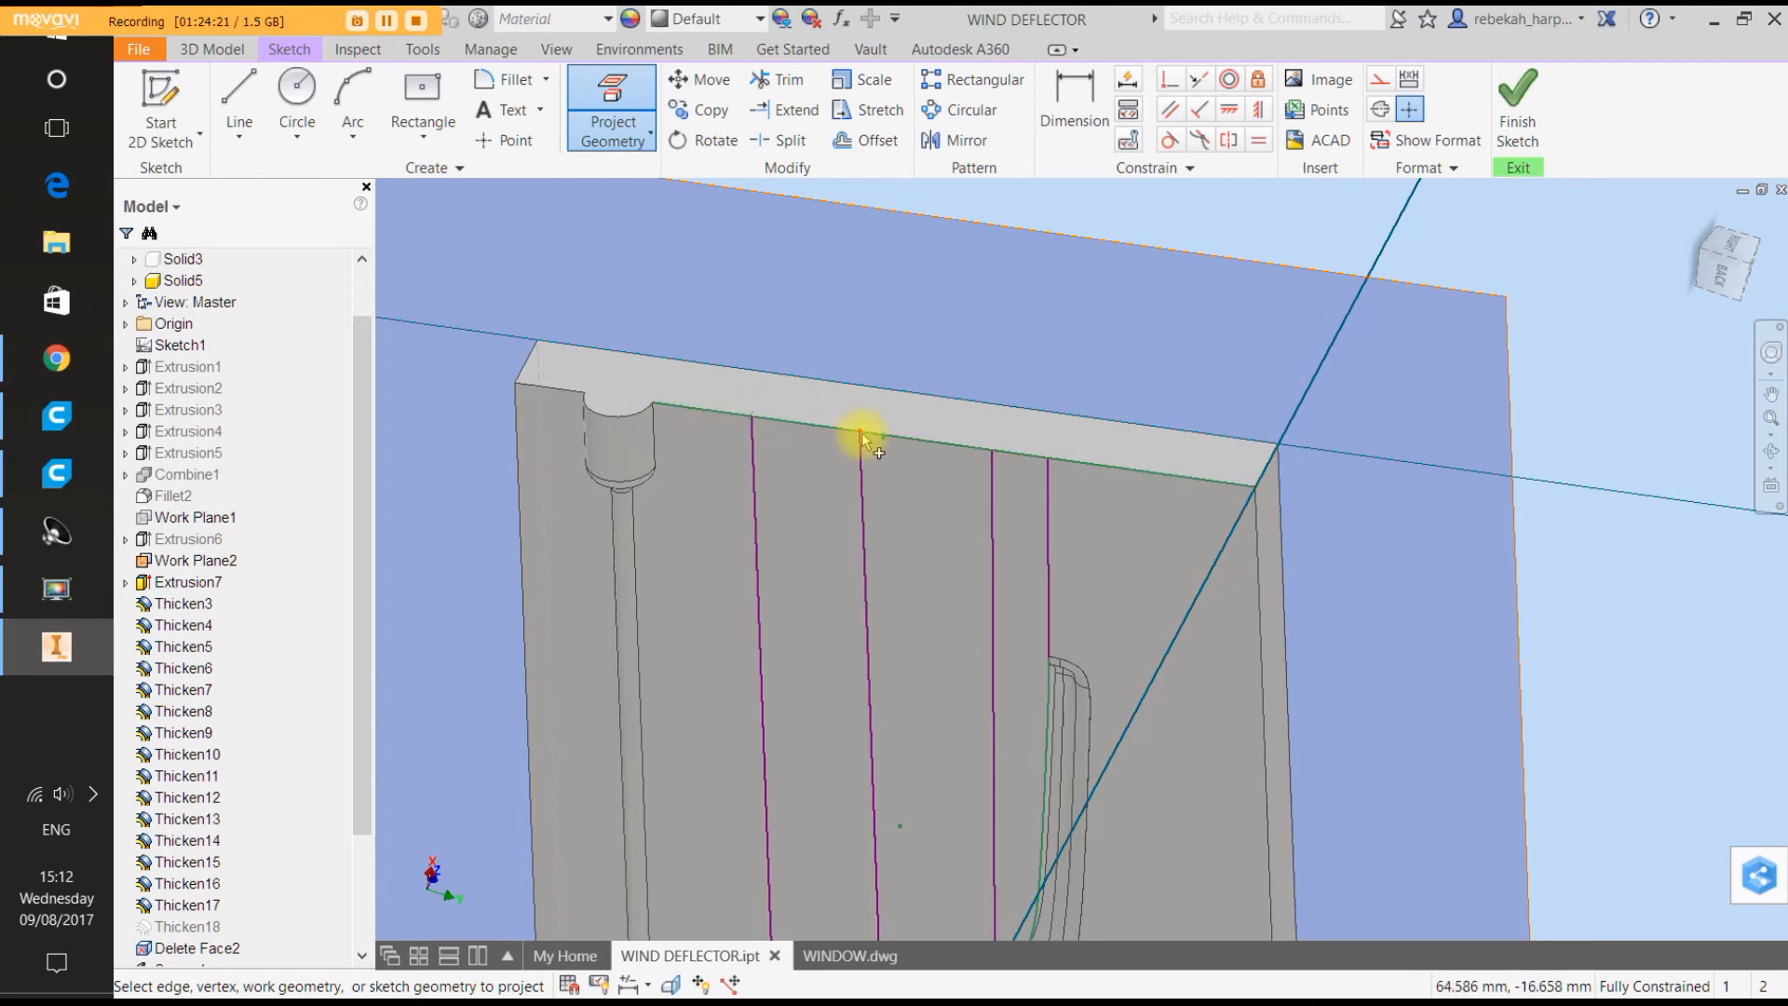
pyautogui.click(990, 450)
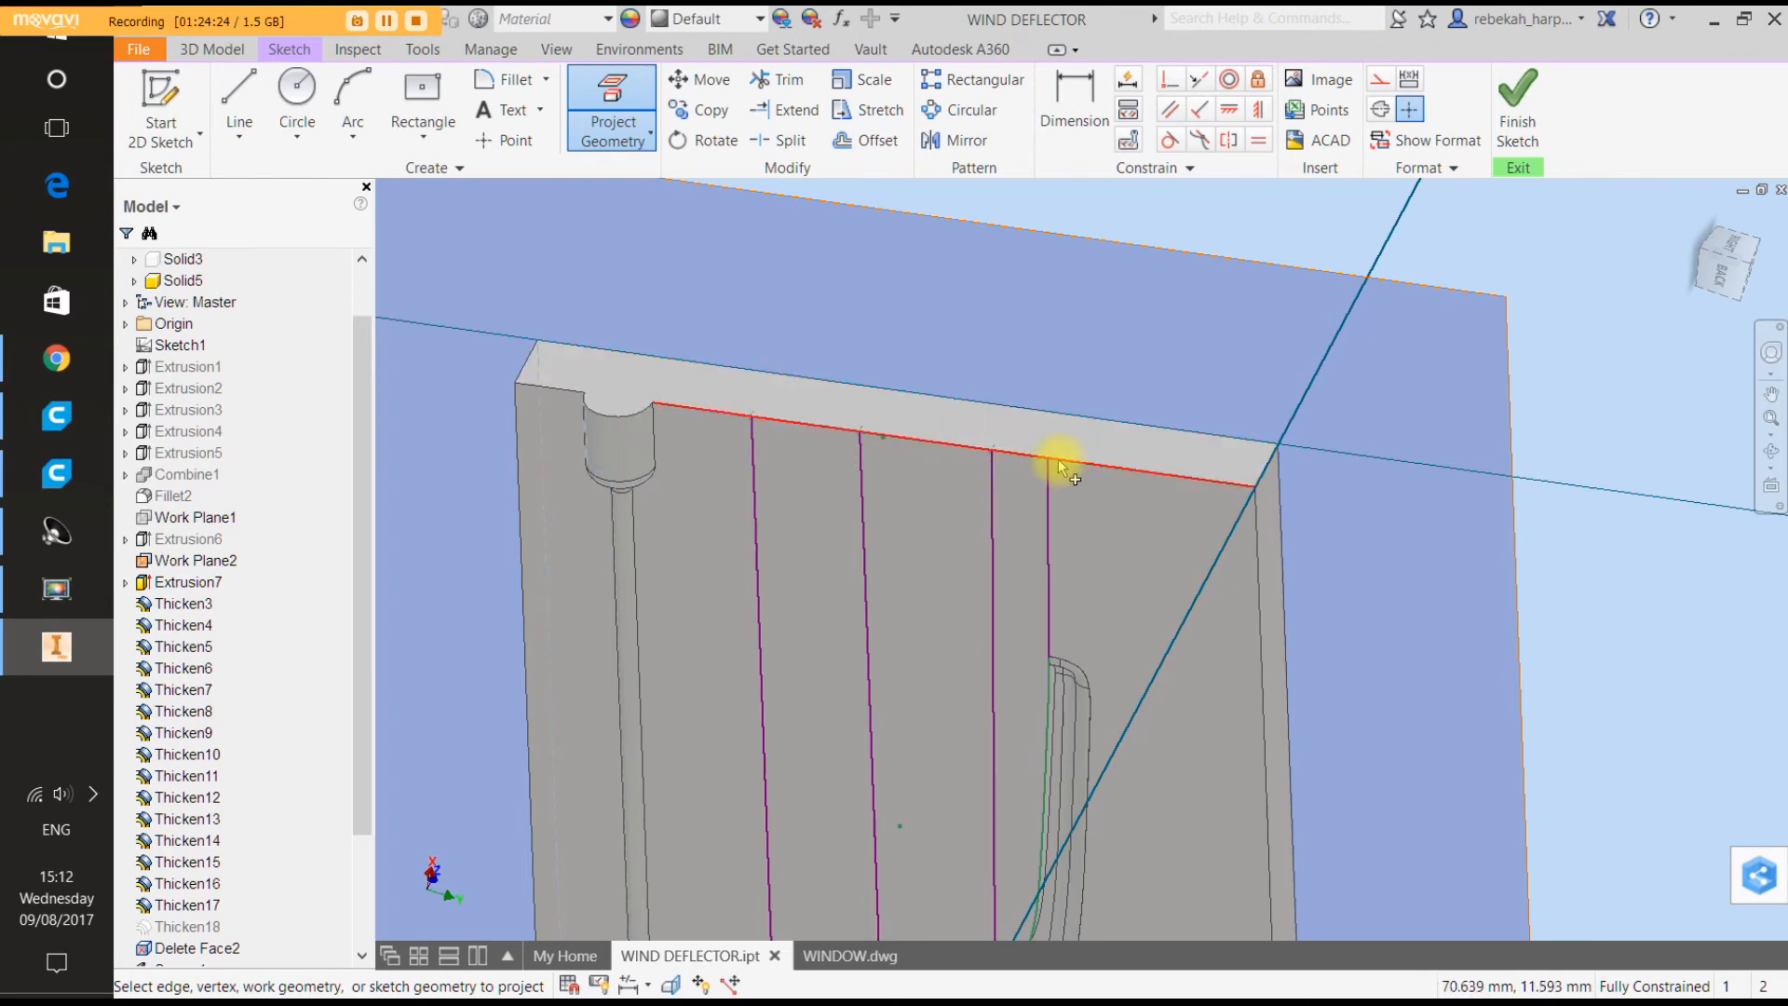
# Draw four 2 mm diameter circles centred on the ends of the four lines along the projected edge, and finish the sketch.
pyautogui.click(297, 89)
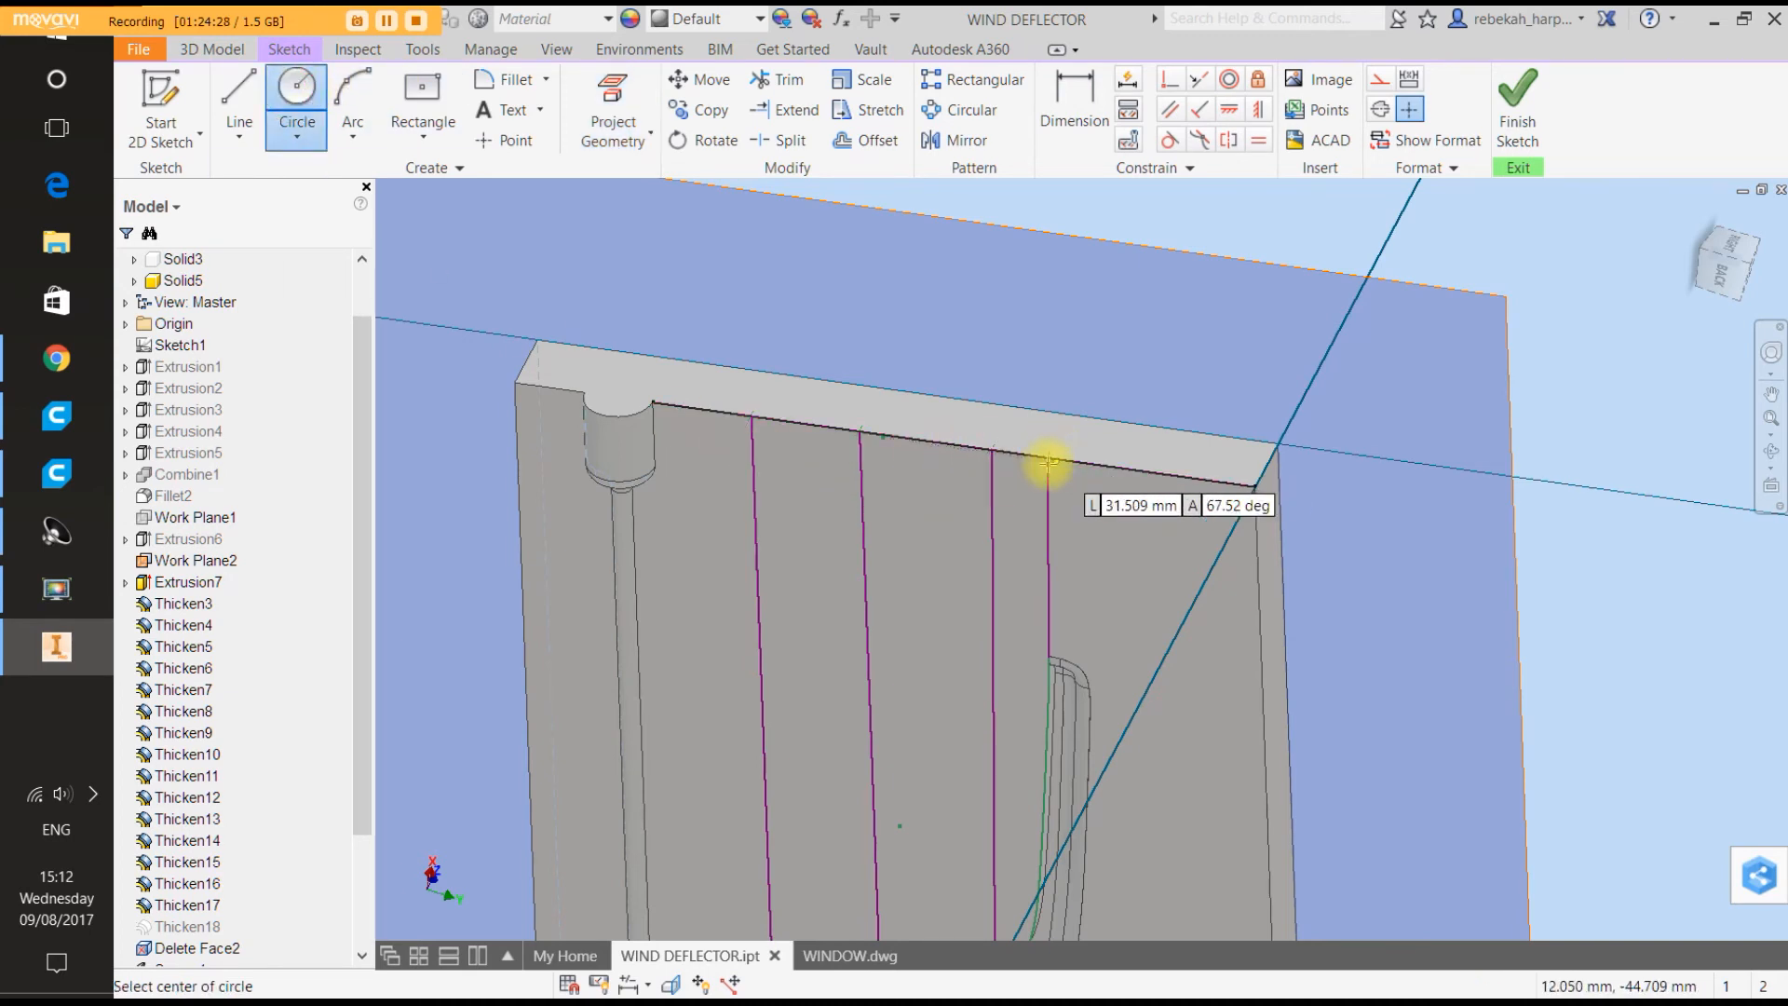
pyautogui.click(747, 410)
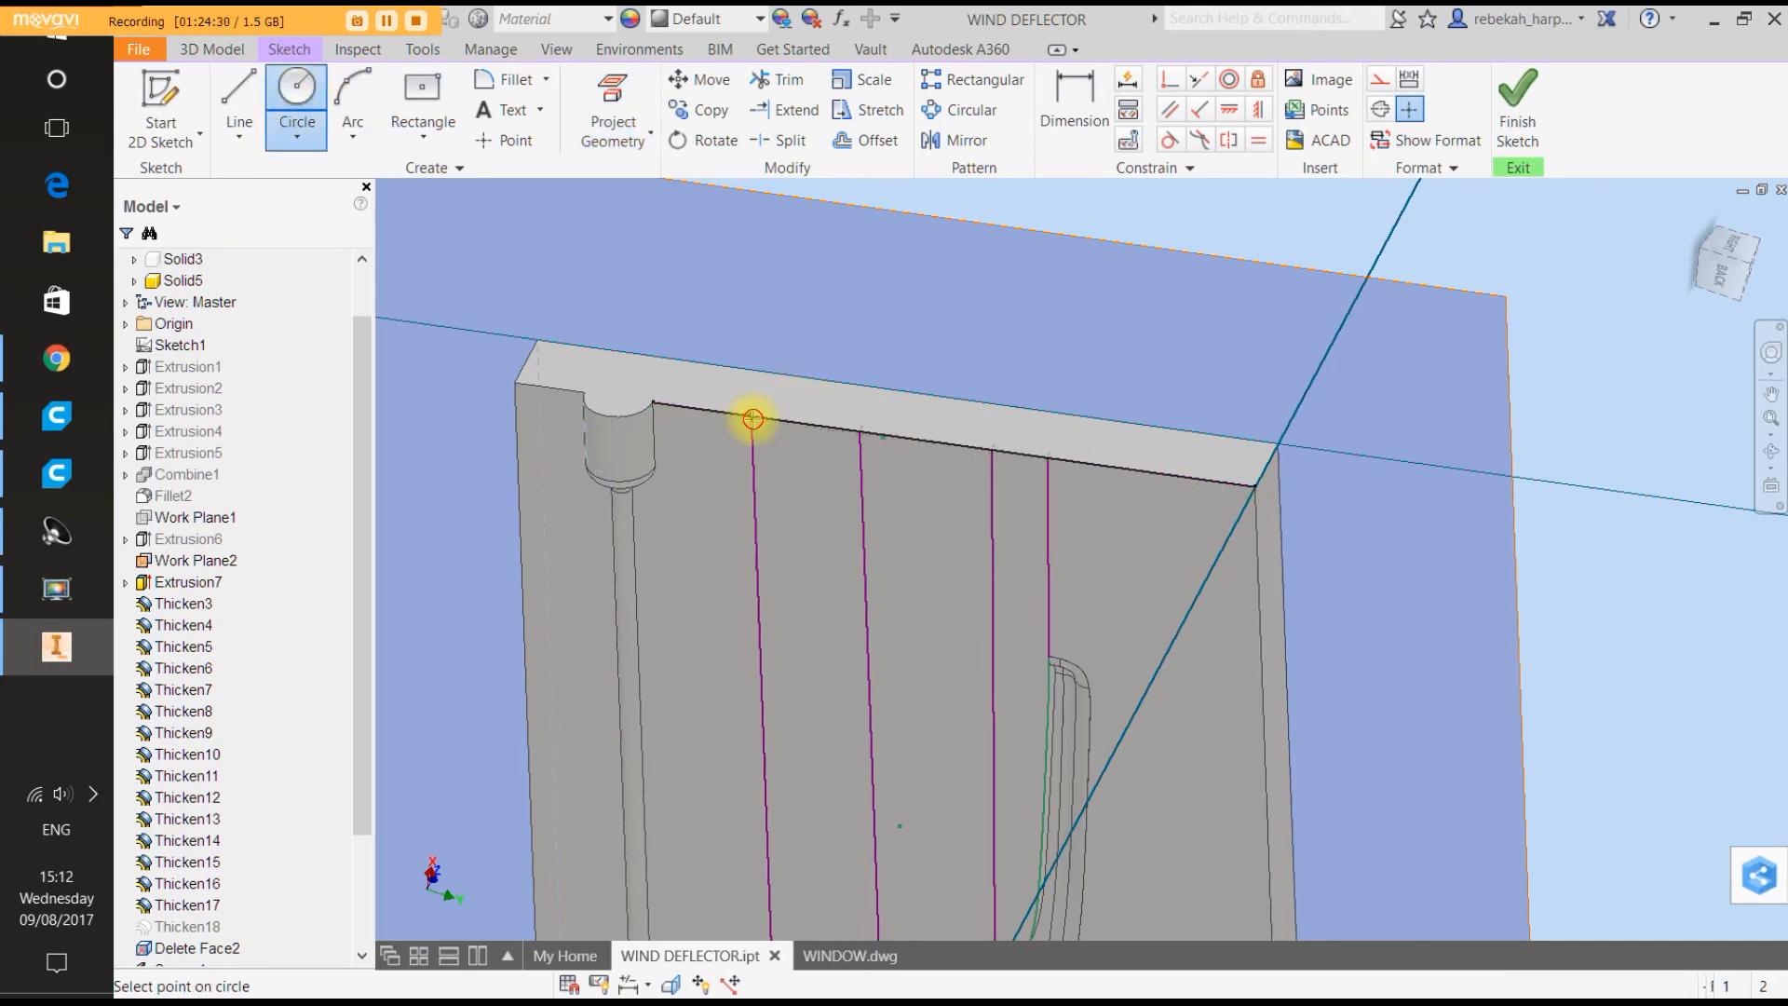
pyautogui.write('2')
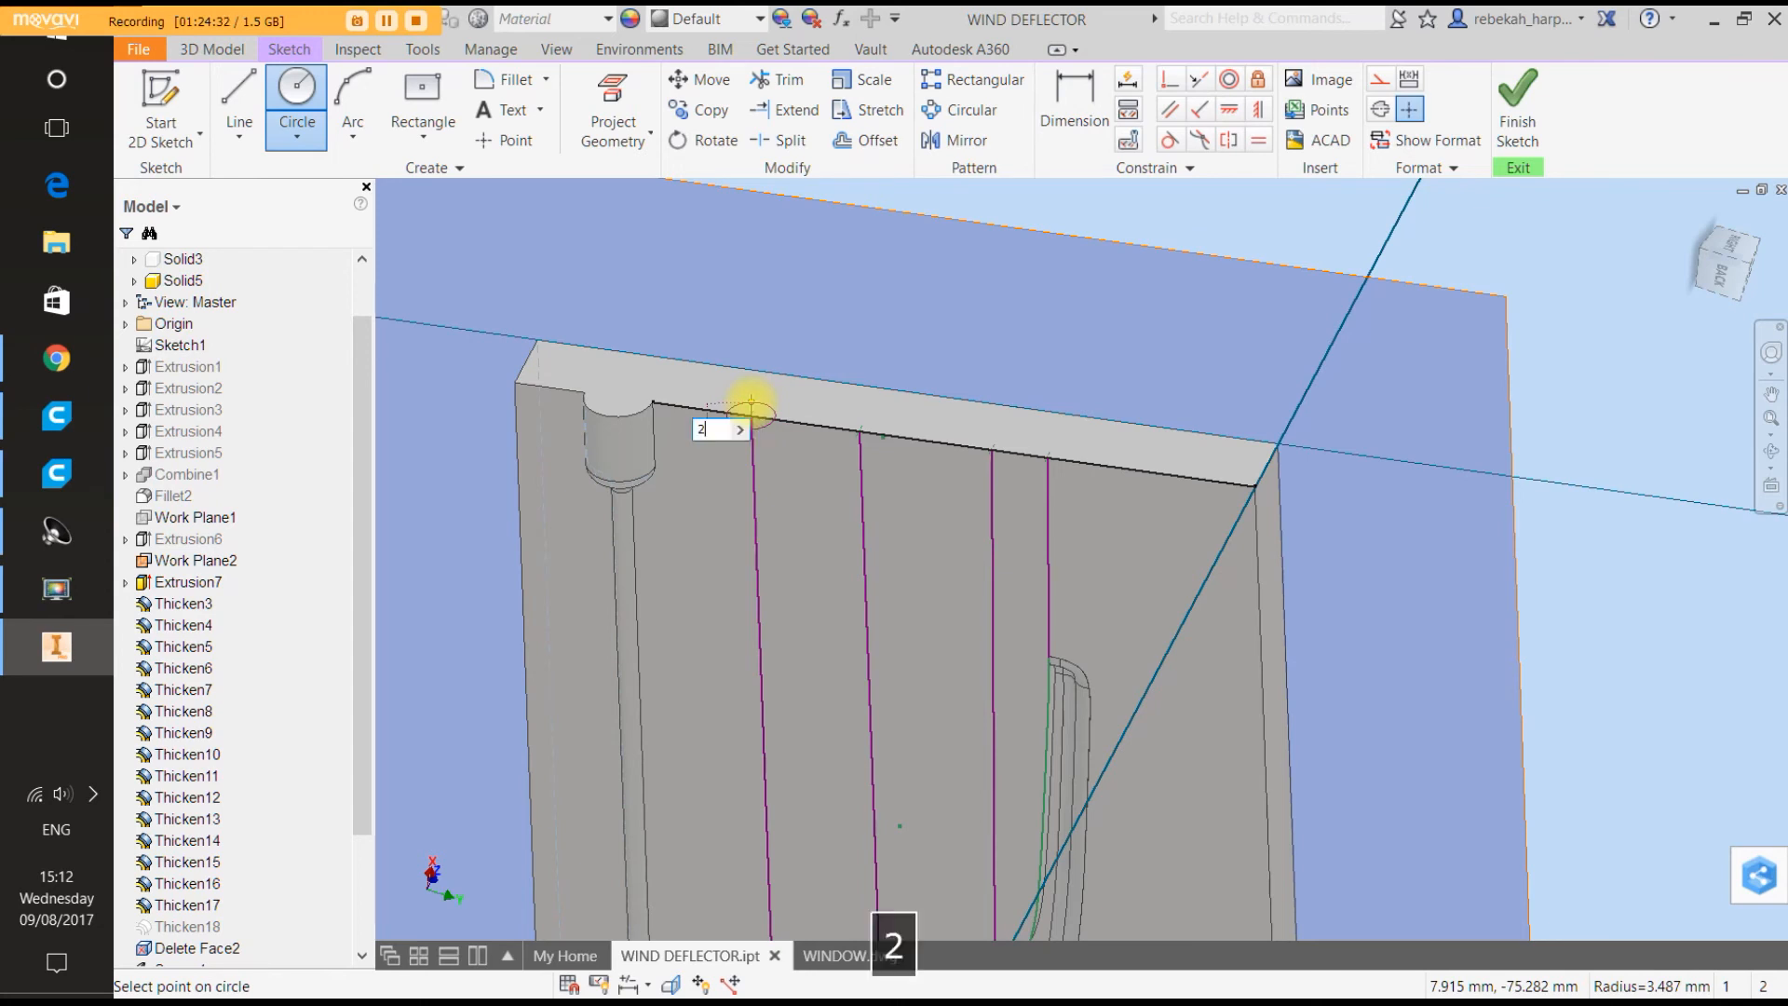
pyautogui.press('Return')
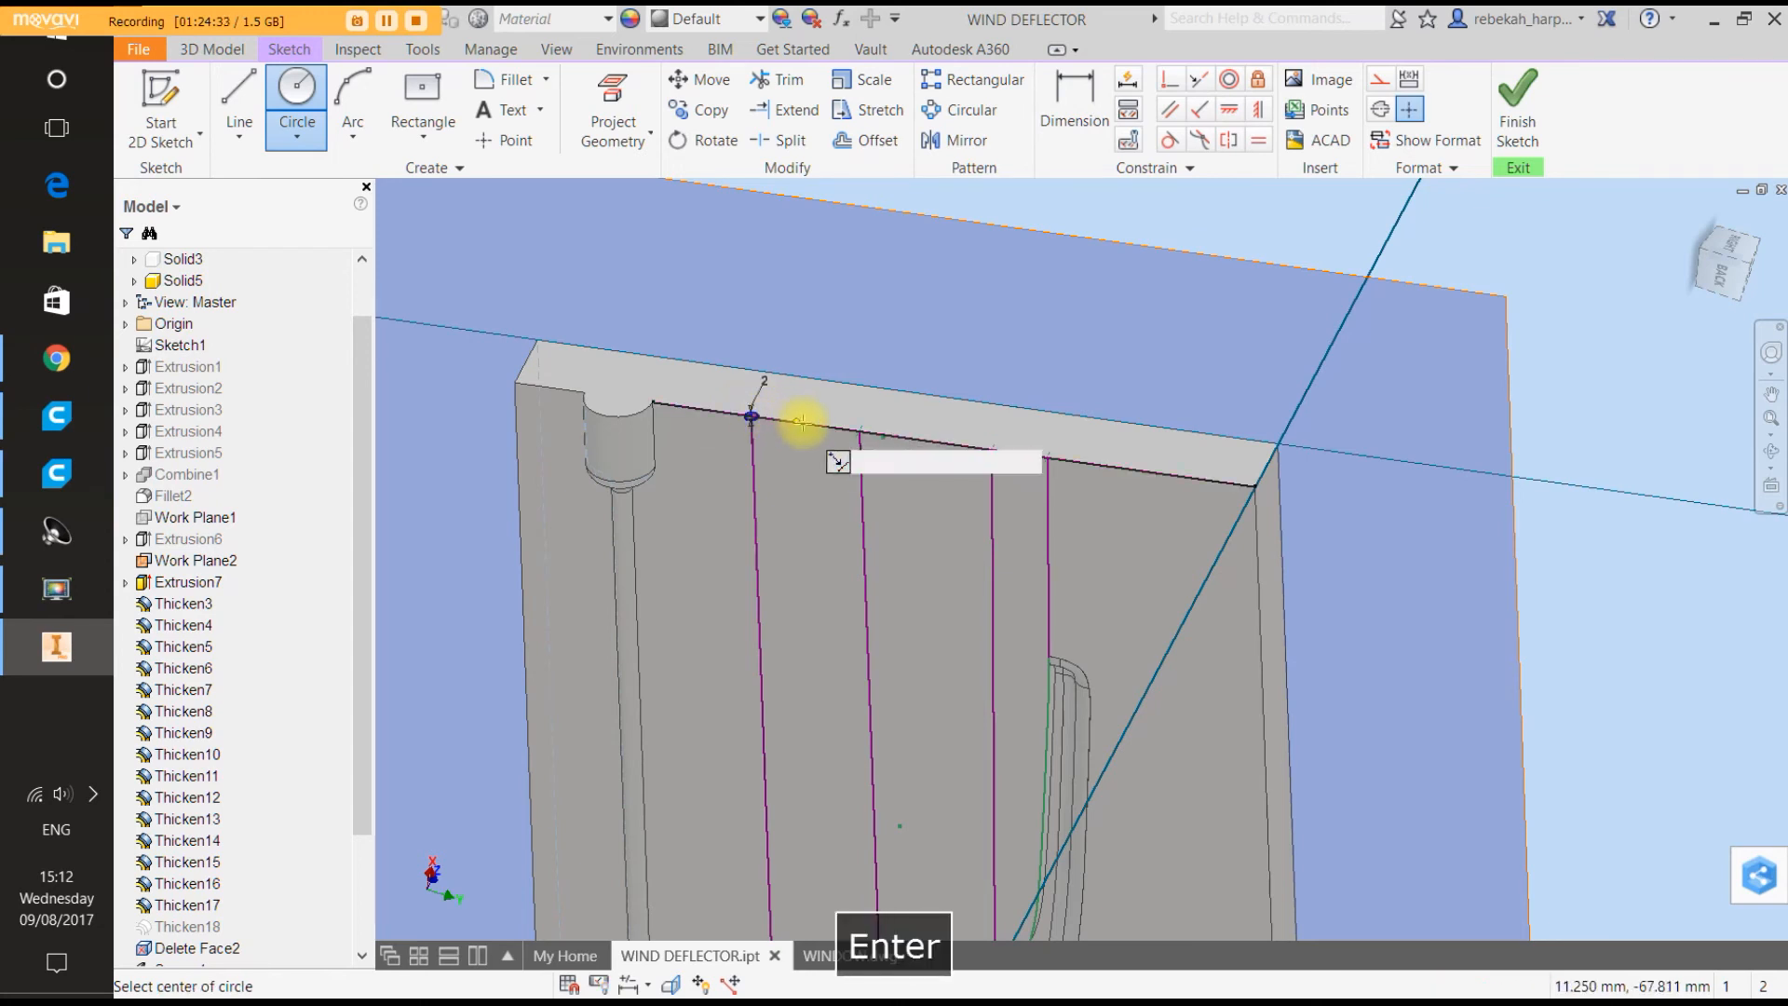
pyautogui.click(859, 429)
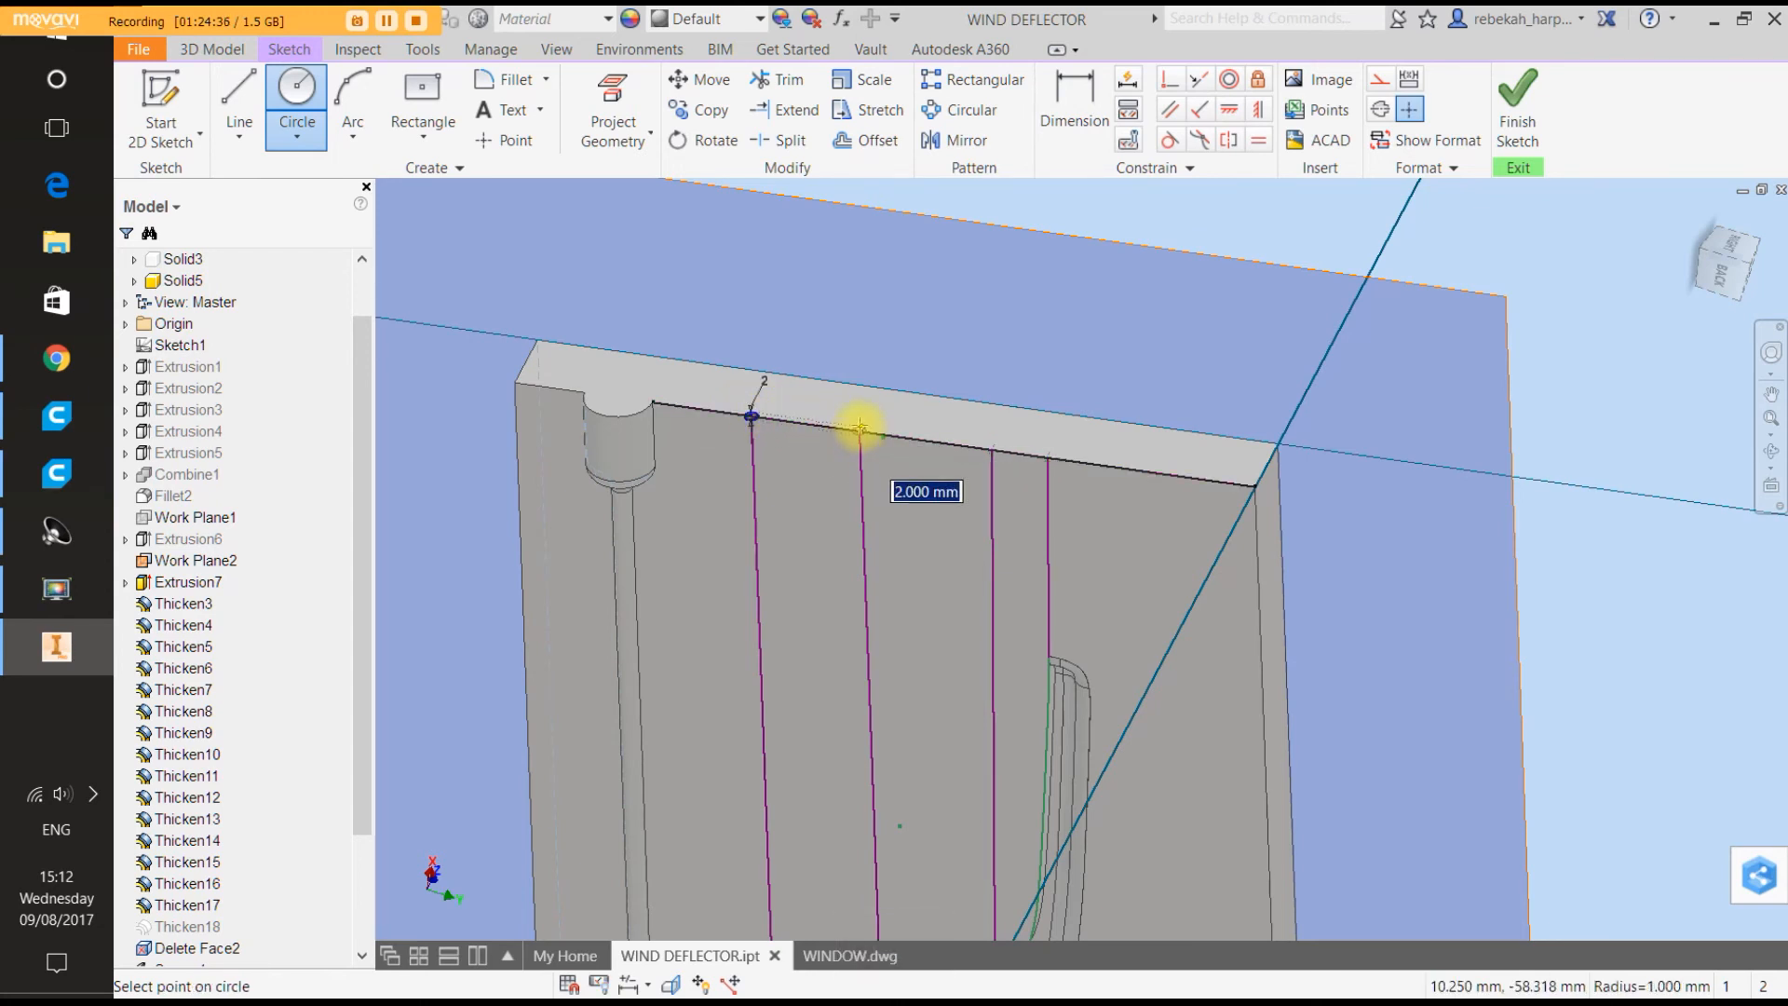
pyautogui.write('2')
pyautogui.press('Return')
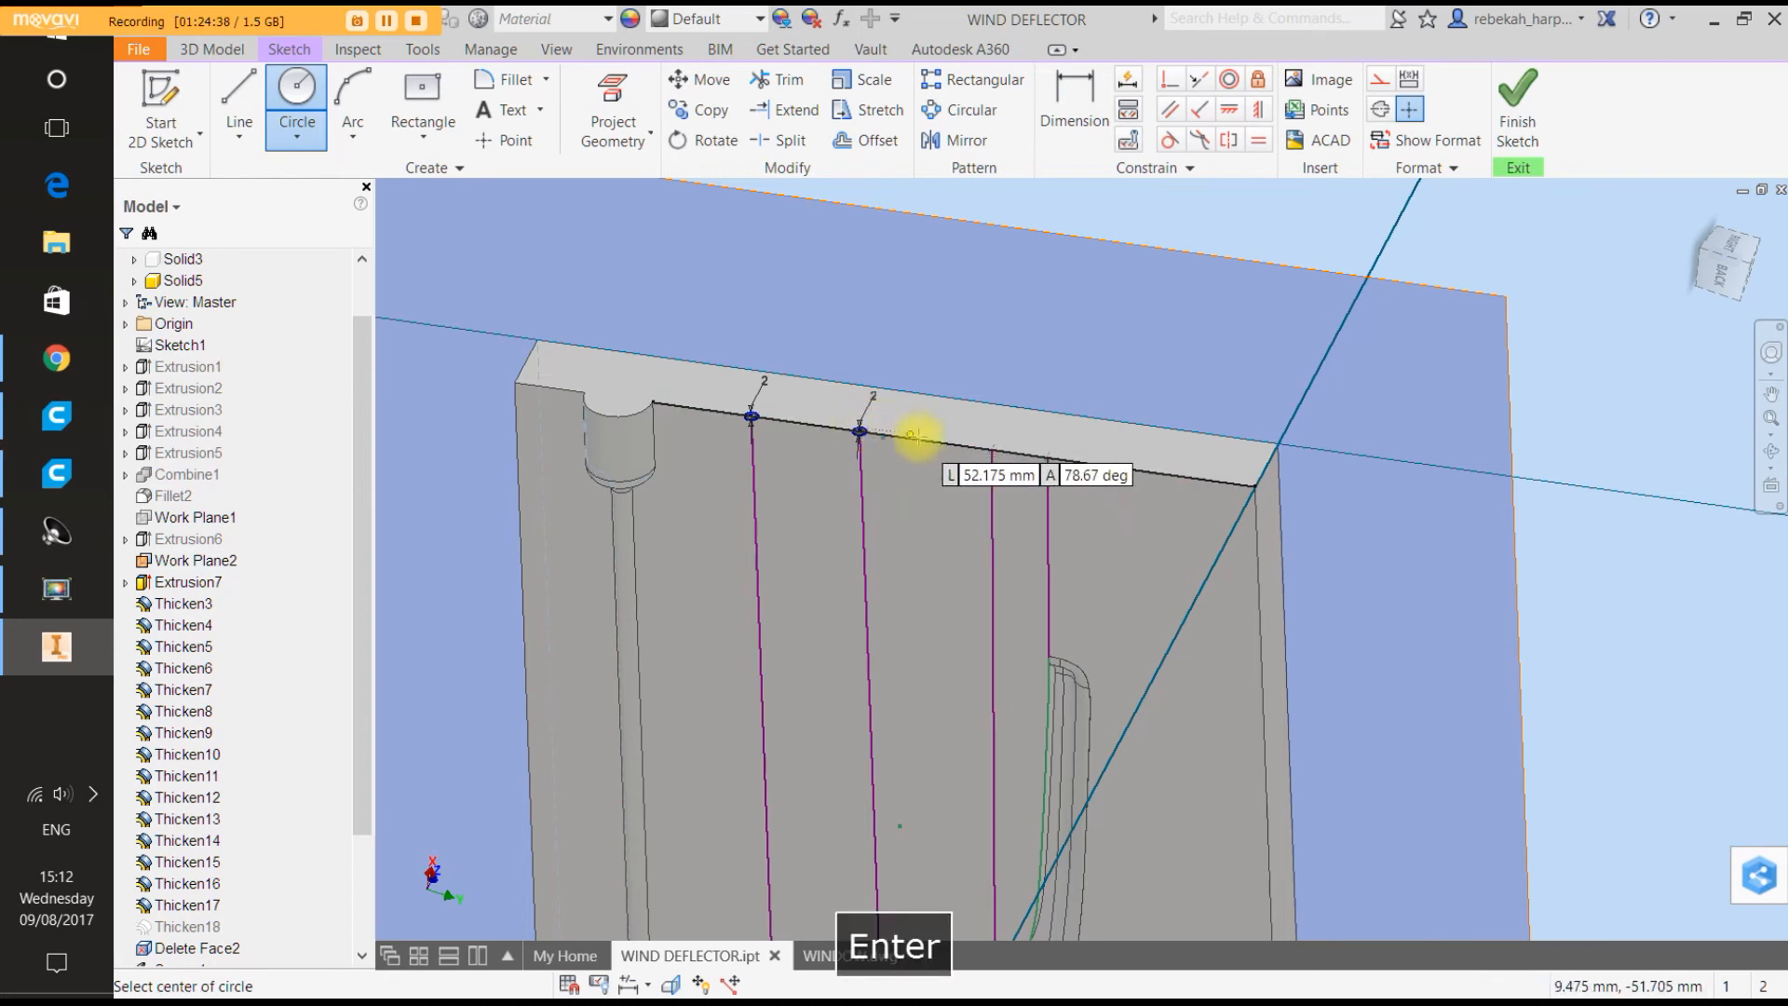
pyautogui.click(992, 445)
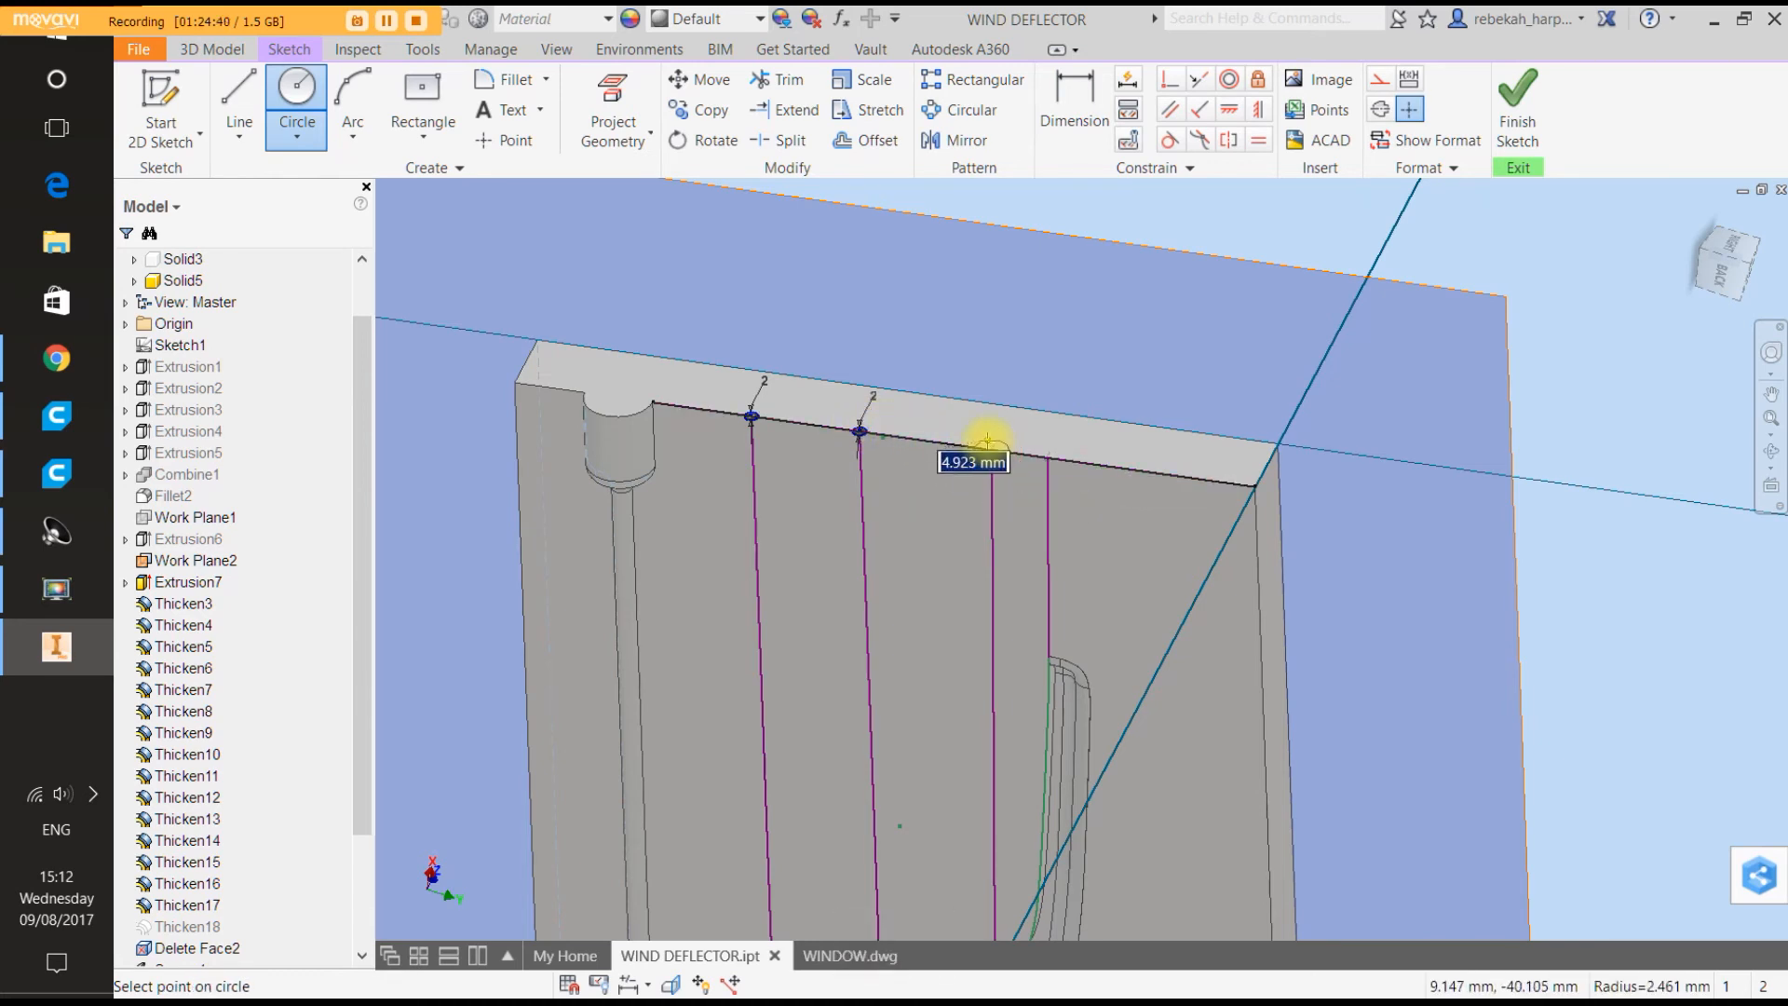
pyautogui.write('2')
pyautogui.press('Return')
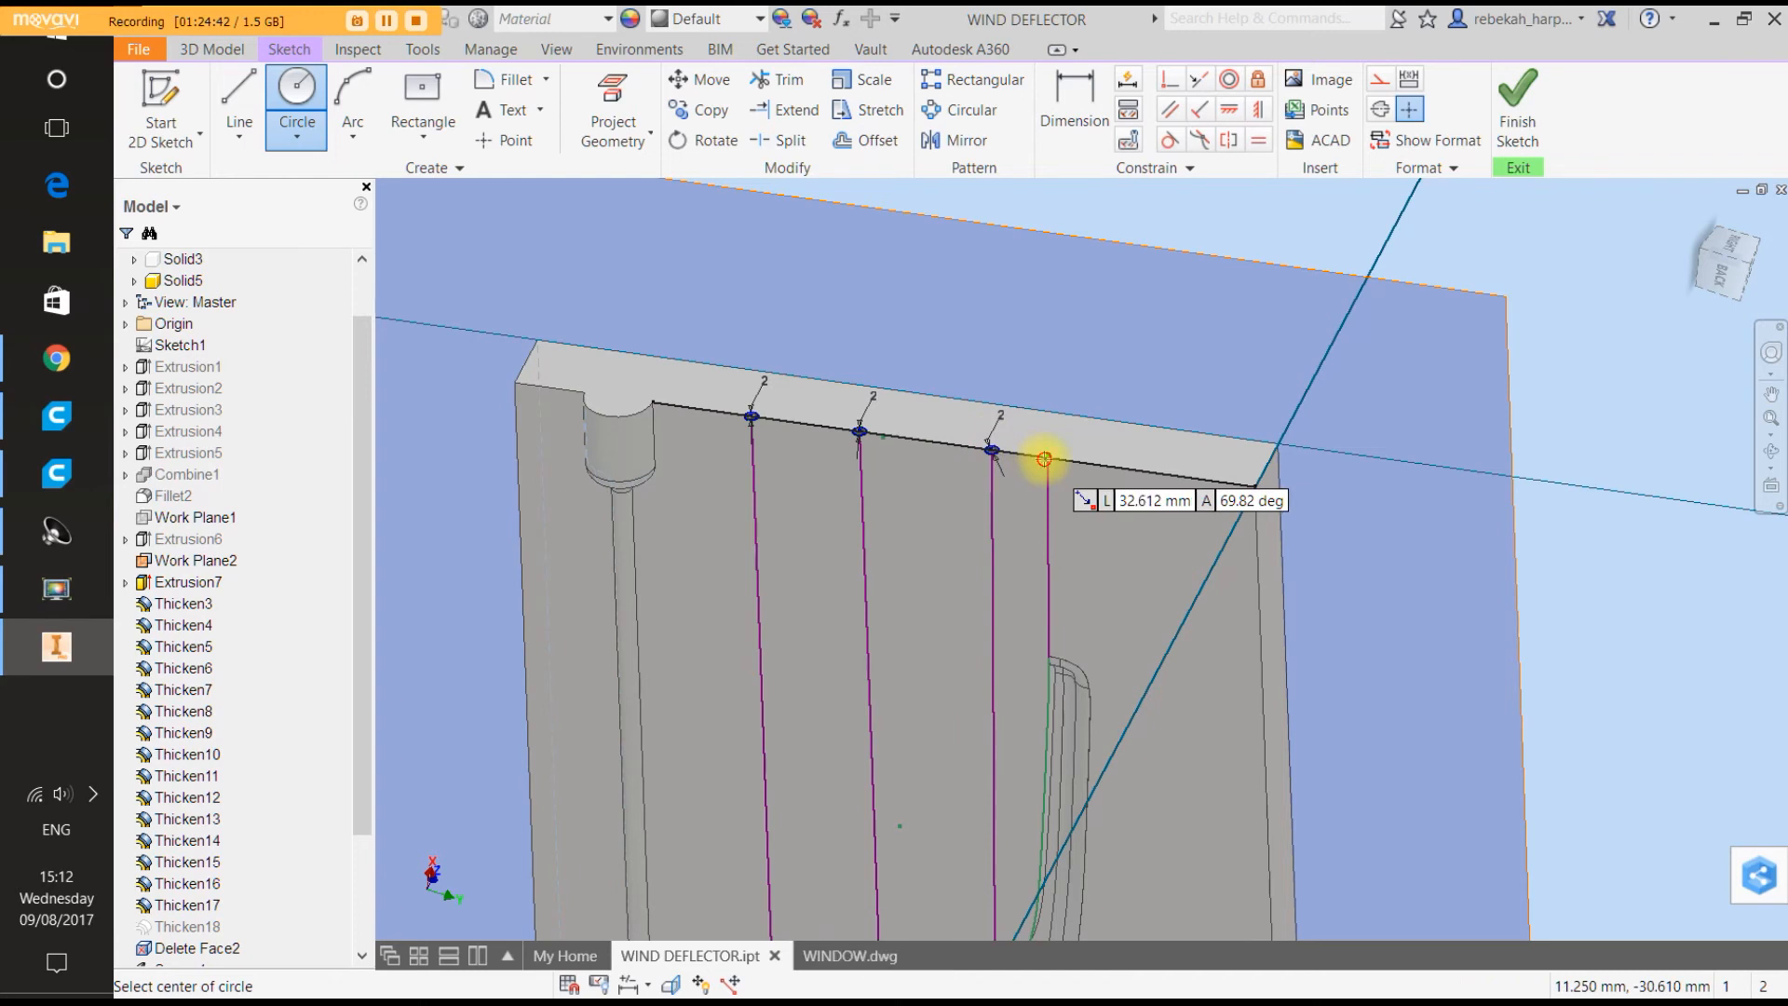
pyautogui.click(1044, 459)
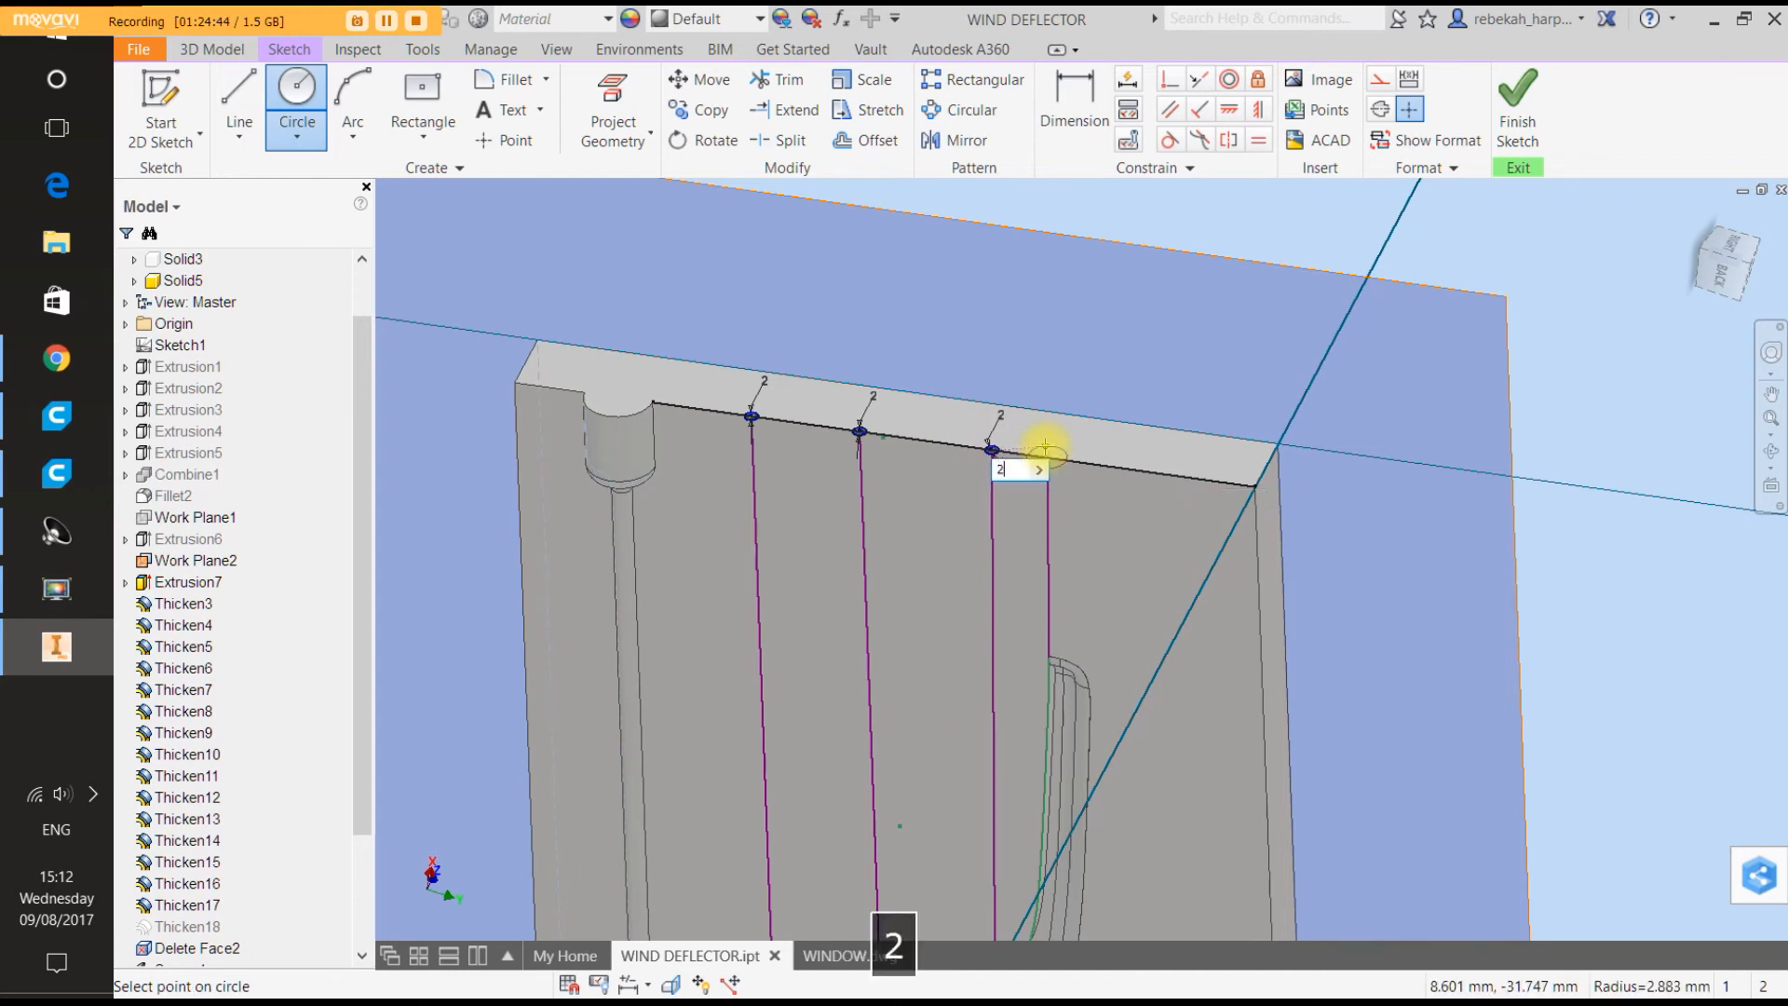
pyautogui.write('2')
pyautogui.press('Return')
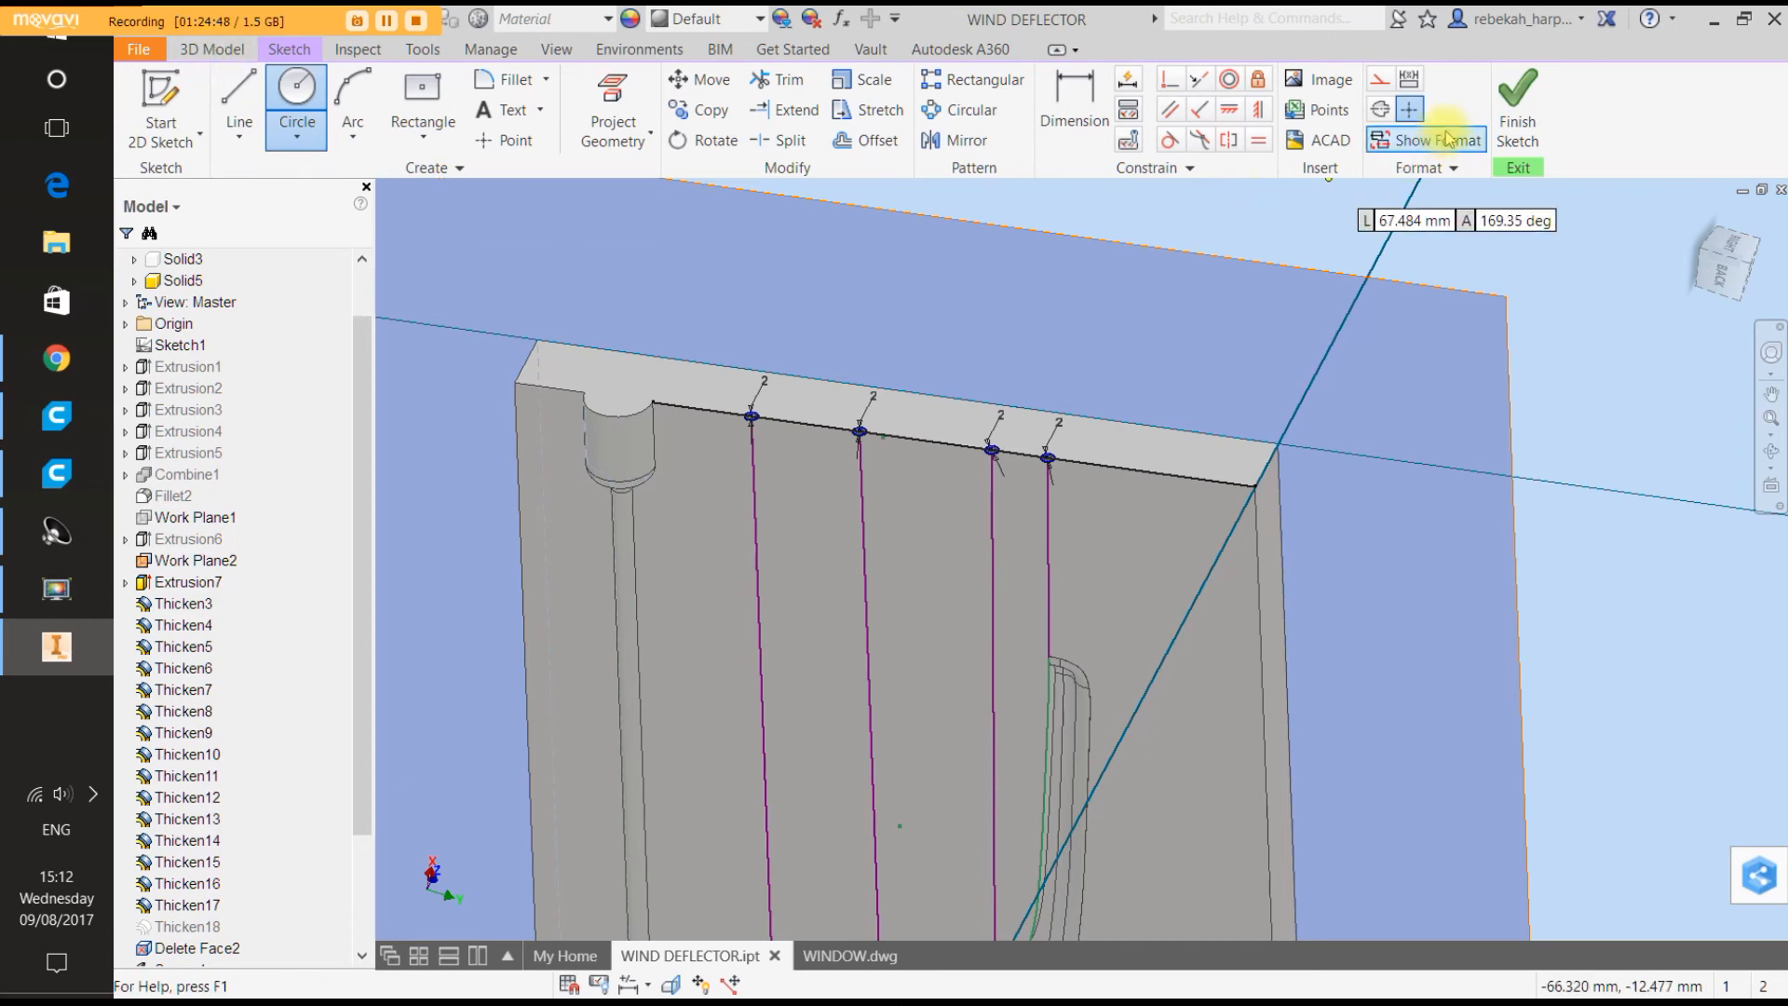
pyautogui.click(1519, 97)
# Sweep-cut the circle nearest the inlet along its line to form the first vent groove in the block.
pyautogui.click(816, 244)
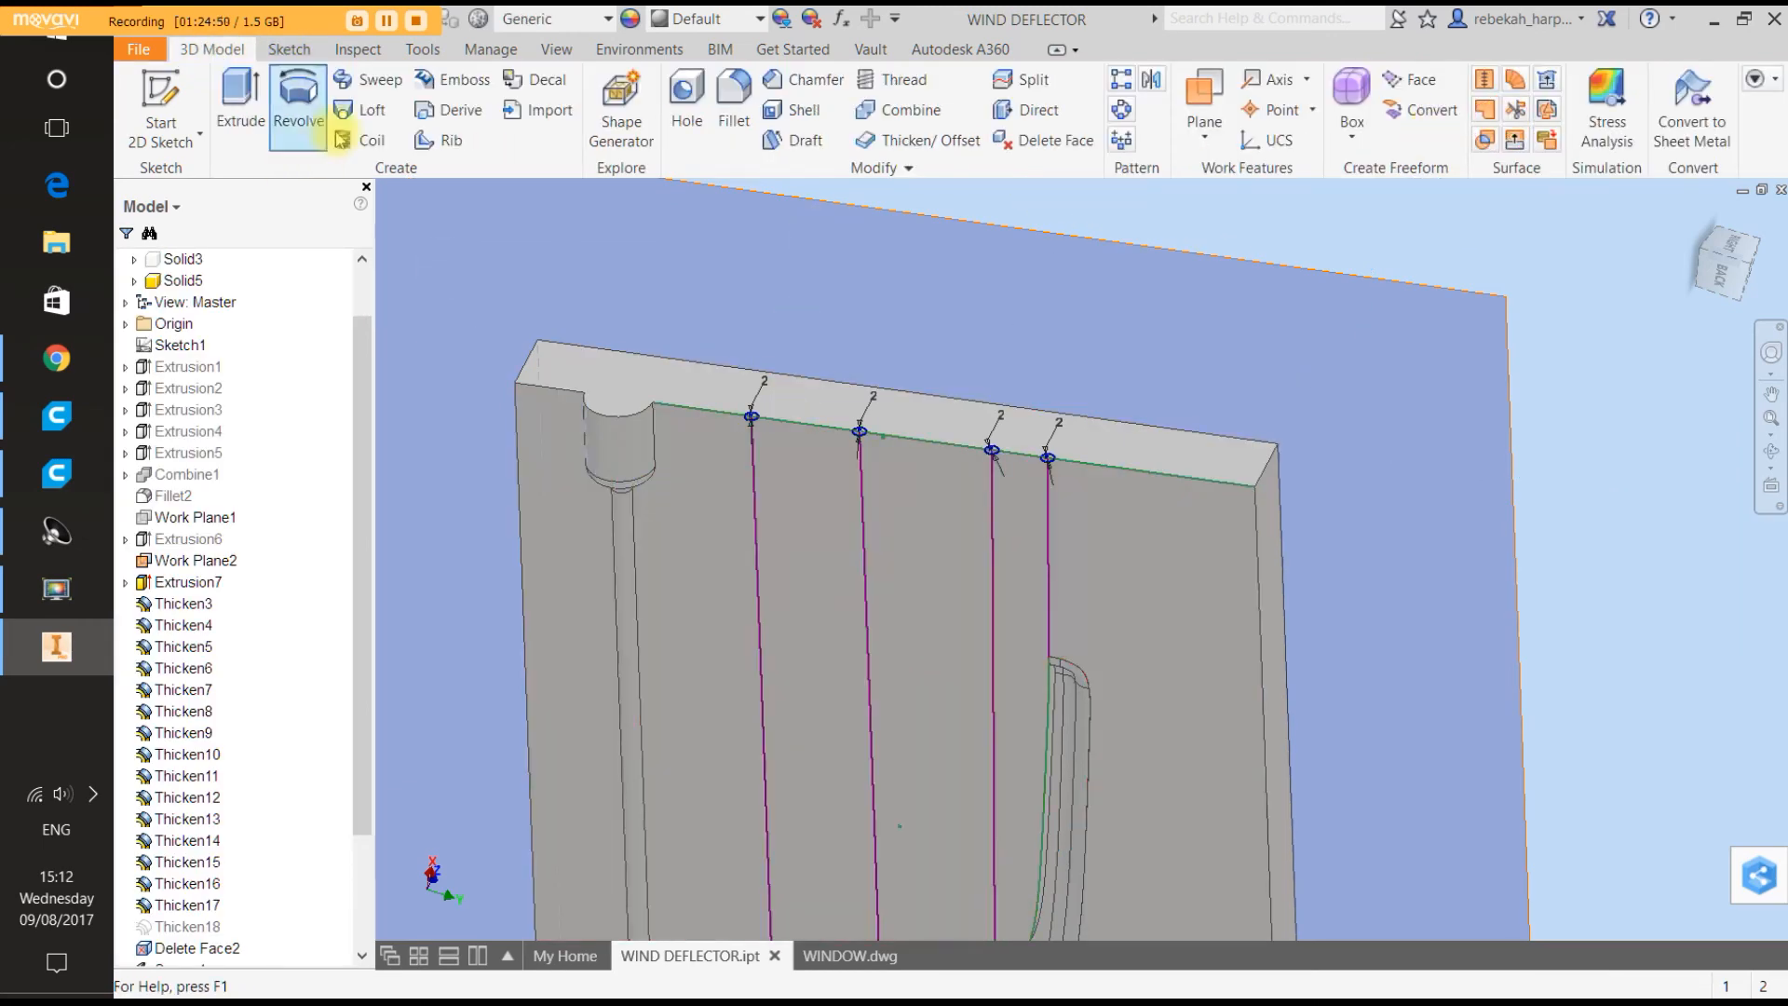
pyautogui.click(359, 81)
pyautogui.scroll(3, 739, 415)
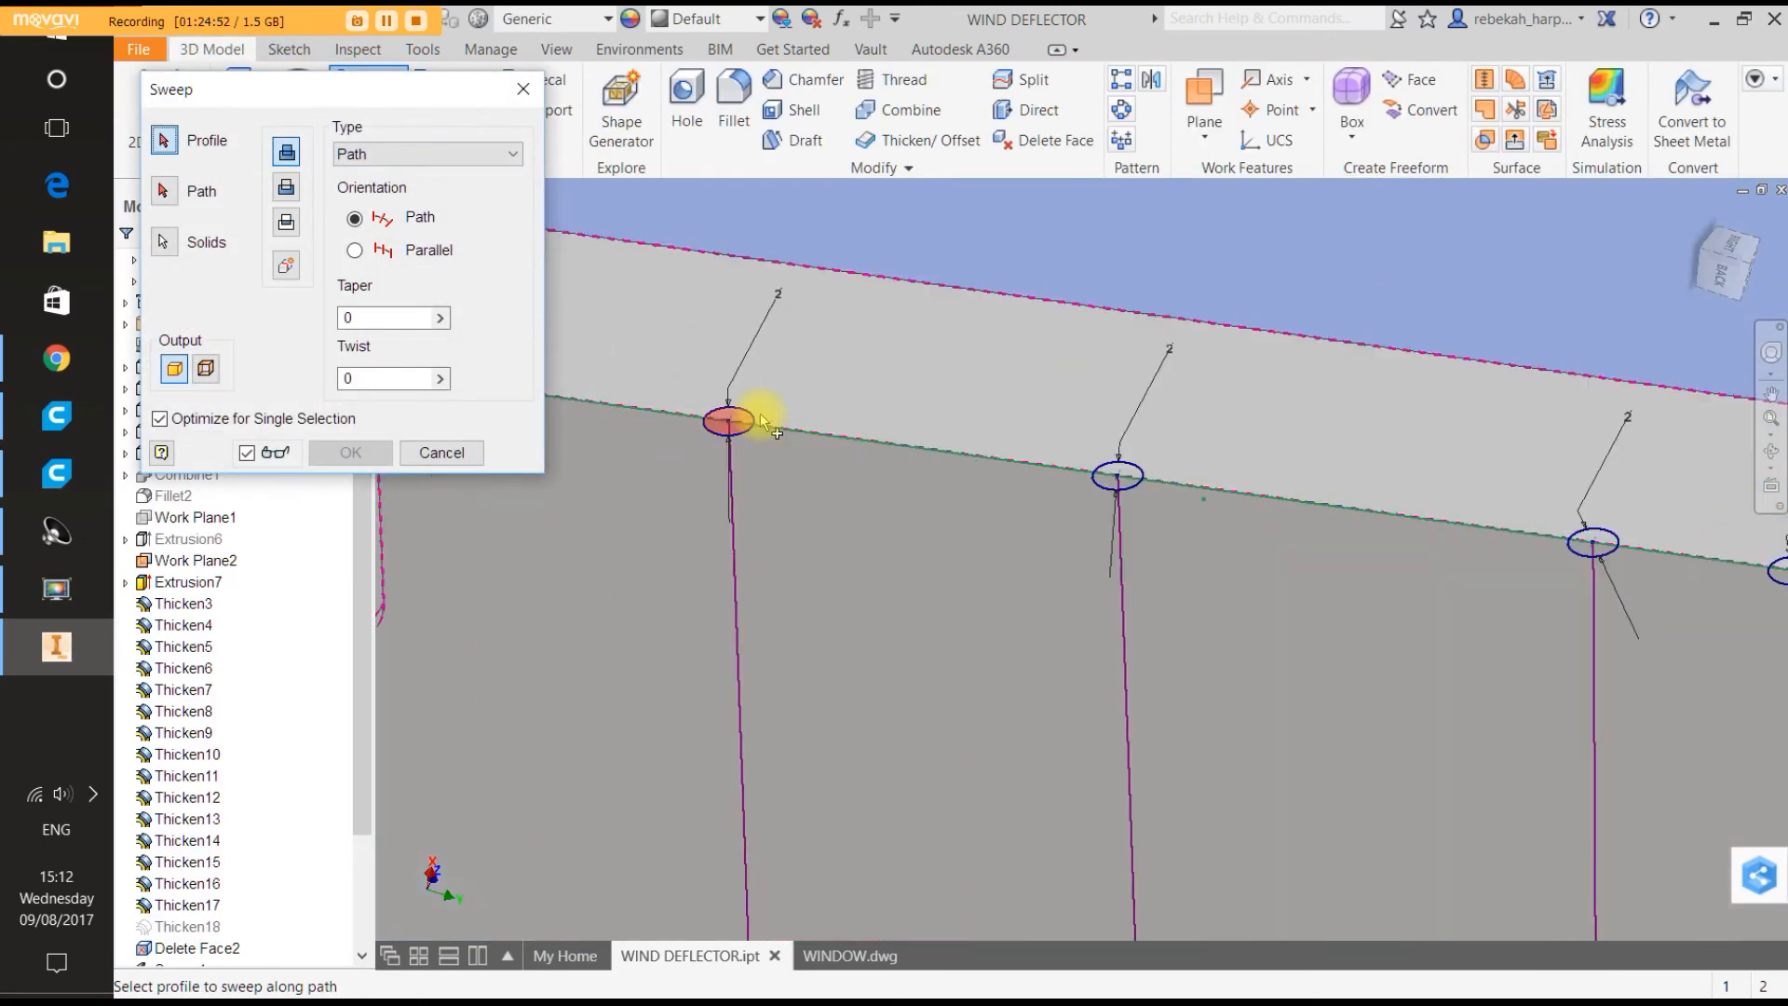
pyautogui.click(735, 422)
pyautogui.click(732, 463)
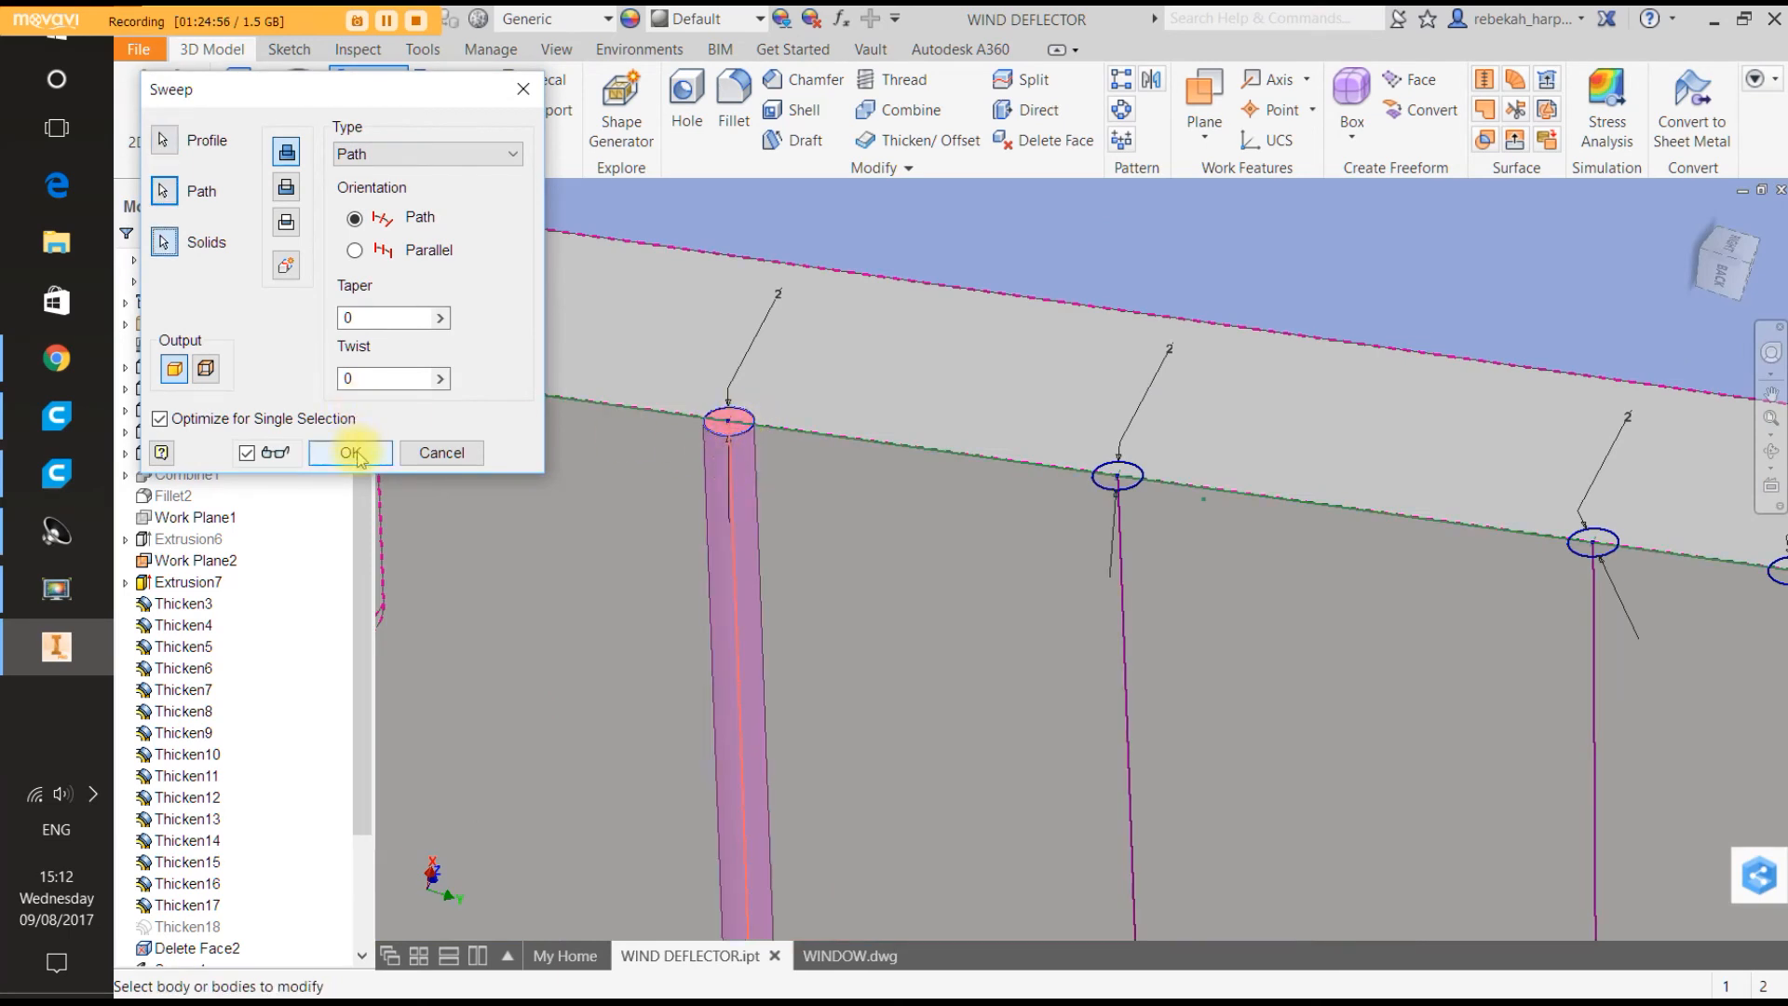
pyautogui.click(351, 453)
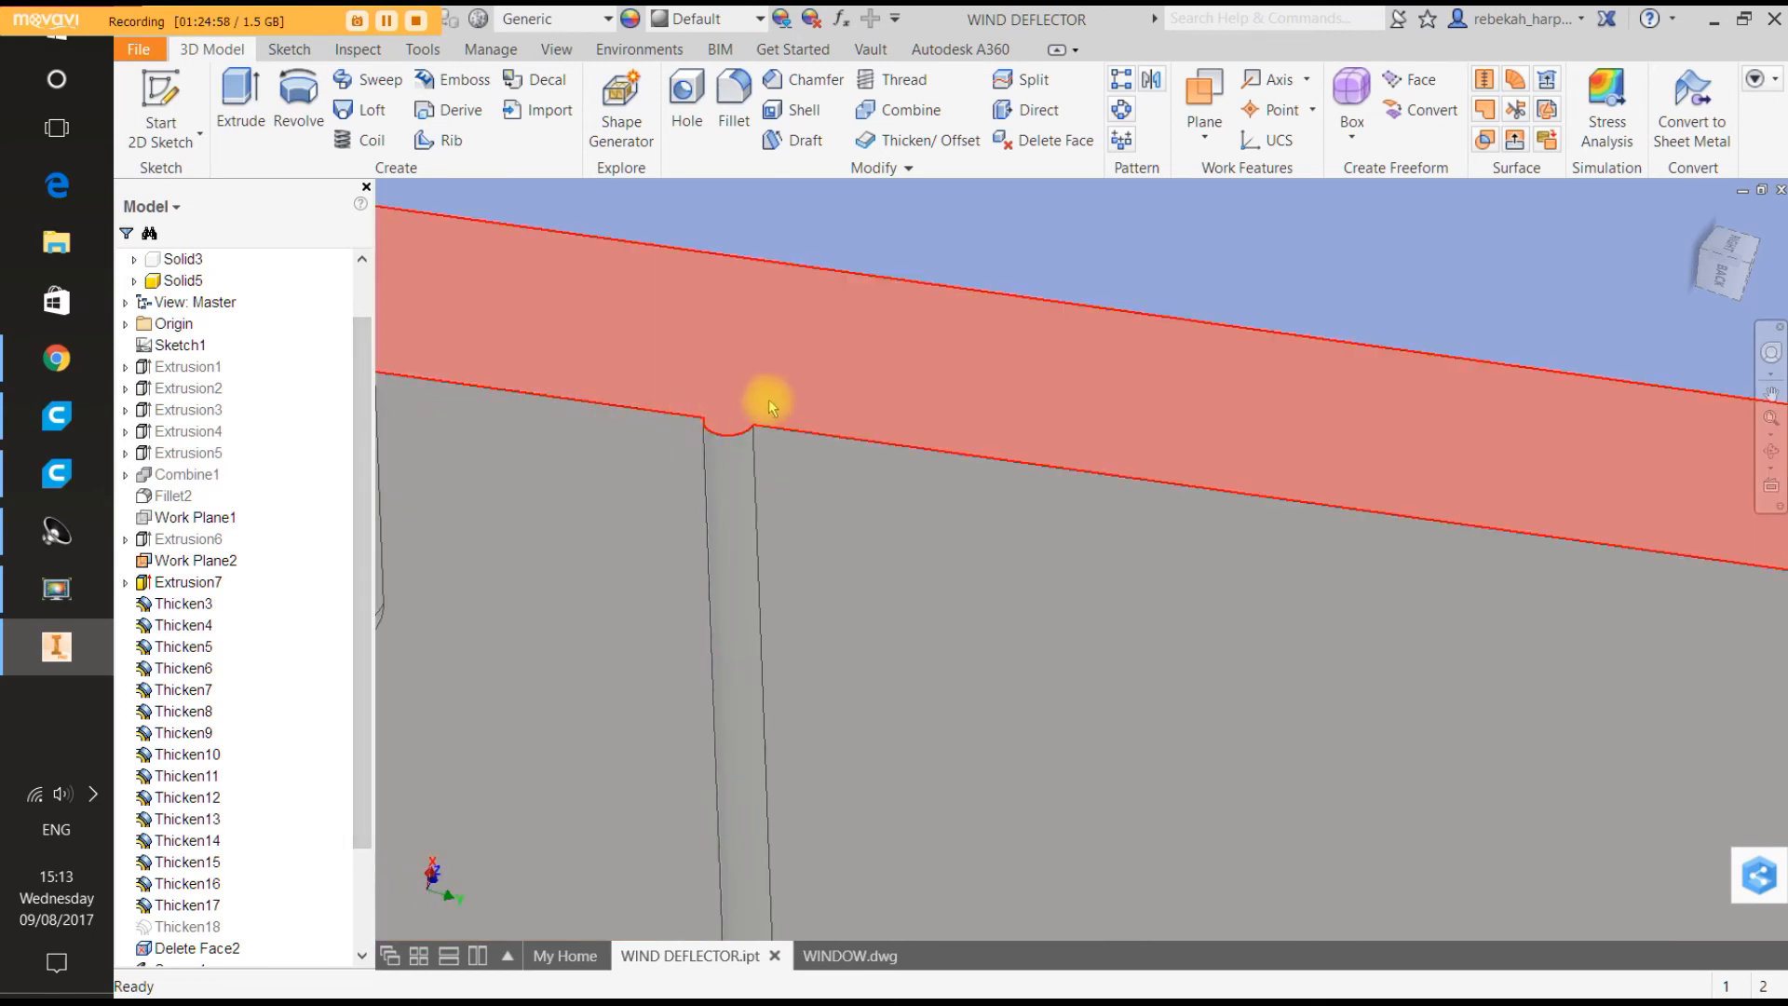
# Make the path line sketch, Sketch10 under Sweep2, visible in the model again.
pyautogui.moveTo(364, 654); pyautogui.dragTo(350, 820)
pyautogui.click(126, 926)
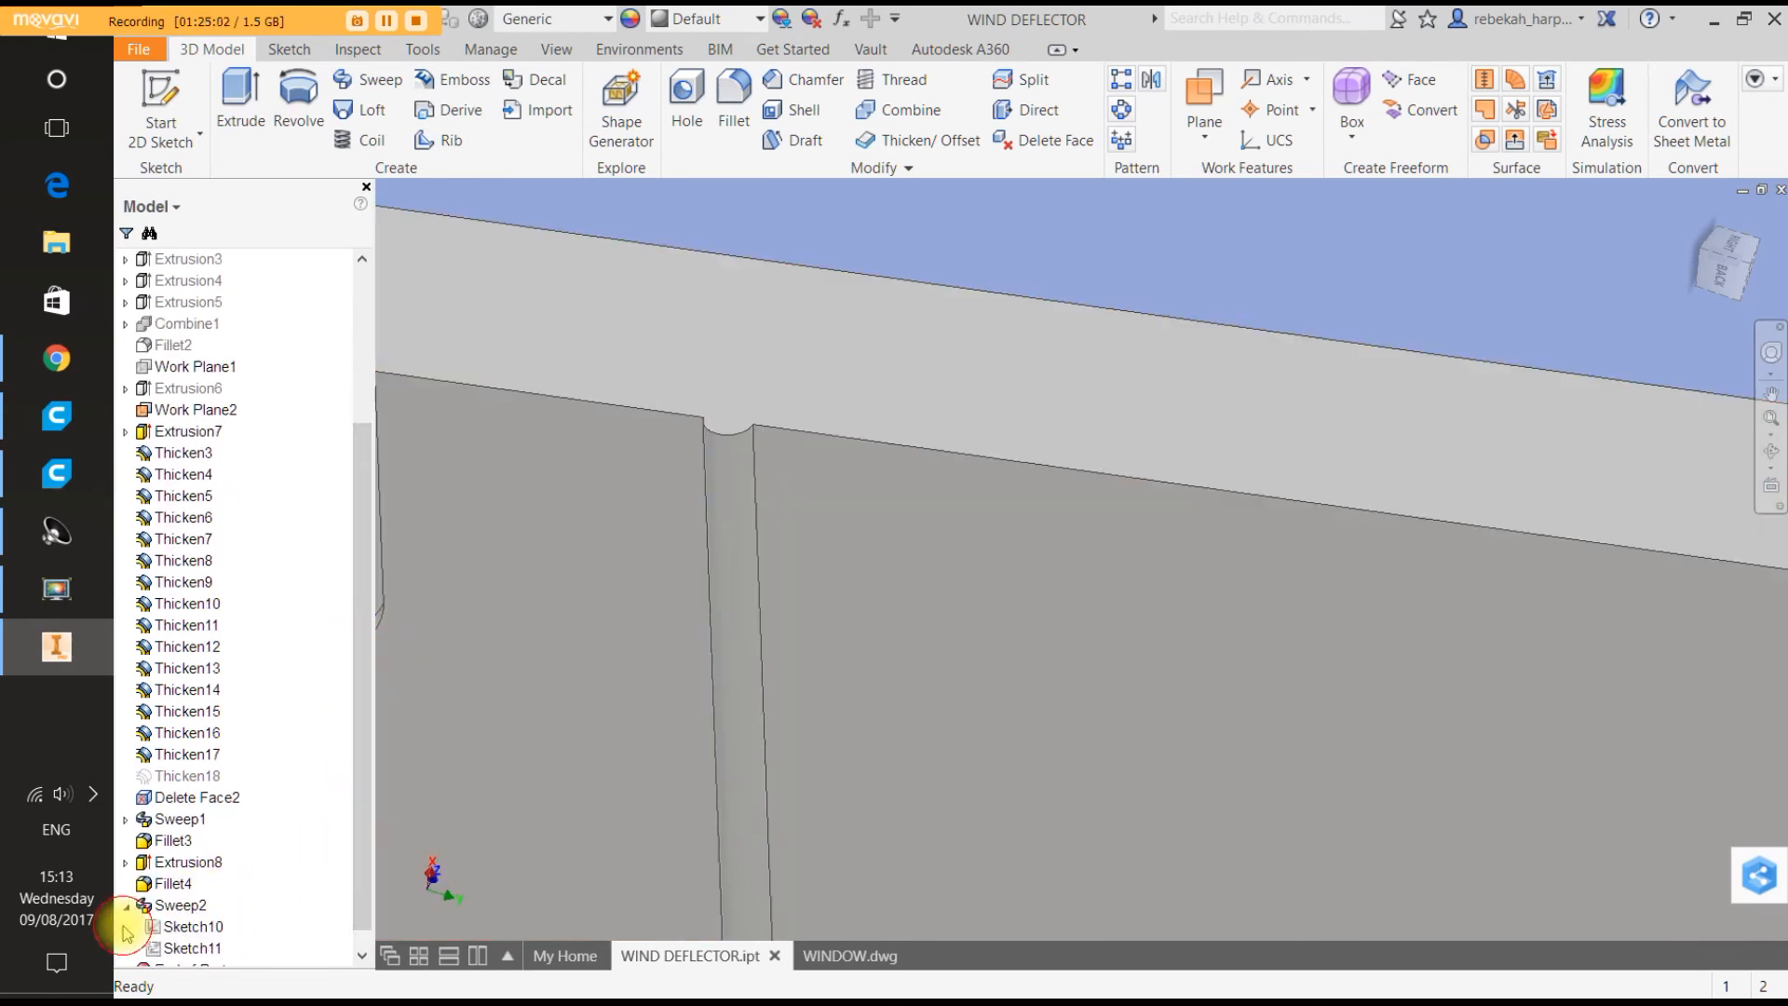
pyautogui.rightClick(191, 926)
pyautogui.click(244, 862)
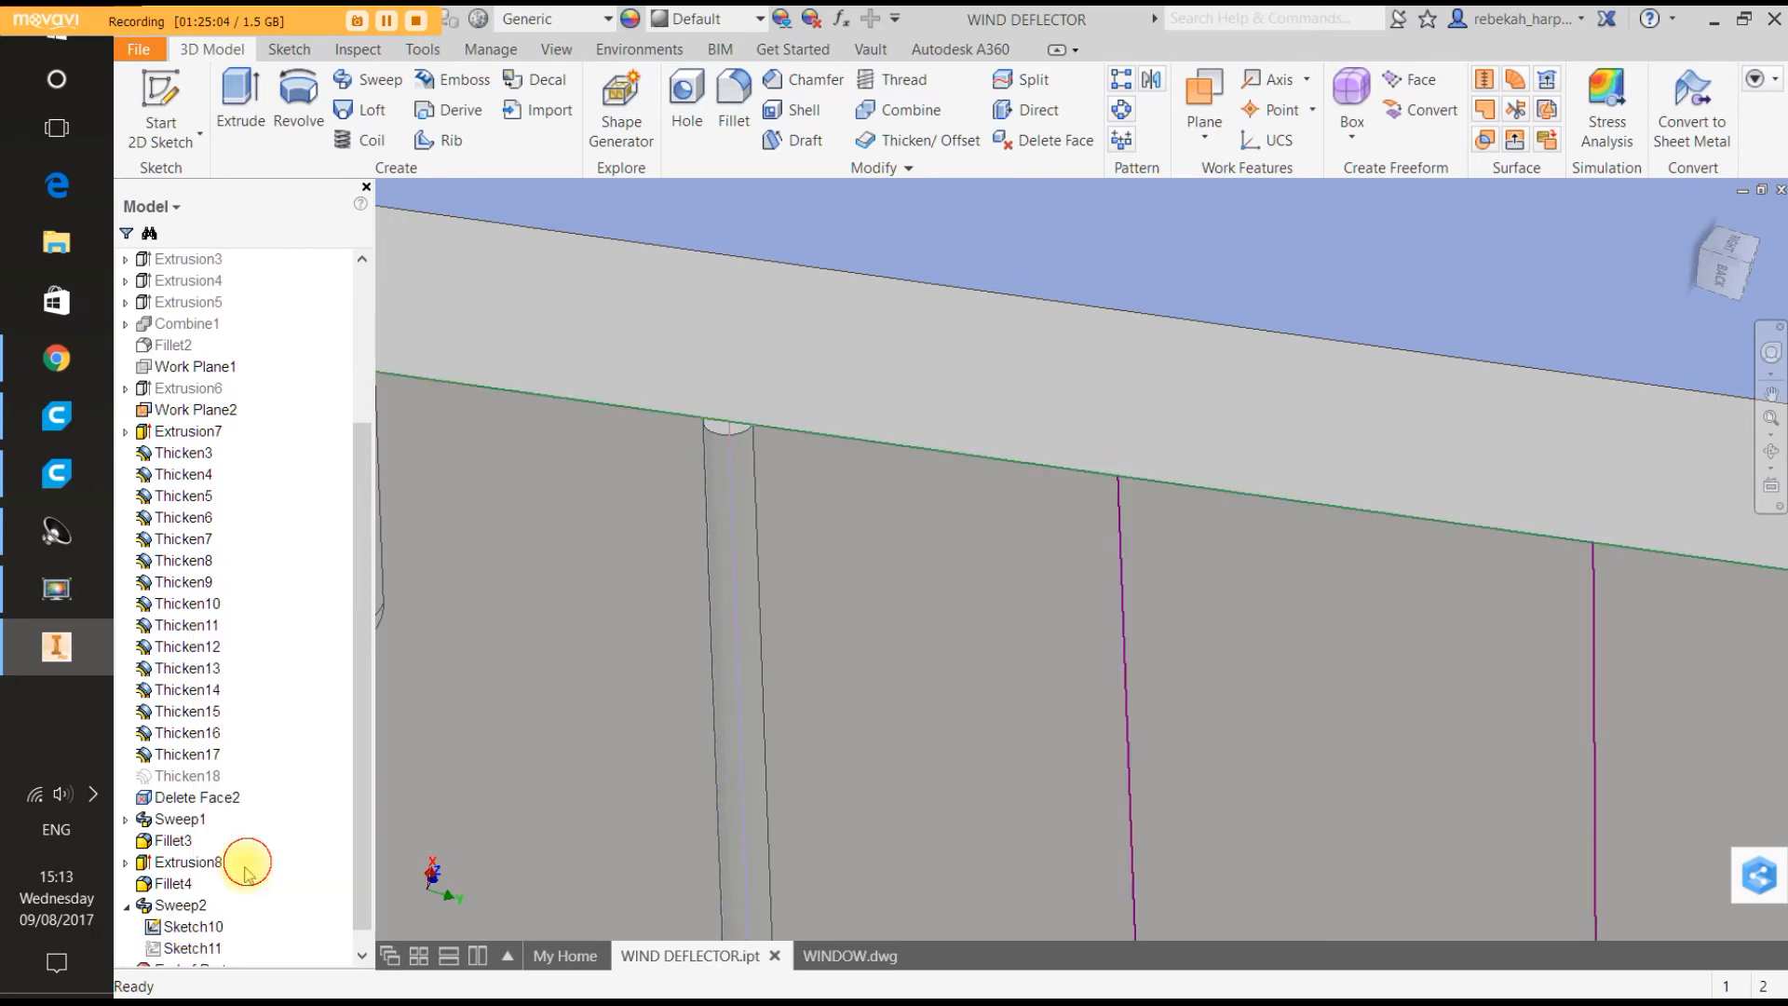
# Make Sketch11 of Sweep2 and Sketch7 and Sketch8 of Sweep1 visible.
pyautogui.click(173, 948)
pyautogui.rightClick(171, 948)
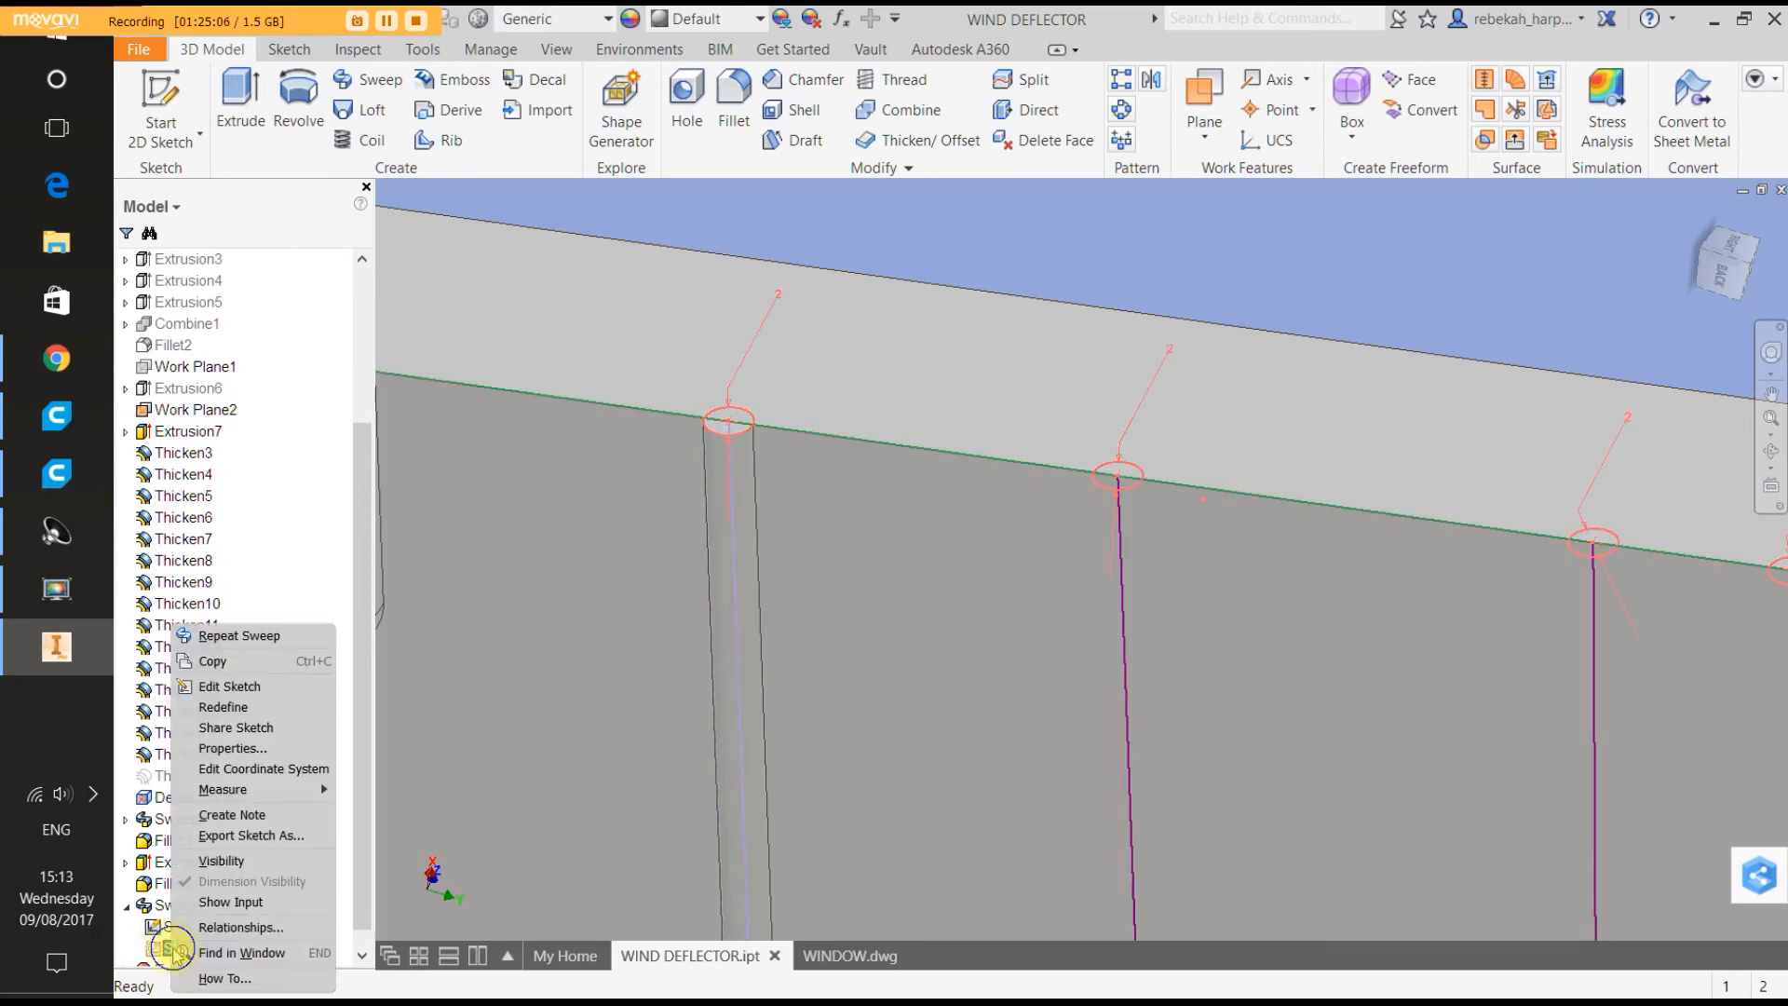
pyautogui.click(209, 863)
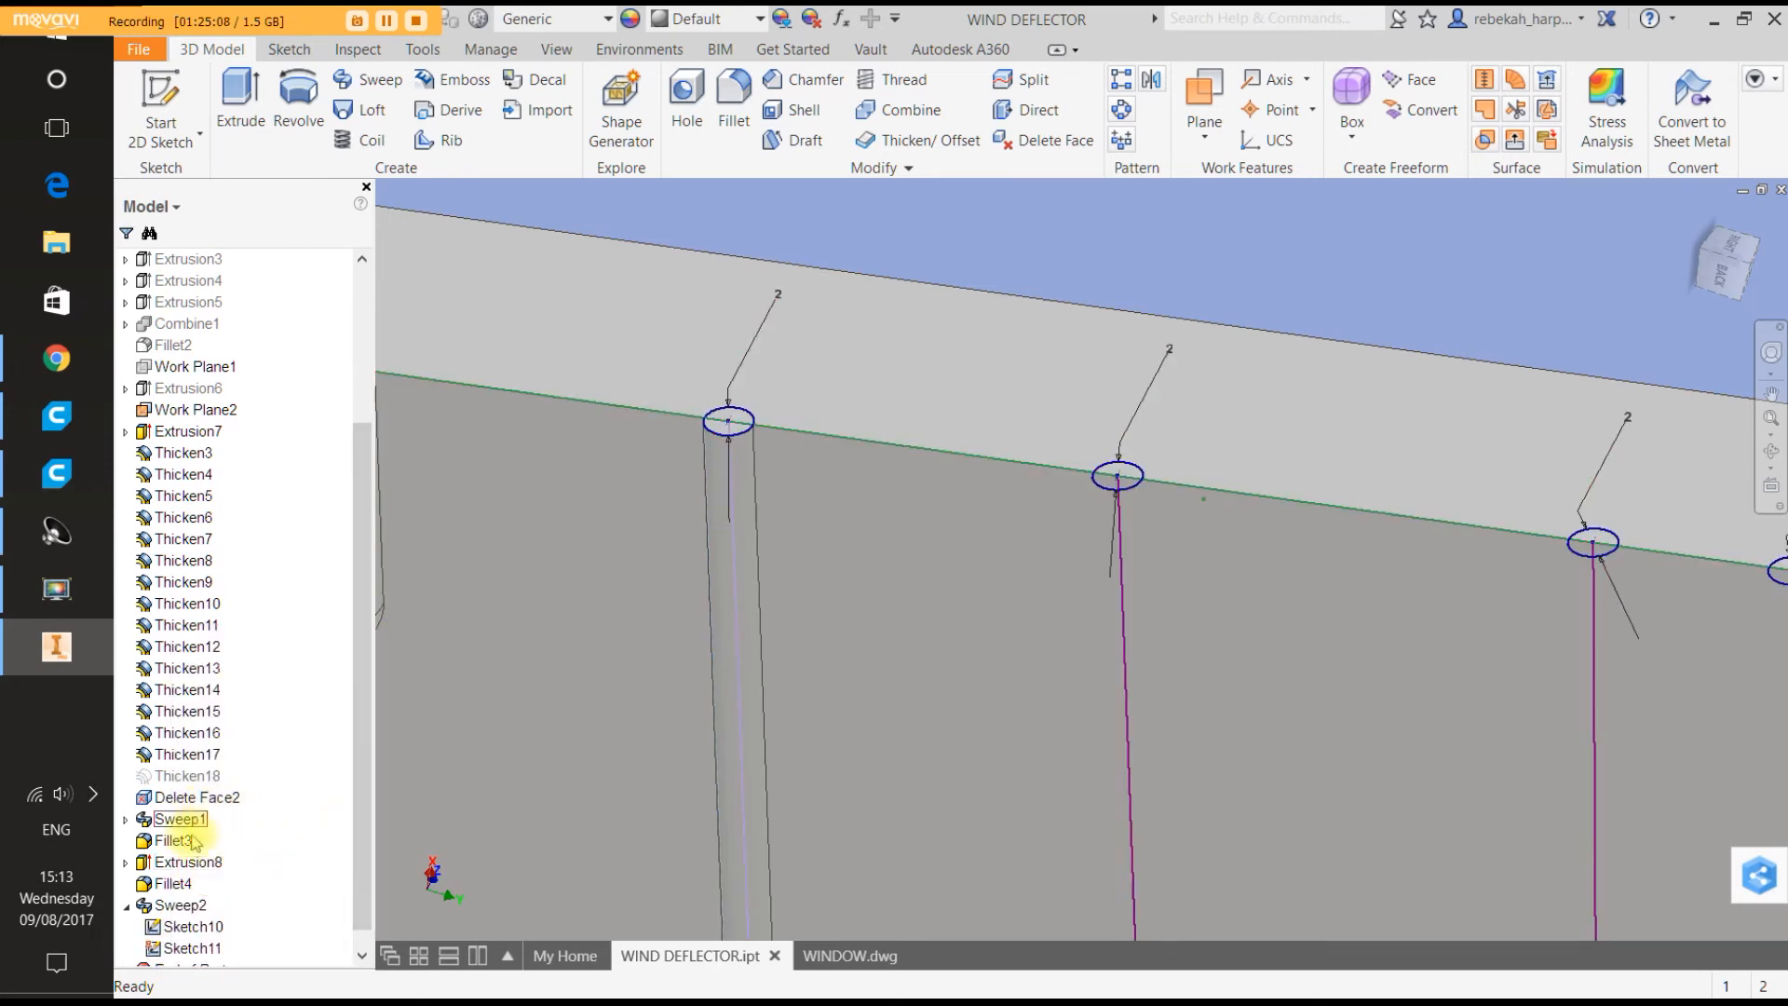
pyautogui.click(126, 819)
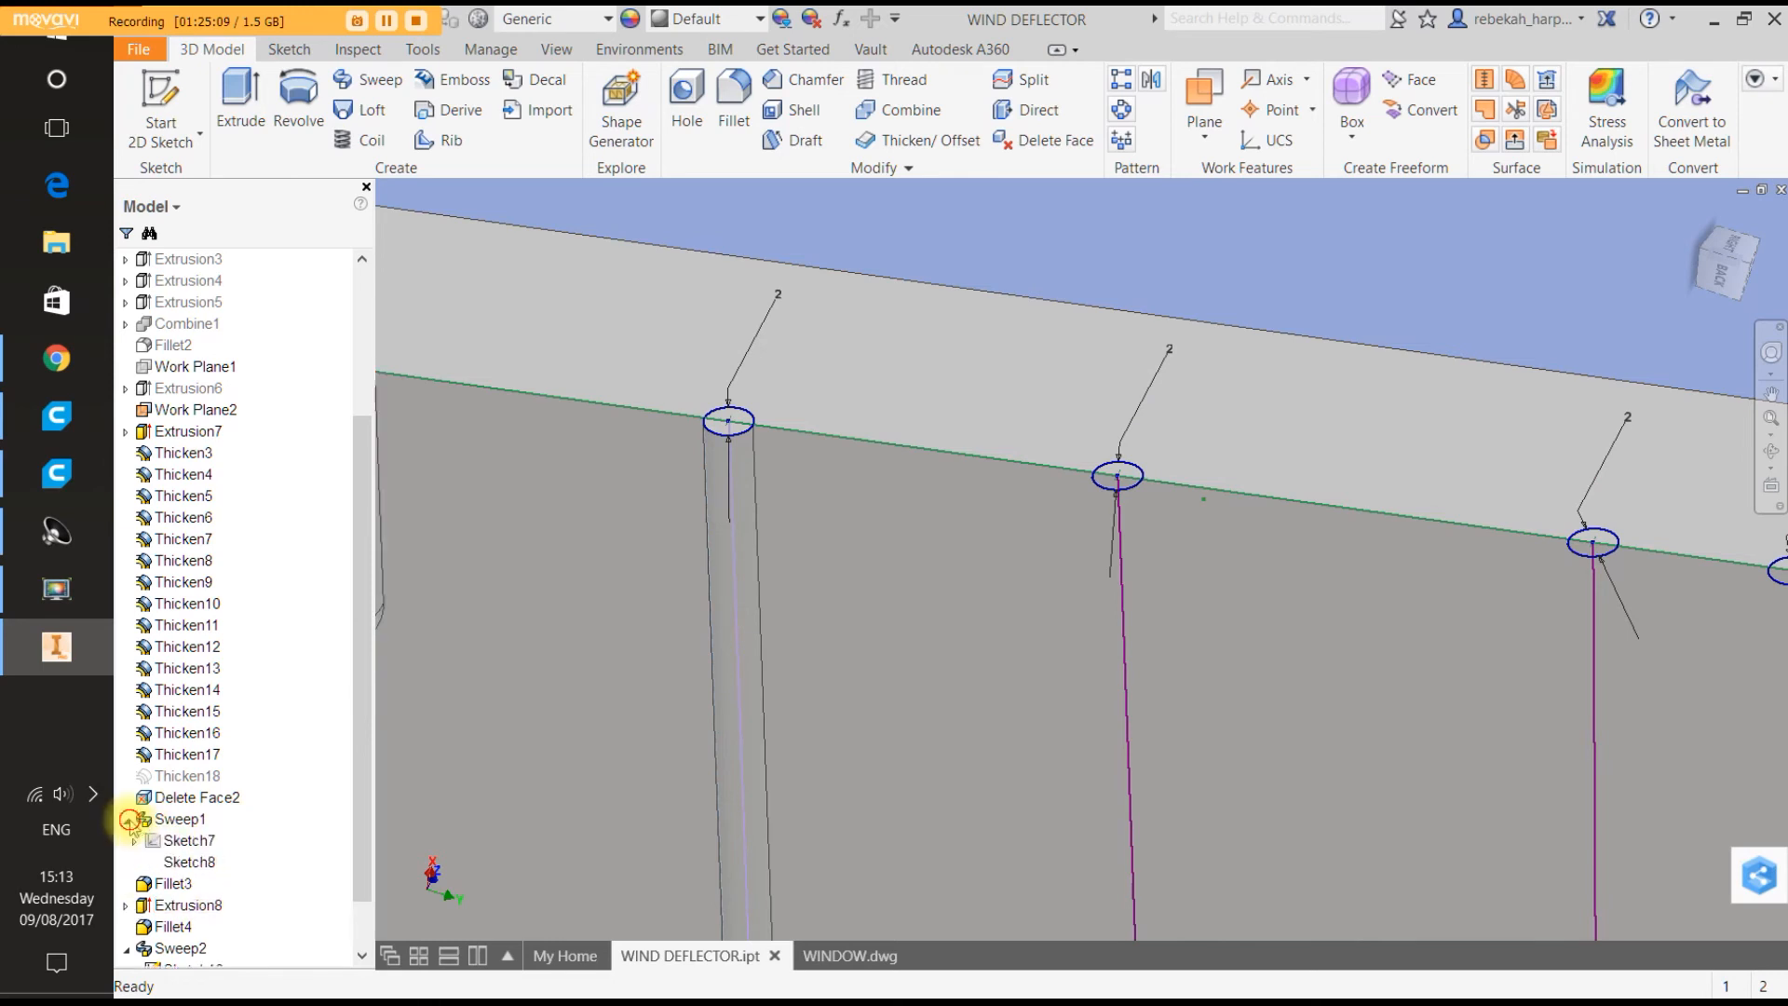
pyautogui.rightClick(176, 841)
pyautogui.click(212, 820)
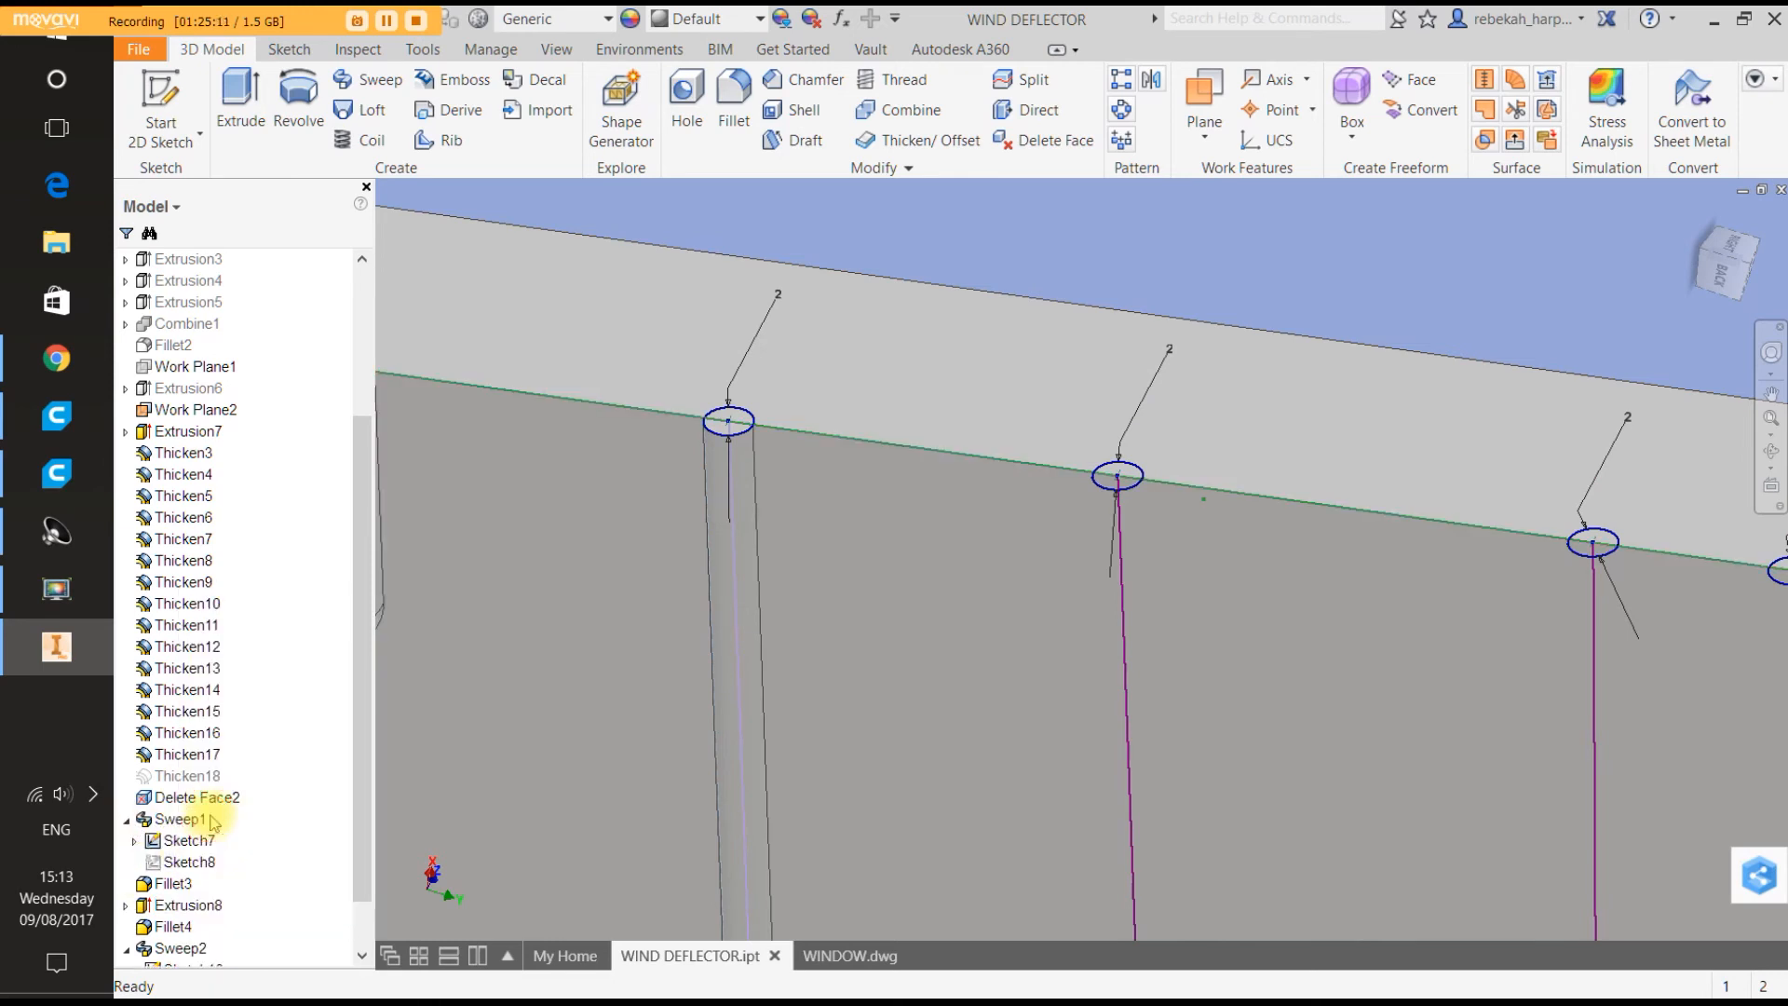
pyautogui.rightClick(196, 865)
pyautogui.click(228, 852)
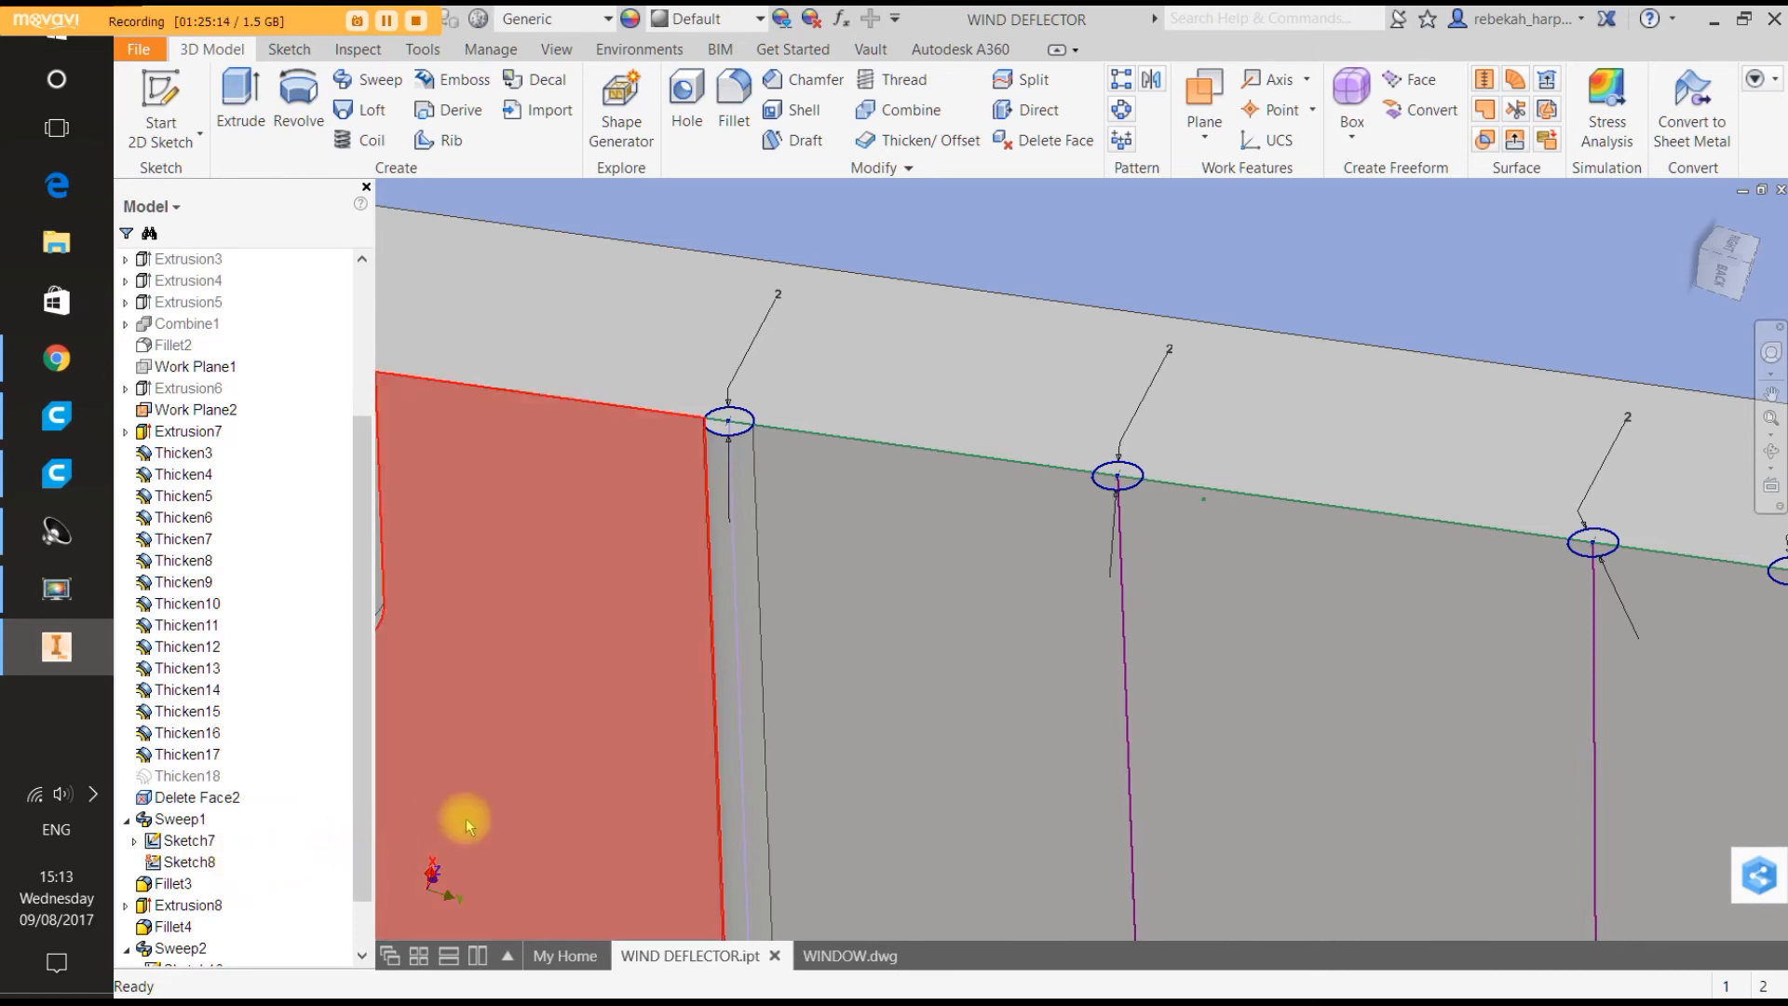
# Sweep the small circle nearest the finished thin rod down along its connected straight sketch line as a solid.
pyautogui.scroll(-10, 466, 818)
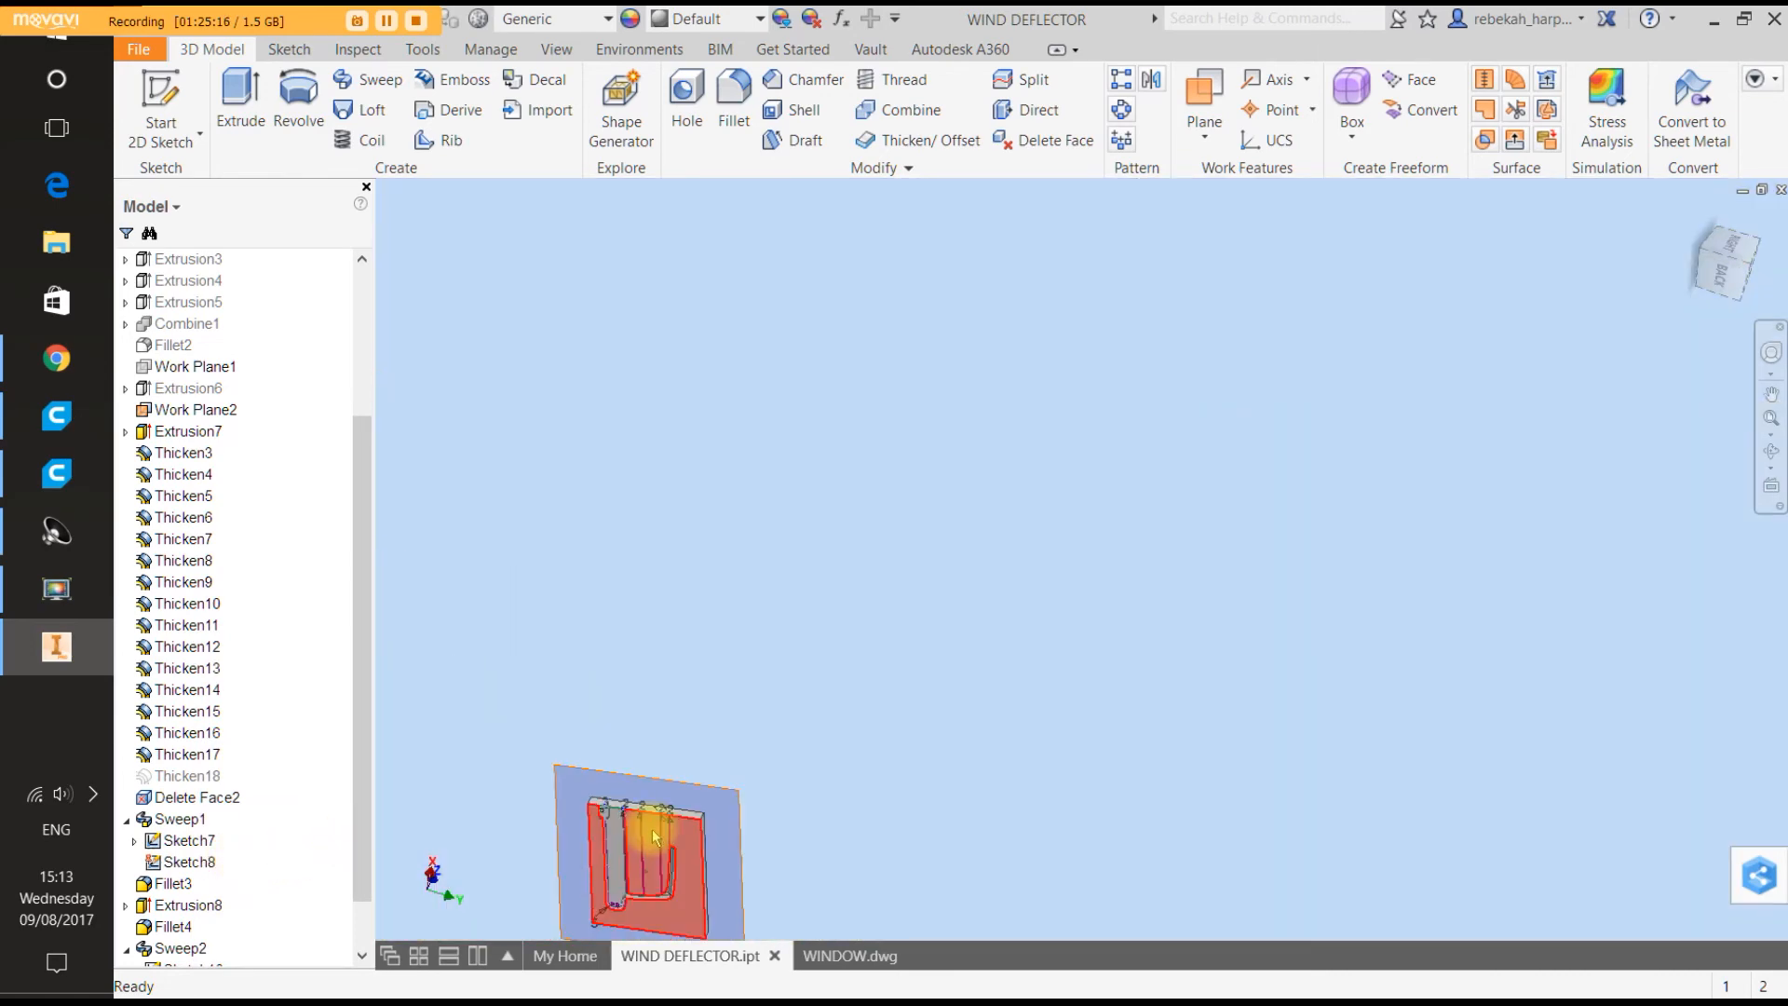
pyautogui.scroll(5, 639, 909)
pyautogui.scroll(3, 687, 713)
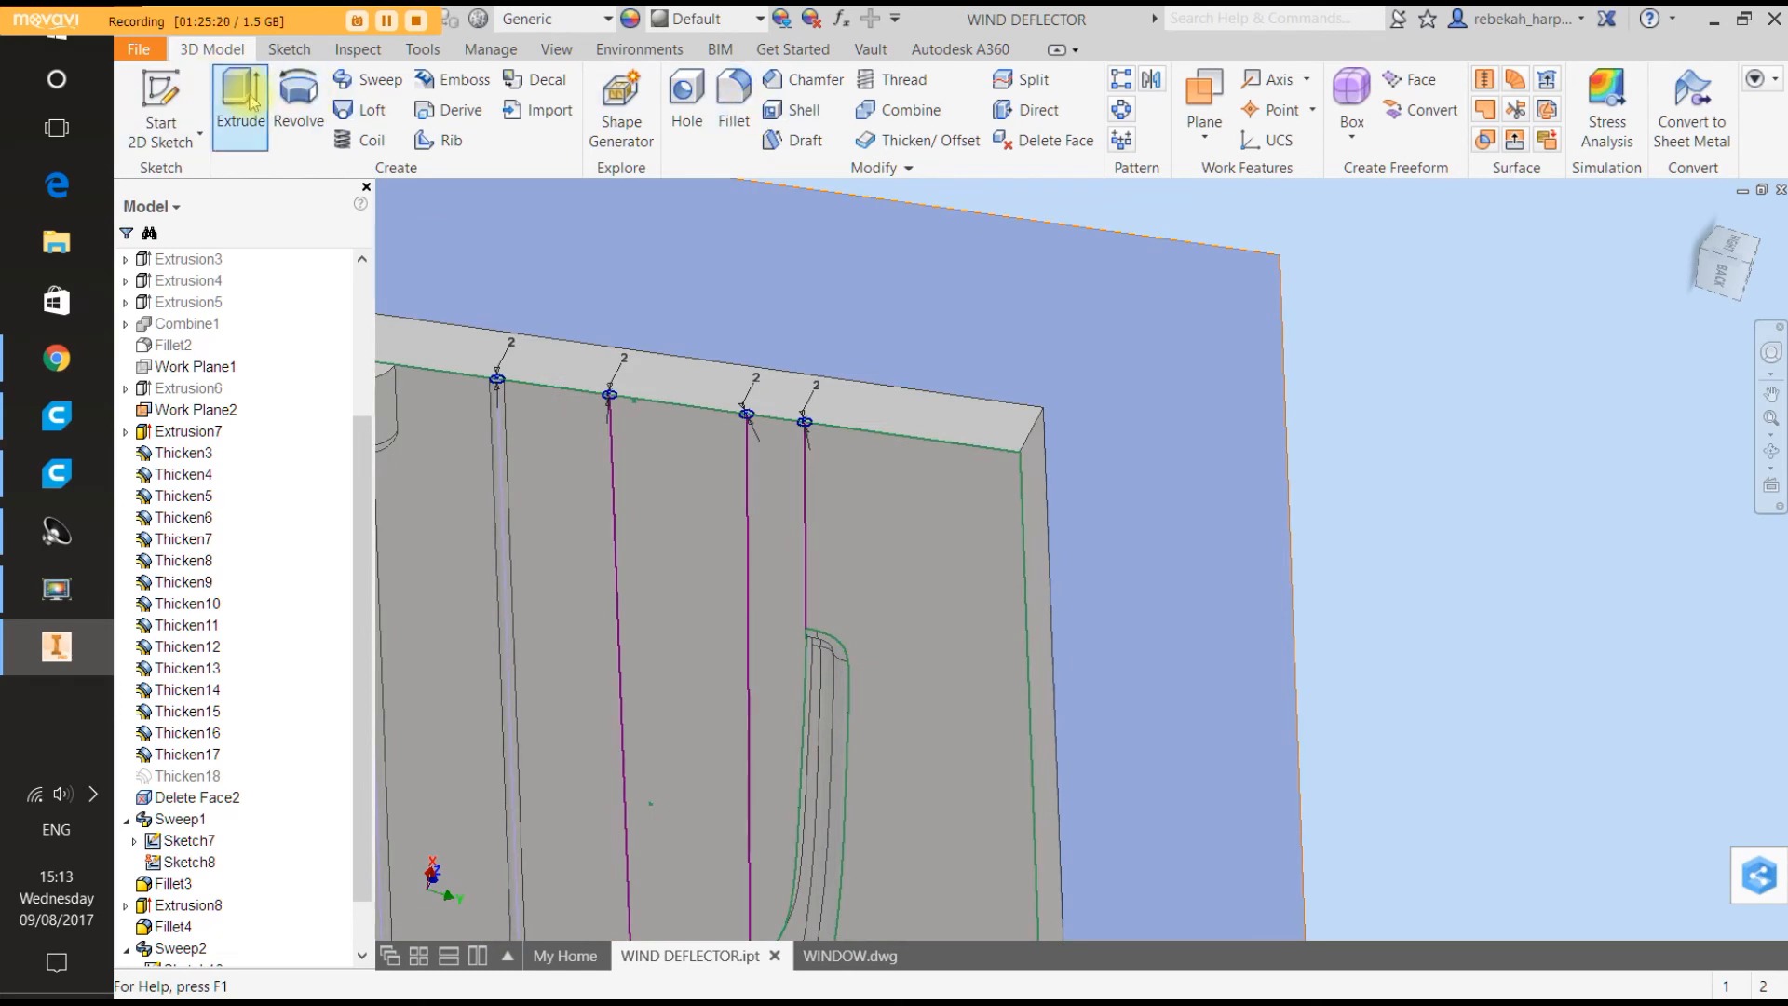
pyautogui.click(368, 79)
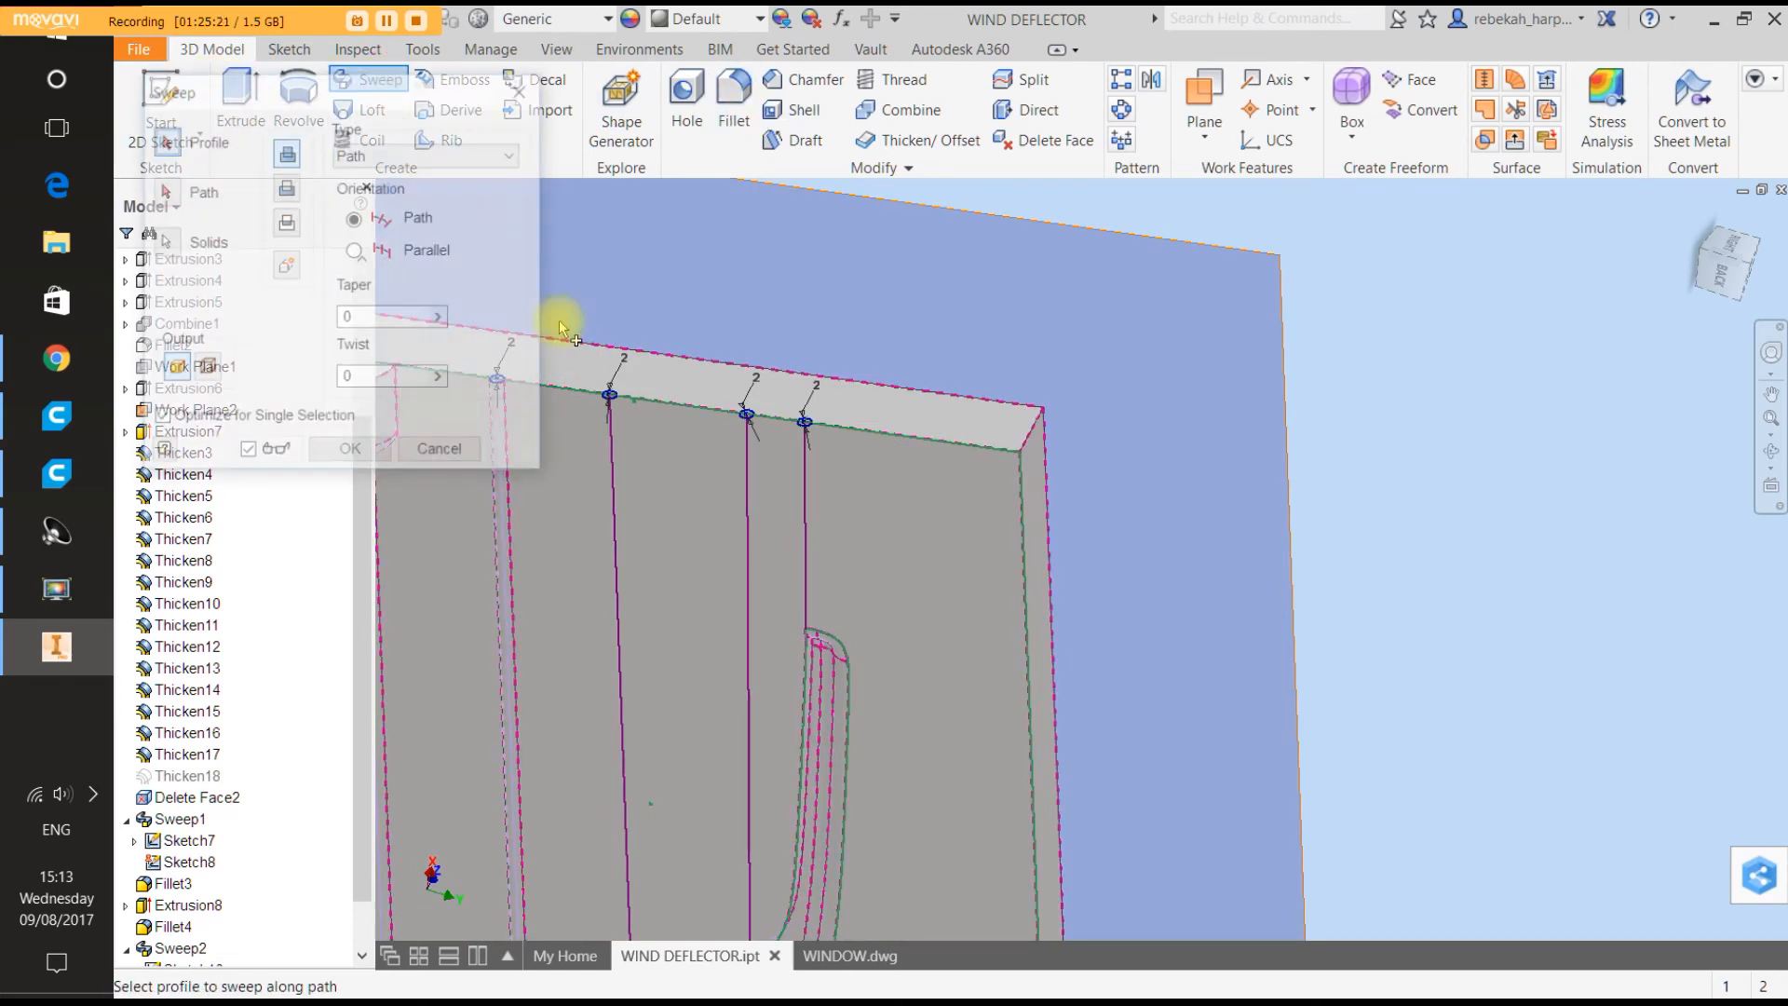
pyautogui.click(607, 407)
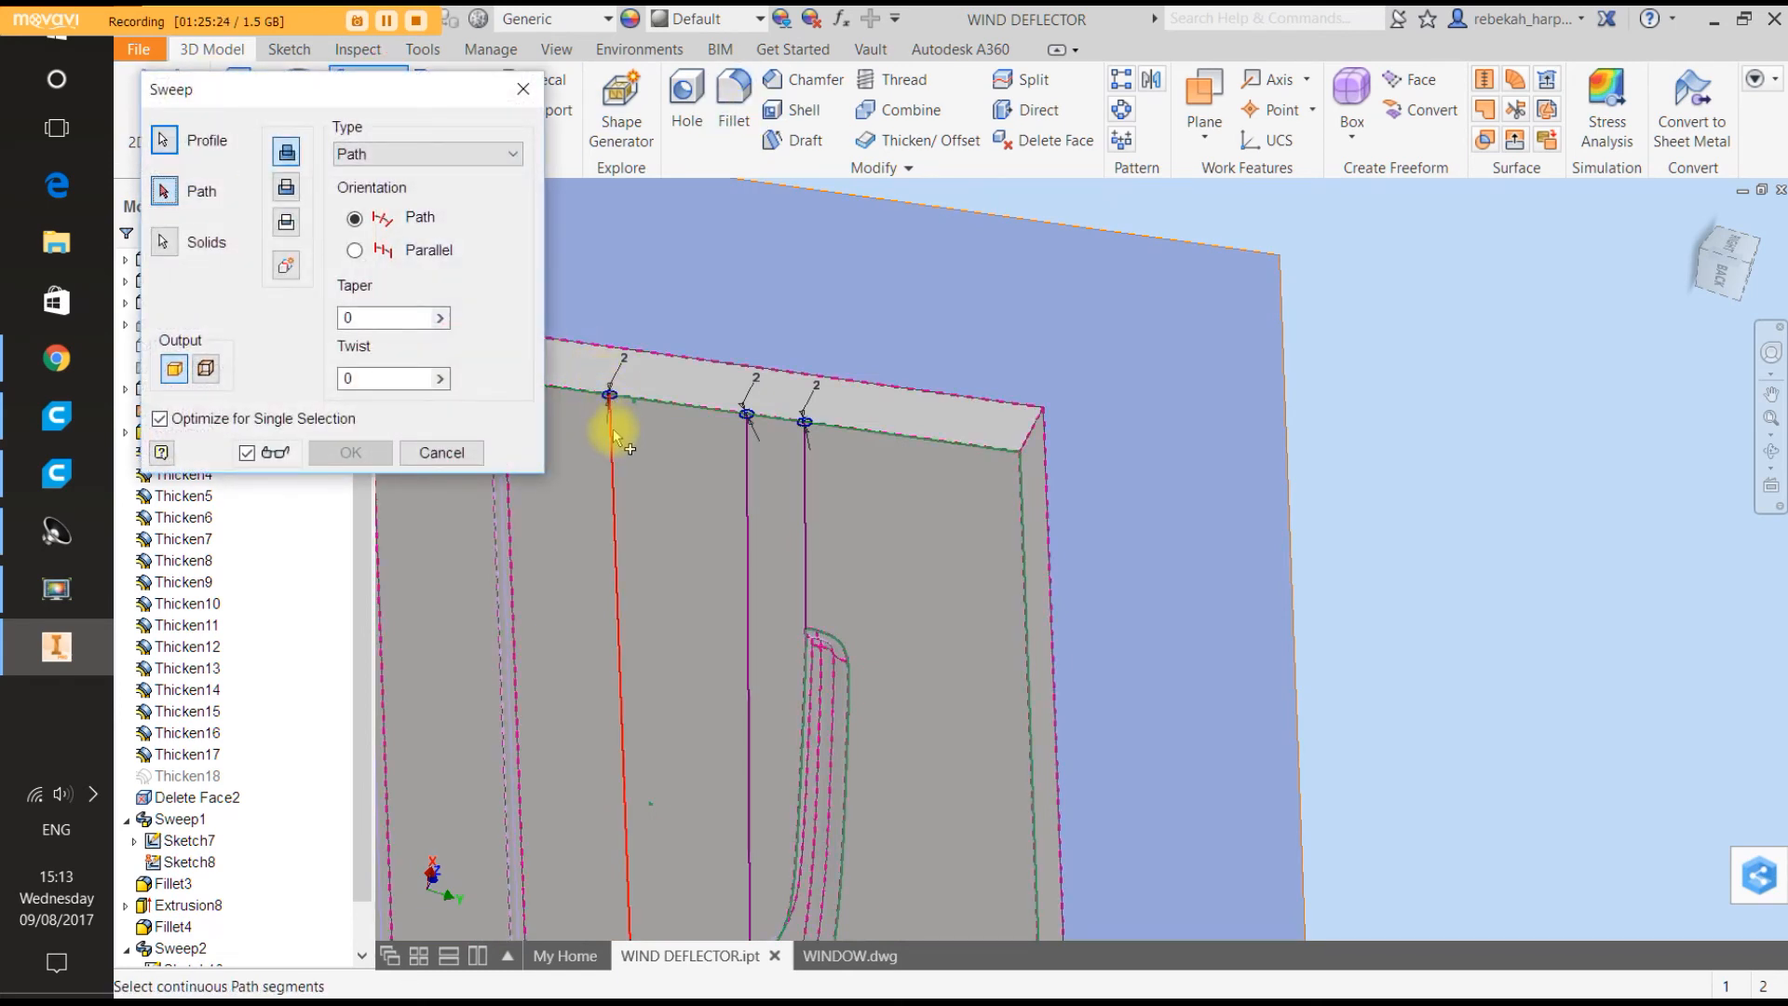
pyautogui.click(613, 440)
pyautogui.click(373, 454)
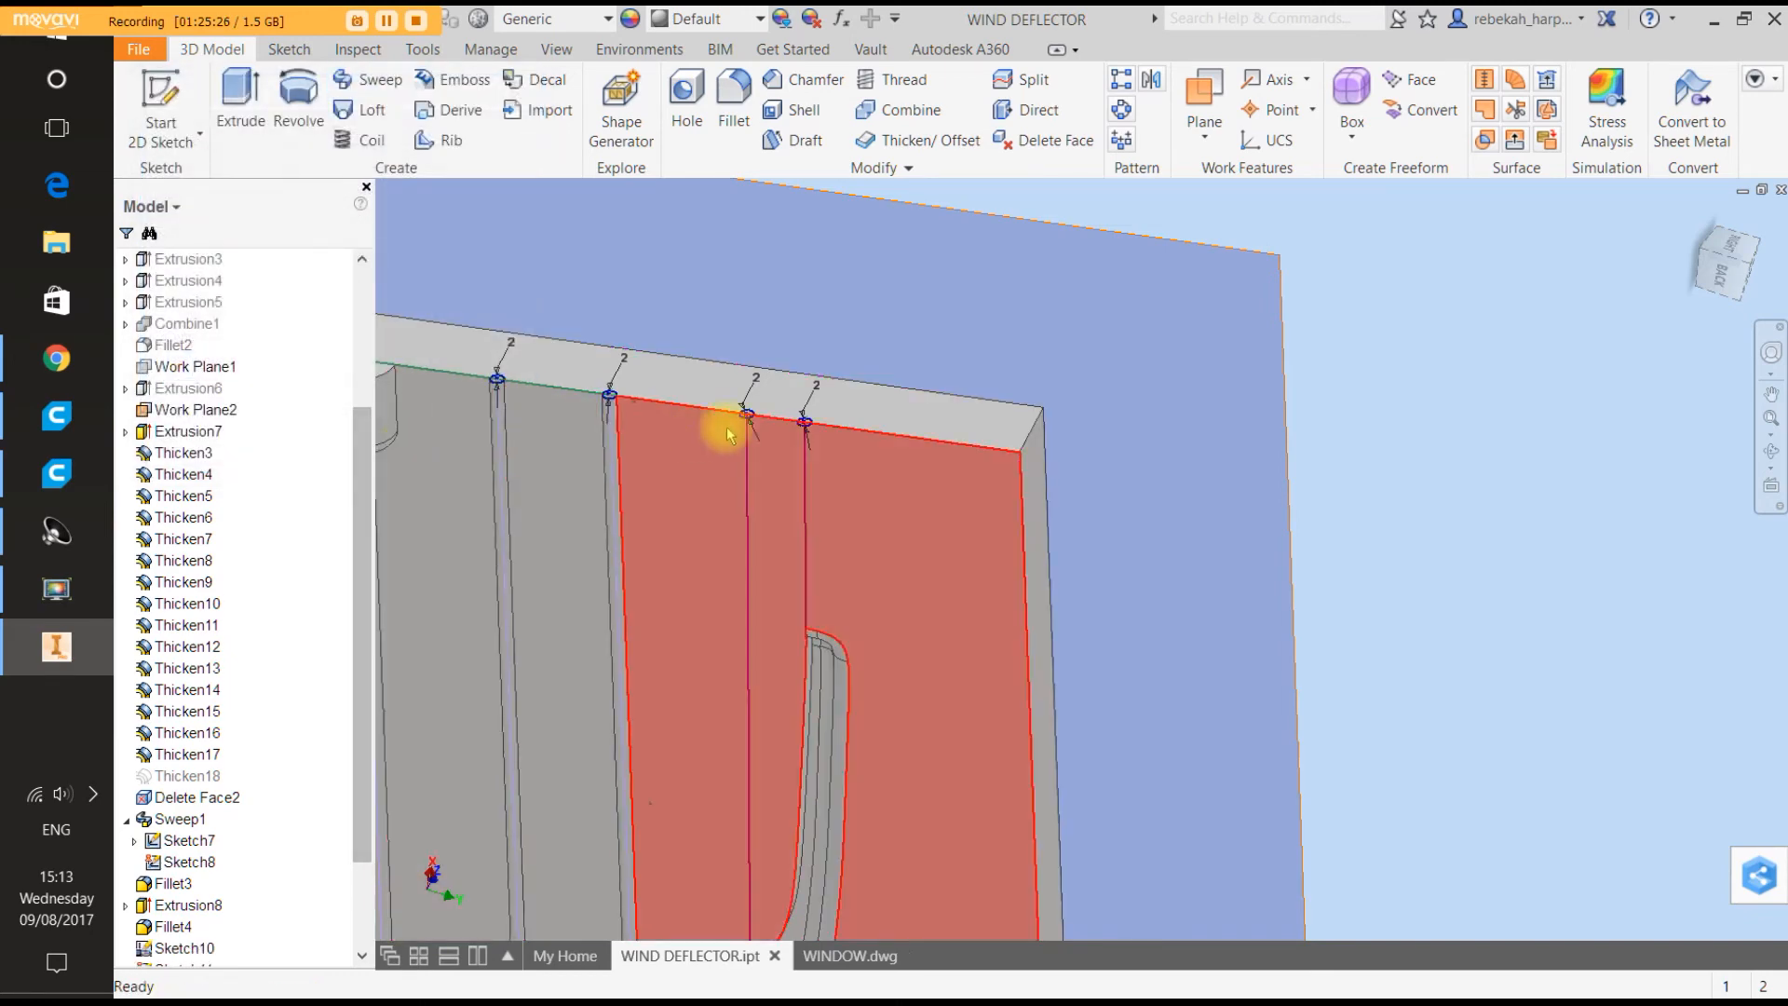
# Sweep the third small circle along the plate's top edge down its straight sketch line as a solid.
pyautogui.scroll(-5, 743, 410)
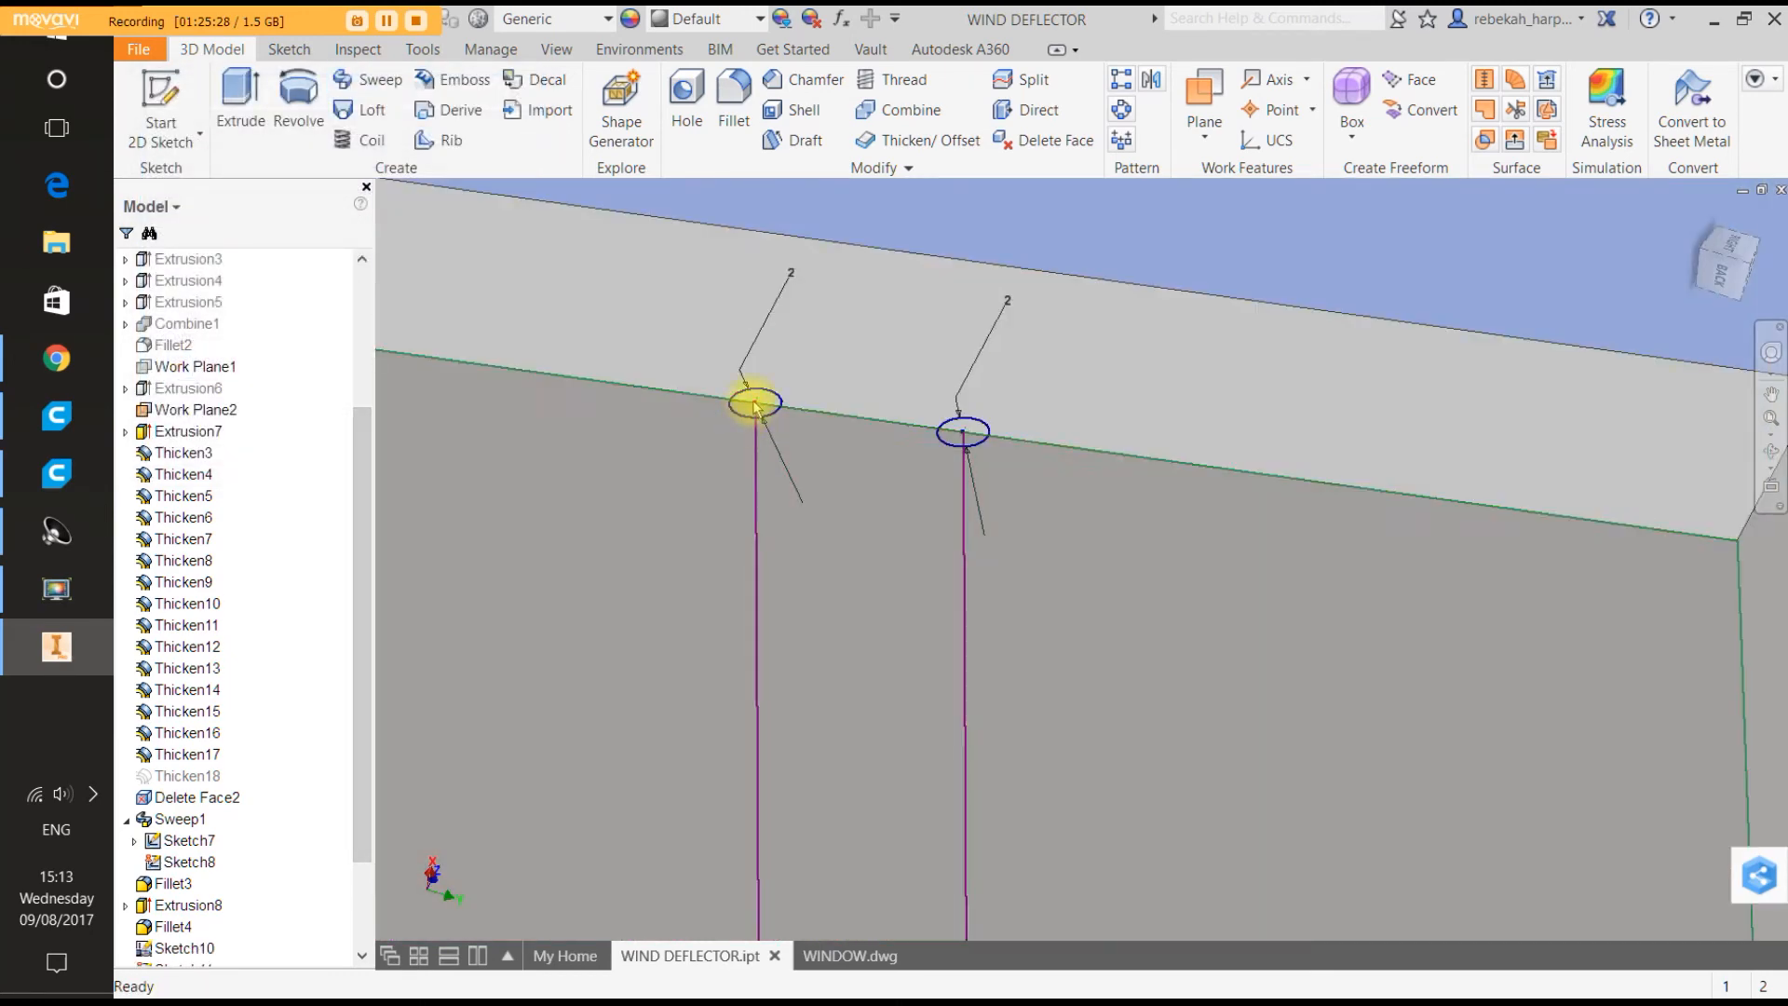
pyautogui.click(377, 82)
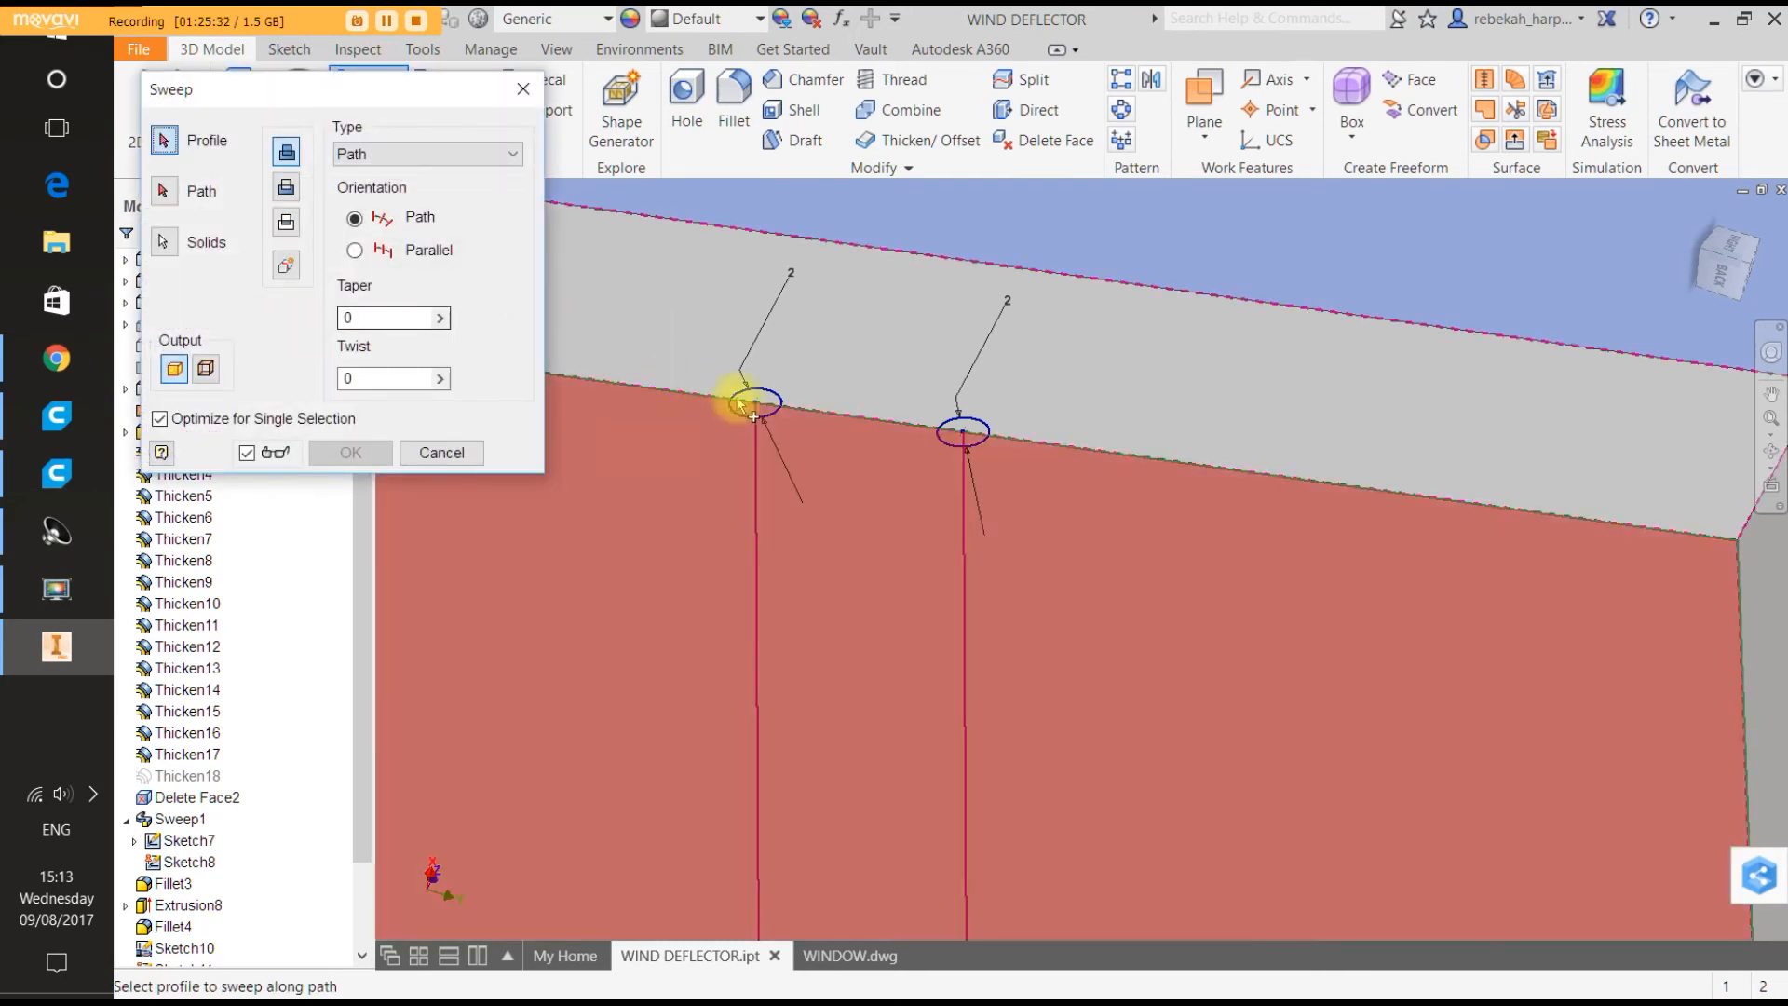
pyautogui.click(752, 400)
pyautogui.click(757, 434)
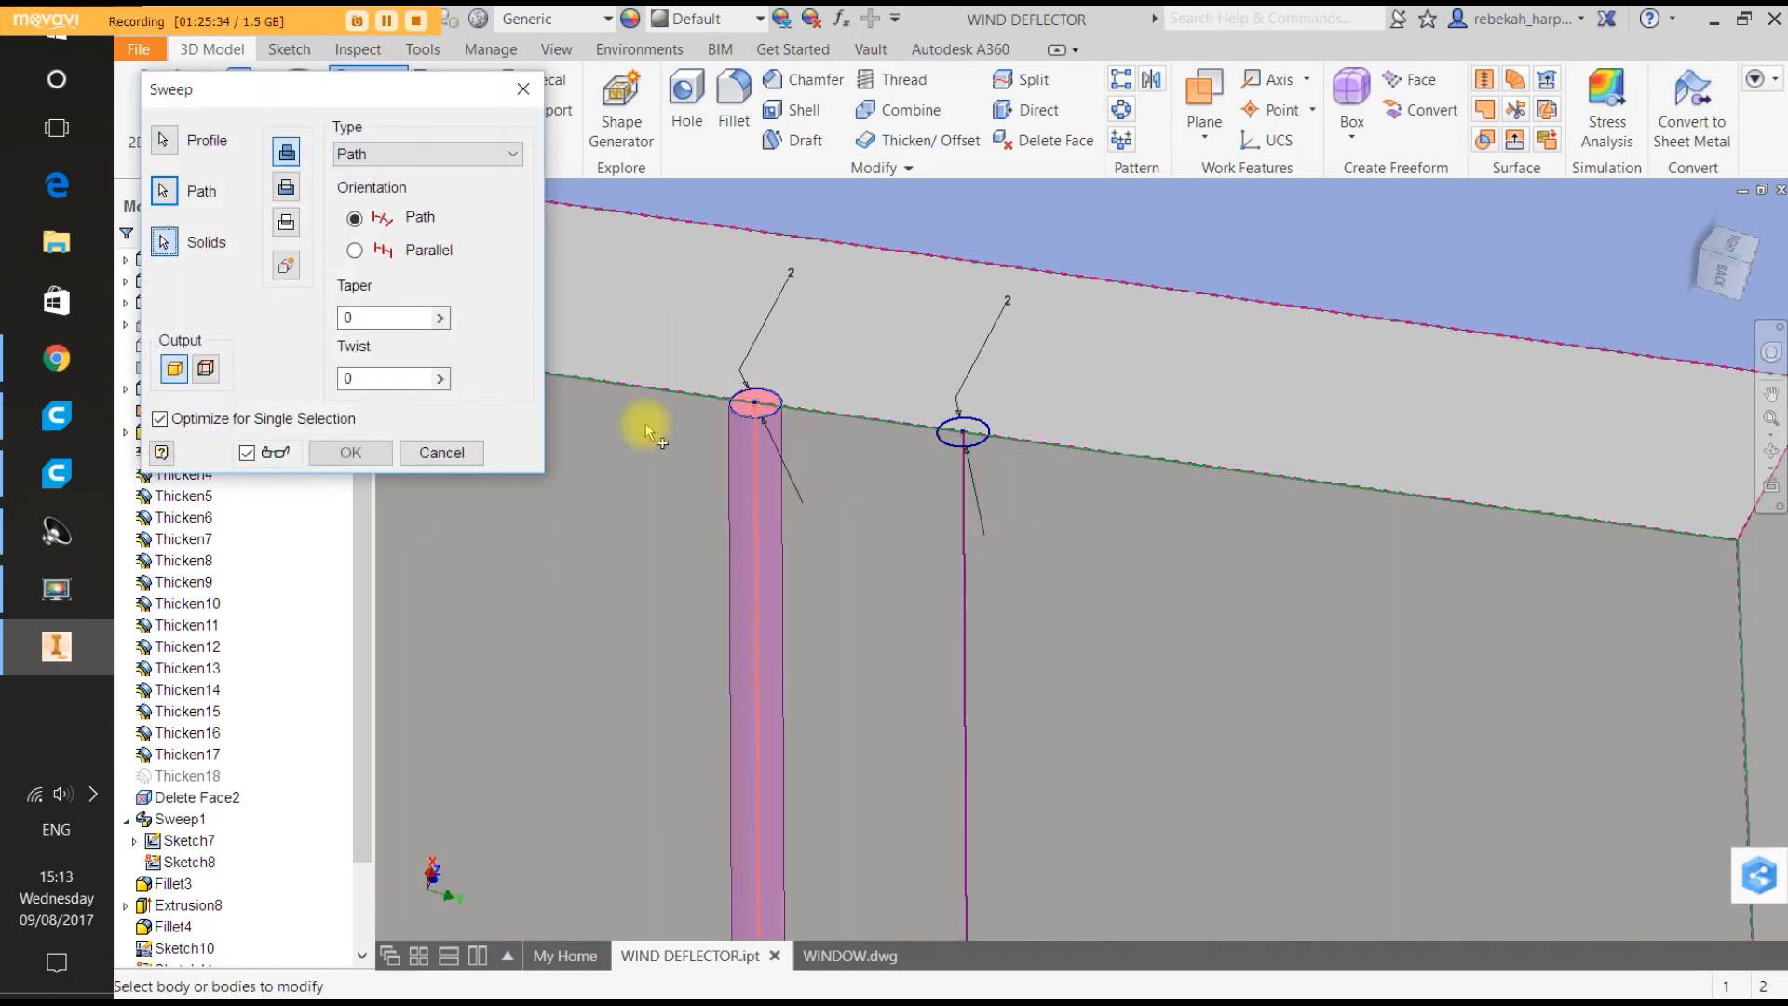
pyautogui.click(369, 453)
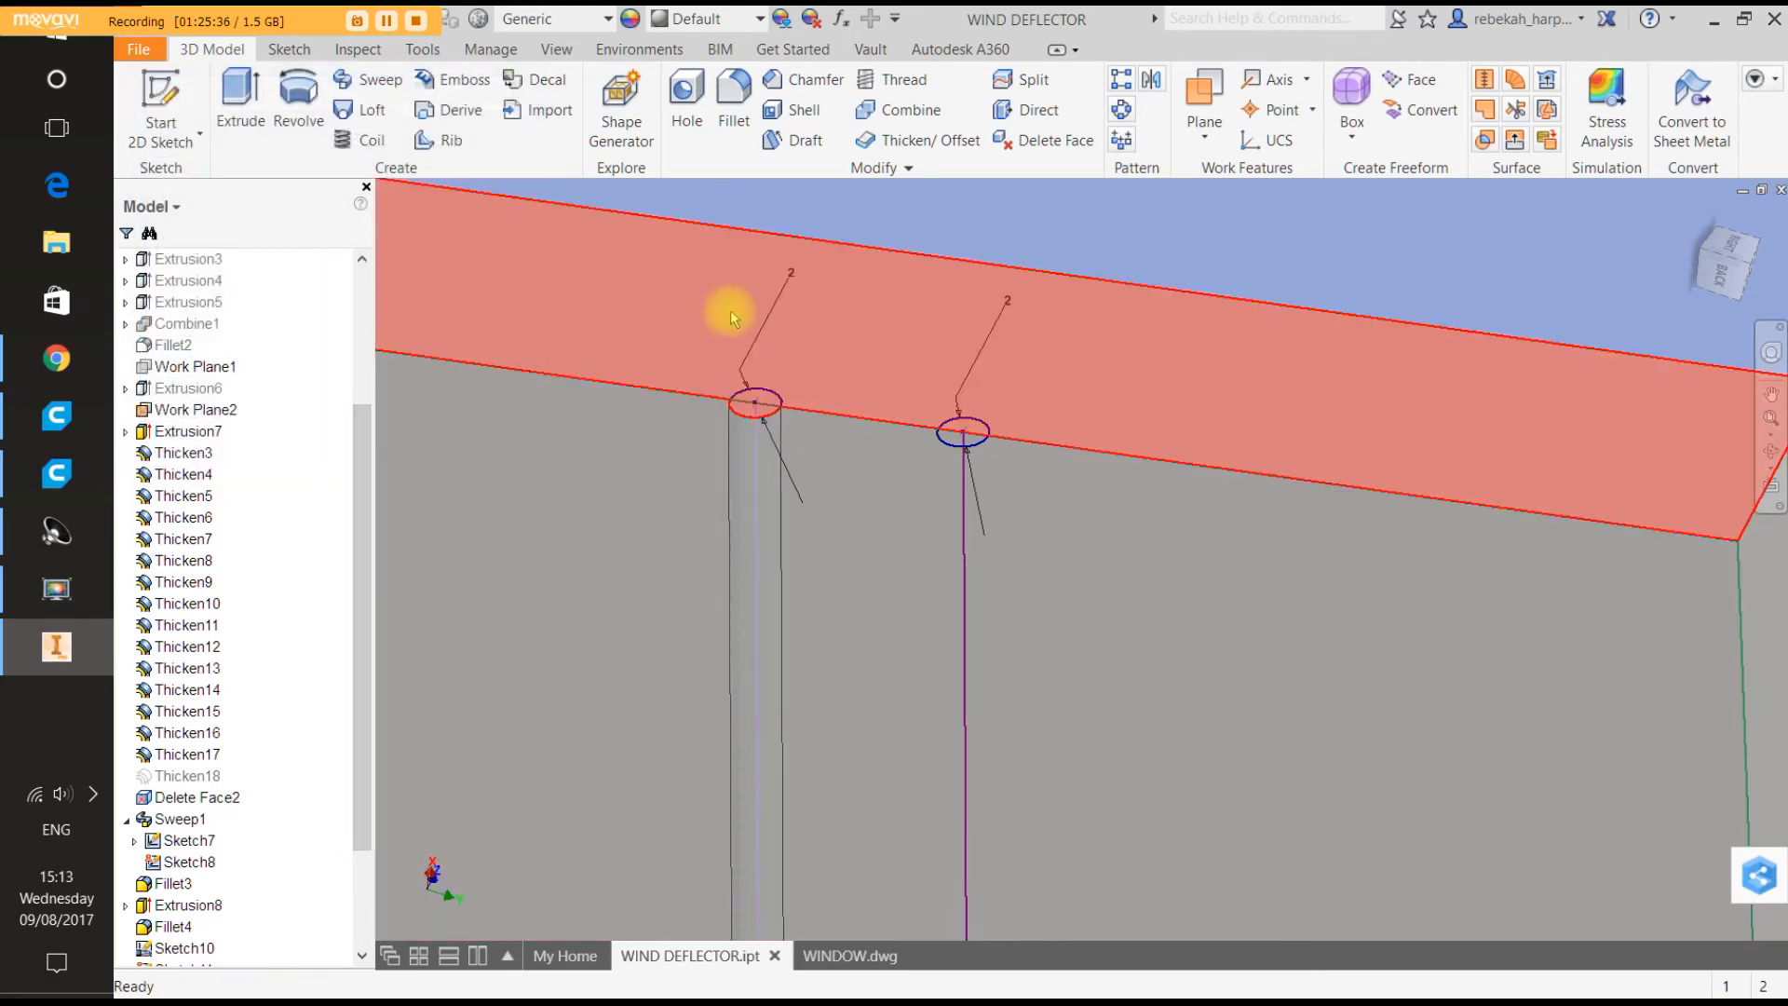
# Sweep the last small circle, nearest the plate's far corner, along its straight sketch line as a solid.
pyautogui.click(369, 84)
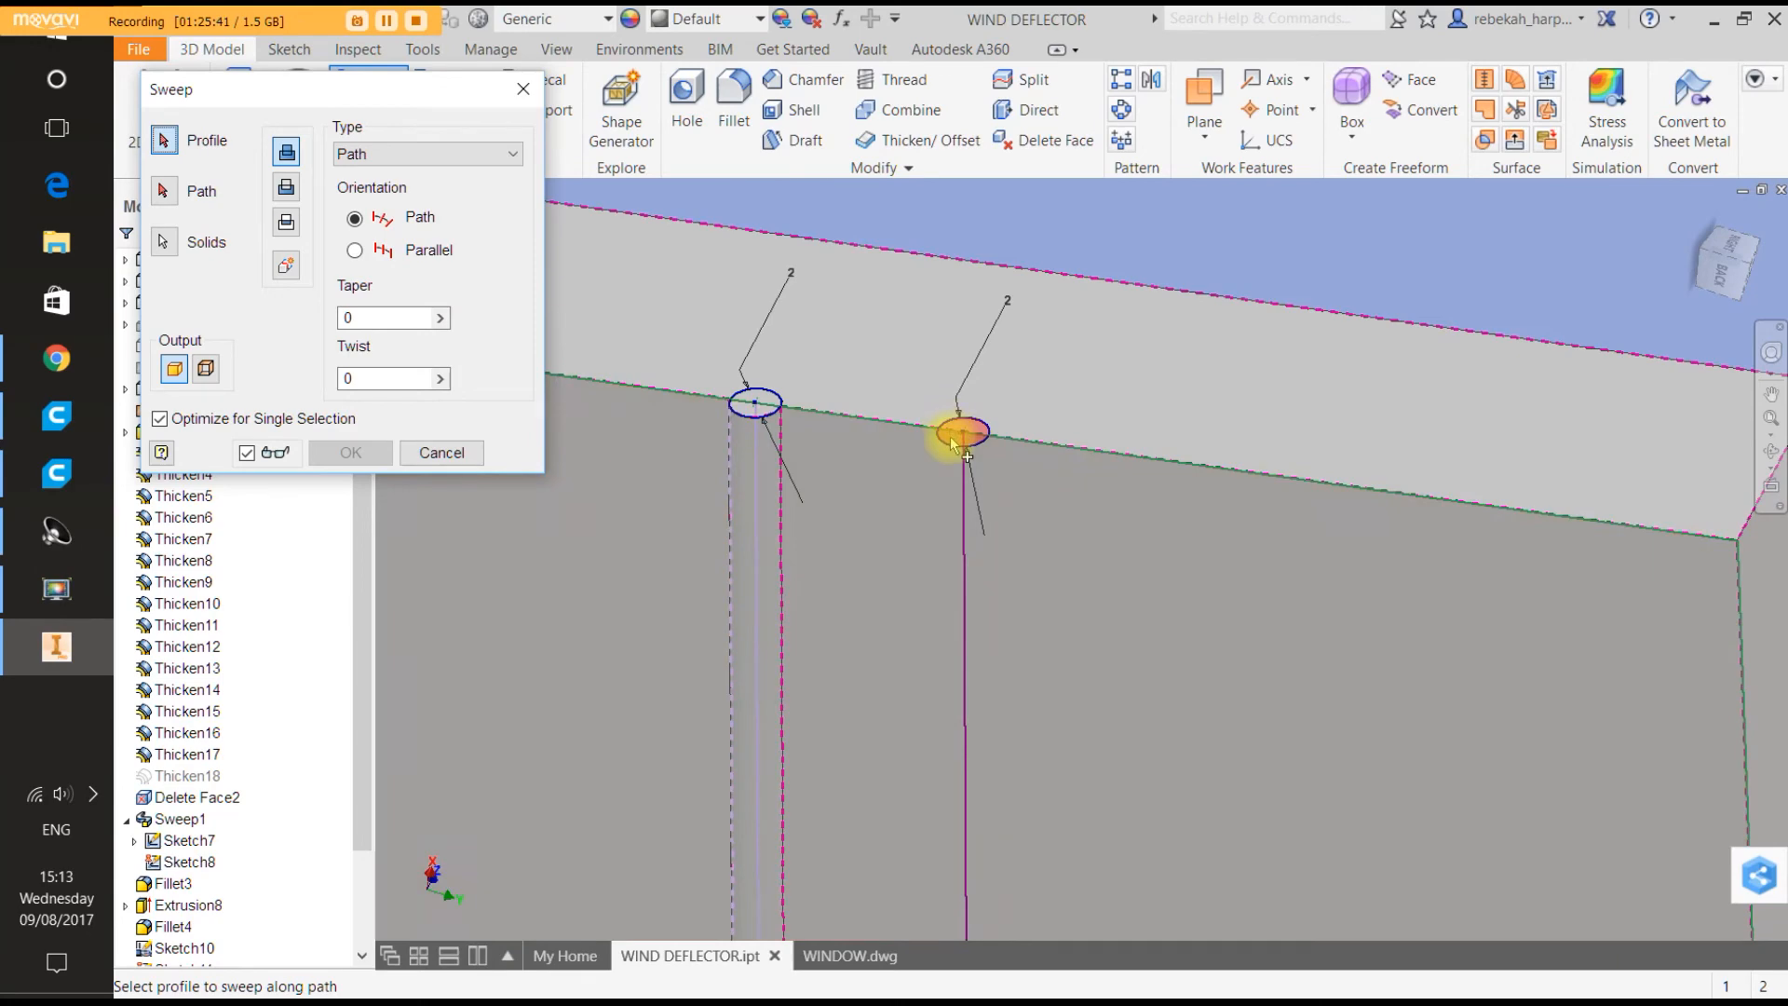
pyautogui.click(952, 439)
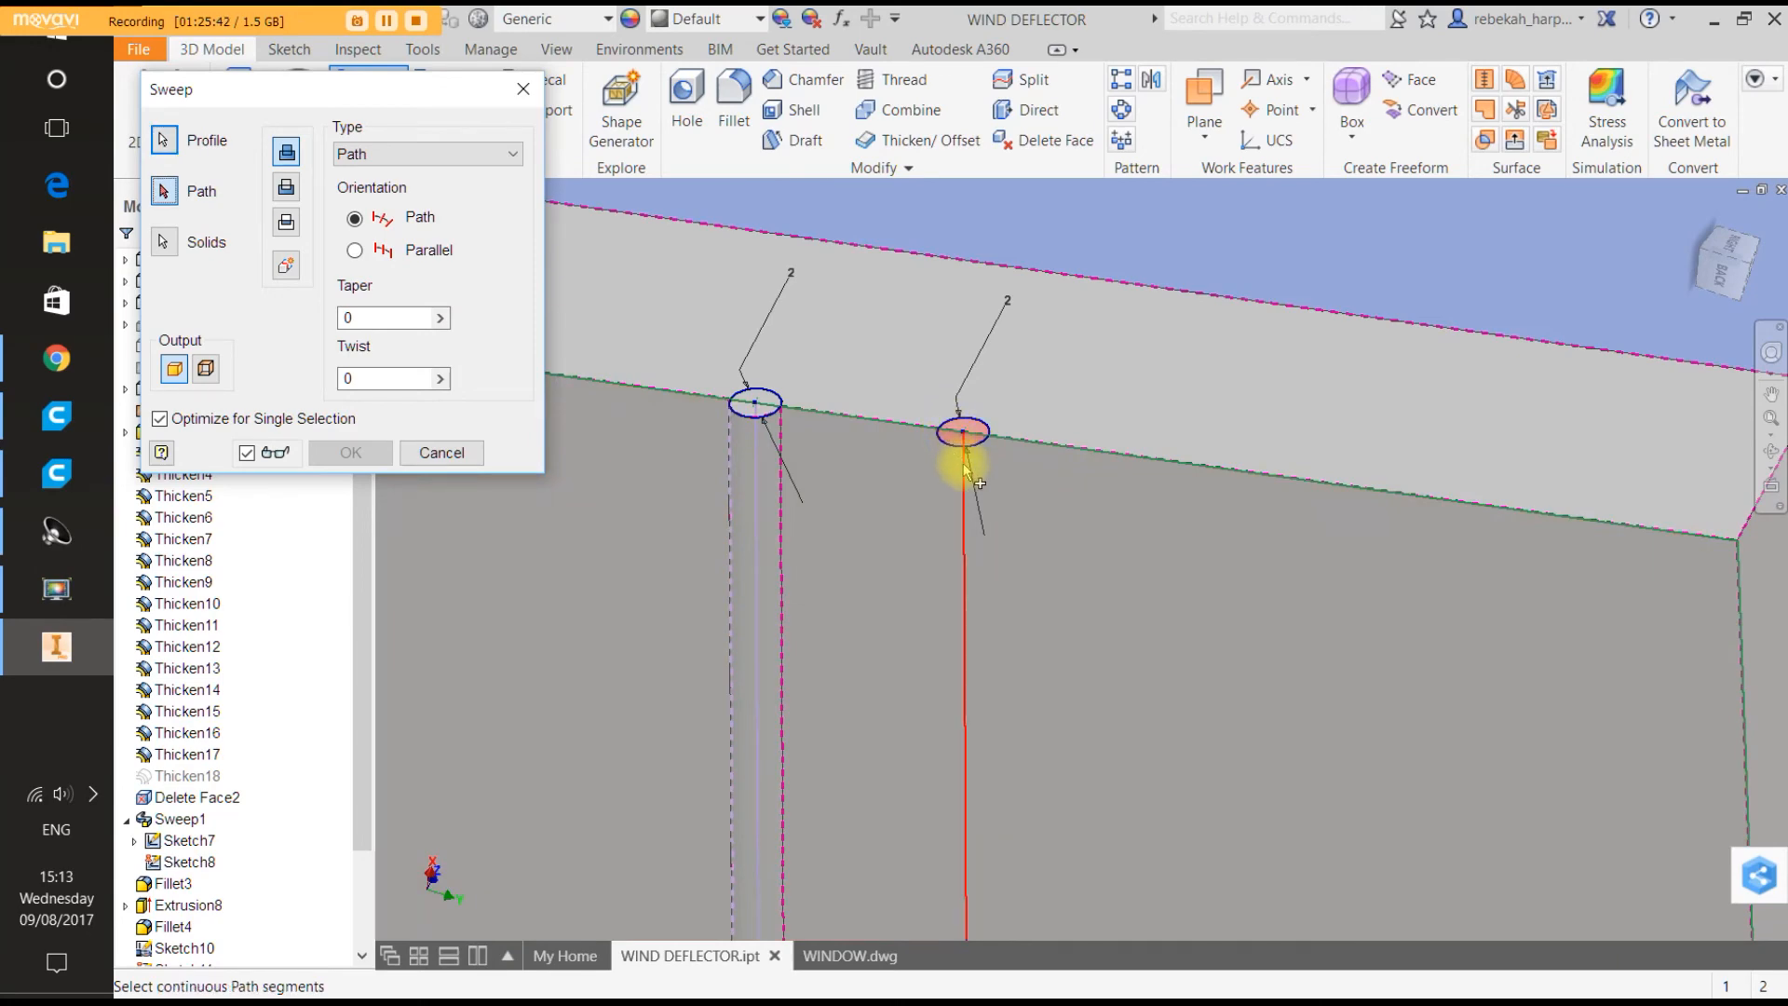
pyautogui.click(965, 466)
pyautogui.click(373, 453)
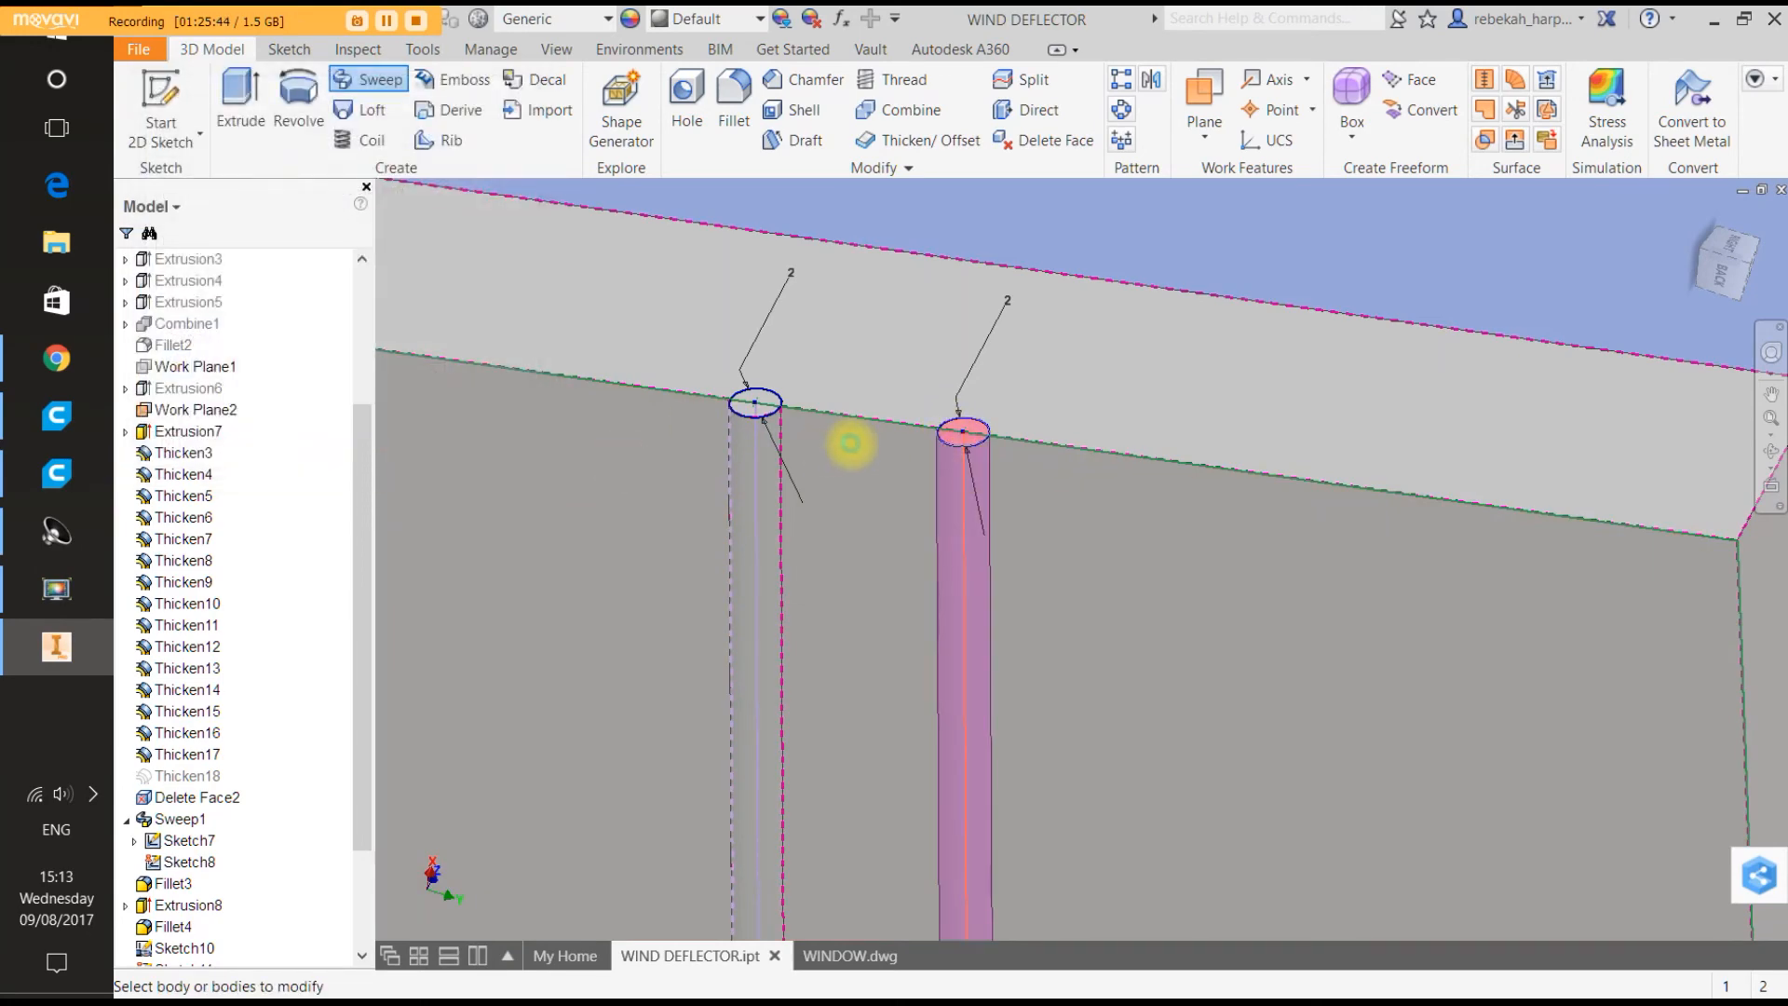
# Edit Sketch10, delete the curve running along the inner edge of the curved channel, and finish the sketch.
pyautogui.scroll(6, 852, 445)
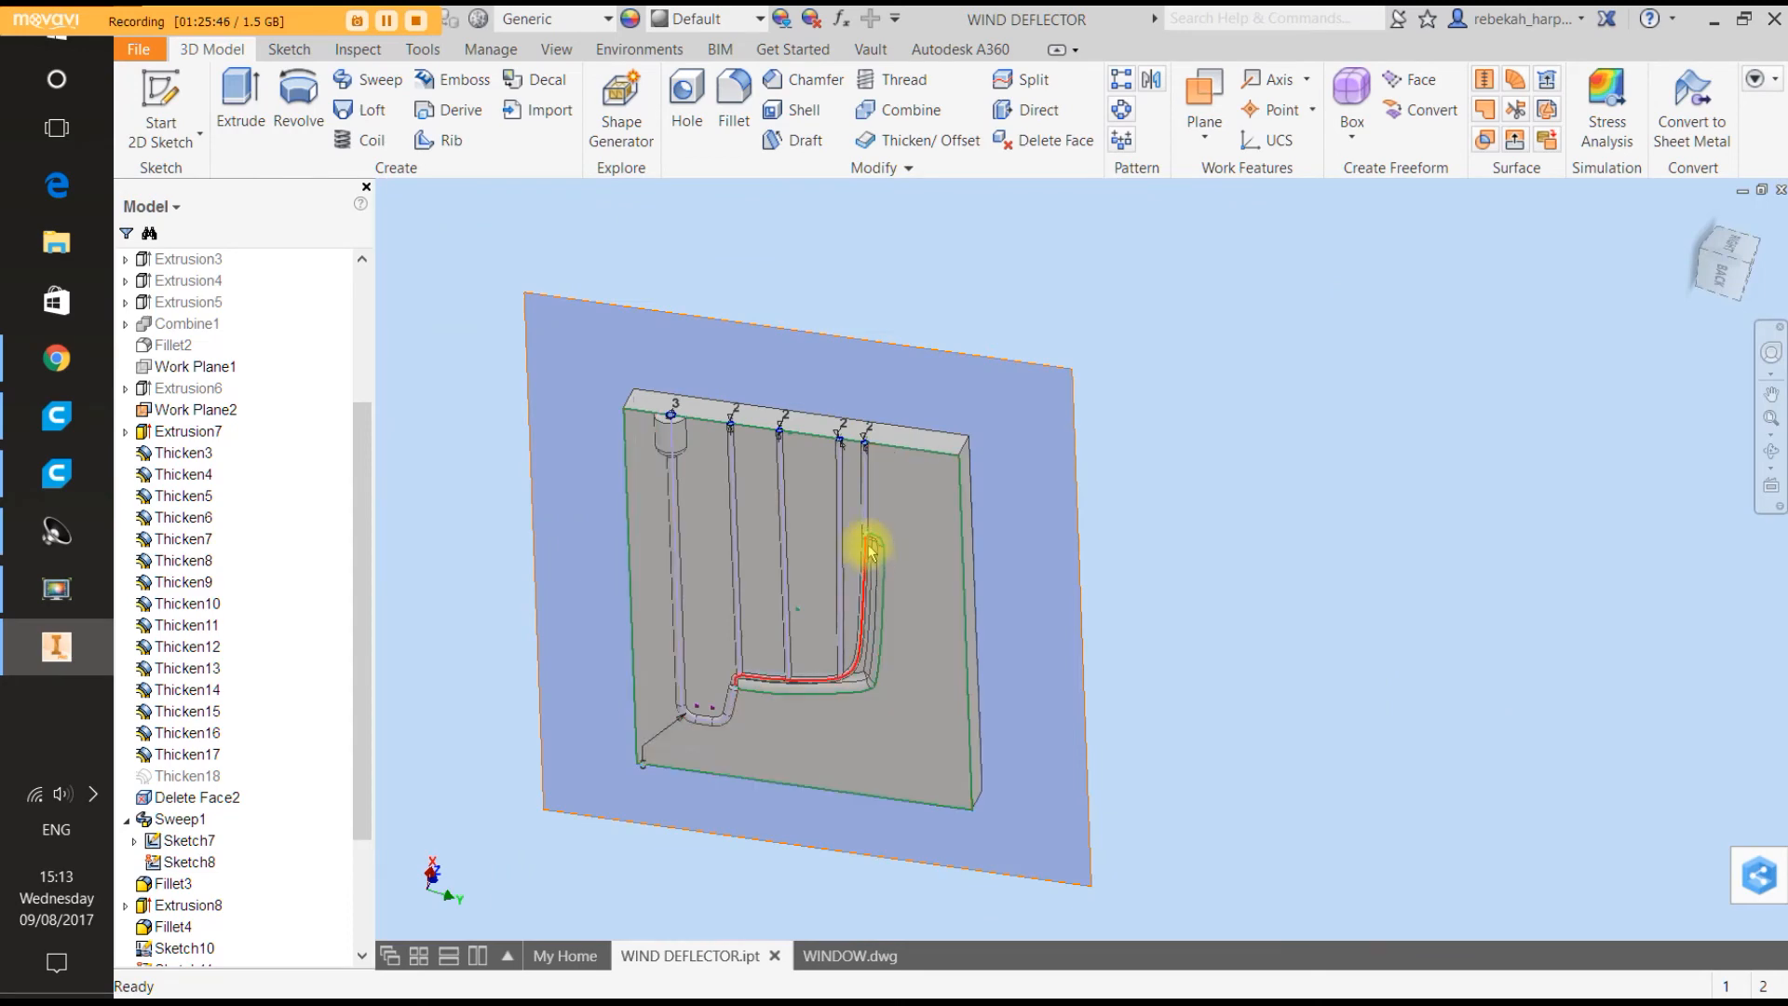
pyautogui.scroll(-6, 885, 555)
pyautogui.scroll(5, 882, 557)
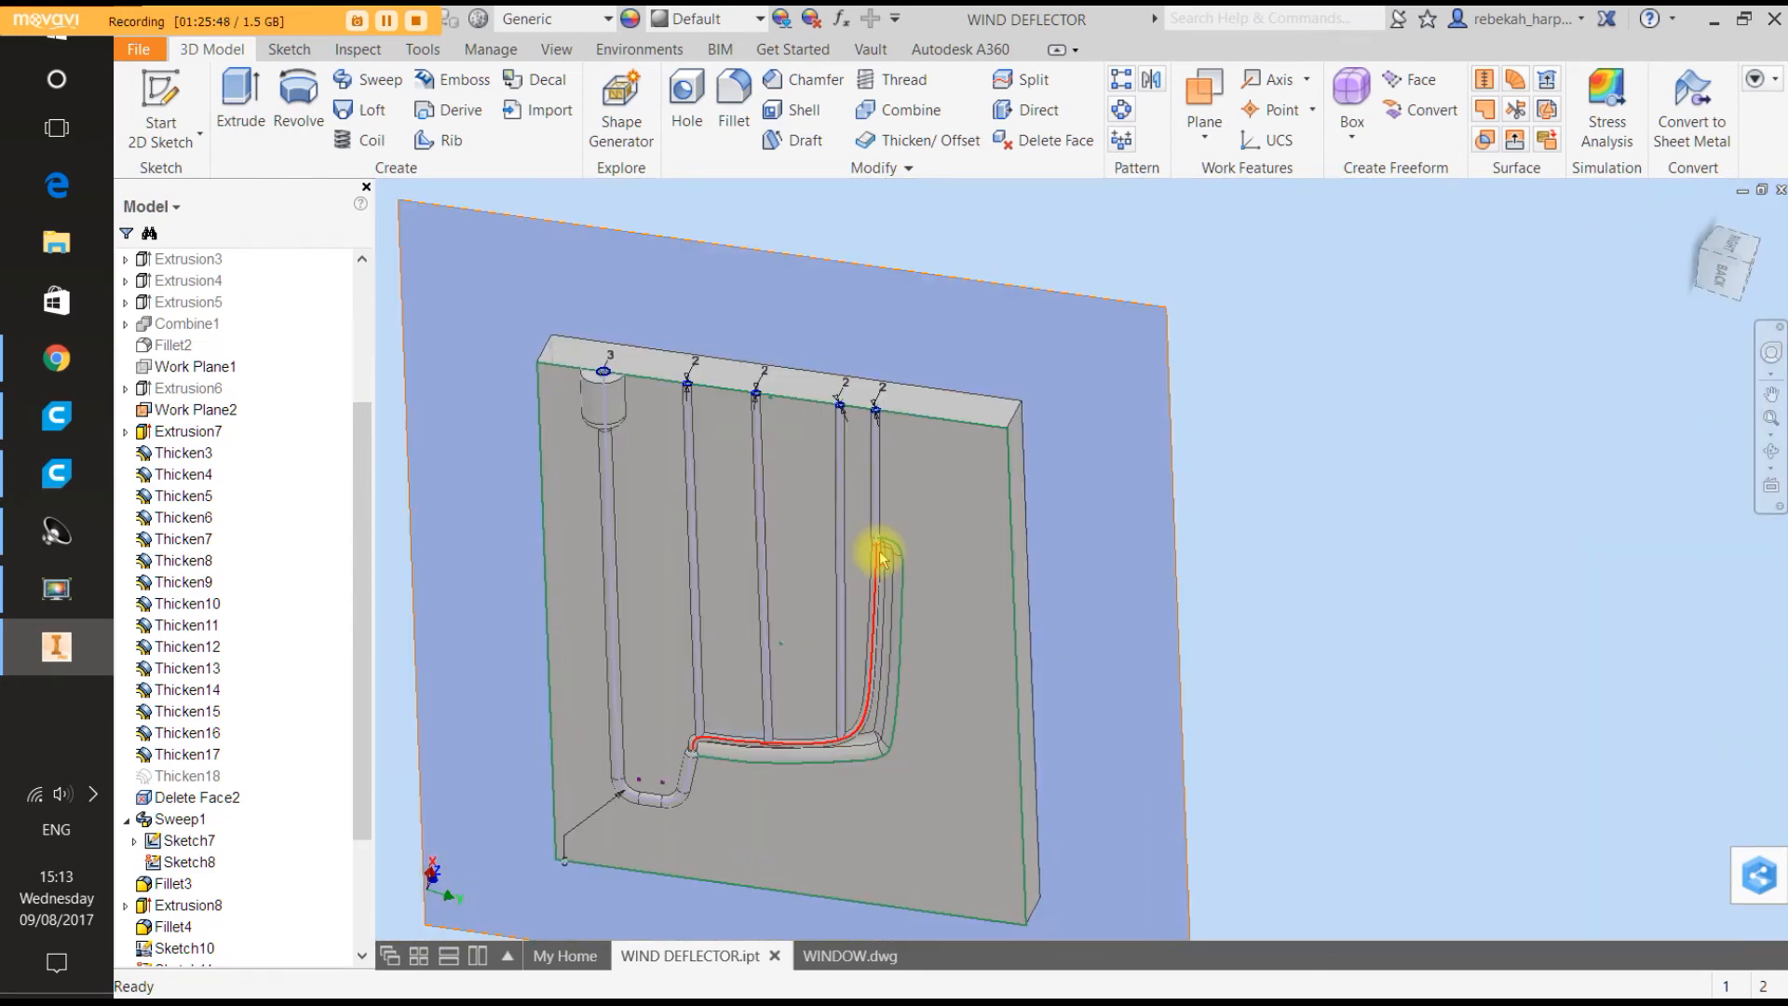
pyautogui.scroll(-5, 819, 686)
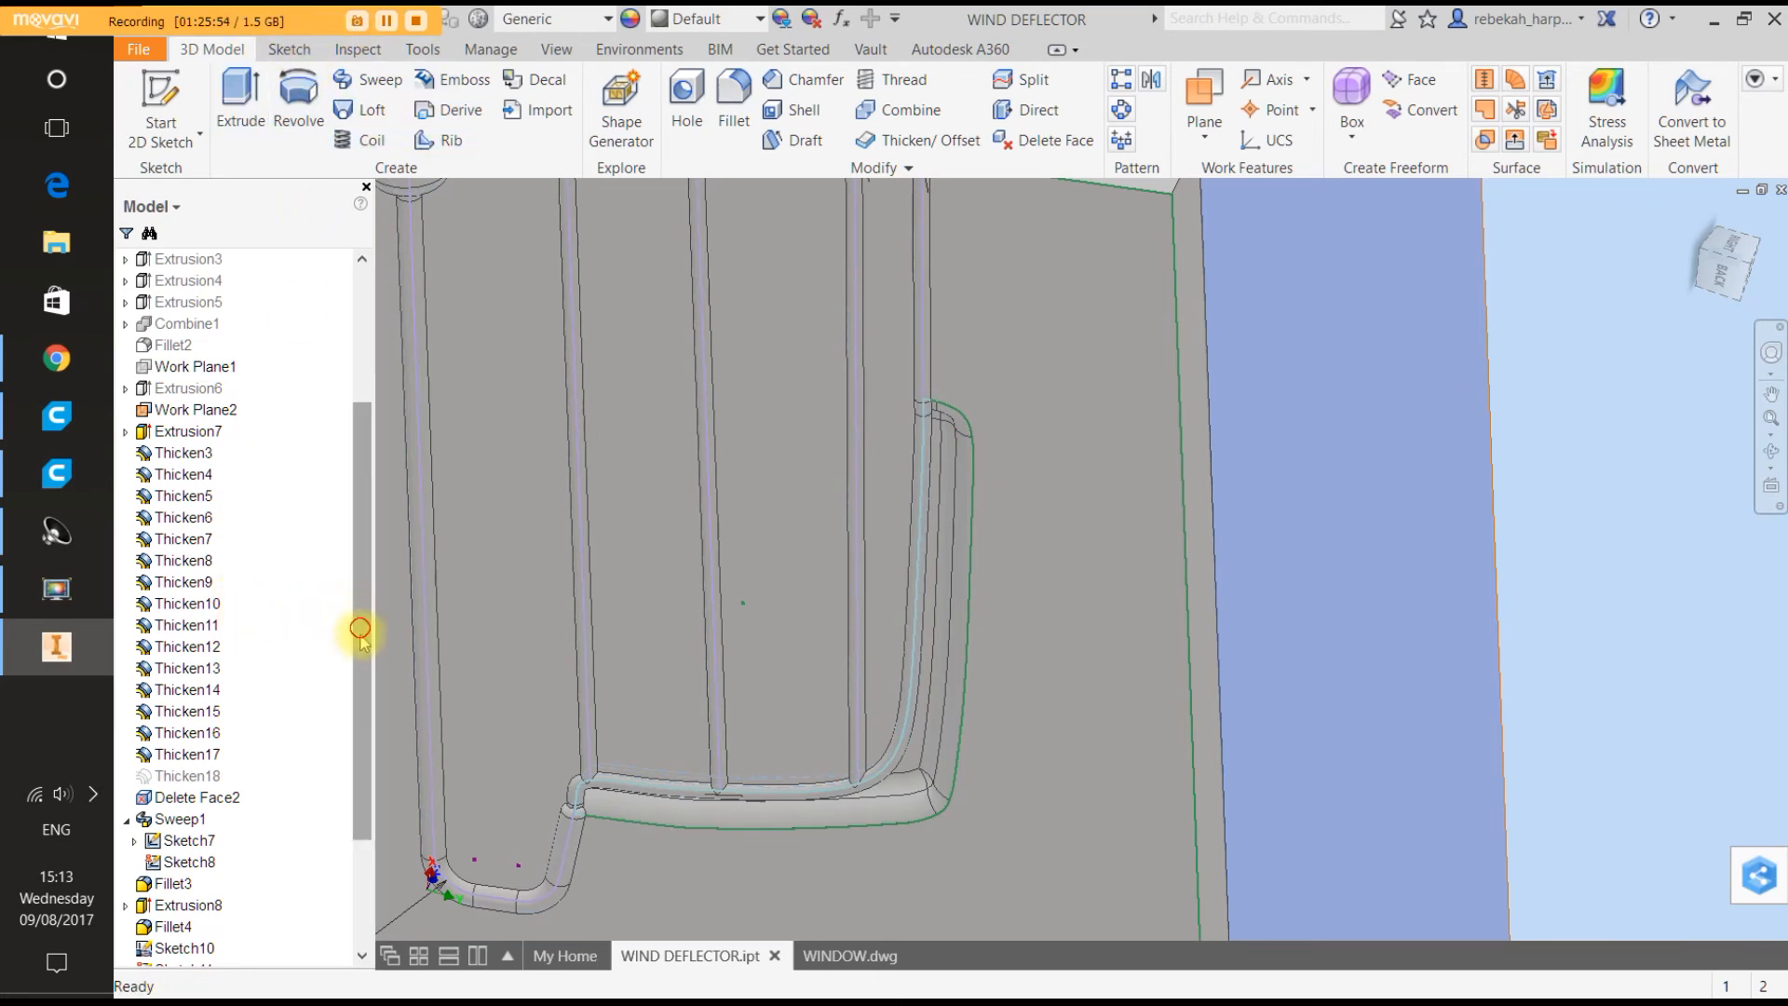
pyautogui.moveTo(360, 627); pyautogui.dragTo(341, 855)
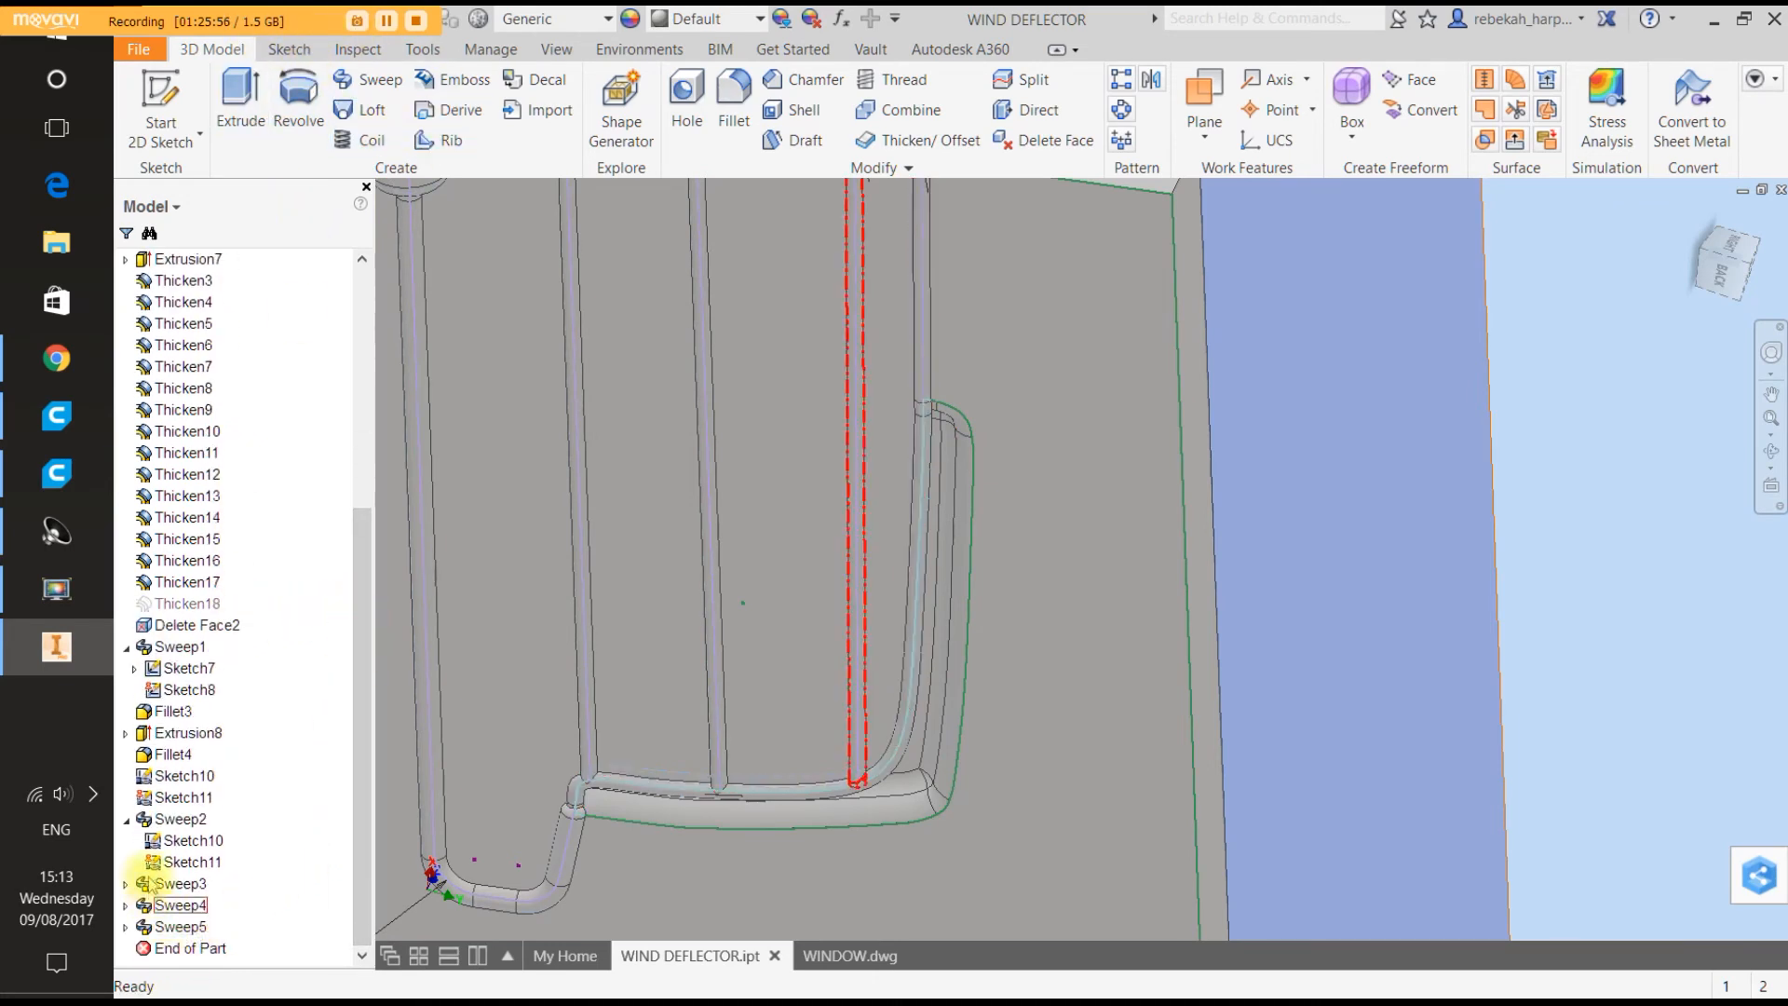
pyautogui.rightClick(206, 848)
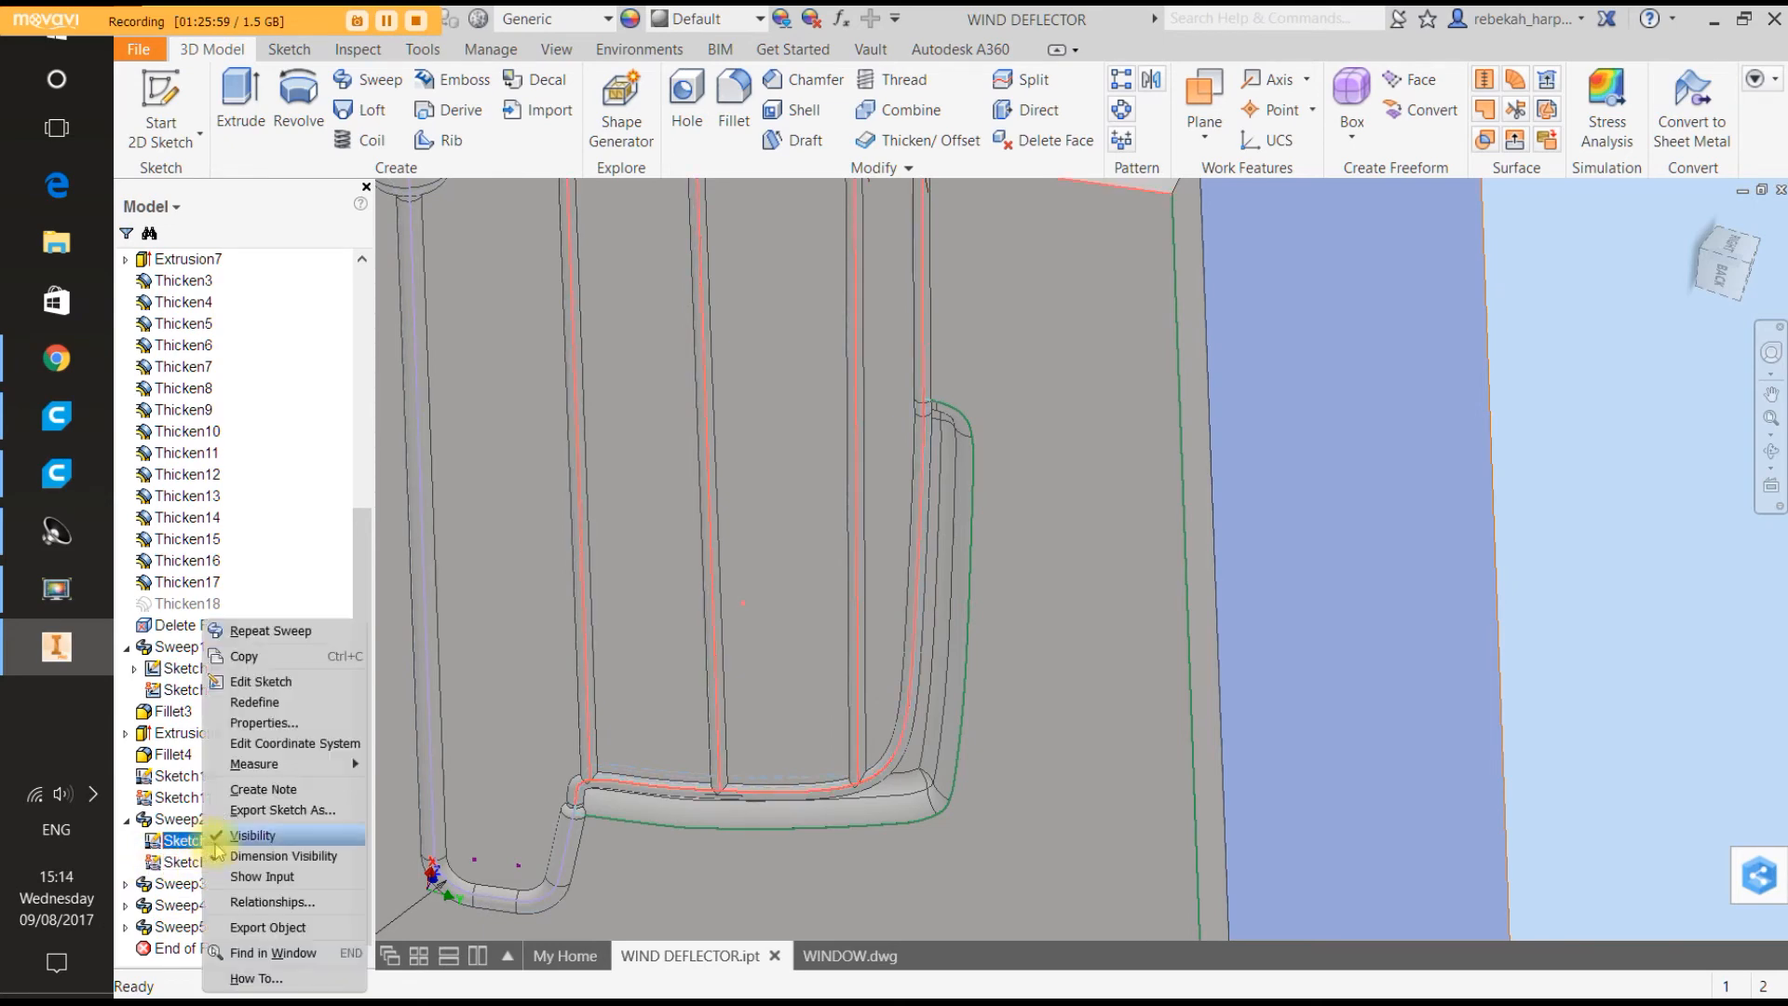
pyautogui.click(271, 678)
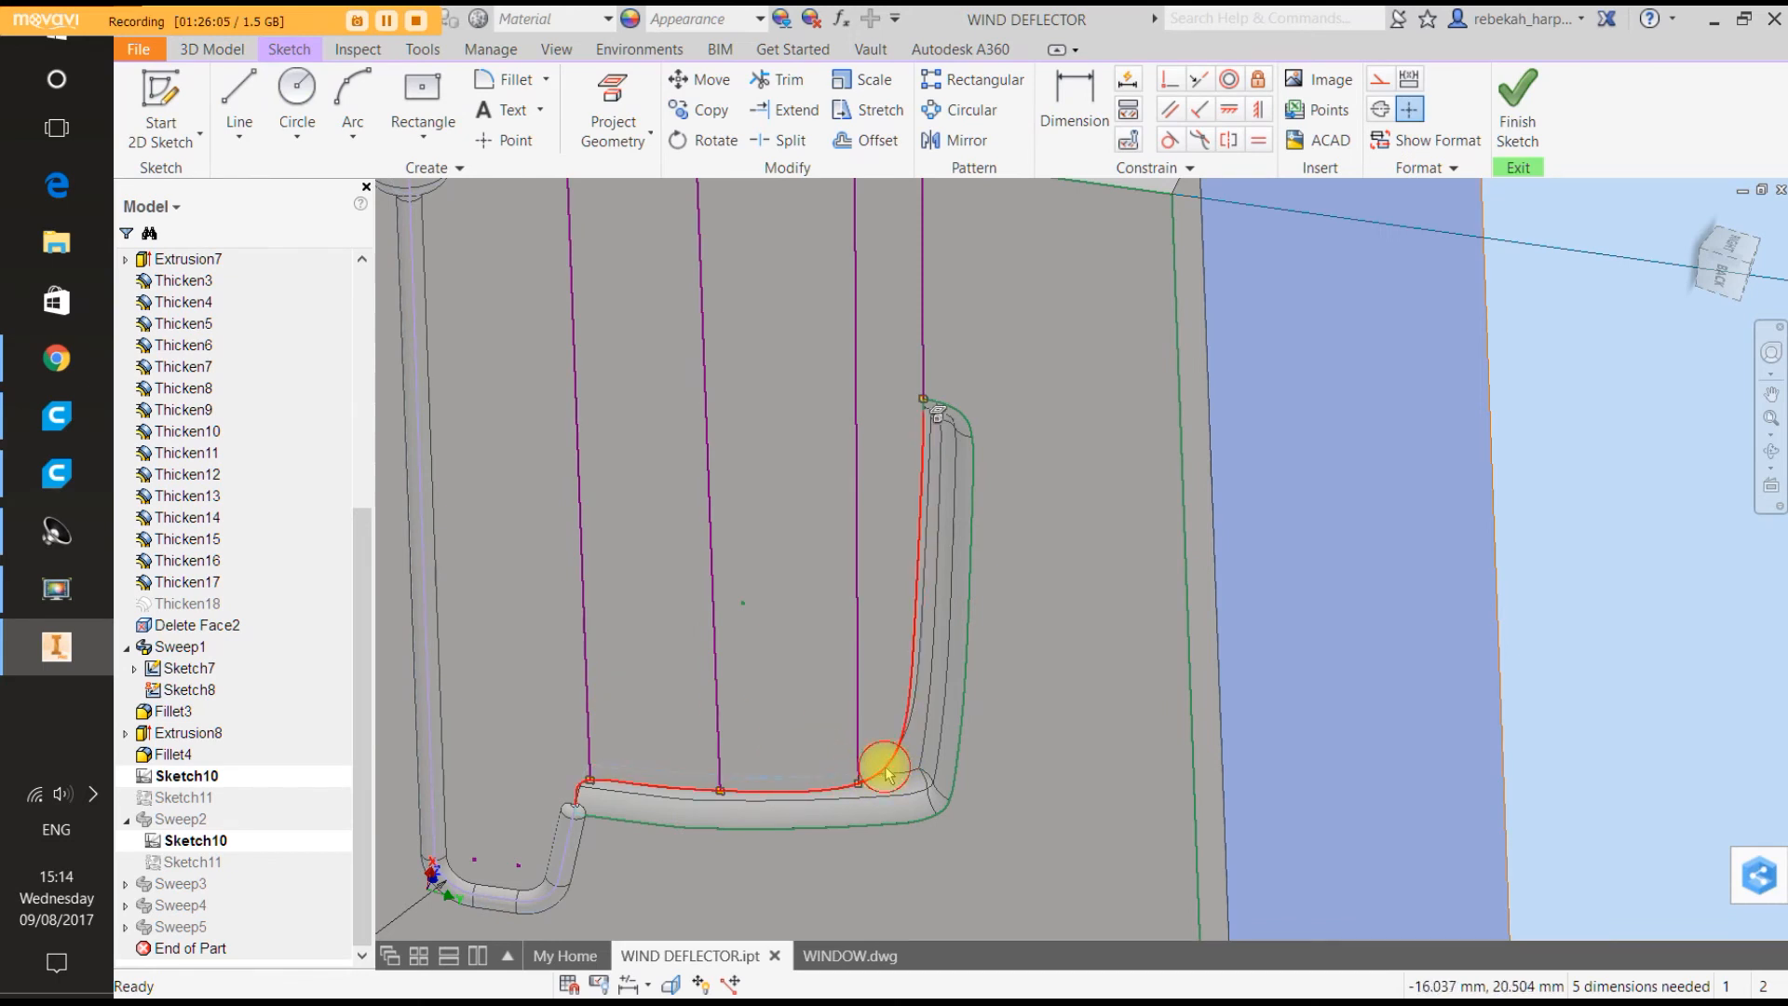
pyautogui.rightClick(887, 773)
pyautogui.click(885, 701)
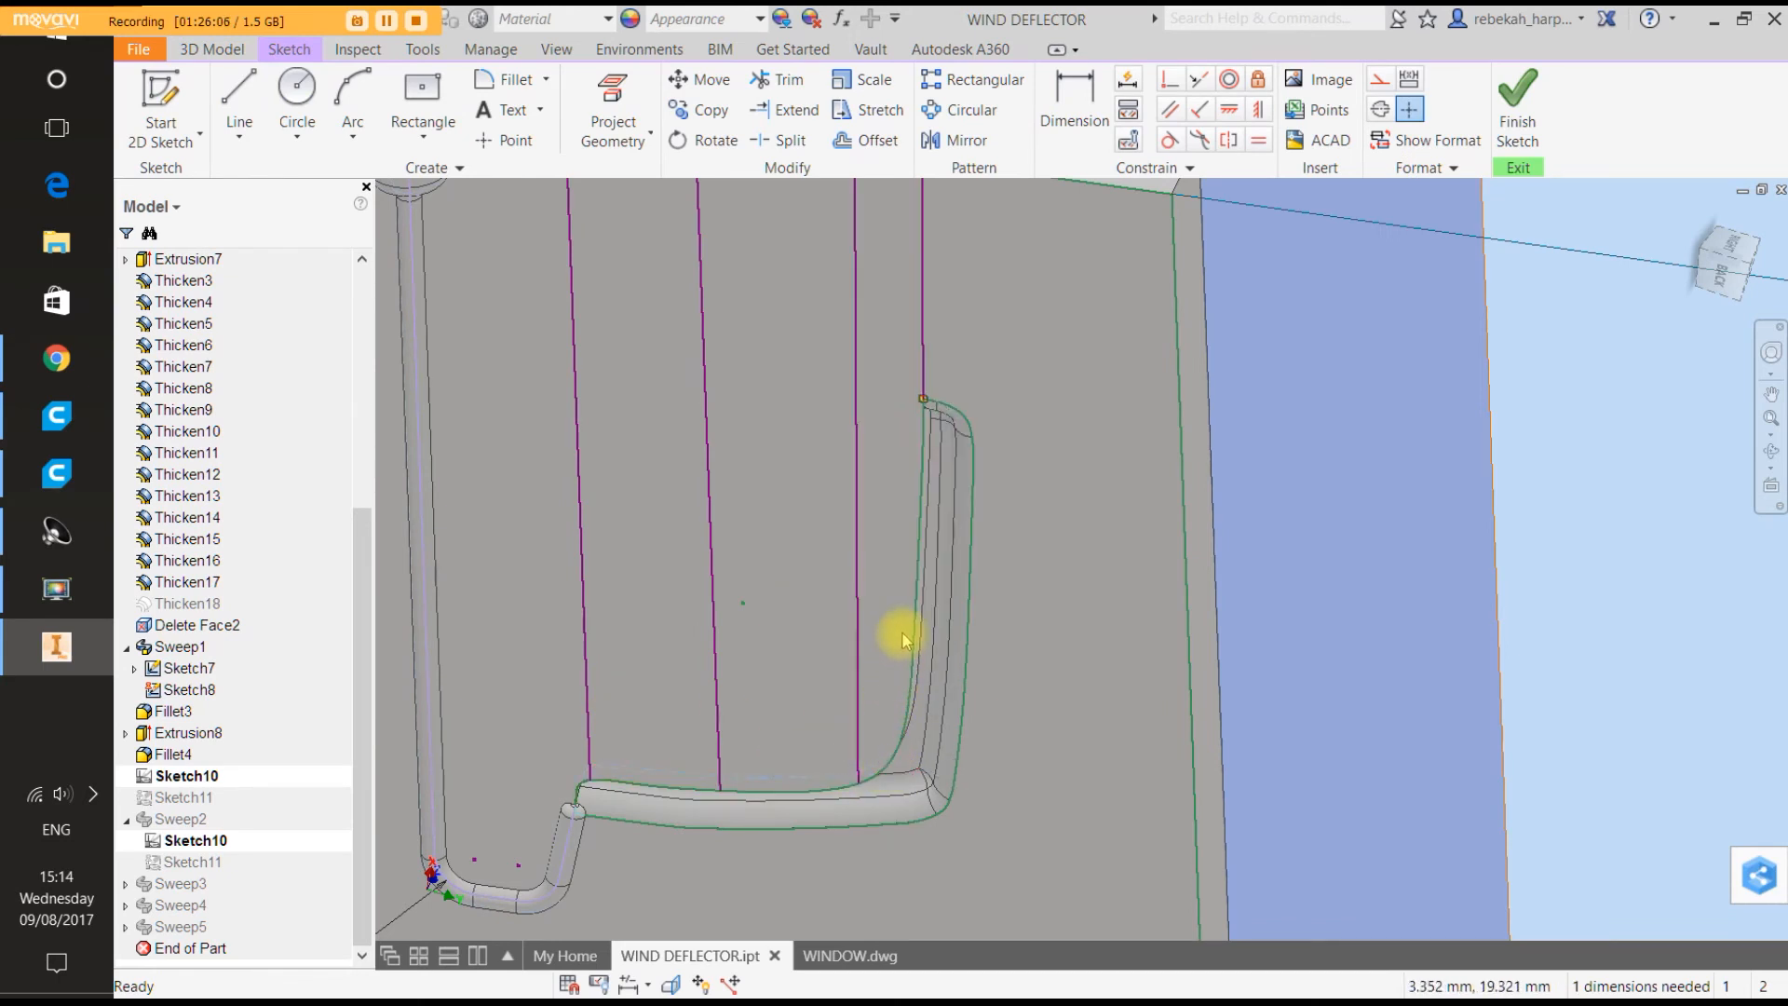
pyautogui.rightClick(907, 701)
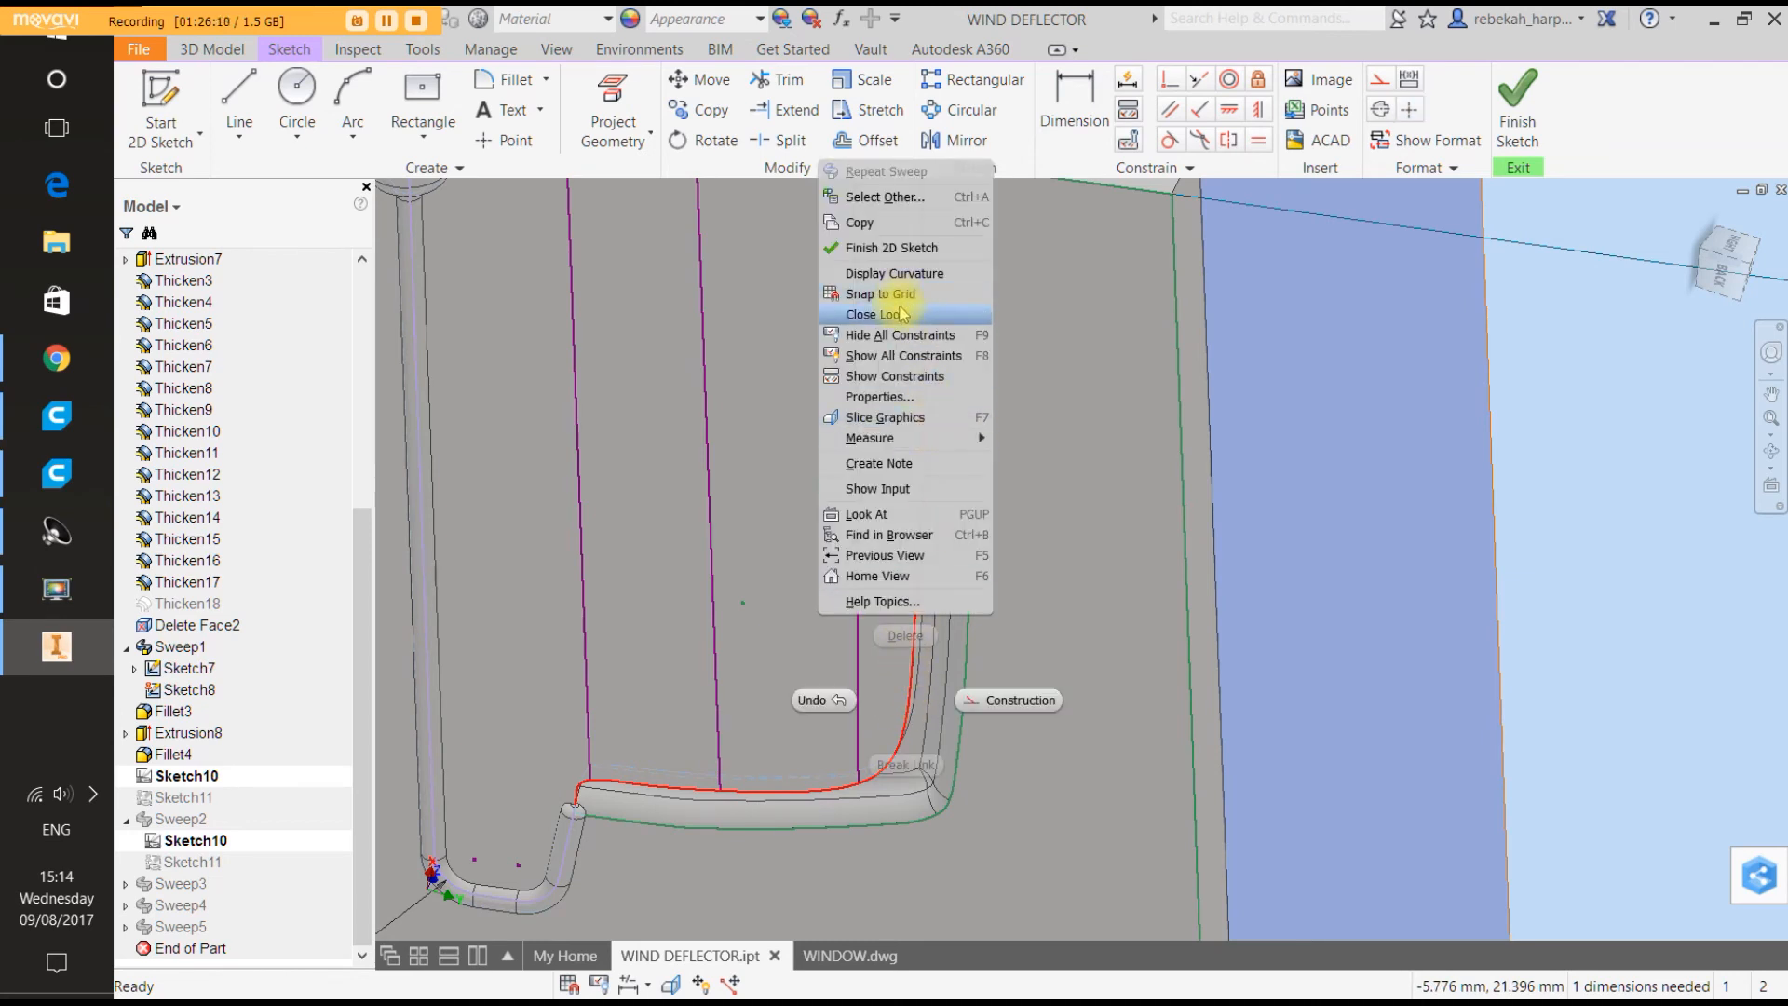
pyautogui.click(1248, 382)
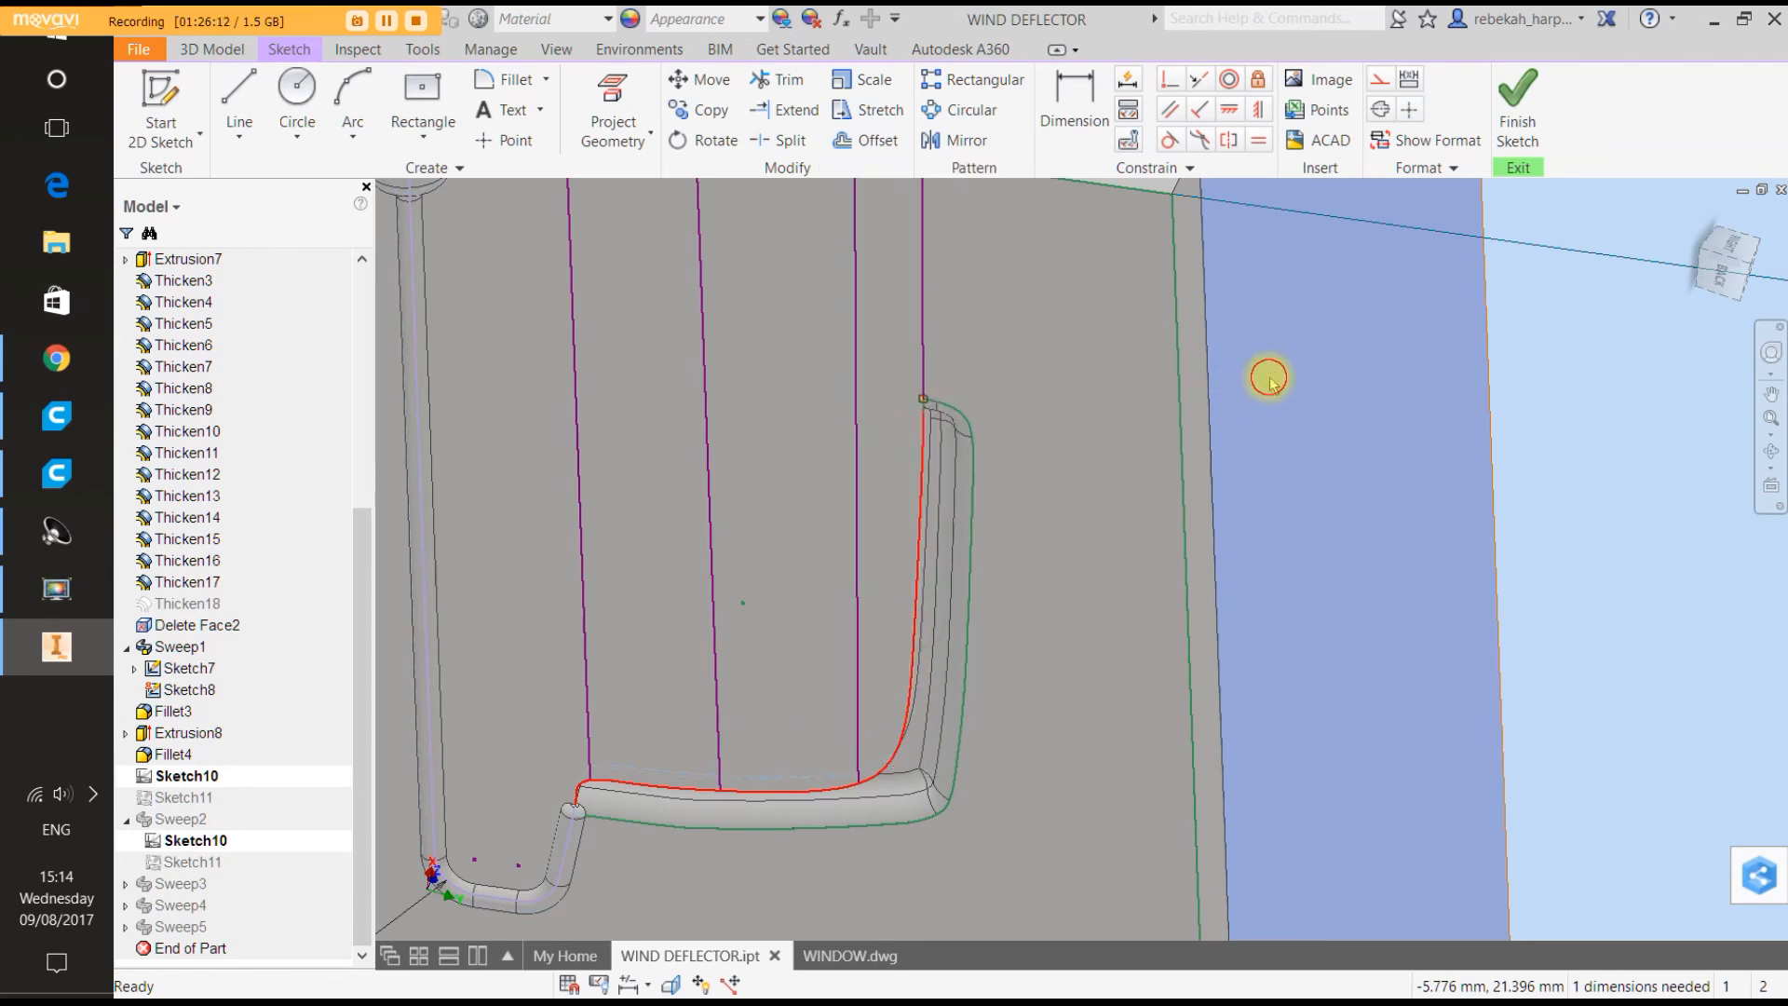
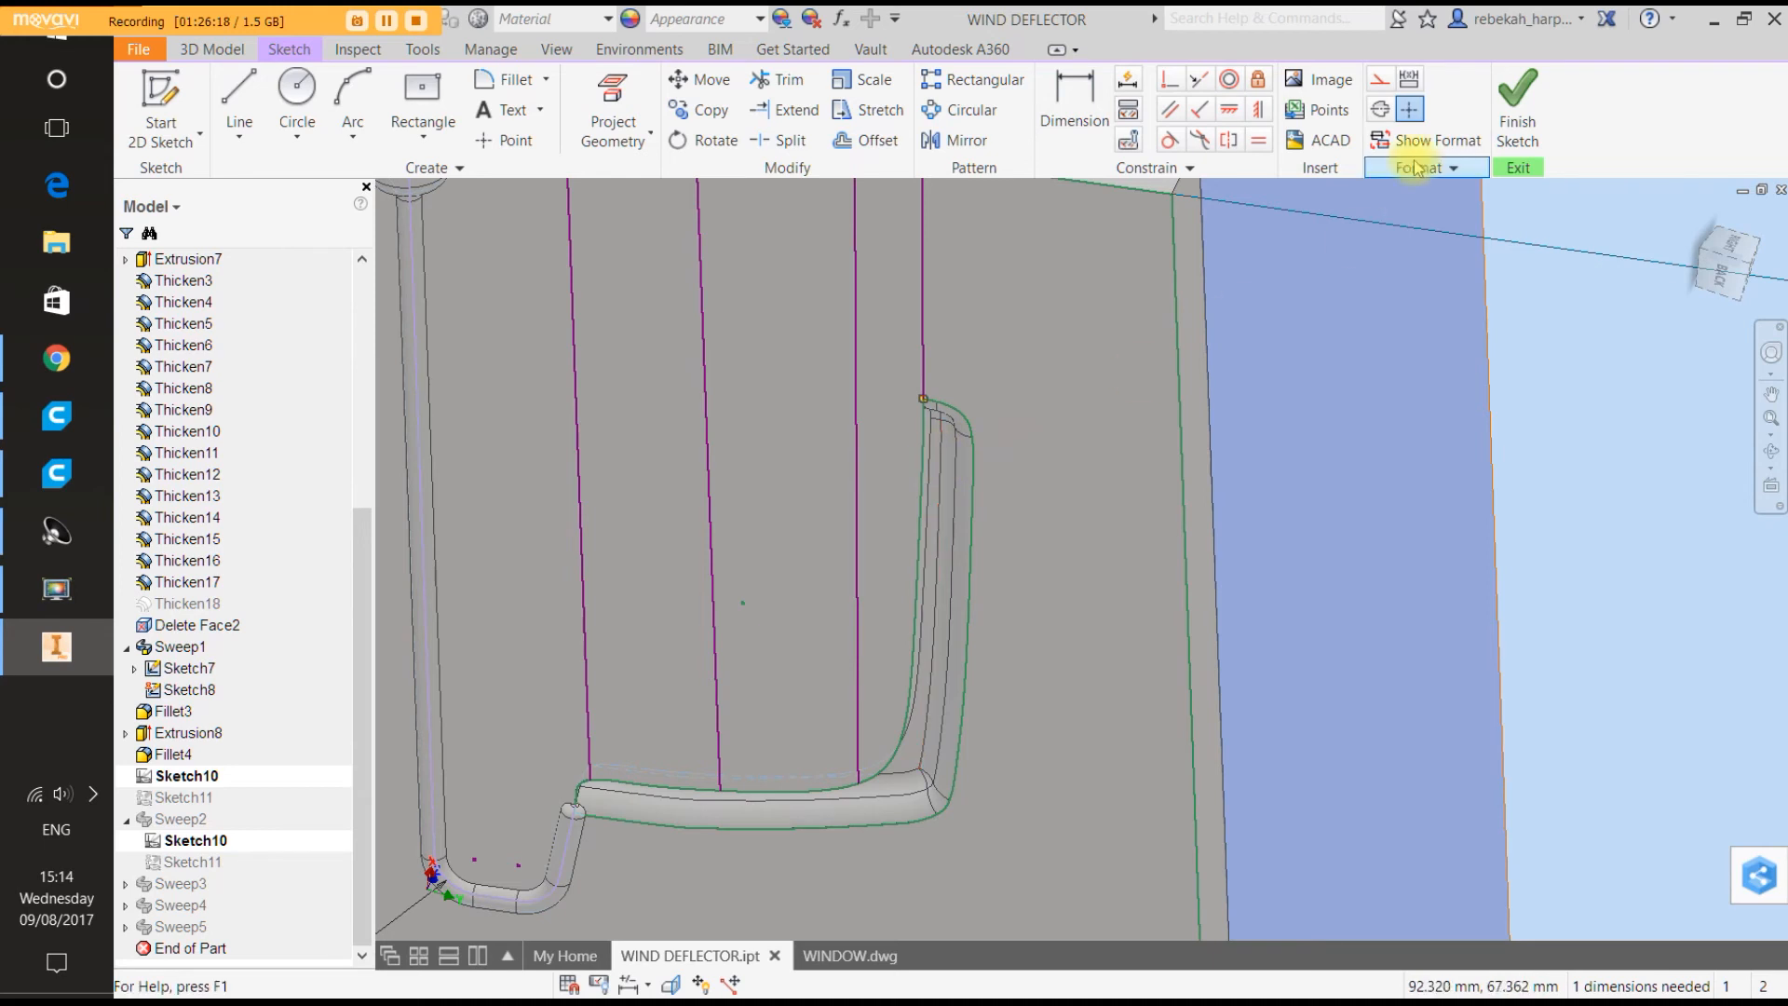
pyautogui.click(1508, 126)
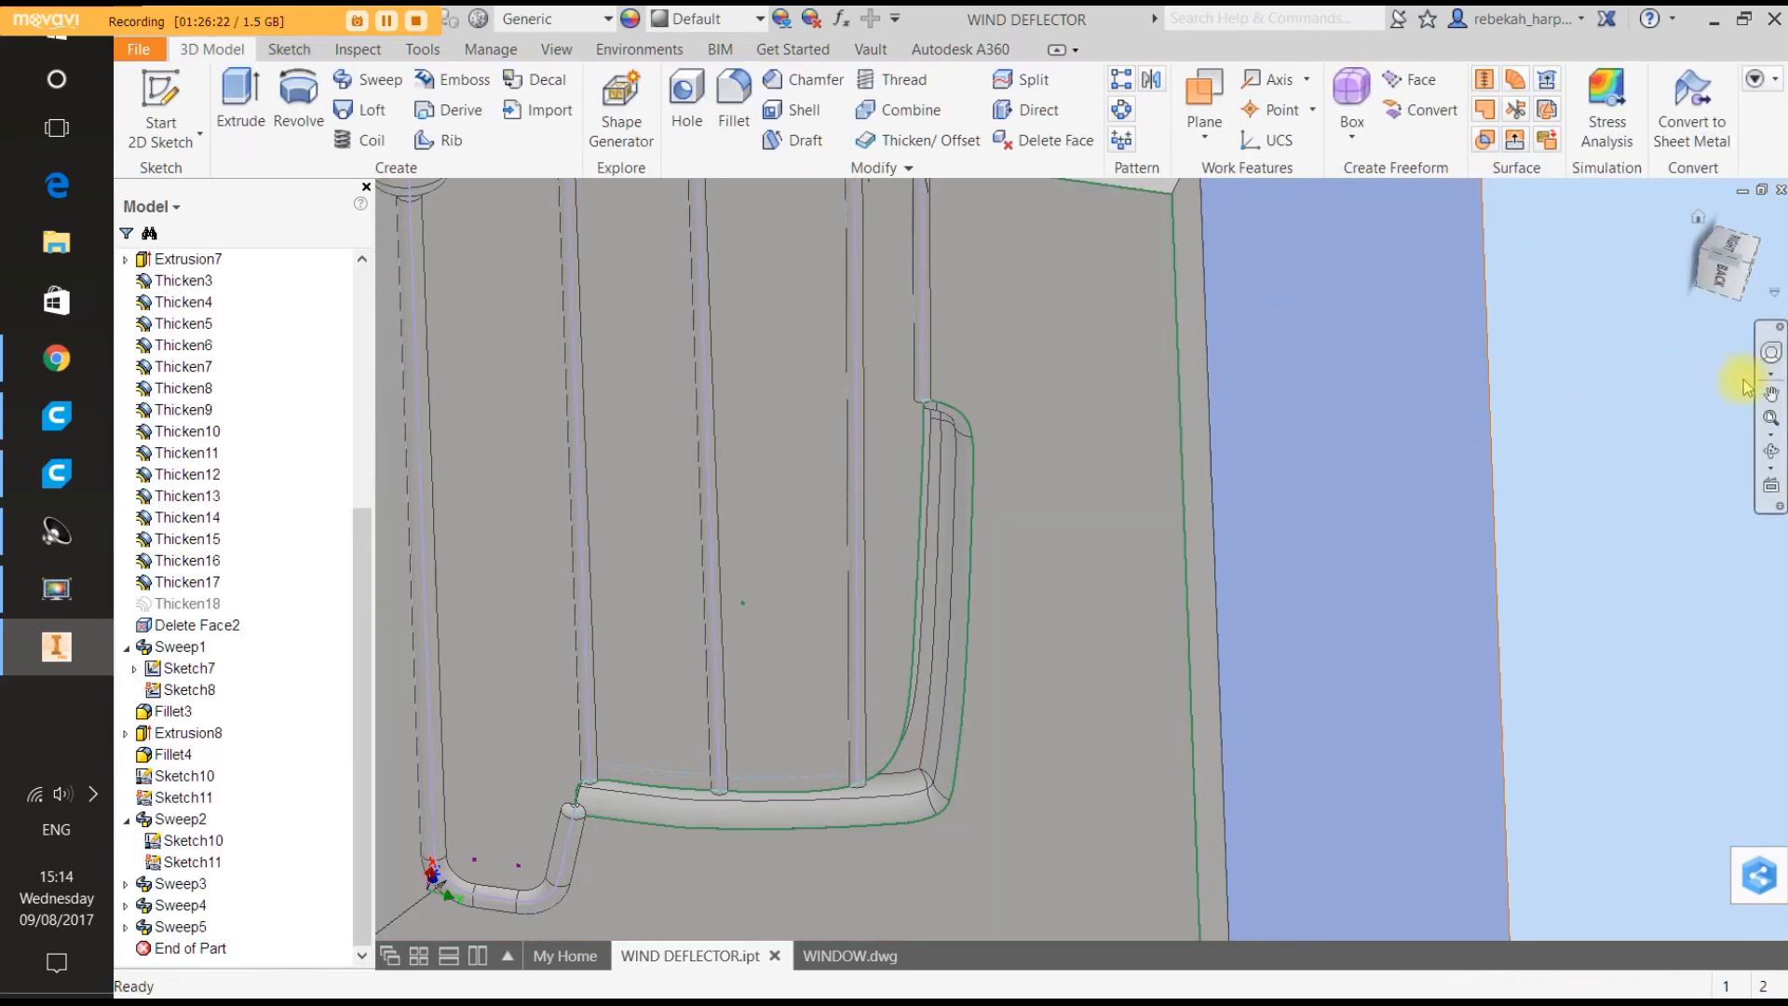
# Thicken the notched end face of the rod nearest the channel's bend by 0.5 as a solid.
pyautogui.click(1769, 354)
pyautogui.moveTo(1372, 471); pyautogui.dragTo(1297, 445)
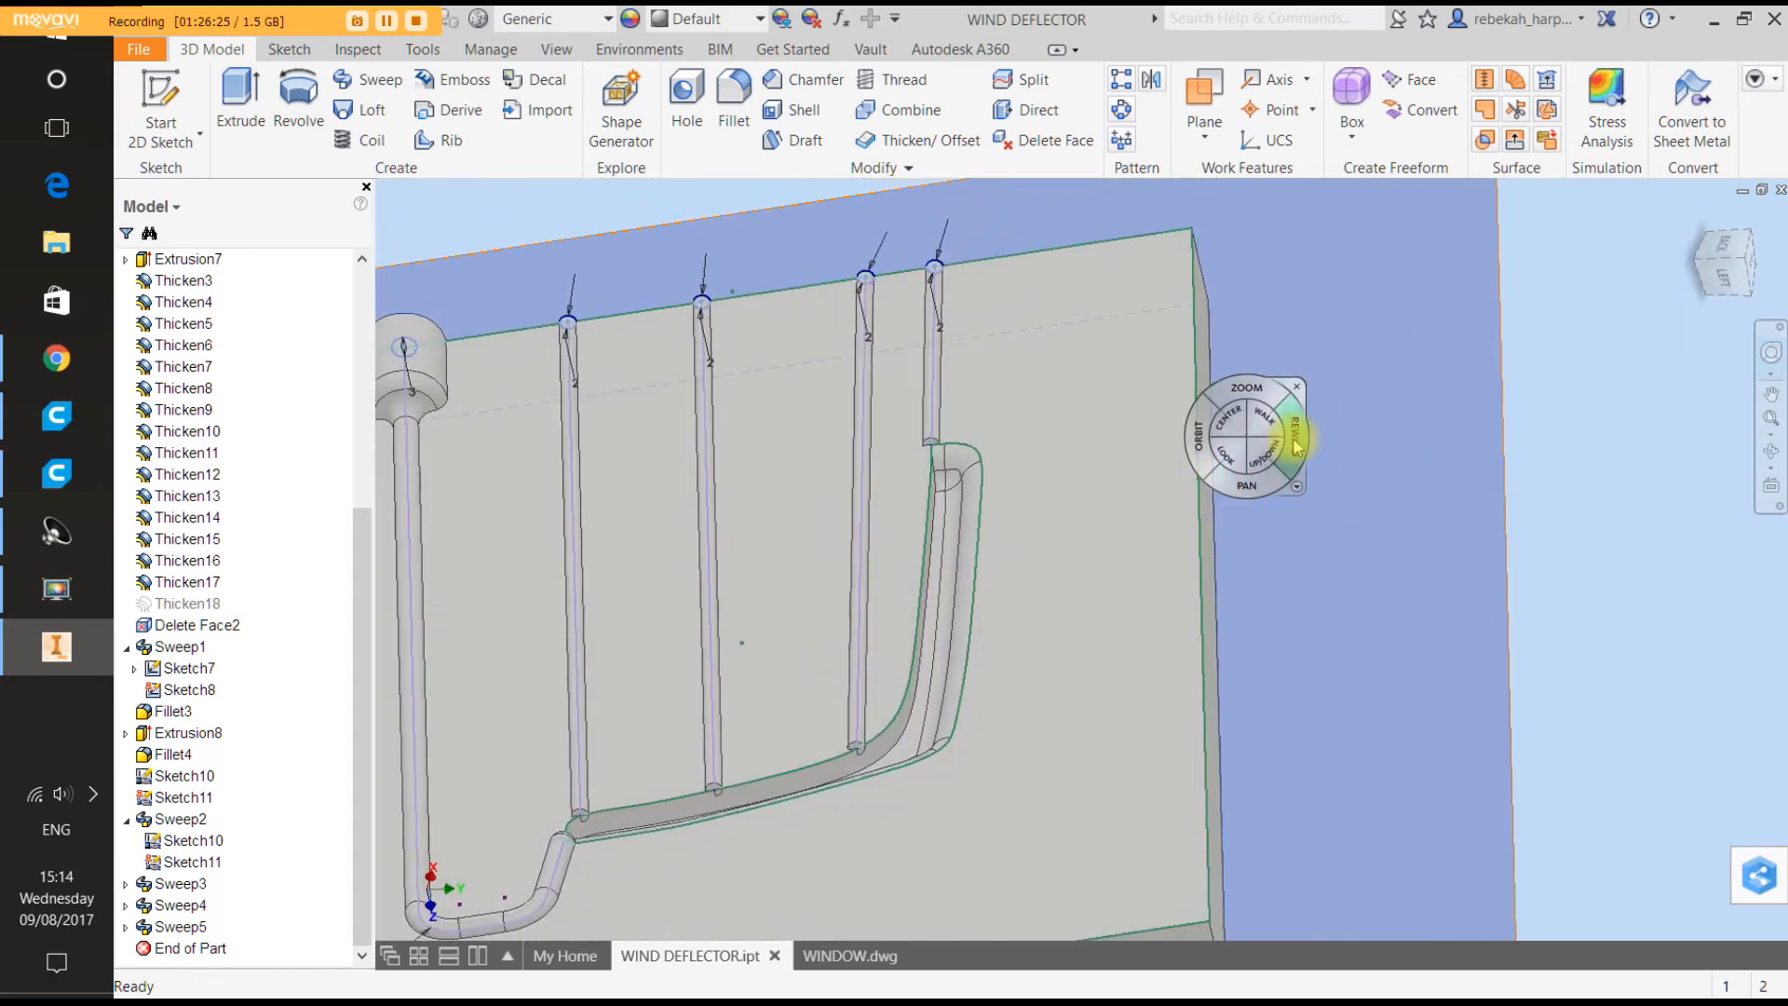
pyautogui.click(1307, 384)
pyautogui.scroll(5, 844, 771)
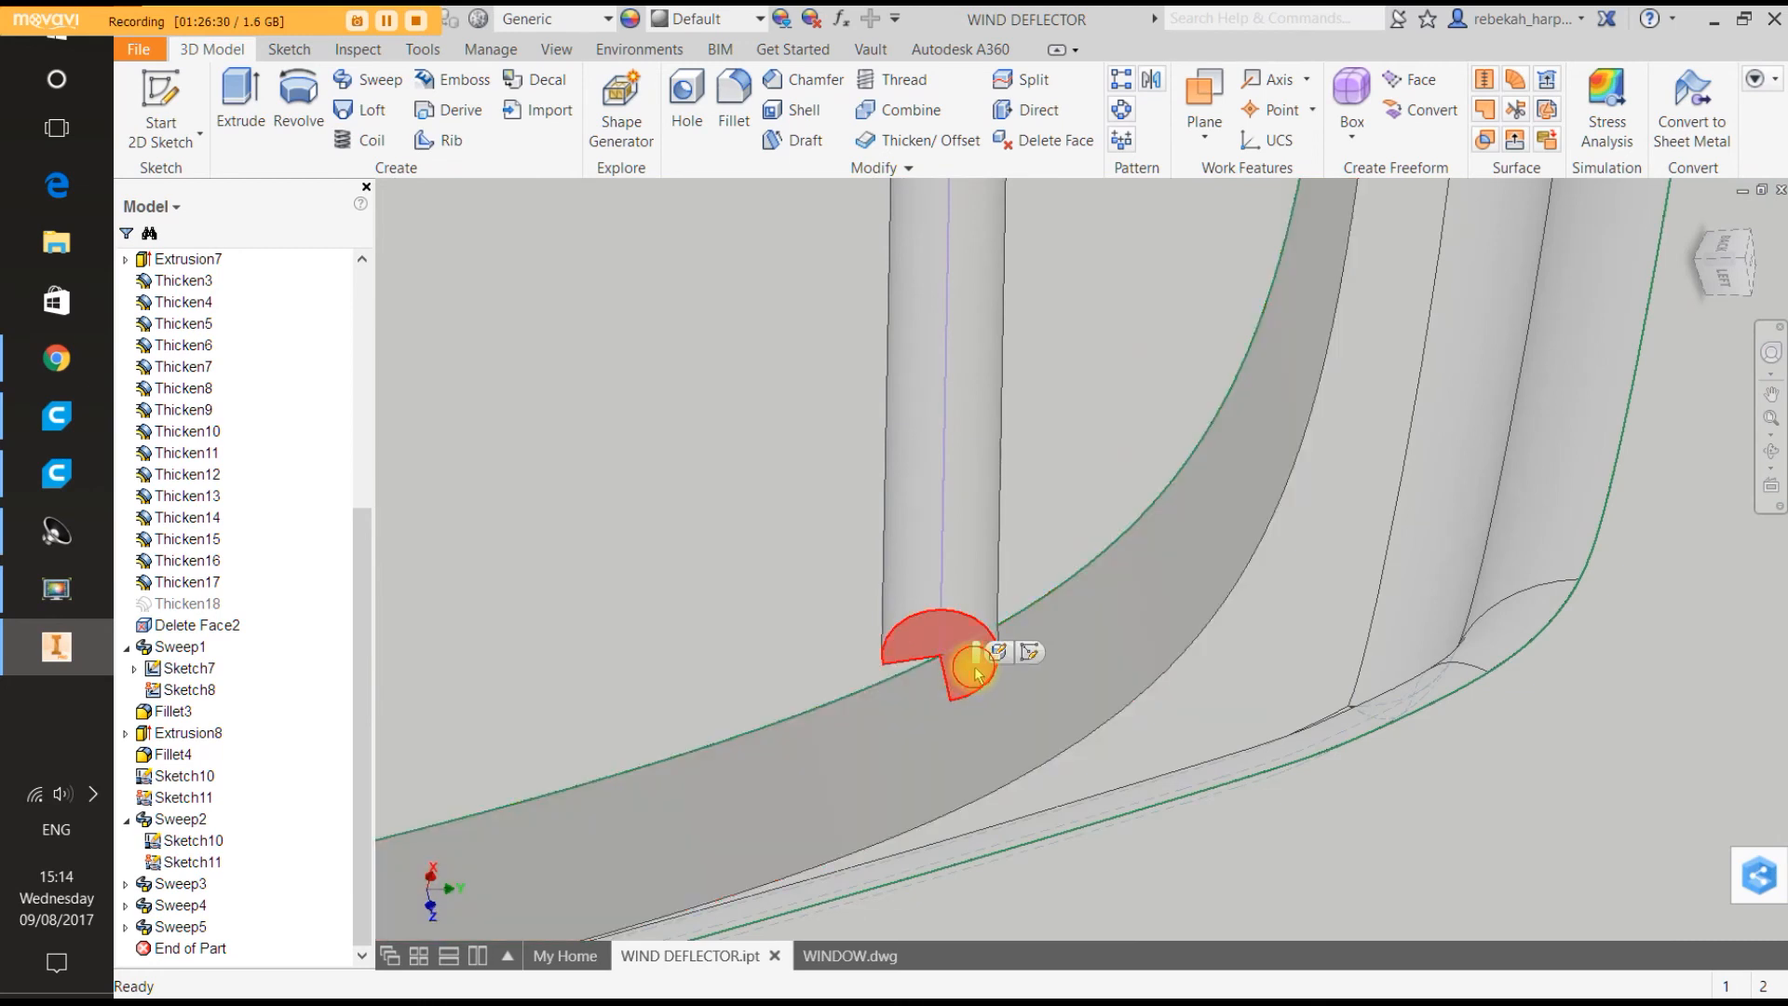
pyautogui.click(973, 671)
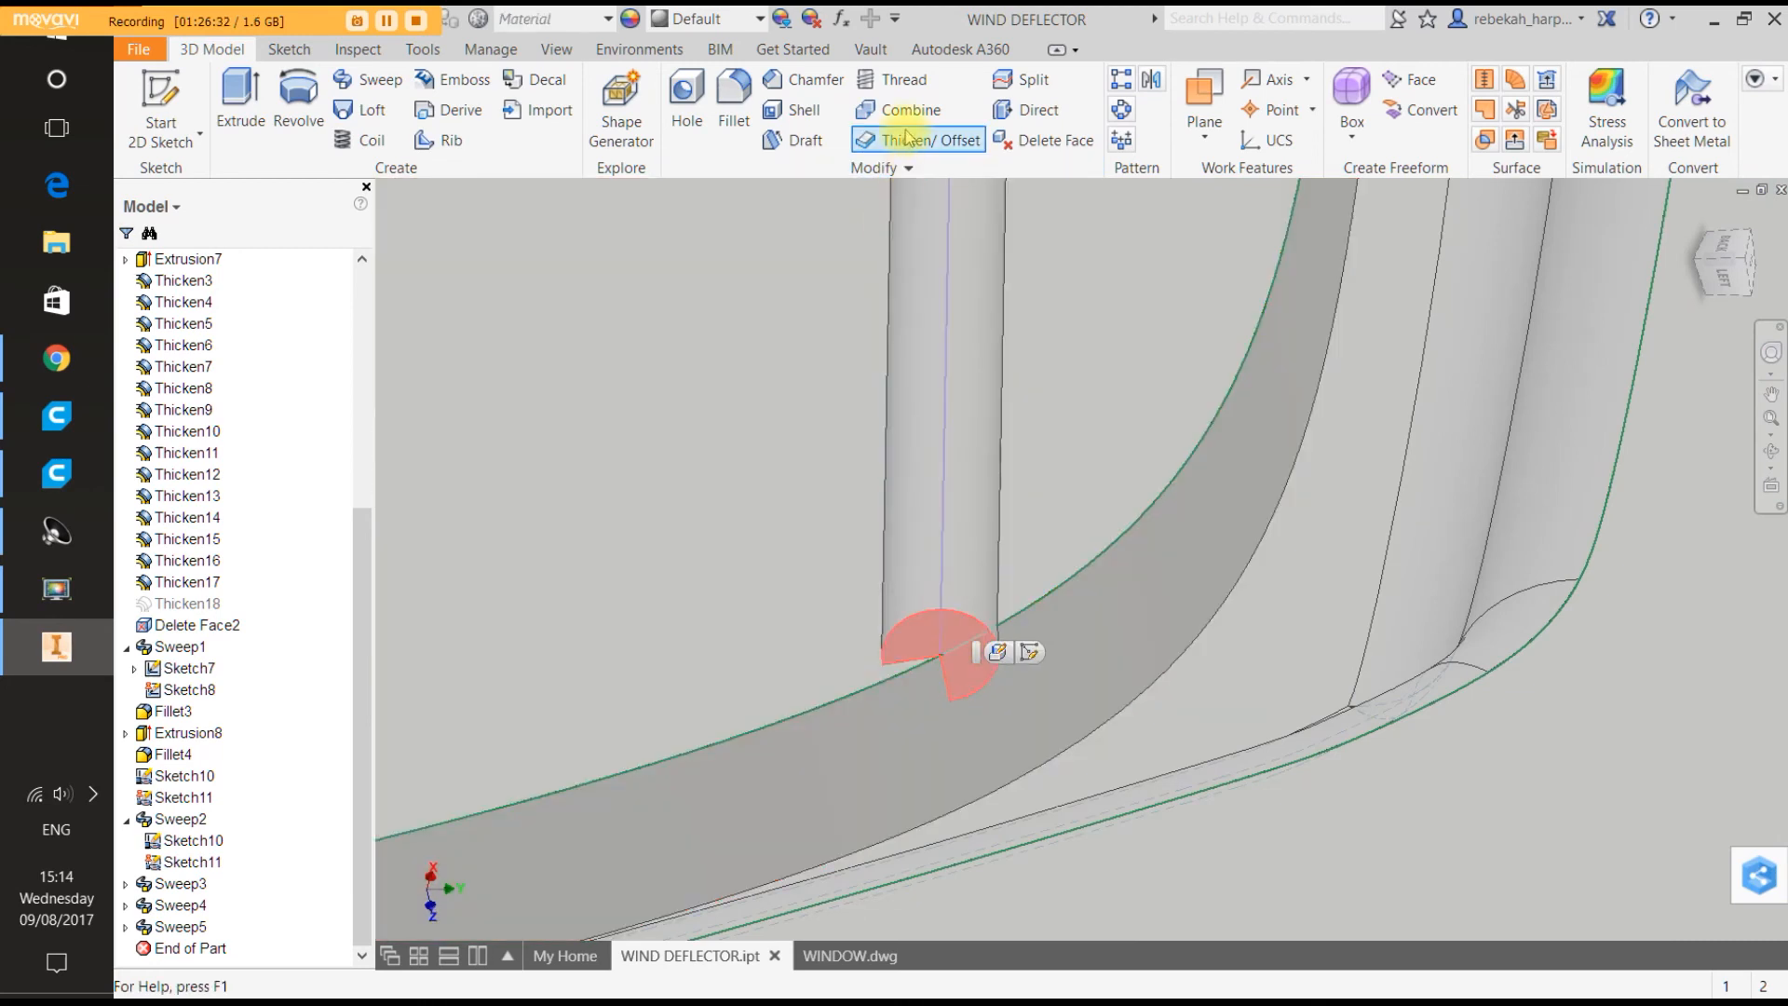
pyautogui.click(908, 138)
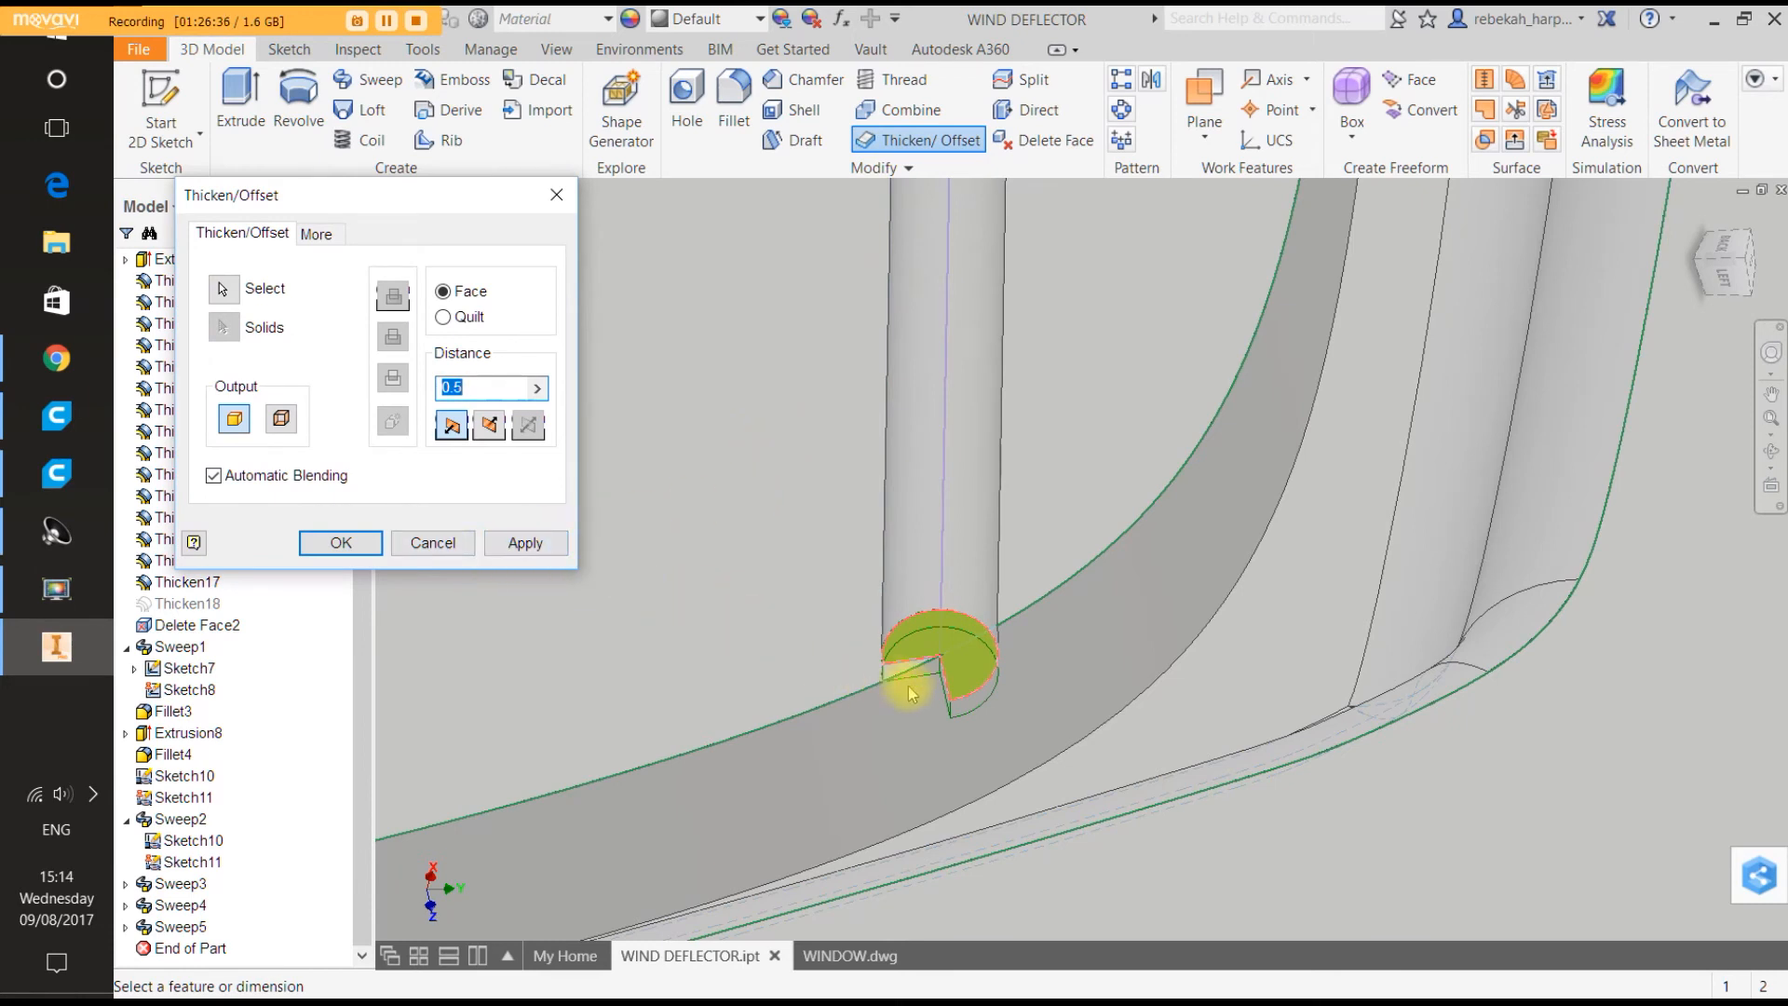
pyautogui.scroll(-2, 912, 694)
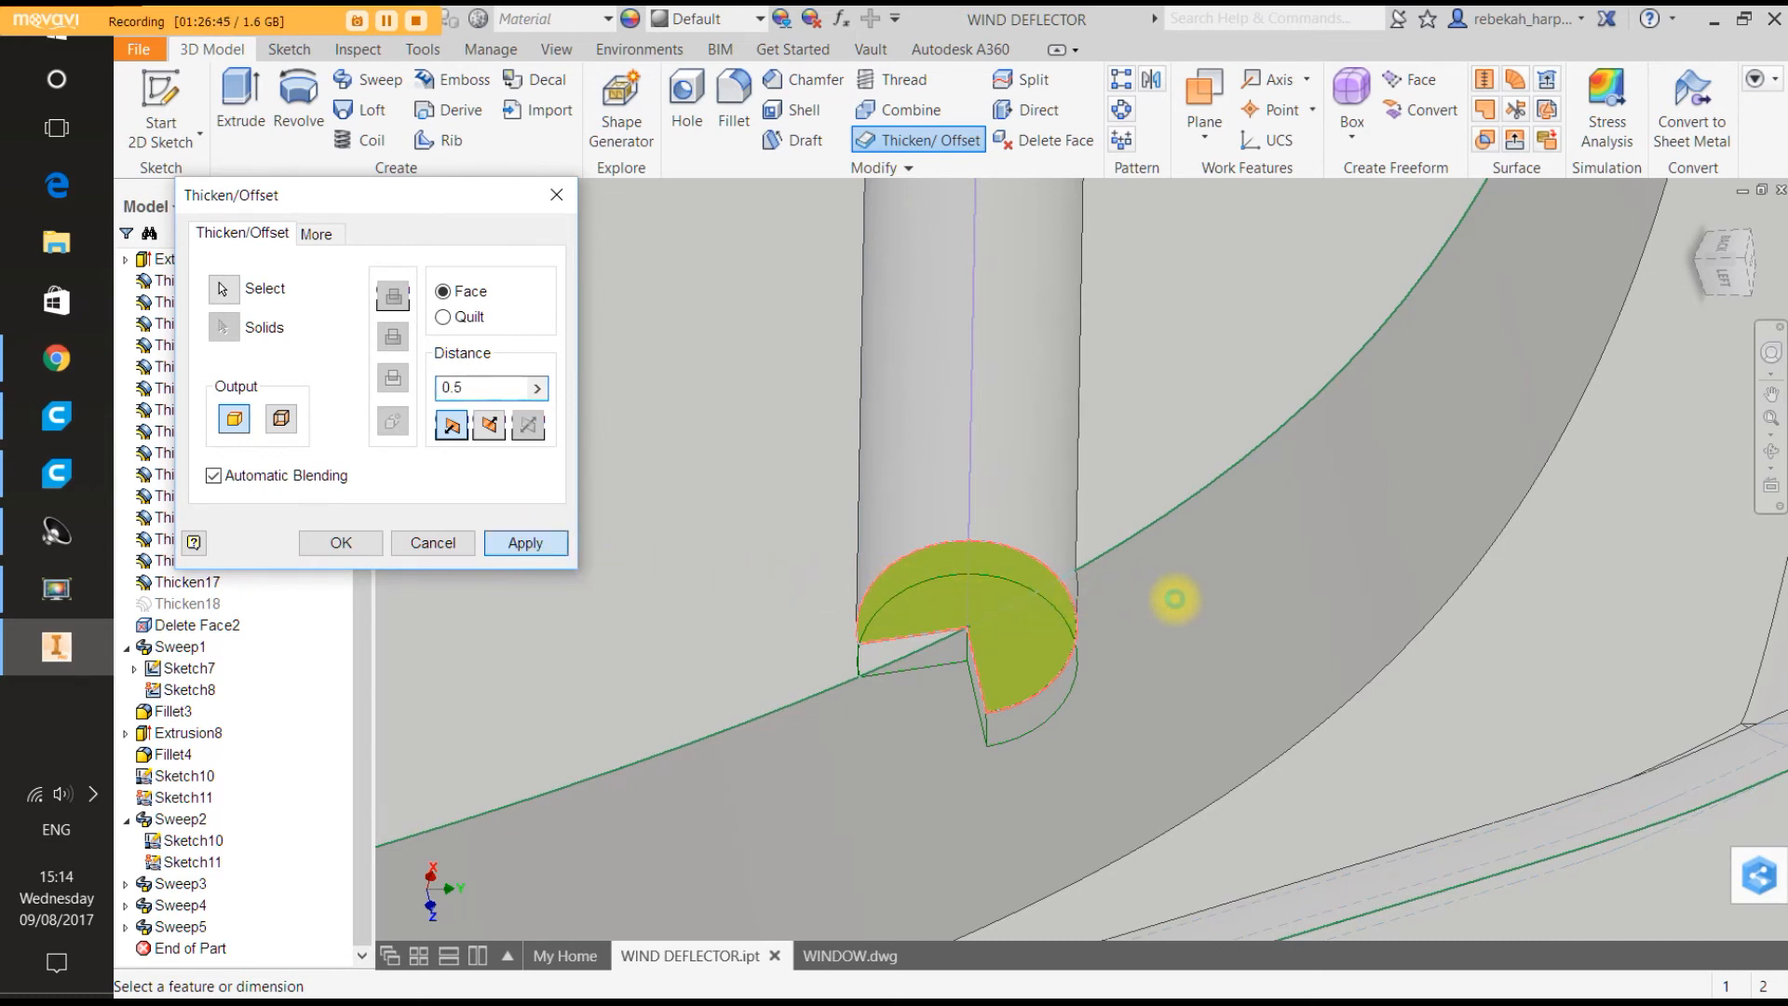
pyautogui.press('Return')
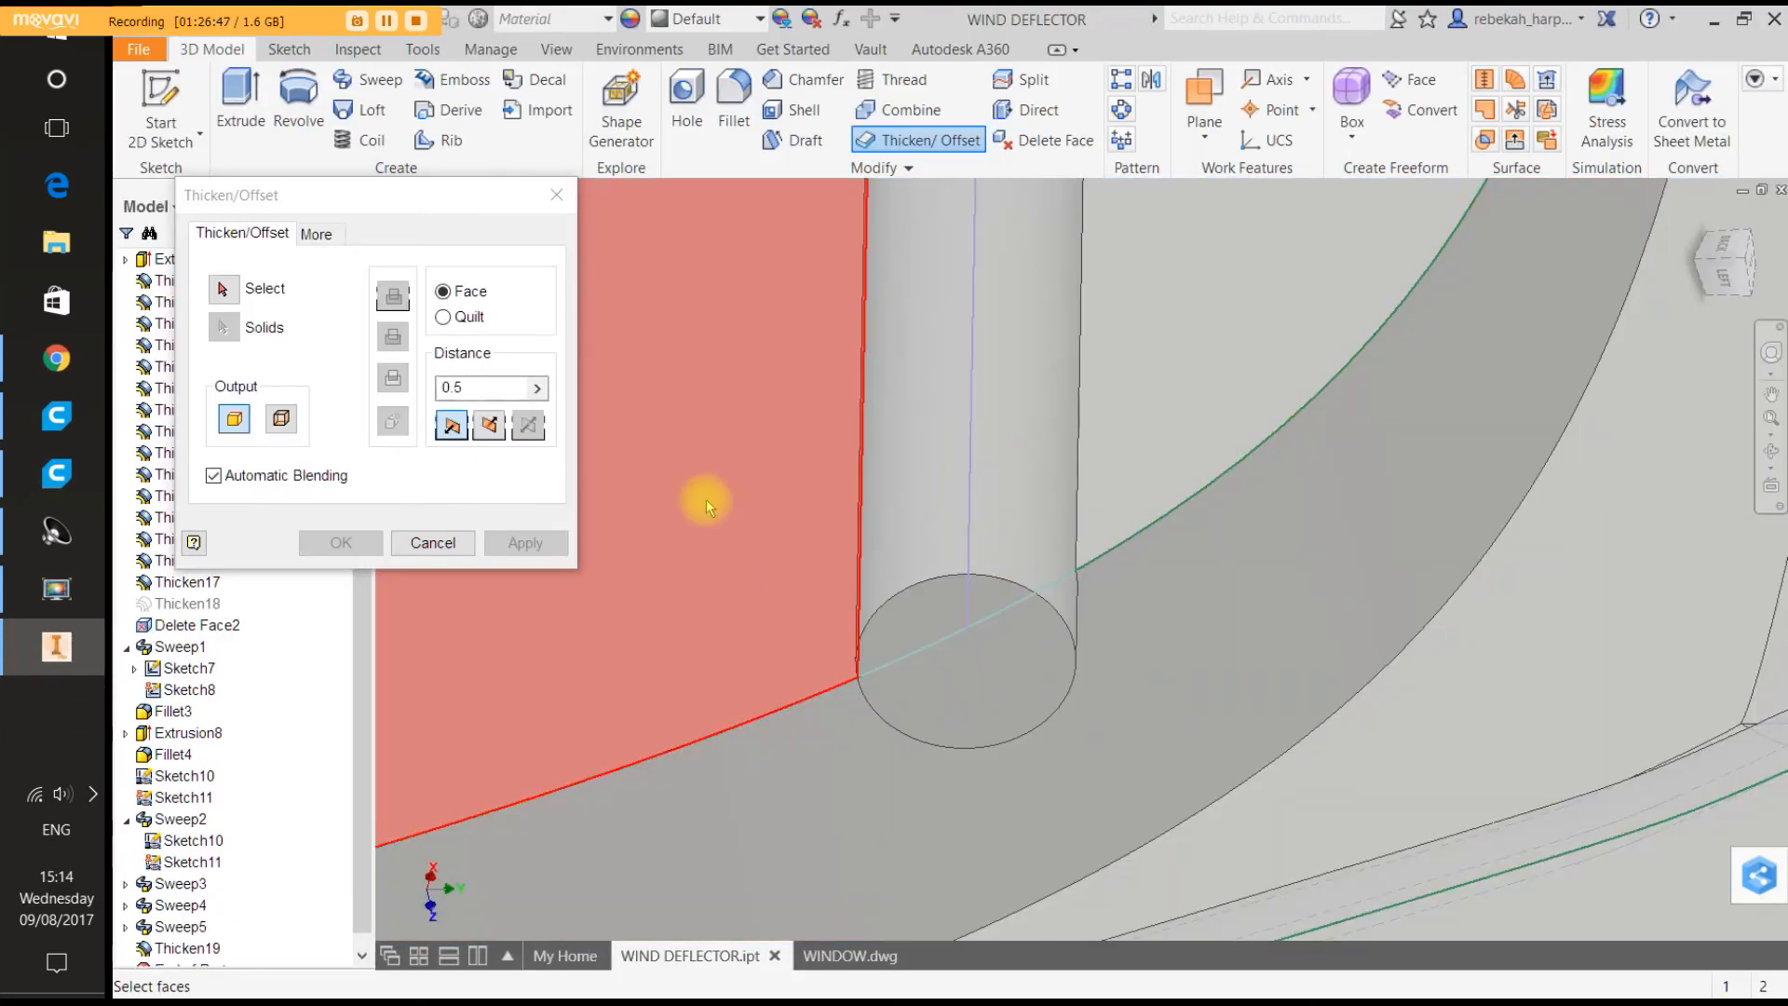
pyautogui.scroll(-5, 1115, 558)
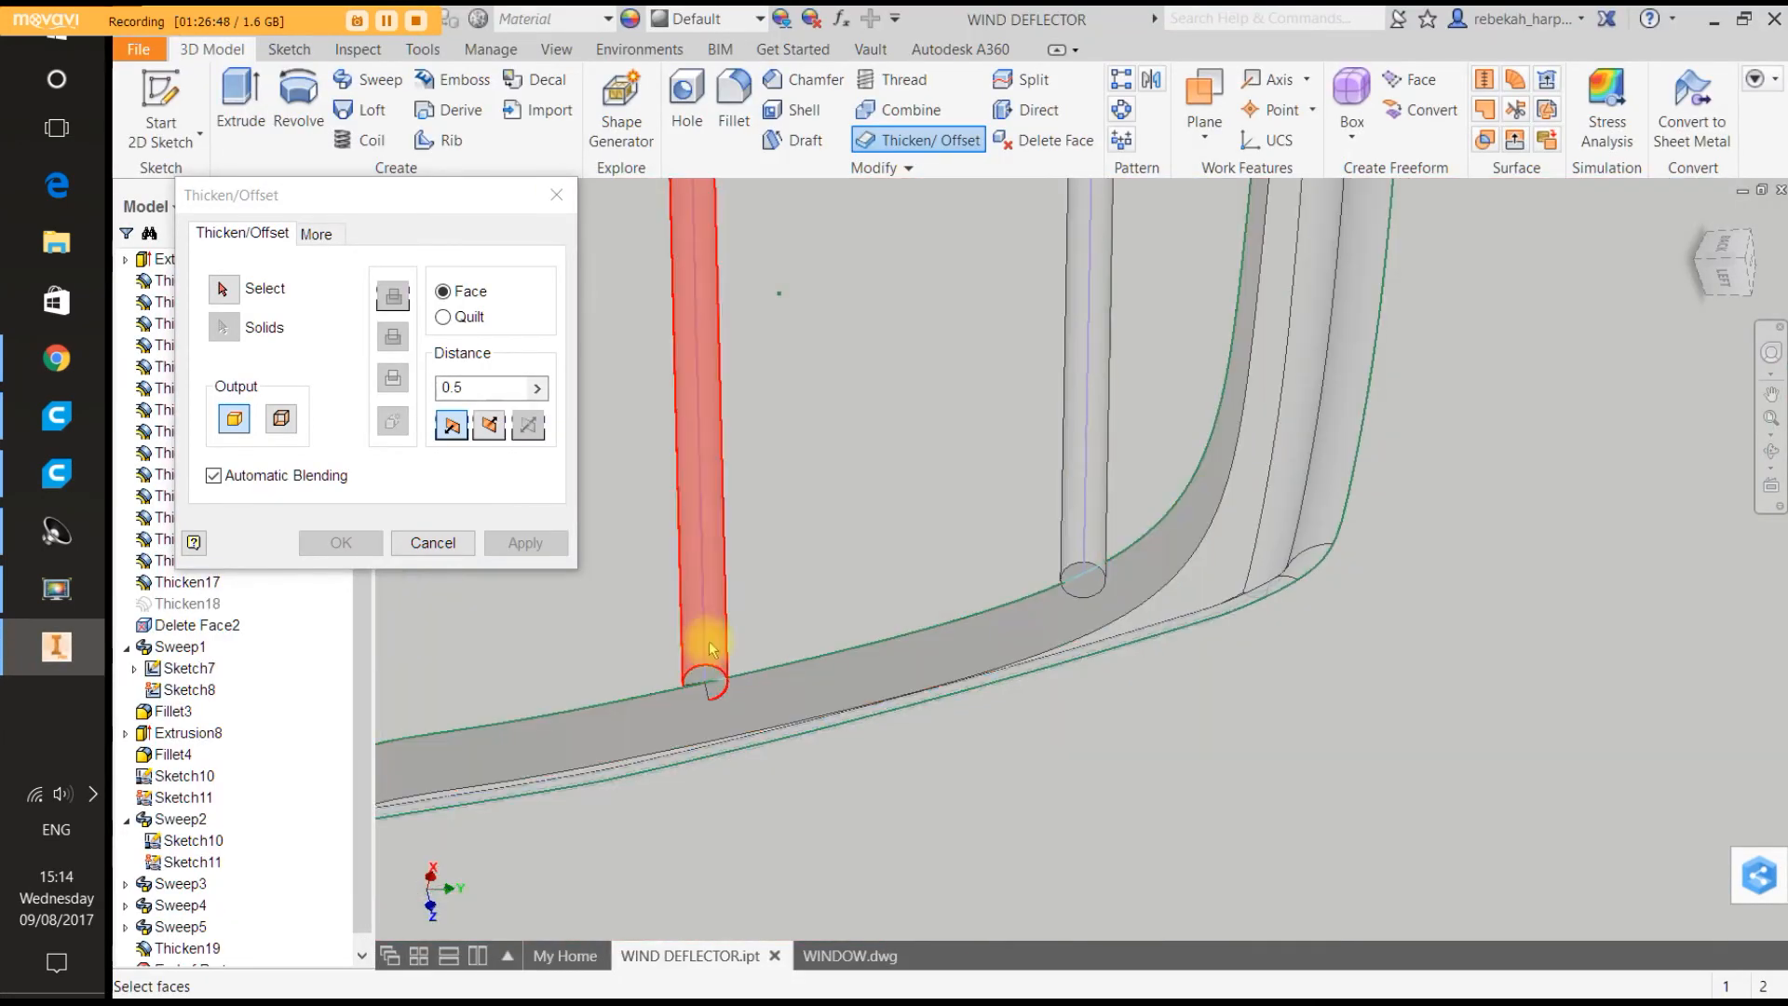
# Thicken the notched end faces of the middle rod and of the rod beside the bent rod by 0.5 as solids.
pyautogui.click(710, 680)
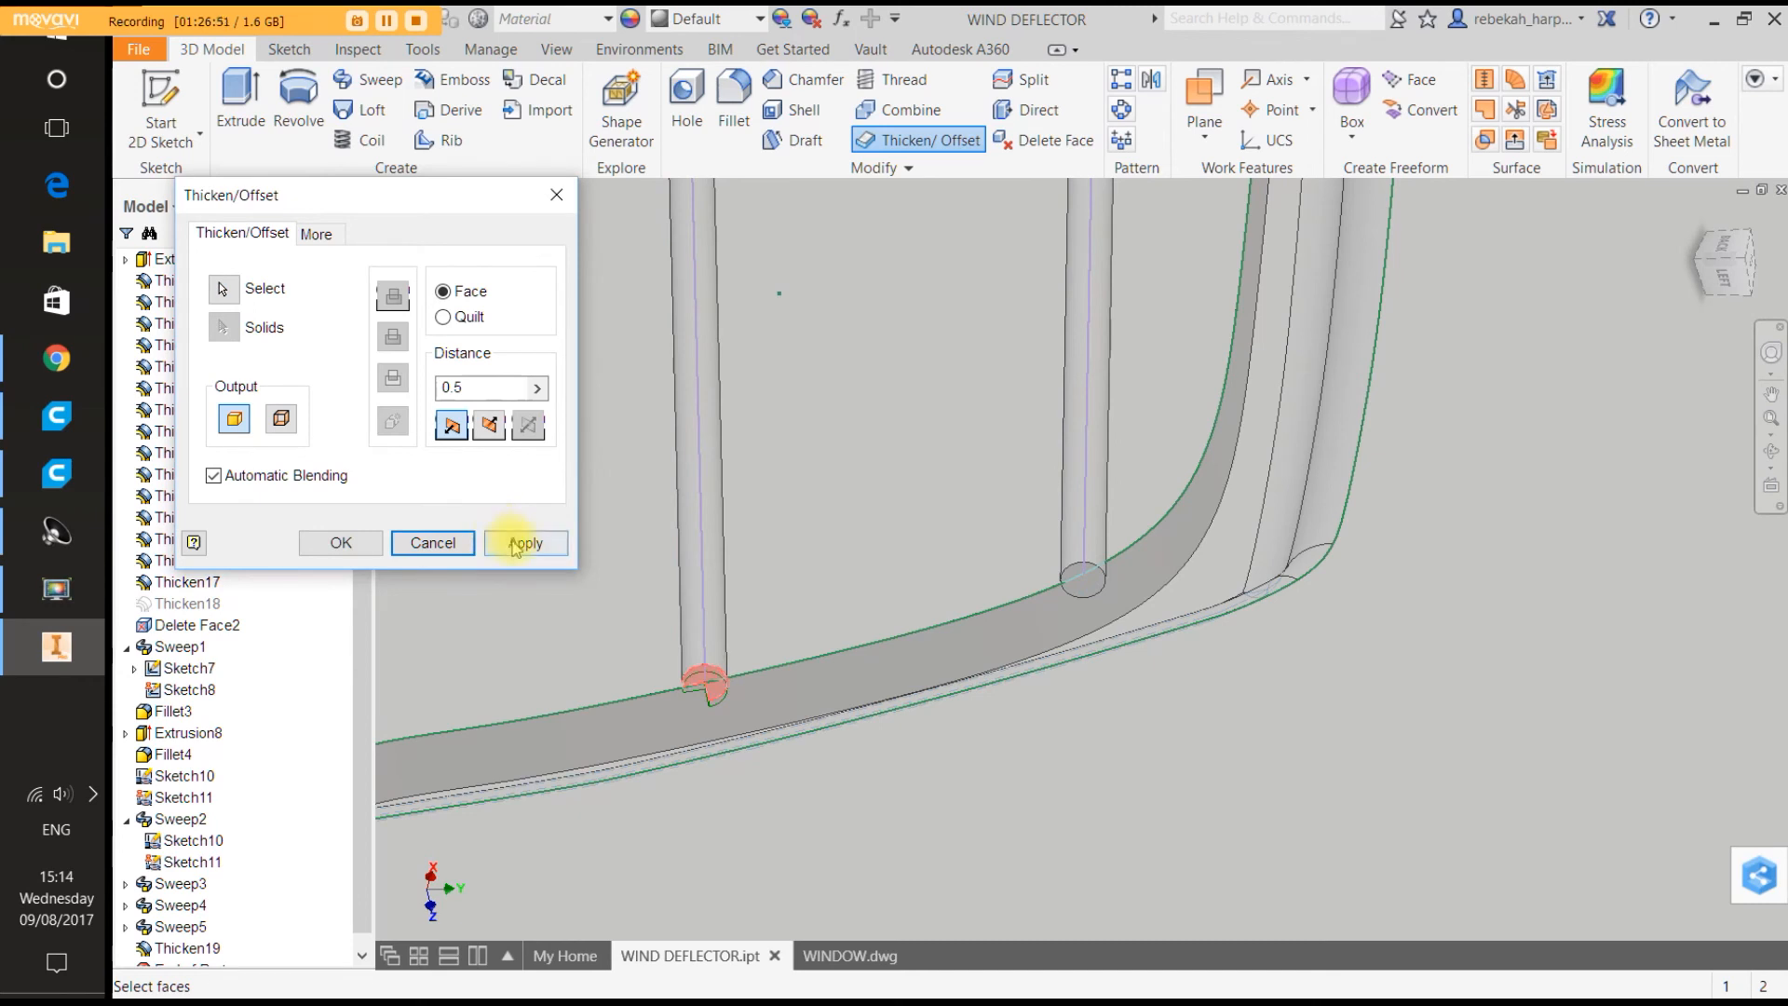
pyautogui.click(515, 545)
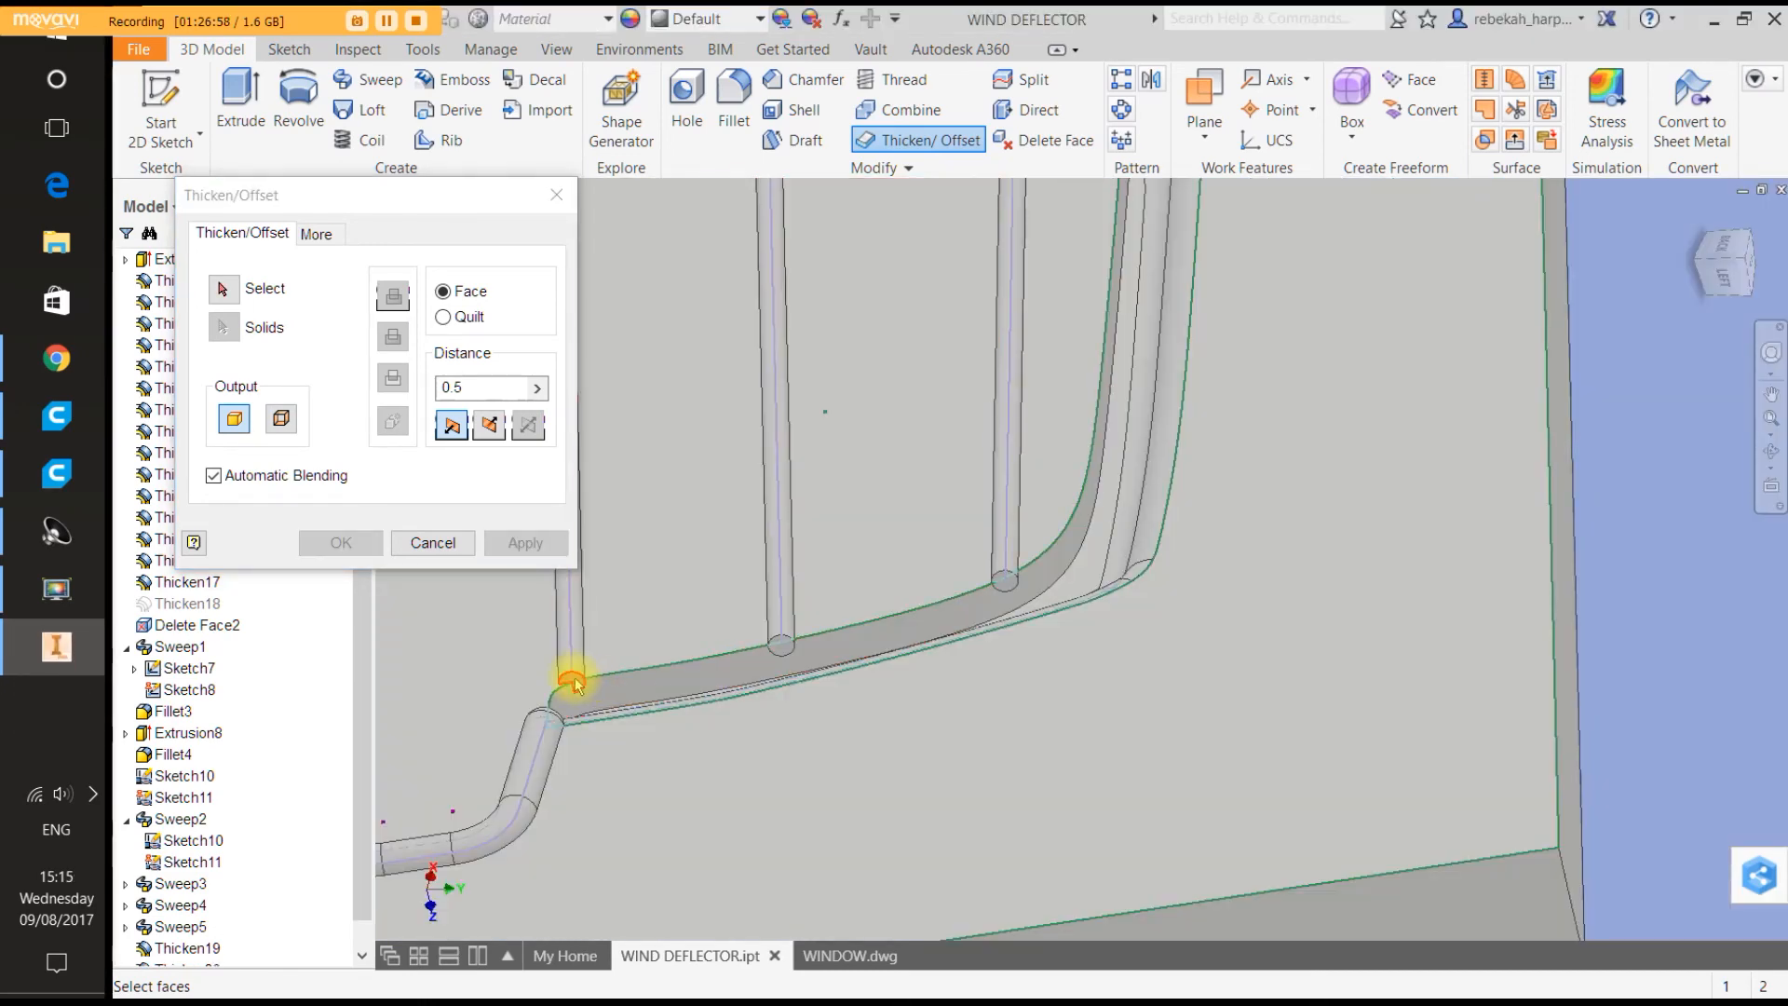
pyautogui.click(575, 686)
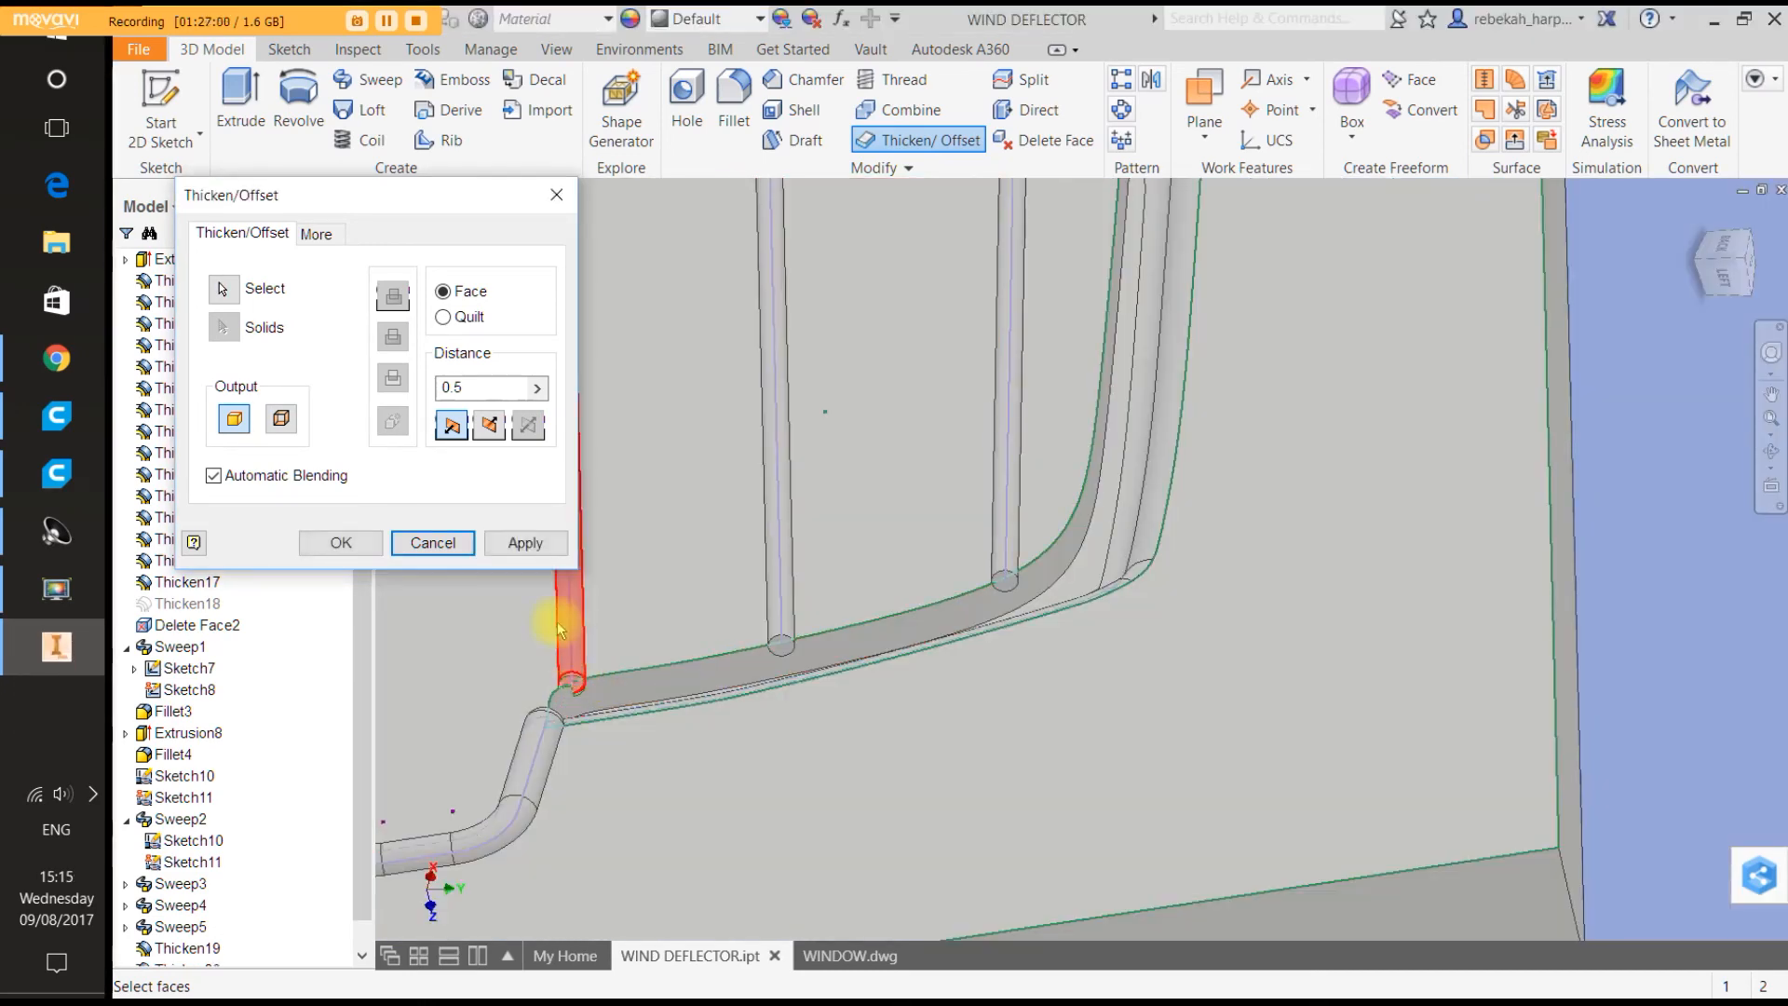
pyautogui.click(526, 545)
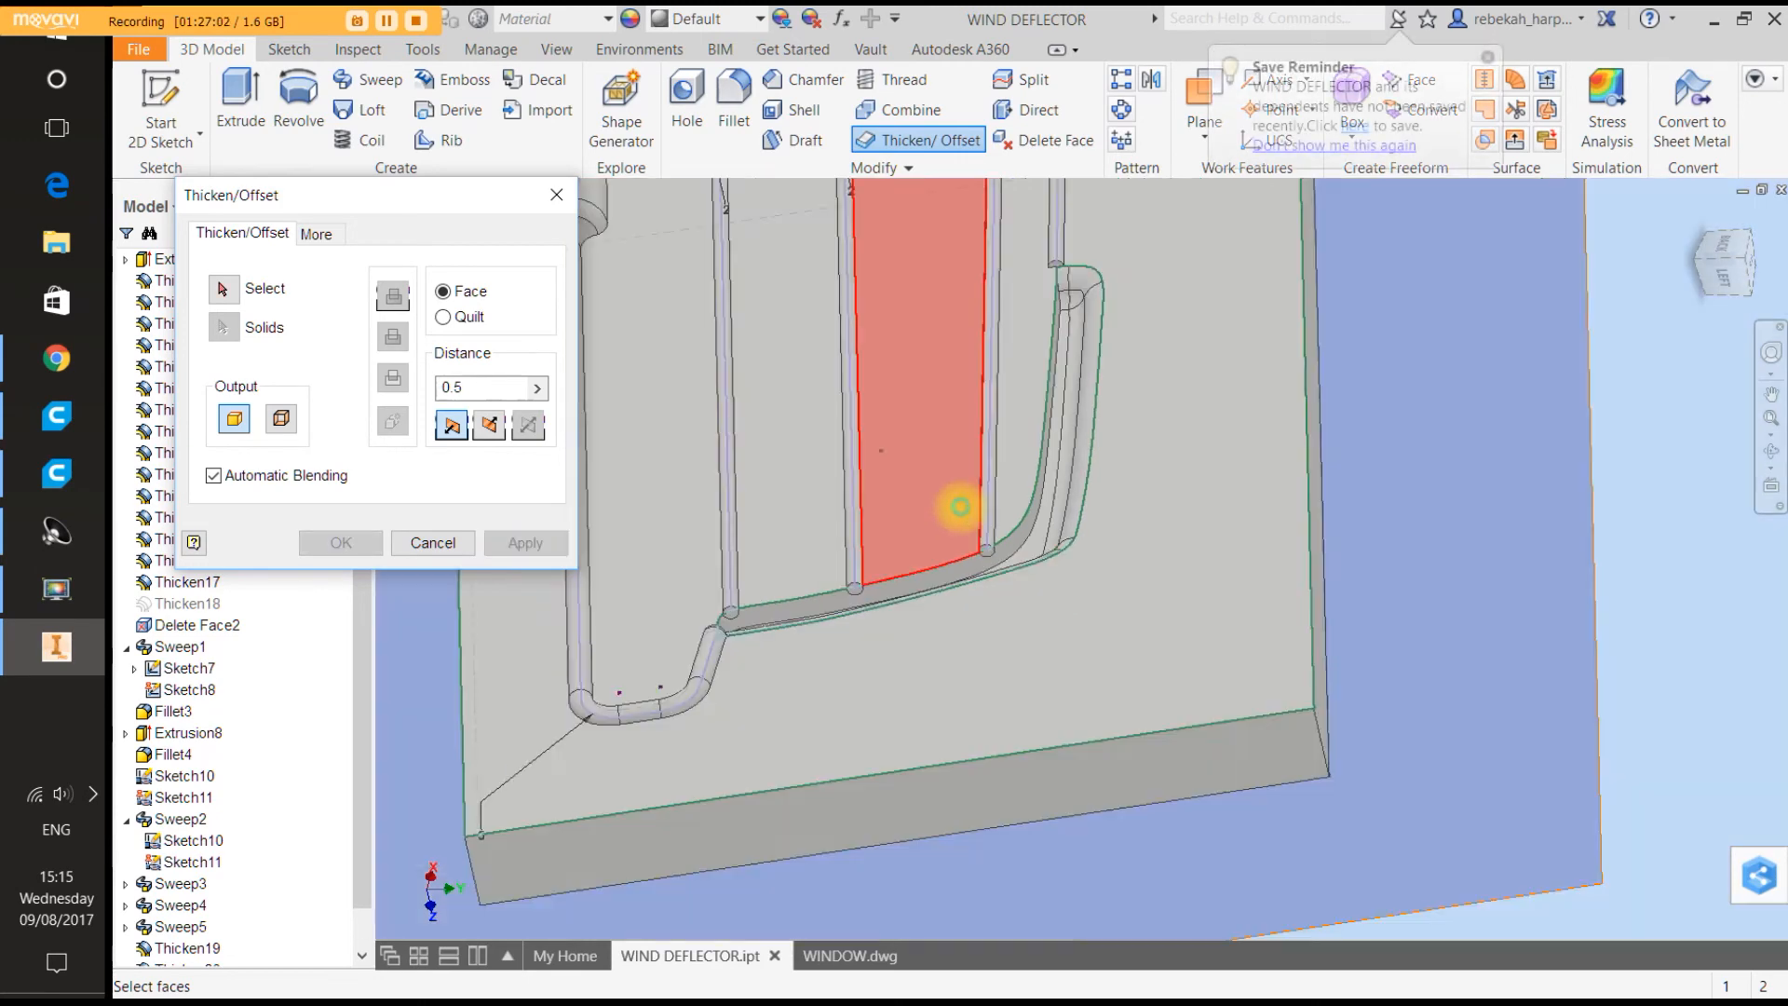
# Thicken the half-round end face of the rod at the channel's upper end by 0.5 as a solid and close the command.
pyautogui.scroll(-5, 960, 507)
pyautogui.scroll(12, 1018, 380)
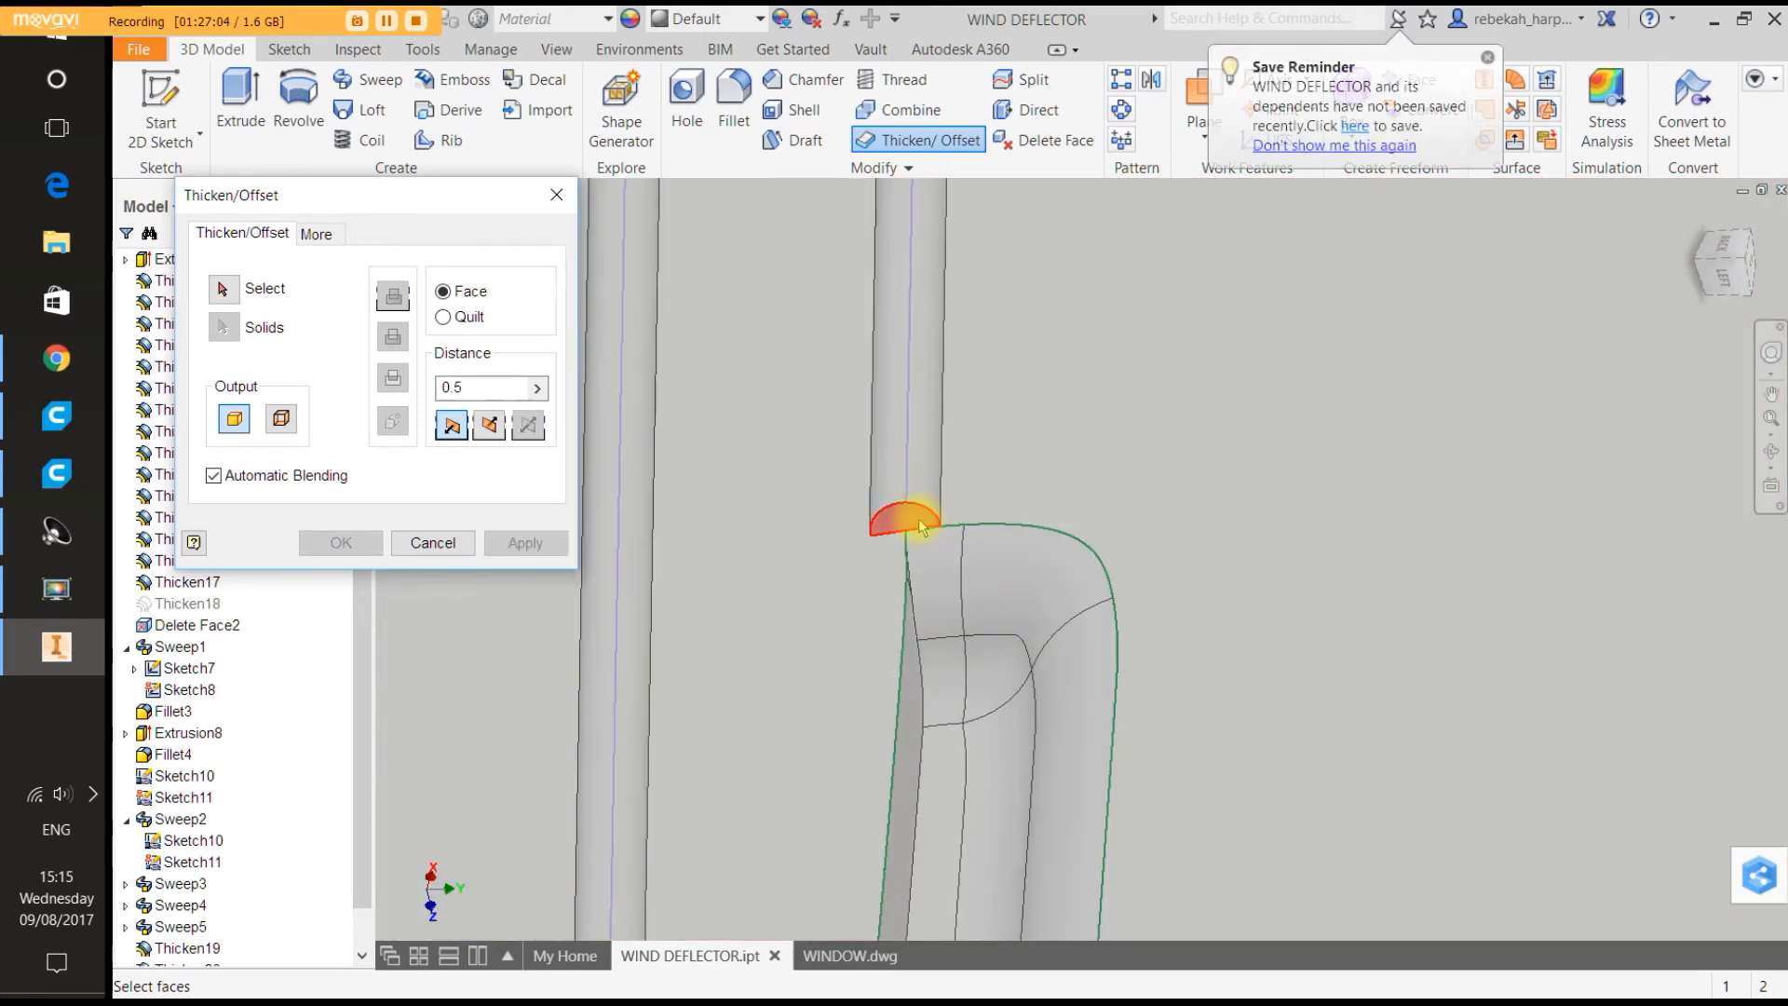
pyautogui.click(917, 523)
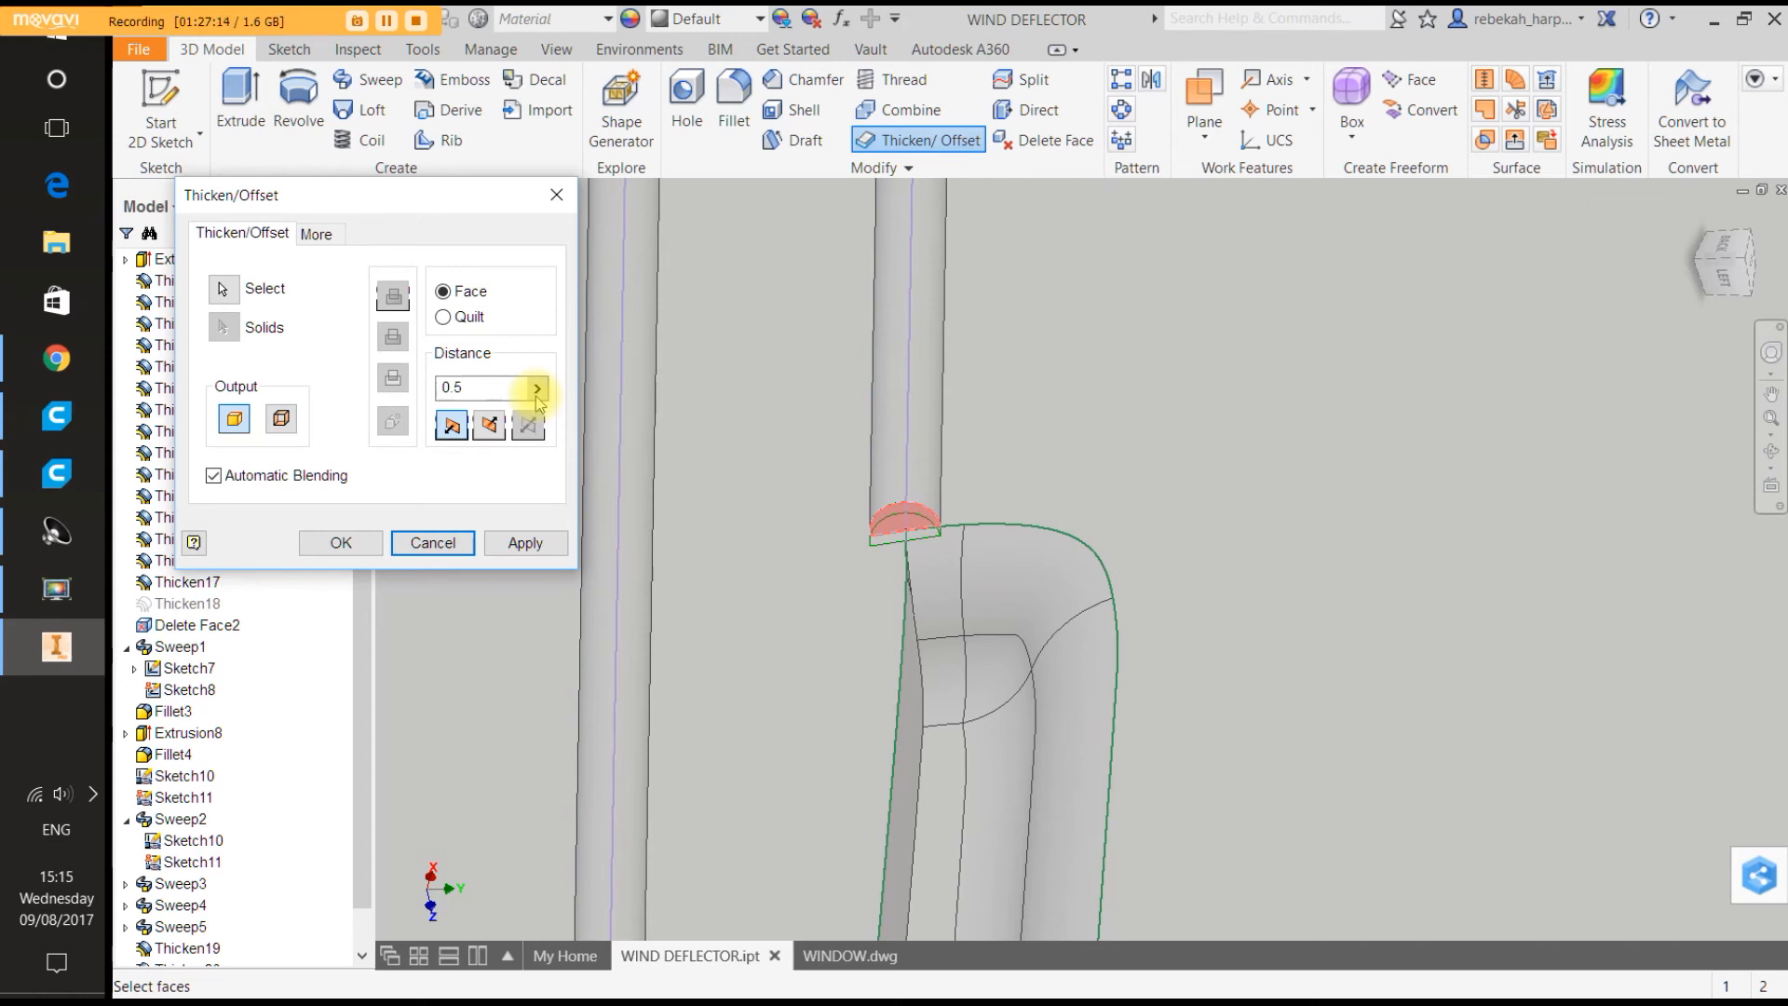
pyautogui.click(518, 546)
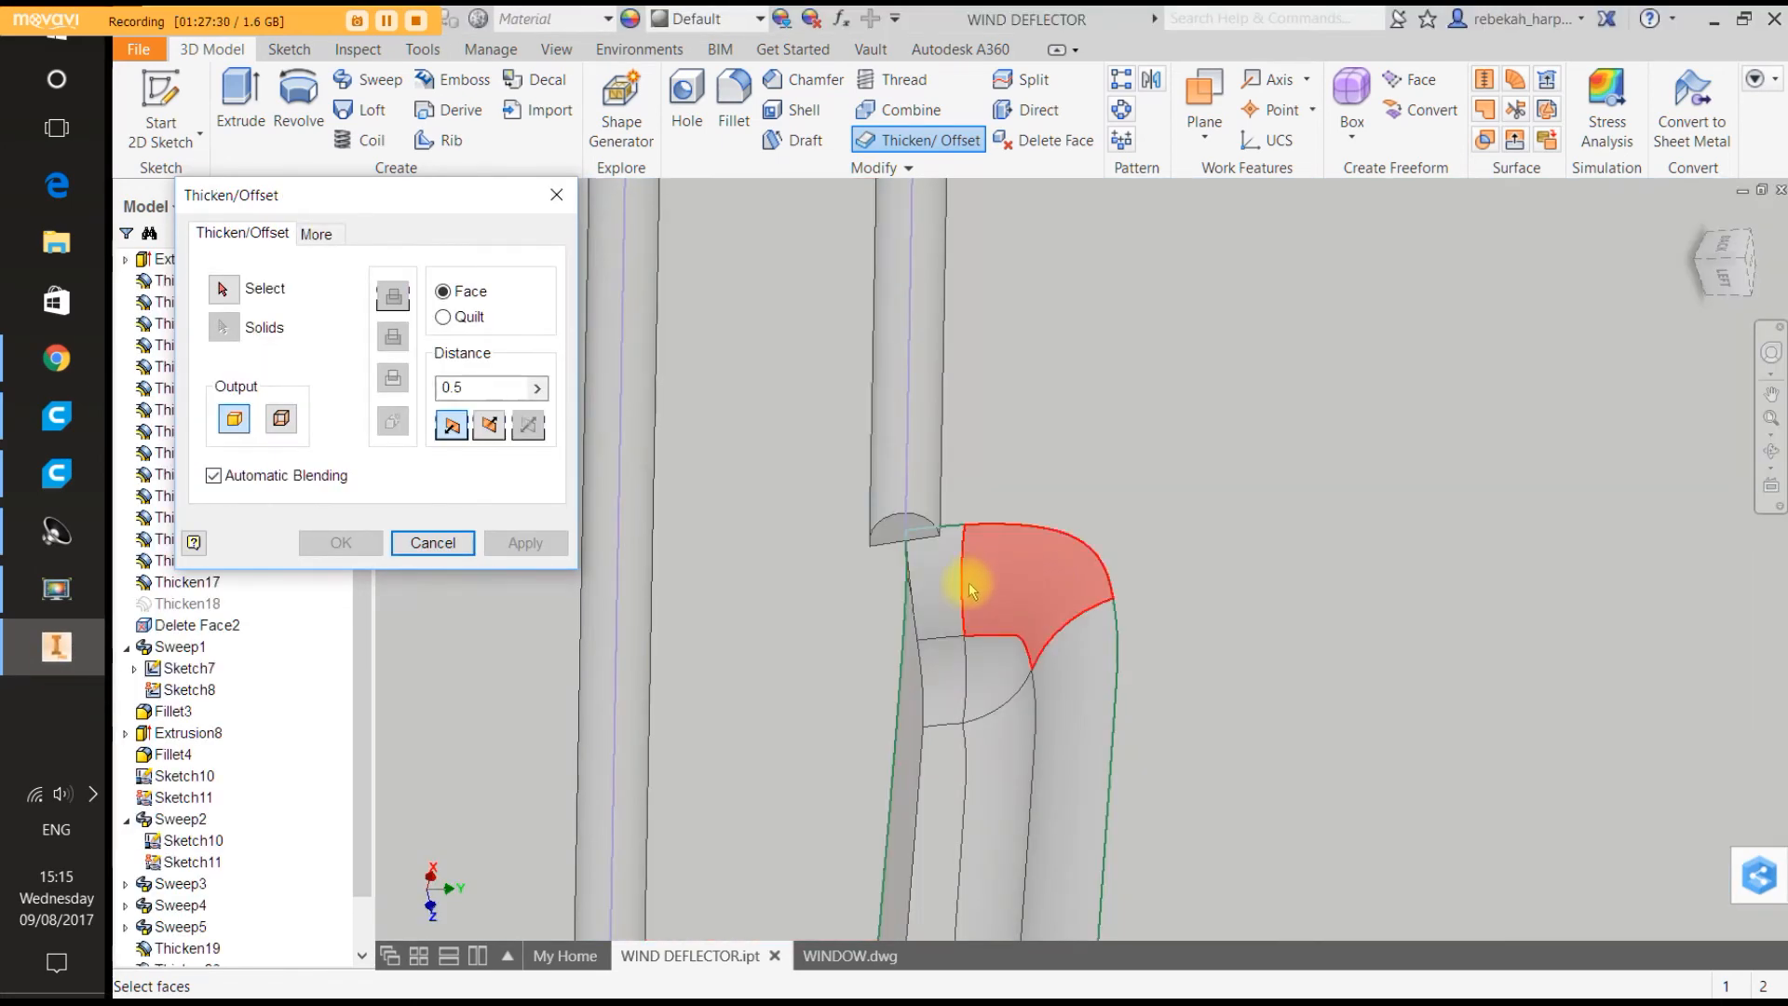
pyautogui.scroll(-5, 961, 581)
pyautogui.scroll(6, 928, 745)
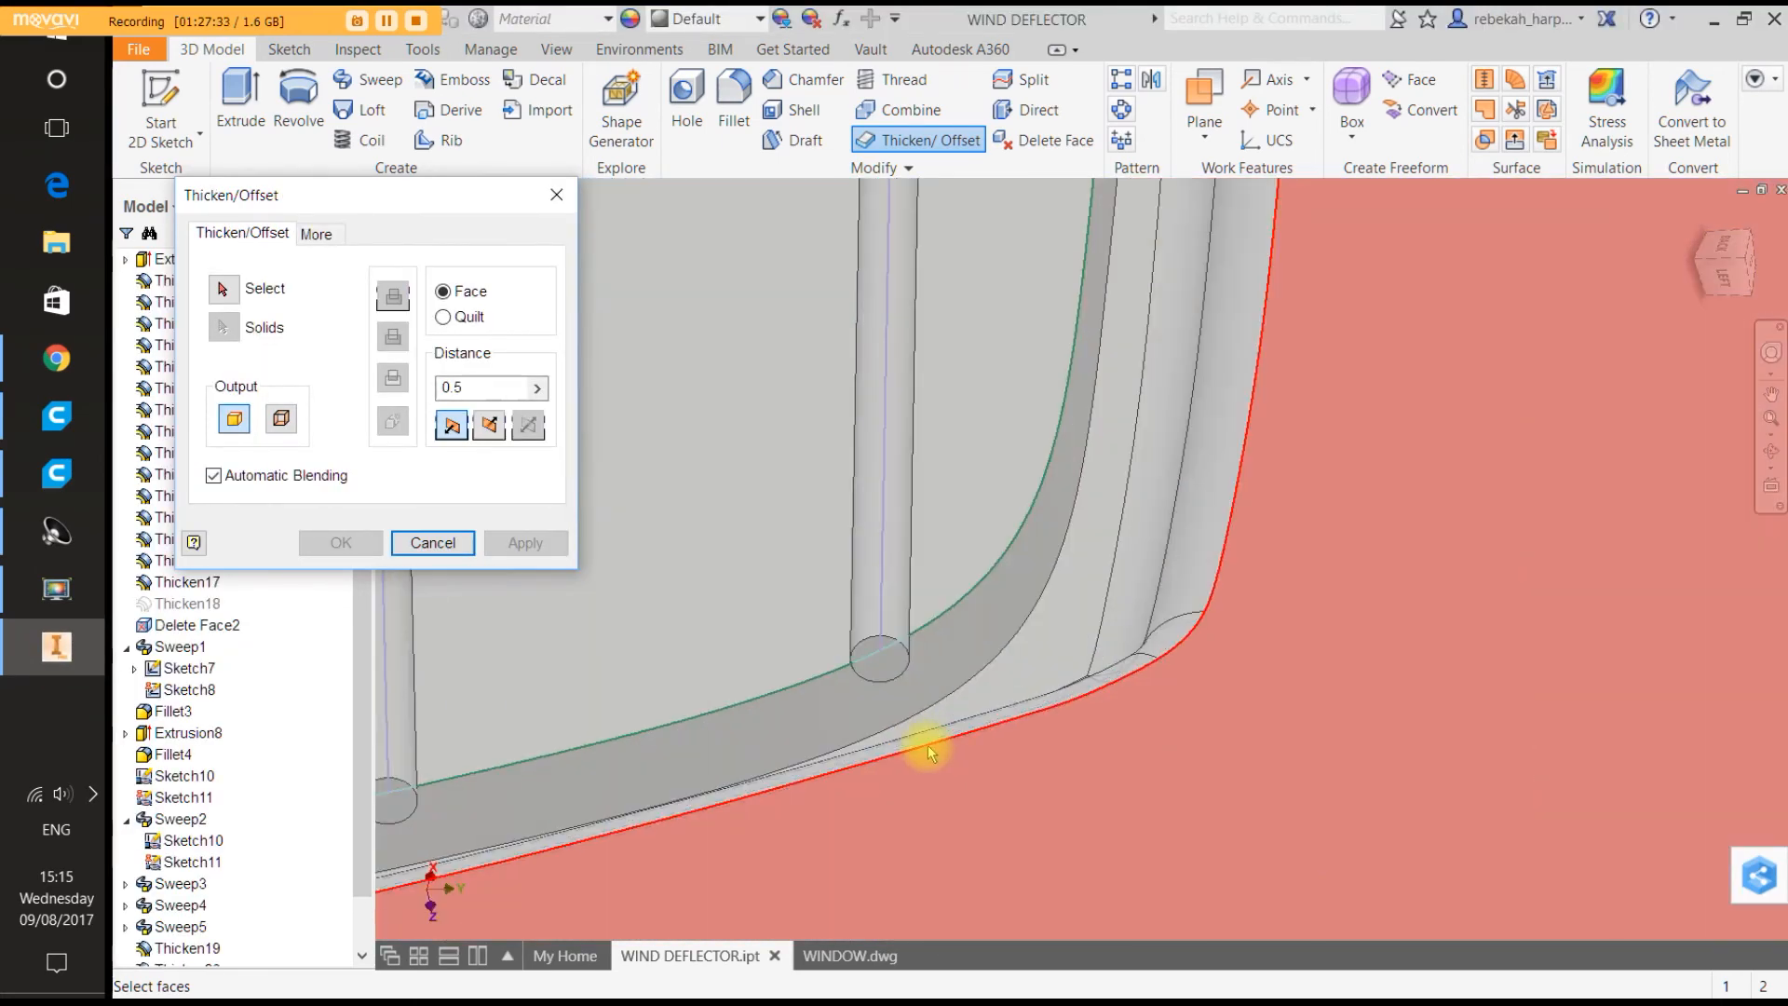
pyautogui.scroll(-3, 880, 632)
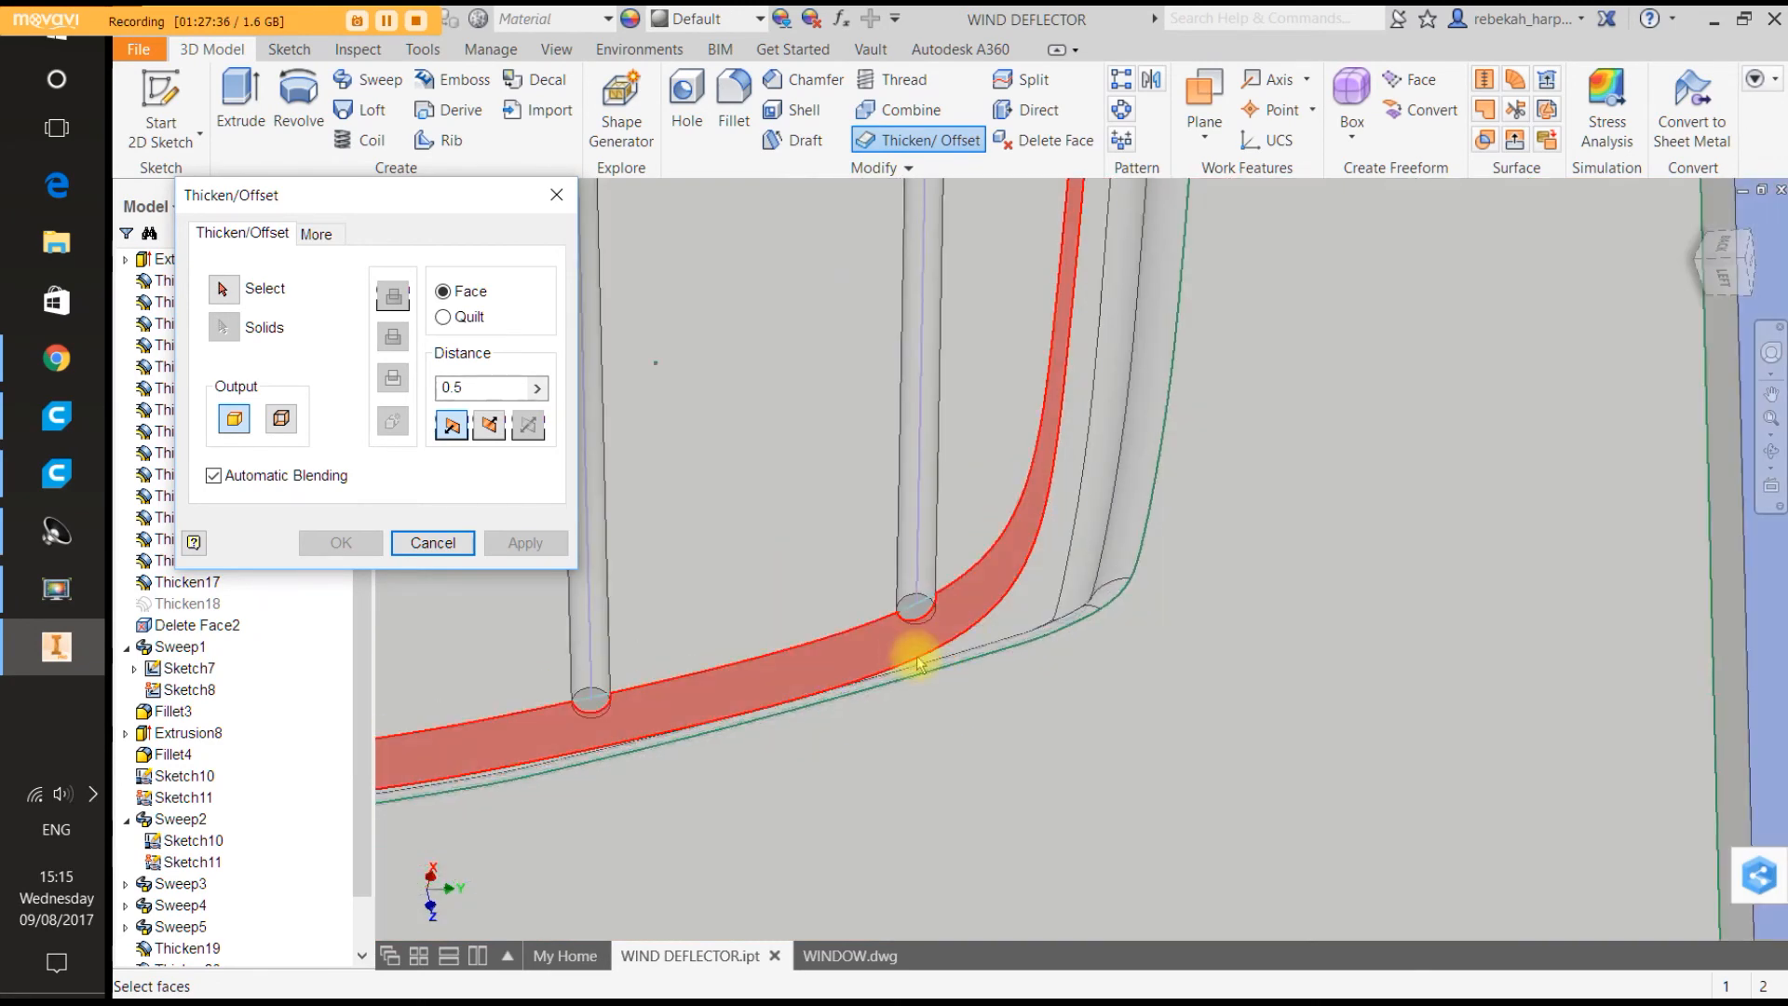
pyautogui.scroll(-3, 897, 646)
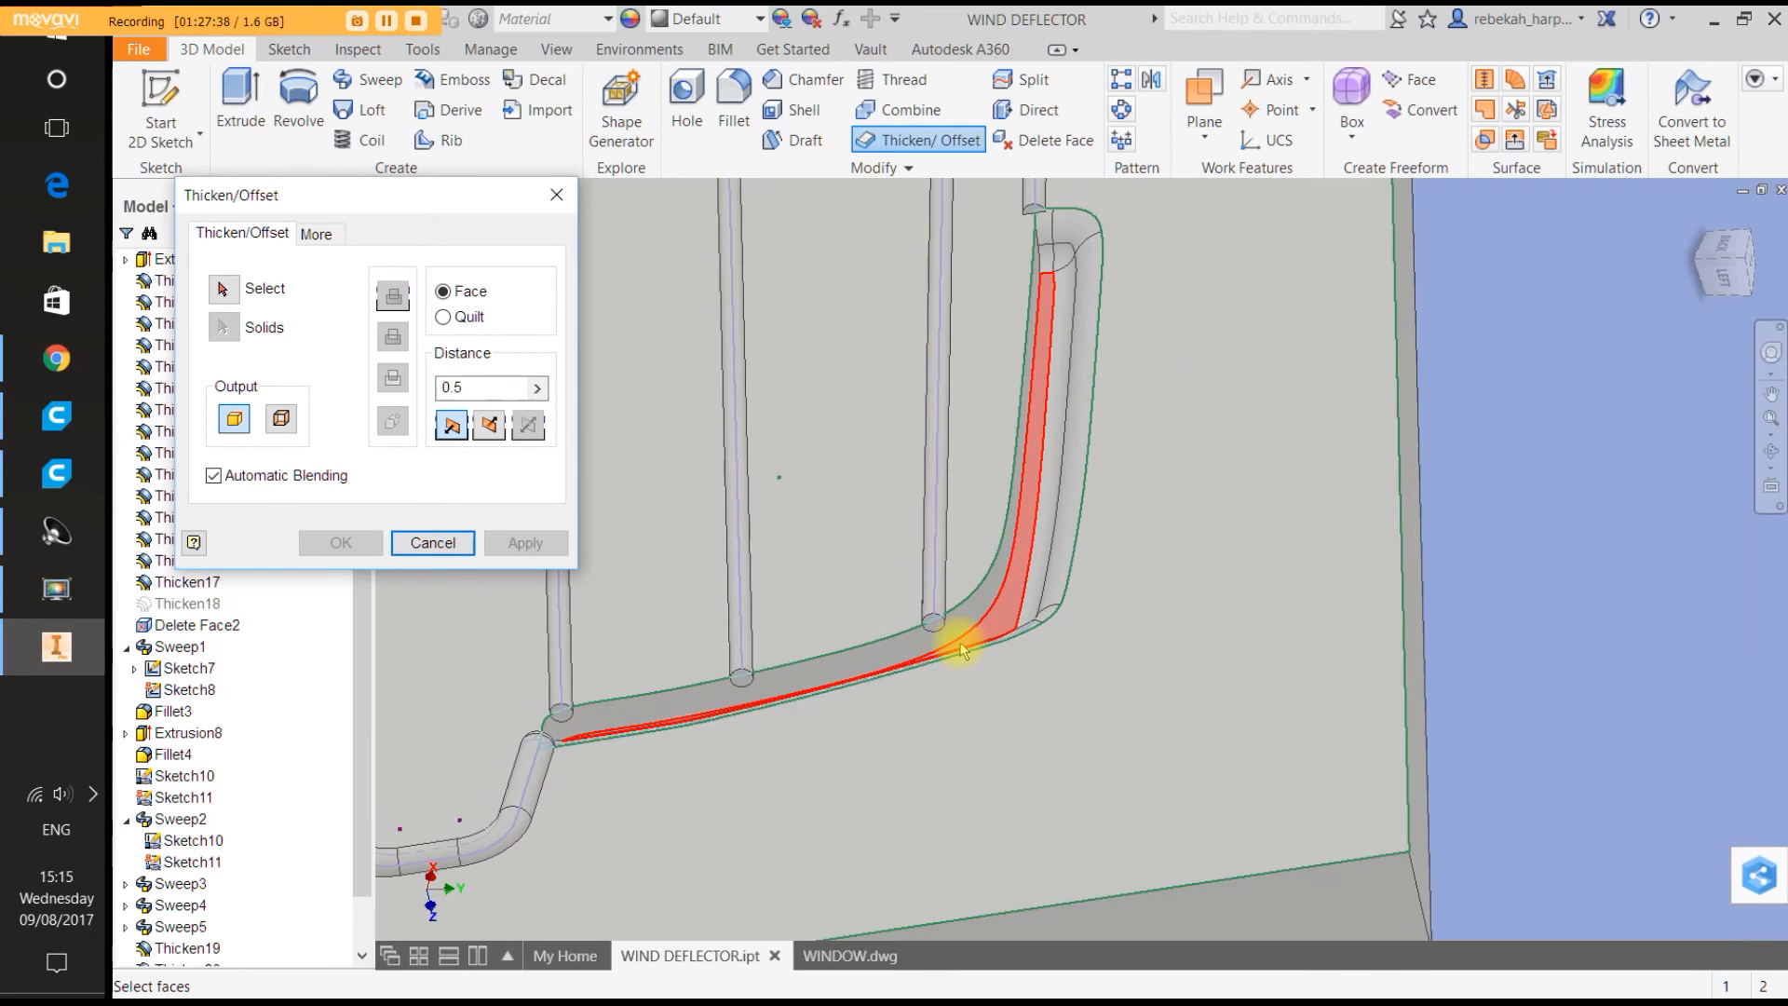
pyautogui.click(433, 543)
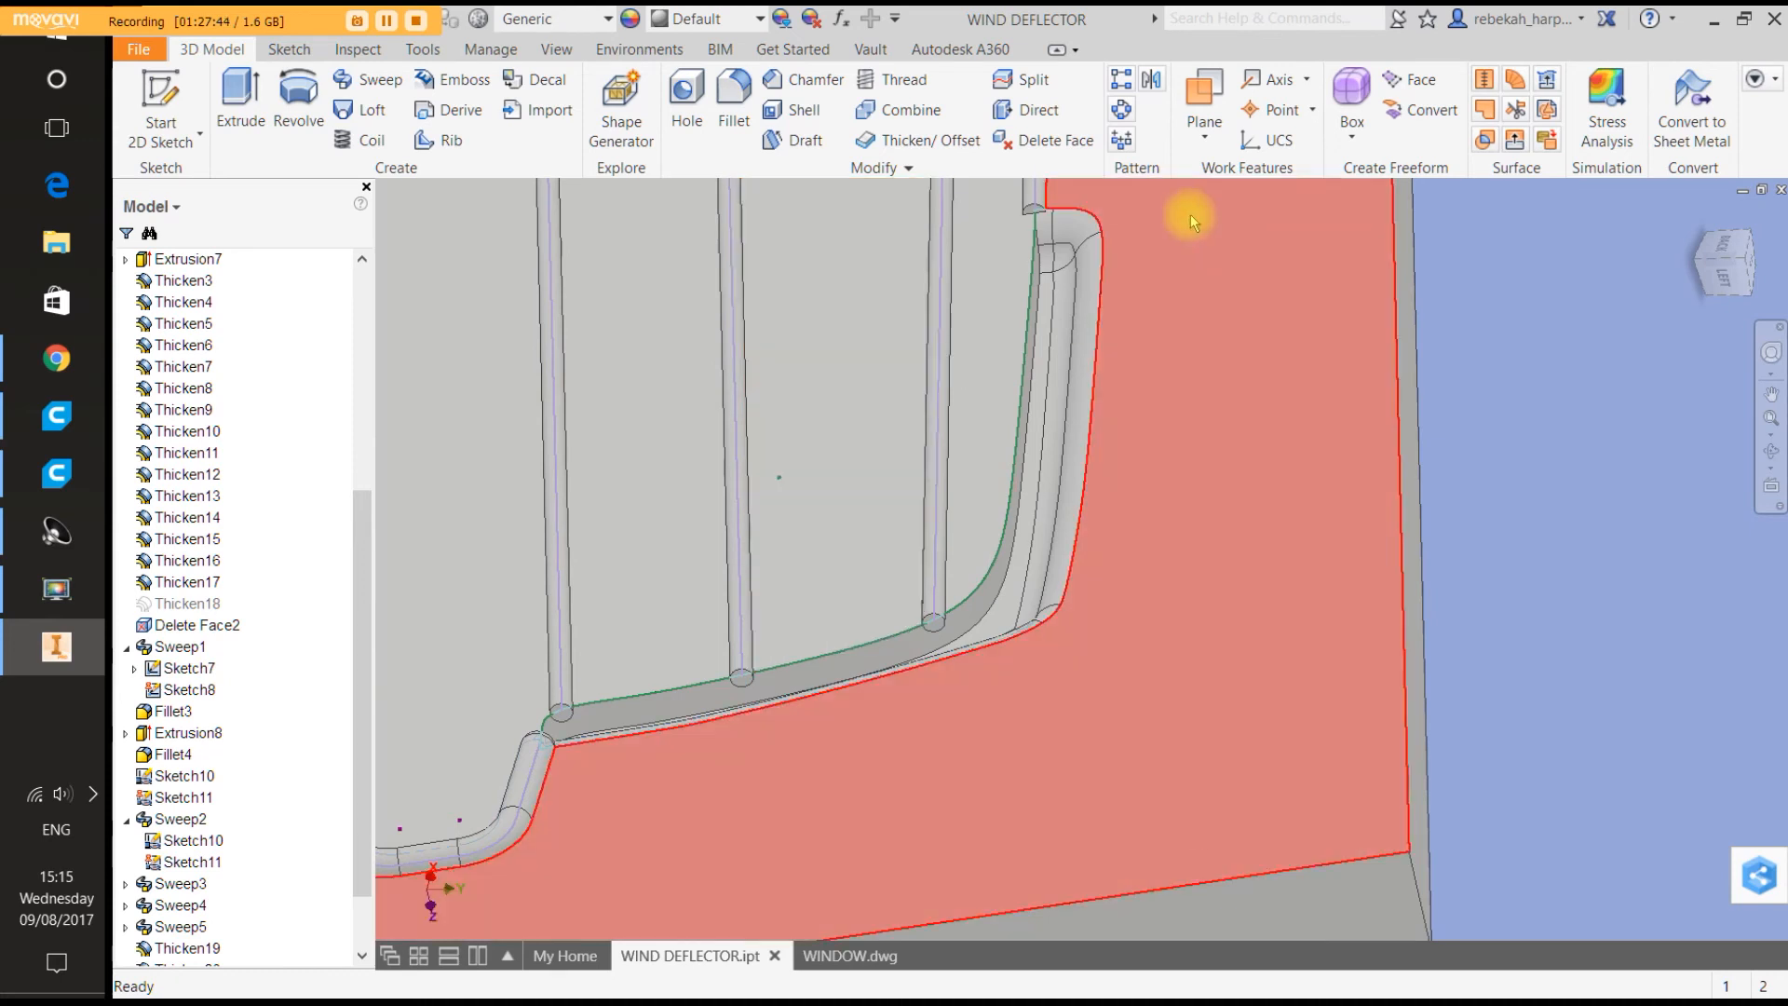
# Start a sketch on the plate face between the rods and project the end edges of the three rods meeting the channel.
pyautogui.click(154, 90)
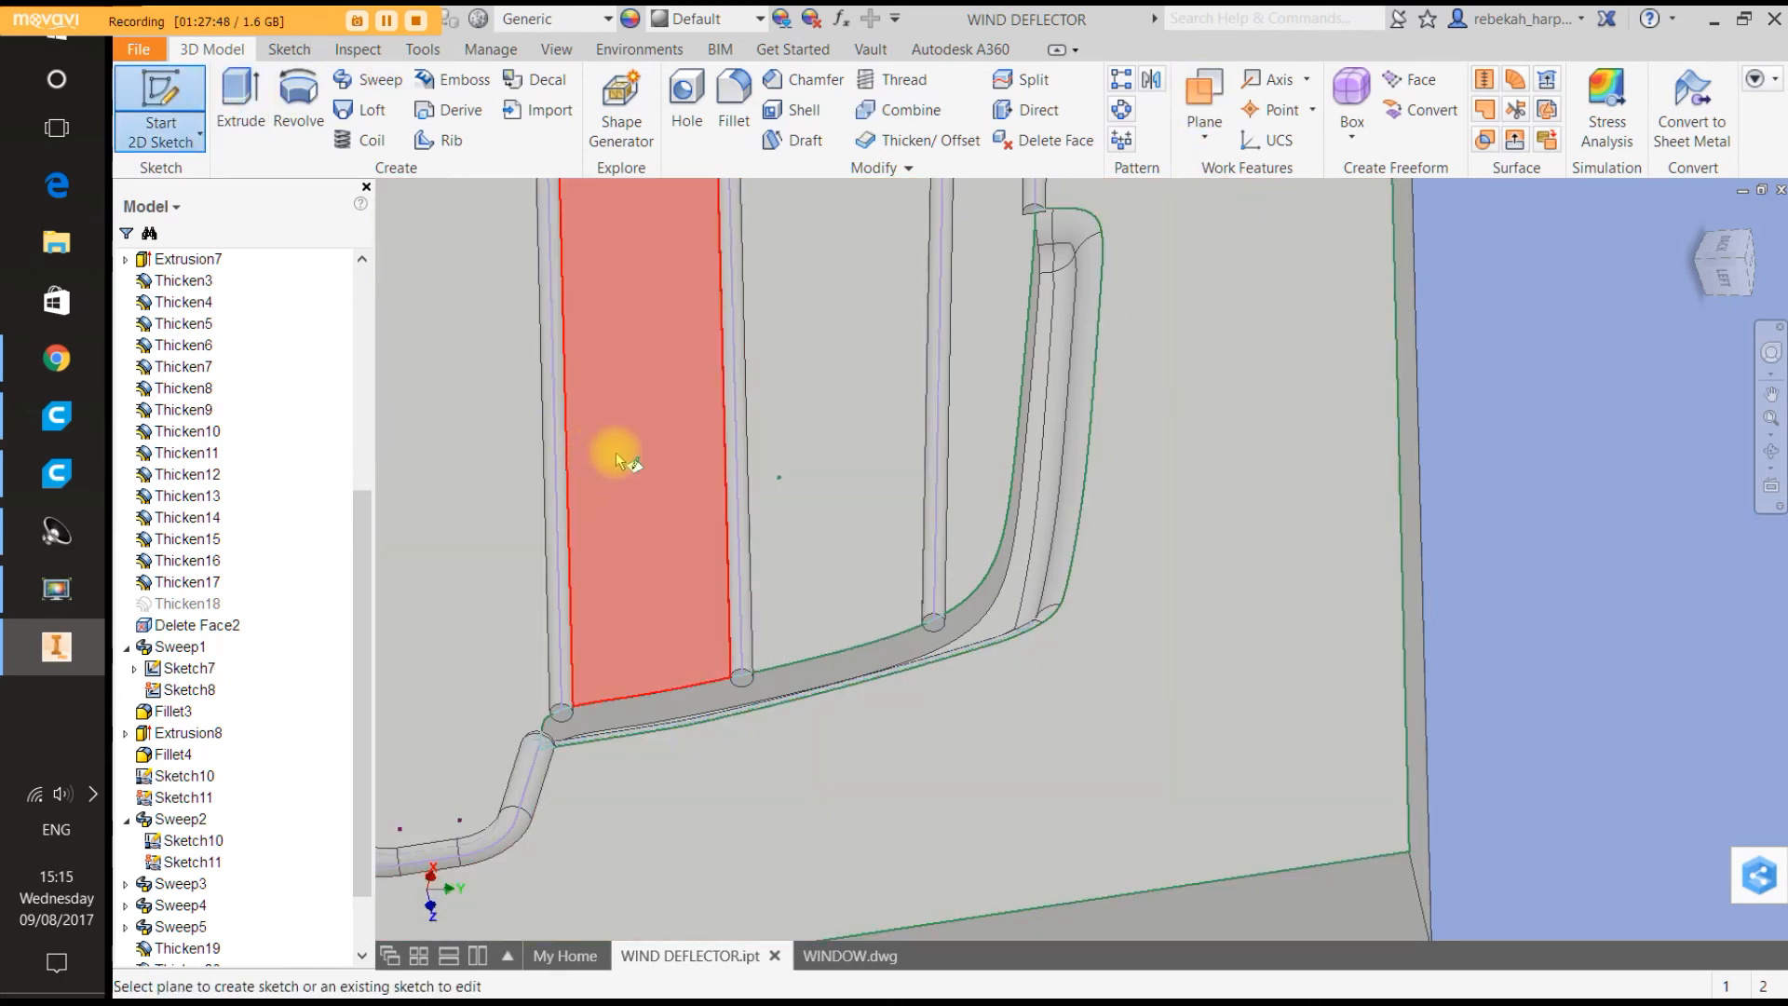
pyautogui.click(617, 451)
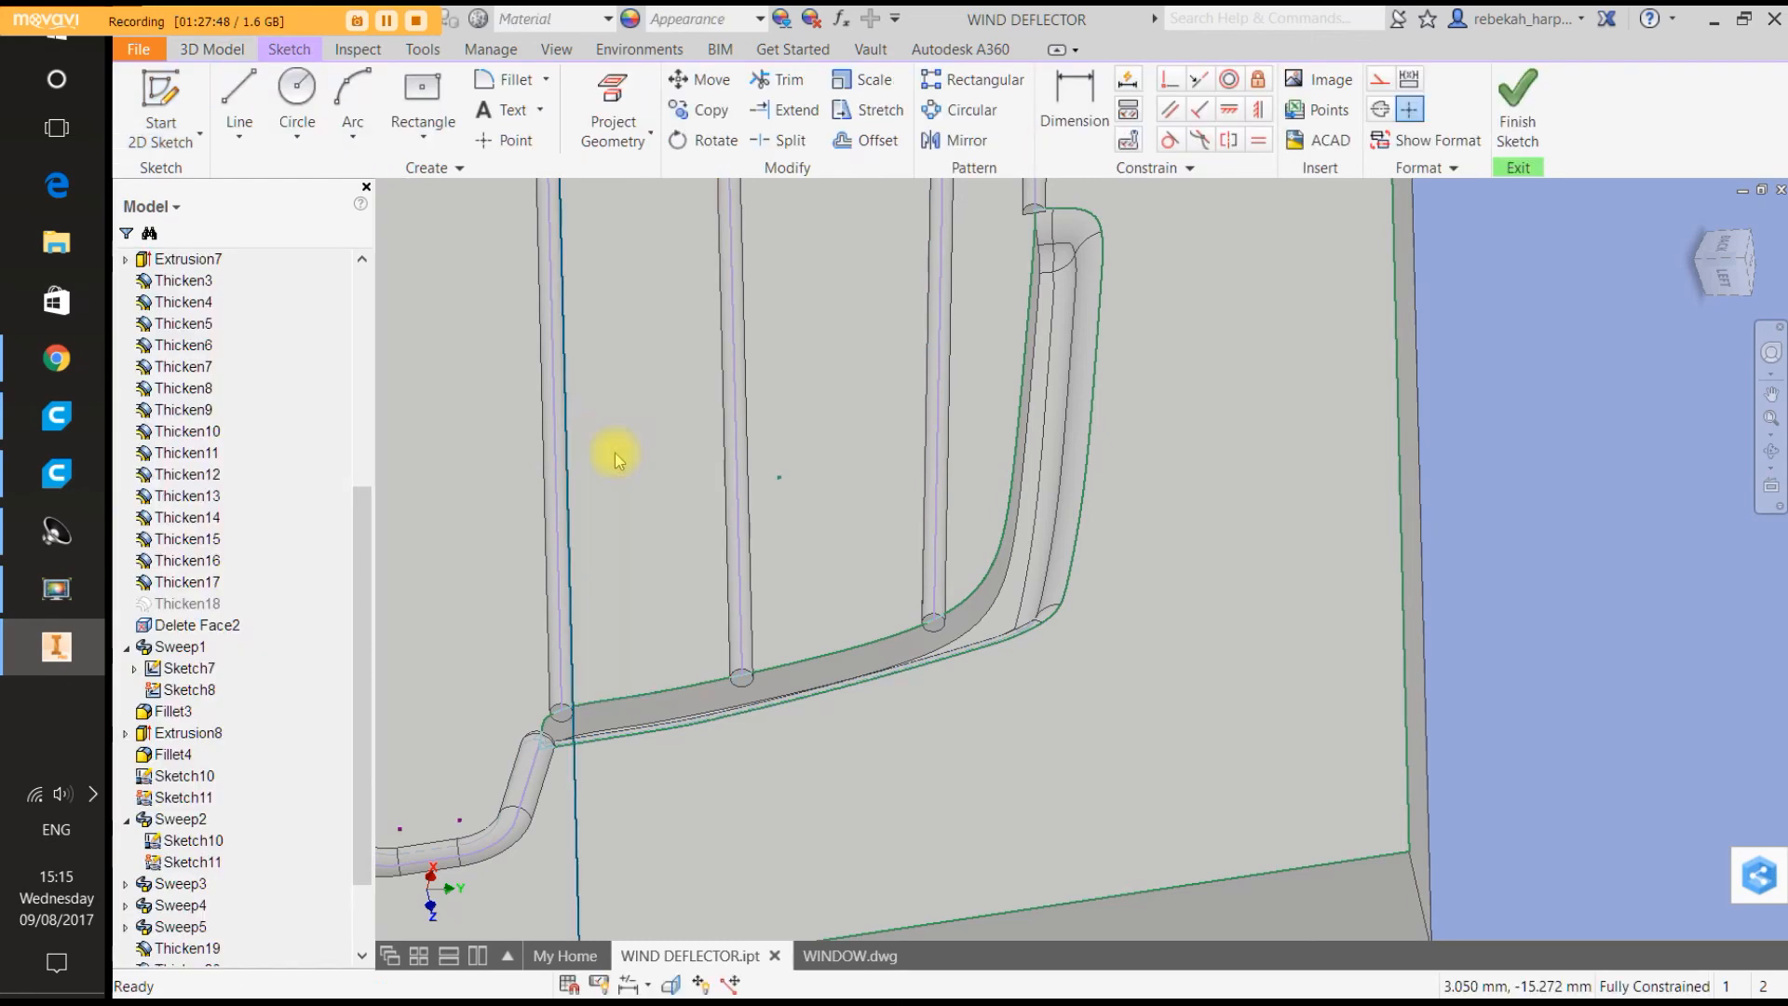
pyautogui.click(639, 93)
pyautogui.scroll(-5, 518, 725)
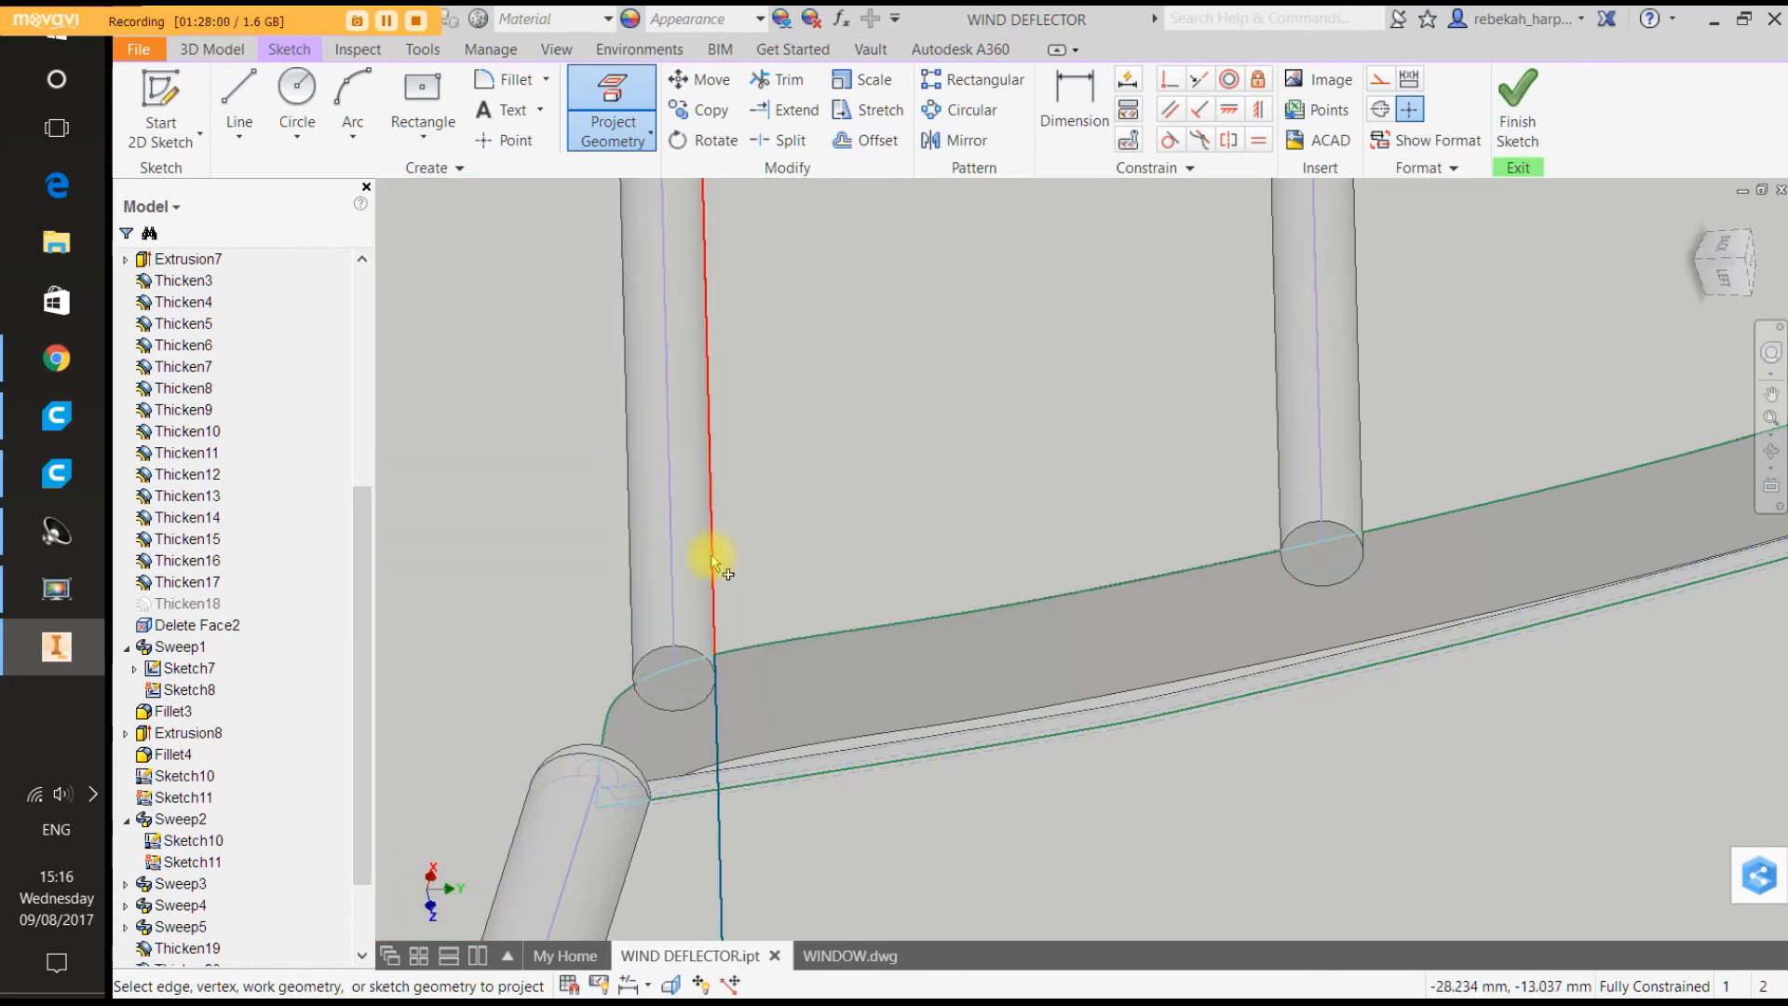
pyautogui.click(668, 647)
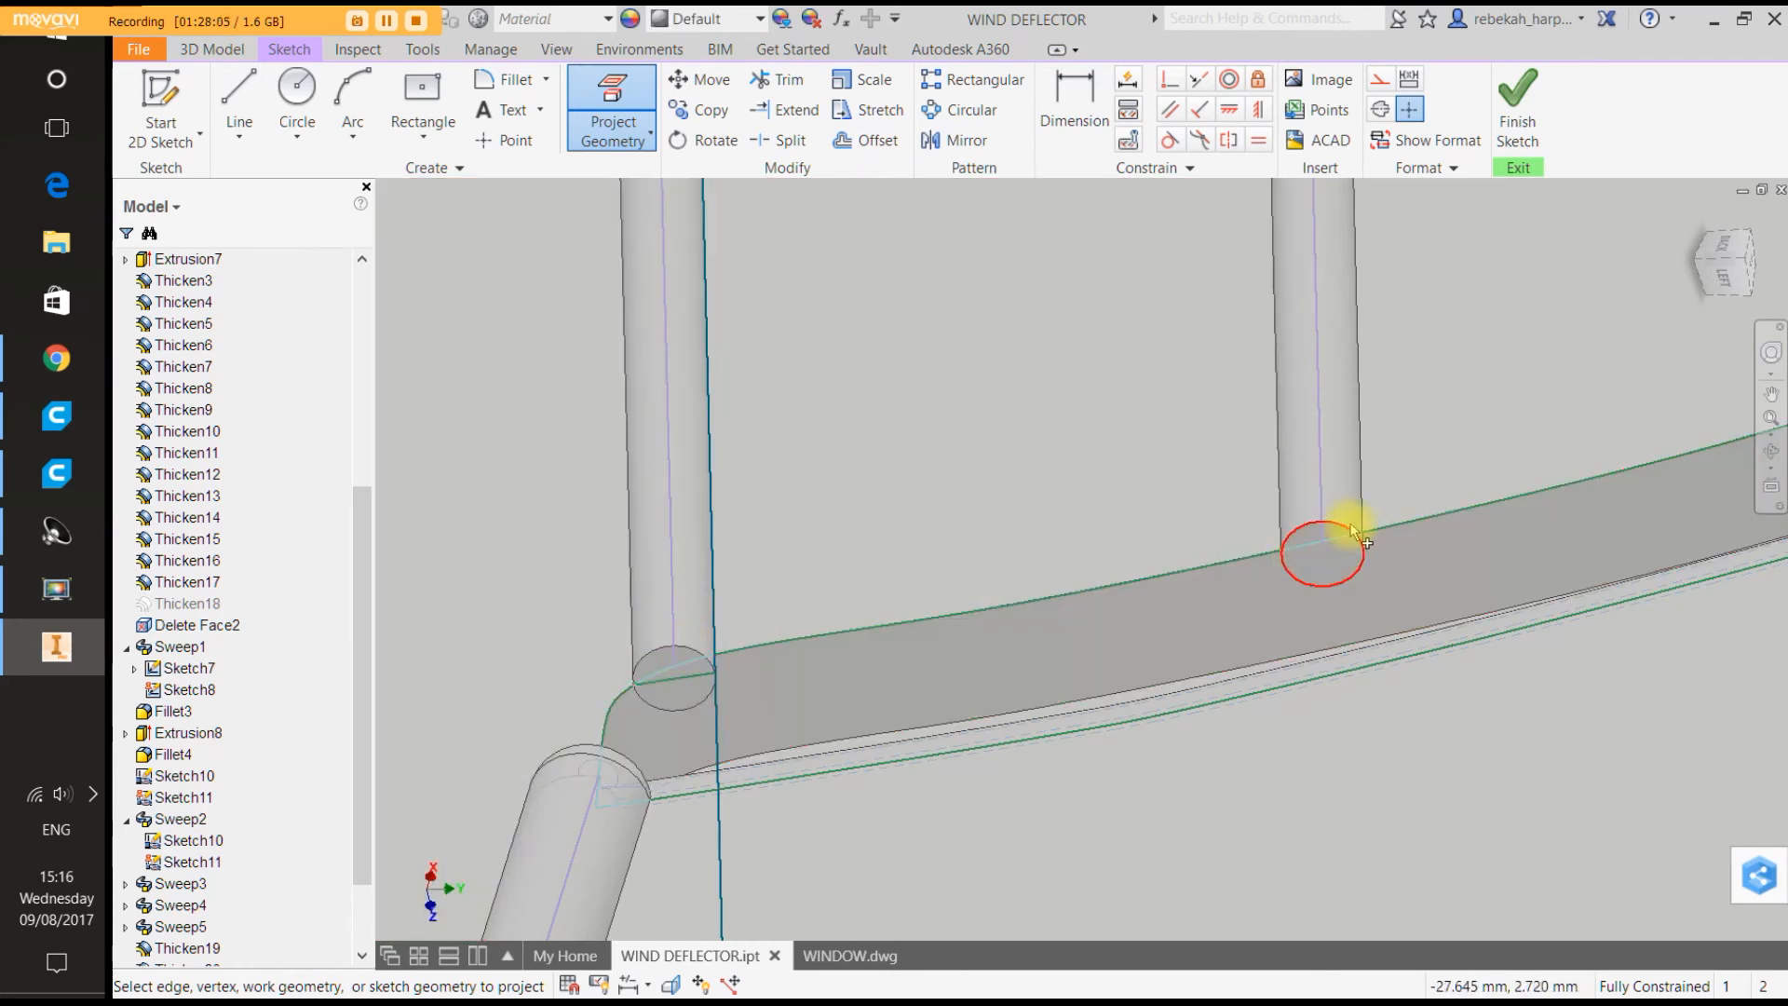
pyautogui.scroll(-6, 1367, 526)
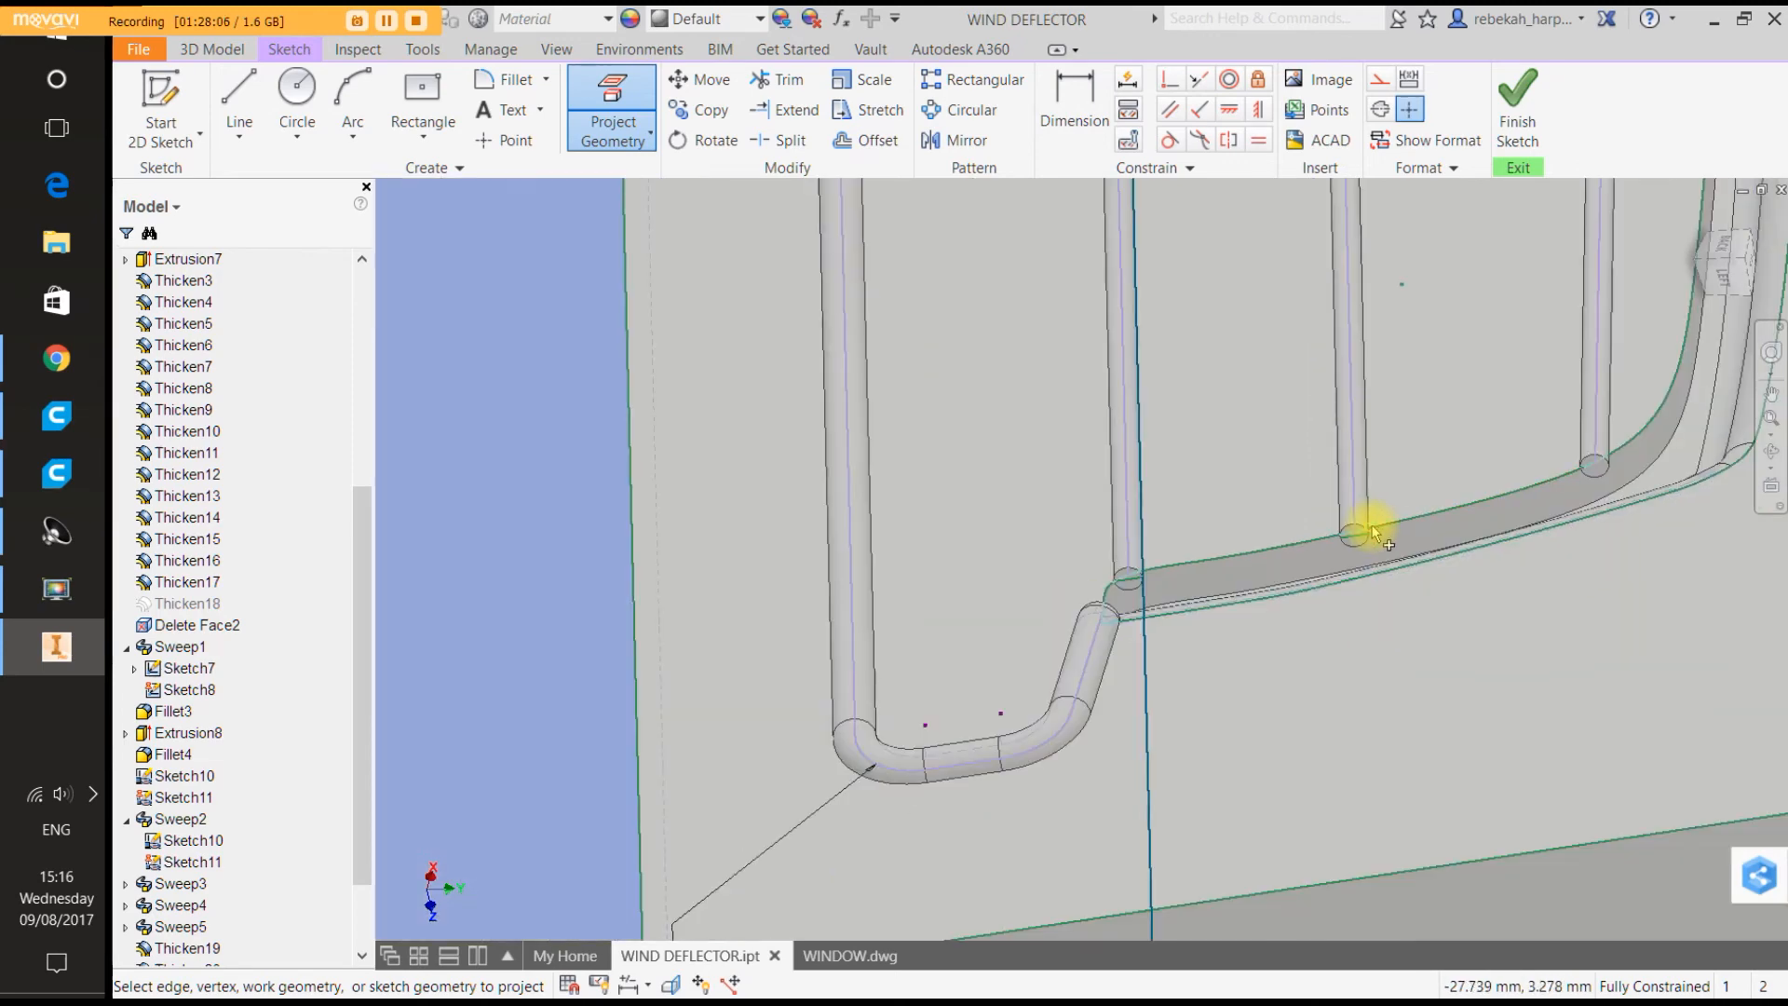
pyautogui.scroll(5, 1540, 498)
pyautogui.scroll(3, 1542, 499)
pyautogui.scroll(-1, 1341, 474)
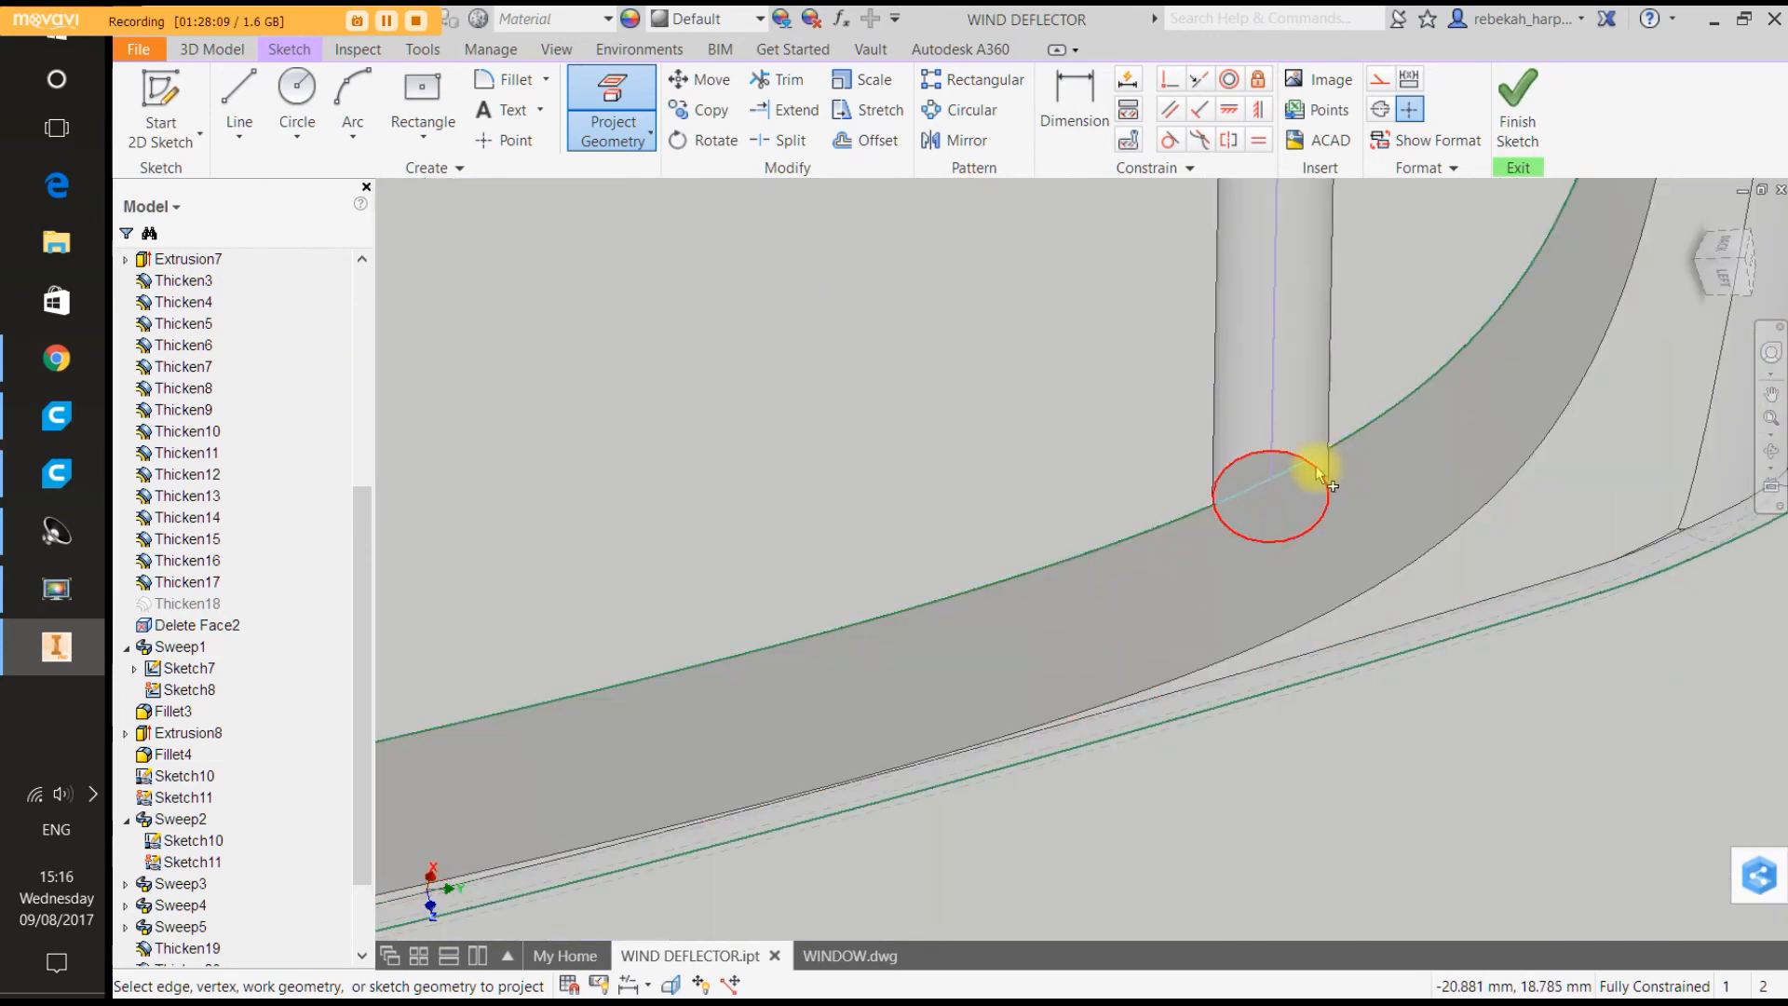
pyautogui.scroll(-6, 1323, 480)
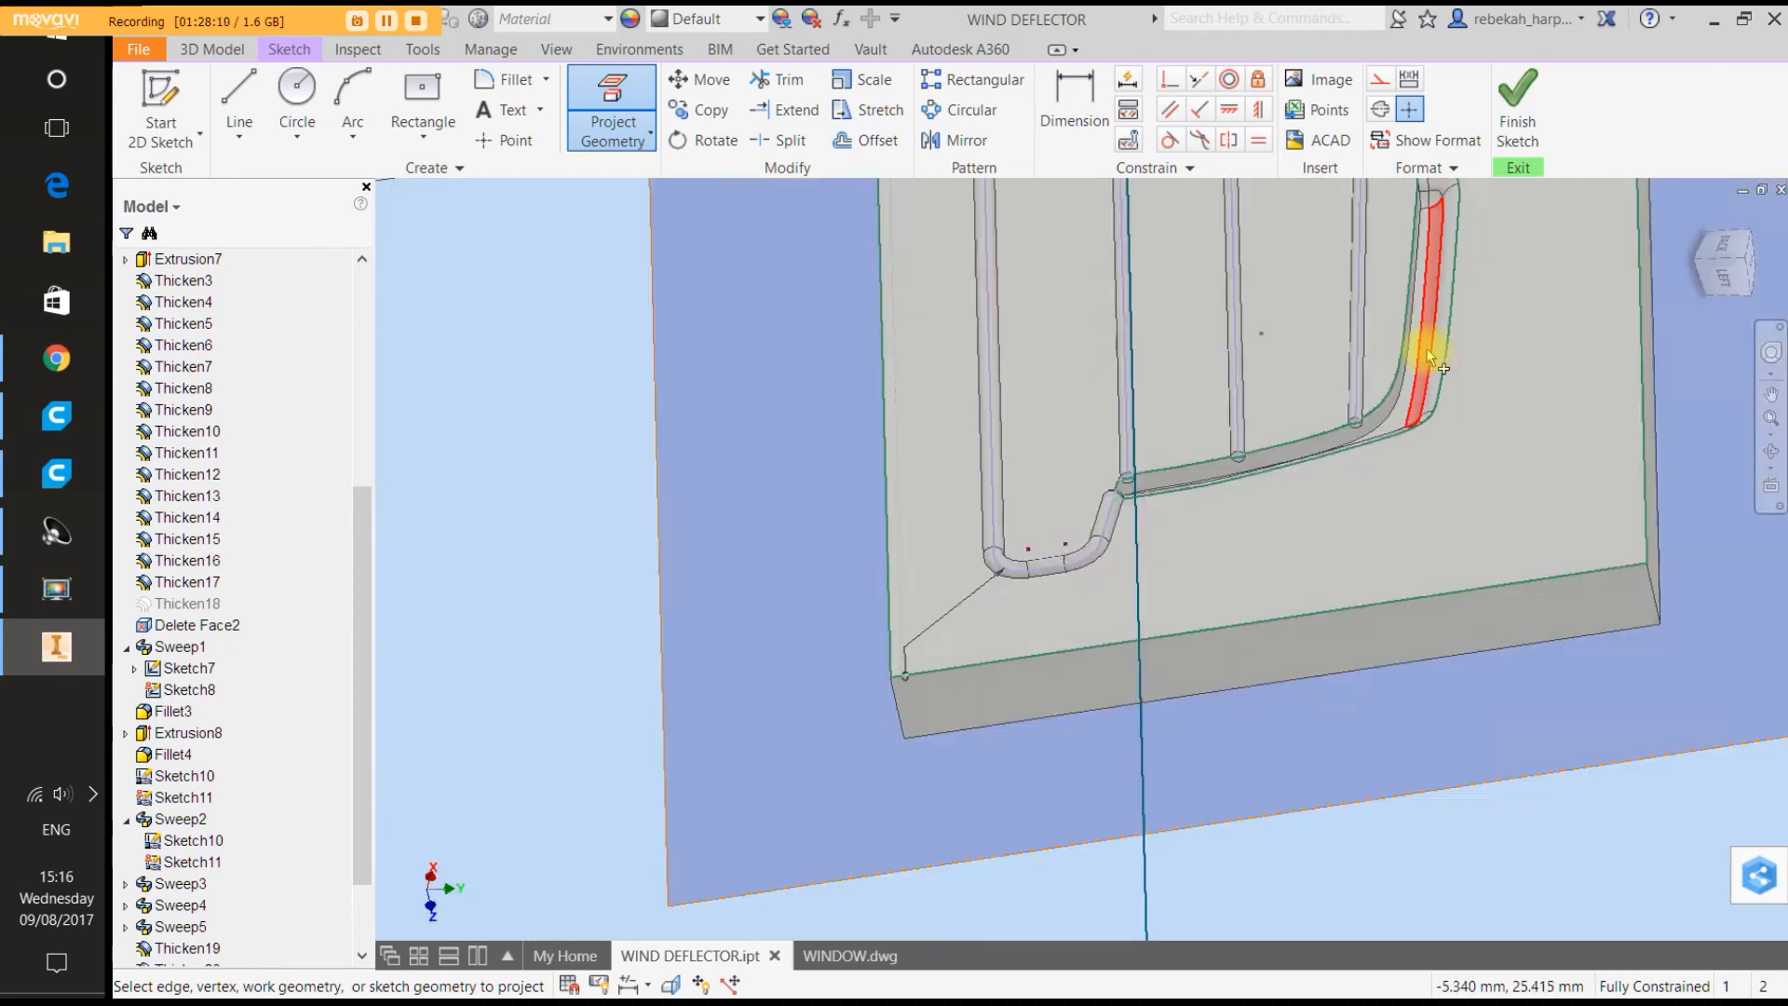
pyautogui.scroll(7, 1432, 359)
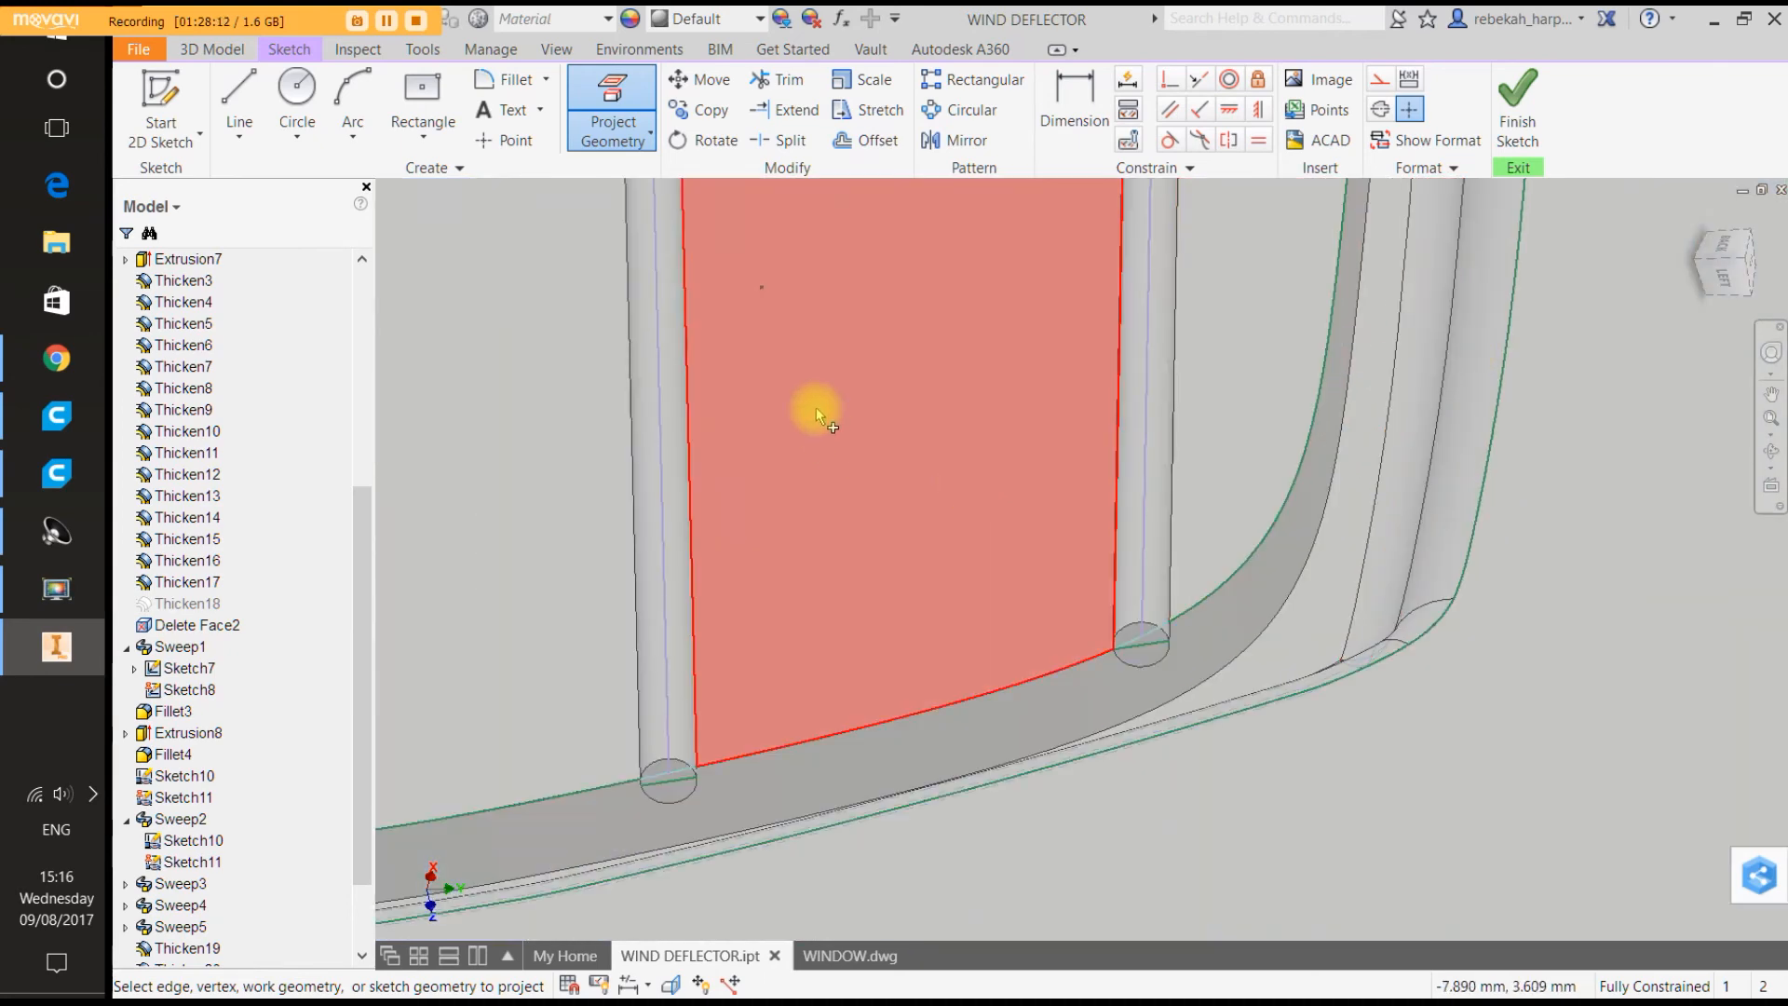
# Sketch a line about 1.1 mm long from the projected end edge of the rod nearest the bend to the channel's inner edge.
pyautogui.click(238, 98)
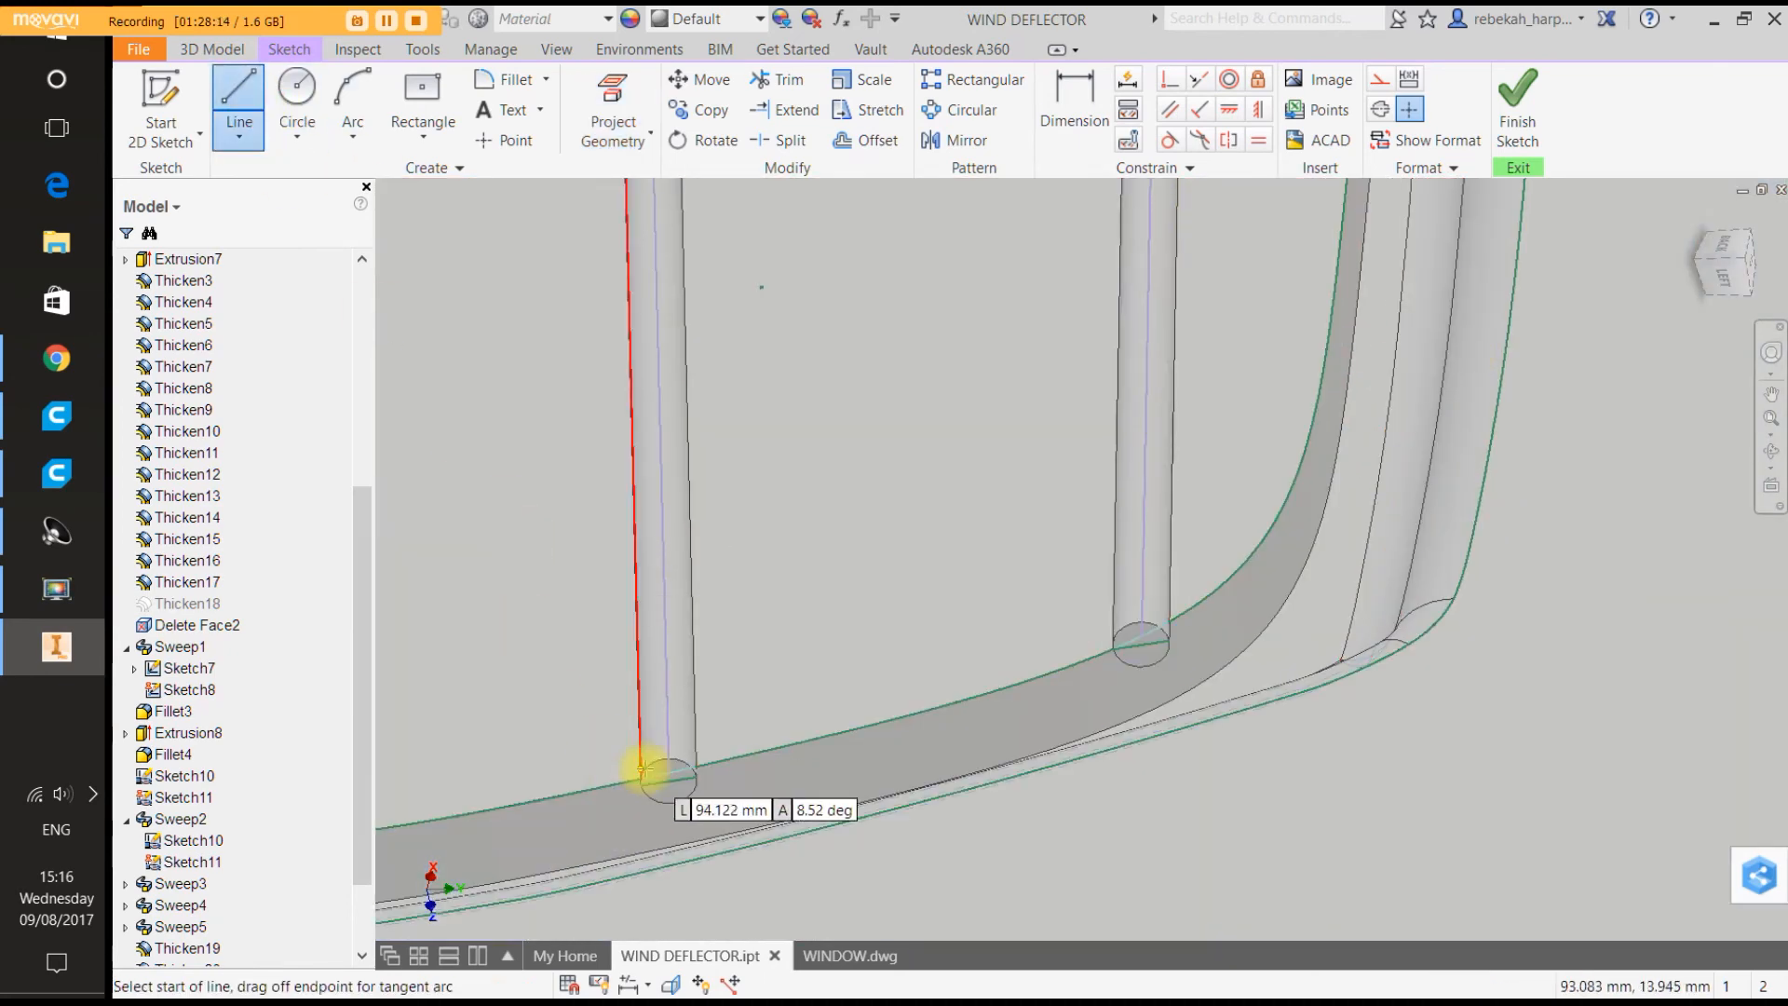
pyautogui.scroll(4, 1141, 633)
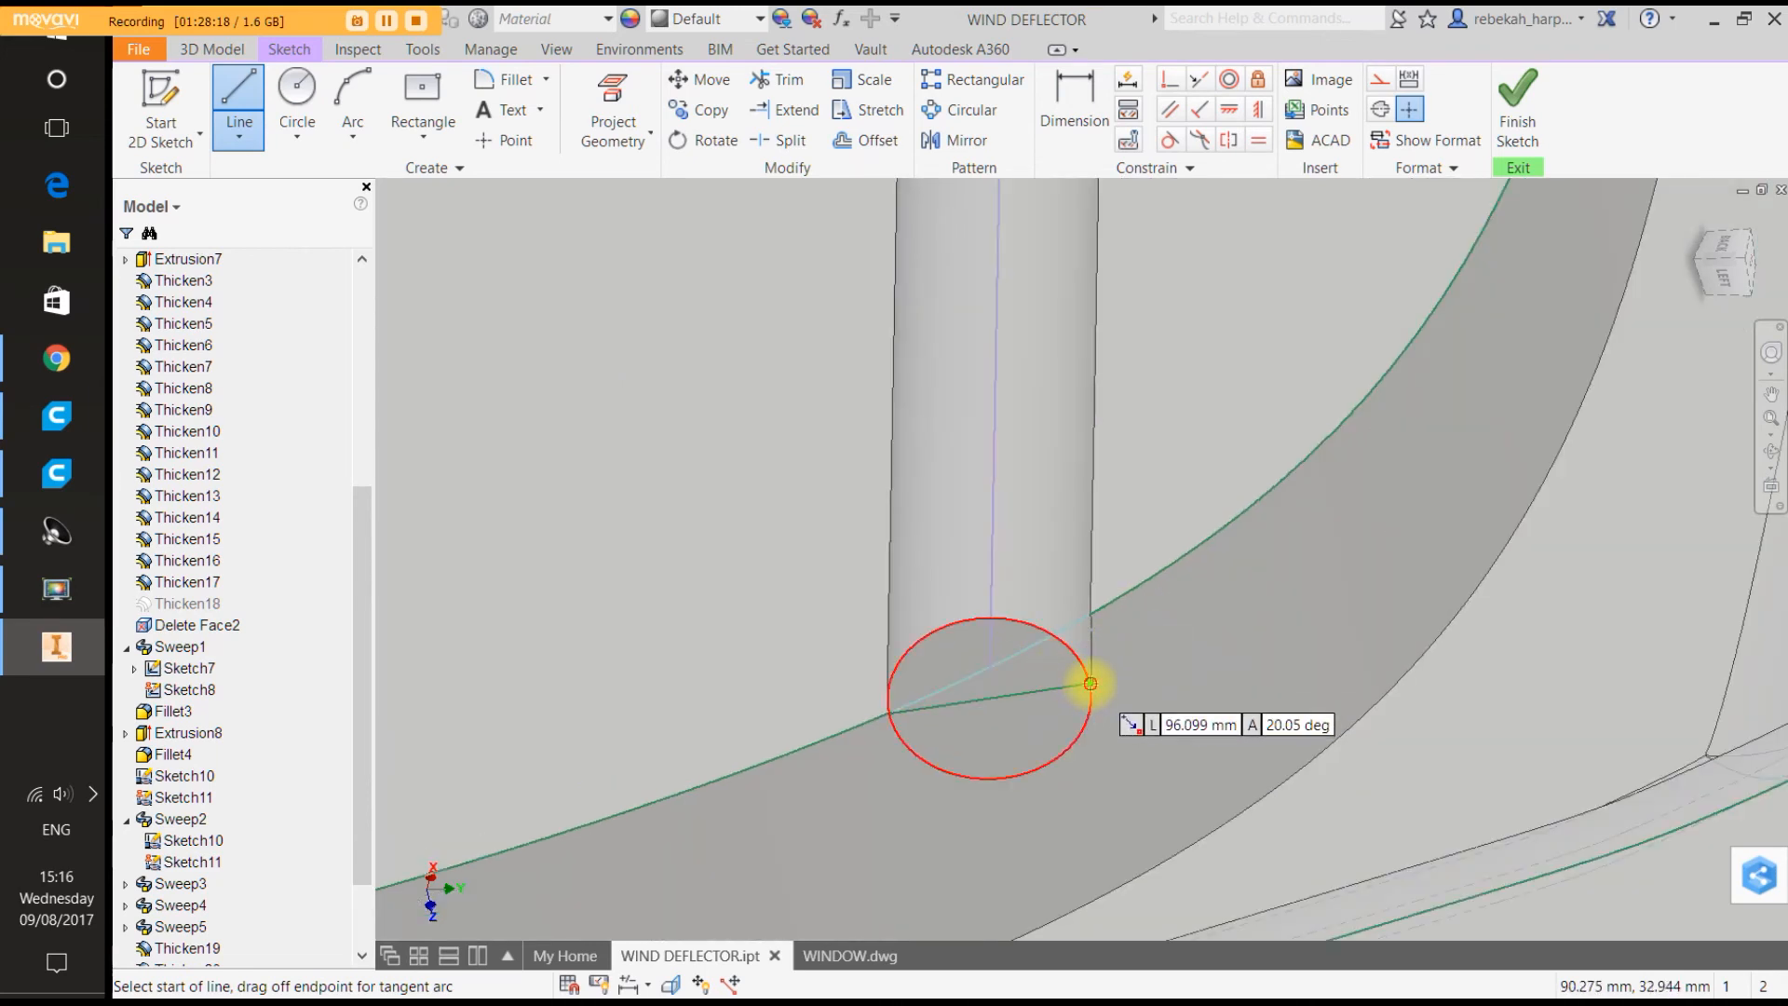
pyautogui.click(1087, 685)
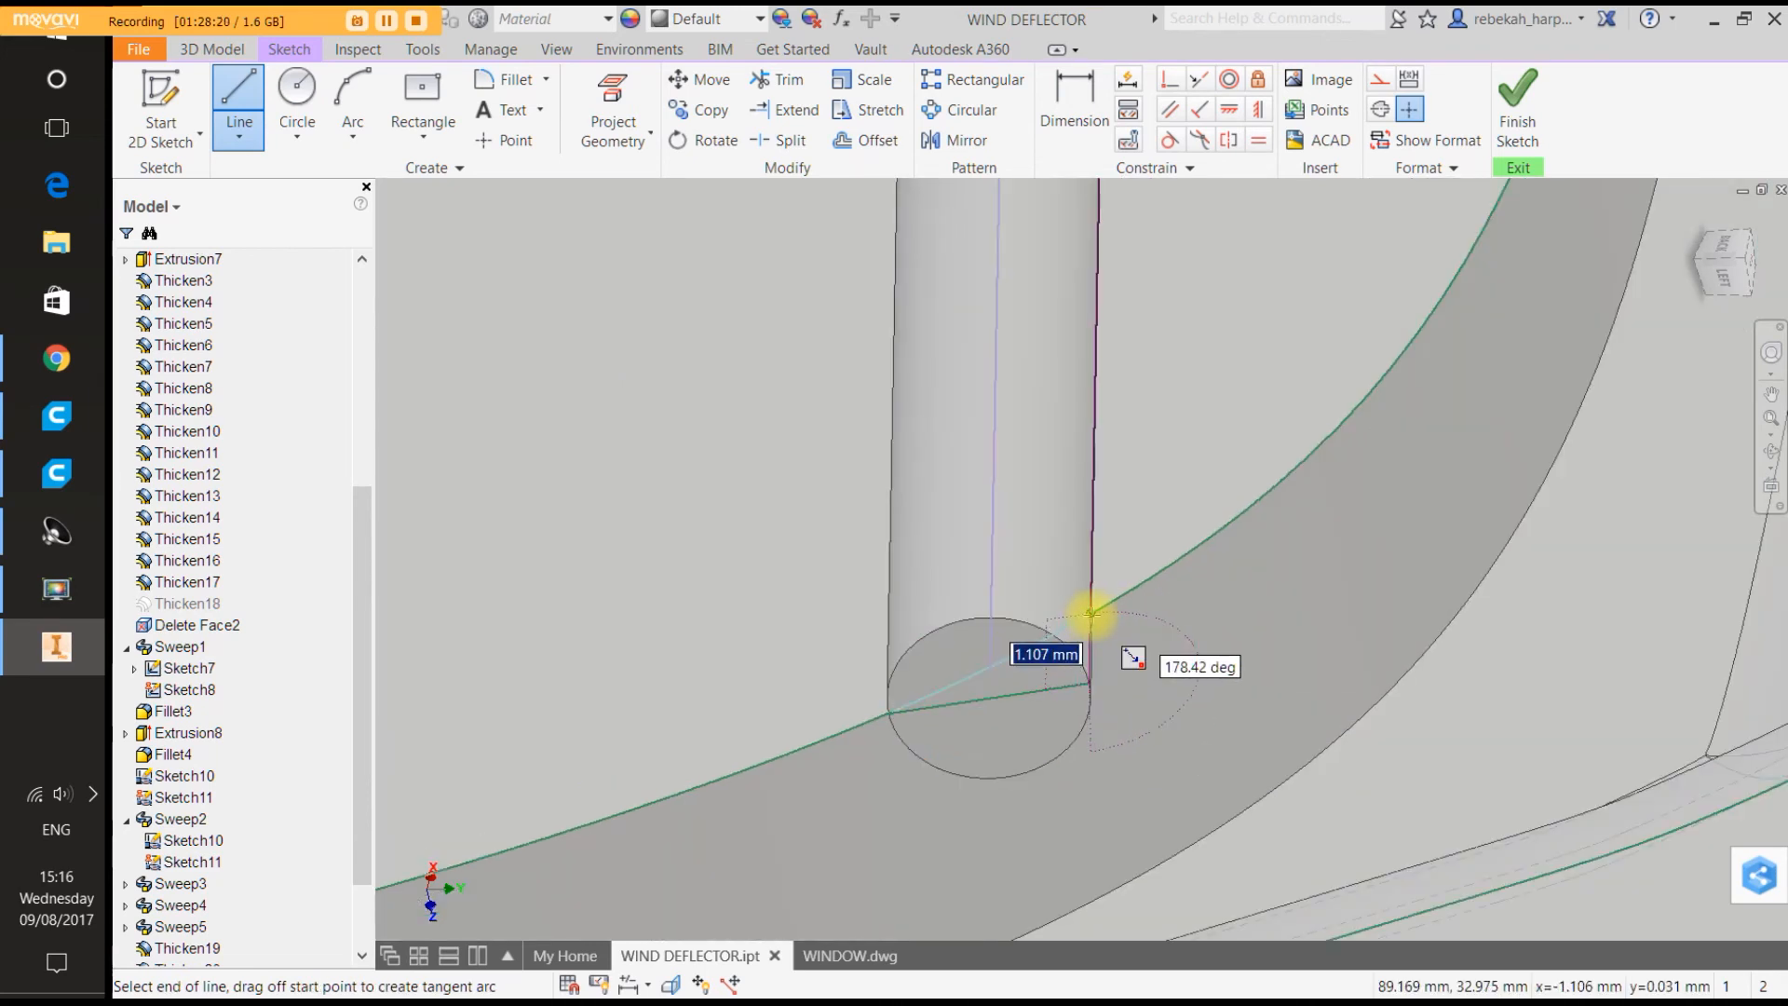
pyautogui.click(1091, 614)
pyautogui.scroll(-3, 1088, 614)
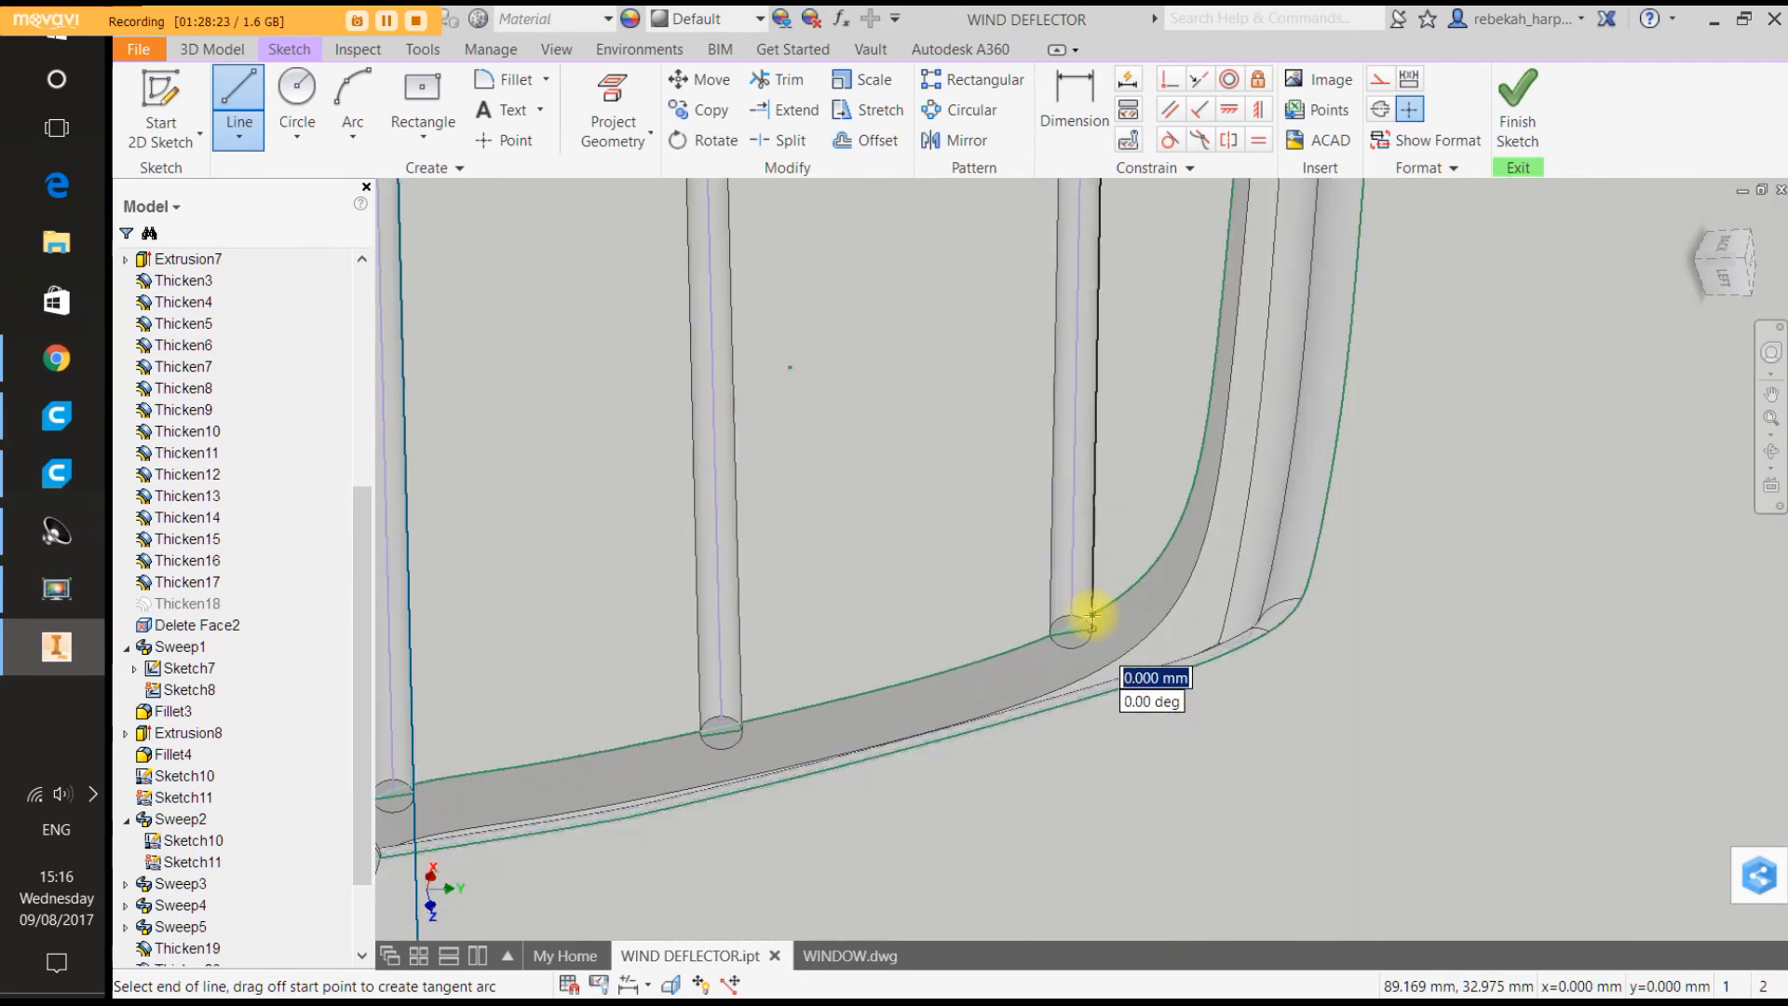
pyautogui.scroll(4, 722, 732)
pyautogui.rightClick(978, 736)
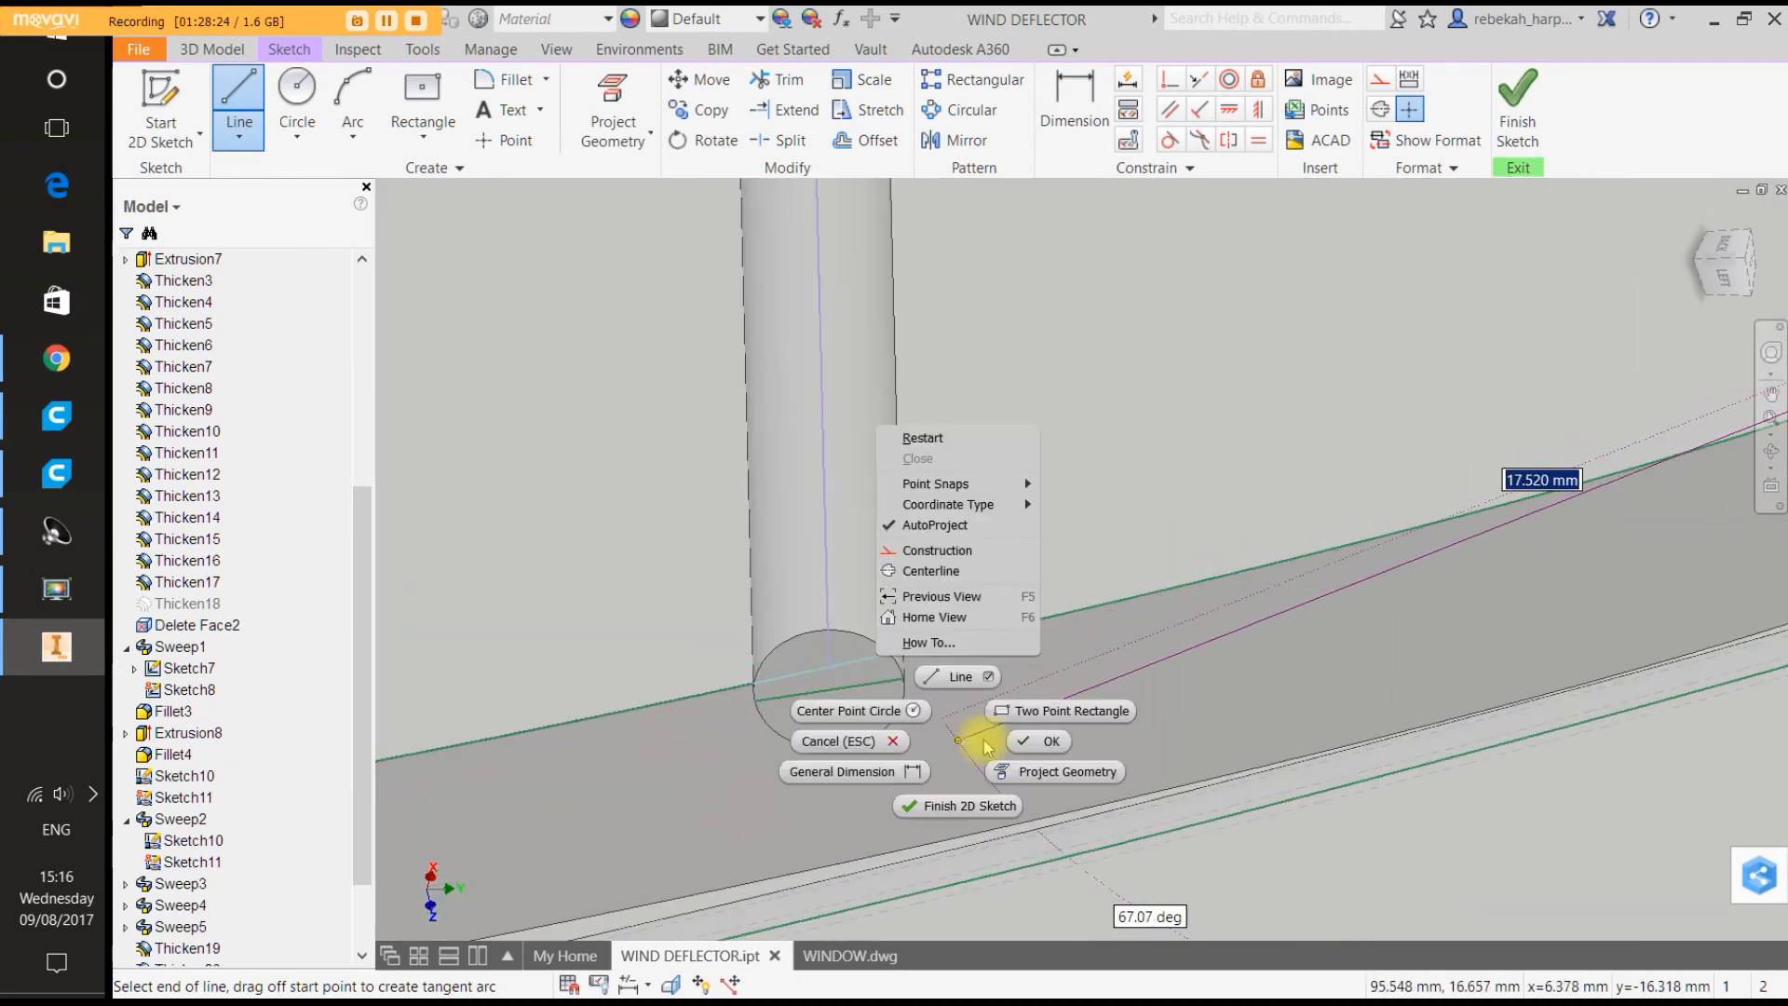
pyautogui.click(1019, 739)
pyautogui.rightClick(1019, 739)
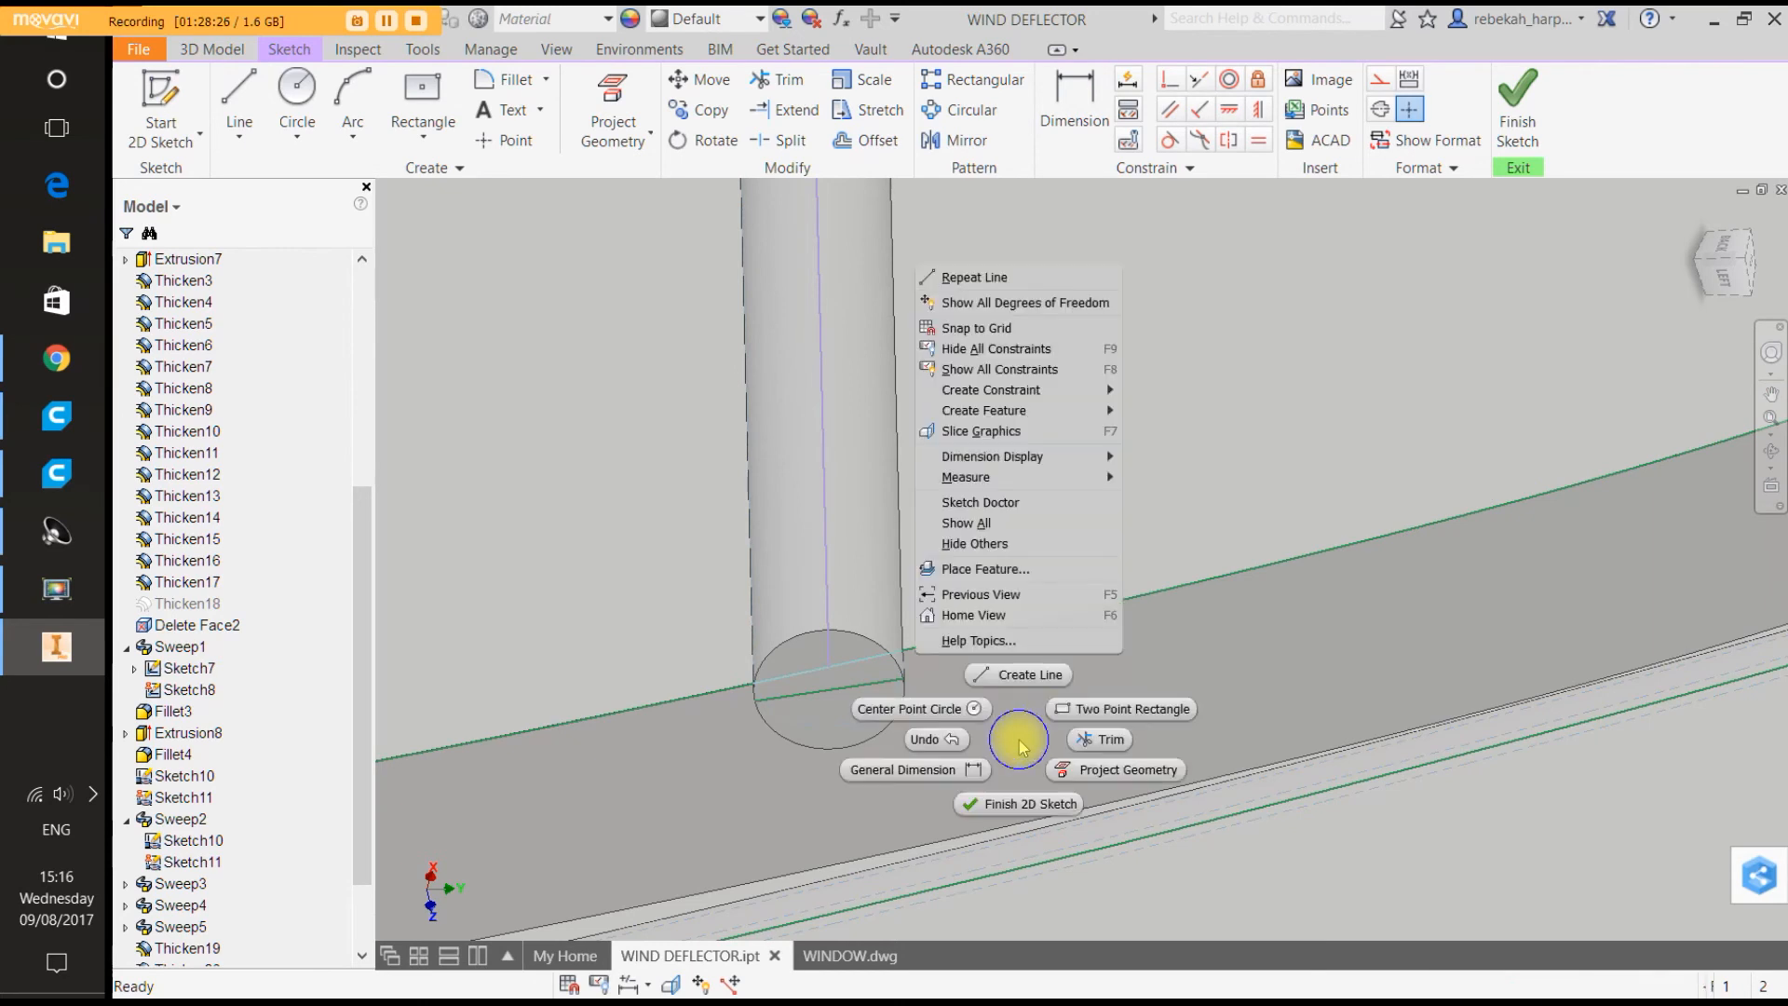
pyautogui.click(1029, 672)
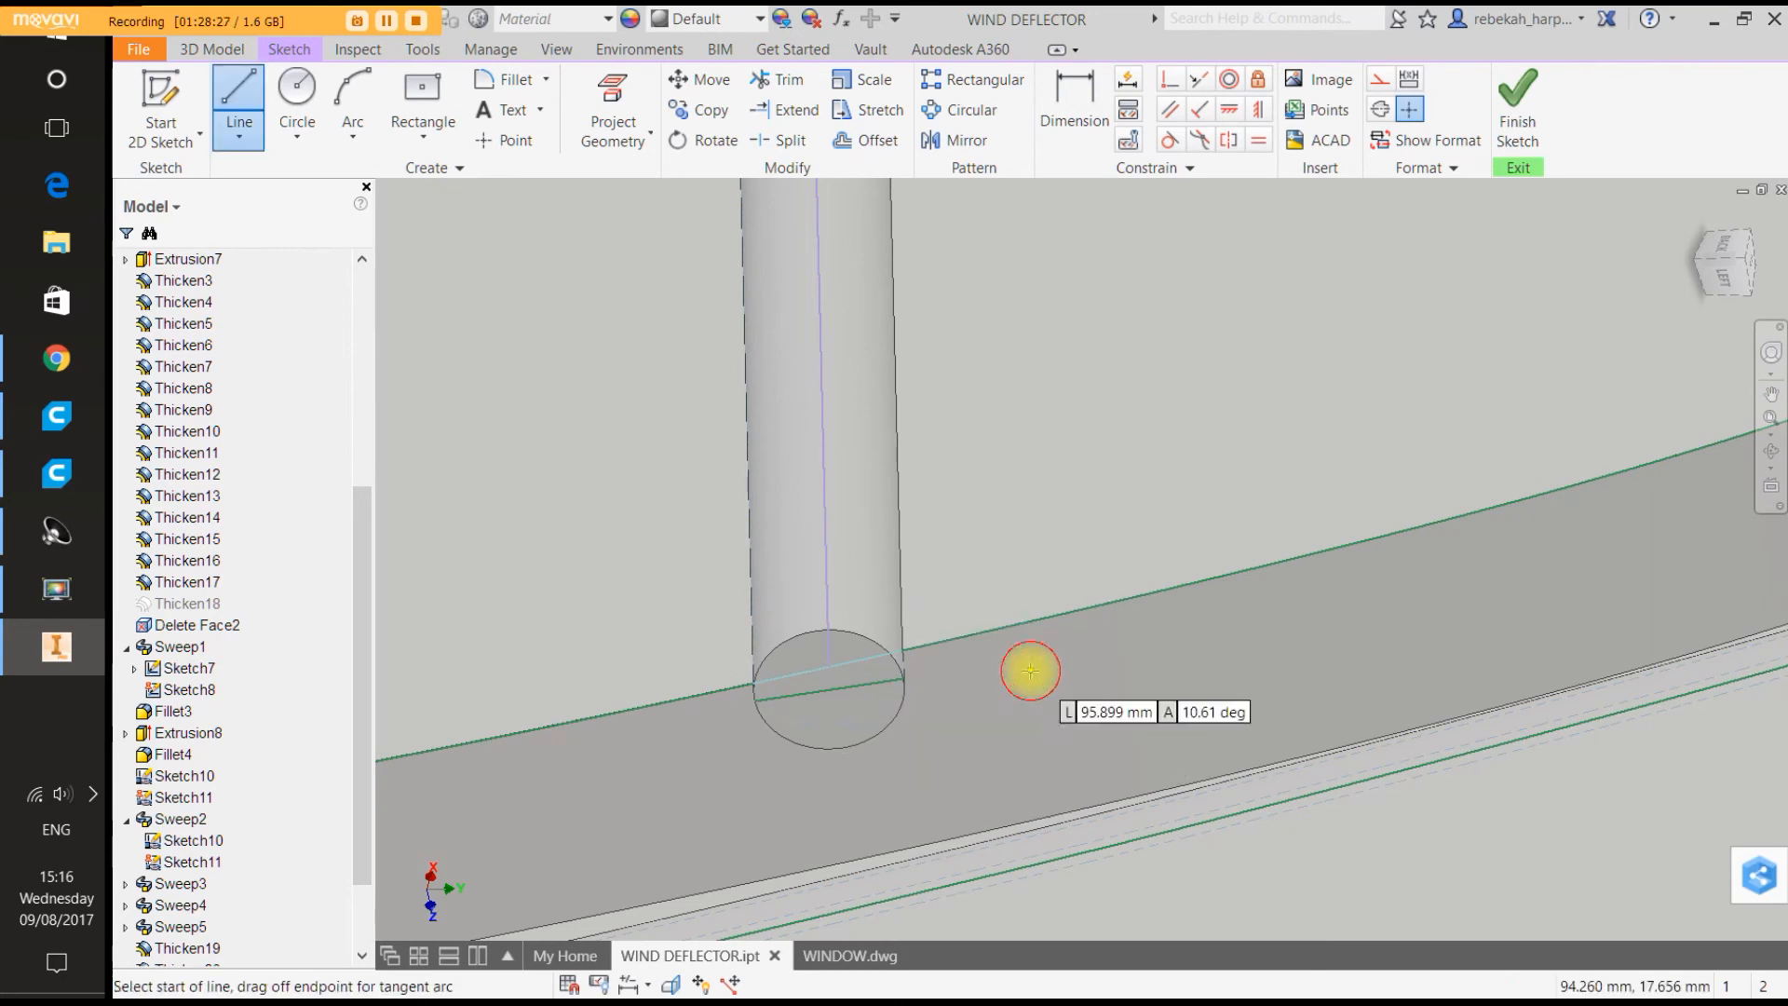
pyautogui.click(902, 667)
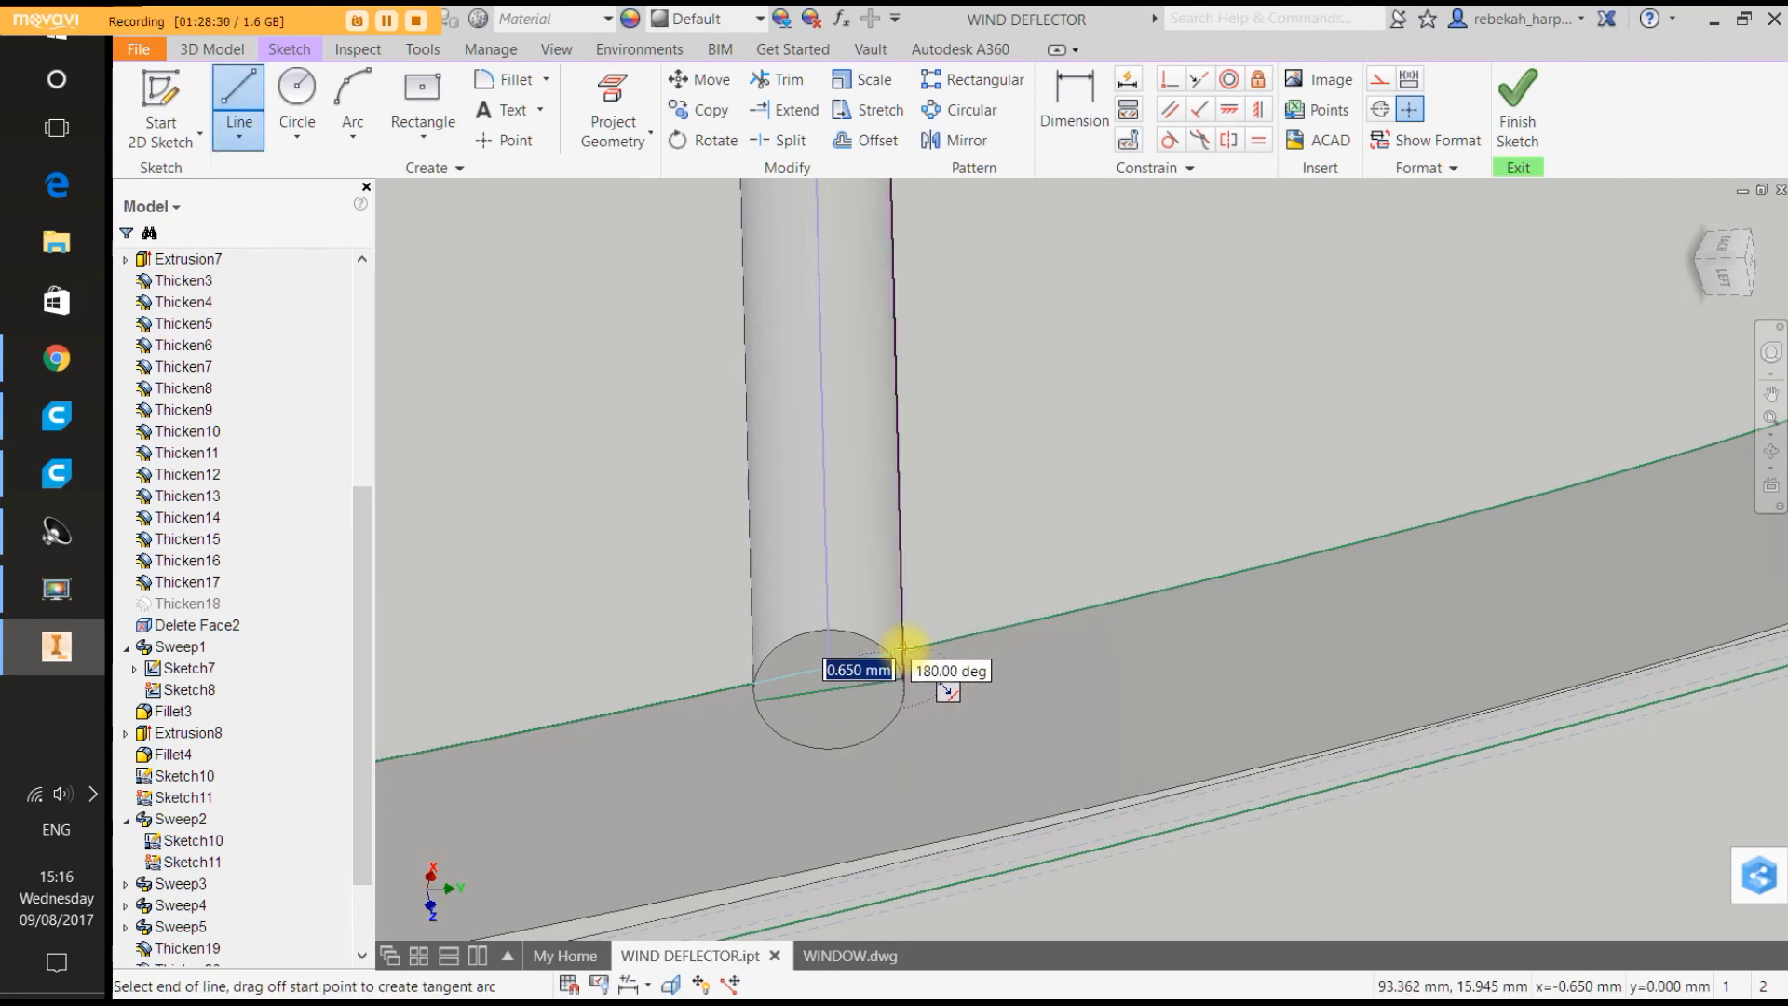
pyautogui.scroll(5, 901, 649)
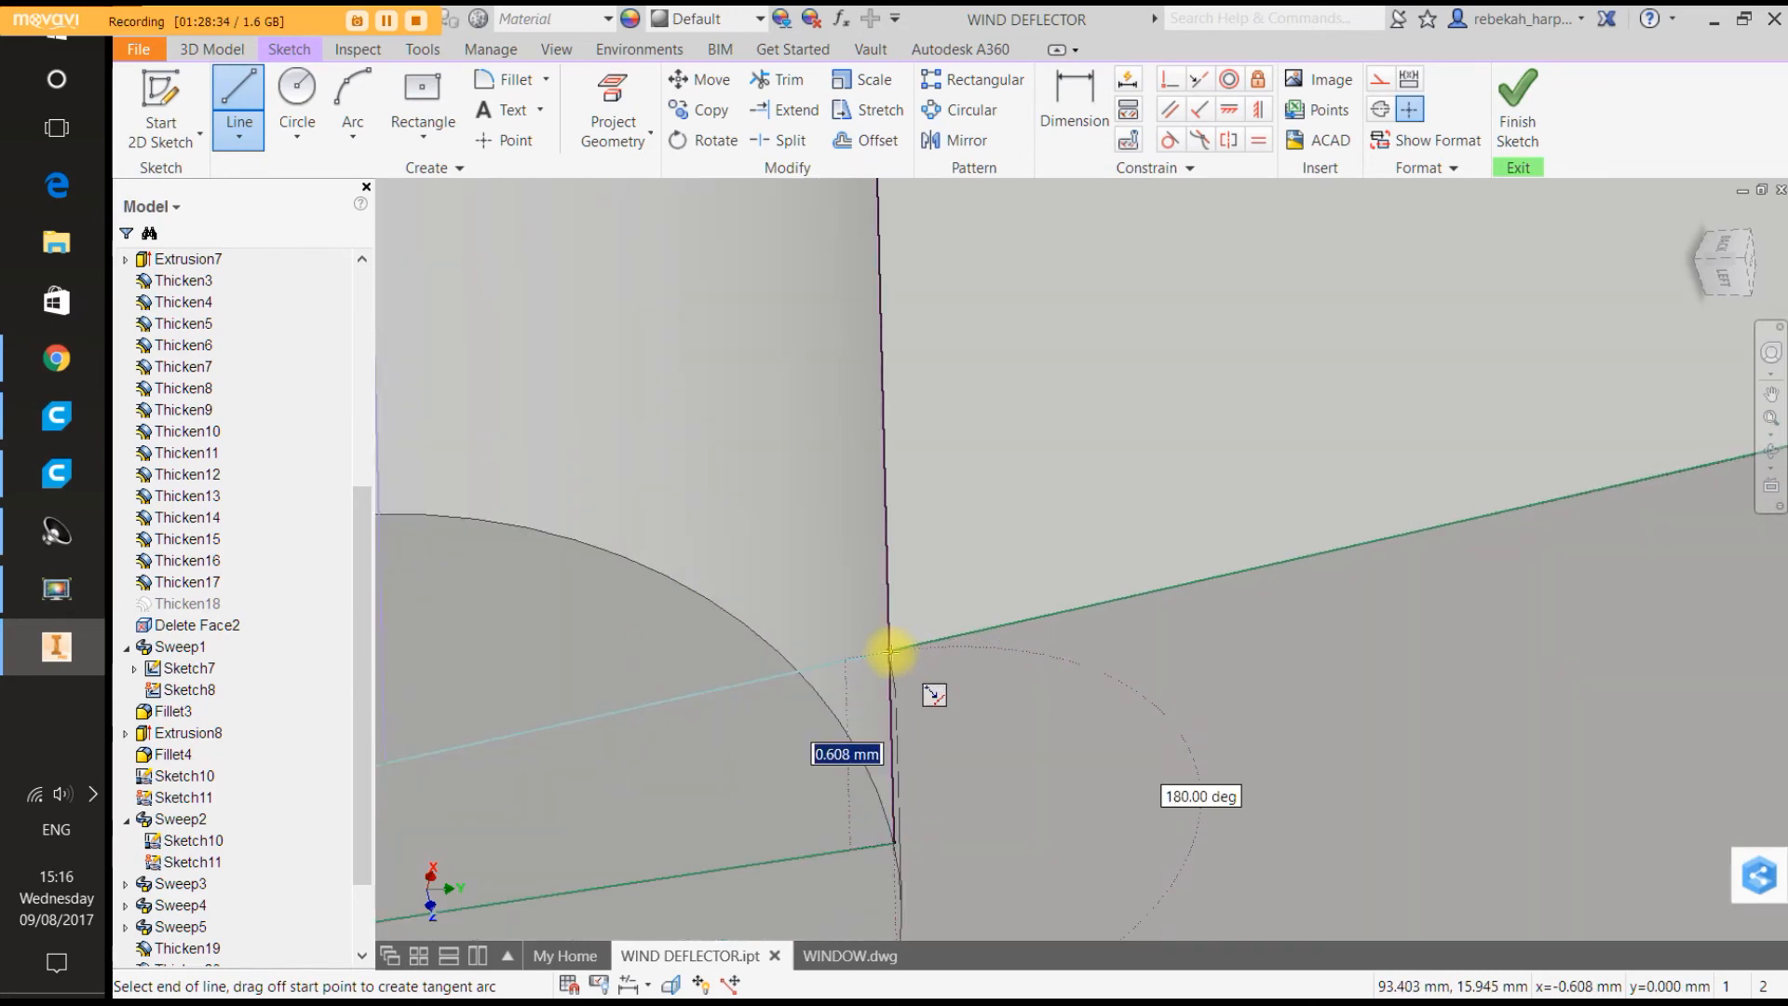
pyautogui.rightClick(890, 652)
pyautogui.press('Escape')
# Undo the short sketch line, the projected rod-end edges and the new sketch on the plate face.
pyautogui.scroll(-8, 973, 605)
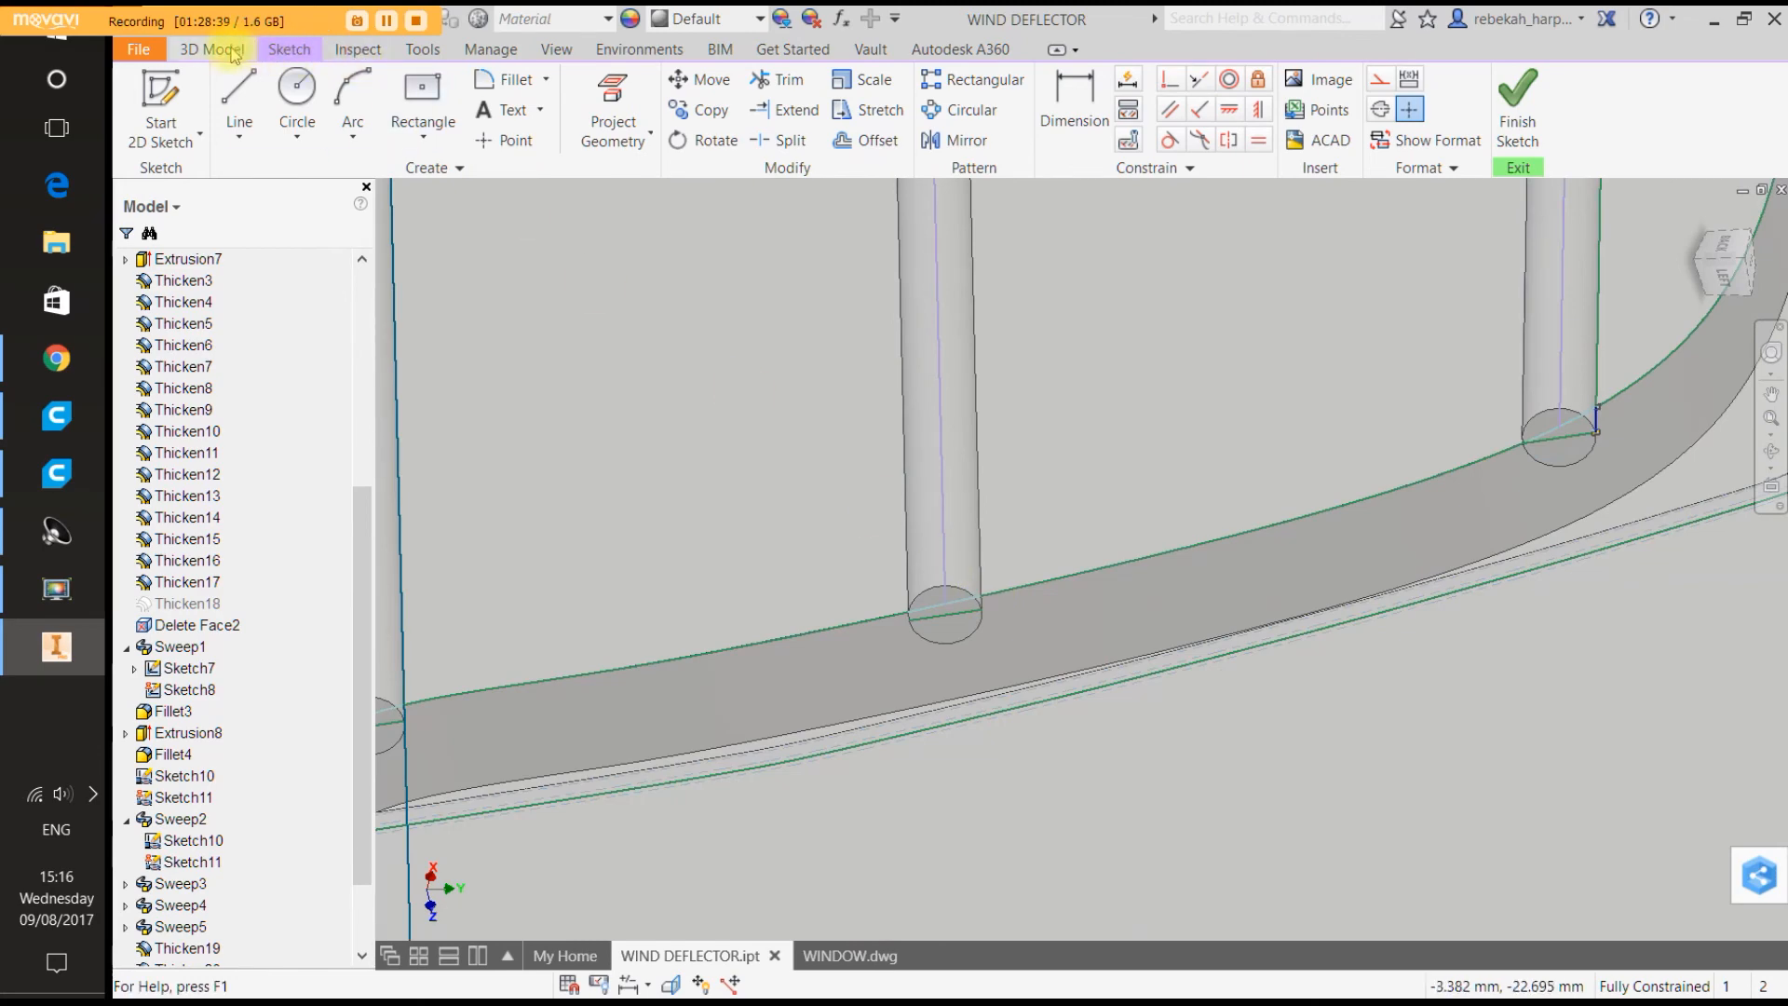
pyautogui.rightClick(623, 361)
pyautogui.click(553, 364)
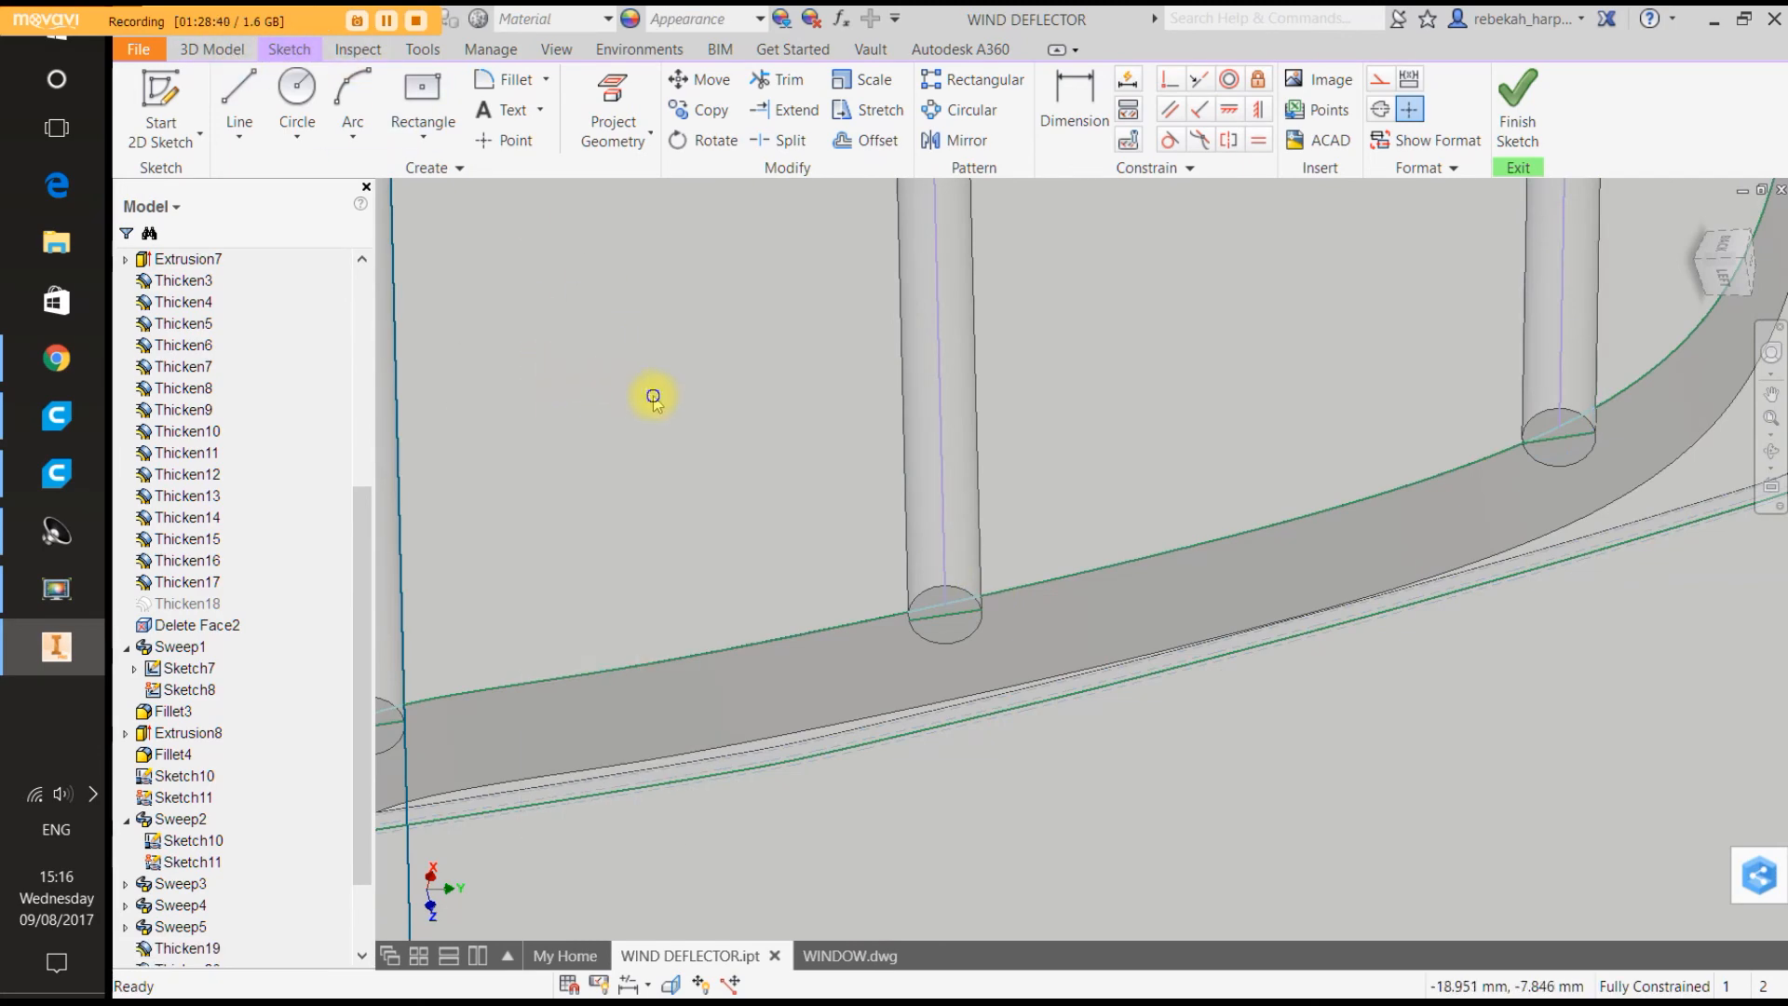
pyautogui.rightClick(652, 395)
pyautogui.click(566, 396)
pyautogui.rightClick(635, 408)
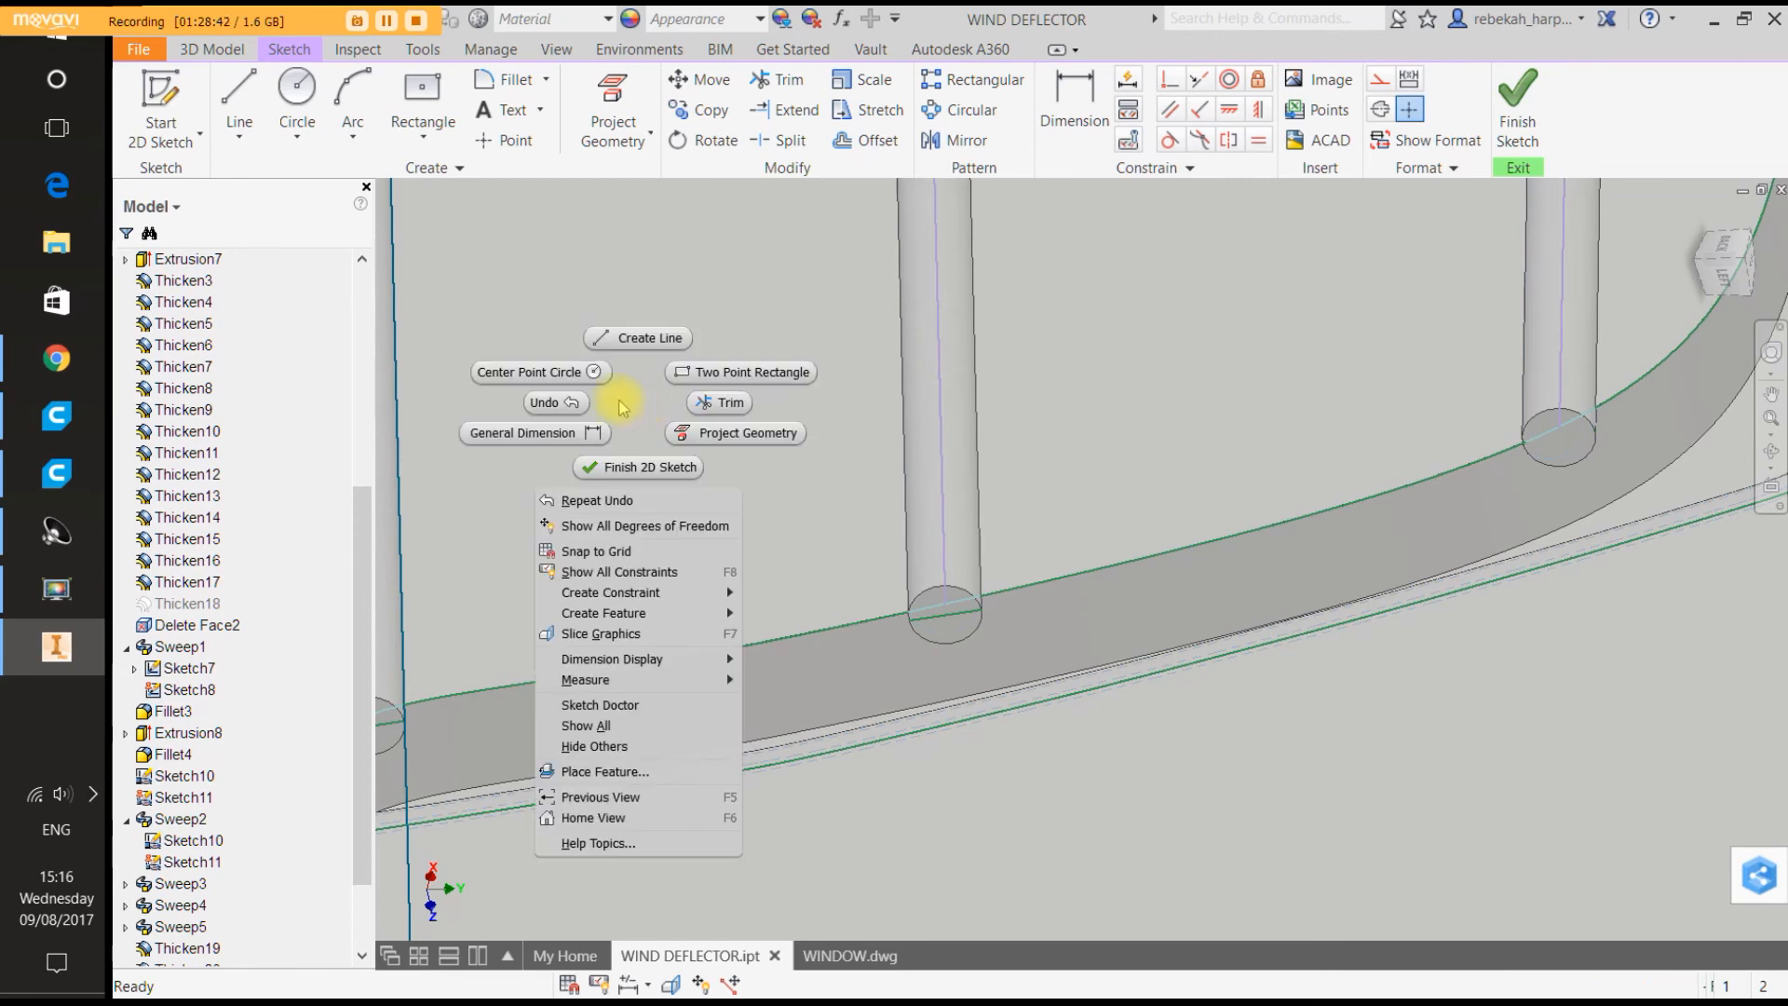
pyautogui.click(535, 417)
pyautogui.rightClick(620, 419)
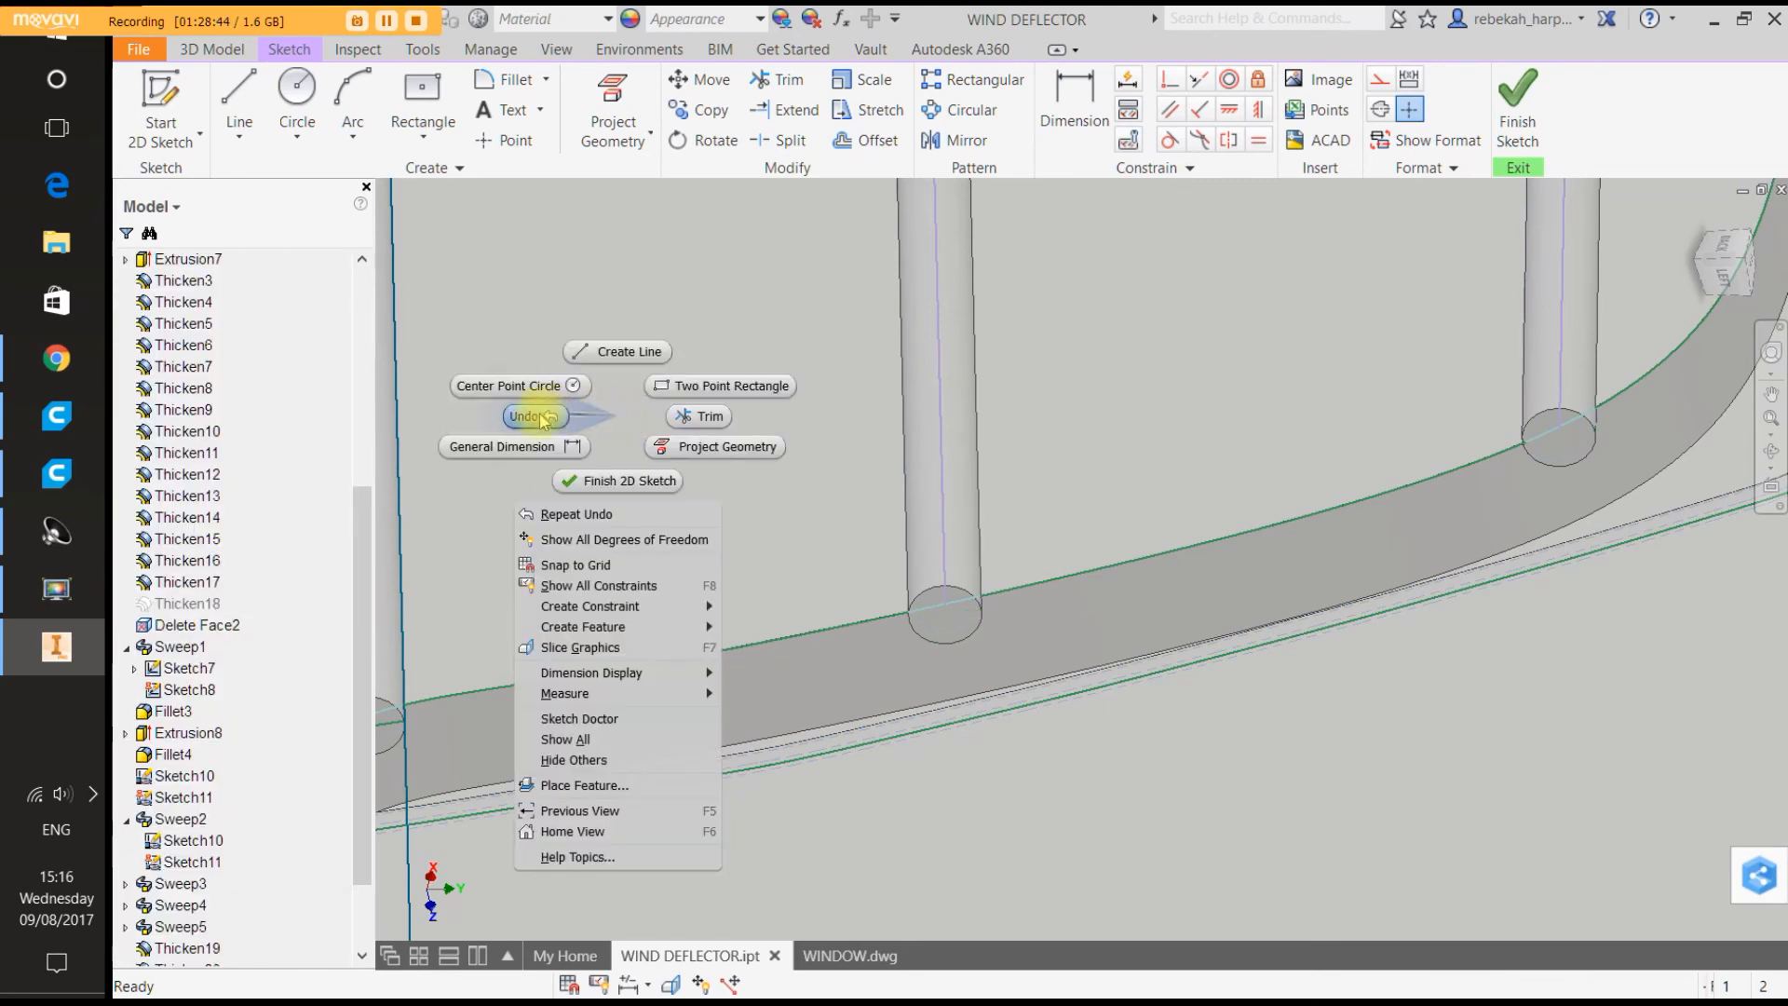
pyautogui.click(535, 417)
pyautogui.rightClick(652, 433)
pyautogui.click(564, 431)
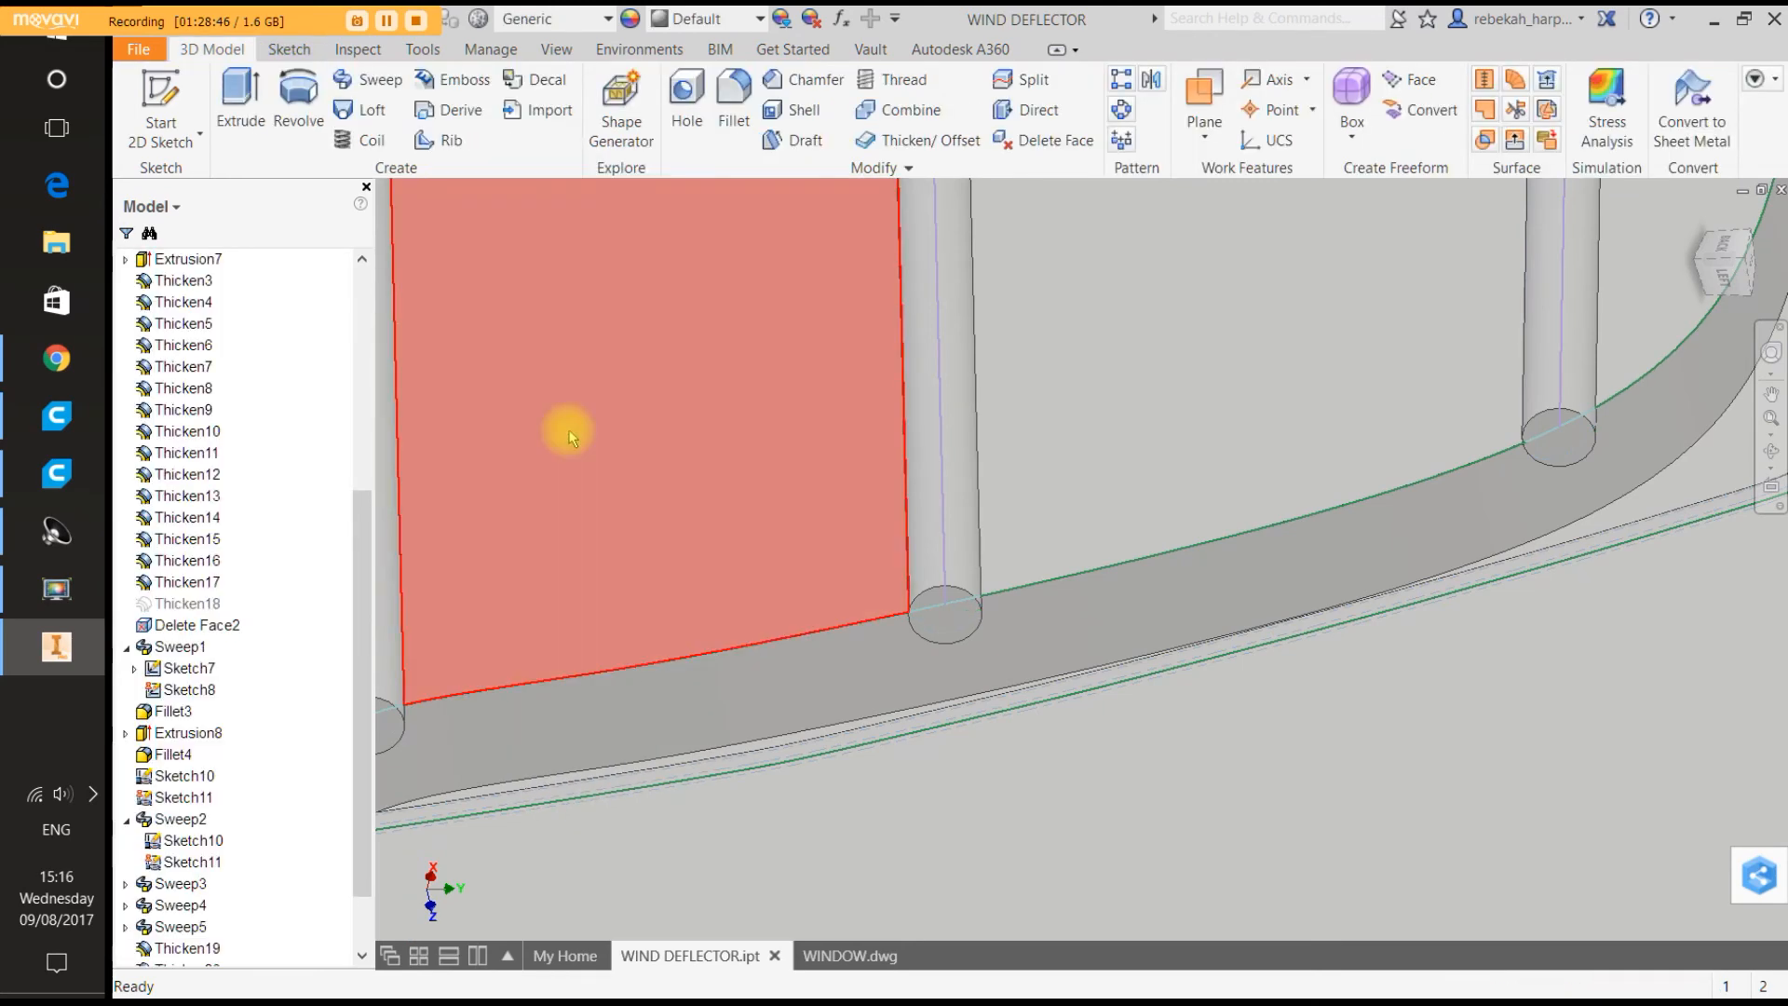
# Undo the last two rod-end thickening operations.
pyautogui.rightClick(769, 408)
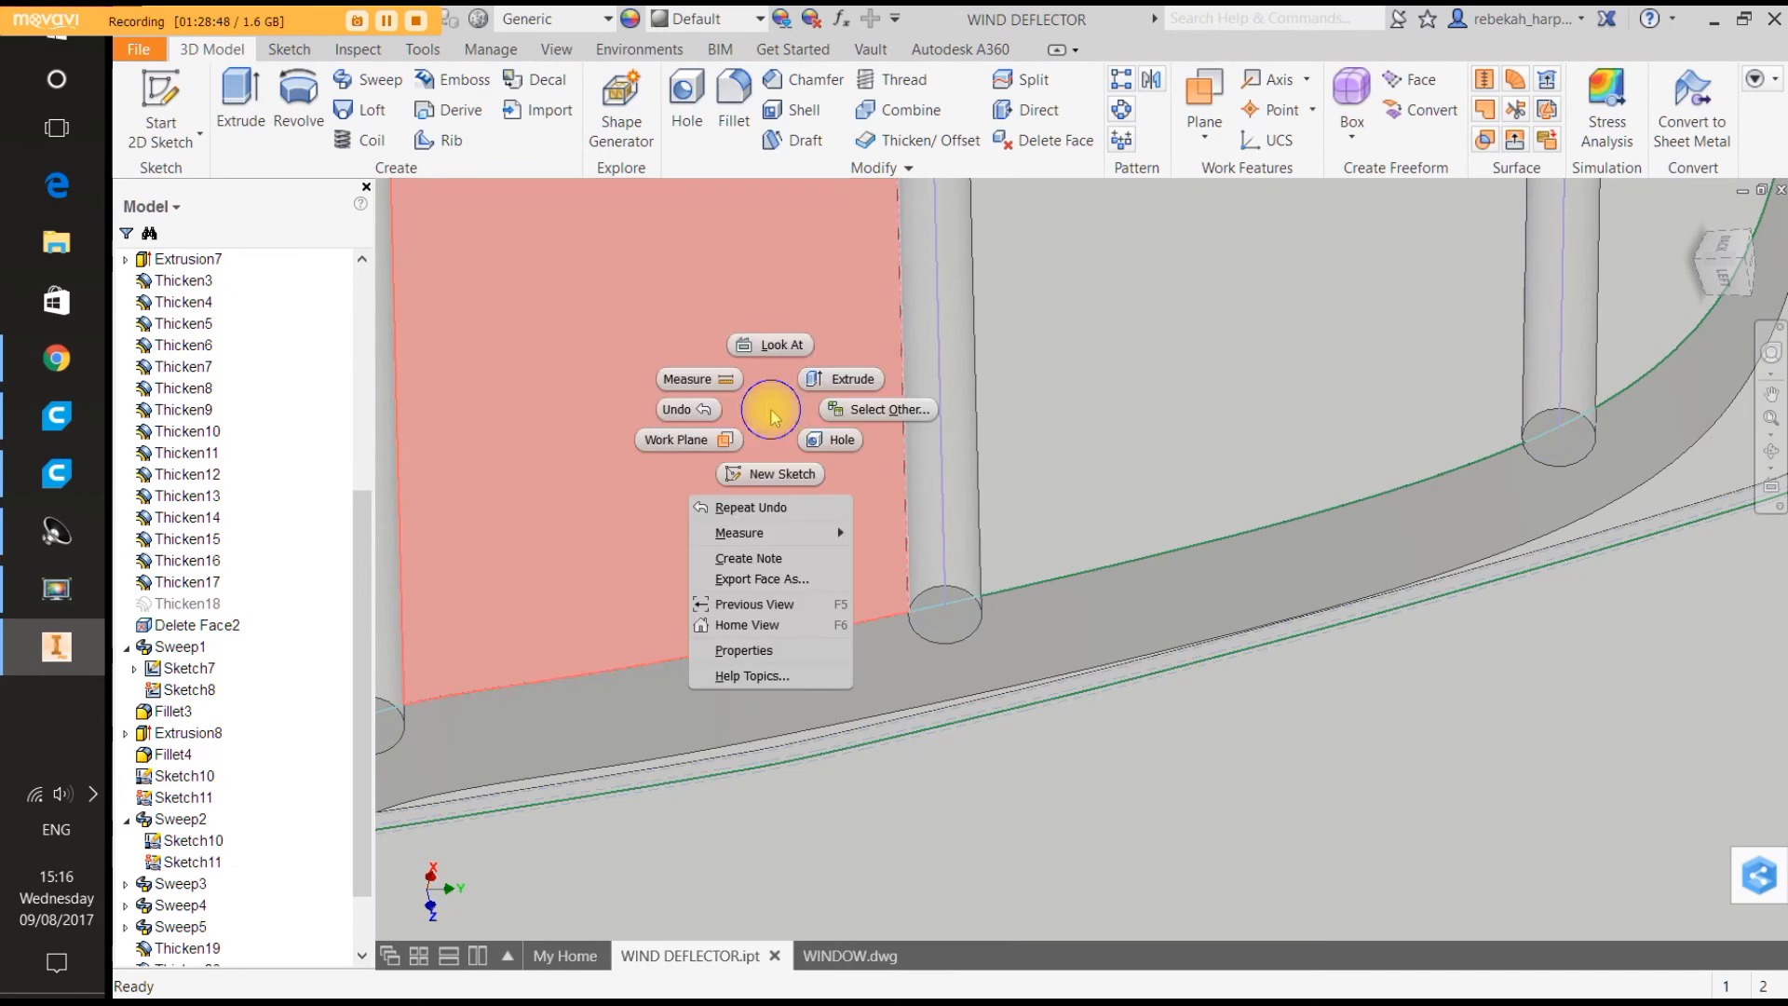
pyautogui.click(712, 410)
pyautogui.rightClick(711, 407)
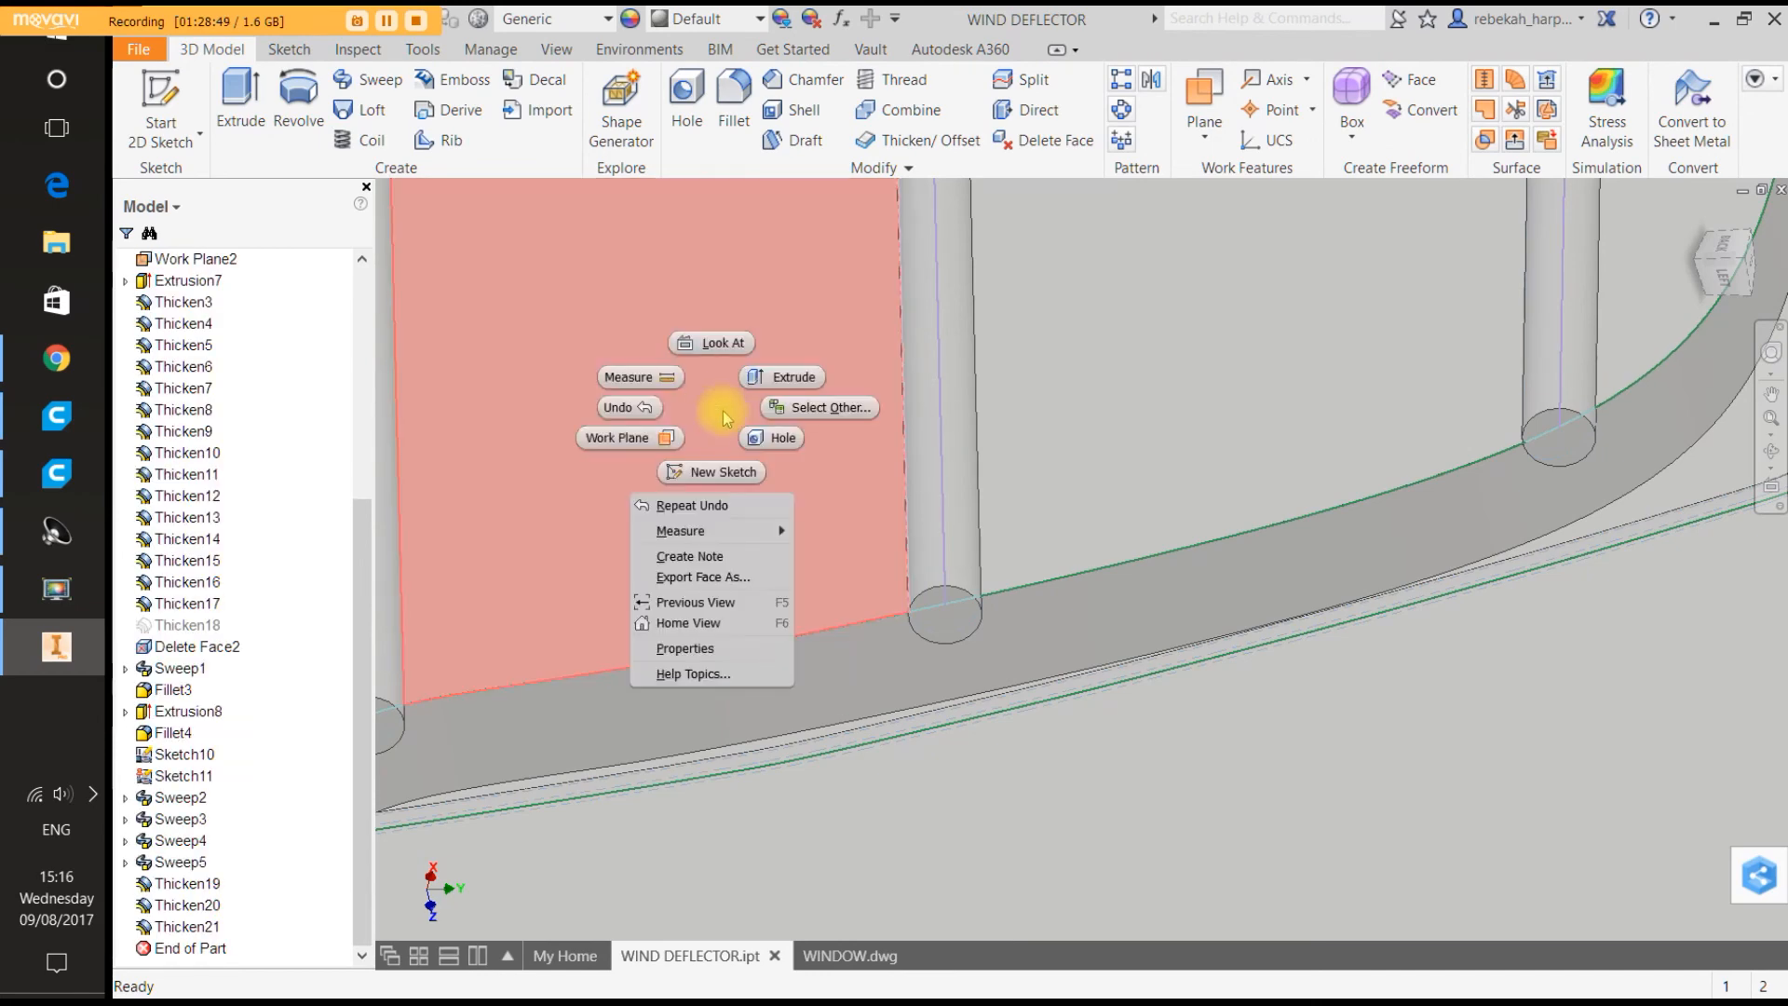
pyautogui.click(634, 410)
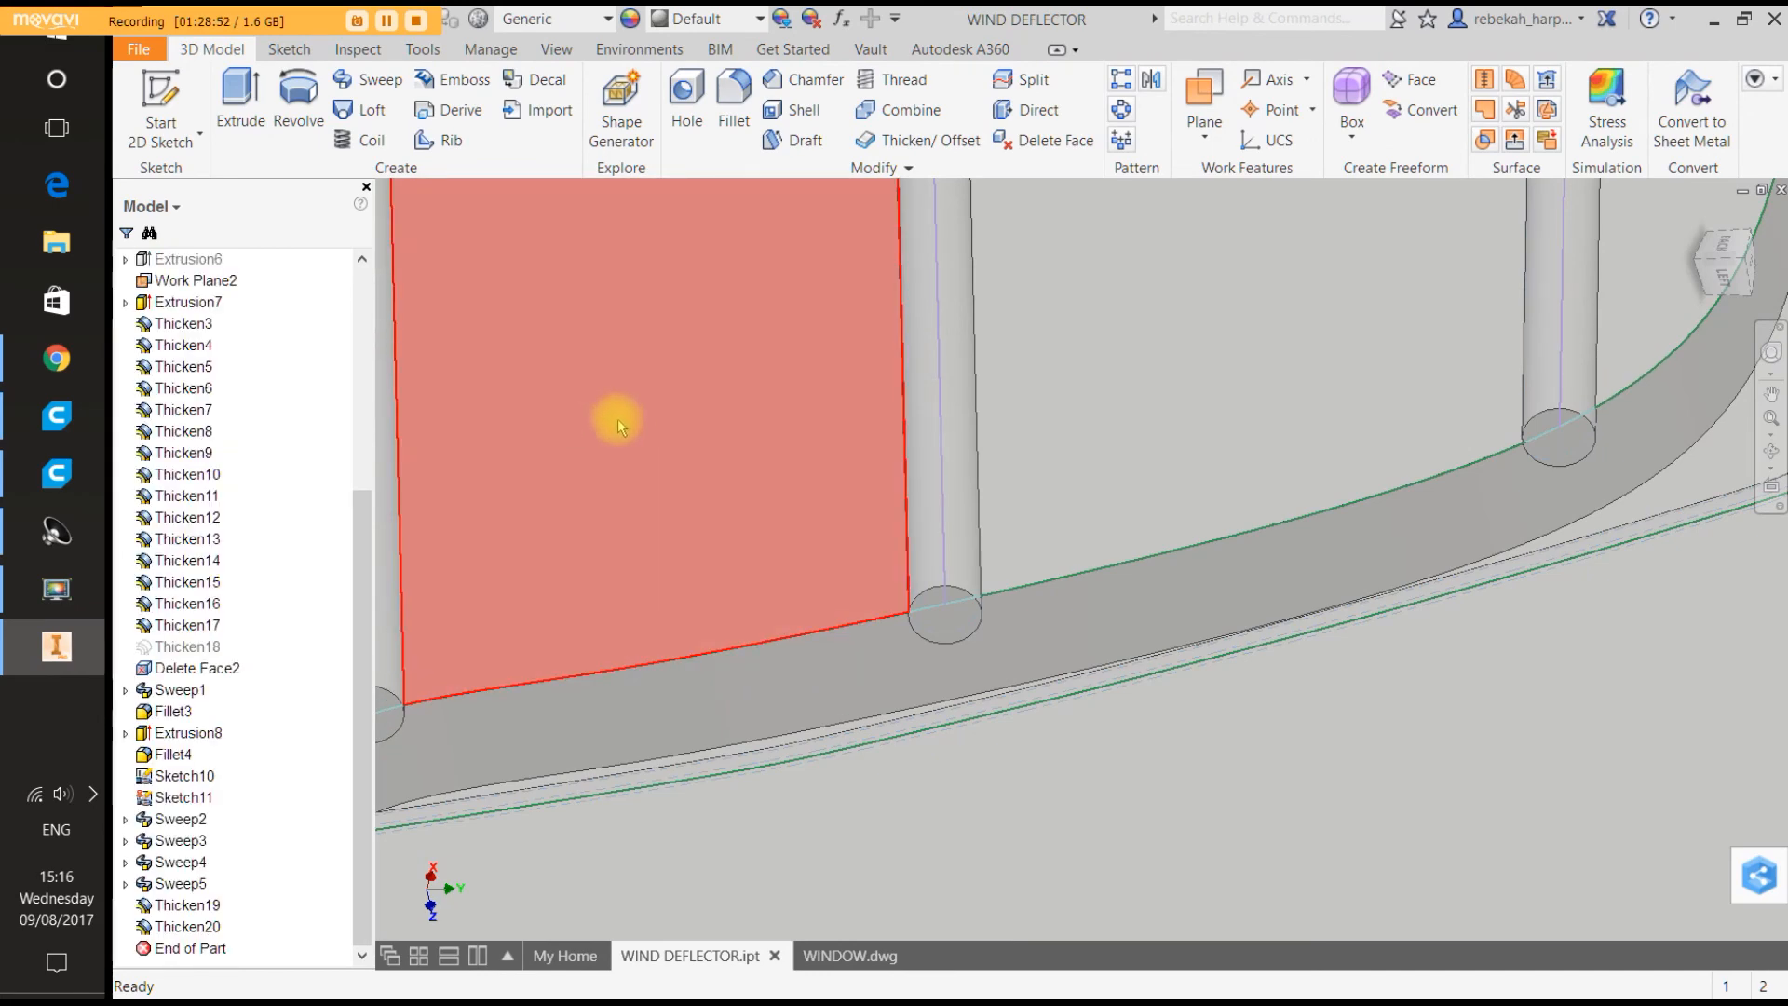
# Examine the rod ends where they meet the curved channel, from the bend to the notched rod end beside the bent tube.
pyautogui.scroll(-10, 620, 416)
pyautogui.scroll(10, 730, 335)
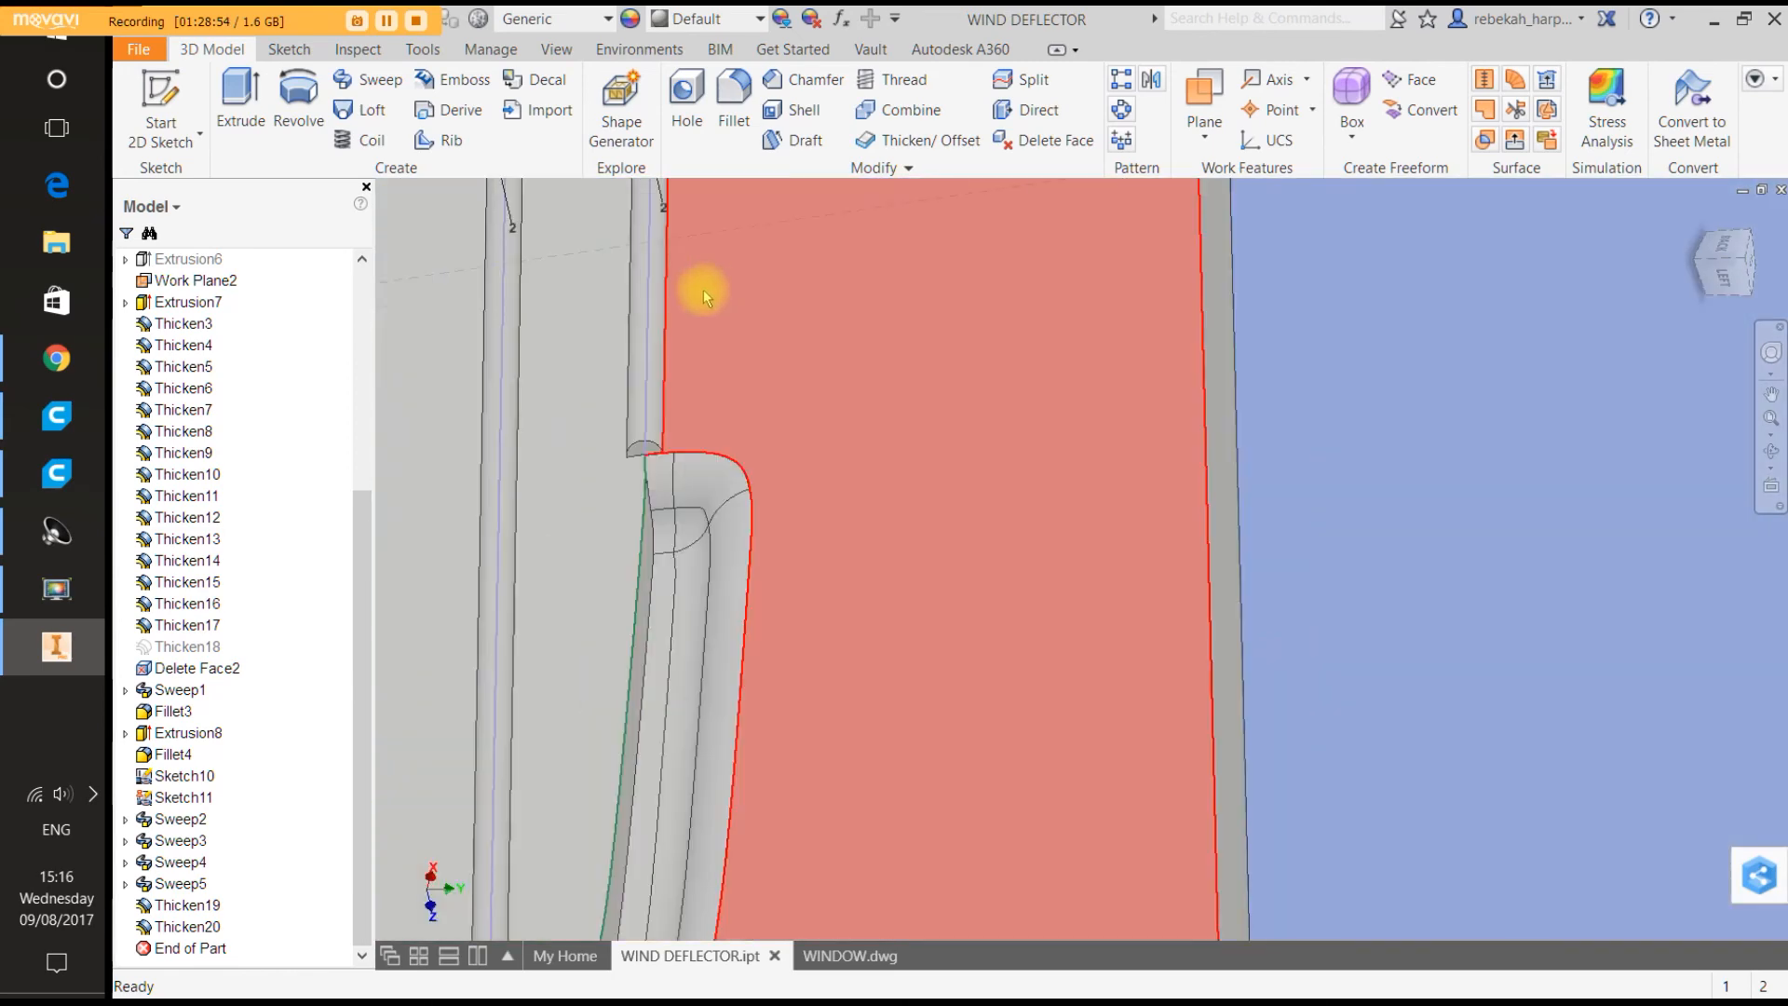
pyautogui.rightClick(702, 328)
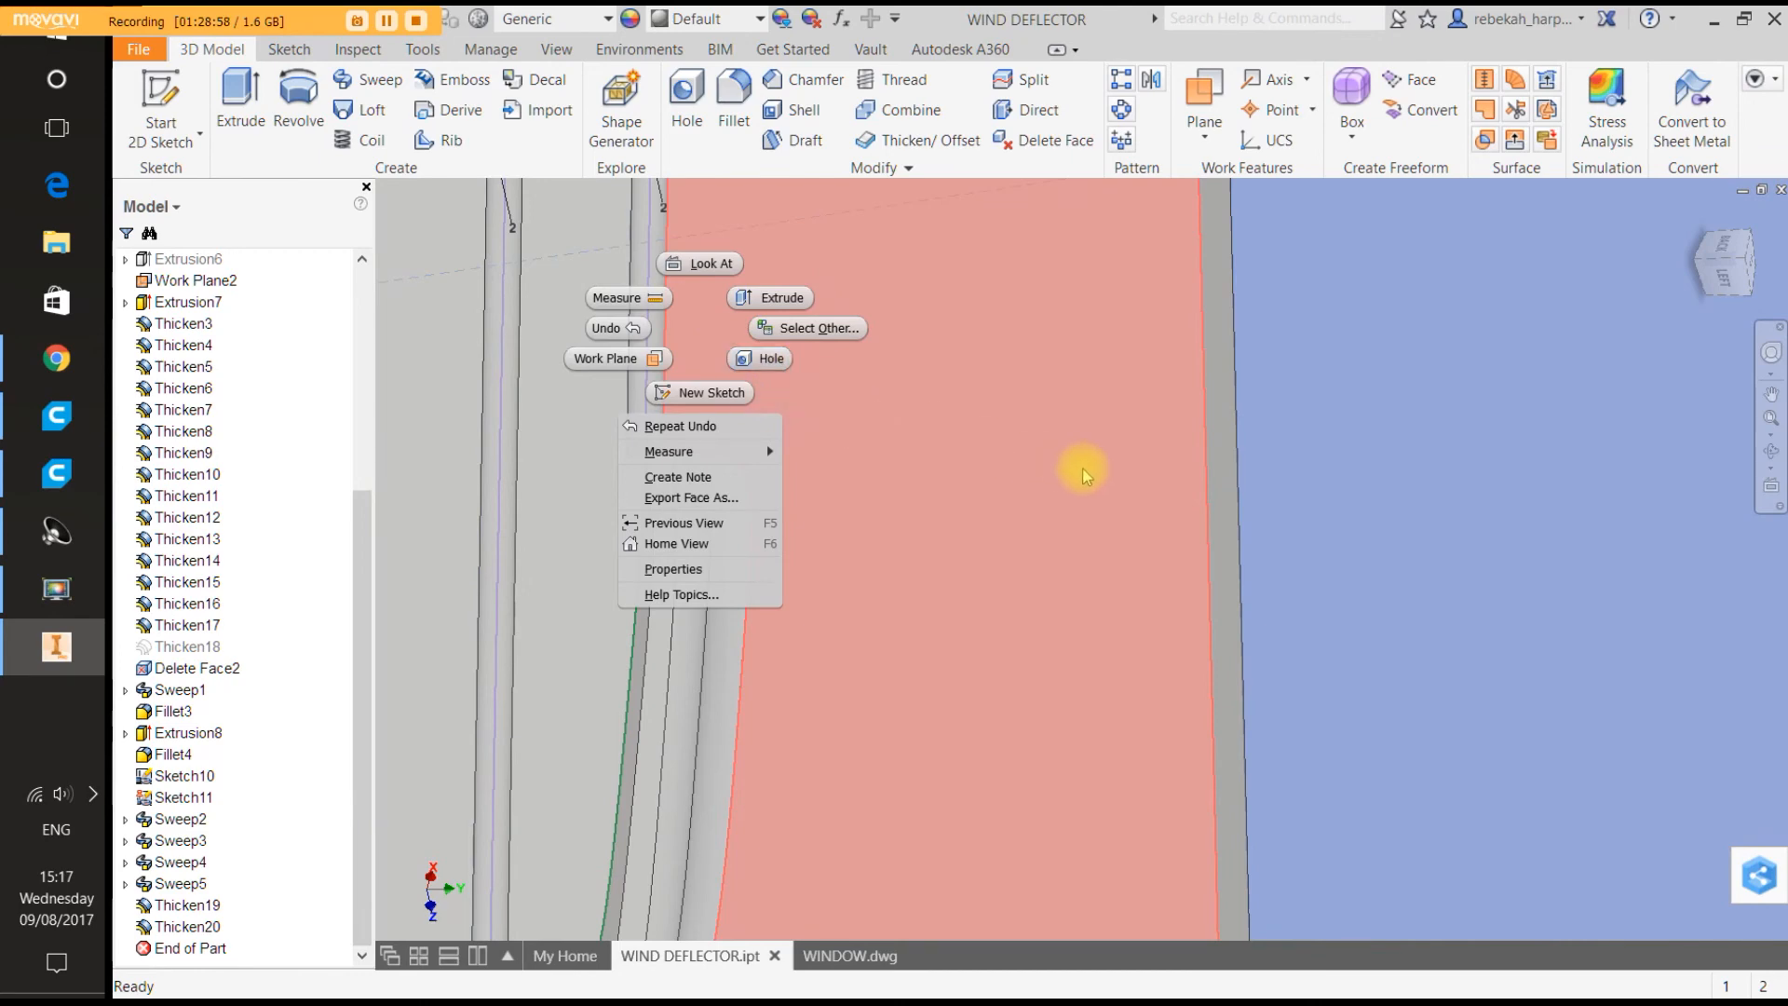
pyautogui.scroll(-5, 1089, 475)
pyautogui.scroll(5, 970, 606)
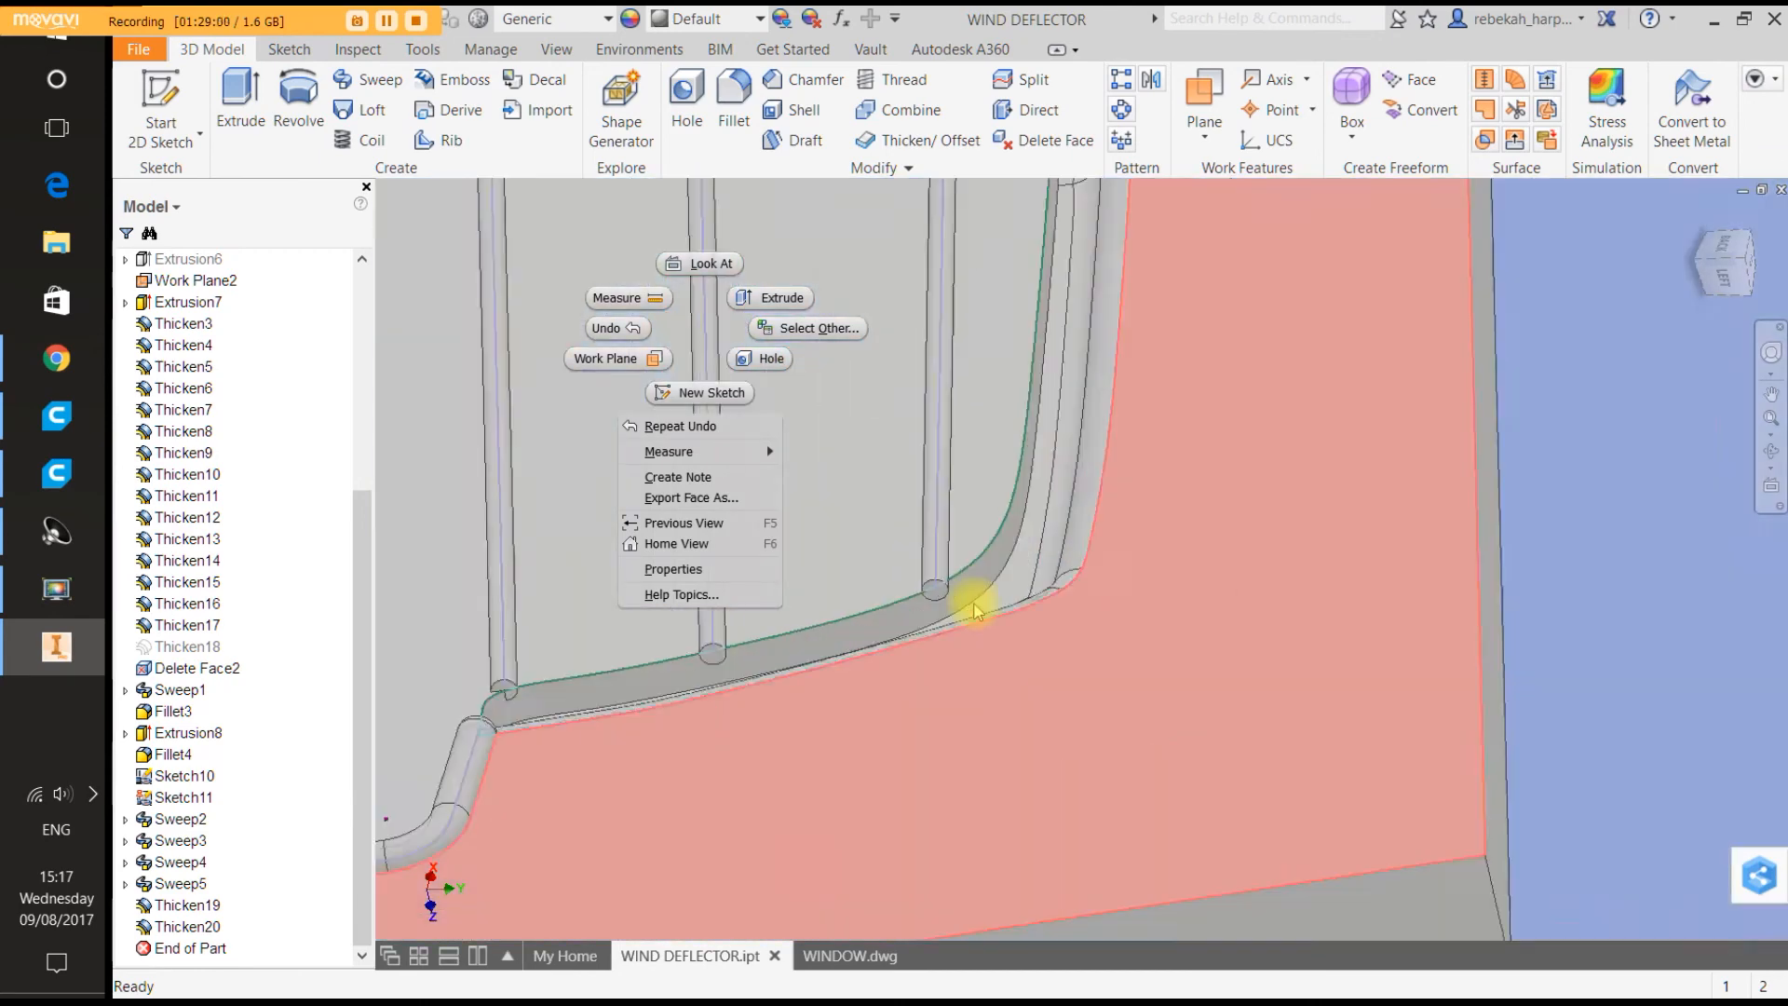
pyautogui.scroll(3, 922, 601)
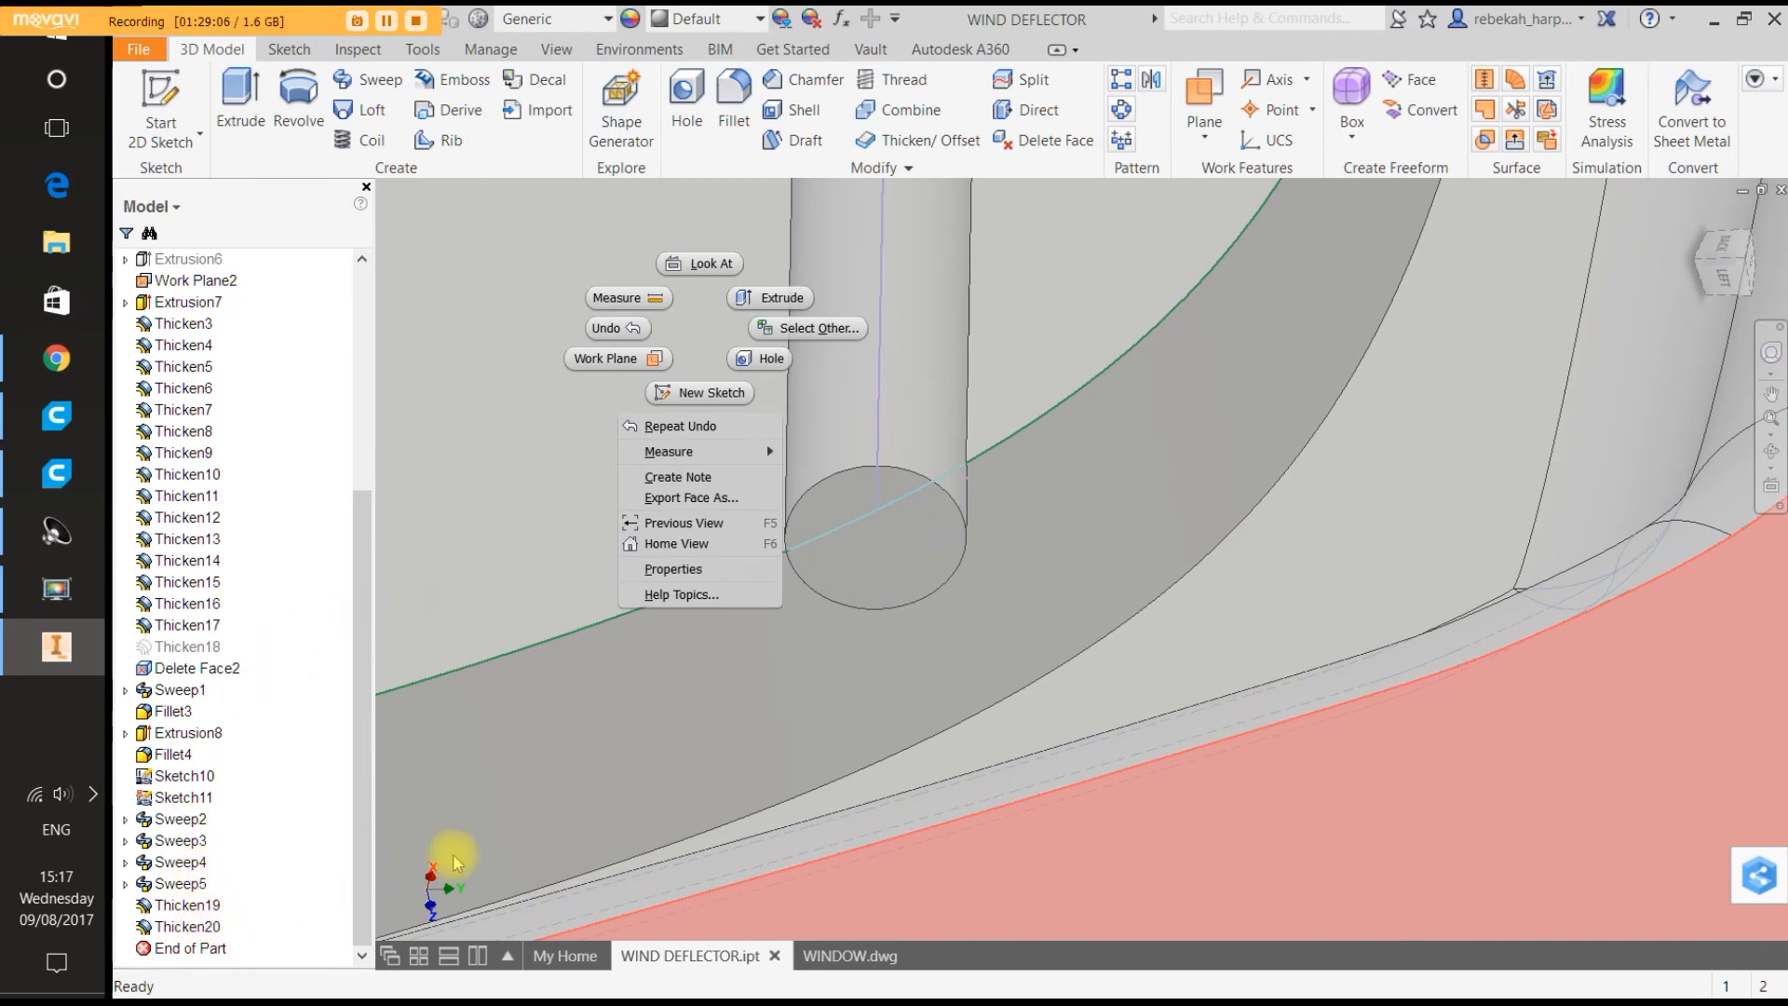
pyautogui.scroll(-4, 666, 801)
pyautogui.scroll(-3, 511, 846)
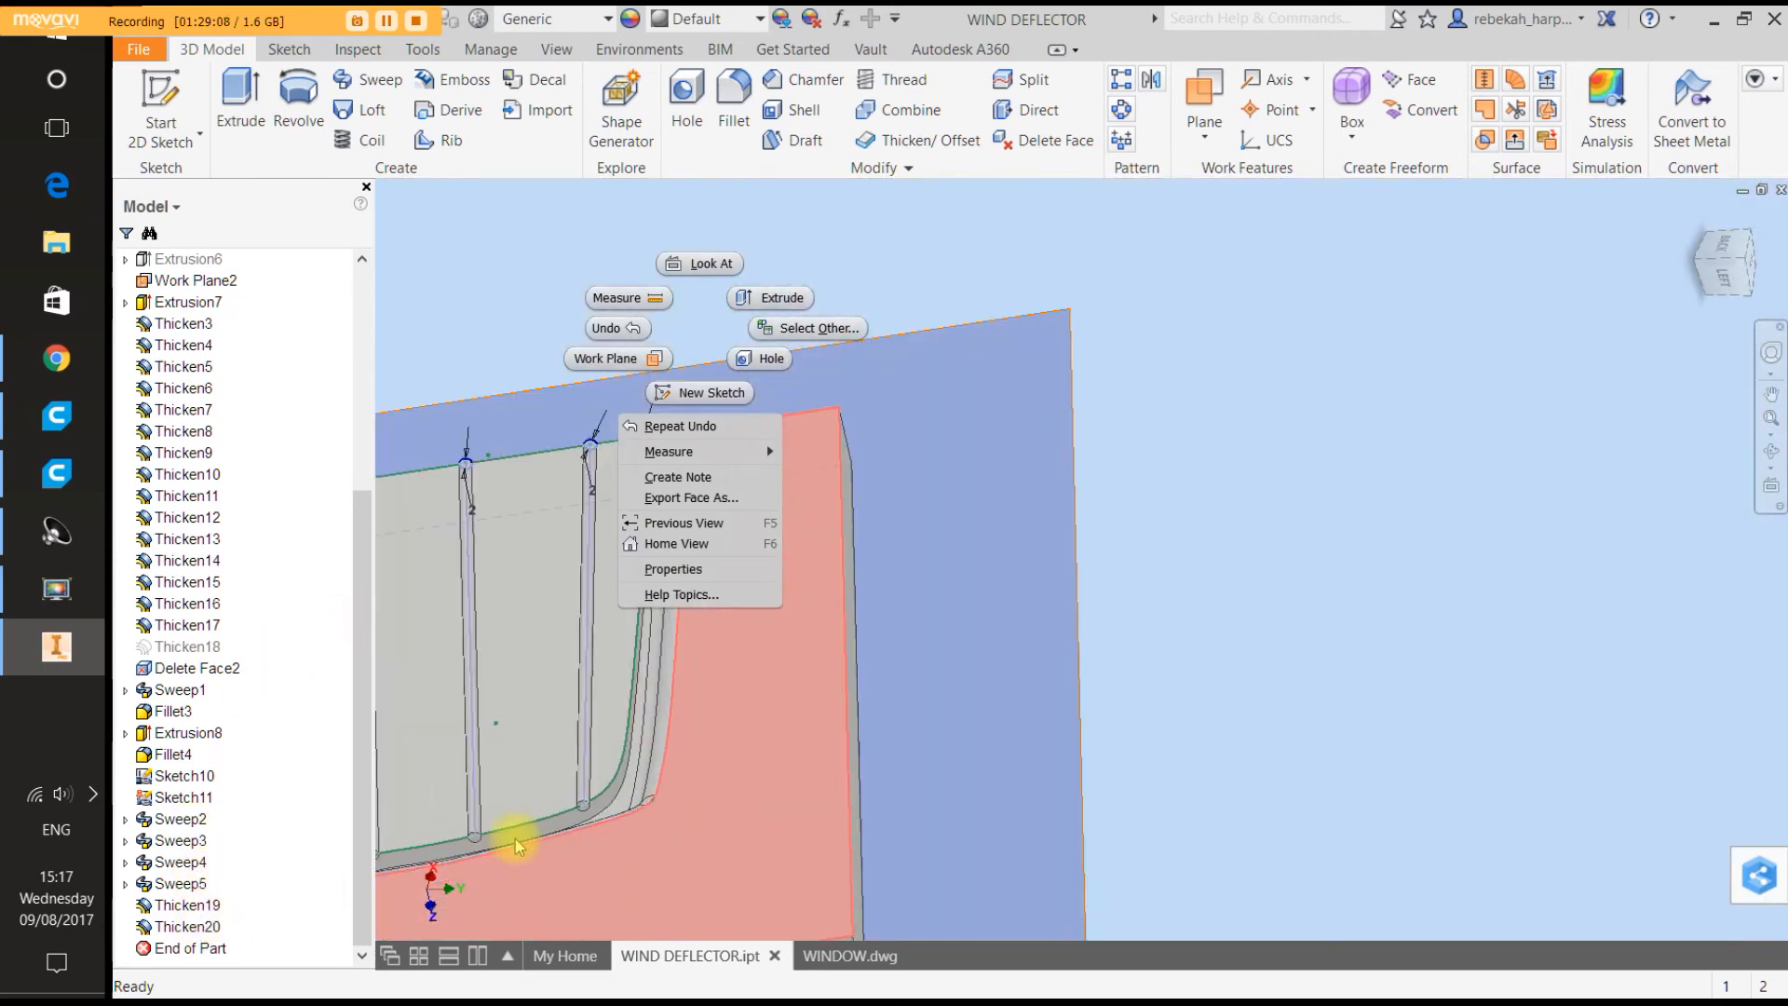
pyautogui.scroll(4, 426, 866)
pyautogui.scroll(2, 426, 867)
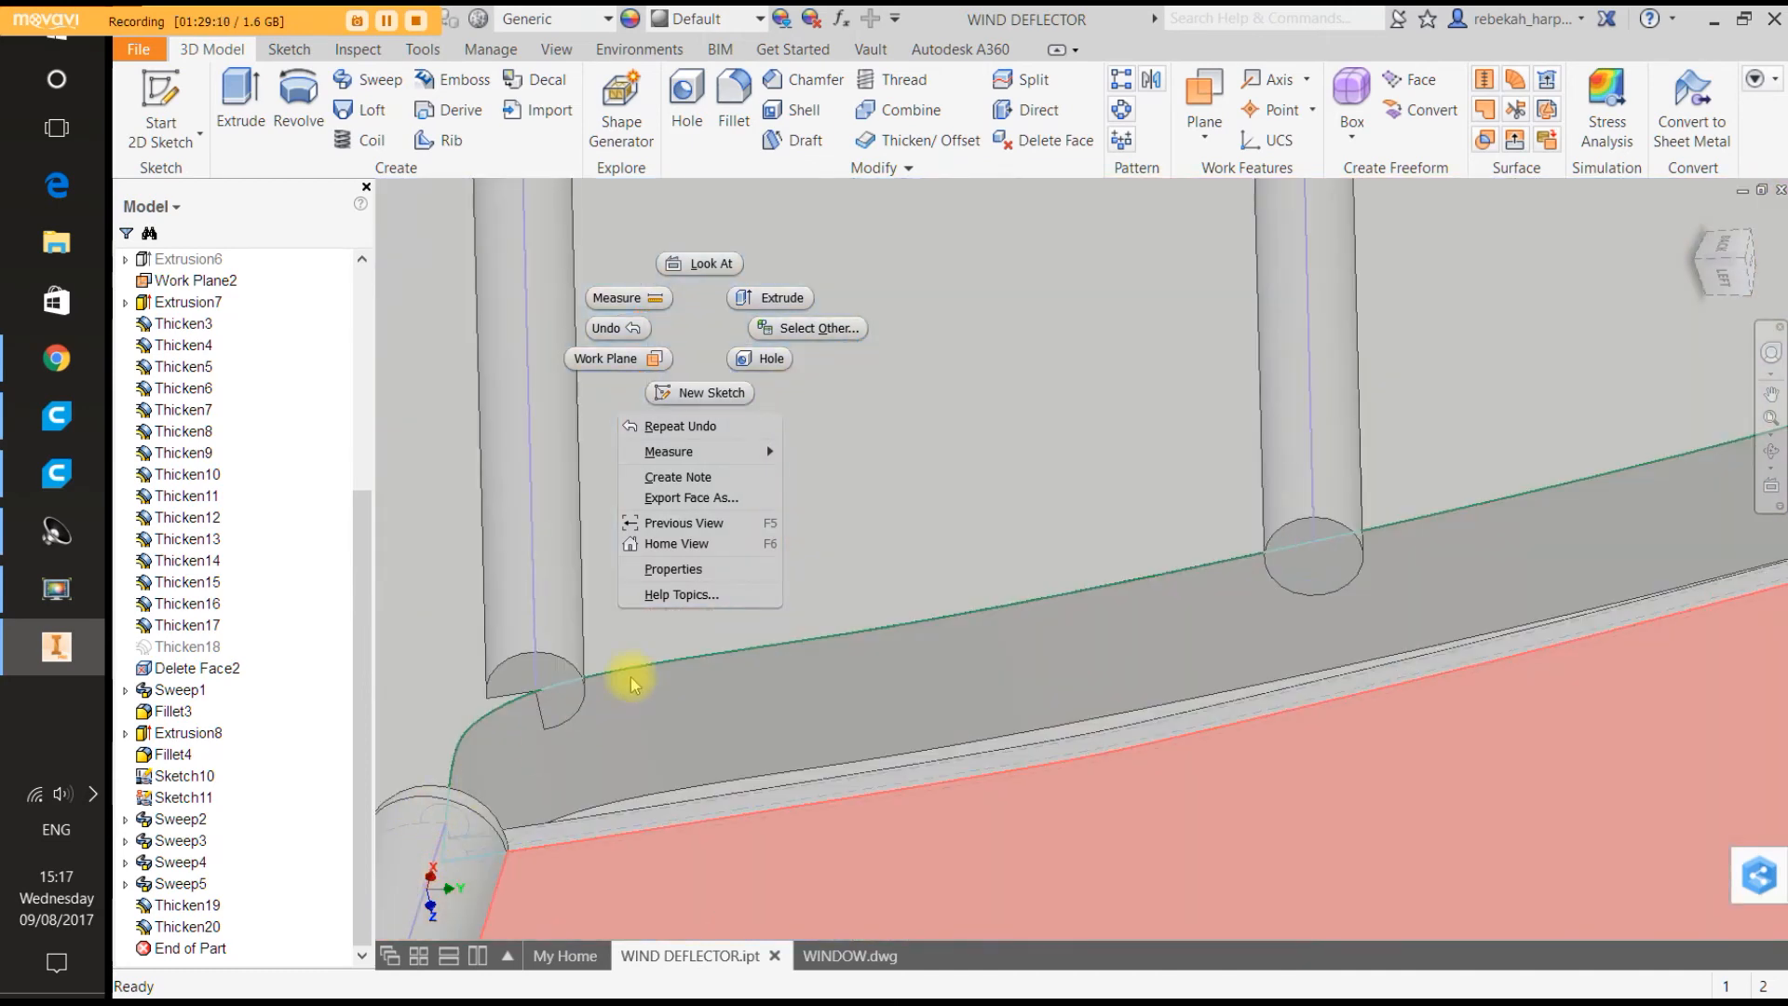
# Thicken the notched end face of the rod beside the bent tube by 0.5 as a solid and close the command.
pyautogui.click(959, 149)
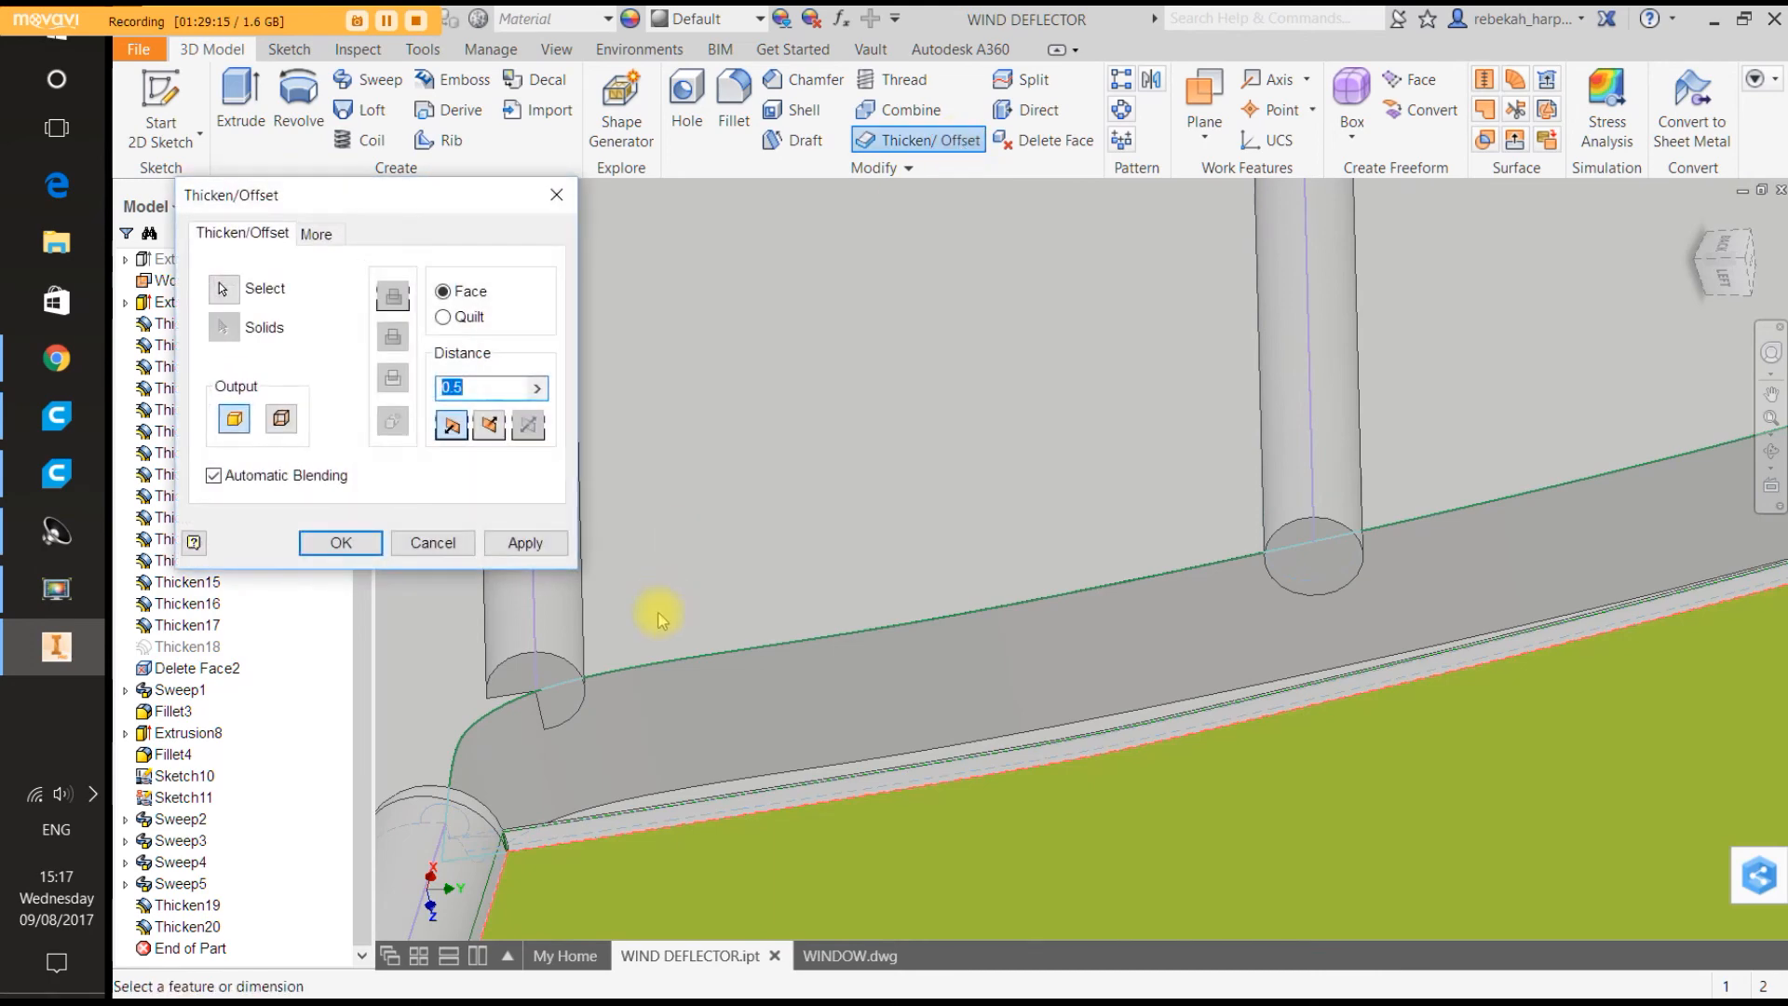
pyautogui.click(465, 543)
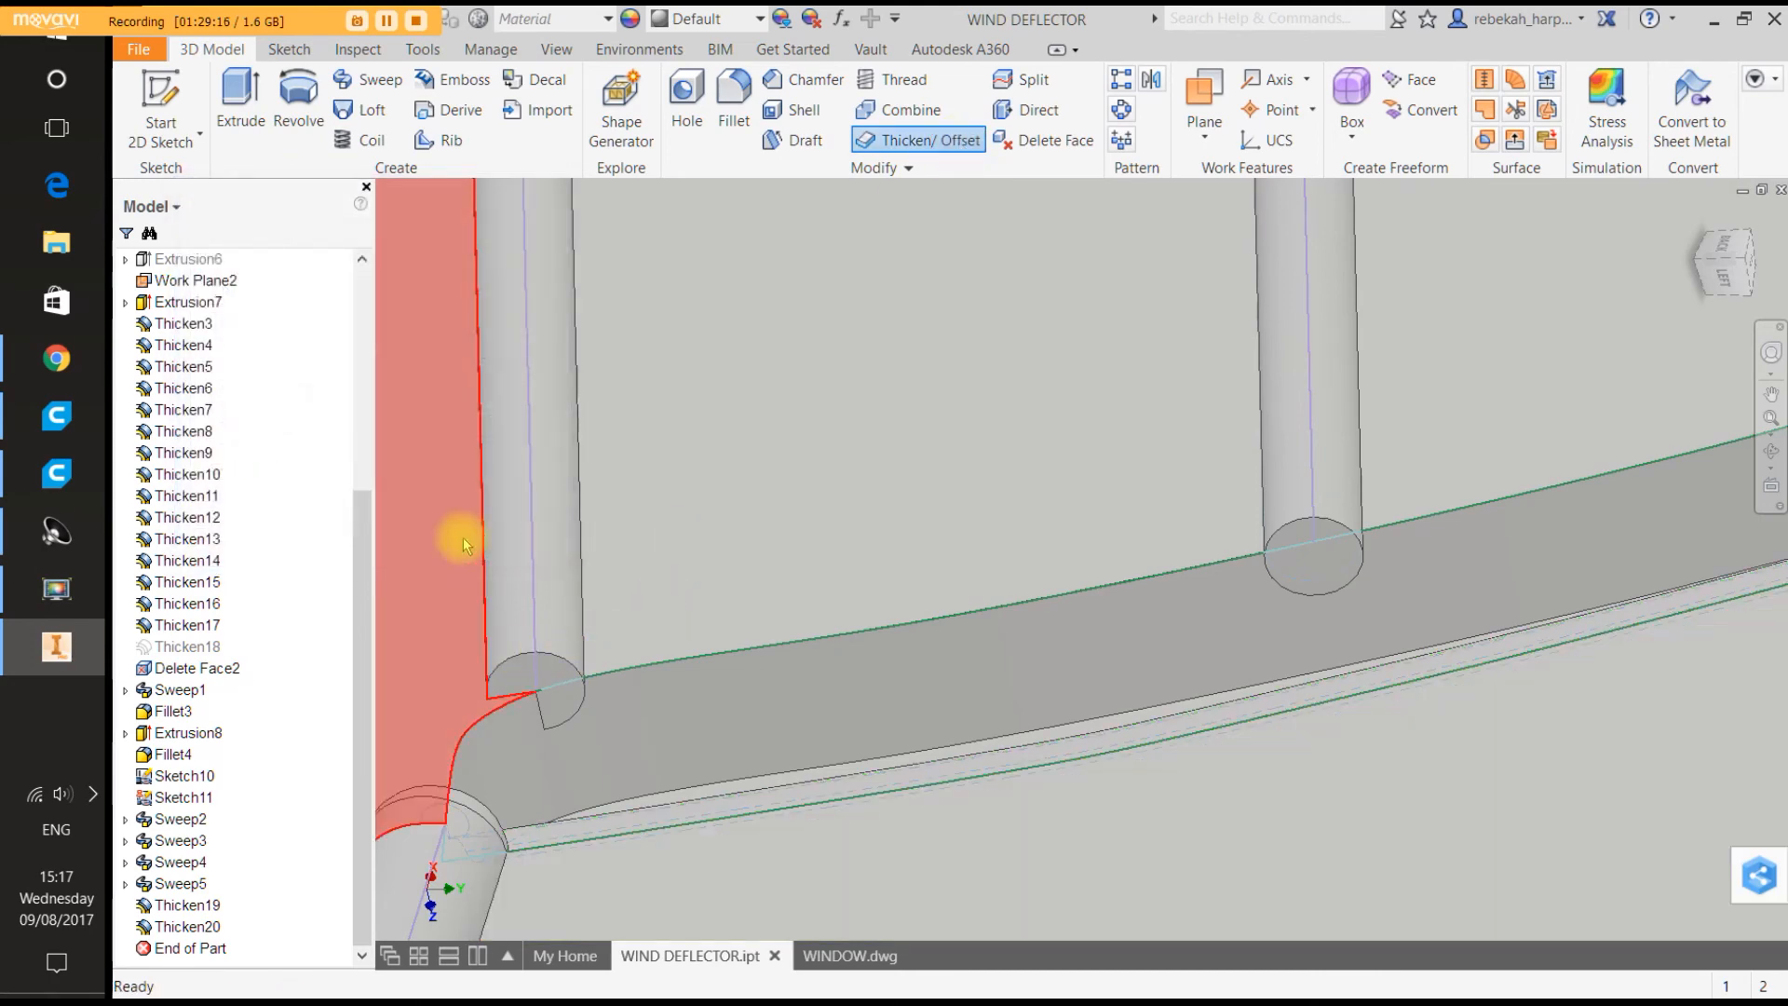
pyautogui.click(564, 678)
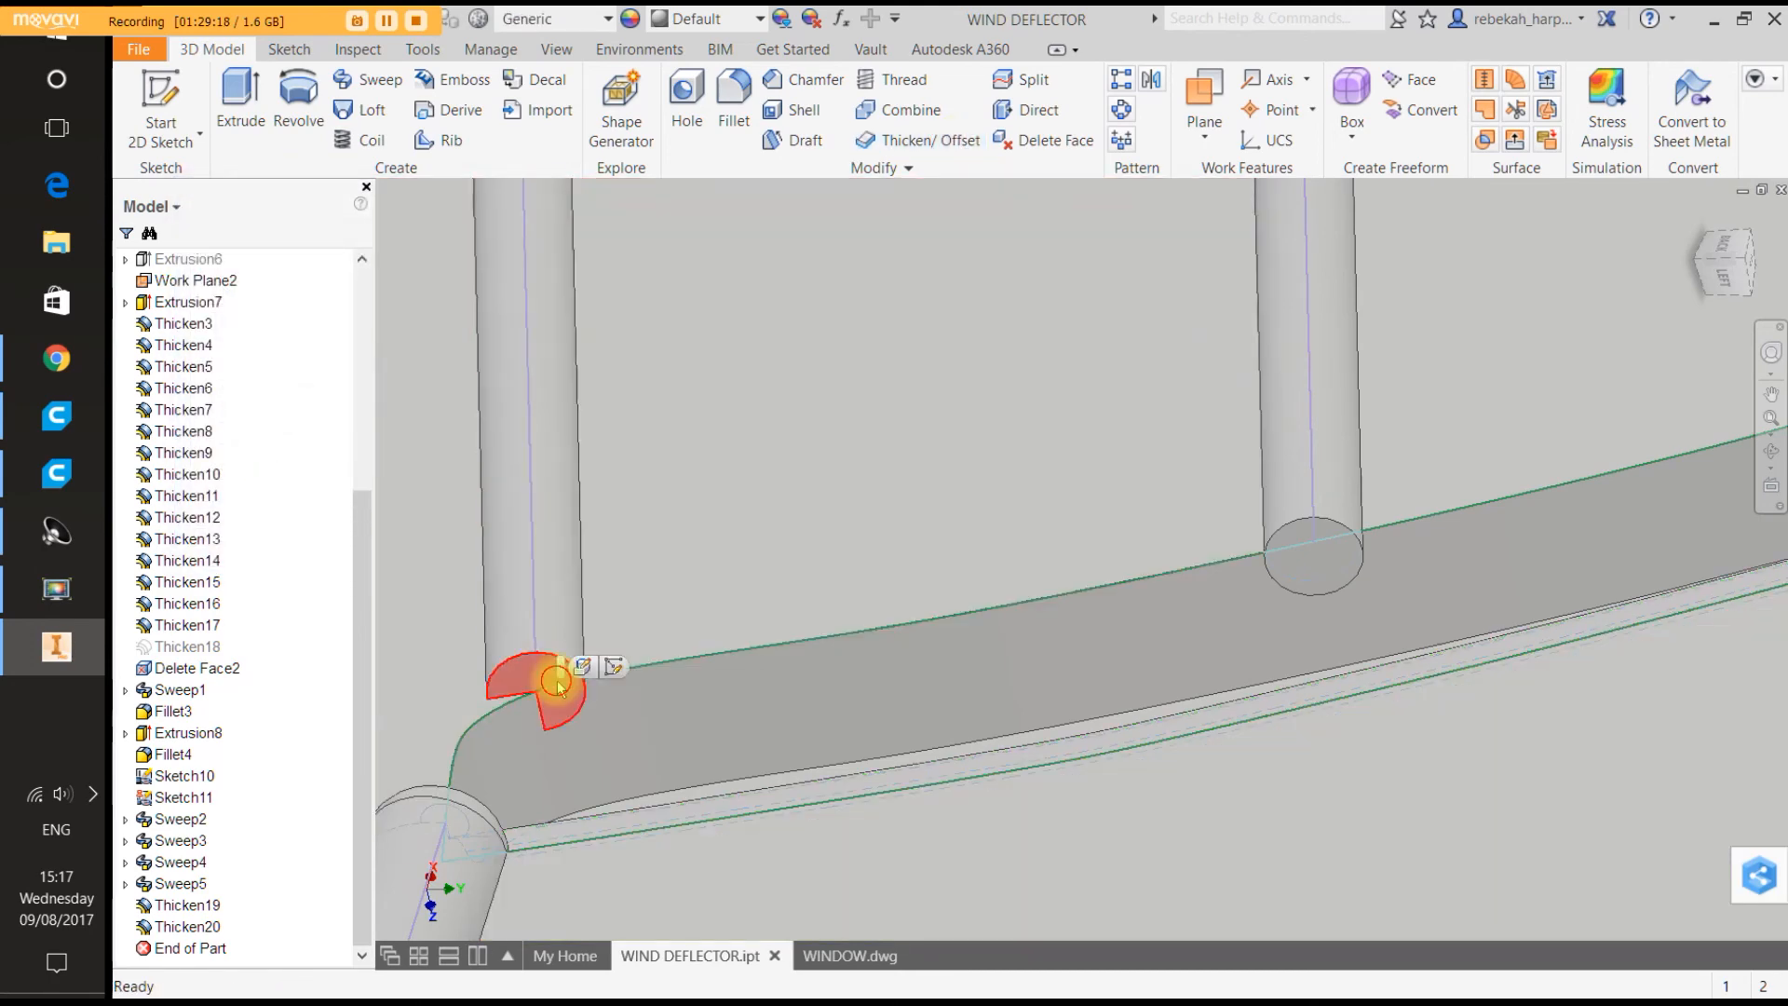
pyautogui.click(896, 152)
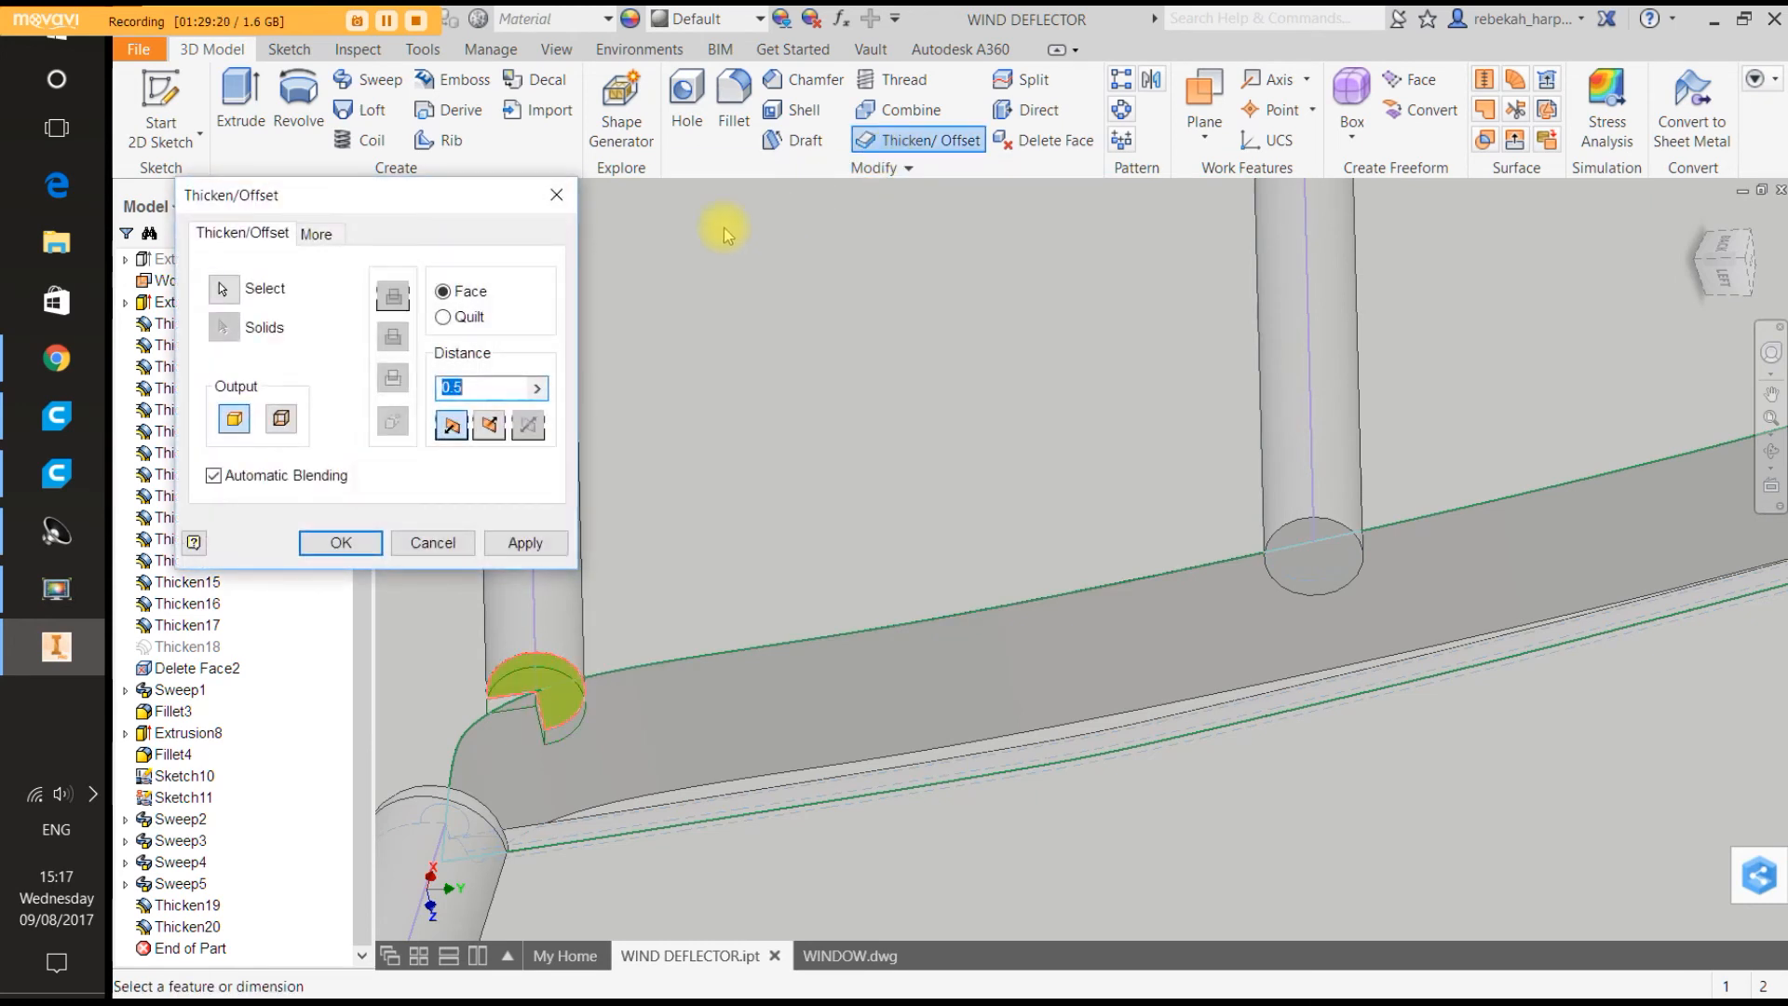
pyautogui.click(518, 543)
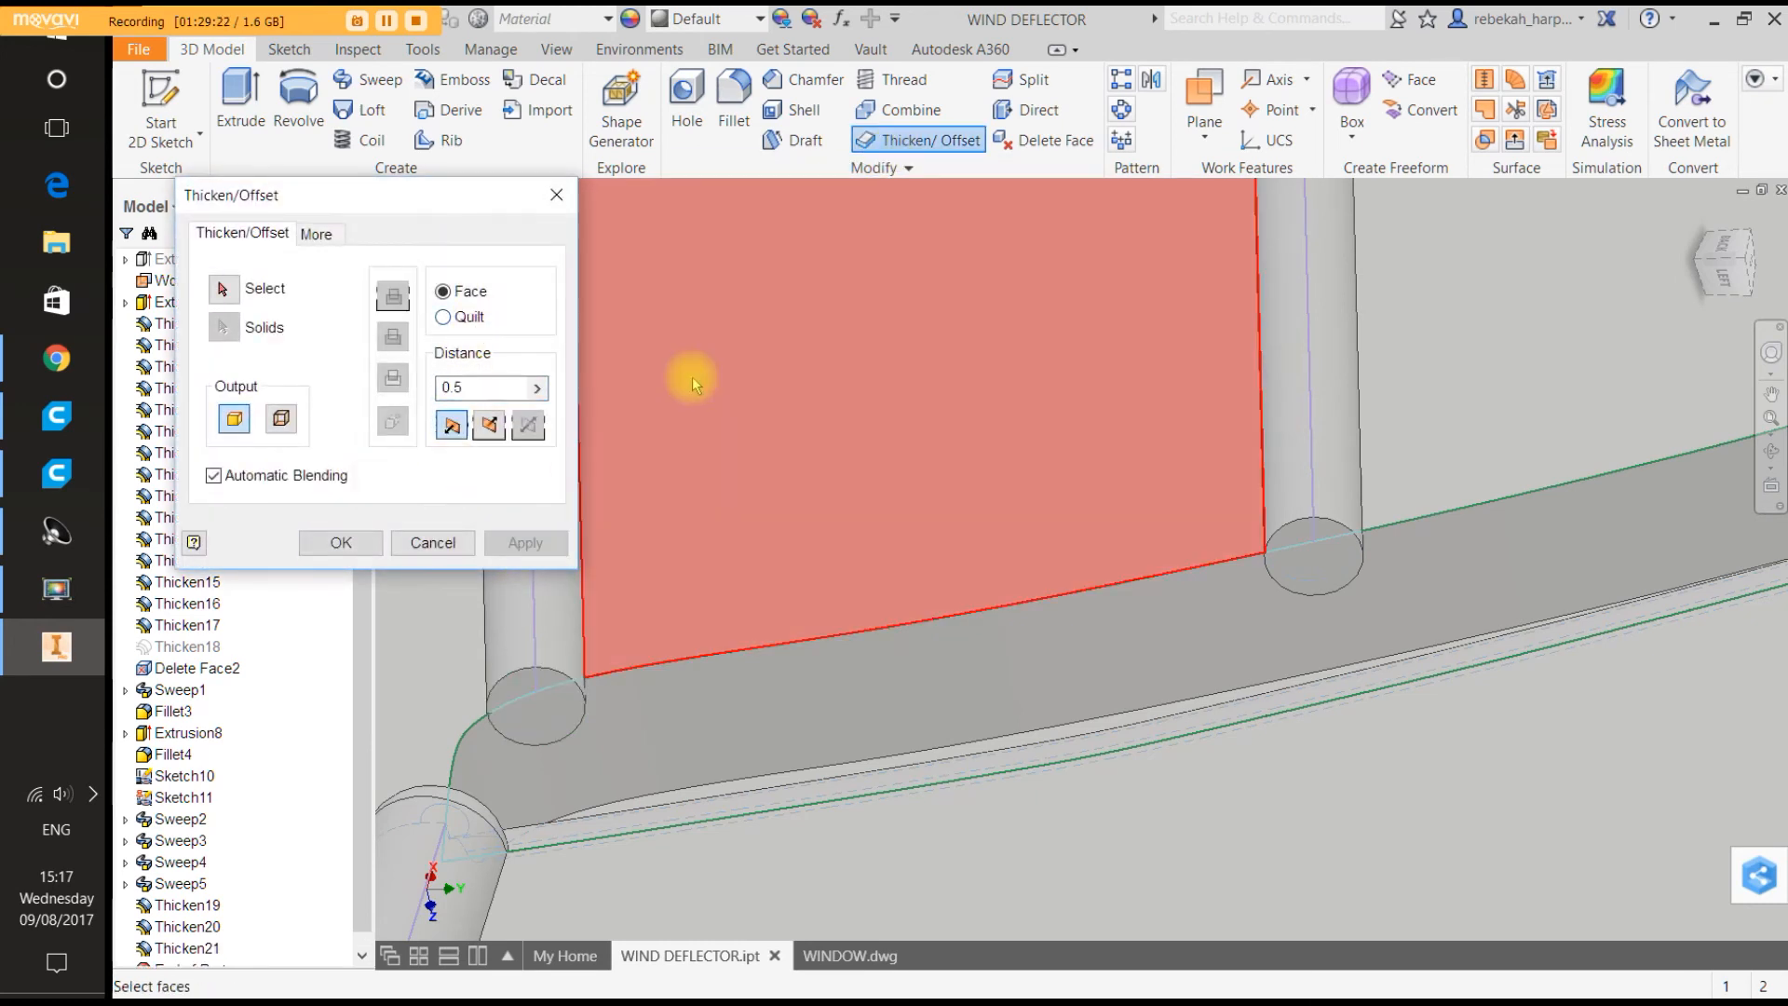
pyautogui.click(558, 197)
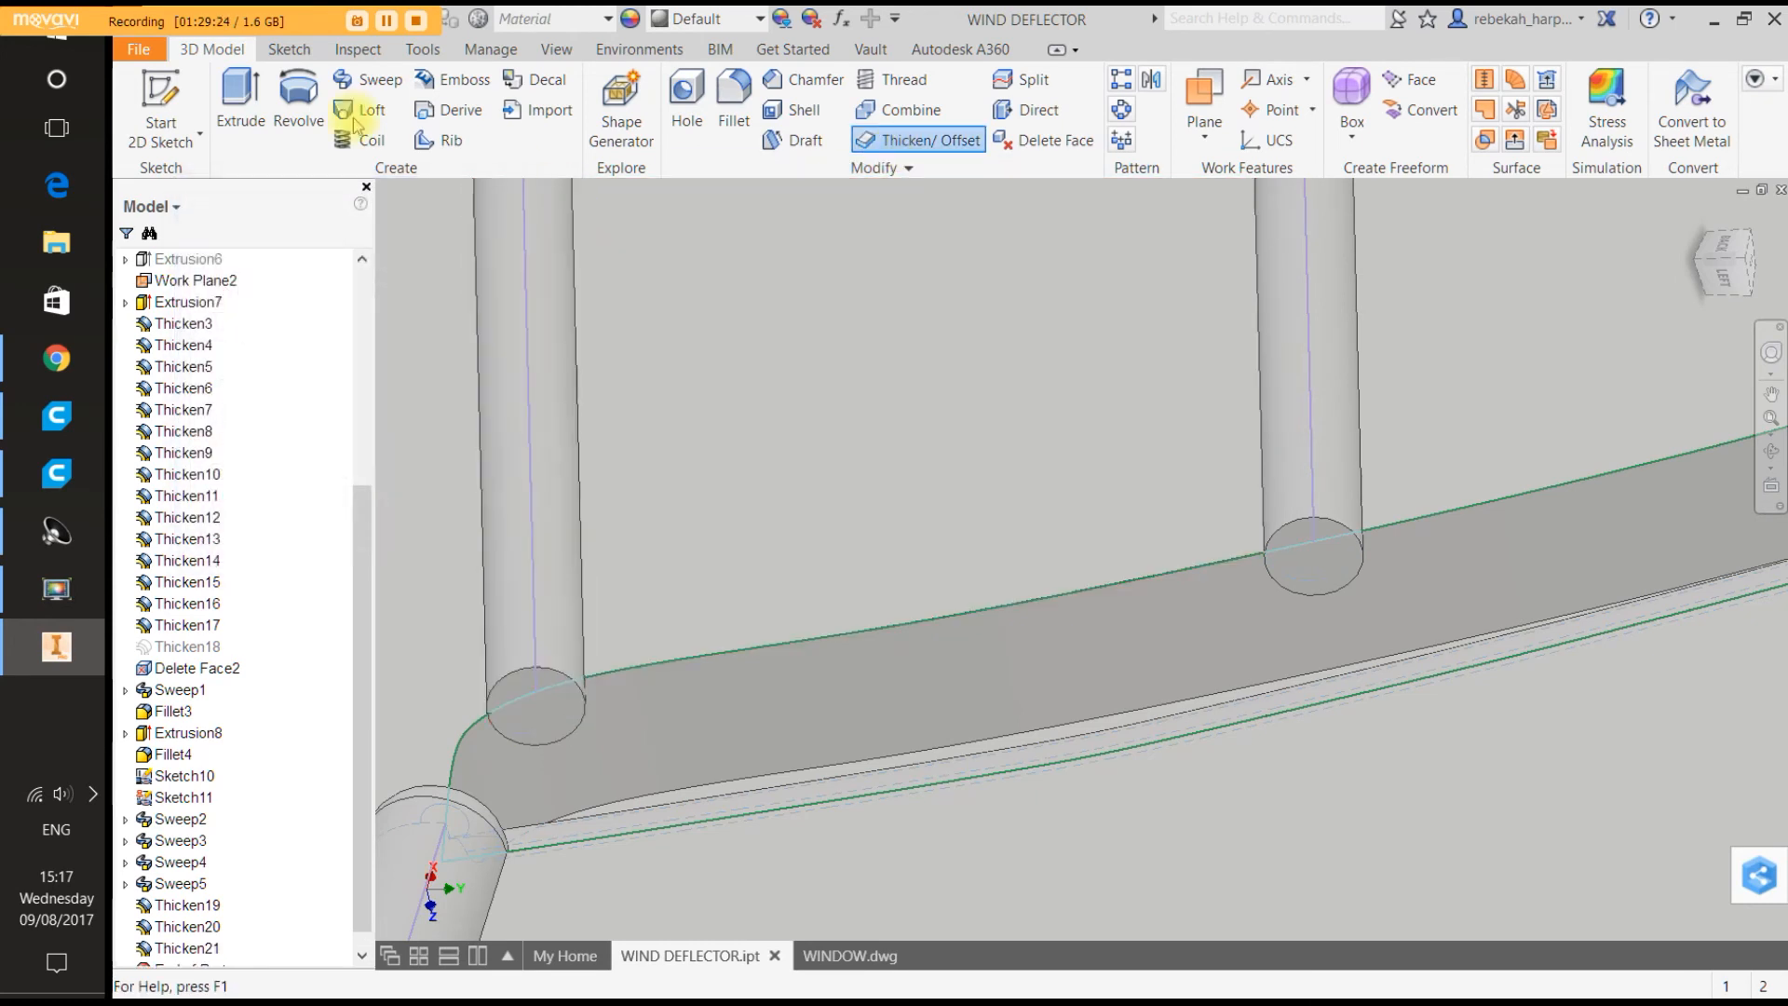
# Start a sketch on the plate face between the rods and project the model's cut edges into it.
pyautogui.click(160, 104)
pyautogui.click(672, 418)
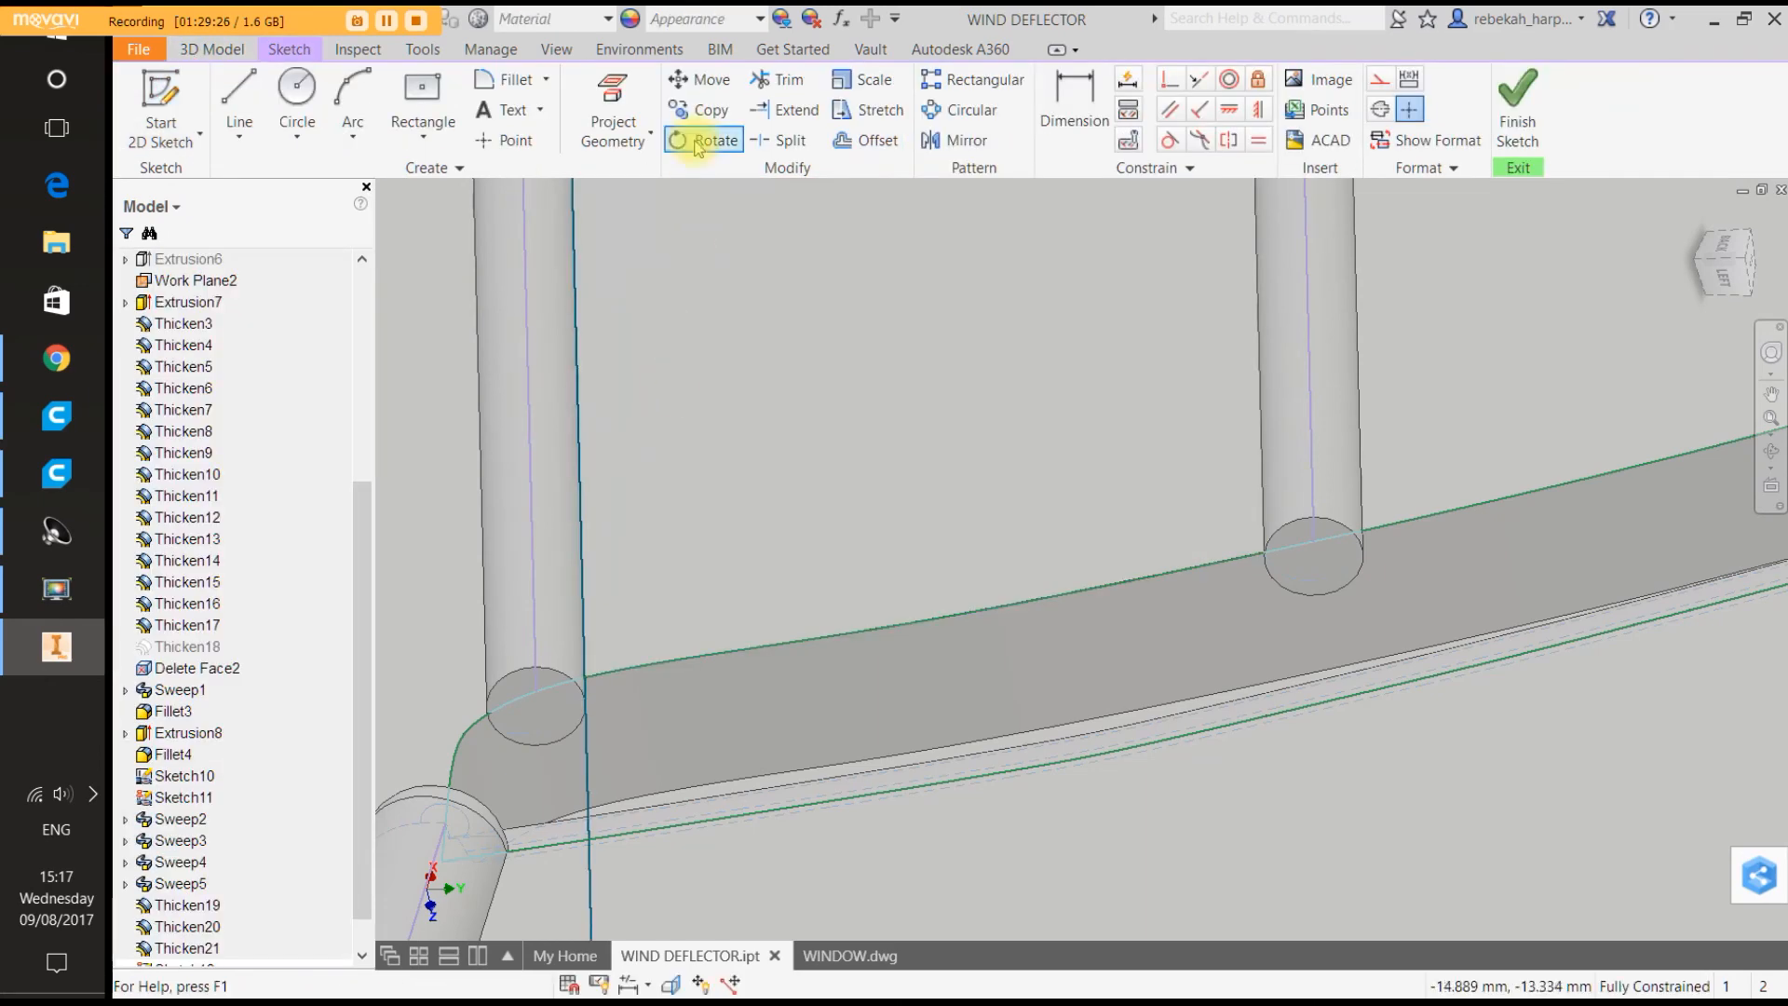
pyautogui.click(627, 140)
pyautogui.click(615, 219)
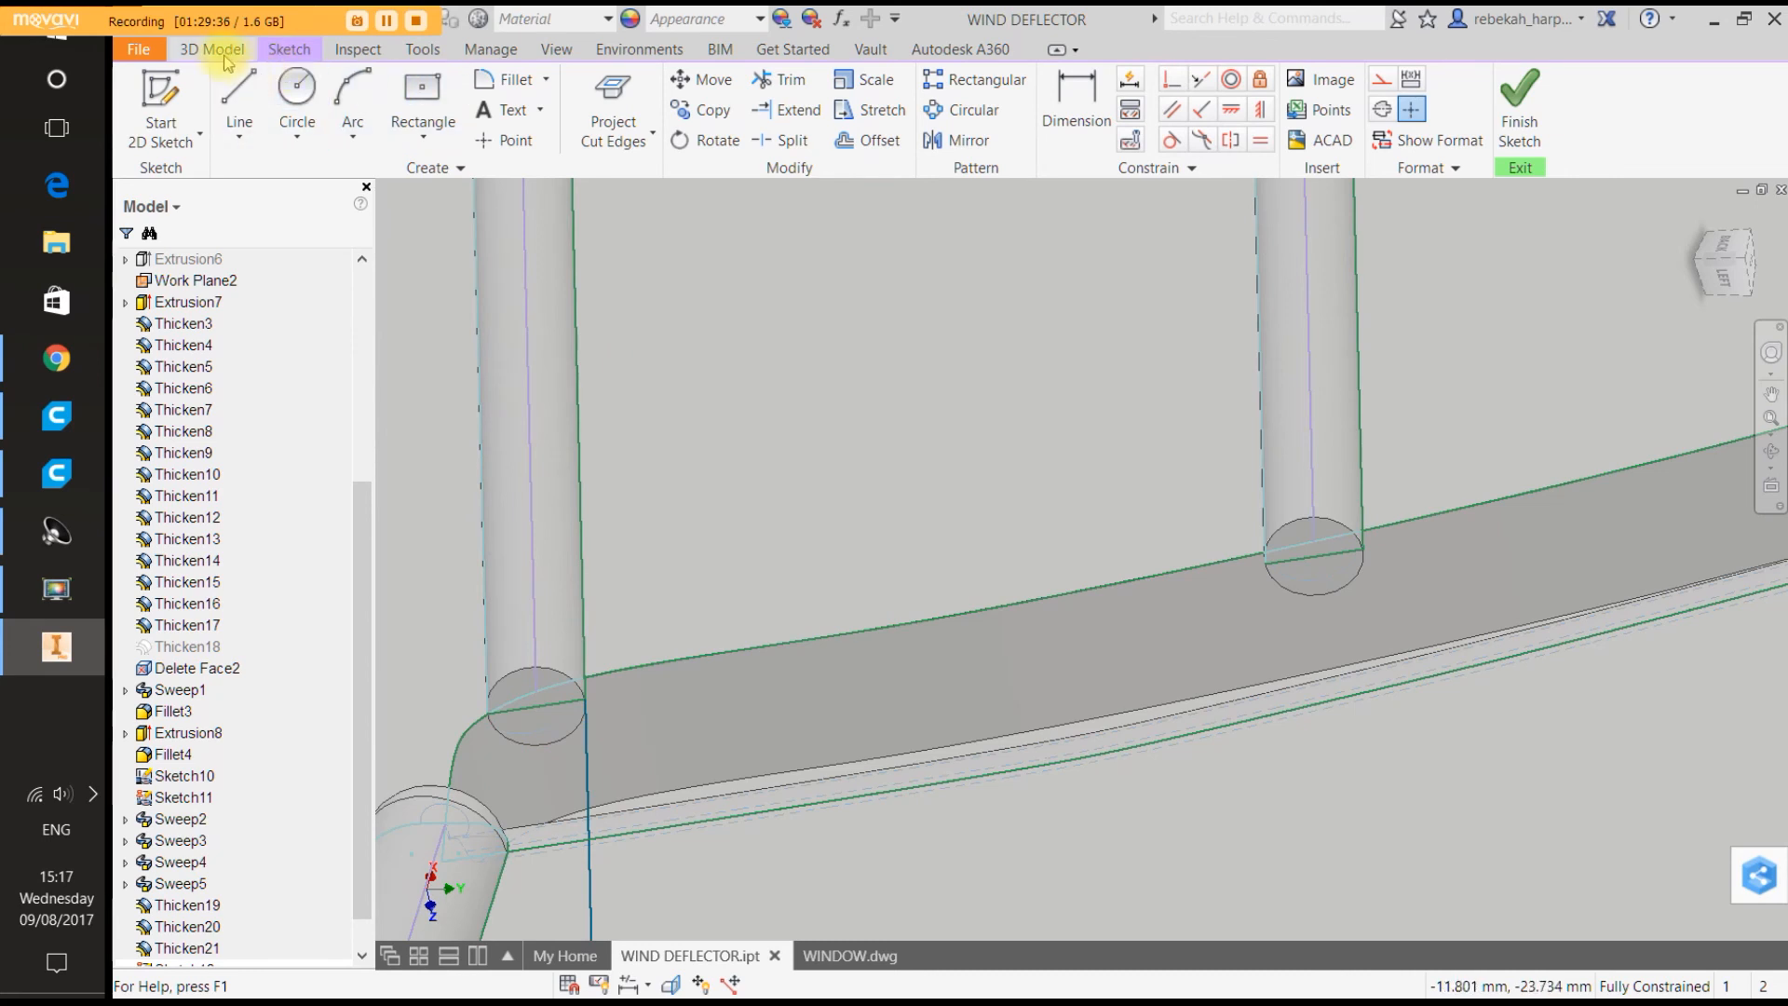
pyautogui.click(622, 135)
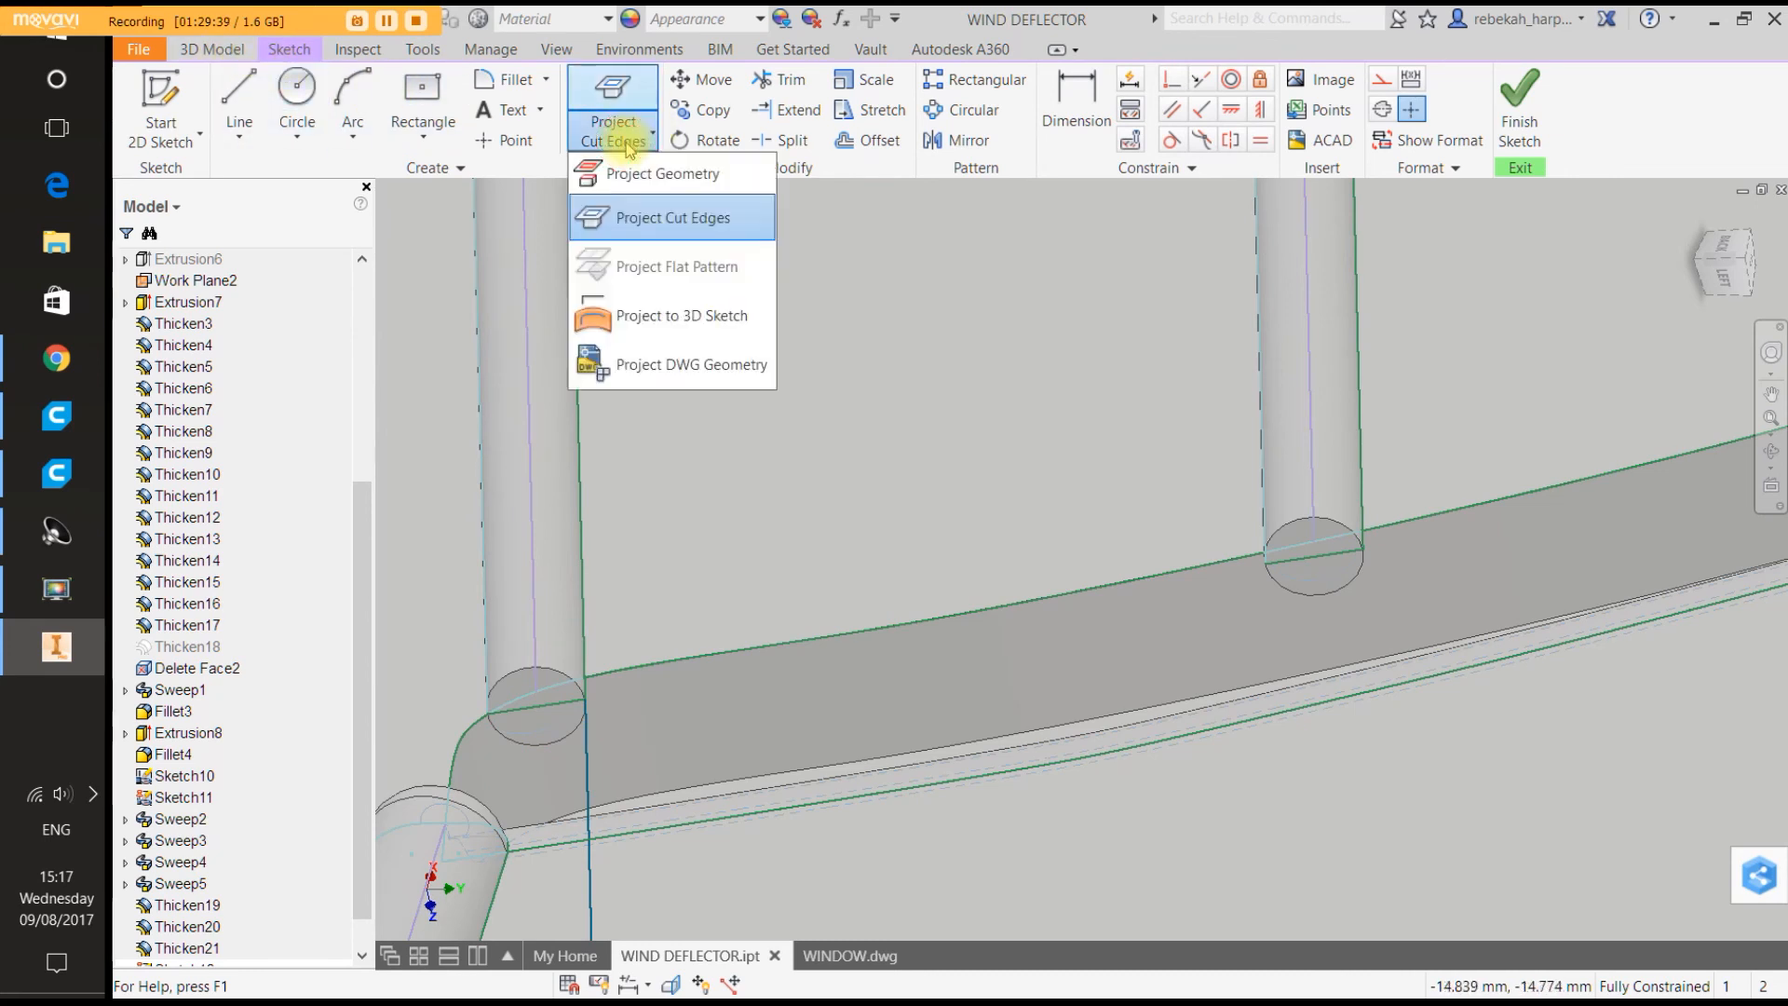
pyautogui.click(622, 175)
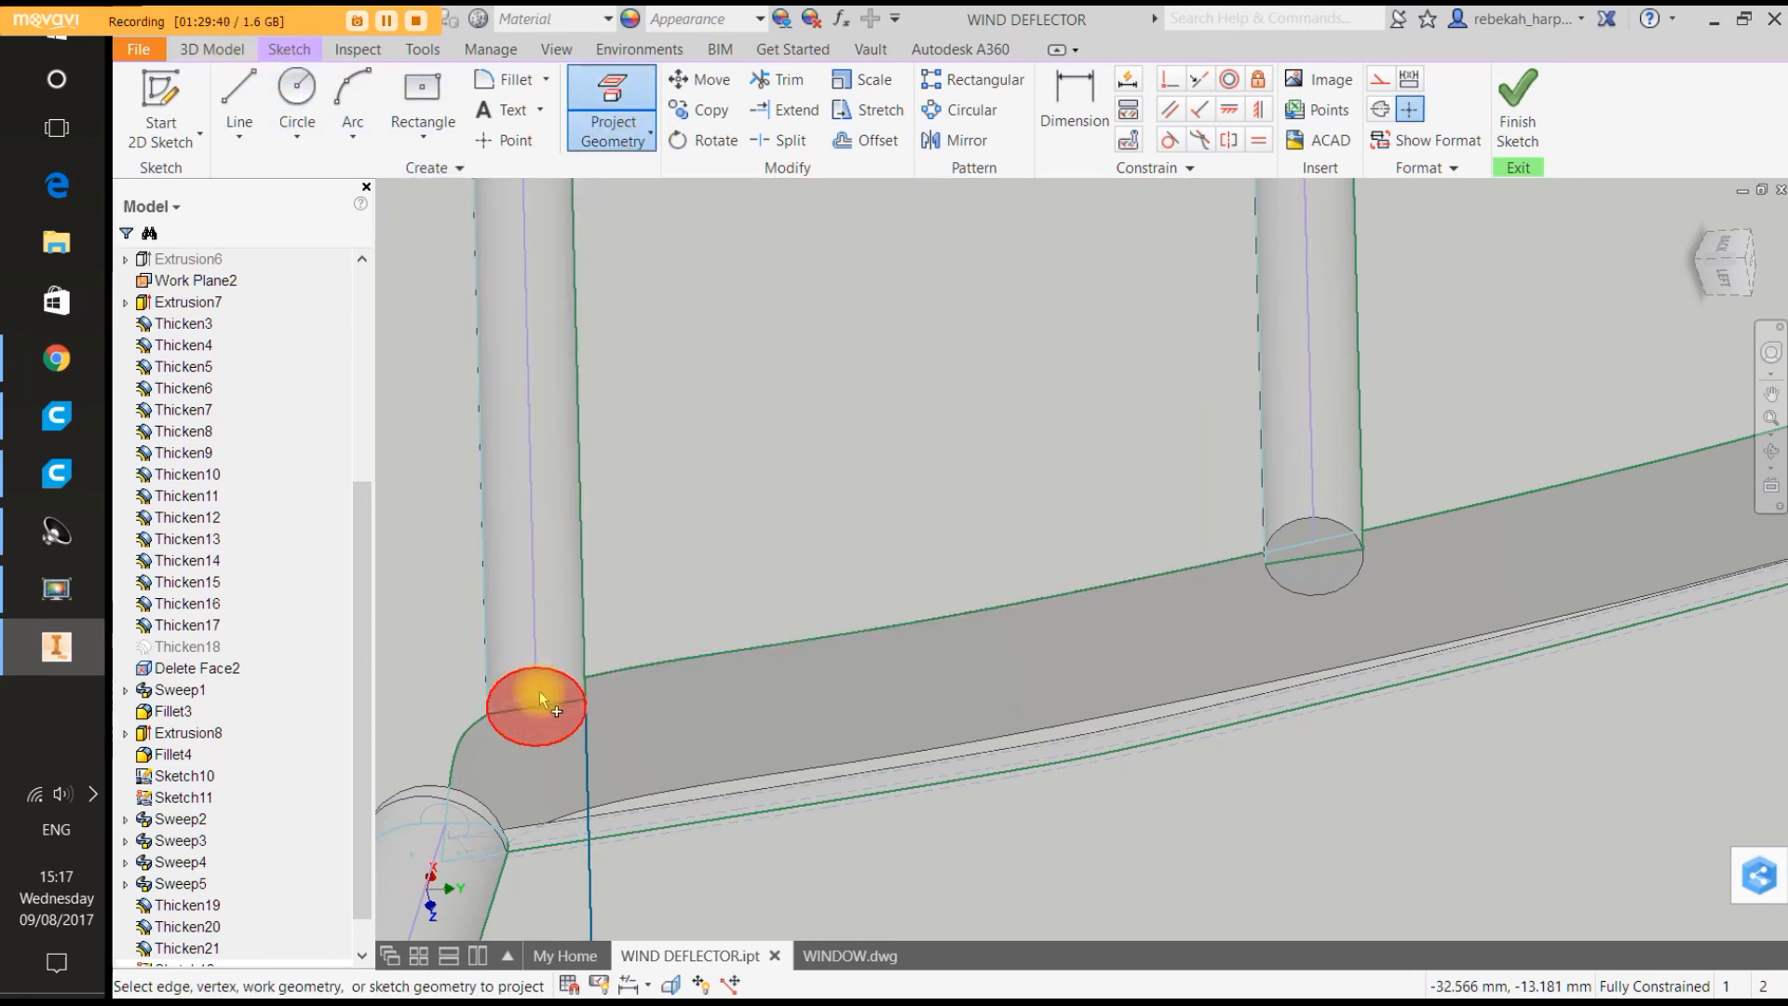
pyautogui.click(601, 683)
pyautogui.press('Escape')
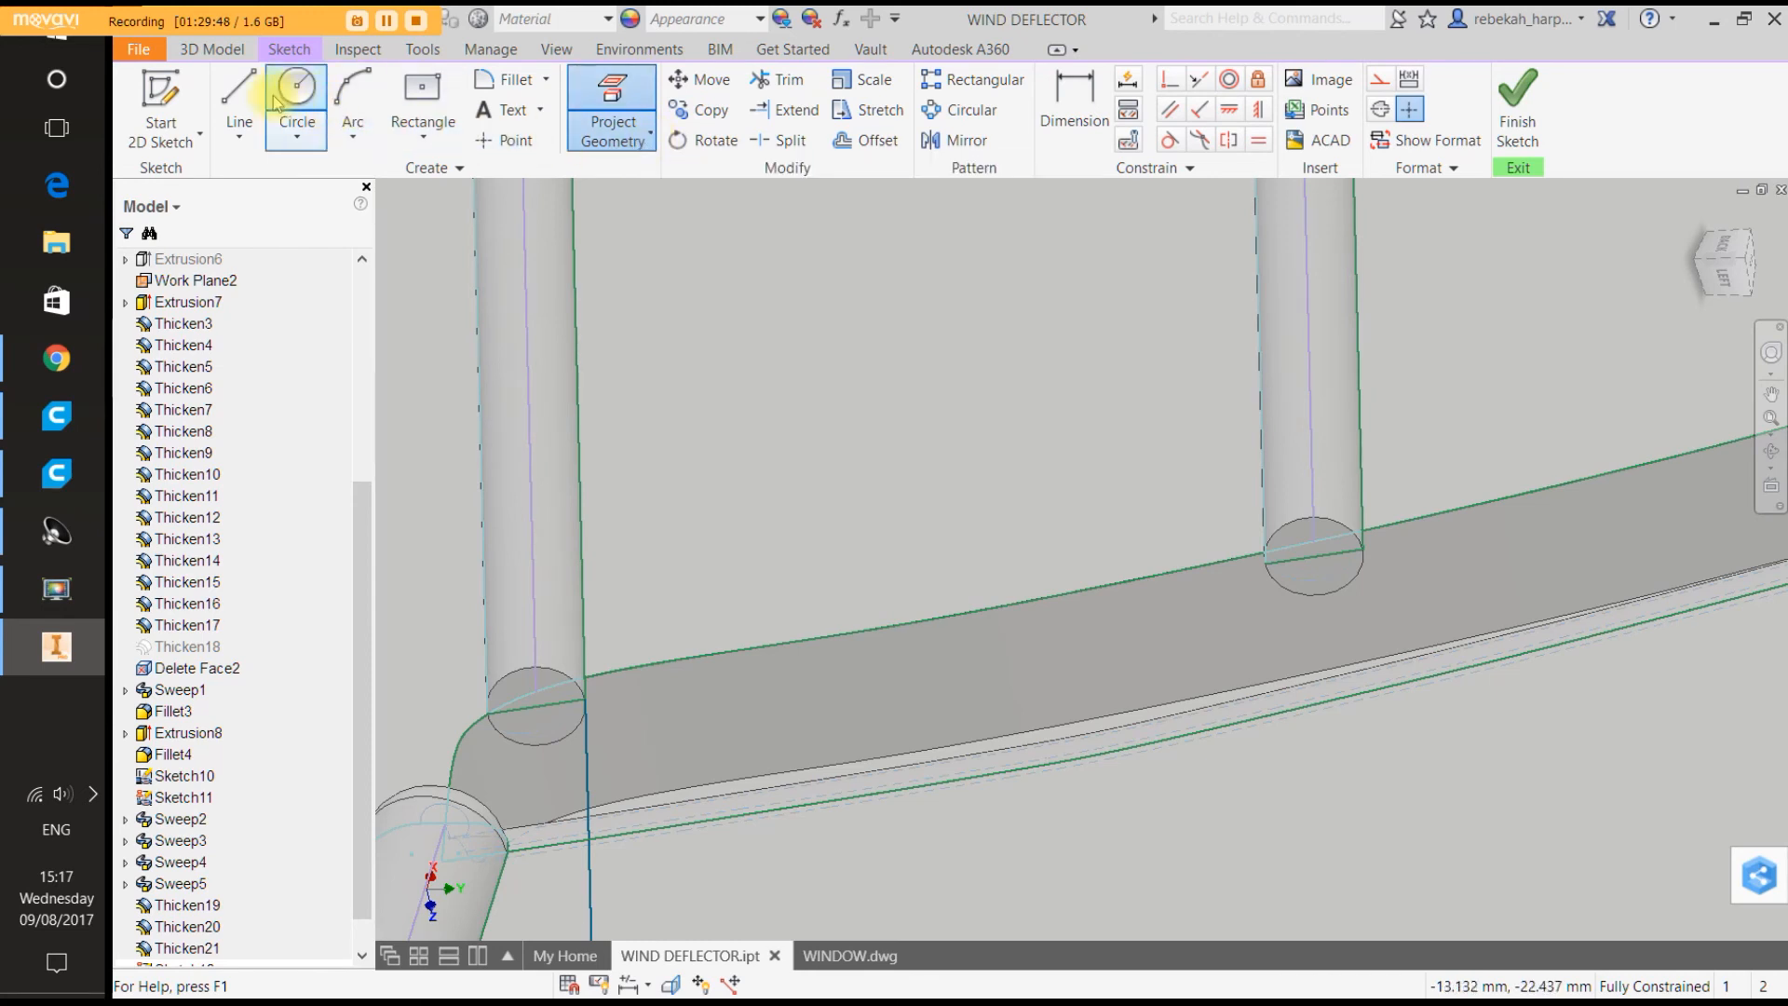
# Draw a three-point arc following the channel's inner edge across the end of the rod beside the bent tube.
pyautogui.click(240, 90)
pyautogui.click(356, 93)
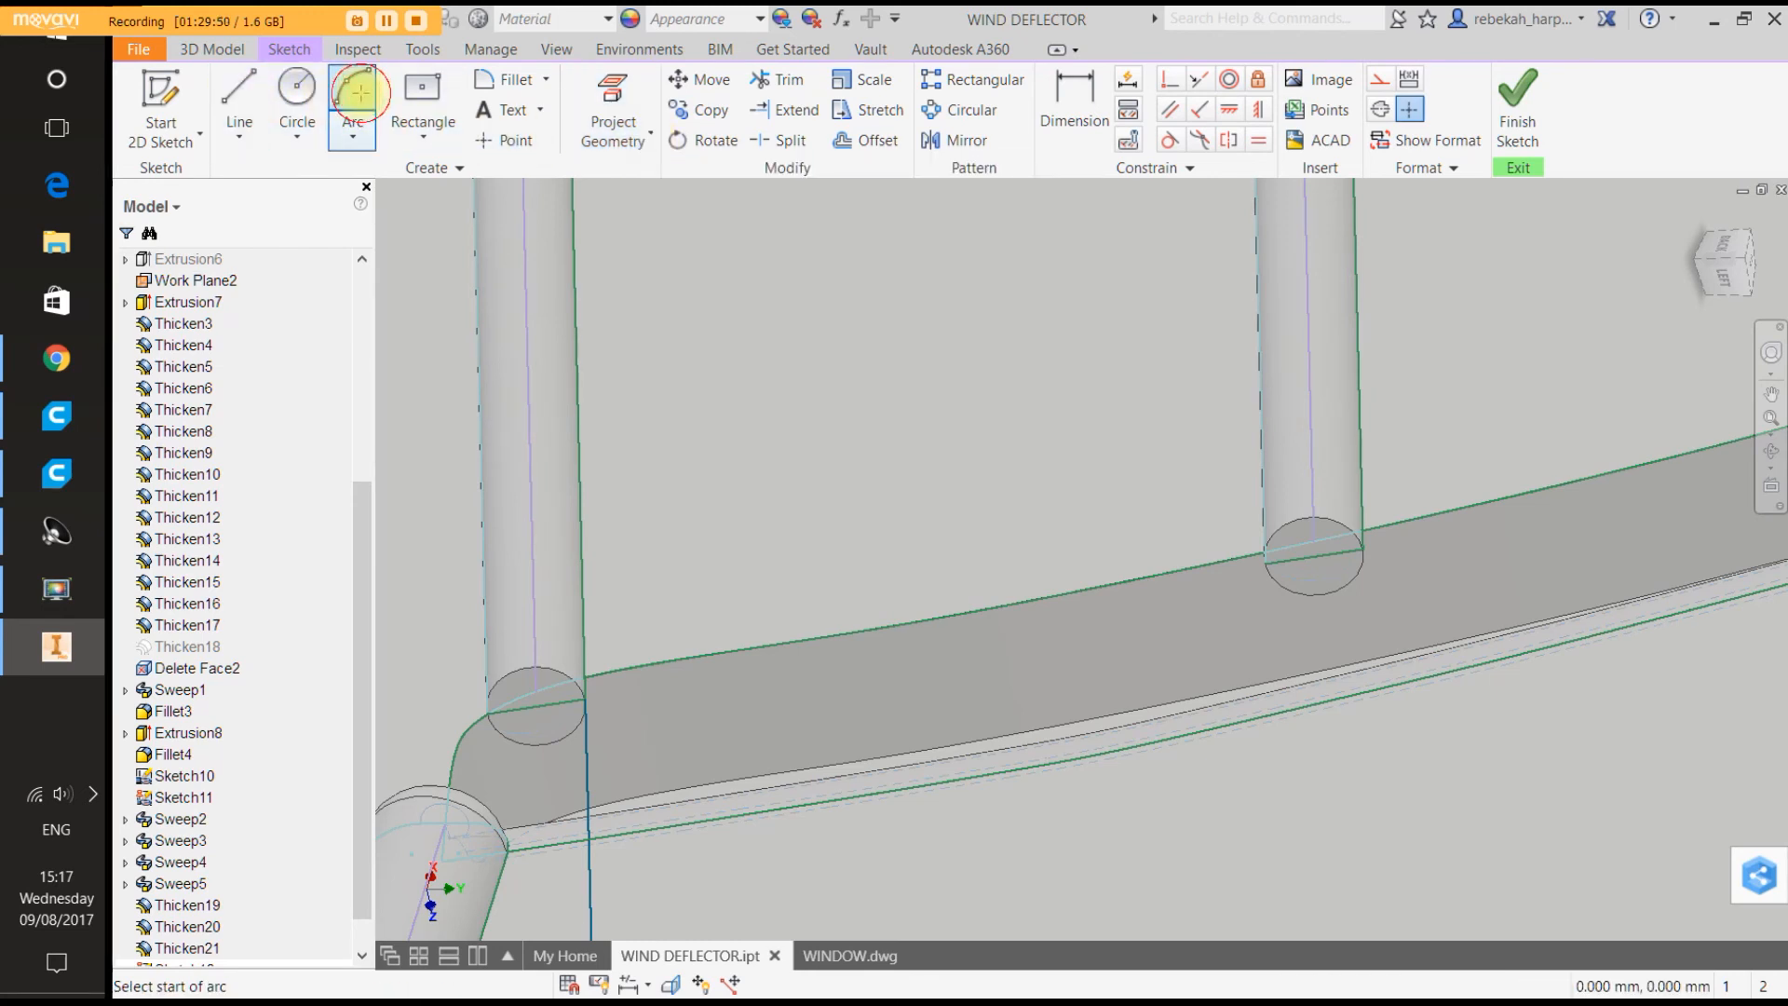
pyautogui.click(488, 711)
pyautogui.click(585, 678)
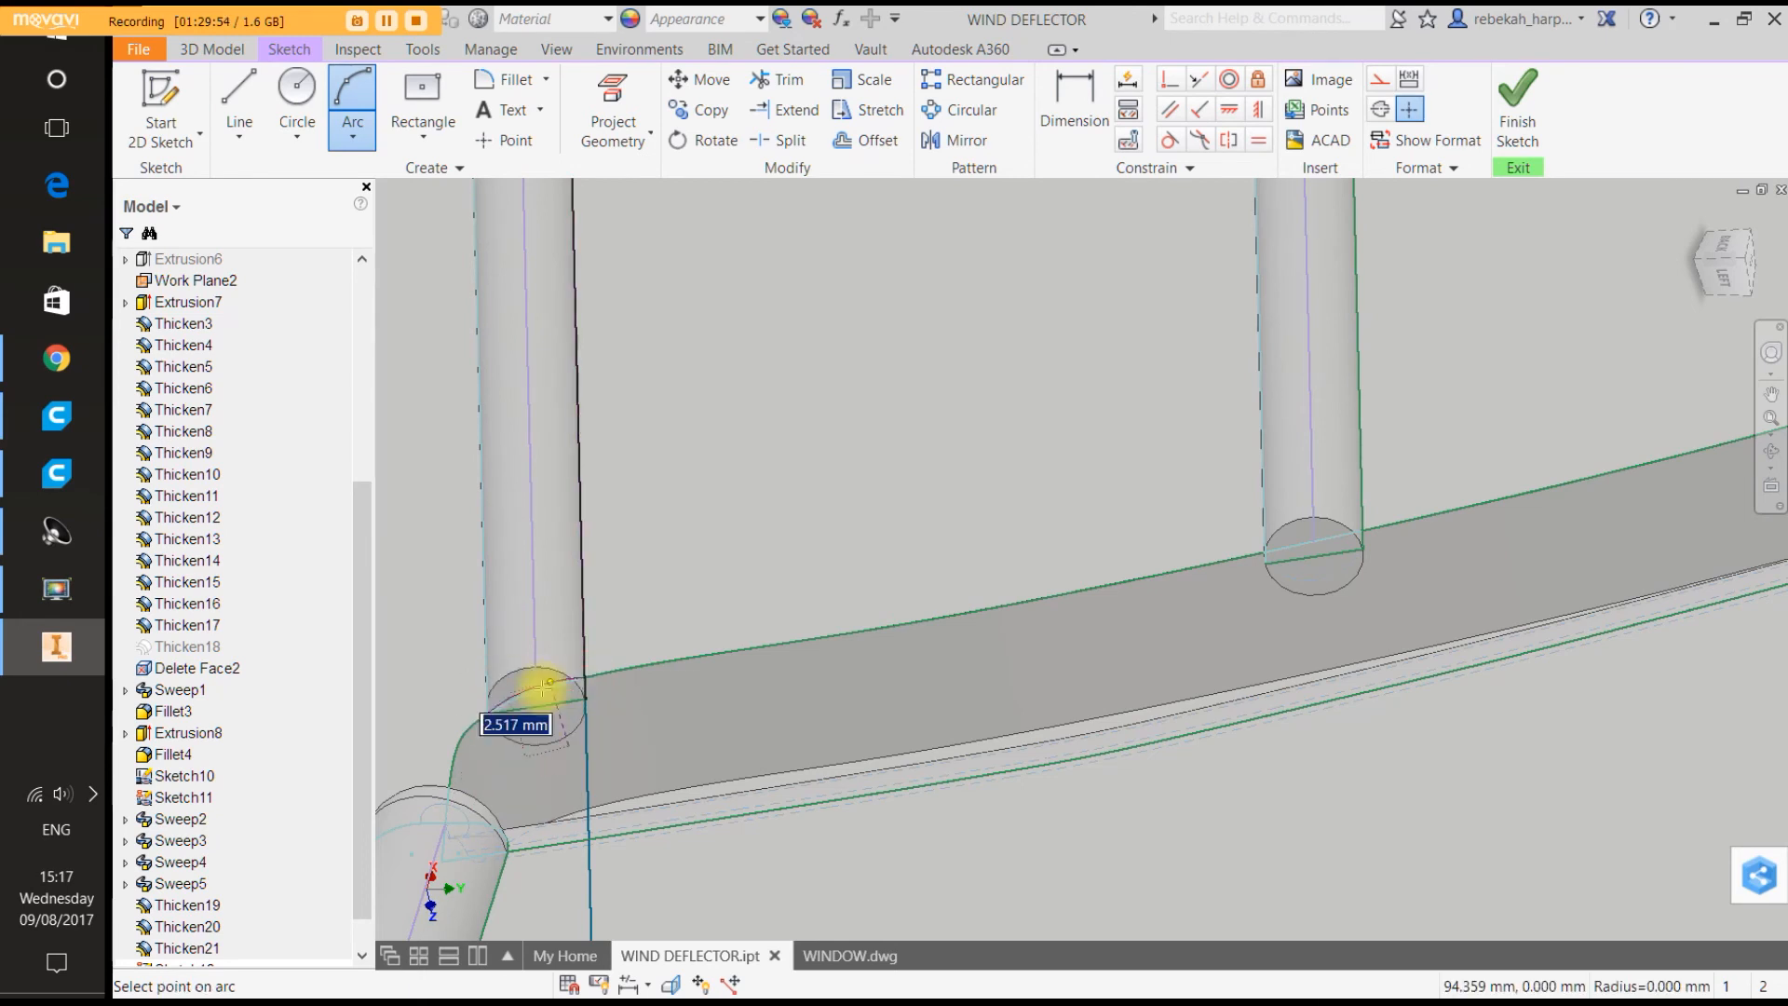
pyautogui.click(522, 701)
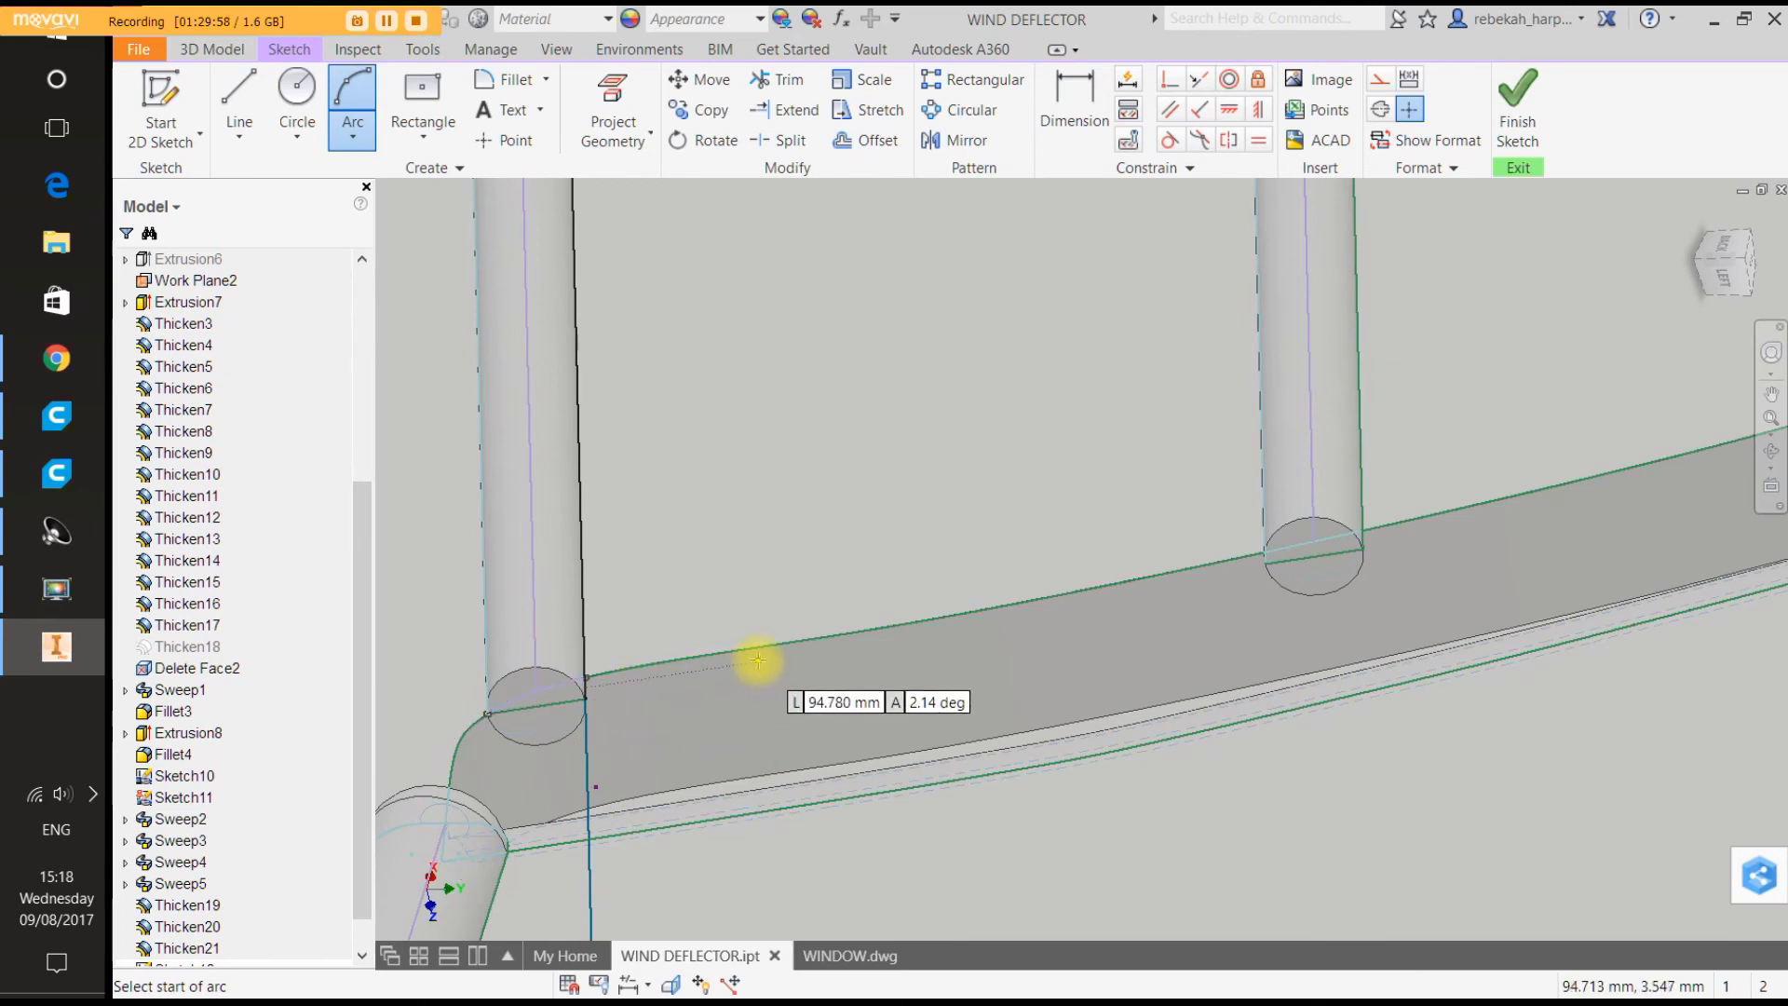
# Draw a three-point arc following the channel's inner edge across the end of the middle rod.
pyautogui.click(1265, 558)
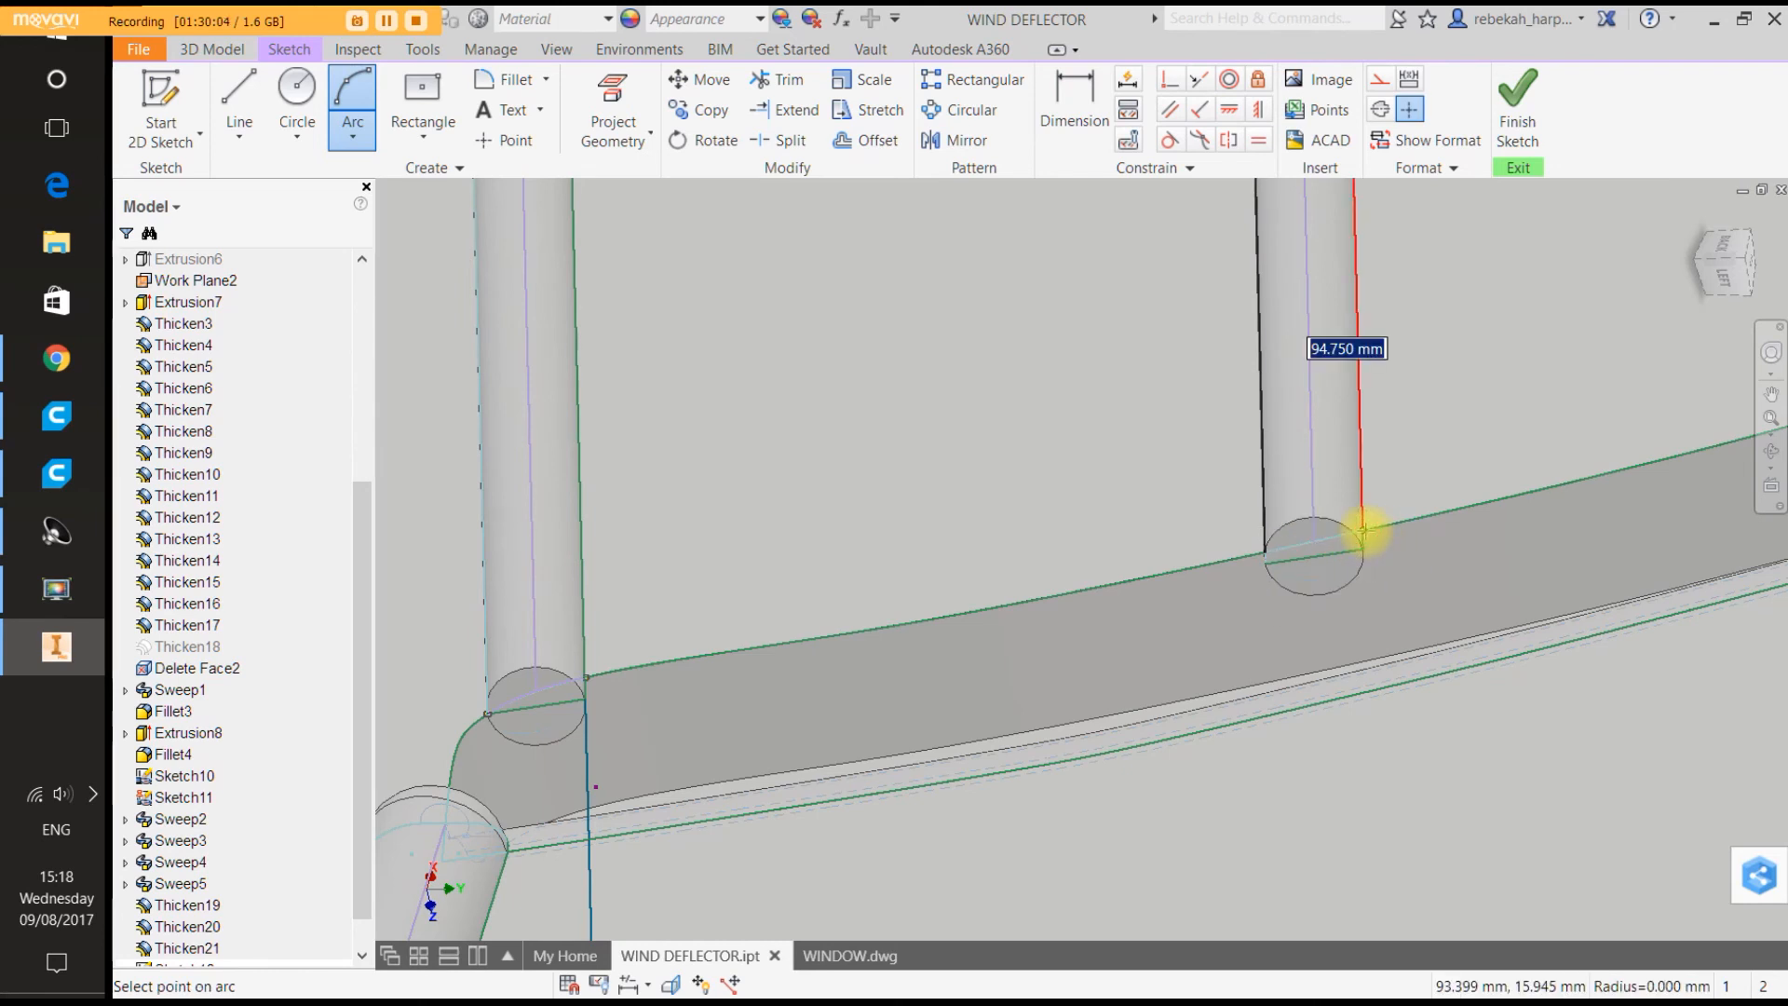
pyautogui.click(1362, 529)
pyautogui.scroll(-5, 1314, 540)
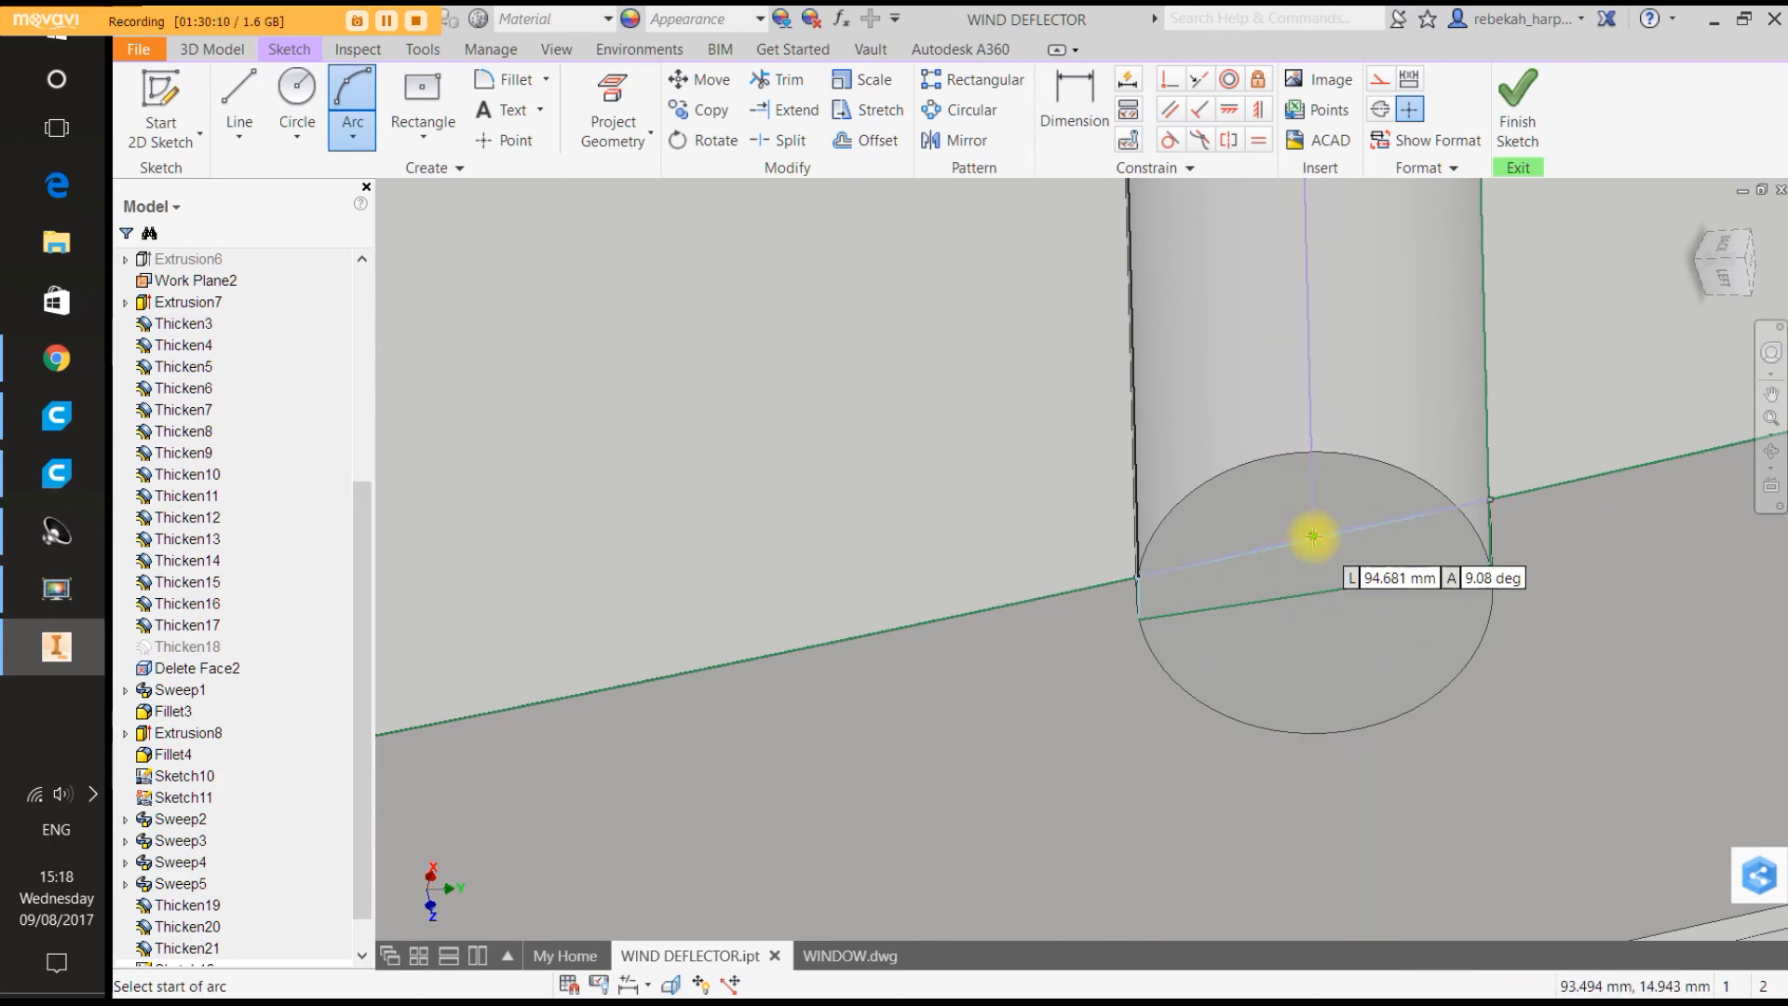
pyautogui.rightClick(1313, 537)
pyautogui.click(1397, 536)
# Draw a three-point arc following the channel's inner edge across the end of the rod nearest the bend.
pyautogui.scroll(-5, 1357, 536)
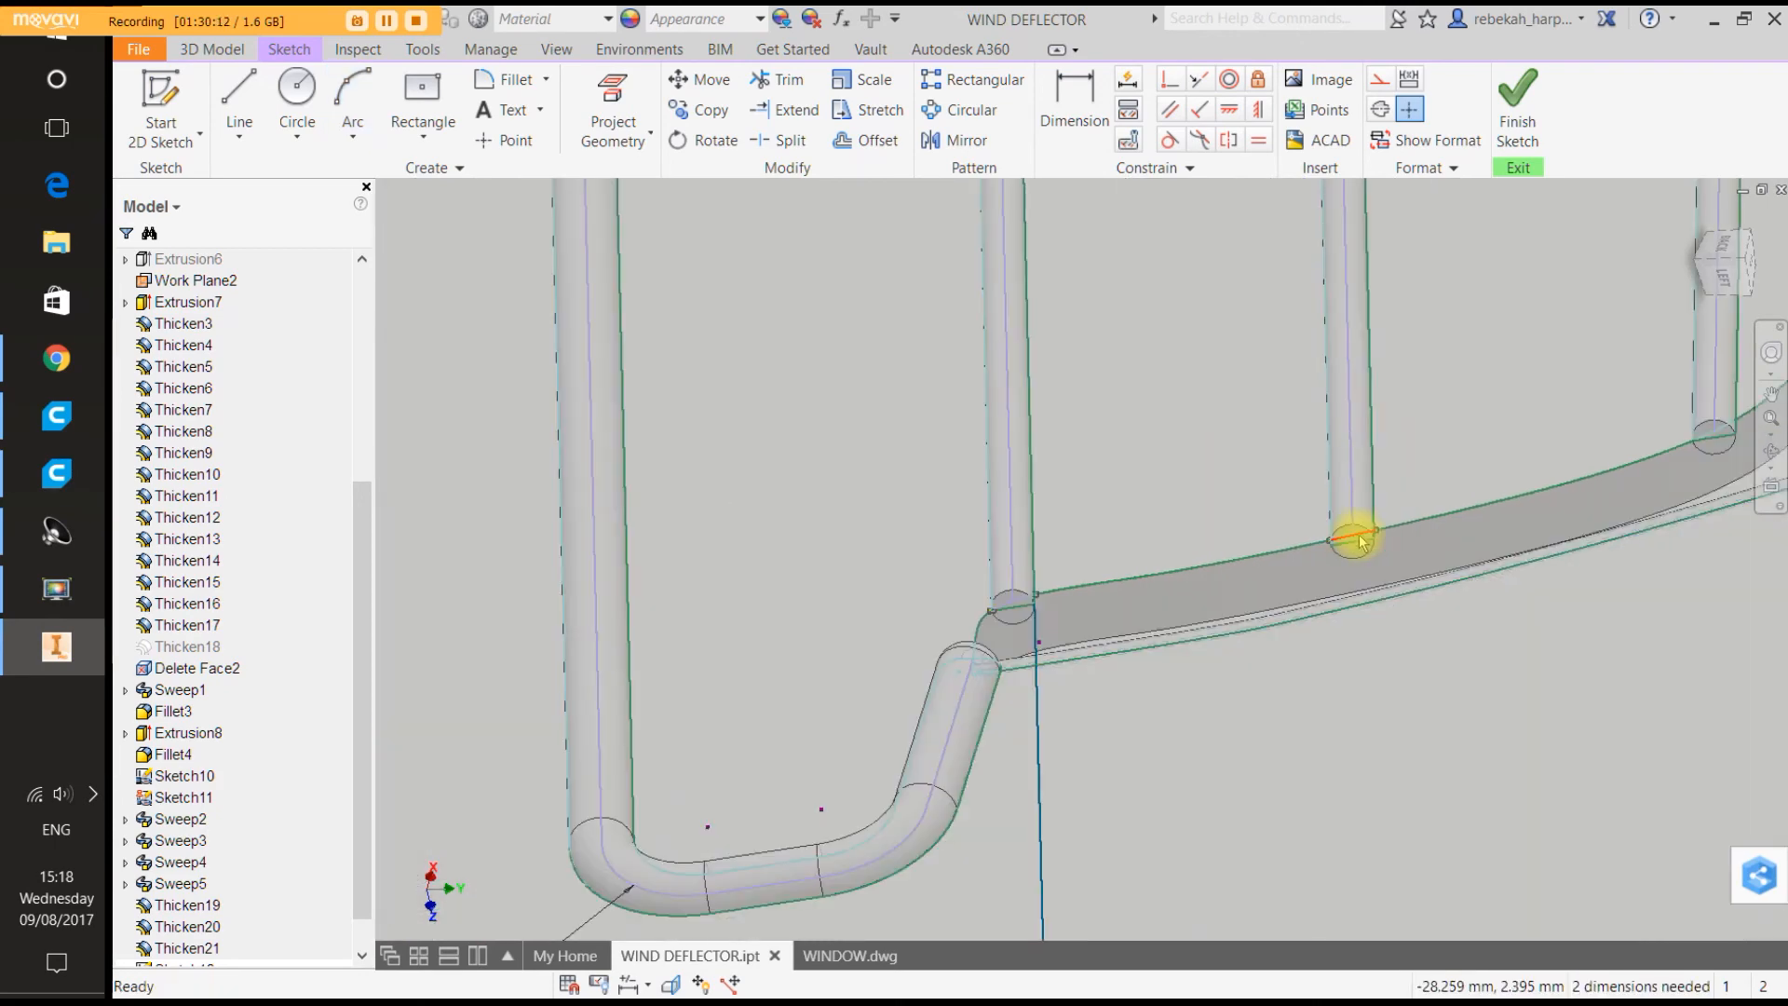
pyautogui.scroll(4, 1357, 530)
pyautogui.scroll(-8, 1488, 507)
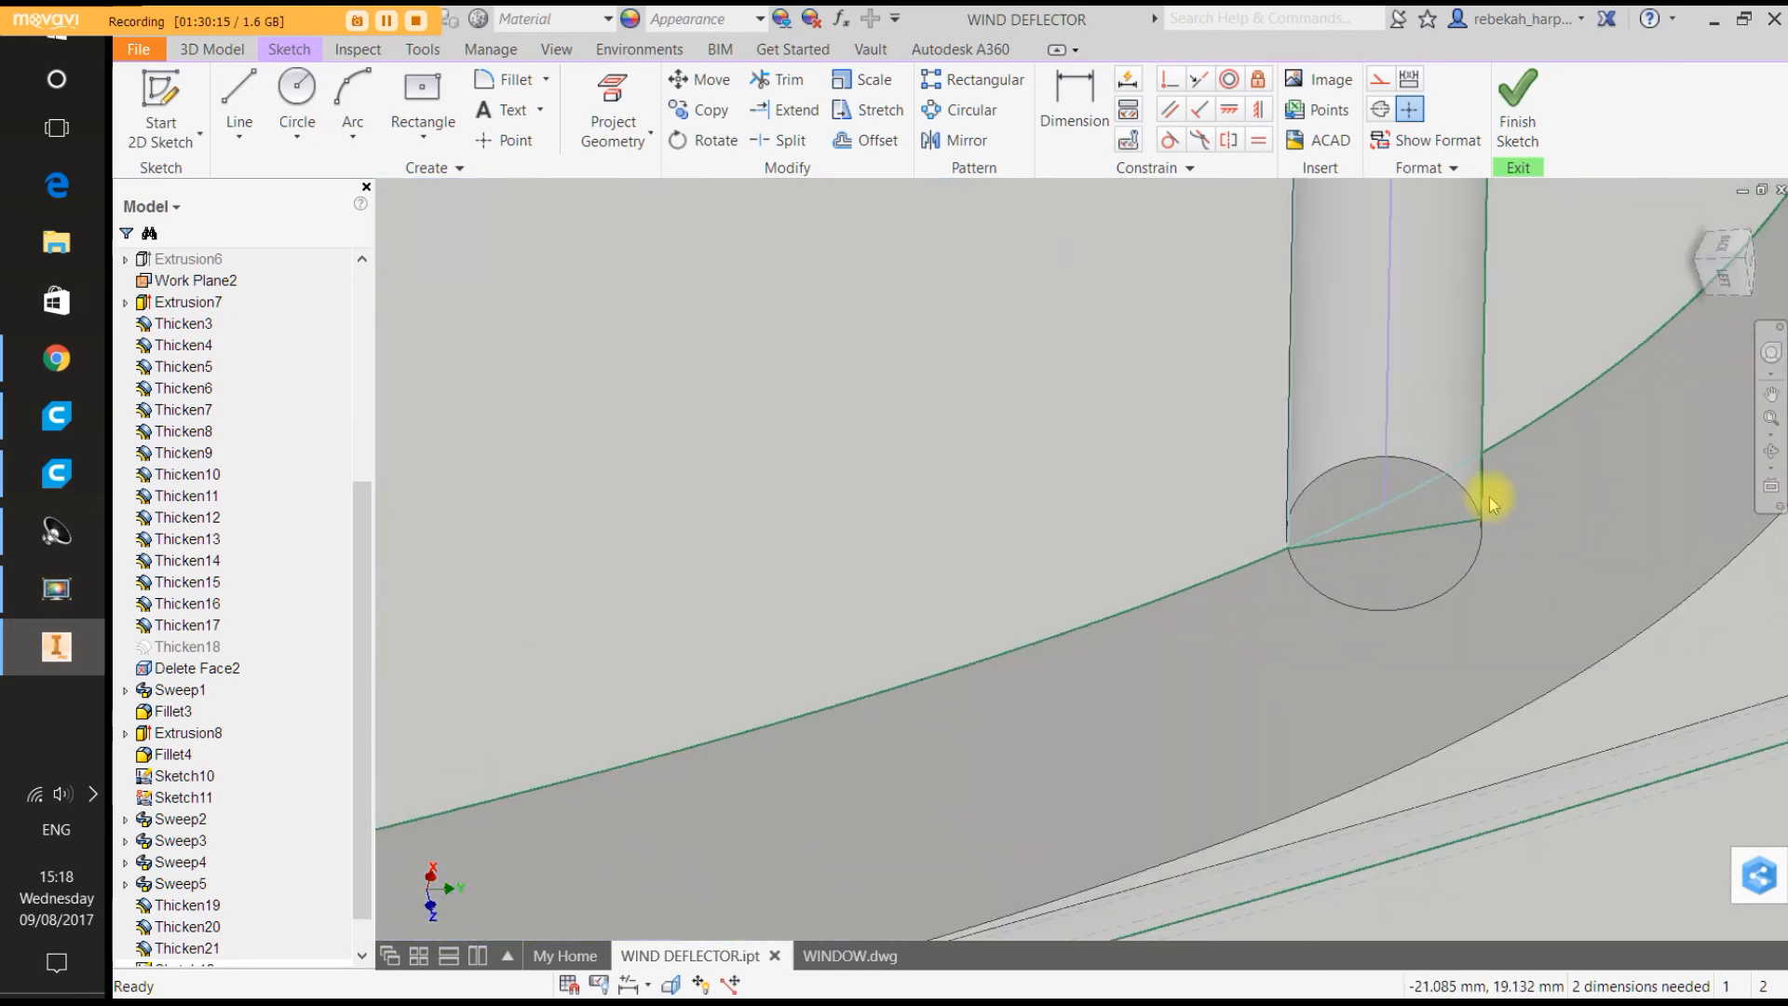
pyautogui.scroll(-2, 1489, 507)
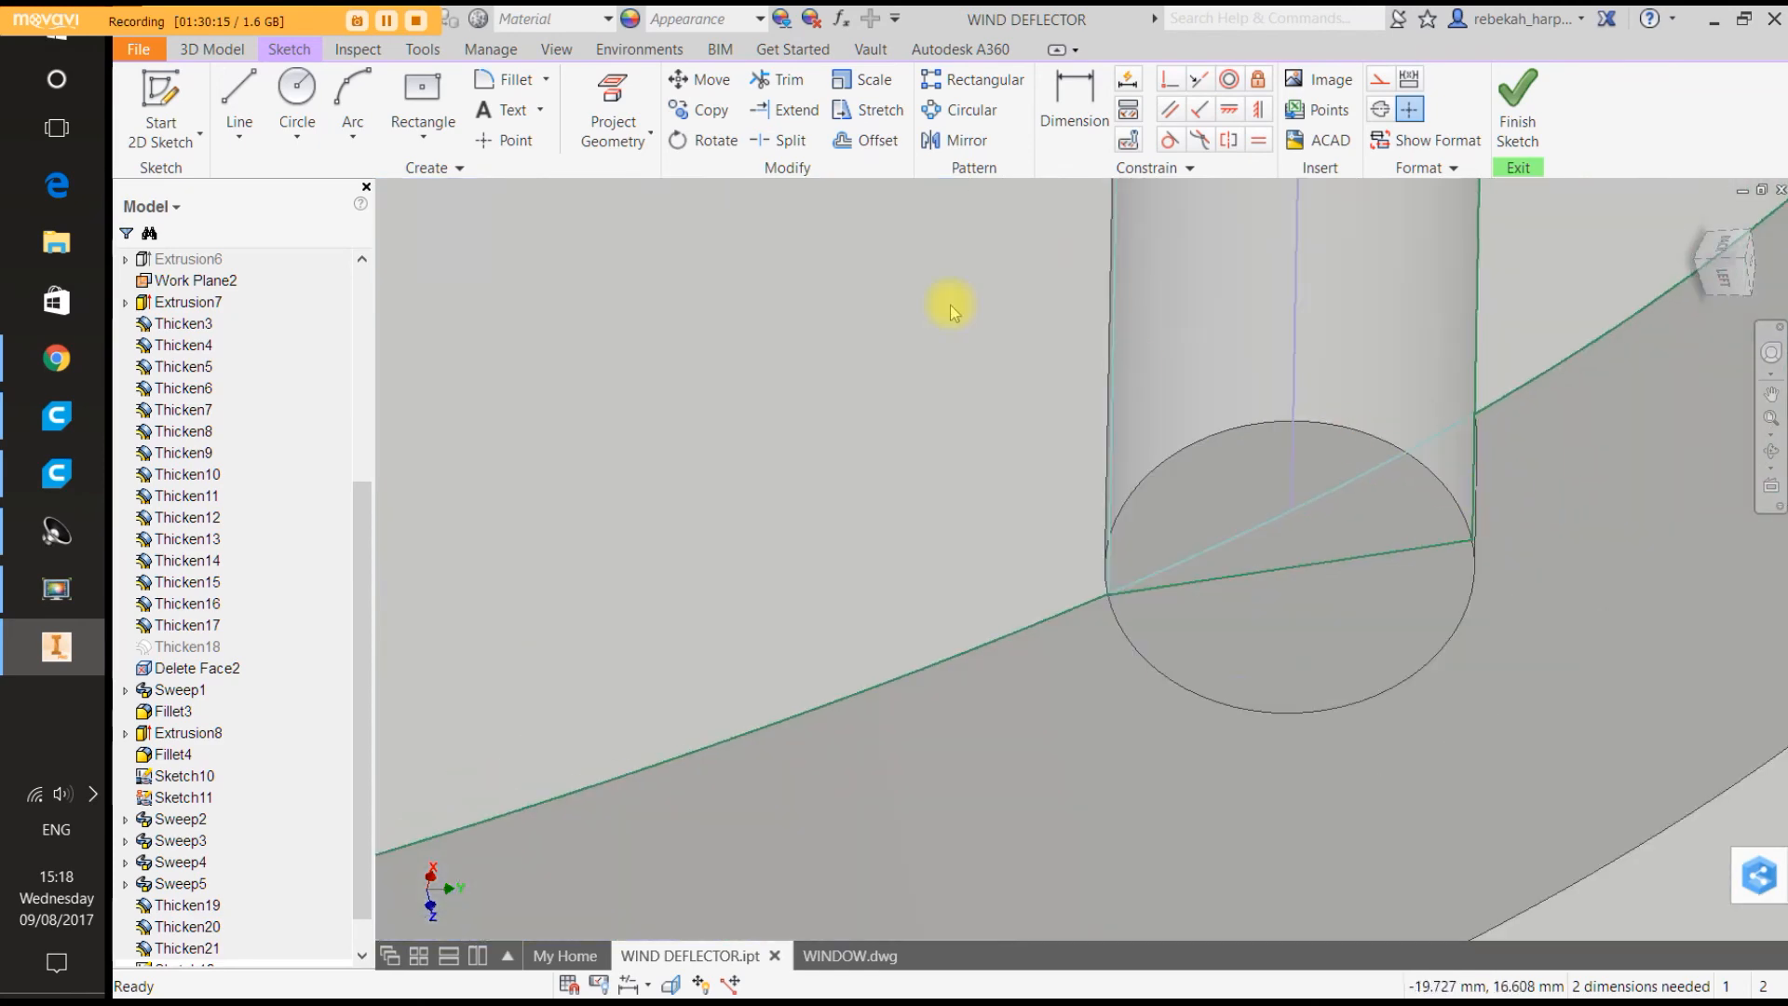
pyautogui.click(372, 104)
pyautogui.click(1107, 595)
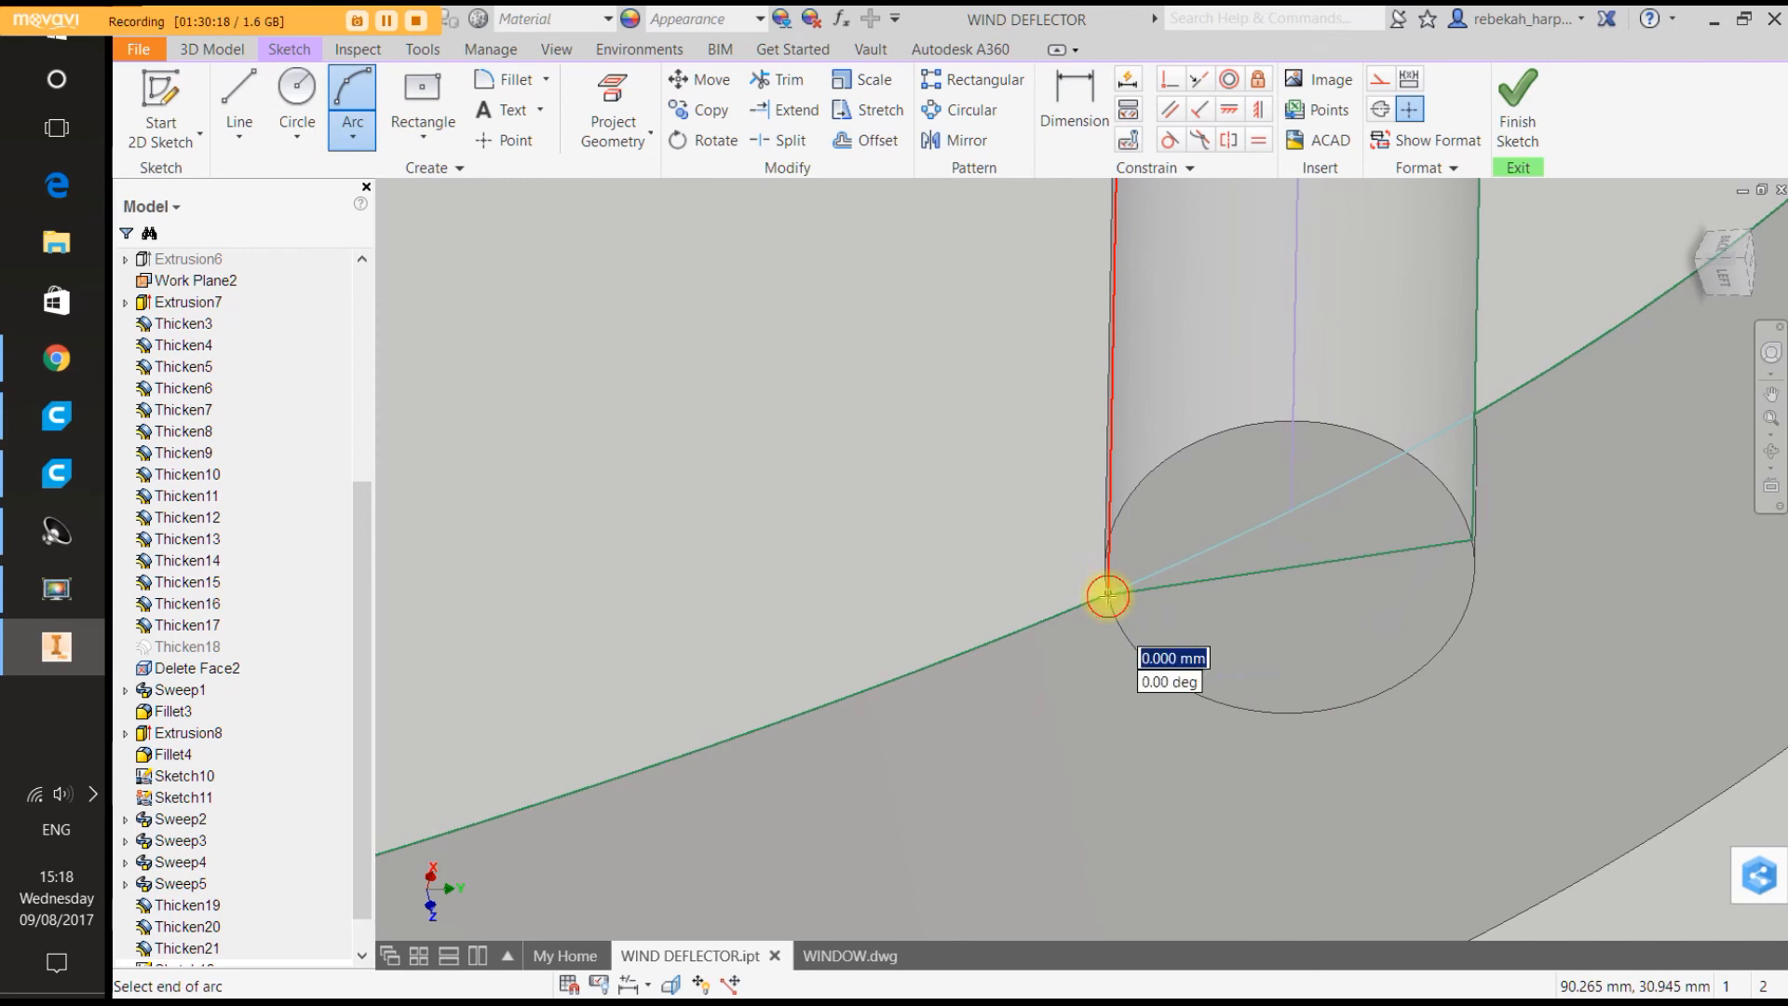
pyautogui.click(1473, 415)
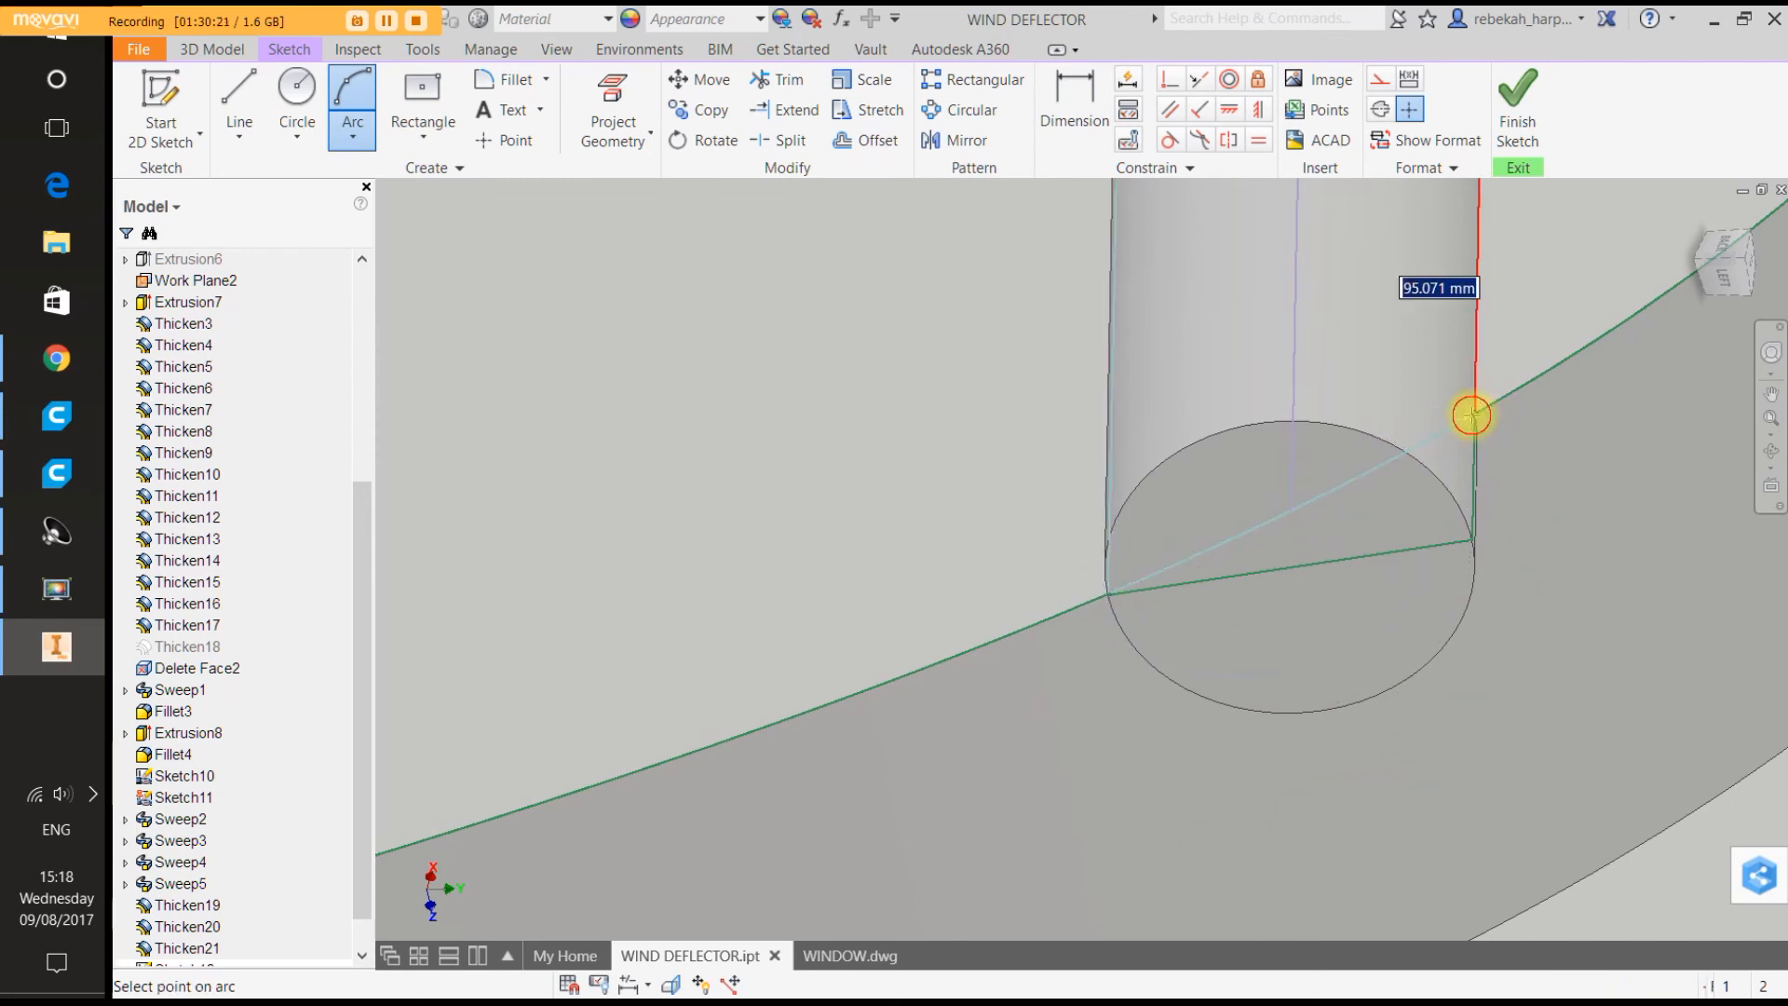
pyautogui.click(1301, 508)
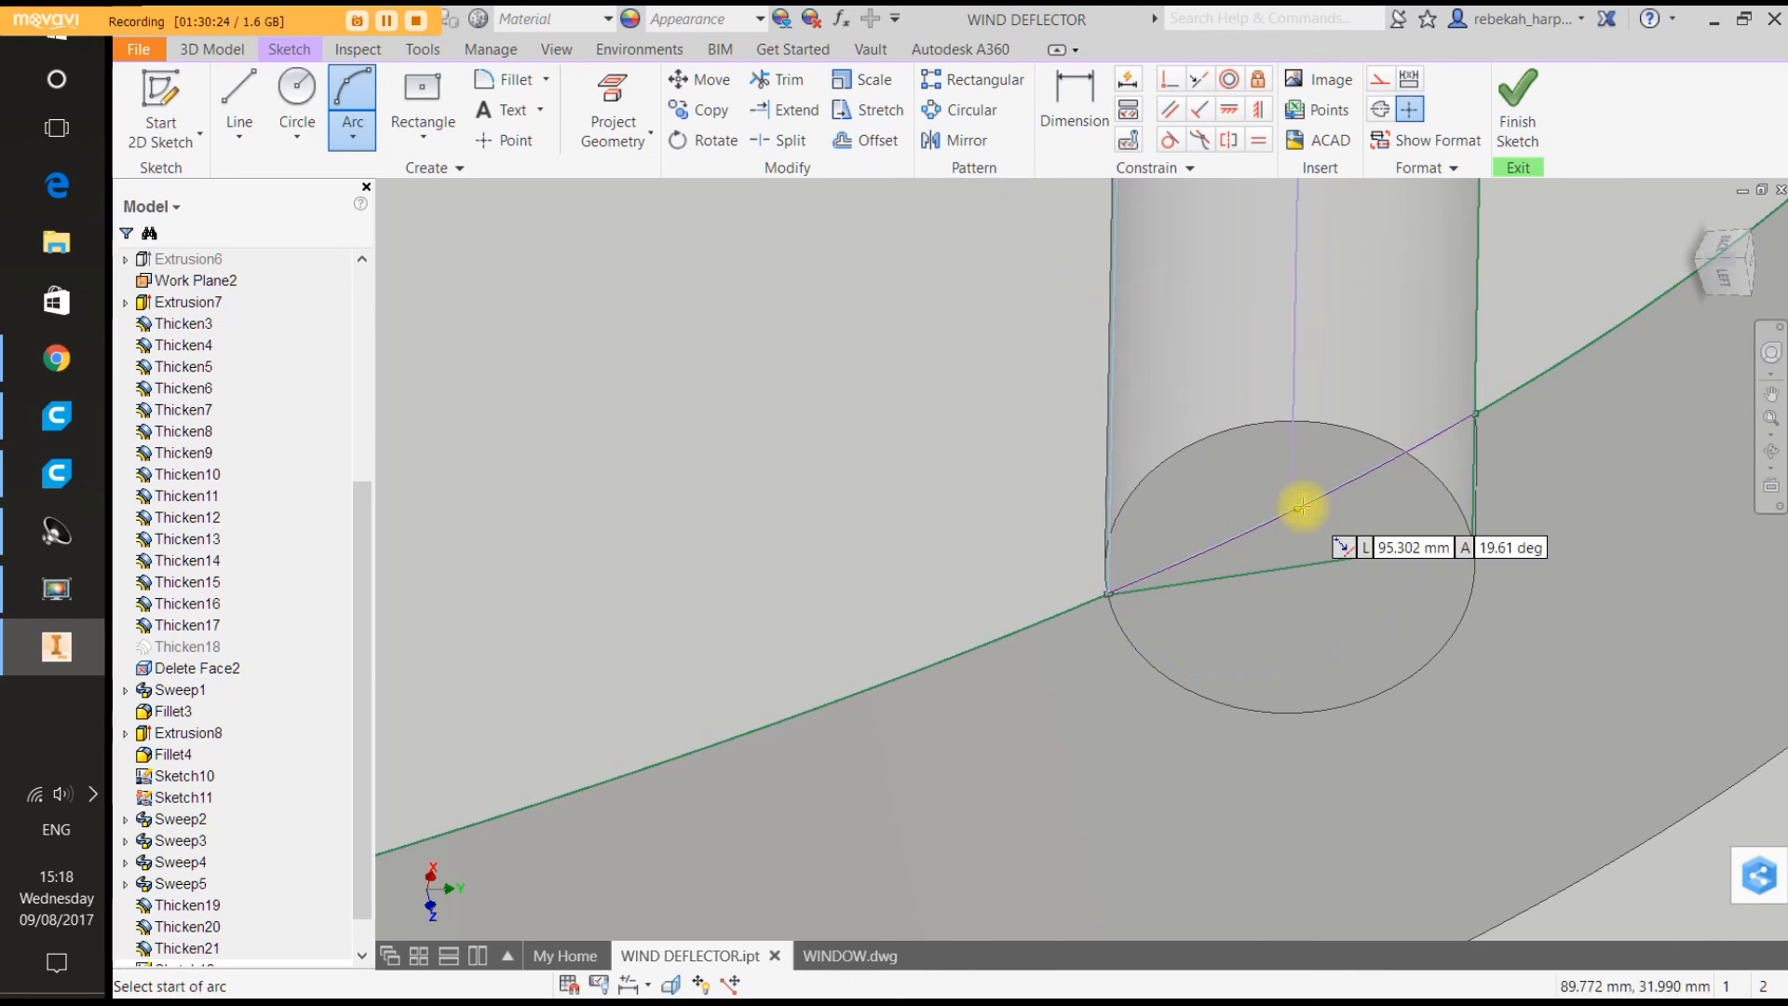
pyautogui.rightClick(1302, 506)
pyautogui.click(1396, 506)
# Start an extrusion using the small regions between the arcs and the rod ends on all three rods as profiles.
pyautogui.scroll(-5, 1376, 505)
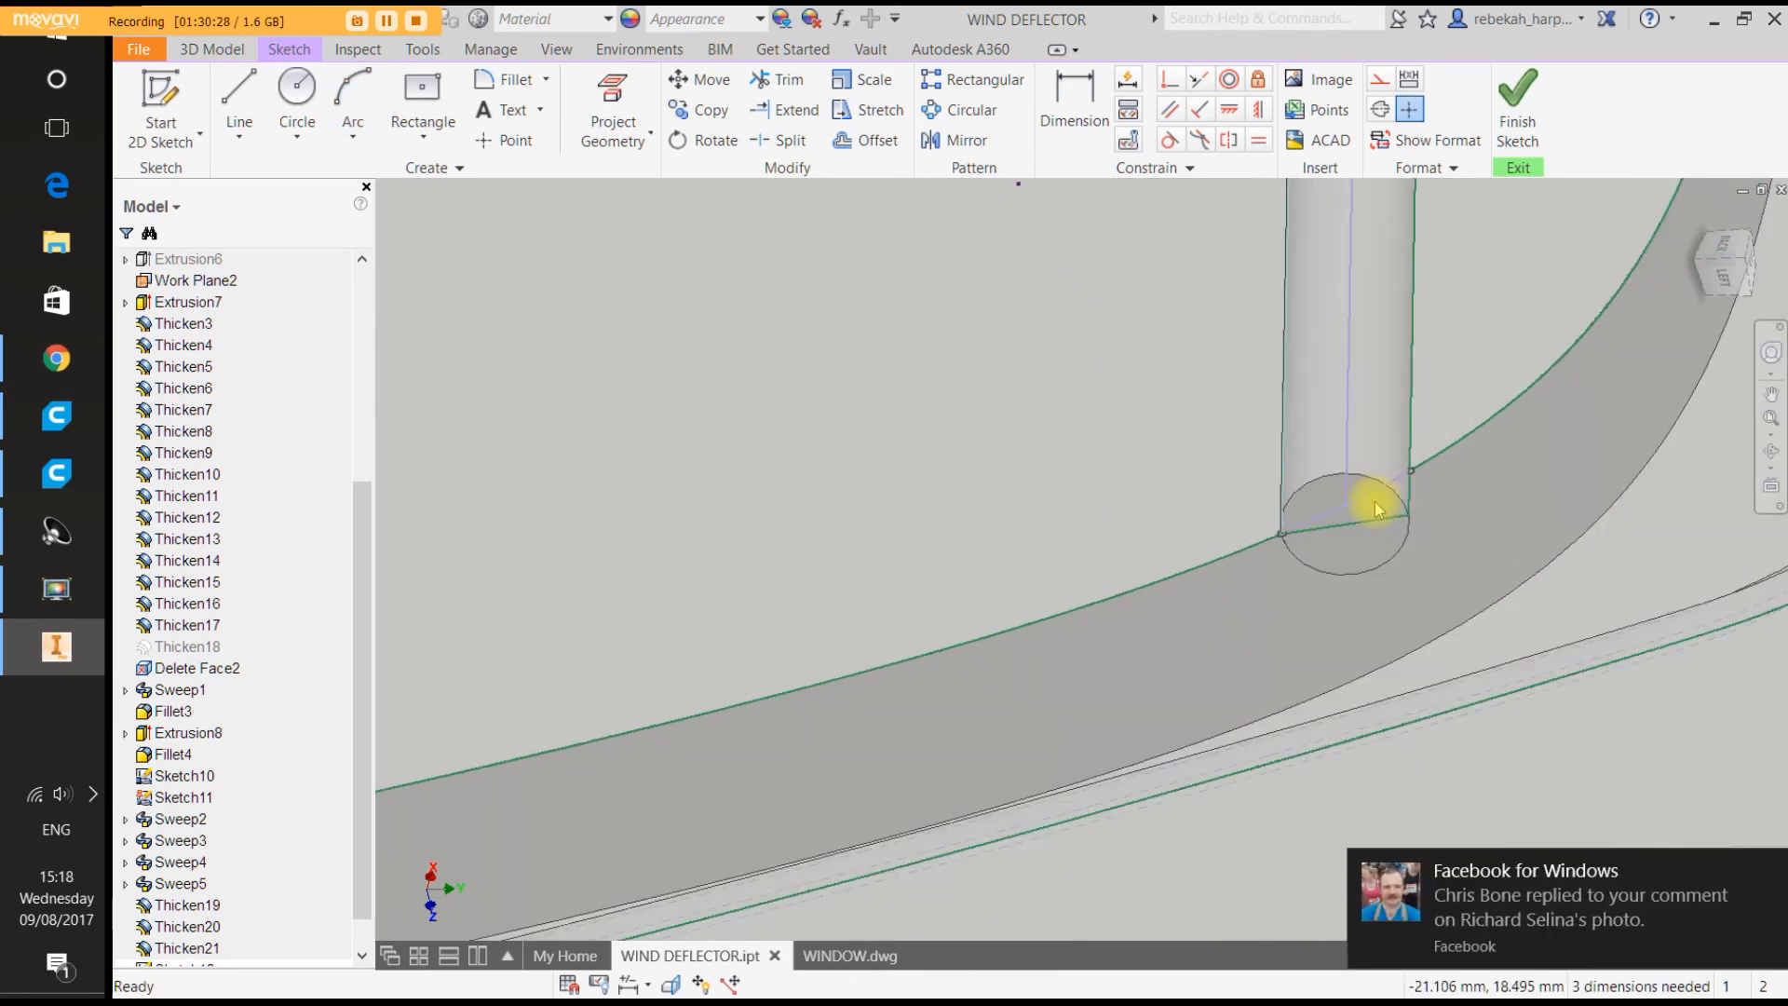
pyautogui.scroll(-3, 1377, 508)
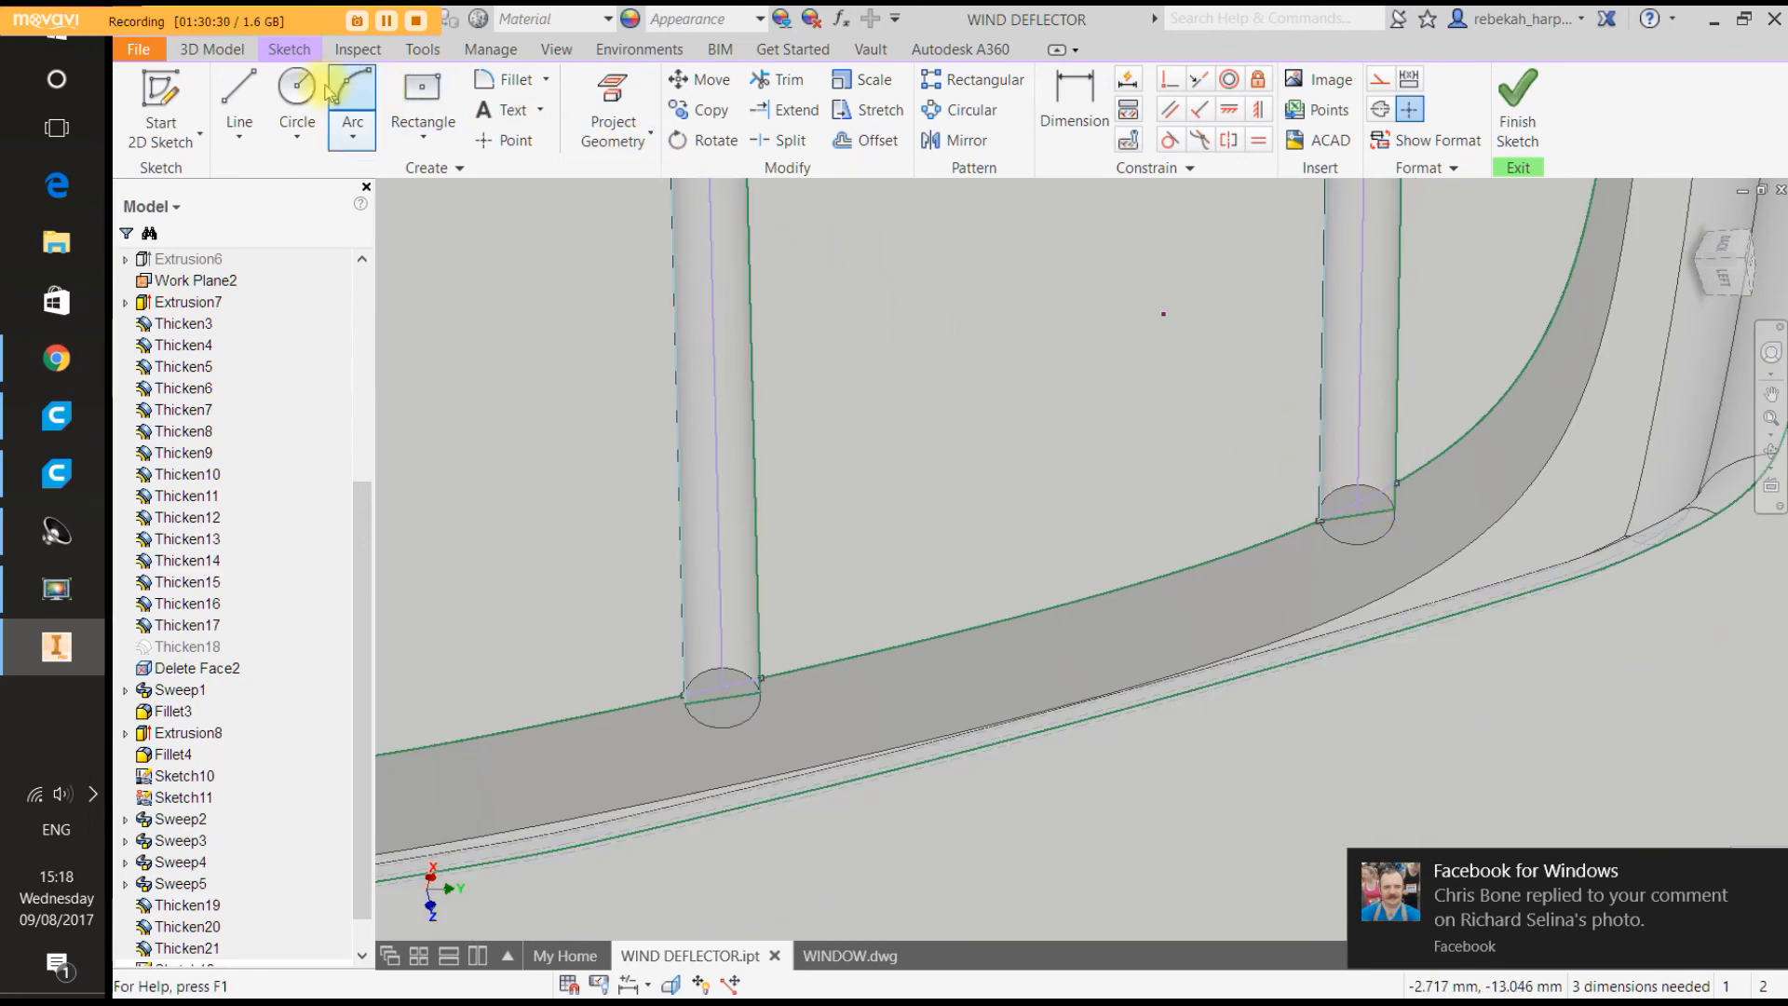
pyautogui.click(212, 48)
pyautogui.click(240, 107)
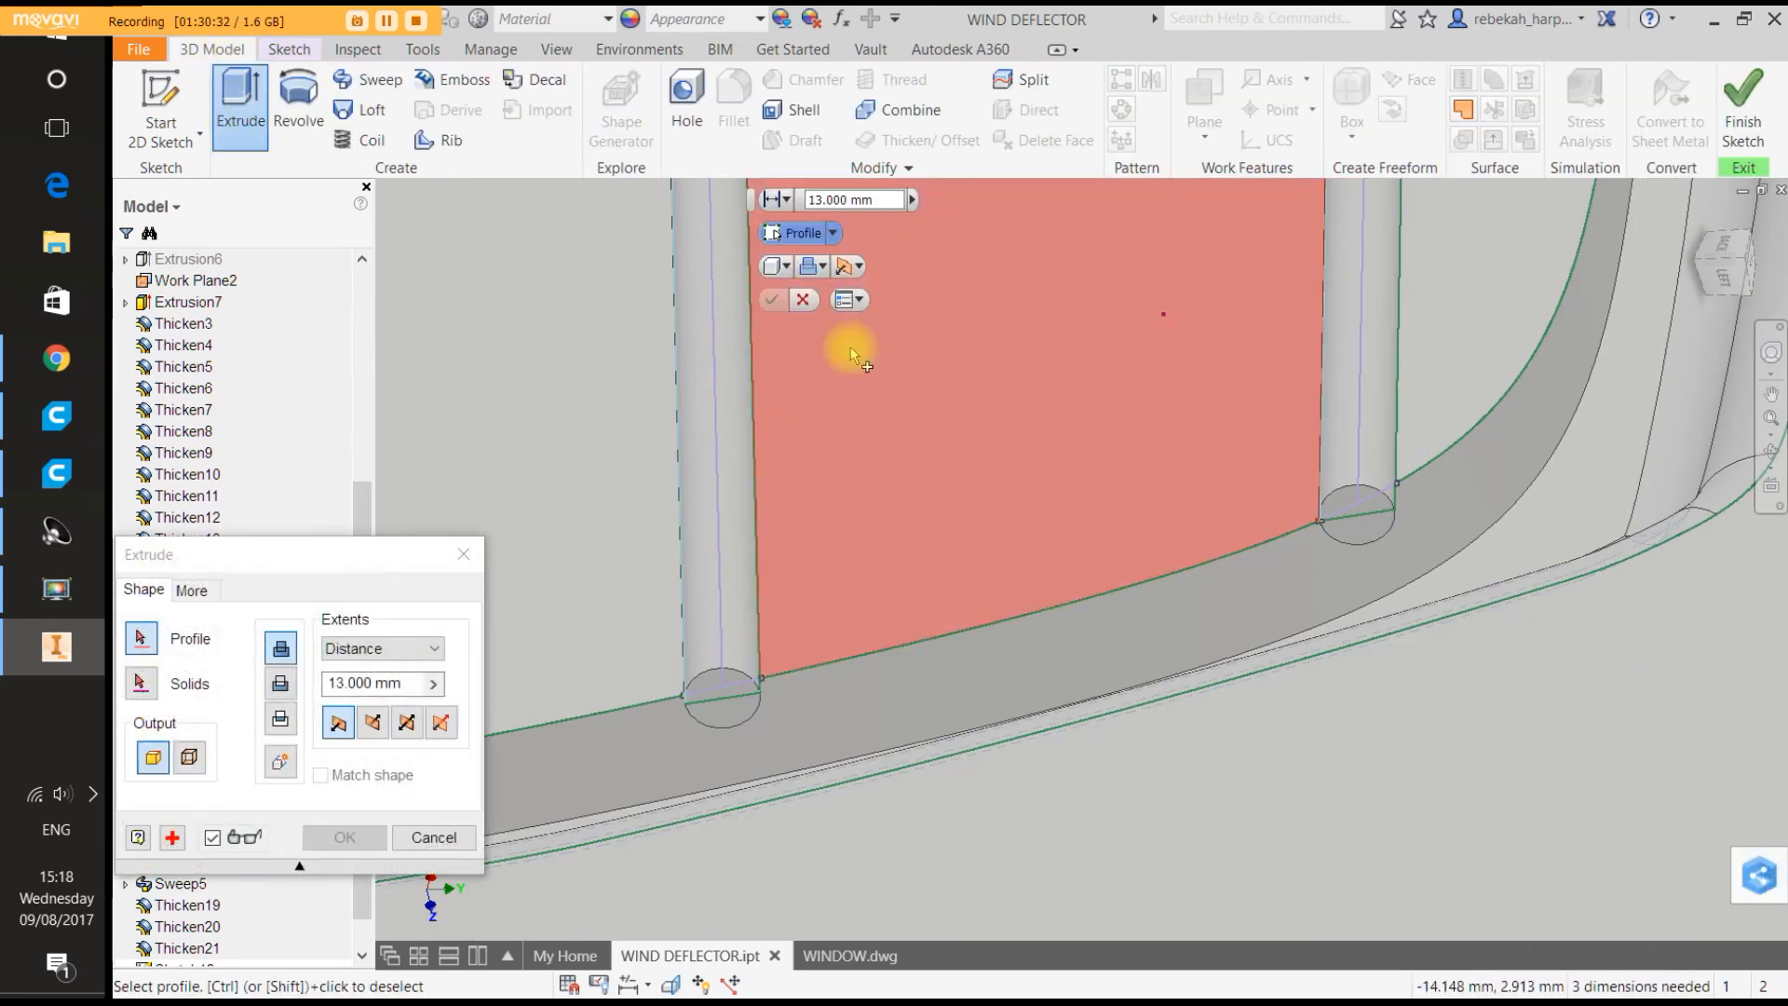
pyautogui.click(1376, 508)
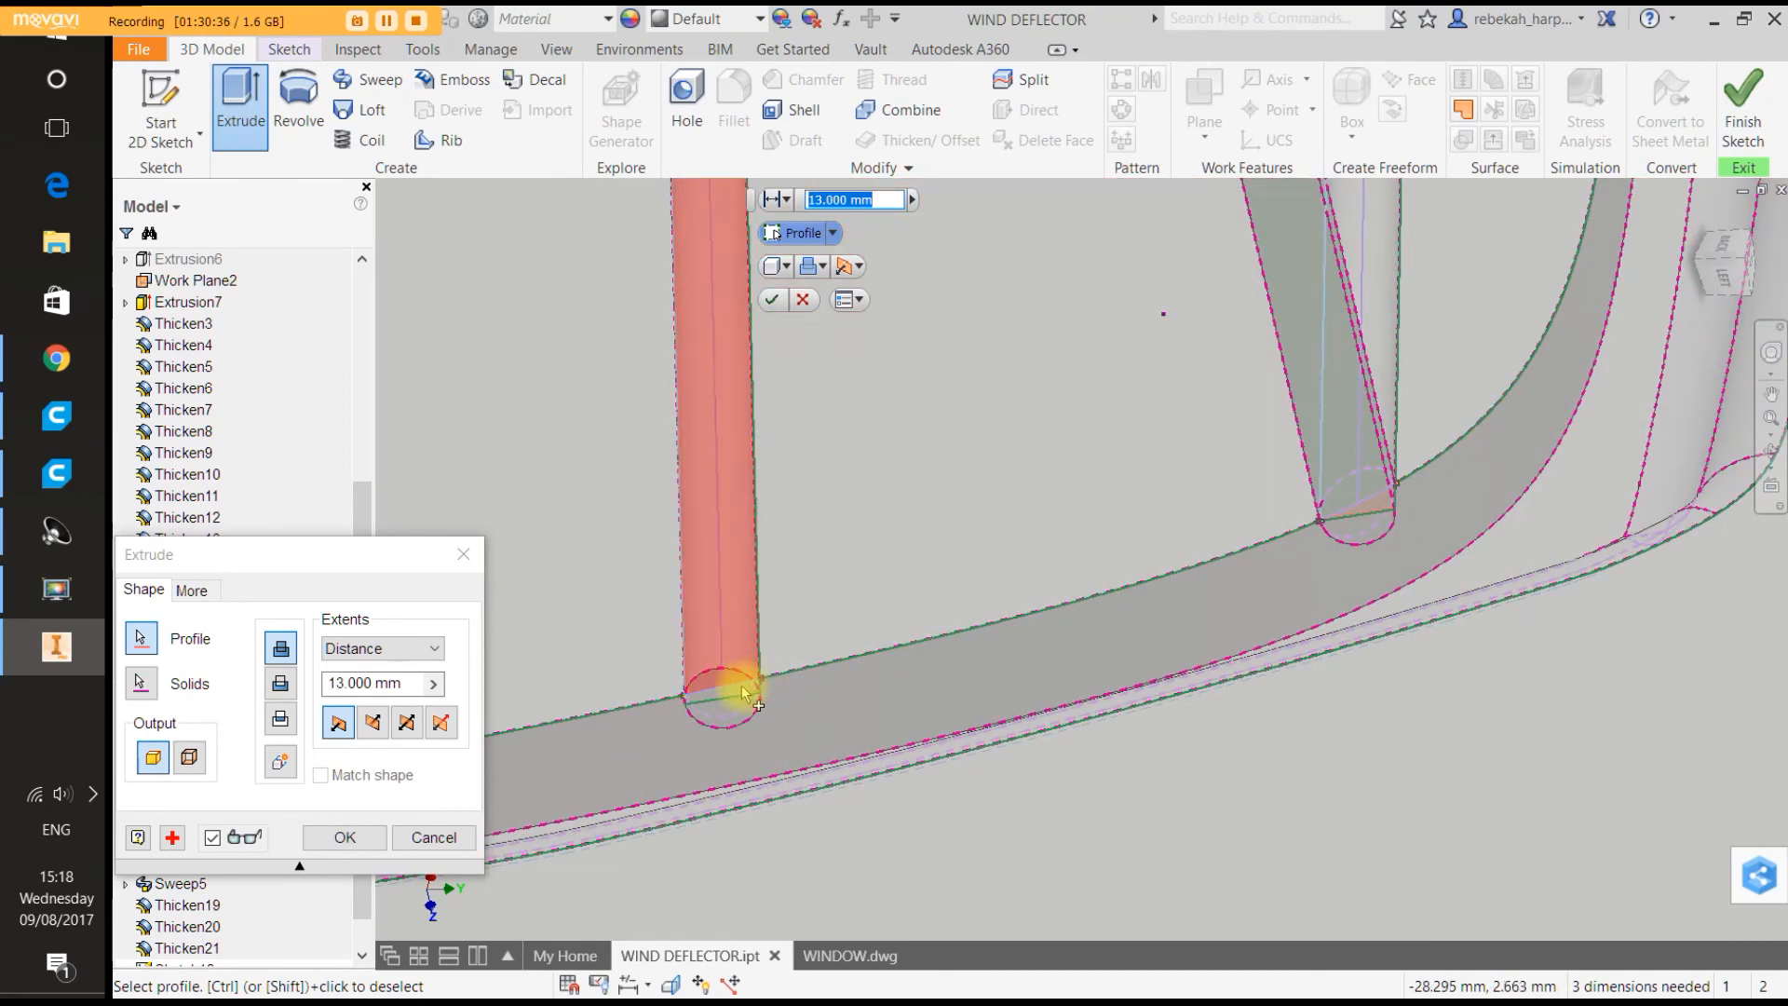
pyautogui.click(745, 694)
pyautogui.scroll(5, 741, 692)
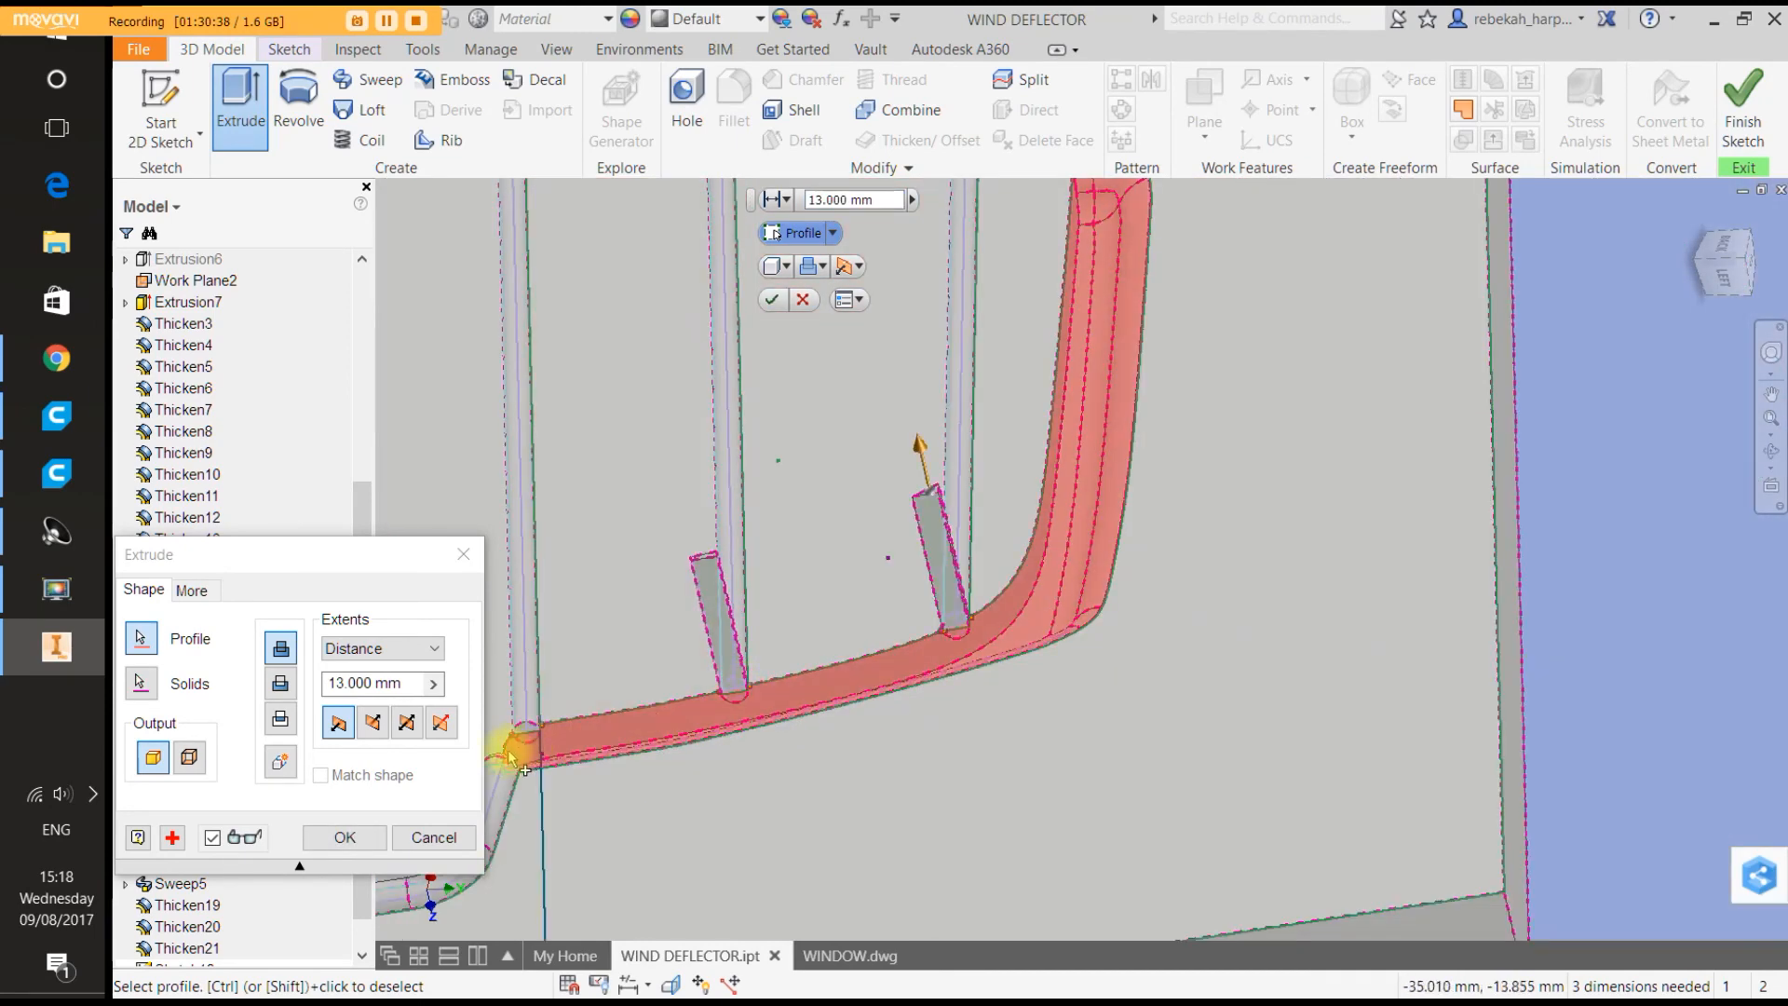
pyautogui.scroll(-4, 511, 757)
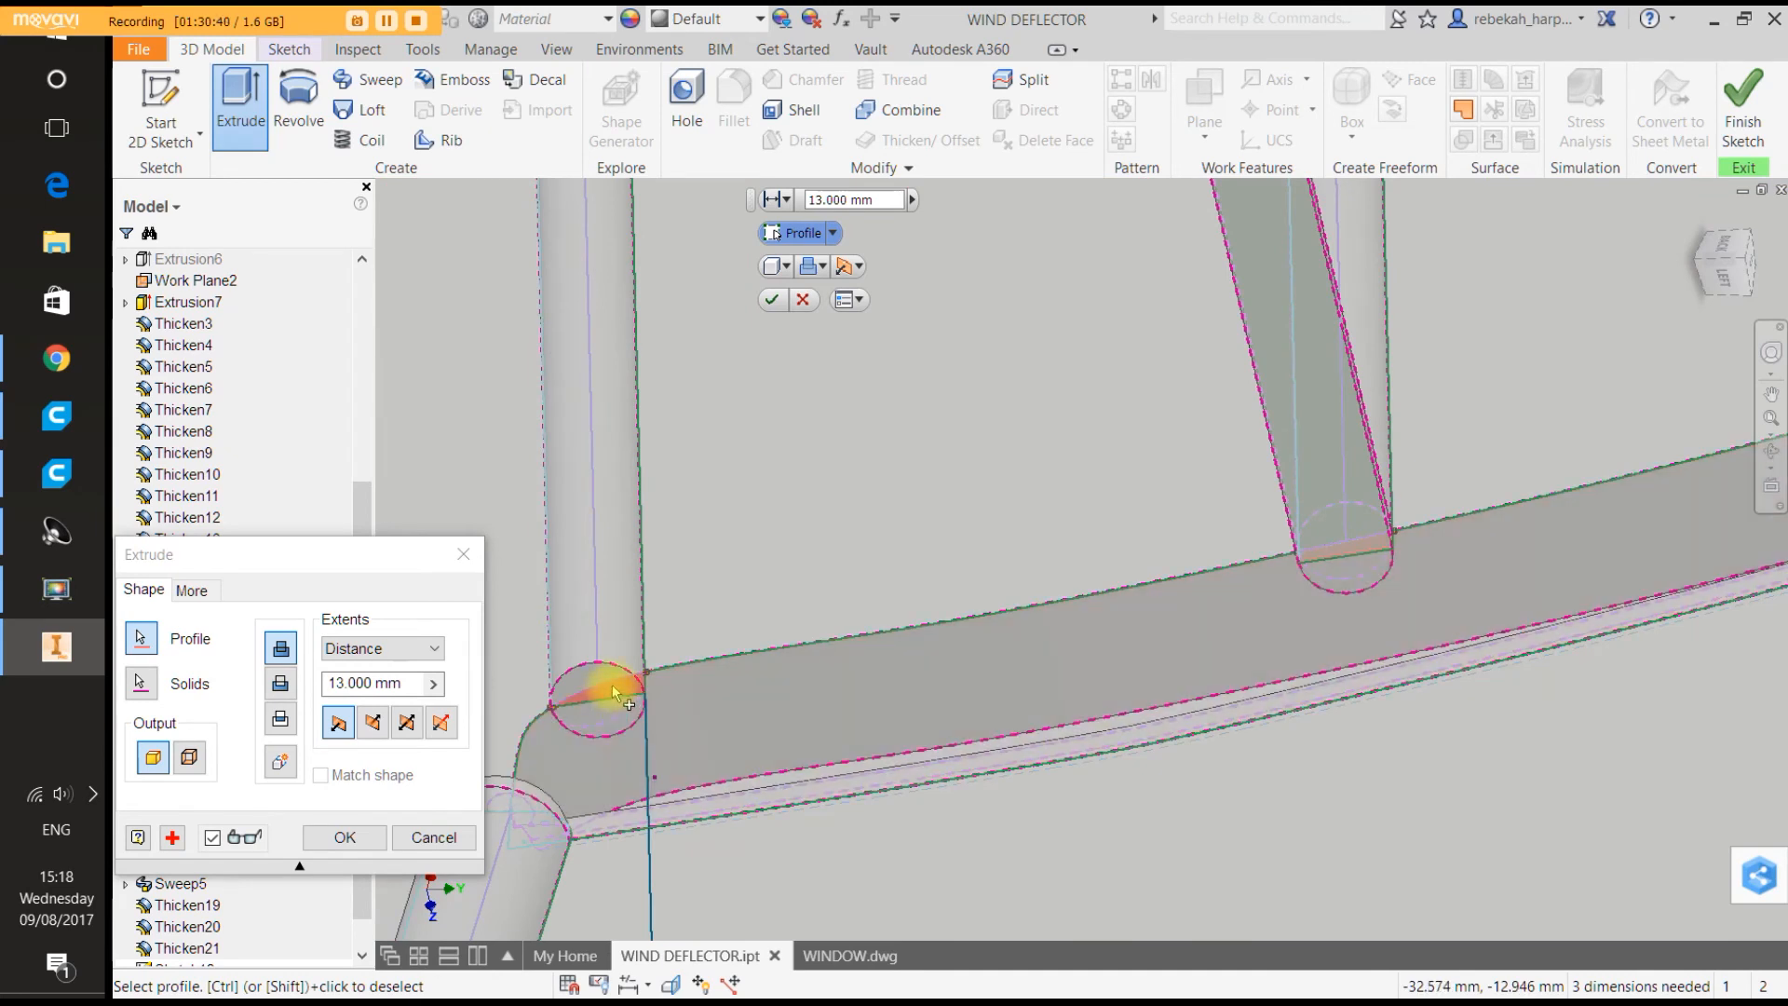
pyautogui.click(615, 694)
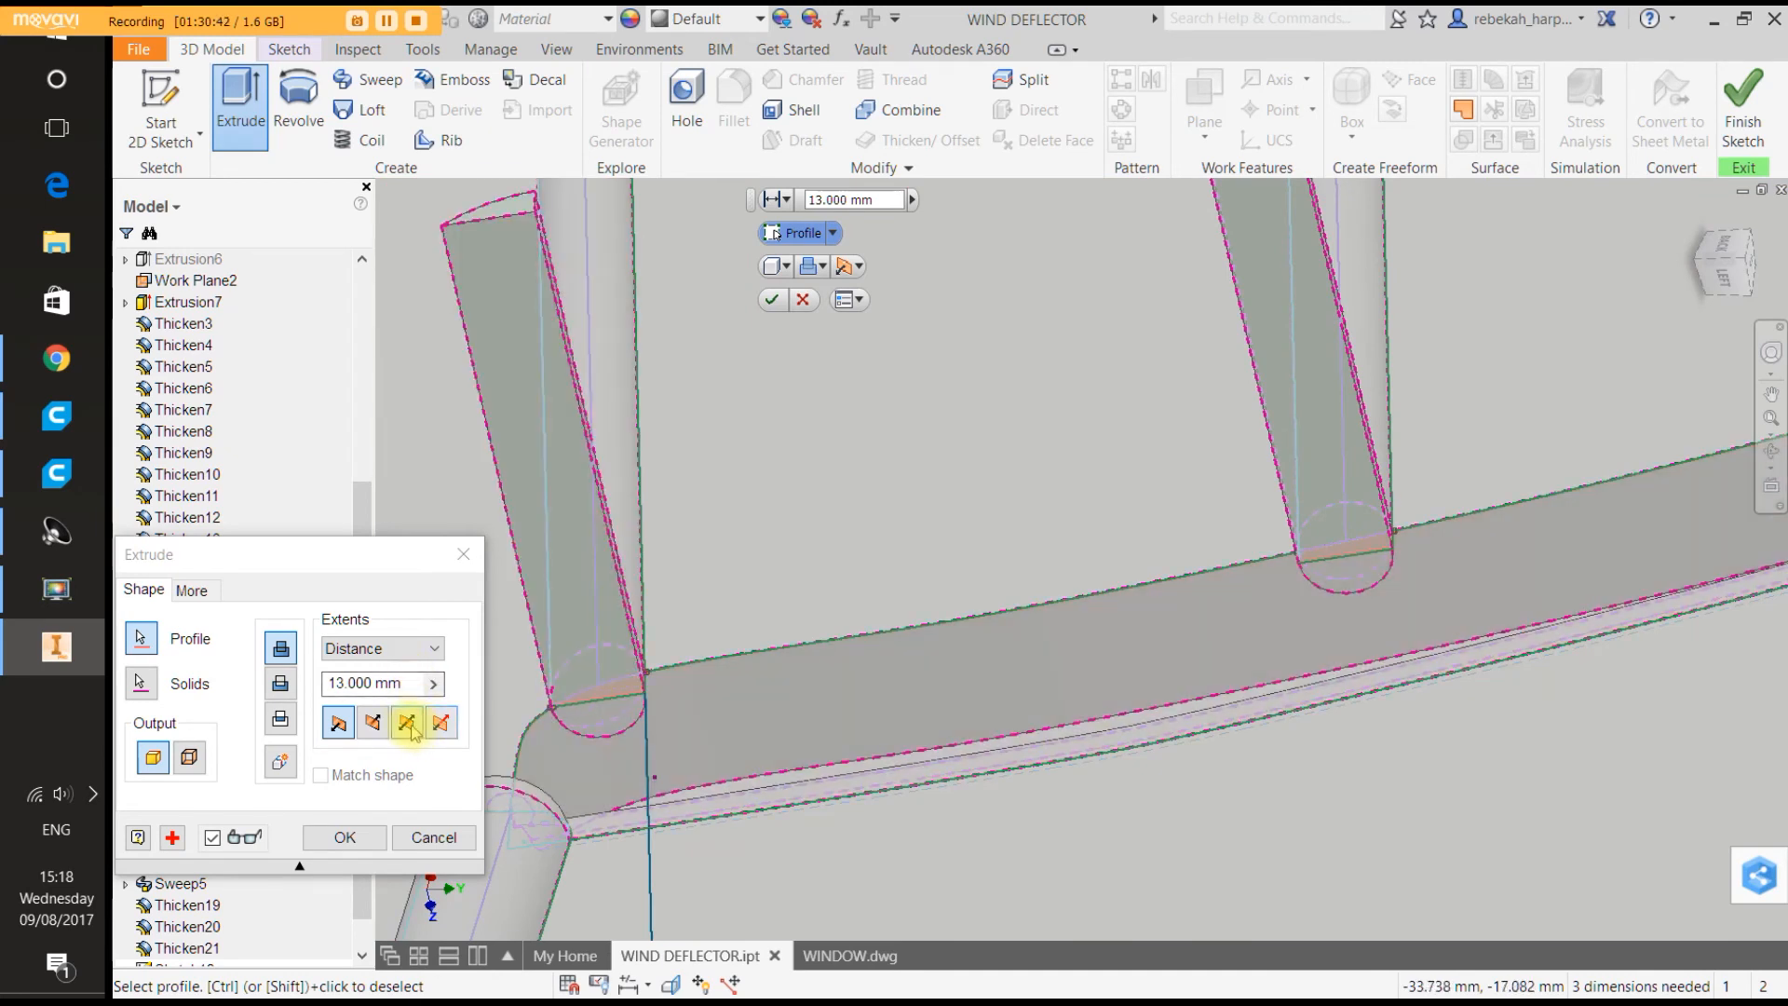
# Extrude the three rod-end regions as a symmetric cut with a distance of 2 mm.
pyautogui.click(410, 725)
pyautogui.click(415, 686)
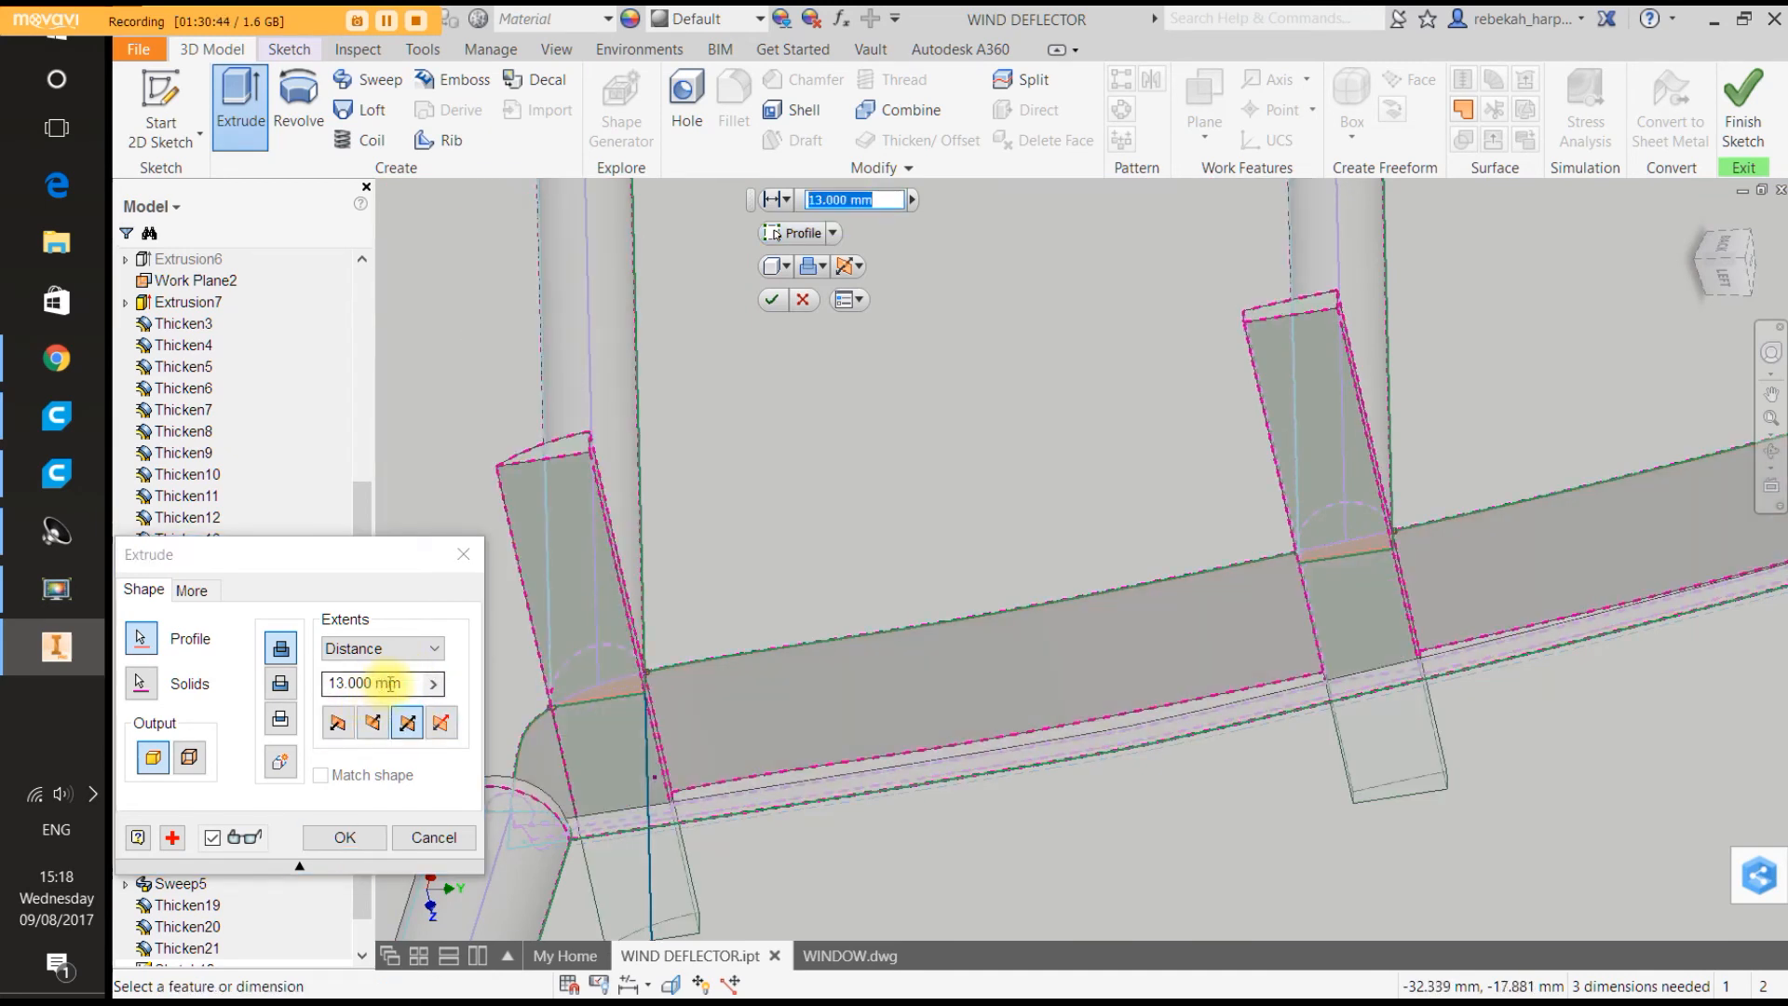
pyautogui.moveTo(411, 686); pyautogui.dragTo(312, 695)
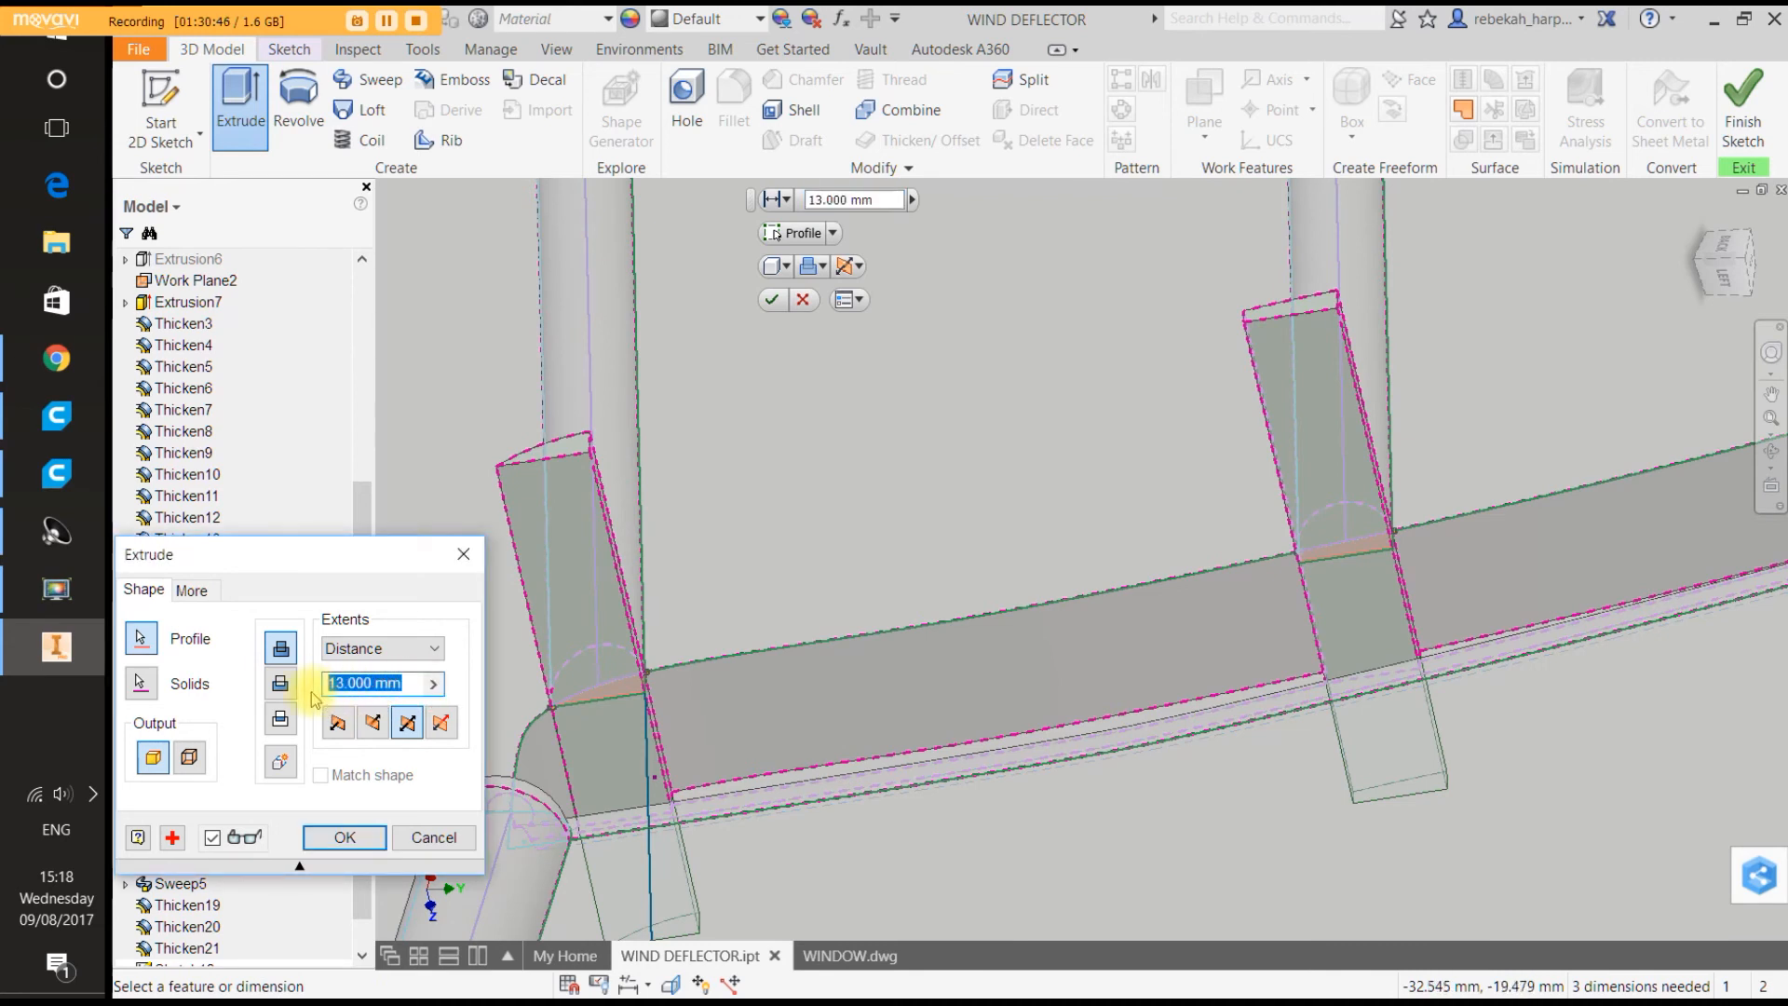
pyautogui.write('2')
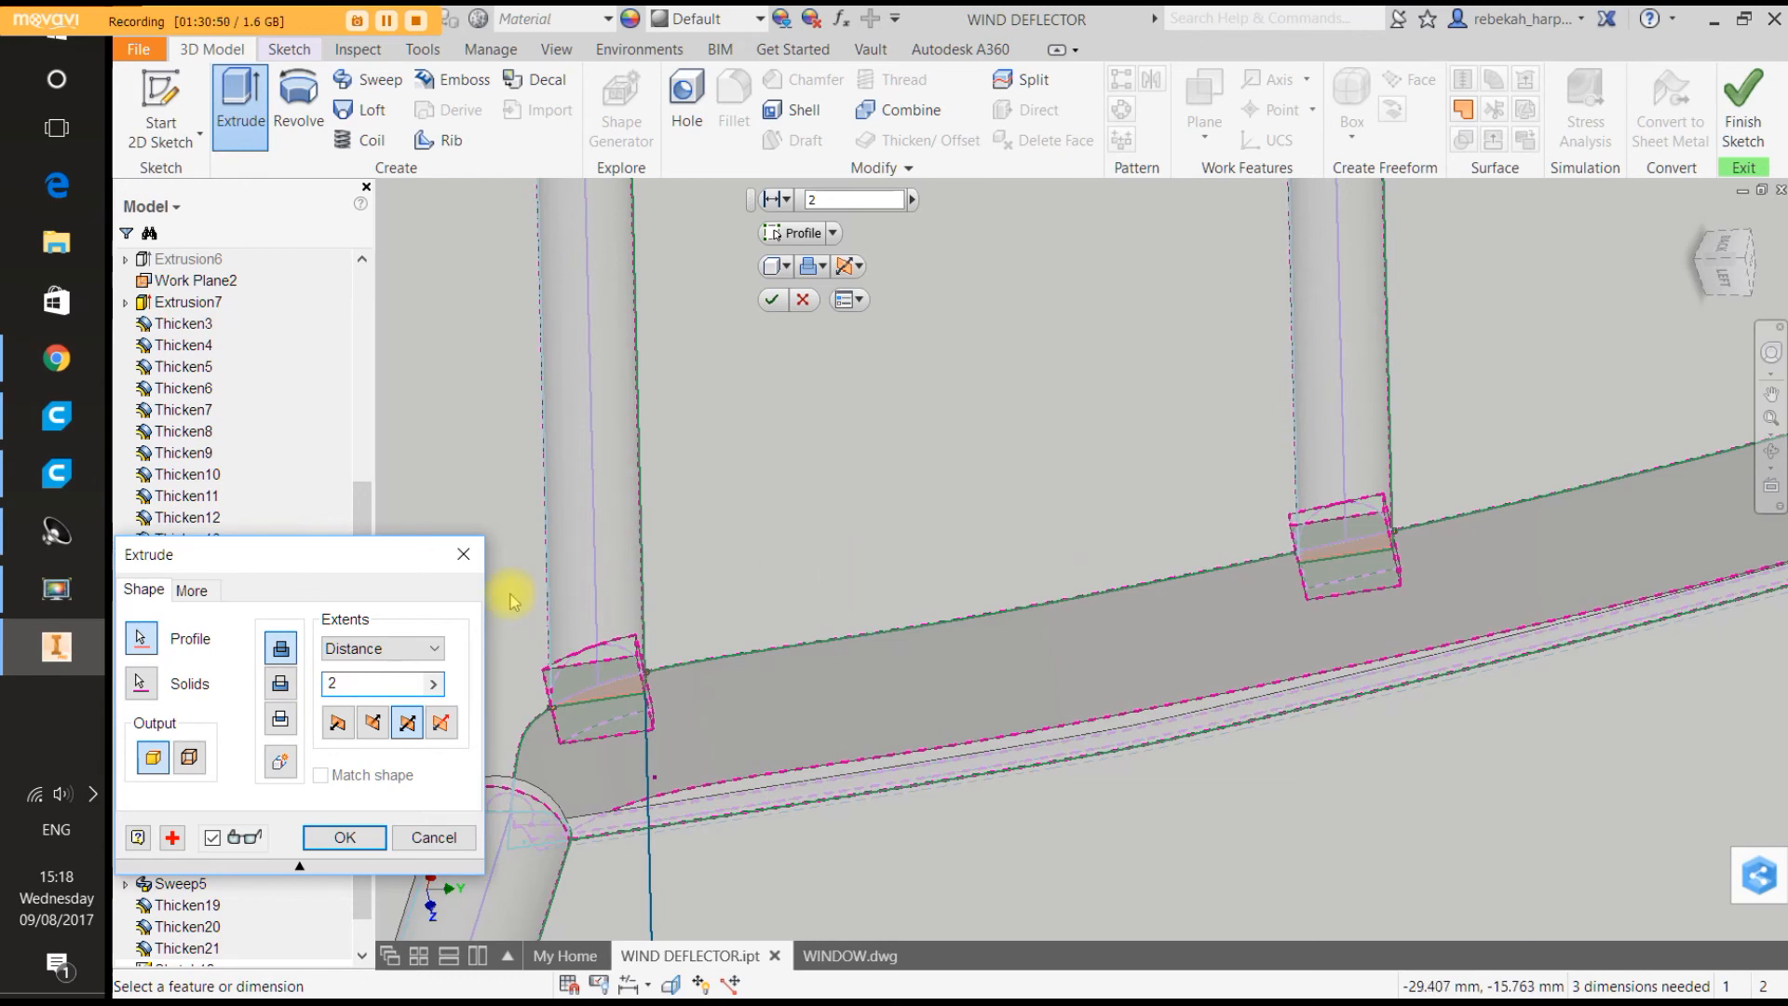
pyautogui.click(281, 683)
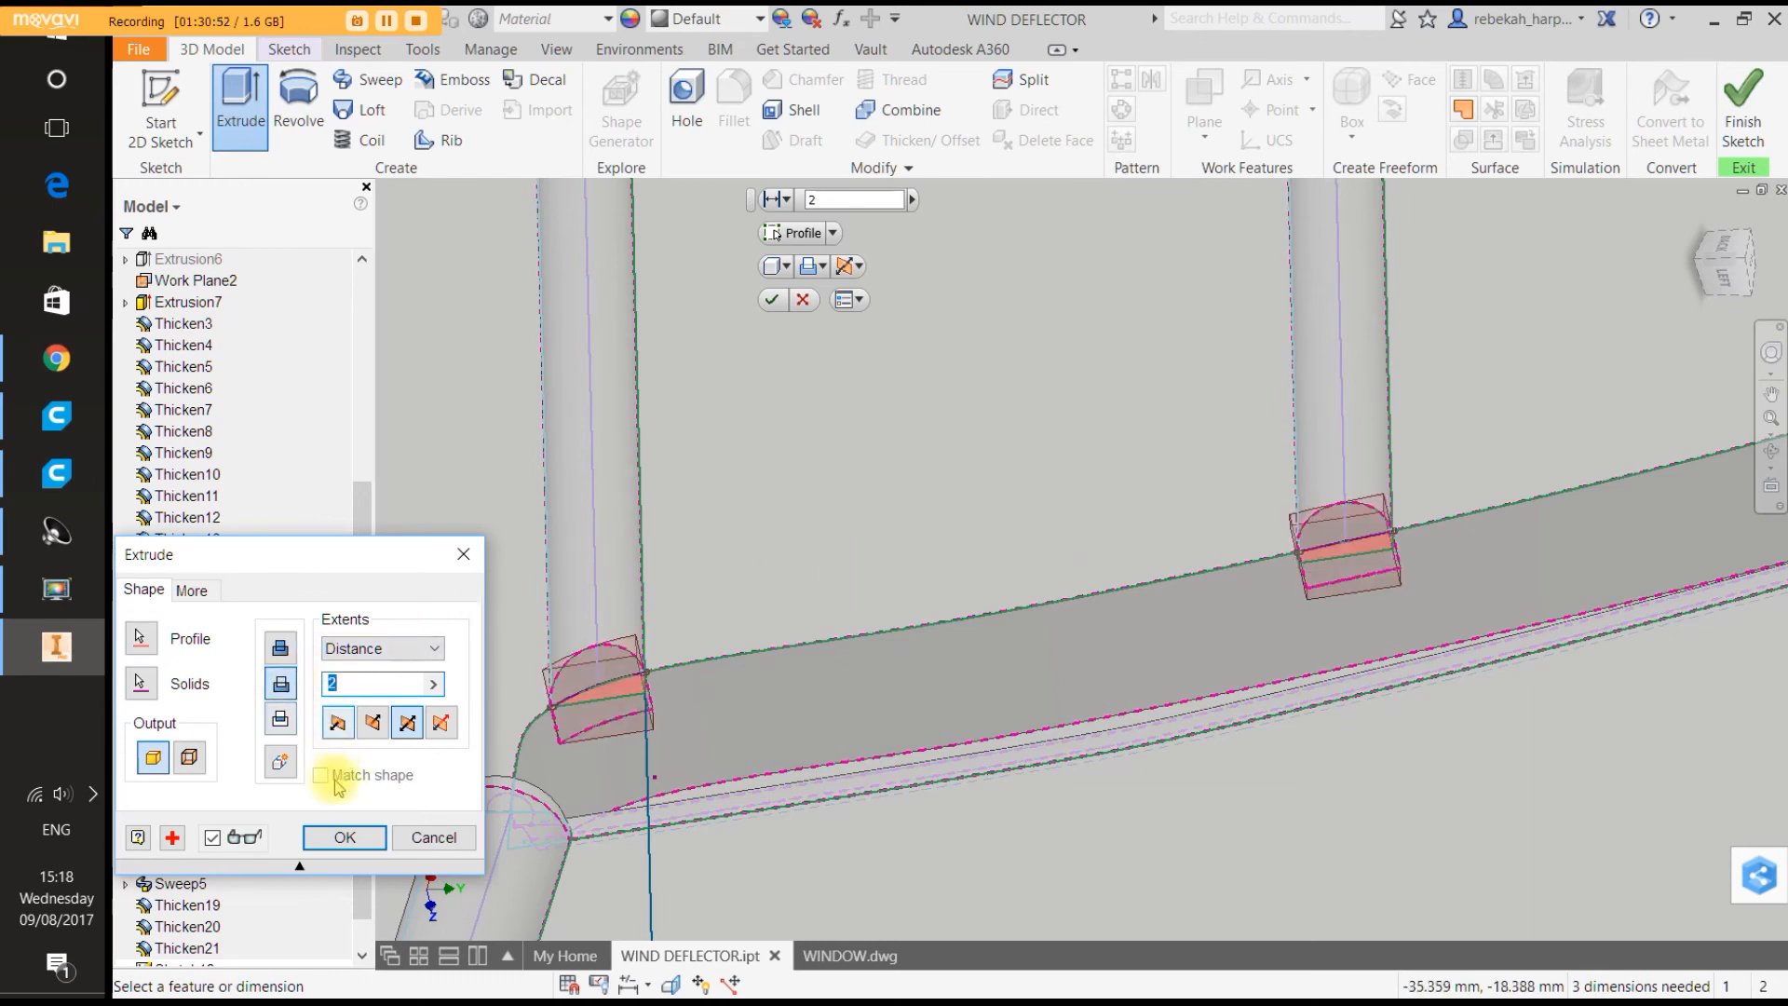
pyautogui.click(316, 837)
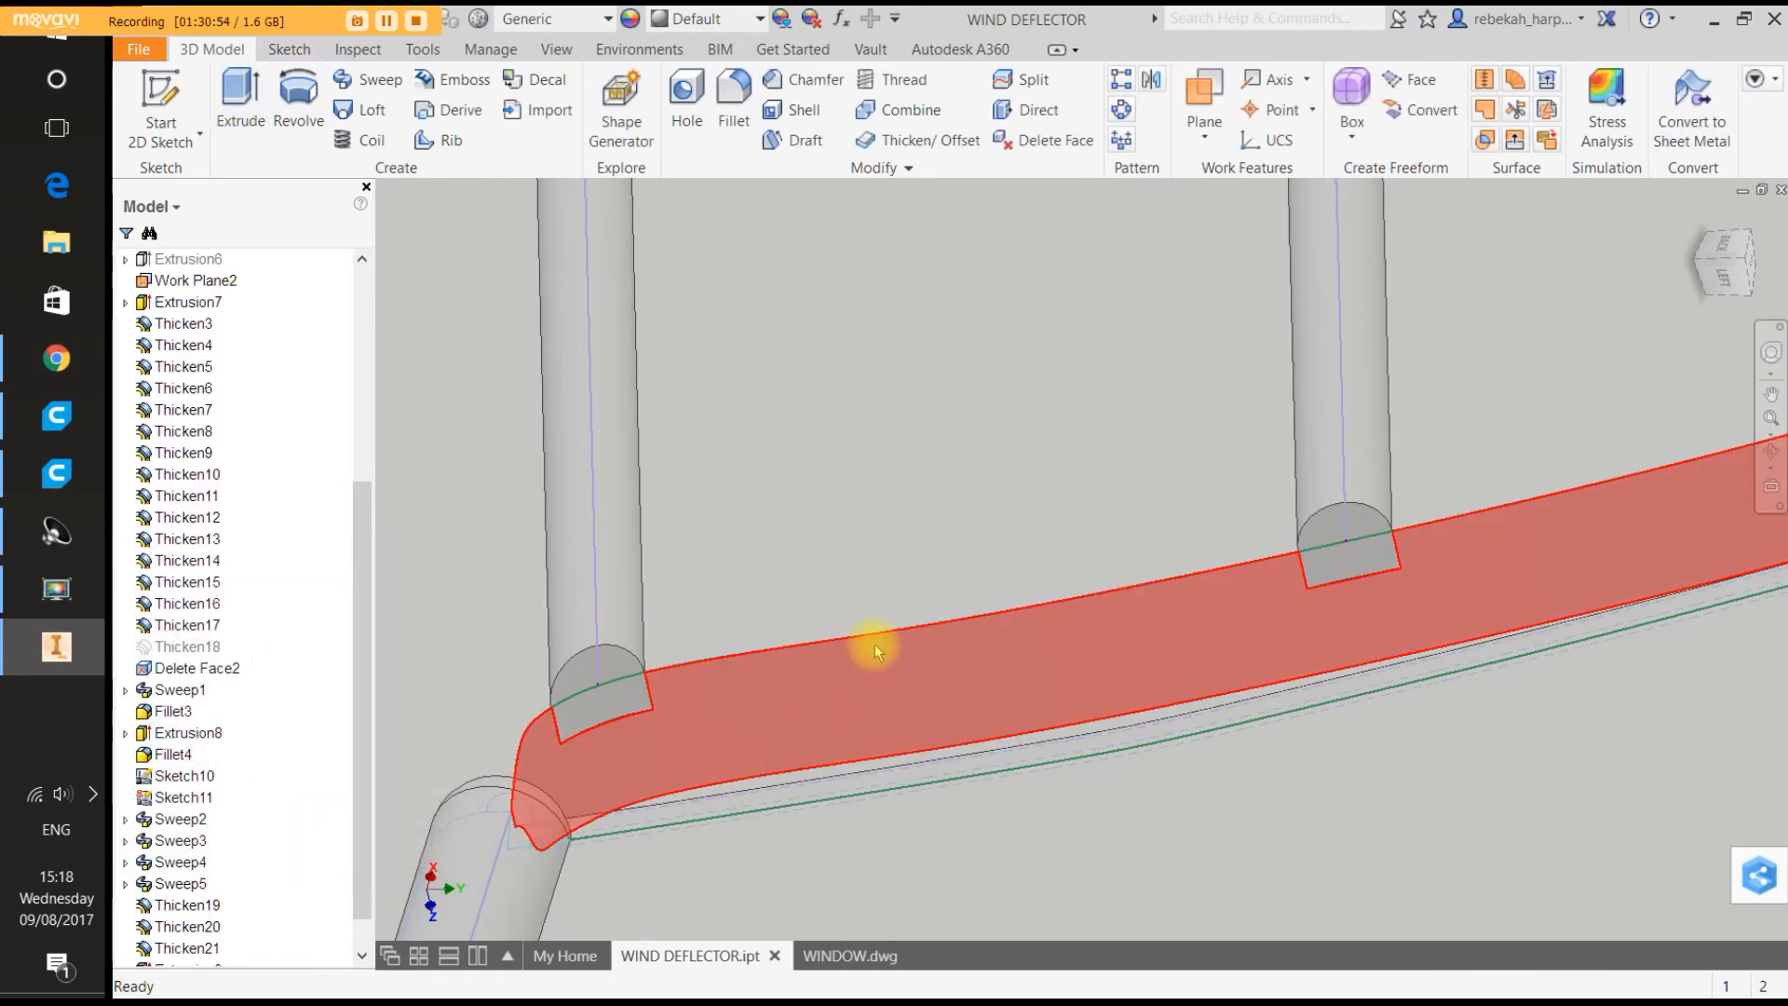
# Delete the leftover end face of the middle rod where it overlaps the channel, with Heal enabled.
pyautogui.scroll(2, 870, 643)
pyautogui.scroll(-3, 1186, 607)
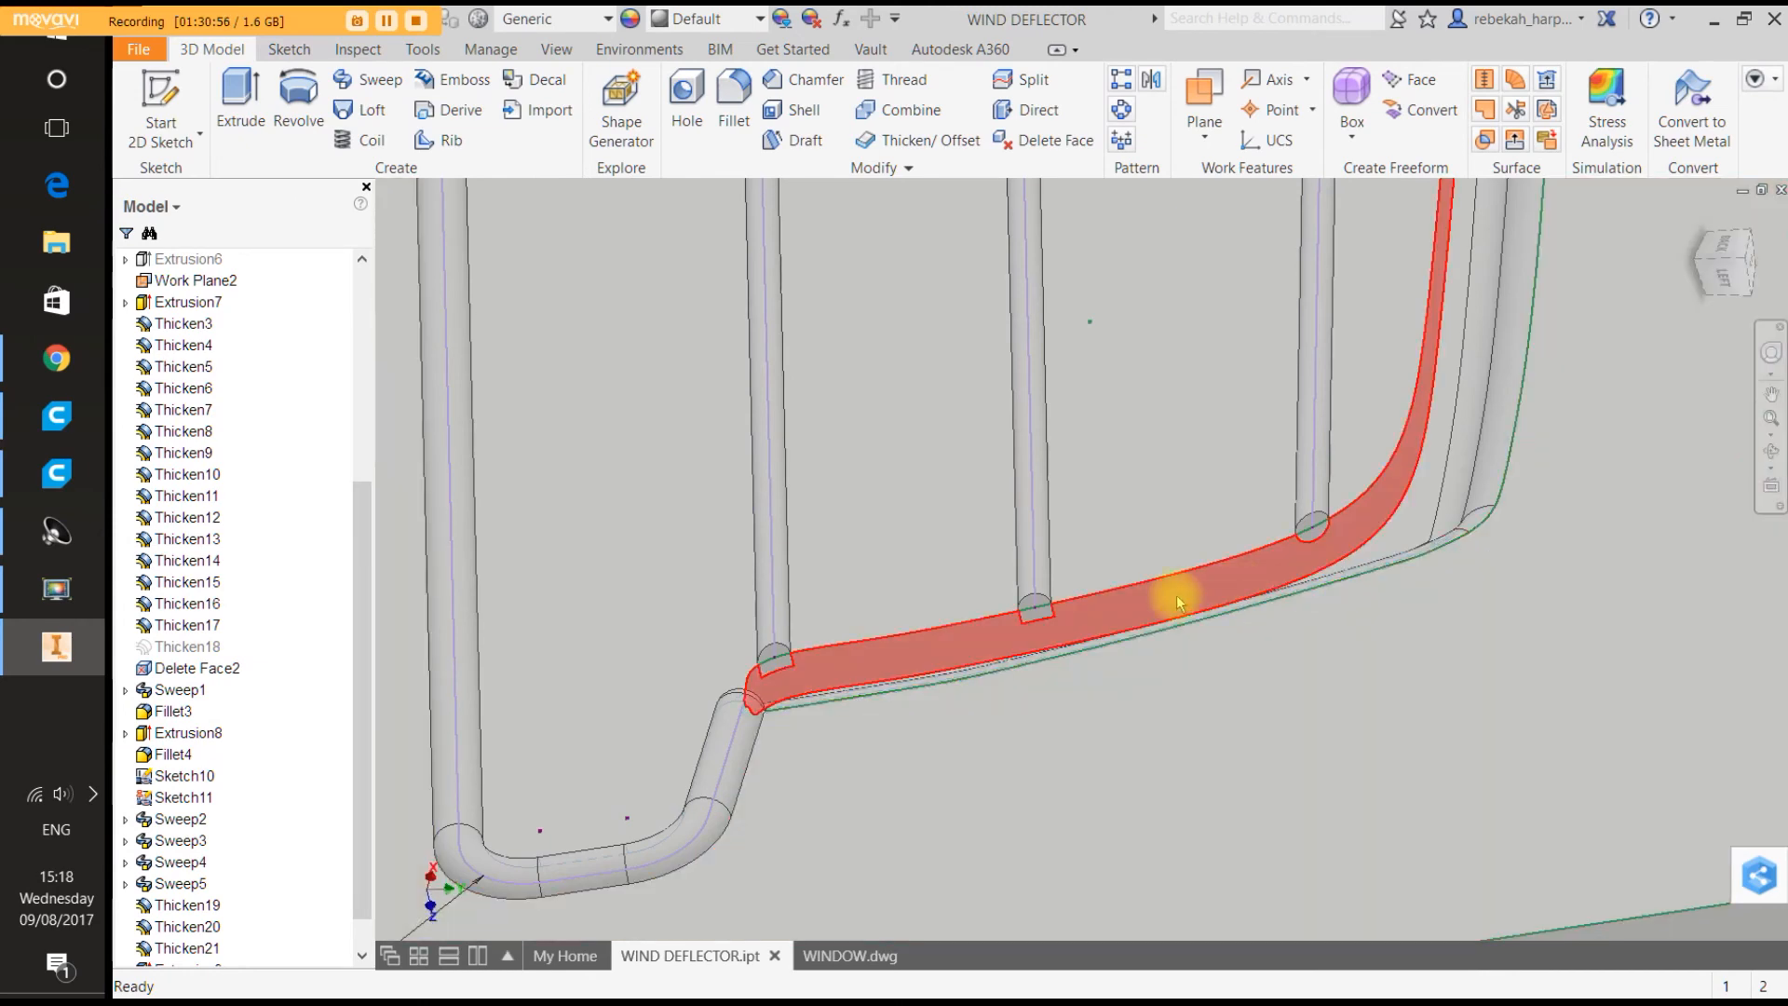
pyautogui.scroll(3, 1177, 590)
pyautogui.scroll(3, 926, 547)
pyautogui.scroll(1, 969, 508)
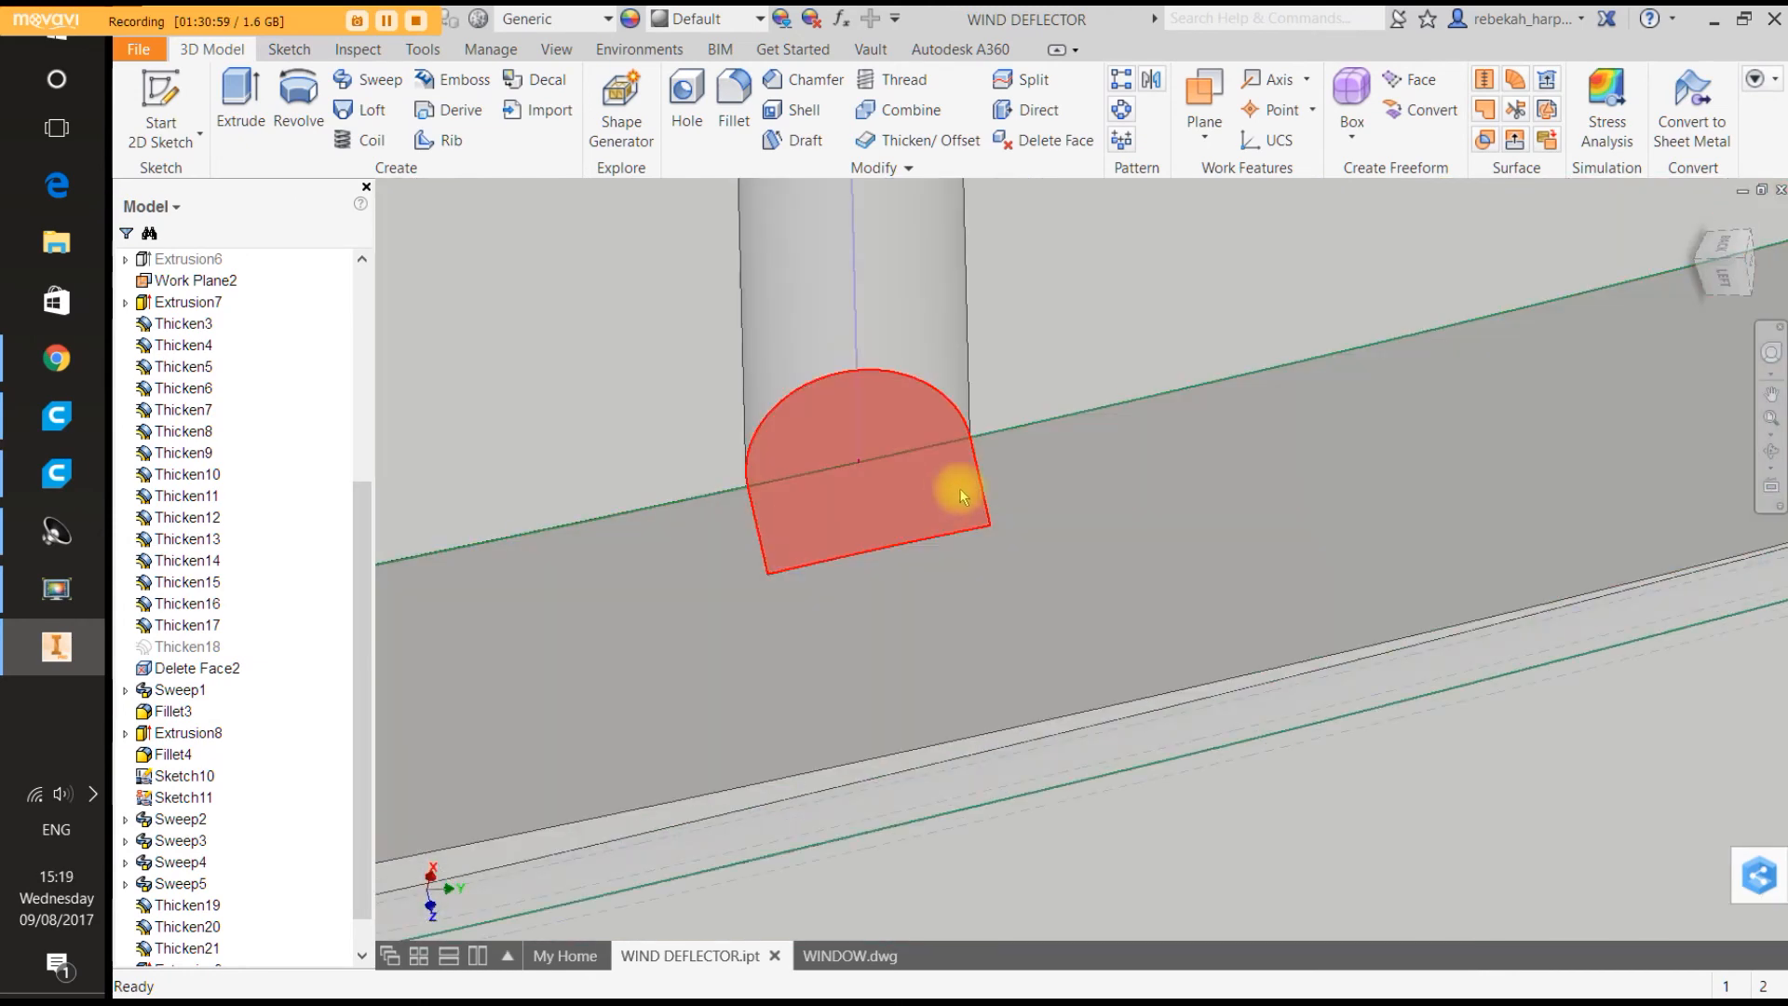
pyautogui.click(1050, 144)
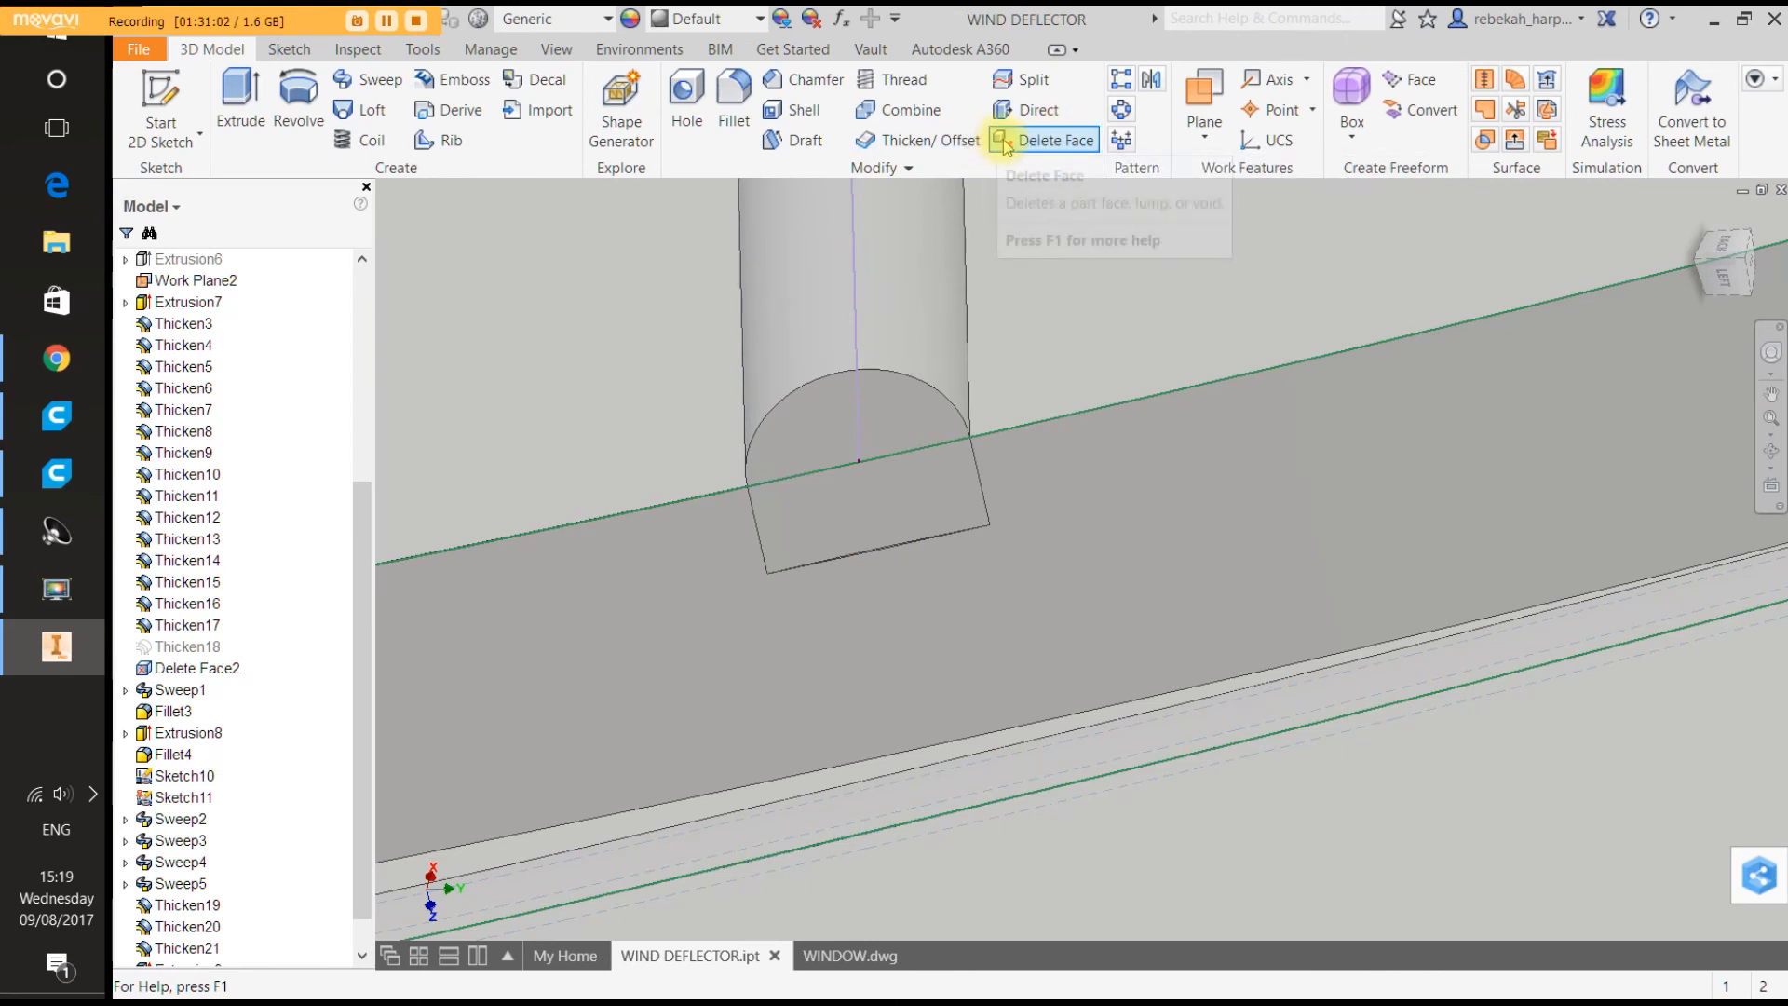
pyautogui.click(921, 509)
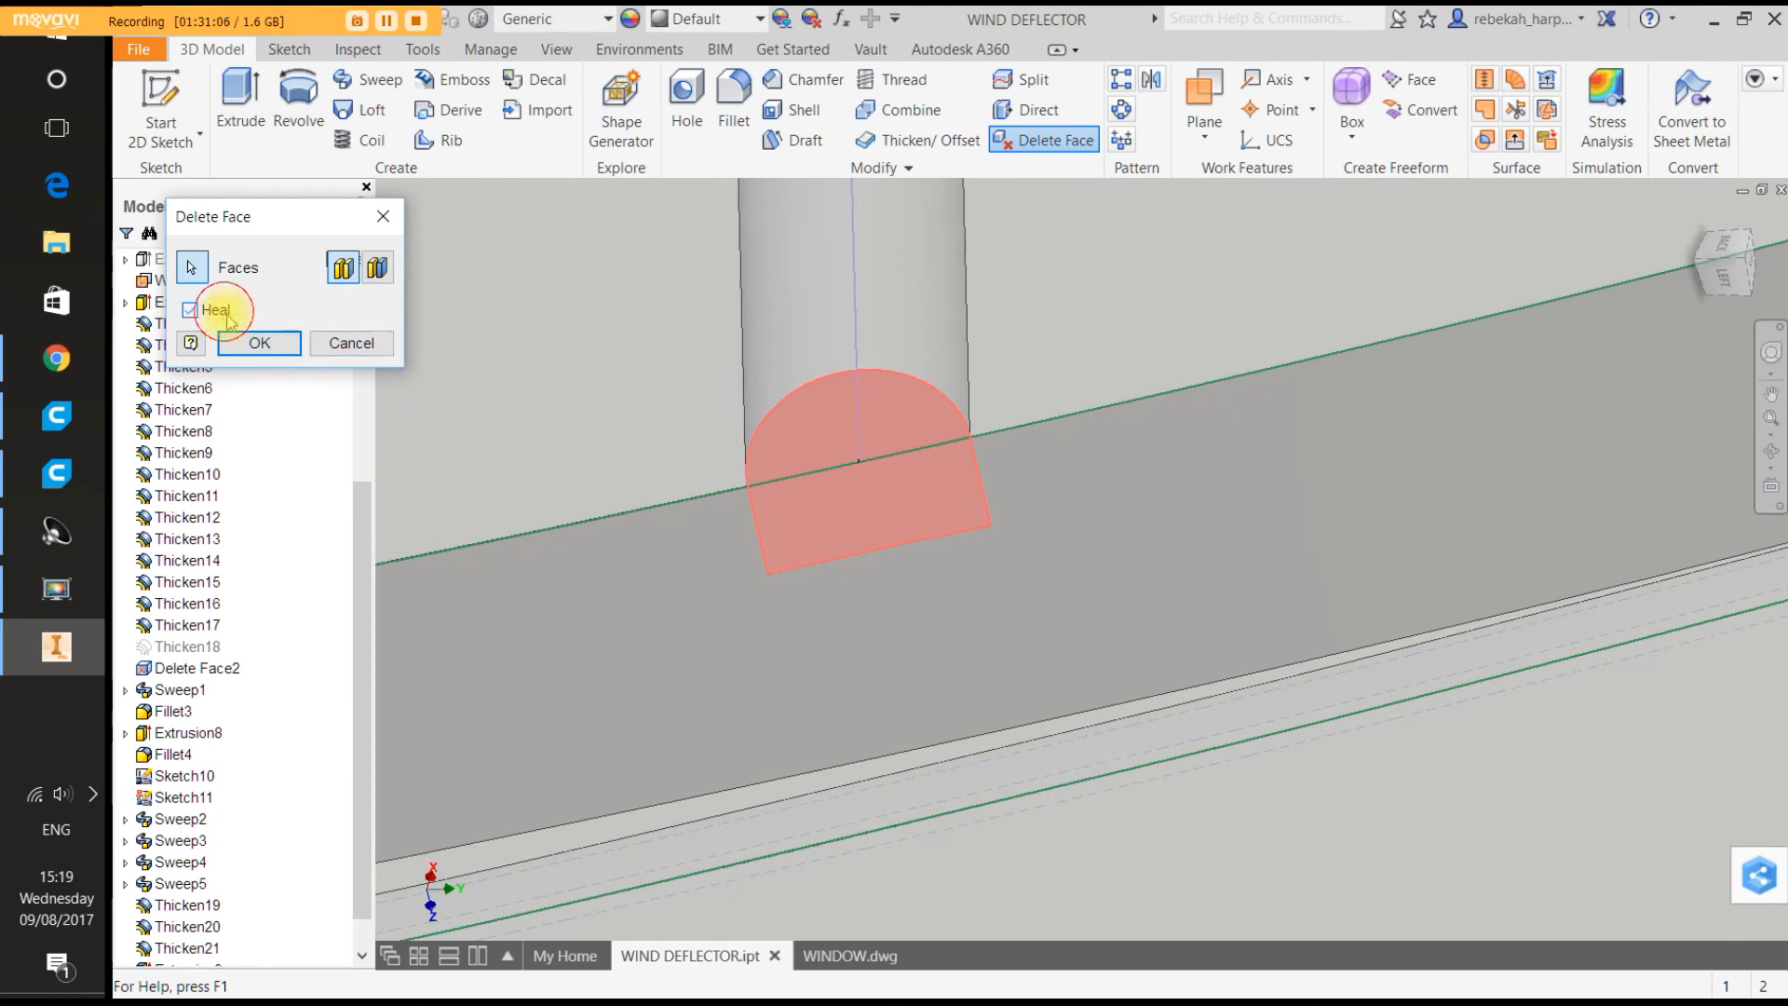
pyautogui.click(251, 342)
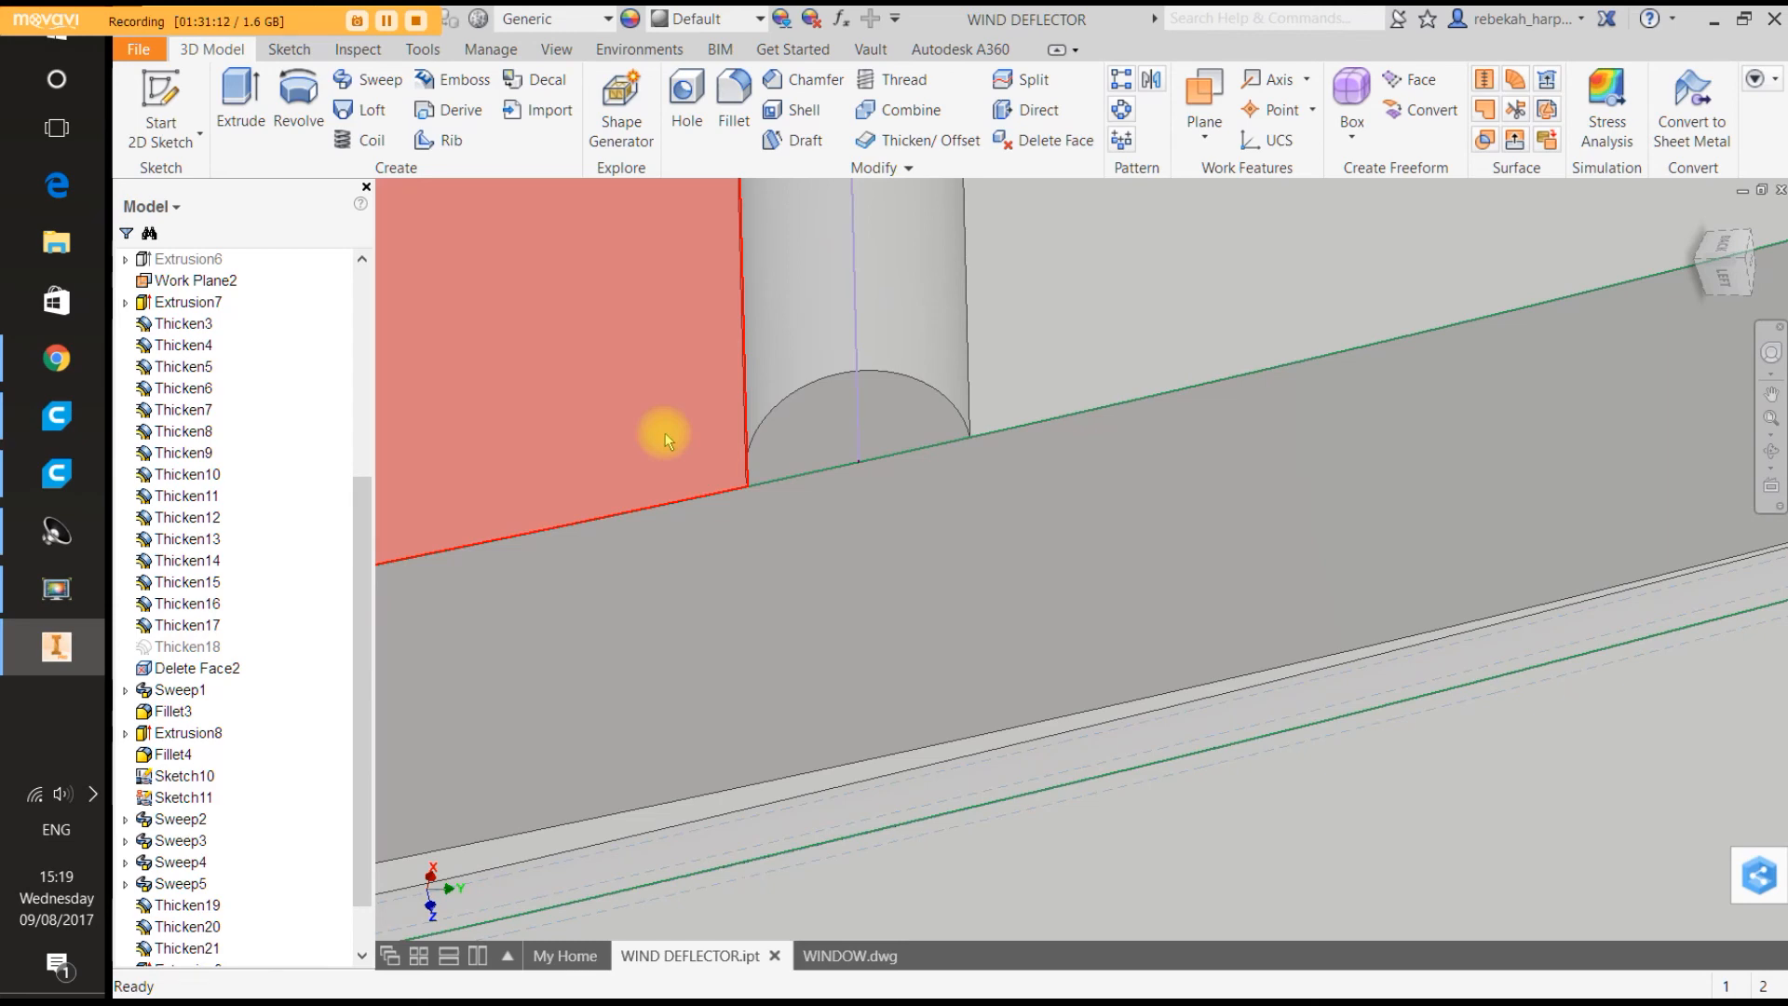
# Delete the leftover end face of the rod beside the bent tube, healing the surrounding faces.
pyautogui.scroll(-5, 665, 432)
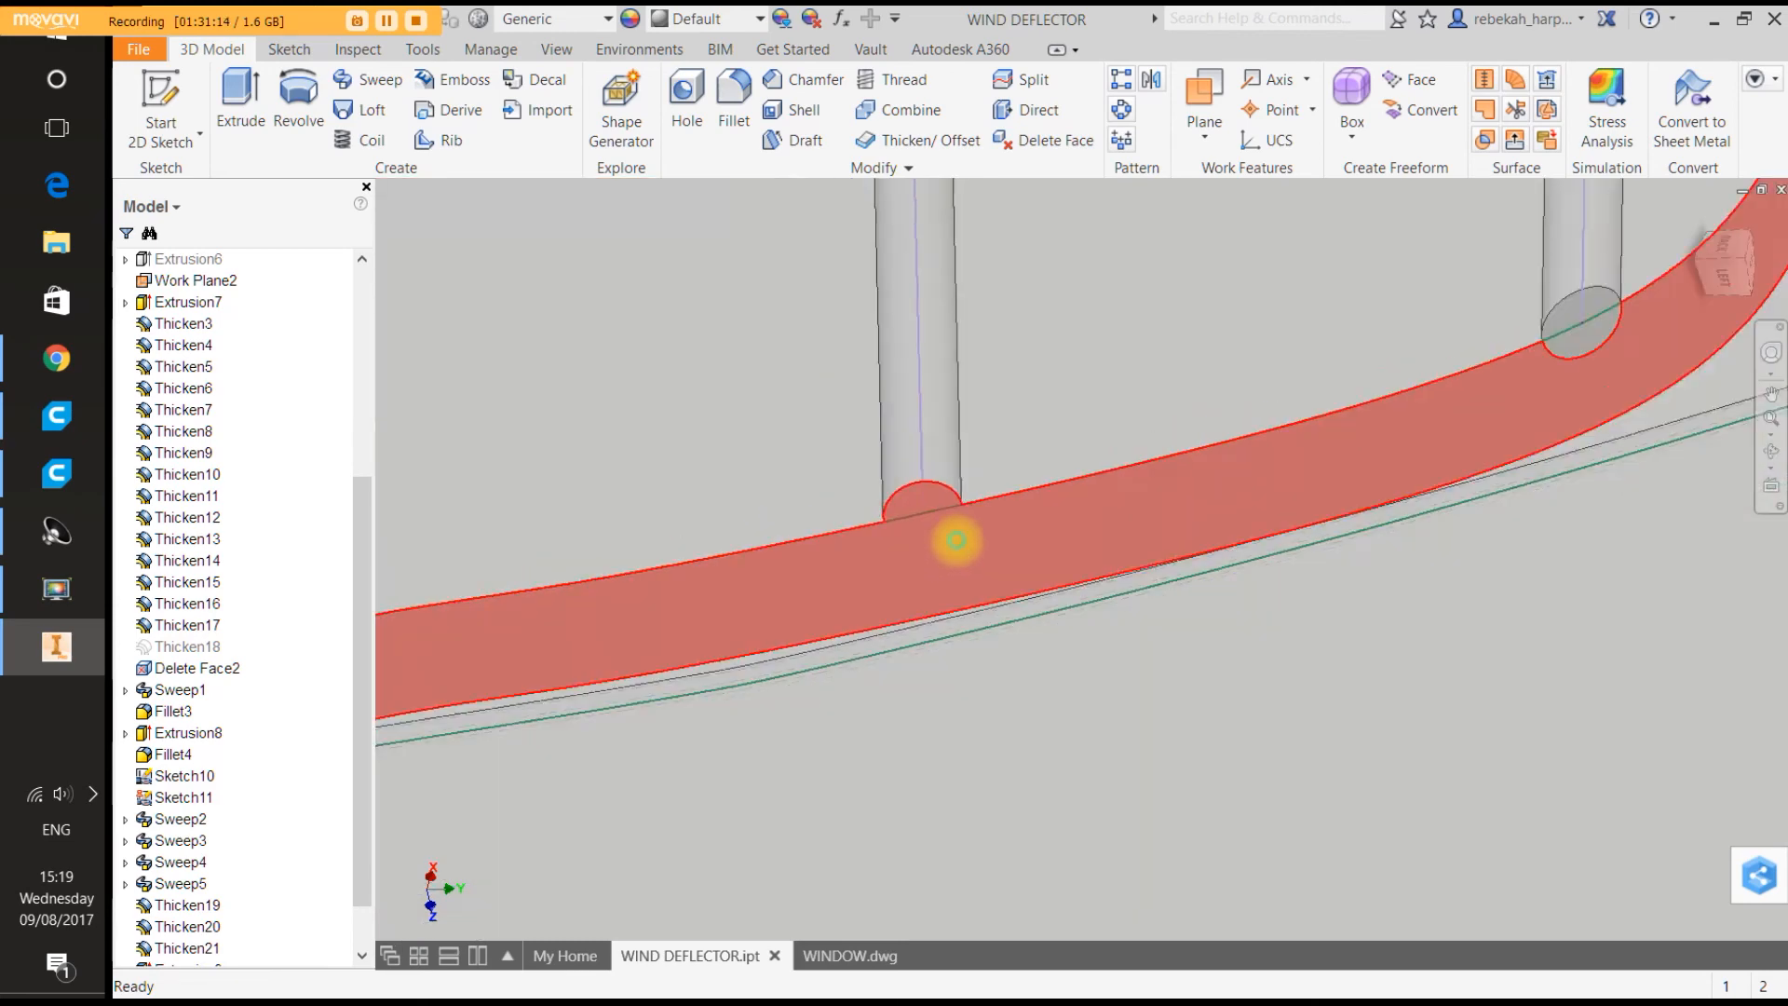
pyautogui.scroll(5, 519, 591)
pyautogui.click(607, 599)
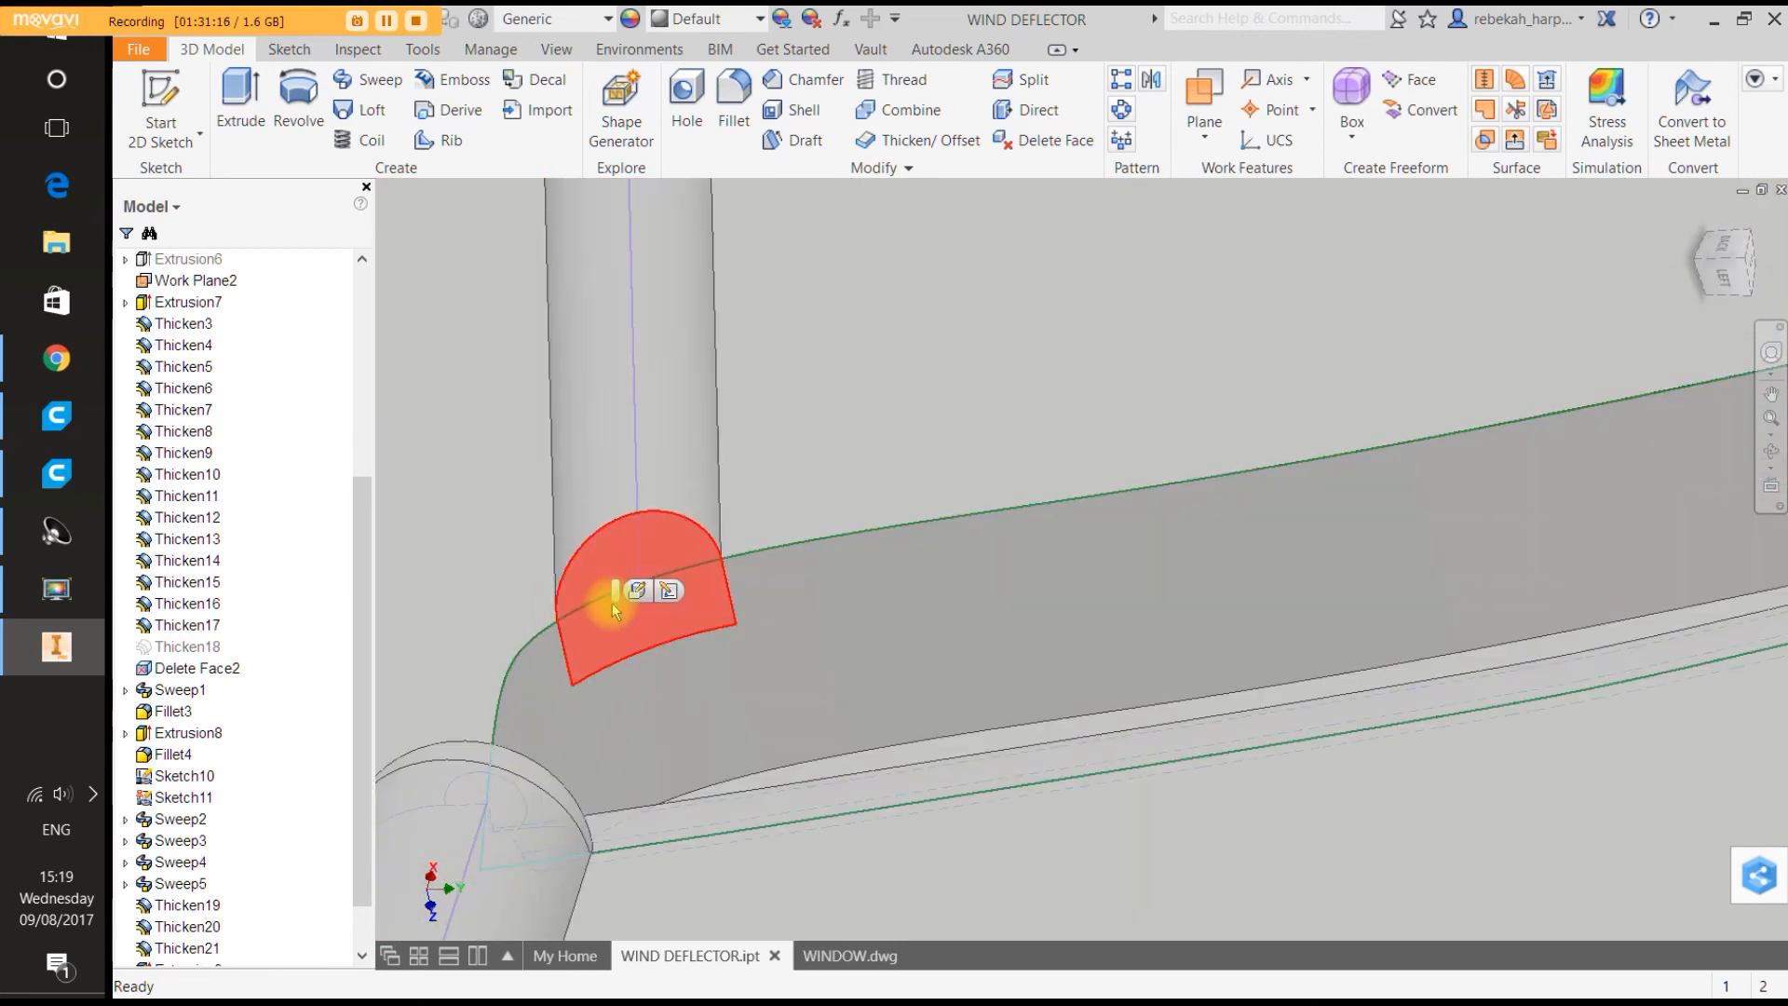
pyautogui.click(1045, 140)
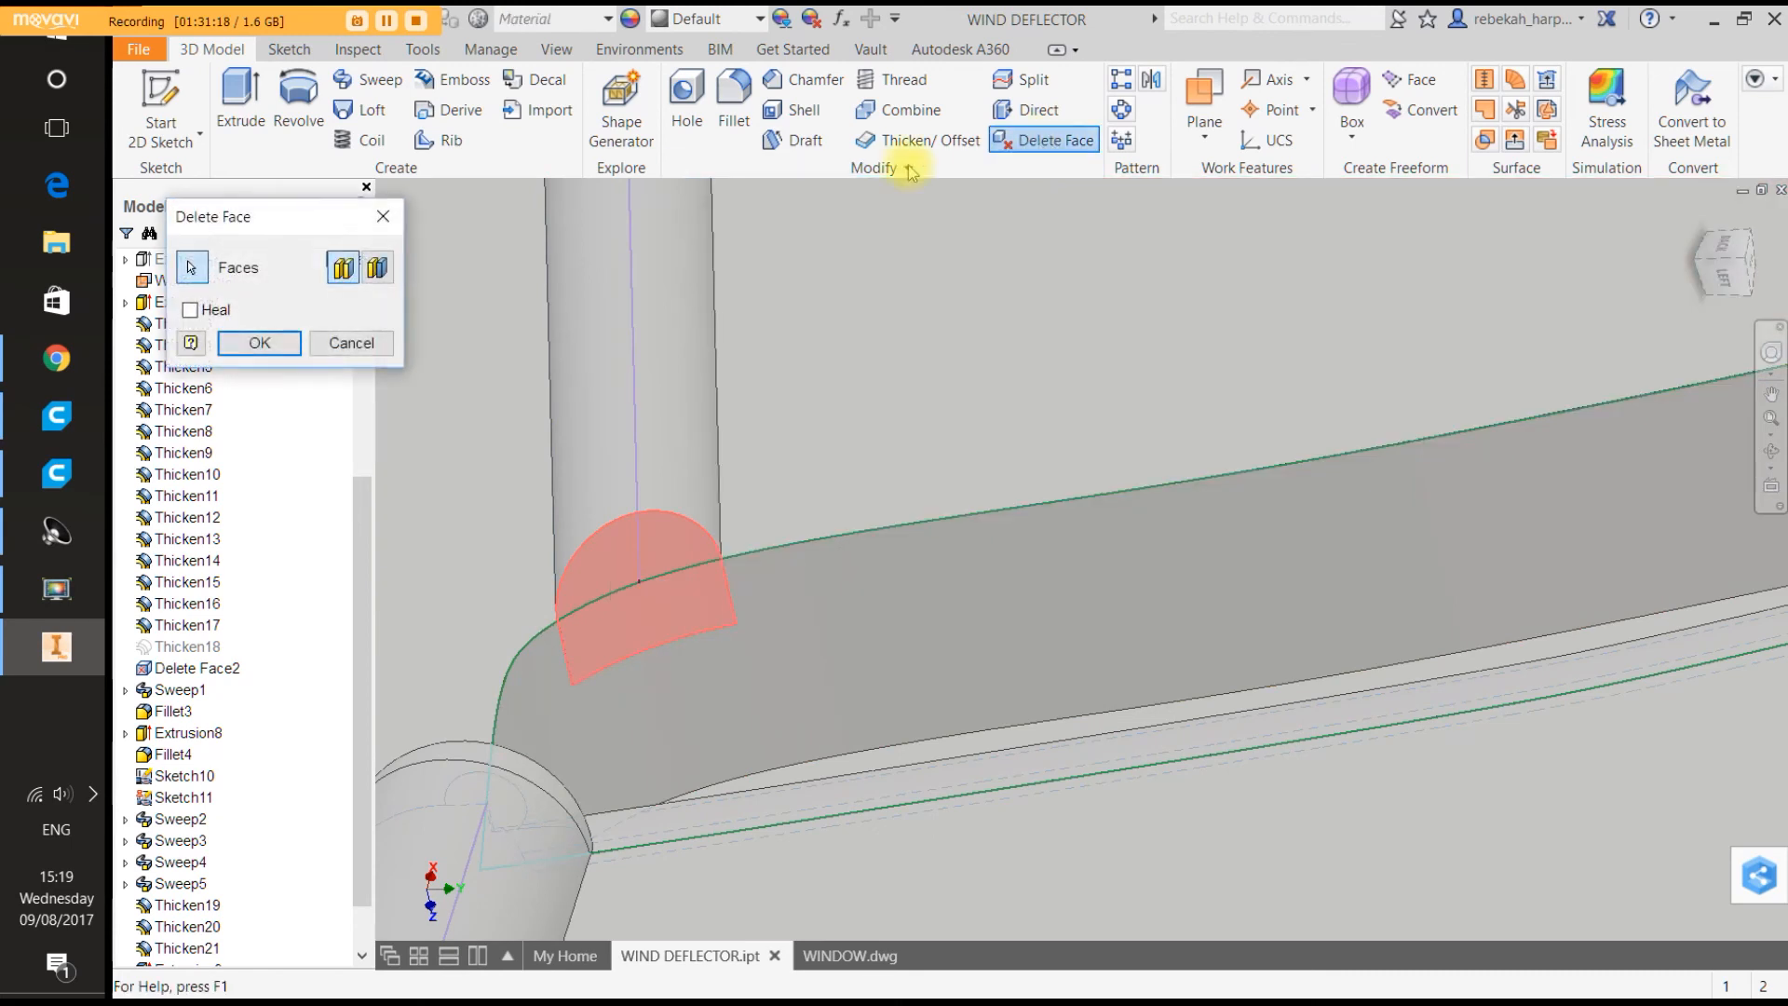
pyautogui.click(251, 341)
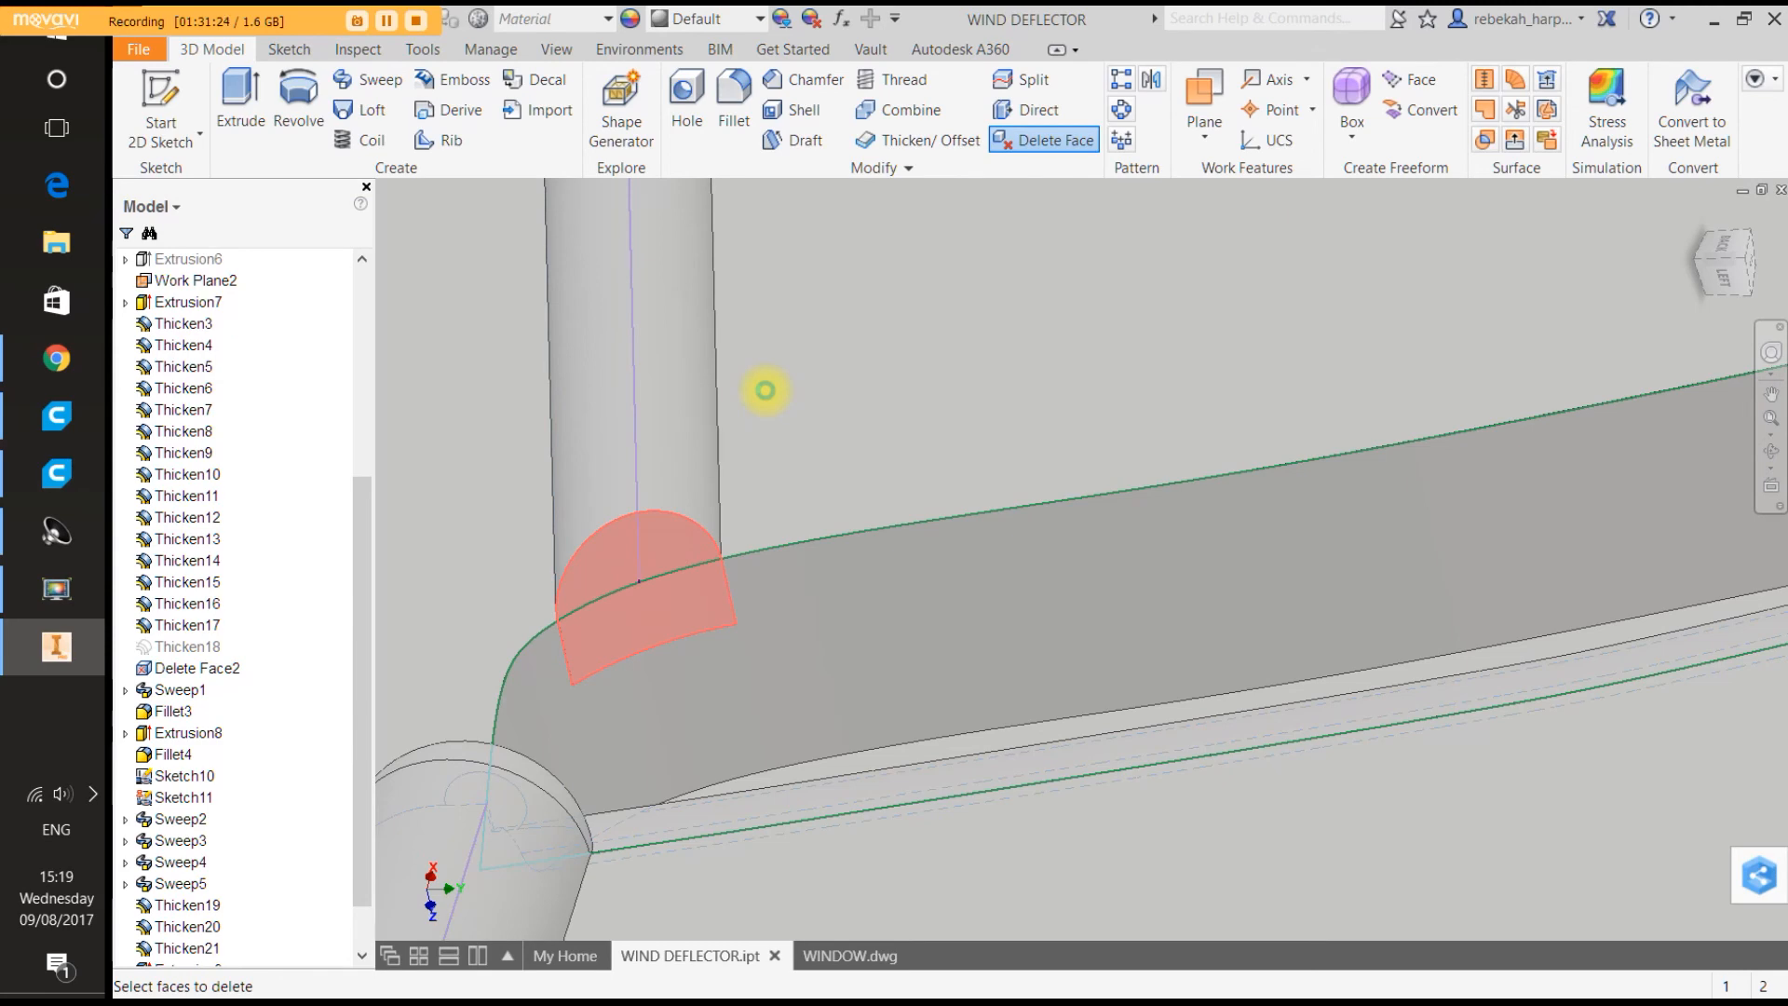
# Thicken the half-round end face of the rod above the channel's rounded upper corner by 1 mm.
pyautogui.scroll(-6, 811, 472)
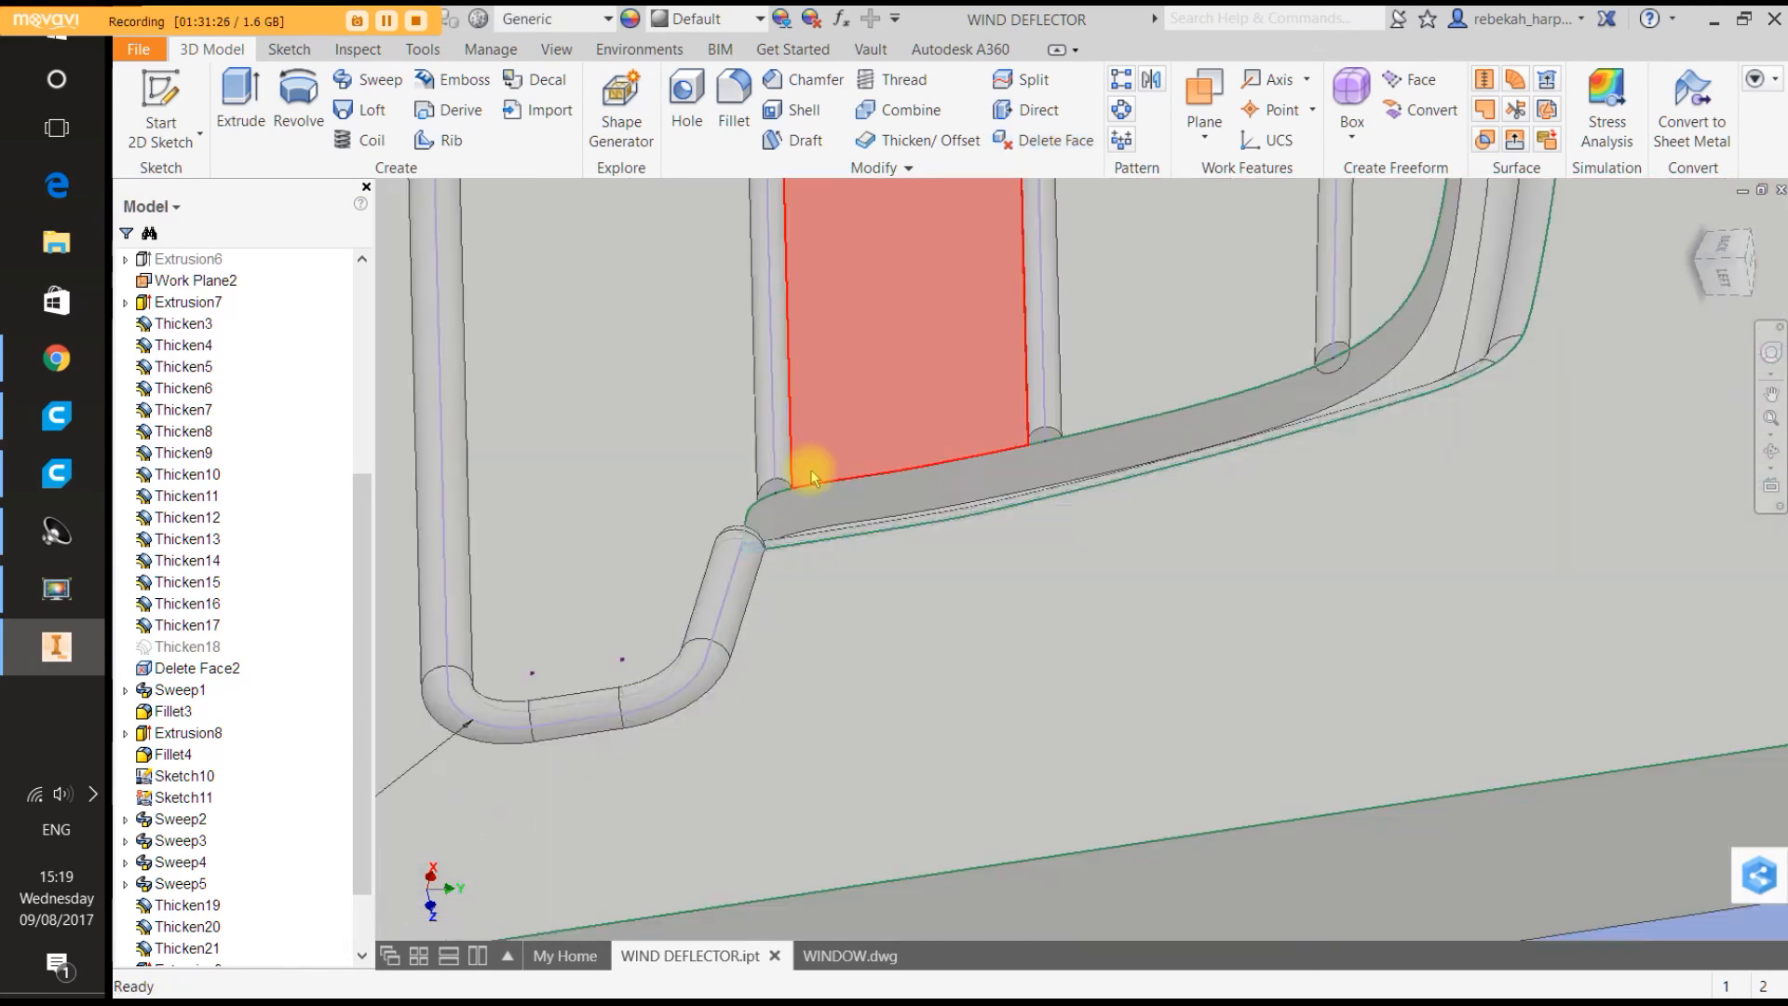
pyautogui.scroll(-5, 811, 471)
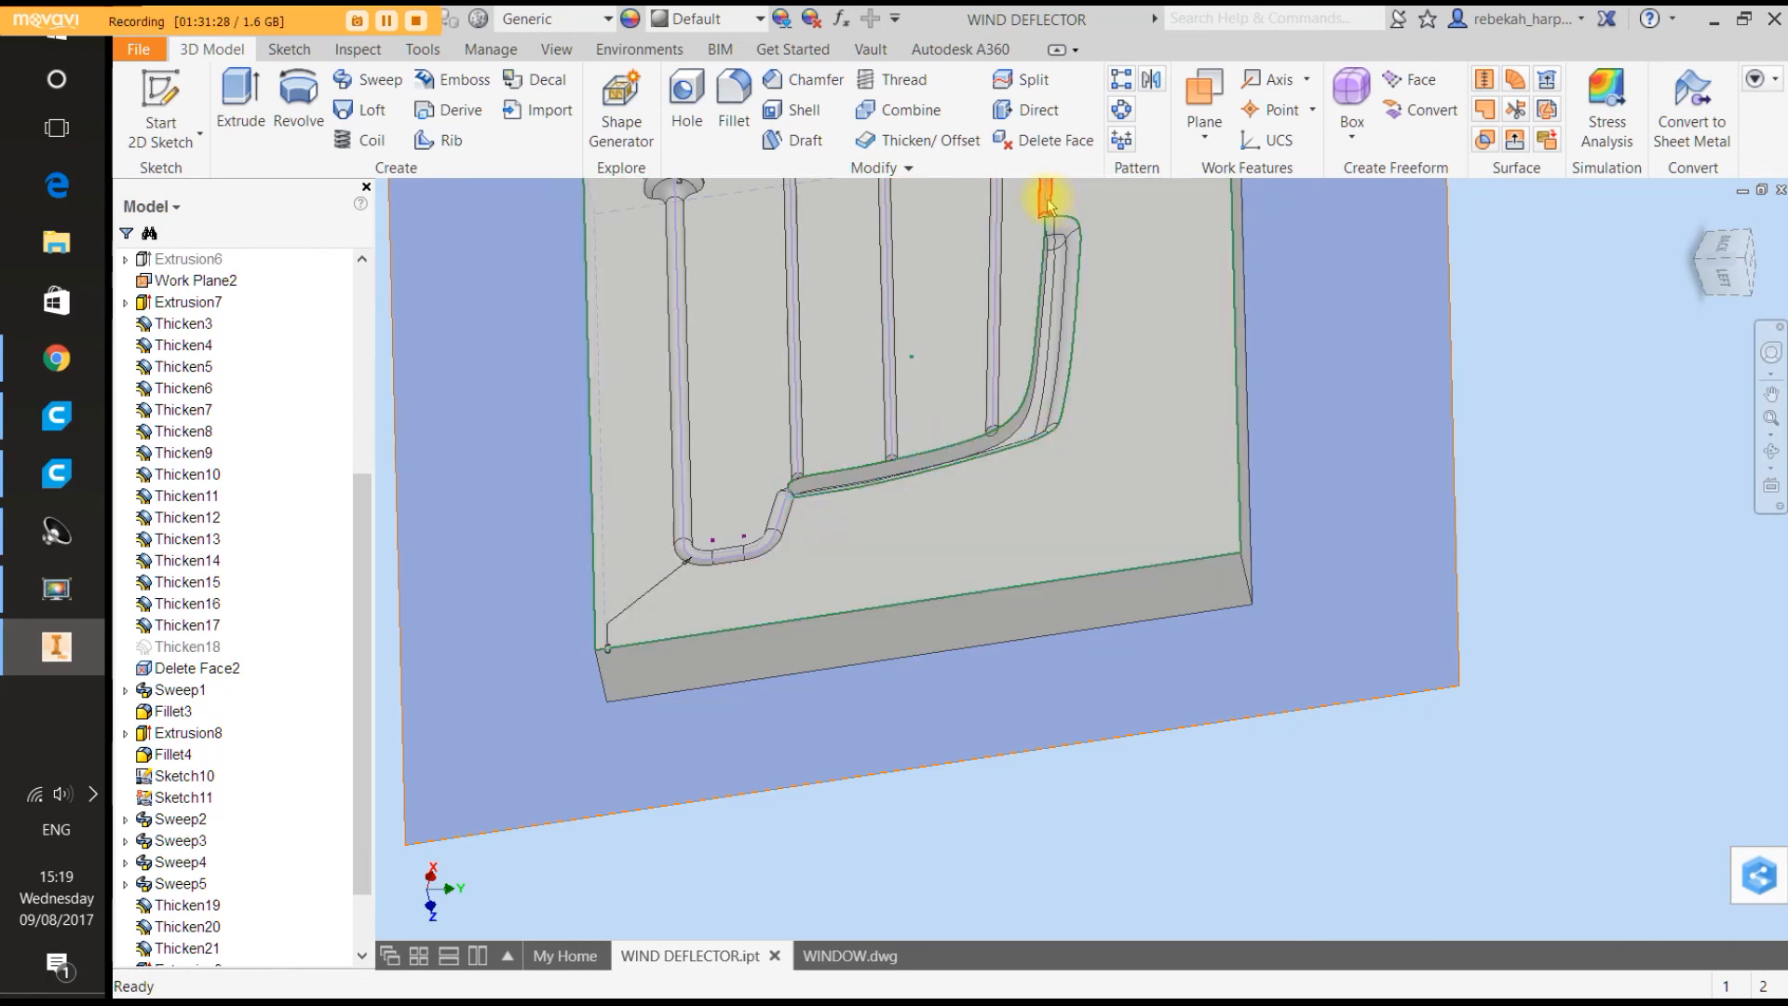
pyautogui.scroll(10, 1048, 205)
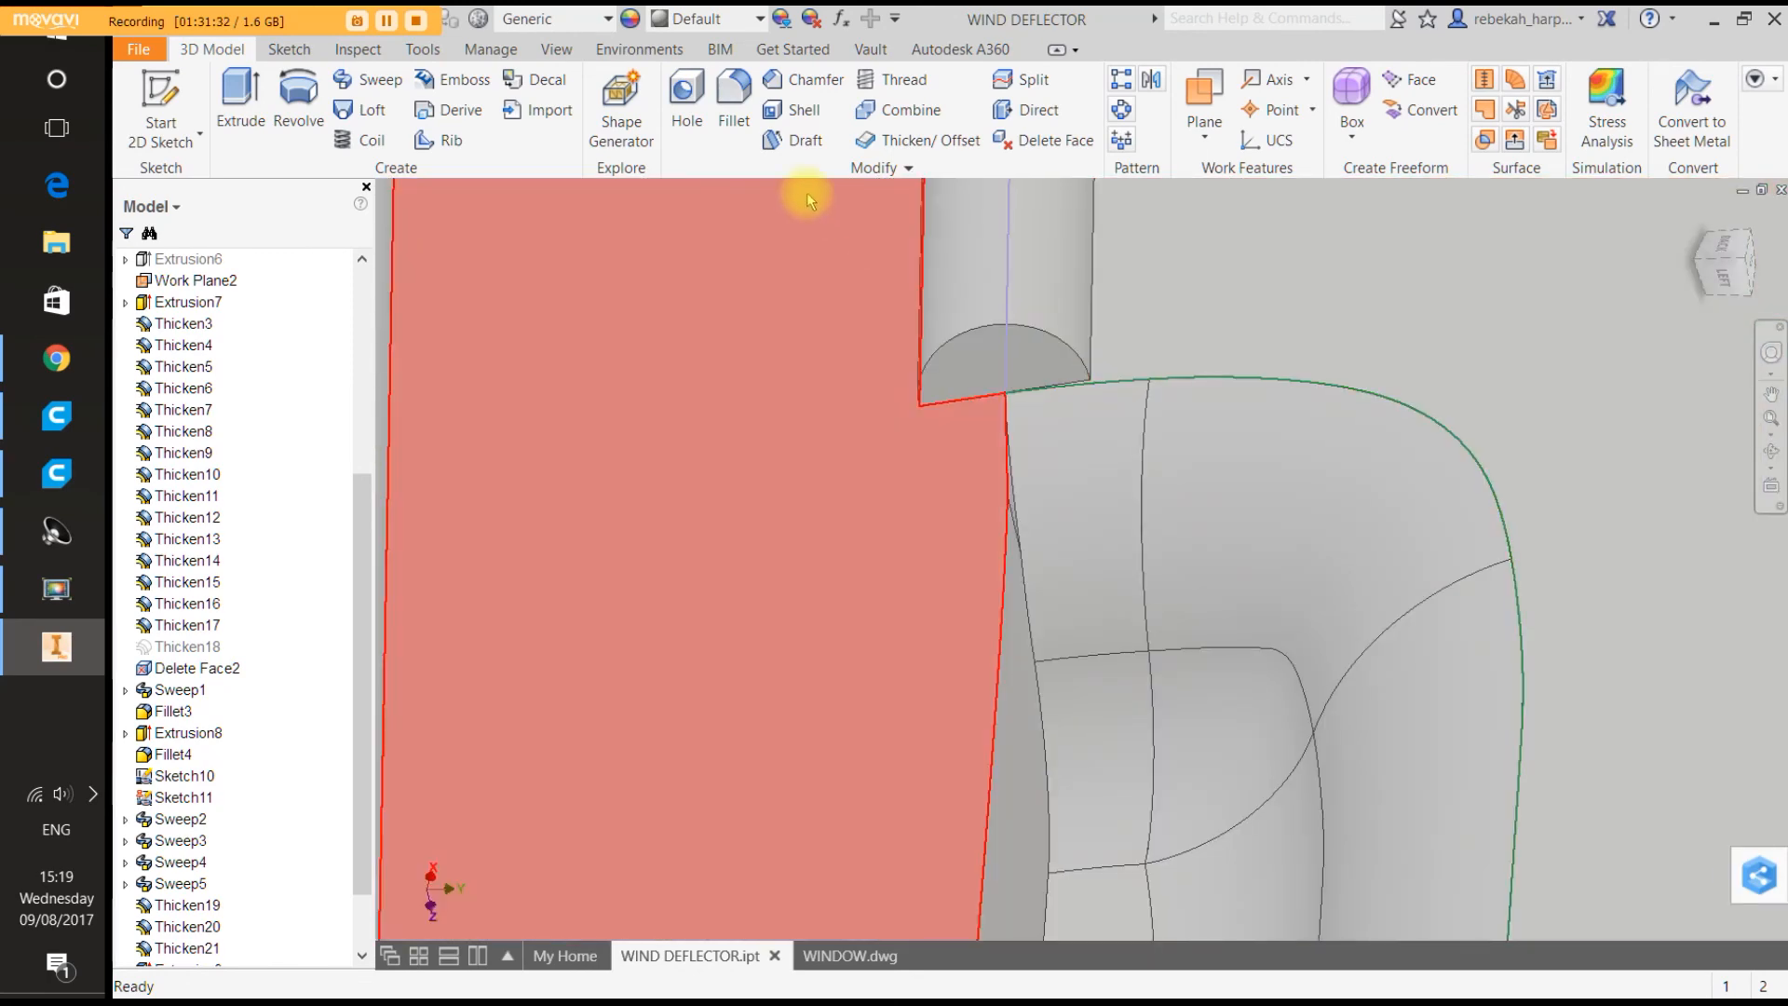
pyautogui.click(922, 142)
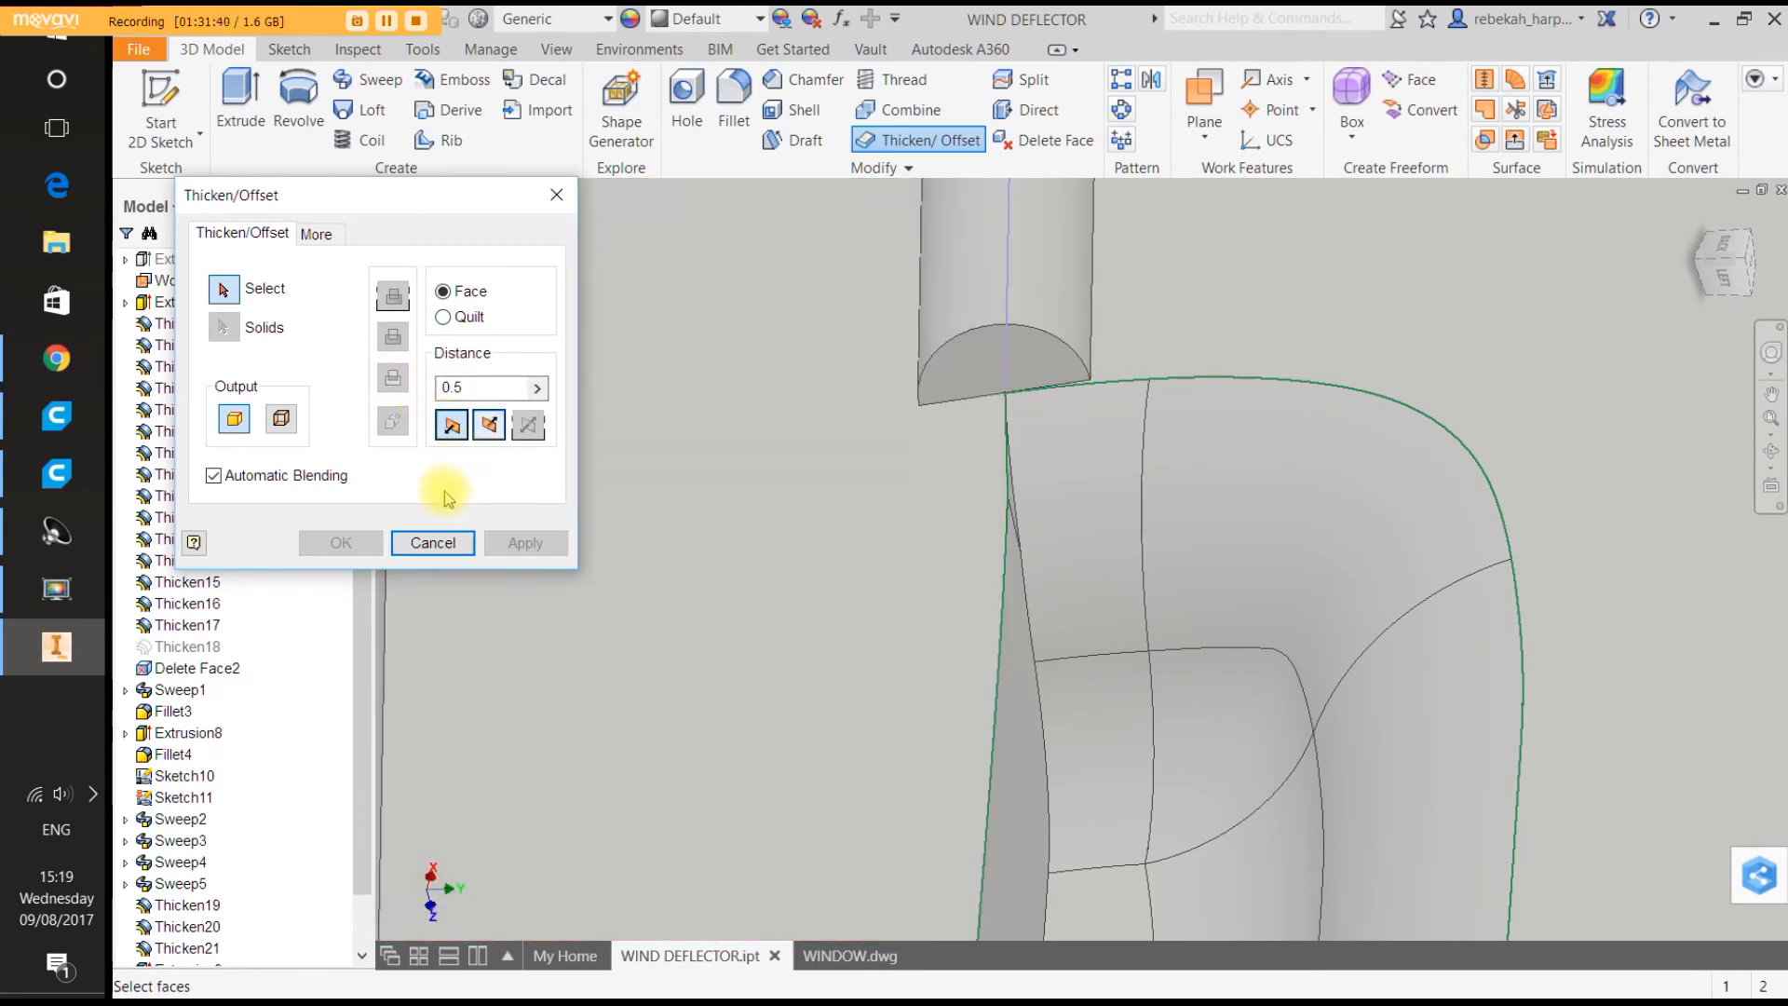
pyautogui.click(1029, 354)
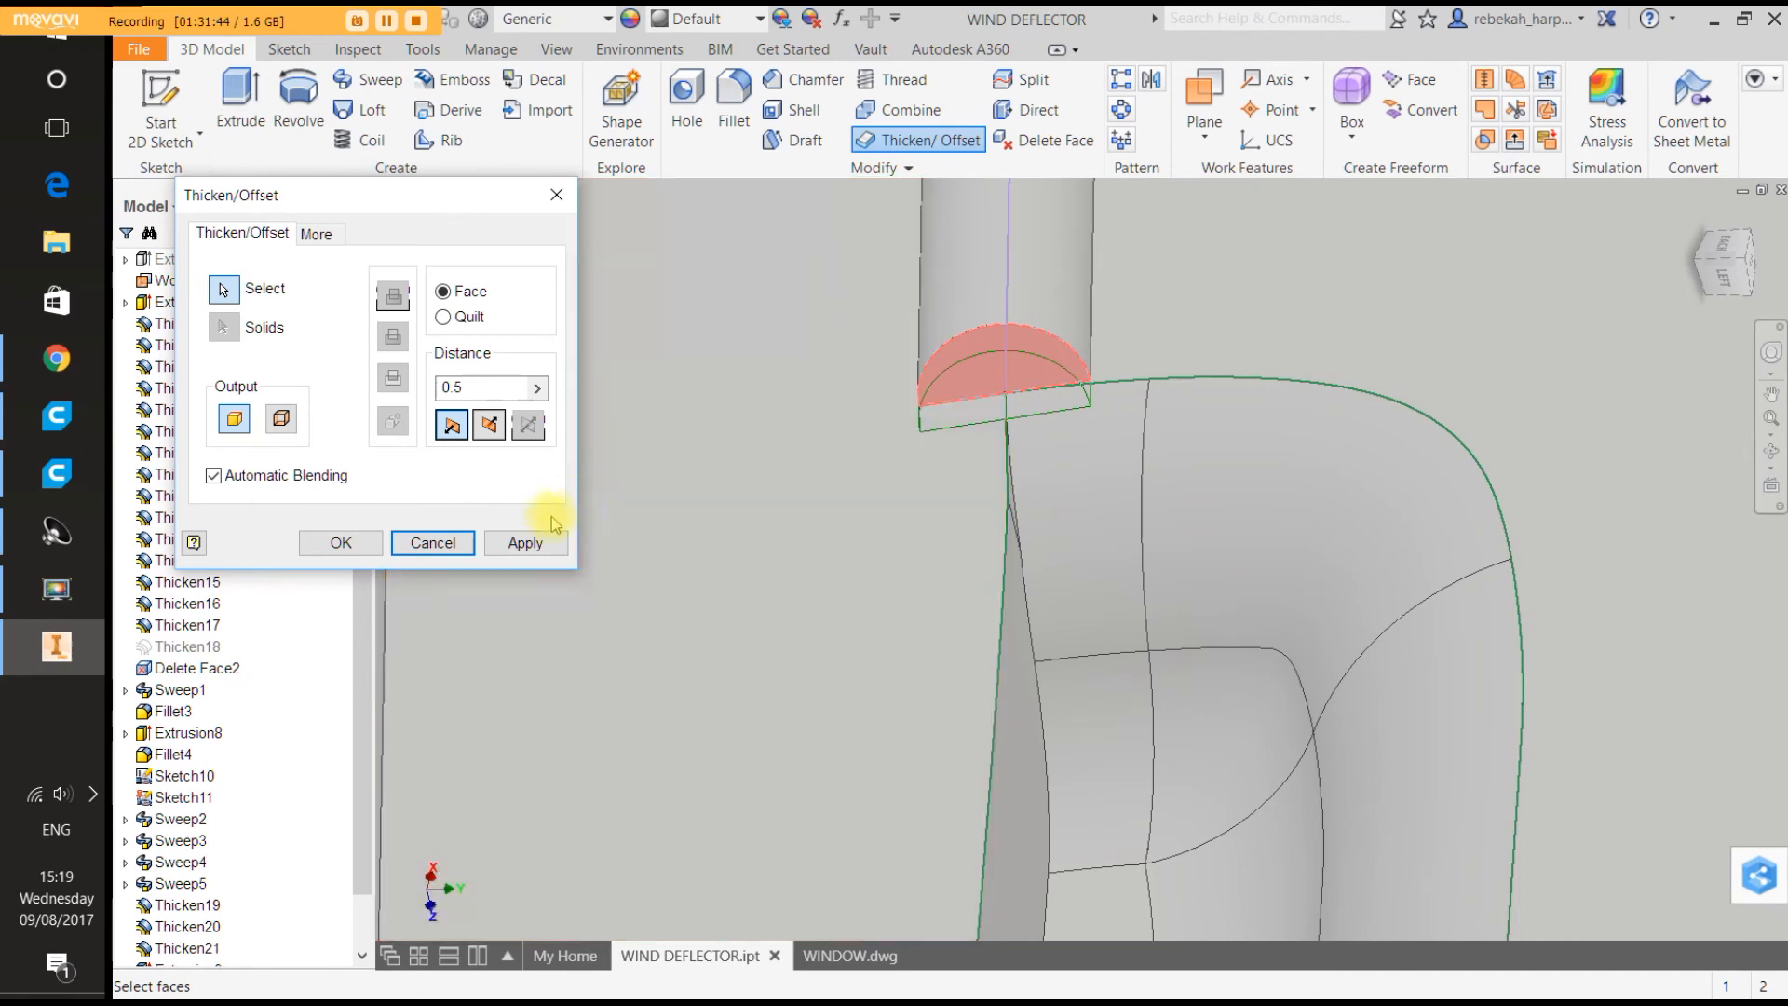
pyautogui.click(537, 388)
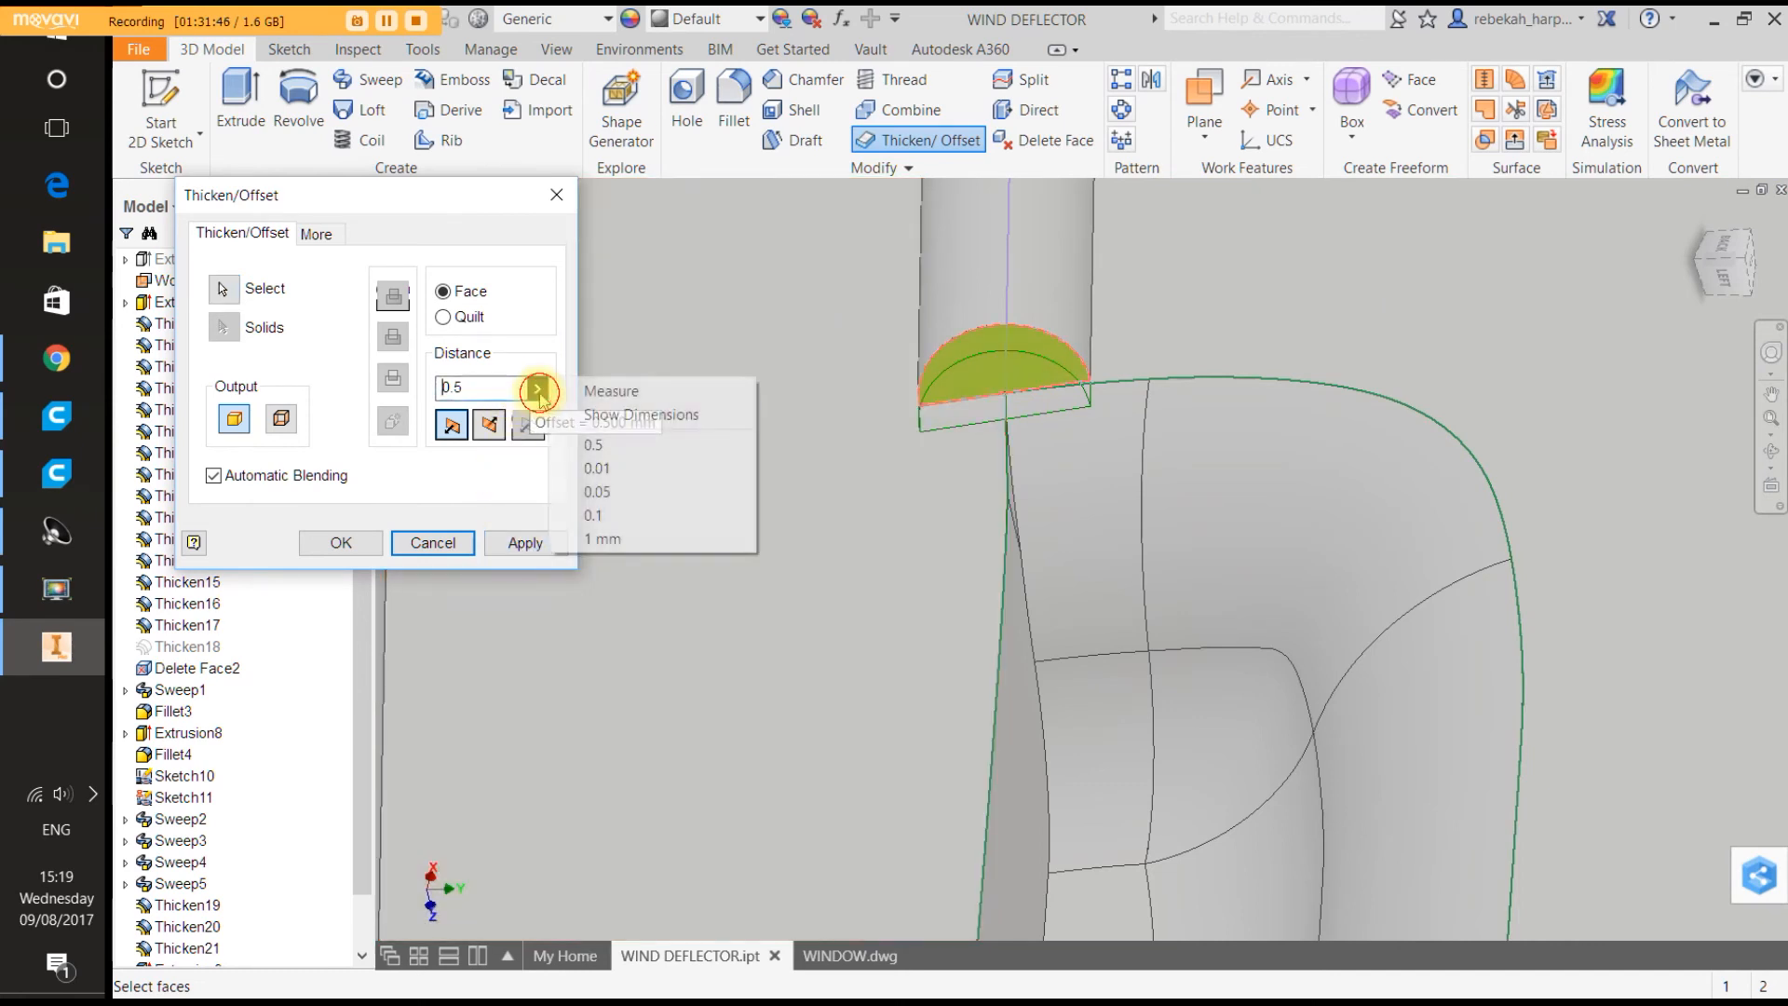
pyautogui.click(613, 538)
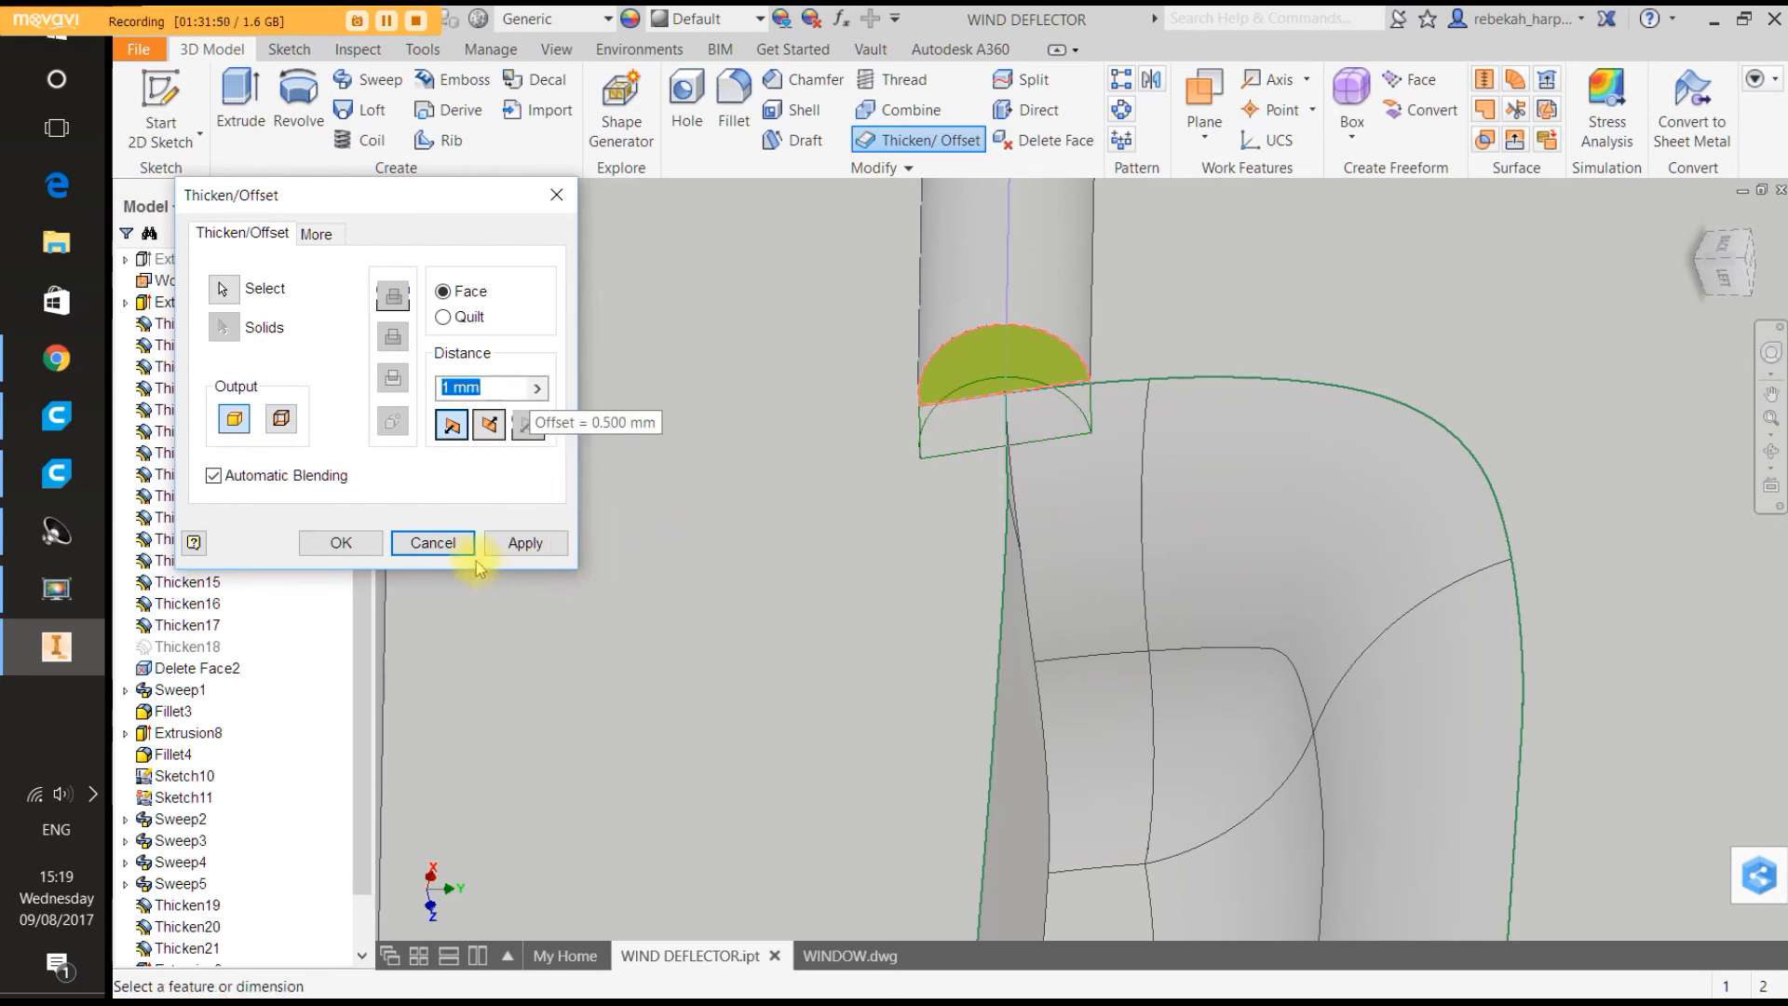
pyautogui.click(514, 543)
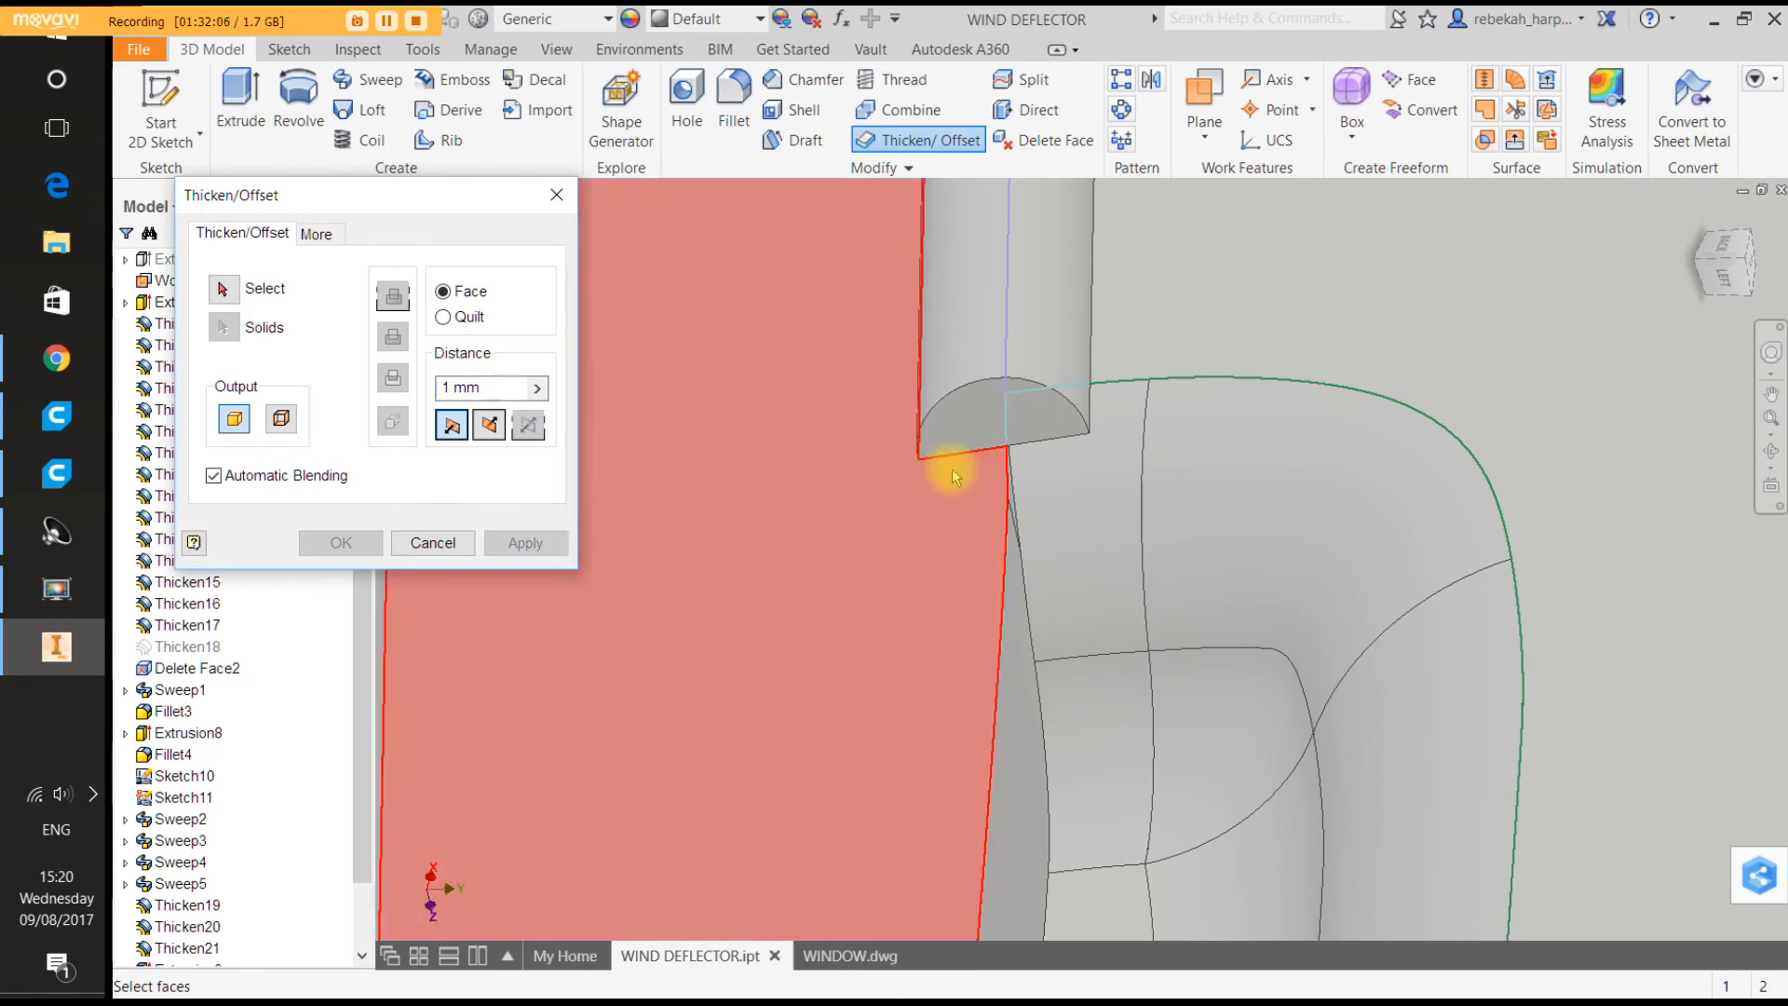
# Thicken the small face at the same rod's end, on the side over the channel, by 1 mm and end the command.
pyautogui.click(1052, 451)
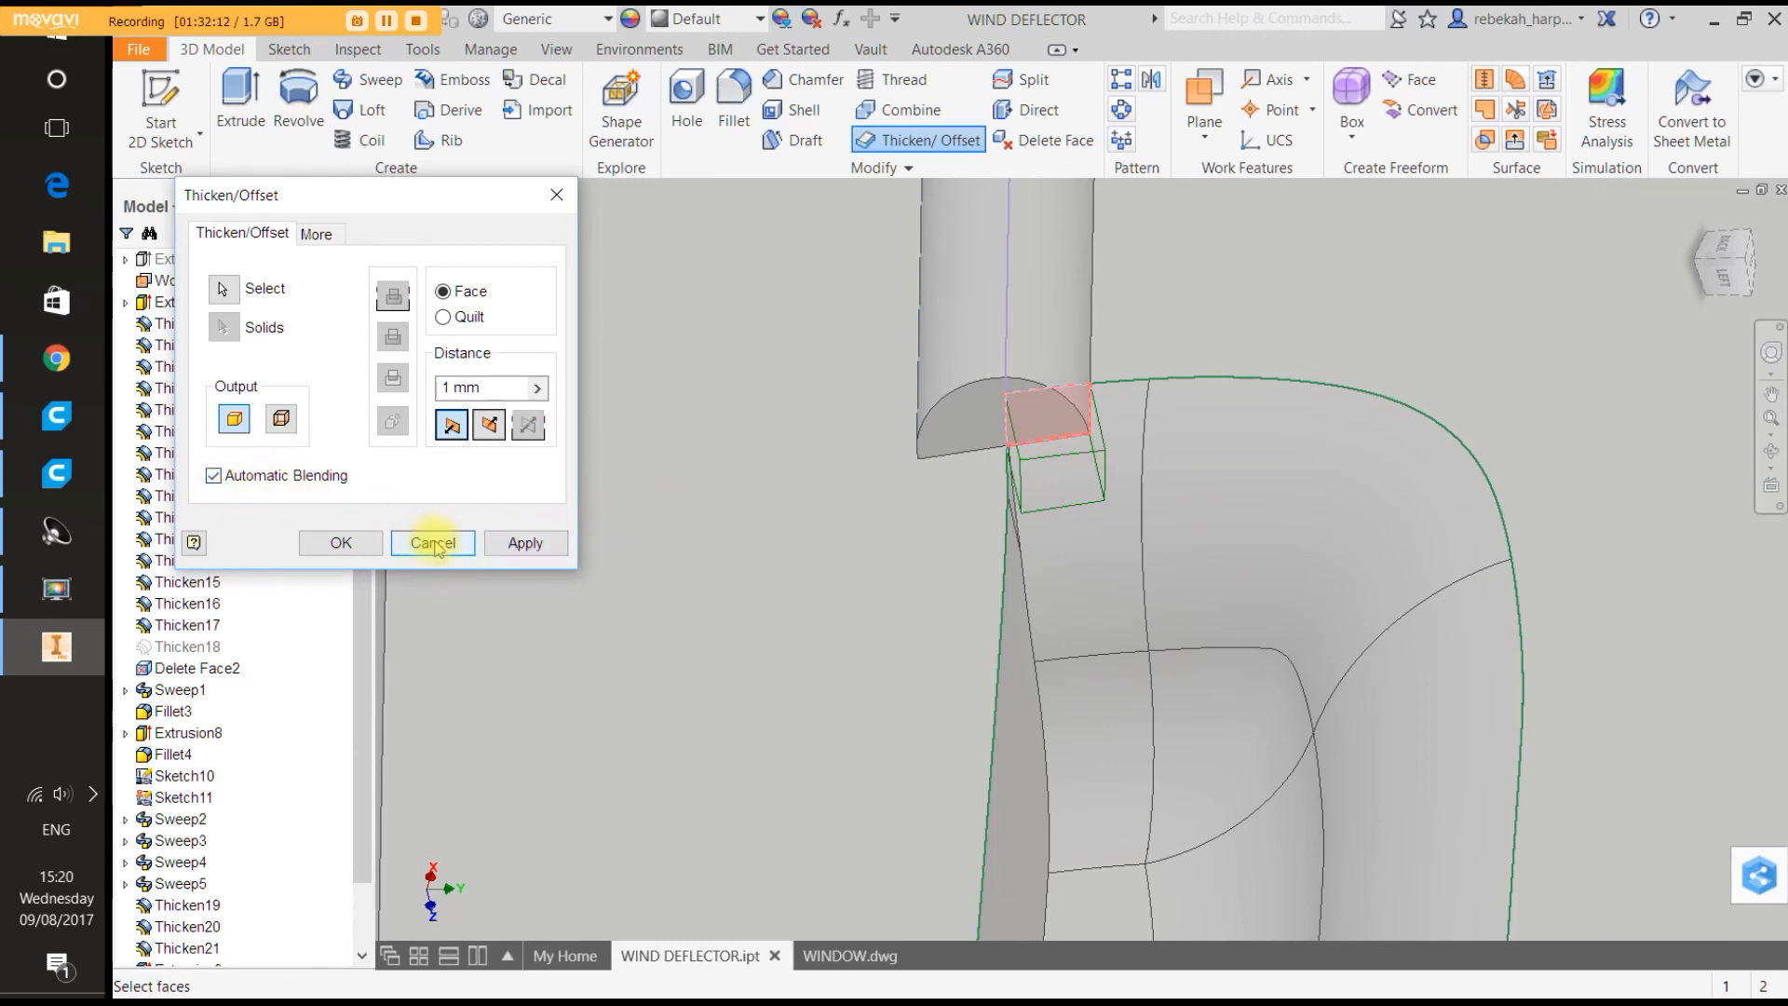
pyautogui.click(522, 543)
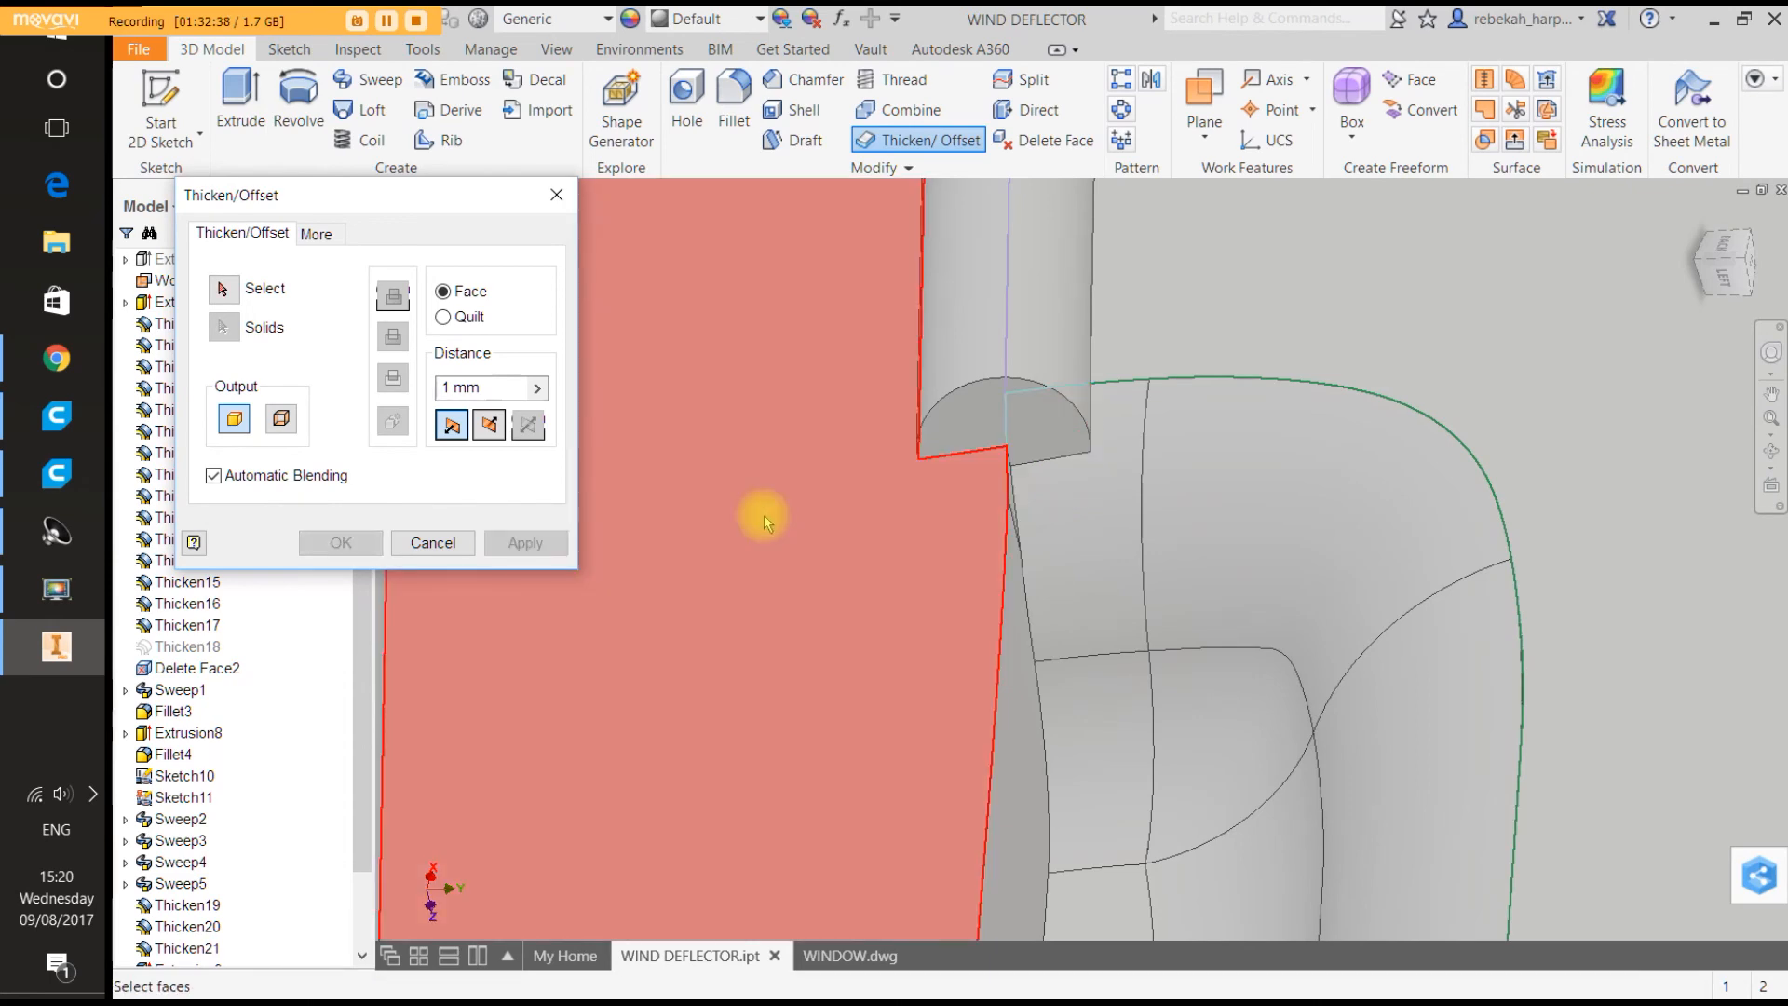
pyautogui.scroll(-4, 1053, 457)
pyautogui.scroll(-3, 1025, 472)
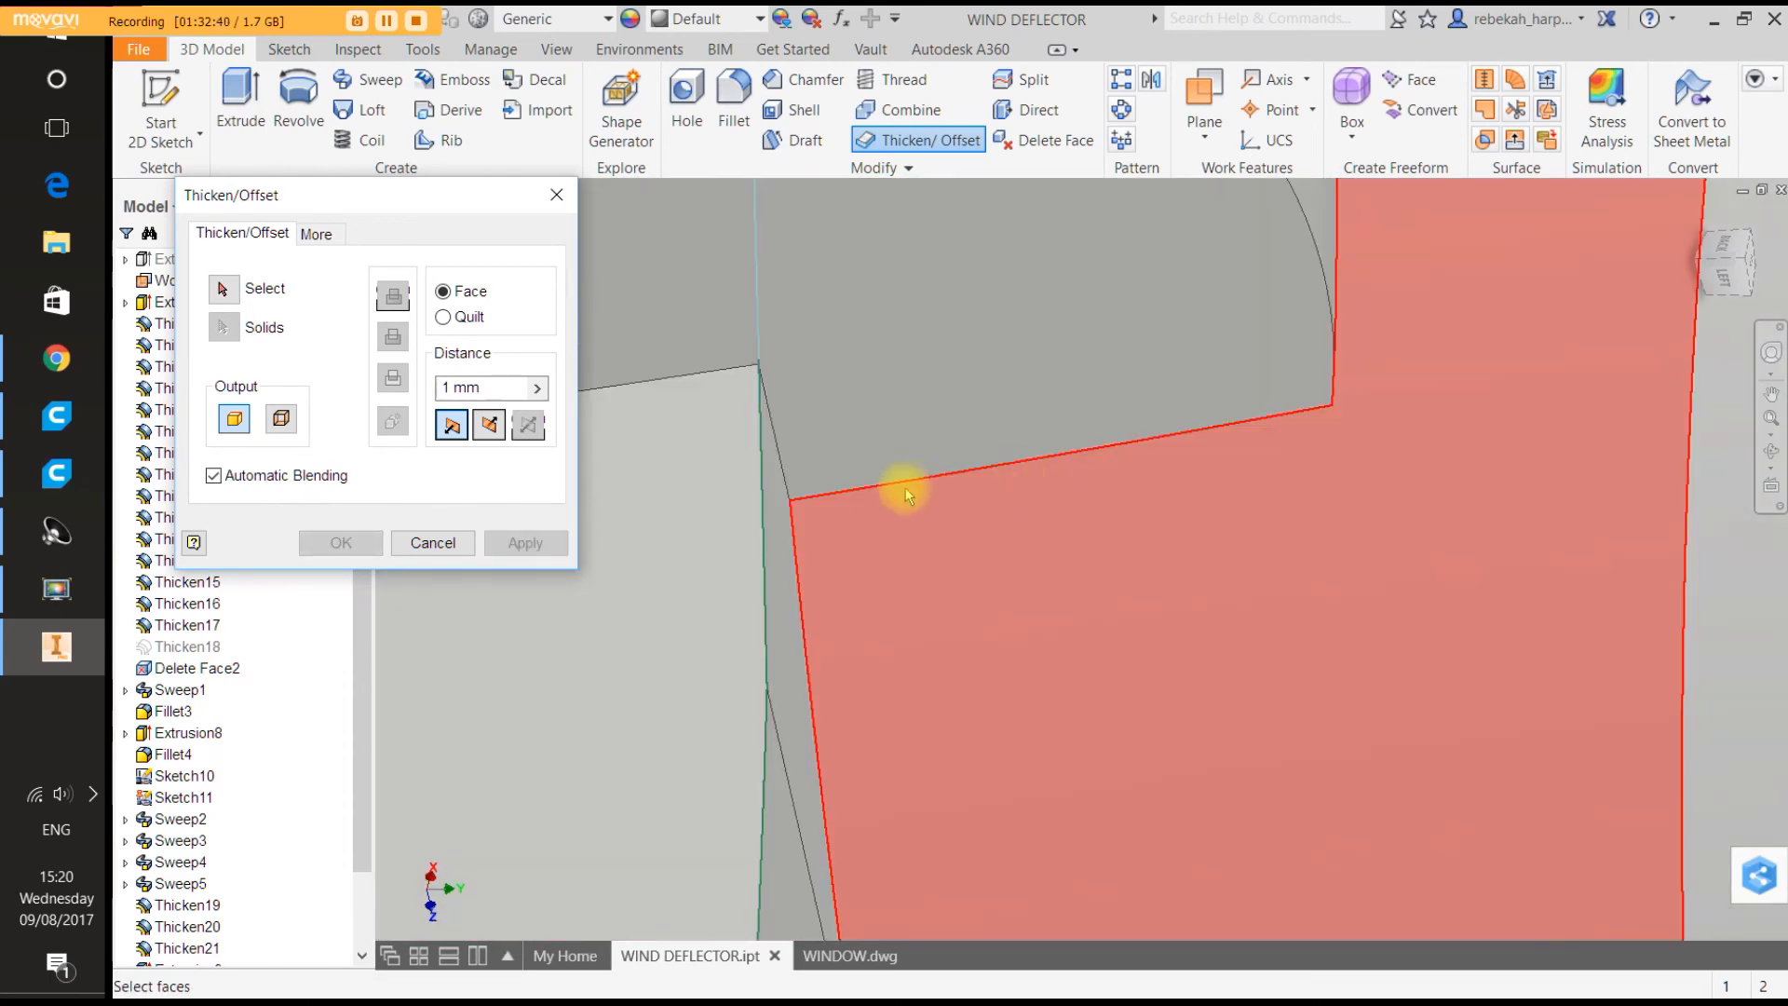
pyautogui.scroll(5, 964, 520)
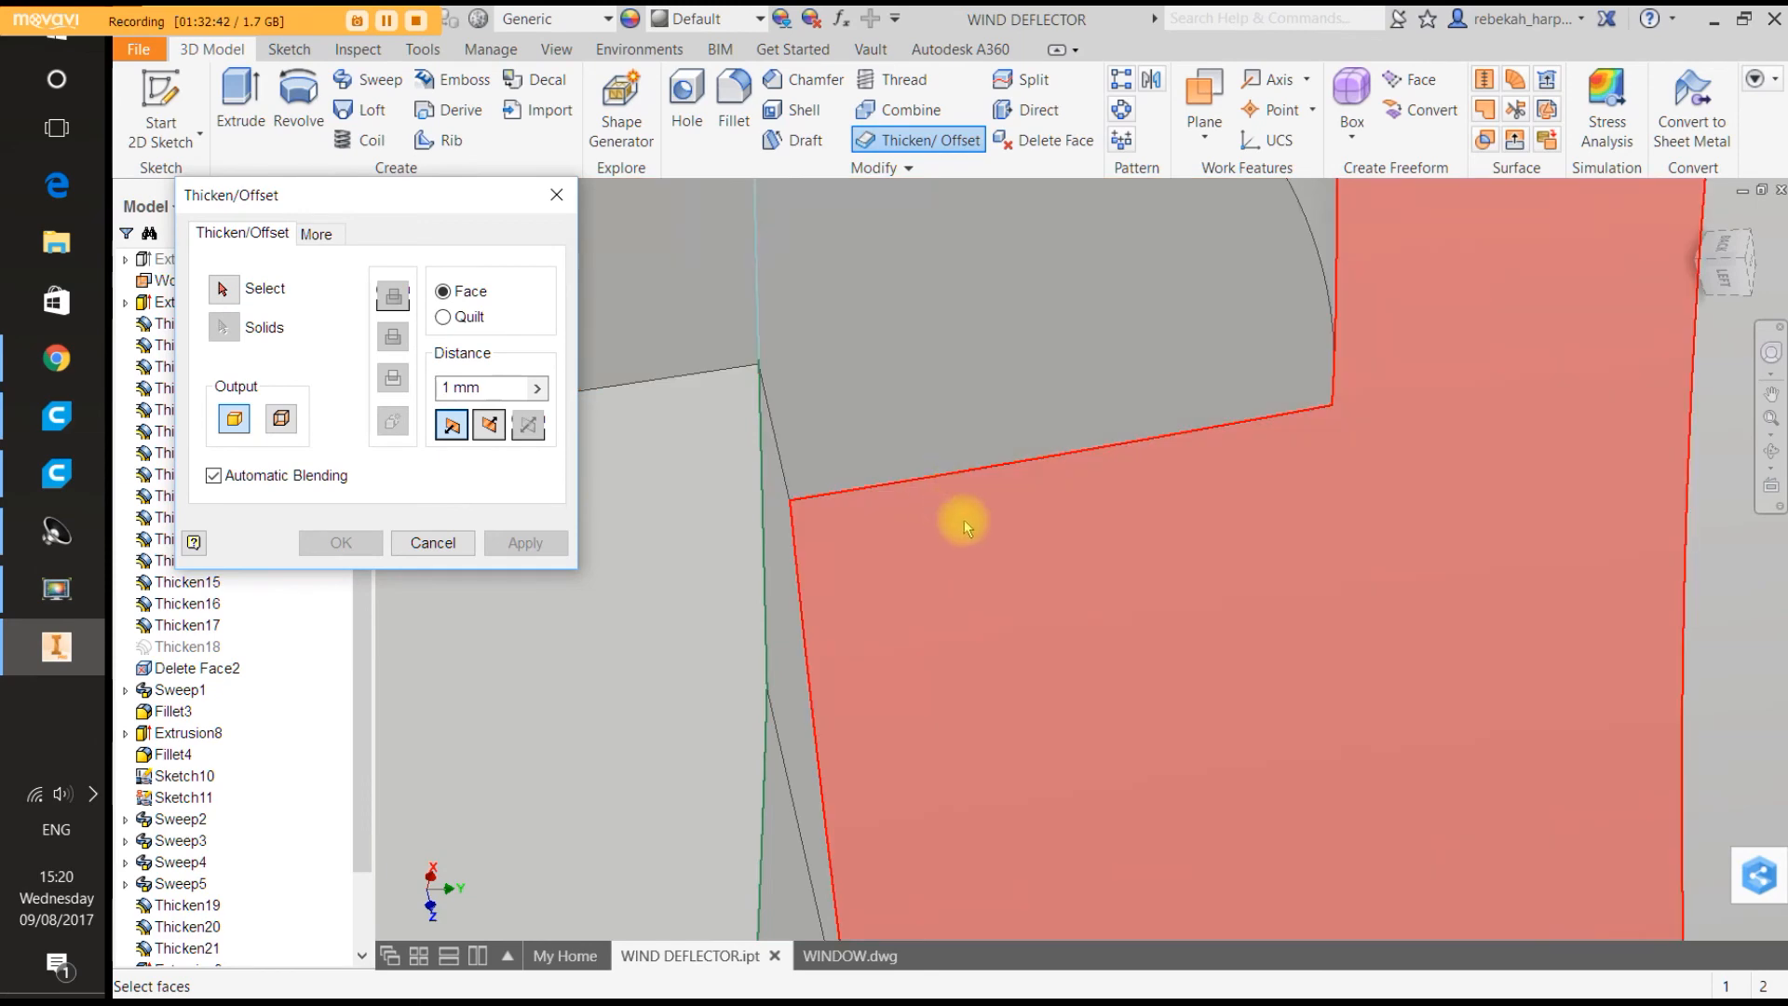
pyautogui.click(451, 539)
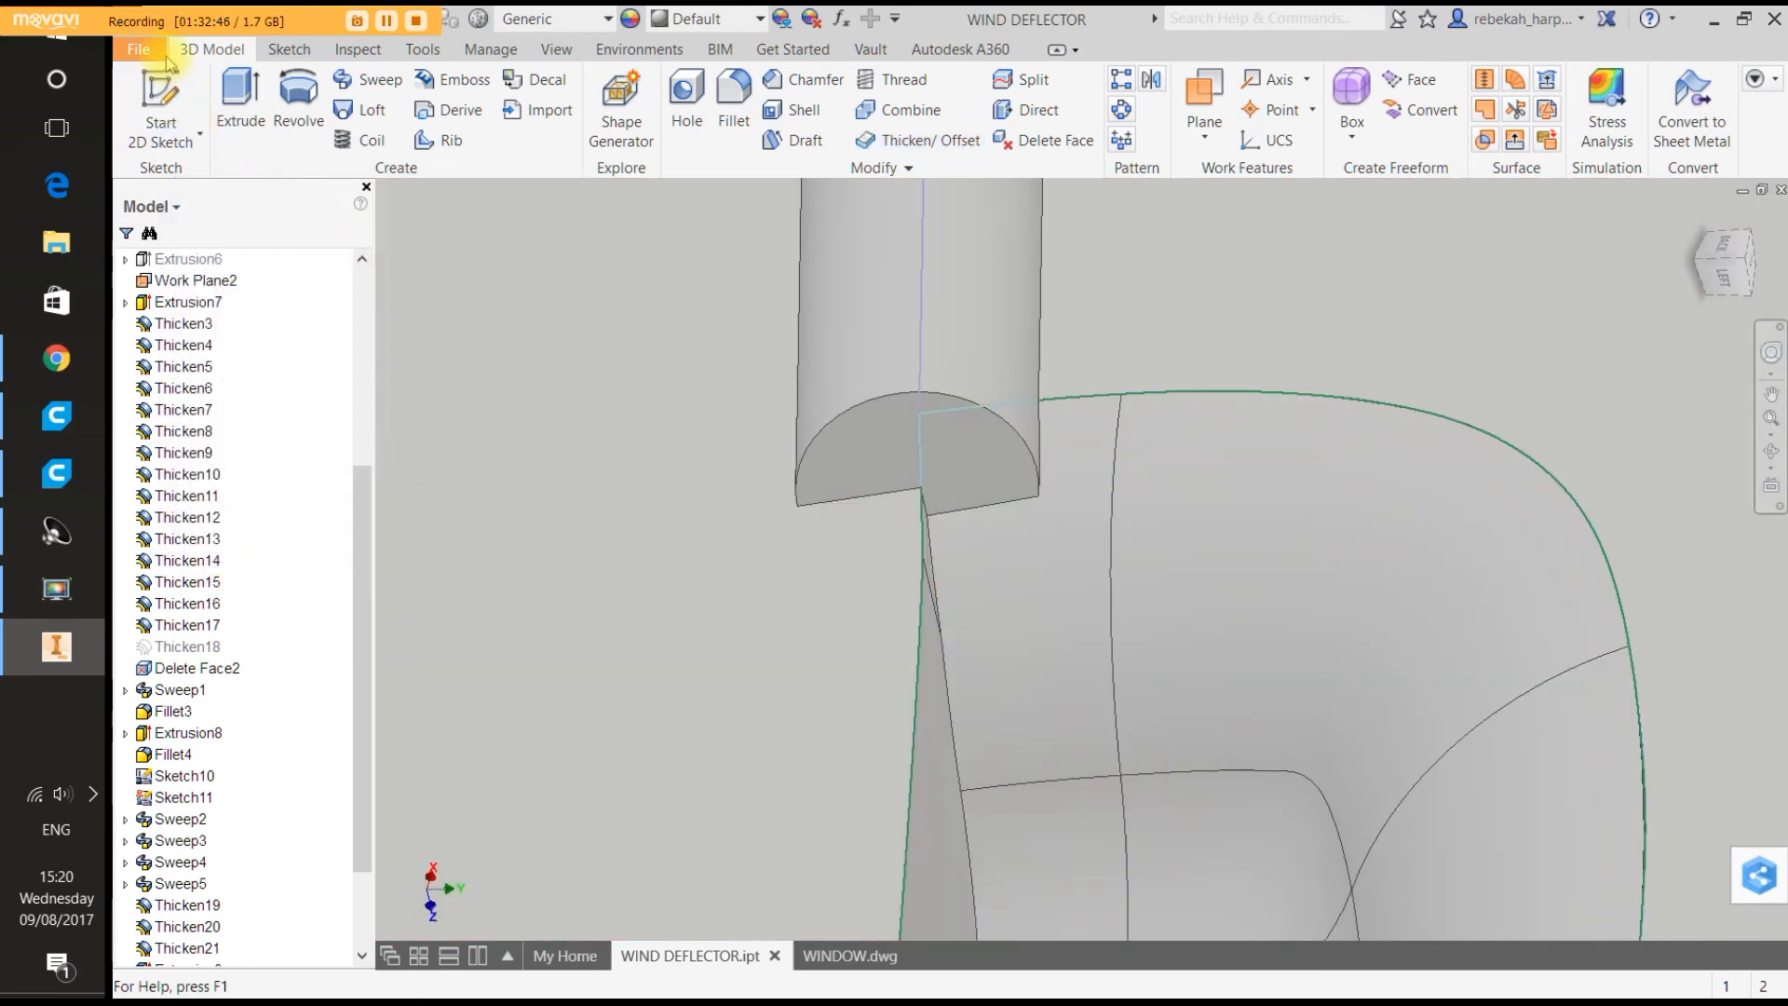
# Save the wind deflector part.
pyautogui.click(139, 49)
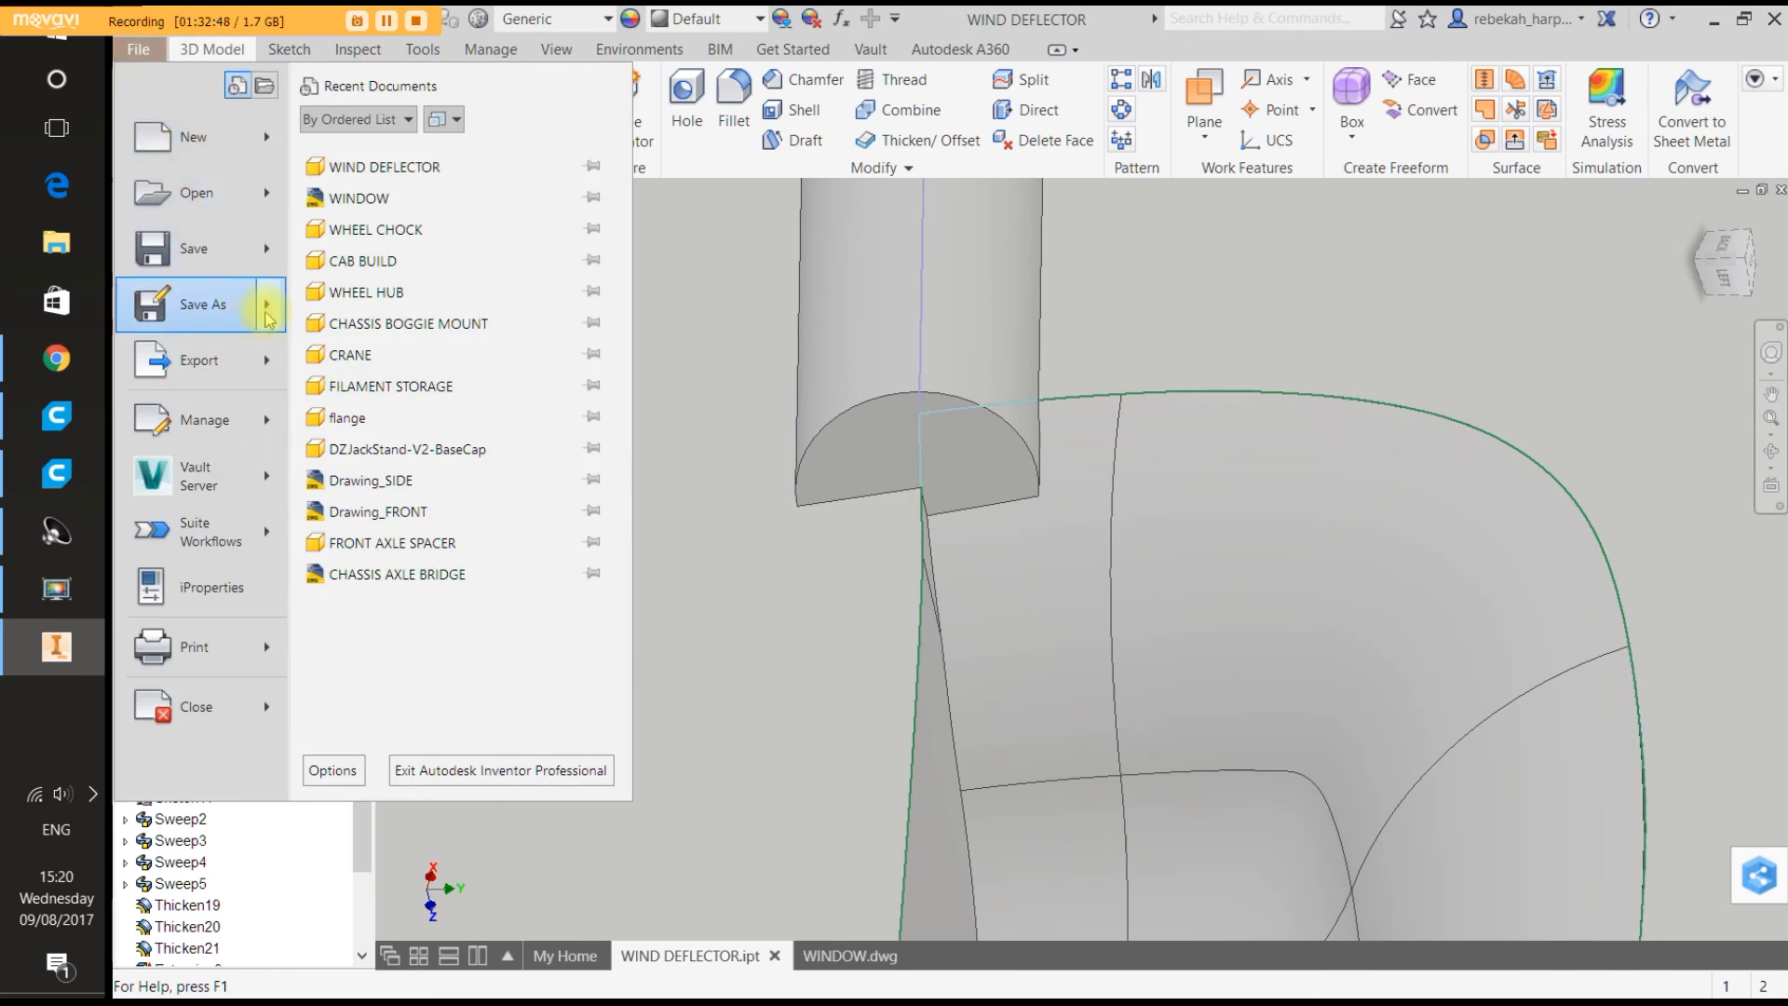
pyautogui.click(199, 247)
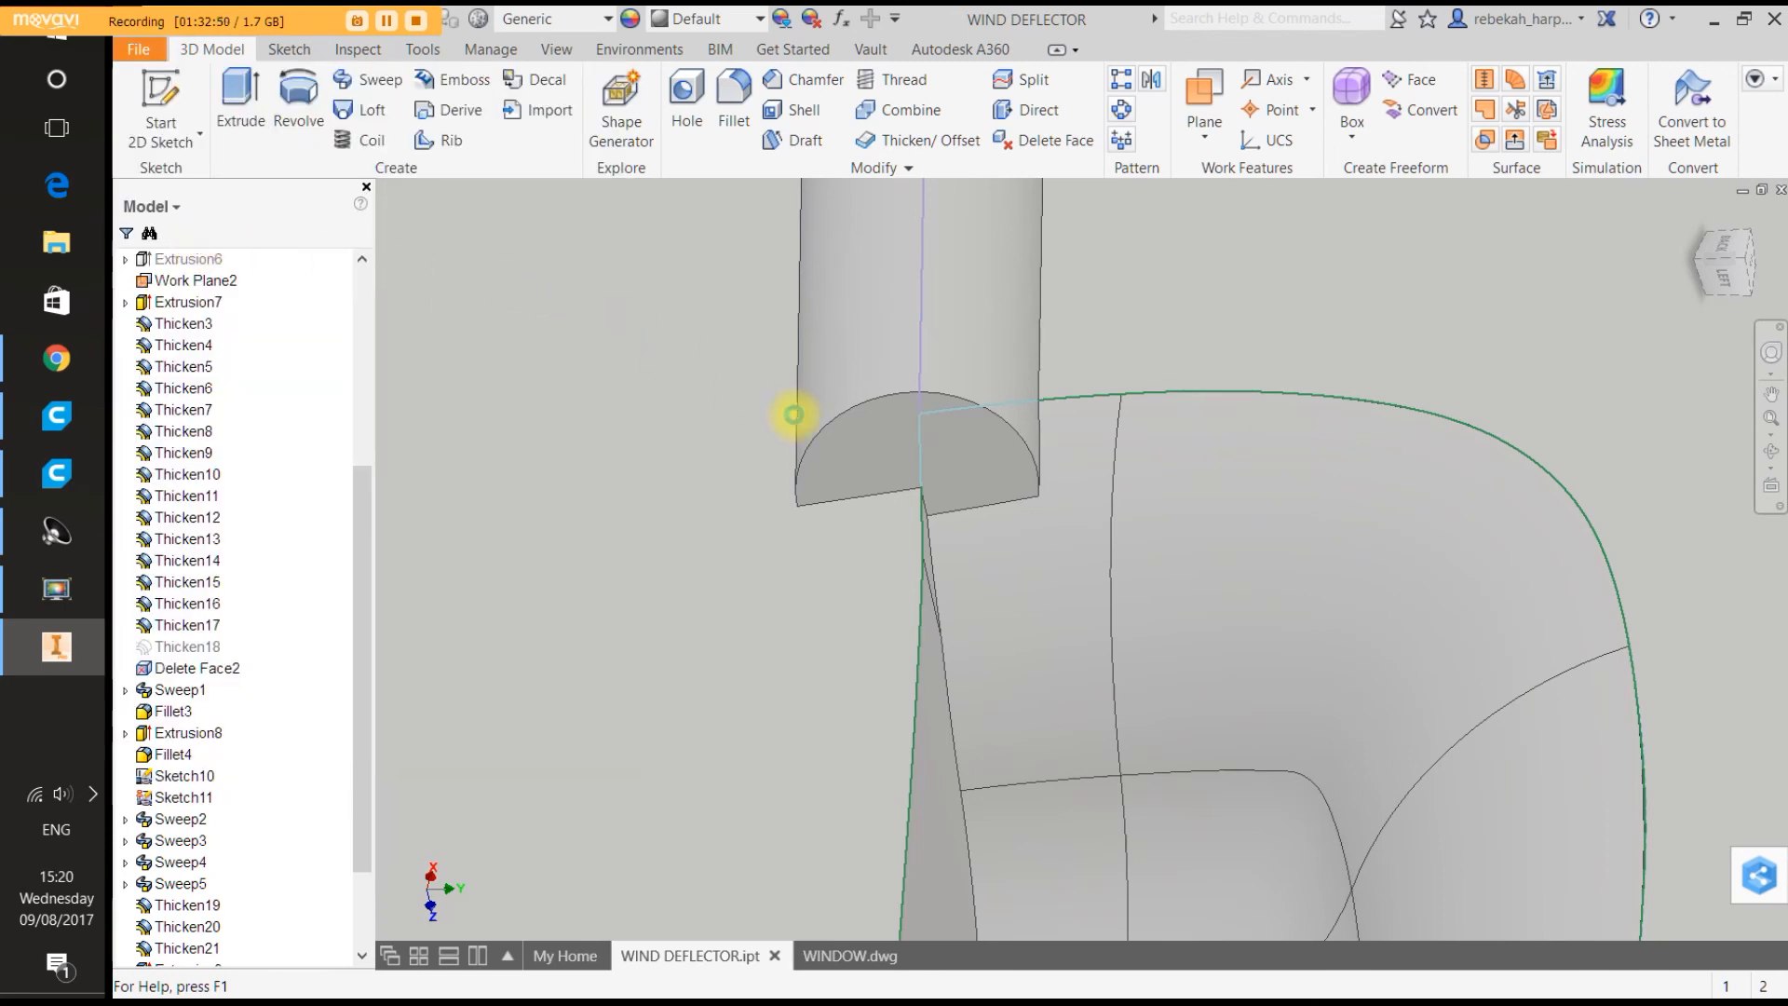
# Start a sketch on the block's large front face and draw two 15 mm circles, one above the other, on the outer side of the curved channel.
pyautogui.scroll(-5, 964, 450)
pyautogui.scroll(-3, 966, 454)
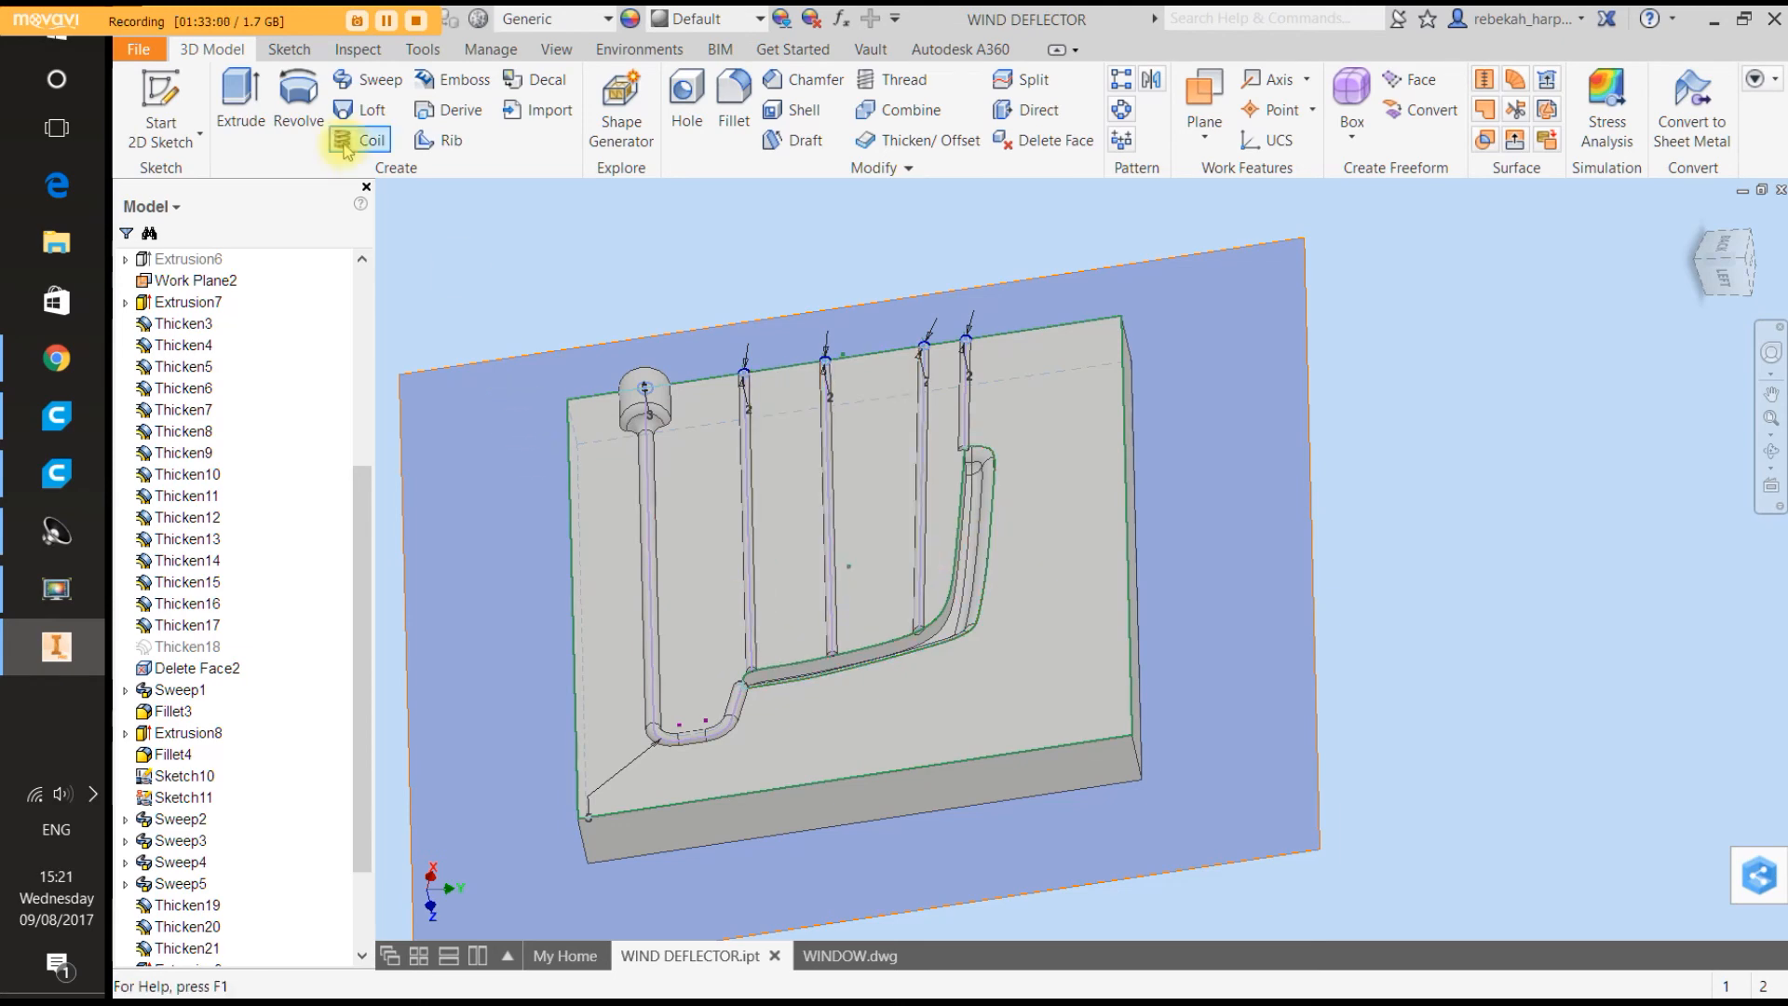
pyautogui.click(193, 103)
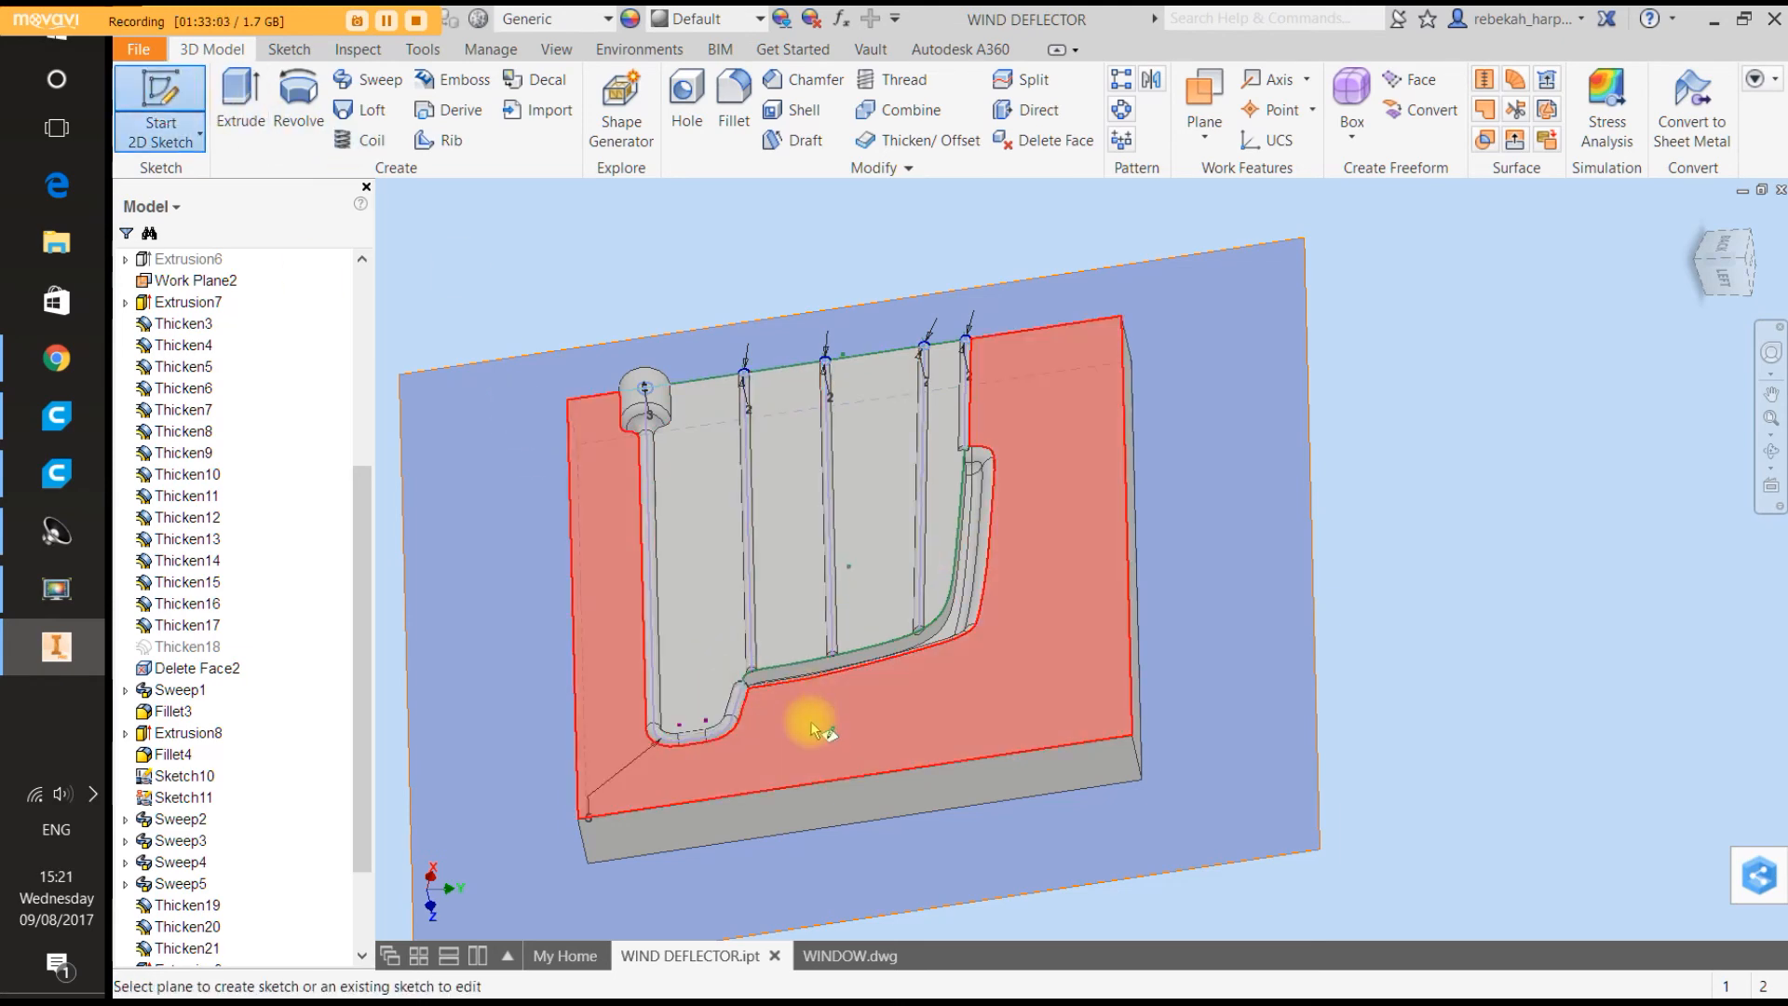
pyautogui.click(808, 719)
pyautogui.click(297, 89)
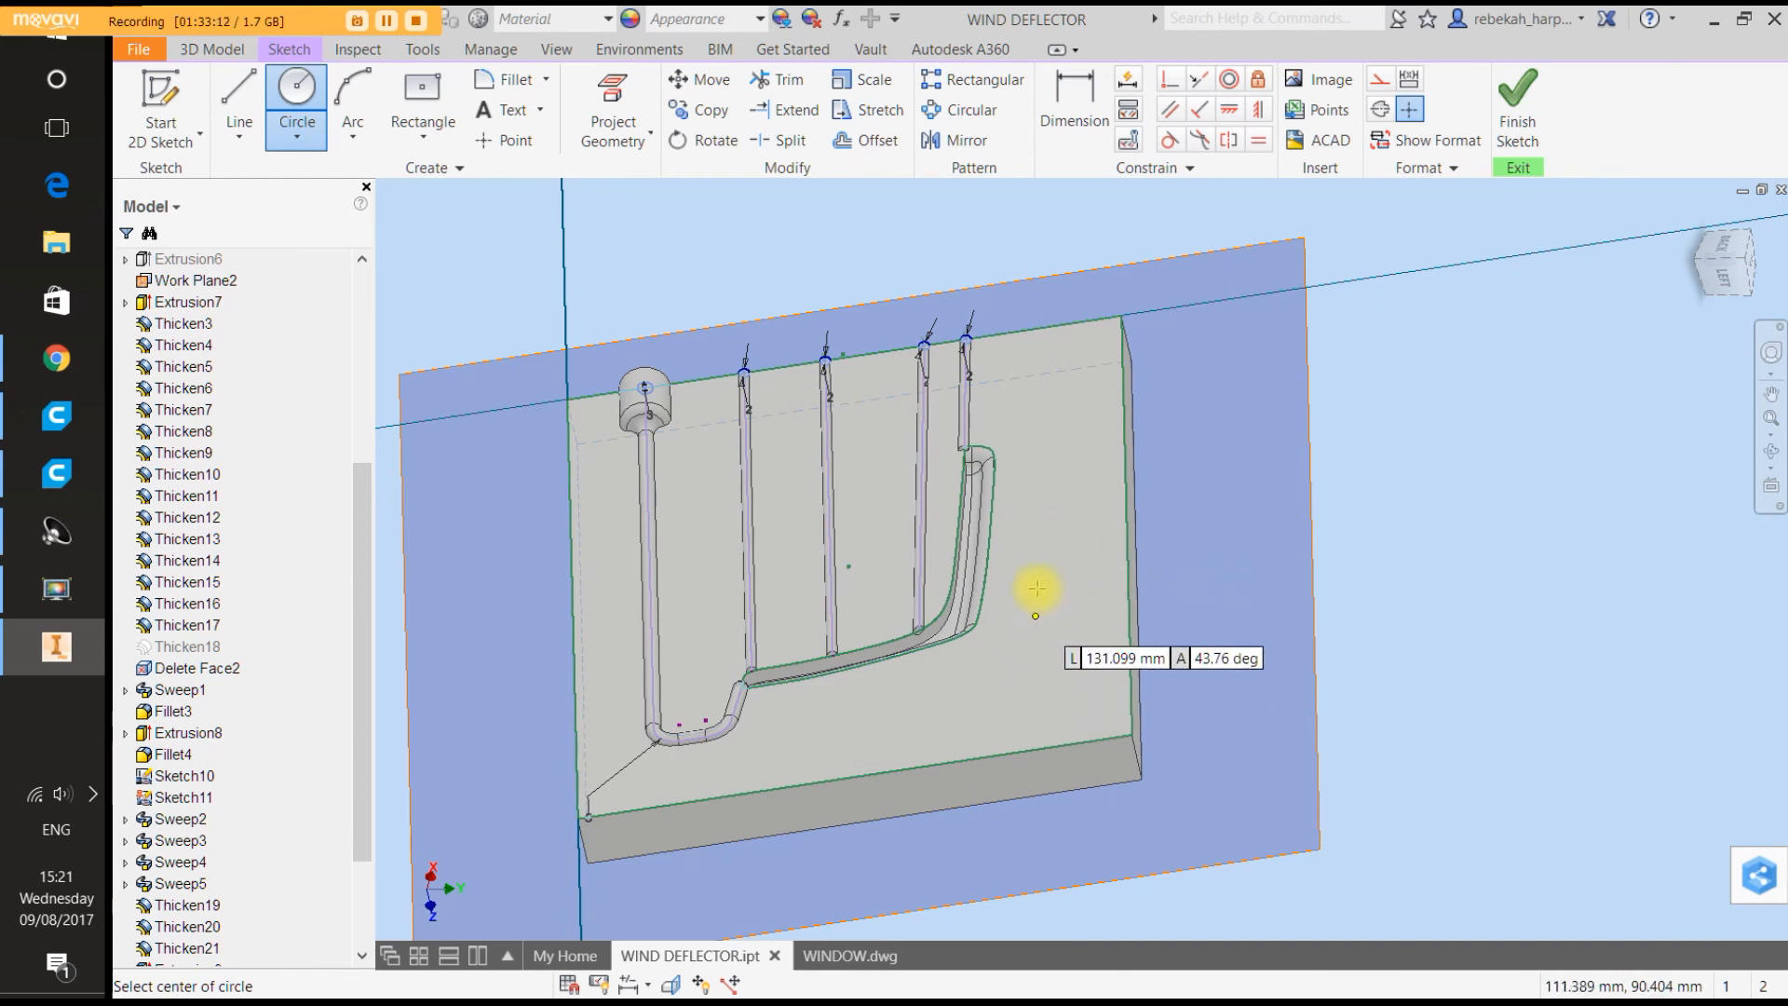
pyautogui.click(1049, 386)
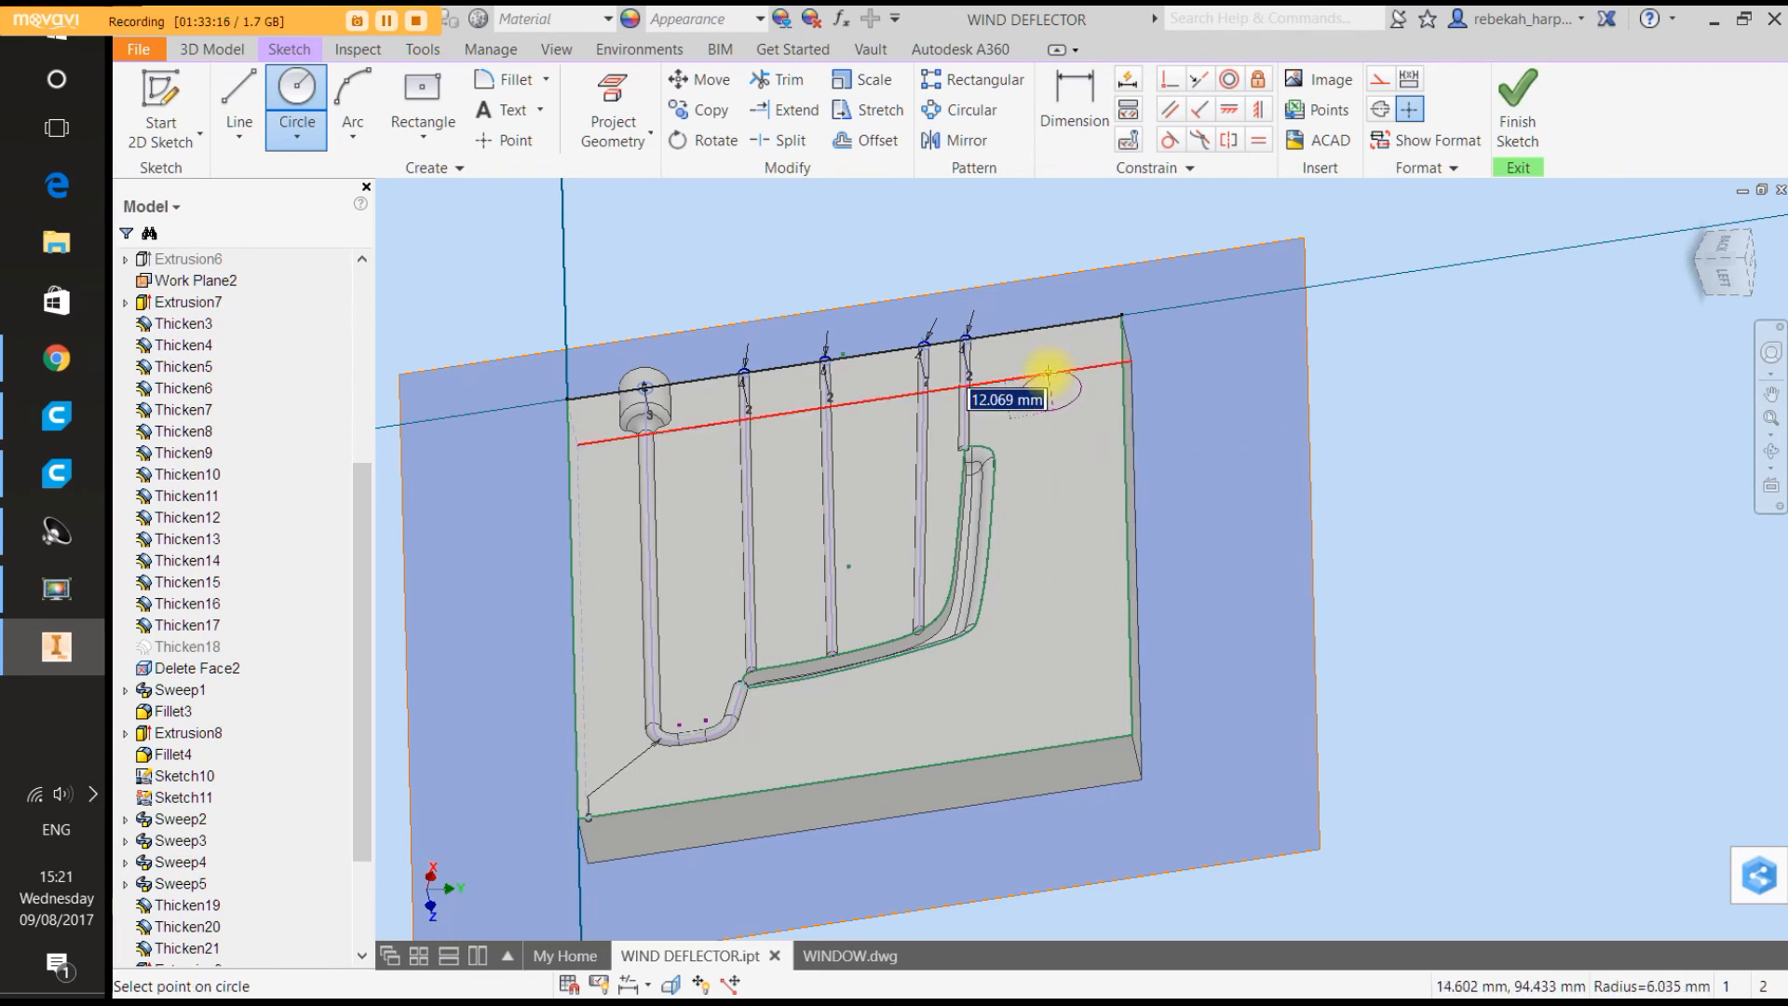
pyautogui.write('15')
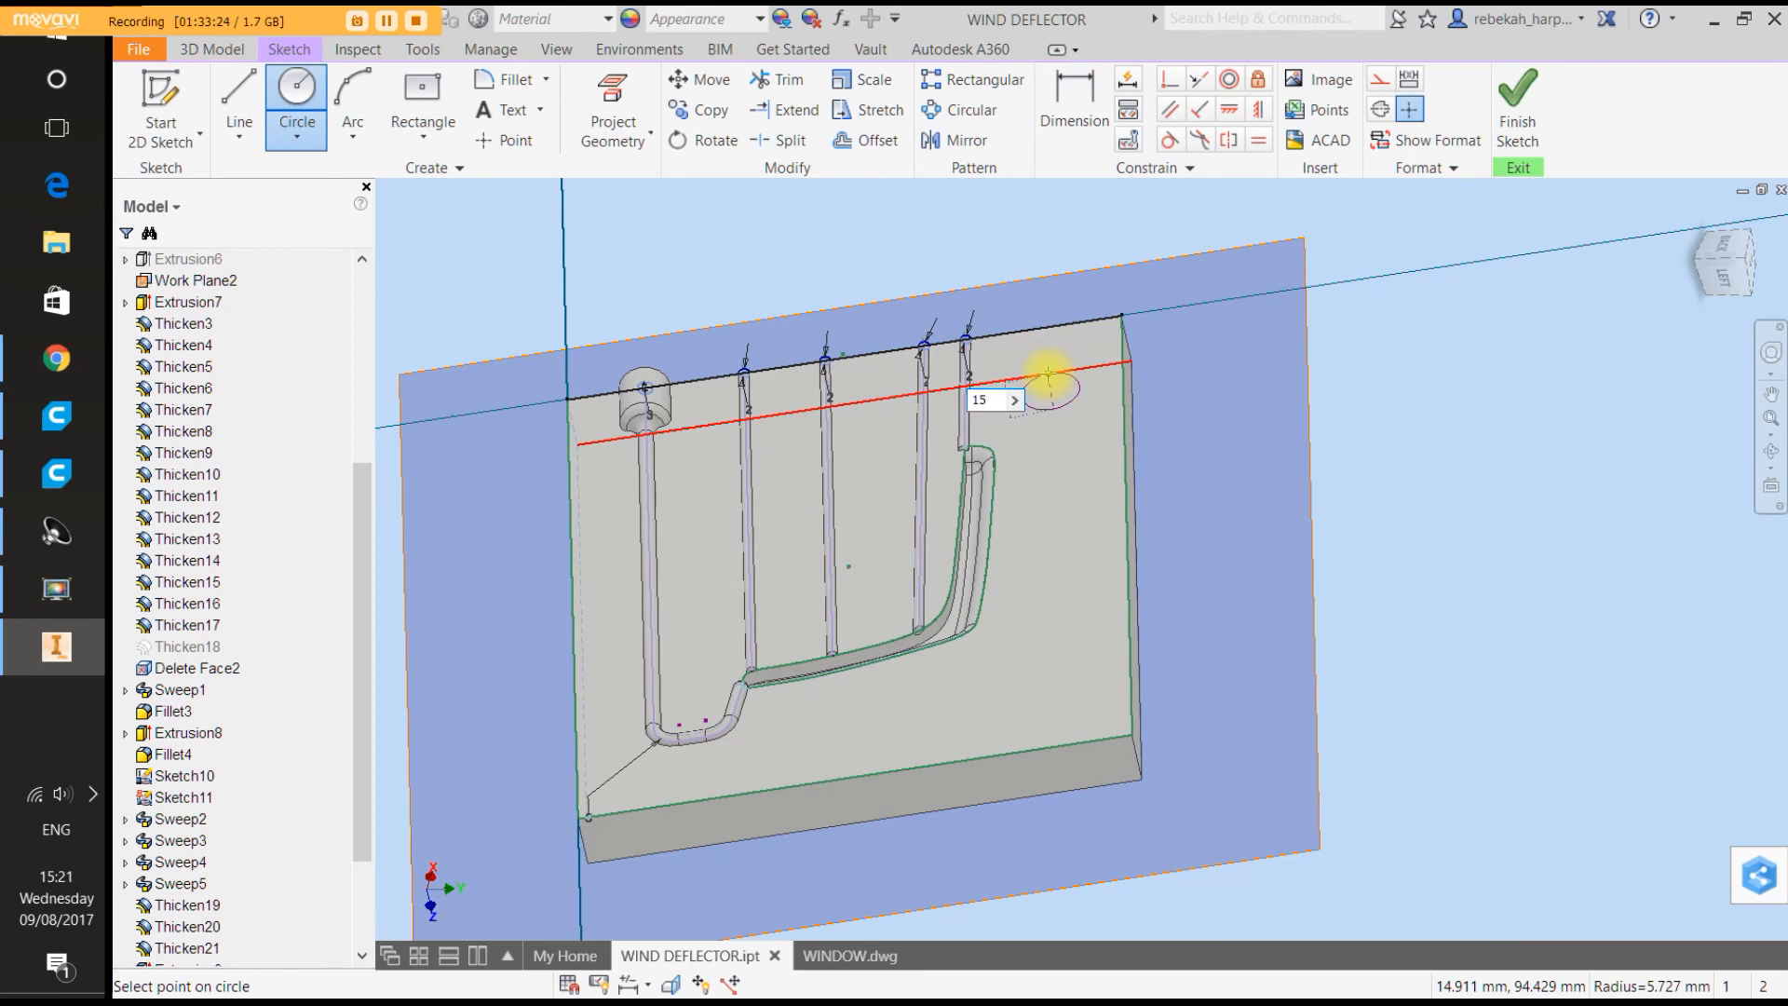
pyautogui.press('Return')
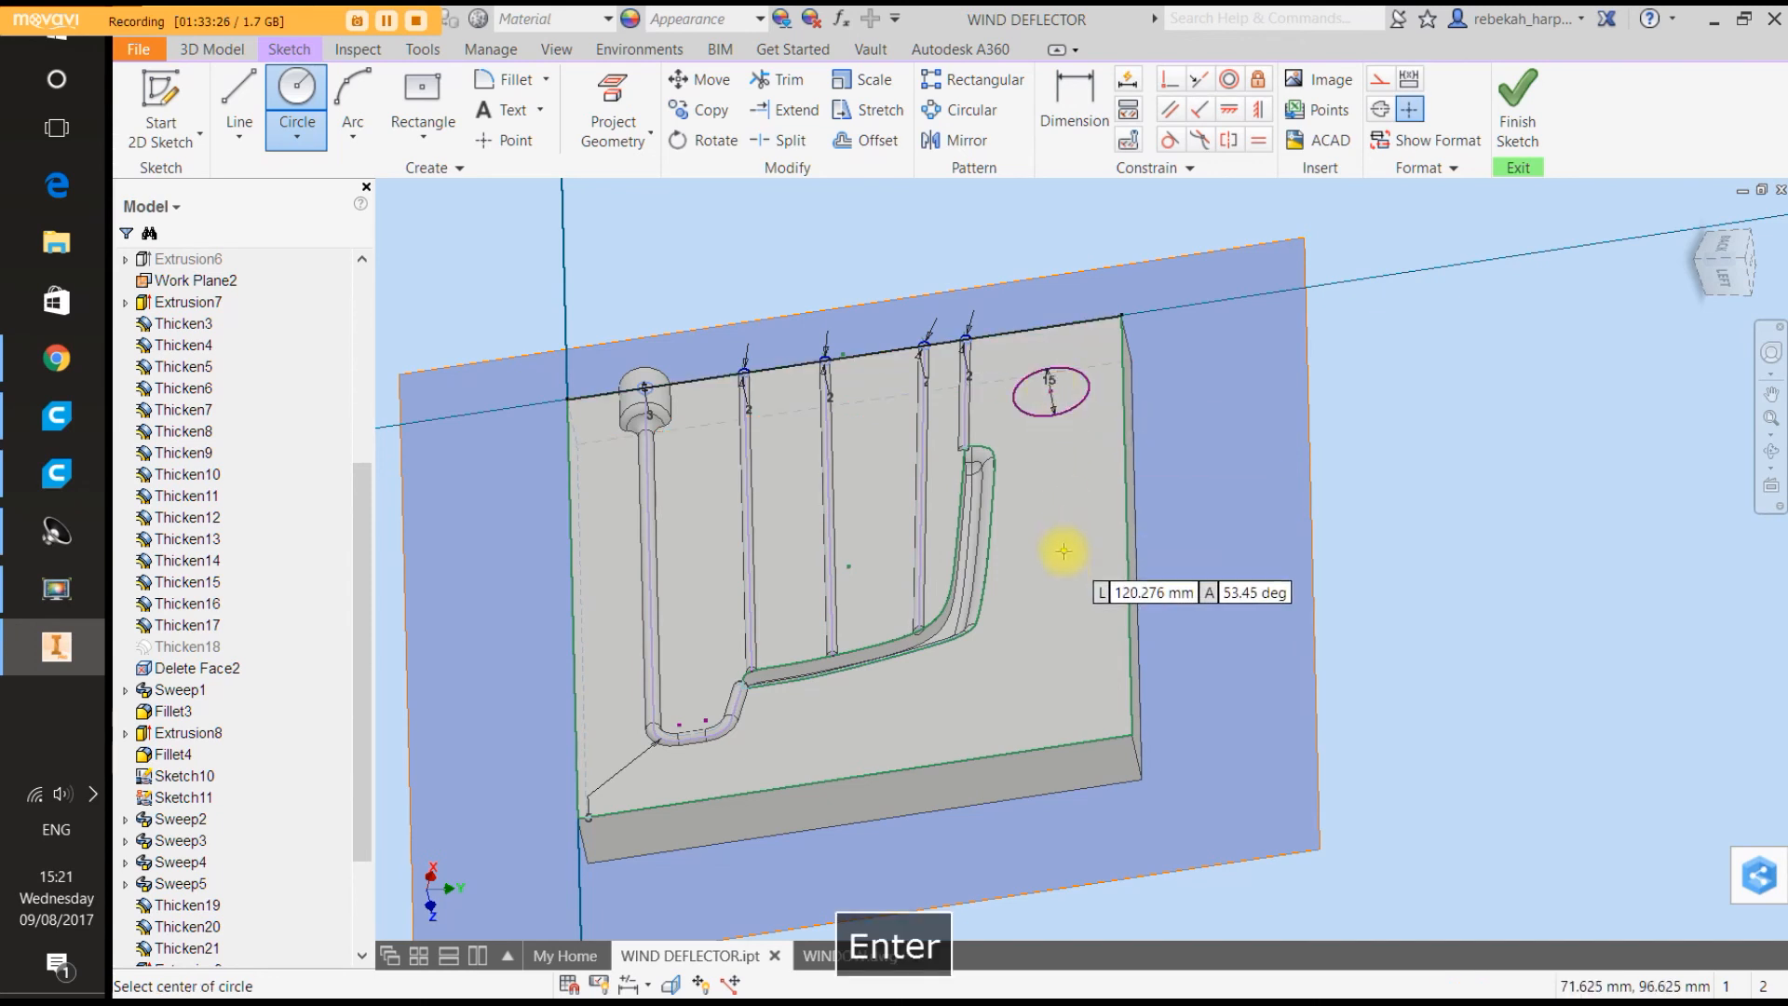
pyautogui.click(1055, 667)
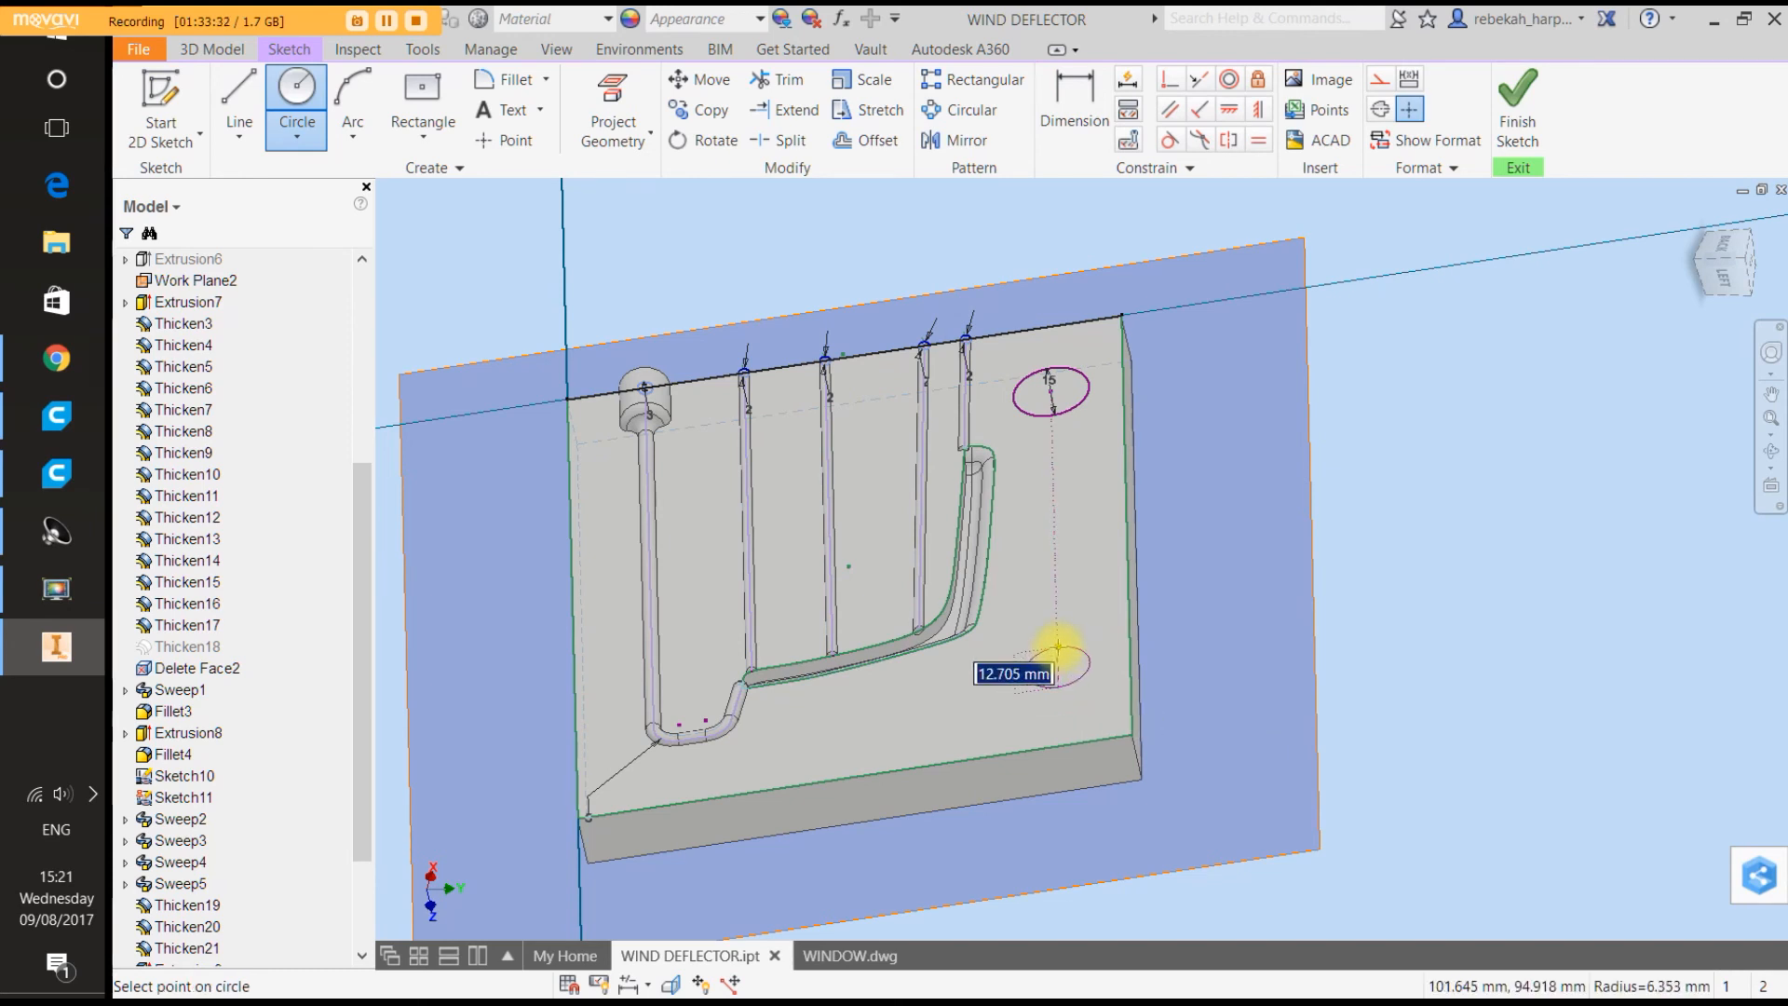
pyautogui.write('15')
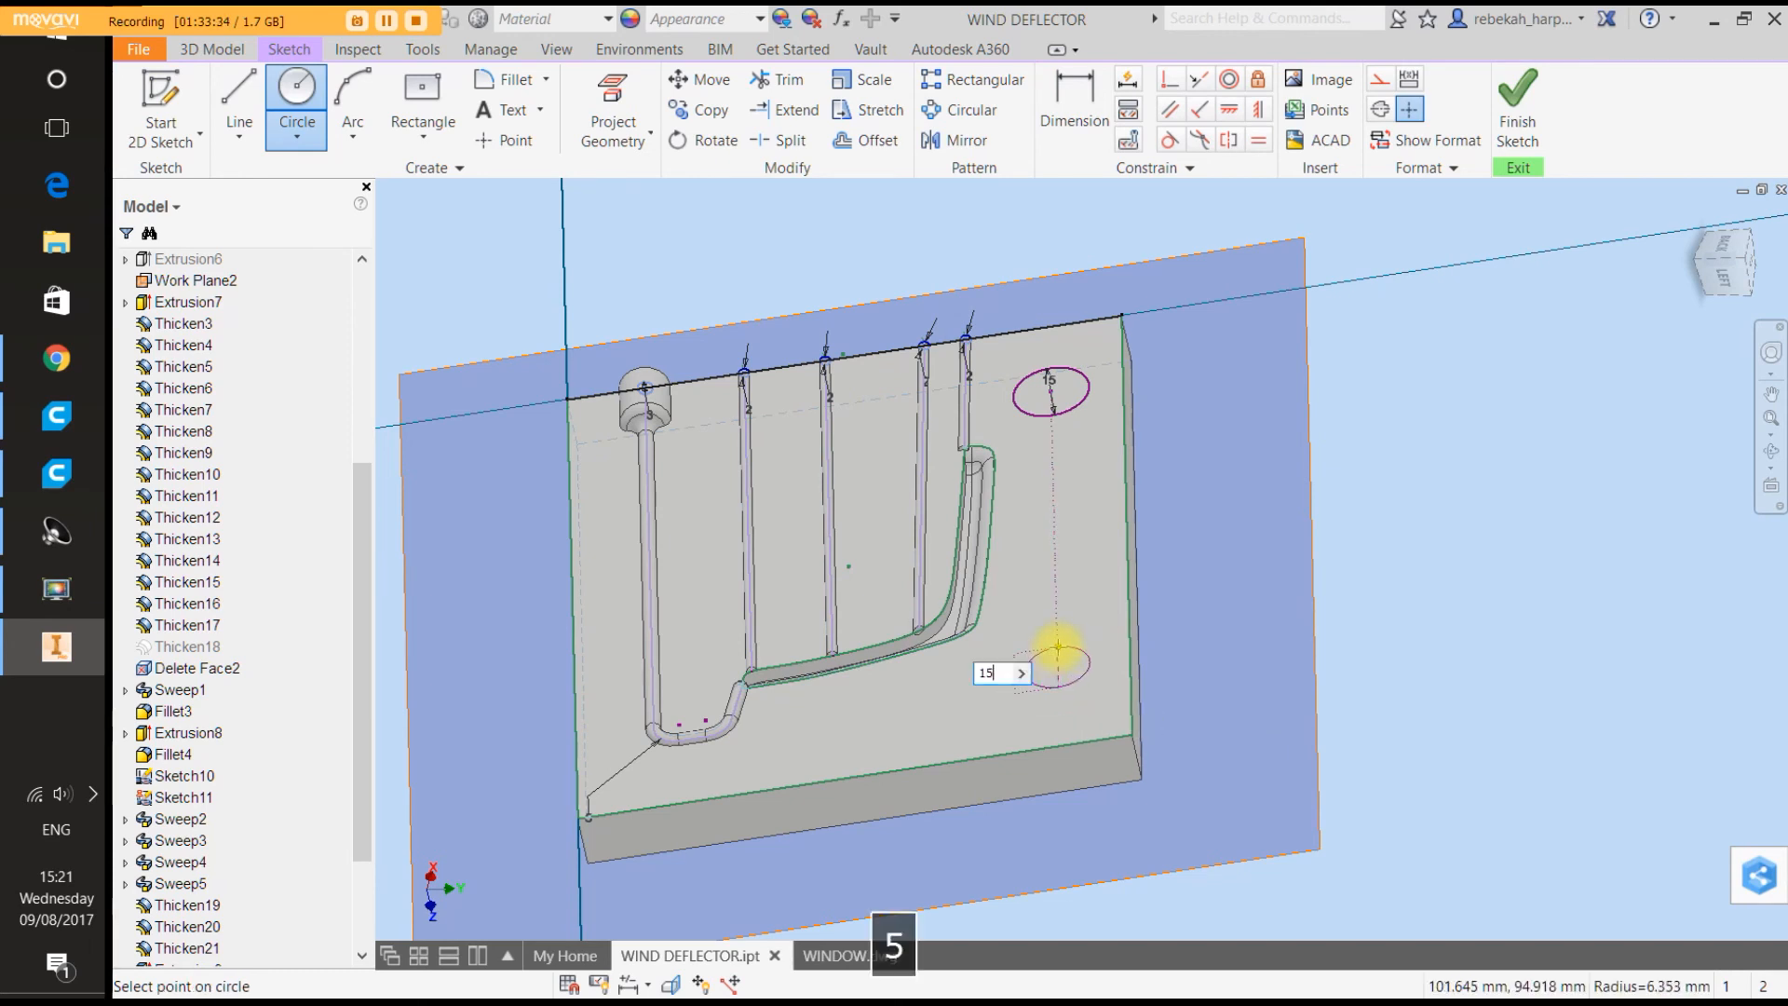
pyautogui.press('Return')
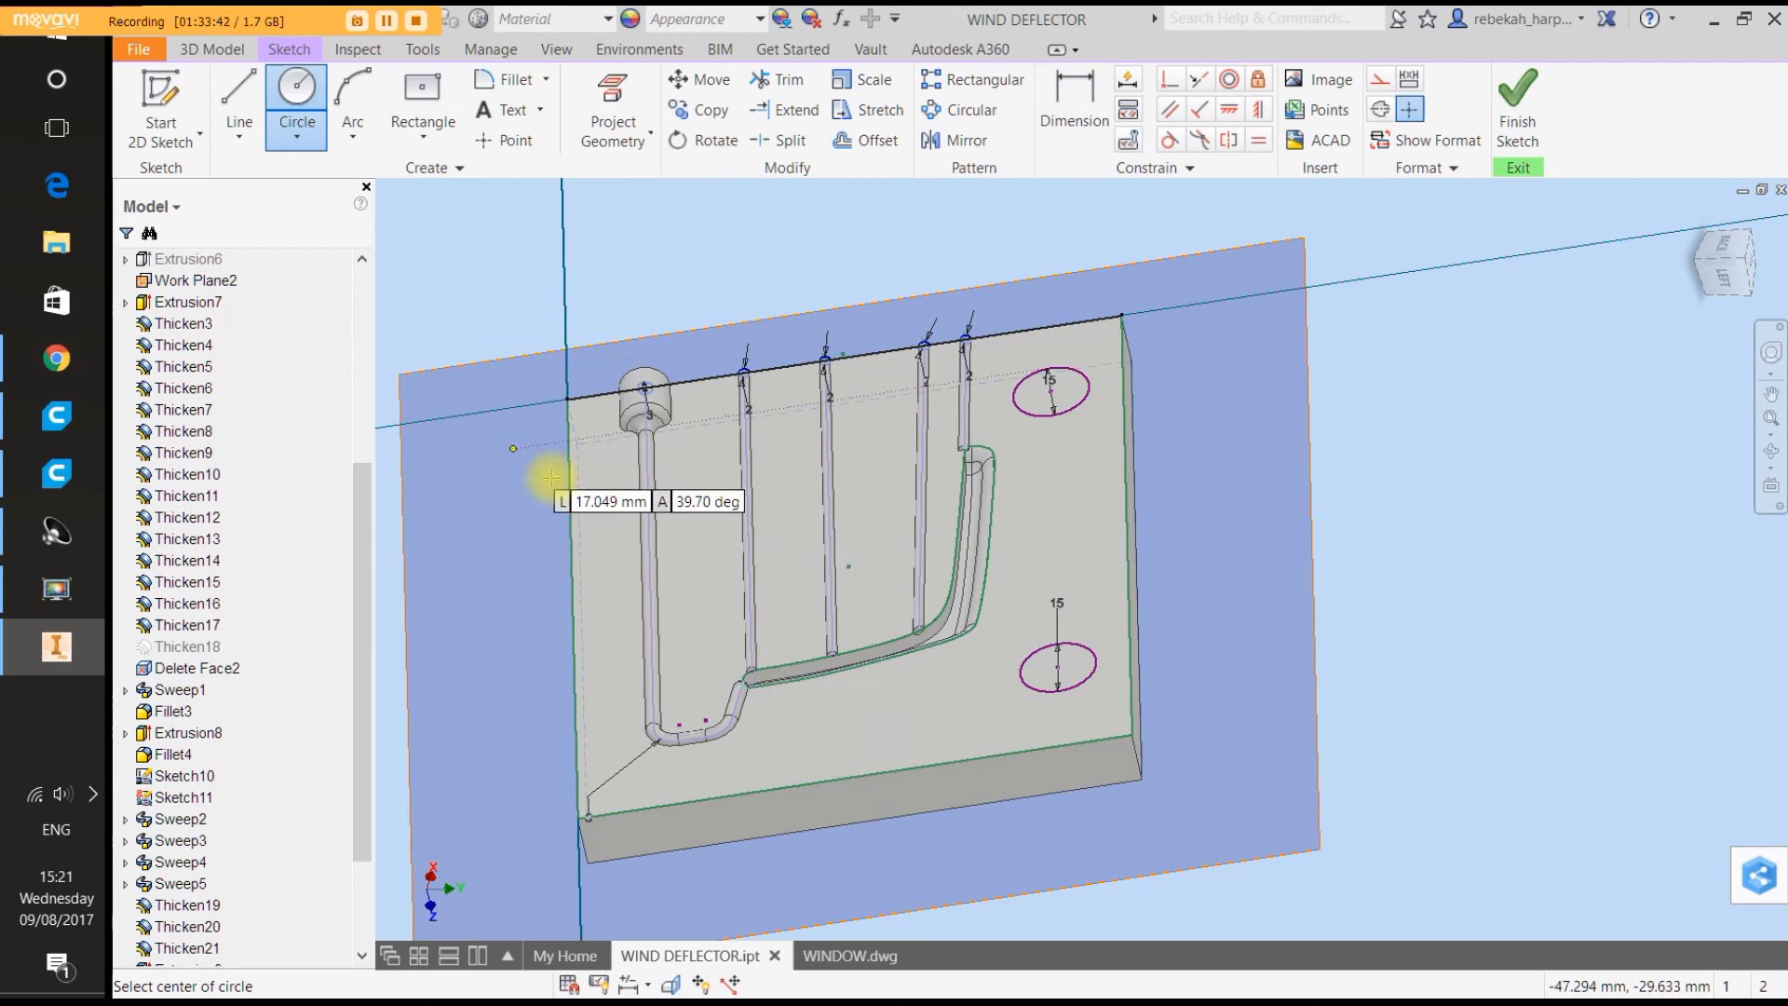
# Draw two 10 mm circles, one above the other, between the bent tube and the nearest thin rod.
pyautogui.click(697, 516)
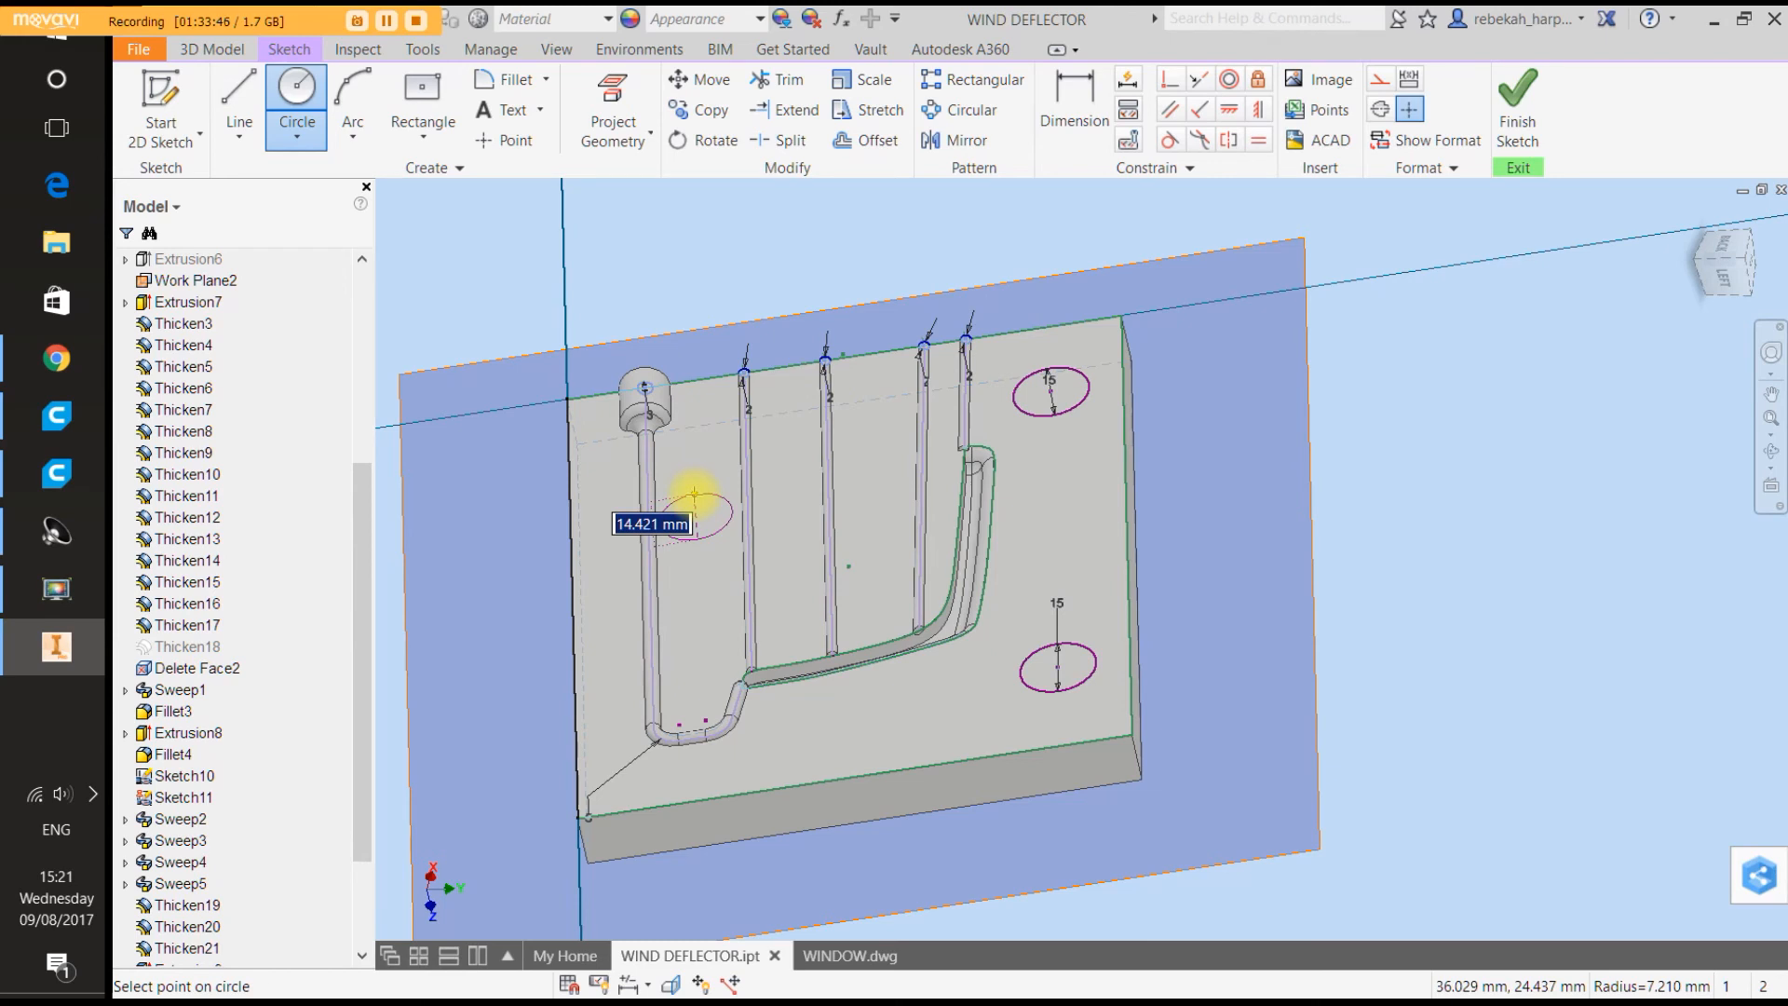
pyautogui.write('10')
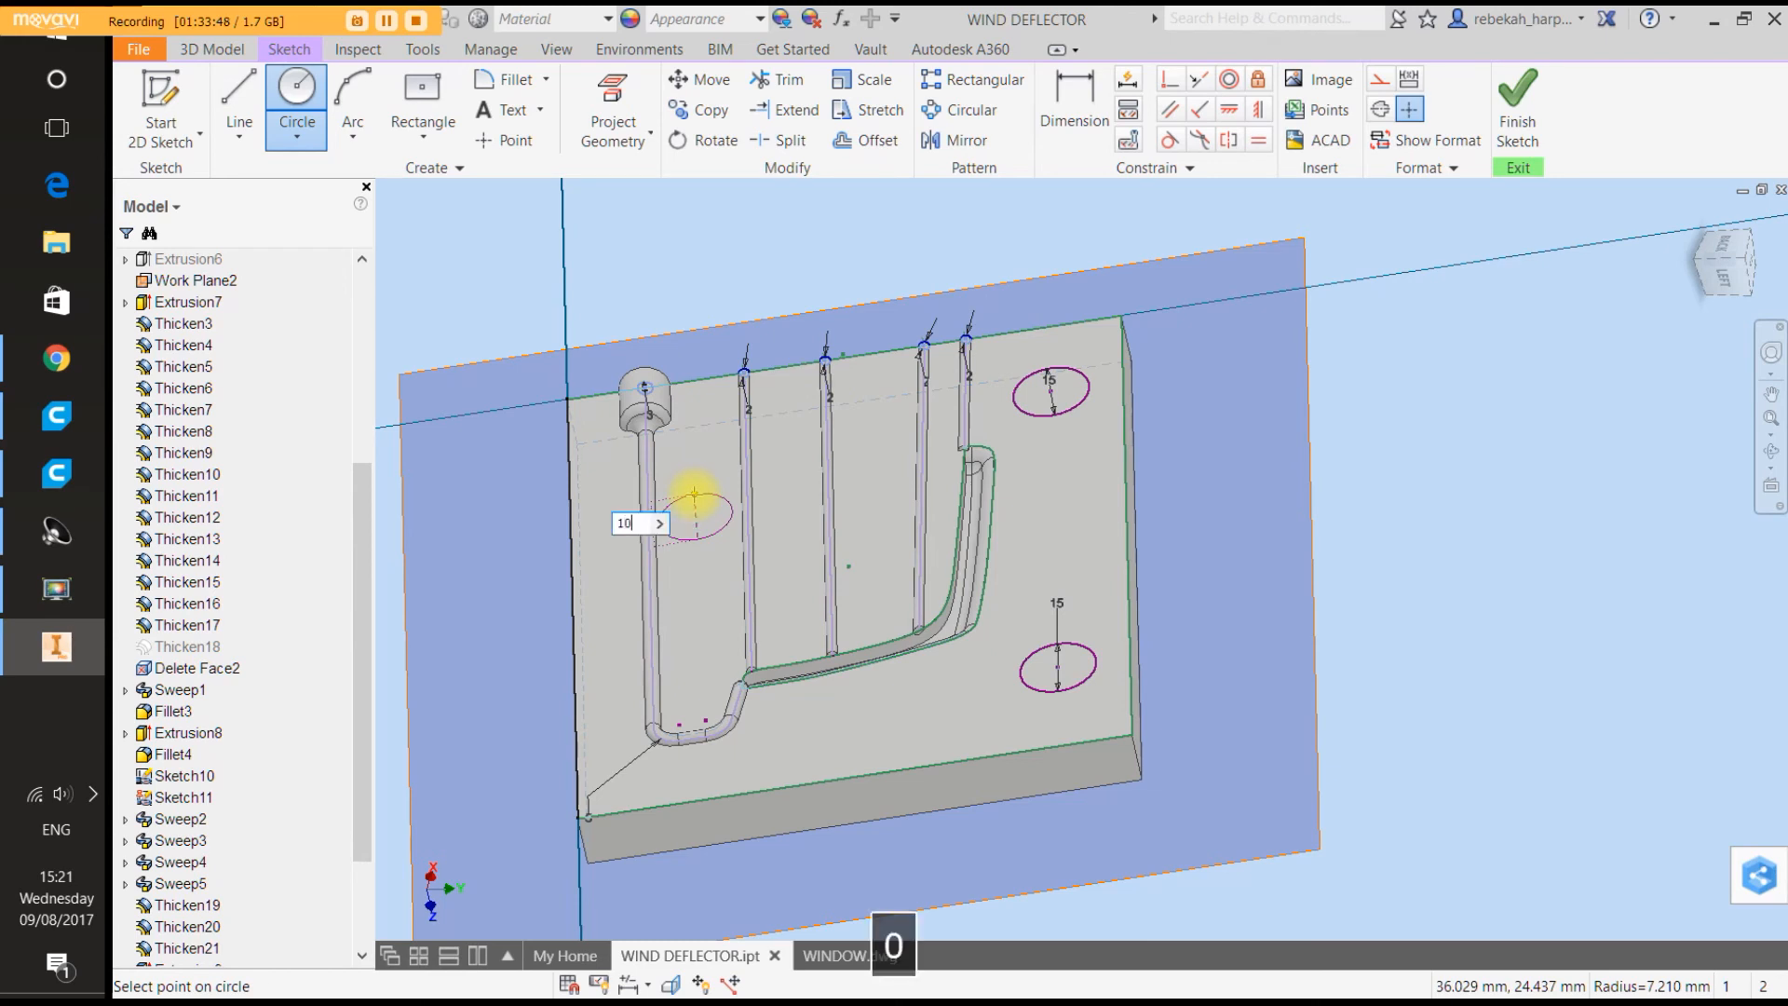
pyautogui.press('Return')
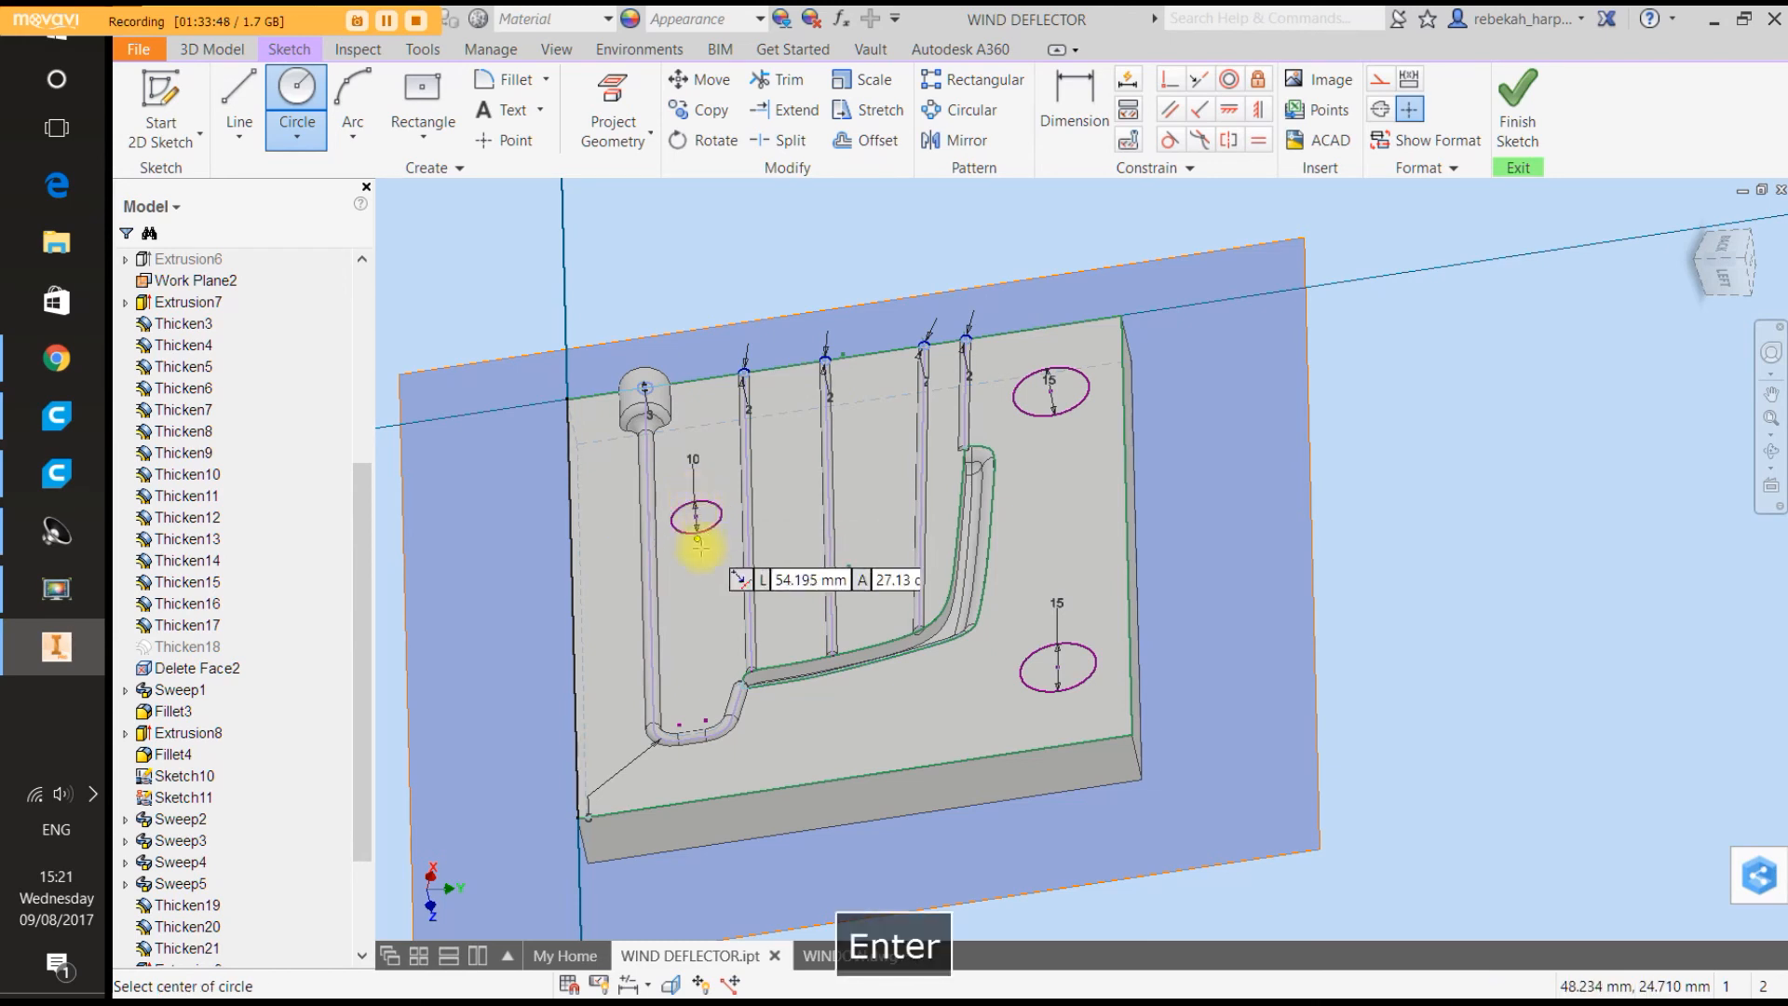
pyautogui.click(698, 648)
pyautogui.write('10')
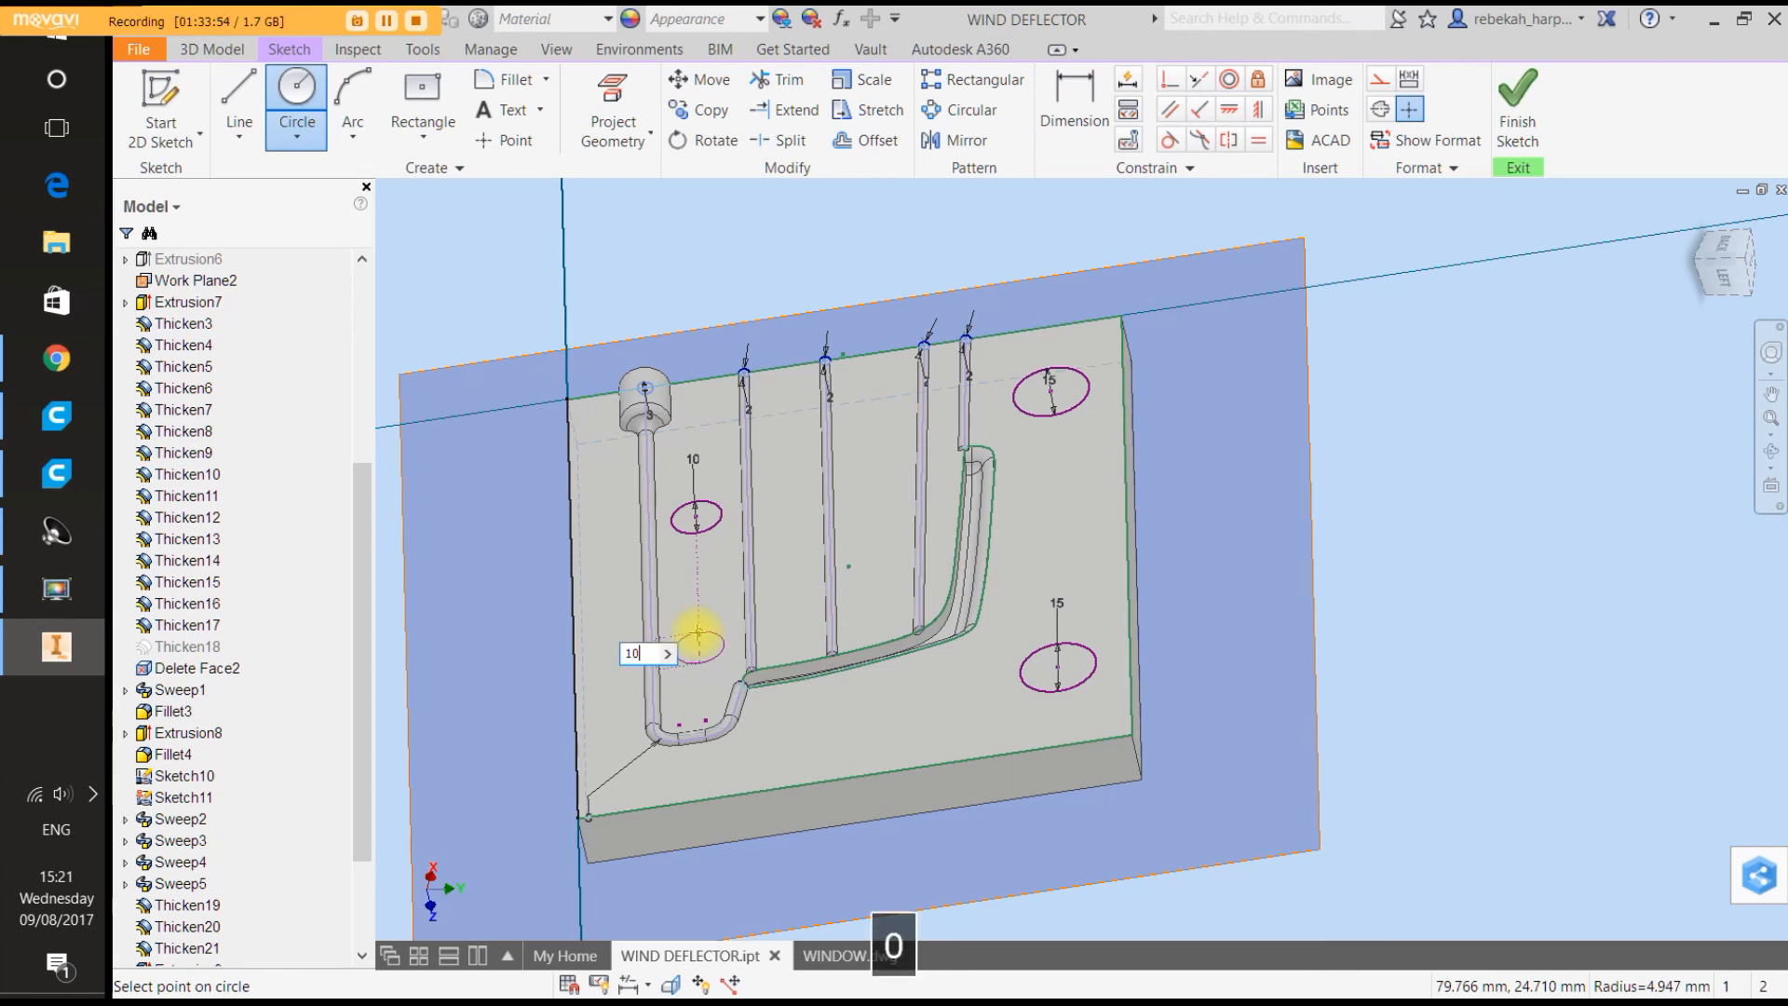
pyautogui.press('Return')
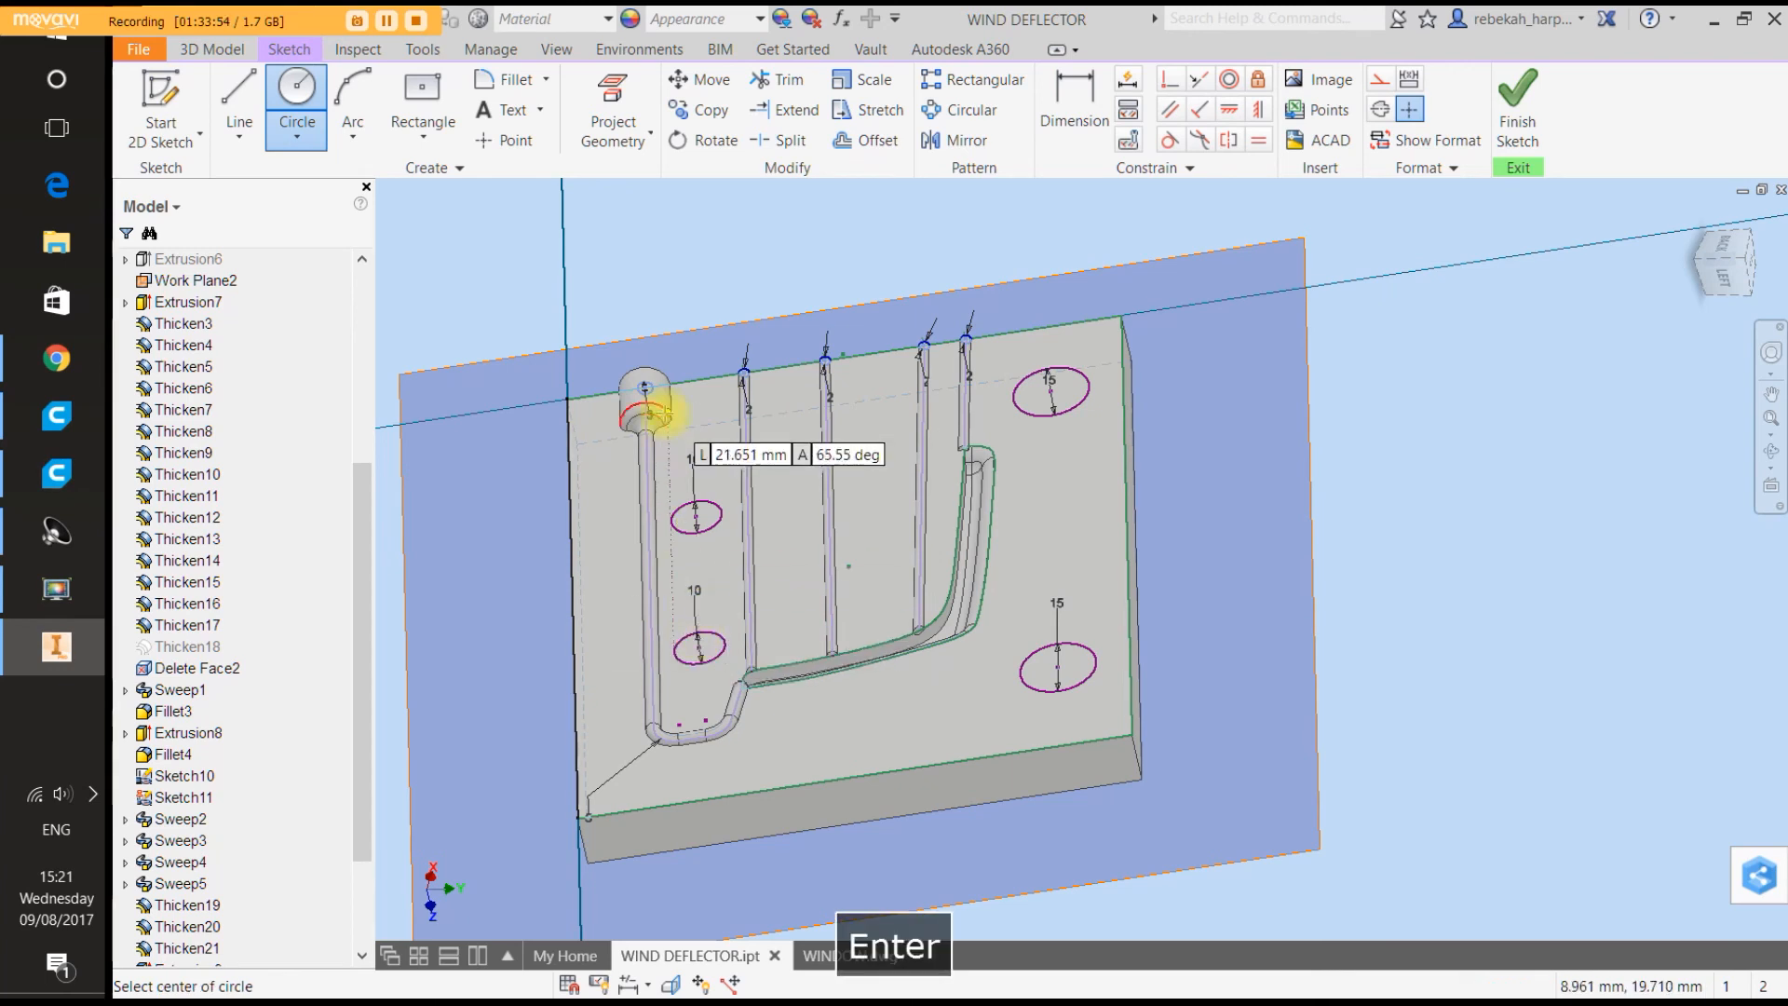
# Extrude all four circles as a cut 7 mm deep into the block.
pyautogui.click(213, 48)
pyautogui.click(240, 102)
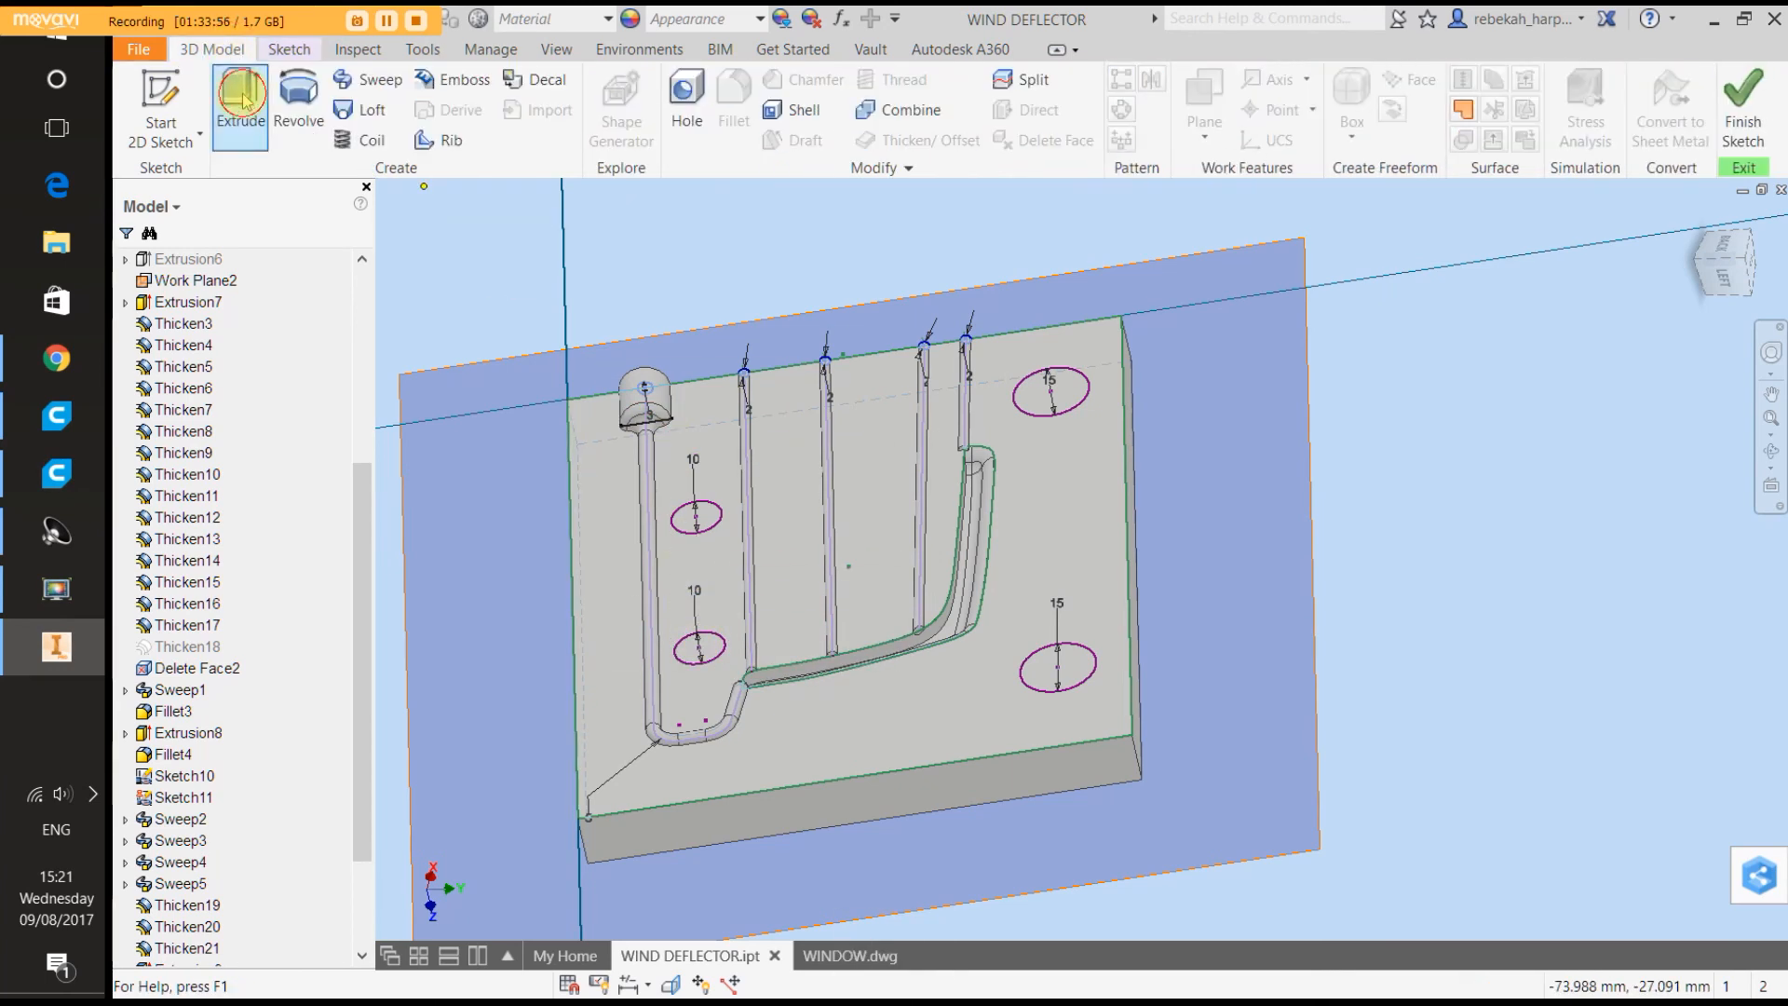
pyautogui.click(699, 522)
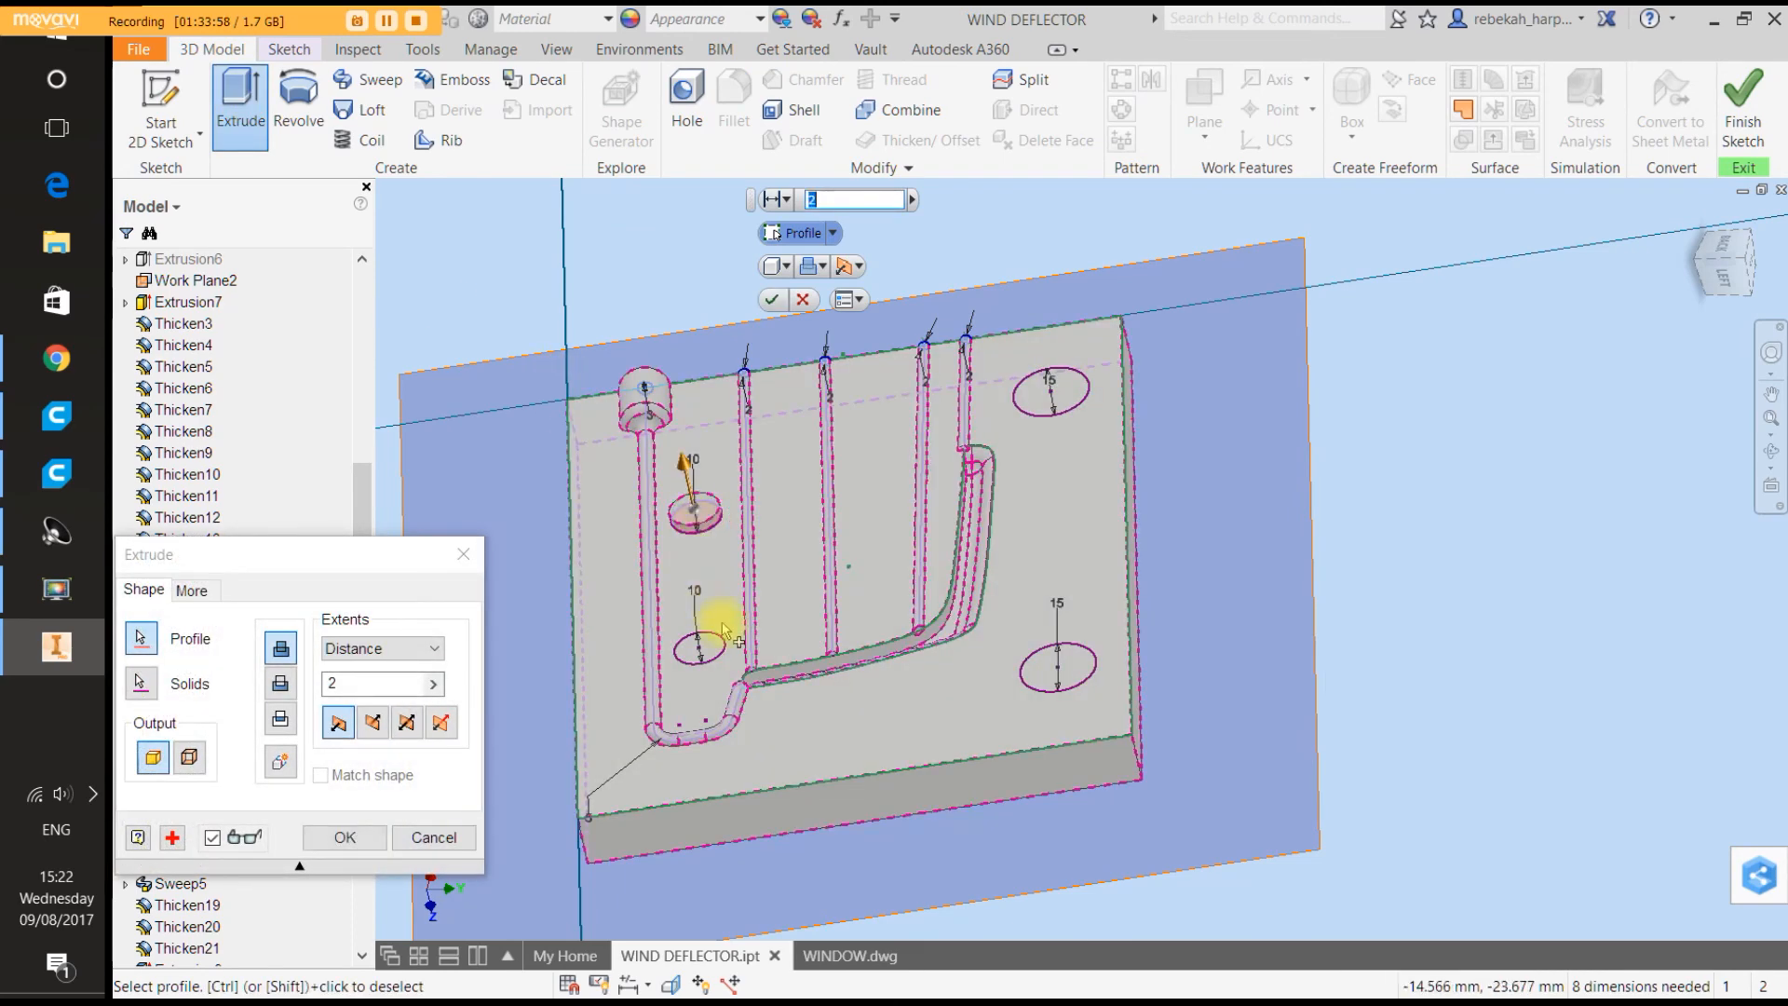
pyautogui.click(698, 645)
pyautogui.click(1048, 663)
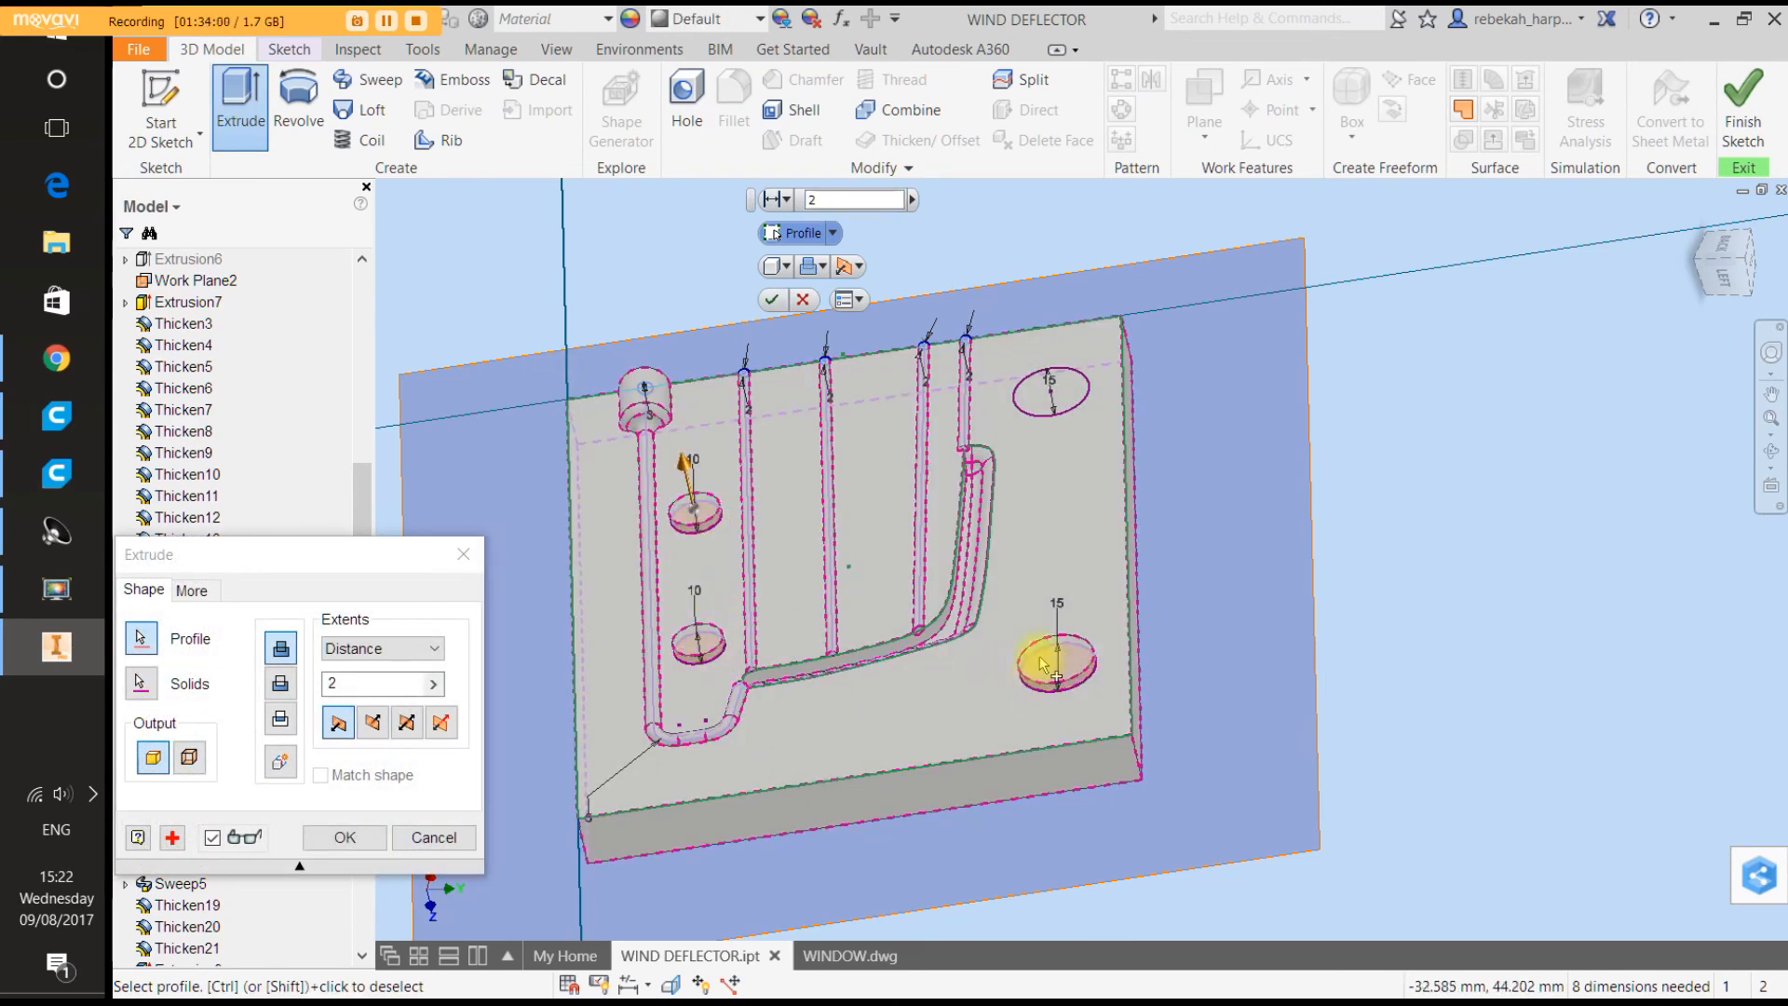
pyautogui.click(1046, 402)
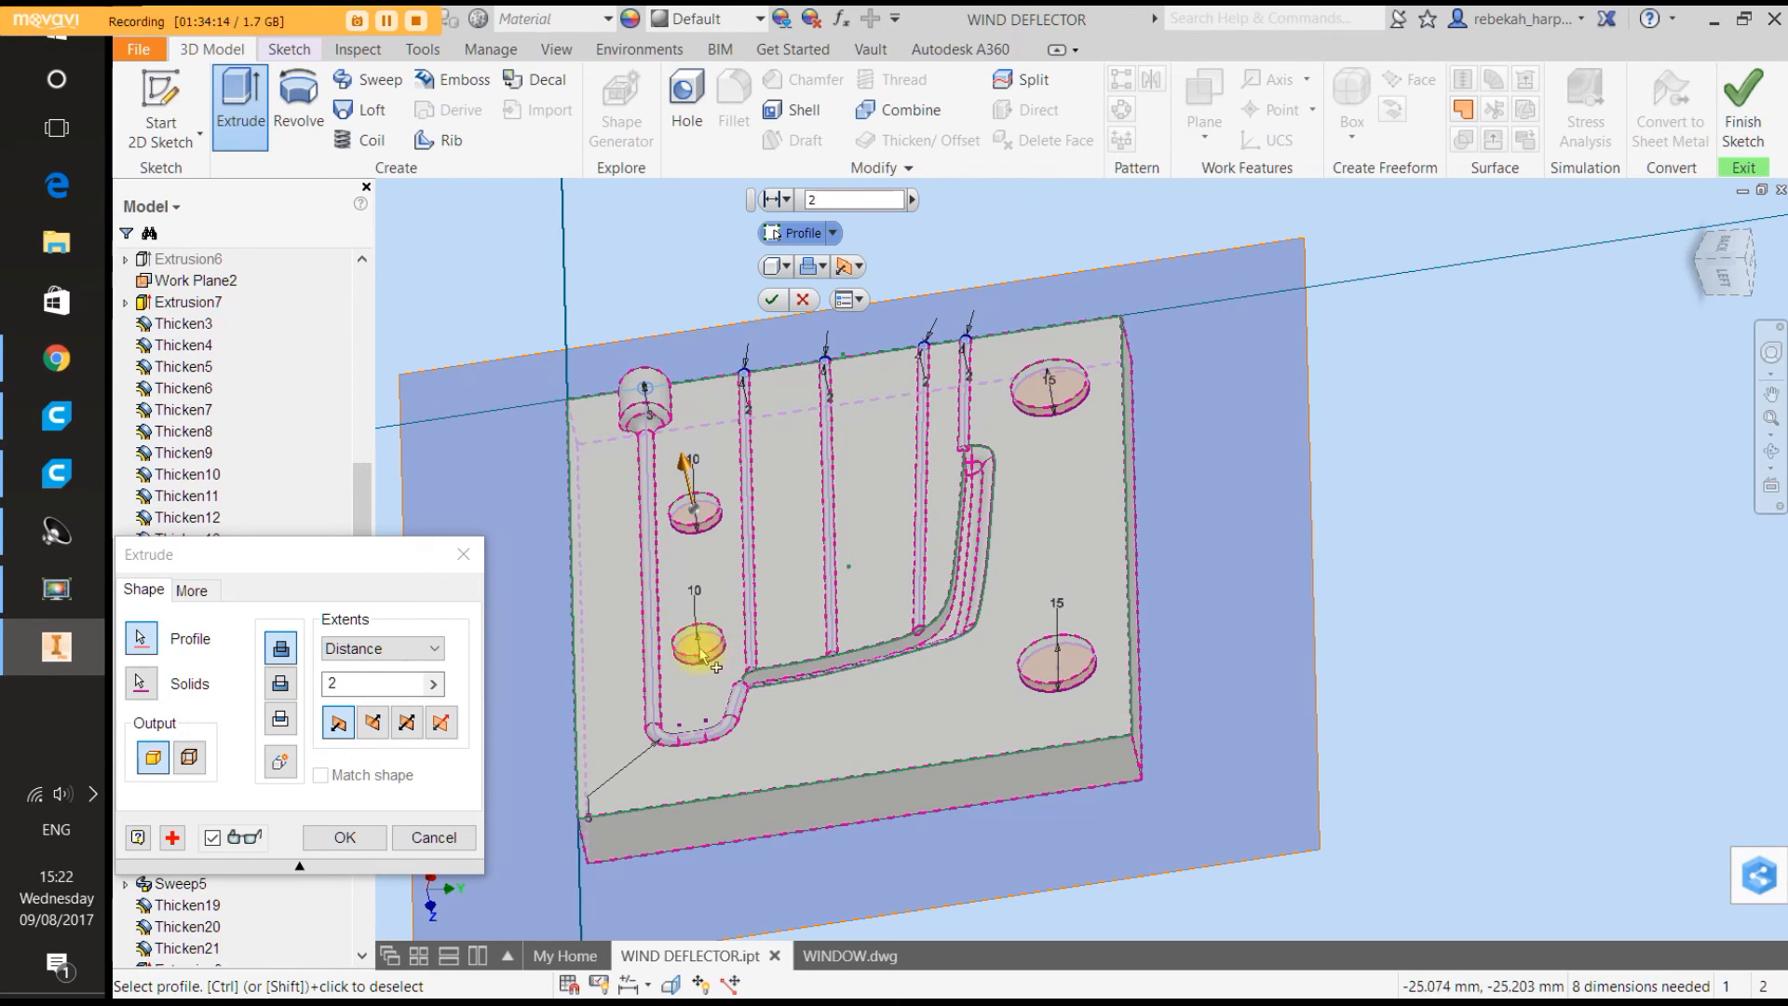
pyautogui.click(374, 723)
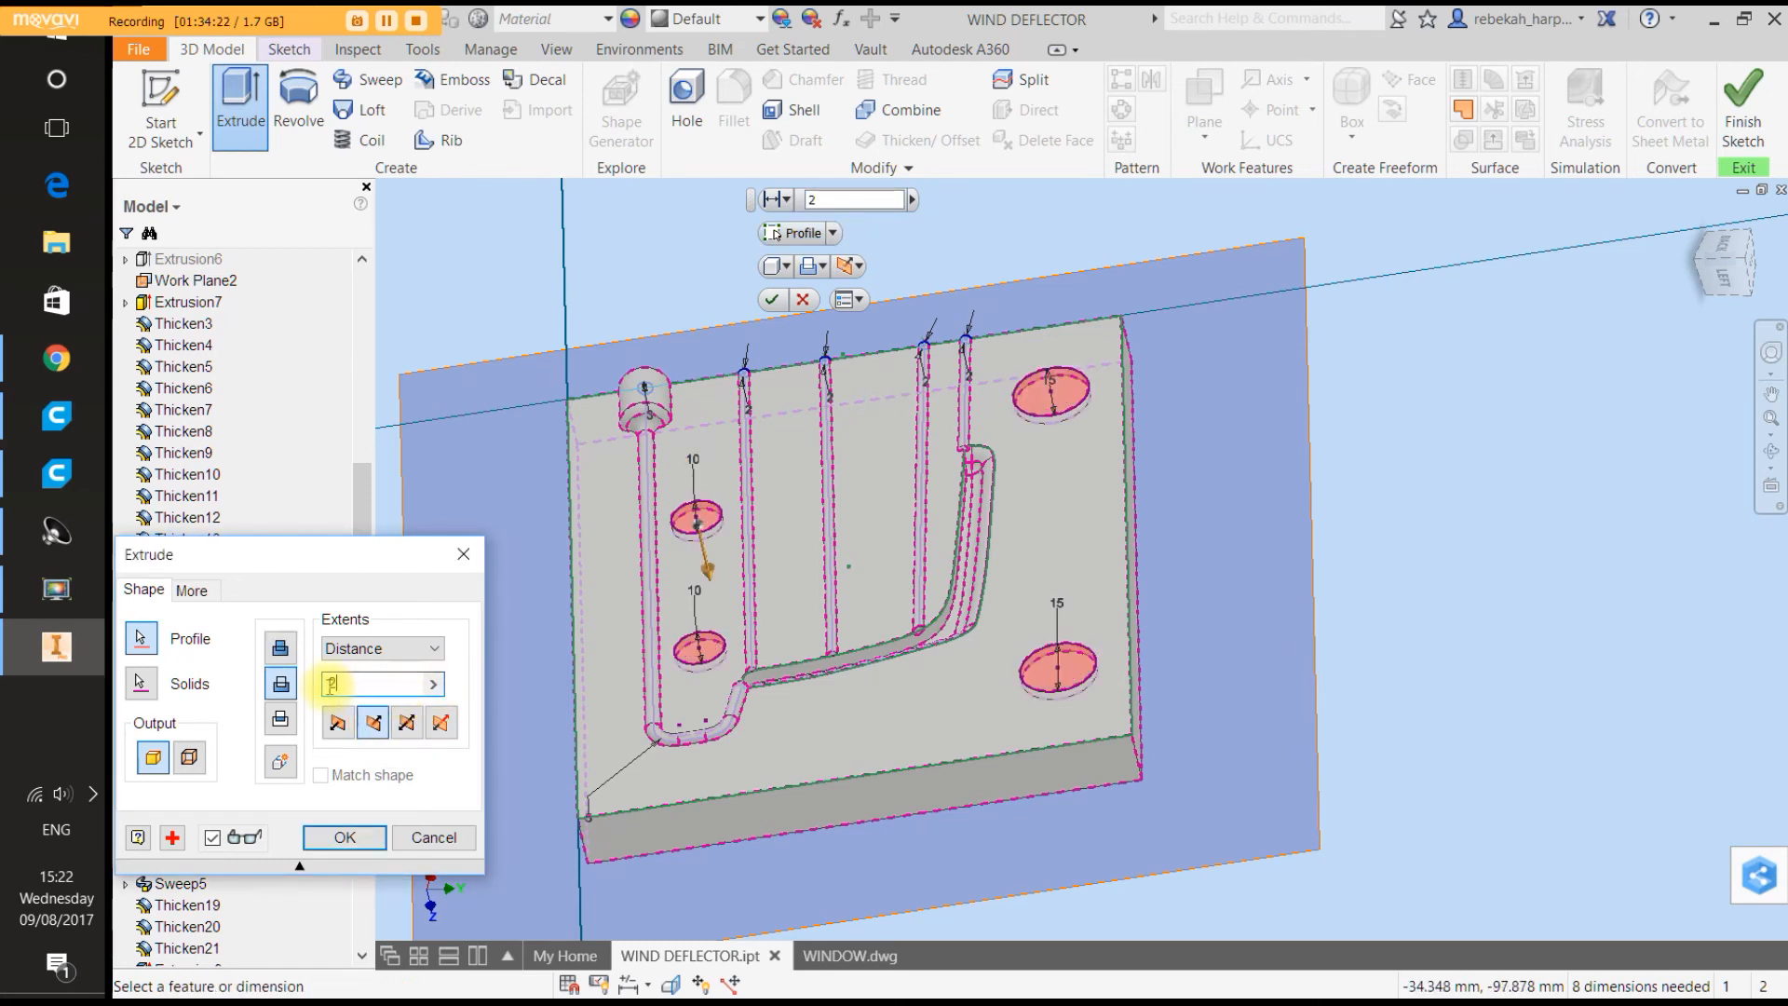
pyautogui.press('BackSpace')
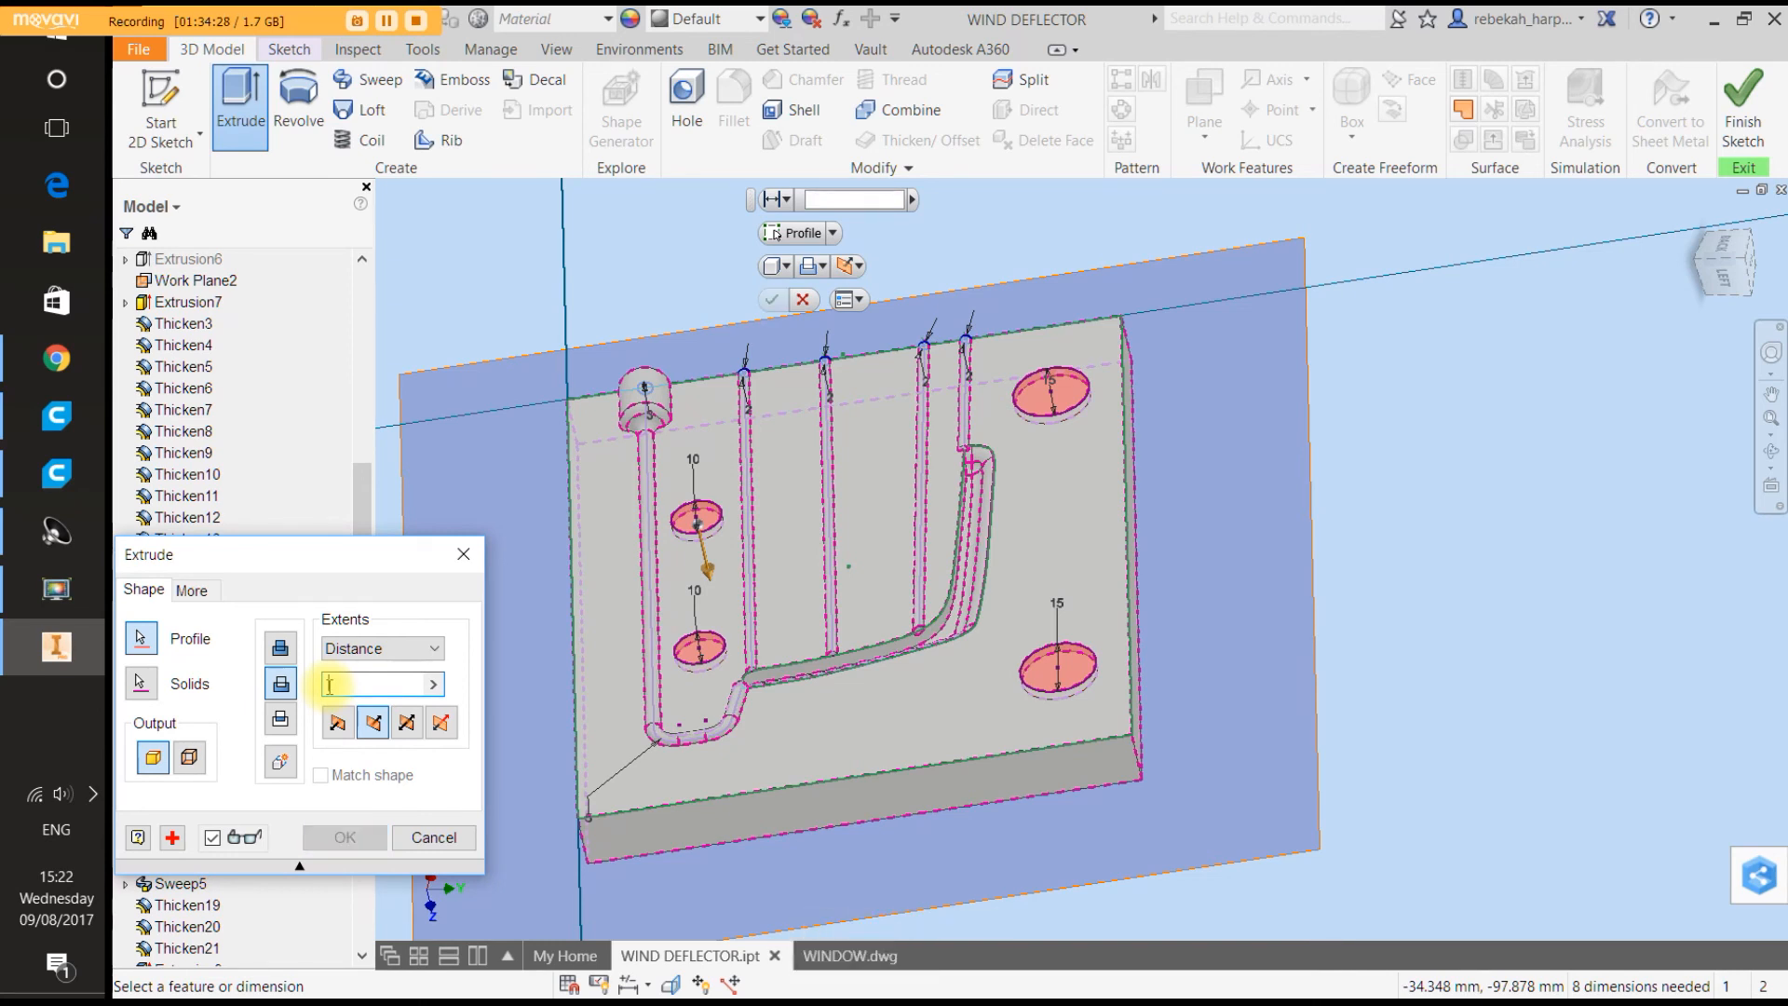
pyautogui.write('7')
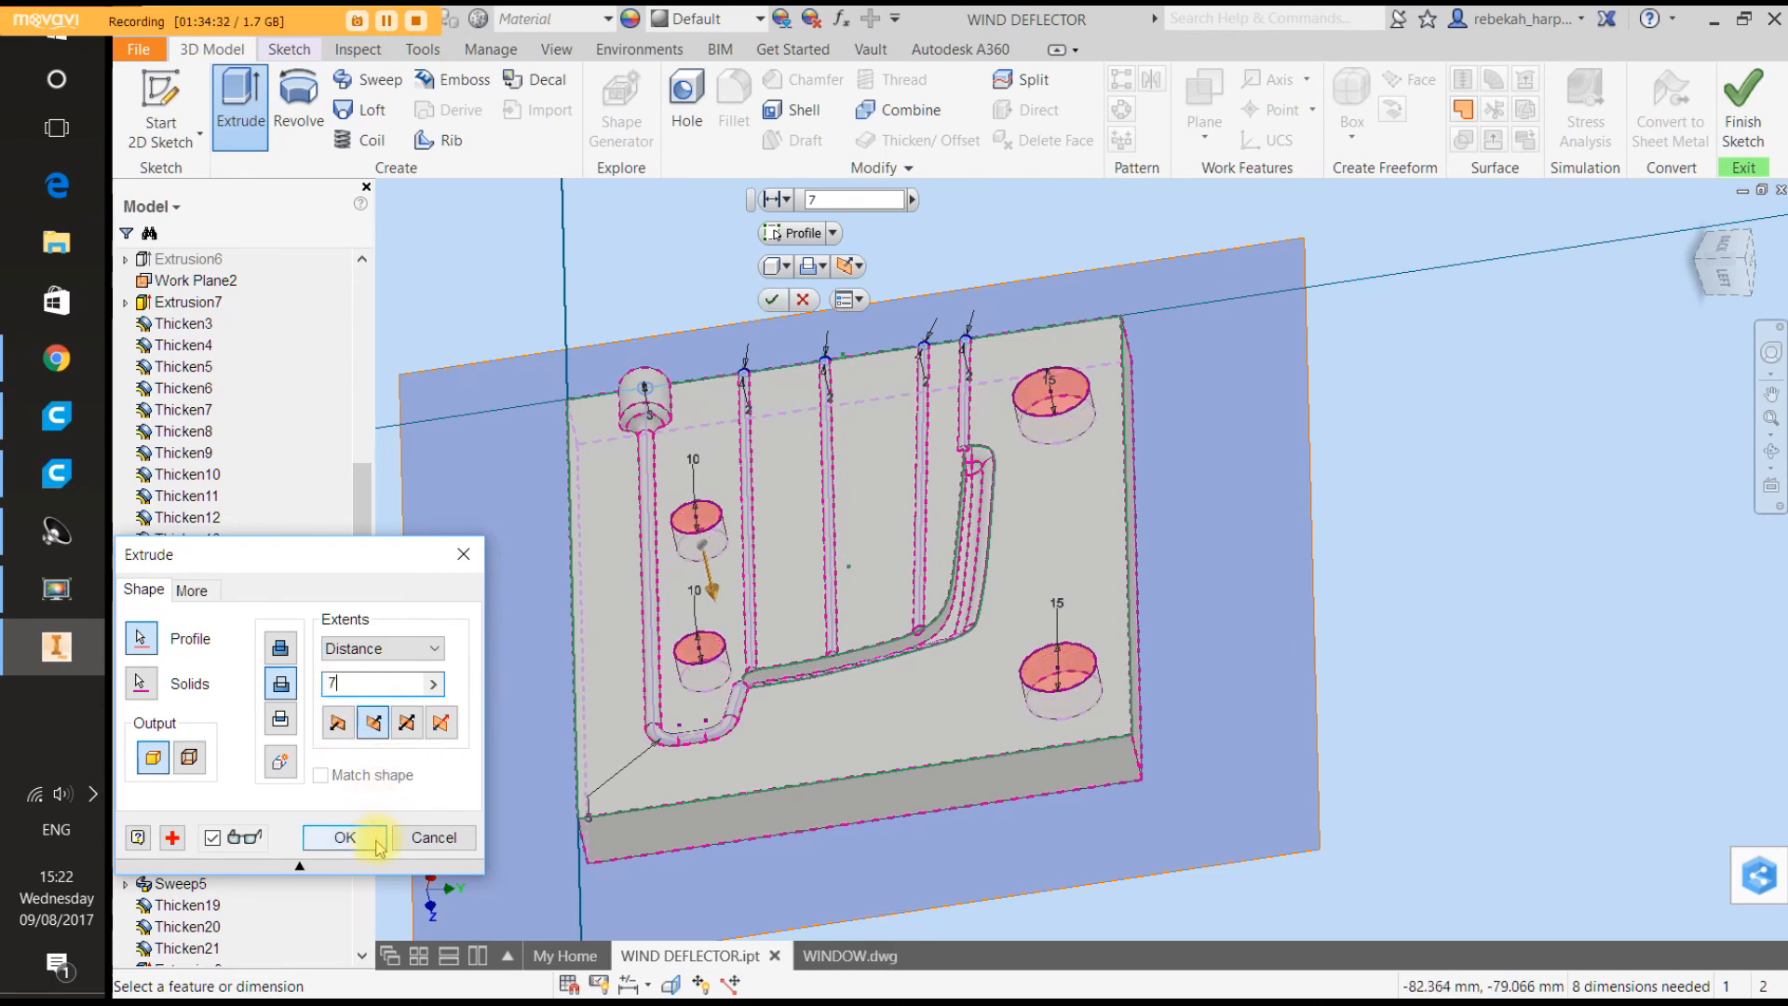
pyautogui.click(345, 837)
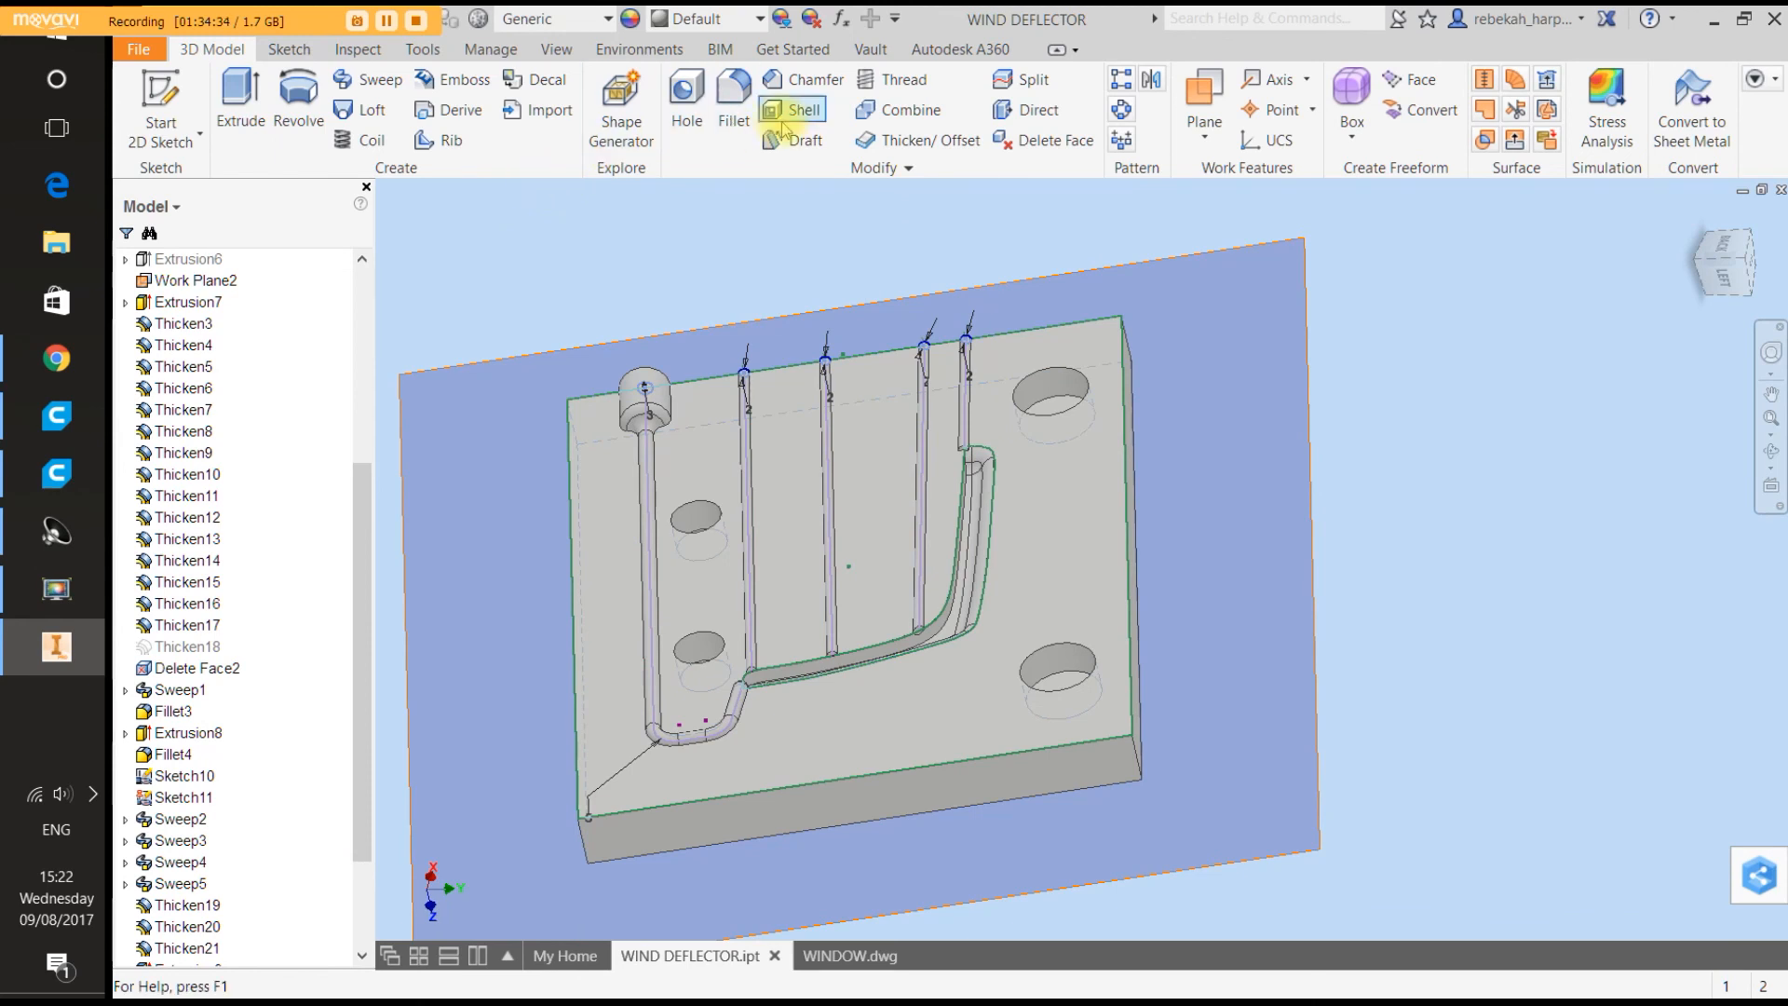
# Thicken the cylindrical wall of the upper 10 mm hole by 0.2 mm.
pyautogui.click(920, 139)
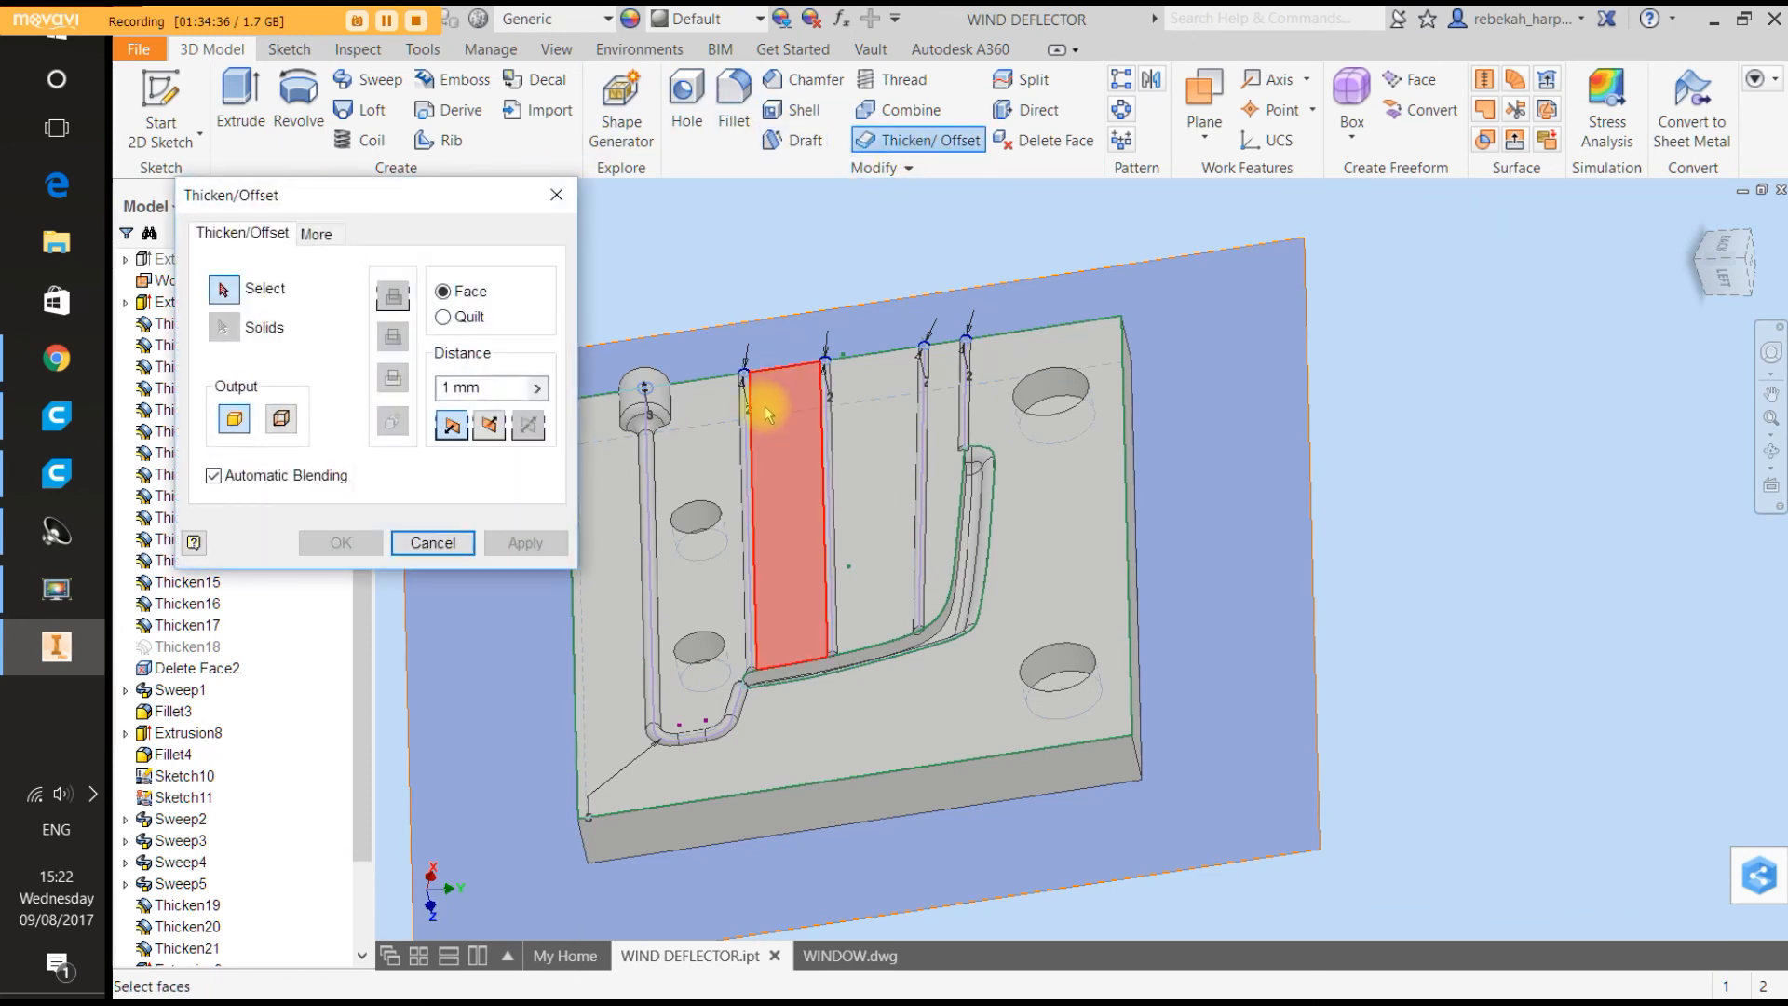
pyautogui.click(699, 527)
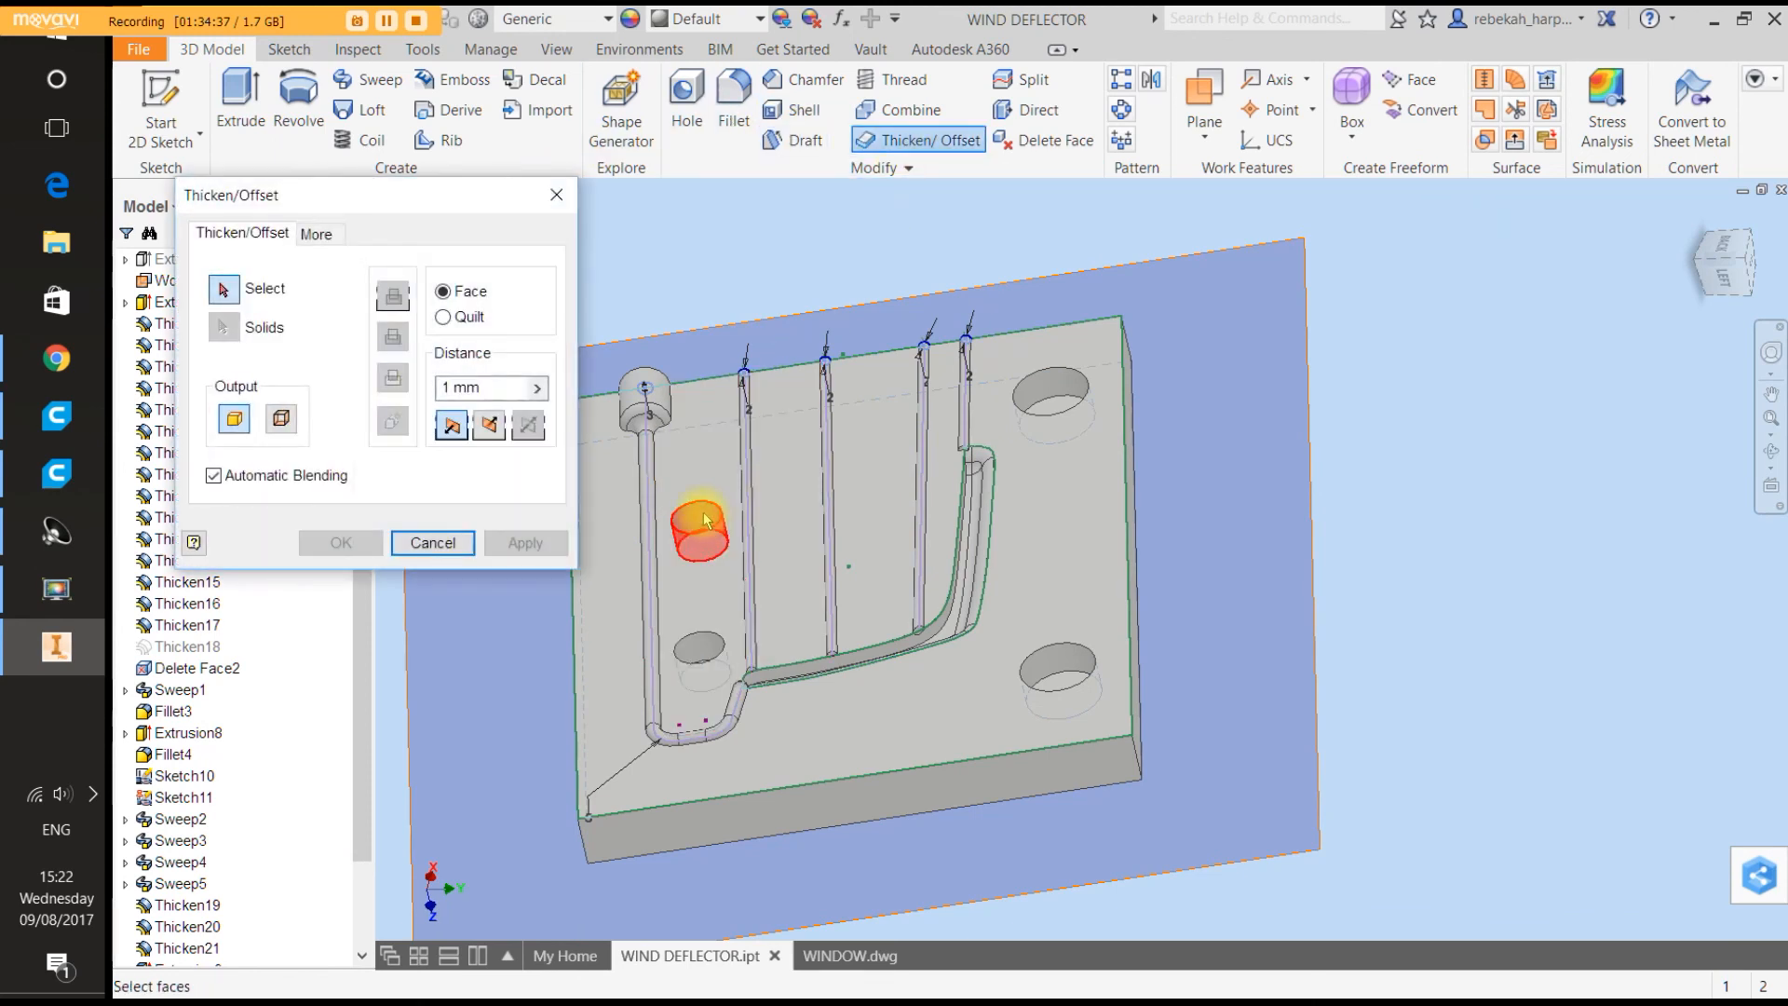
pyautogui.click(537, 387)
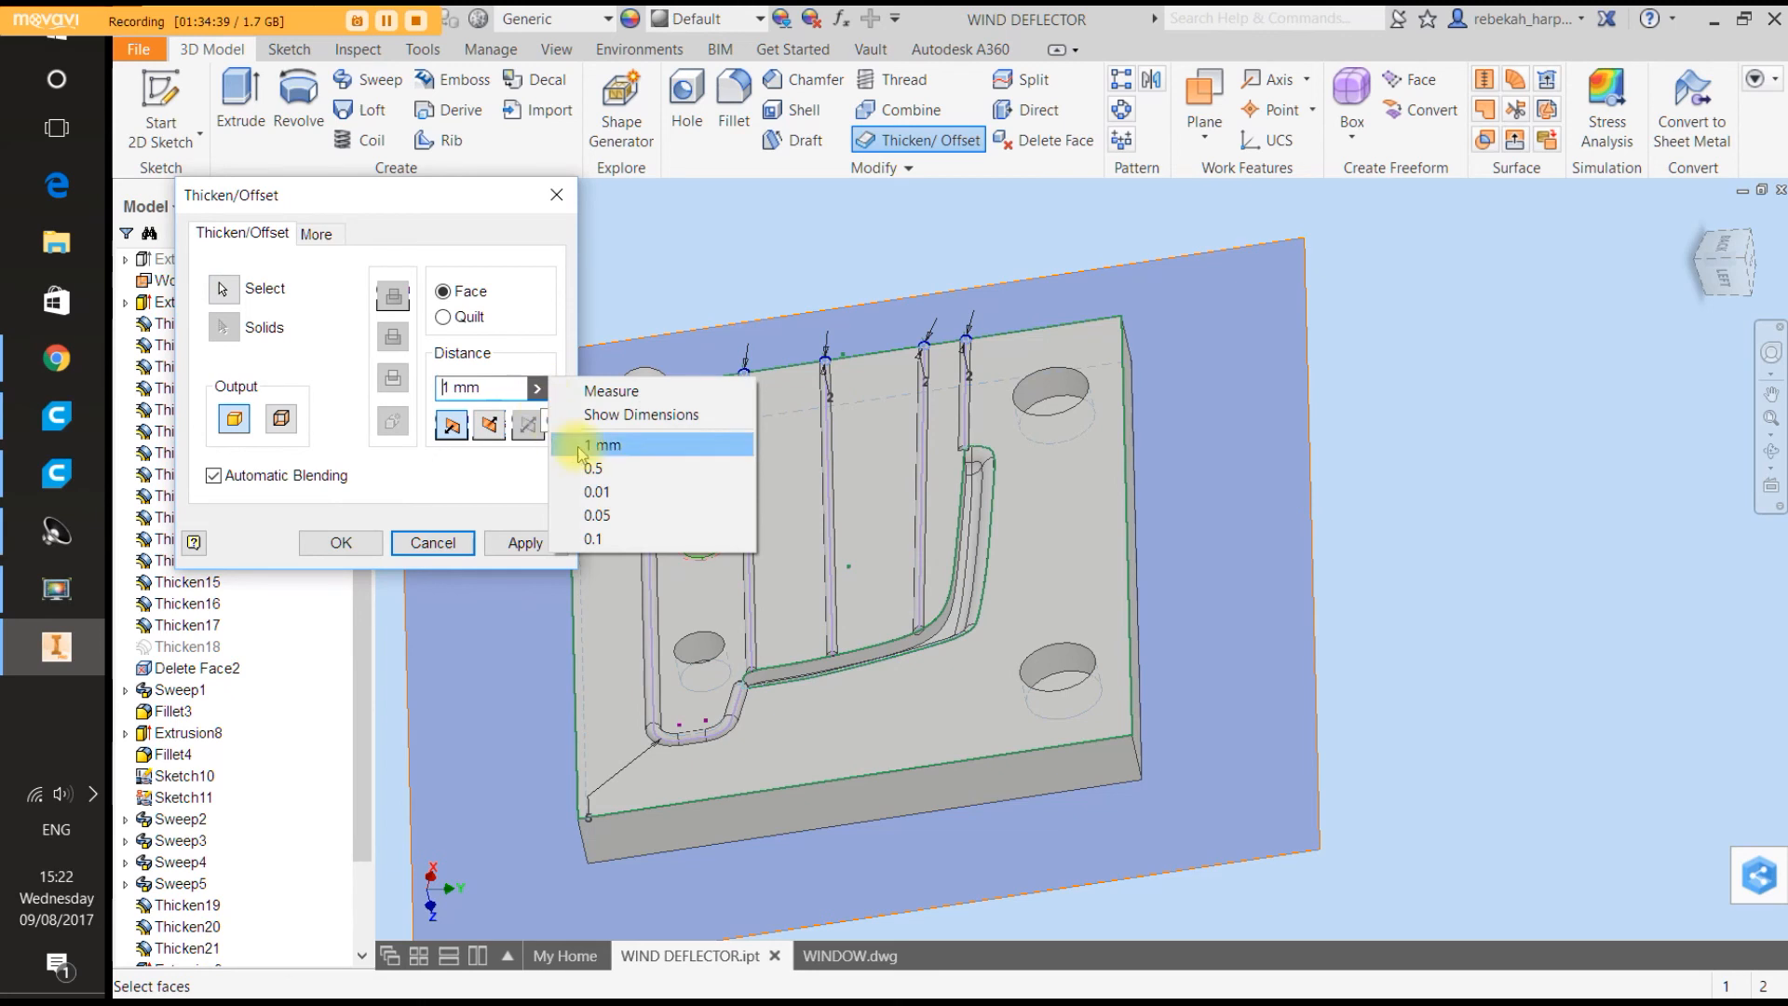
pyautogui.click(615, 538)
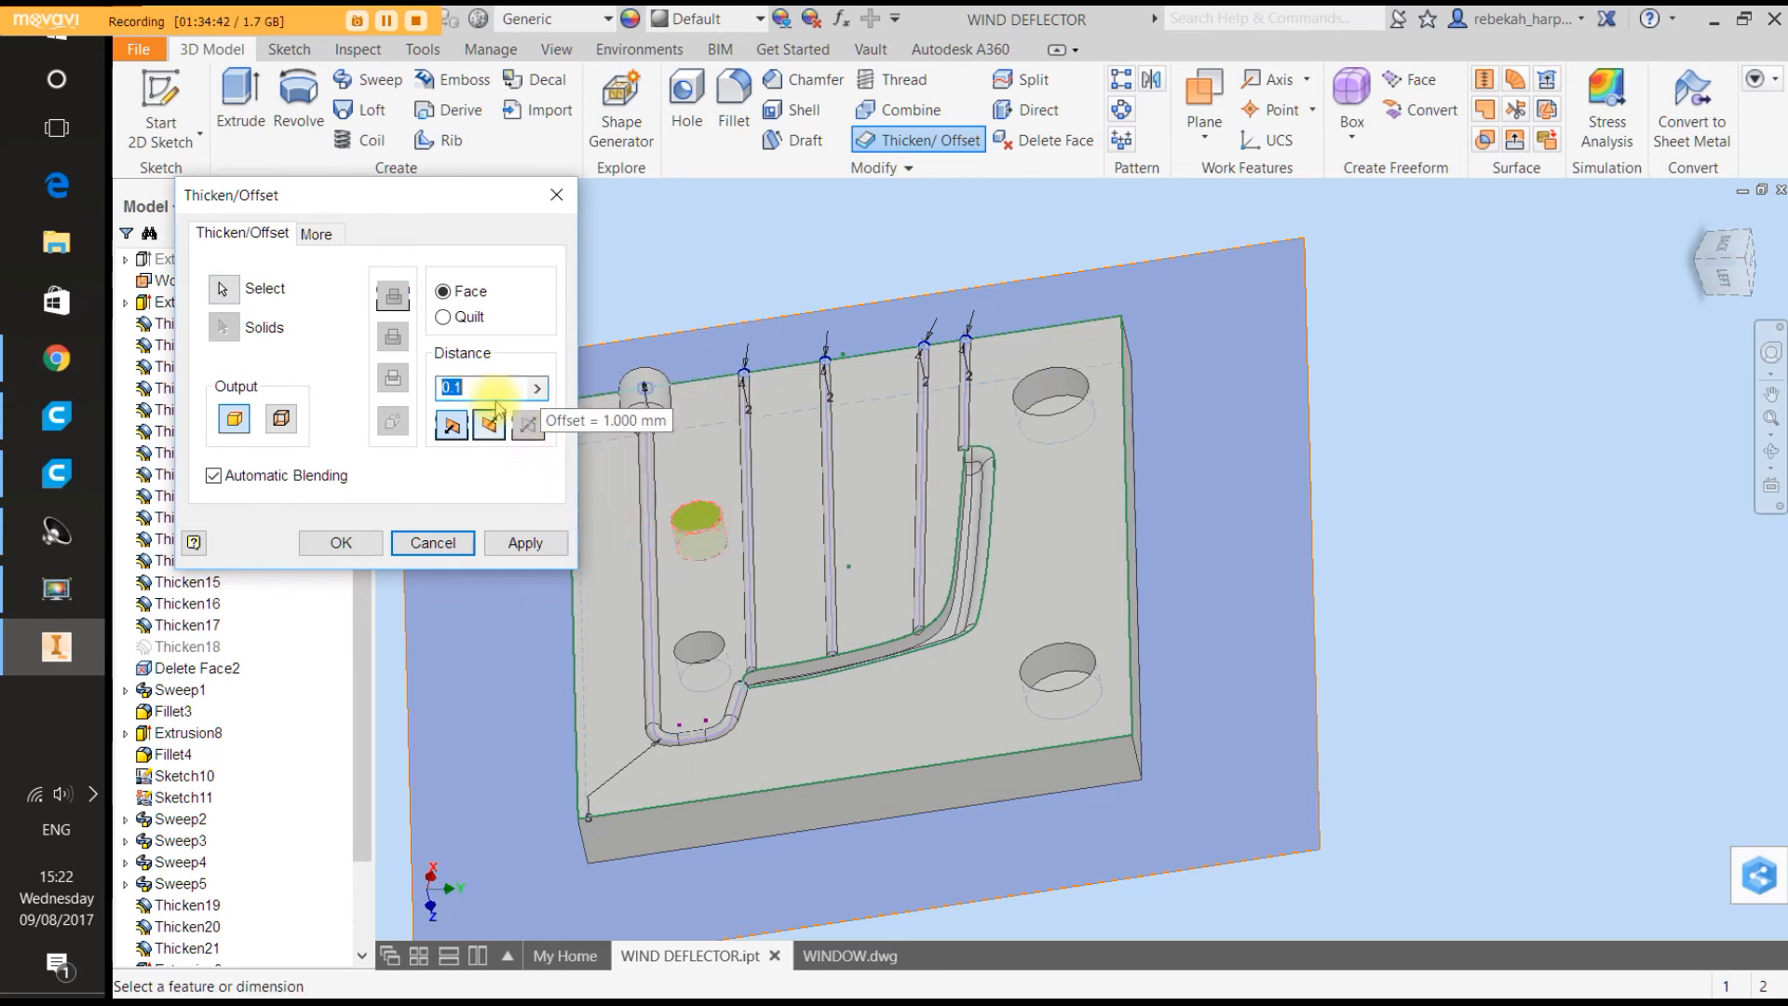
pyautogui.click(491, 391)
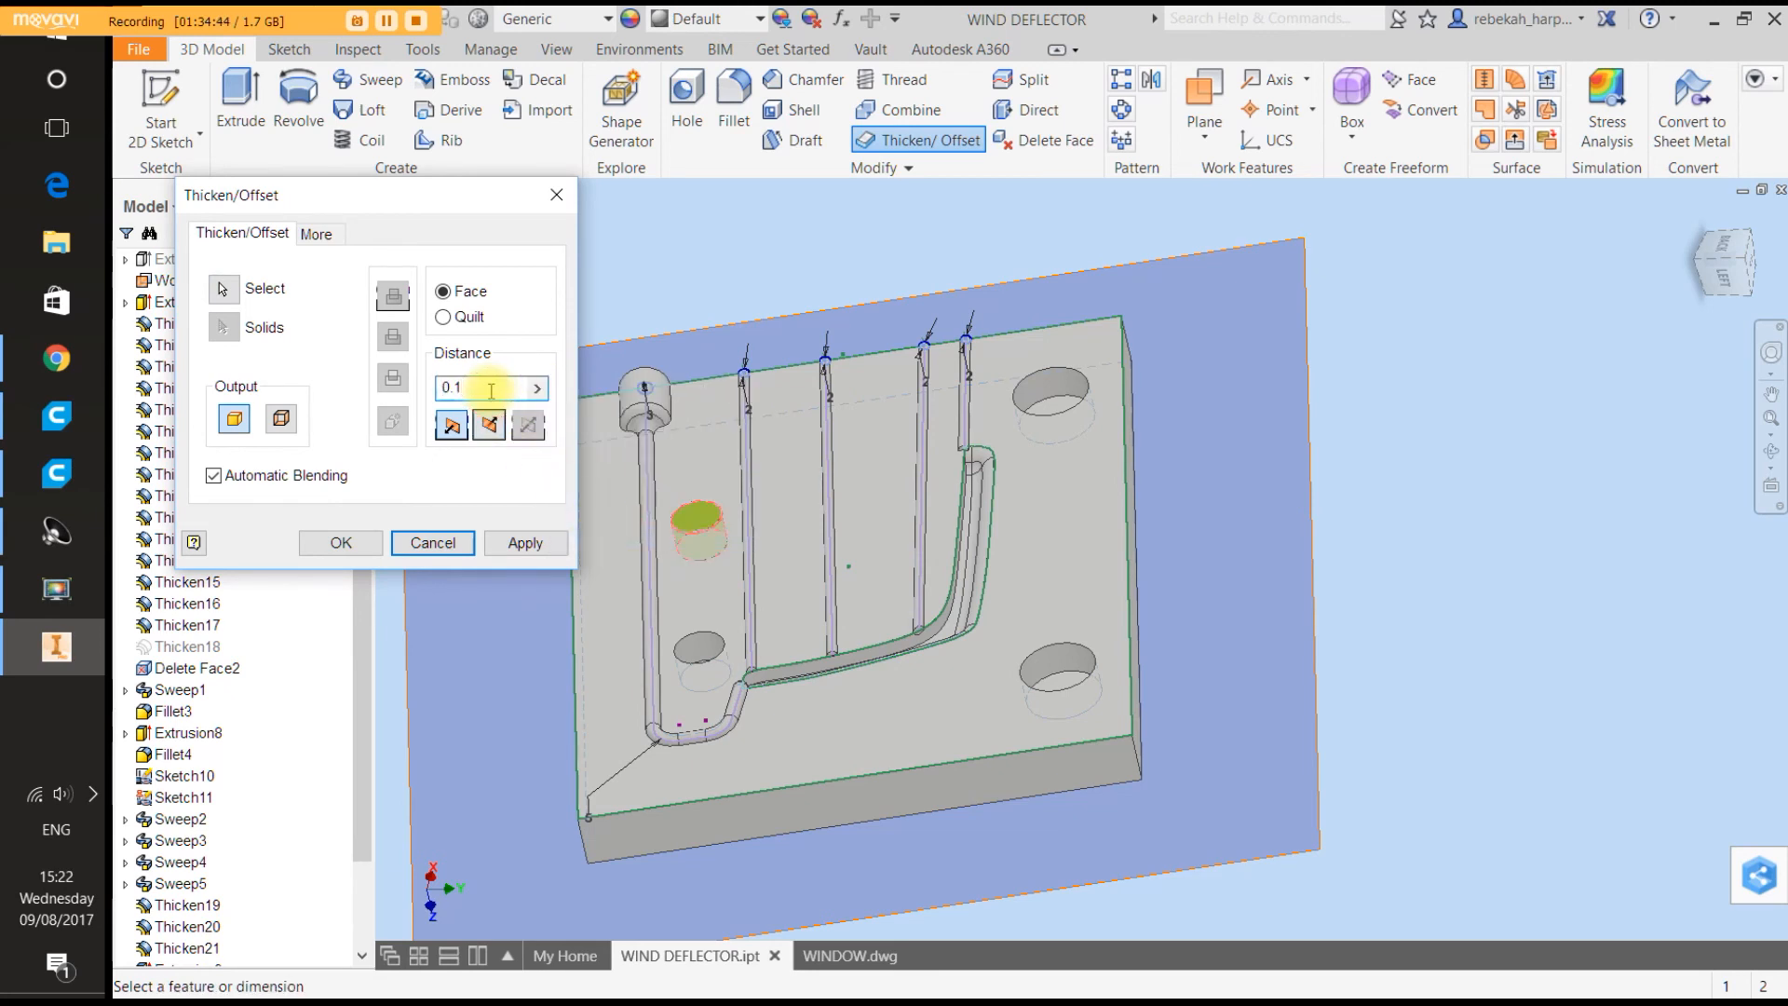
pyautogui.press('BackSpace')
pyautogui.press('BackSpace')
pyautogui.write('.2')
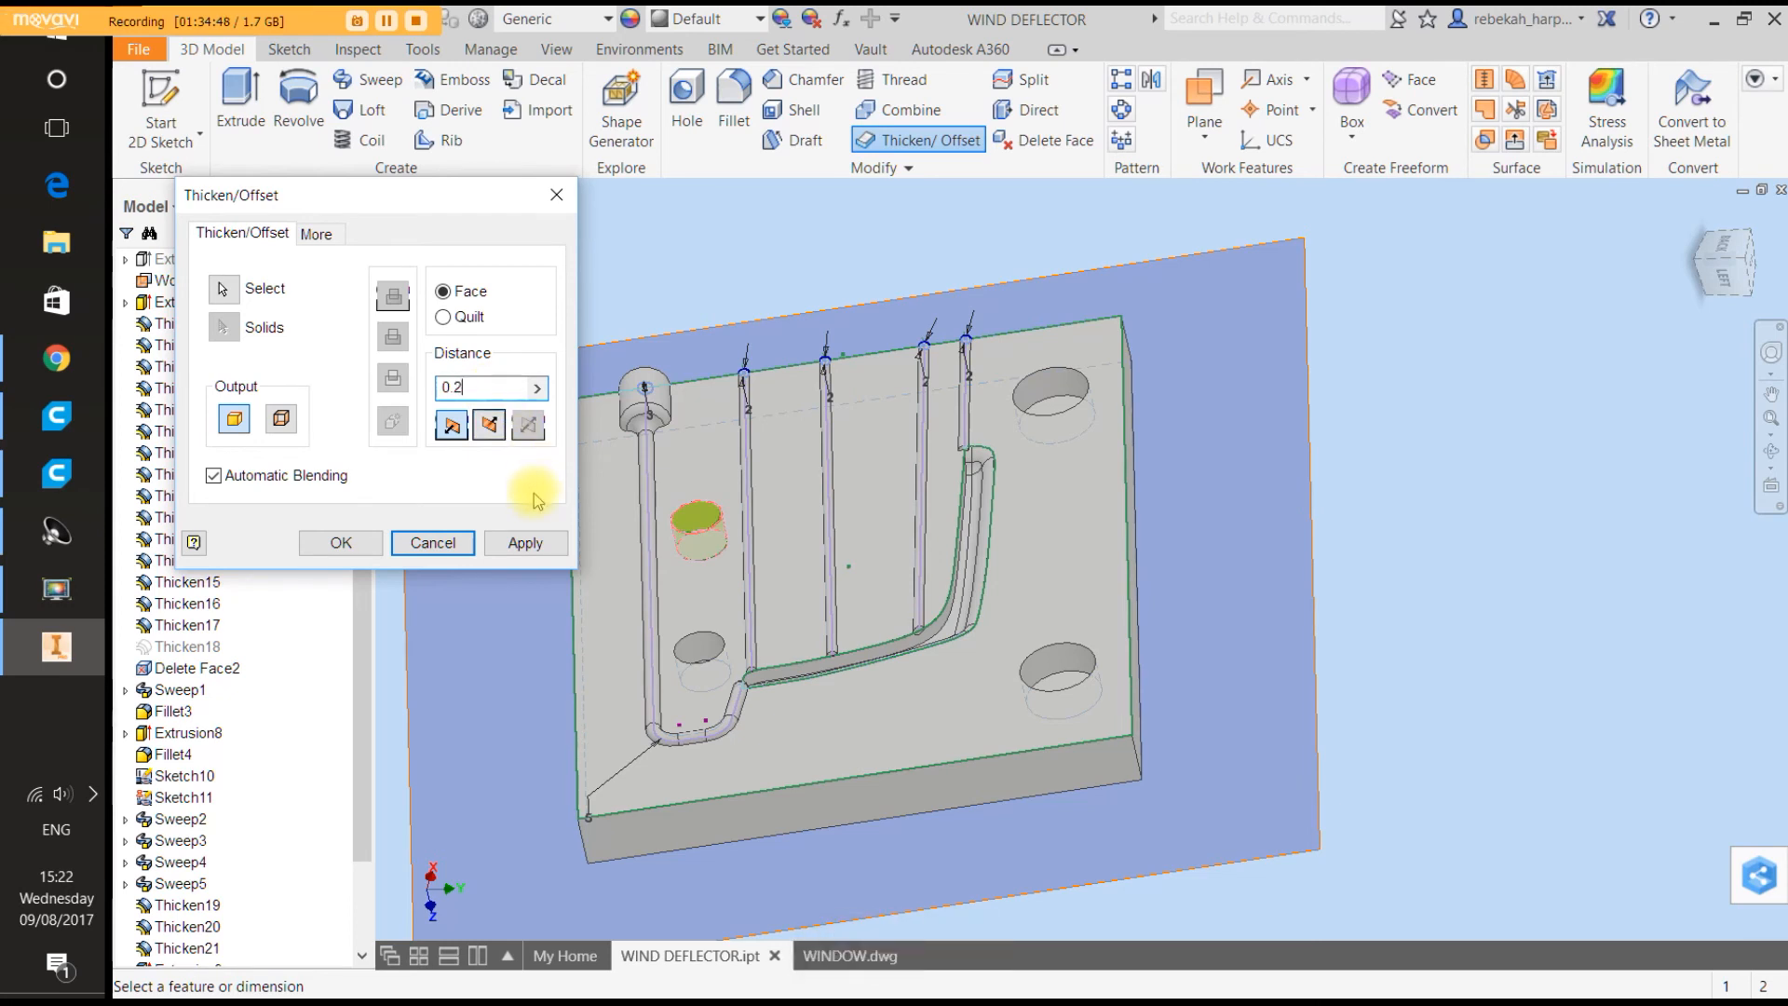
pyautogui.click(511, 546)
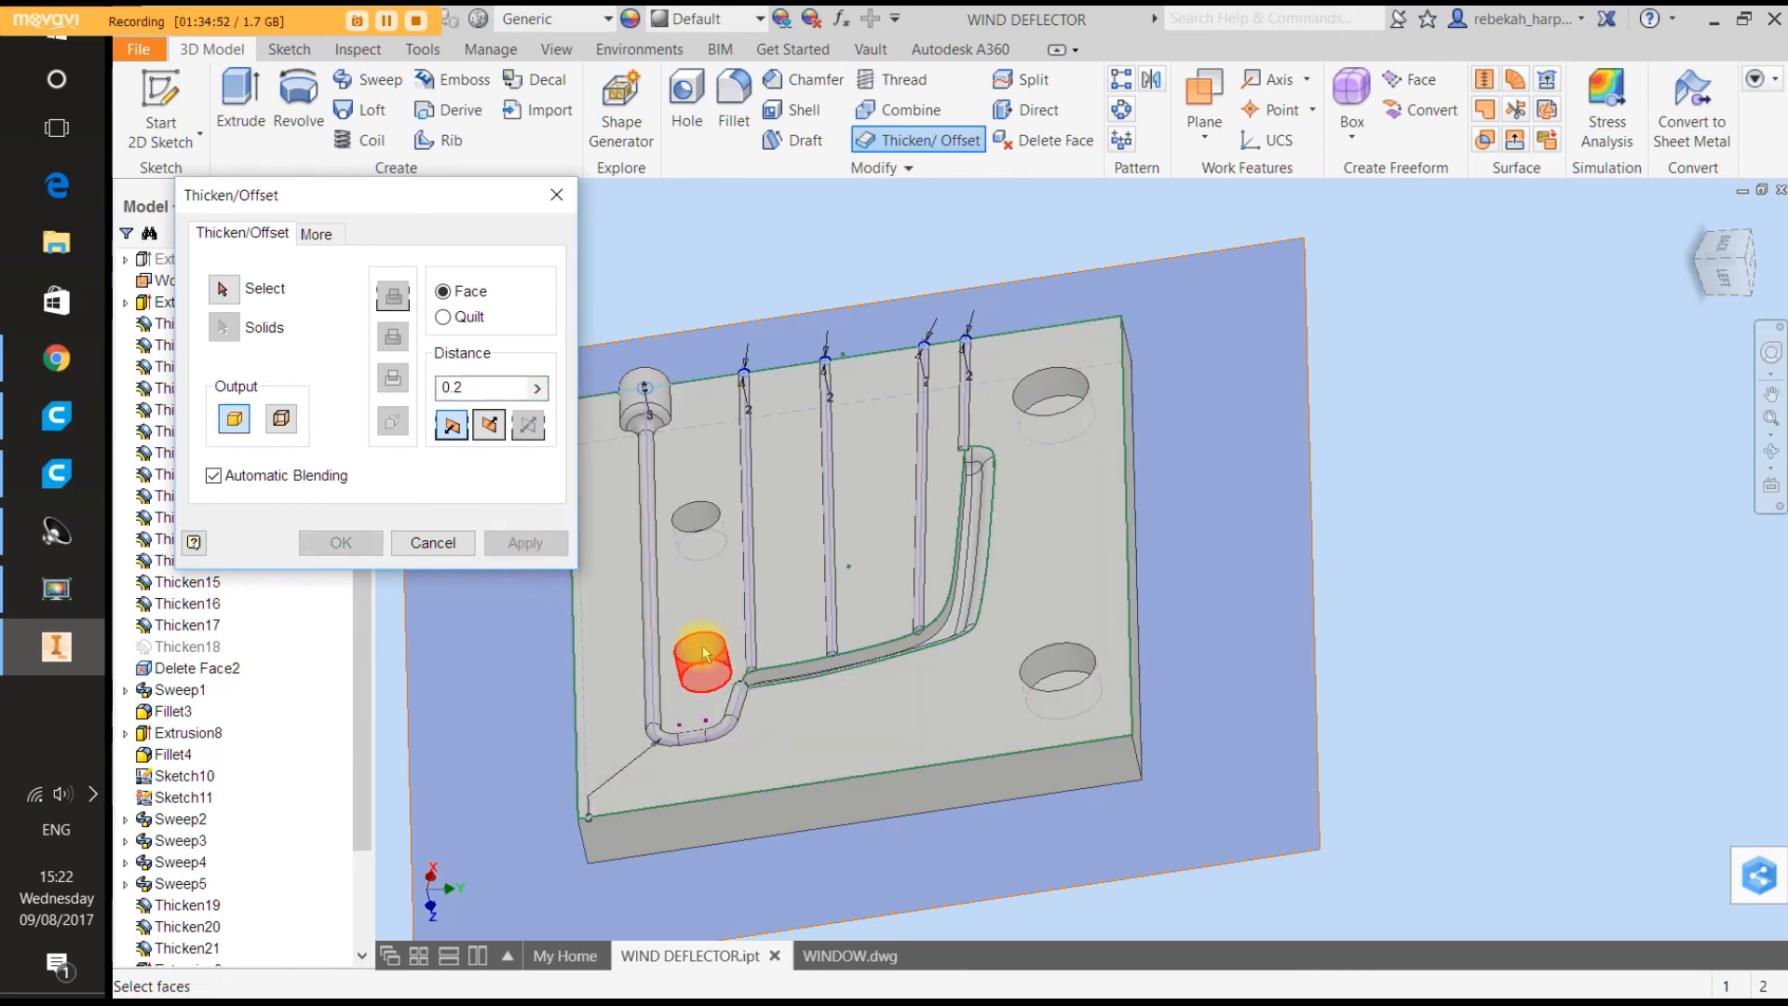
# Thicken the cylindrical walls of the lower 10 mm hole and both 15 mm holes by 0.2 mm each.
pyautogui.click(700, 645)
pyautogui.click(525, 543)
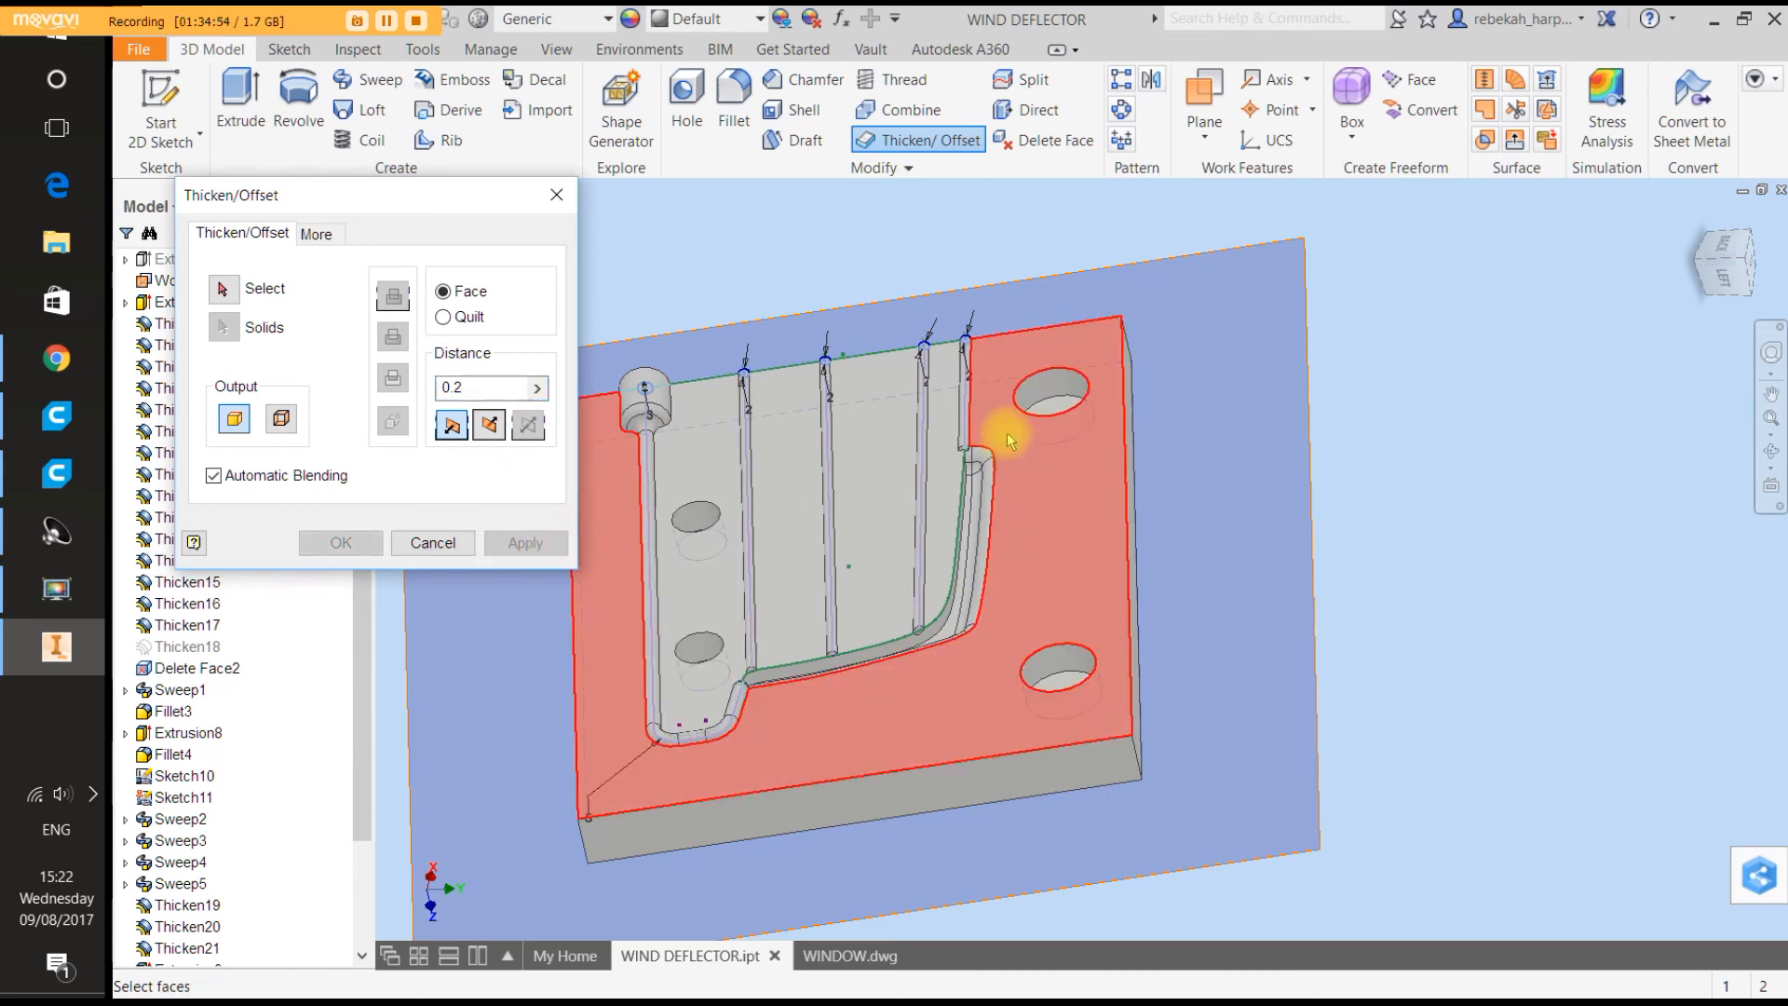
pyautogui.click(1057, 398)
pyautogui.click(525, 543)
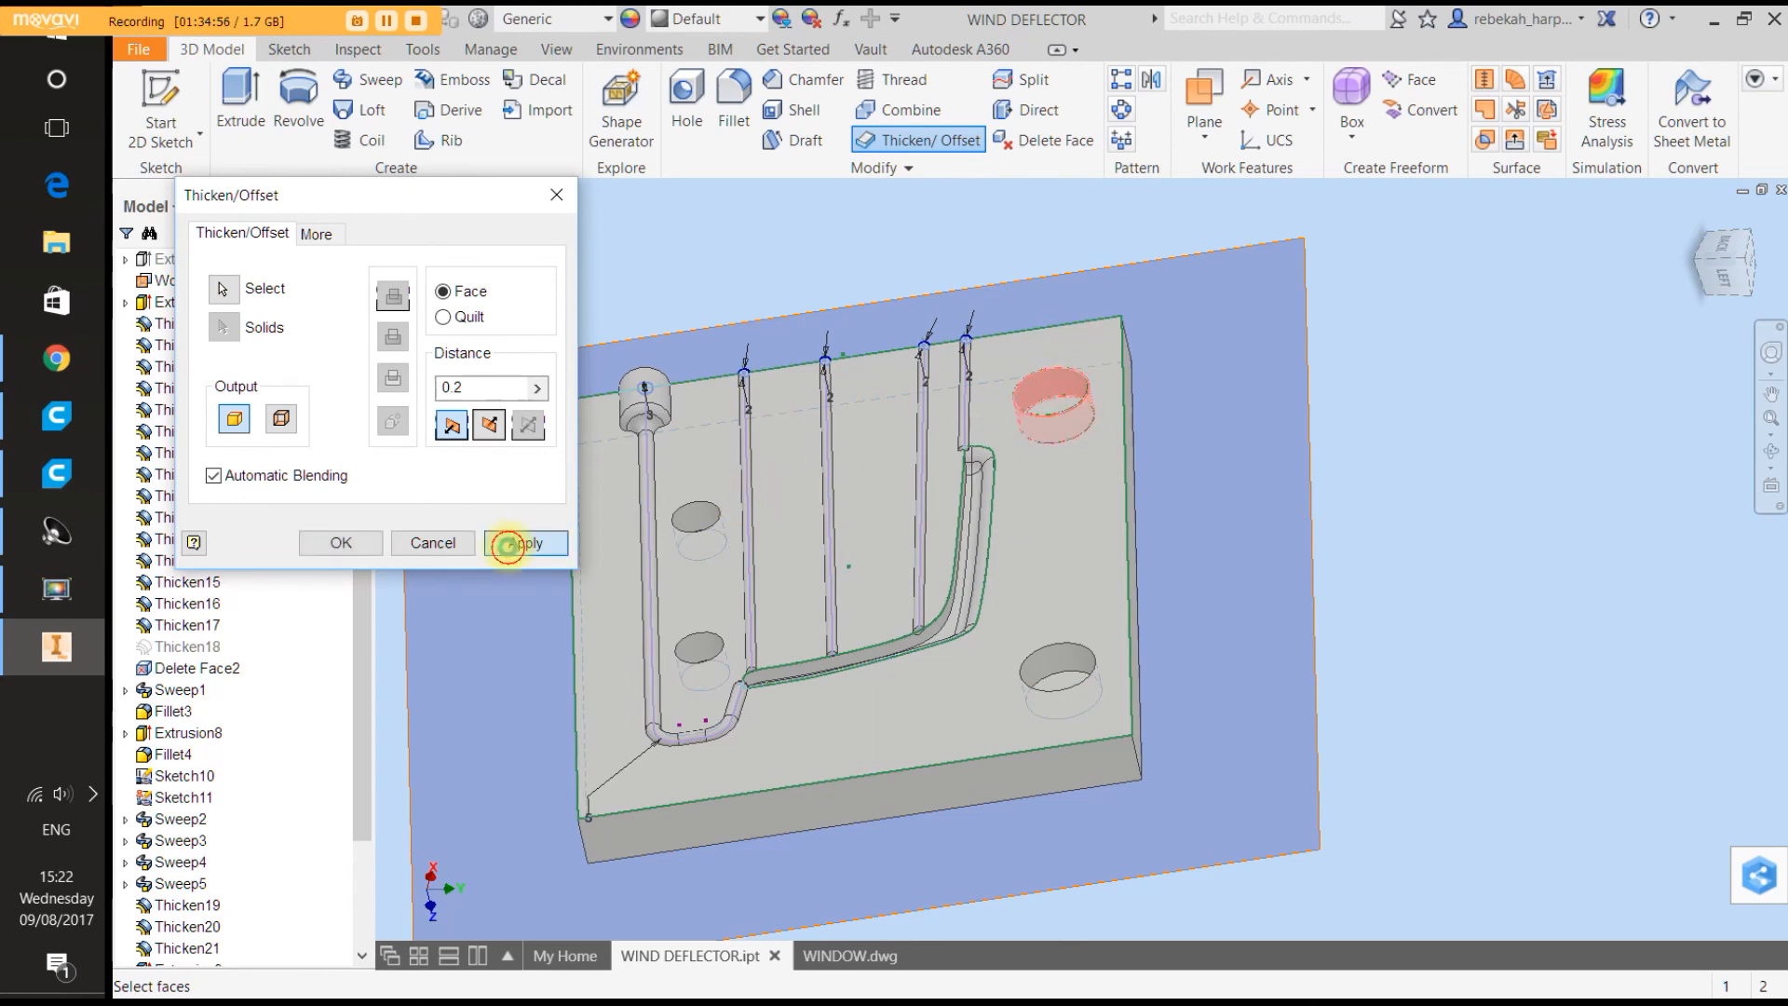
pyautogui.click(1061, 672)
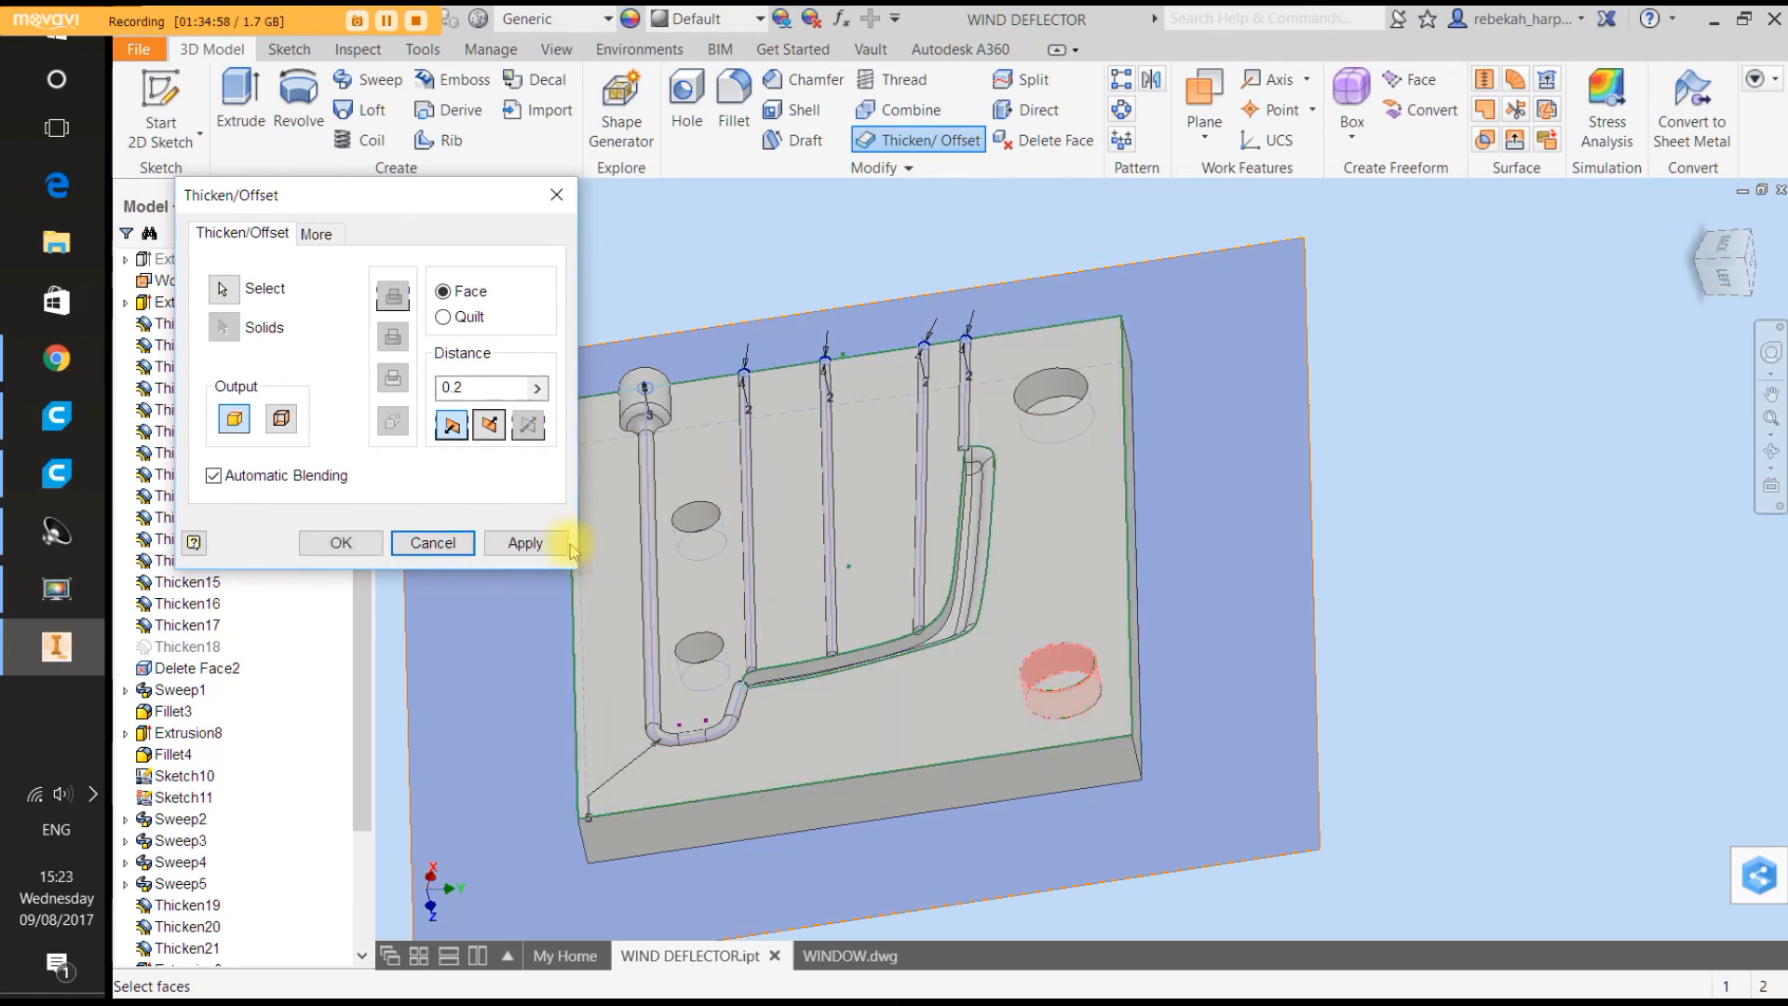
pyautogui.click(523, 543)
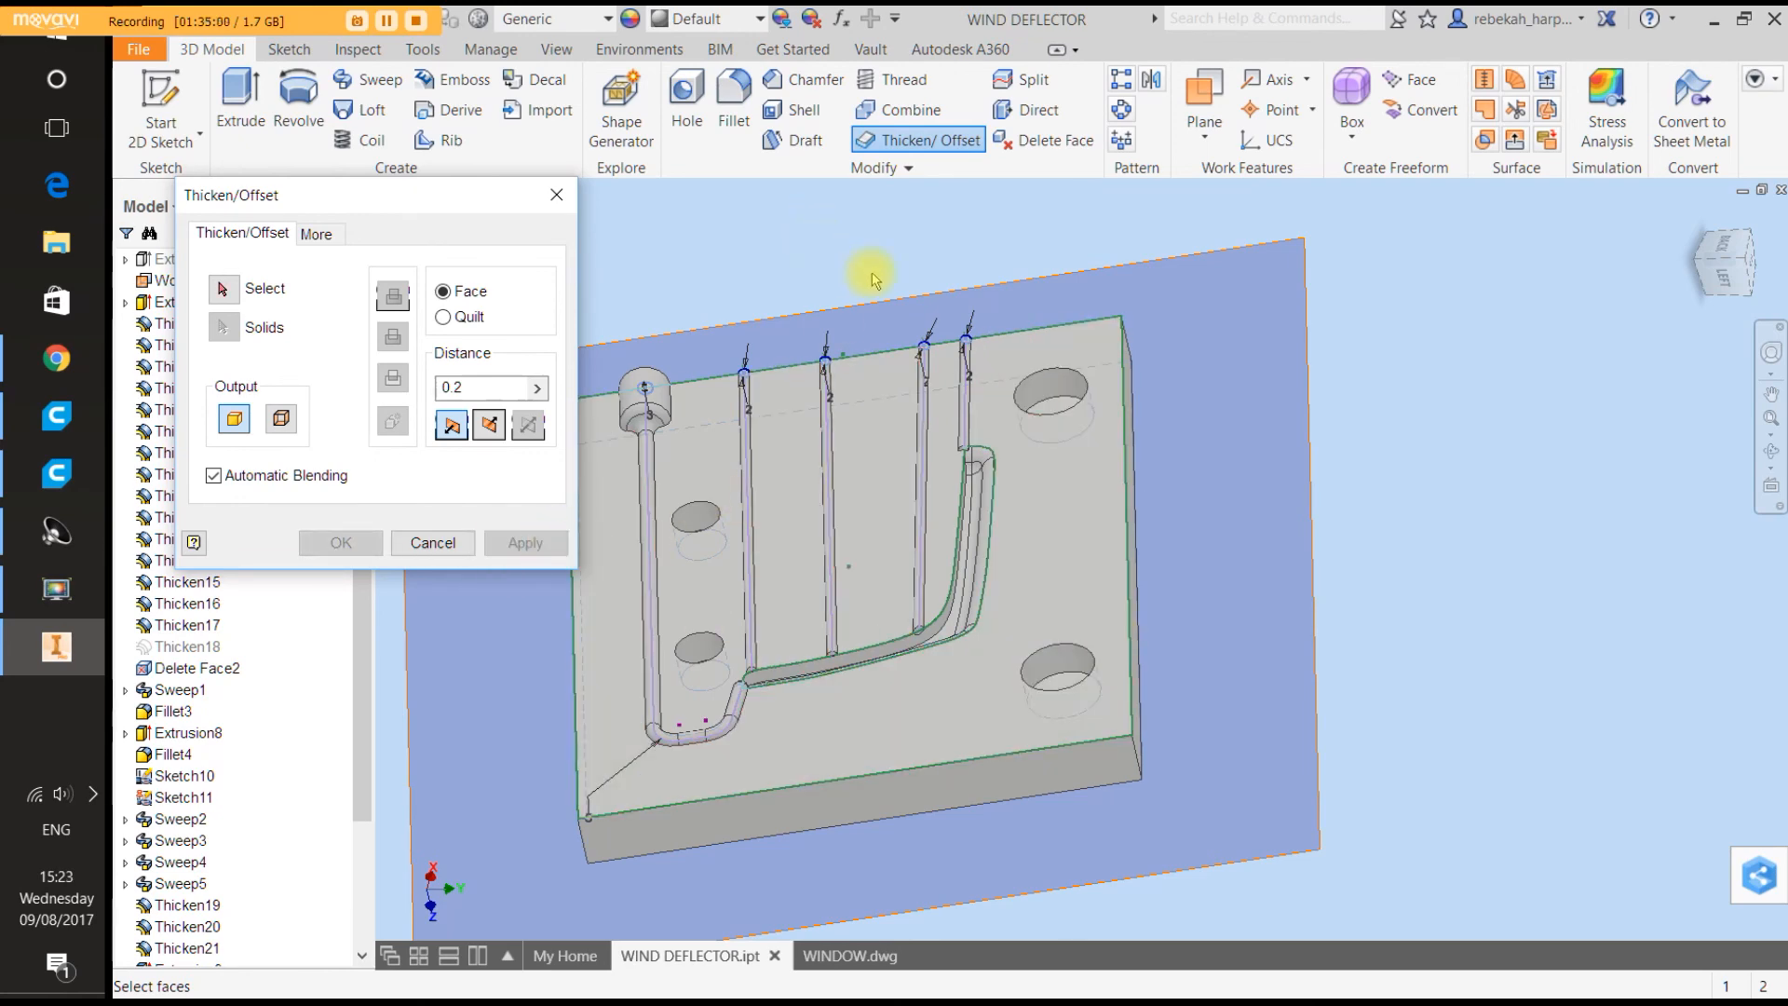
# Chamfer the bottom edges of all four round holes by 2 mm.
pyautogui.click(794, 82)
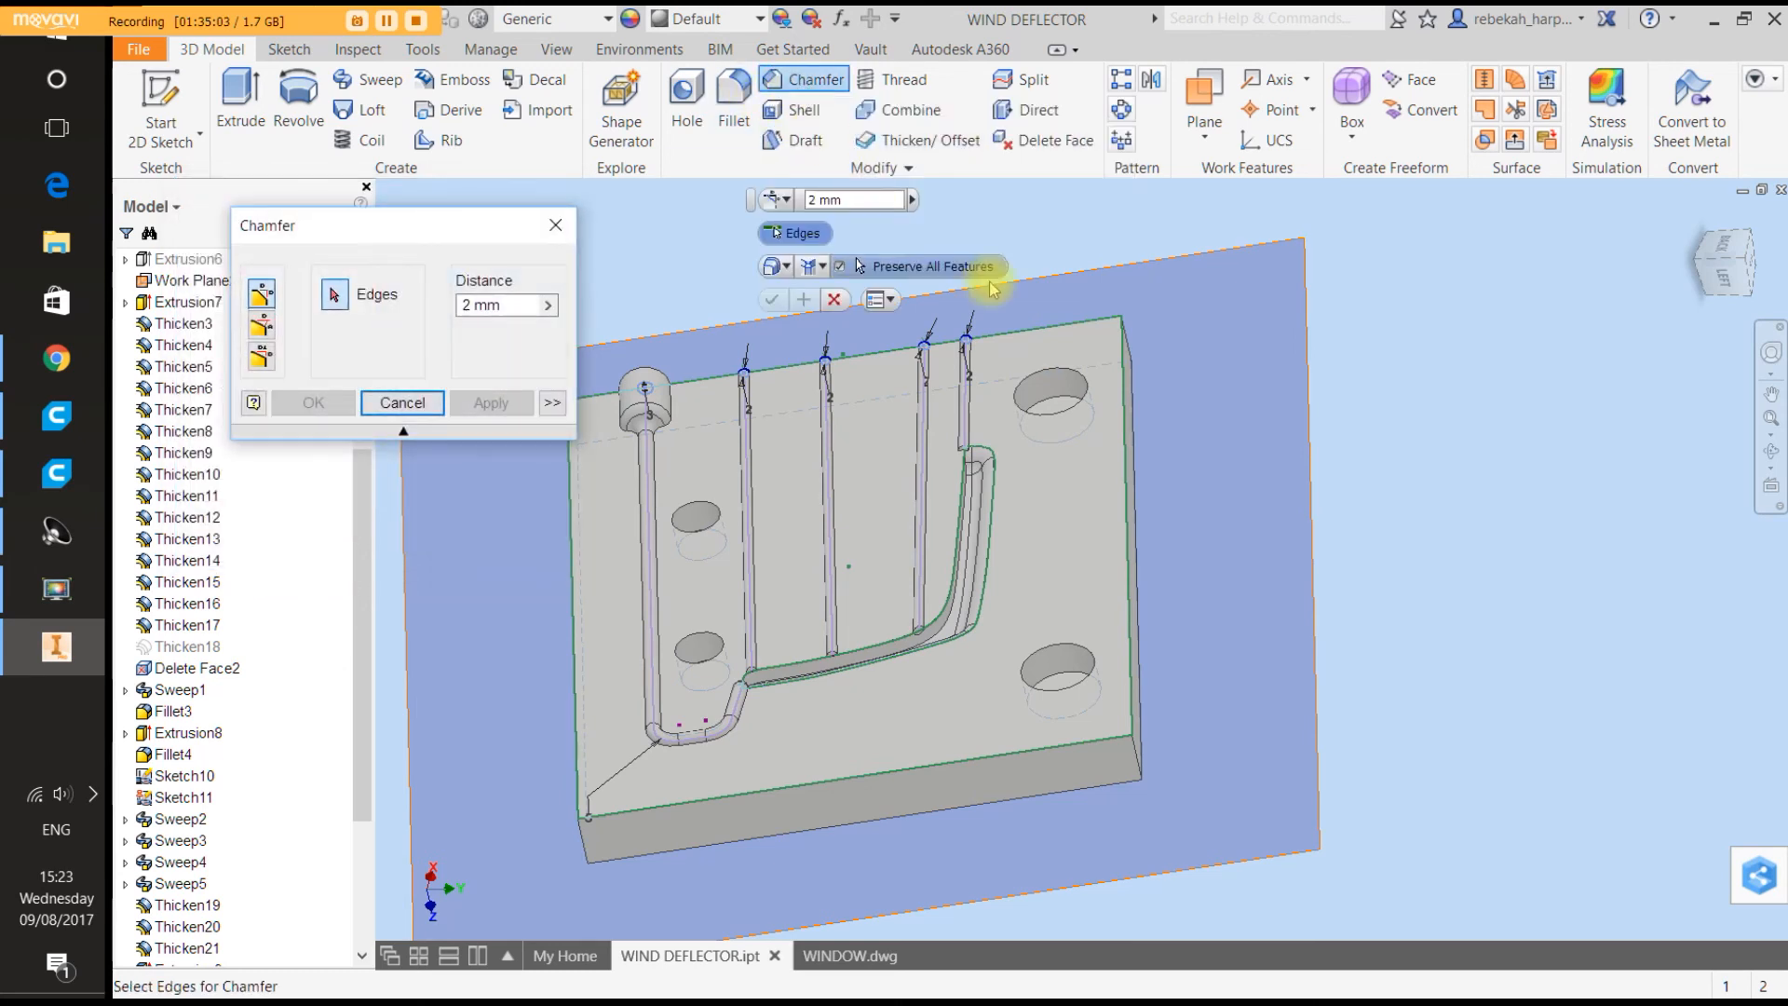
pyautogui.click(1065, 400)
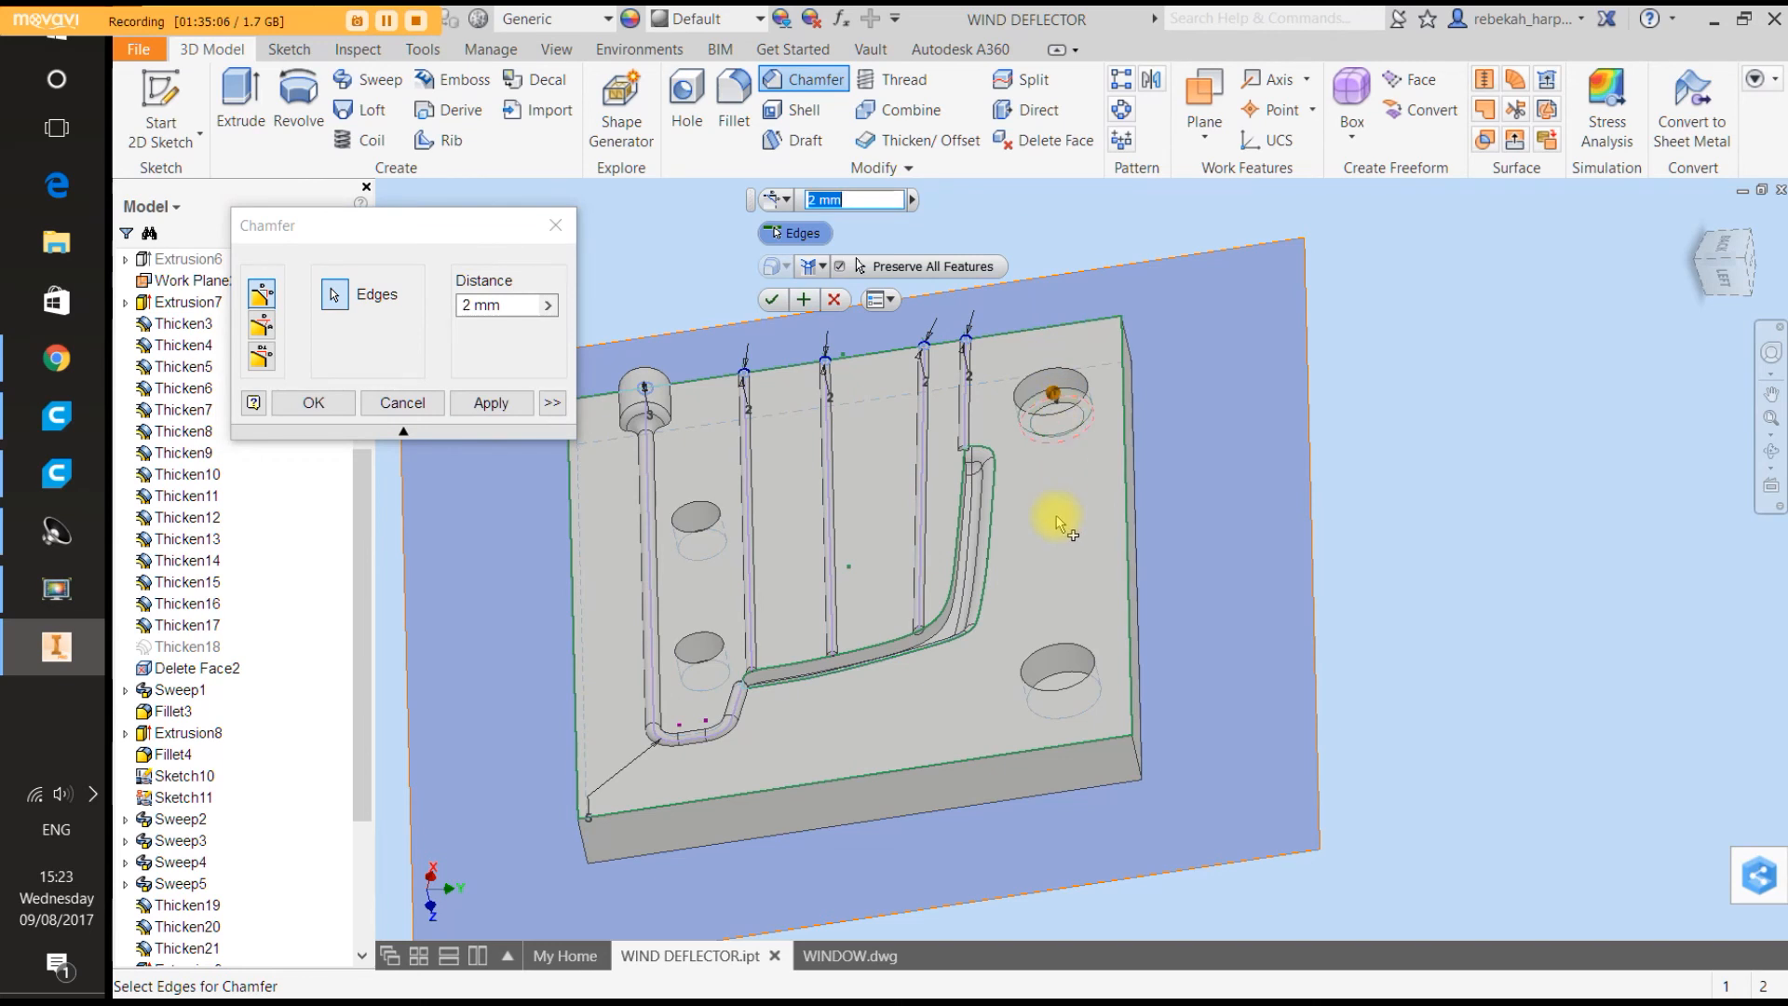
pyautogui.click(1064, 687)
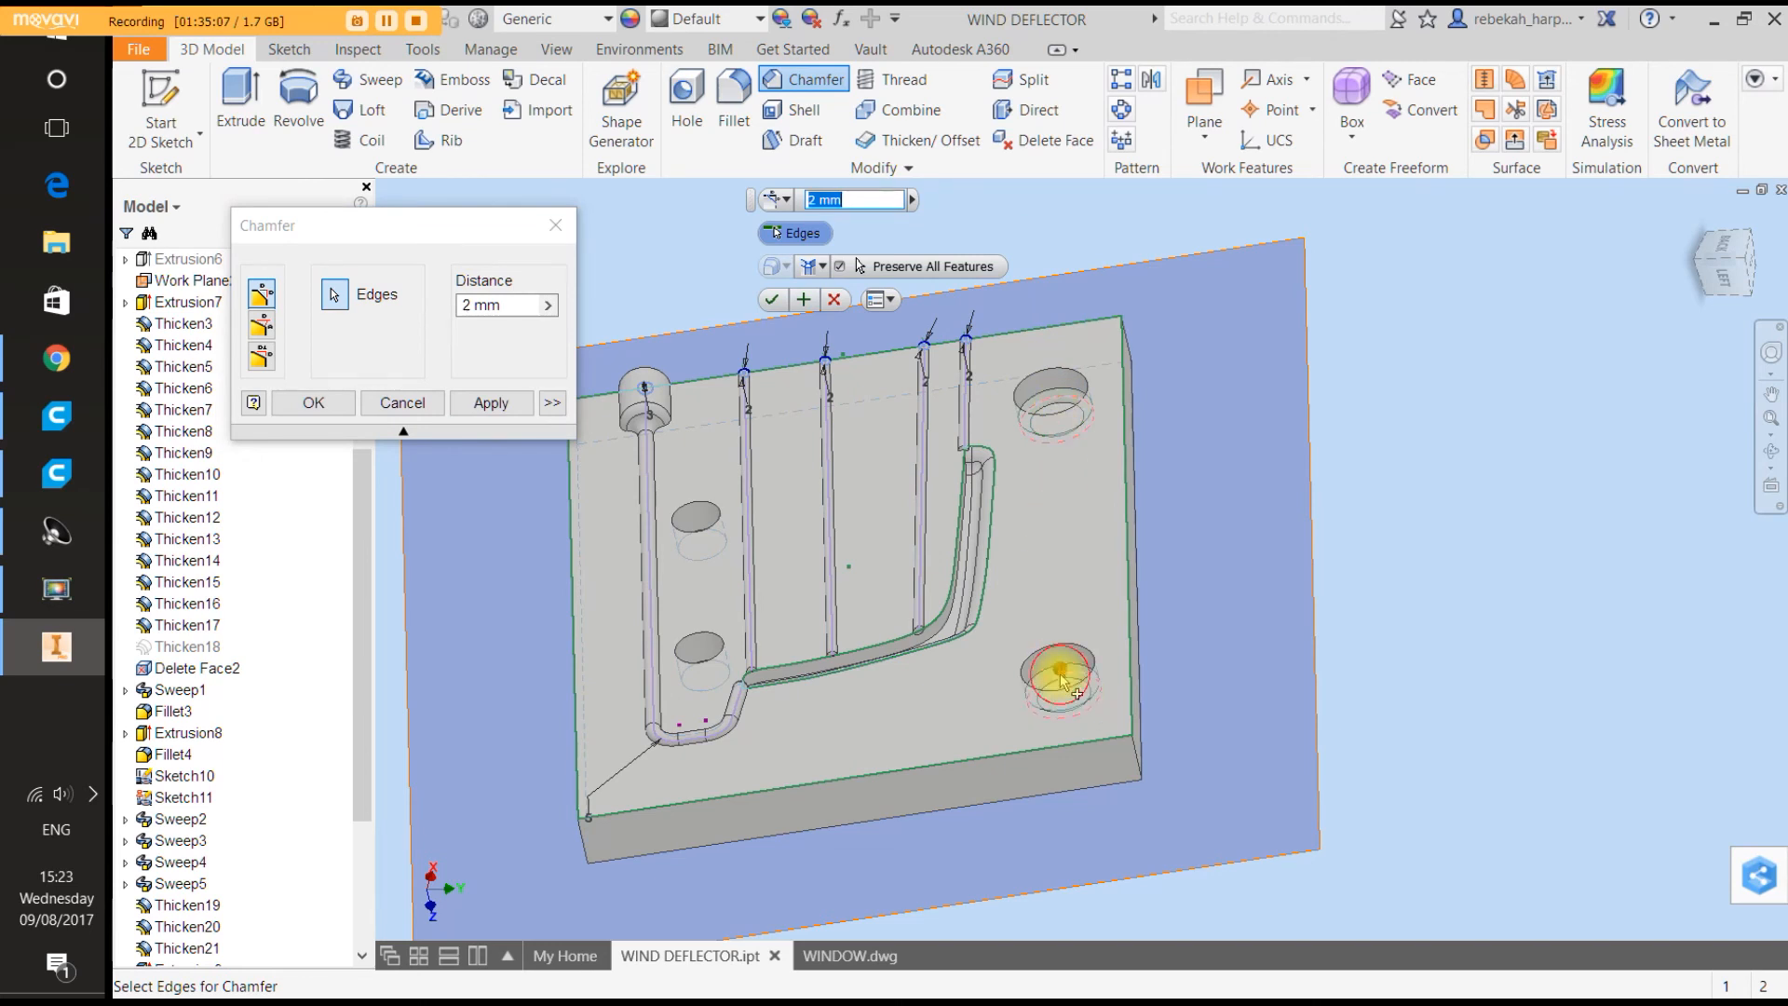
pyautogui.click(712, 687)
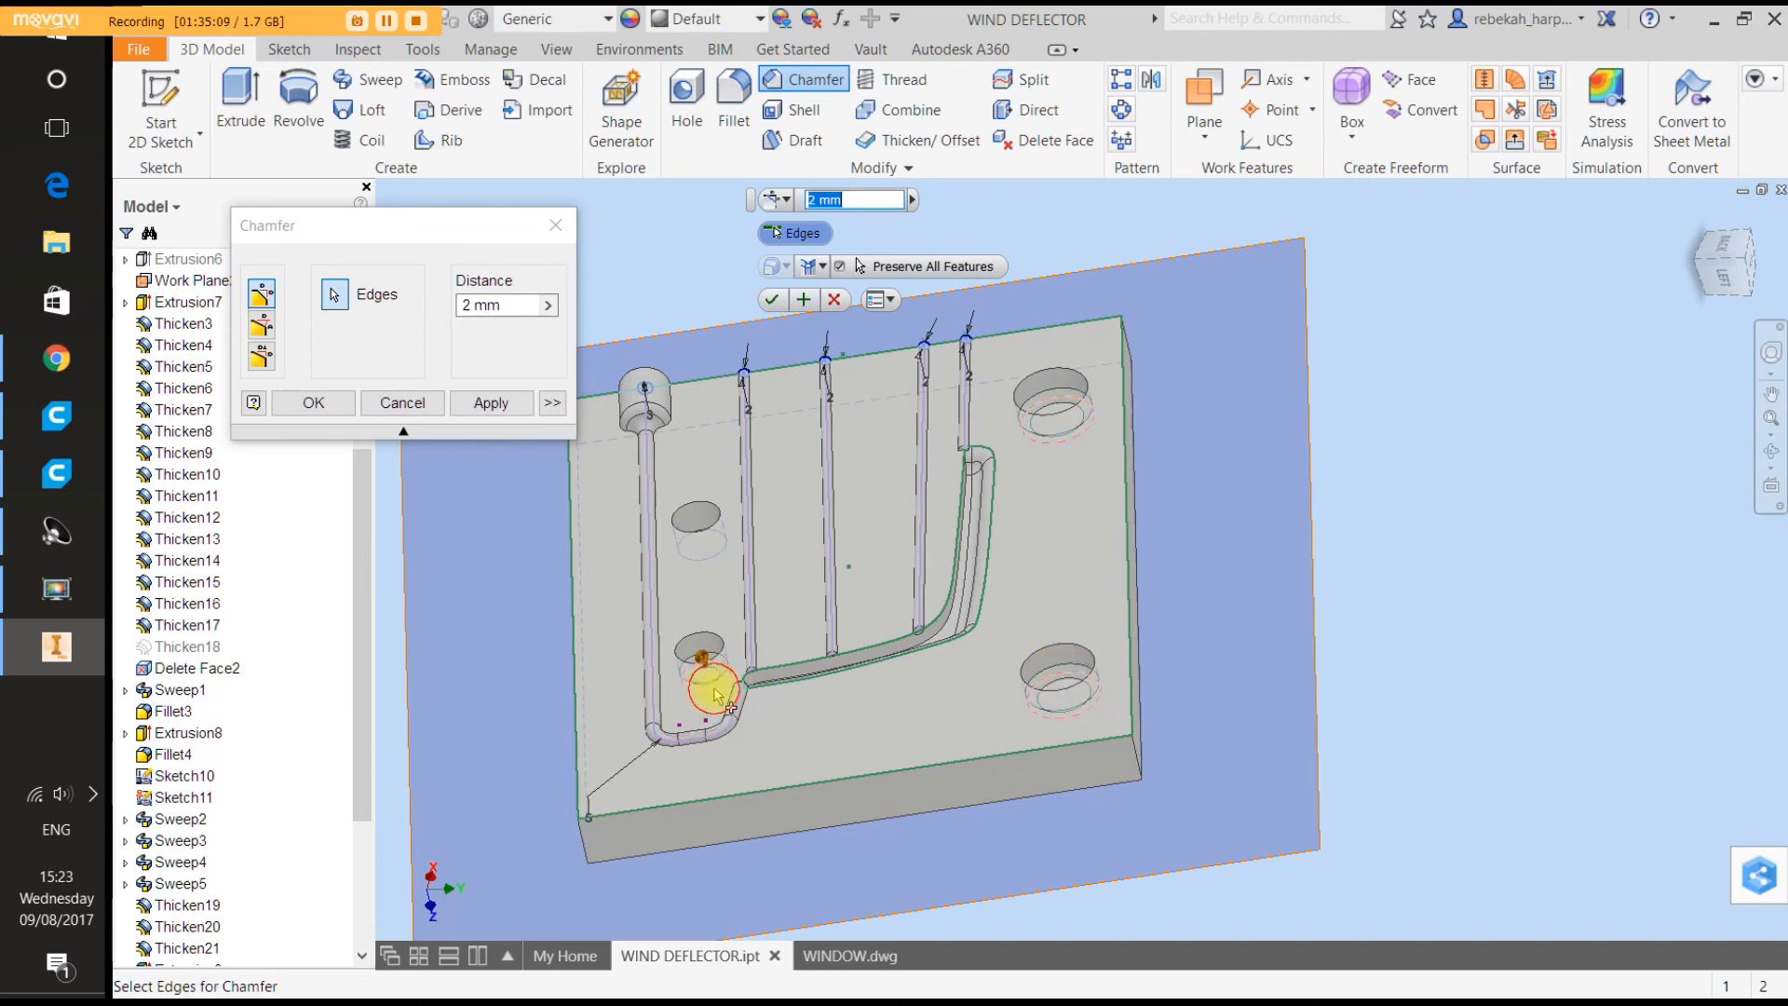
pyautogui.click(712, 572)
pyautogui.click(484, 402)
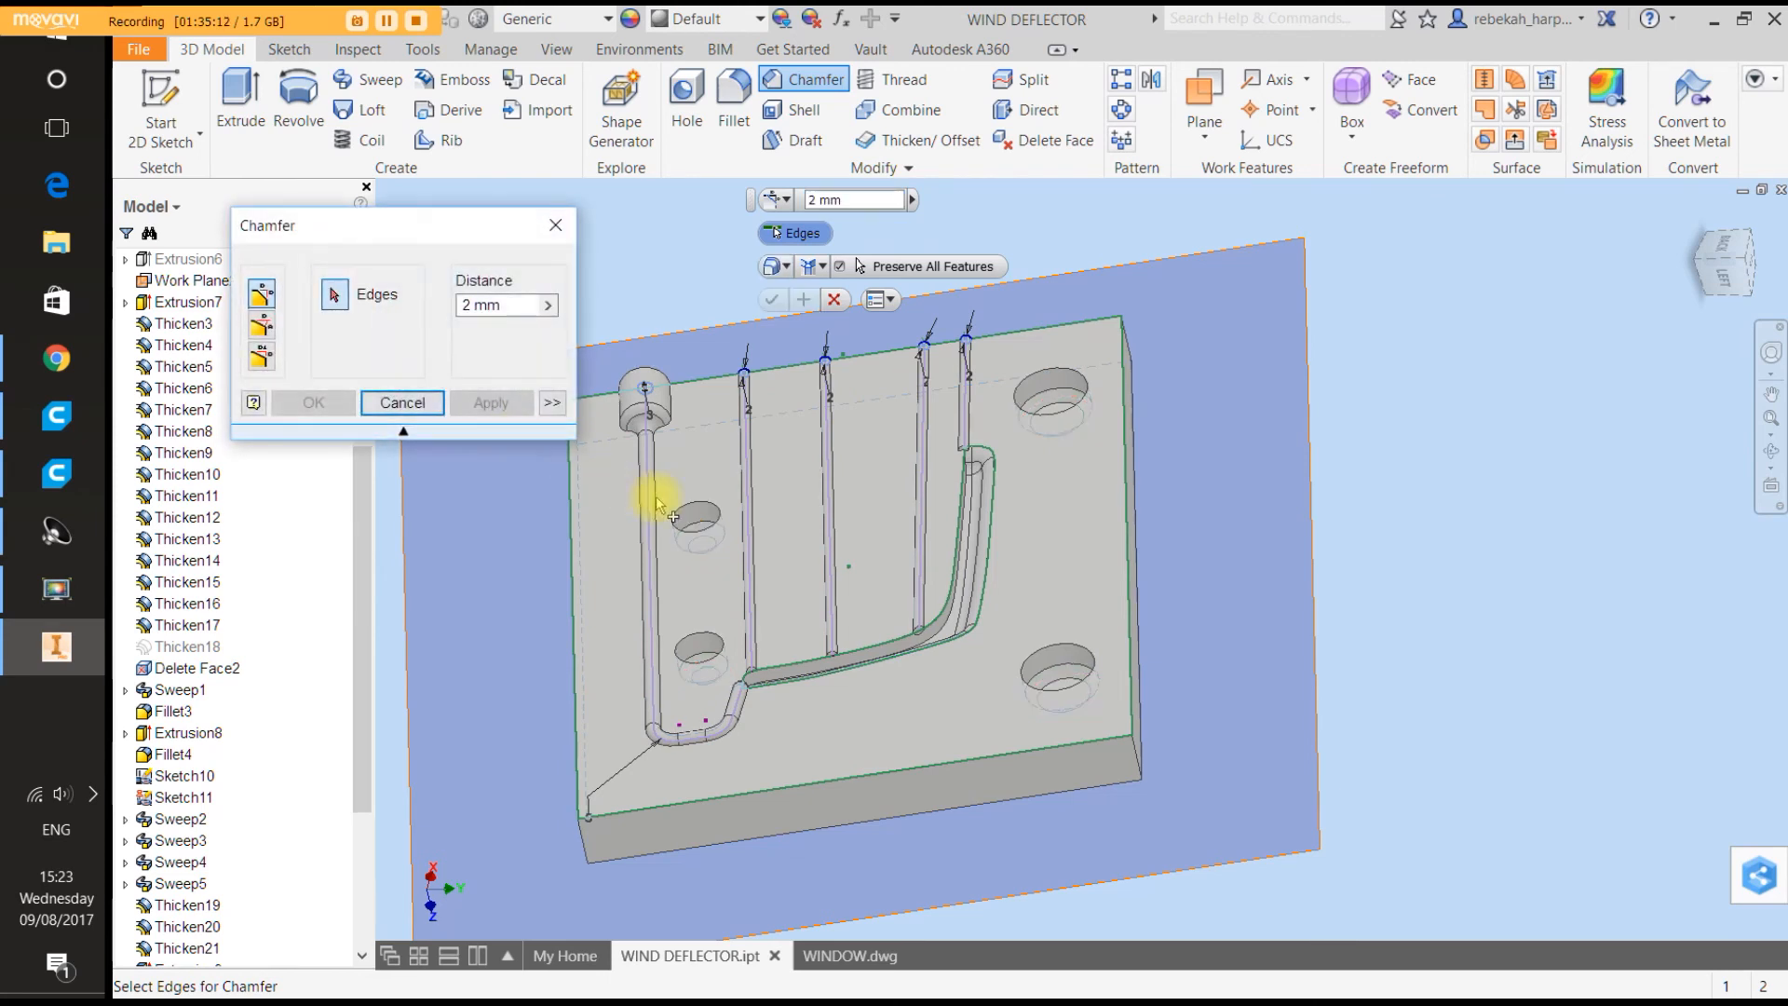
pyautogui.click(402, 403)
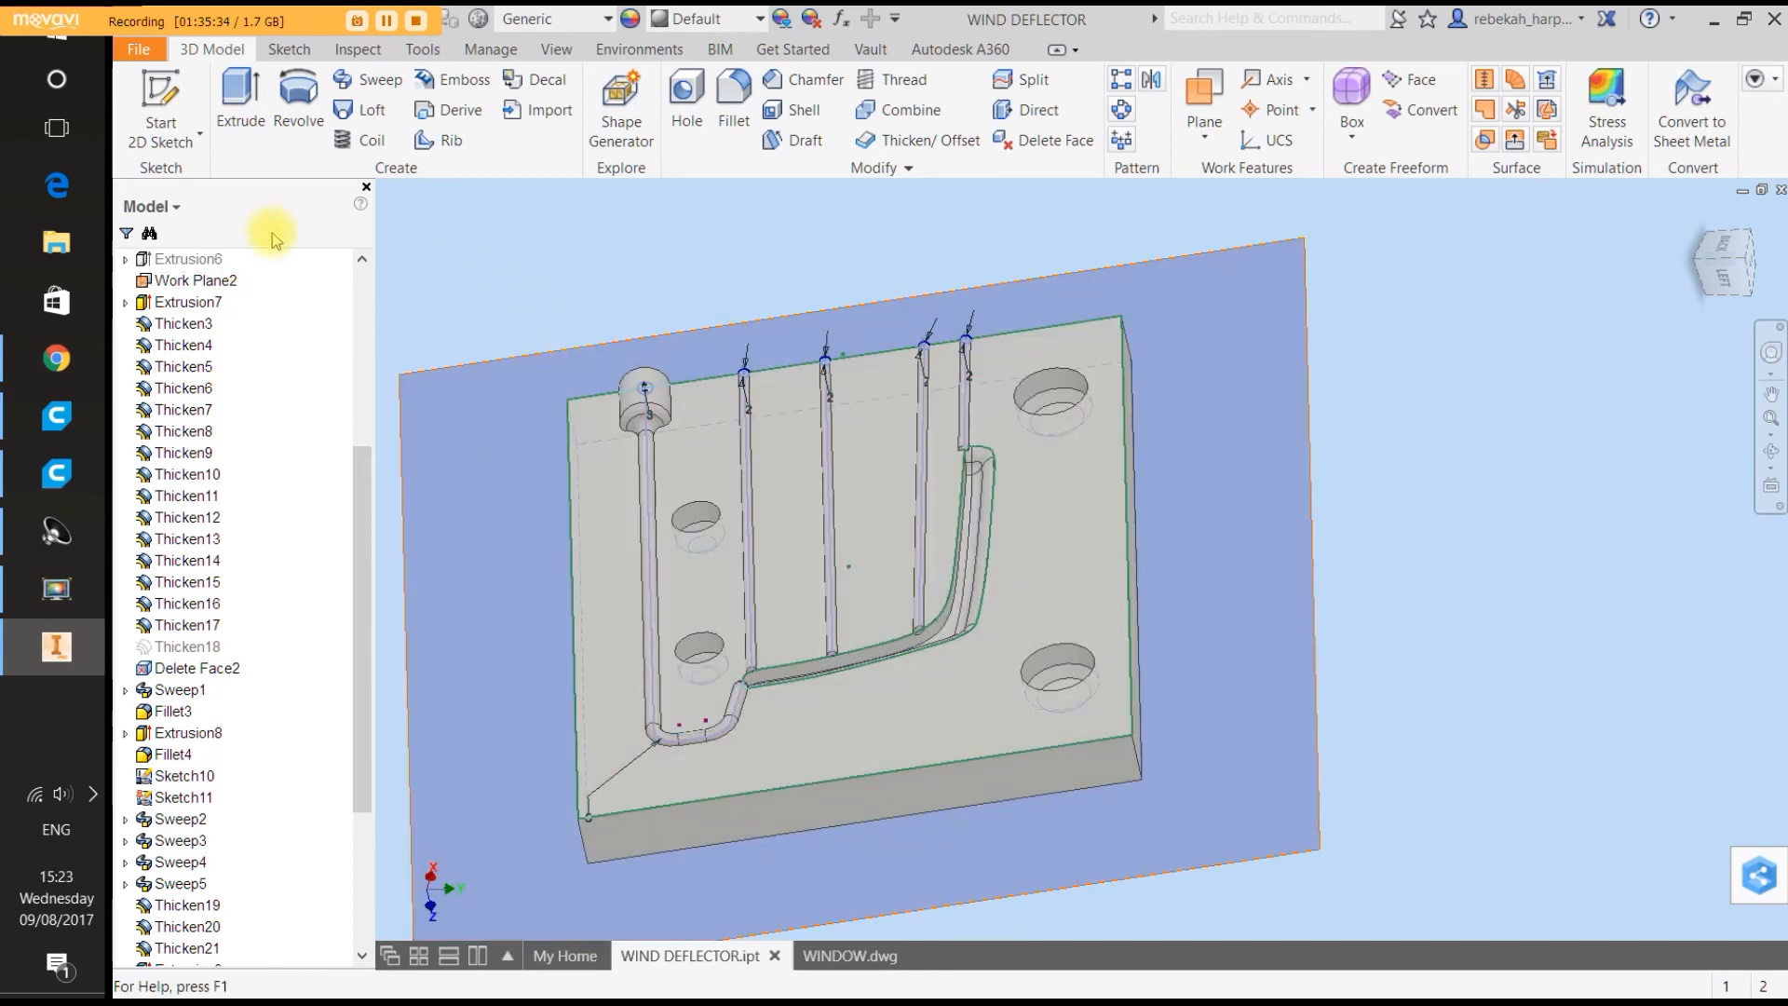
# Try to project the block's front face into Sketch11.
pyautogui.moveTo(358, 517); pyautogui.dragTo(360, 819)
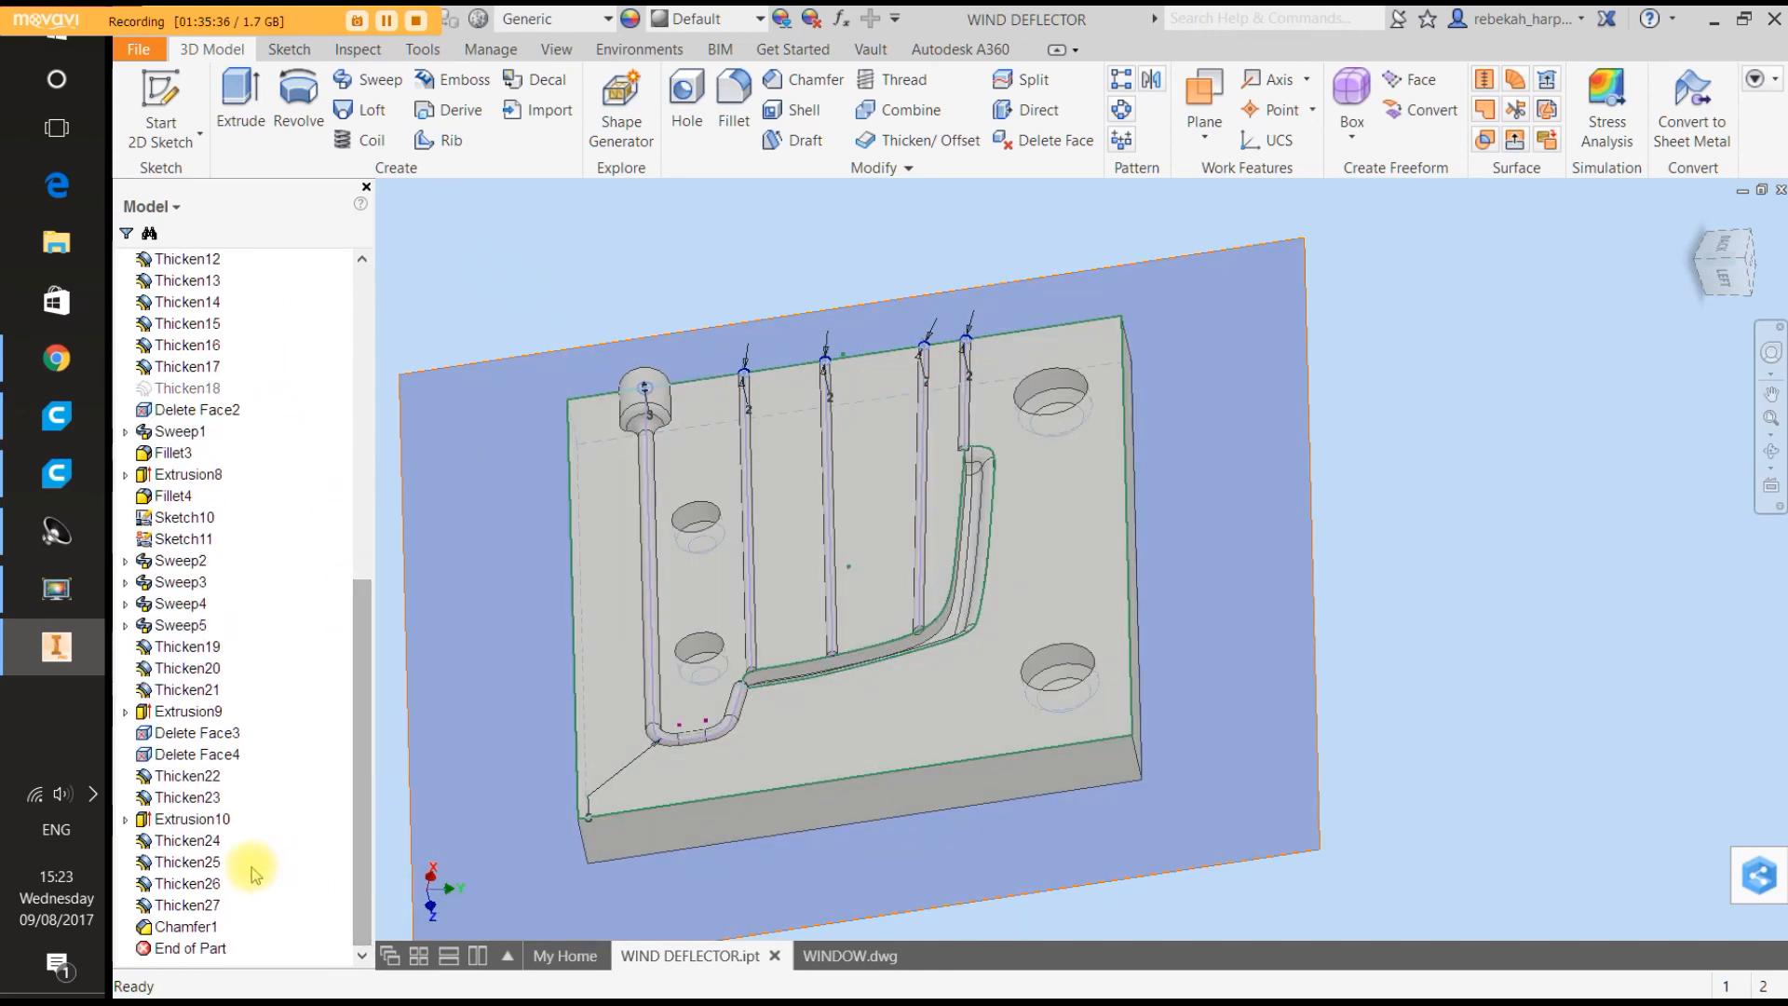
pyautogui.rightClick(190, 539)
pyautogui.click(461, 616)
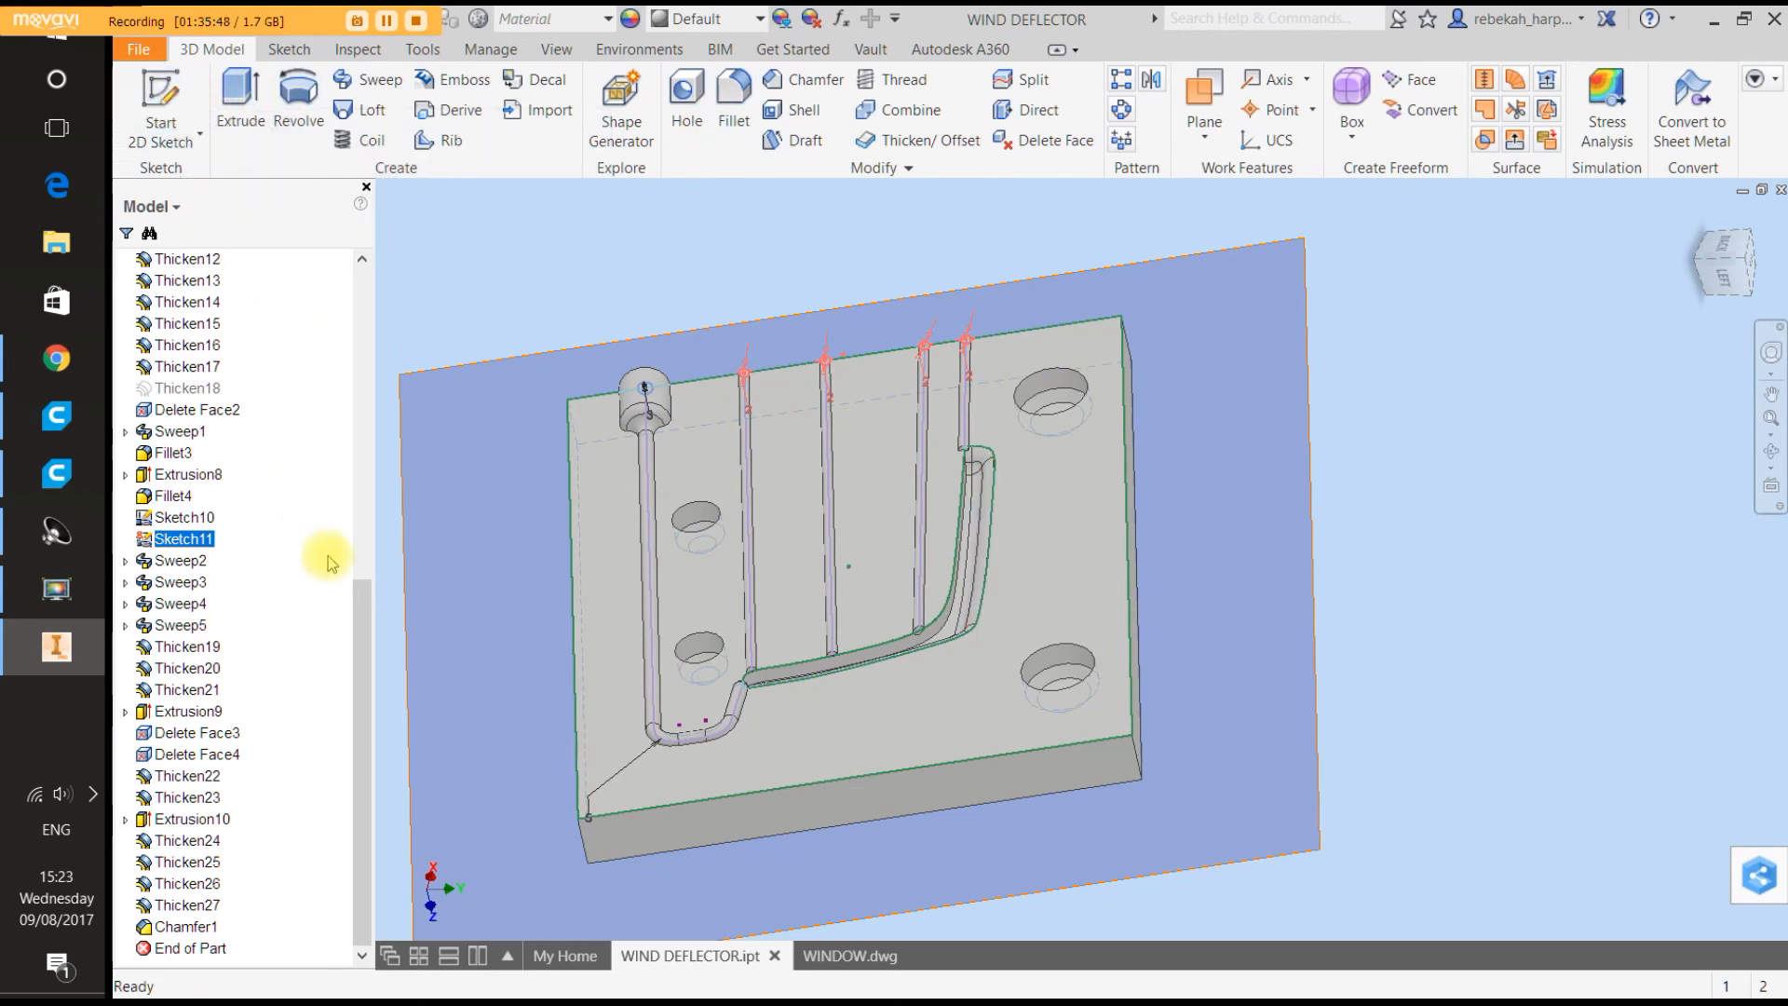
pyautogui.click(160, 103)
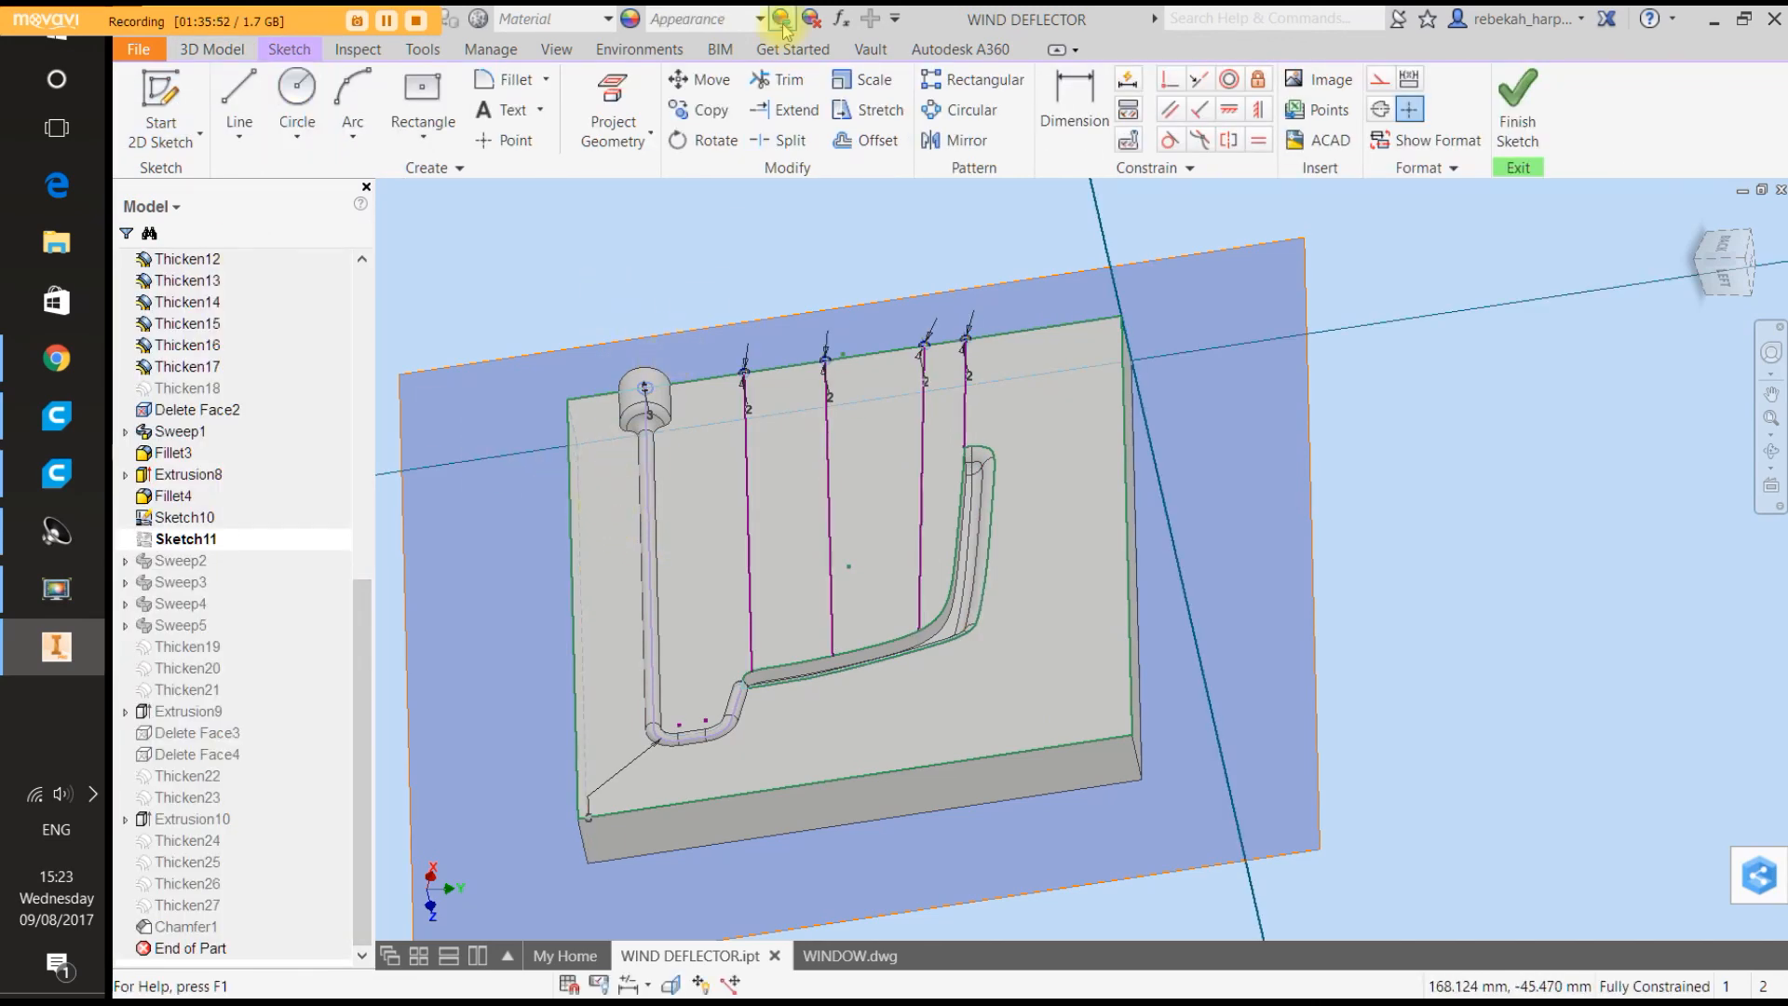
pyautogui.click(613, 107)
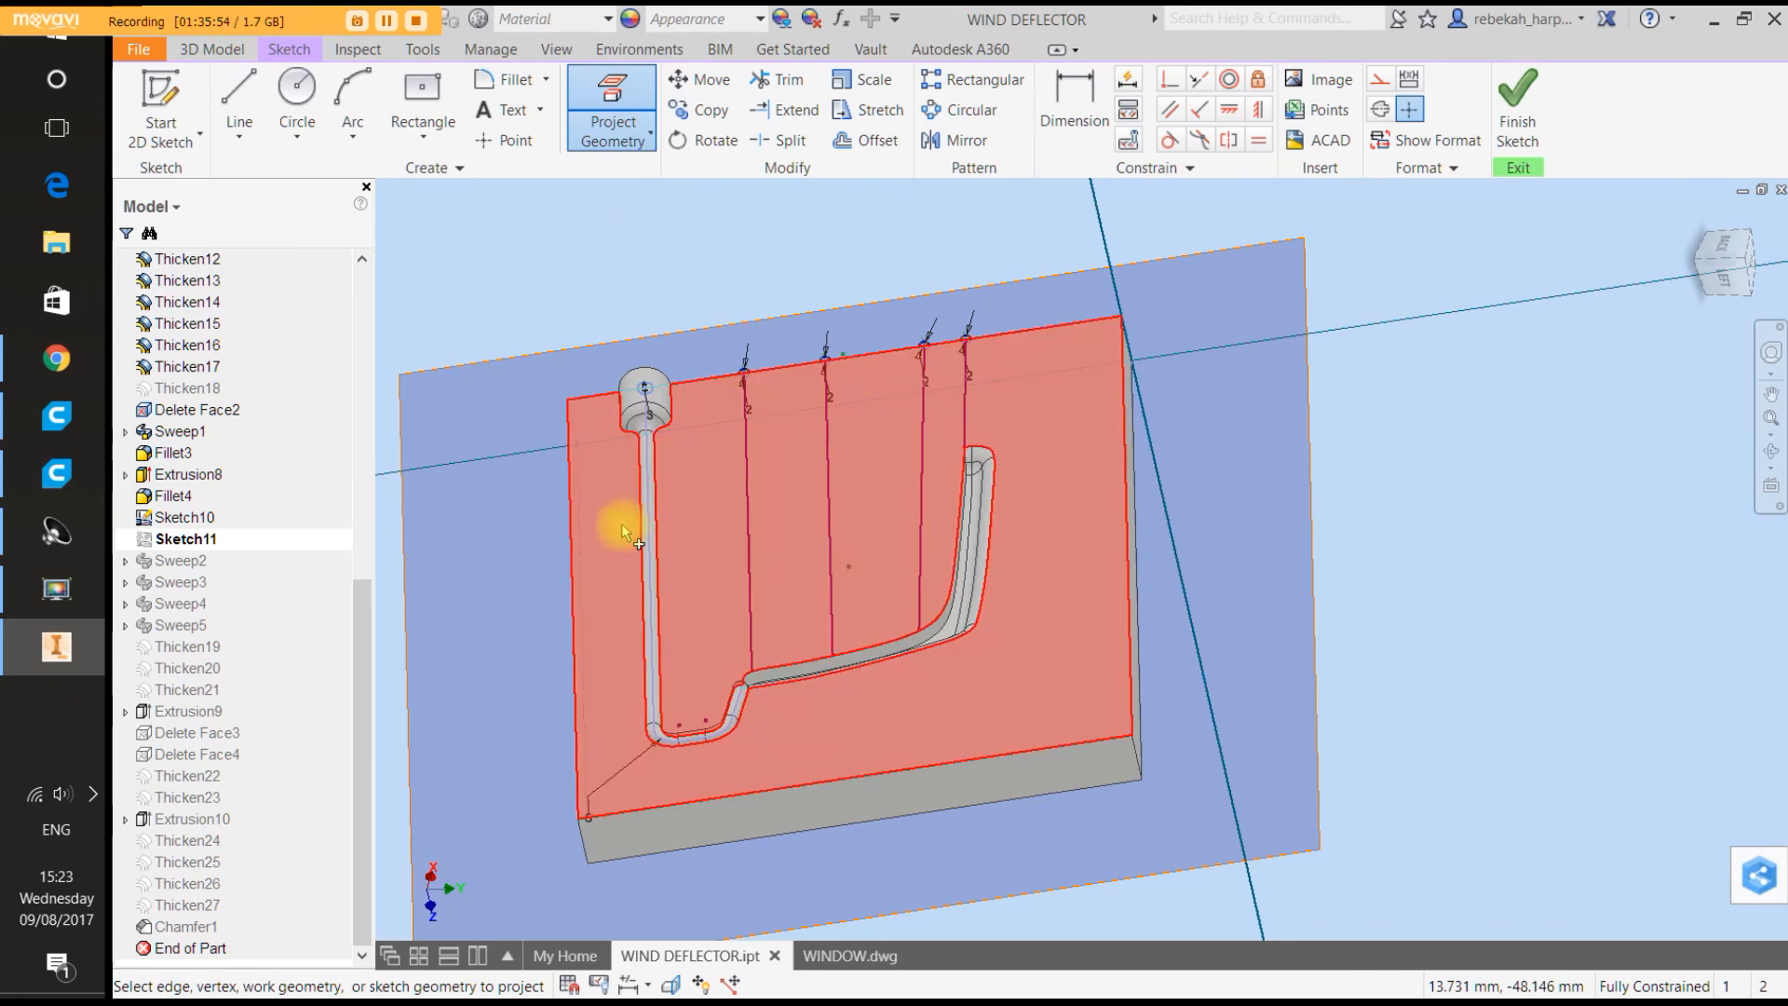
pyautogui.click(622, 527)
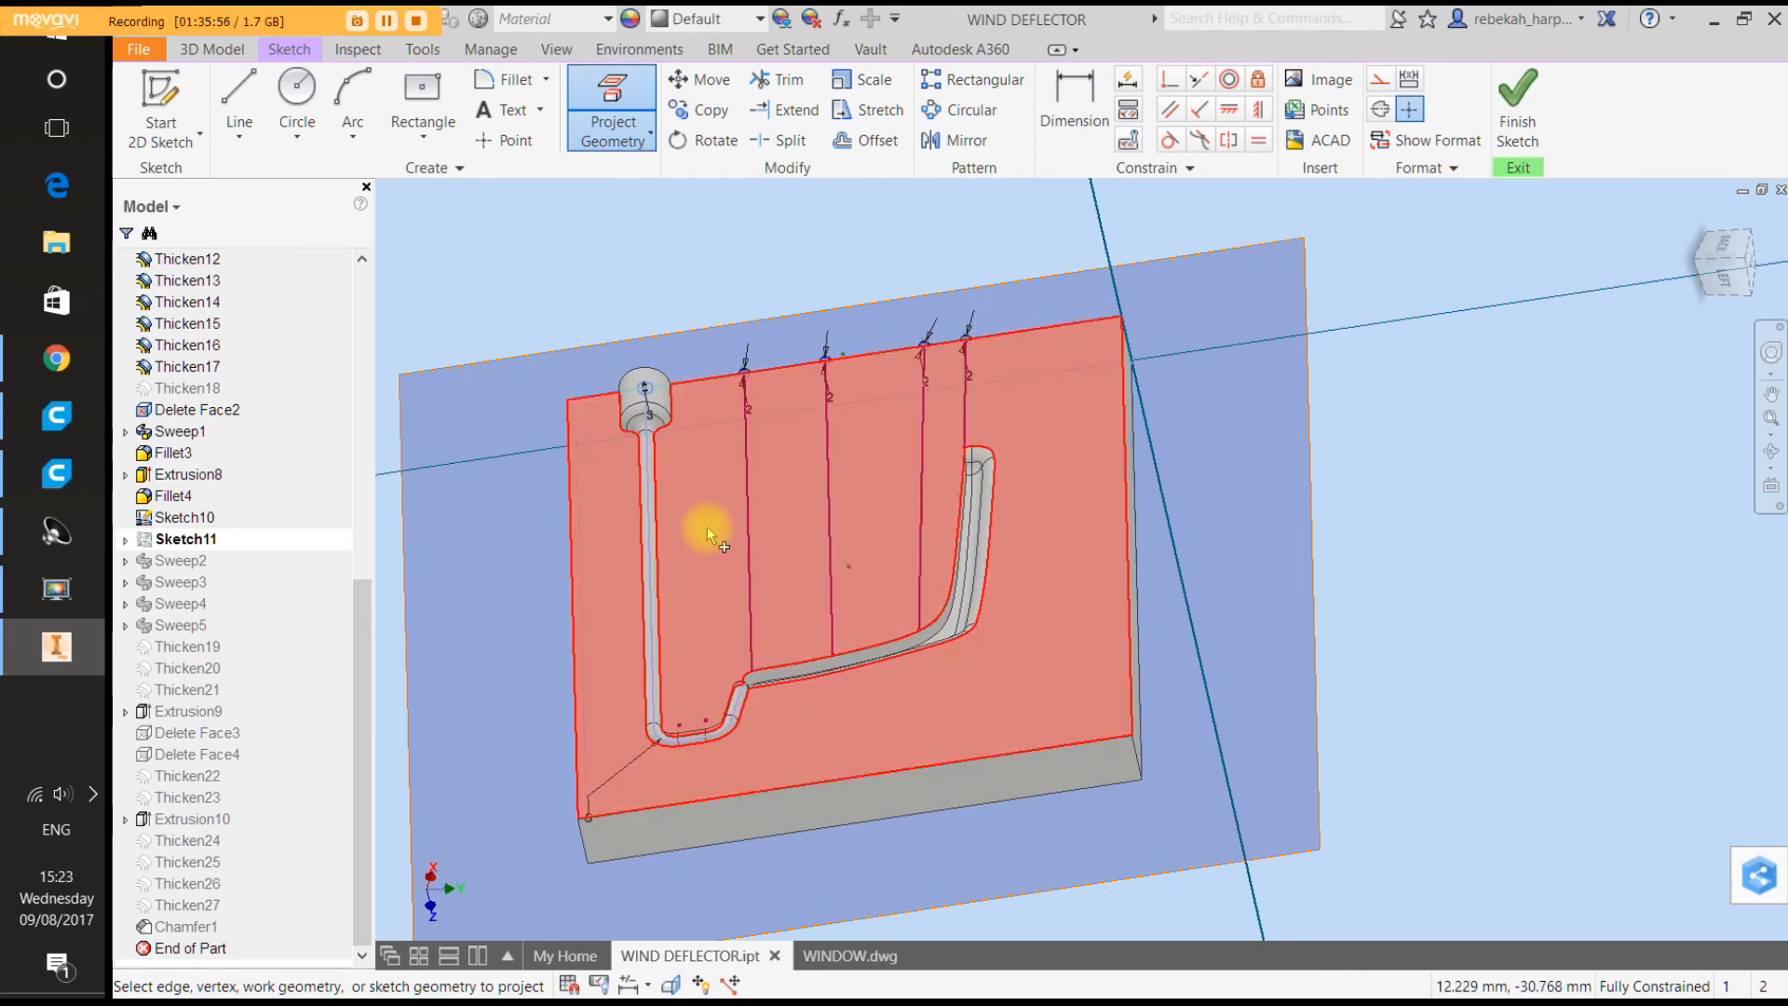
pyautogui.click(708, 449)
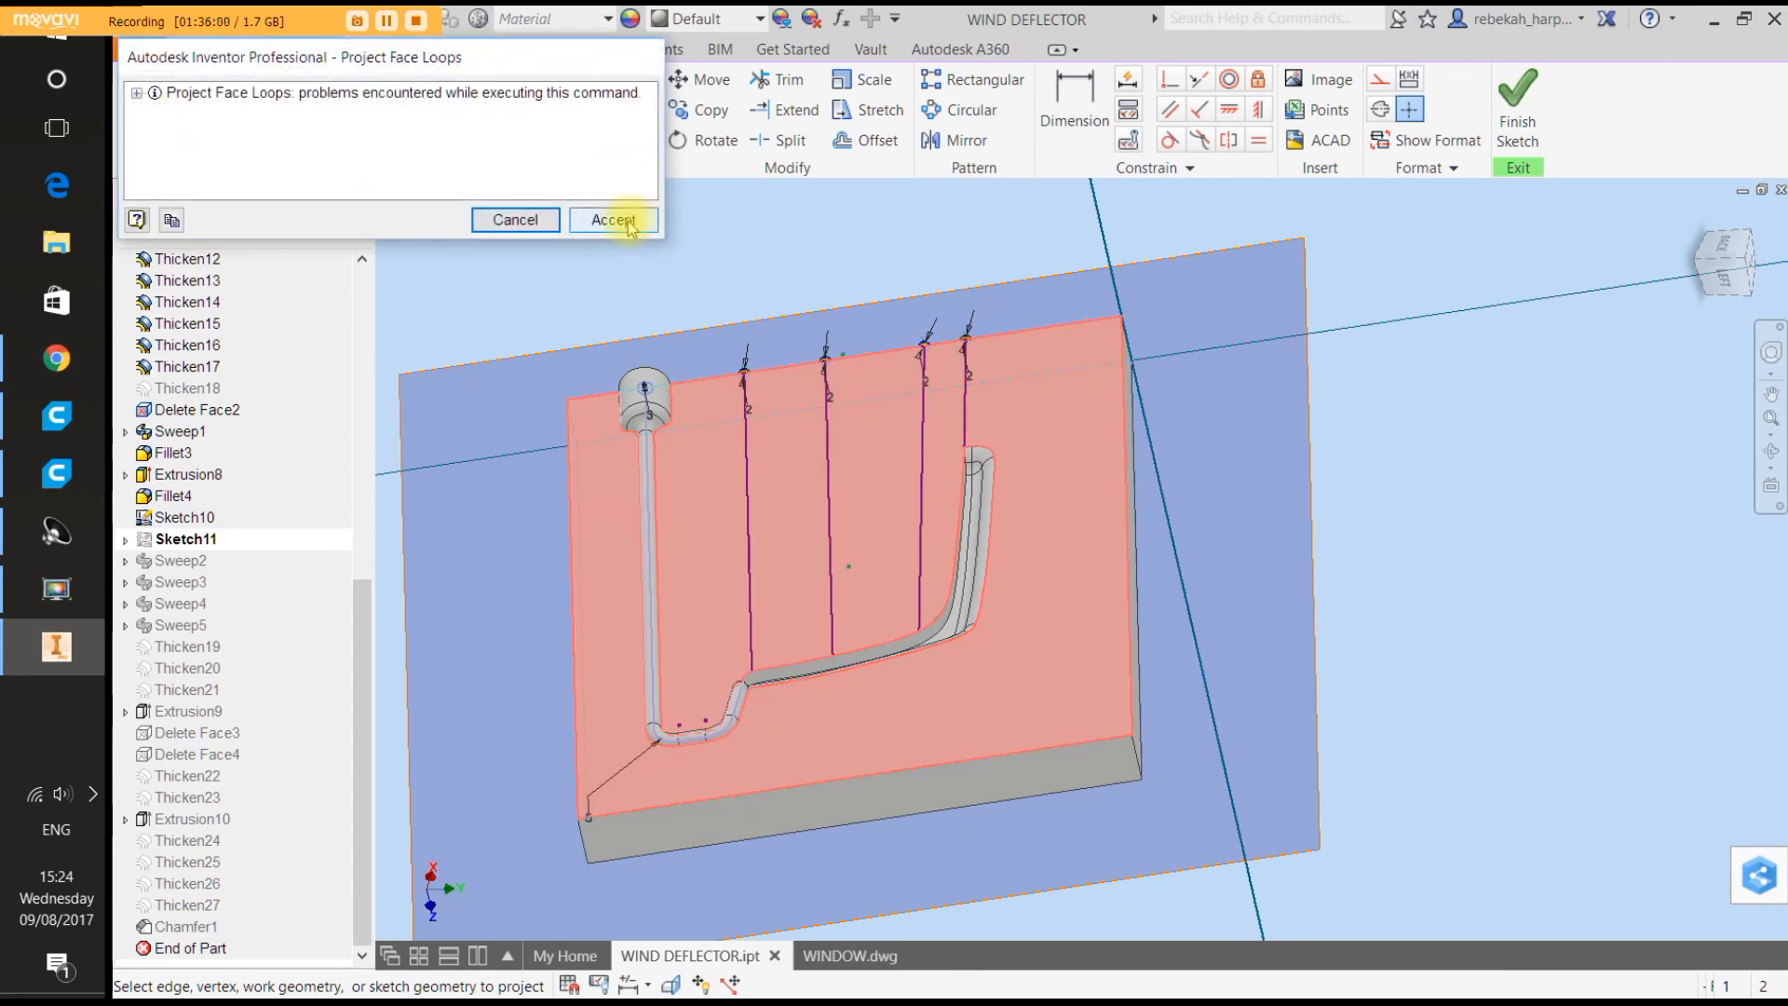
pyautogui.click(531, 222)
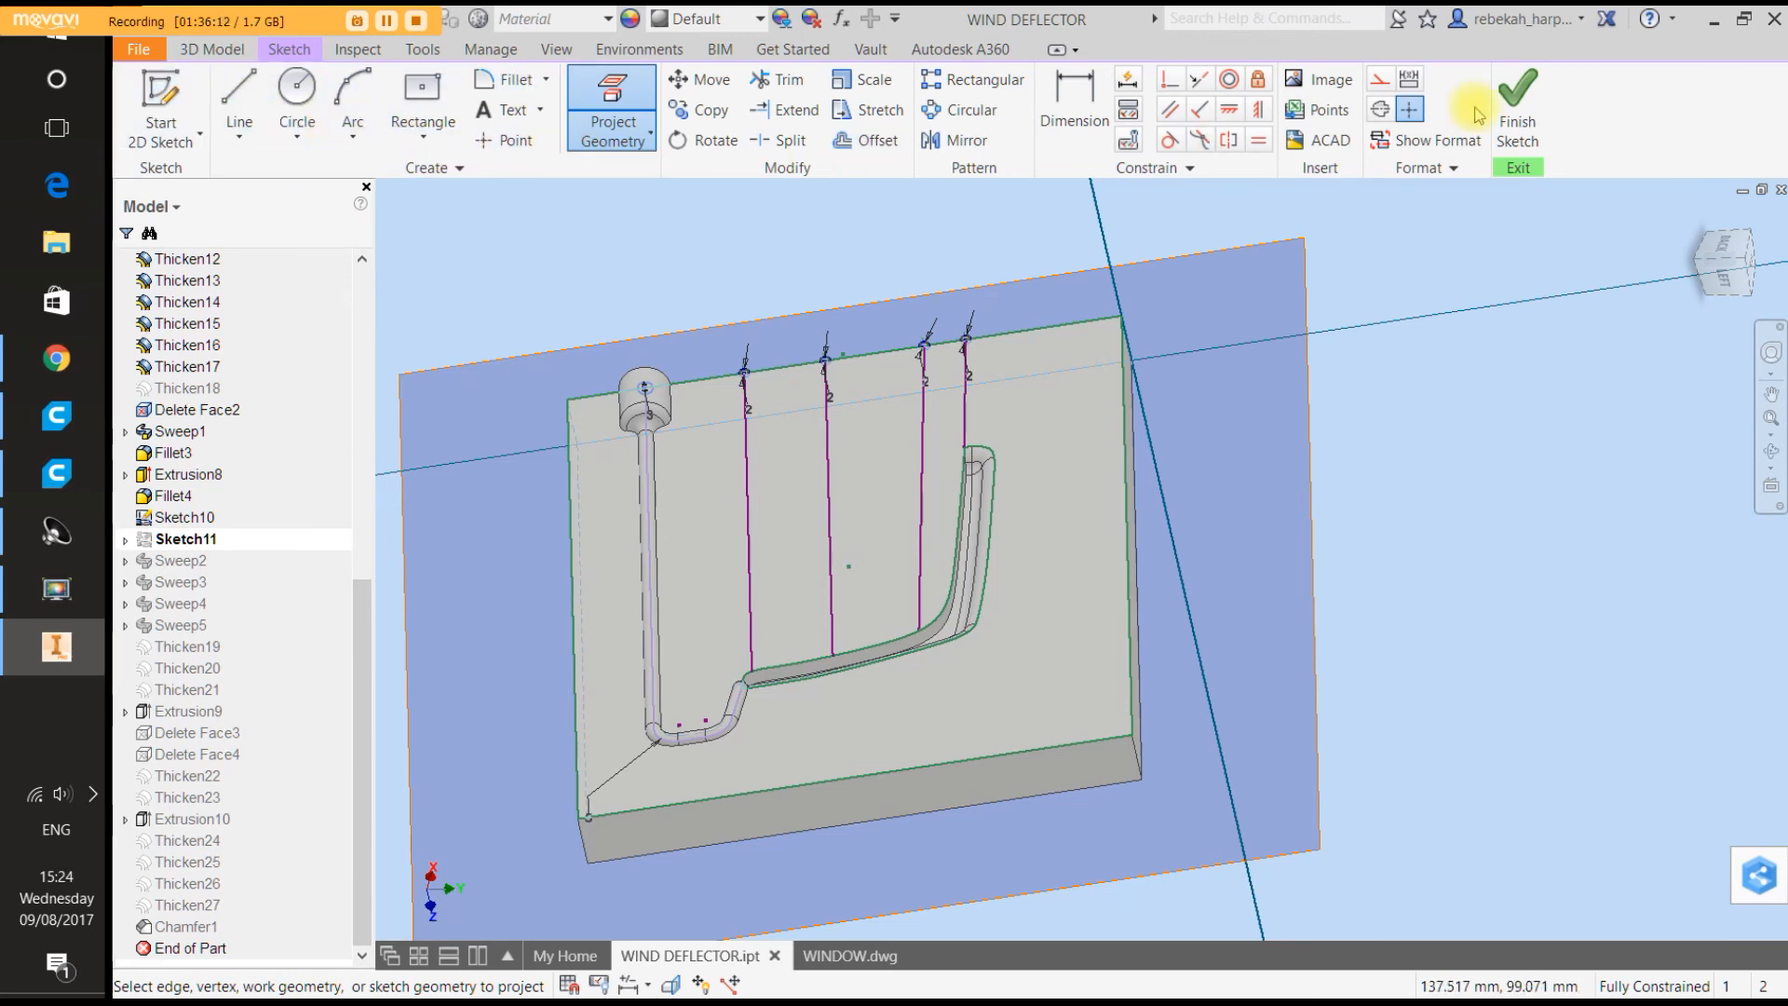
pyautogui.click(1539, 106)
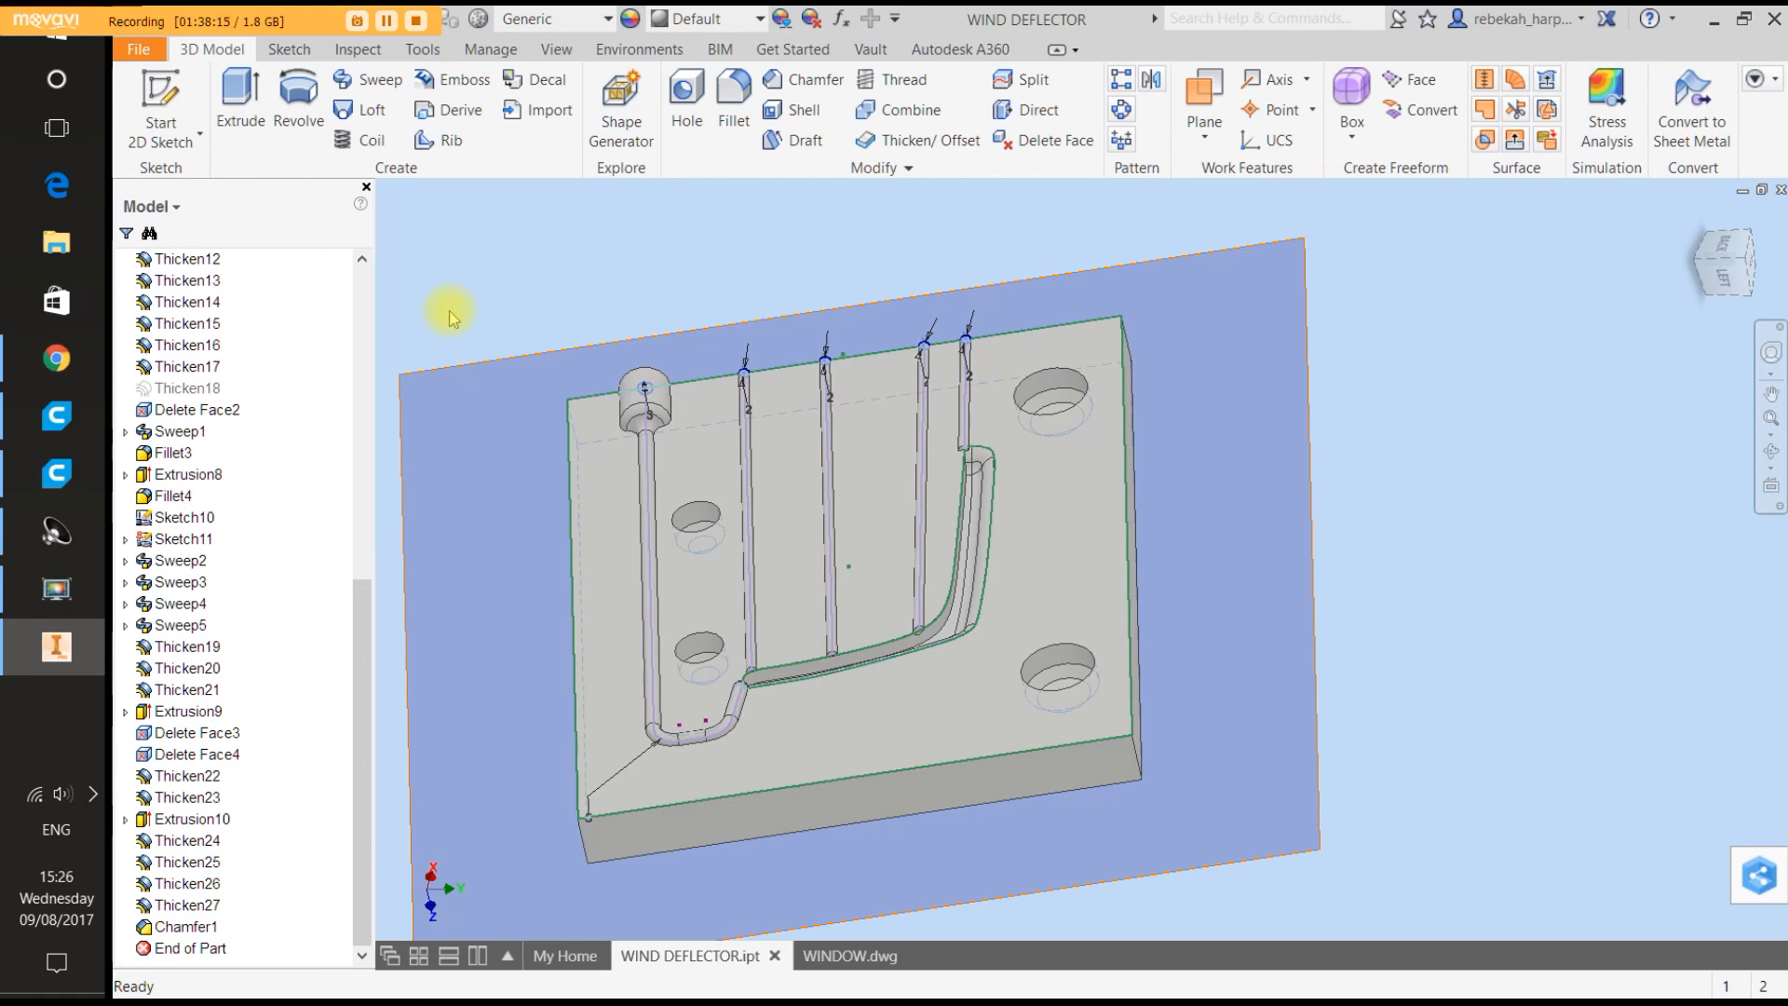
# Create a new sketch on the block's front face and project the face outline with its four holes into it.
pyautogui.click(197, 124)
pyautogui.click(599, 451)
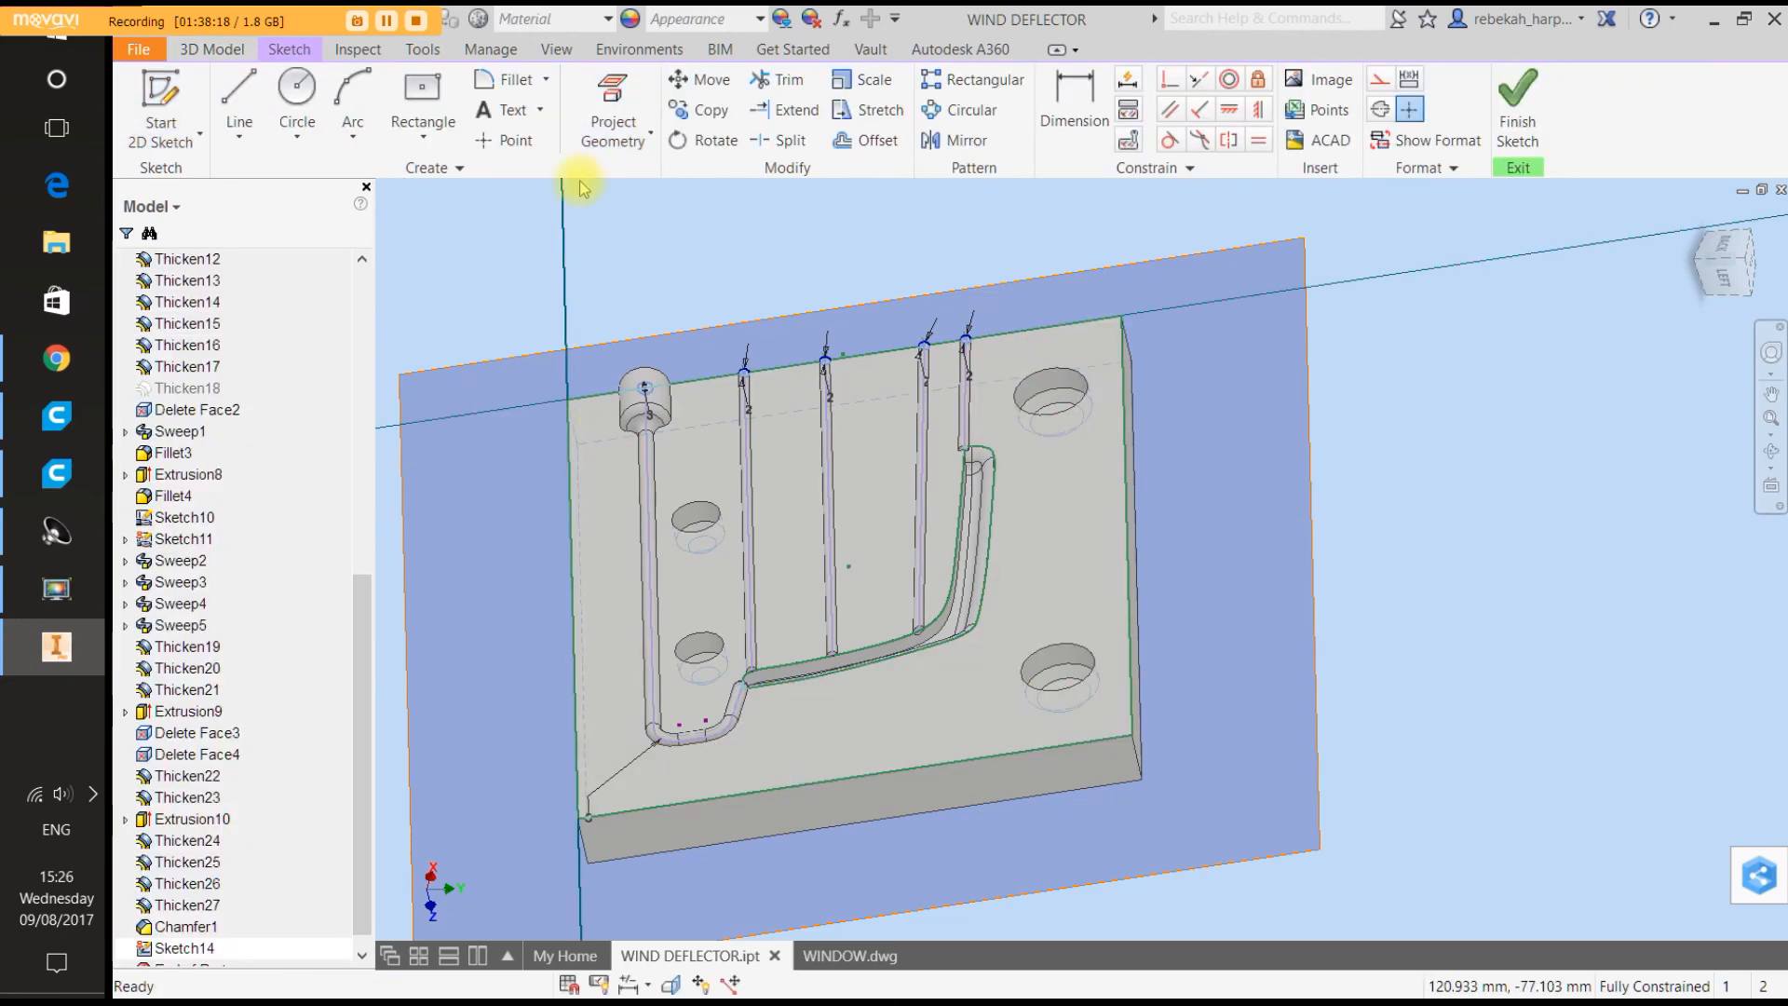
pyautogui.click(613, 103)
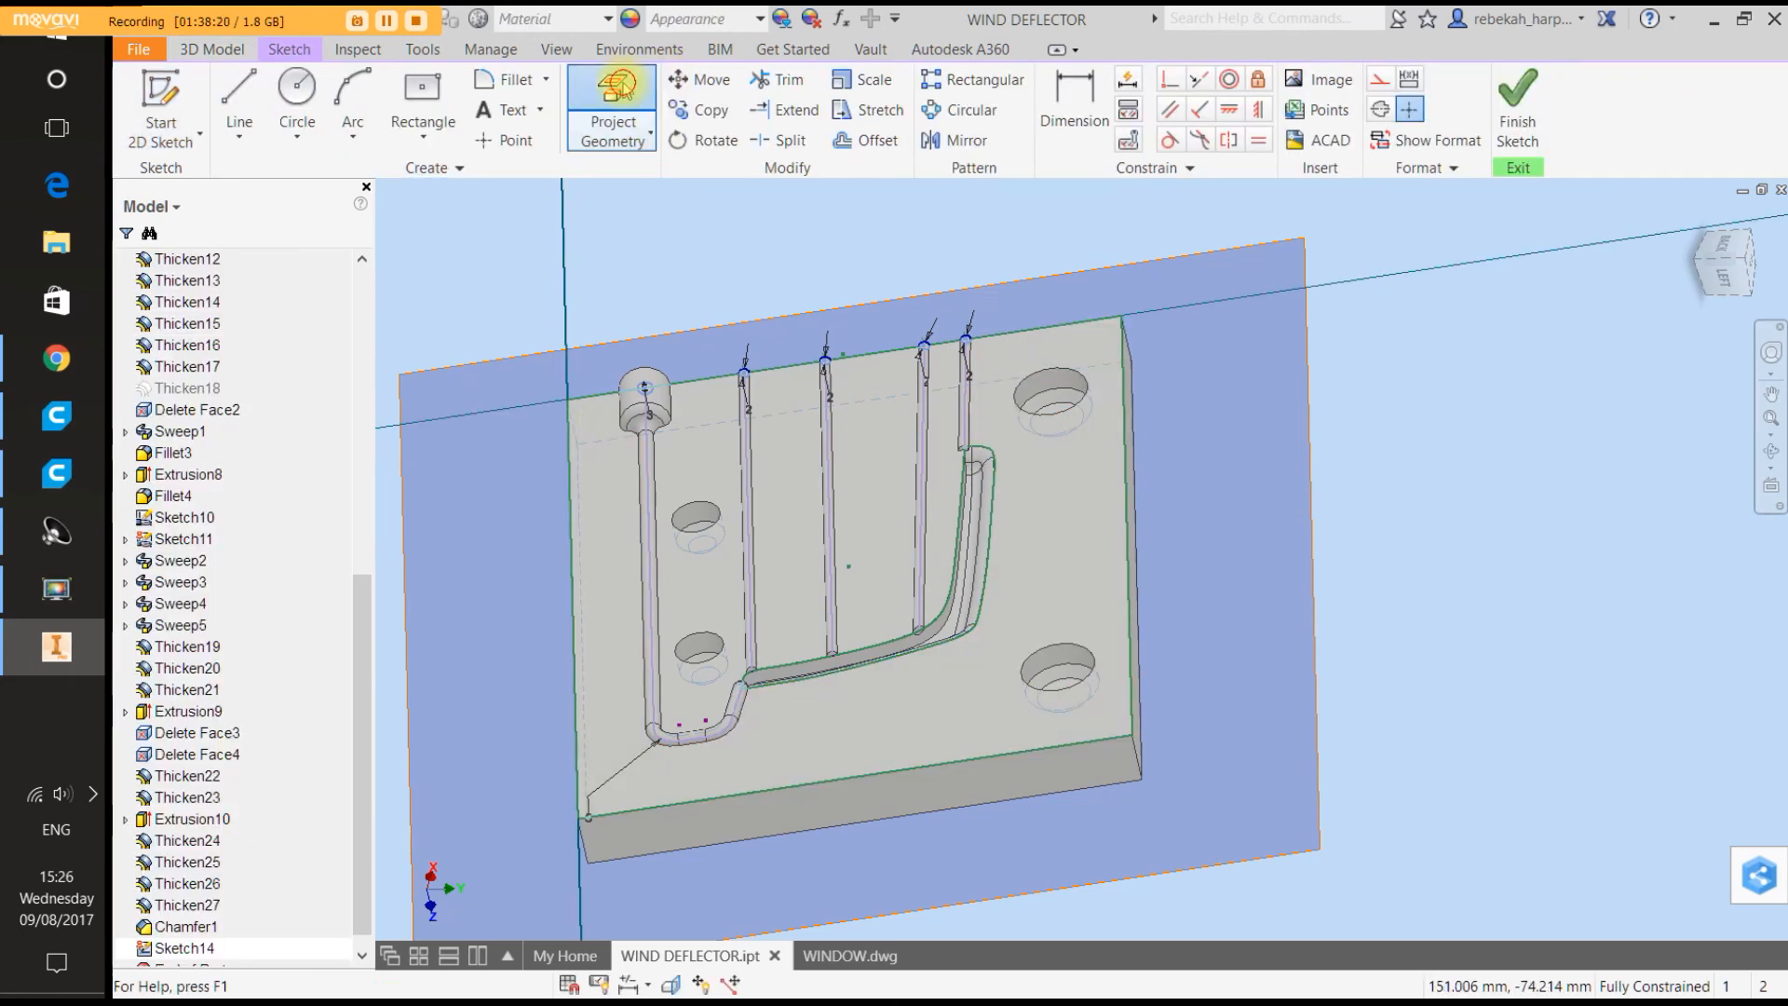
pyautogui.click(612, 512)
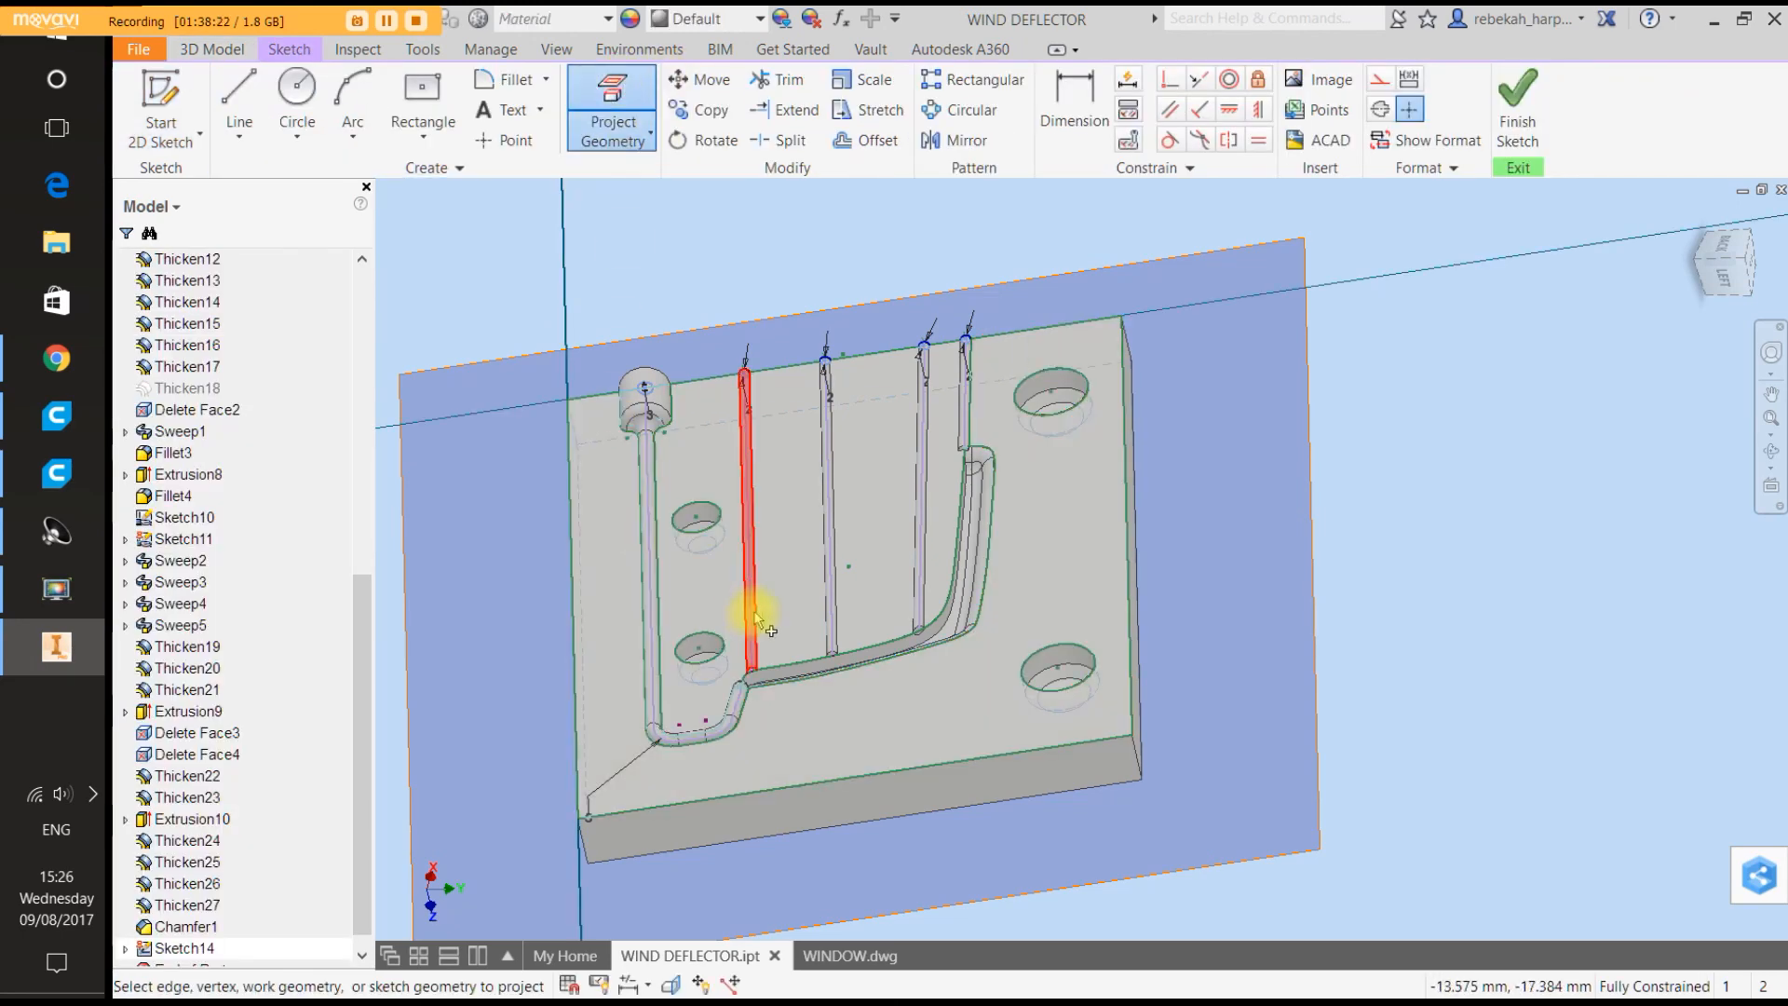
pyautogui.click(1519, 112)
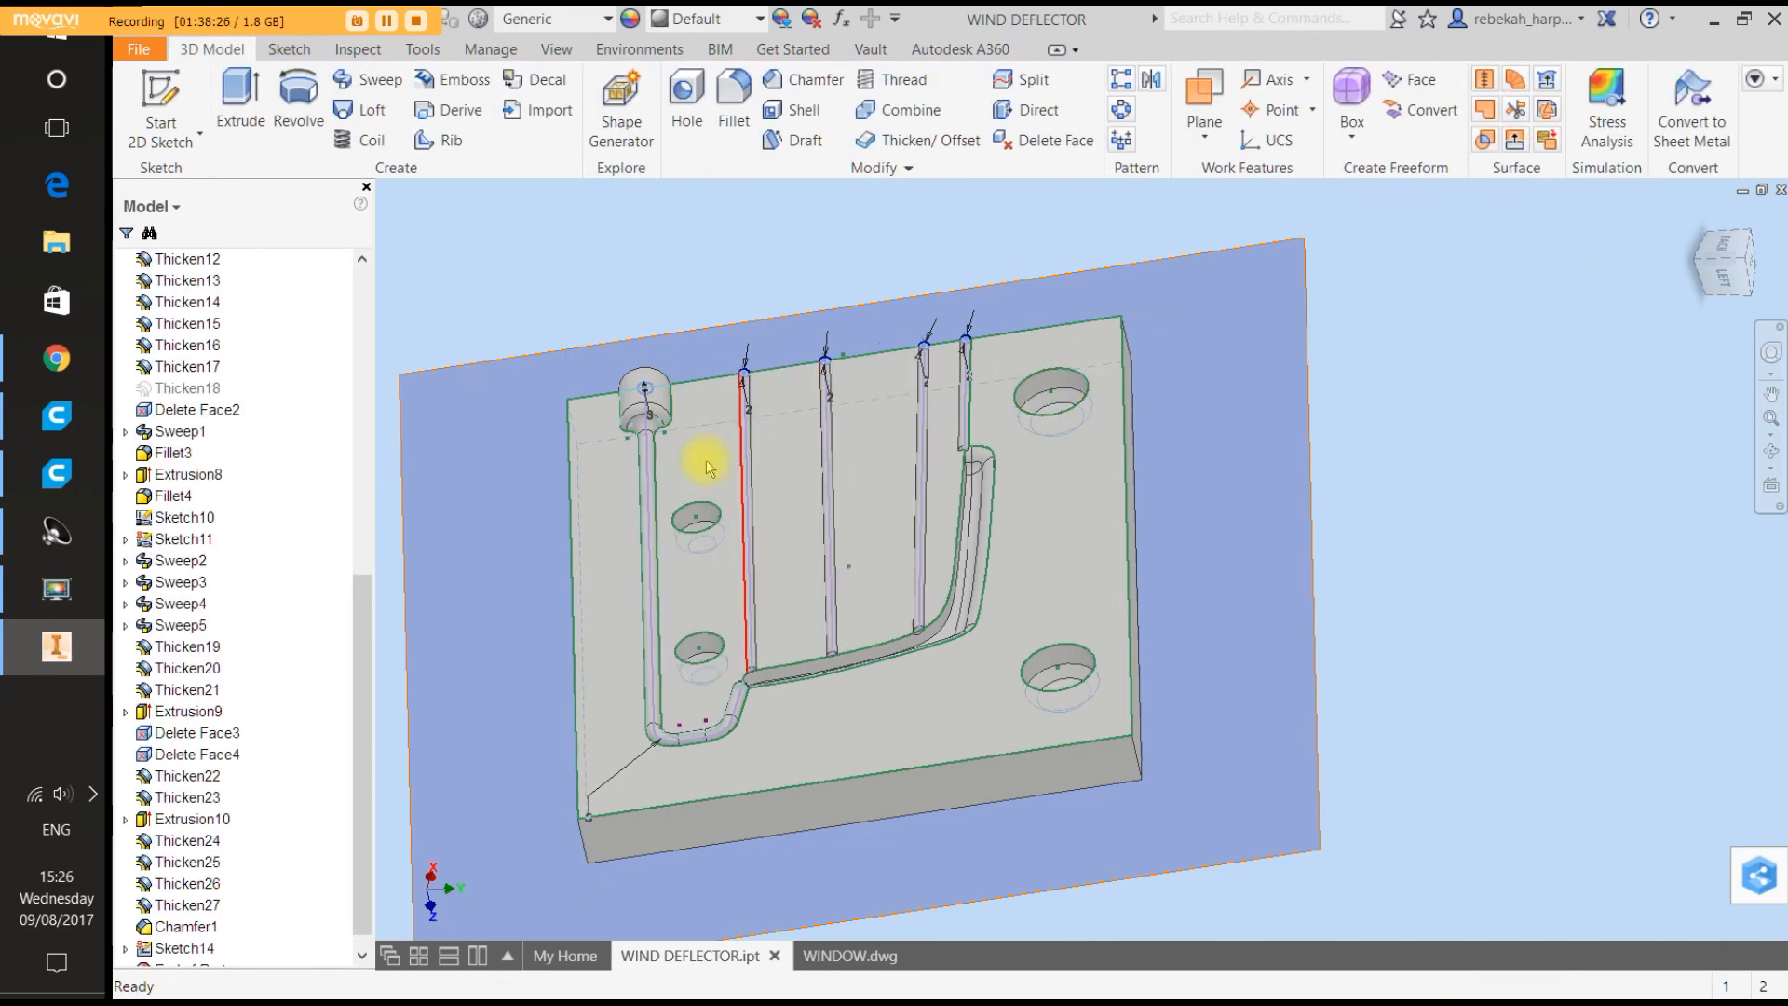
# Show only Solid3 by hiding the other bodies, and turn it so its grooved side faces the viewer.
pyautogui.moveTo(361, 610); pyautogui.dragTo(363, 309)
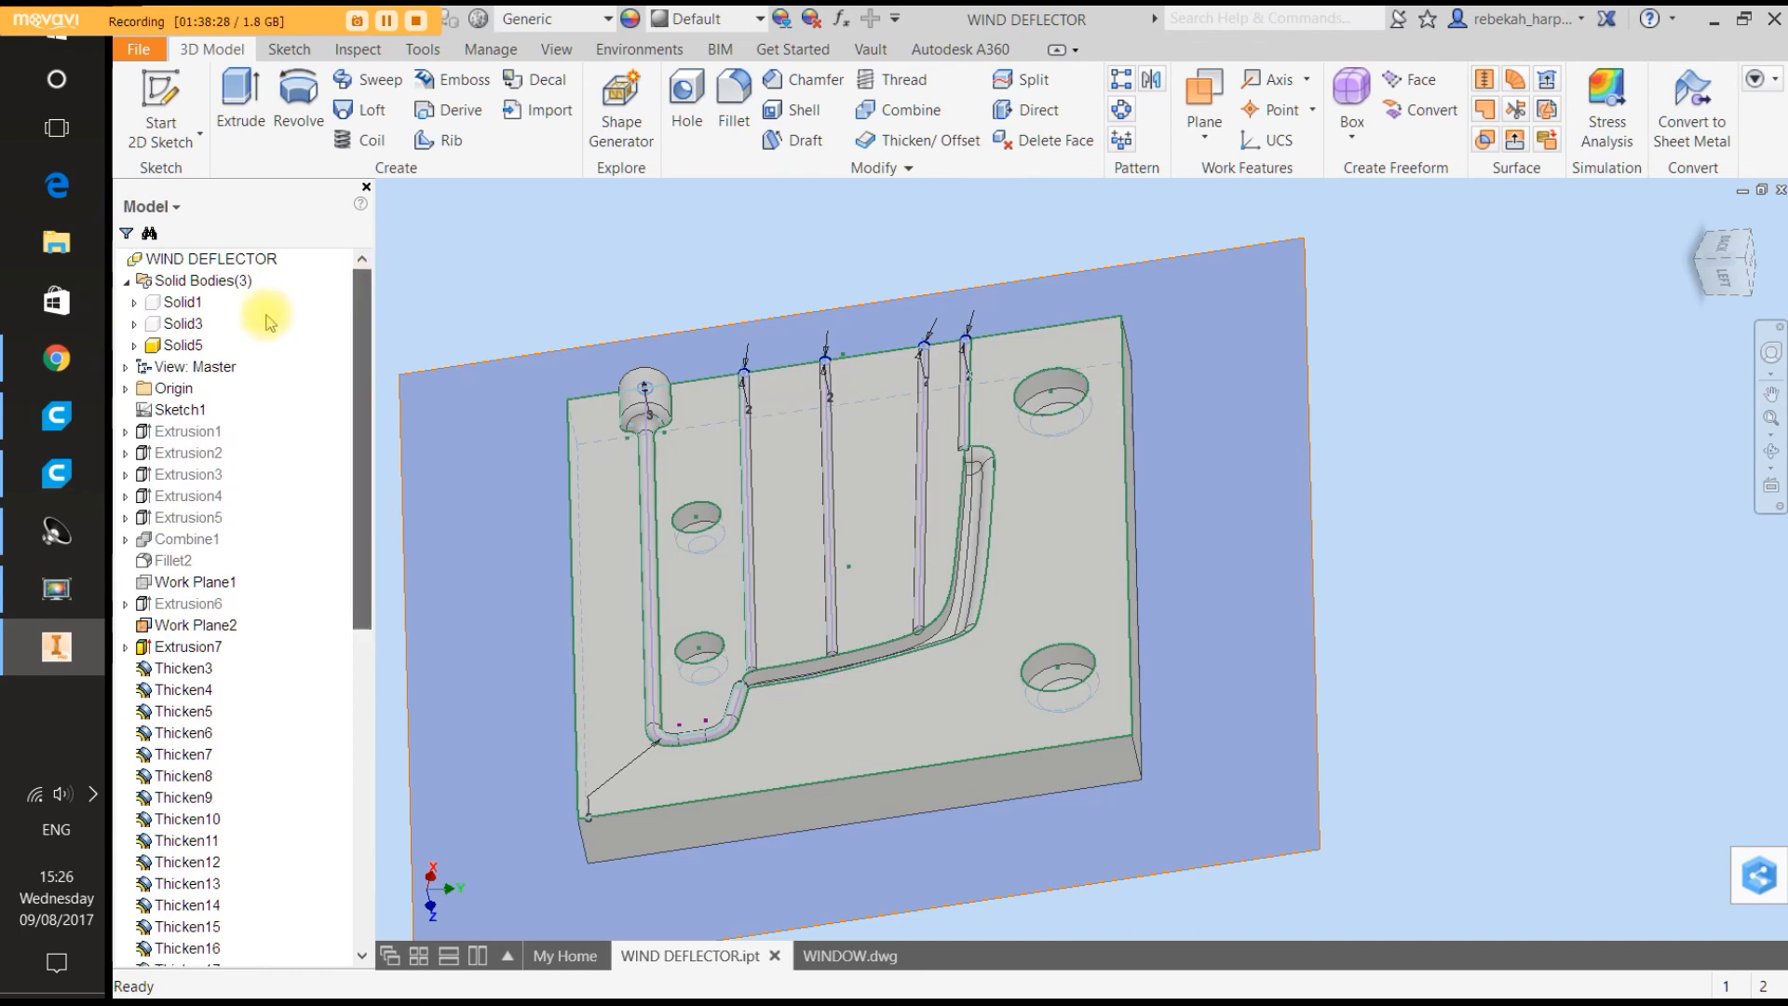
pyautogui.rightClick(184, 324)
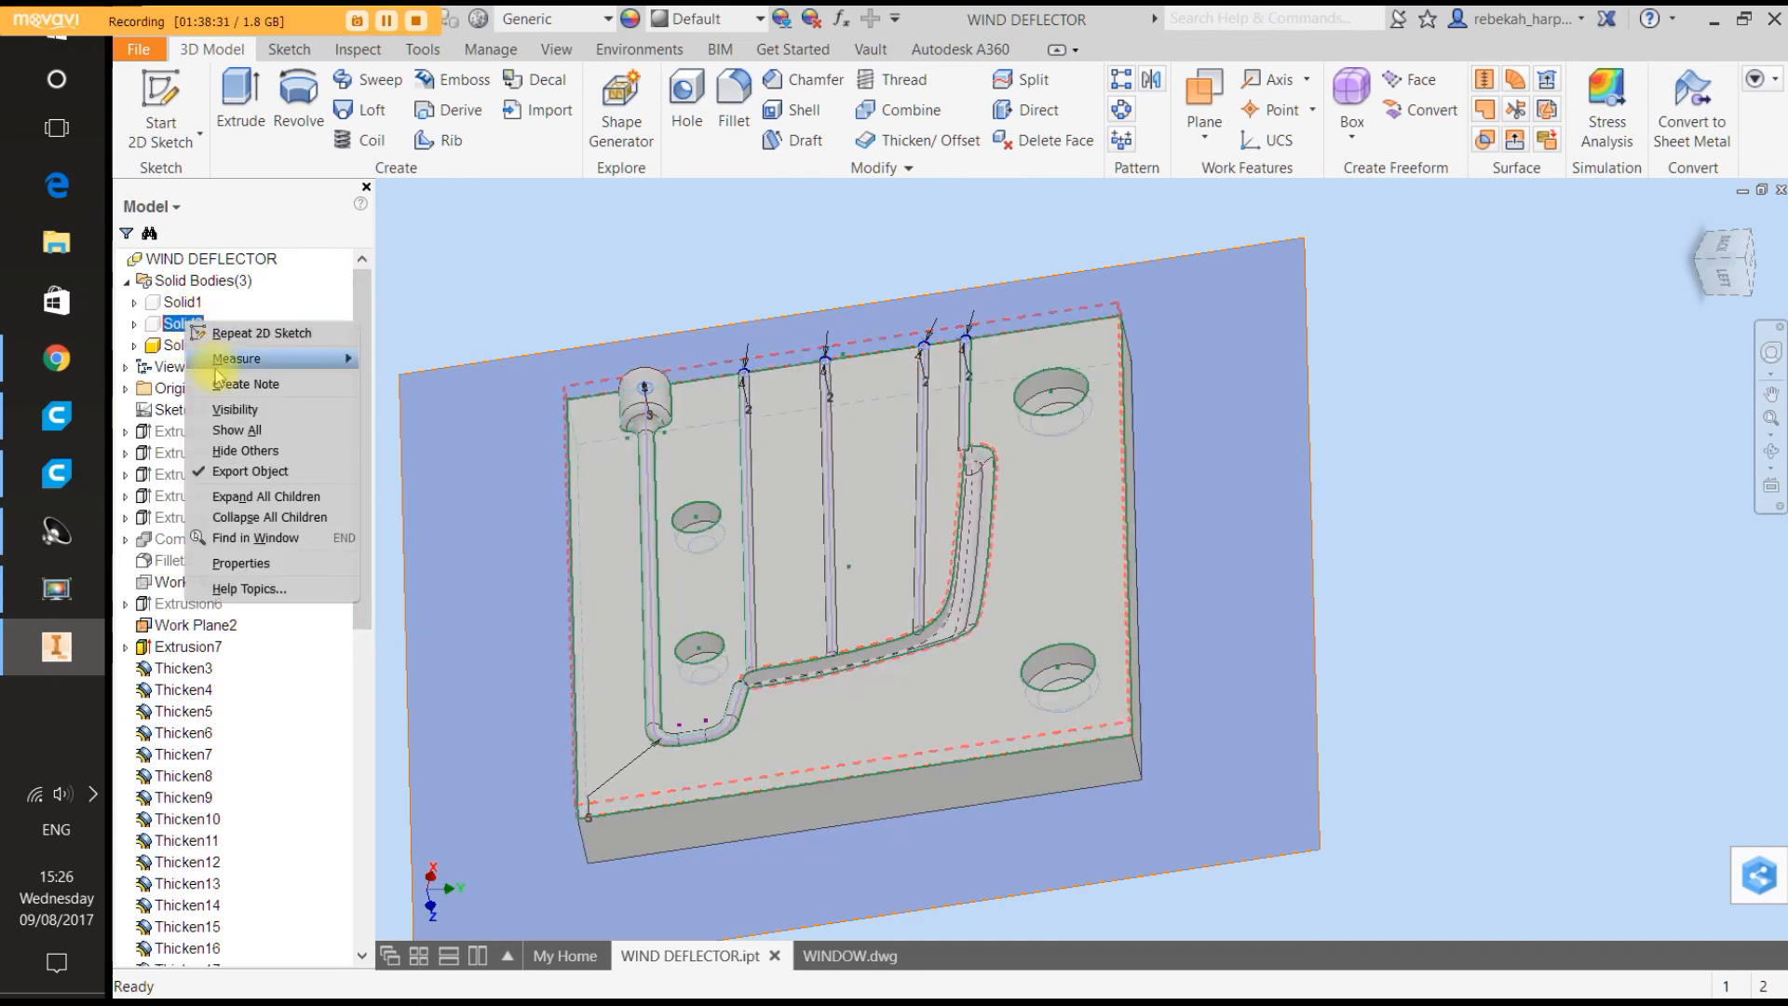
pyautogui.click(246, 454)
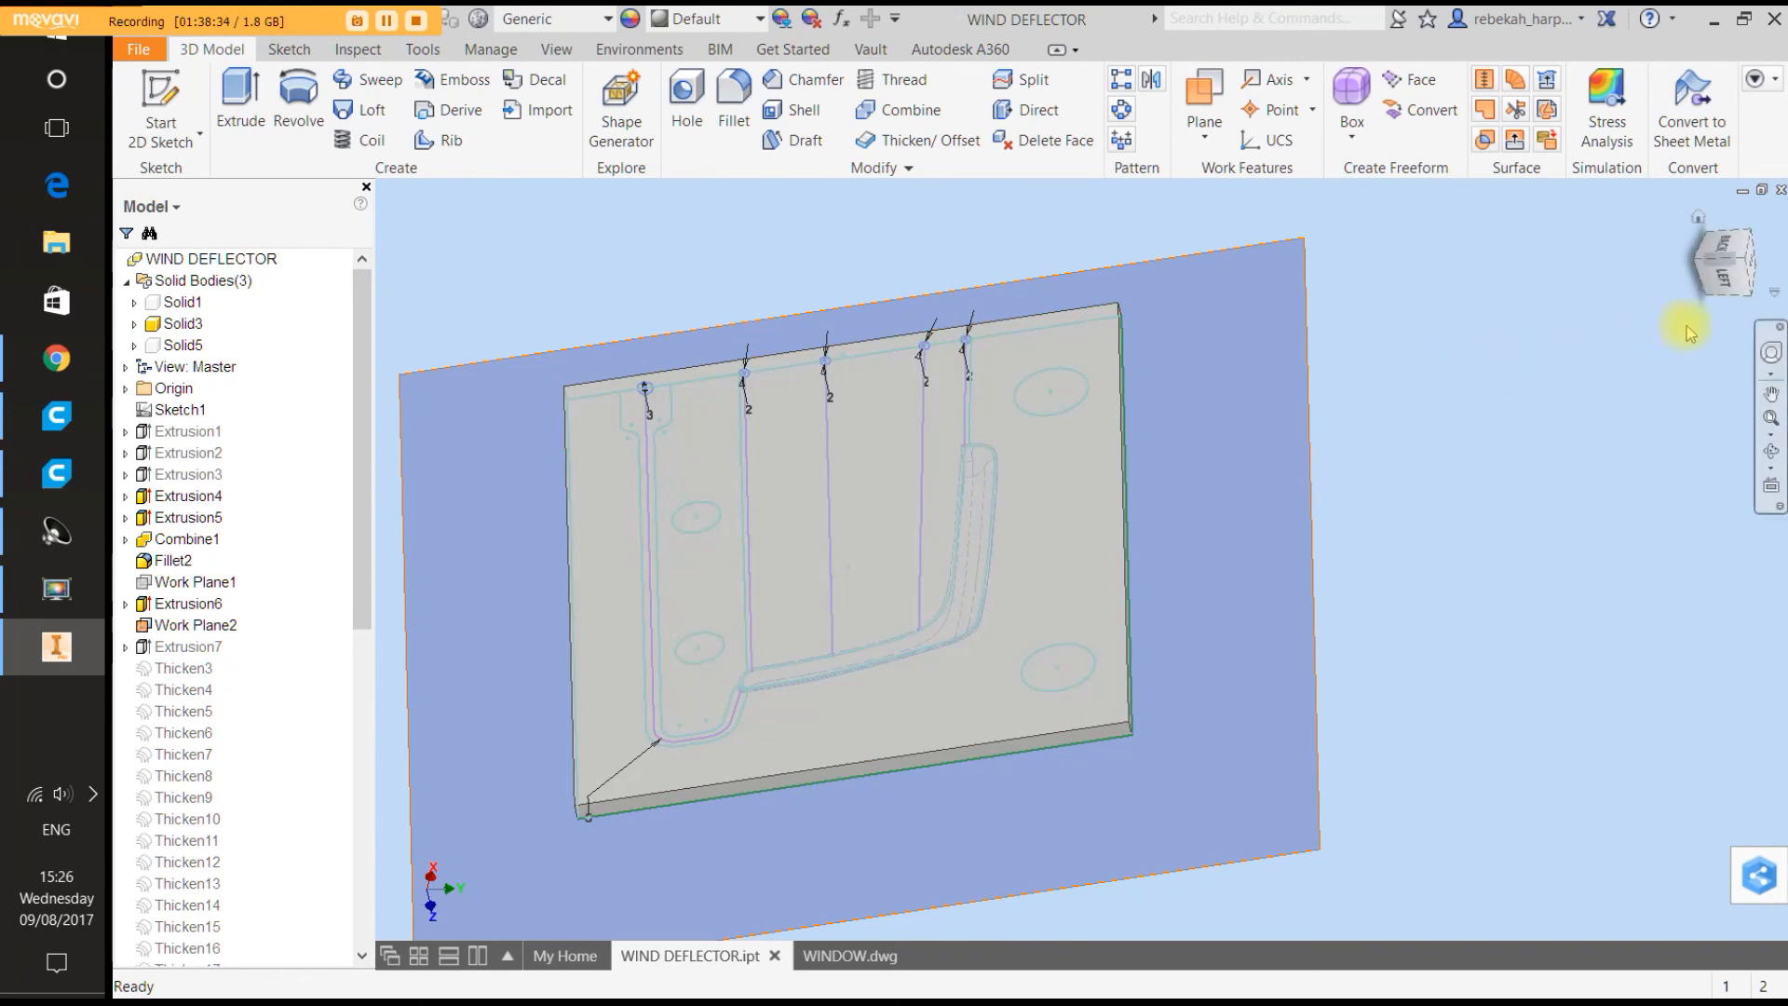
pyautogui.click(1771, 353)
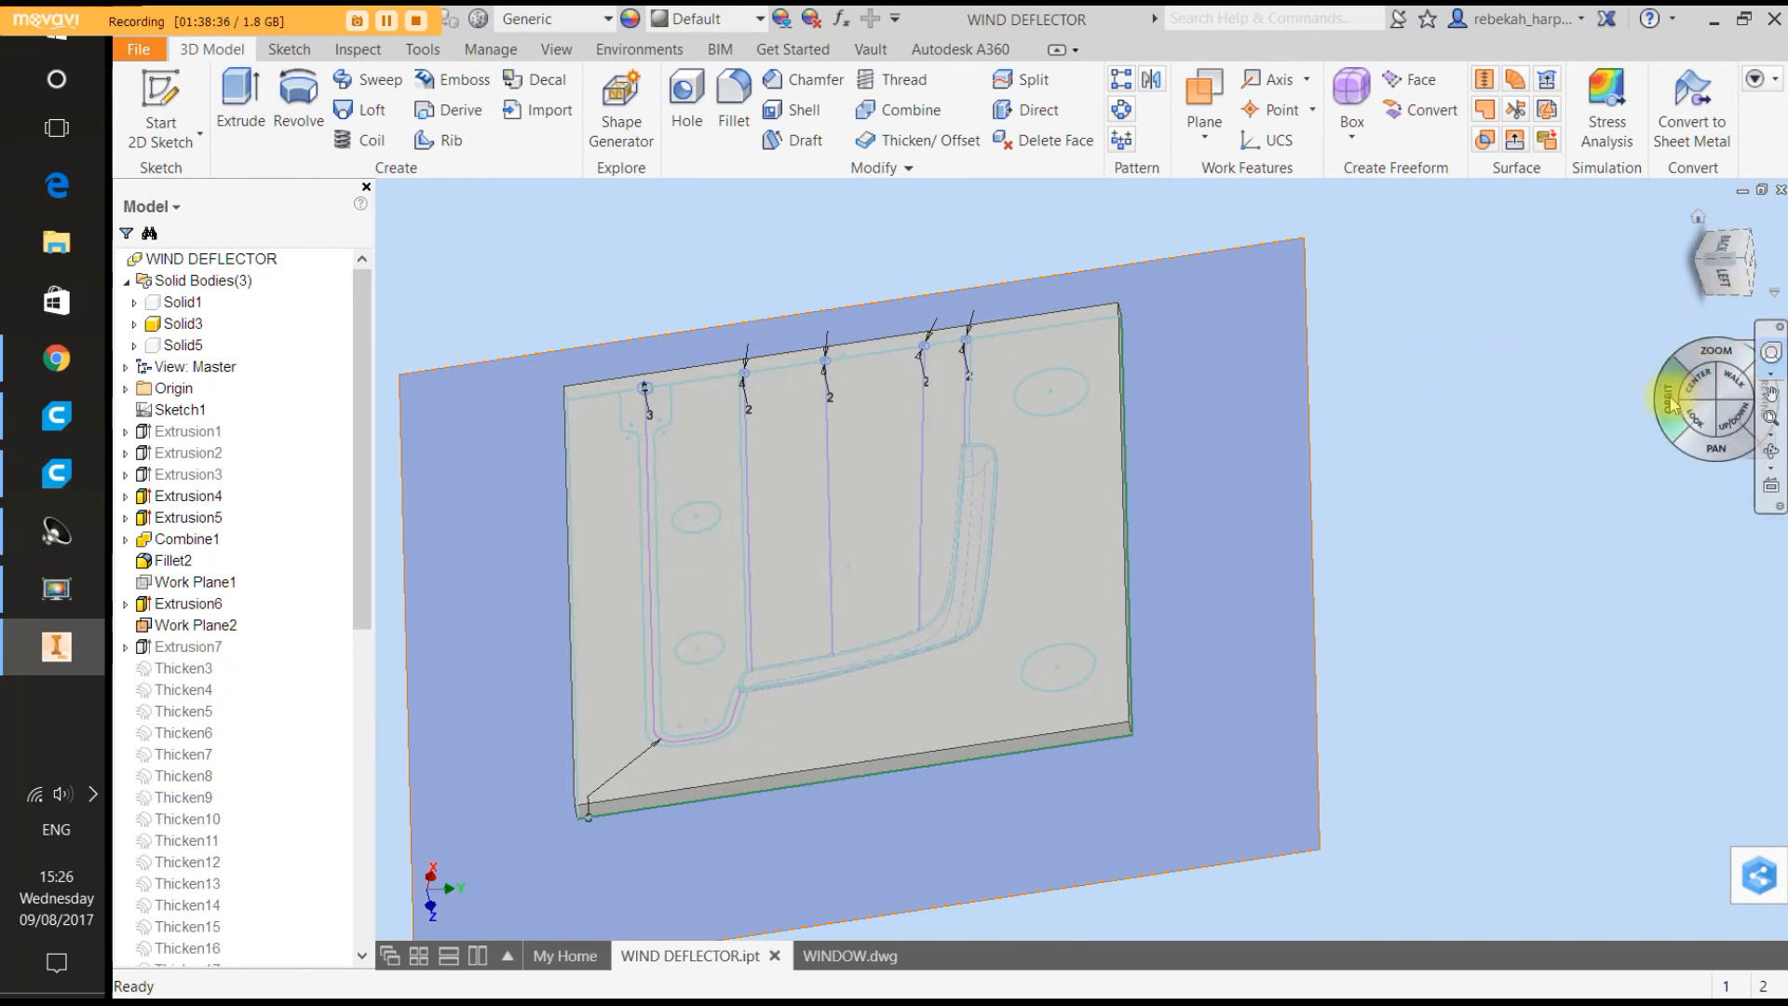
pyautogui.moveTo(1673, 401)
pyautogui.mouseDown()
pyautogui.moveTo(1472, 387)
pyautogui.moveTo(1405, 307)
pyautogui.moveTo(1297, 263)
pyautogui.moveTo(1197, 262)
pyautogui.moveTo(1221, 308)
pyautogui.moveTo(1253, 270)
pyautogui.mouseUp()
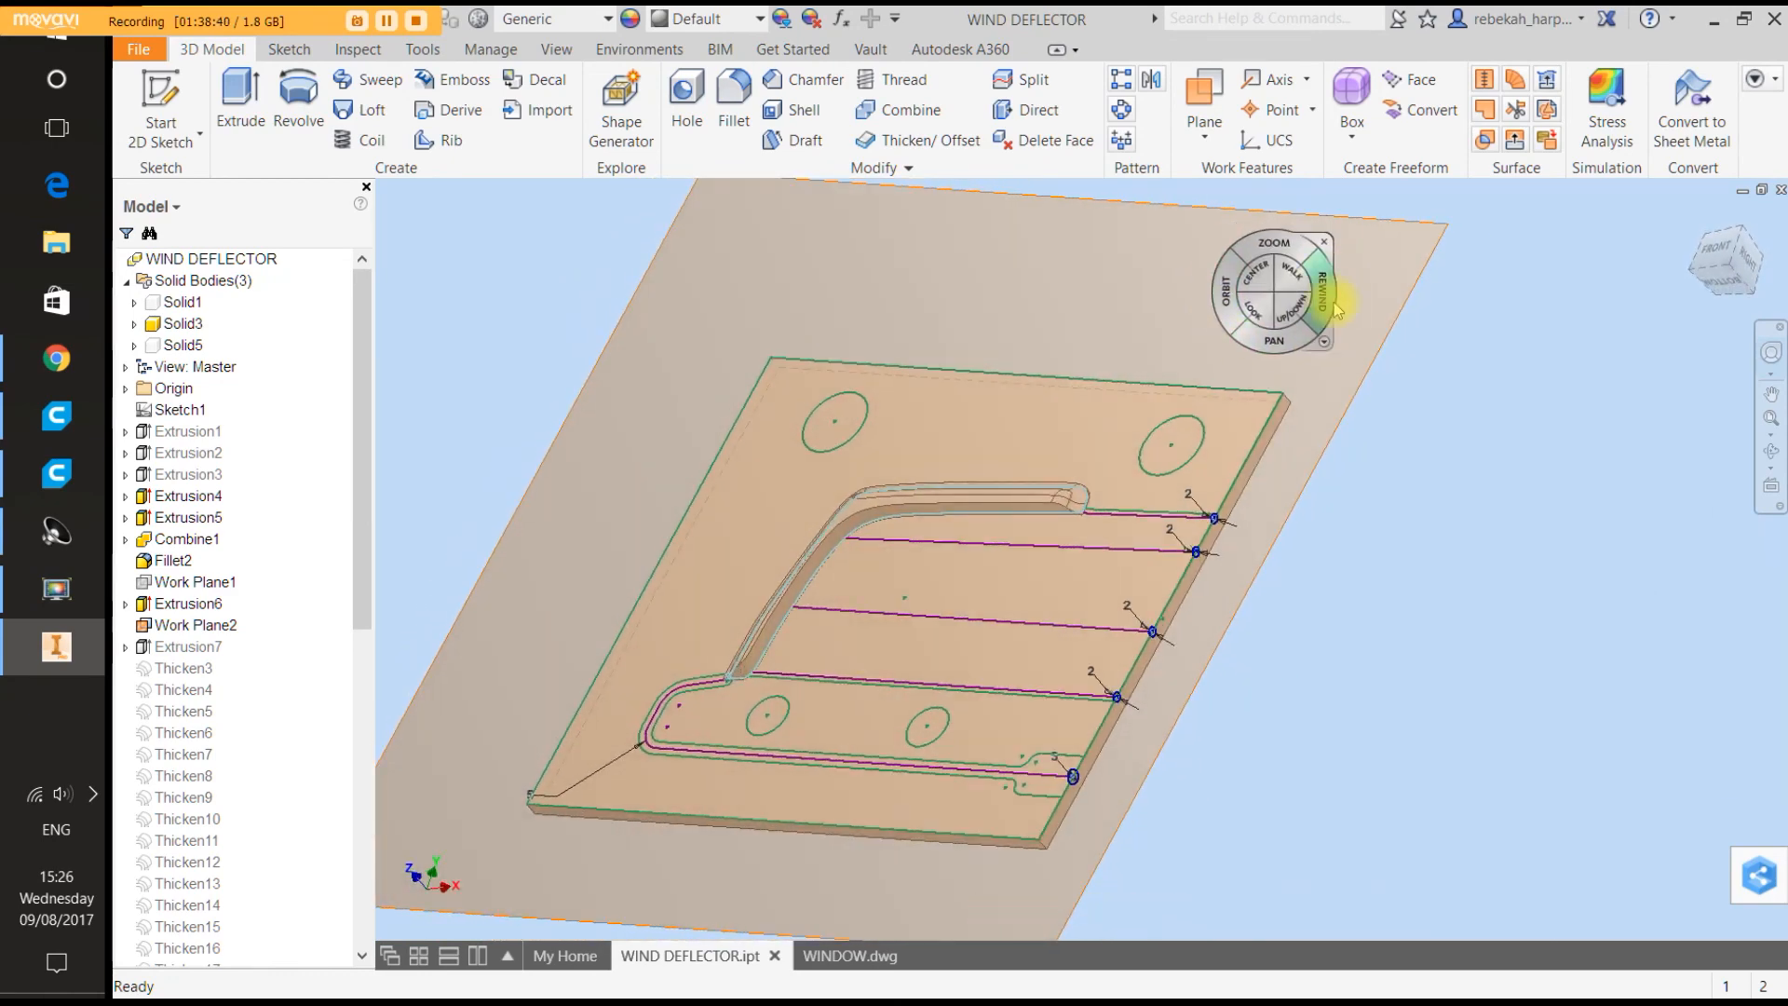
pyautogui.click(1324, 245)
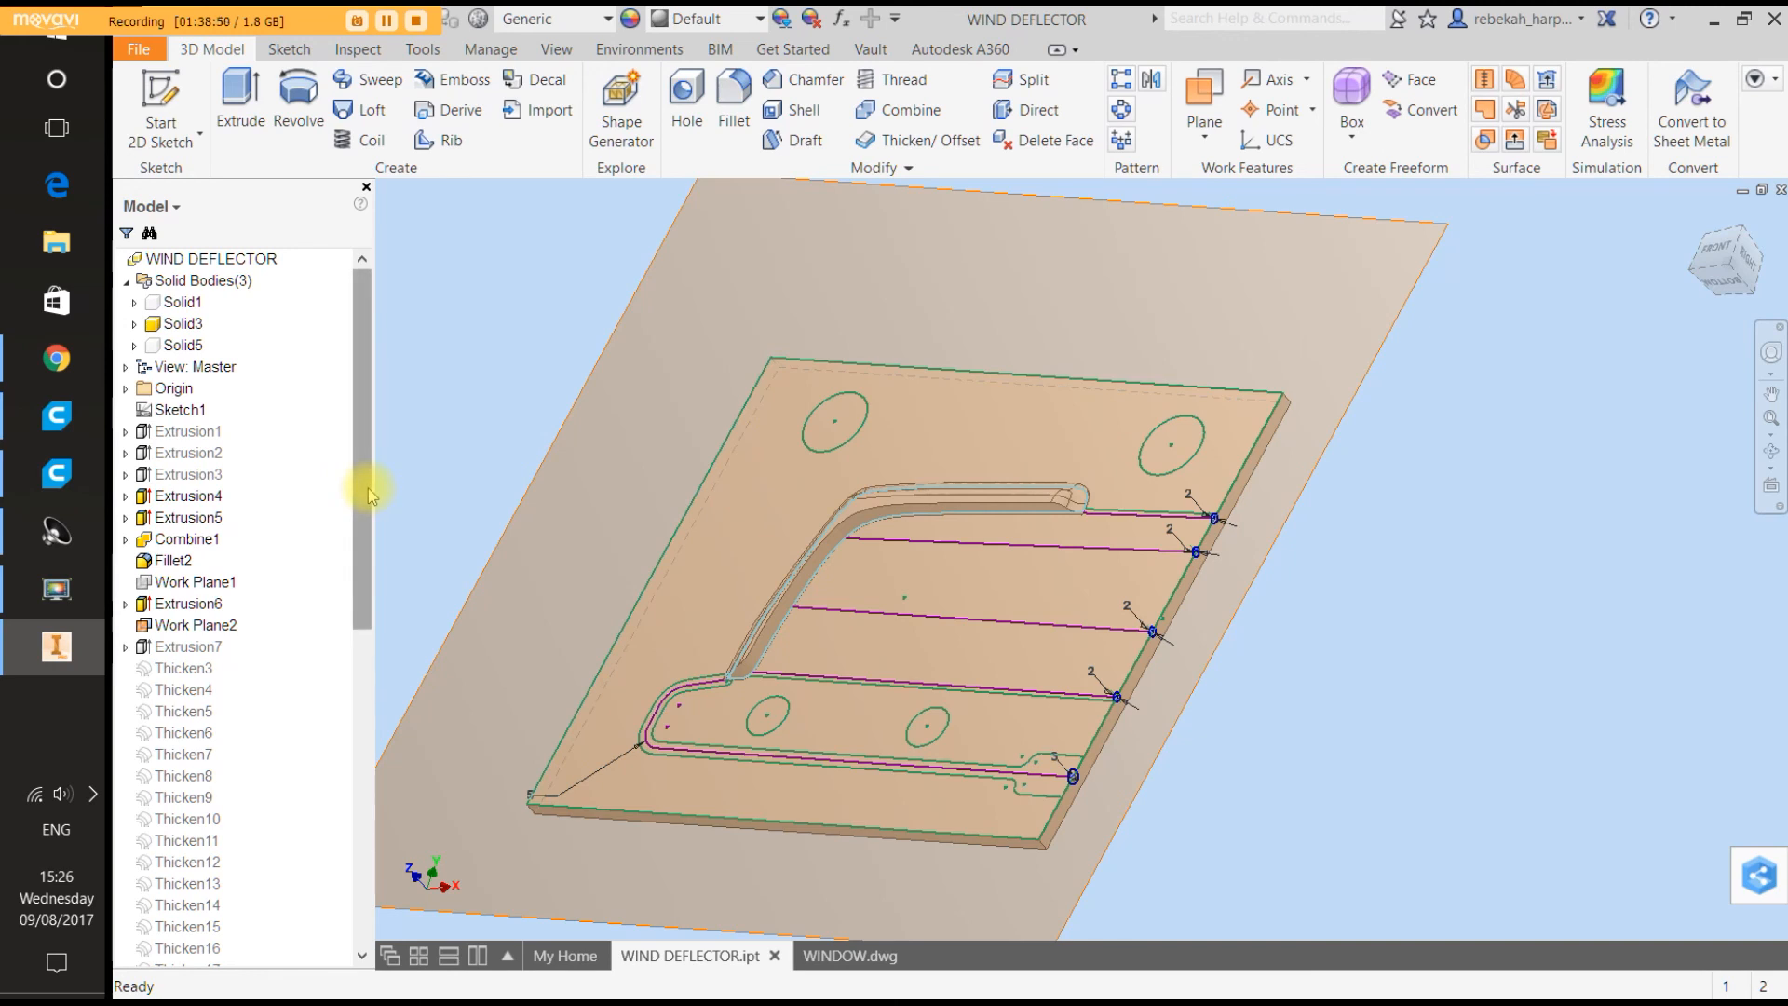
# Check the extrusion settings of the four-hole cut, Extrusion10.
pyautogui.moveTo(369, 493); pyautogui.dragTo(351, 839)
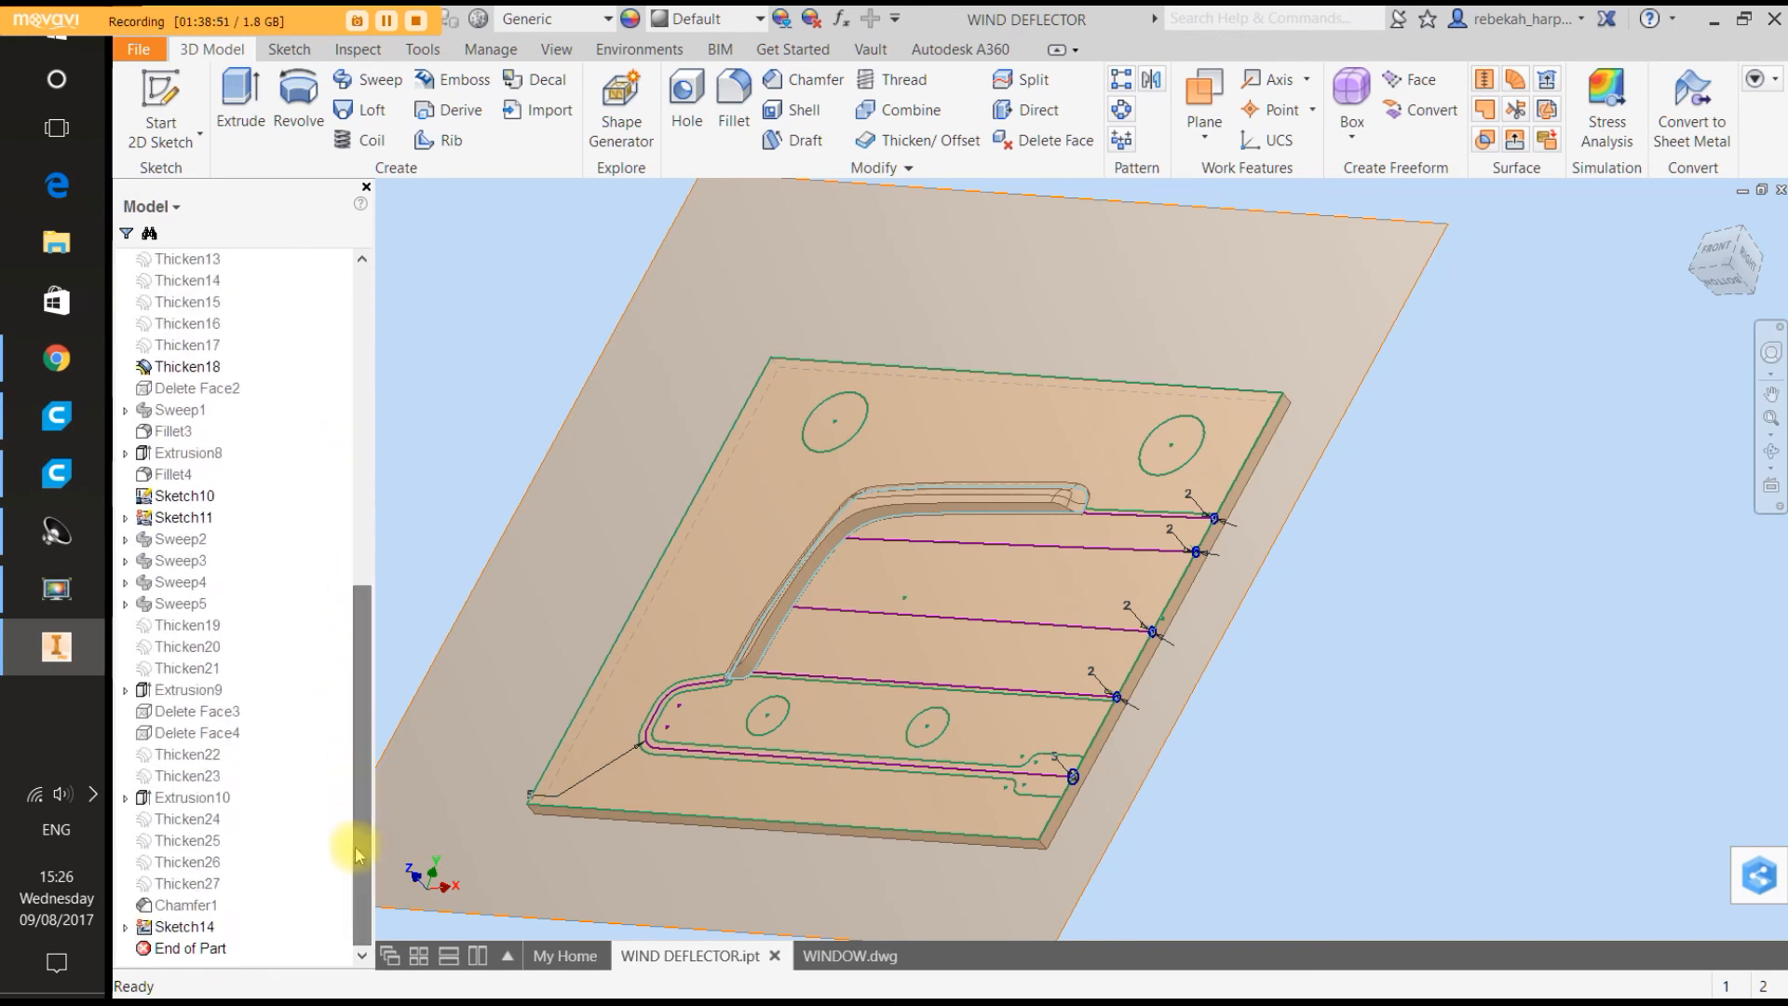
pyautogui.rightClick(199, 797)
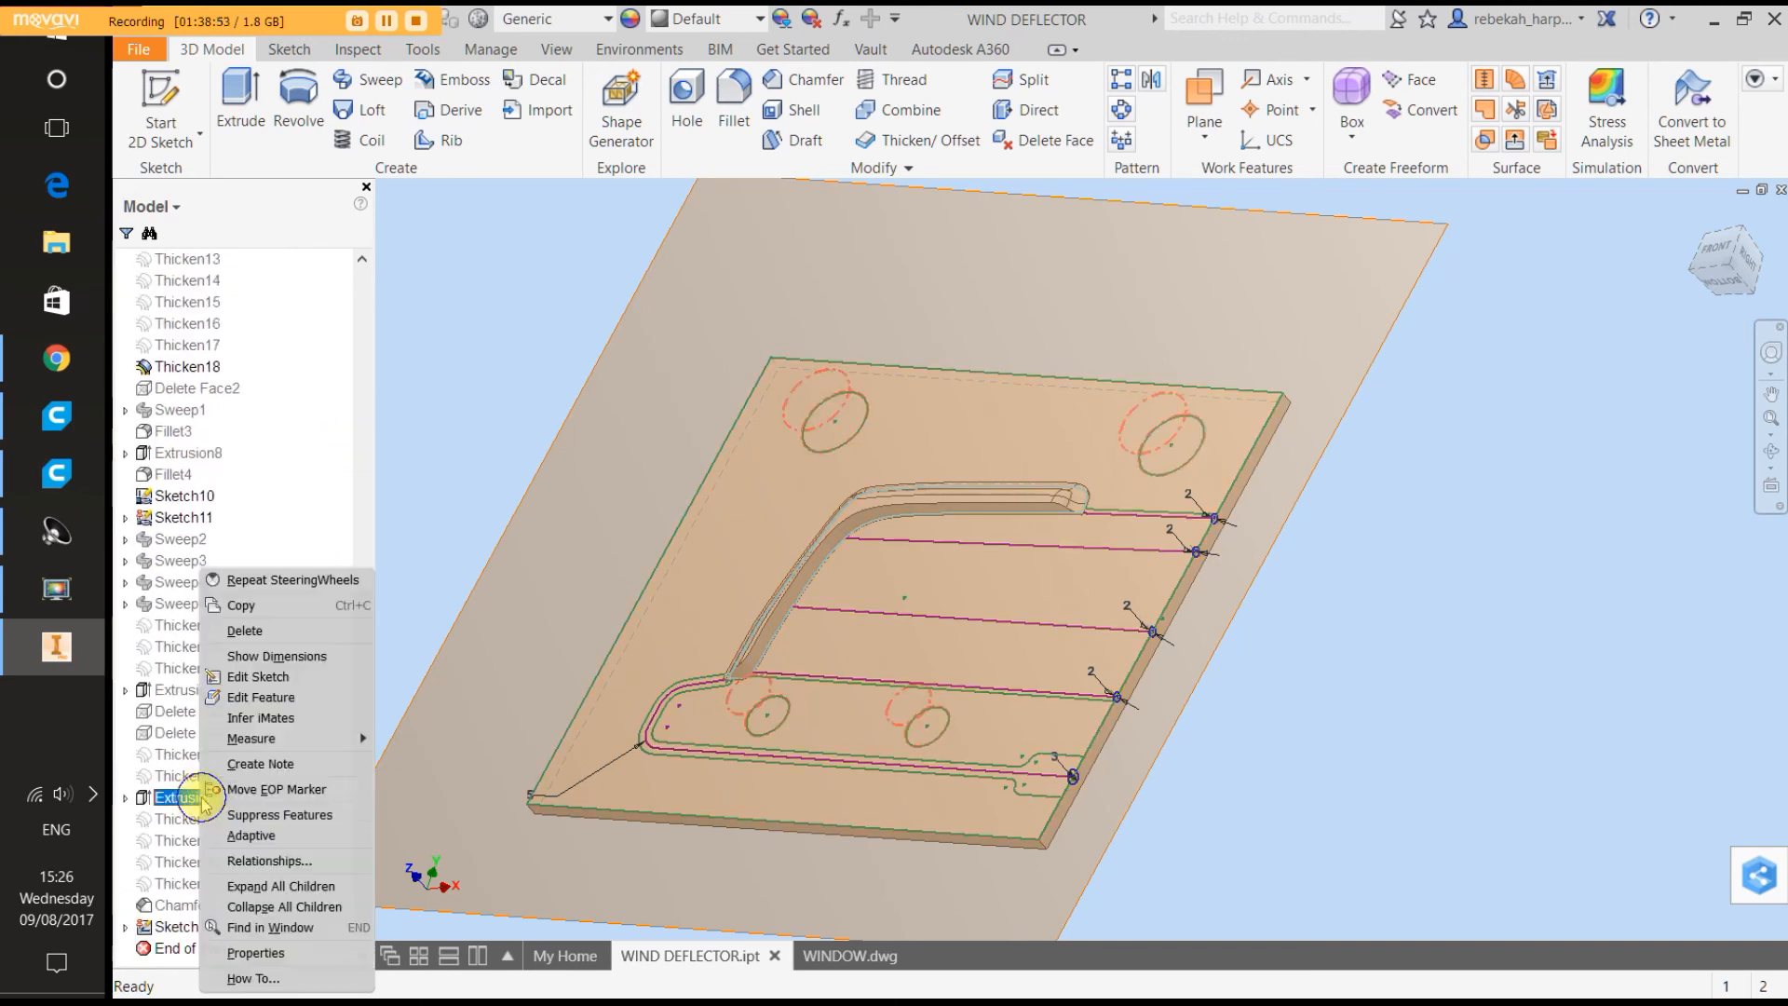
pyautogui.click(264, 698)
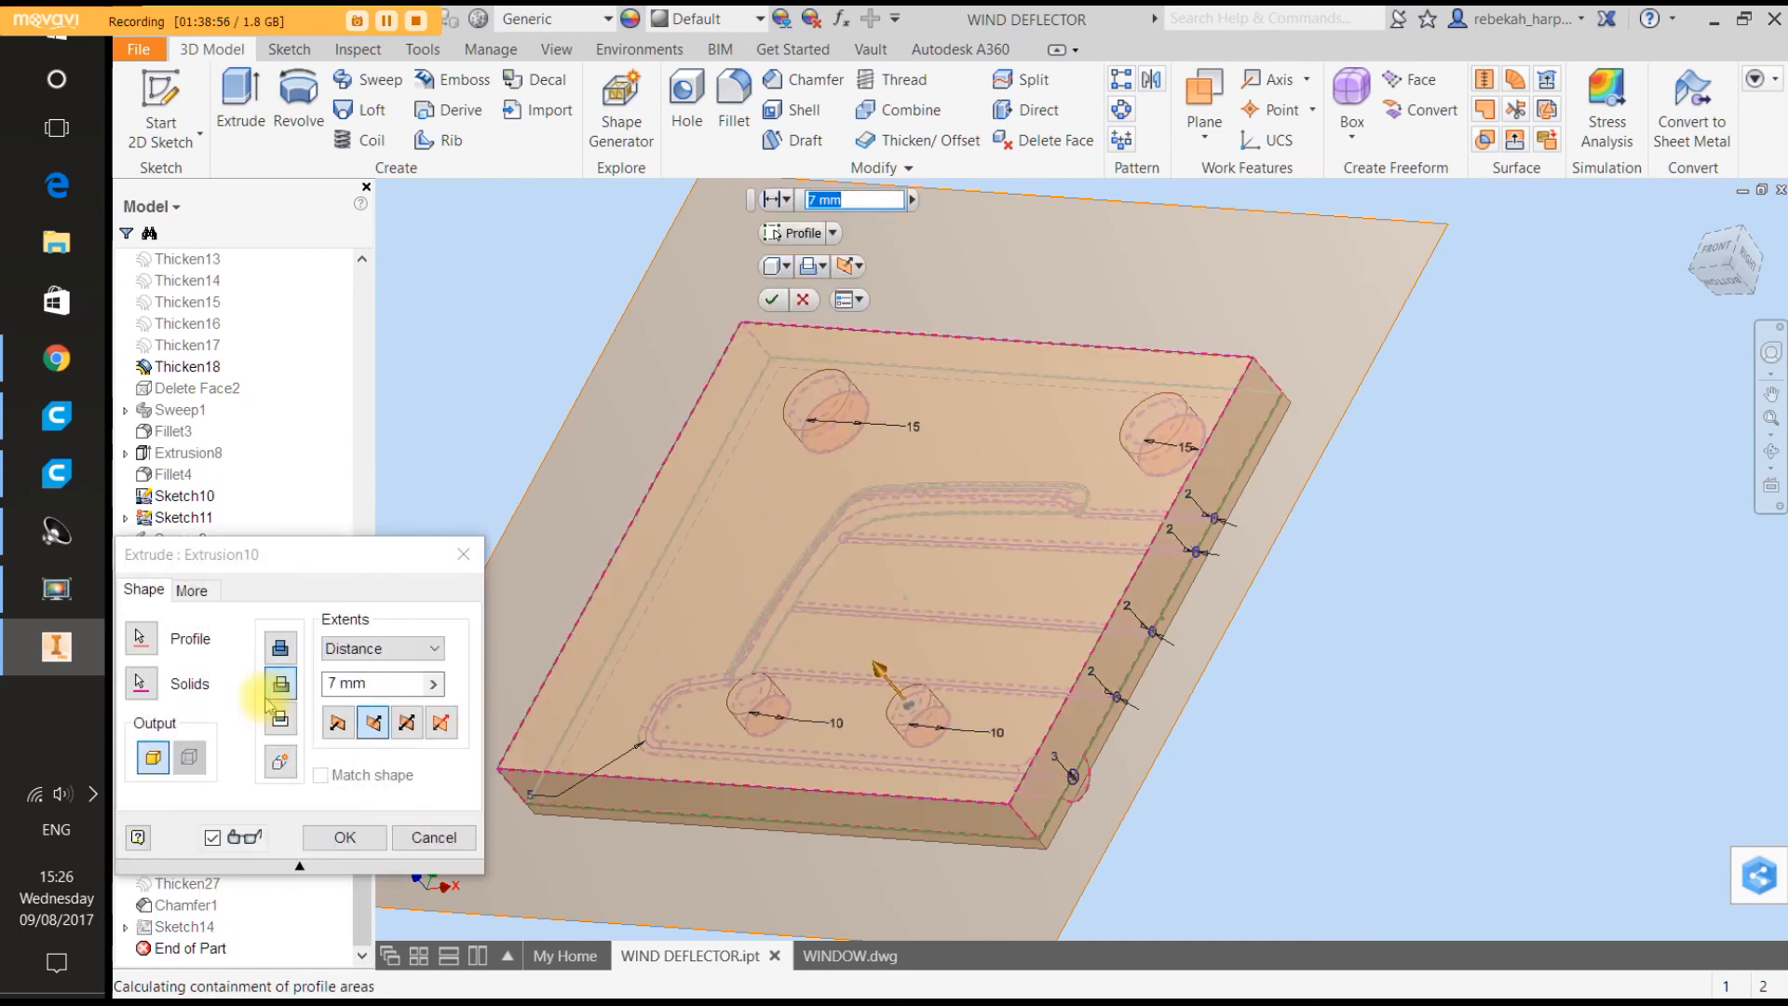
pyautogui.click(461, 557)
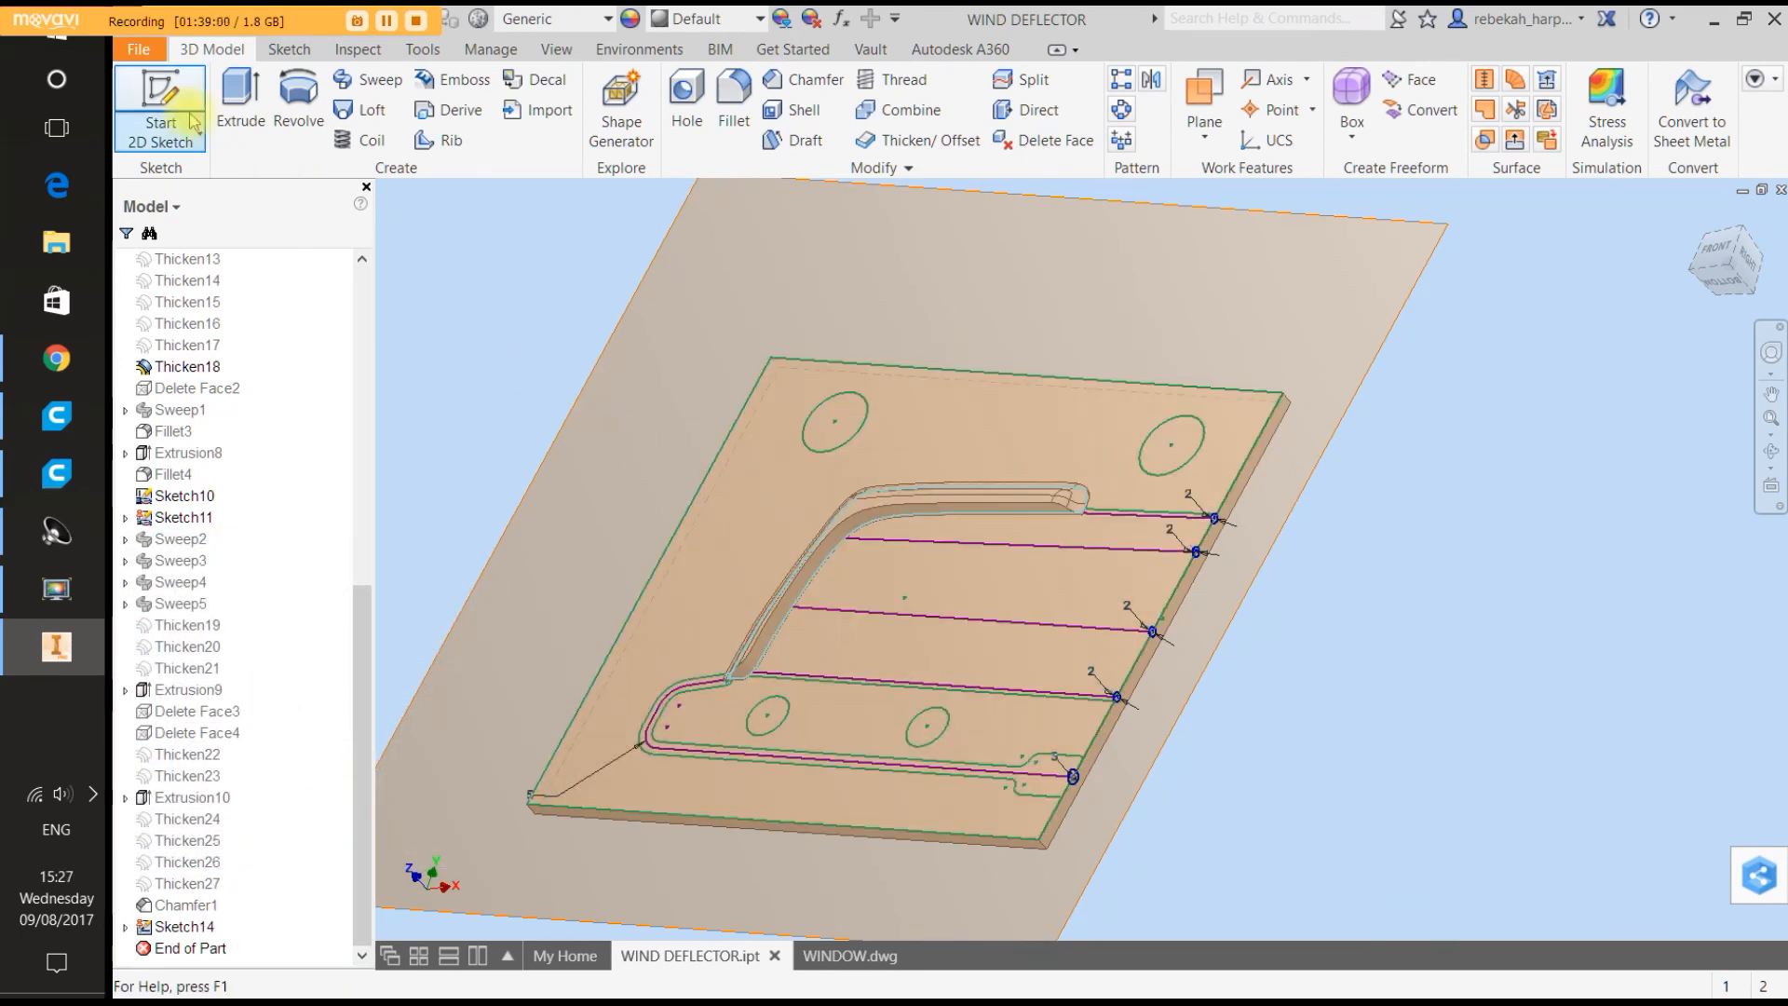
pyautogui.click(241, 102)
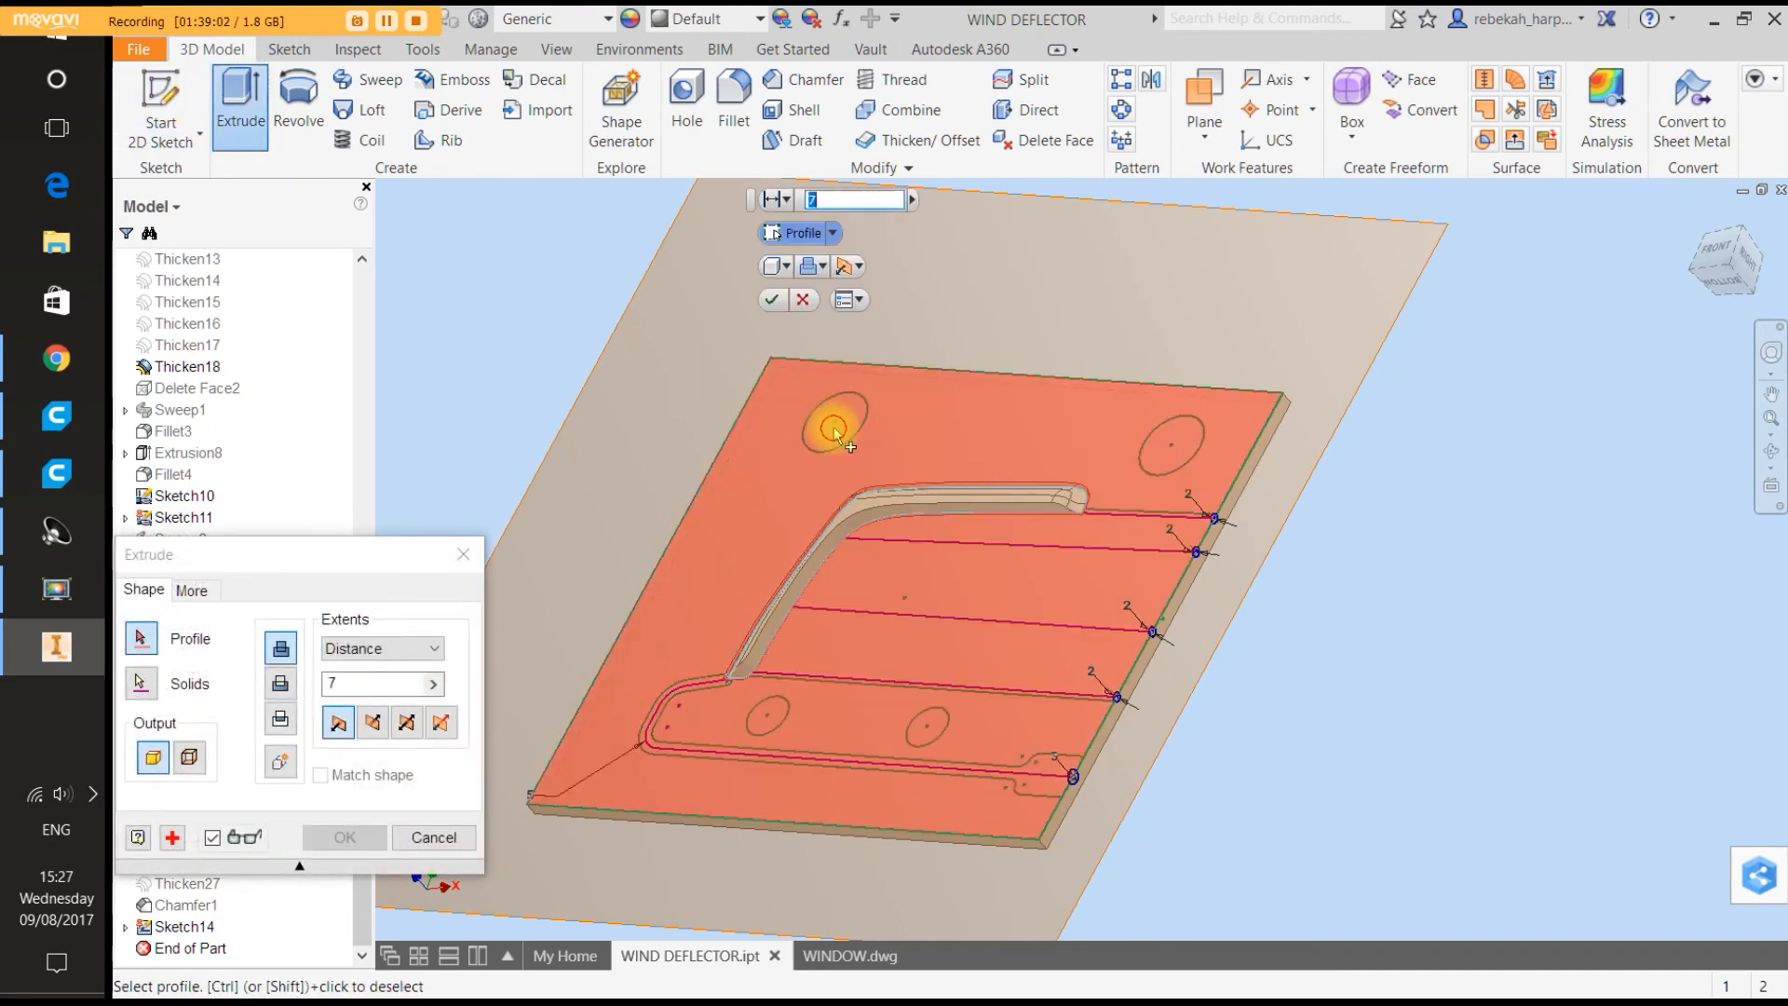
pyautogui.click(822, 421)
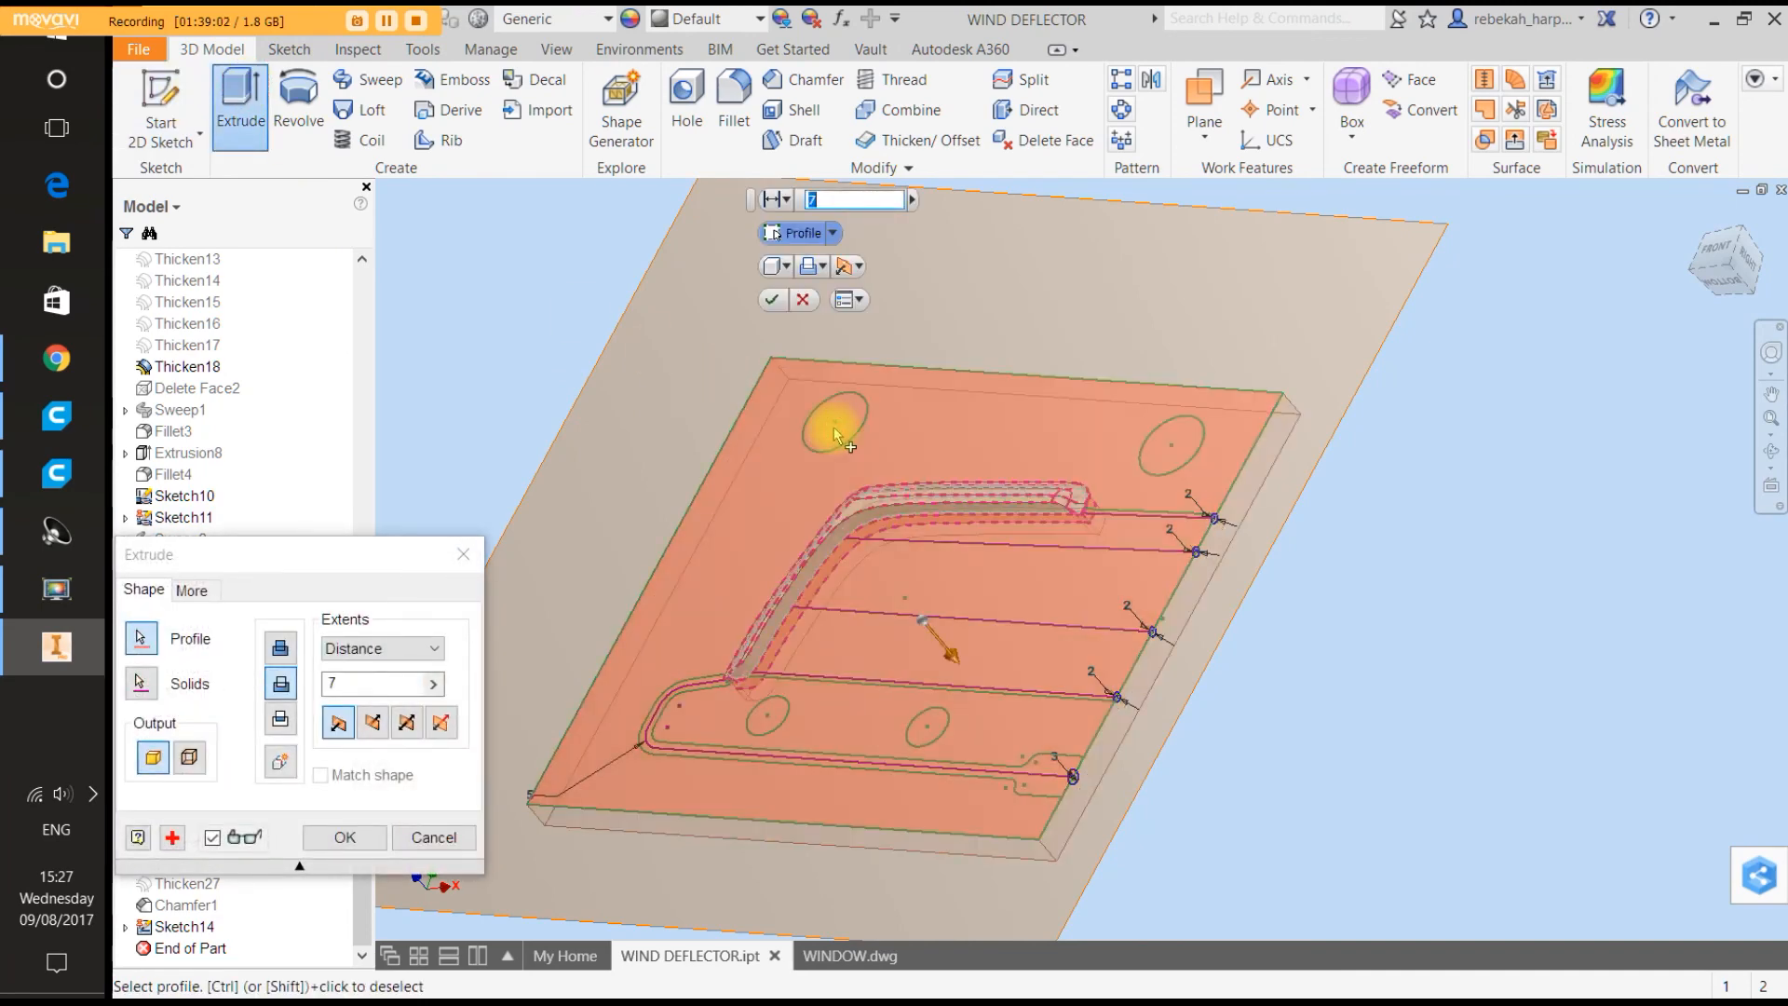
pyautogui.click(438, 835)
# Extrude the four projected circles 7.5 mm outward from the plate's front face as joined round bosses.
pyautogui.click(242, 104)
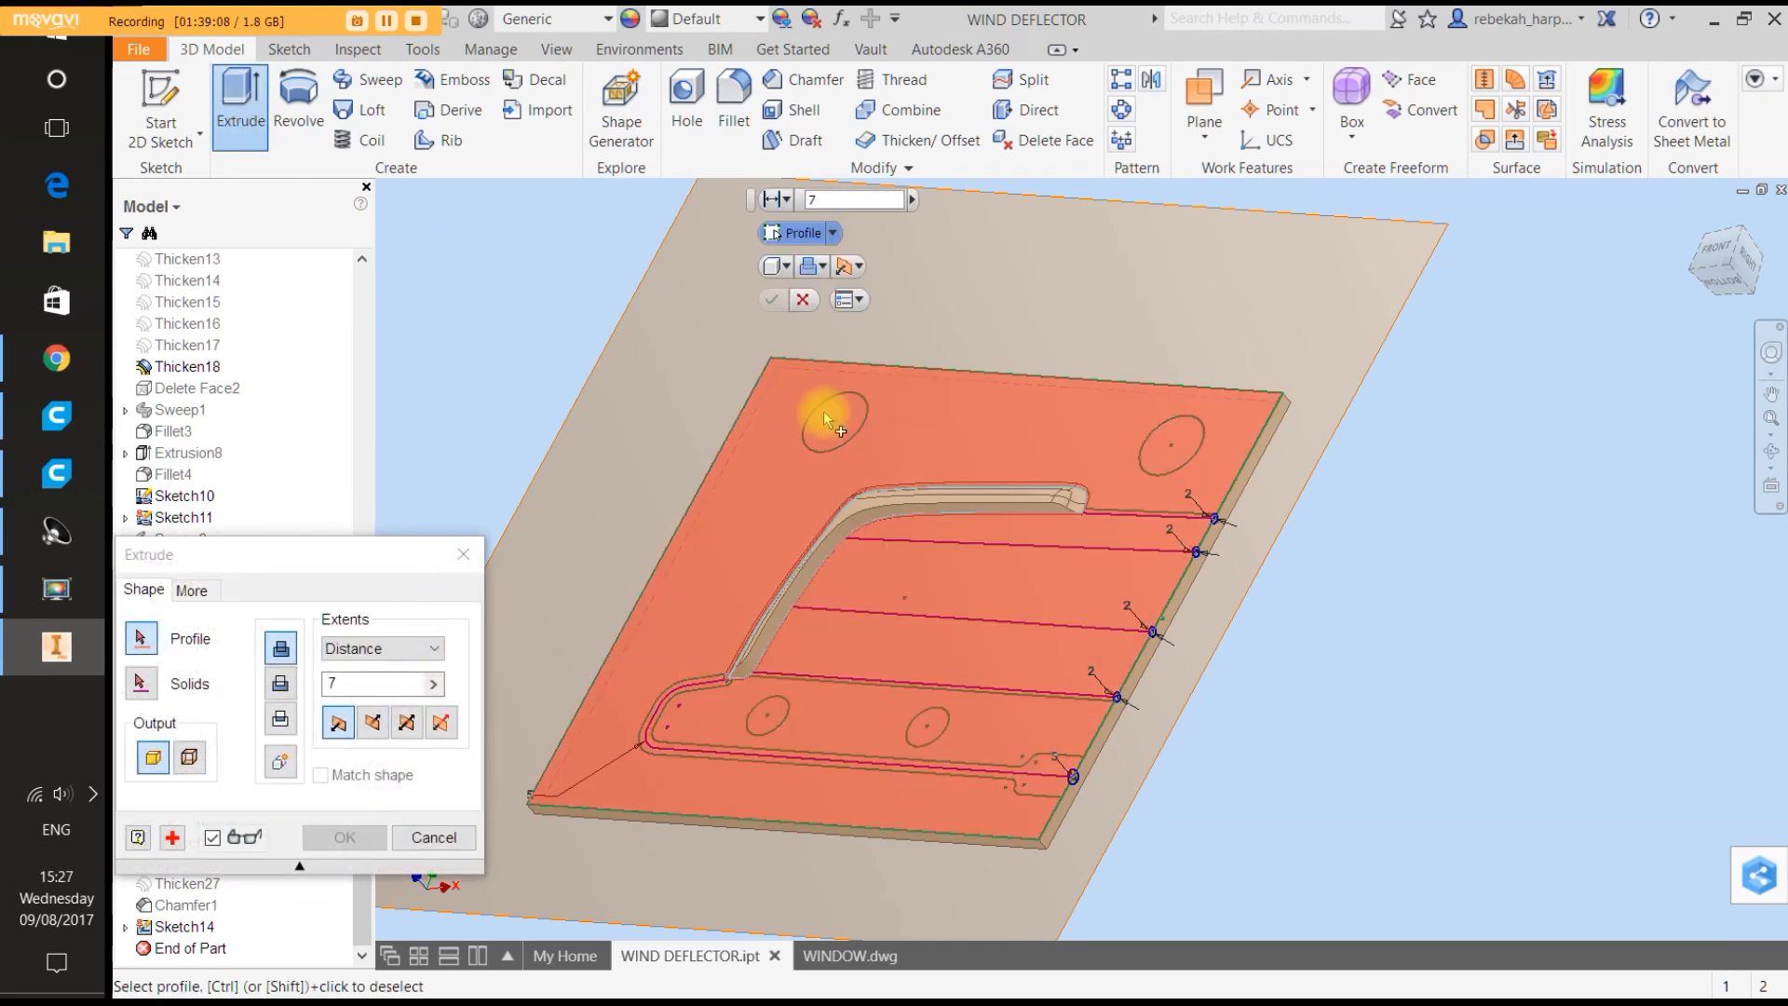
pyautogui.click(838, 440)
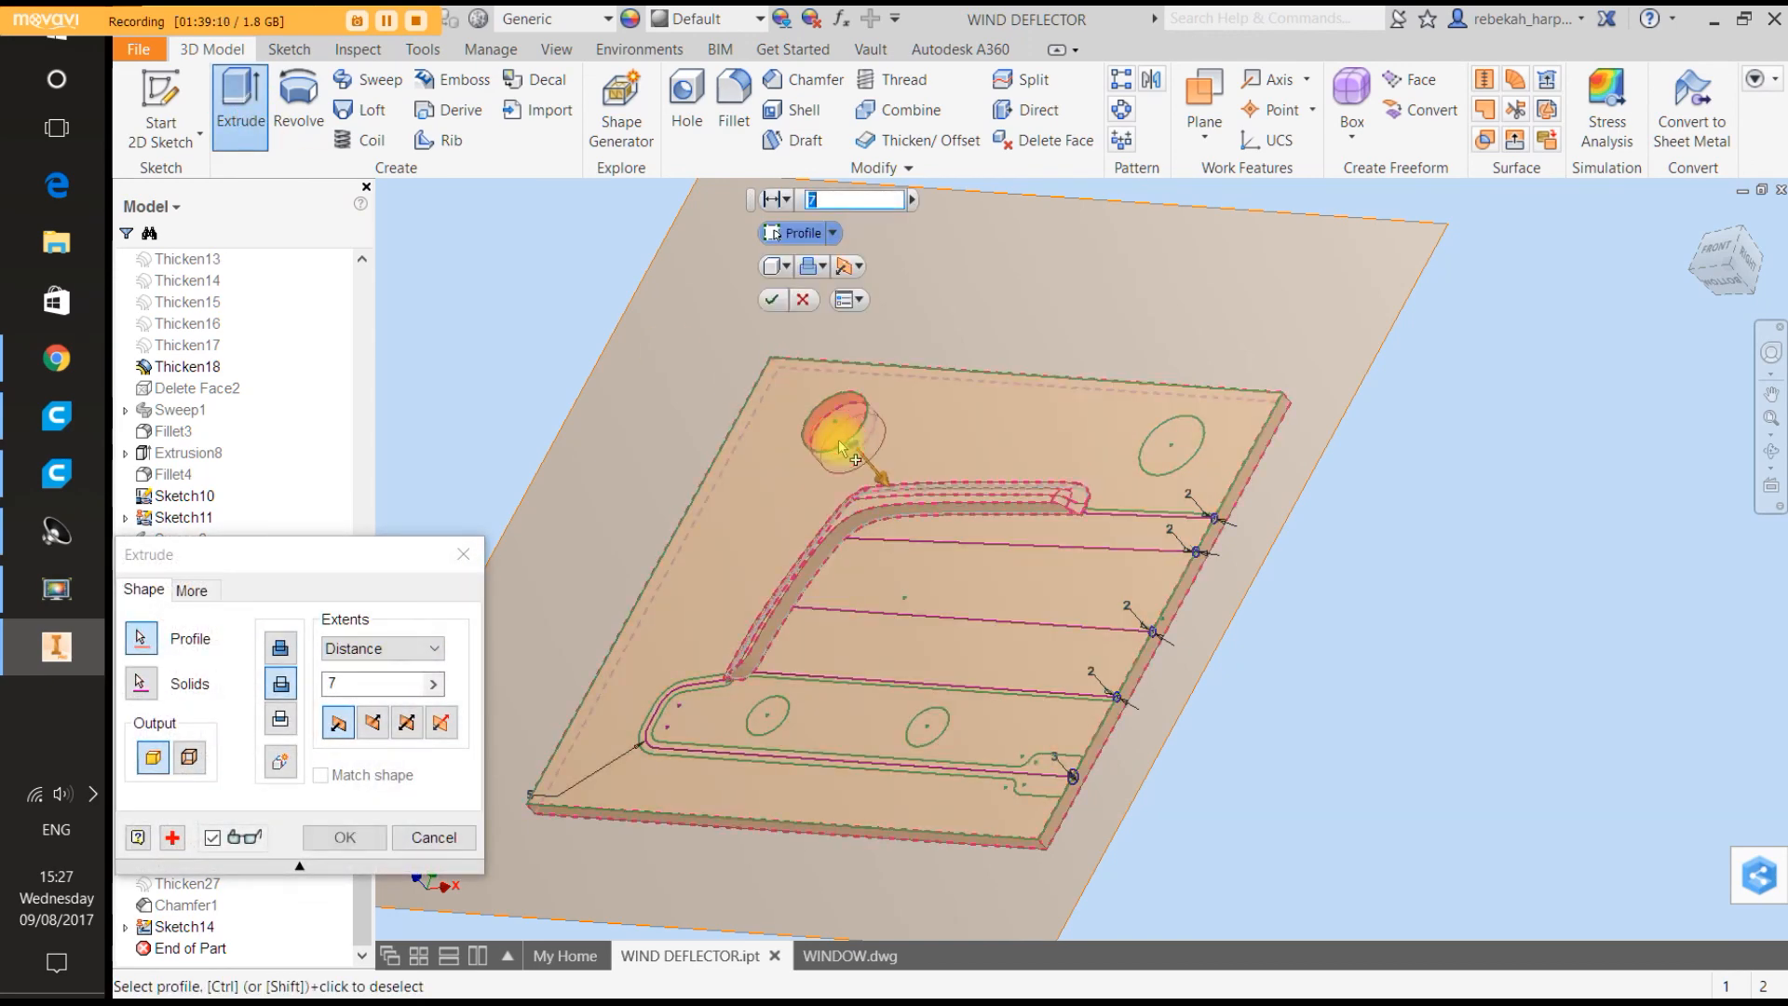
pyautogui.click(1164, 457)
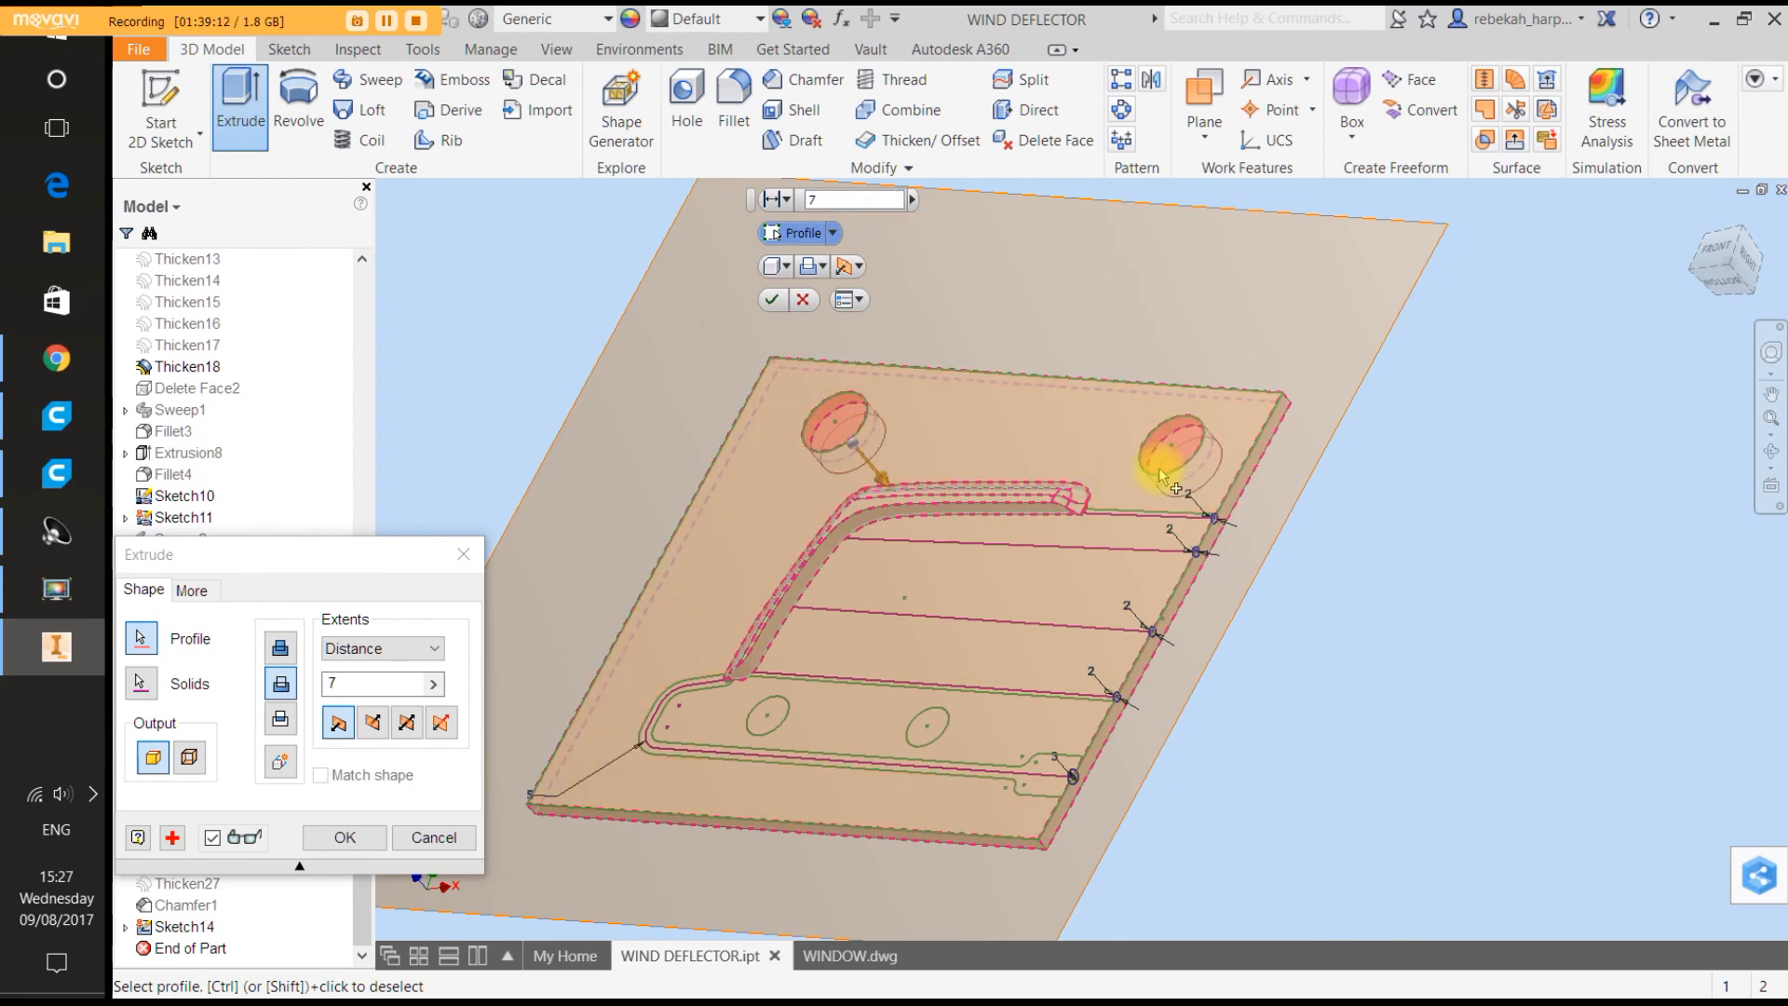
pyautogui.click(925, 746)
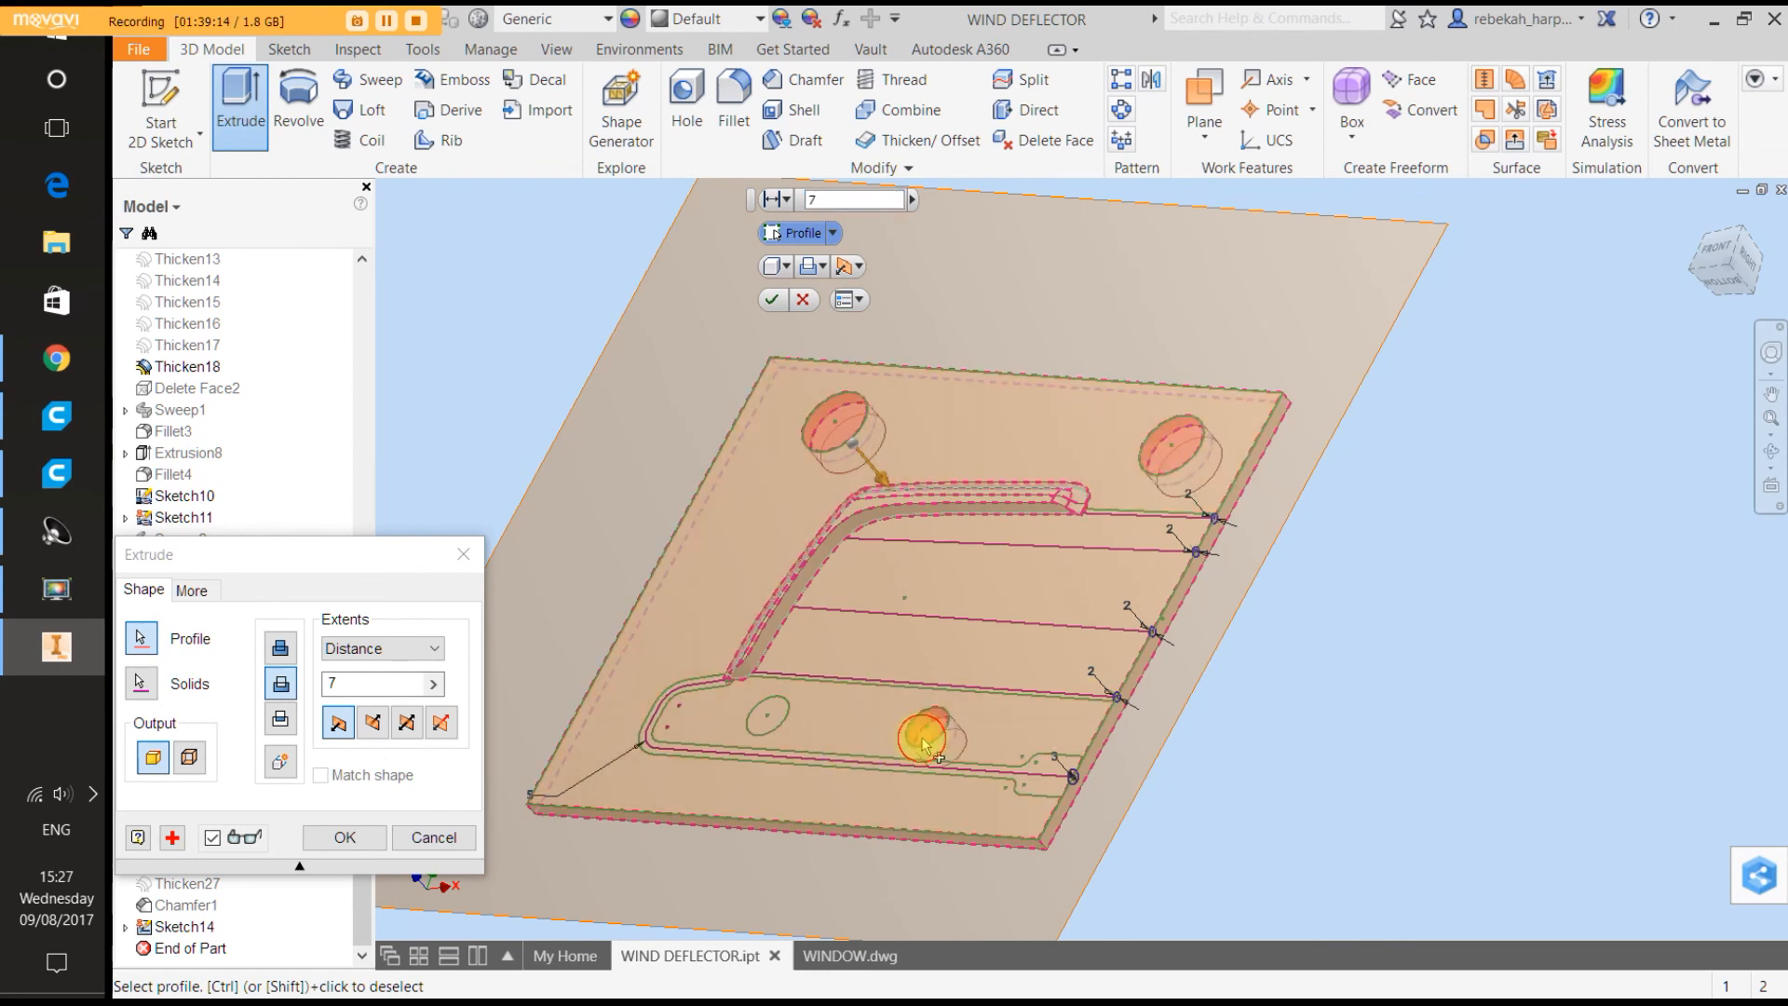
pyautogui.click(776, 725)
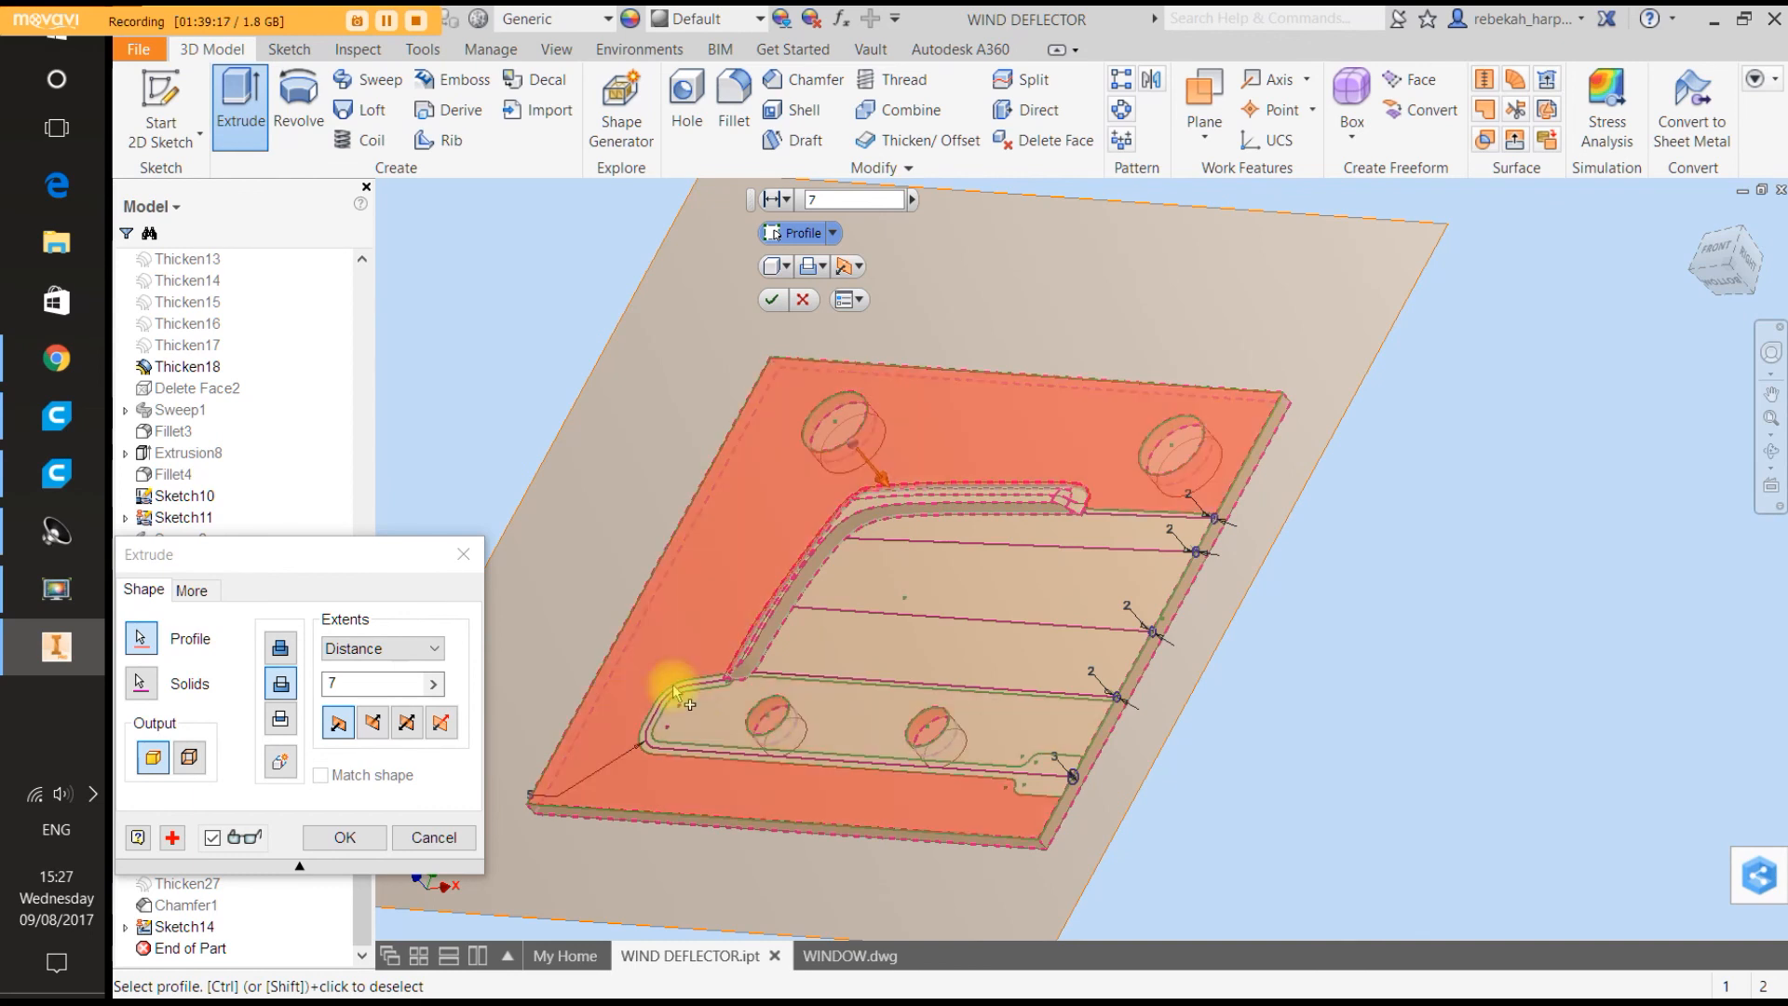
pyautogui.click(377, 723)
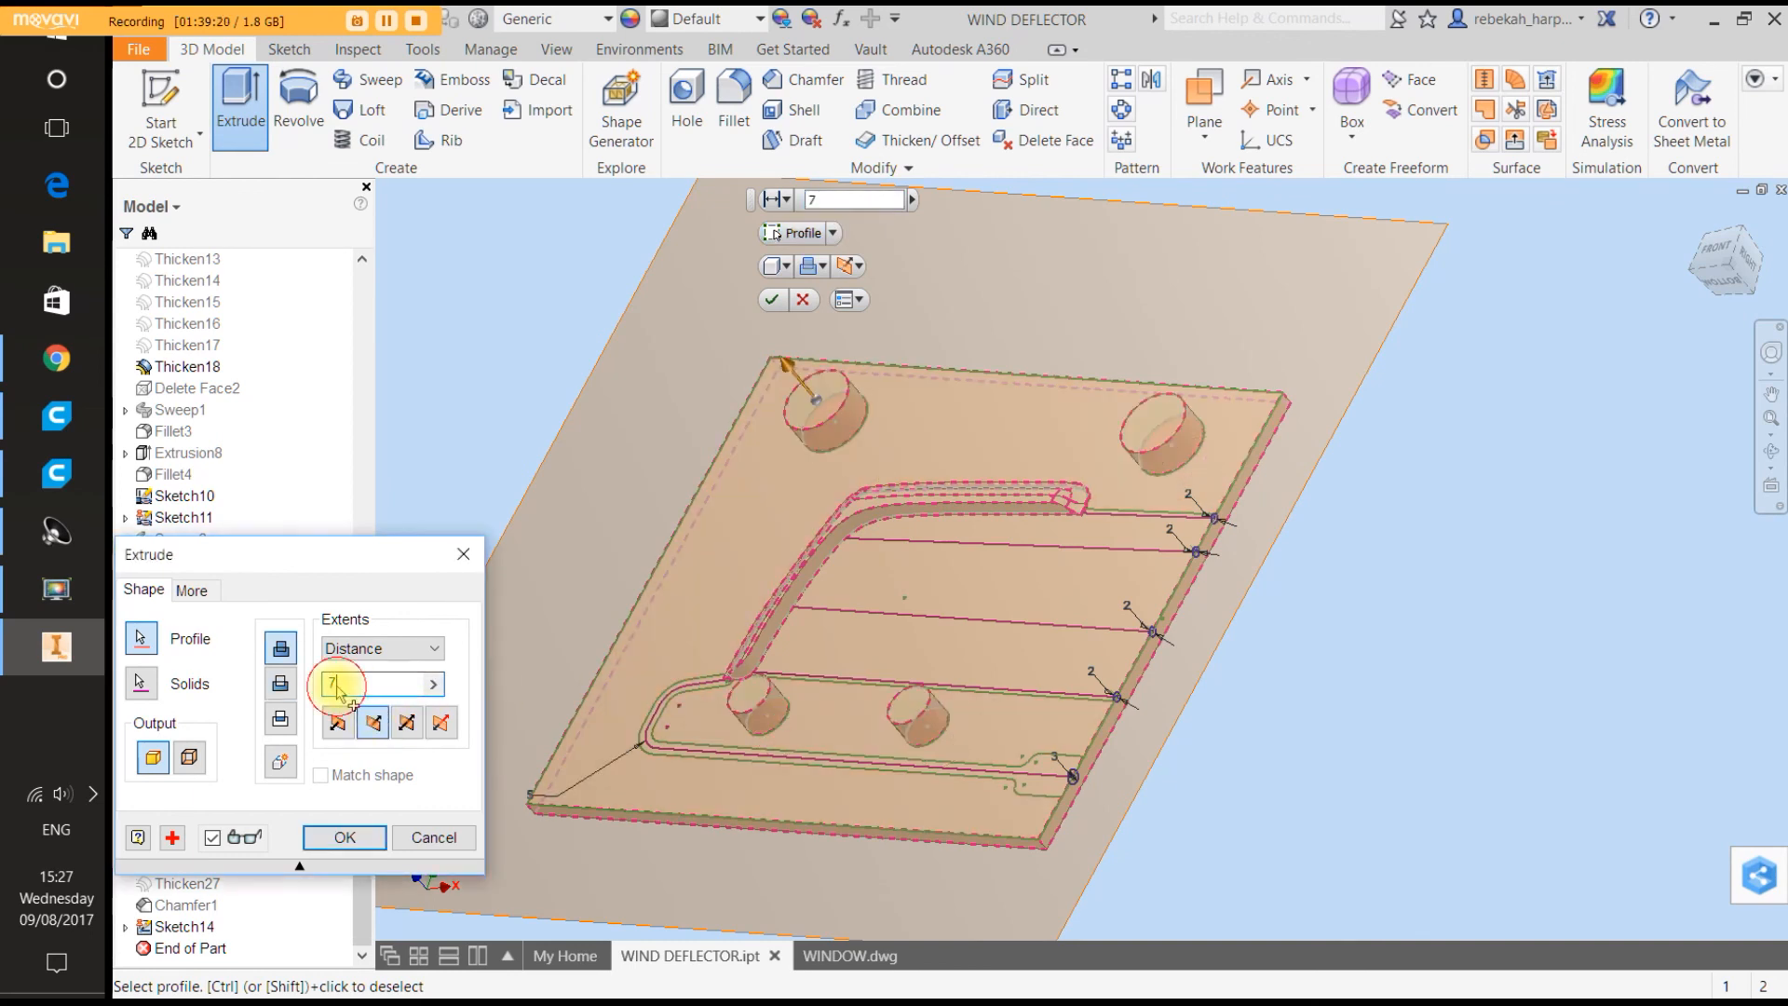
pyautogui.click(330, 685)
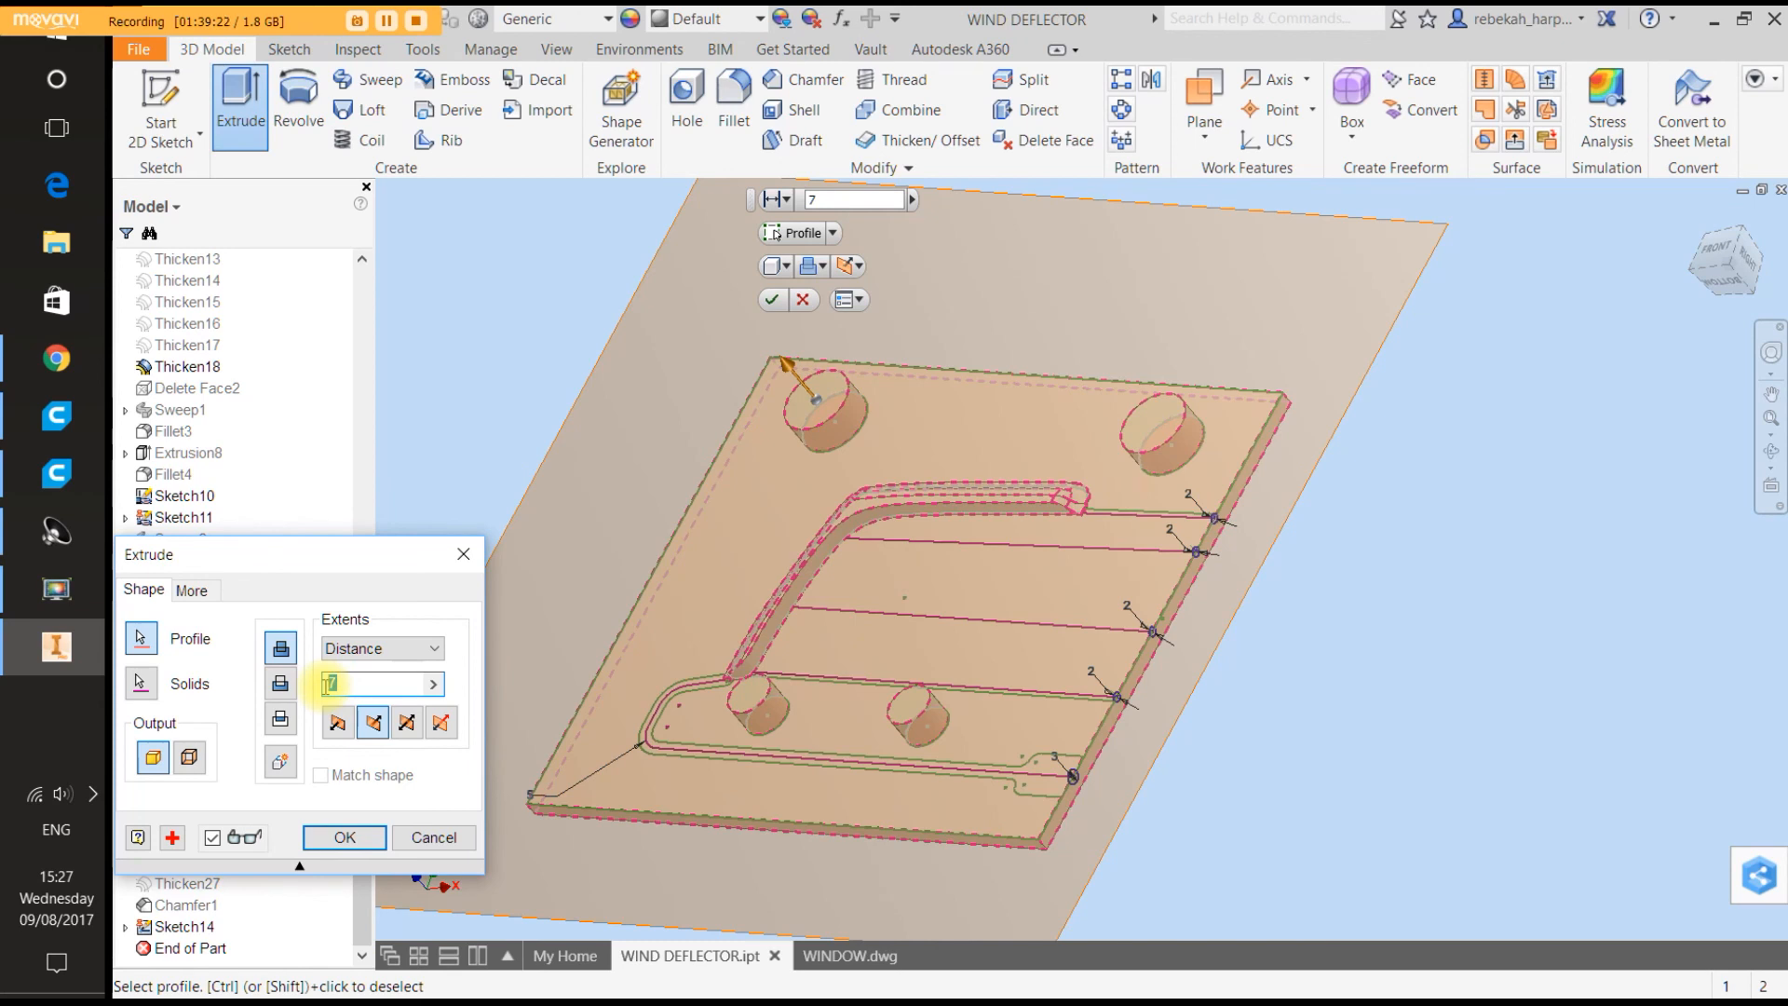
pyautogui.write('7.5')
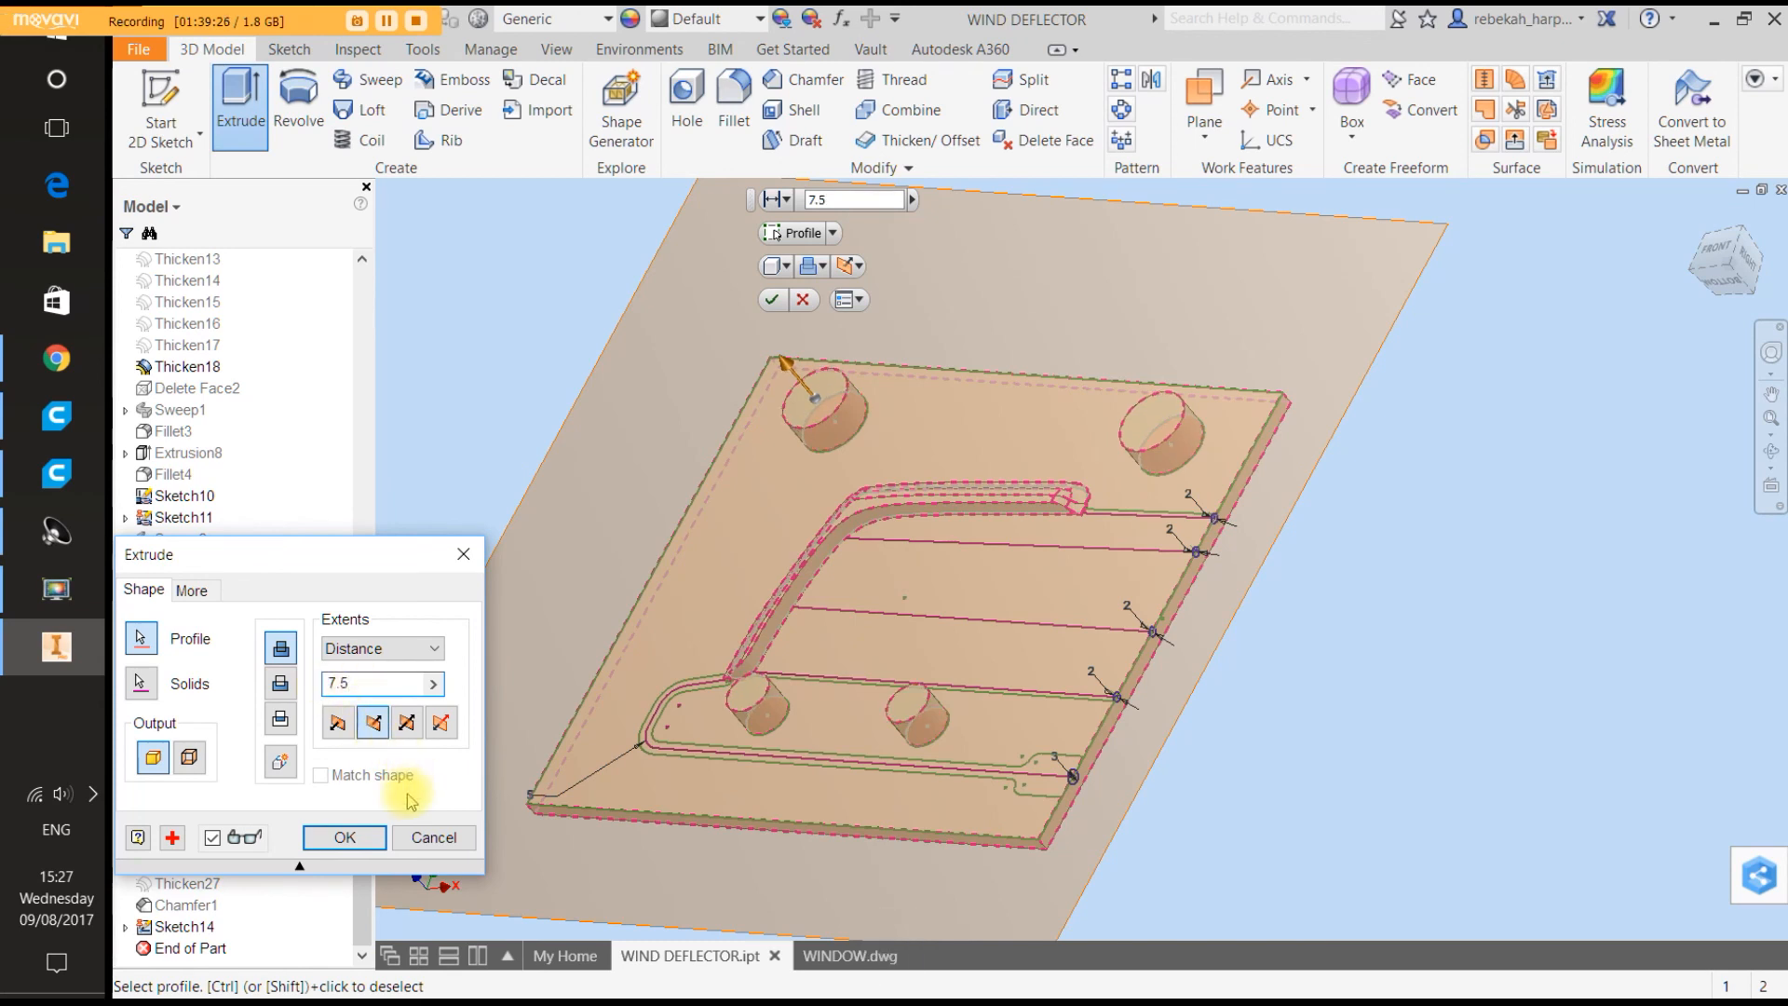
pyautogui.click(362, 838)
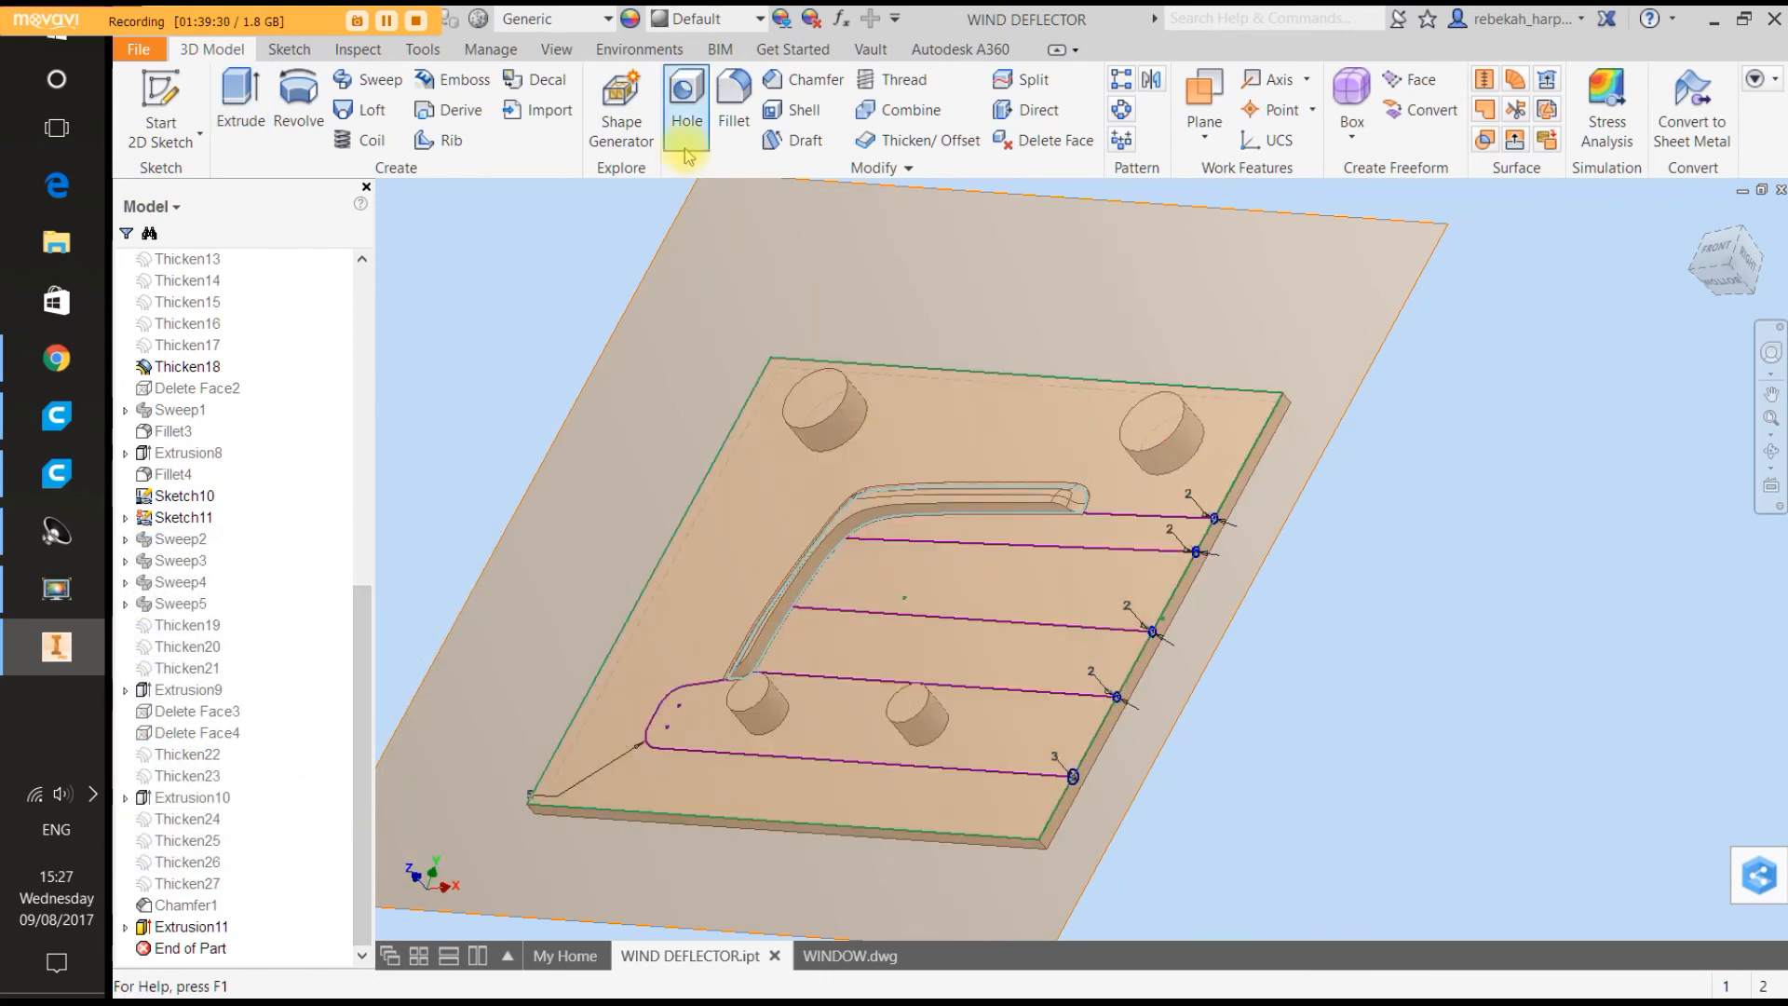
# Chamfer the base edges of all four round bosses with a distance of 1 mm.
pyautogui.click(801, 80)
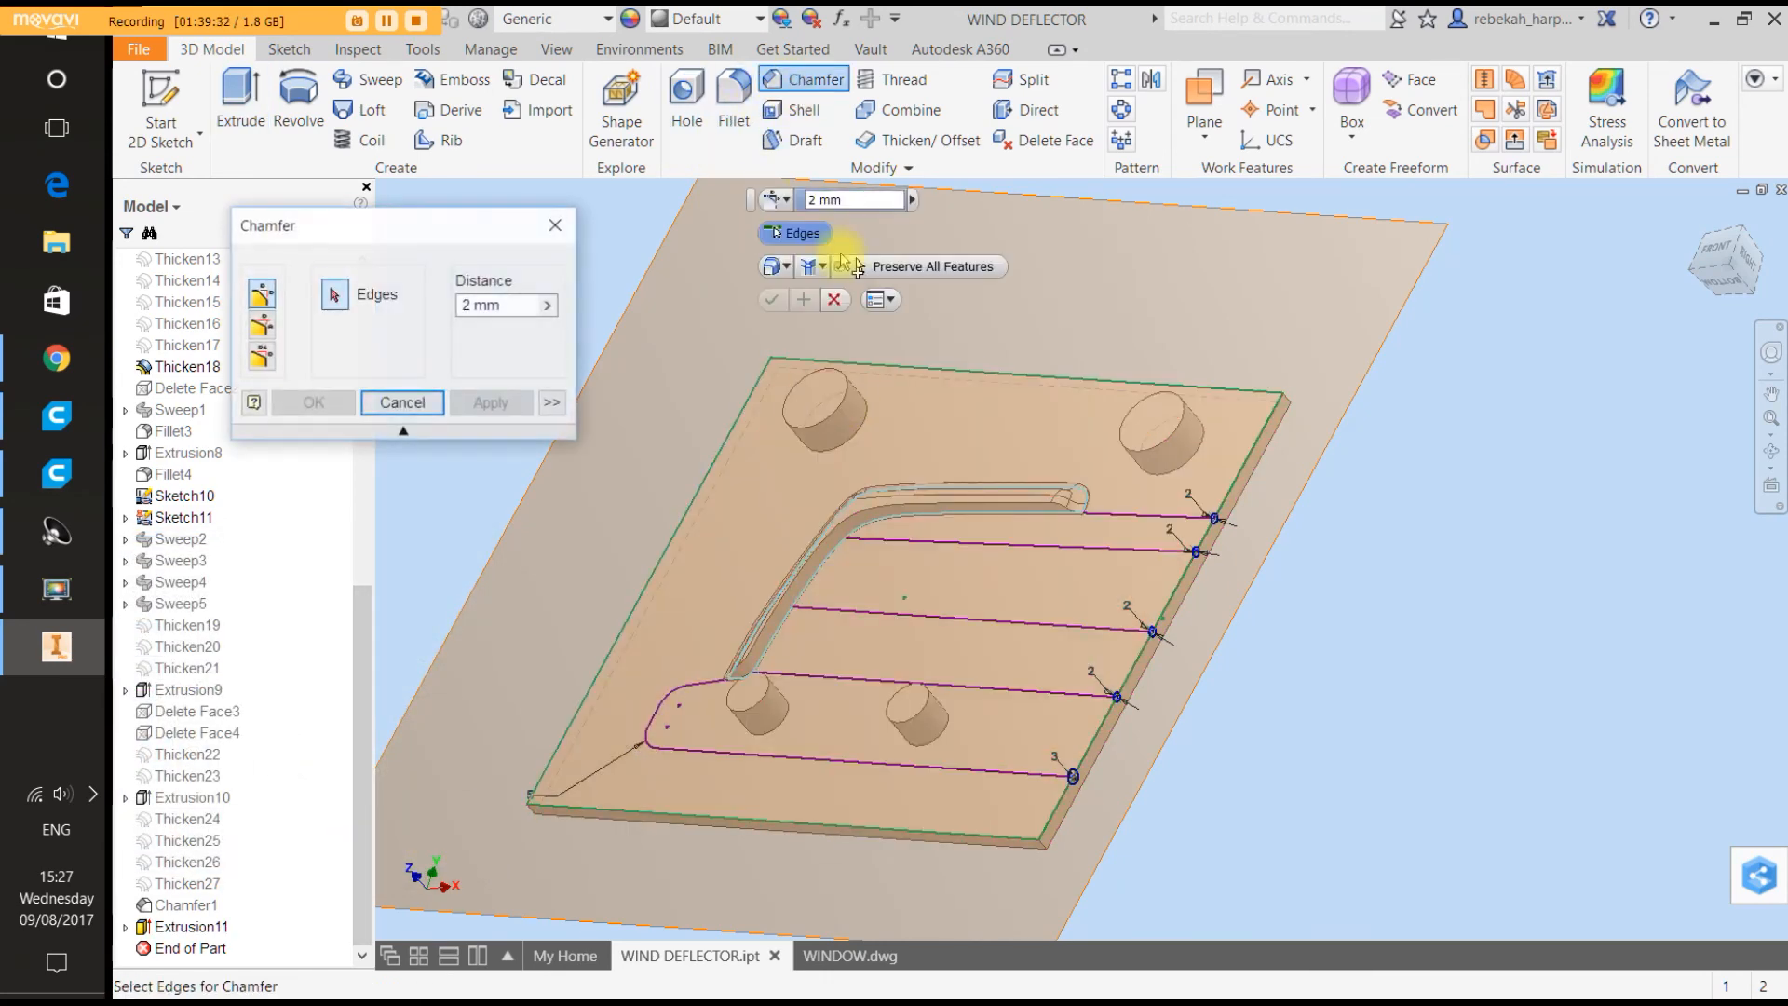
pyautogui.click(862, 410)
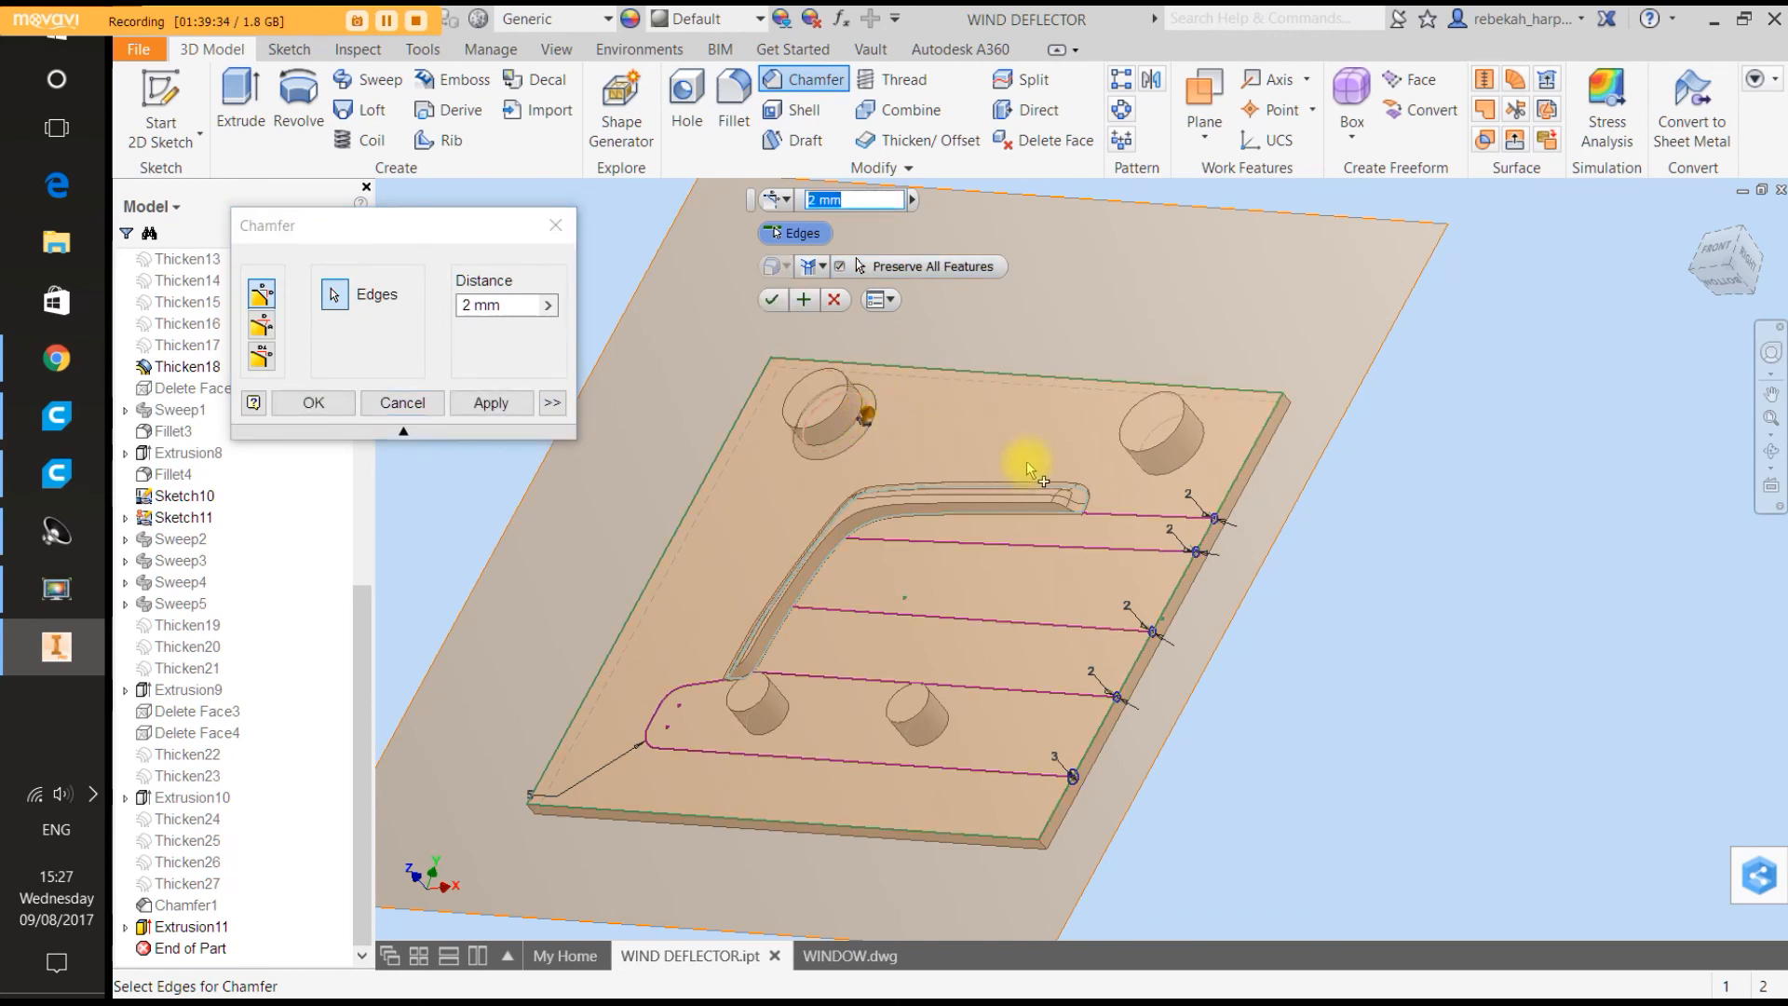
pyautogui.click(1171, 479)
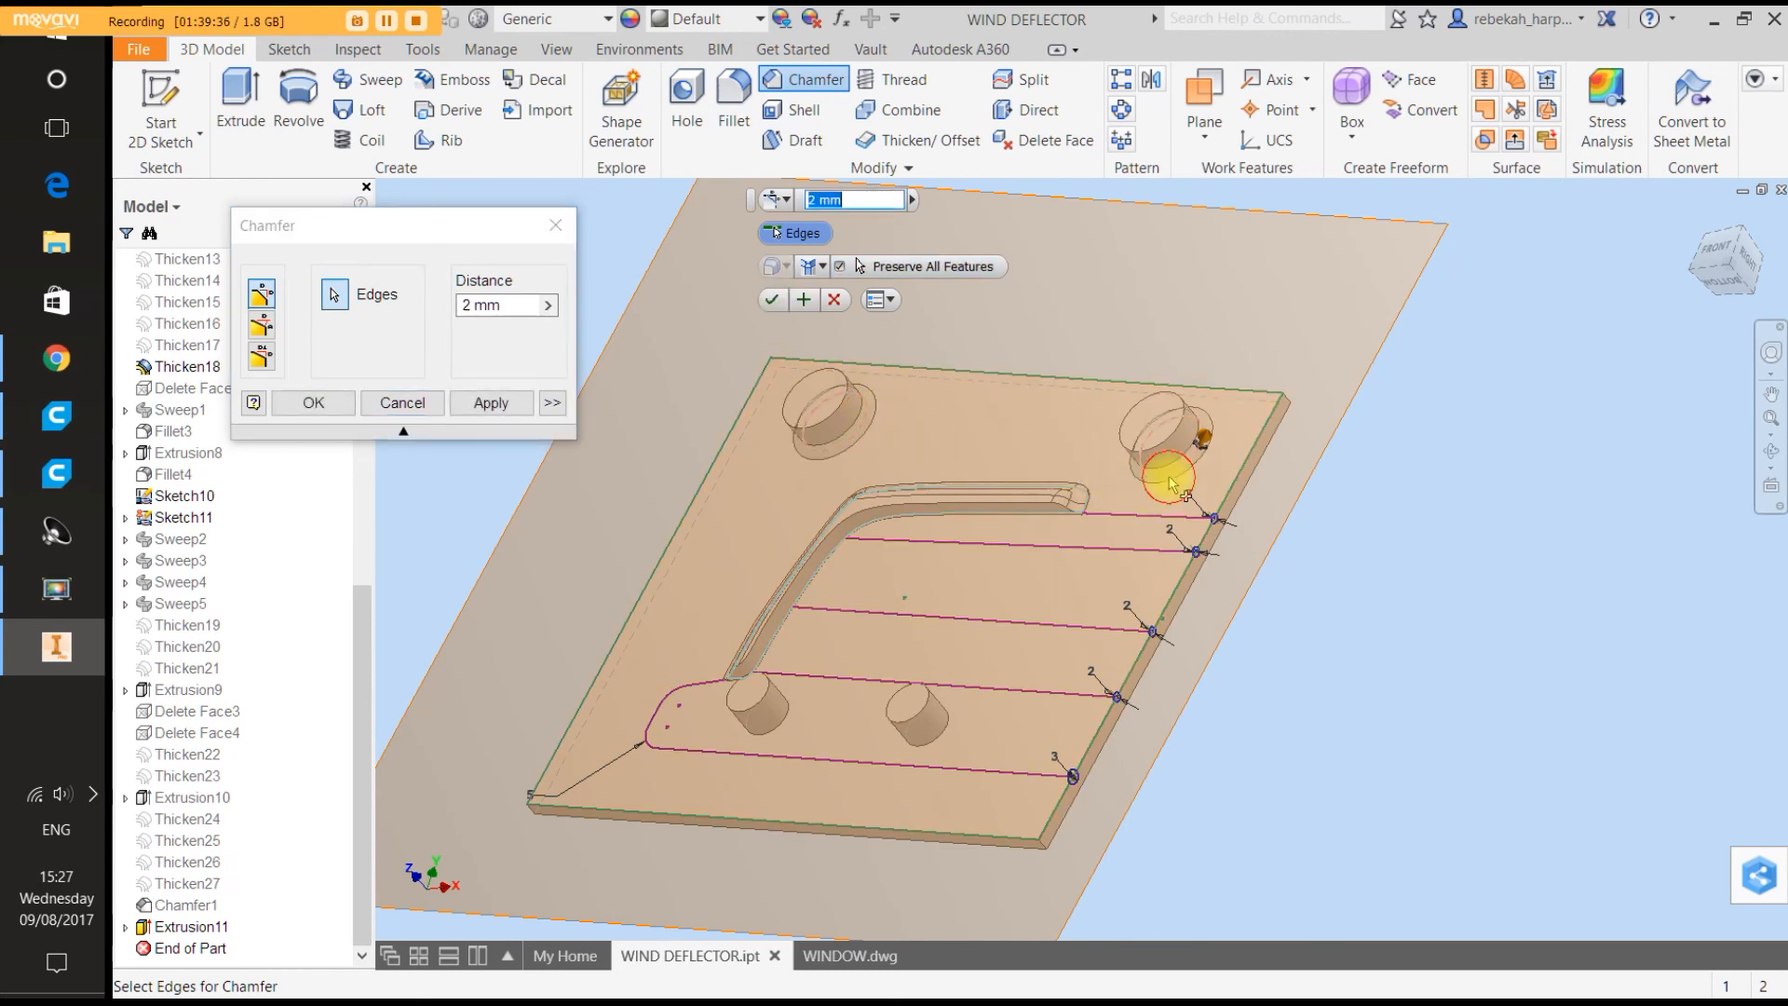
pyautogui.click(942, 728)
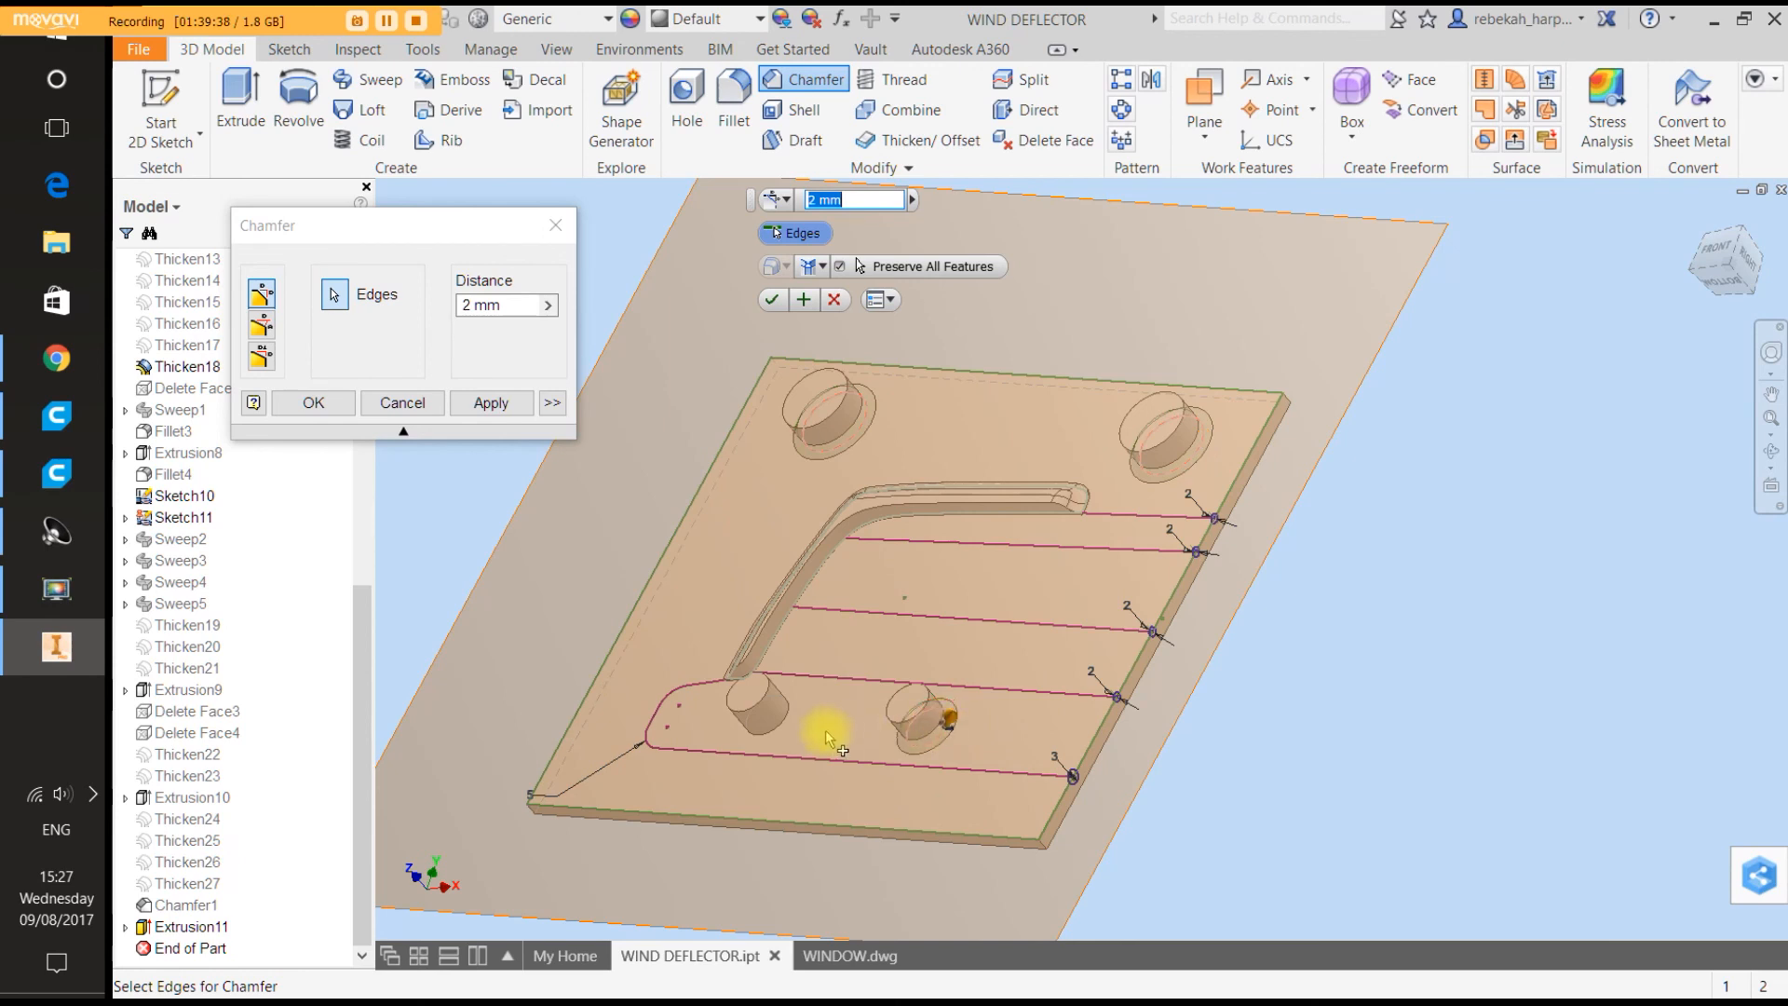
pyautogui.click(778, 716)
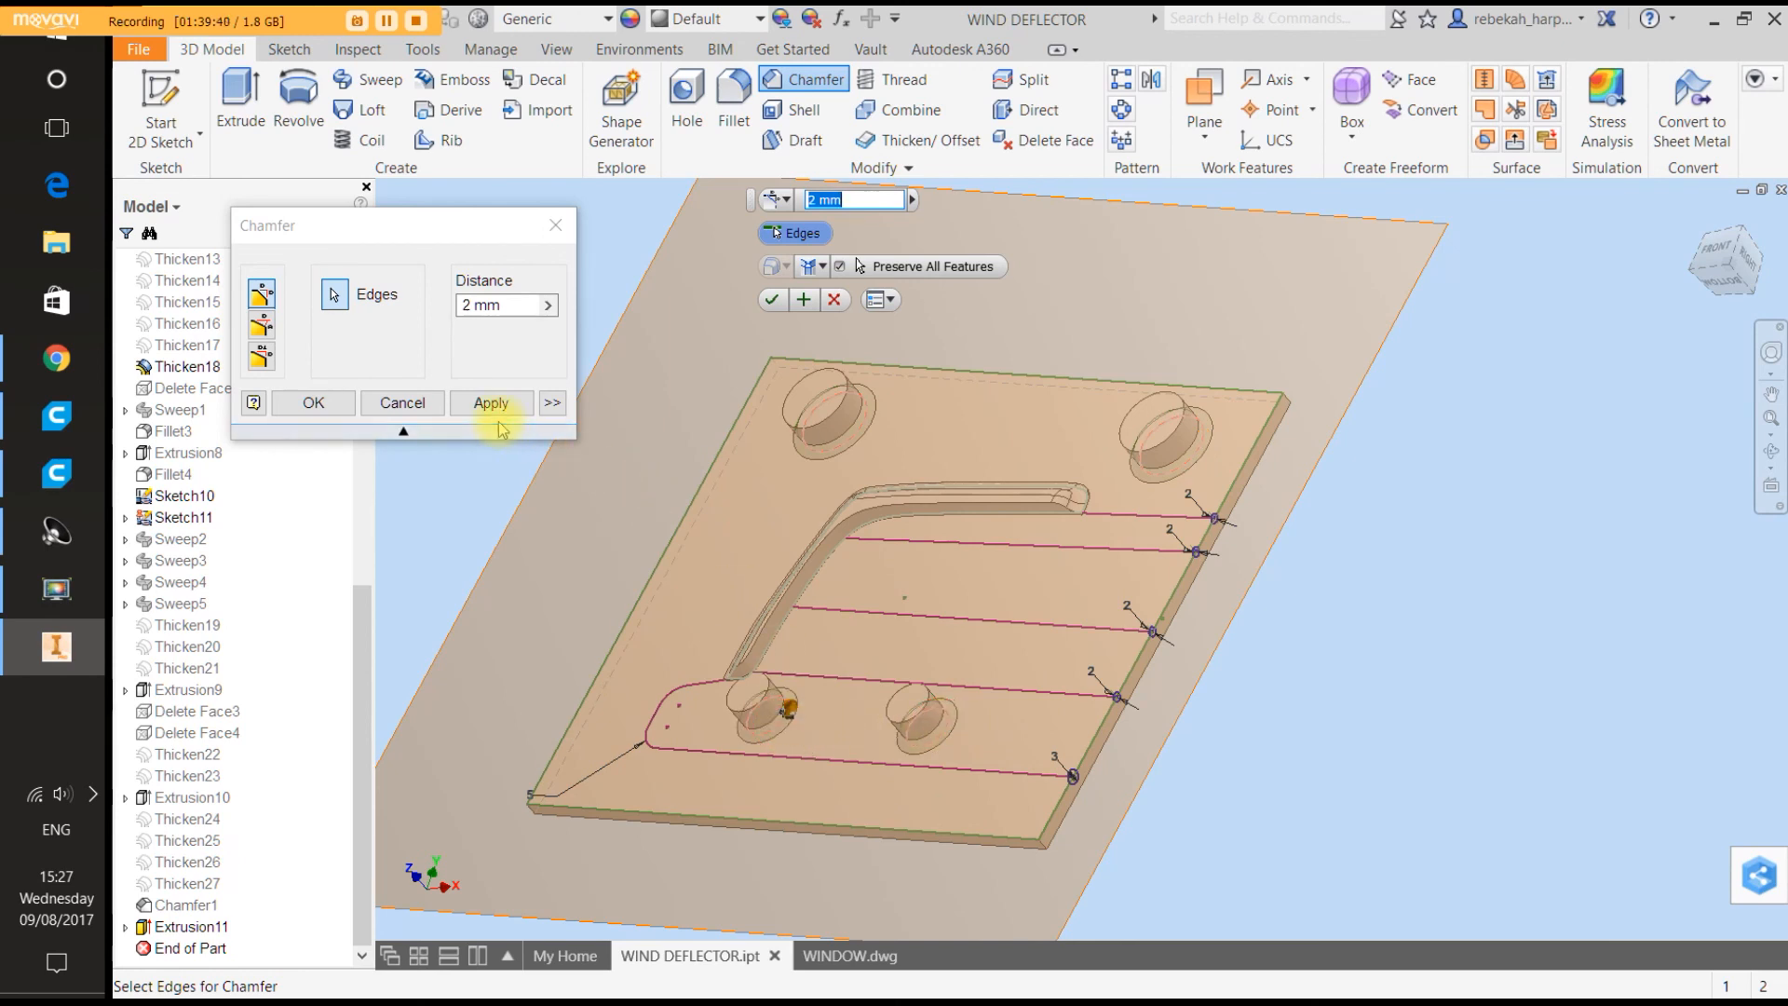
pyautogui.moveTo(508, 308); pyautogui.dragTo(462, 313)
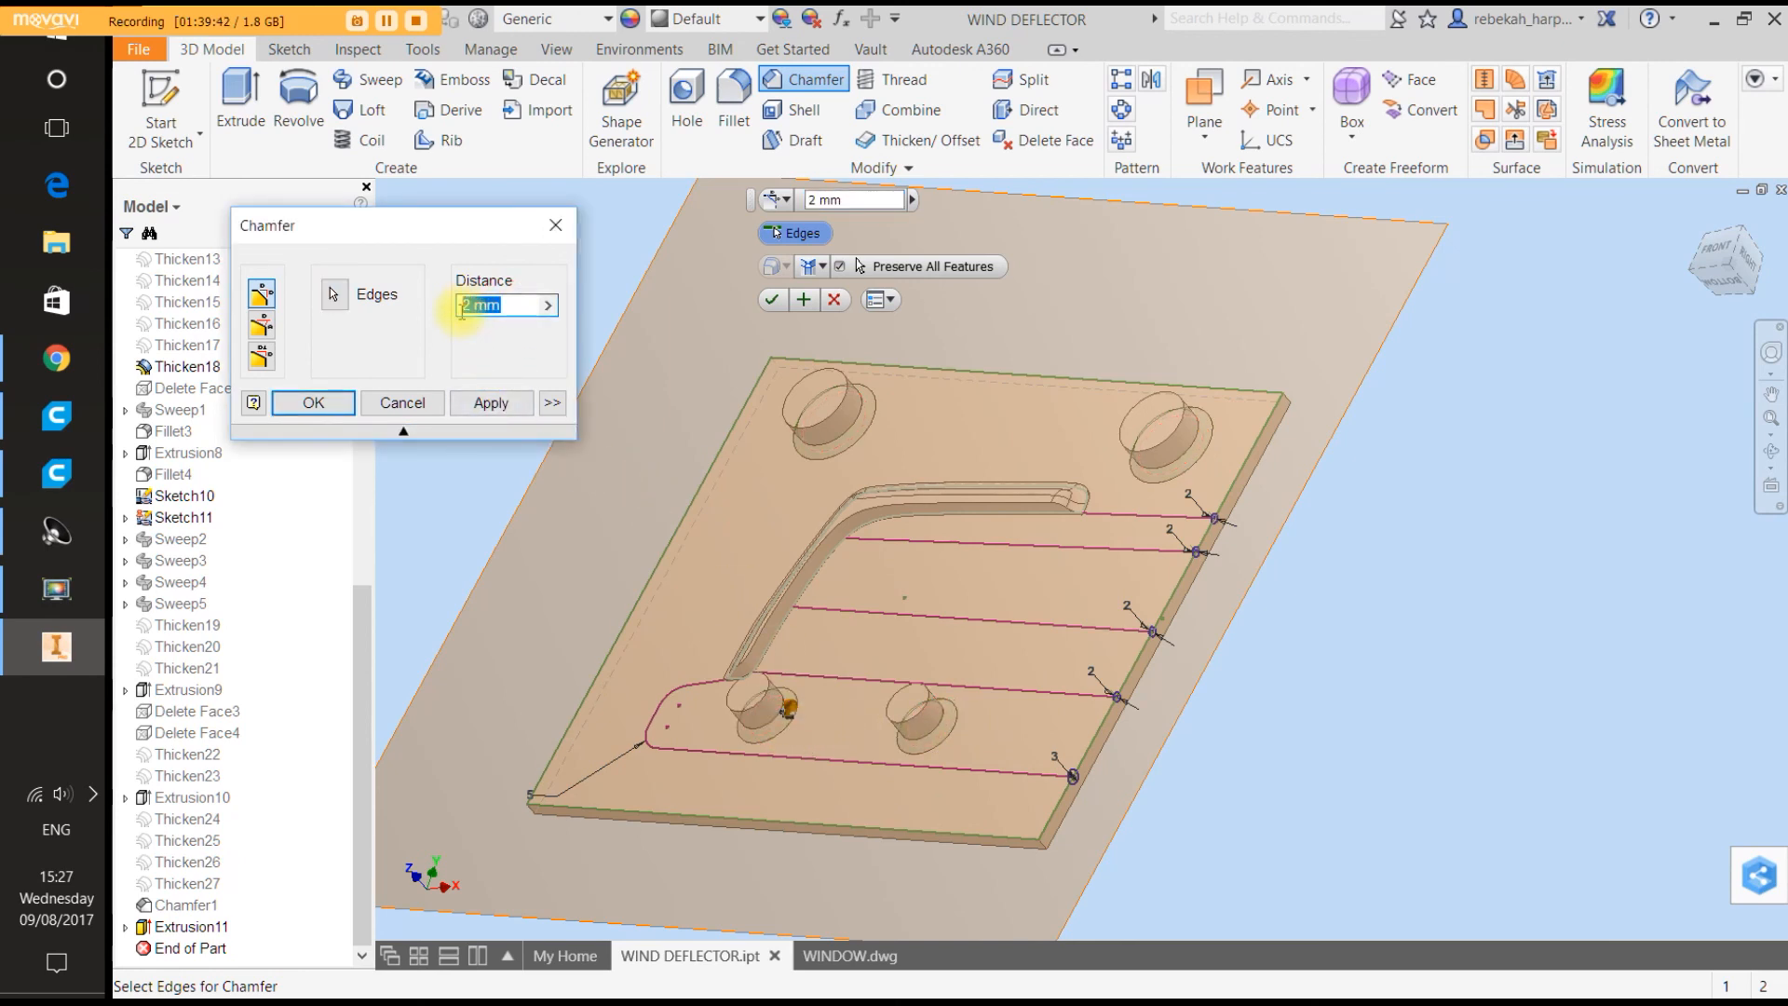
pyautogui.write('1')
pyautogui.click(491, 404)
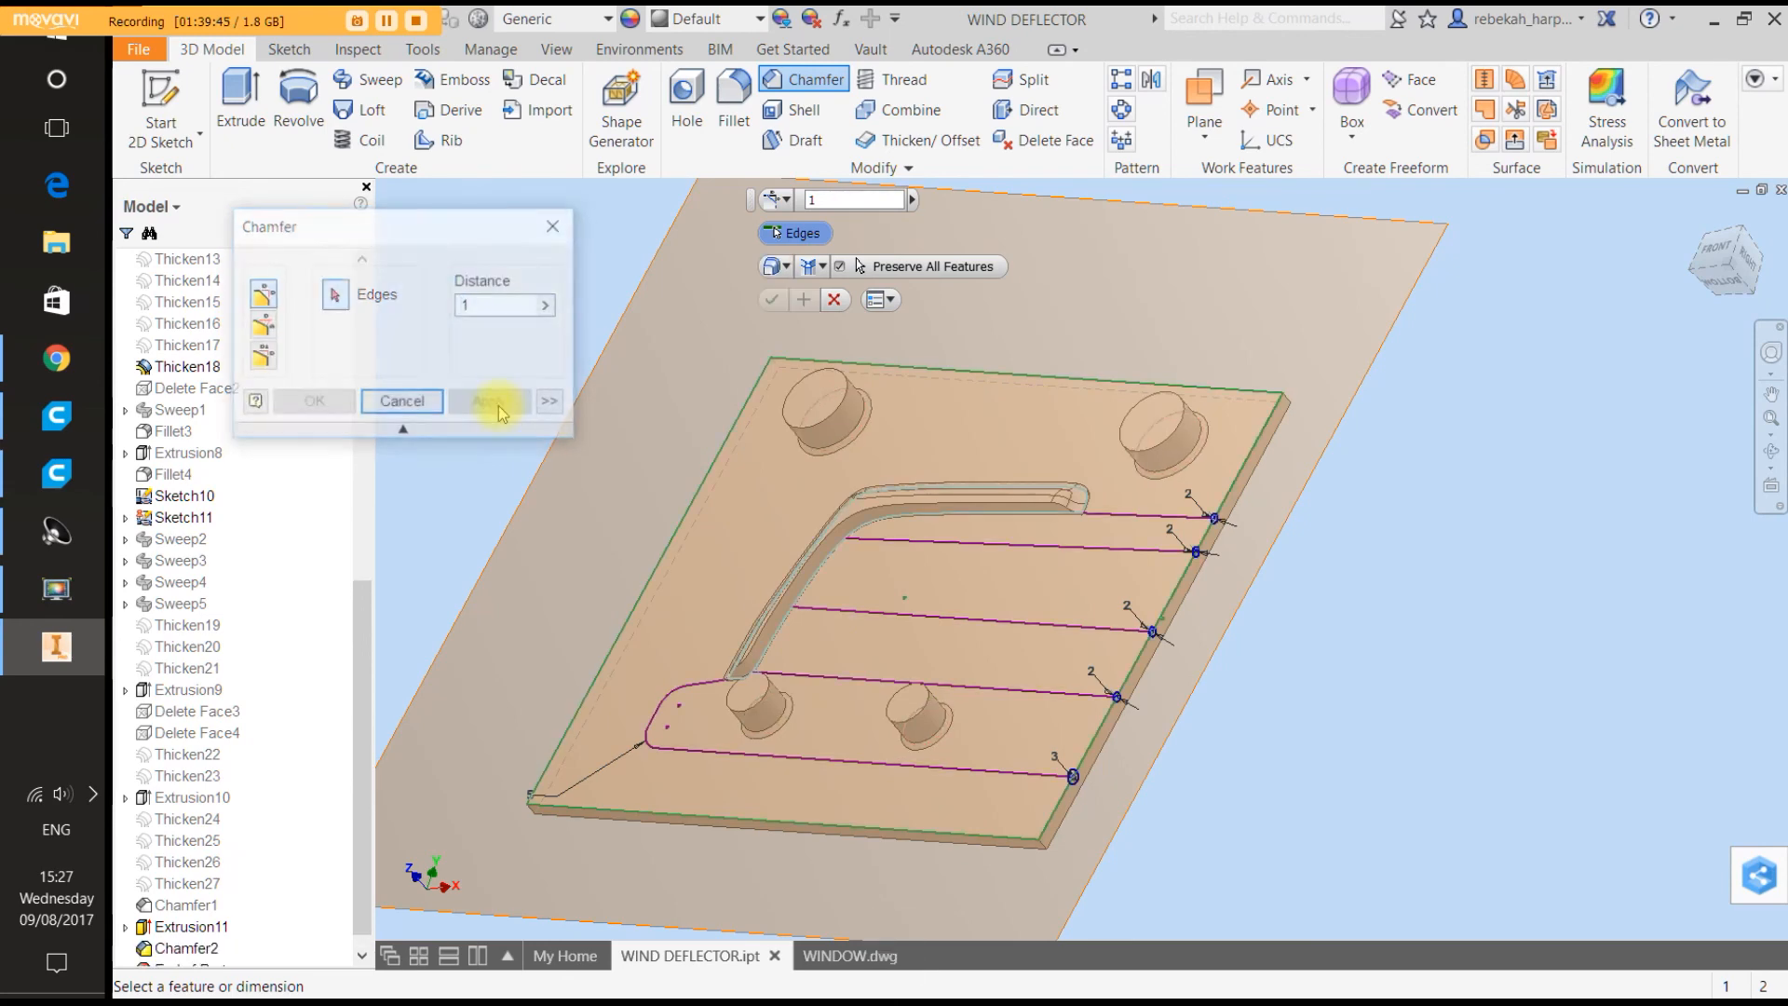
pyautogui.click(408, 400)
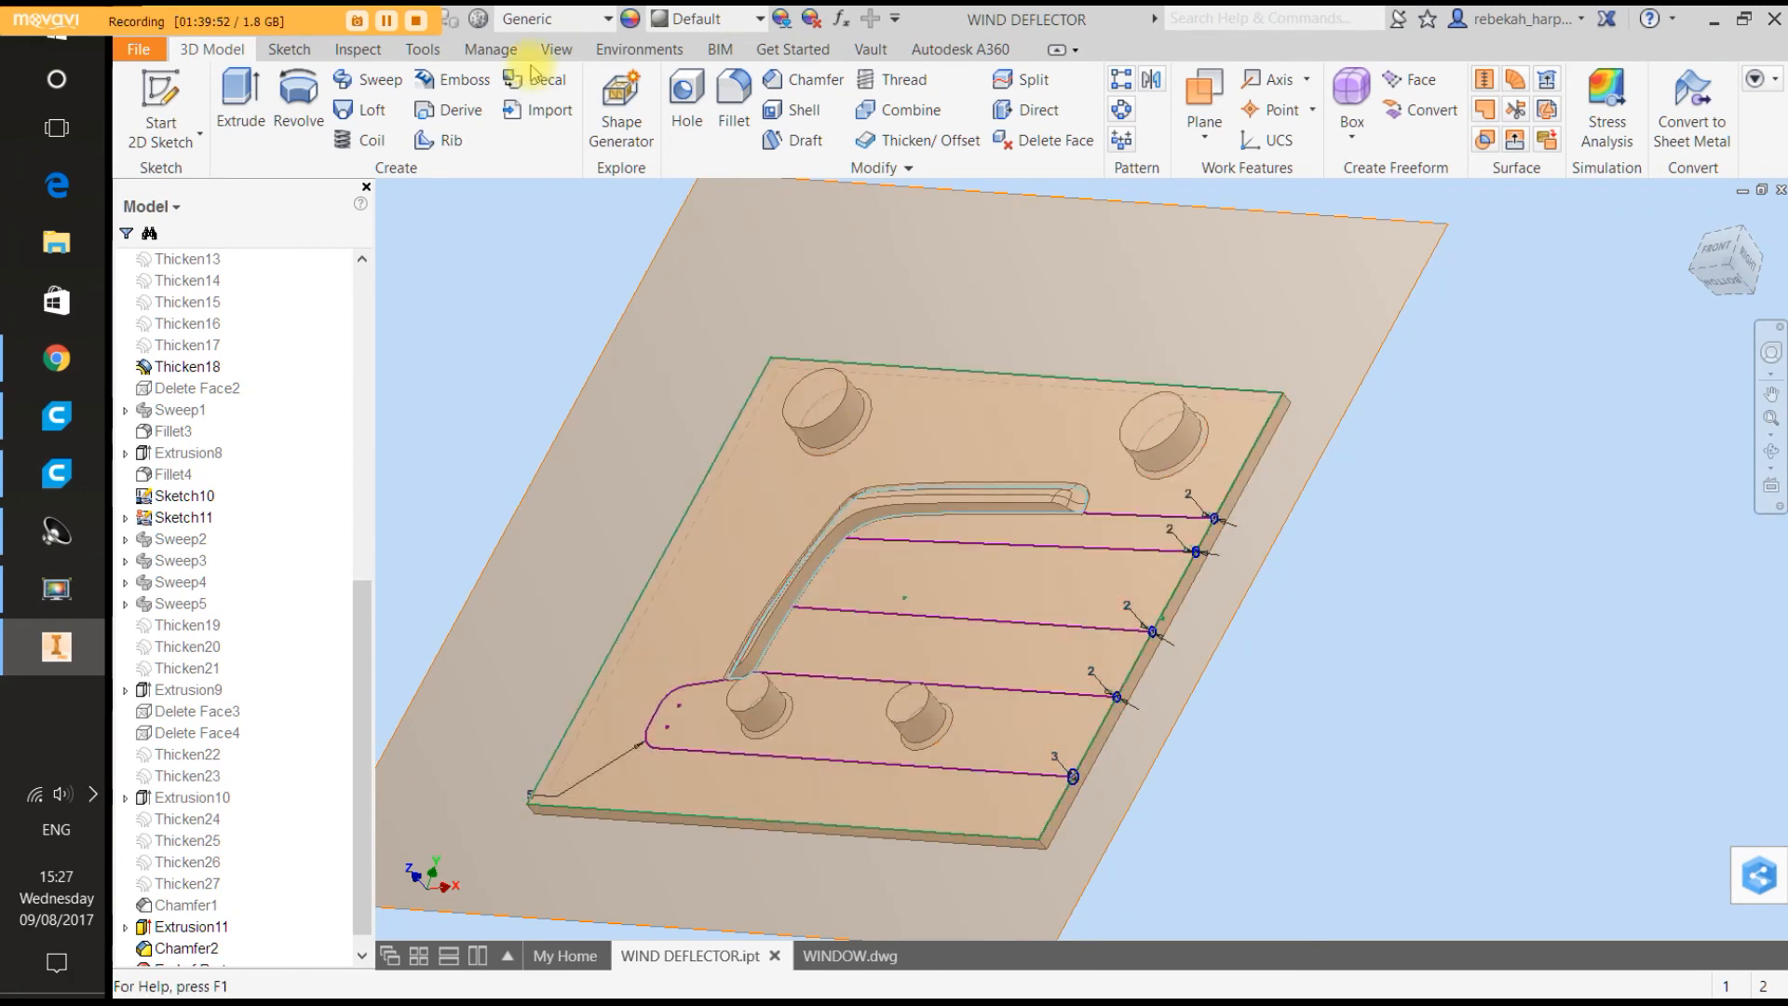
# Sweep the 3 mm circle at the plate's edge along the curved sketch path below the two small bosses, joined to the plate.
pyautogui.click(361, 78)
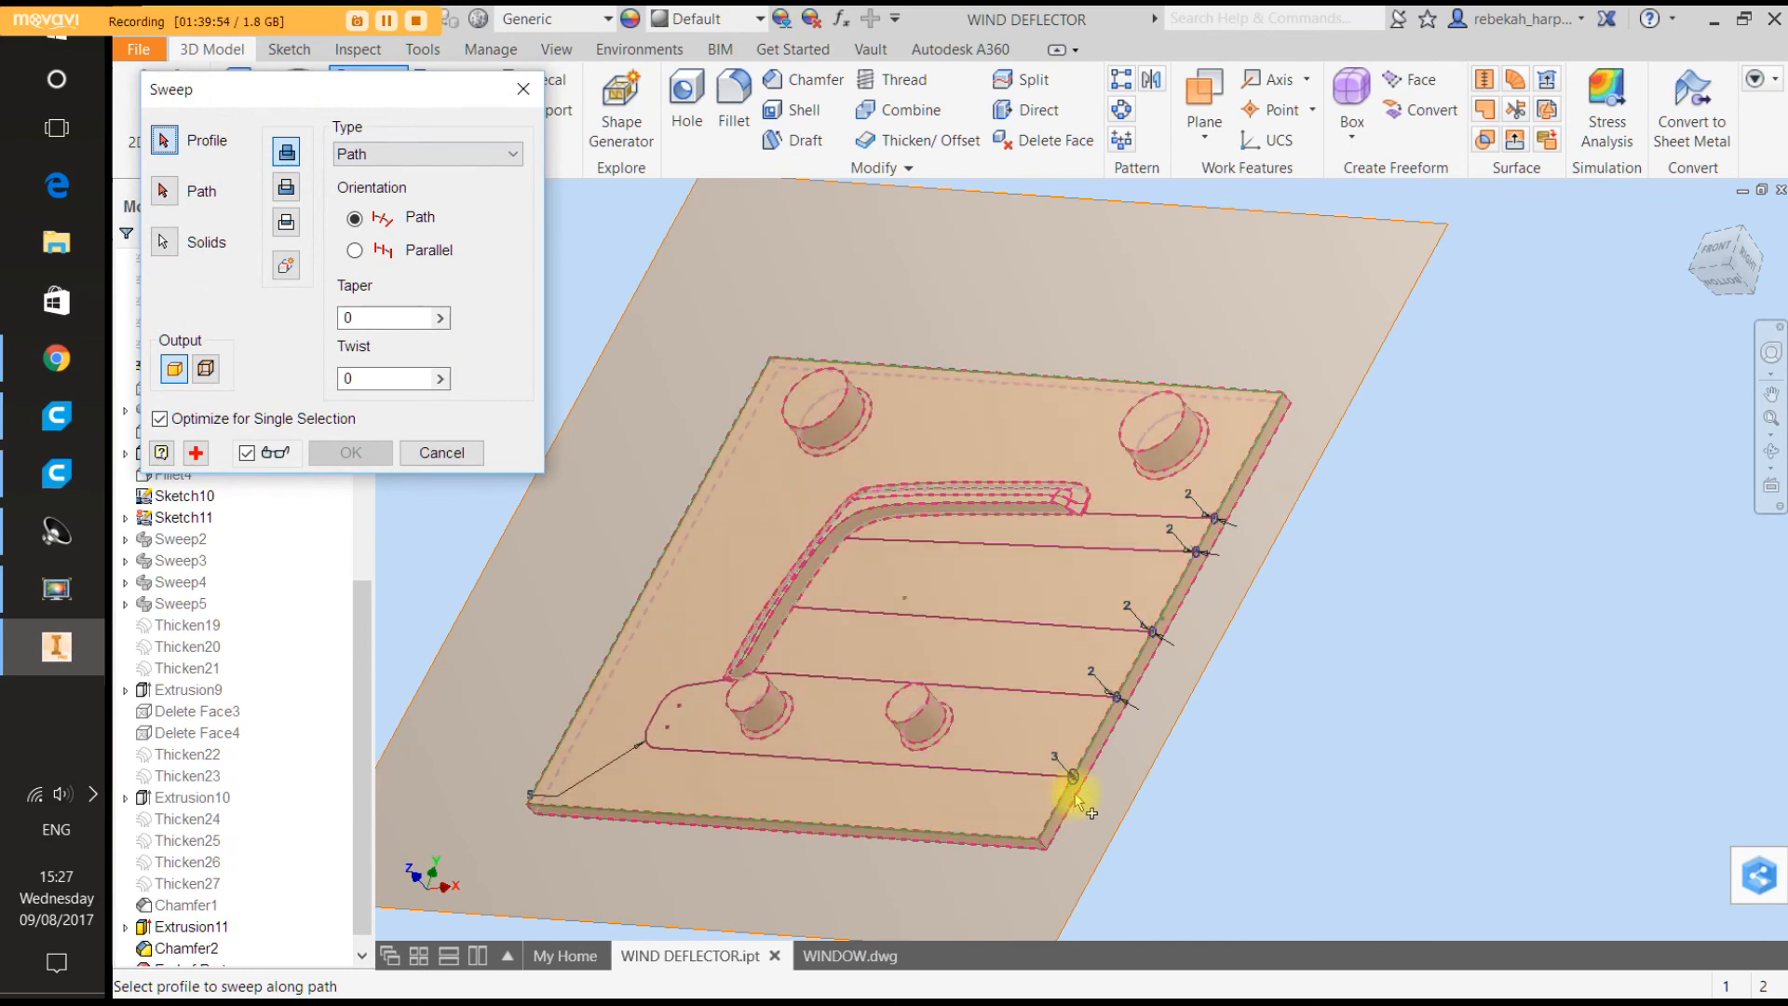
pyautogui.scroll(3, 1077, 799)
pyautogui.click(1070, 764)
pyautogui.scroll(-2, 1069, 760)
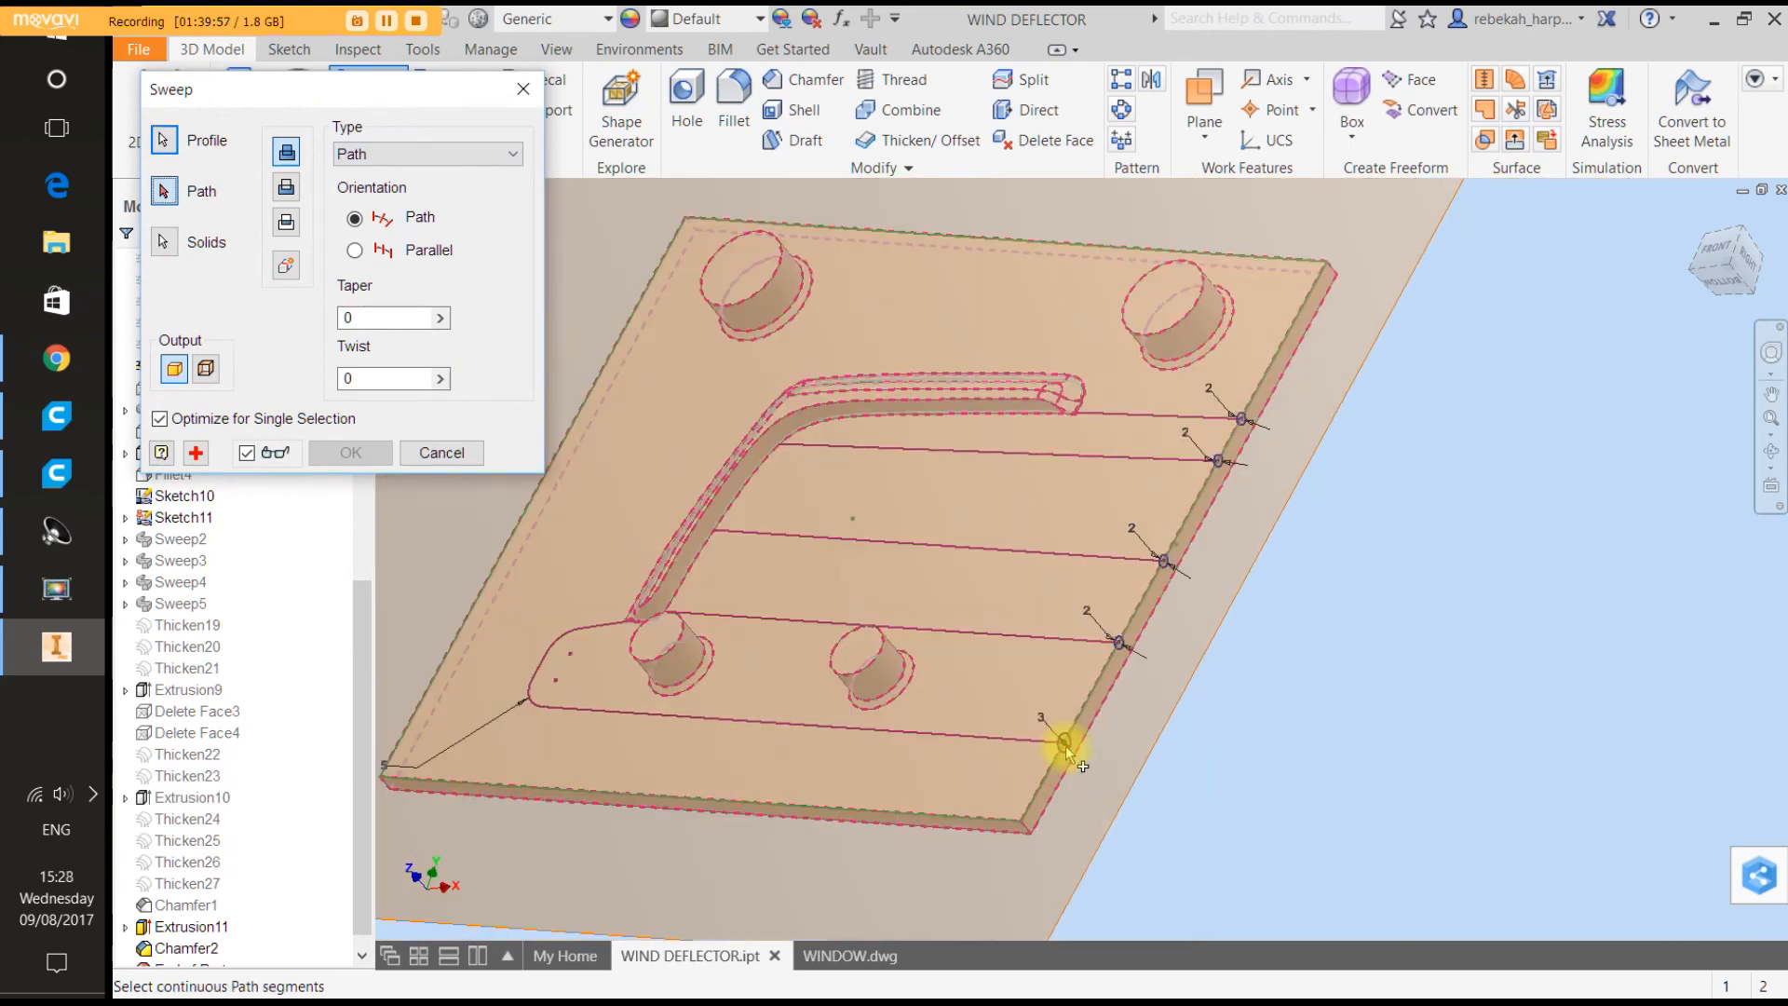
pyautogui.click(1042, 739)
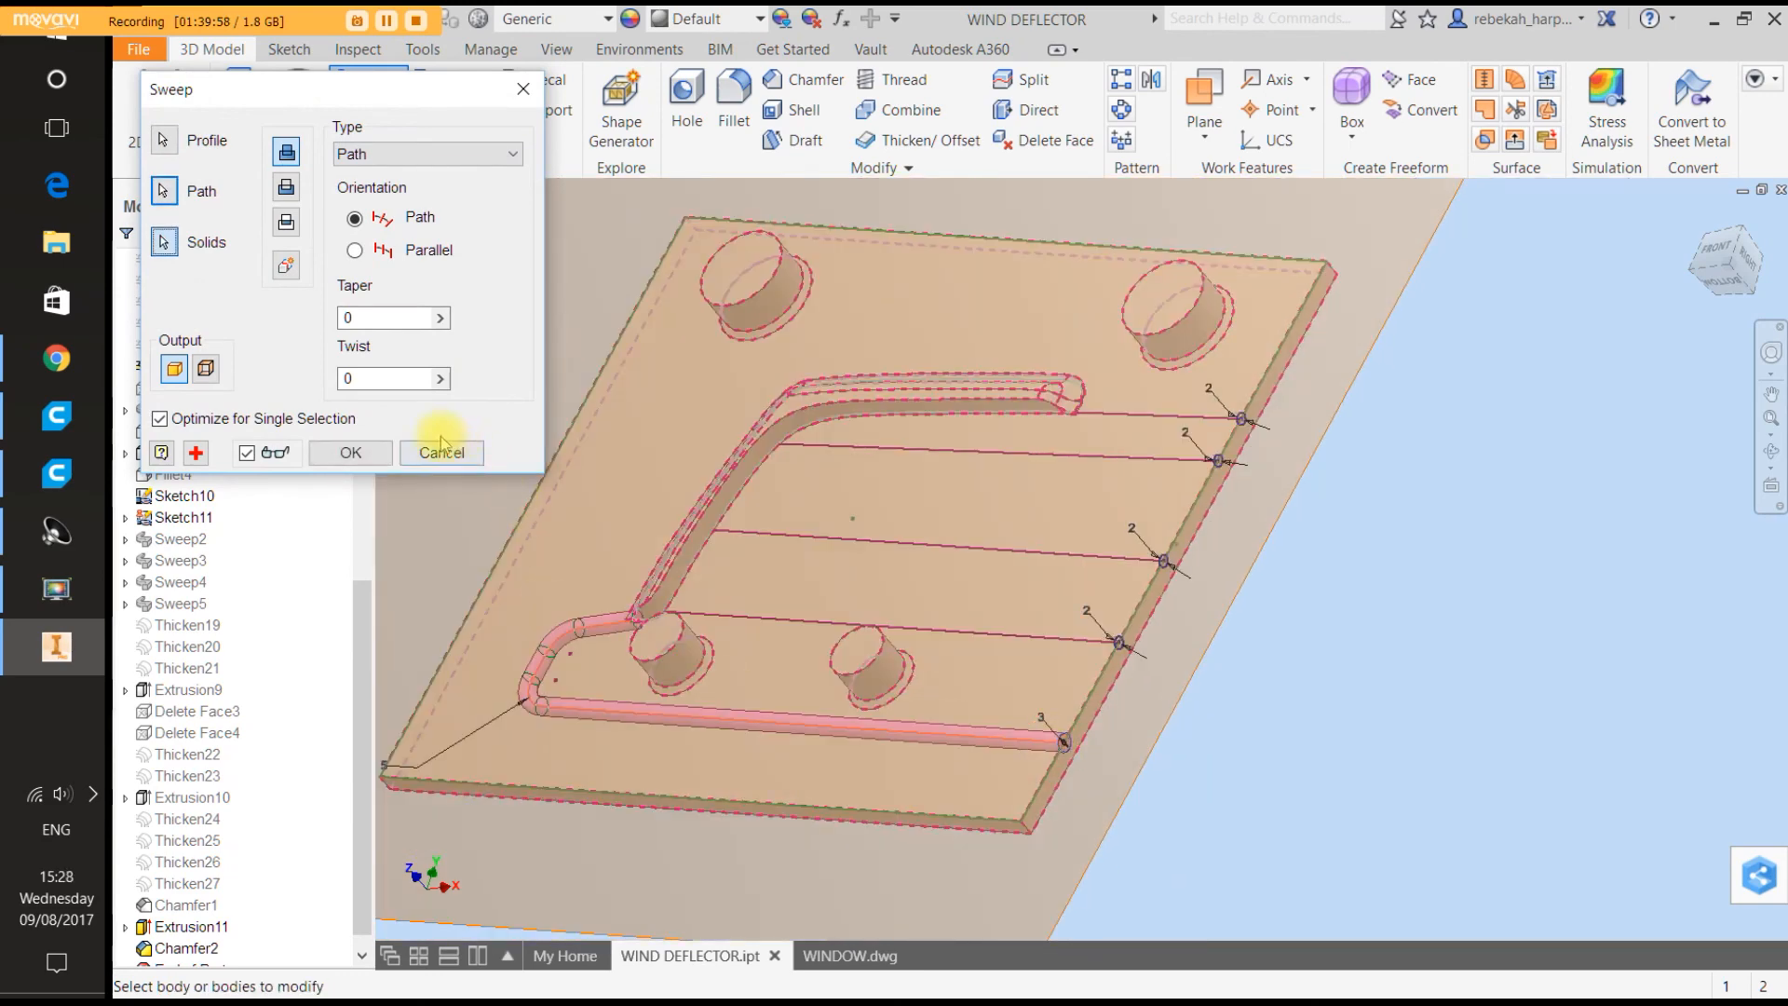
pyautogui.click(351, 453)
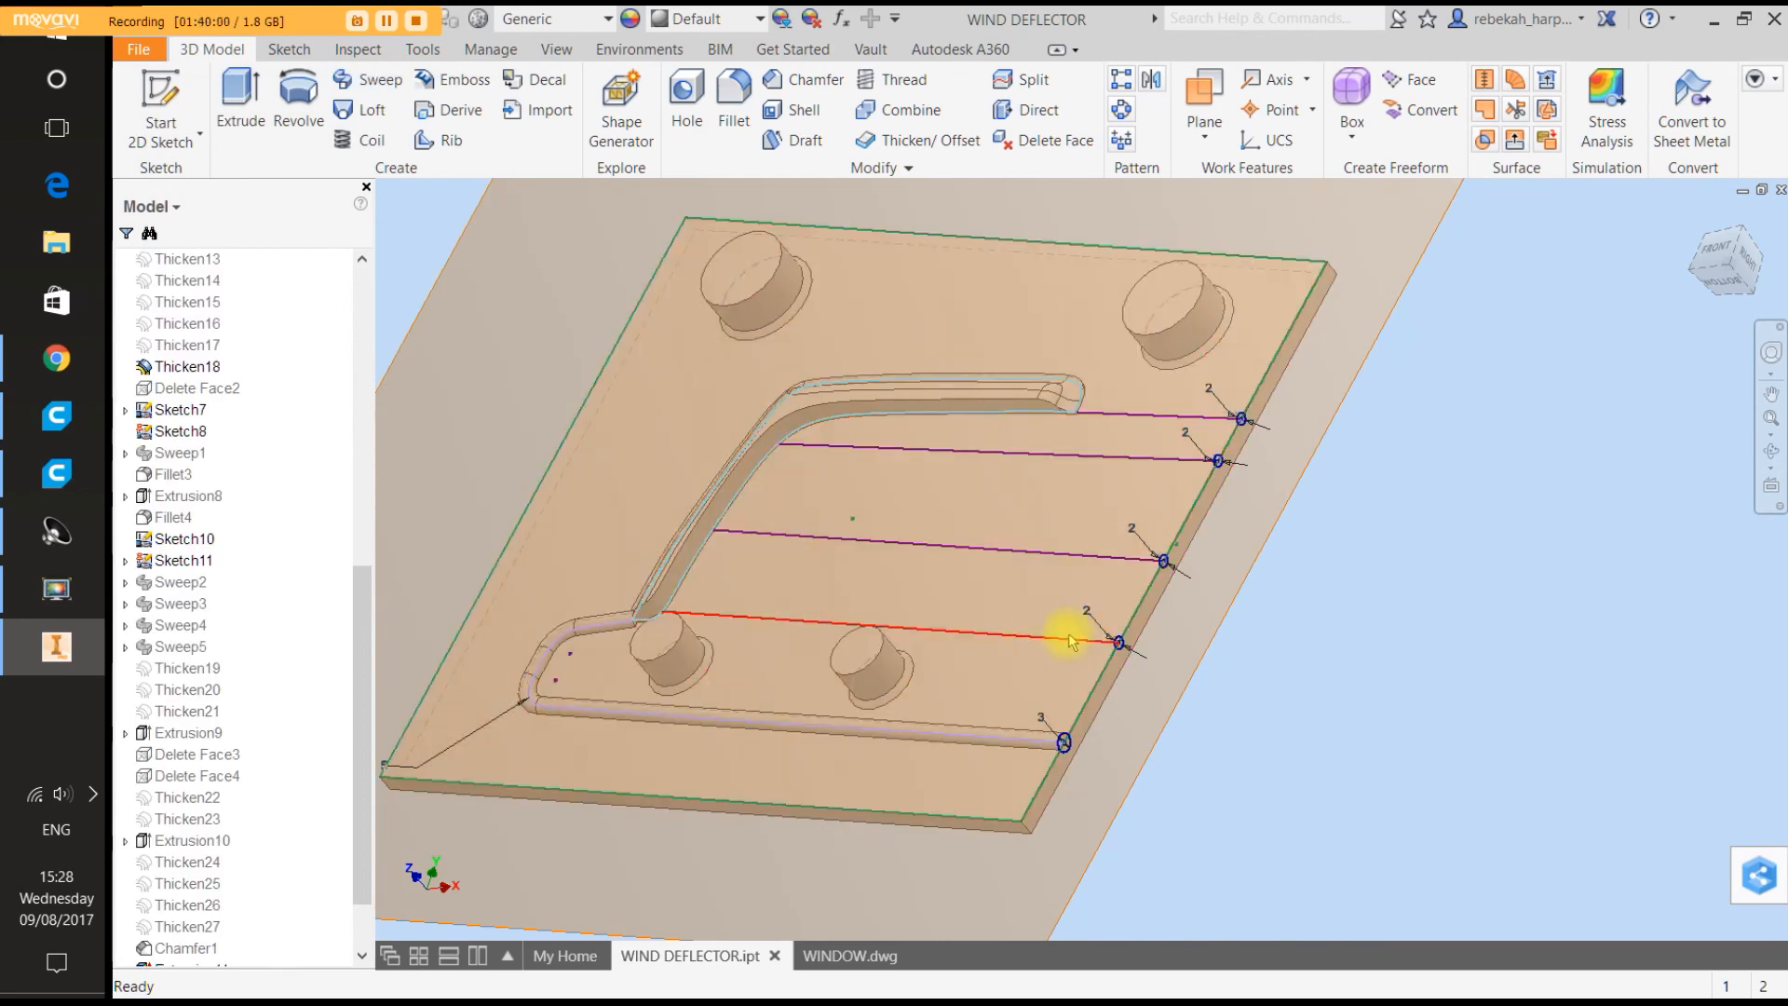
# Sweep the two lower 2 mm circles at the plate's edge along their straight sketch lines as joined ribs.
pyautogui.scroll(3, 1137, 641)
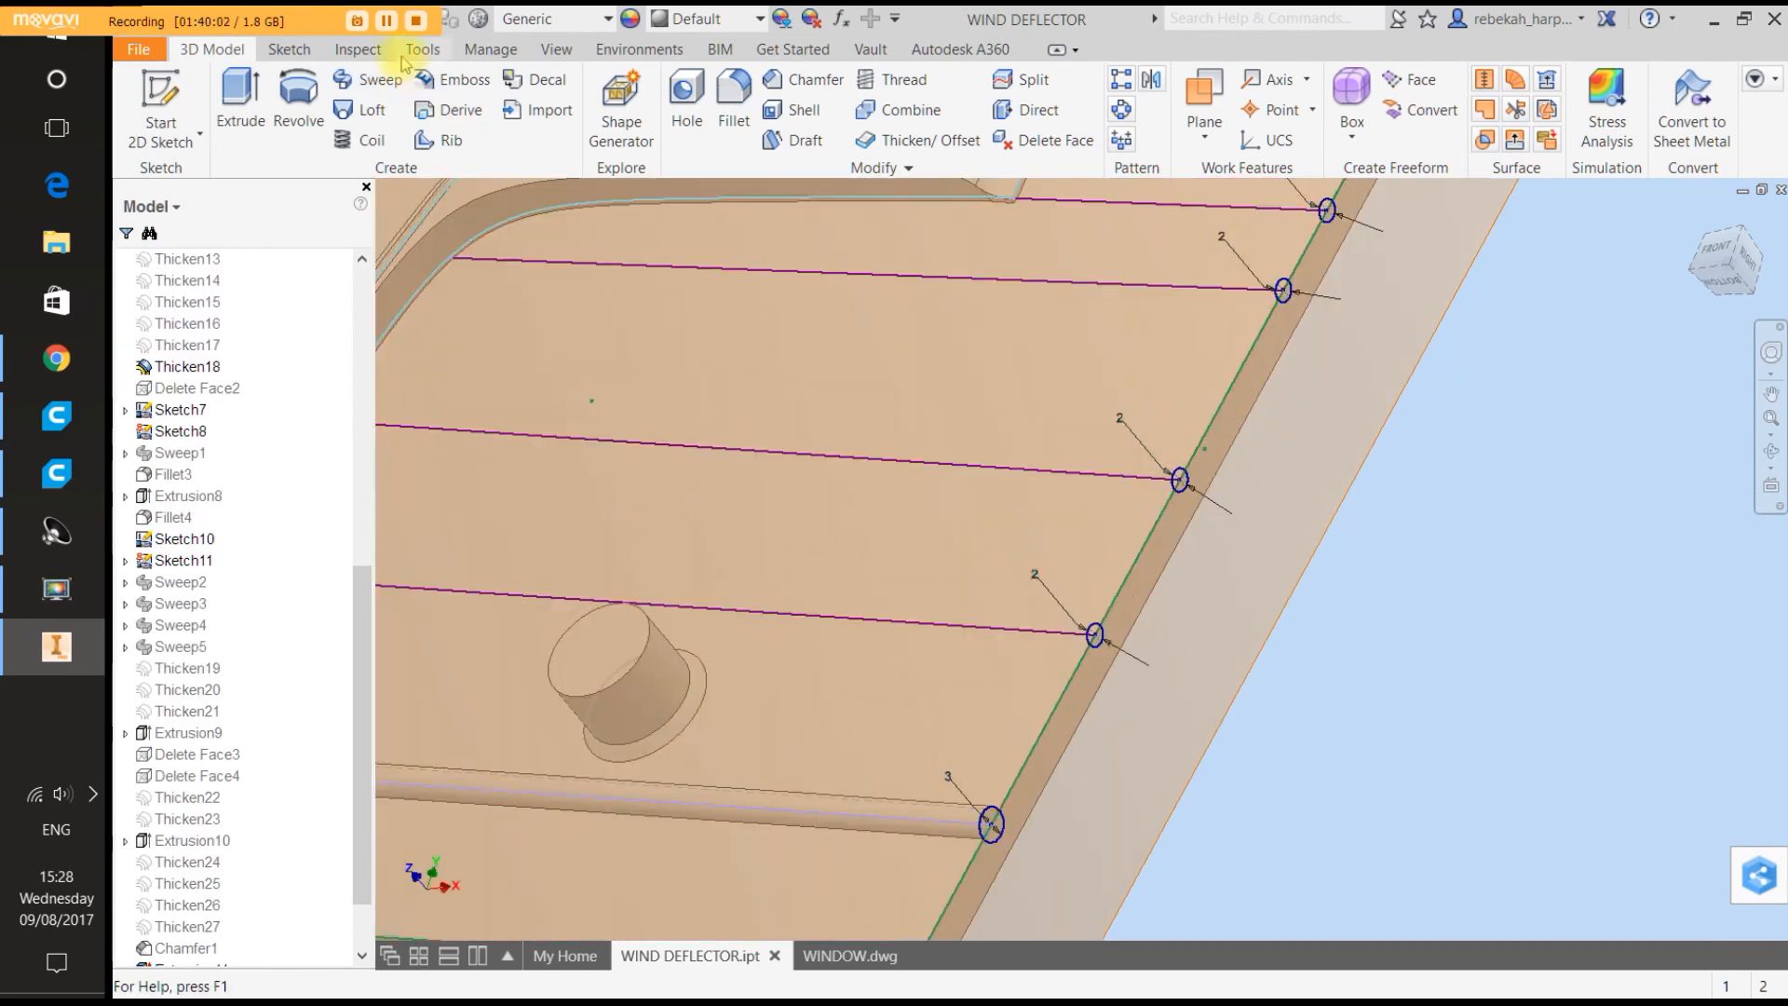
pyautogui.click(369, 80)
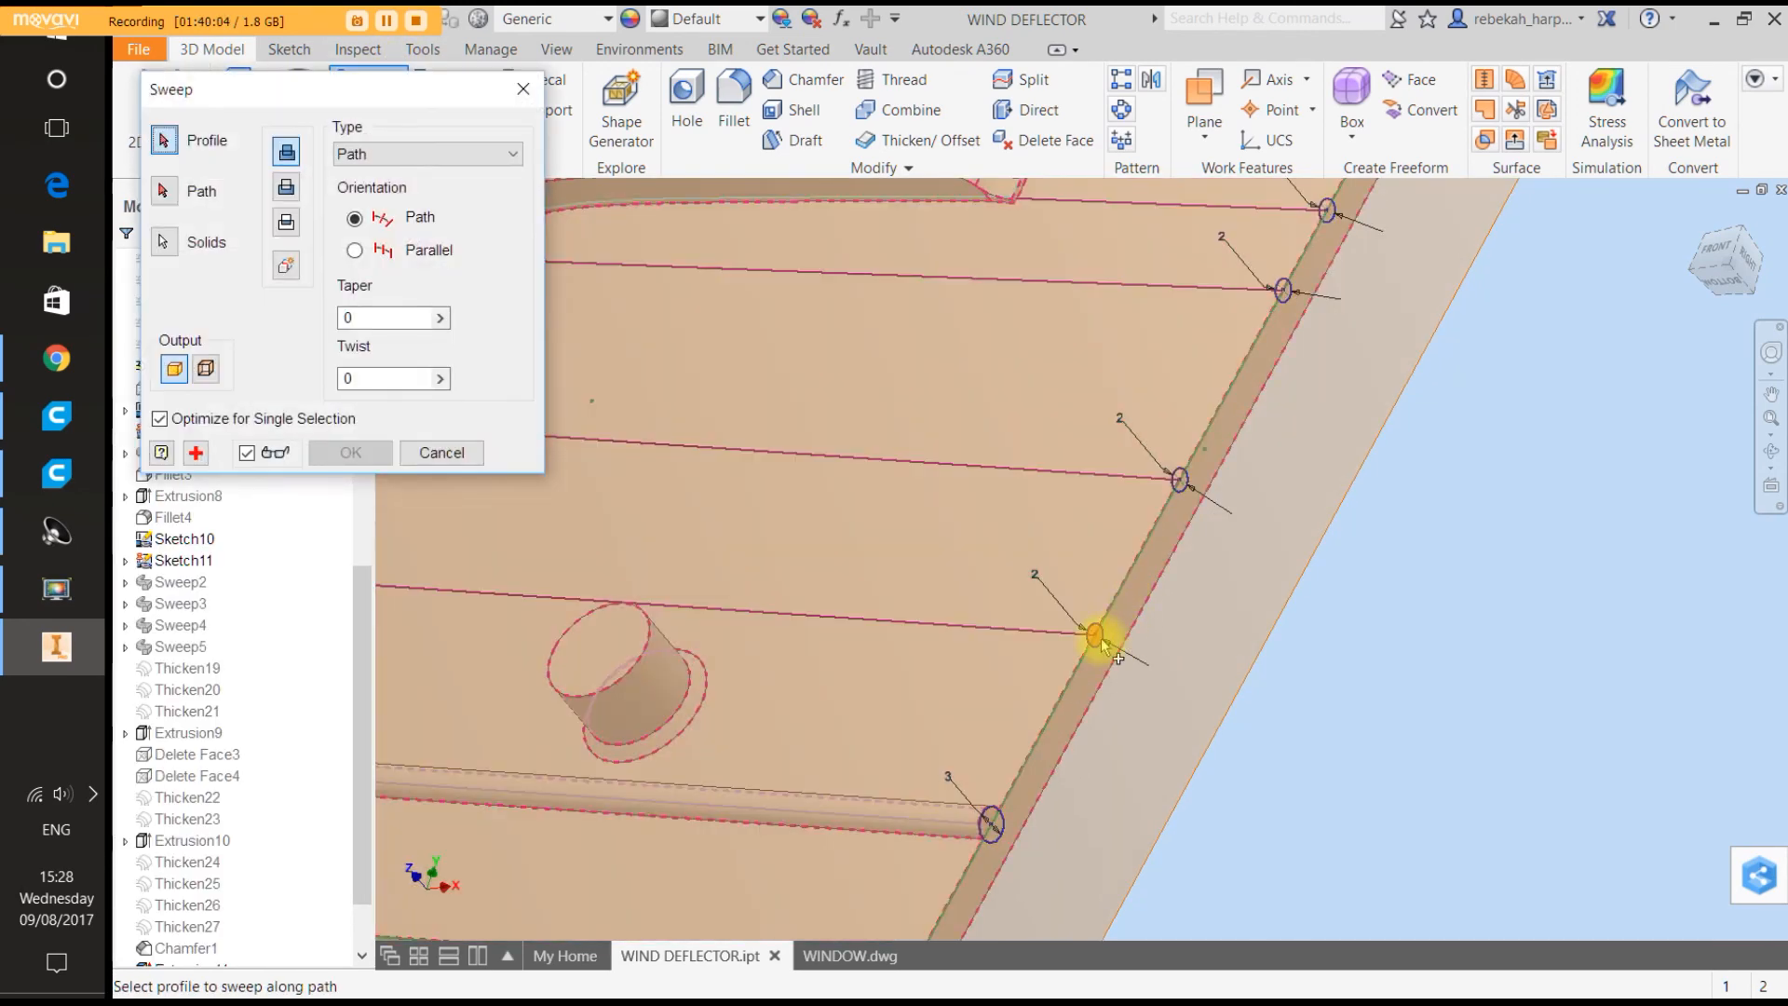
pyautogui.click(1097, 641)
pyautogui.click(1062, 631)
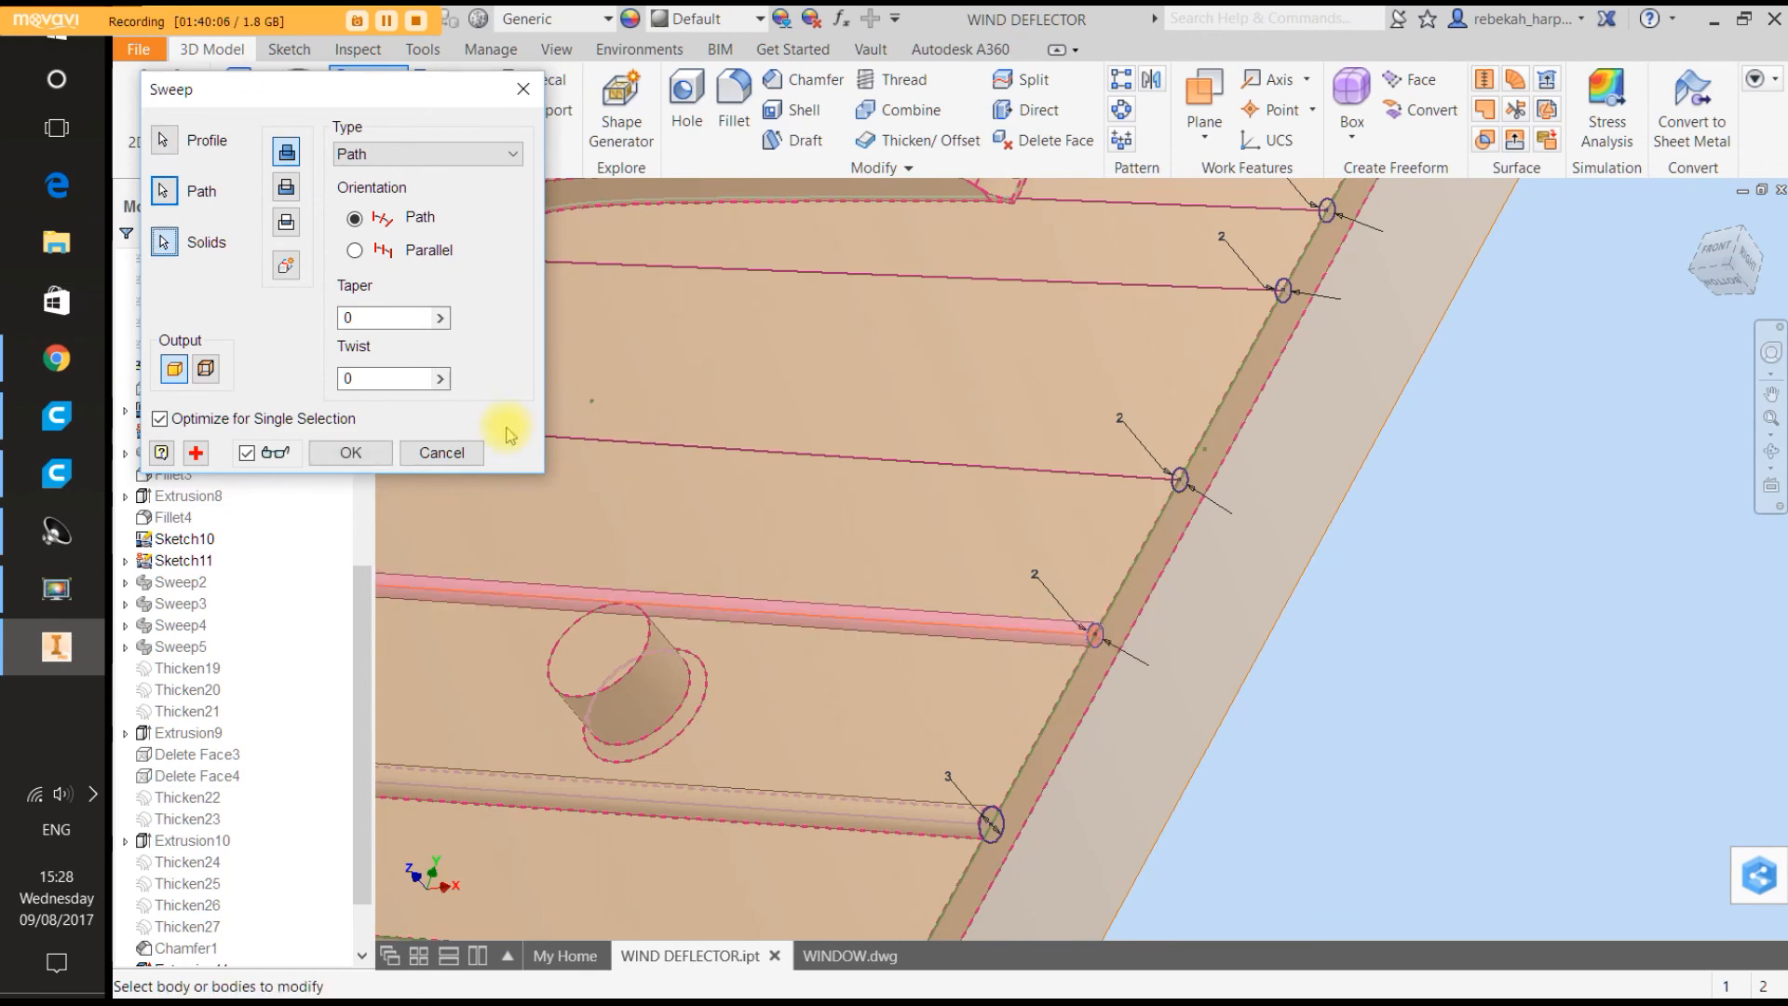
pyautogui.click(351, 453)
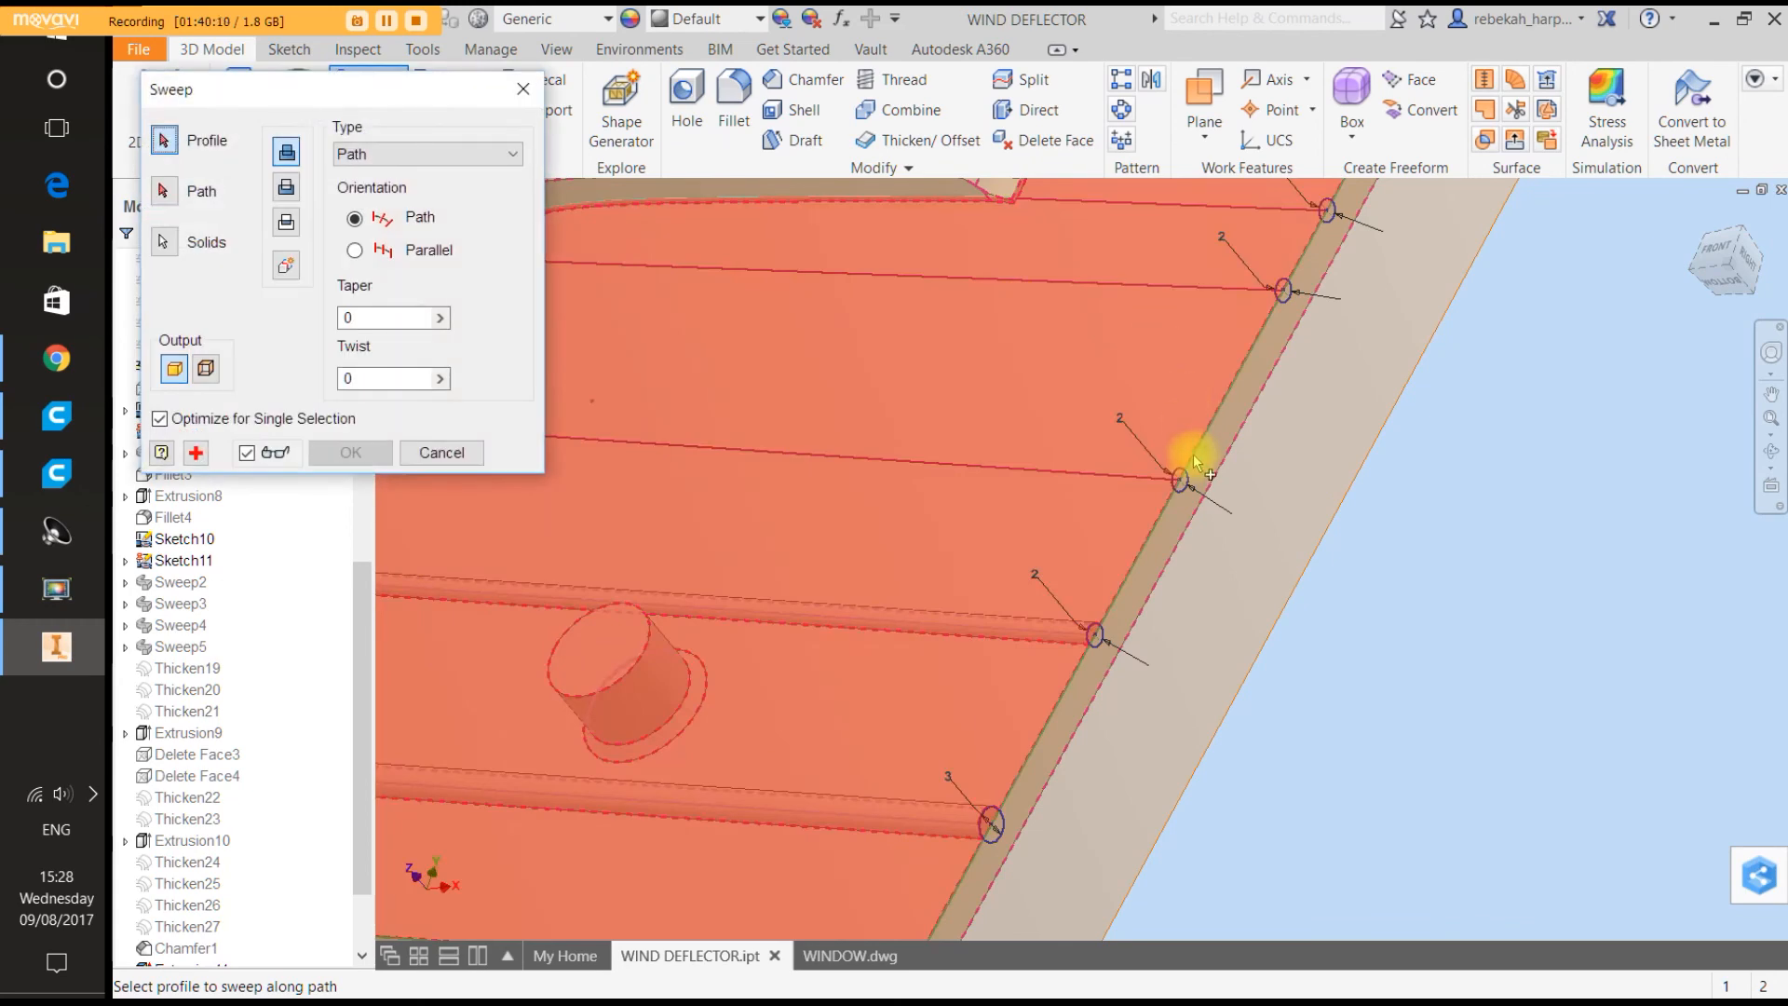
pyautogui.click(1148, 478)
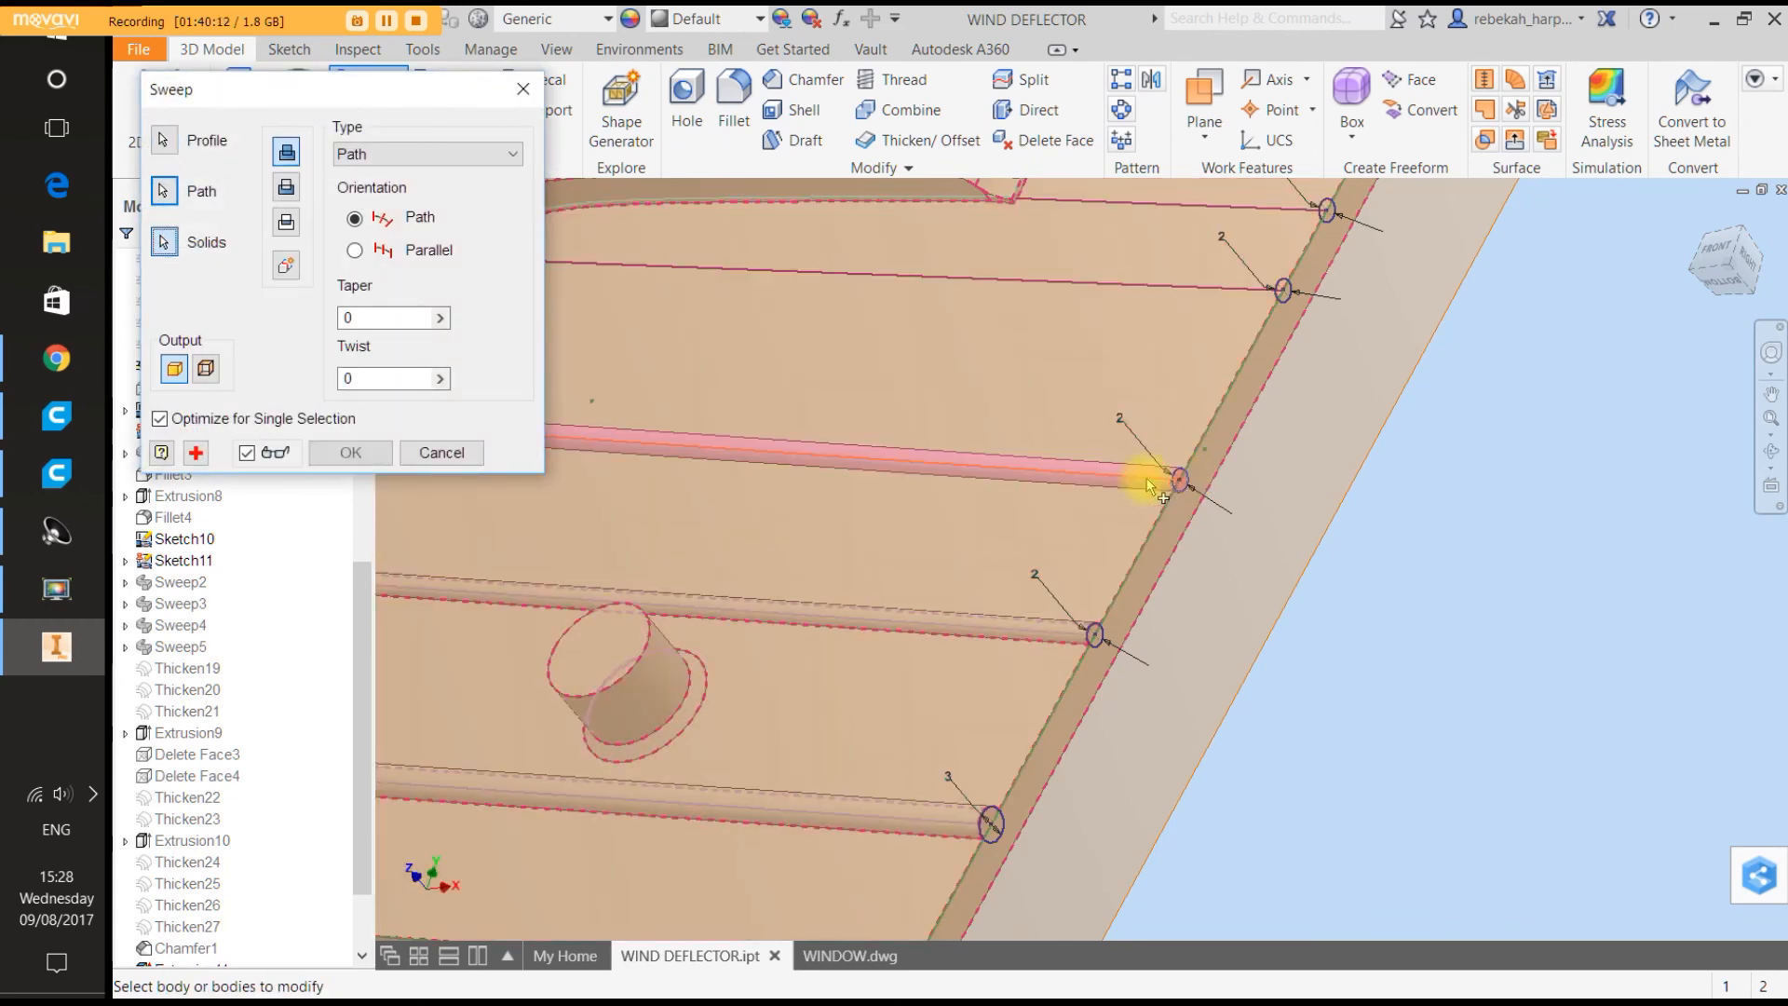
pyautogui.click(390, 460)
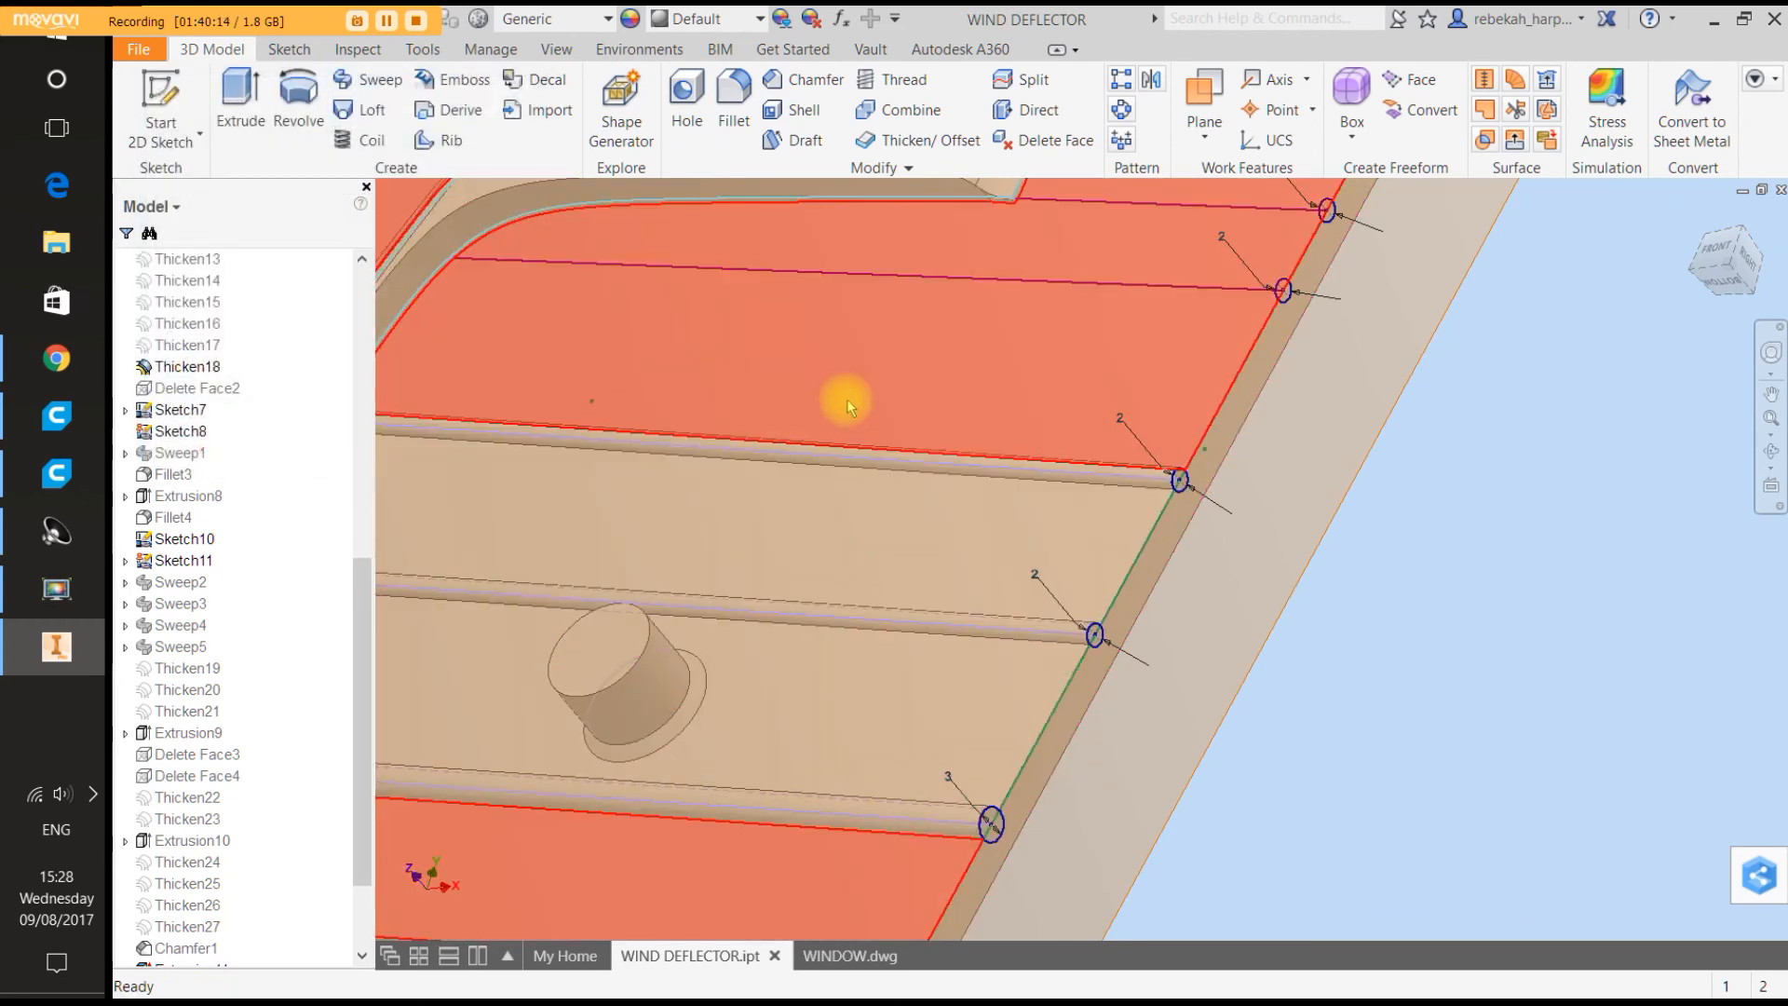
# Sweep the two upper 2 mm circles at the plate's edge along their straight sketch lines as joined ribs.
pyautogui.click(398, 86)
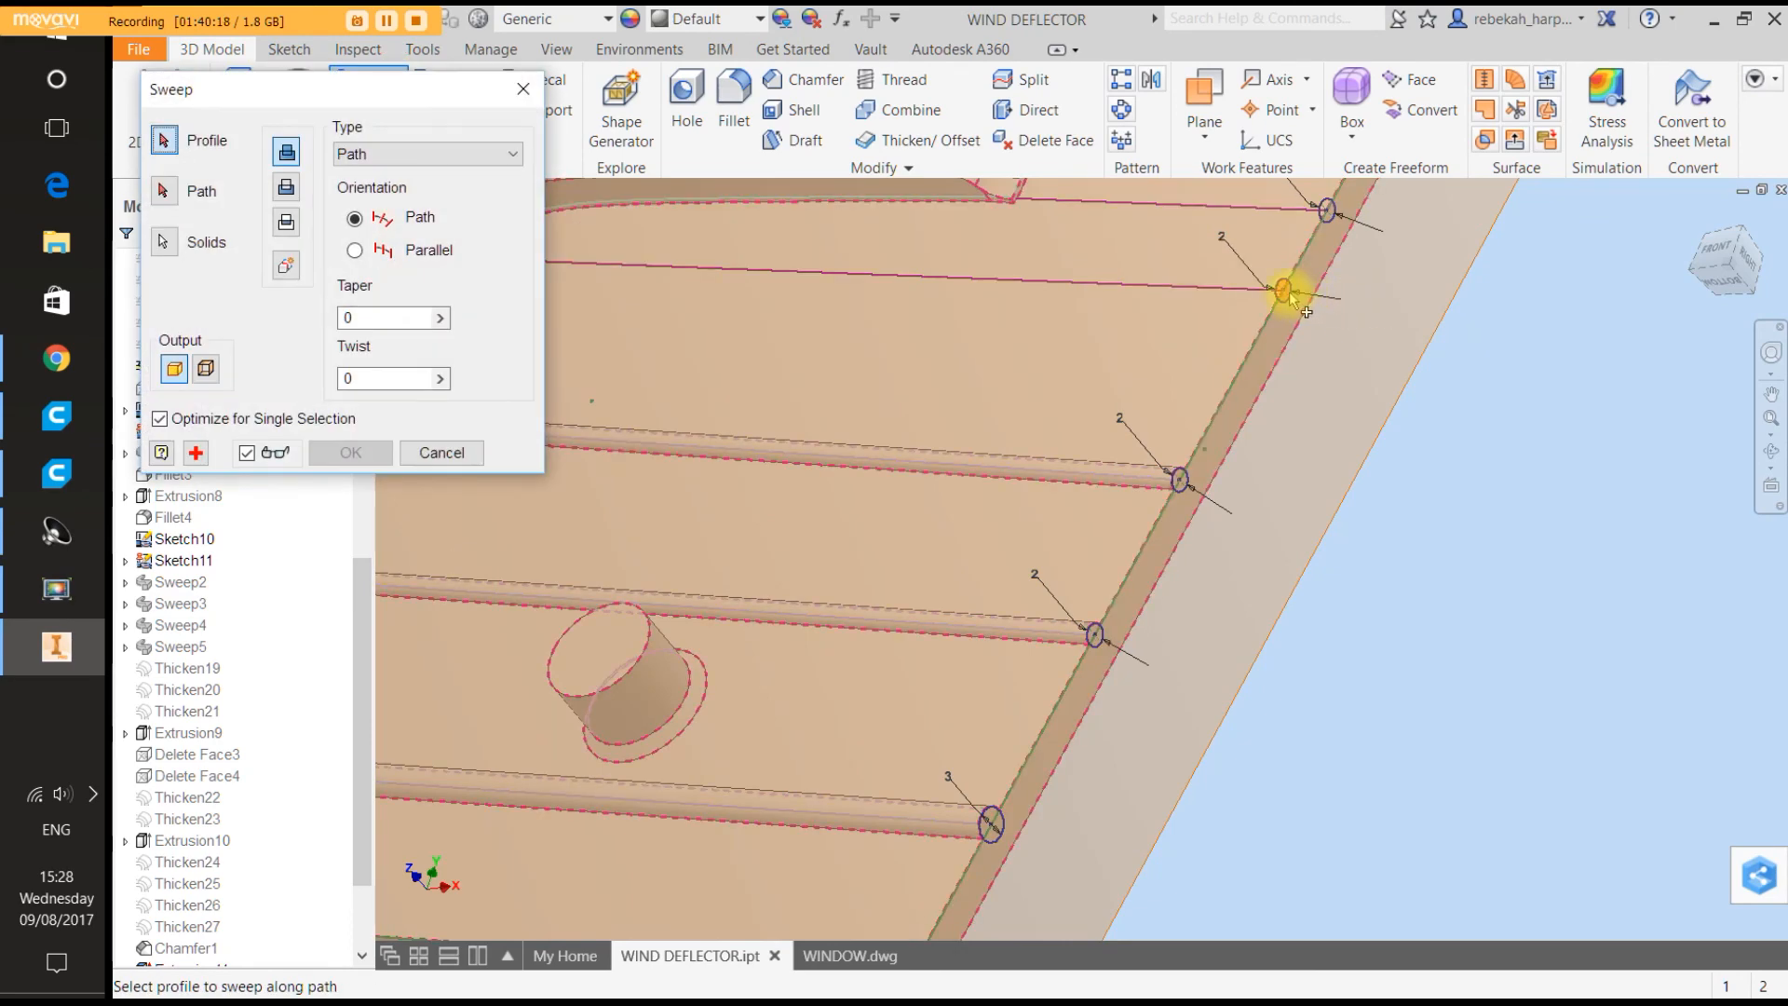
pyautogui.click(1288, 293)
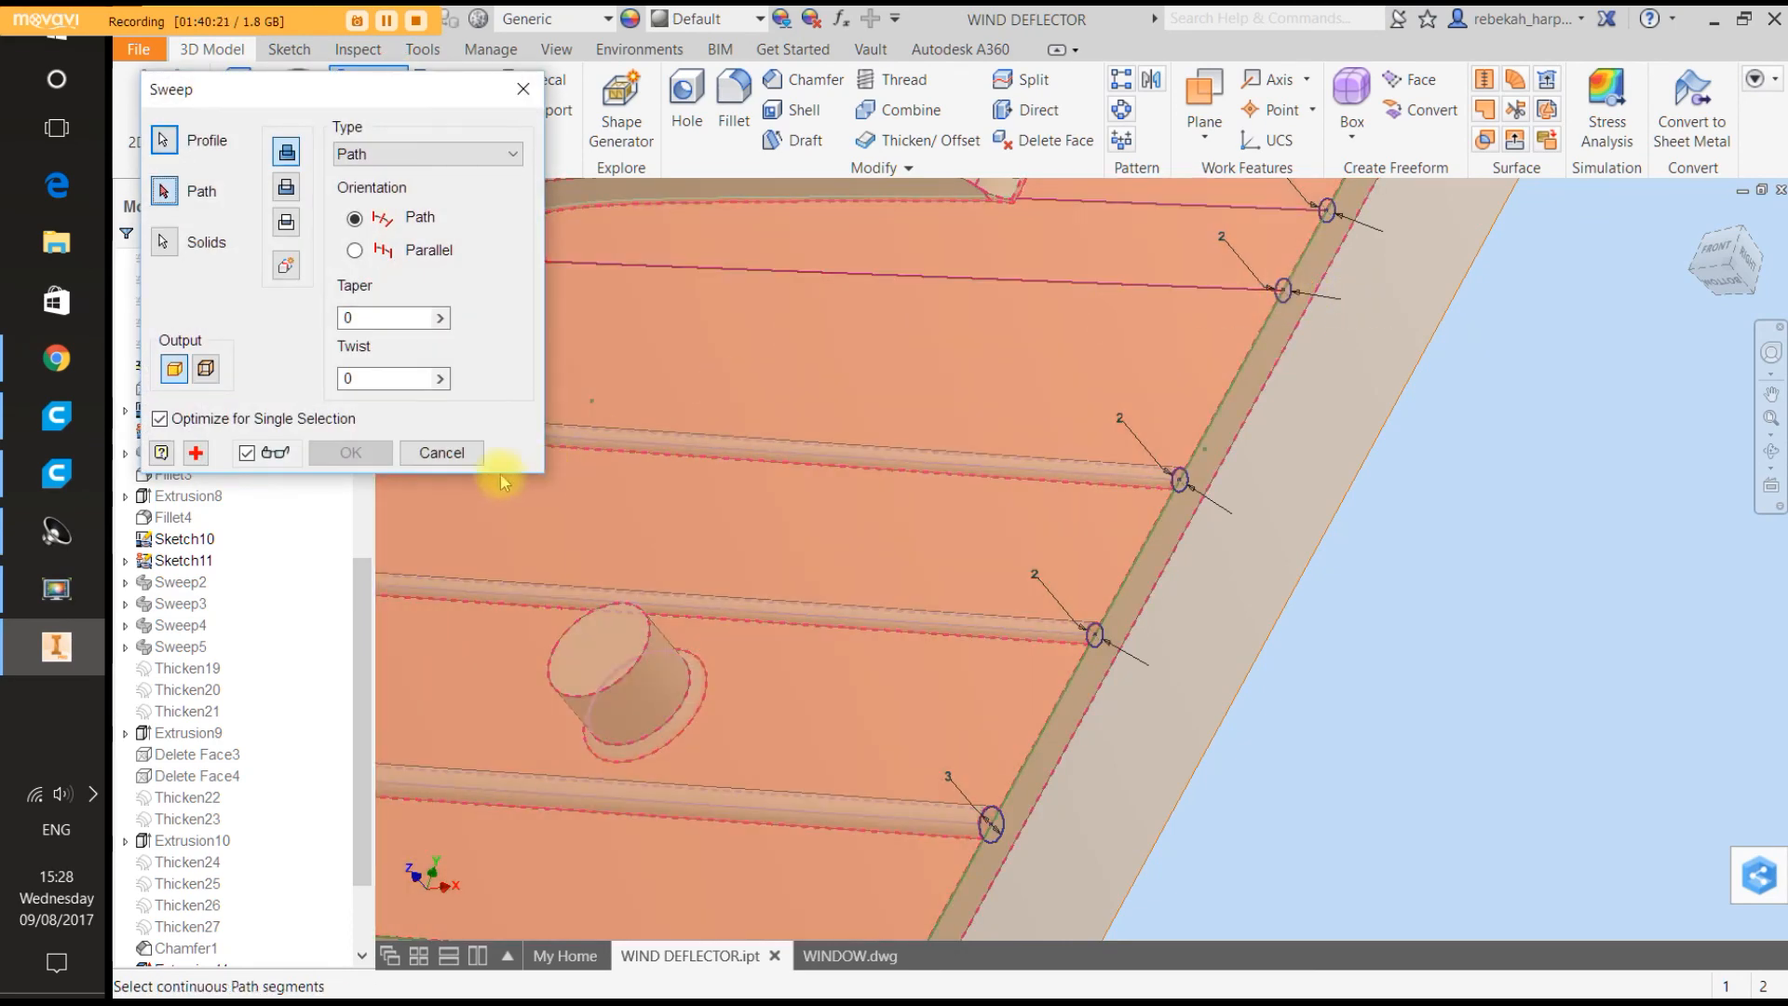
pyautogui.click(442, 453)
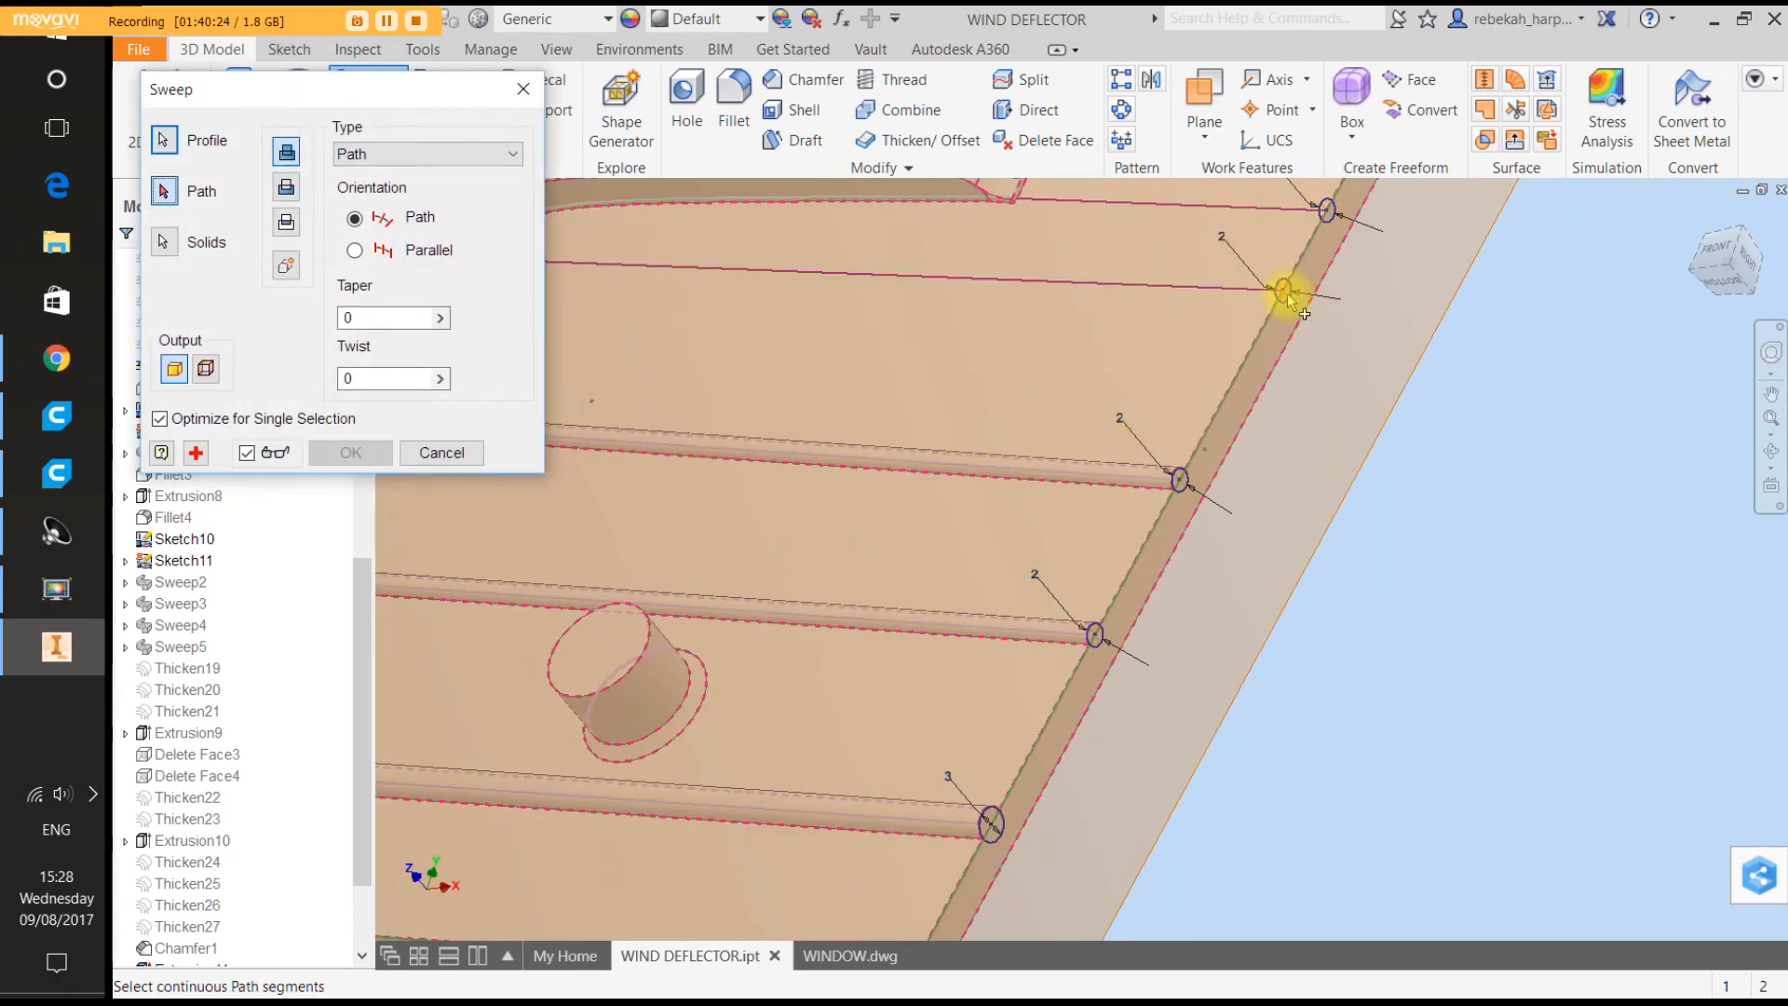
pyautogui.click(1250, 286)
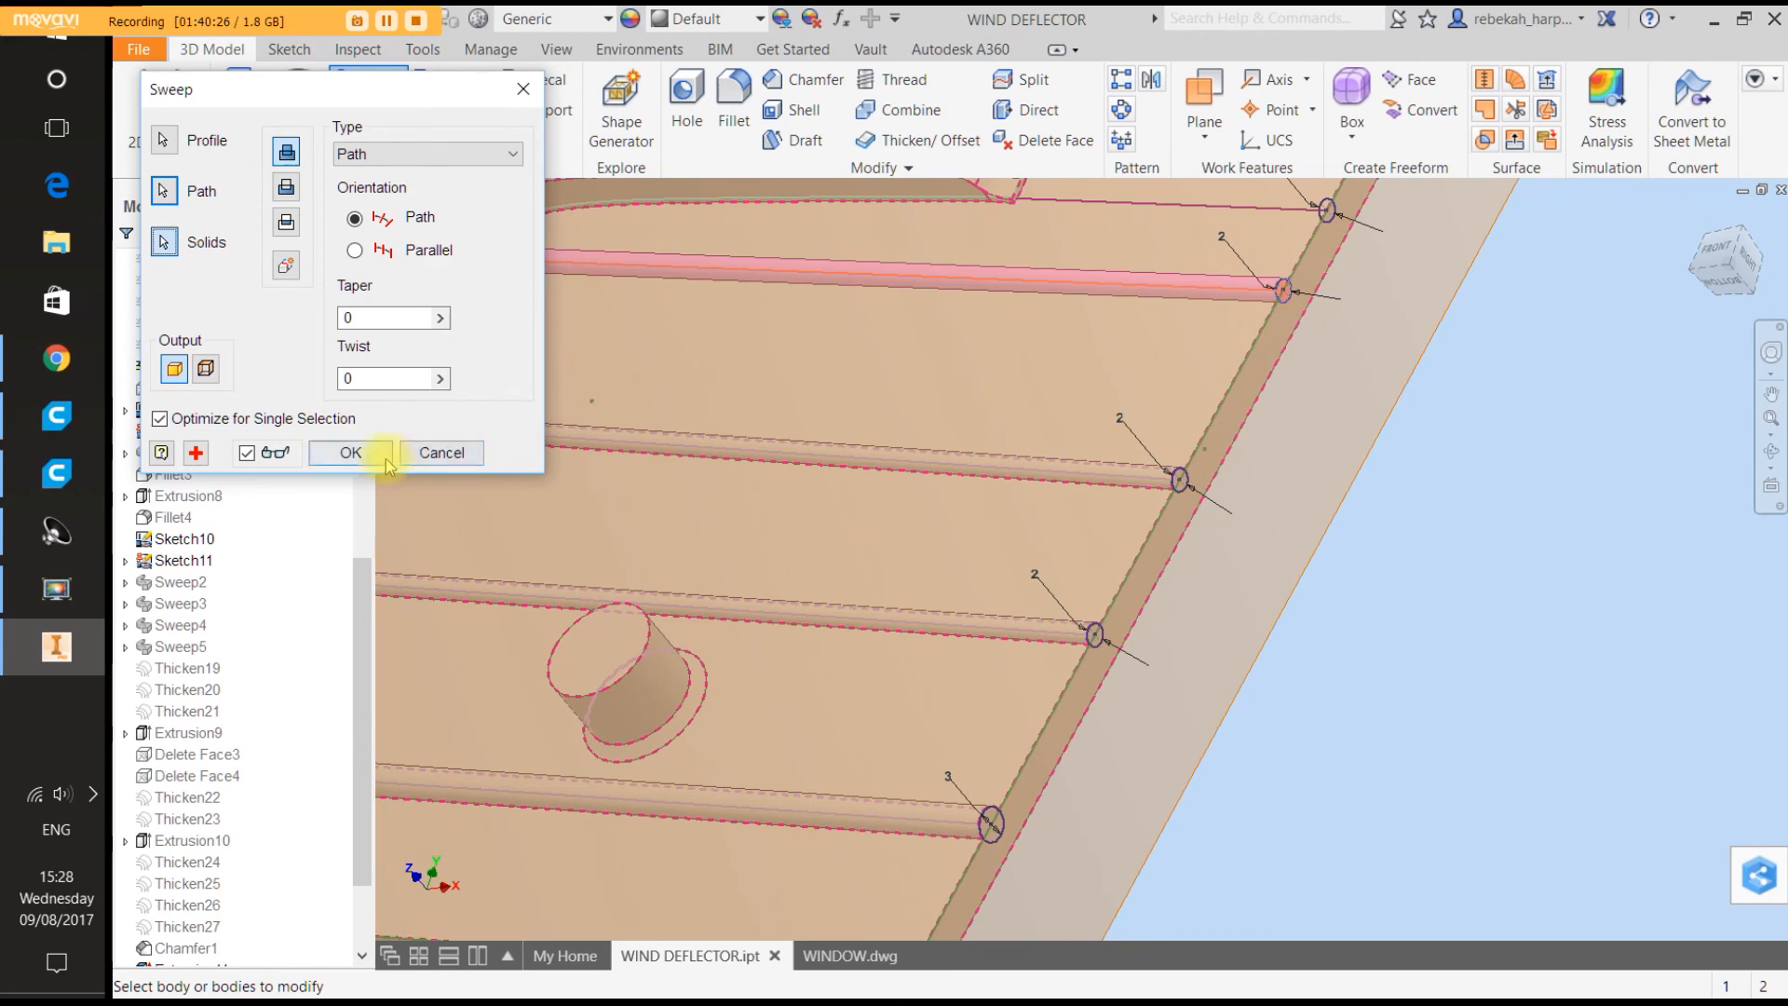
pyautogui.click(386, 458)
pyautogui.click(367, 77)
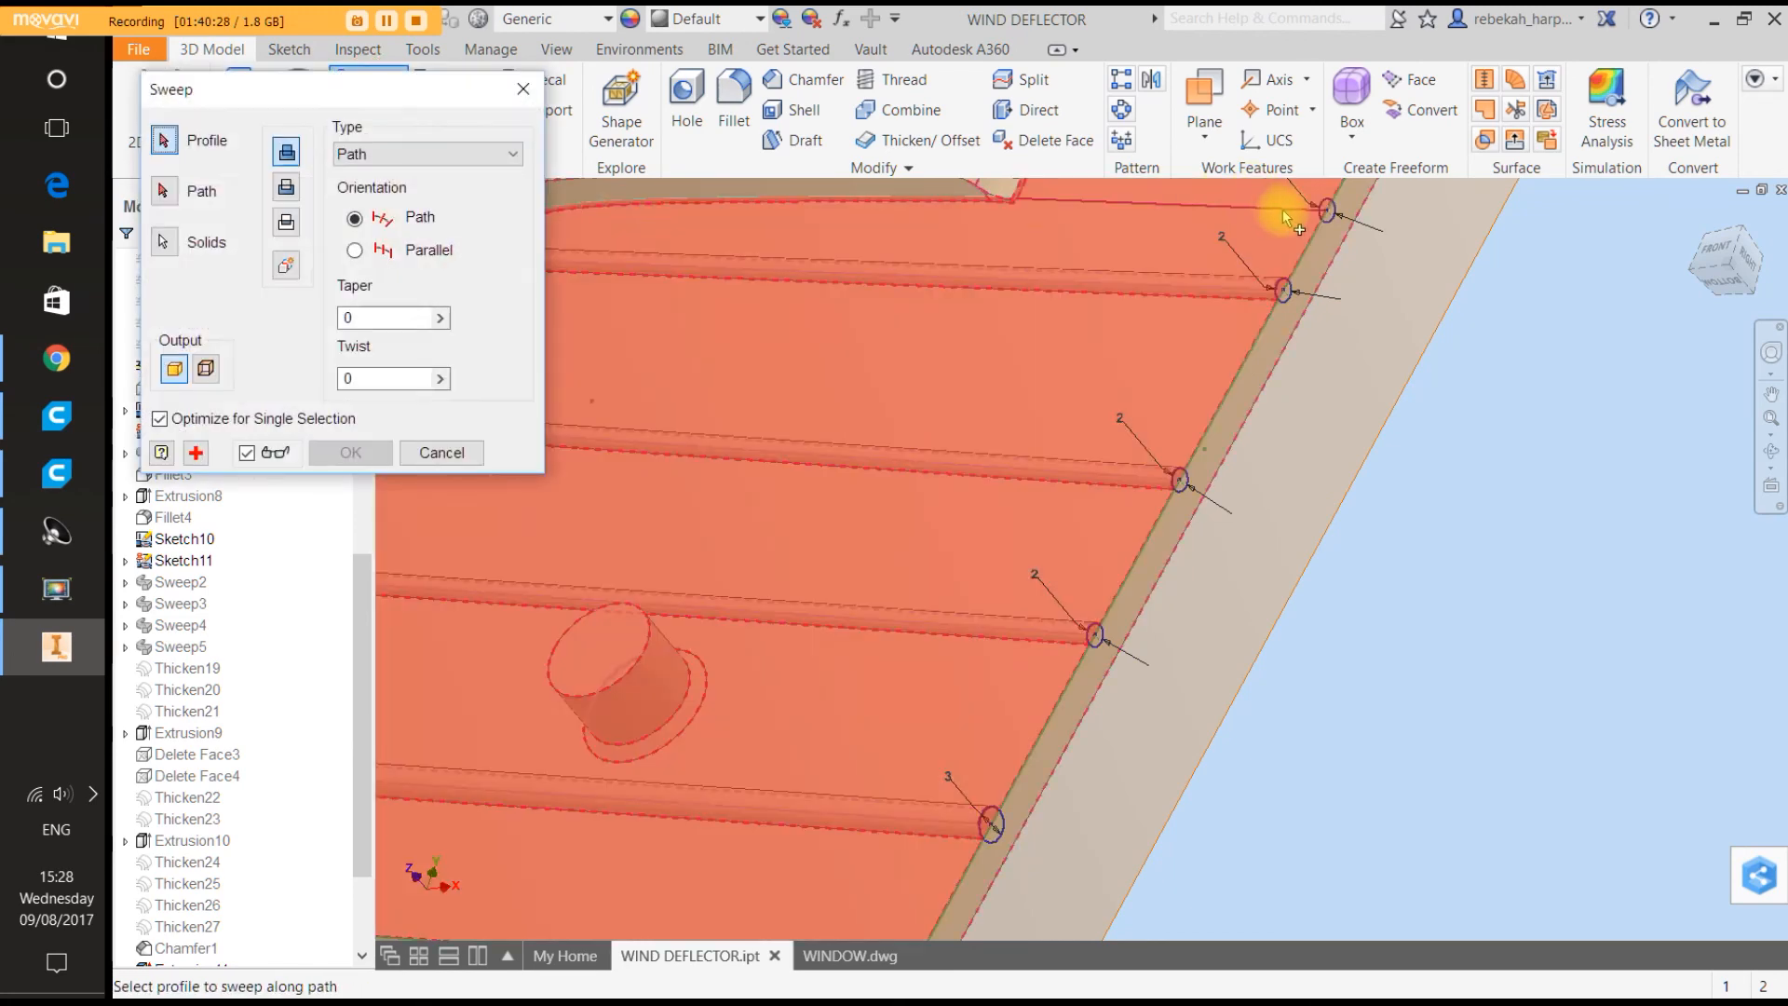
pyautogui.click(1322, 214)
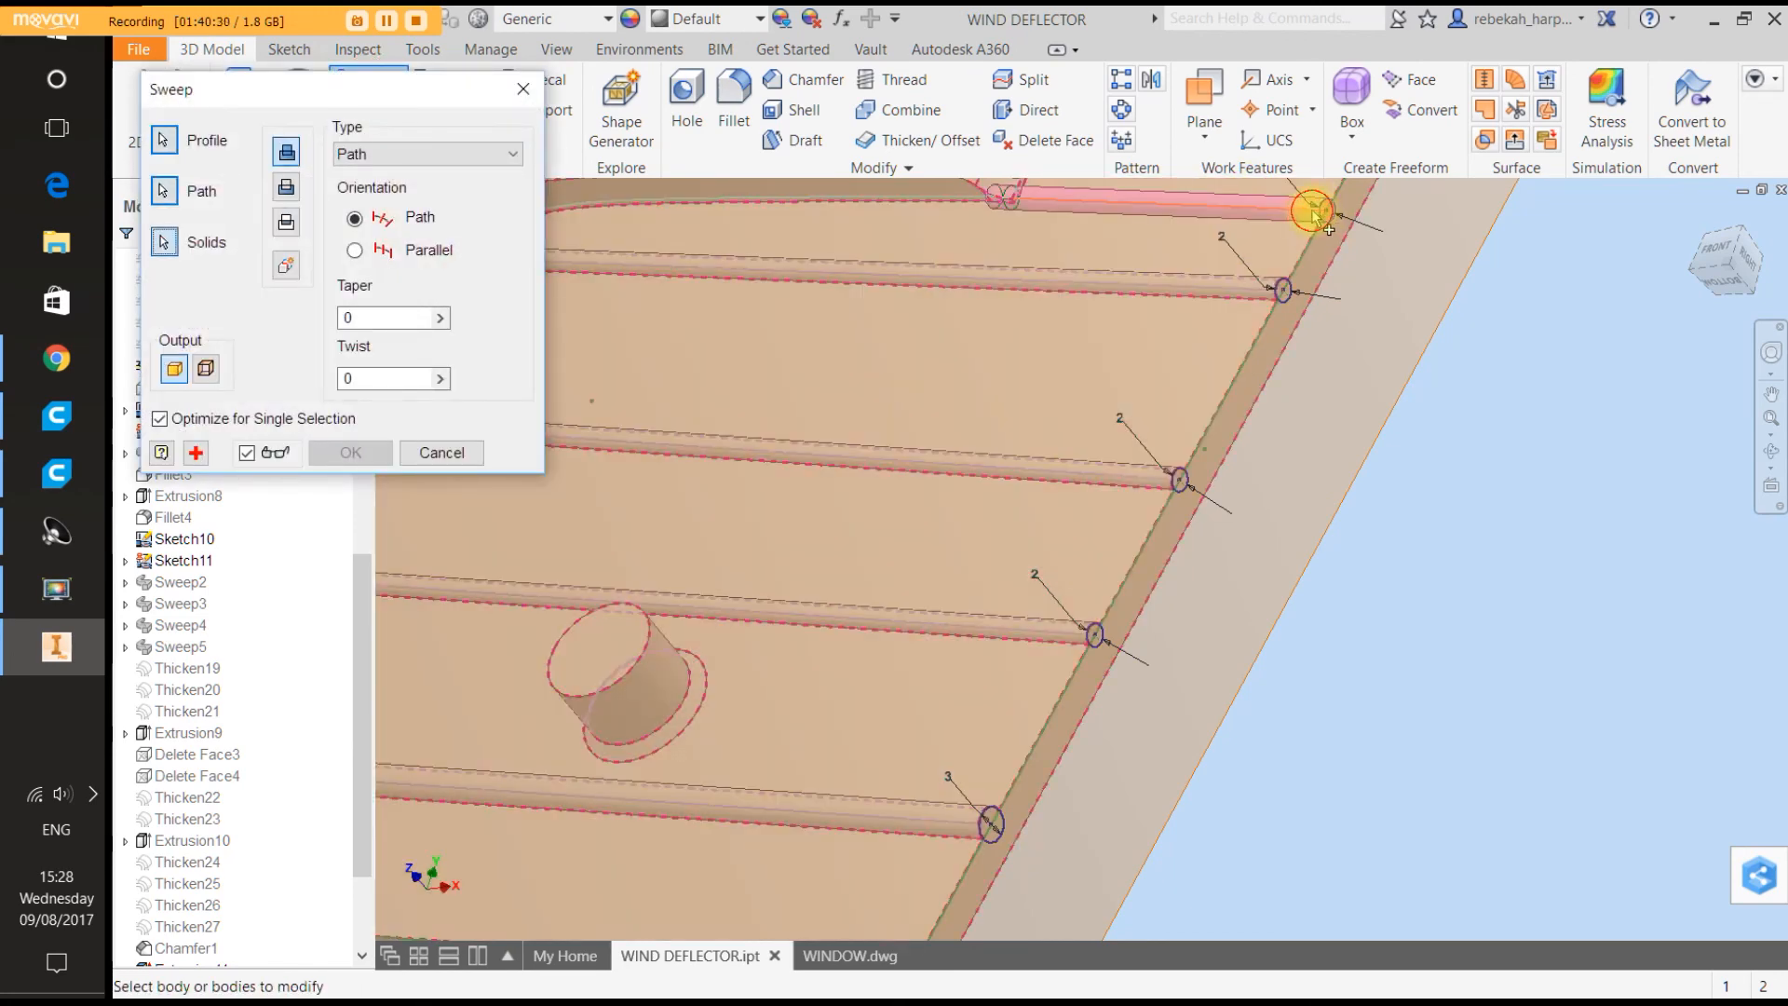
pyautogui.click(350, 452)
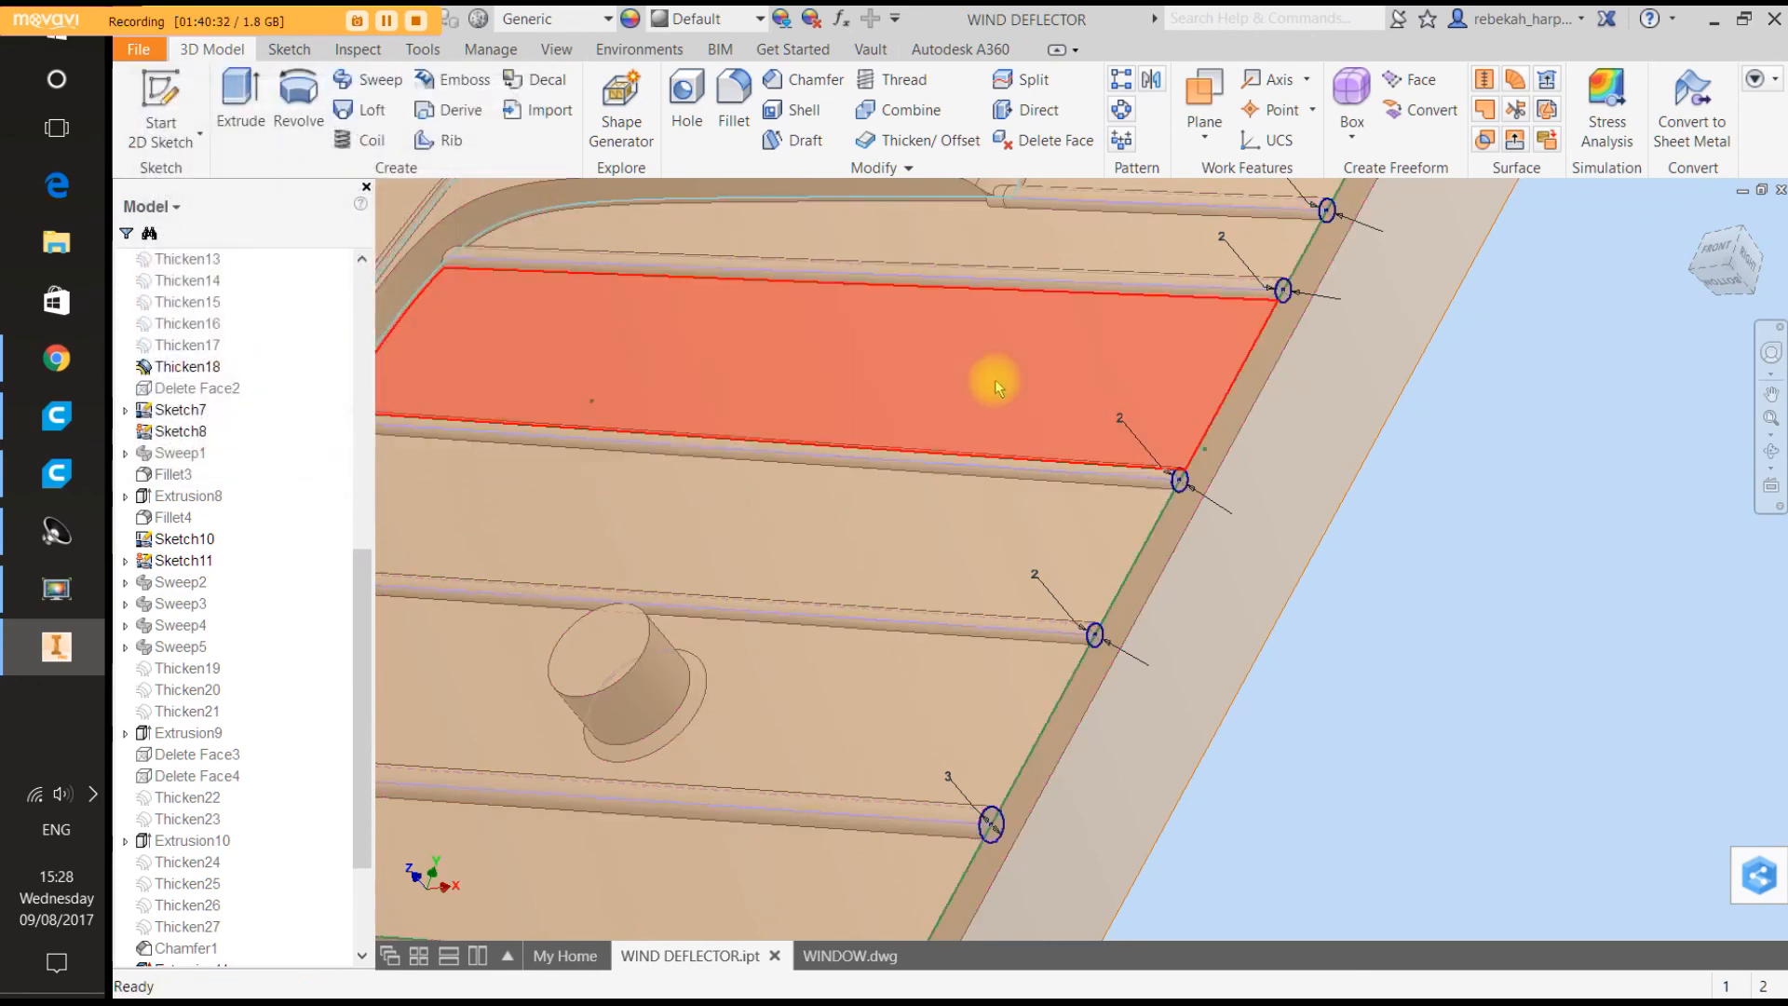
pyautogui.scroll(-5, 1045, 369)
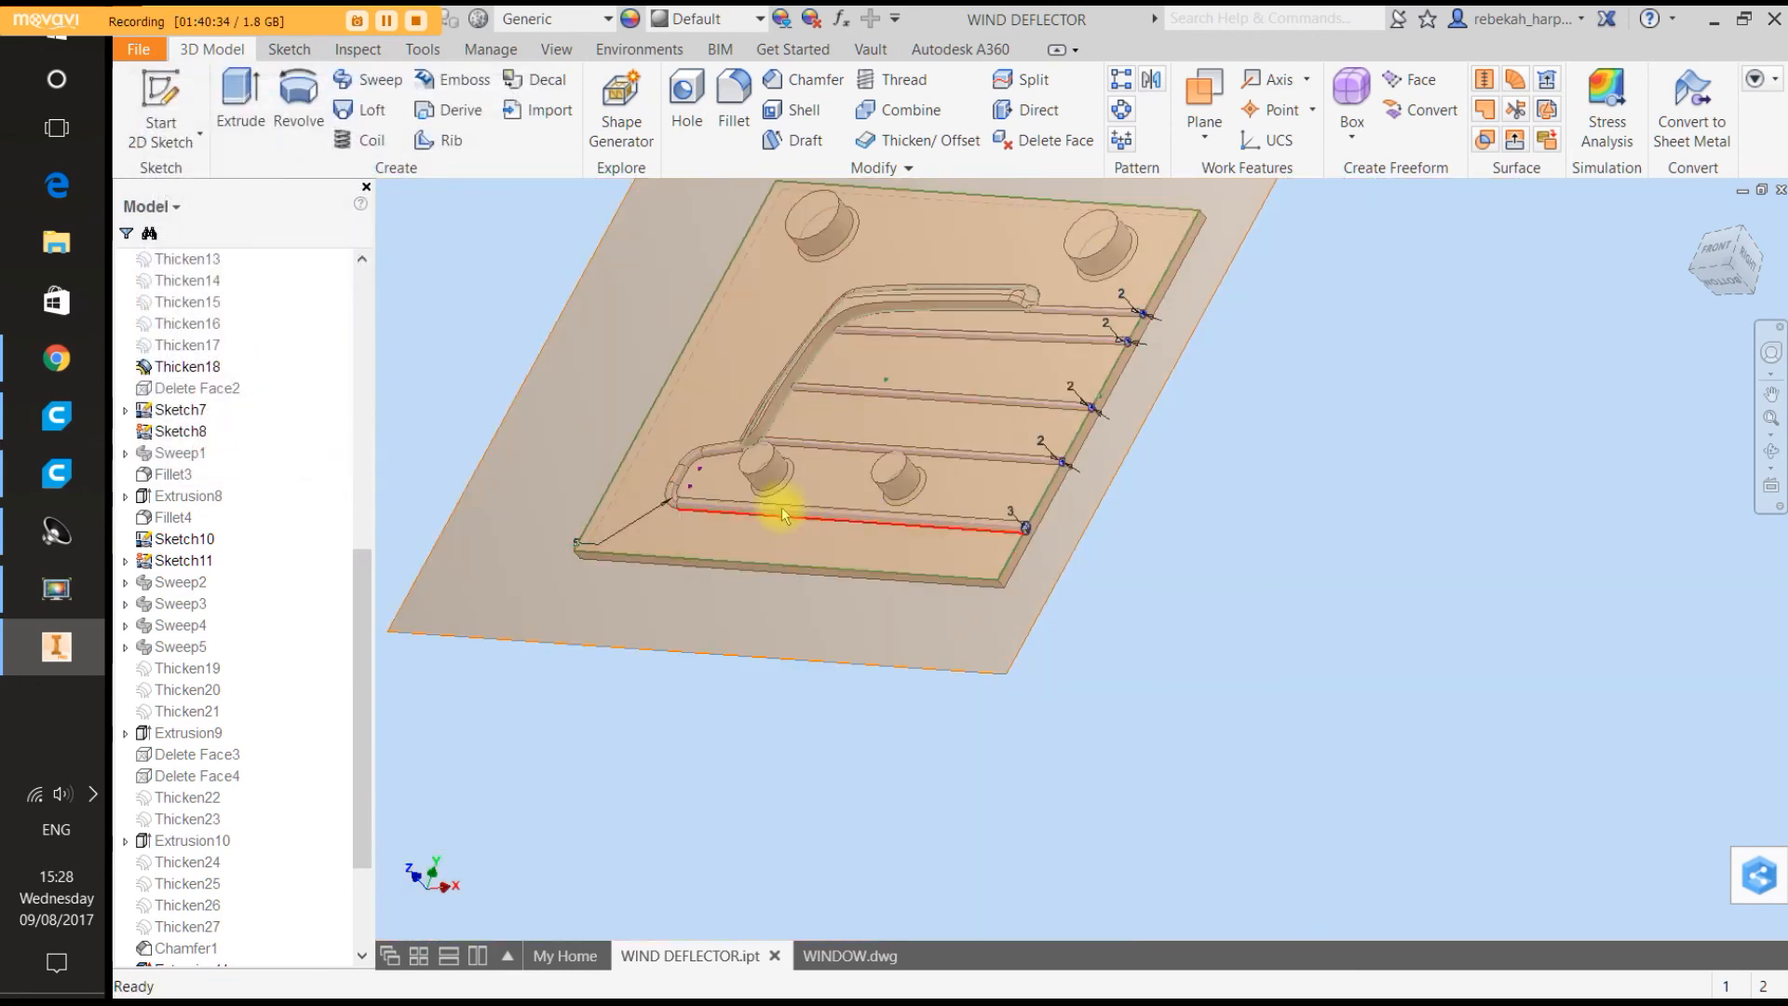
pyautogui.scroll(5, 740, 455)
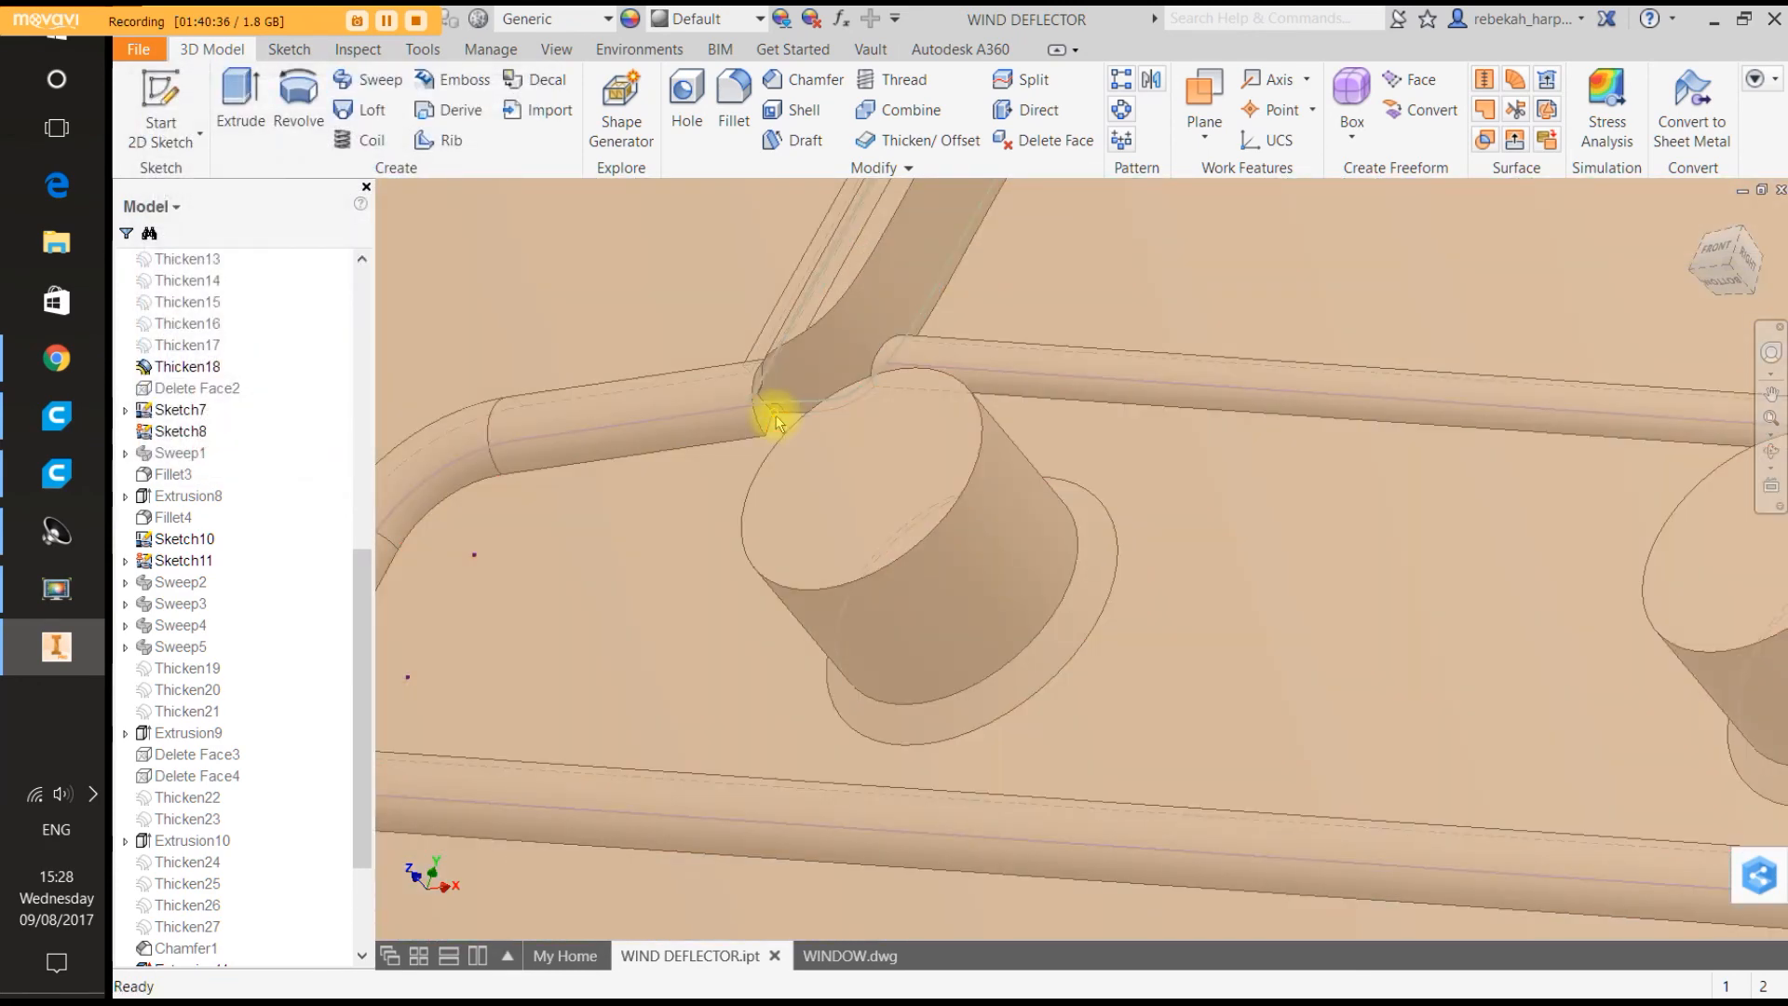
pyautogui.scroll(2, 769, 417)
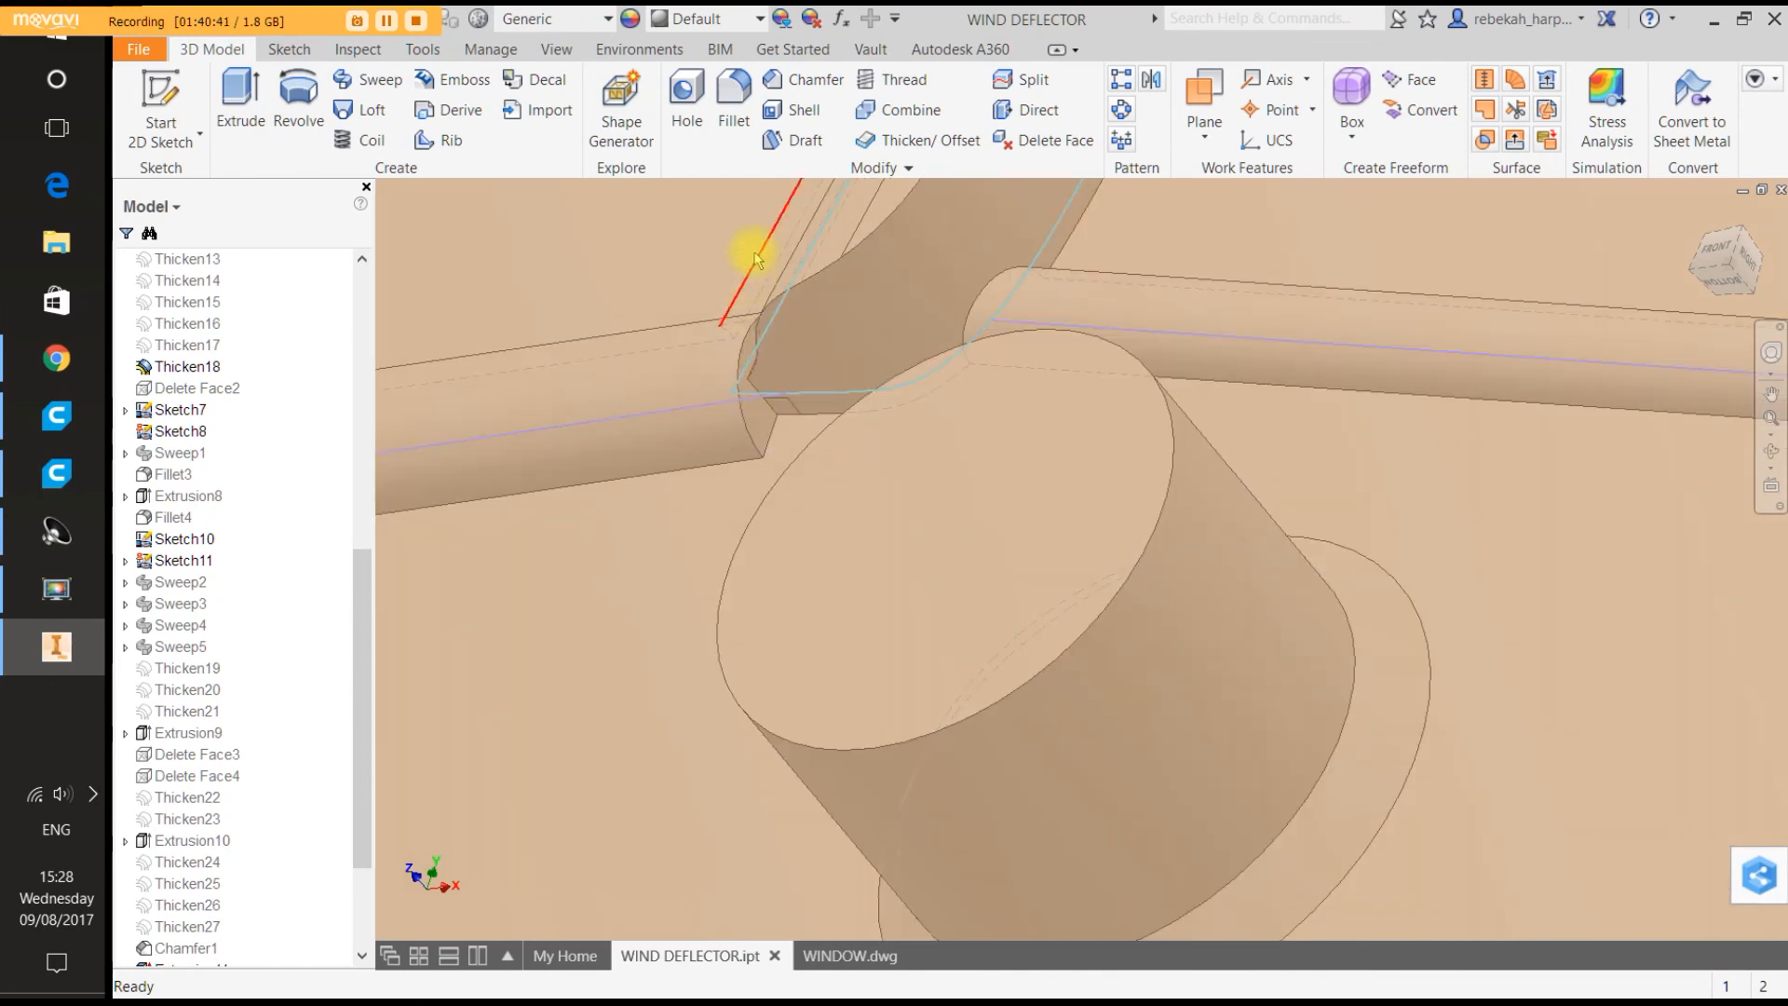
pyautogui.click(734, 103)
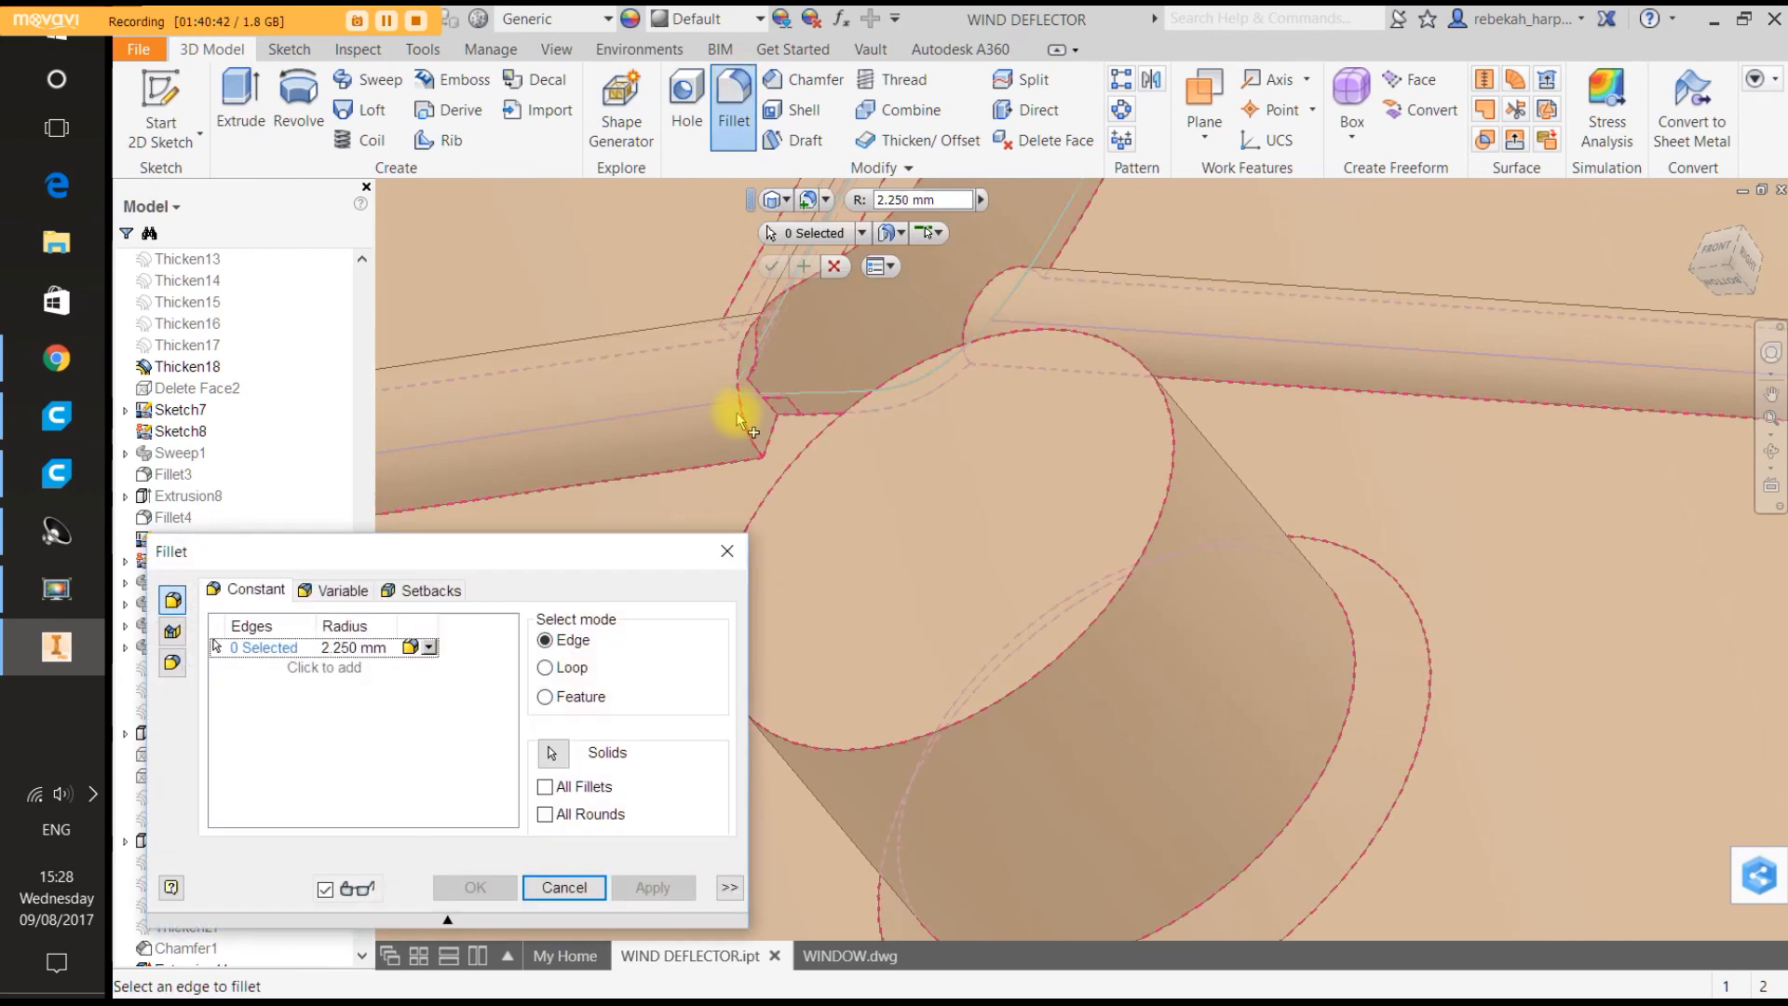
pyautogui.click(742, 419)
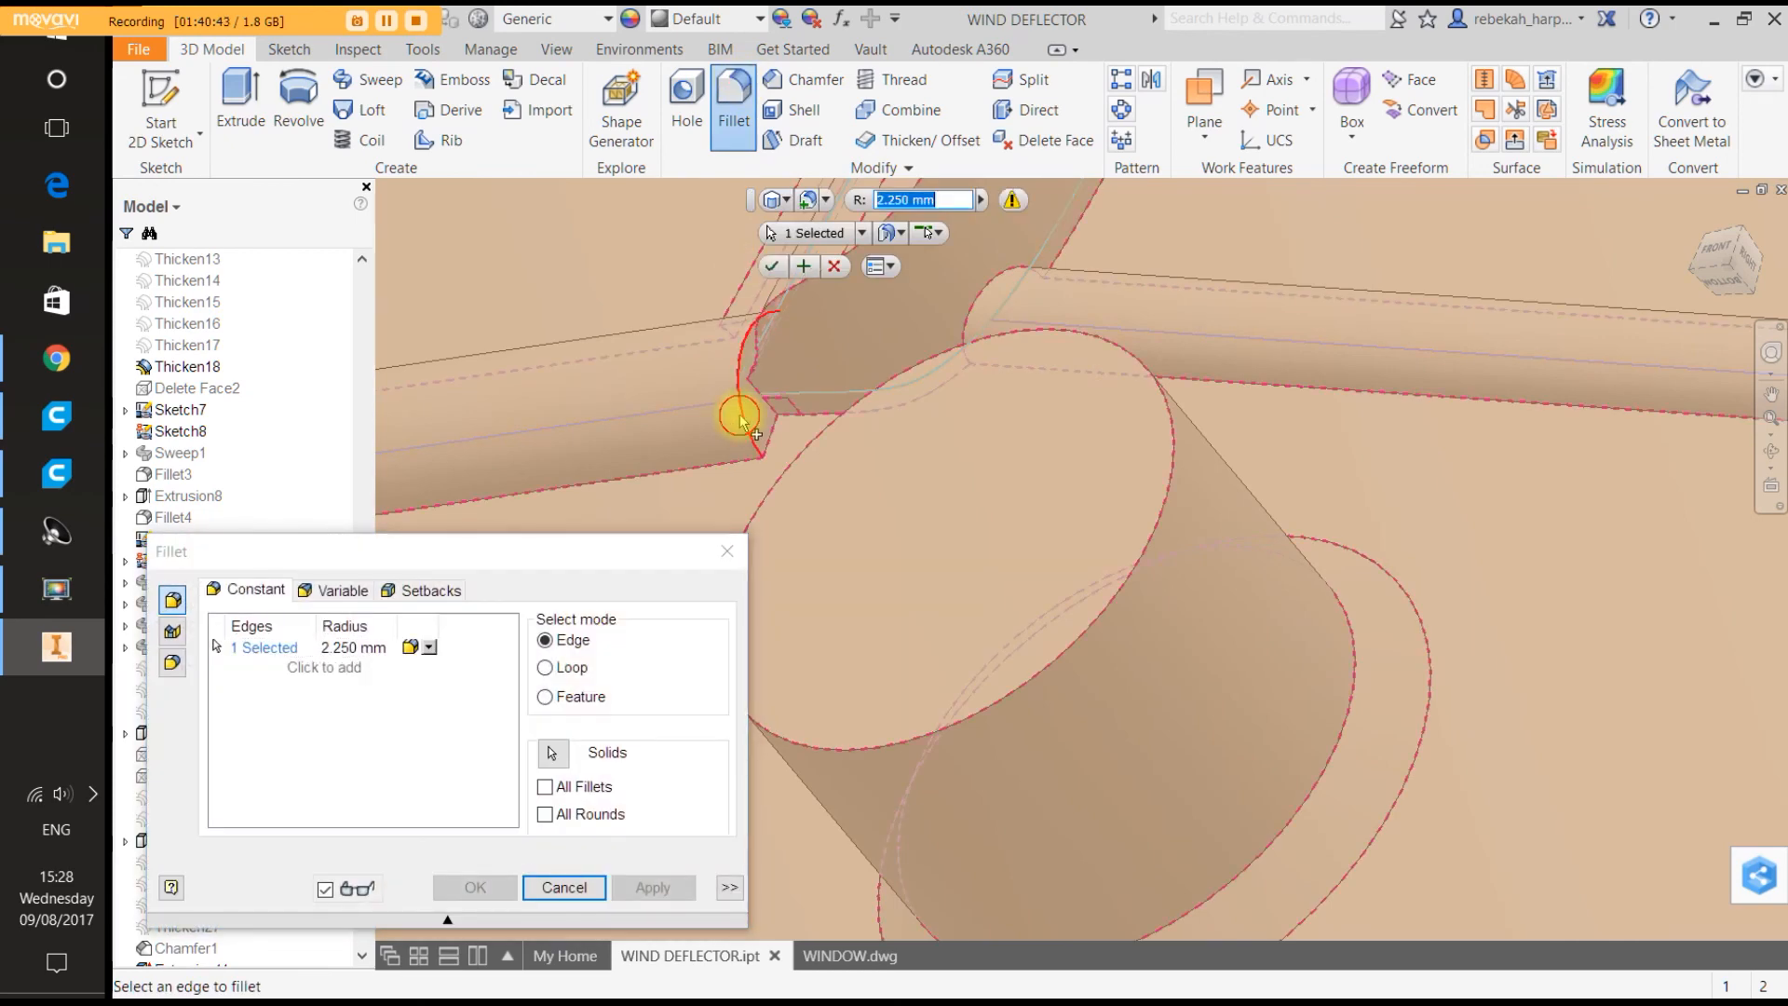
pyautogui.click(981, 201)
pyautogui.click(1028, 287)
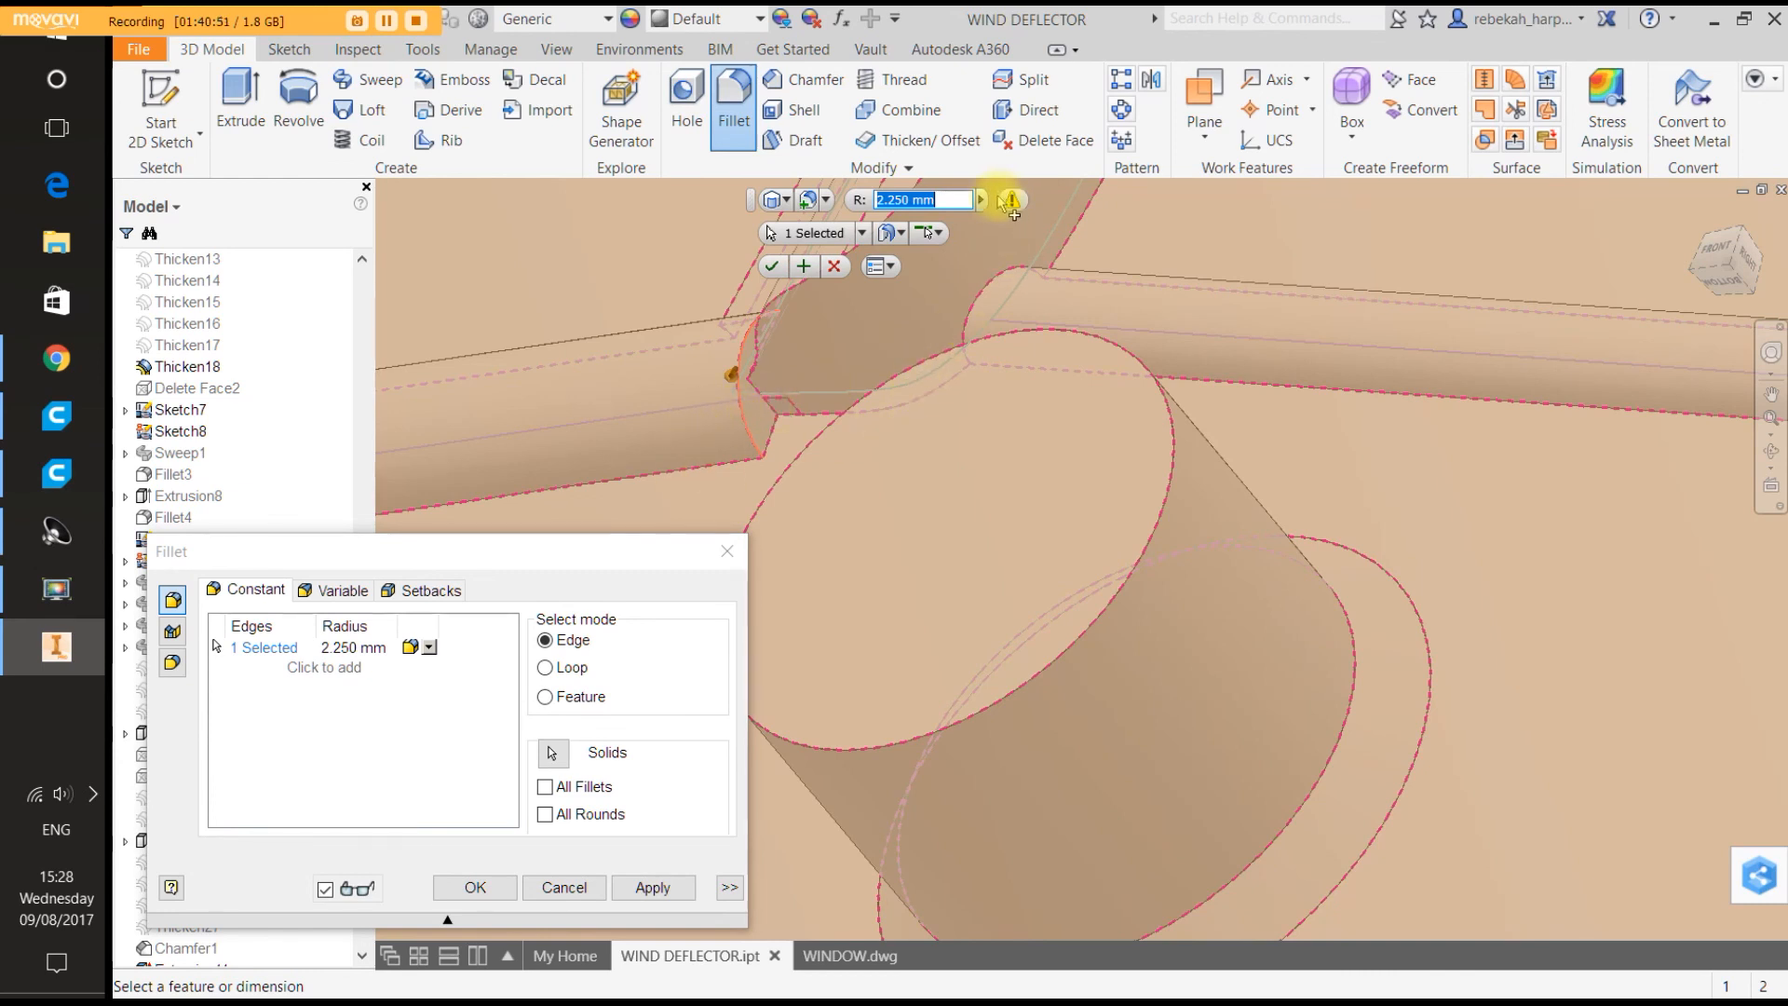
pyautogui.write('1')
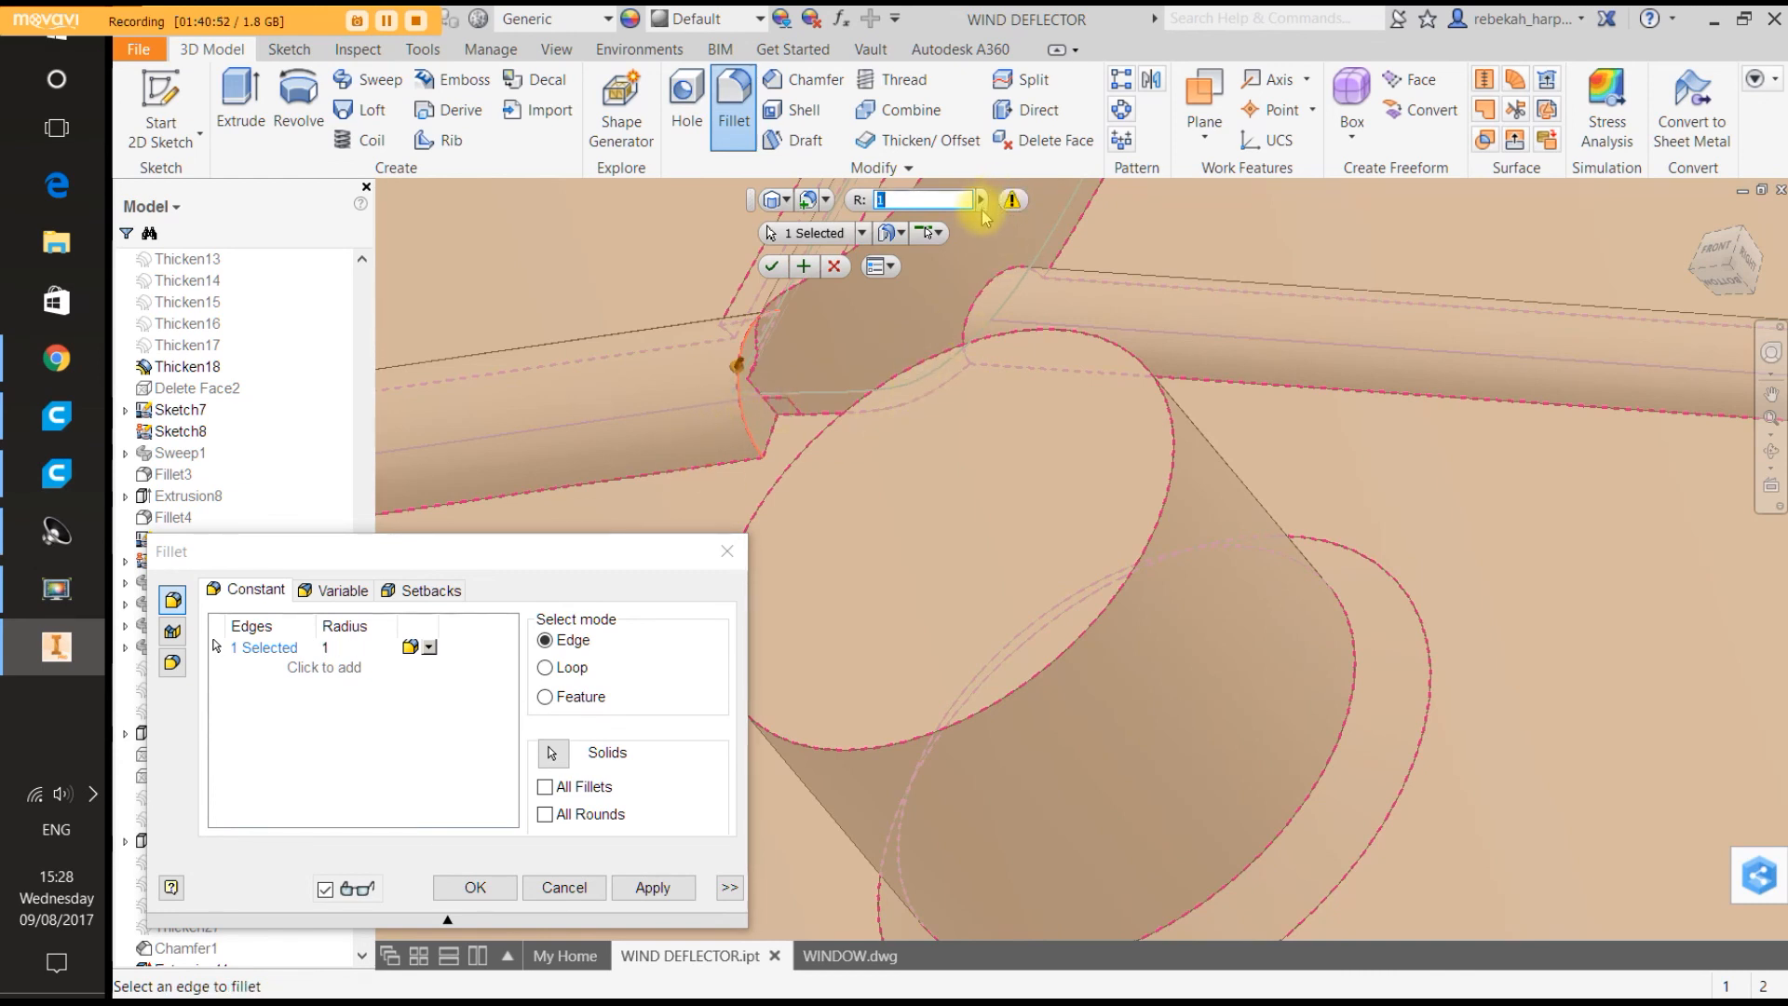
pyautogui.click(982, 203)
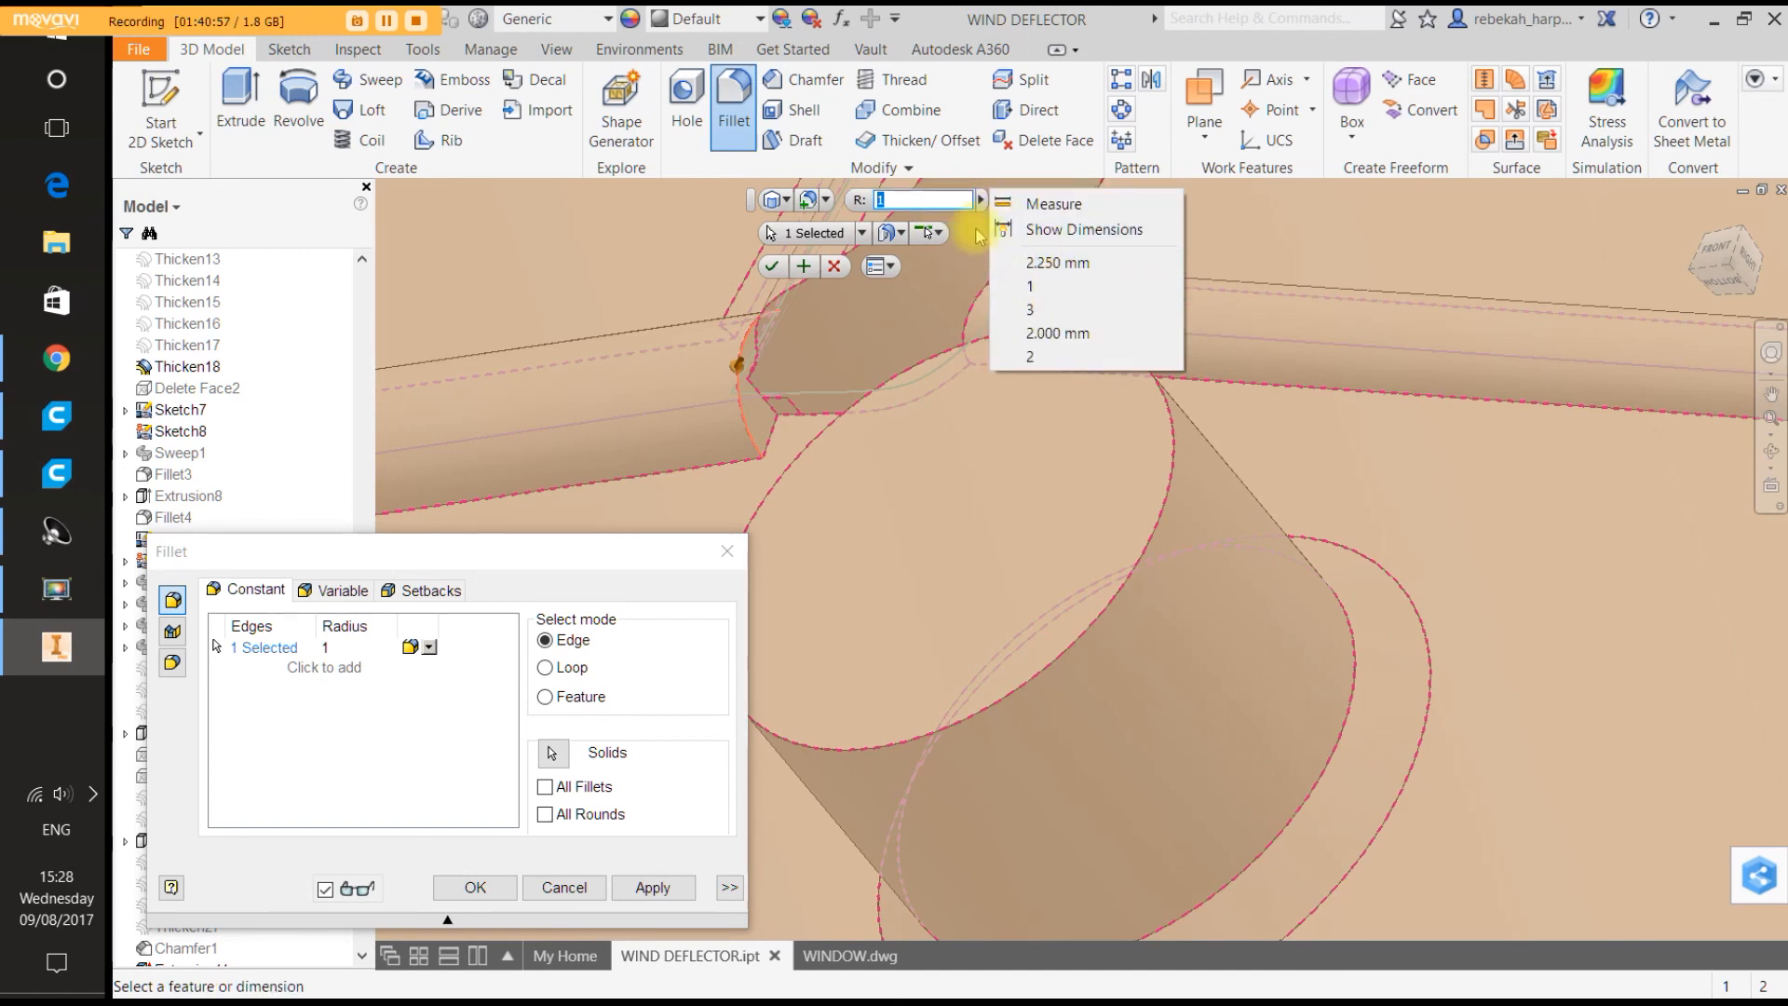
pyautogui.click(832, 267)
# Examine the junctions between the swept ribs and the curved raised channel, and the rib ends along the plate's edge.
pyautogui.scroll(6, 864, 365)
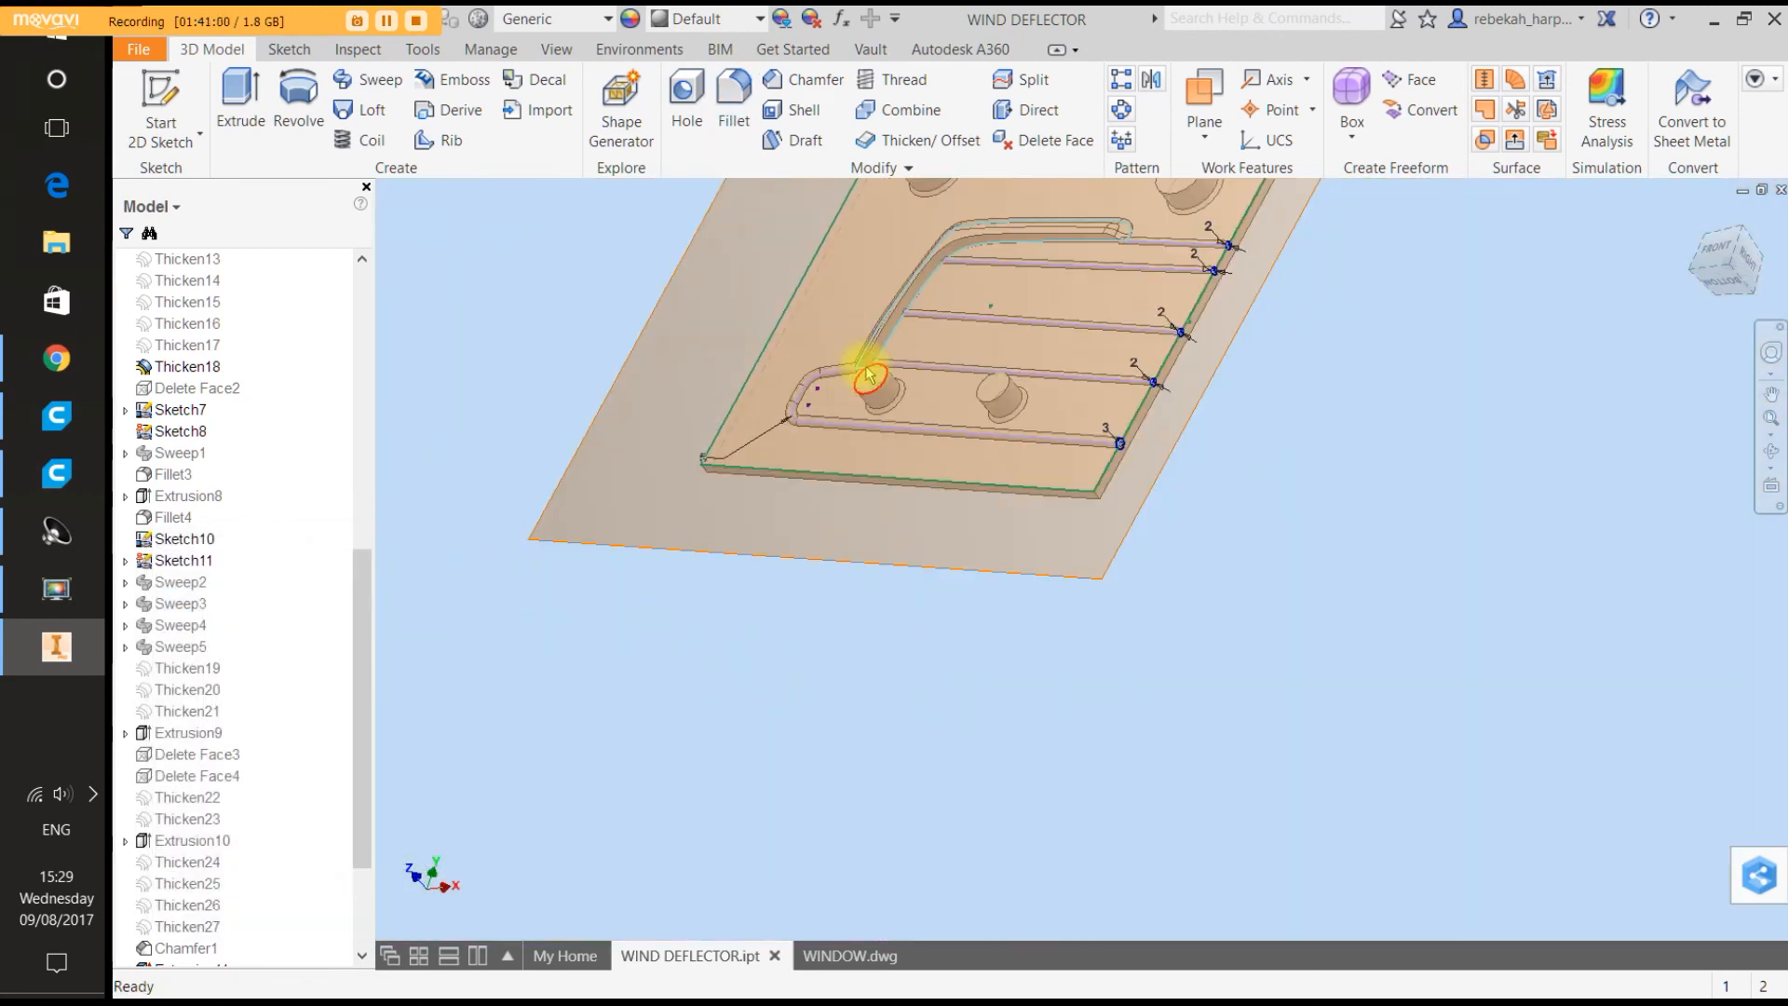
pyautogui.scroll(-5, 1157, 223)
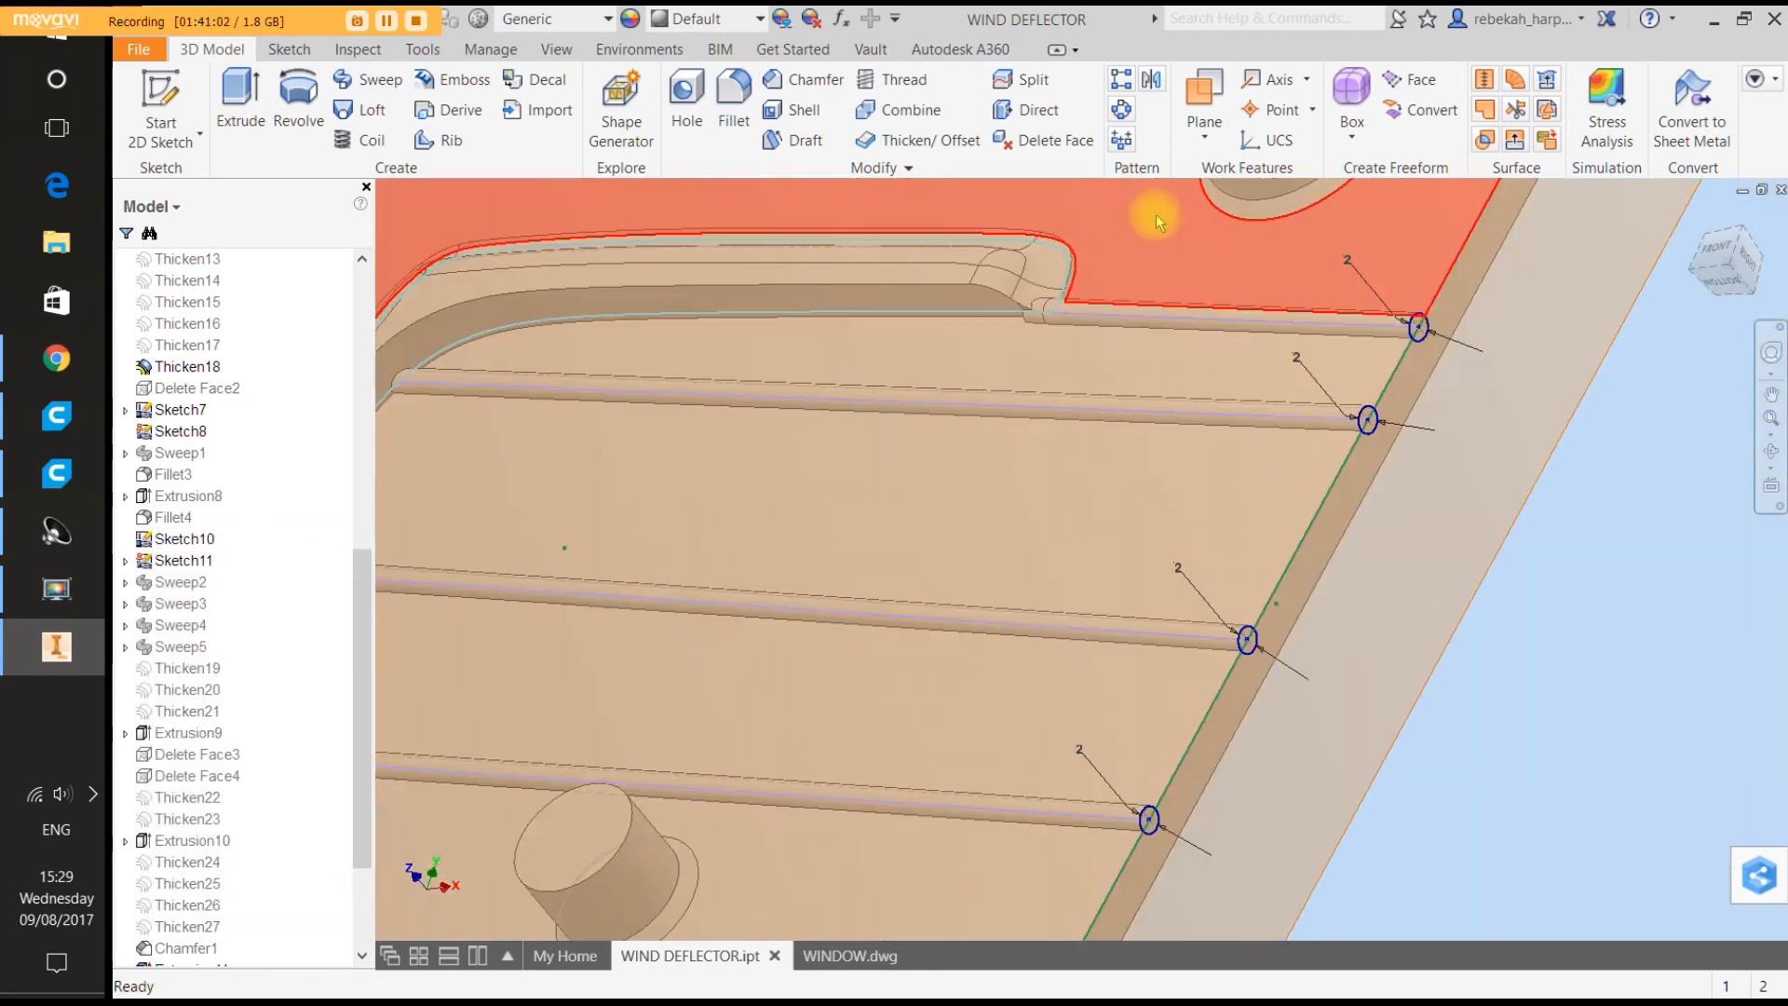
pyautogui.scroll(3, 589, 348)
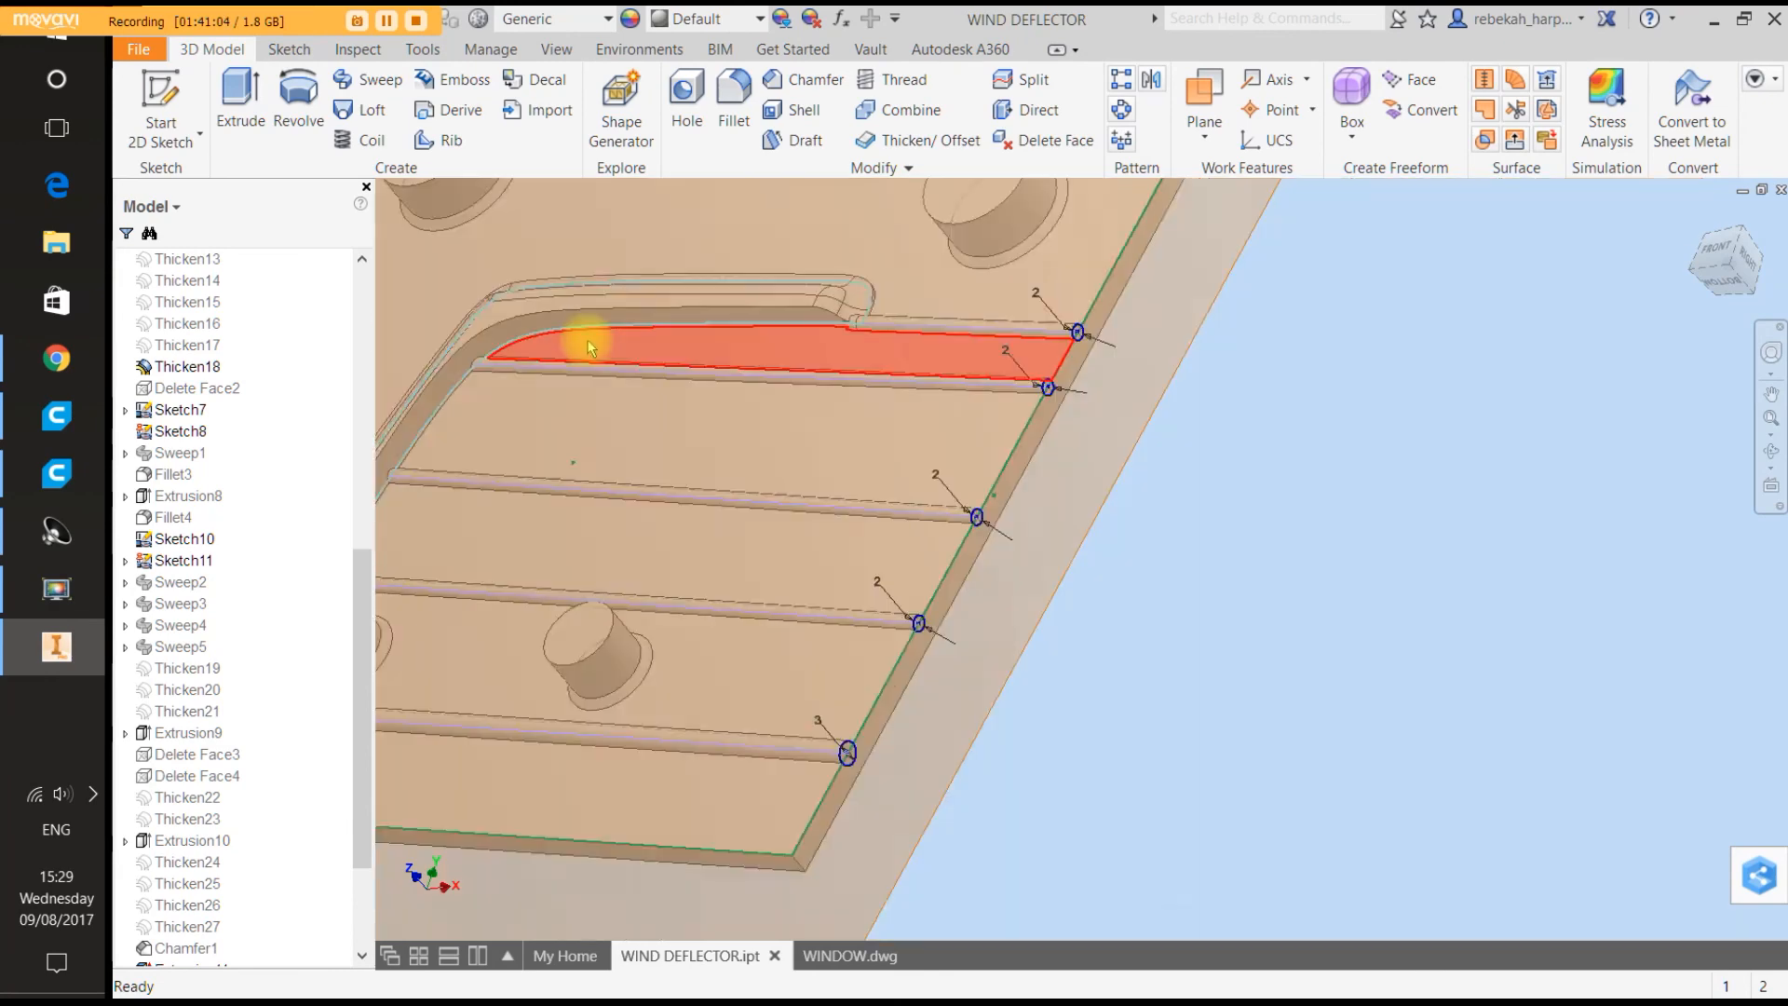
pyautogui.scroll(2, 589, 348)
pyautogui.scroll(-8, 503, 410)
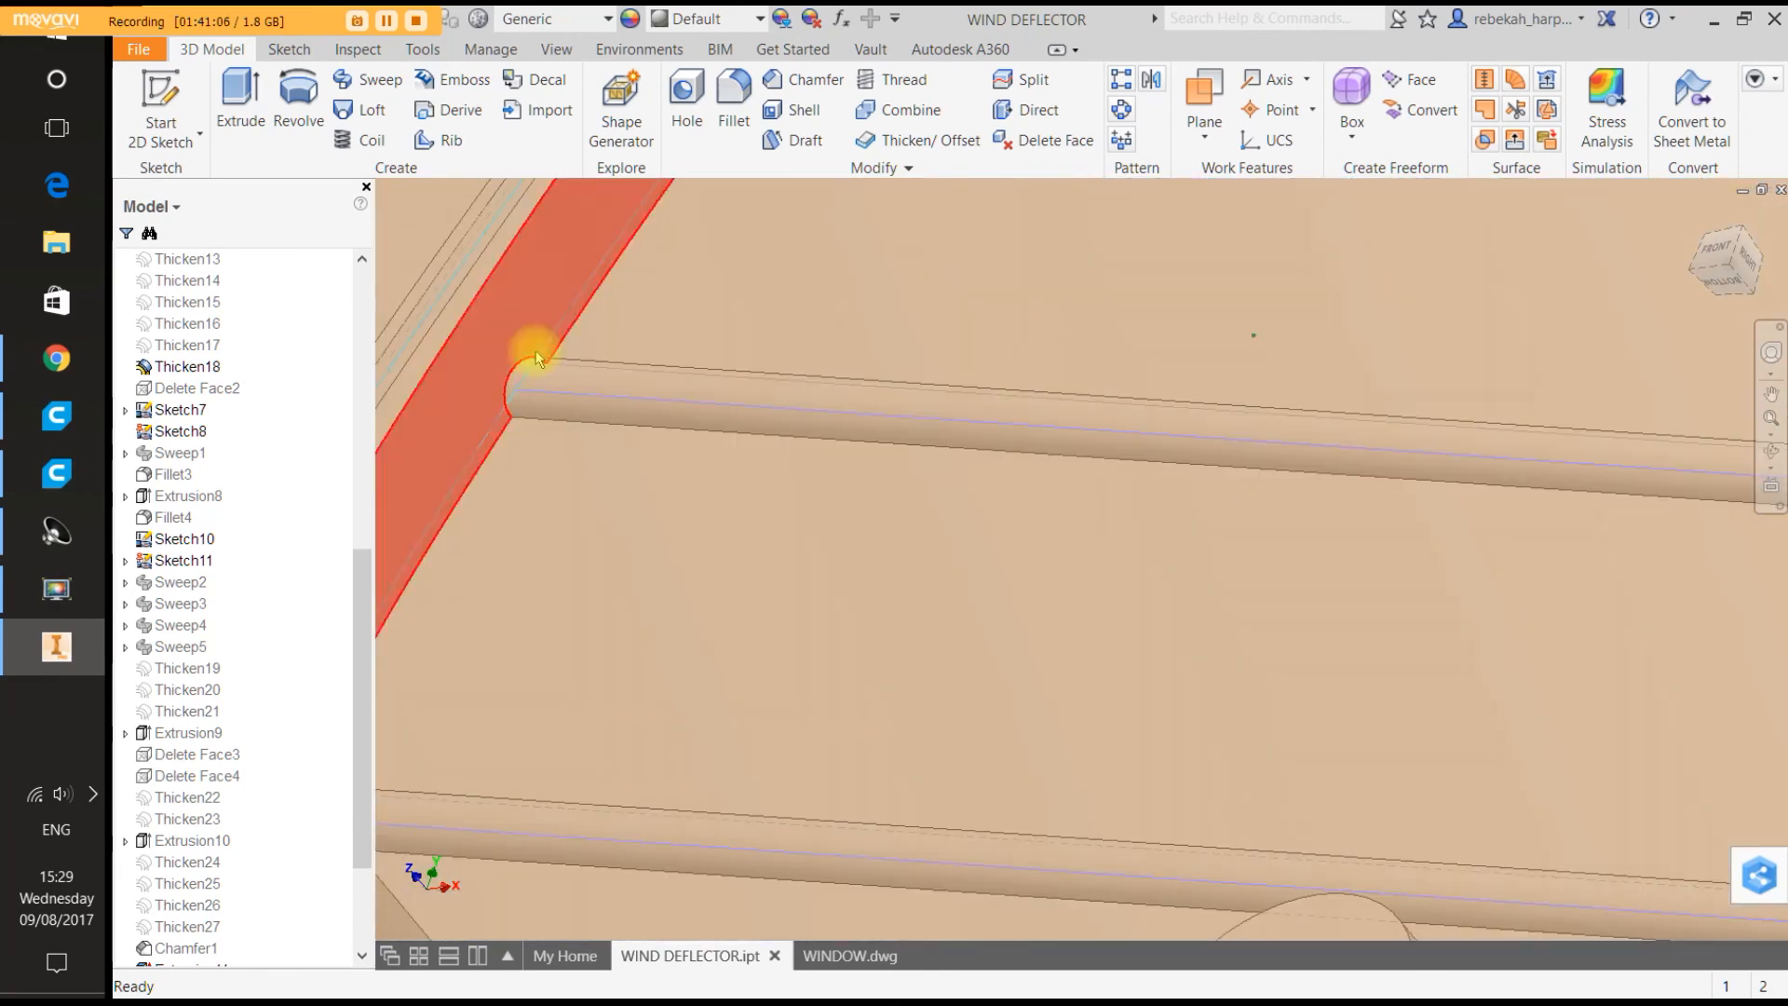
pyautogui.scroll(3, 512, 357)
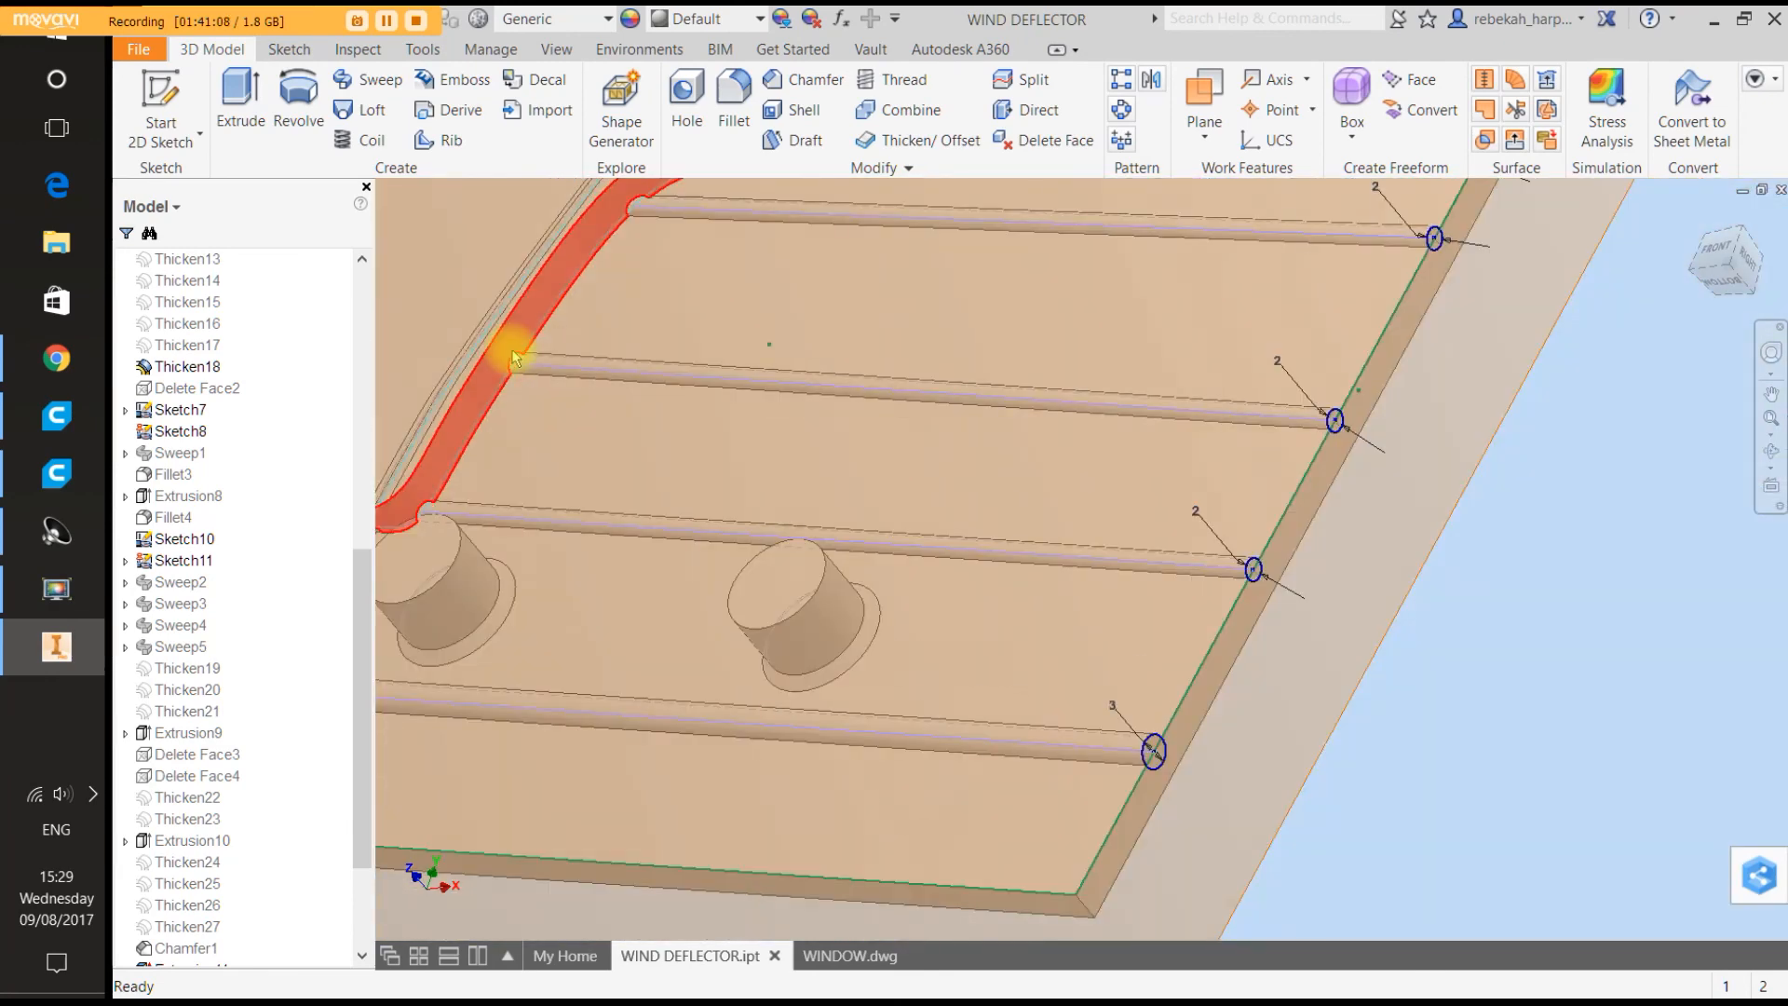
pyautogui.scroll(6, 837, 288)
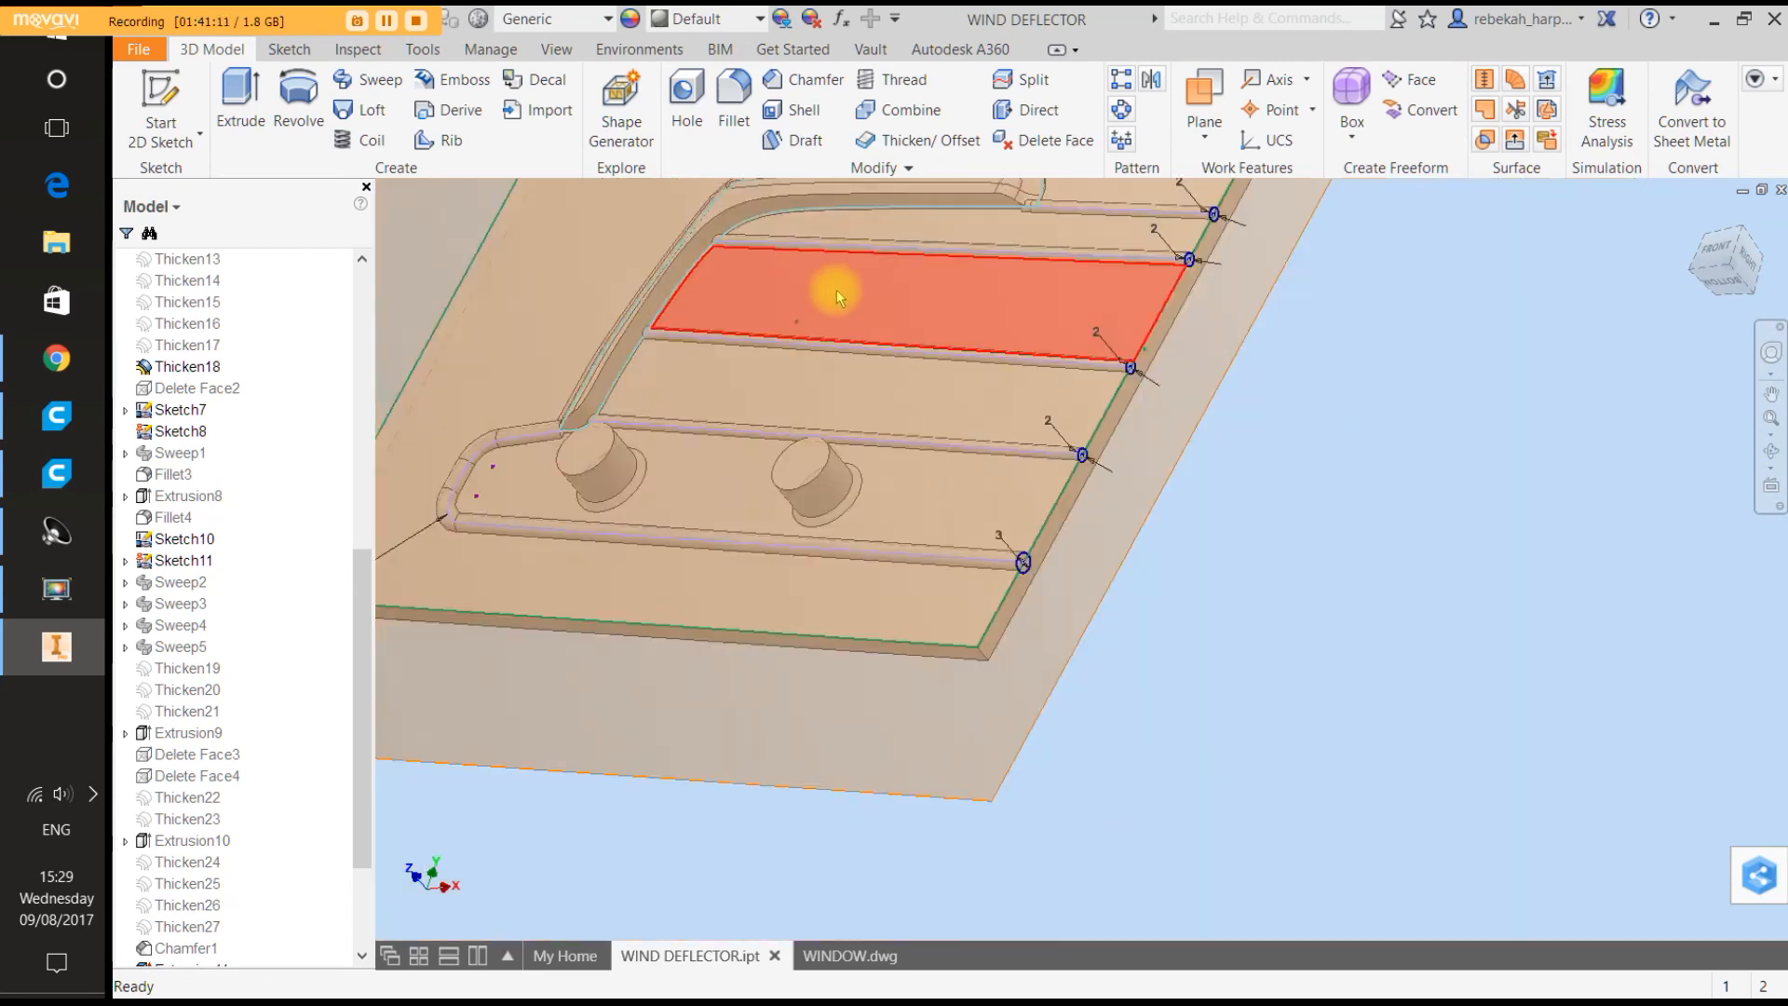
pyautogui.scroll(-3, 844, 238)
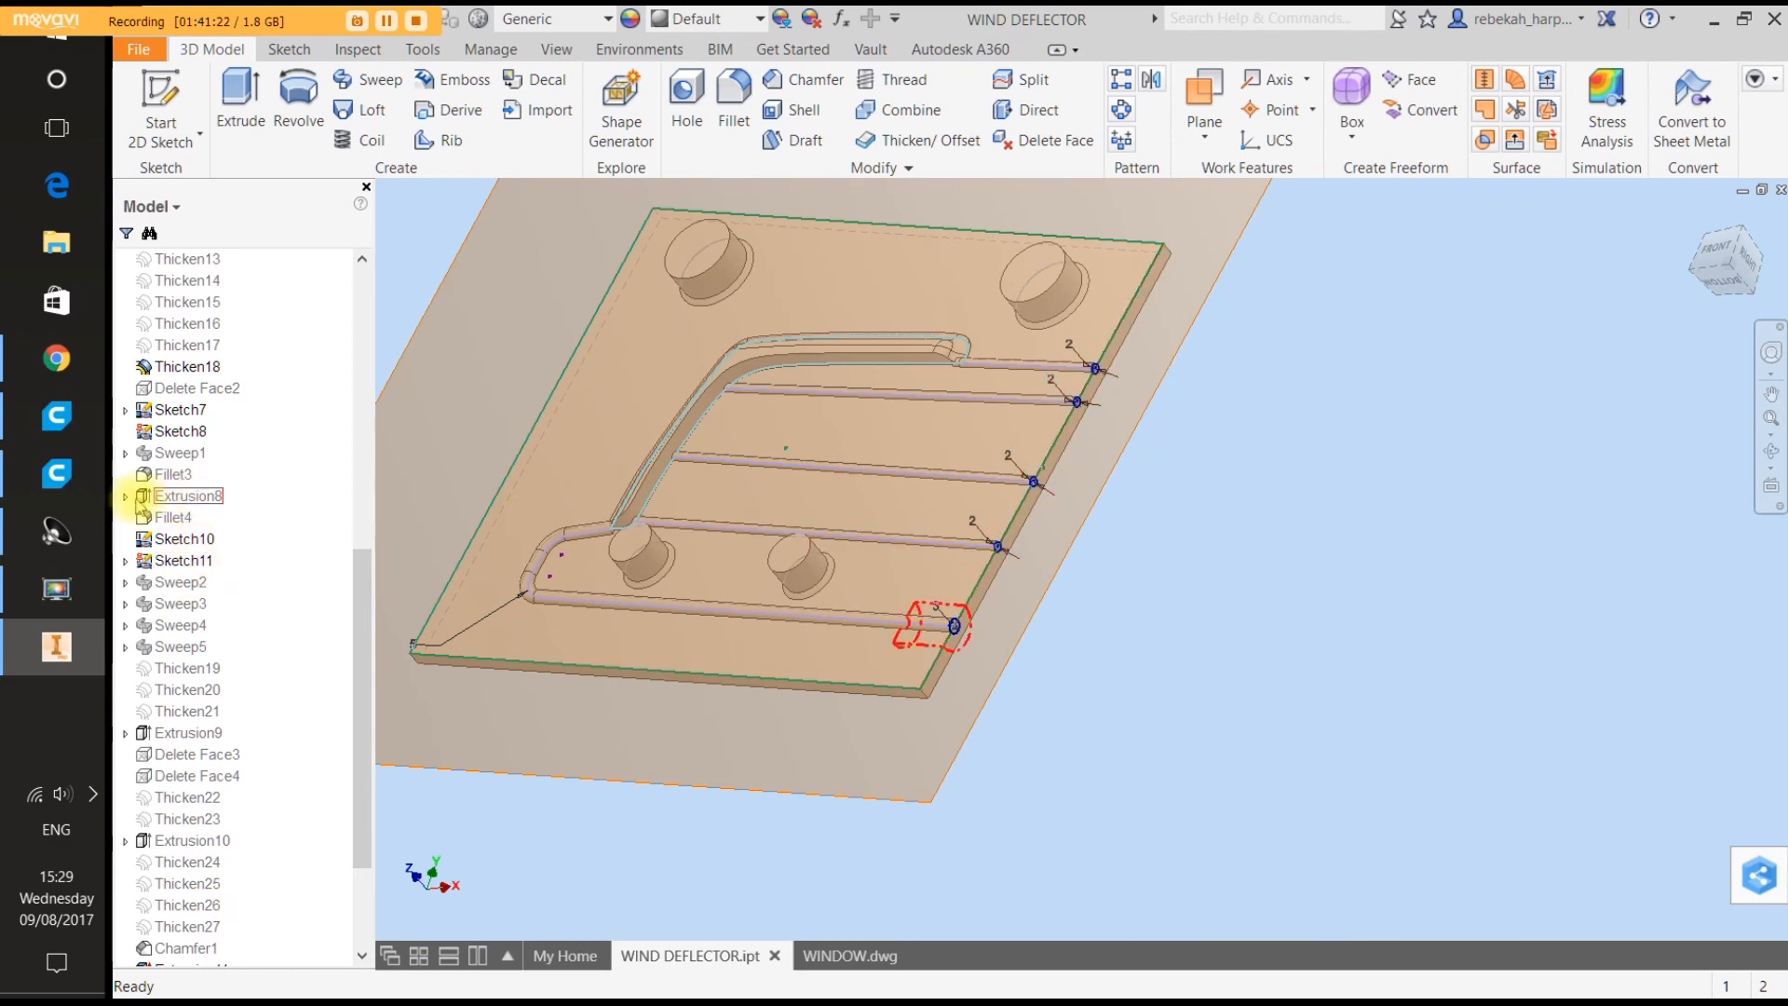
# Show Sketch9 under Extrusion8 and extrude its circle at the end of the 3 mm rib 13 mm inward, joined to the plate.
pyautogui.click(127, 498)
pyautogui.rightClick(182, 517)
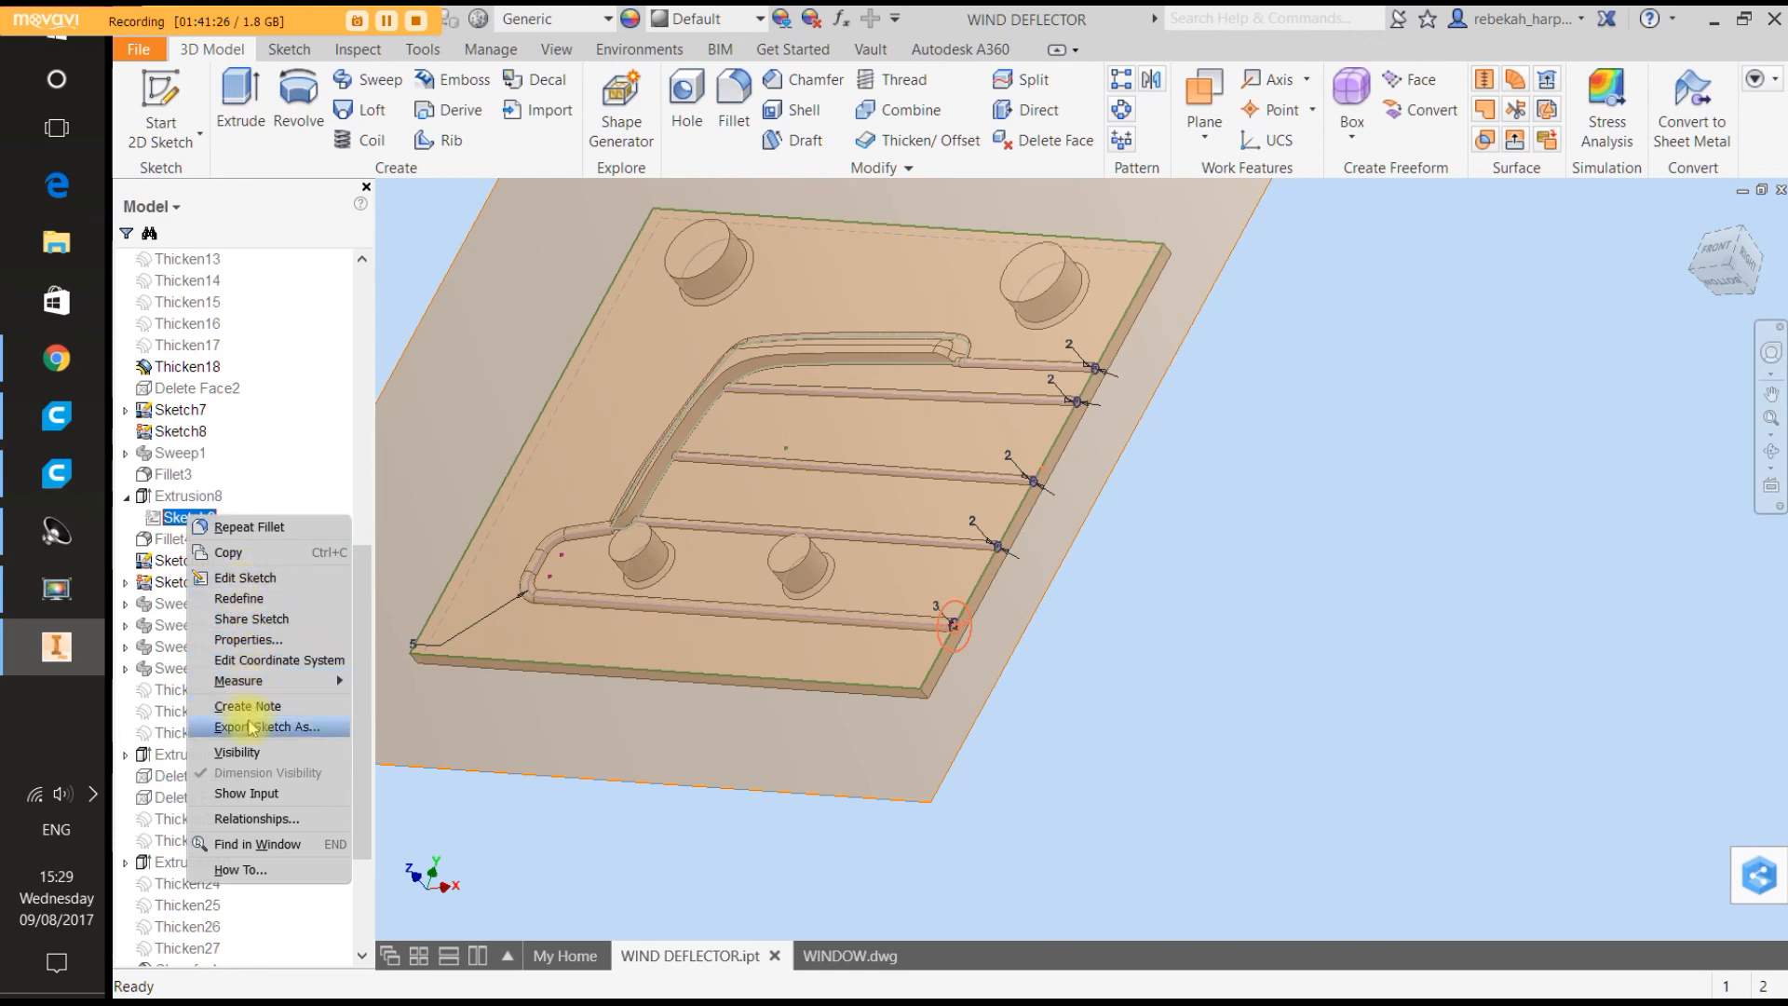
pyautogui.click(245, 752)
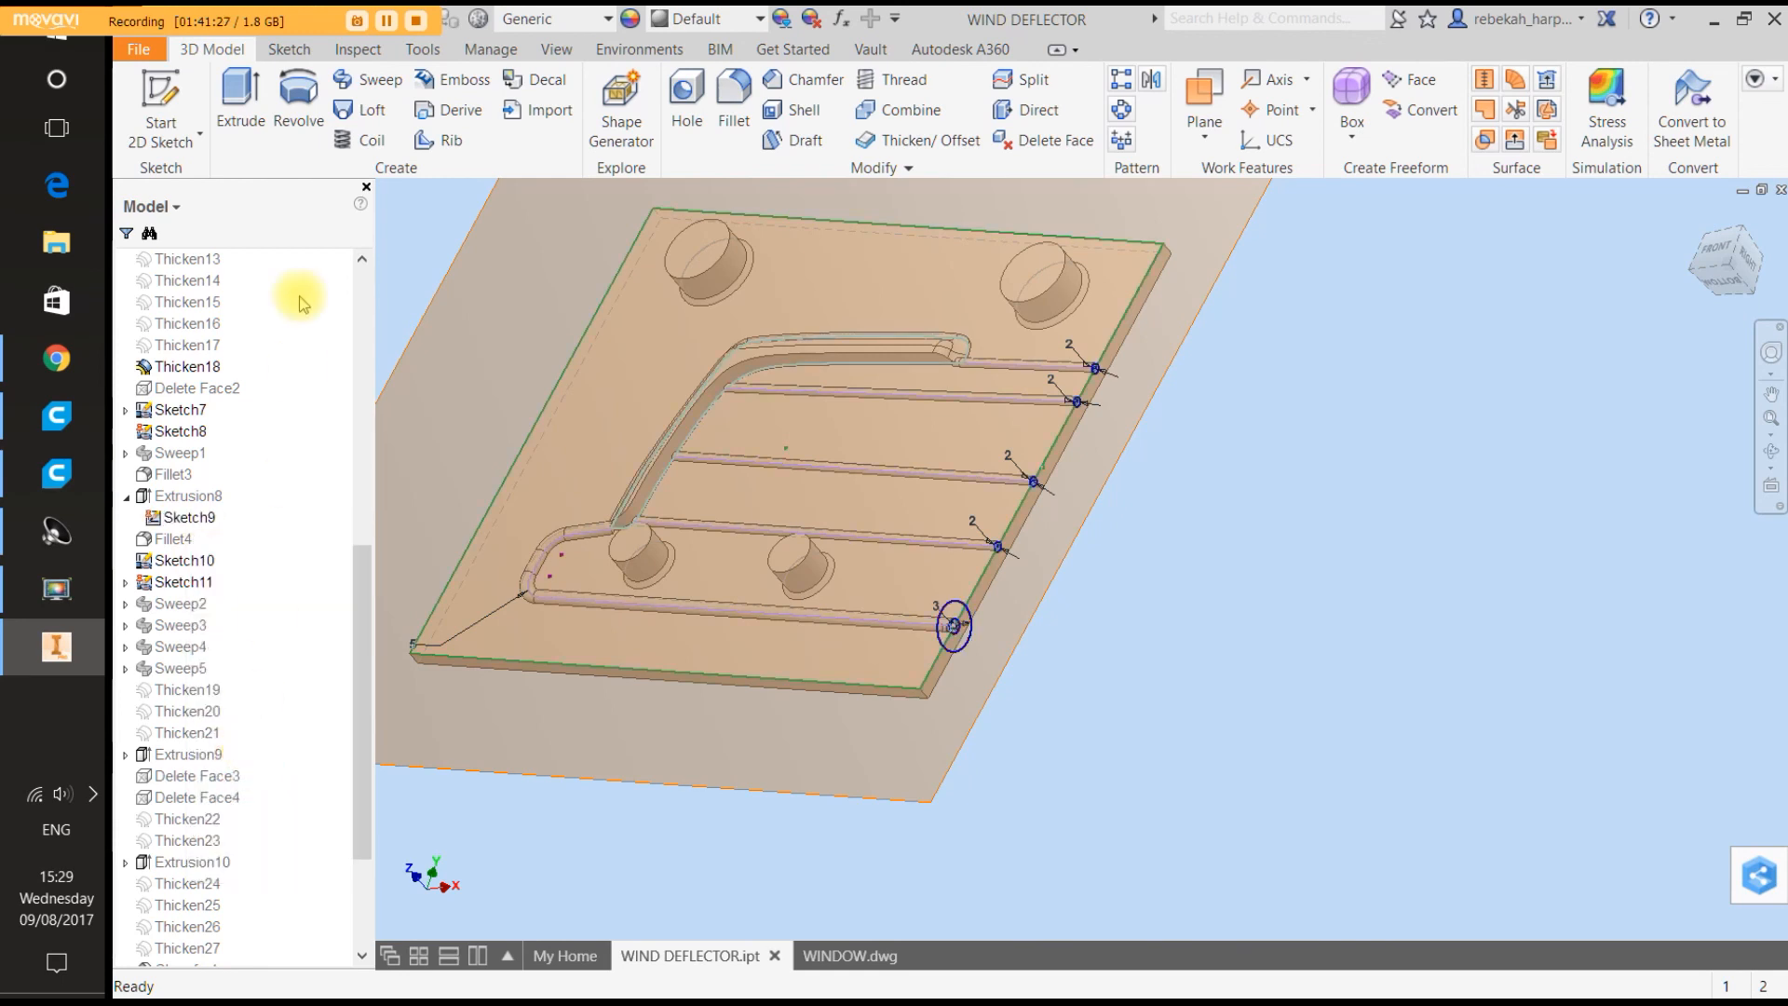
pyautogui.click(241, 93)
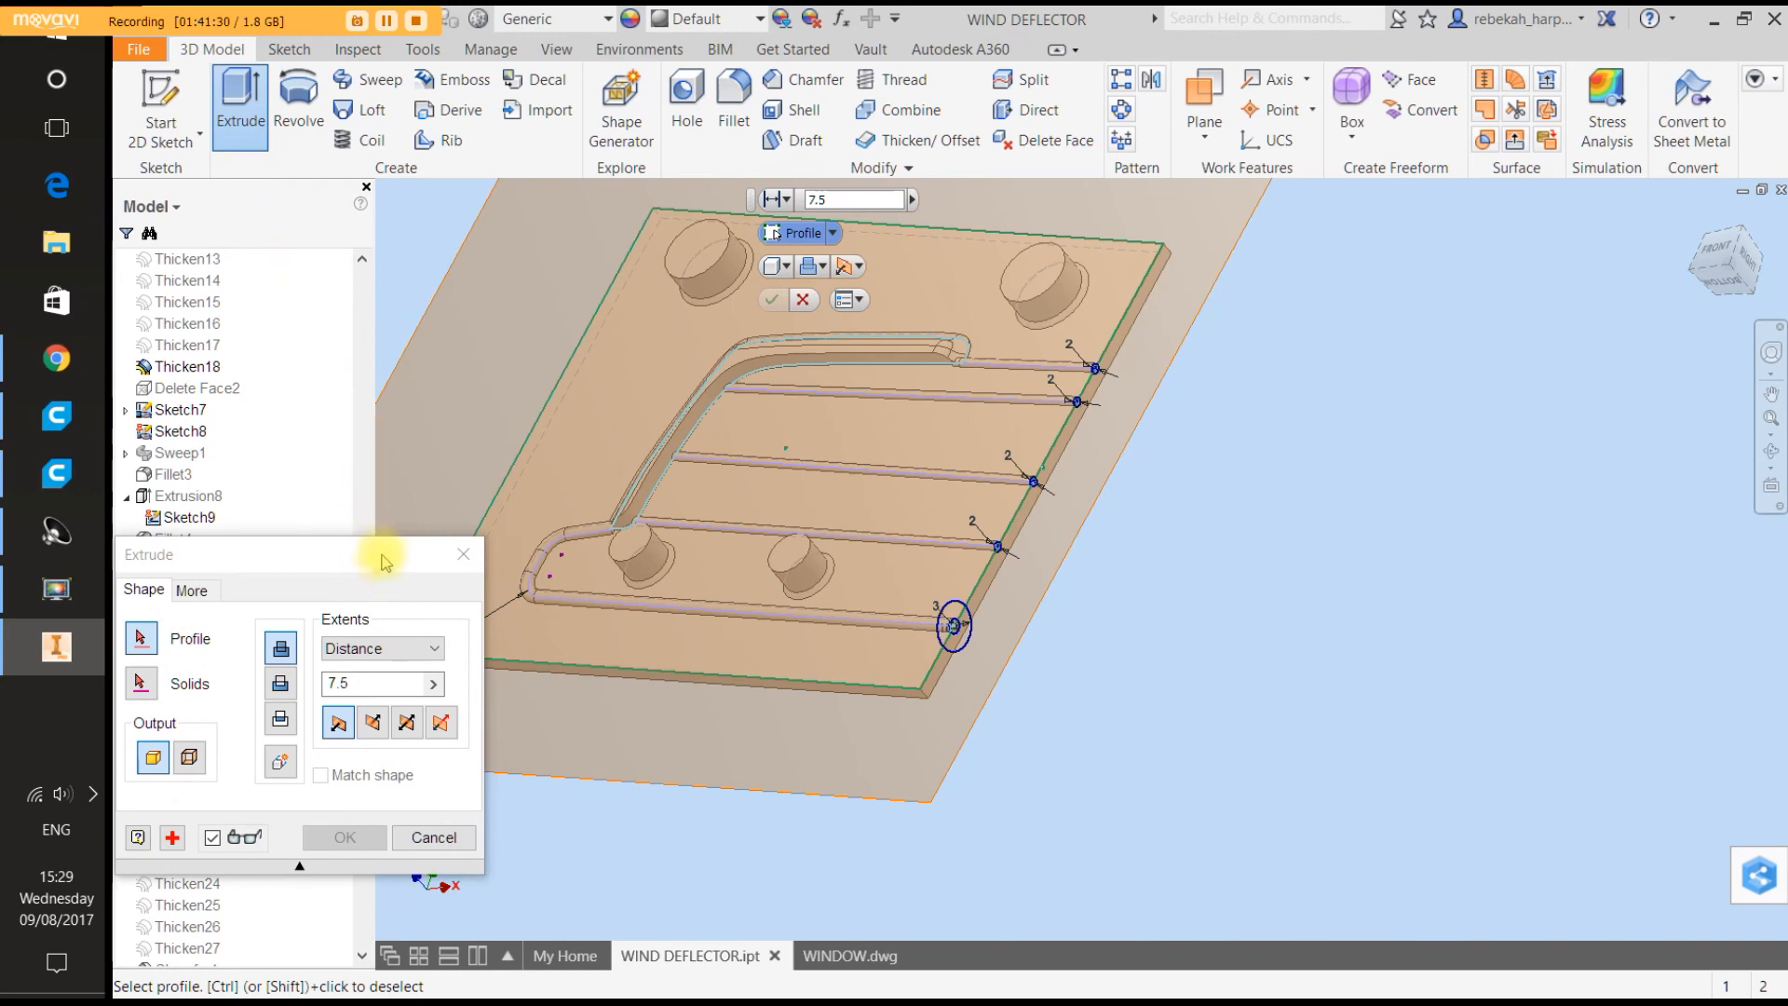
pyautogui.click(942, 634)
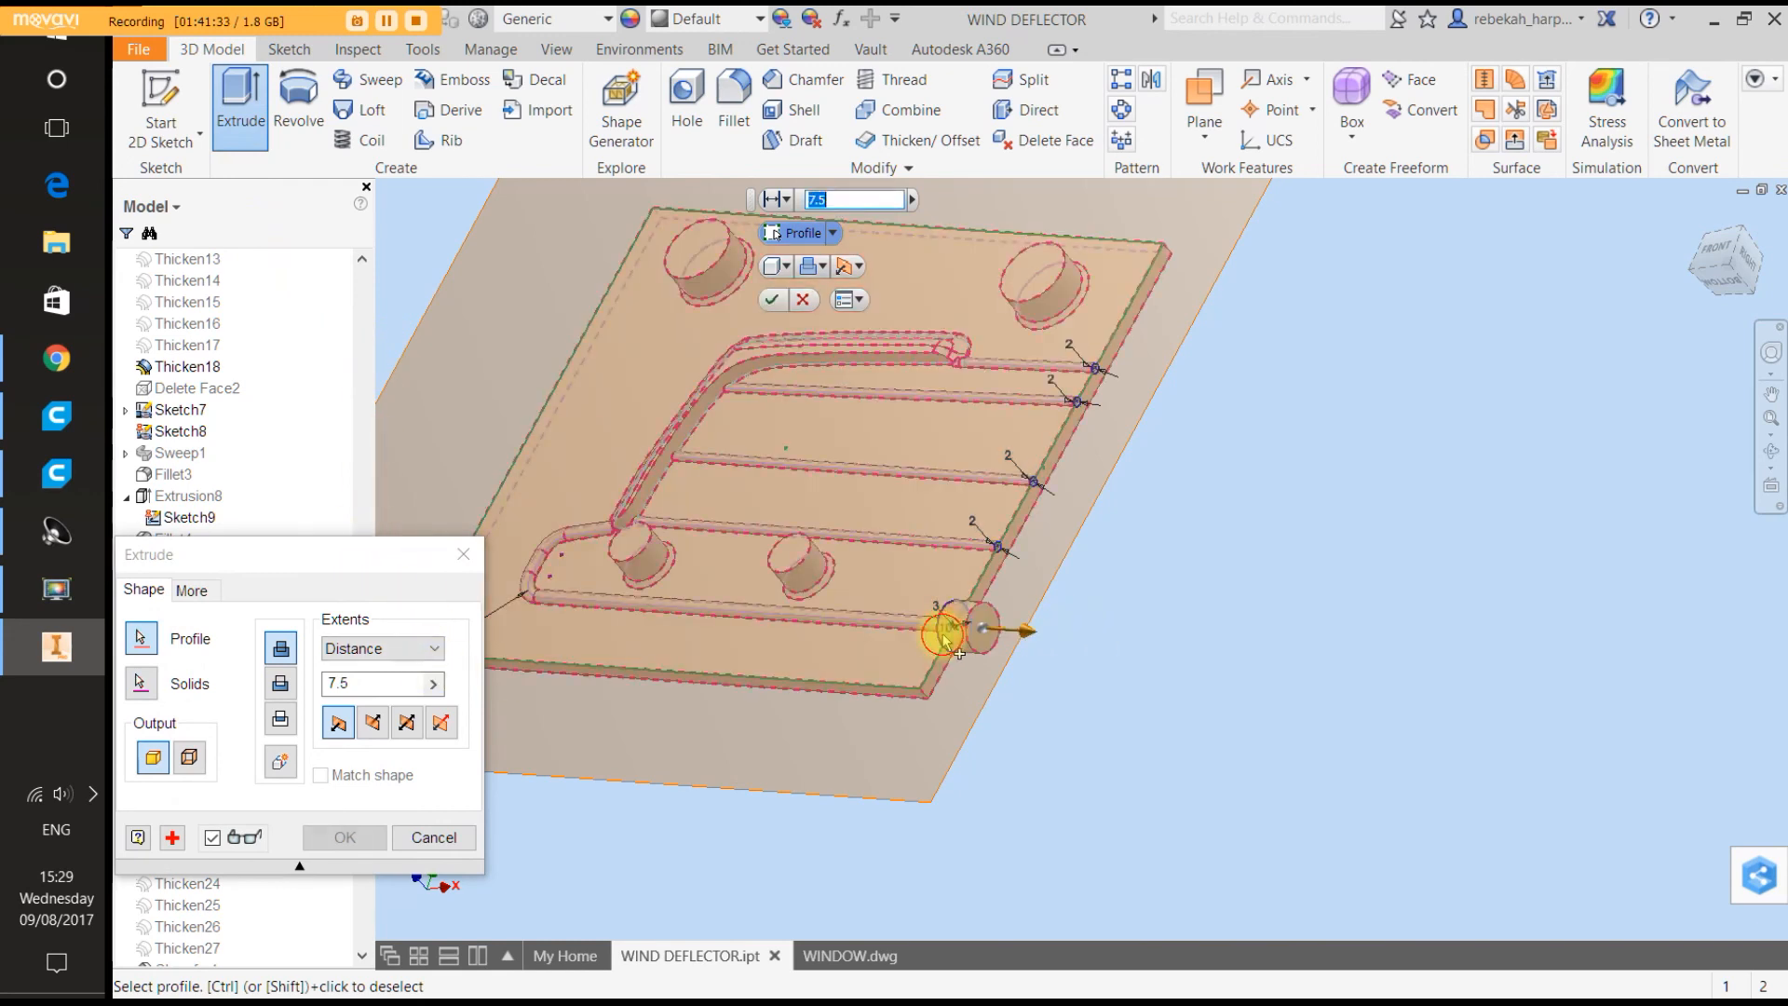
pyautogui.click(373, 726)
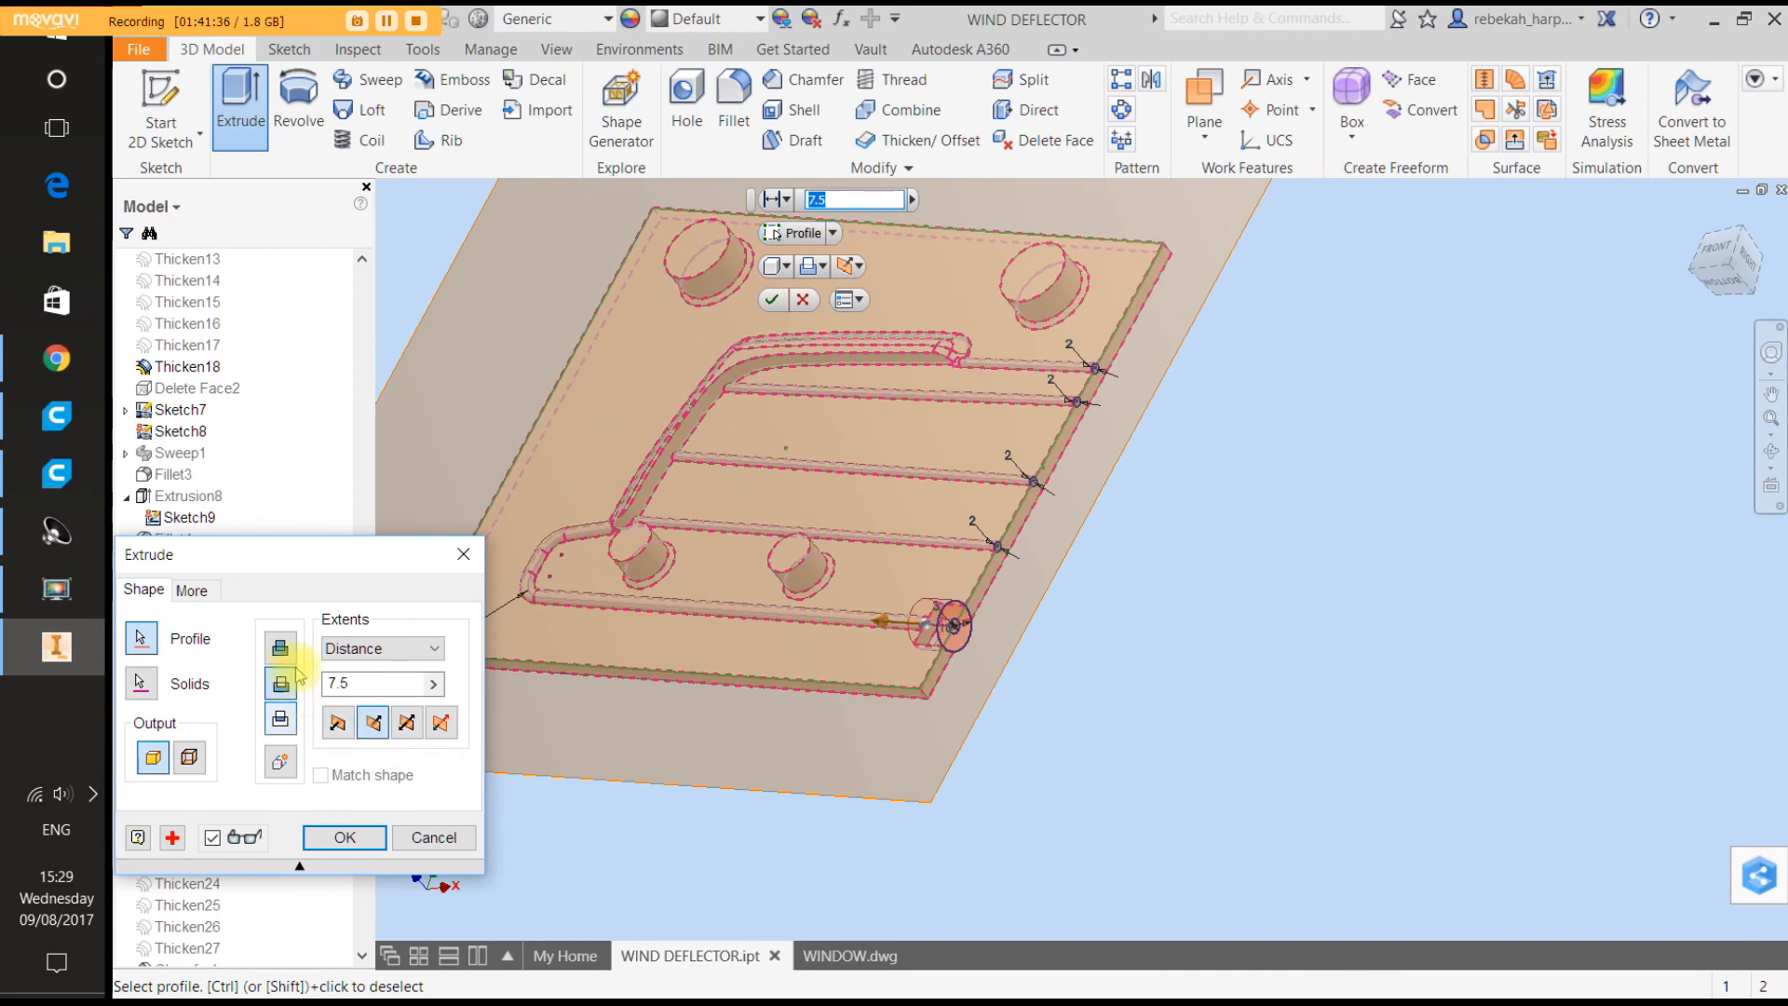
pyautogui.click(433, 684)
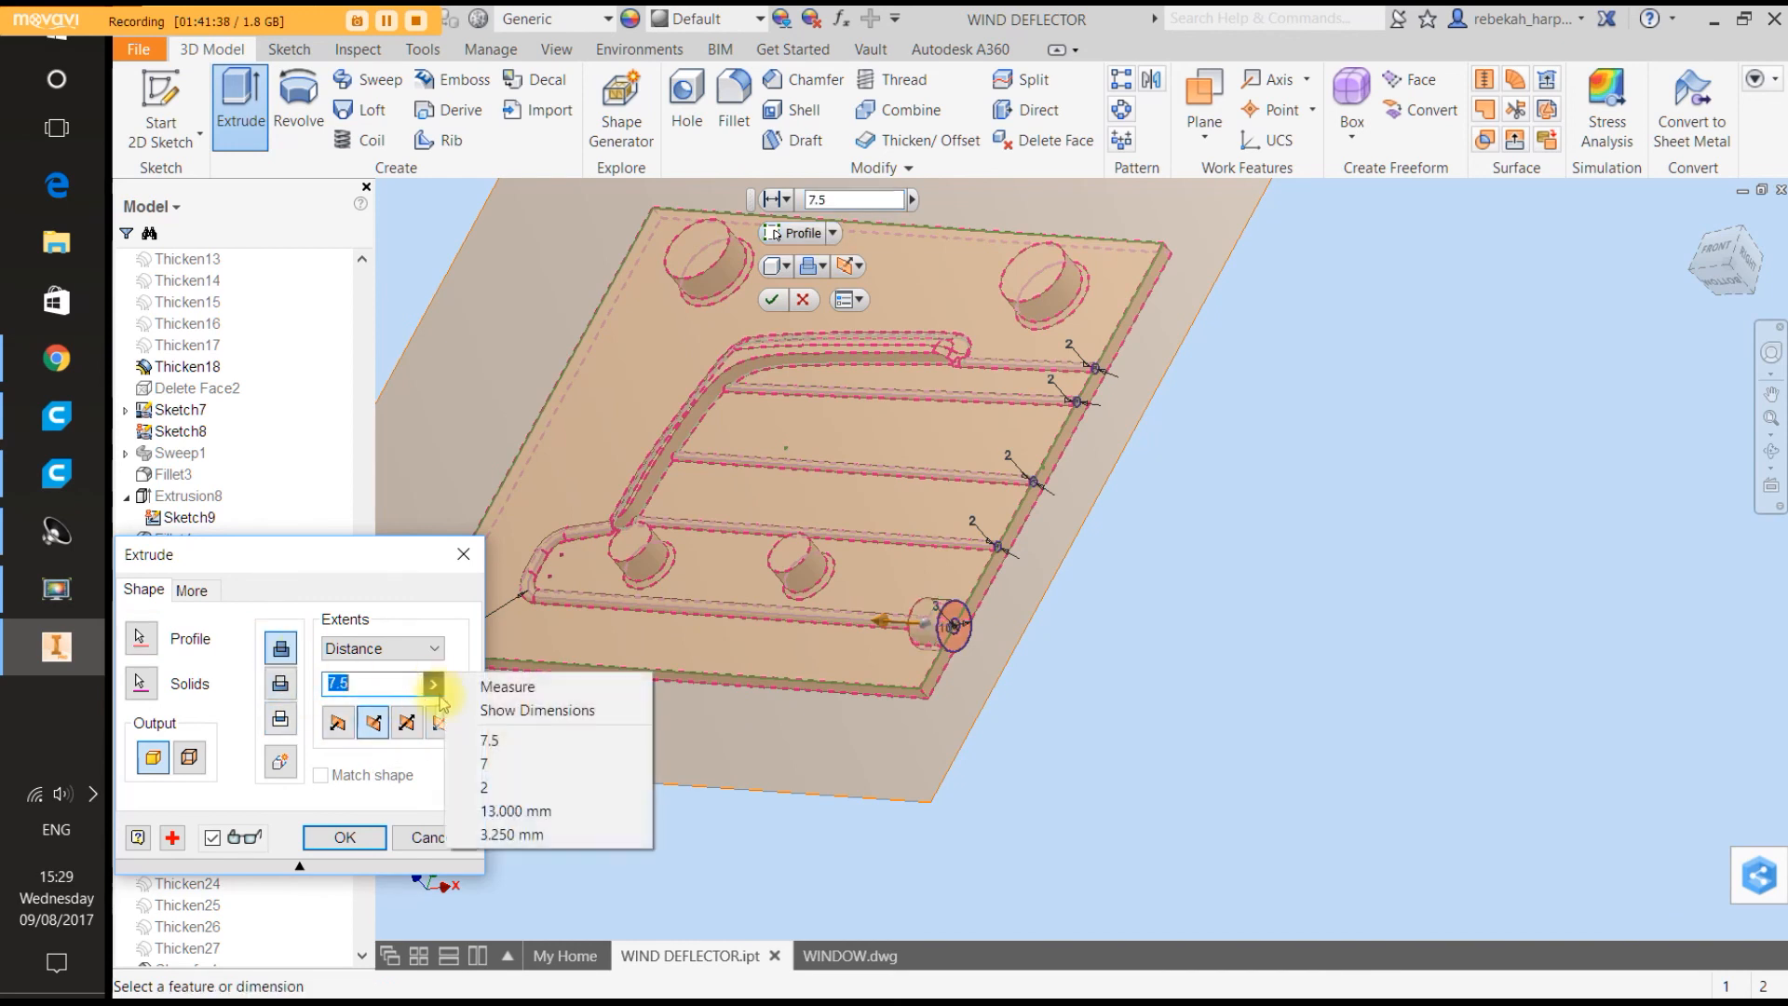
pyautogui.click(497, 812)
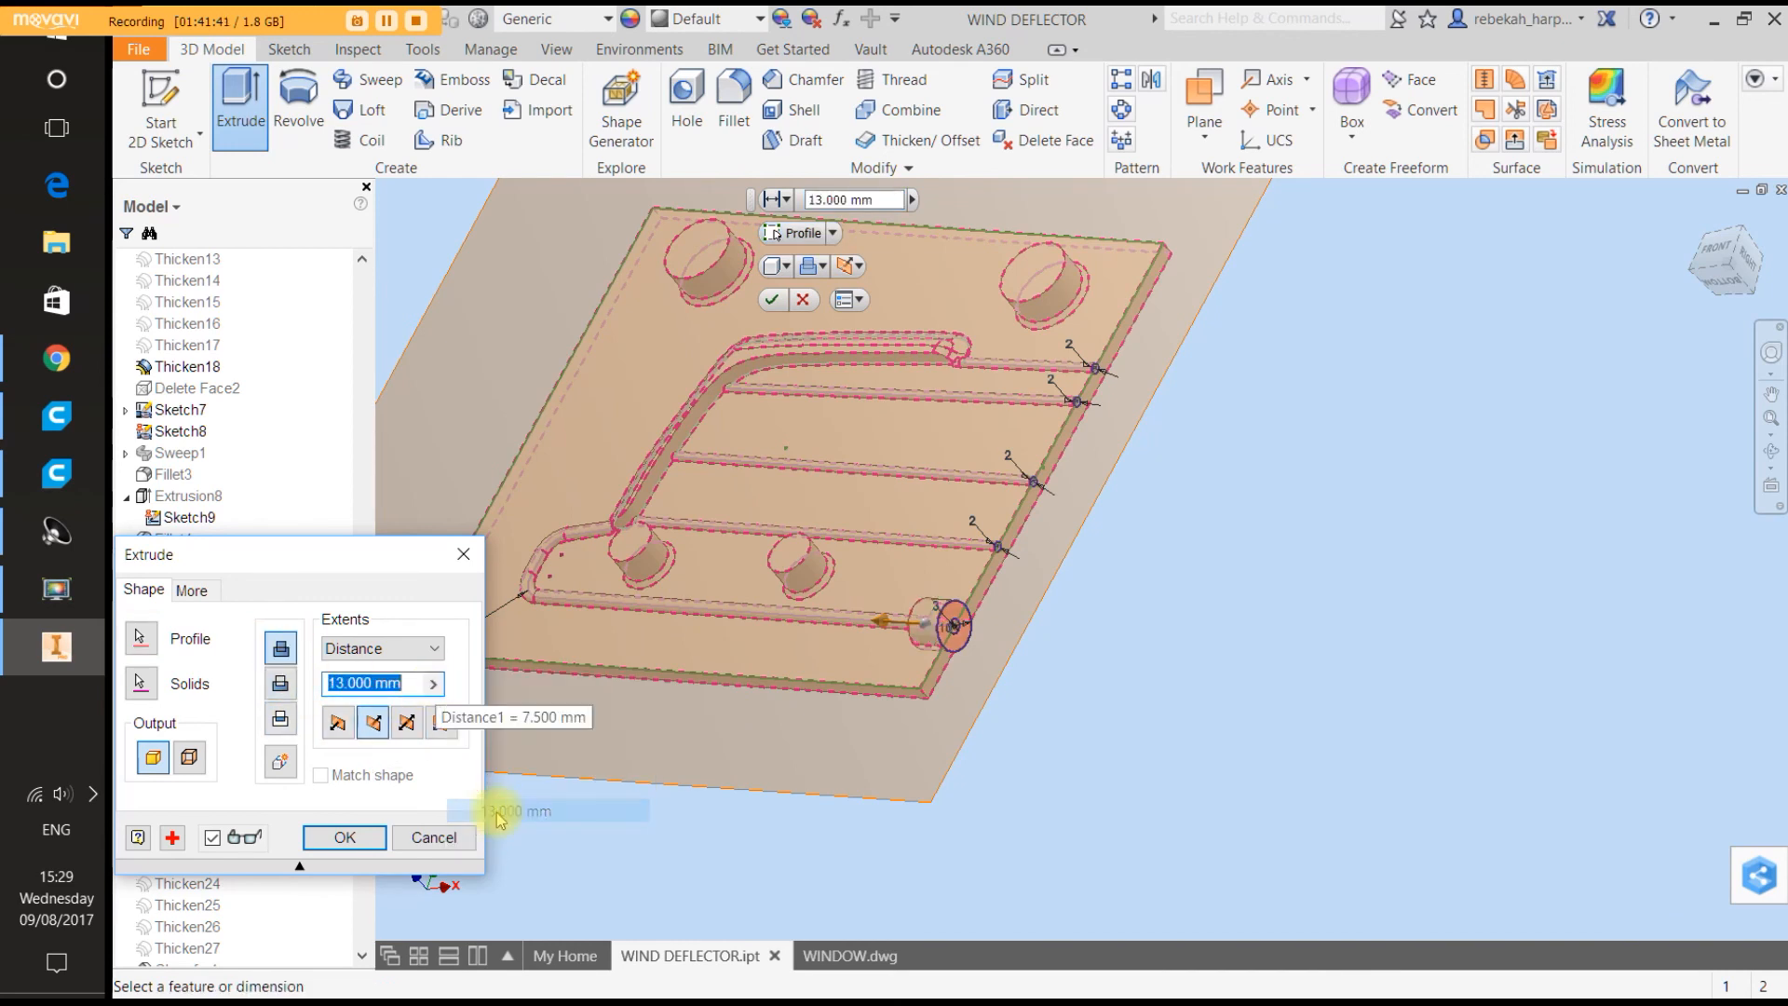
pyautogui.click(430, 838)
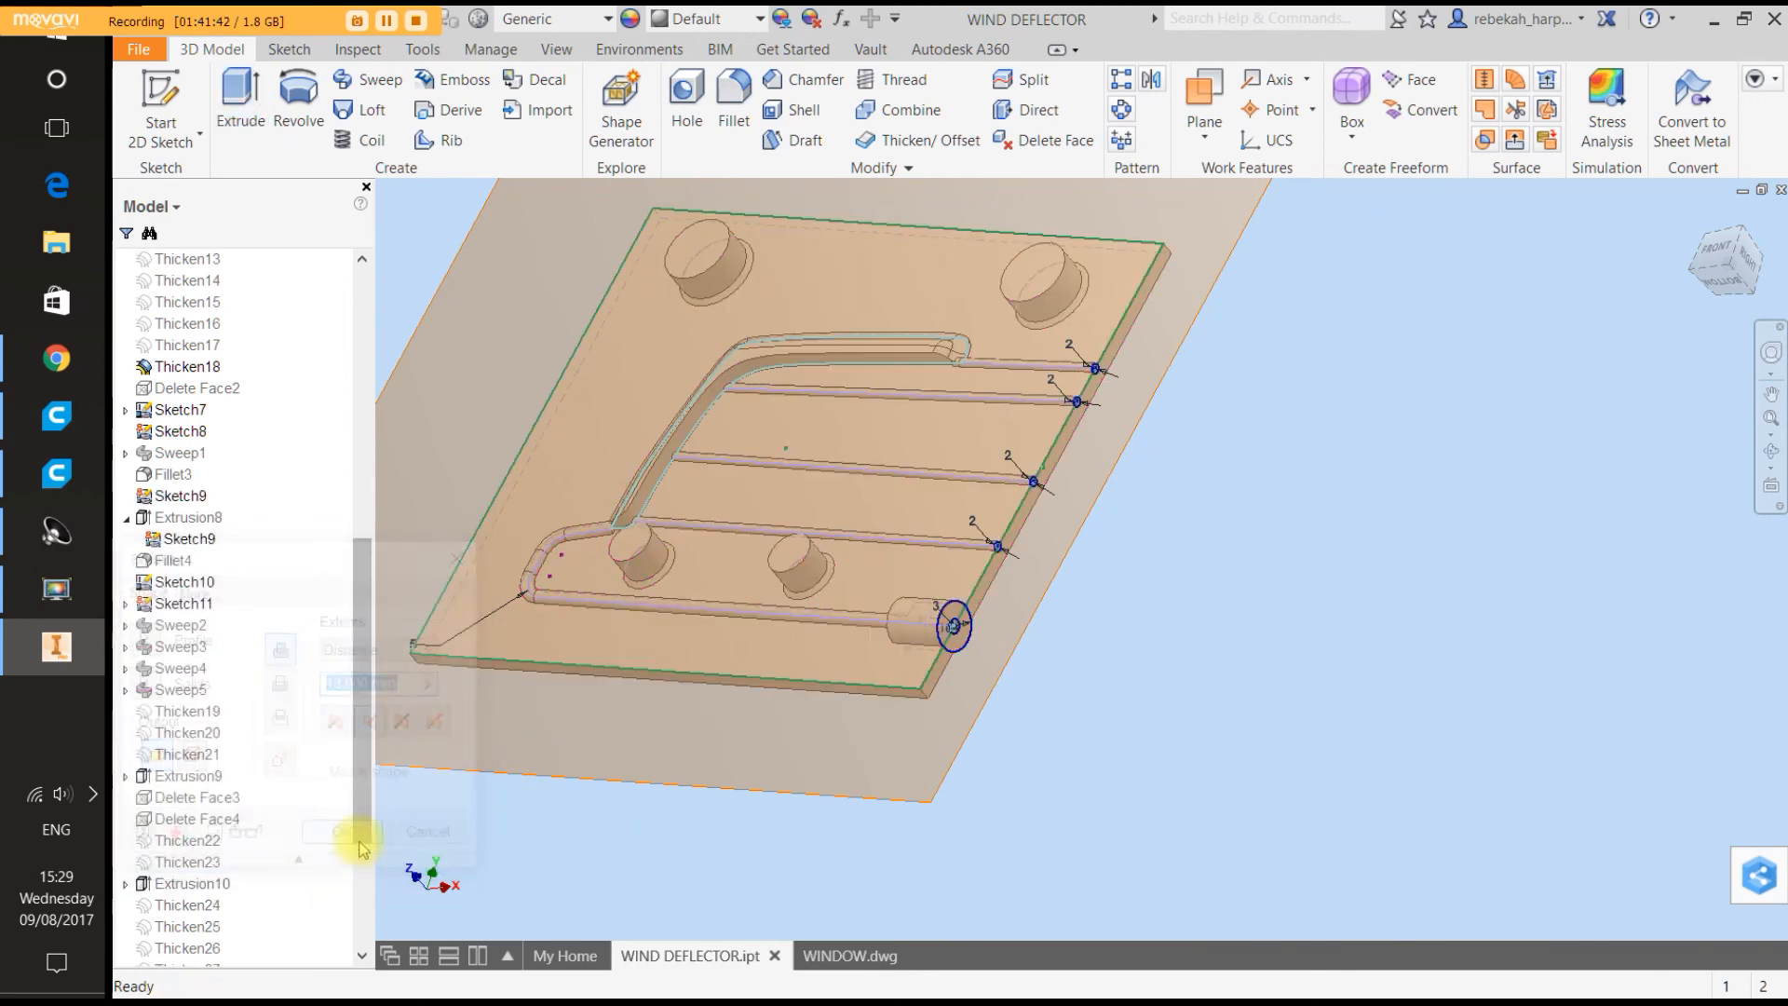
# Fillet the inner end edges of the new cylinder, where it meets the 3 mm rib, with a 2.25 mm radius.
pyautogui.click(734, 98)
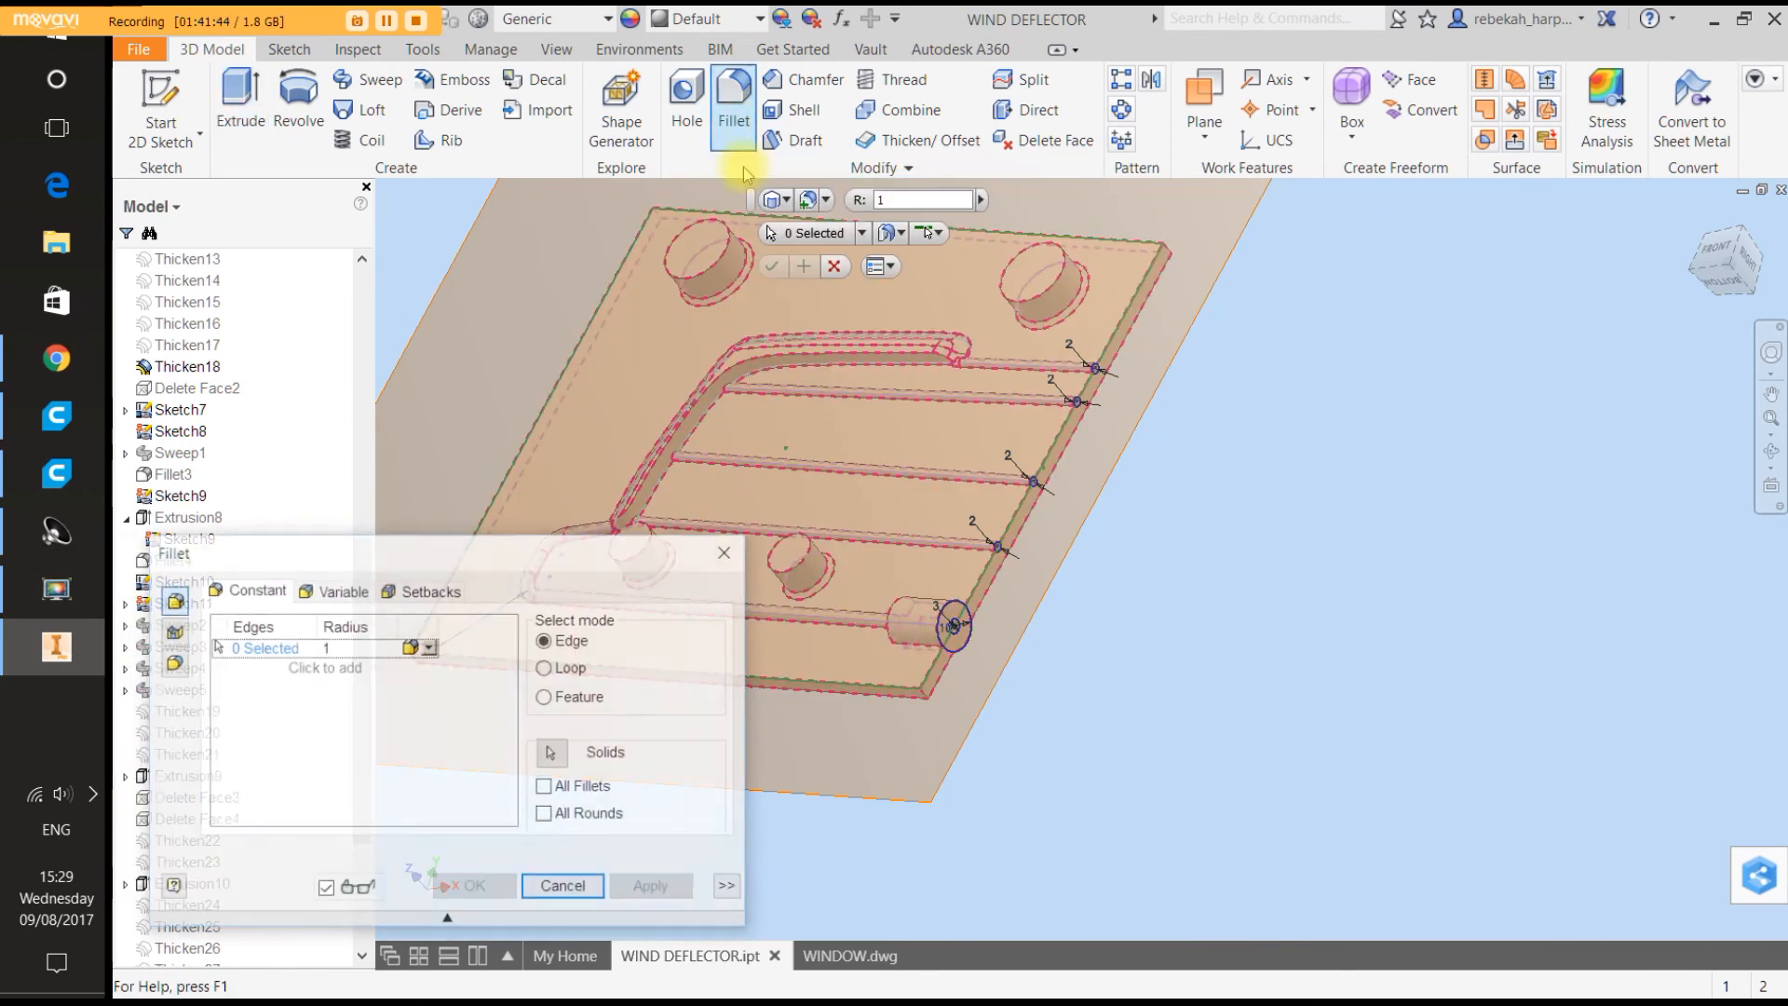
pyautogui.click(902, 616)
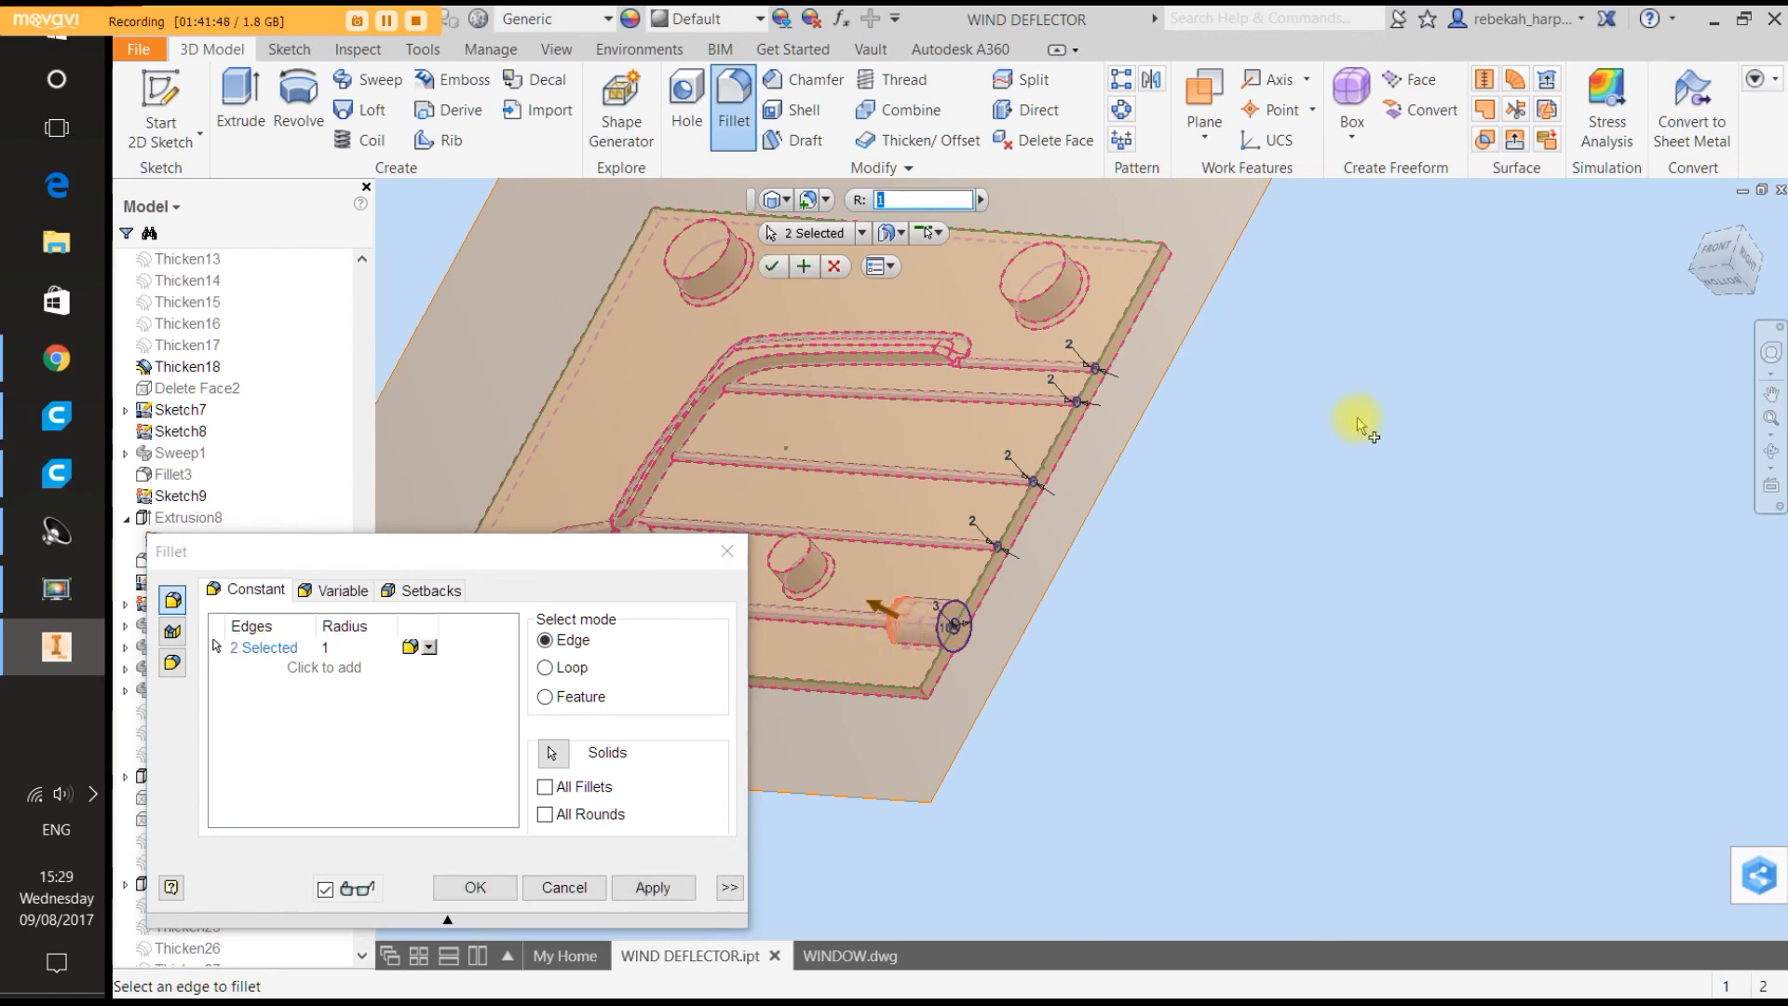
pyautogui.click(1697, 279)
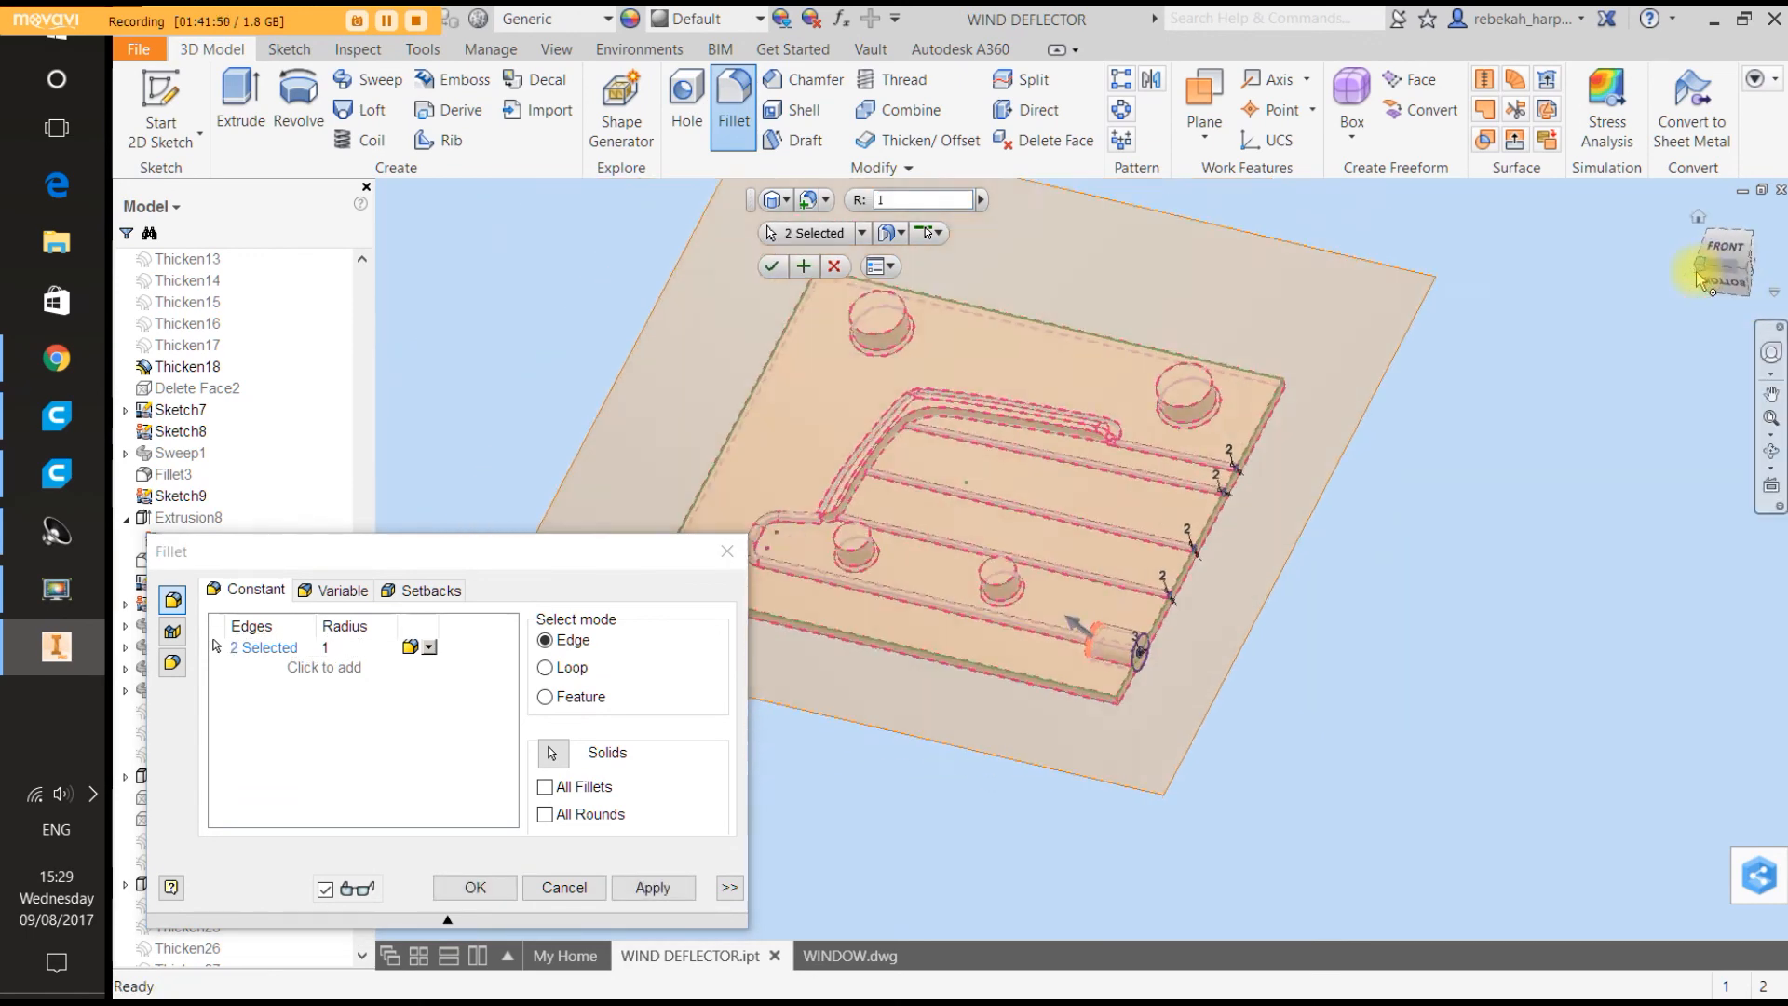
pyautogui.scroll(5, 1179, 757)
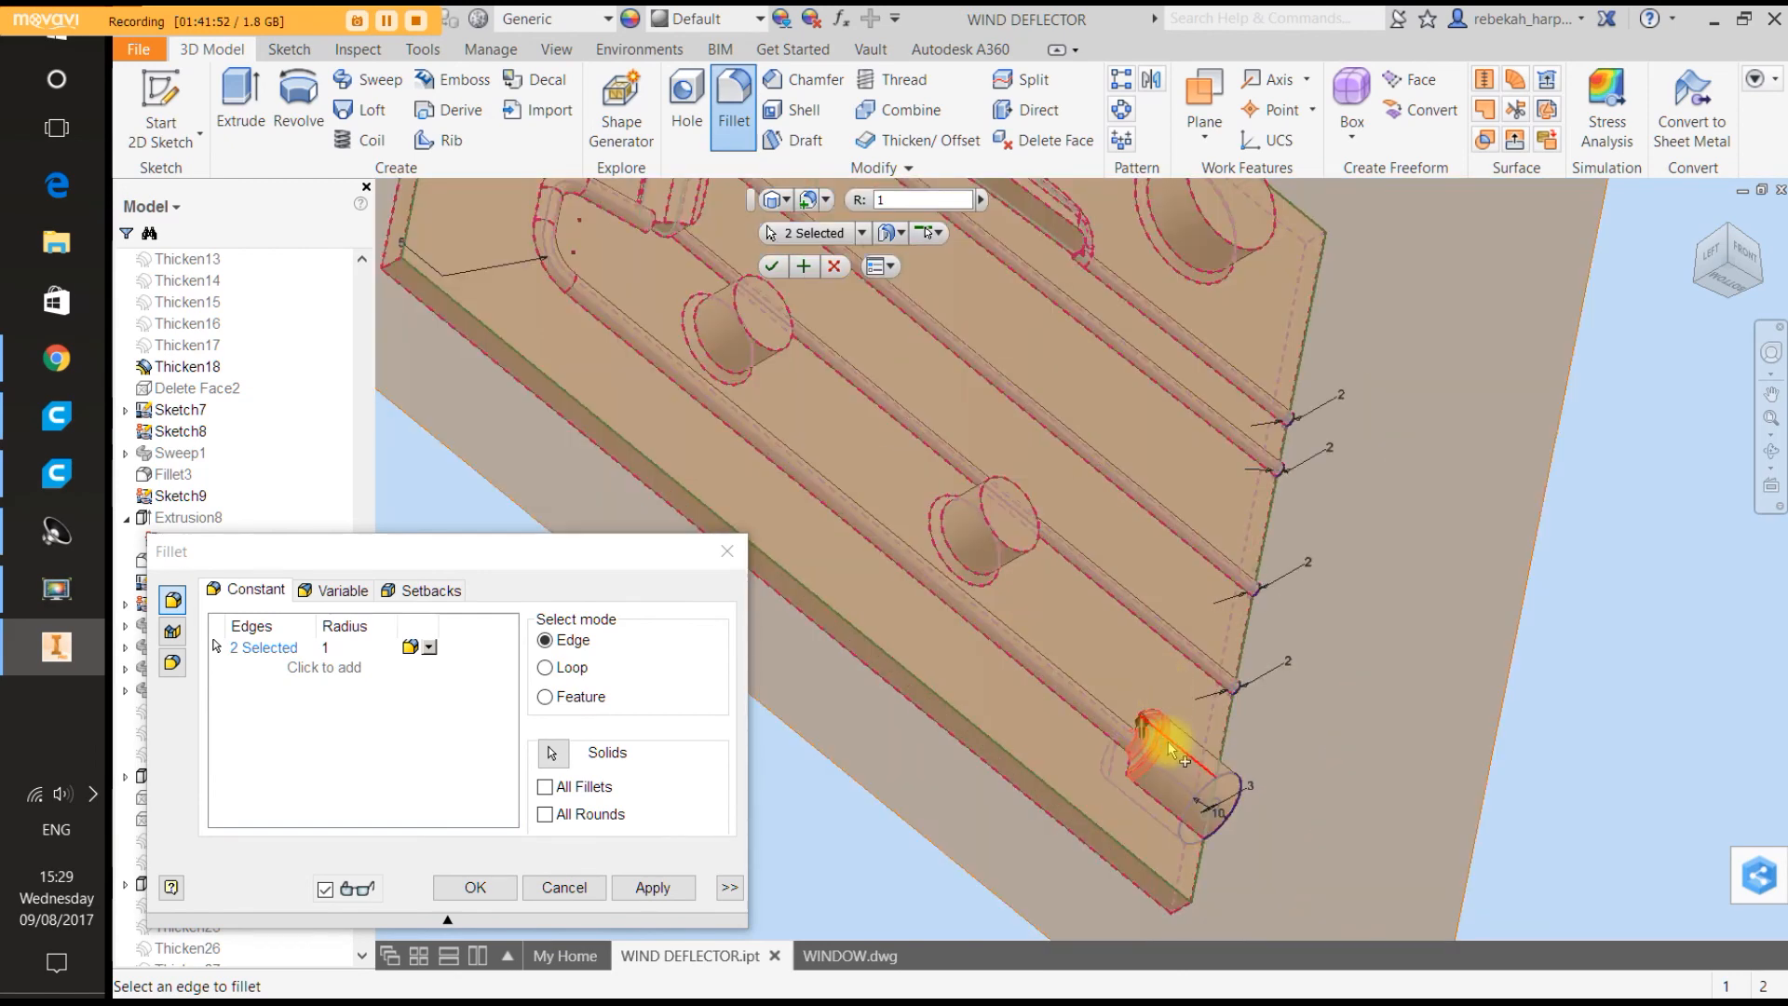
pyautogui.moveTo(1122, 721); pyautogui.dragTo(1121, 719)
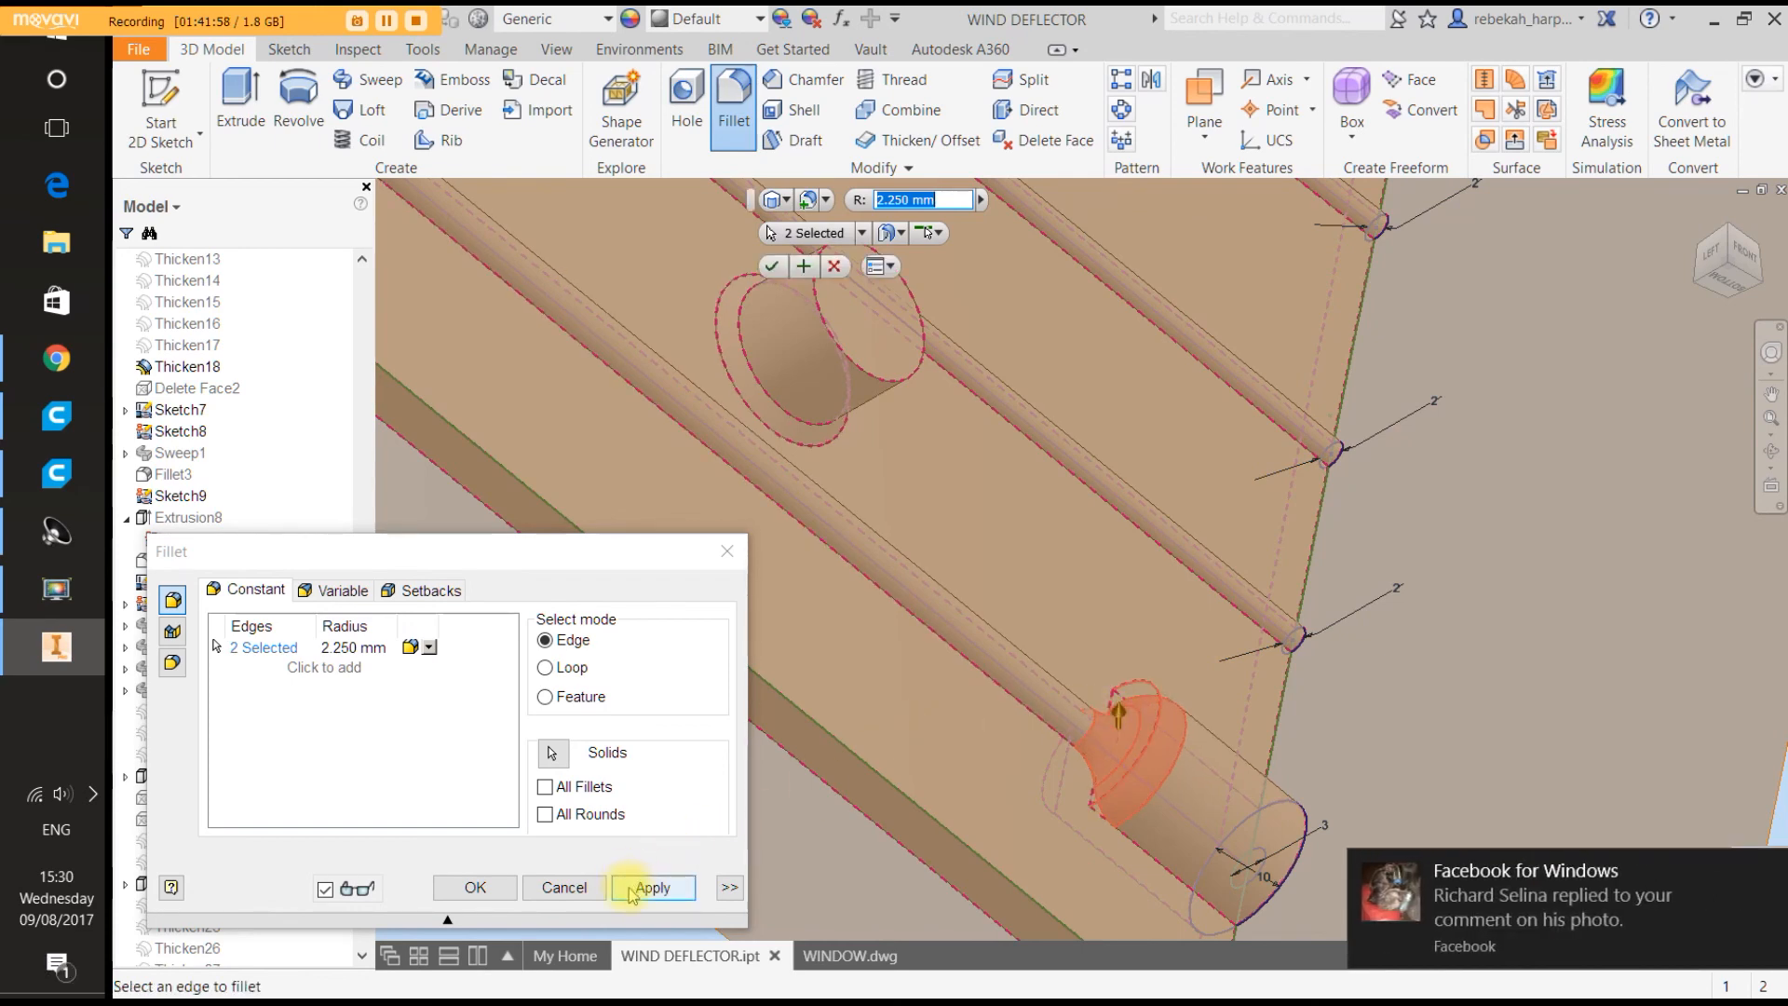
pyautogui.click(630, 891)
pyautogui.click(566, 887)
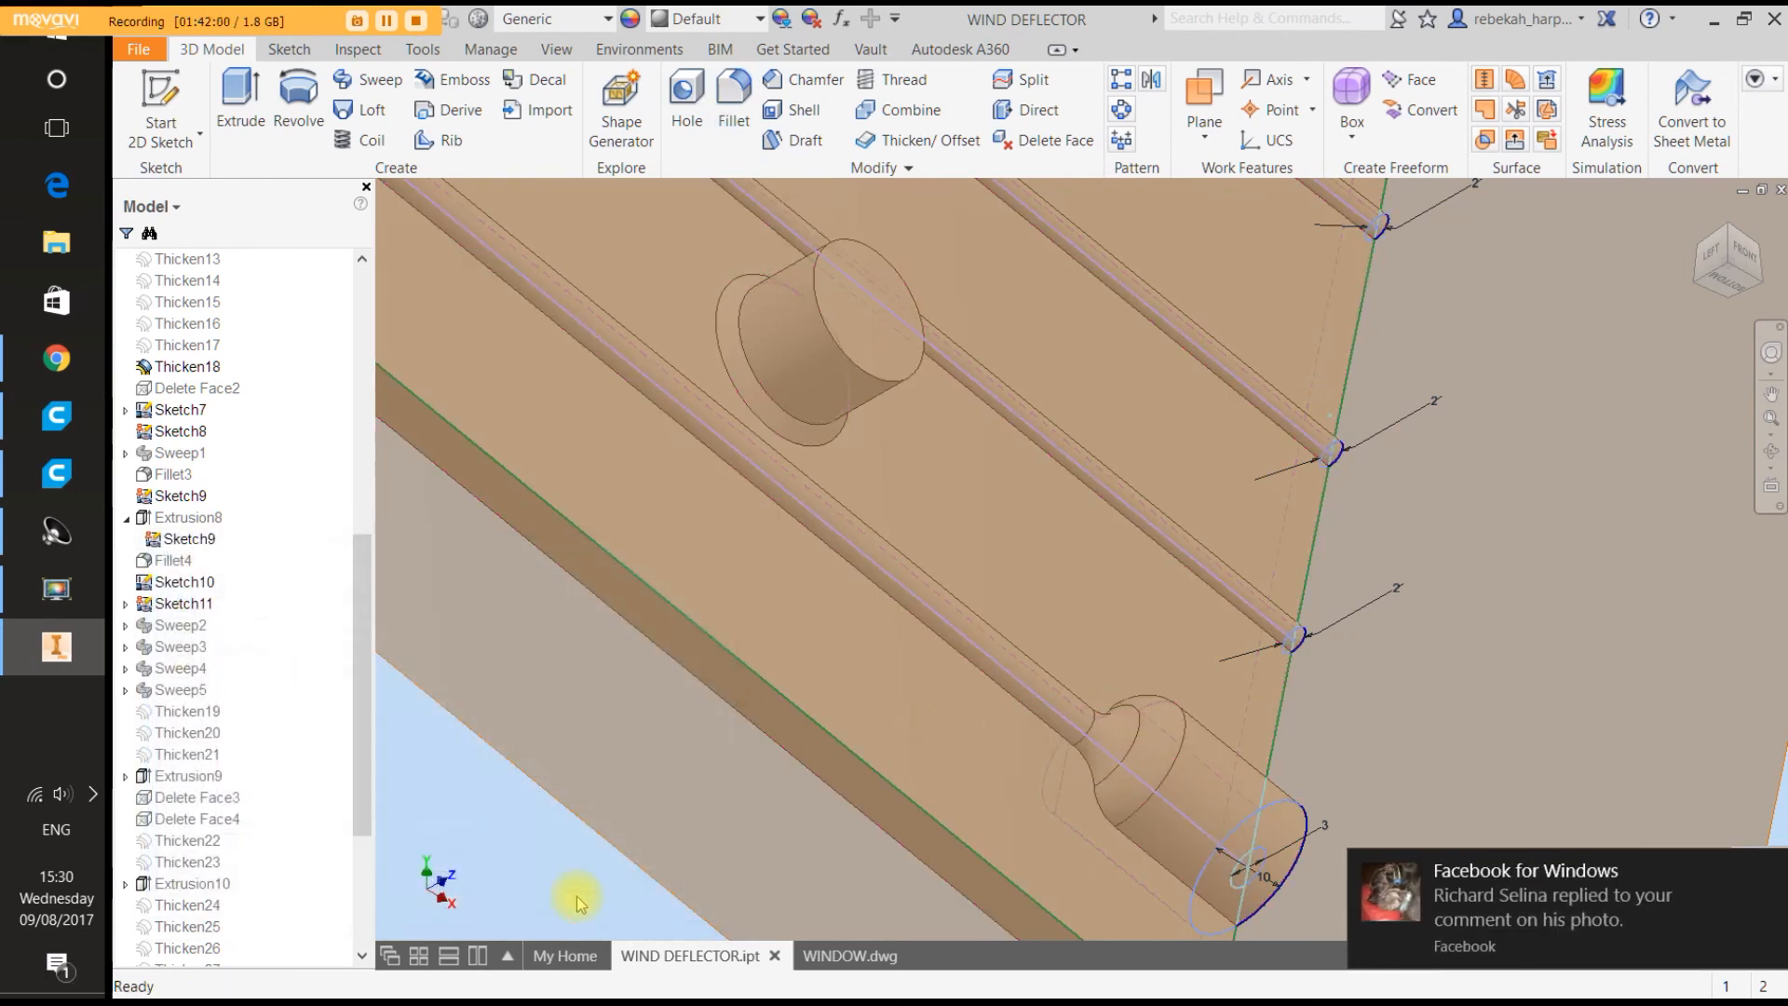
# Hide Sketch8 and Sketch11 so their circles and rib lines no longer show on the plate.
pyautogui.scroll(-5, 937, 702)
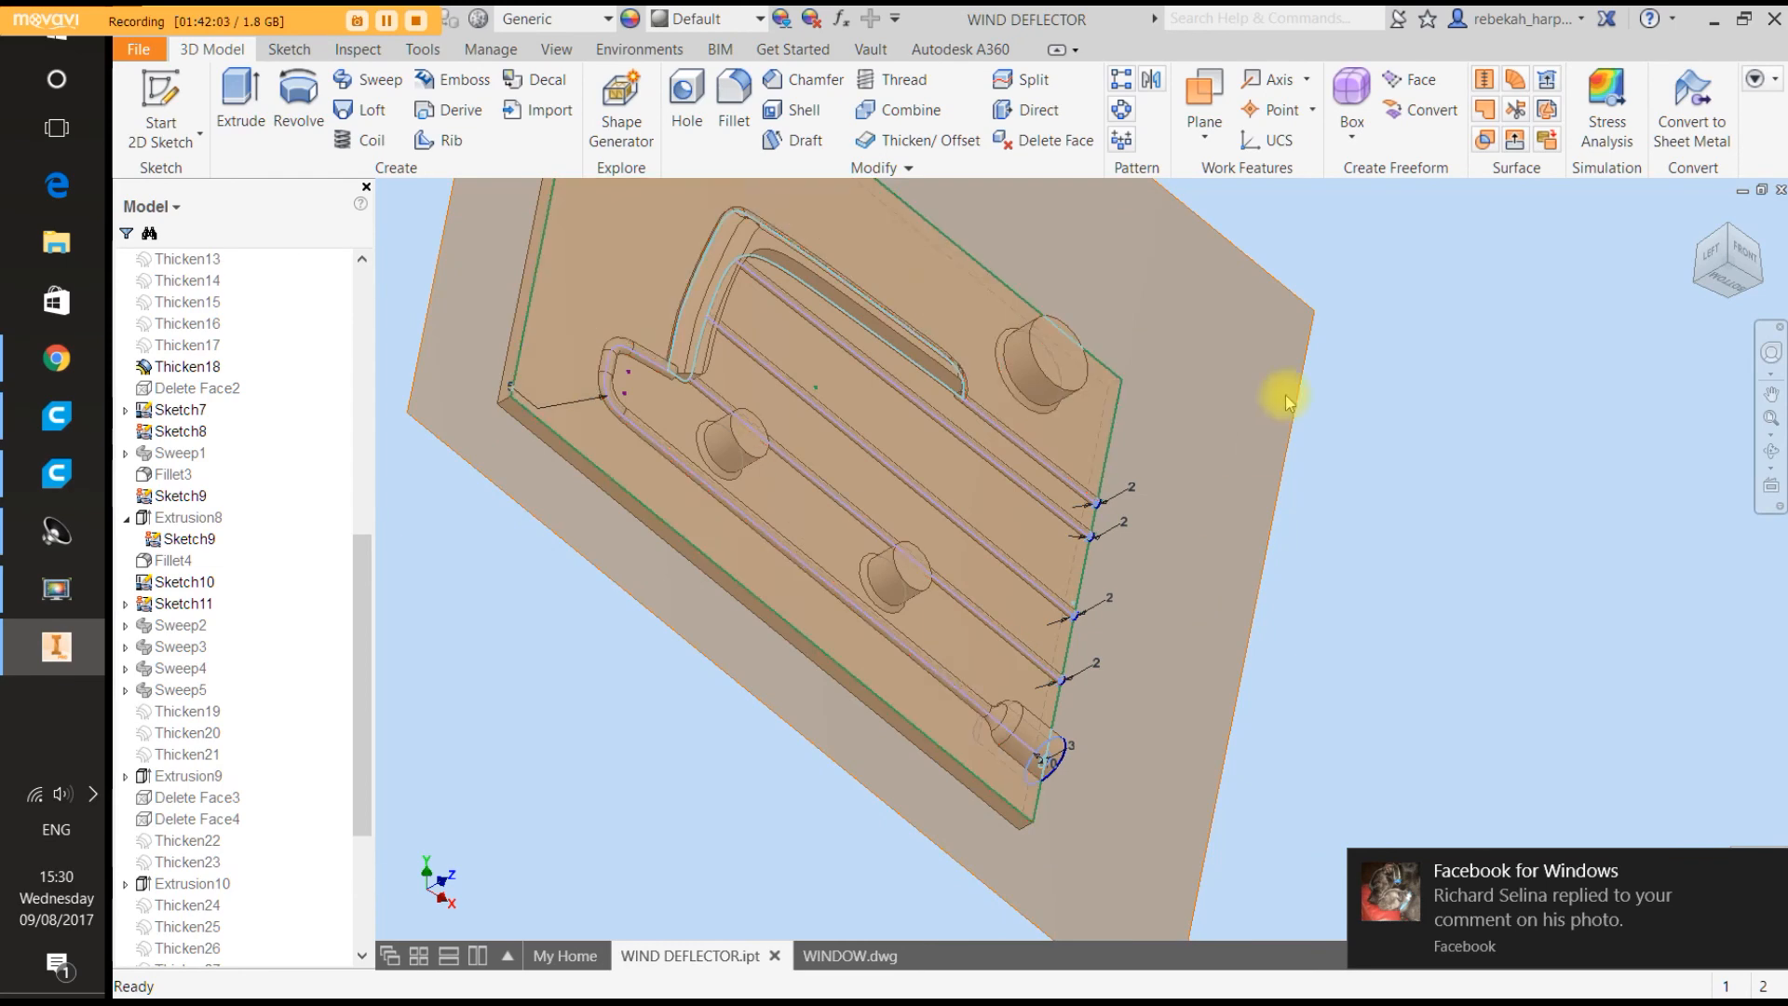
pyautogui.click(1771, 352)
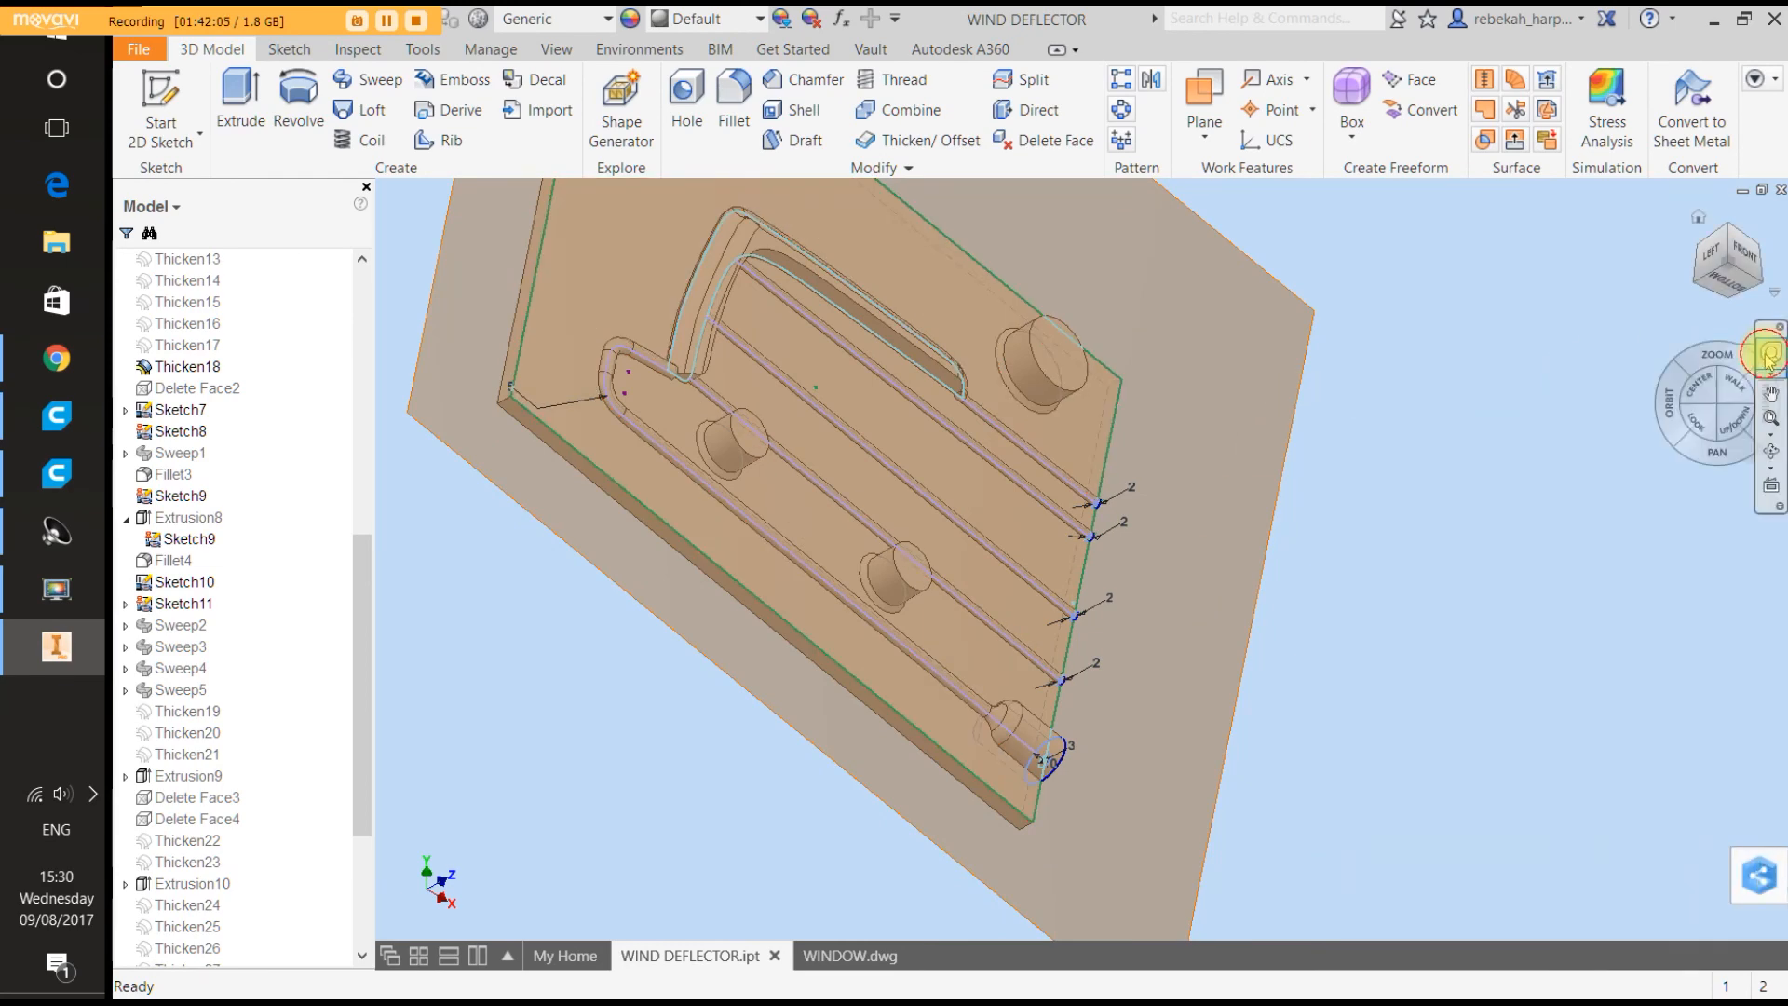
pyautogui.moveTo(1628, 402); pyautogui.dragTo(1467, 705)
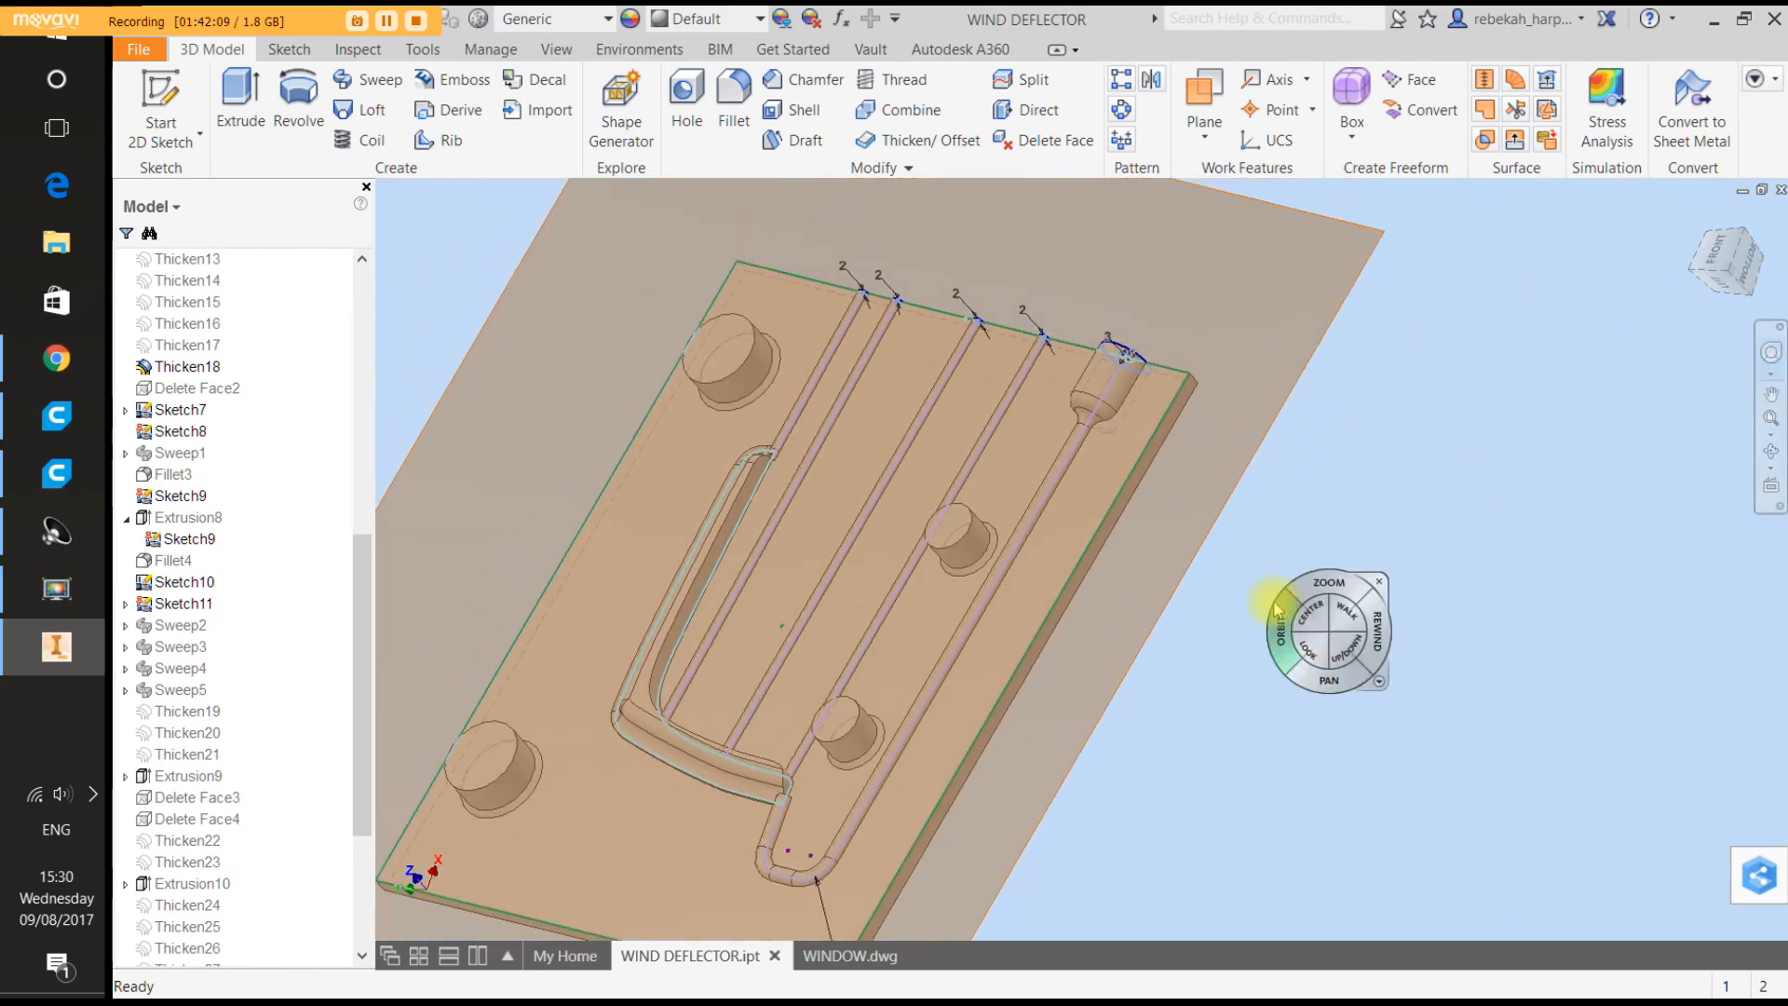
pyautogui.click(1380, 583)
pyautogui.scroll(-3, 1358, 568)
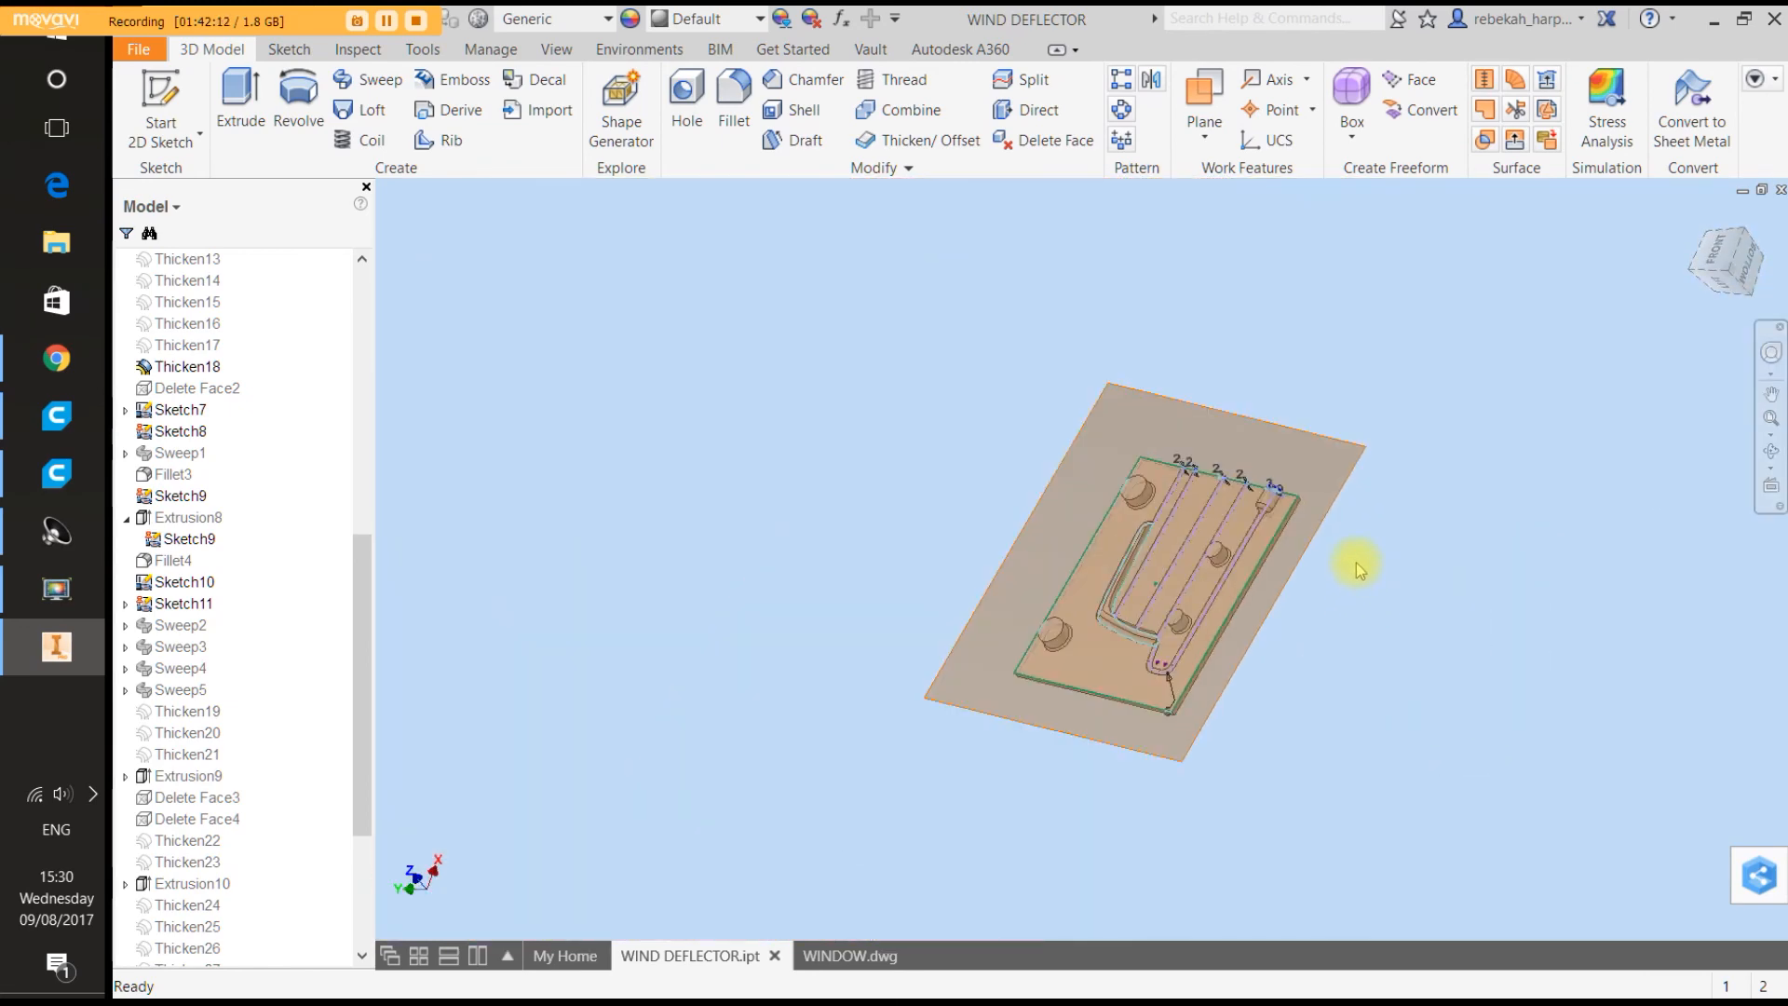
pyautogui.scroll(2, 1385, 643)
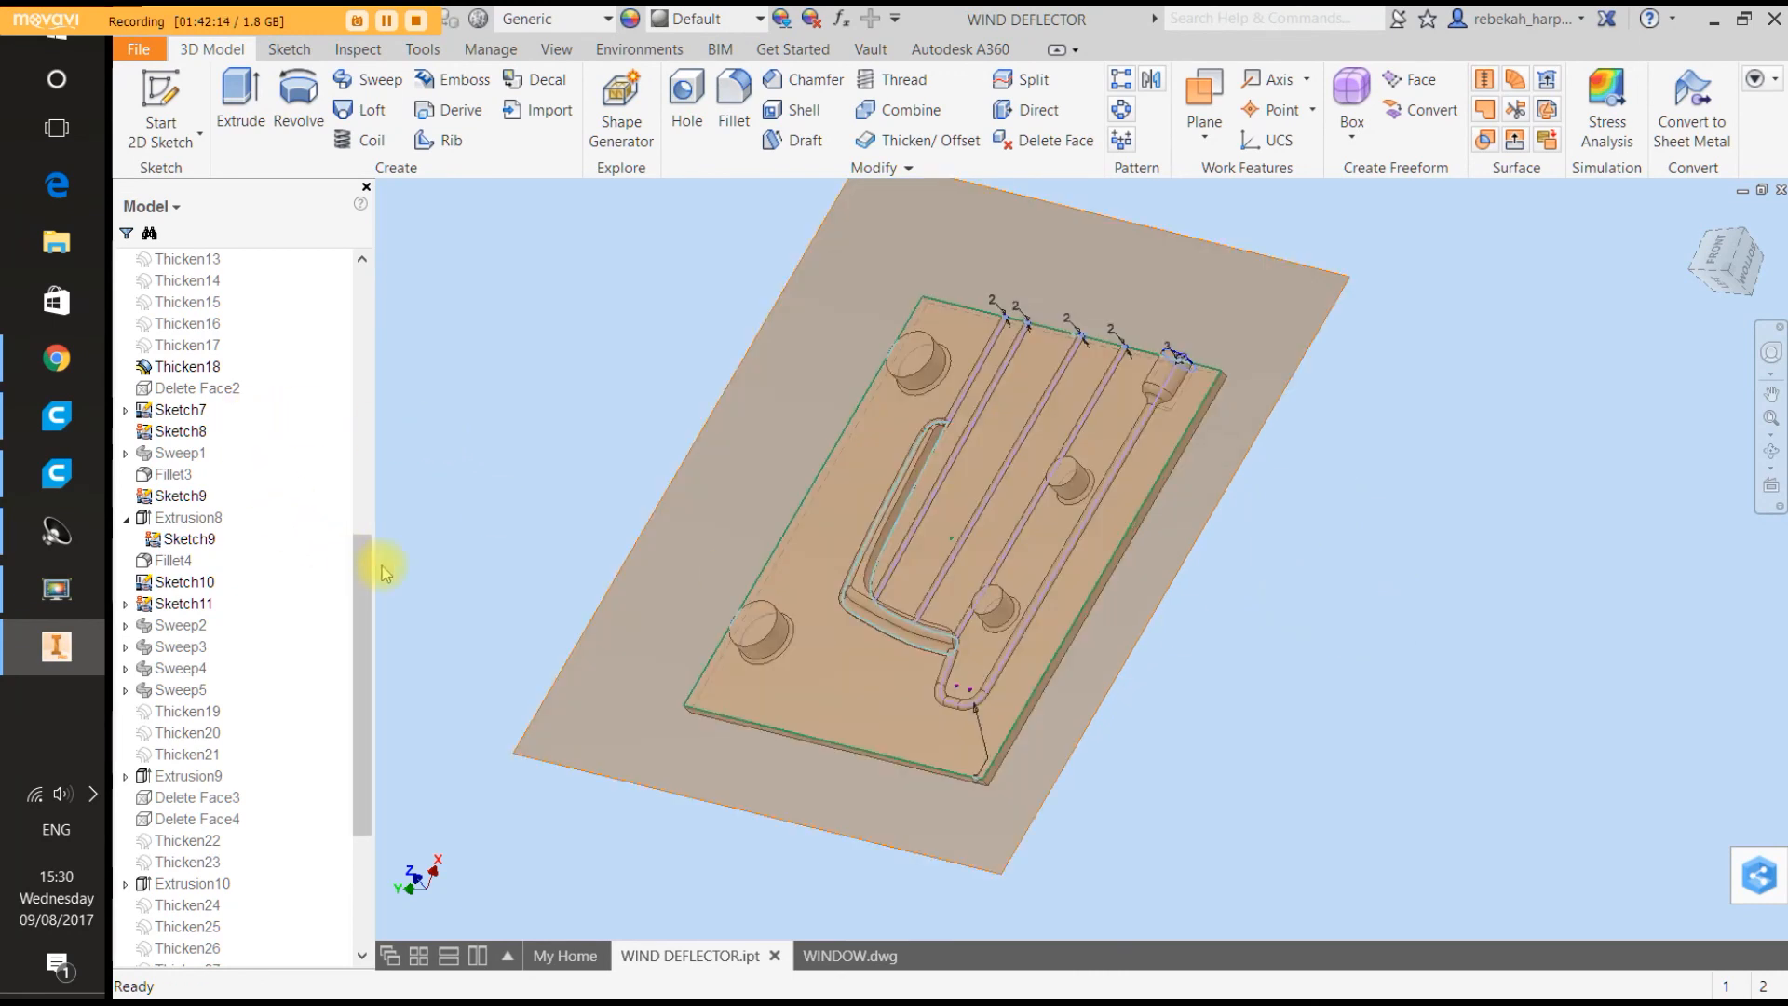
pyautogui.rightClick(165, 431)
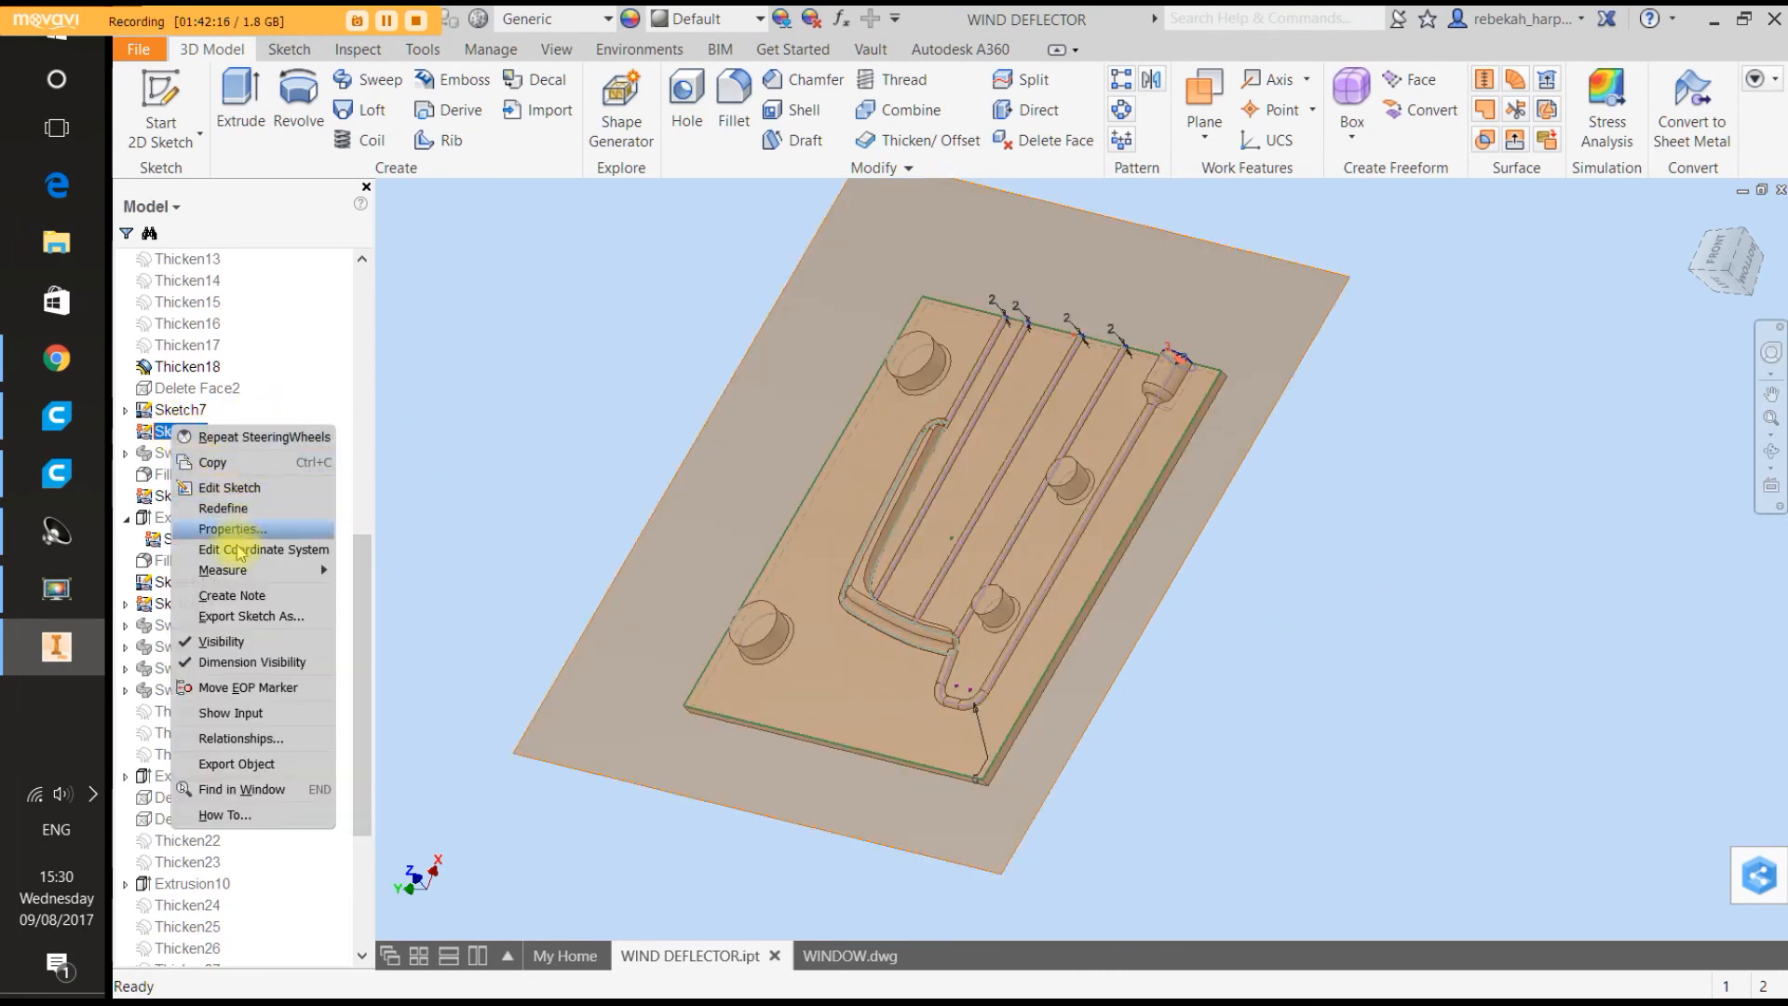
pyautogui.click(238, 642)
pyautogui.rightClick(191, 603)
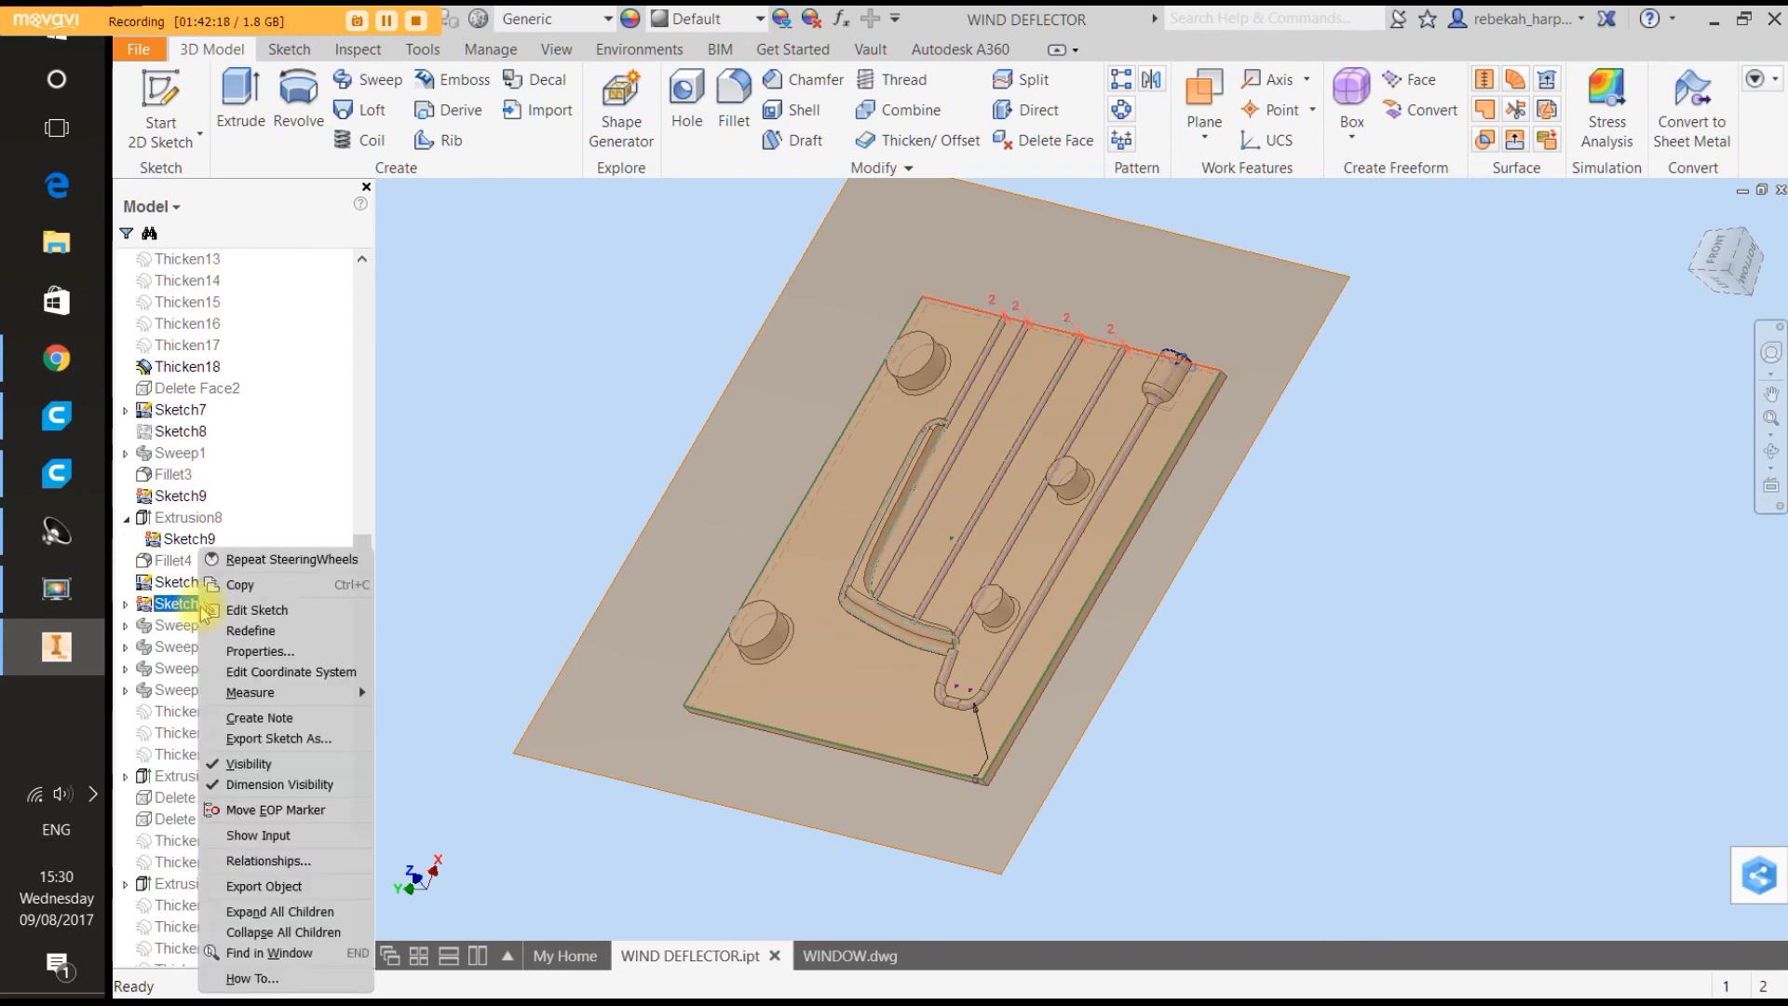
pyautogui.click(233, 766)
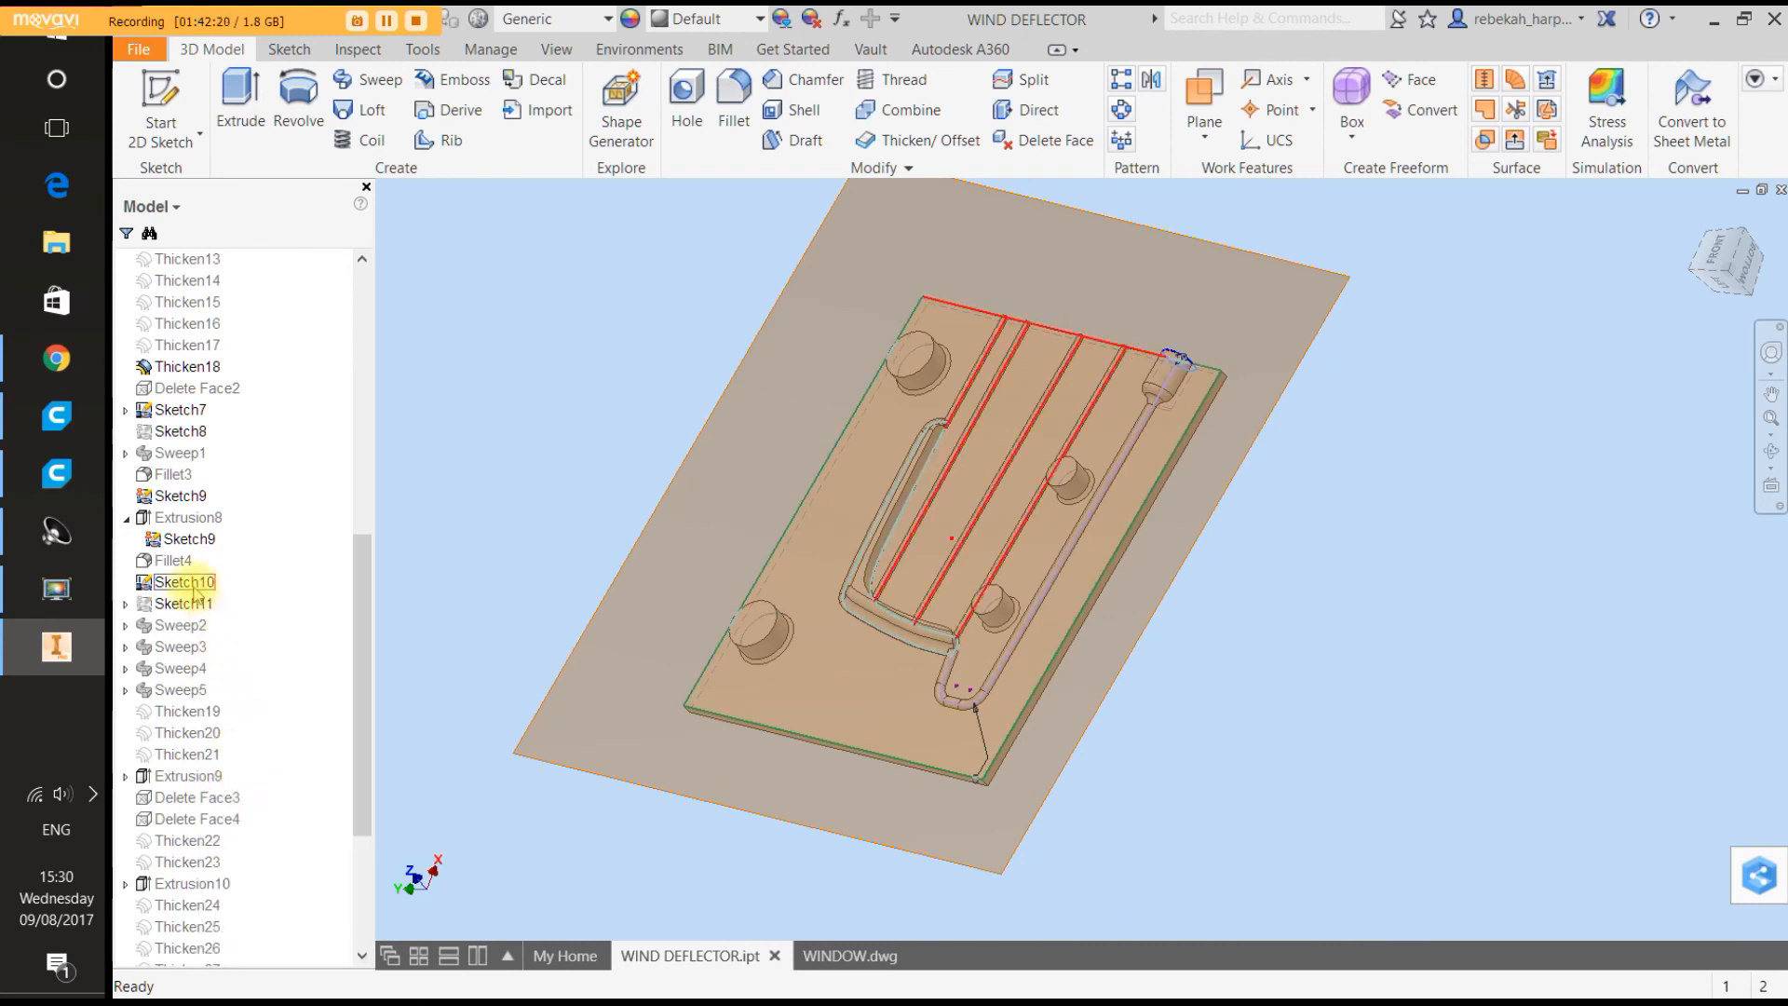
# Hide Sketch10, the Sketch9 nested under Extrusion8, and Sketch7.
pyautogui.rightClick(192, 584)
pyautogui.click(234, 801)
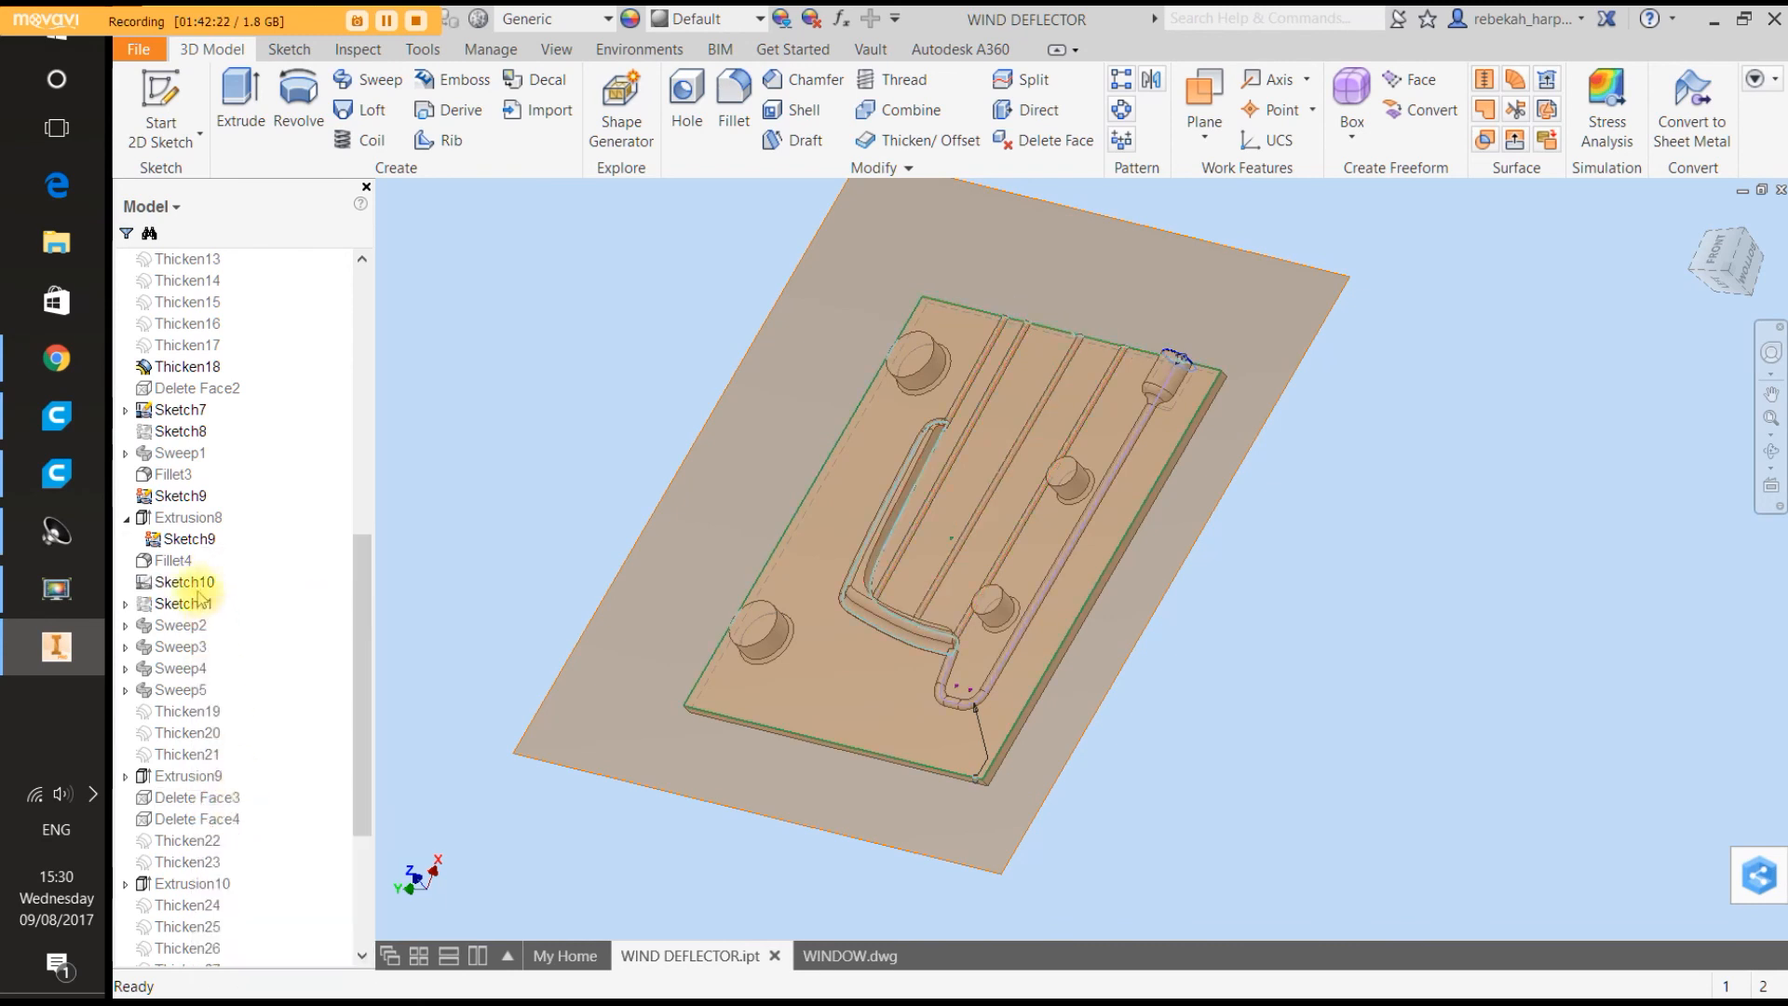
pyautogui.rightClick(191, 542)
pyautogui.click(234, 778)
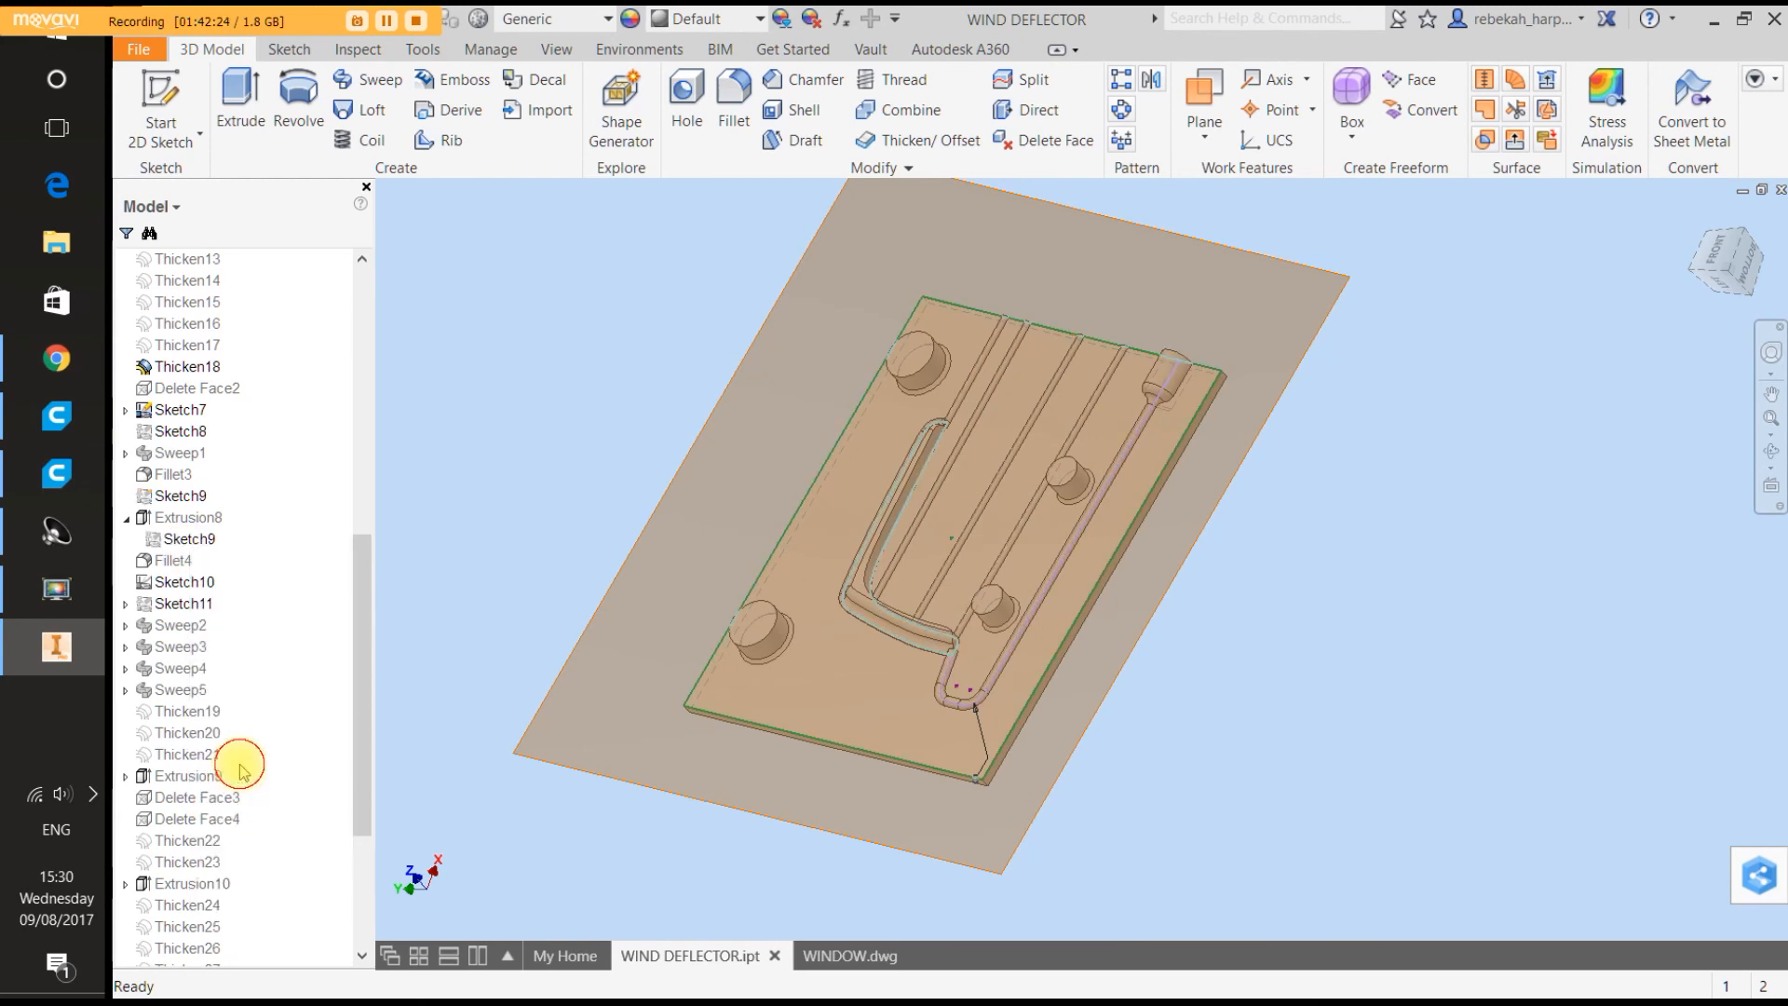
pyautogui.rightClick(182, 411)
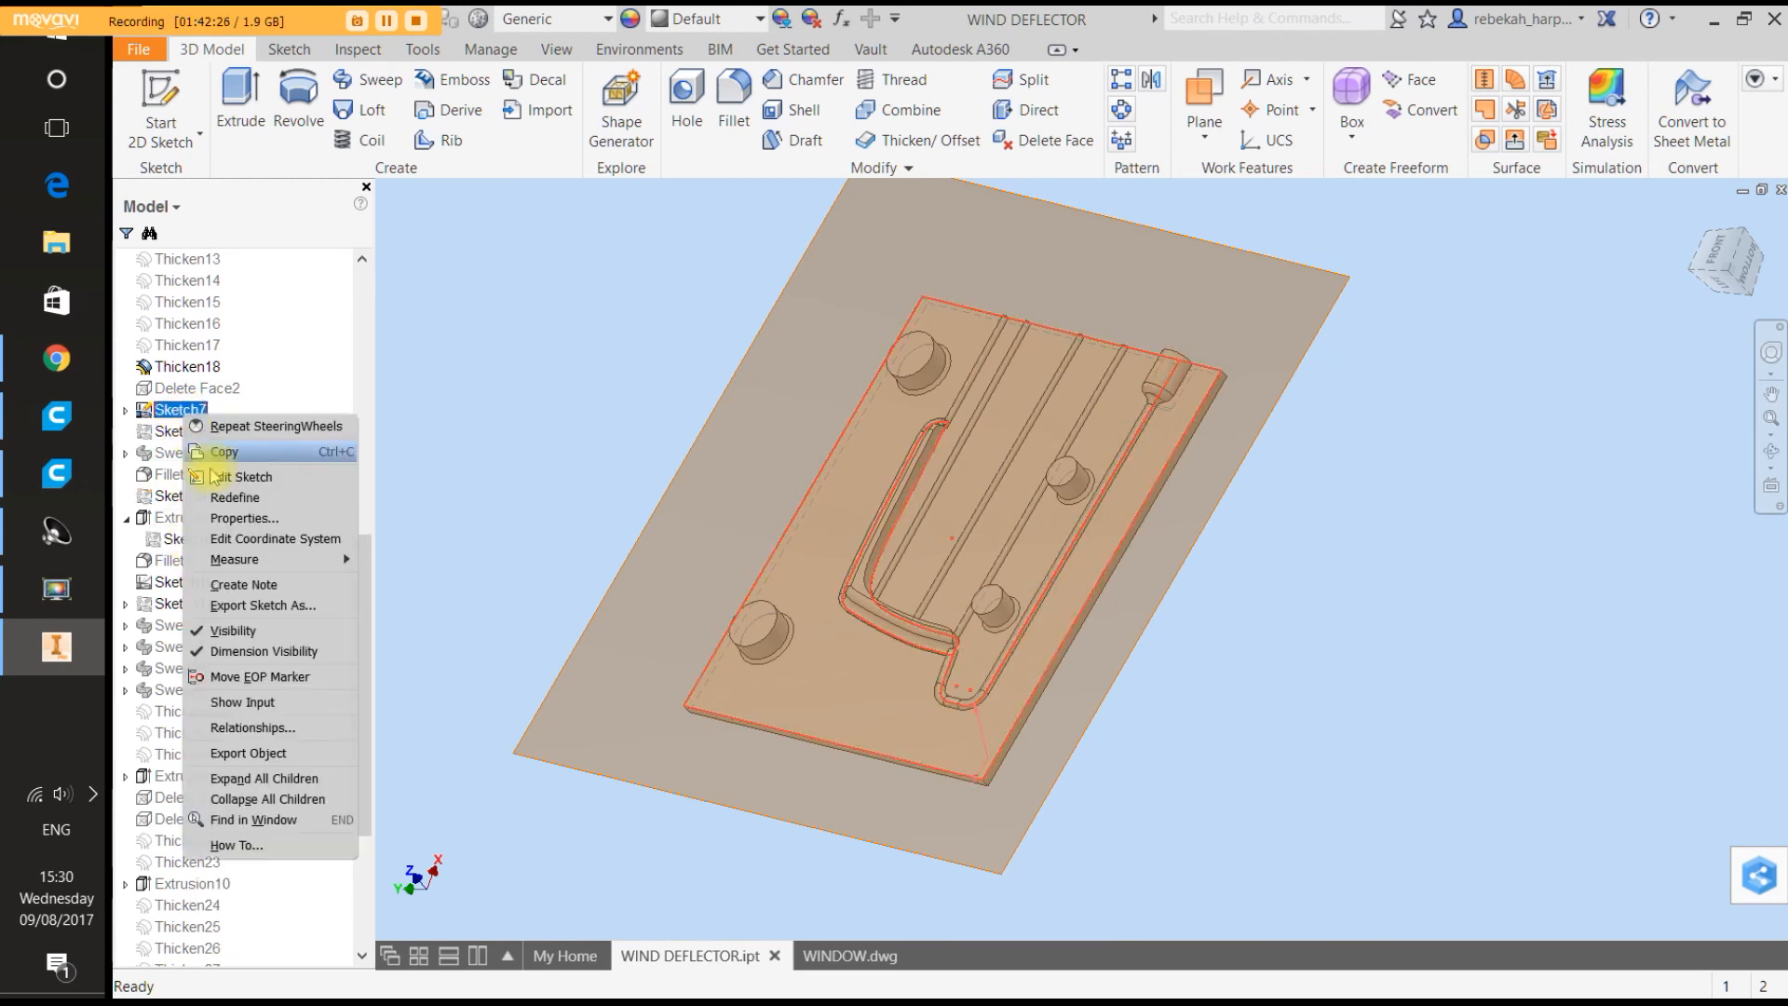
pyautogui.click(244, 630)
# Turn on the visibility of the hidden mould half, Solid5.
pyautogui.scroll(-4, 252, 634)
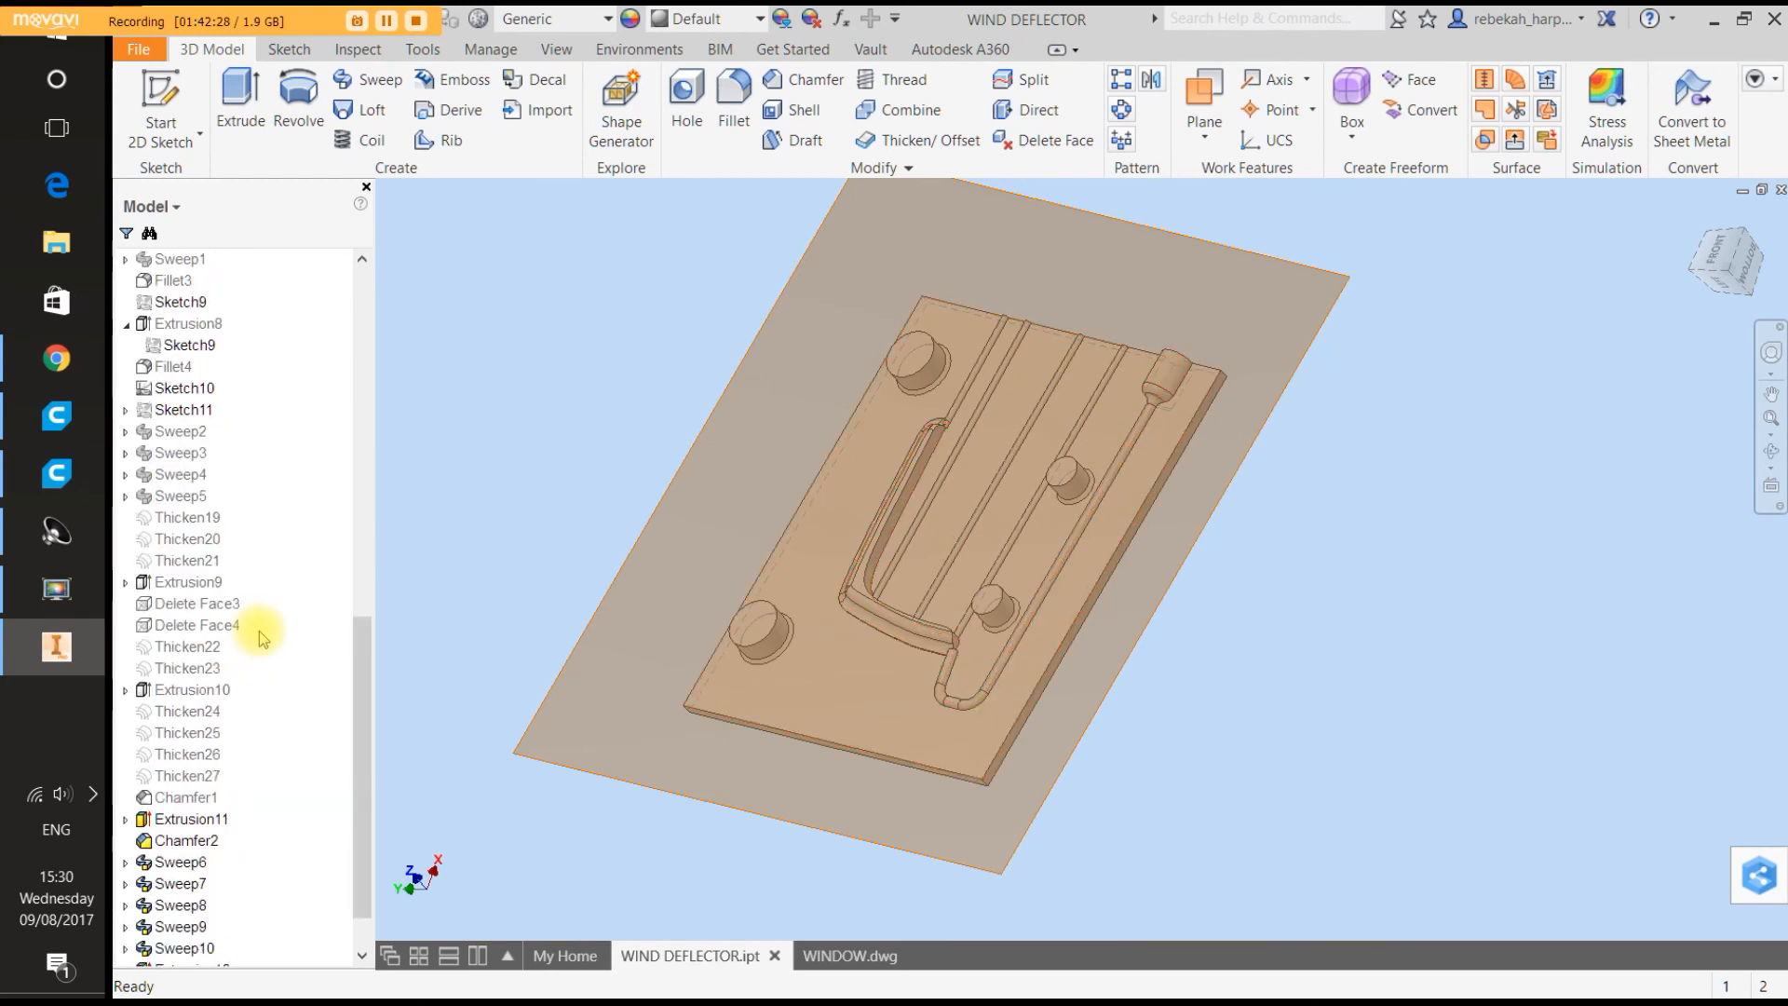
pyautogui.scroll(14, 261, 638)
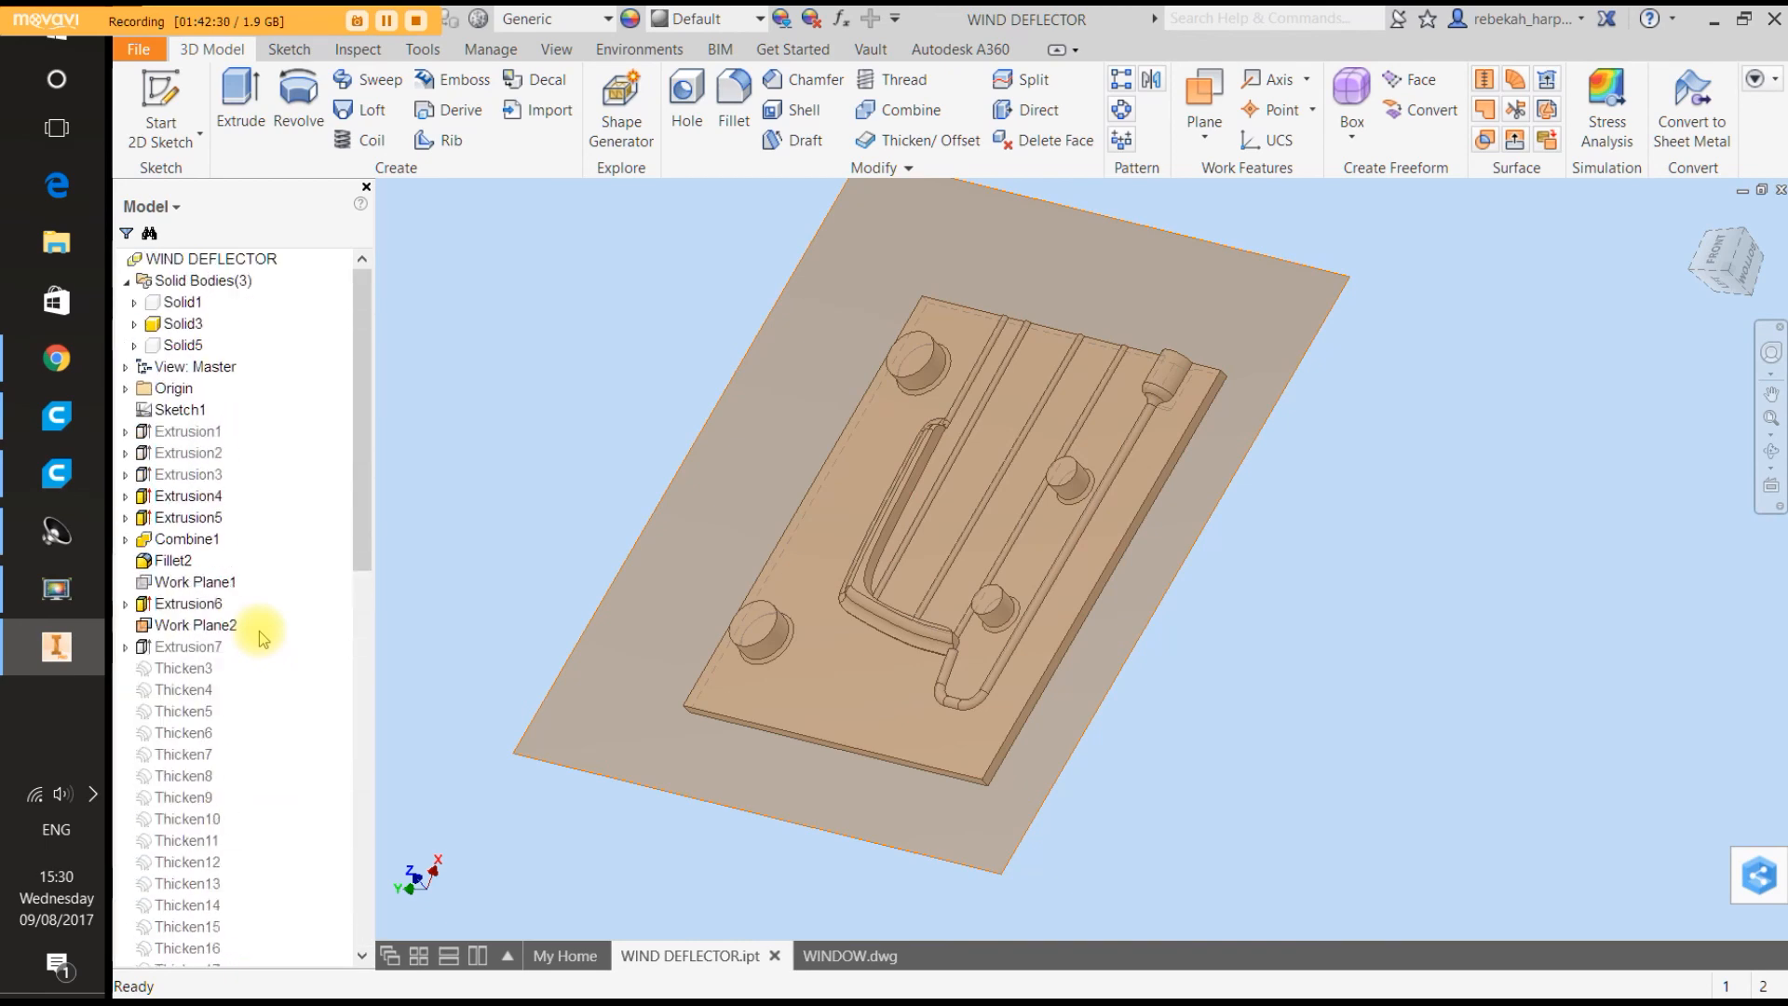
pyautogui.rightClick(182, 345)
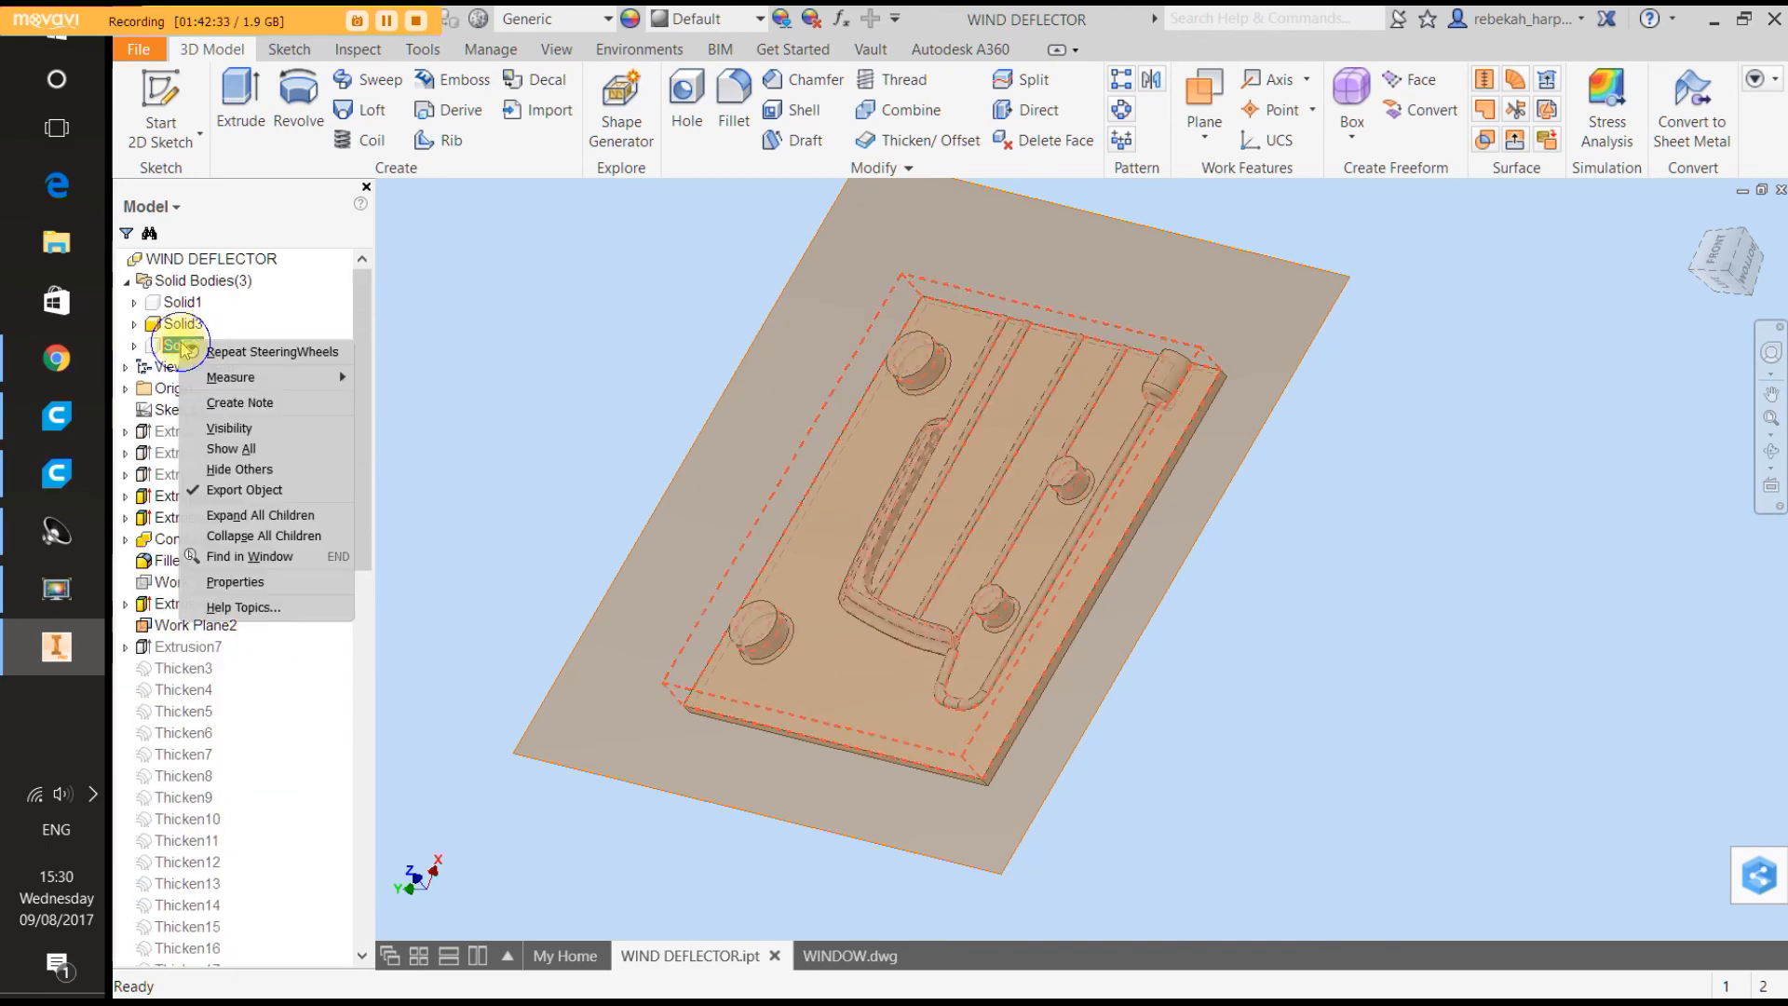
pyautogui.click(230, 428)
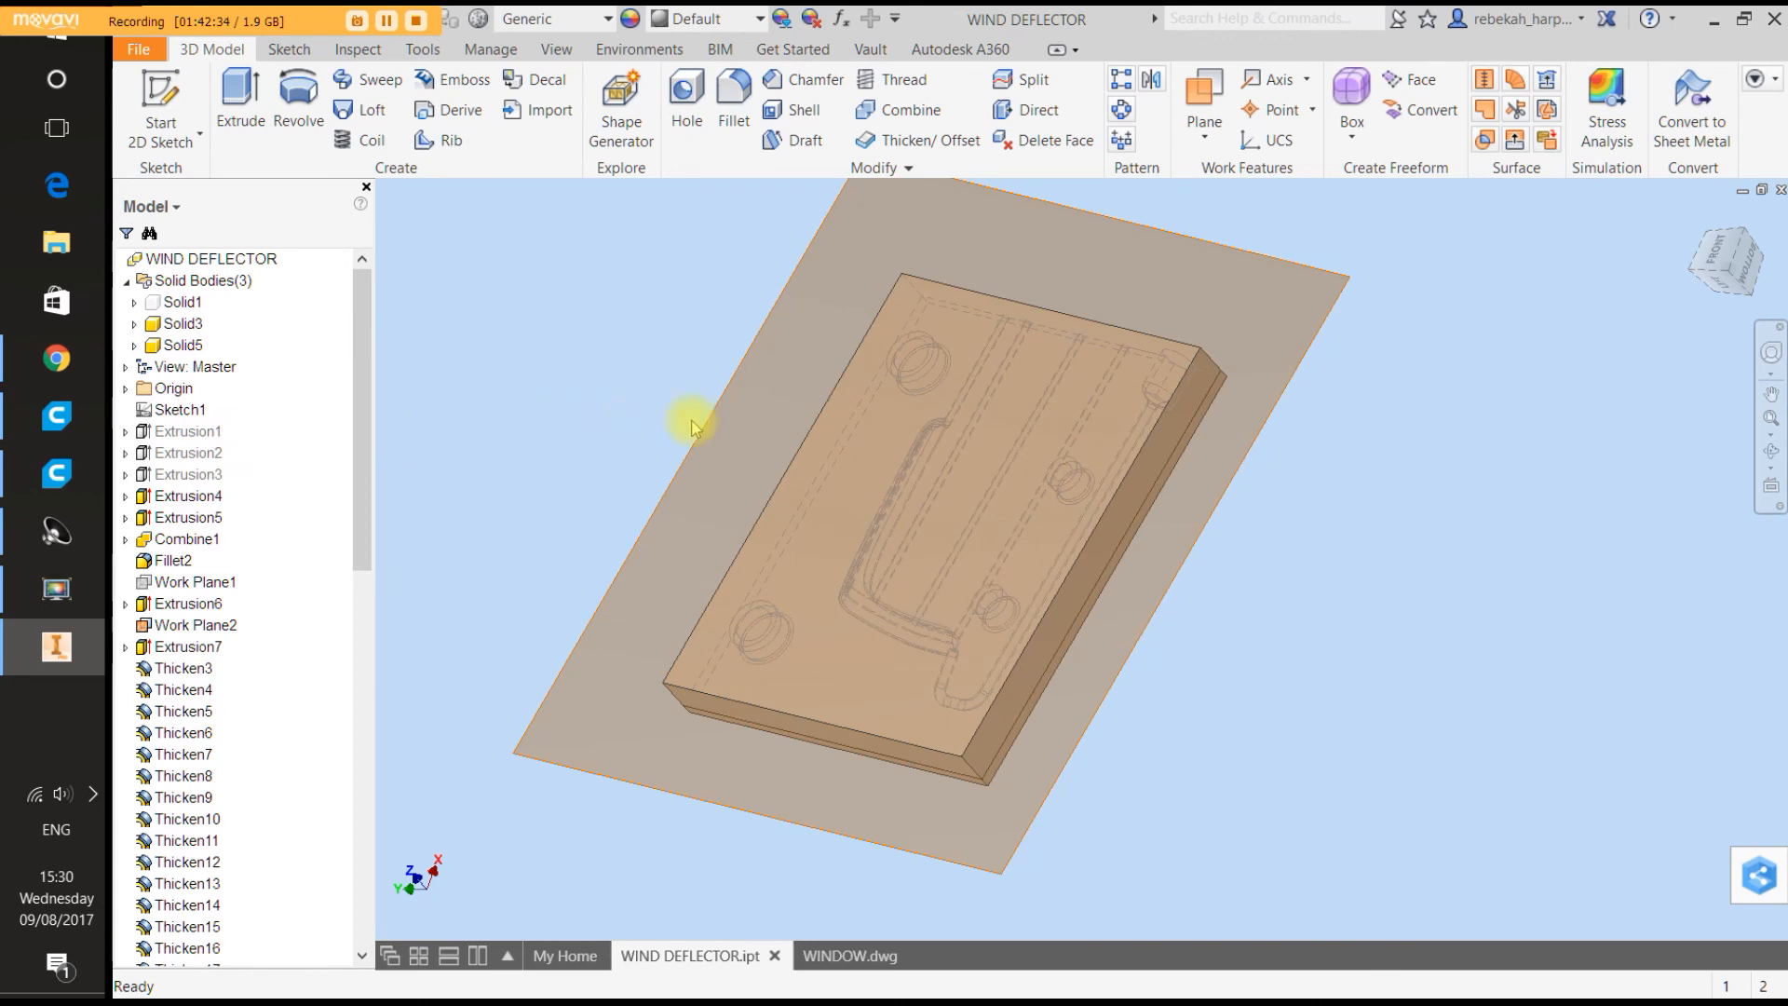
# Move the Solid5 mould half 50 mm in Z, with 0 X and Y offsets, away from the mating plate.
pyautogui.click(932, 140)
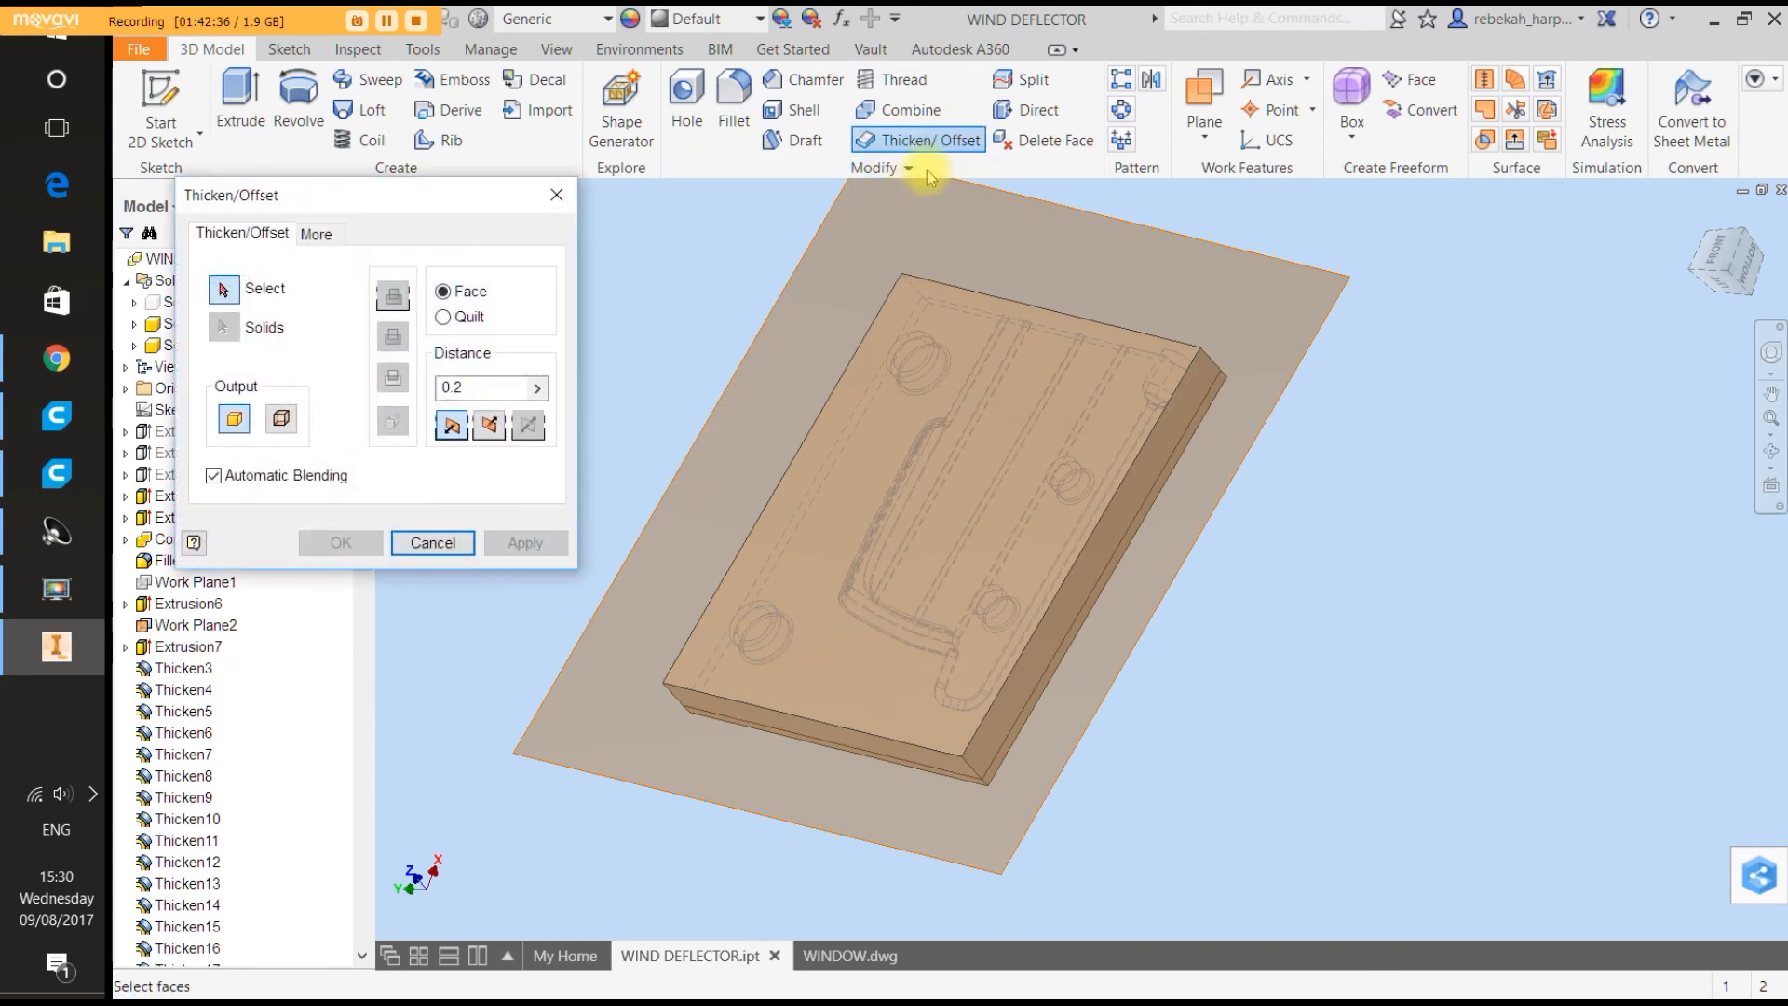
pyautogui.click(883, 168)
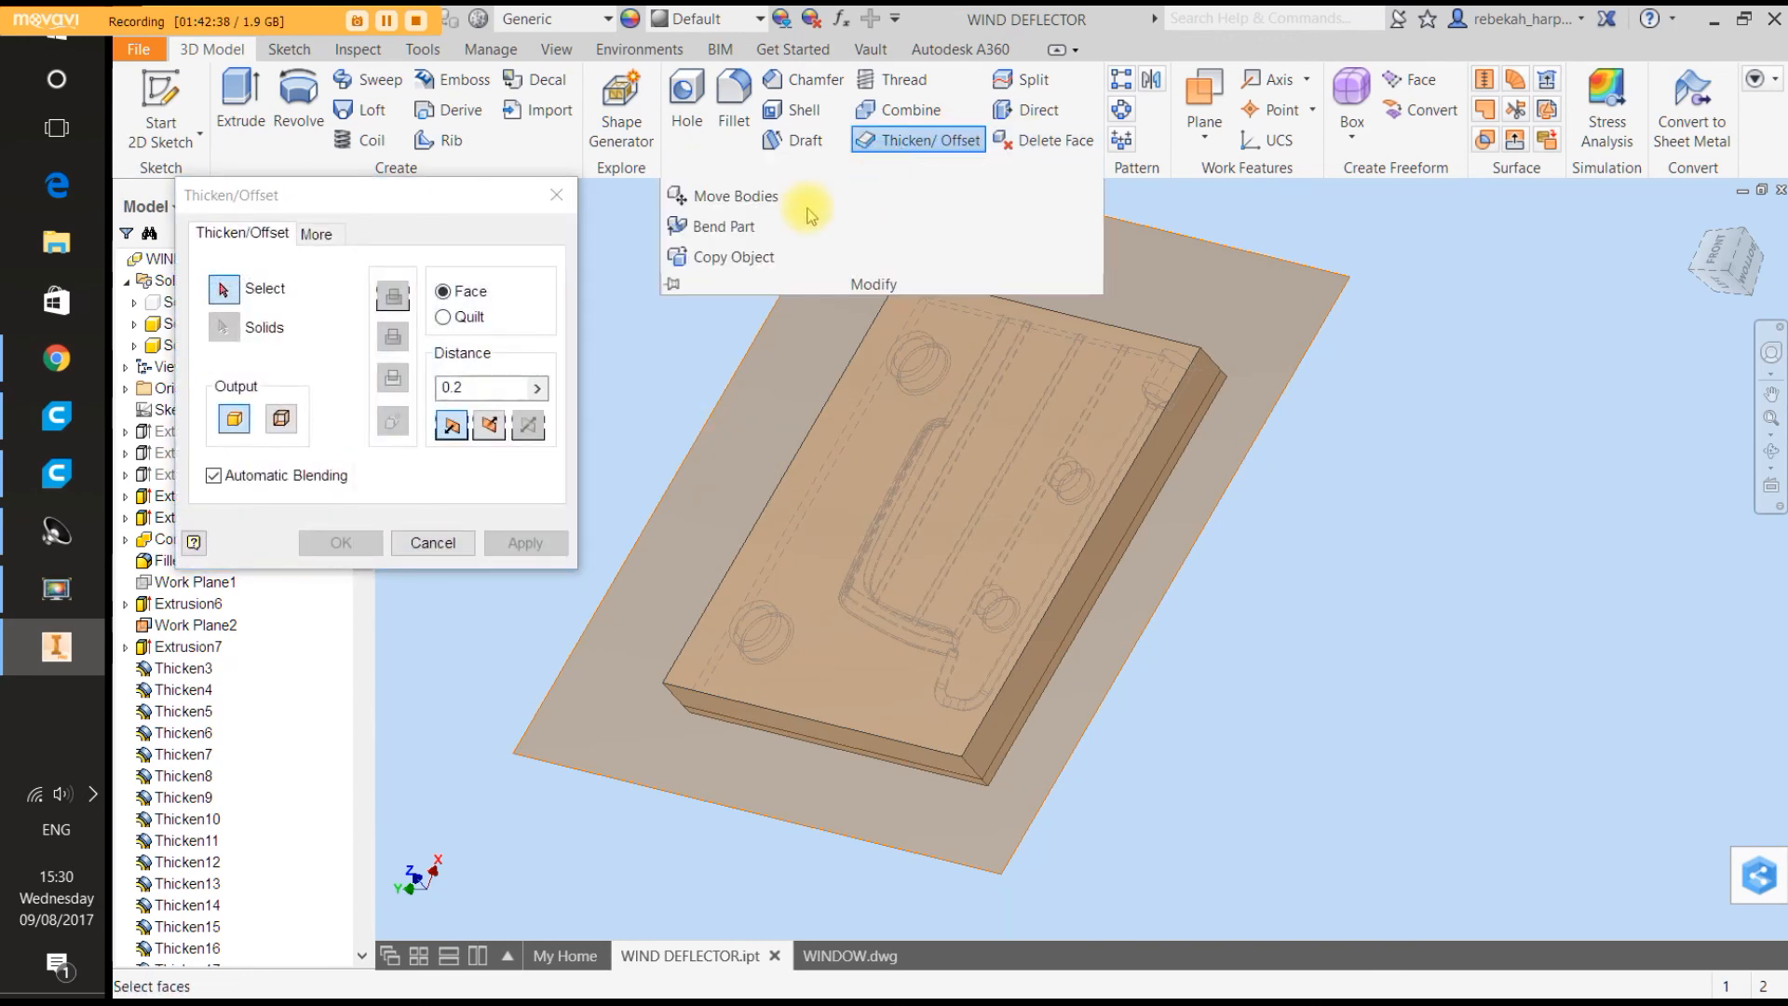
pyautogui.click(772, 205)
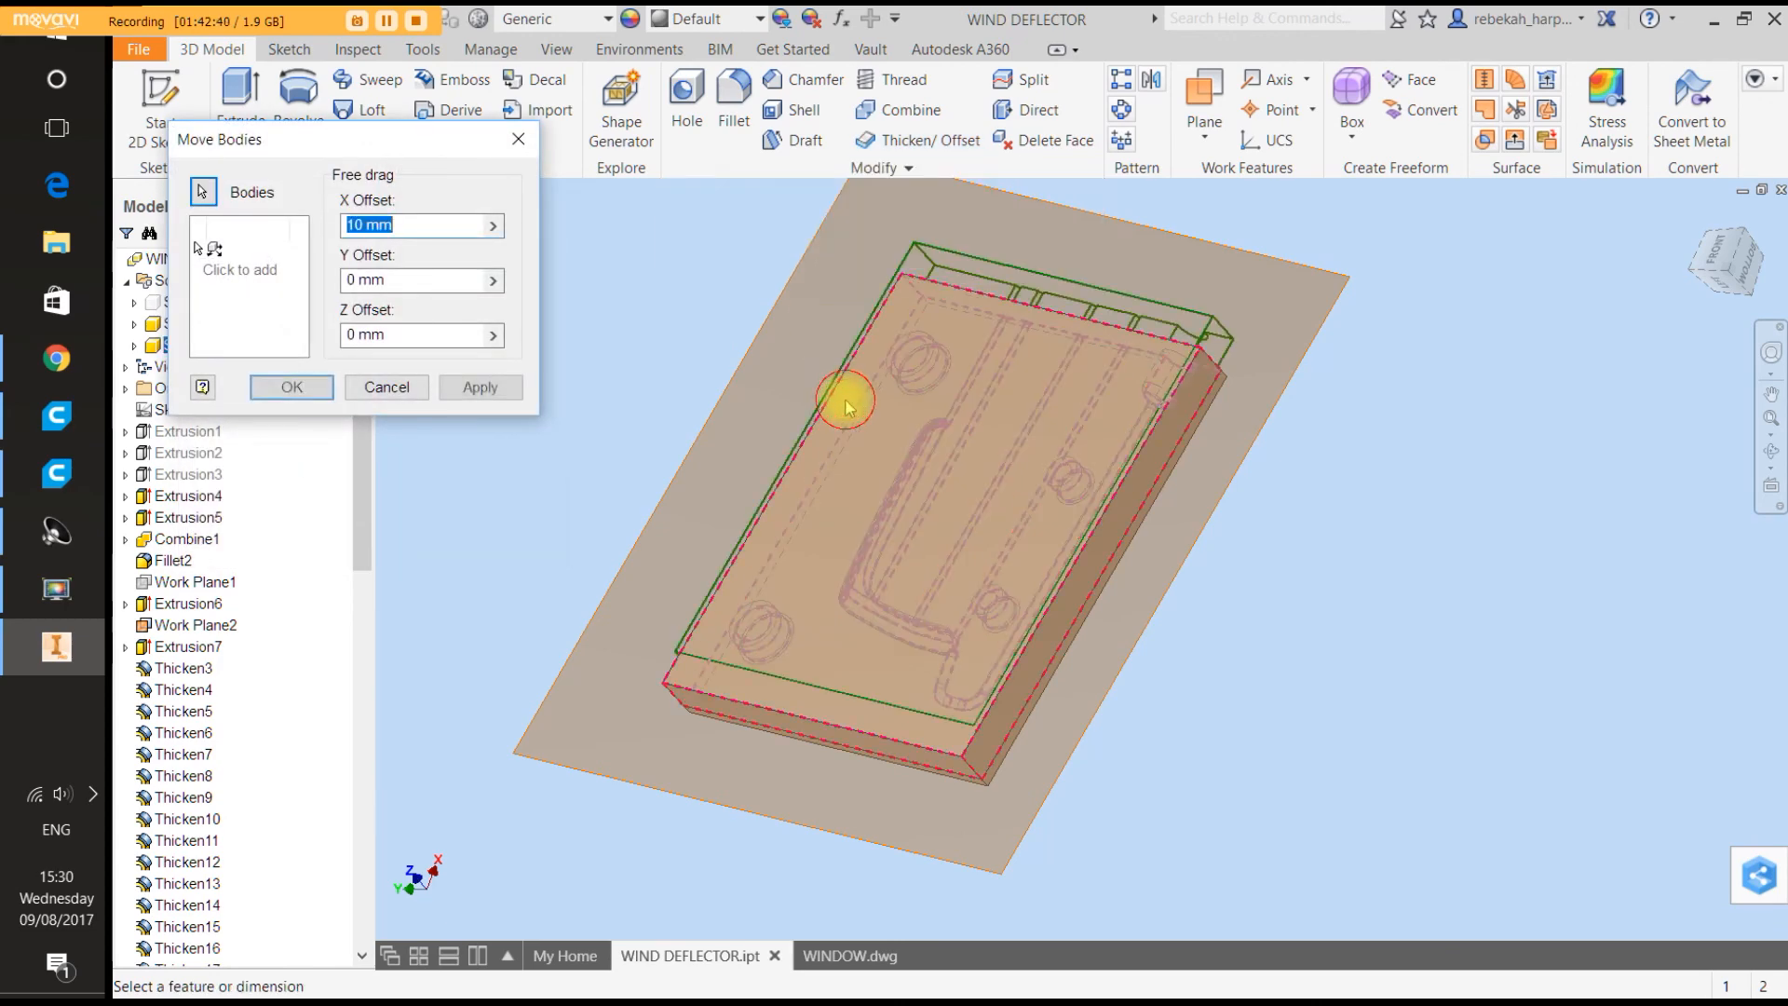
pyautogui.click(494, 227)
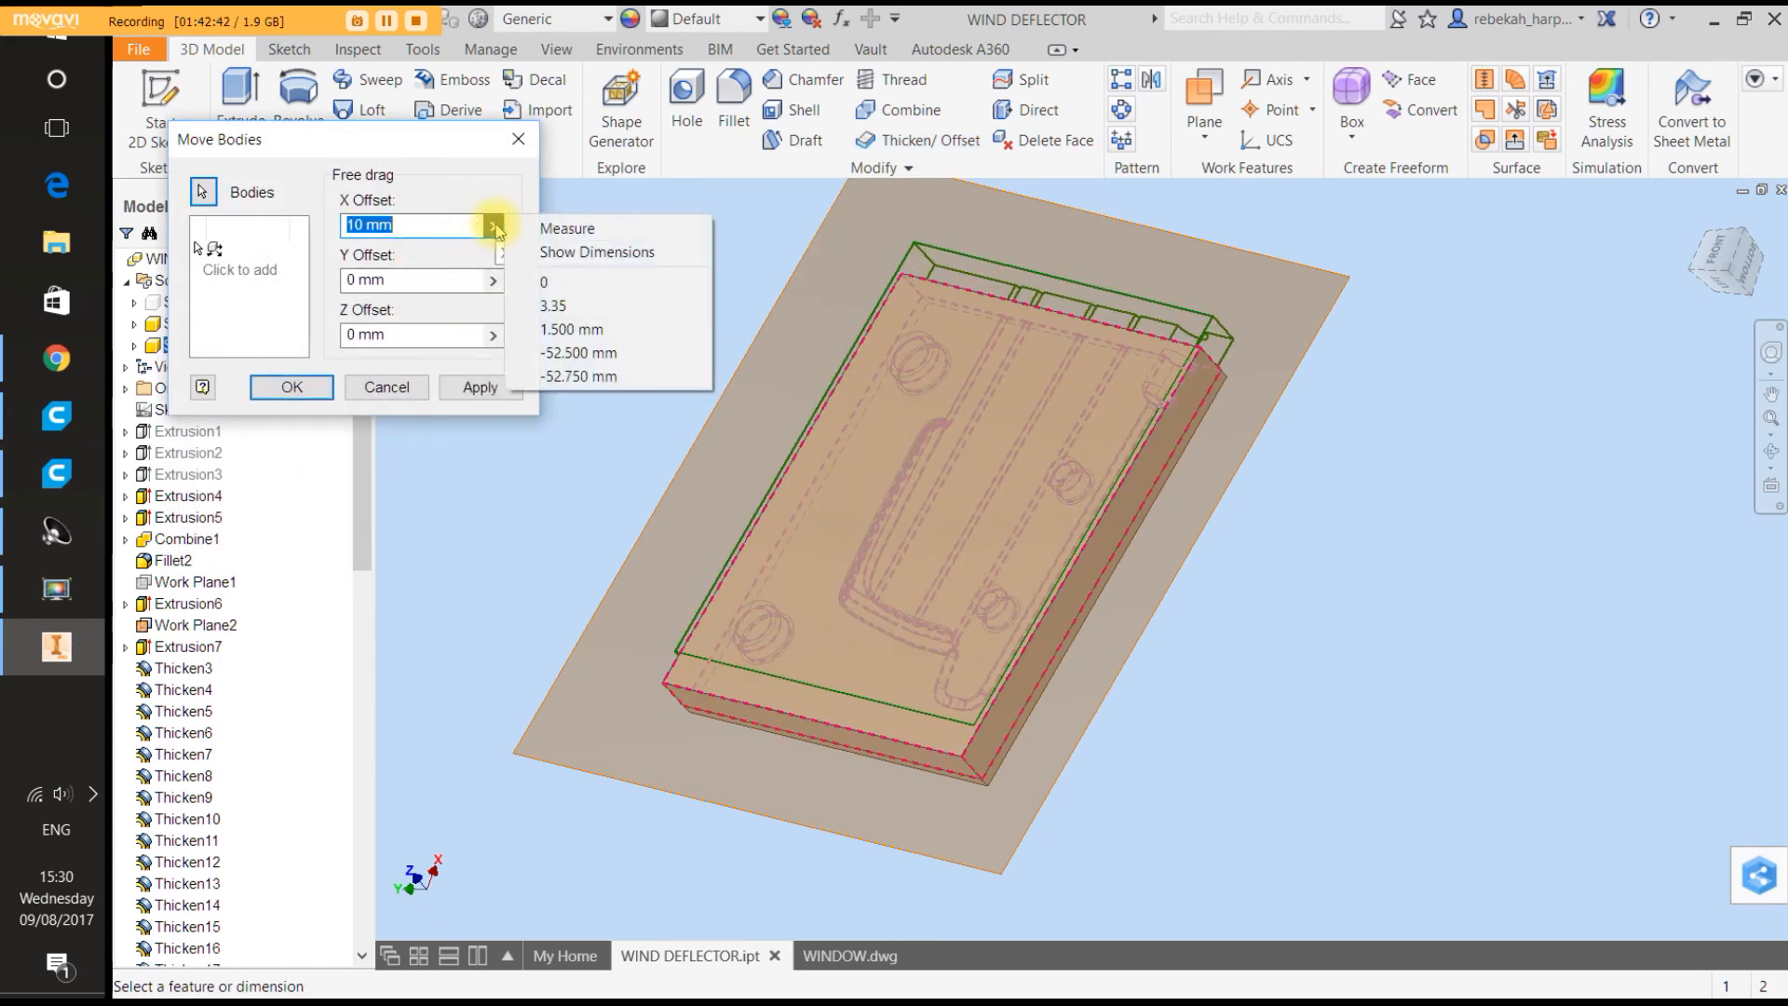
pyautogui.click(564, 281)
pyautogui.click(493, 335)
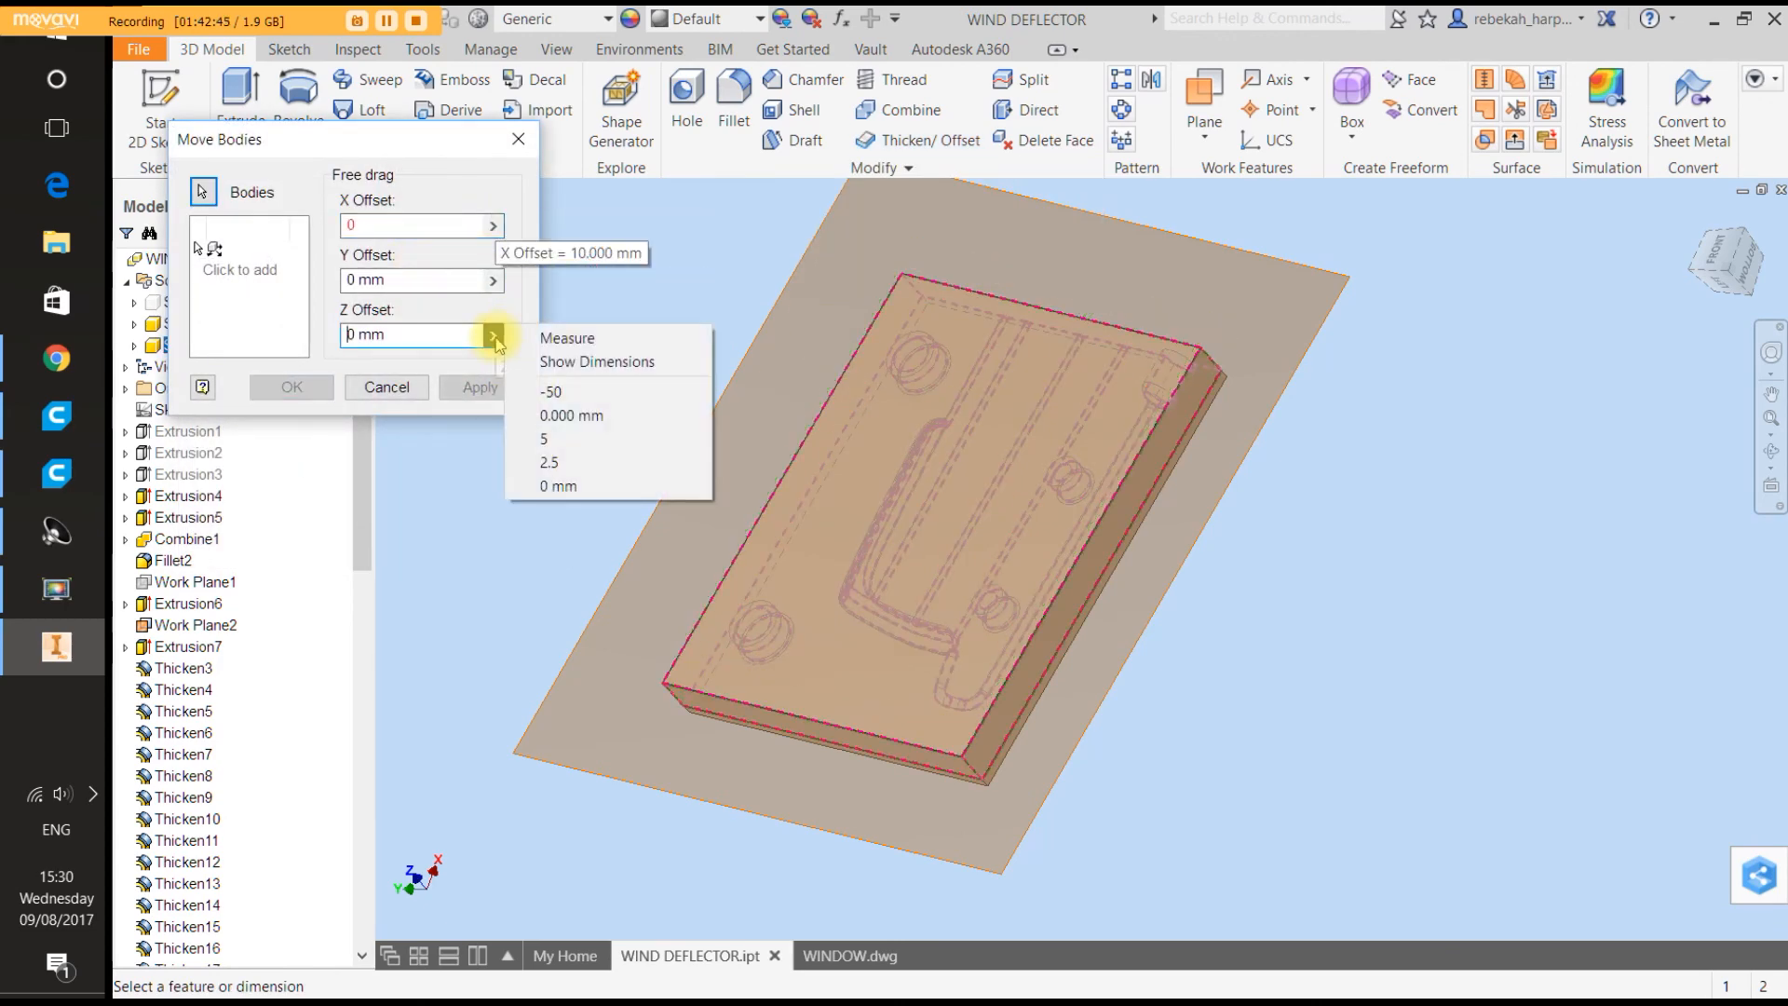
pyautogui.click(545, 395)
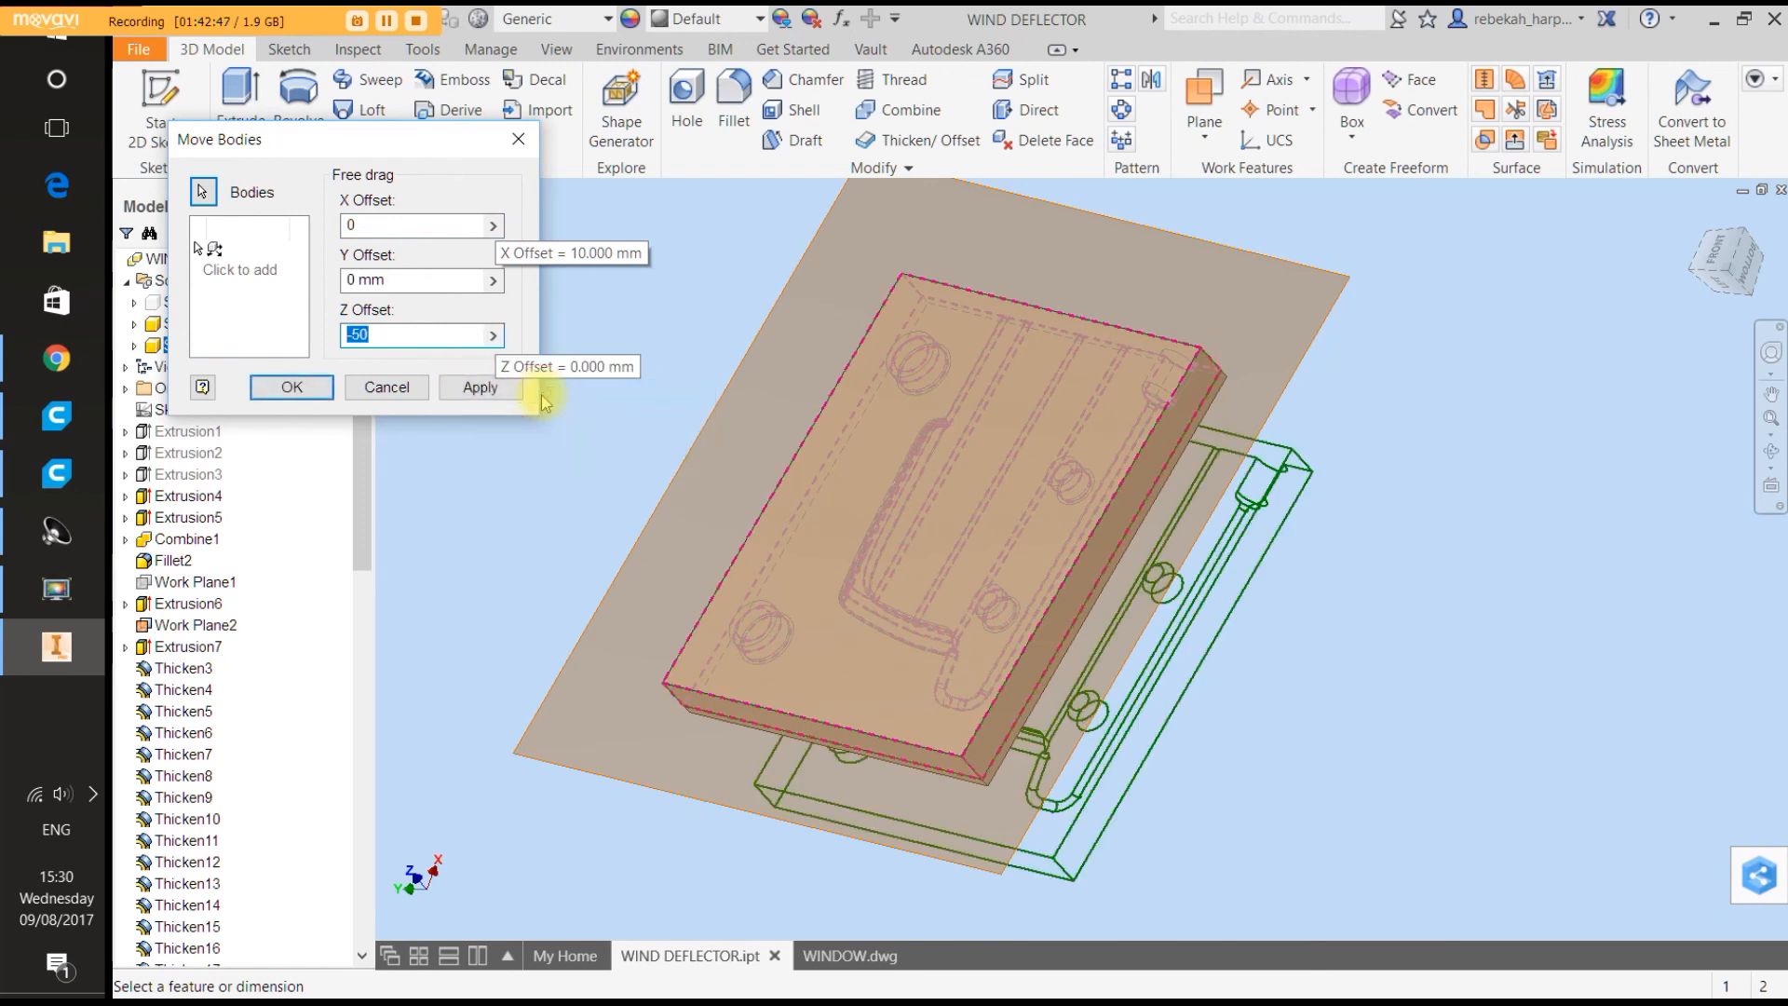
pyautogui.click(493, 336)
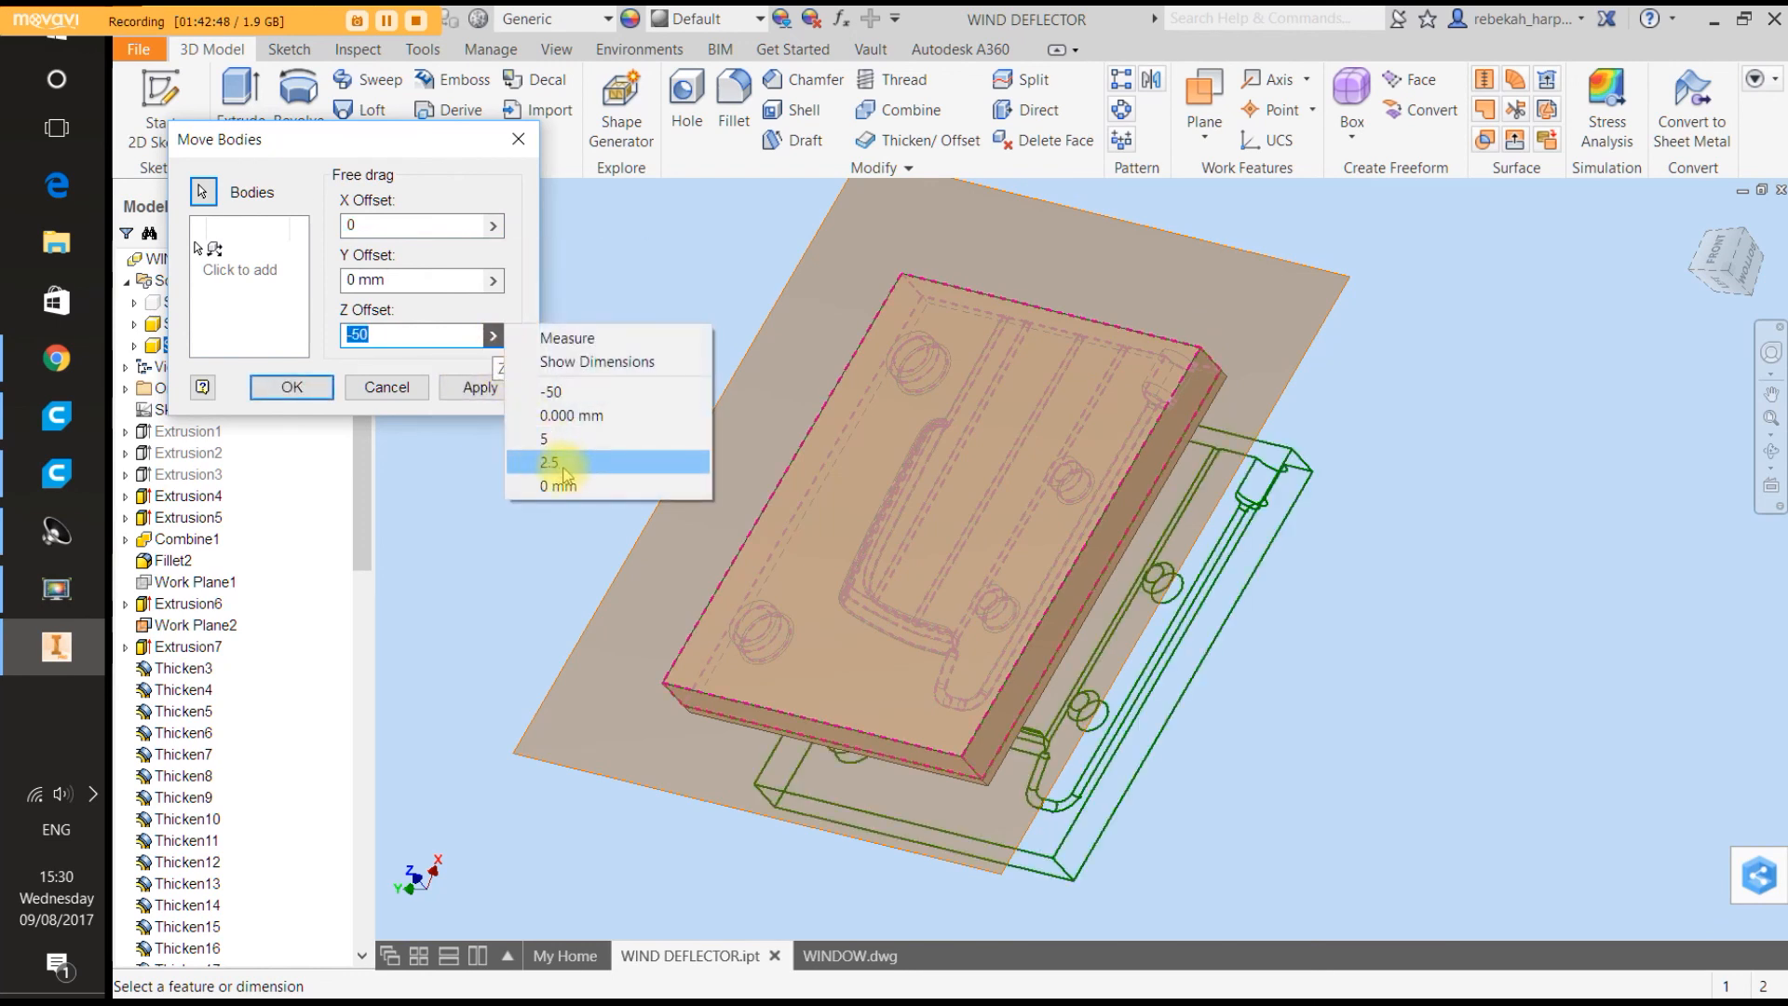
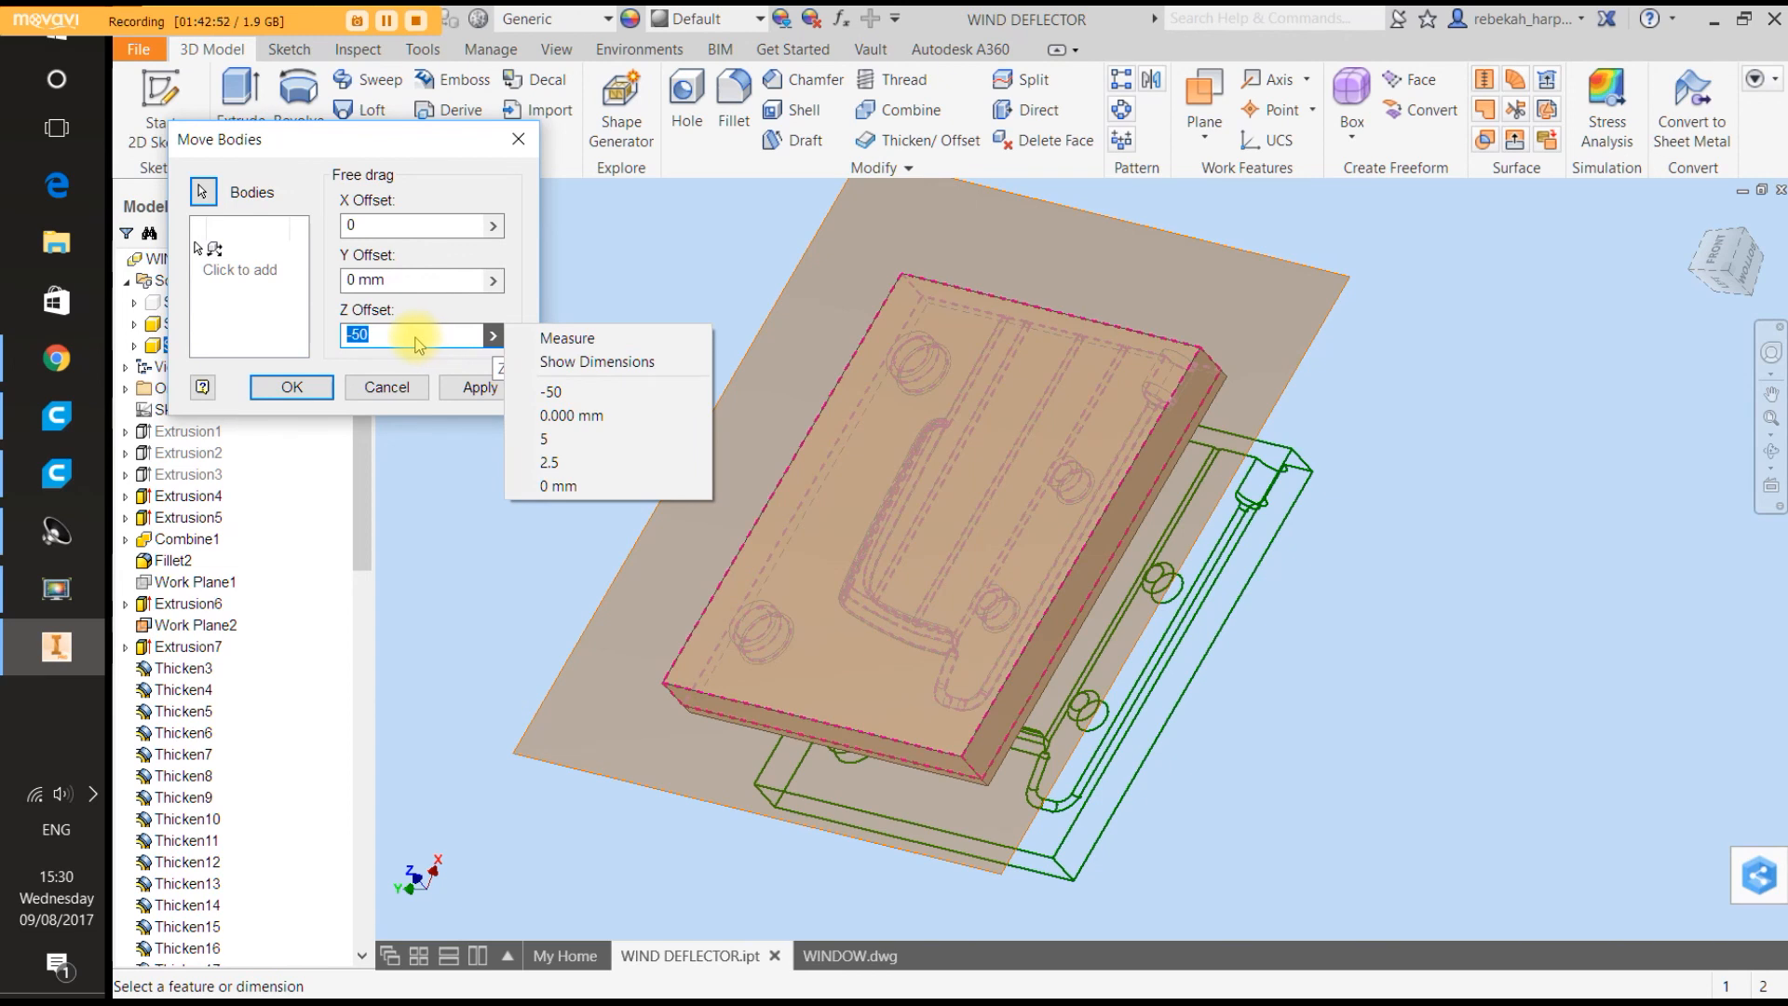
pyautogui.click(380, 337)
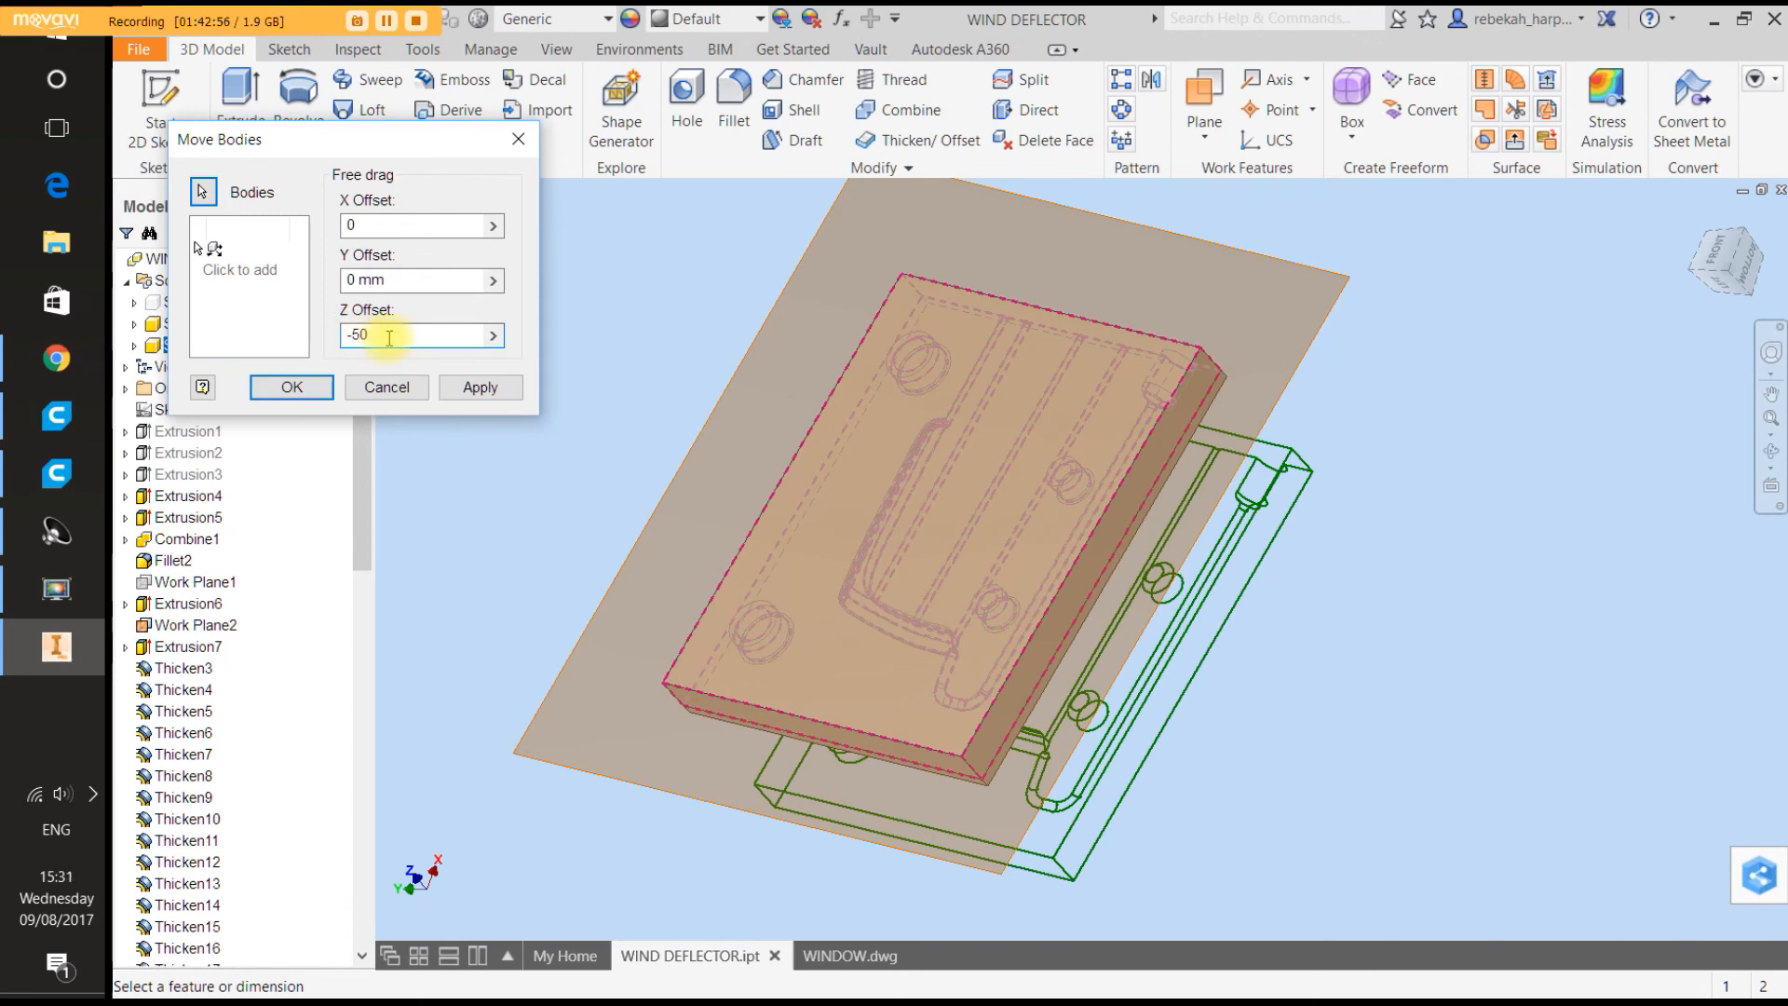
pyautogui.press('BackSpace')
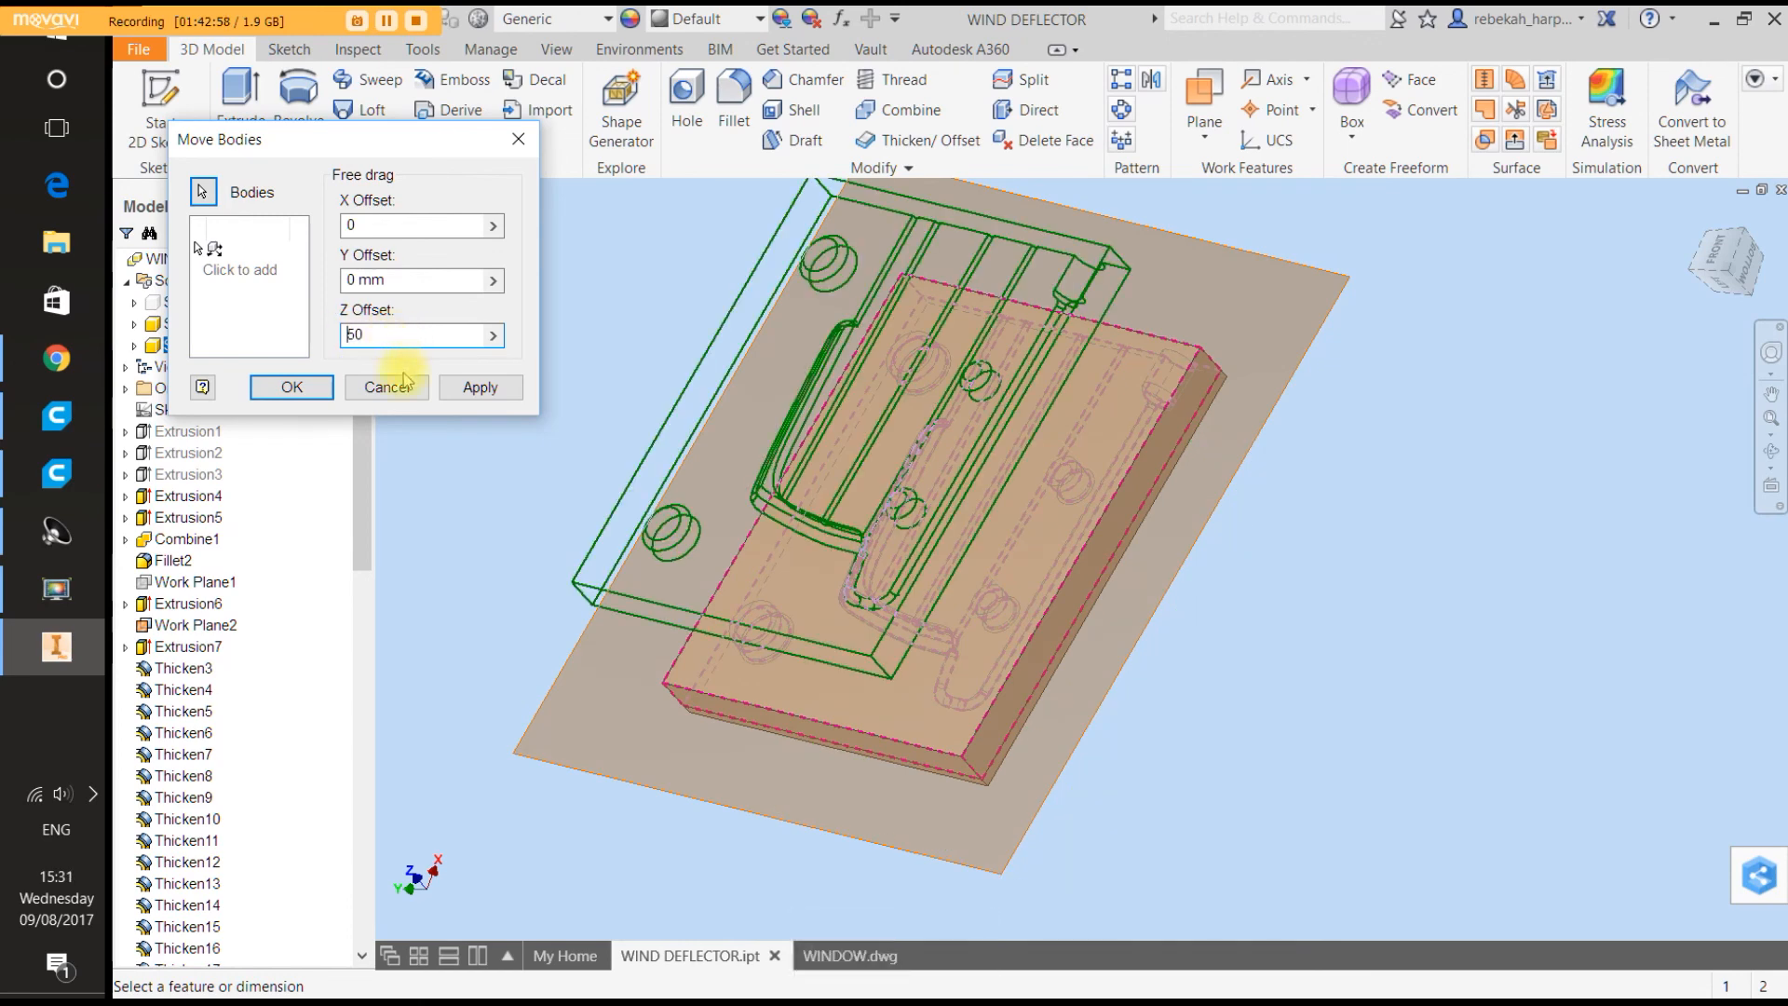
pyautogui.click(478, 388)
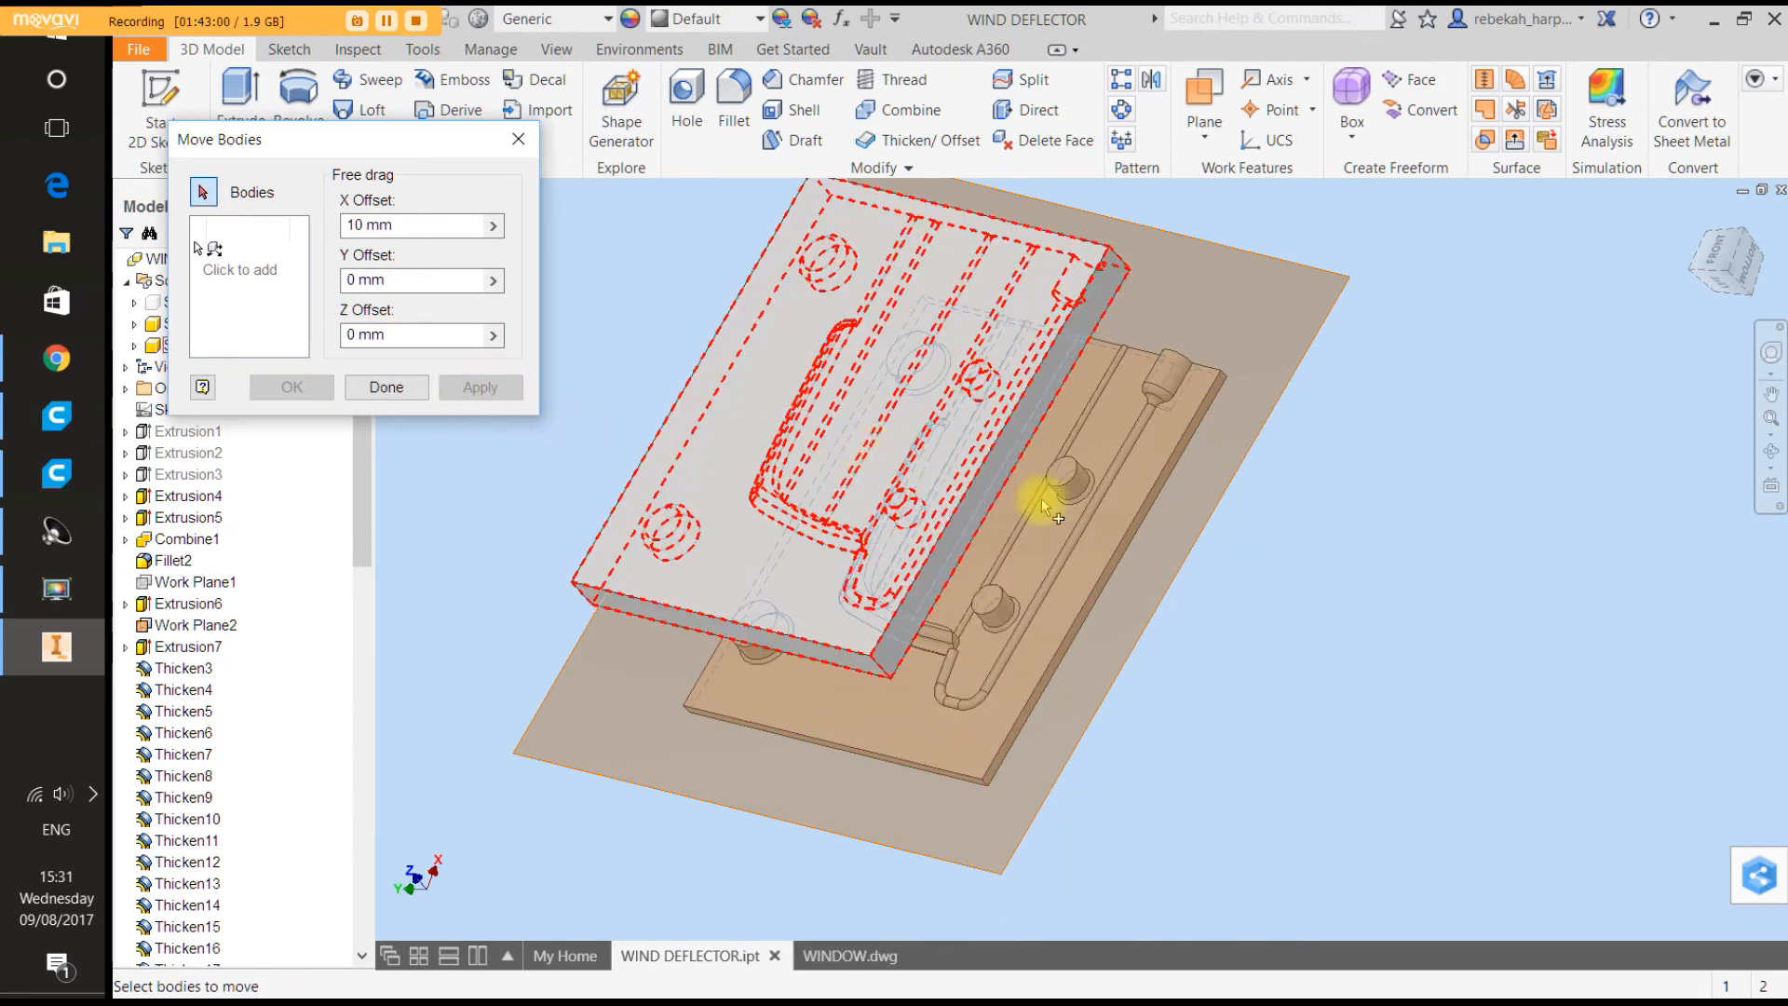
pyautogui.click(1768, 354)
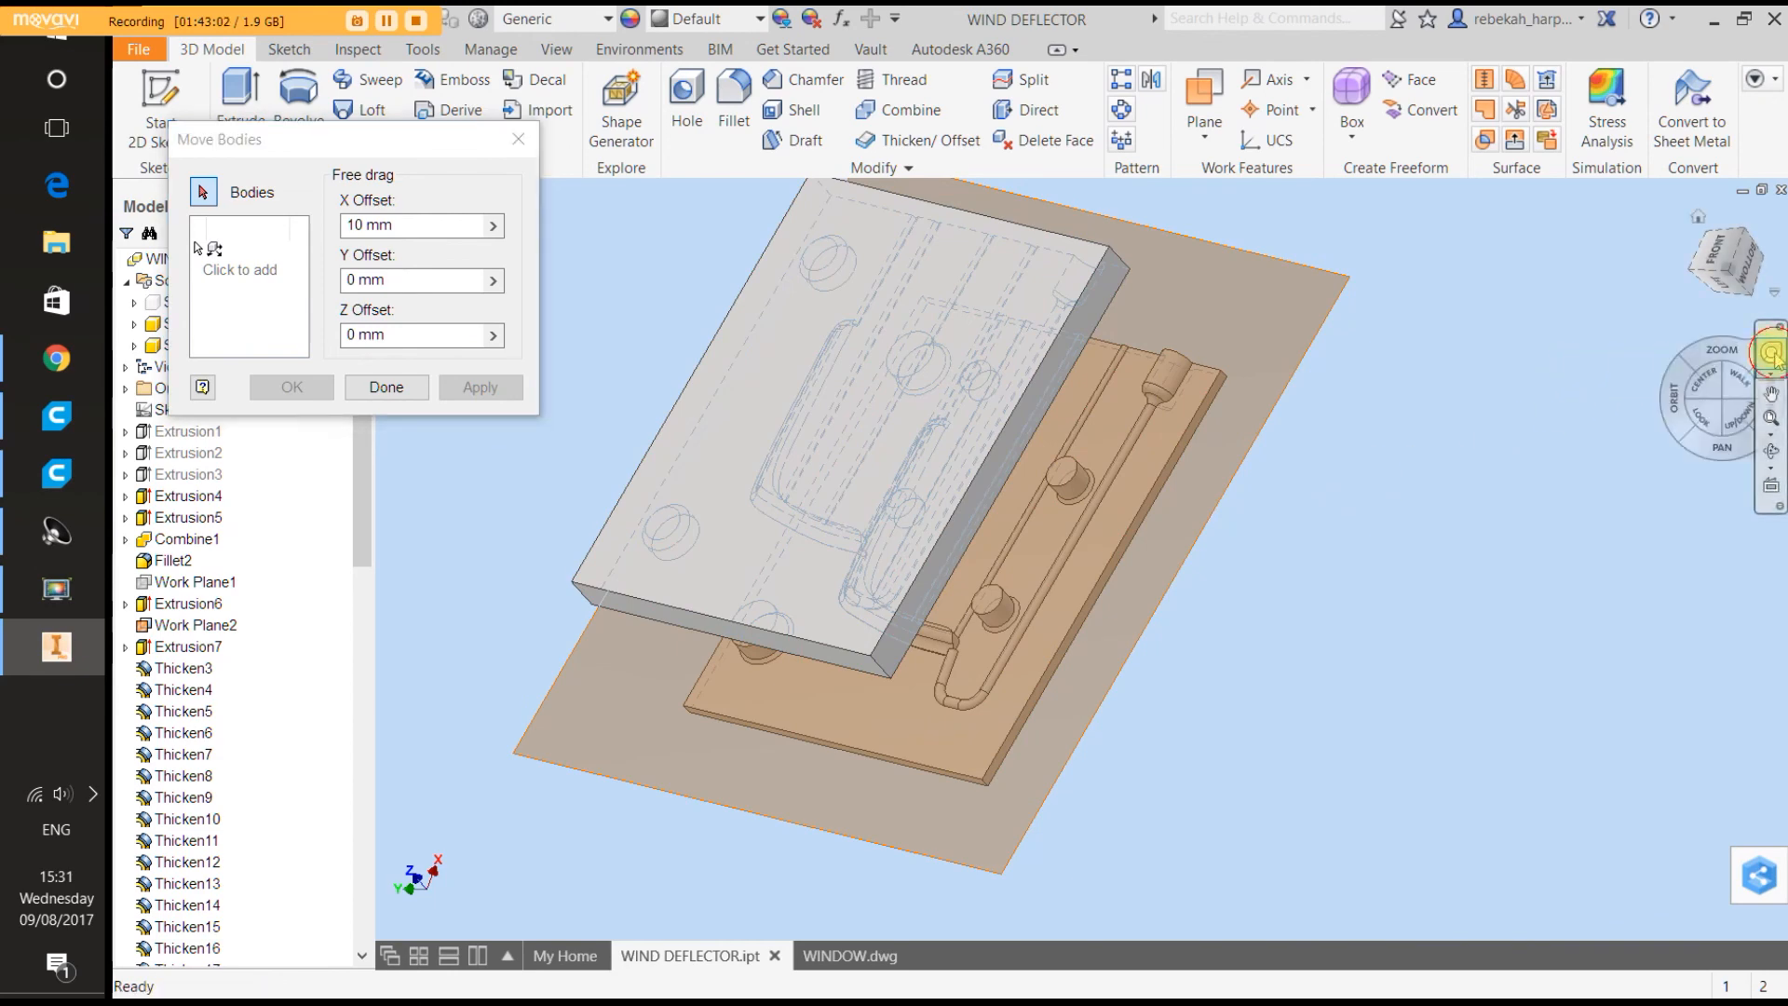
pyautogui.moveTo(1621, 400); pyautogui.dragTo(1397, 270)
pyautogui.click(1401, 244)
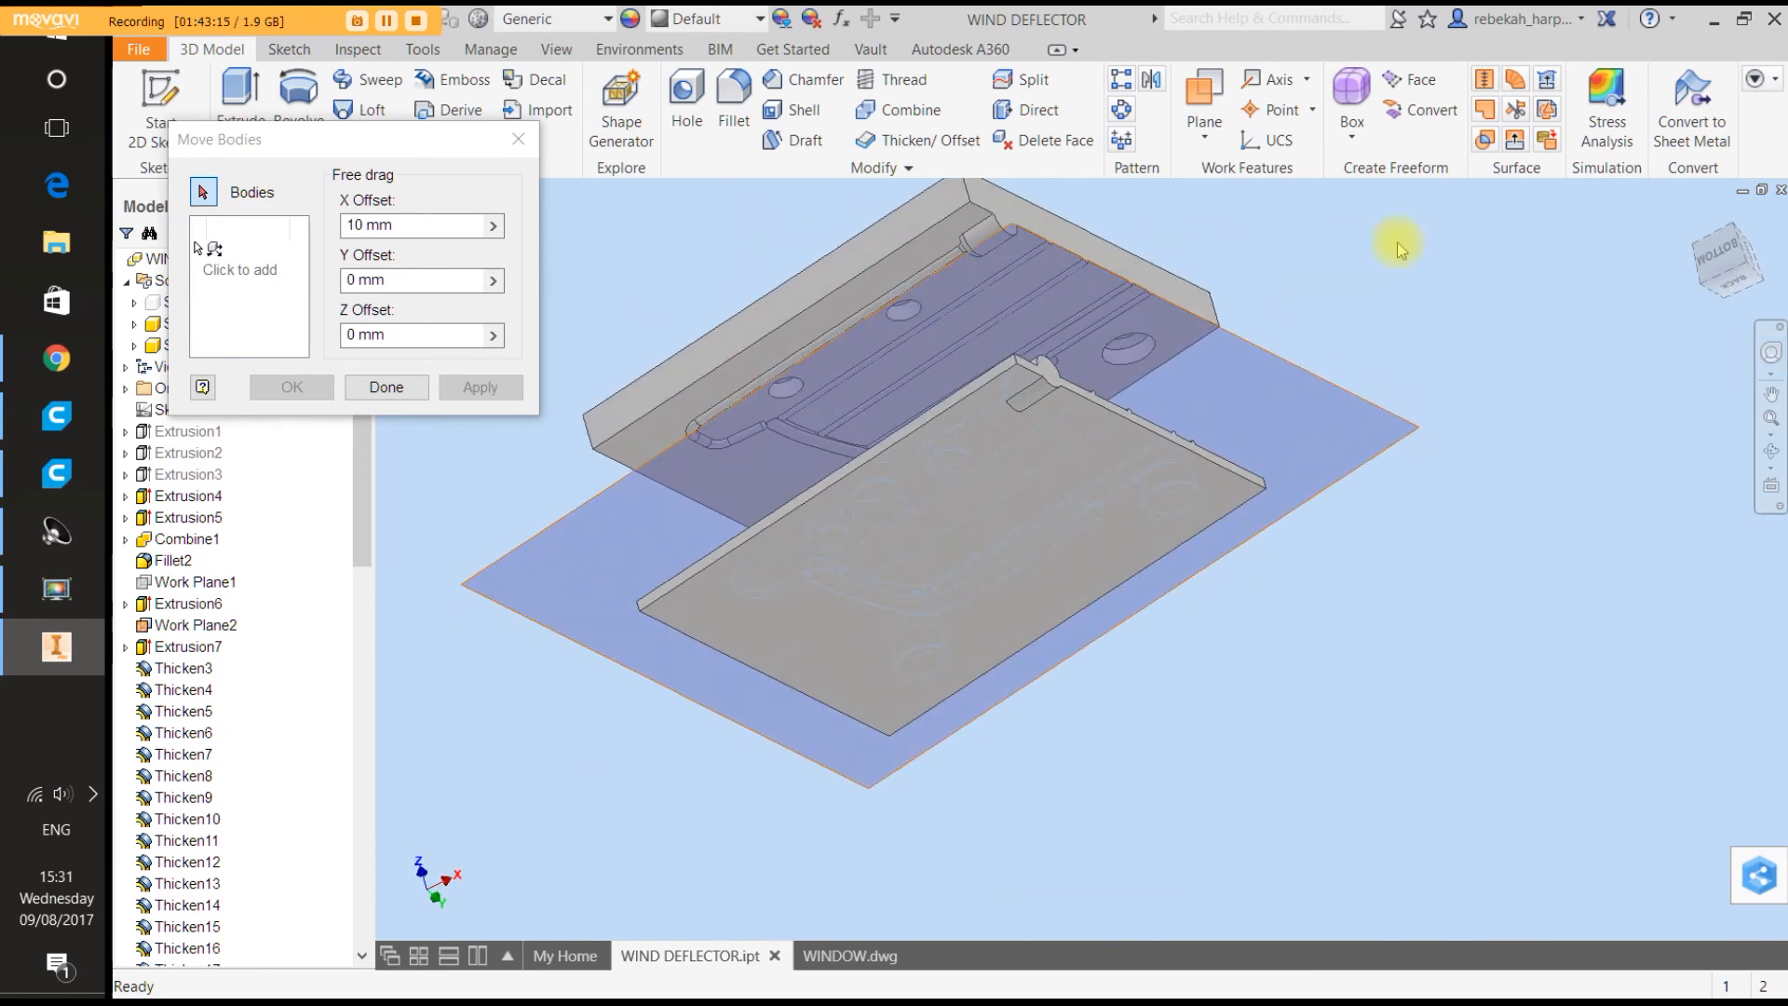
pyautogui.click(428, 399)
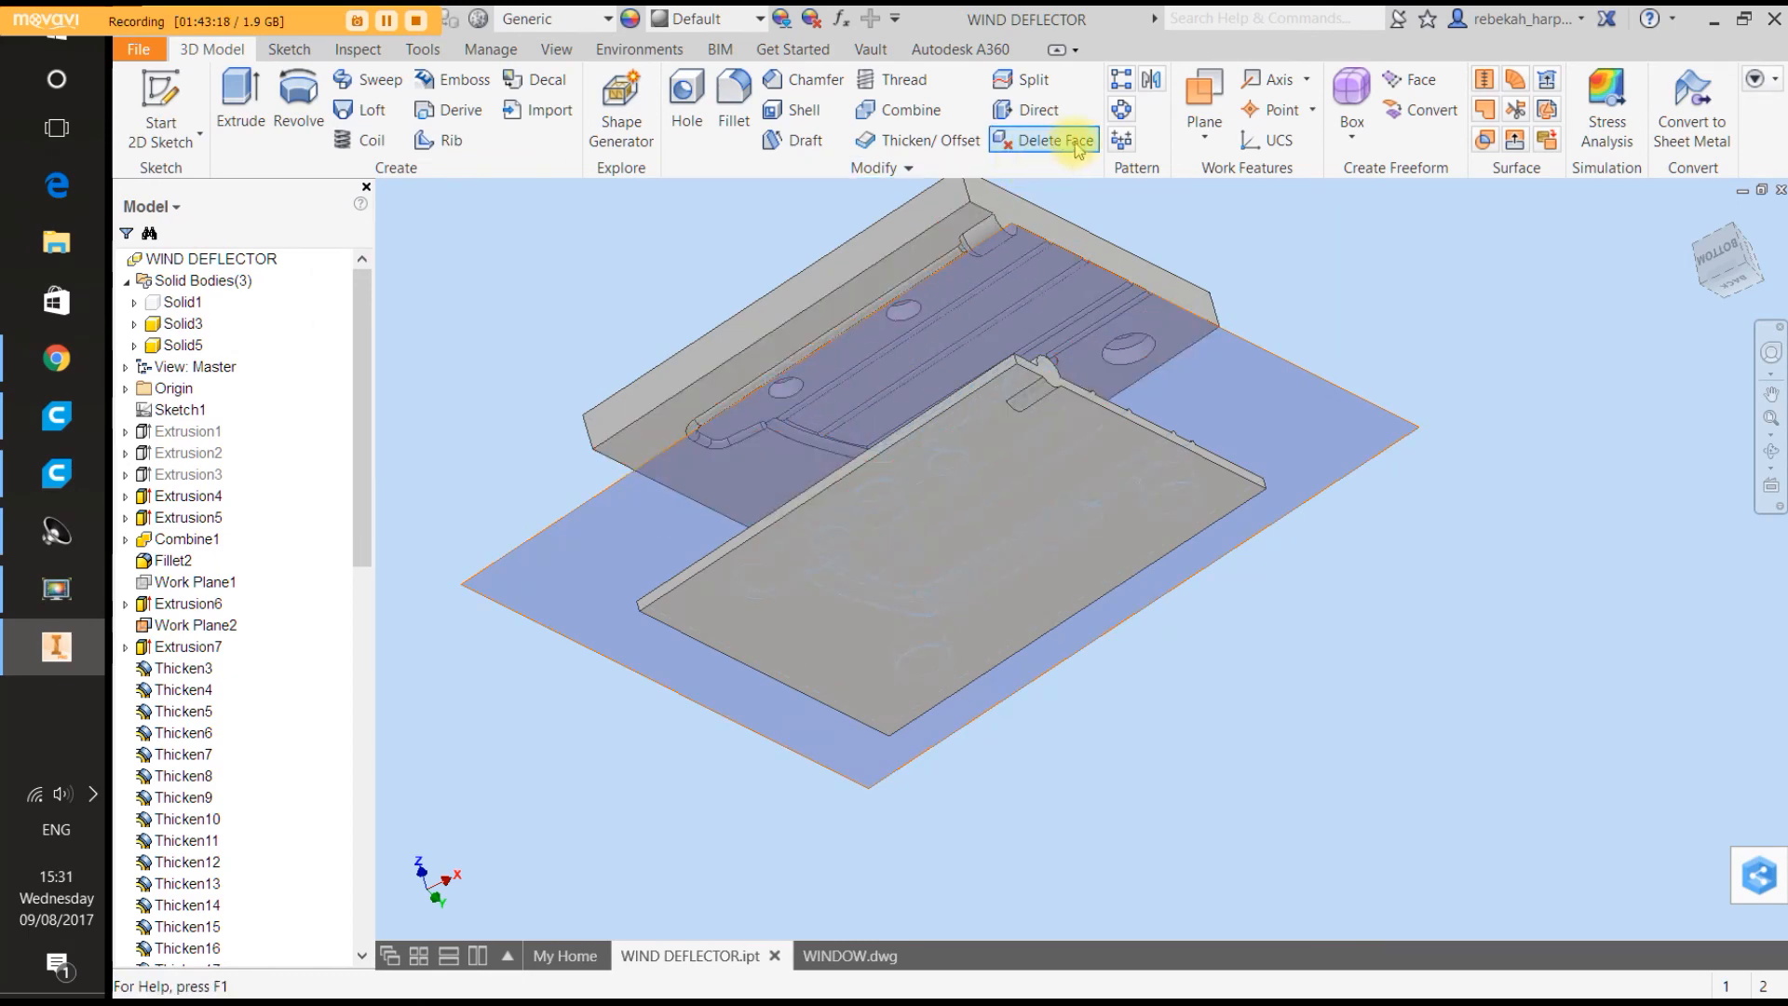
# Delete the small rectangular face left by the inlet cylinder on the plate's underside, with Heal enabled.
pyautogui.click(1031, 142)
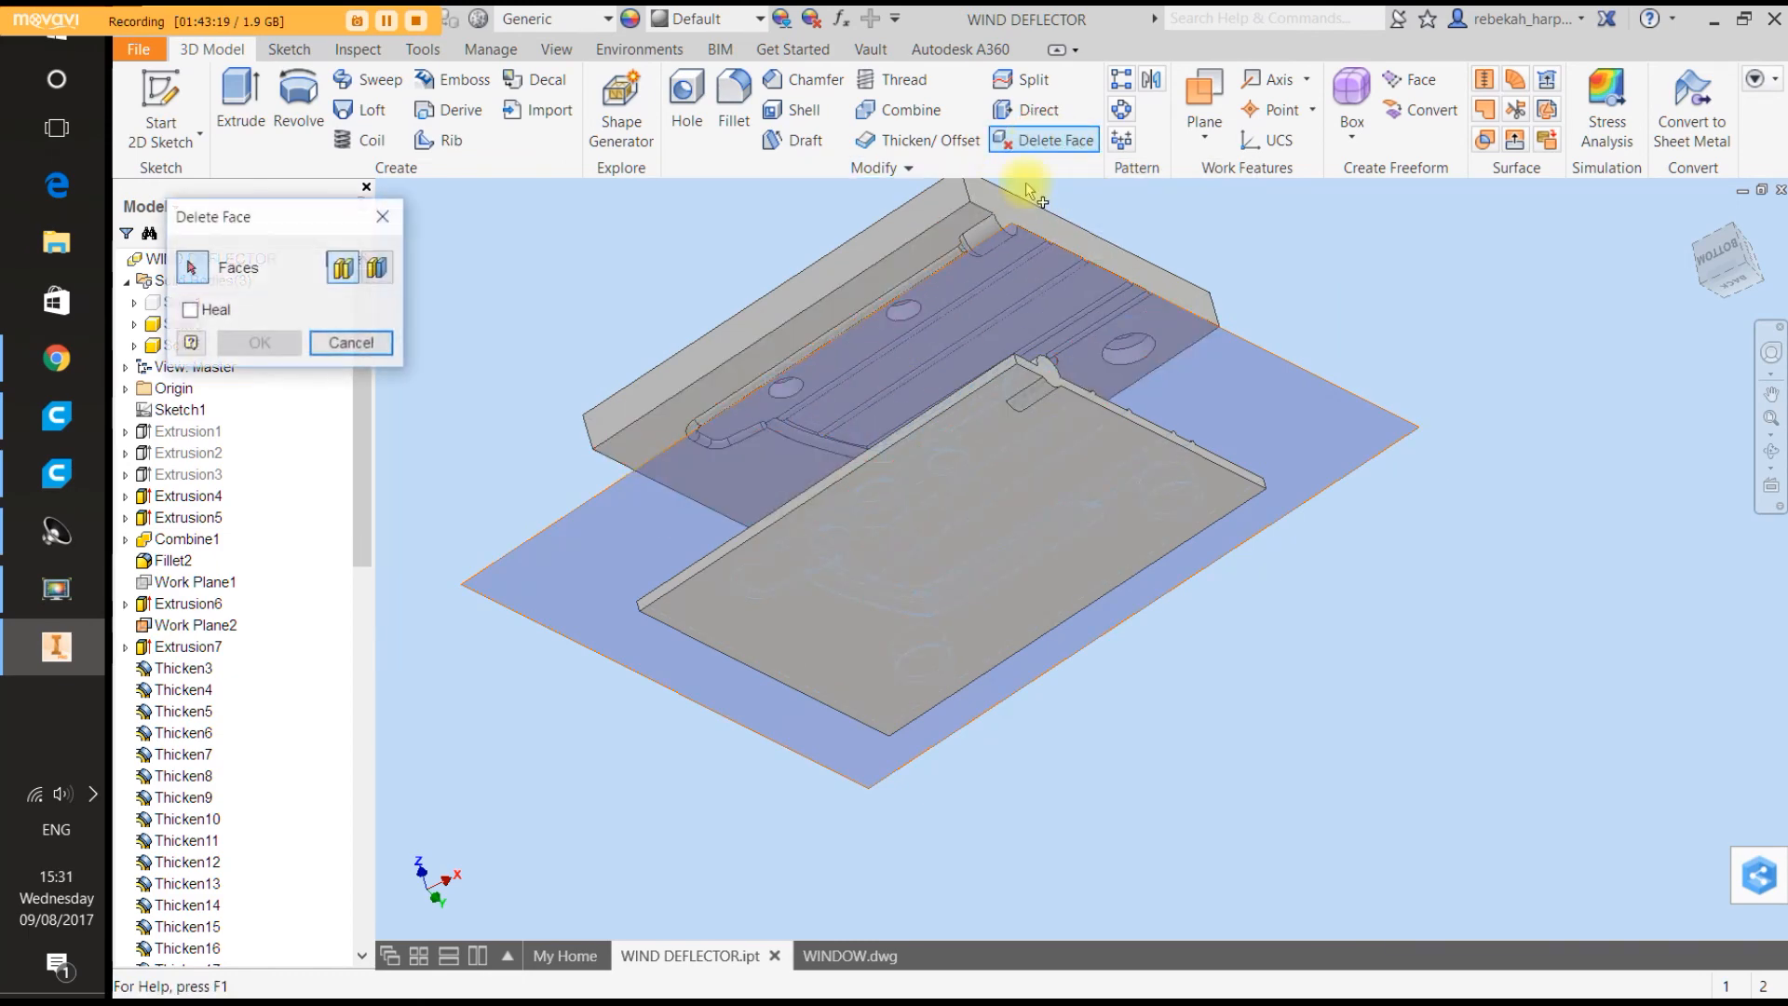
pyautogui.click(1031, 404)
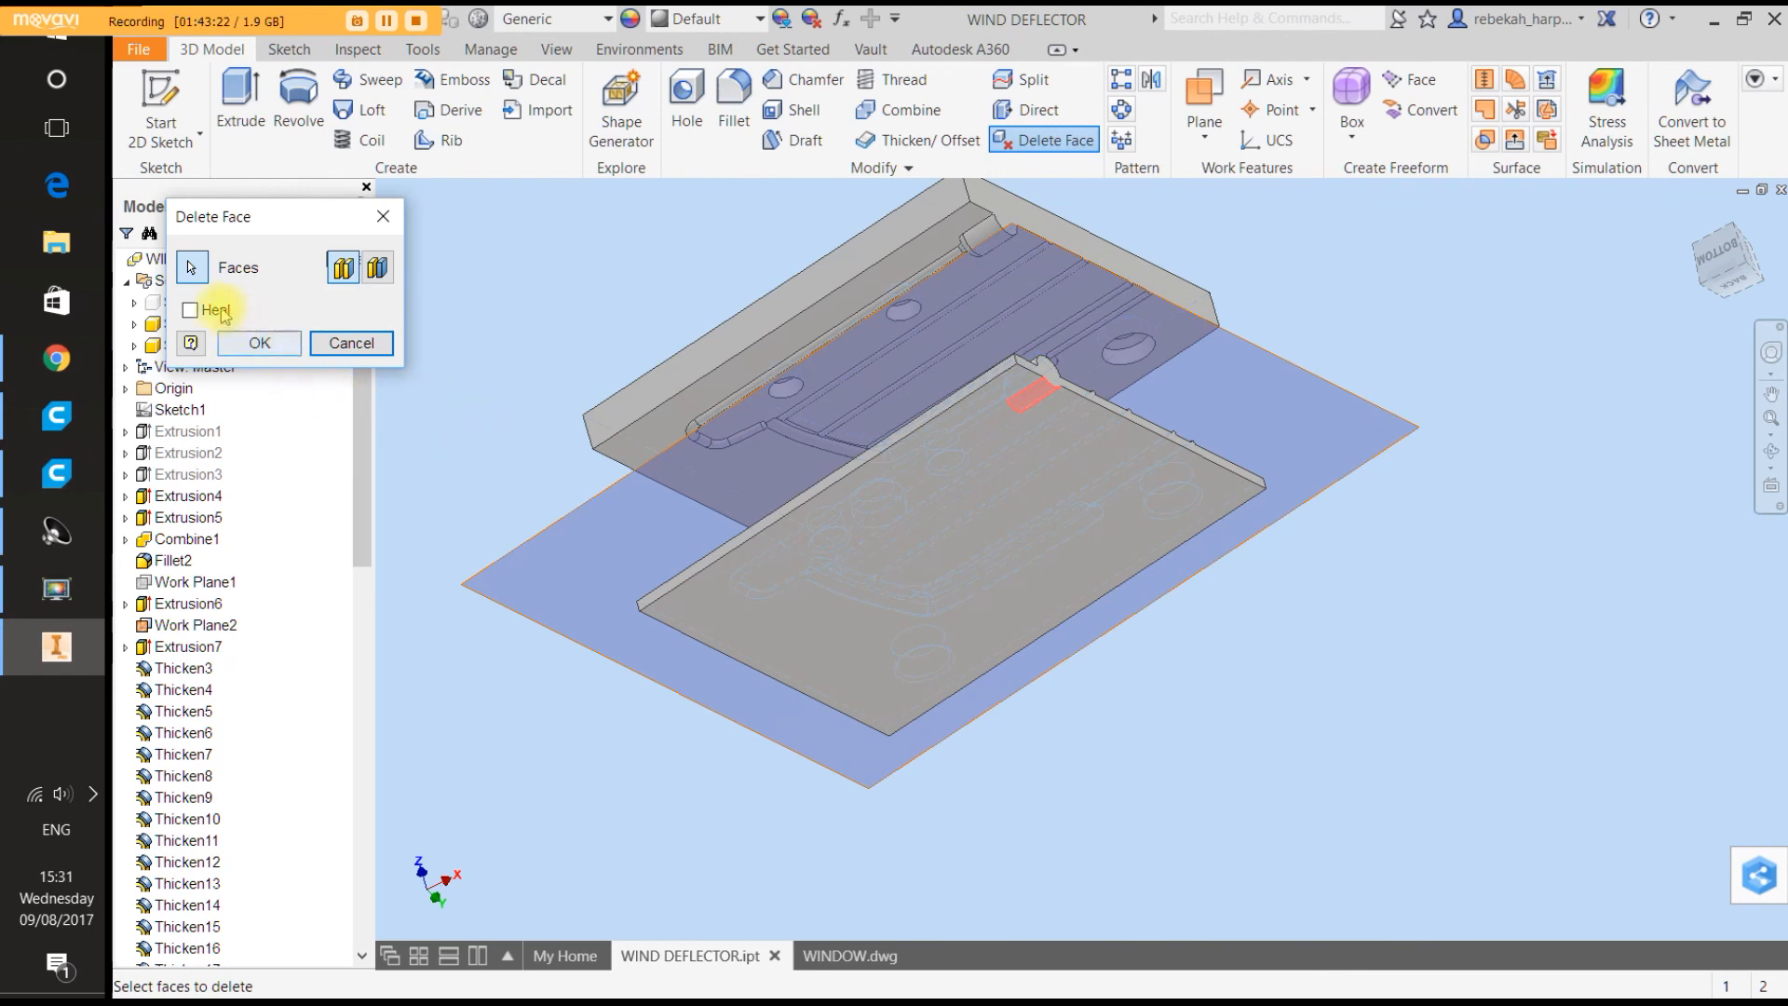
pyautogui.click(262, 344)
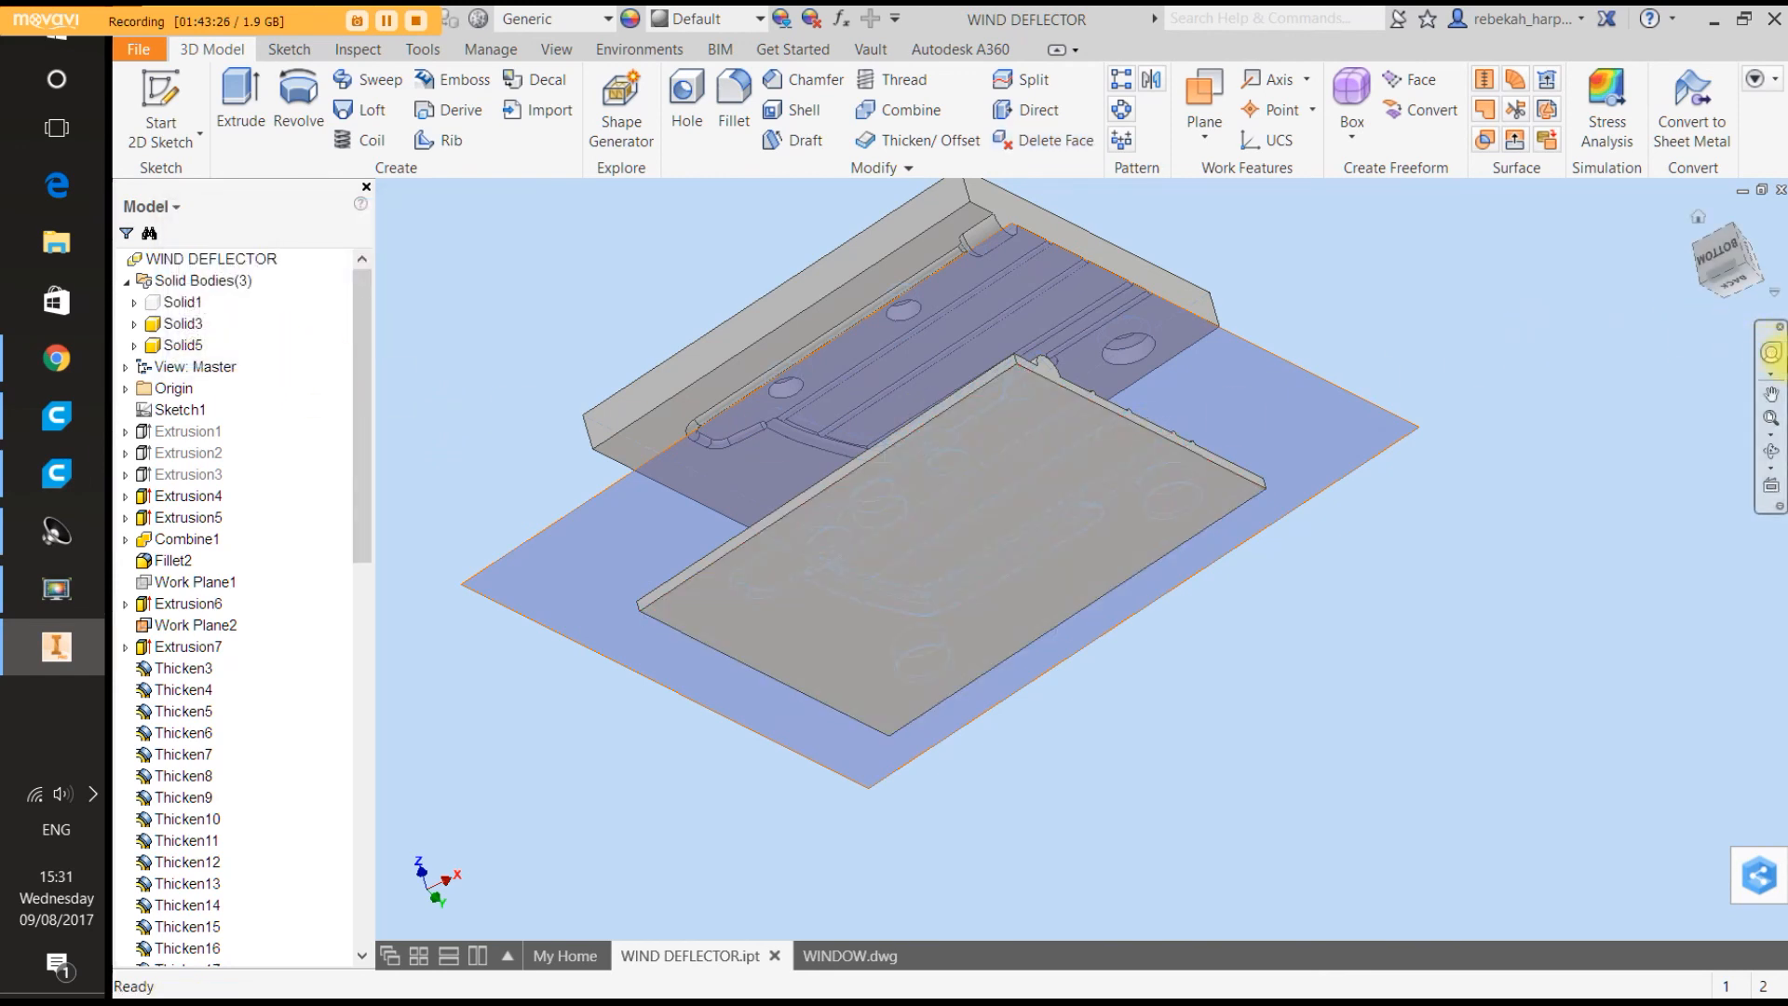
# Thicken the mating plate's flat underside face by 3 mm with the solid output and automatic blending.
pyautogui.click(1772, 352)
pyautogui.moveTo(1602, 410); pyautogui.dragTo(1386, 325)
pyautogui.moveTo(1236, 320); pyautogui.dragTo(707, 389)
pyautogui.click(825, 337)
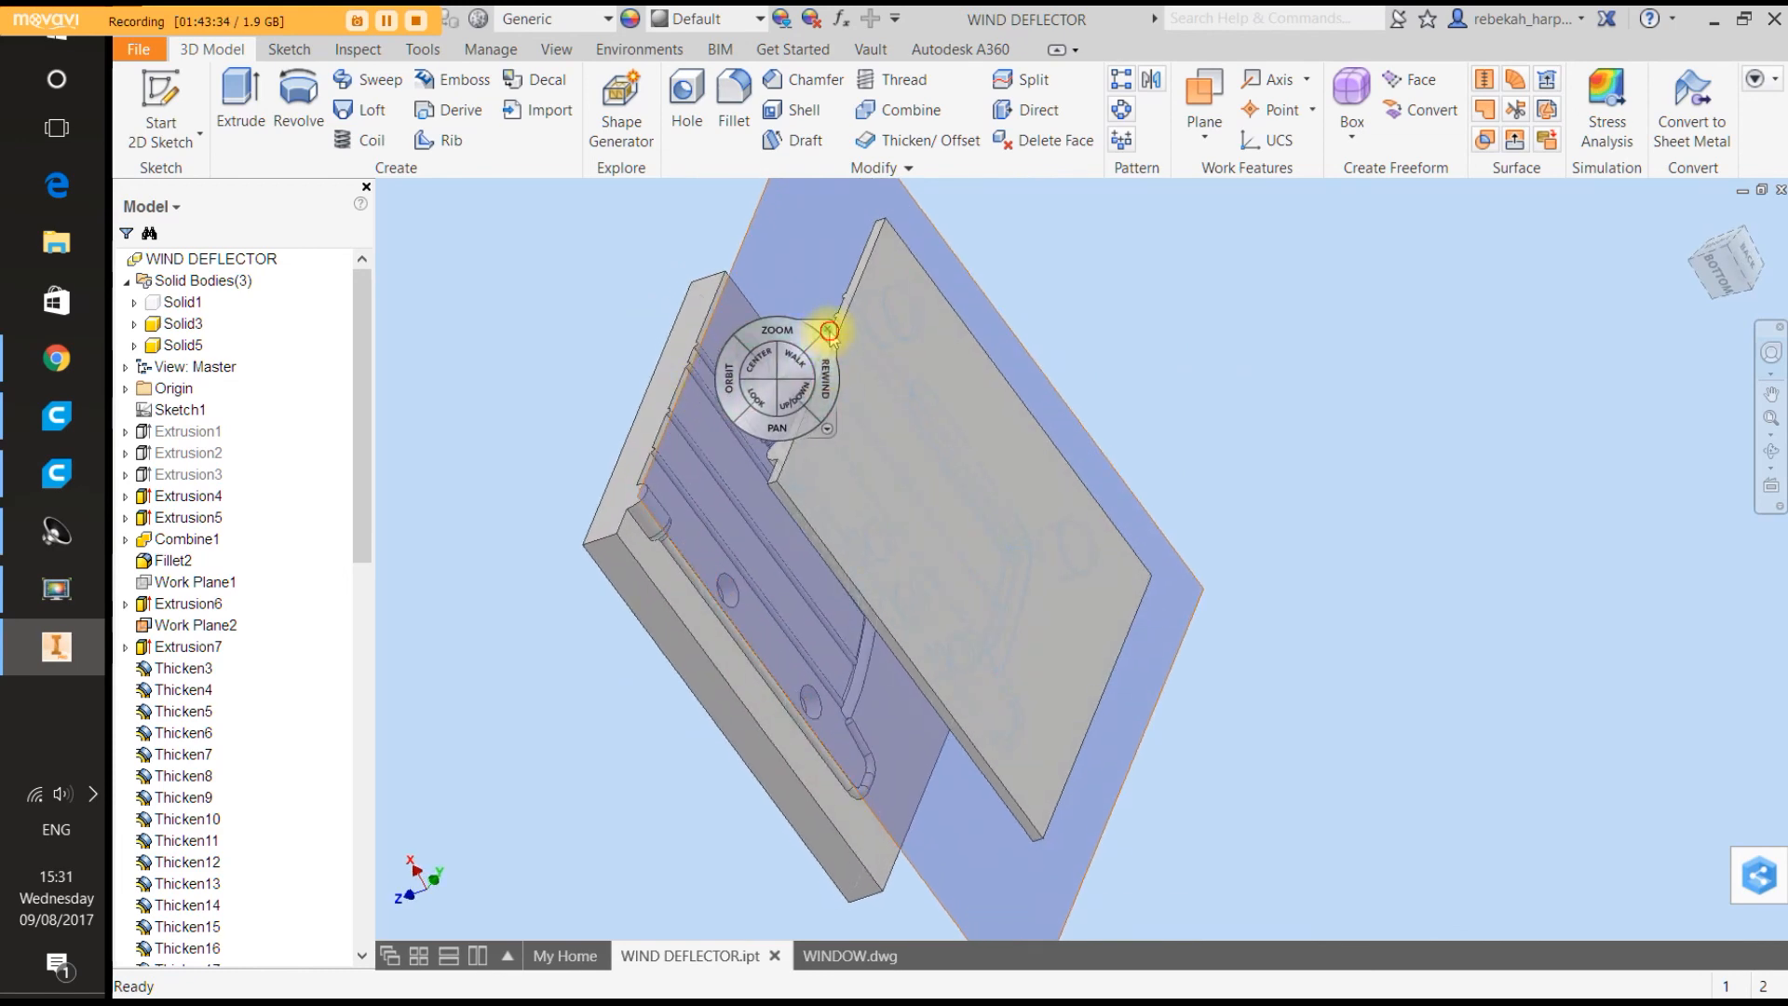
pyautogui.click(870, 351)
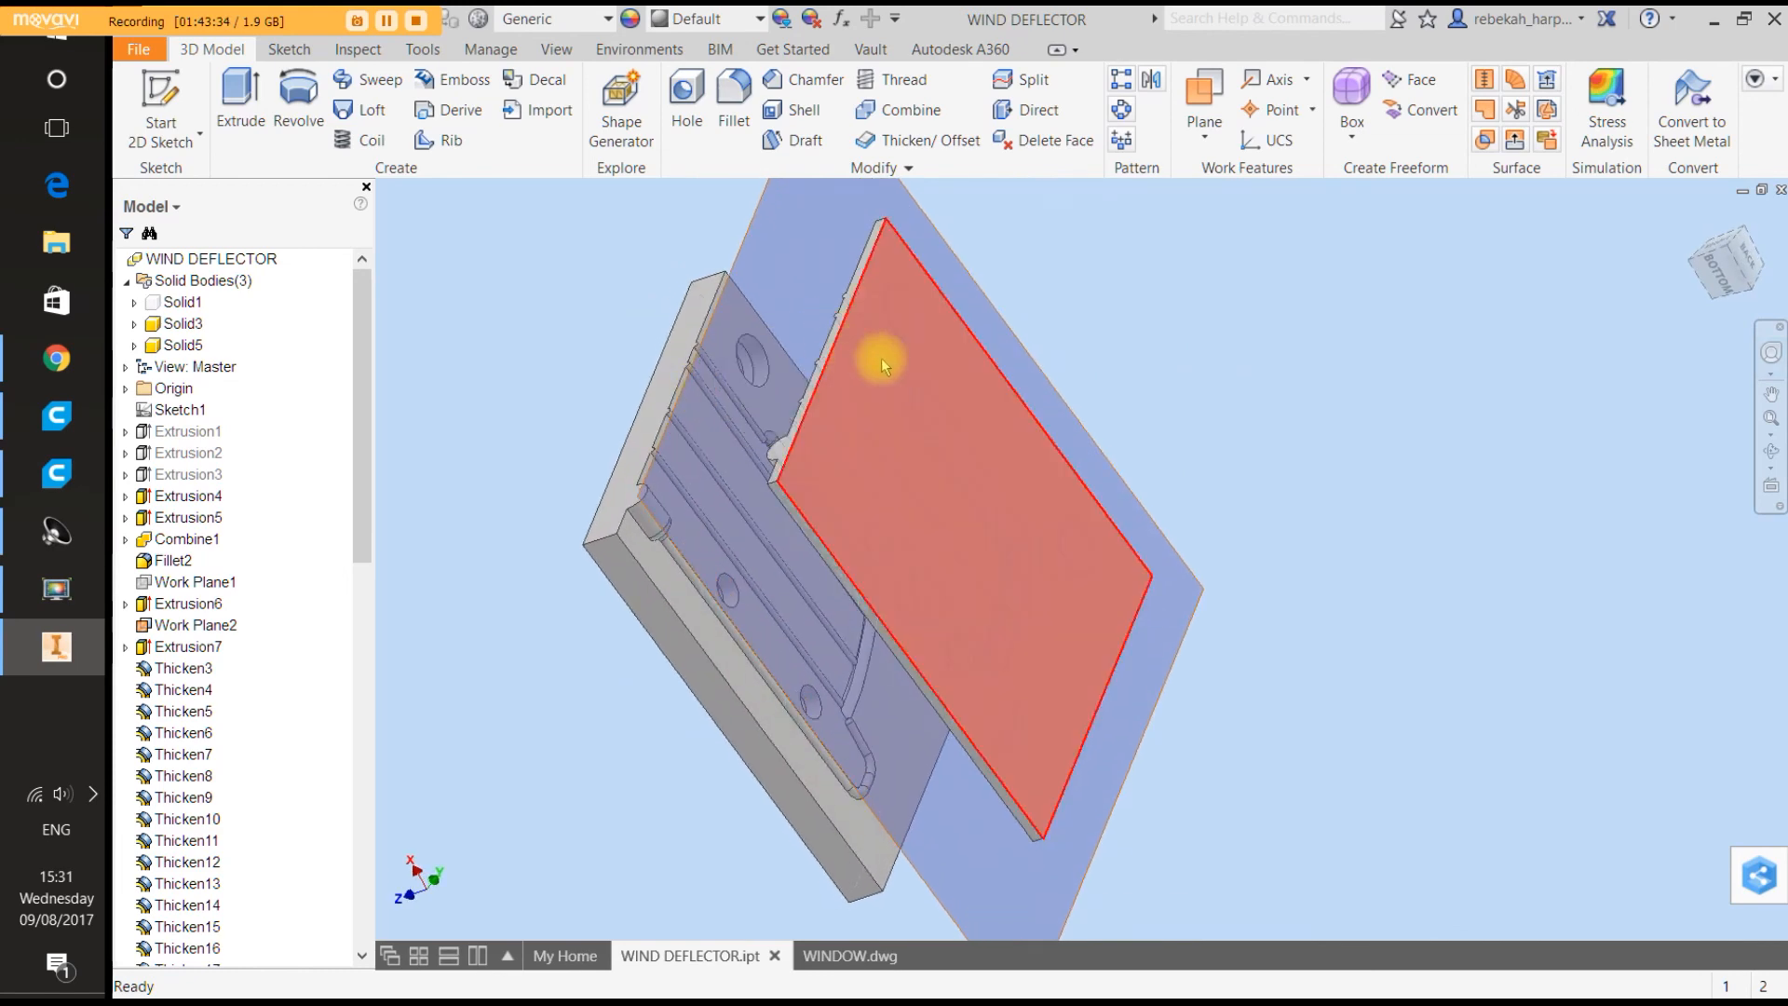
pyautogui.click(917, 140)
pyautogui.click(539, 389)
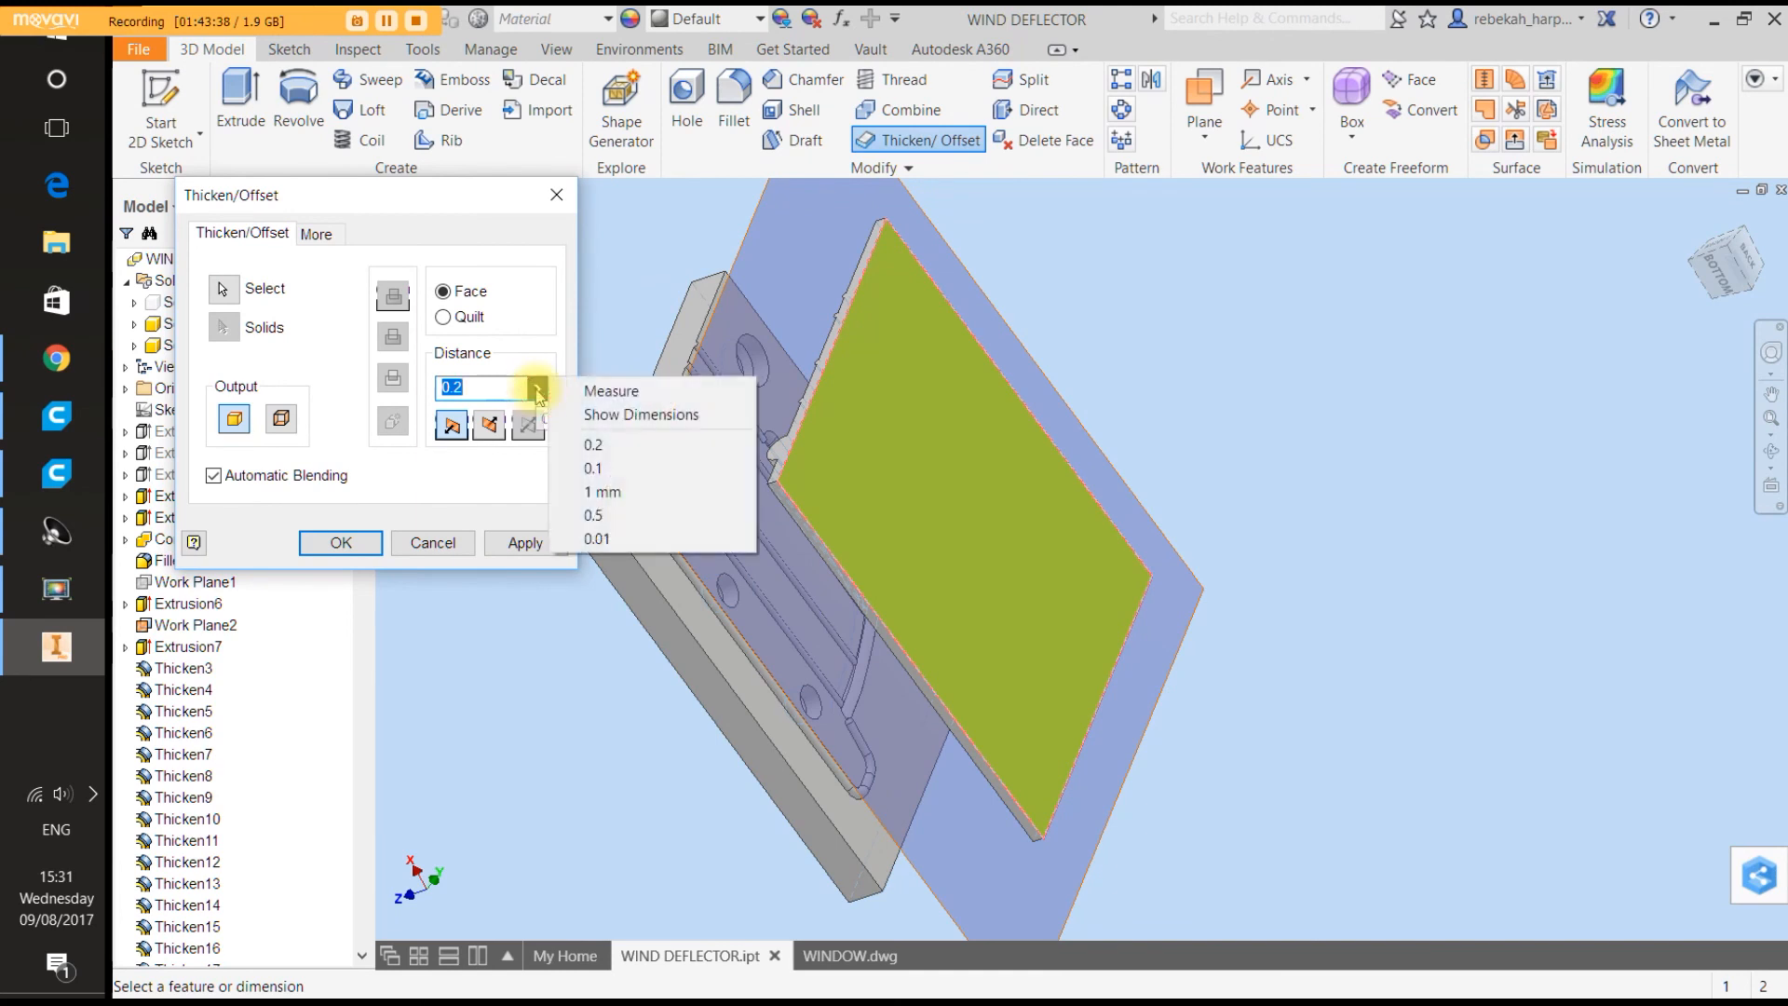
pyautogui.click(486, 389)
pyautogui.moveTo(486, 389); pyautogui.dragTo(416, 402)
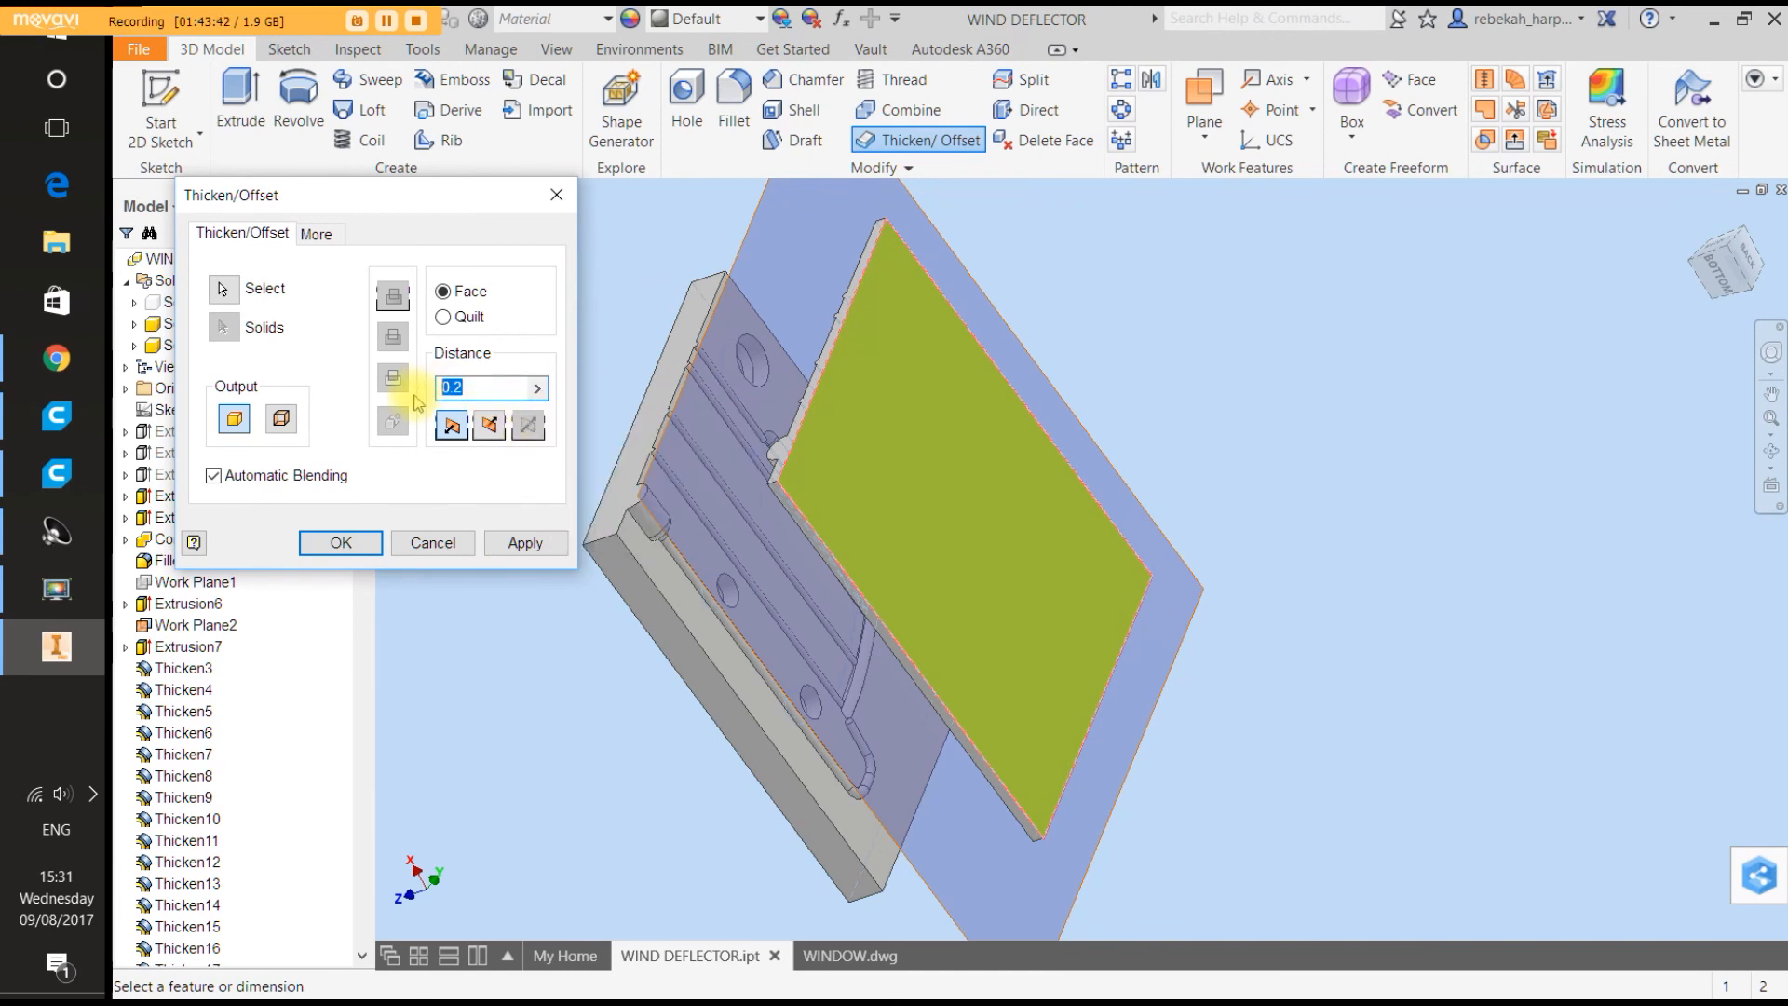
pyautogui.write('3')
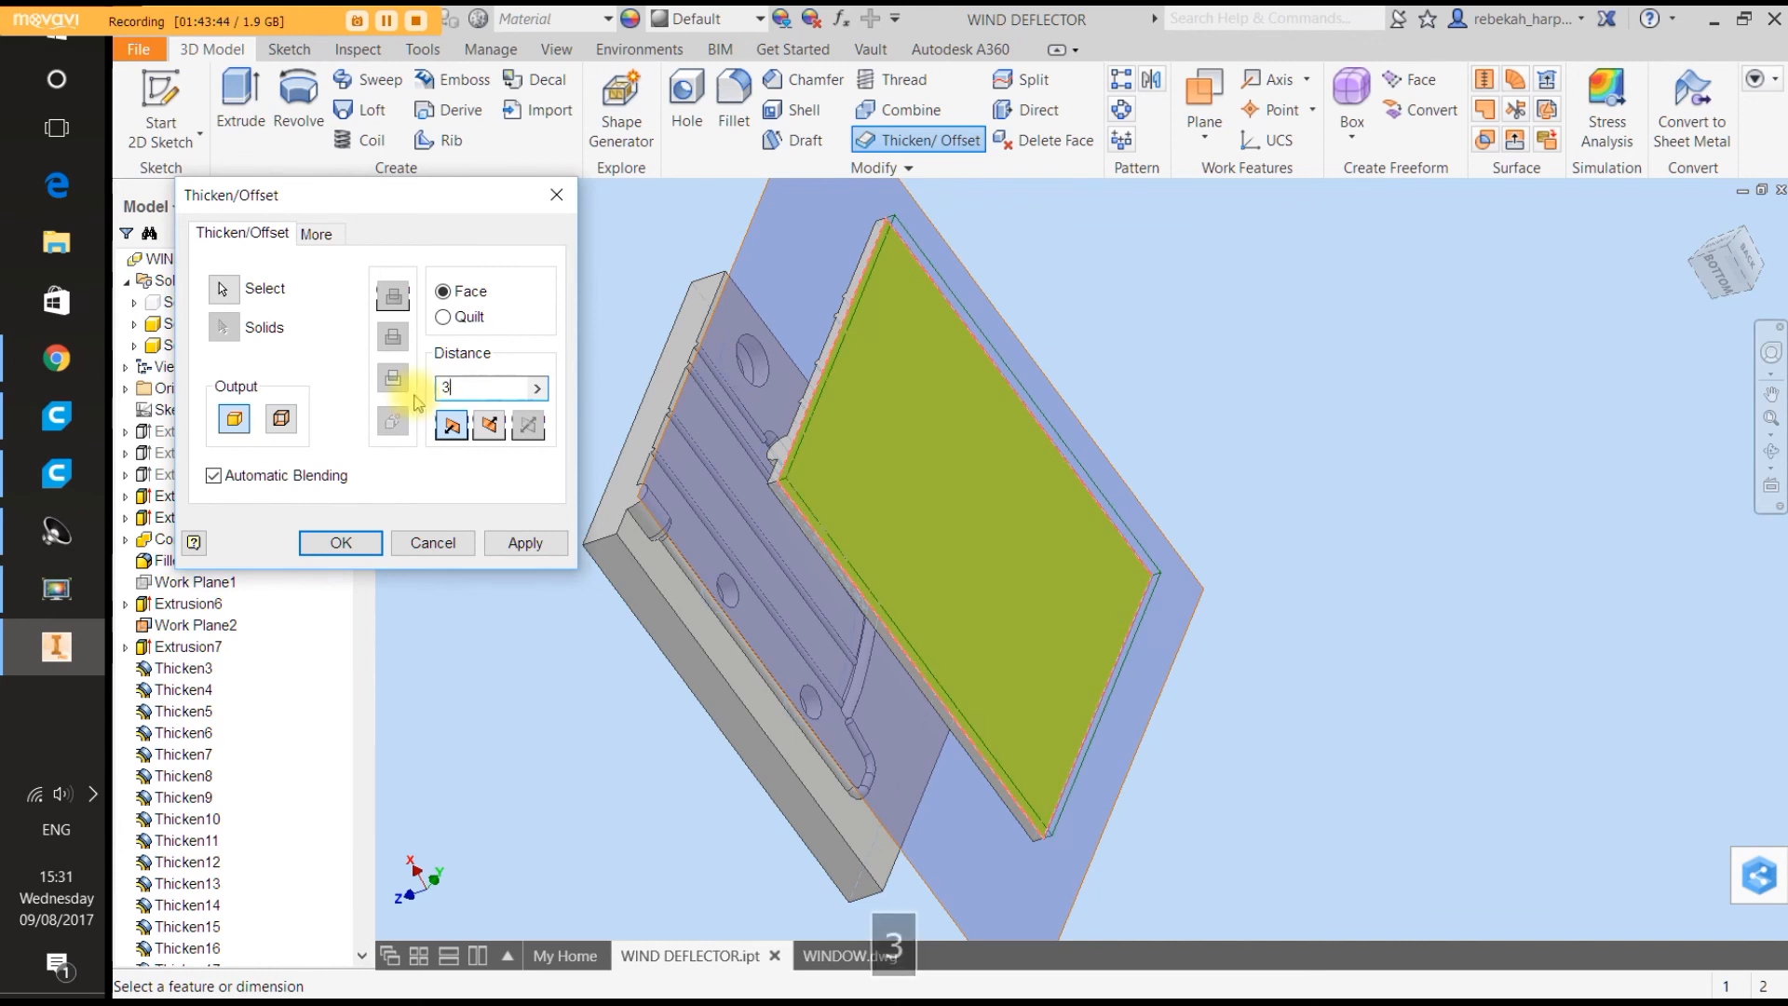
pyautogui.click(523, 544)
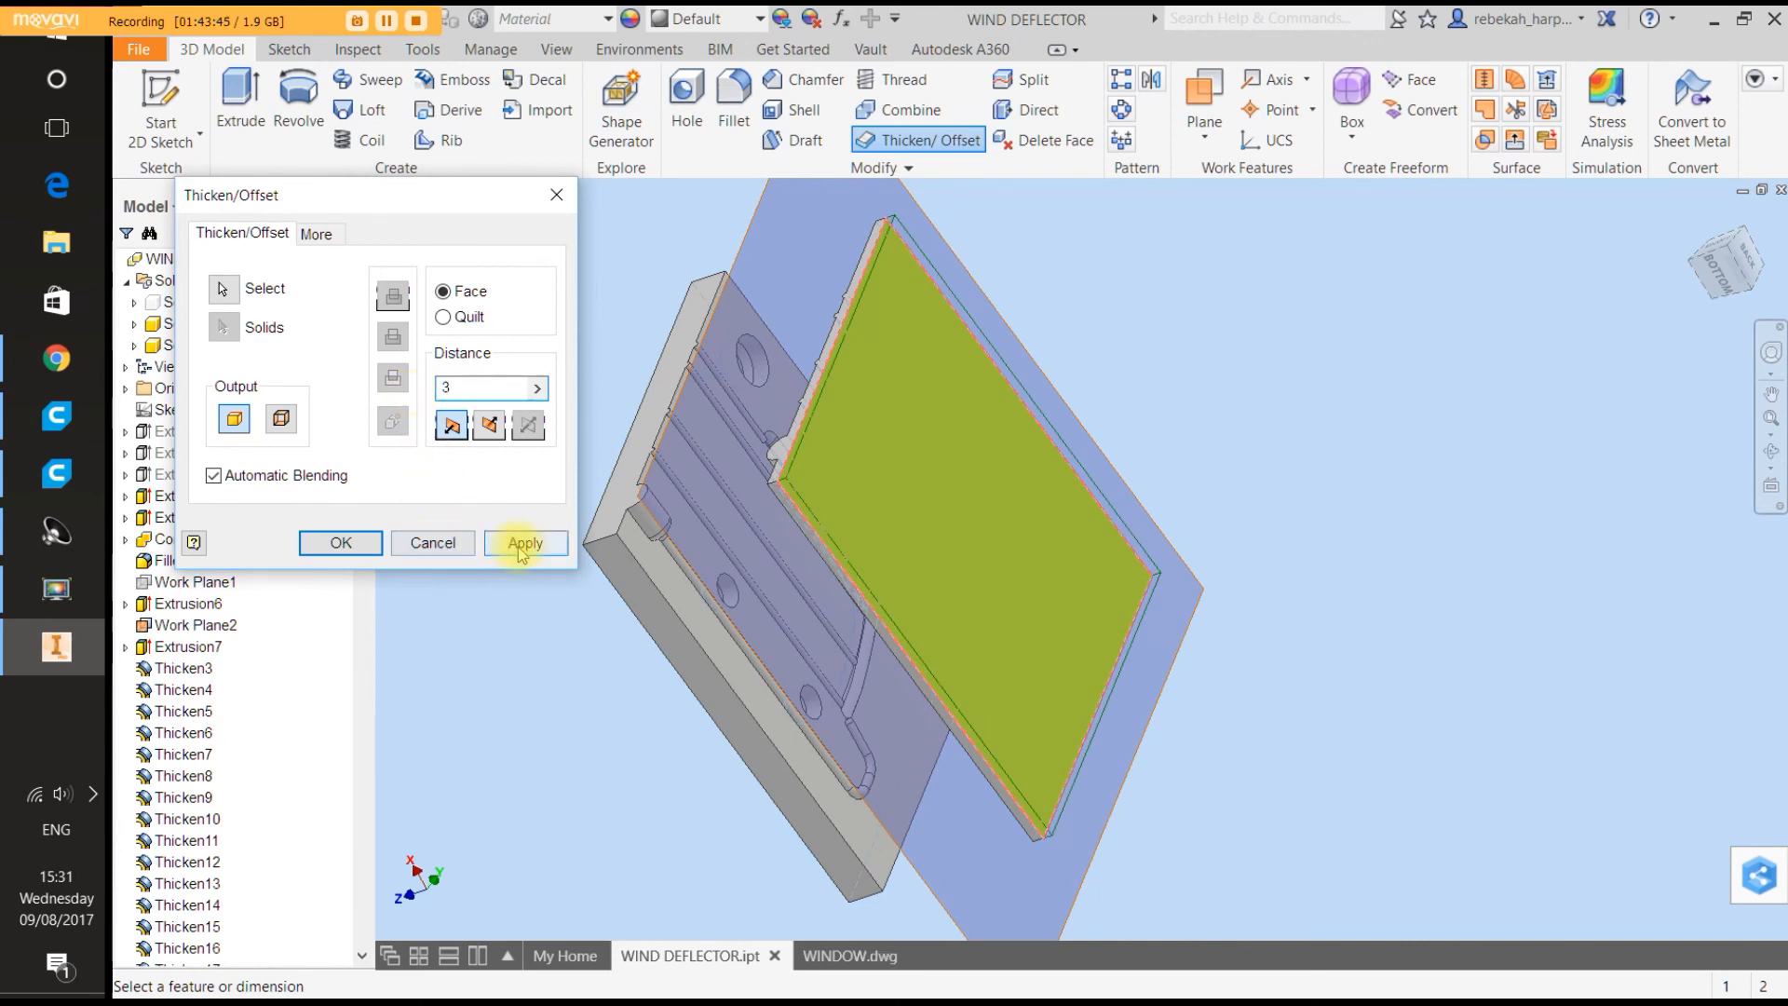
pyautogui.click(433, 543)
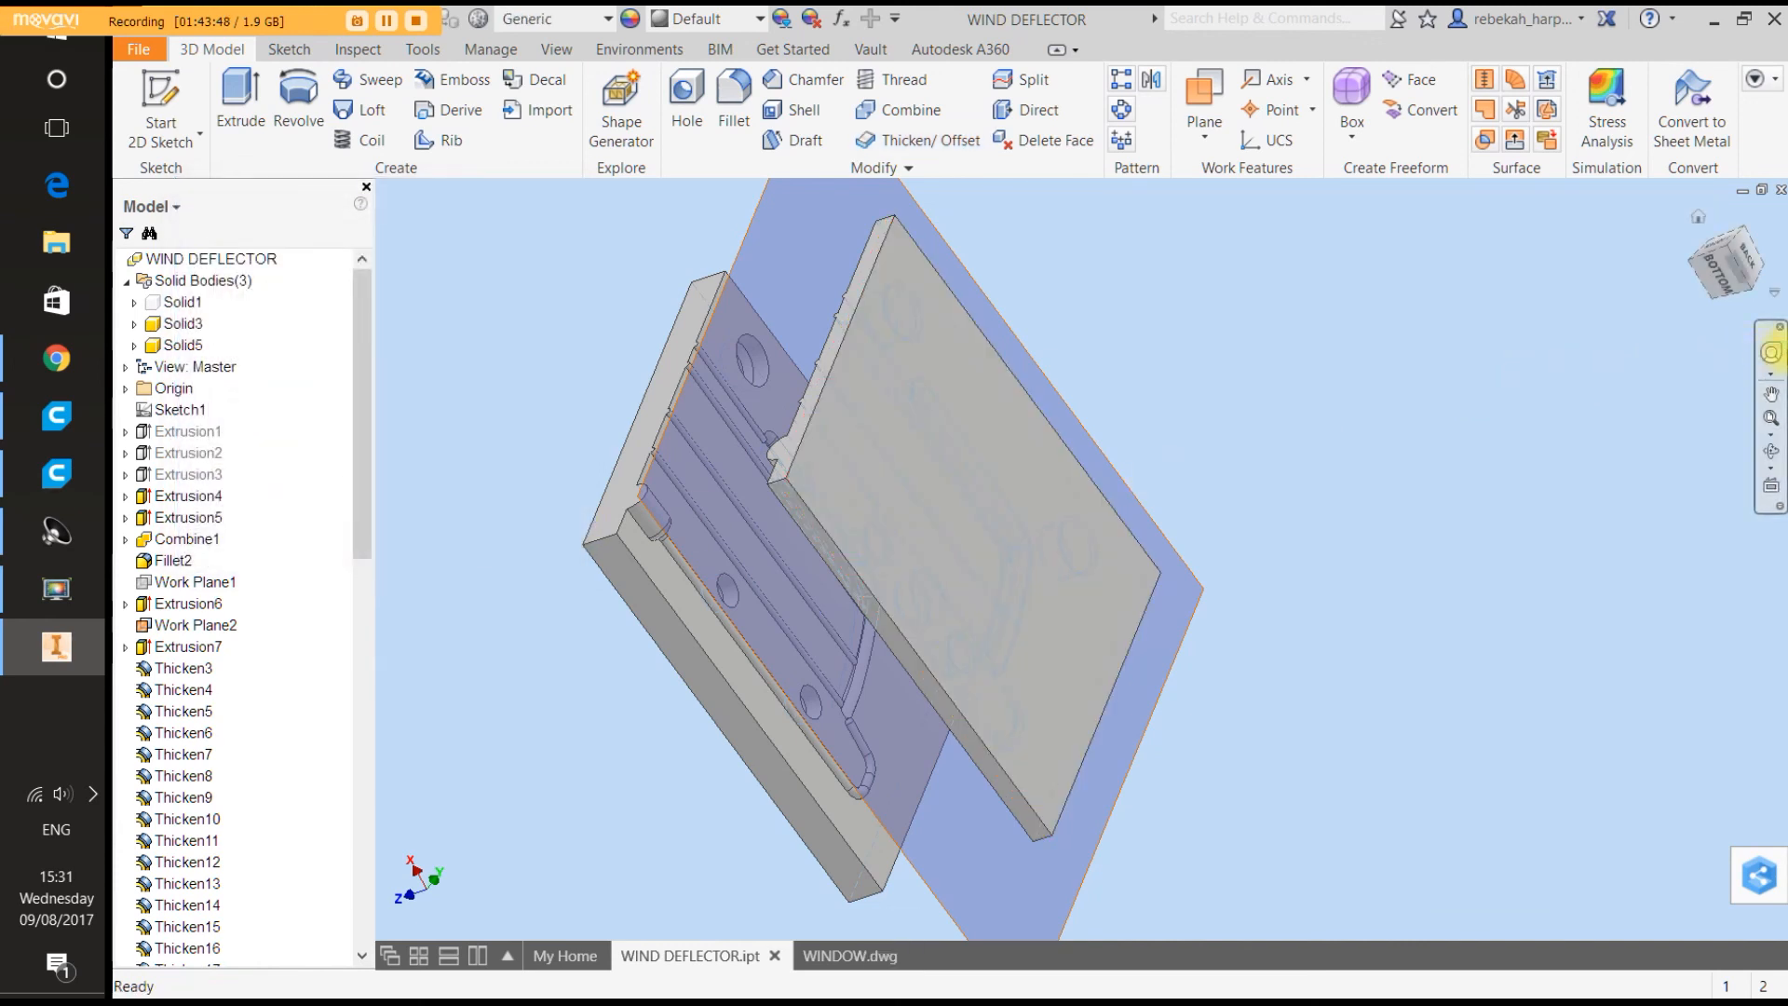
# Start a 2D sketch on the thickened plate's underside face and project the face's outline into it.
pyautogui.click(1771, 352)
pyautogui.moveTo(1579, 396); pyautogui.dragTo(1306, 573)
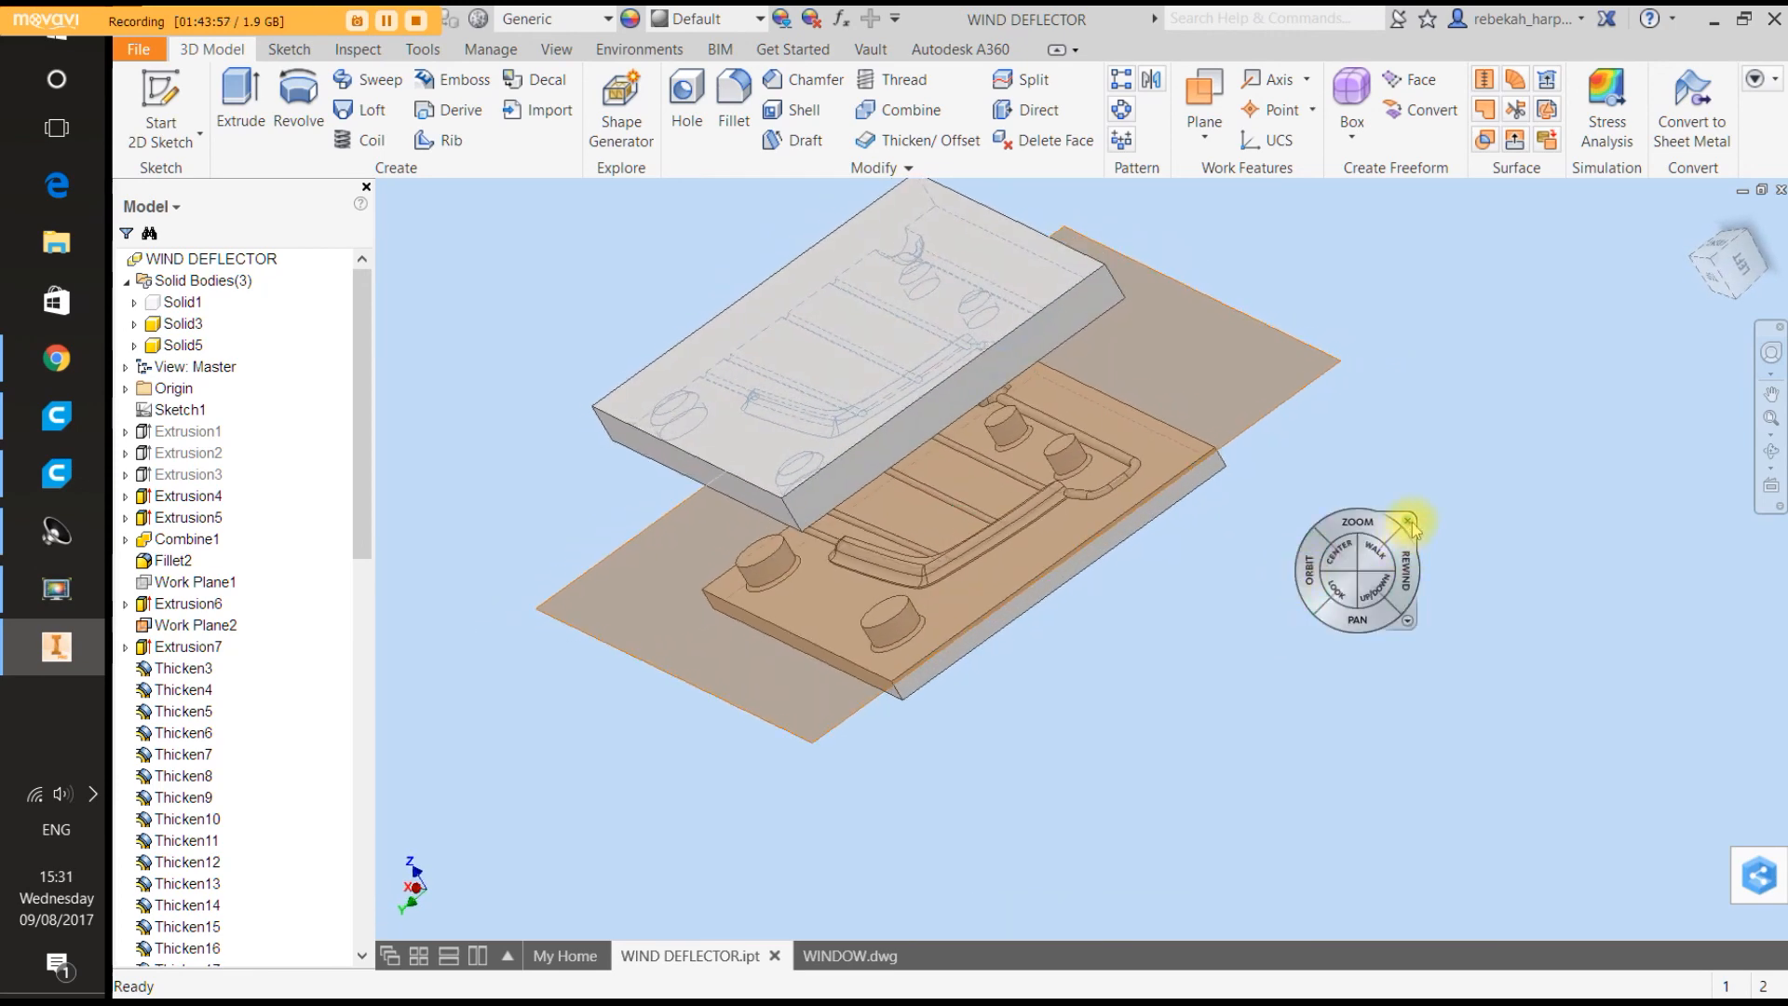
pyautogui.click(1407, 520)
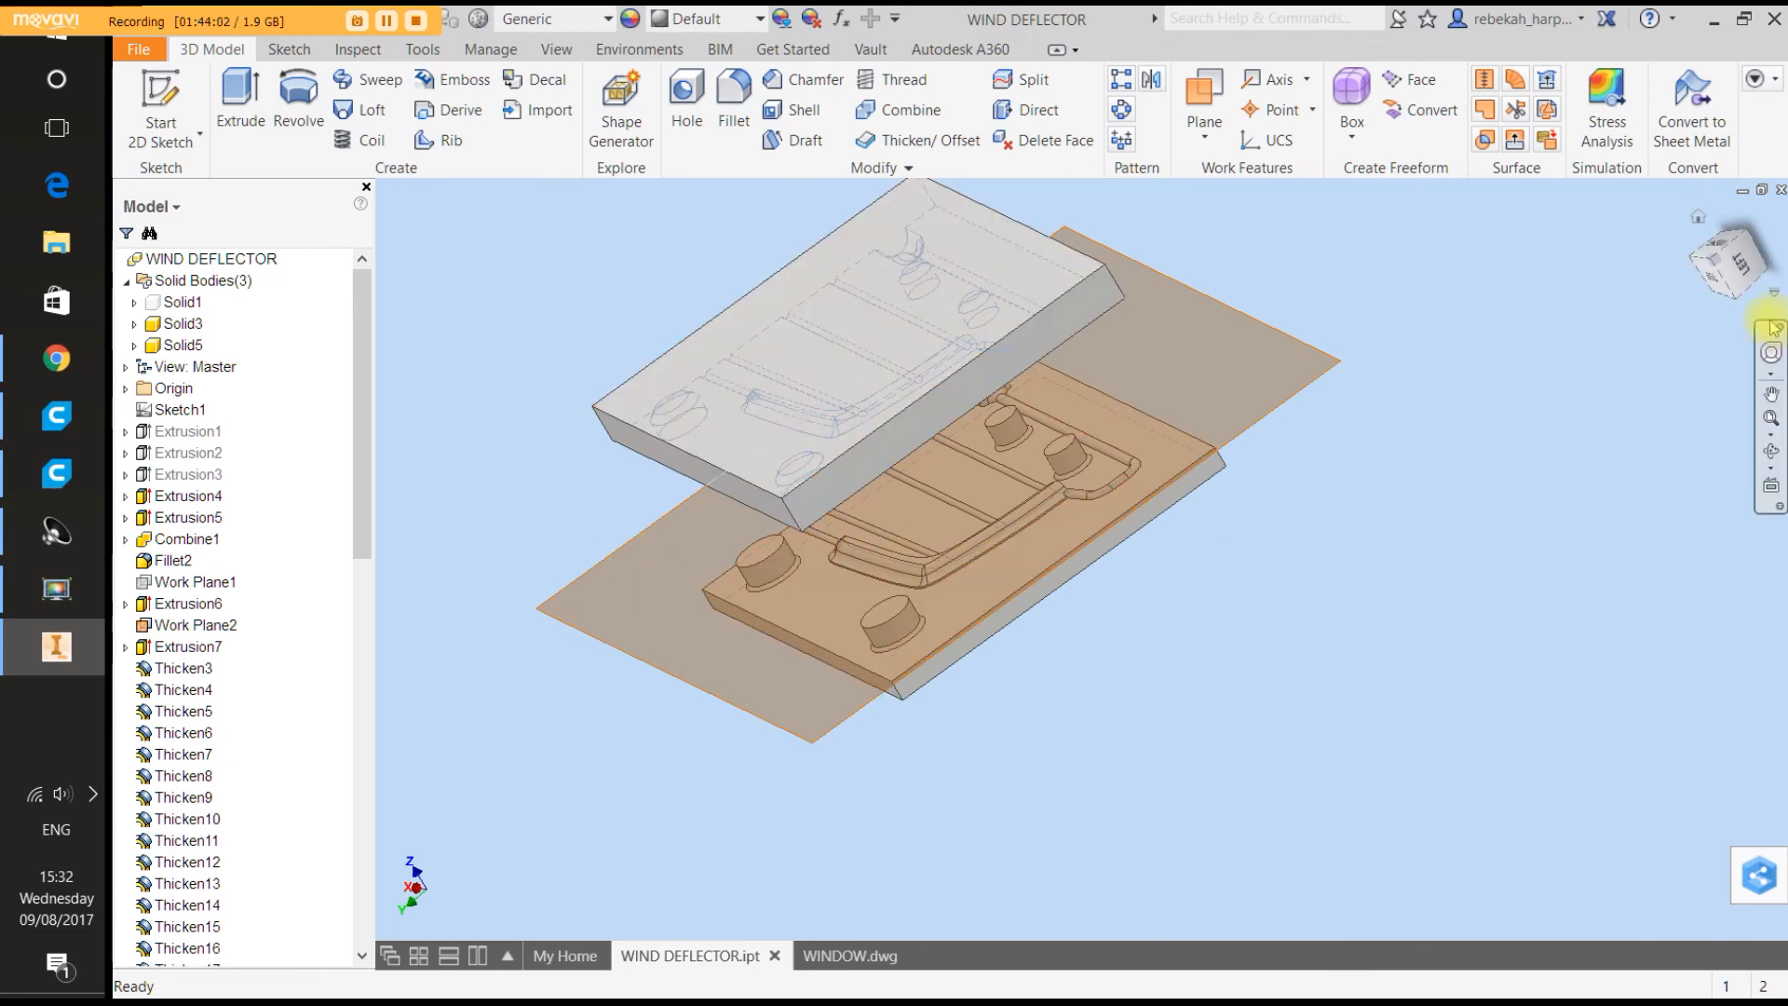
pyautogui.click(1771, 352)
pyautogui.moveTo(1668, 431); pyautogui.dragTo(1513, 368)
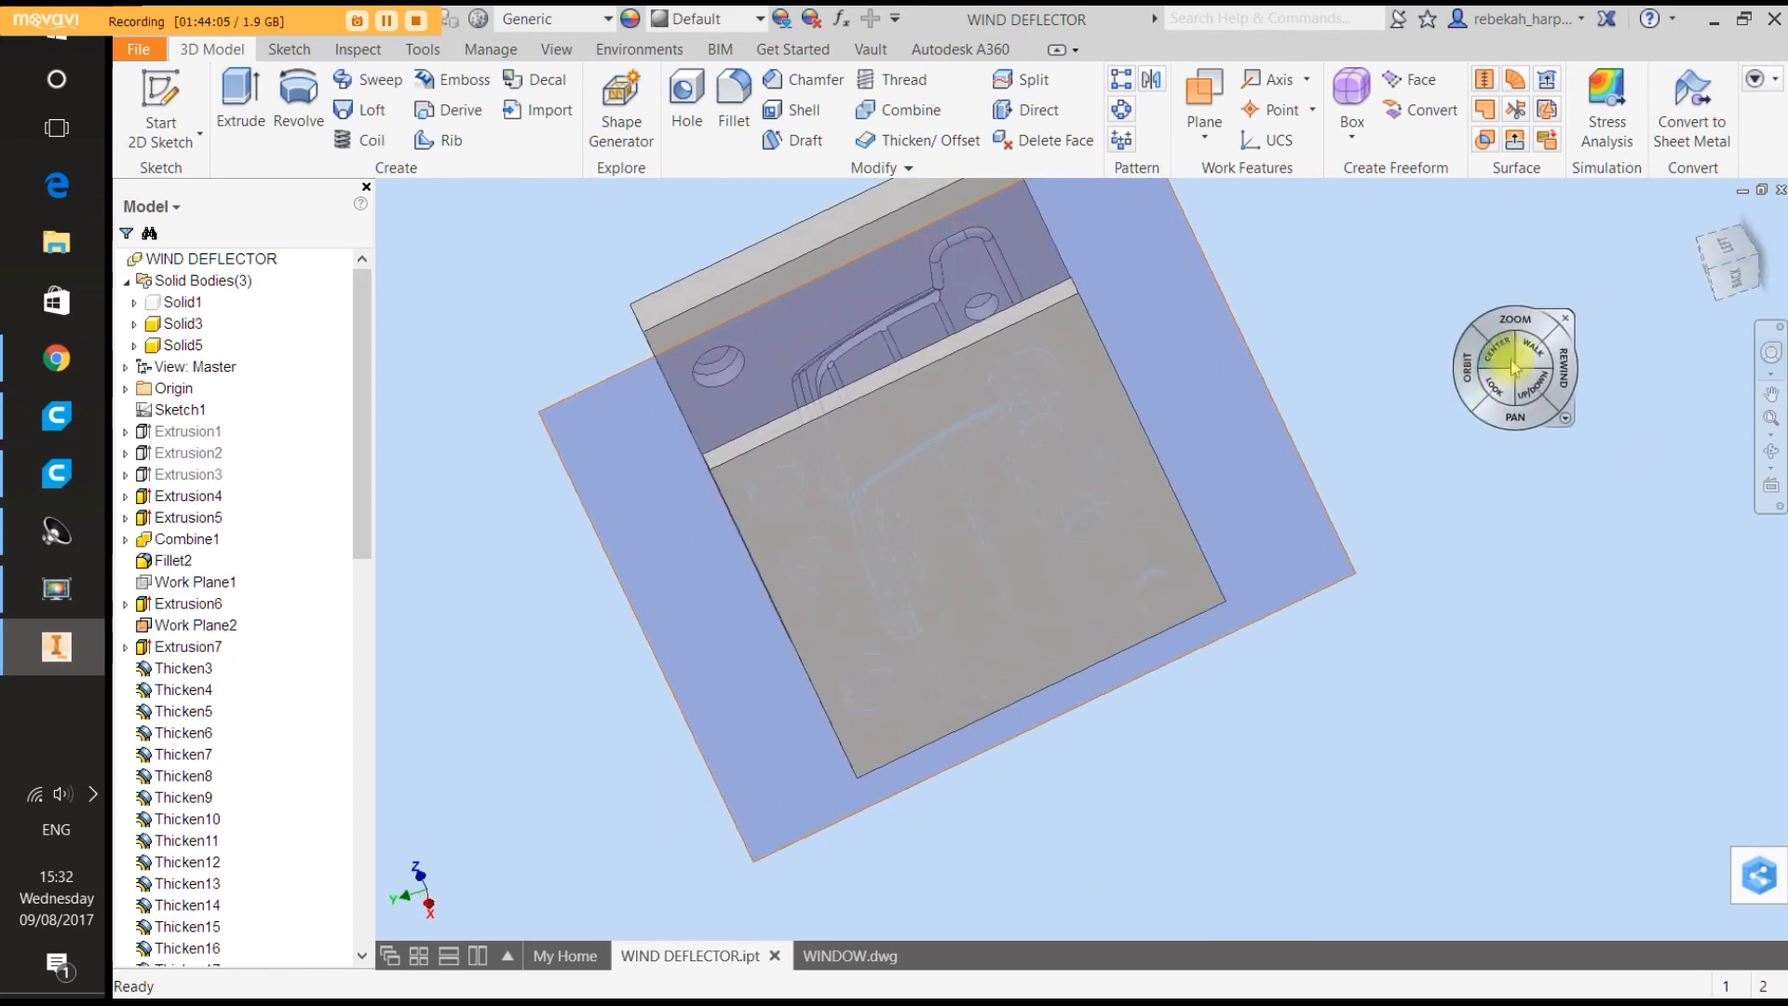
pyautogui.click(1566, 320)
pyautogui.click(158, 119)
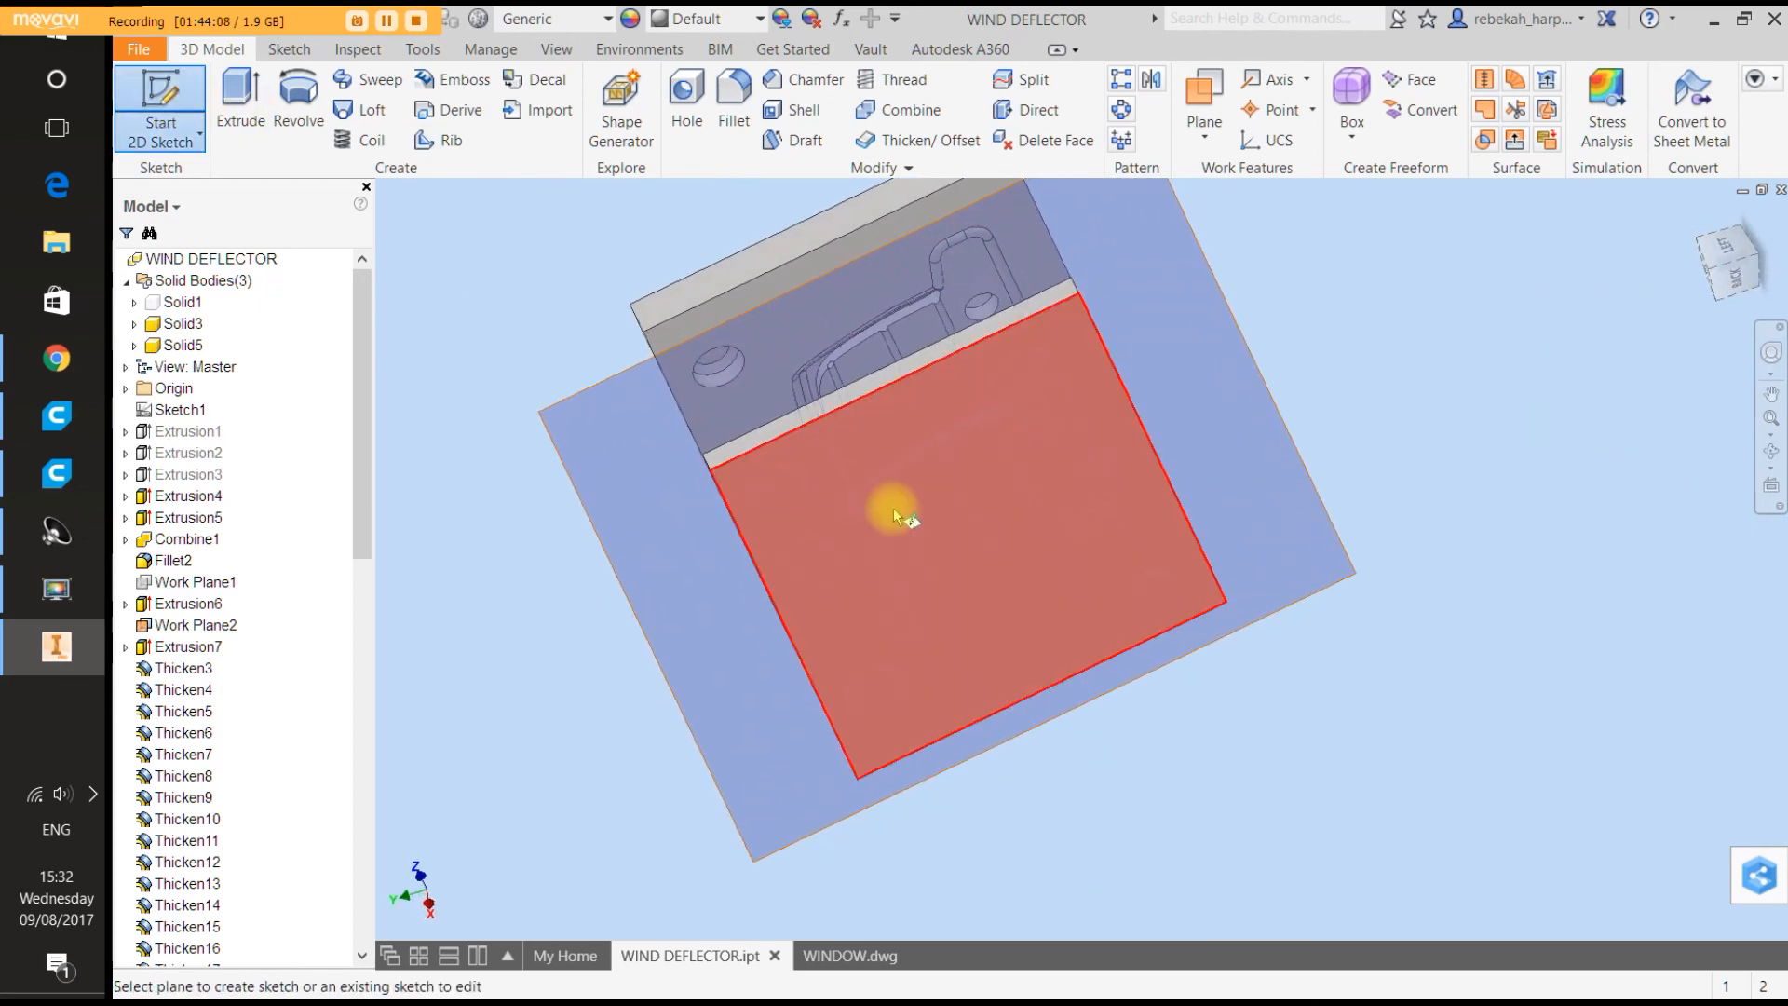
pyautogui.click(892, 515)
pyautogui.click(612, 112)
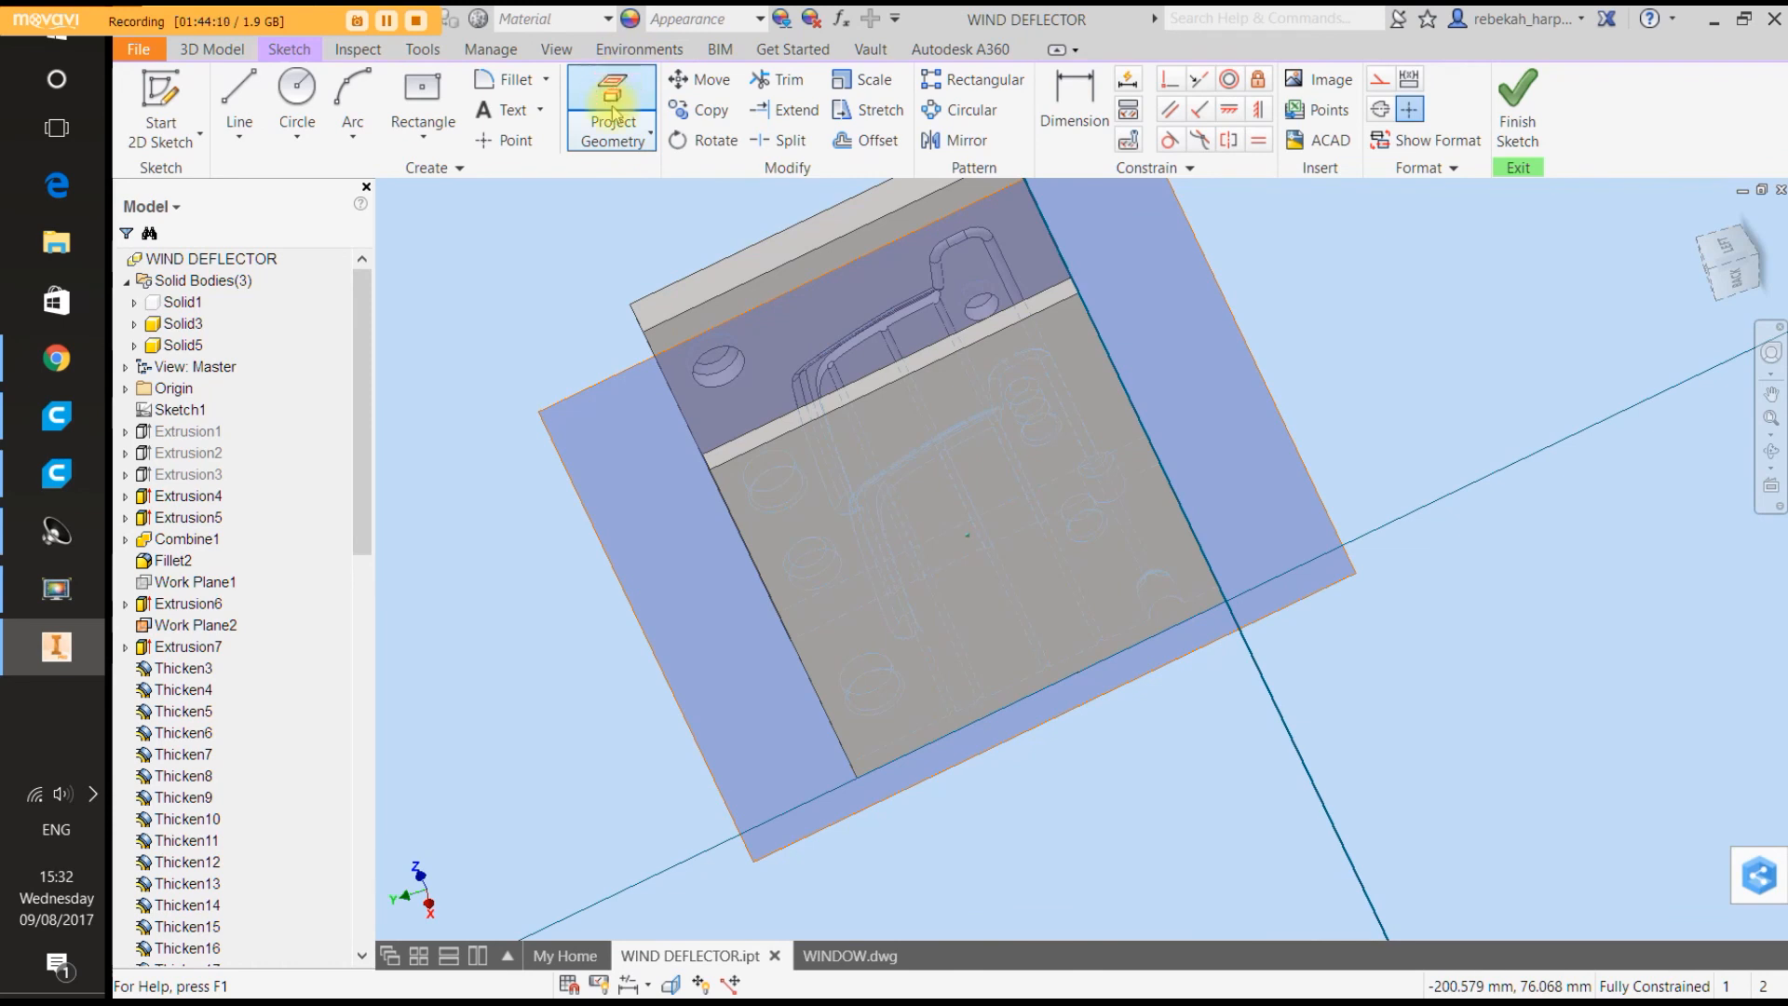
pyautogui.click(846, 452)
# Offset the projected rectangular outline outward by 3 mm.
pyautogui.click(866, 140)
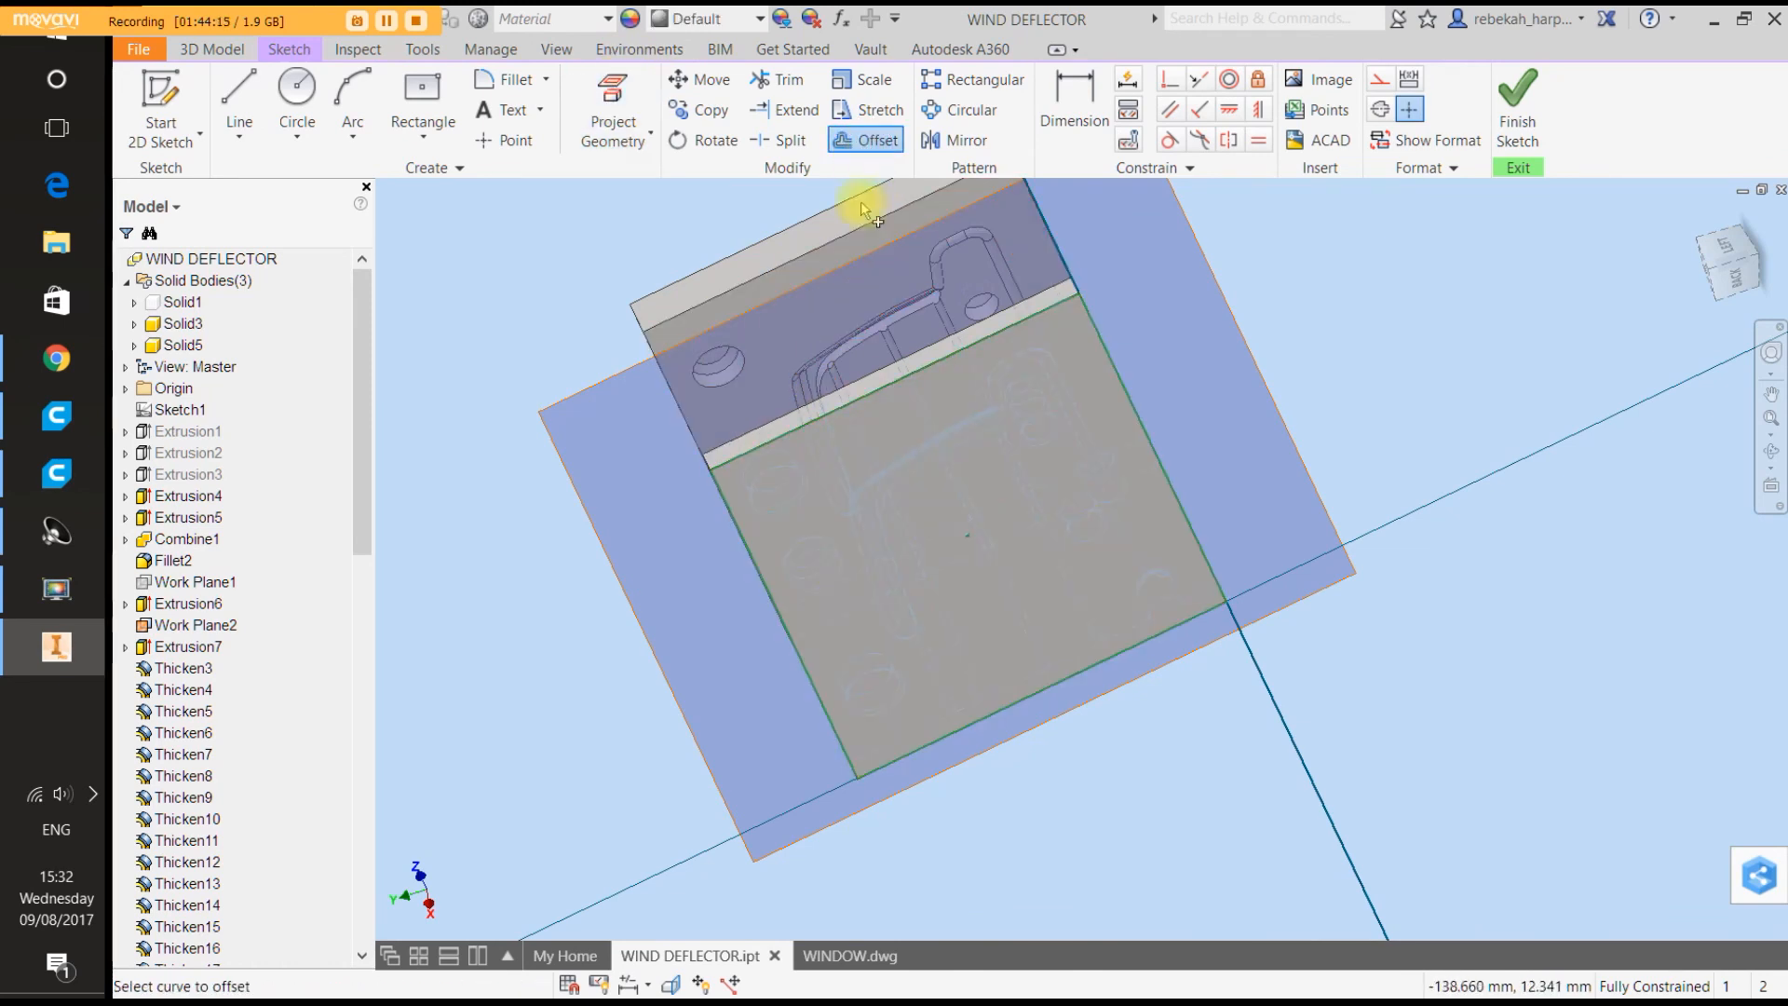
pyautogui.click(875, 389)
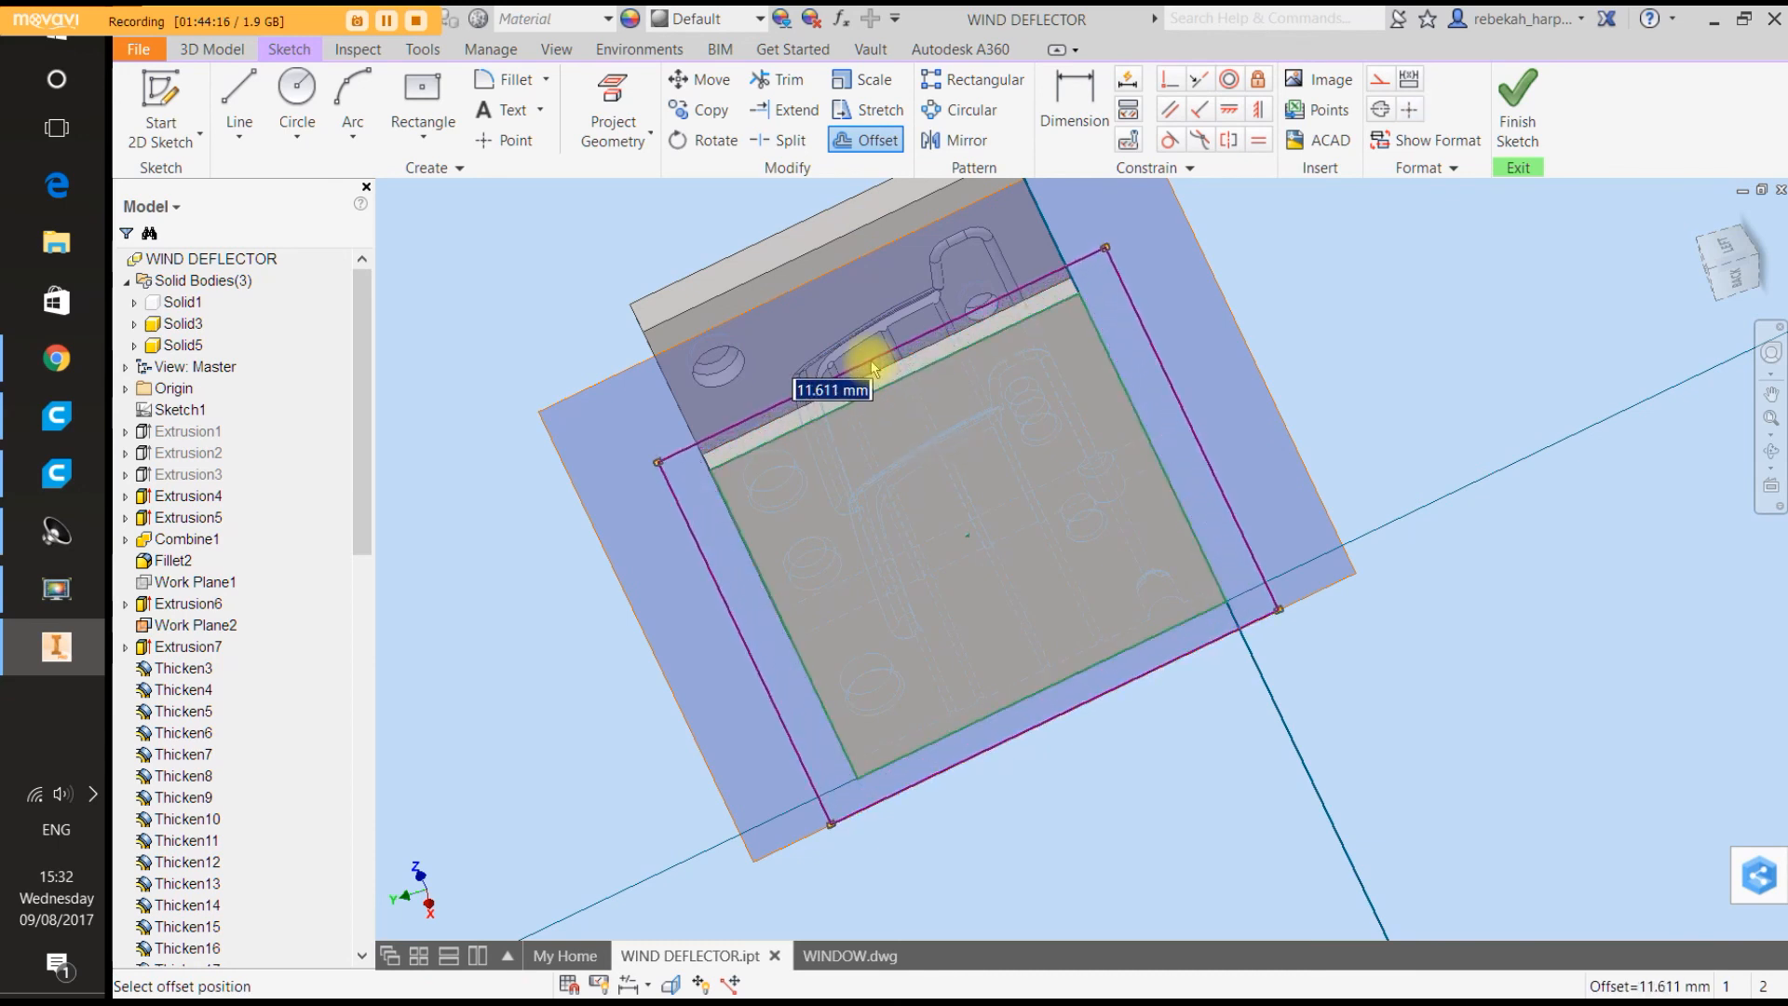
pyautogui.write('3')
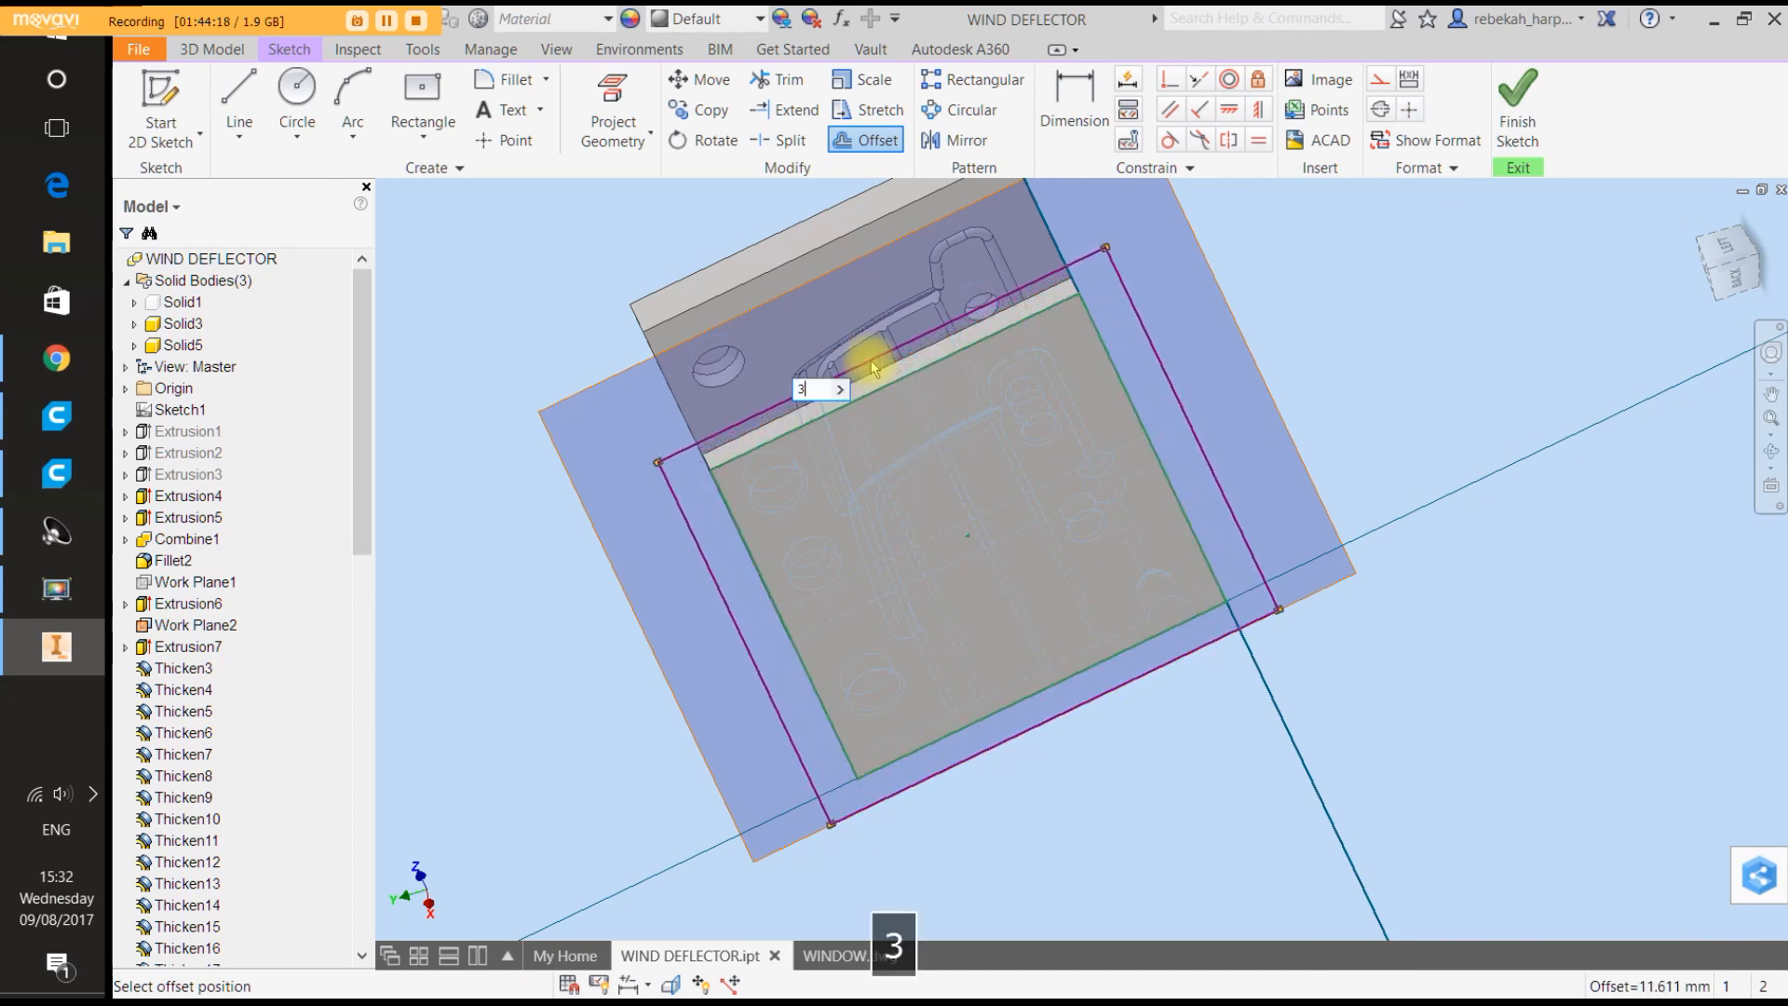
pyautogui.press('Return')
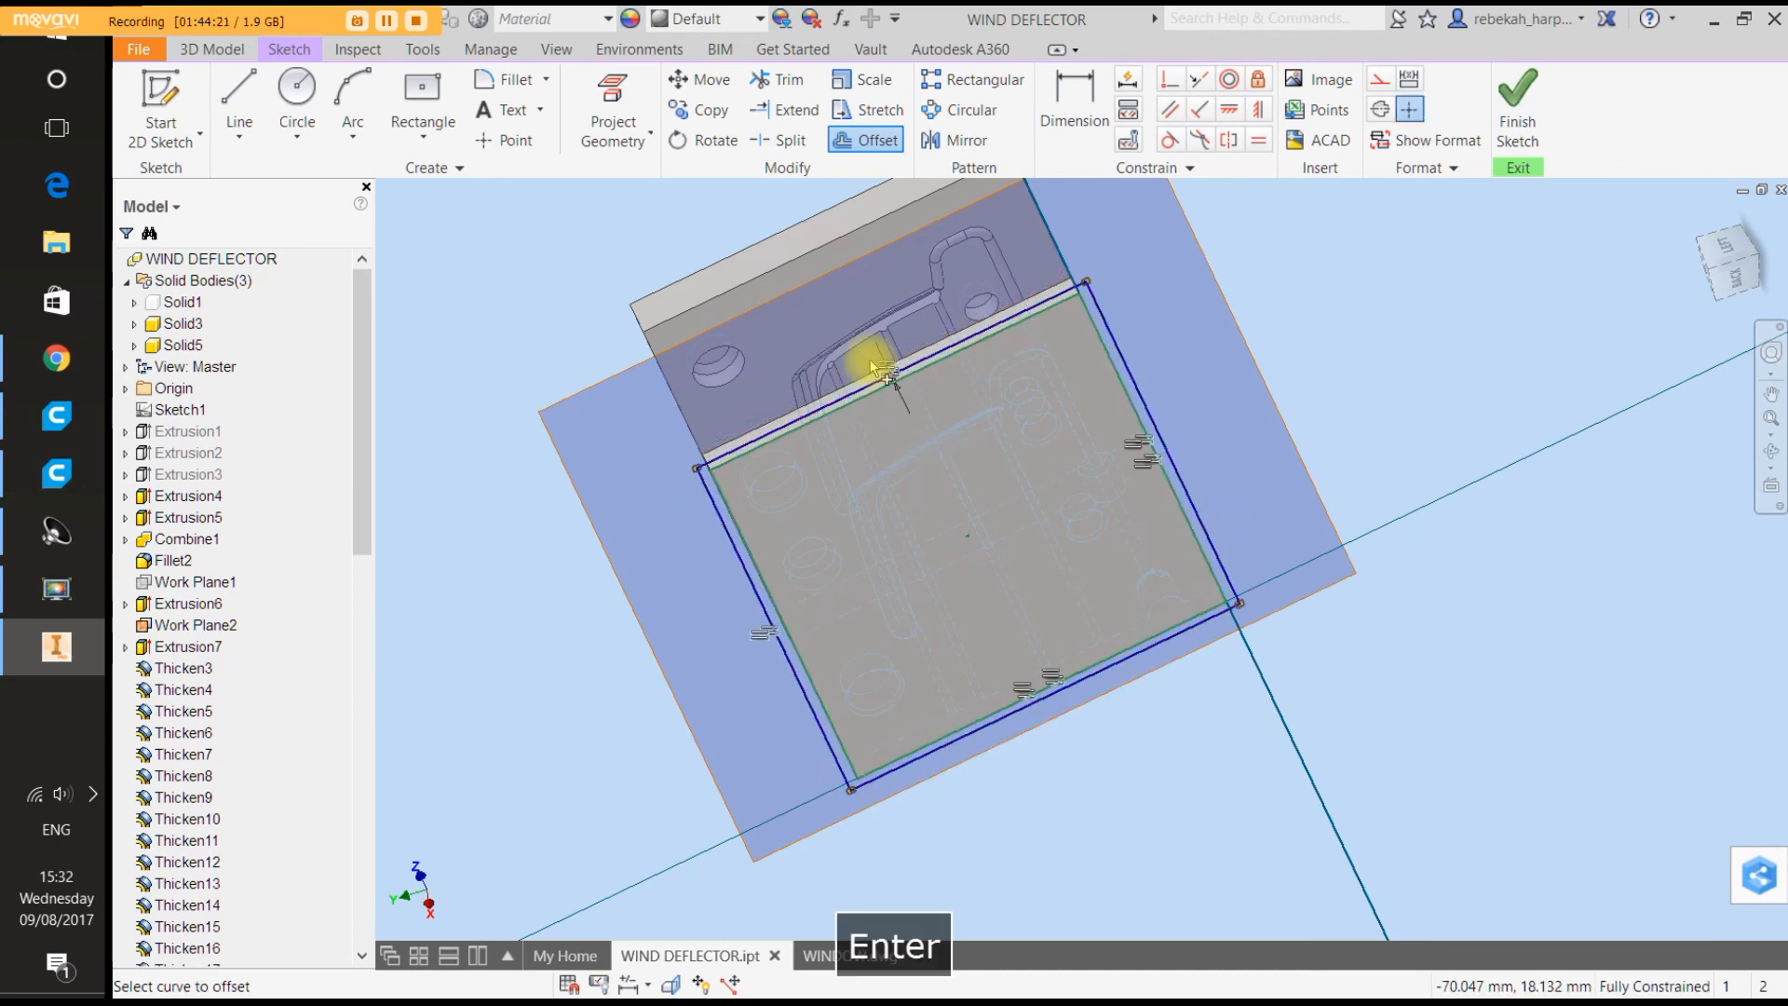
# Offset the projected outline outward by 0.2 mm to form the inner clearance rectangle, and finish the Offset command.
pyautogui.scroll(5, 872, 372)
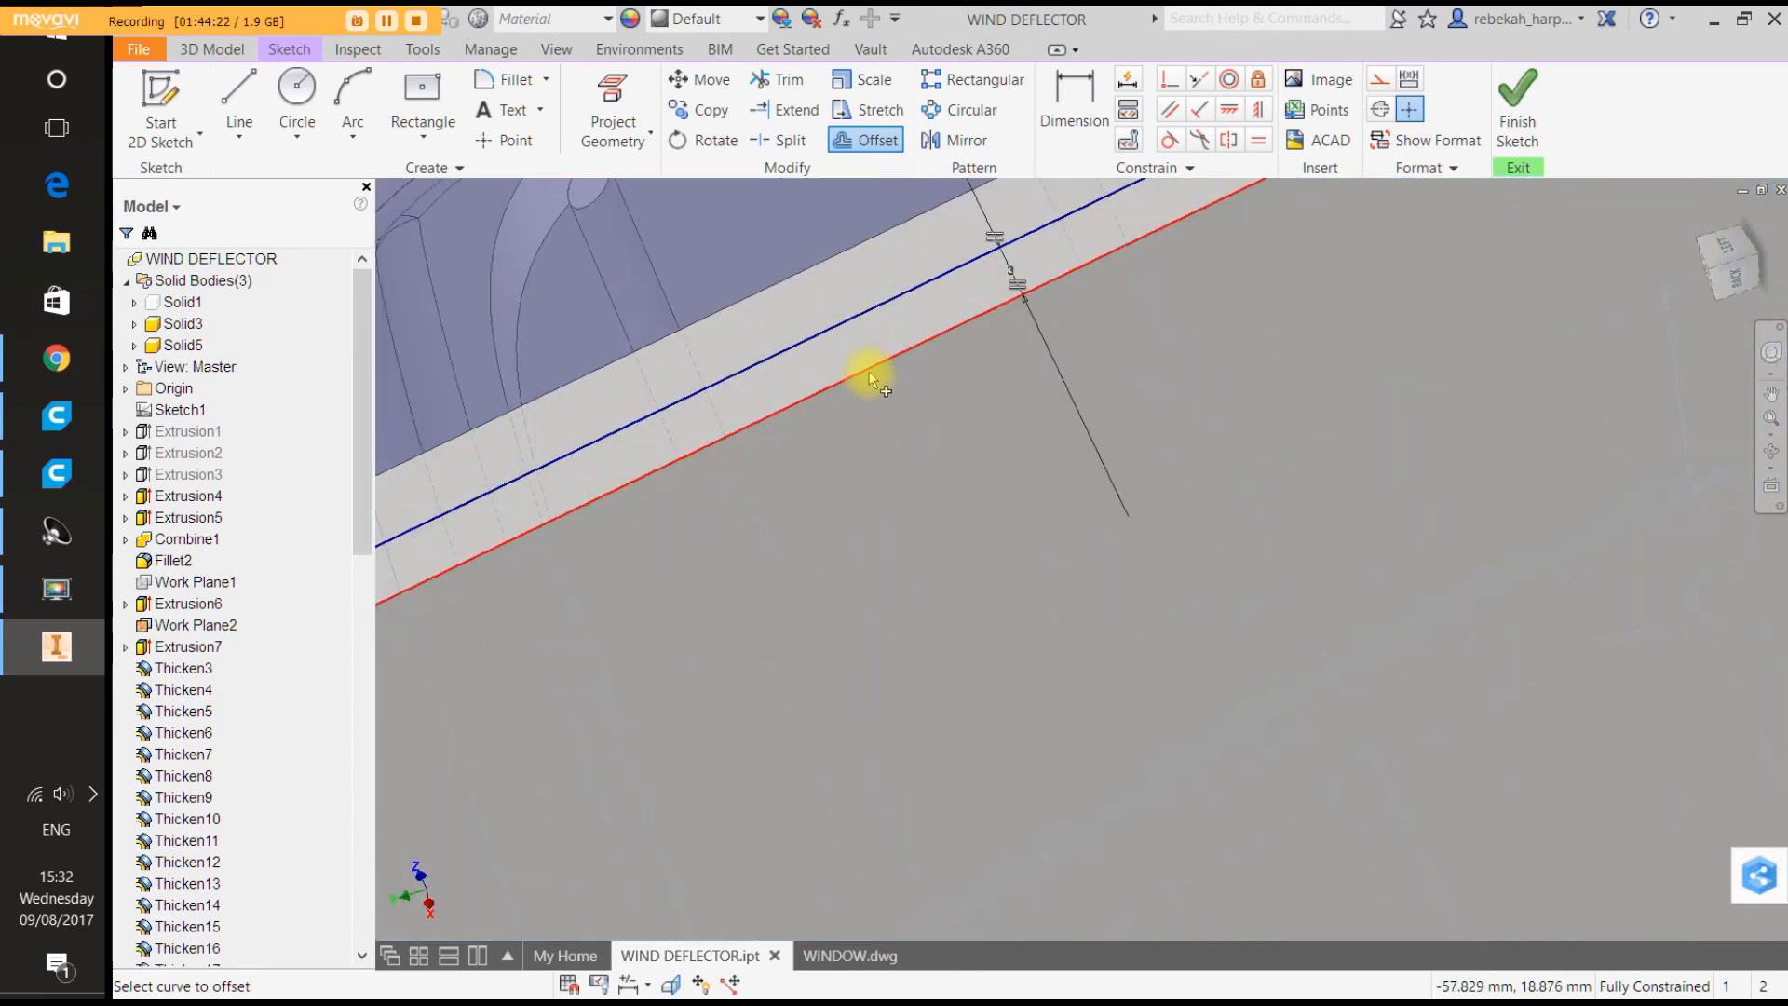
pyautogui.click(869, 371)
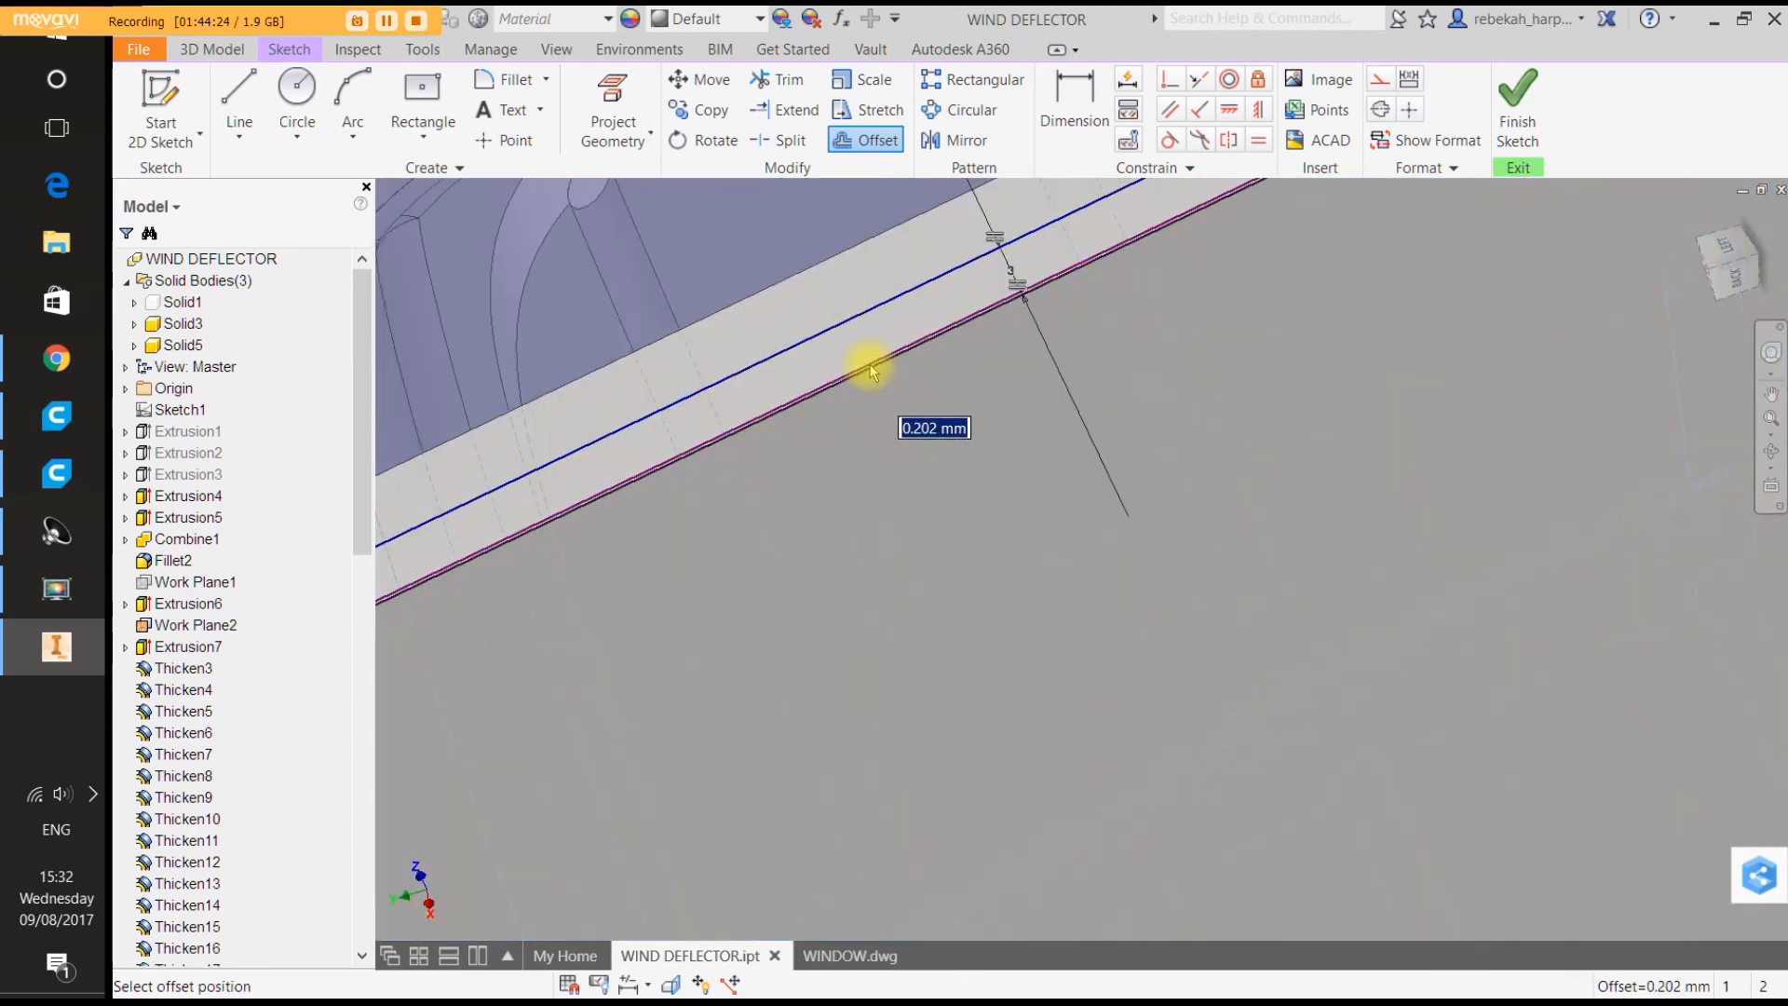
pyautogui.write('0')
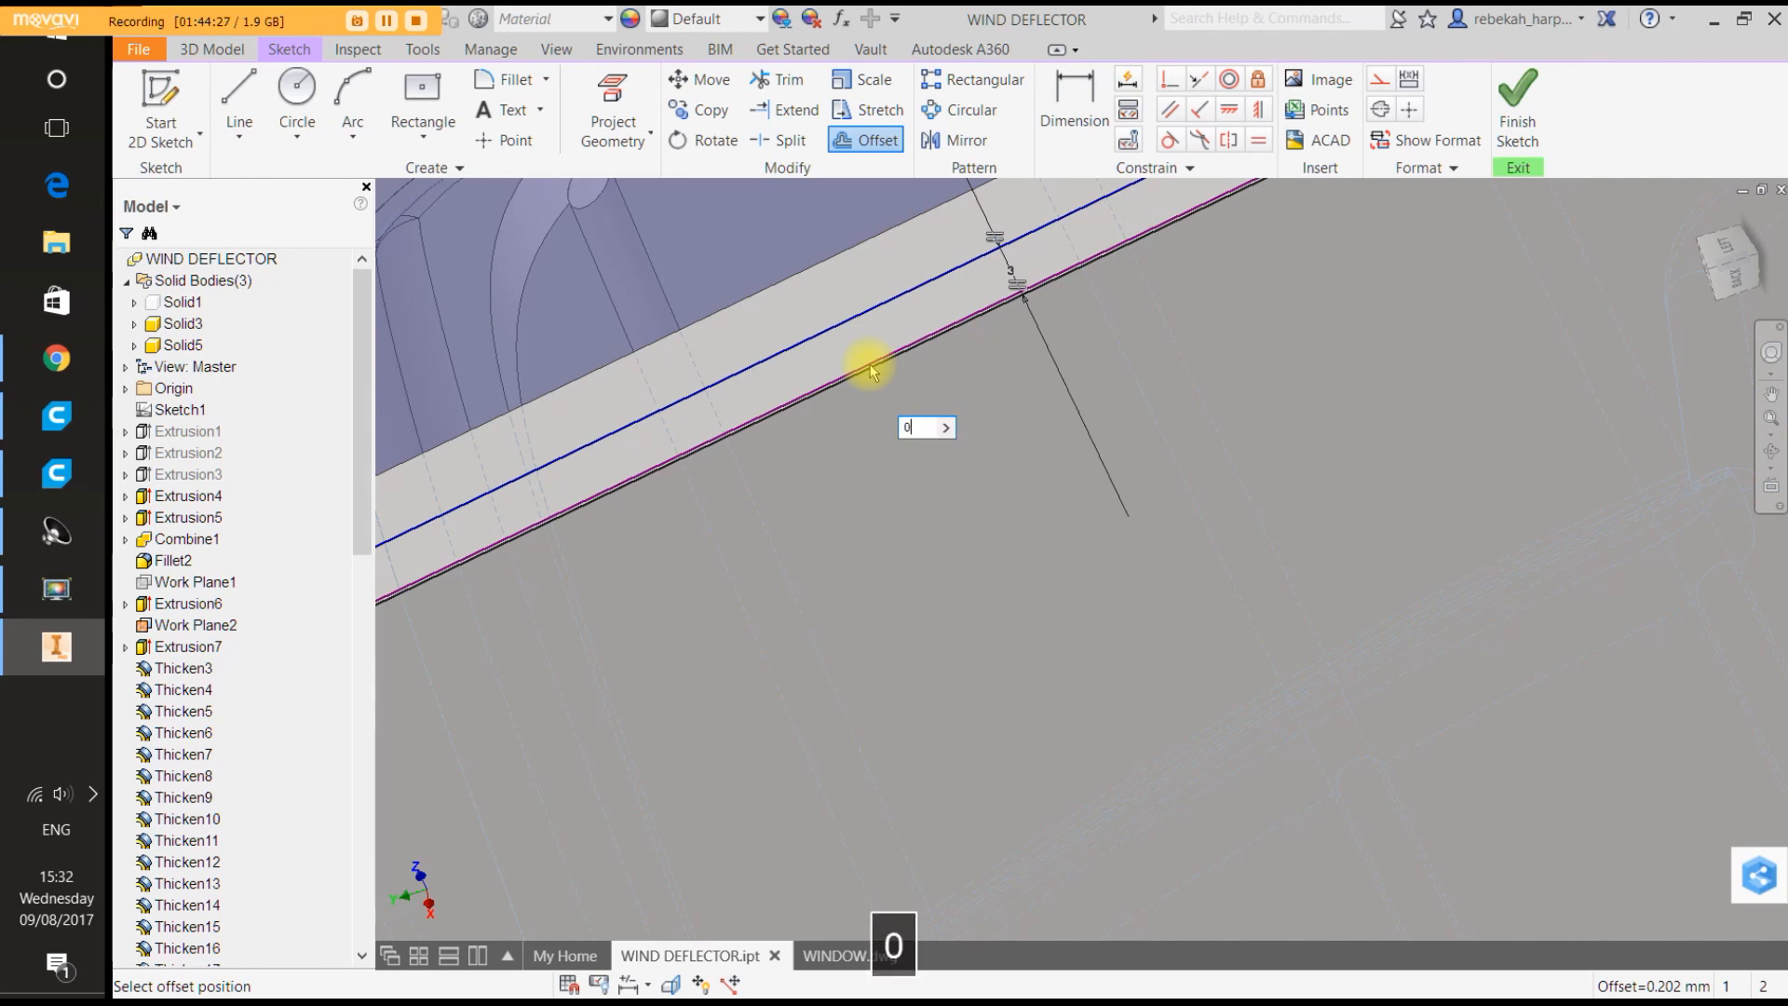
pyautogui.write('.2')
pyautogui.press('Return')
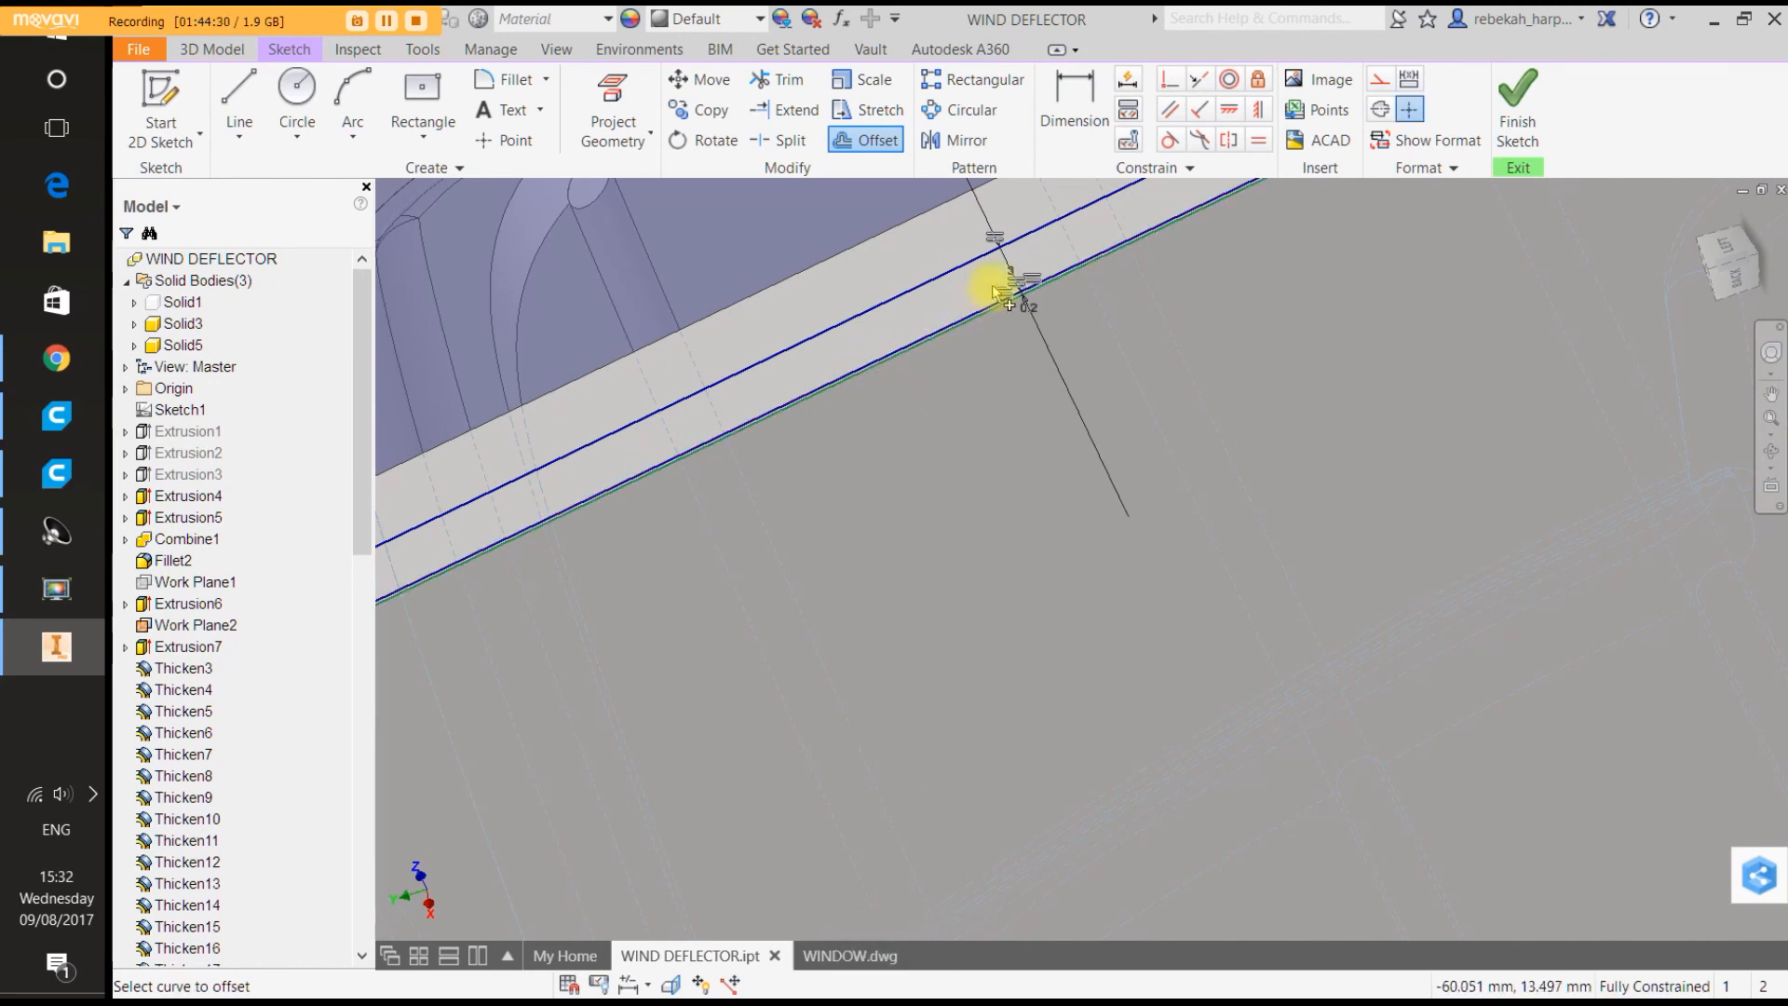
pyautogui.rightClick(1011, 280)
pyautogui.click(1084, 281)
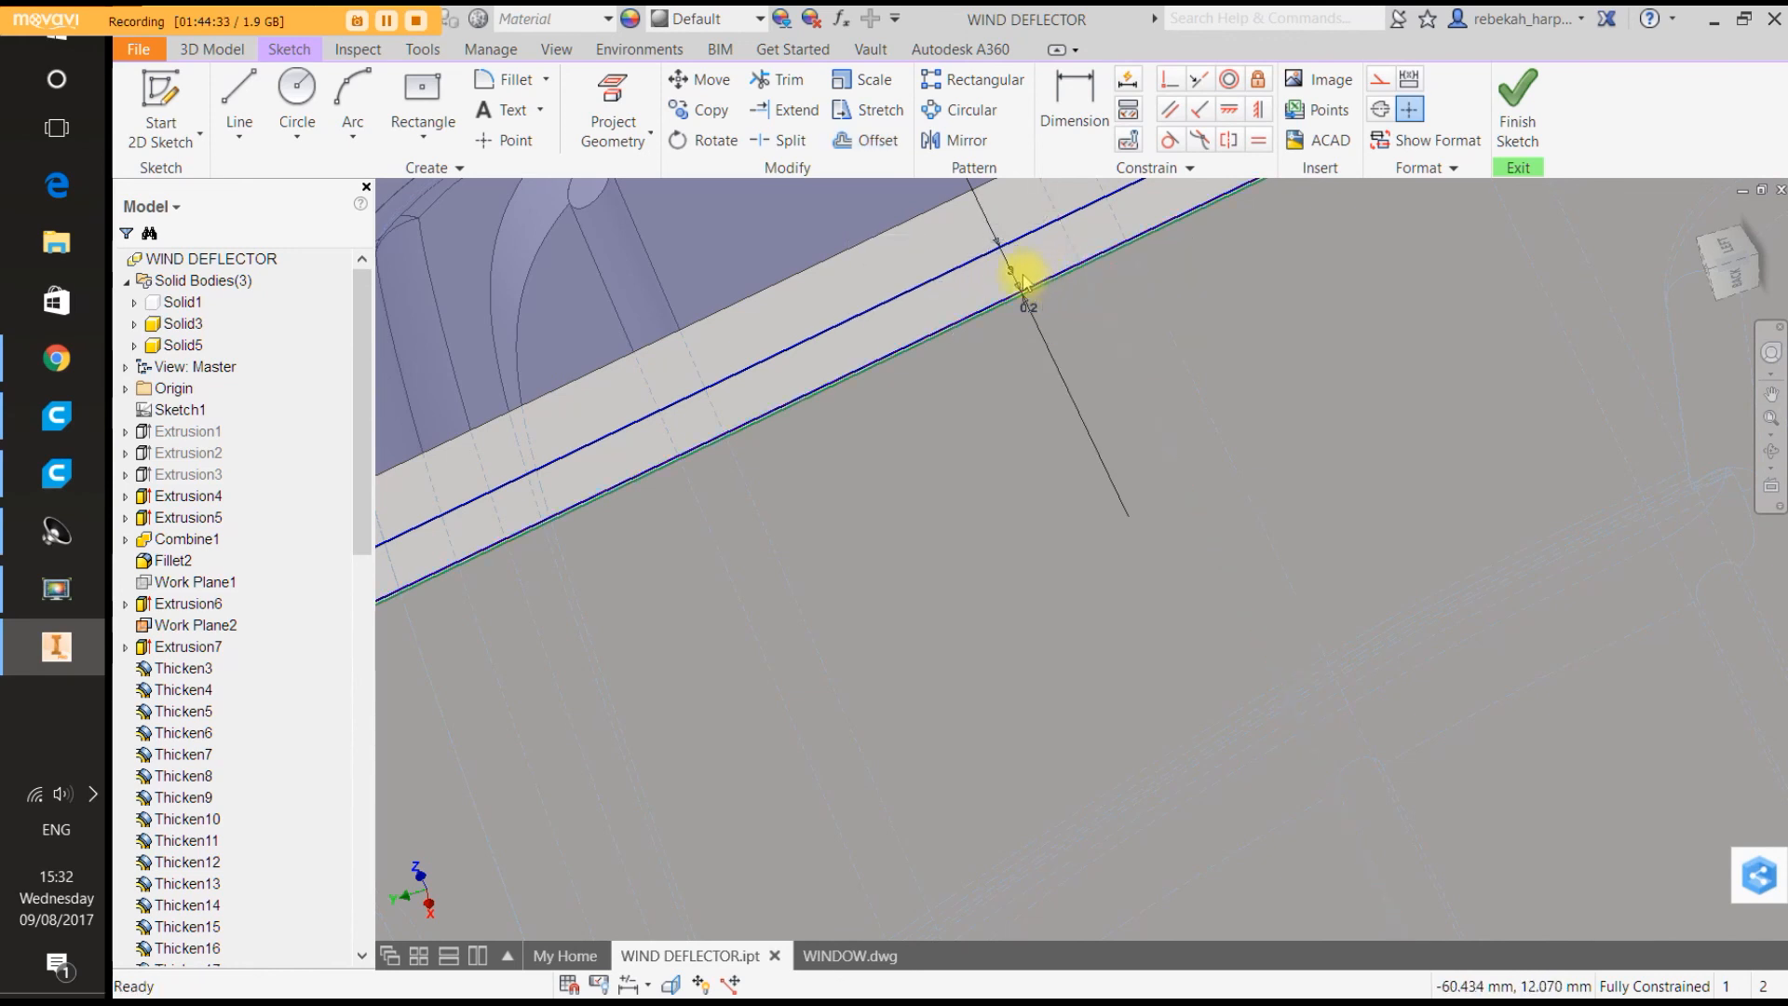
# Set the outer rectangle's offset dimension to 3.2 mm.
pyautogui.doubleClick(1011, 266)
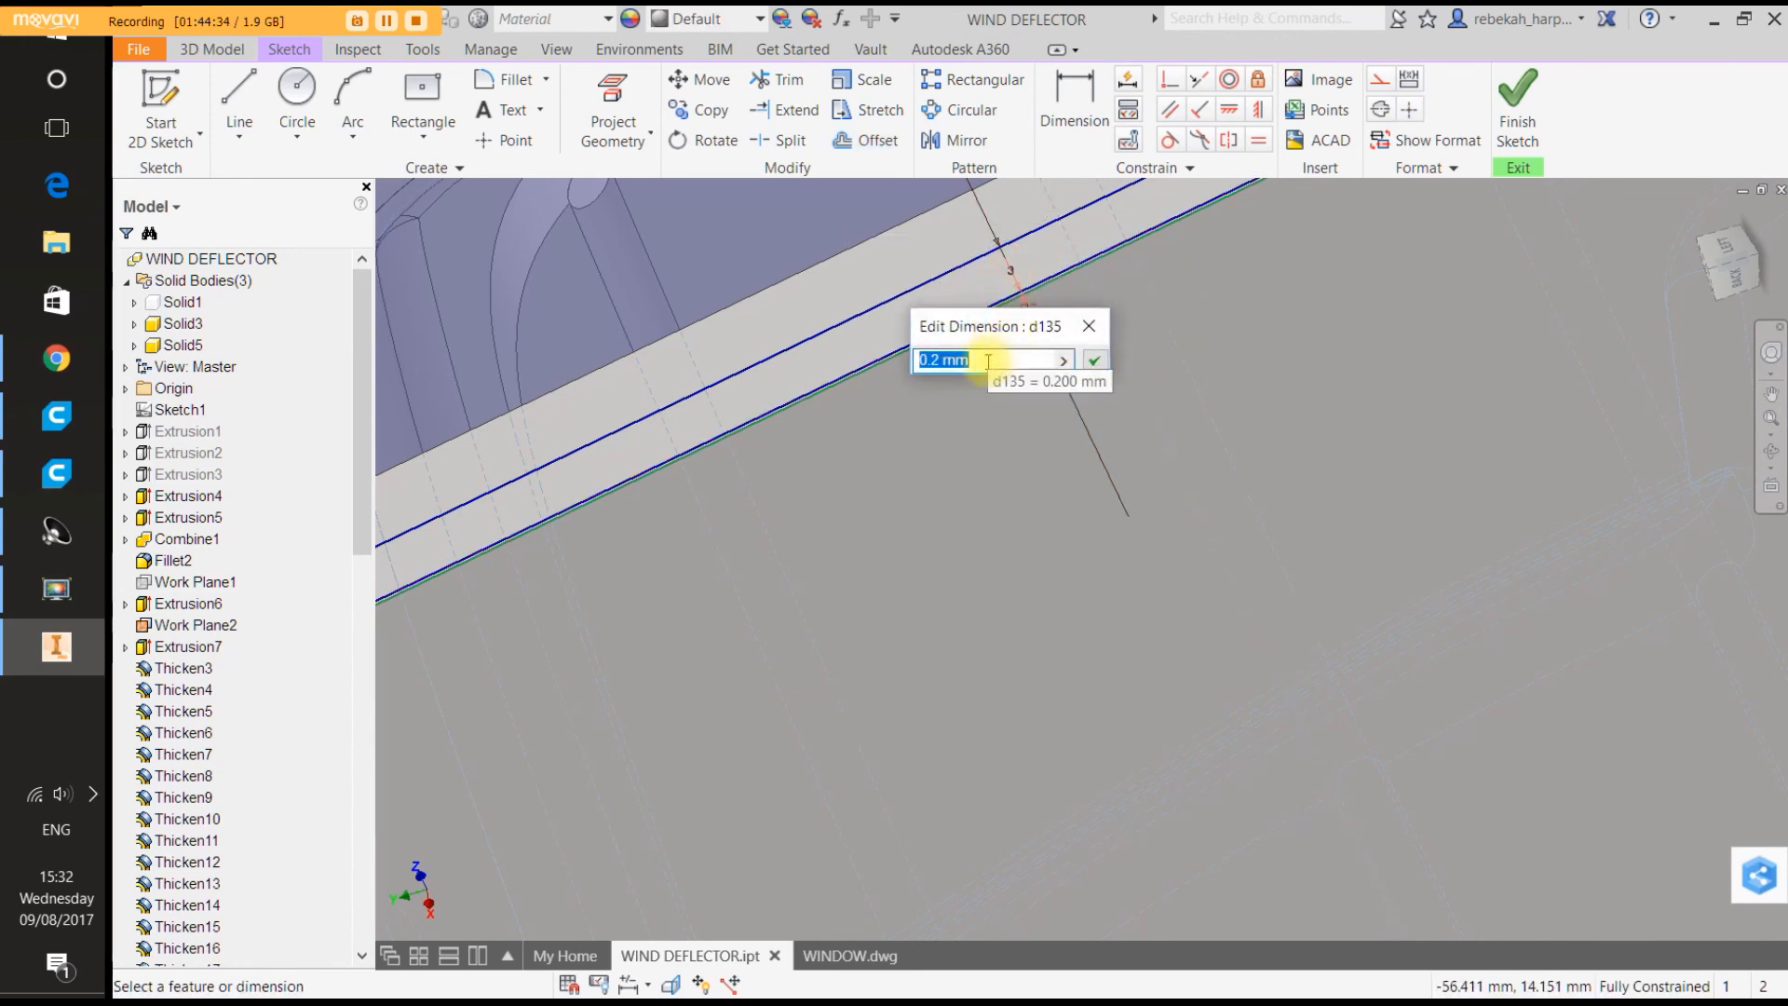
pyautogui.click(1093, 361)
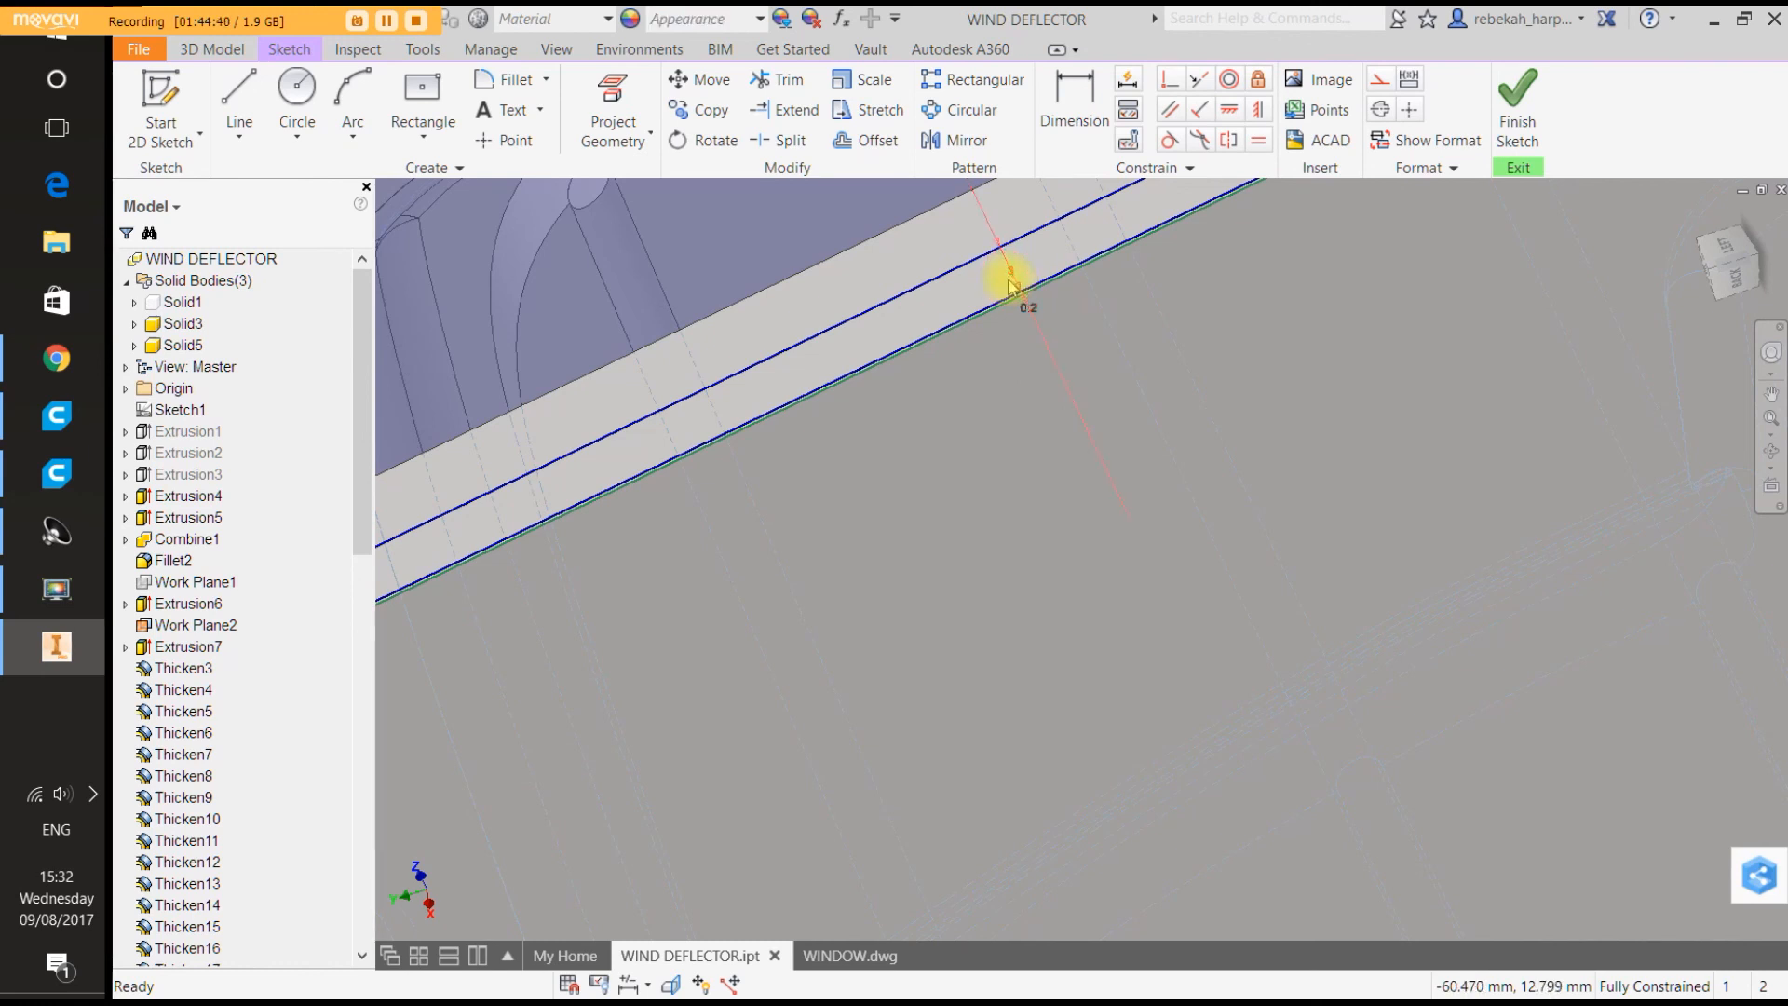
pyautogui.doubleClick(1009, 278)
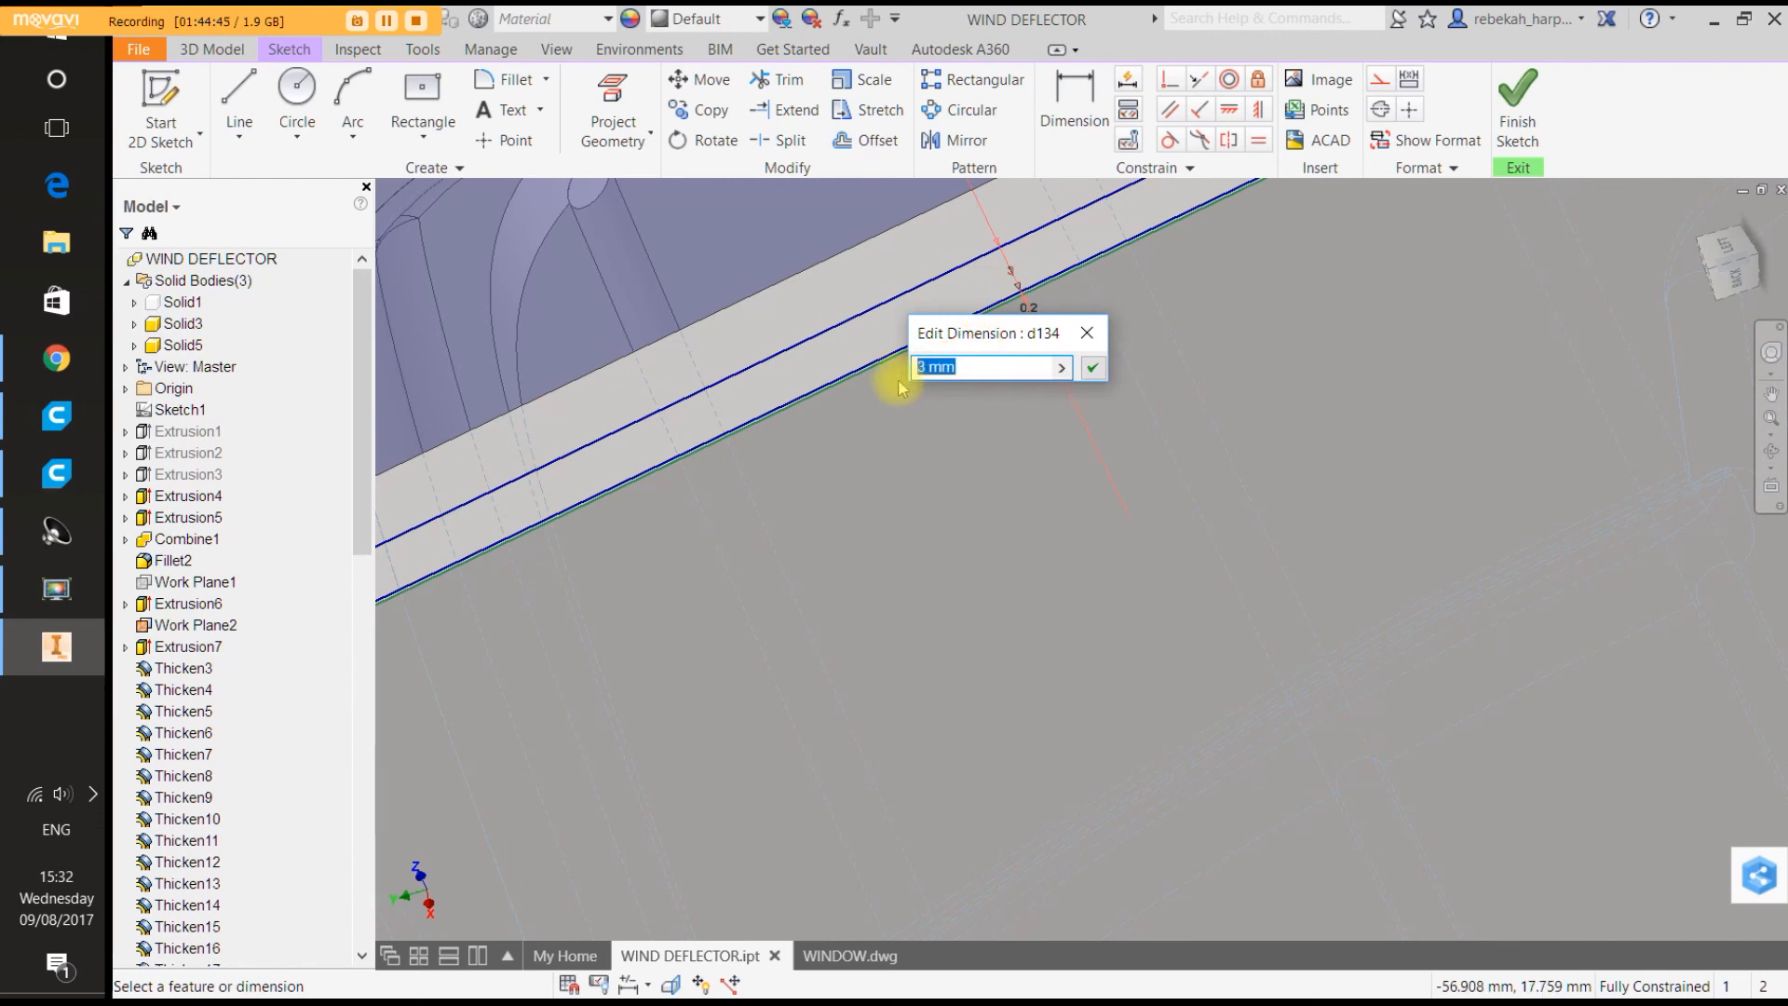
pyautogui.write('3.2')
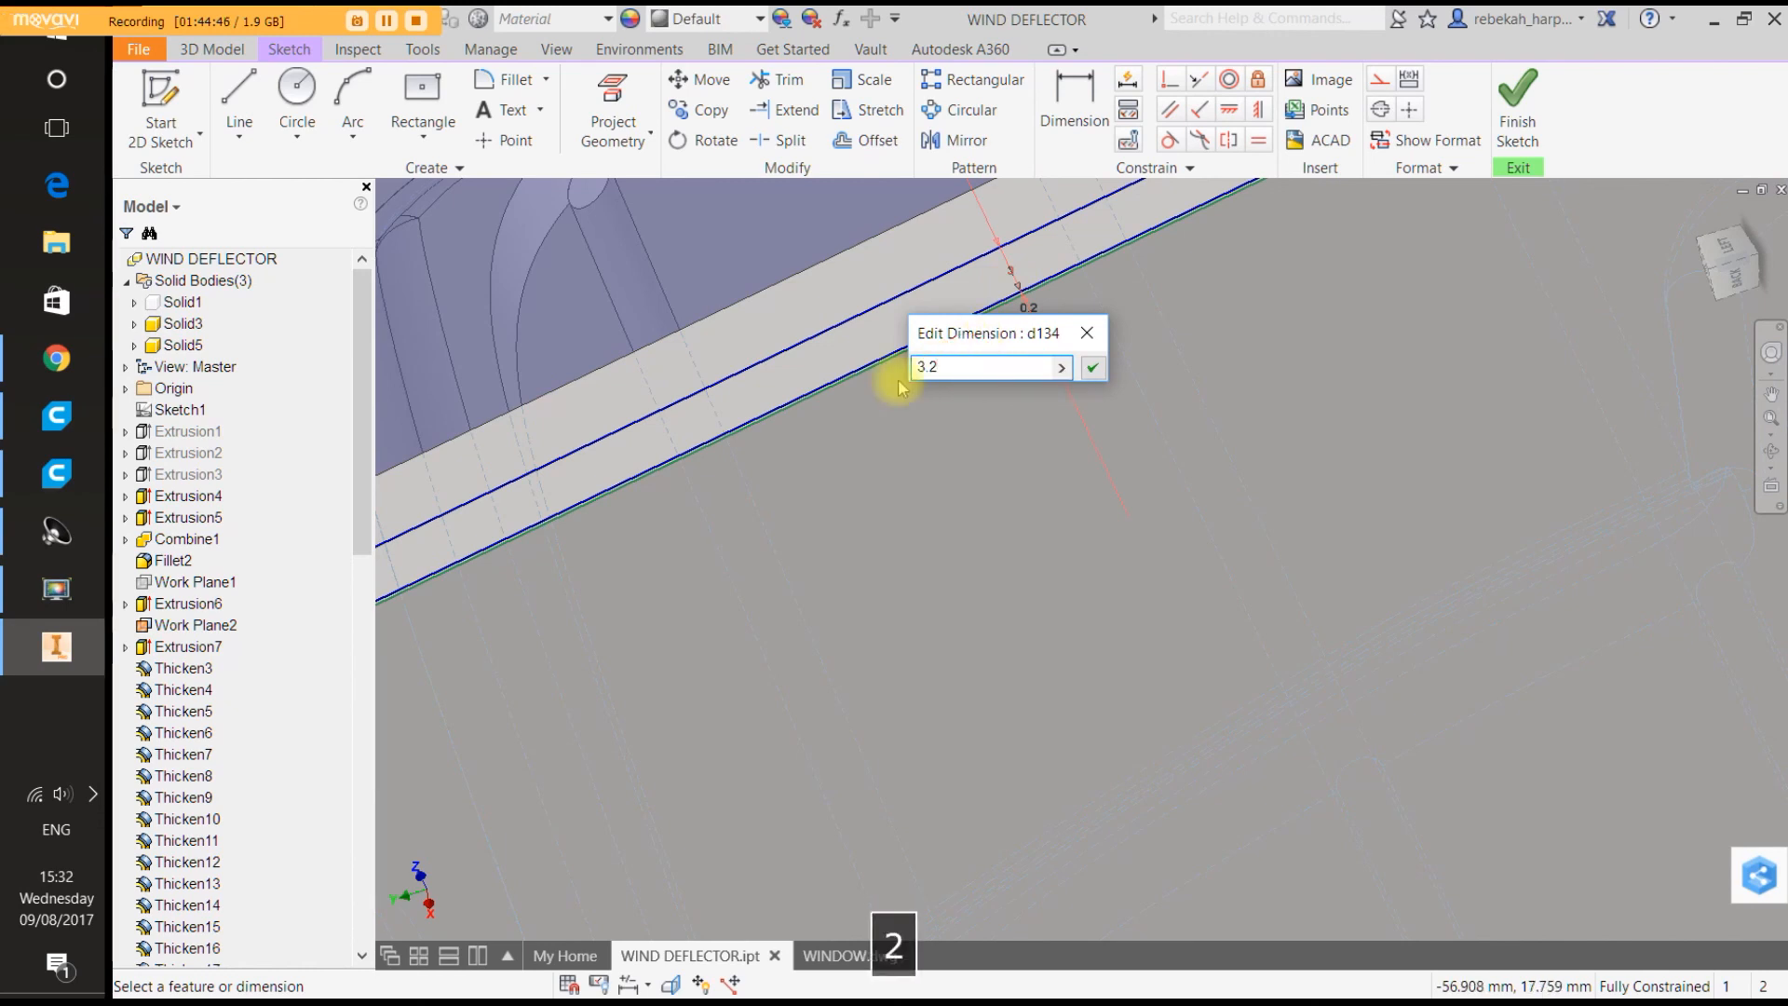
pyautogui.press('Return')
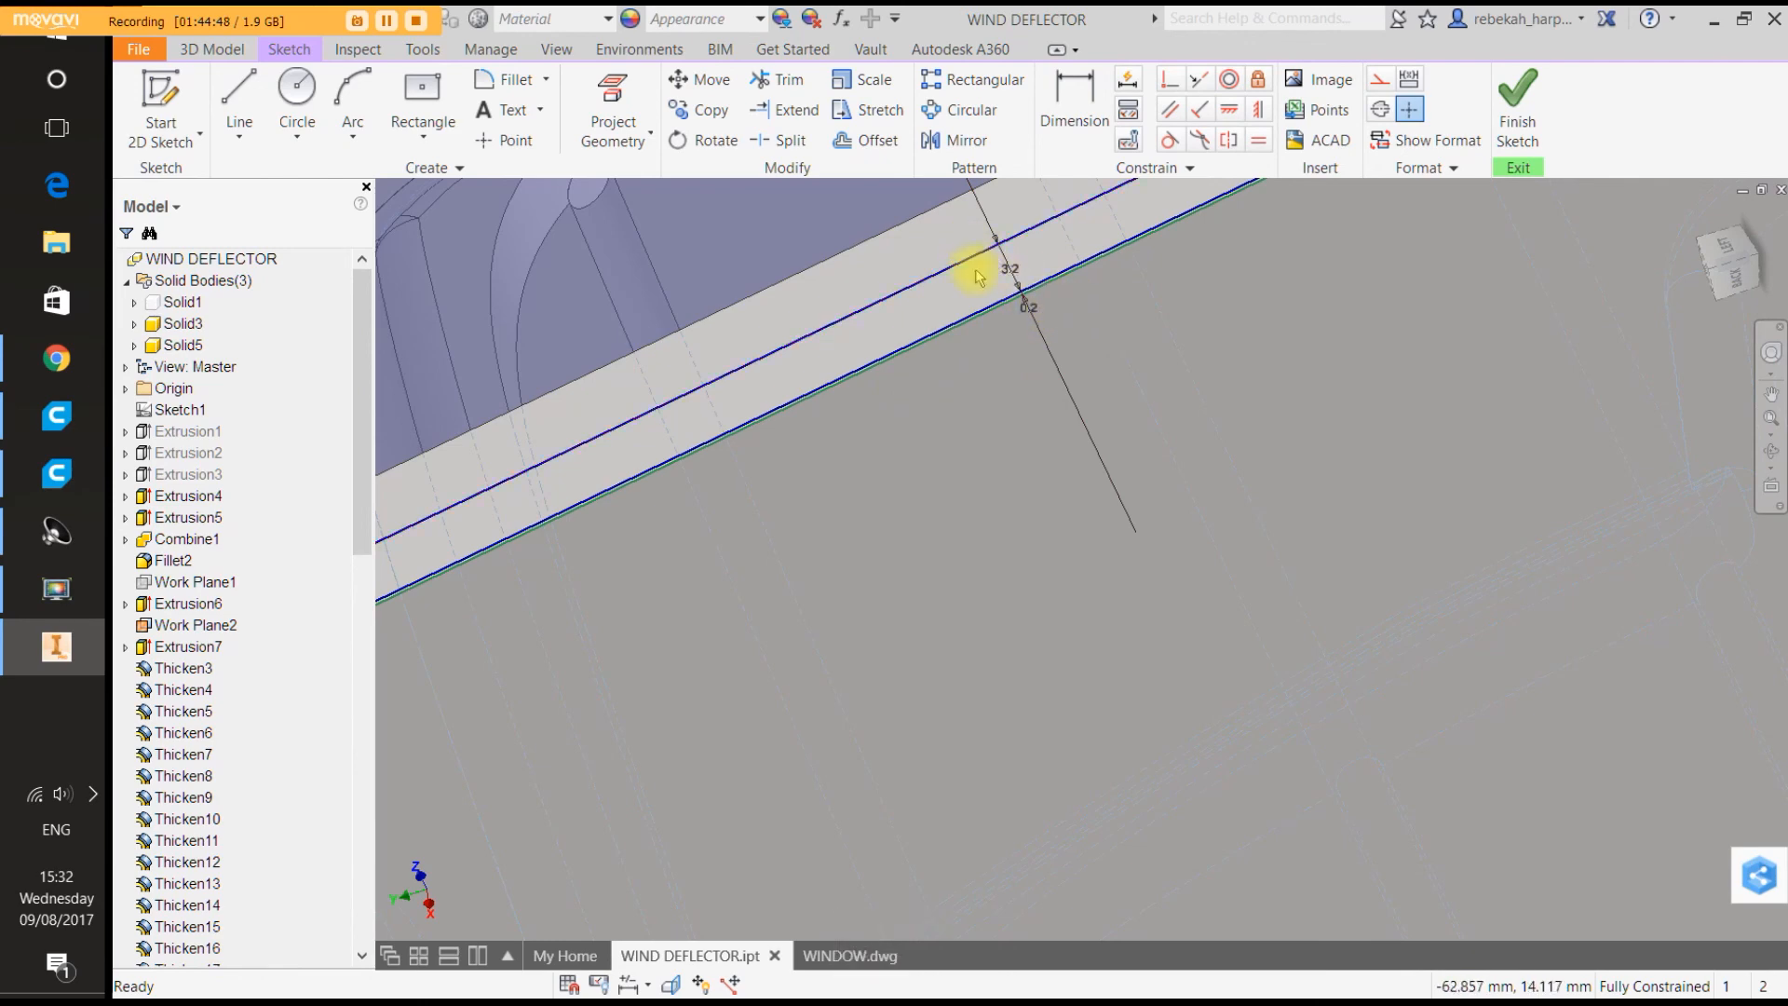
# Extrude the narrow border between the two offset rectangles 40 mm around the plate, towards the opposite mould half.
pyautogui.click(213, 49)
pyautogui.click(240, 102)
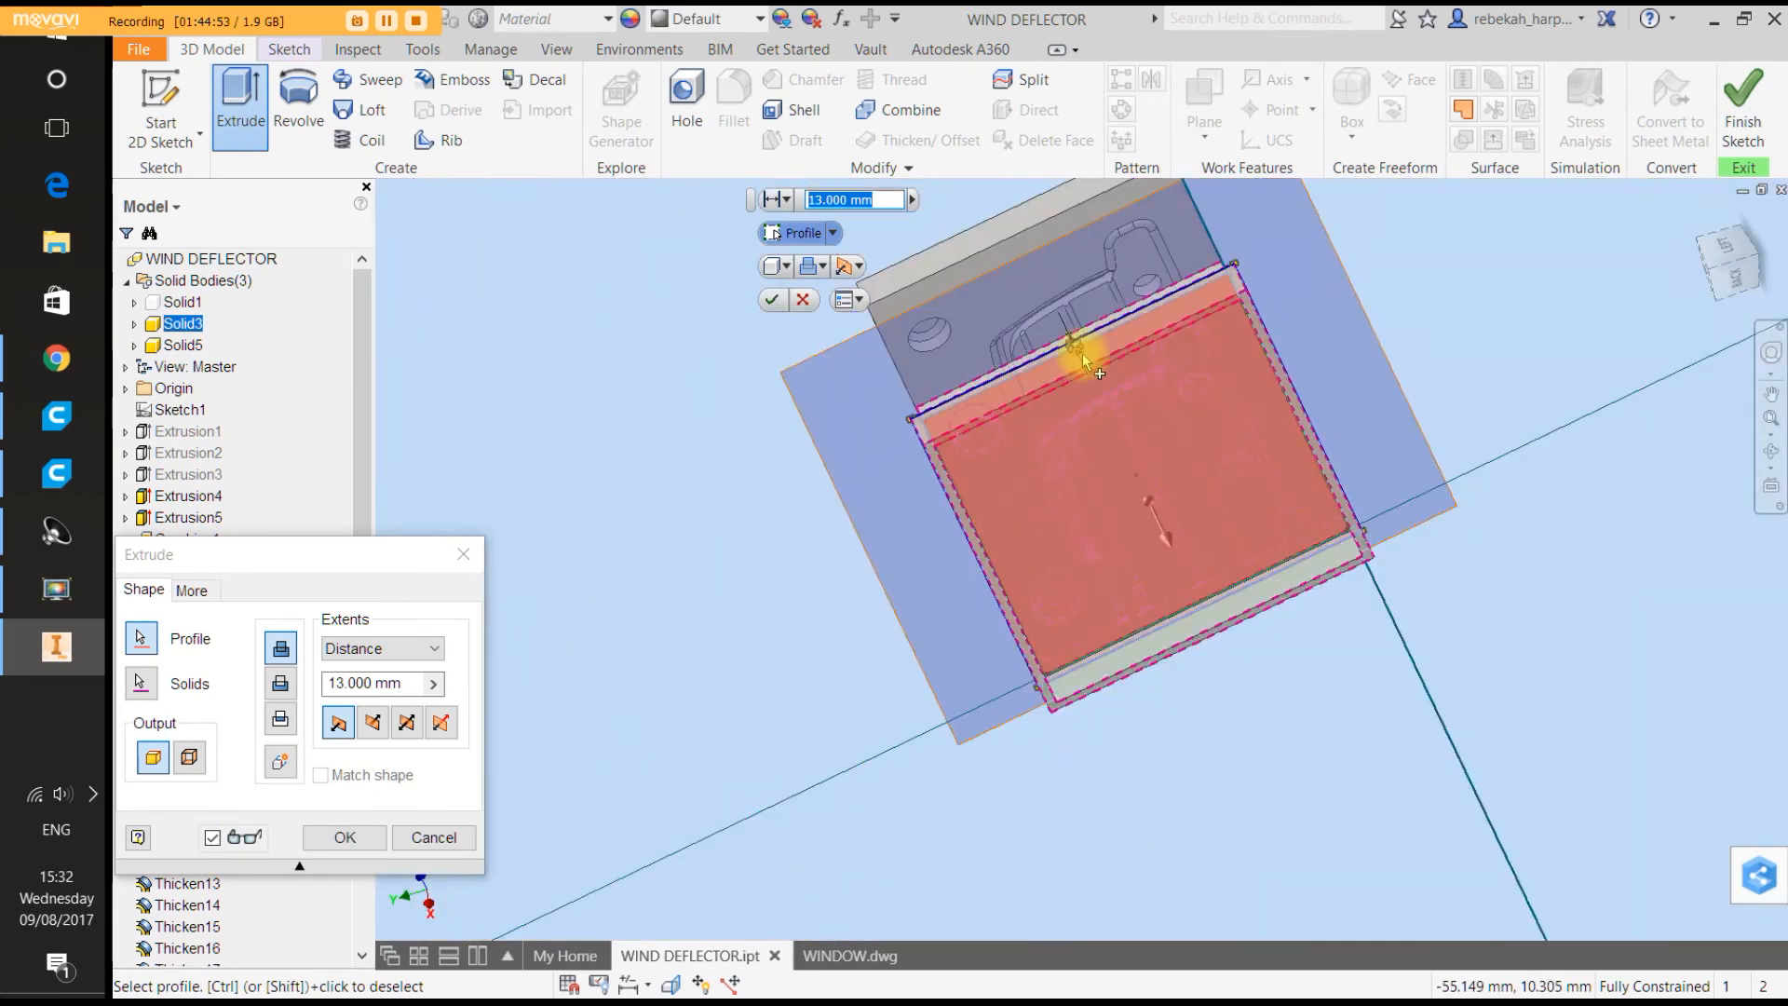
pyautogui.click(1069, 351)
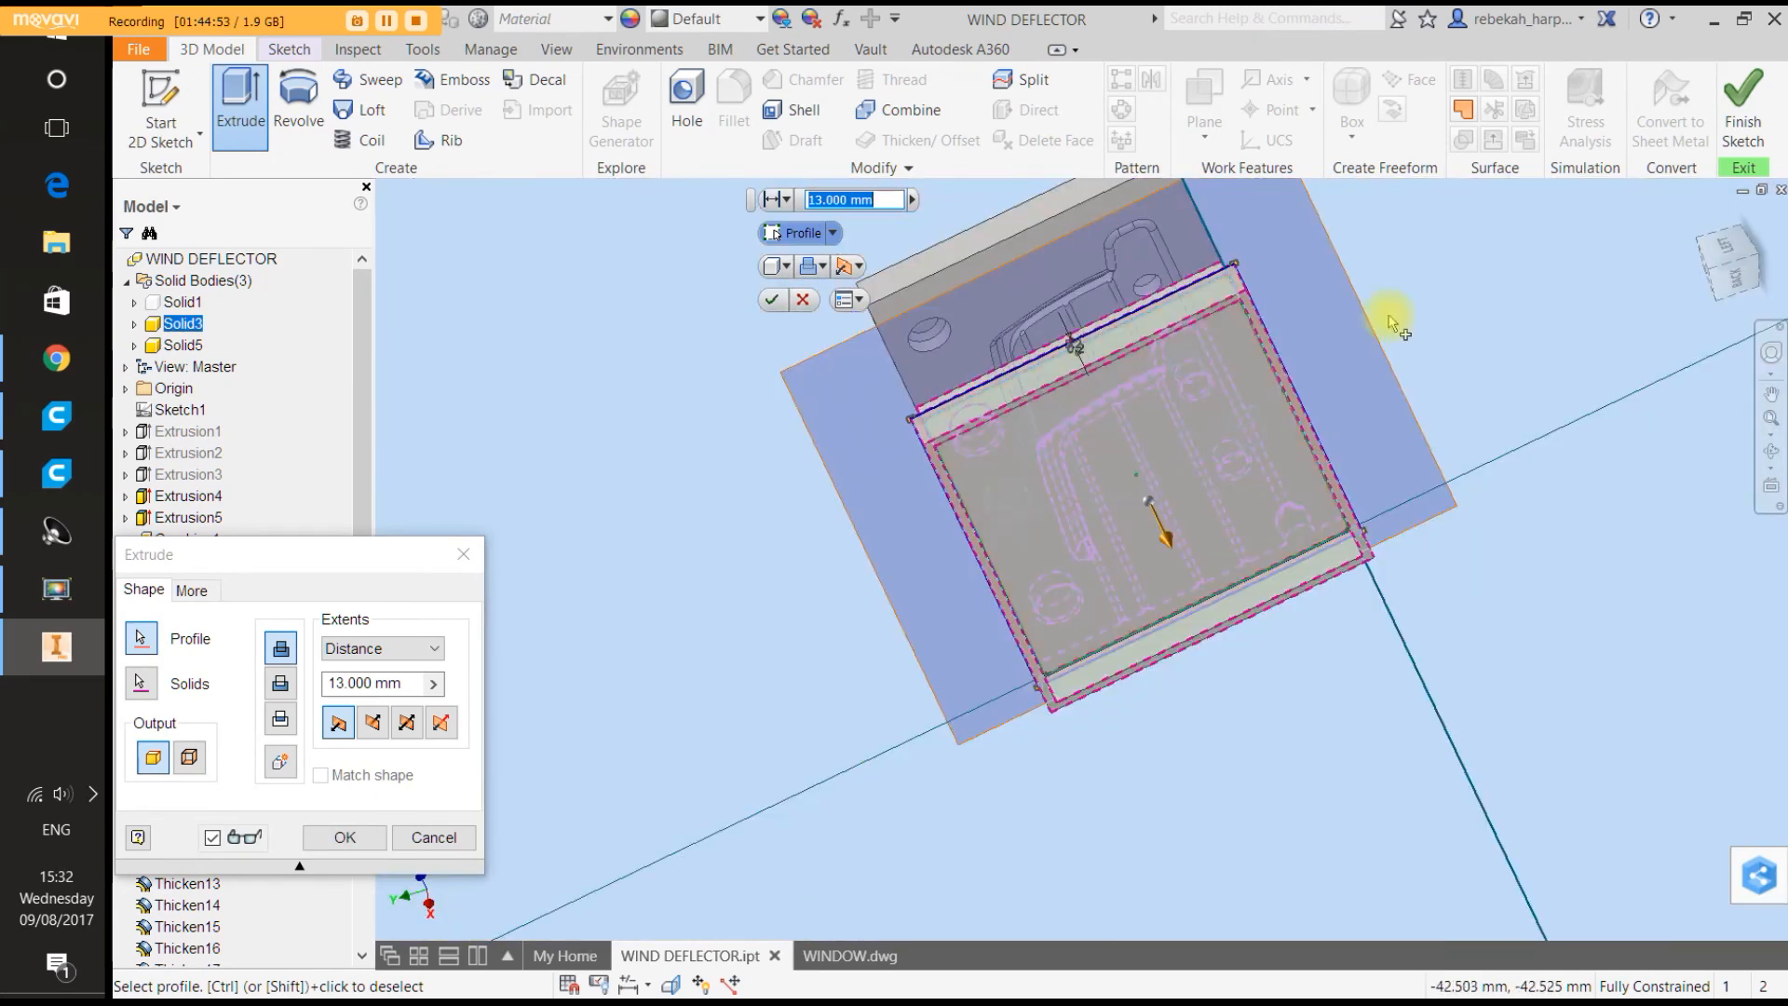
pyautogui.click(1719, 239)
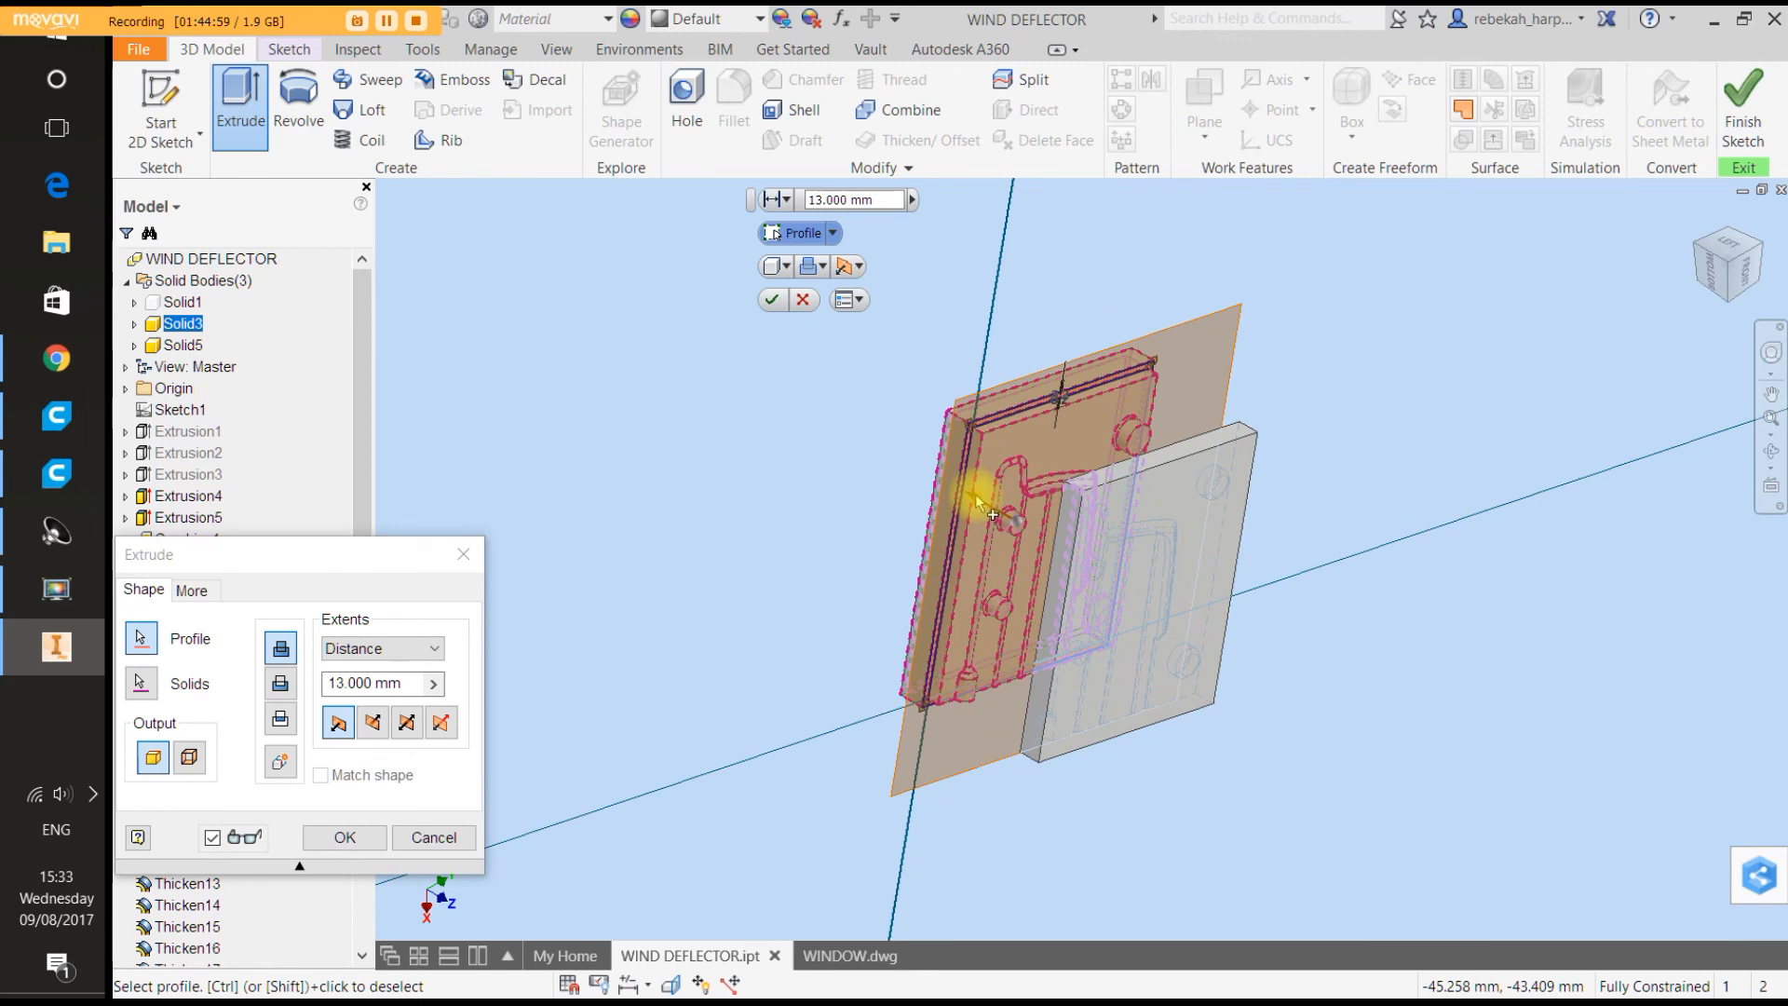
pyautogui.moveTo(978, 503); pyautogui.dragTo(1070, 521)
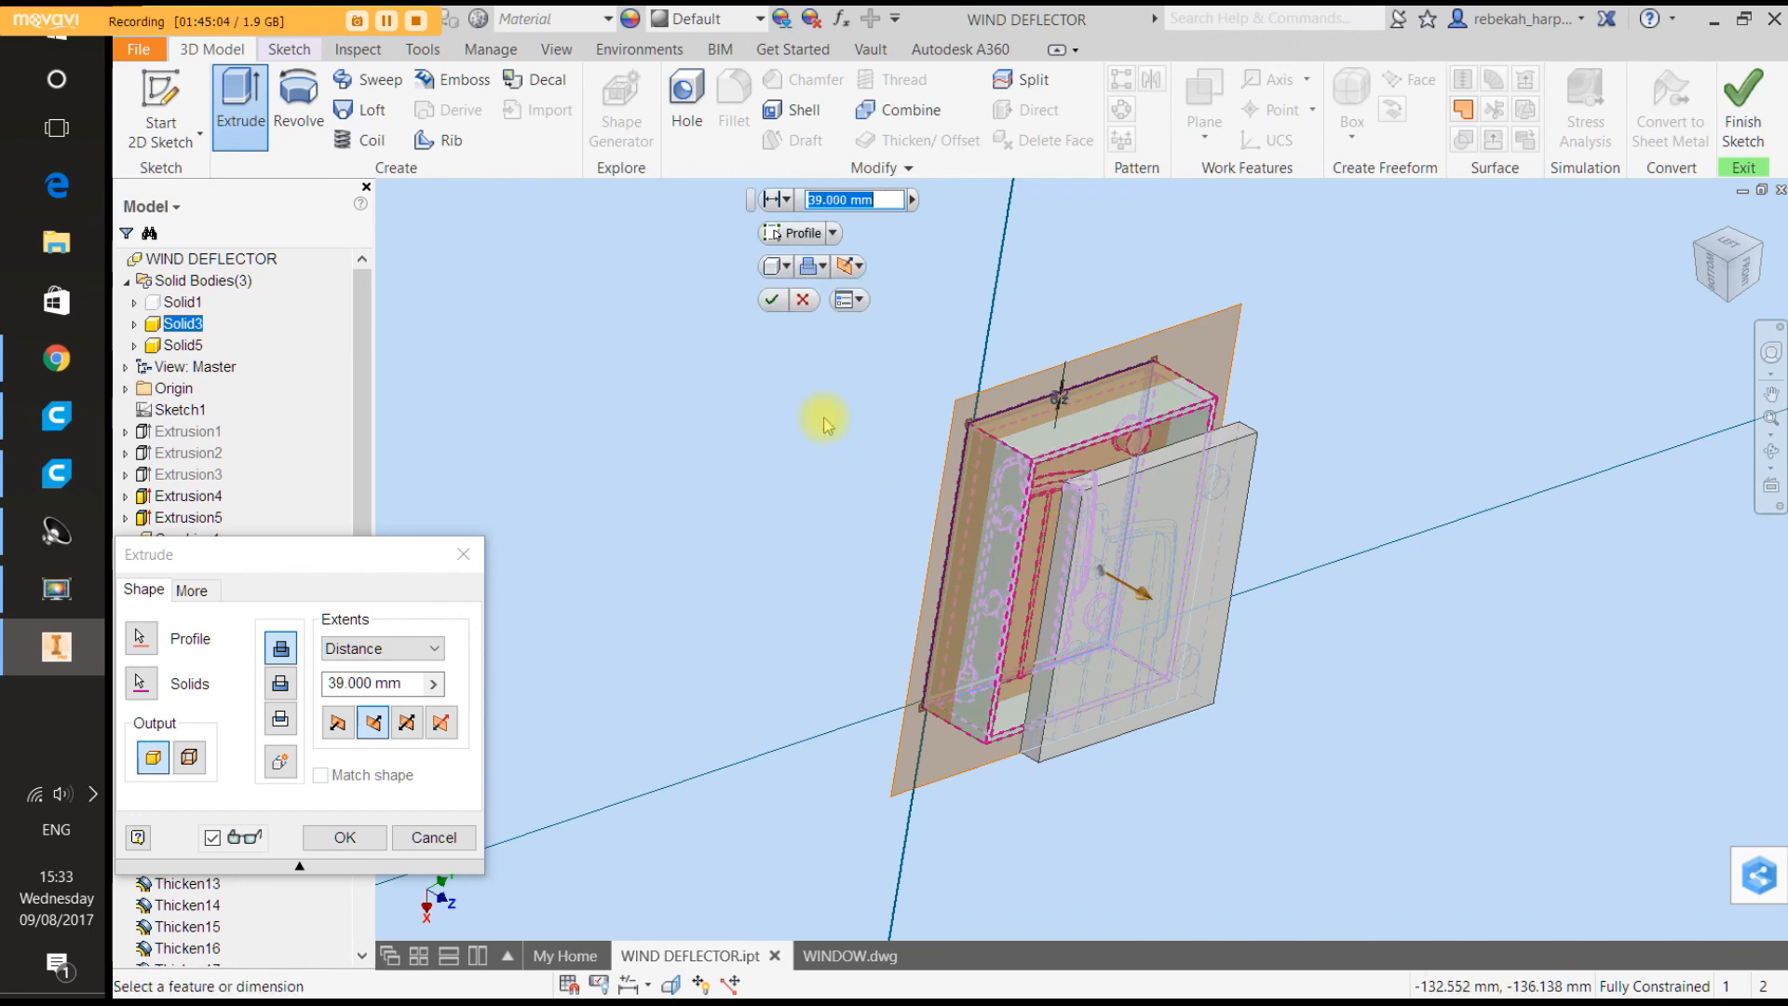
pyautogui.click(387, 683)
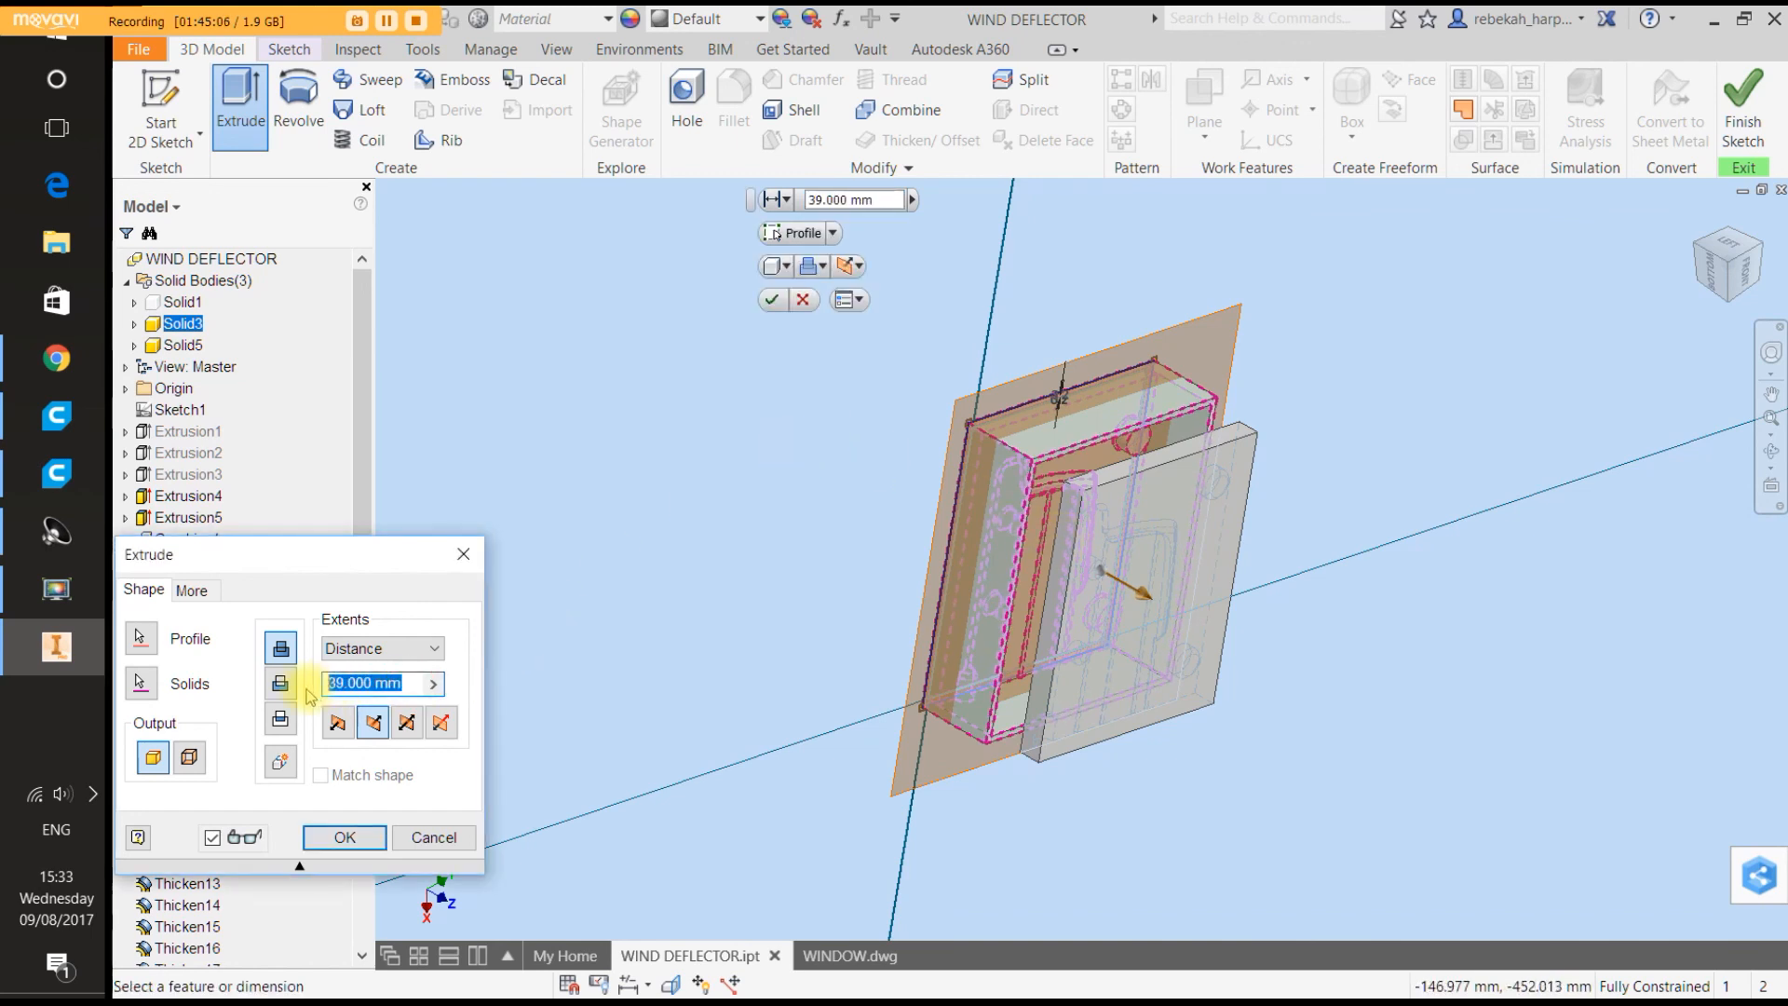
pyautogui.write('40')
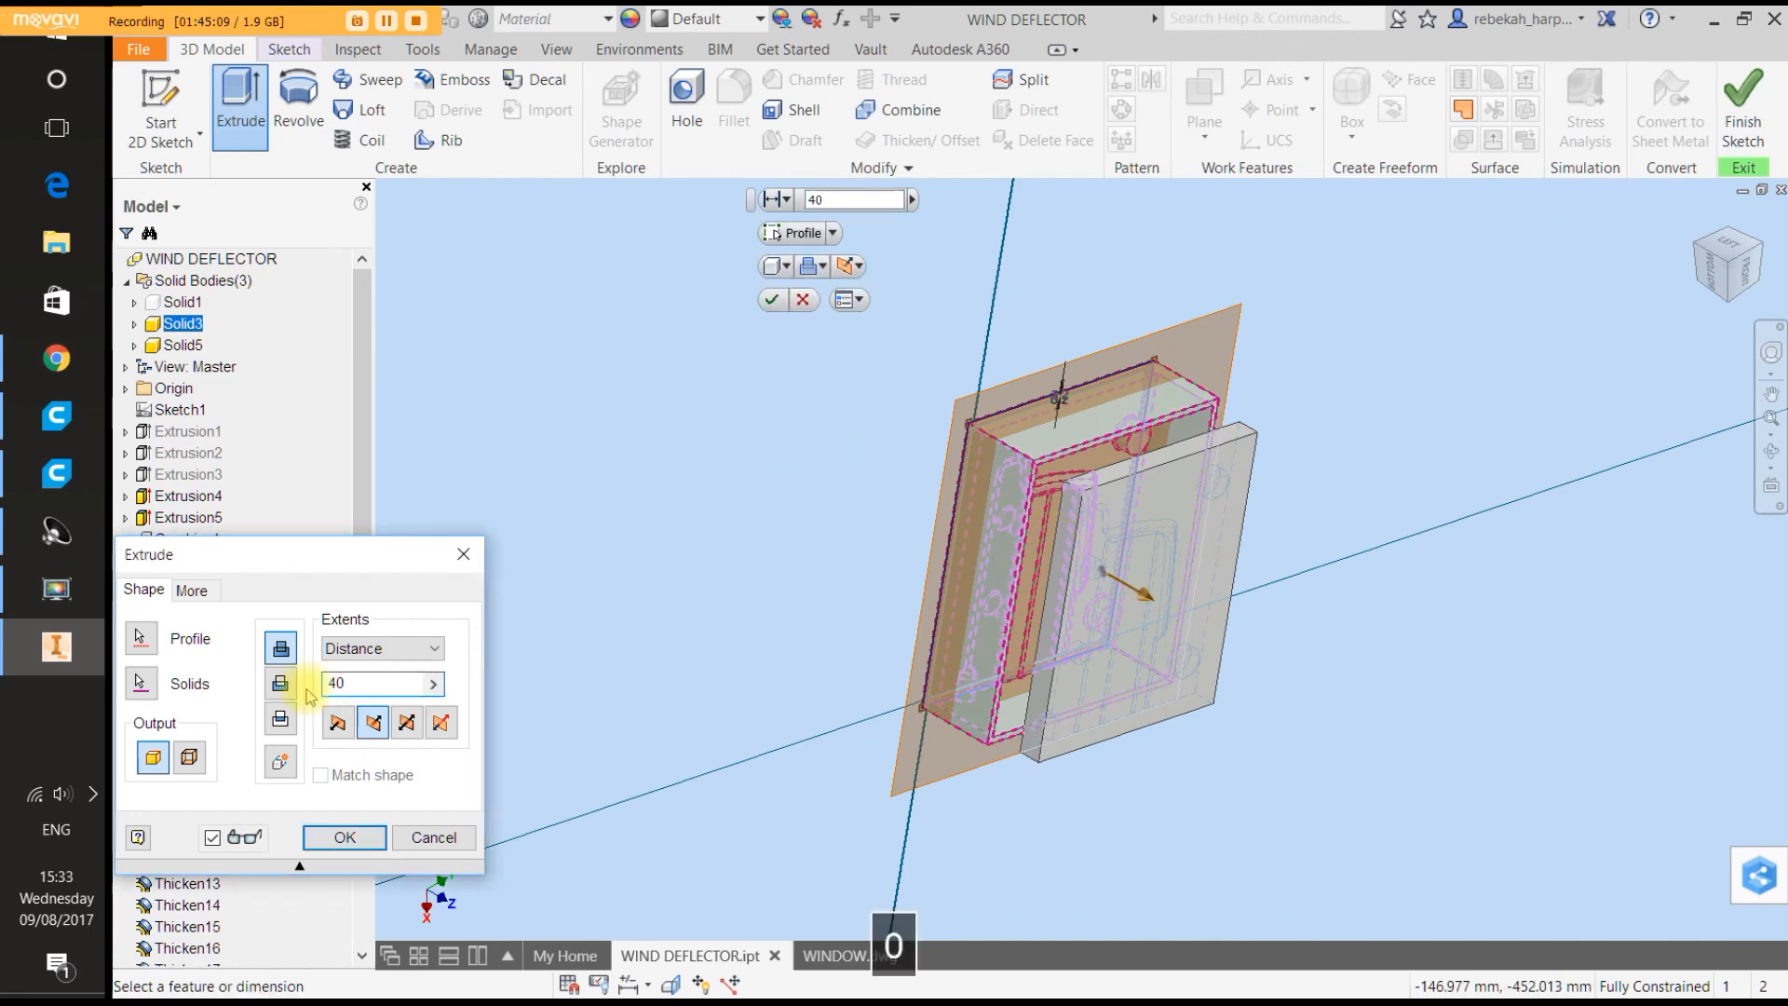
pyautogui.press('Return')
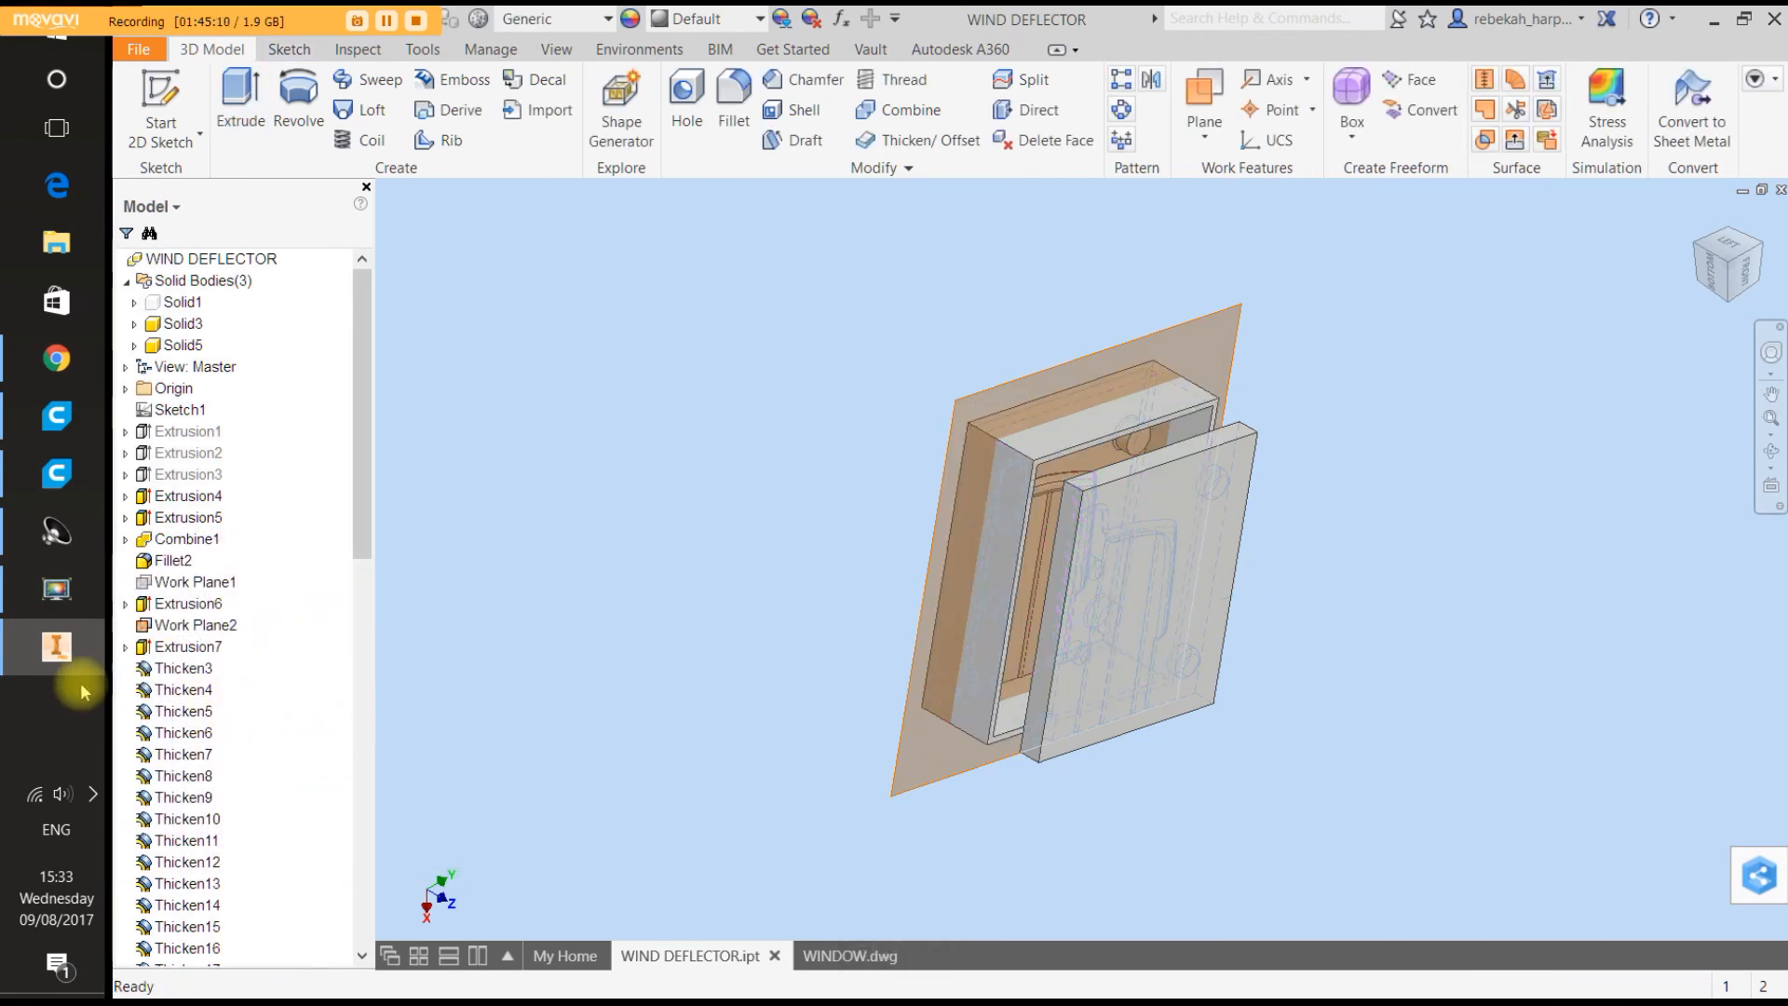
# Edit the 40 mm wall extrusion so that it is created as a new solid.
pyautogui.moveTo(351, 498); pyautogui.dragTo(186, 929)
pyautogui.rightClick(185, 928)
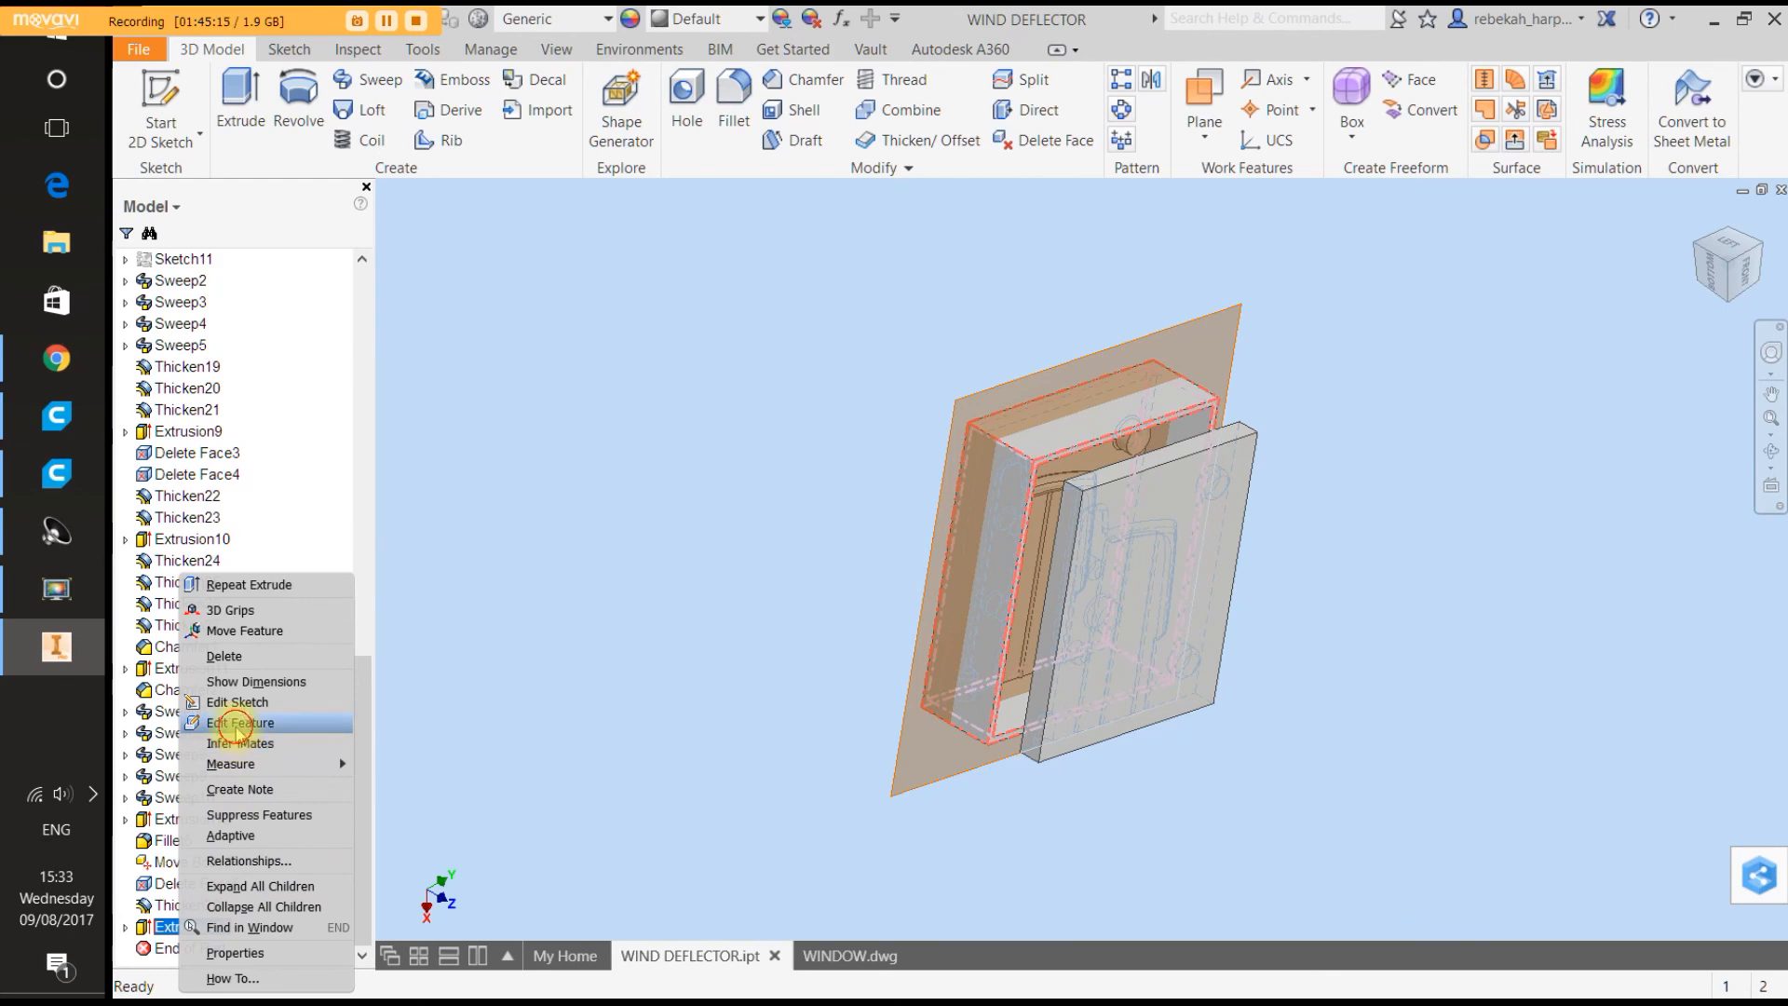
pyautogui.click(233, 728)
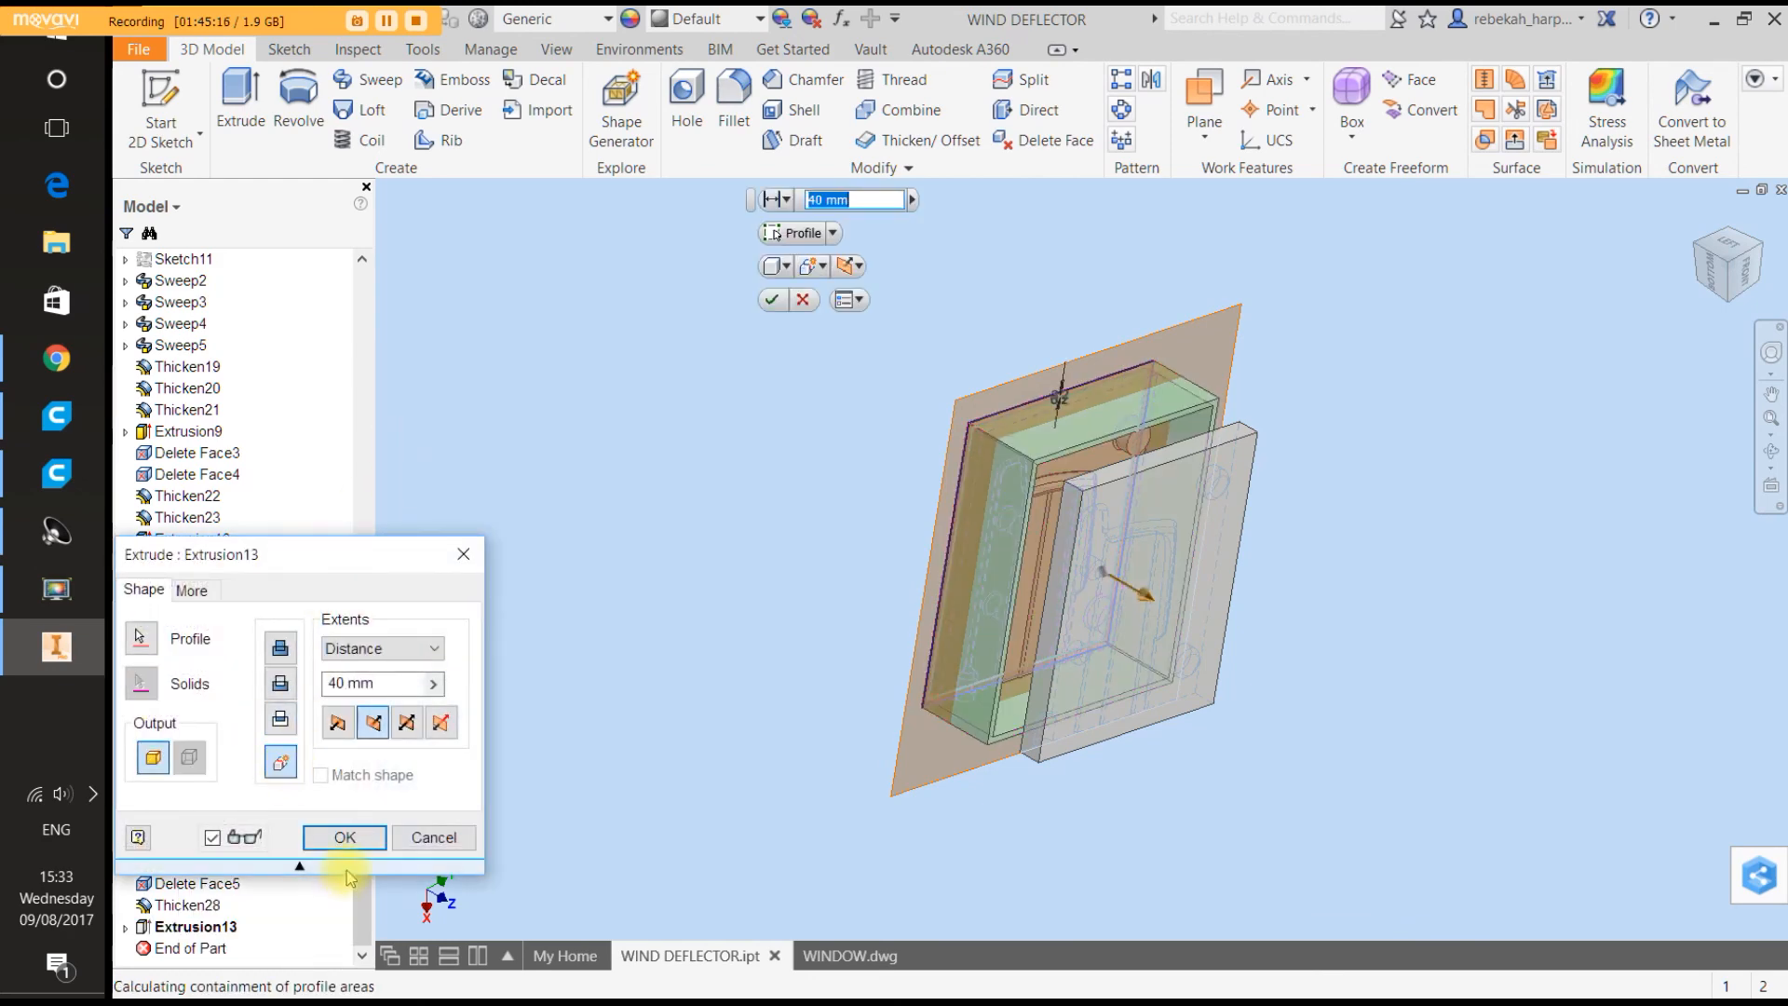
pyautogui.click(347, 837)
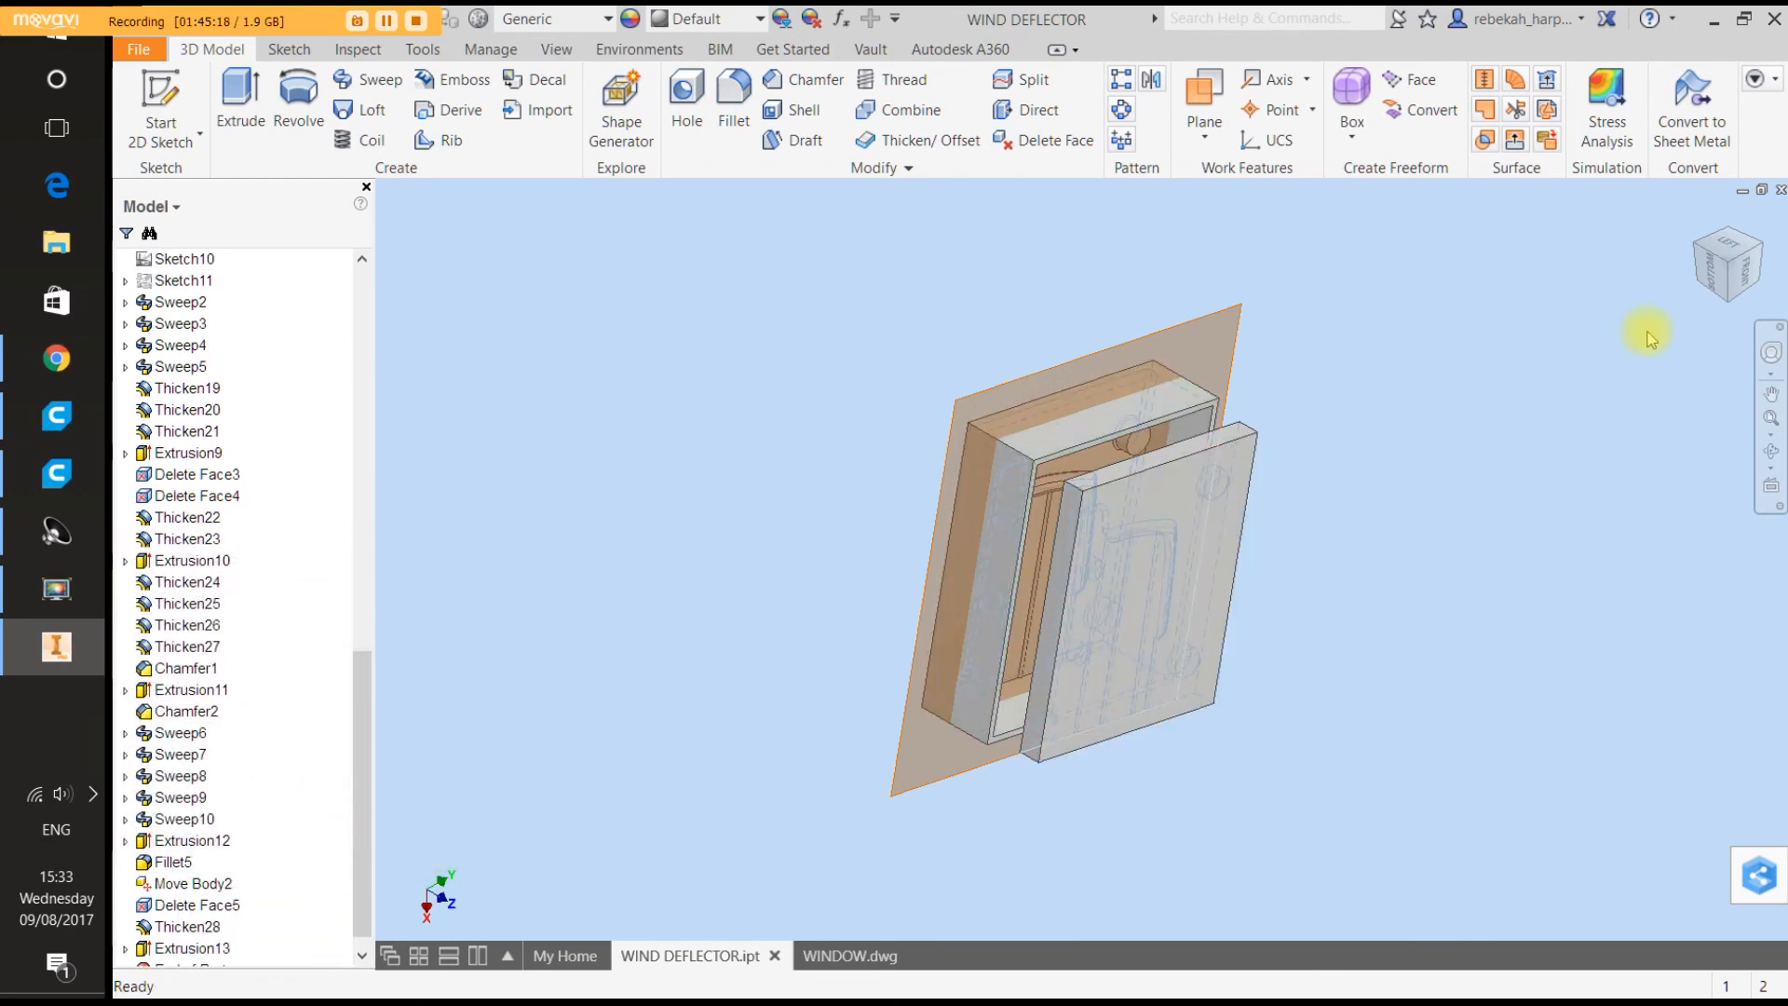
pyautogui.click(1770, 360)
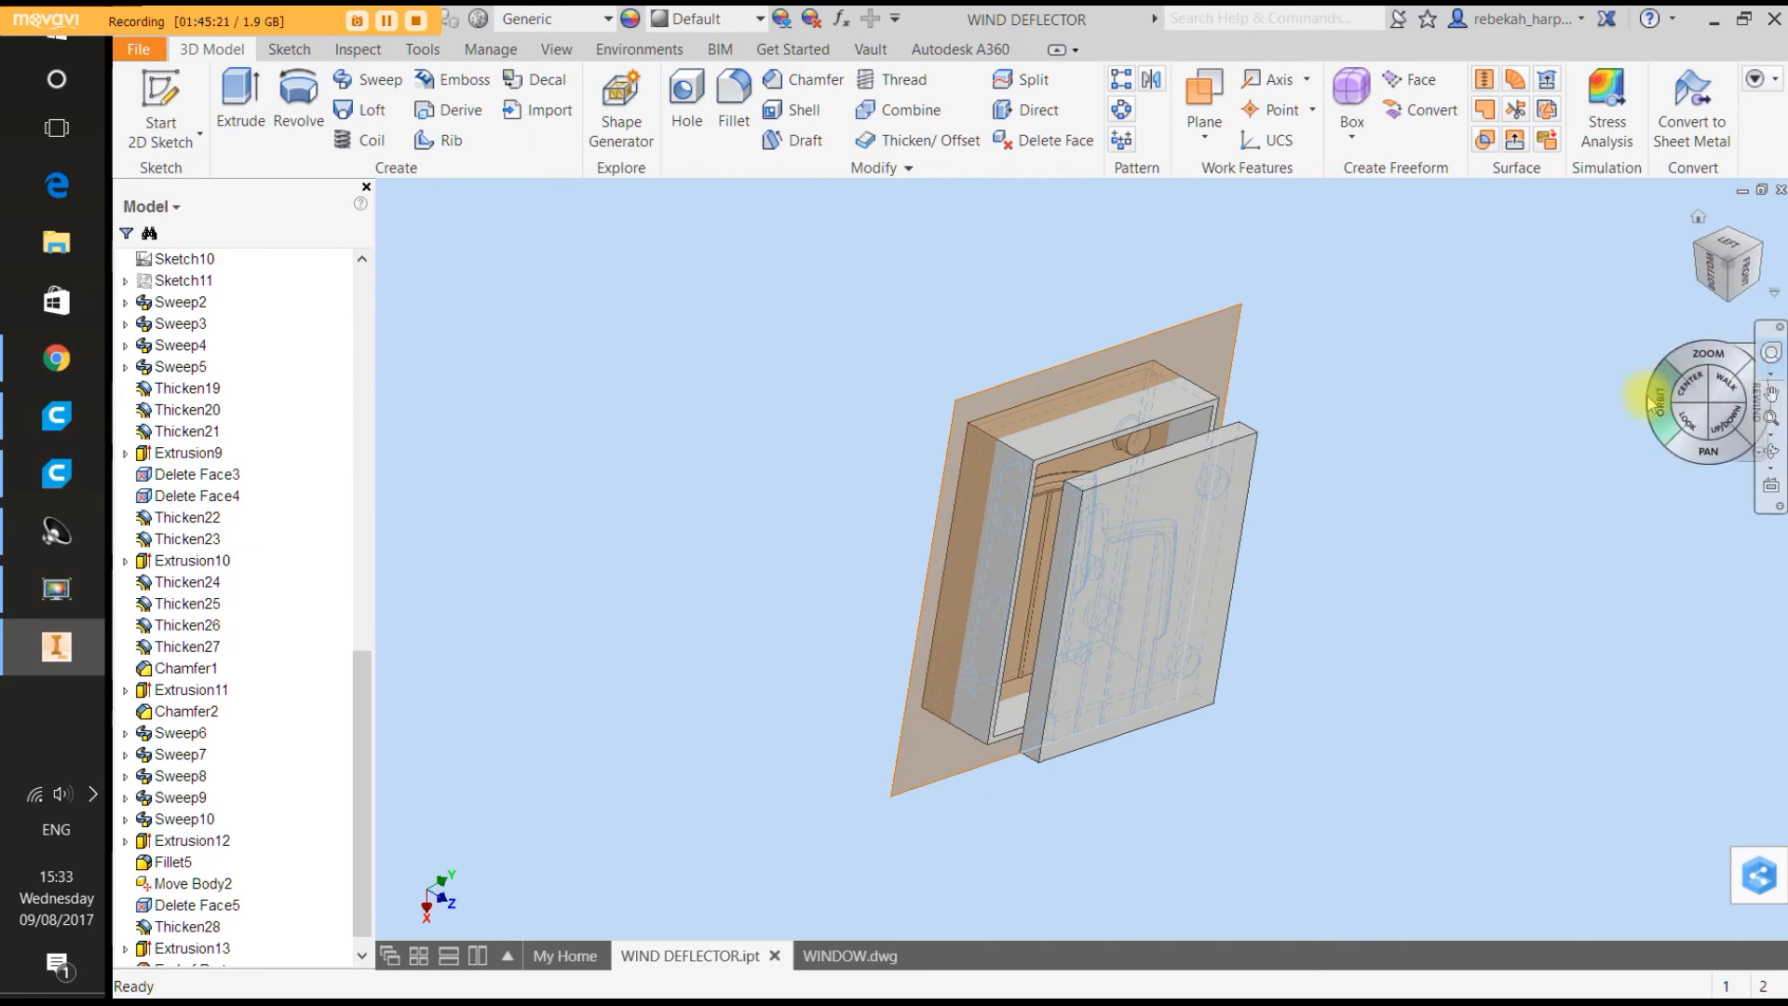
pyautogui.moveTo(1659, 405); pyautogui.dragTo(1108, 500)
pyautogui.click(1212, 454)
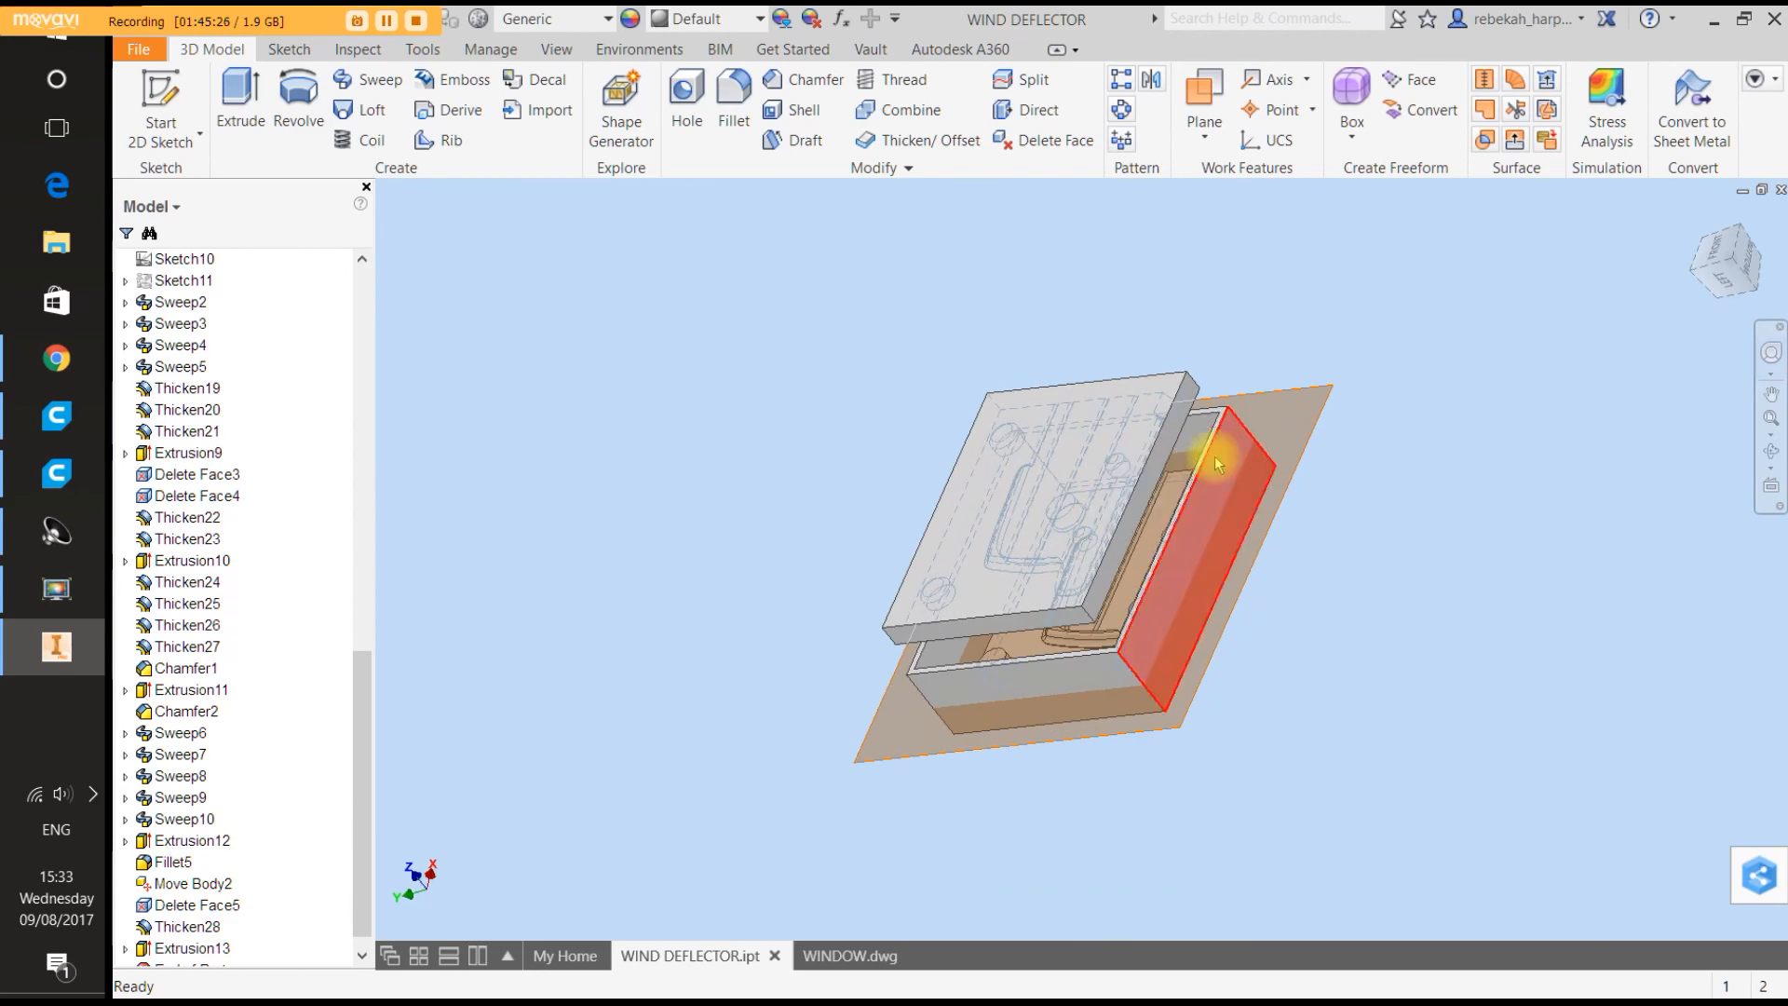
pyautogui.scroll(-3, 1180, 610)
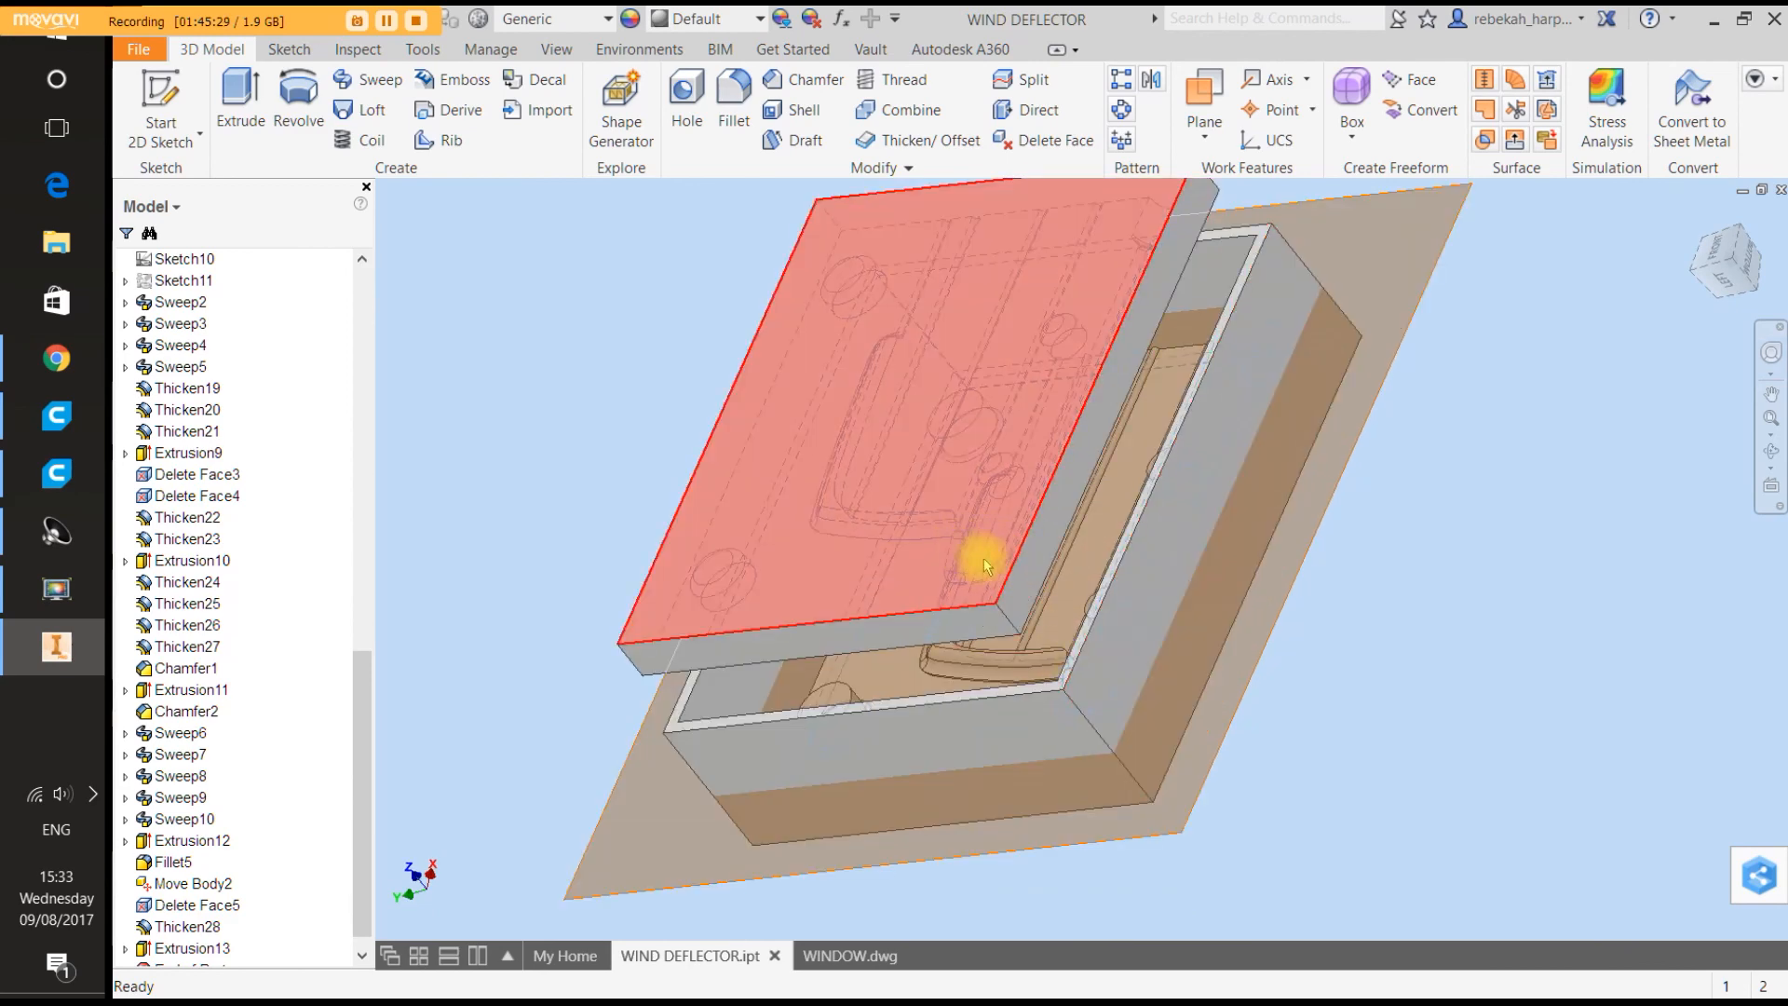